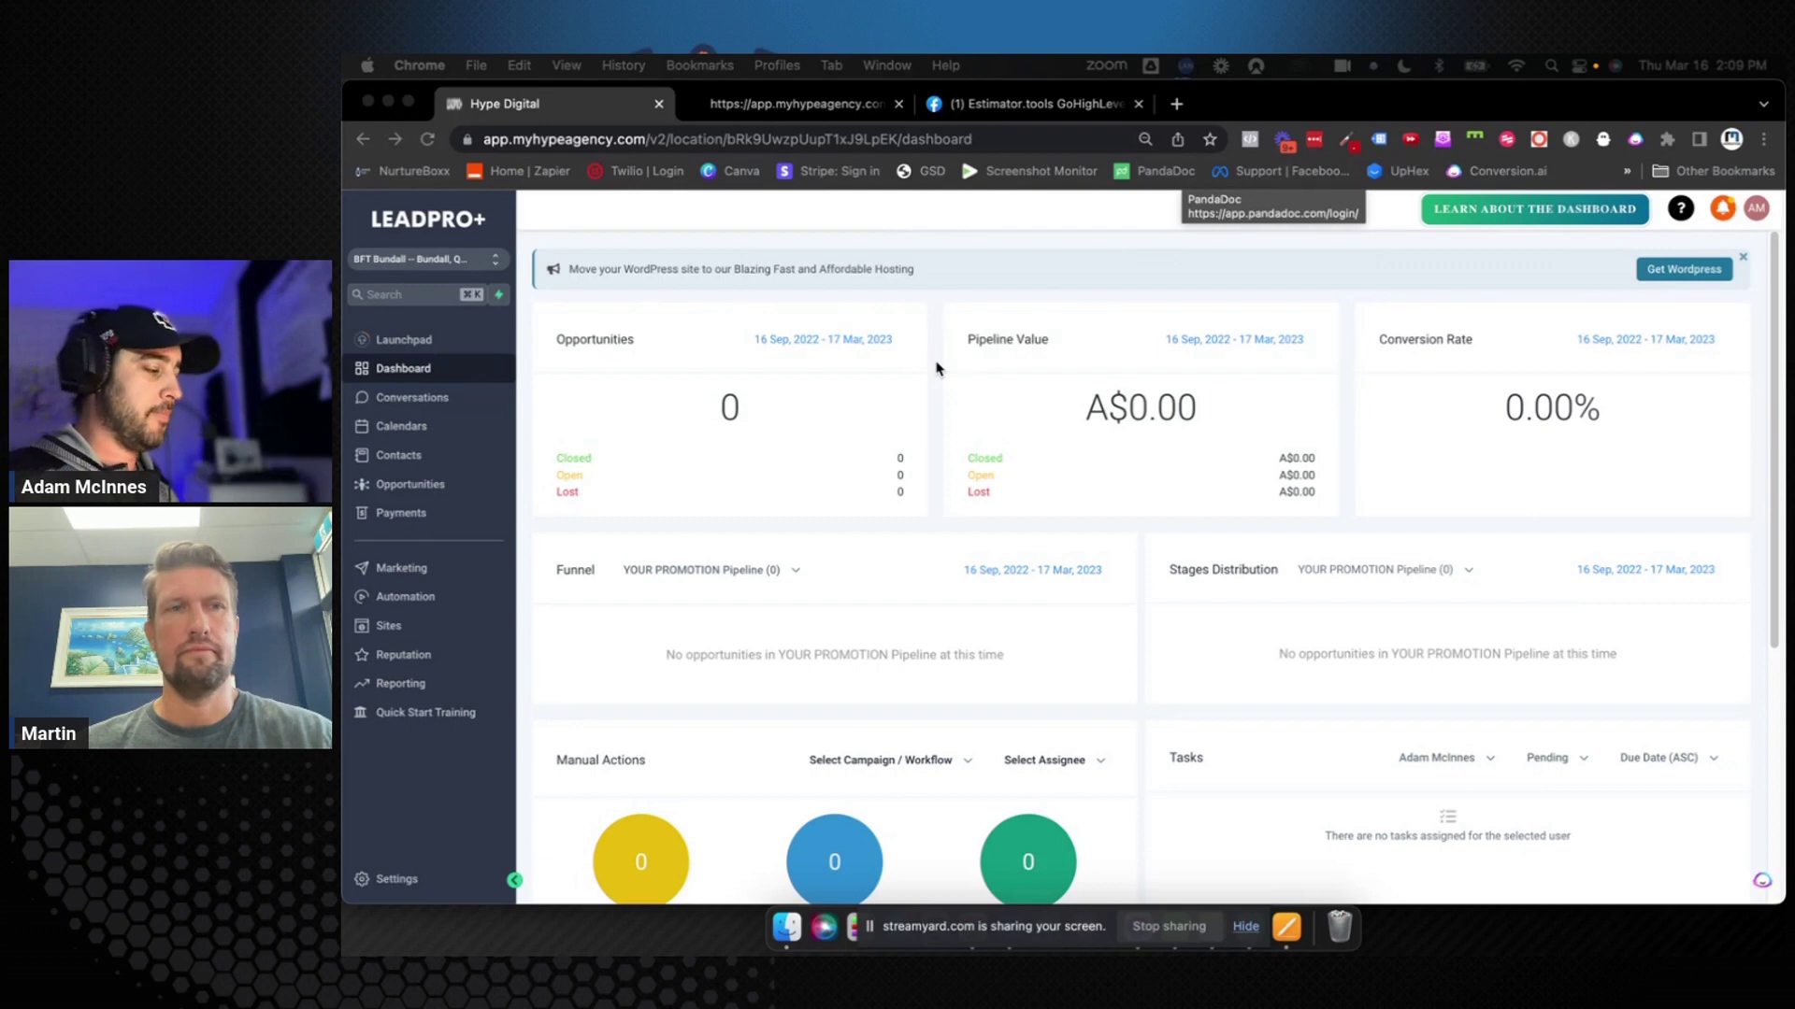
# Go from the Opportunities board to the empty Automation Workflows page
pyautogui.click(423, 488)
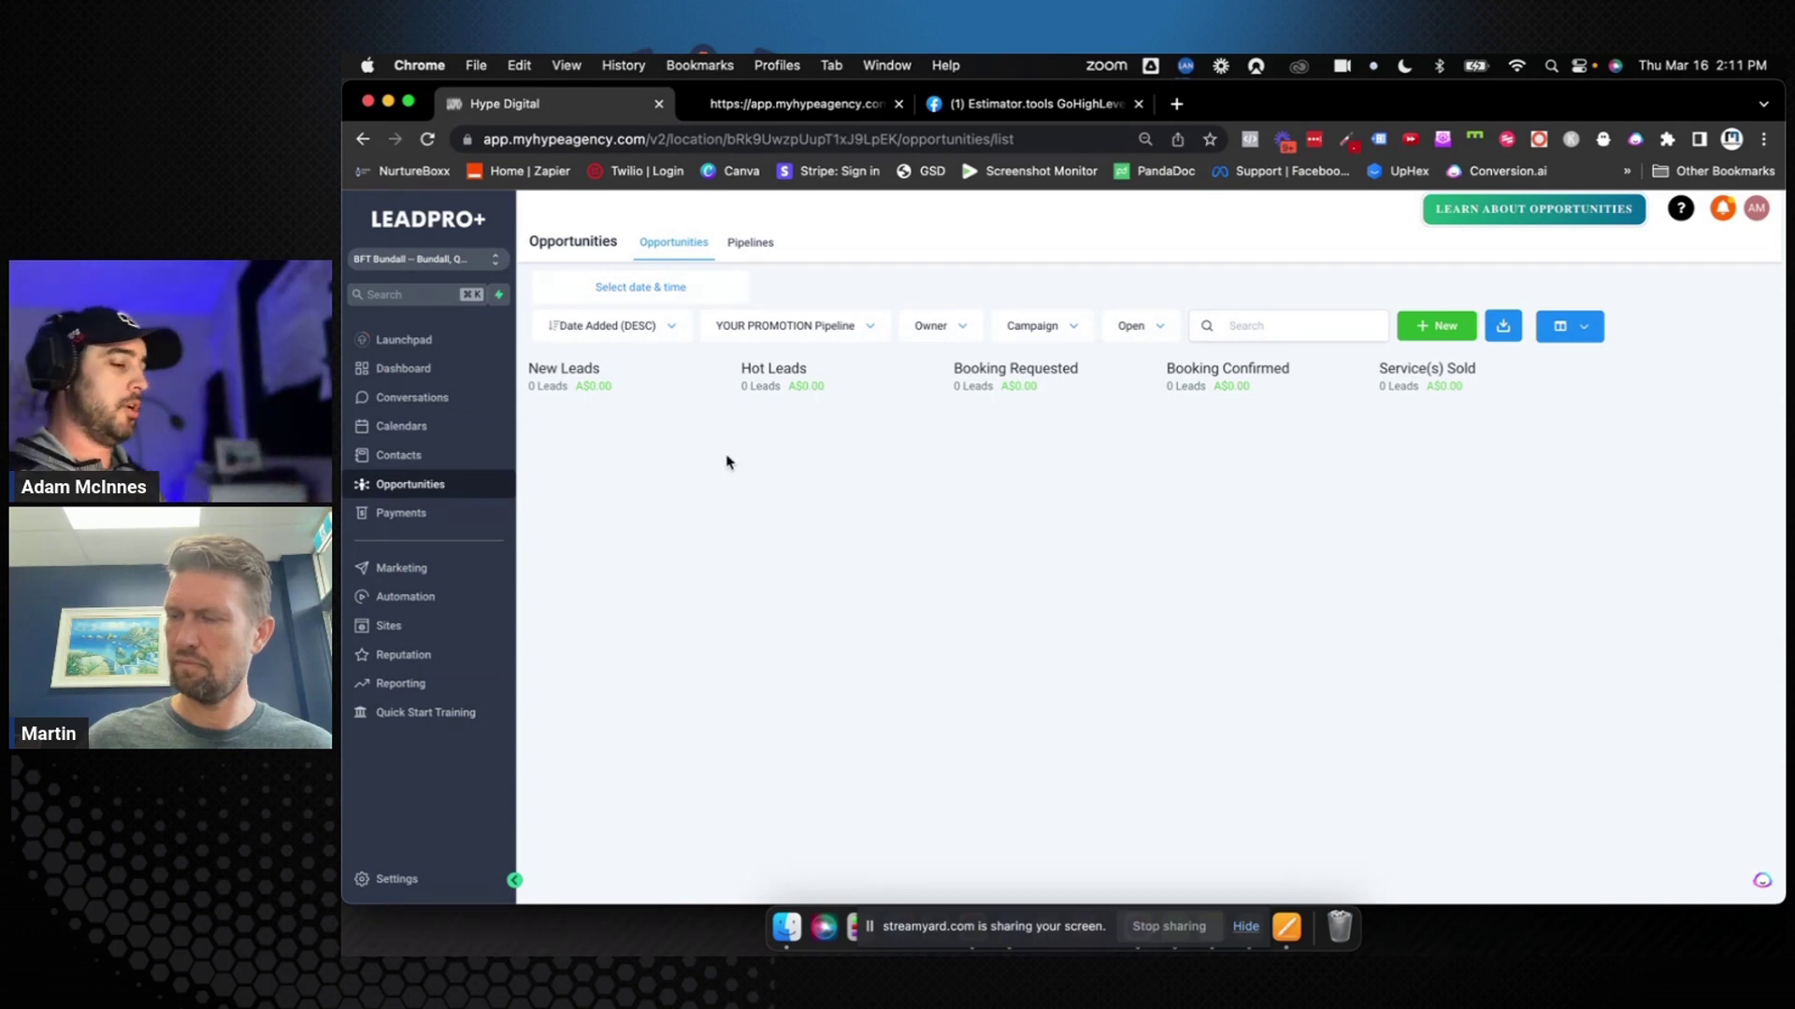
pyautogui.click(434, 596)
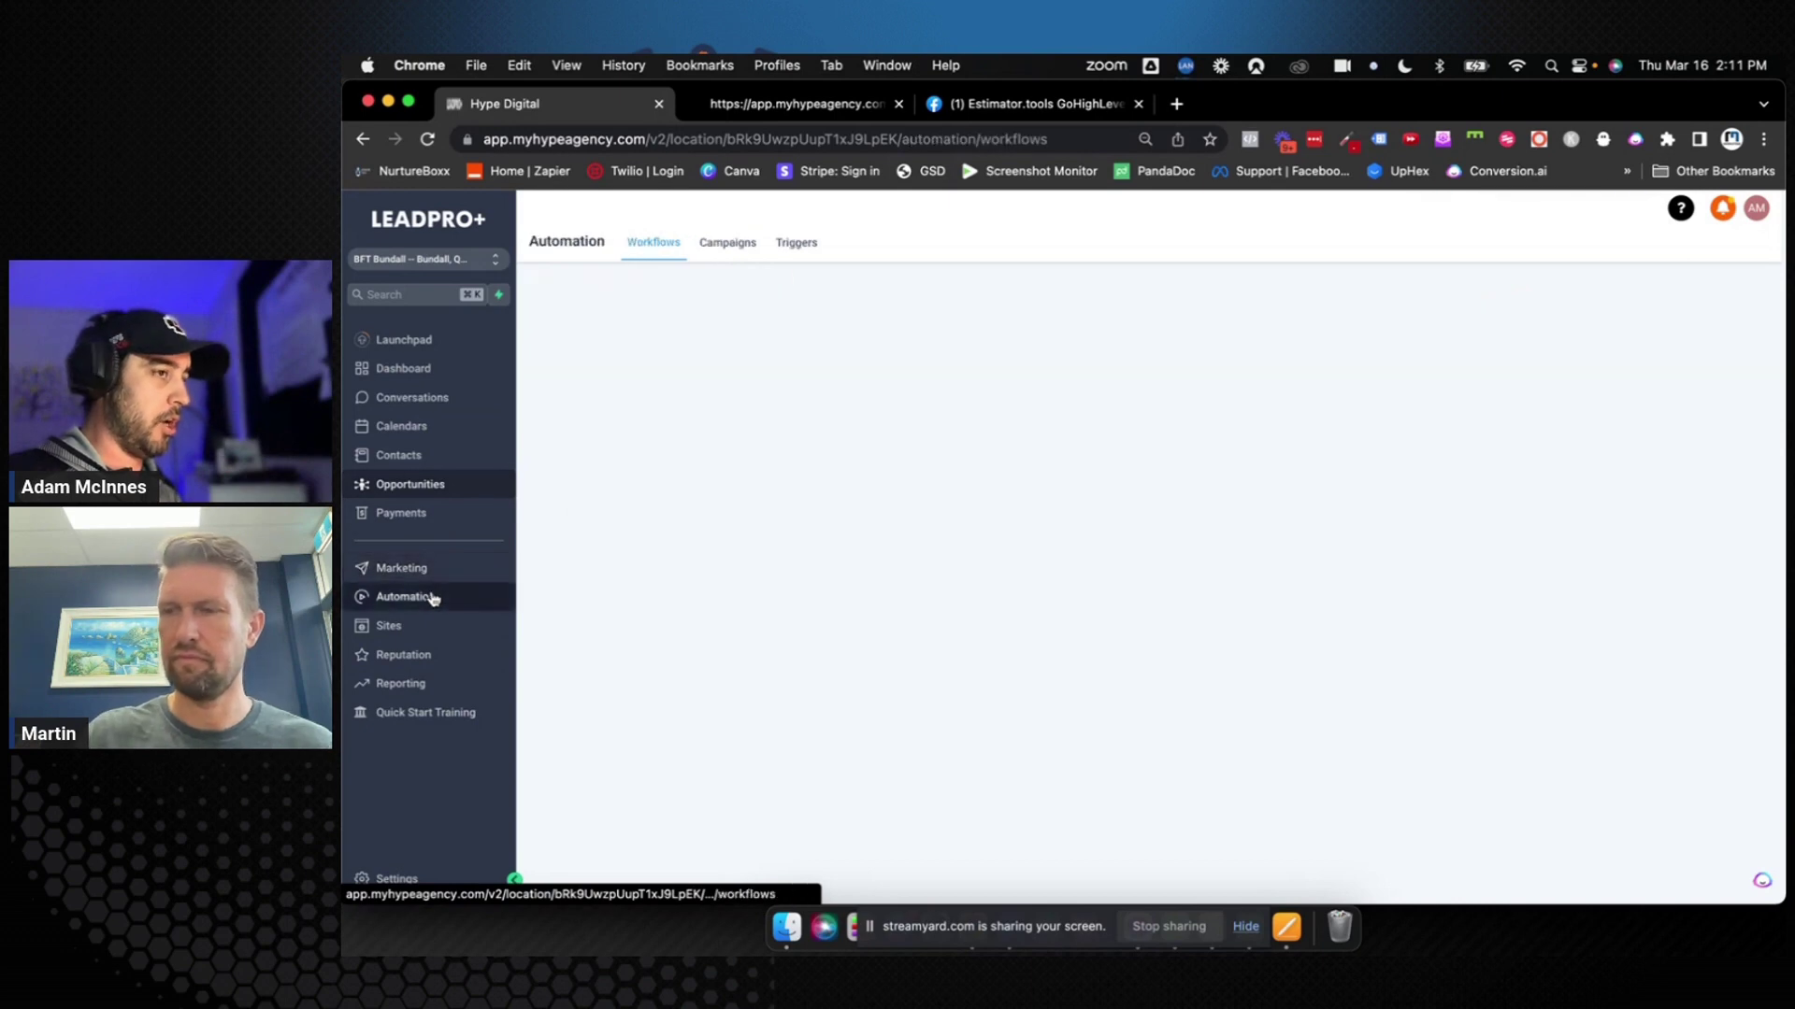
# Switch between the Campaigns and Triggers tabs, then browse the draft campaign list
pyautogui.click(712, 246)
pyautogui.click(795, 247)
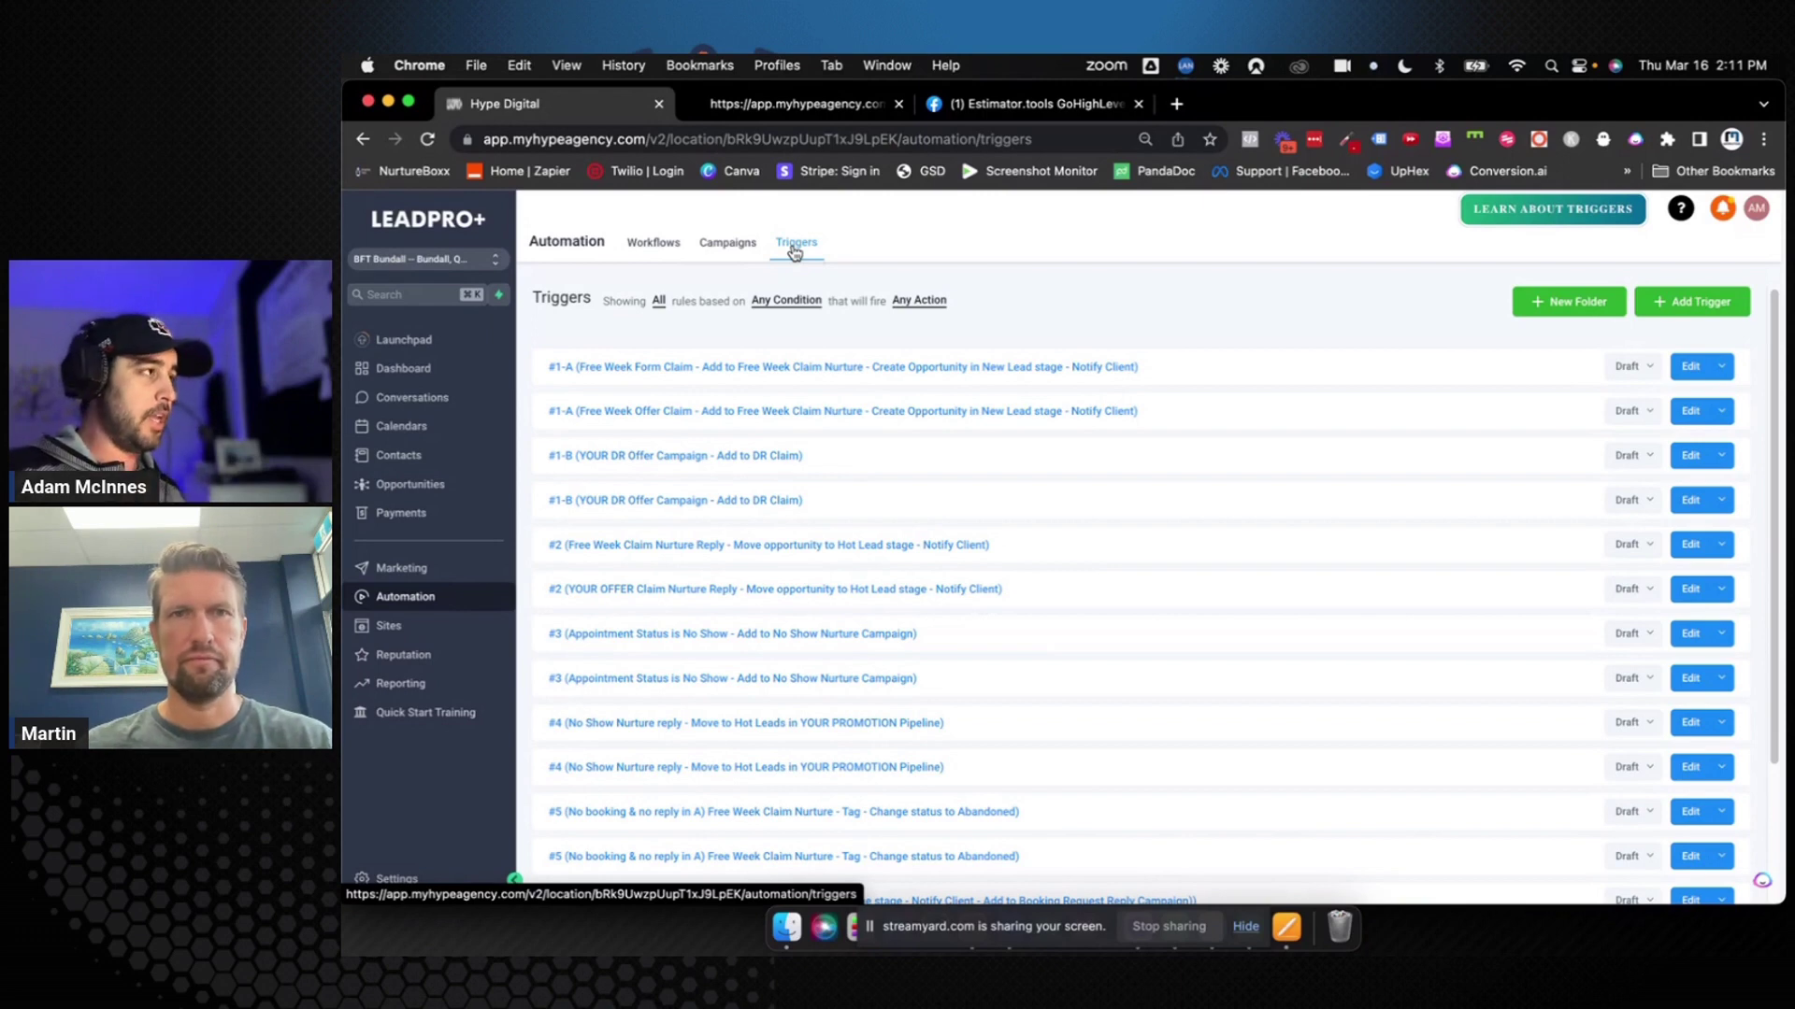
pyautogui.click(729, 242)
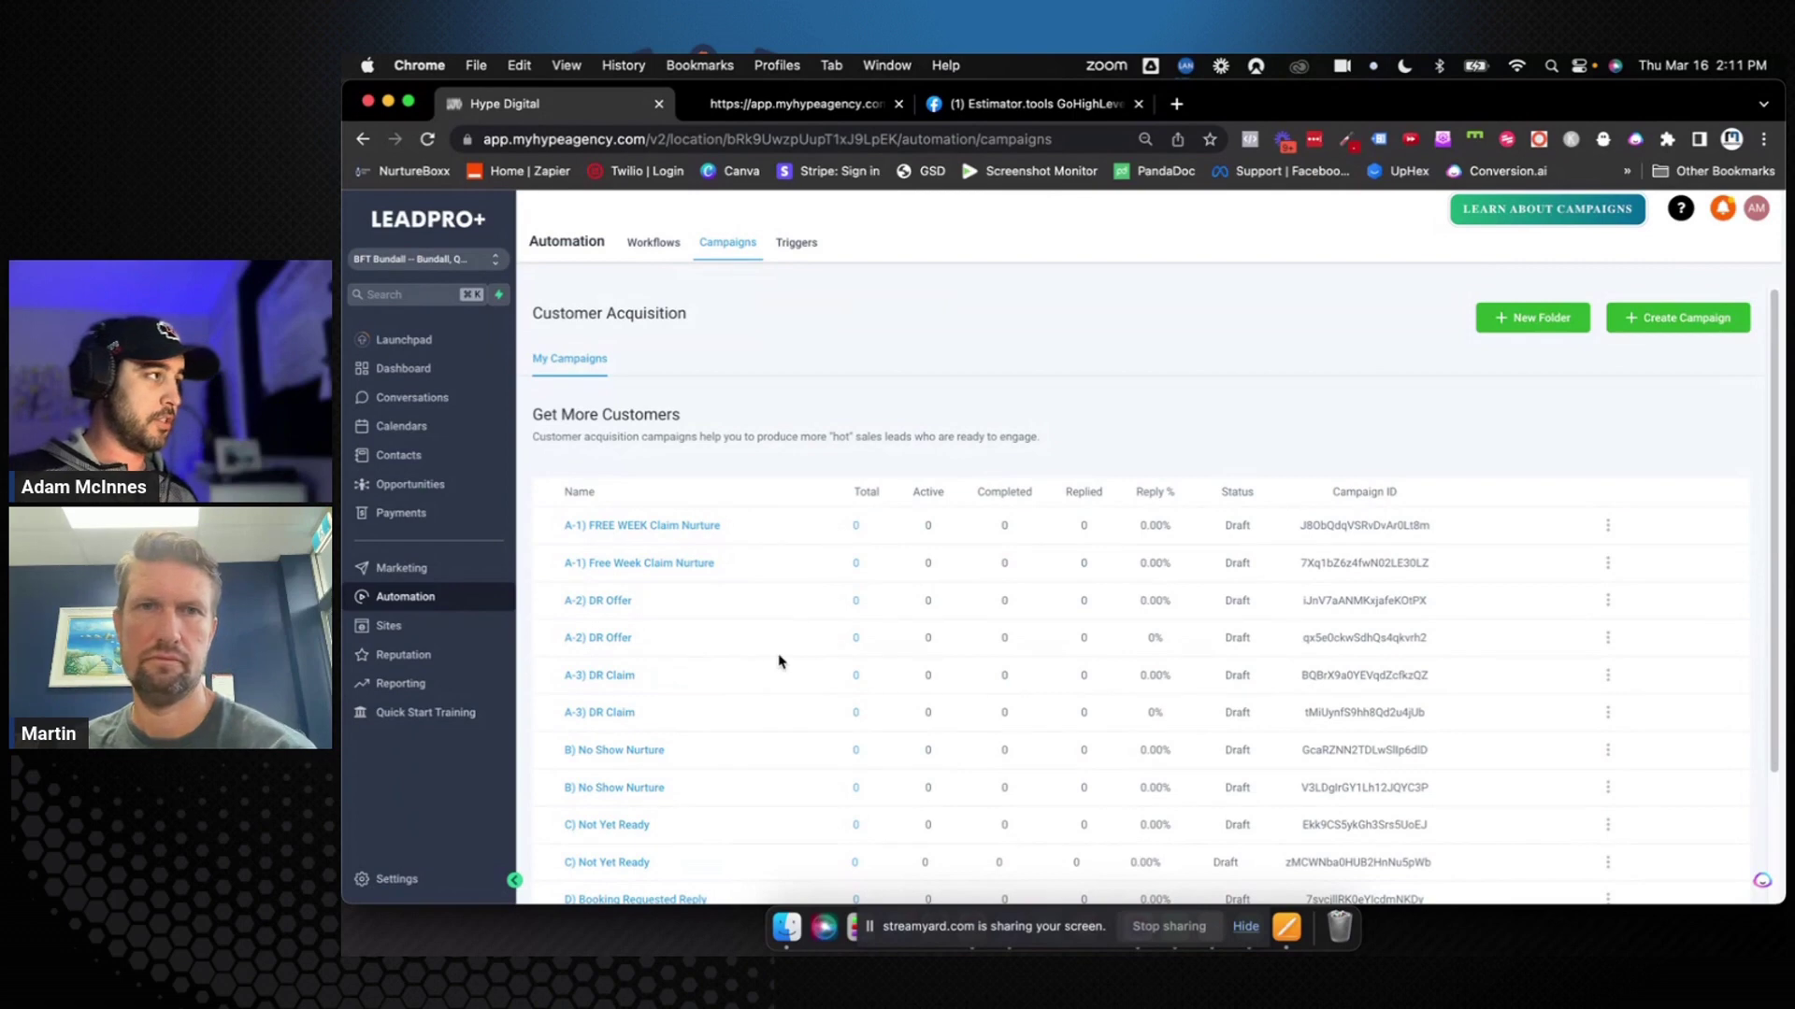
pyautogui.scroll(-4, 701, 673)
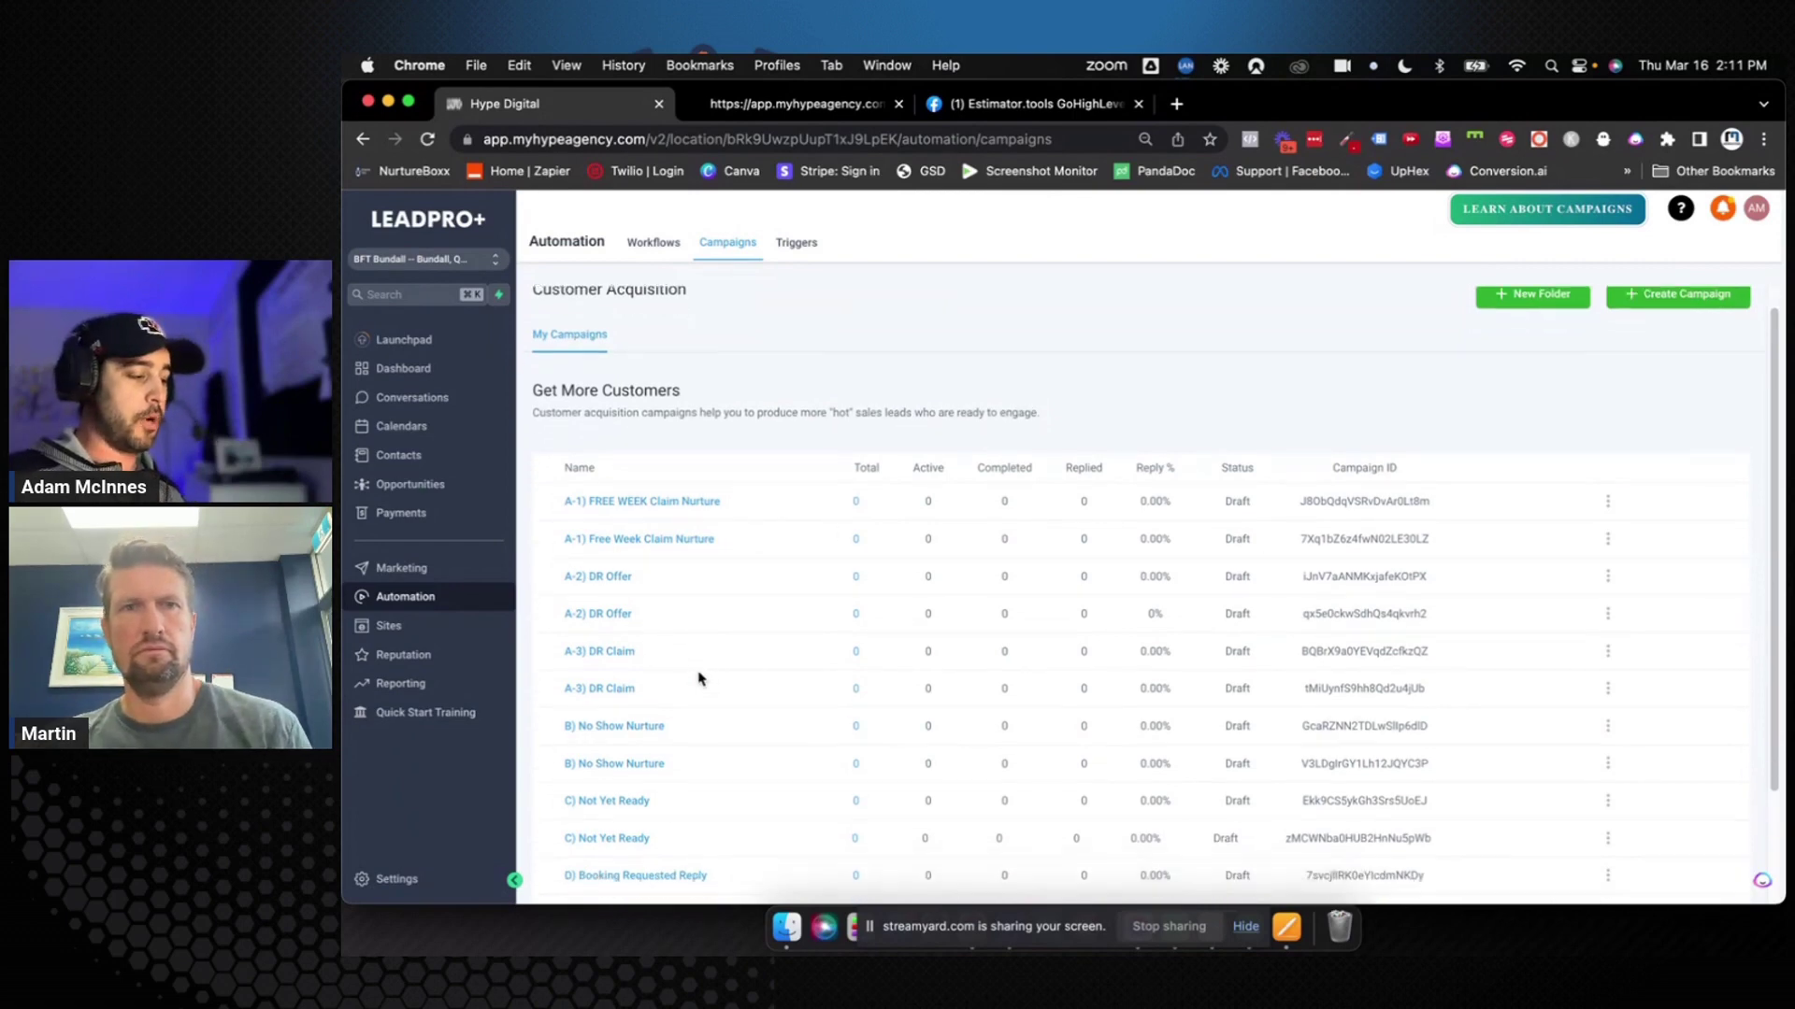
pyautogui.scroll(4, 691, 631)
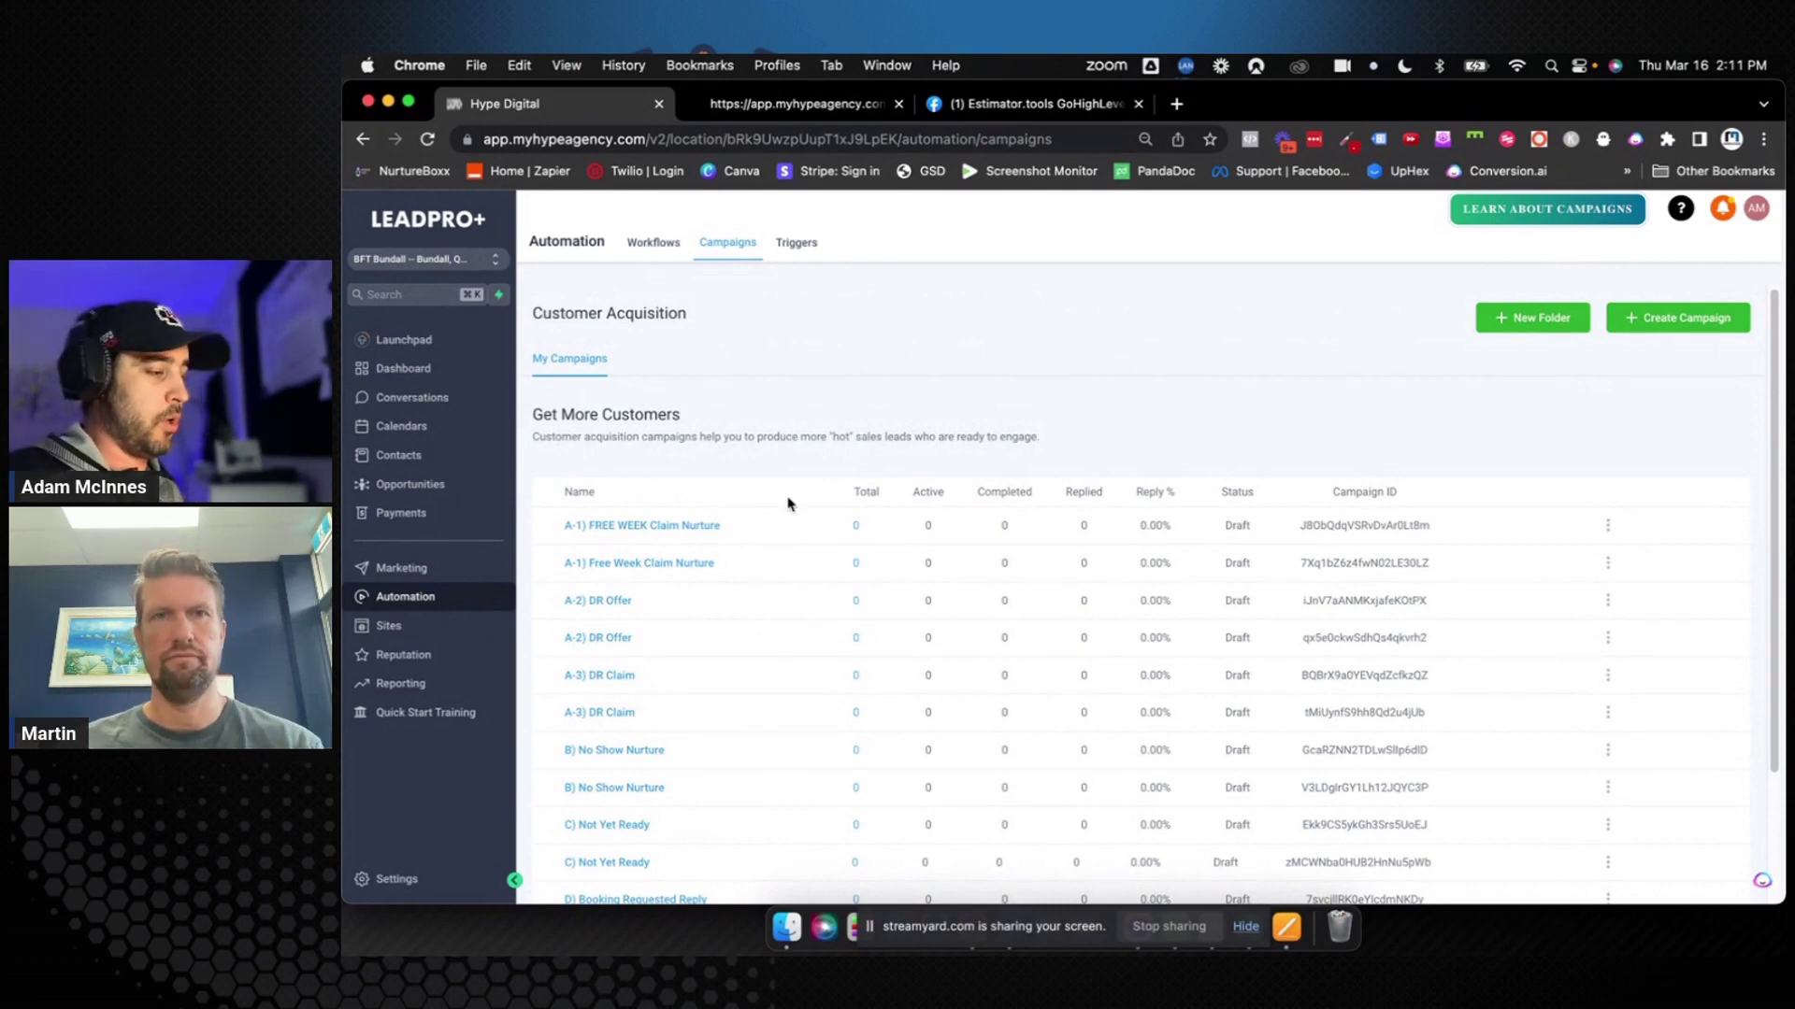
pyautogui.scroll(-4, 759, 430)
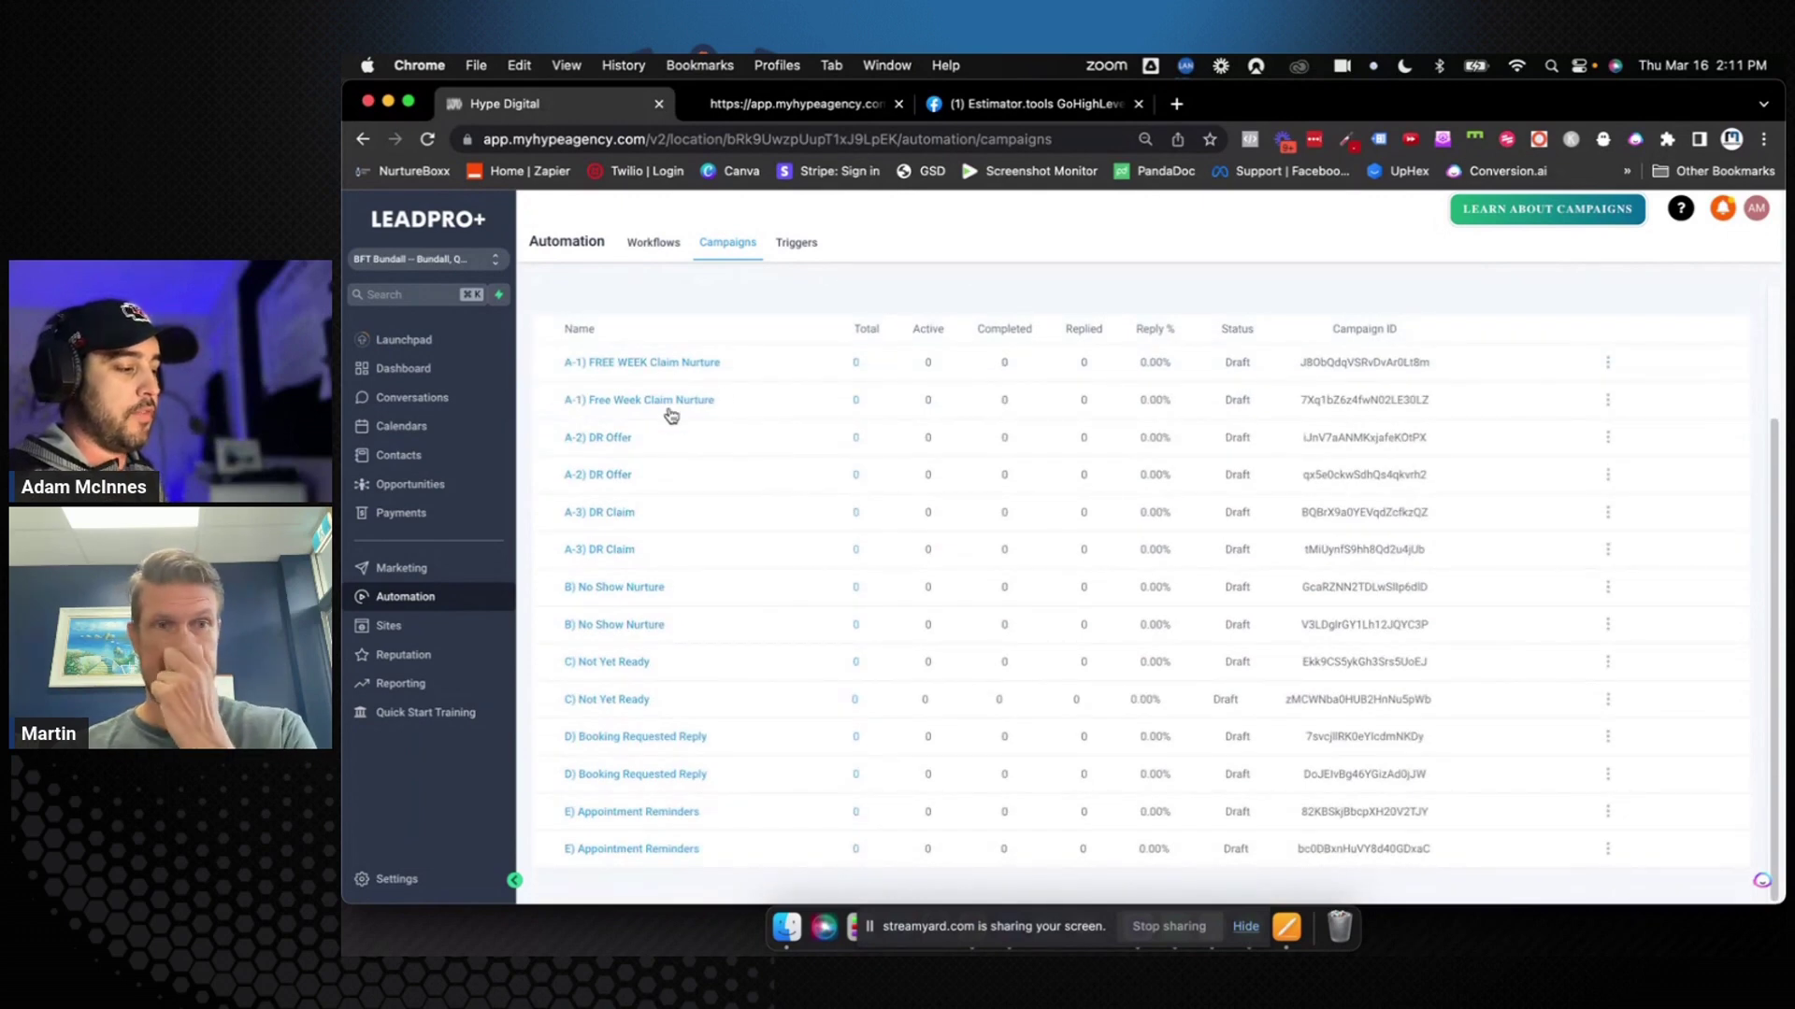
# Review the A-1) FREE WEEK Claim Nurture campaign's events, then return to the Triggers list
pyautogui.click(693, 365)
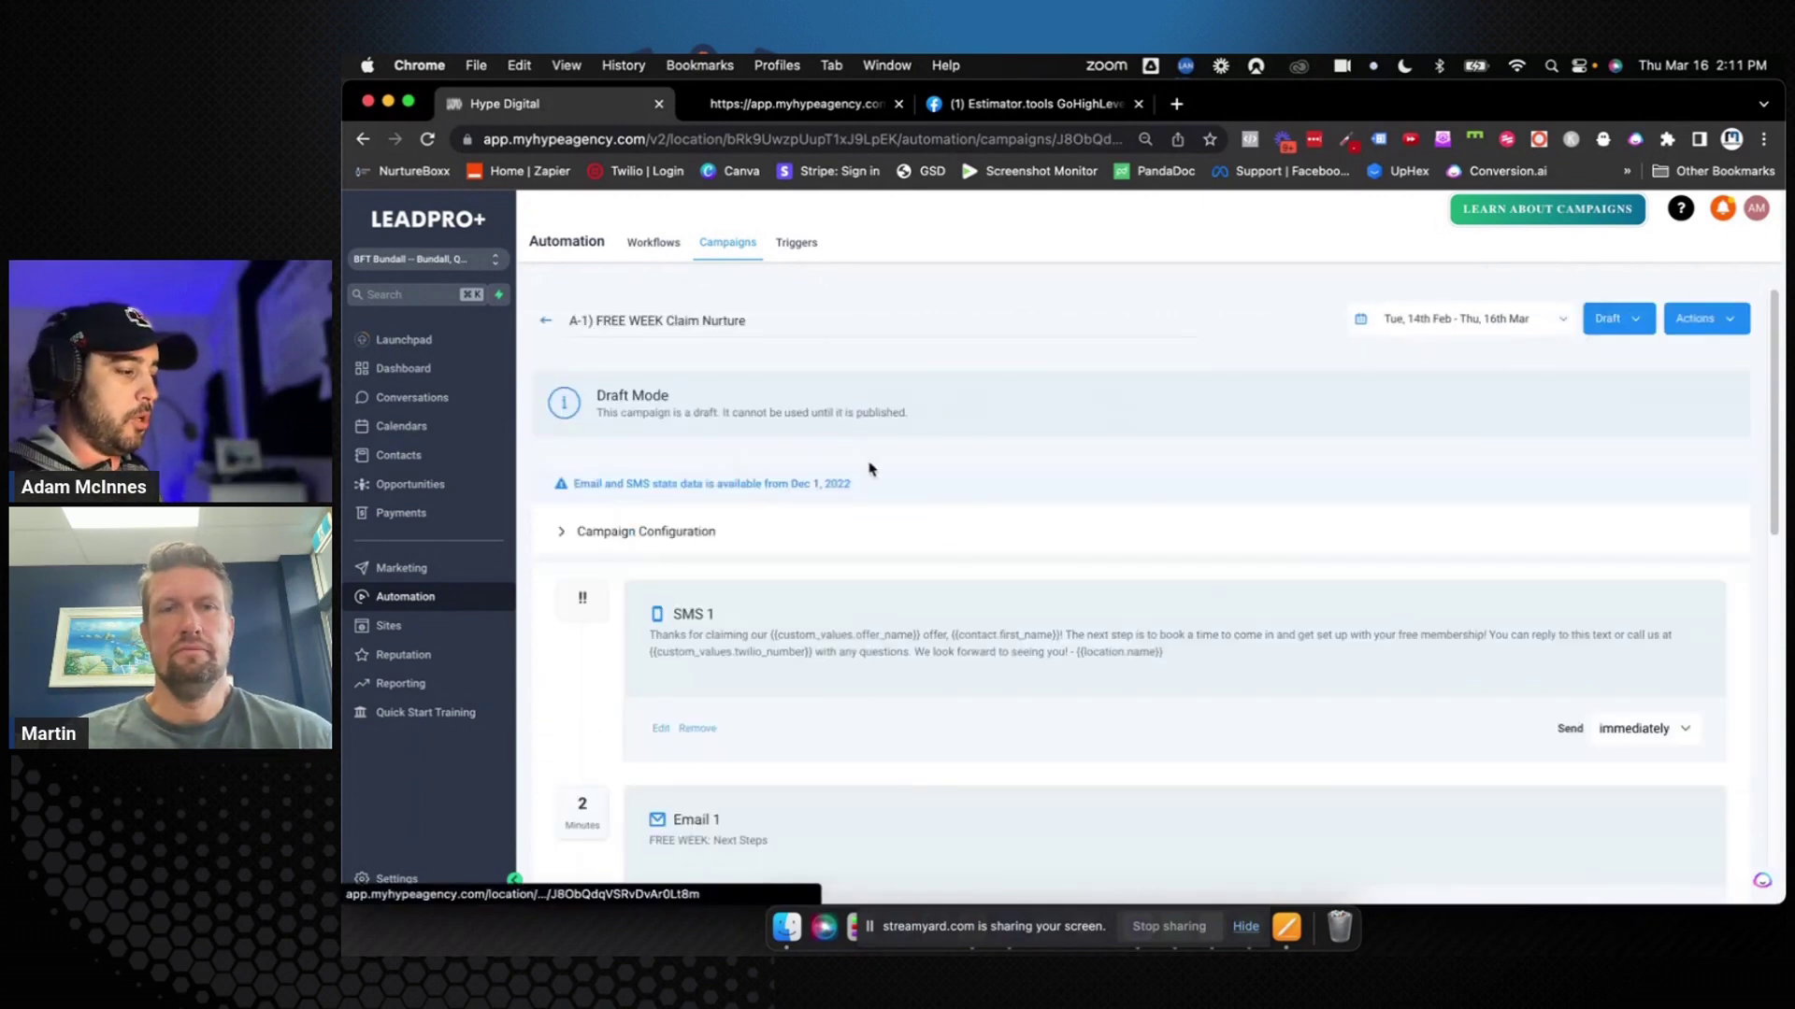
pyautogui.scroll(-10, 1081, 629)
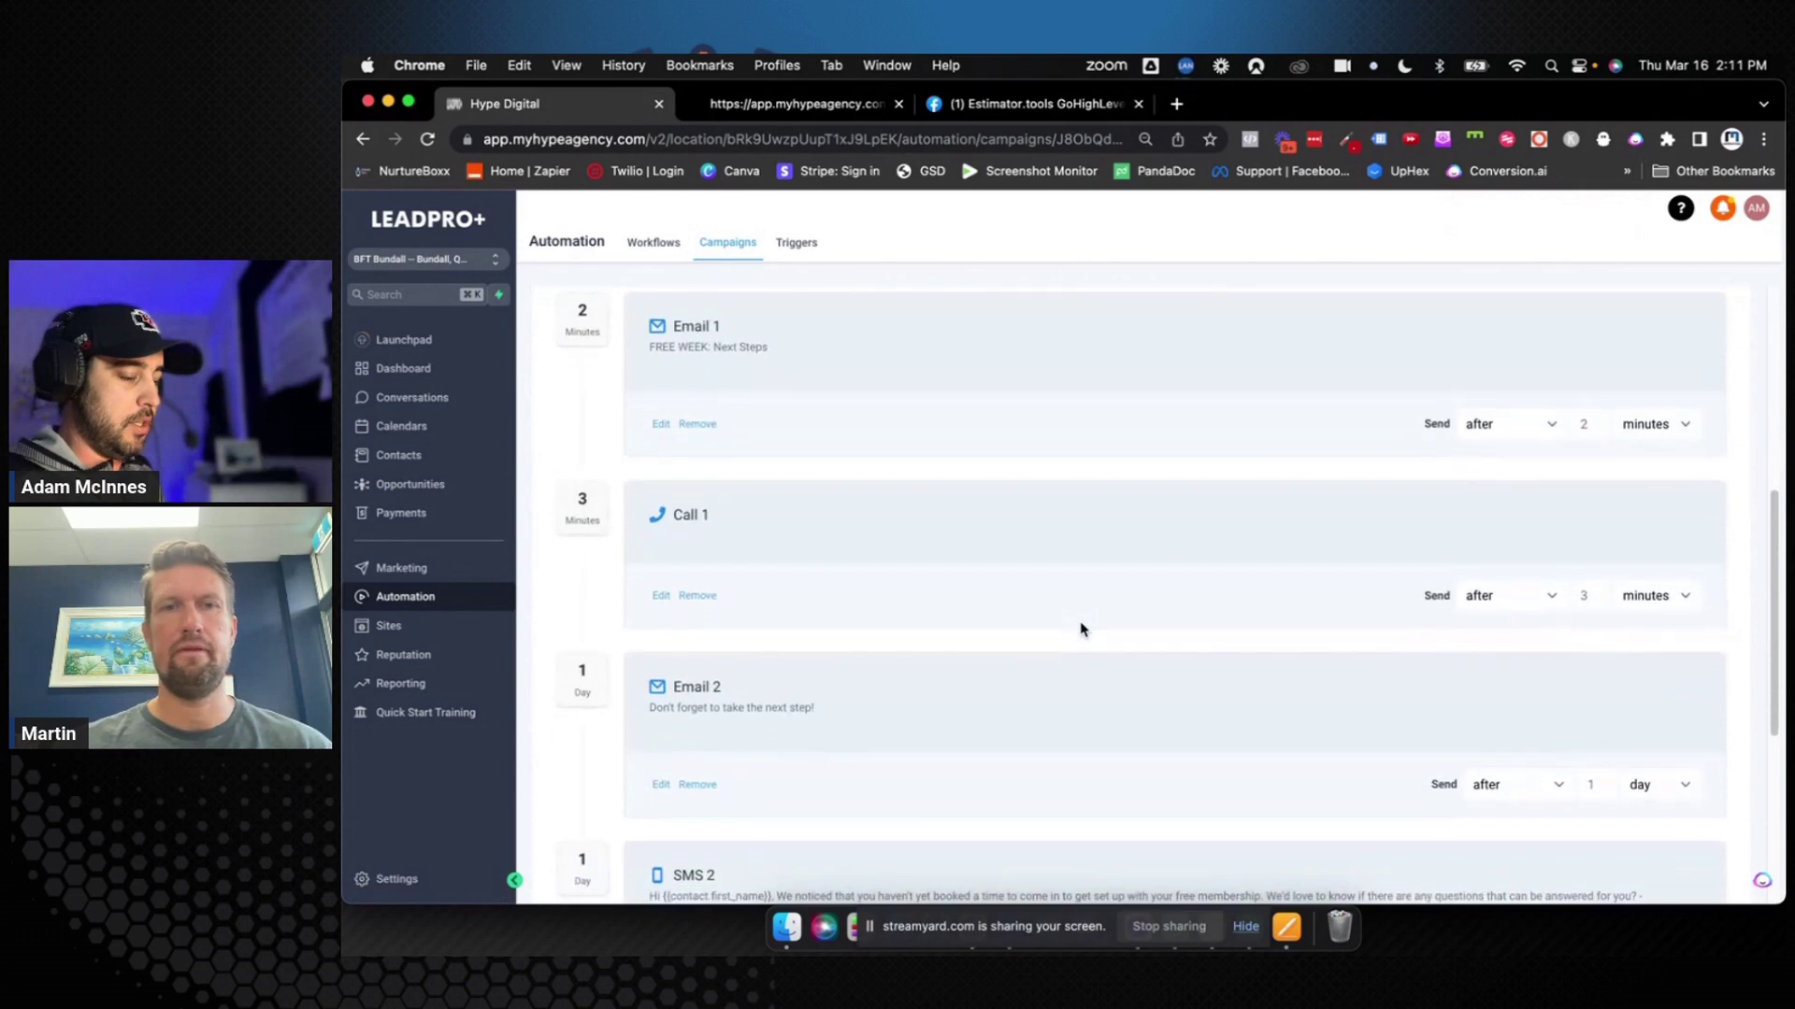
pyautogui.scroll(-3, 1081, 629)
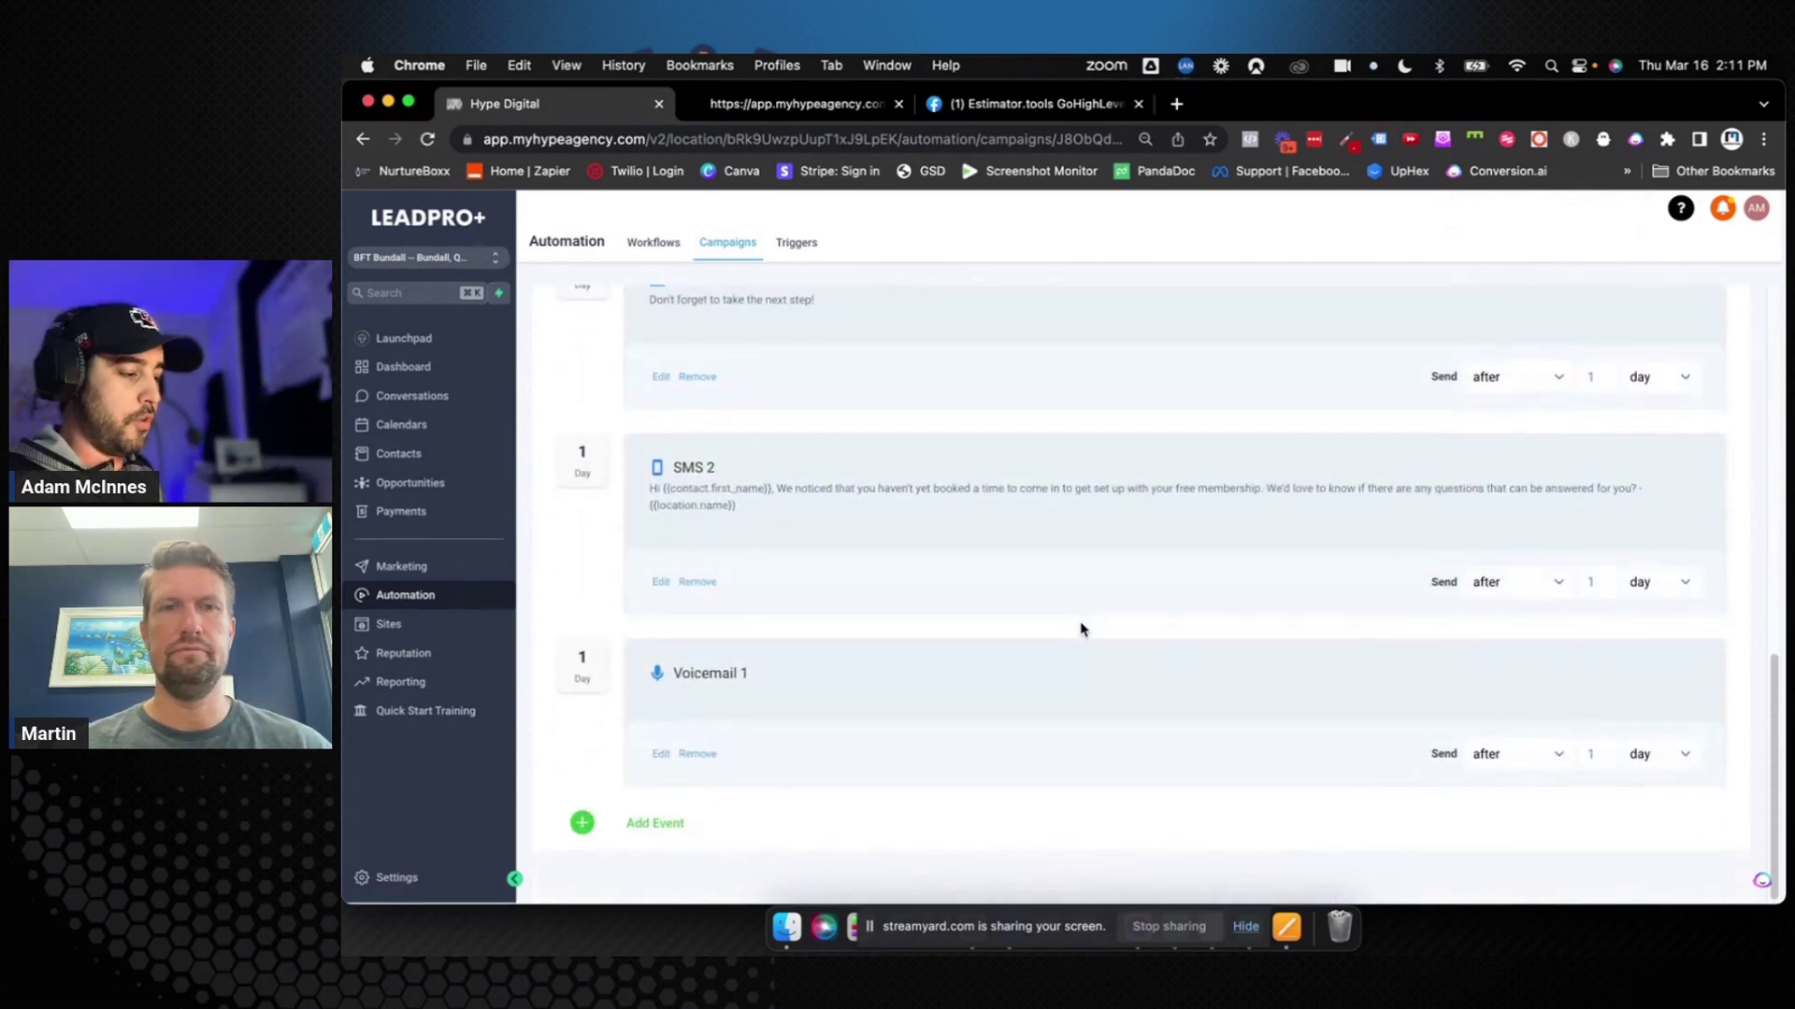
pyautogui.scroll(13, 1081, 629)
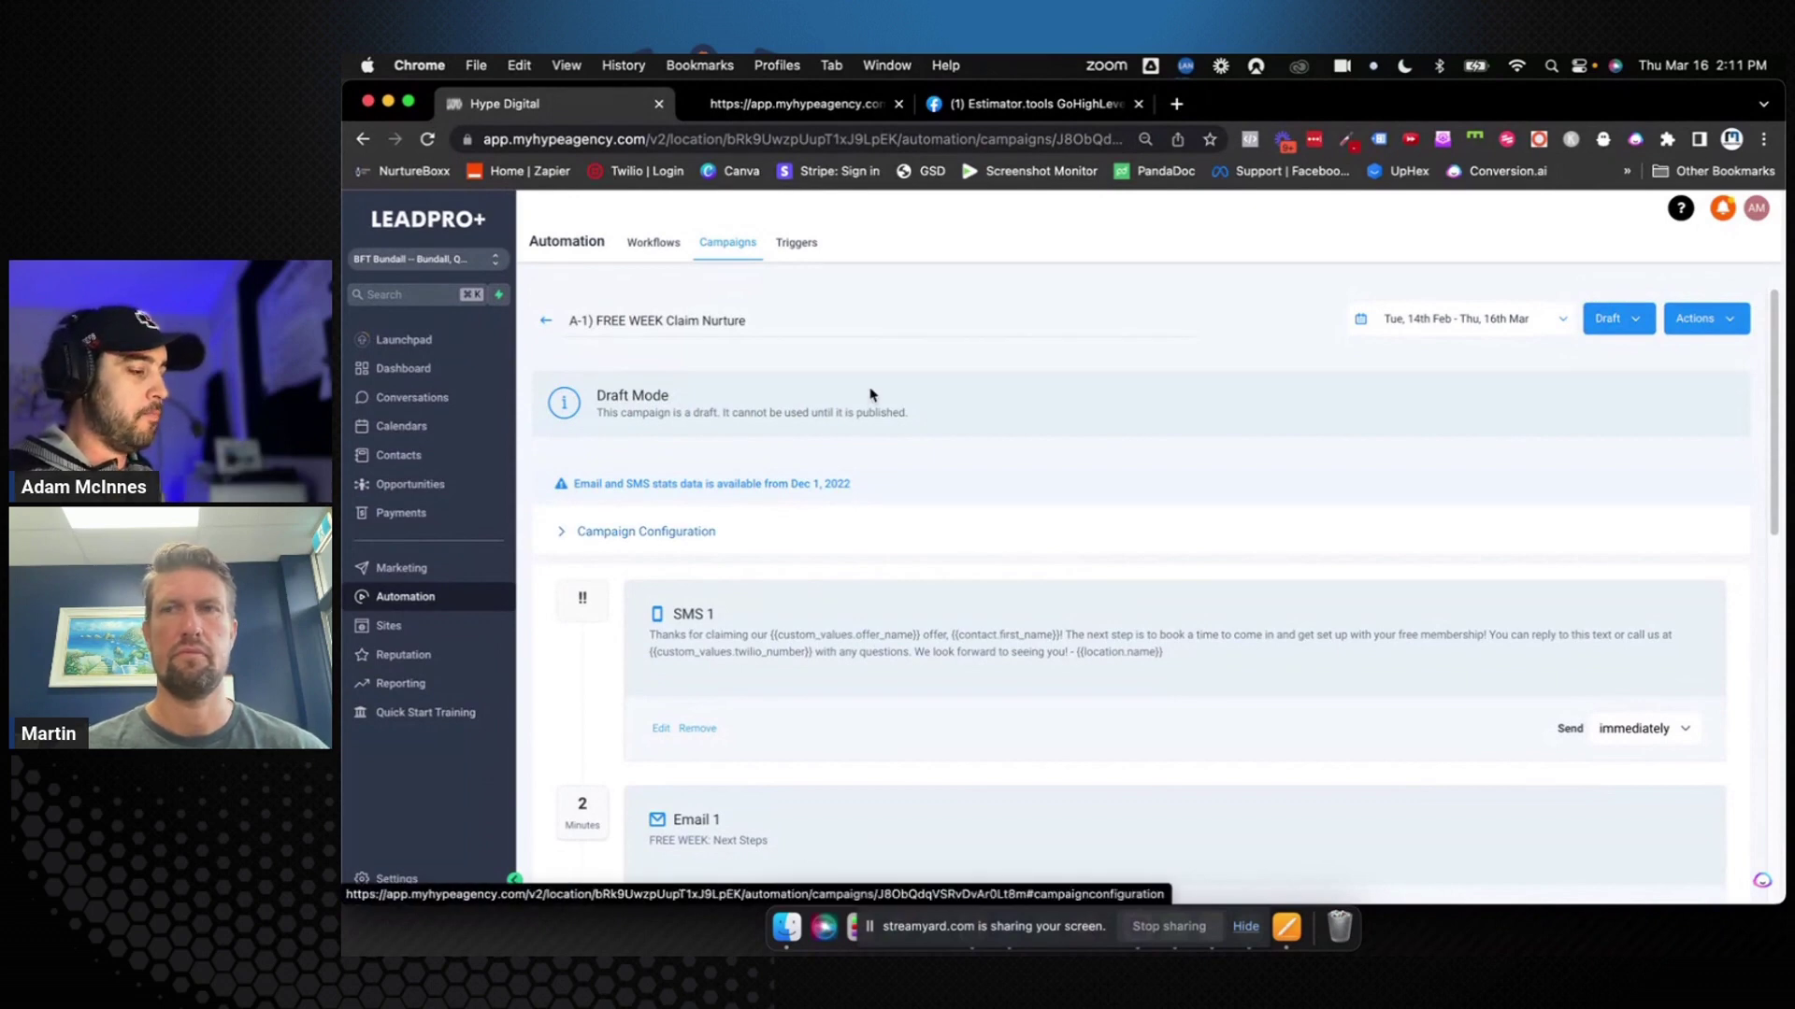
pyautogui.click(797, 243)
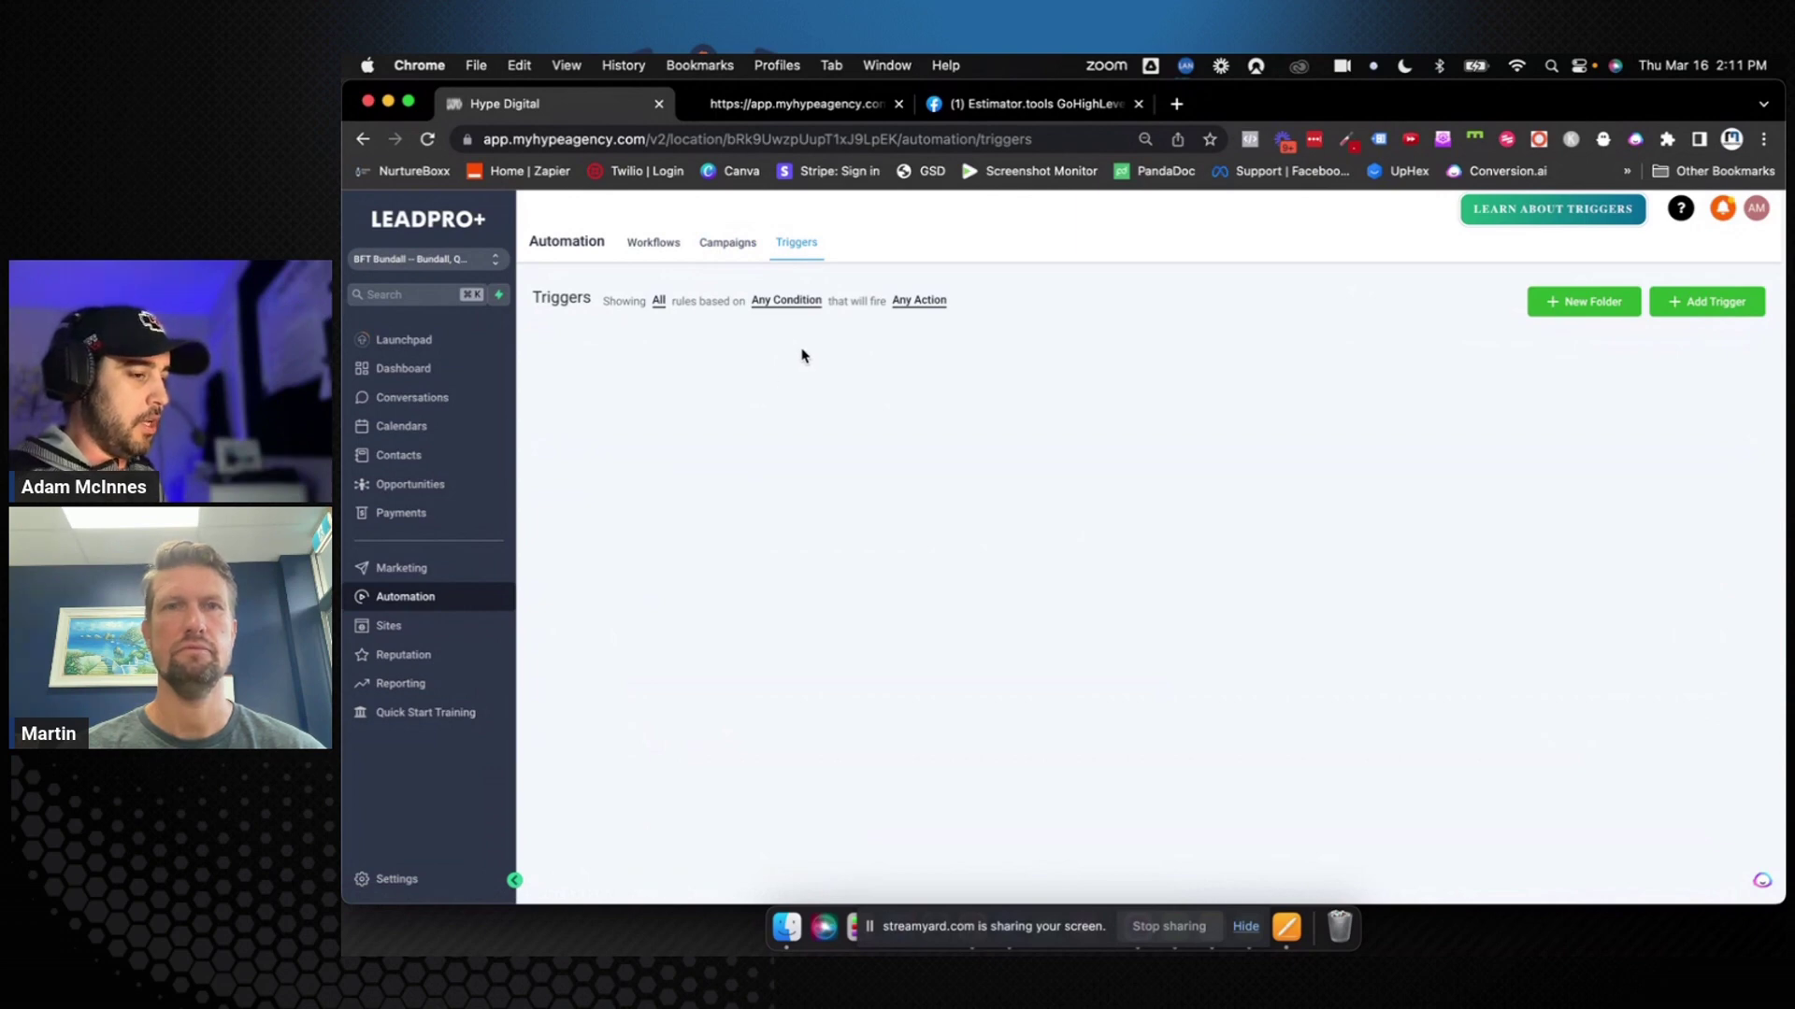
# Inspect the first #1-A trigger's rule and actions, then go to the account Settings
pyautogui.click(862, 366)
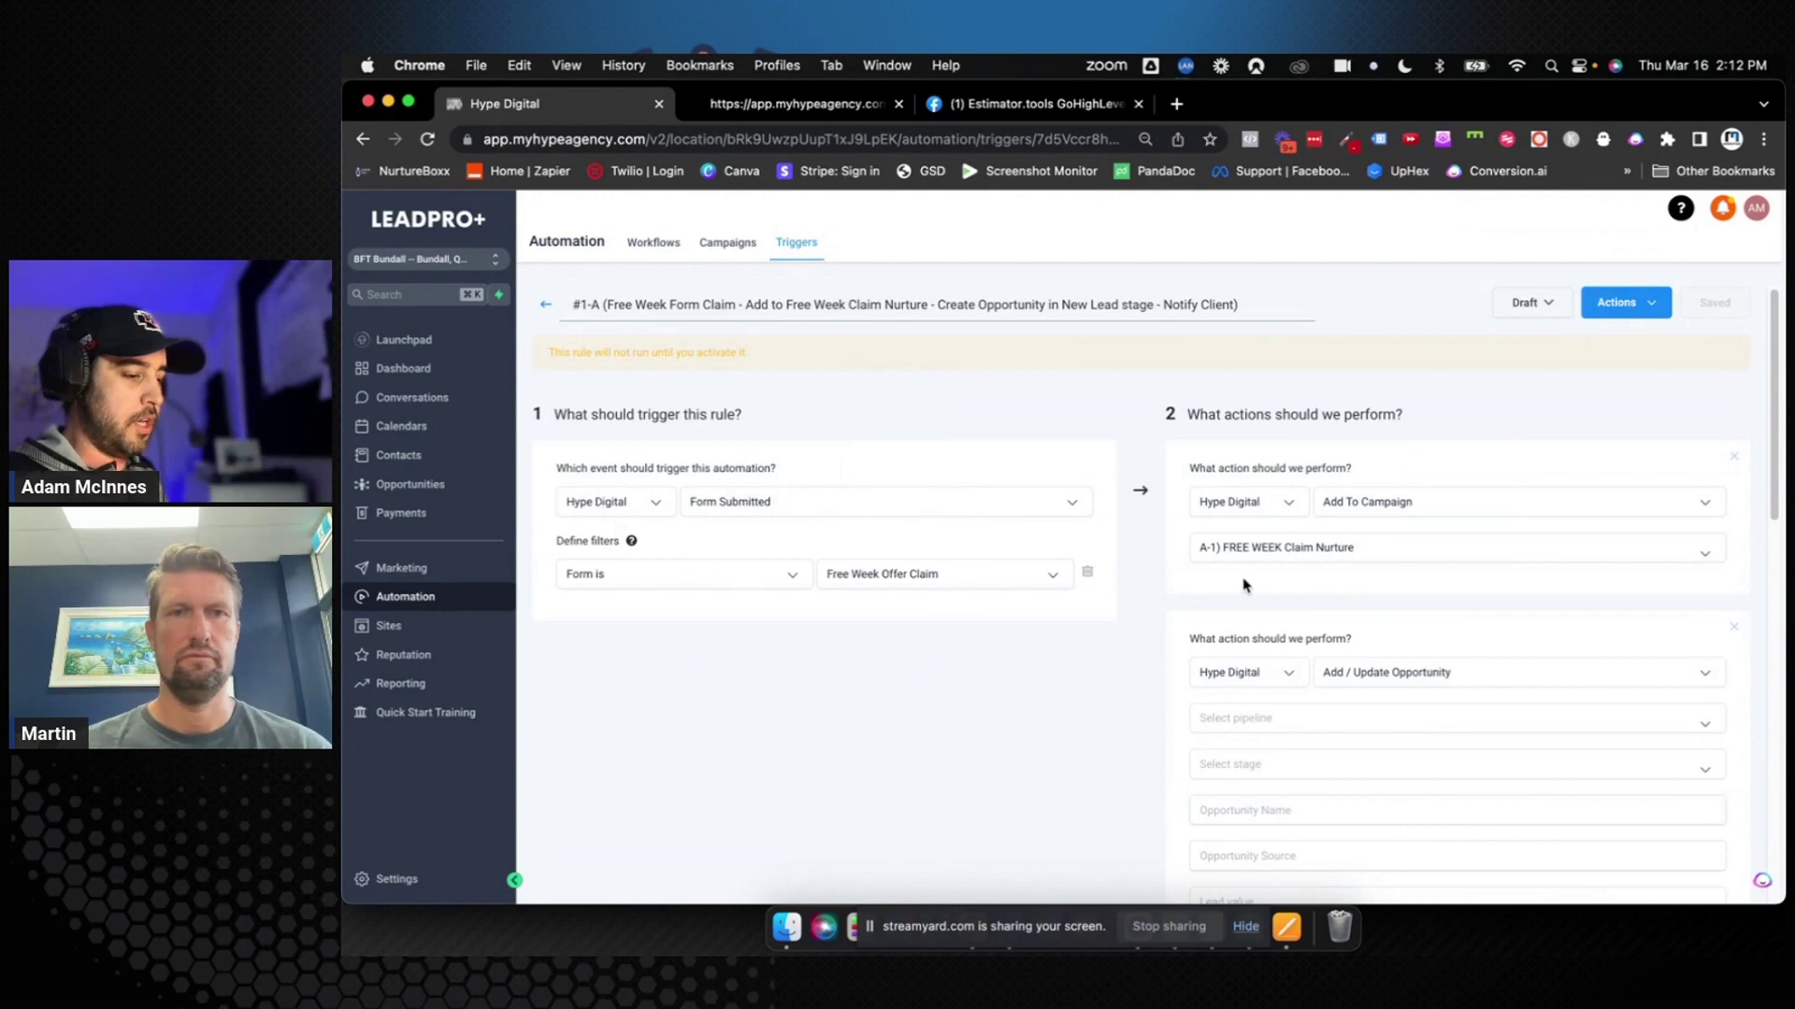
pyautogui.scroll(-3, 1323, 585)
pyautogui.scroll(-3, 1324, 585)
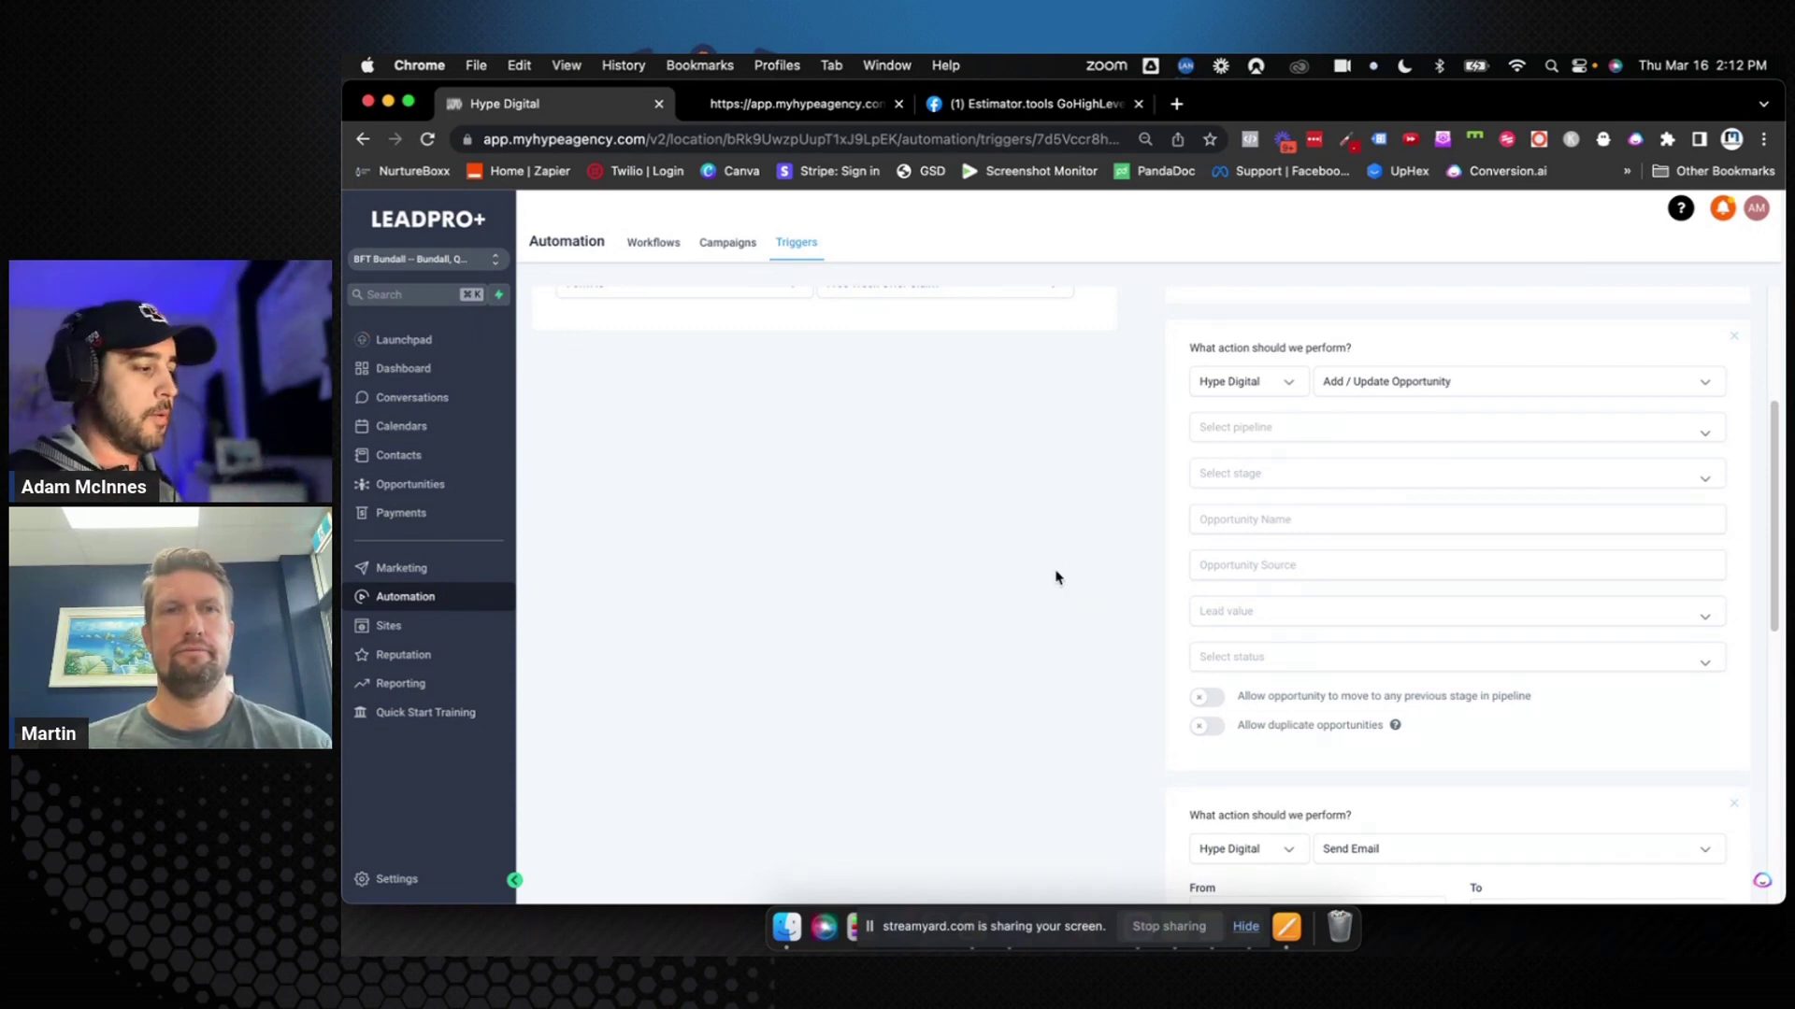
pyautogui.click(733, 241)
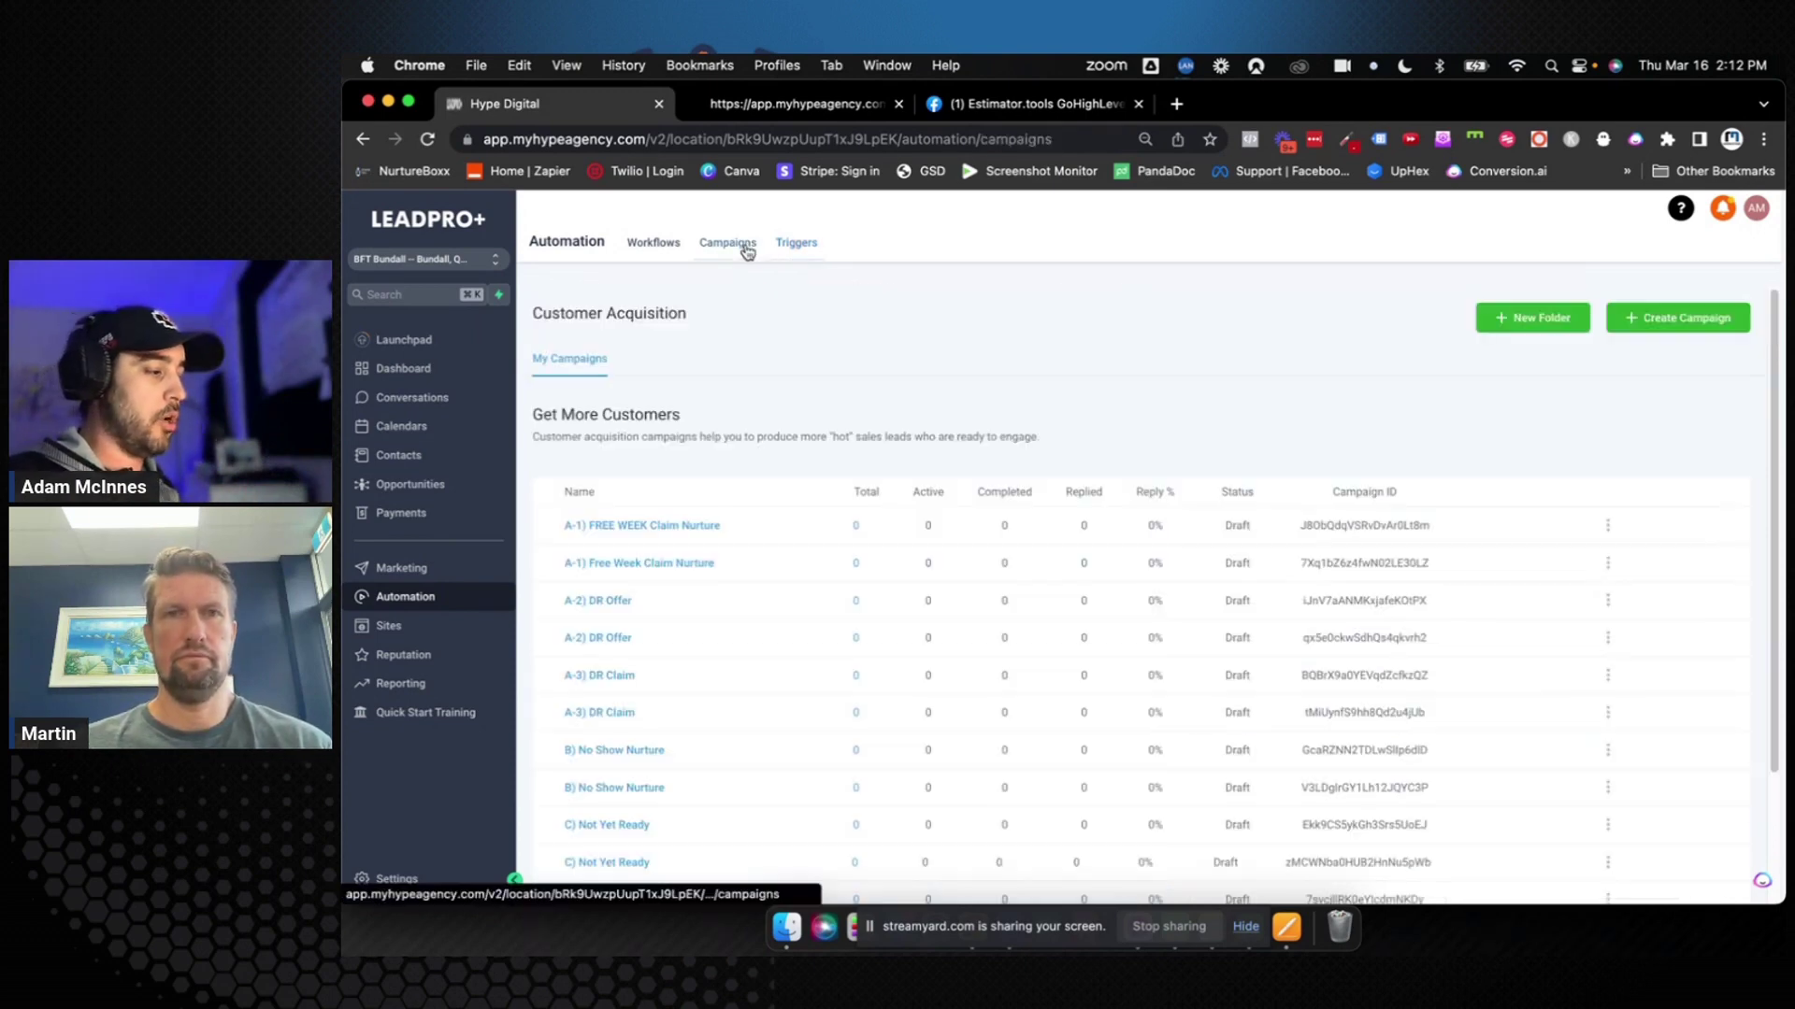
pyautogui.click(793, 243)
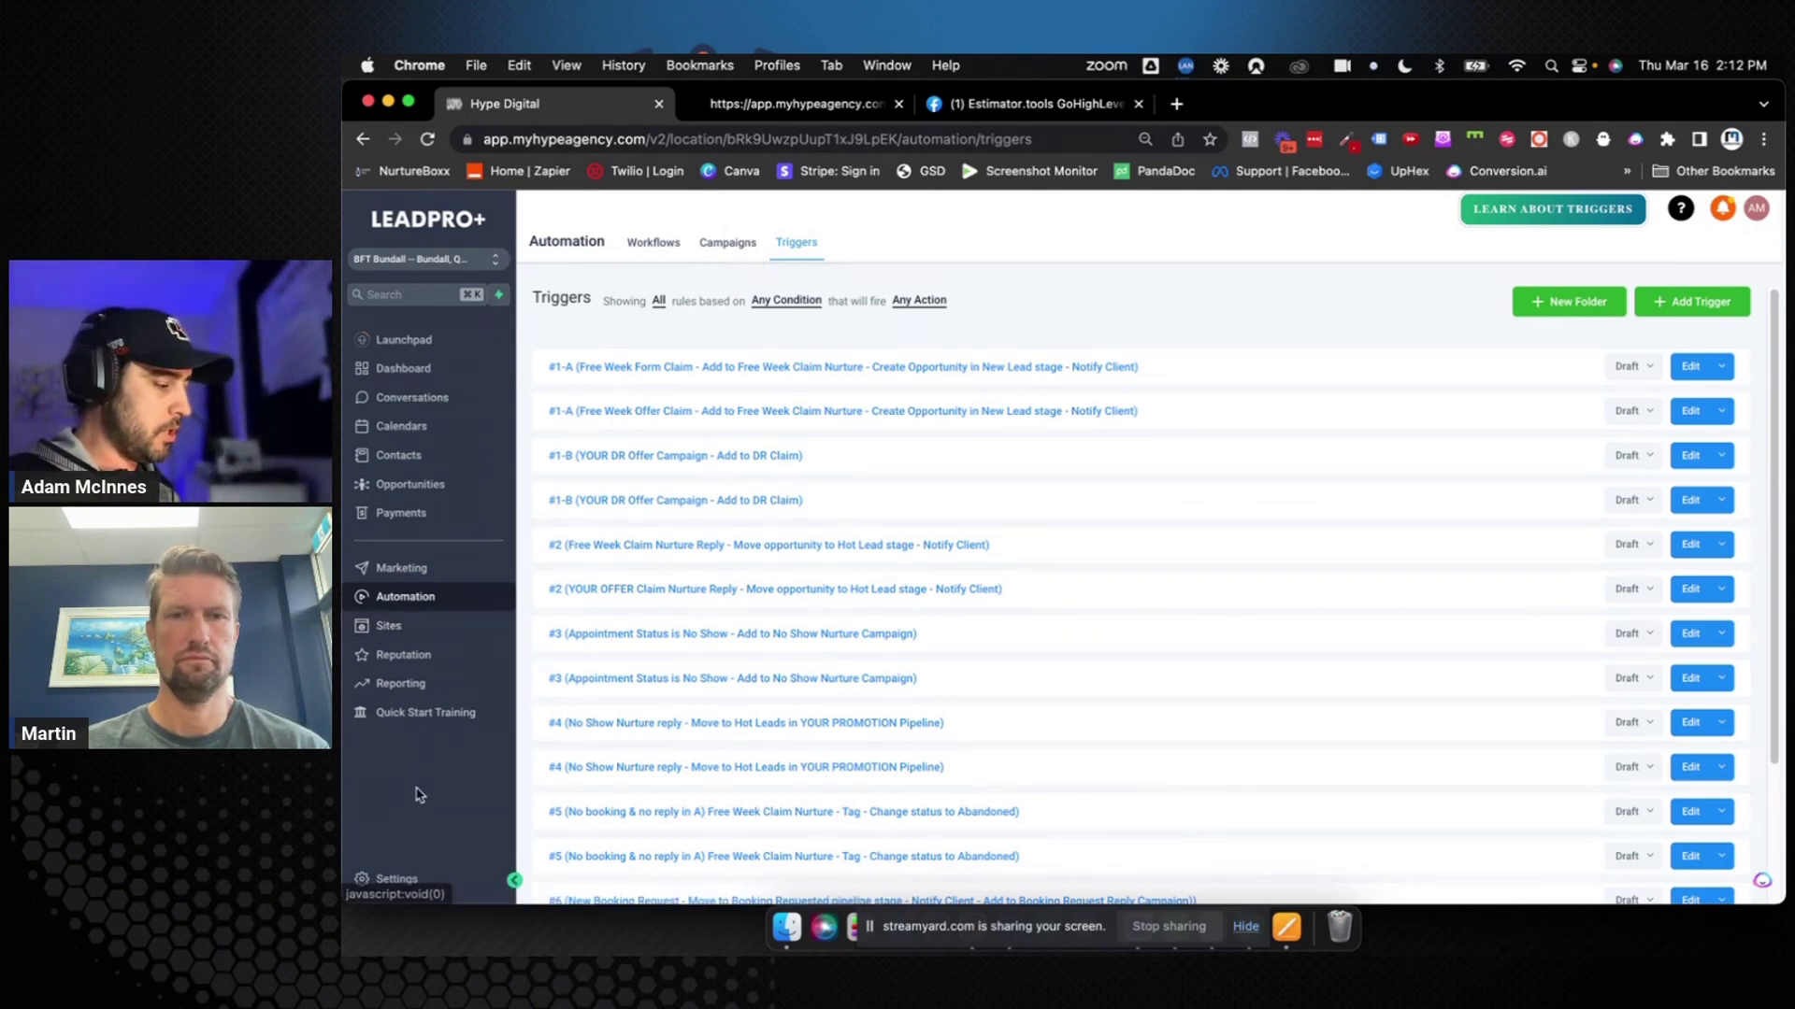
pyautogui.click(390, 877)
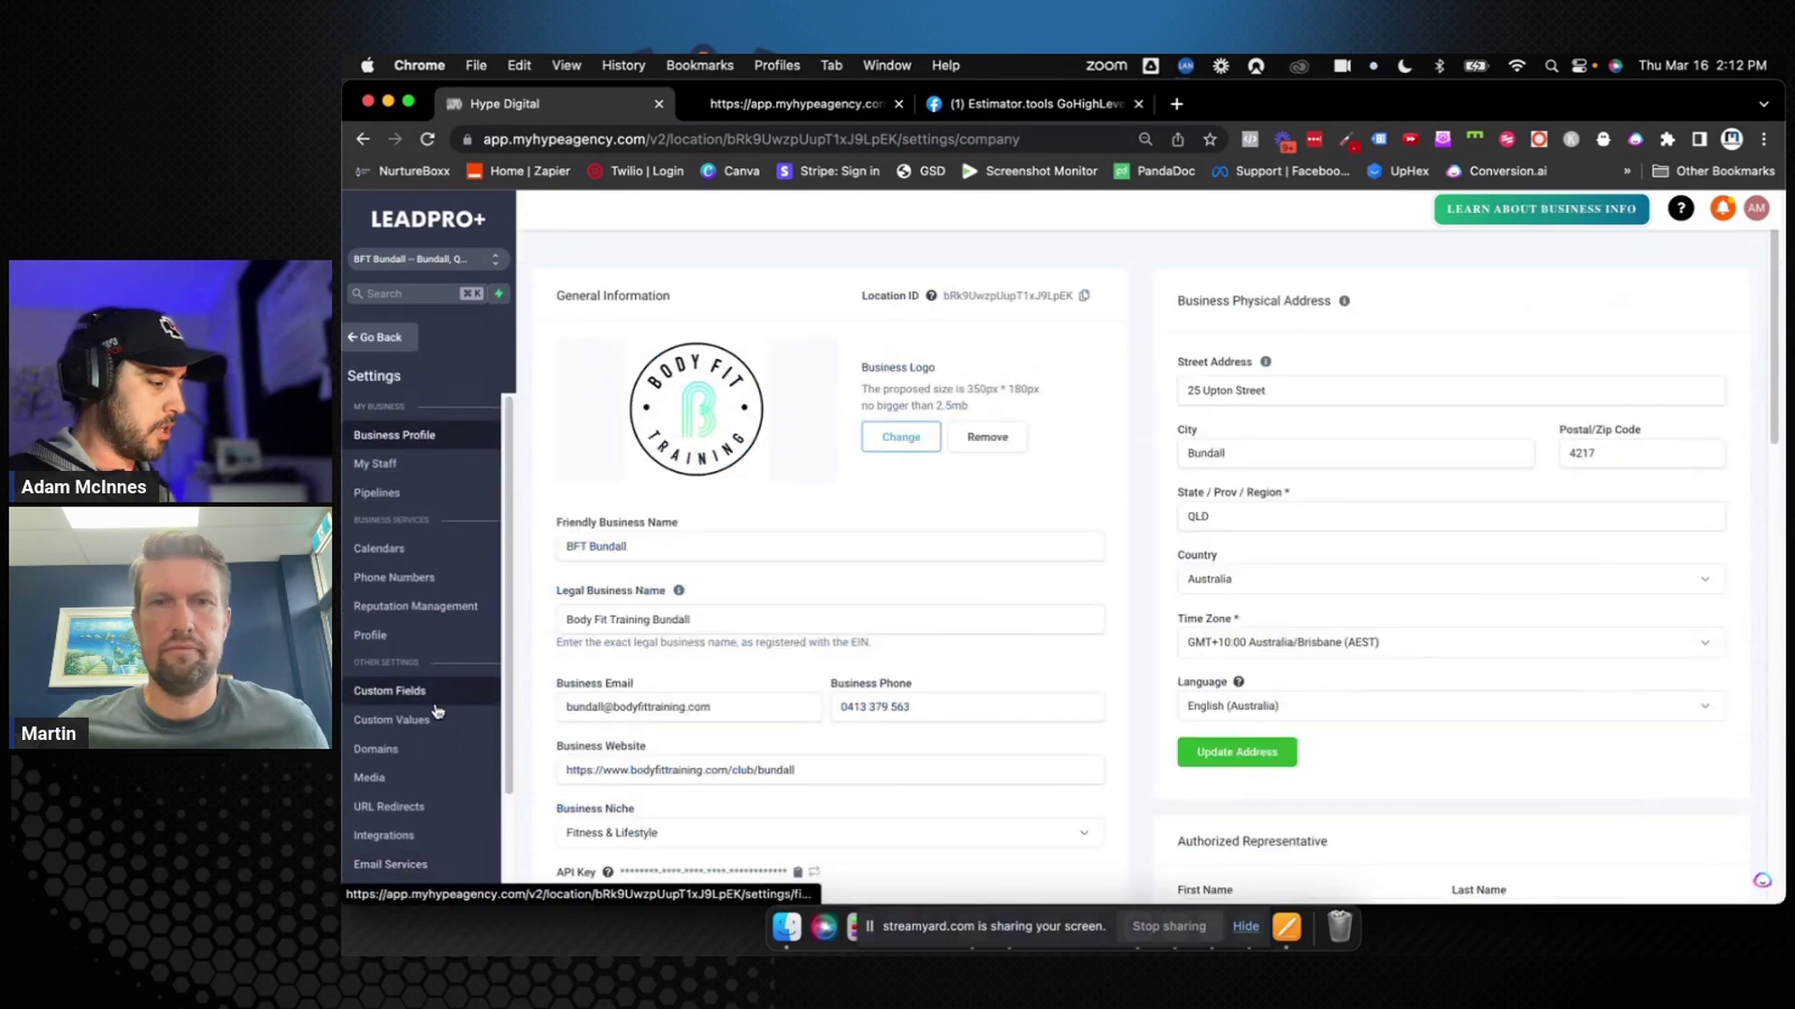
# In Custom Values, delete Booking Thank You Page, Claim Thank You Page, DR Offer, From Email and Logo Image URL
pyautogui.click(461, 720)
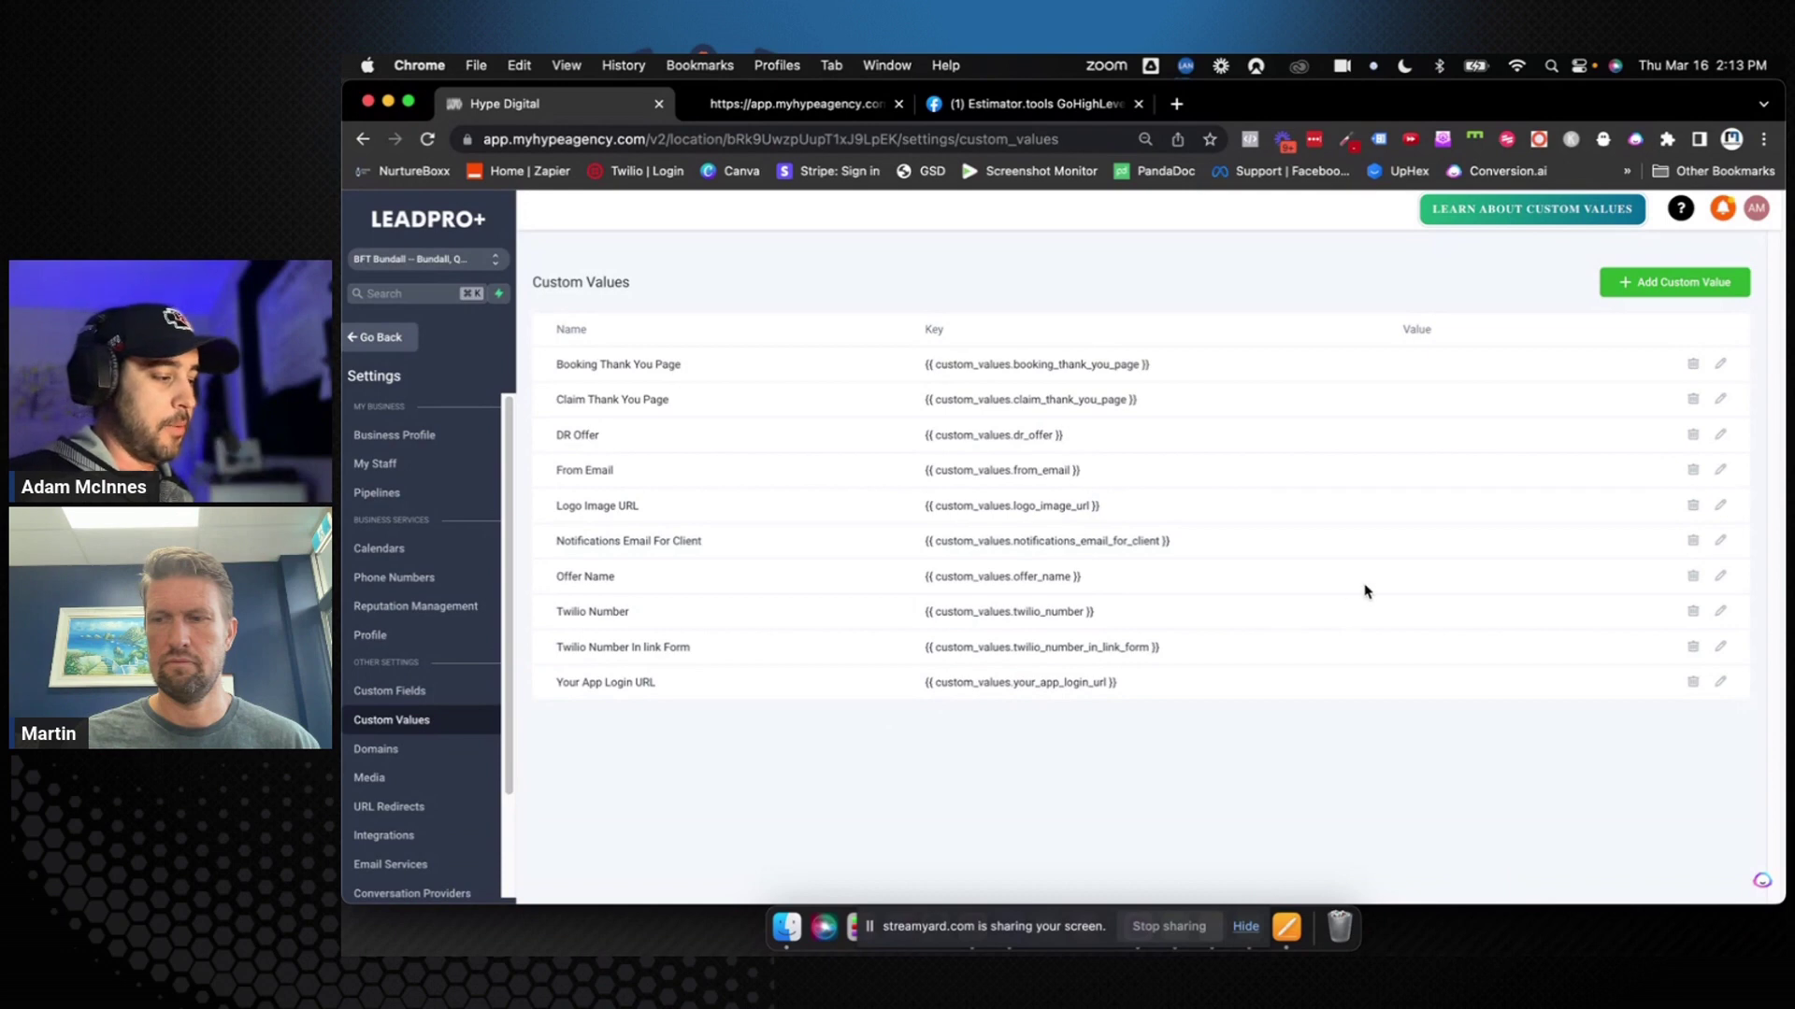
pyautogui.click(1694, 362)
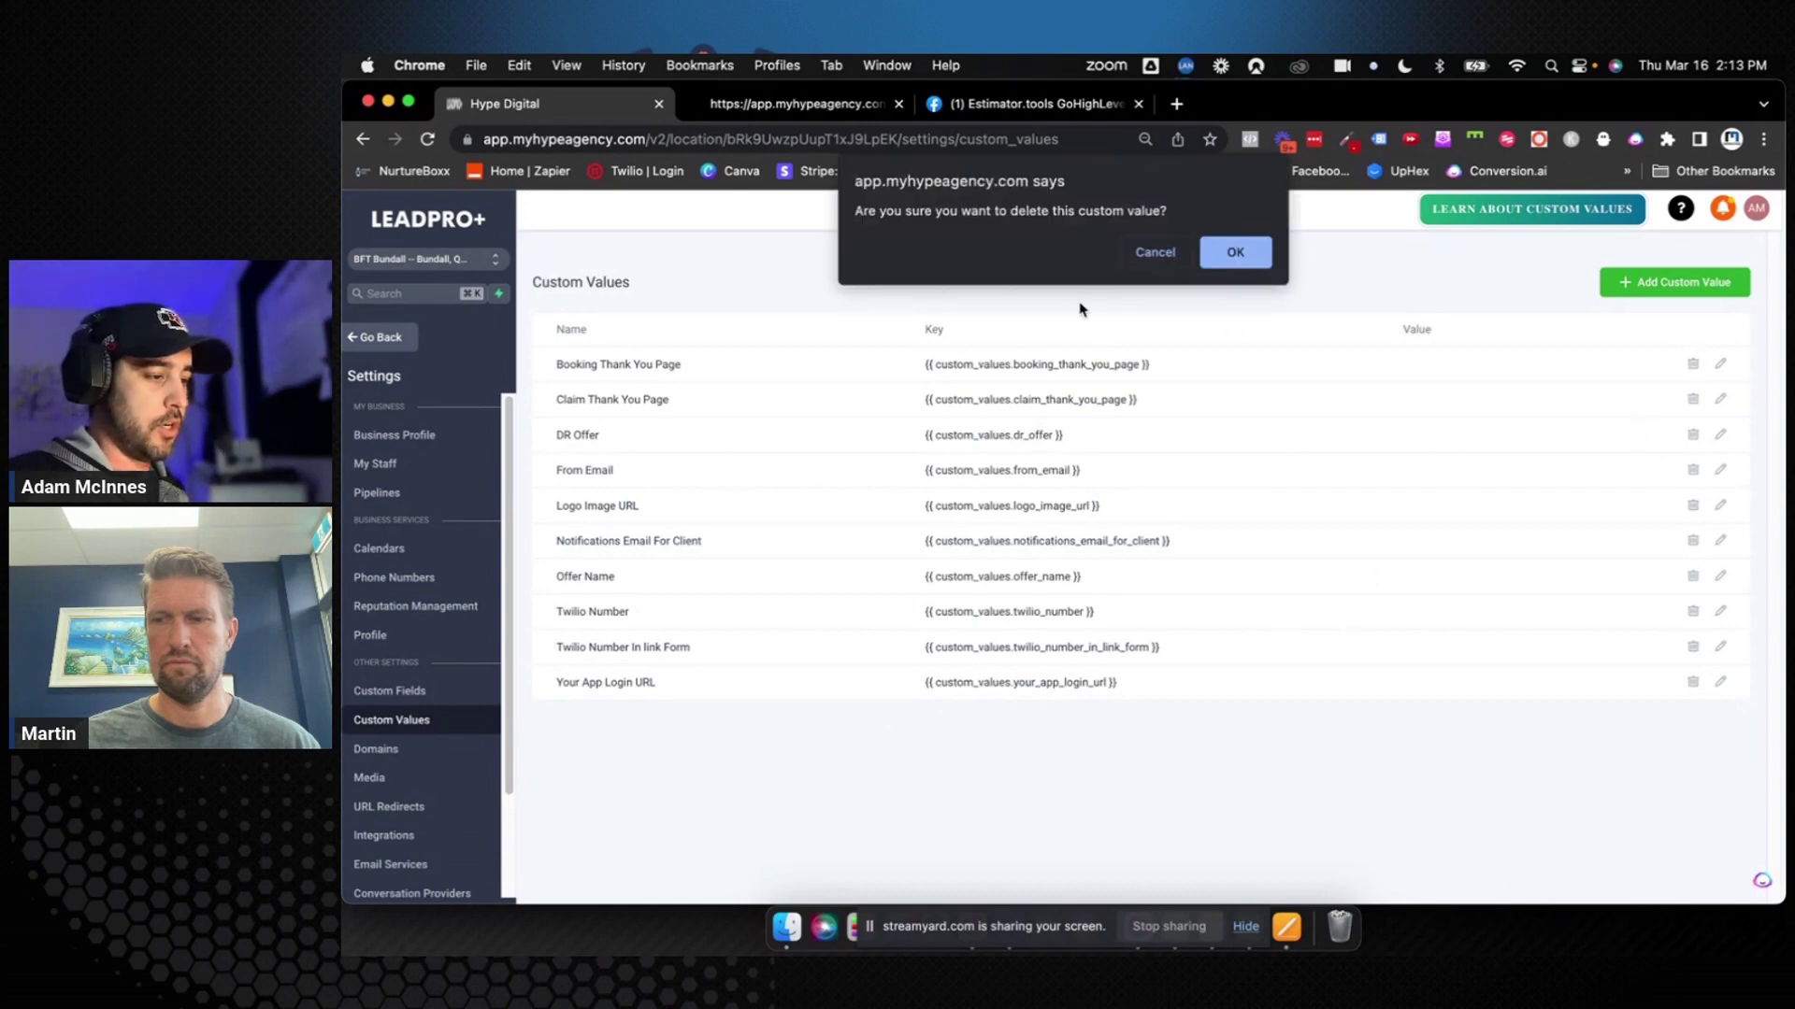
pyautogui.click(1235, 265)
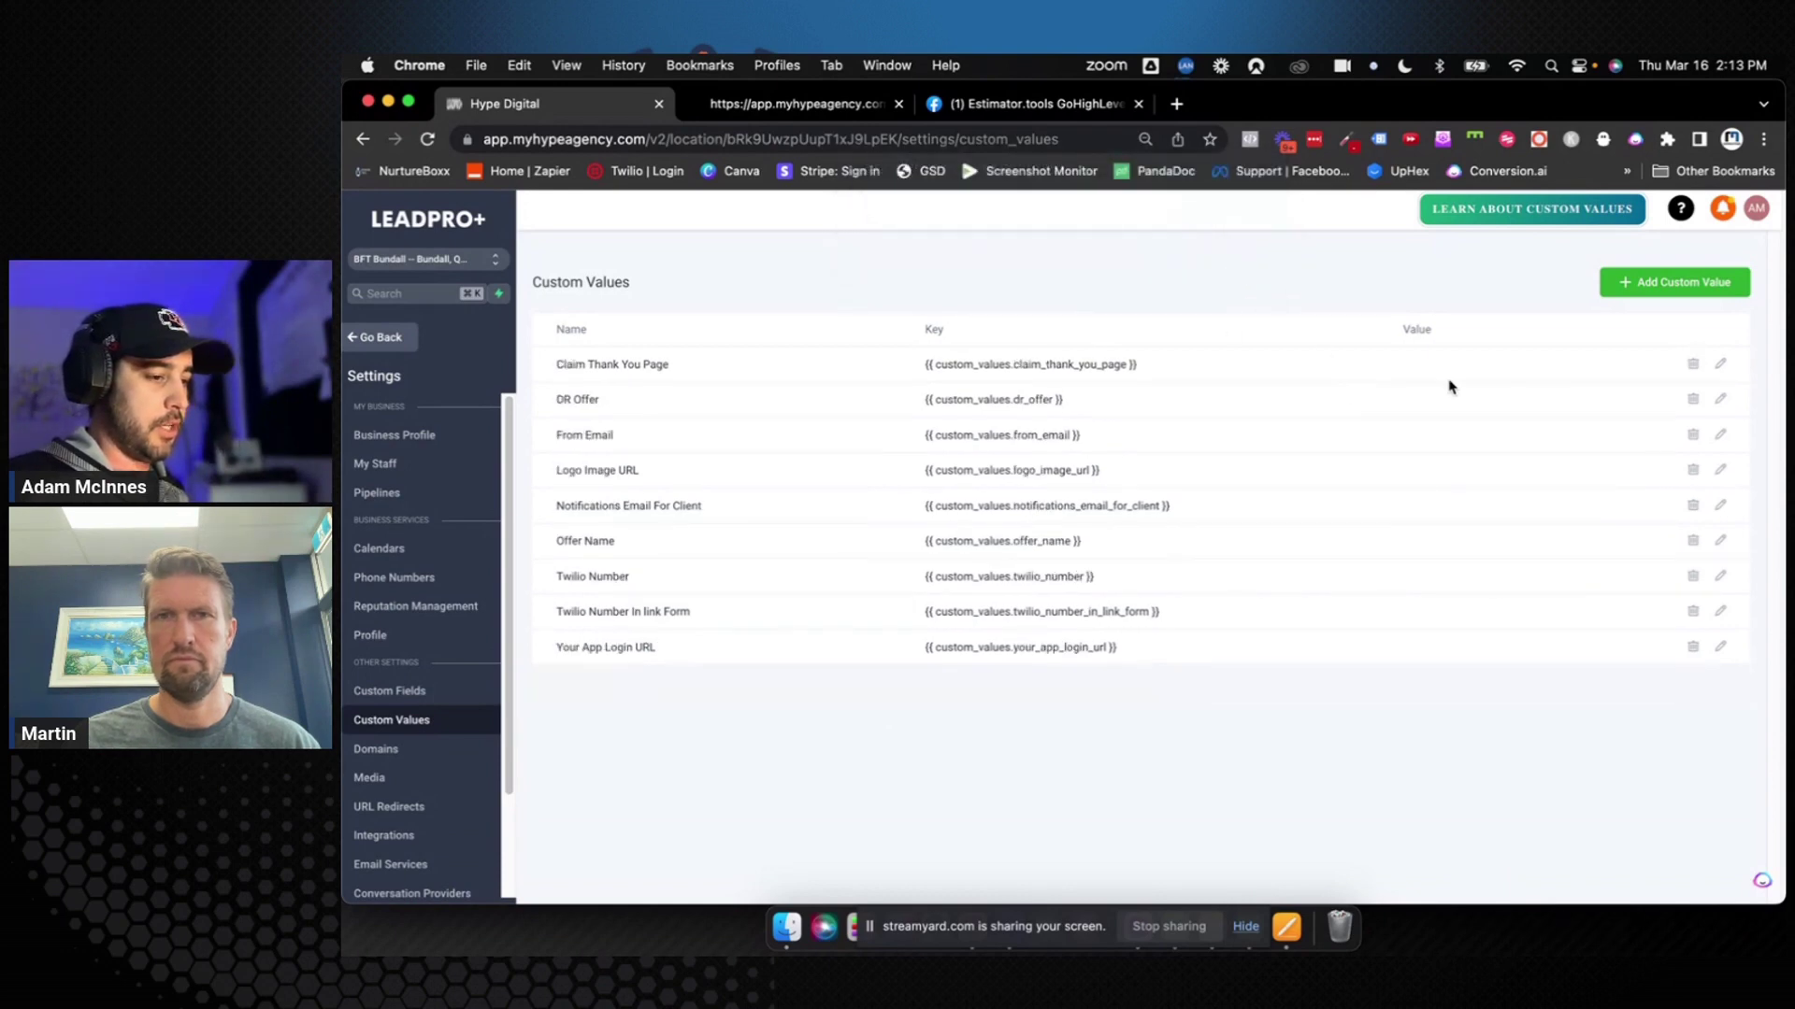
pyautogui.click(1692, 364)
pyautogui.click(1264, 256)
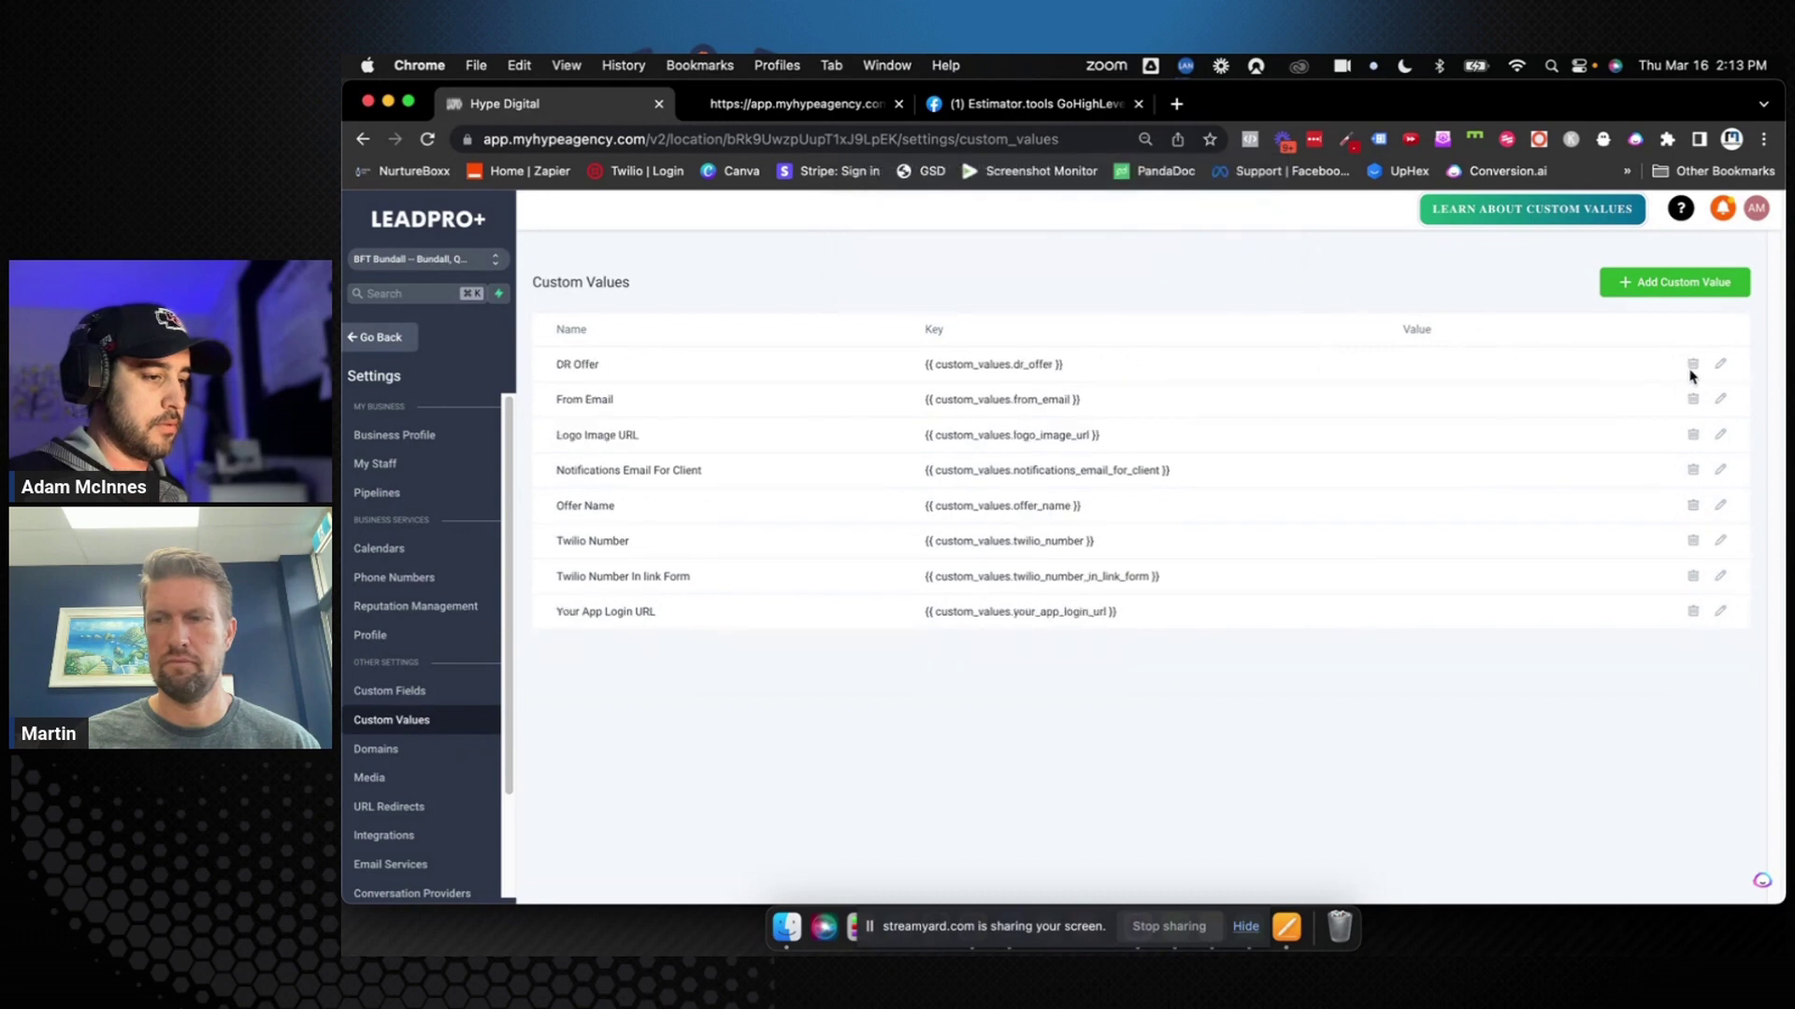
pyautogui.click(1692, 363)
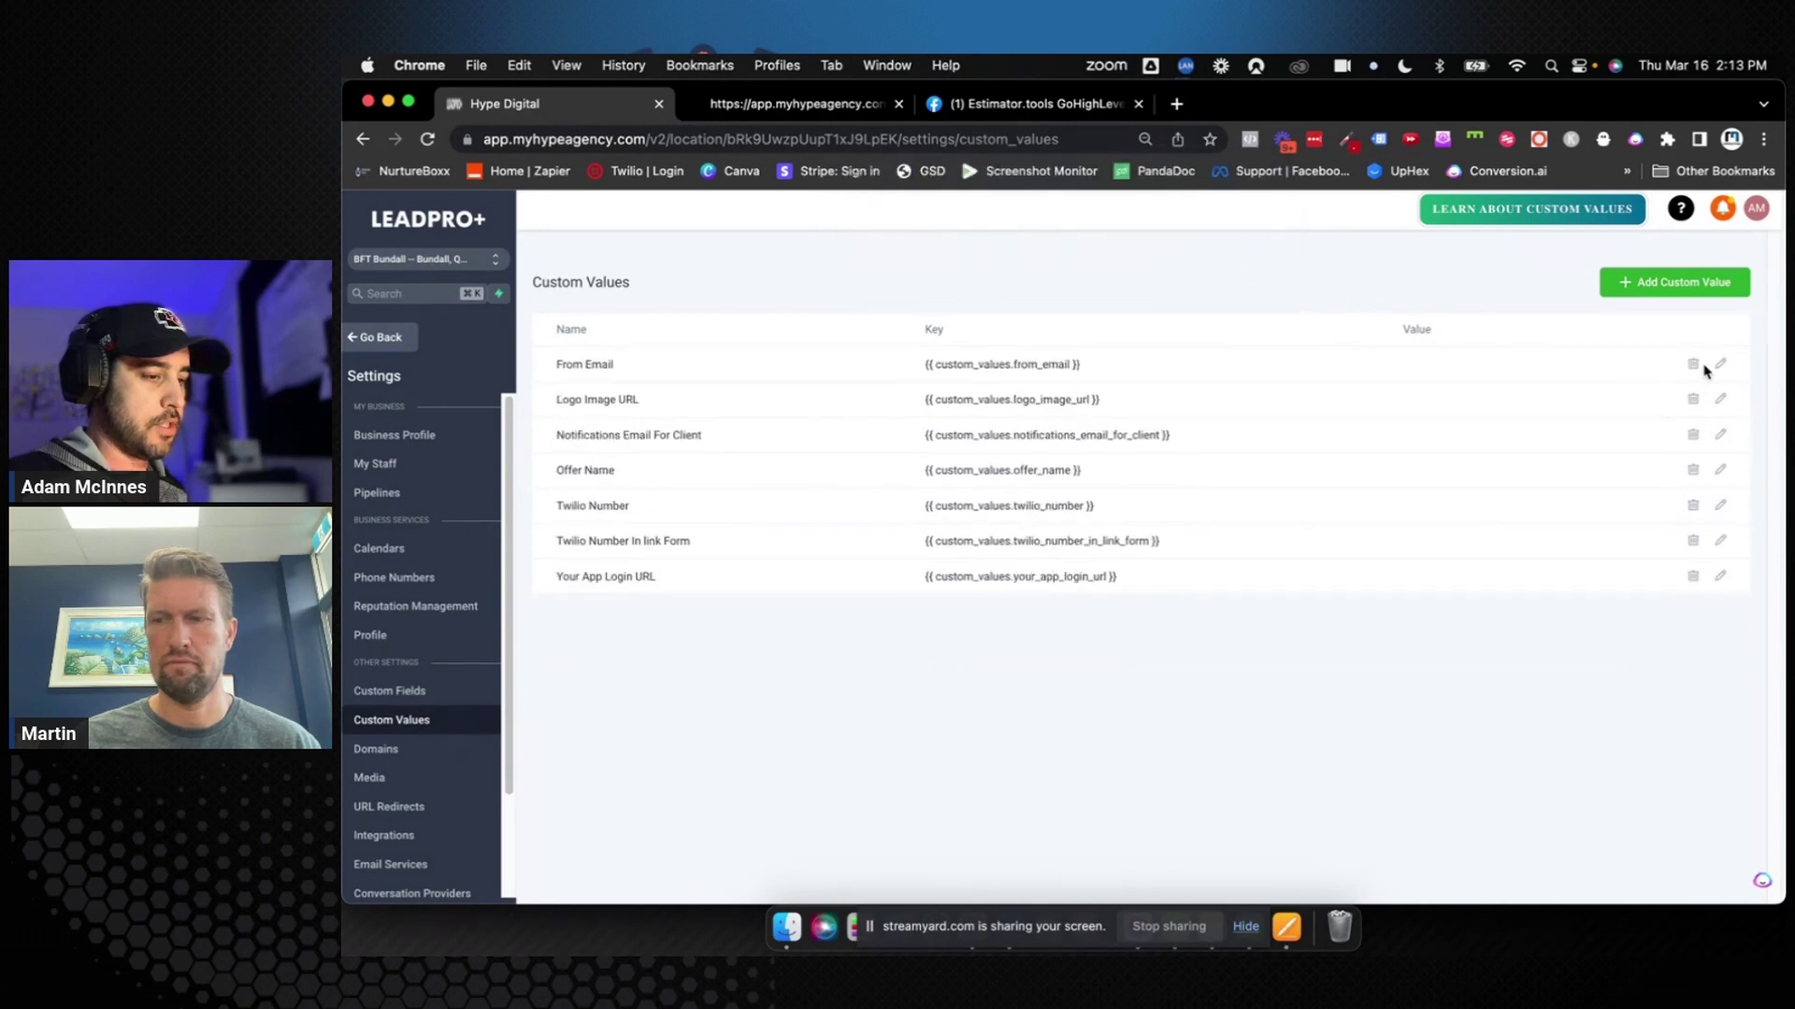
pyautogui.click(1692, 367)
pyautogui.click(1228, 248)
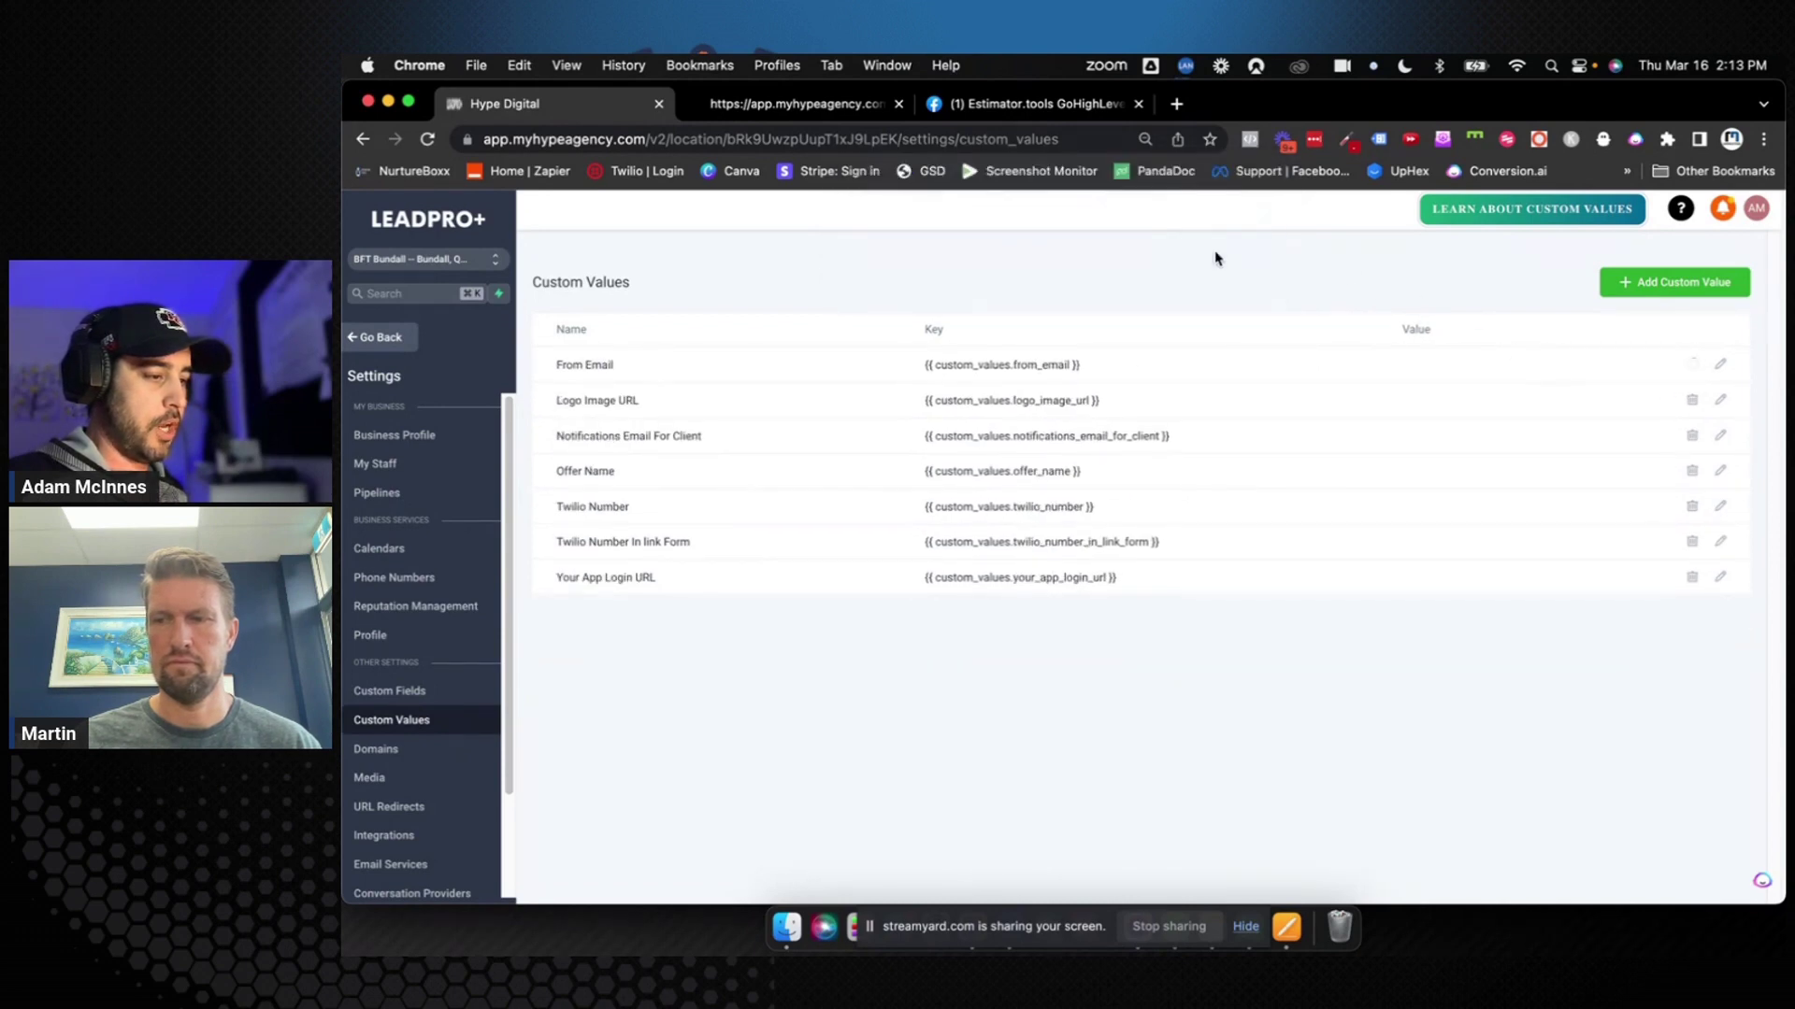
pyautogui.click(1690, 367)
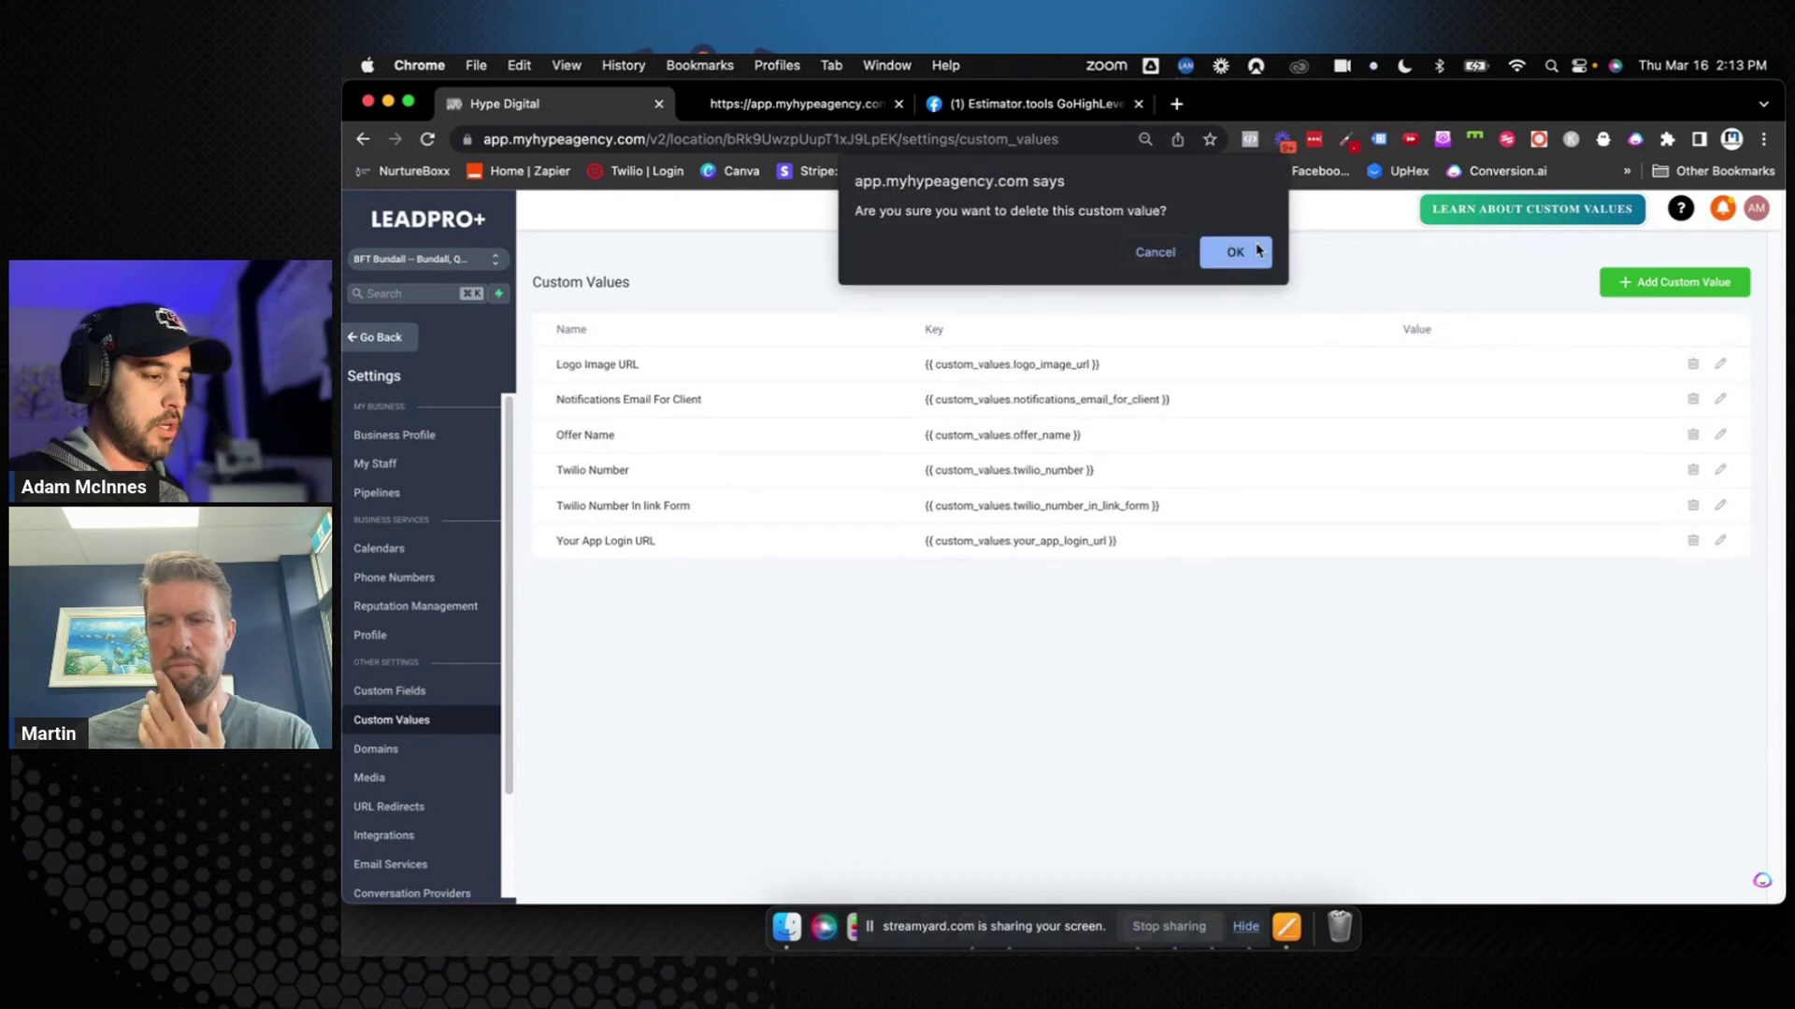
pyautogui.click(1230, 248)
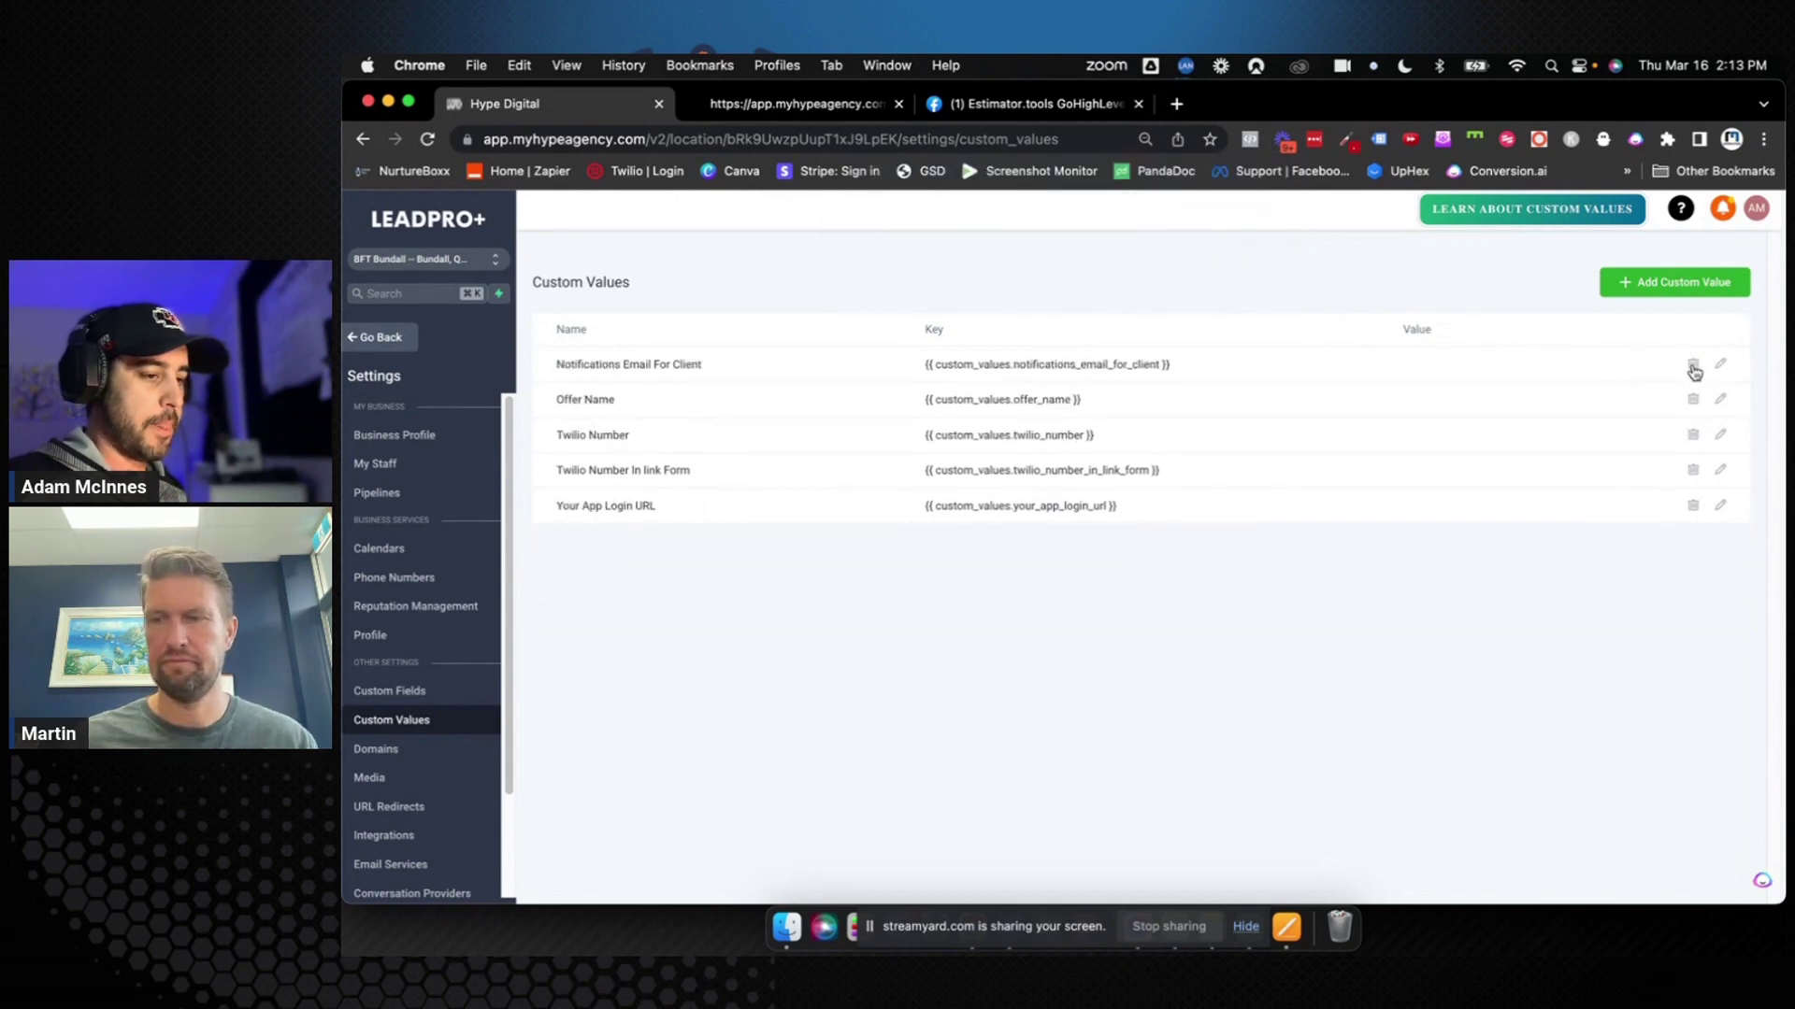
# Delete Notifications Email For Client, Offer Name, Twilio Number, Twilio Number In link Form and Your App Login URL
pyautogui.click(1693, 367)
pyautogui.click(1230, 249)
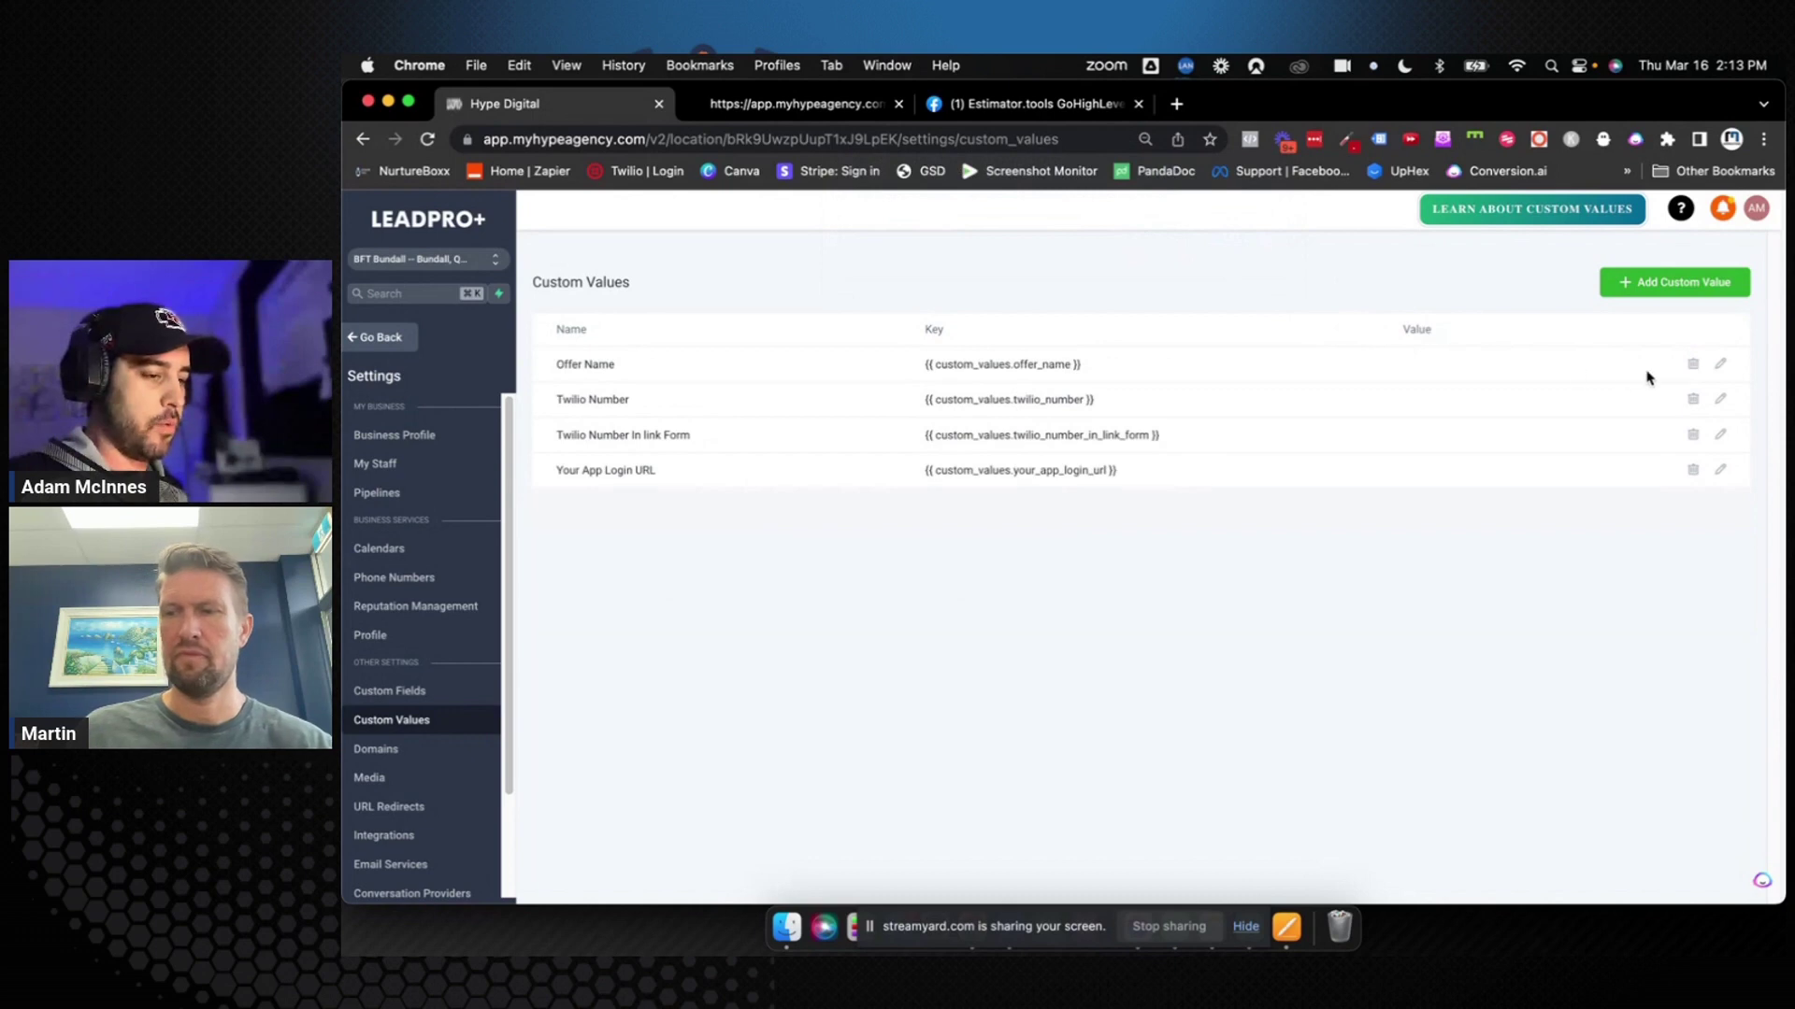
pyautogui.click(1693, 365)
pyautogui.click(1232, 249)
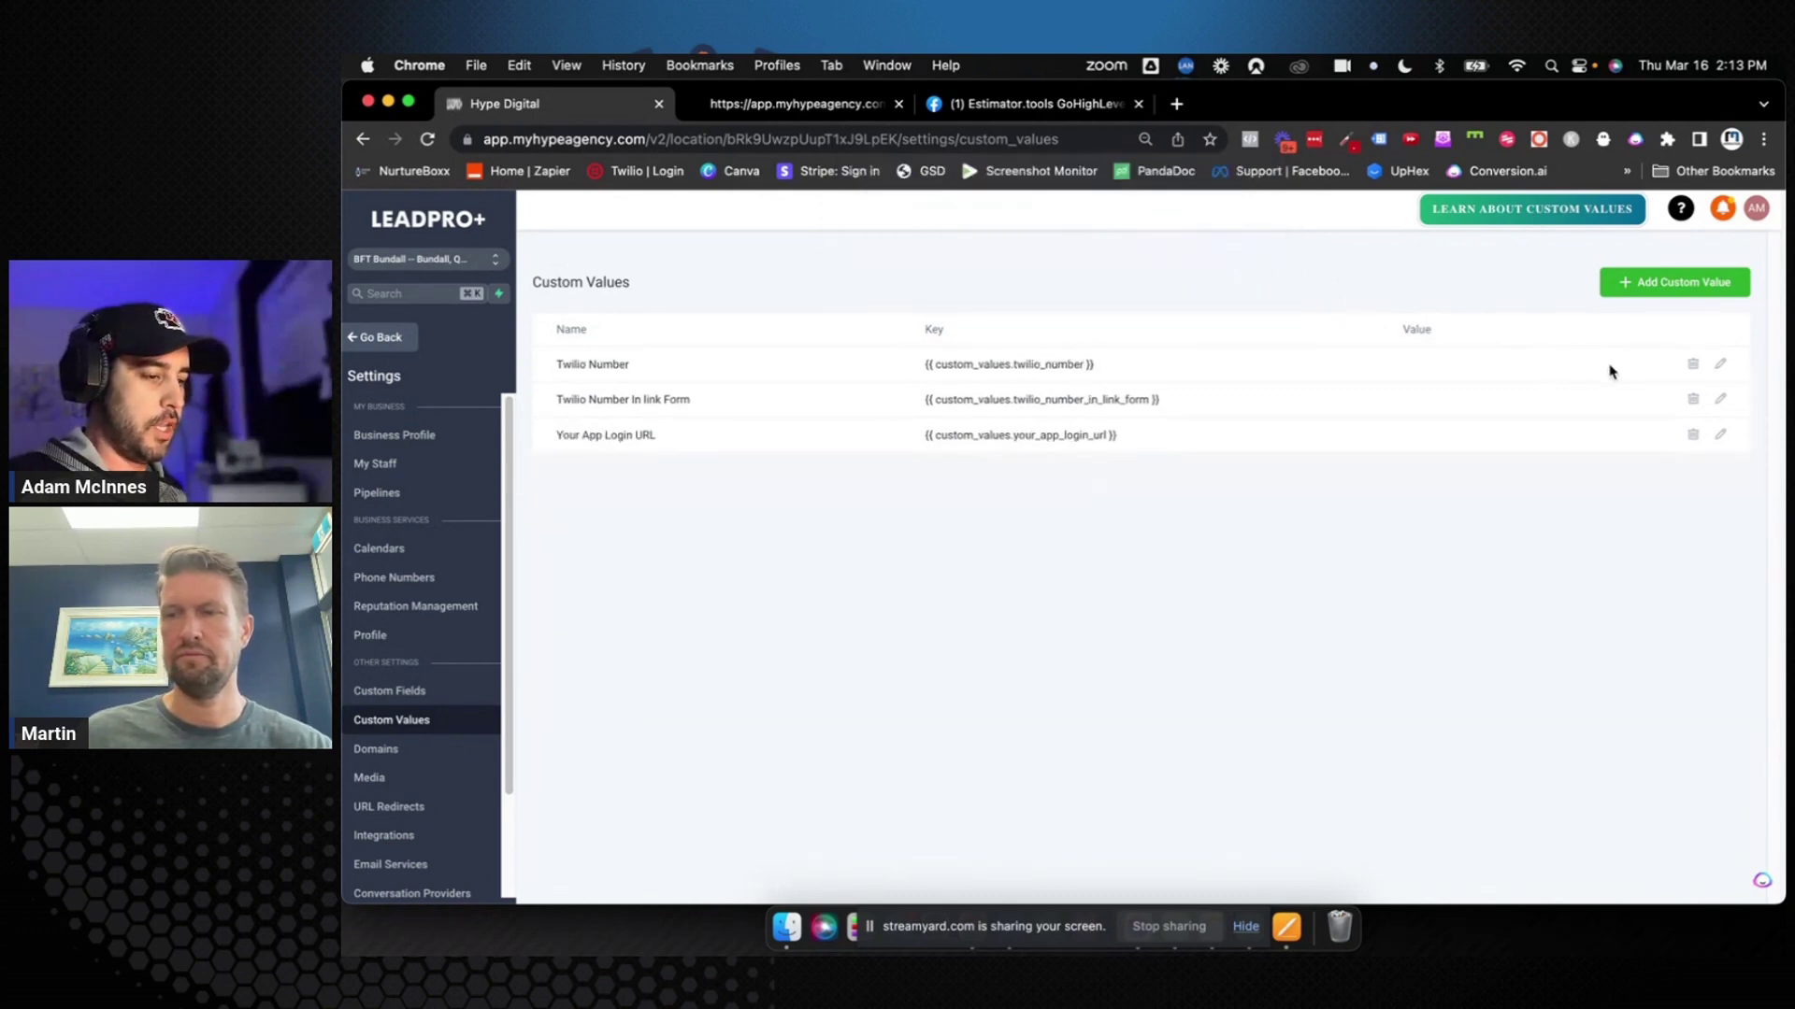
pyautogui.click(1693, 364)
pyautogui.click(1232, 251)
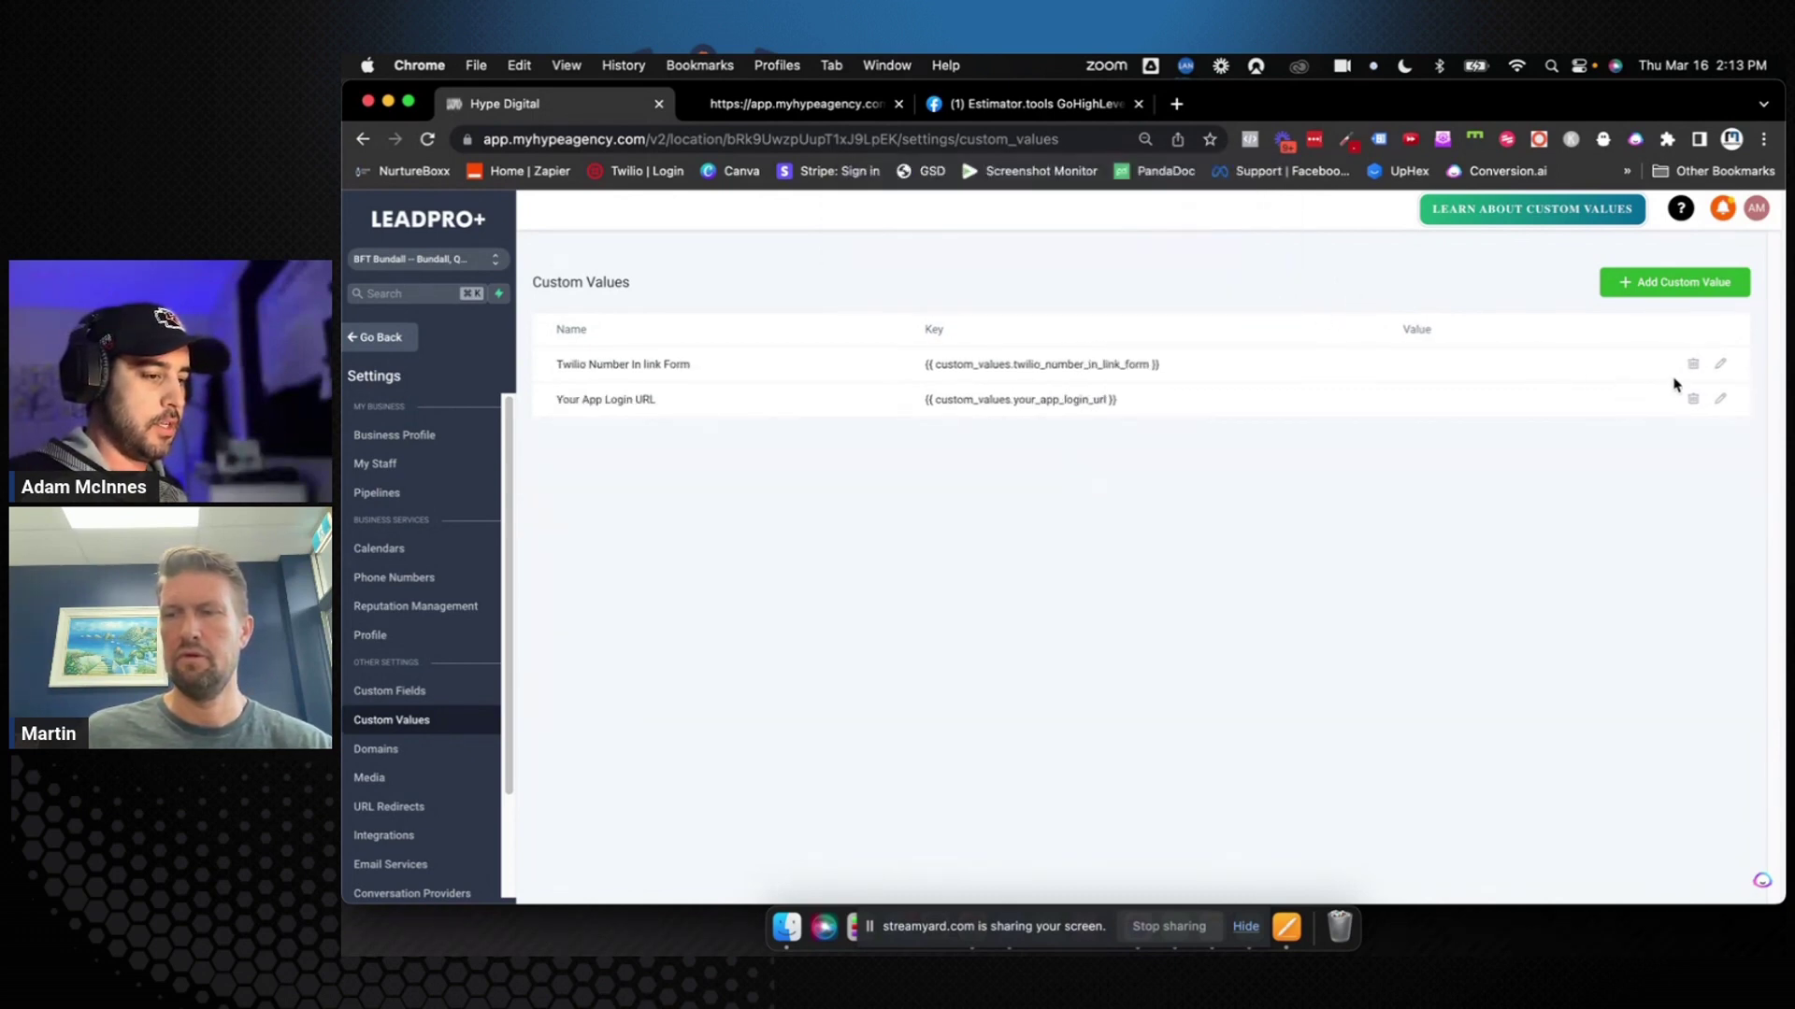
pyautogui.click(1693, 368)
pyautogui.click(1232, 249)
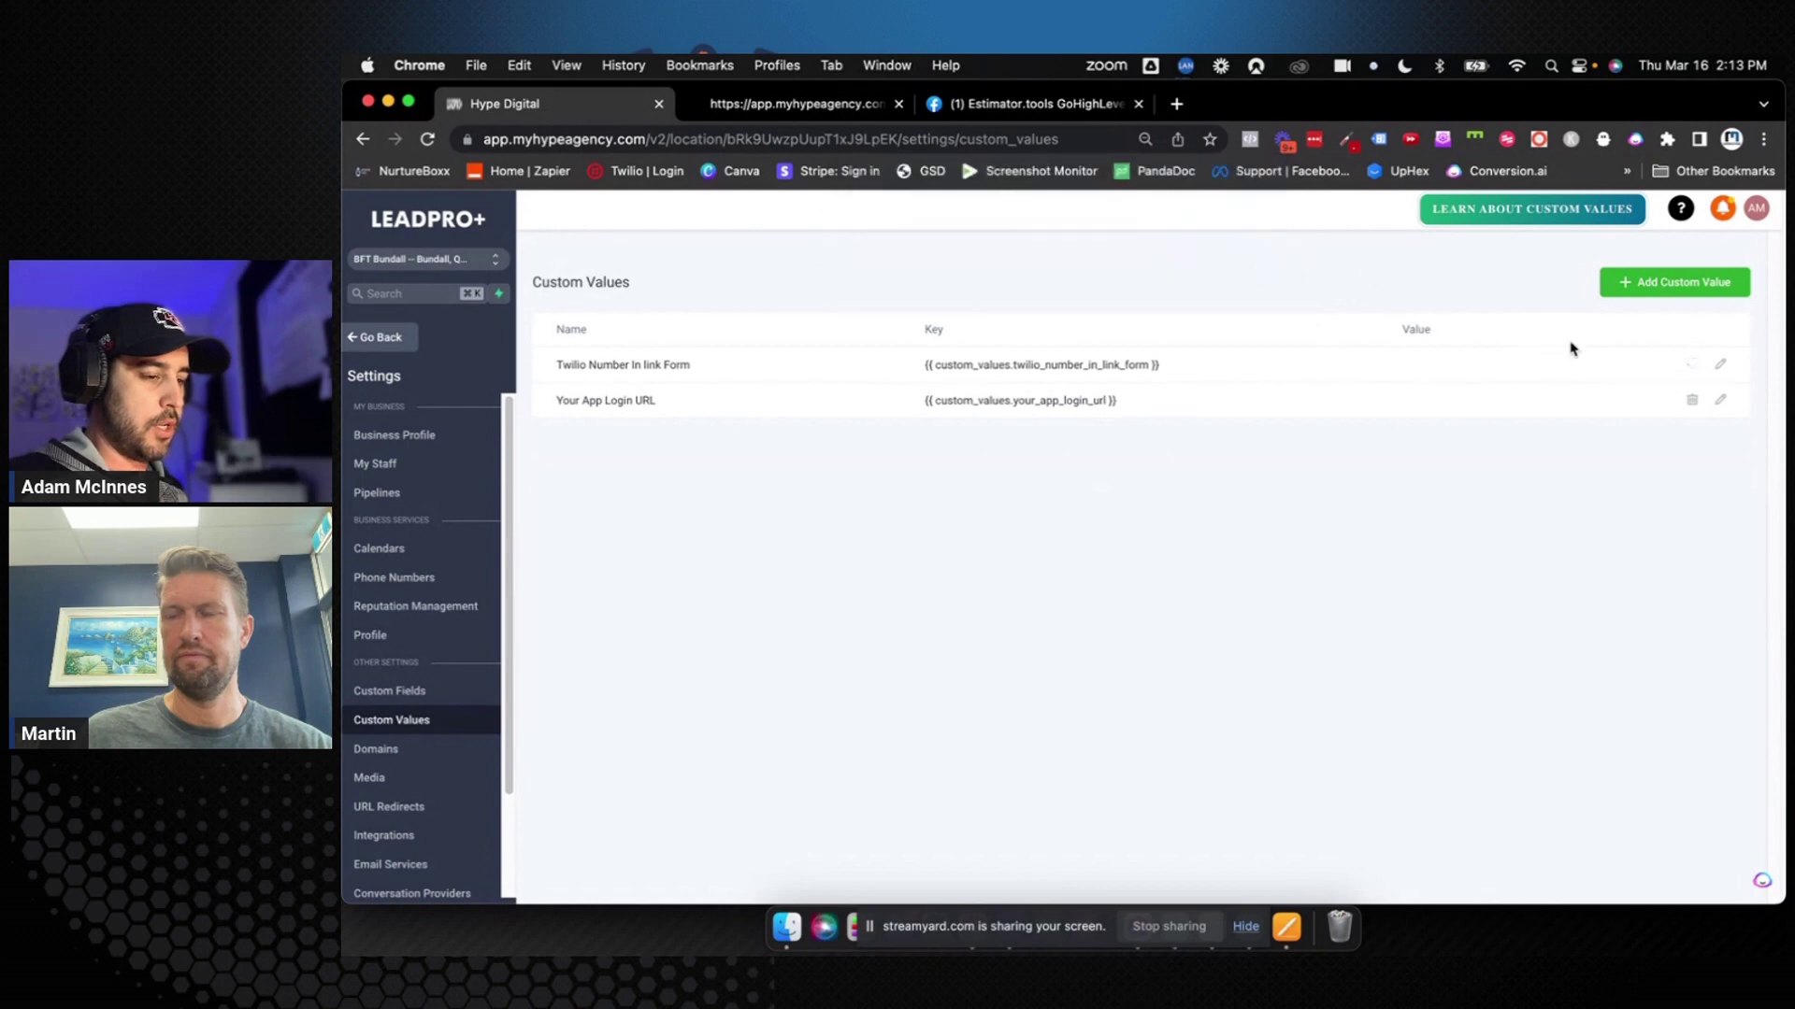
pyautogui.click(1692, 400)
pyautogui.click(1241, 252)
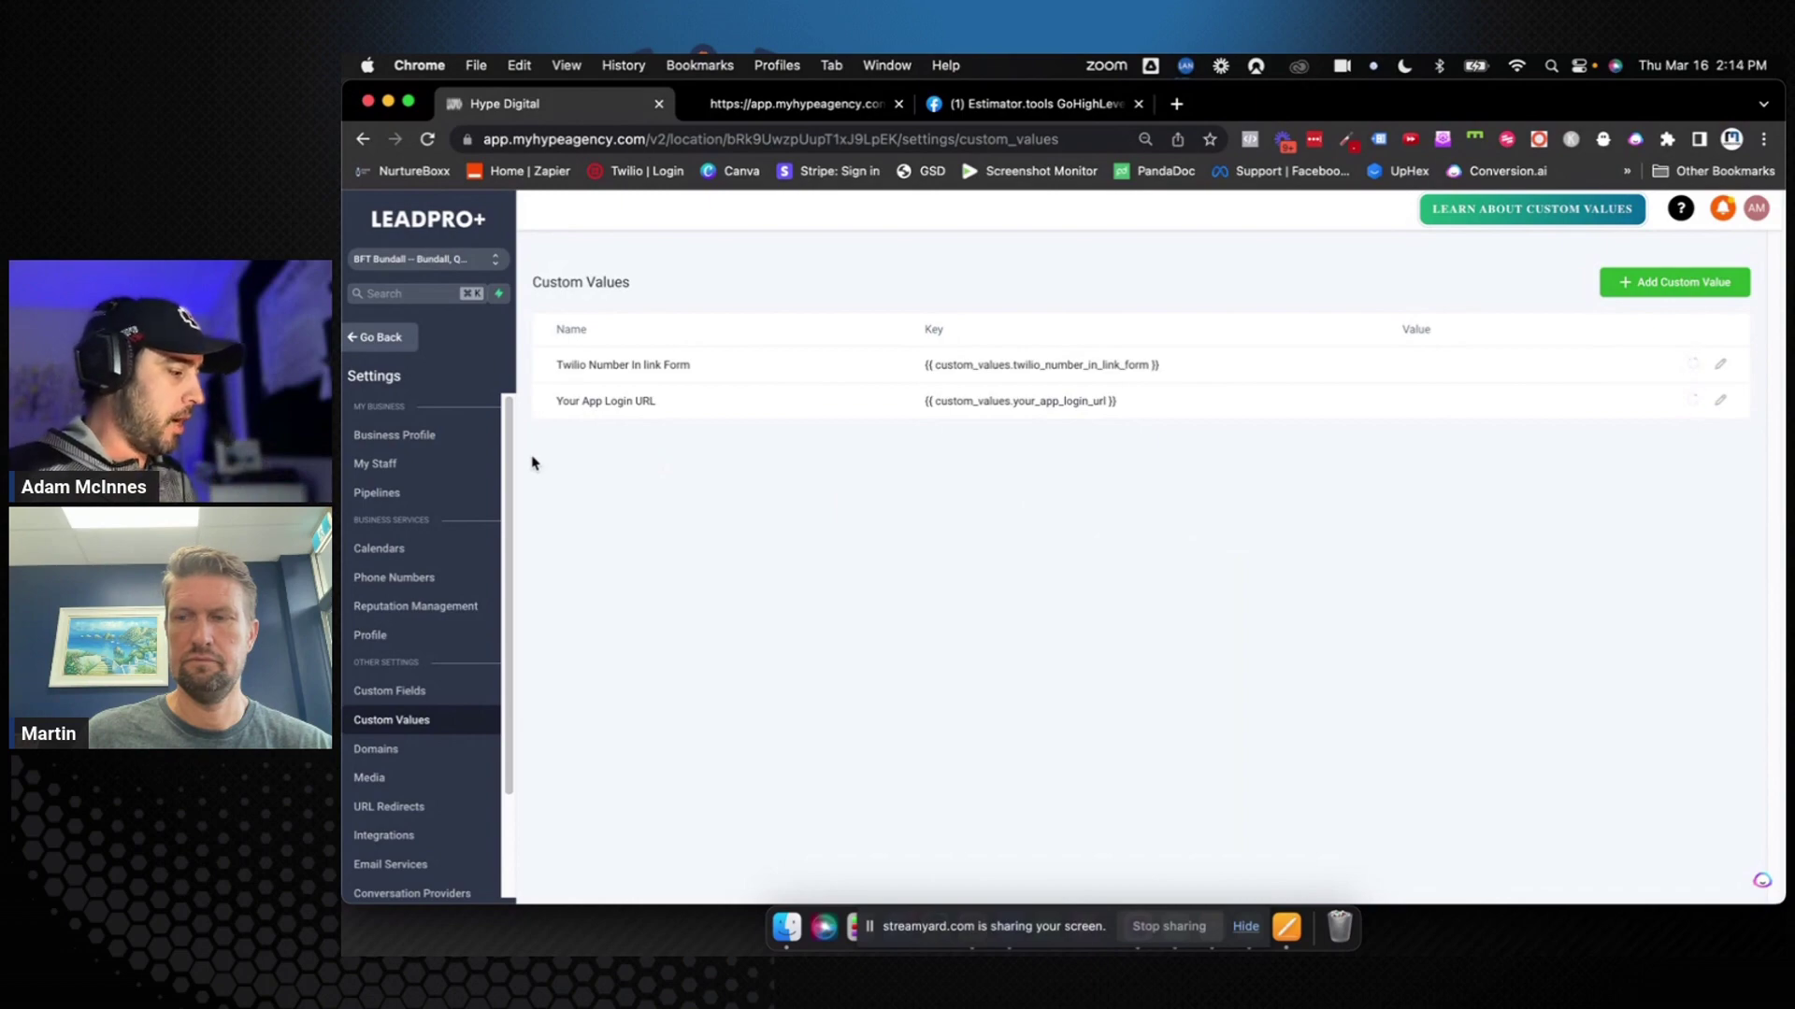
# Uncheck the deprecated Enable Campaigns and Enable Triggers options in Business Profile and save
pyautogui.click(411, 435)
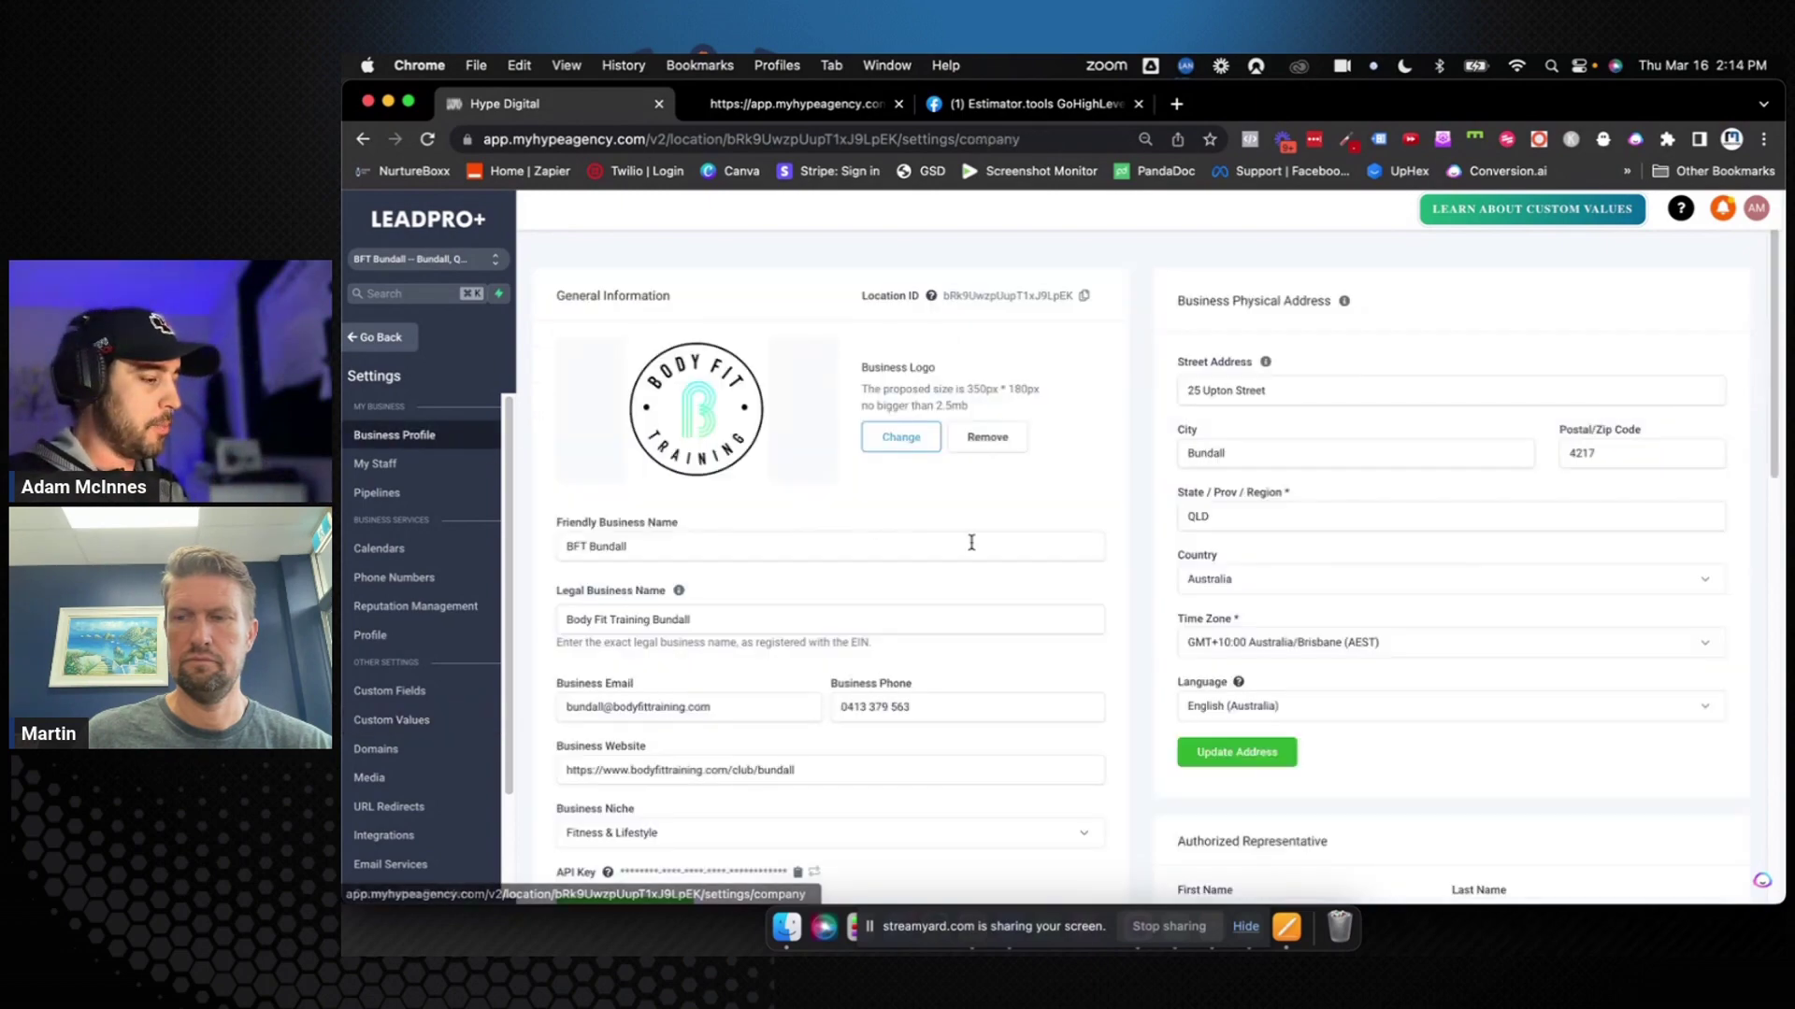
pyautogui.scroll(-15, 972, 542)
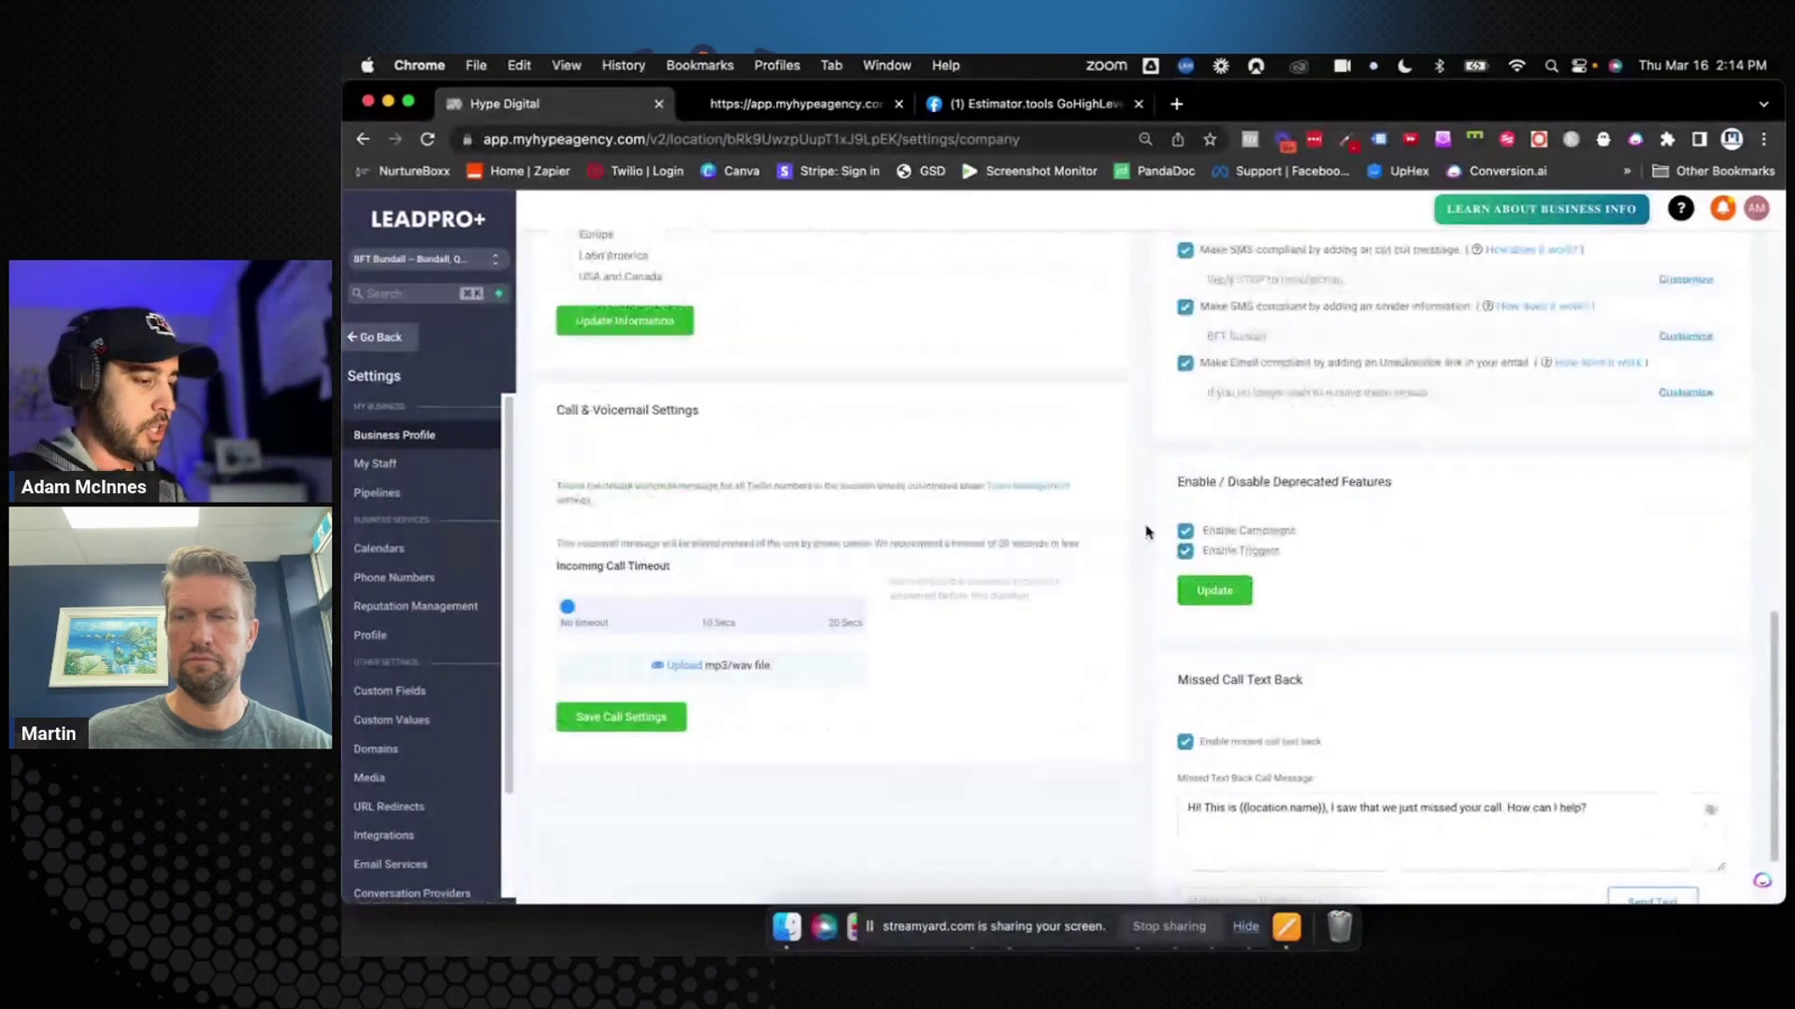
pyautogui.click(1186, 531)
pyautogui.click(1185, 552)
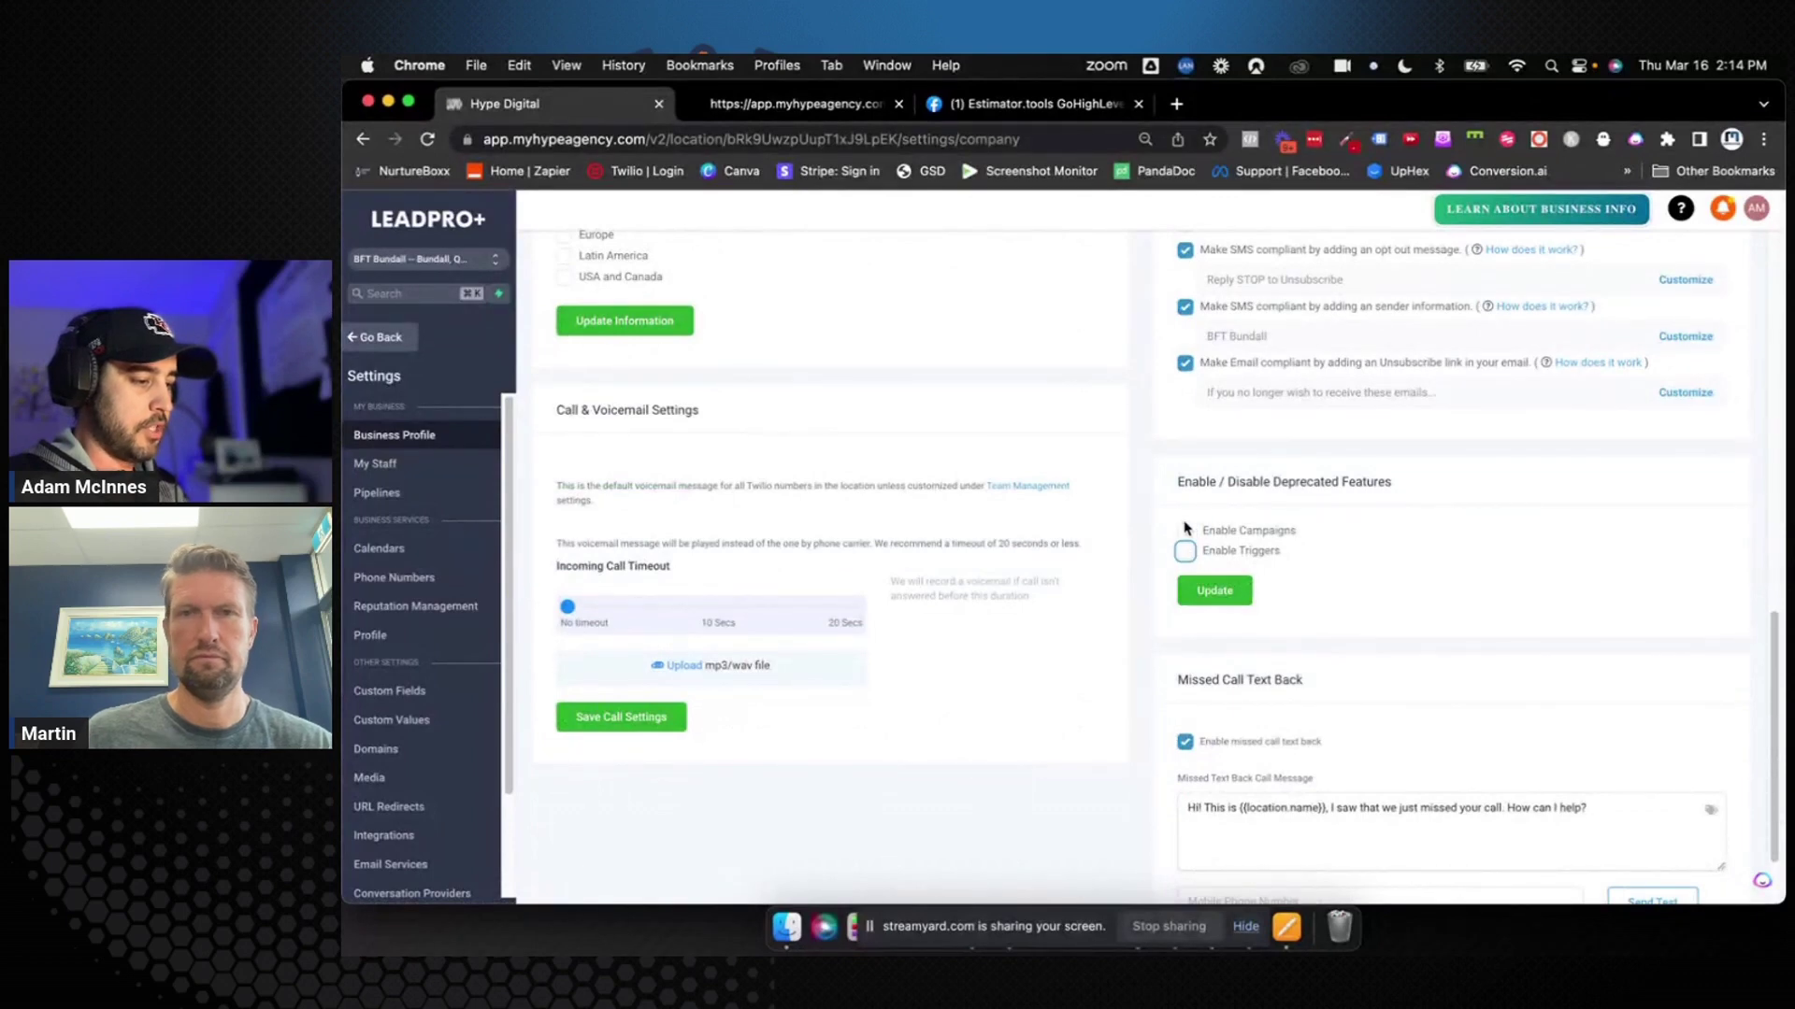
pyautogui.moveTo(1175, 483); pyautogui.dragTo(1393, 496)
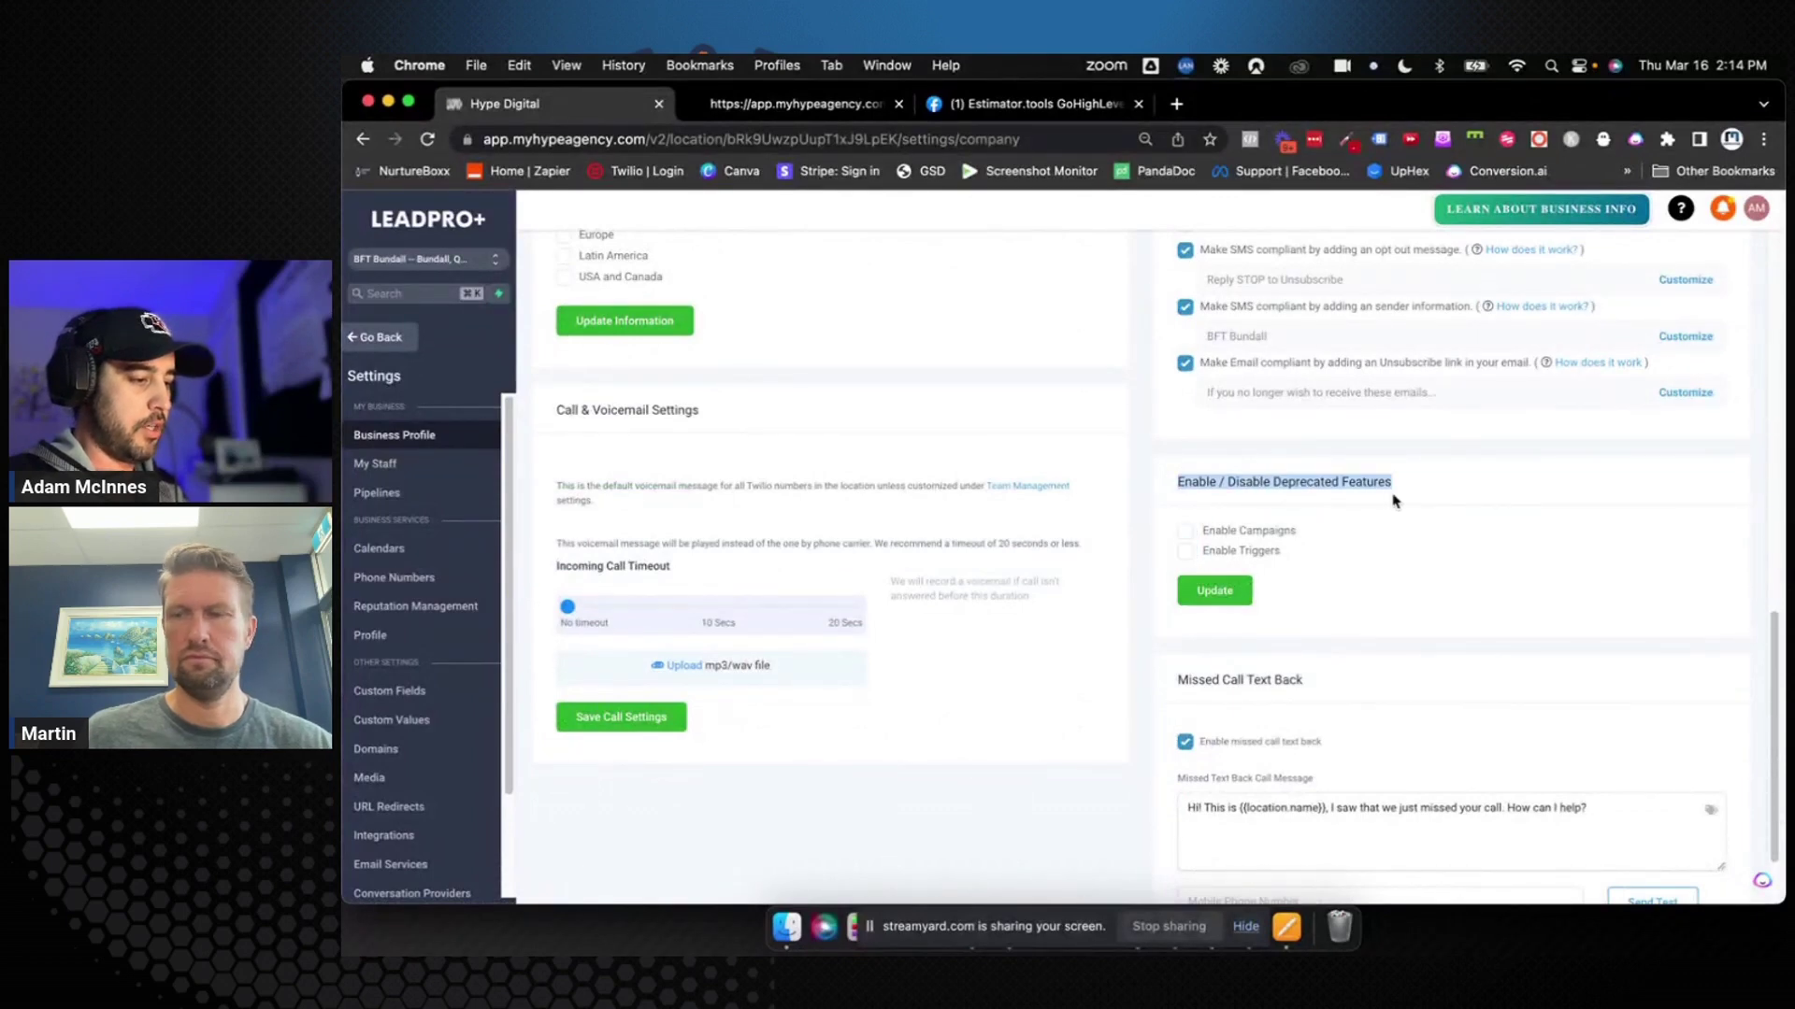
pyautogui.click(1440, 498)
pyautogui.click(1214, 590)
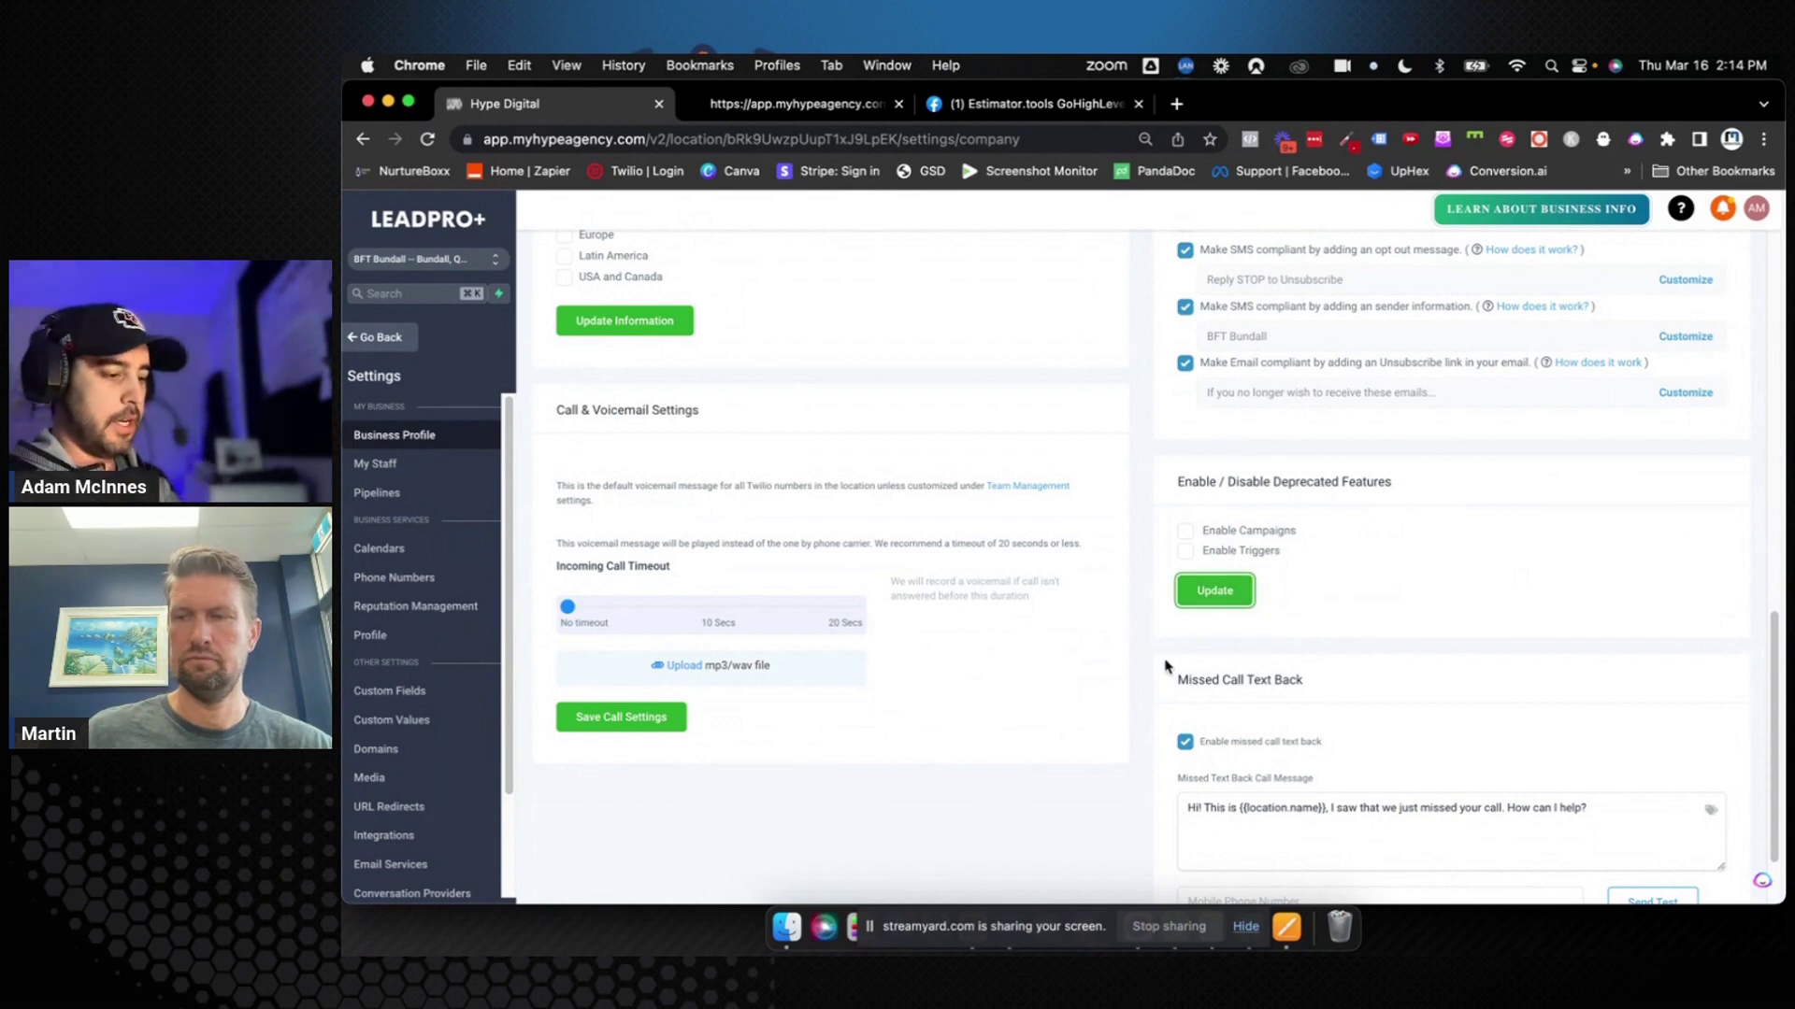
pyautogui.scroll(-2, 1166, 666)
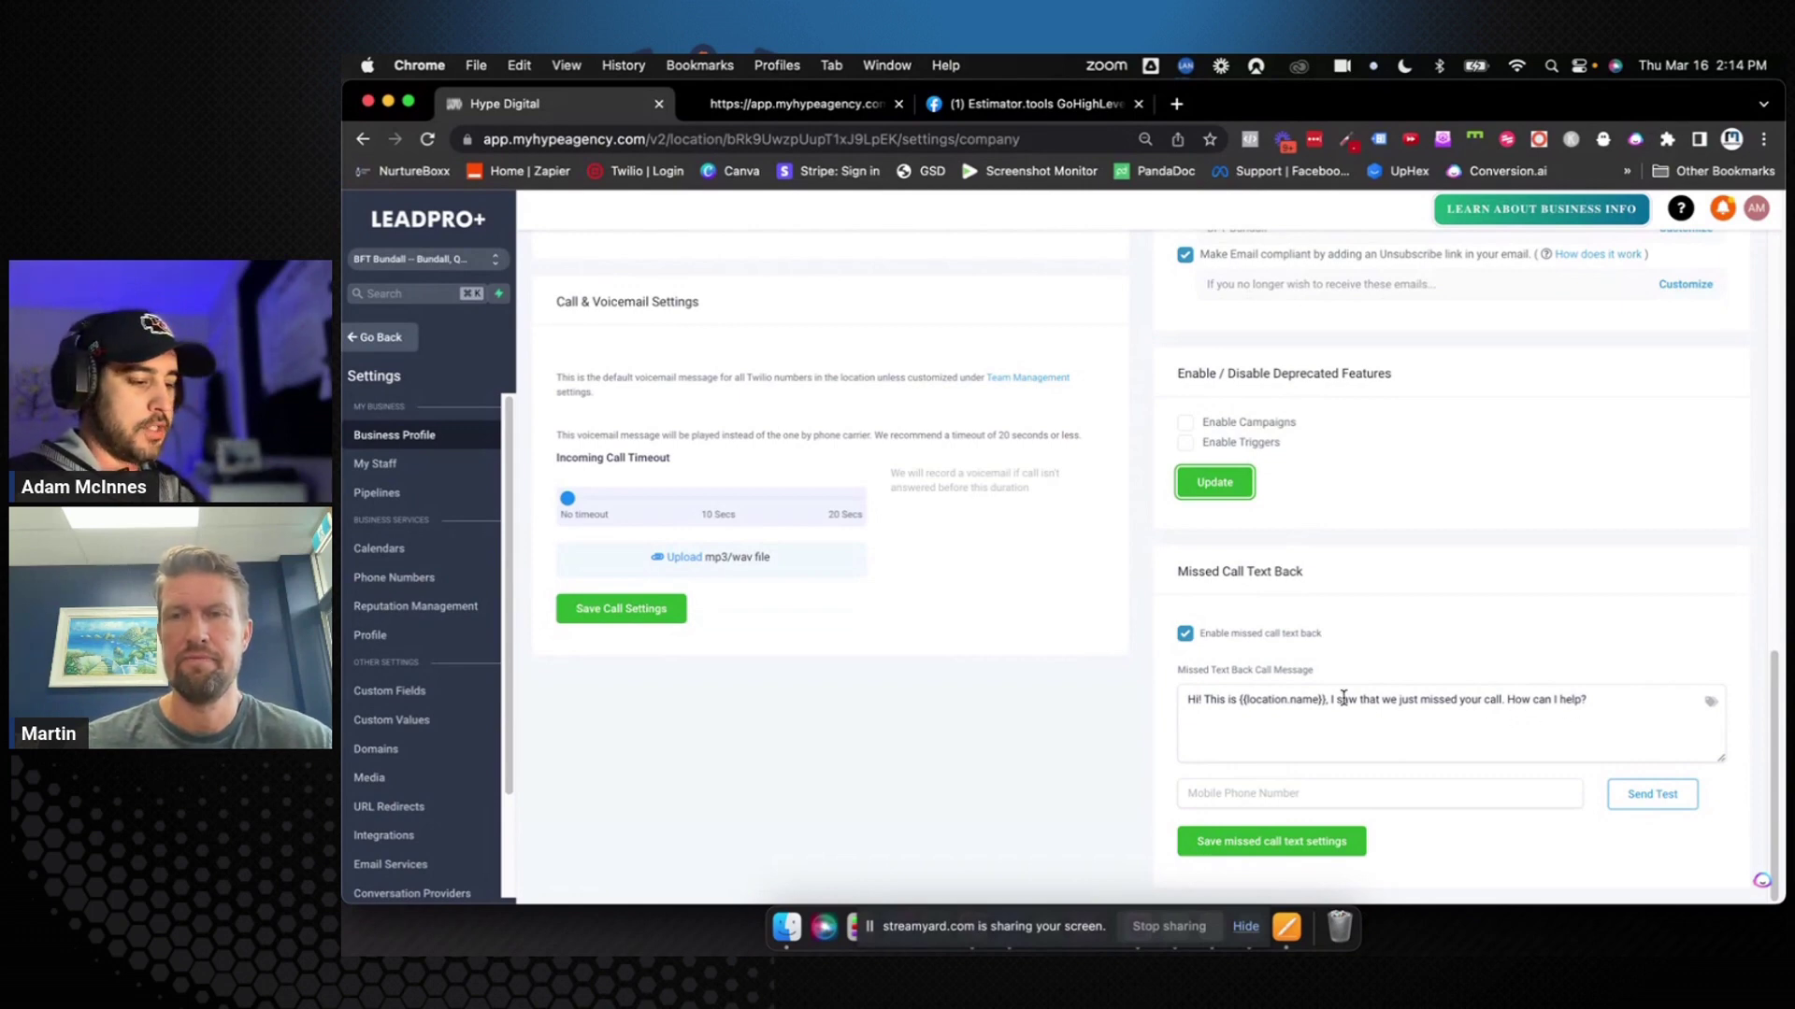
pyautogui.moveTo(1329, 699); pyautogui.dragTo(1594, 703)
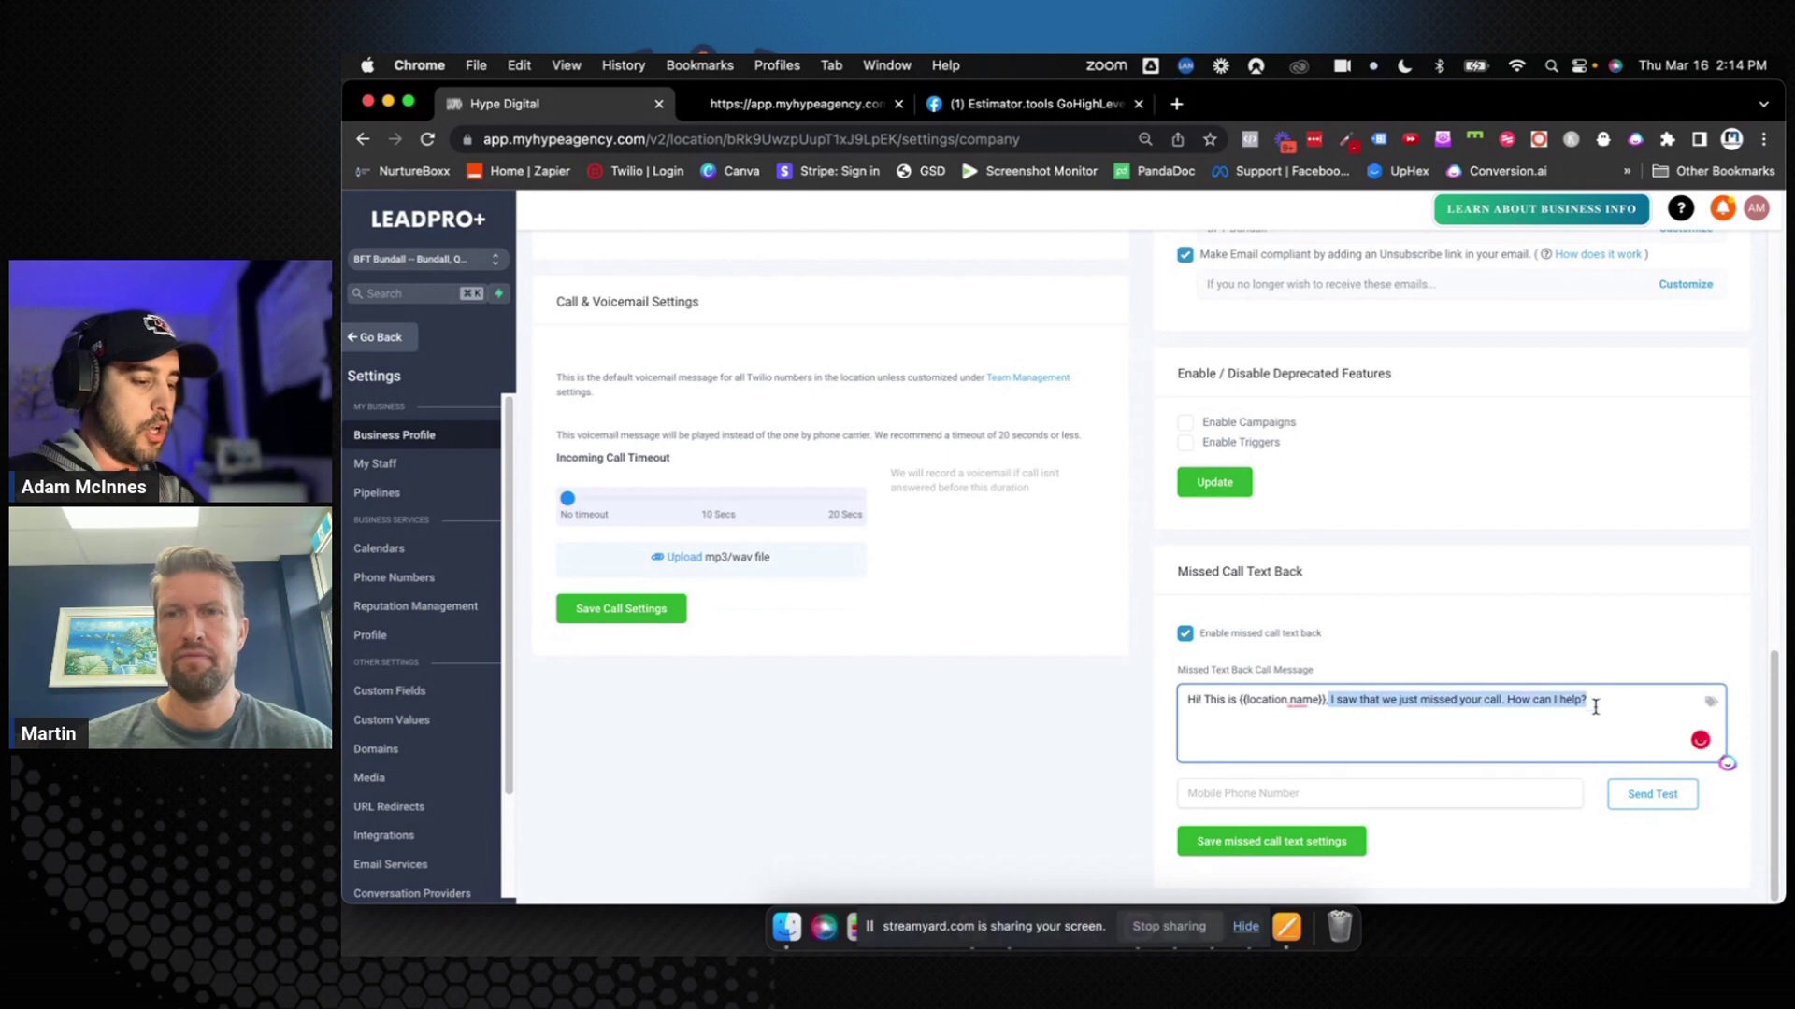
pyautogui.click(1596, 708)
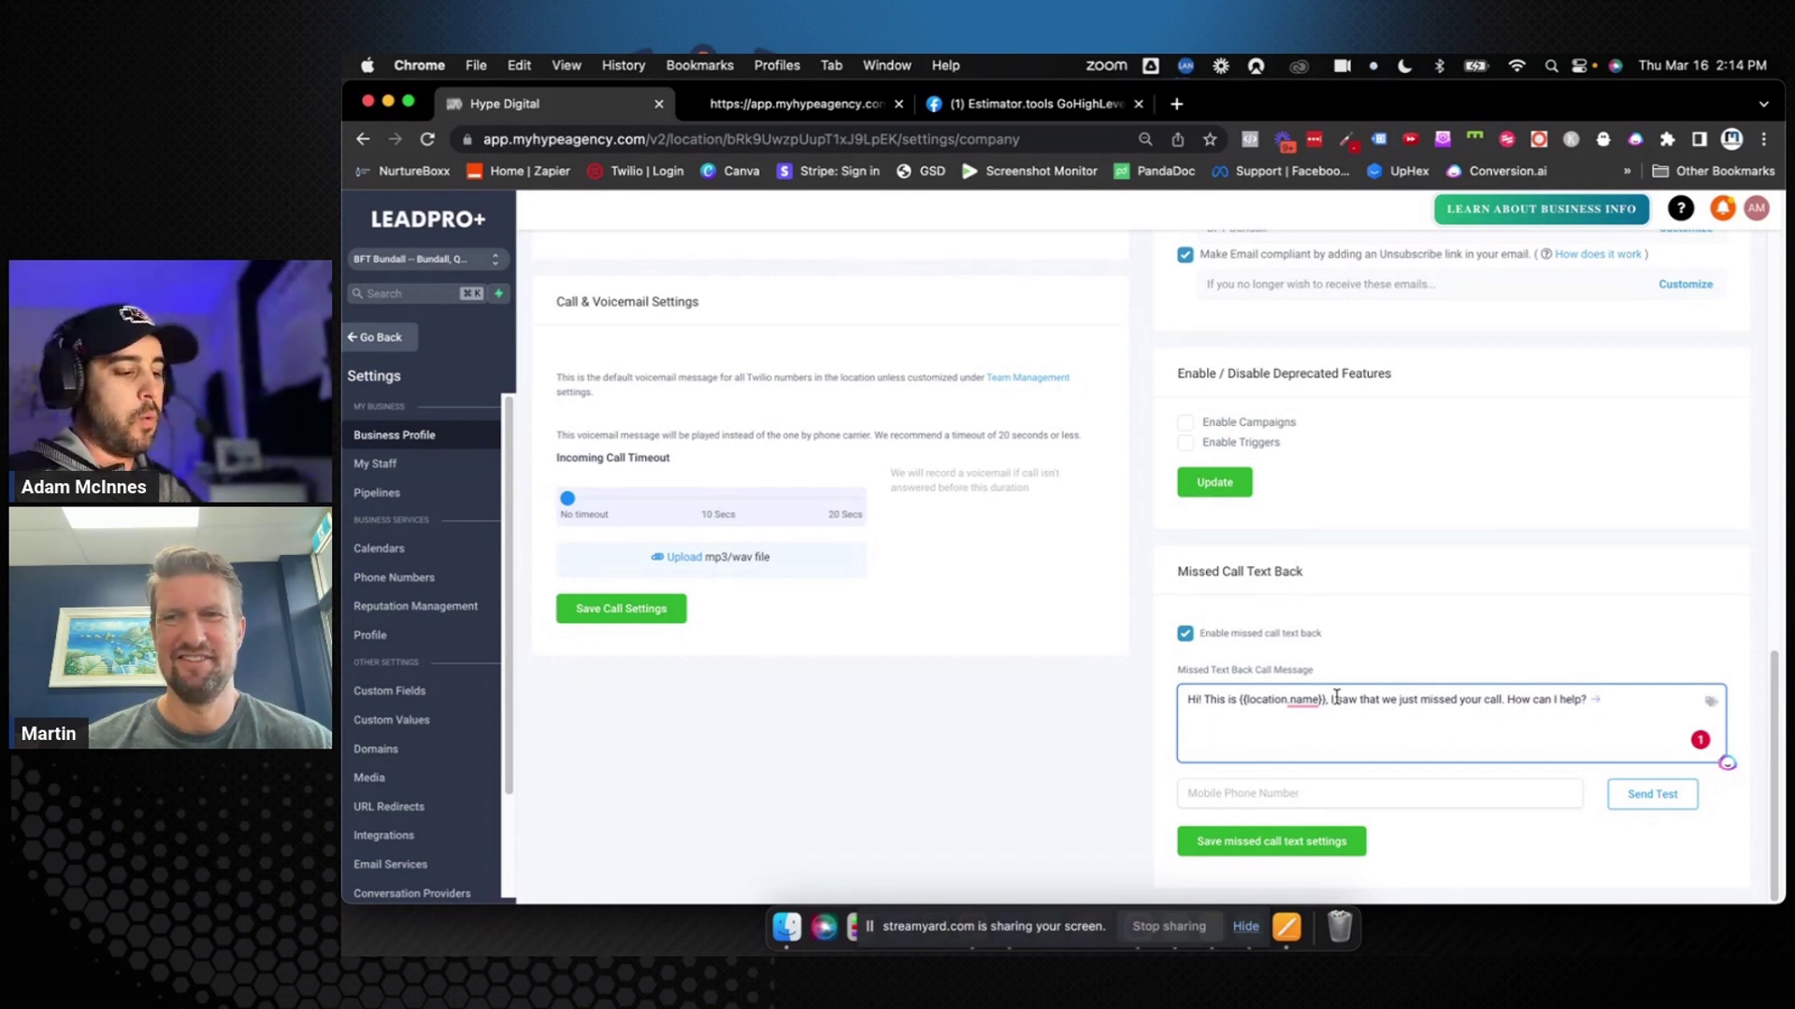
pyautogui.moveTo(1185, 699); pyautogui.dragTo(1605, 700)
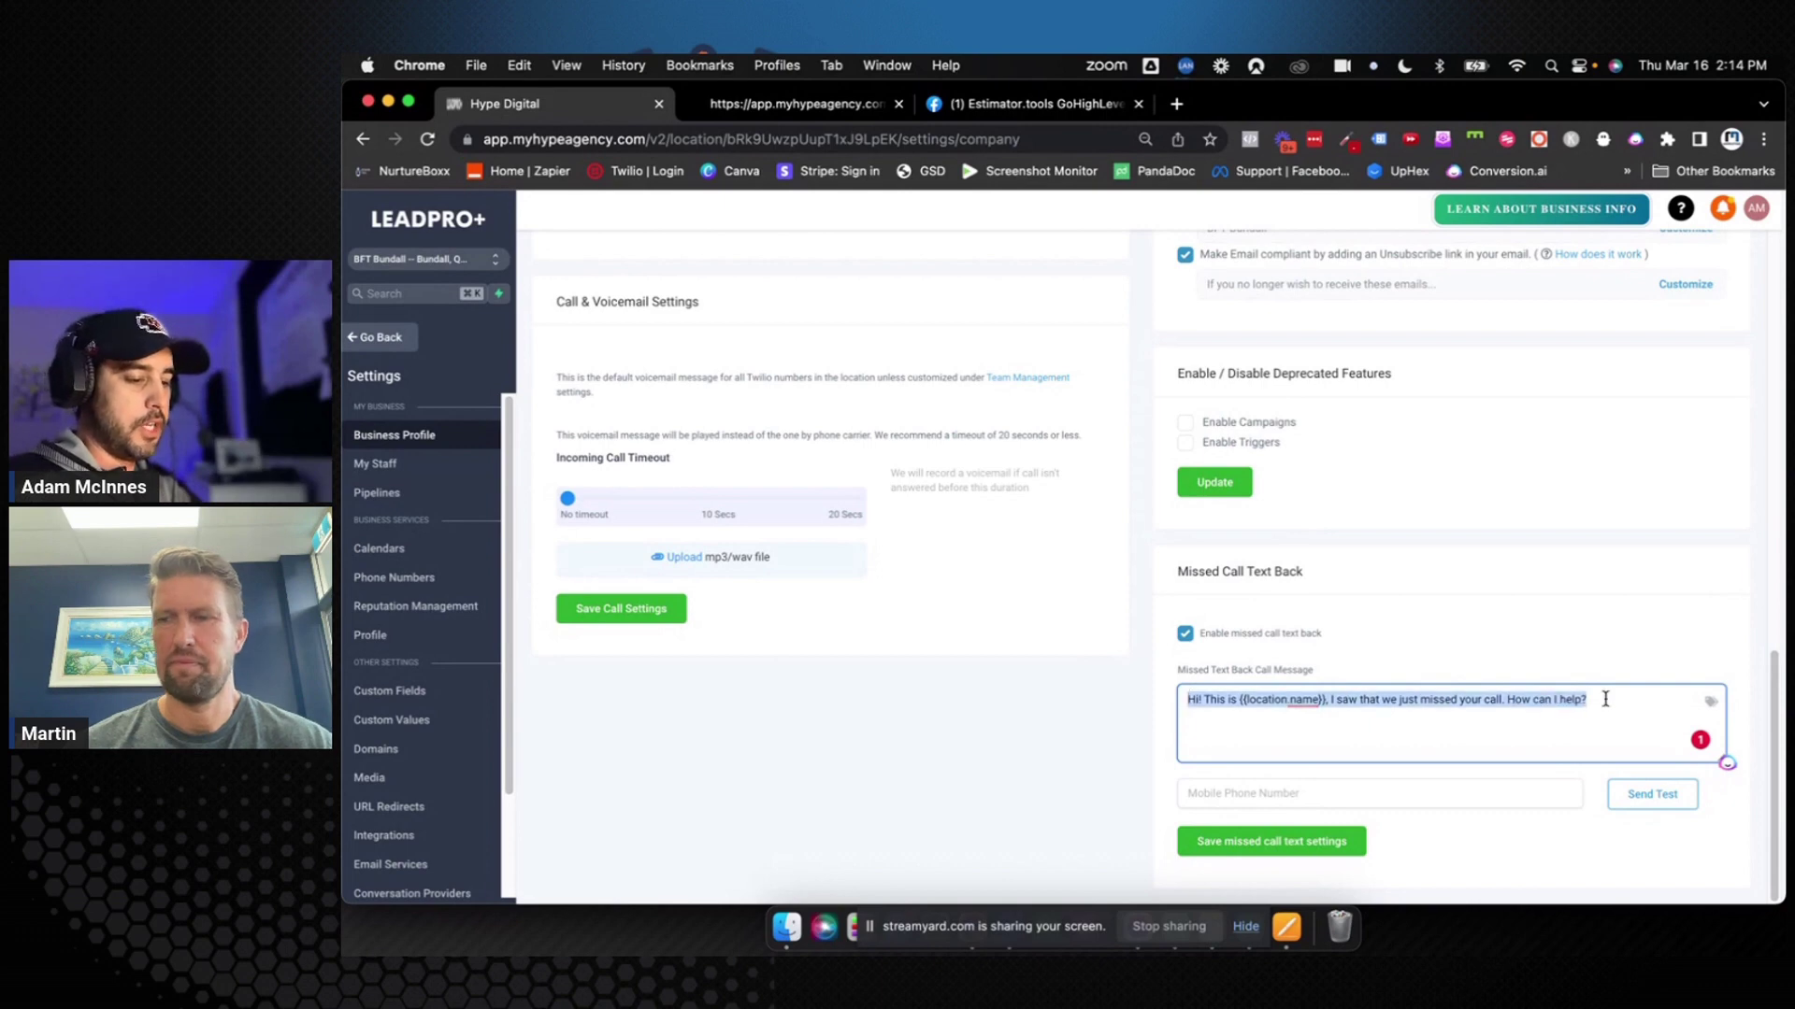
pyautogui.click(1569, 665)
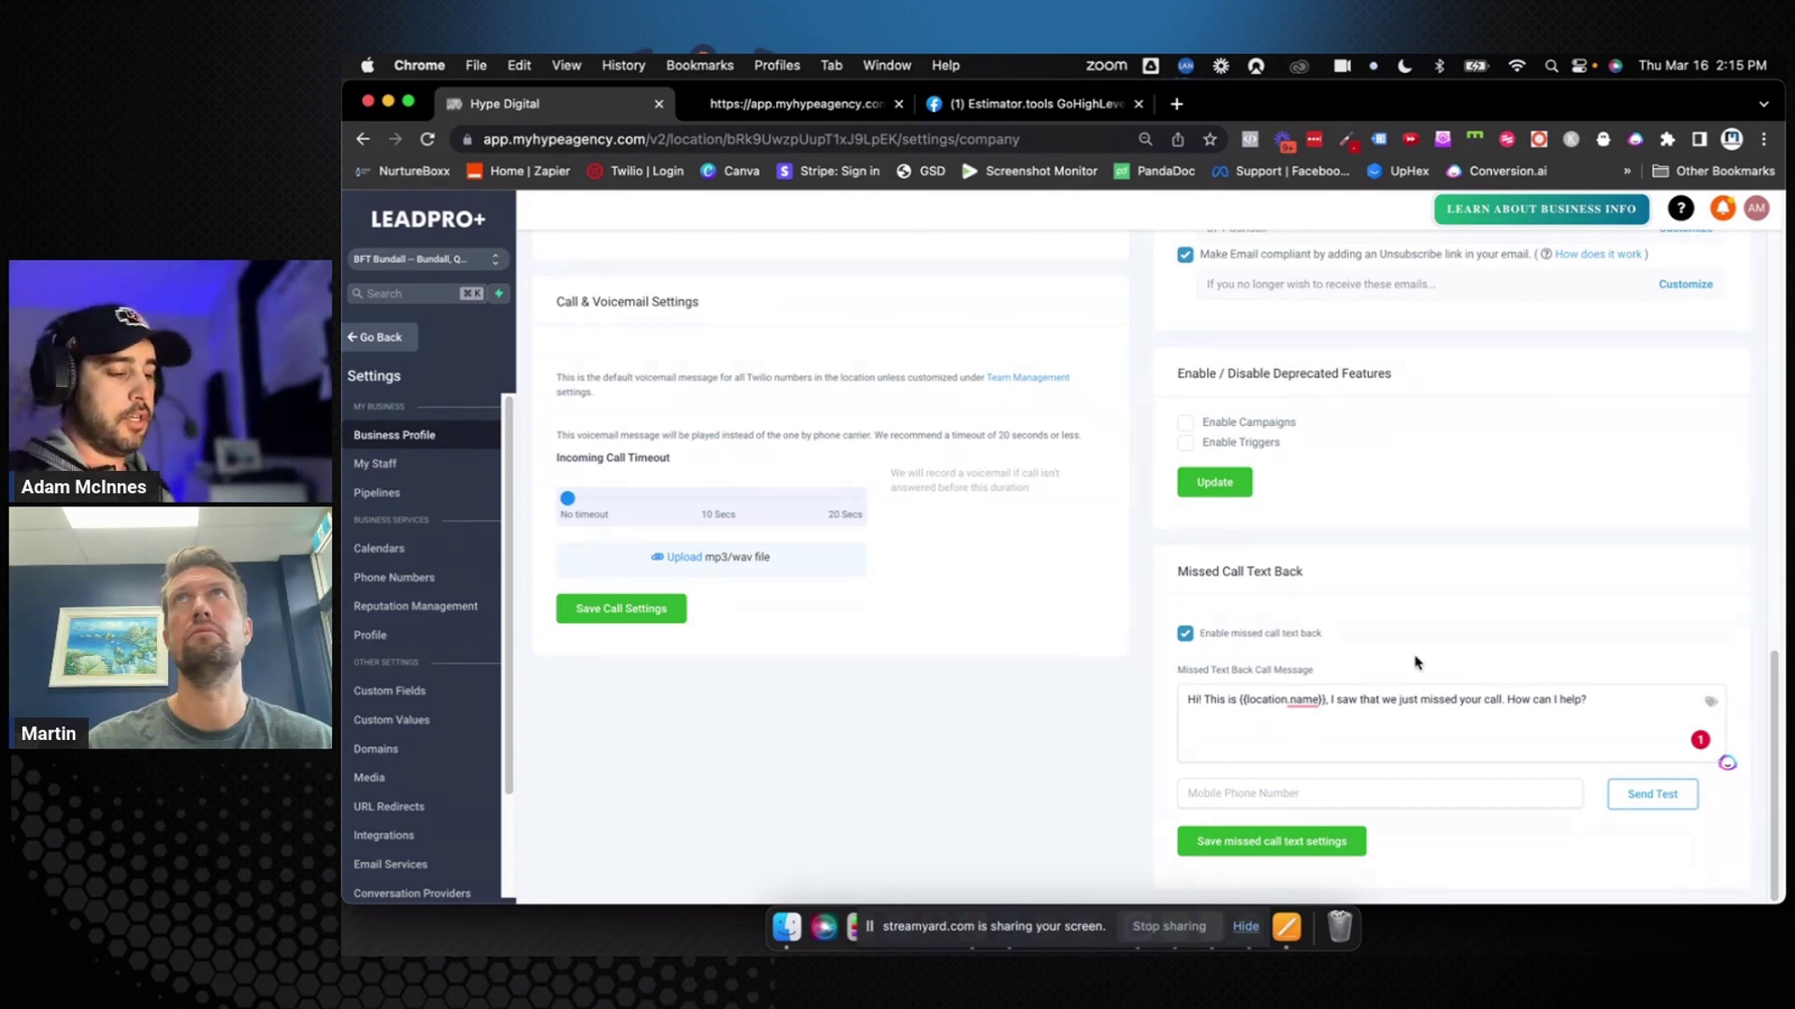
# Toggle missed call text back off and back on, then return to the Dashboard
pyautogui.click(1183, 635)
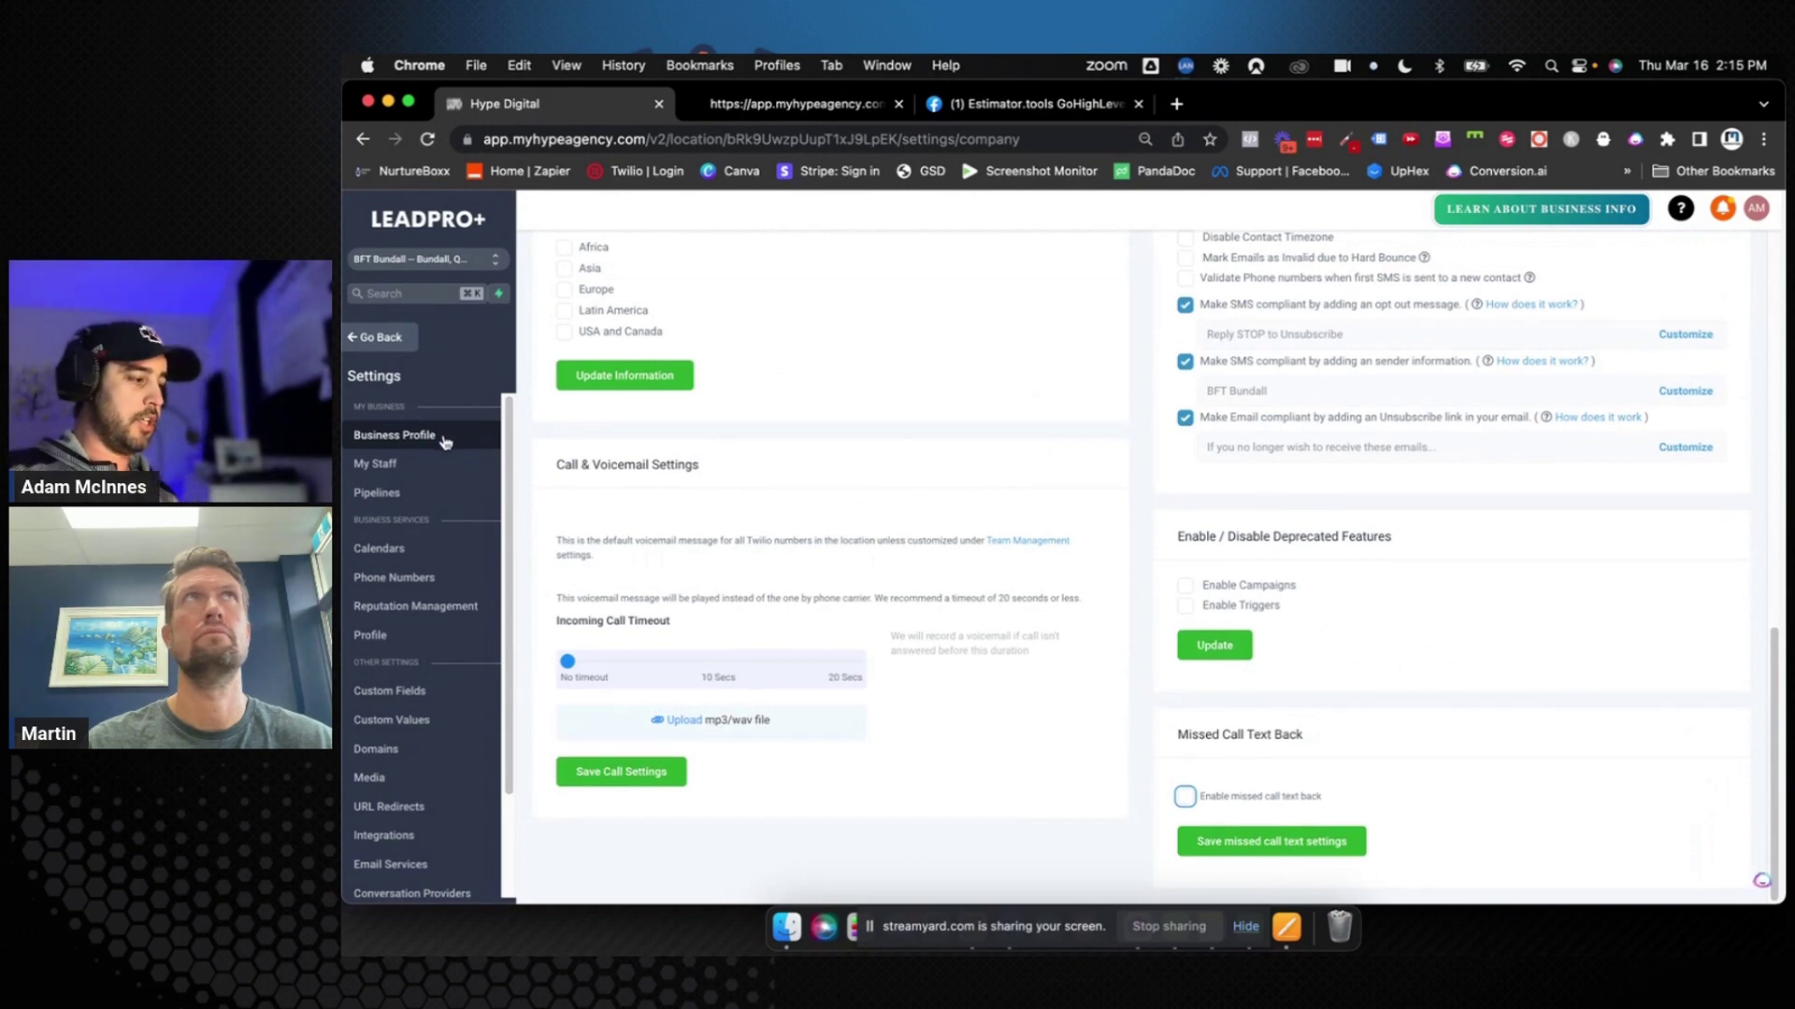
pyautogui.click(1185, 798)
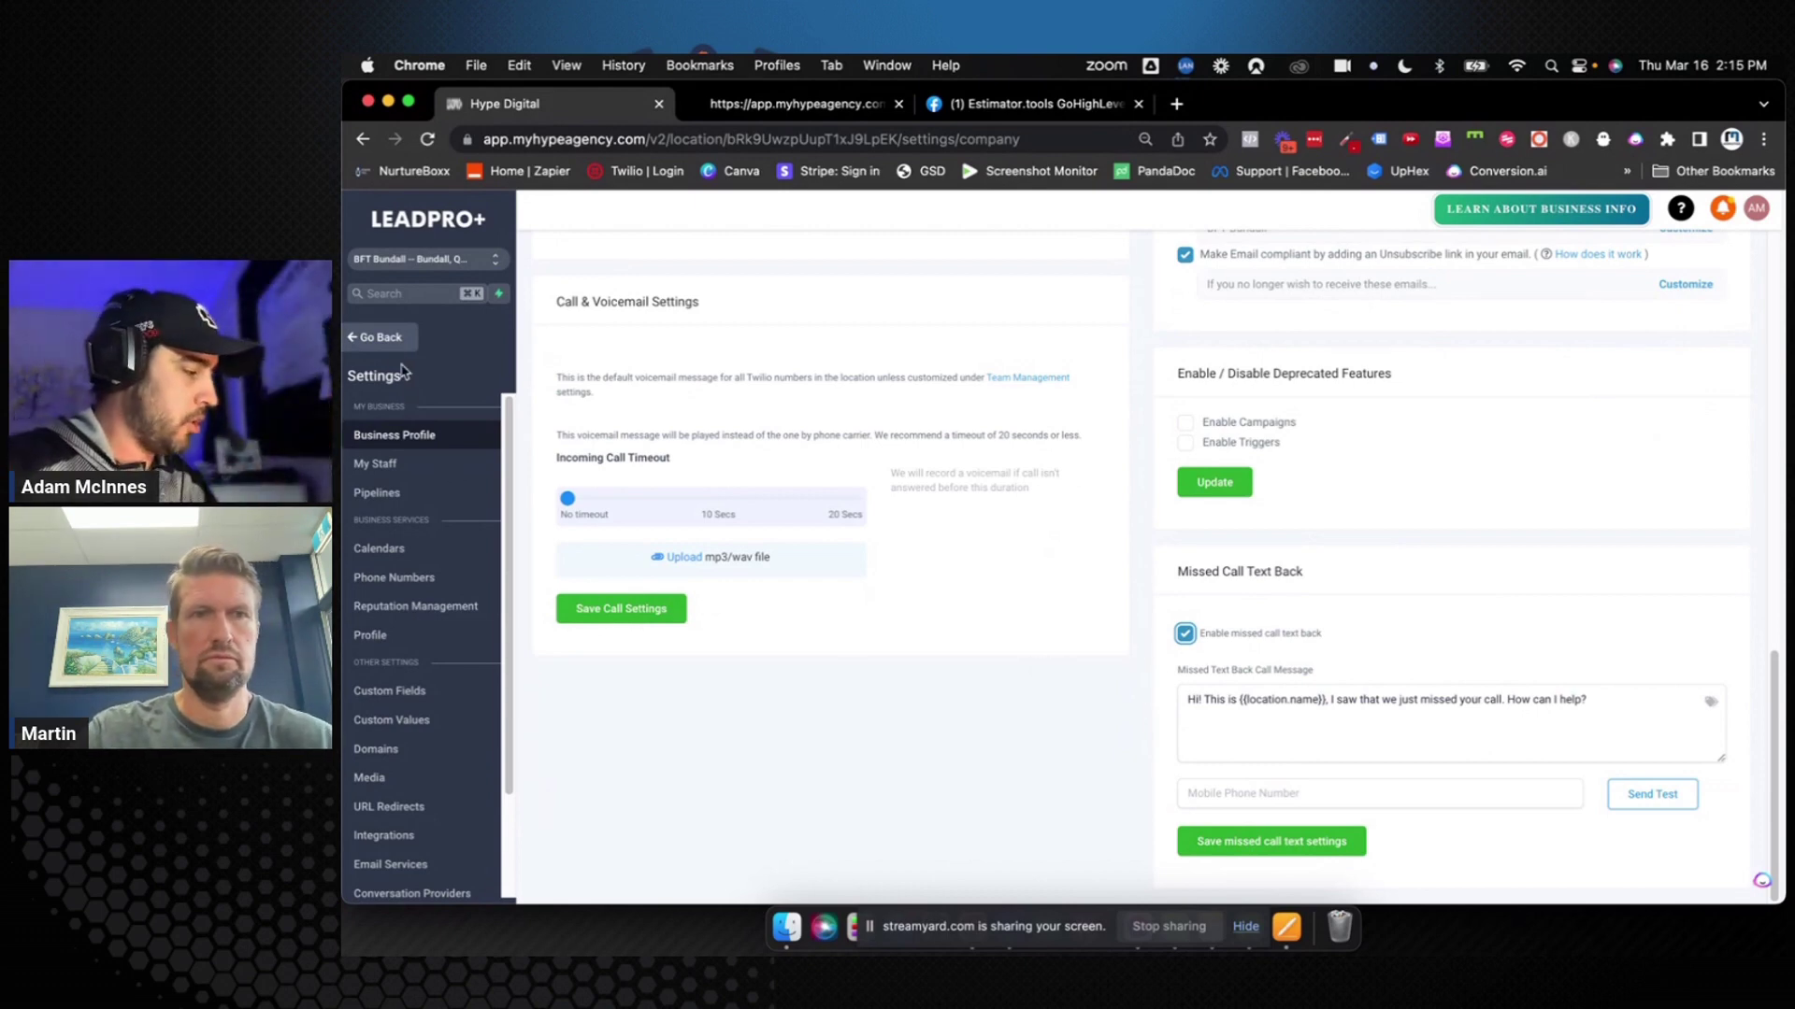
pyautogui.click(379, 337)
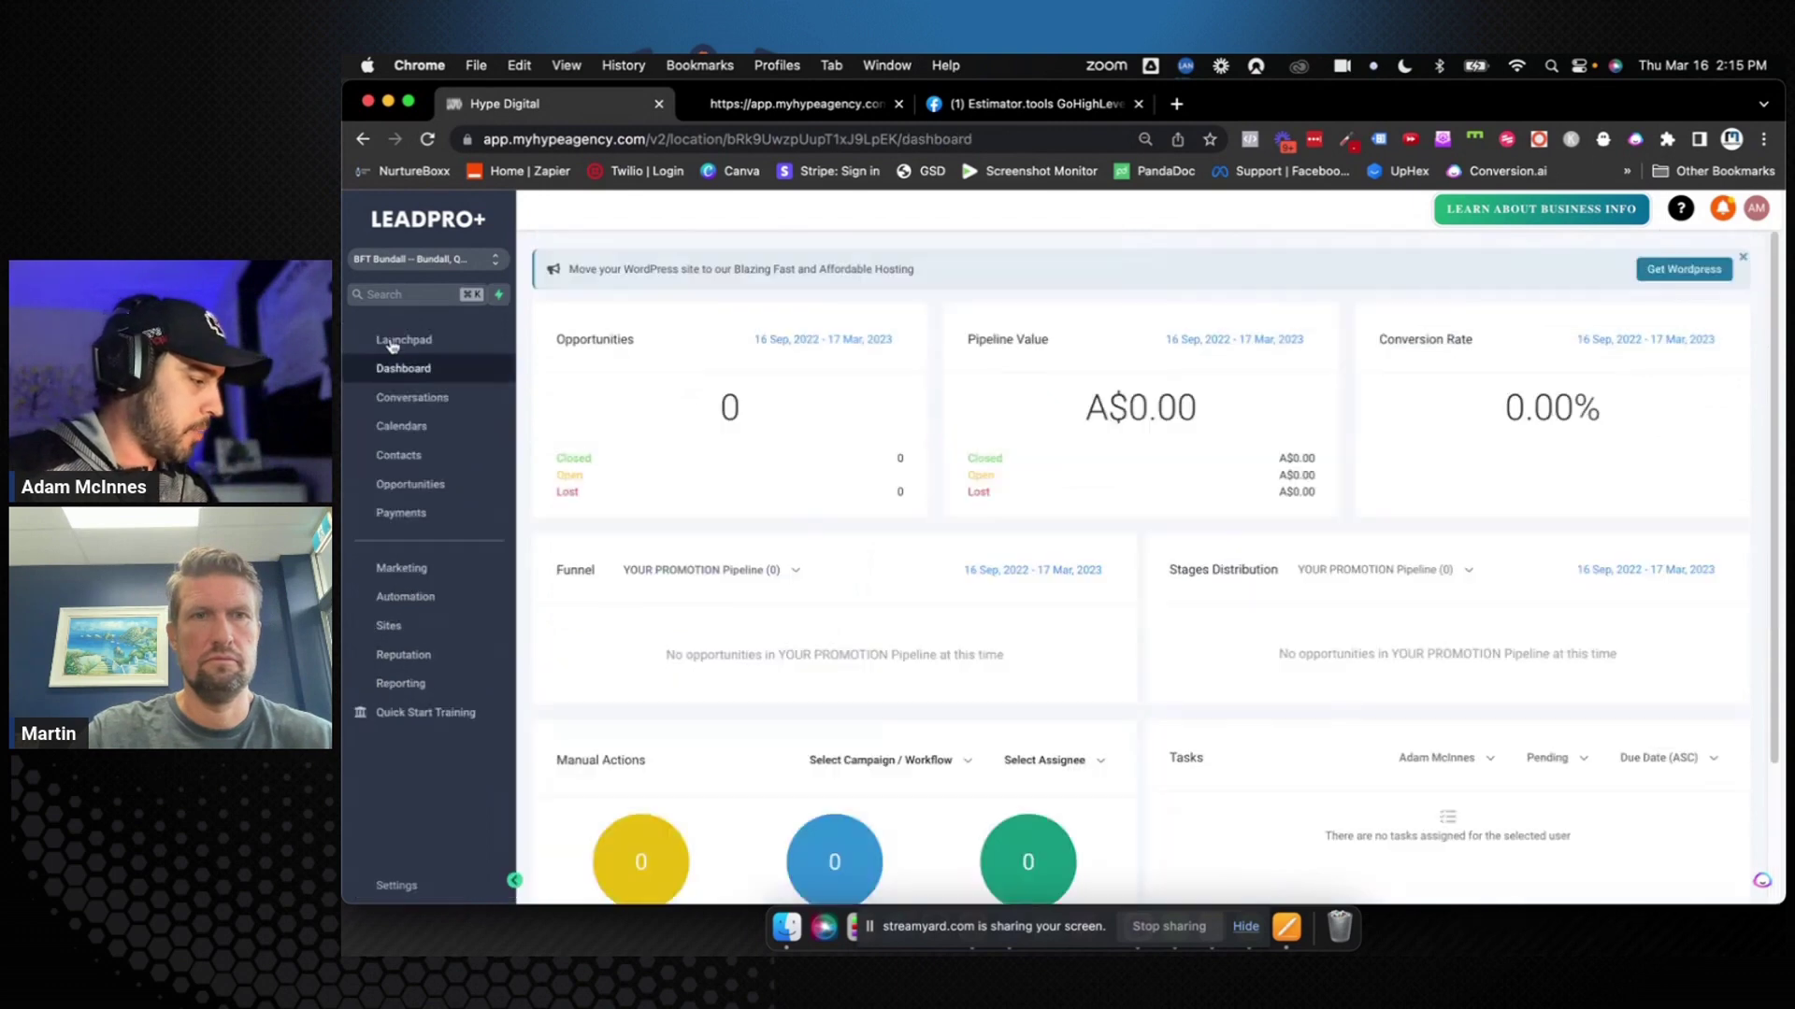
# Delete YOUR PROMOTION Pipeline, confirming removal of its opportunities and the pipeline, then check Opportunities
pyautogui.click(411, 484)
pyautogui.click(750, 242)
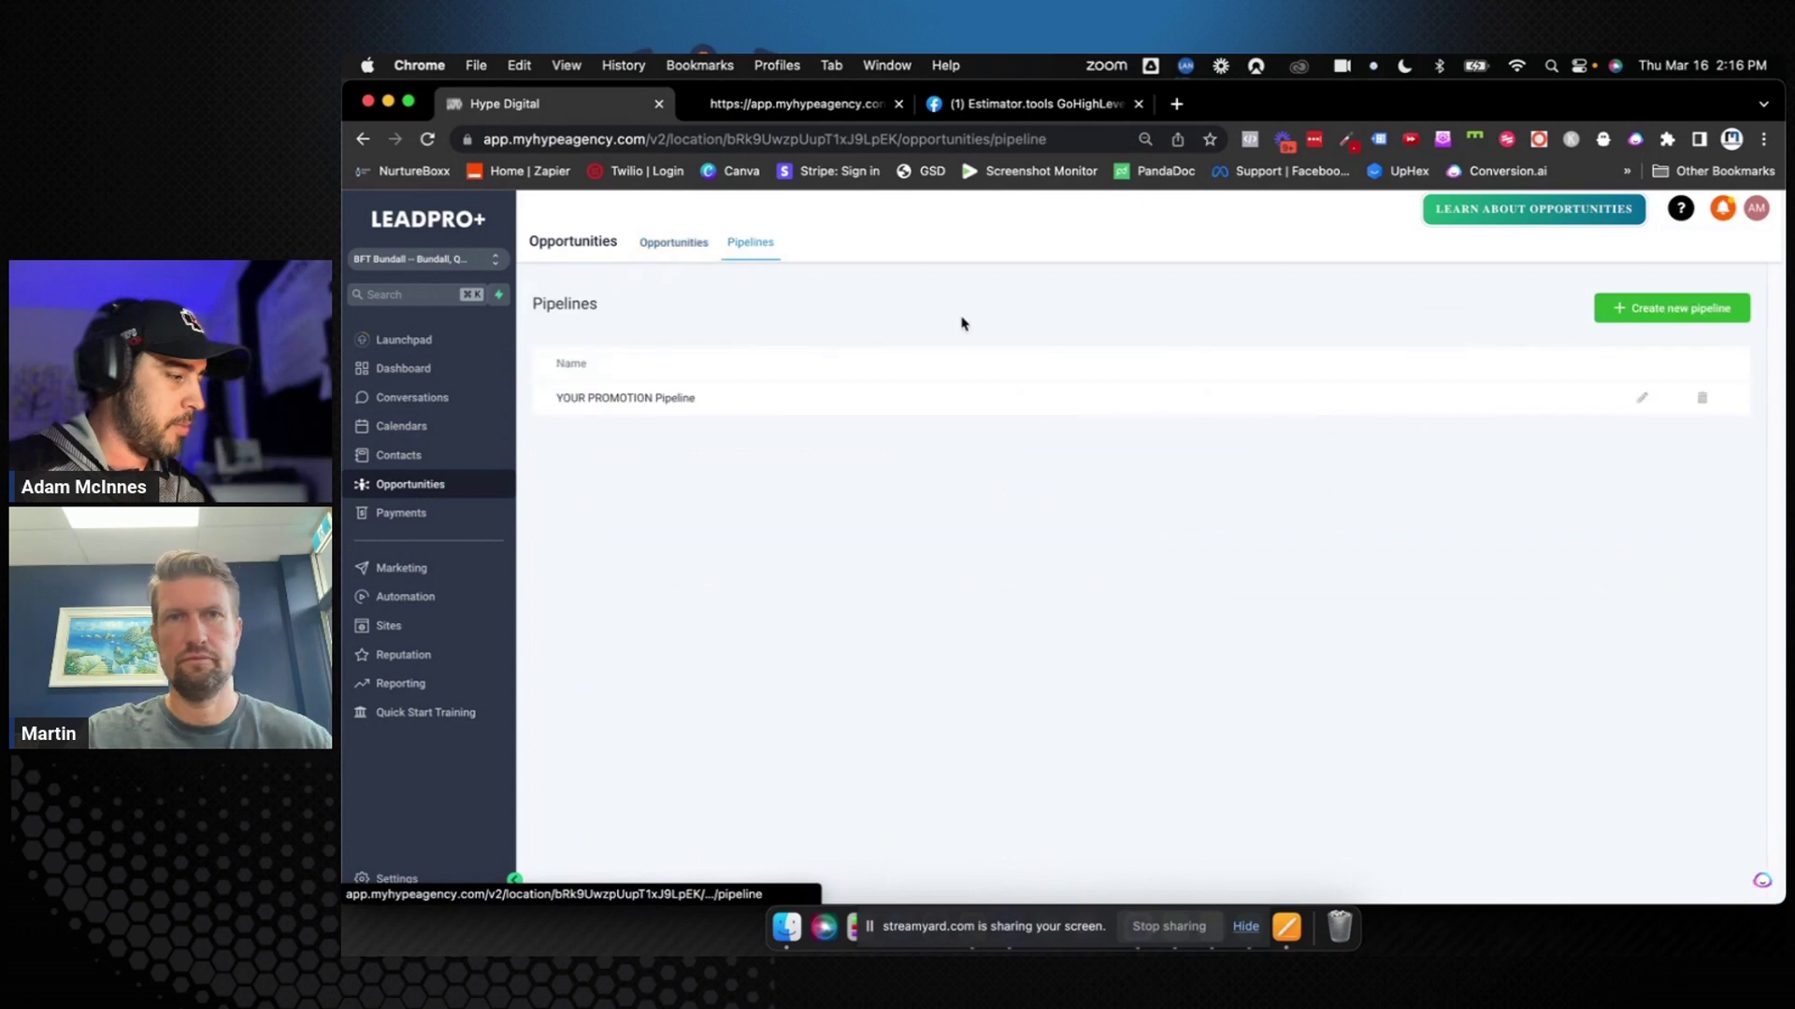
pyautogui.click(1701, 398)
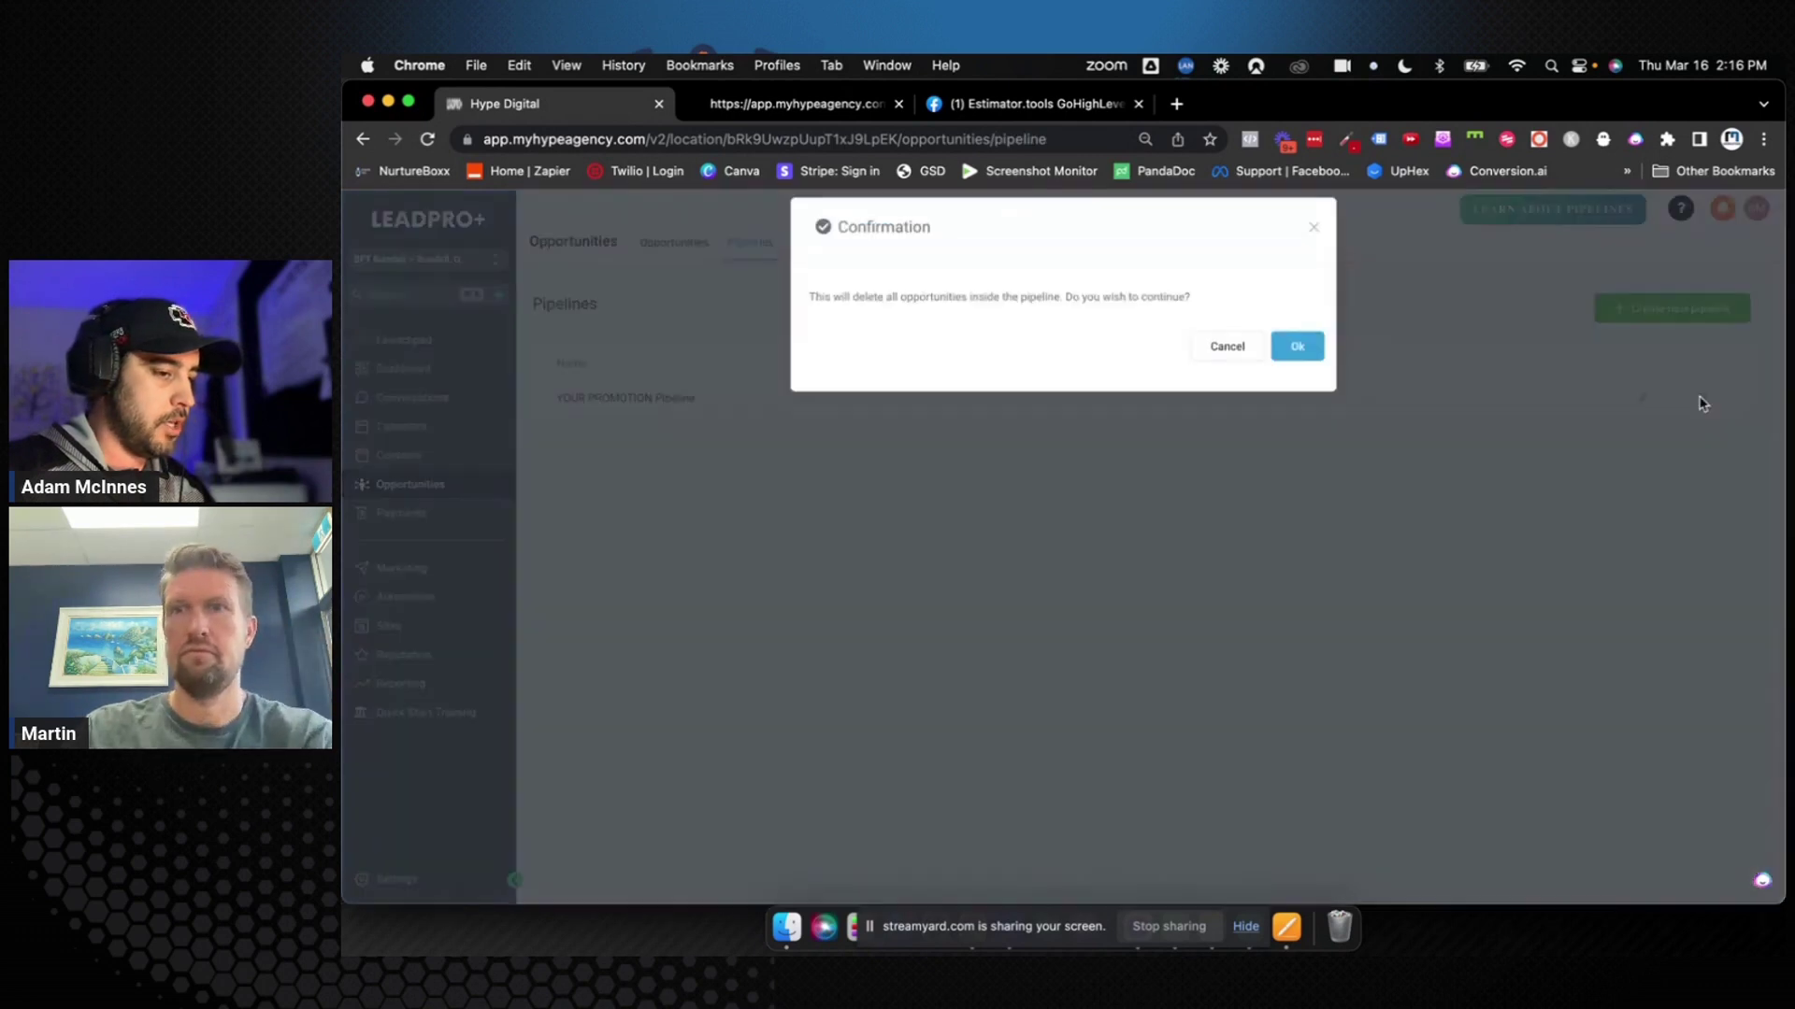
pyautogui.click(1296, 352)
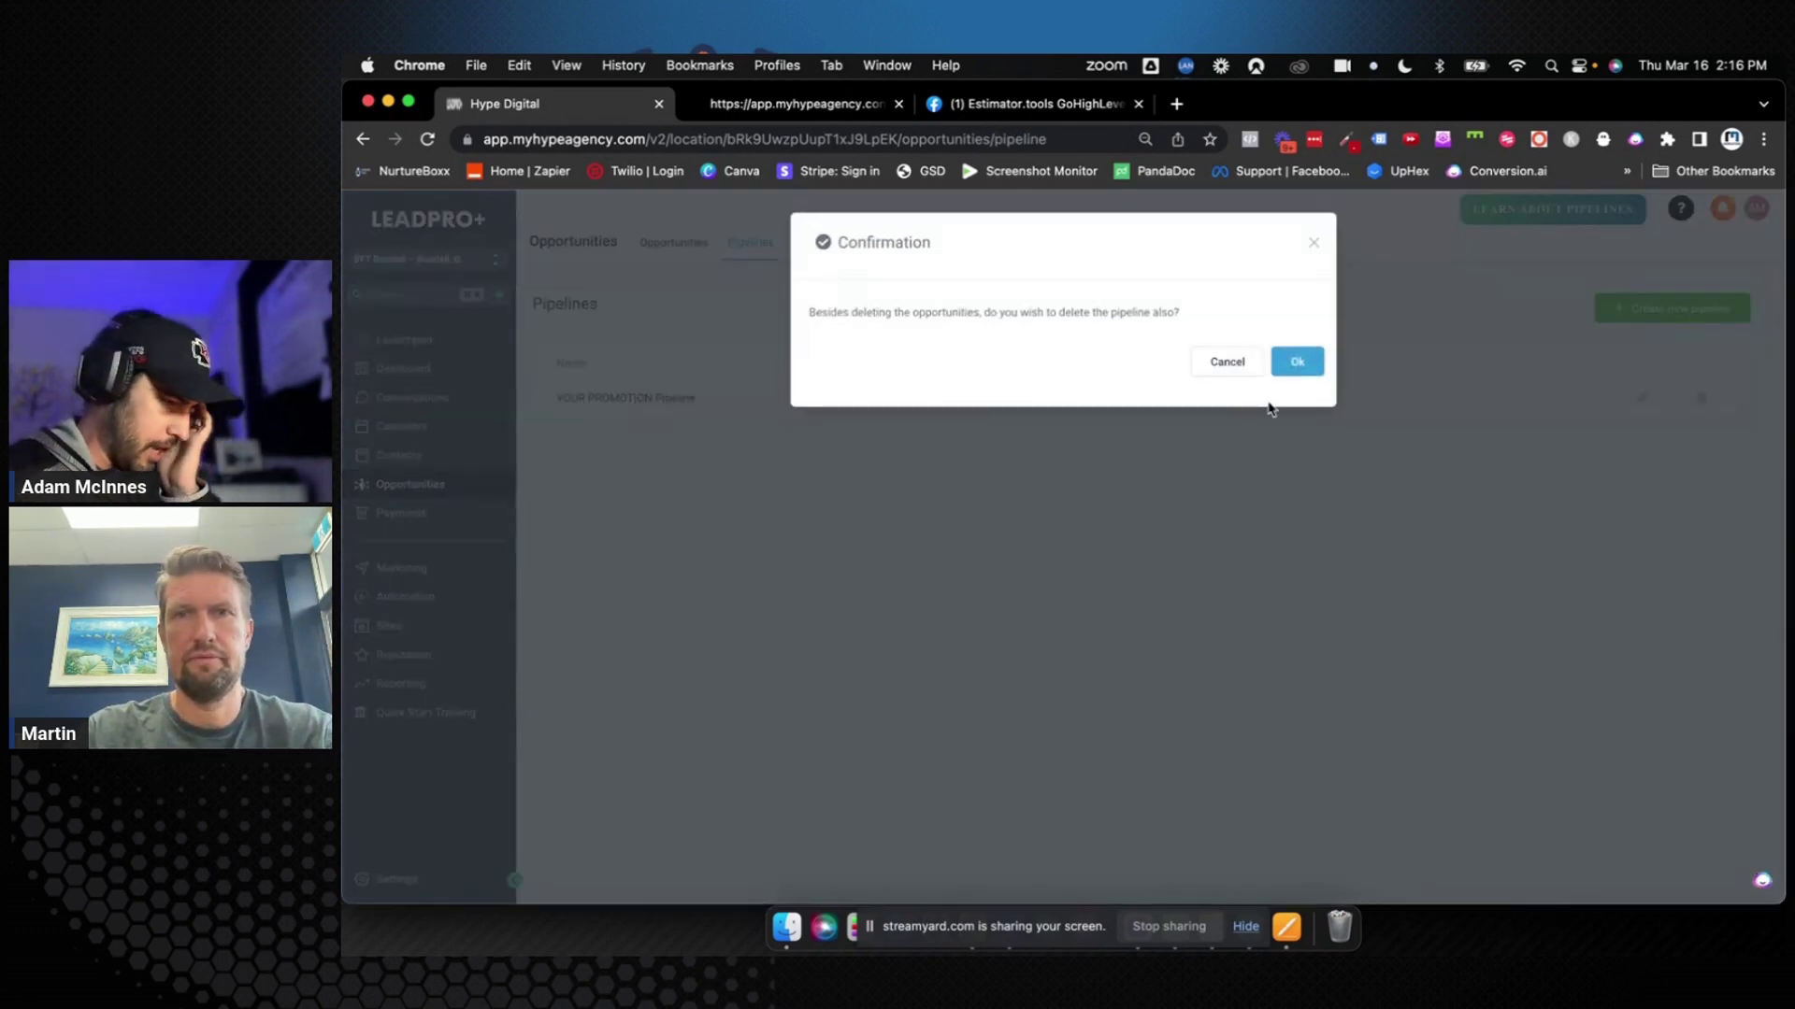
pyautogui.click(1298, 363)
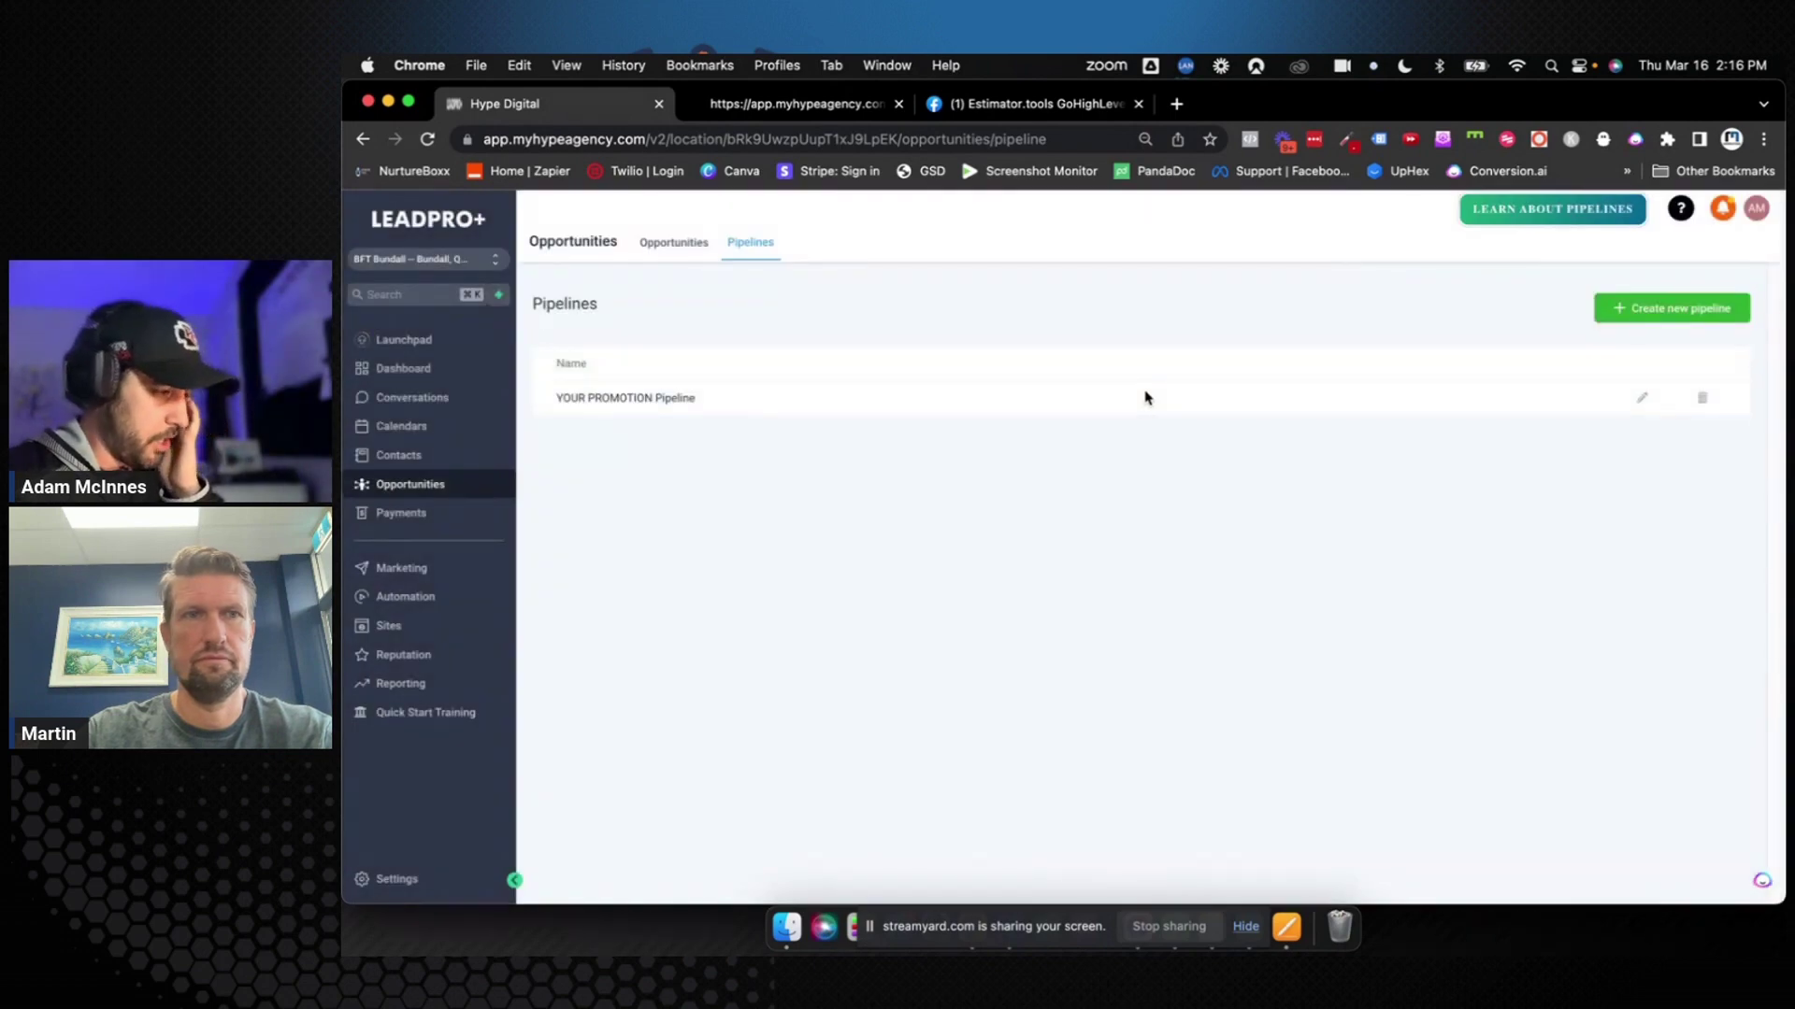
pyautogui.click(694, 251)
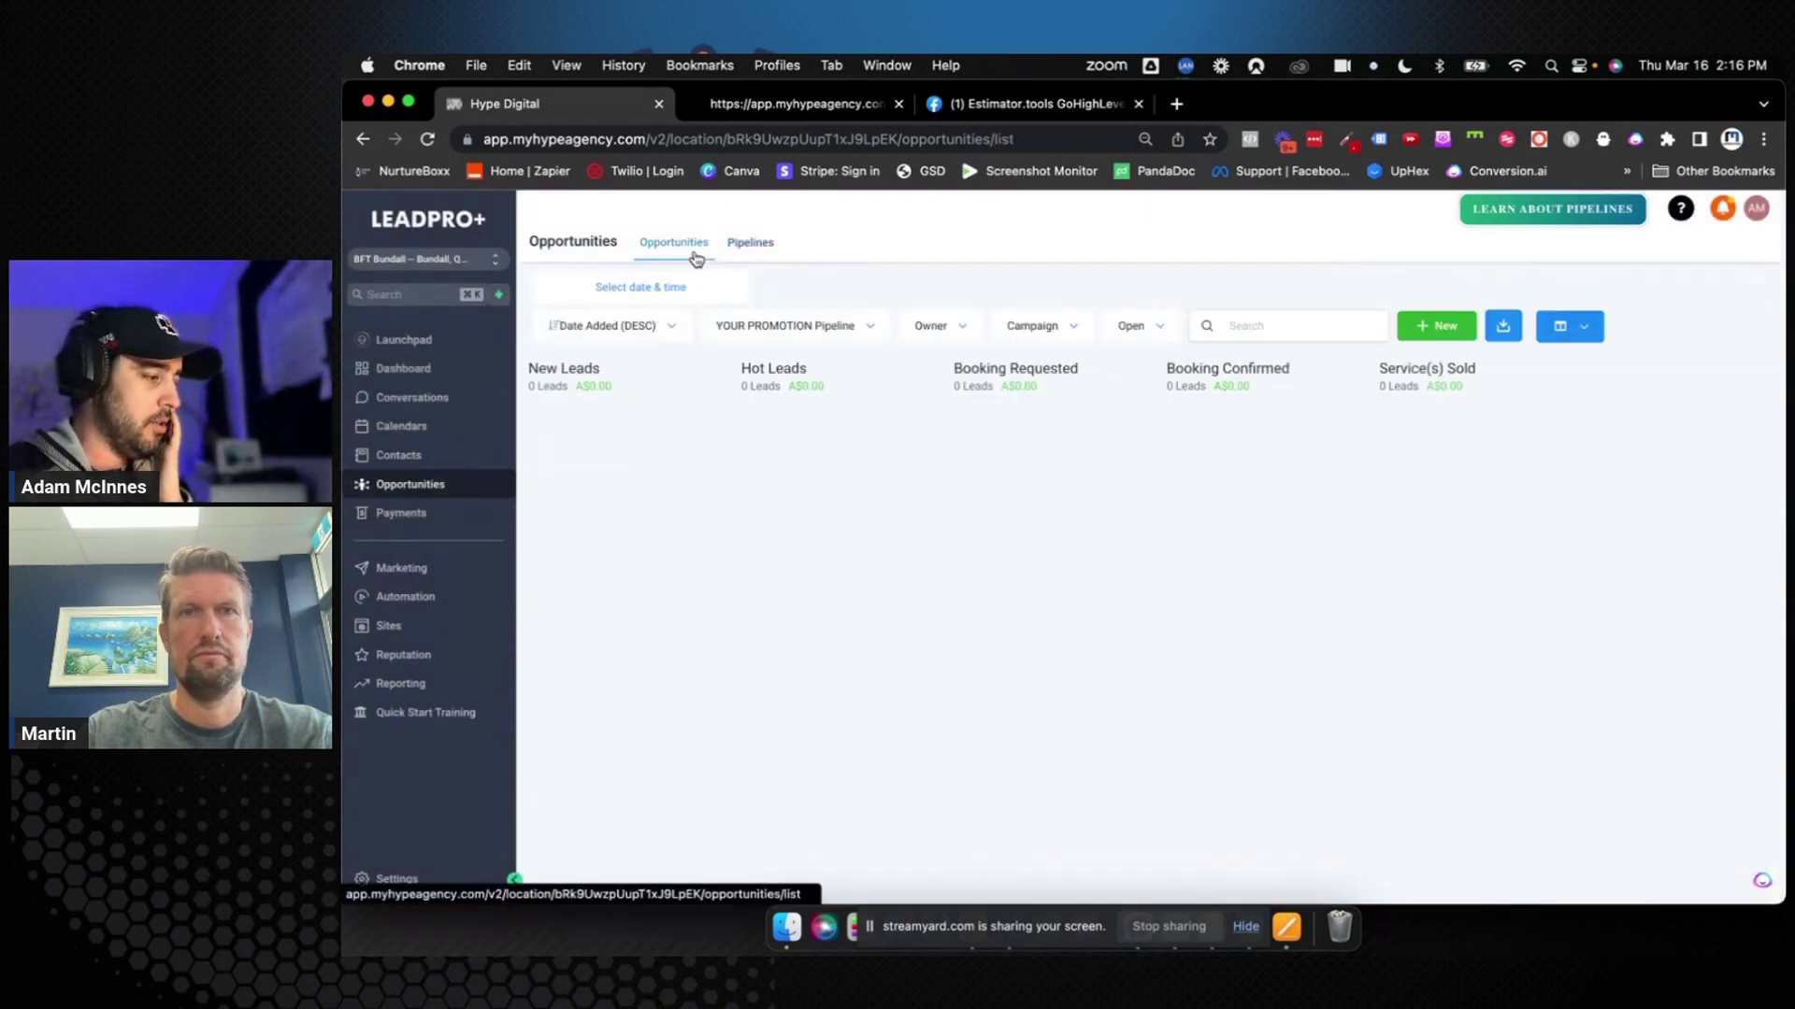
# Repeat the YOUR PROMOTION Pipeline deletion with both confirmations and recheck the Opportunities board
pyautogui.click(750, 245)
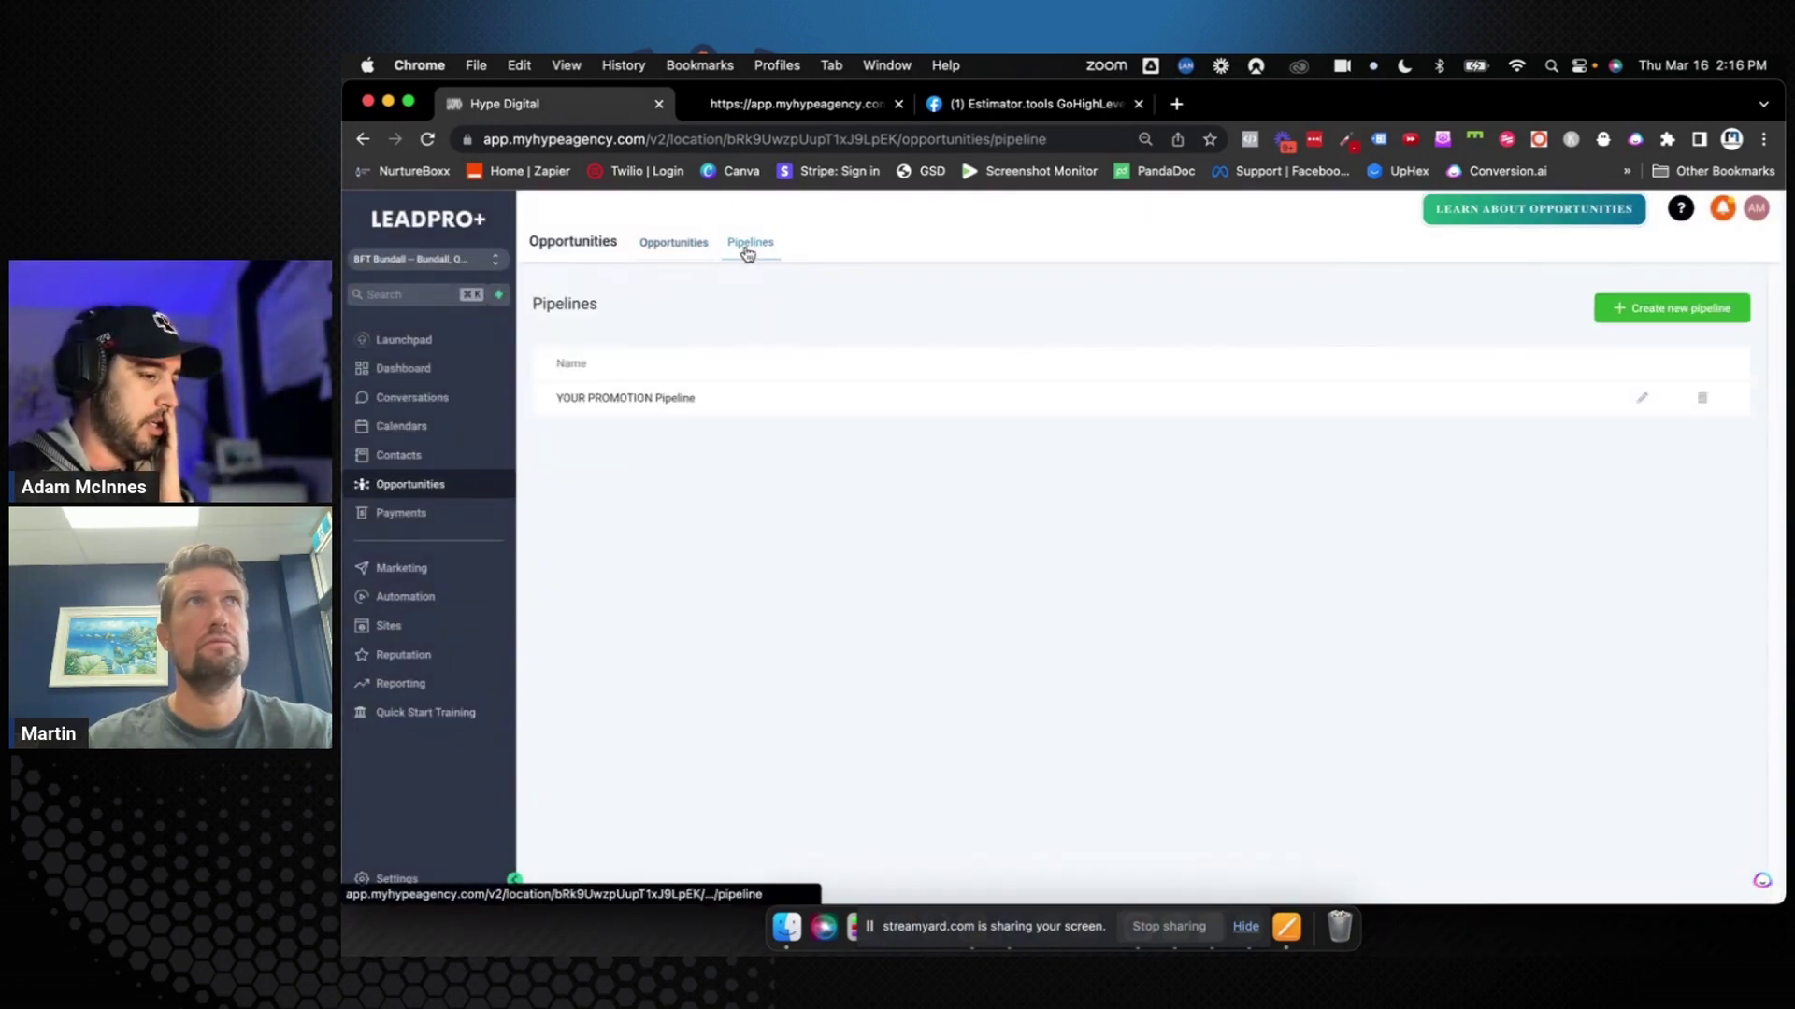
pyautogui.click(1703, 397)
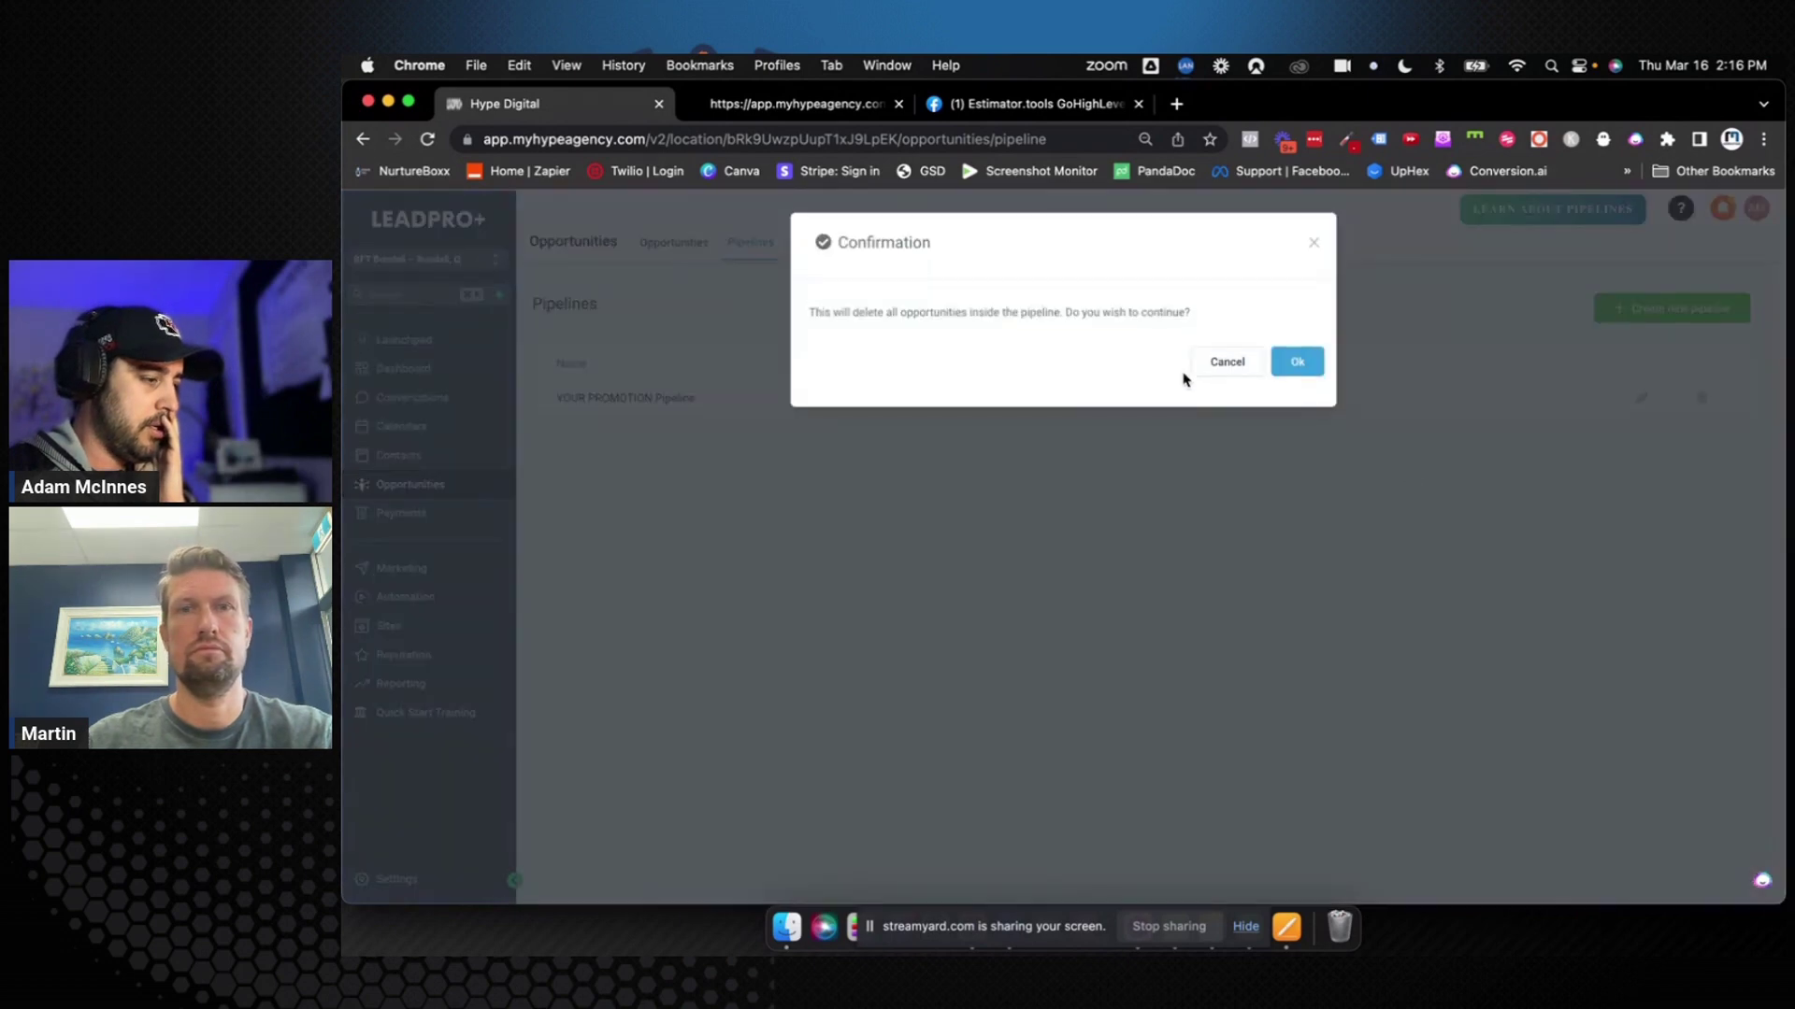
pyautogui.click(1274, 370)
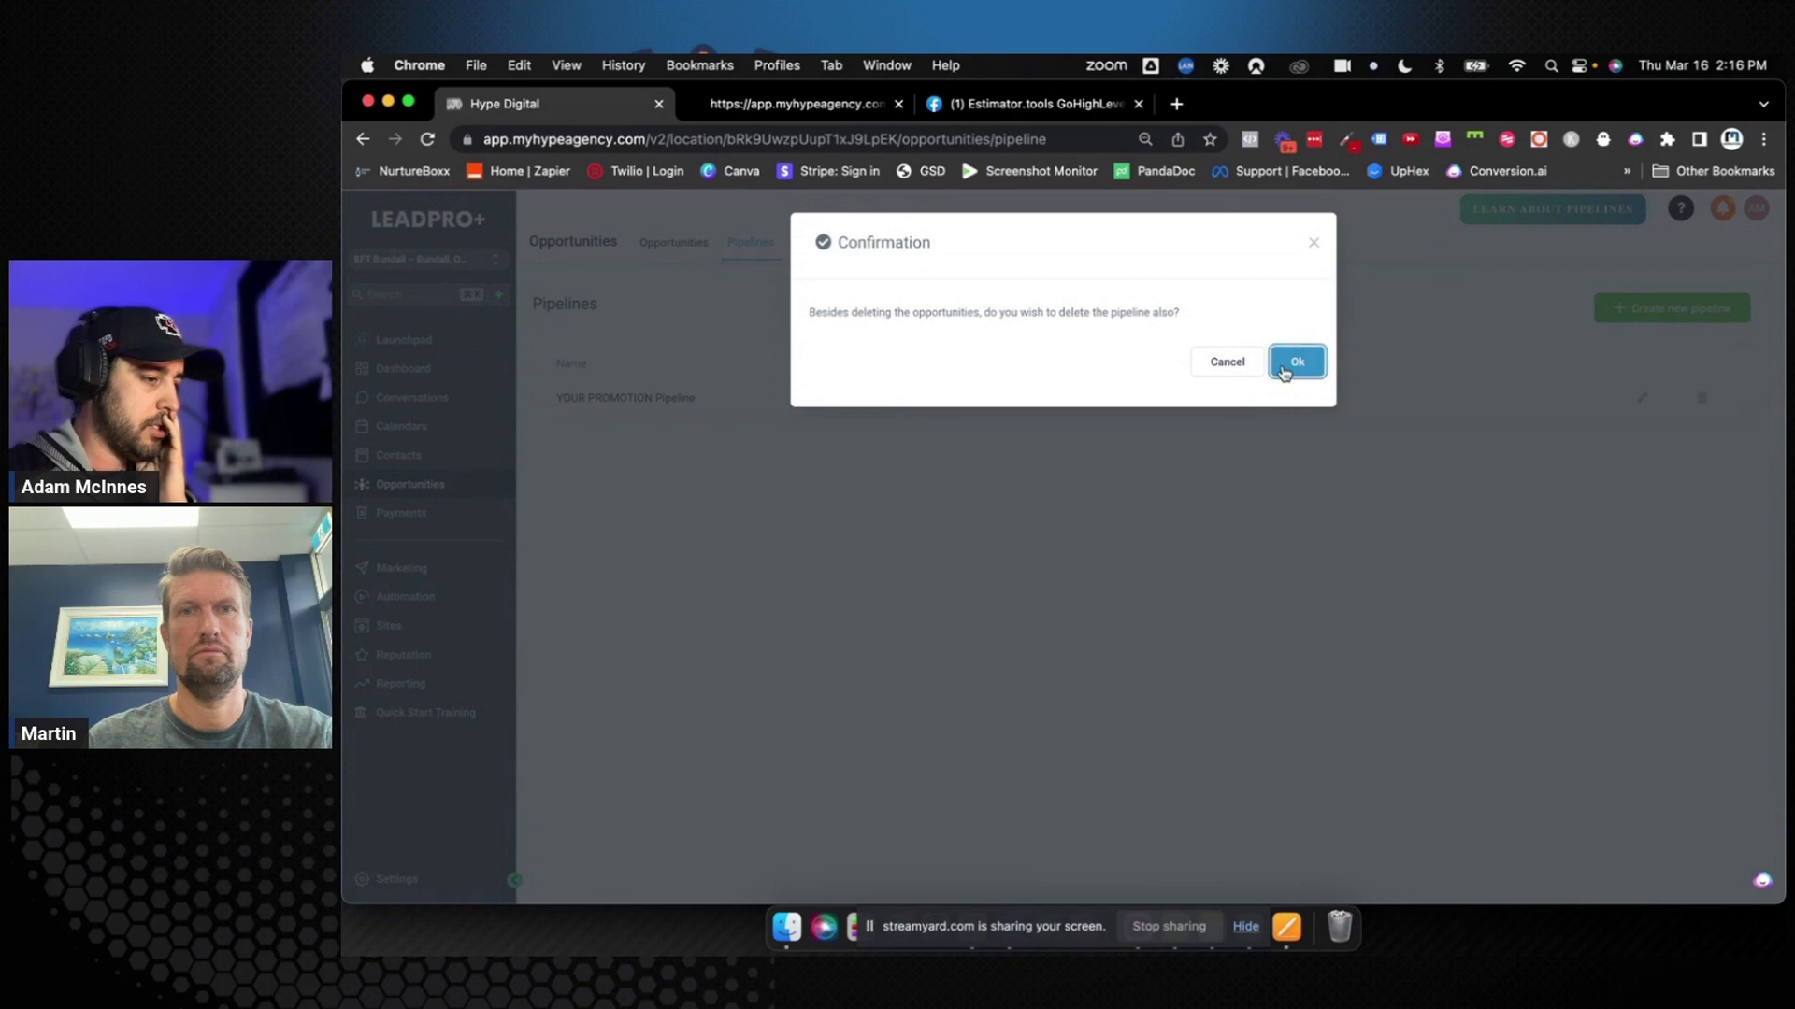
pyautogui.click(1284, 371)
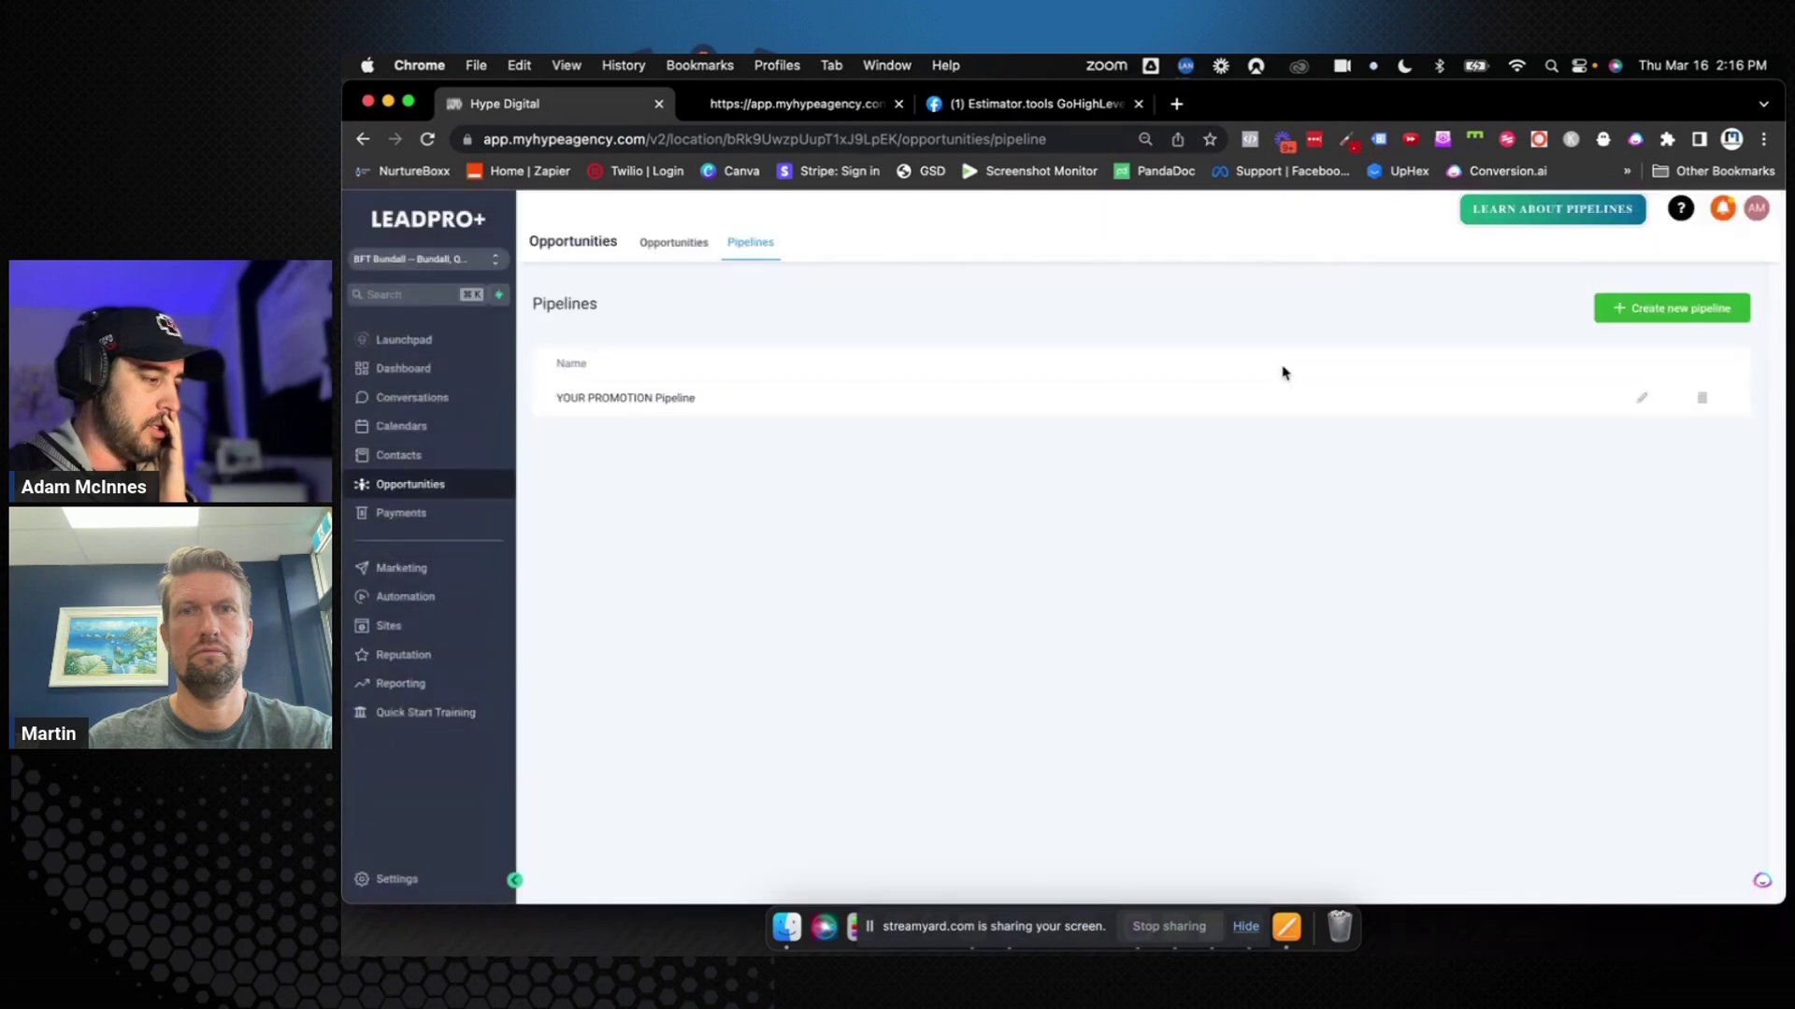
pyautogui.click(703, 249)
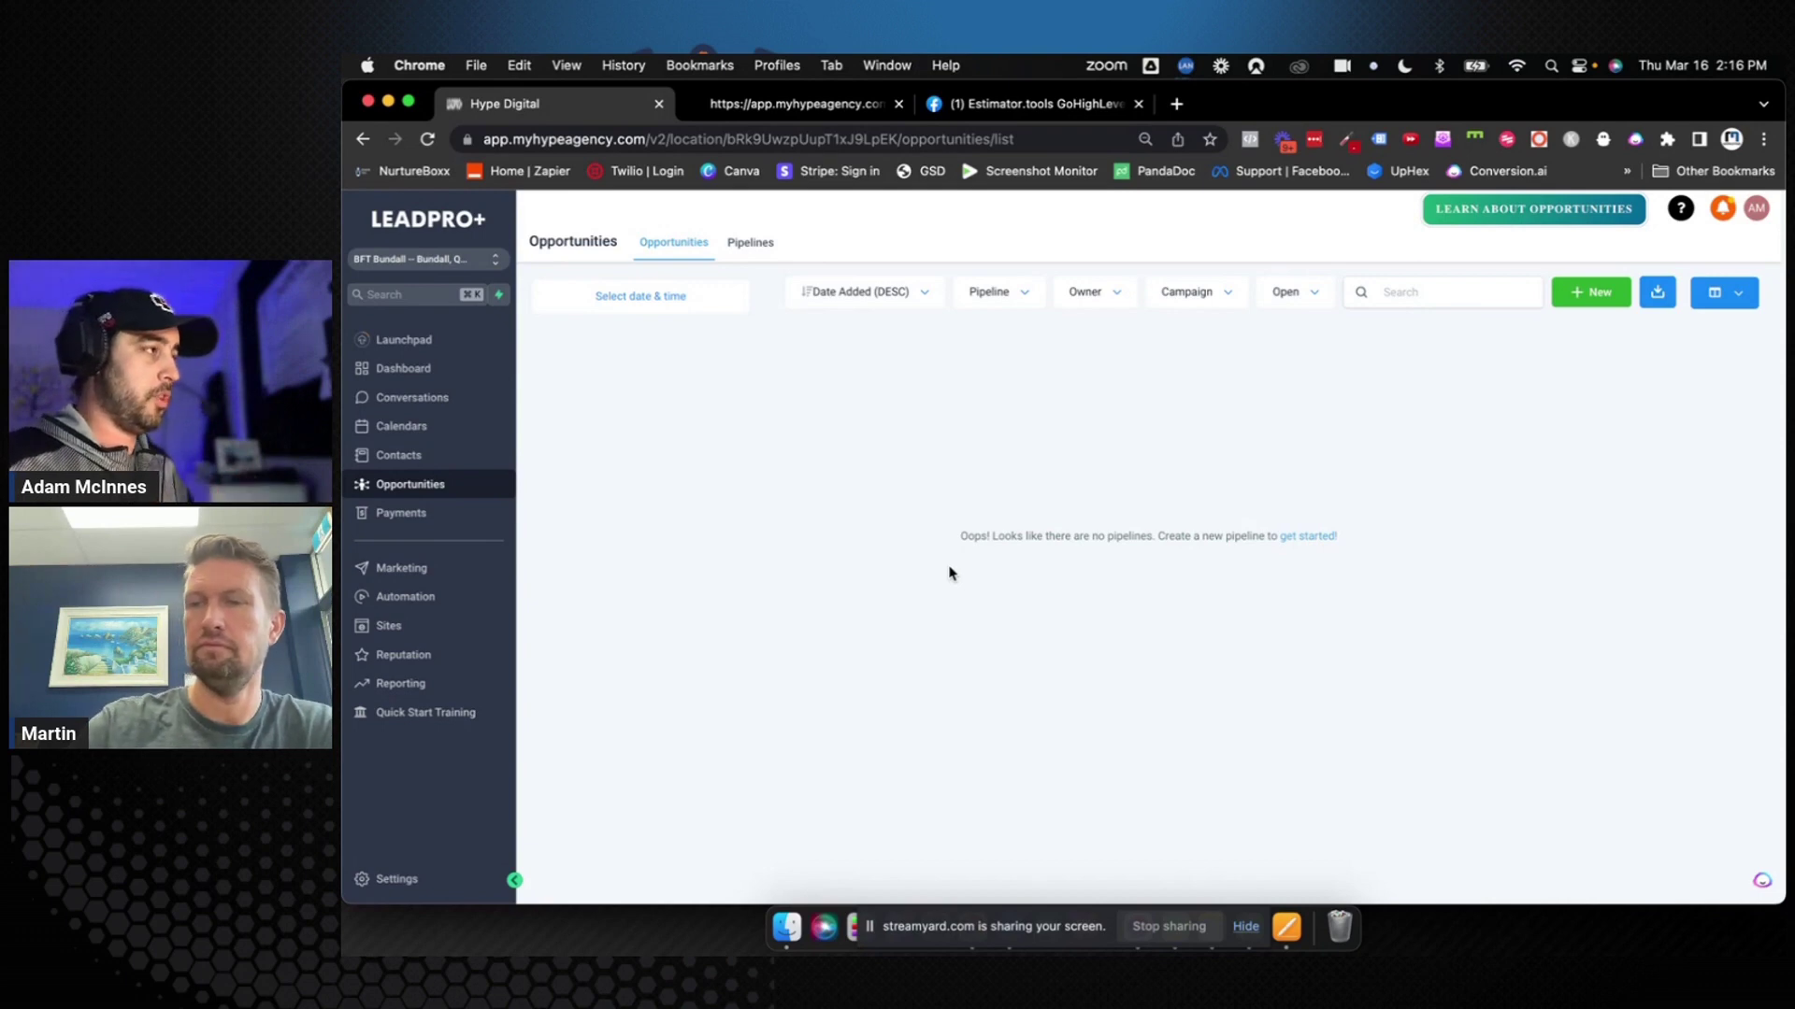
# Start a new pipeline from the now-empty Pipelines list and focus its Name field
pyautogui.click(751, 242)
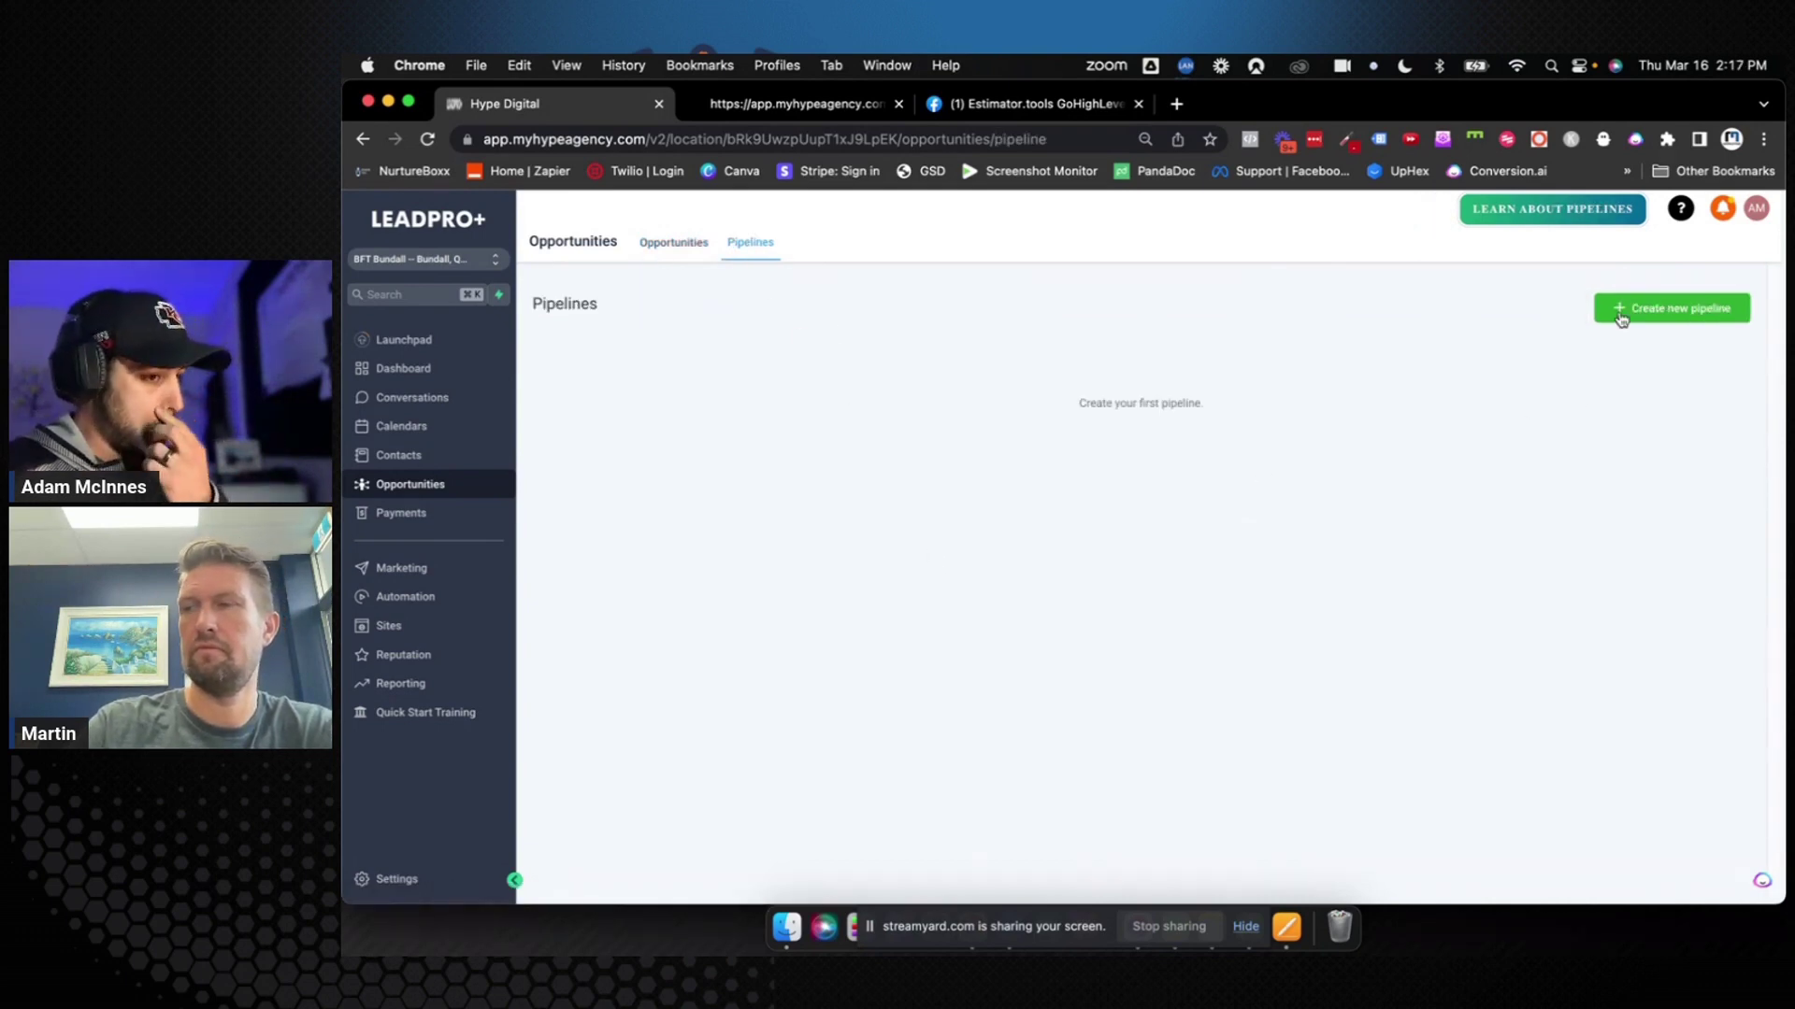
pyautogui.click(1621, 312)
pyautogui.click(1153, 313)
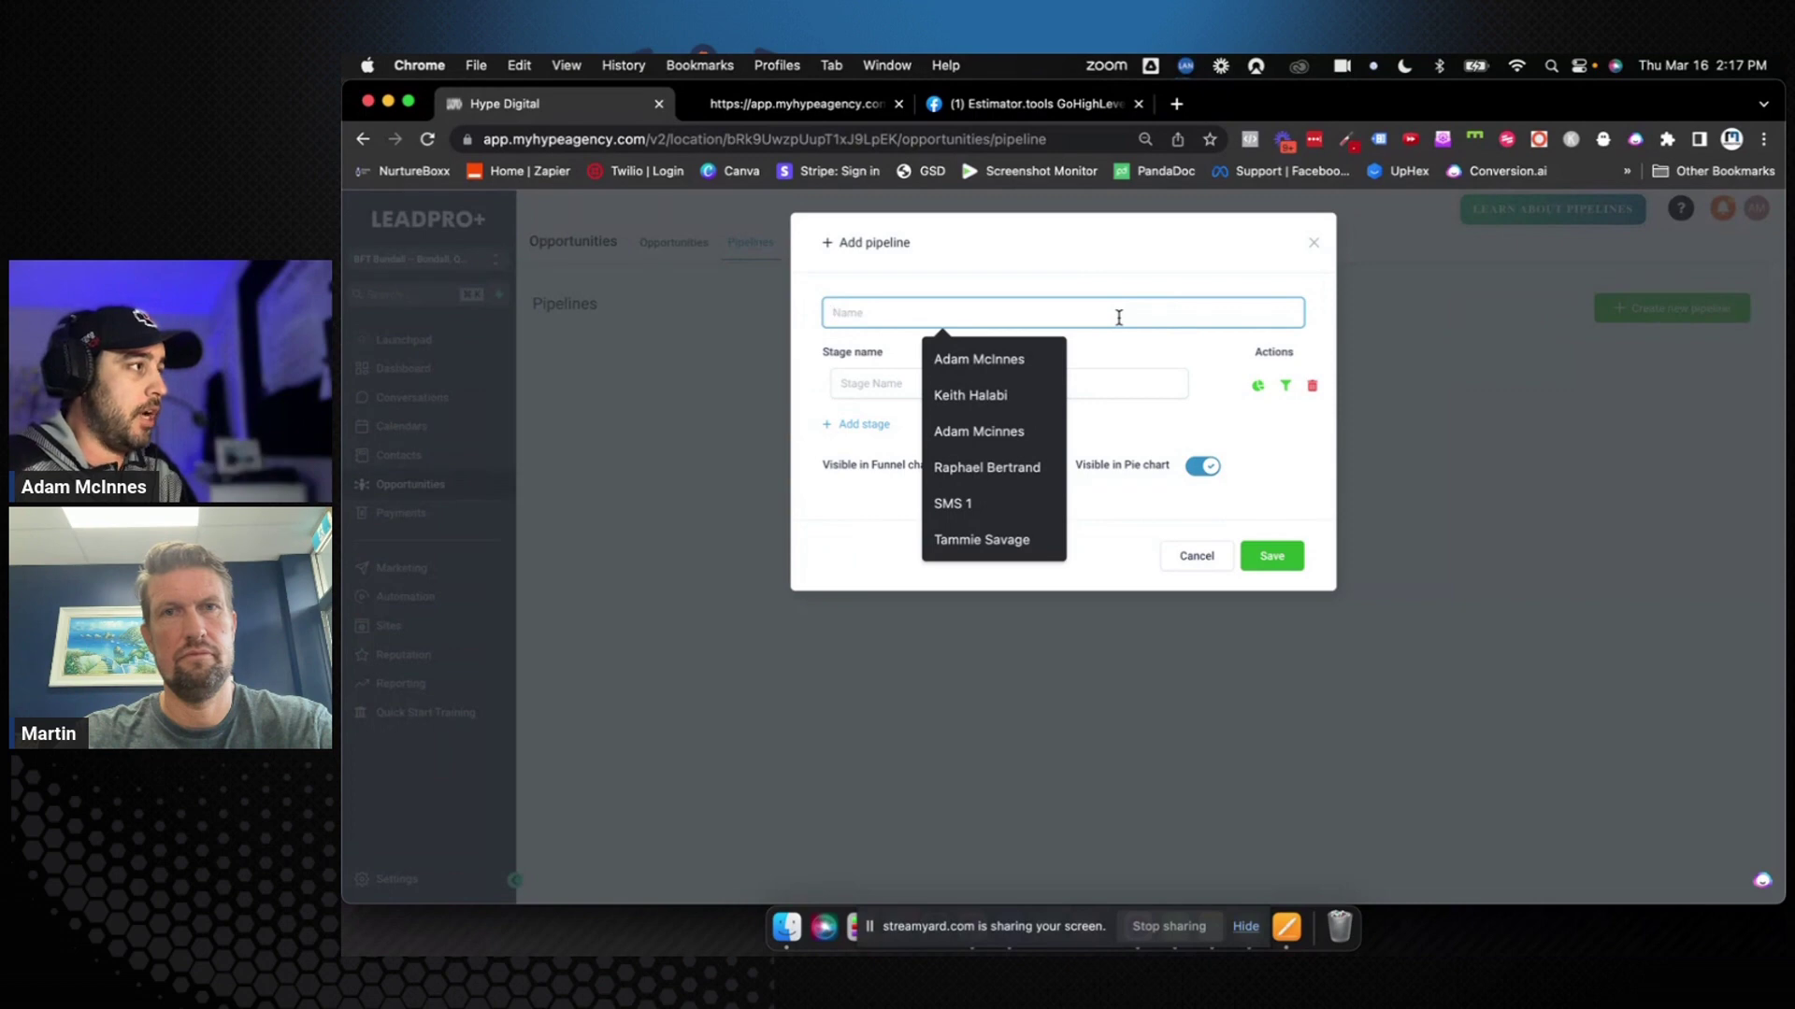
# Enter '0. New Lead Pipeline' as the pipeline name and focus the first Stage Name field
pyautogui.write('0.')
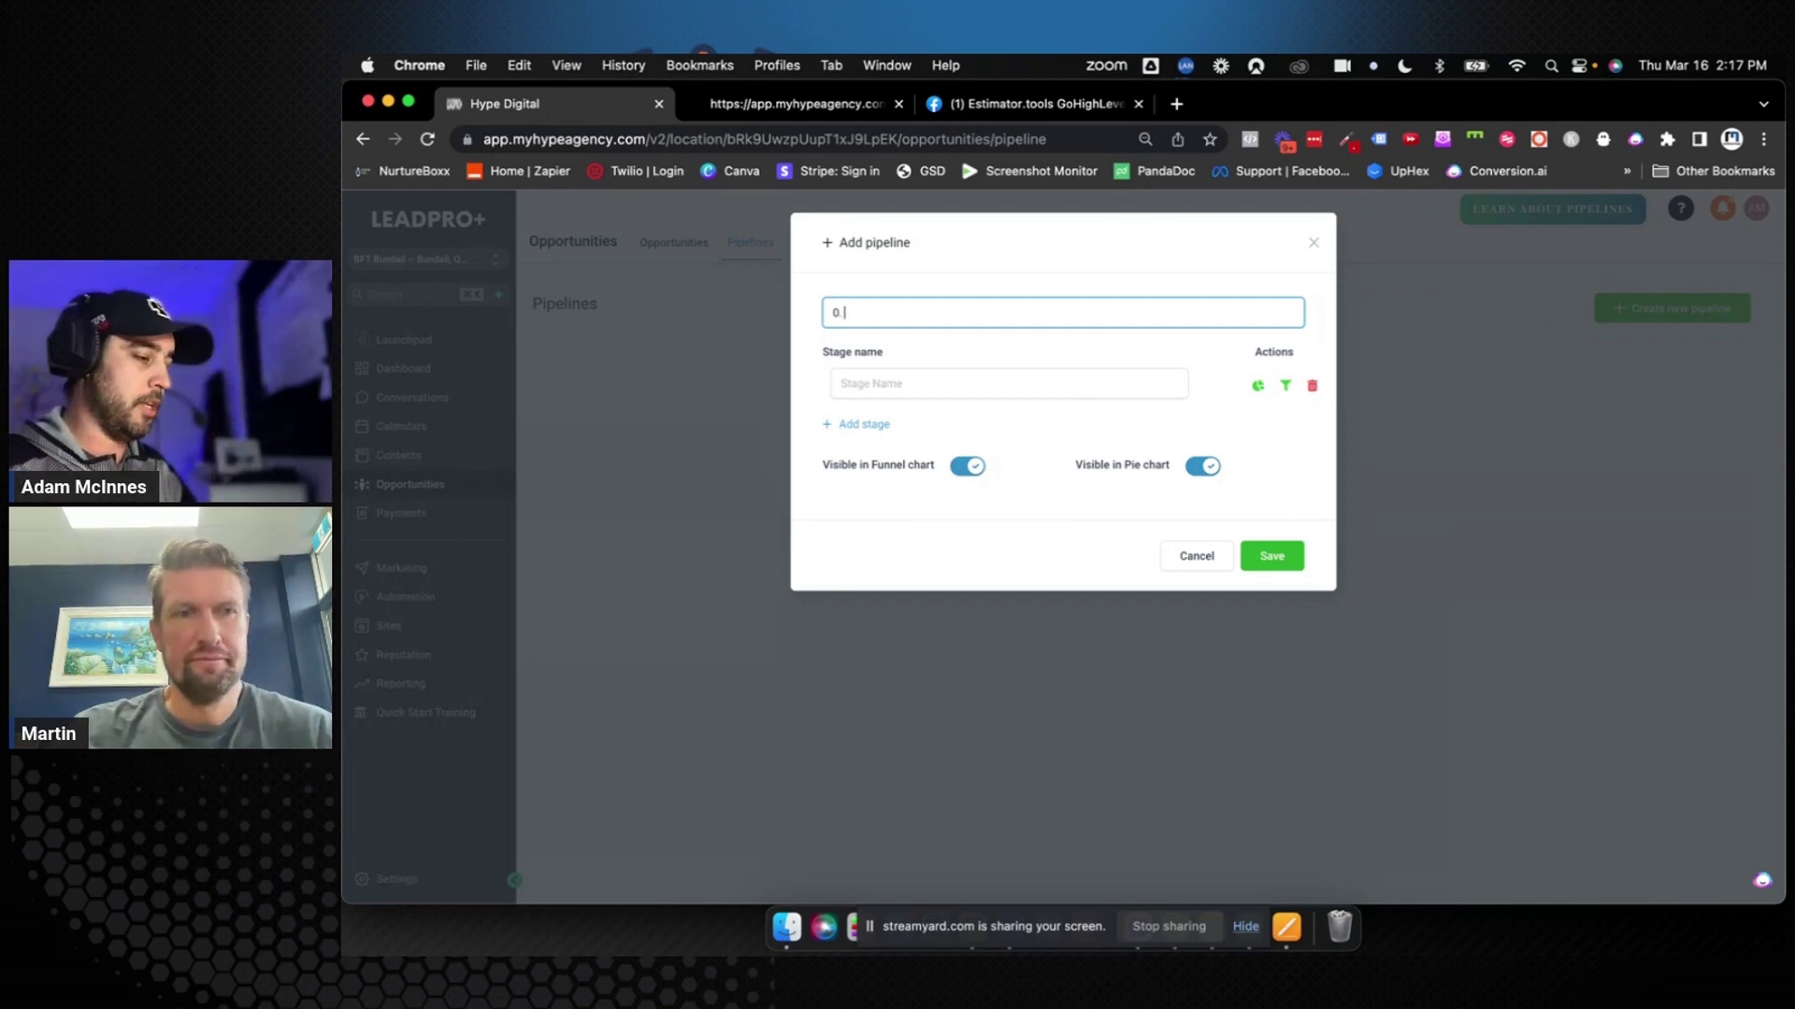
pyautogui.write('New')
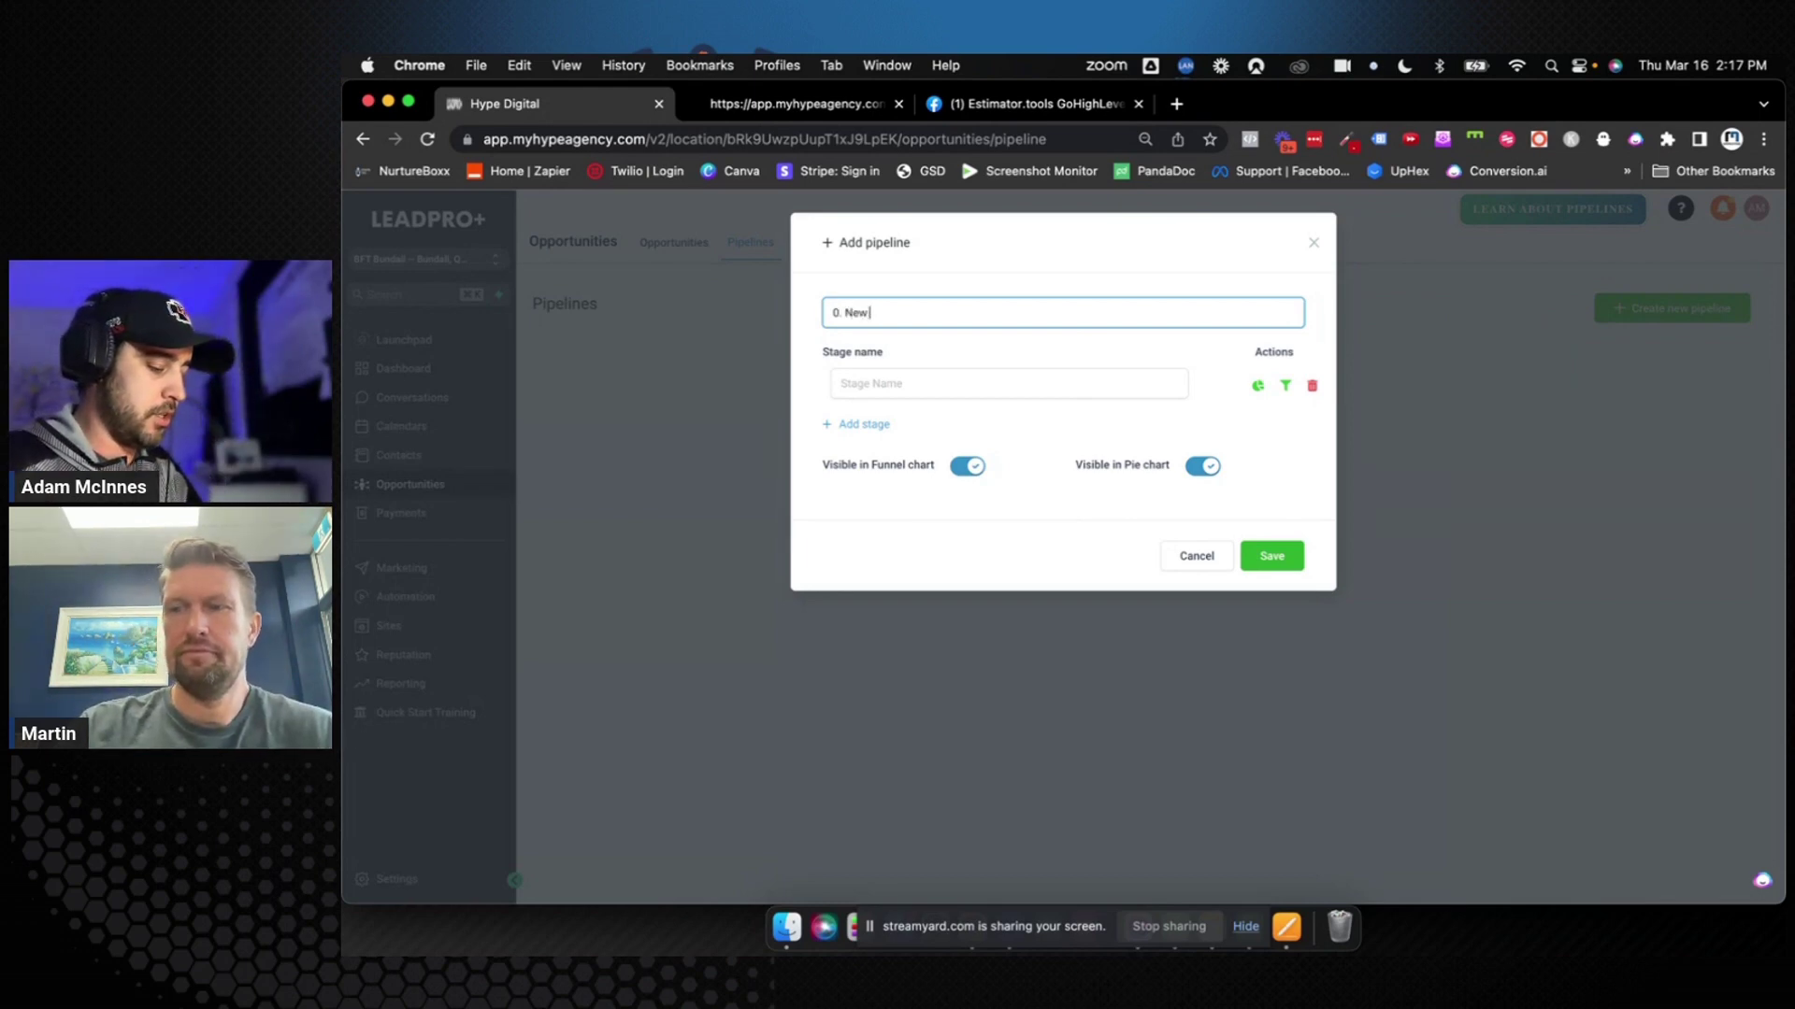
pyautogui.write(' Lead Pipeline')
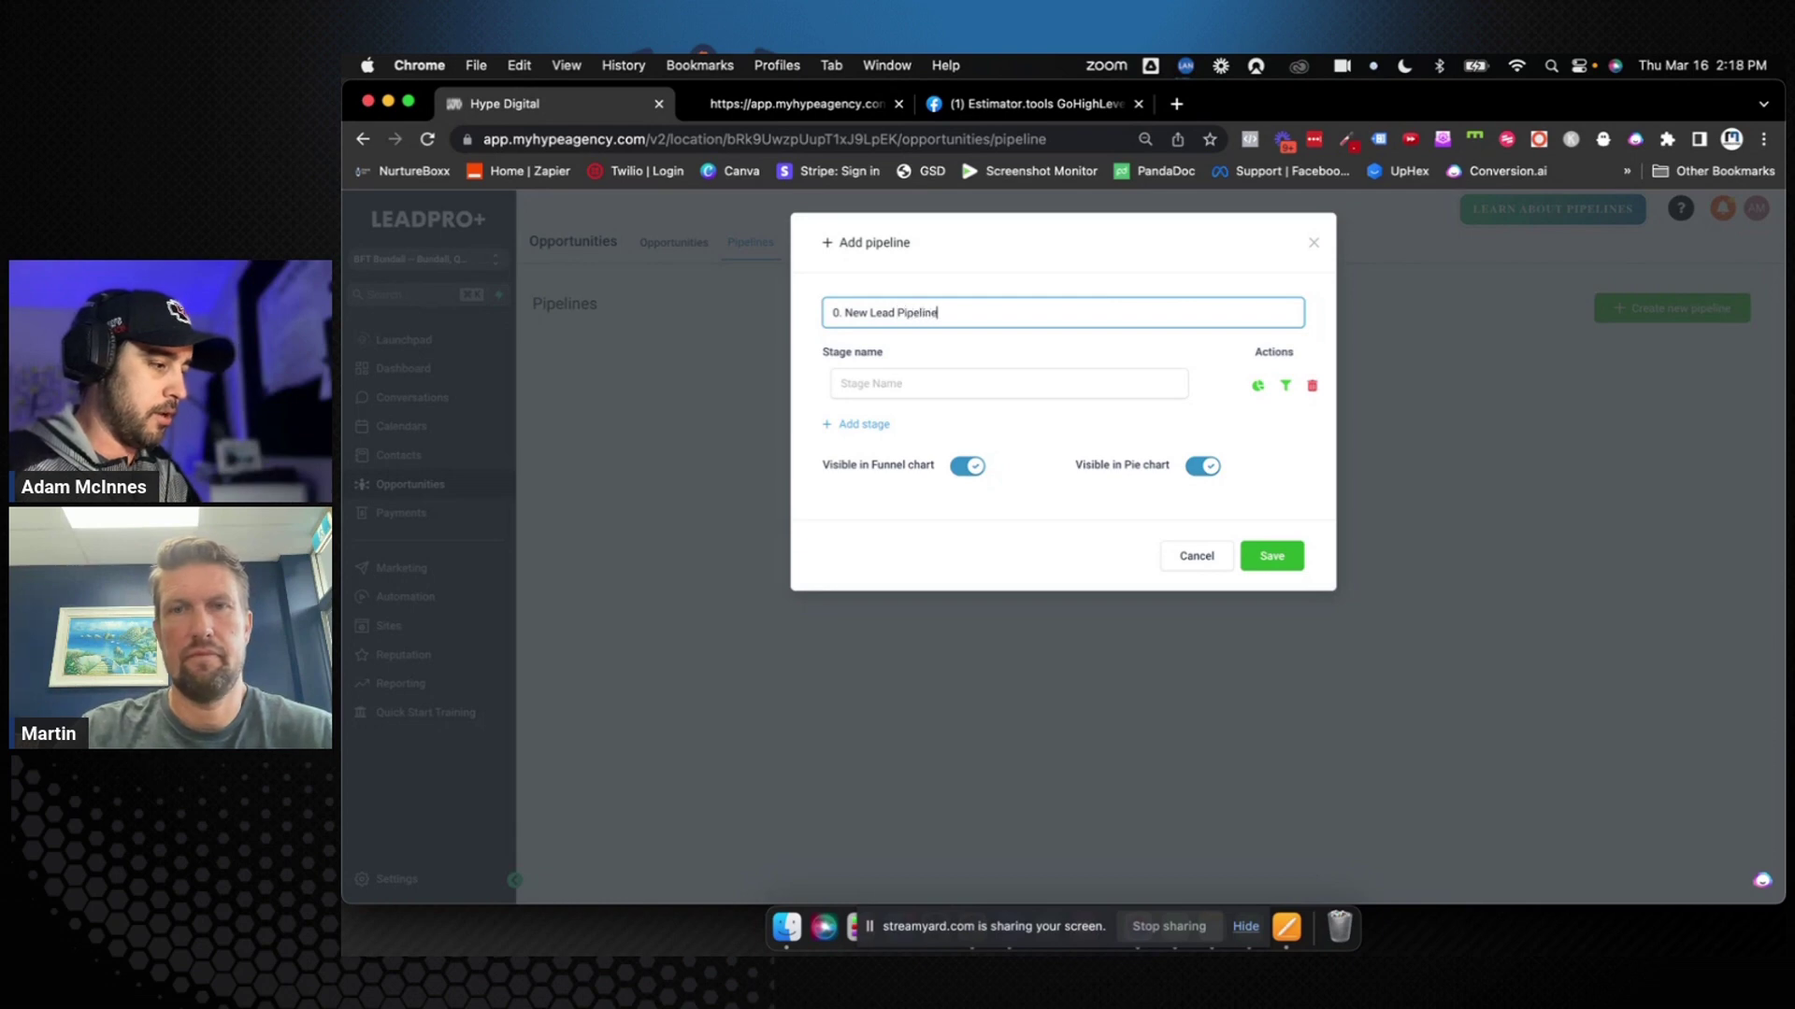
pyautogui.click(1093, 385)
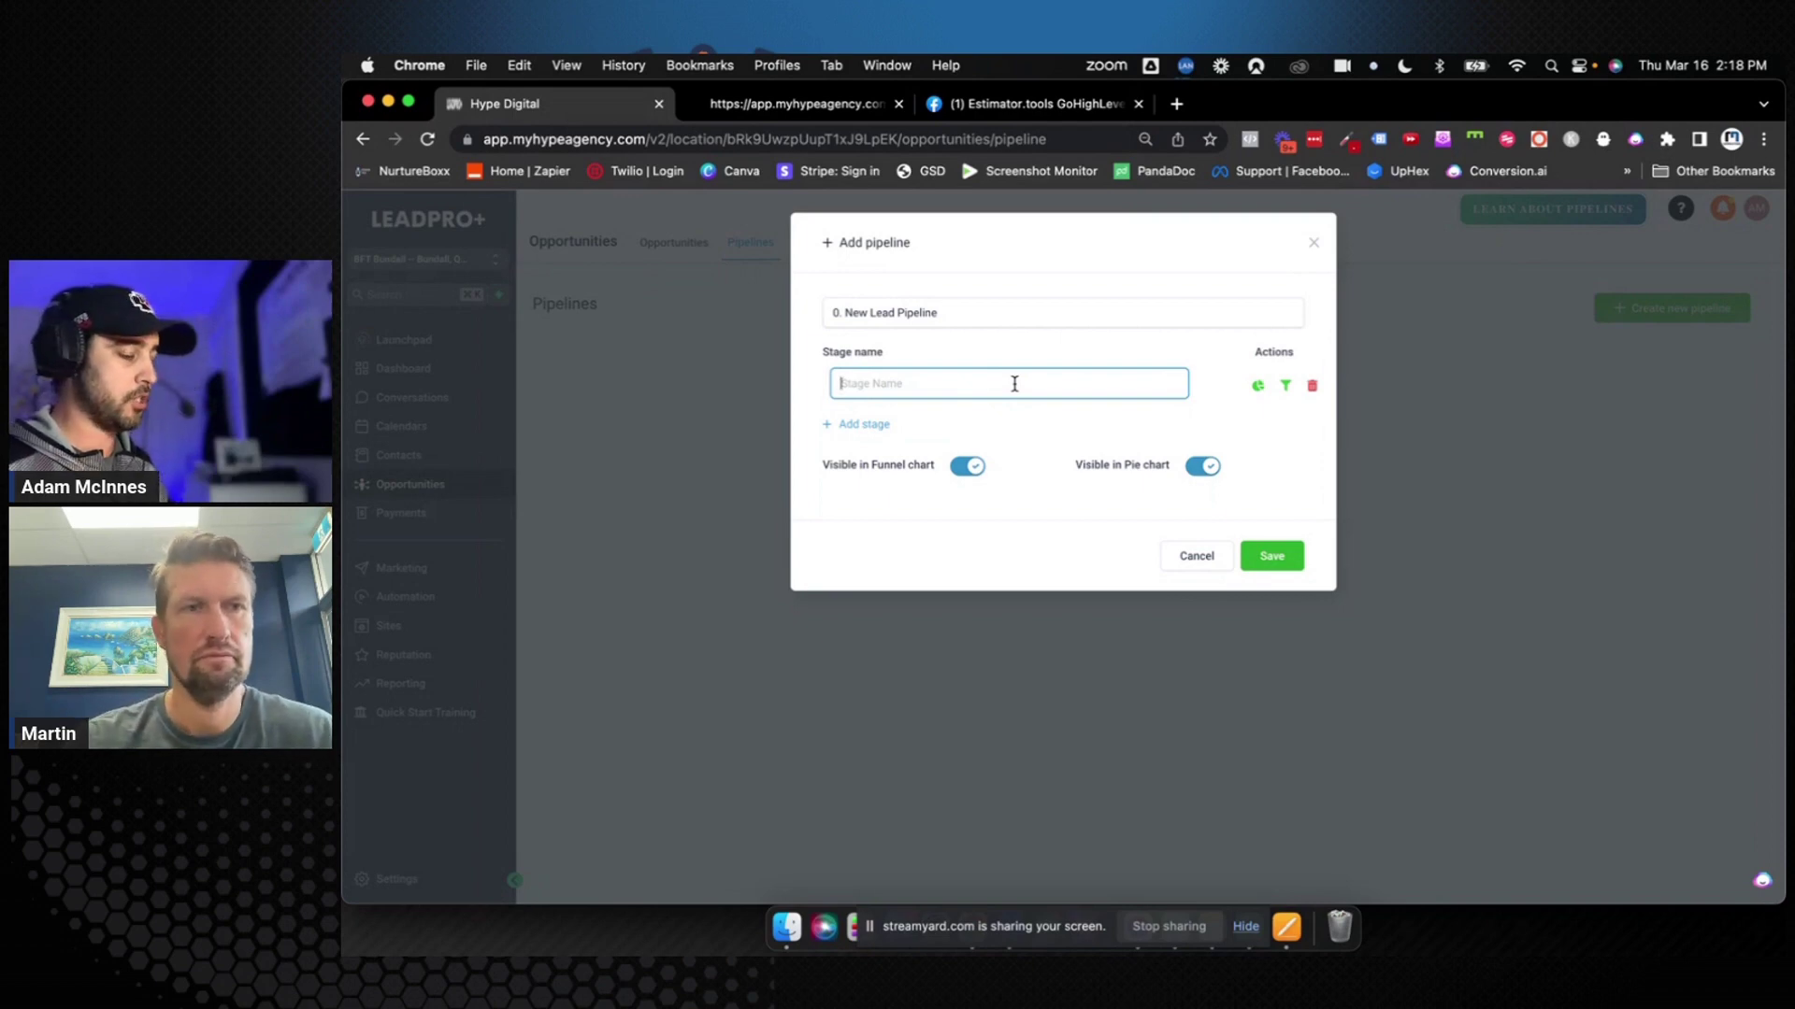
# Name the first stage 'New Lead / Opt-in' and add a second stage, 'Responded'
pyautogui.write('New Le')
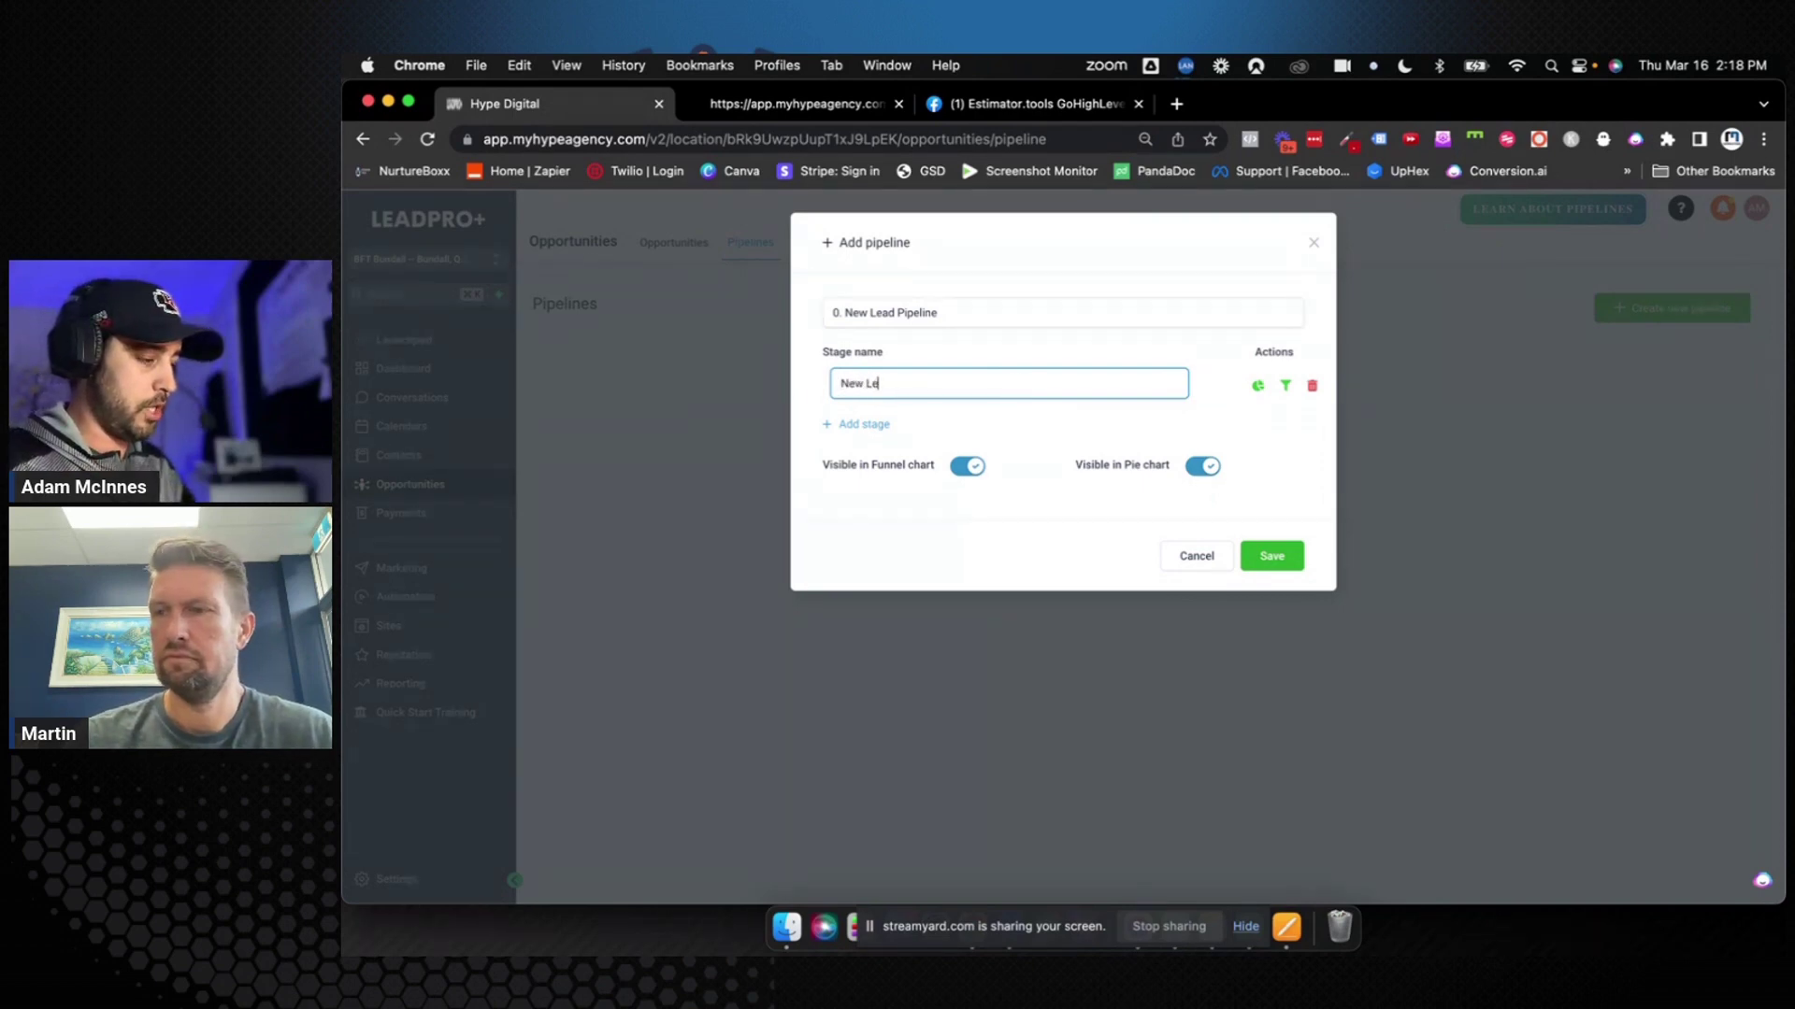
pyautogui.write('ad / op')
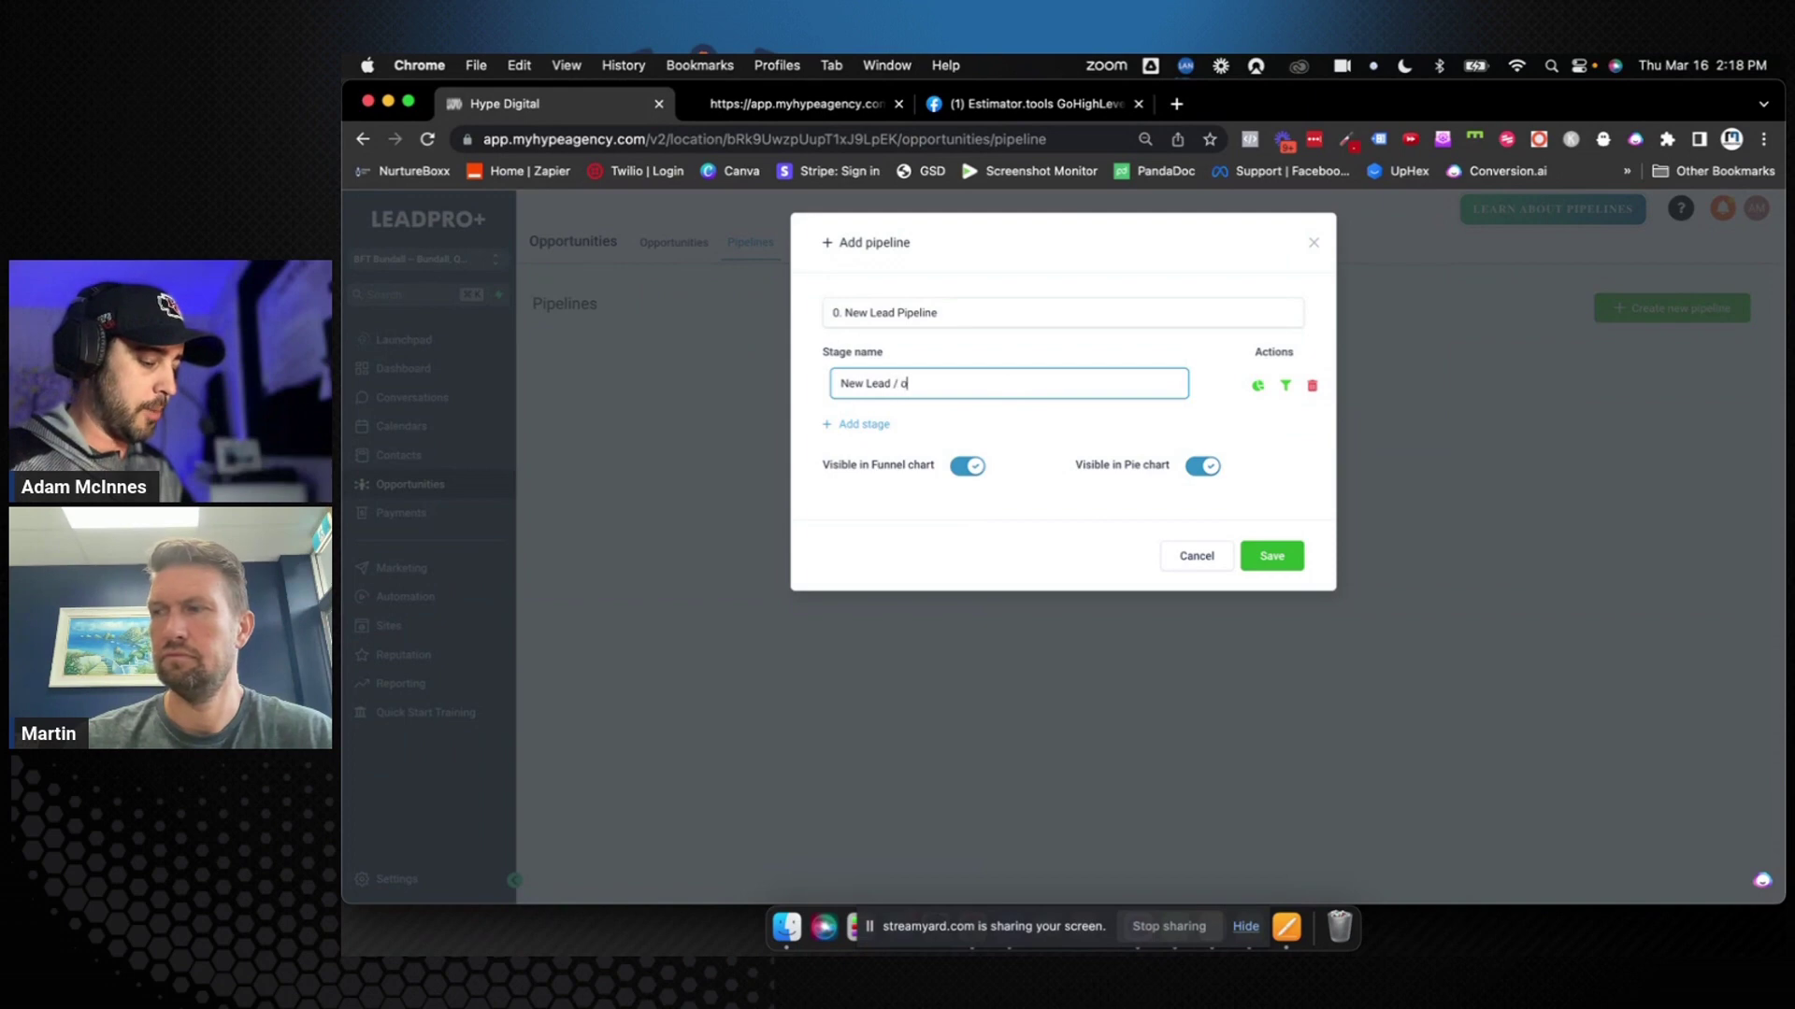
pyautogui.press('BackSpace')
pyautogui.write('Opt-in')
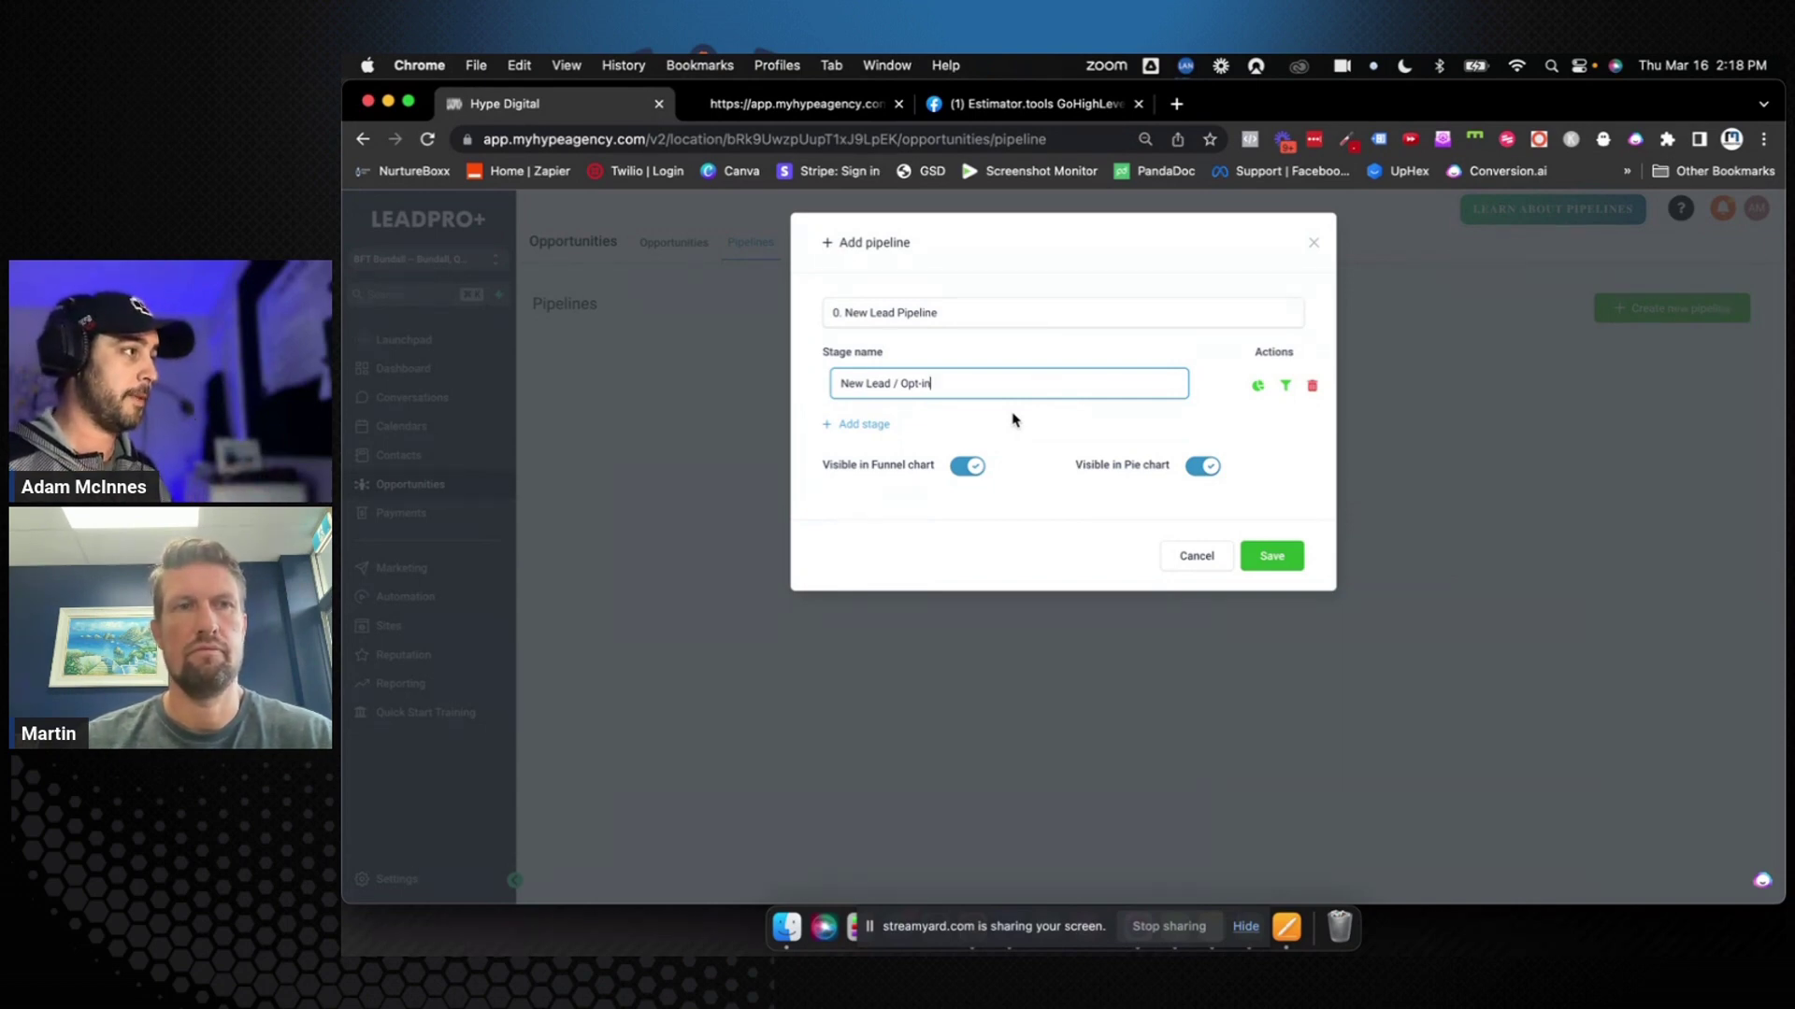
pyautogui.click(884, 426)
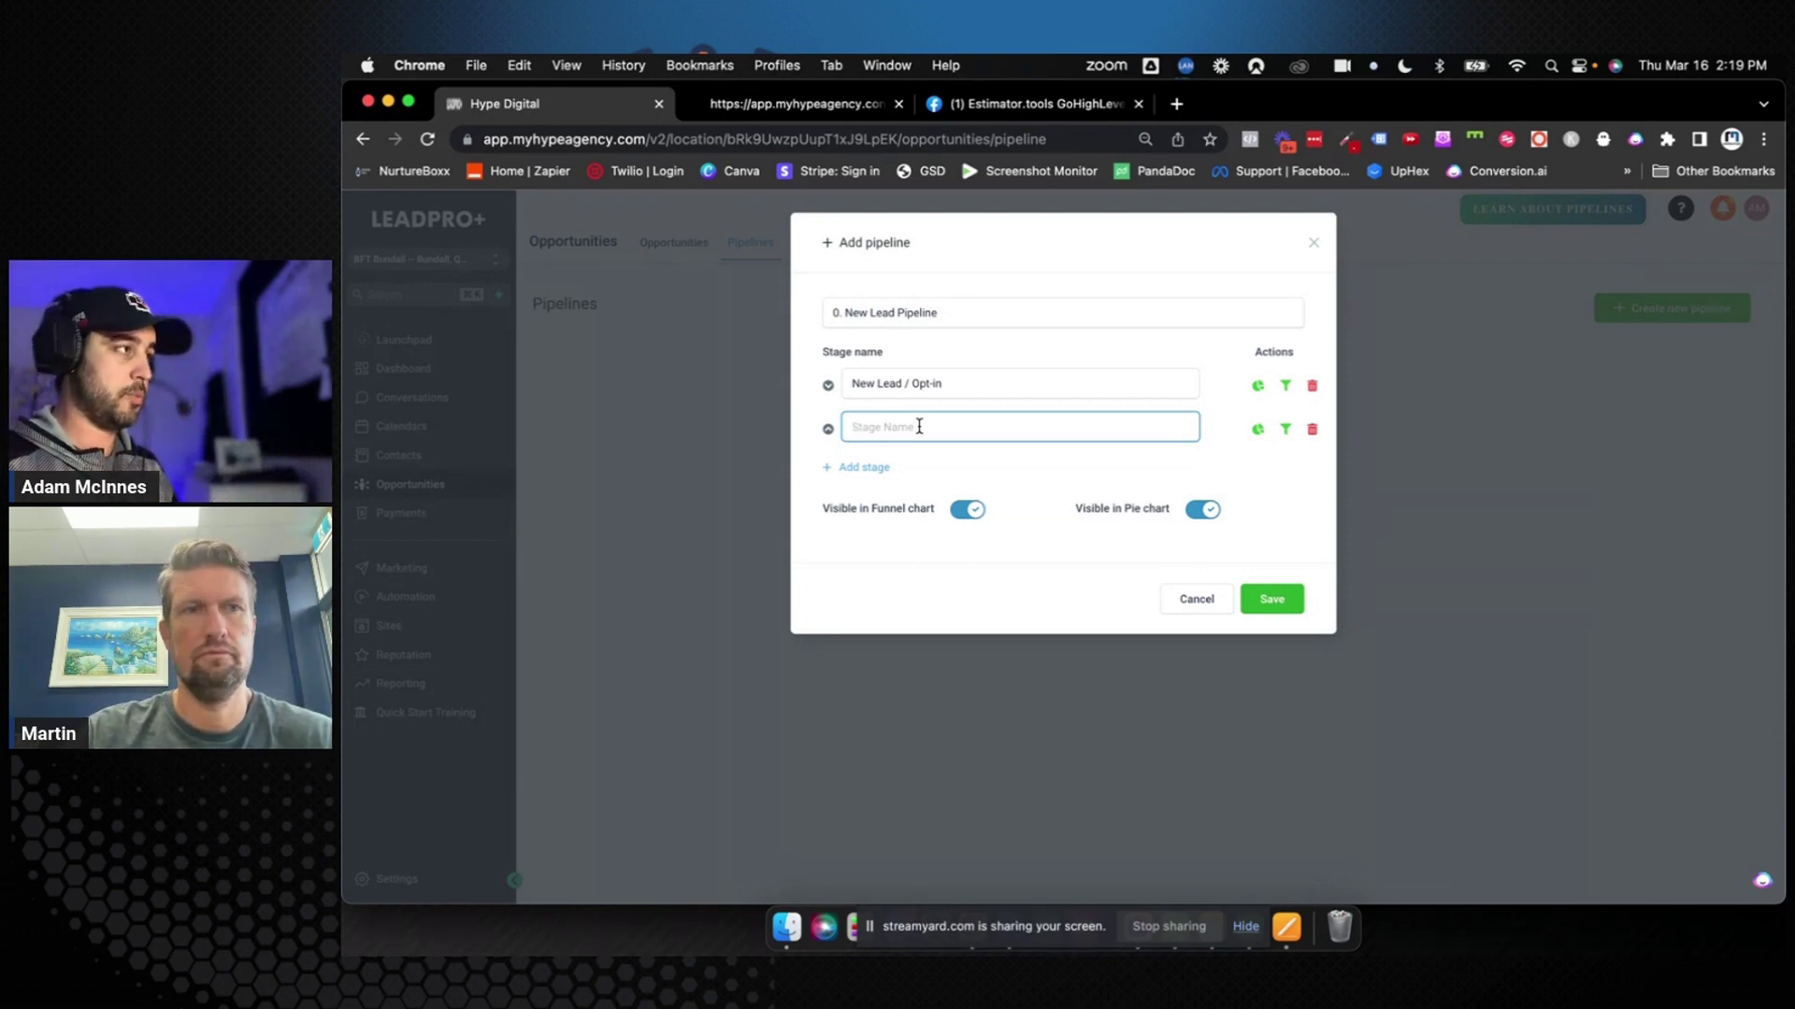
pyautogui.write('Responded')
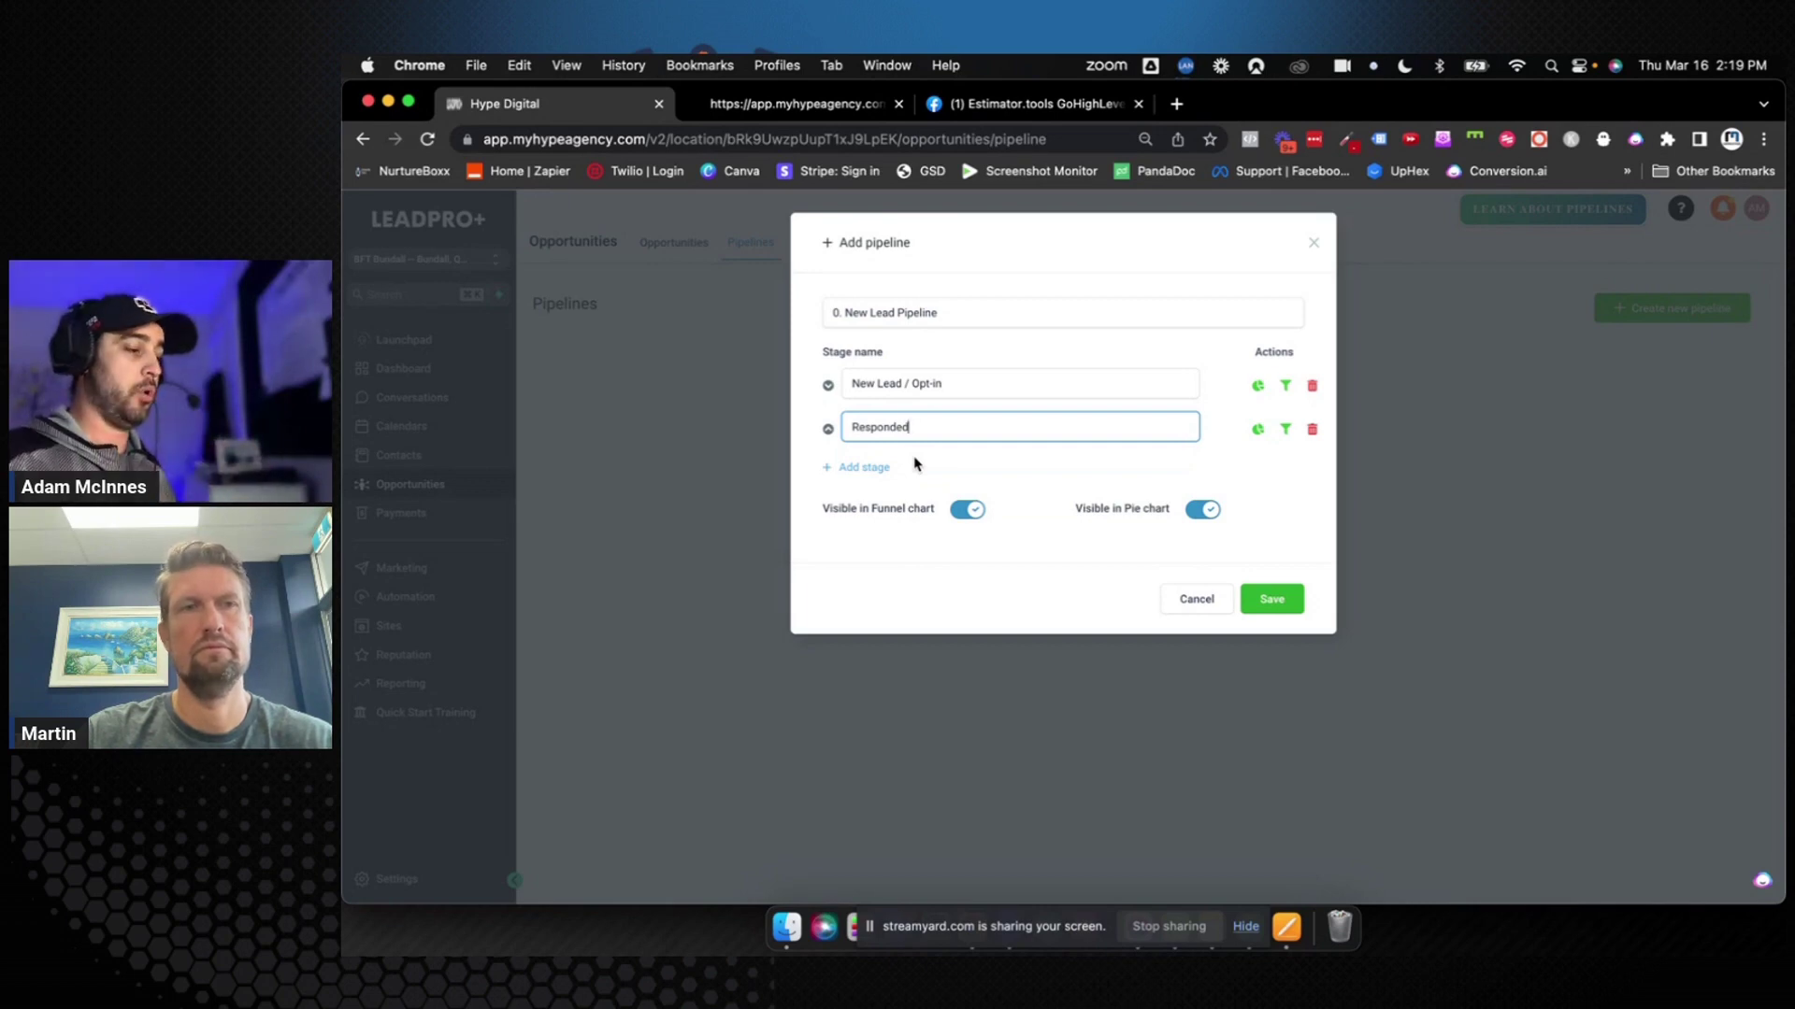
# Add 'Booked Appointment' and 'Appointment No-Show/Cancelled' stages, moving No-Show above Booked Appointment
pyautogui.click(865, 469)
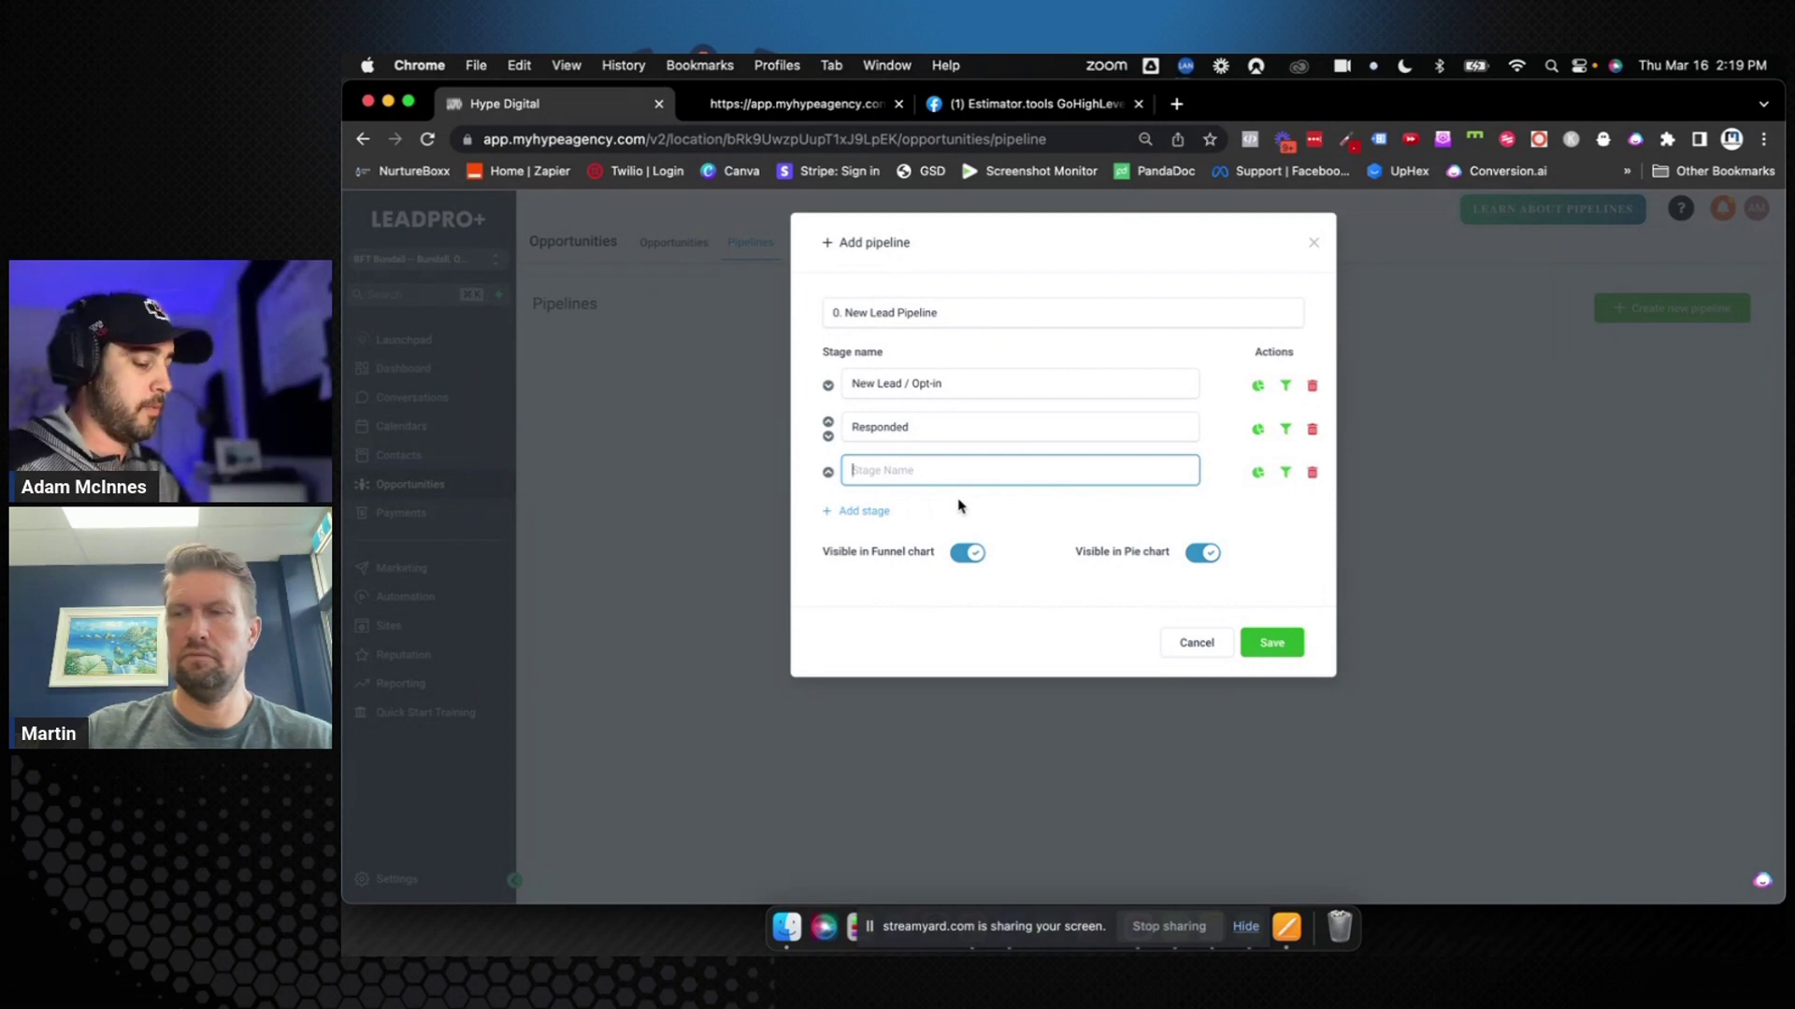
pyautogui.write('Booked Appoi')
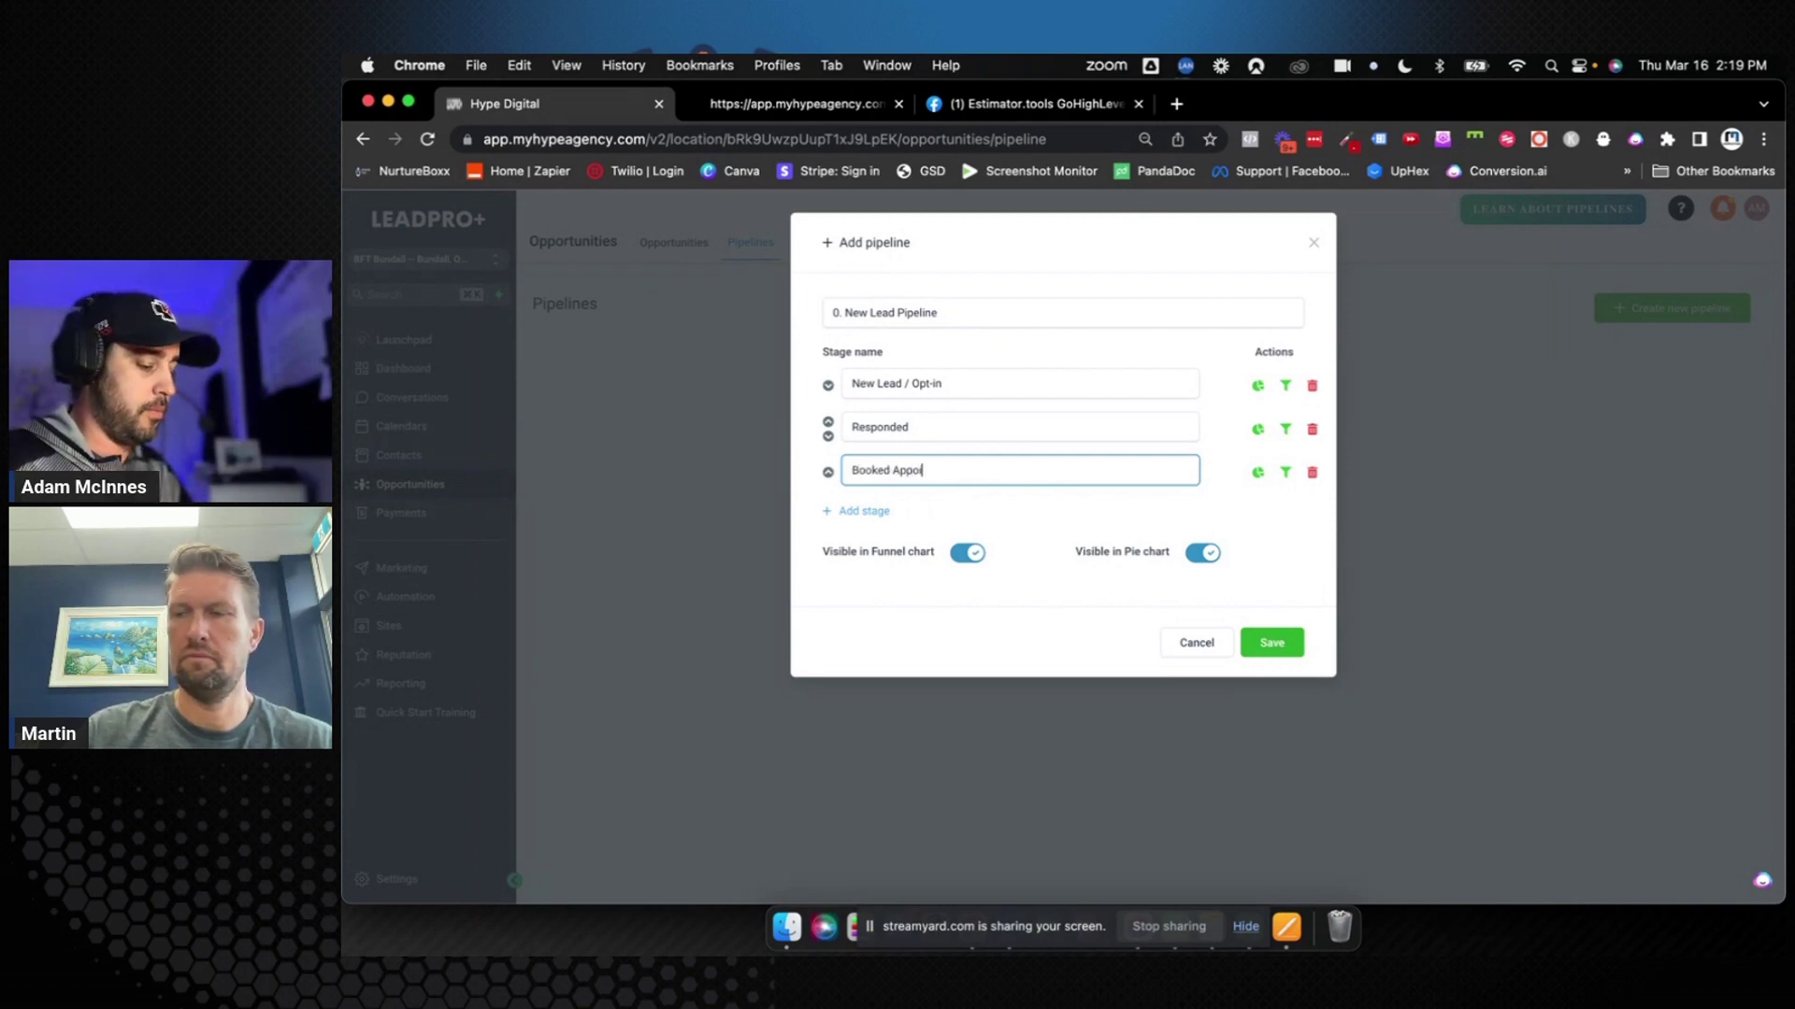
pyautogui.write('ntment')
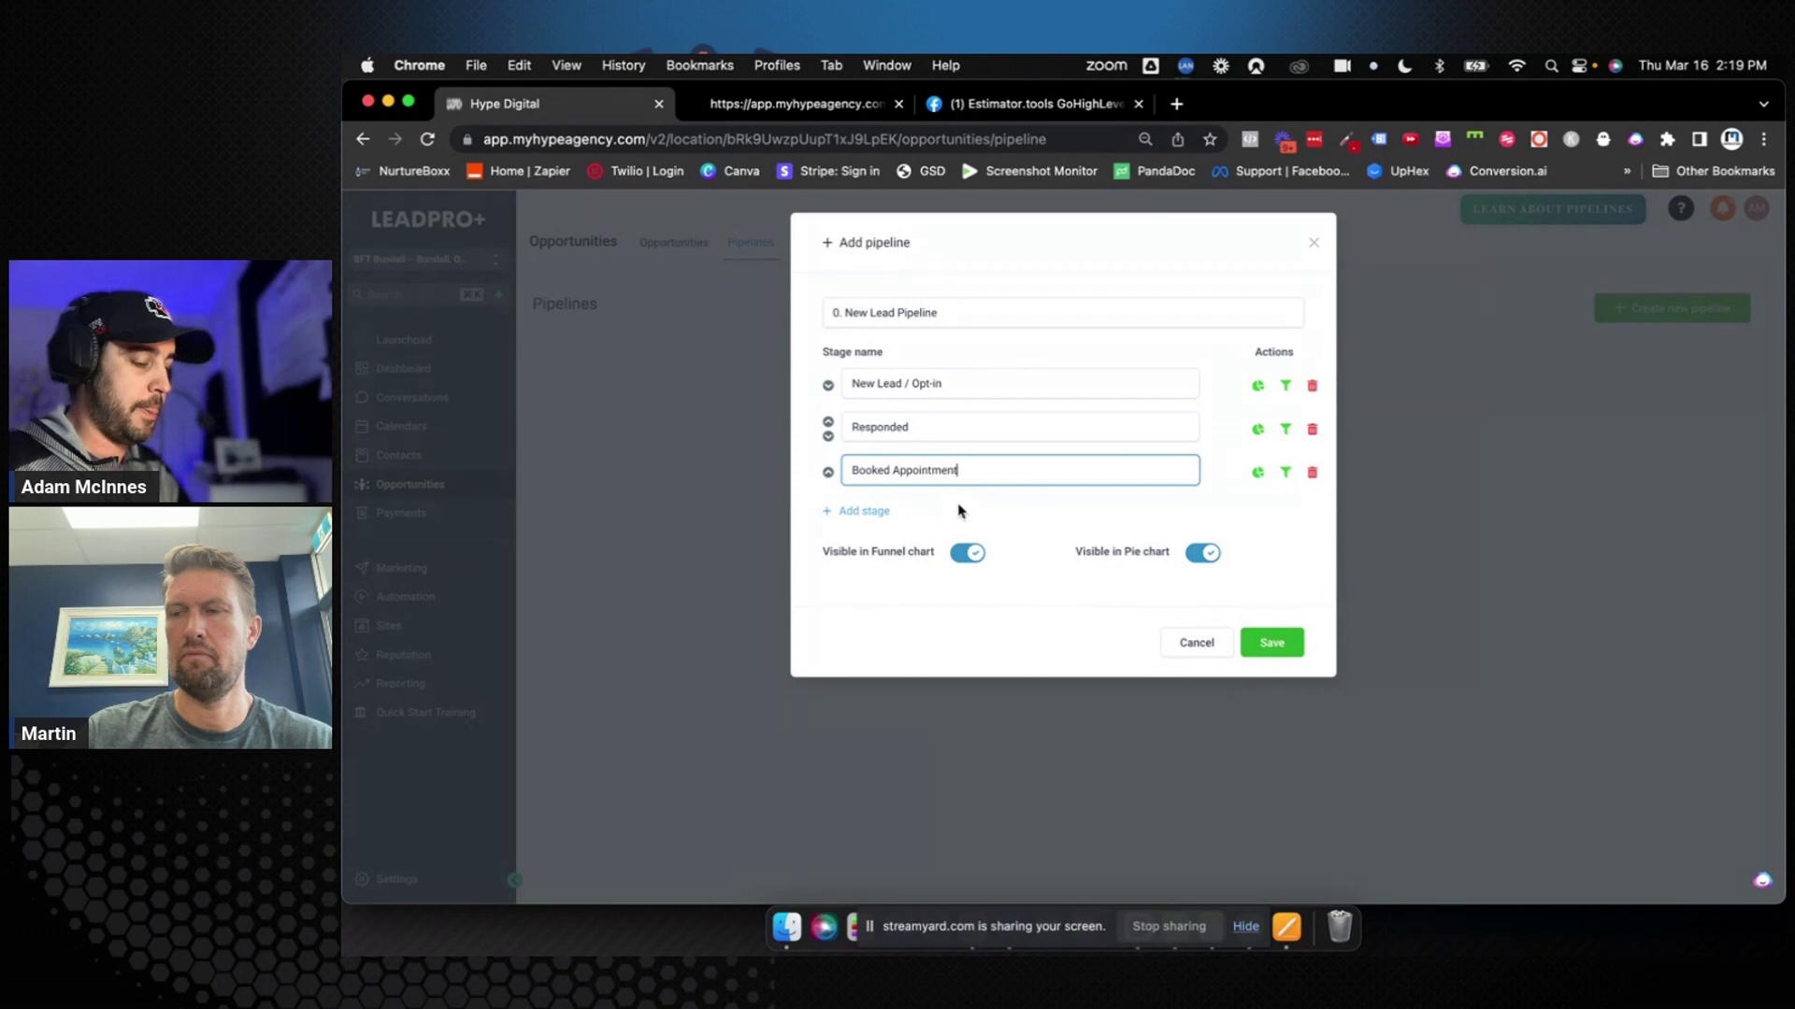
pyautogui.click(959, 510)
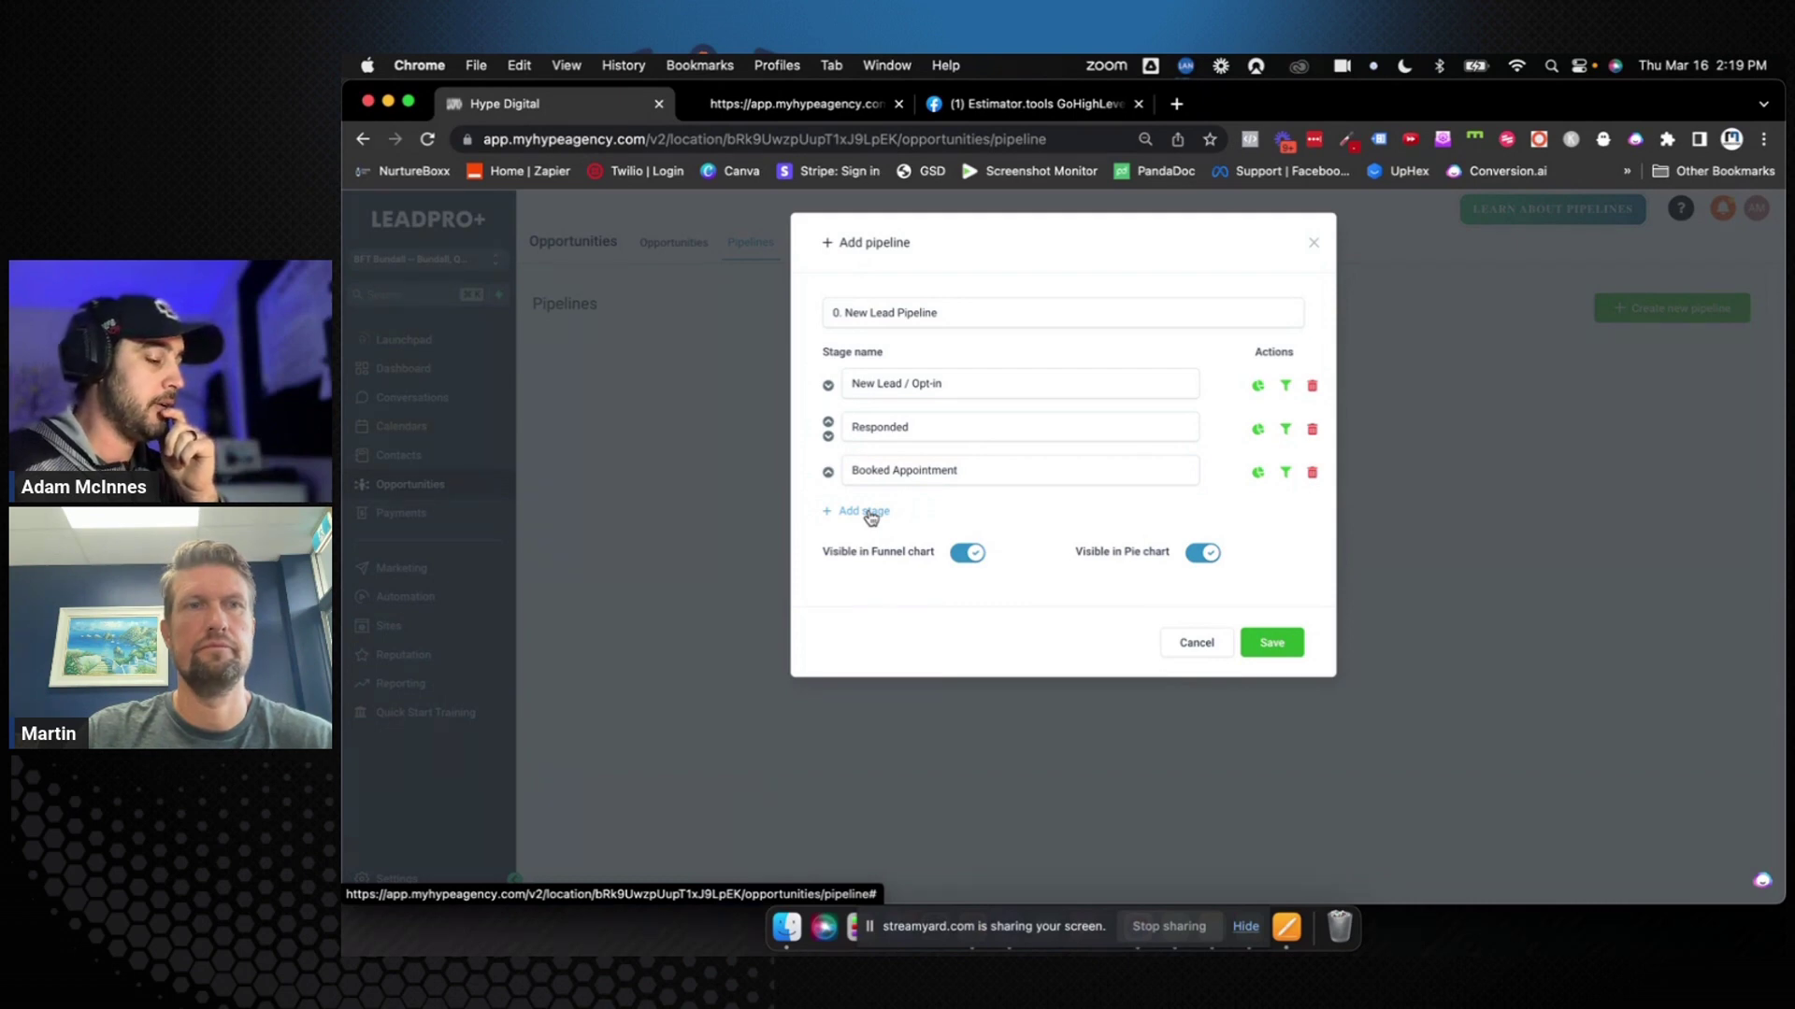
pyautogui.click(869, 515)
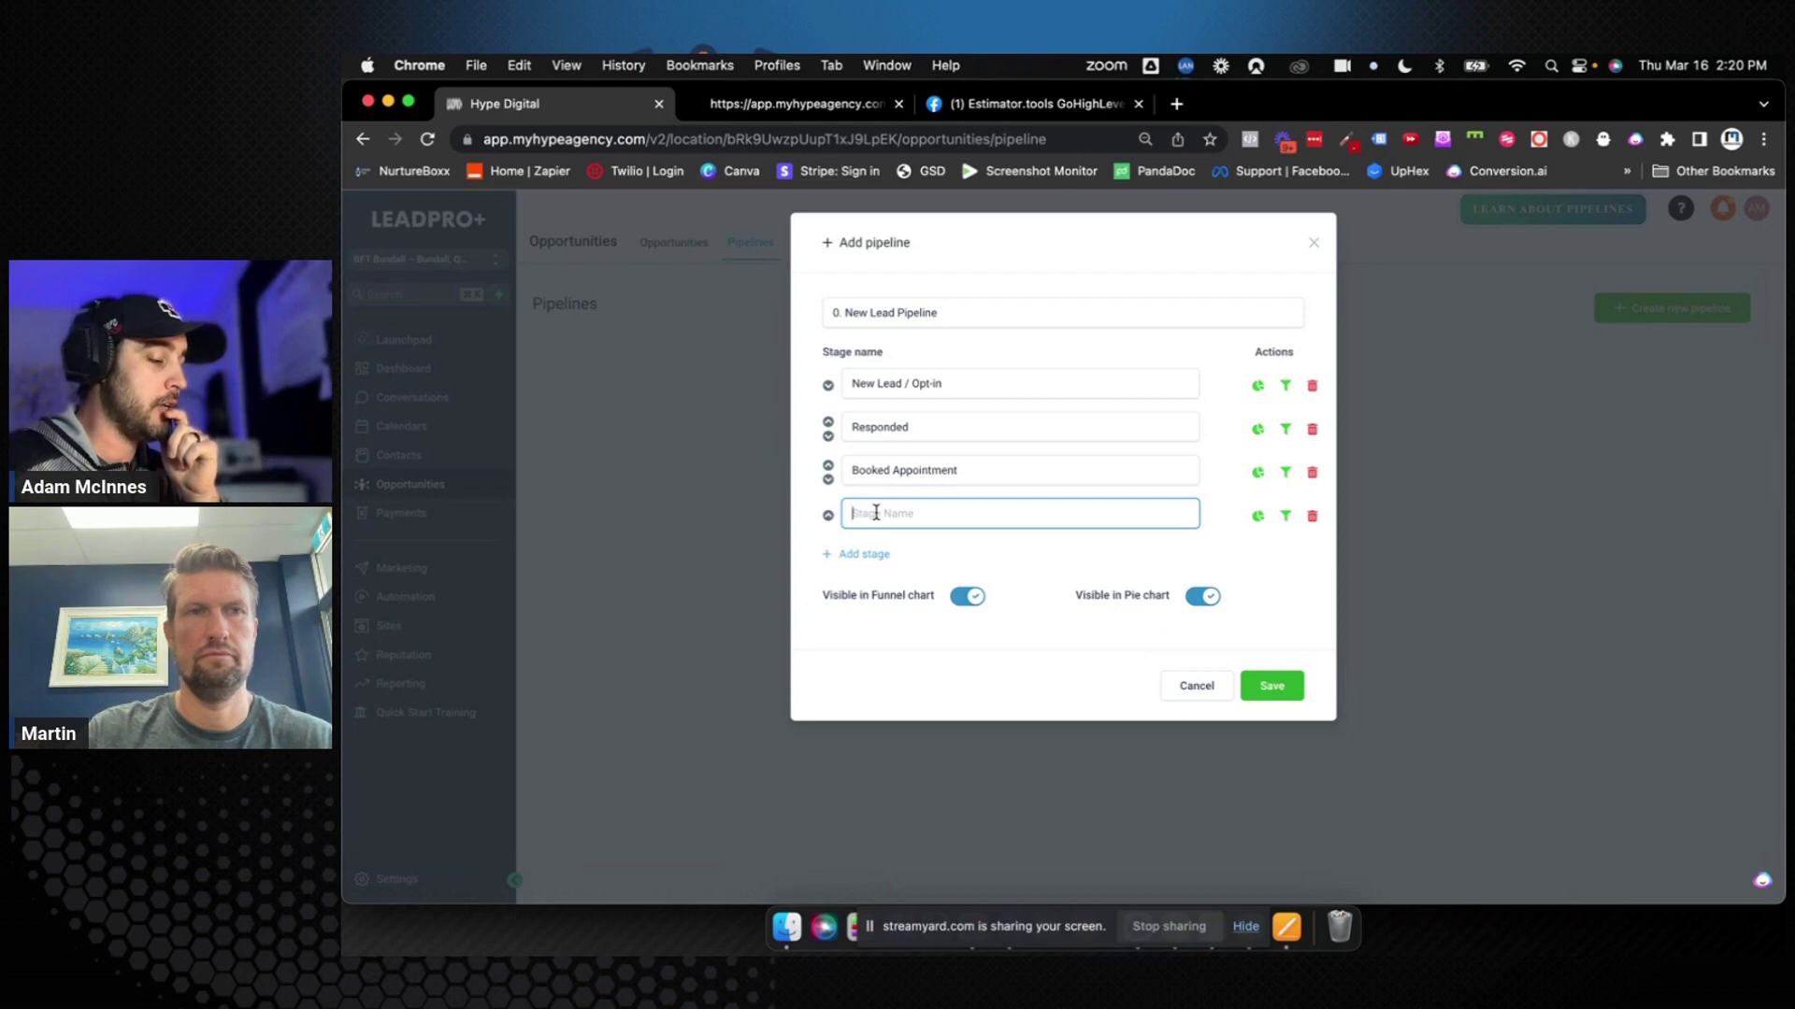
pyautogui.write('App')
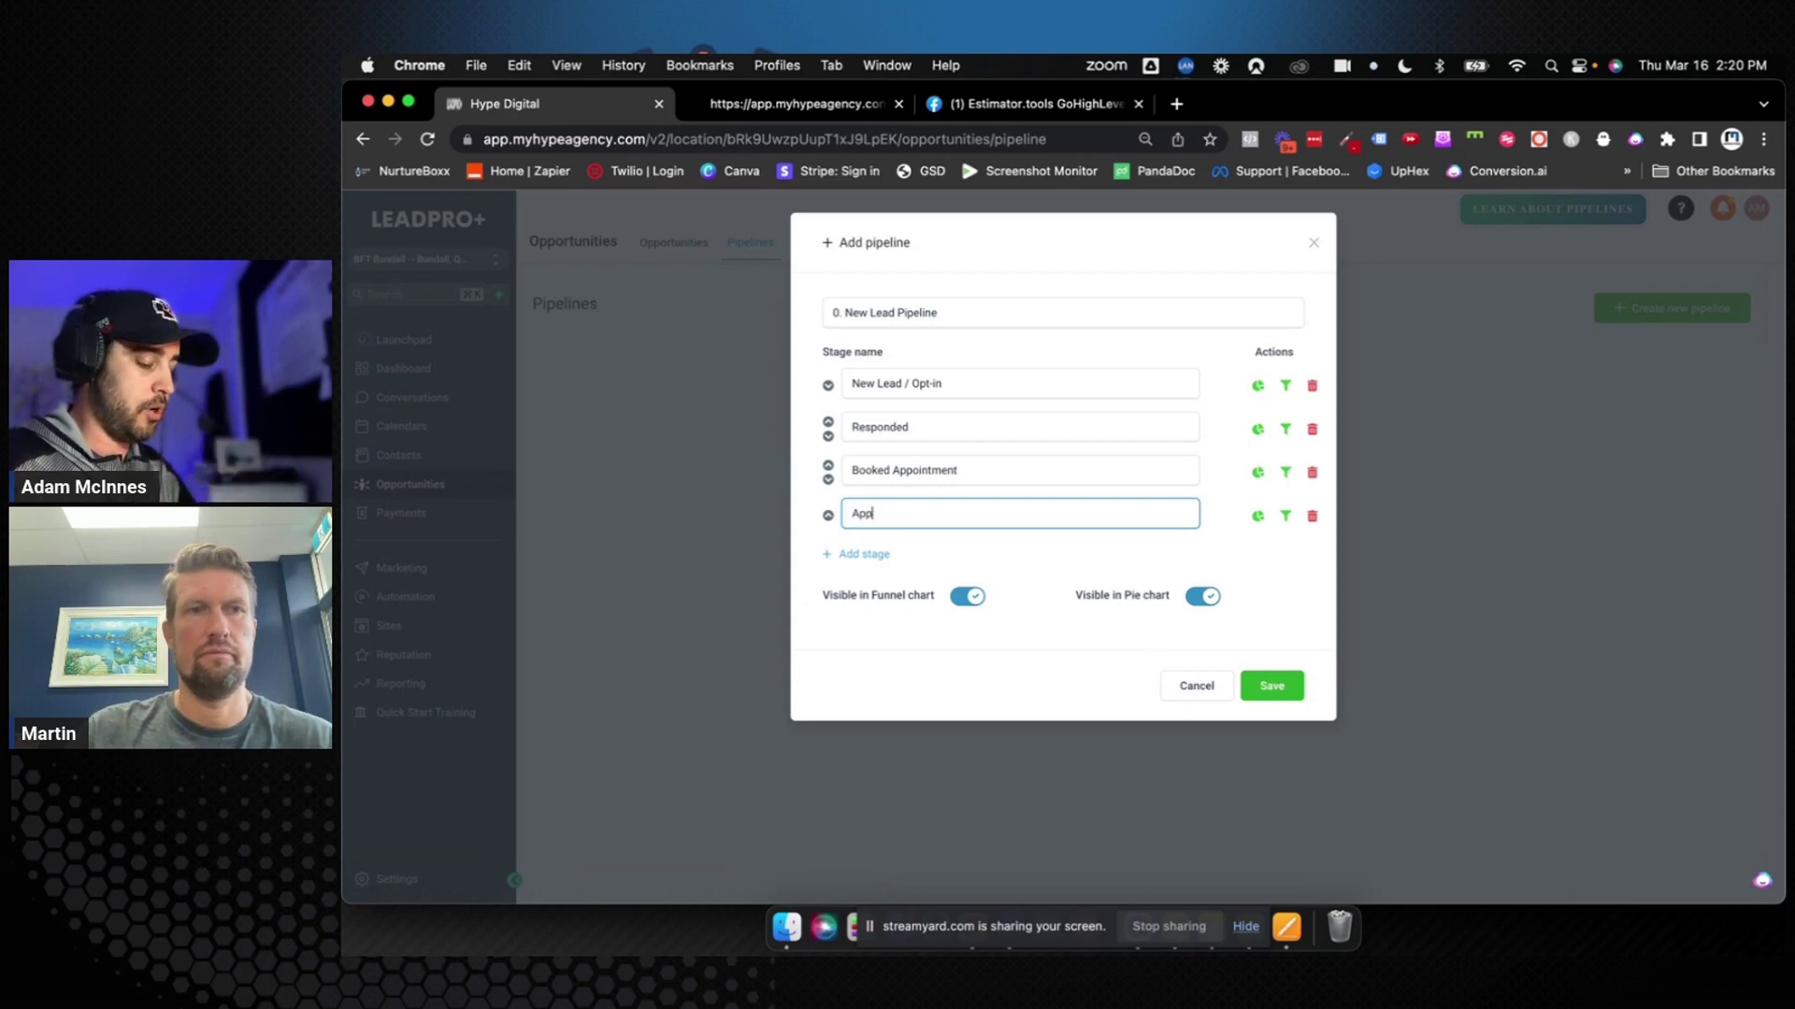
pyautogui.write('ointment No')
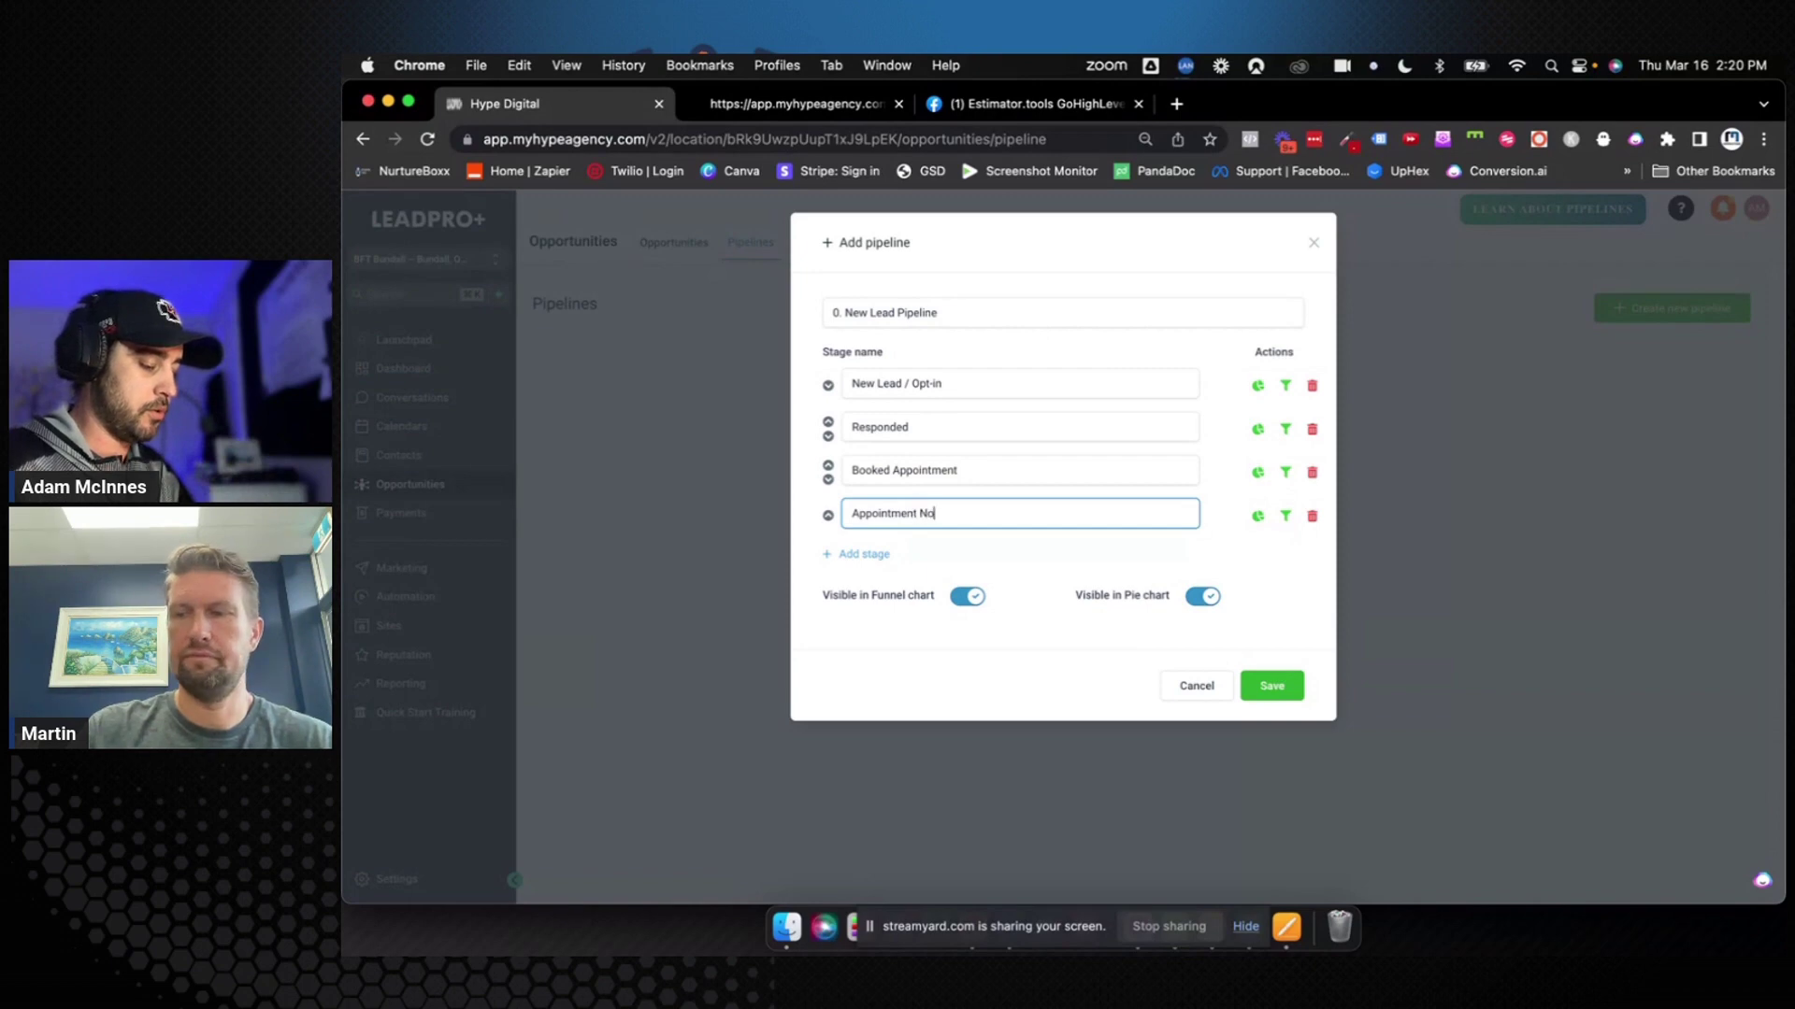
pyautogui.write('-Show/')
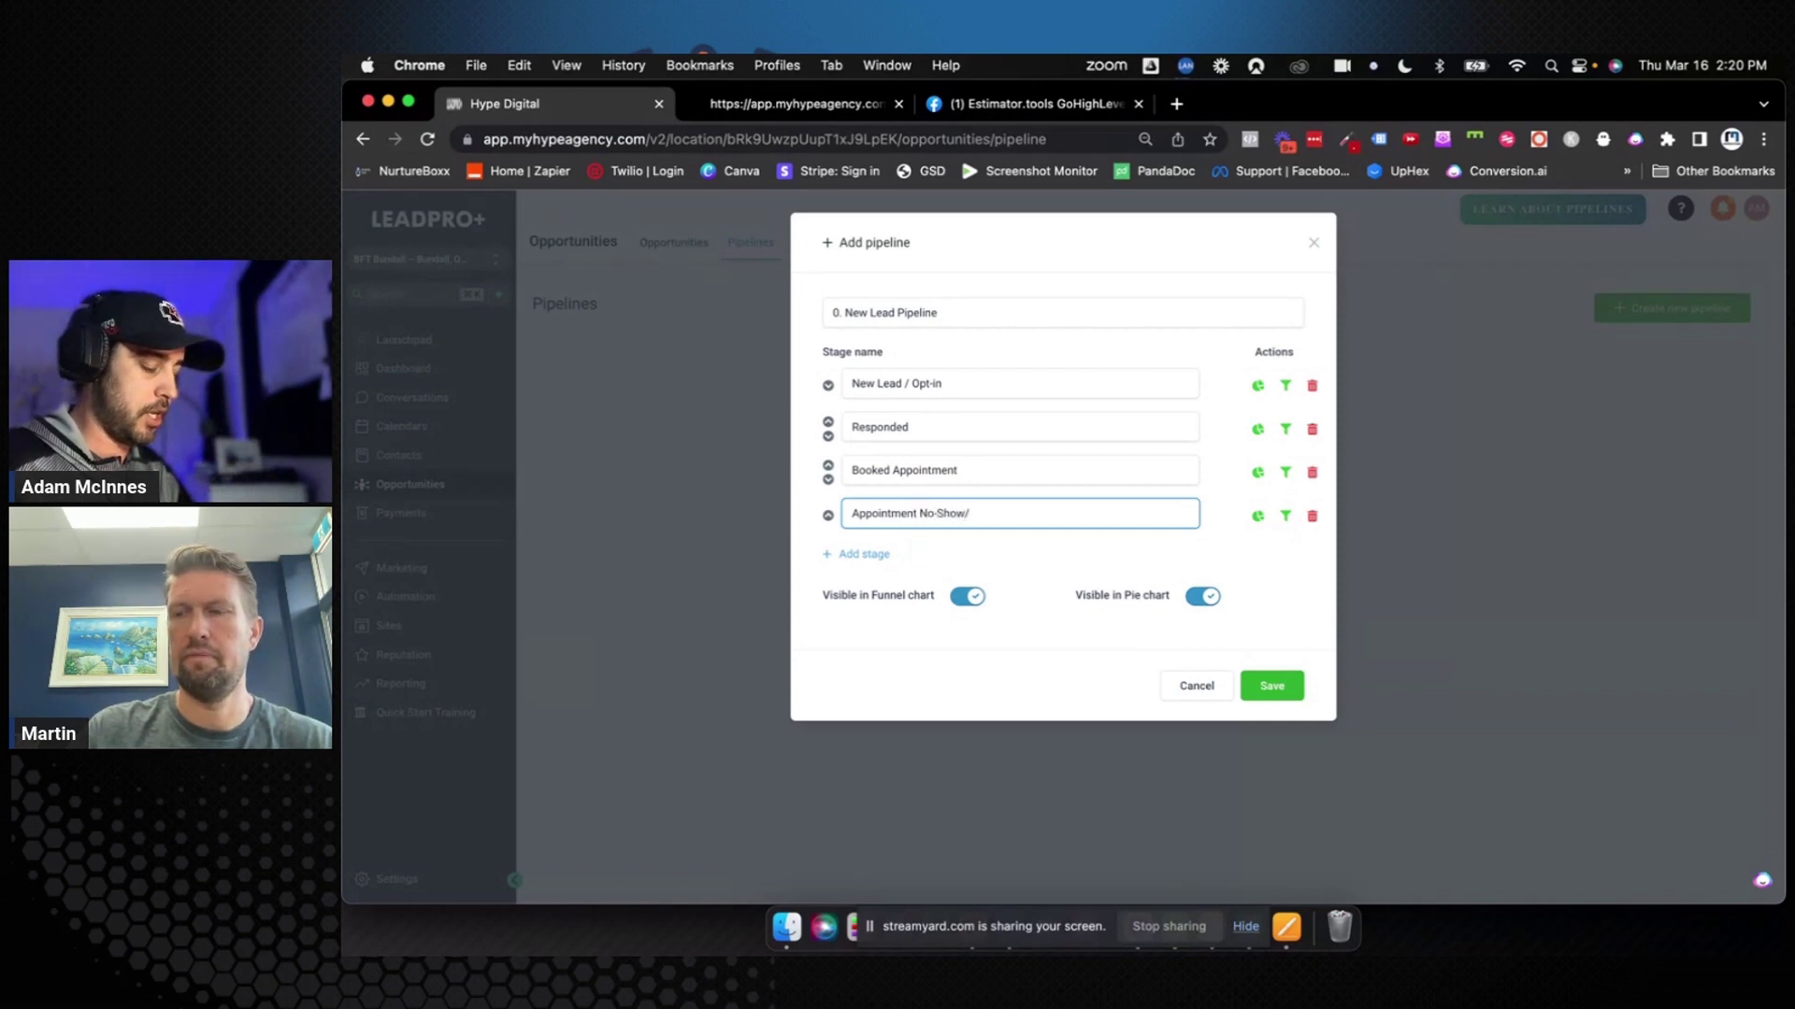
pyautogui.write('Cancelled')
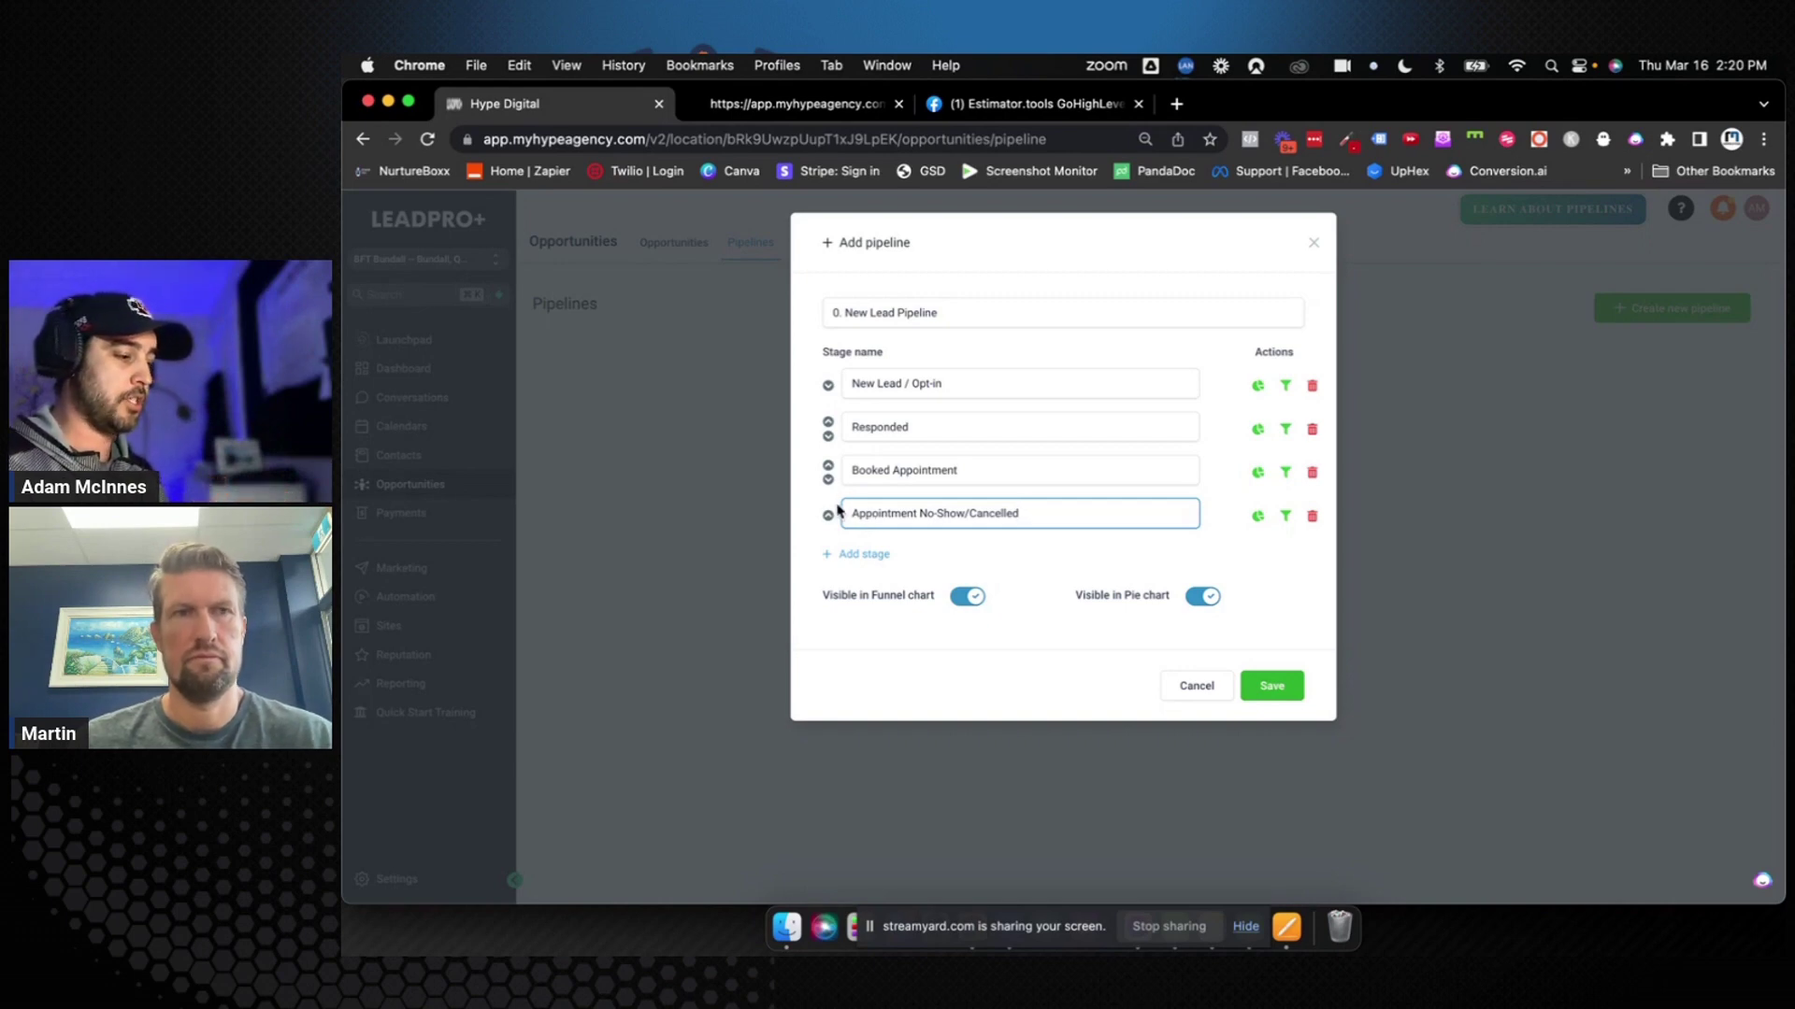
pyautogui.click(828, 516)
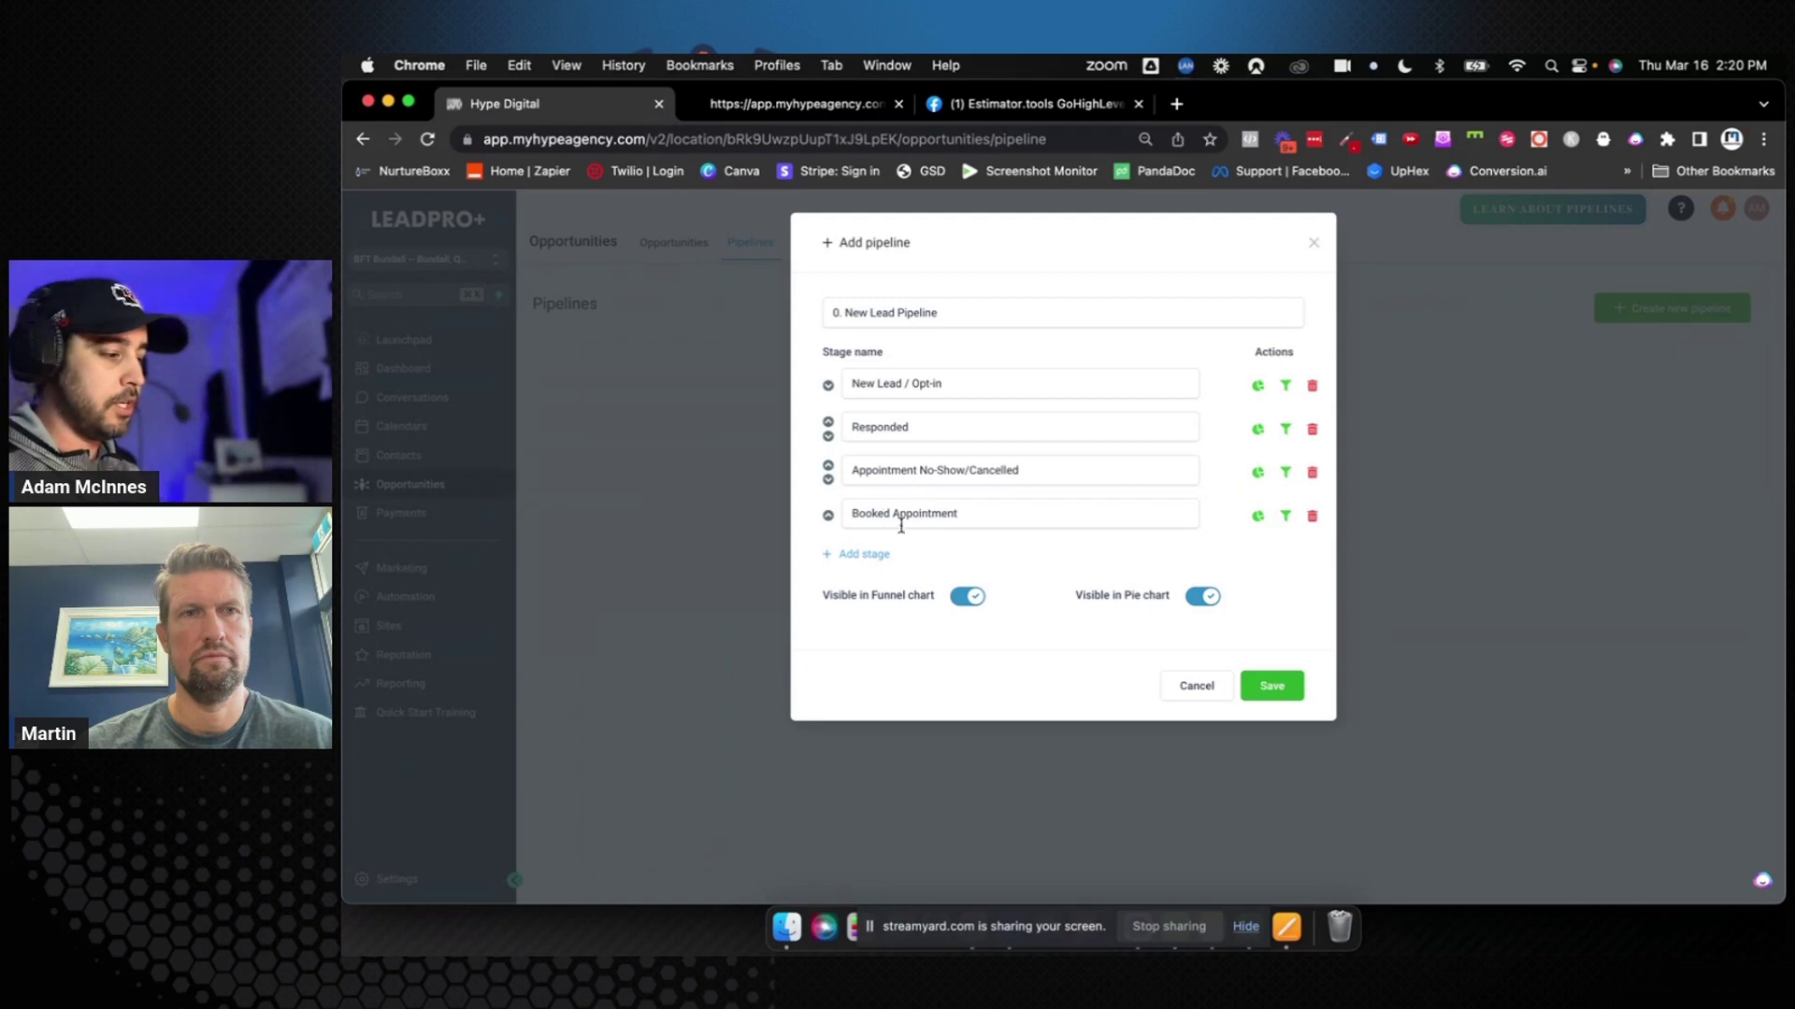
# Add stages 'First Session Showed' and 'Signed Up' after Booked Appointment
pyautogui.click(866, 556)
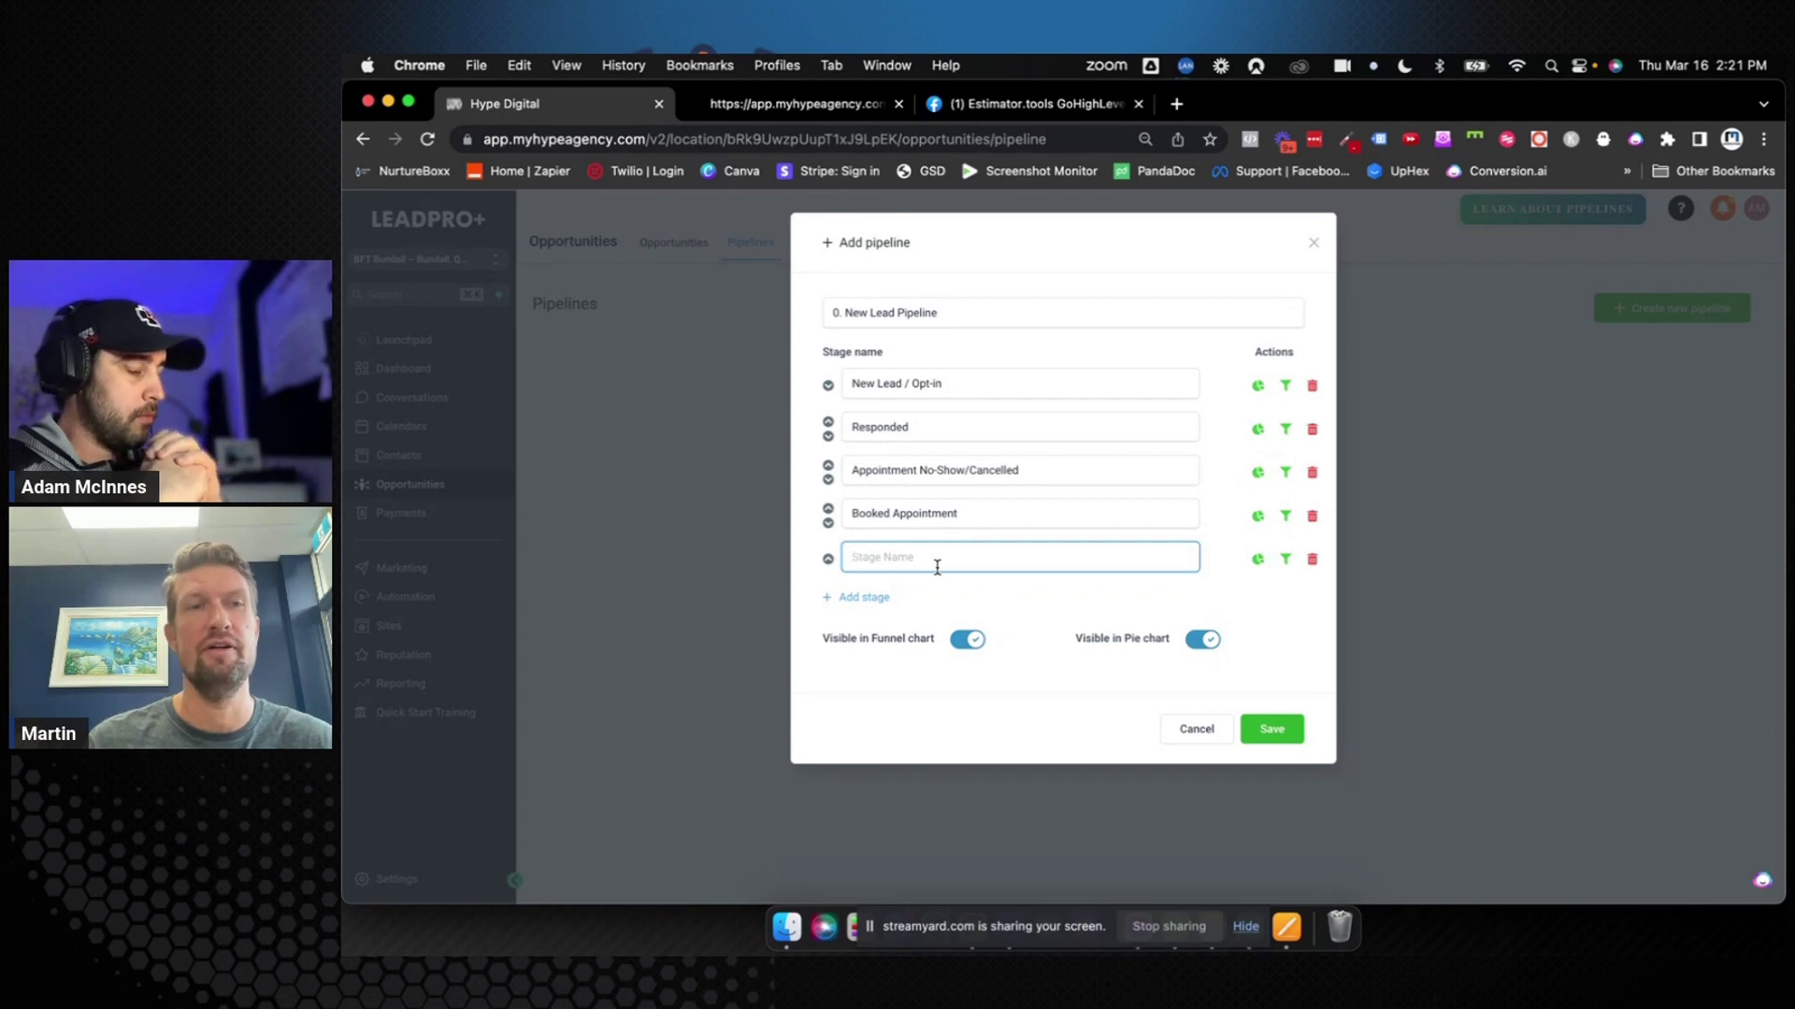
pyautogui.write('F')
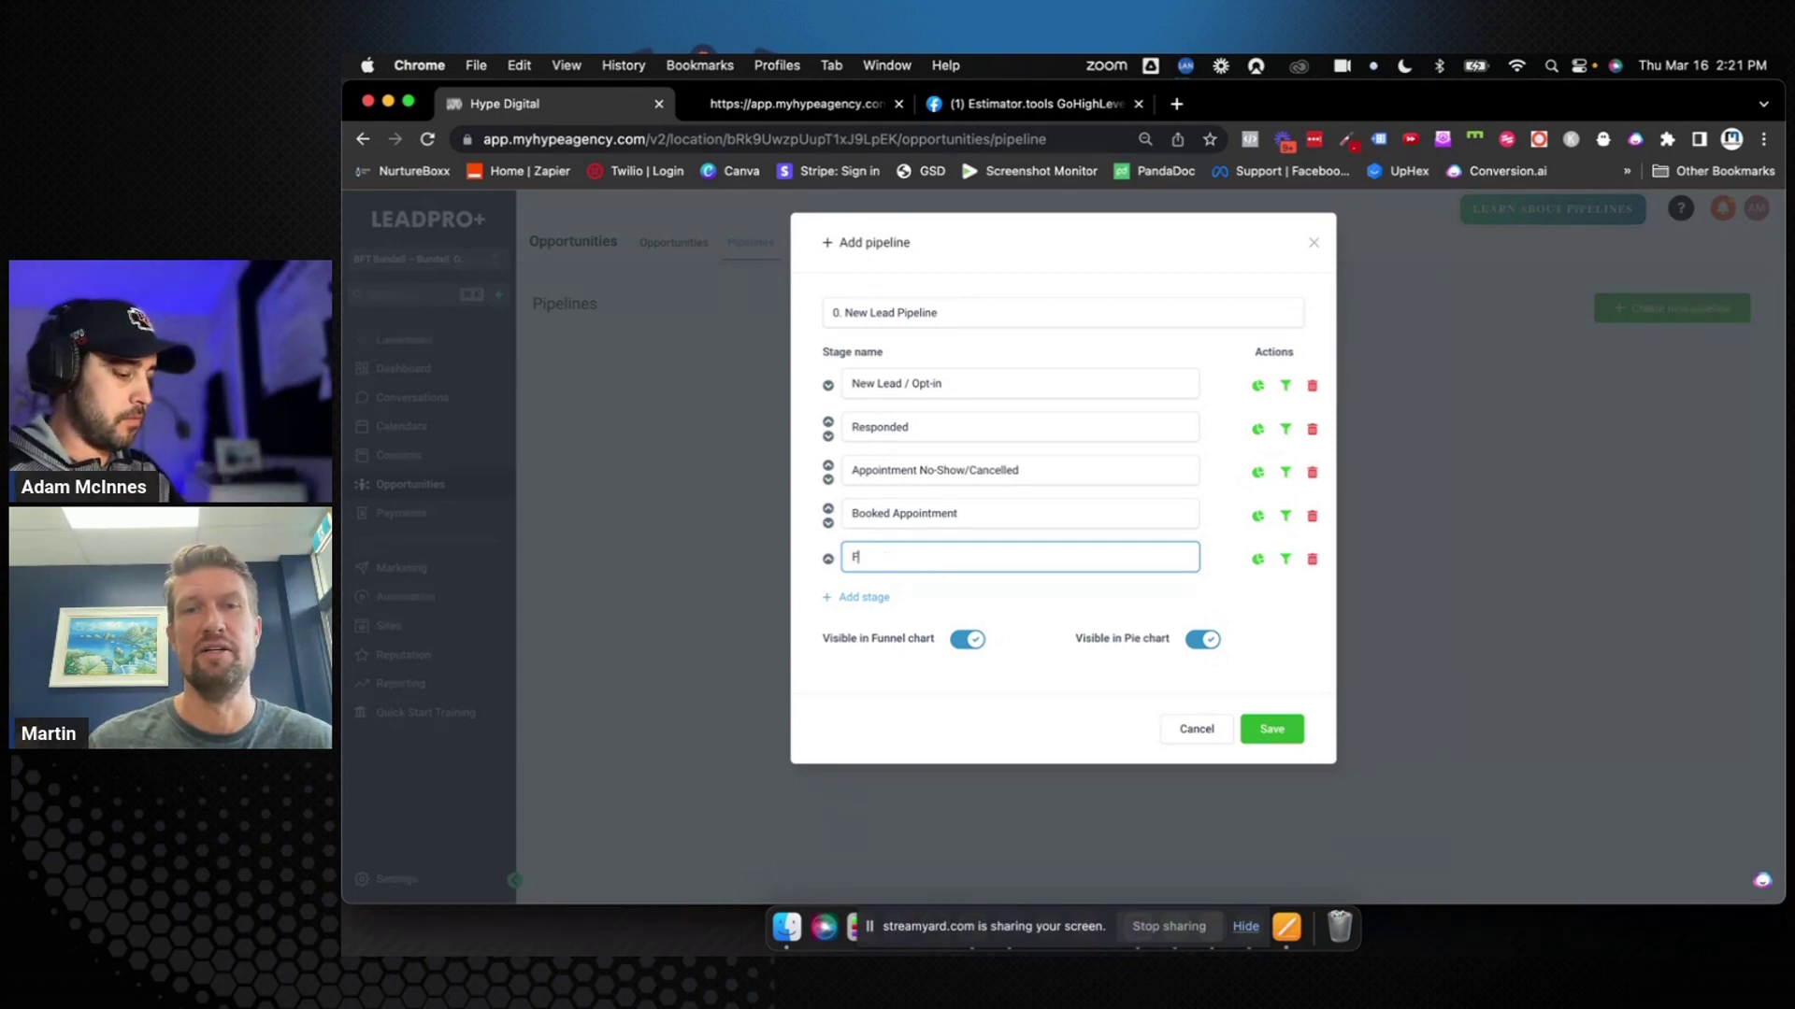
pyautogui.write('irst Session Showed')
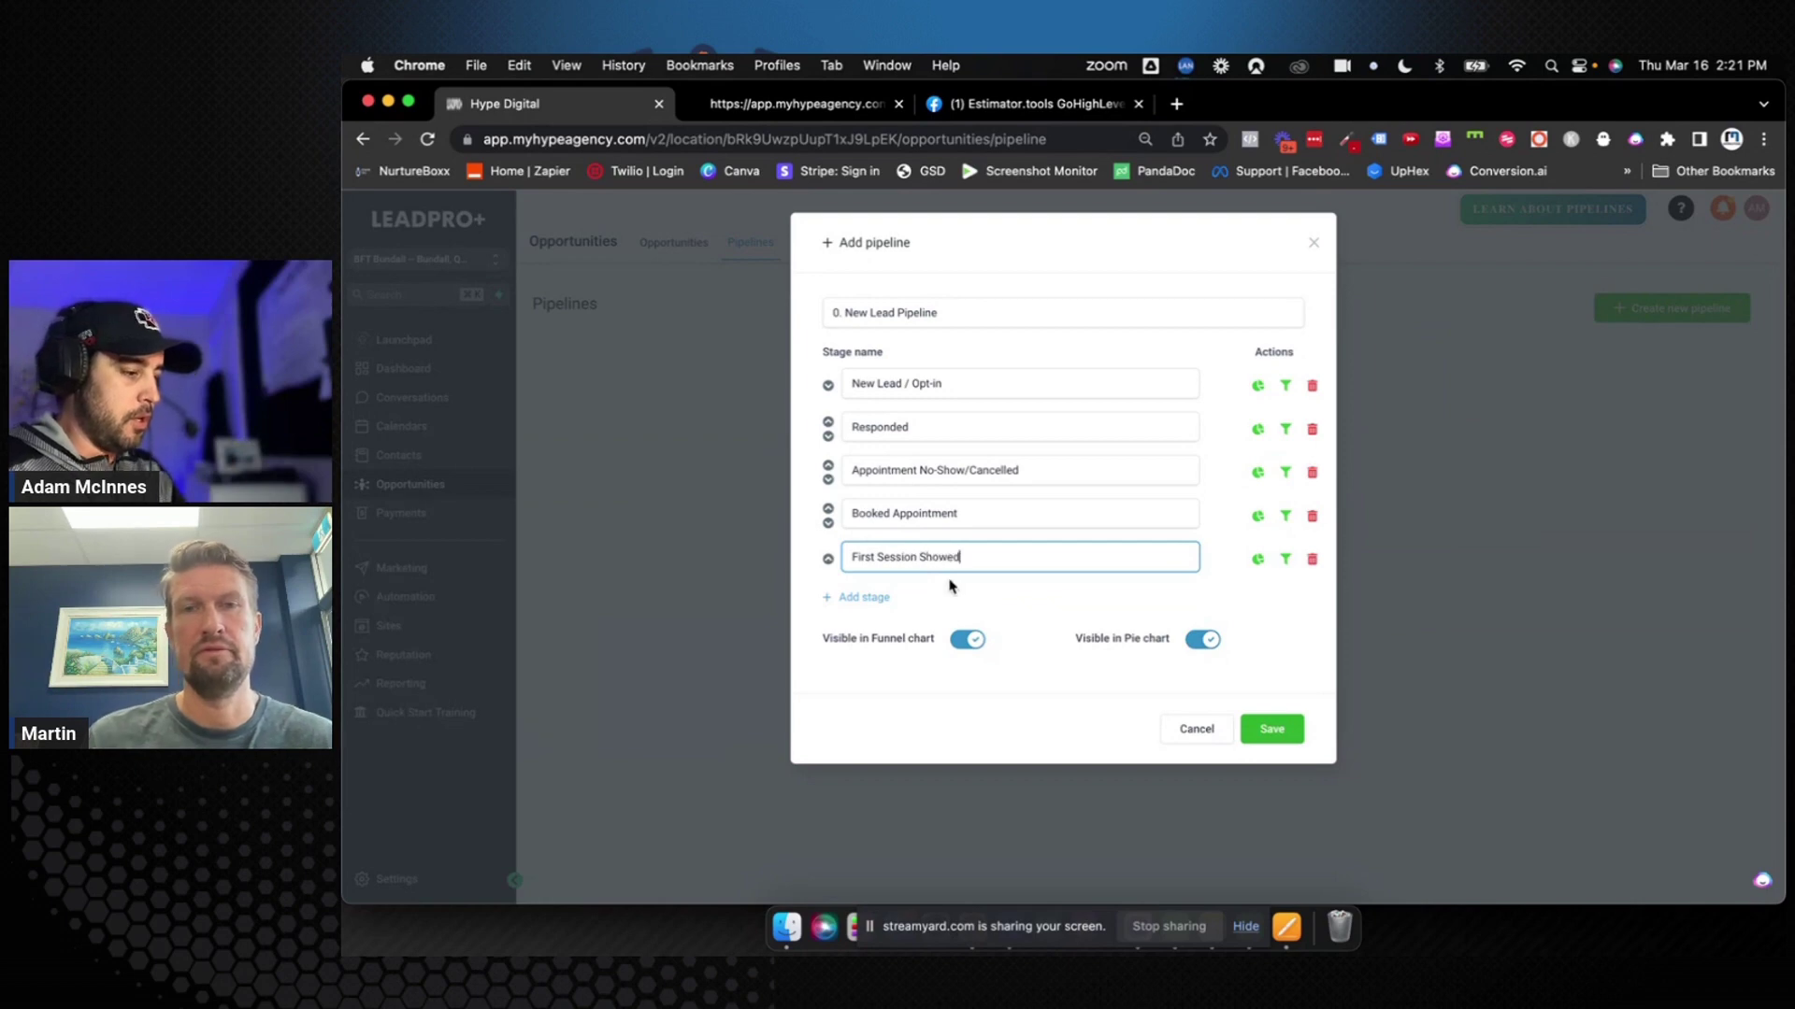
pyautogui.click(1005, 587)
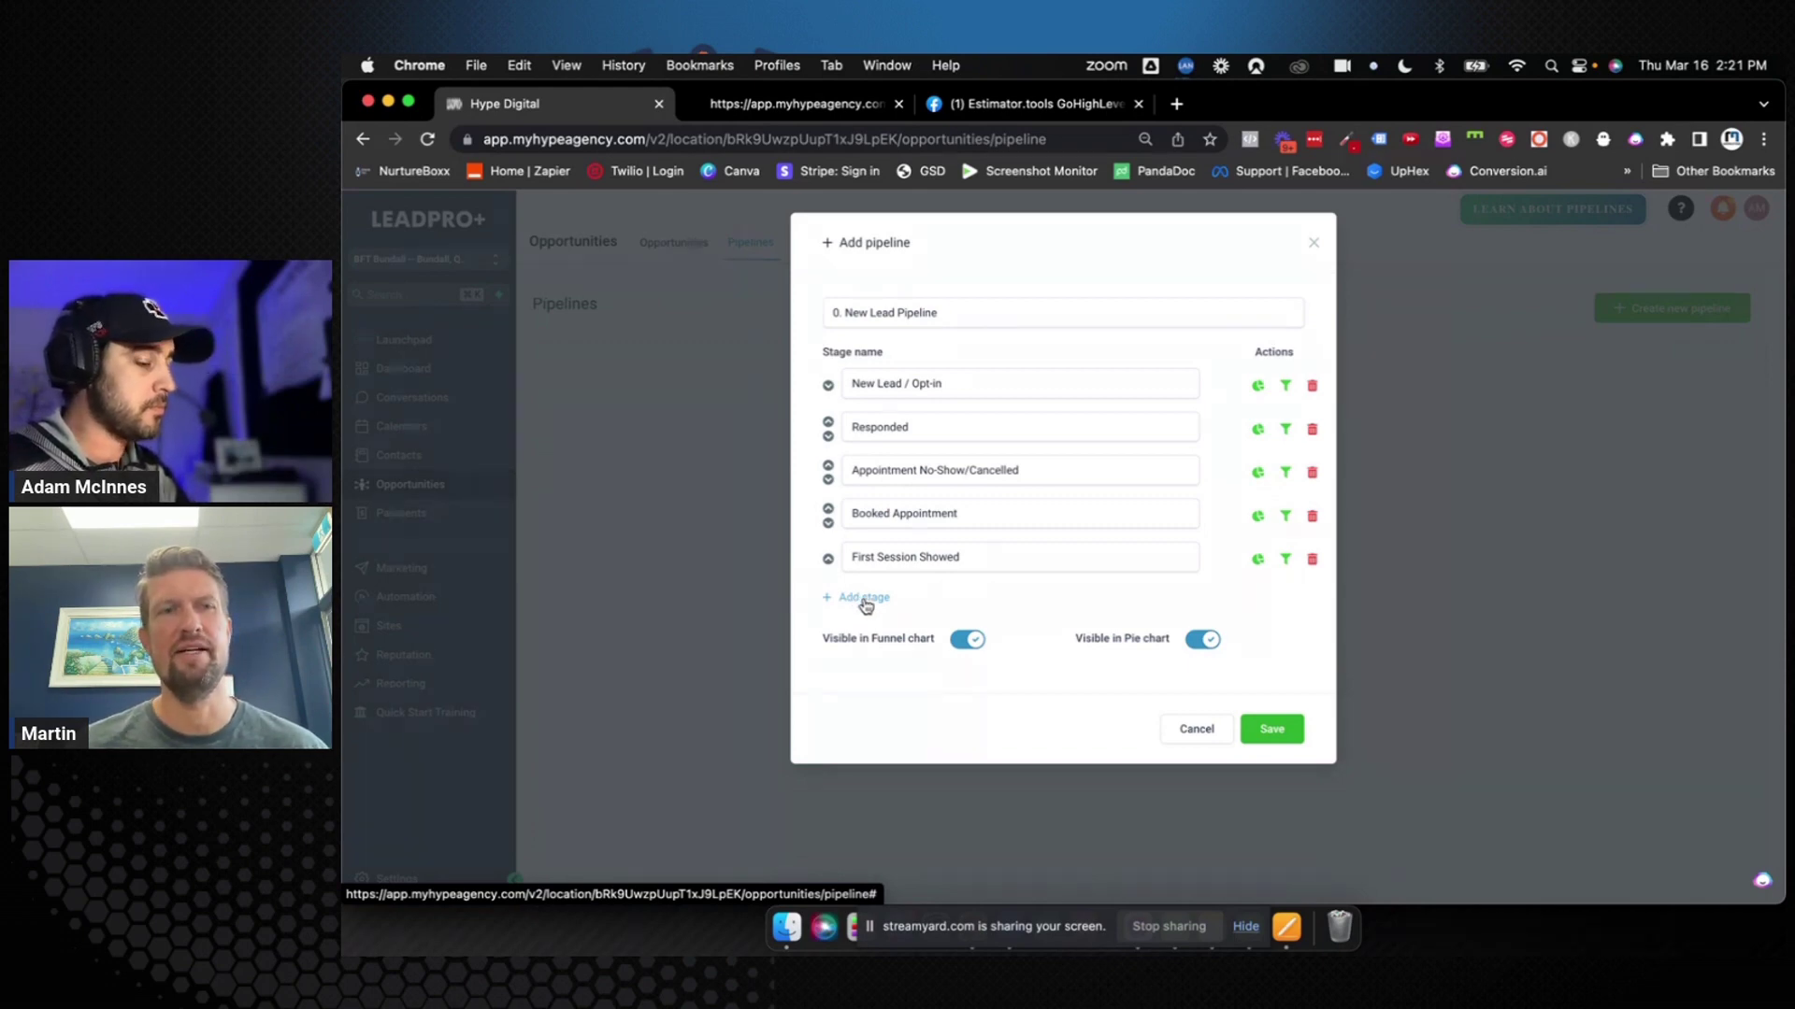
pyautogui.click(866, 602)
pyautogui.click(867, 599)
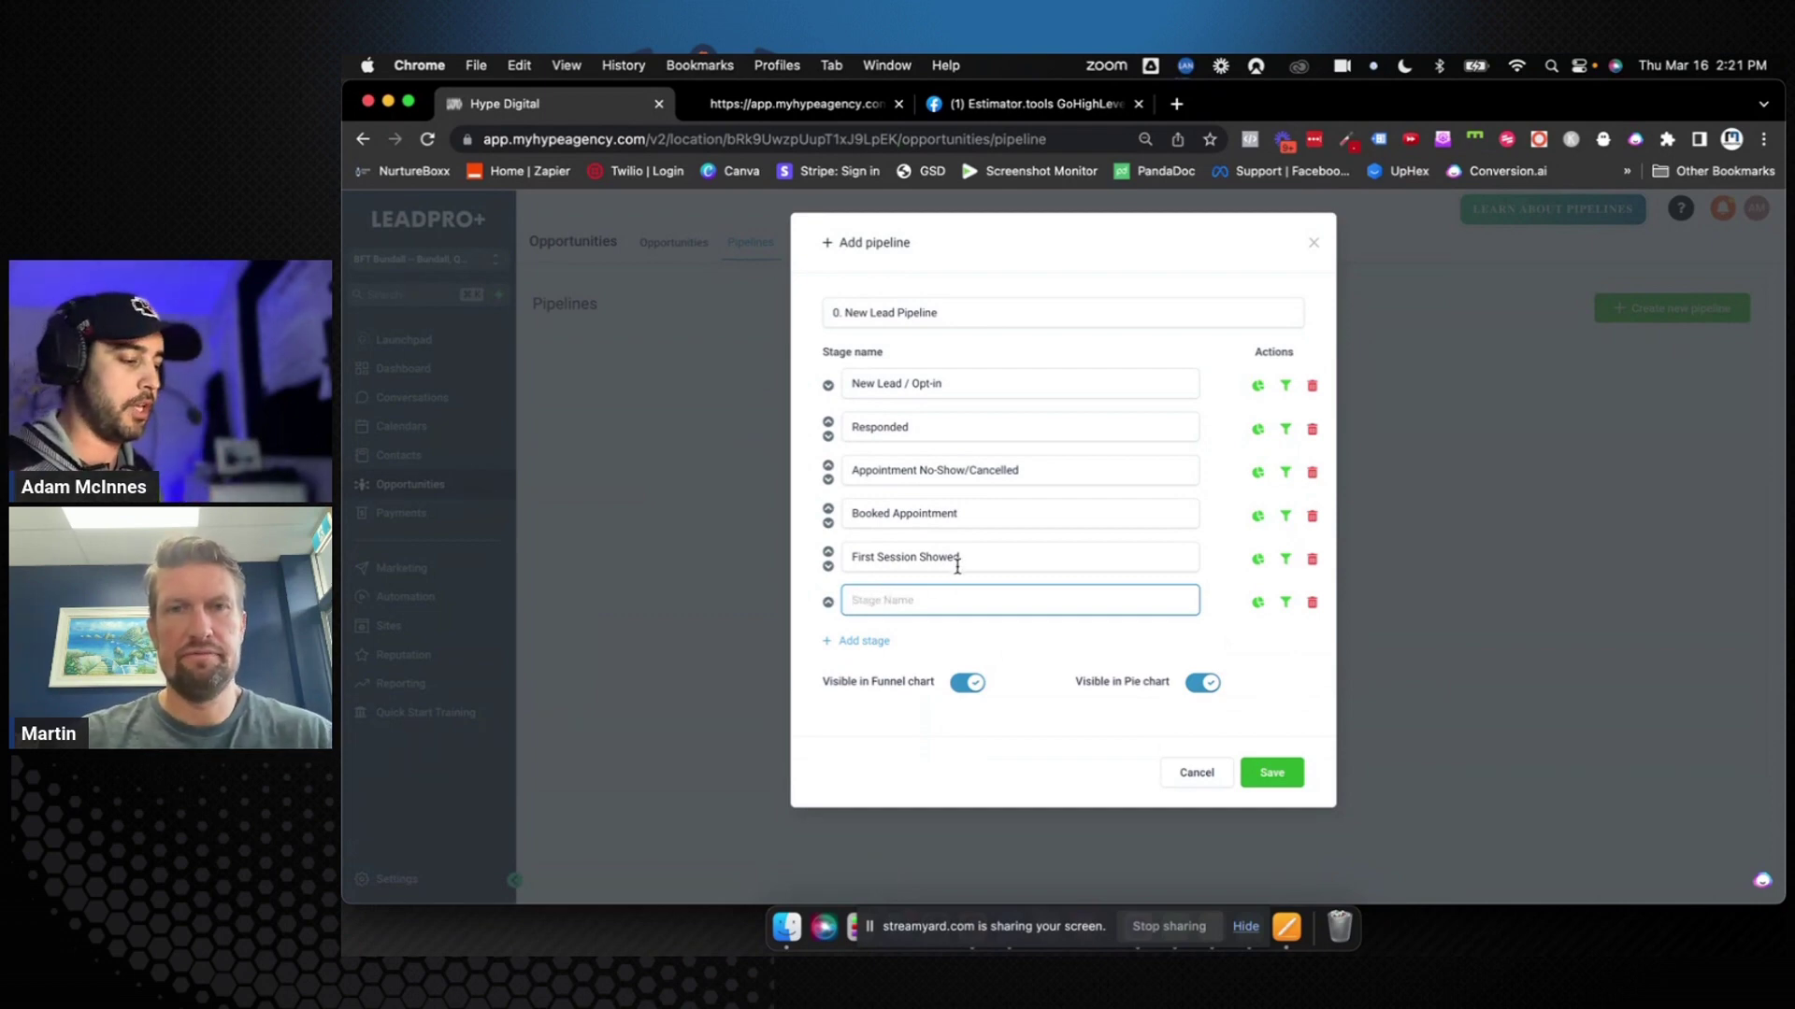
pyautogui.moveTo(961, 559); pyautogui.dragTo(843, 556)
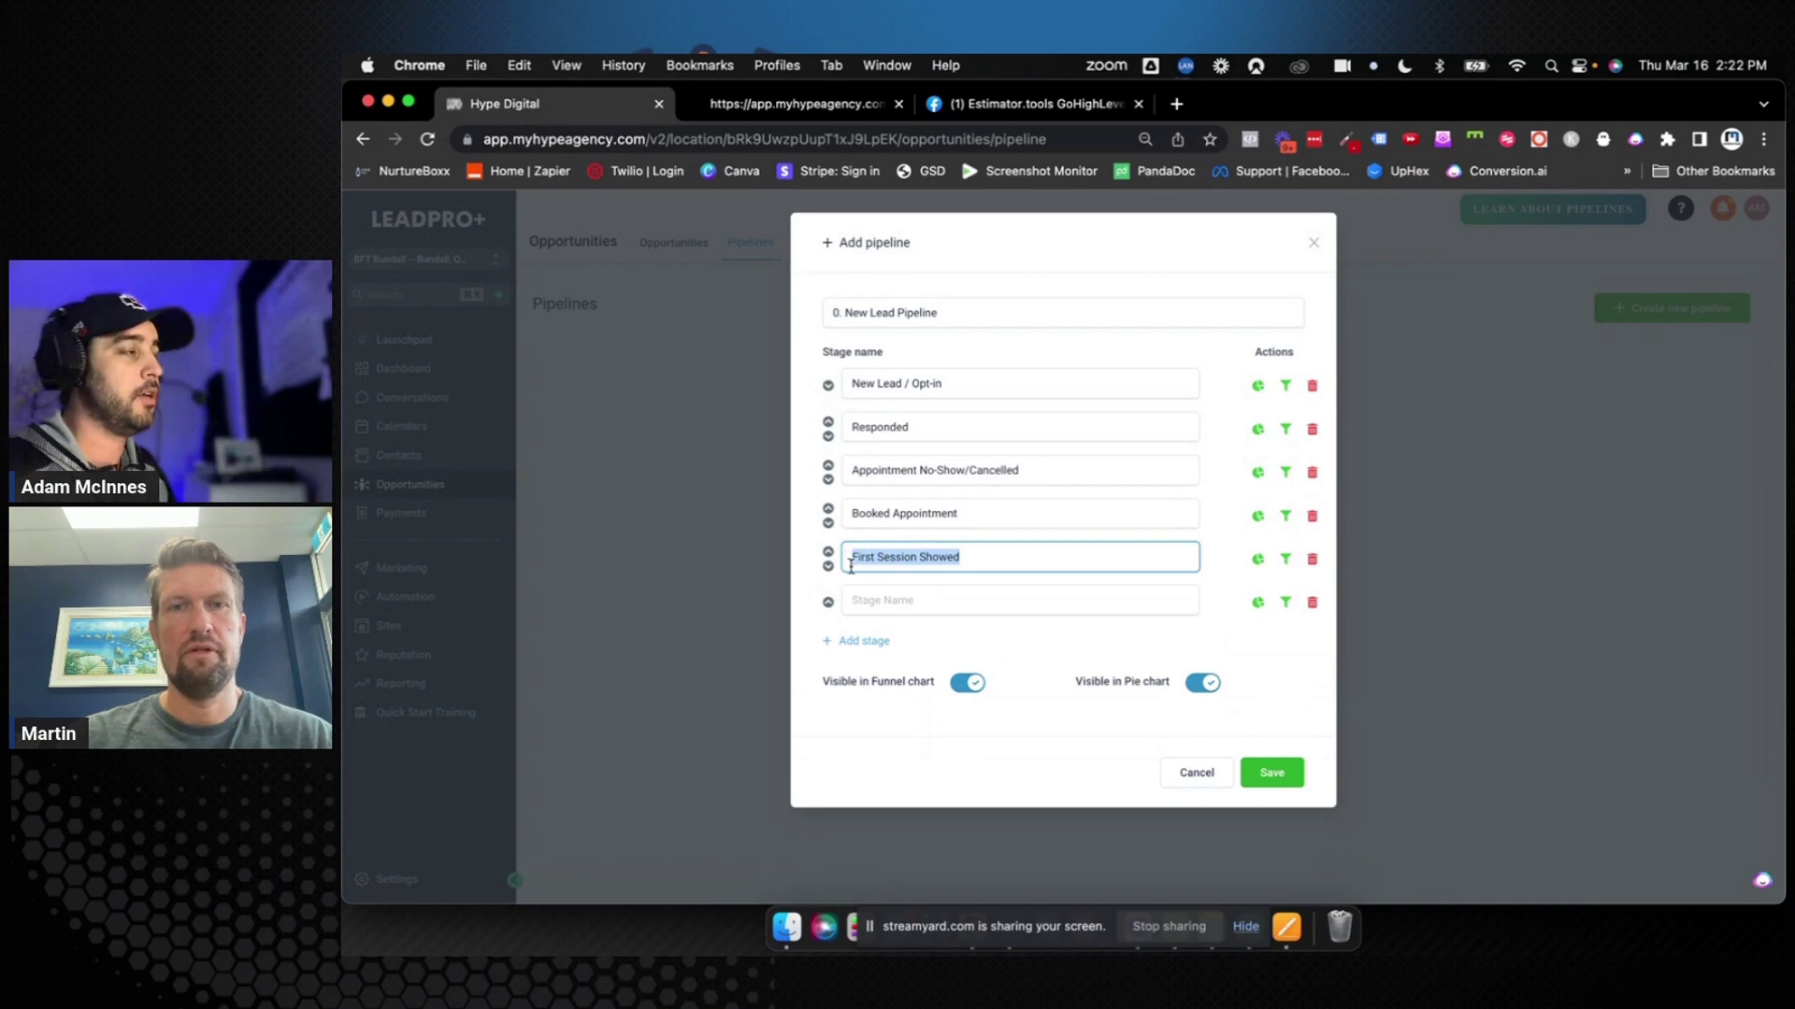
pyautogui.click(879, 599)
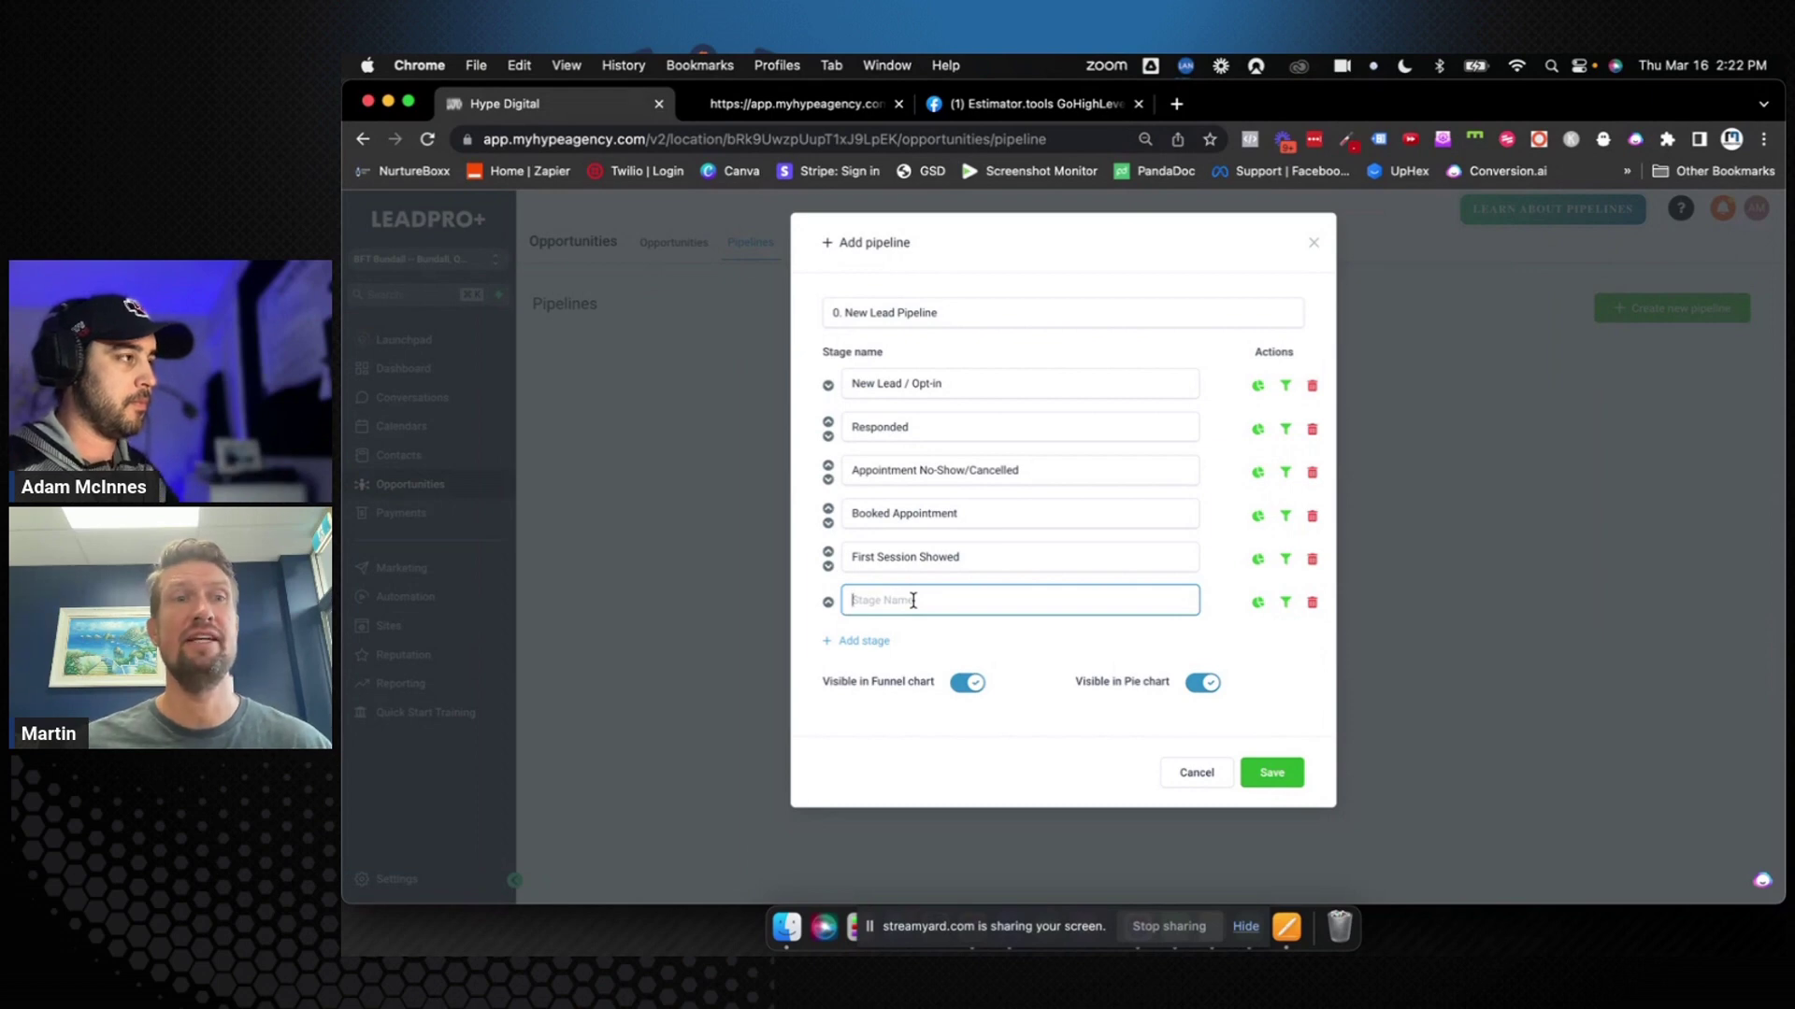
pyautogui.write('Signed Up')
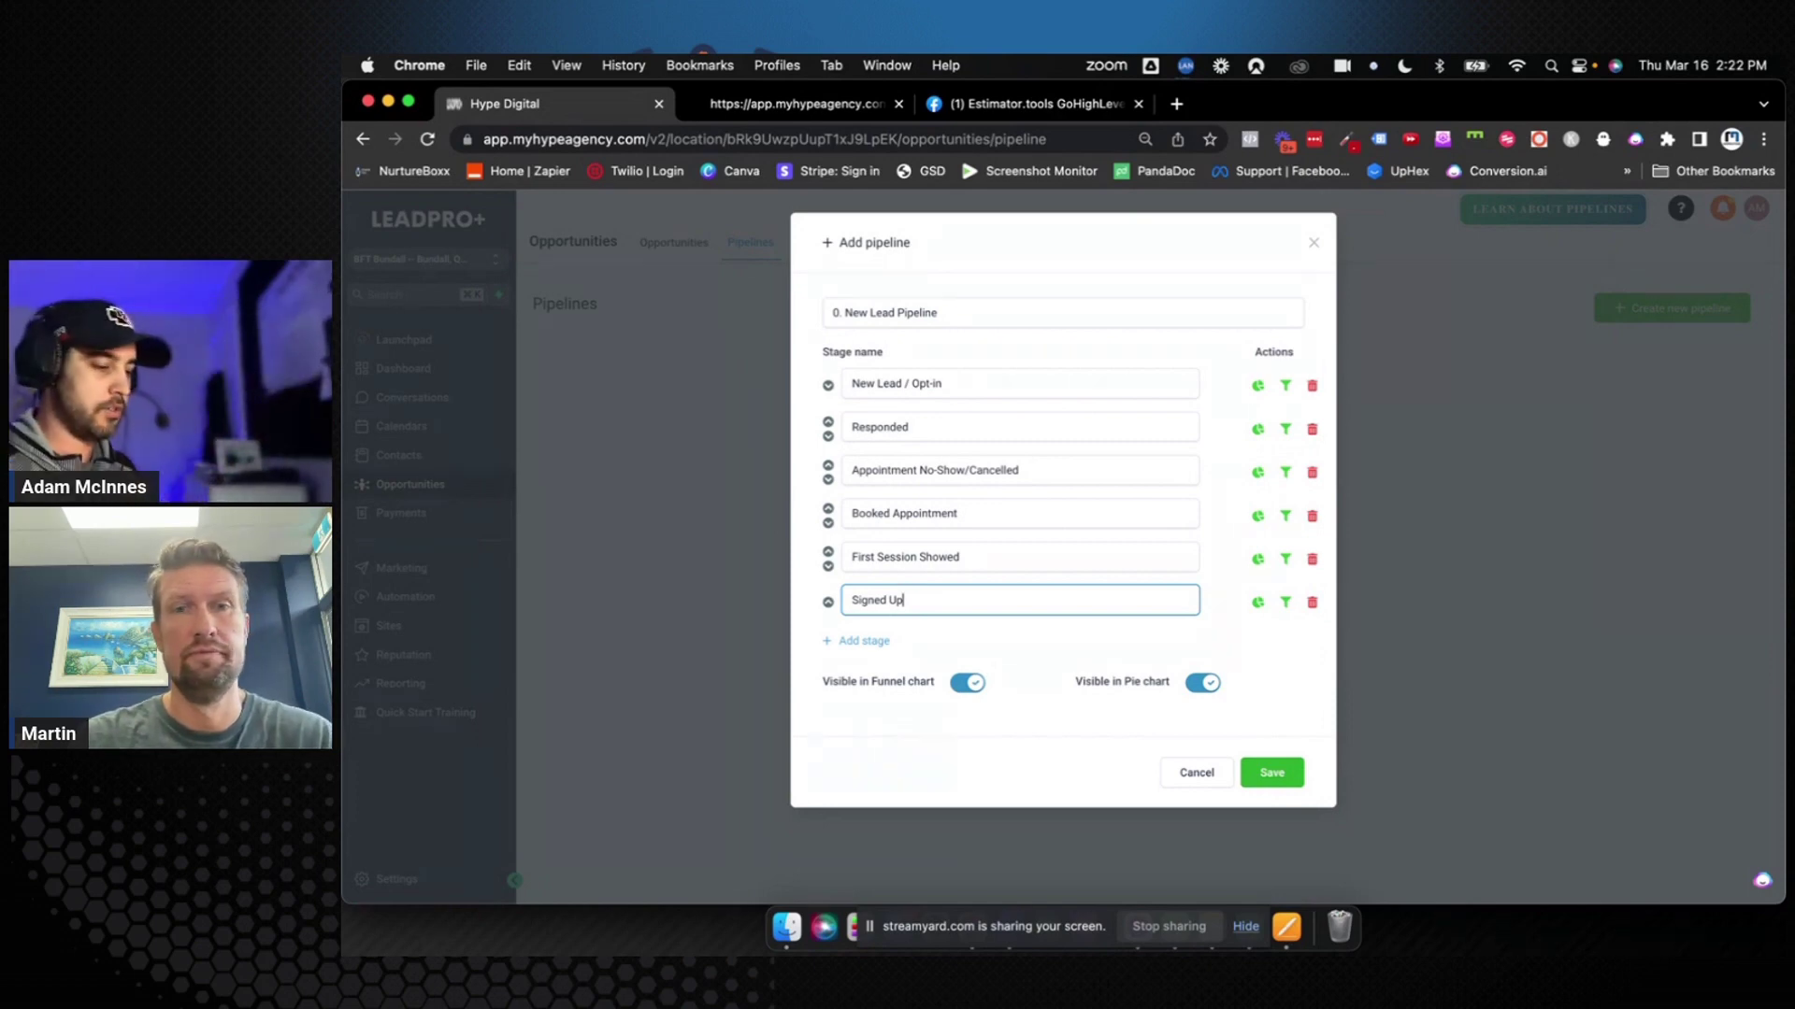
# Insert a 'No Sign Up (Nurture)' stage above Signed Up, then add an empty stage below Signed Up
pyautogui.click(871, 643)
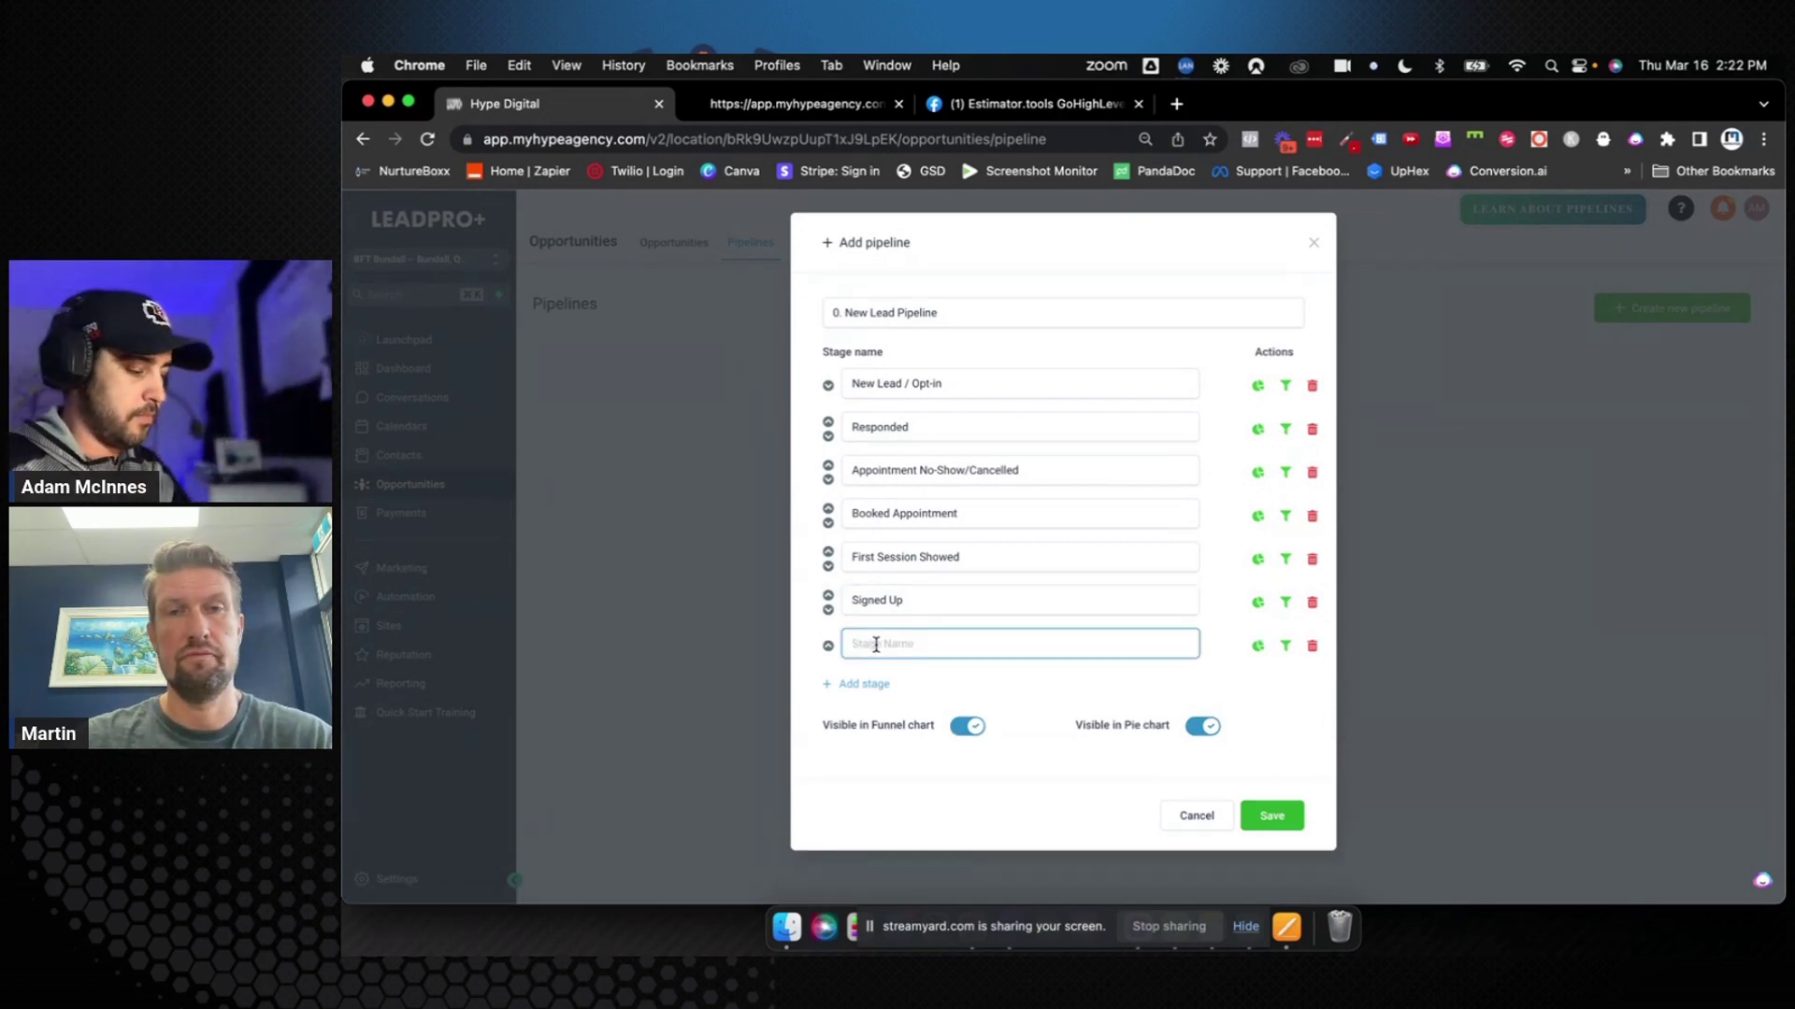
pyautogui.write('No Sign U')
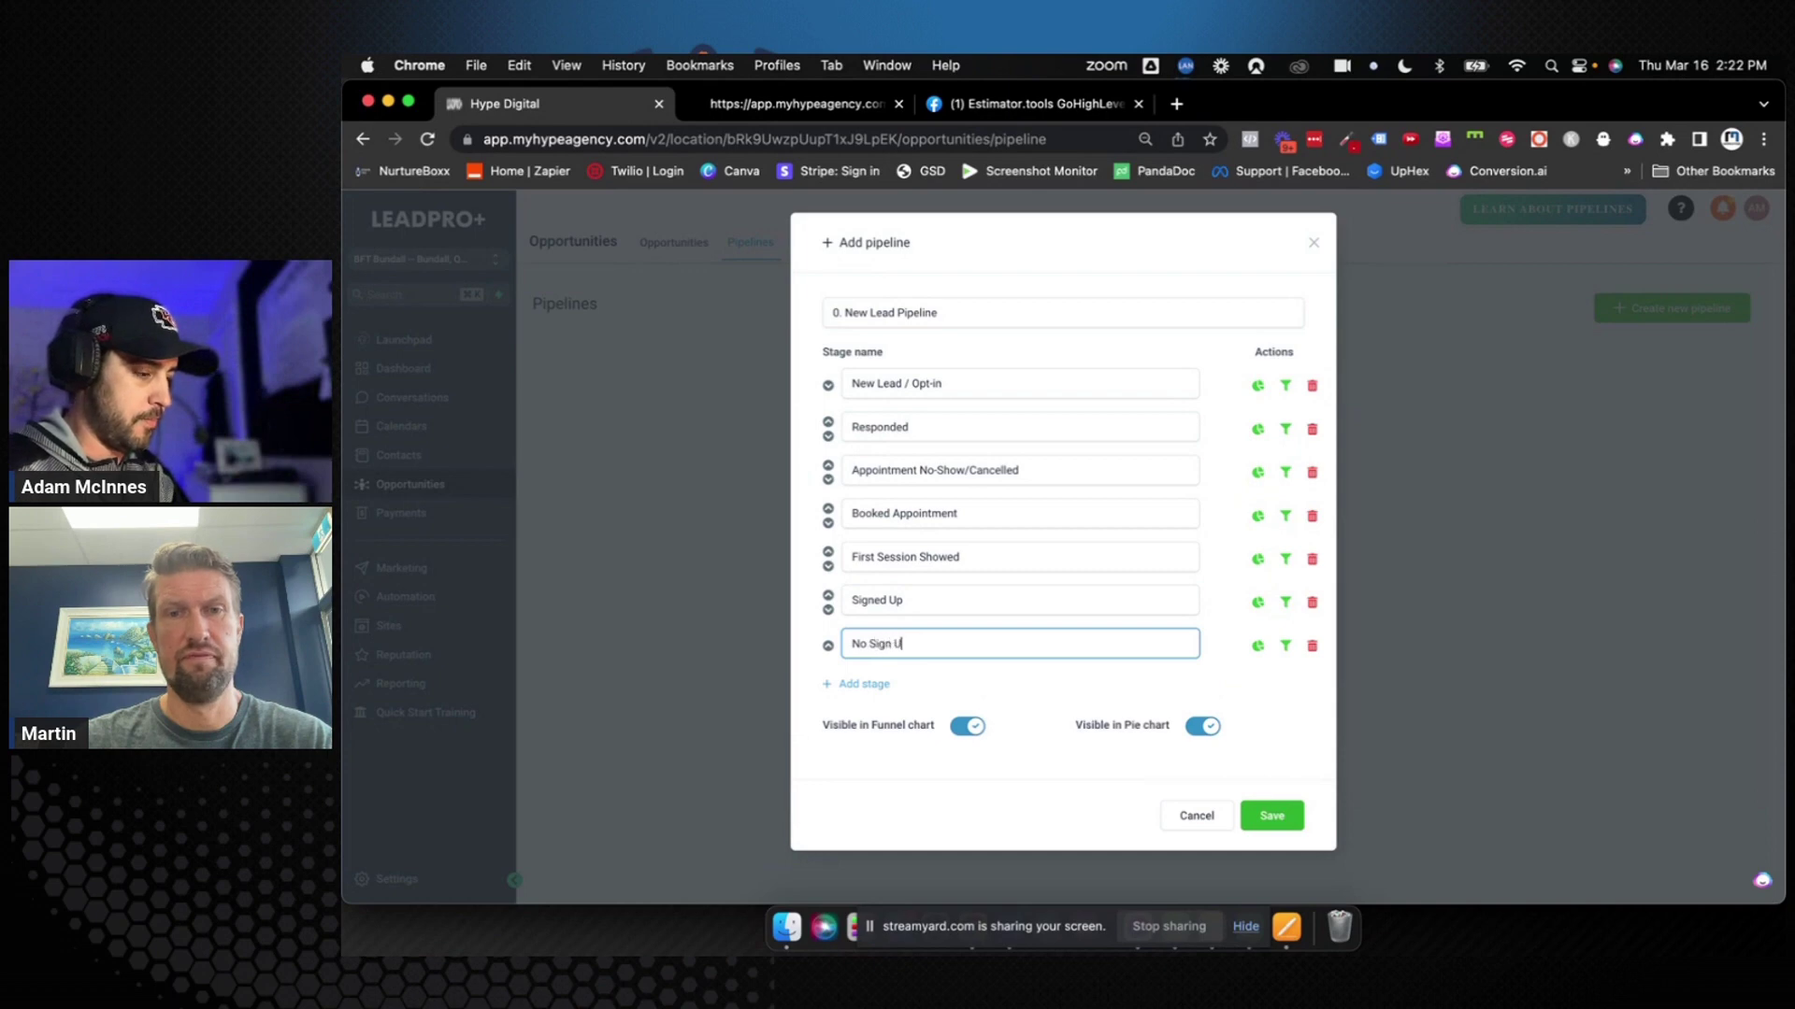
pyautogui.write('p')
pyautogui.click(940, 674)
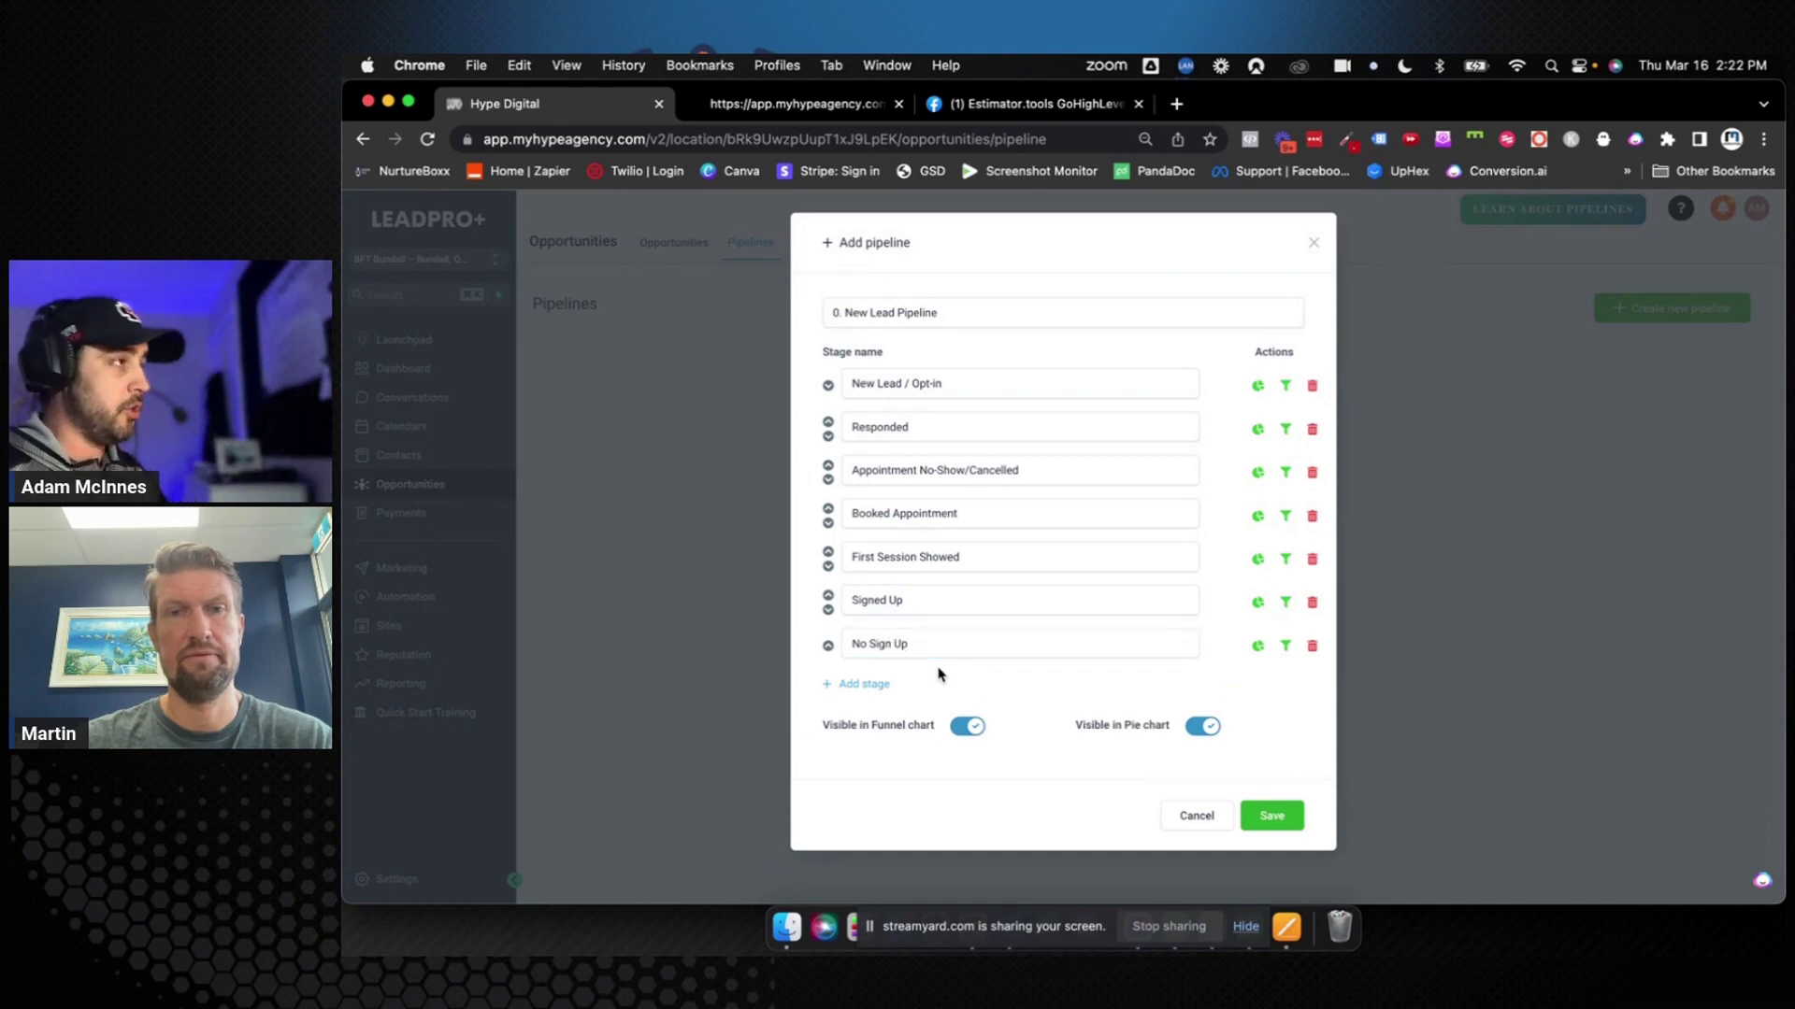
pyautogui.click(828, 611)
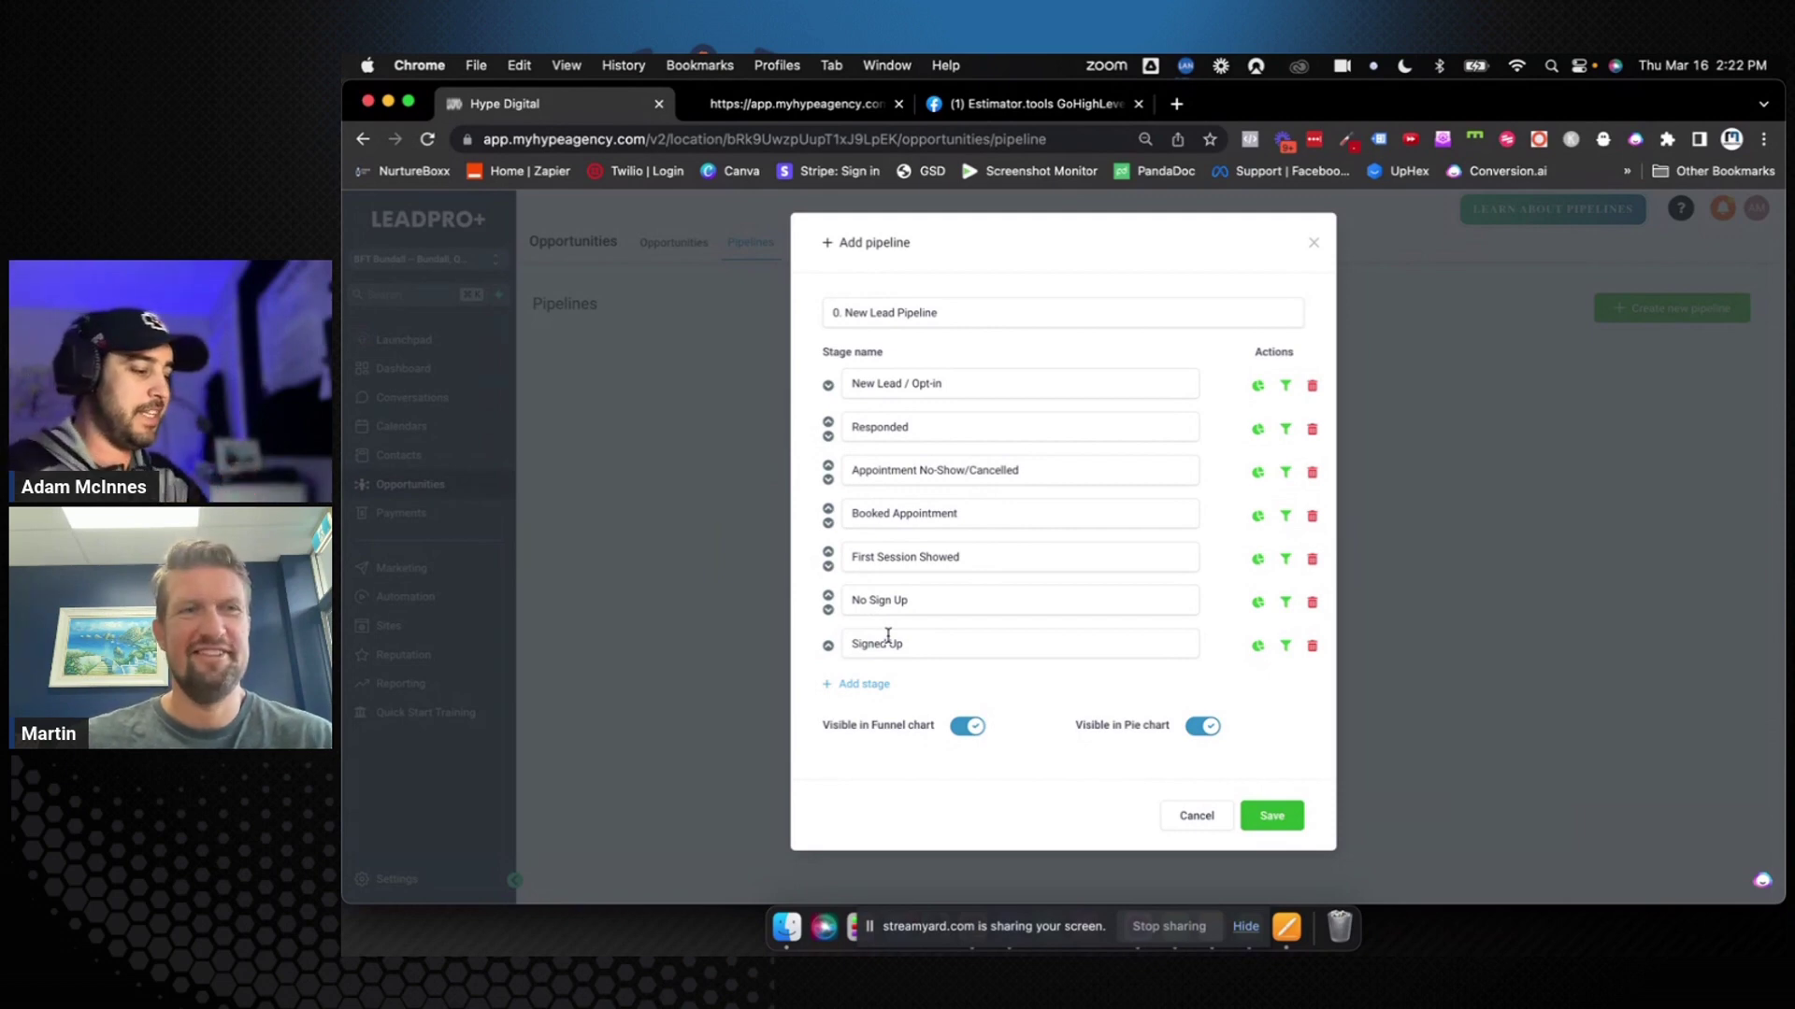
pyautogui.click(918, 605)
pyautogui.write('(N')
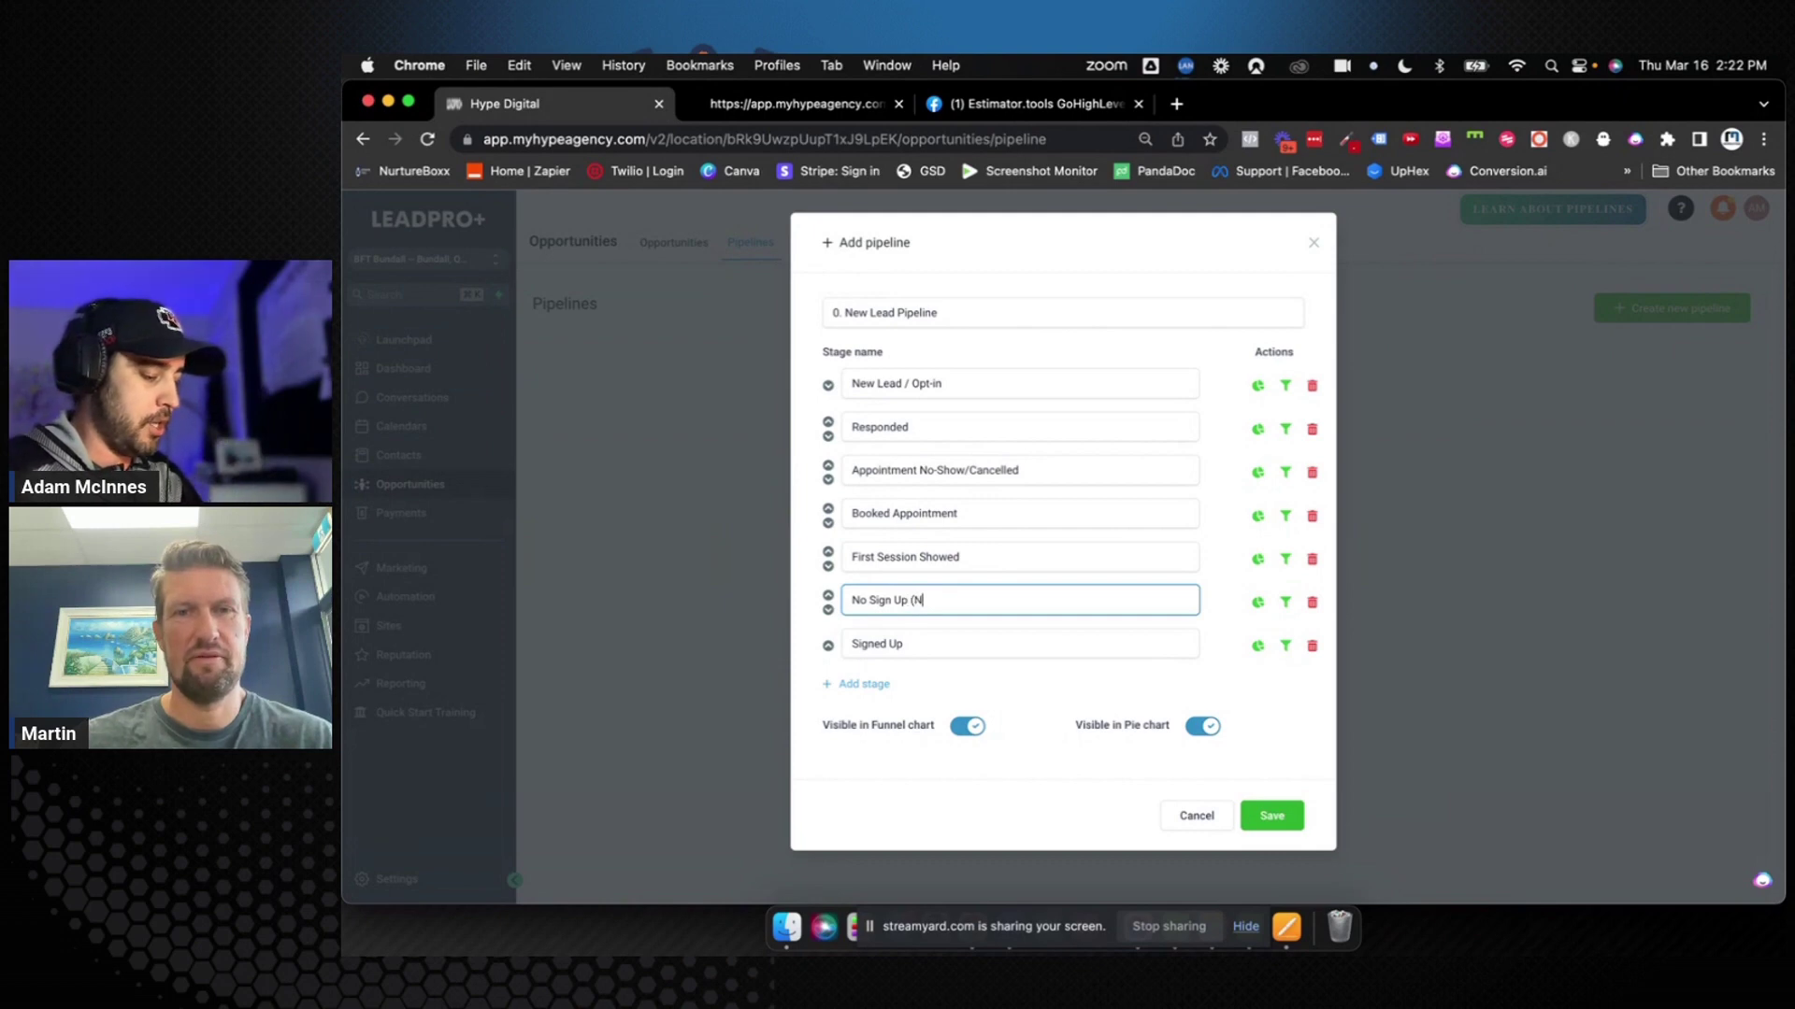
pyautogui.write('urture)')
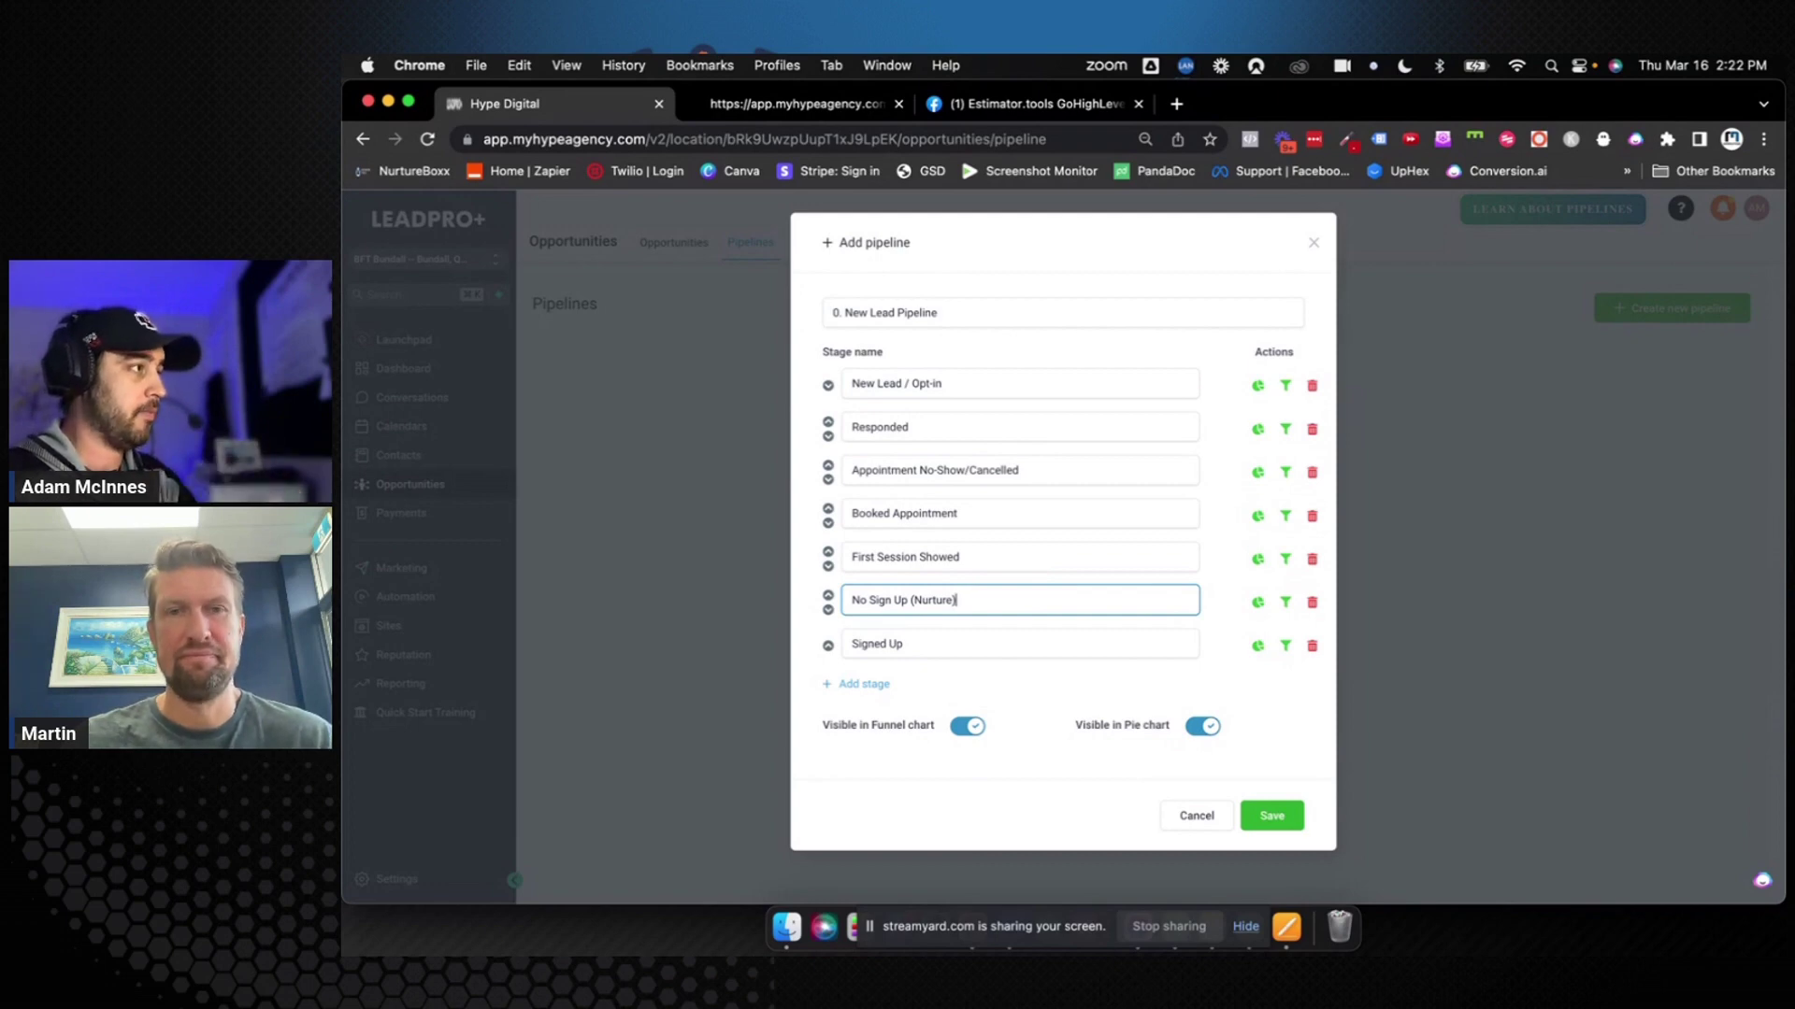
pyautogui.click(923, 645)
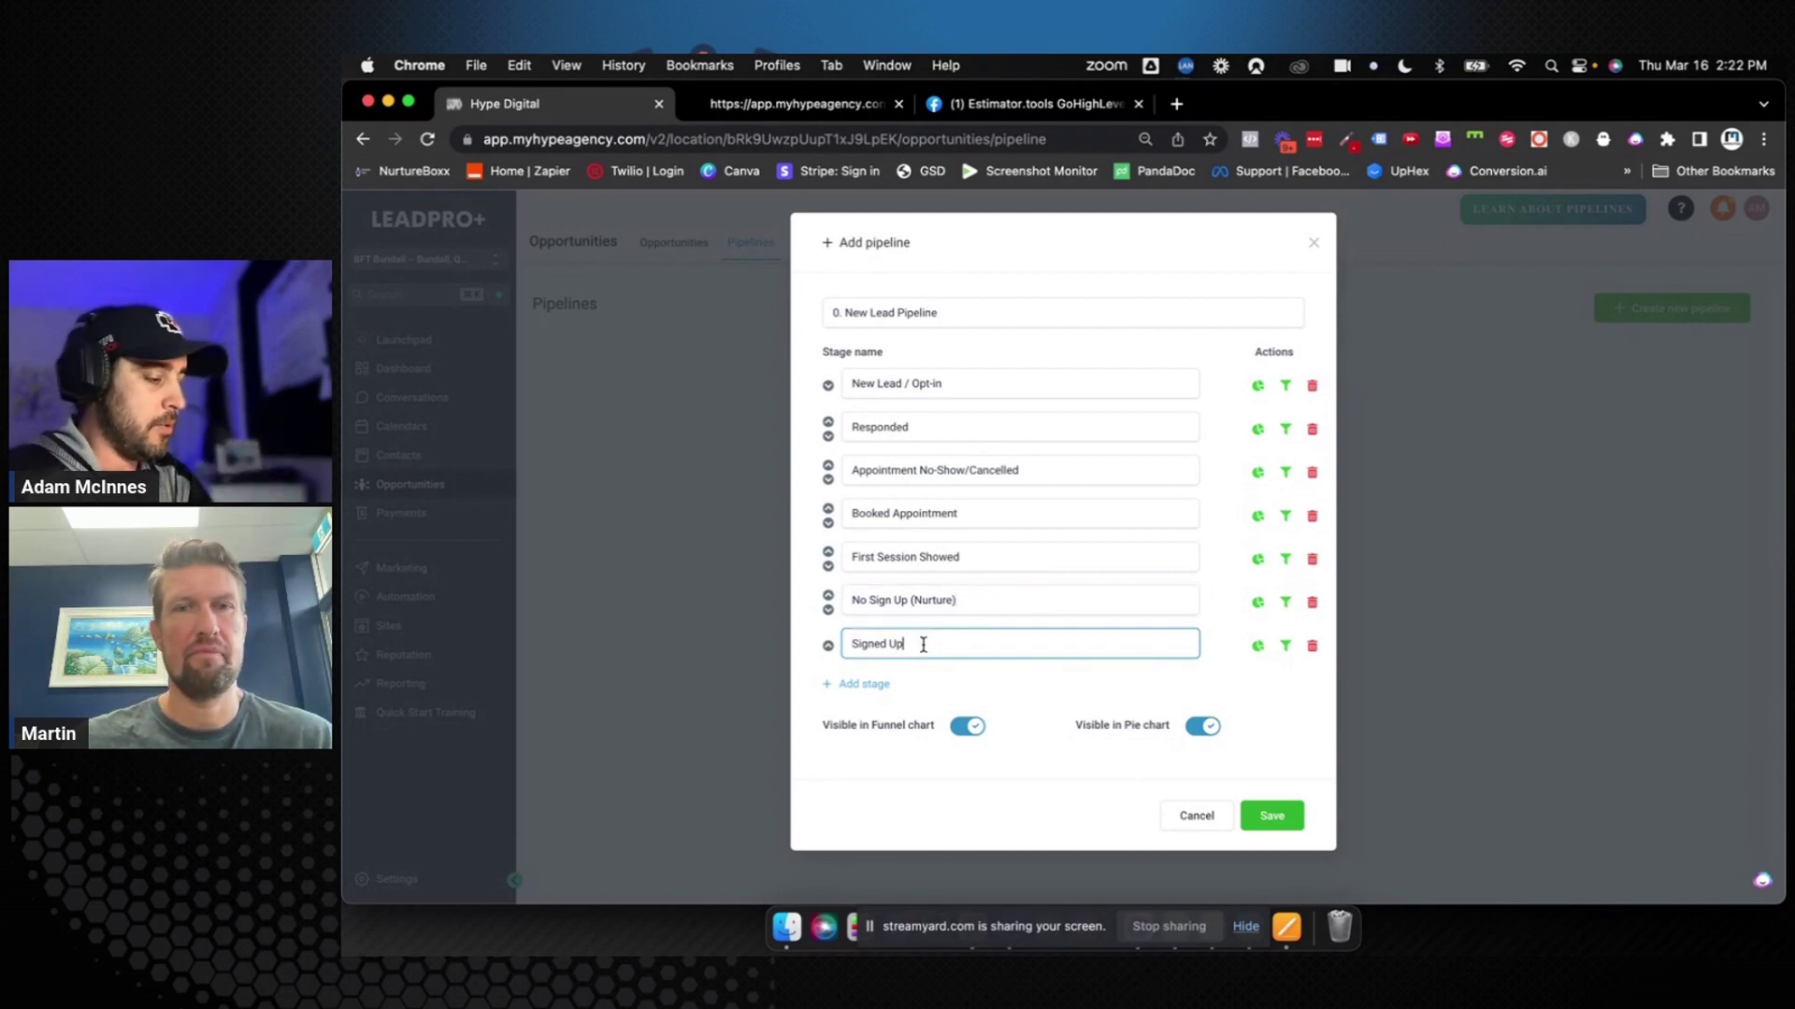
pyautogui.click(877, 684)
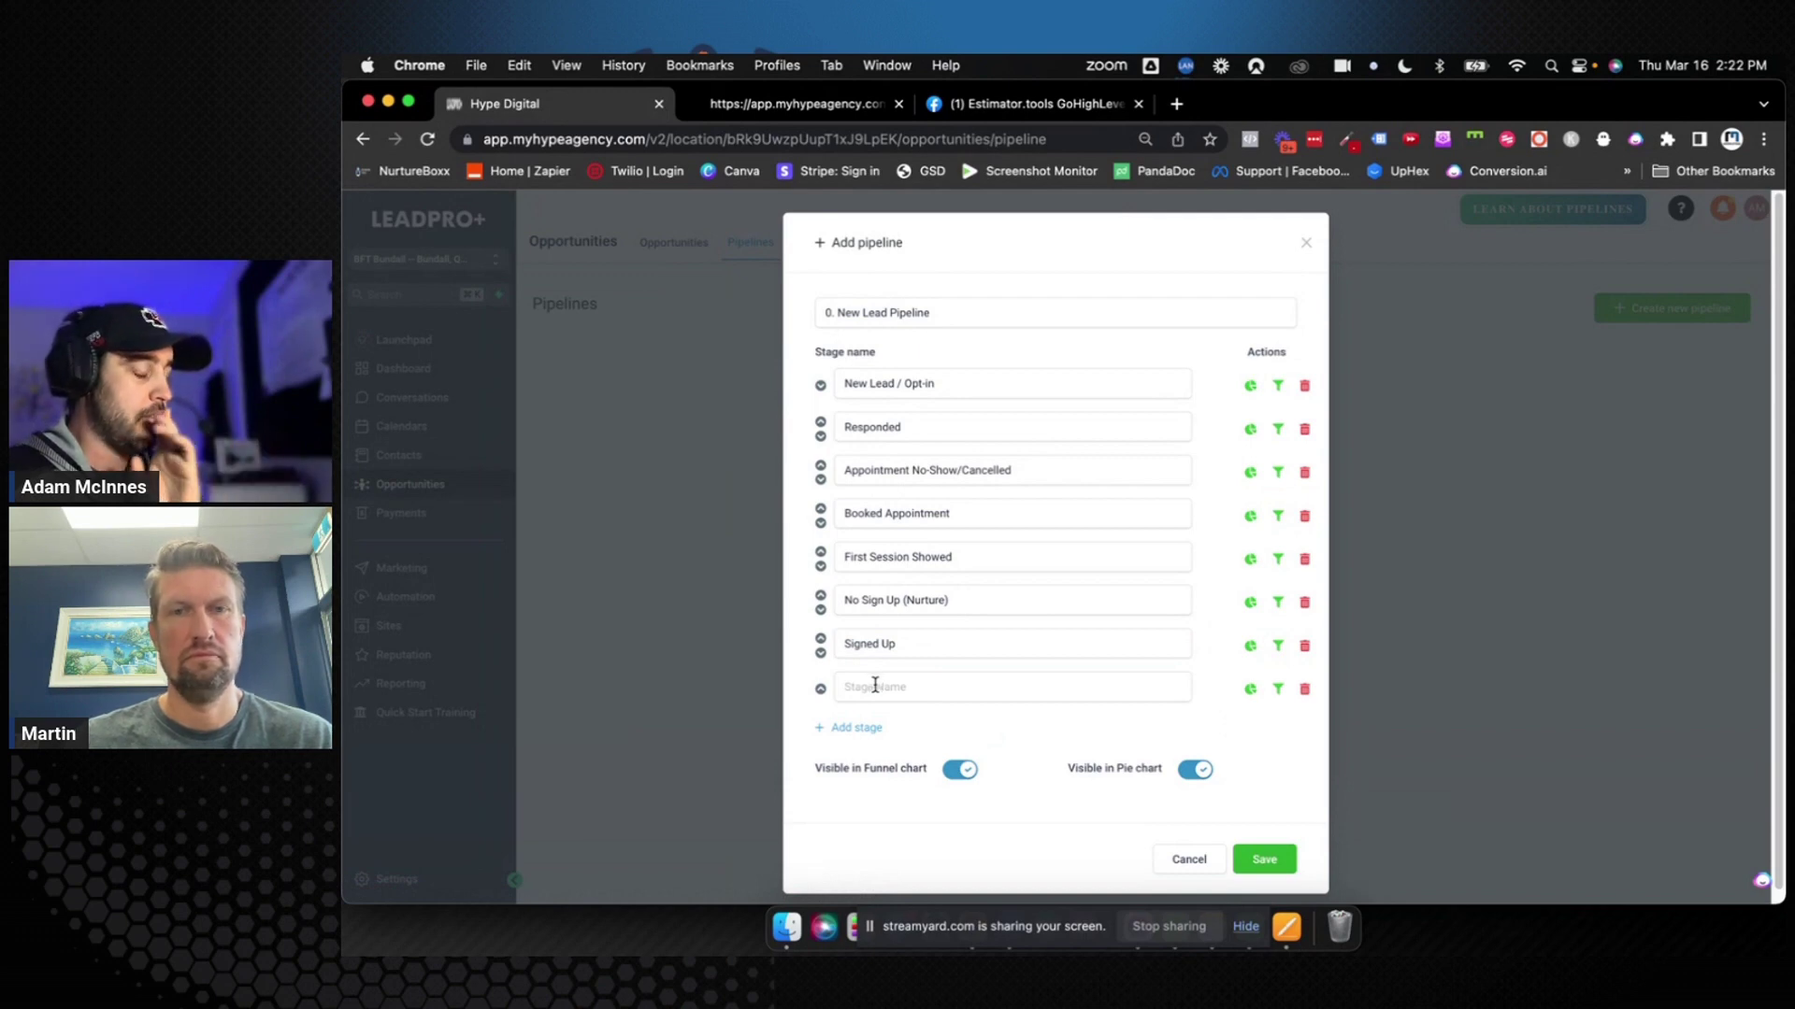
# Name the new stage 'Unresponsive' and rename Signed Up to 'Signed Up (Won)'
pyautogui.click(875, 685)
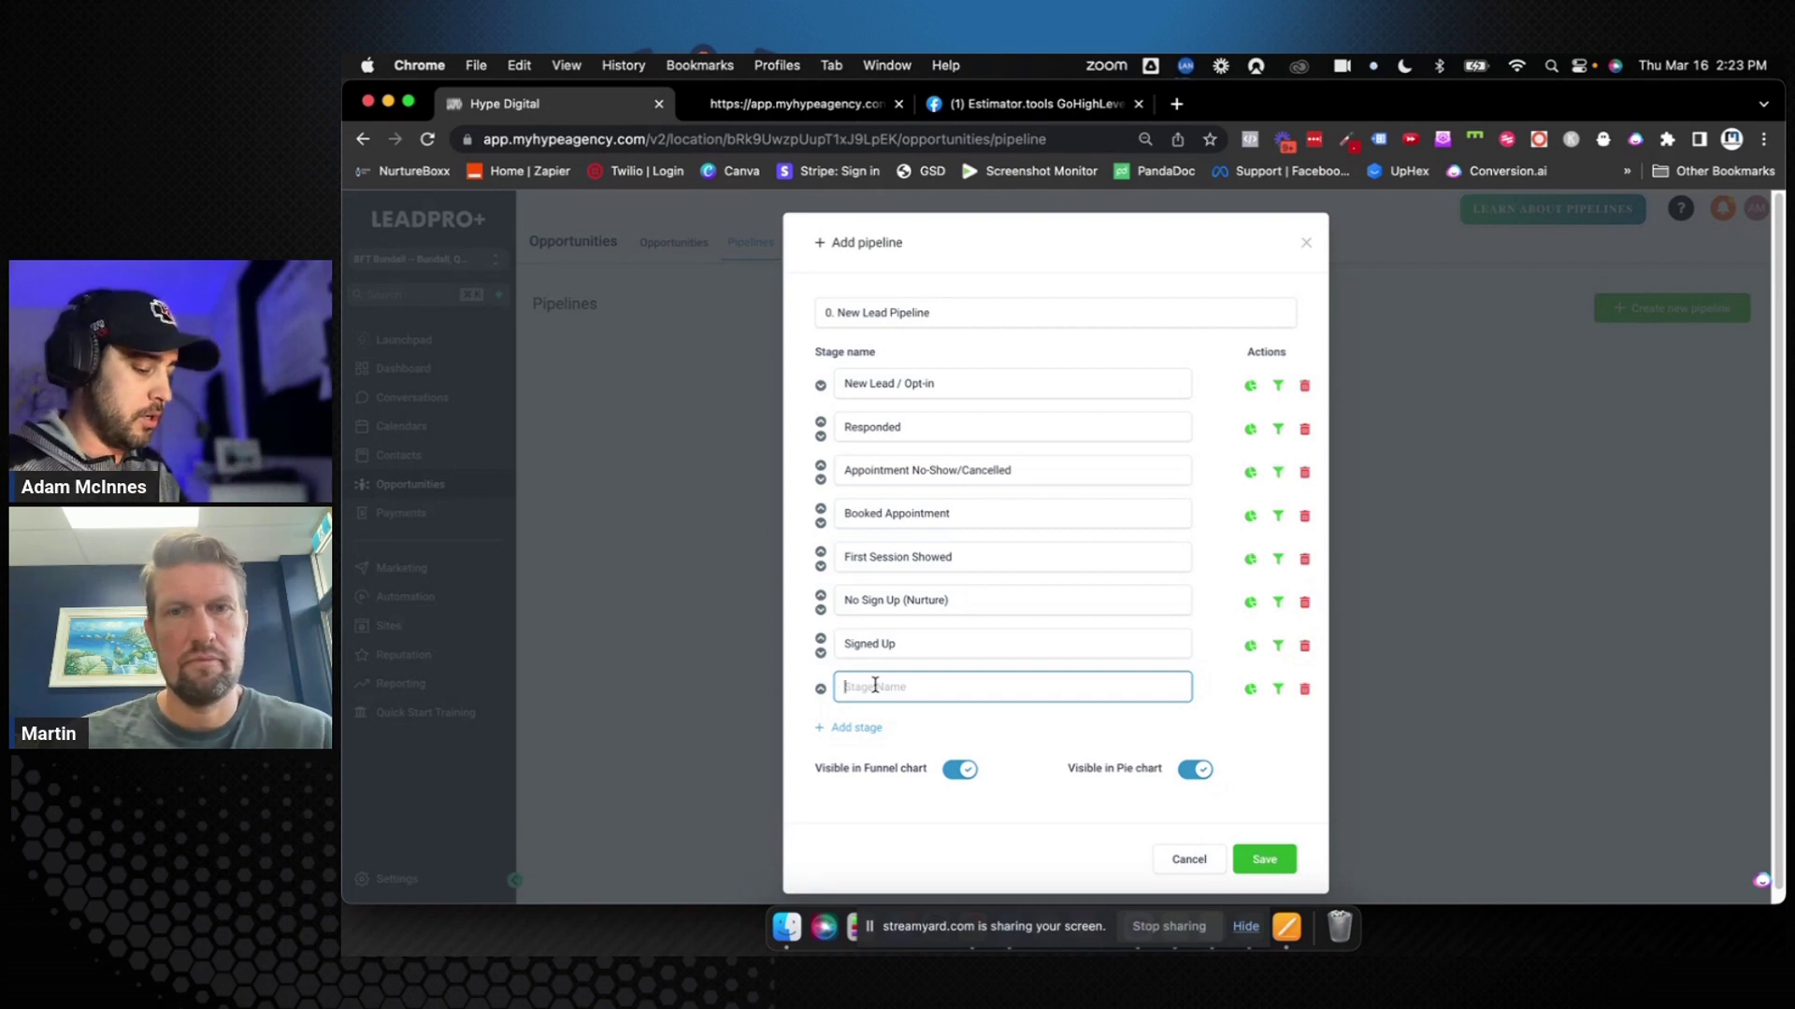
pyautogui.write('Unresponsive')
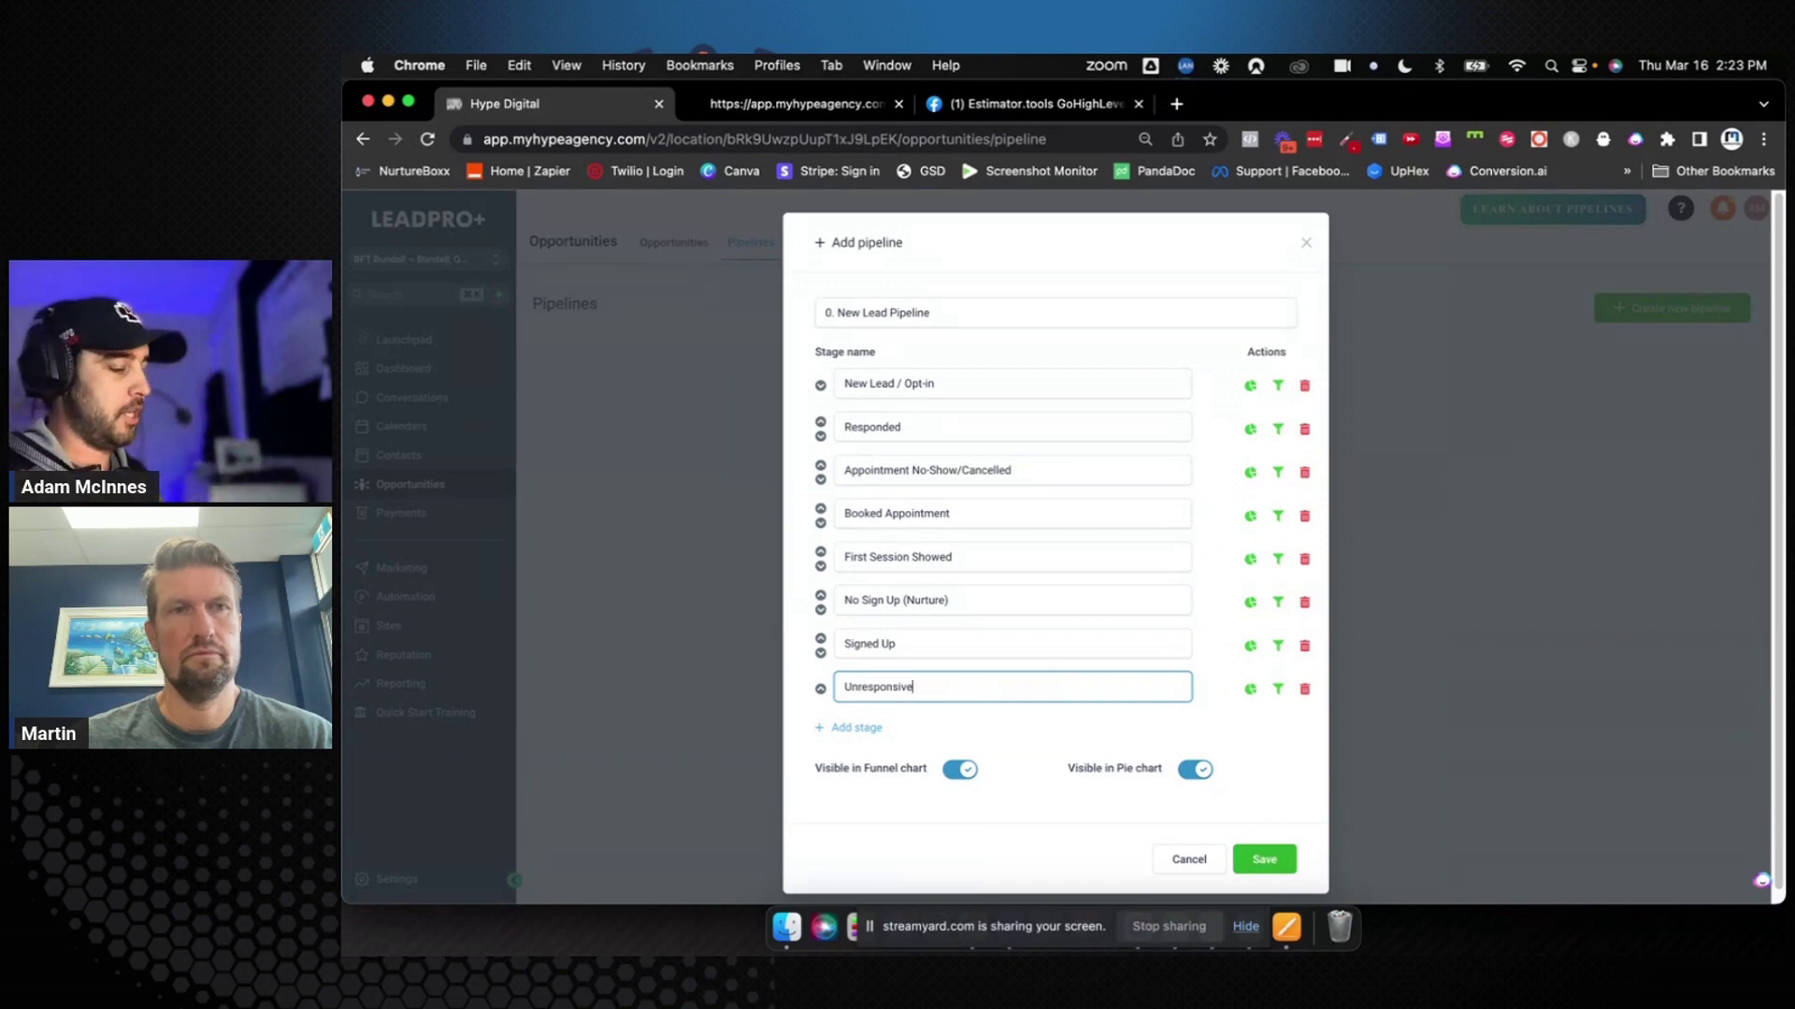
pyautogui.moveTo(898, 645); pyautogui.dragTo(841, 646)
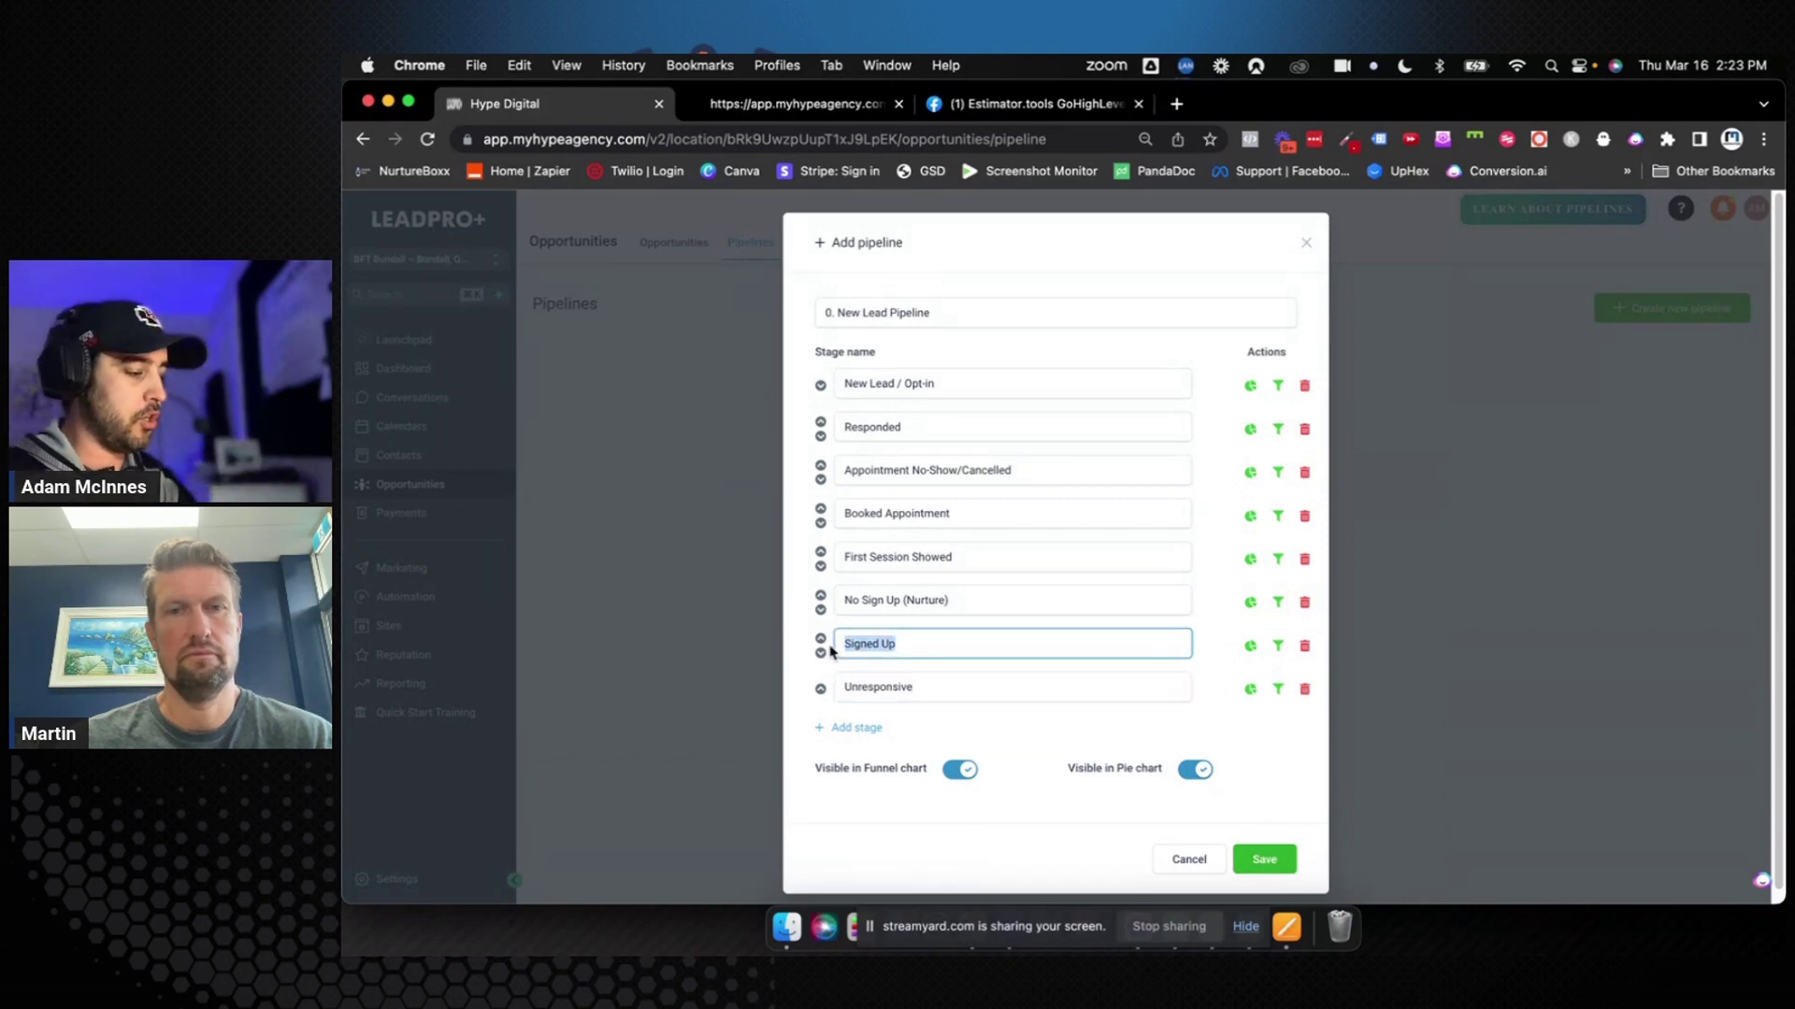
pyautogui.click(922, 645)
pyautogui.write('(Won')
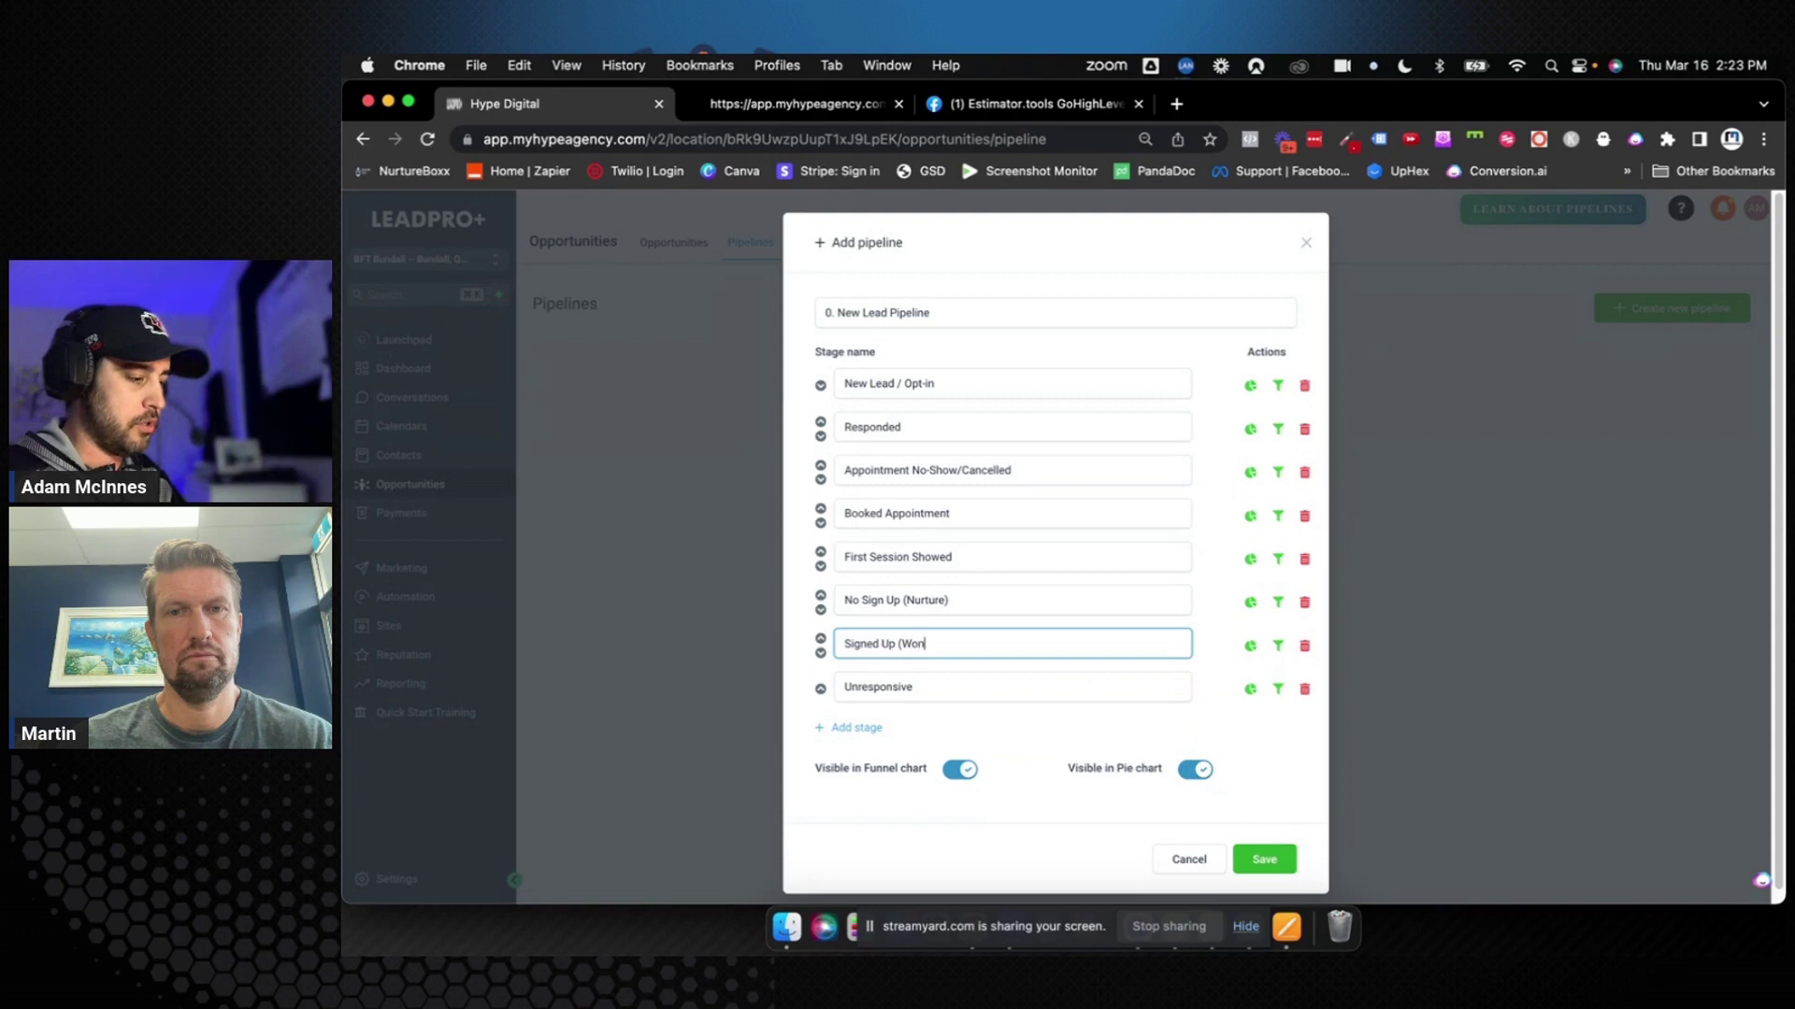
pyautogui.write(')')
pyautogui.tripleClick(940, 647)
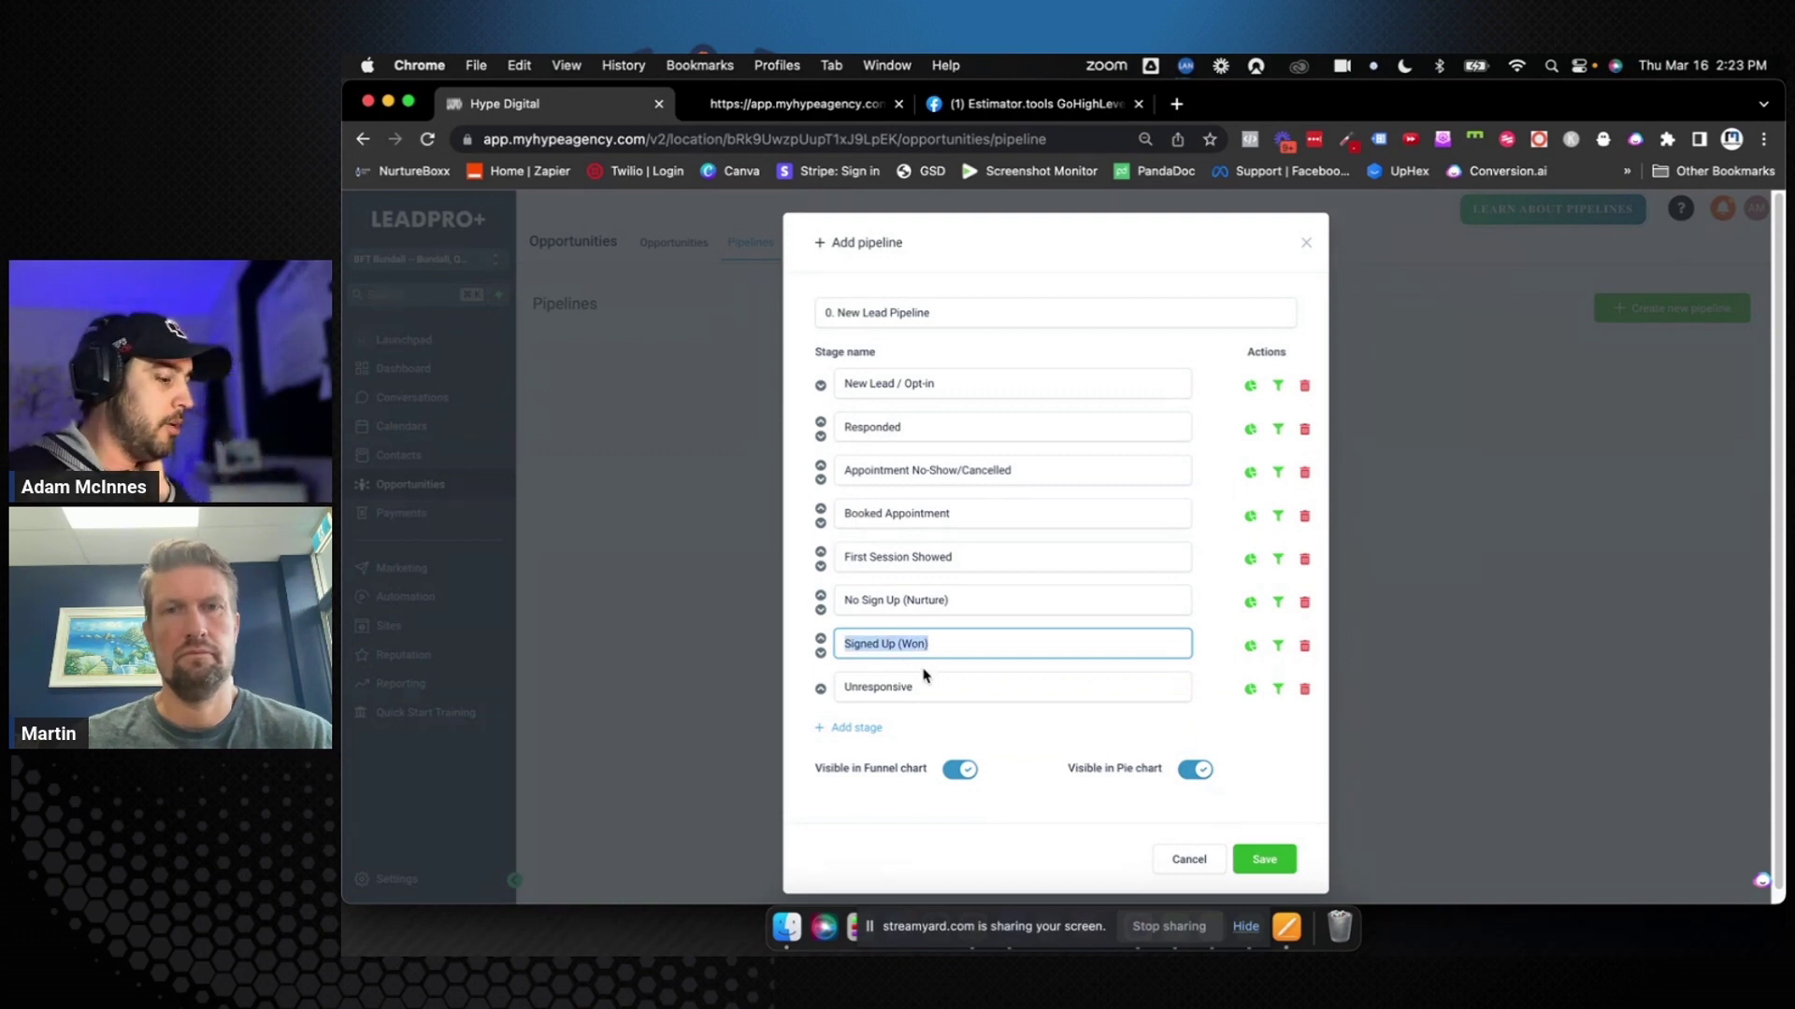
pyautogui.click(931, 689)
pyautogui.doubleClick(931, 689)
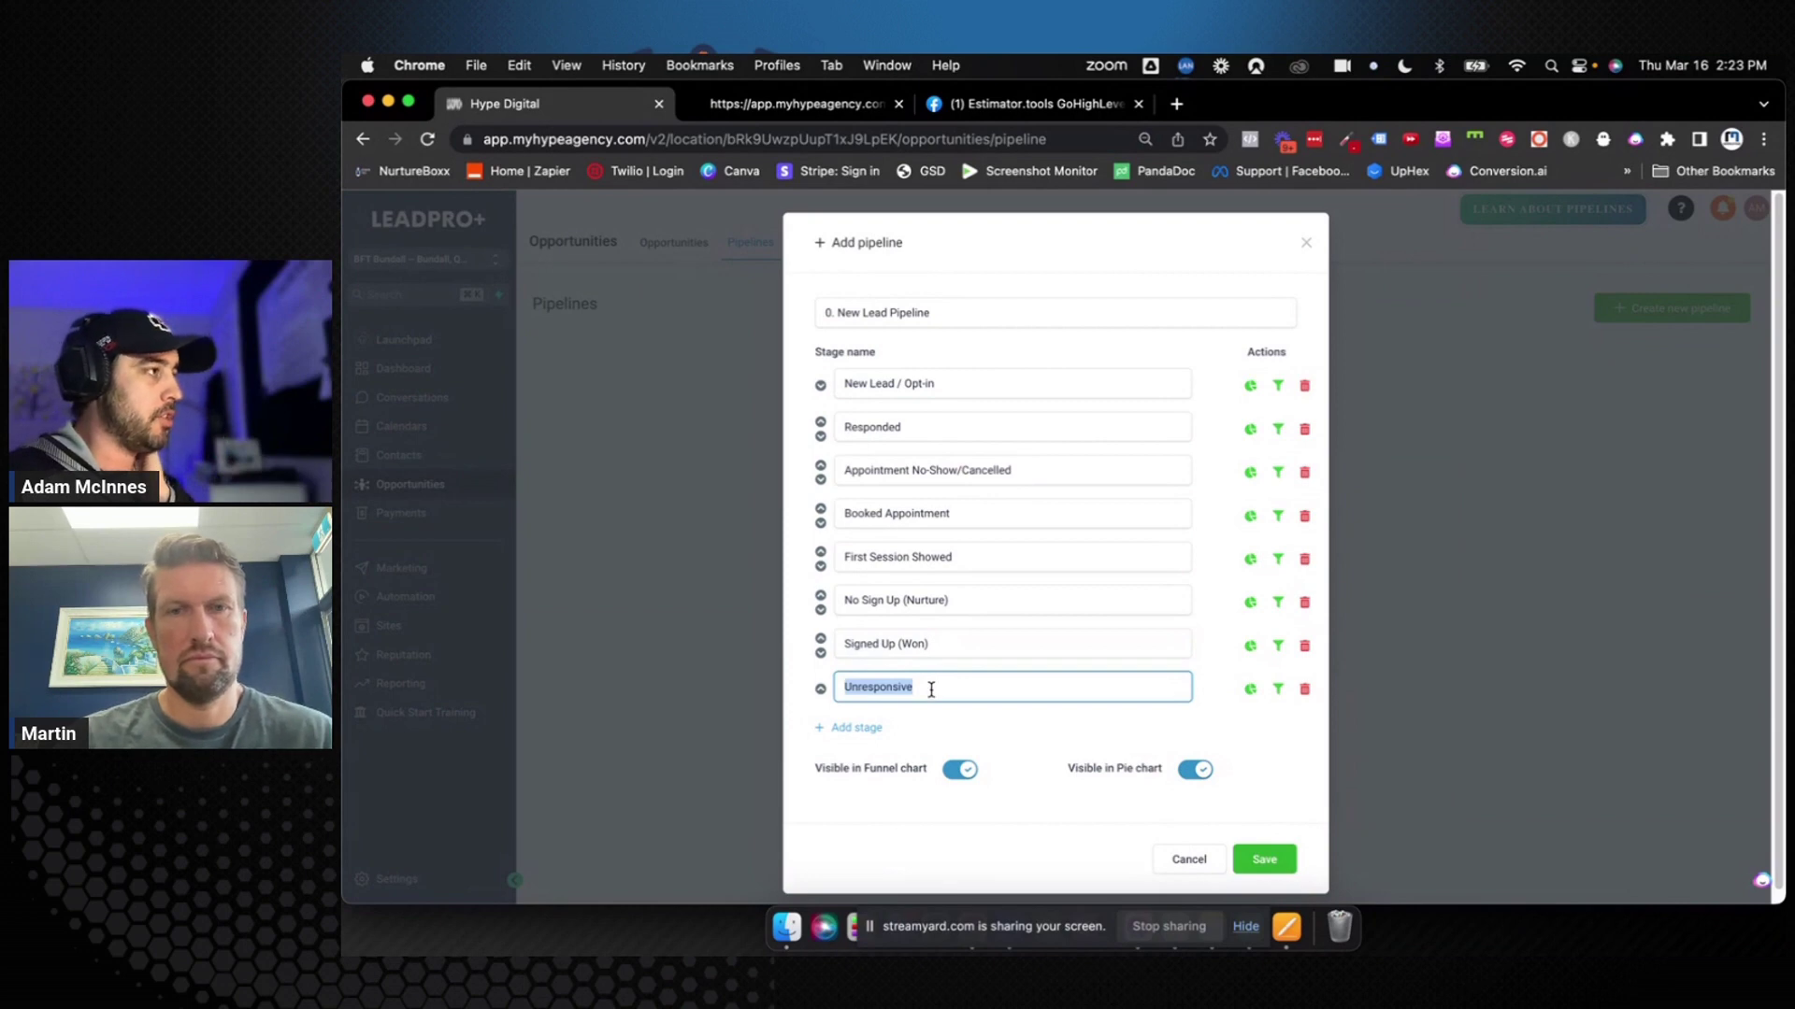
pyautogui.click(931, 689)
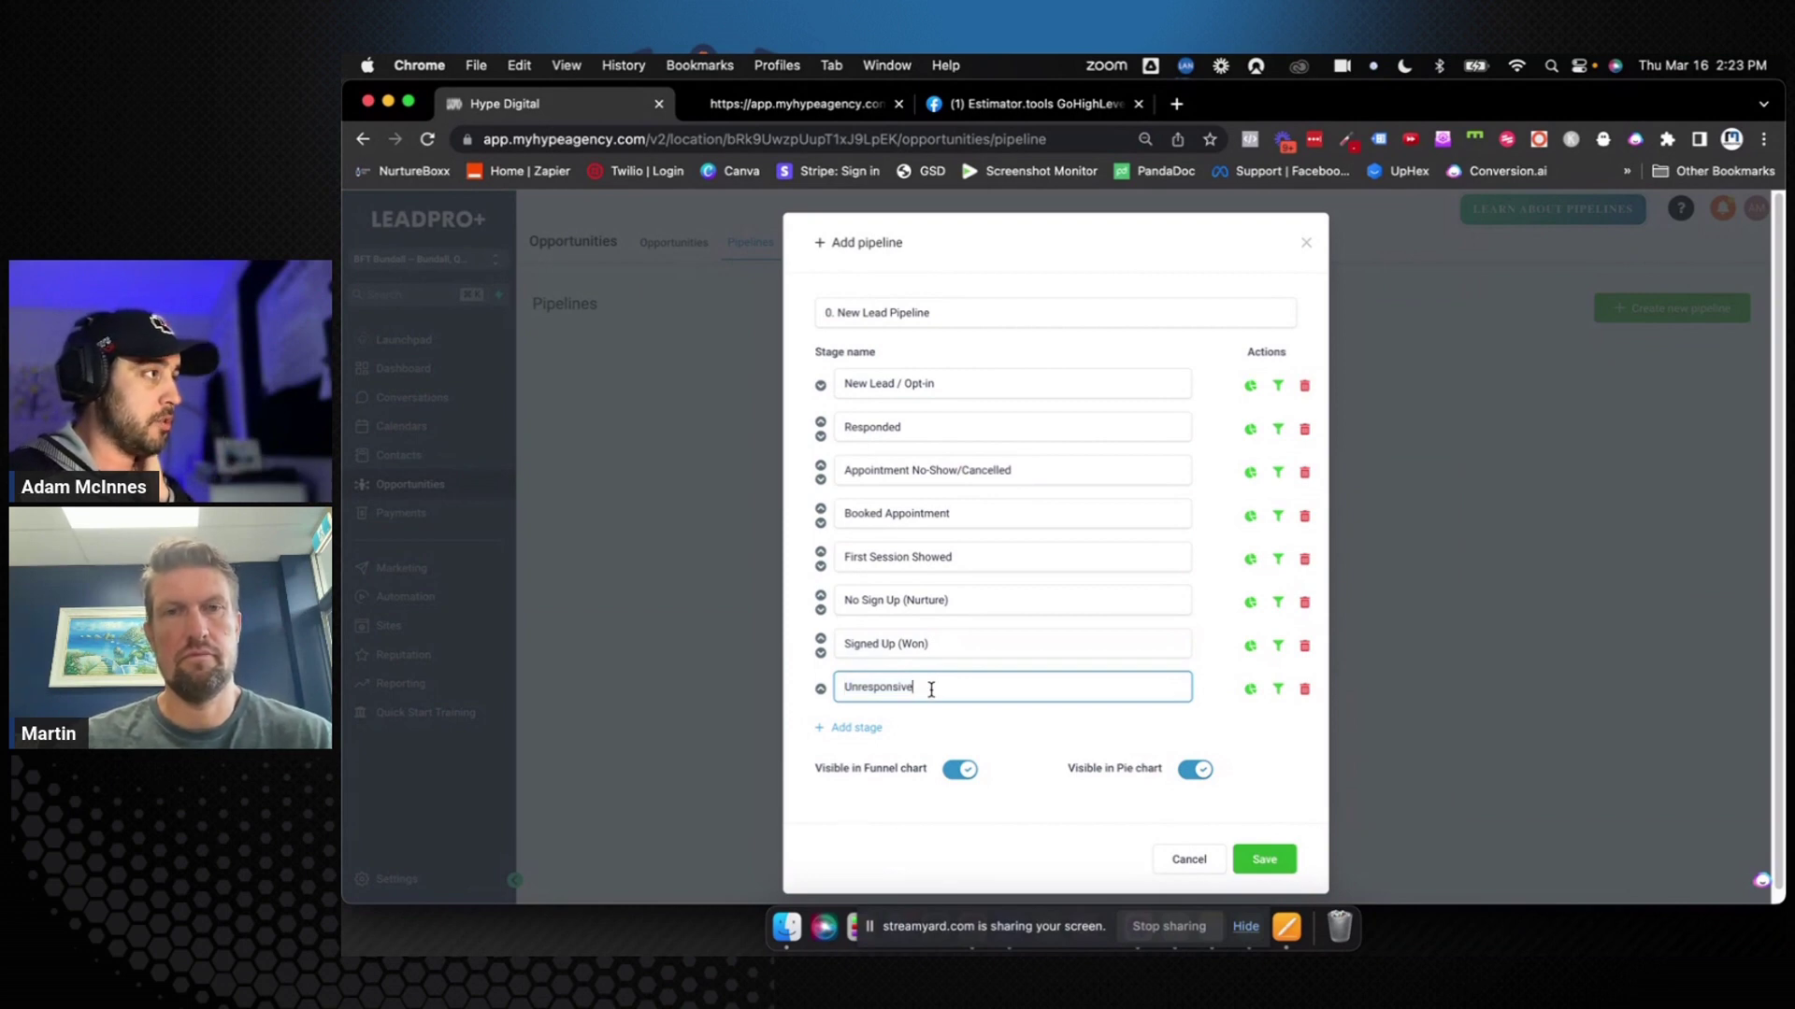
# Add a final stage named 'Unsubscribes'
pyautogui.click(868, 727)
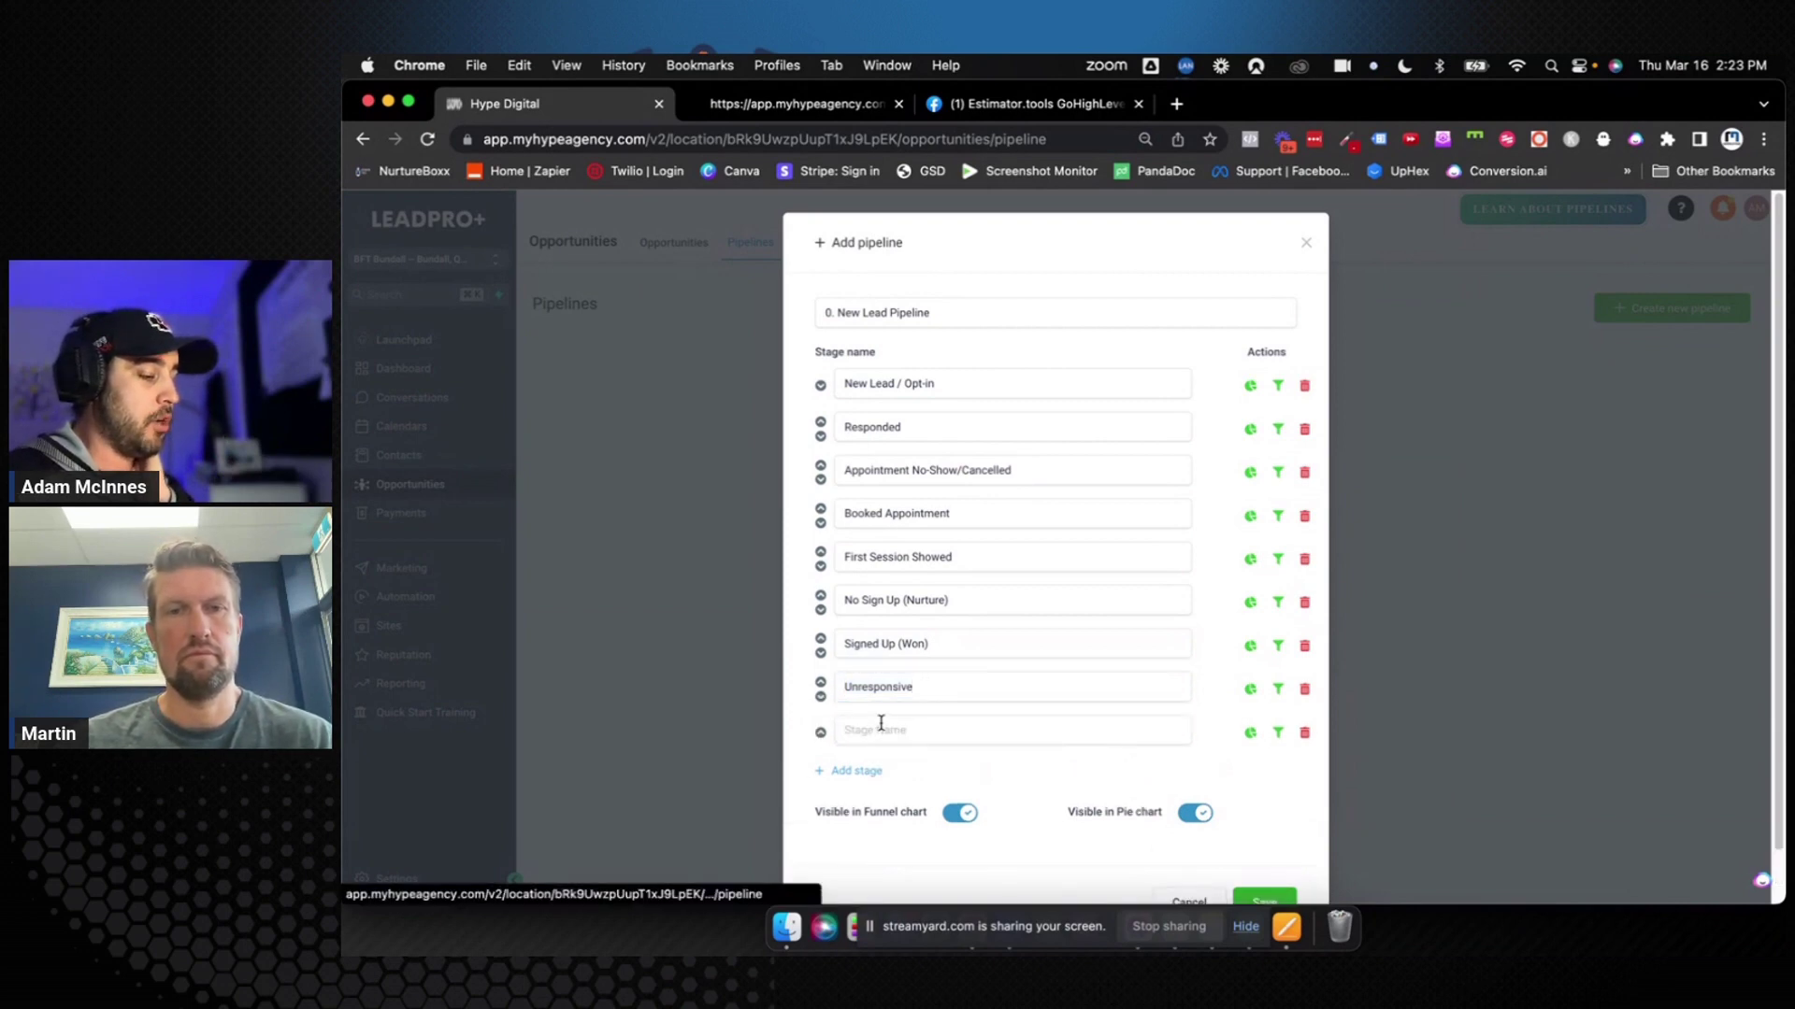
pyautogui.write('Uns')
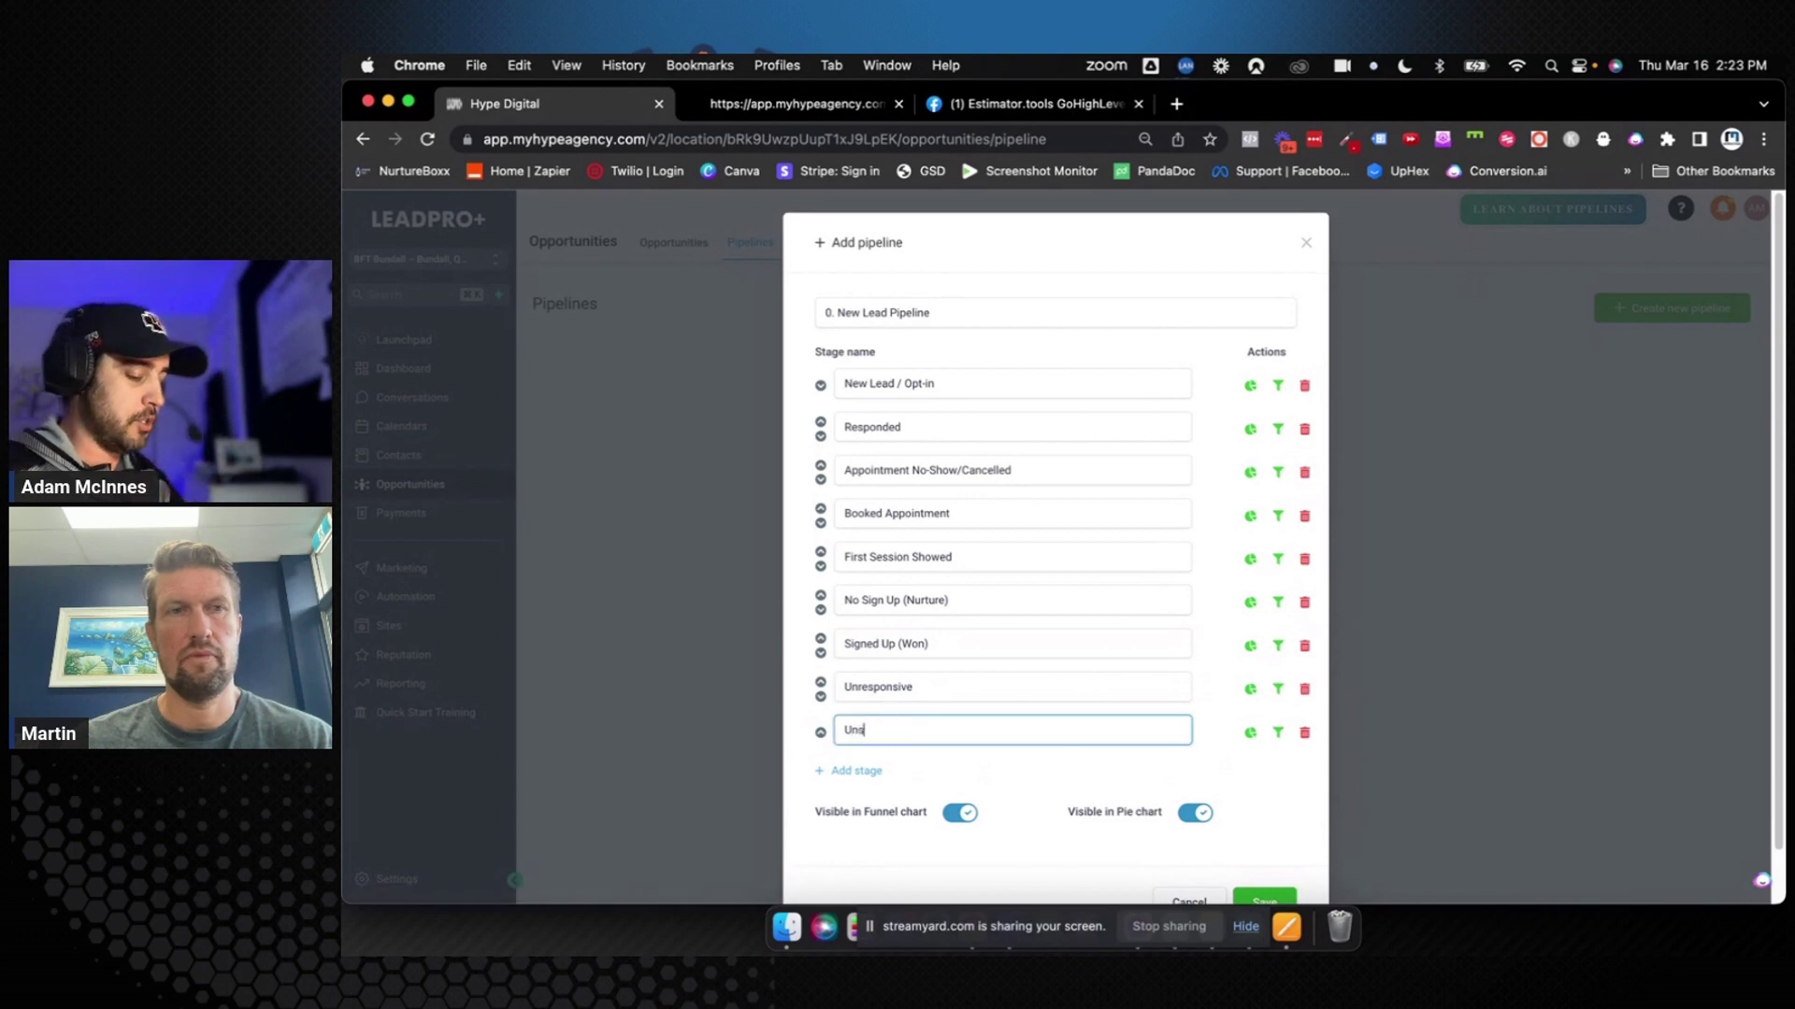
pyautogui.write('ubscribes')
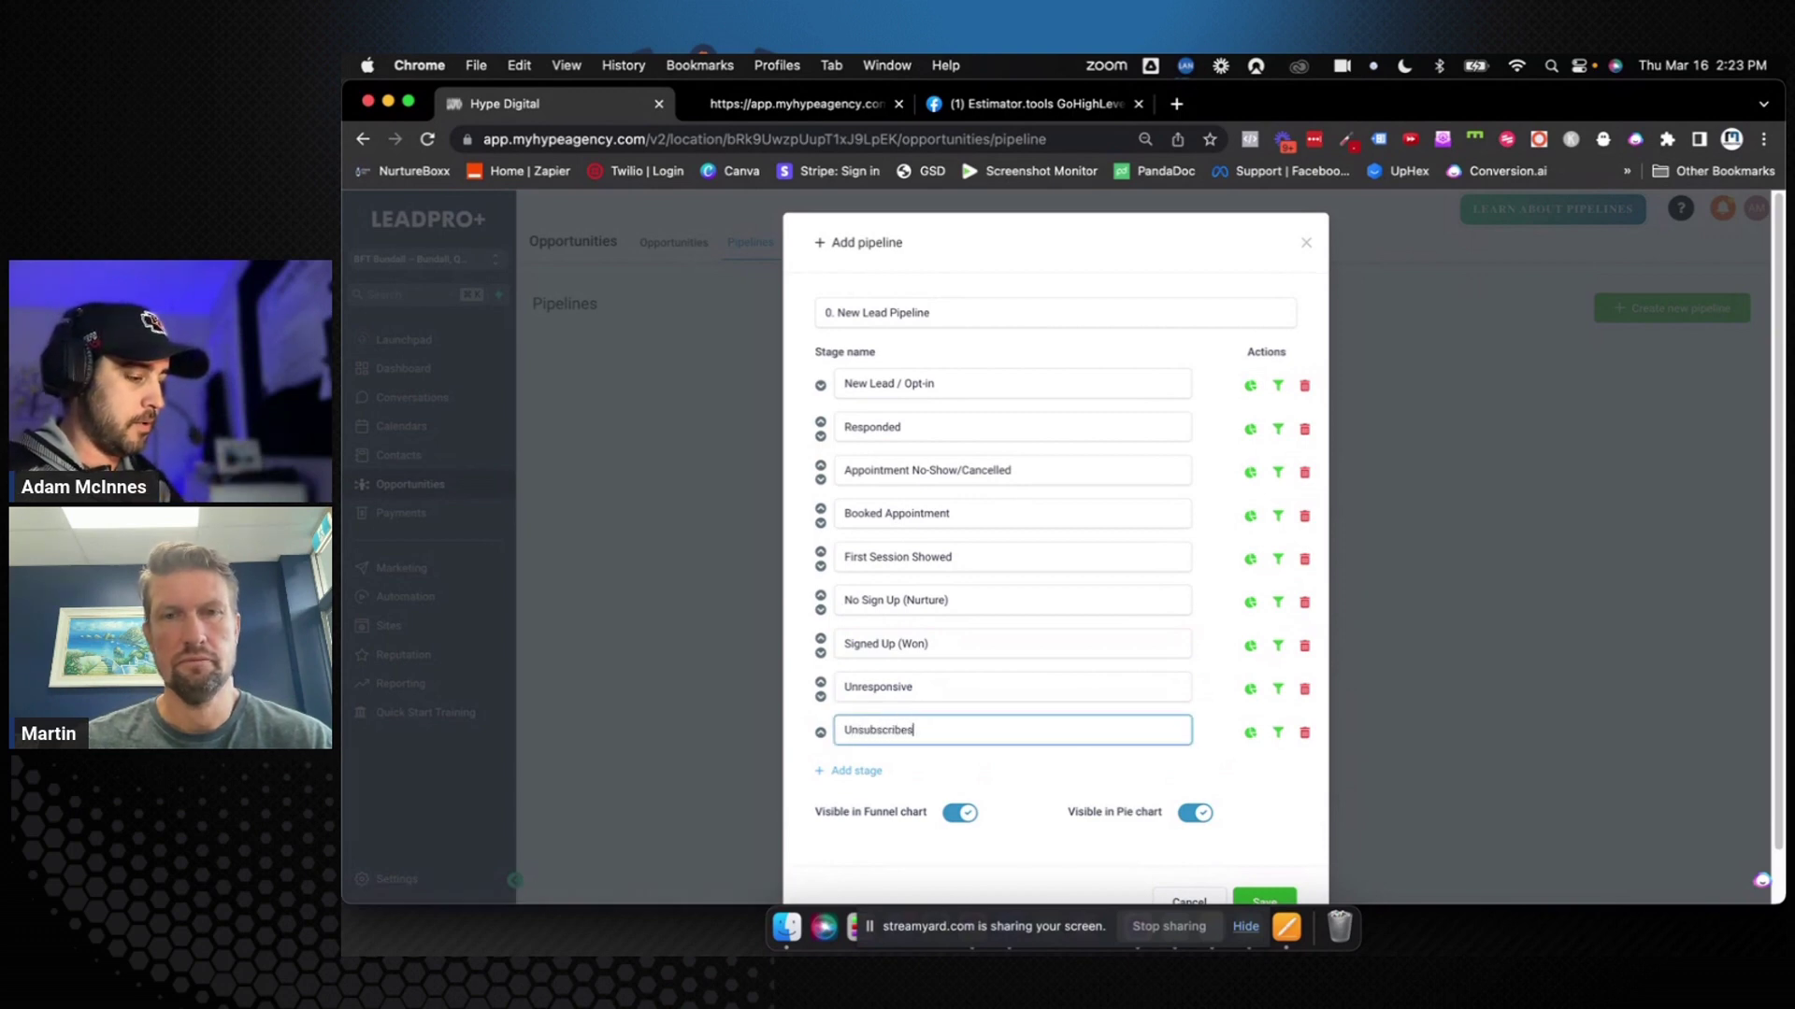
pyautogui.click(964, 755)
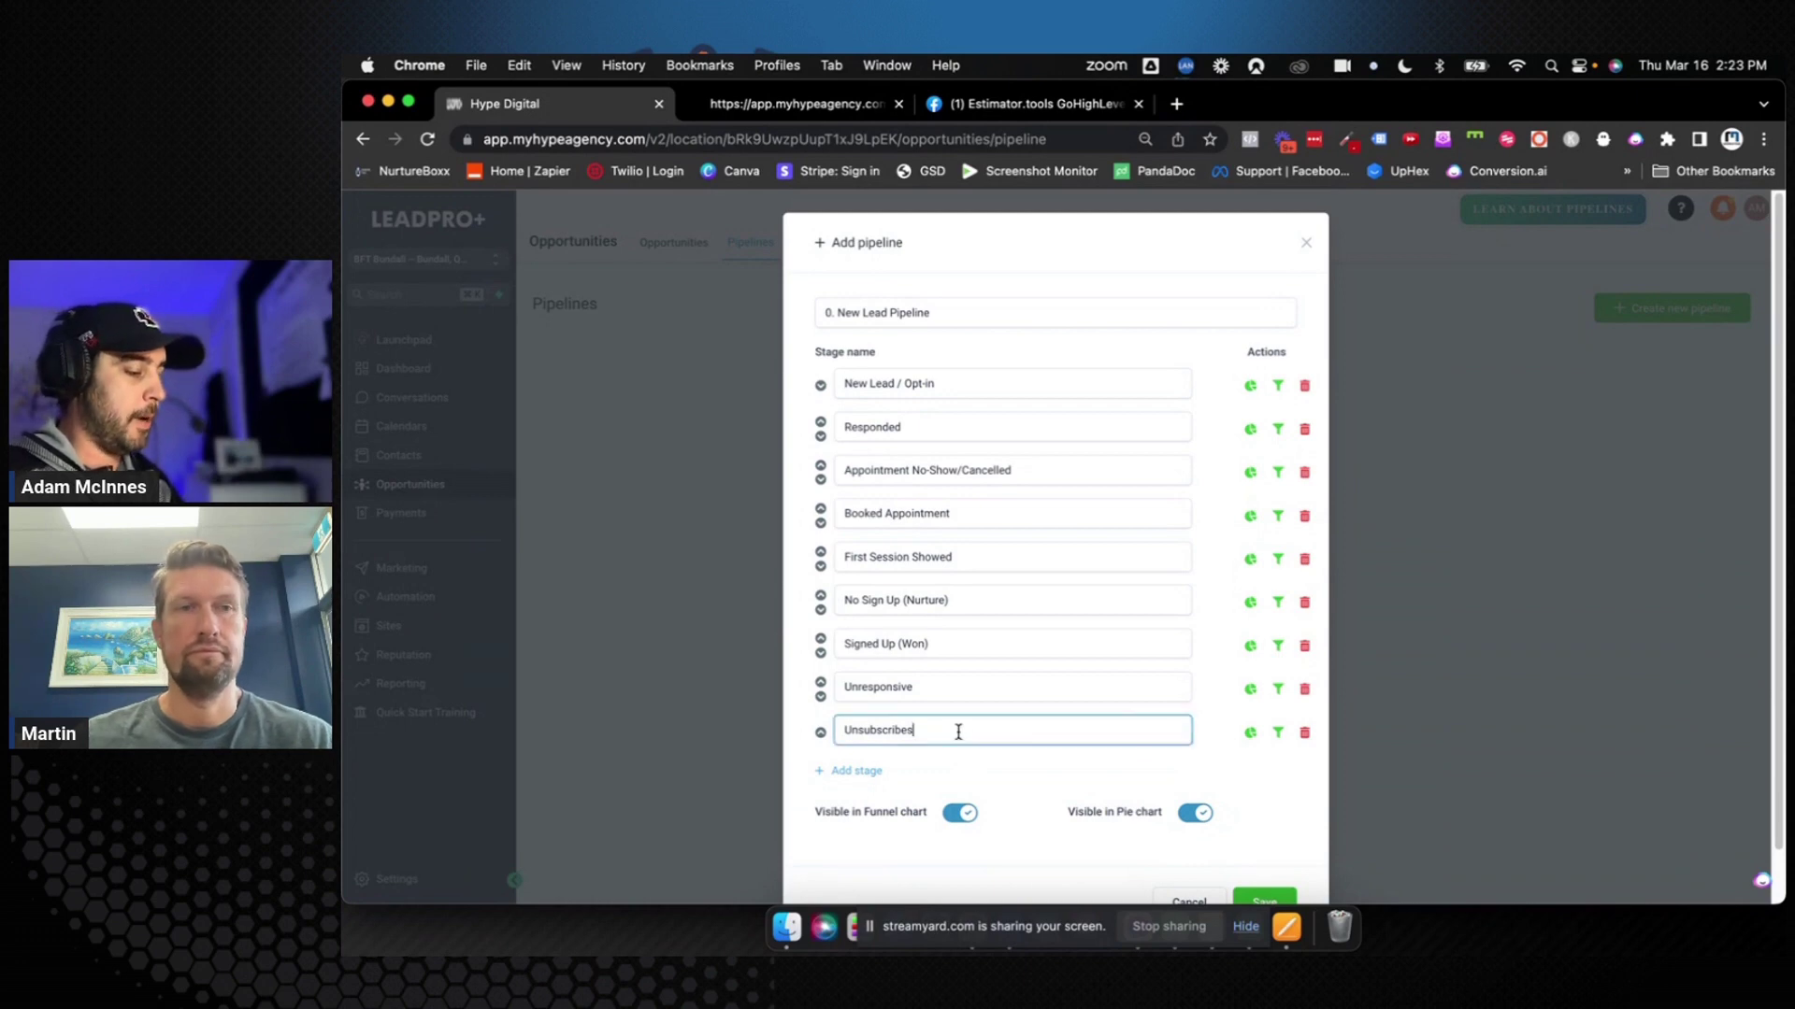
pyautogui.doubleClick(958, 731)
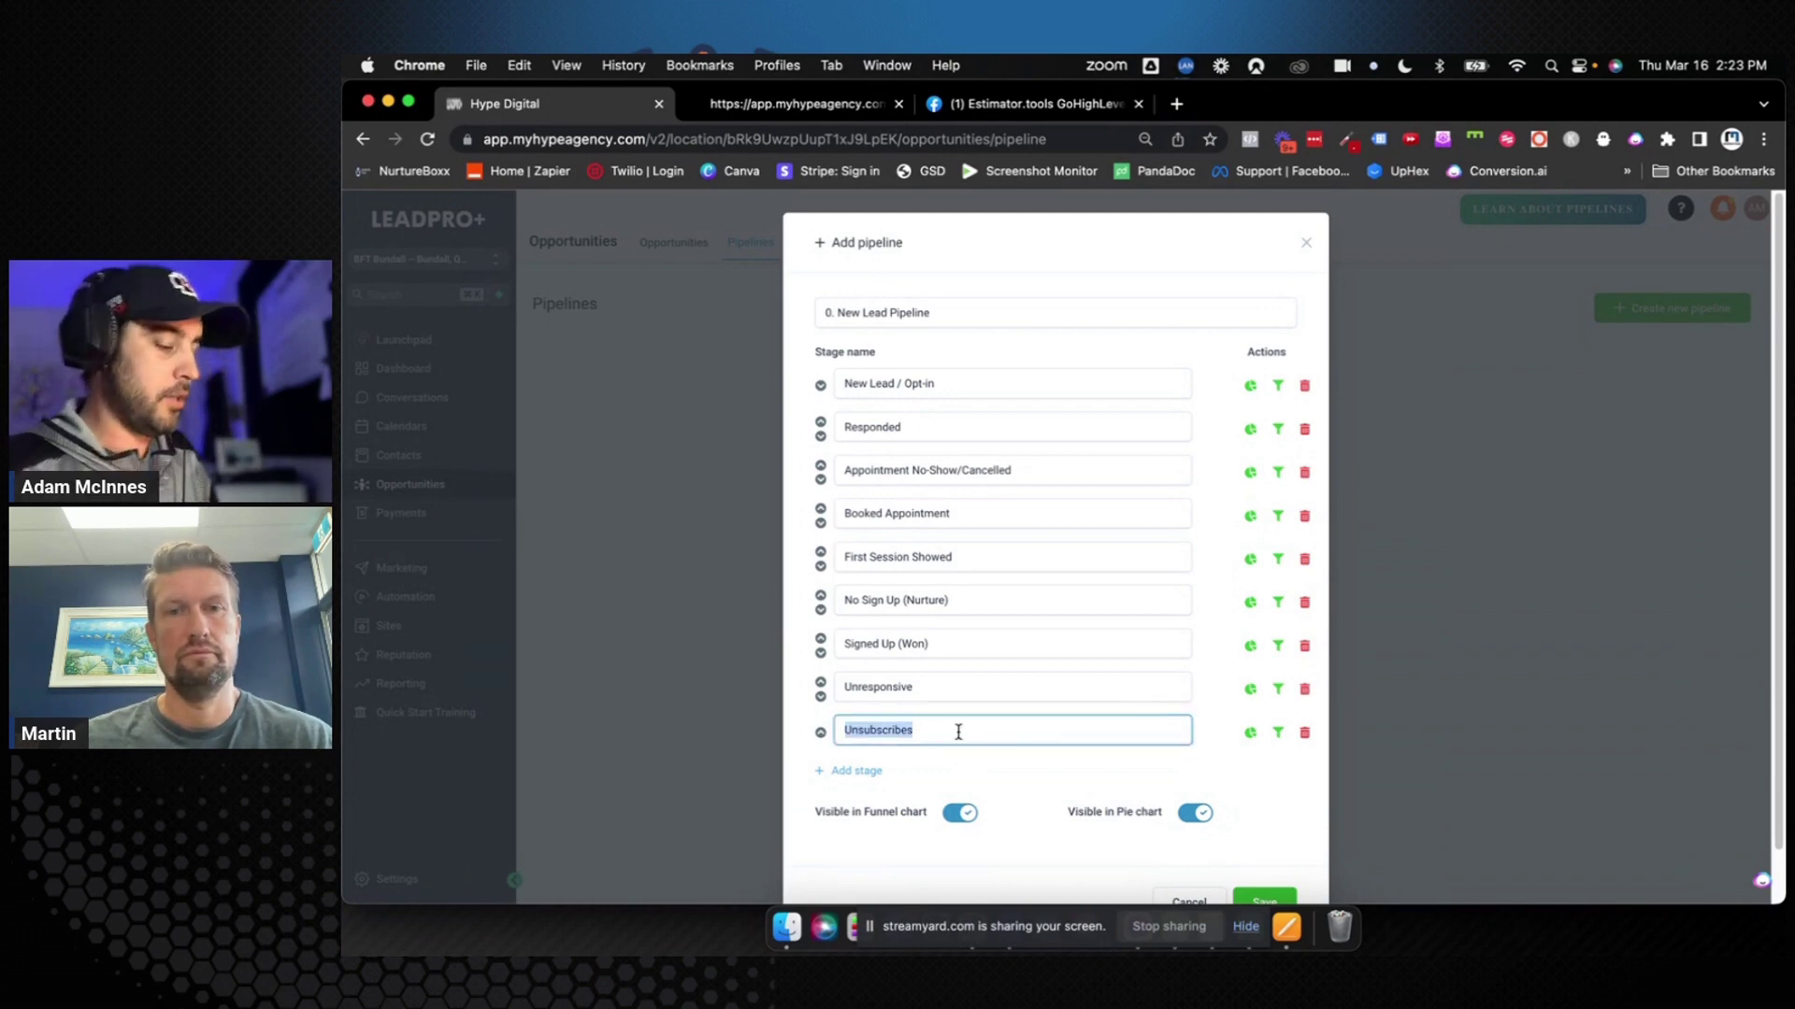
pyautogui.click(958, 731)
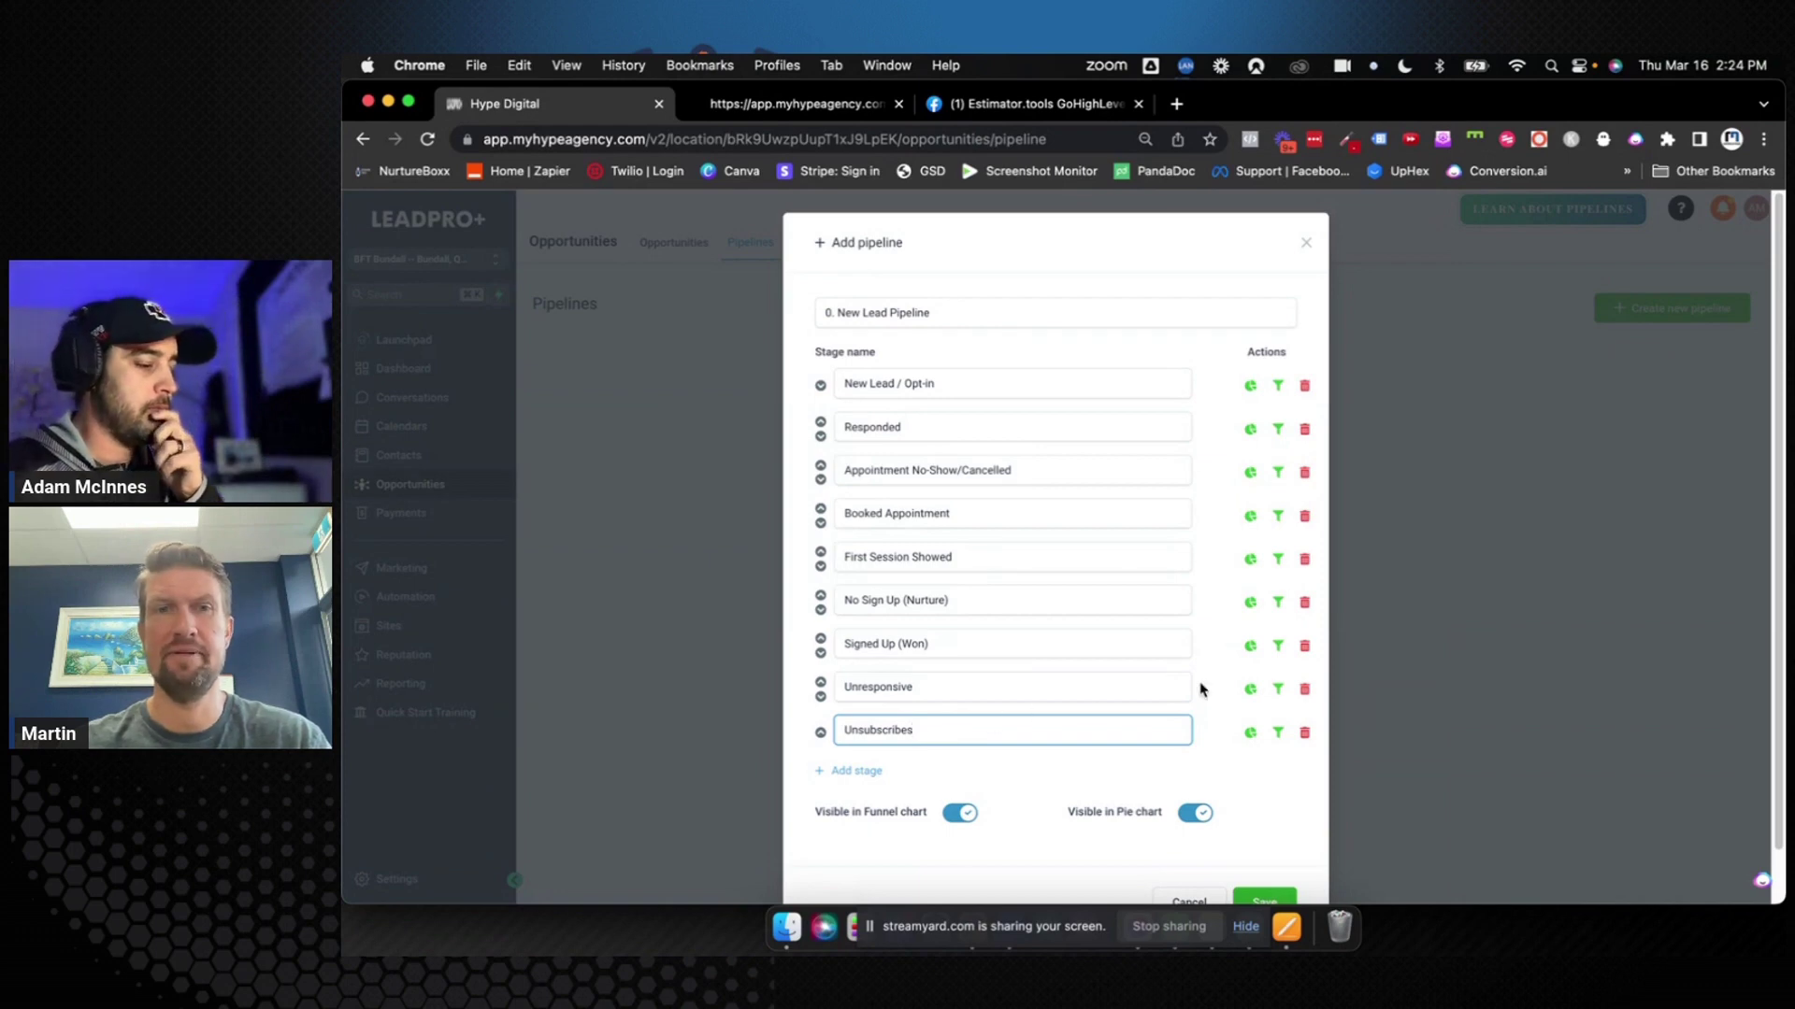
pyautogui.scroll(-1, 1201, 689)
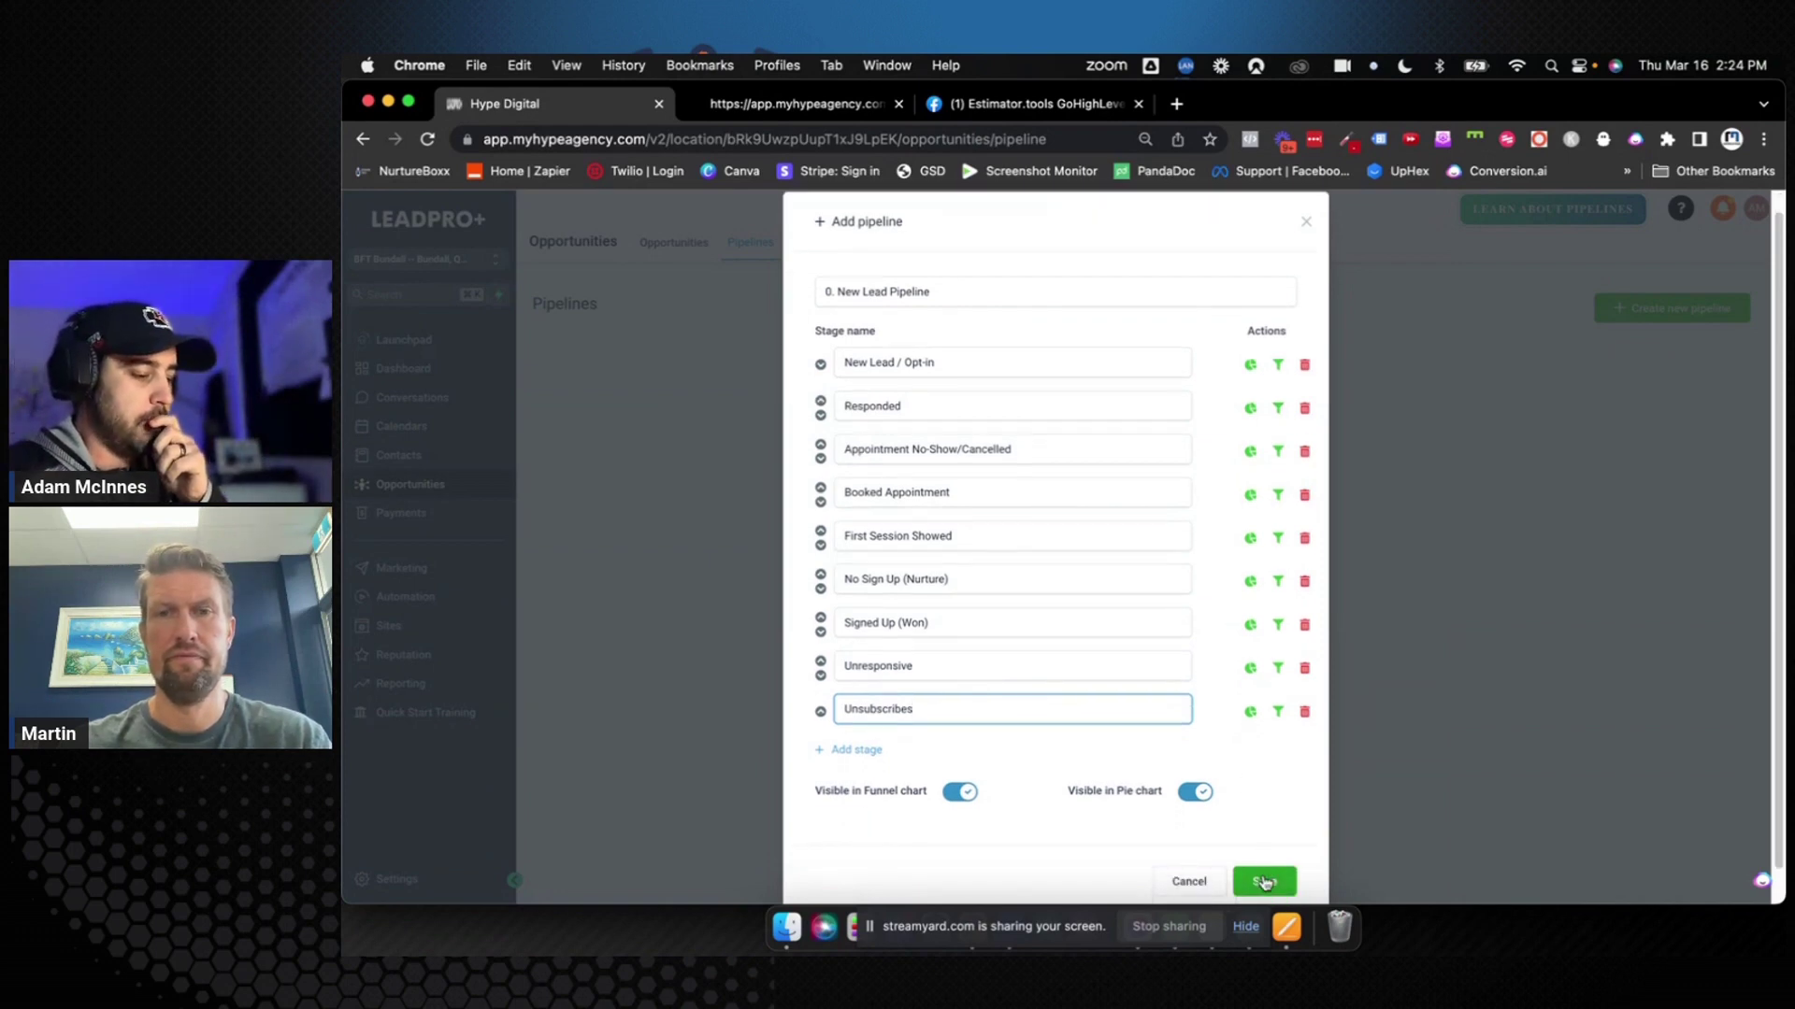
# Save the New Lead Pipeline and view it on the Opportunities board
pyautogui.click(1265, 879)
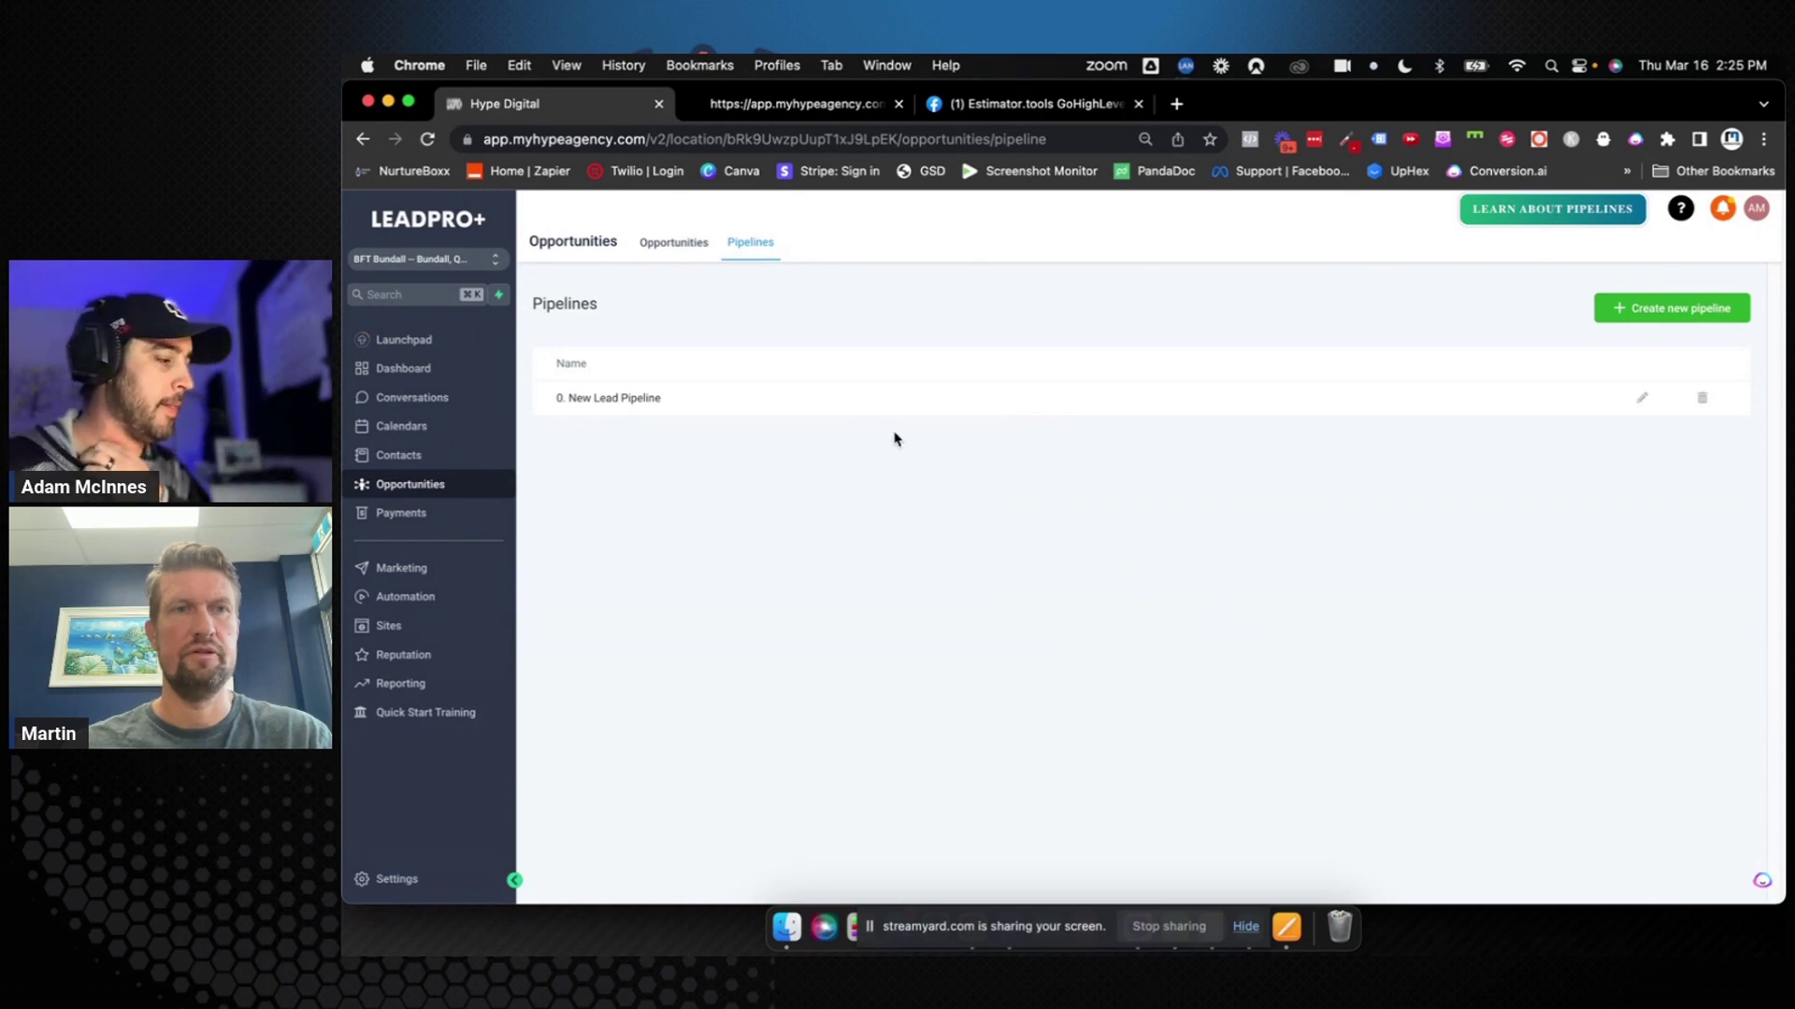
pyautogui.click(676, 246)
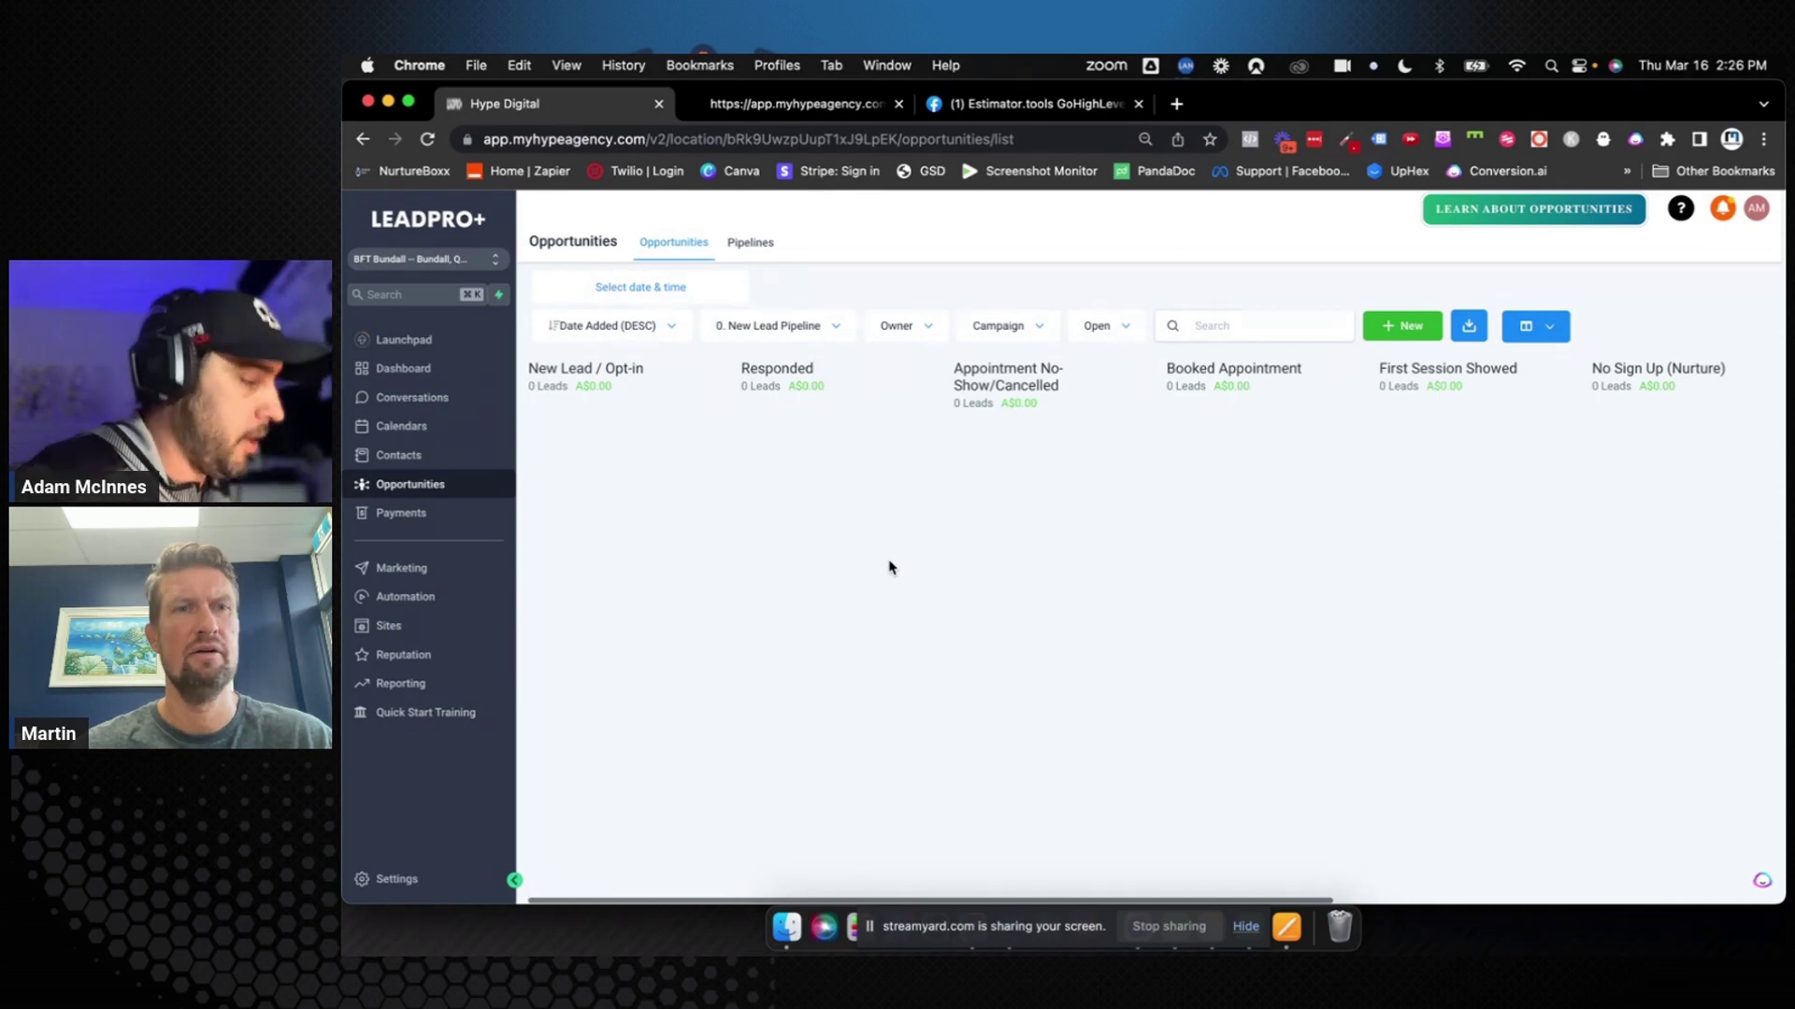
pyautogui.click(751, 243)
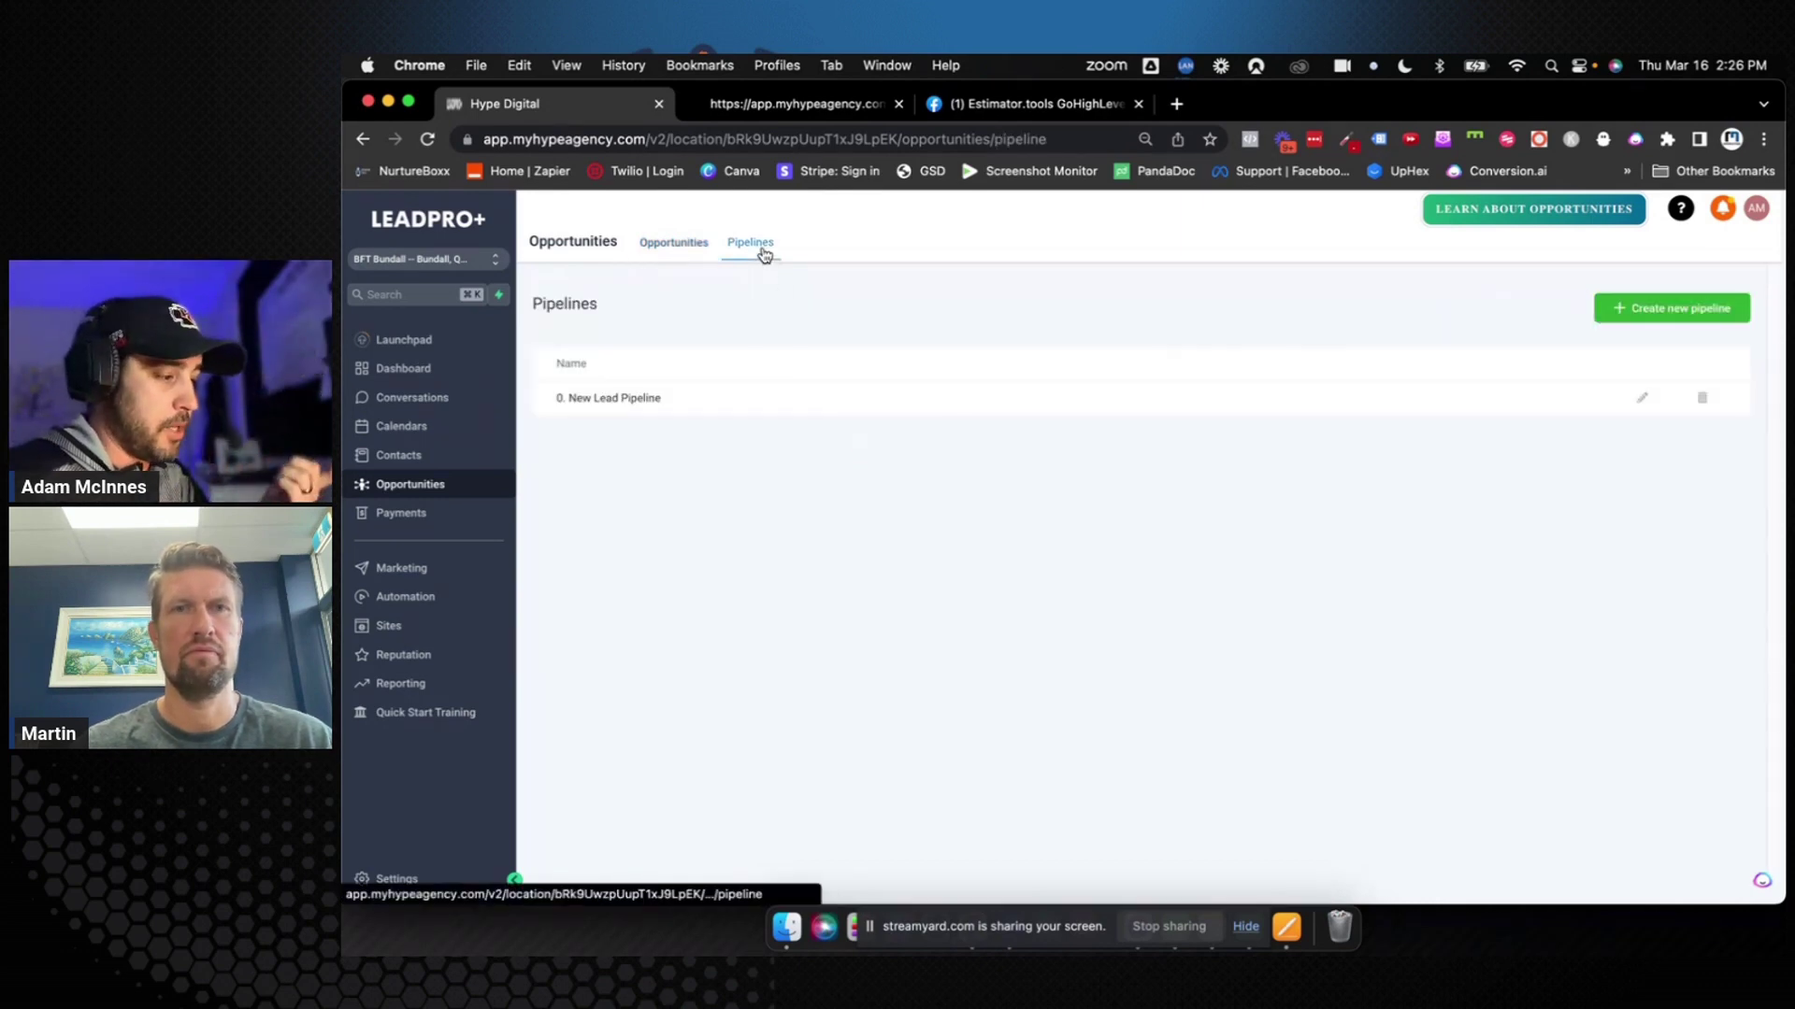
# Change the pipeline name from 'New Lead Pipeline' to '0. Women over 40' and save
pyautogui.click(1642, 398)
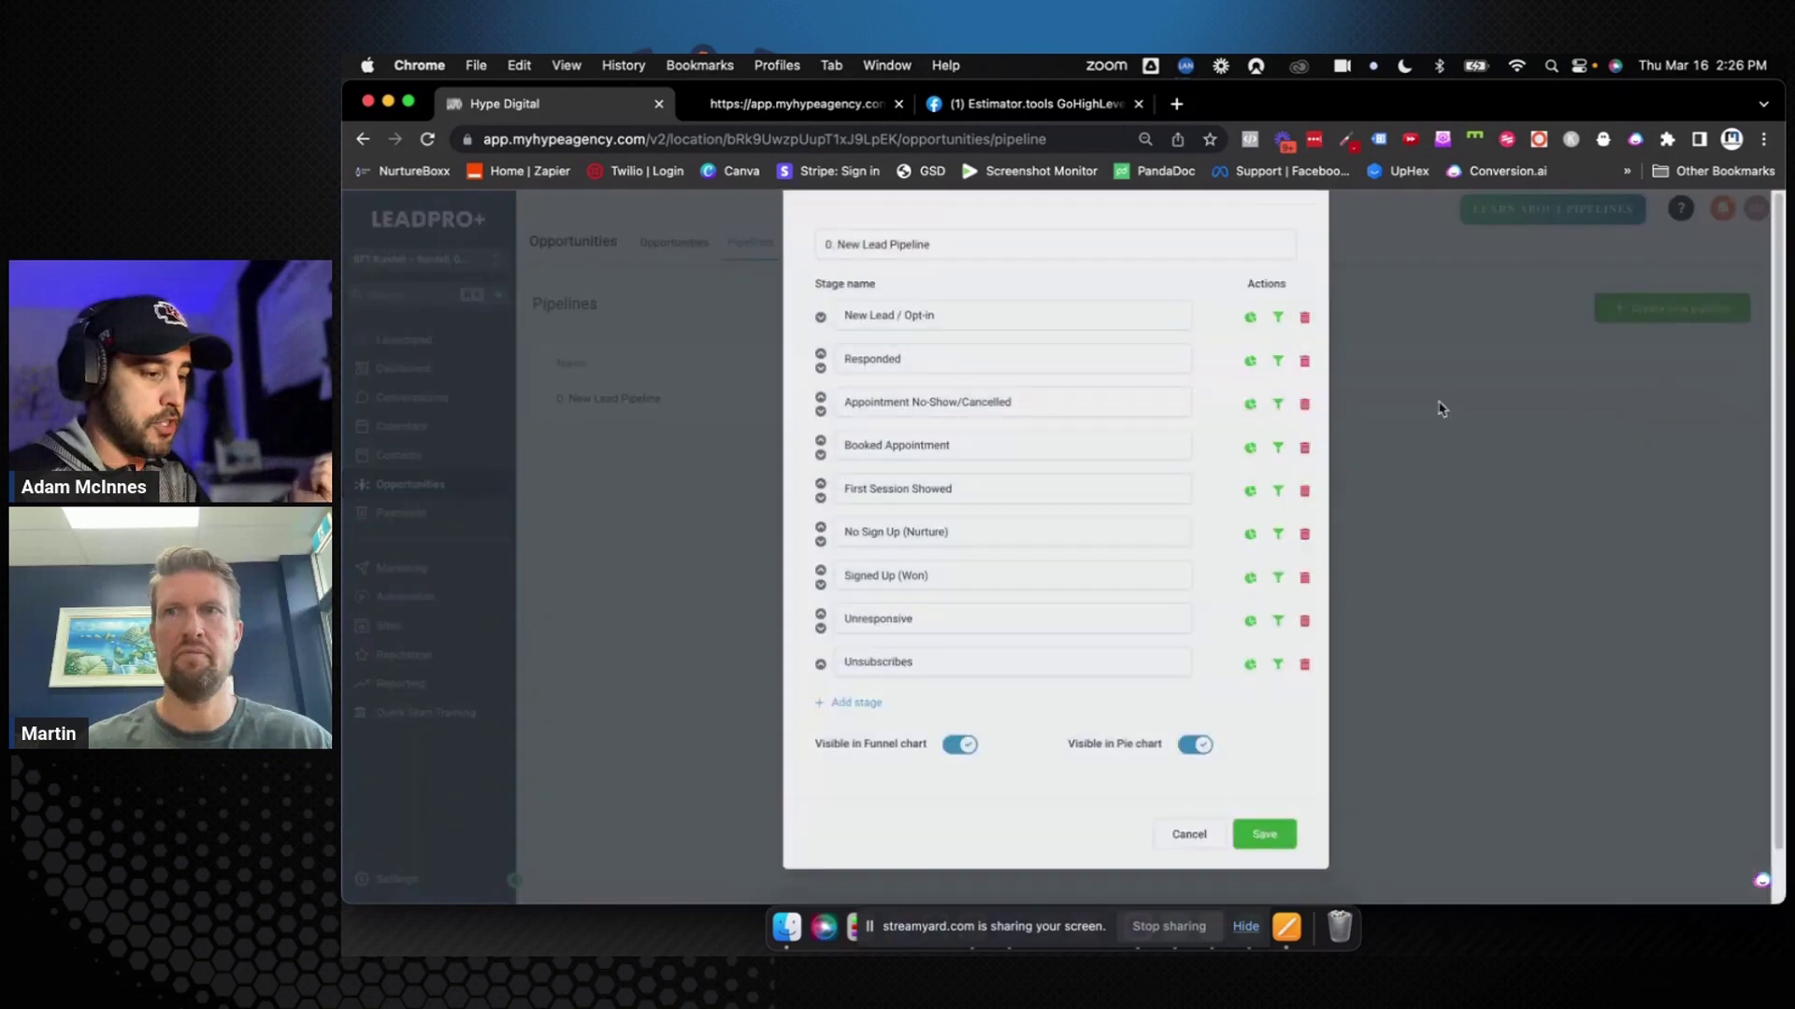
pyautogui.moveTo(970, 320); pyautogui.dragTo(837, 318)
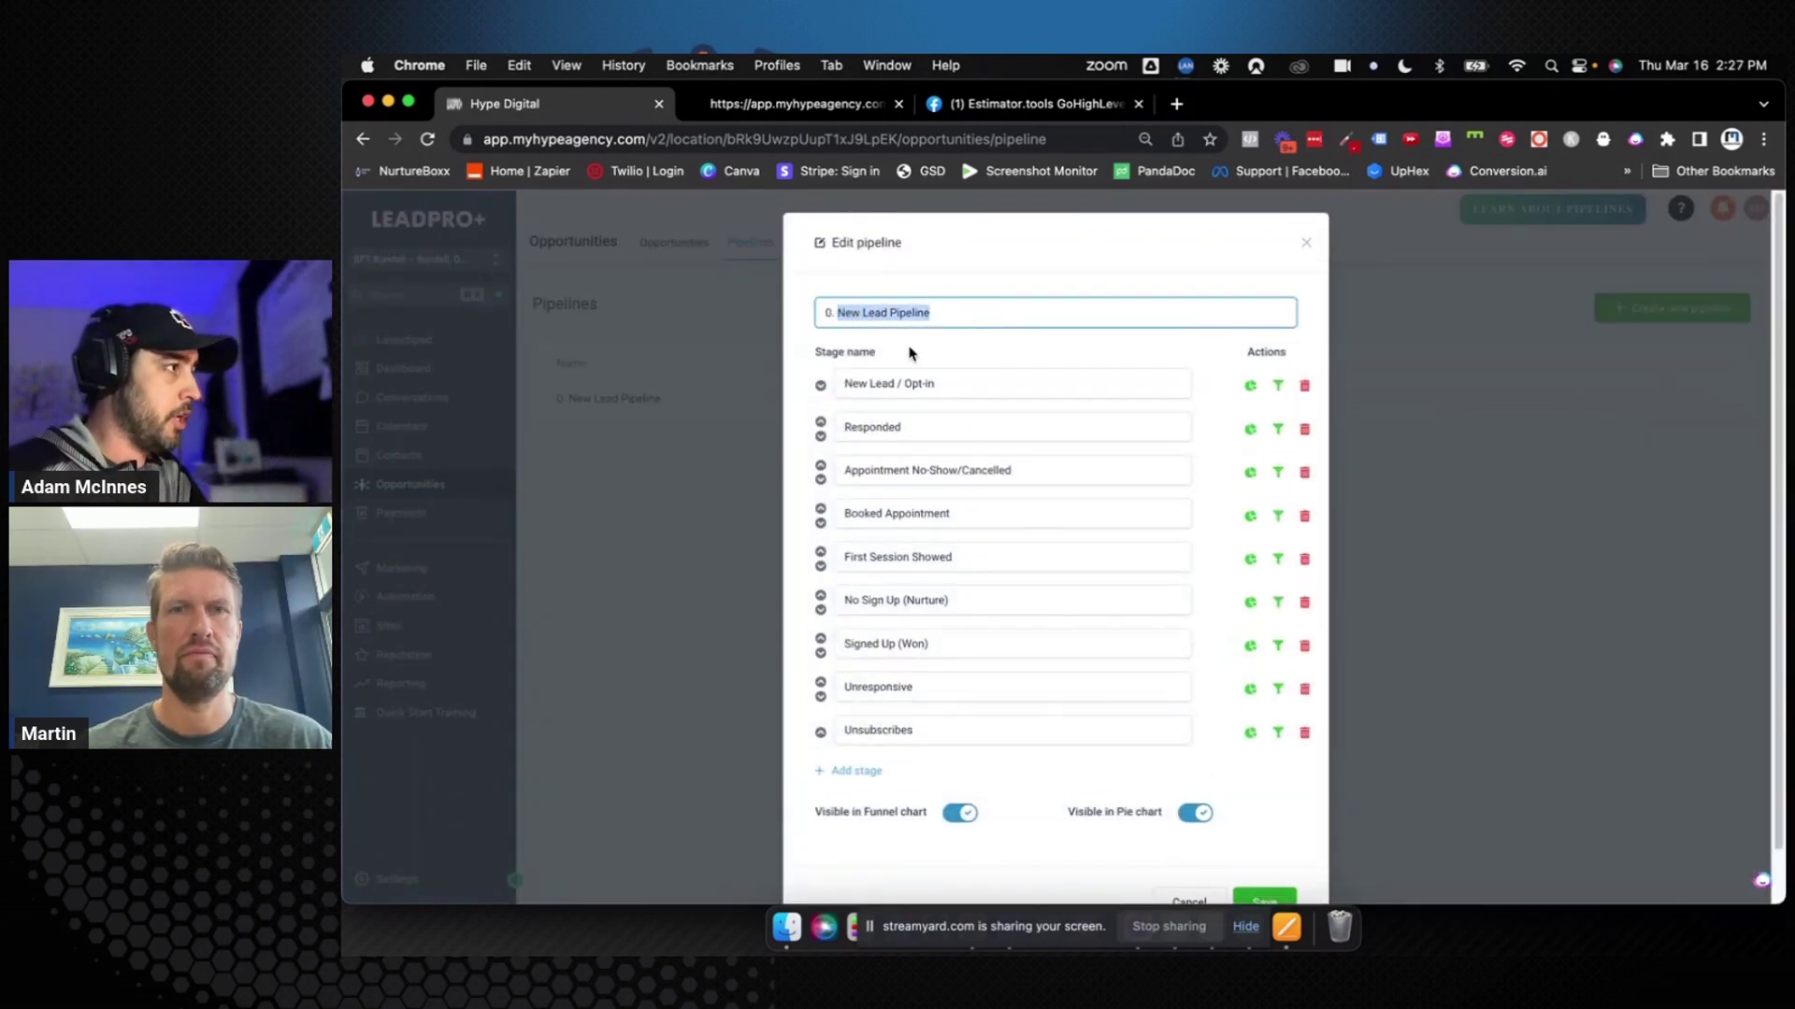
pyautogui.write('Women')
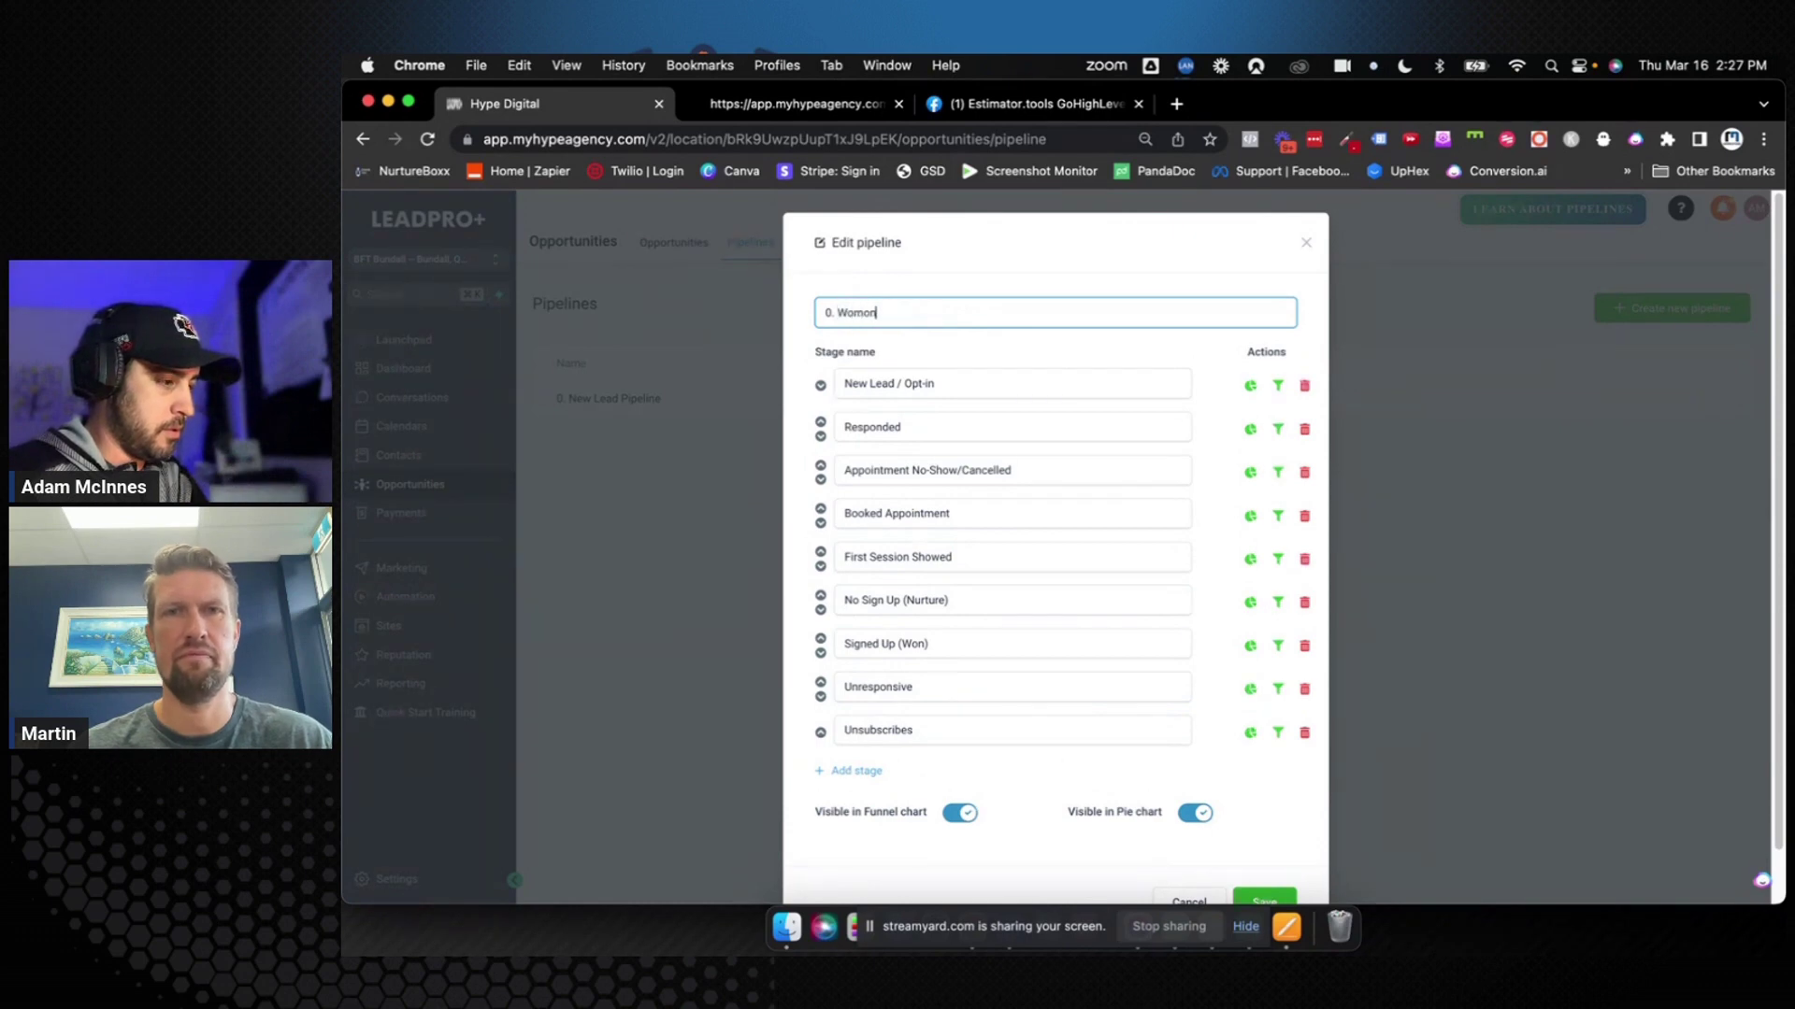
pyautogui.write(' over 40')
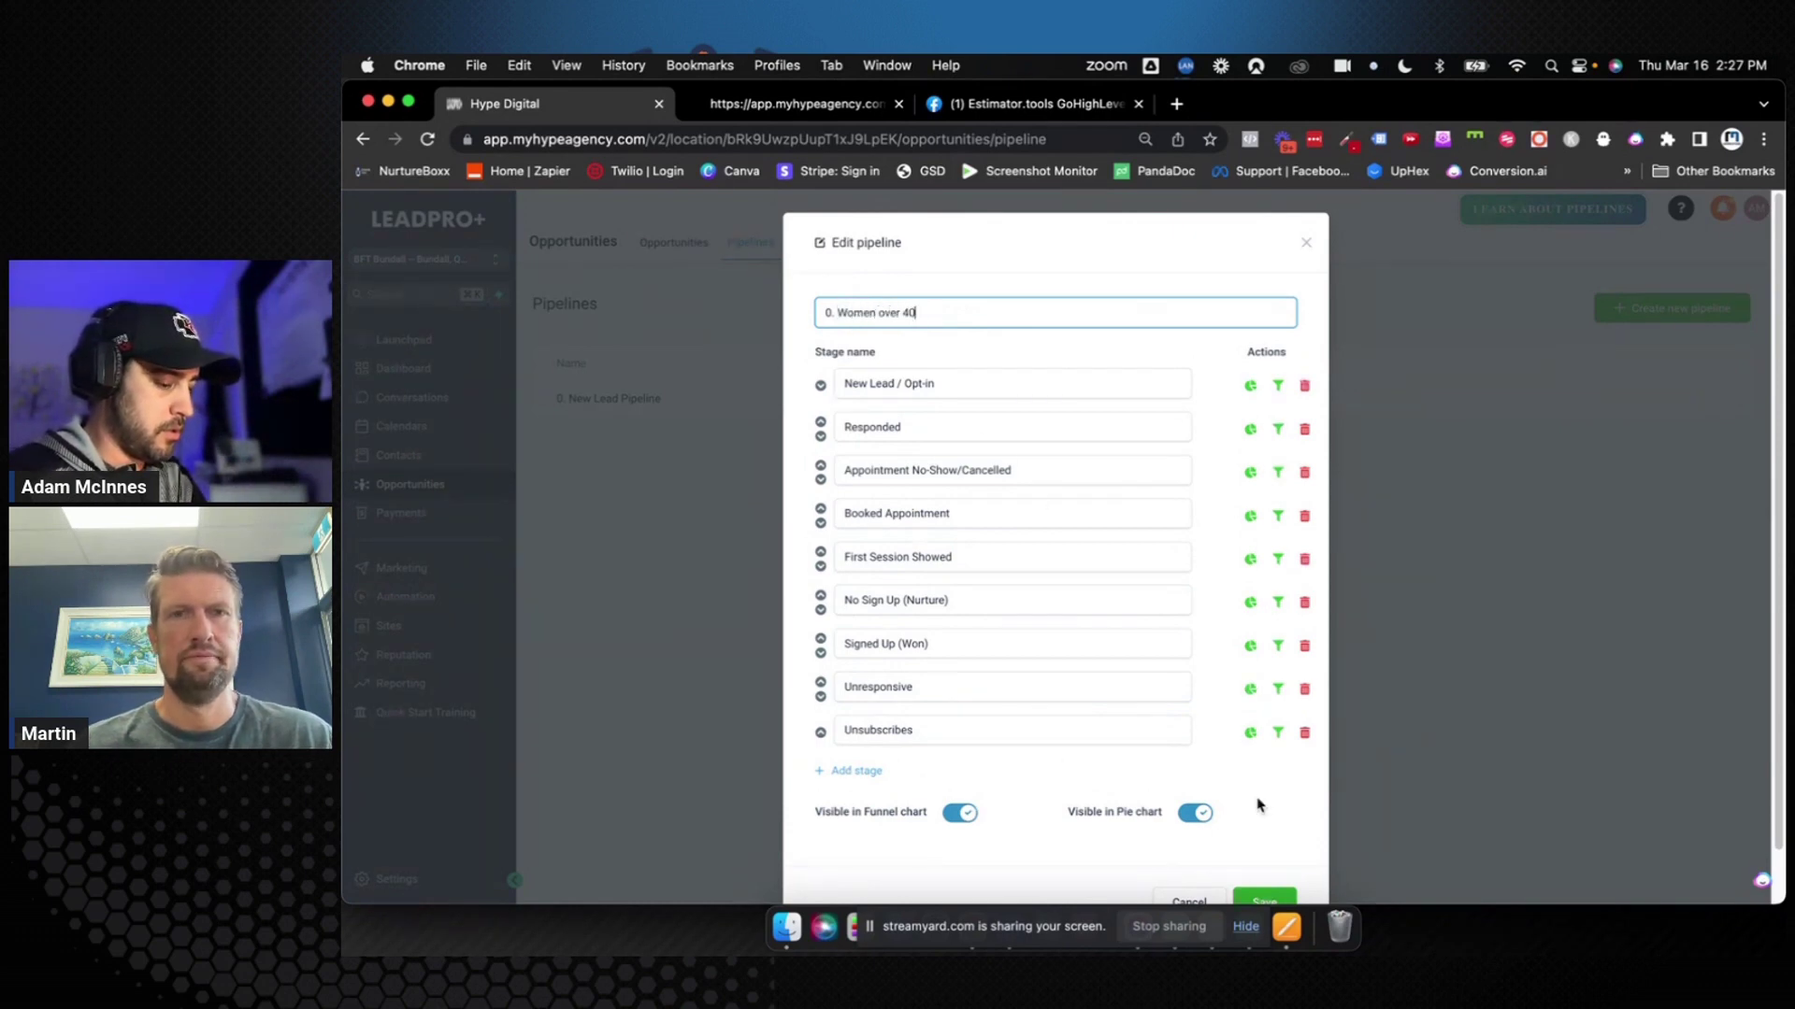
pyautogui.click(1293, 903)
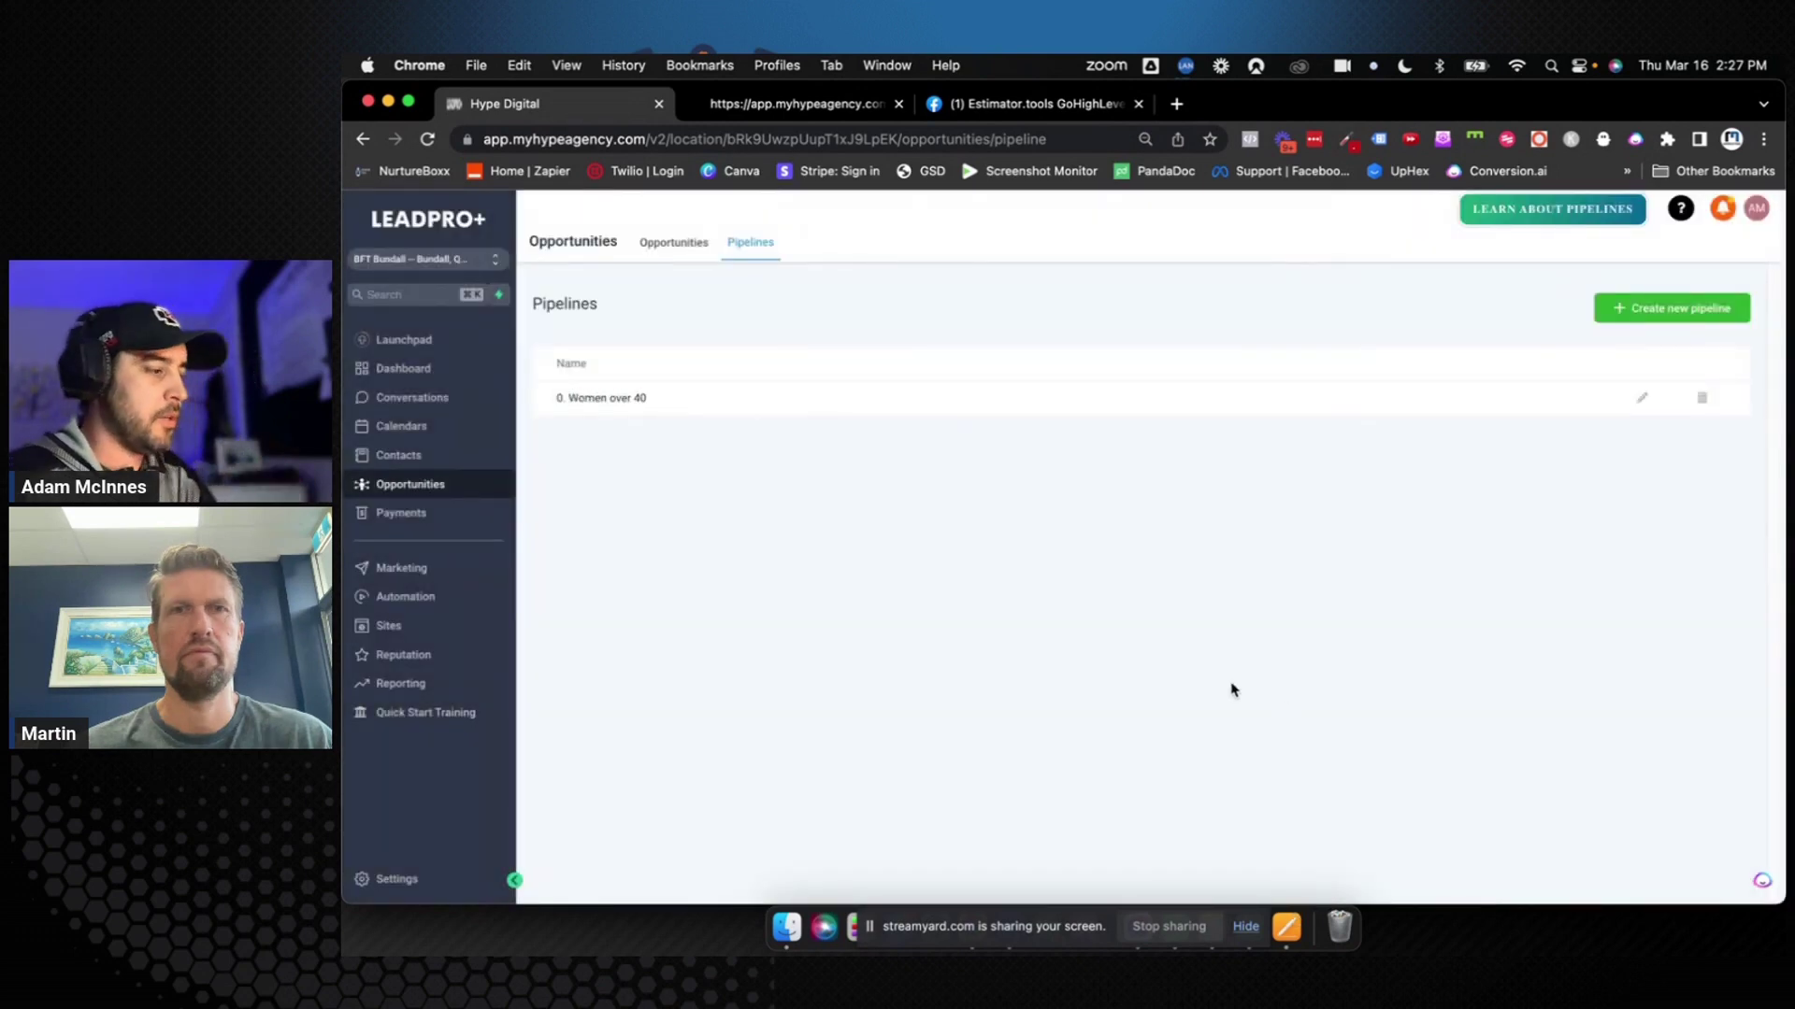
# Scroll through the Women over 40 stage columns, from Booked Appointment to Signed Up (Won)
pyautogui.click(674, 245)
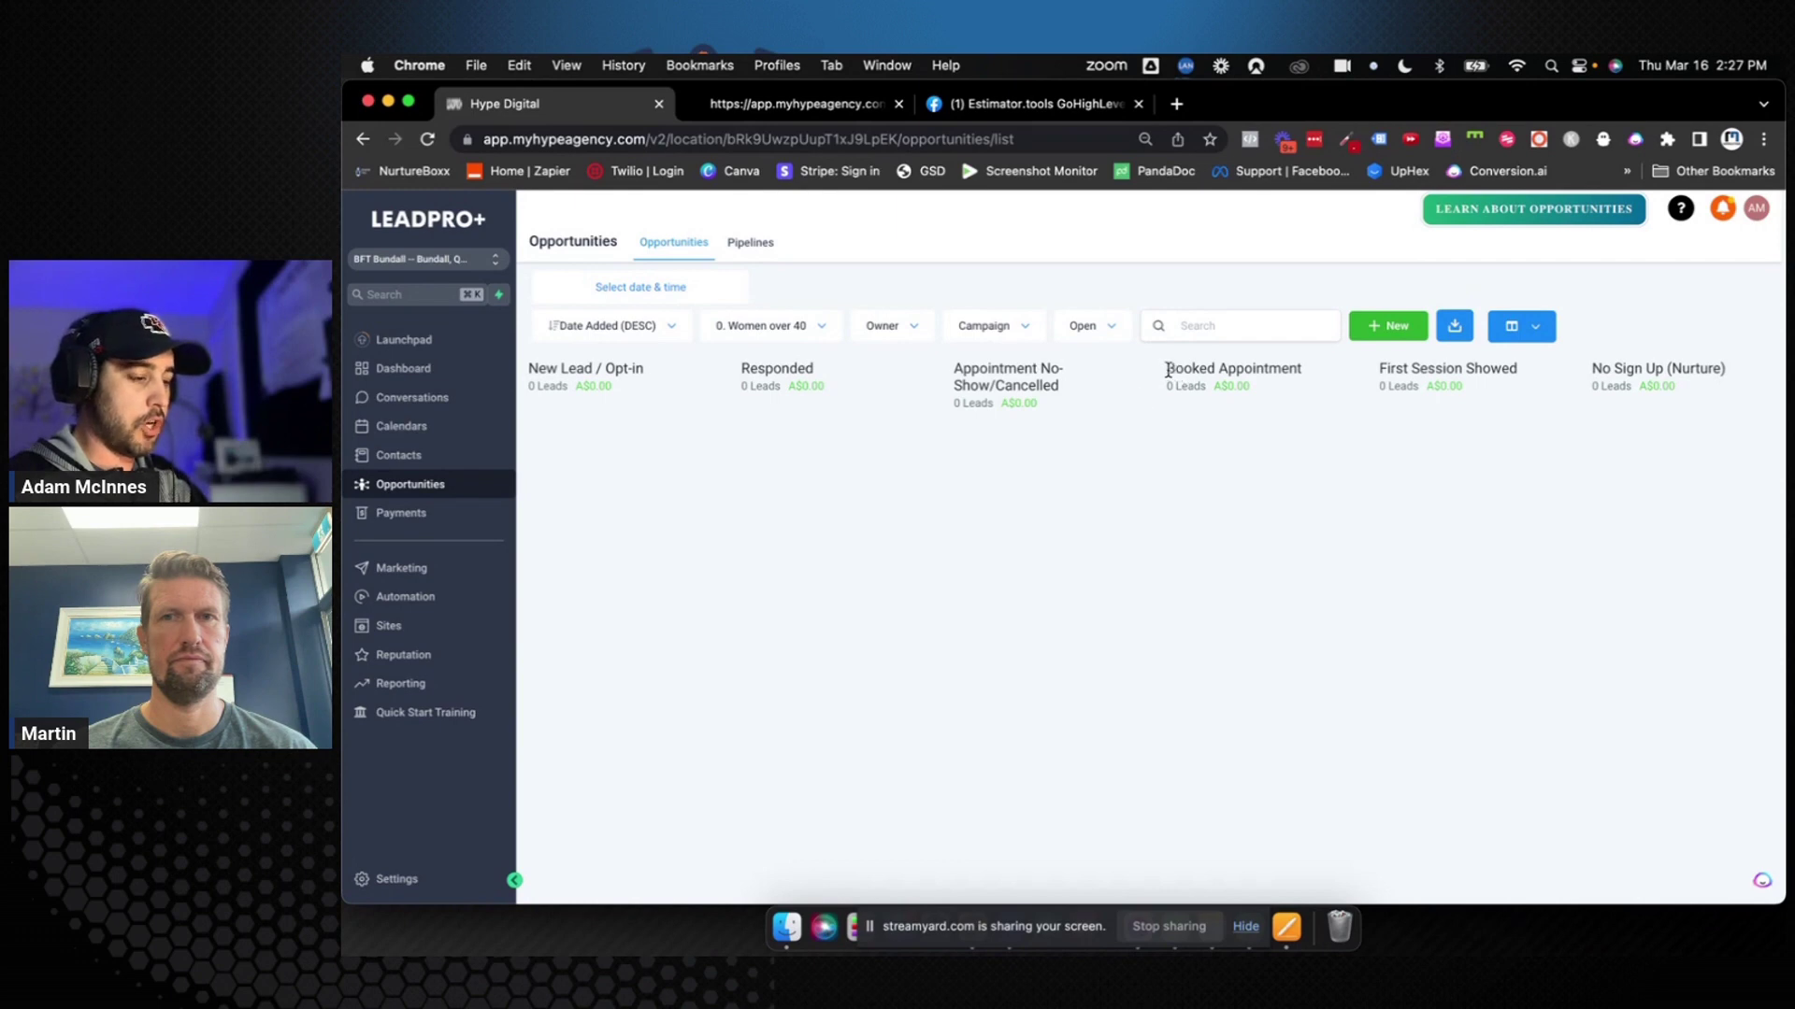
pyautogui.moveTo(1167, 367); pyautogui.dragTo(1304, 379)
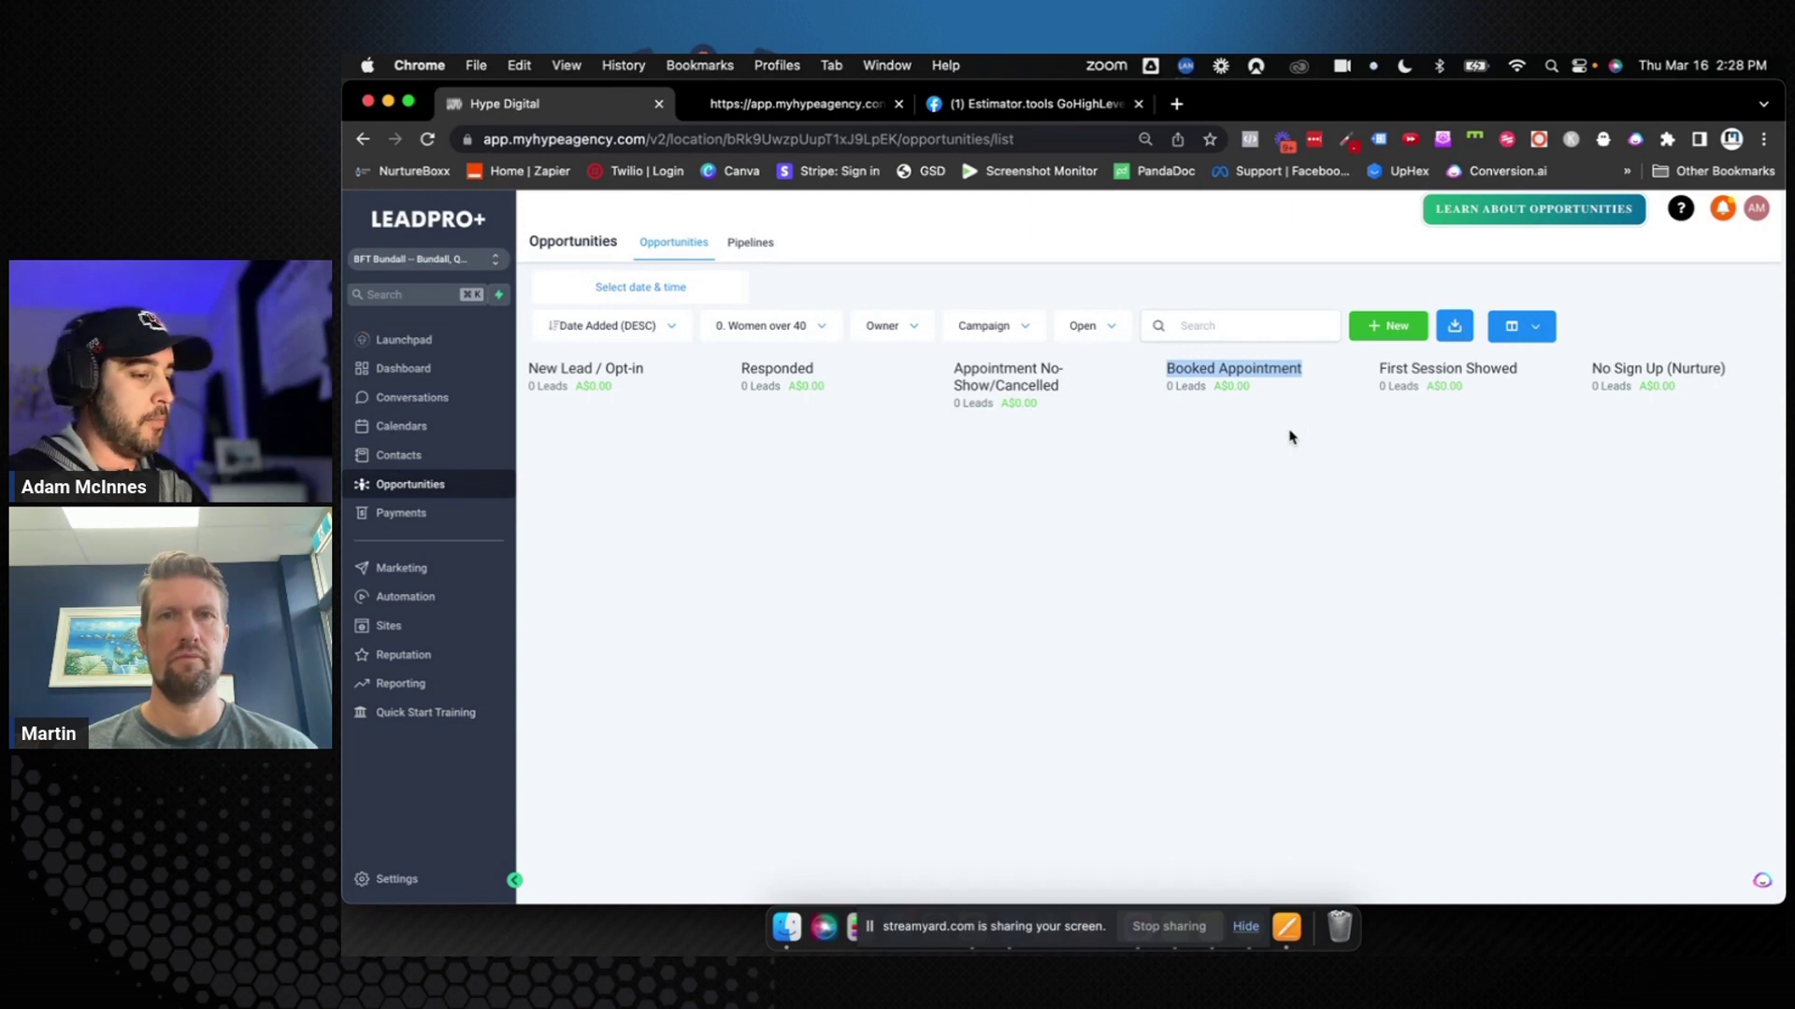
pyautogui.moveTo(1378, 368); pyautogui.dragTo(1522, 380)
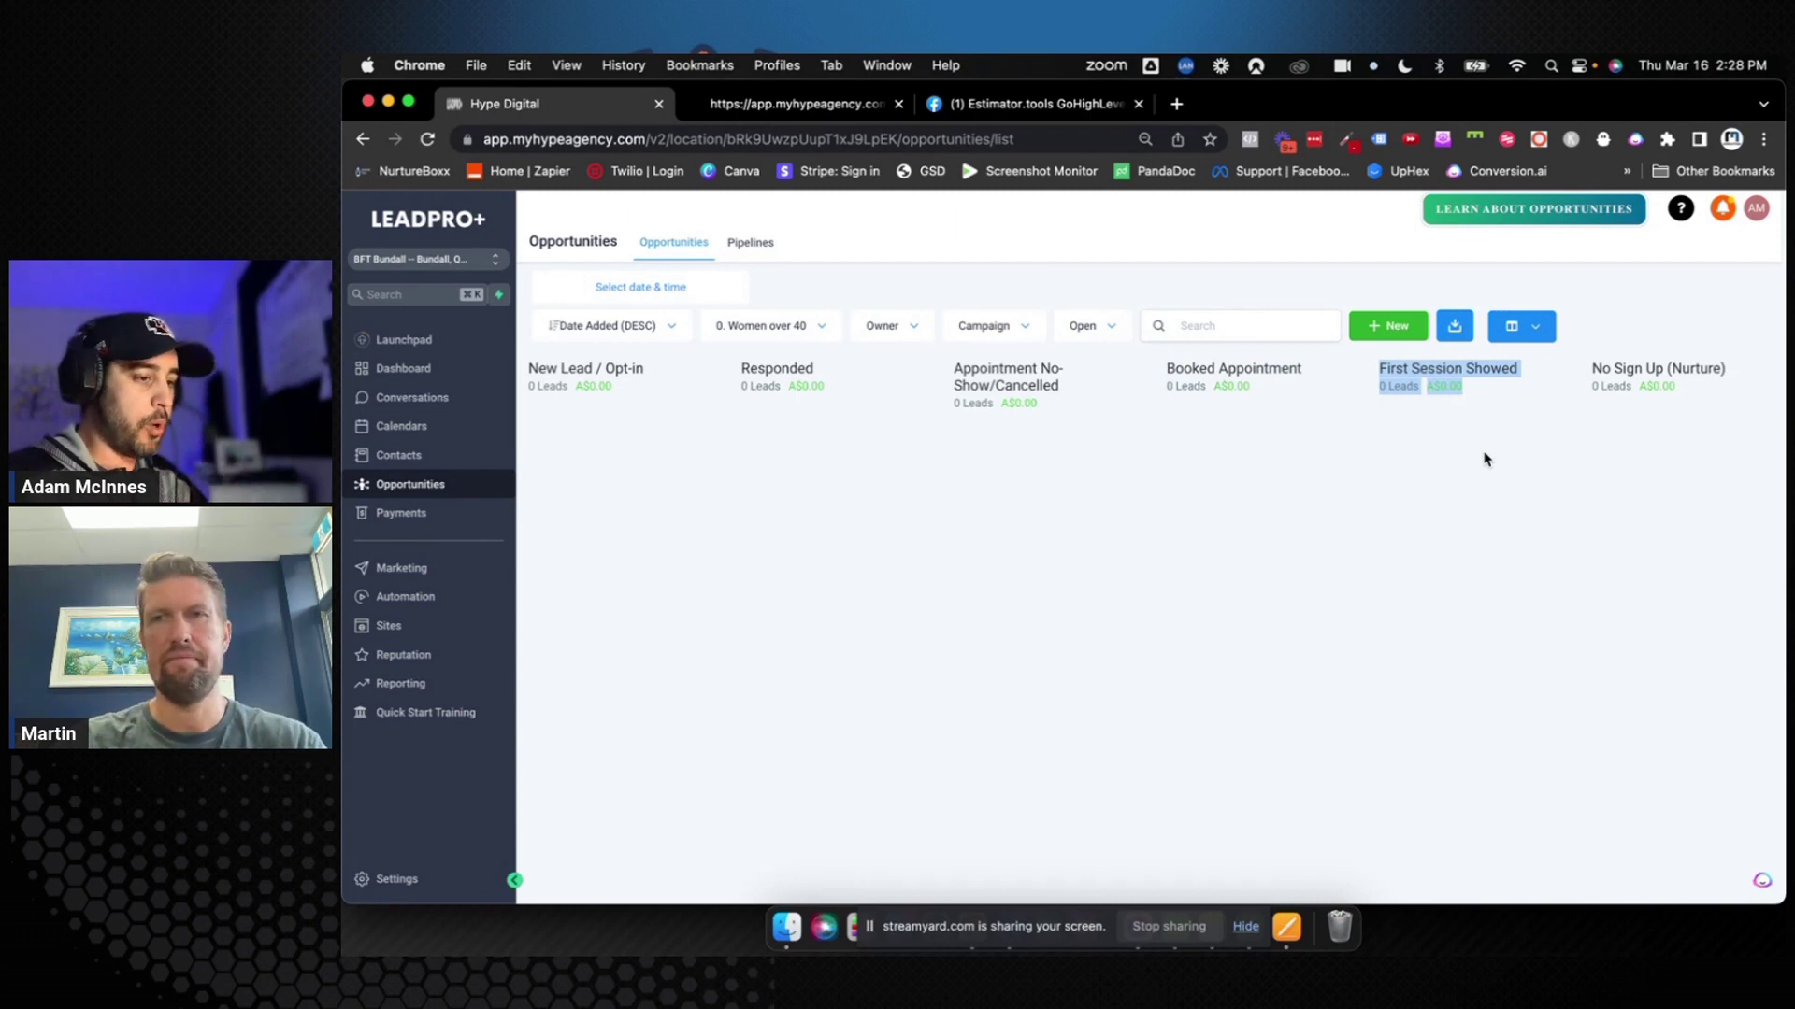
pyautogui.click(1486, 459)
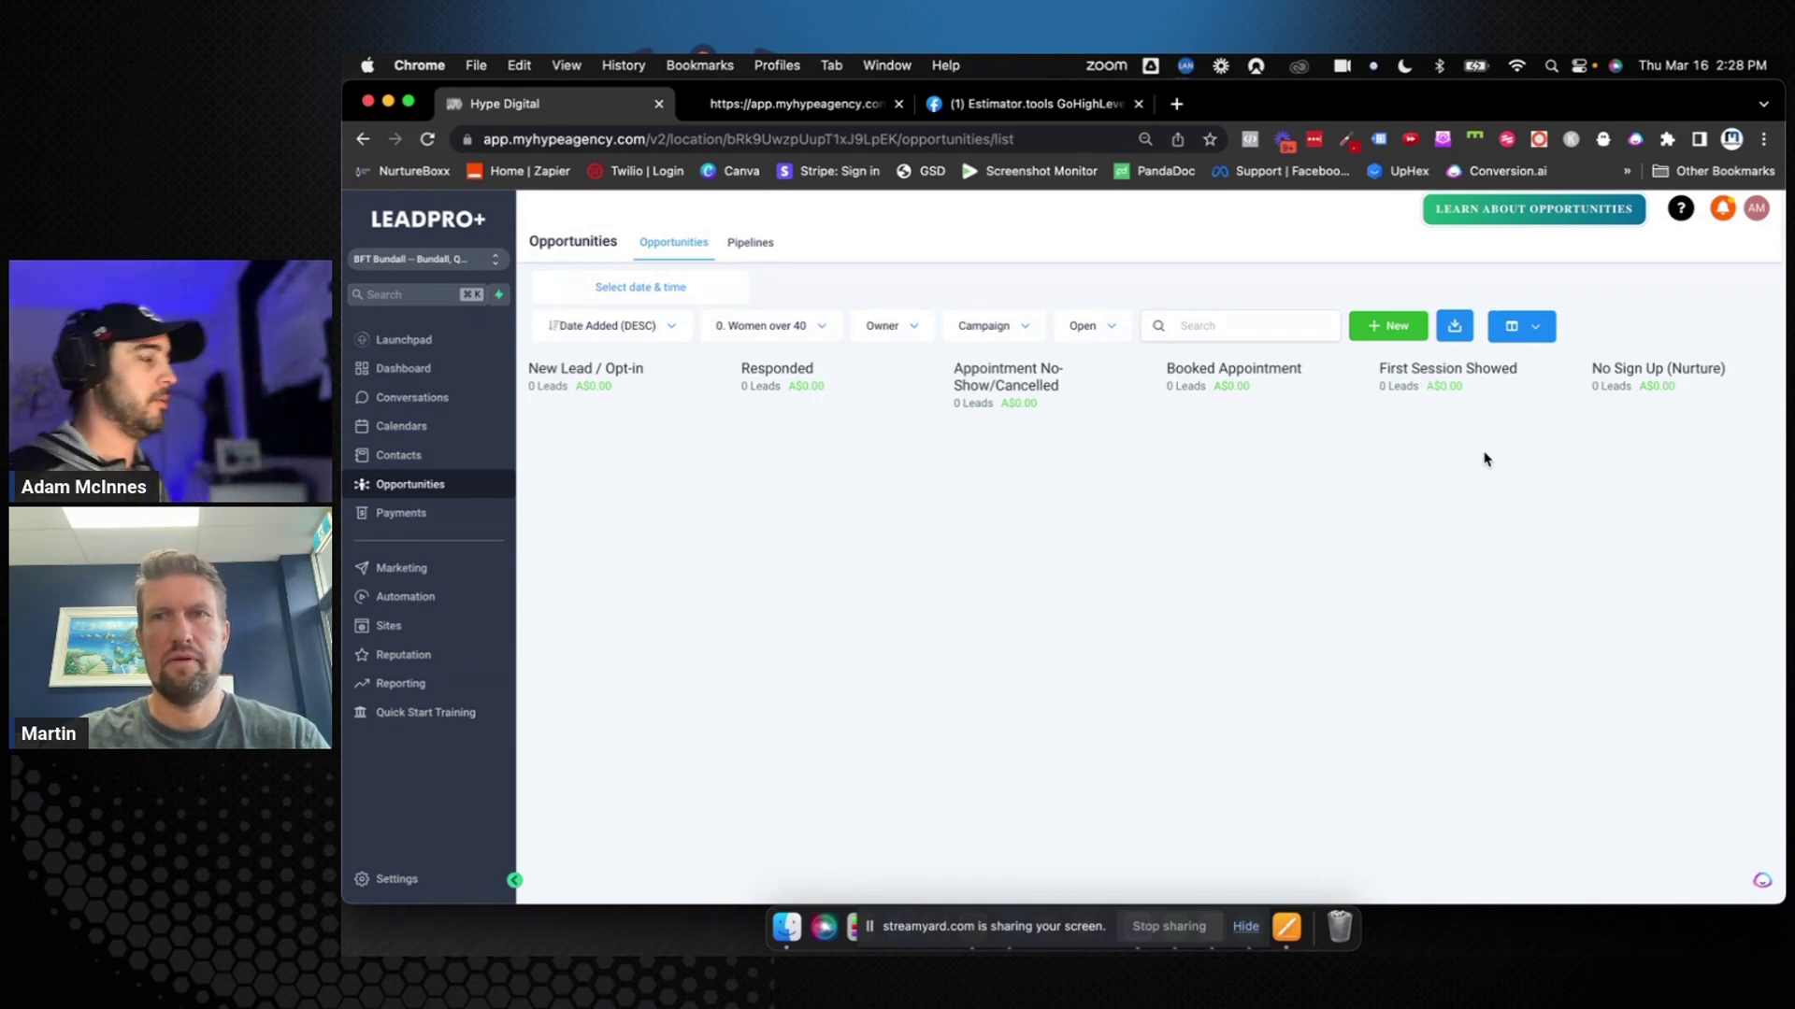
pyautogui.hscroll(3, 1486, 460)
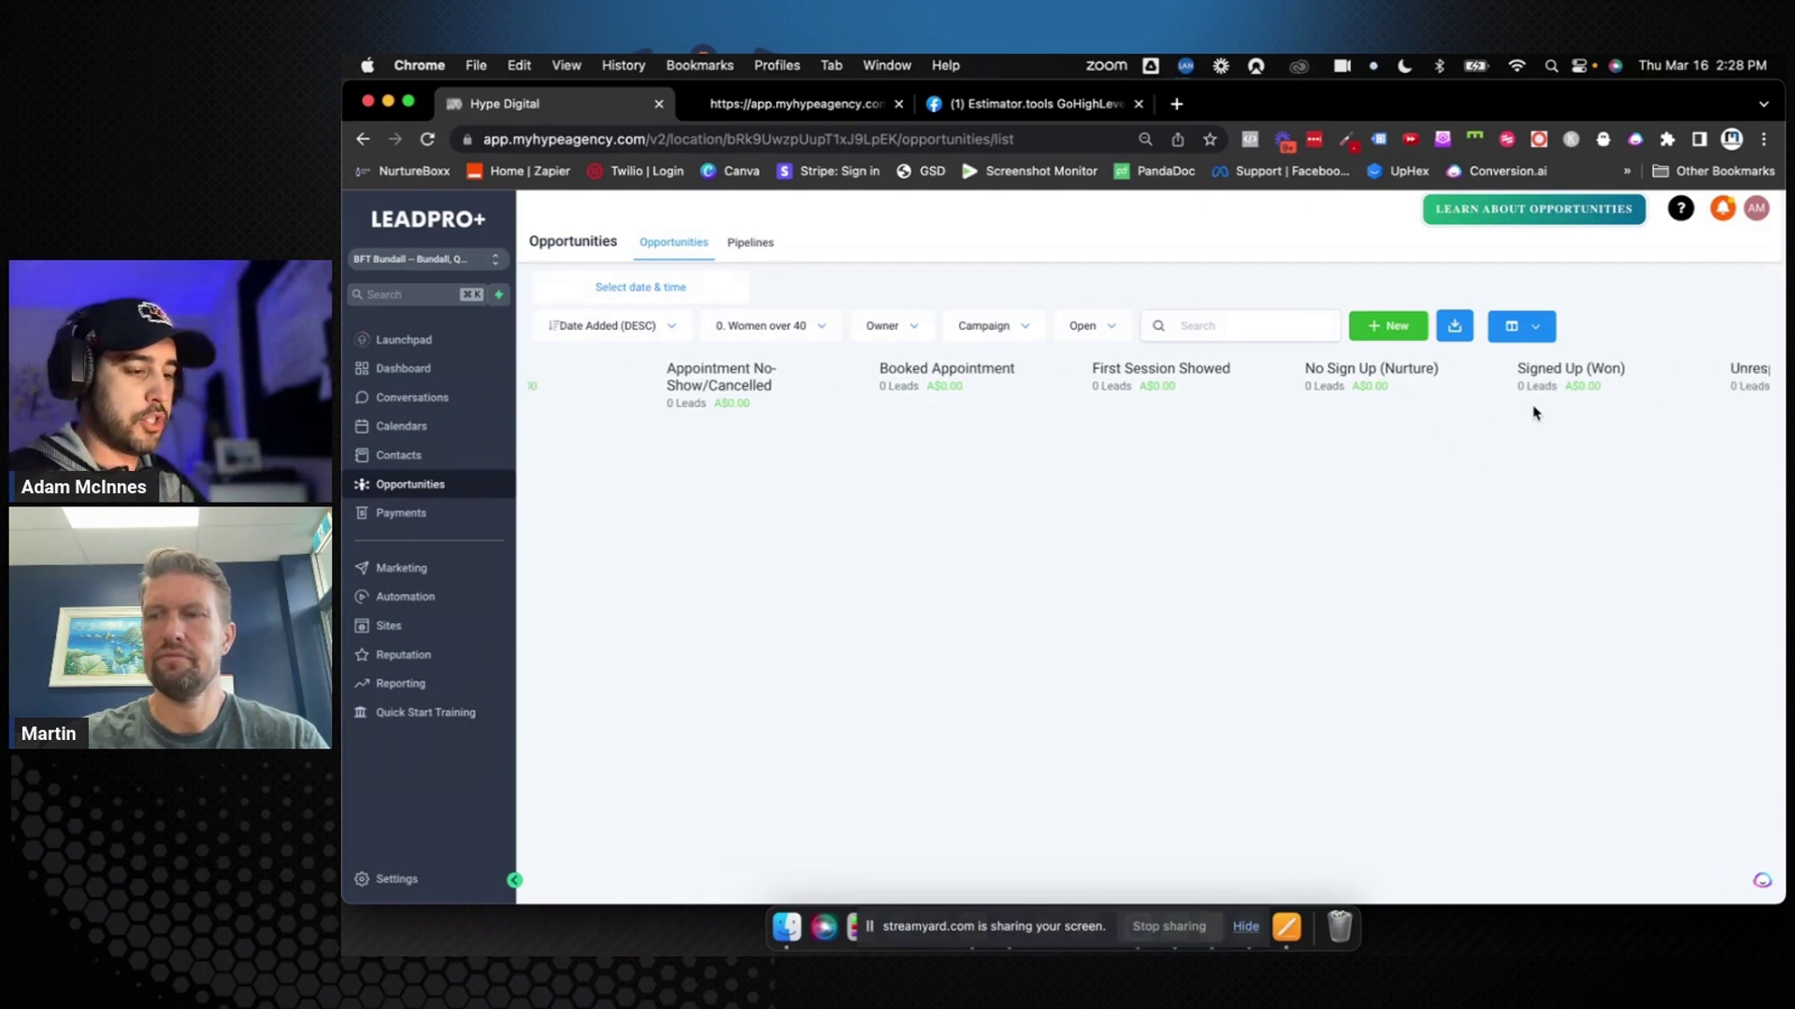
pyautogui.moveTo(1516, 369); pyautogui.dragTo(1638, 372)
pyautogui.click(1616, 454)
pyautogui.hscroll(5, 1615, 453)
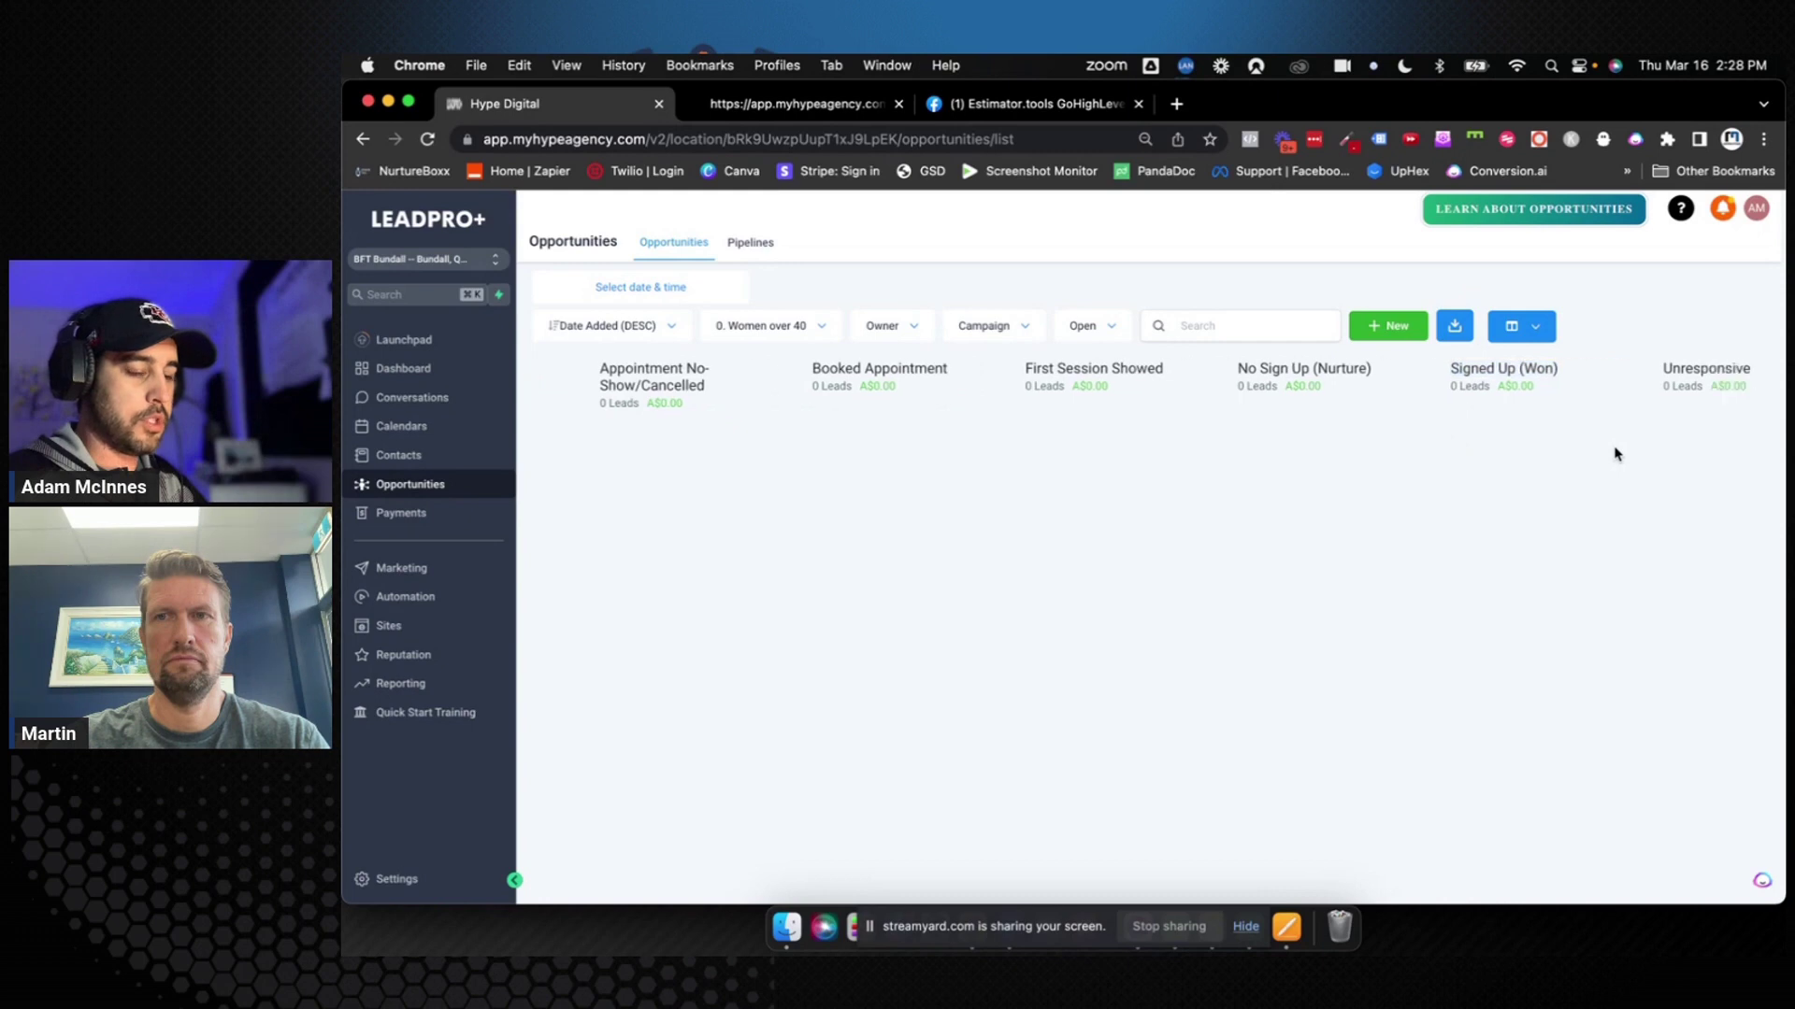
pyautogui.hscroll(-7, 1615, 454)
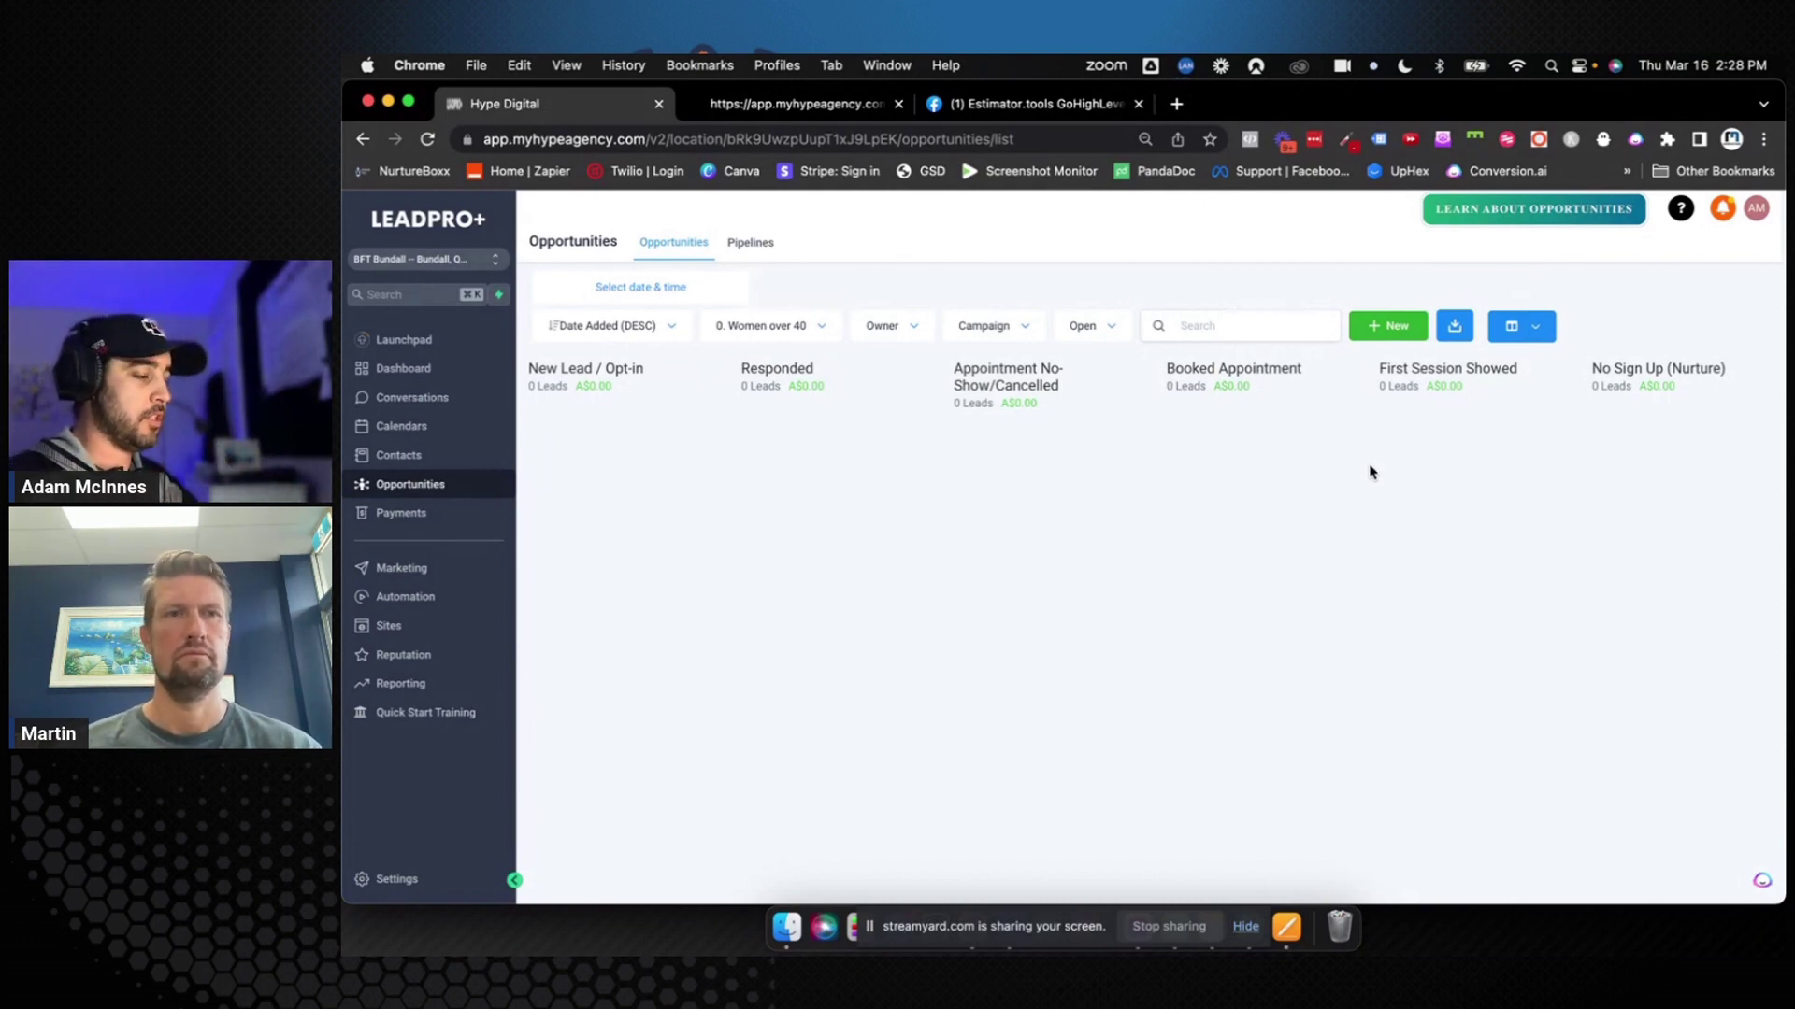
pyautogui.click(468, 426)
# Delete the Free Membership Claim calendar from Calendar Settings, leaving Booking Request
pyautogui.click(857, 243)
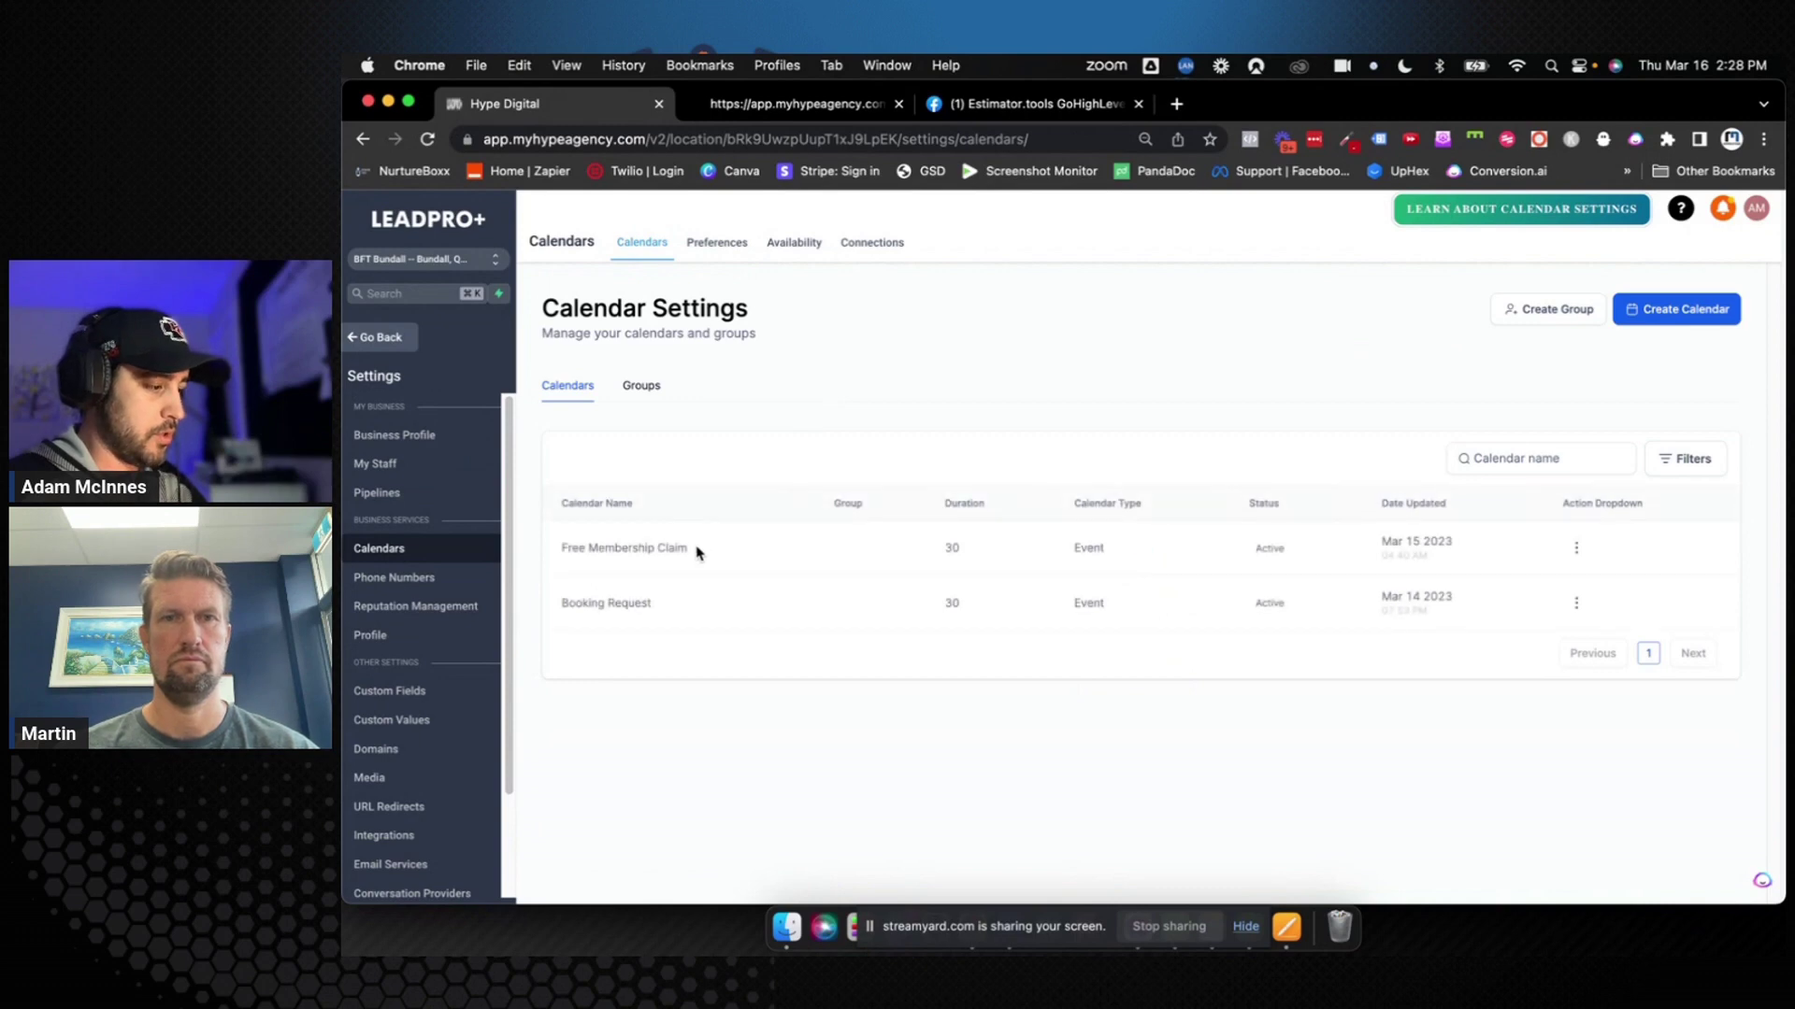
pyautogui.moveTo(690, 551); pyautogui.dragTo(551, 555)
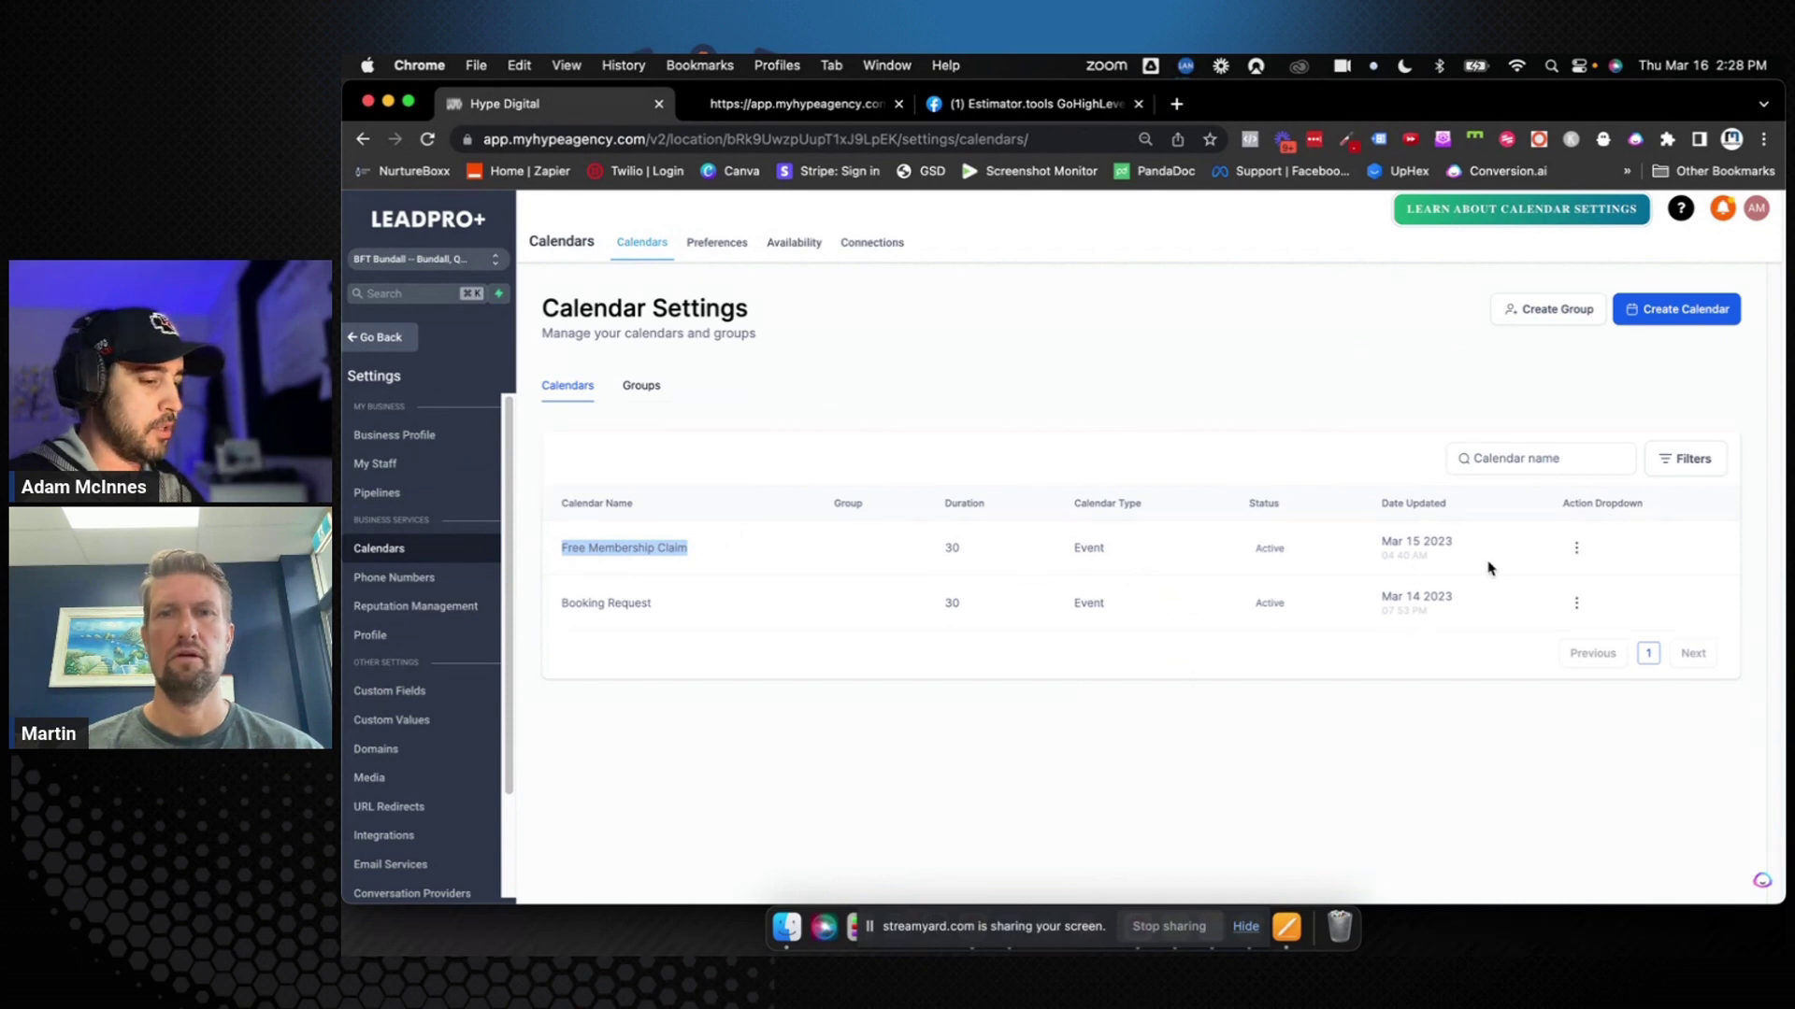
pyautogui.click(1576, 550)
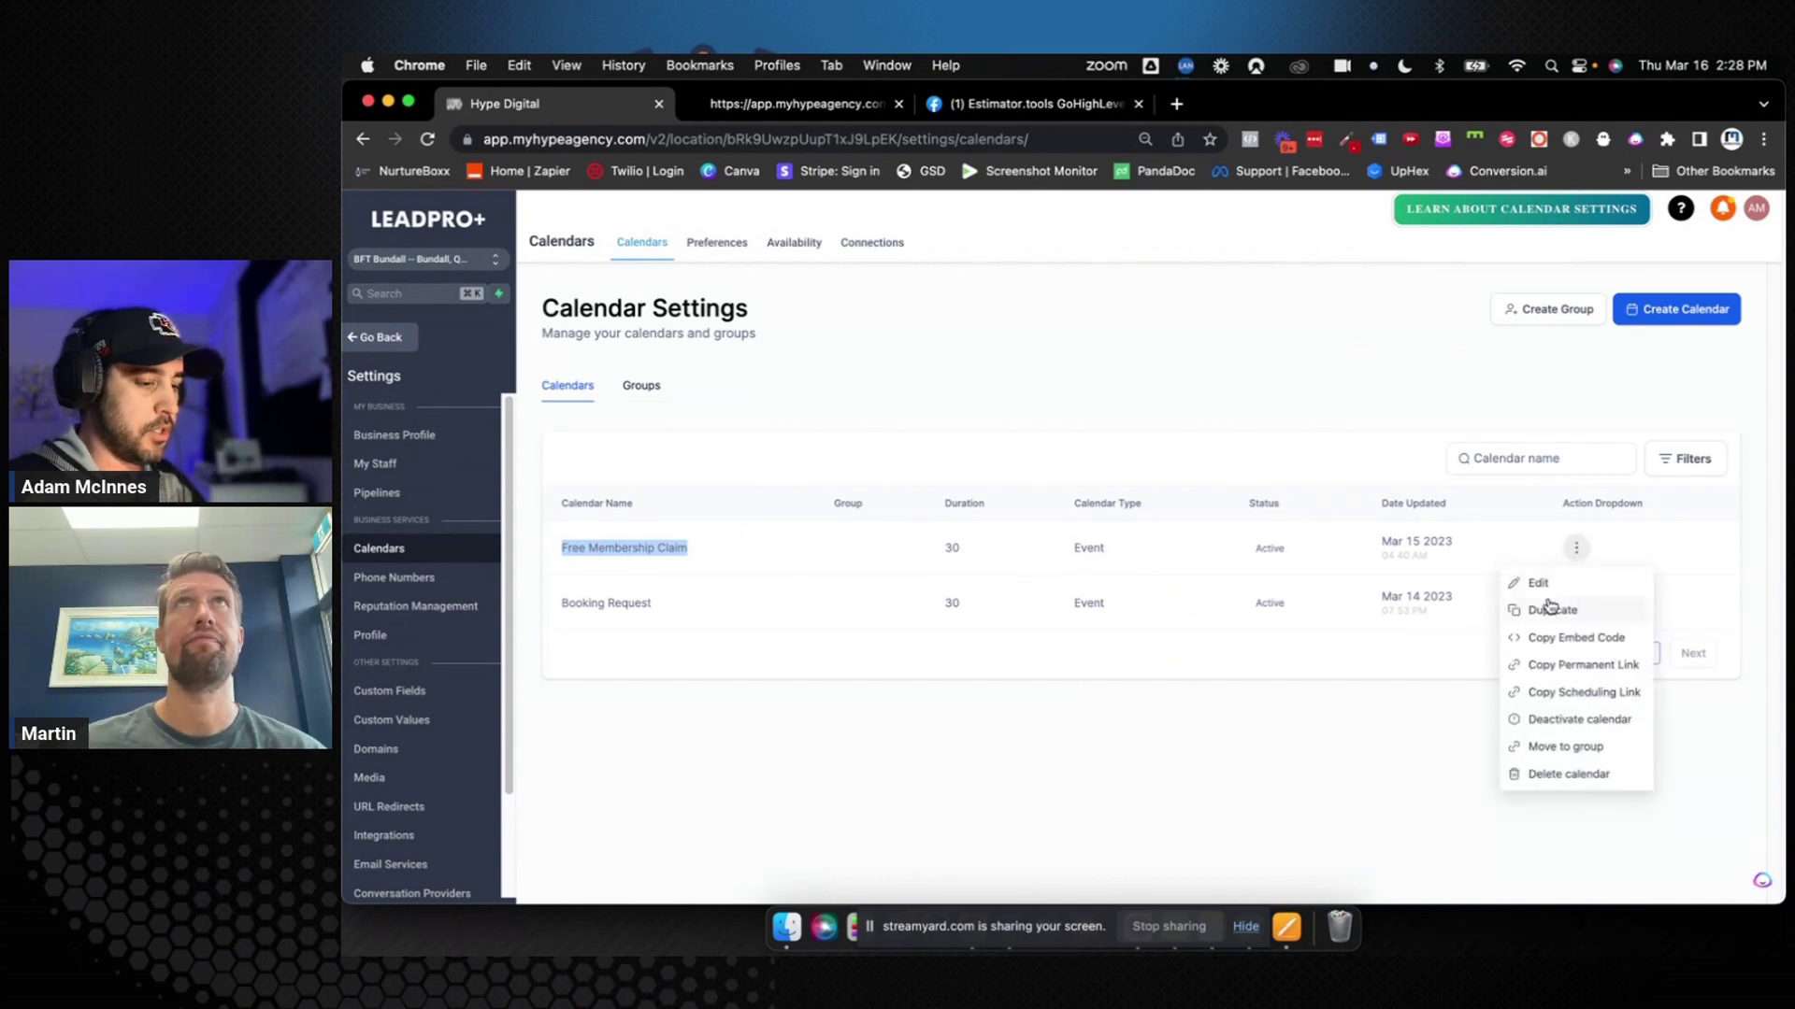
pyautogui.click(1552, 774)
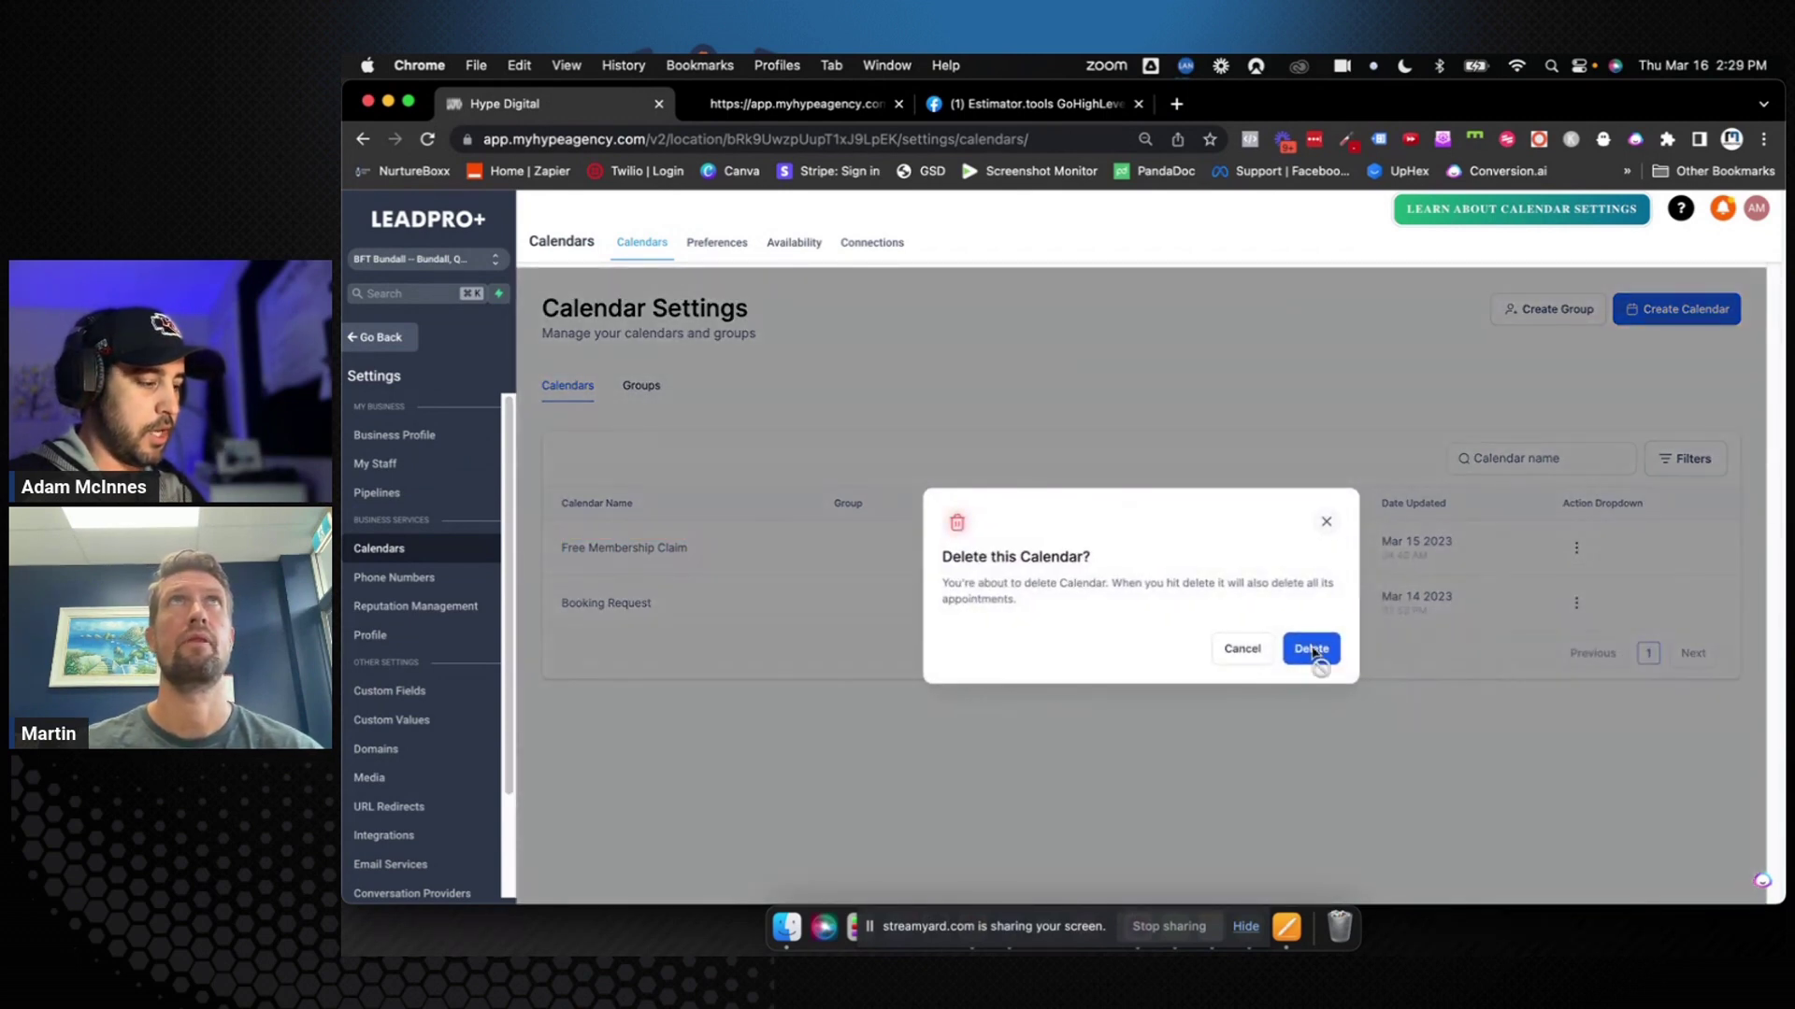
pyautogui.click(1314, 652)
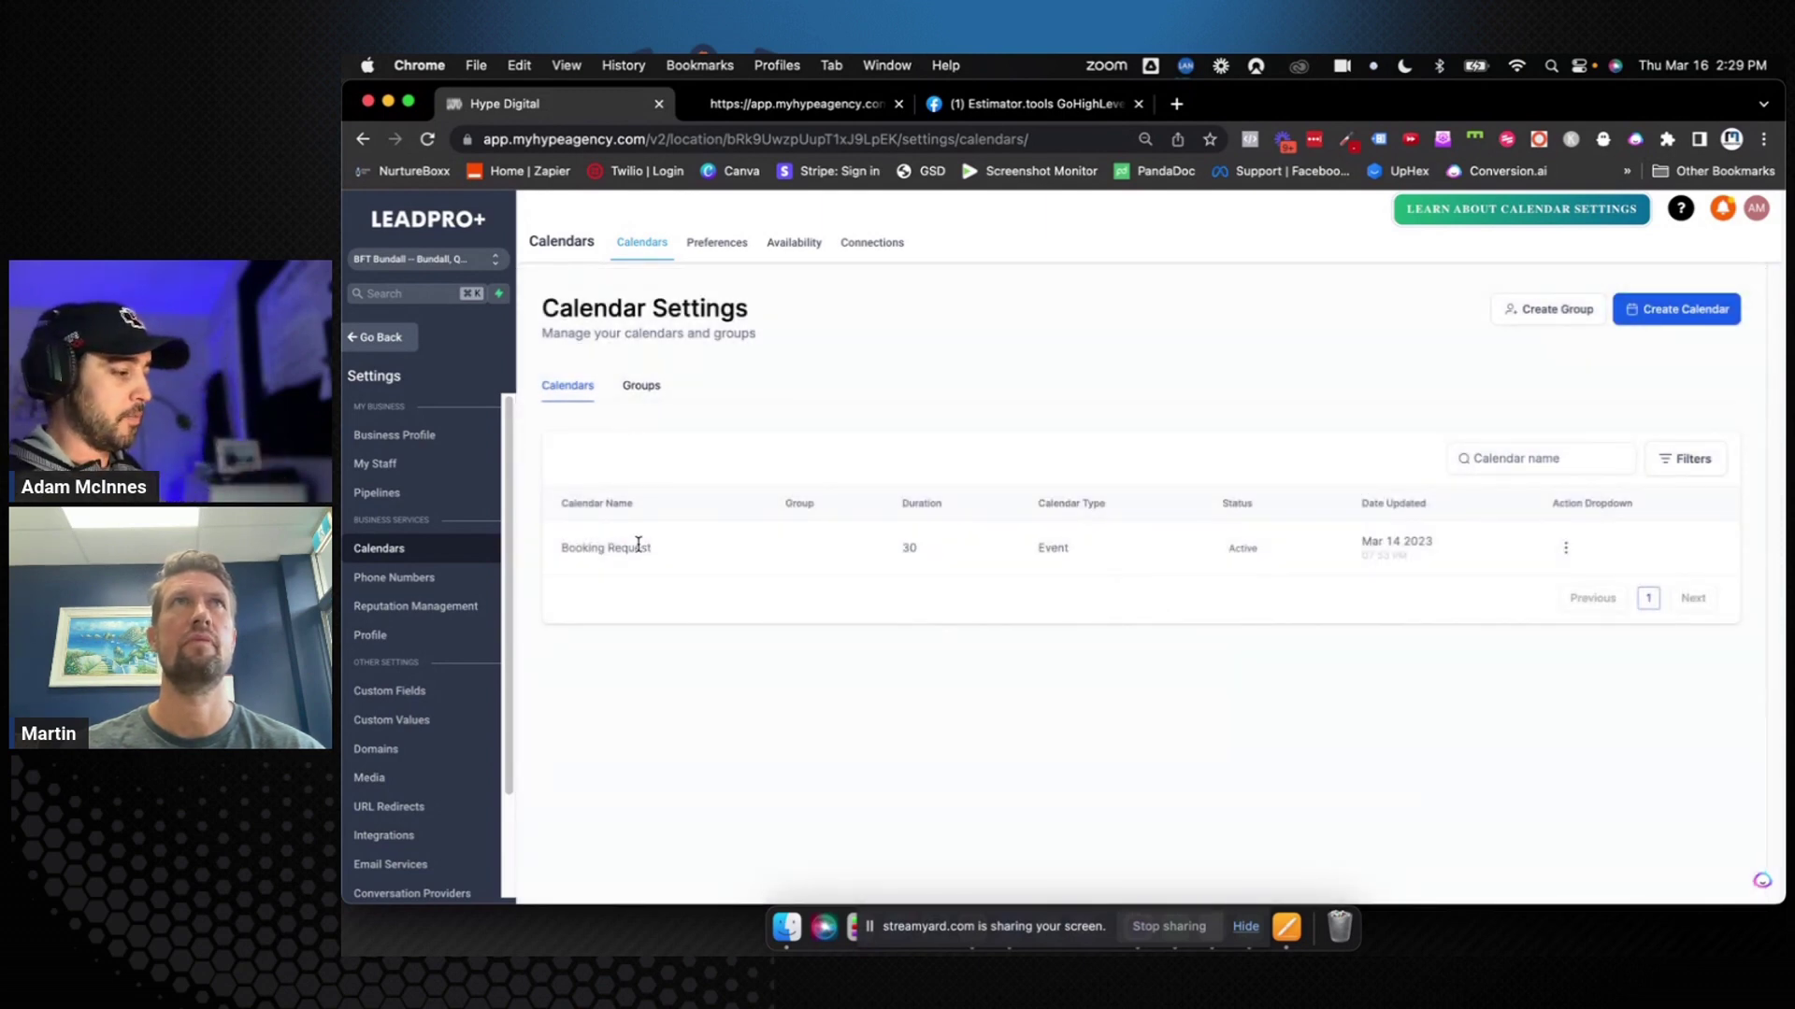
pyautogui.click(1566, 549)
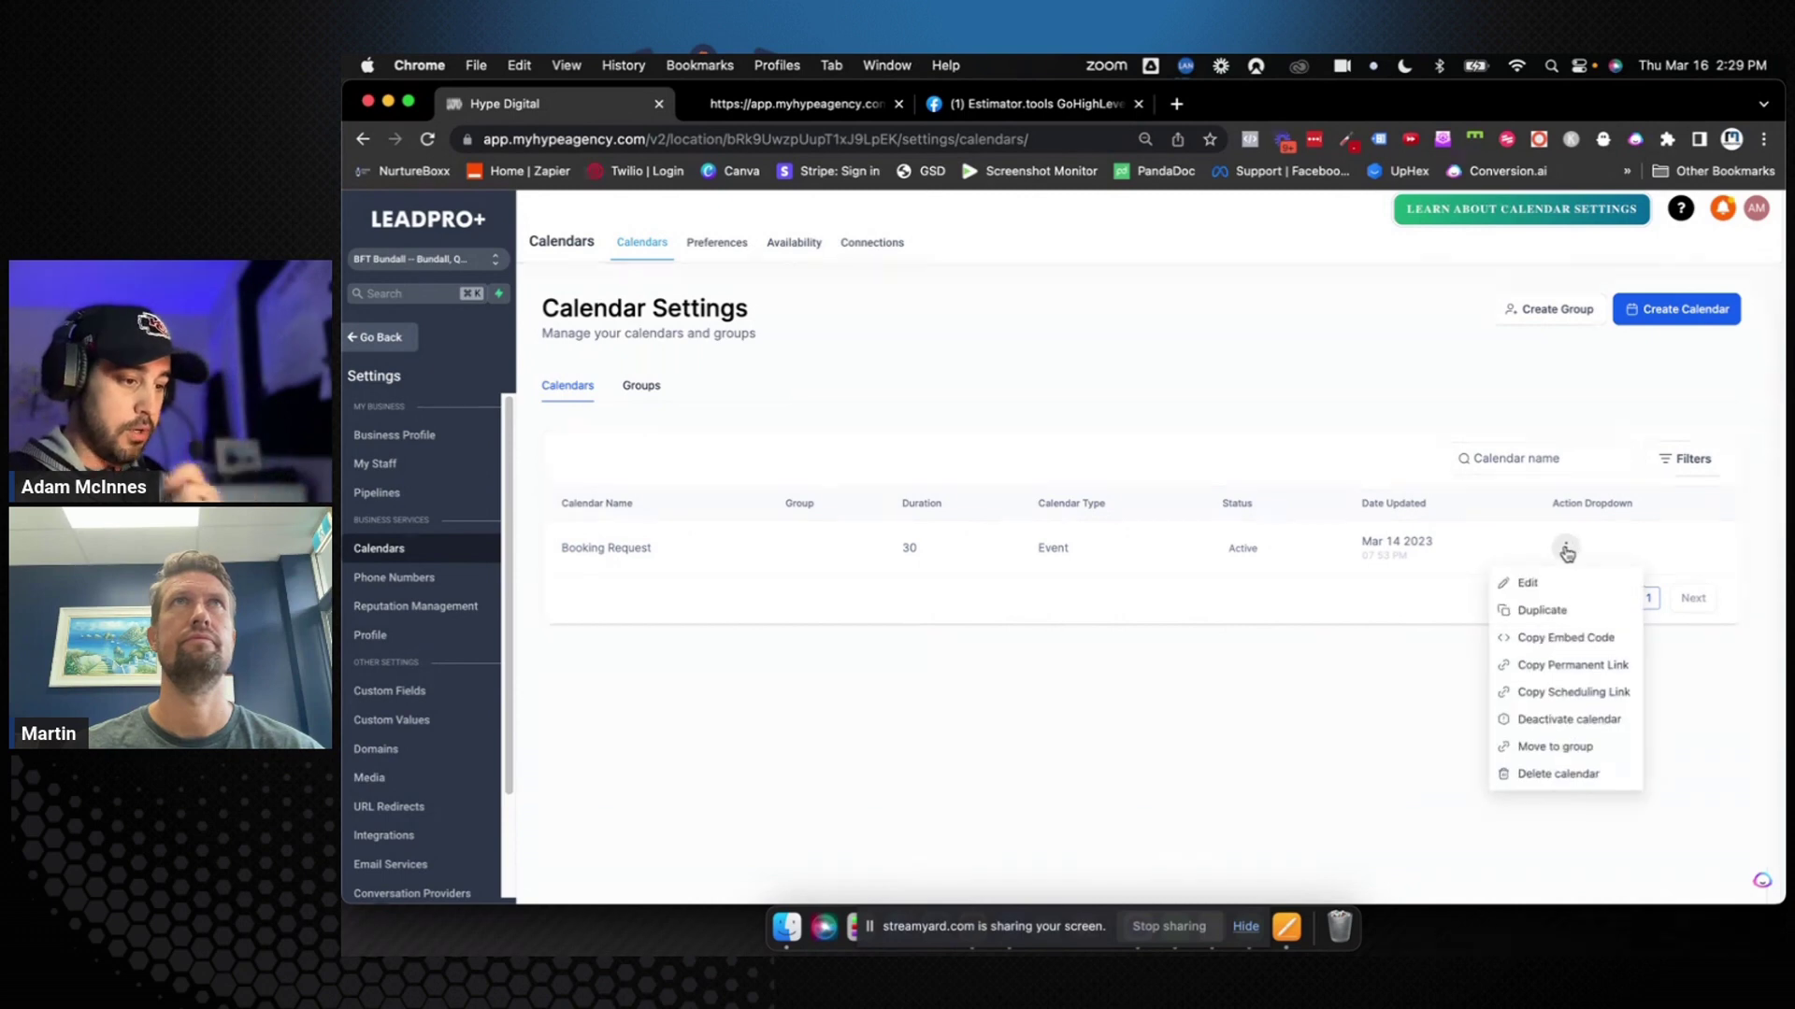
# Rename the Booking Request calendar to 'Female Over 40 4 Week Challenge'
pyautogui.click(1527, 583)
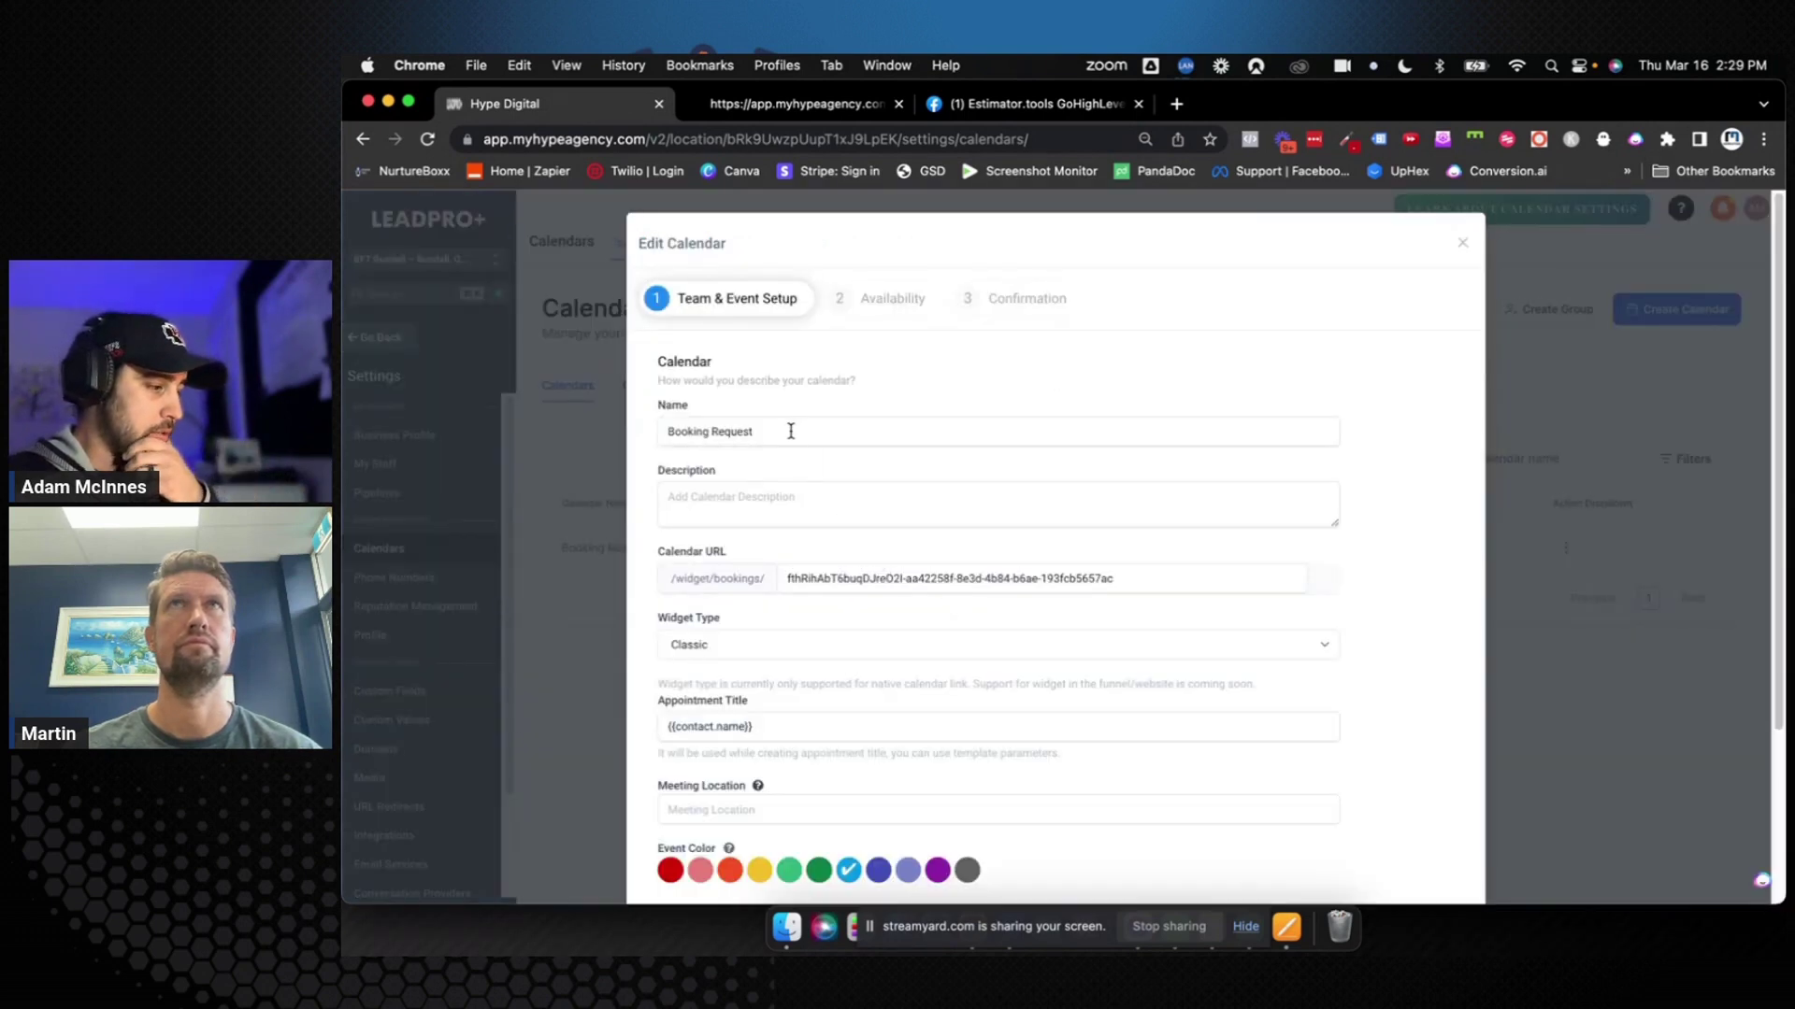
pyautogui.moveTo(791, 431); pyautogui.dragTo(662, 429)
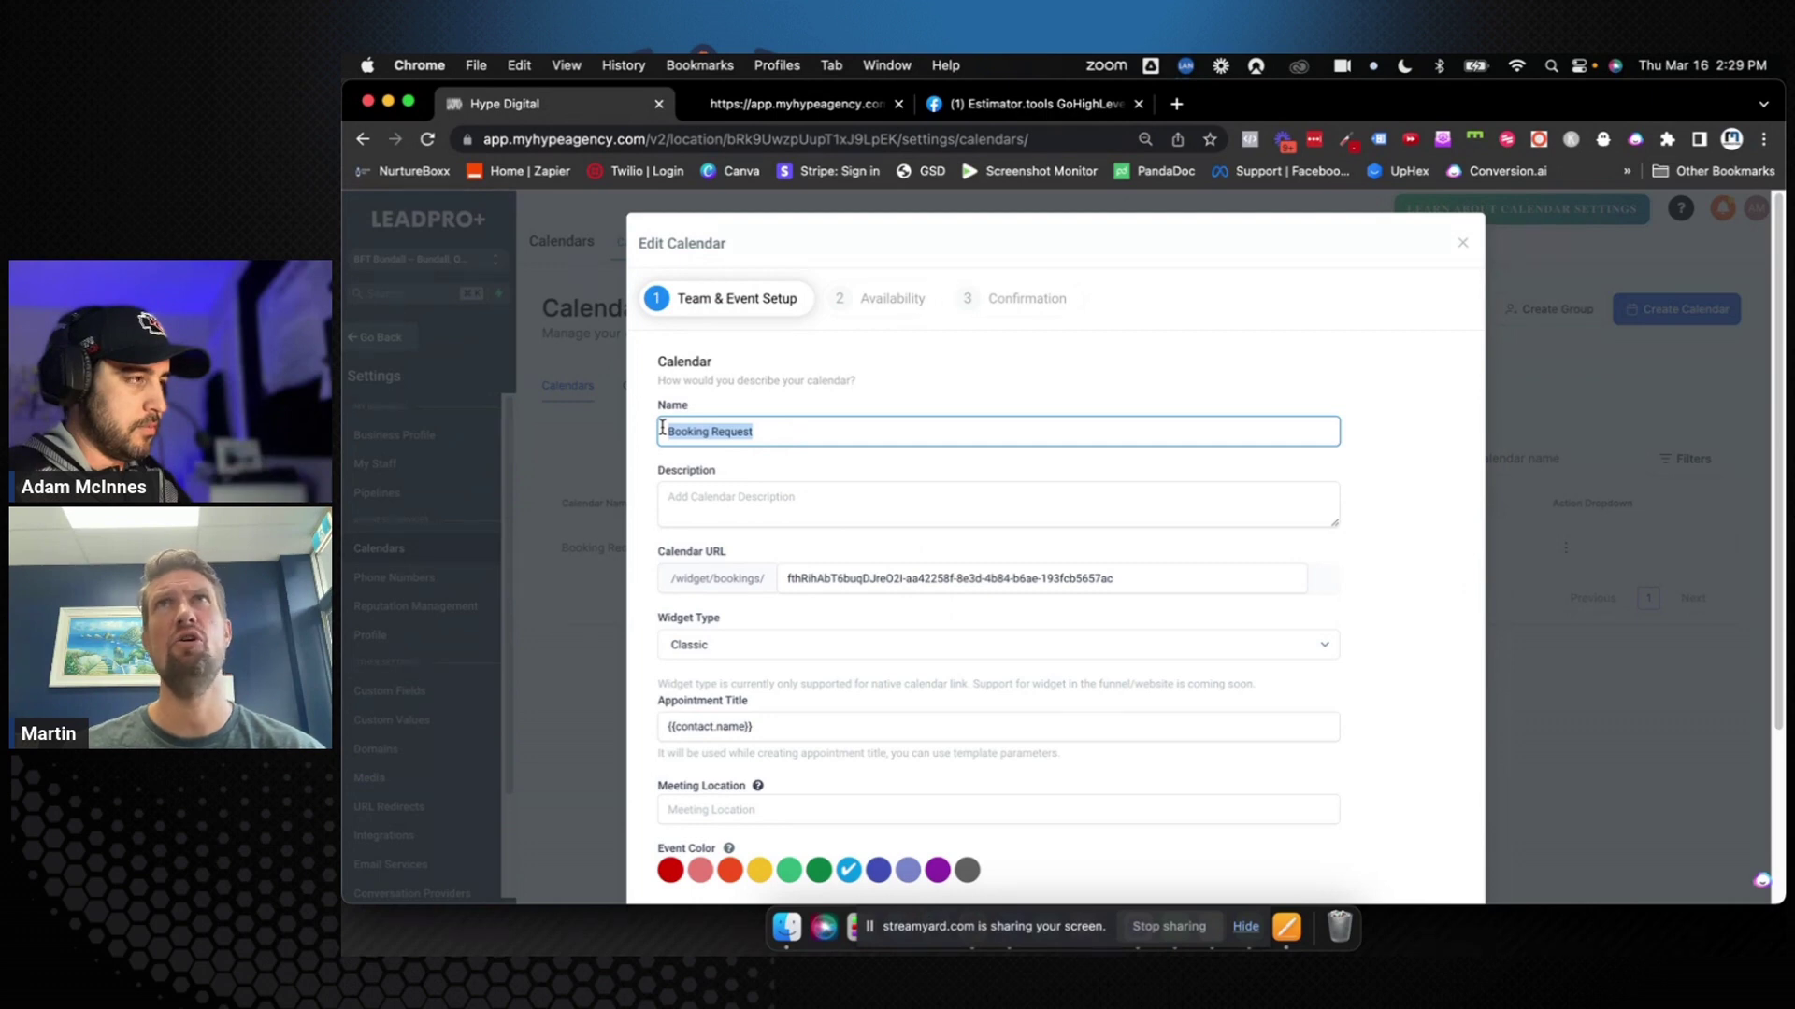
pyautogui.write('Femal')
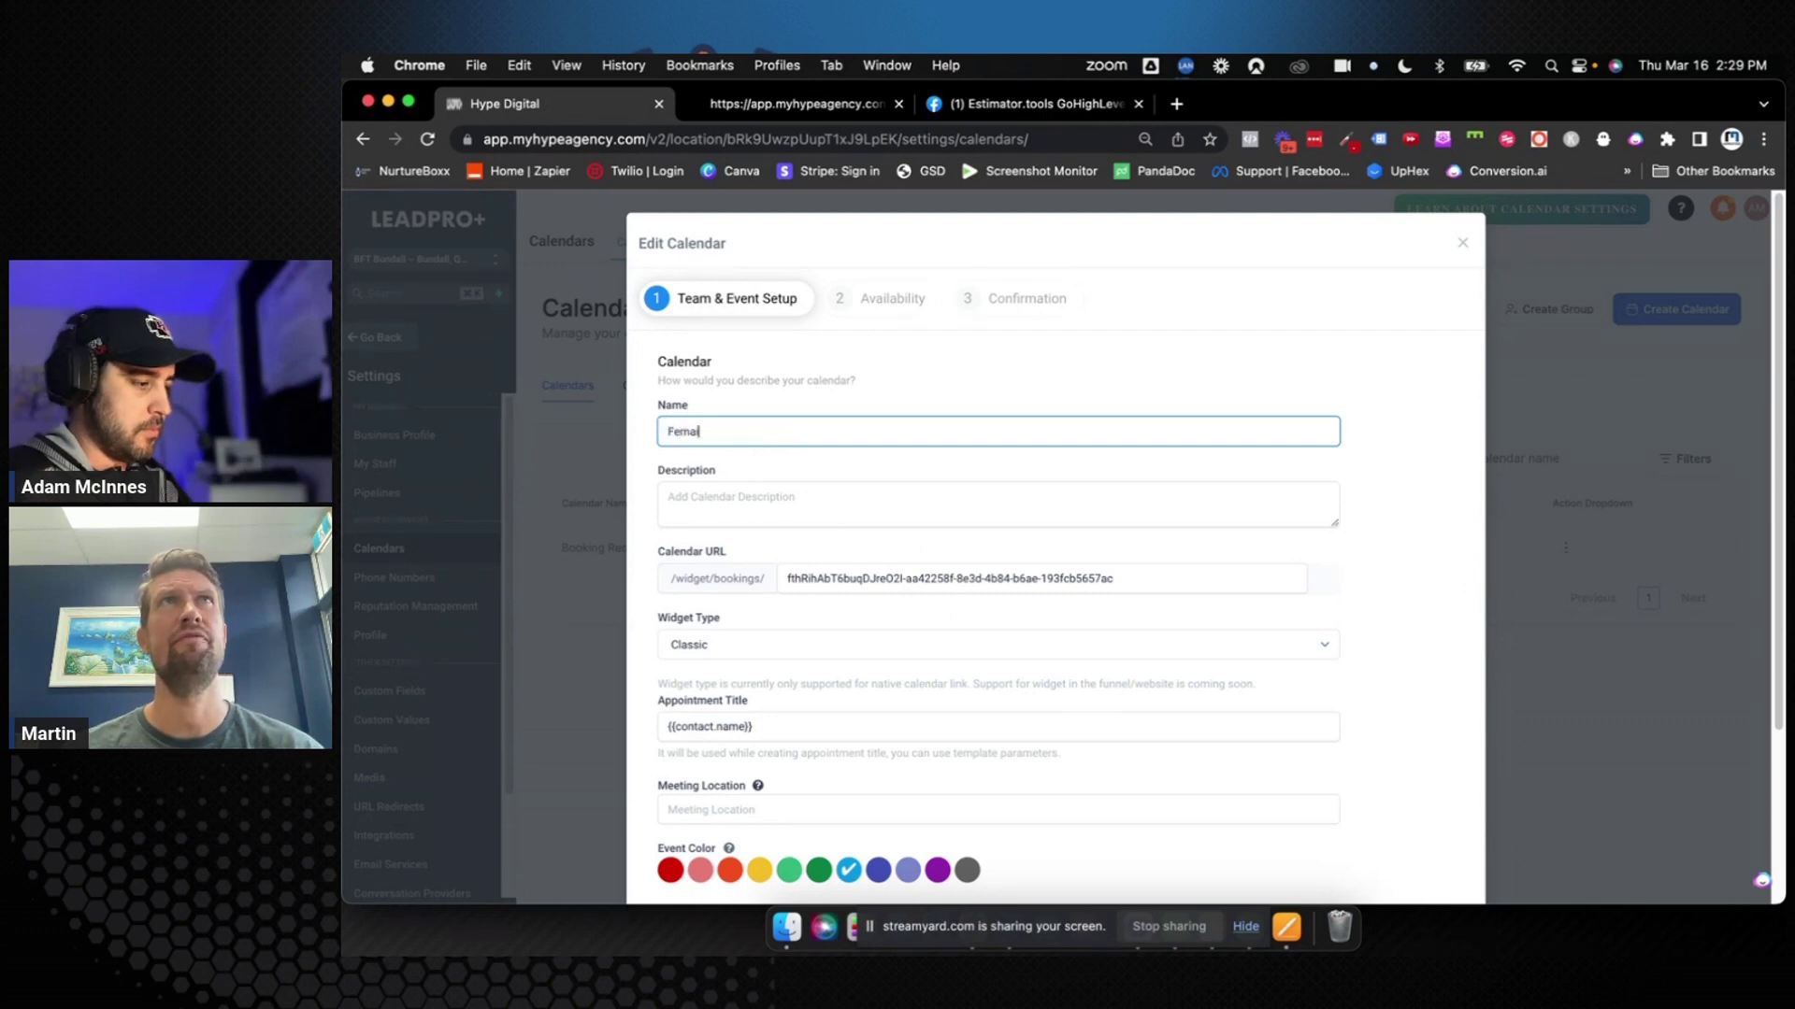
pyautogui.write('e')
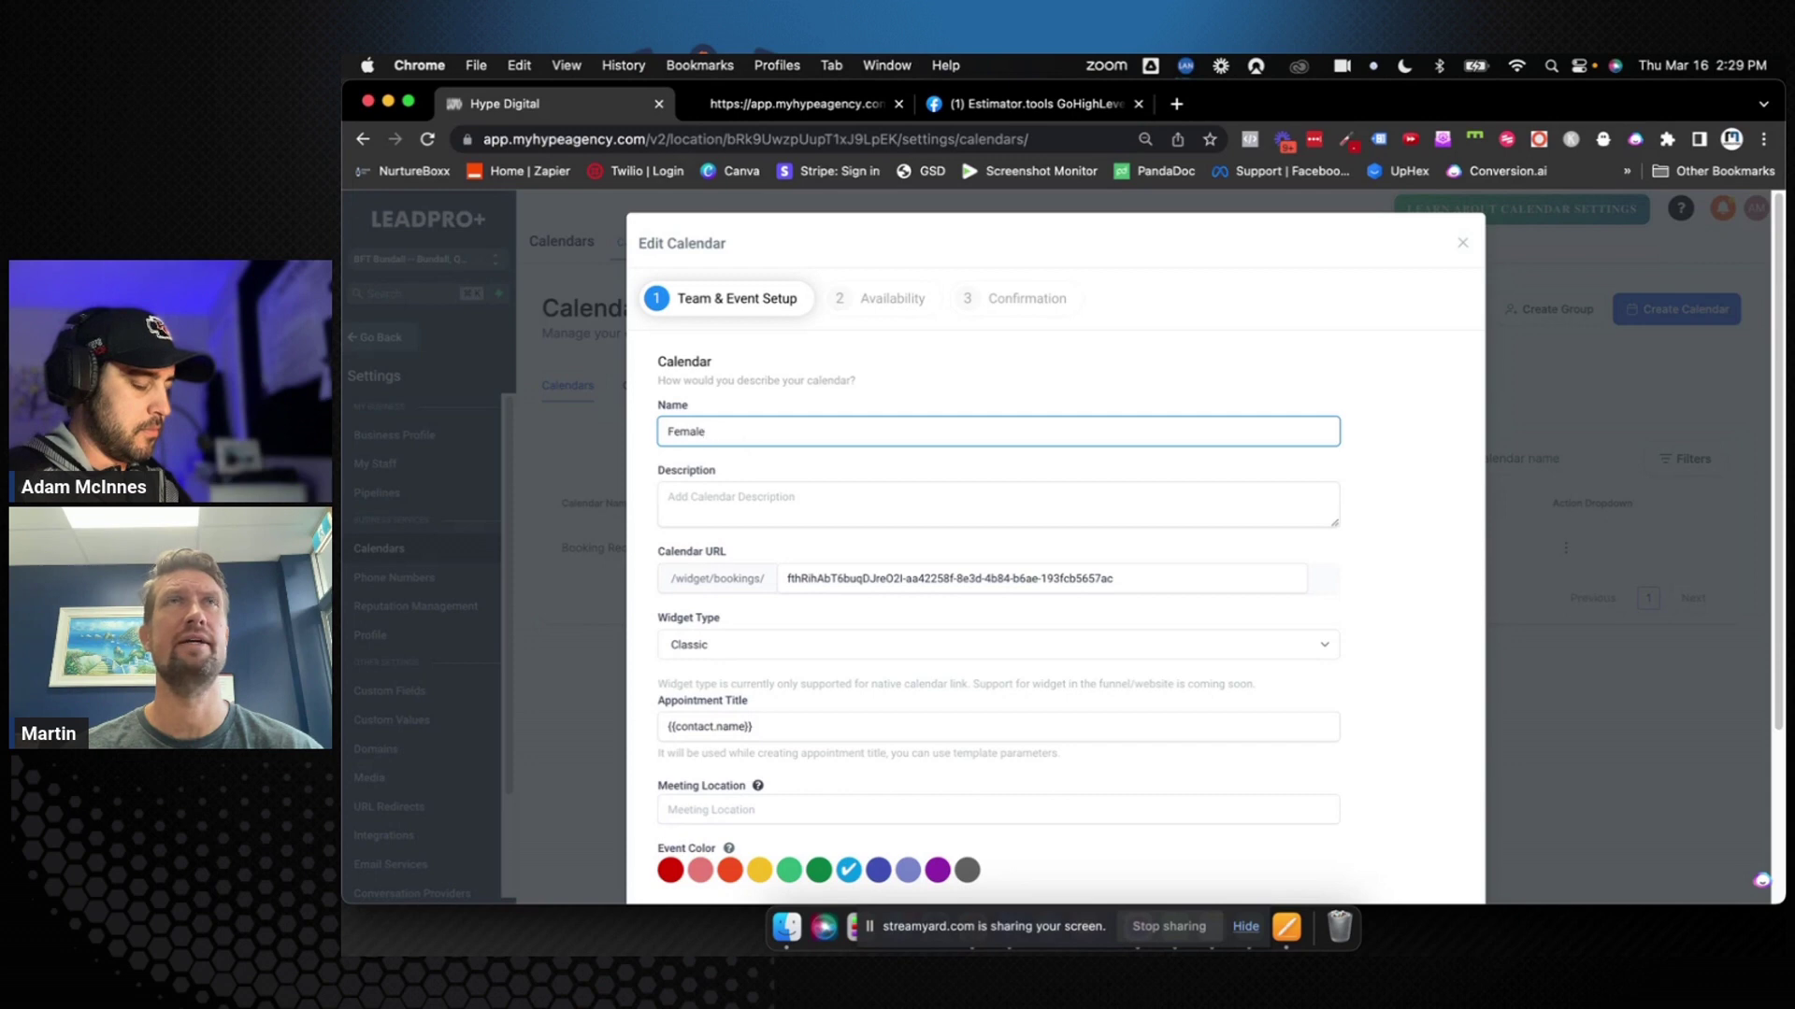
pyautogui.write(' Over 40')
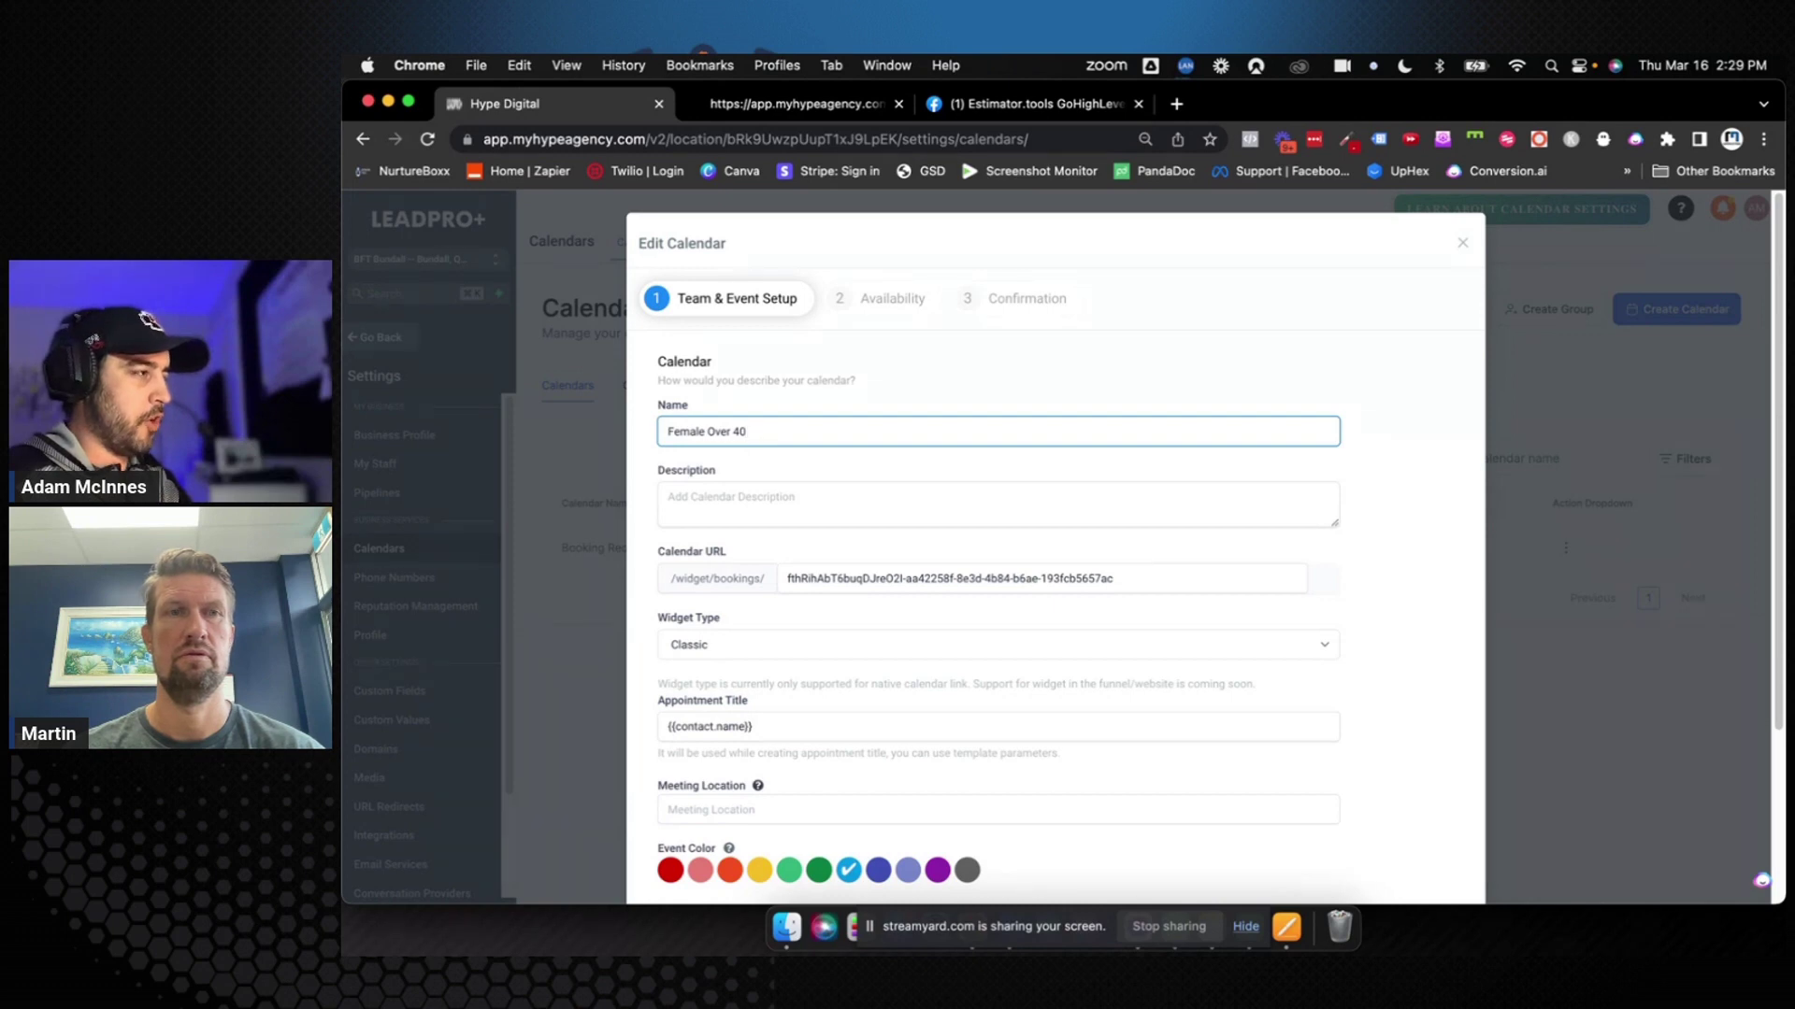
pyautogui.click(1339, 525)
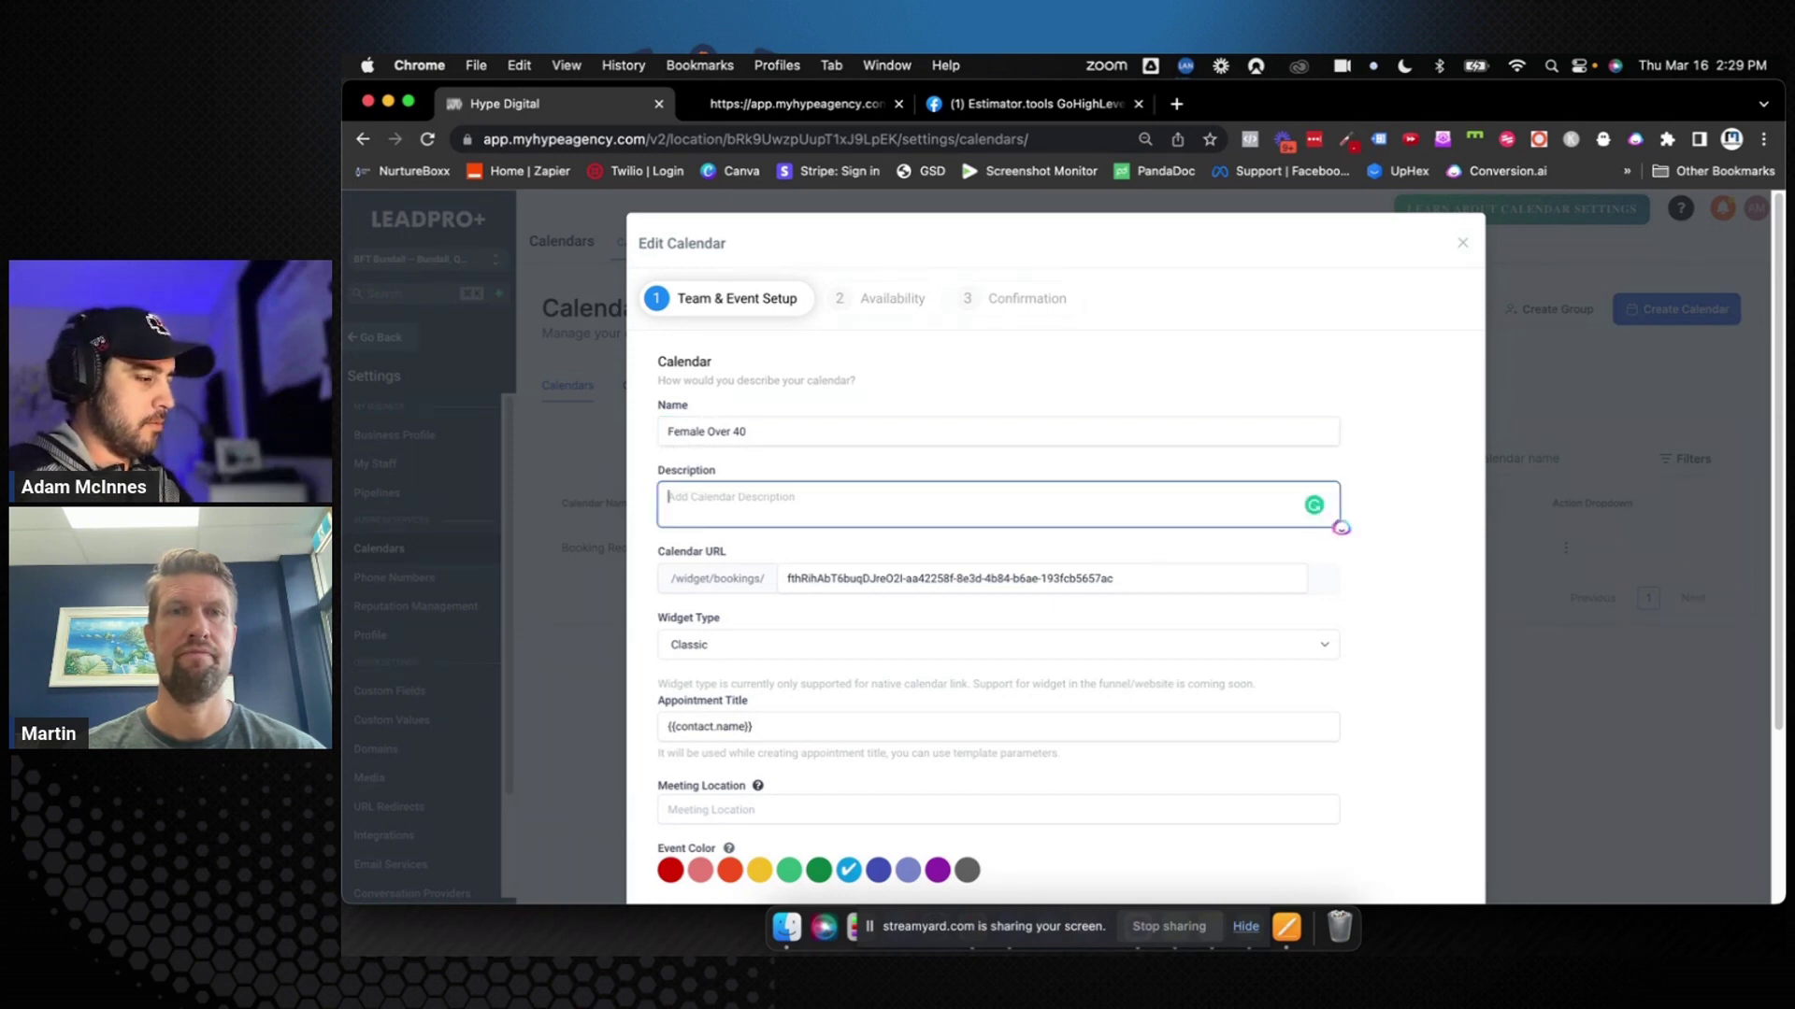
pyautogui.click(801, 431)
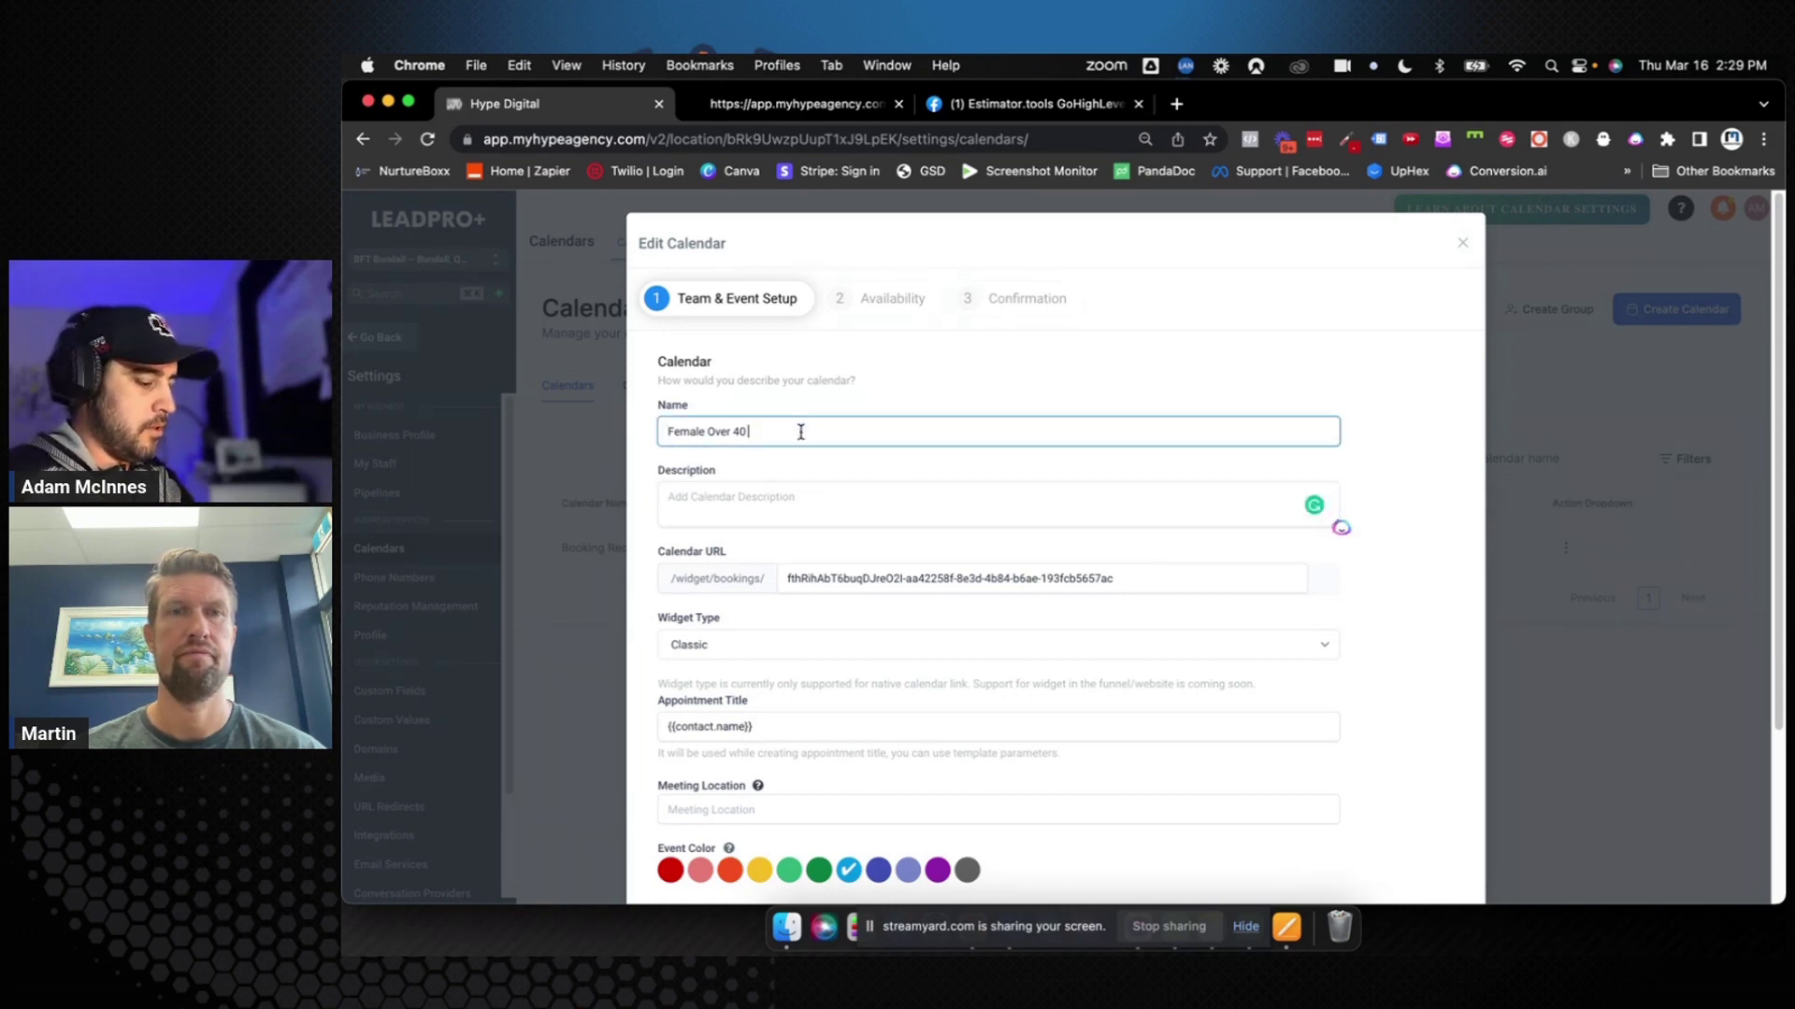
pyautogui.write('4 Week ')
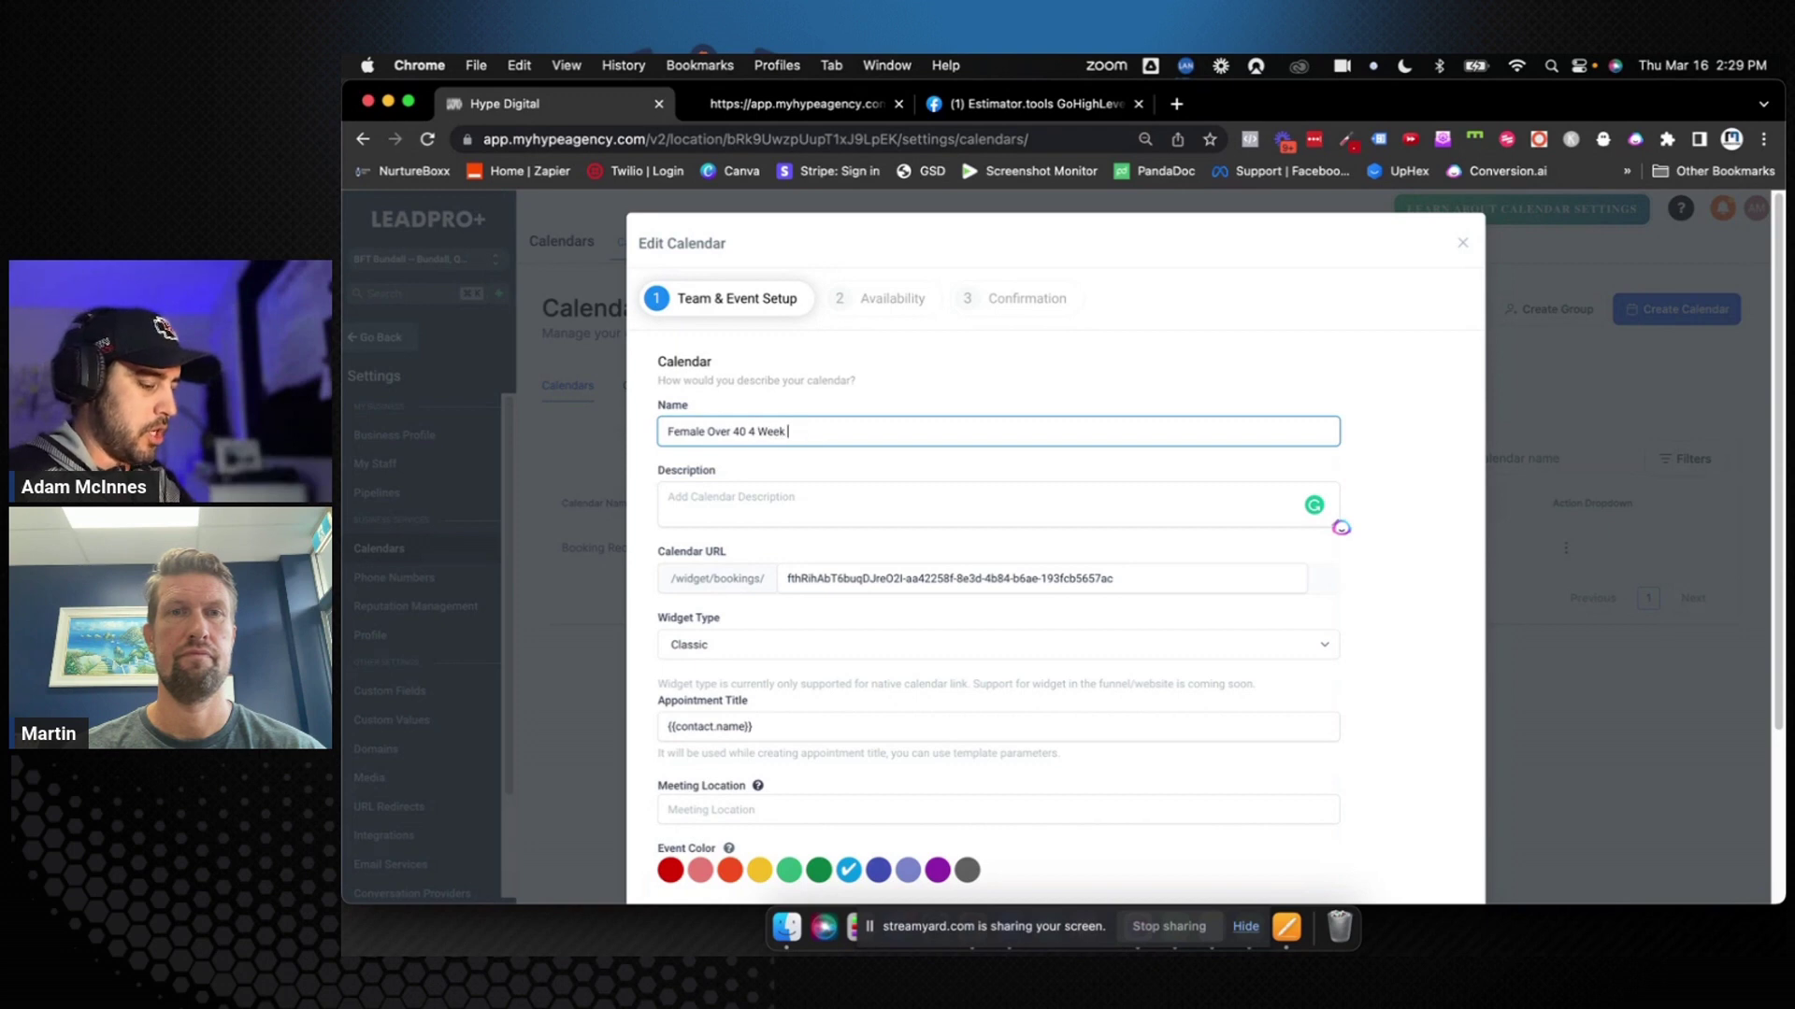
pyautogui.write('Challenge')
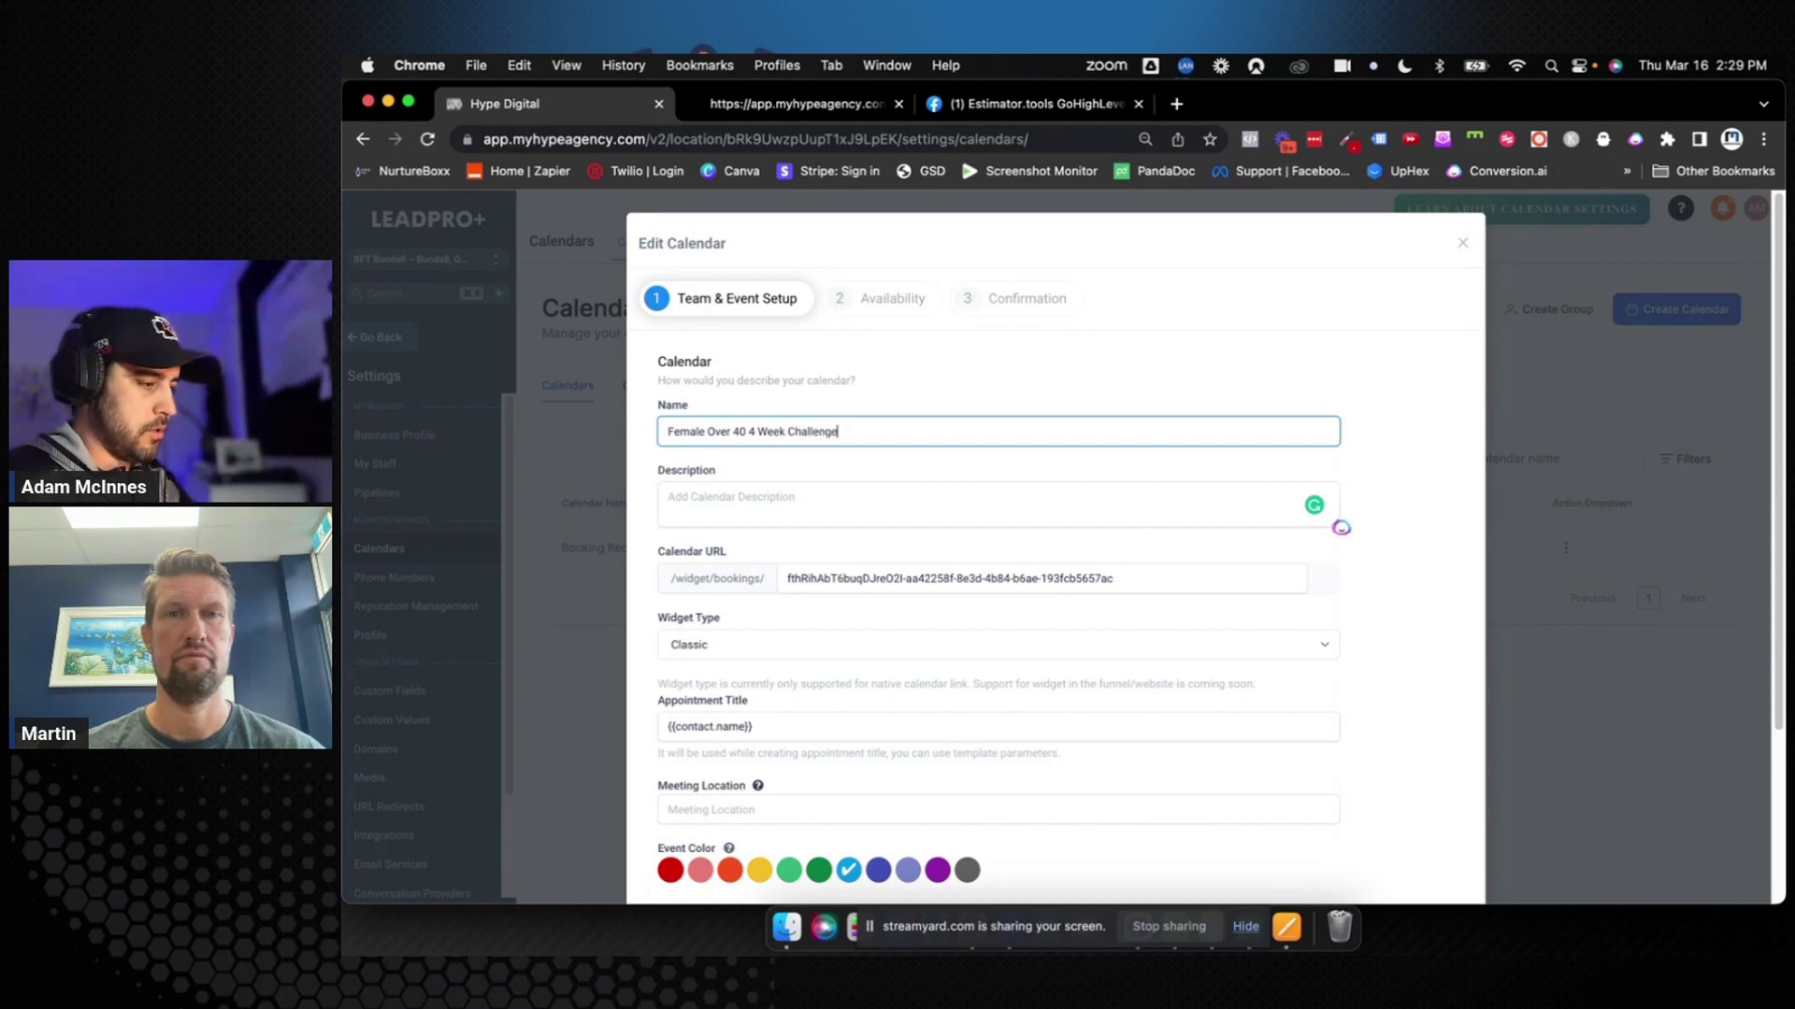
# Copy the calendar name into the Description as 'Female Over 40 4 Week Challenge'
pyautogui.click(849, 510)
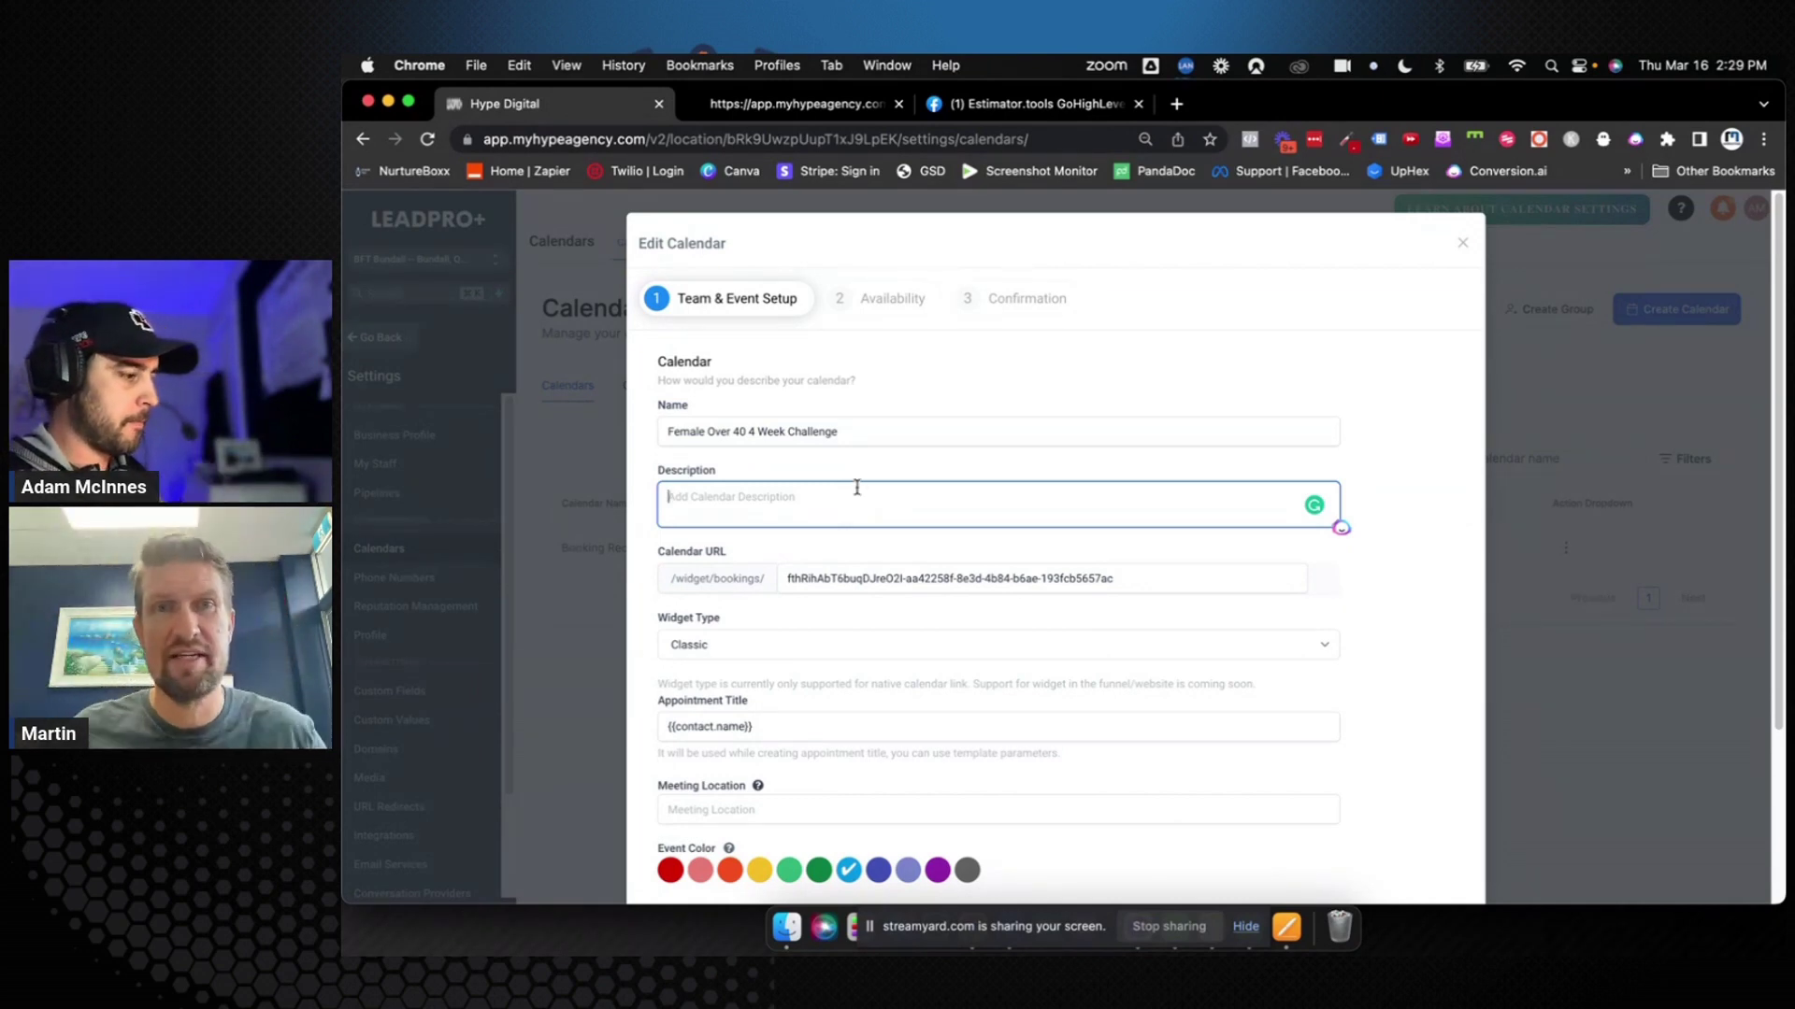
pyautogui.moveTo(871, 437); pyautogui.dragTo(744, 432)
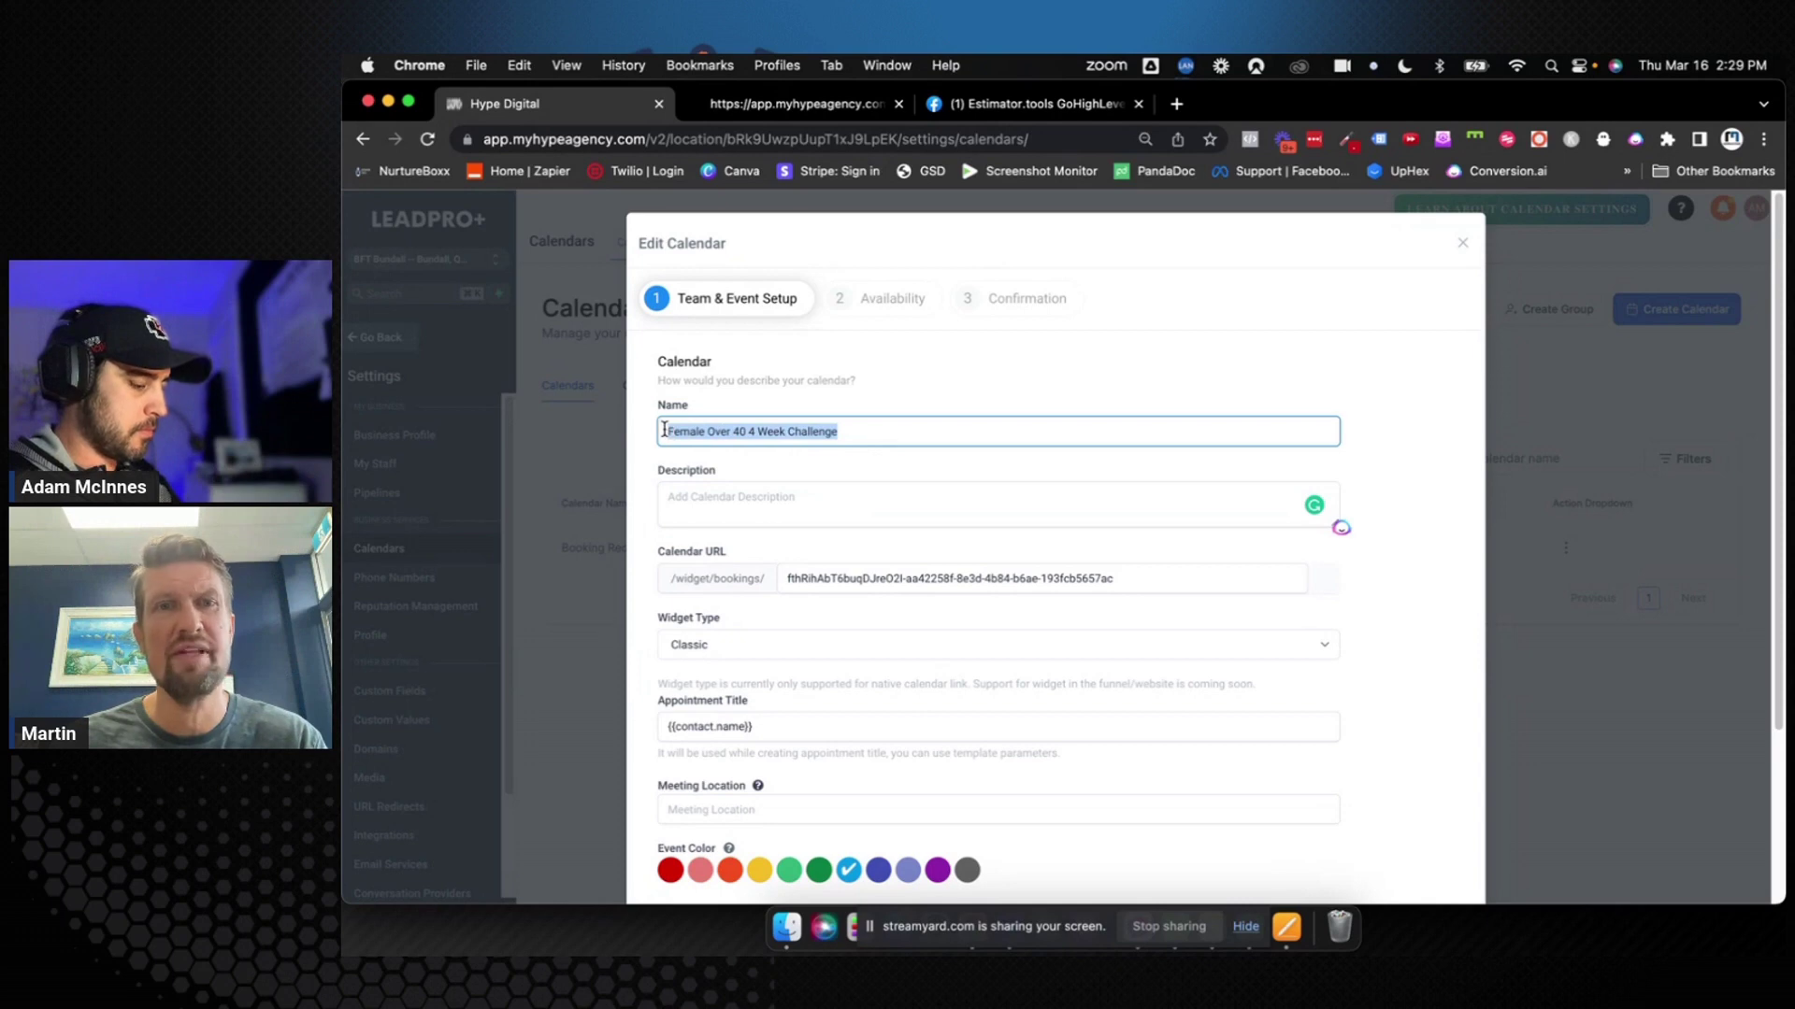
pyautogui.click(712, 500)
pyautogui.write('Female Over 40 4 Week Challenge')
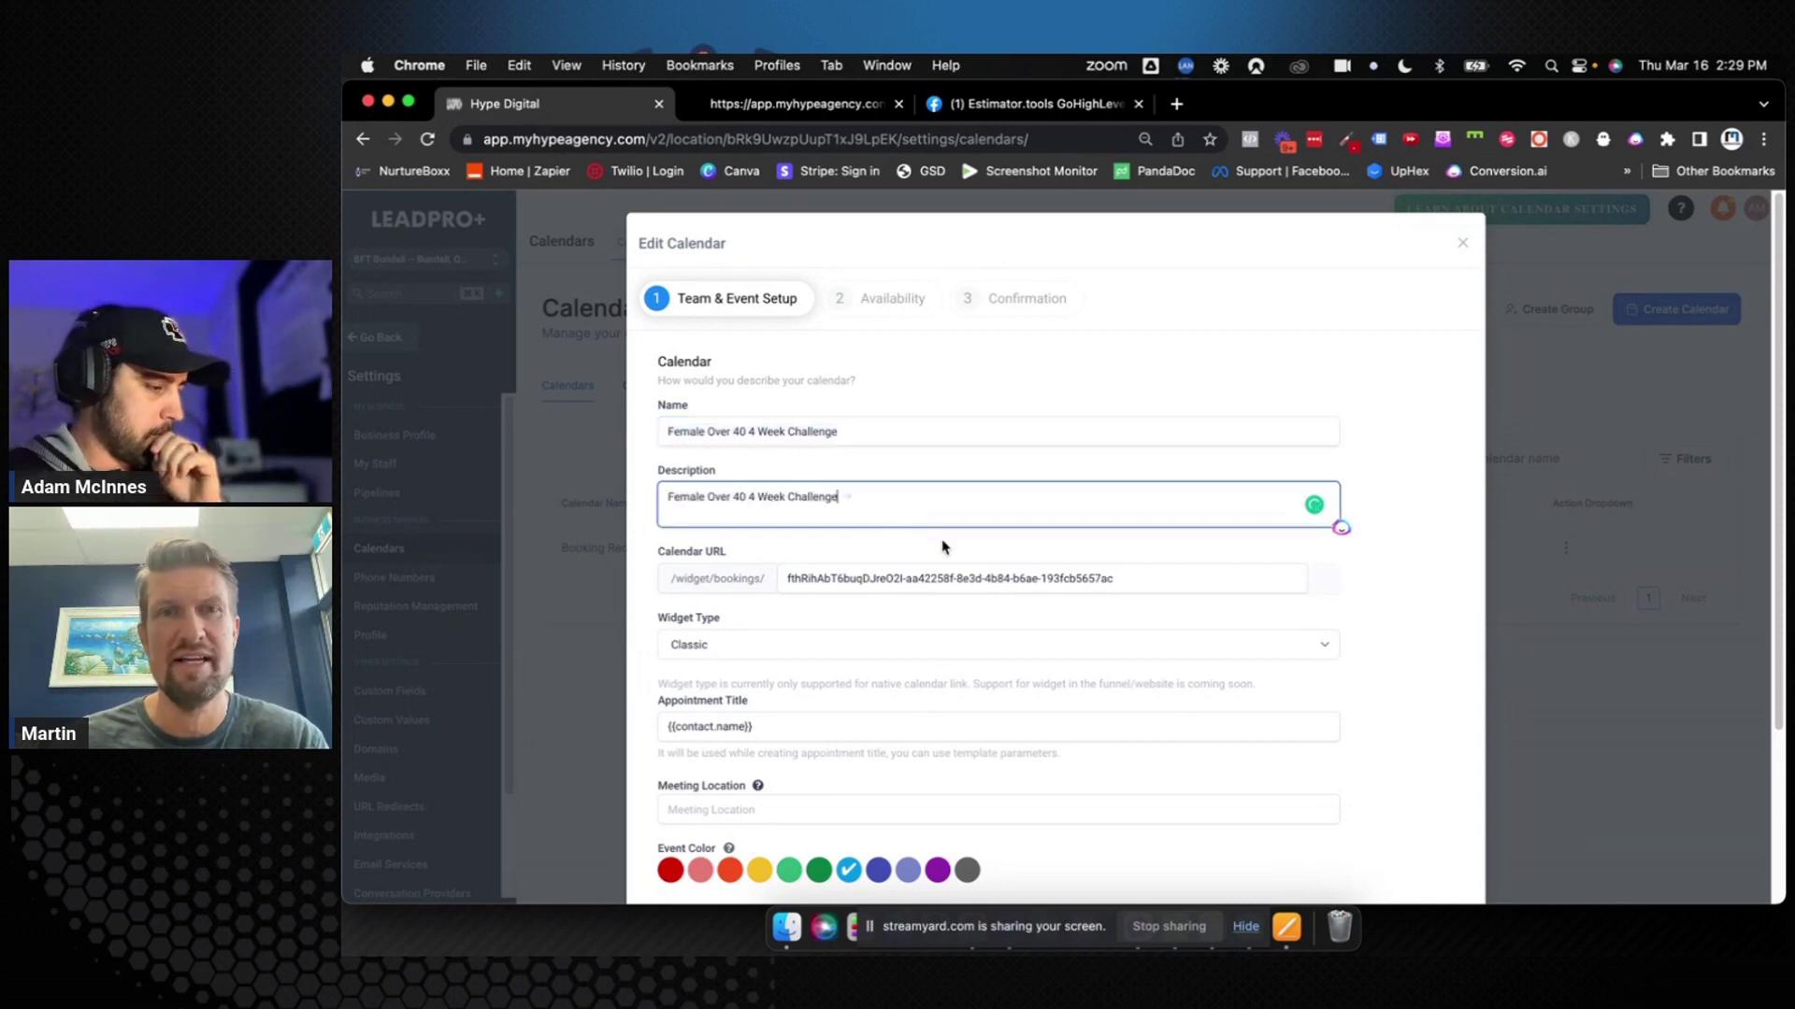
pyautogui.click(942, 546)
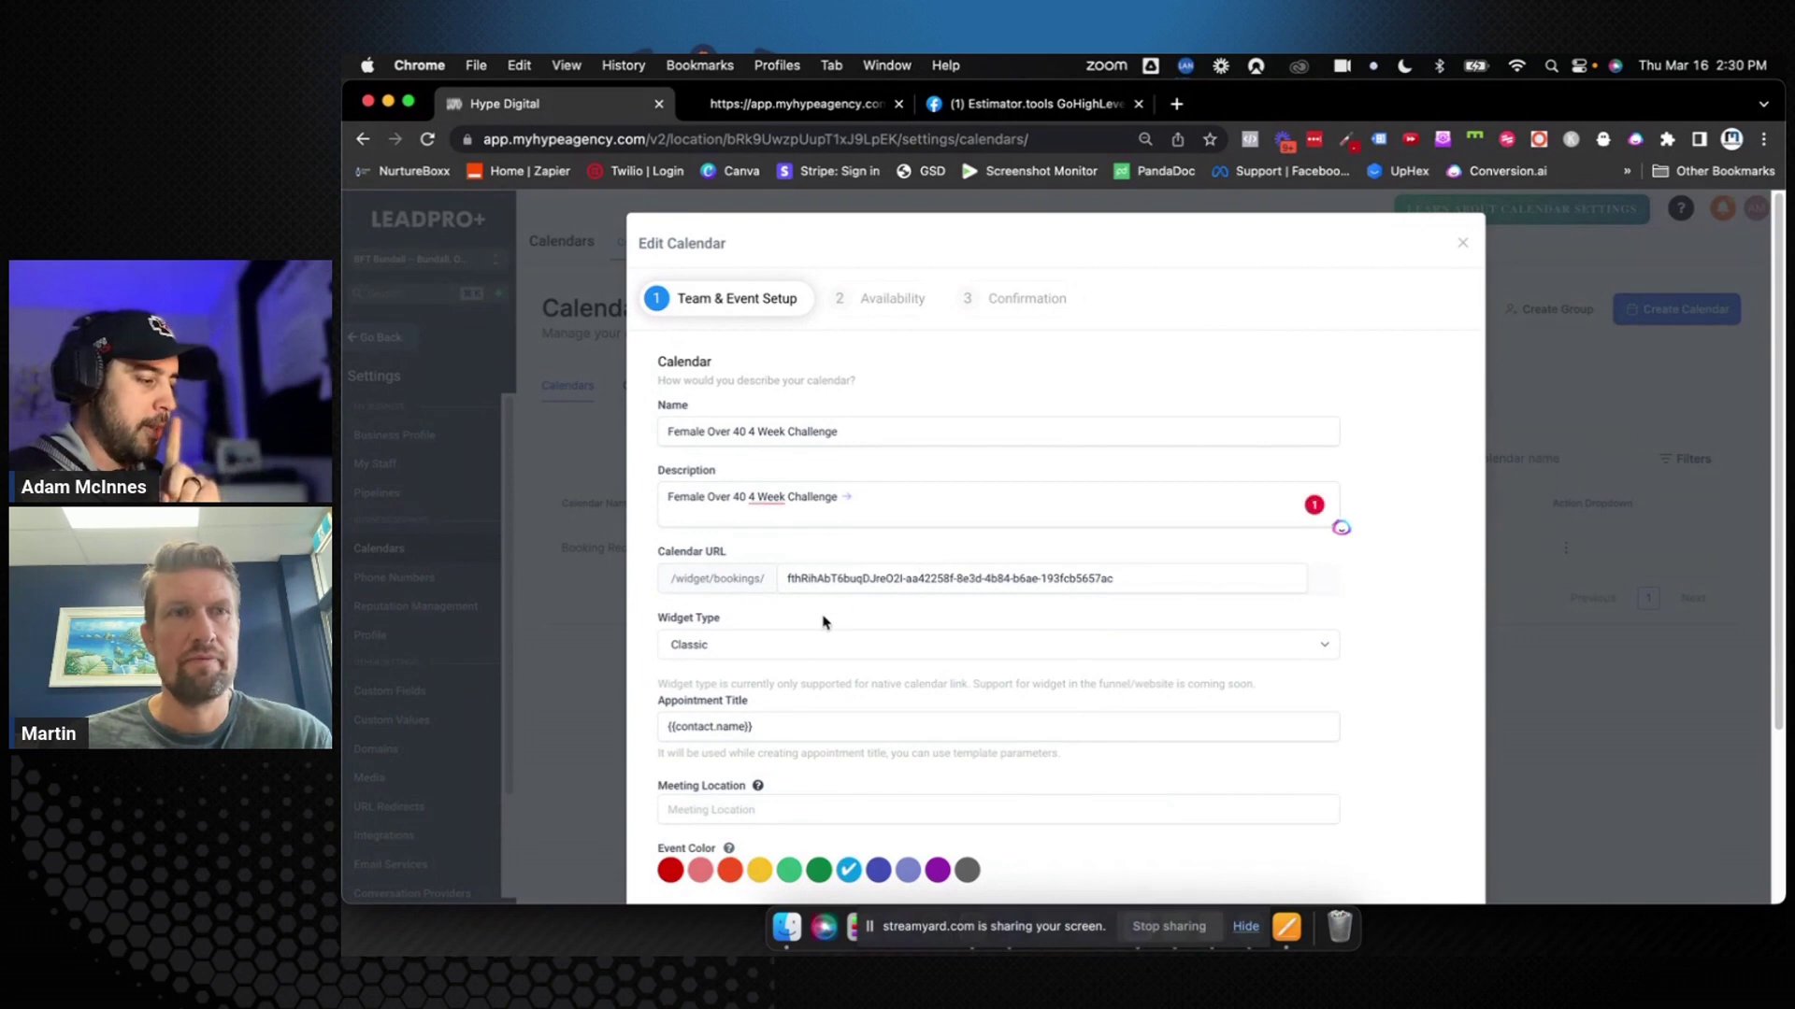
pyautogui.click(741, 652)
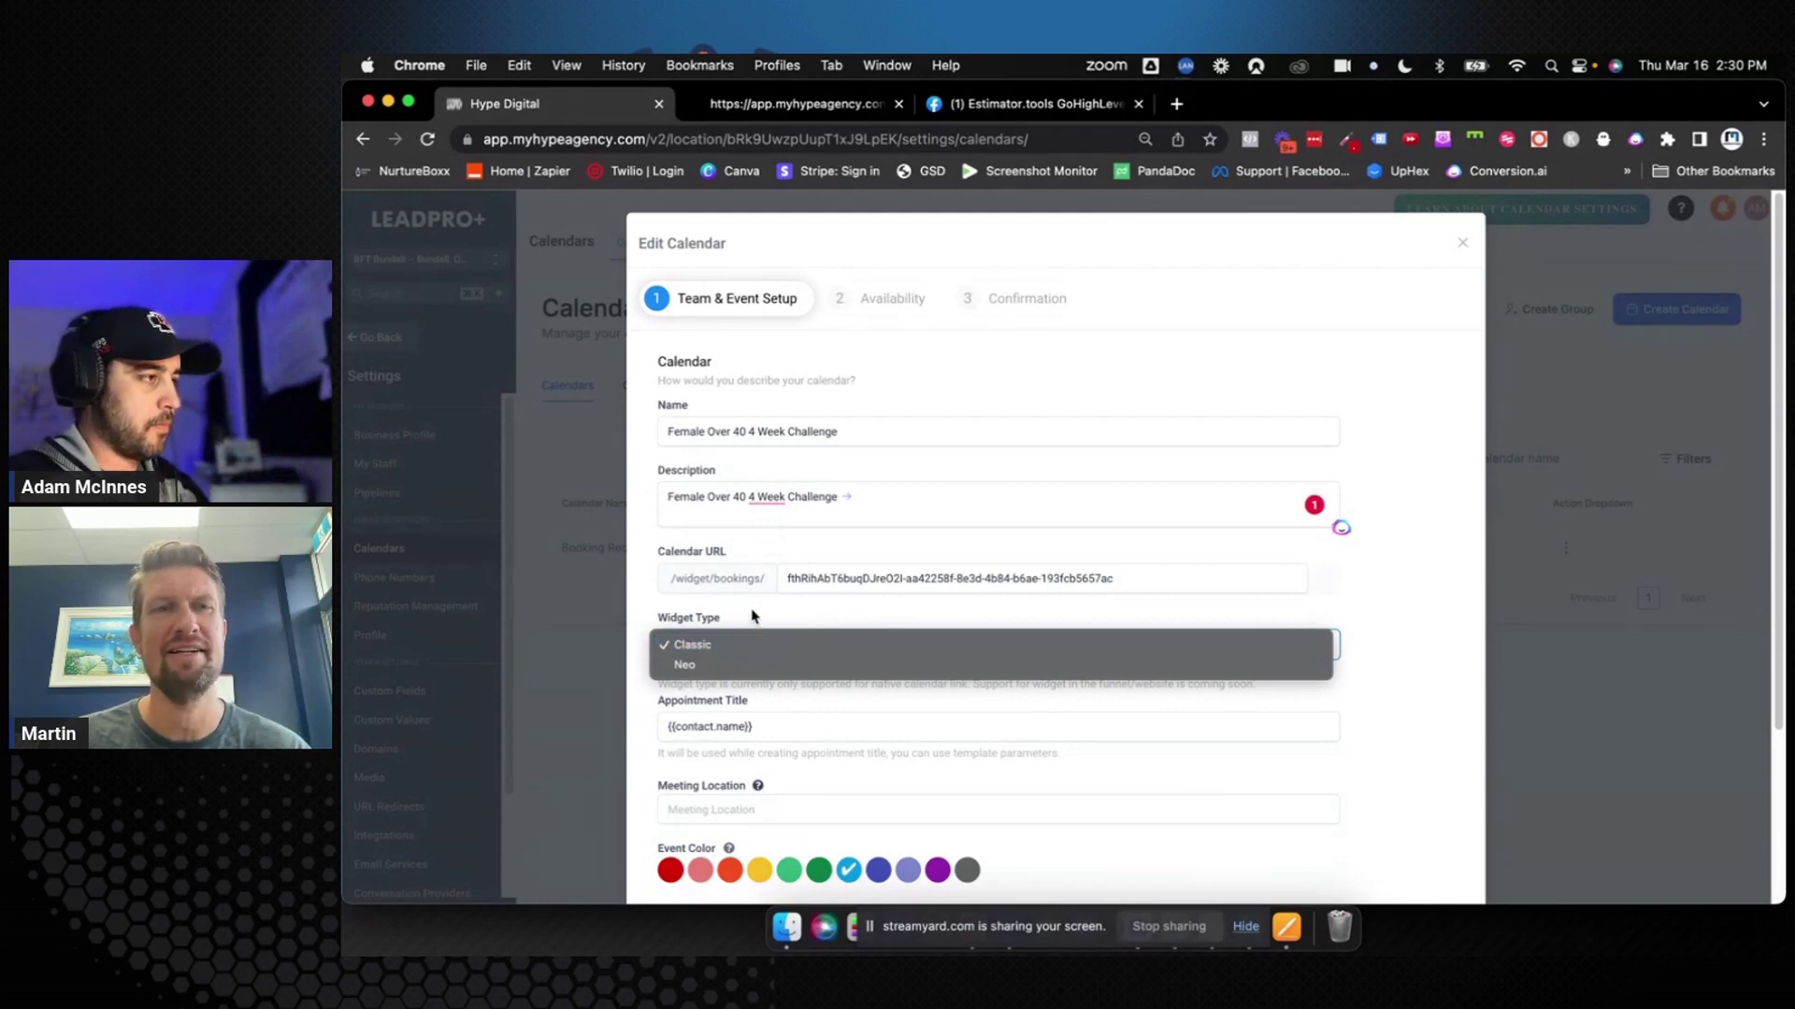
# Replace the Calendar URL slug after /widget/bookings/ with 'female-over-40'
pyautogui.click(752, 616)
pyautogui.tripleClick(822, 581)
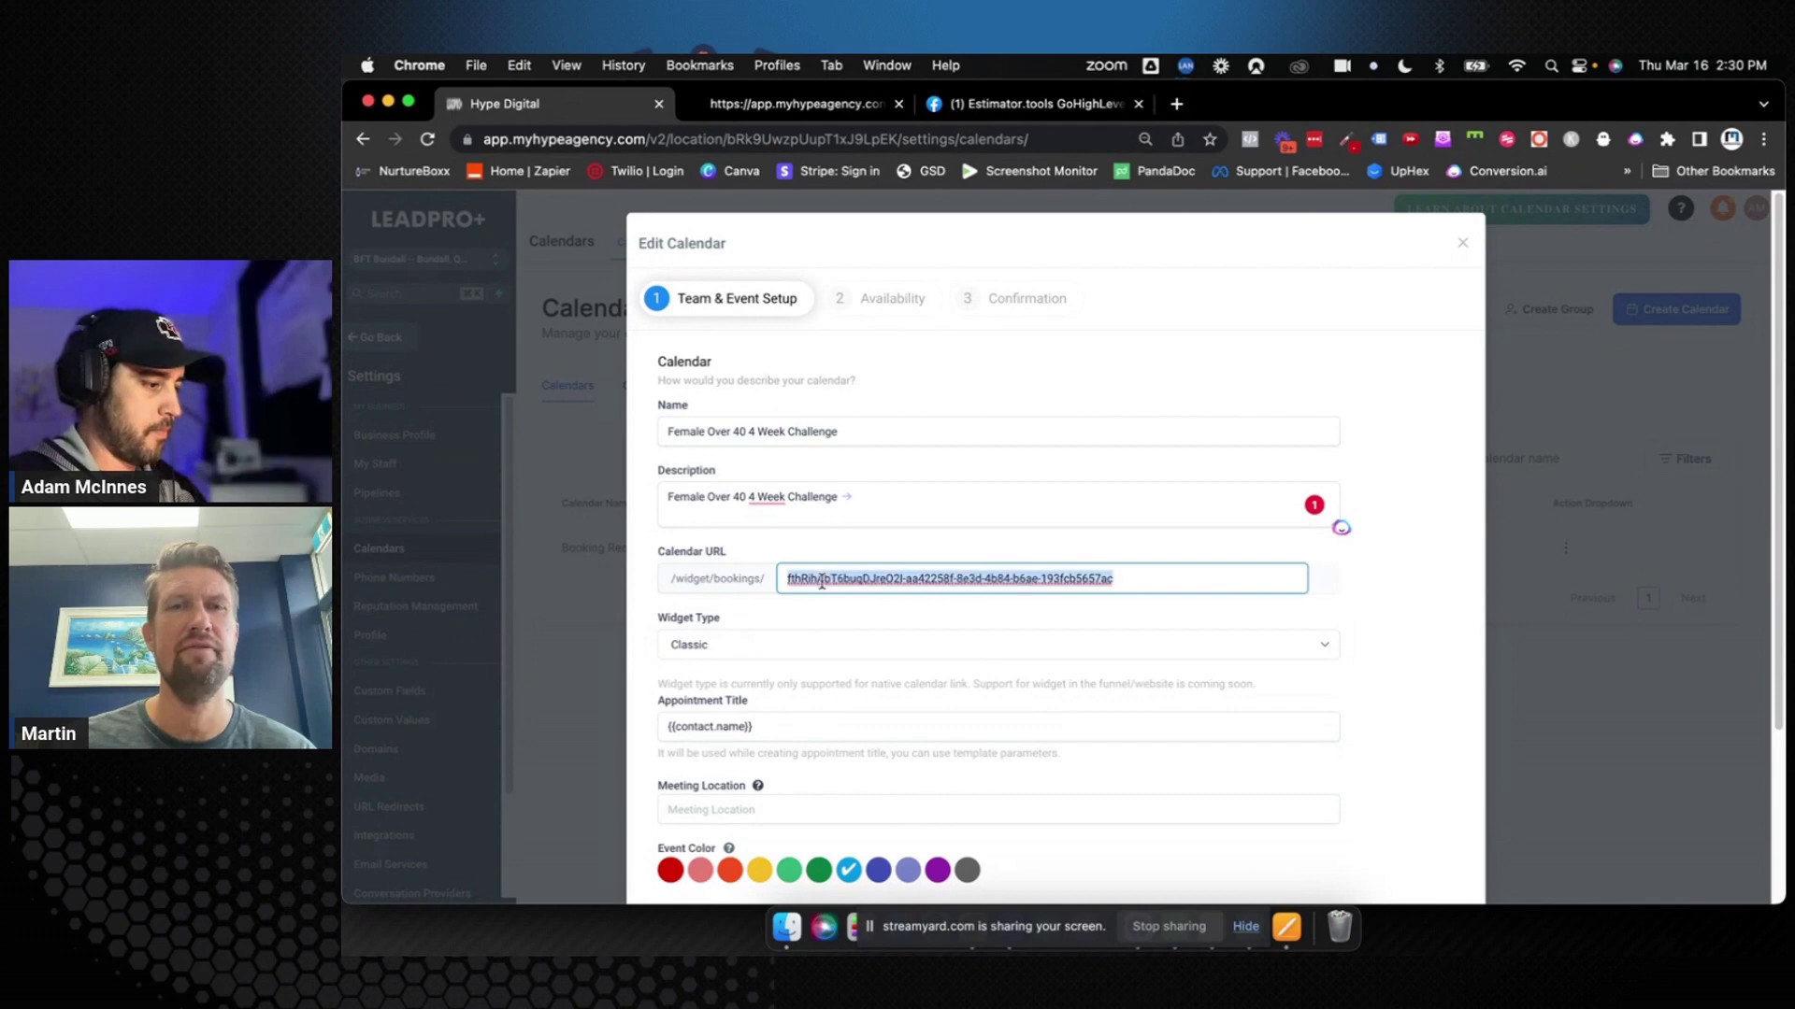
pyautogui.write('fe')
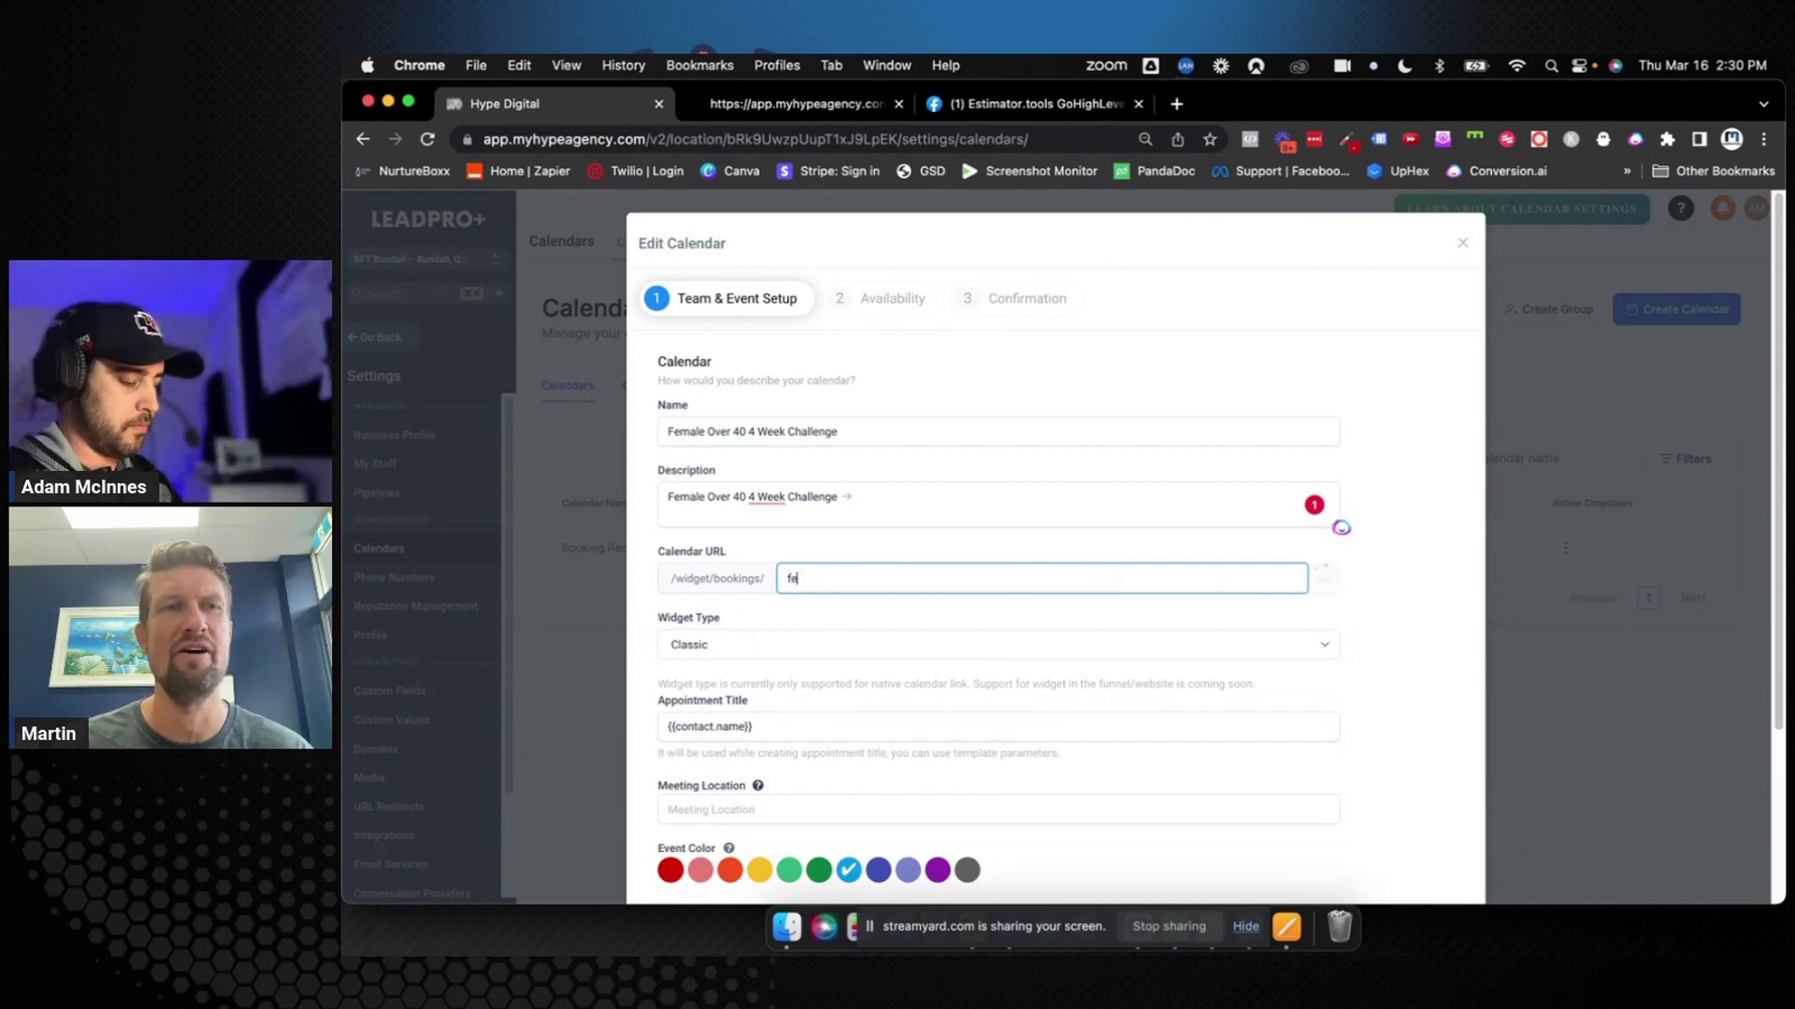
pyautogui.write('male-')
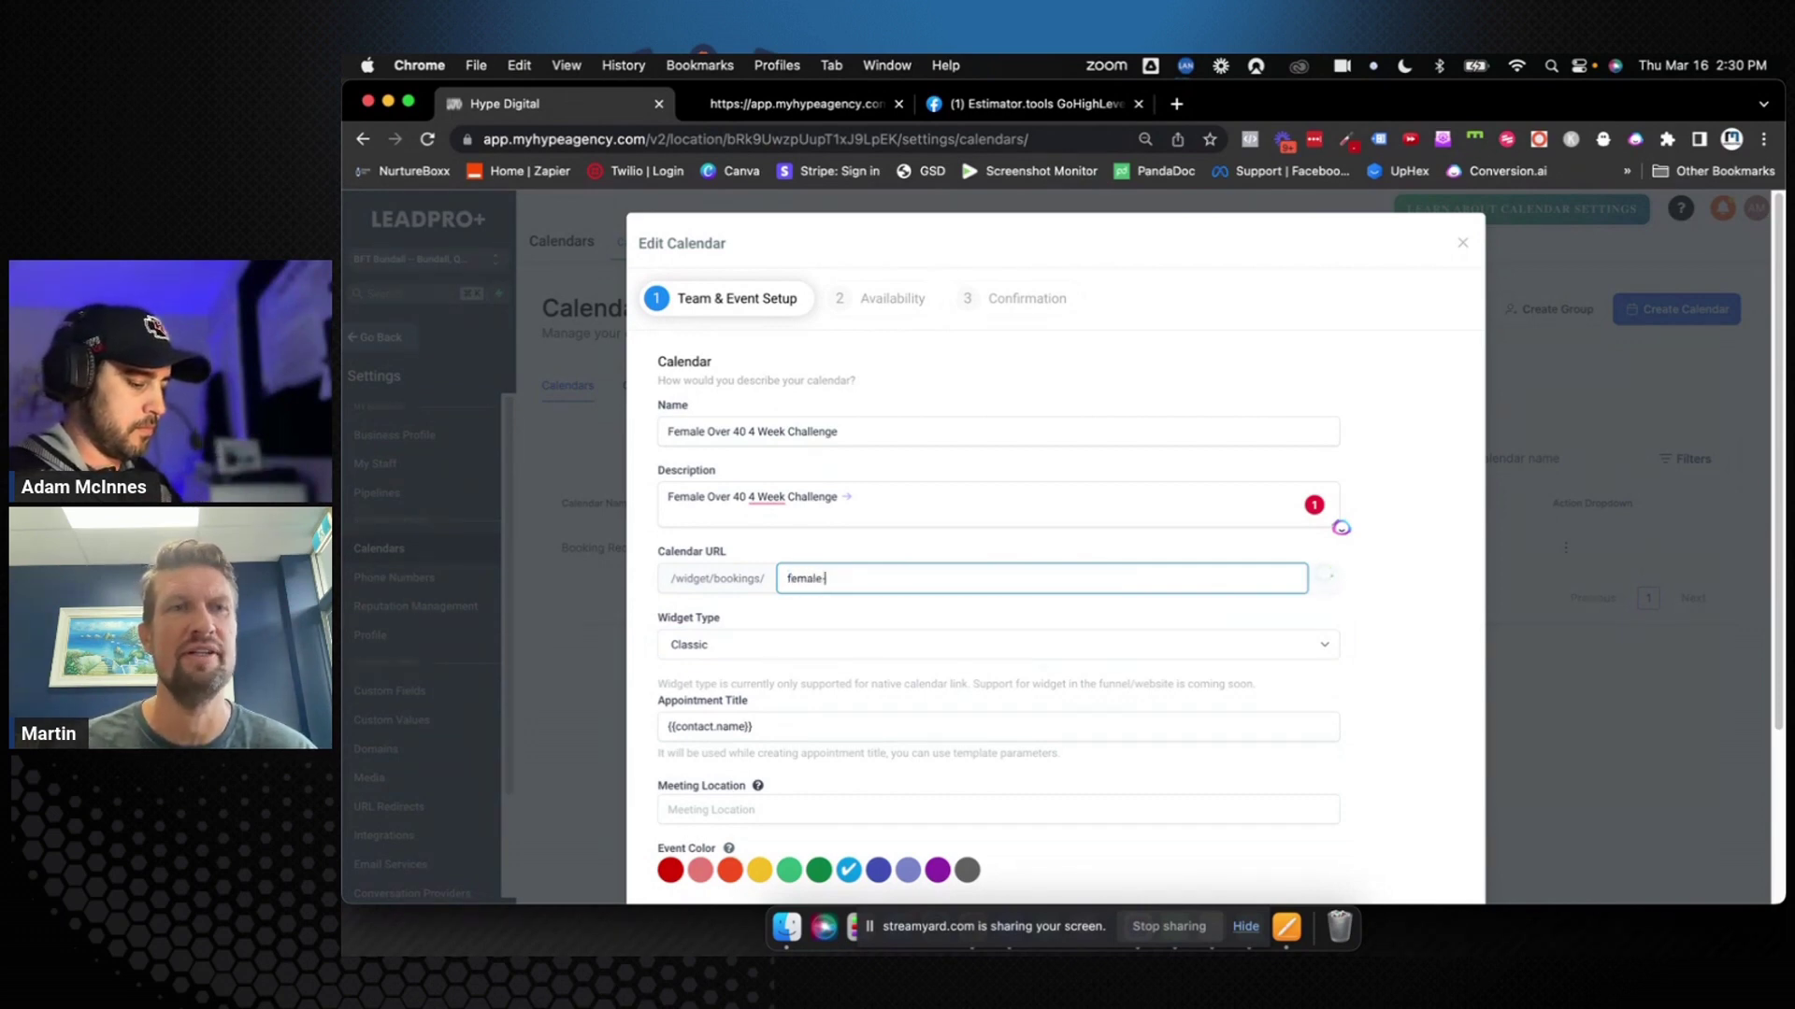
pyautogui.write('over-40')
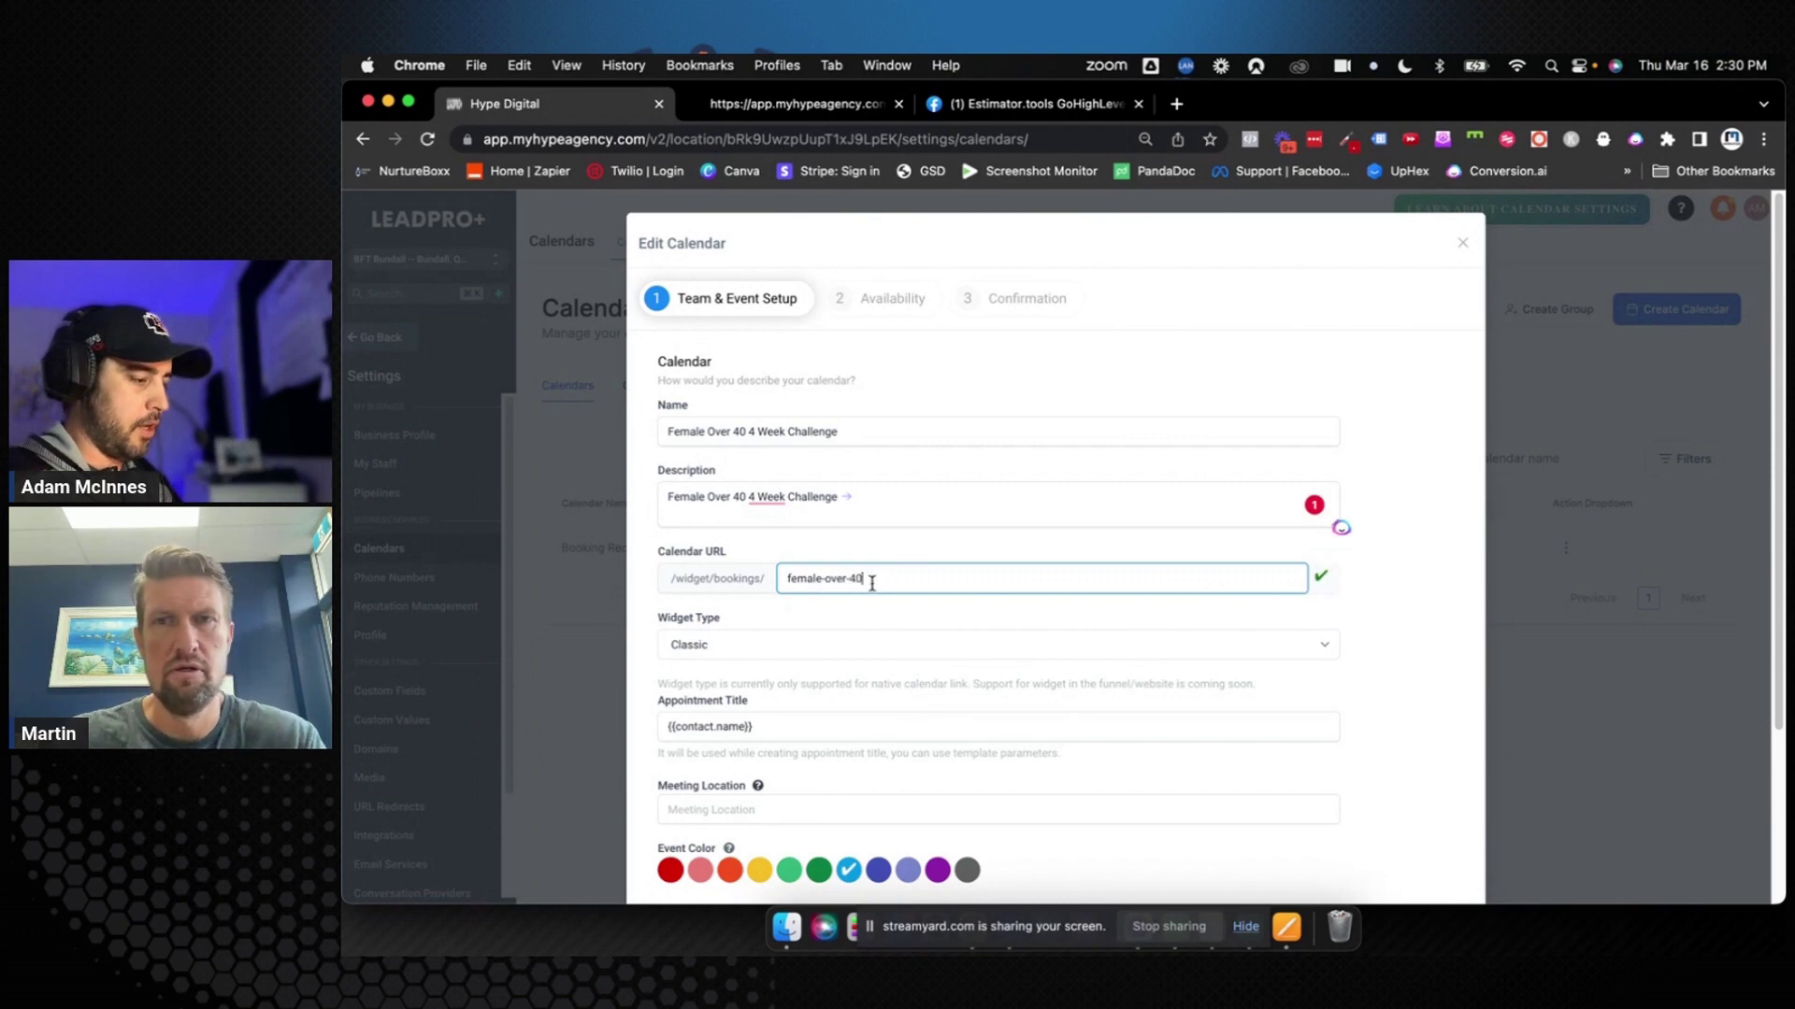
pyautogui.moveTo(866, 578); pyautogui.dragTo(761, 583)
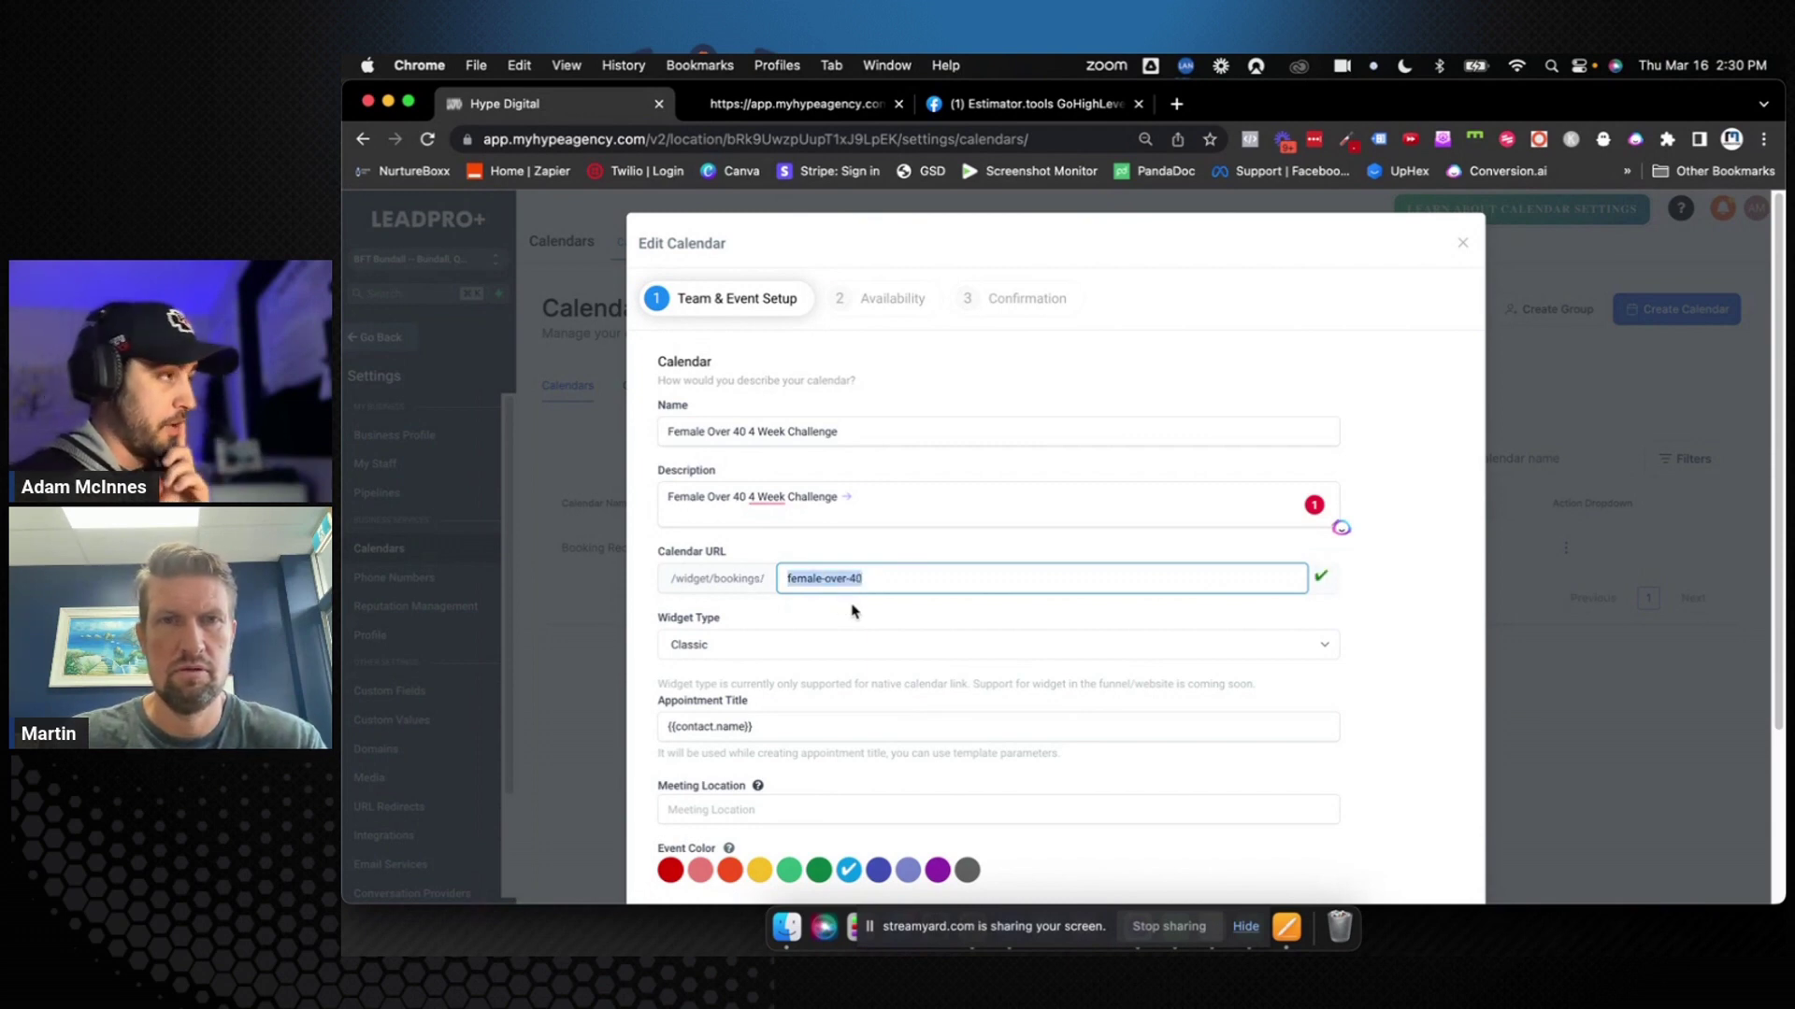
pyautogui.click(877, 580)
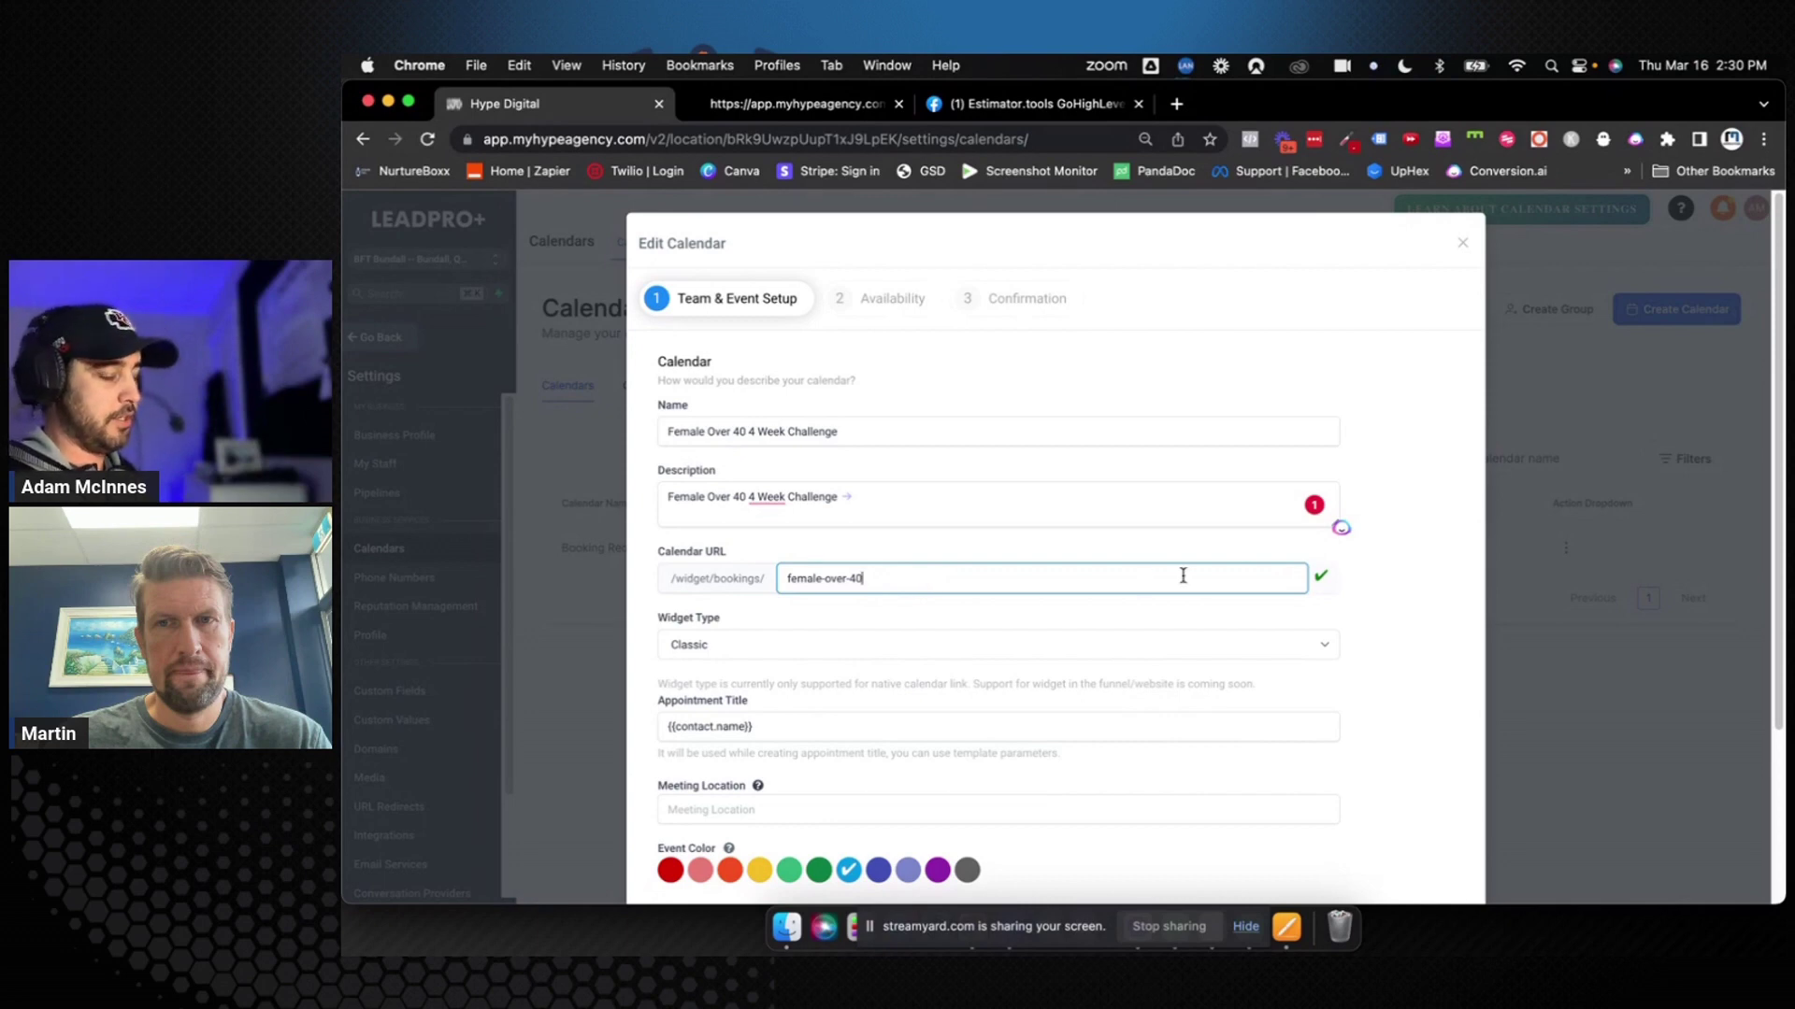
pyautogui.tripleClick(874, 579)
pyautogui.click(977, 579)
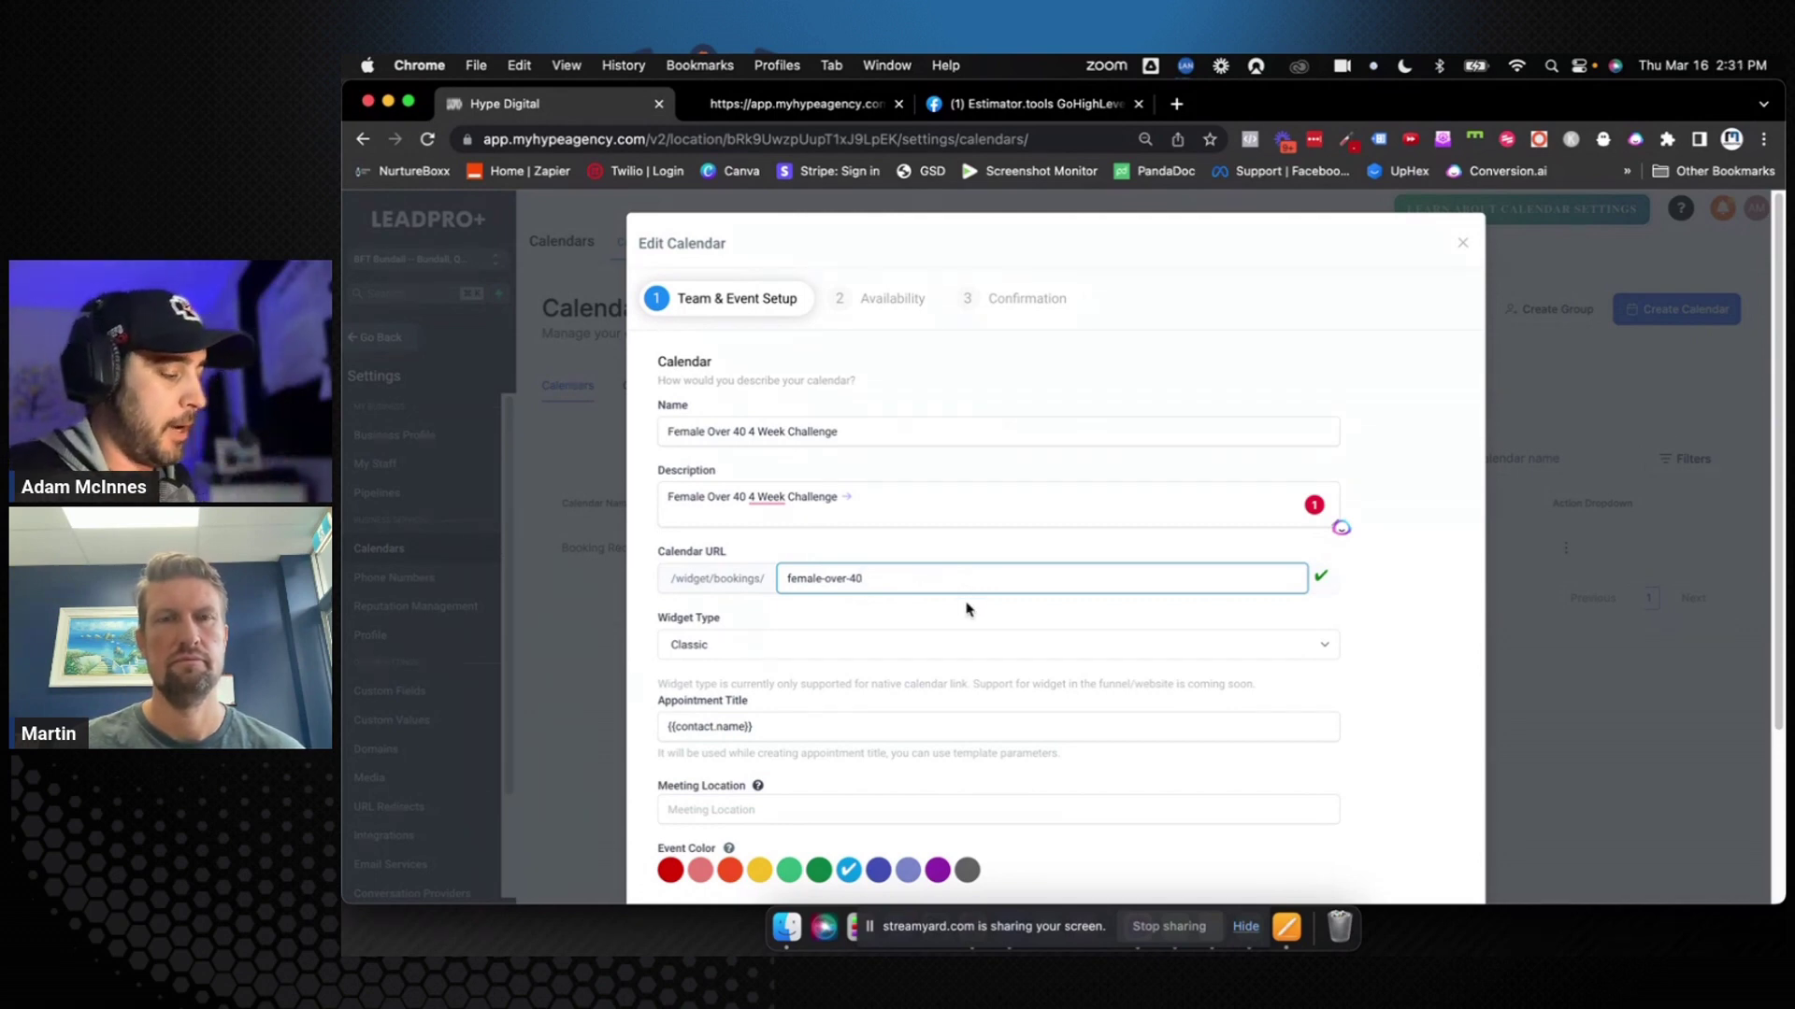
# Append ' - ' and the copied calendar name to the {{contact.name}} appointment title
pyautogui.scroll(-3, 966, 608)
pyautogui.click(802, 576)
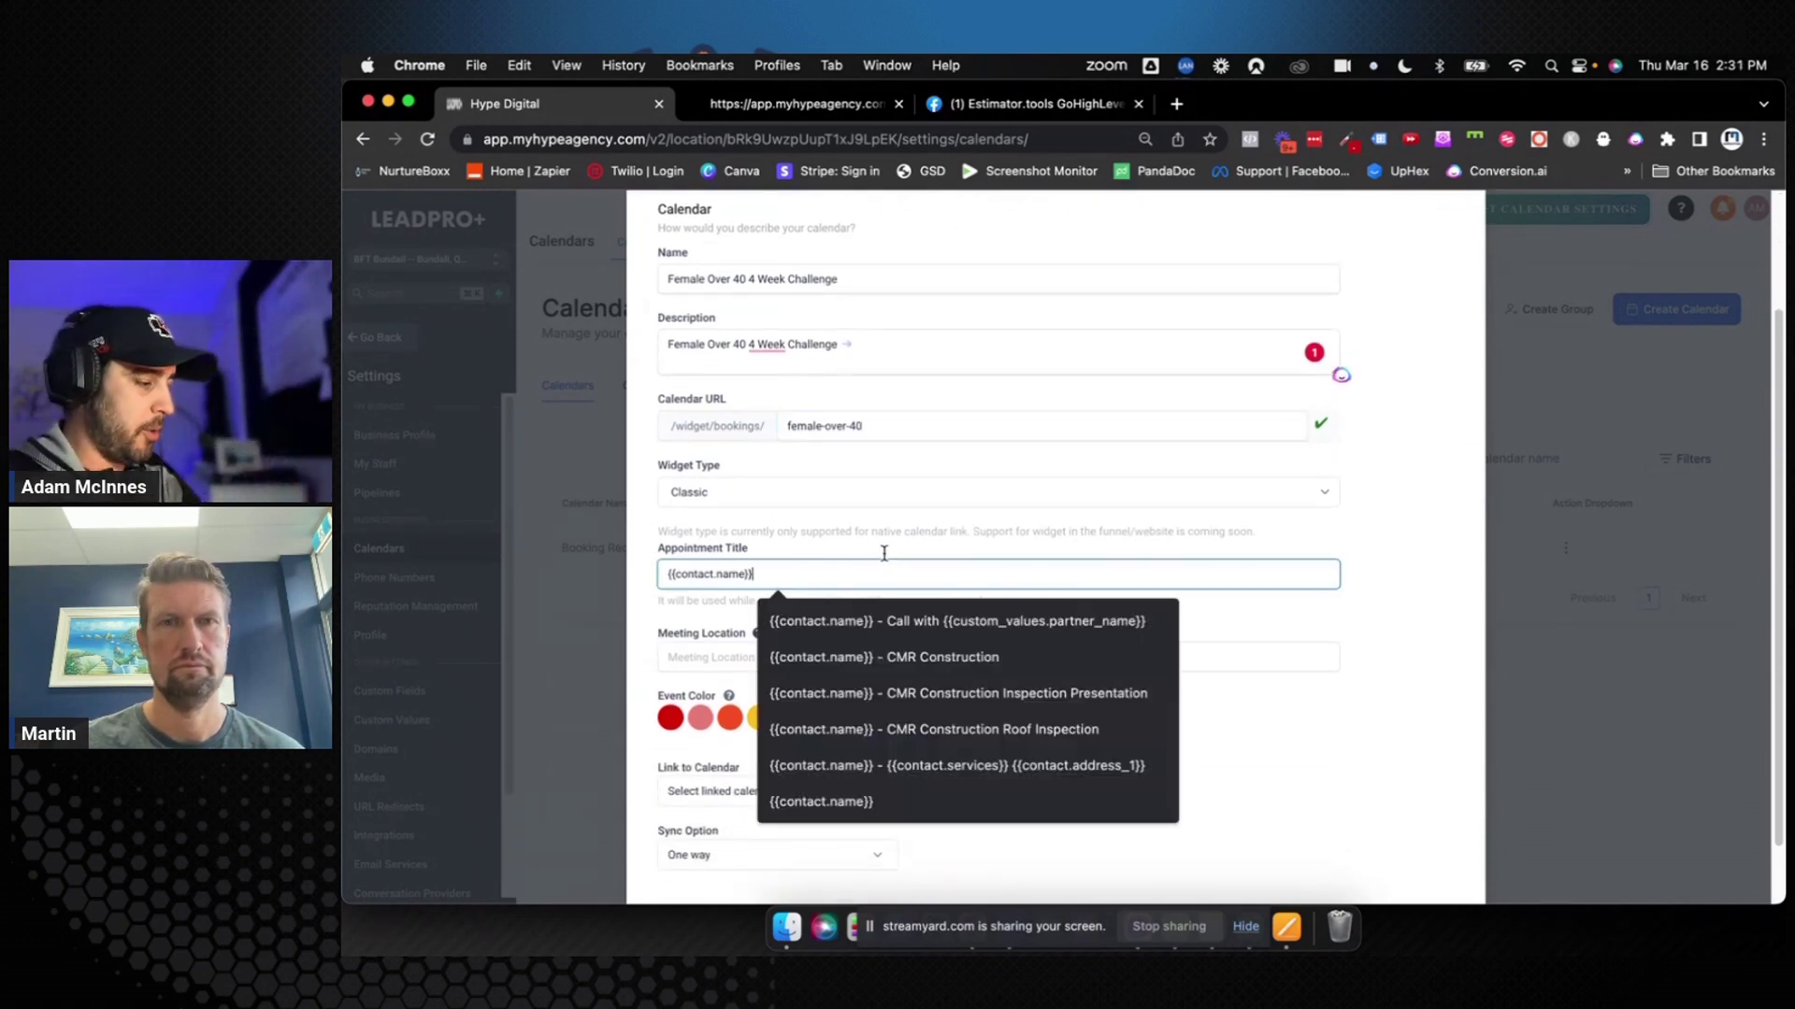
pyautogui.write('-')
pyautogui.moveTo(869, 281); pyautogui.dragTo(665, 279)
pyautogui.press('super+c')
pyautogui.click(798, 575)
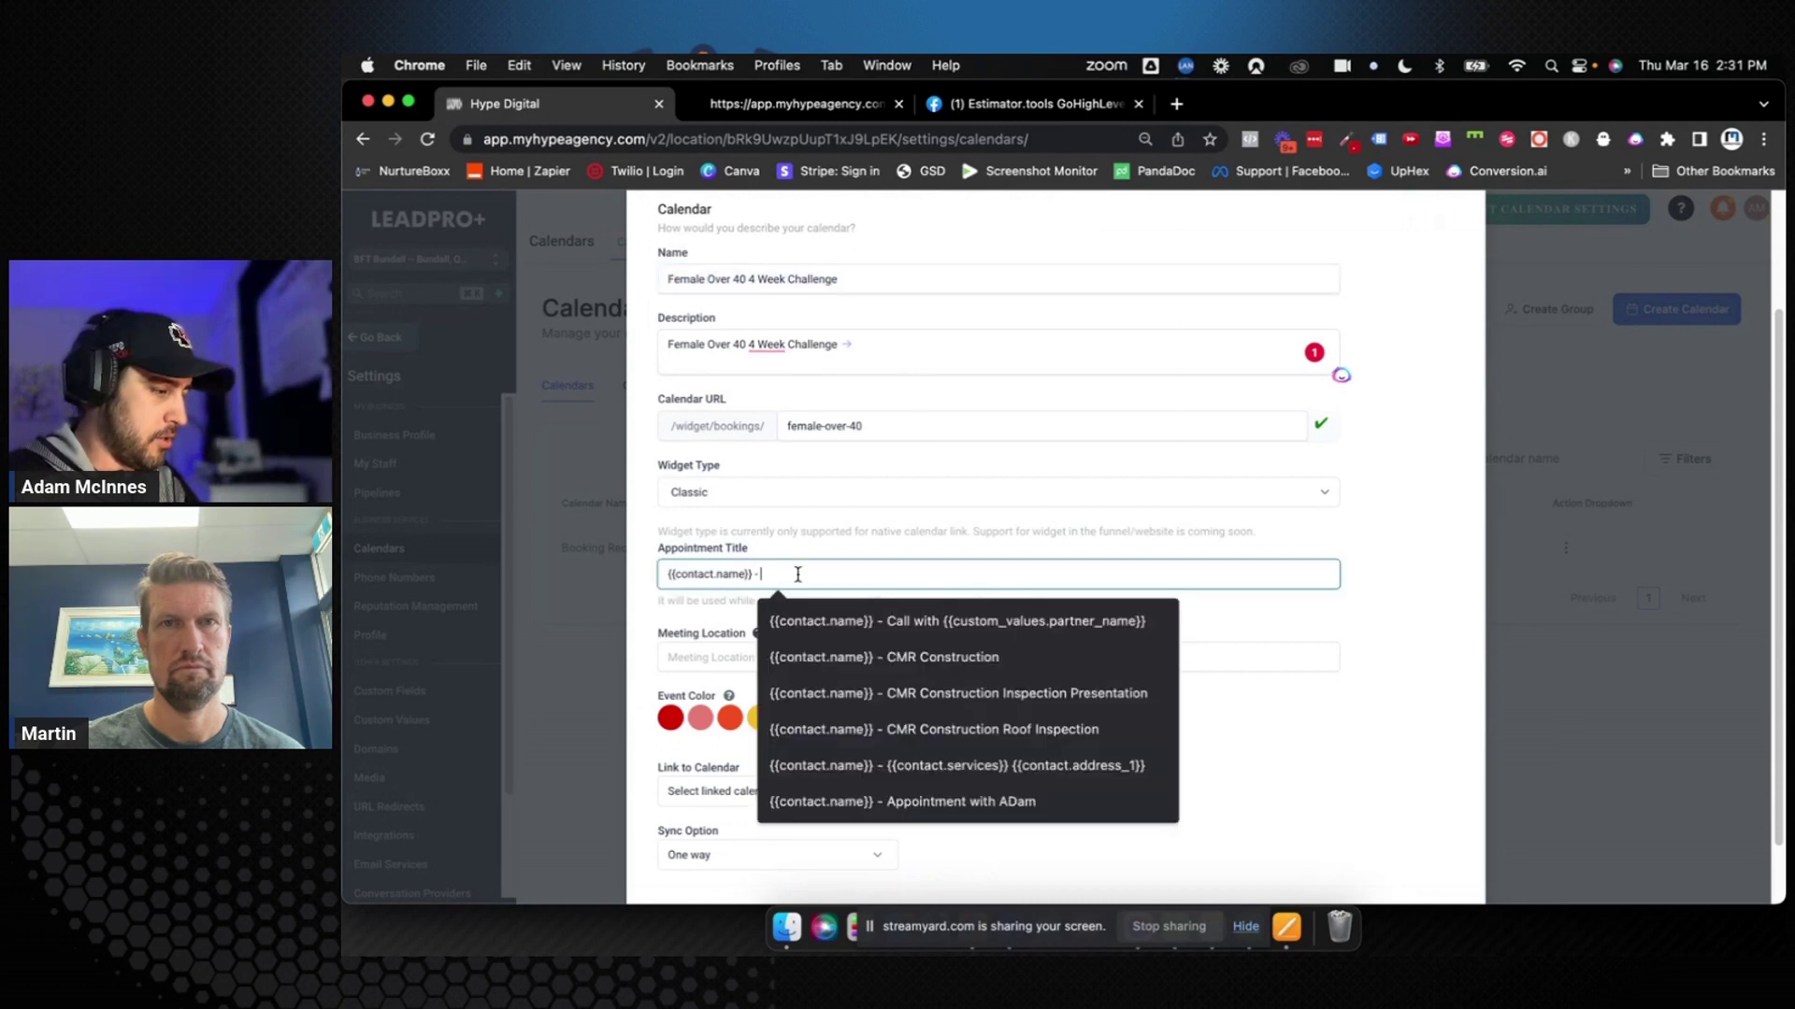
pyautogui.press('super+v')
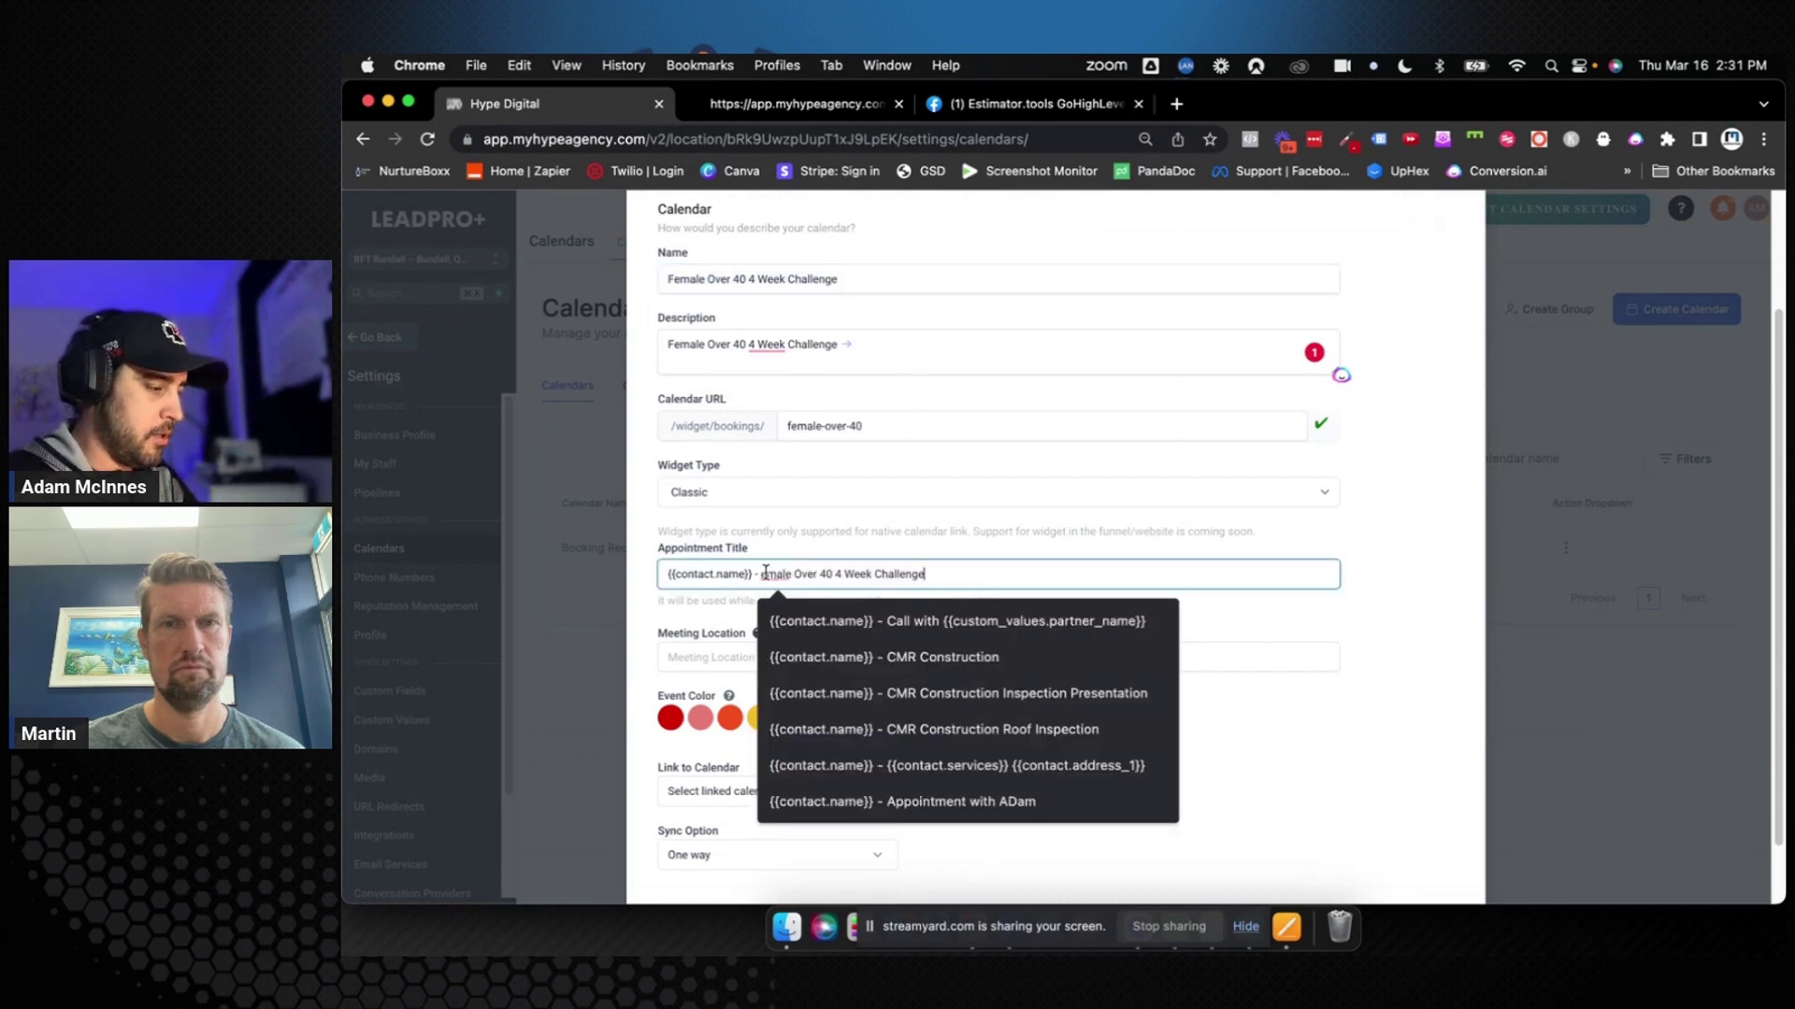
# Capitalise 'Female' and replace '4 Week Challenge' with 'Session' in the appointment title
pyautogui.click(763, 573)
pyautogui.write('F')
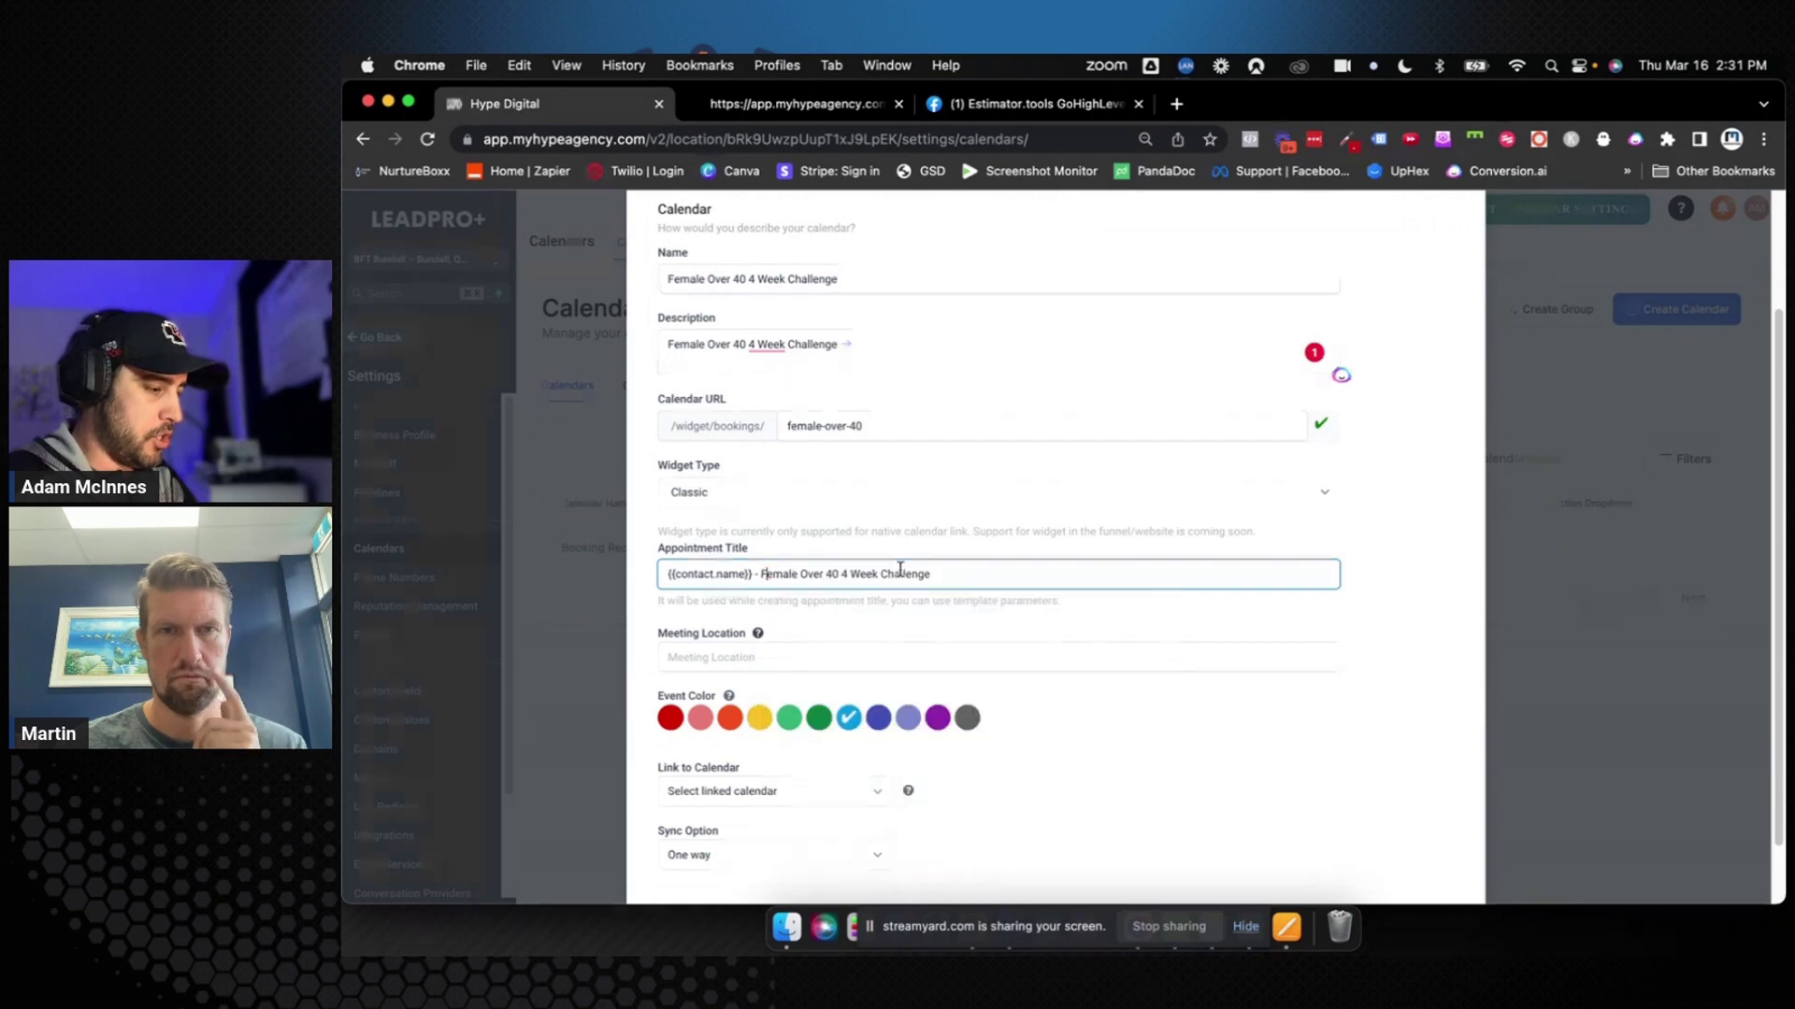
pyautogui.press('super+Right')
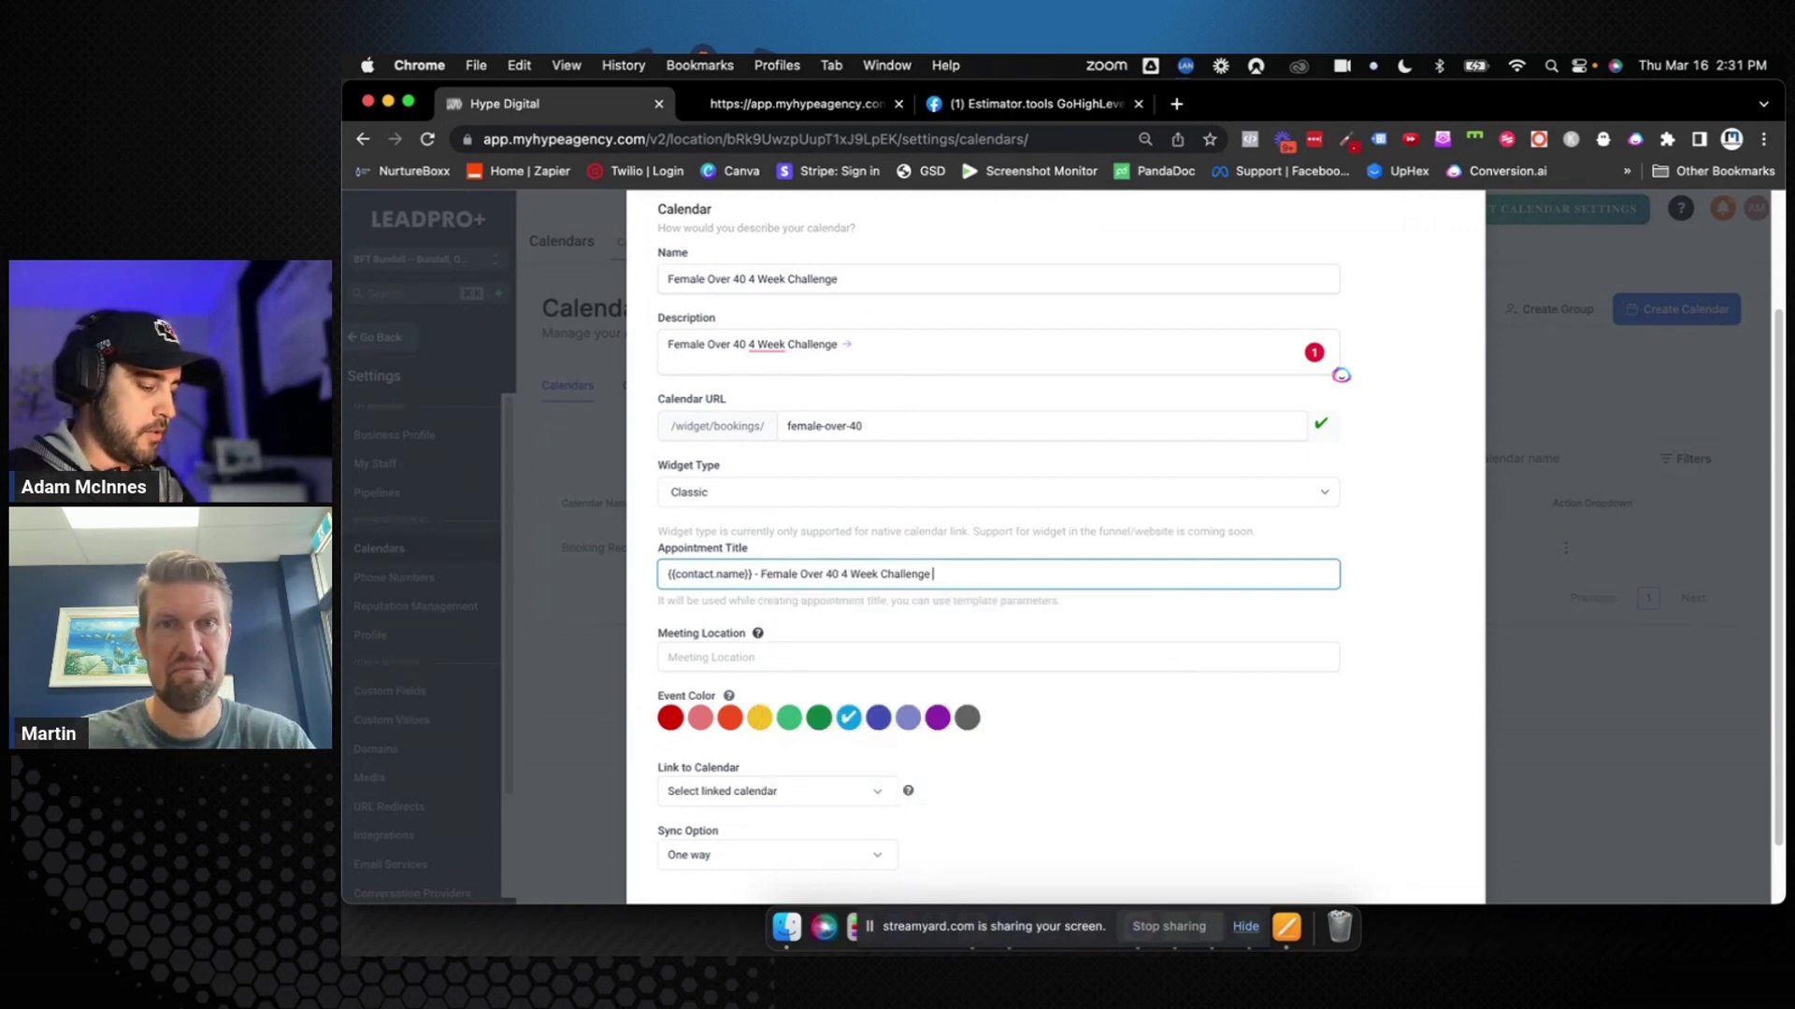
pyautogui.doubleClick(904, 575)
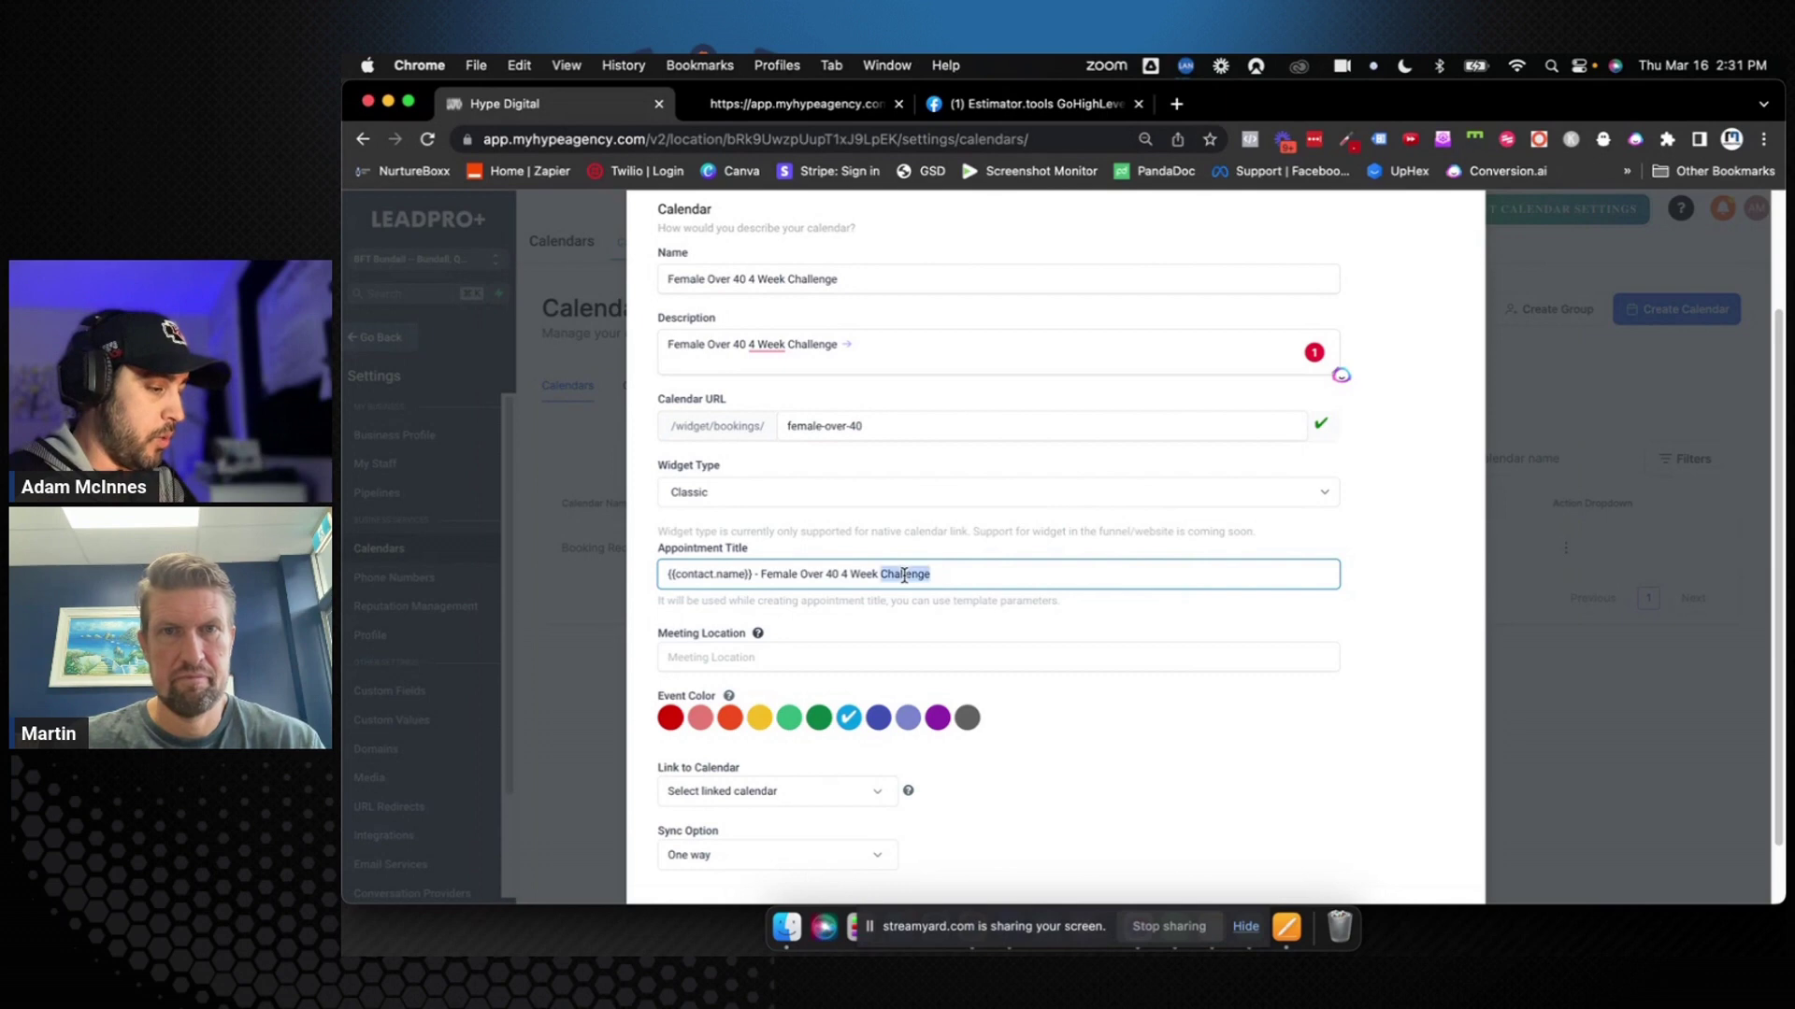
pyautogui.press('BackSpace')
pyautogui.press('BackSpace')
pyautogui.press('BackSpace')
pyautogui.press('BackSpace')
pyautogui.press('BackSpace')
pyautogui.press('BackSpace')
pyautogui.press('BackSpace')
pyautogui.press('BackSpace')
pyautogui.press('BackSpace')
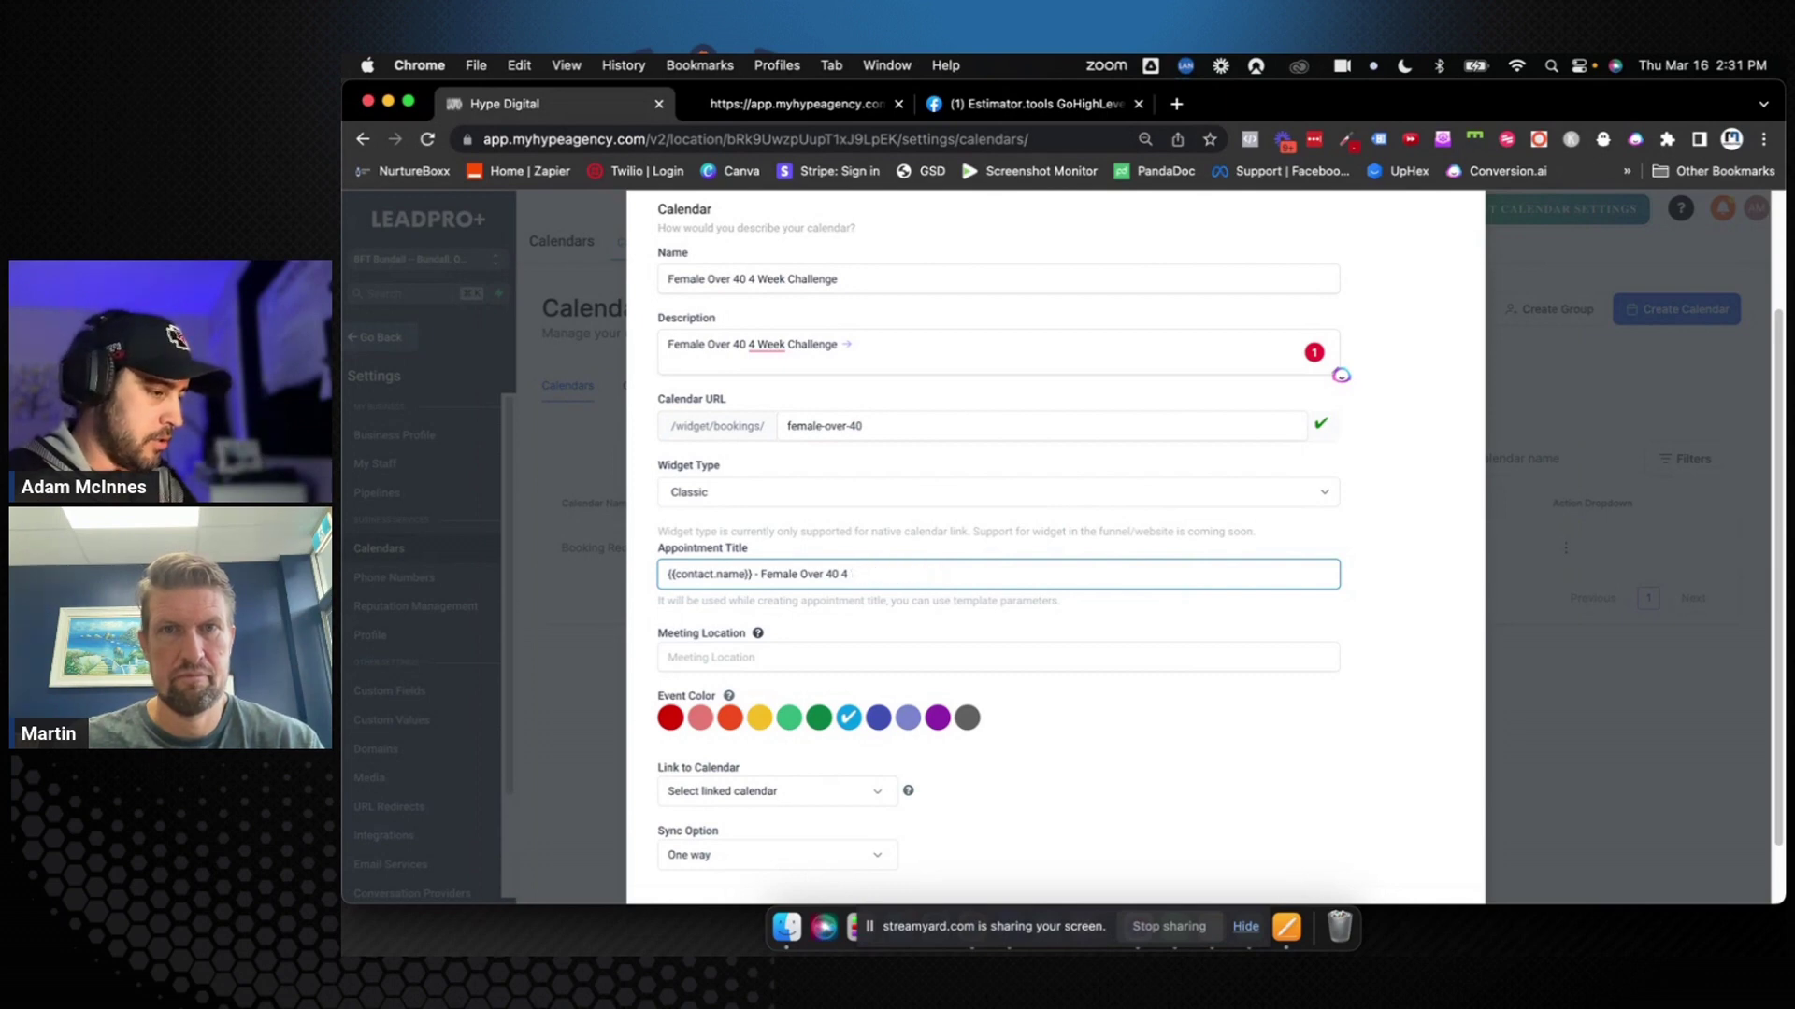
pyautogui.write('Session')
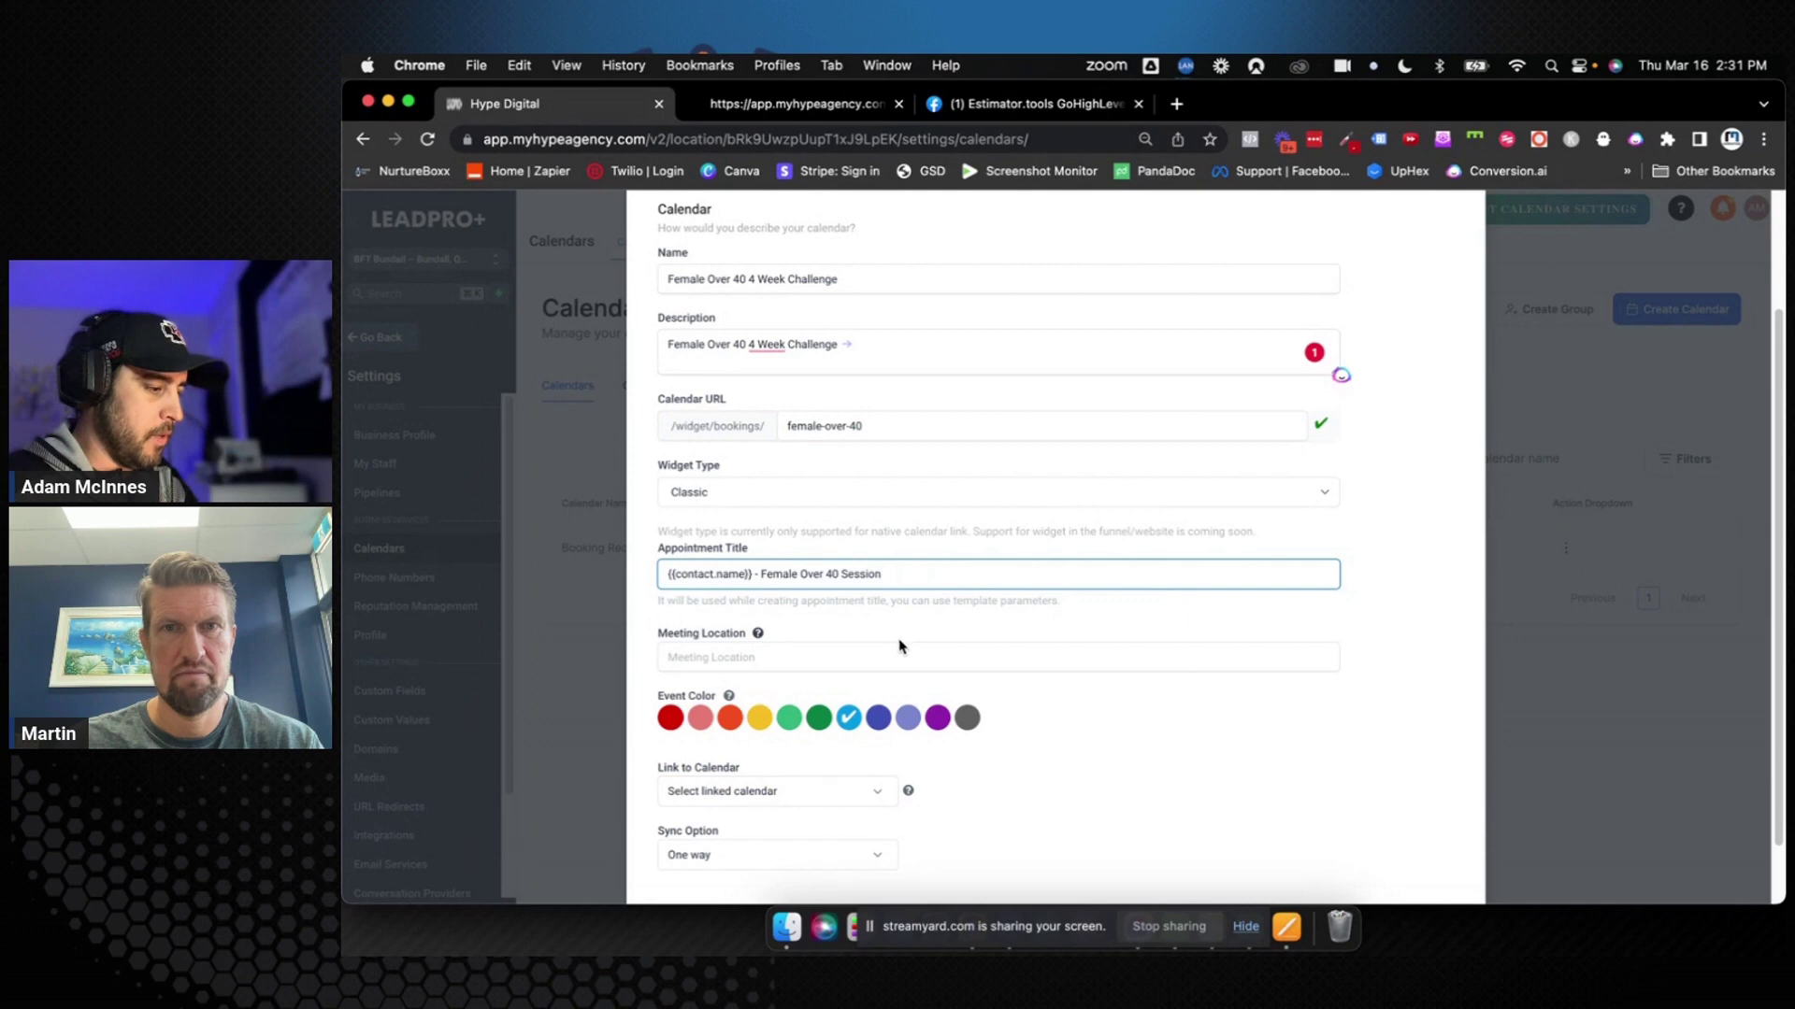
pyautogui.click(897, 651)
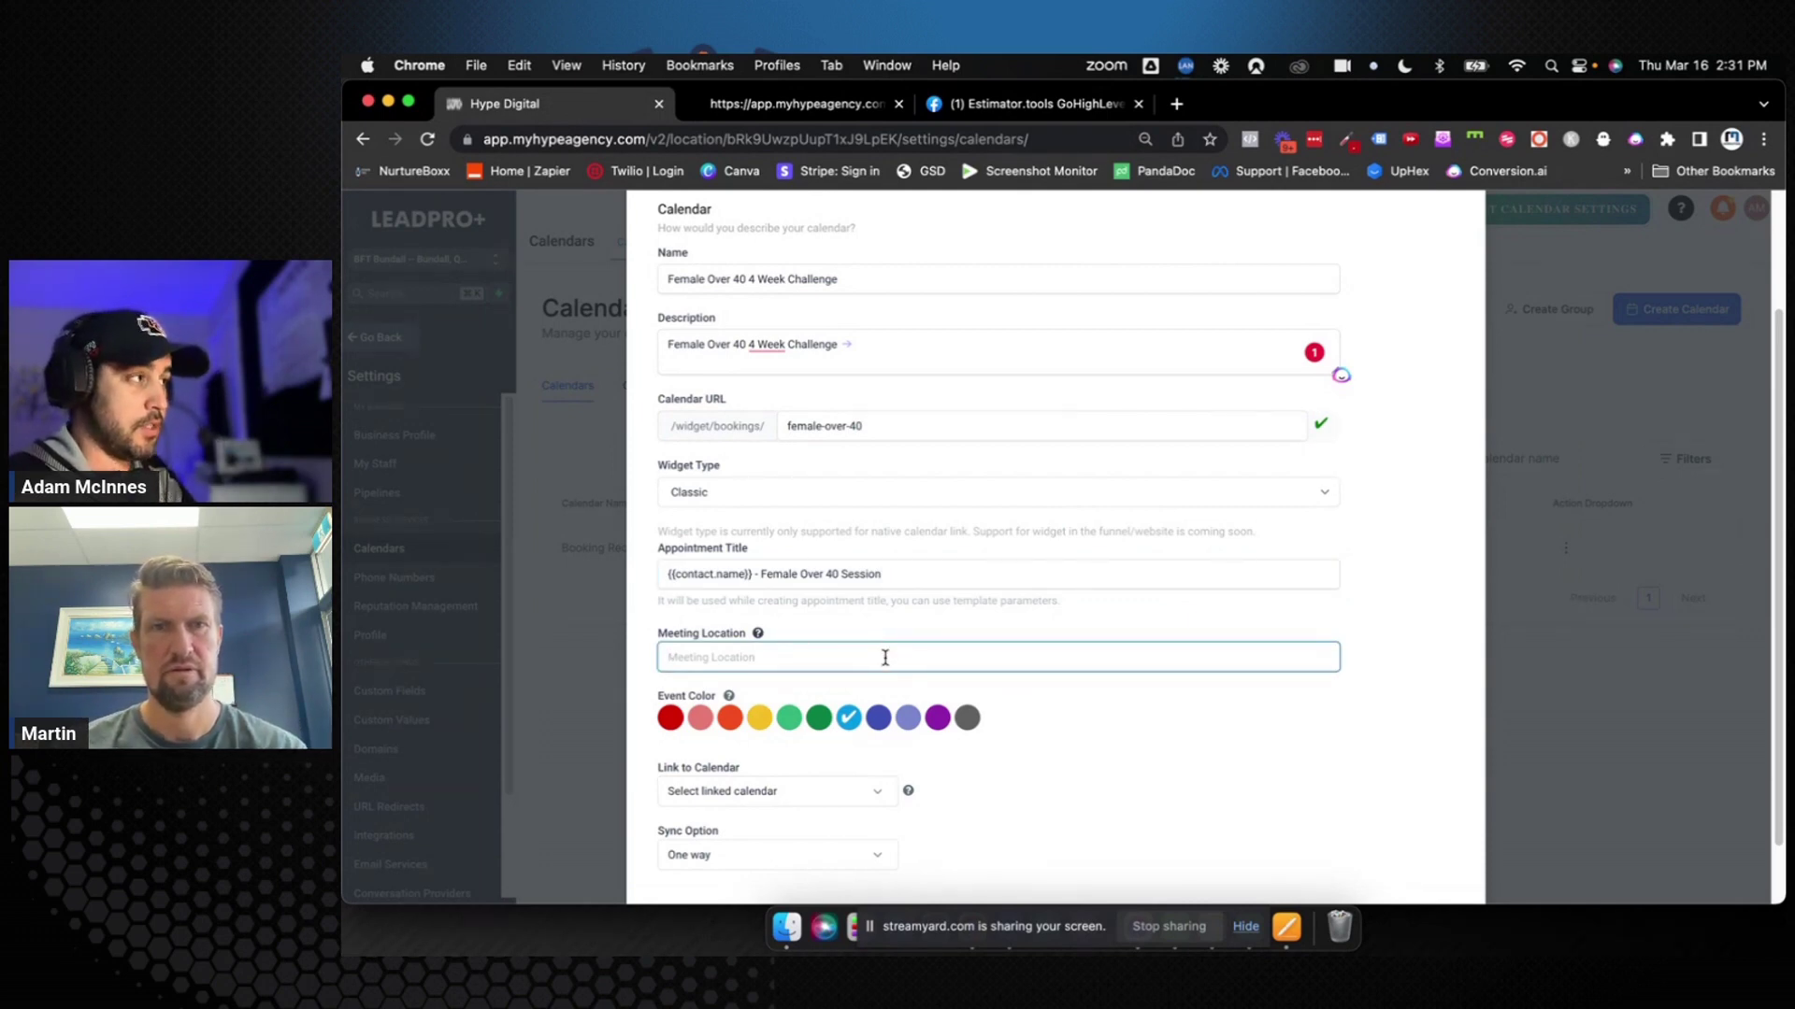
# Set the meeting location to {{location.address}}
pyautogui.write('{{')
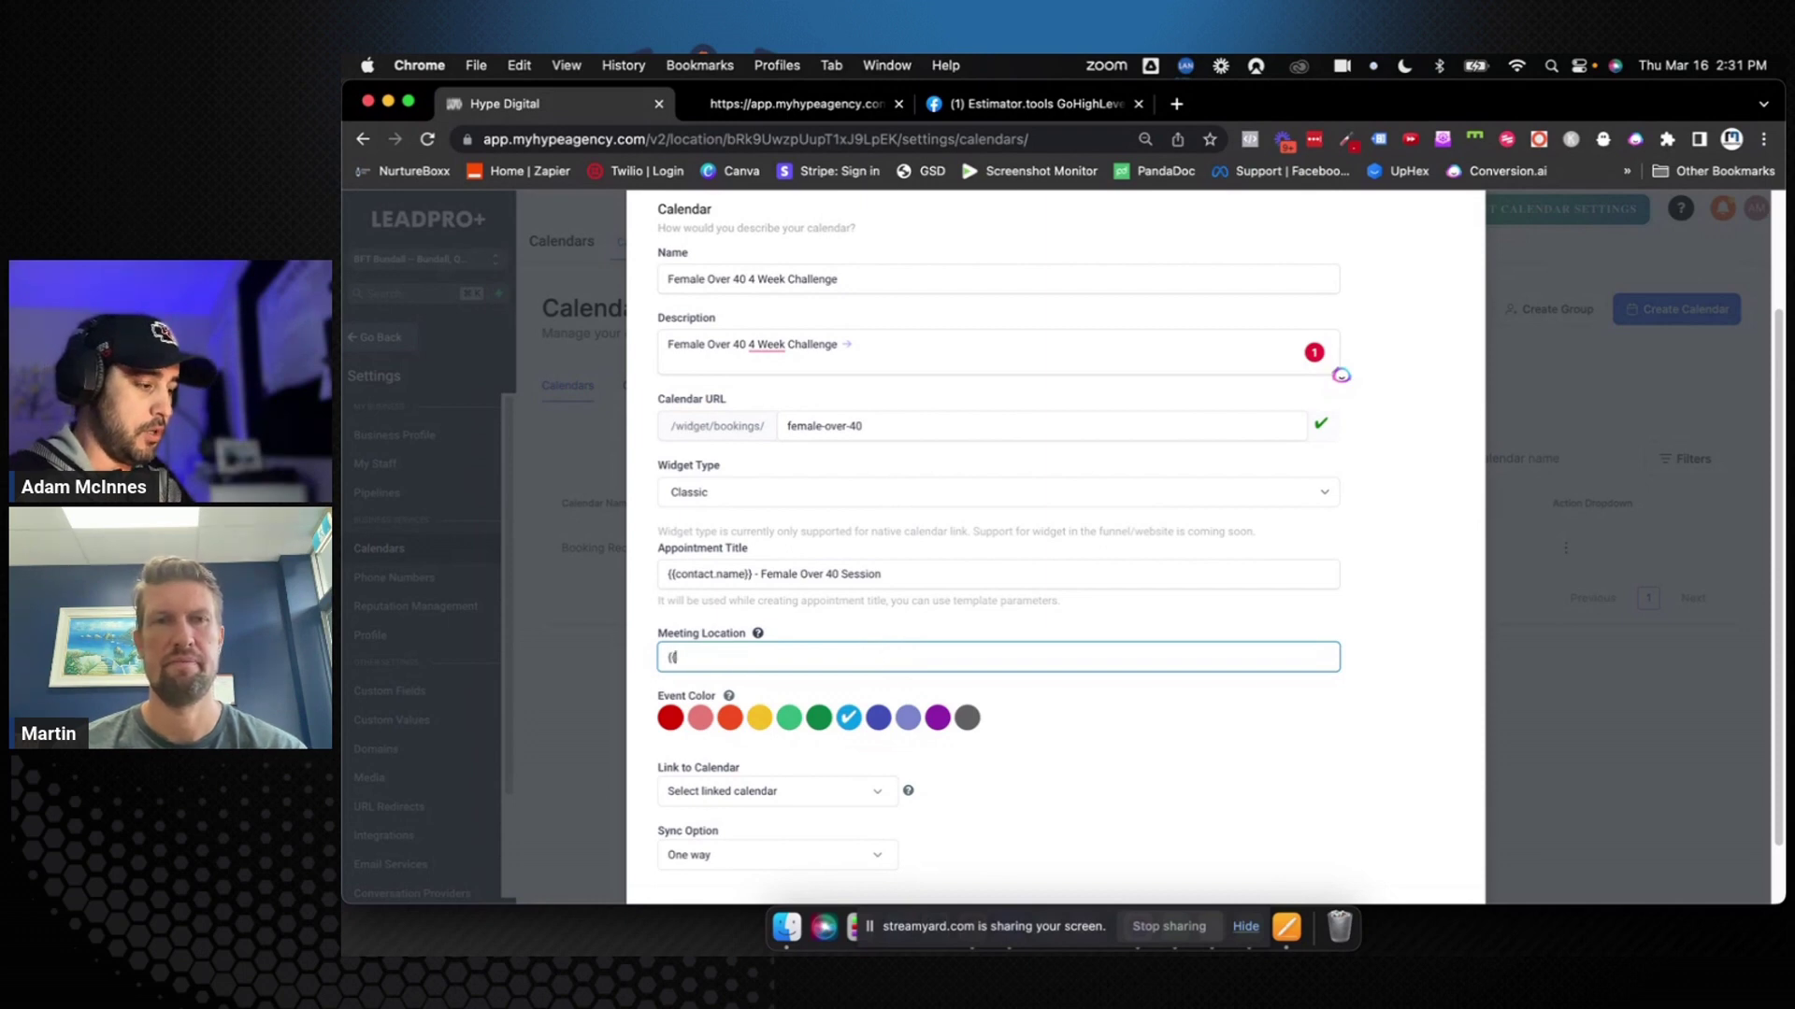
pyautogui.write('location')
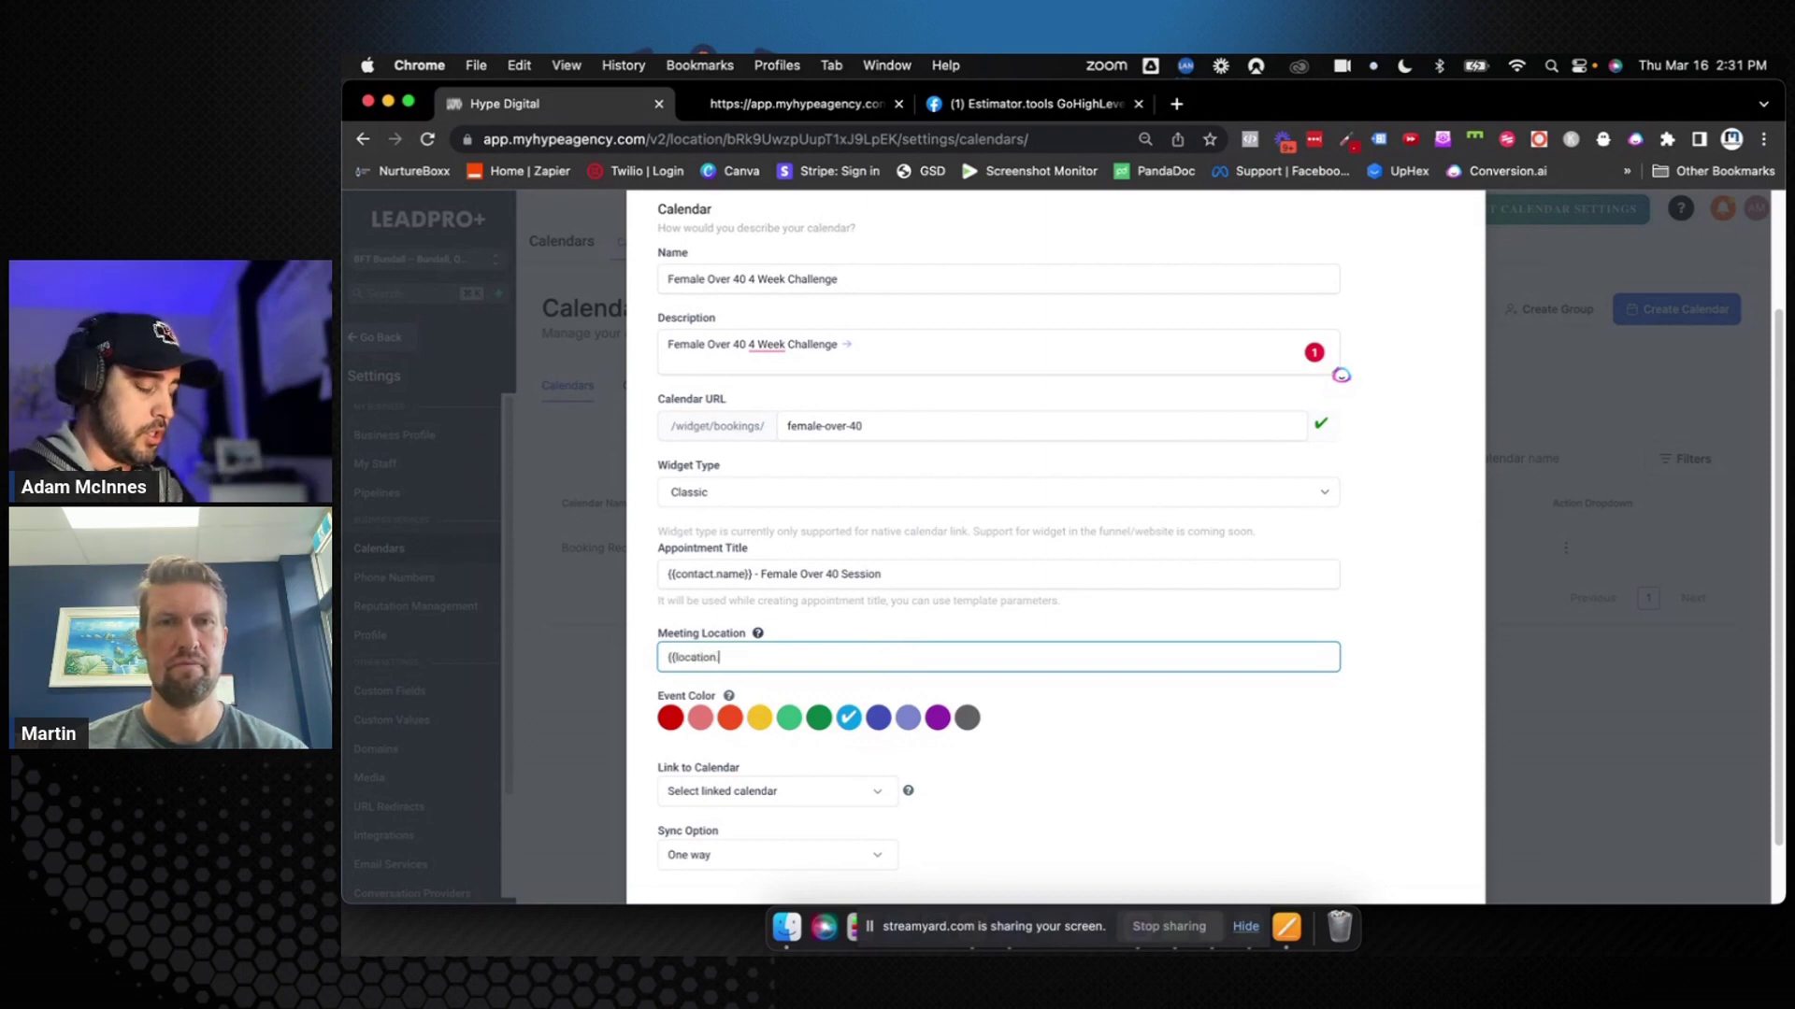
pyautogui.write('}address')
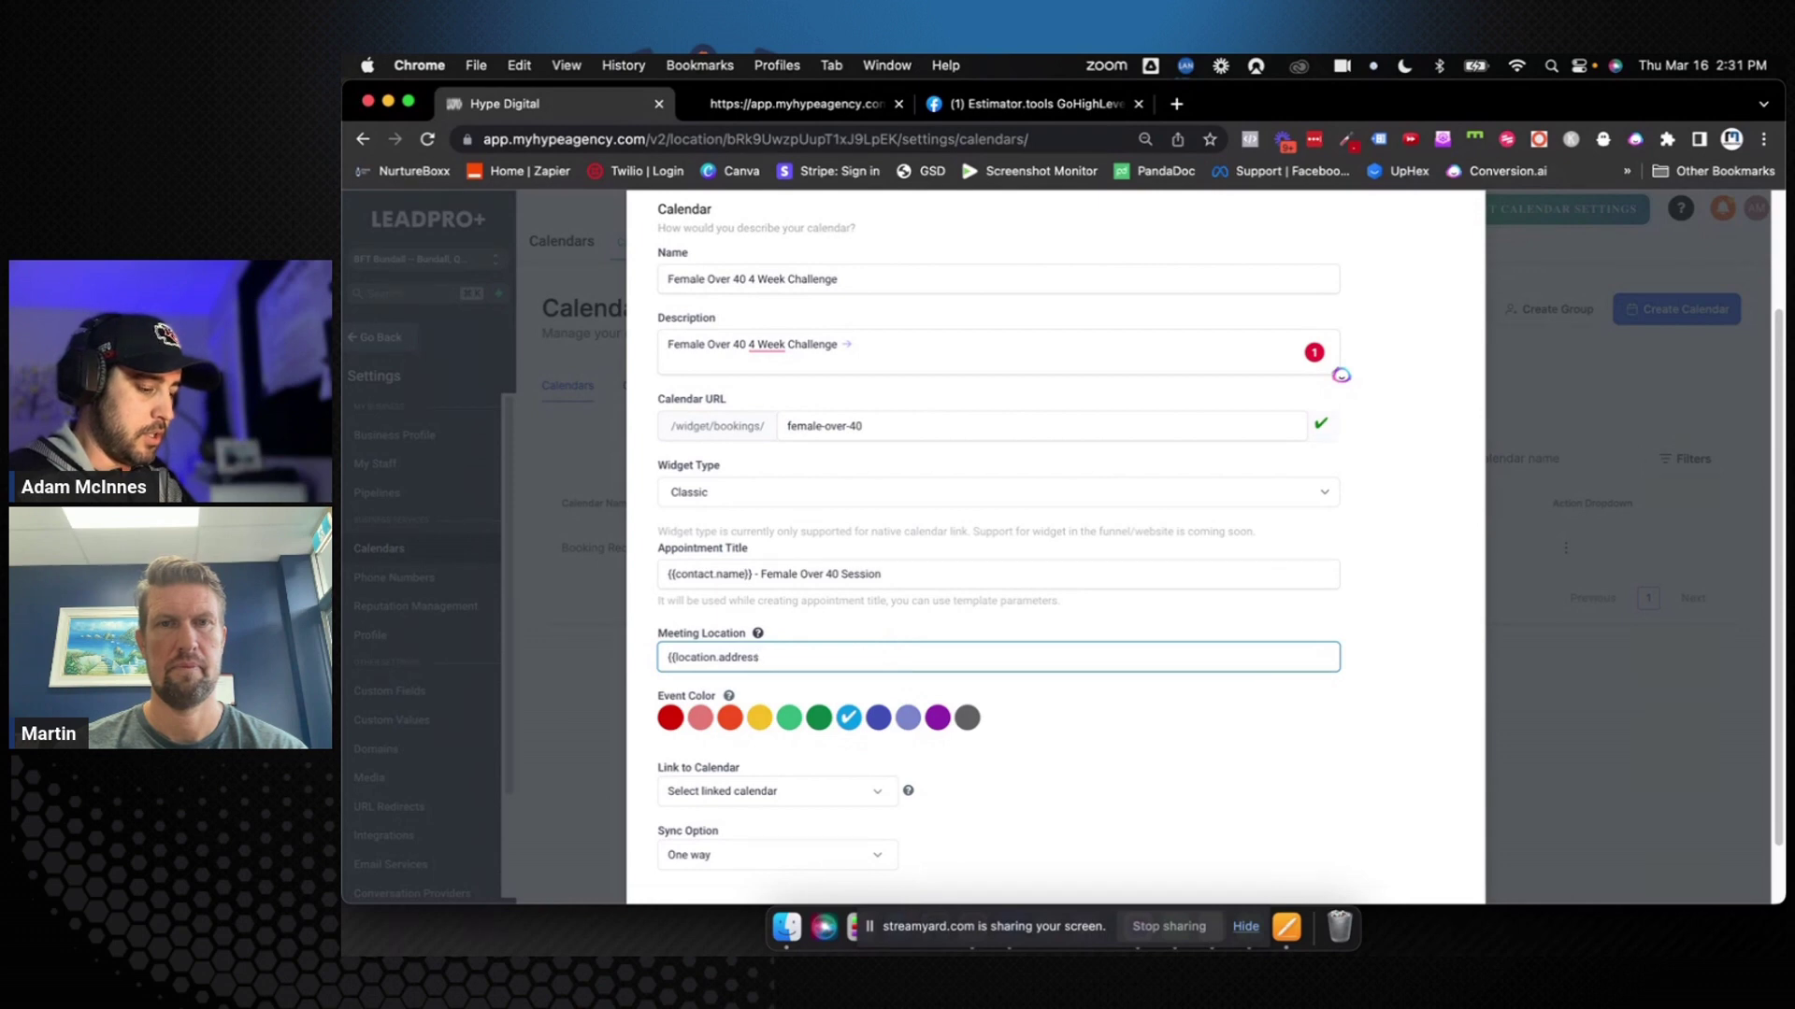
pyautogui.write('}}')
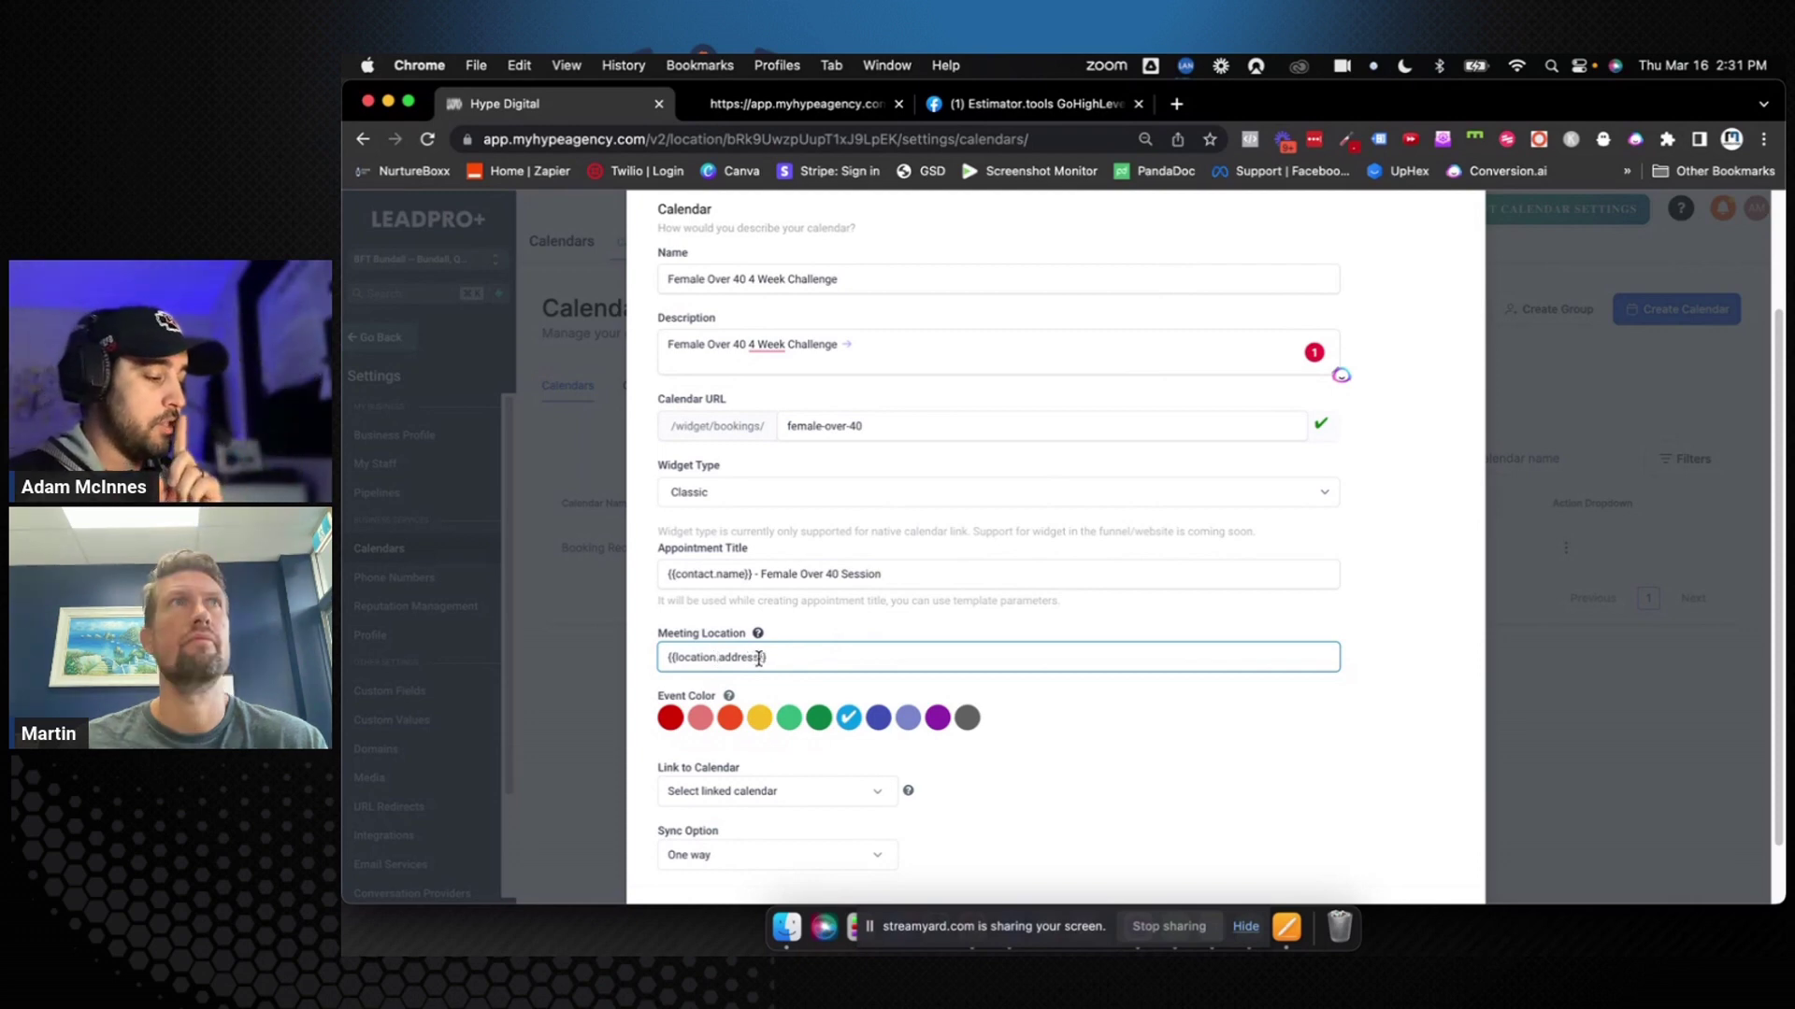
pyautogui.moveTo(770, 658); pyautogui.dragTo(672, 658)
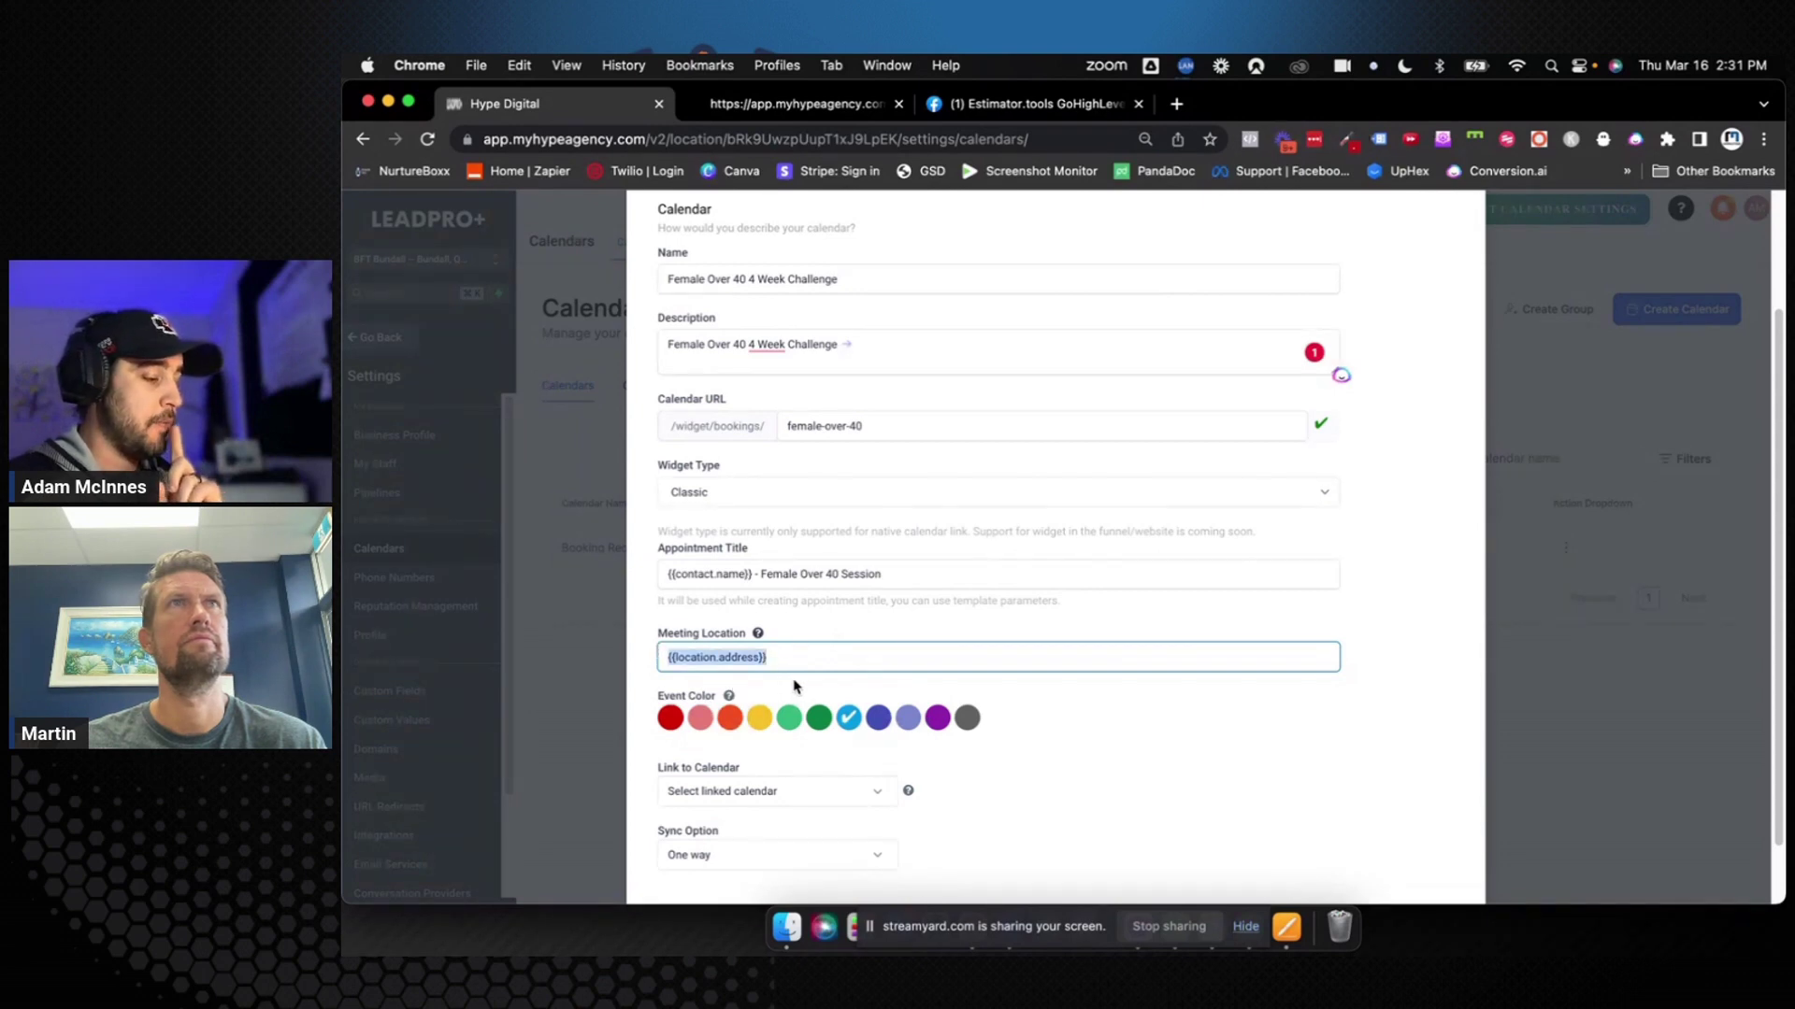
pyautogui.click(793, 686)
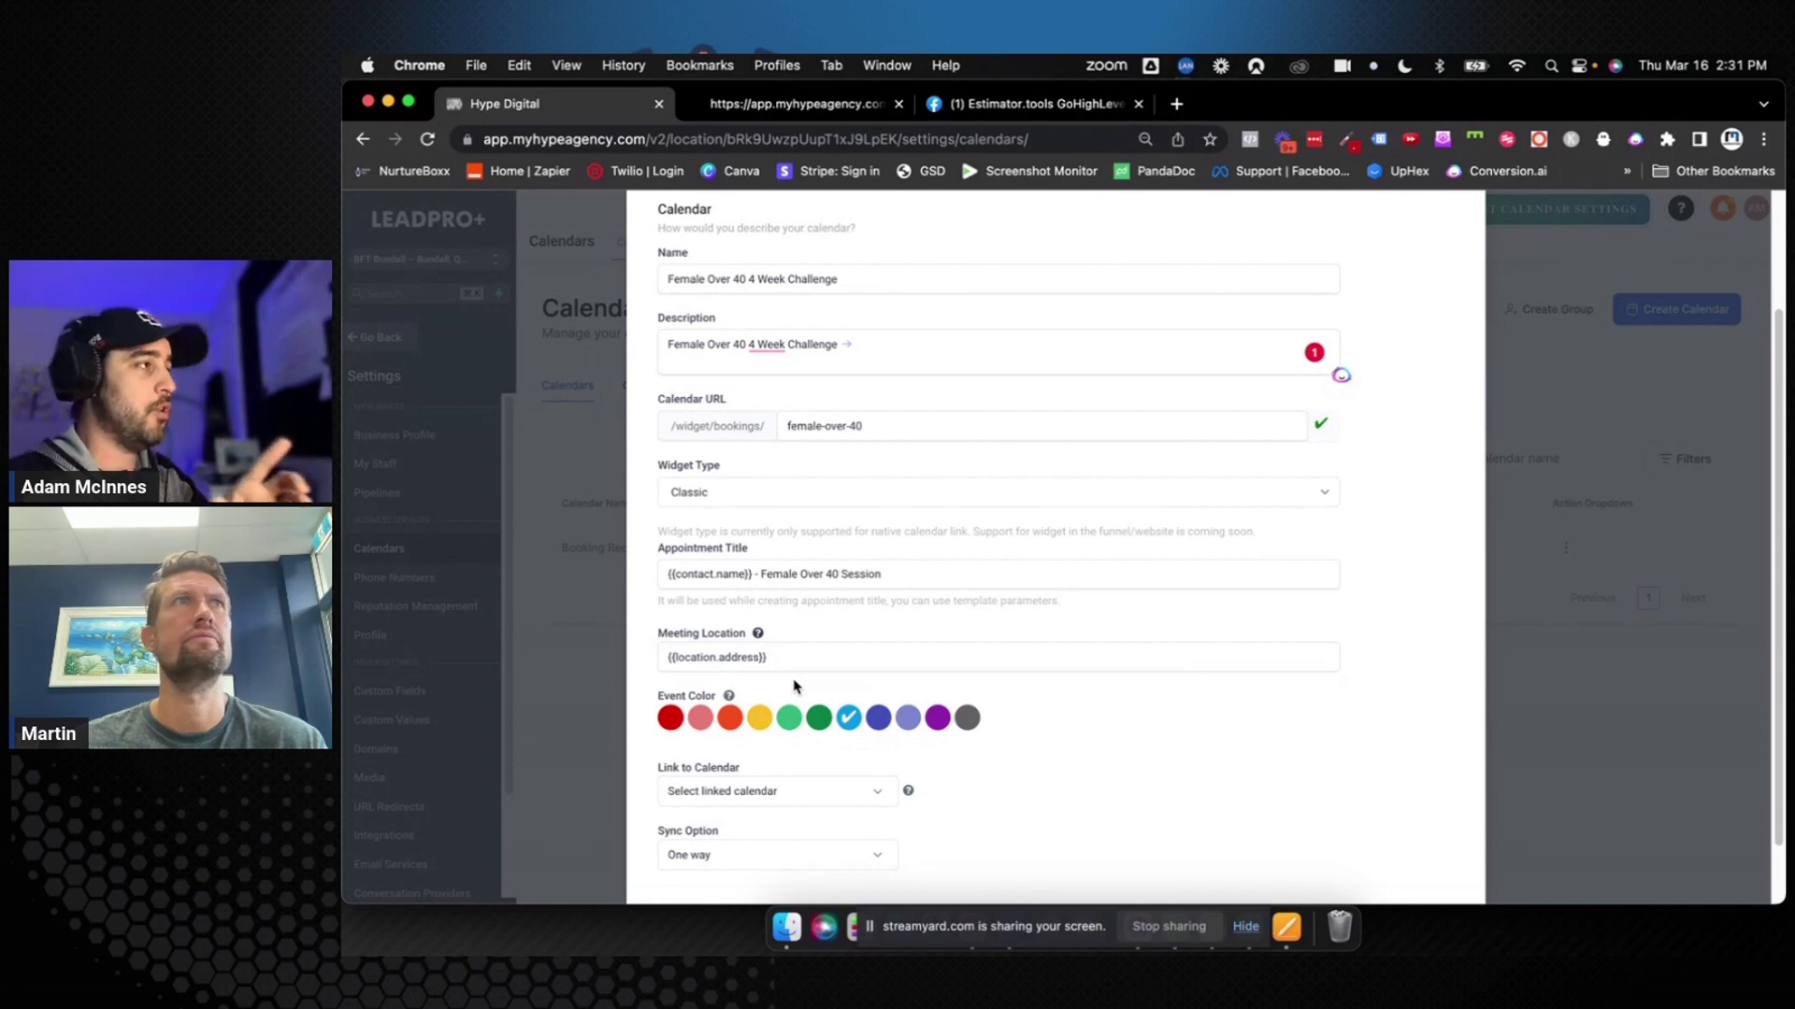
# Hyphenate '4 Week' to '4-Week' in the calendar description
pyautogui.click(772, 346)
pyautogui.click(770, 380)
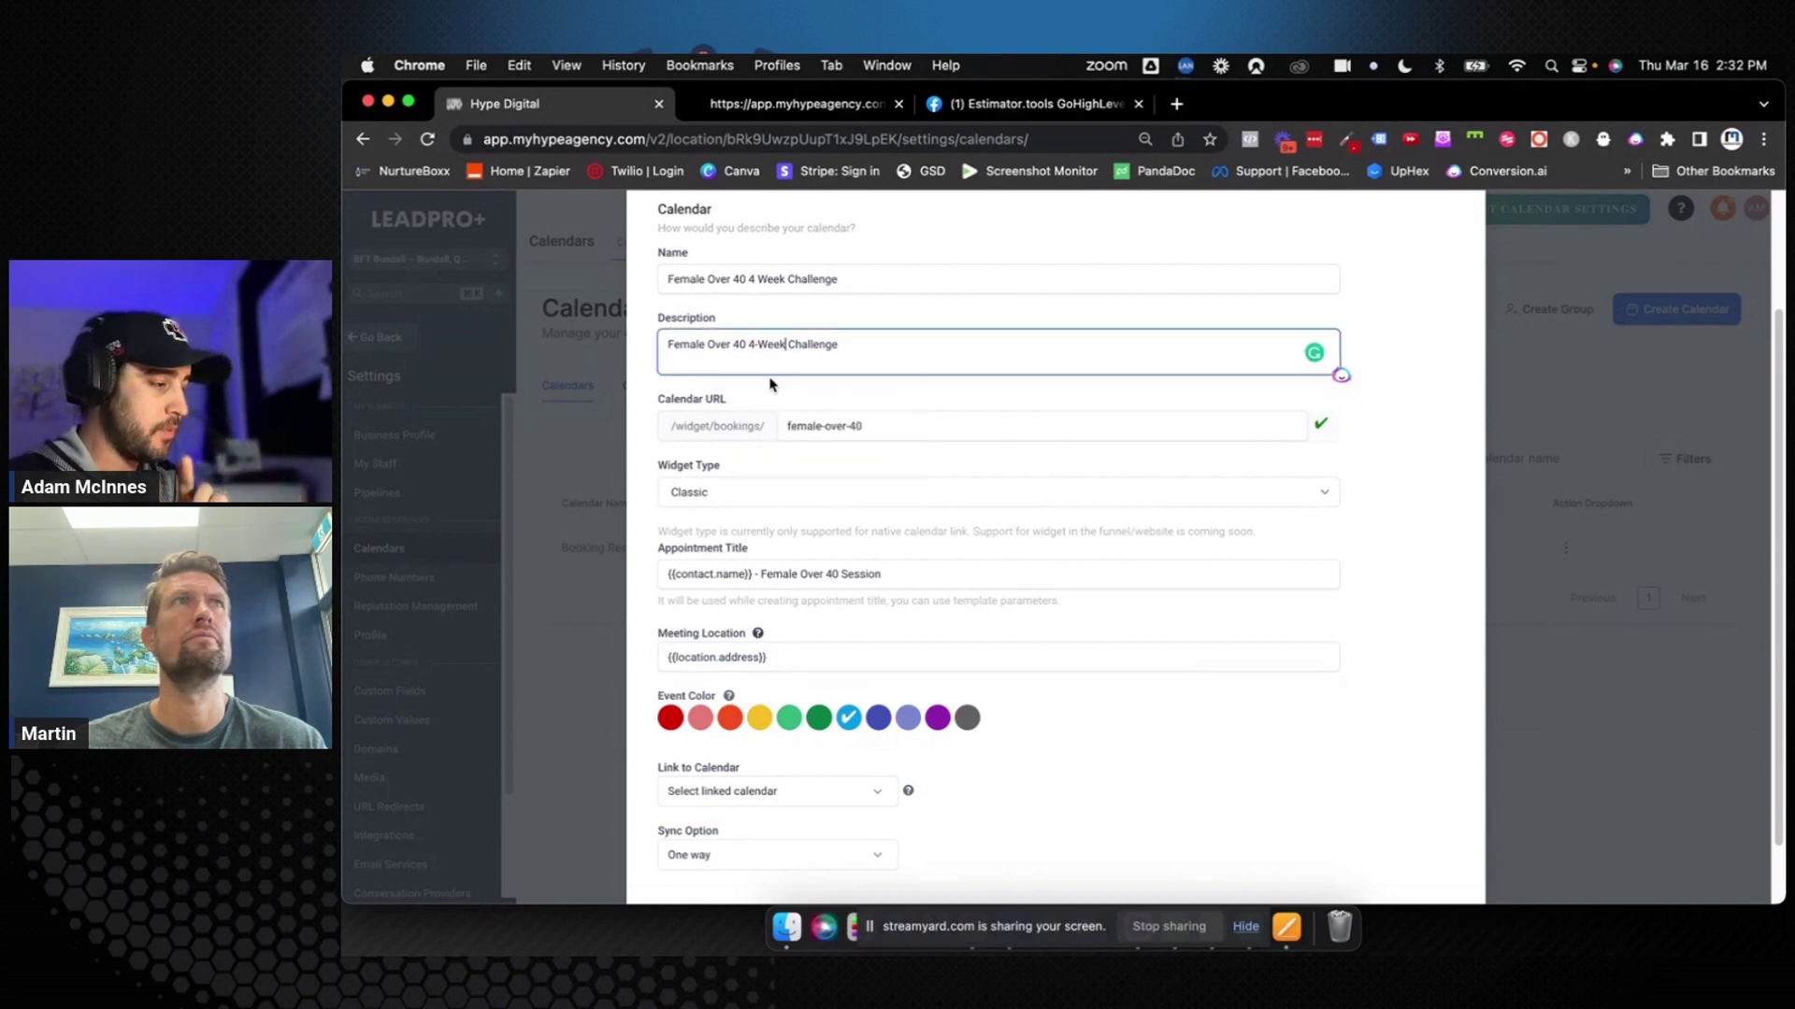
pyautogui.click(1005, 687)
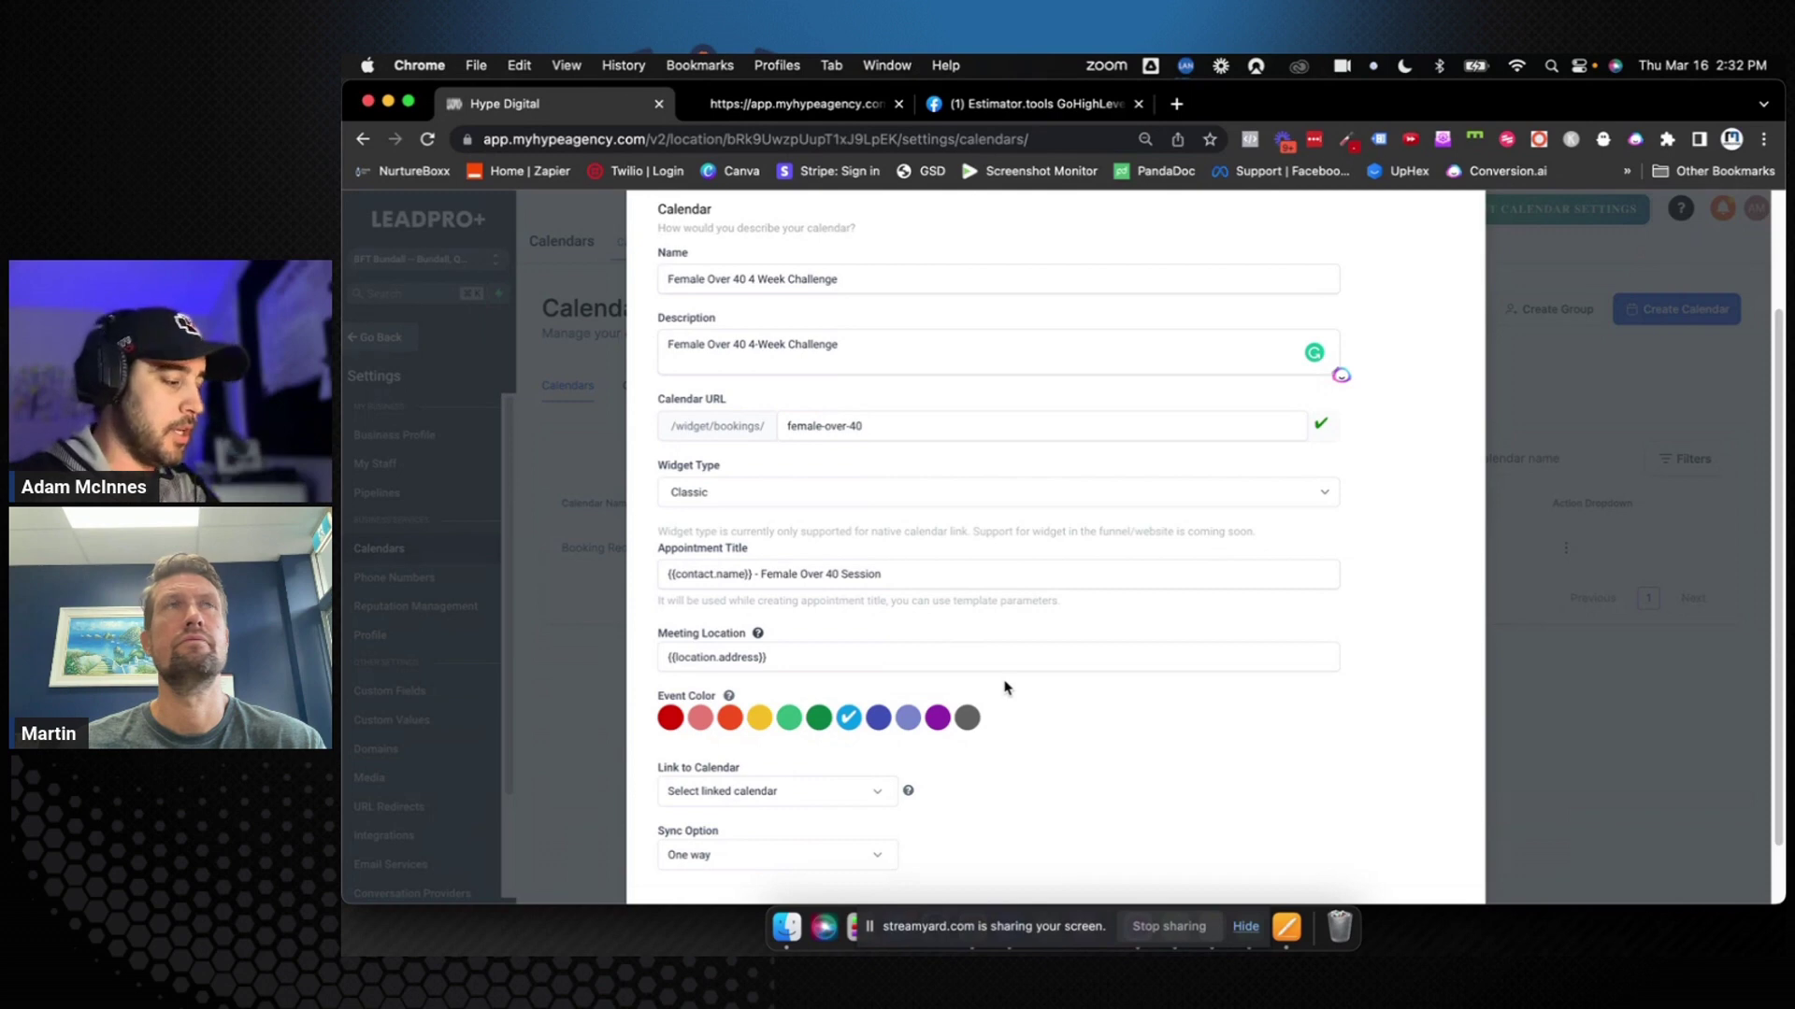
# Choose Google under Link to Calendar and bring up the Sync Option choices
pyautogui.scroll(-2, 1019, 697)
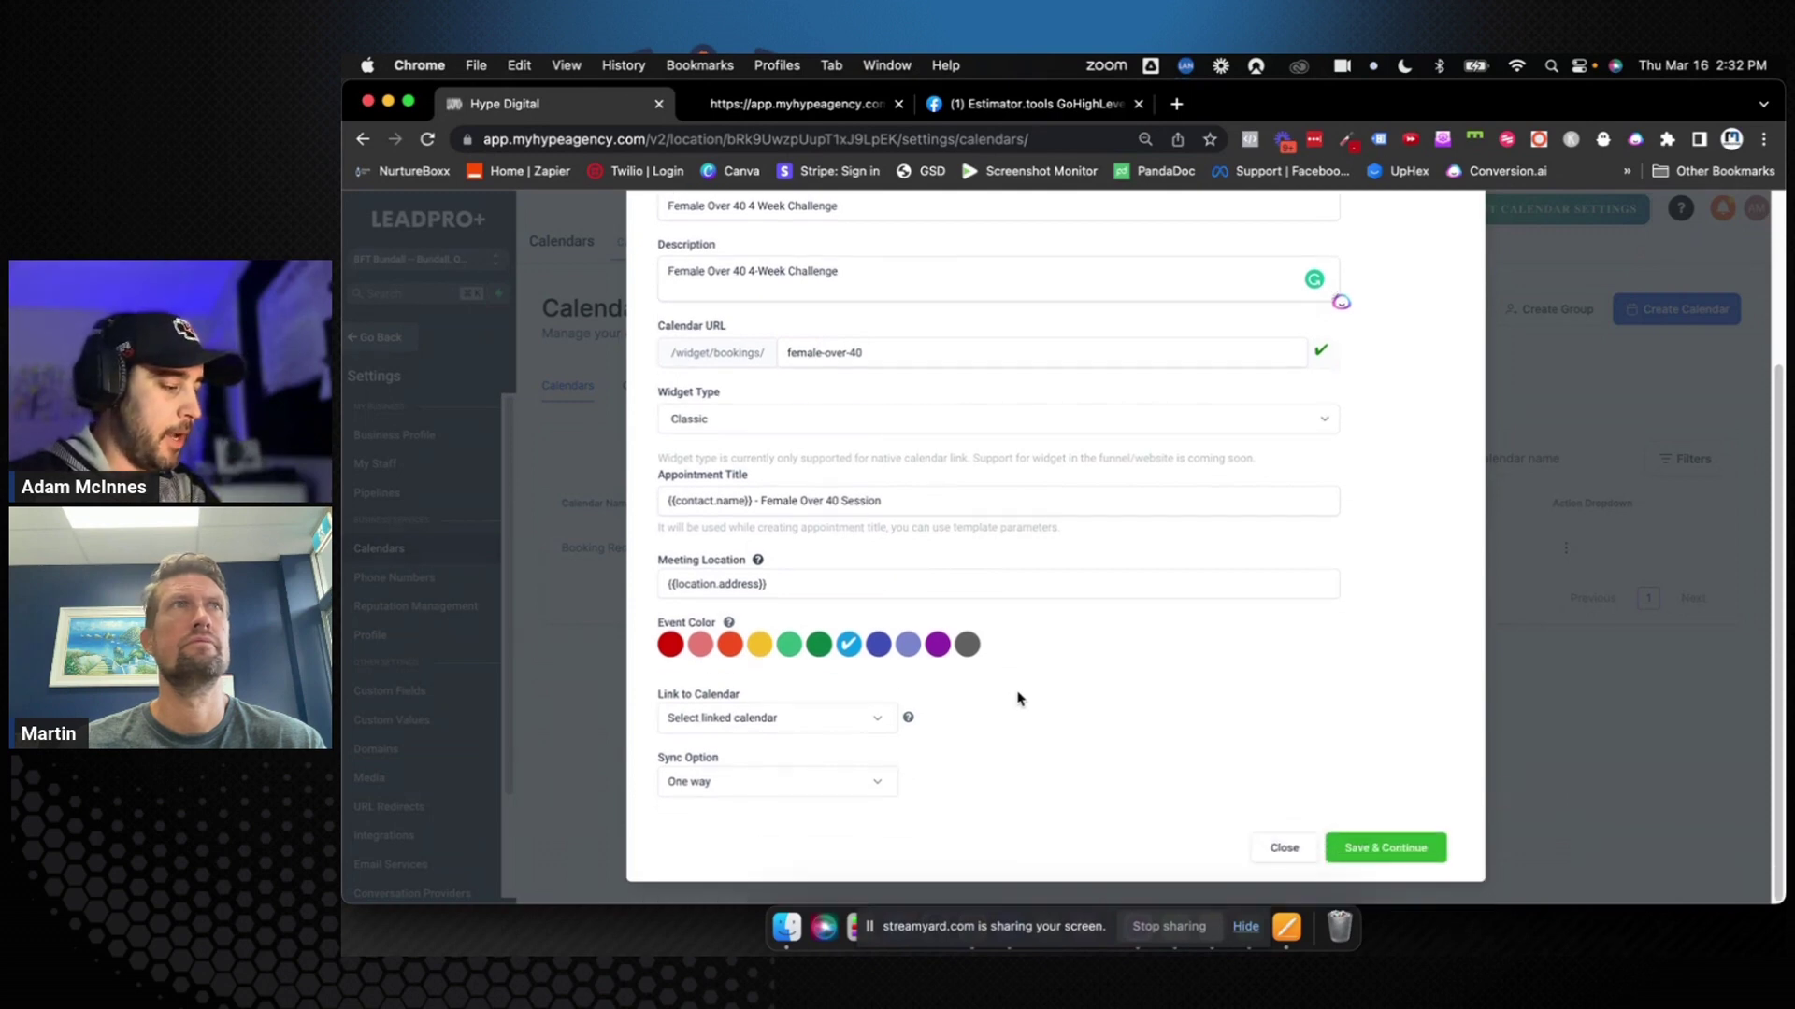
pyautogui.click(877, 724)
pyautogui.click(827, 783)
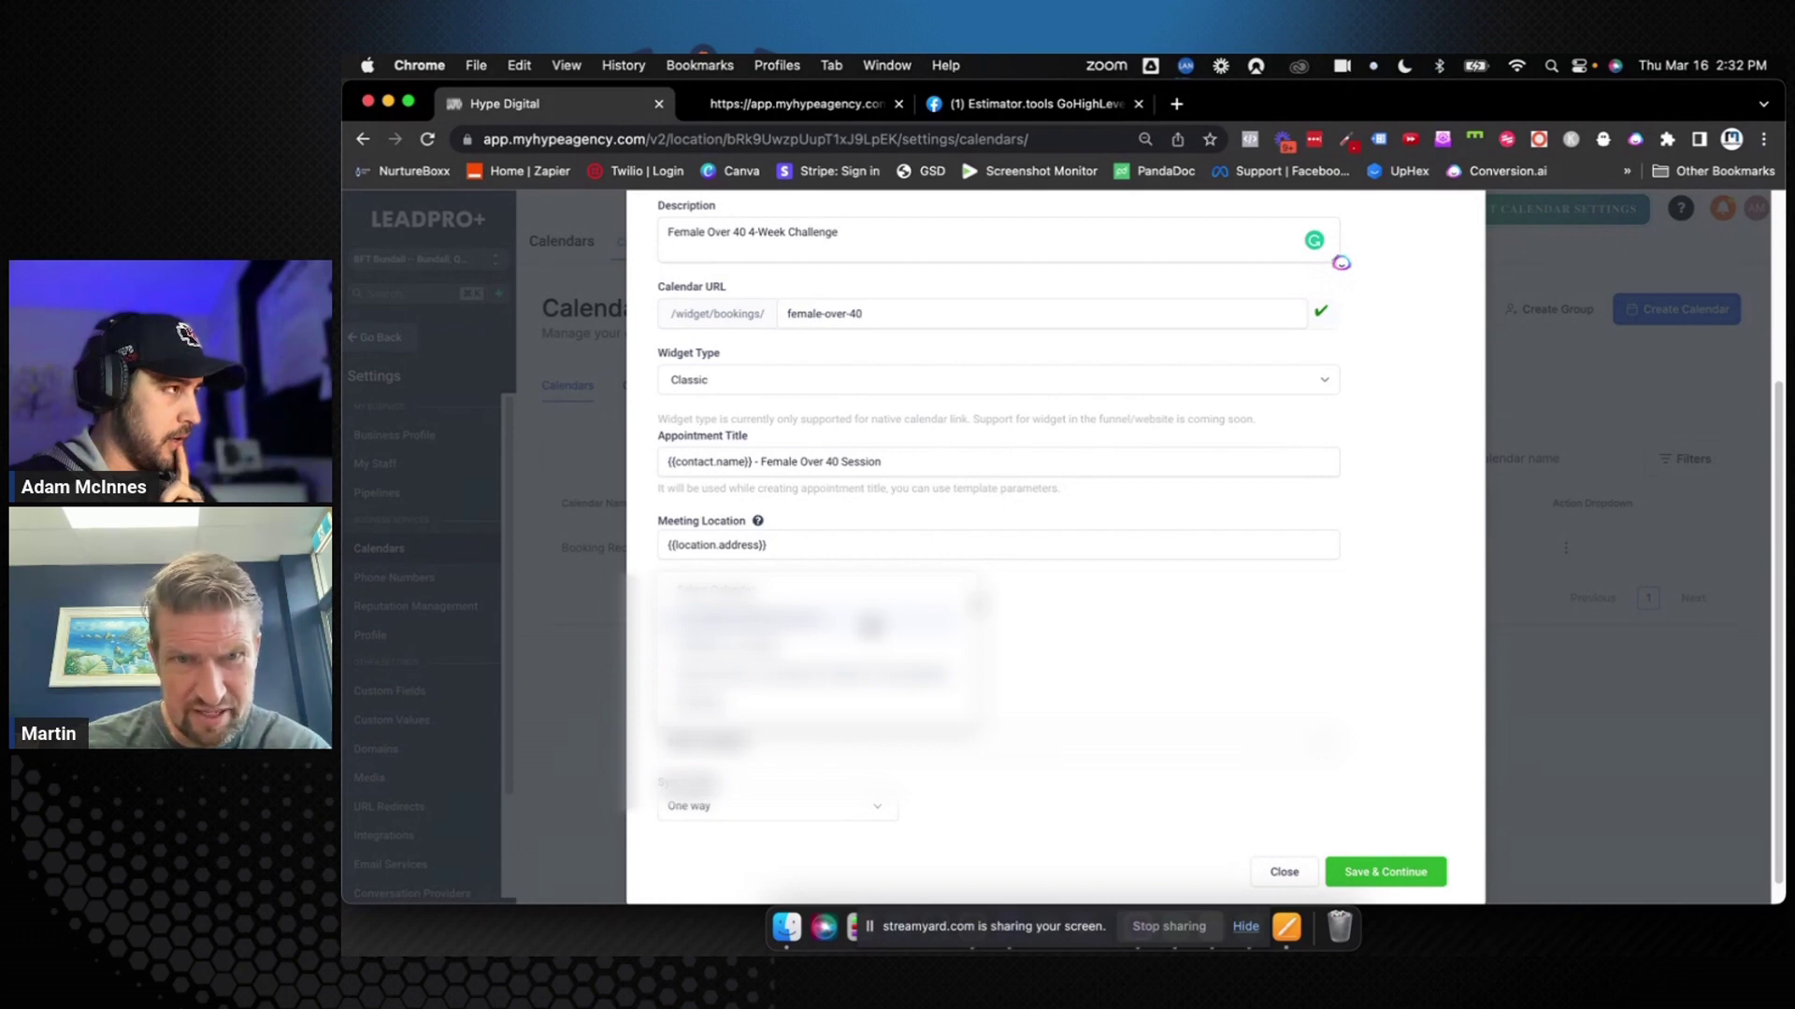
pyautogui.click(870, 624)
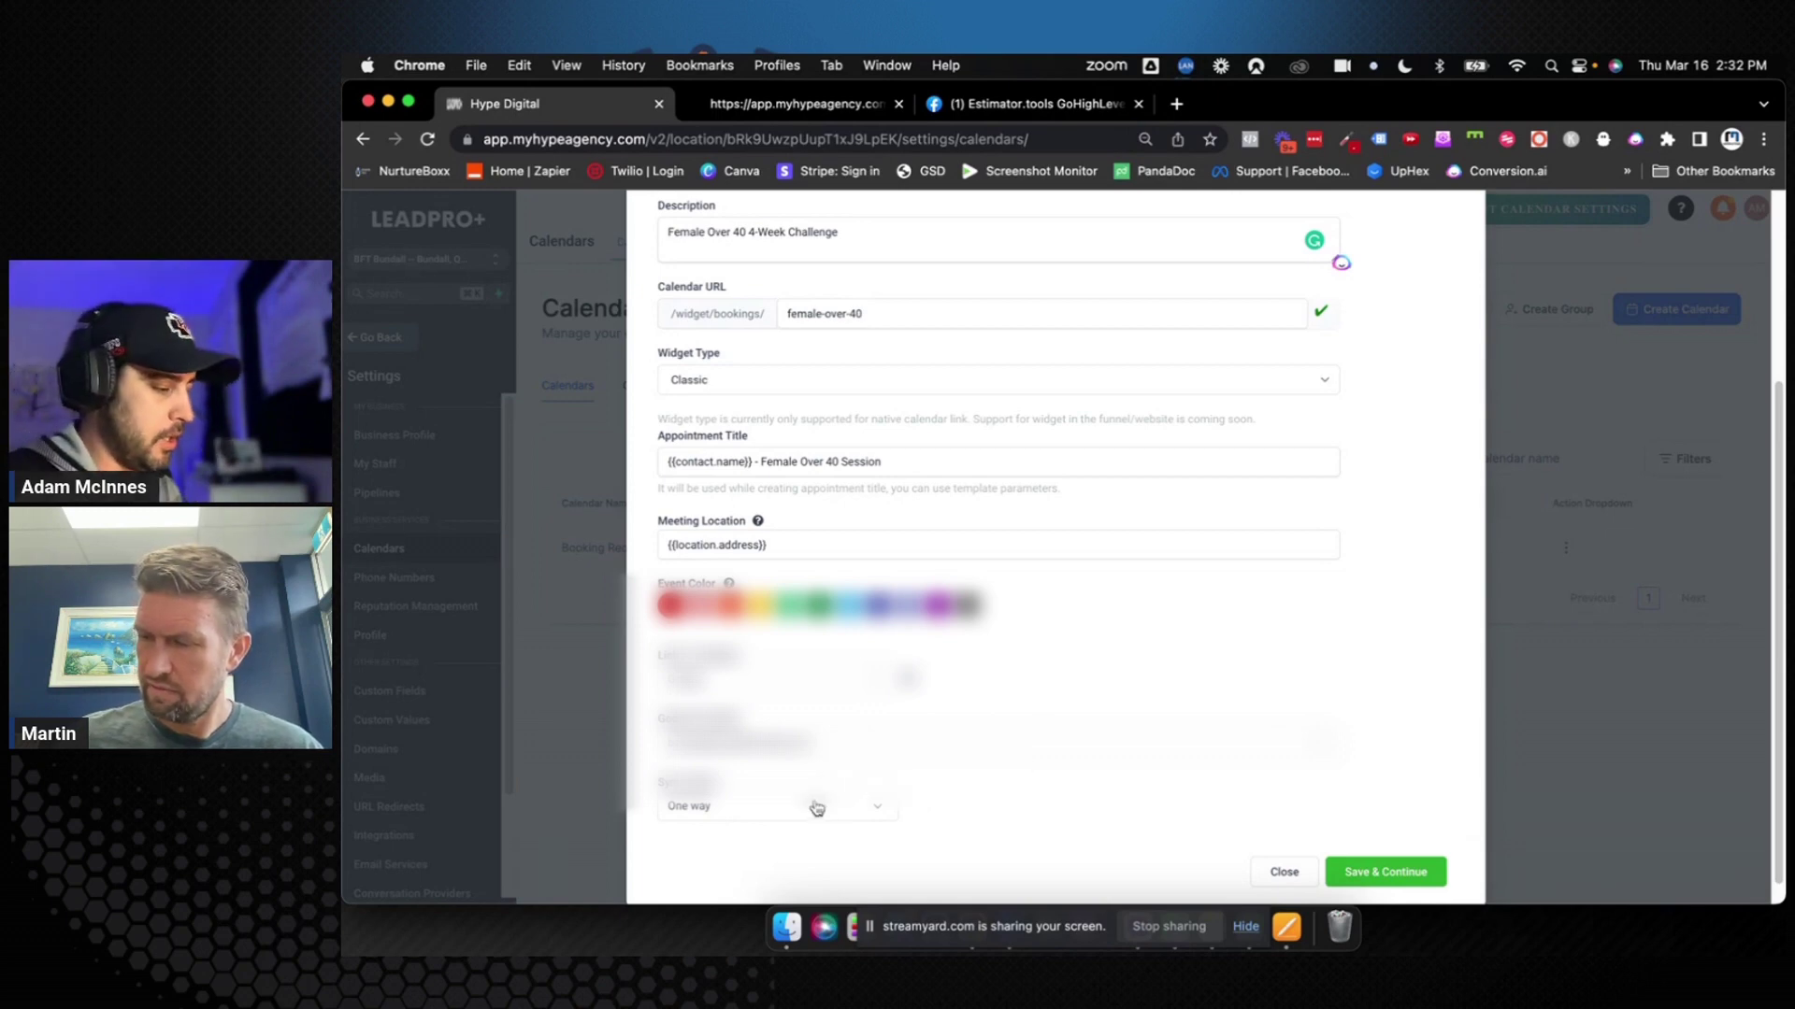
pyautogui.scroll(-1, 809, 812)
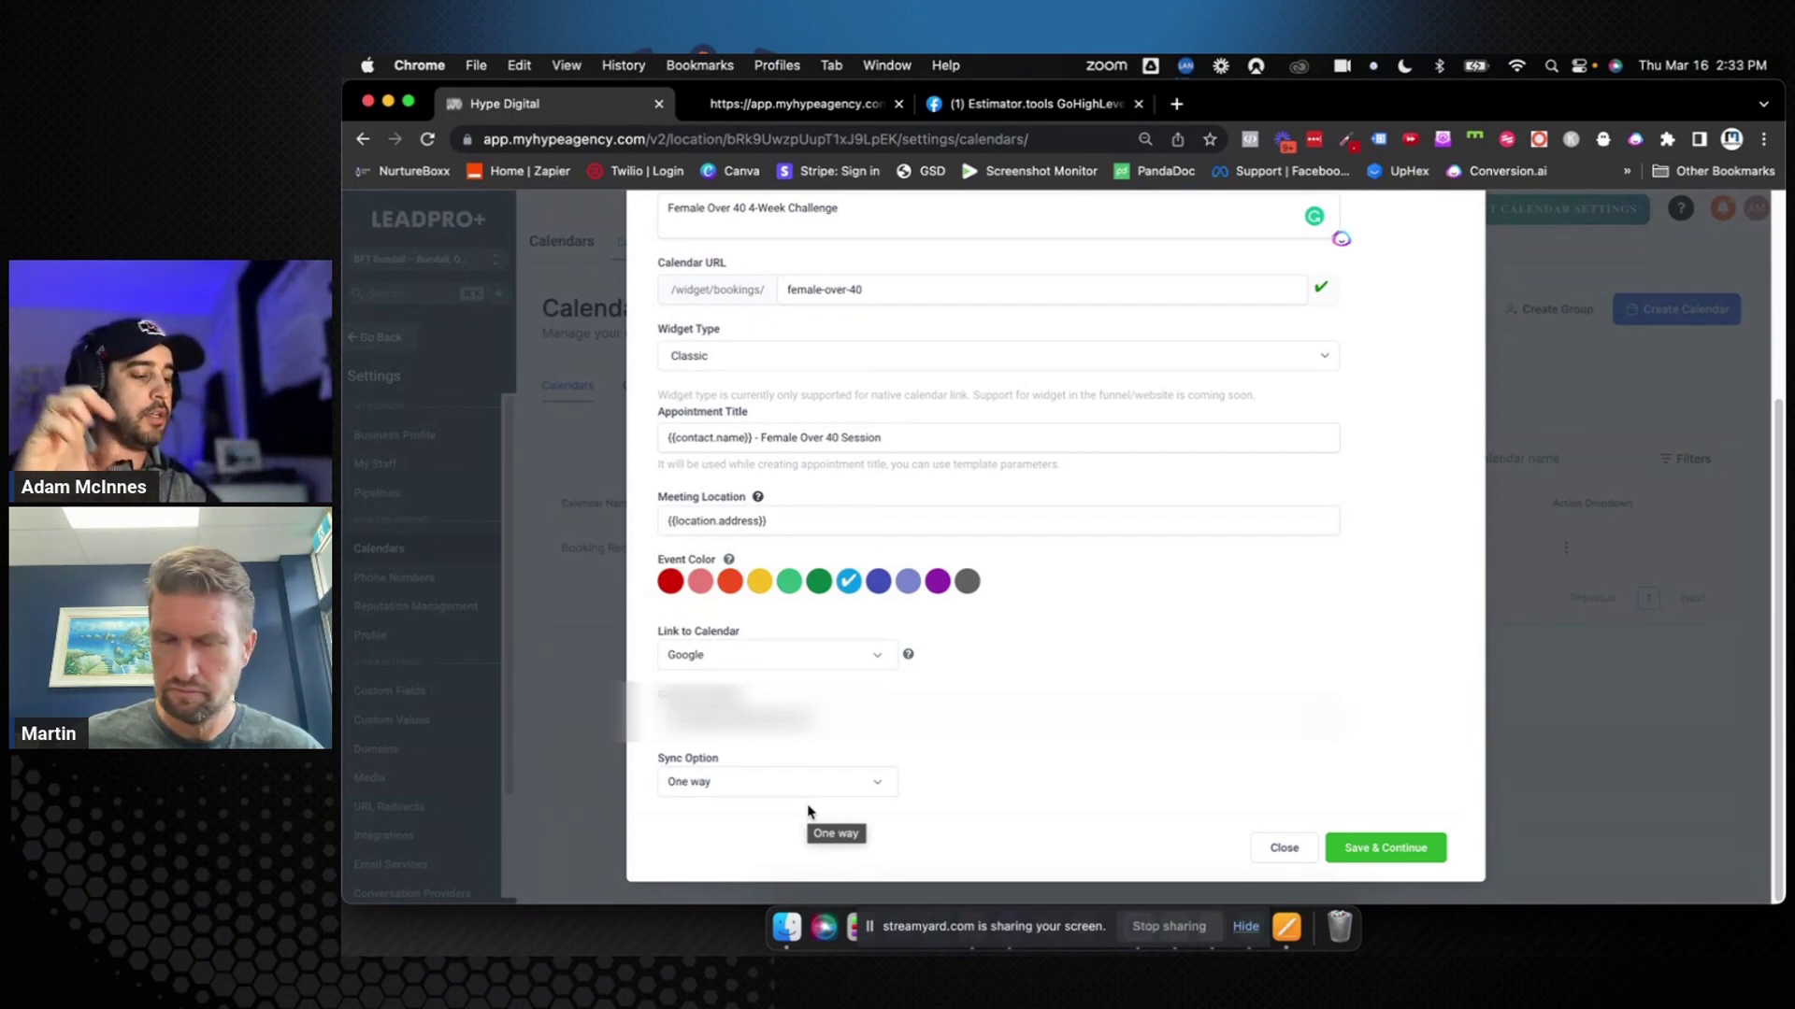
pyautogui.click(809, 788)
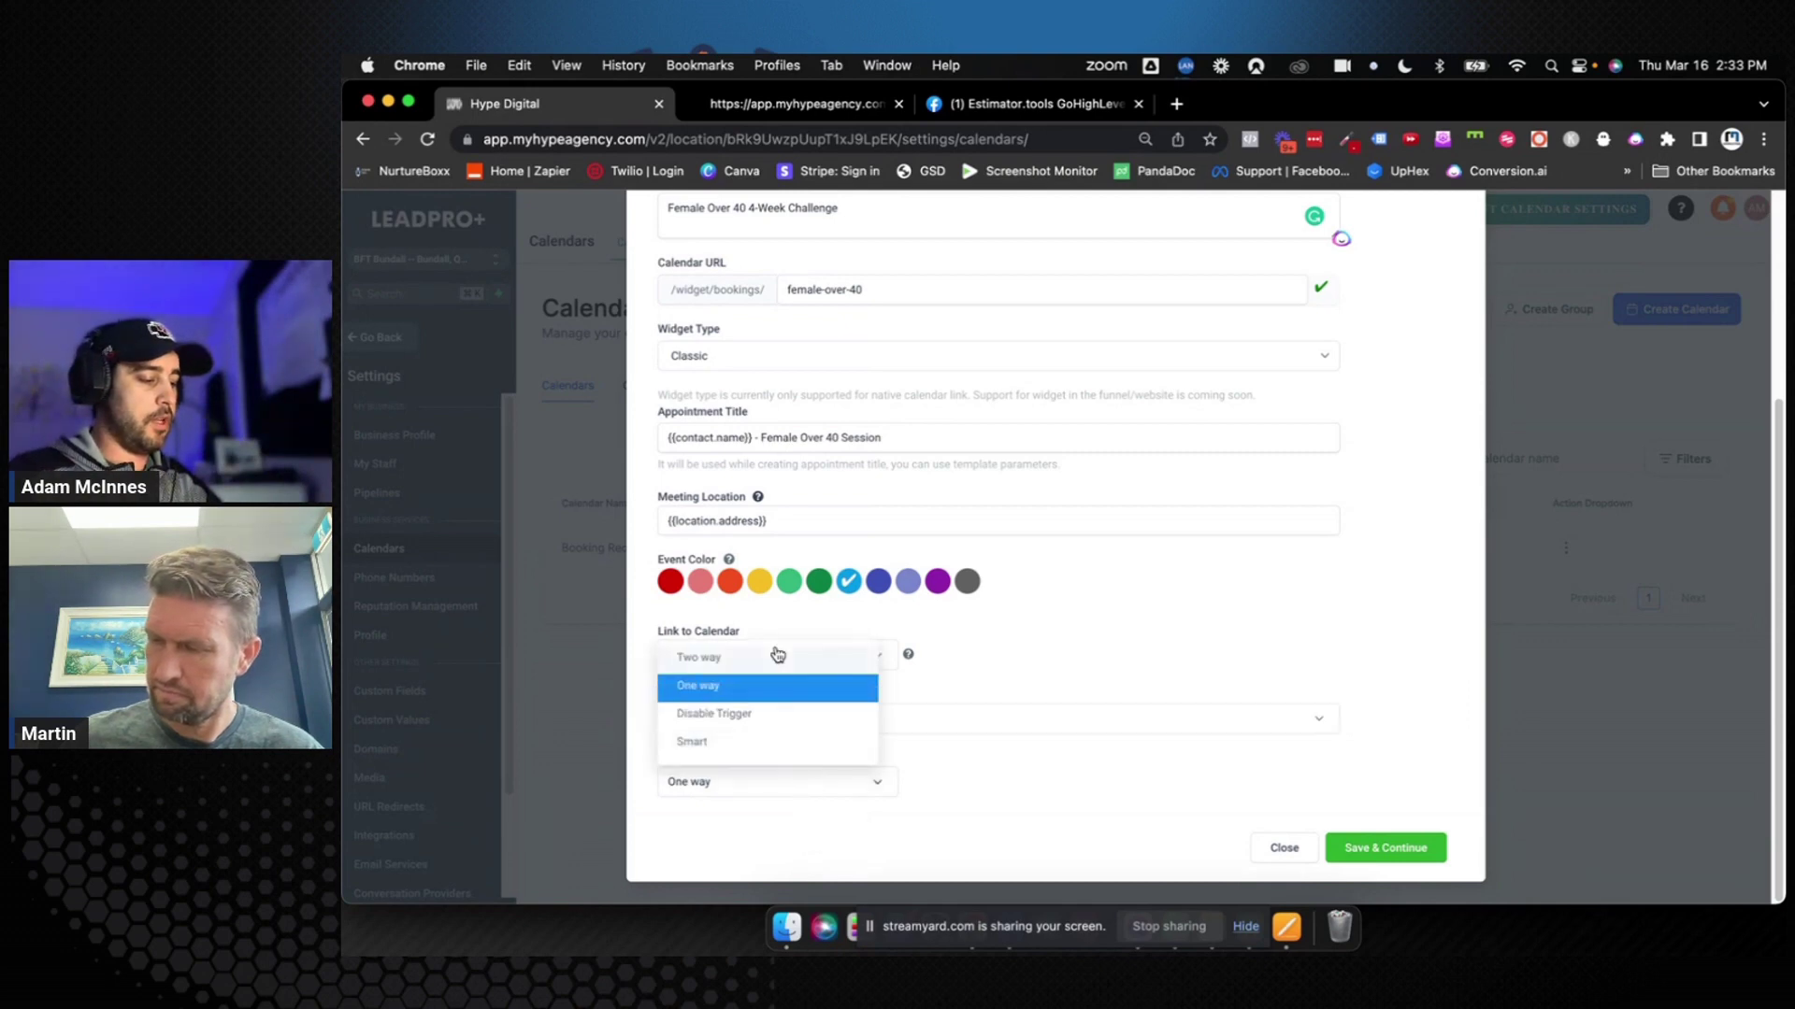
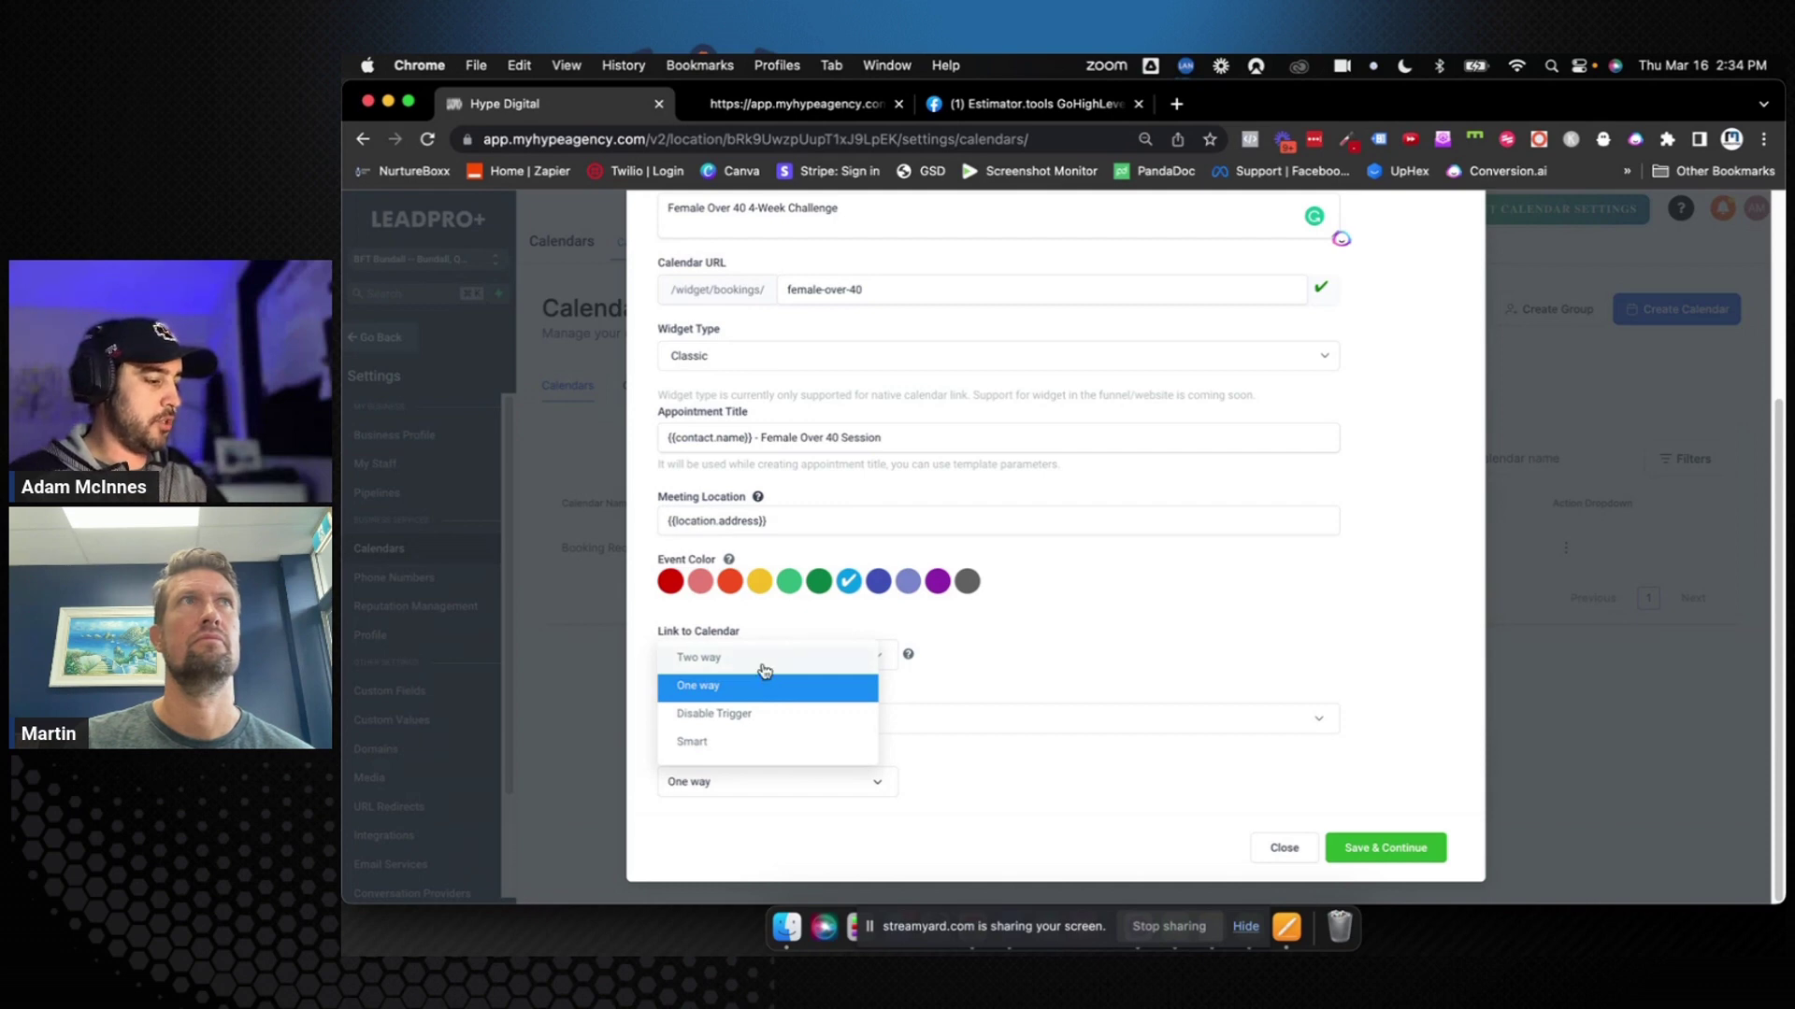
# Leave the Google calendar sync at One way after trying Two way, and save the event setup
pyautogui.click(752, 659)
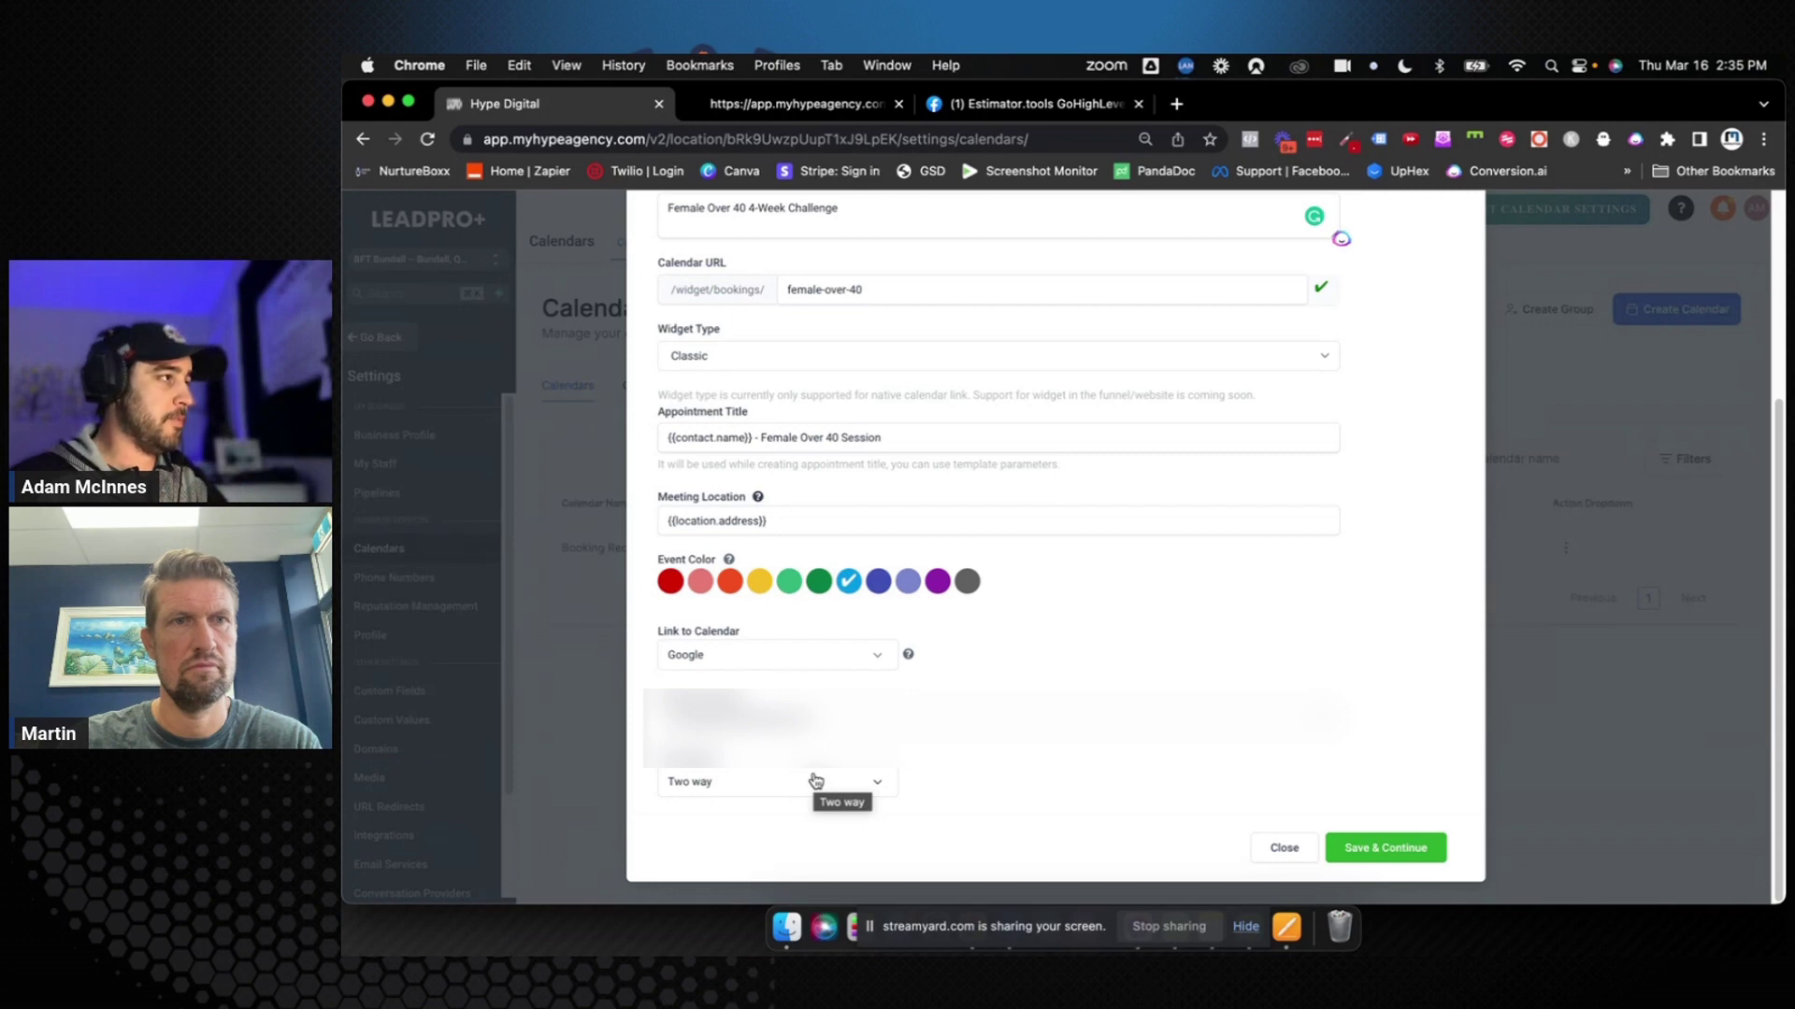
pyautogui.click(815, 780)
pyautogui.click(776, 681)
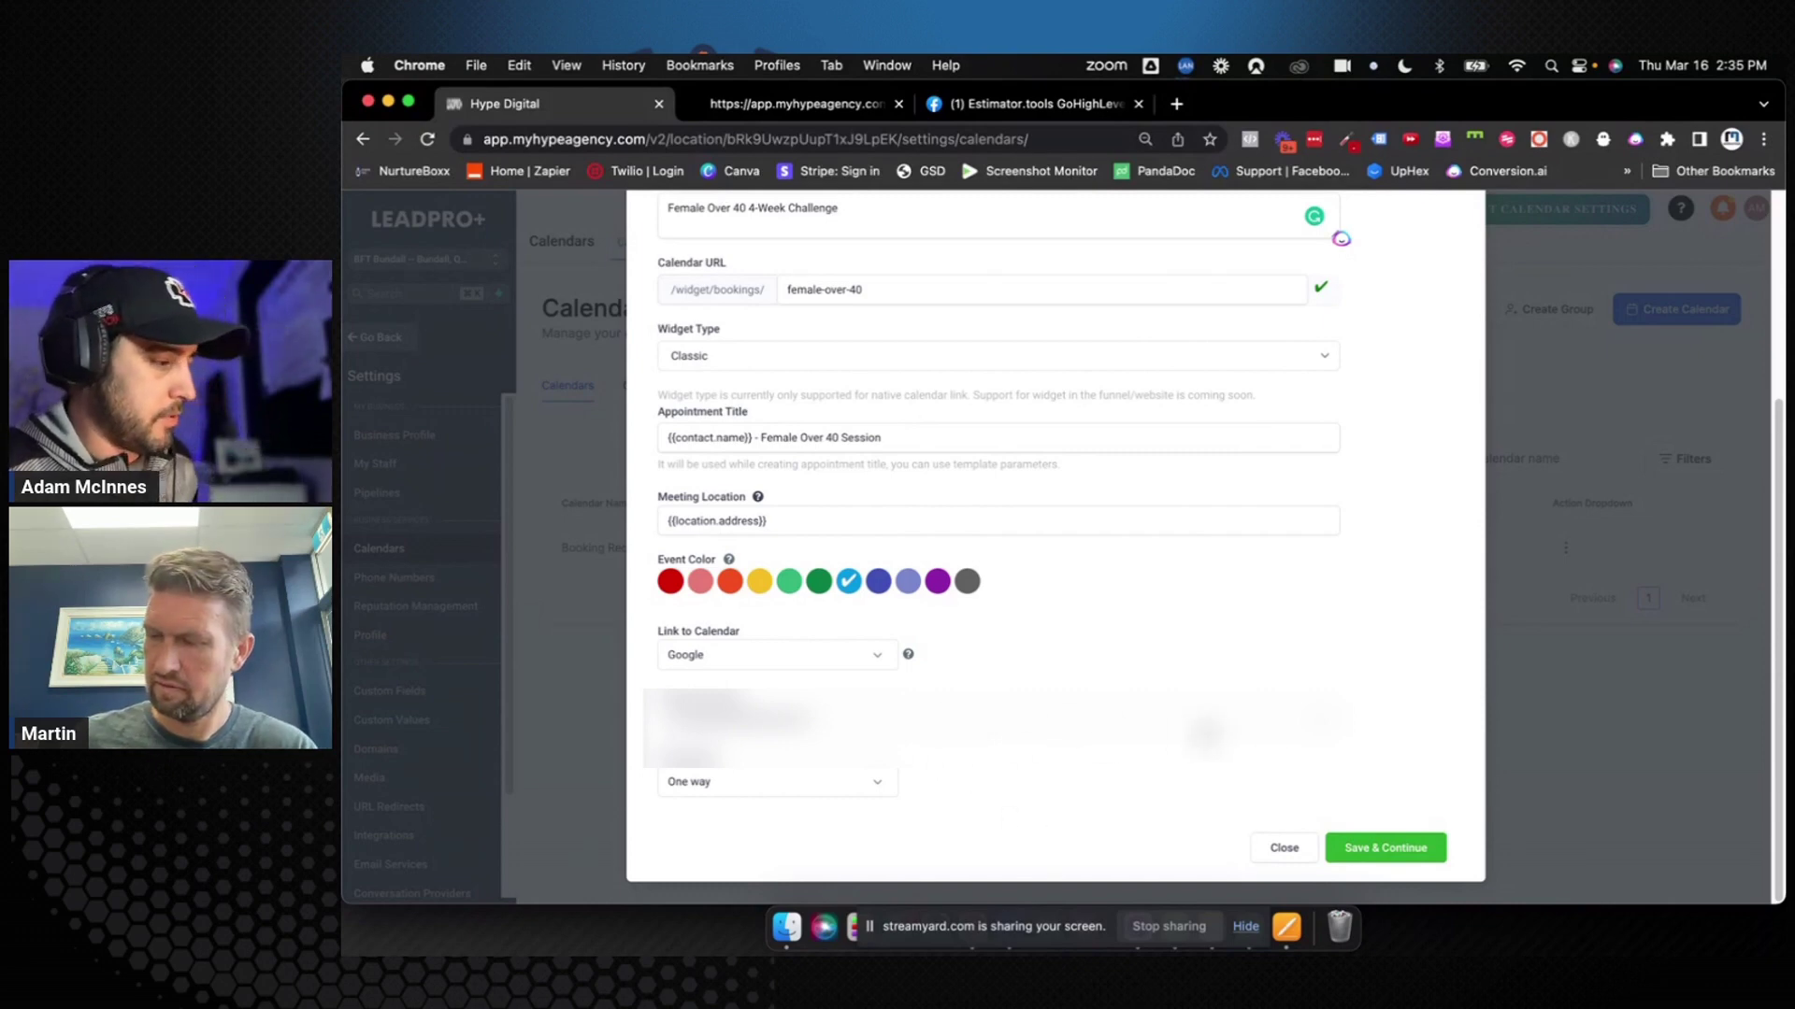
pyautogui.click(1372, 841)
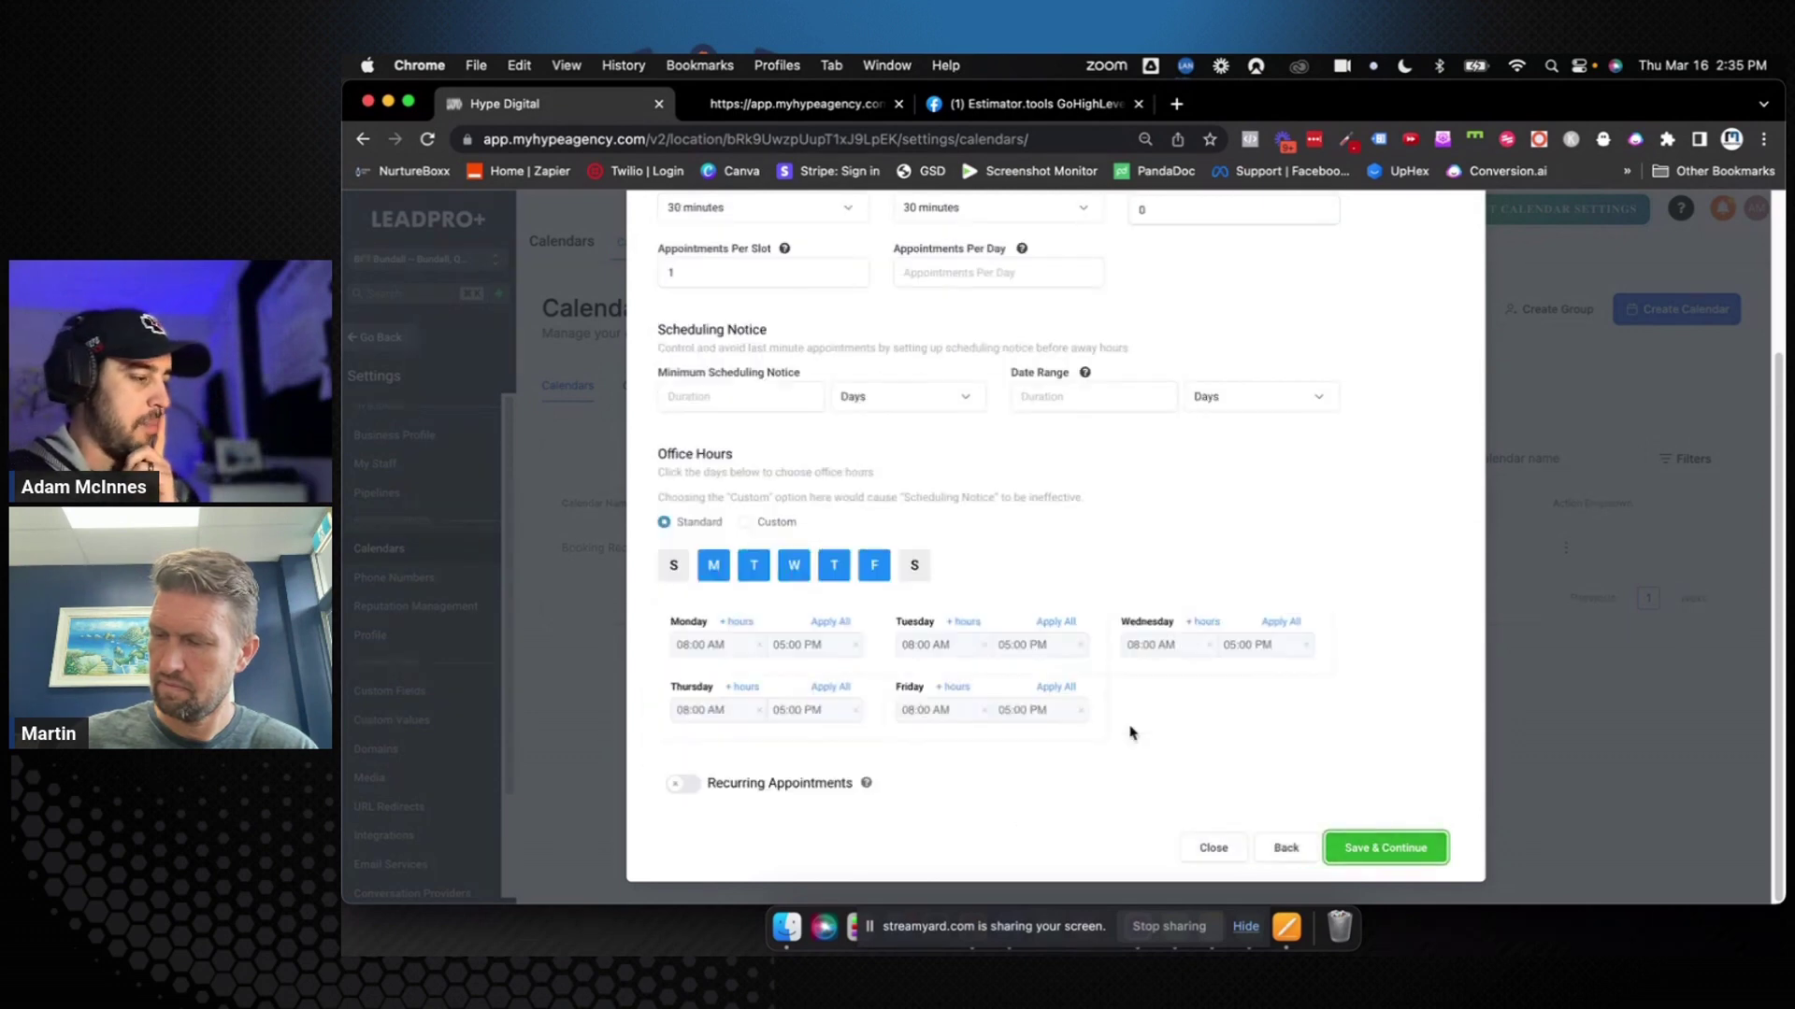
# Set both the slot duration and the slot interval to 1 hour
pyautogui.scroll(5, 1049, 643)
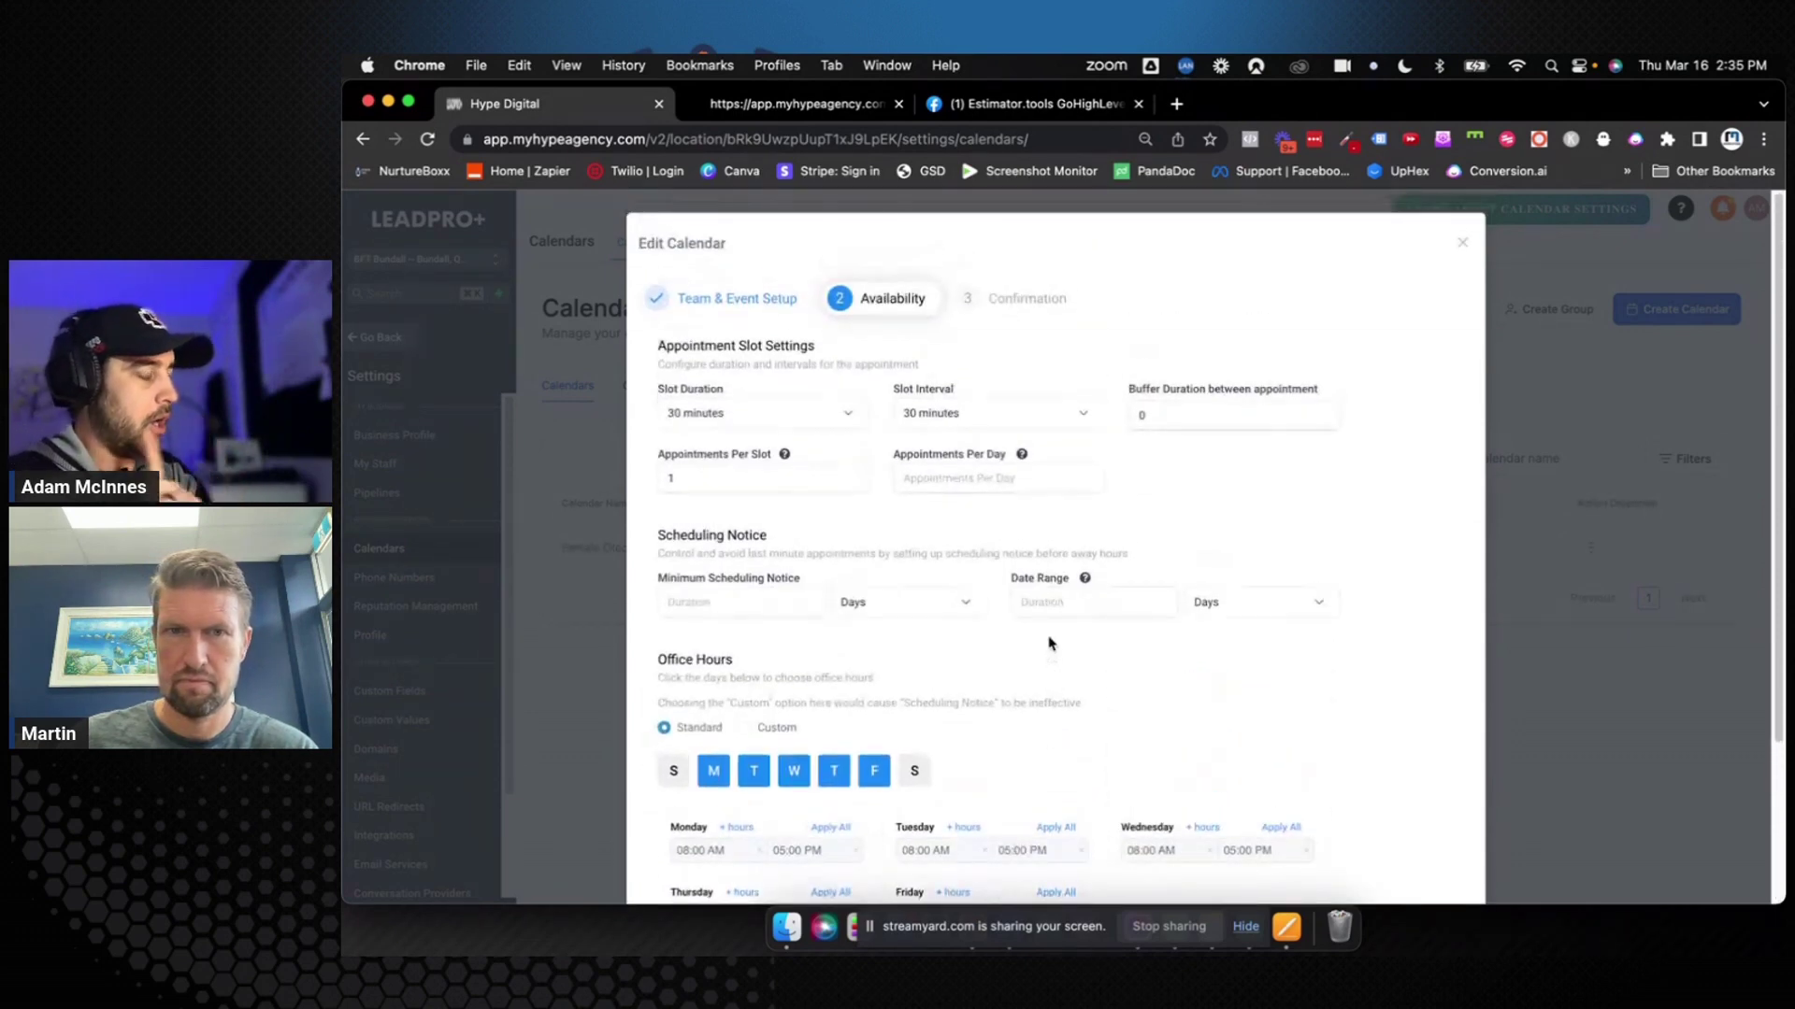
pyautogui.click(805, 414)
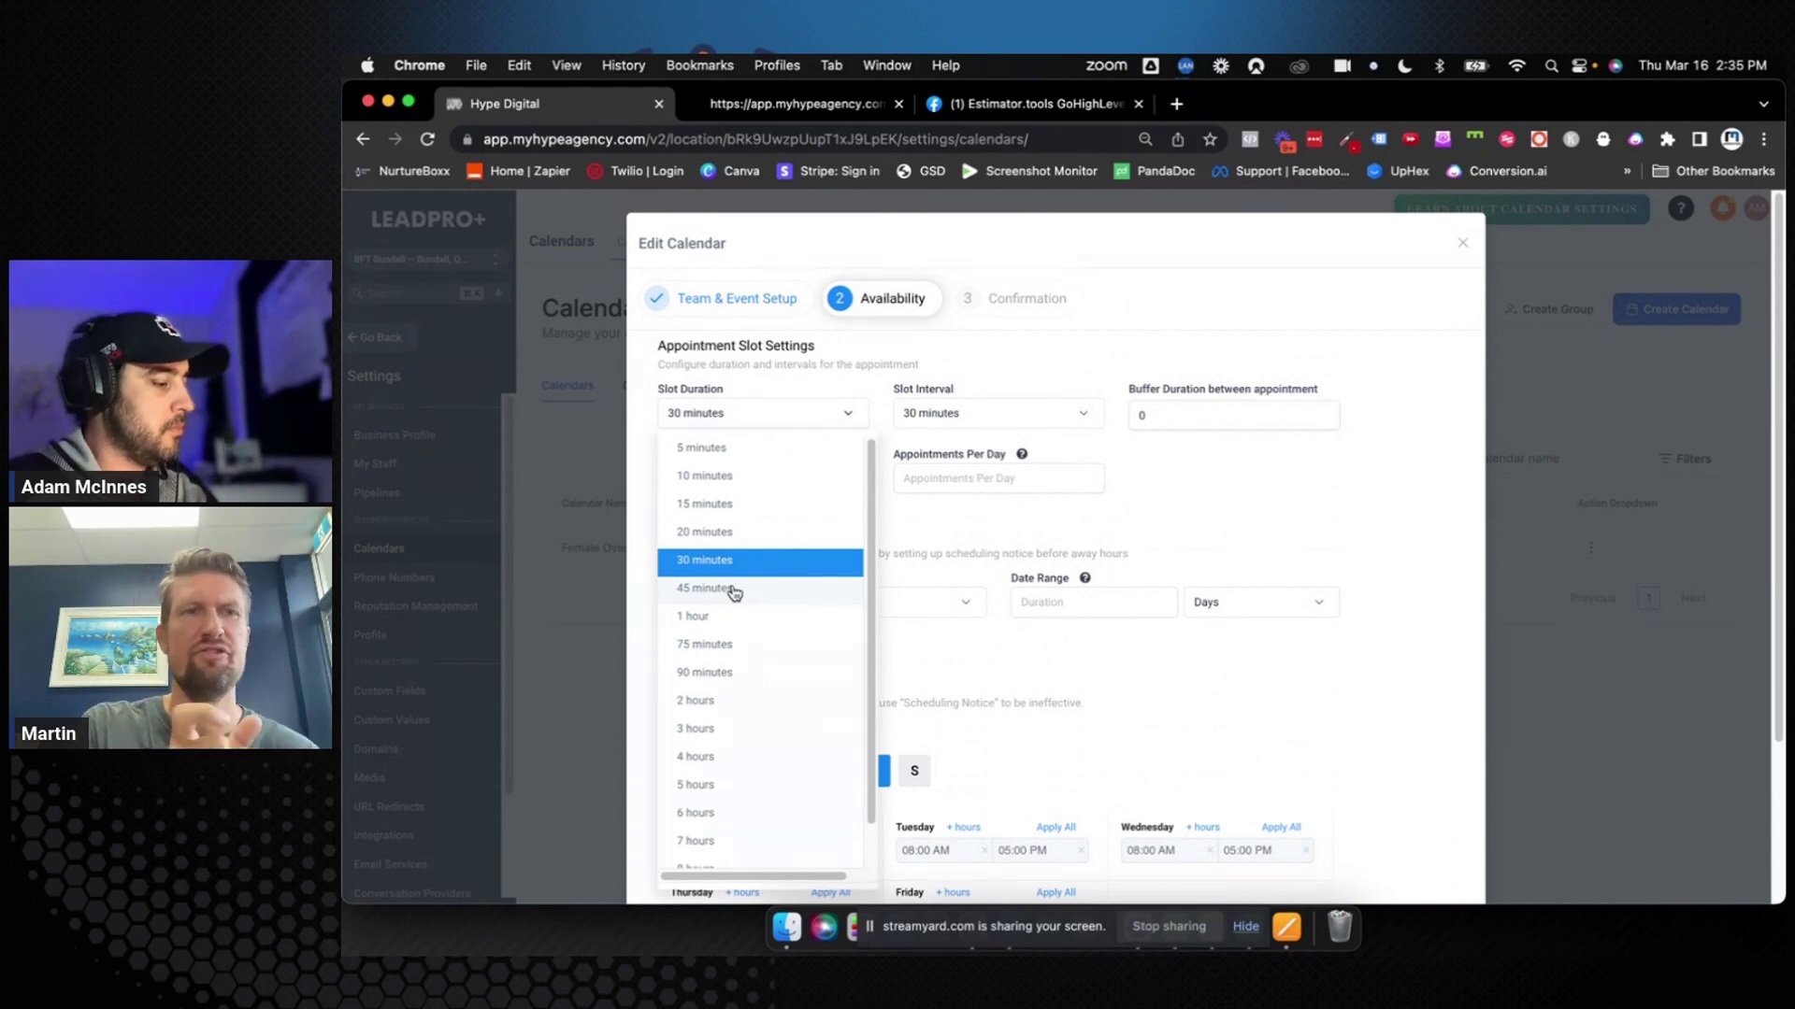
pyautogui.click(729, 616)
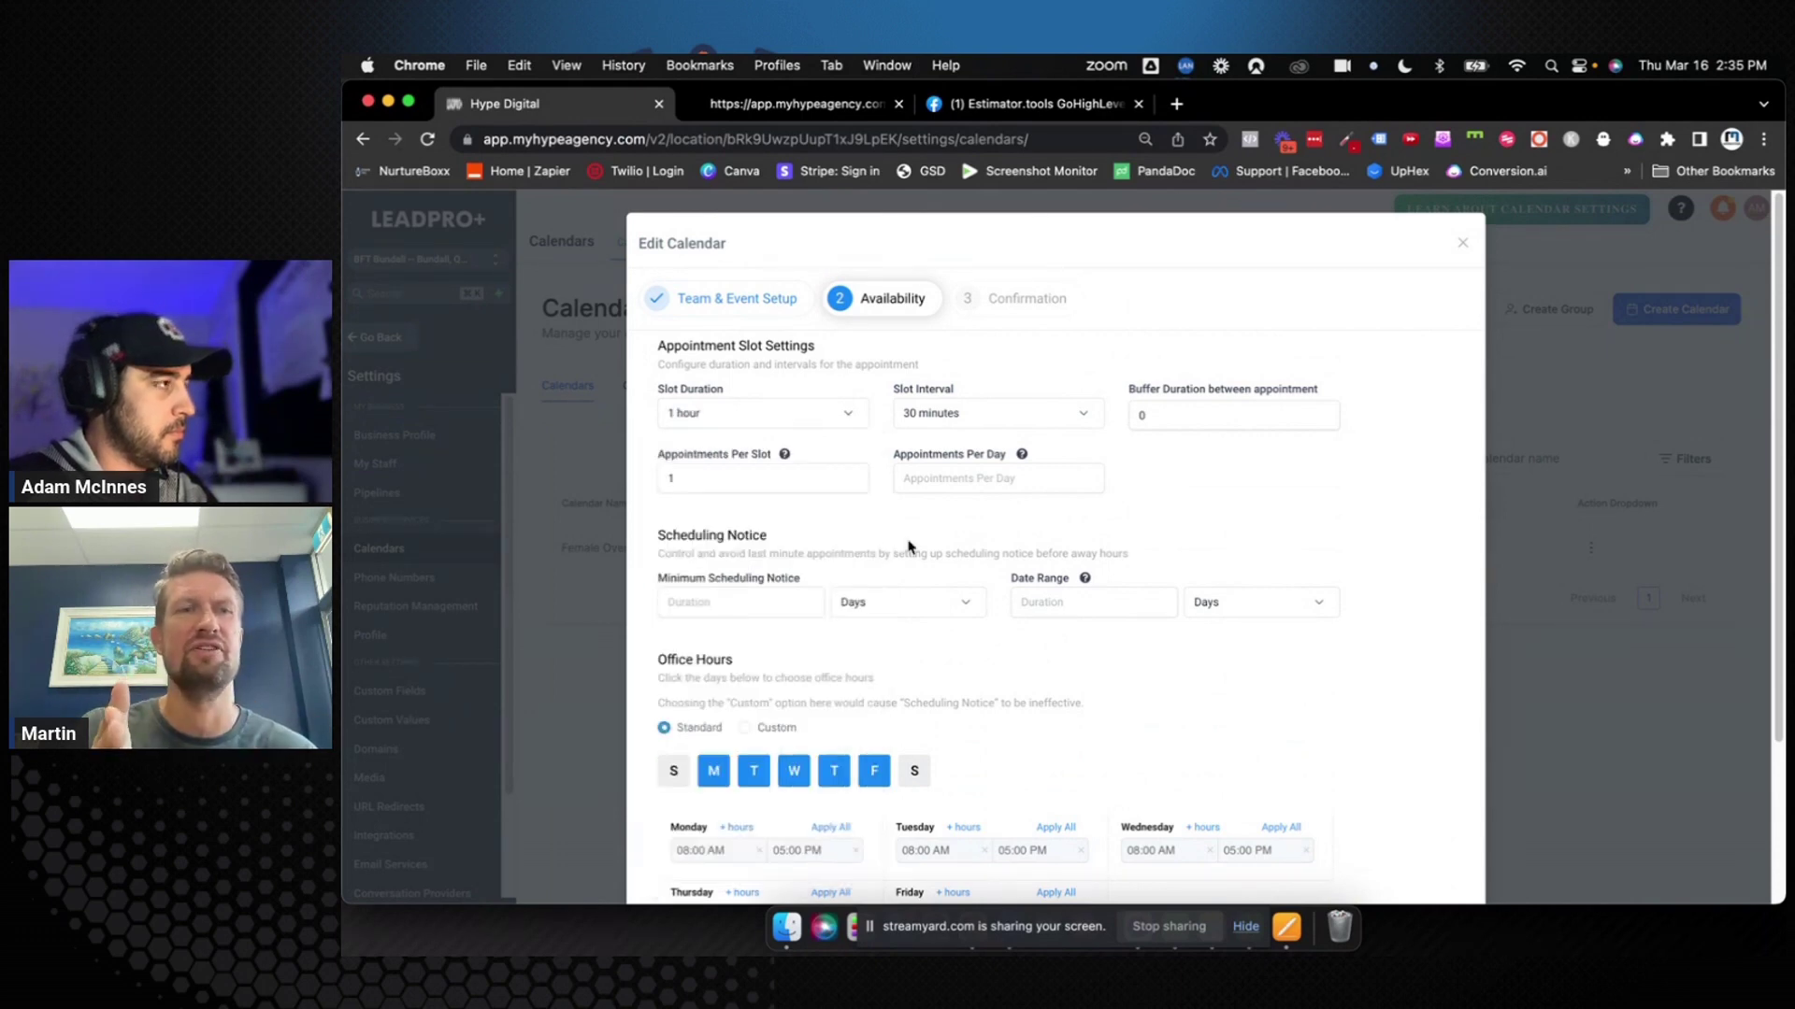
pyautogui.click(1011, 416)
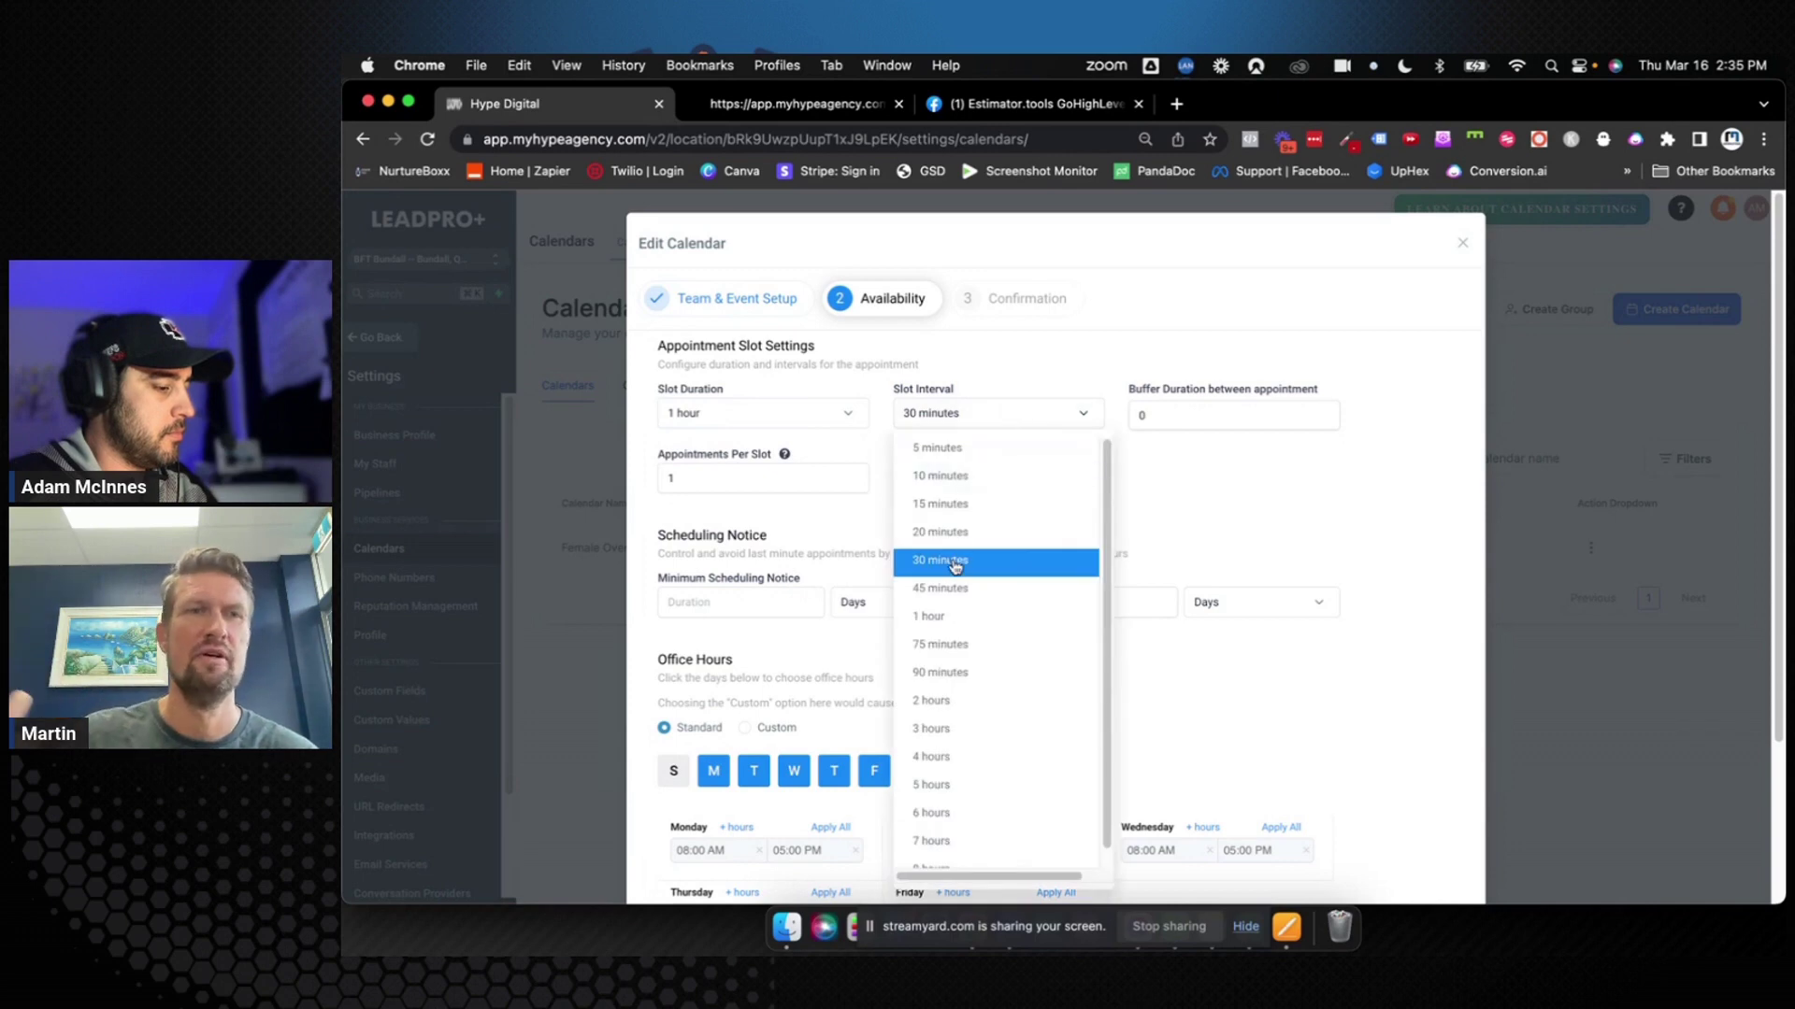
pyautogui.click(946, 624)
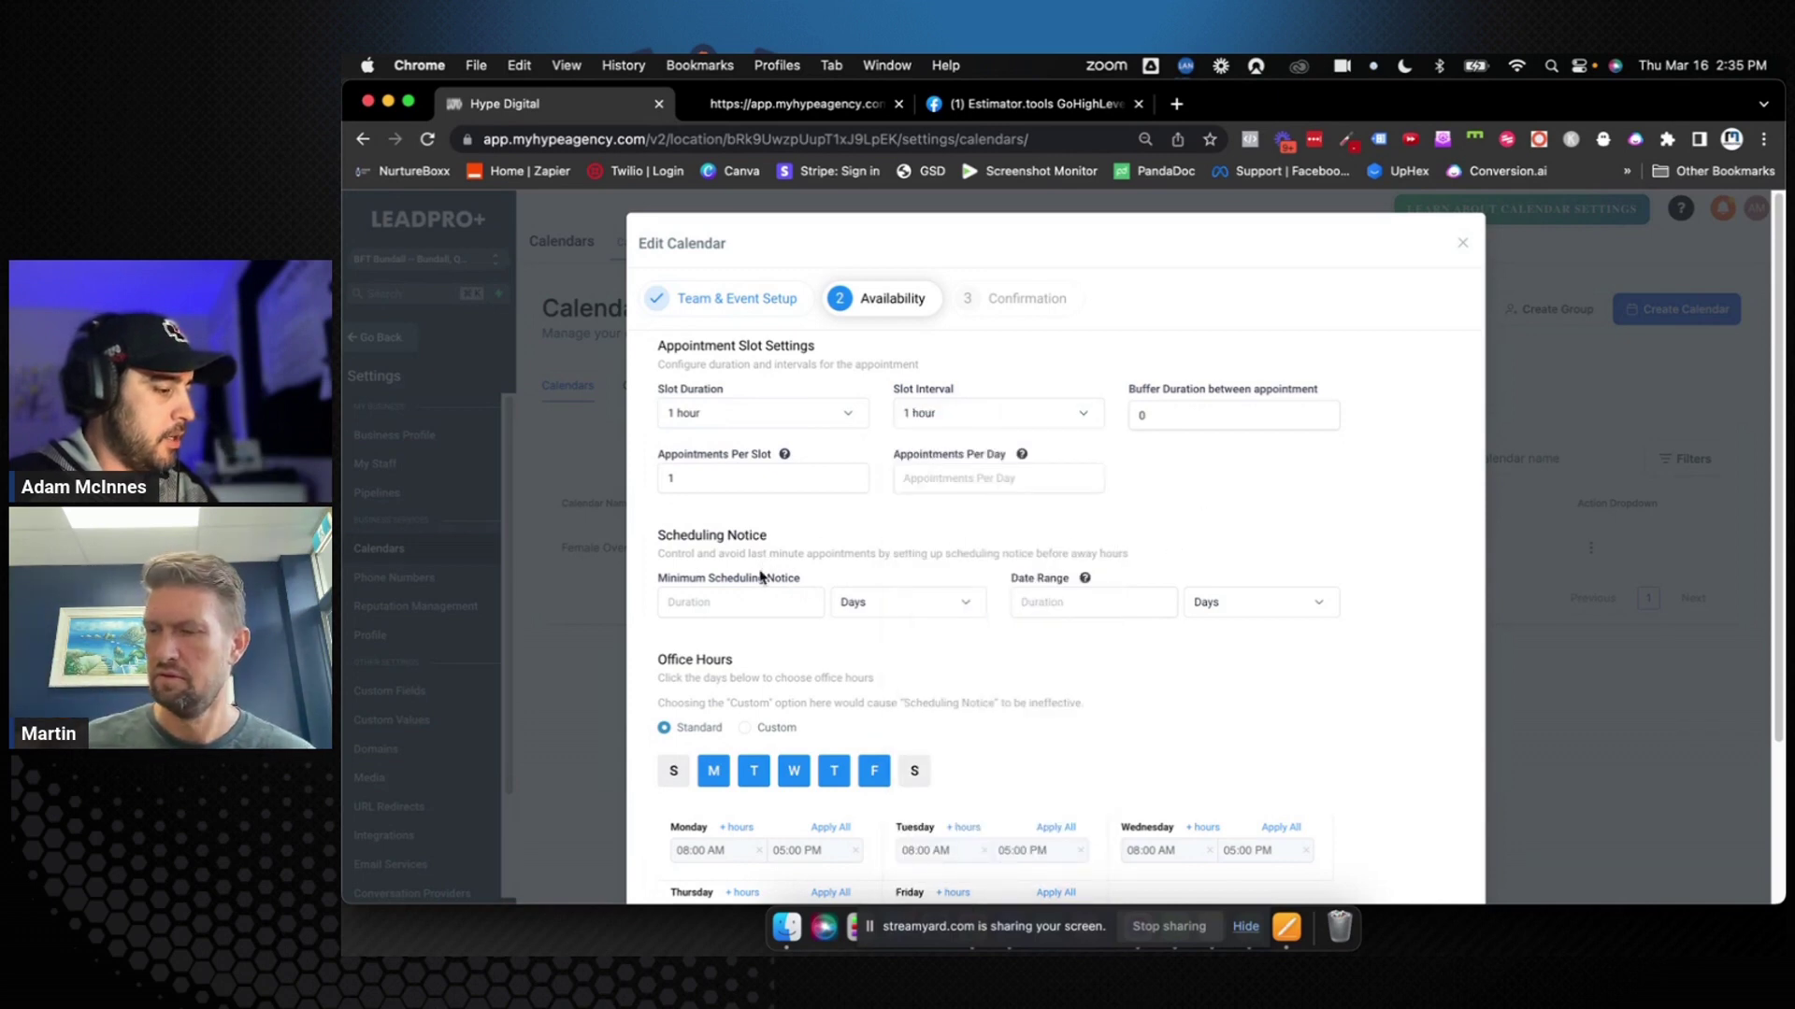
pyautogui.click(749, 599)
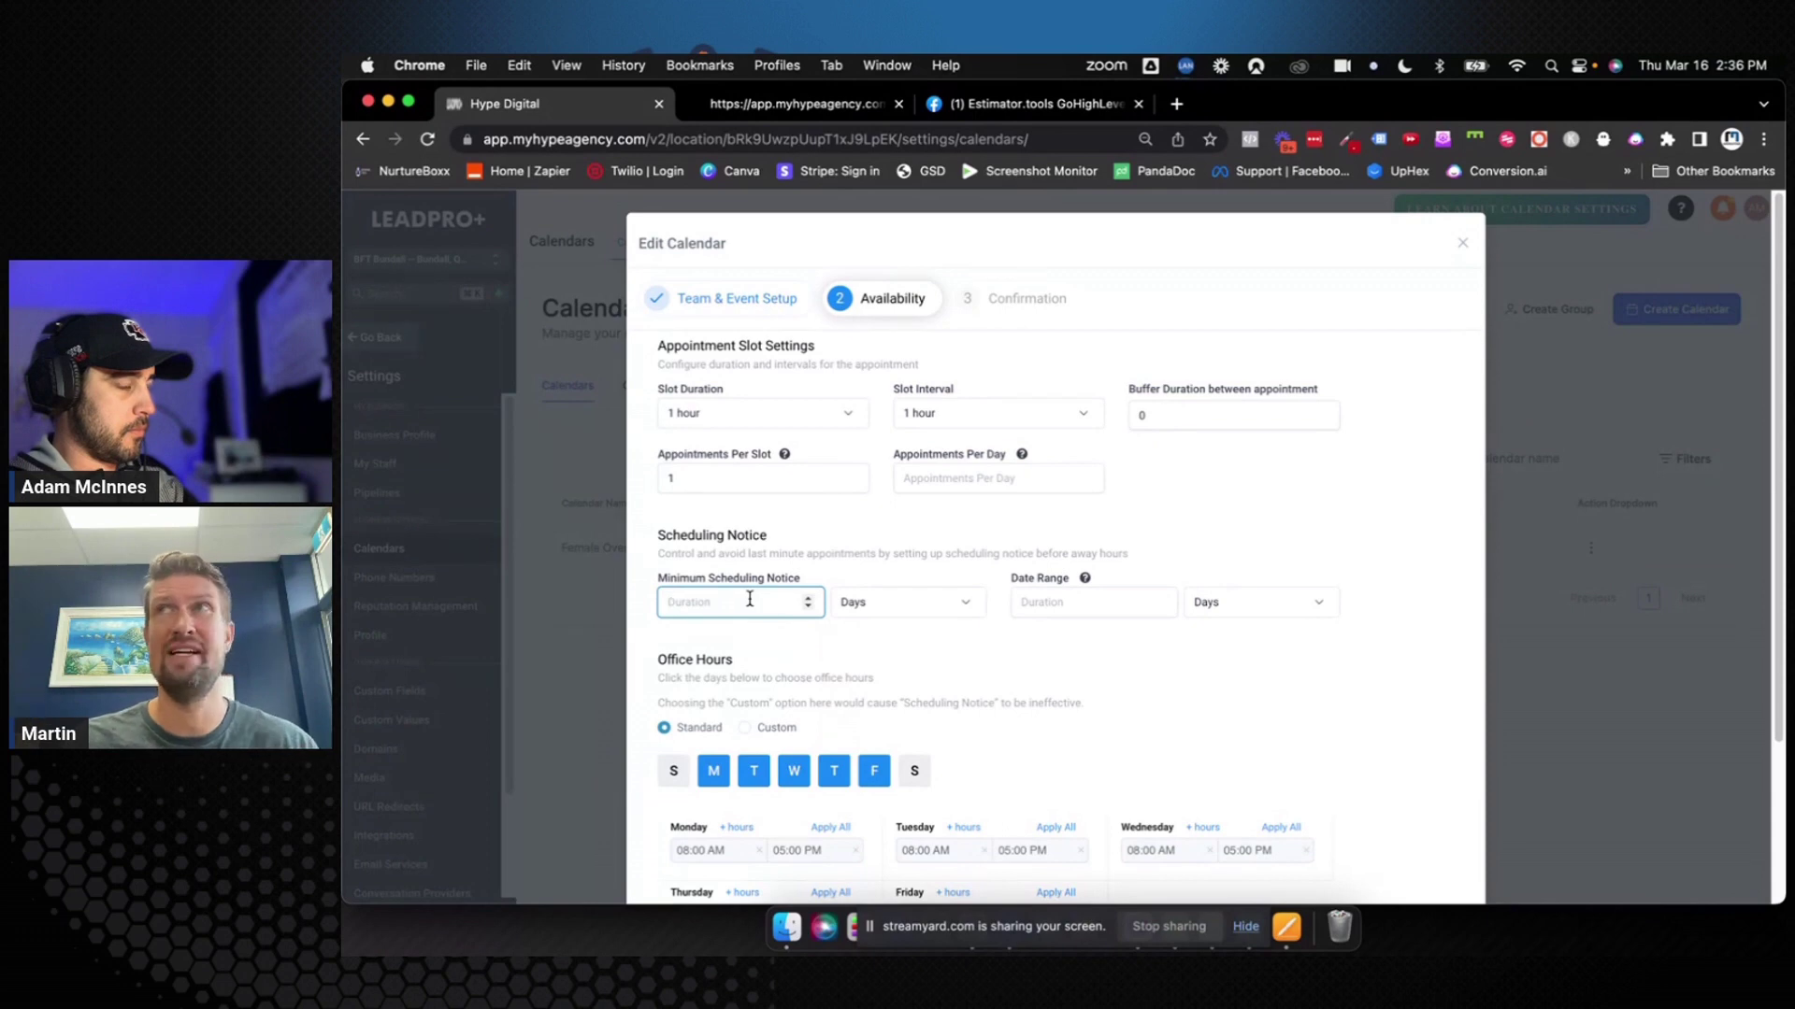
# Set the minimum scheduling notice to 1 hour
pyautogui.write('1')
pyautogui.click(867, 606)
pyautogui.click(865, 637)
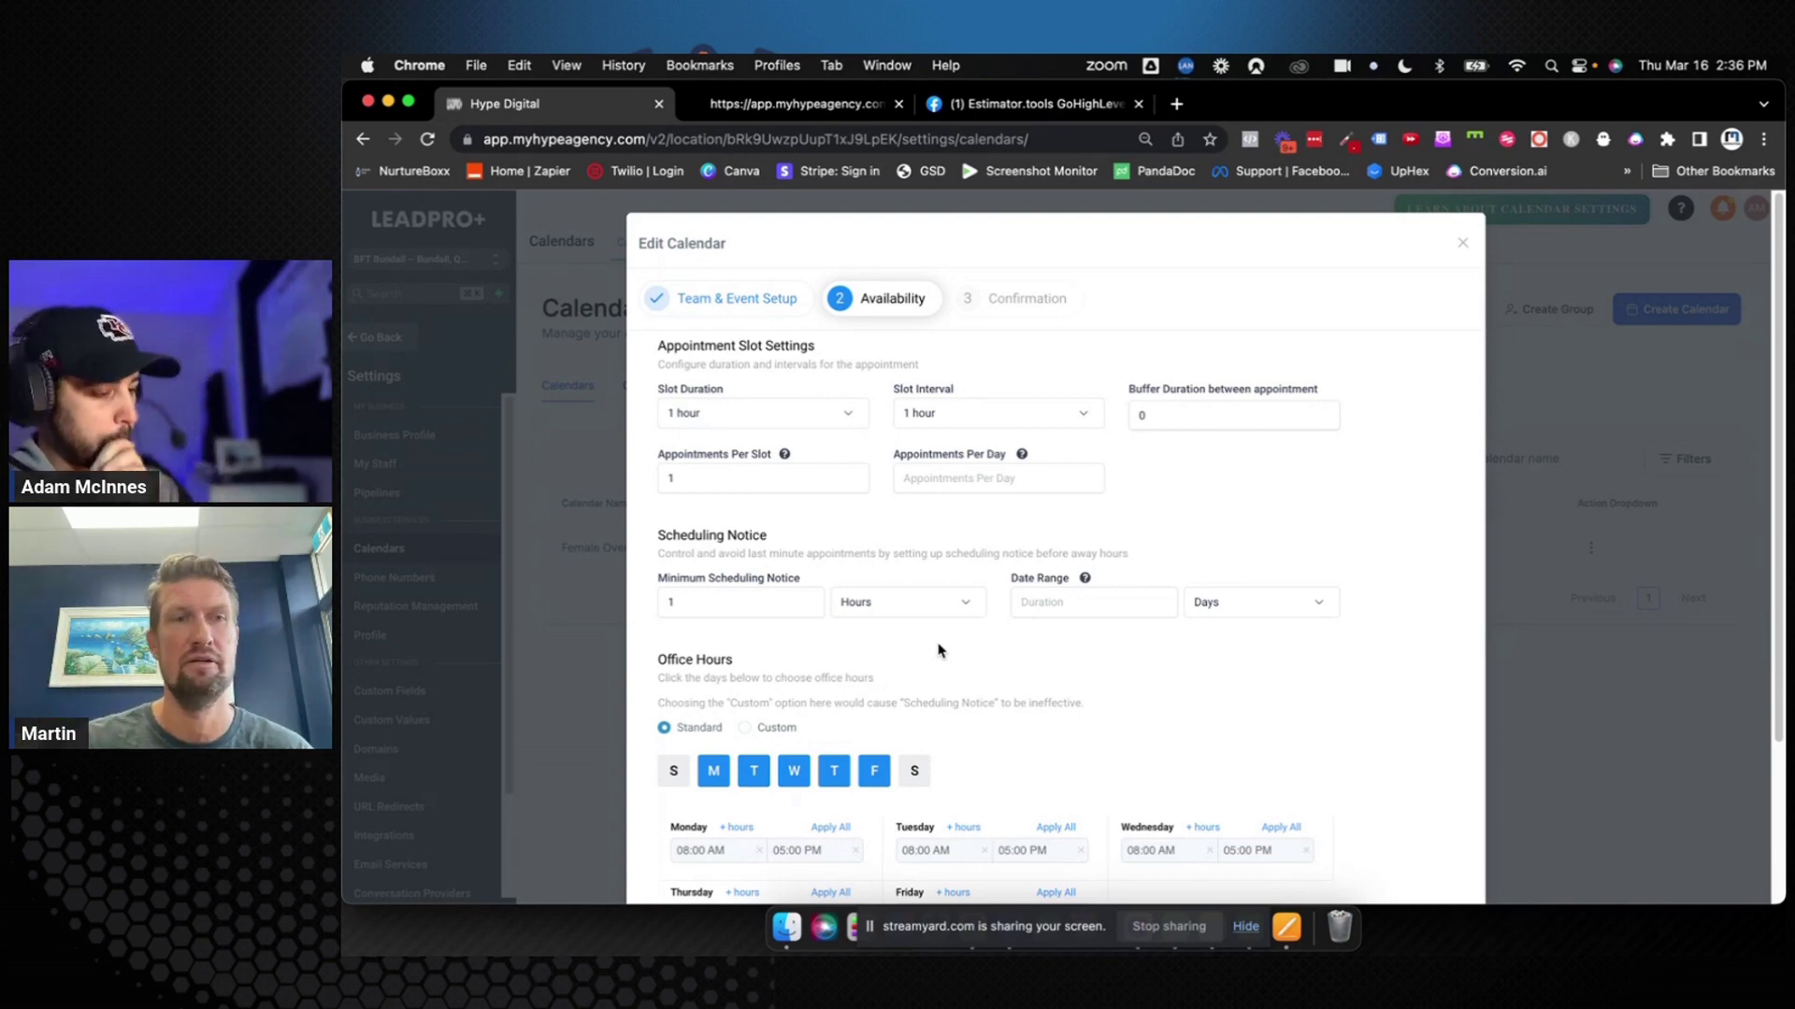
# Try 7 and then 14 in the date range, clearing each so it stays empty
pyautogui.click(1047, 601)
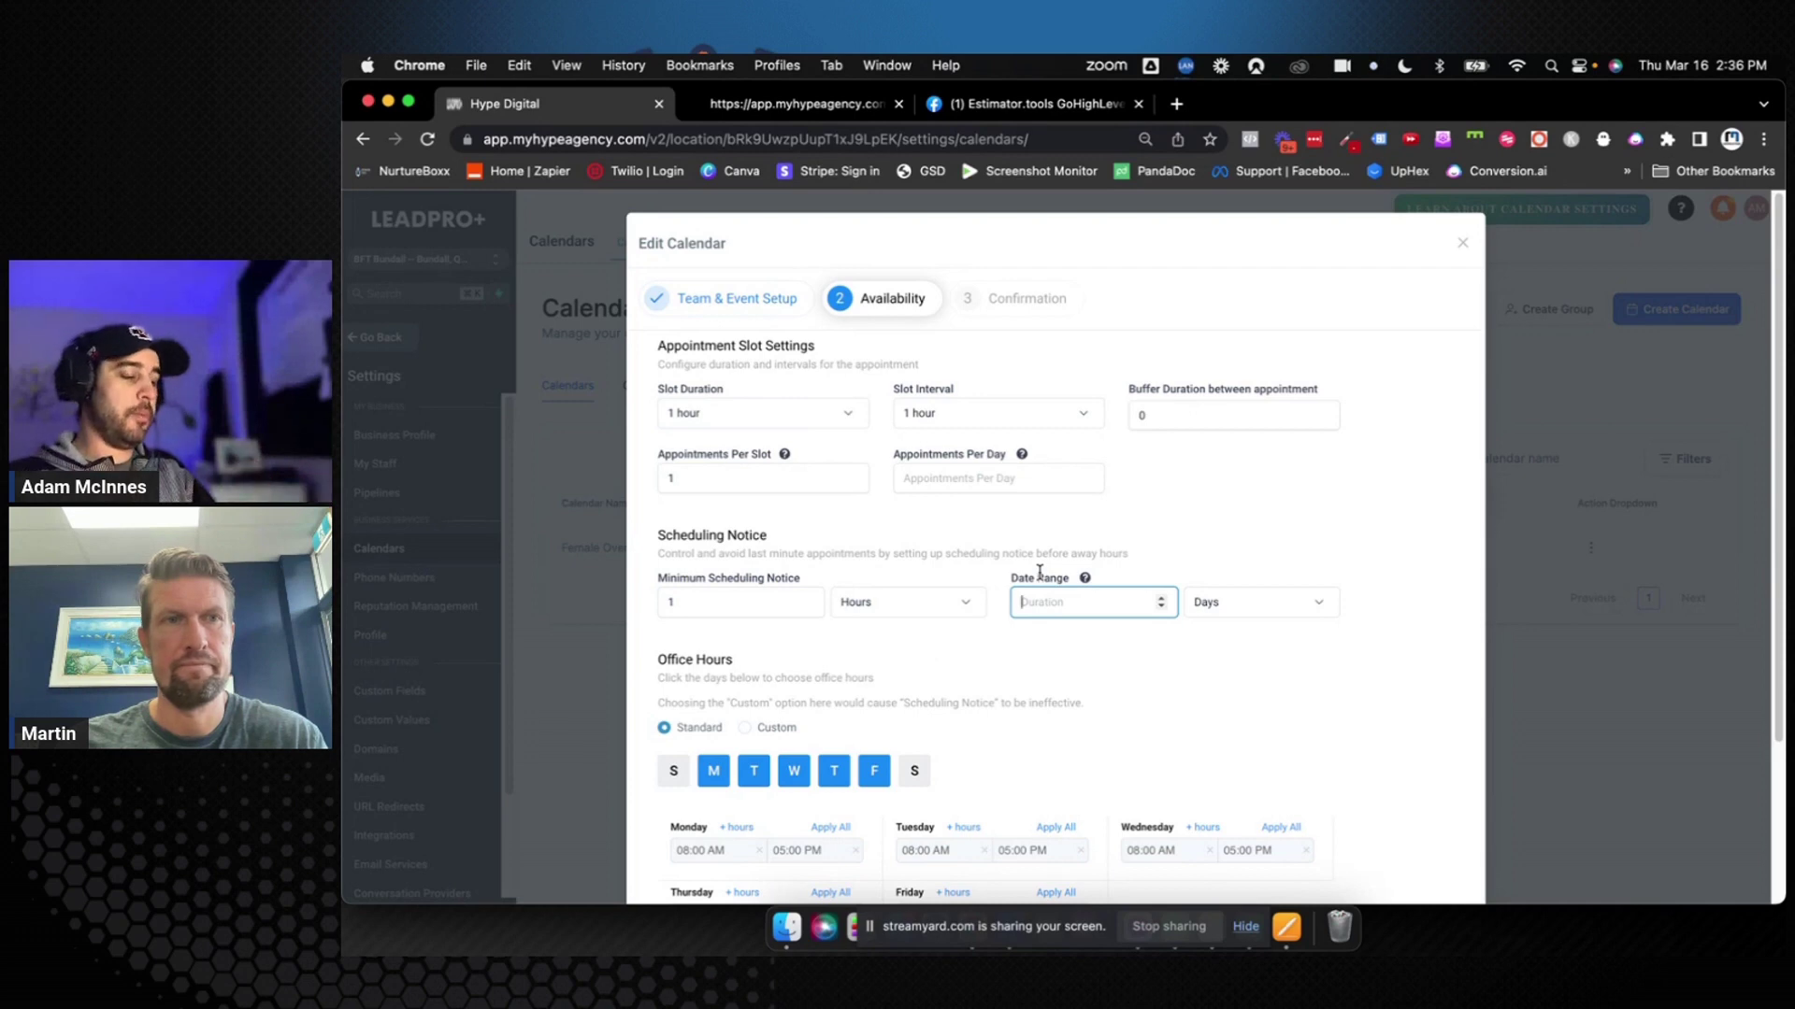
pyautogui.write('7')
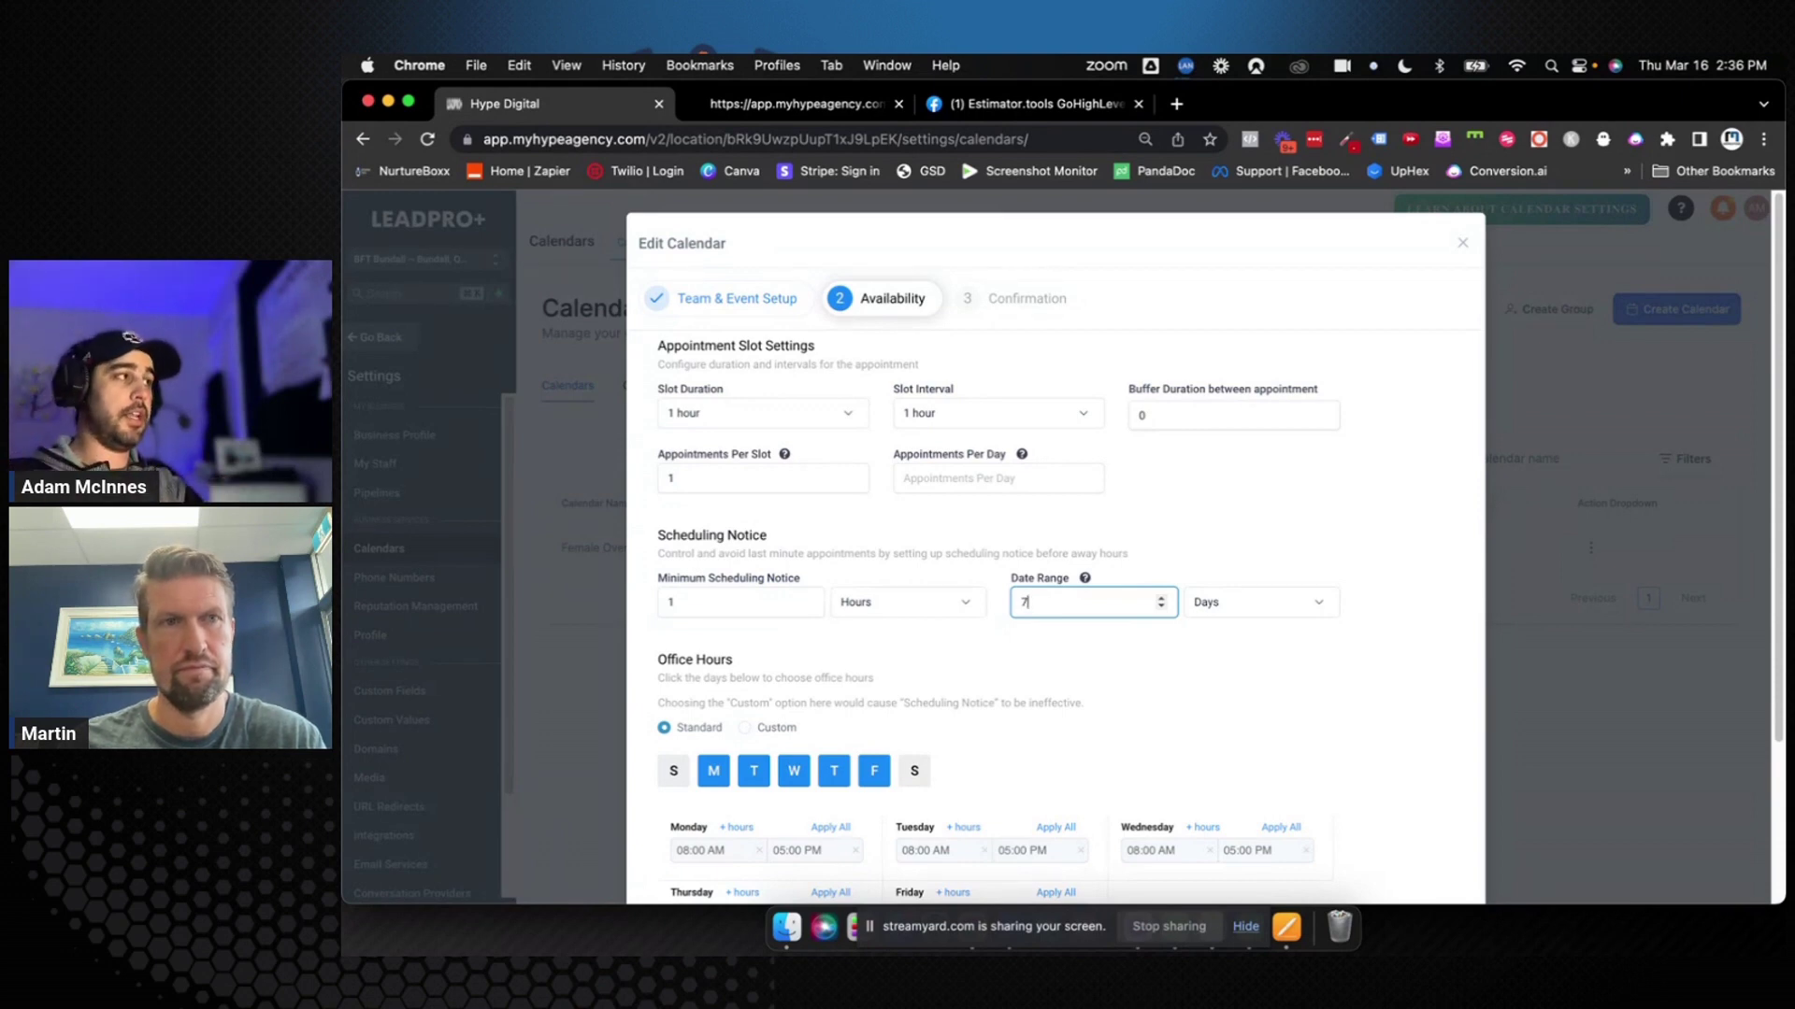
pyautogui.press('BackSpace')
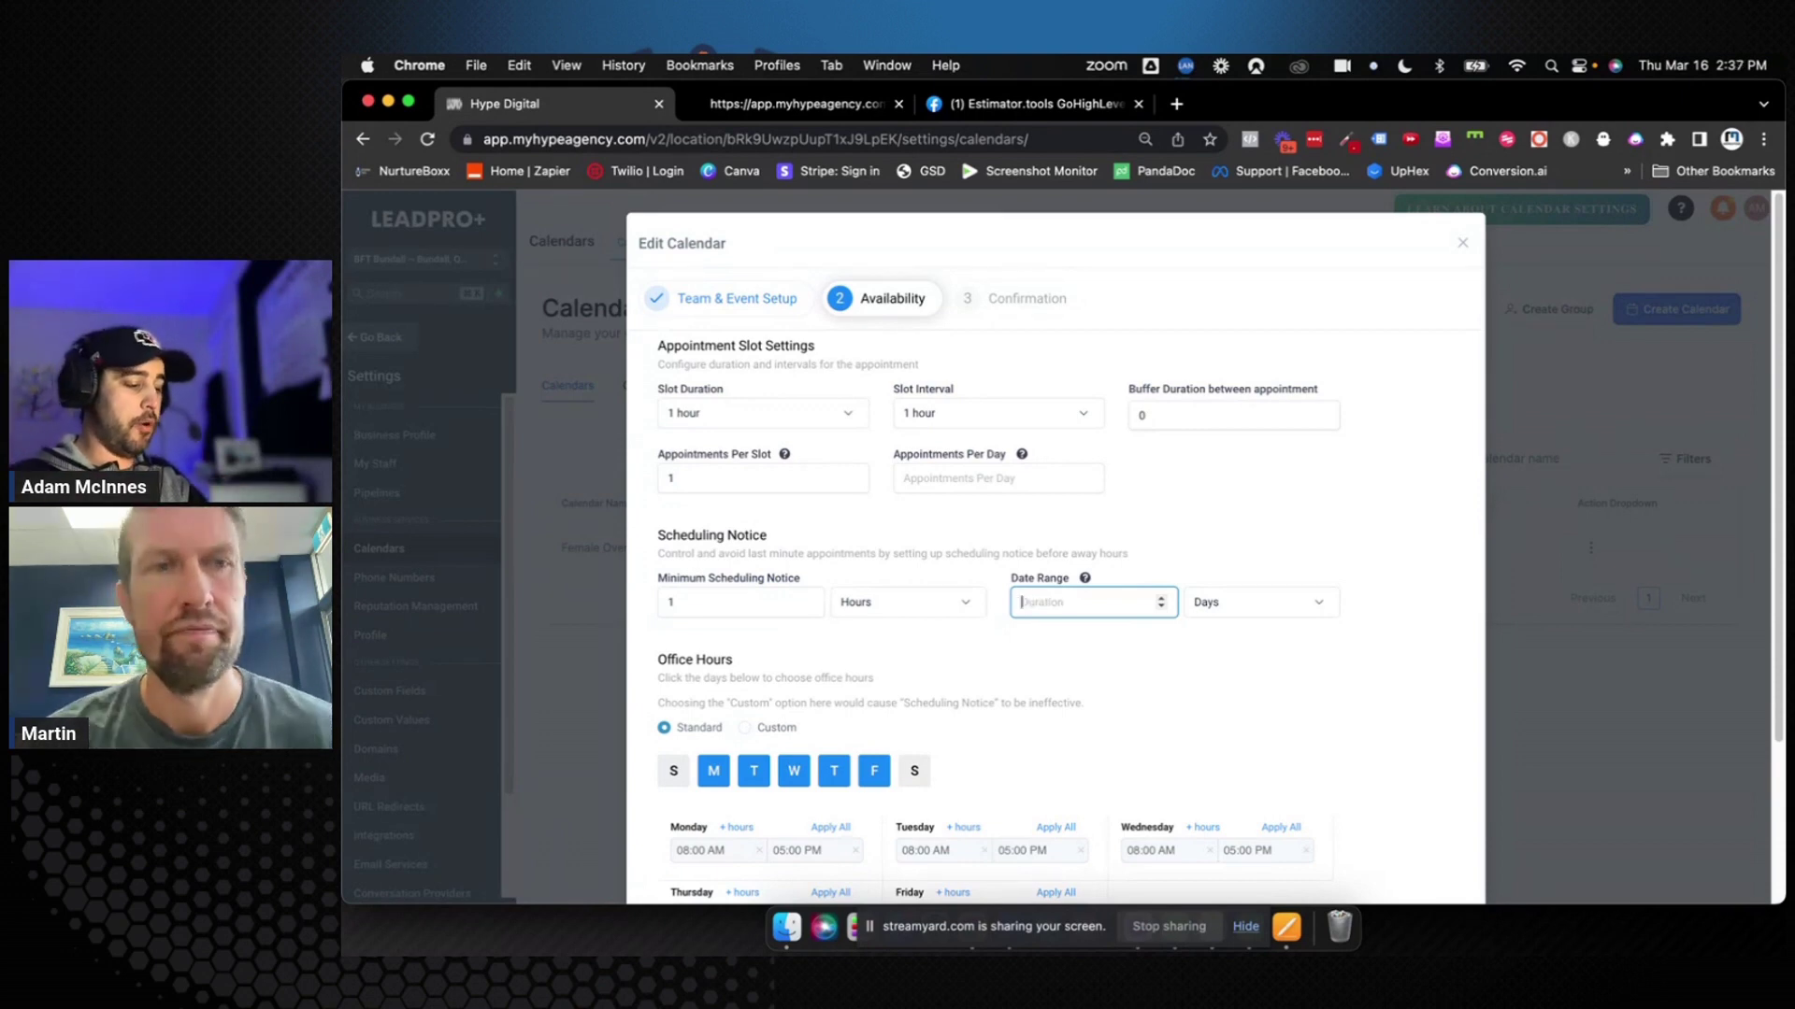
pyautogui.write('14')
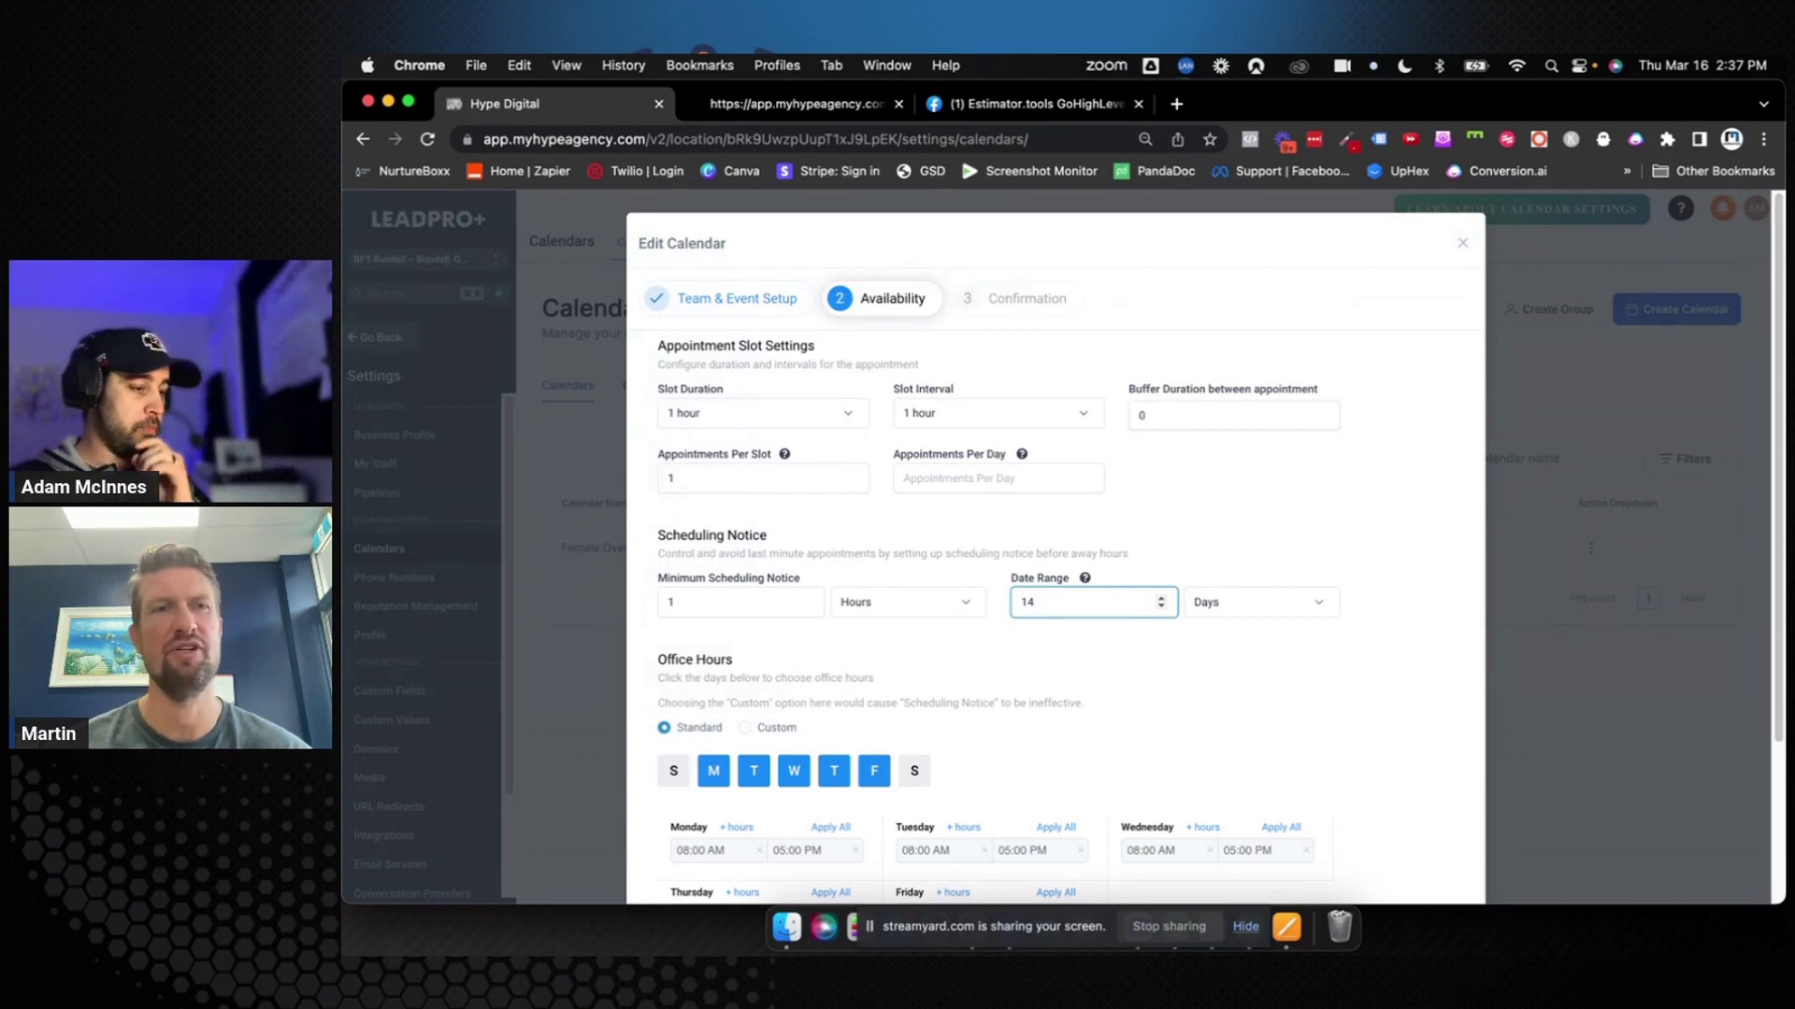
pyautogui.press('BackSpace')
pyautogui.press('BackSpace')
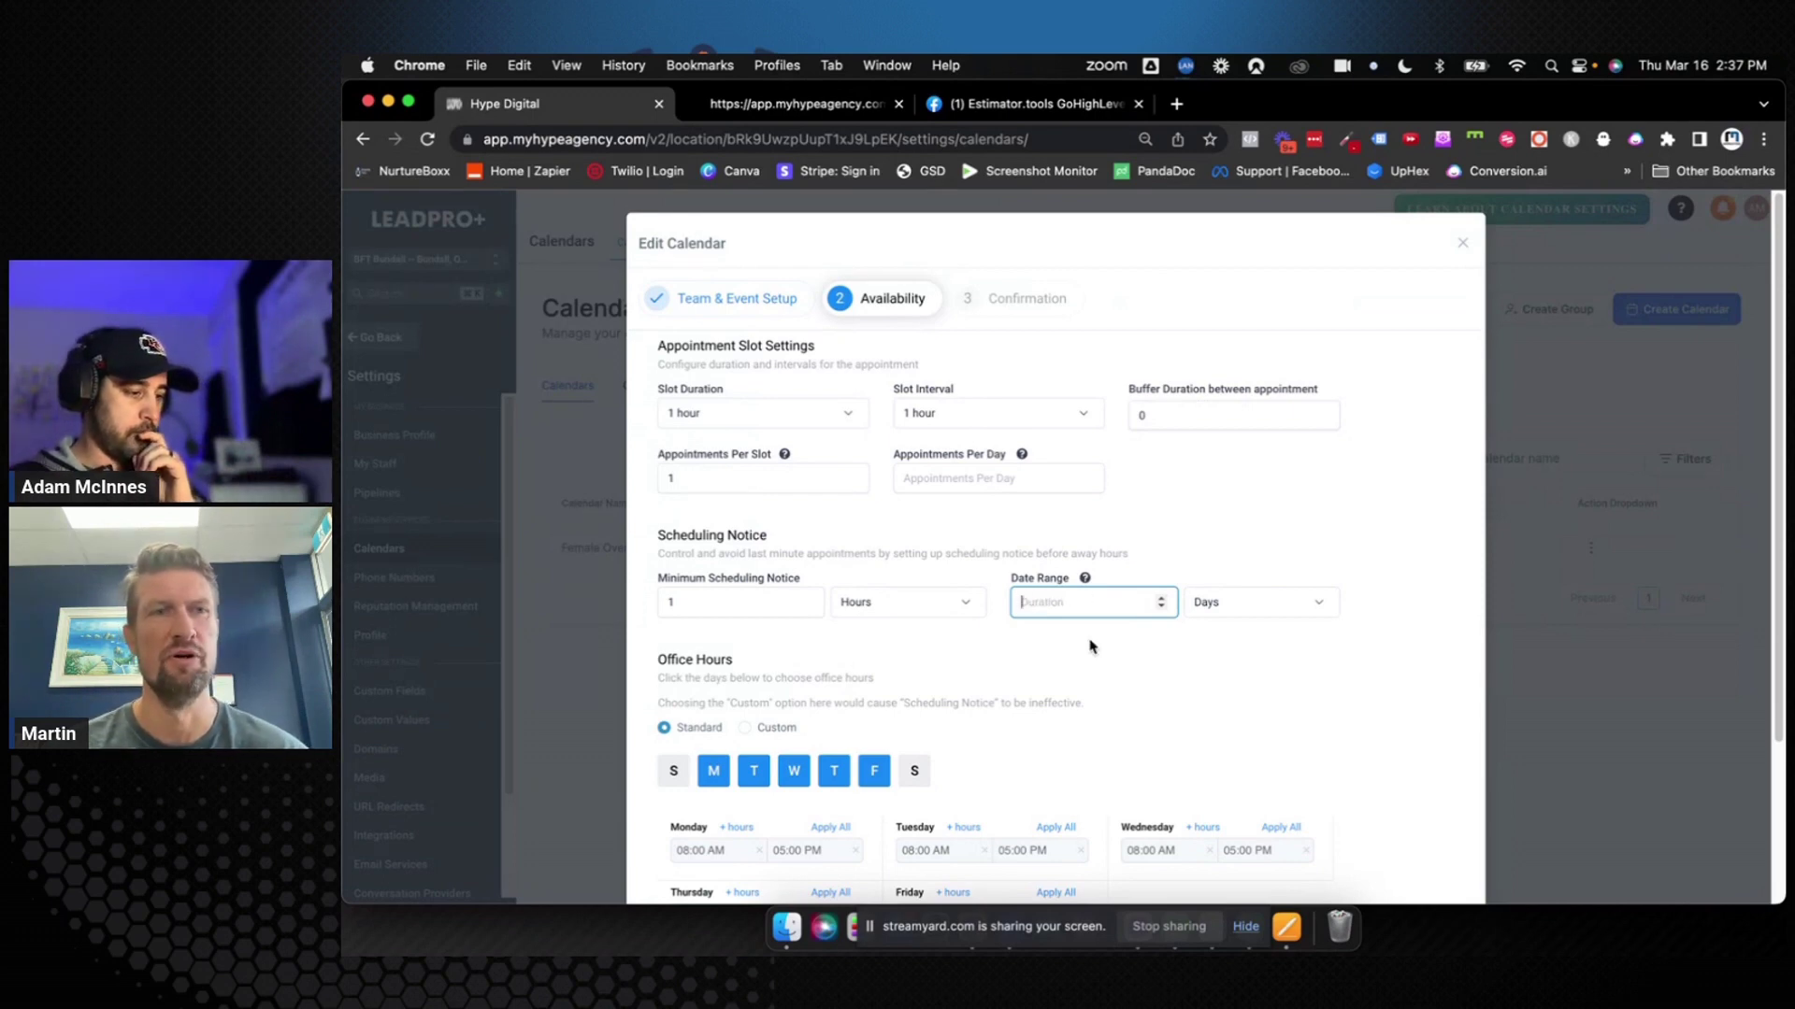
pyautogui.scroll(-3, 1090, 645)
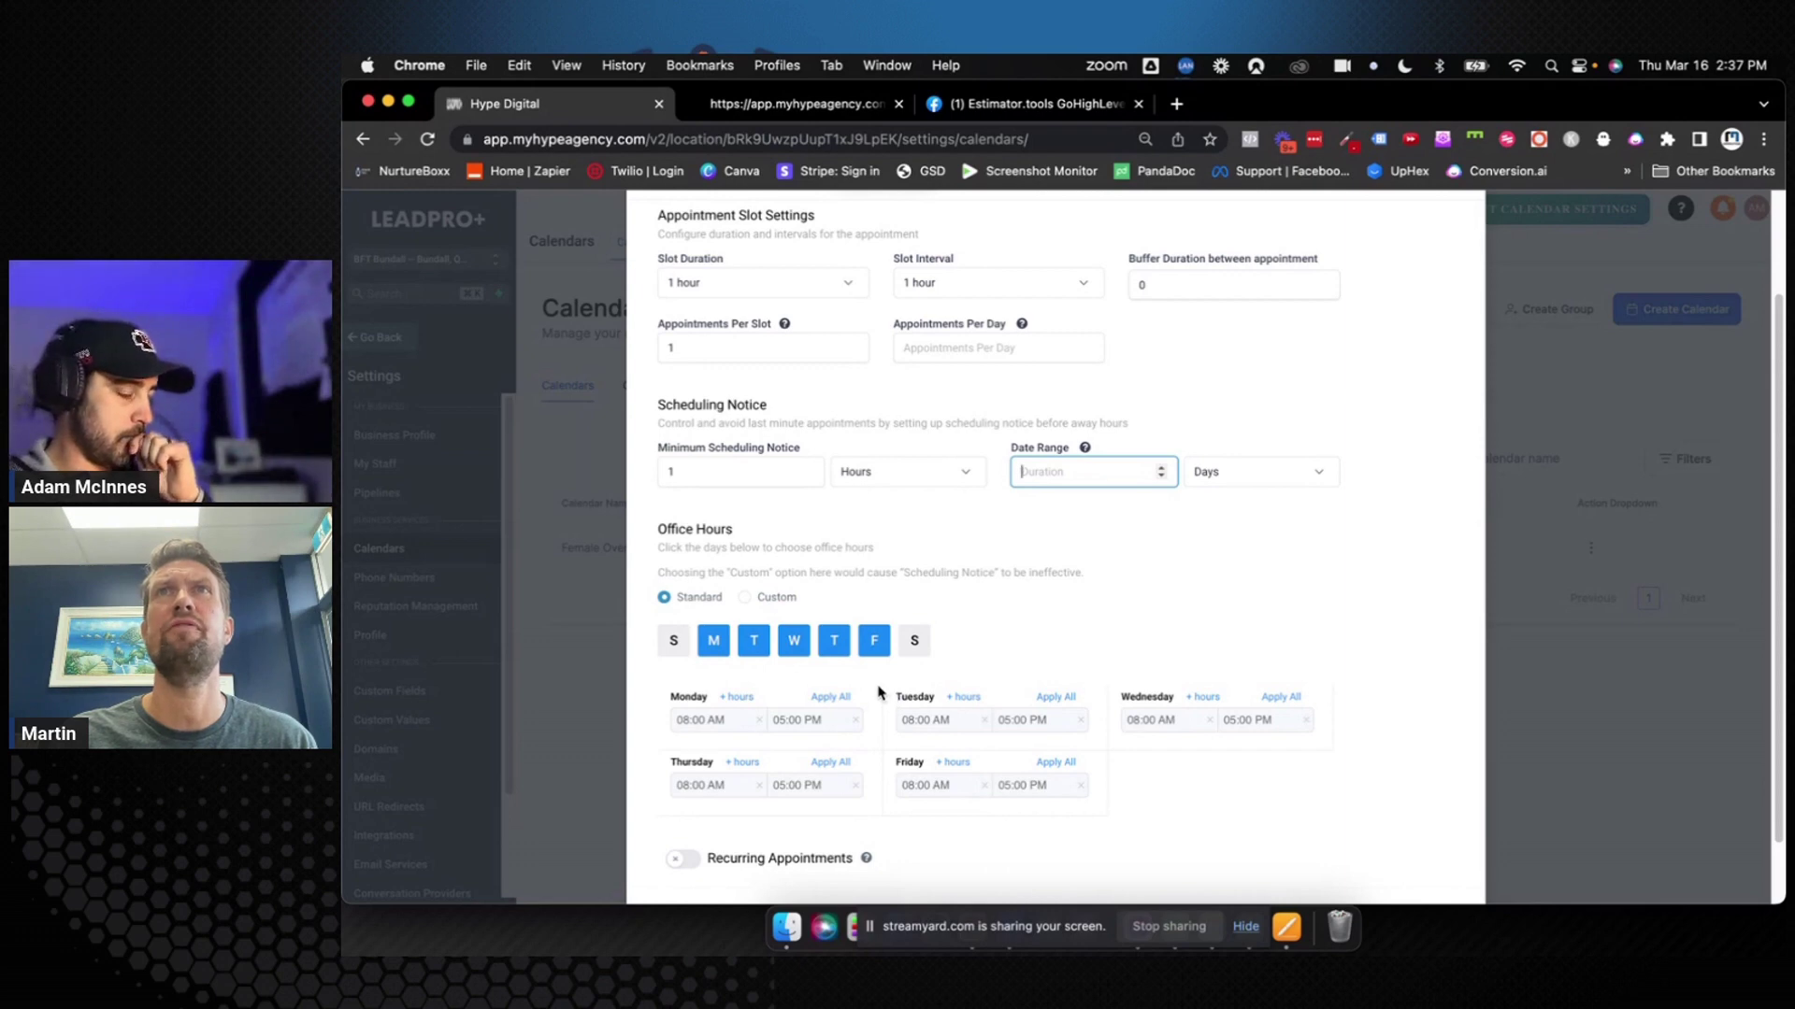
# Set Monday's office hours to 05:00 AM–06:00 PM
pyautogui.click(675, 721)
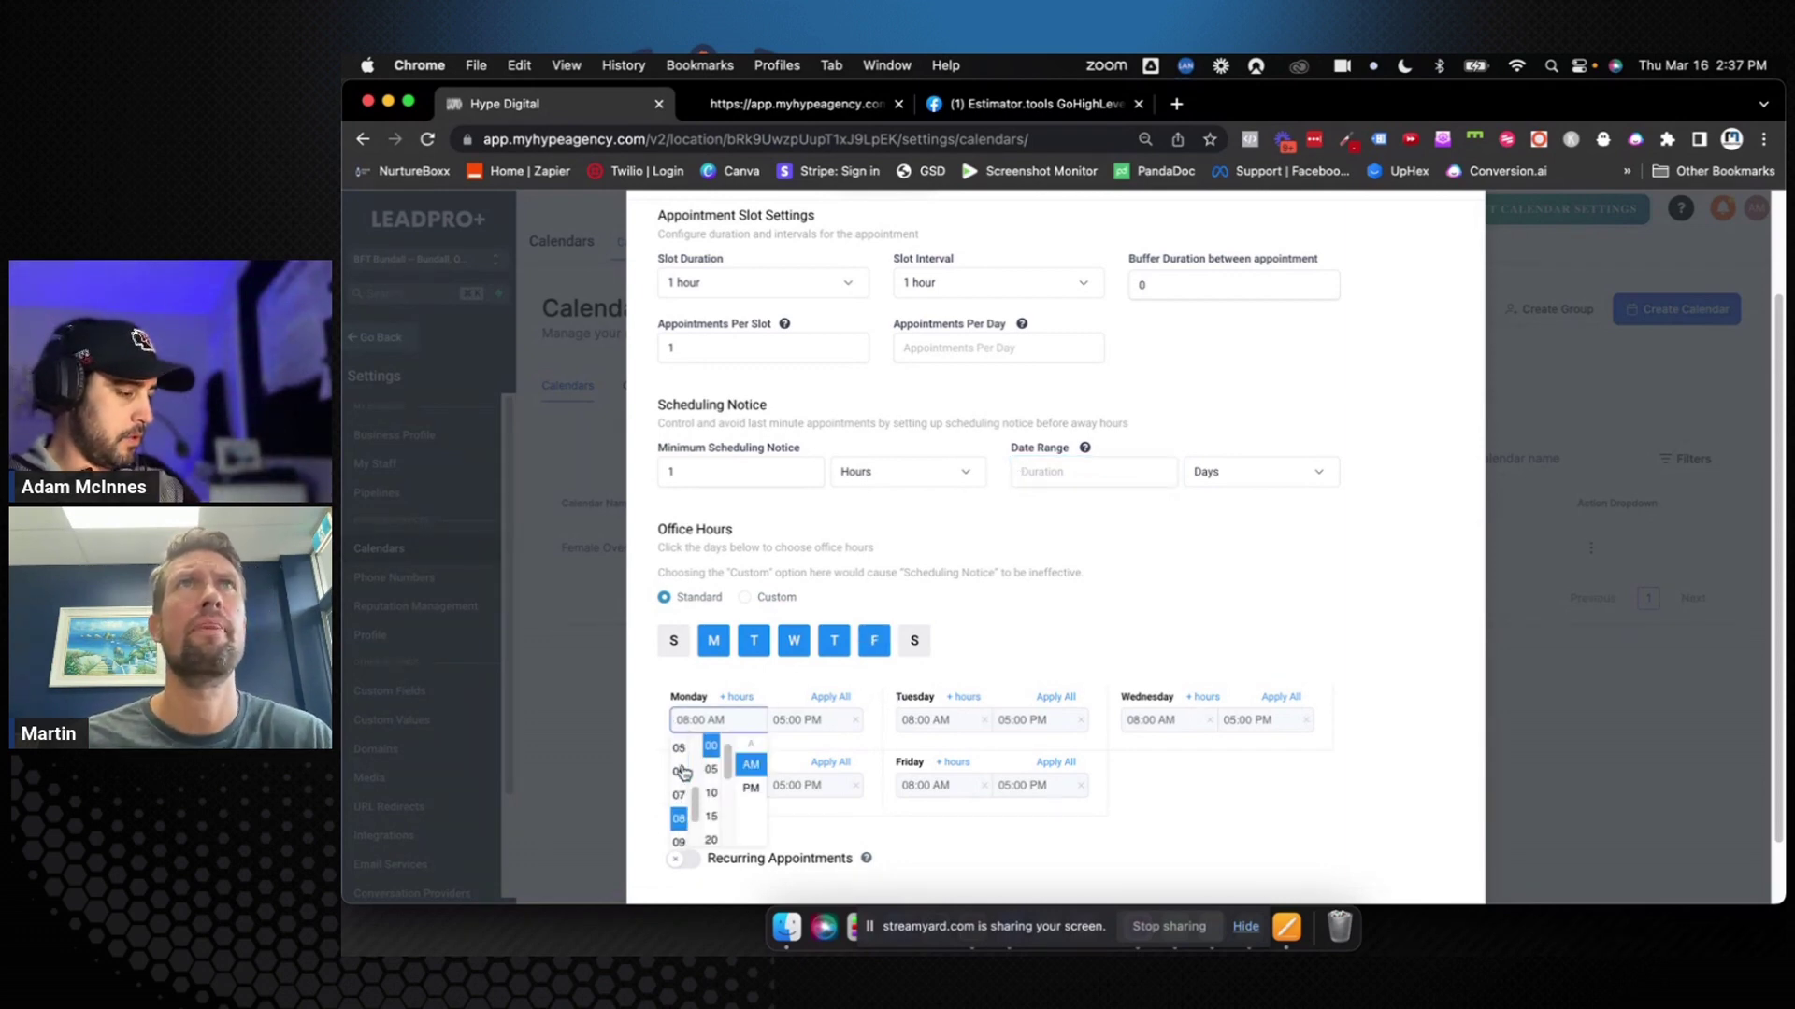
pyautogui.scroll(1, 682, 773)
pyautogui.click(682, 772)
pyautogui.click(783, 721)
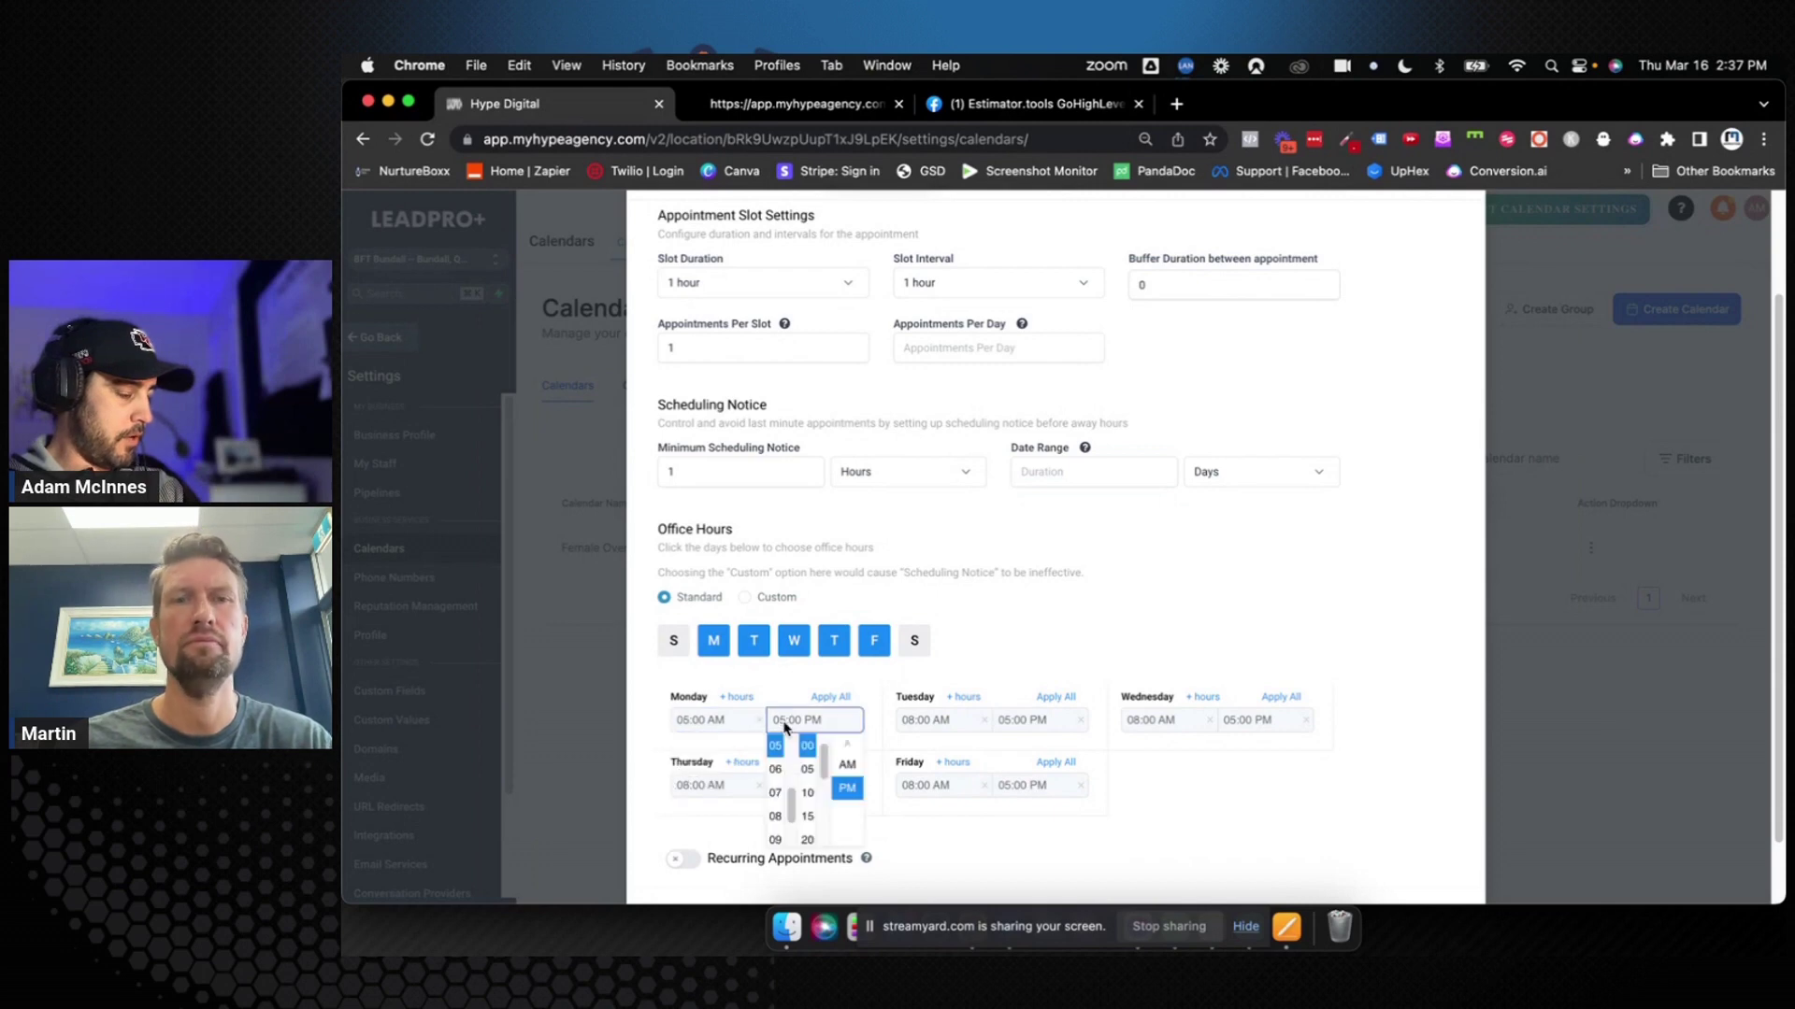
pyautogui.click(775, 769)
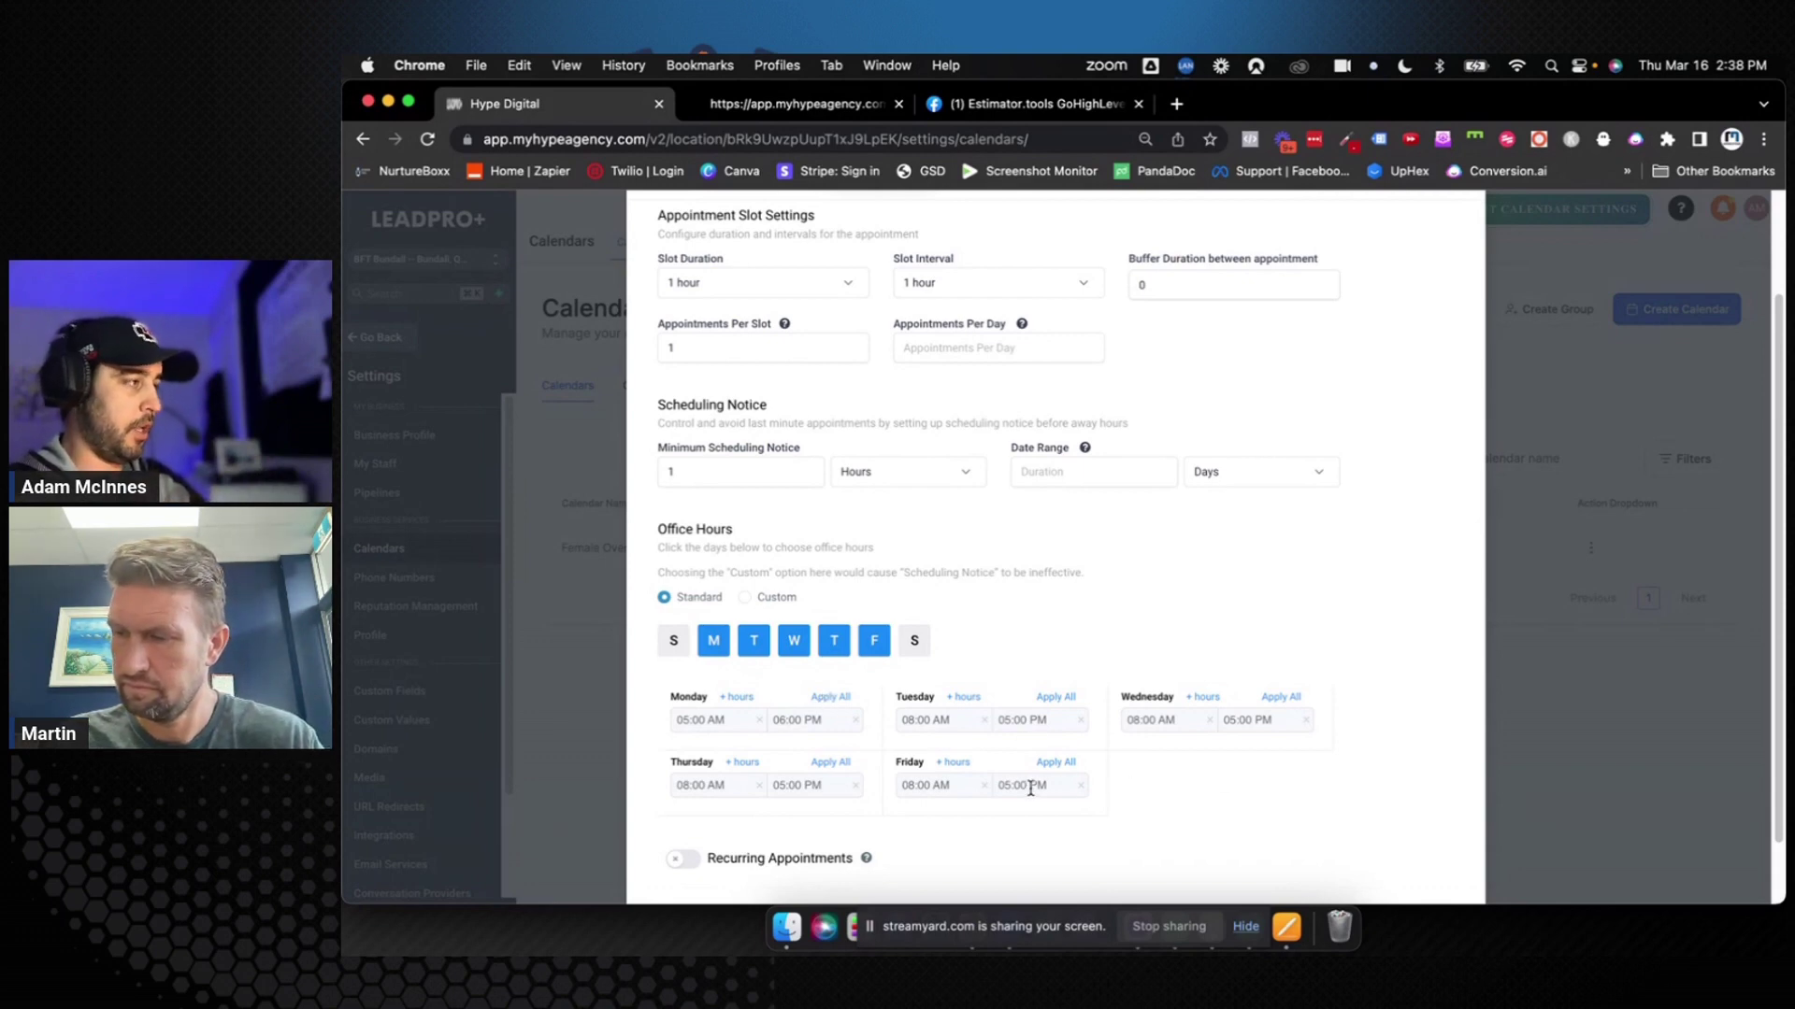
# Toggle the Saturday and Wednesday office days, ending with Saturday added and Wednesday kept
pyautogui.click(914, 640)
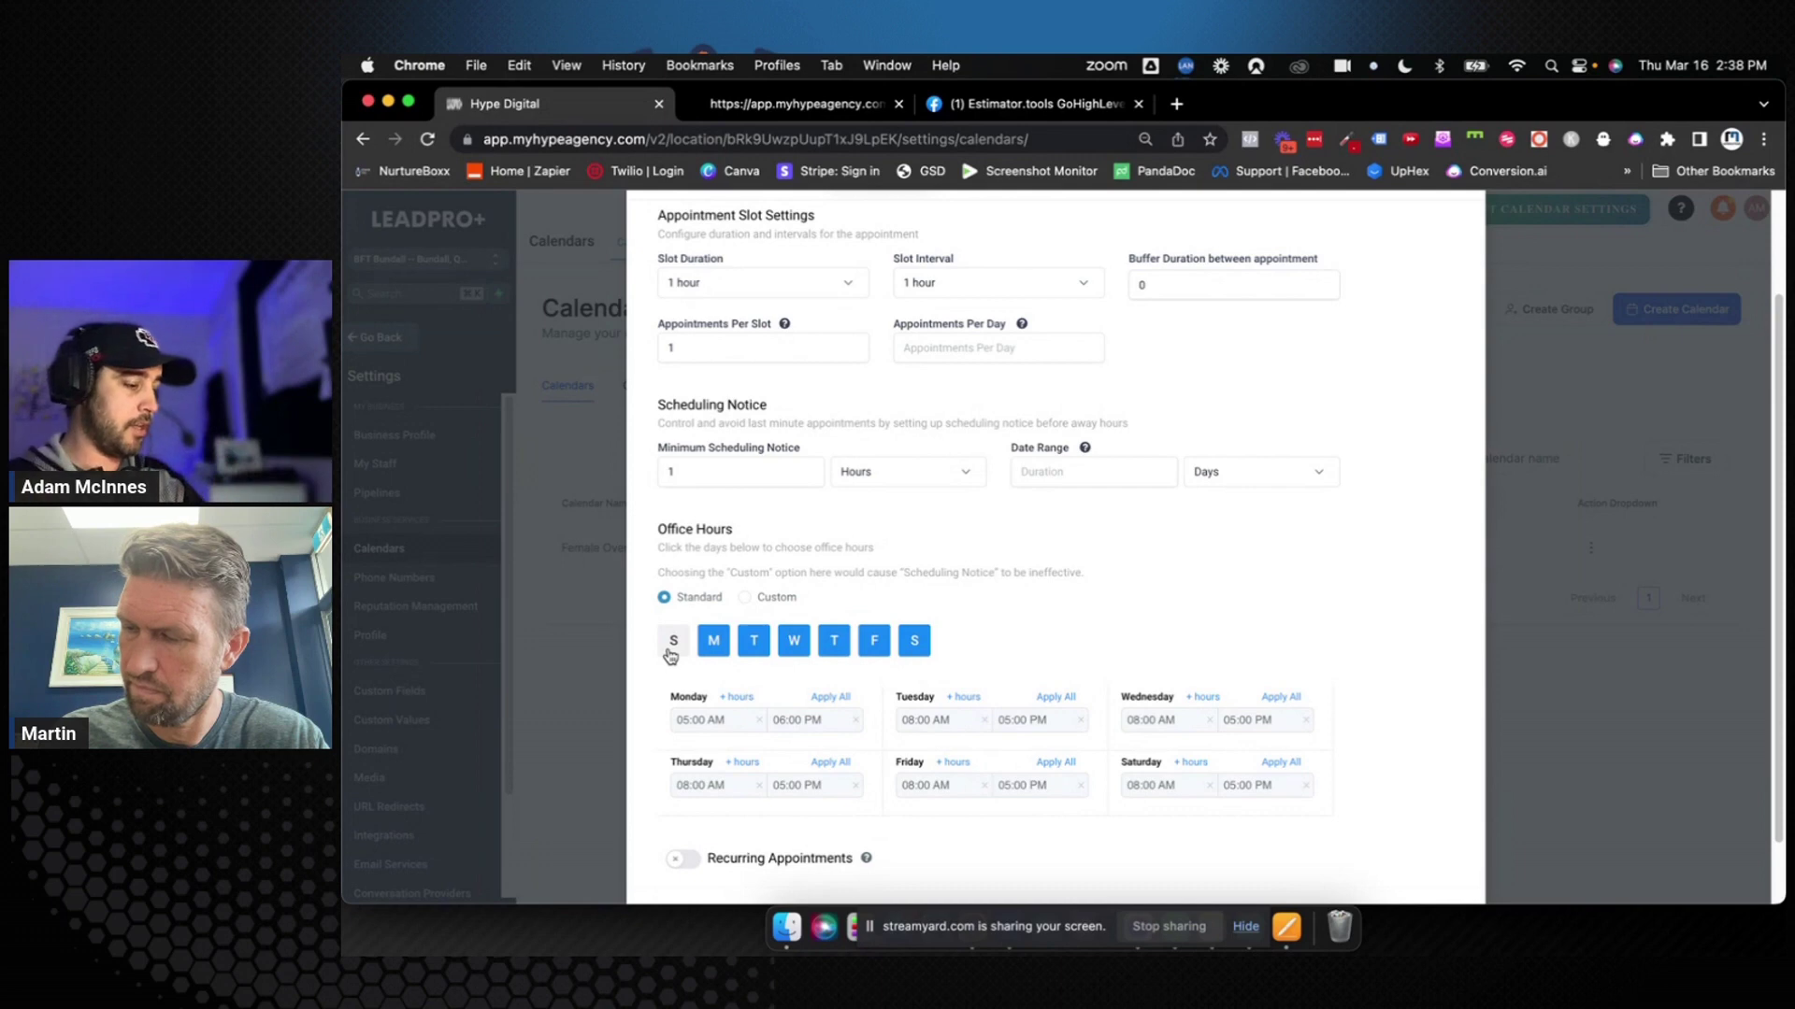
pyautogui.click(914, 641)
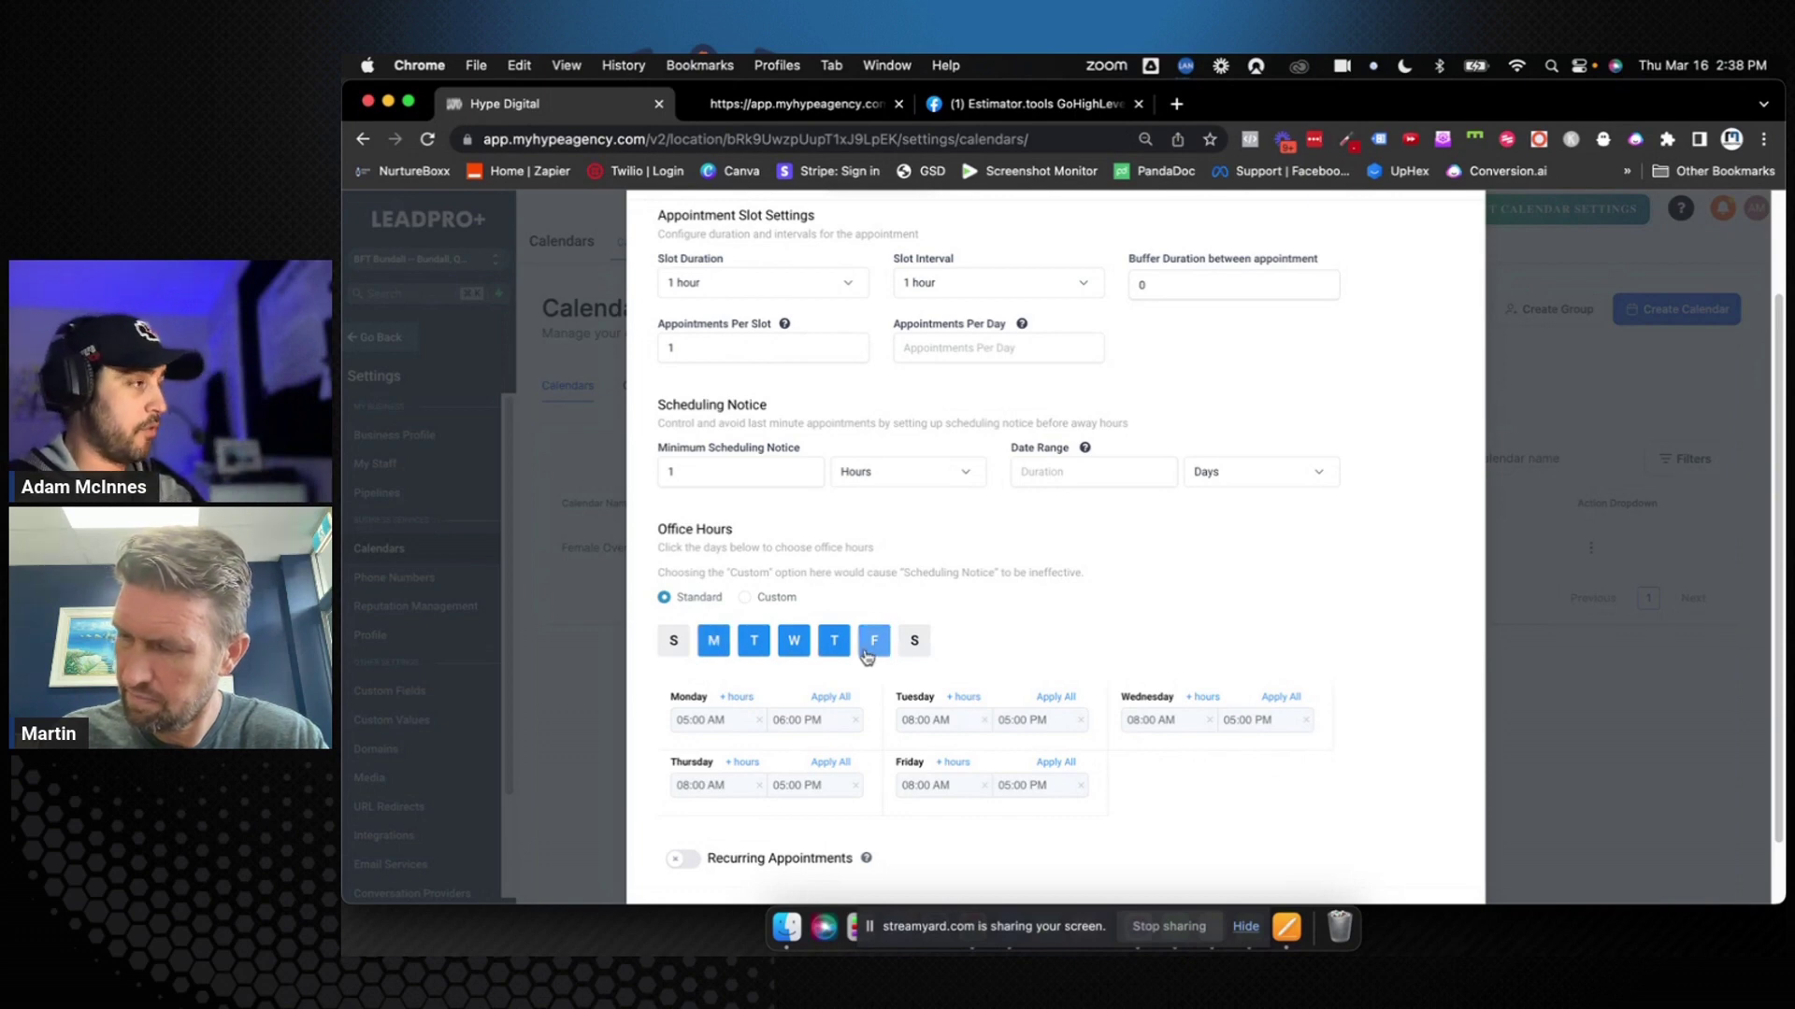
pyautogui.click(796, 641)
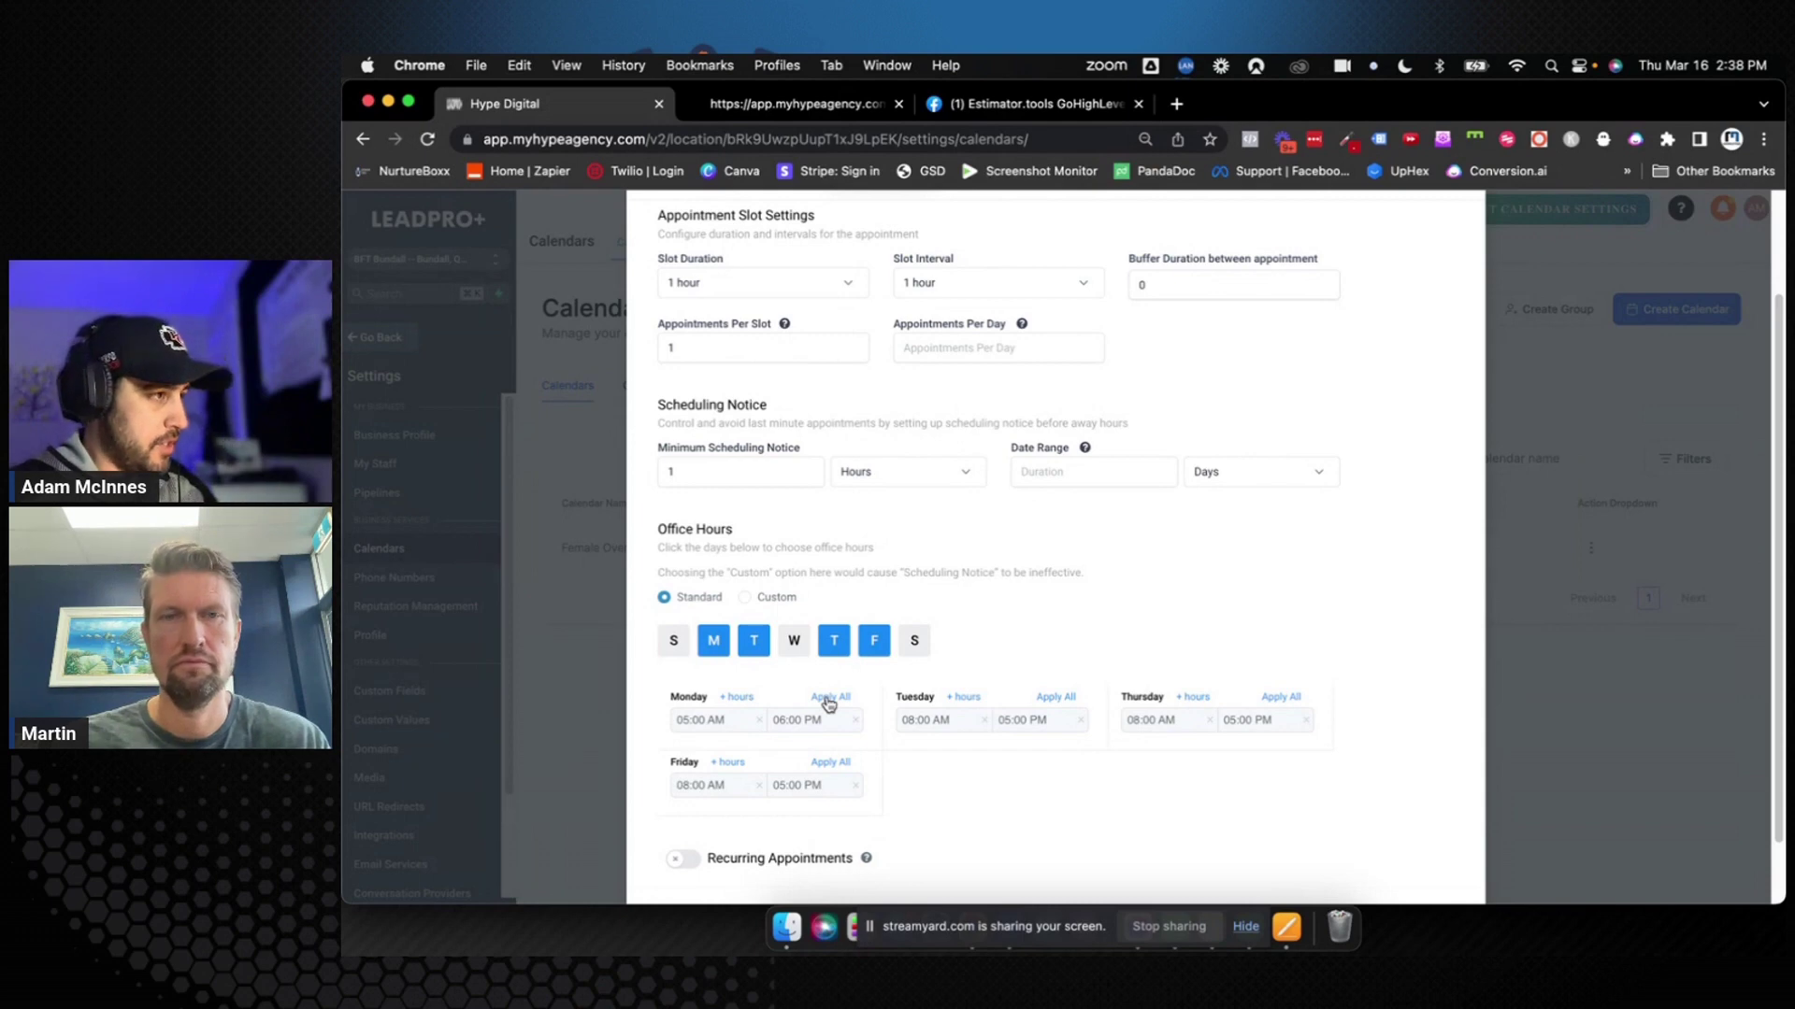
pyautogui.click(793, 641)
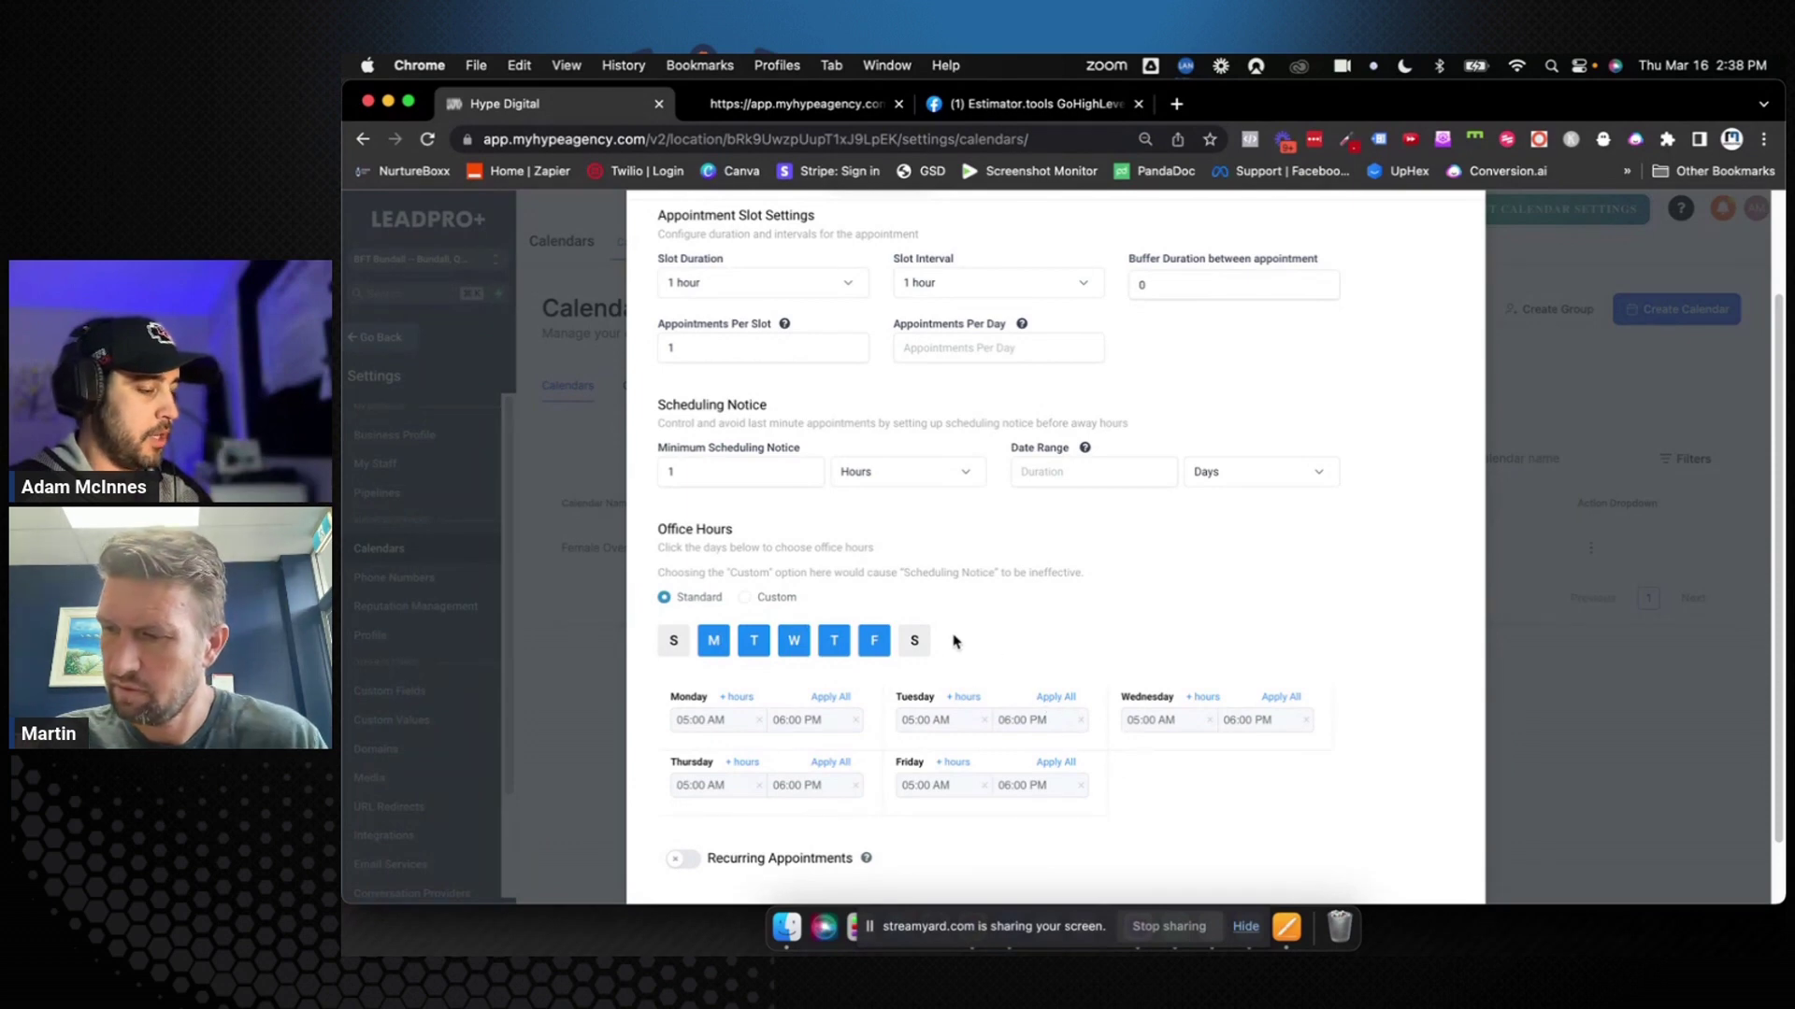
pyautogui.click(914, 641)
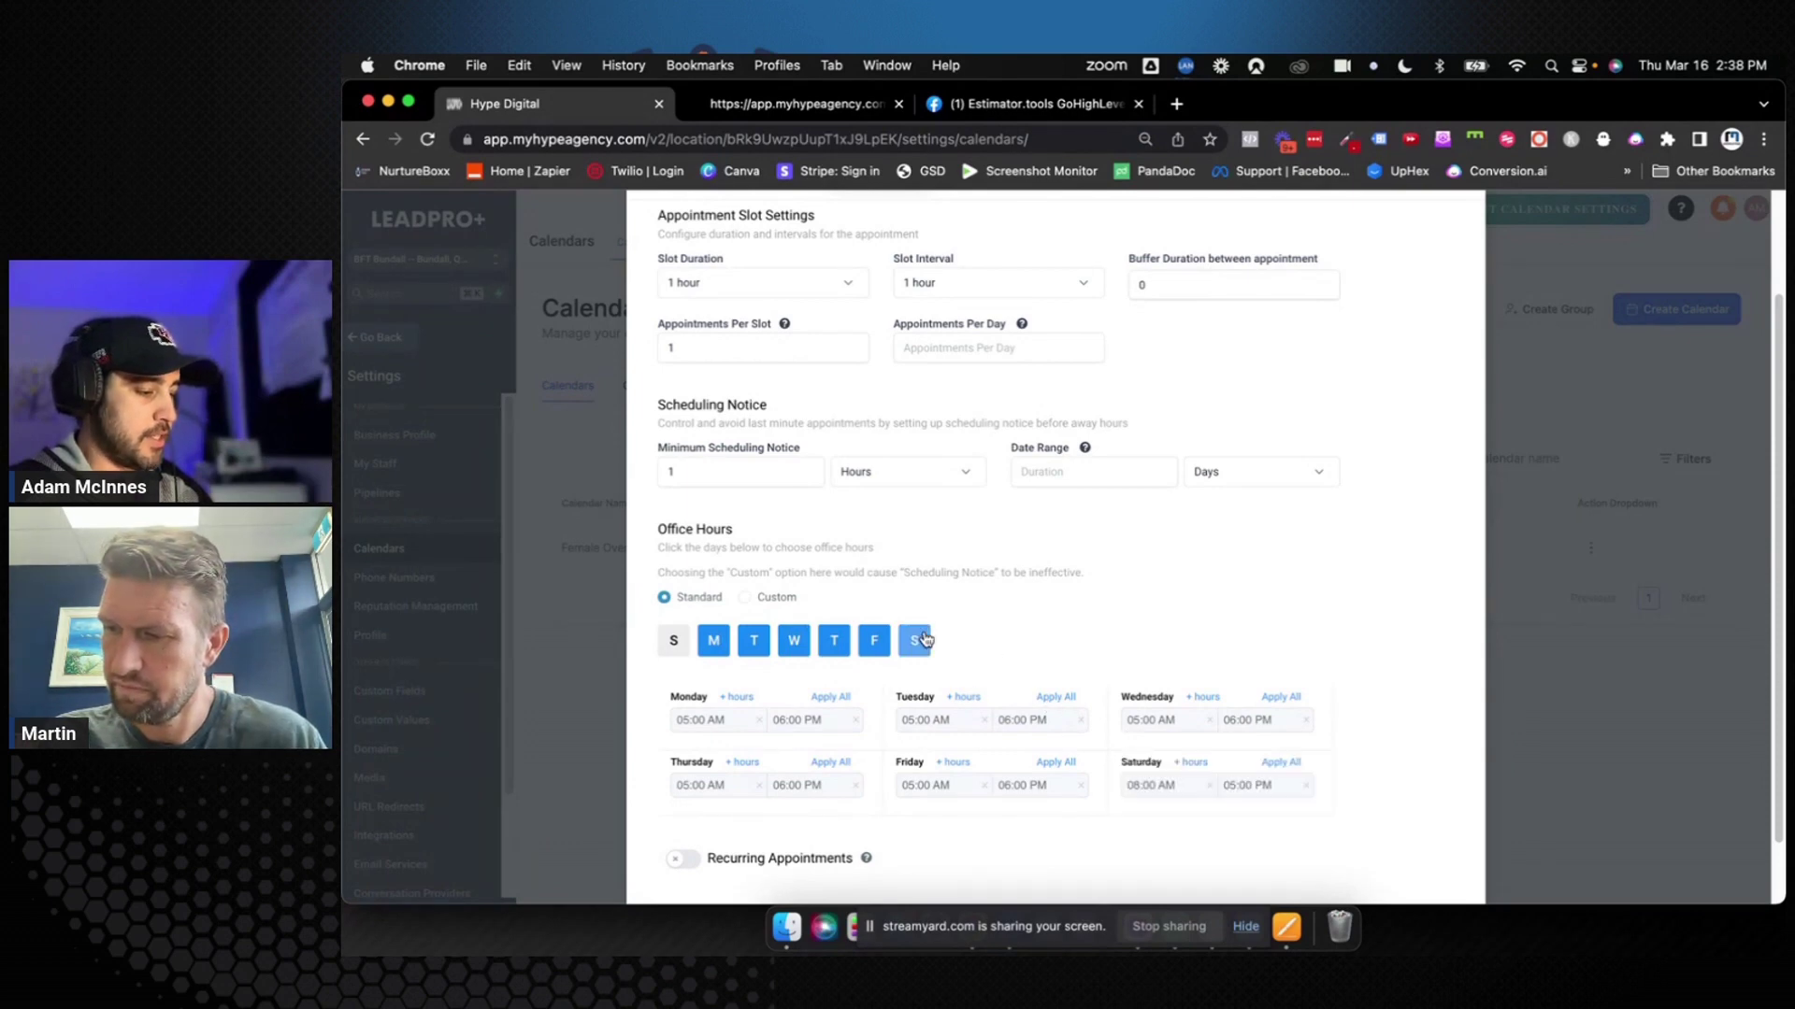
# Set Saturday's start time to 06:30 AM
pyautogui.click(1136, 787)
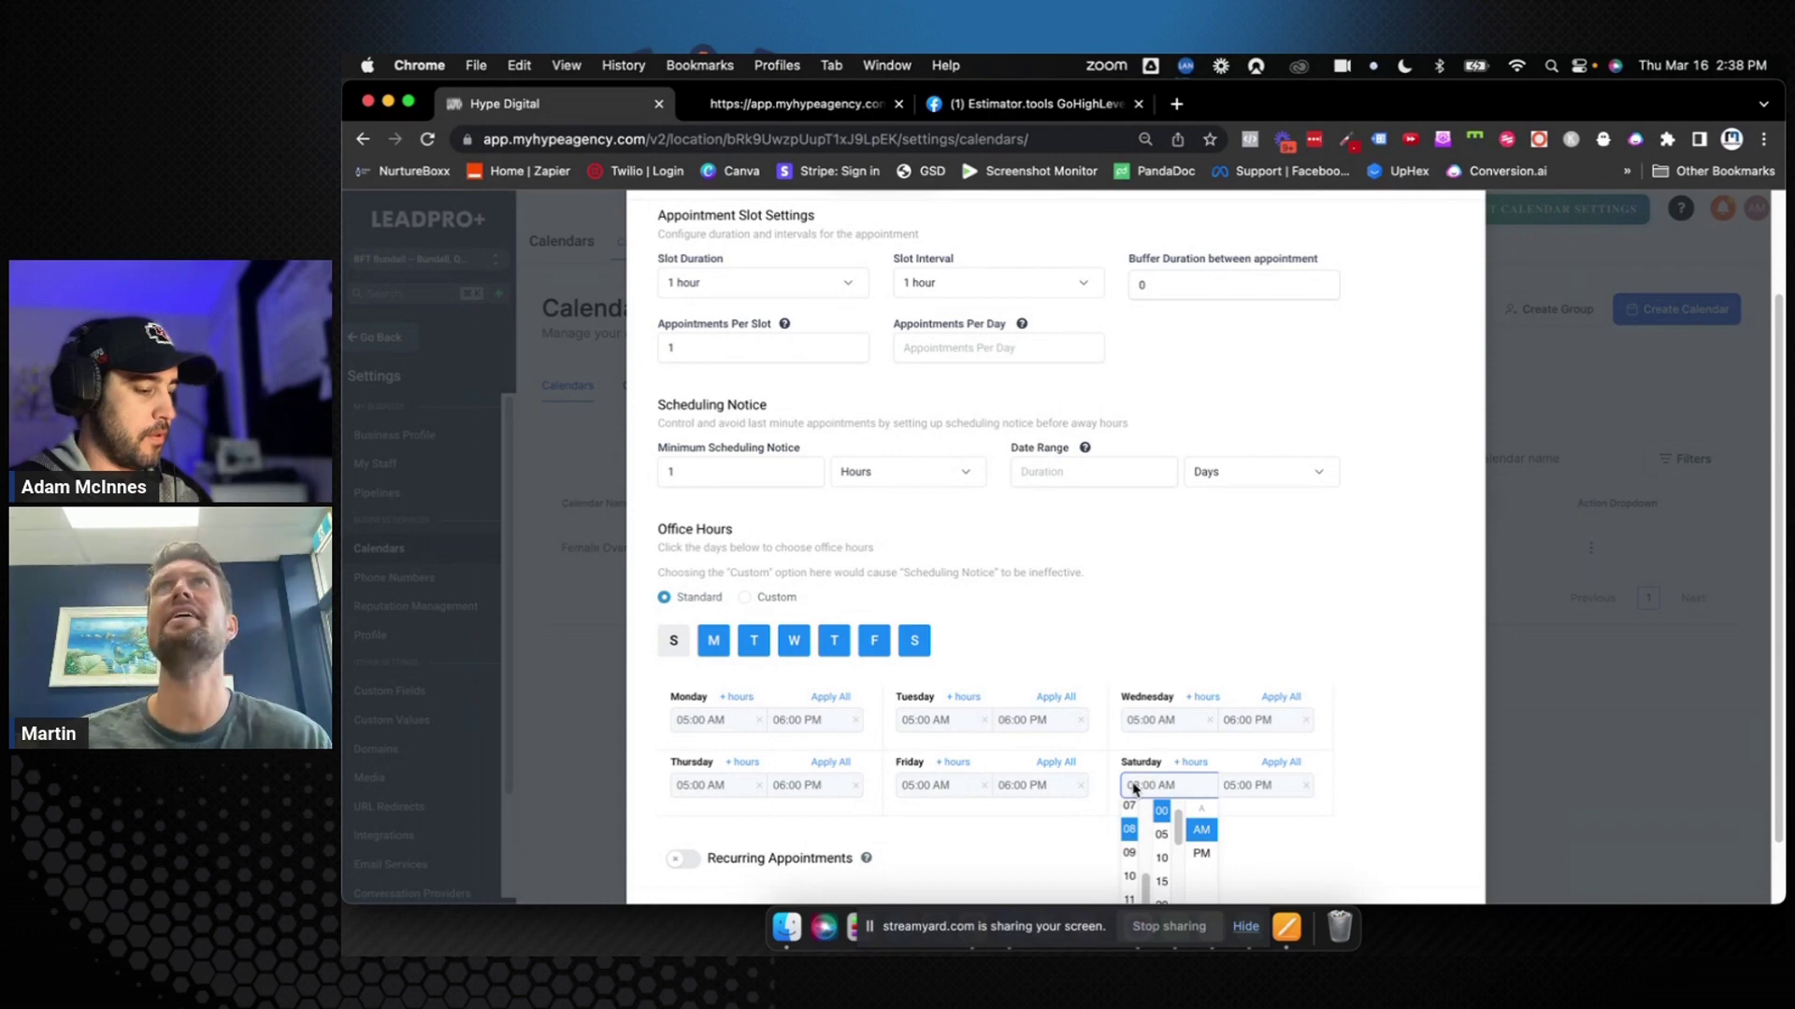
pyautogui.scroll(-1, 1134, 790)
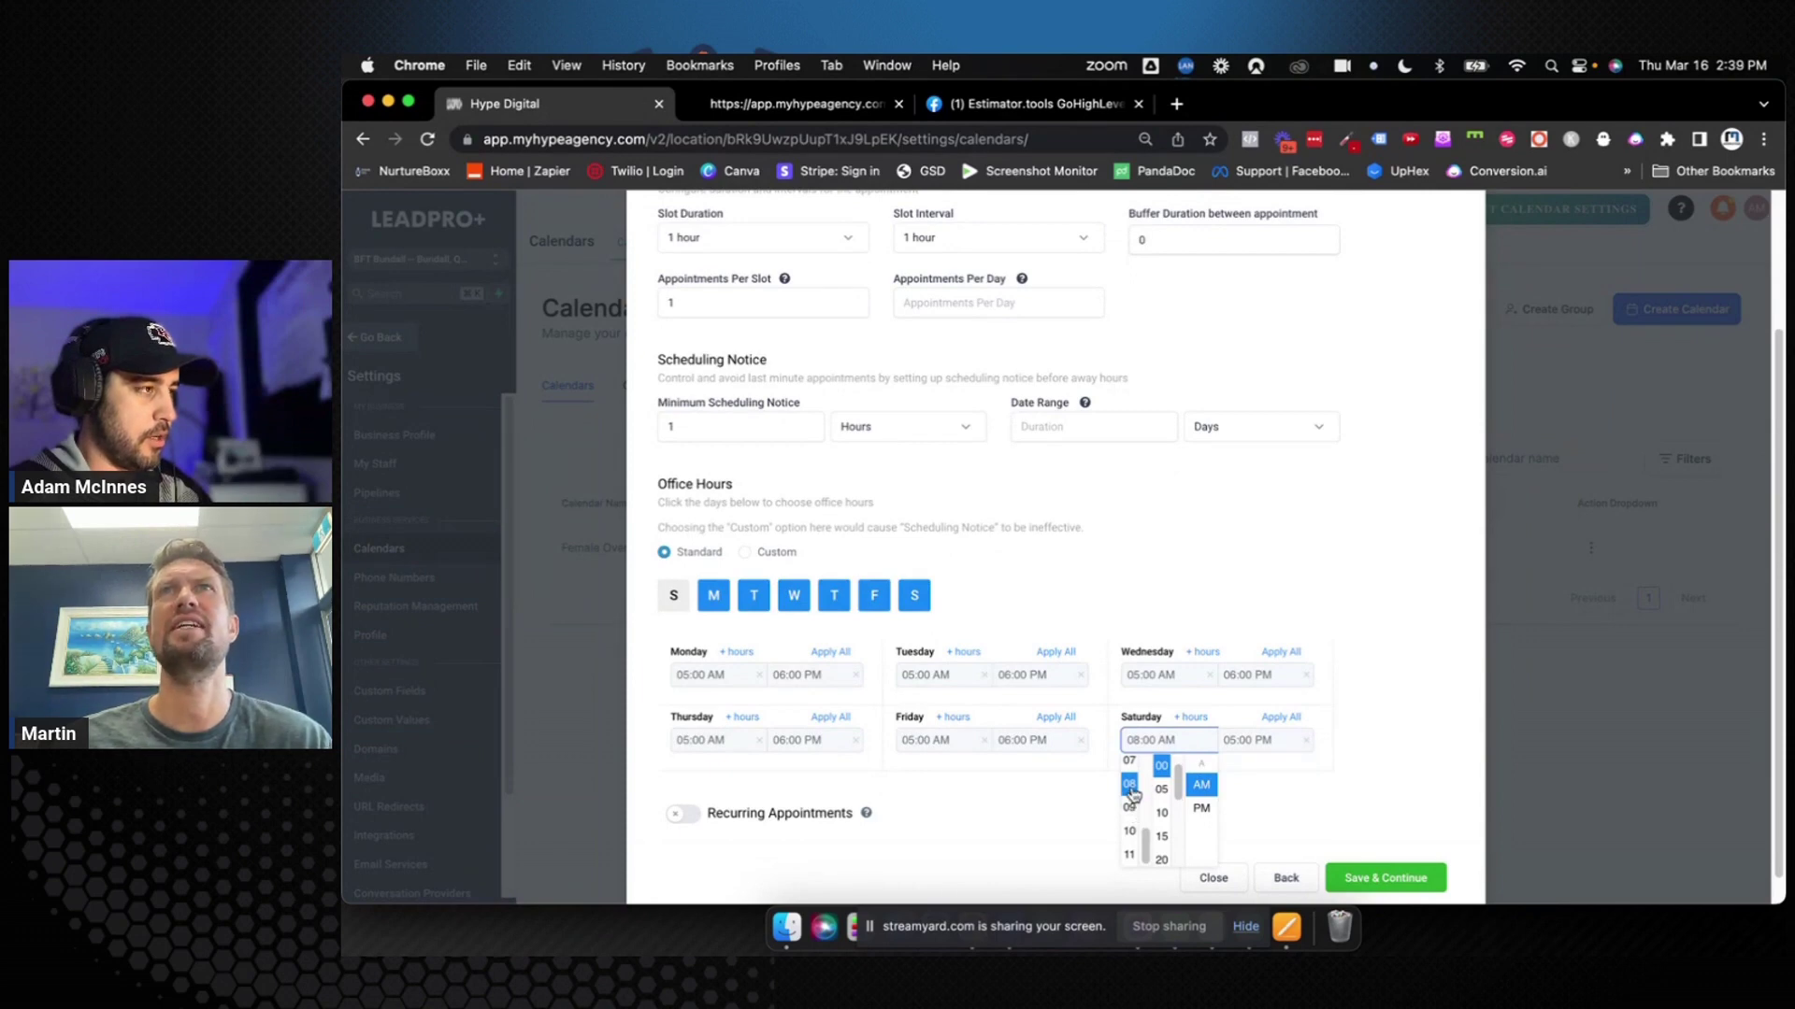
pyautogui.scroll(2, 1131, 794)
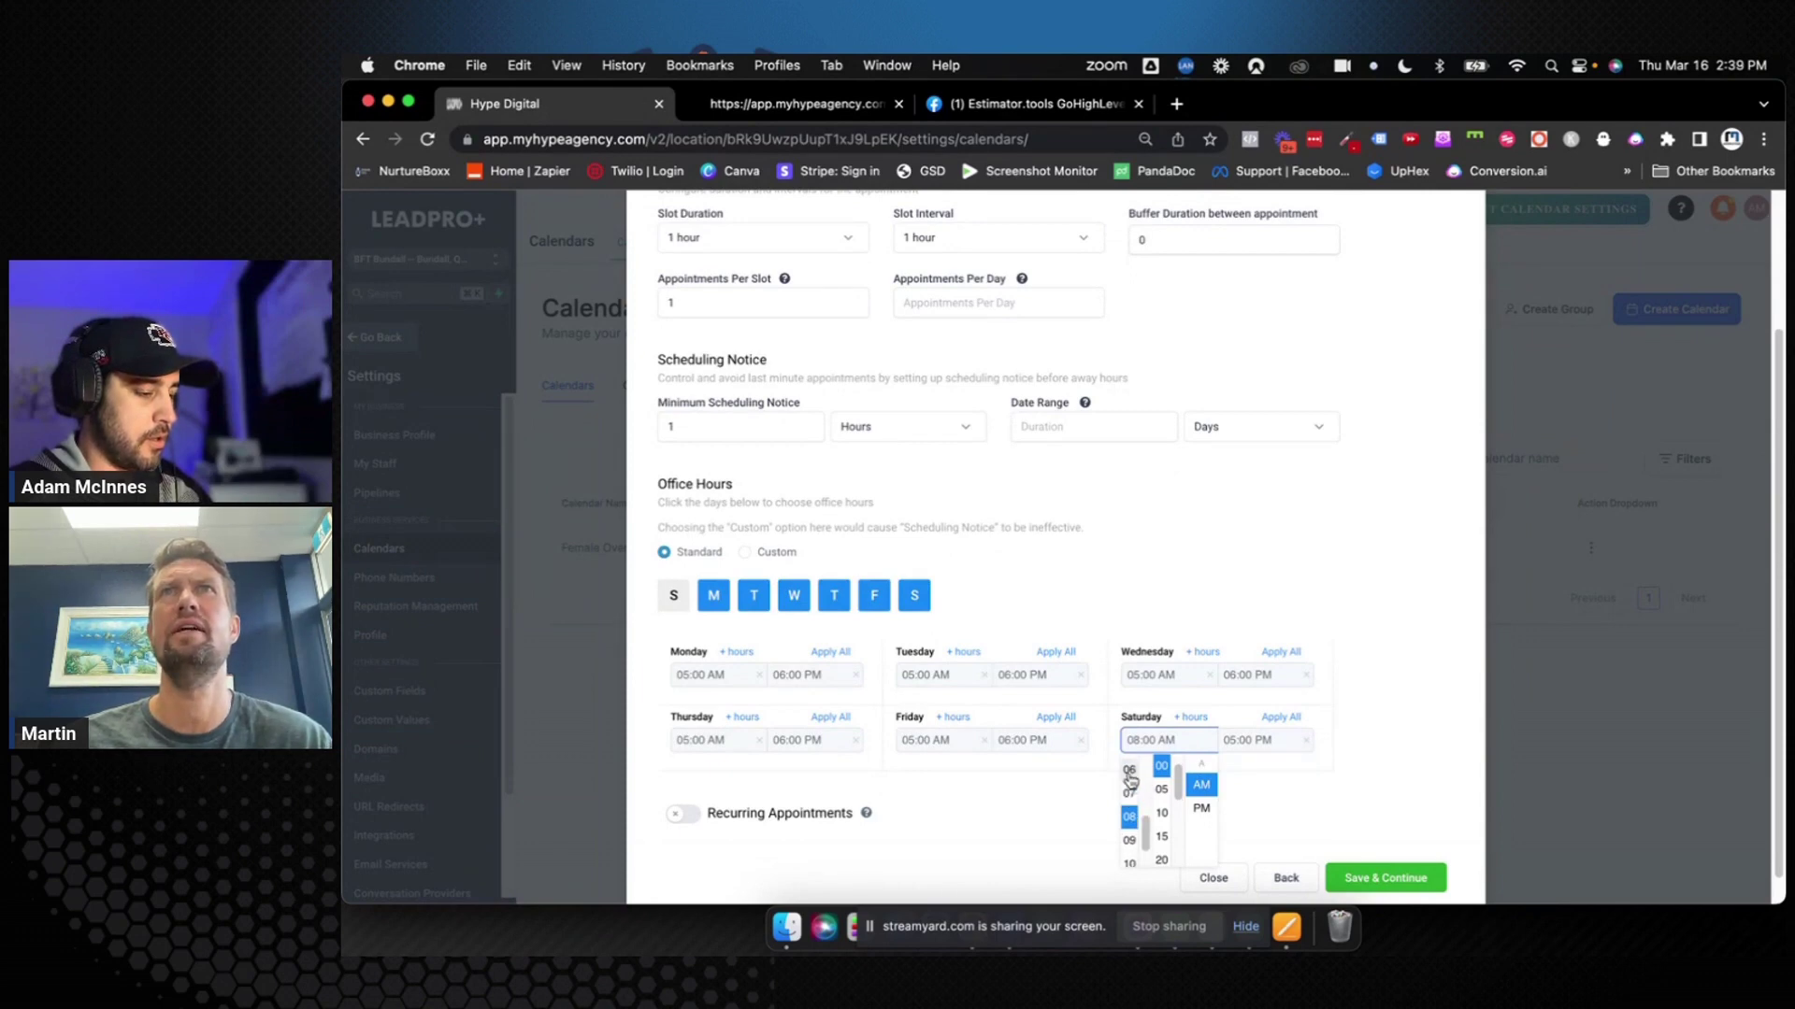
pyautogui.click(1131, 775)
pyautogui.click(1150, 741)
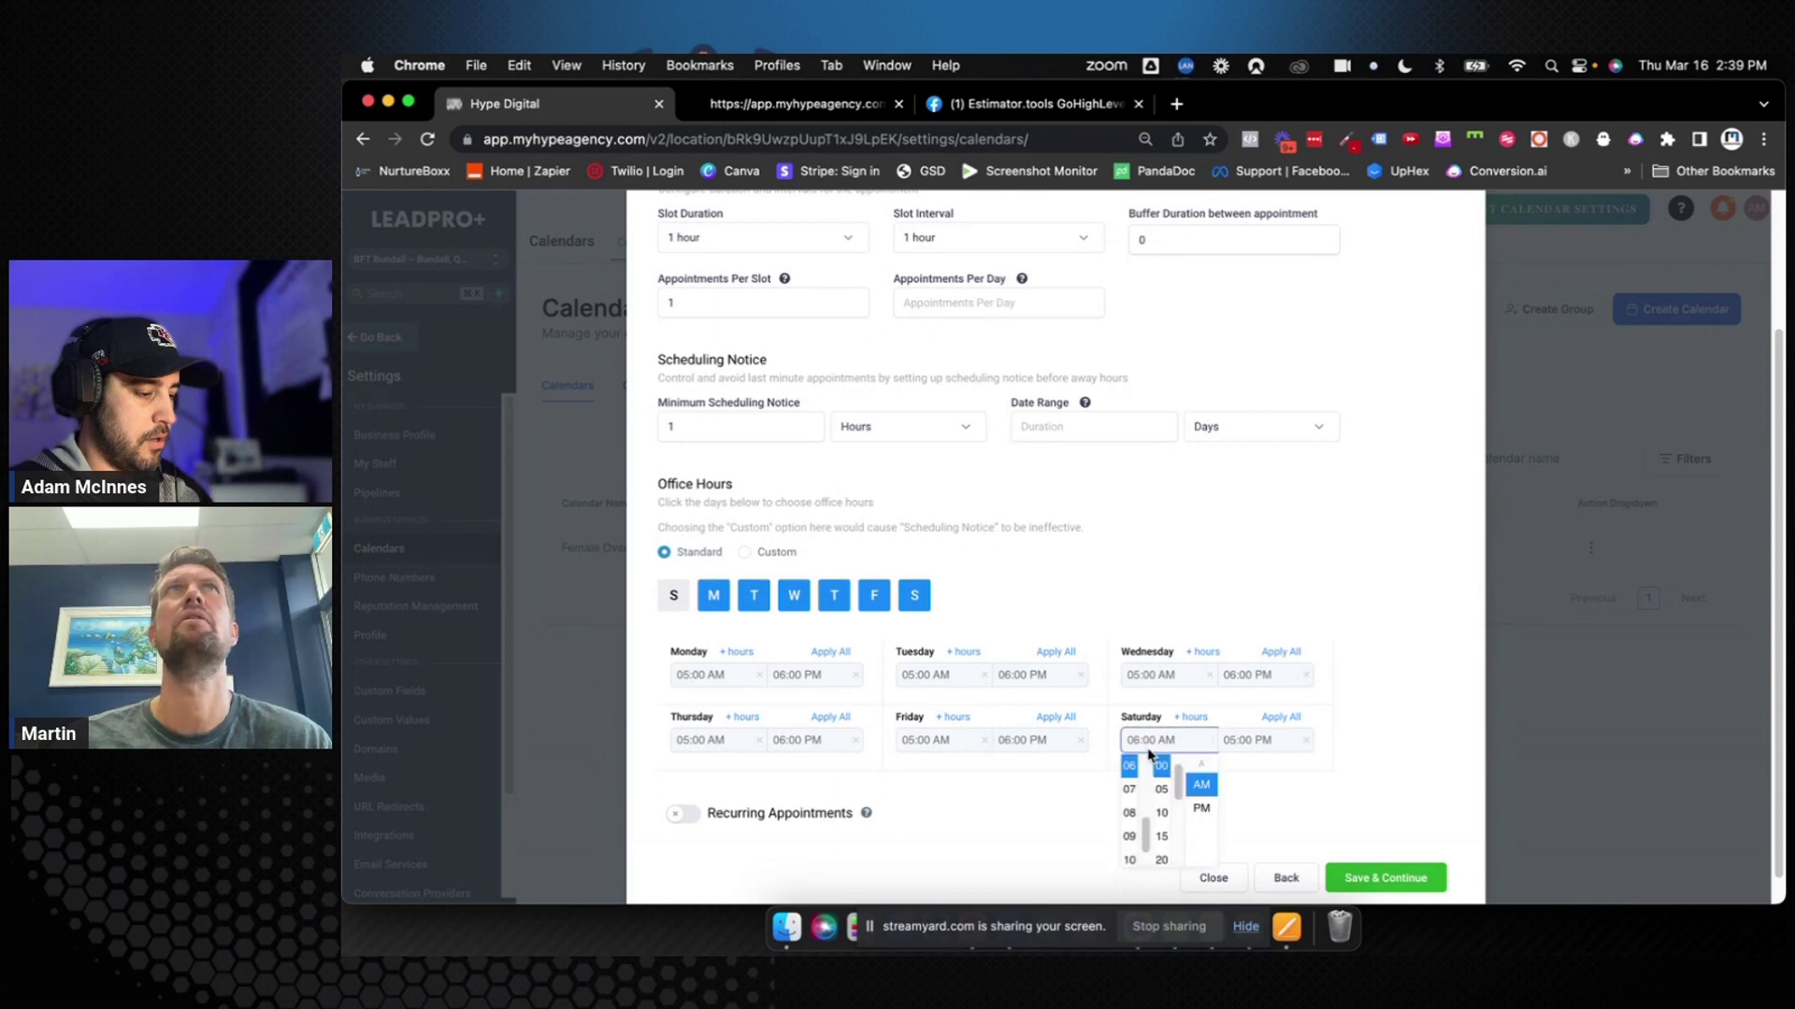
pyautogui.scroll(-5, 1159, 809)
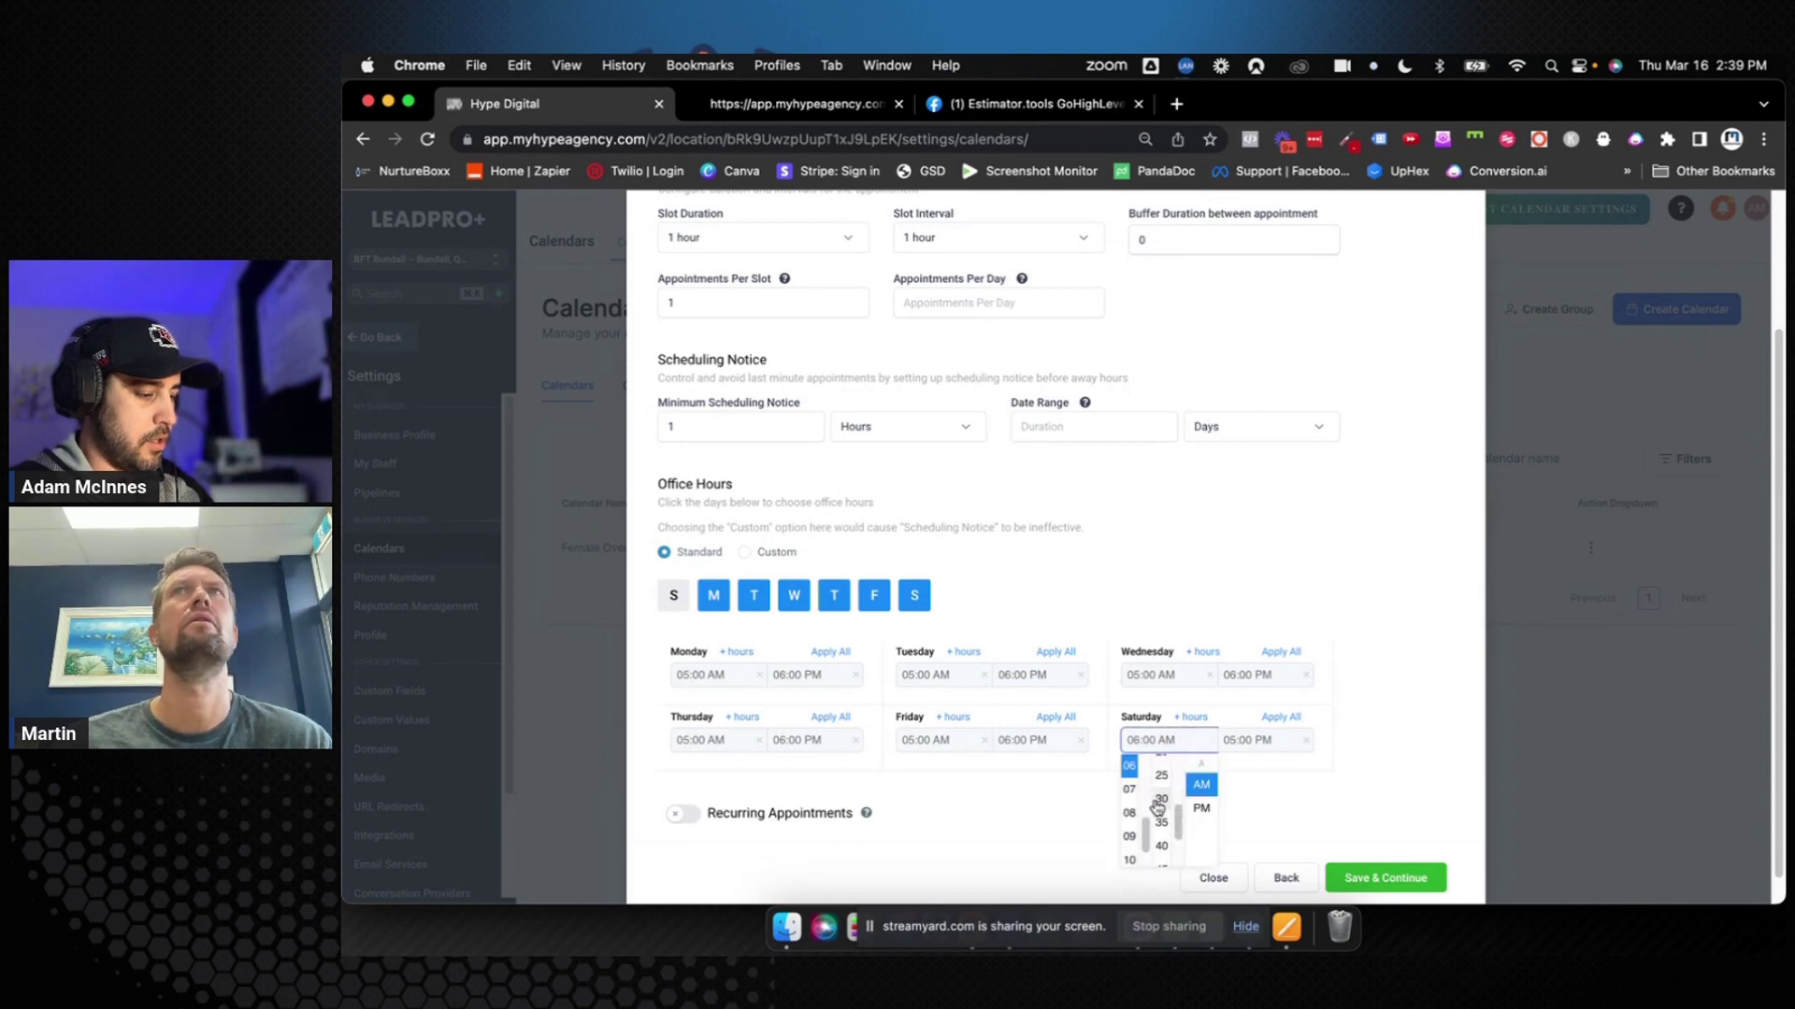
pyautogui.click(1160, 800)
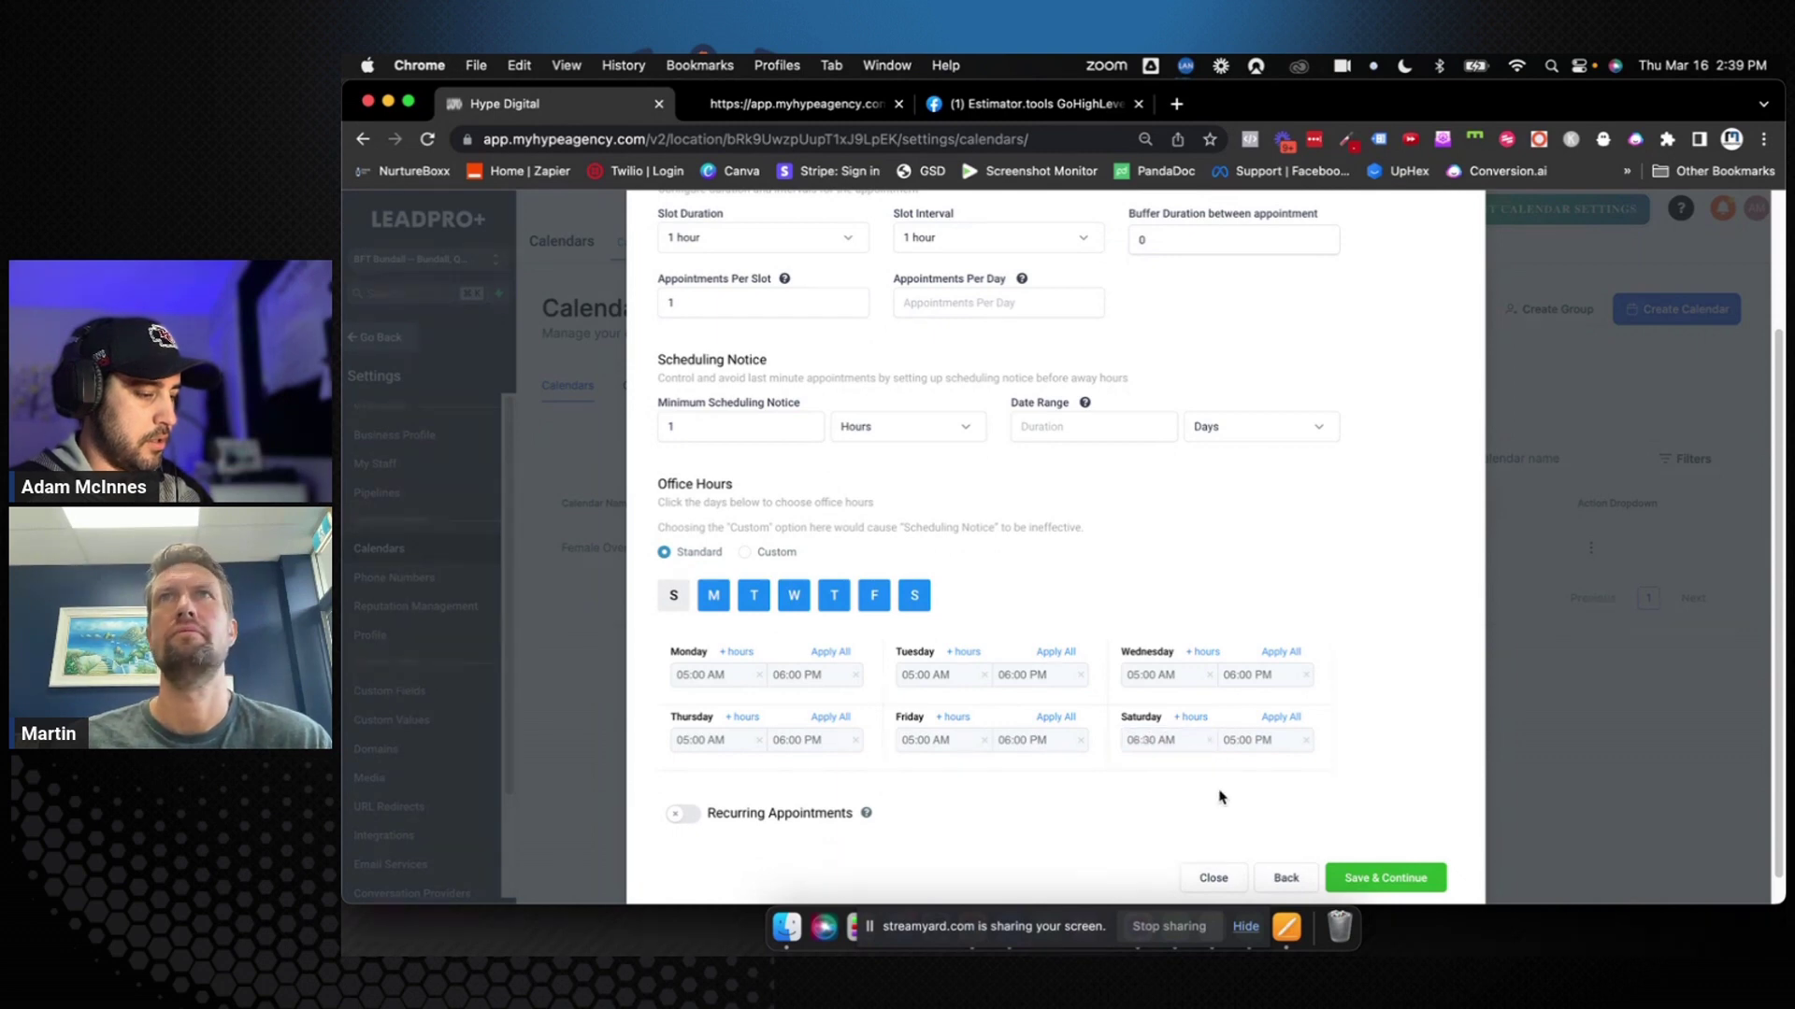
# Set Saturday's end time to 11:00 AM
pyautogui.click(1229, 742)
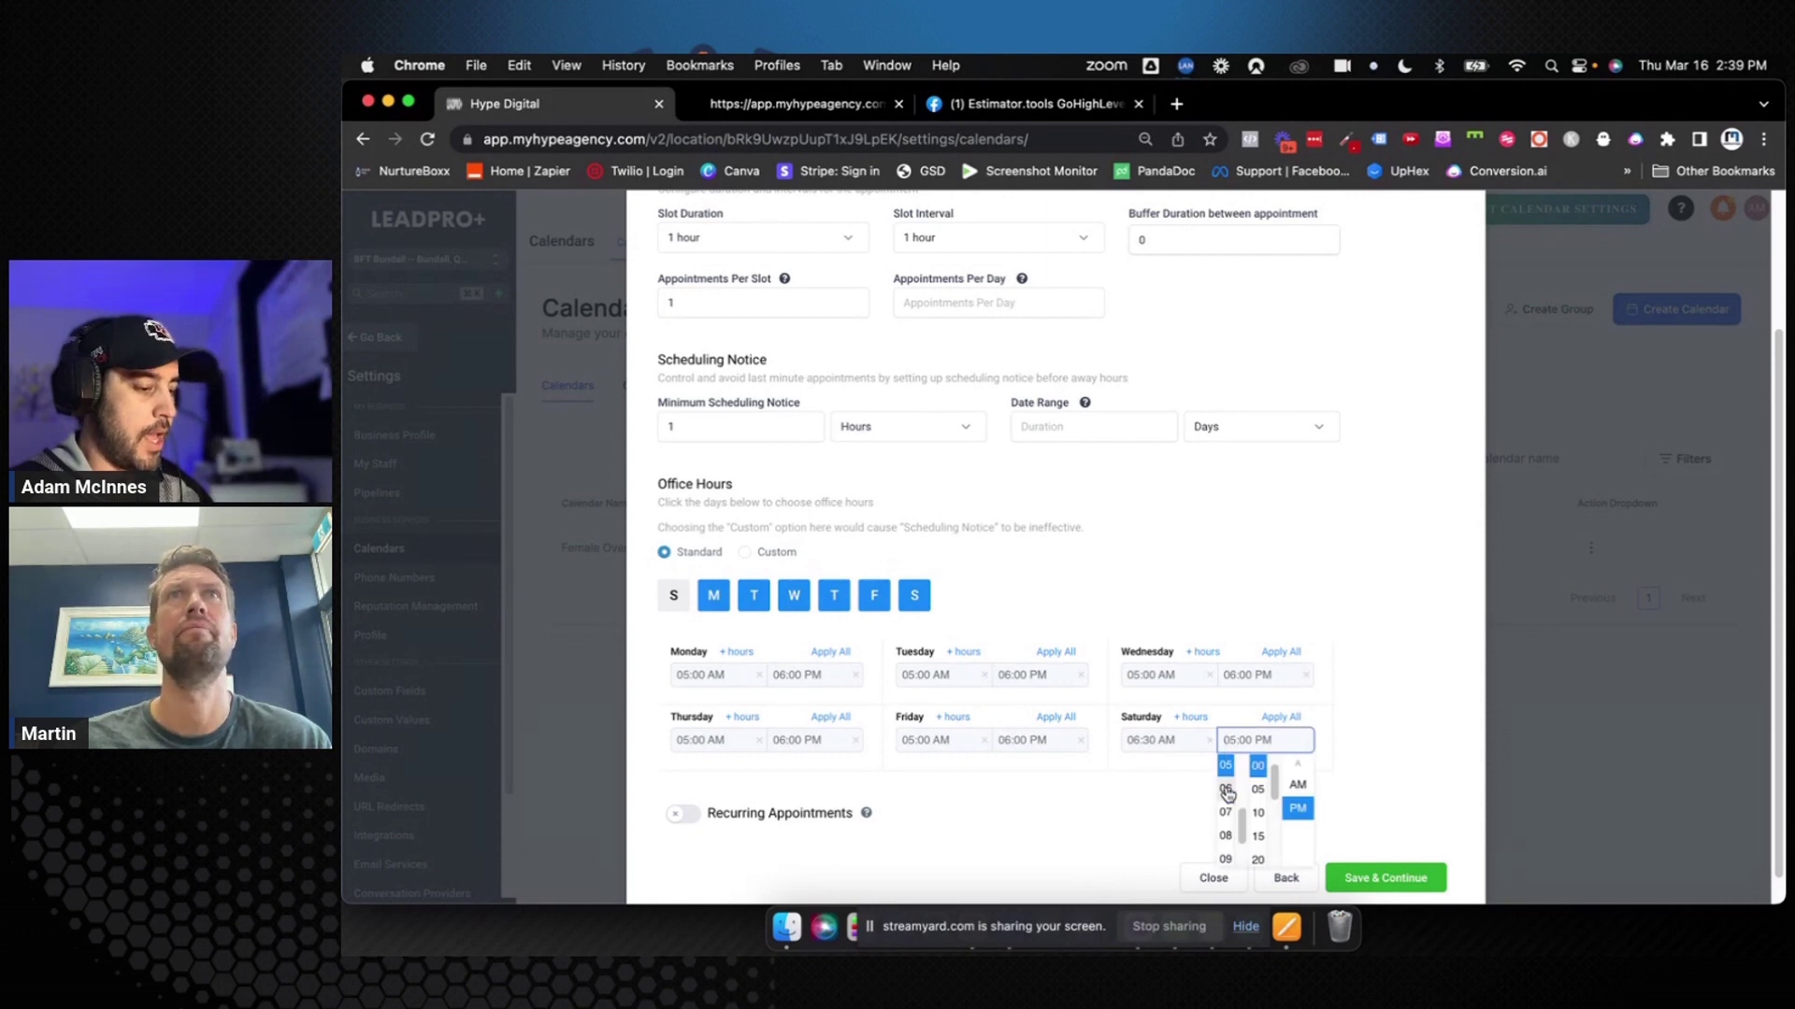
pyautogui.scroll(-2, 1226, 804)
pyautogui.click(1228, 853)
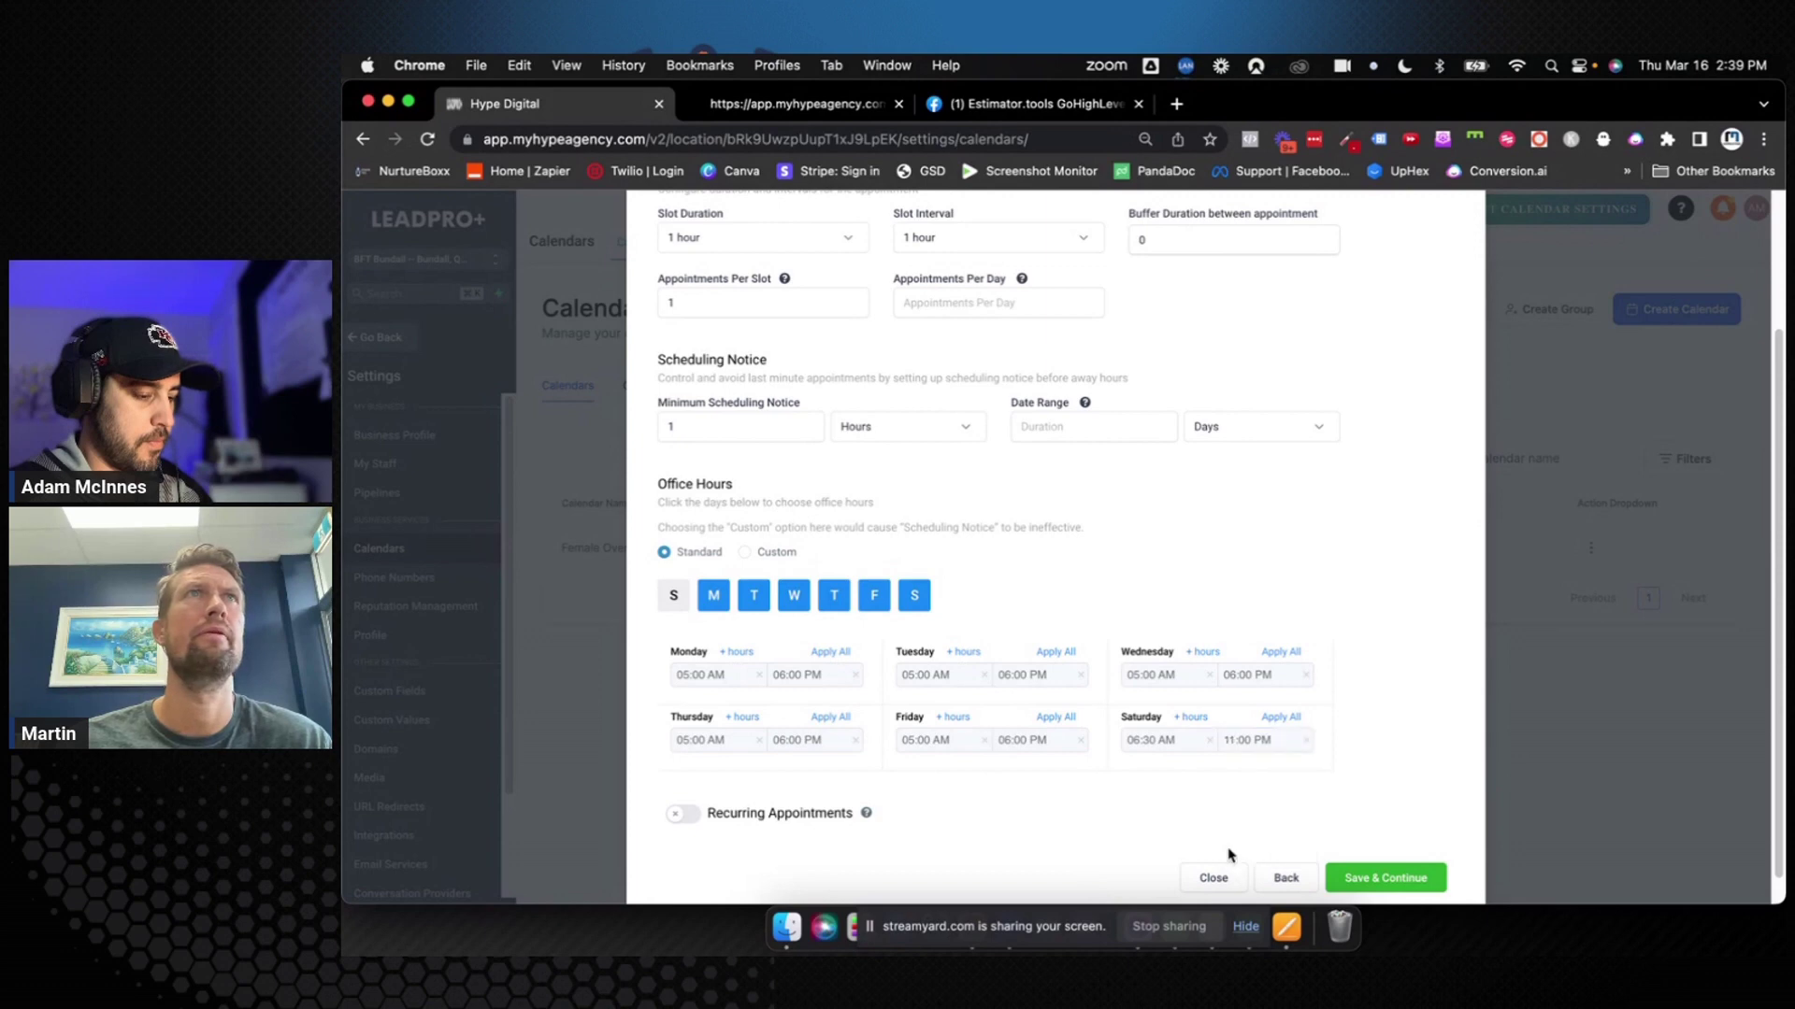
pyautogui.click(1265, 742)
pyautogui.click(1298, 784)
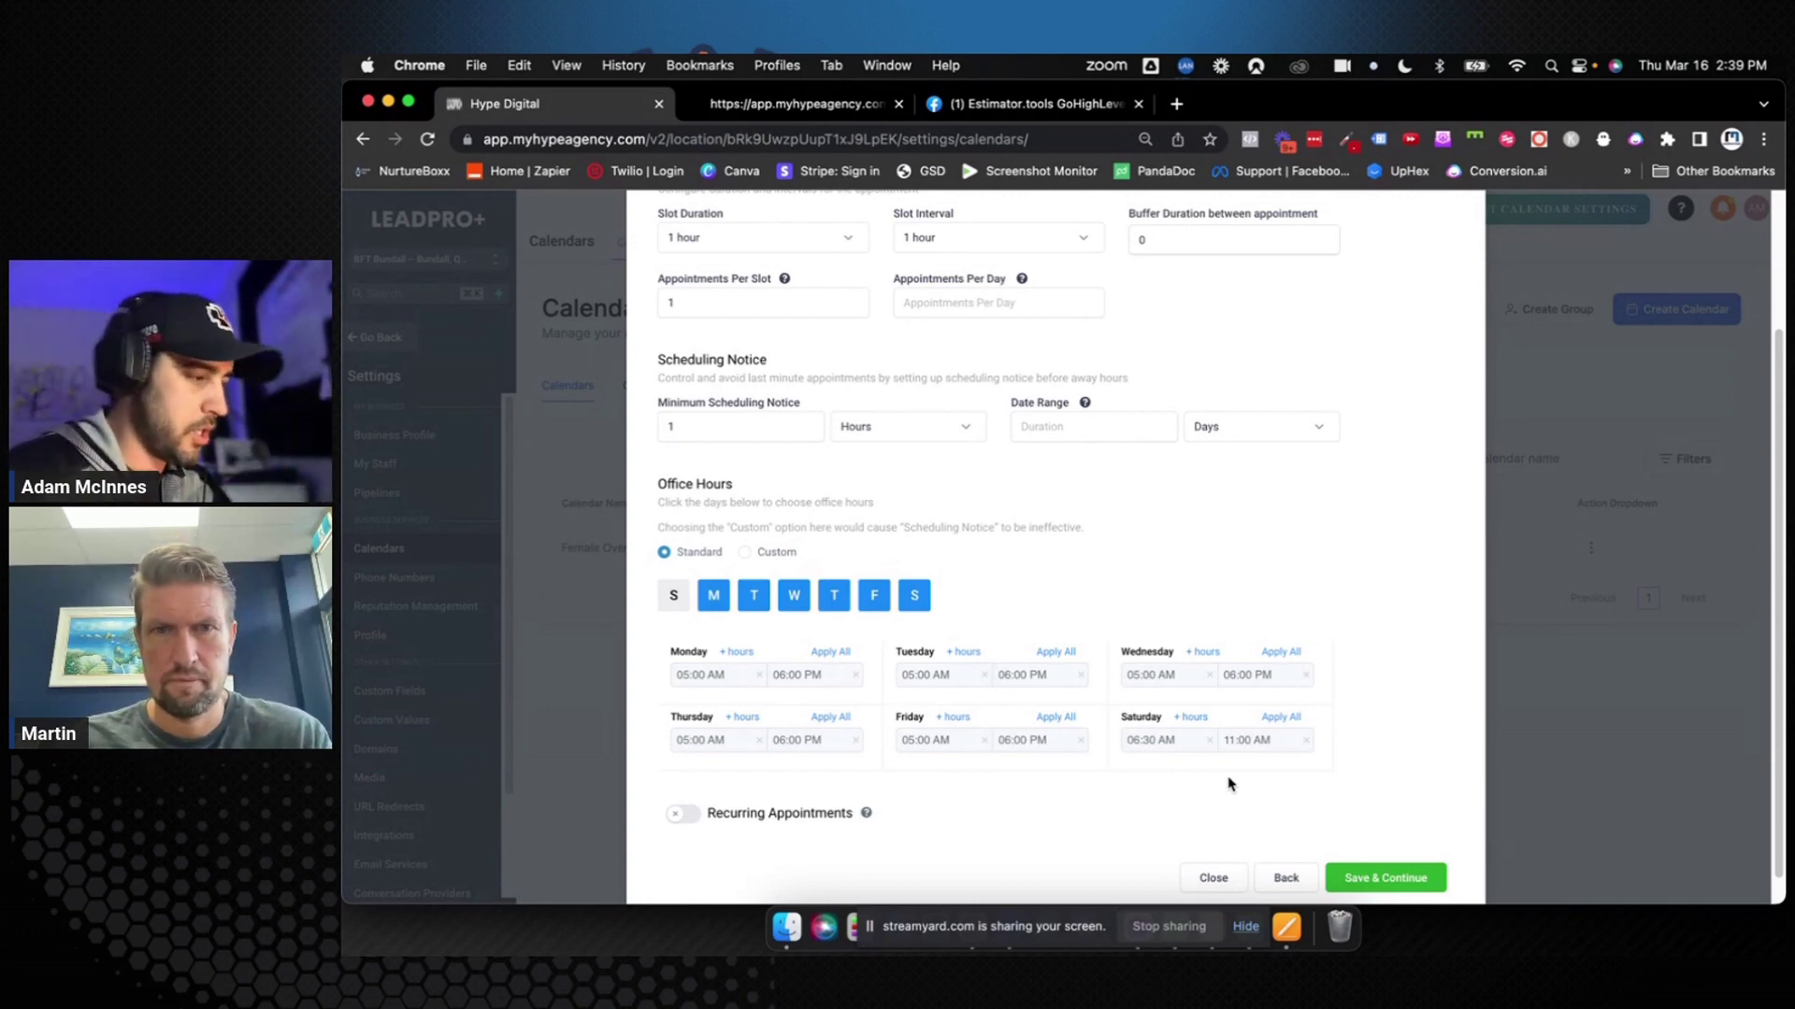
pyautogui.scroll(3, 1225, 656)
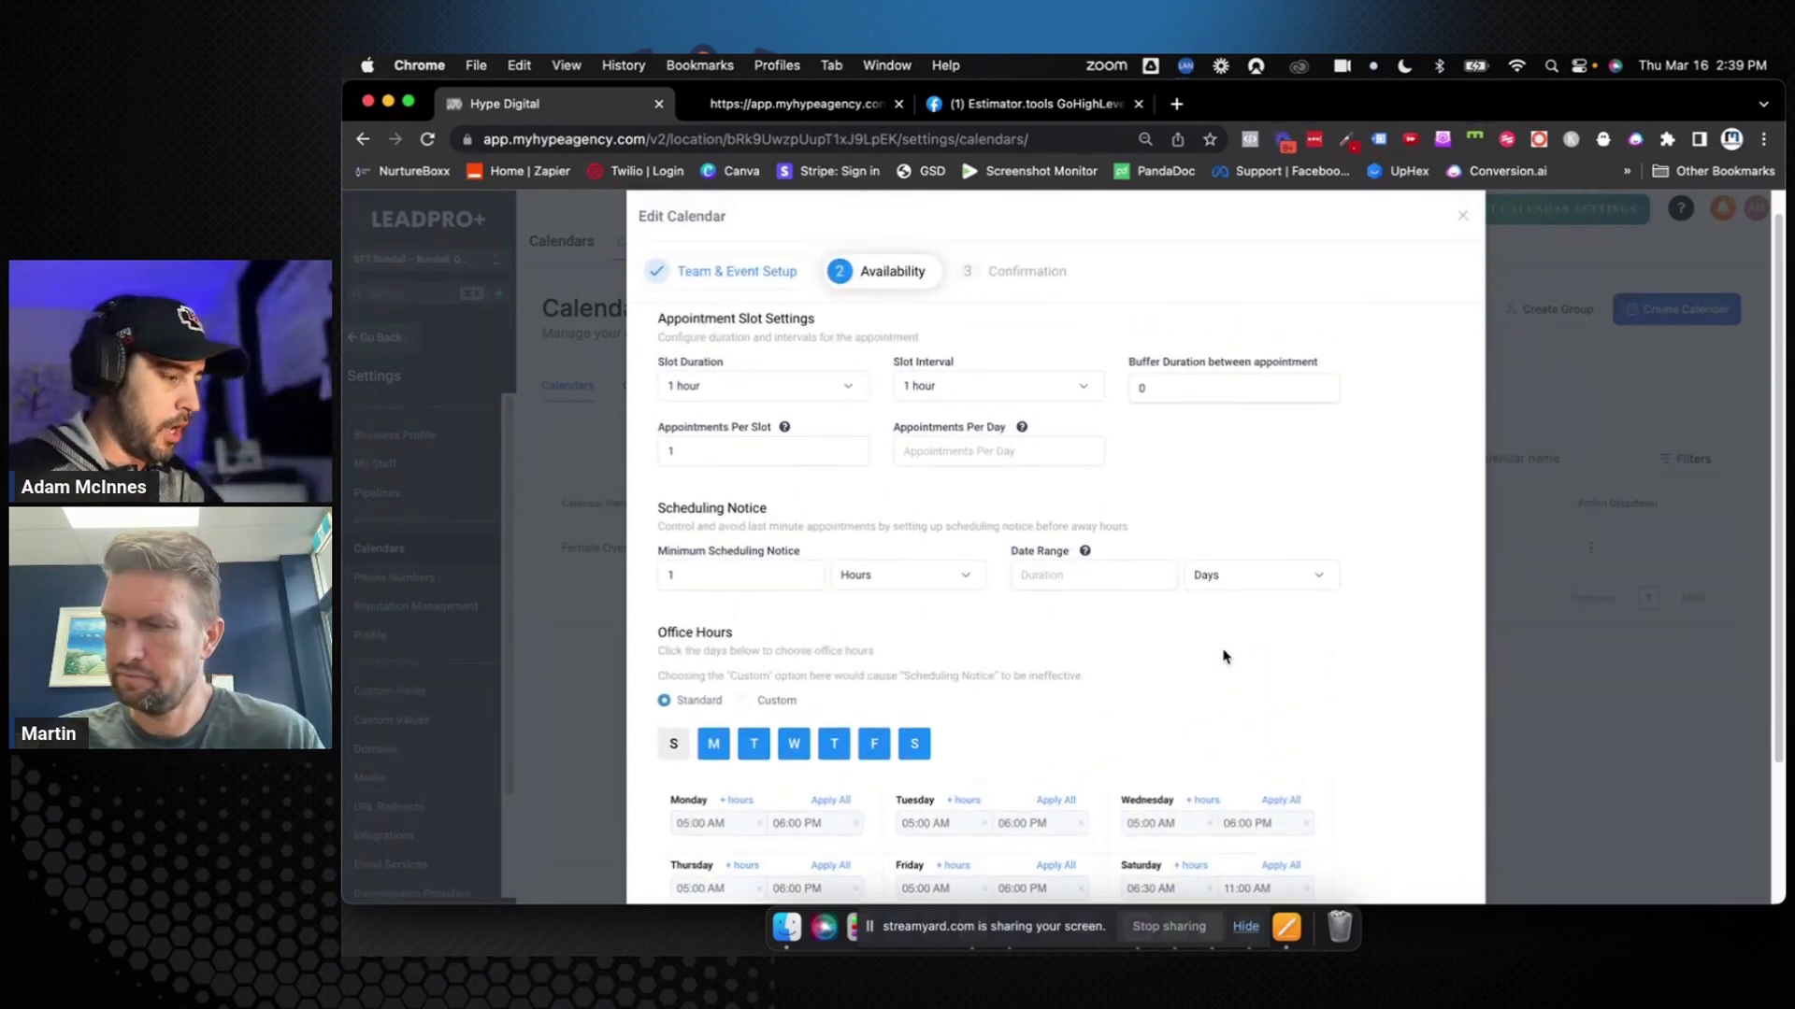
pyautogui.scroll(-5, 1225, 656)
# Save the availability settings and review the Confirmation step options
pyautogui.click(1372, 847)
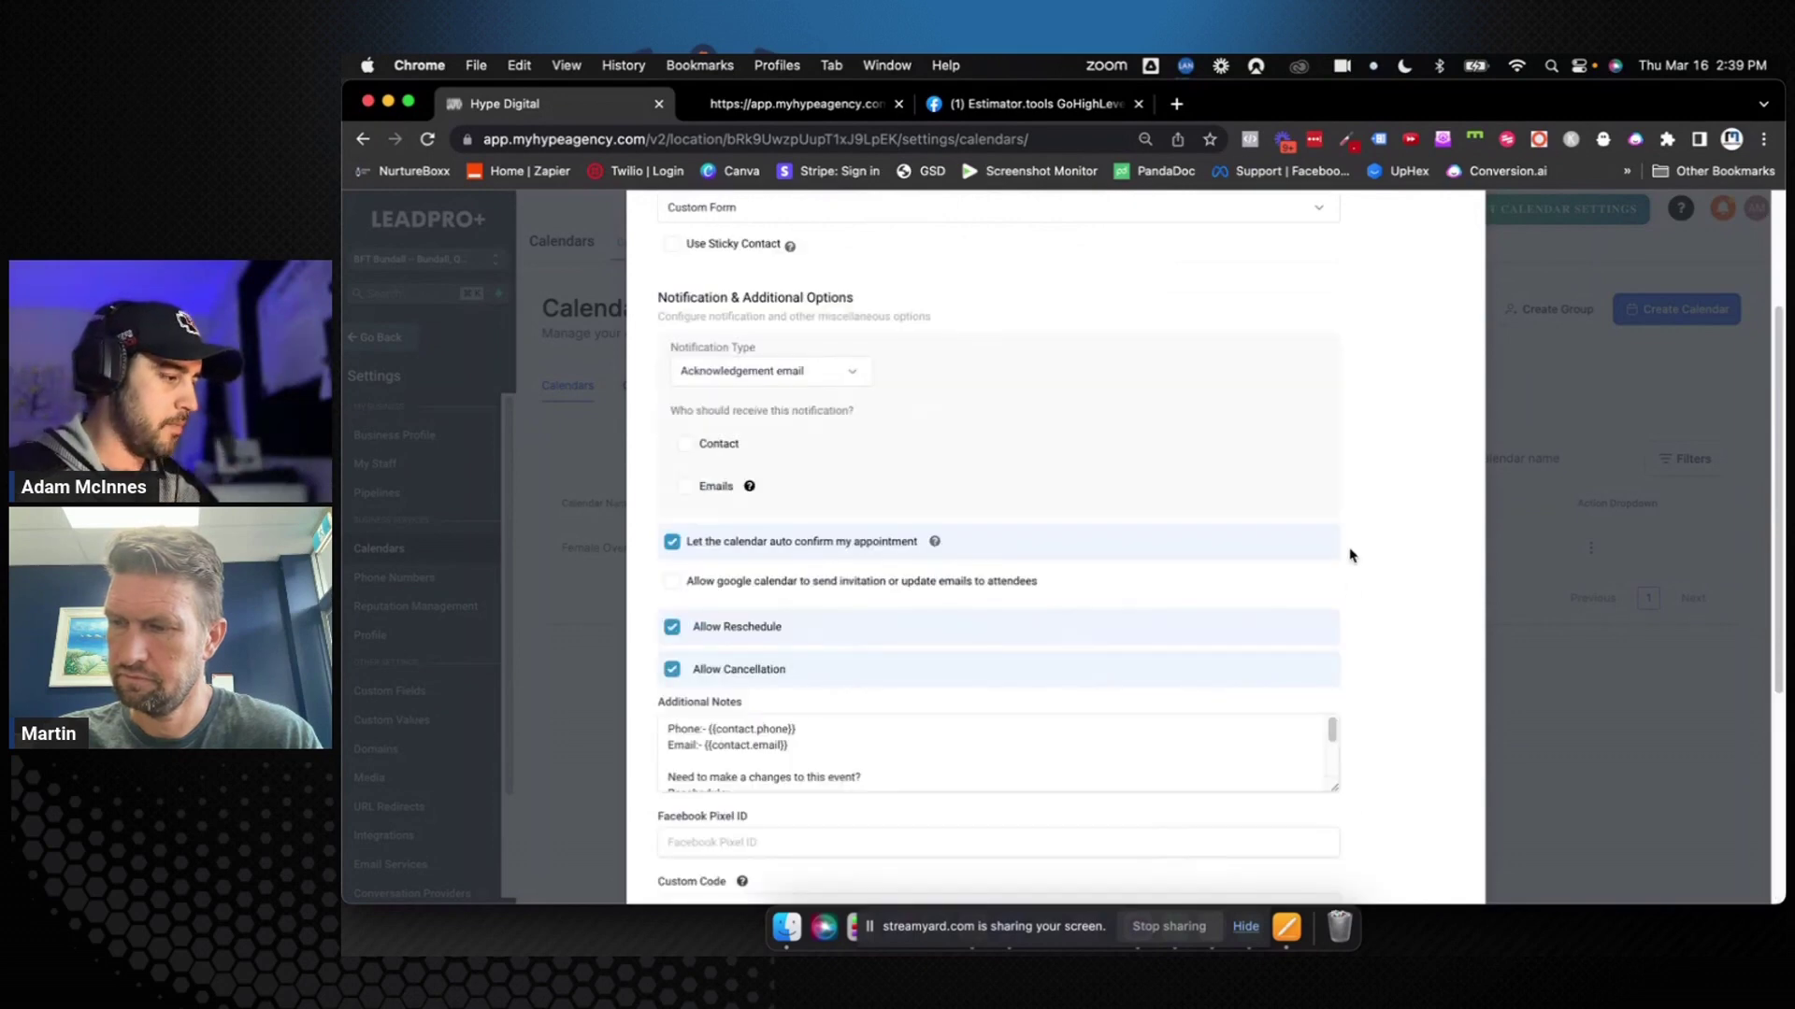
pyautogui.scroll(3, 1350, 555)
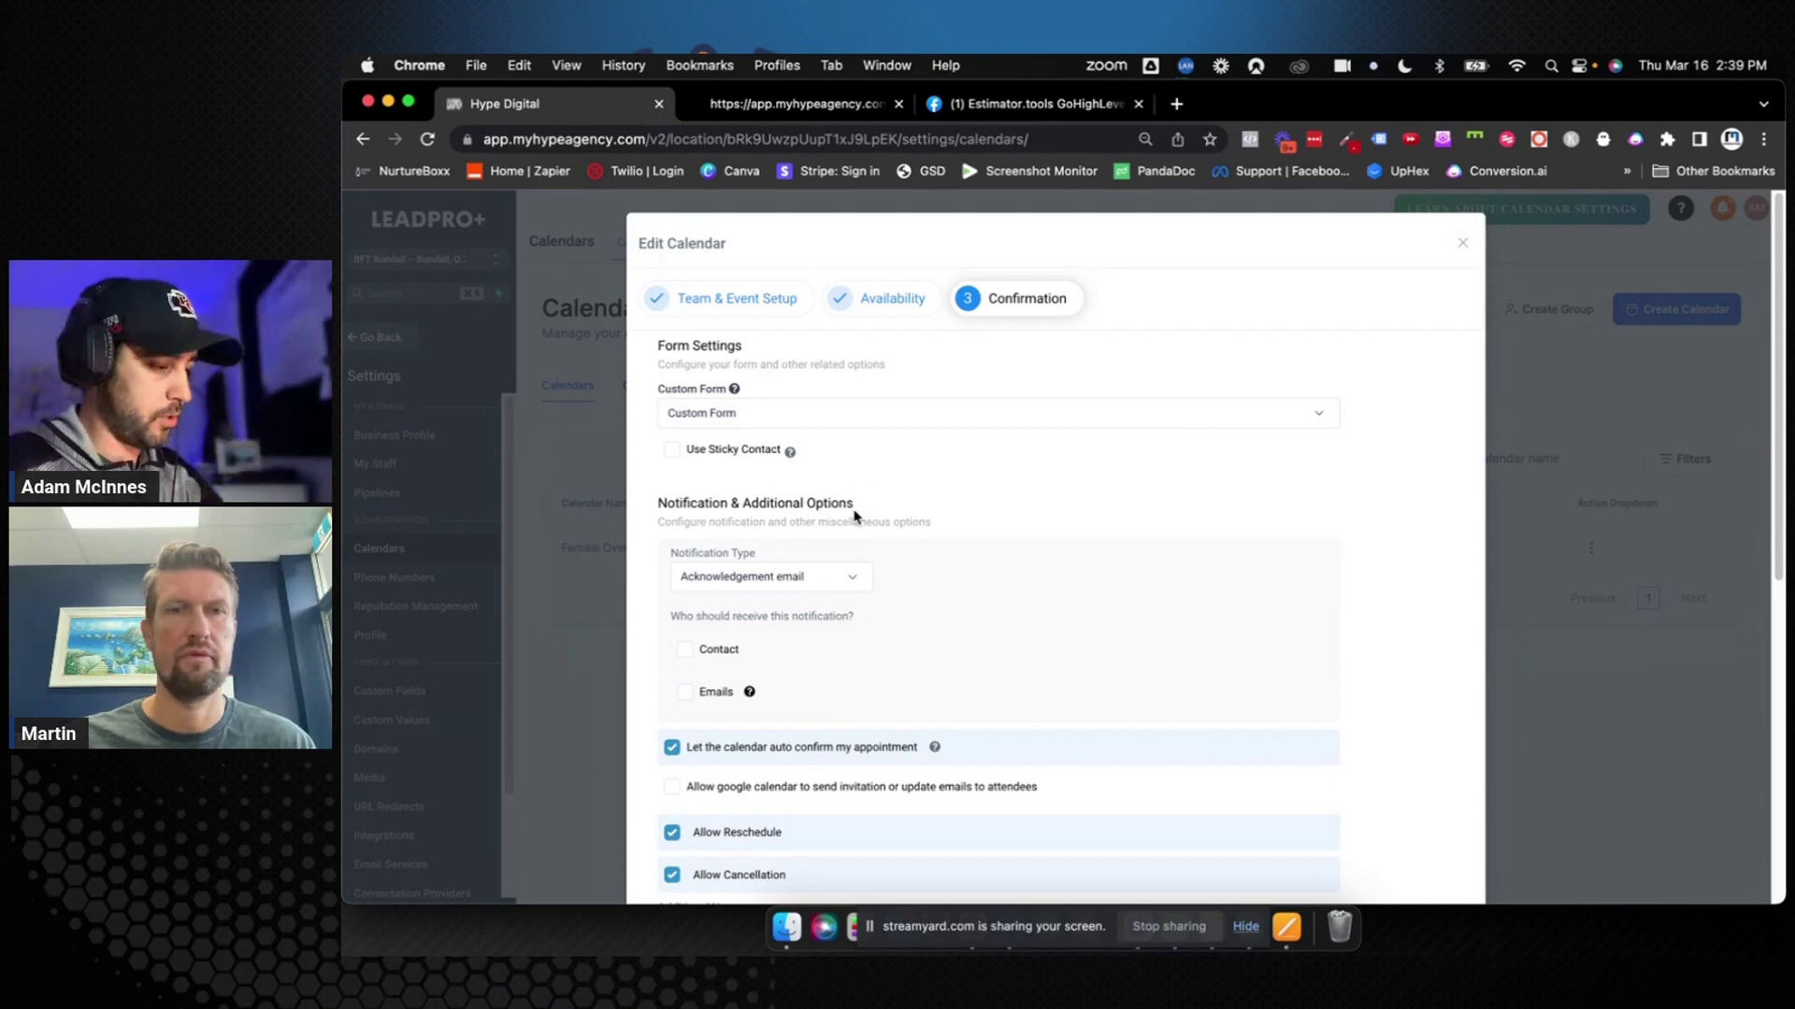
pyautogui.scroll(-1, 978, 509)
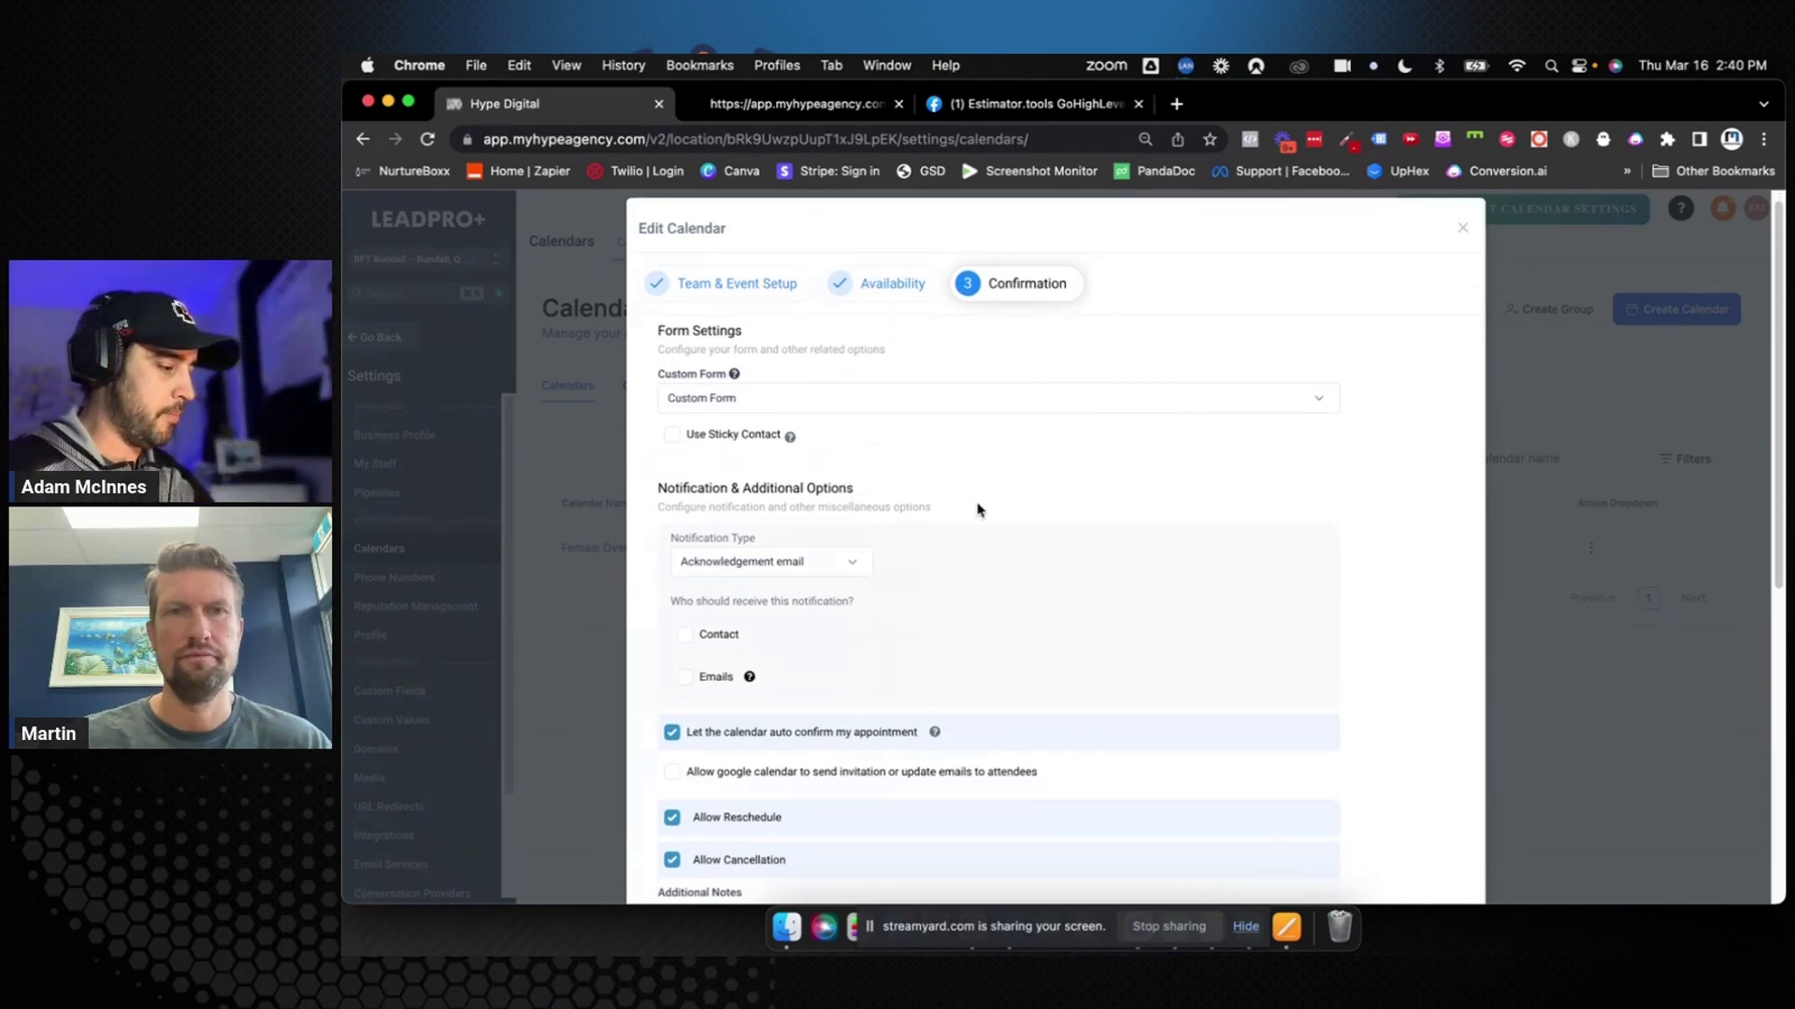
pyautogui.scroll(-4, 979, 509)
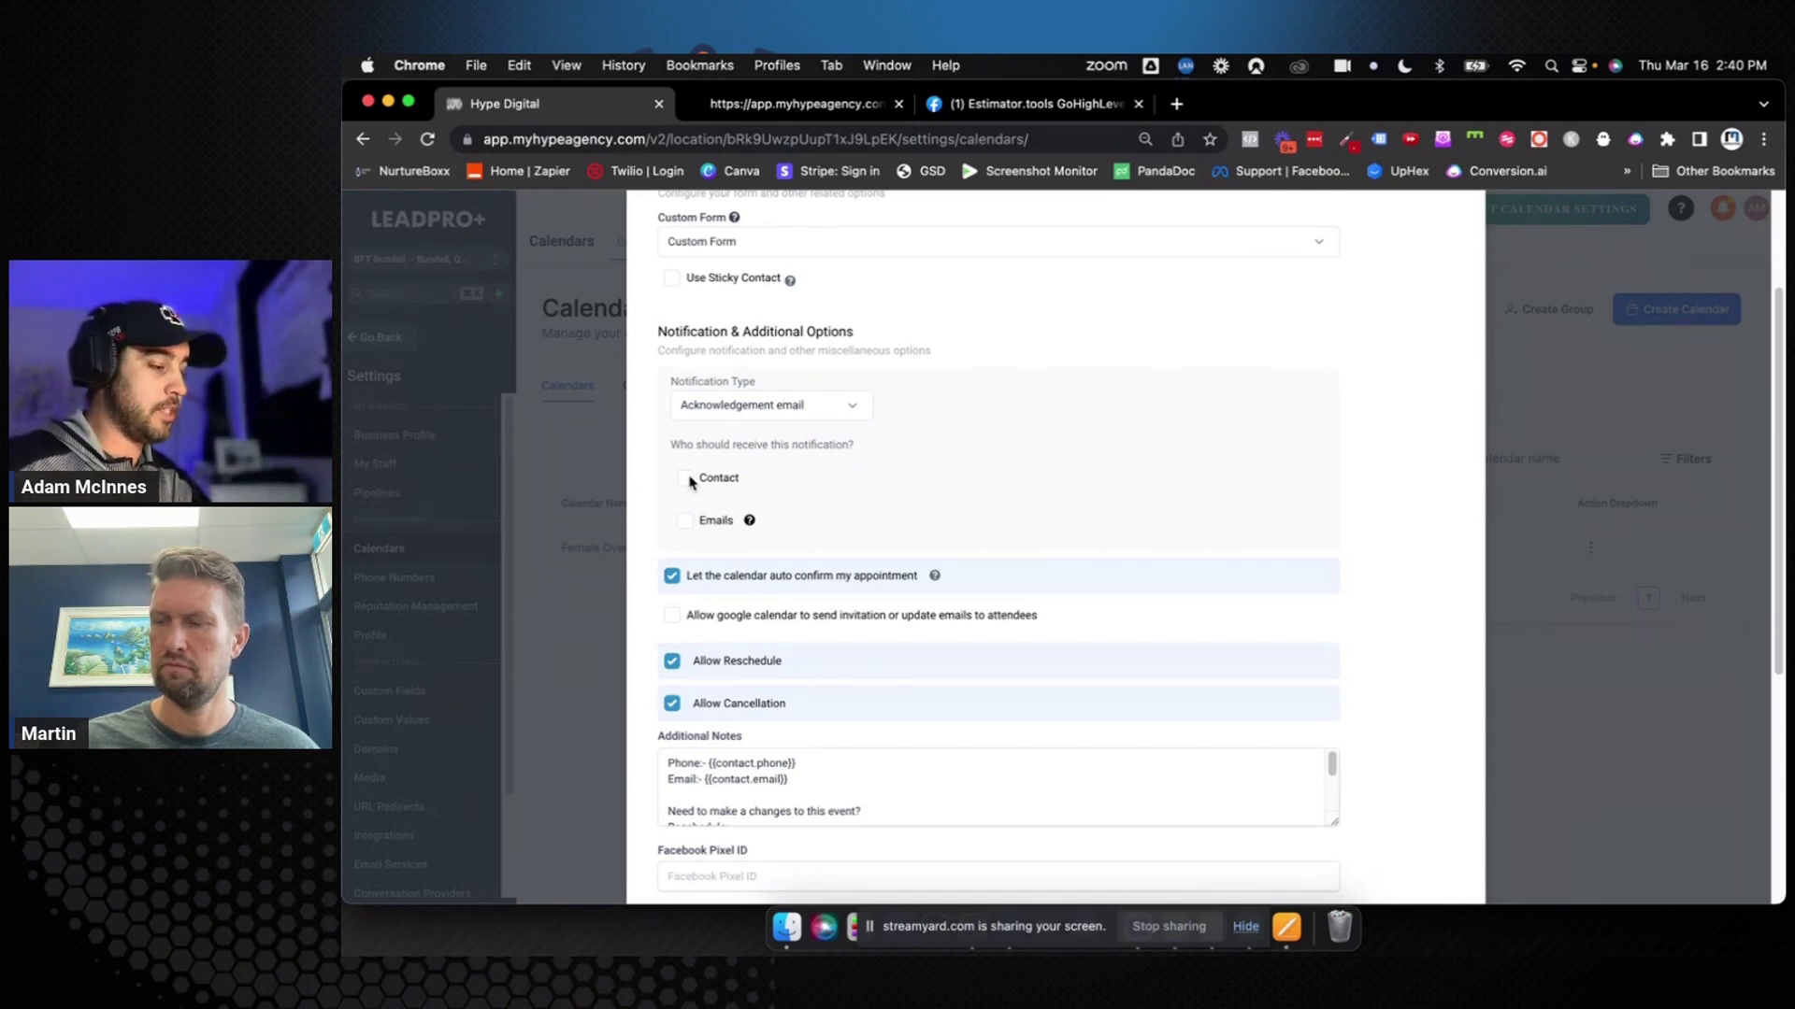
# Send the acknowledgement email to the contact only, leaving alert Emails unticked
pyautogui.click(689, 480)
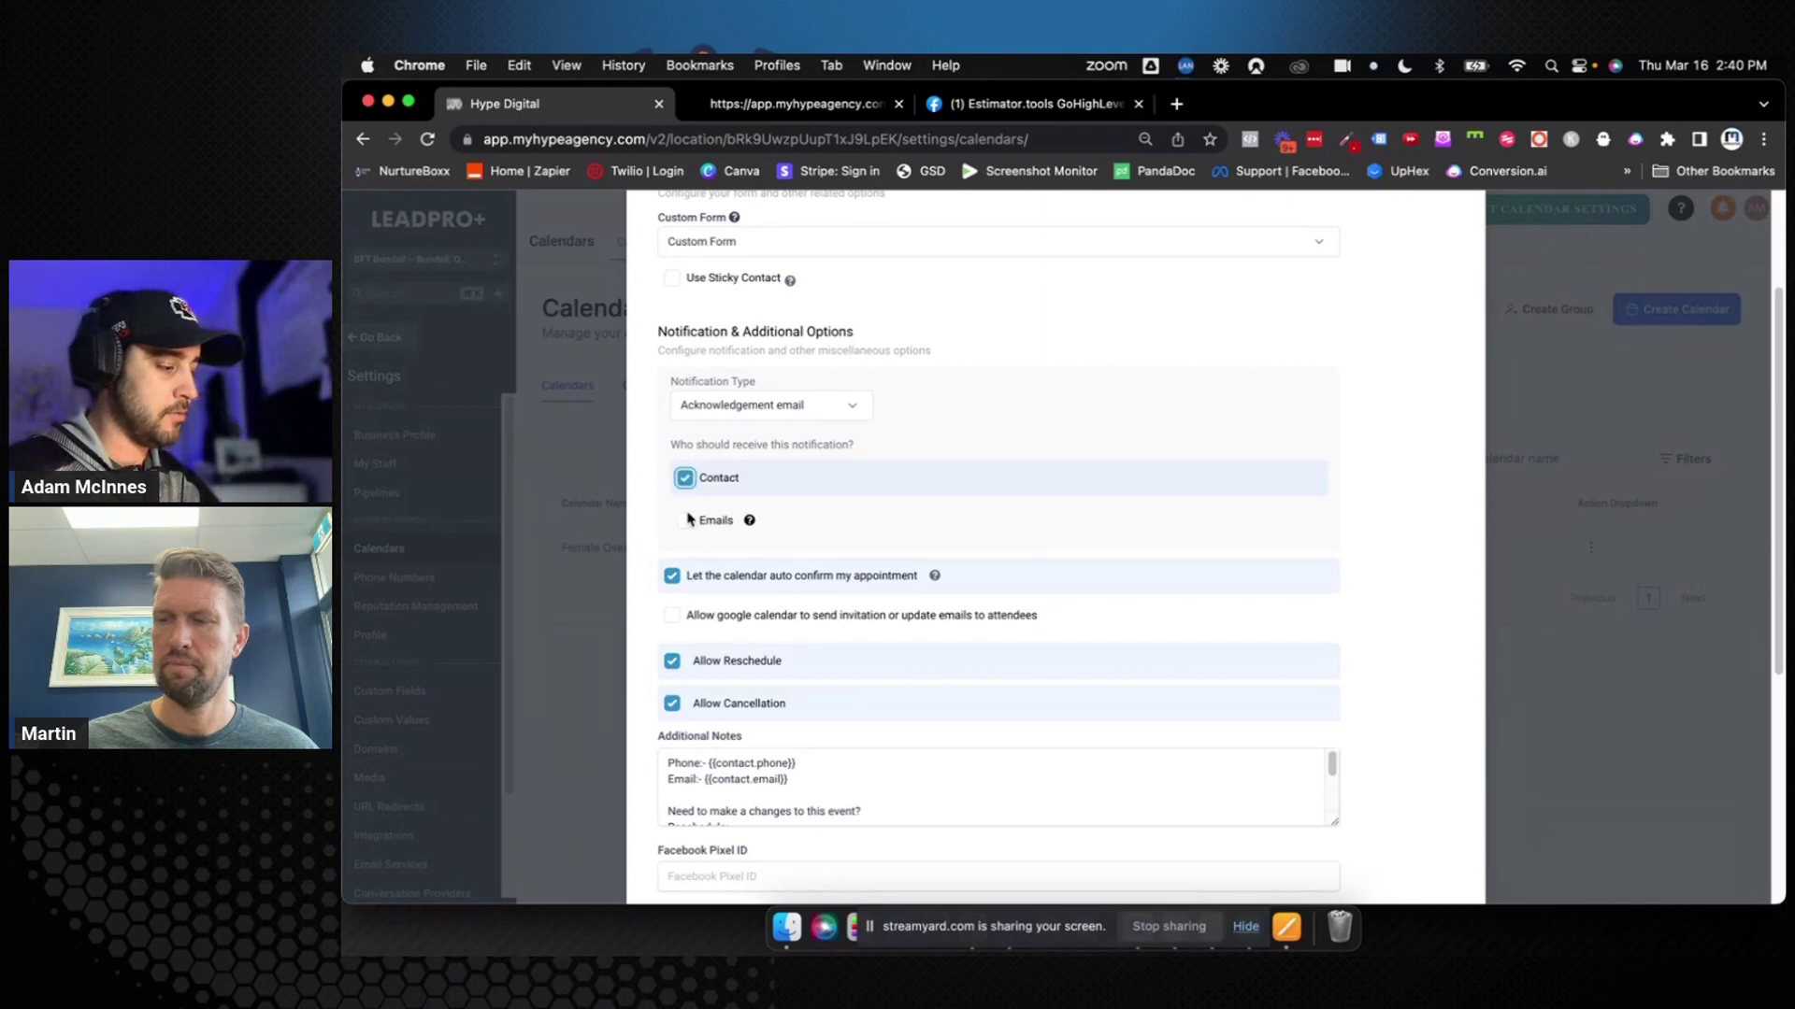
pyautogui.click(686, 521)
pyautogui.click(685, 522)
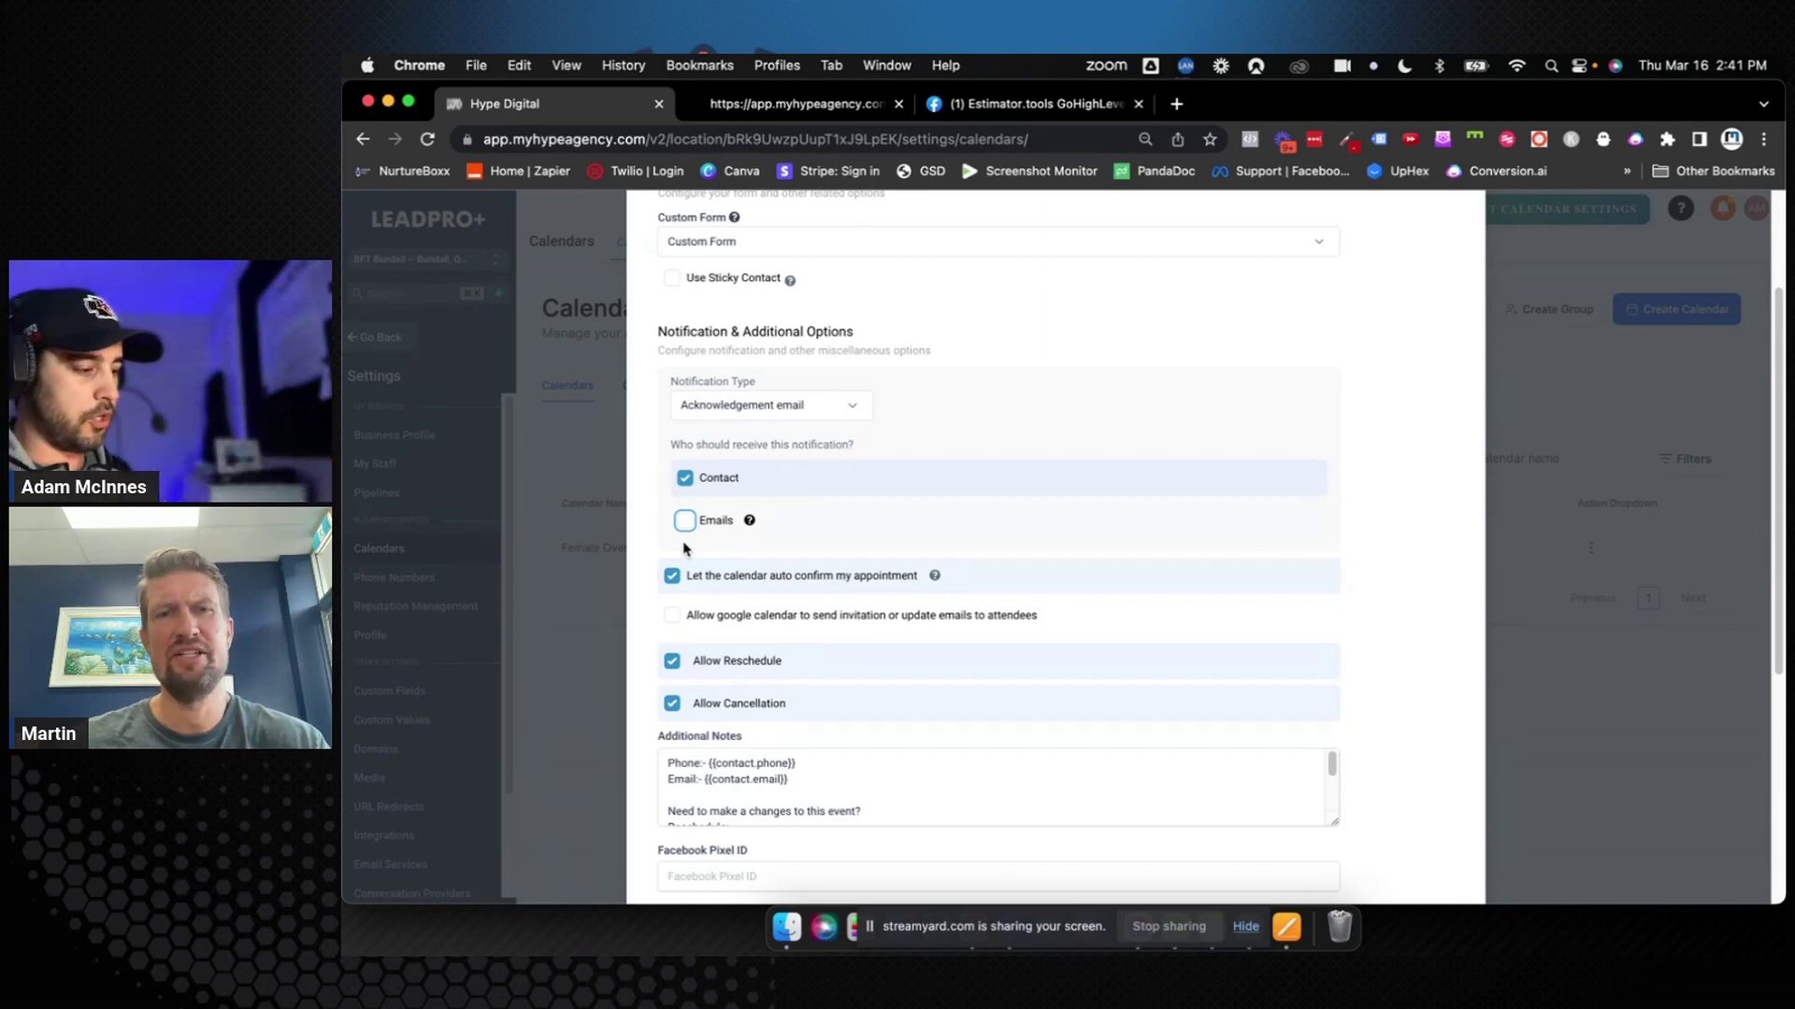
pyautogui.click(808, 409)
pyautogui.click(808, 408)
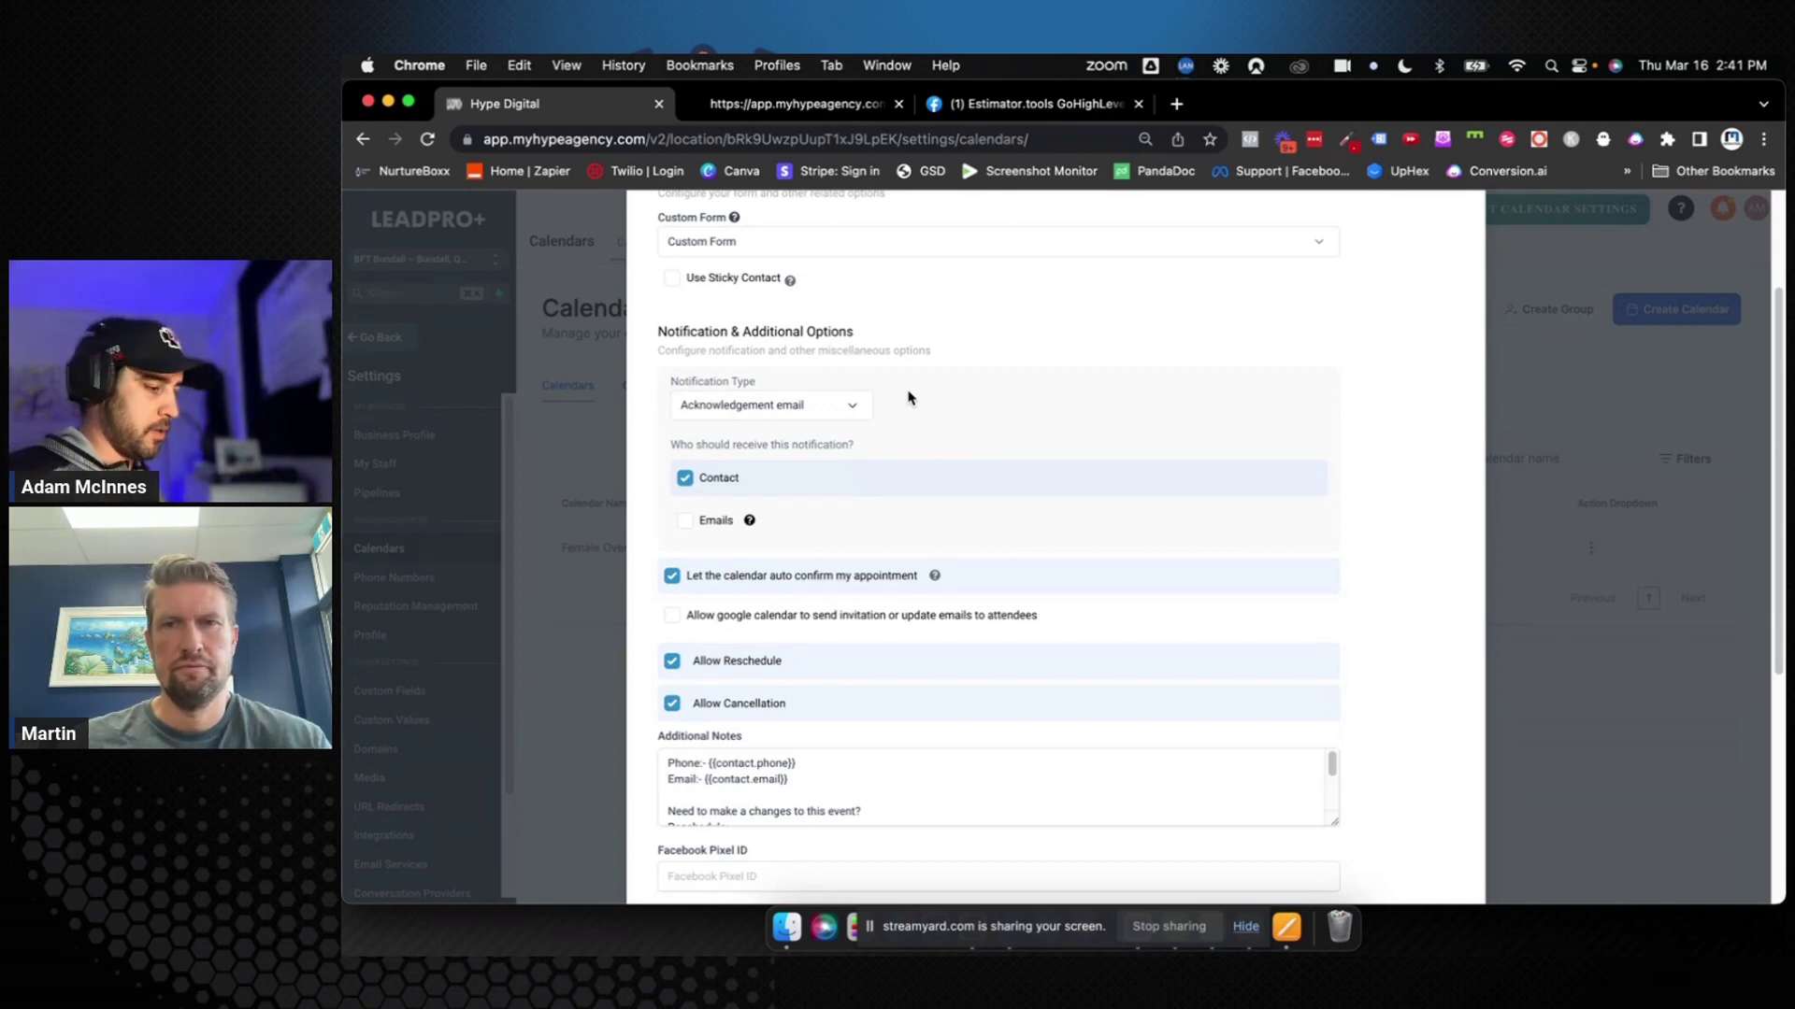
# Tick 'Allow google calendar to send invitation or update emails to attendees'
pyautogui.click(674, 617)
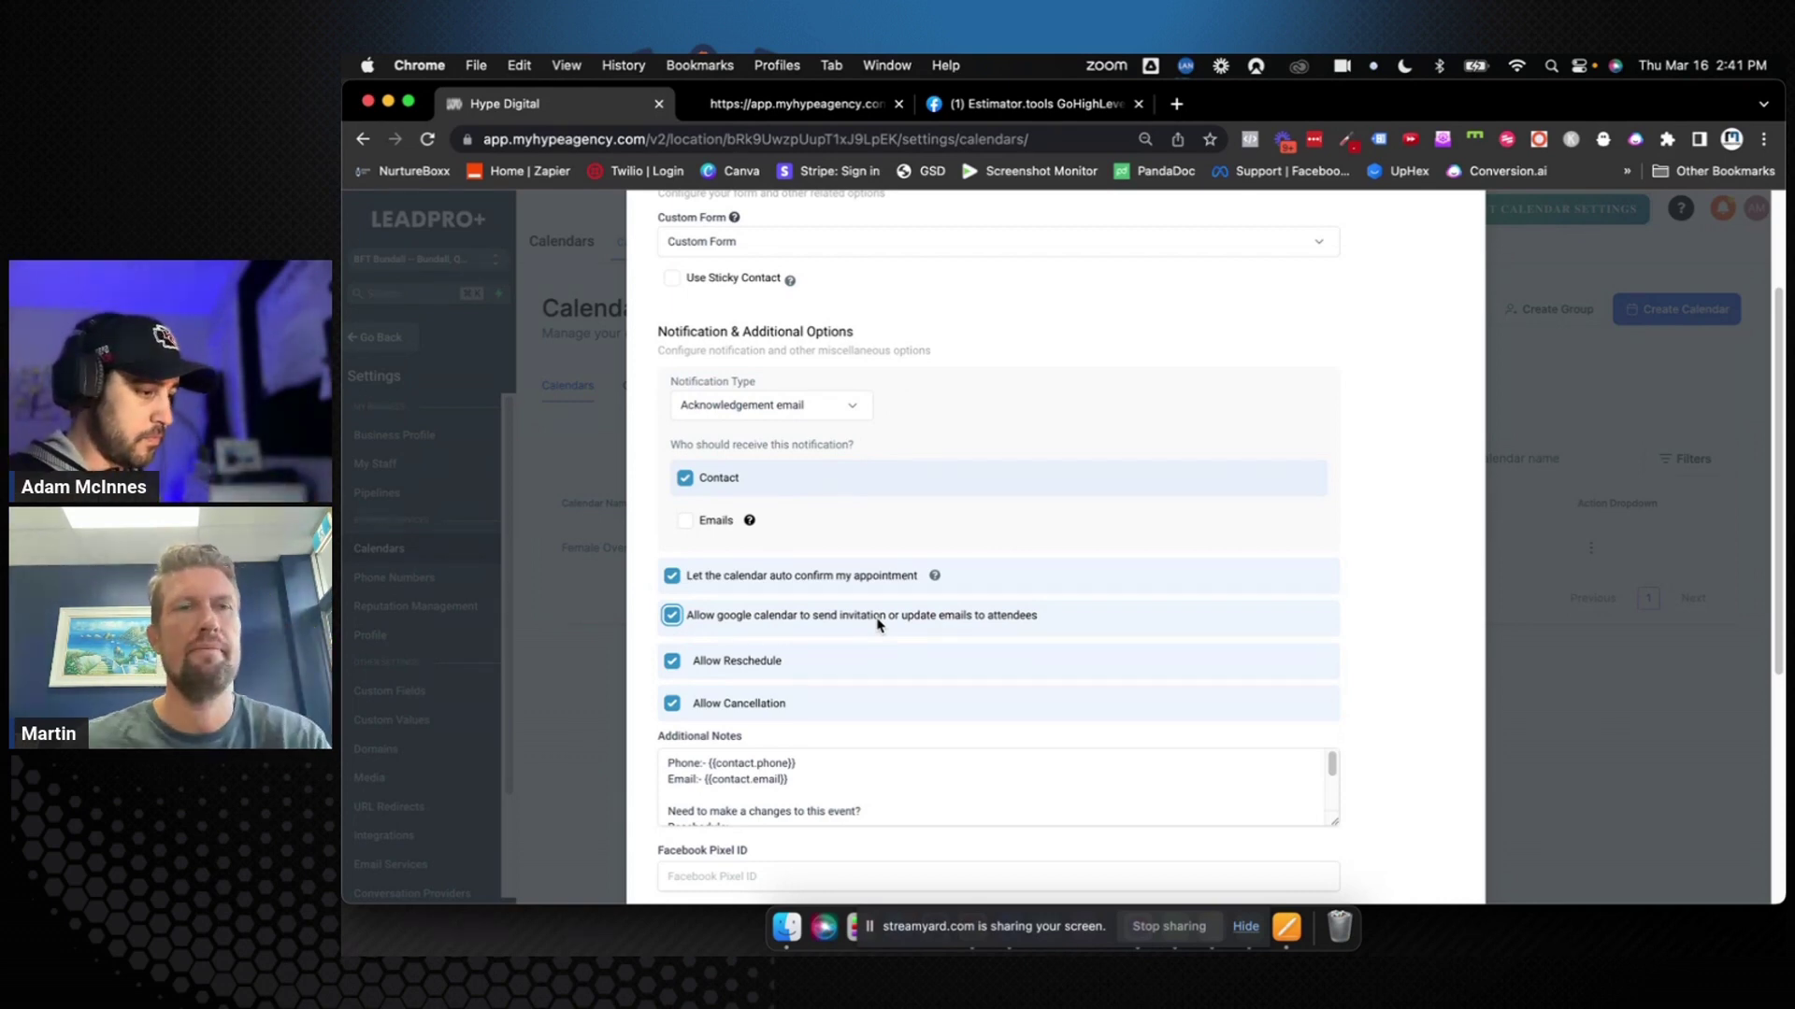
pyautogui.scroll(-1, 879, 624)
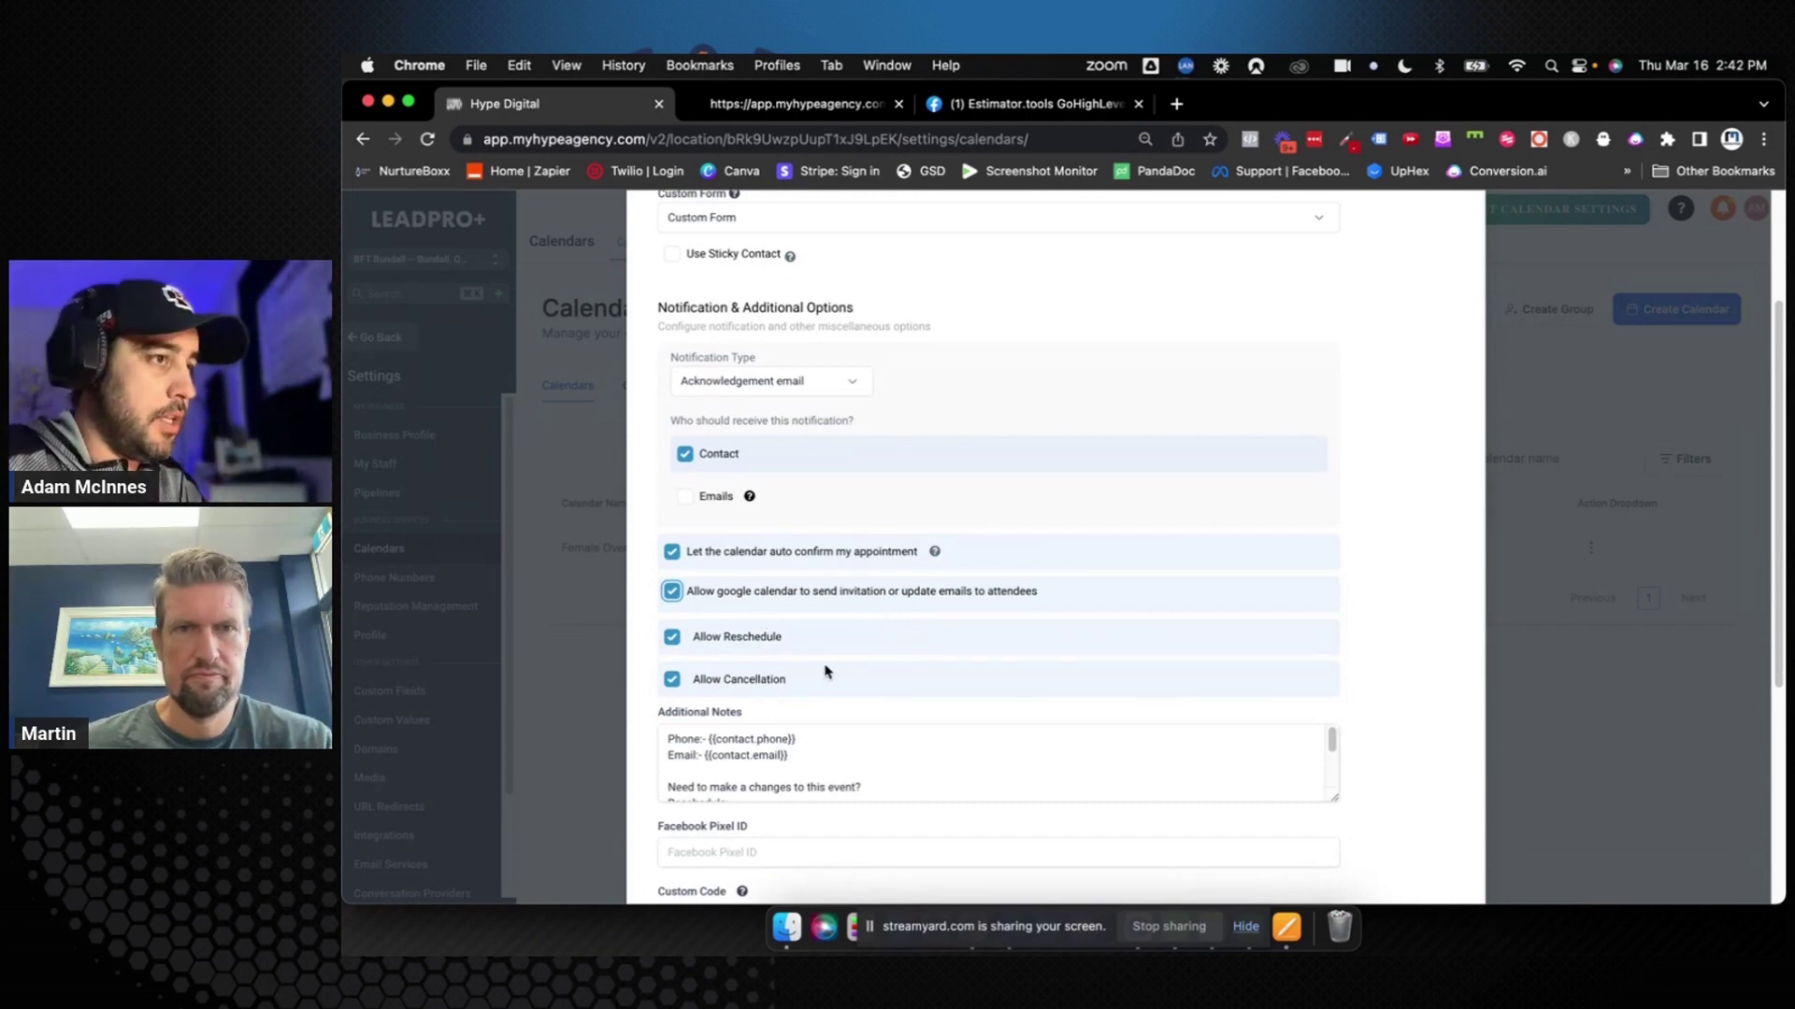
pyautogui.scroll(-5, 831, 665)
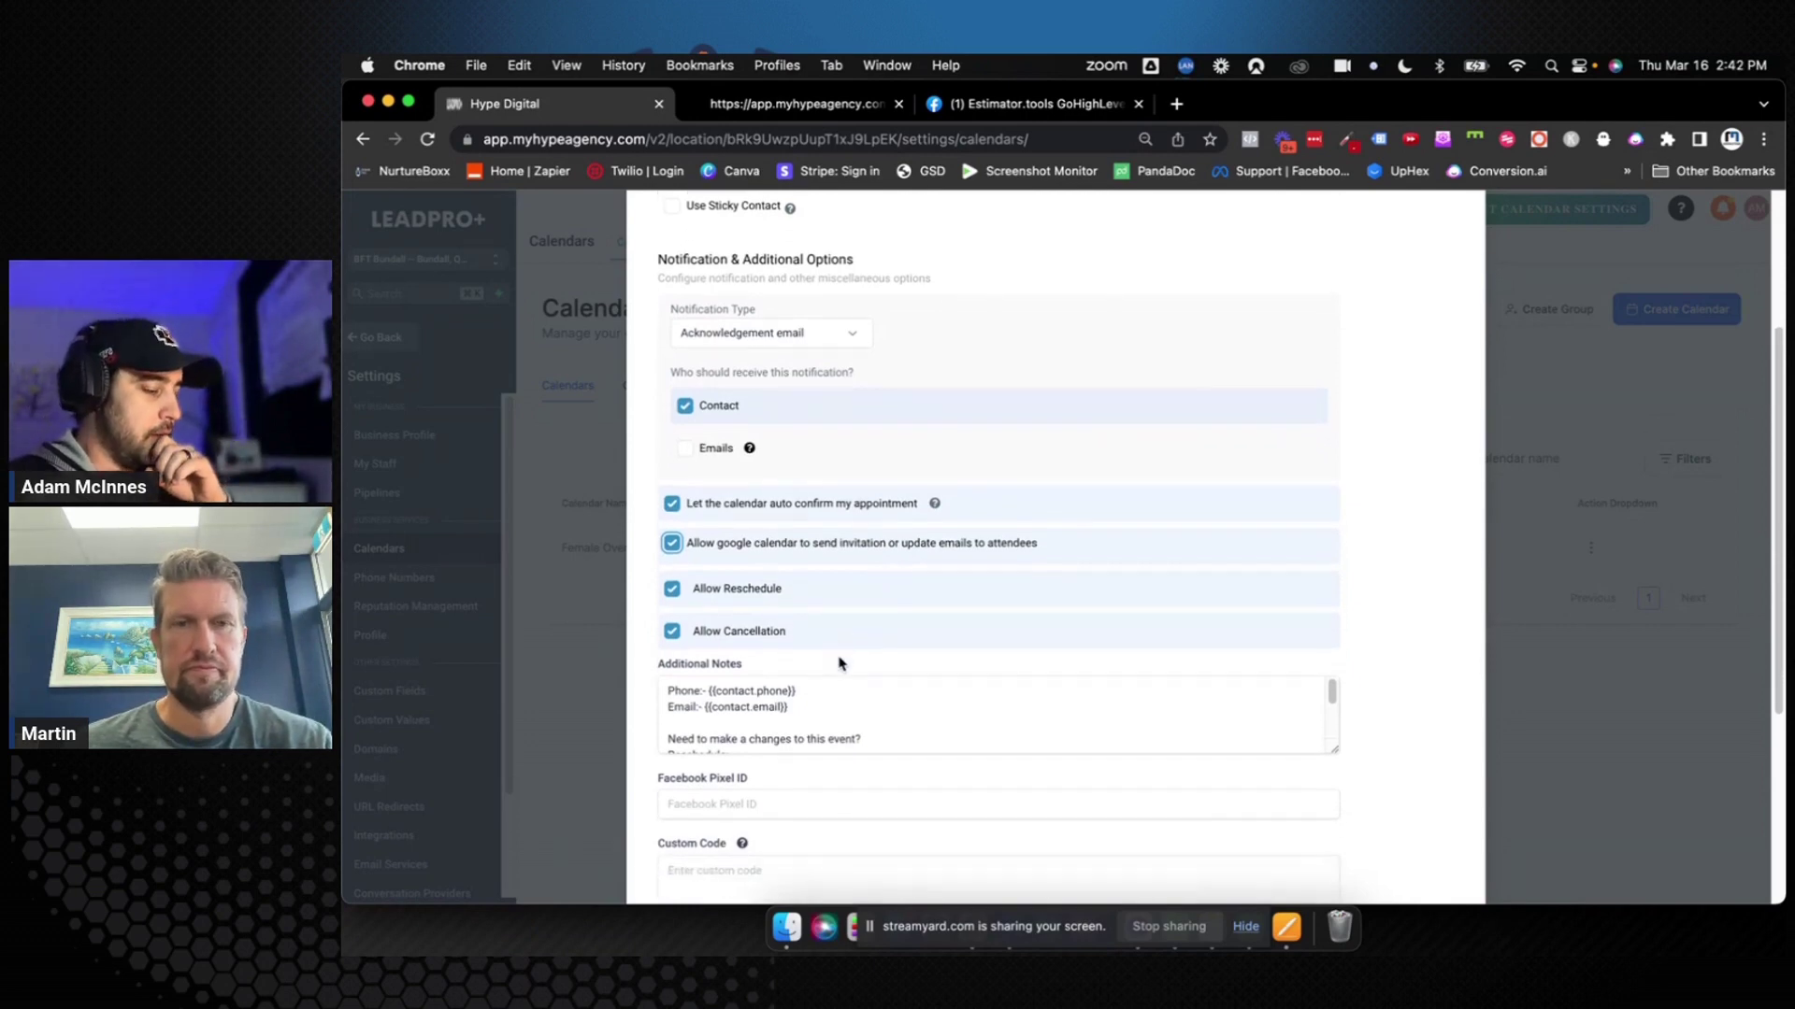
pyautogui.scroll(3, 839, 657)
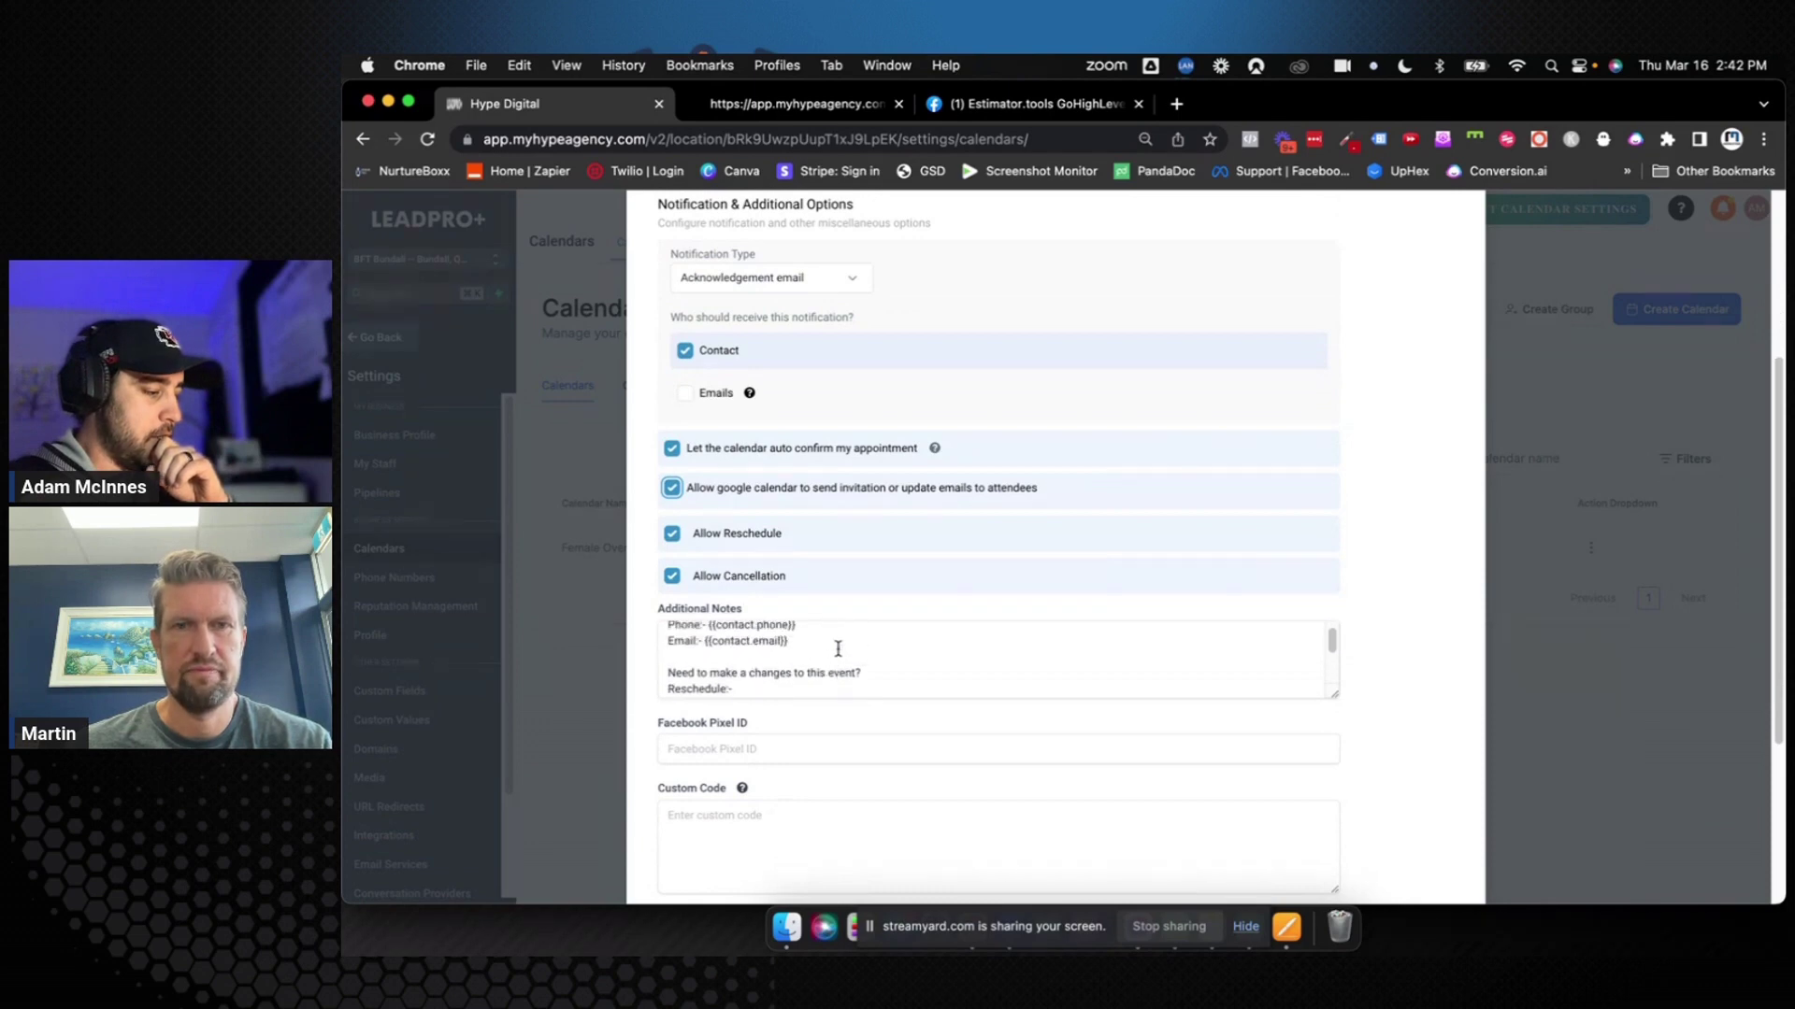
pyautogui.click(671, 635)
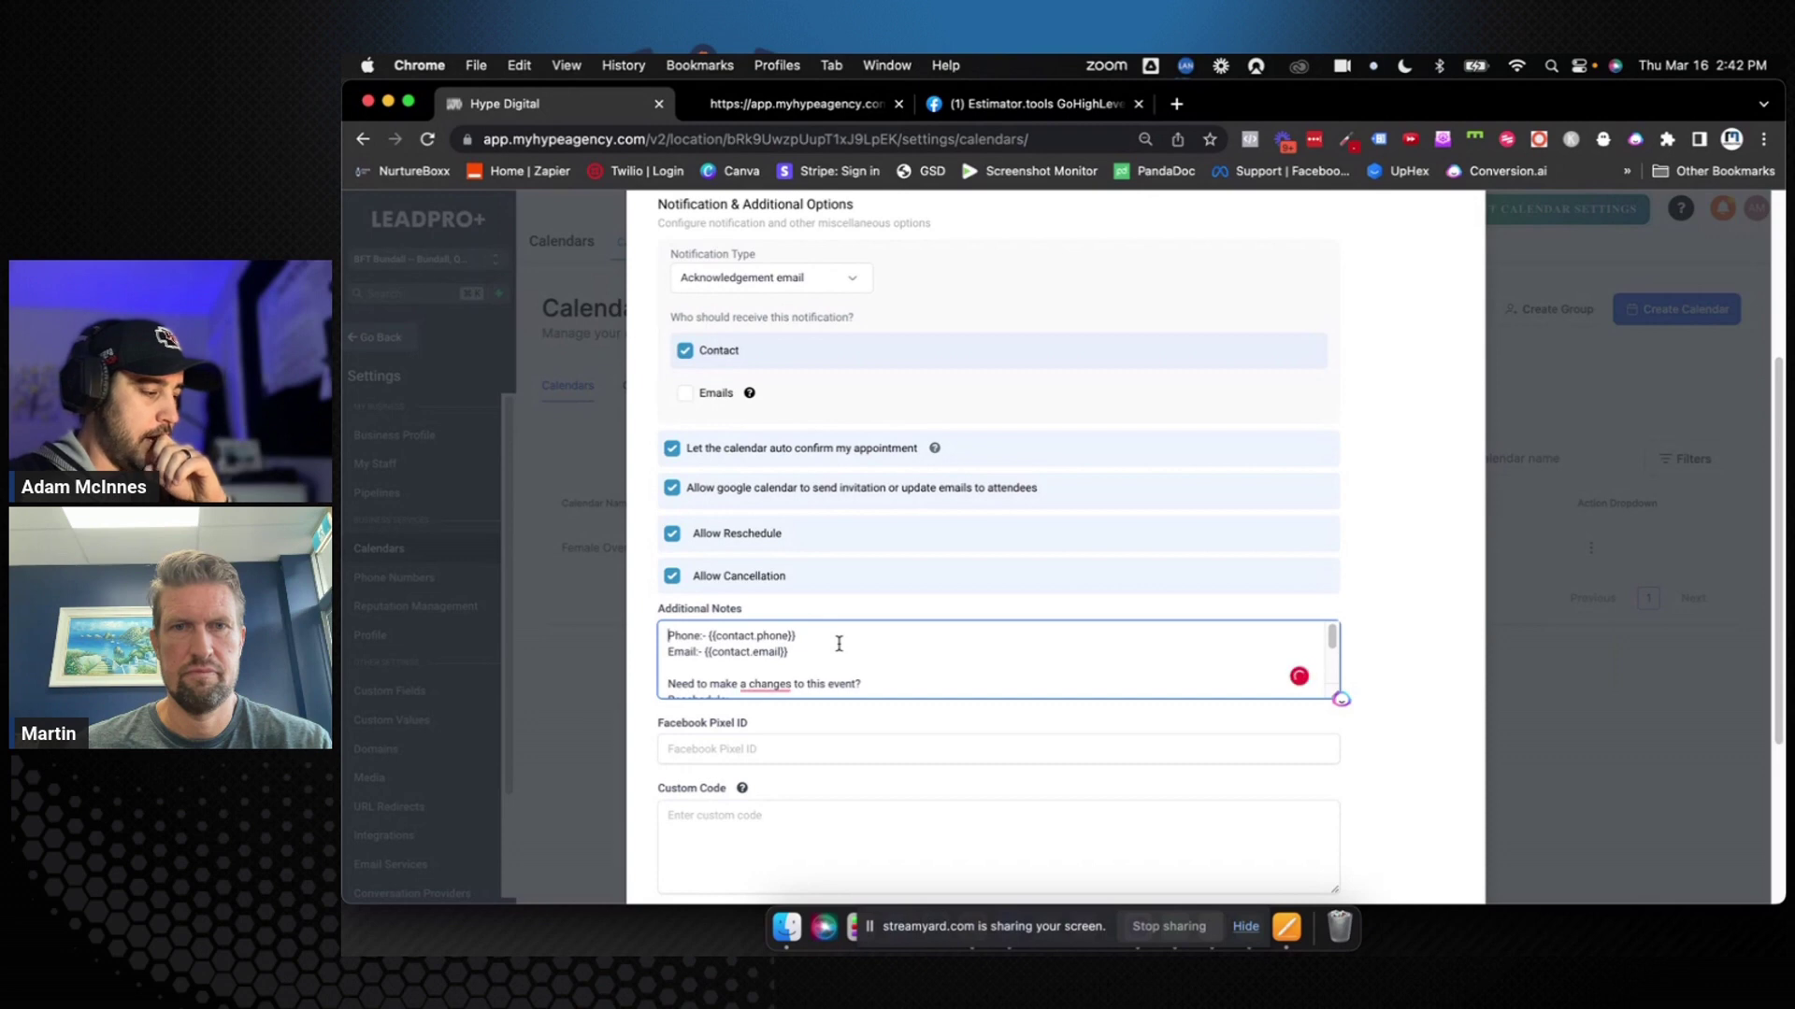
pyautogui.press('Return')
pyautogui.press('Return')
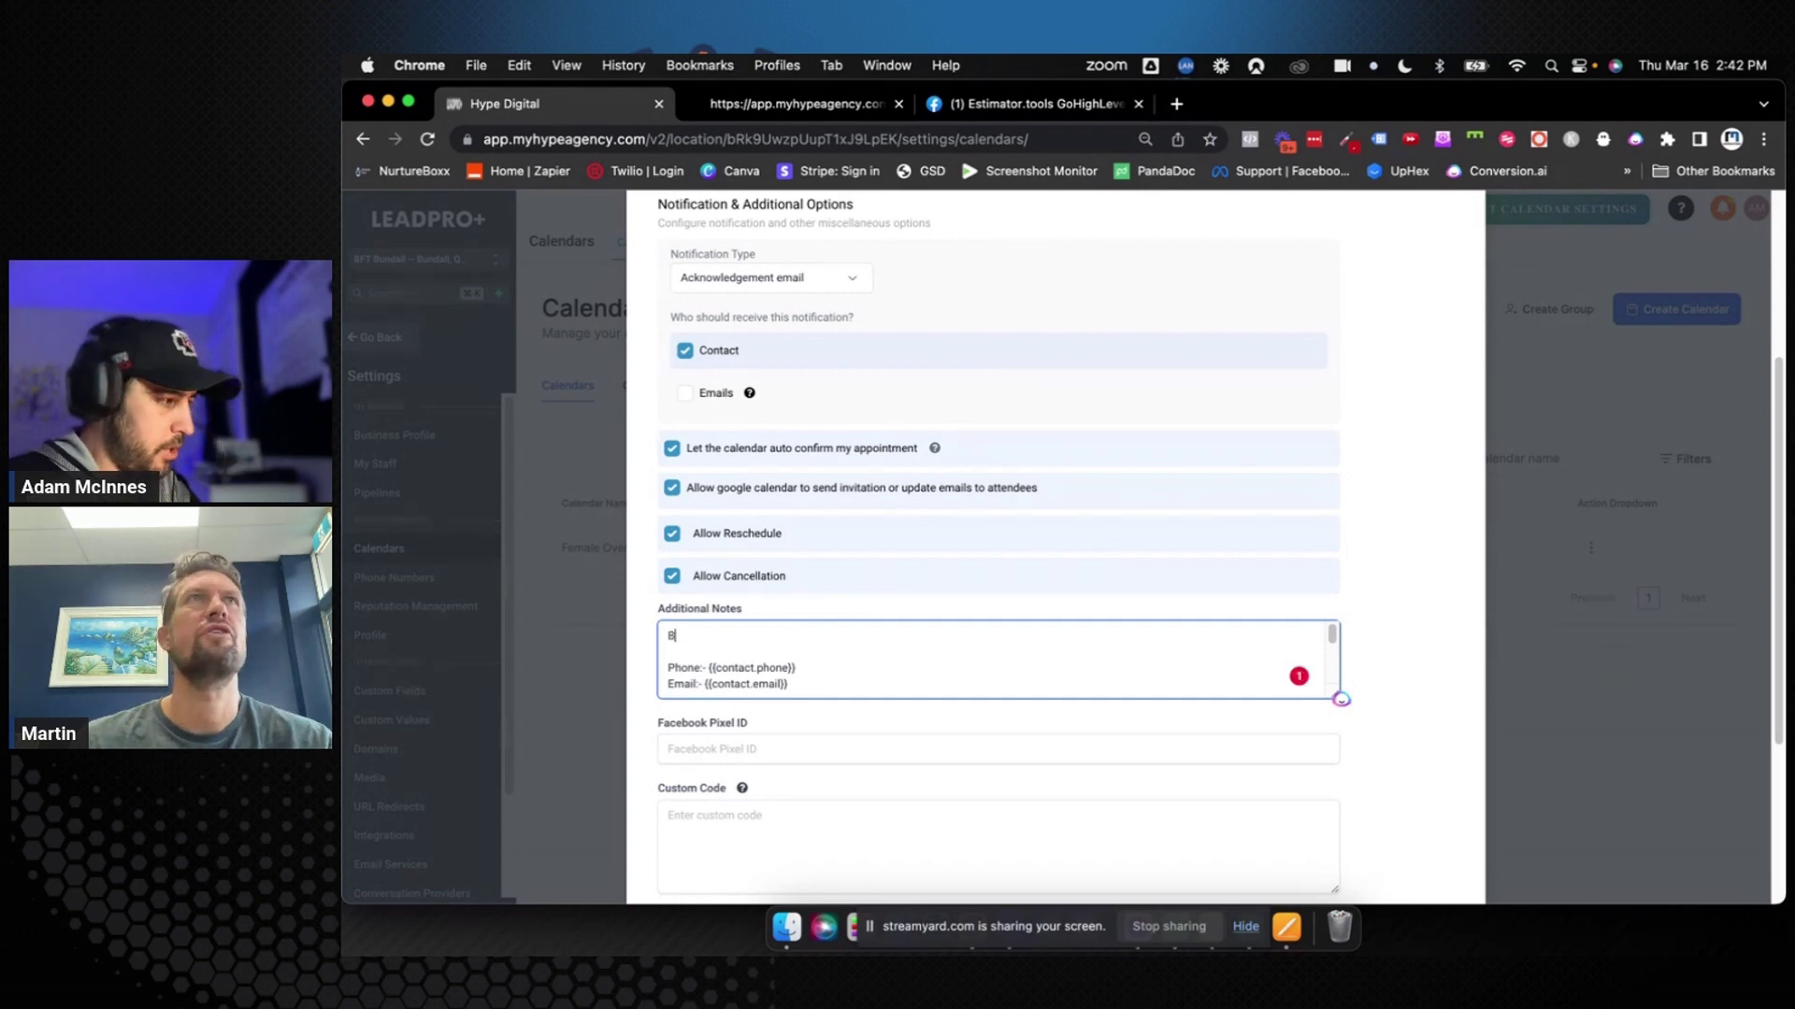
pyautogui.write('BFT')
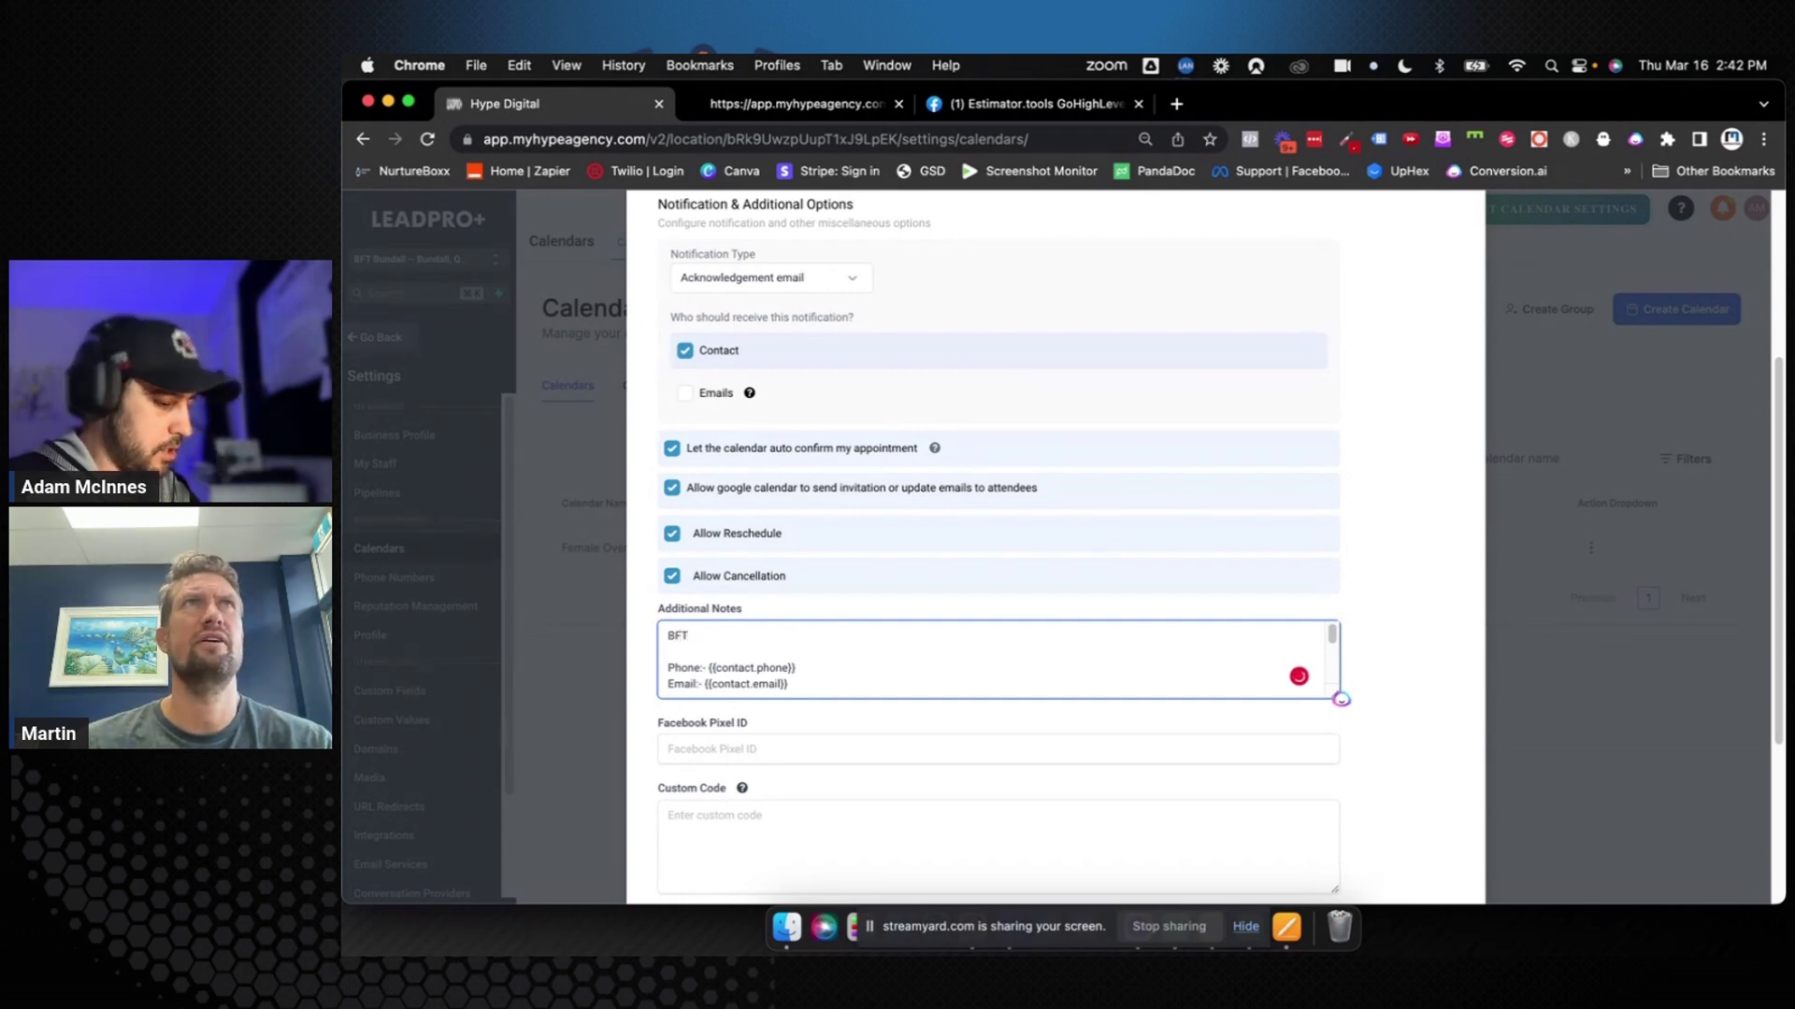
pyautogui.write(' Bund')
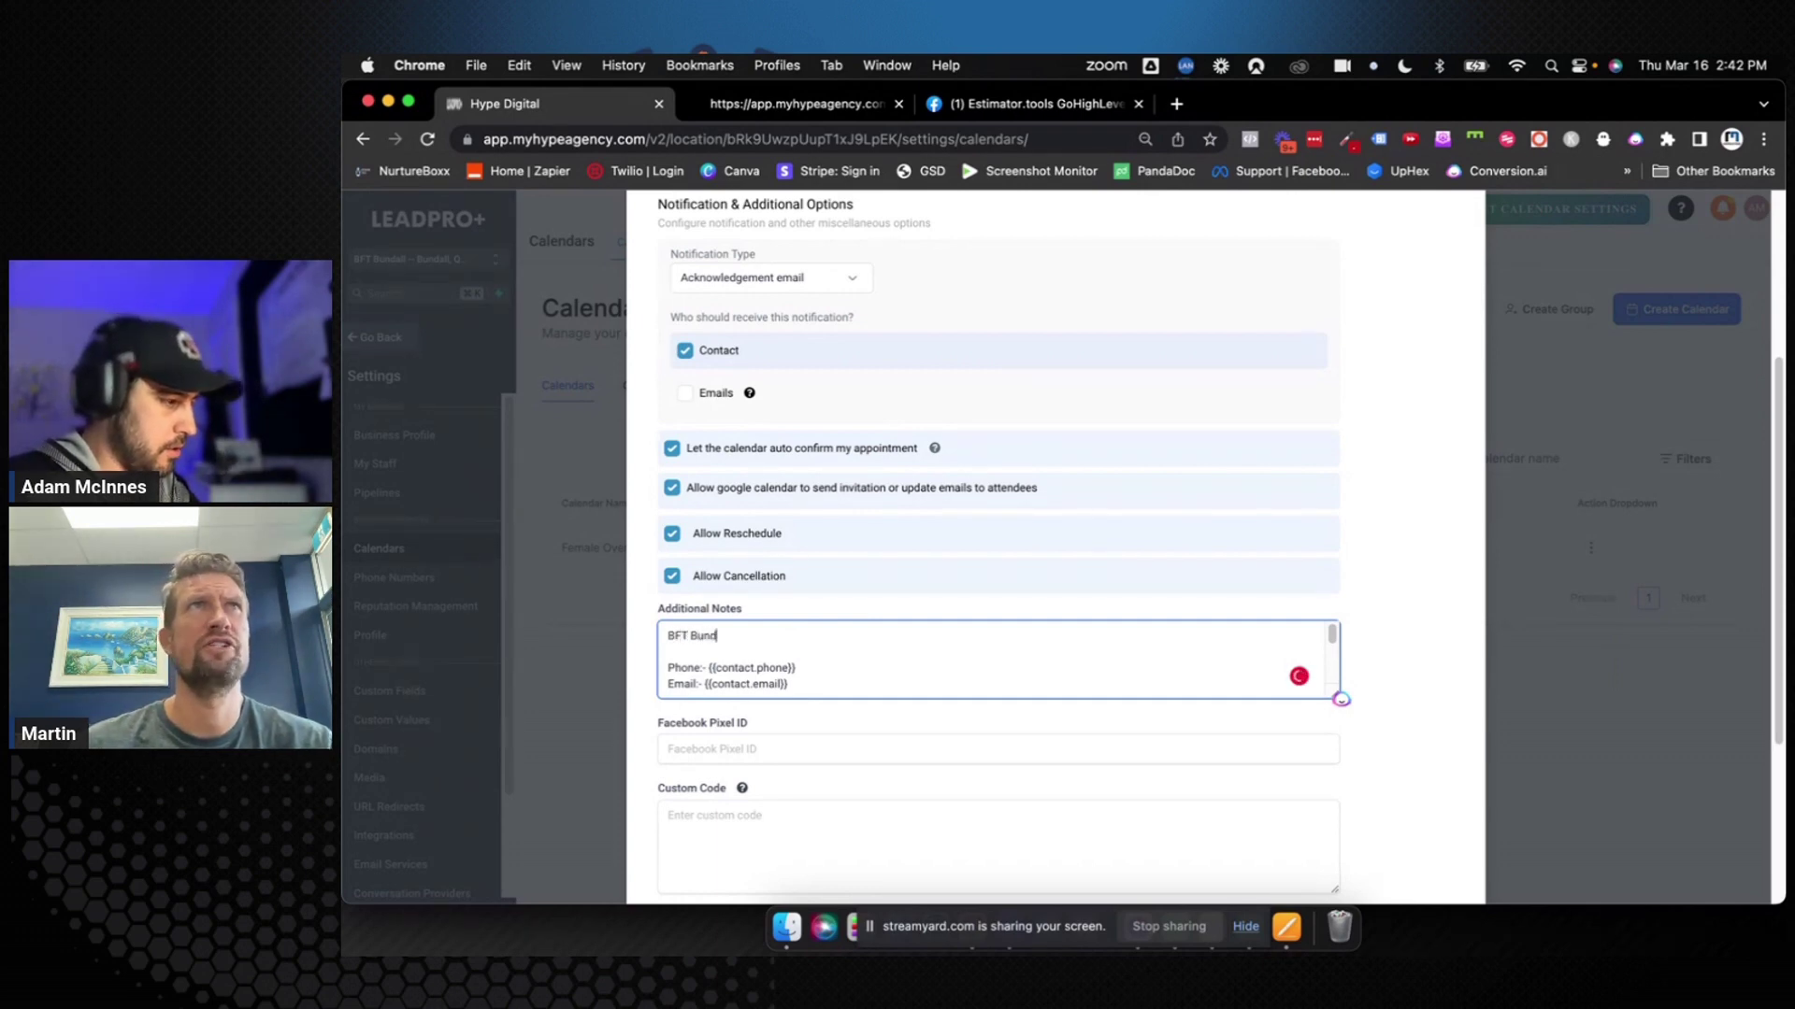
pyautogui.write('all Addre')
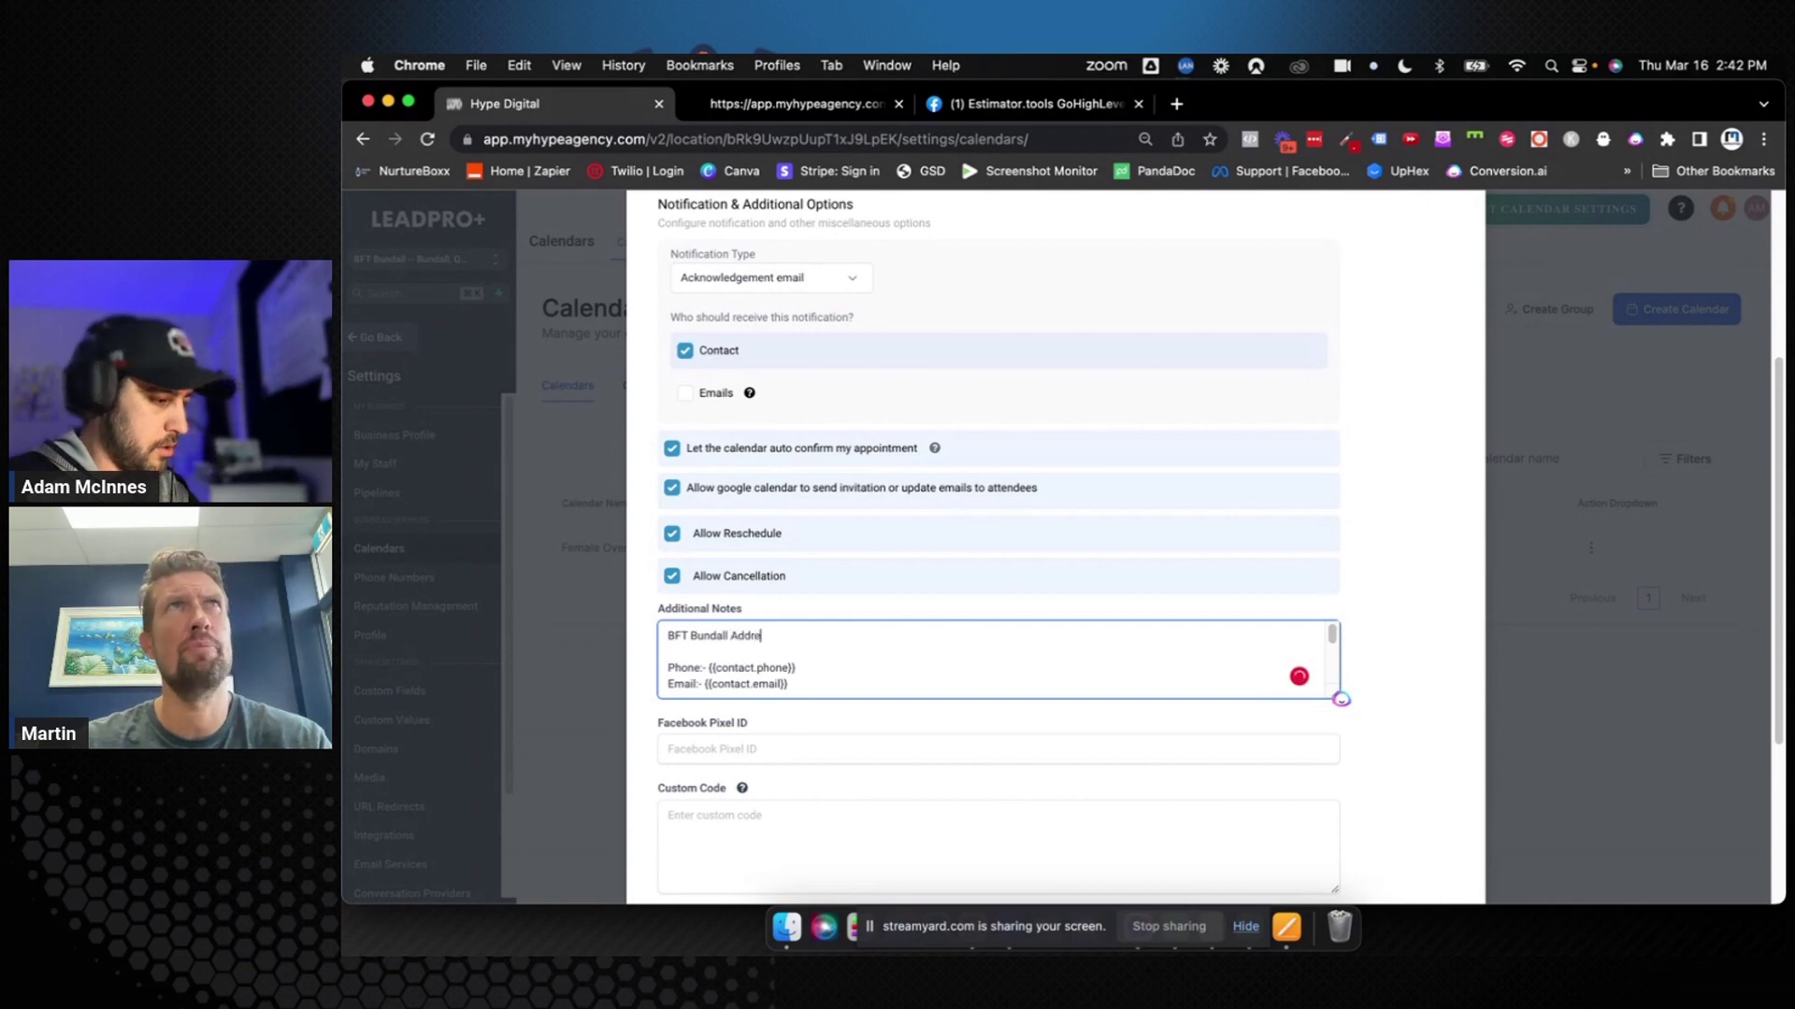
pyautogui.write('ss:')
pyautogui.press('Return')
pyautogui.write('U')
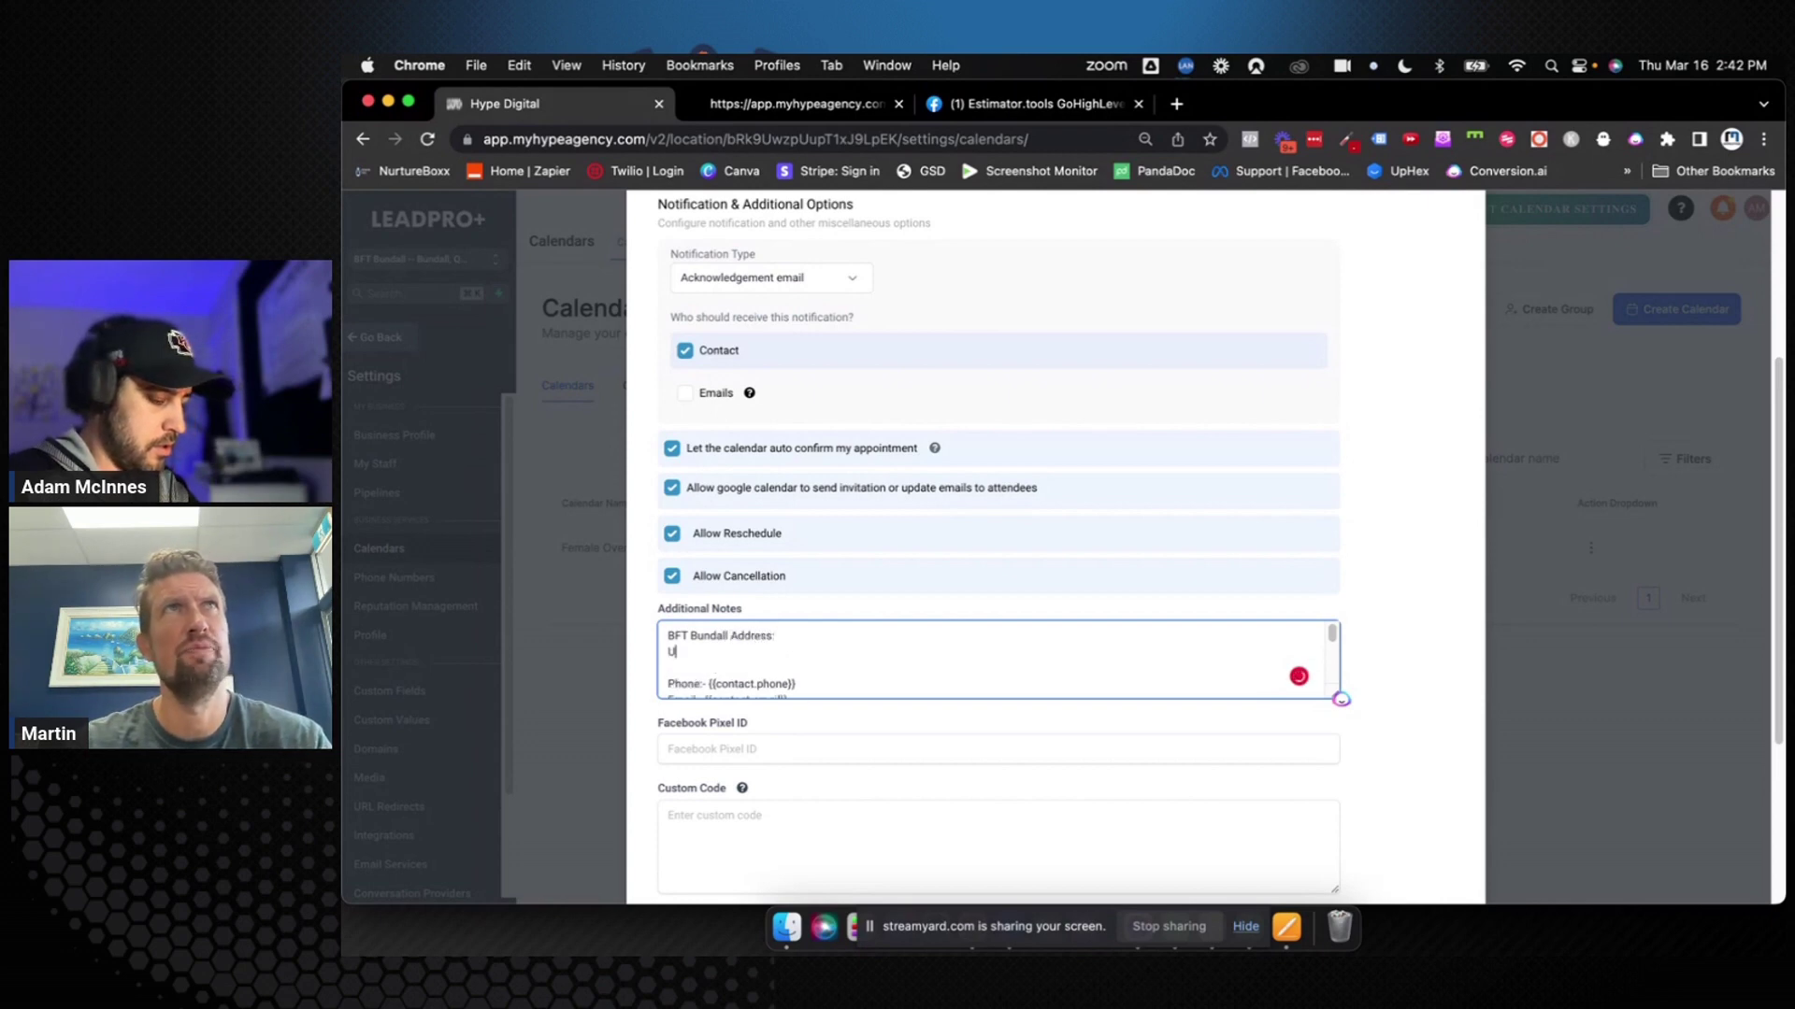
pyautogui.write('nit 4,')
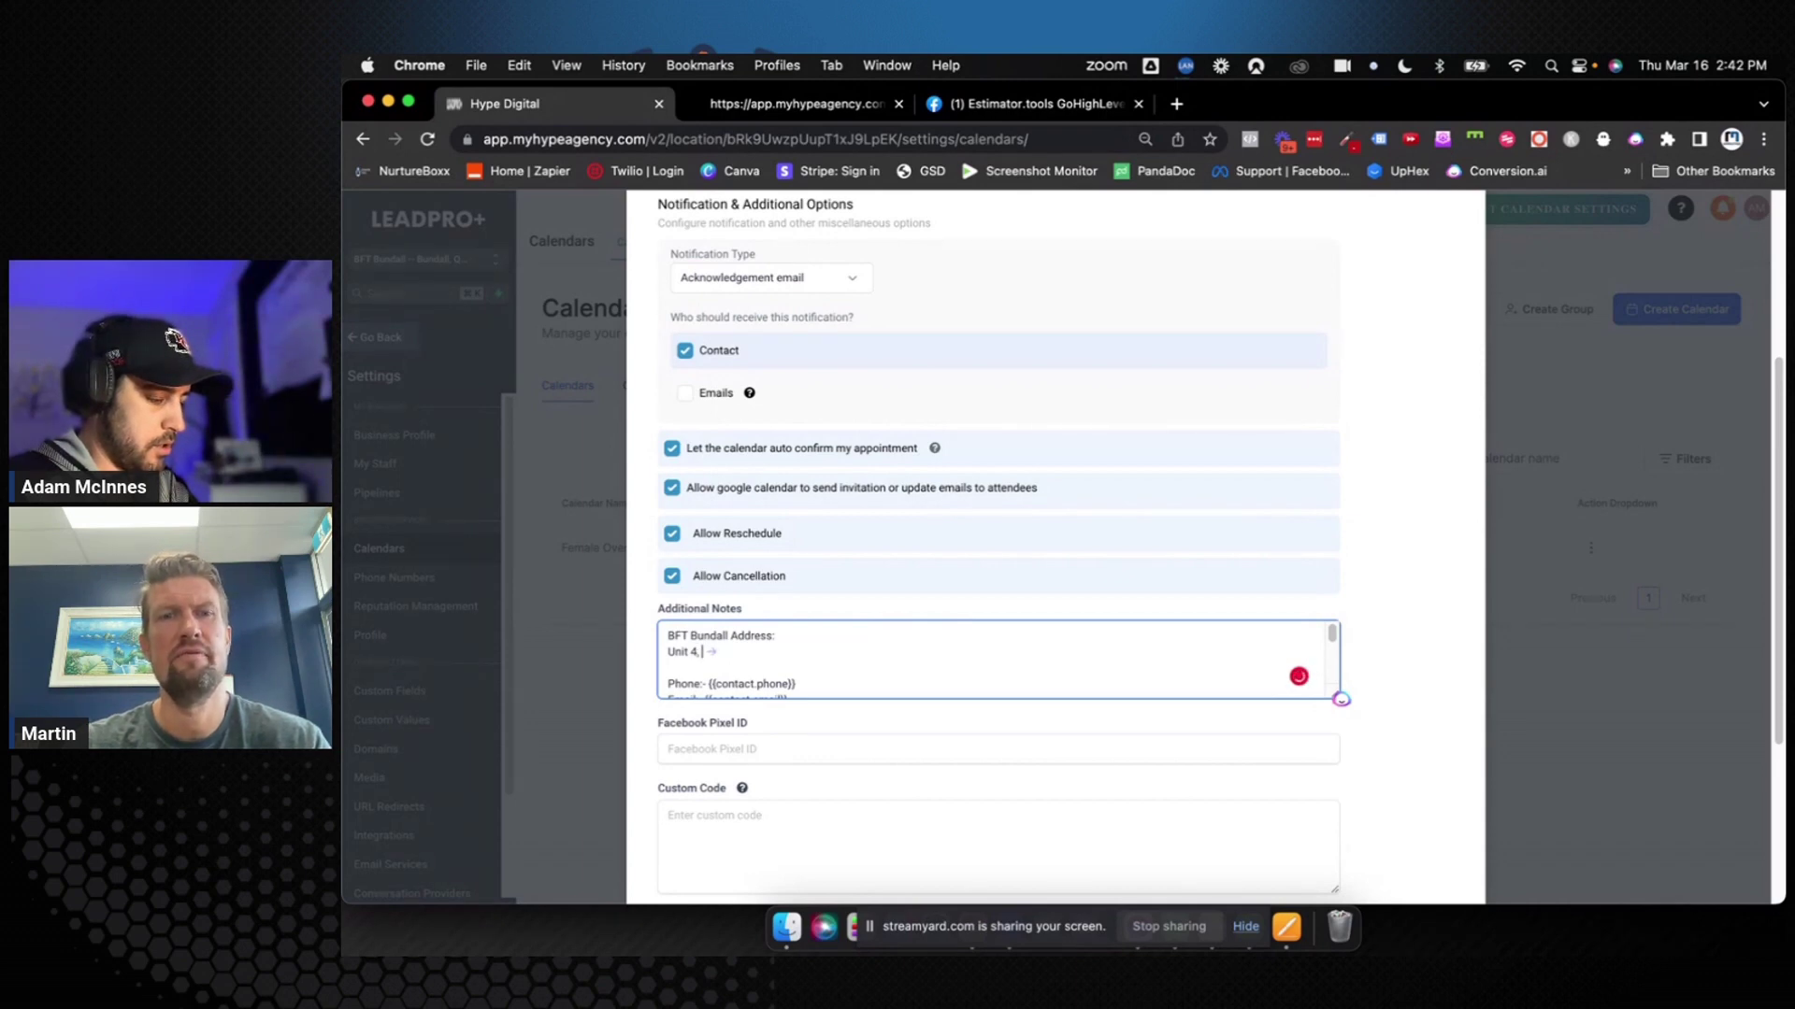
pyautogui.write('25')
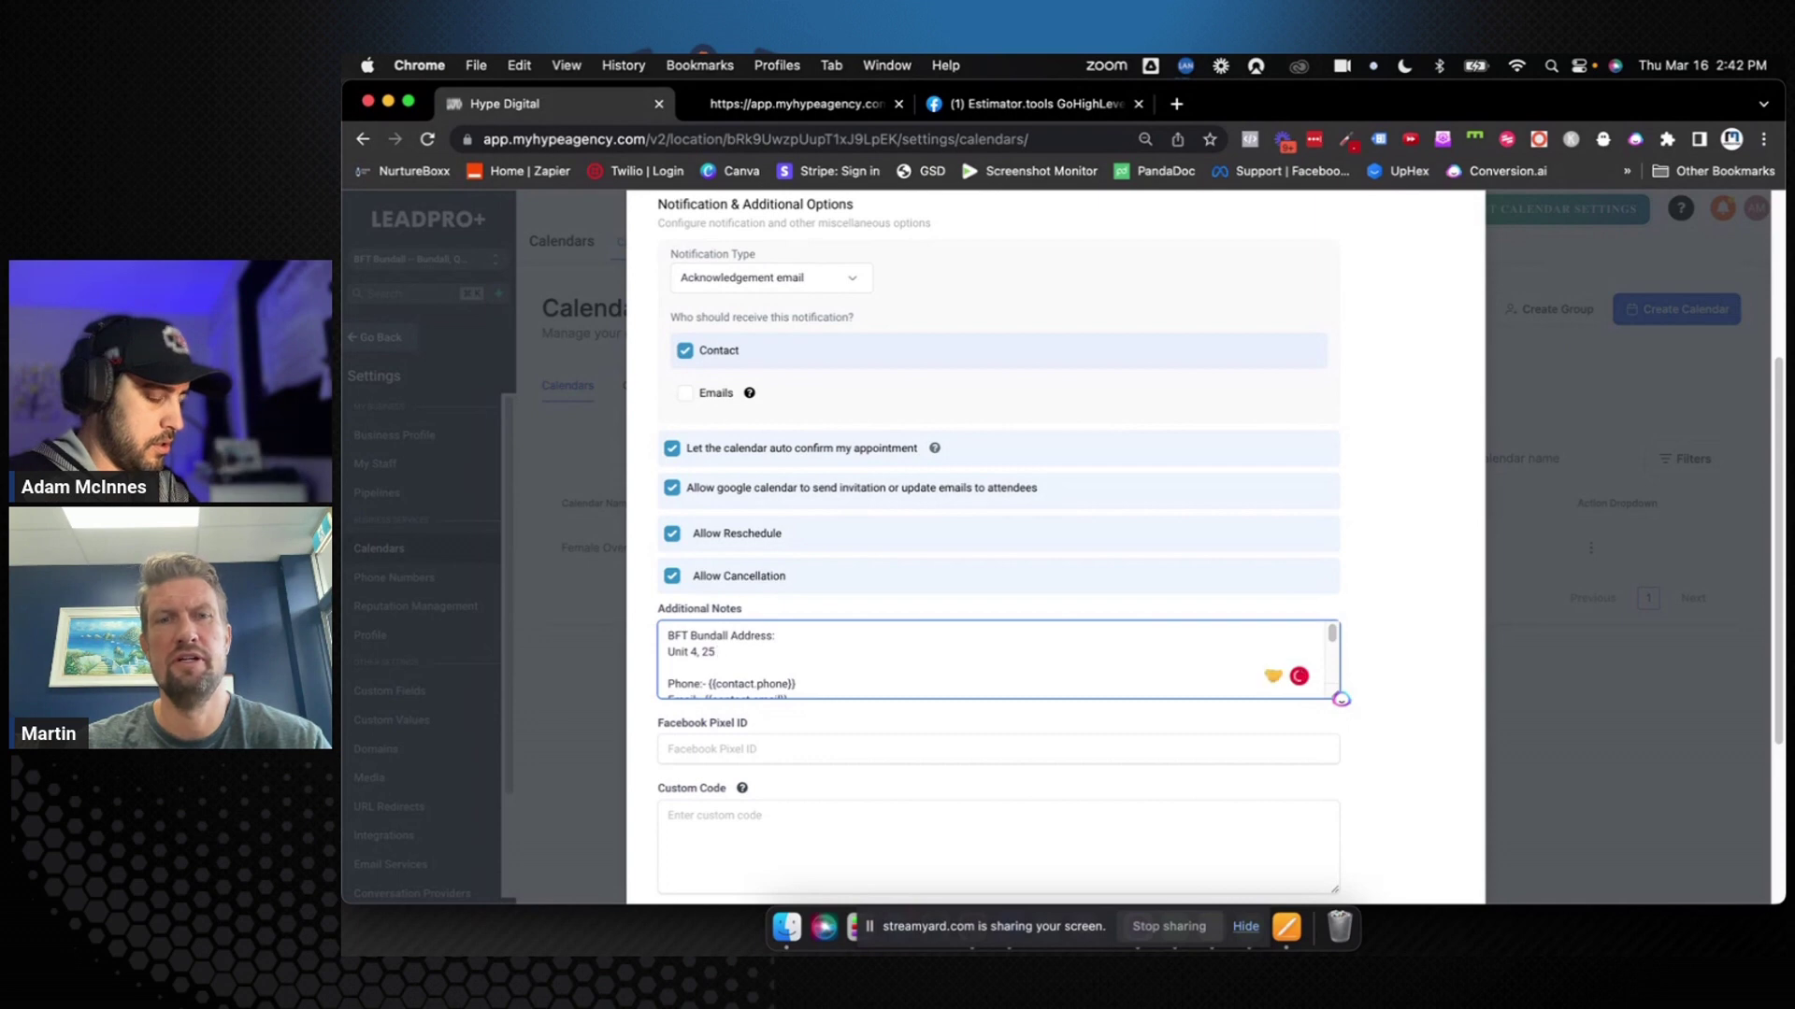
pyautogui.write(' Upton')
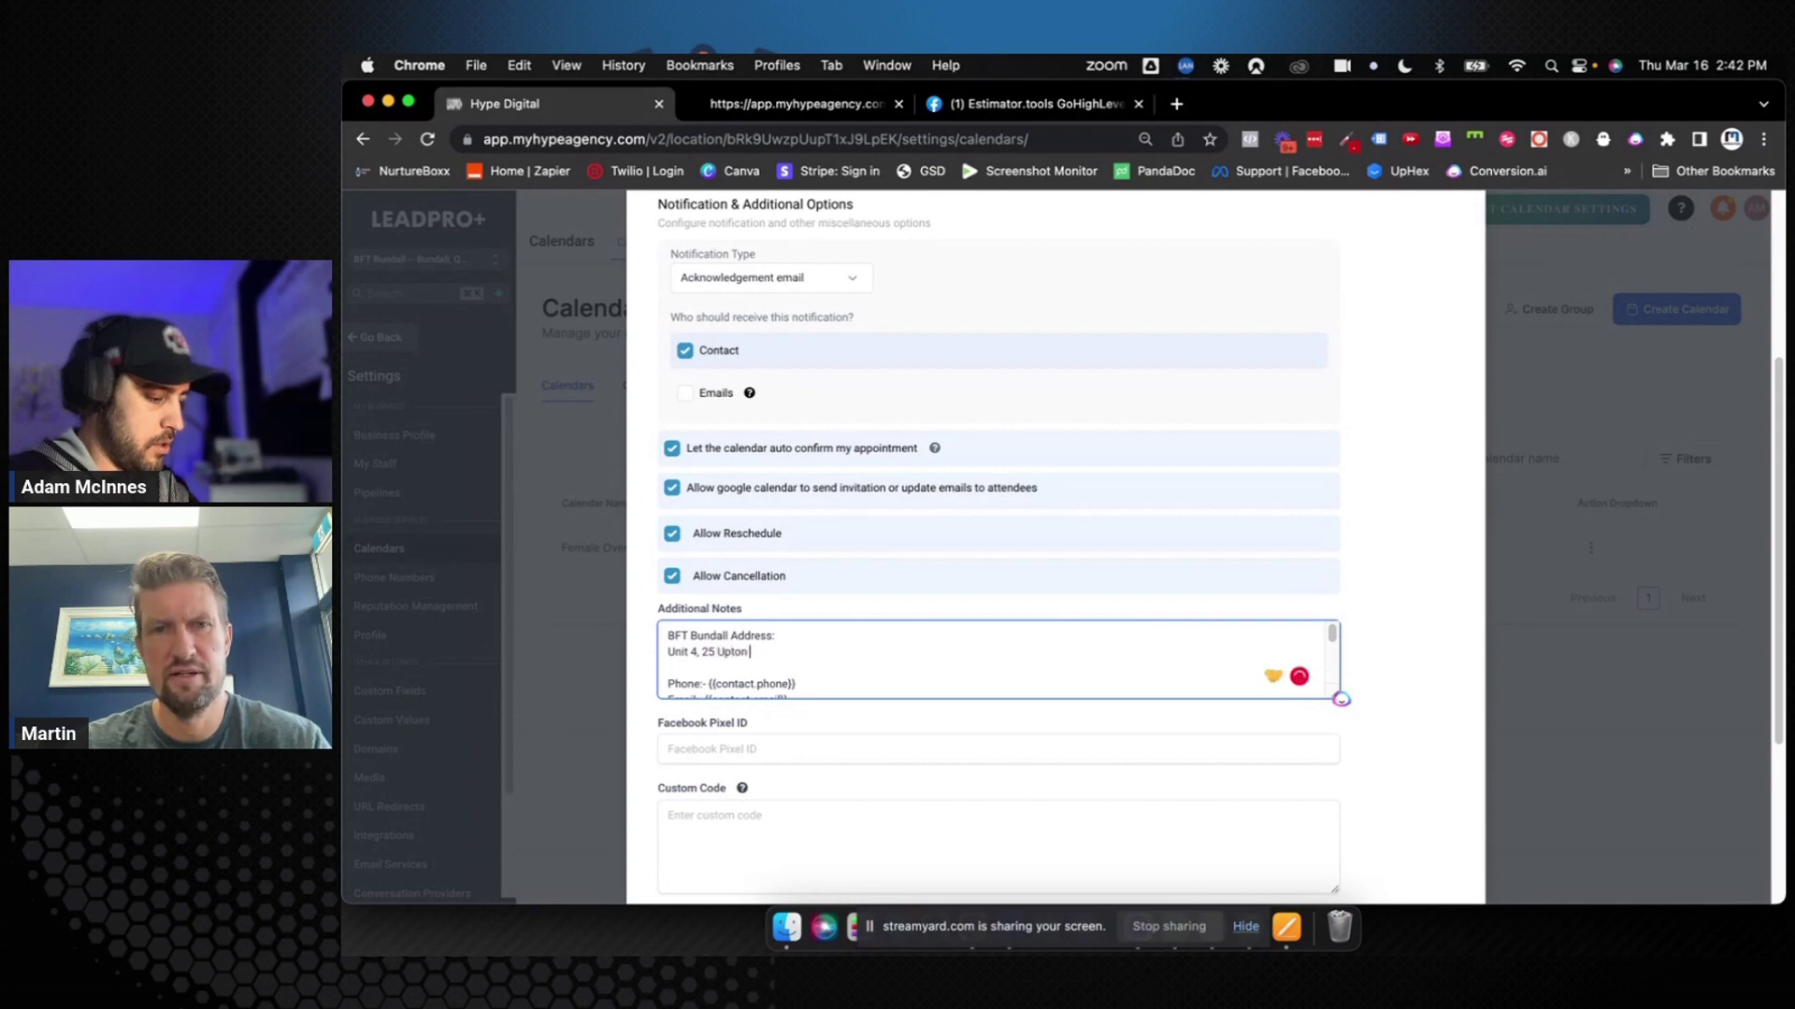
pyautogui.write(' Stree')
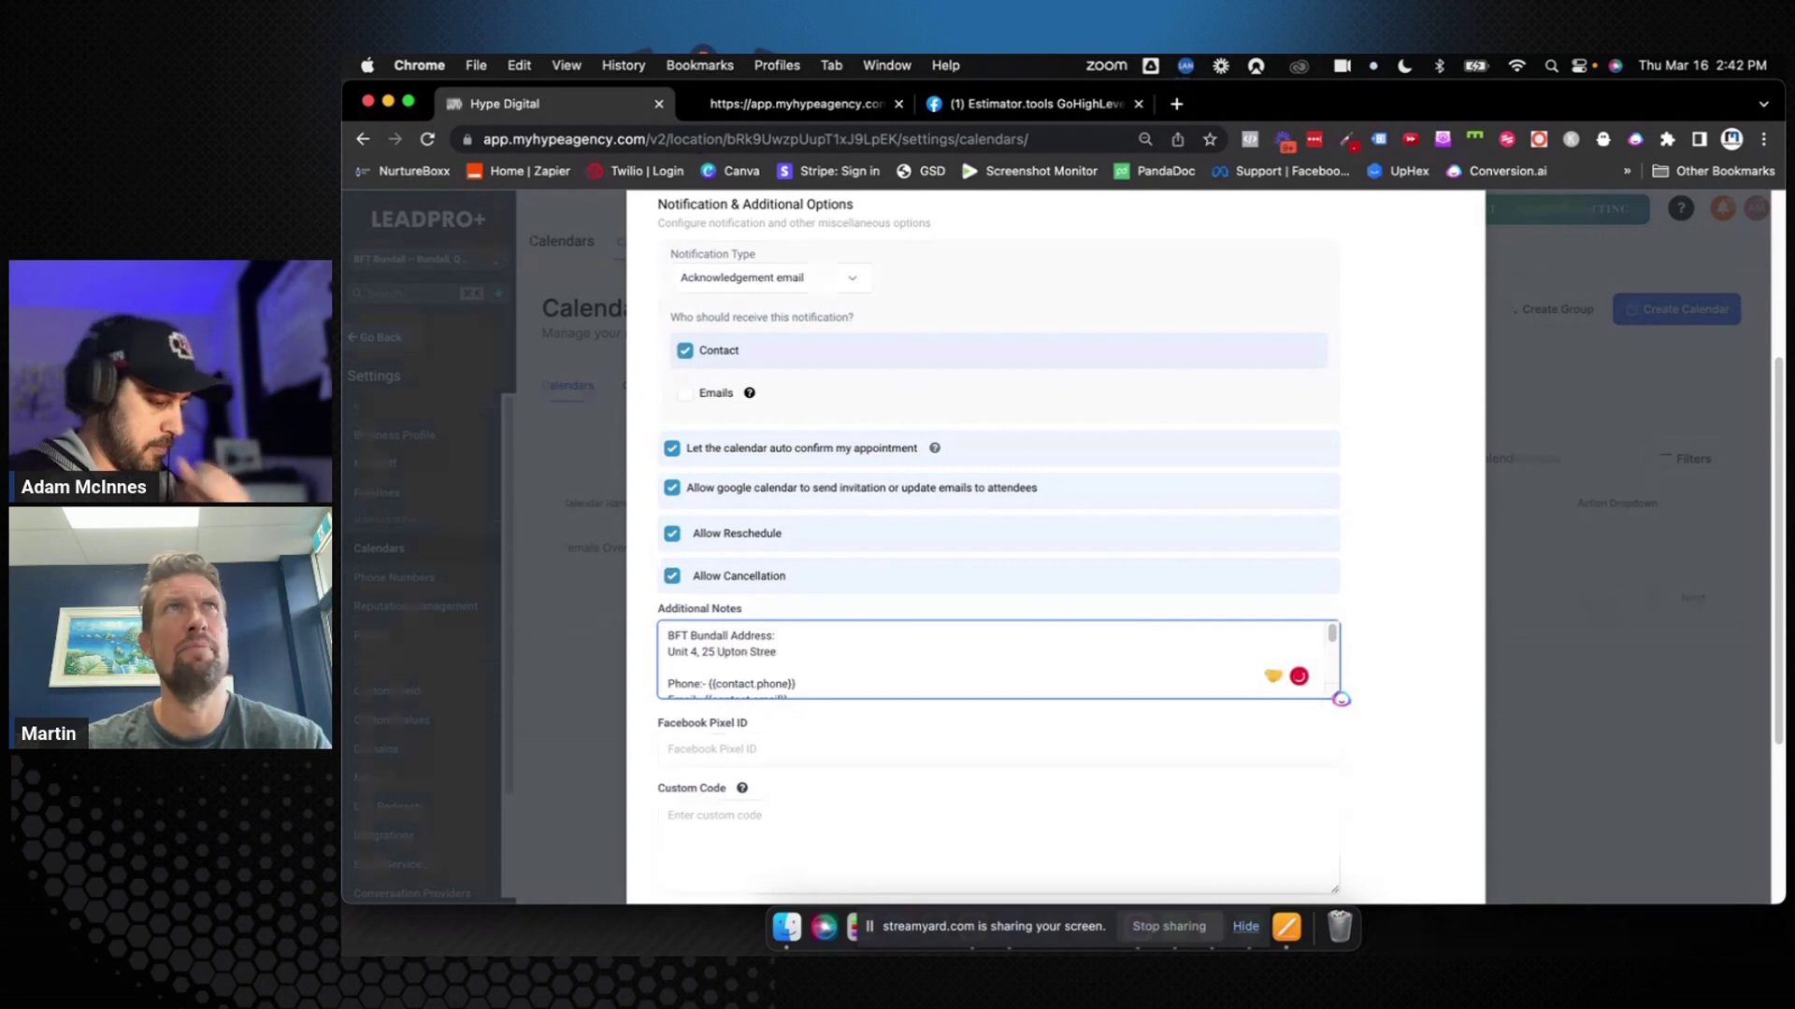
pyautogui.write('t, Bun')
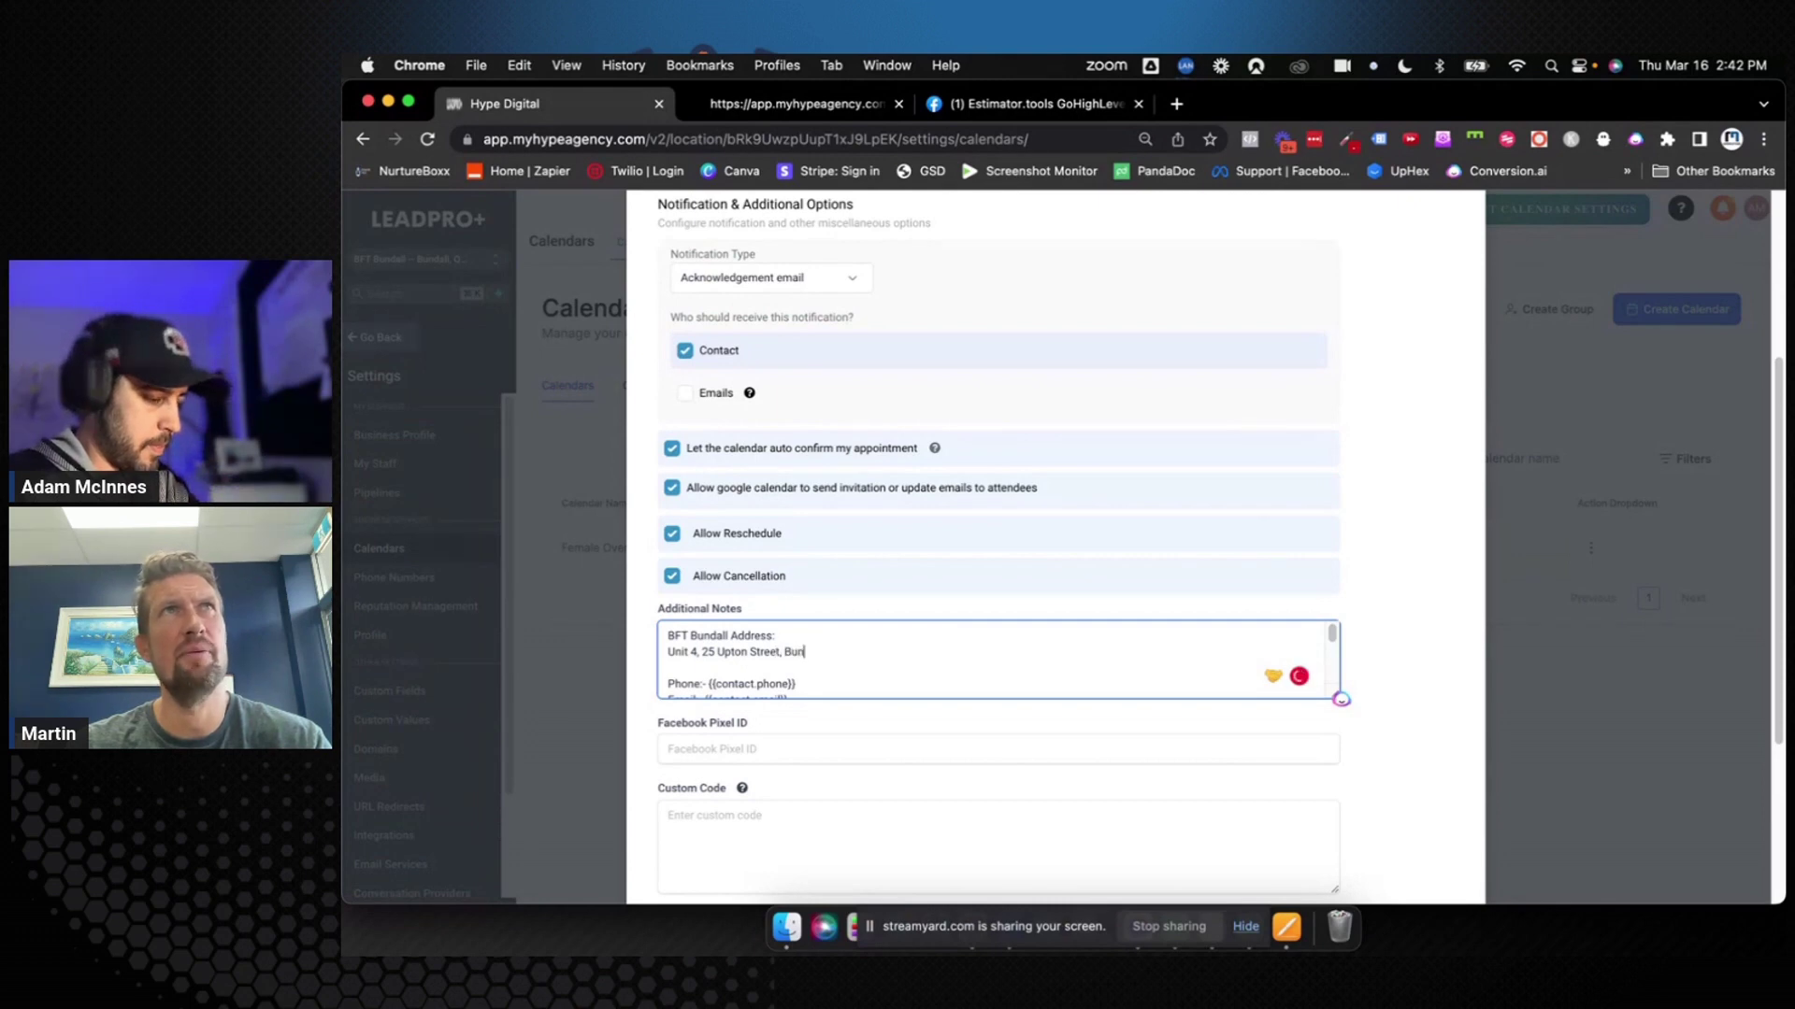
pyautogui.write('dall')
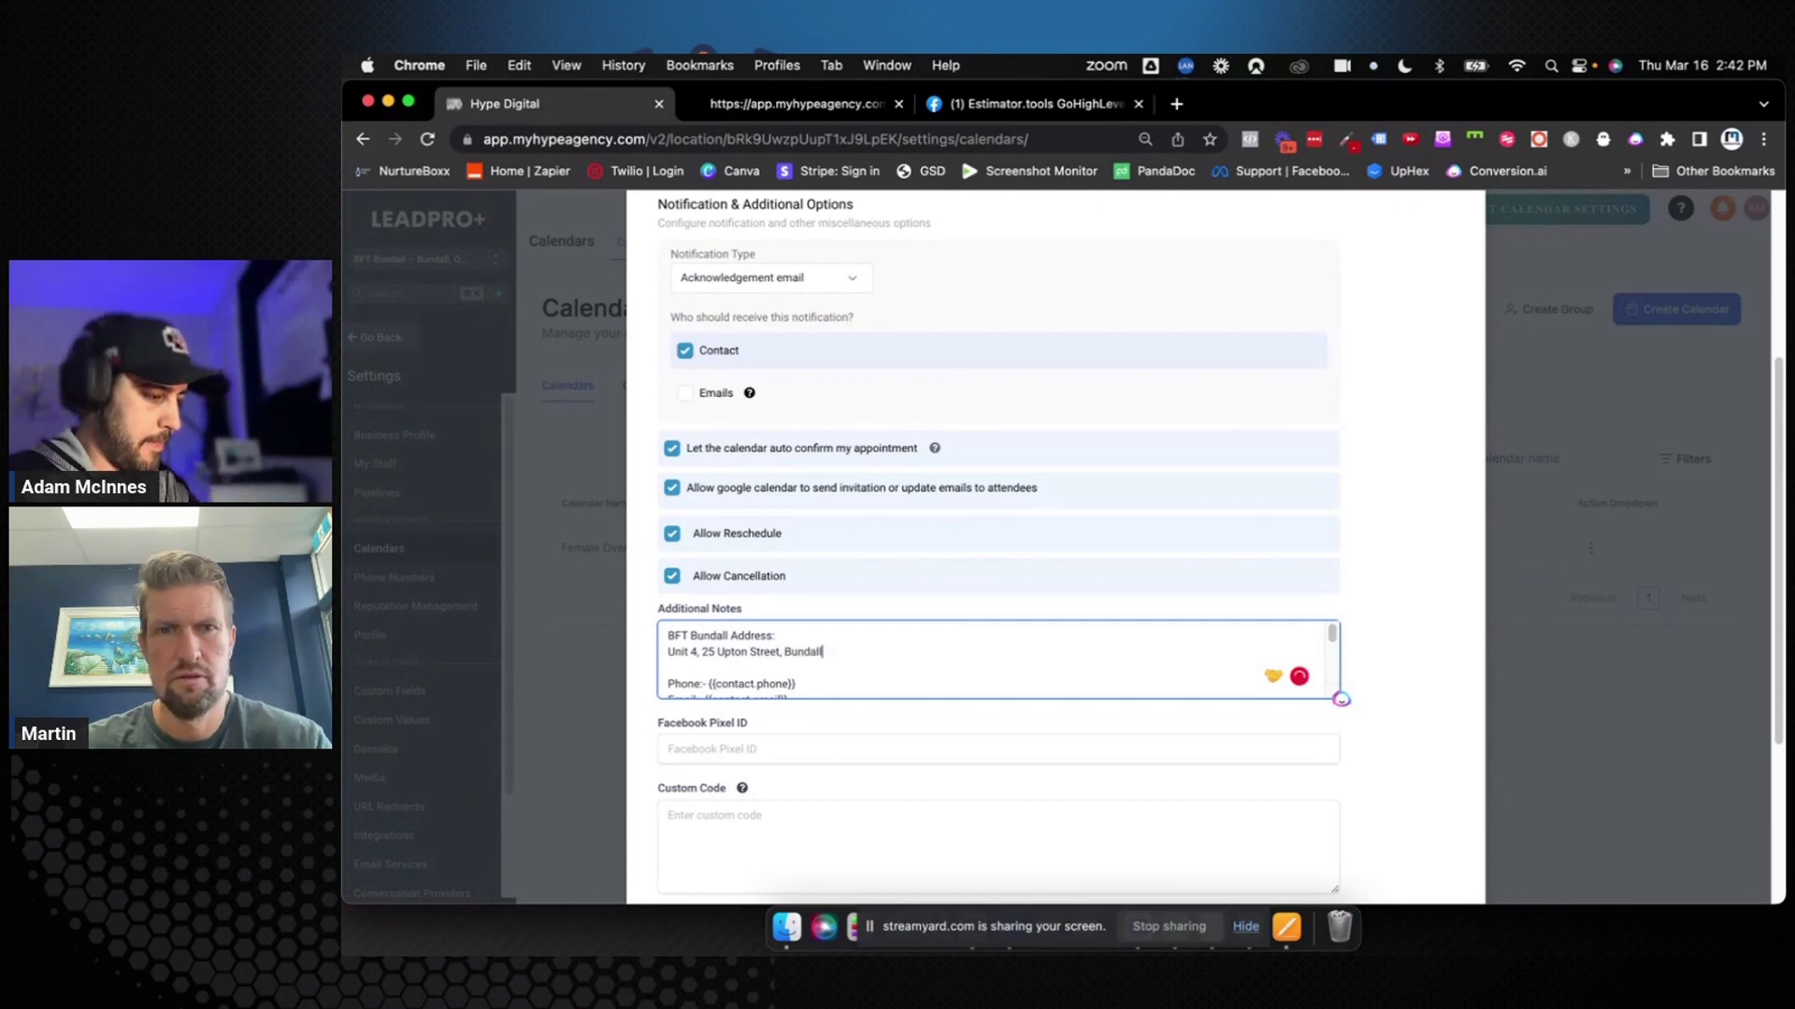
pyautogui.scroll(-2, 813, 656)
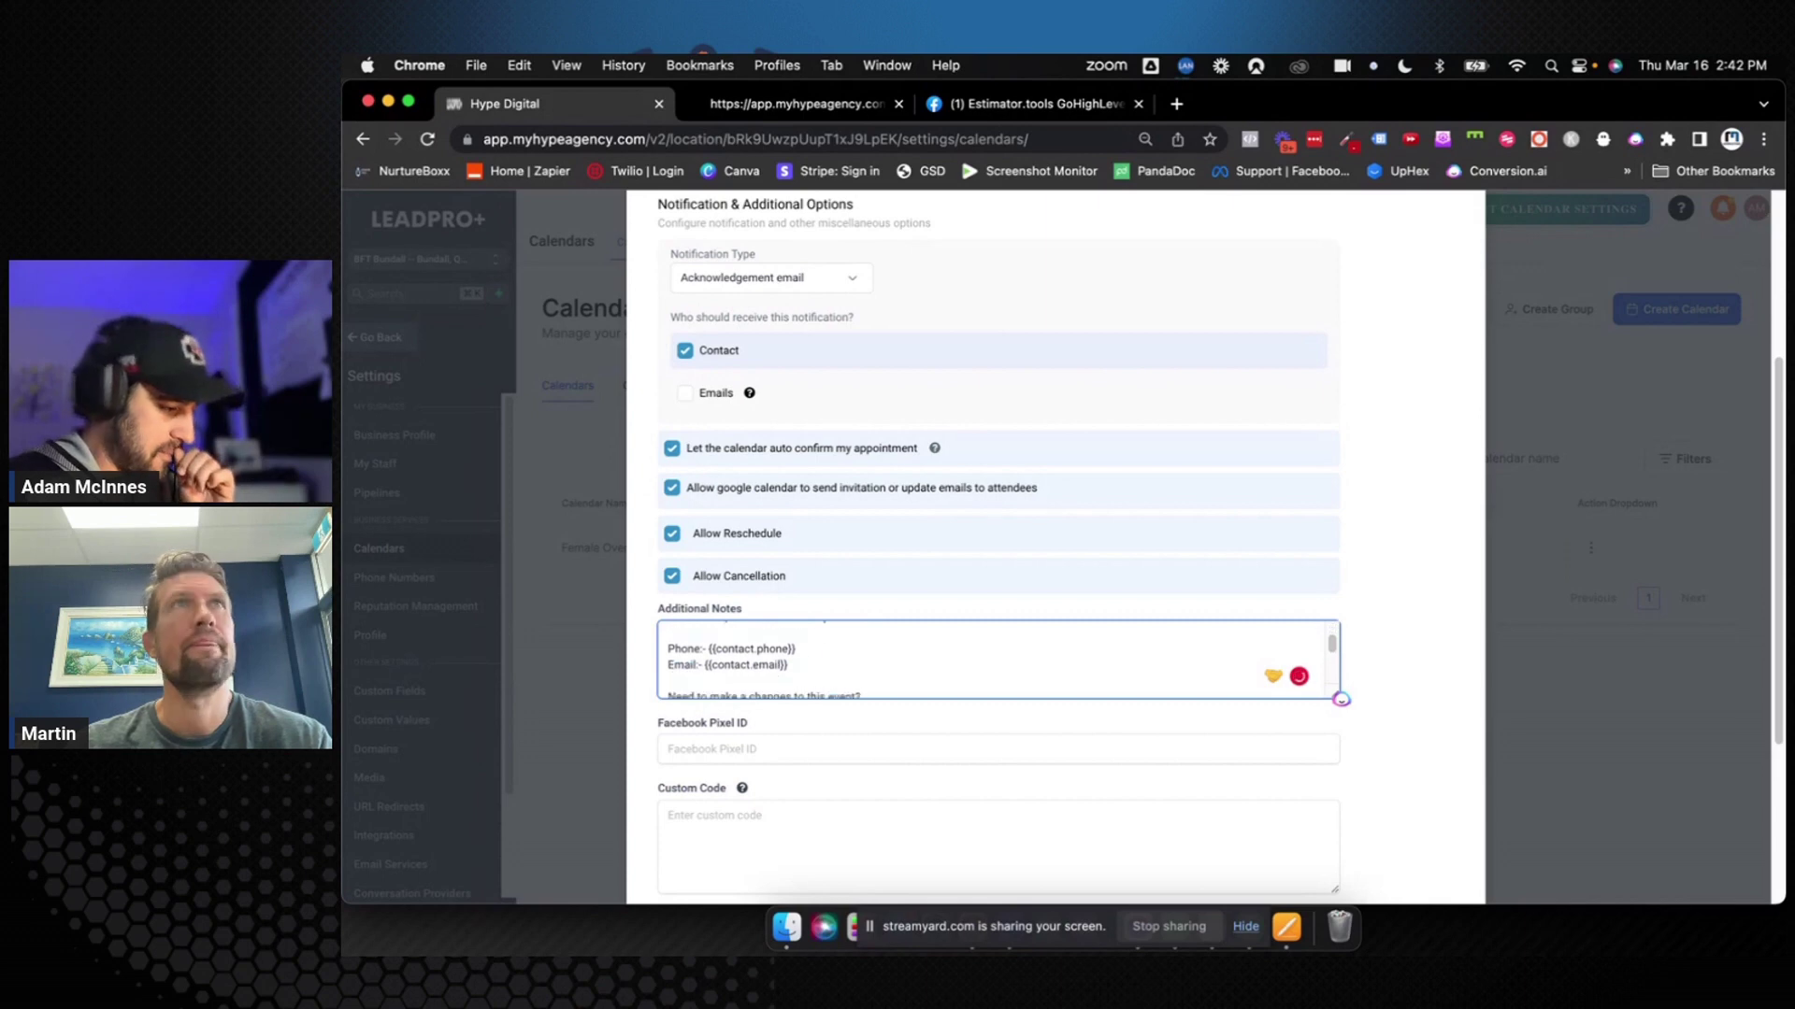
pyautogui.scroll(1, 813, 656)
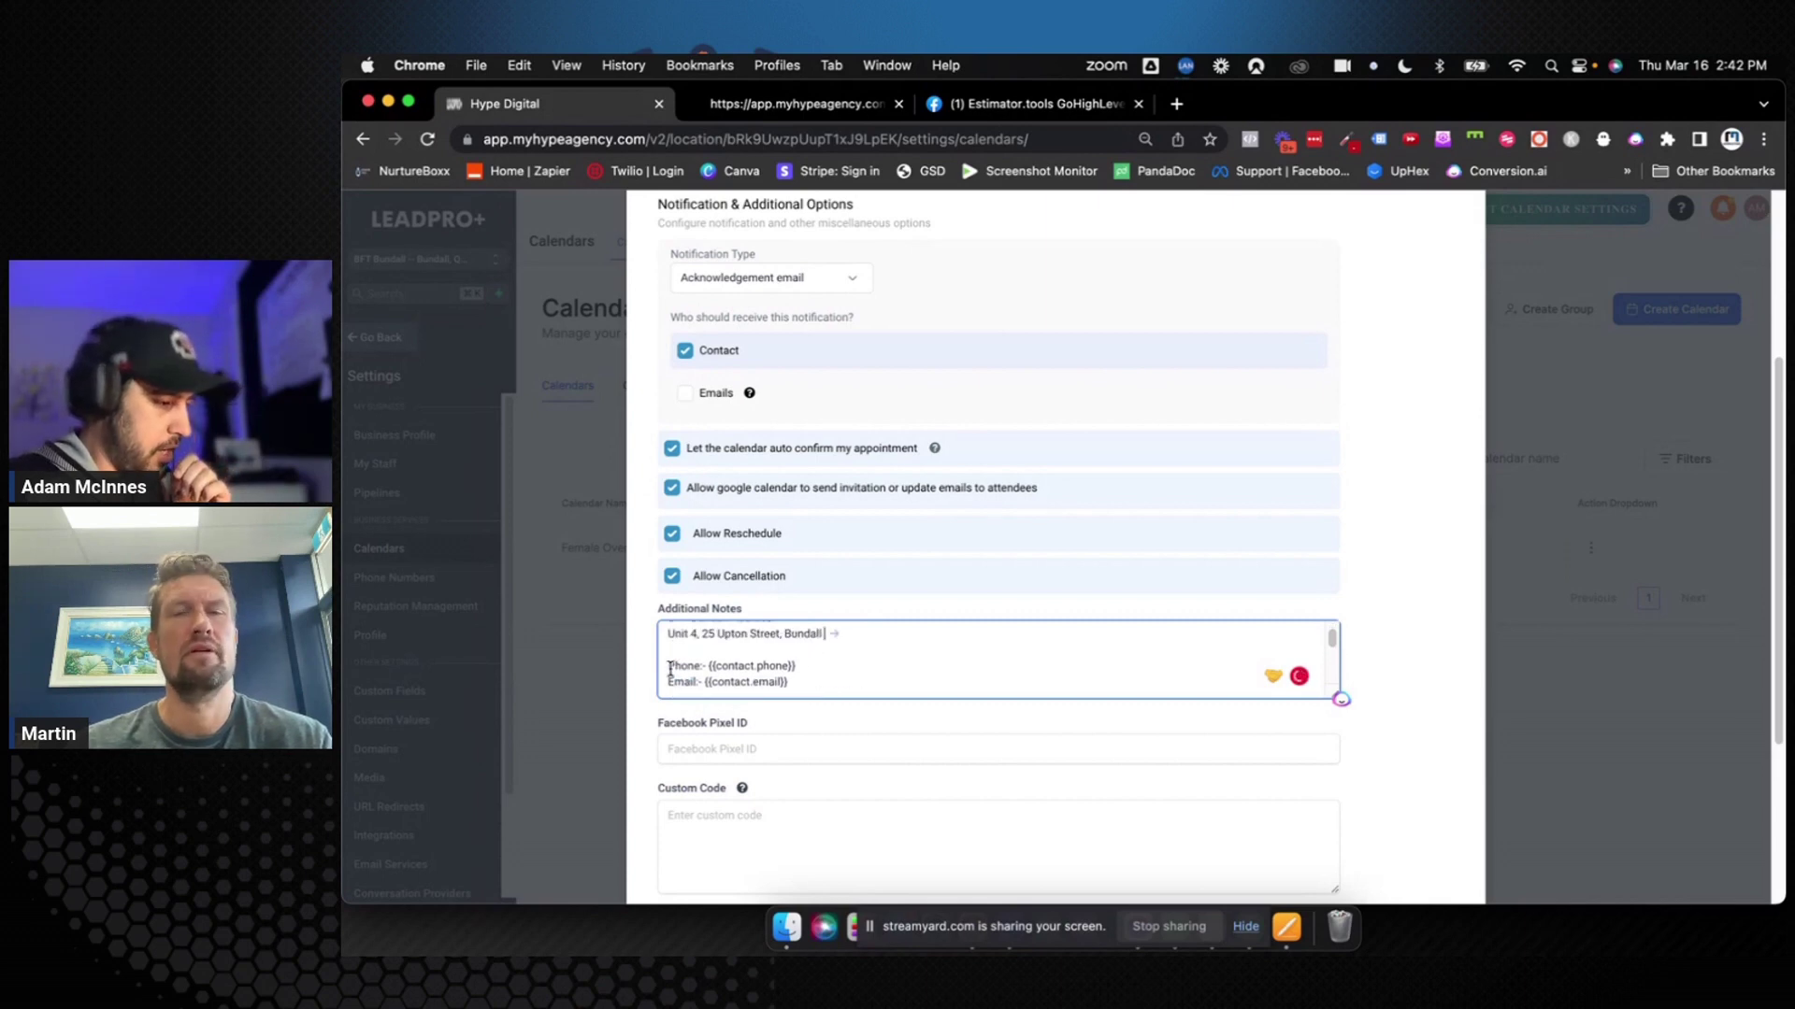
# Add a 'Phone: {{location.phone}}' line below the address in Additional Notes
pyautogui.moveTo(667, 662); pyautogui.dragTo(662, 682)
pyautogui.scroll(-1, 692, 671)
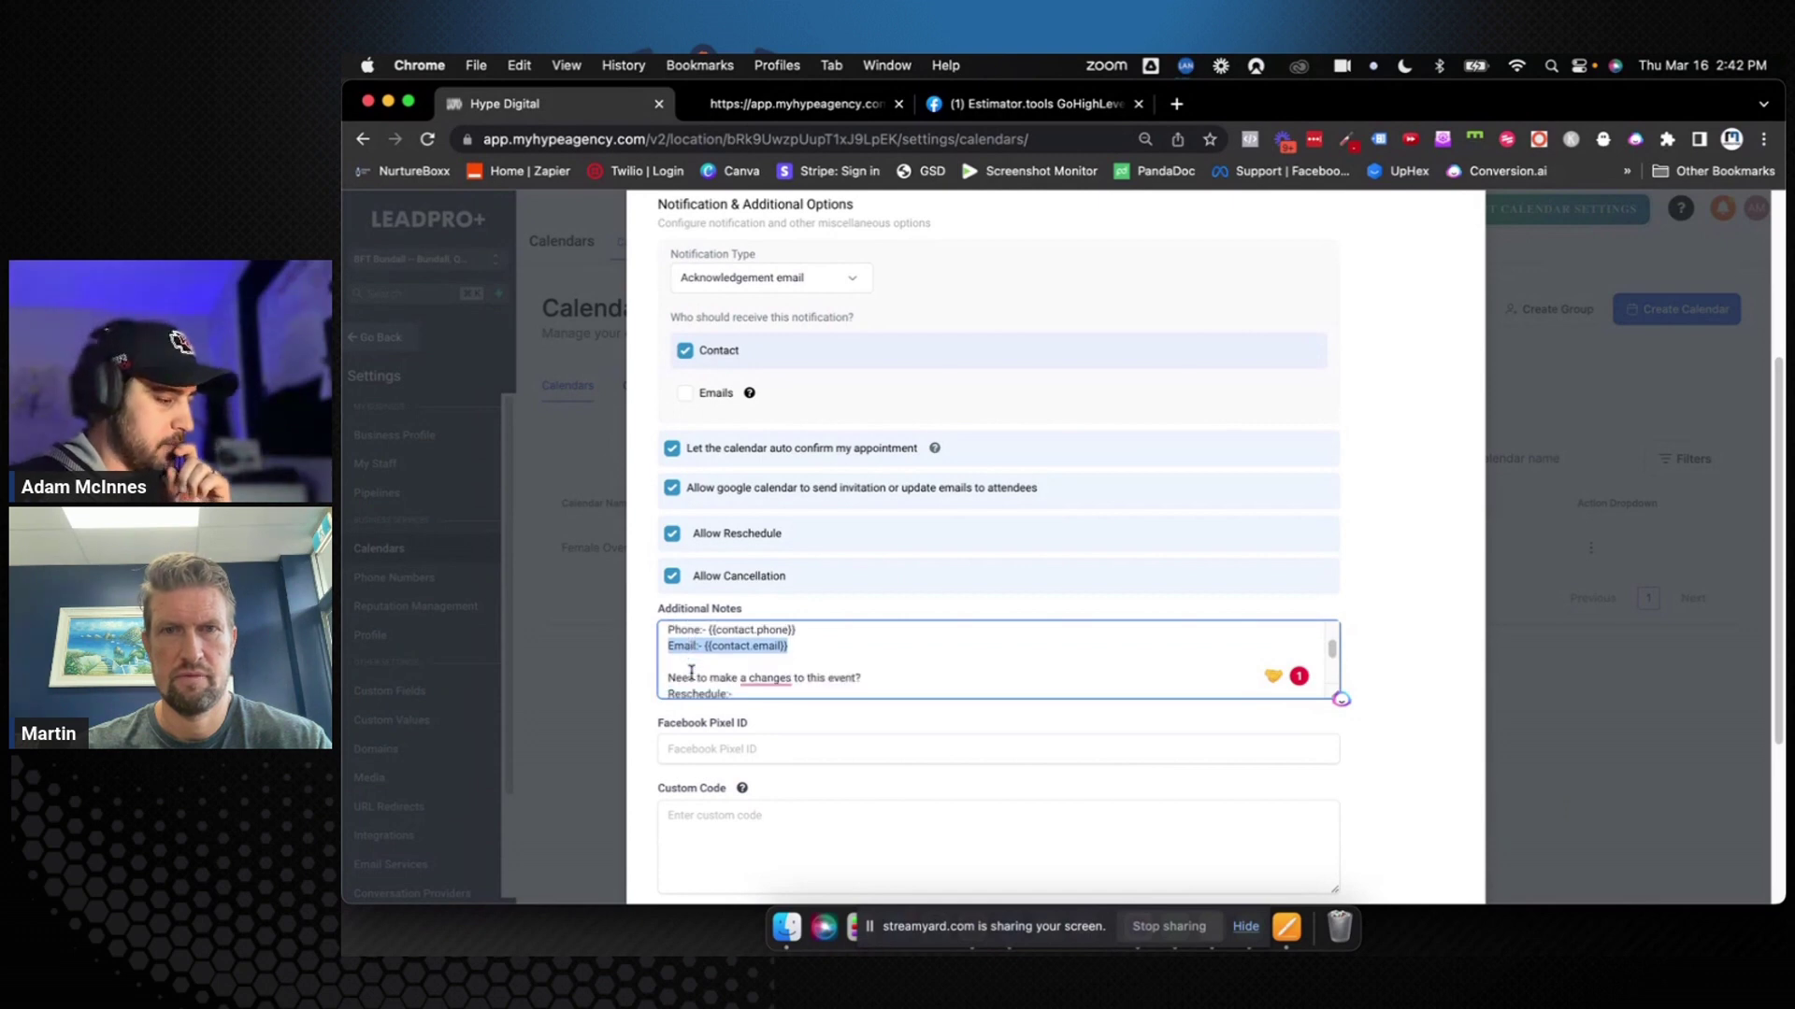
pyautogui.scroll(1, 691, 673)
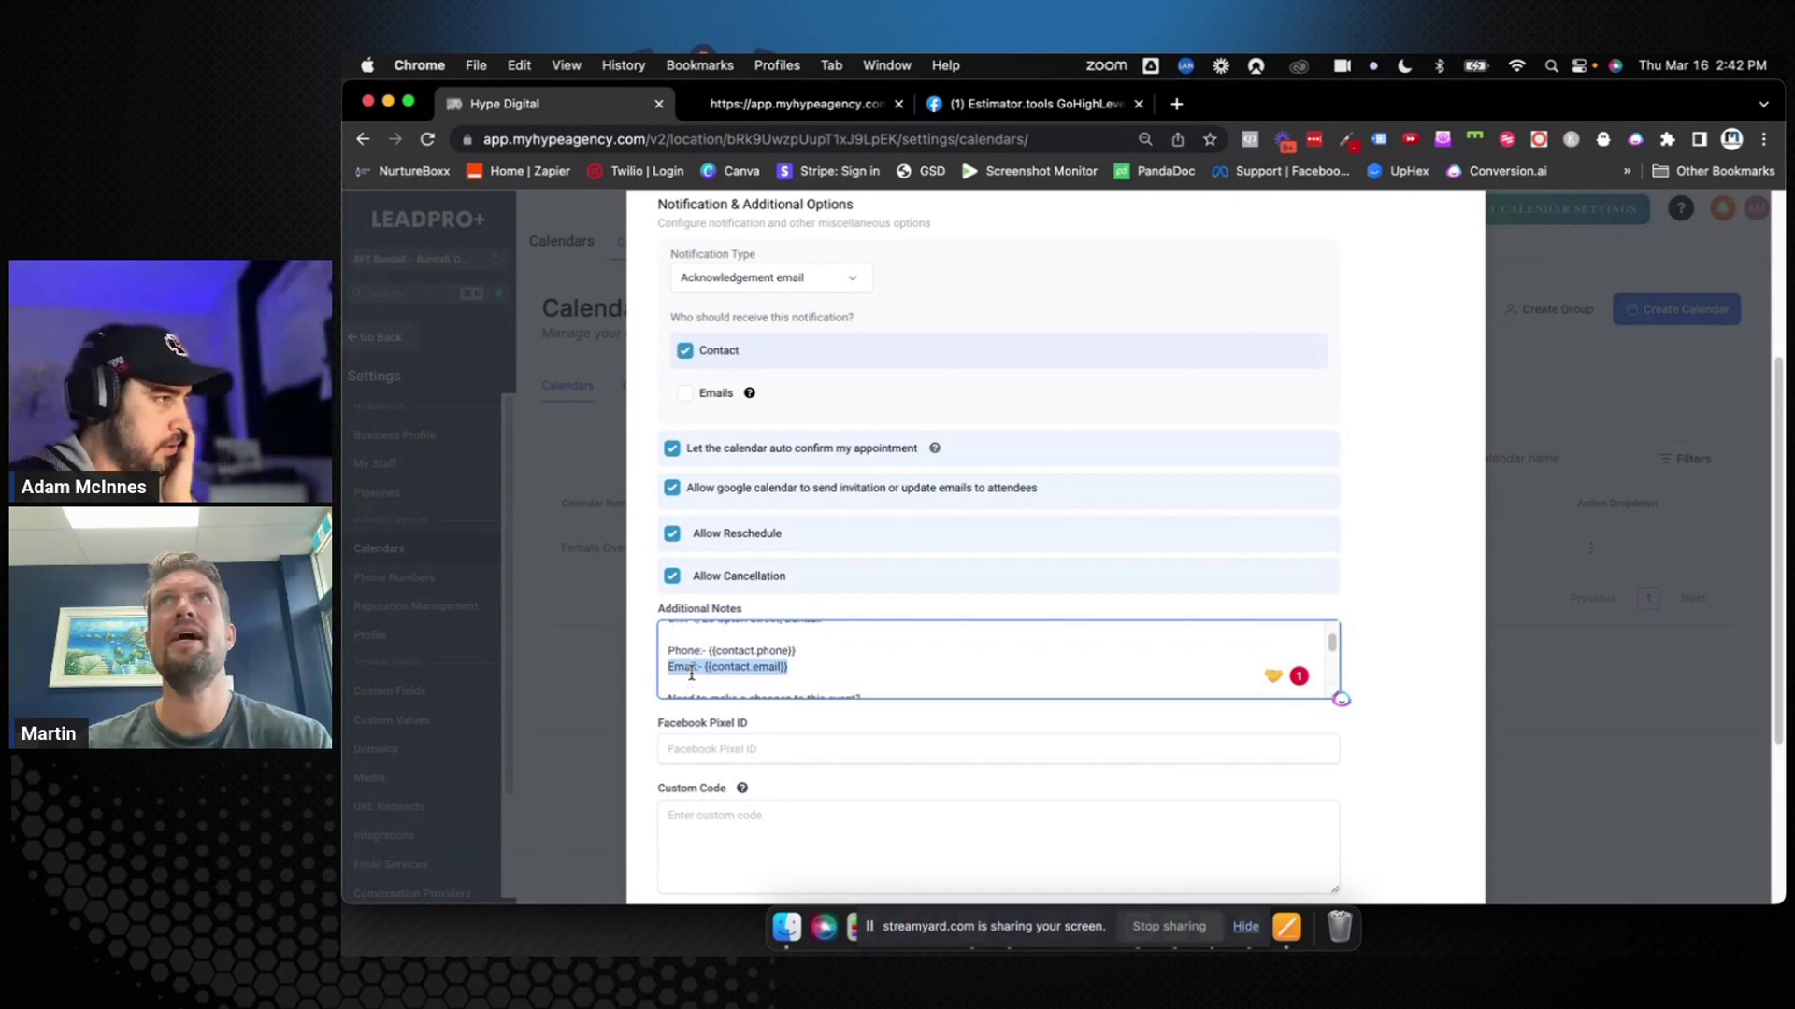
pyautogui.scroll(1, 692, 673)
pyautogui.click(703, 645)
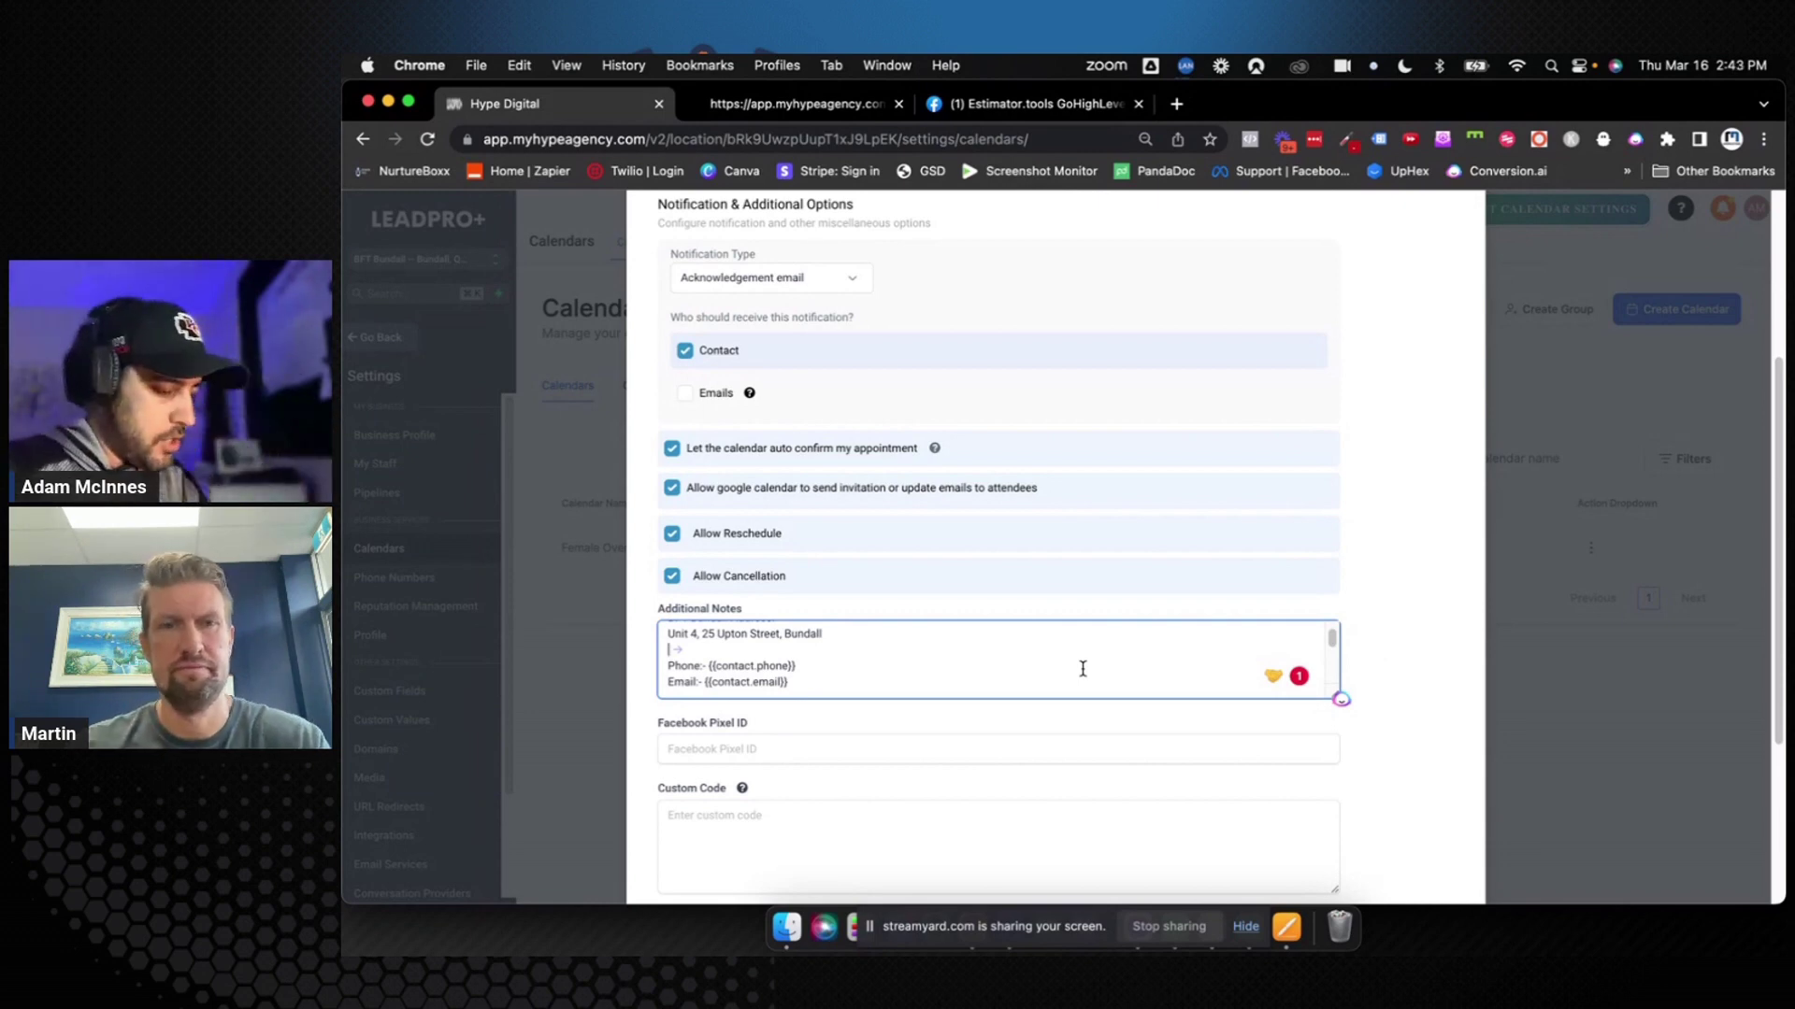
pyautogui.write('P')
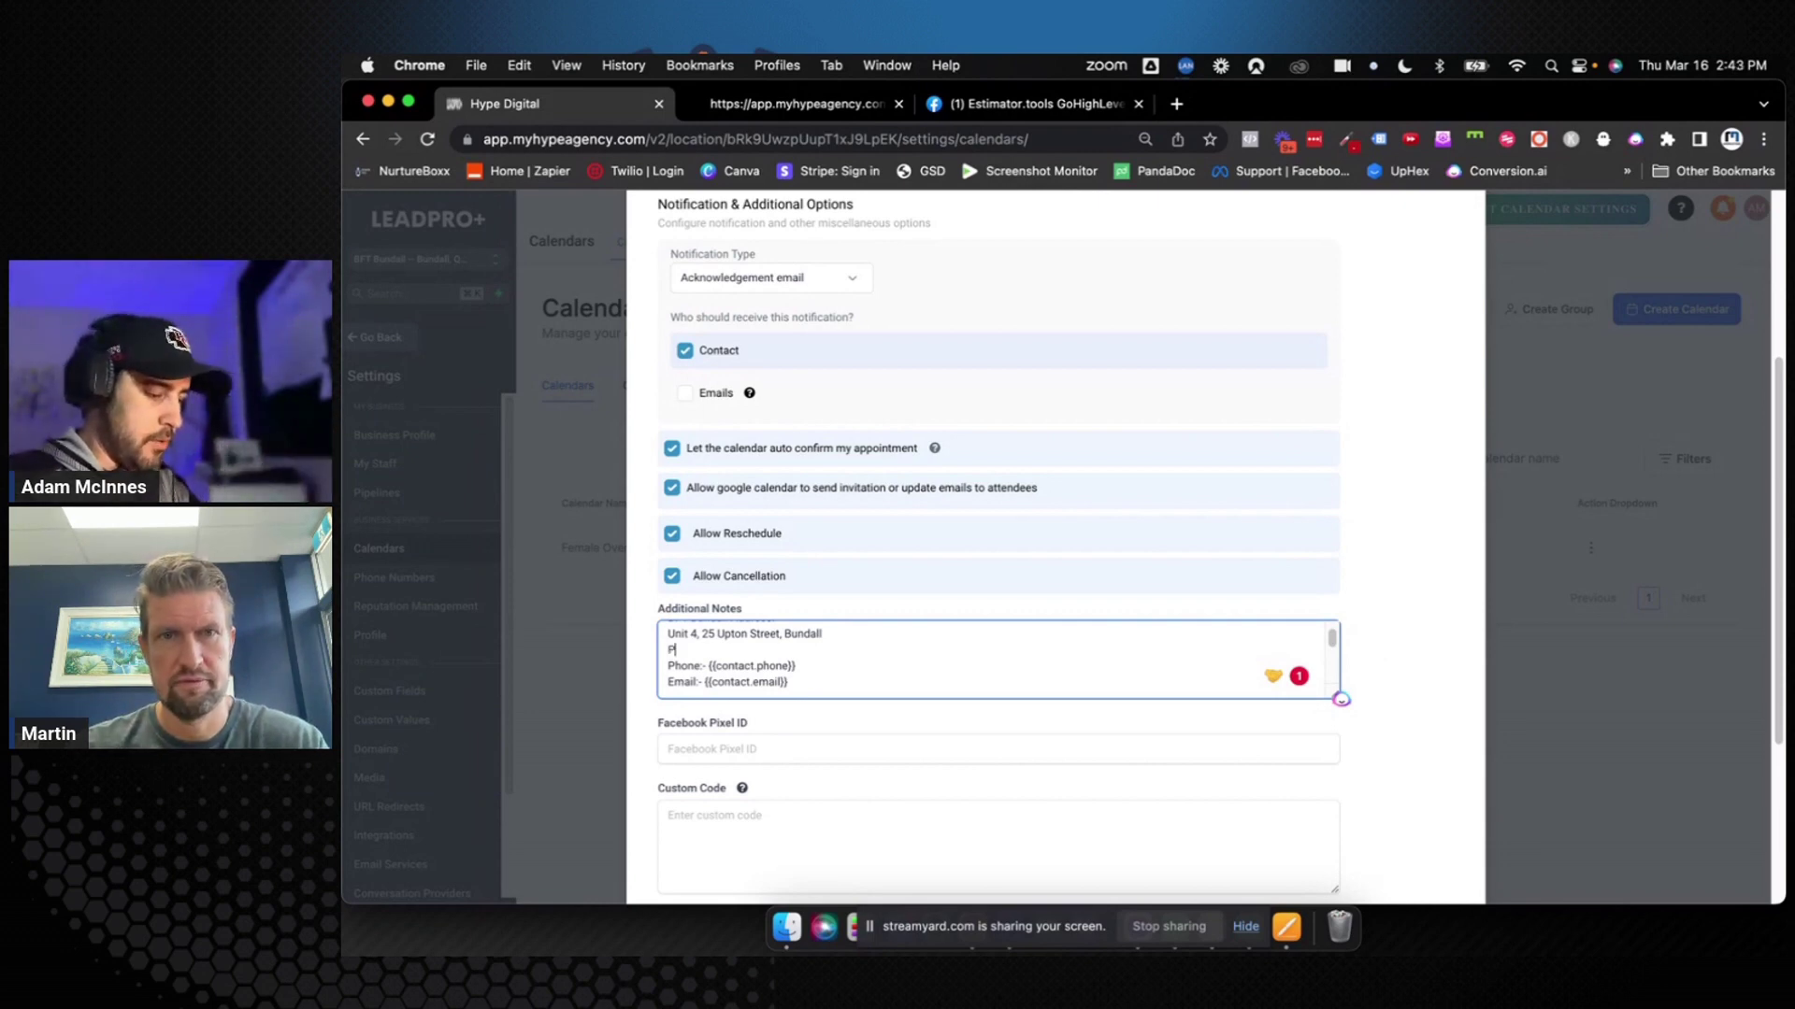
pyautogui.write('hone: ')
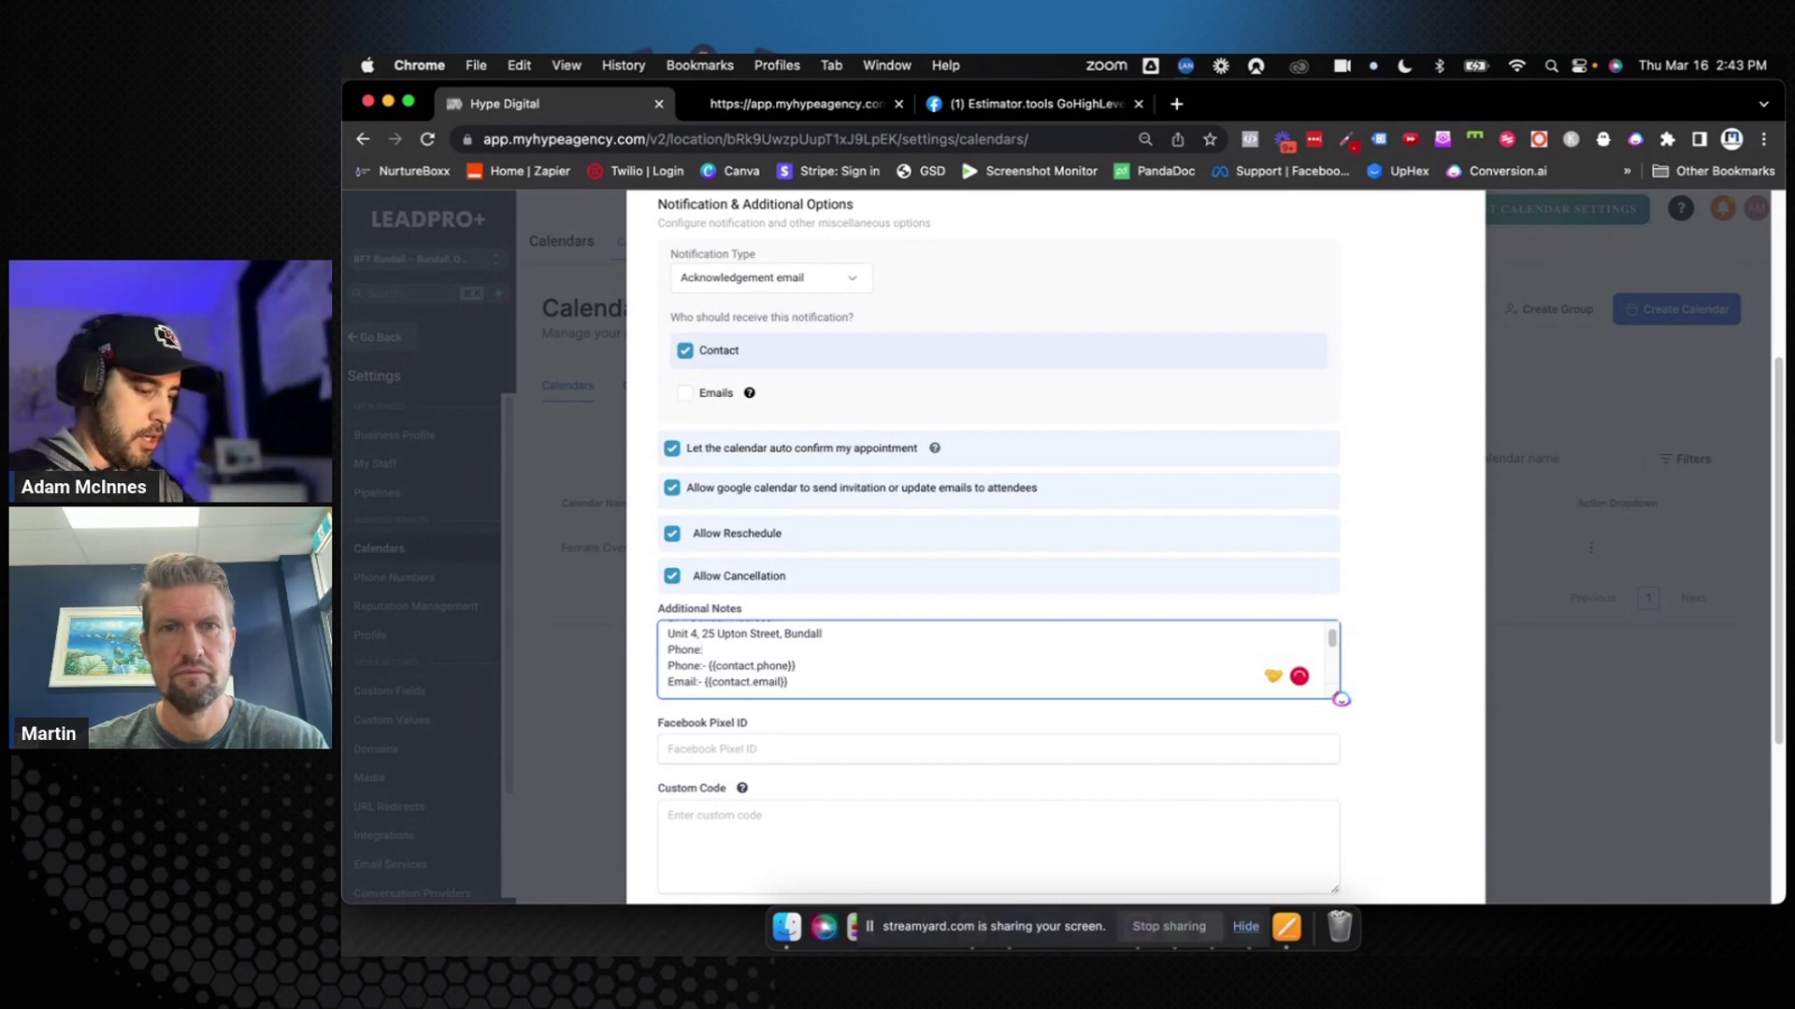
pyautogui.write('{{')
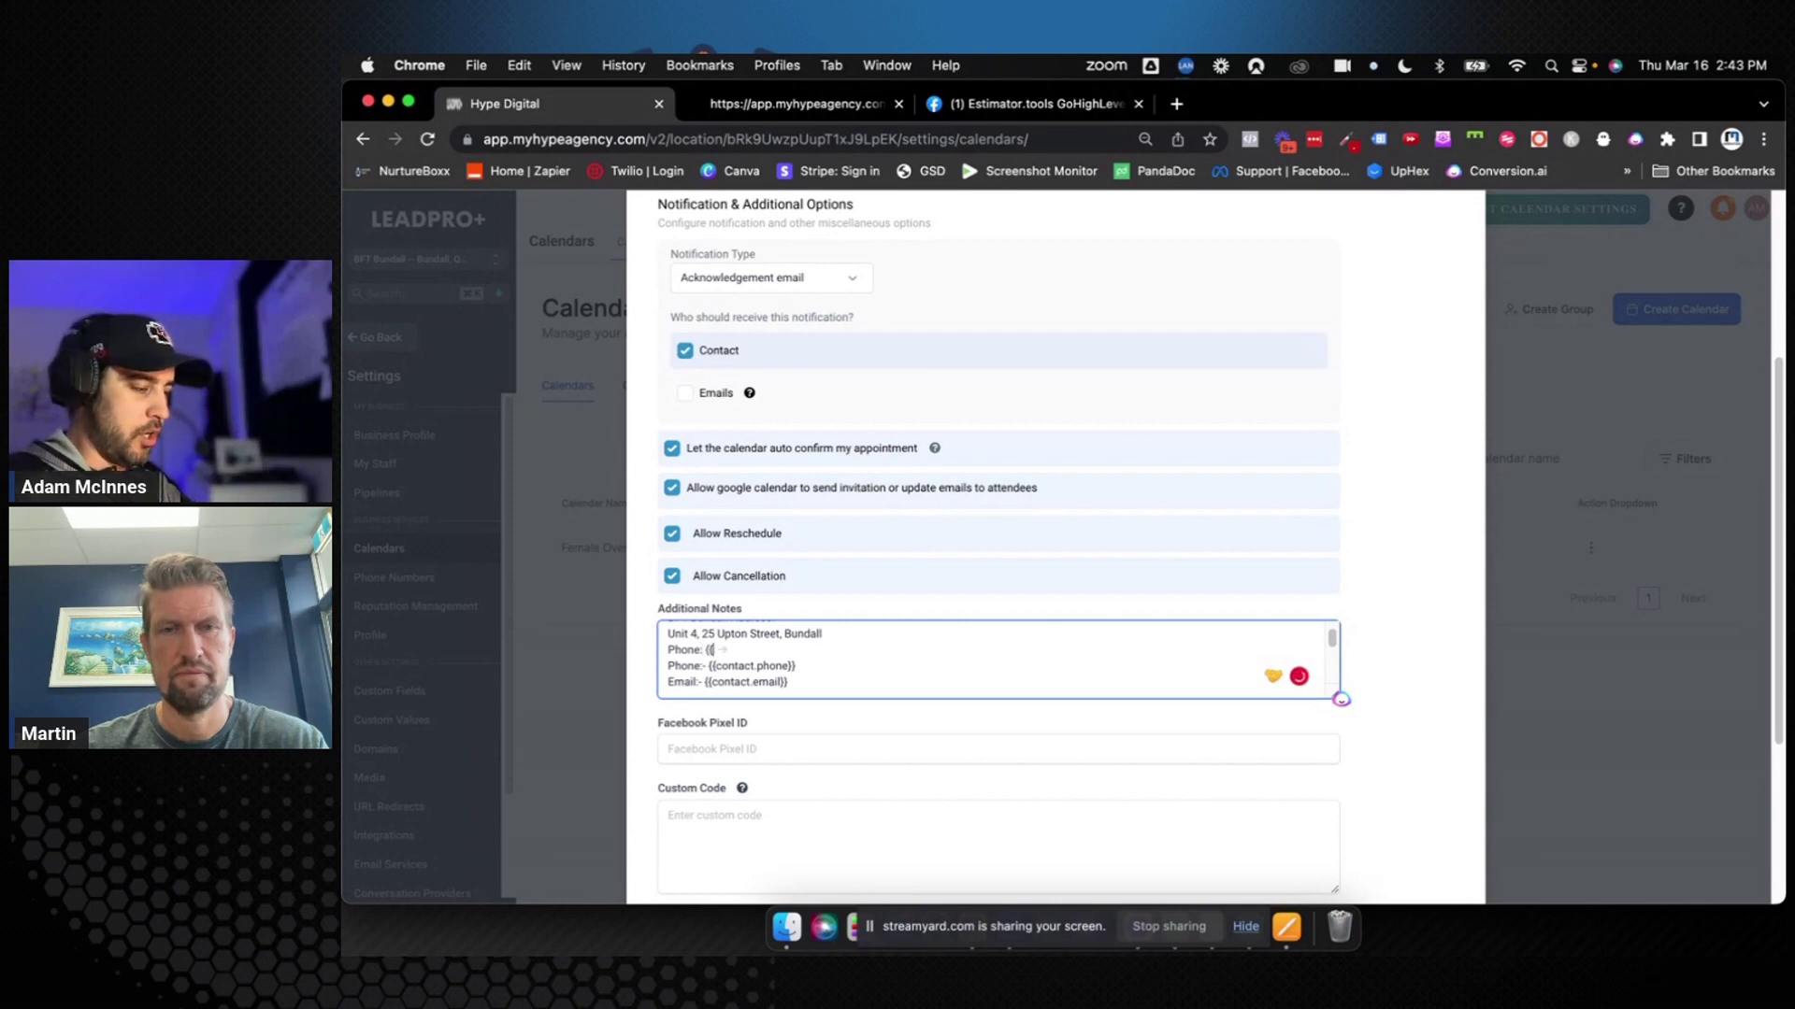
pyautogui.write('location')
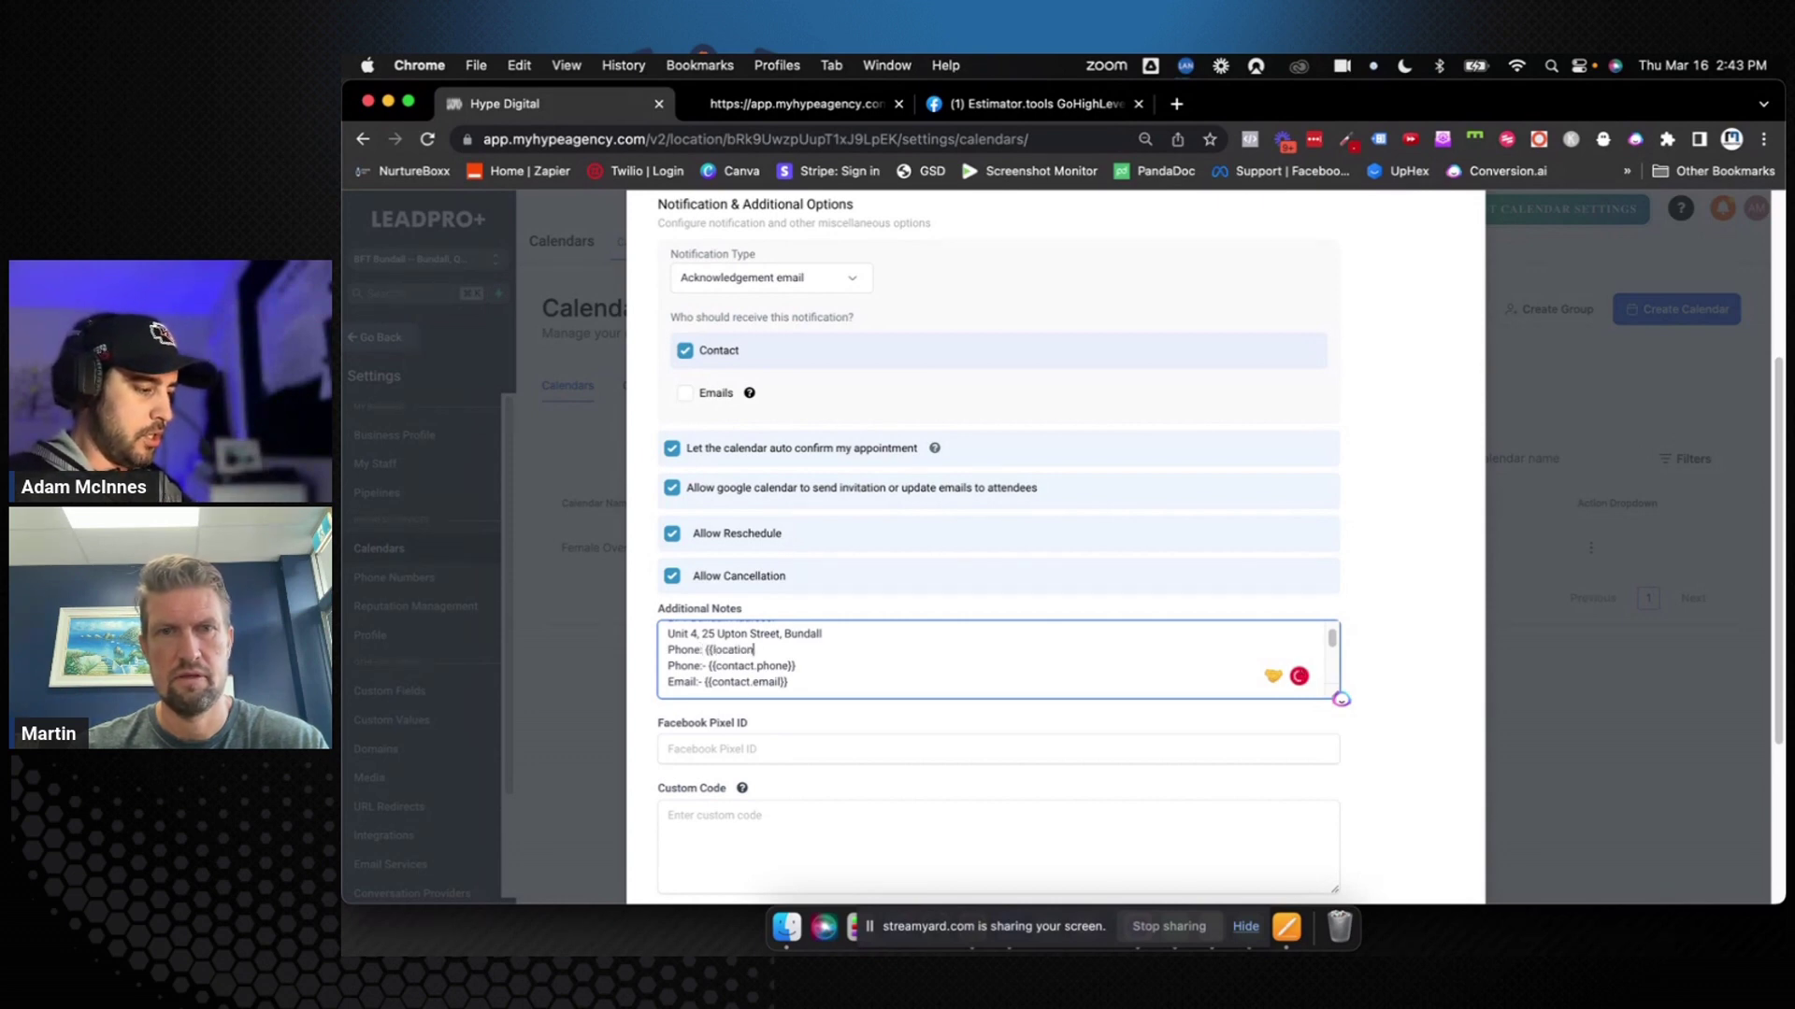
pyautogui.write('.phone}}')
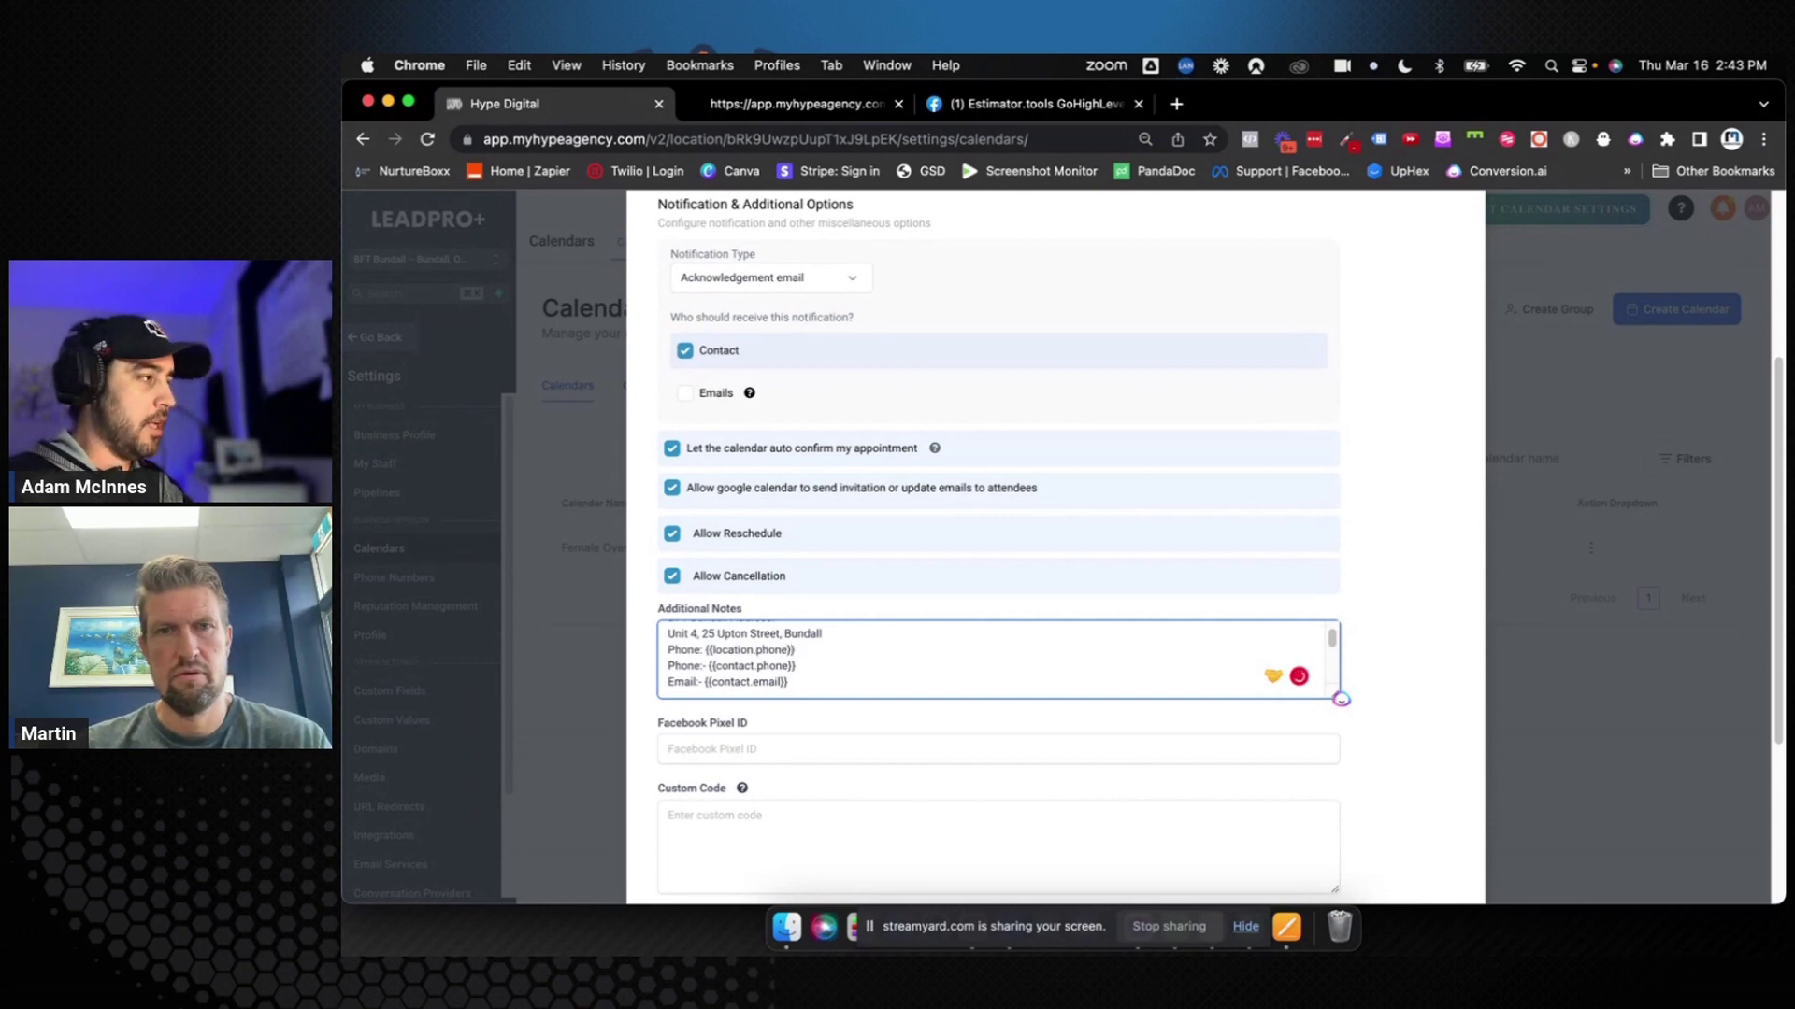
pyautogui.press('Return')
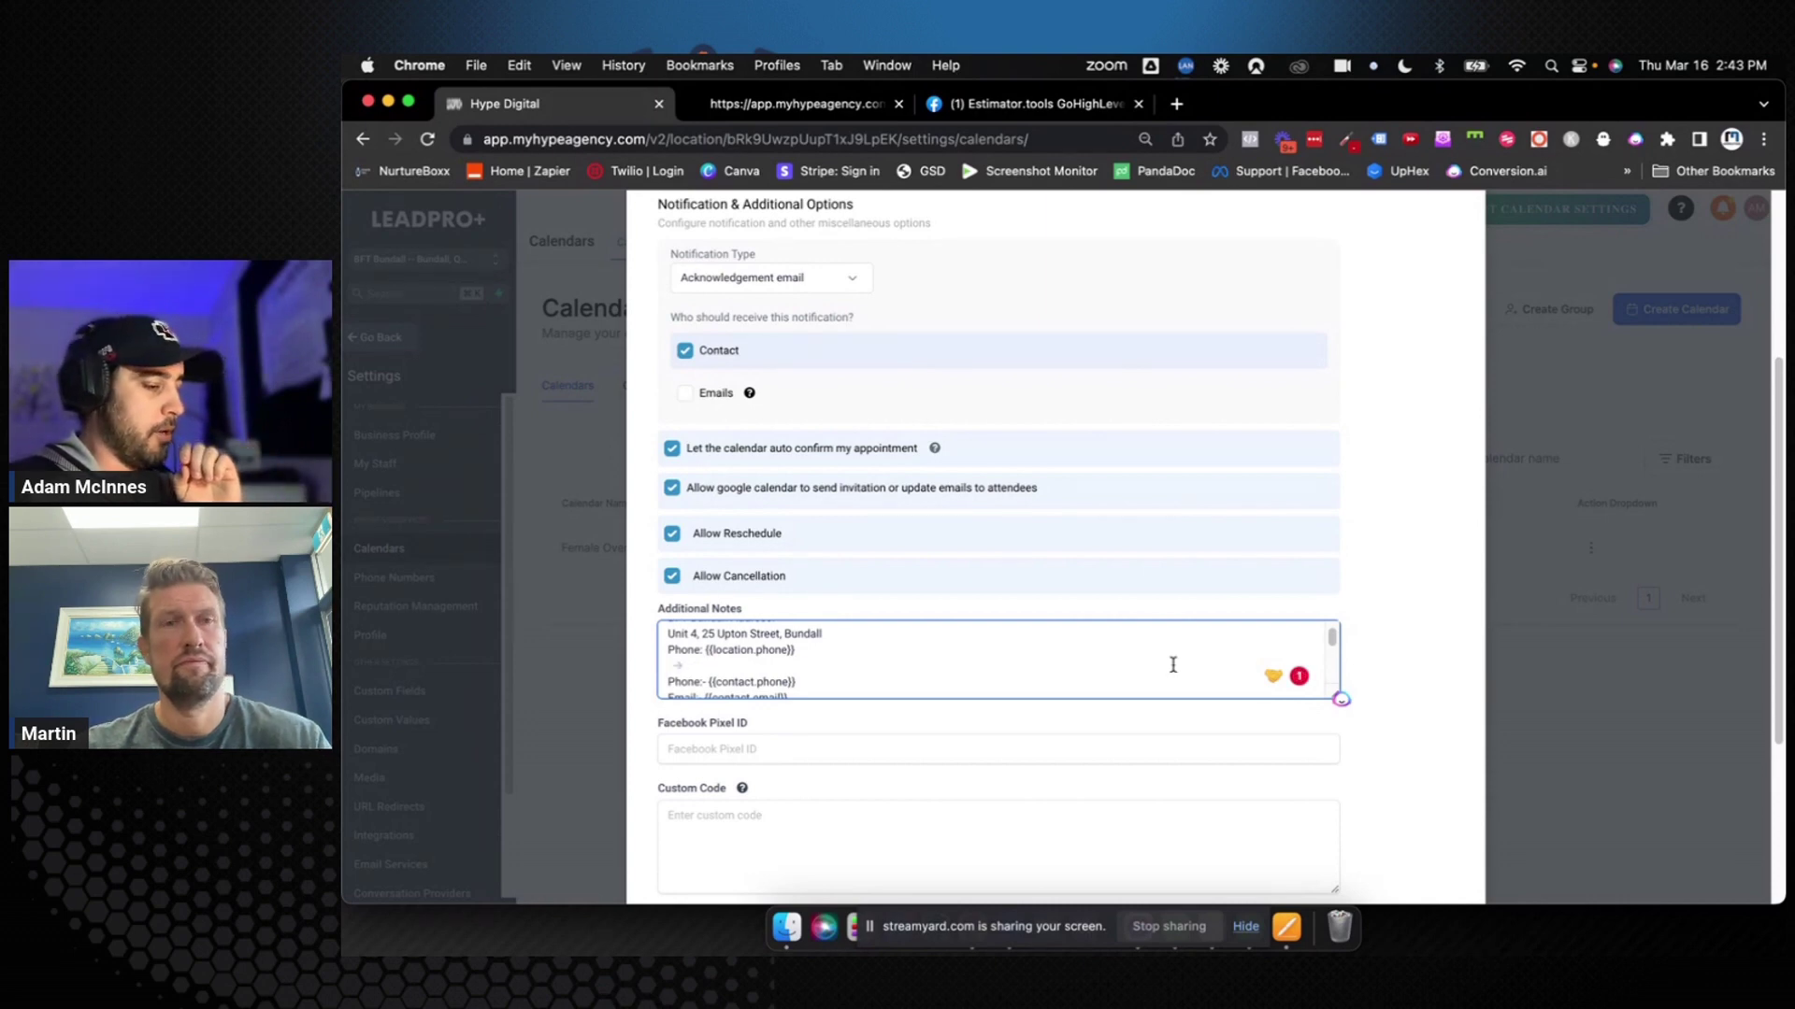
pyautogui.scroll(-3, 1216, 657)
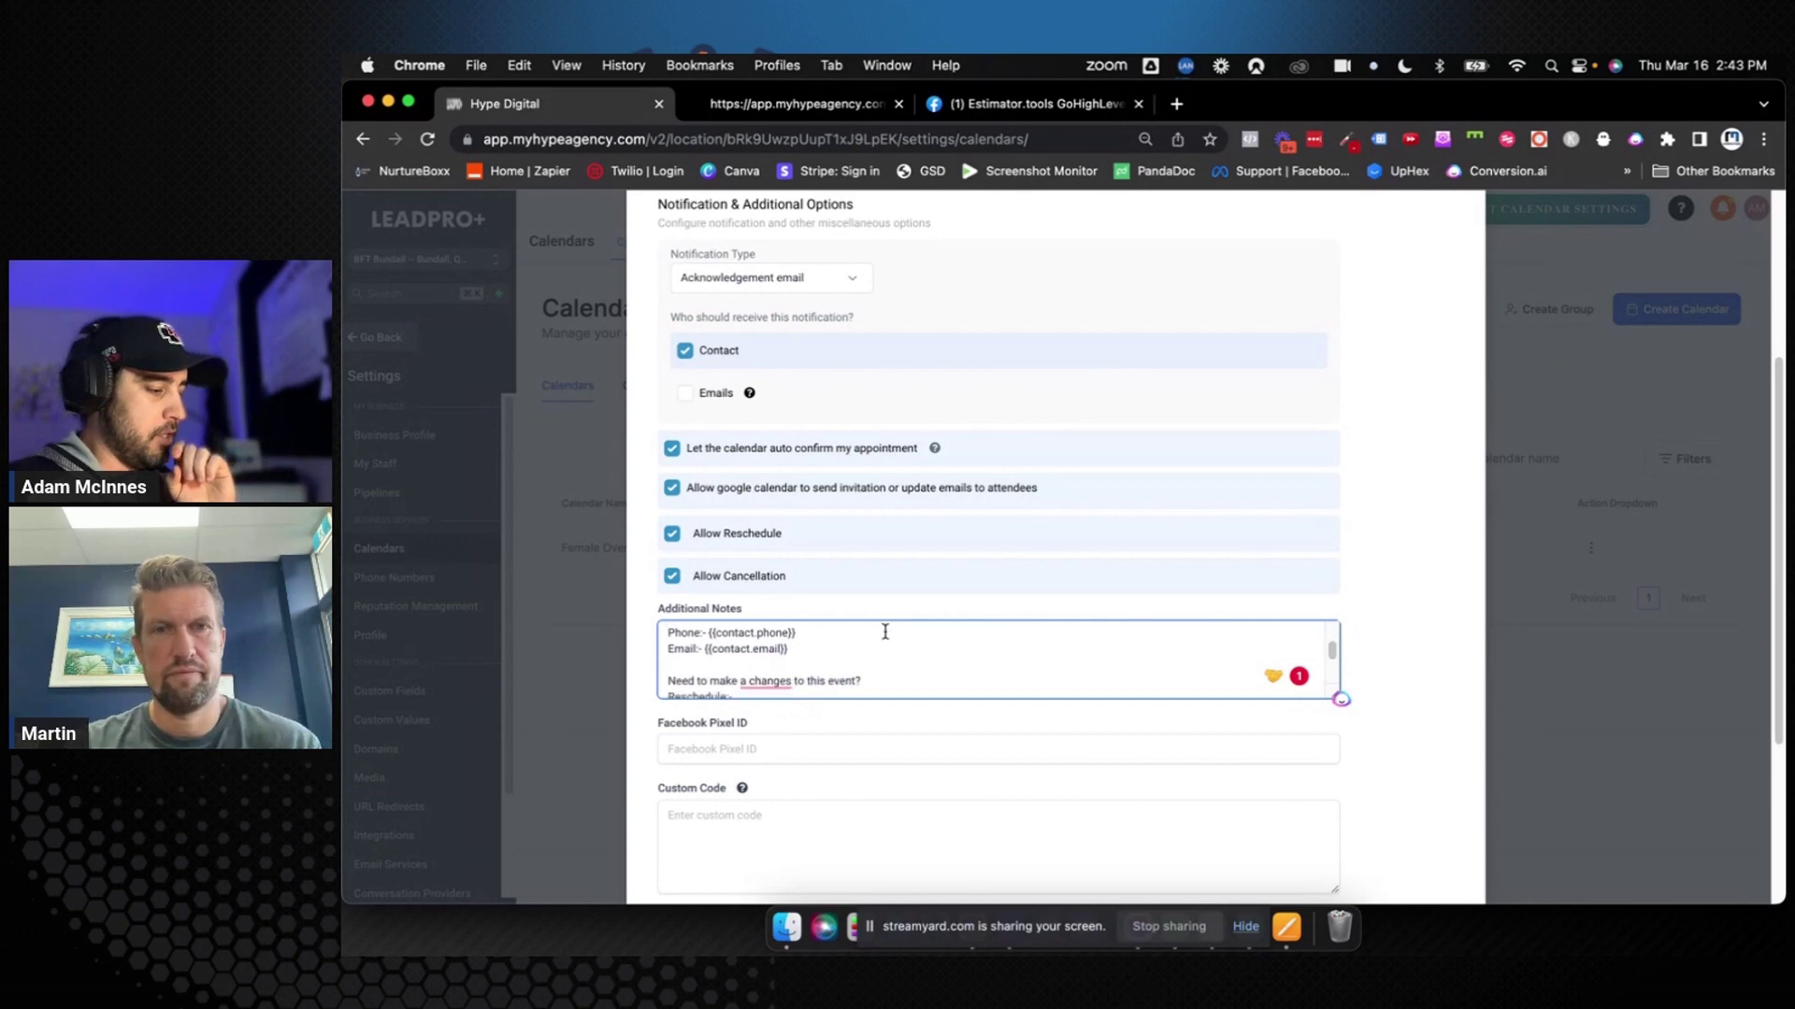
pyautogui.moveTo(665, 633); pyautogui.dragTo(805, 664)
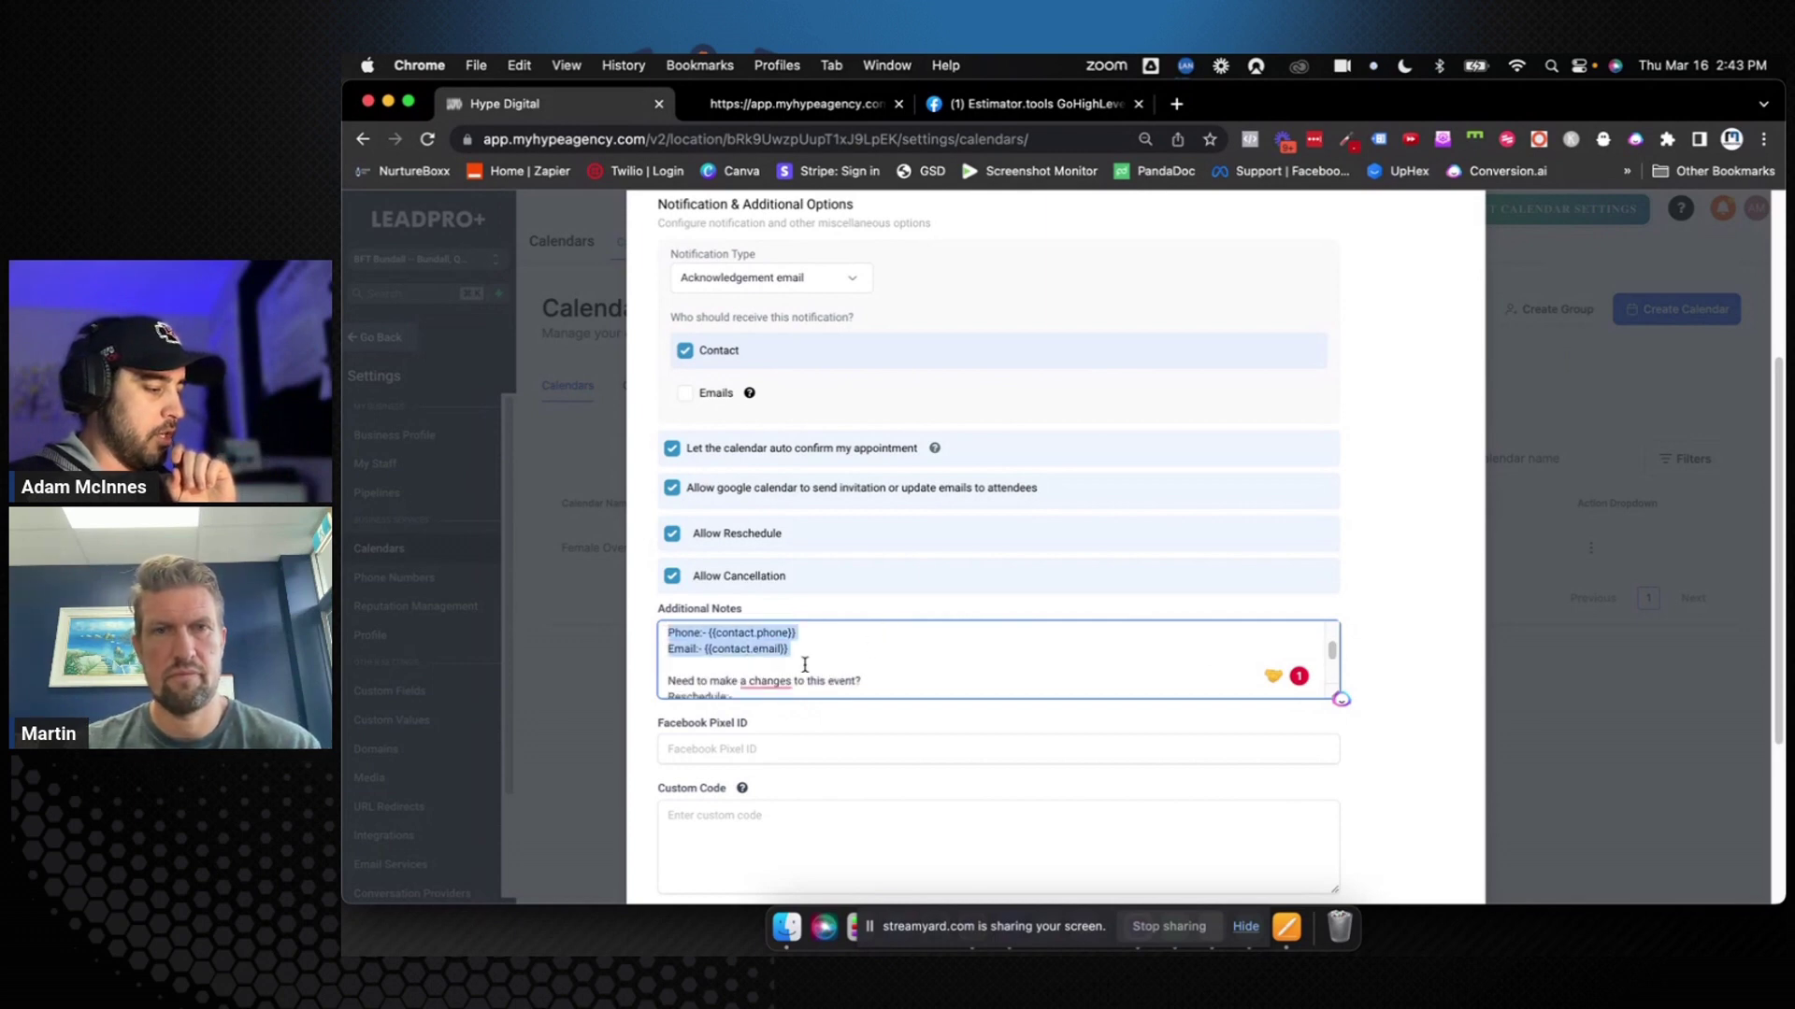
# Select all the text in the Custom 'Thank You' Message box under Form Submissions
pyautogui.click(805, 664)
pyautogui.scroll(-1, 795, 665)
pyautogui.scroll(-2, 731, 668)
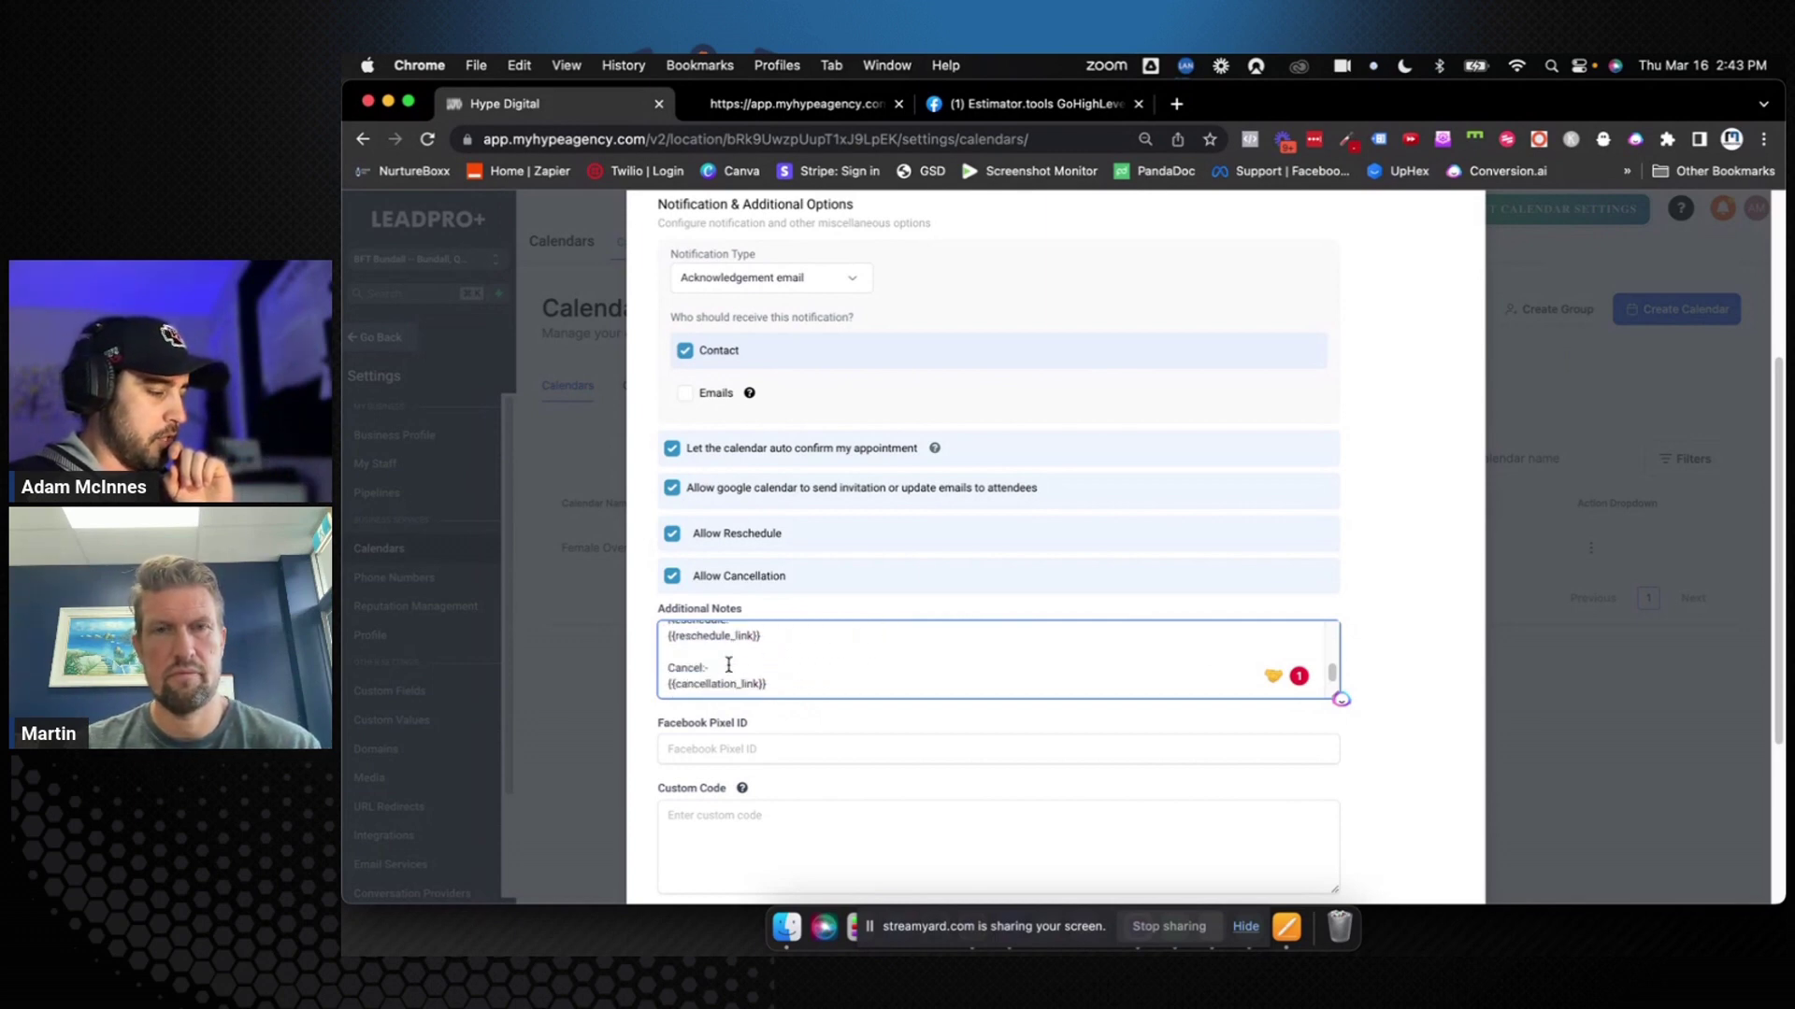
pyautogui.scroll(-1, 705, 698)
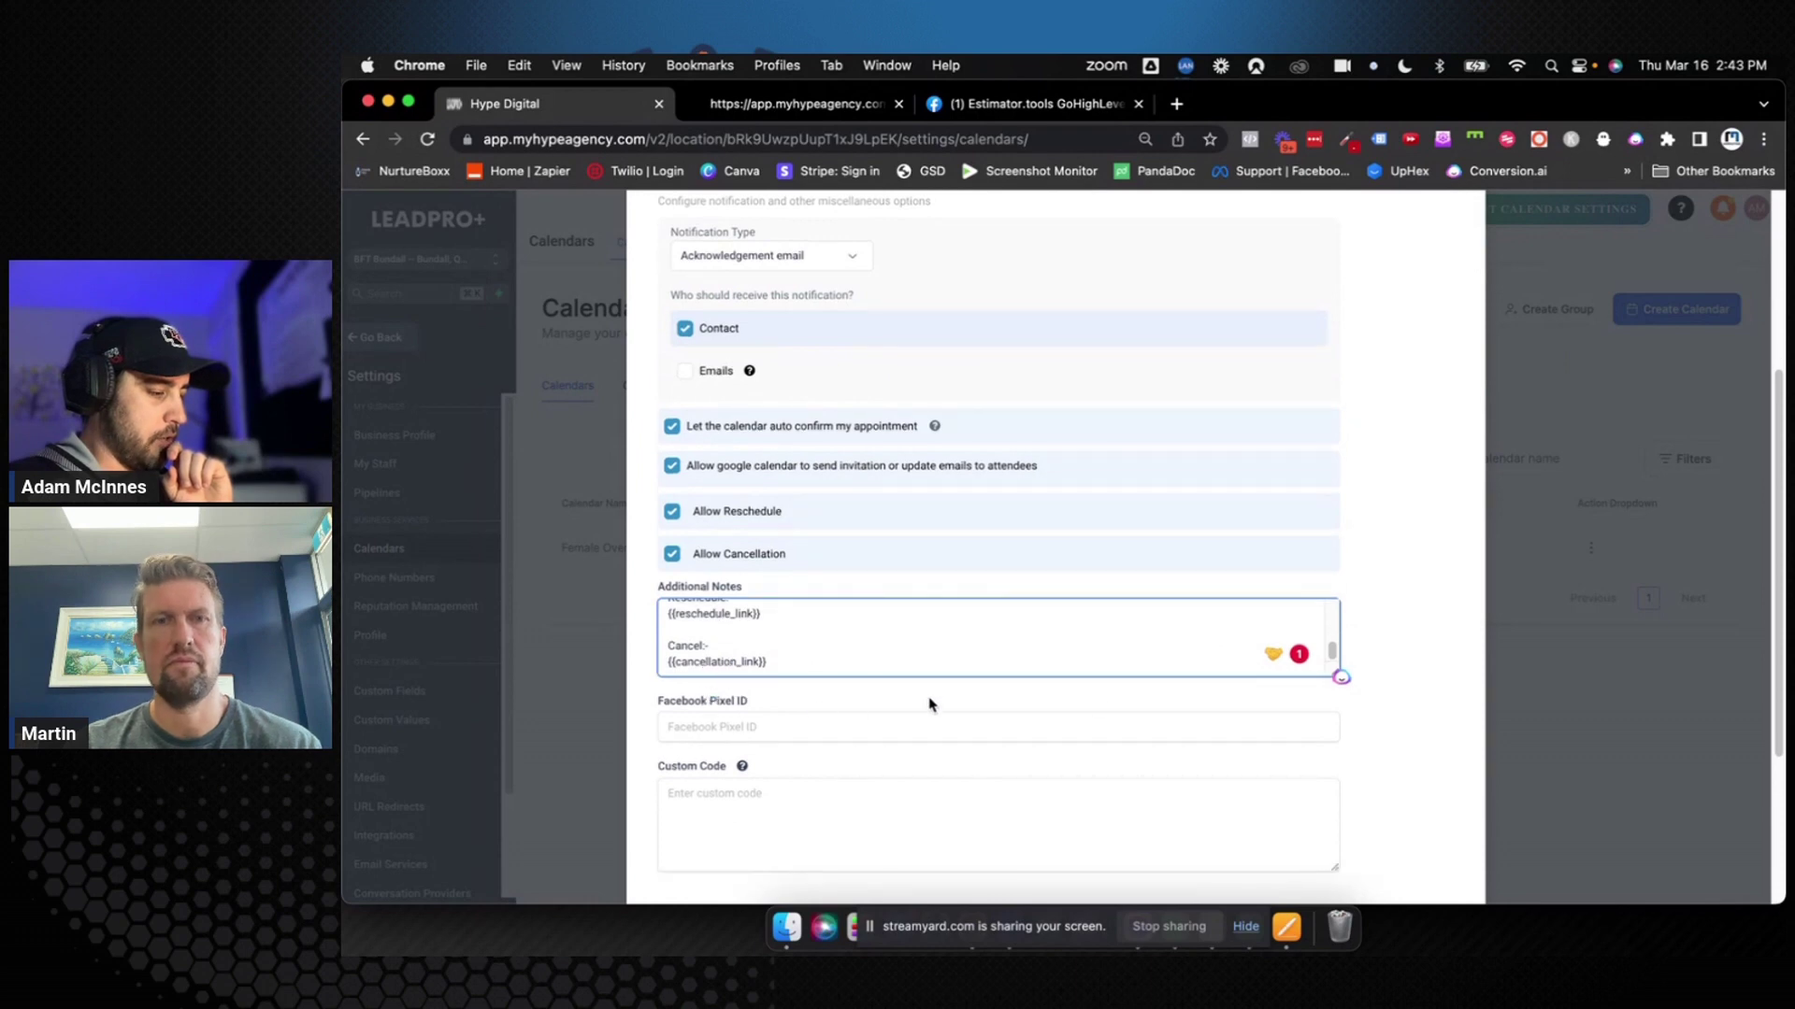
pyautogui.scroll(-4, 1411, 738)
pyautogui.scroll(-6, 1410, 736)
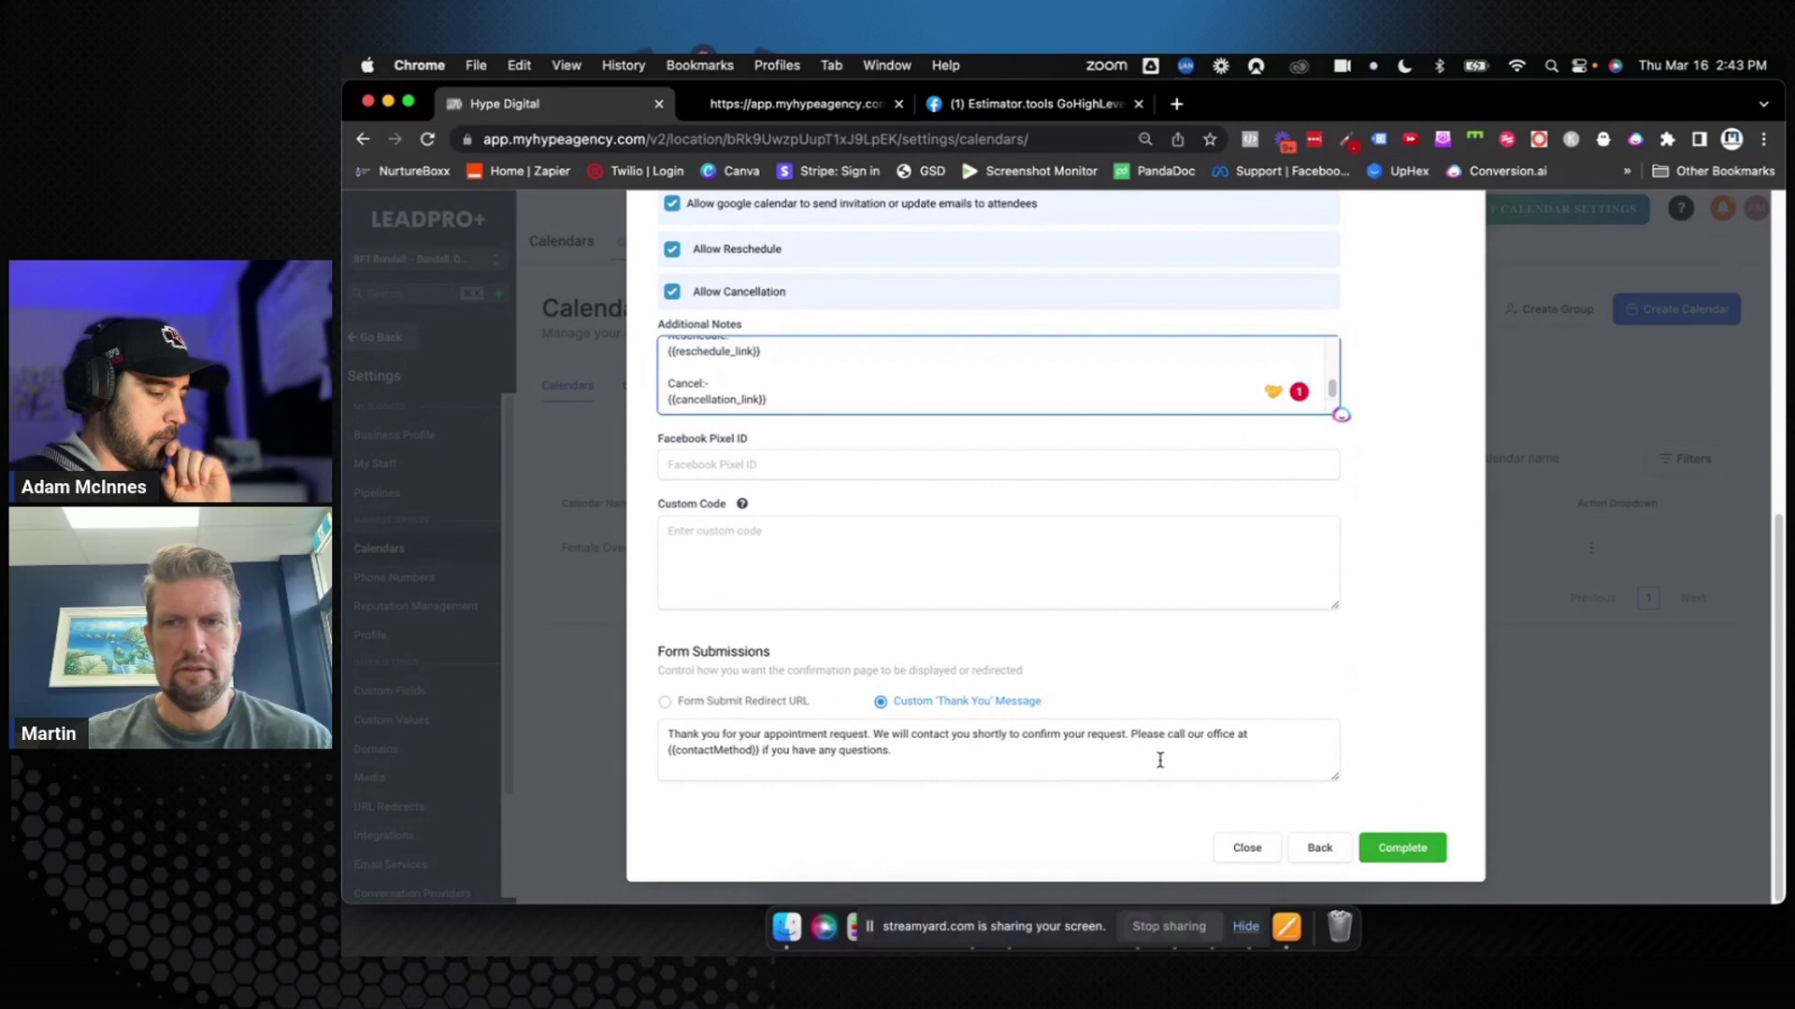
pyautogui.click(931, 755)
pyautogui.moveTo(931, 756); pyautogui.dragTo(666, 727)
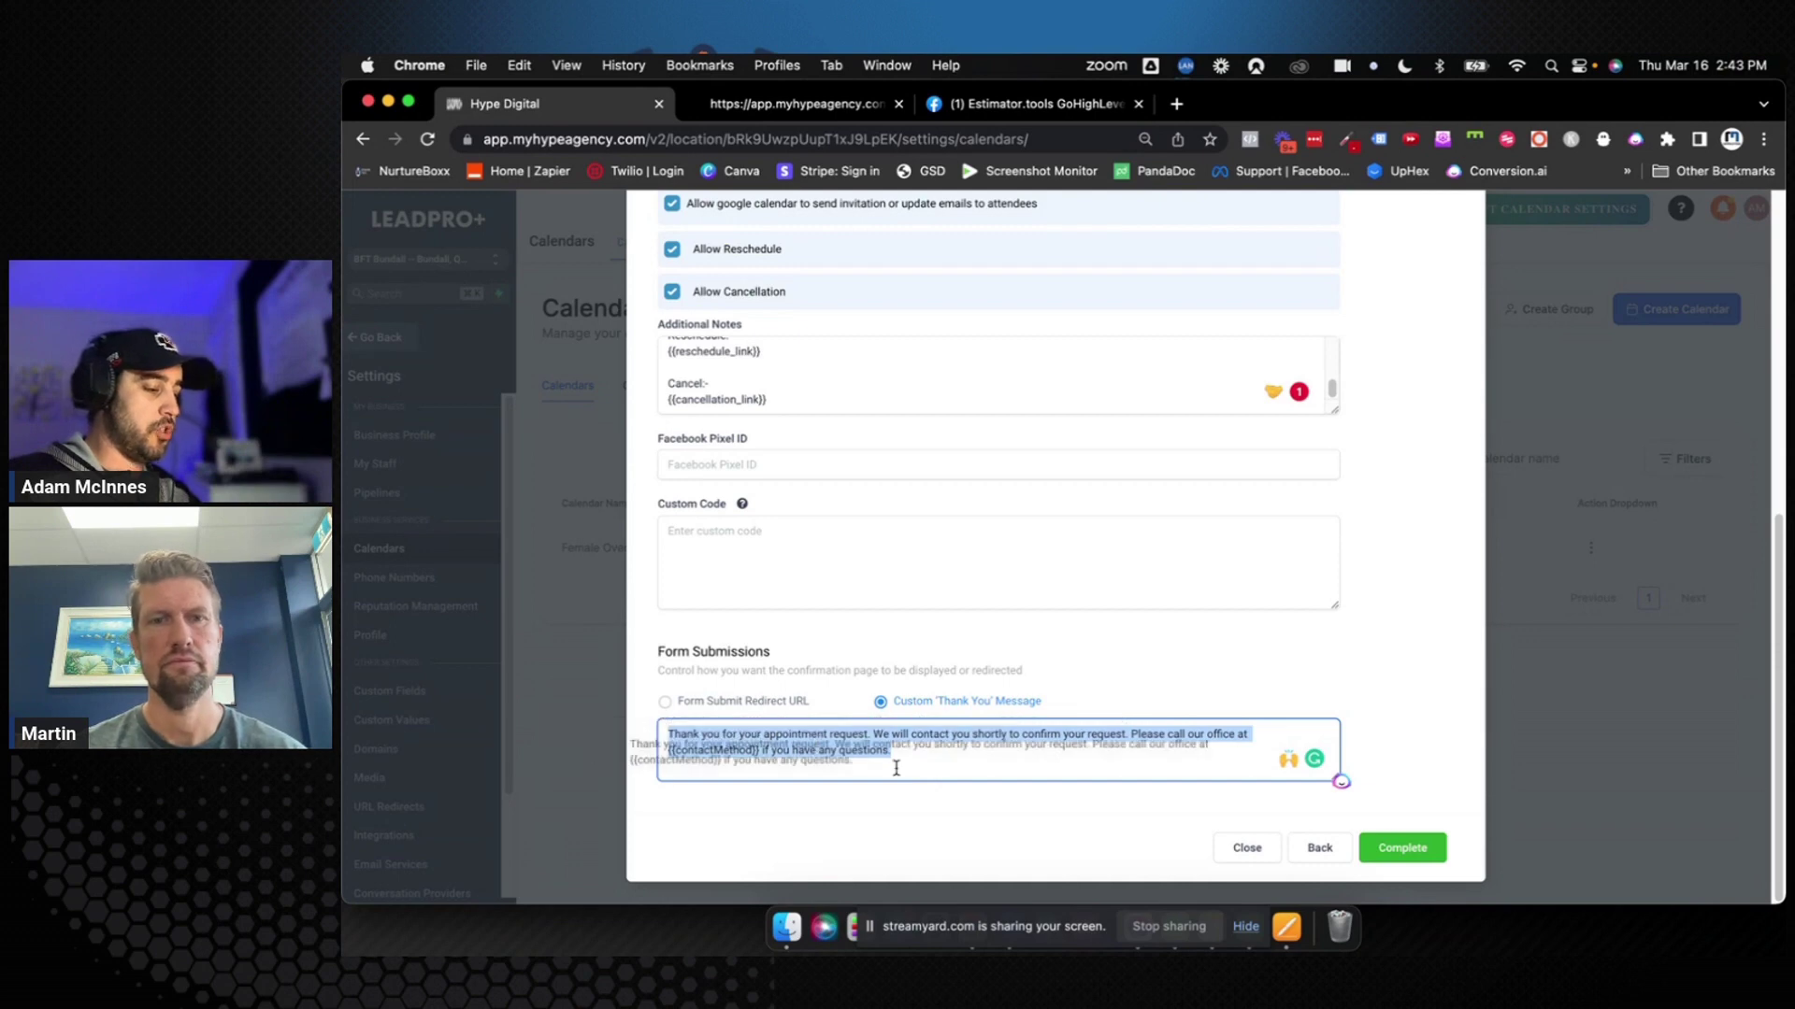
pyautogui.click(965, 772)
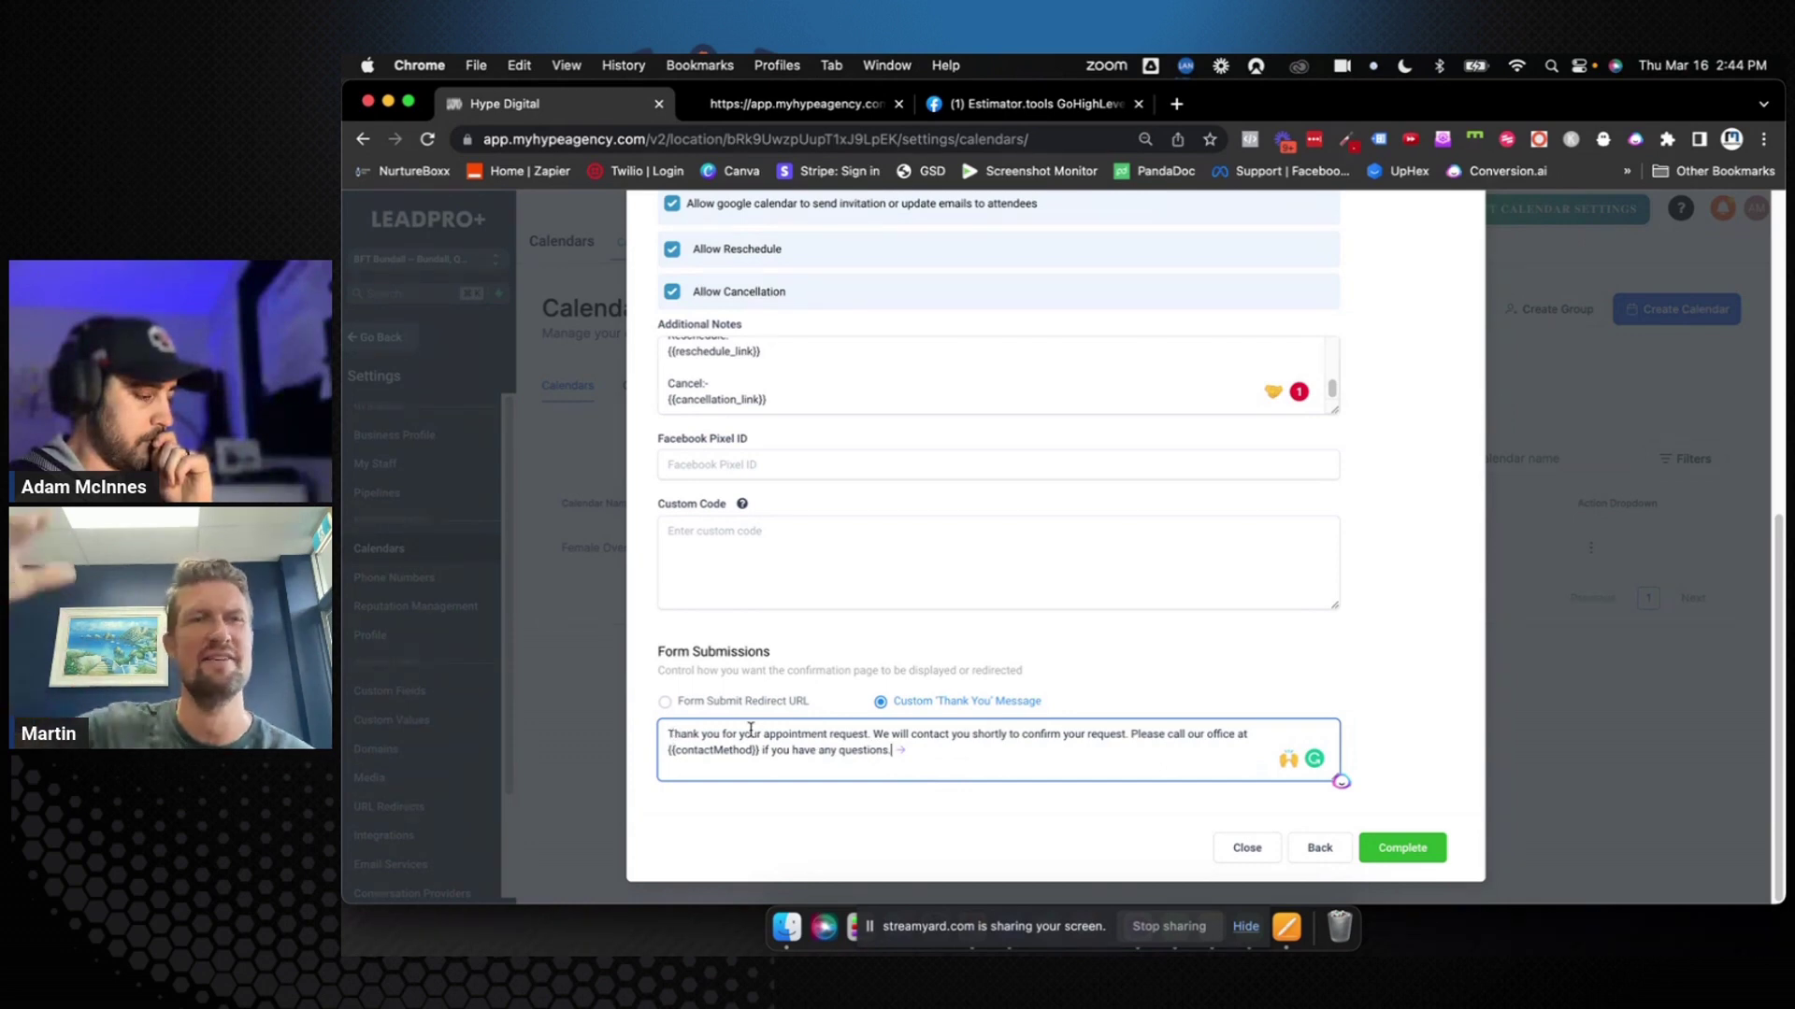
pyautogui.moveTo(763, 733); pyautogui.dragTo(899, 755)
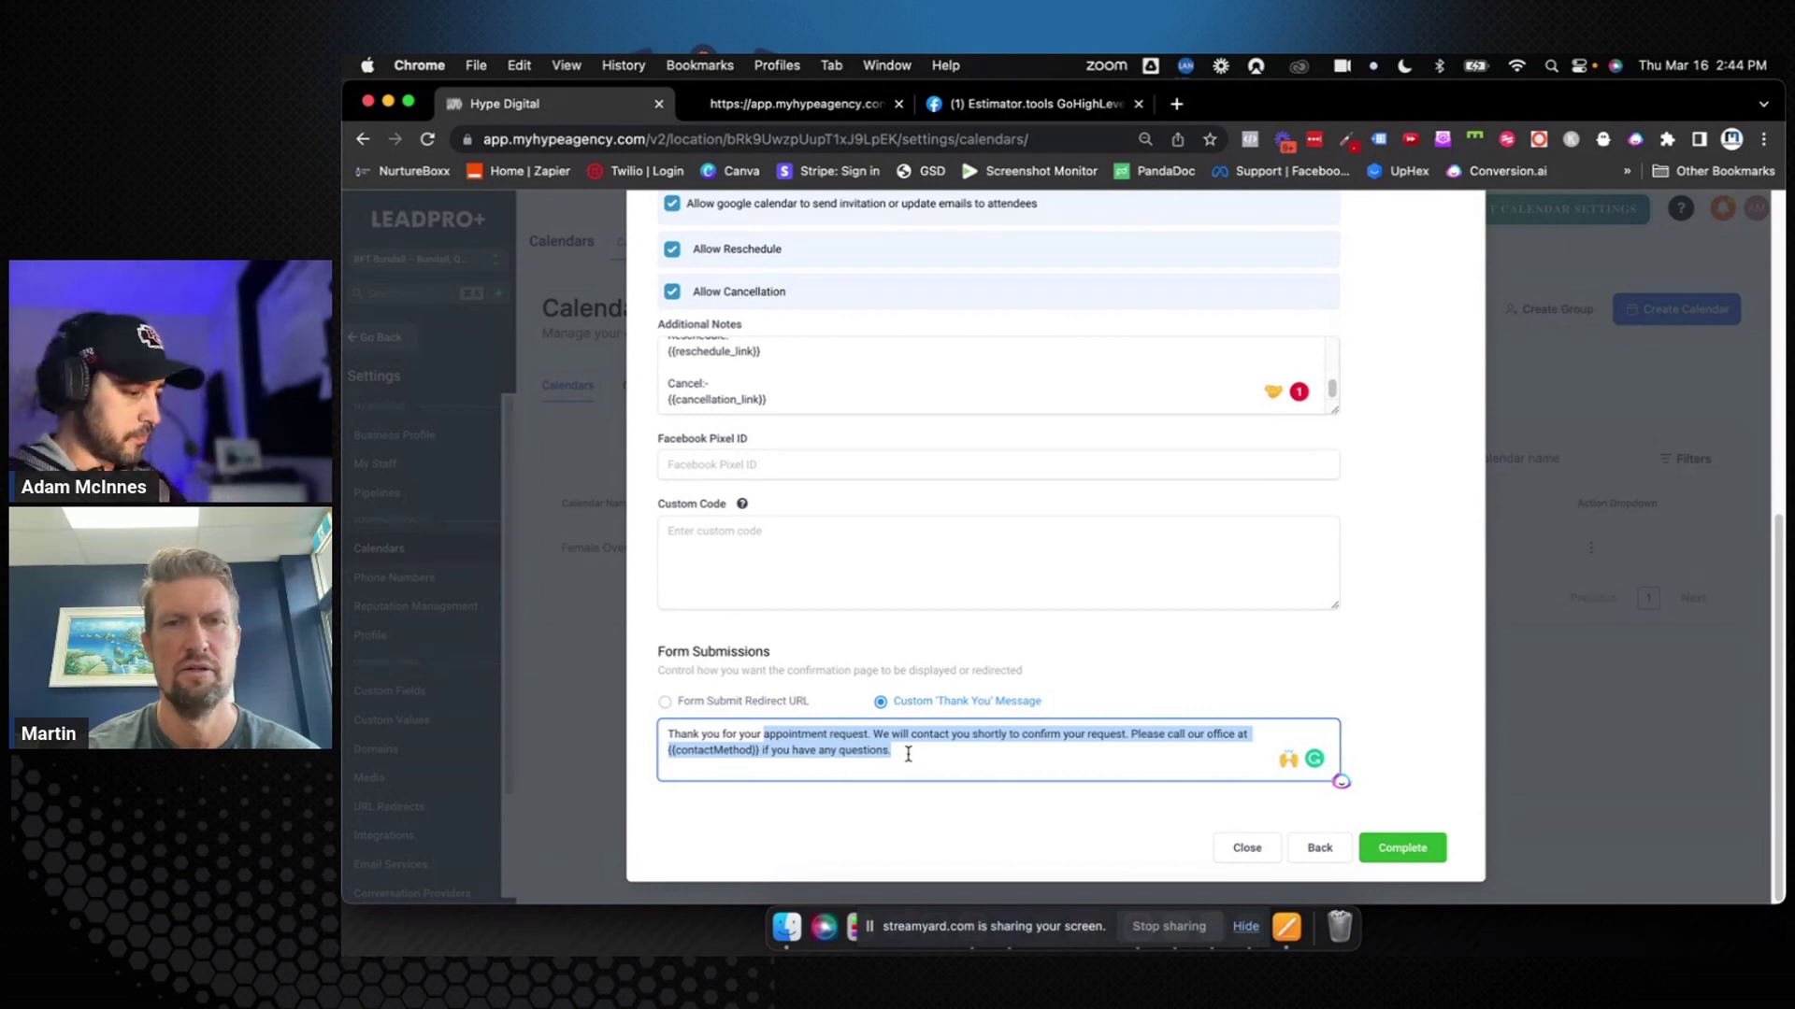
# Reword the thank-you message to 'Thank you for booking your session! We look forward to meeting you!'
pyautogui.write('booking your session! We look forward to seeing you!')
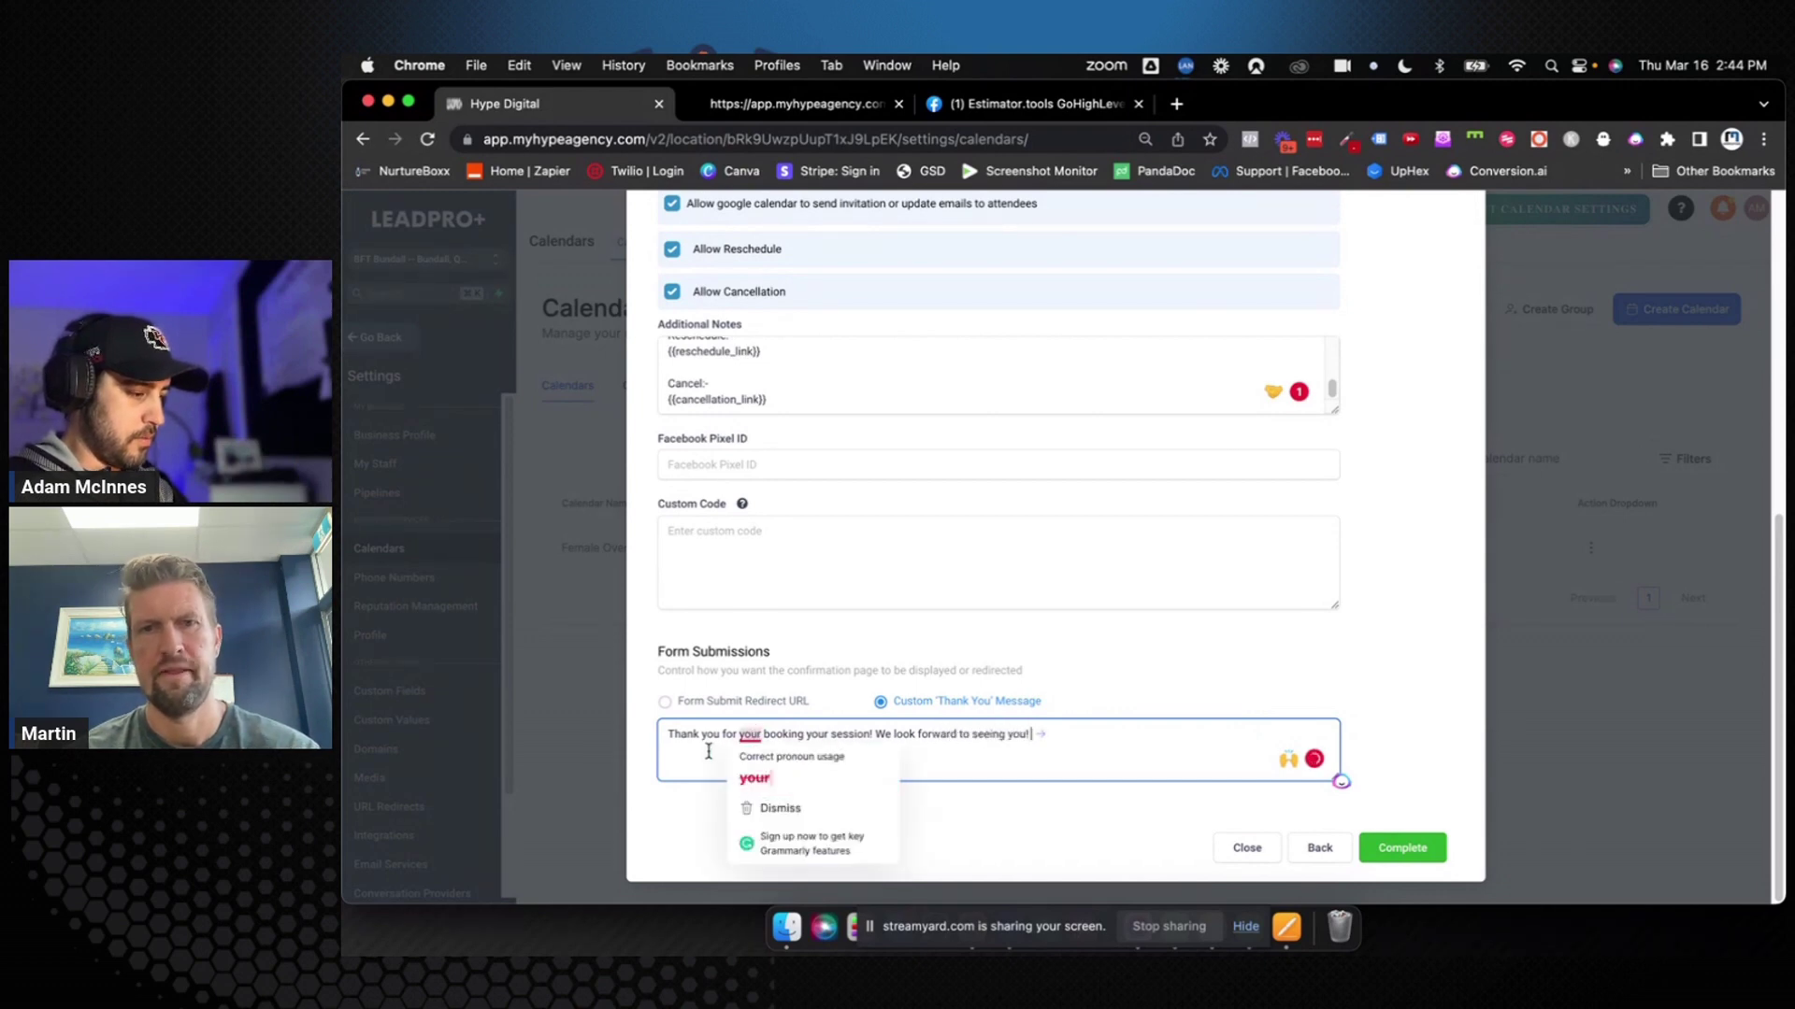
pyautogui.doubleClick(986, 735)
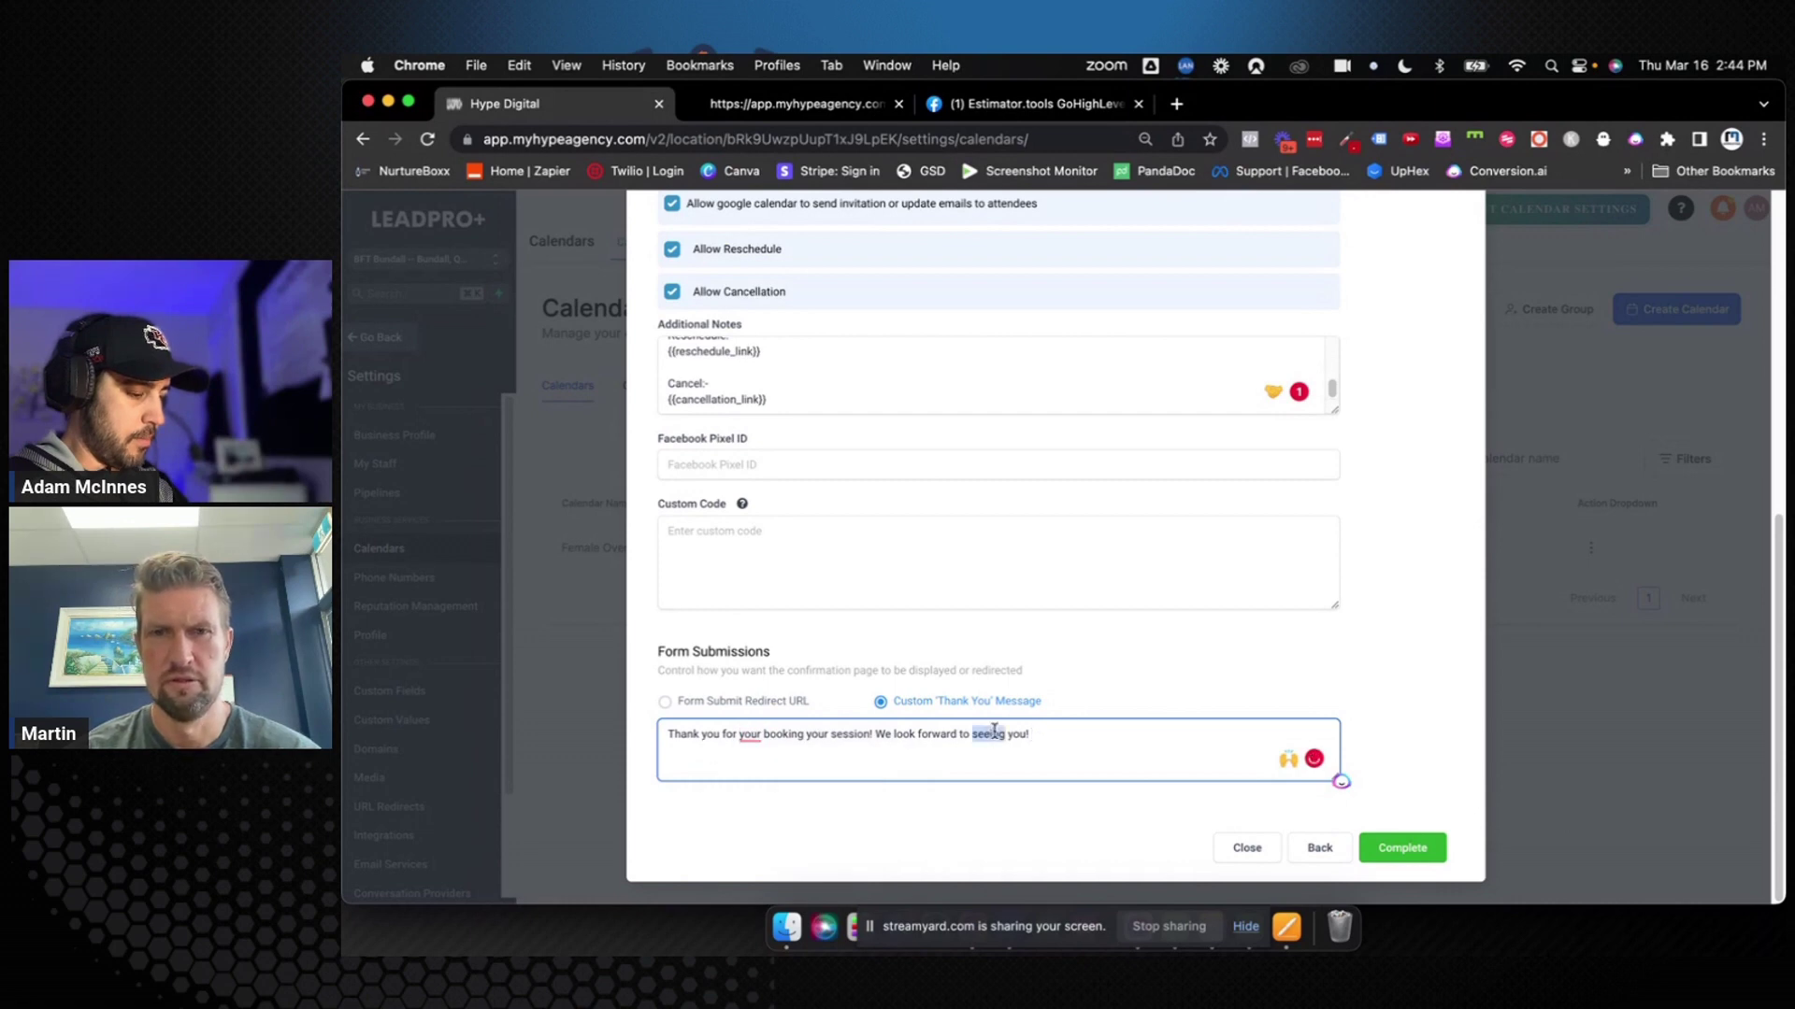
pyautogui.write('meet')
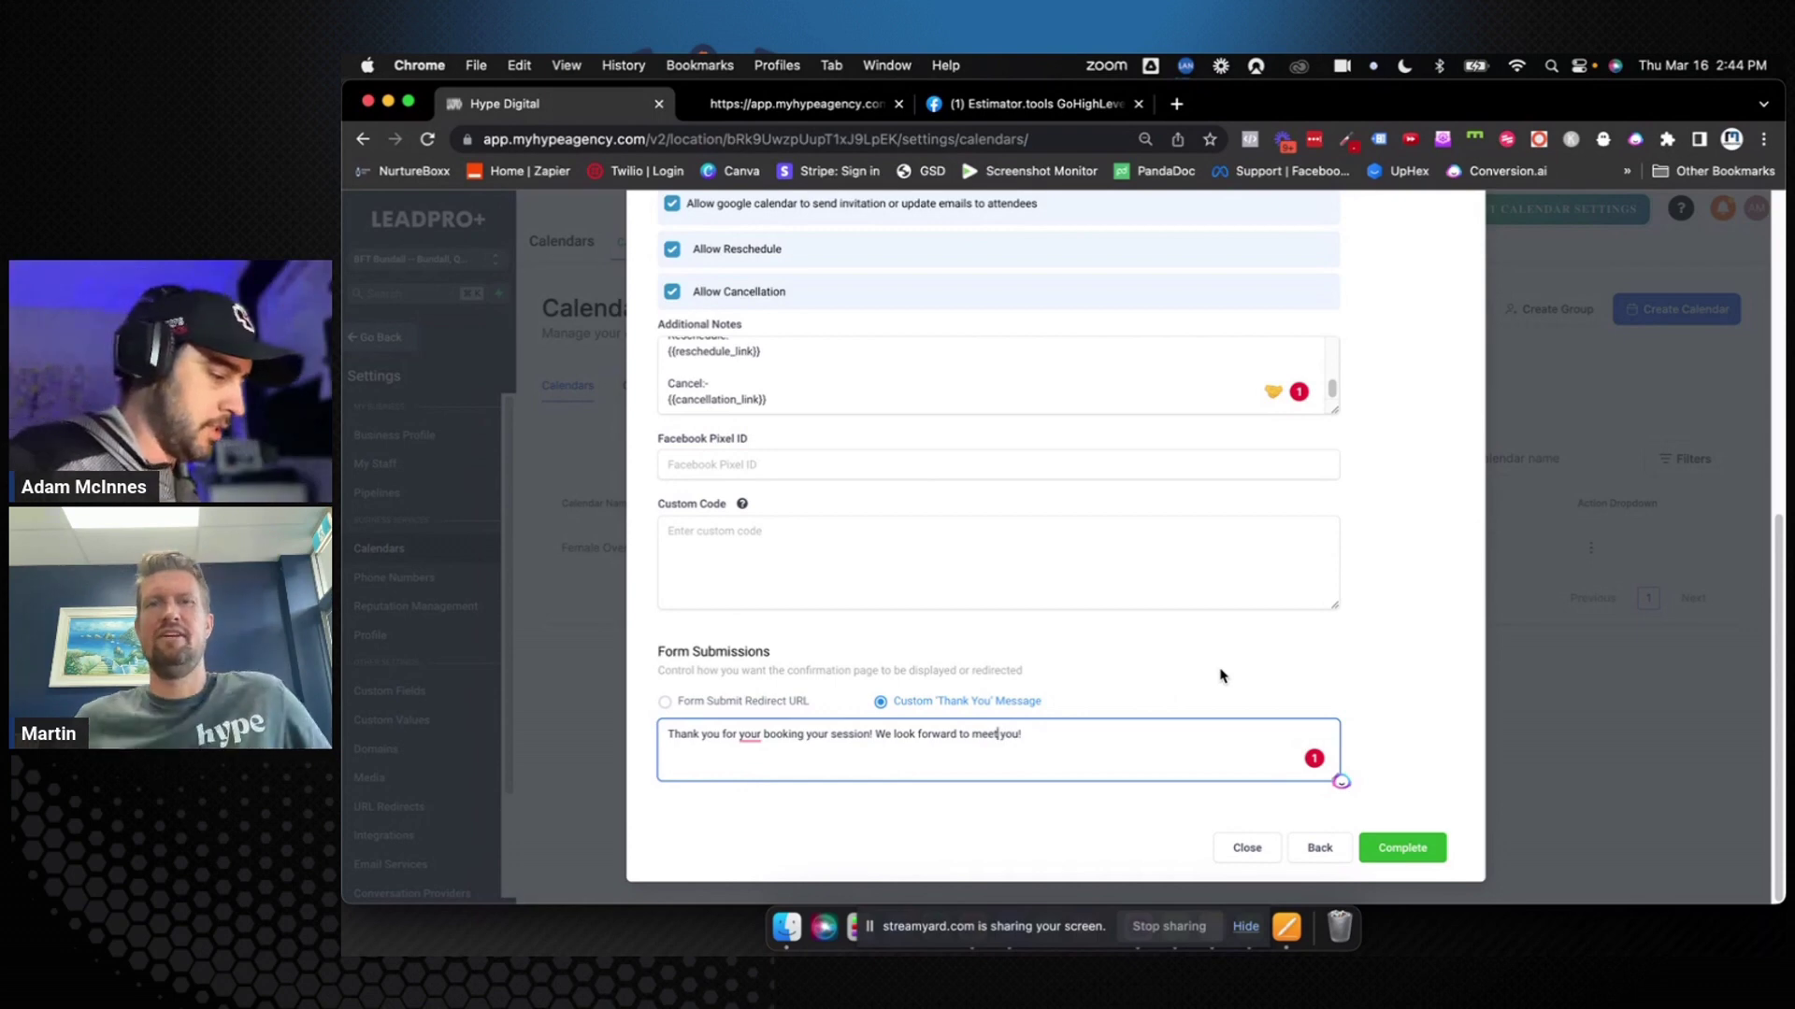
pyautogui.click(750, 736)
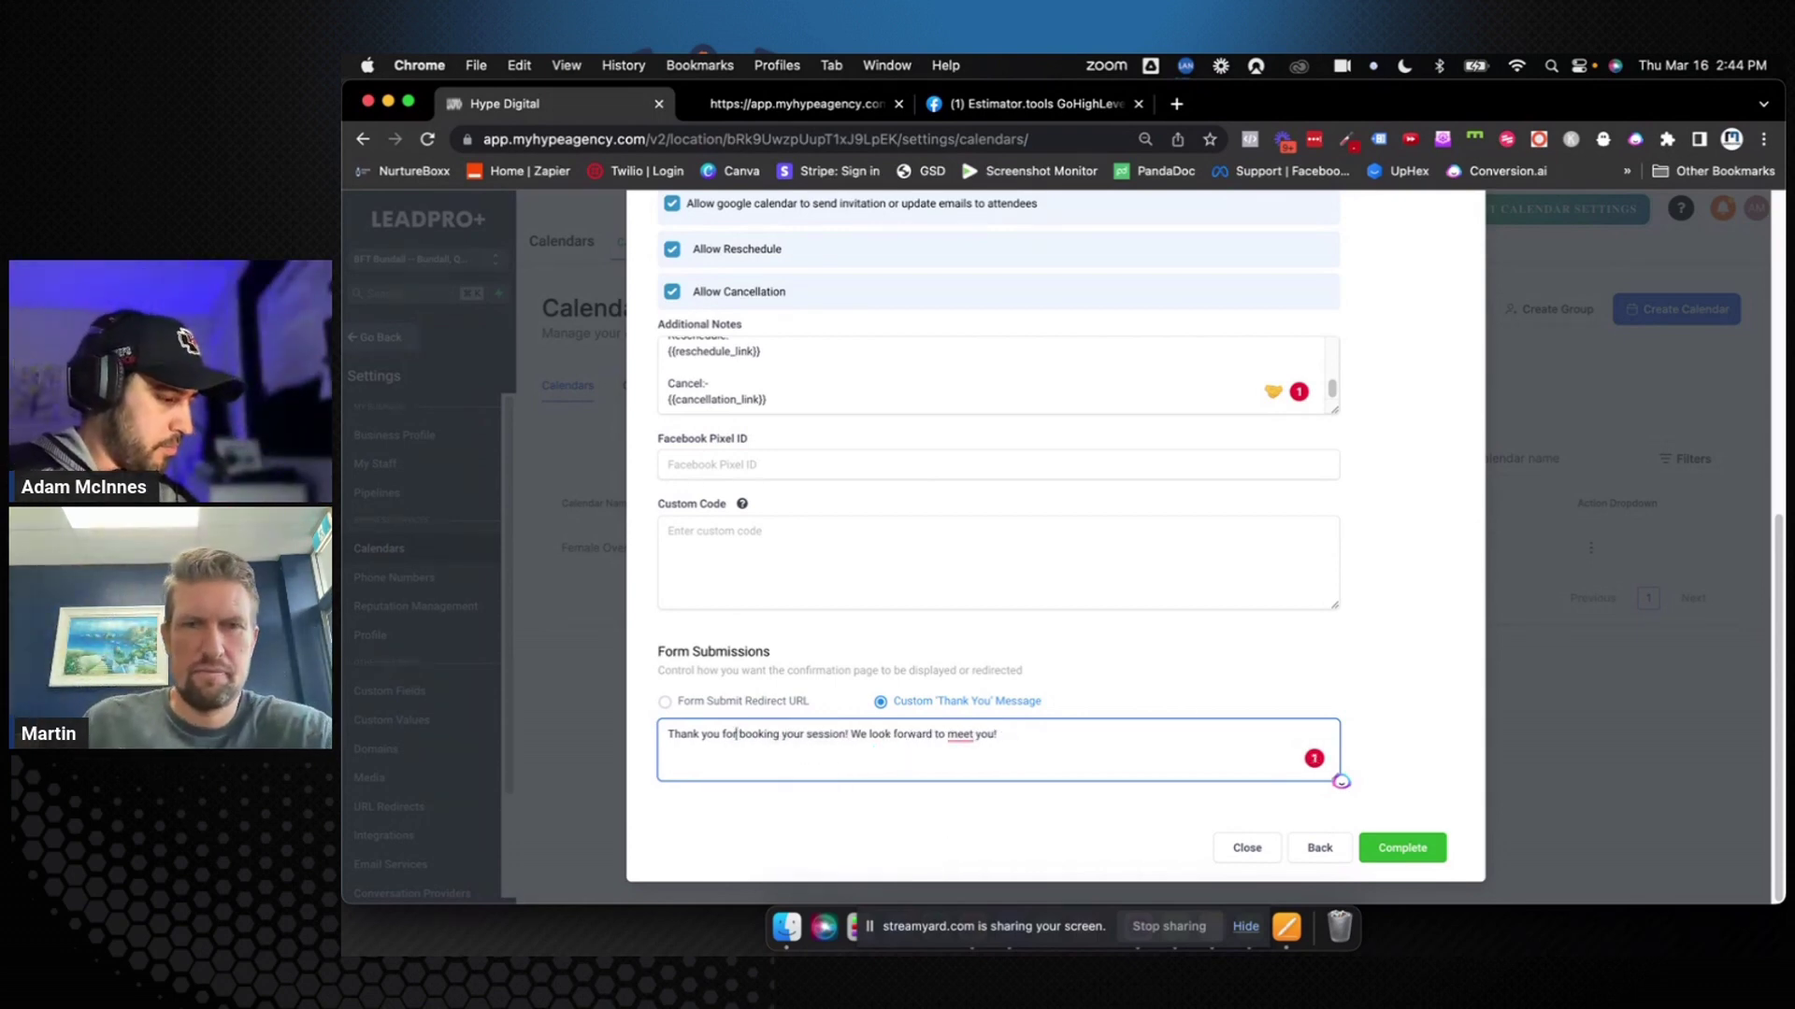
pyautogui.click(754, 779)
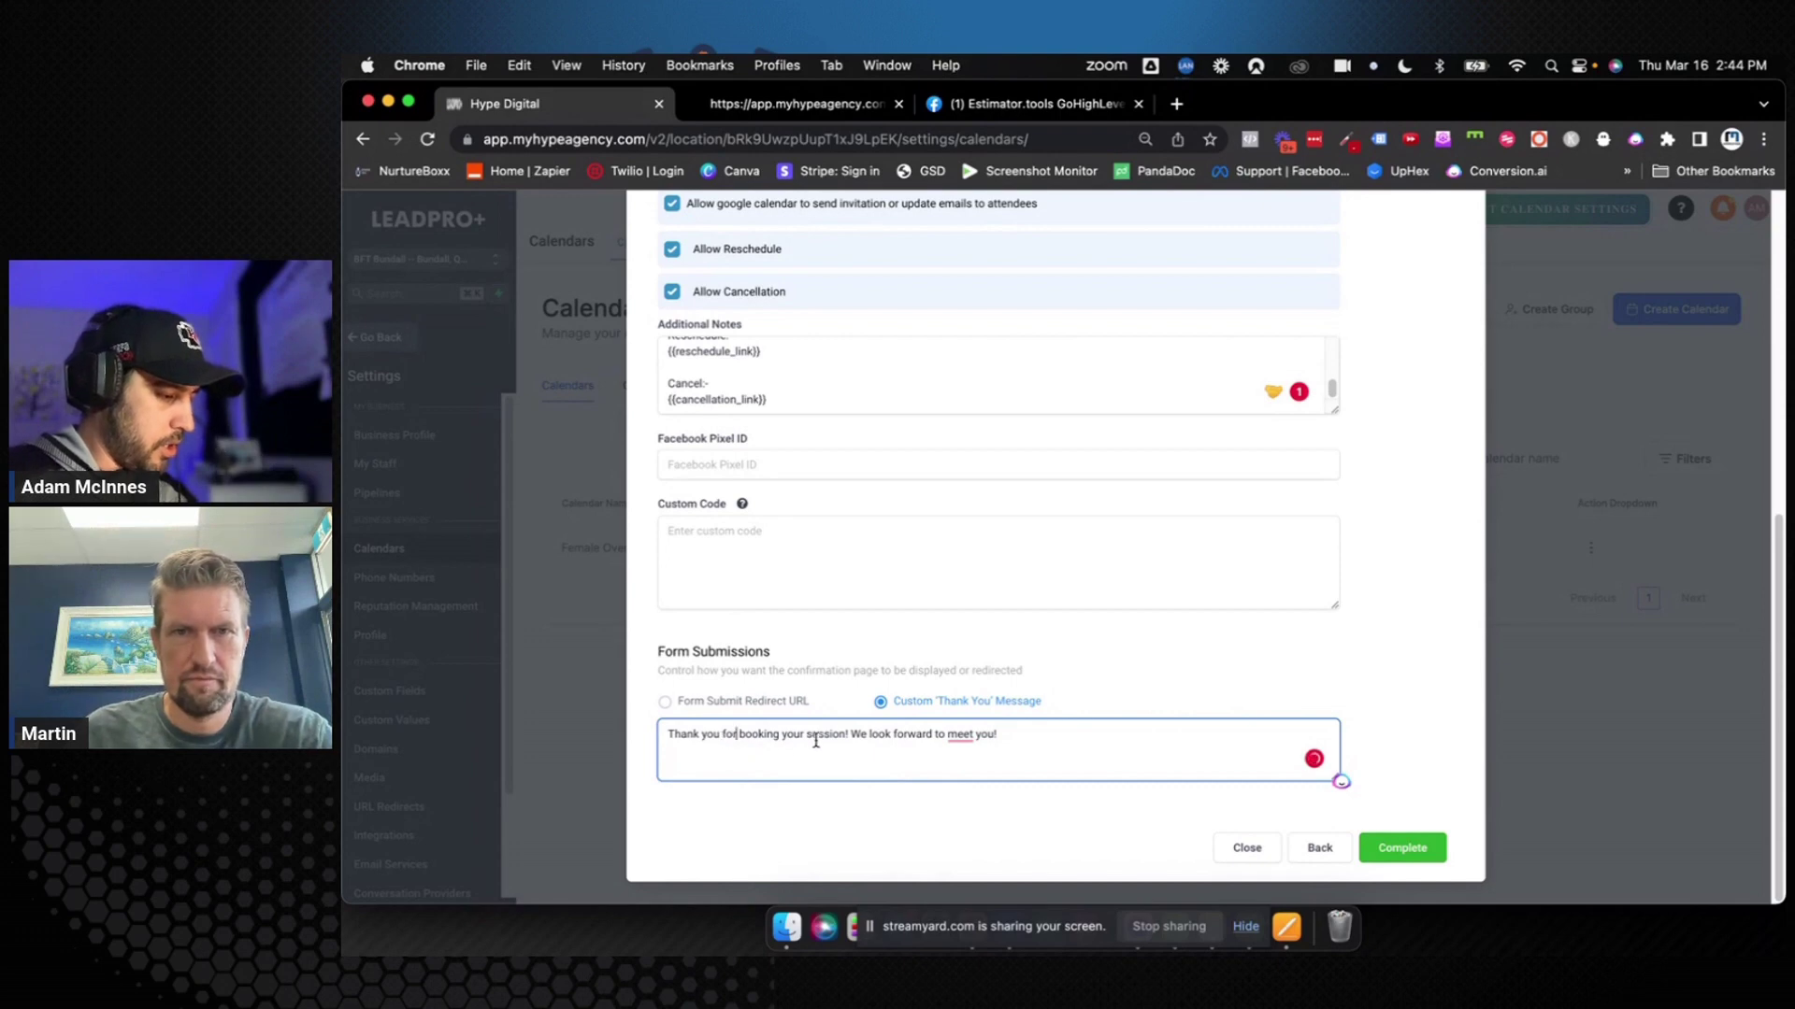
pyautogui.moveTo(962, 734)
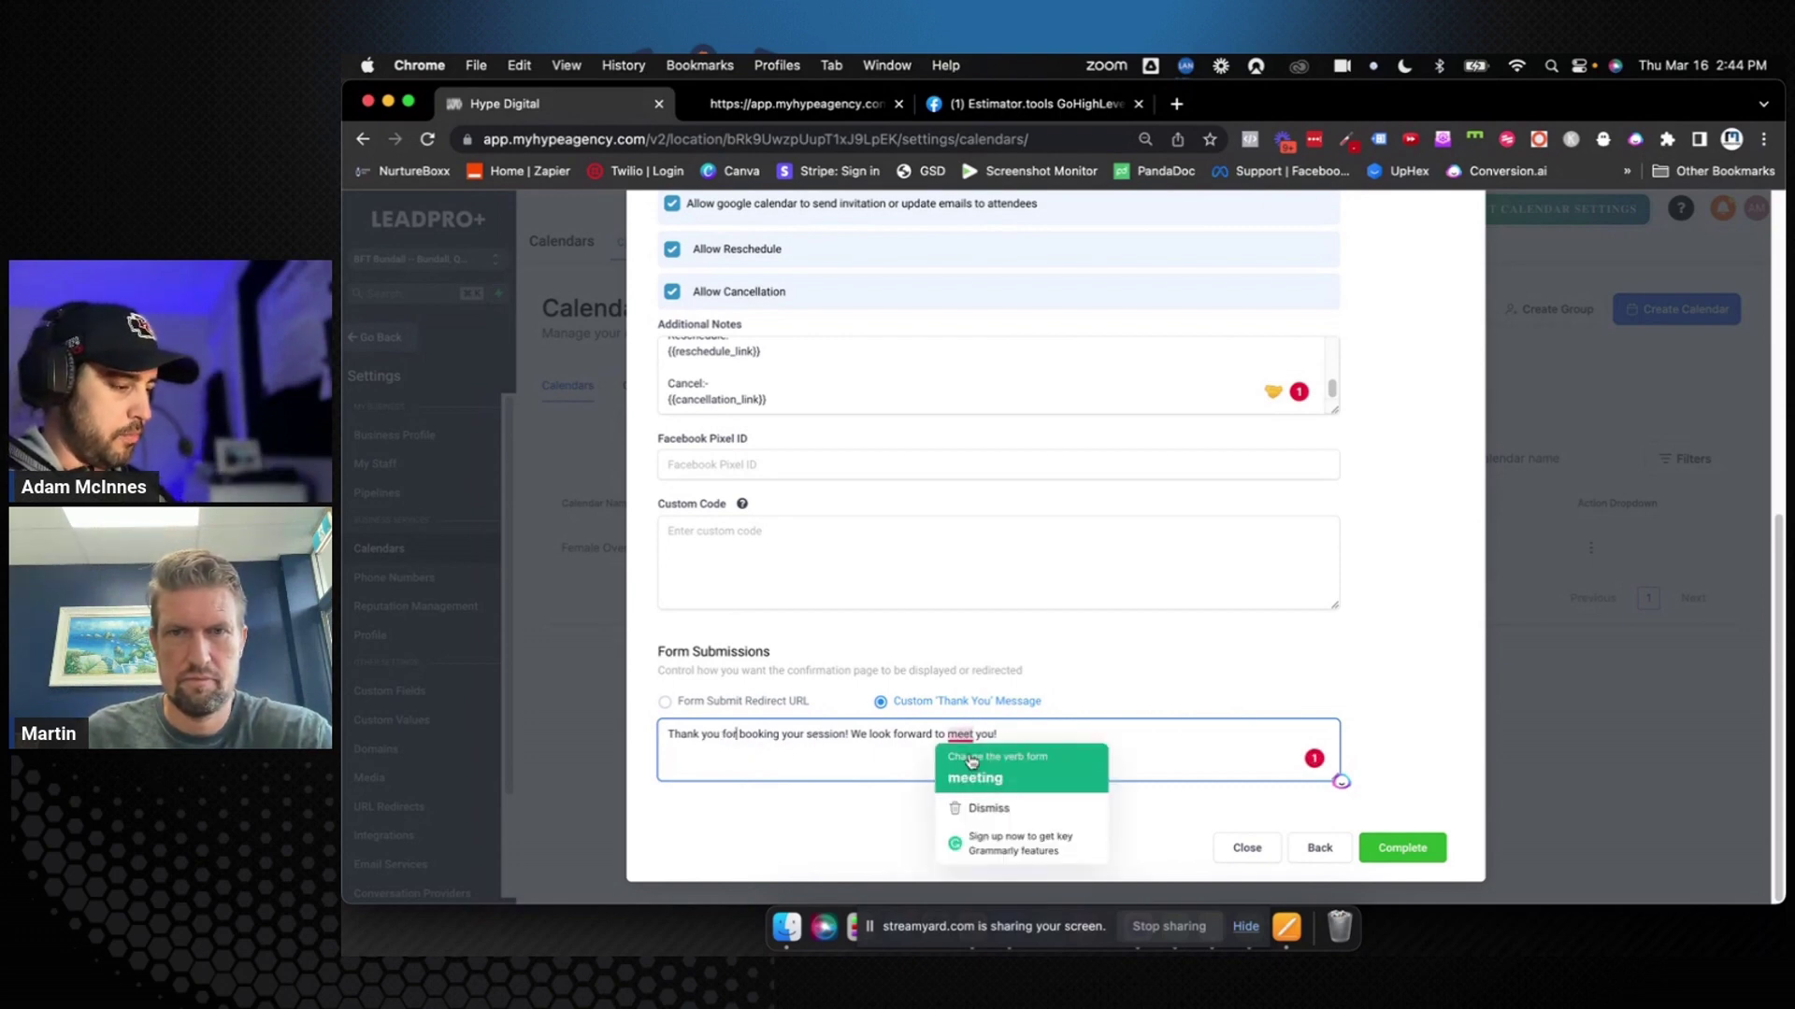
pyautogui.click(974, 773)
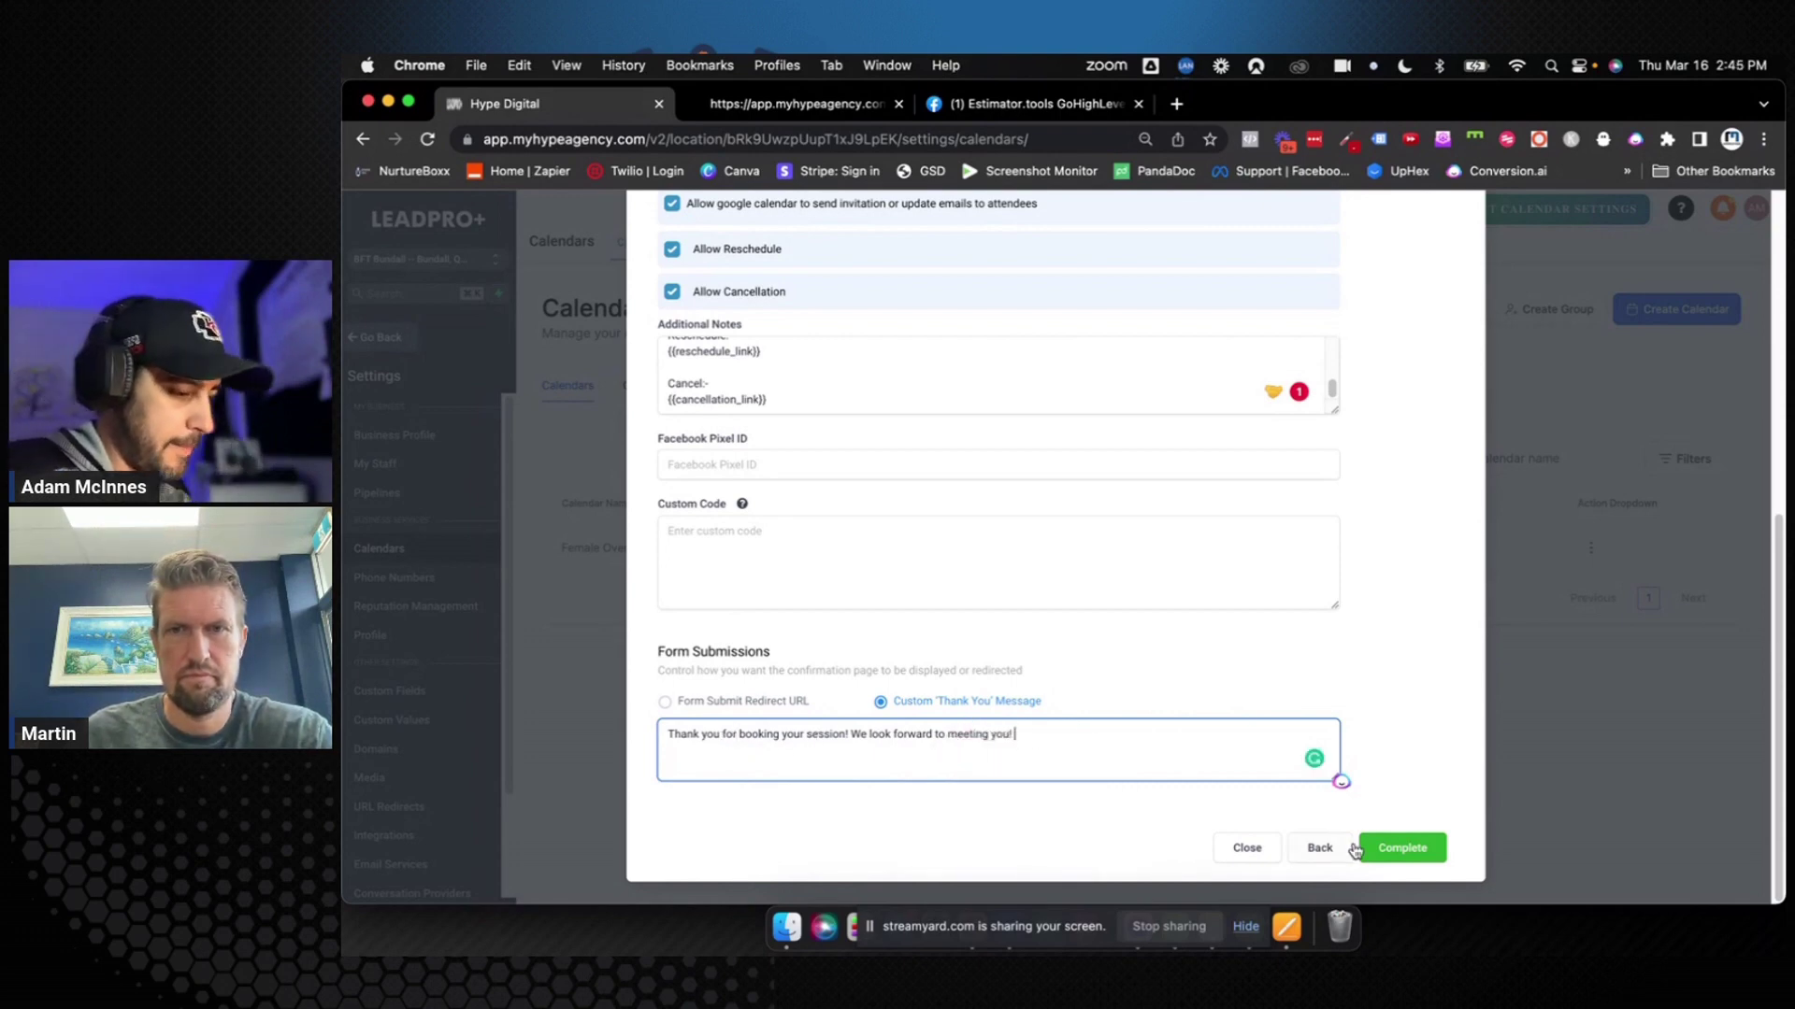
# Save the calendar settings with Complete
pyautogui.scroll(6, 1395, 652)
pyautogui.scroll(-1, 1394, 645)
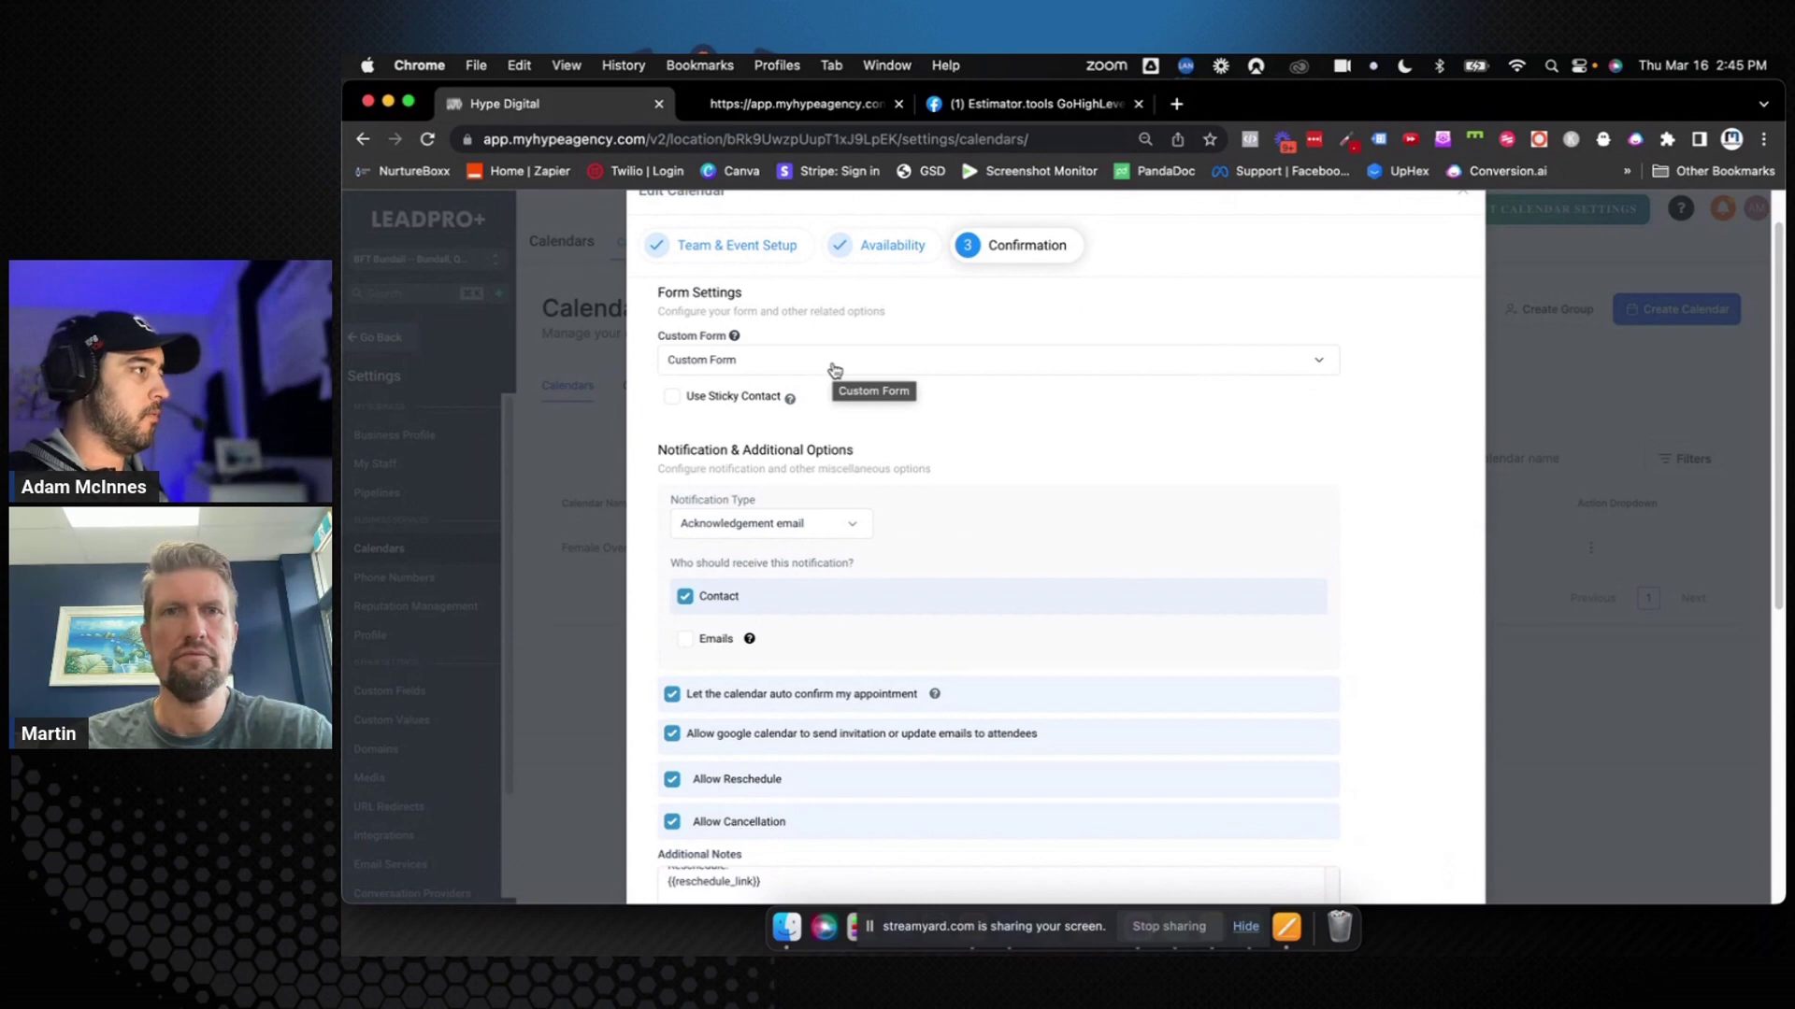
pyautogui.scroll(-10, 1254, 464)
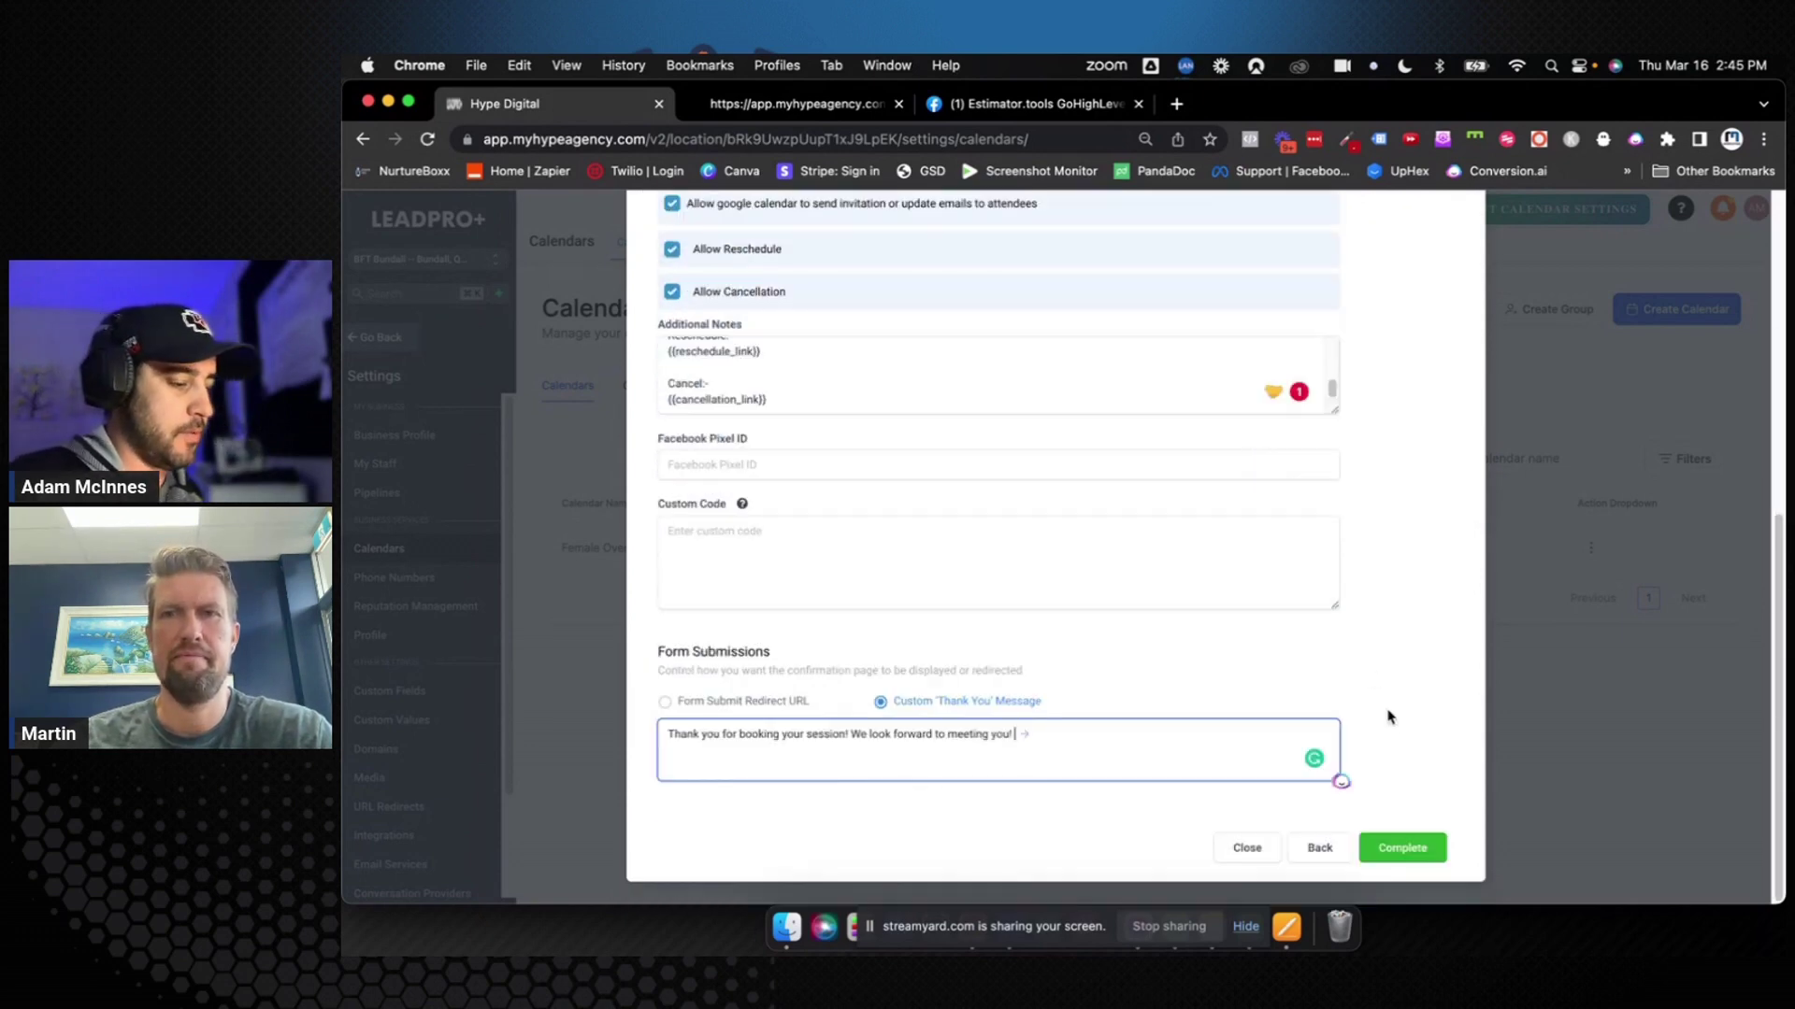
pyautogui.click(1399, 846)
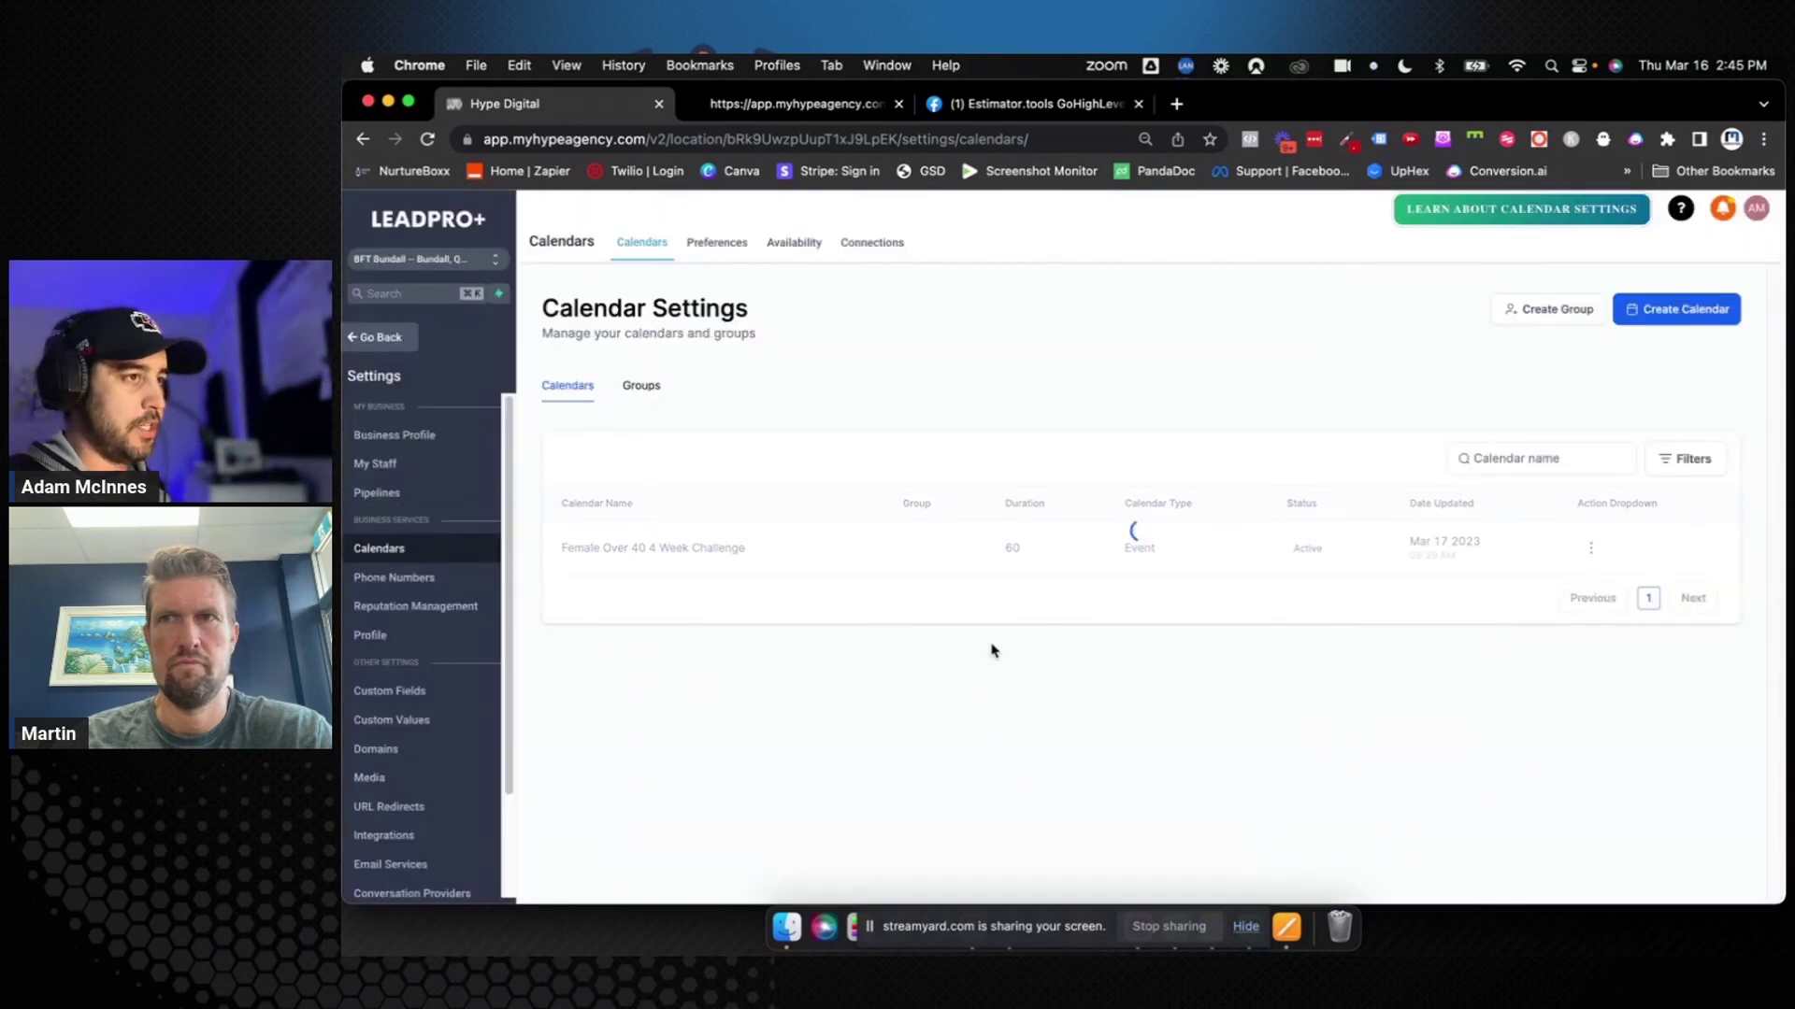
# Go to the Forms list under Sites
pyautogui.click(391, 338)
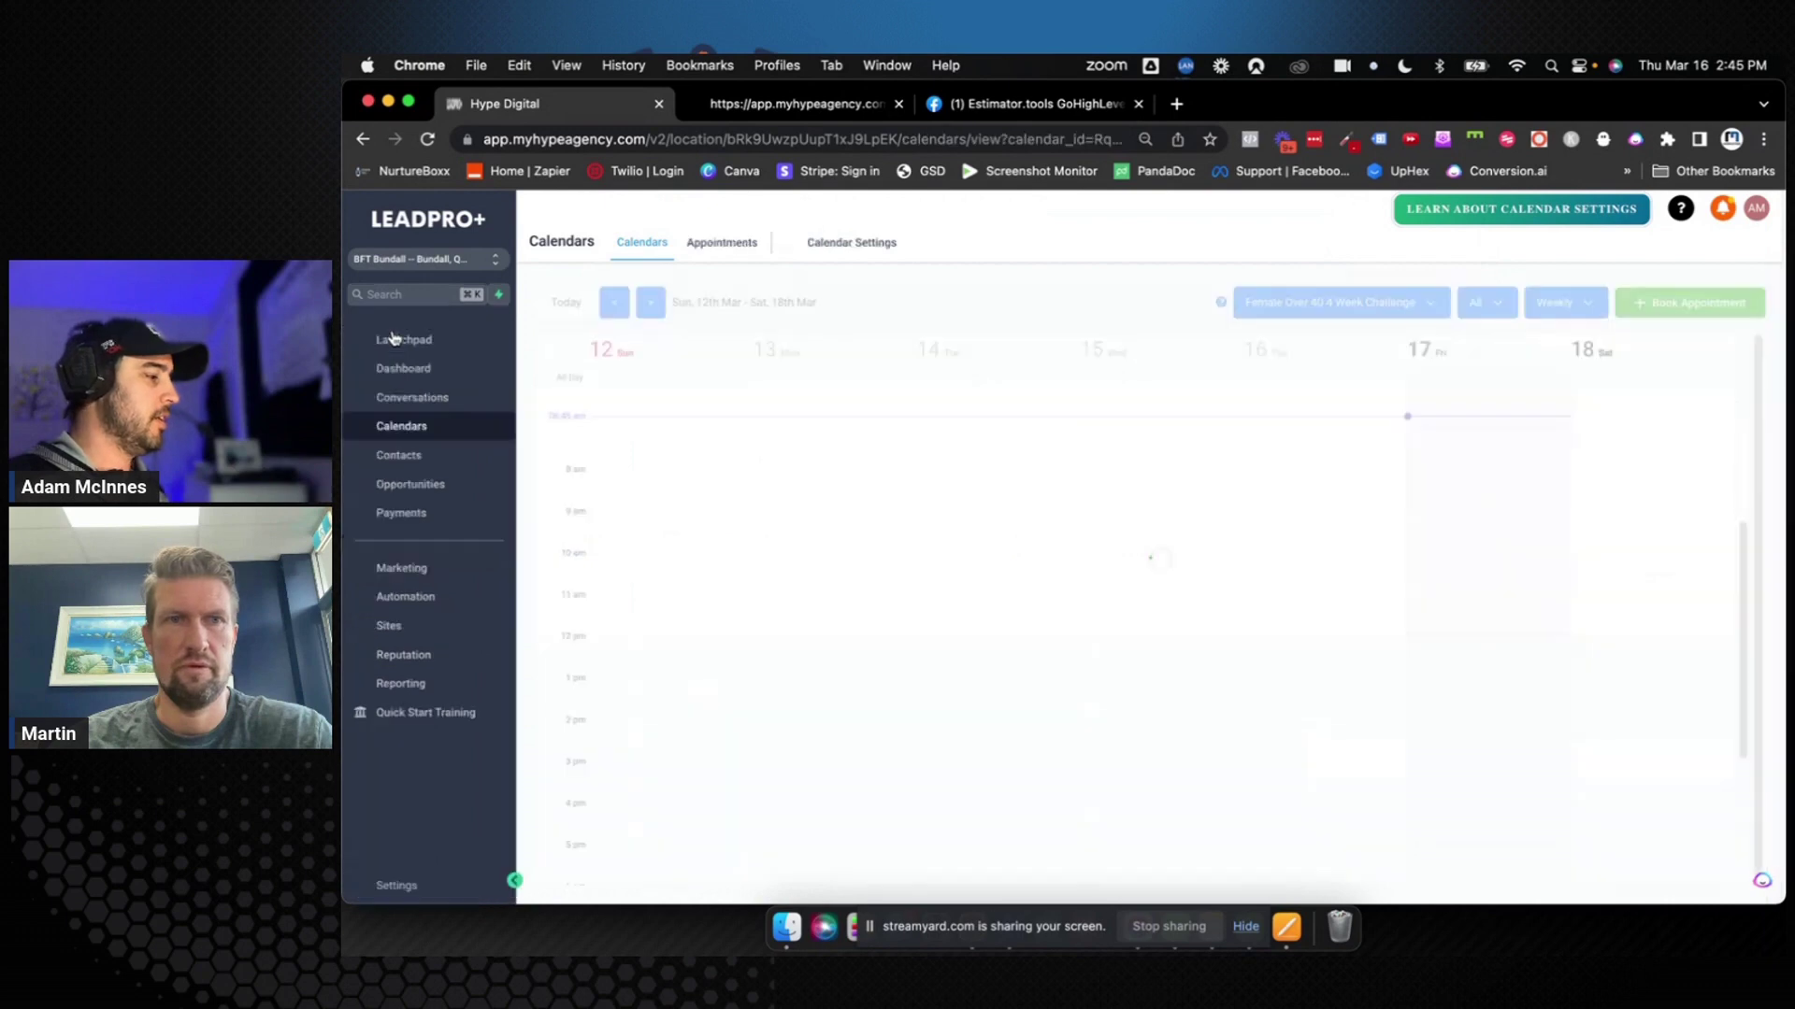
pyautogui.click(425, 627)
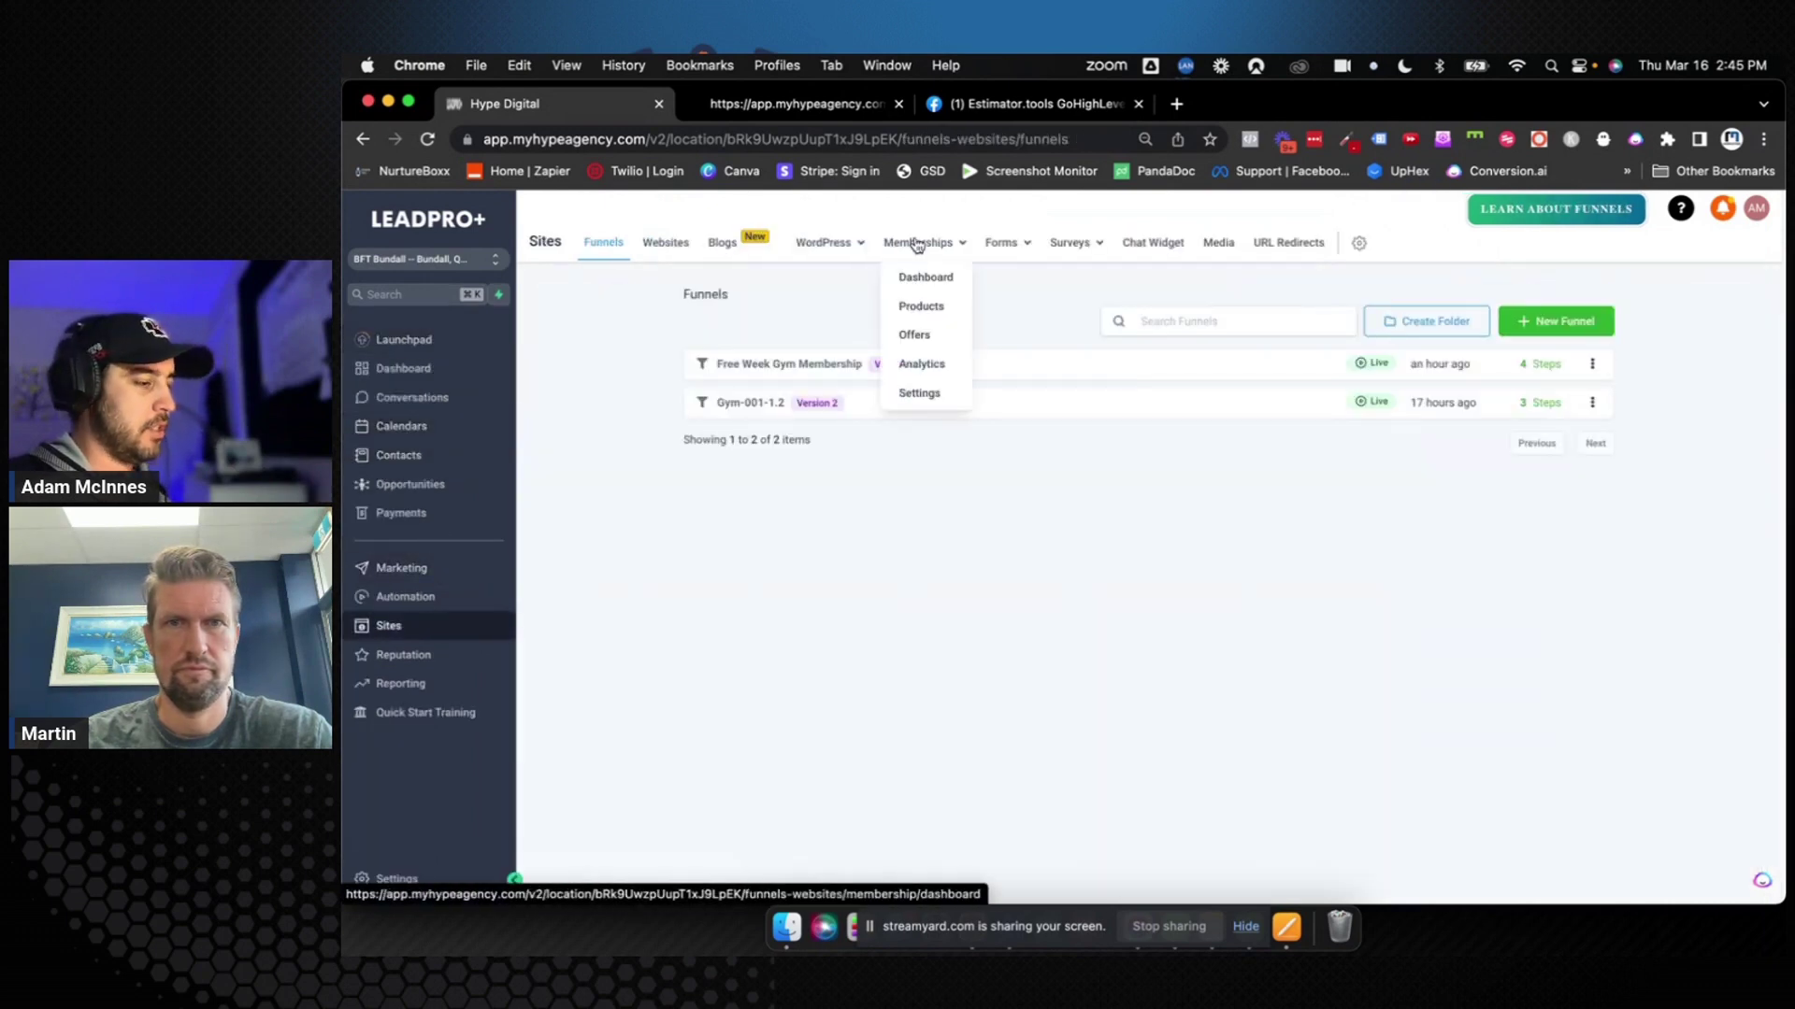
pyautogui.moveTo(1002, 245)
pyautogui.click(970, 274)
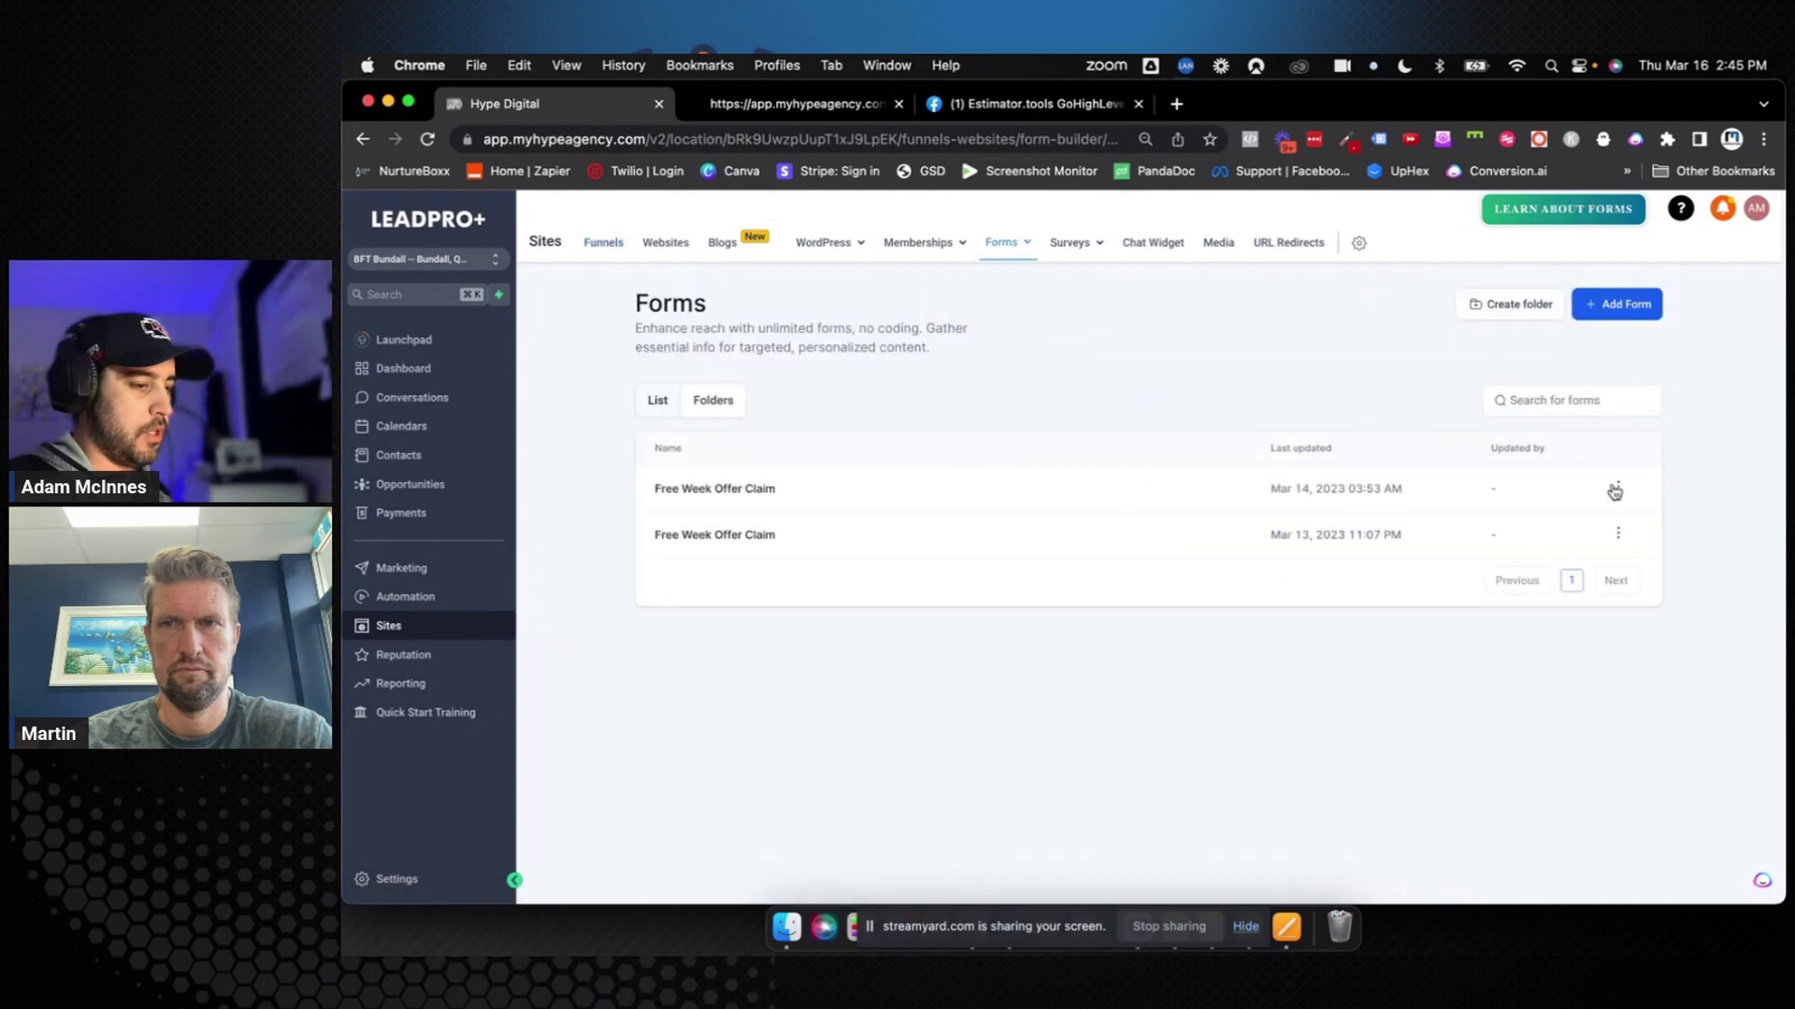
# Delete the duplicate Free Week Offer Claim forms so only one copy remains
pyautogui.click(1618, 487)
pyautogui.click(1596, 625)
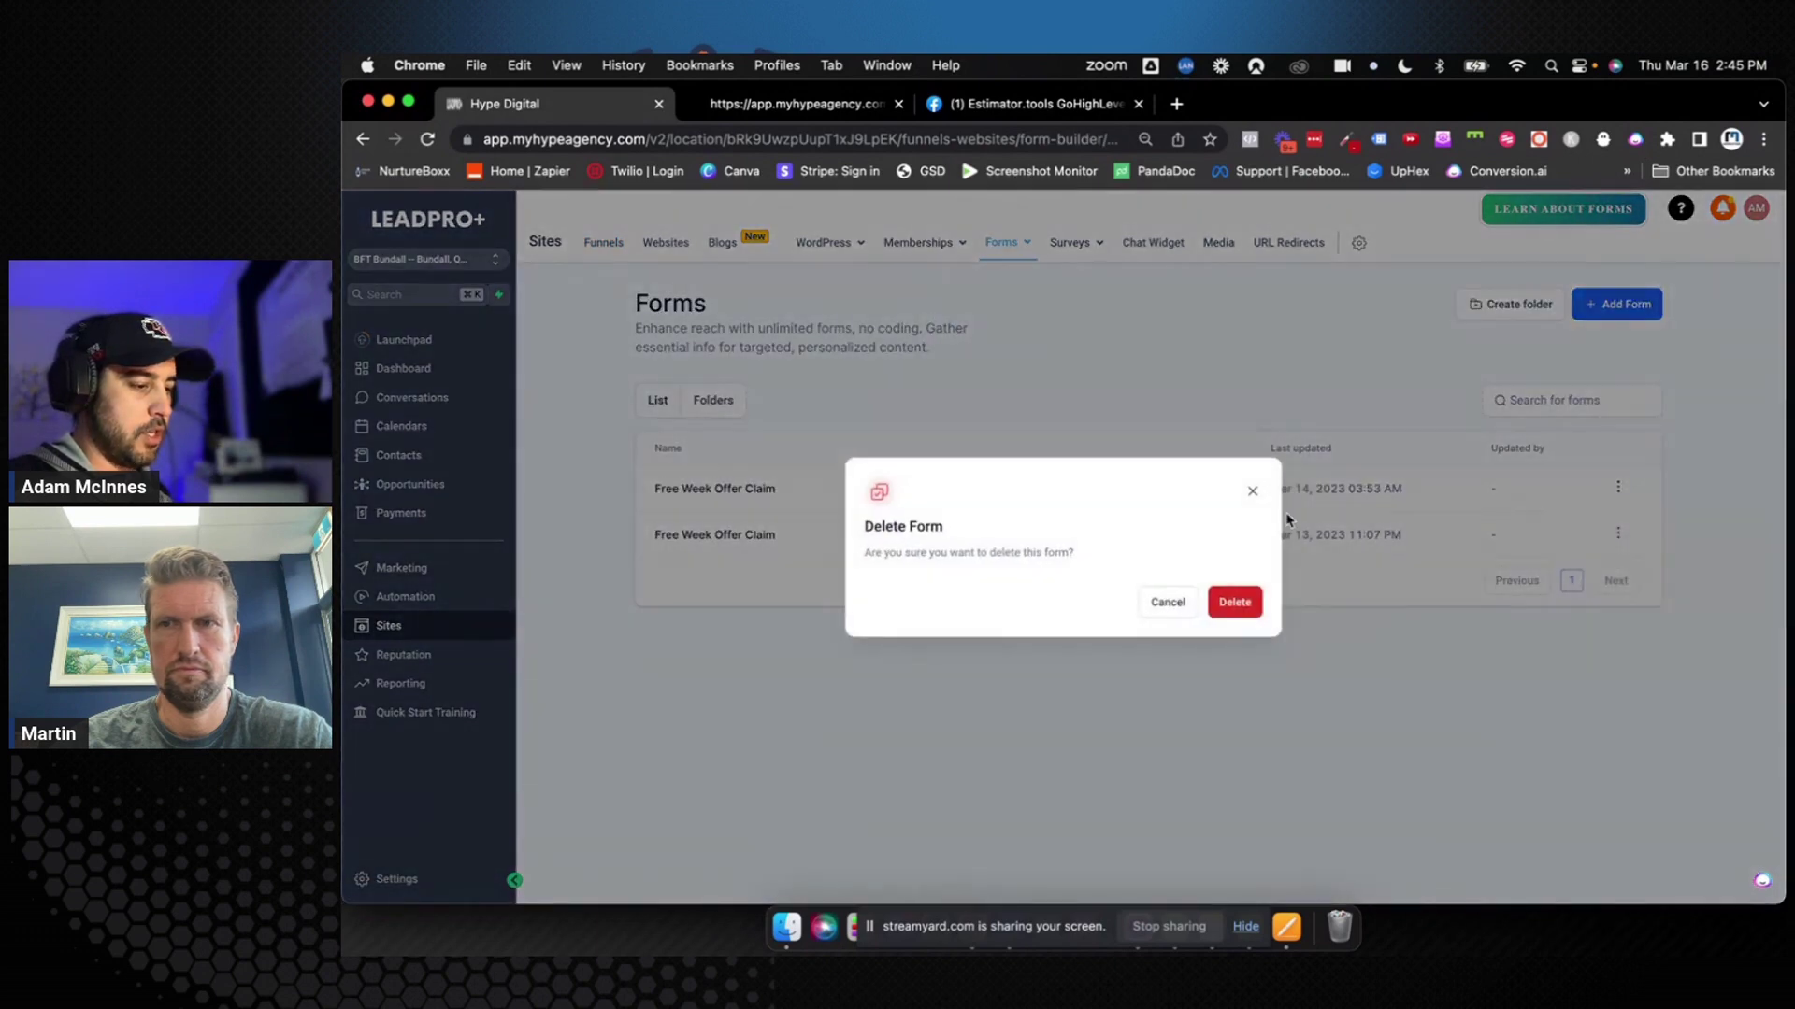
pyautogui.click(1245, 603)
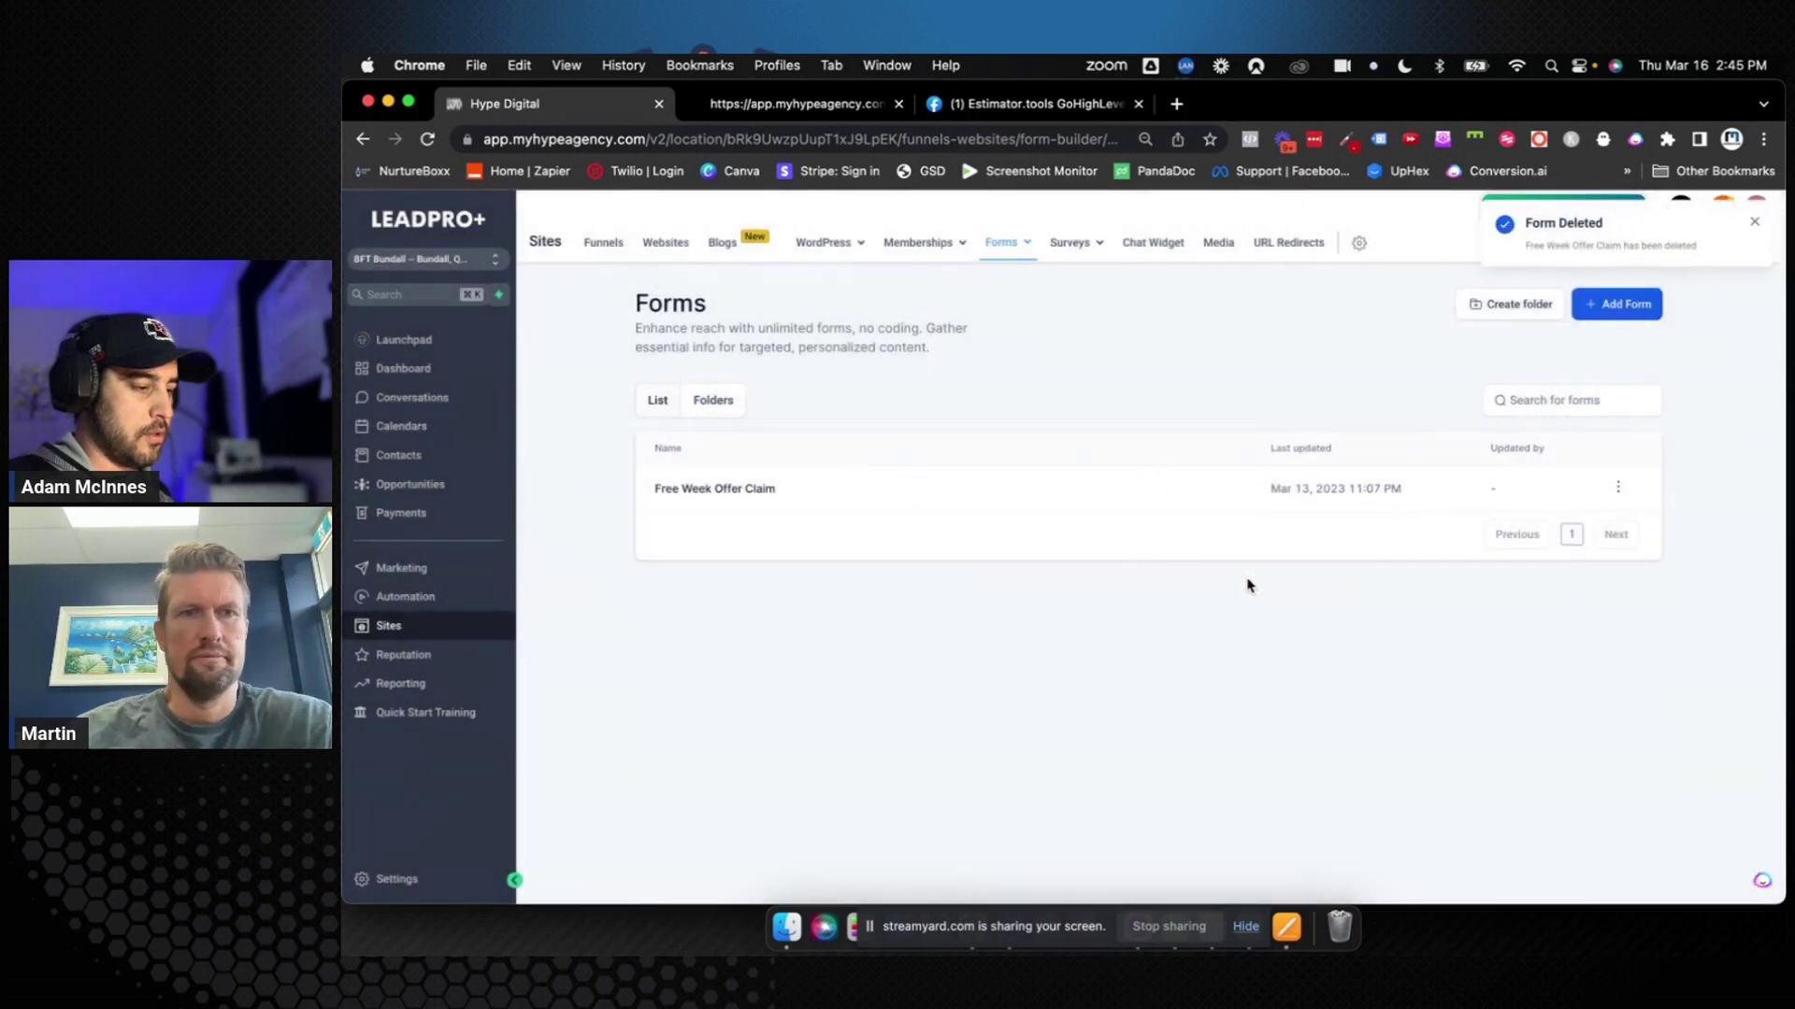
pyautogui.click(1618, 487)
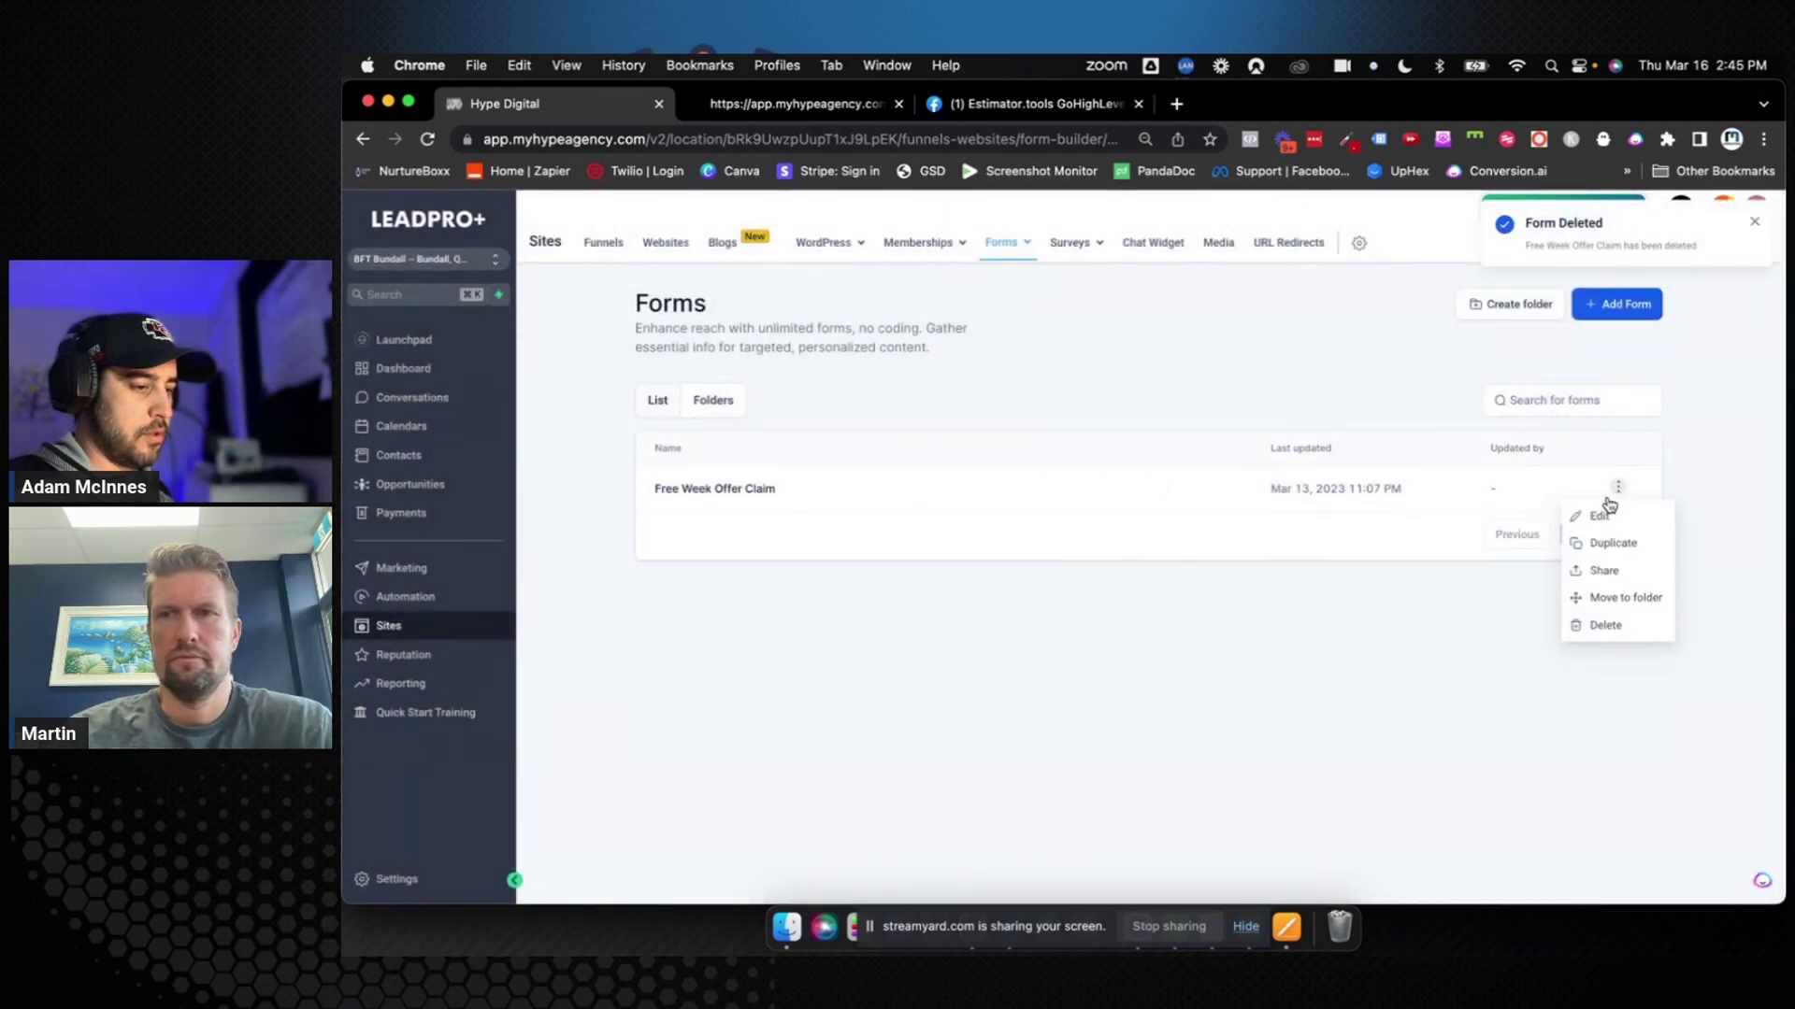
pyautogui.click(1589, 626)
pyautogui.click(1239, 601)
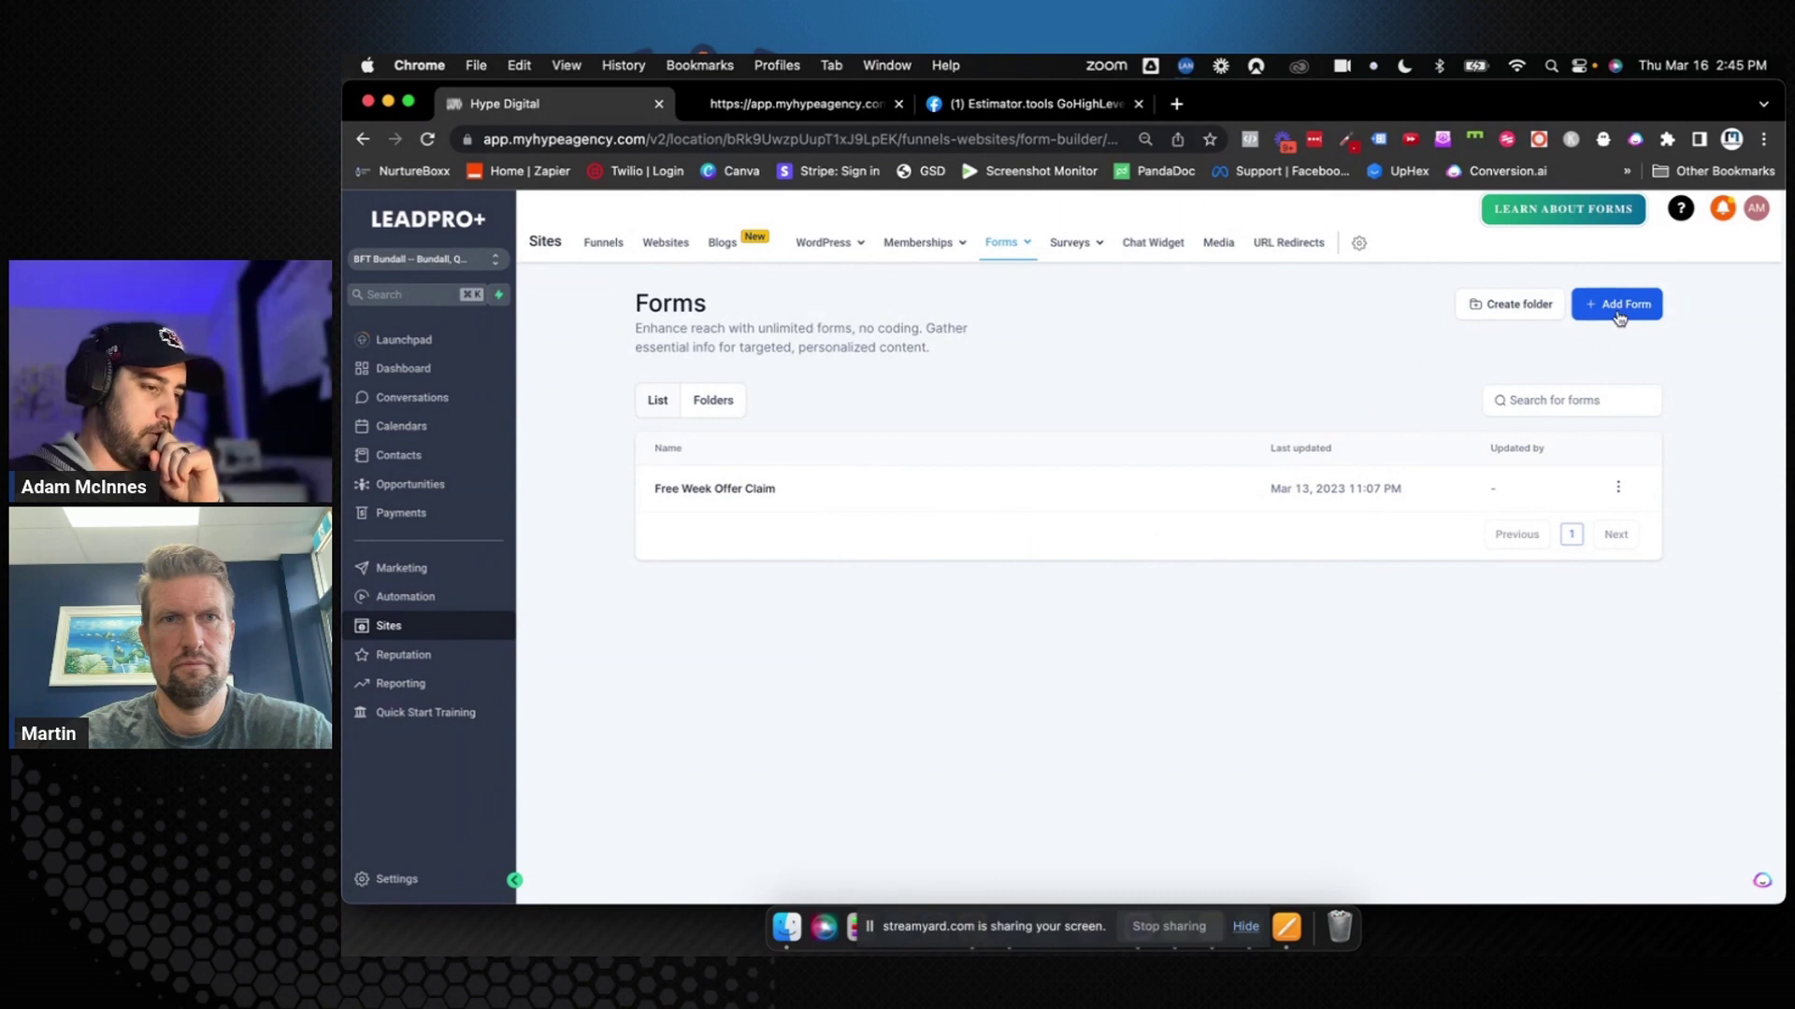
# Start a new form and add Full Name, Email, Phone and Date of birth fields
pyautogui.click(1618, 306)
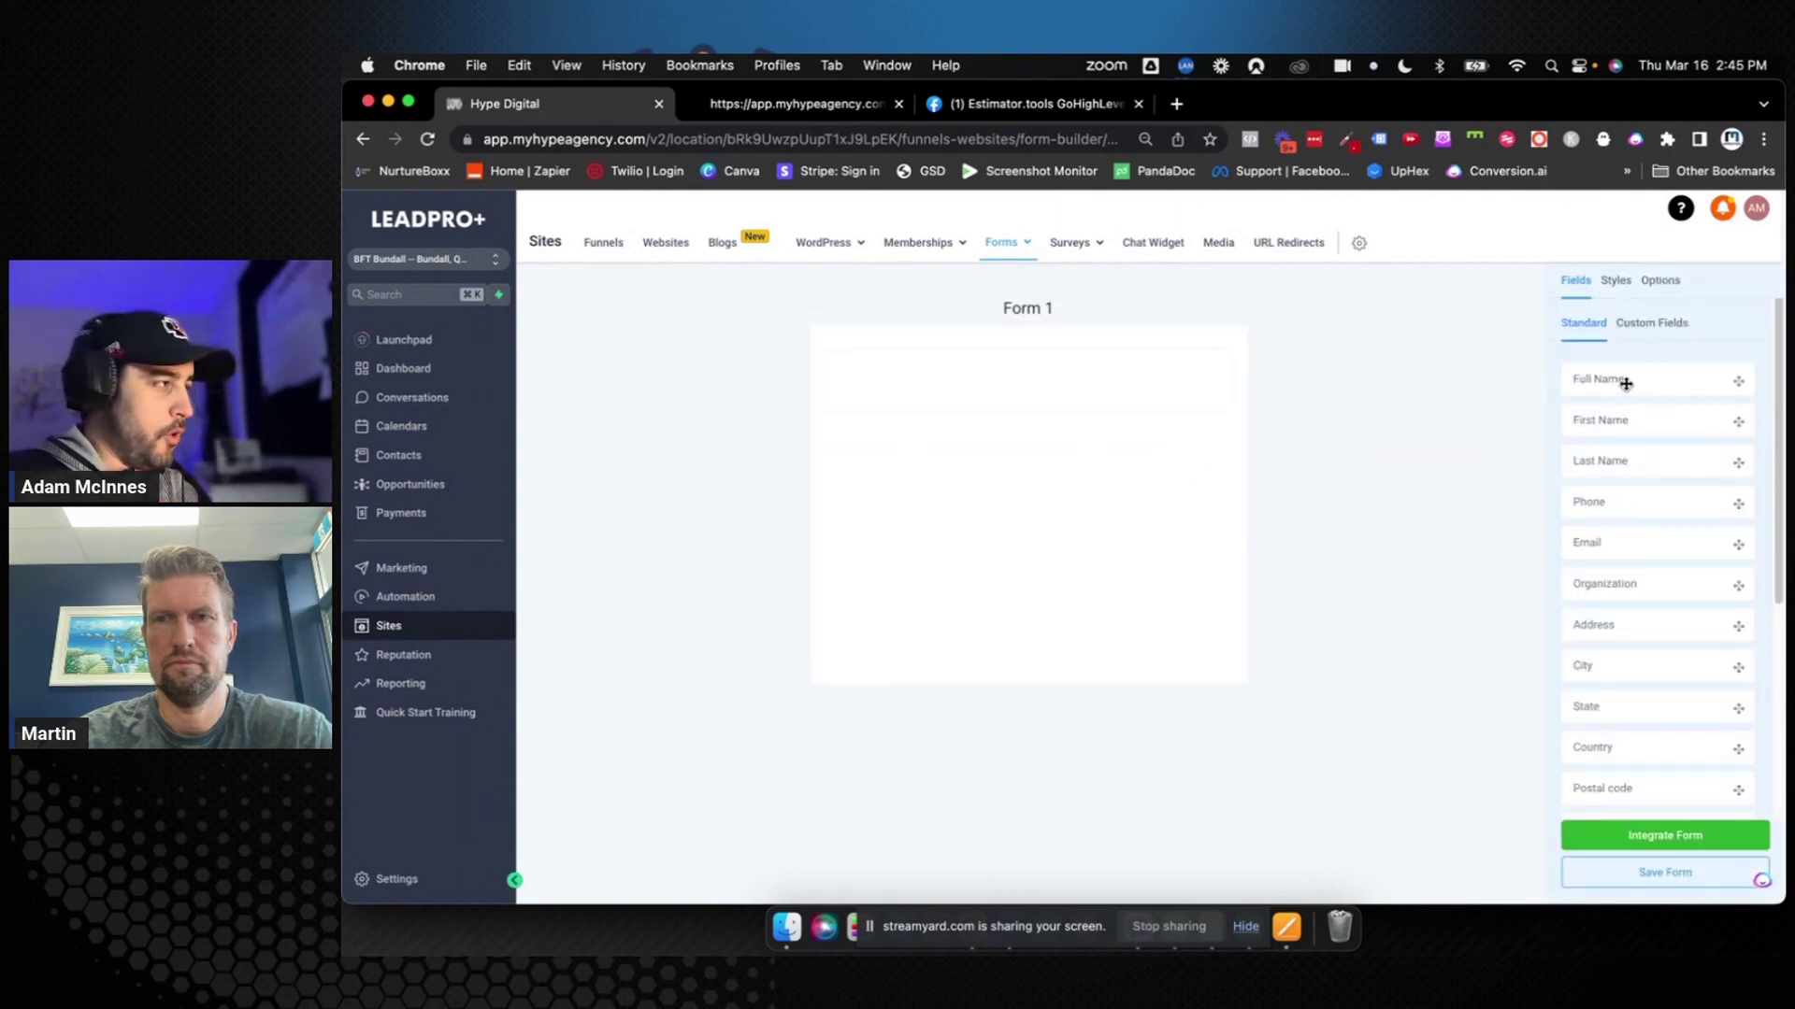
pyautogui.moveTo(1626, 383); pyautogui.dragTo(1075, 409)
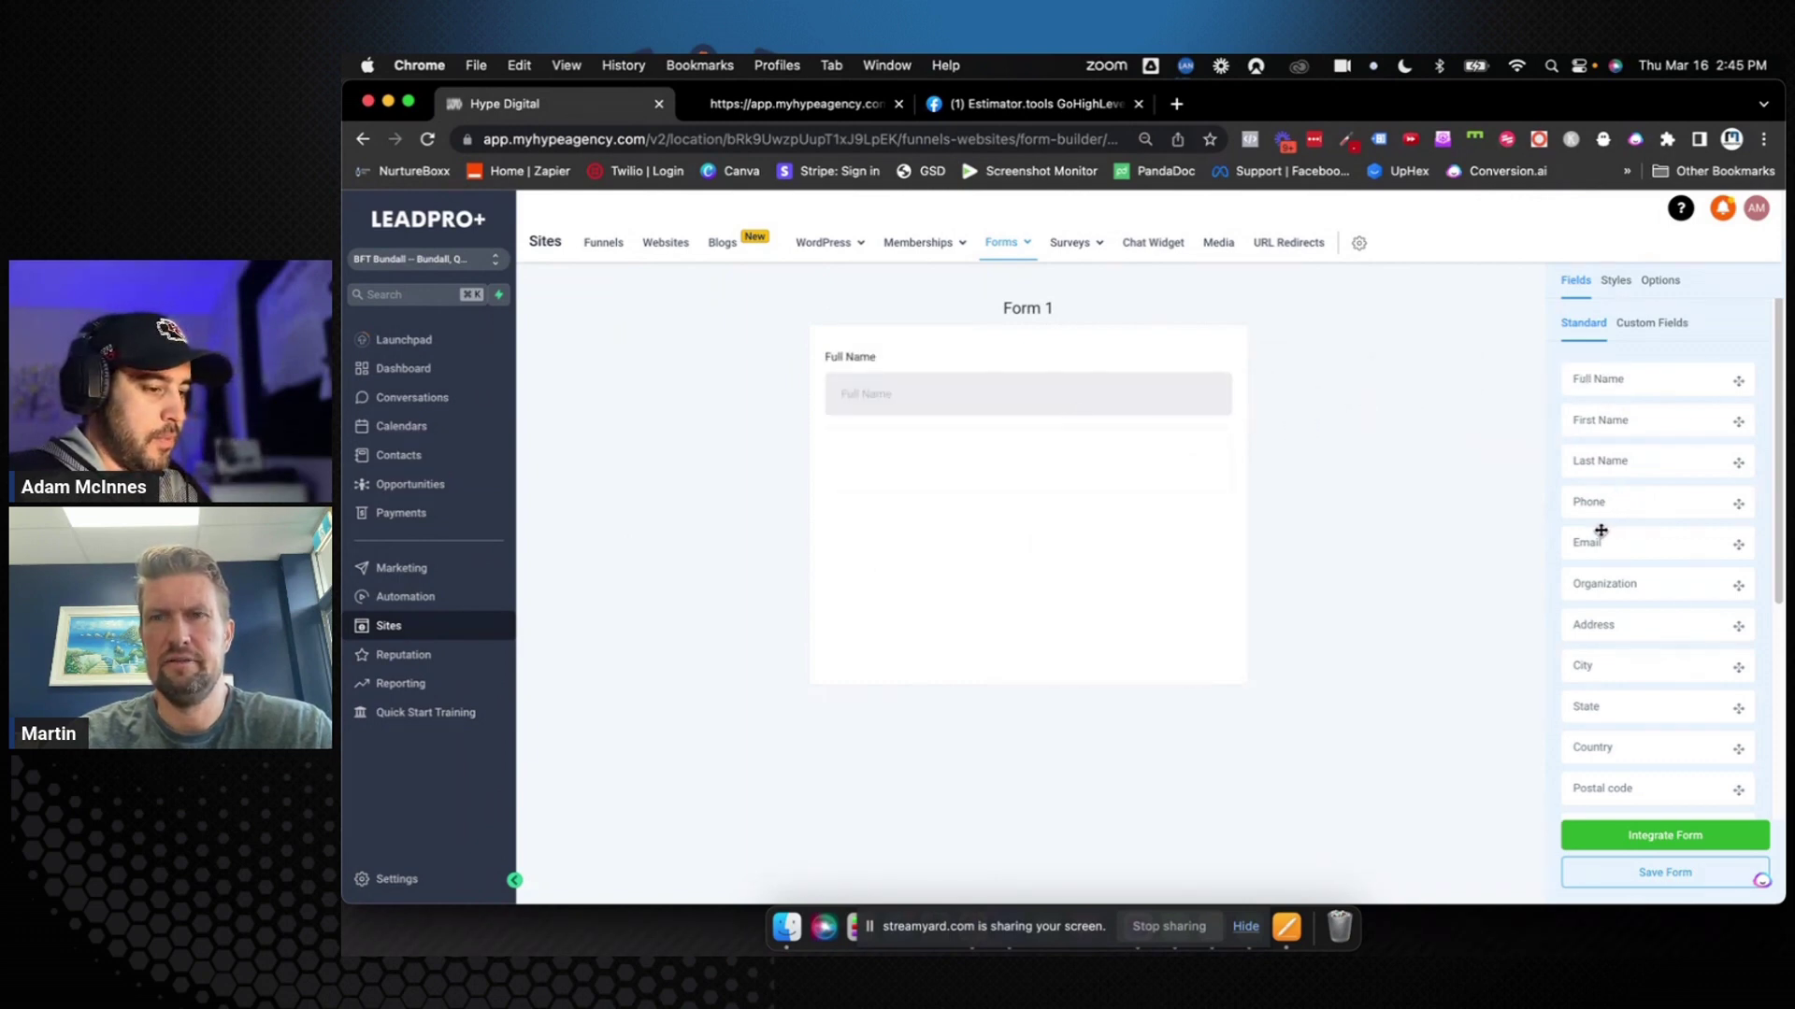
pyautogui.moveTo(1598, 532); pyautogui.dragTo(1151, 472)
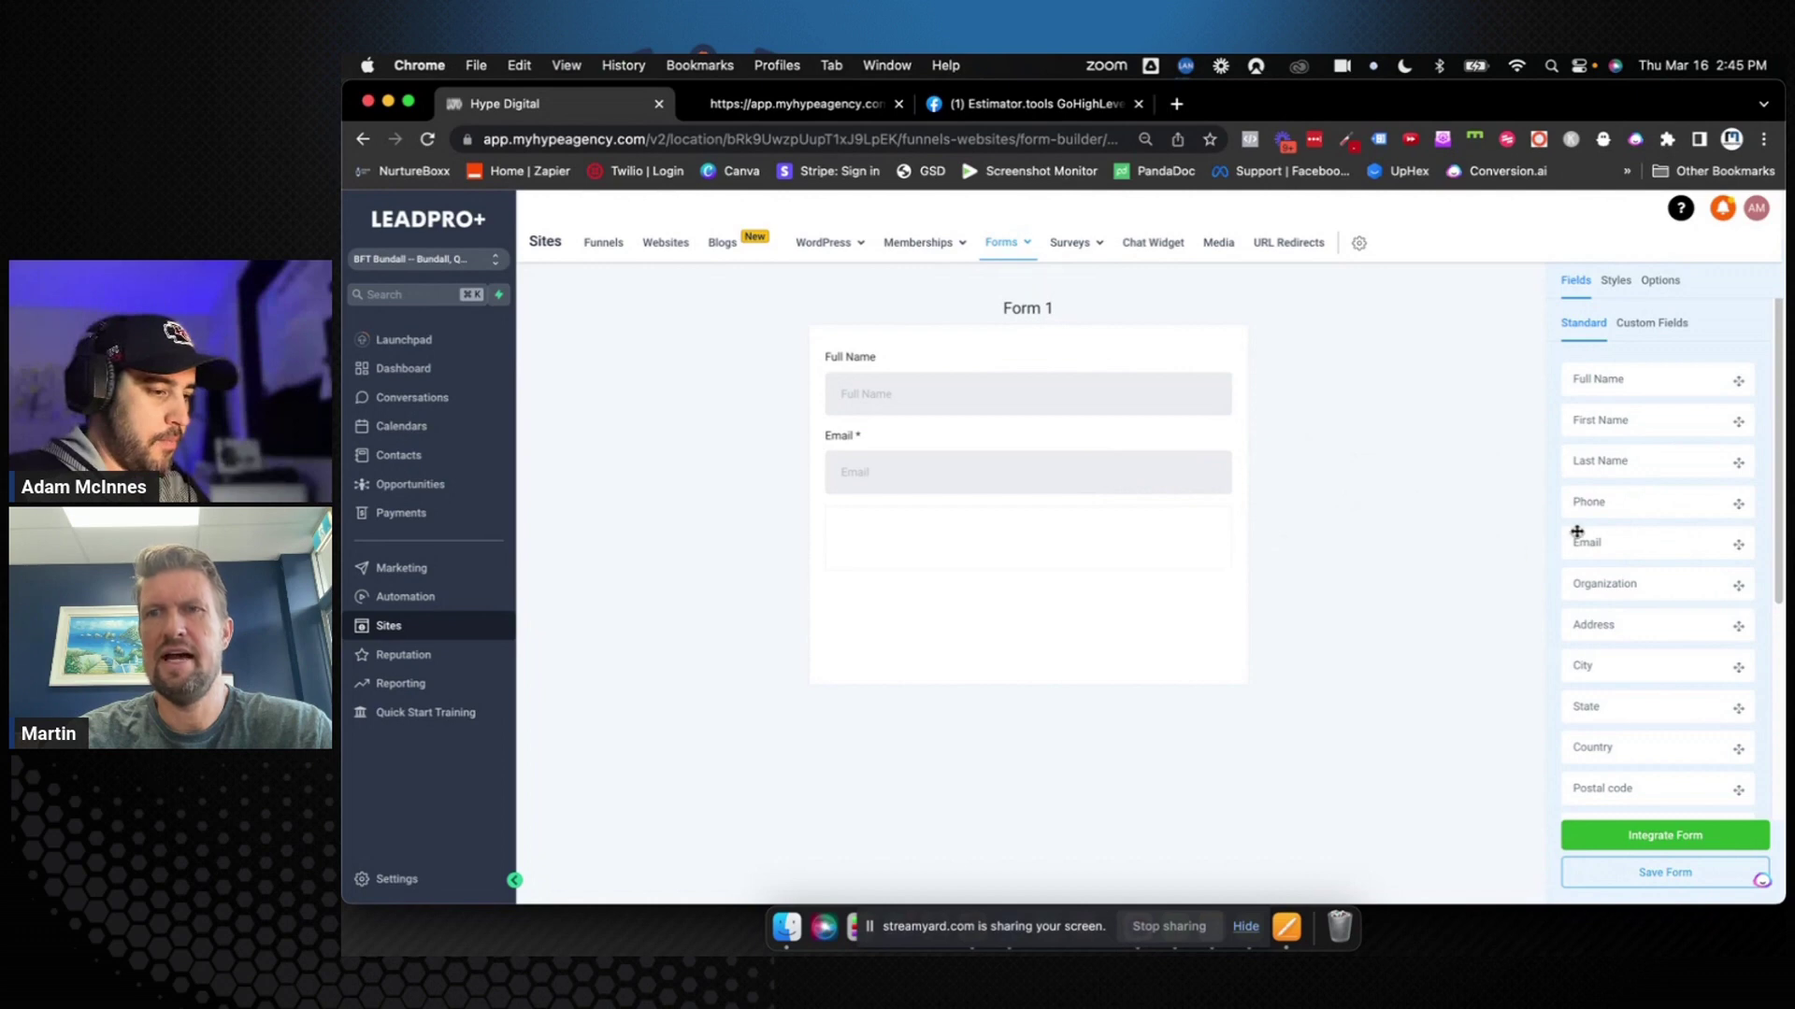
pyautogui.moveTo(1589, 502); pyautogui.dragTo(998, 552)
pyautogui.scroll(-5, 1639, 607)
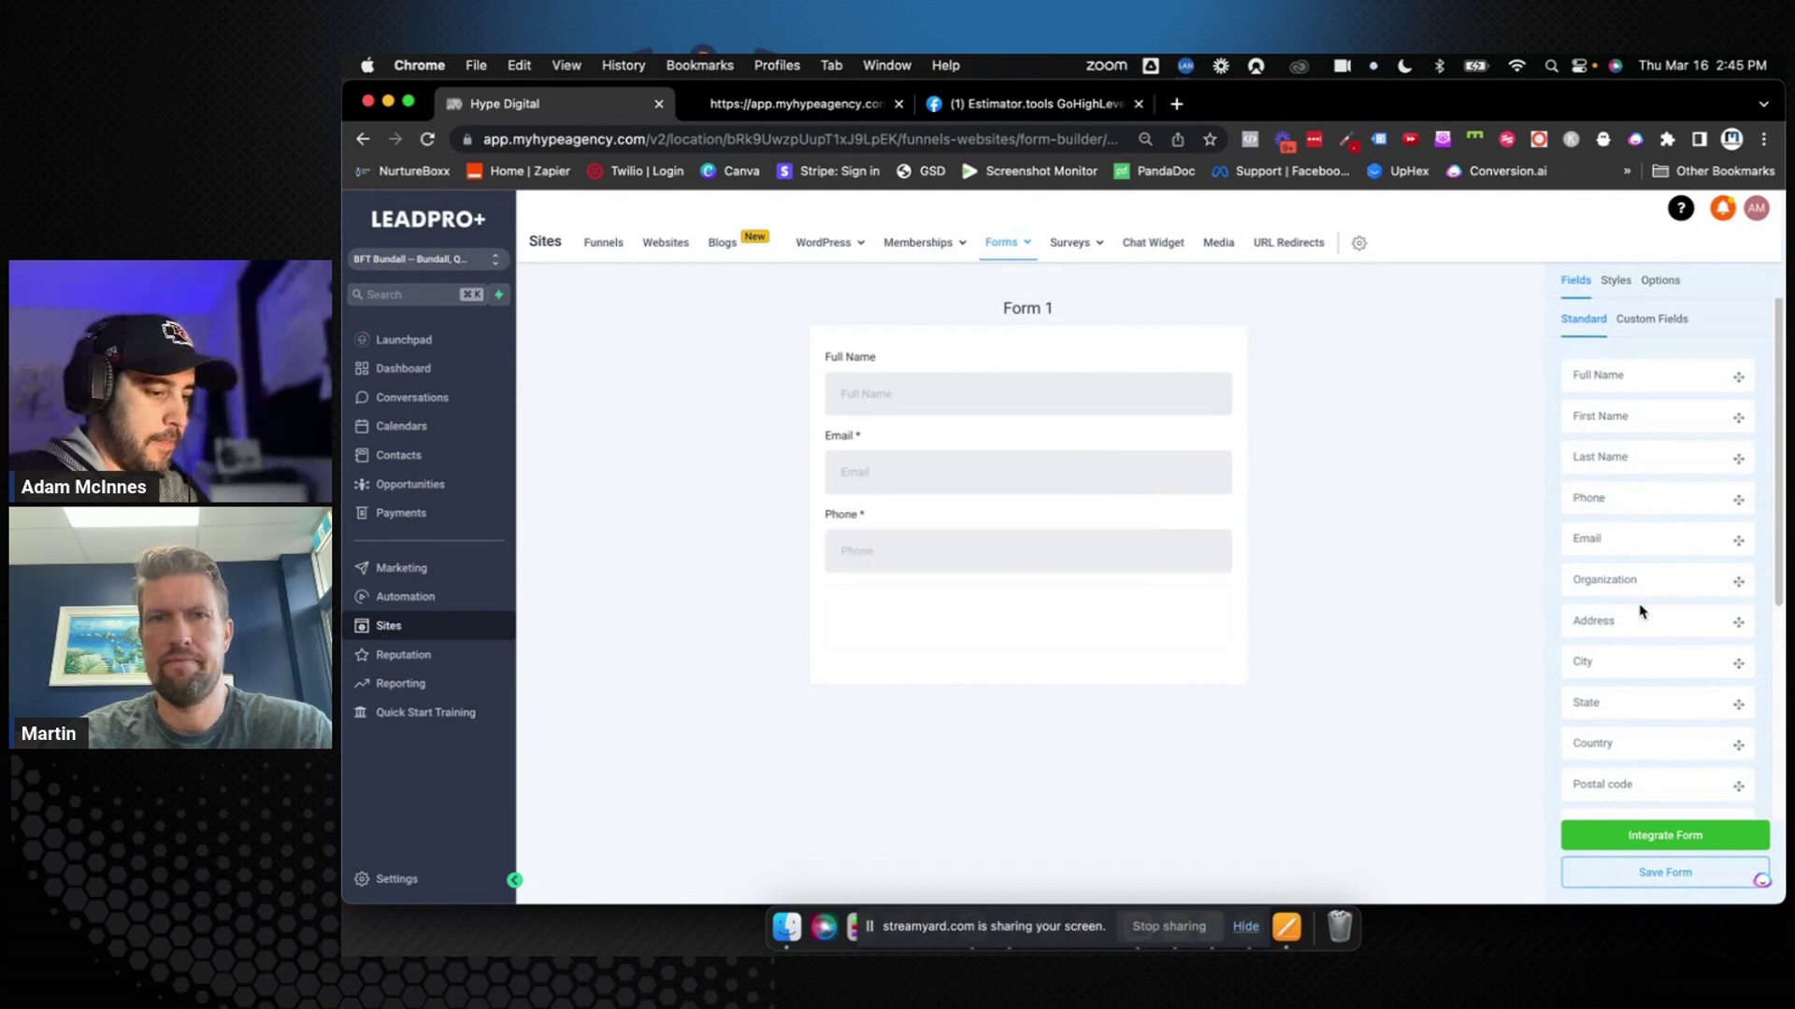
pyautogui.moveTo(1638, 610); pyautogui.dragTo(1007, 603)
# Make Full Name a required field and save Form 1
pyautogui.click(999, 619)
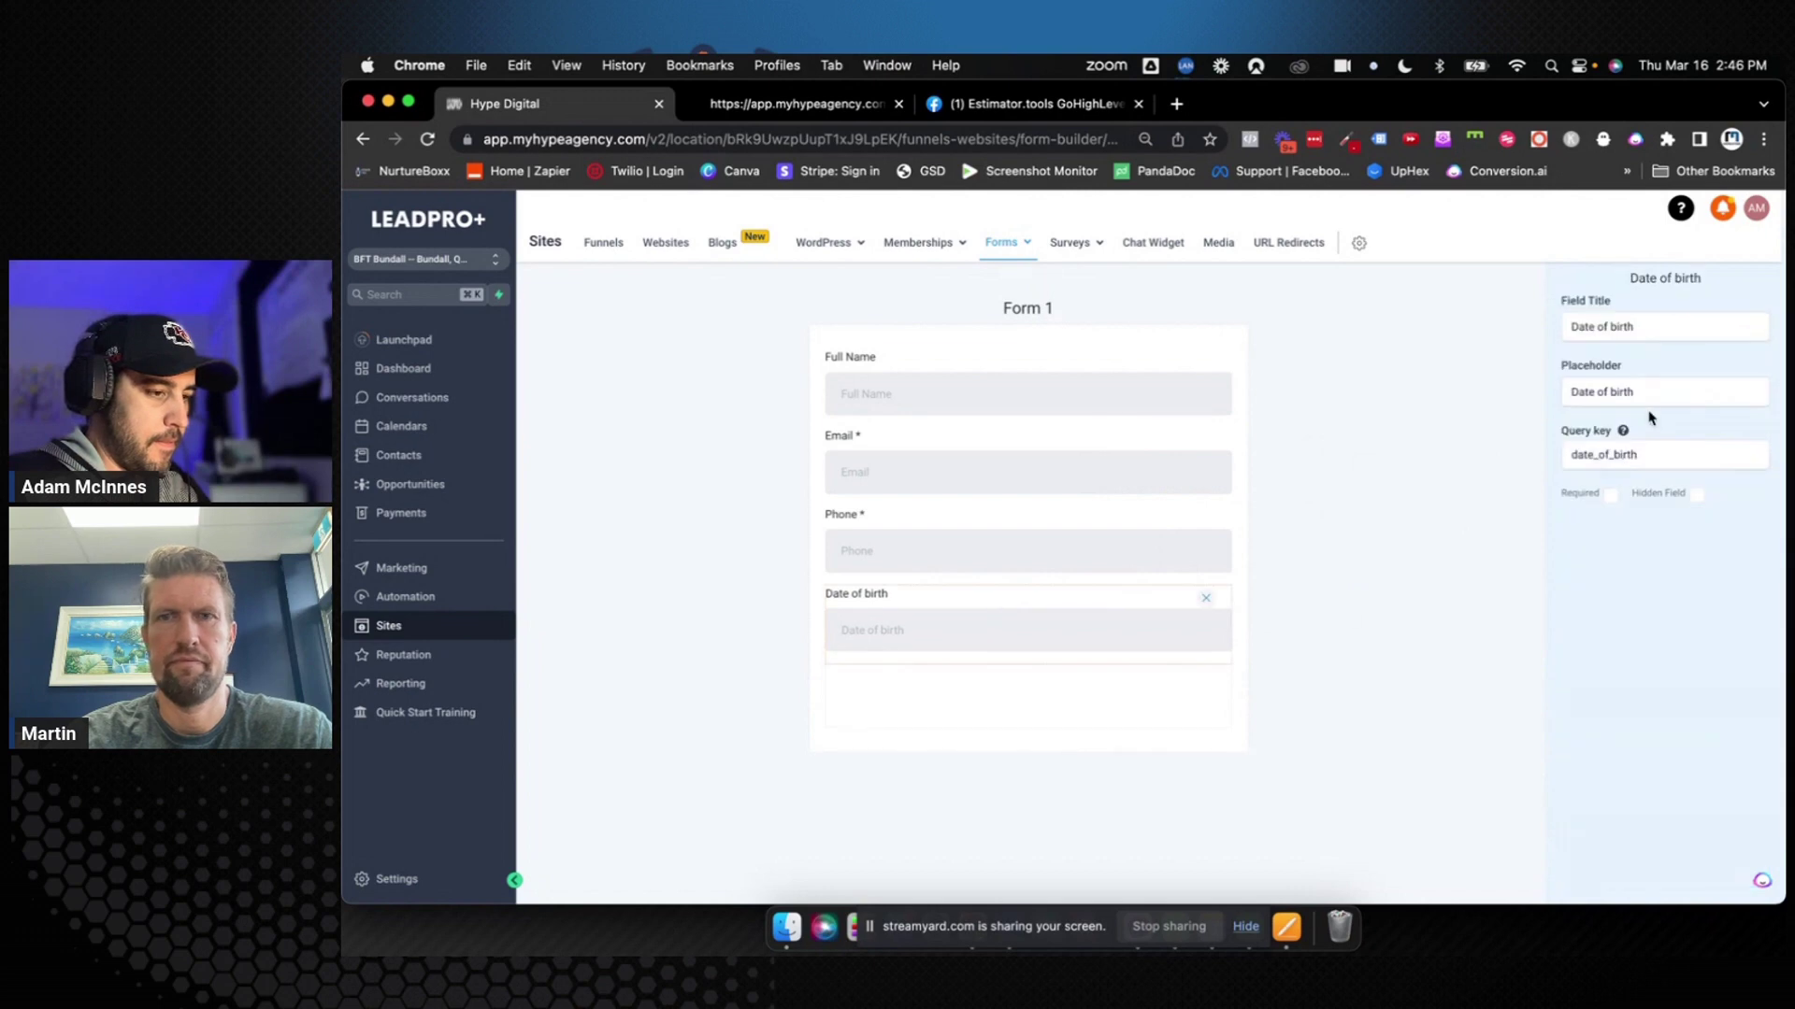
pyautogui.moveTo(1652, 391); pyautogui.dragTo(1557, 390)
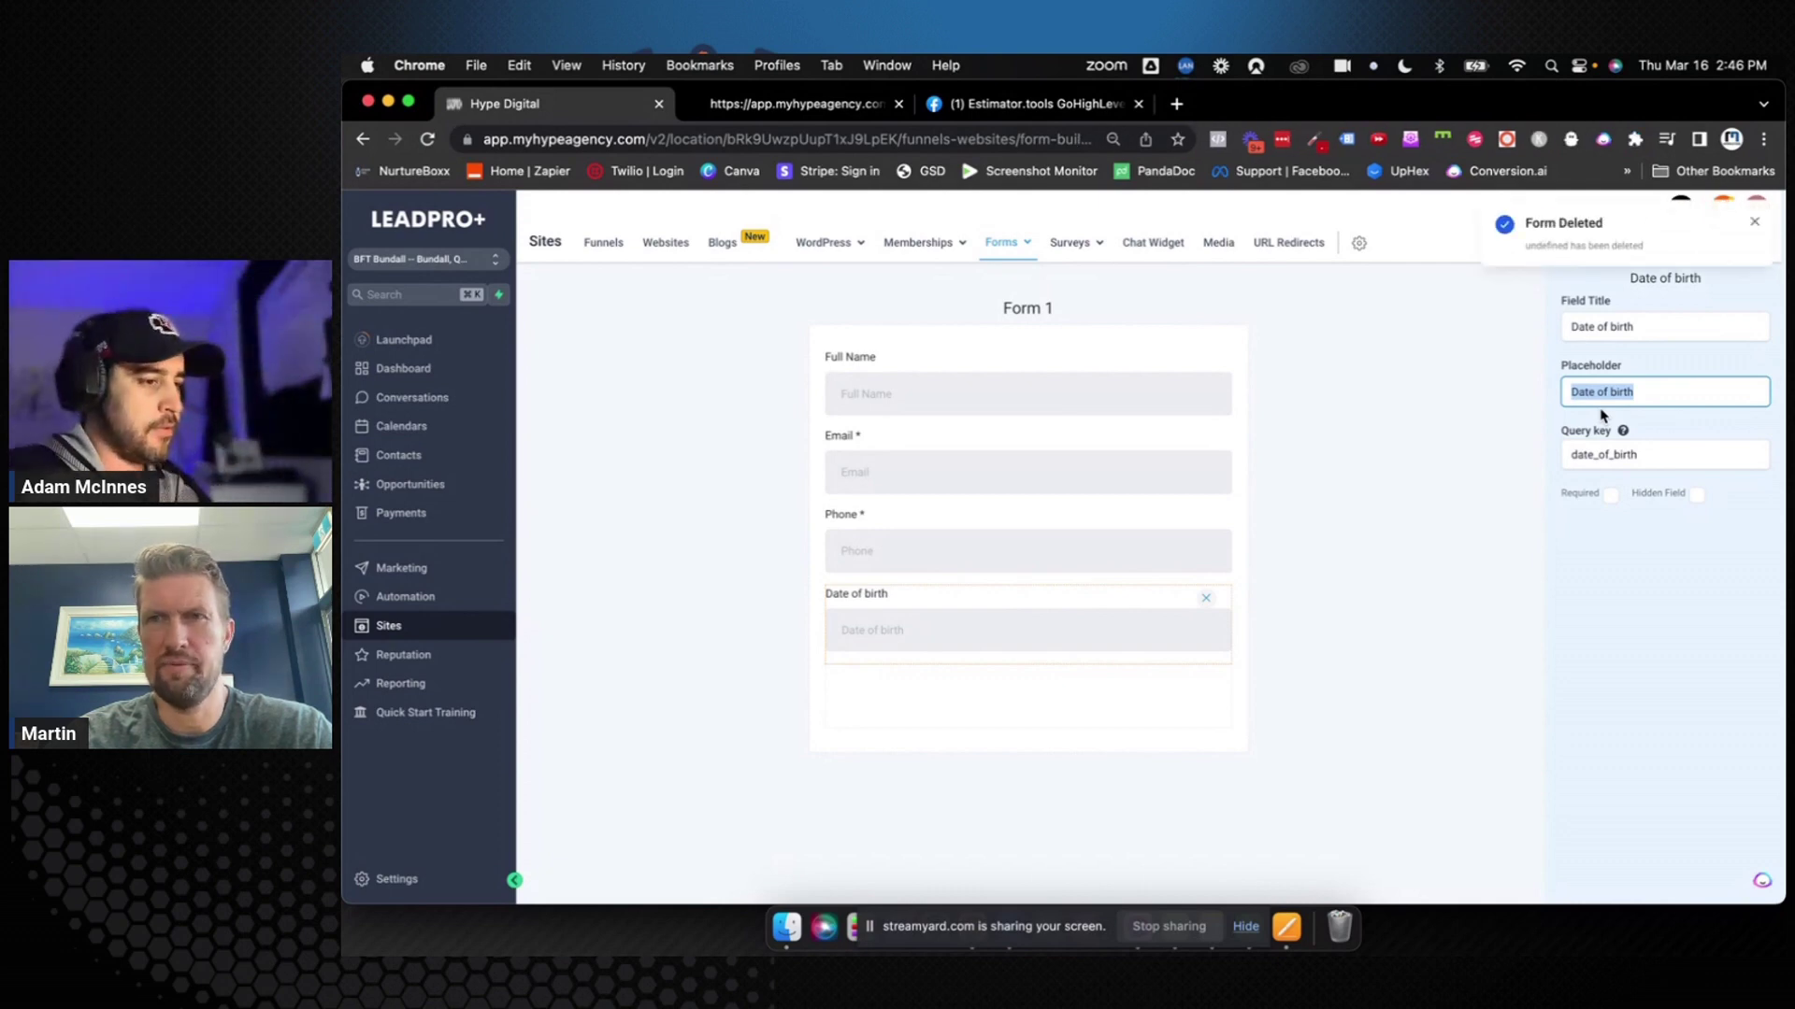
pyautogui.click(1518, 452)
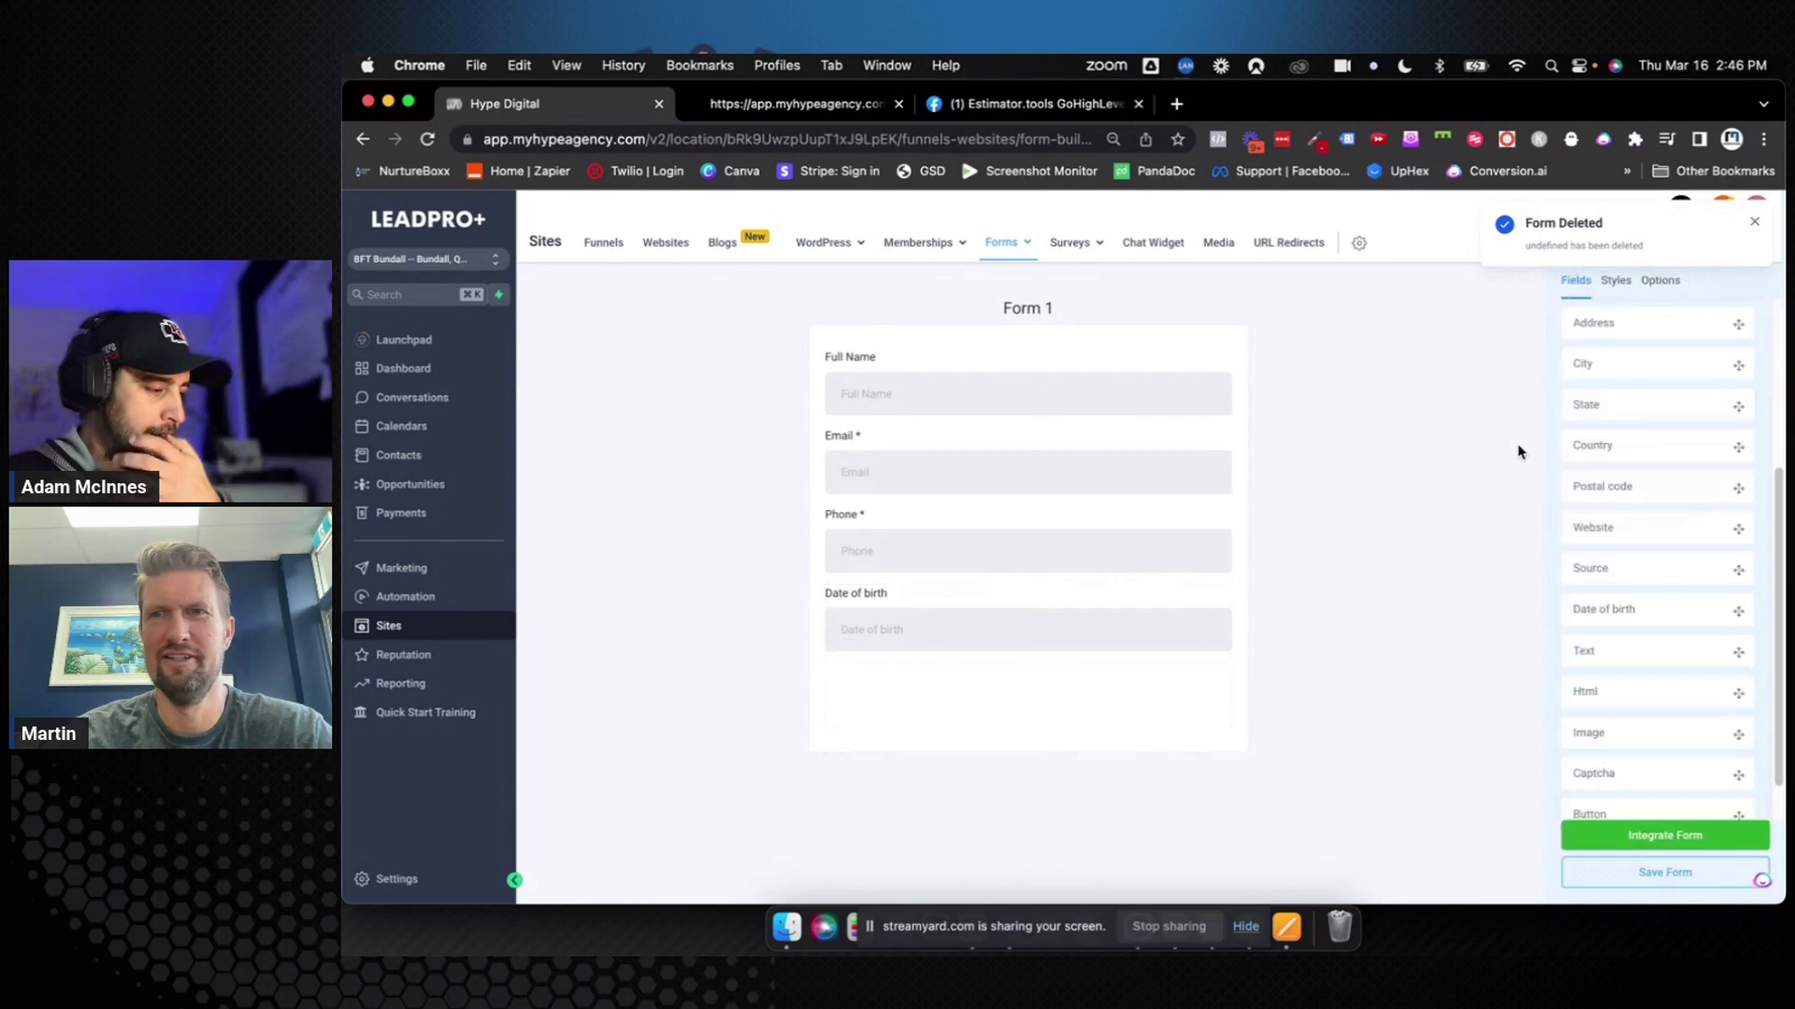
pyautogui.click(1154, 404)
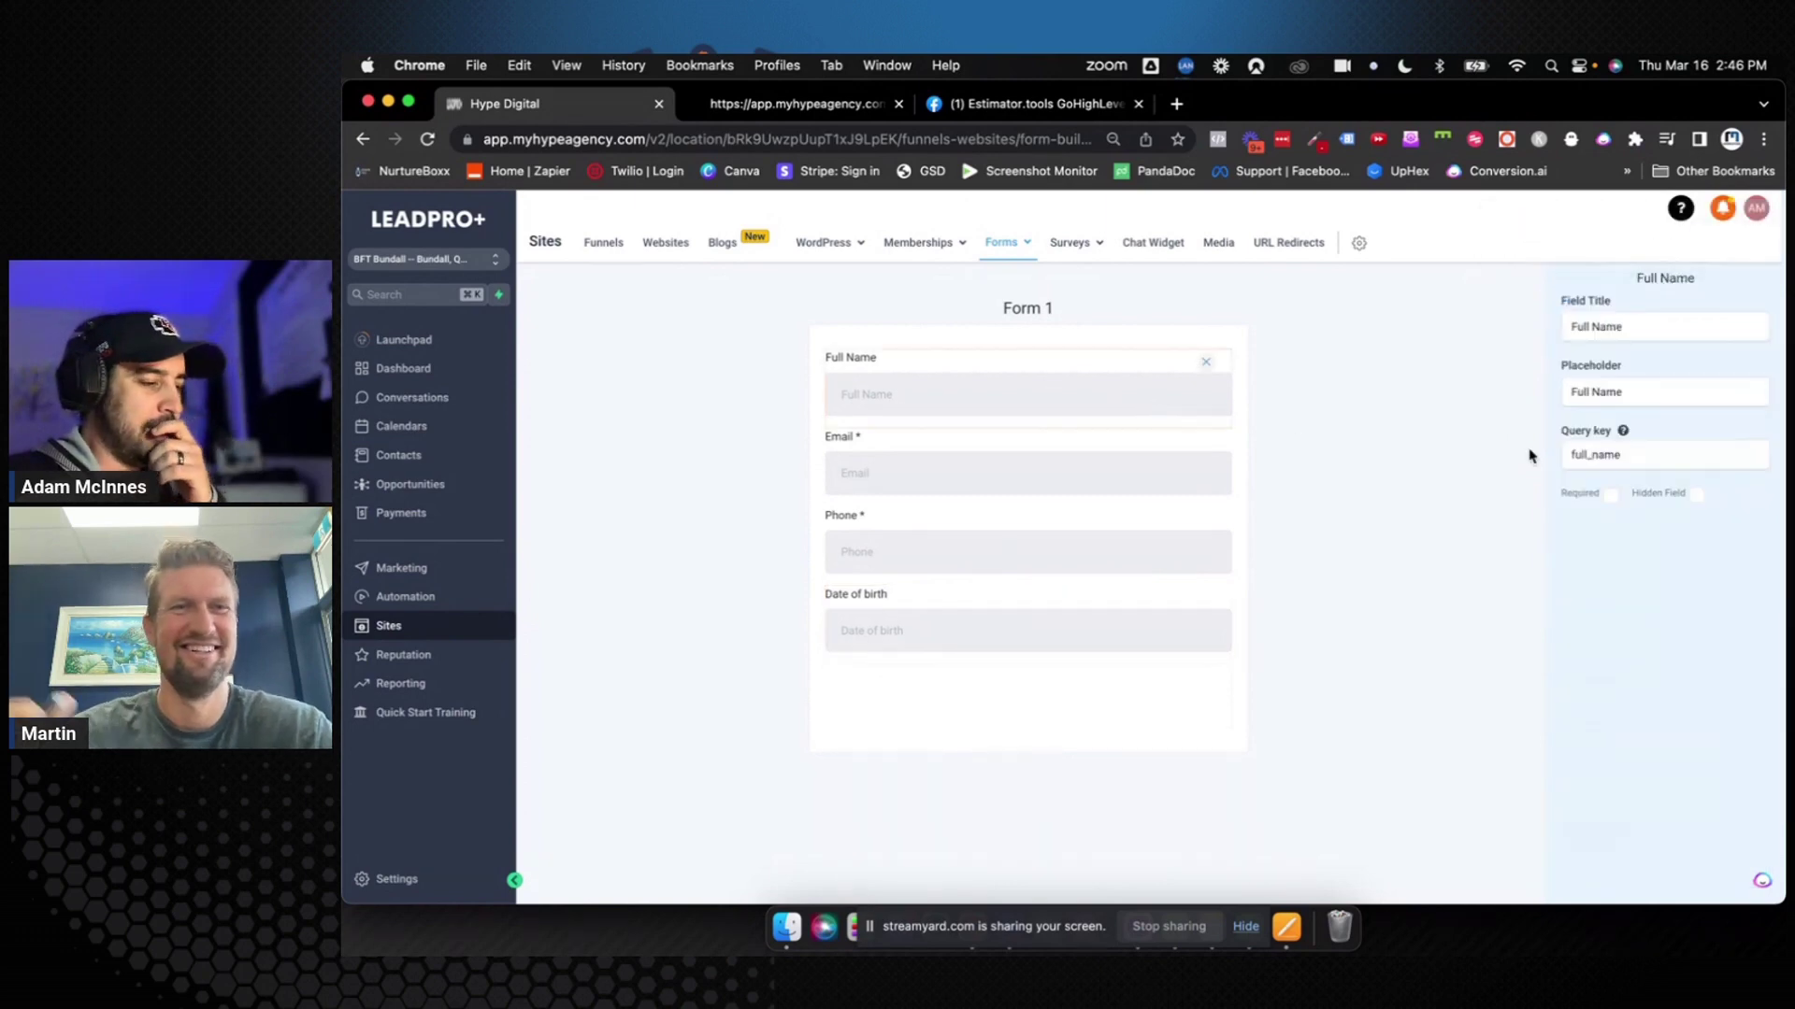
pyautogui.click(1610, 496)
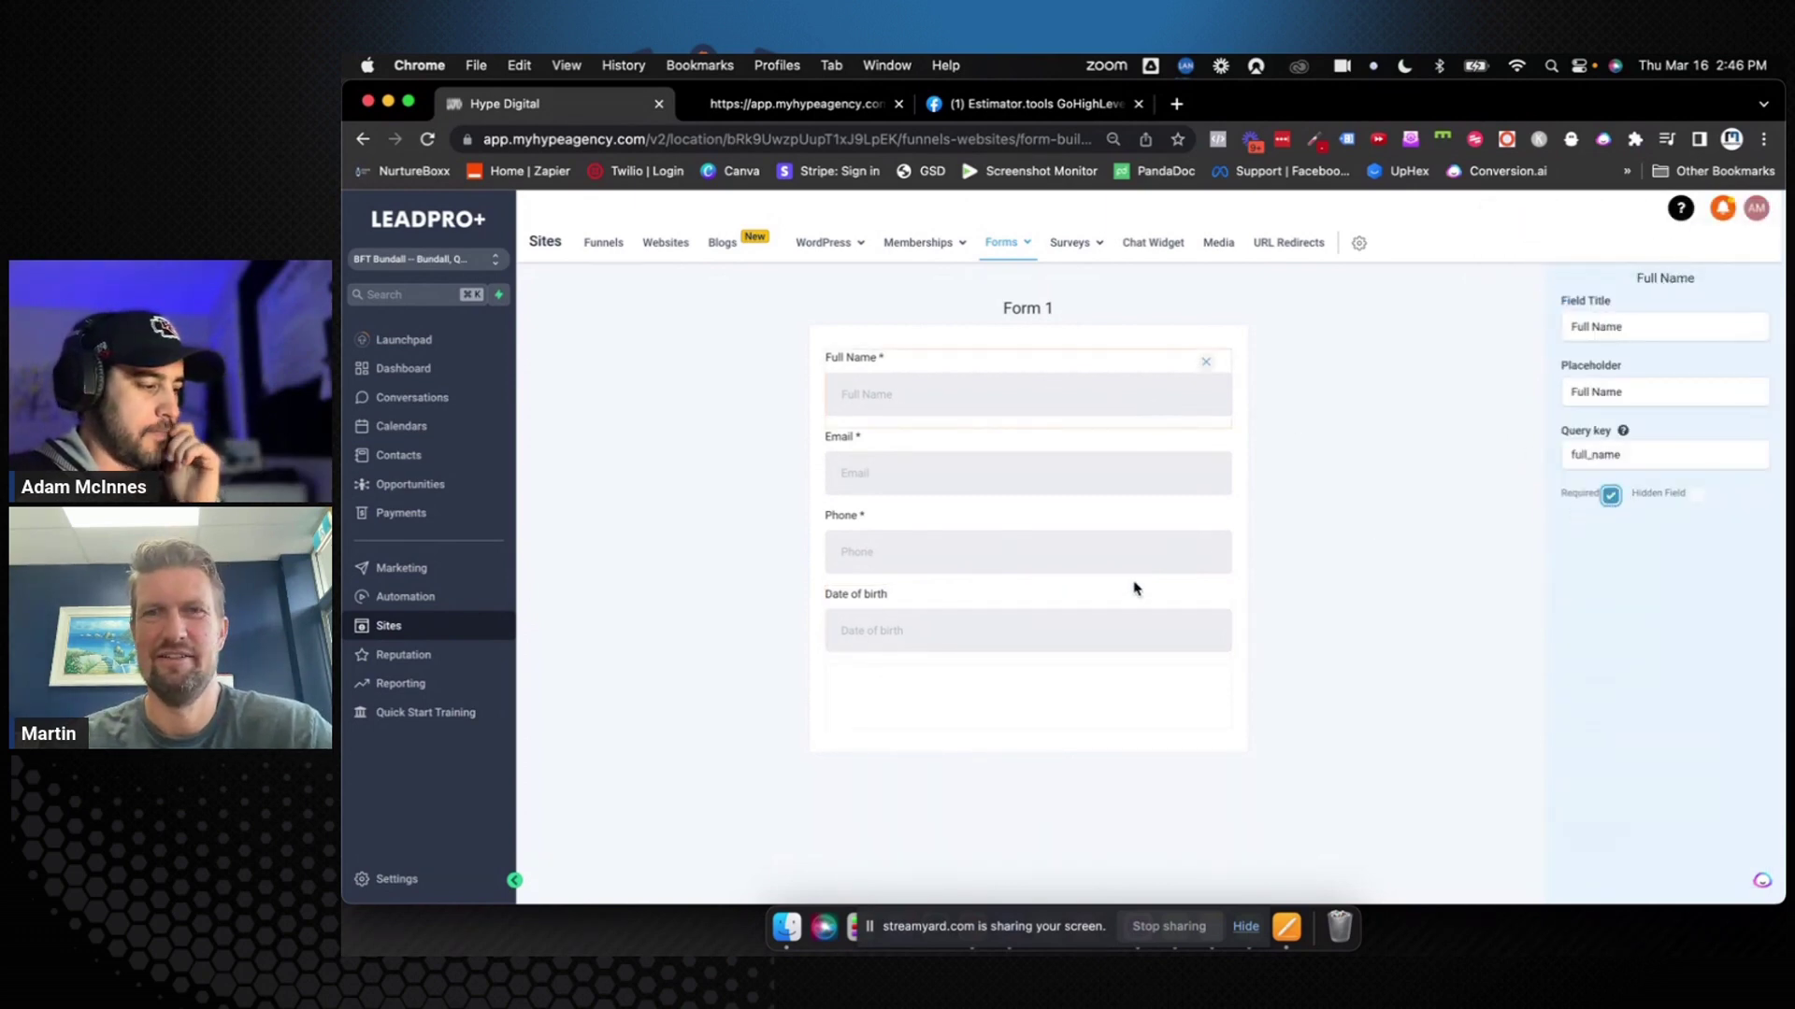
pyautogui.click(1104, 629)
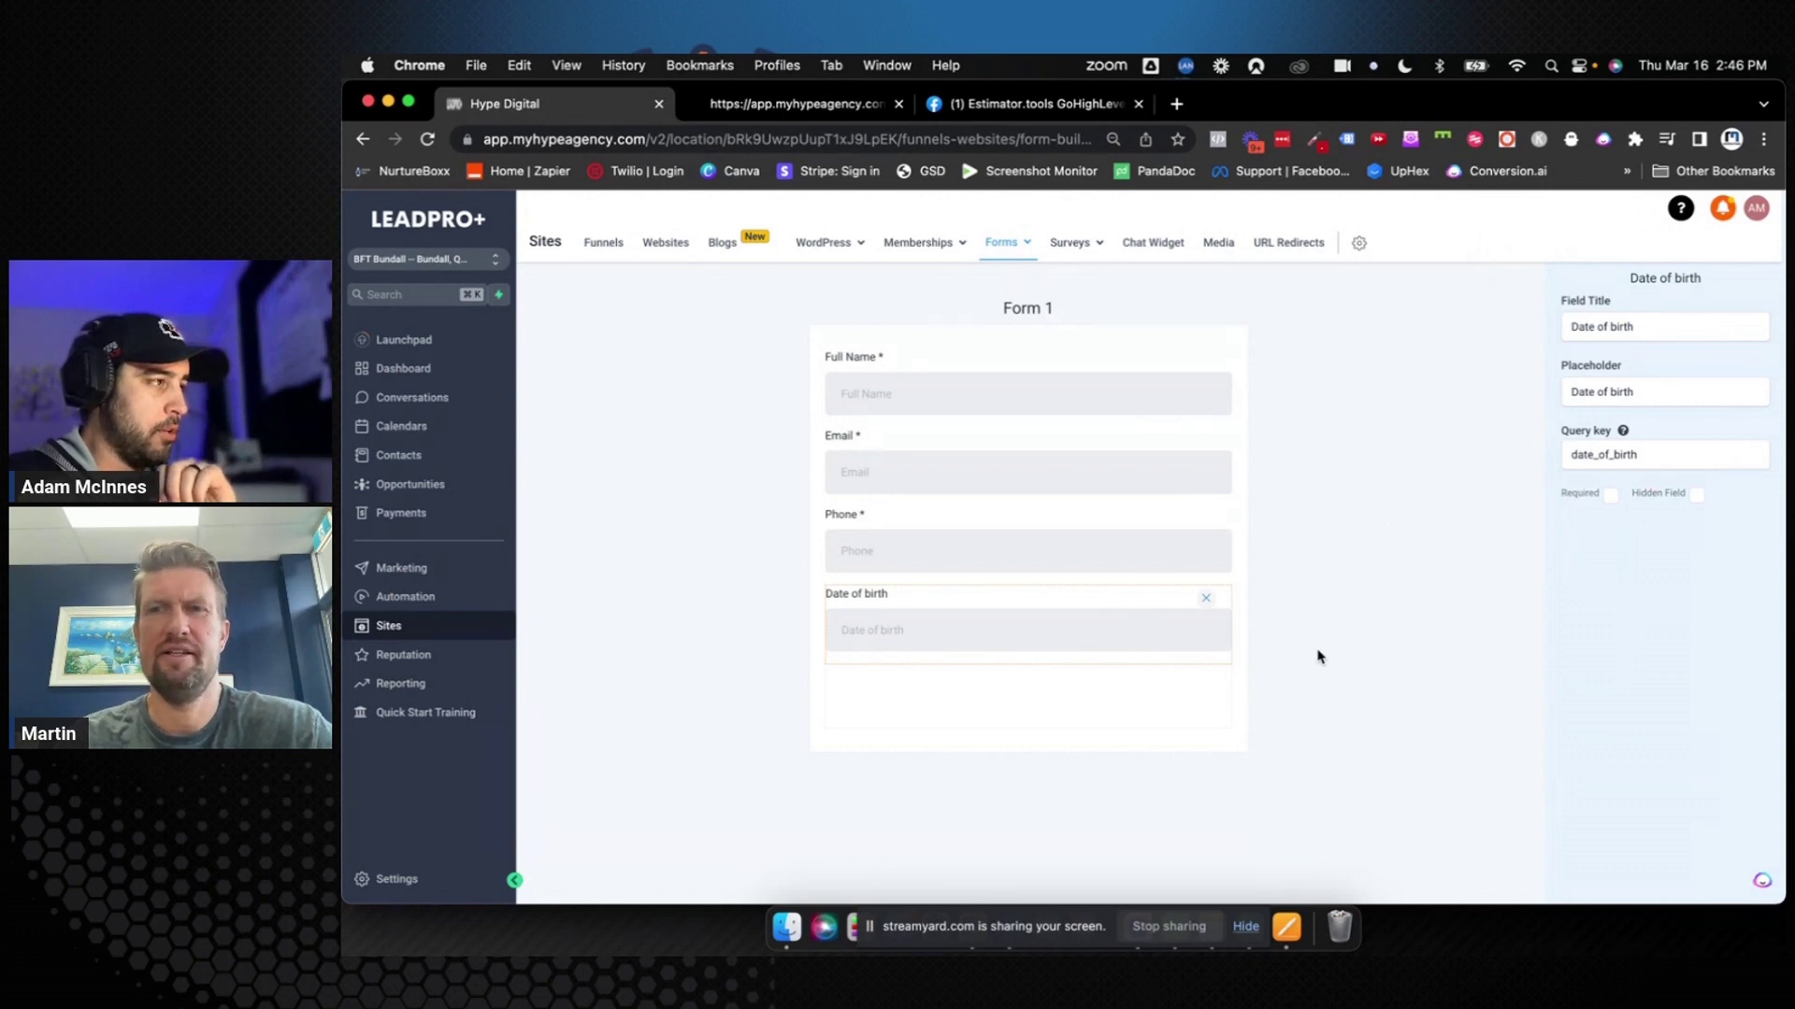
pyautogui.click(1399, 669)
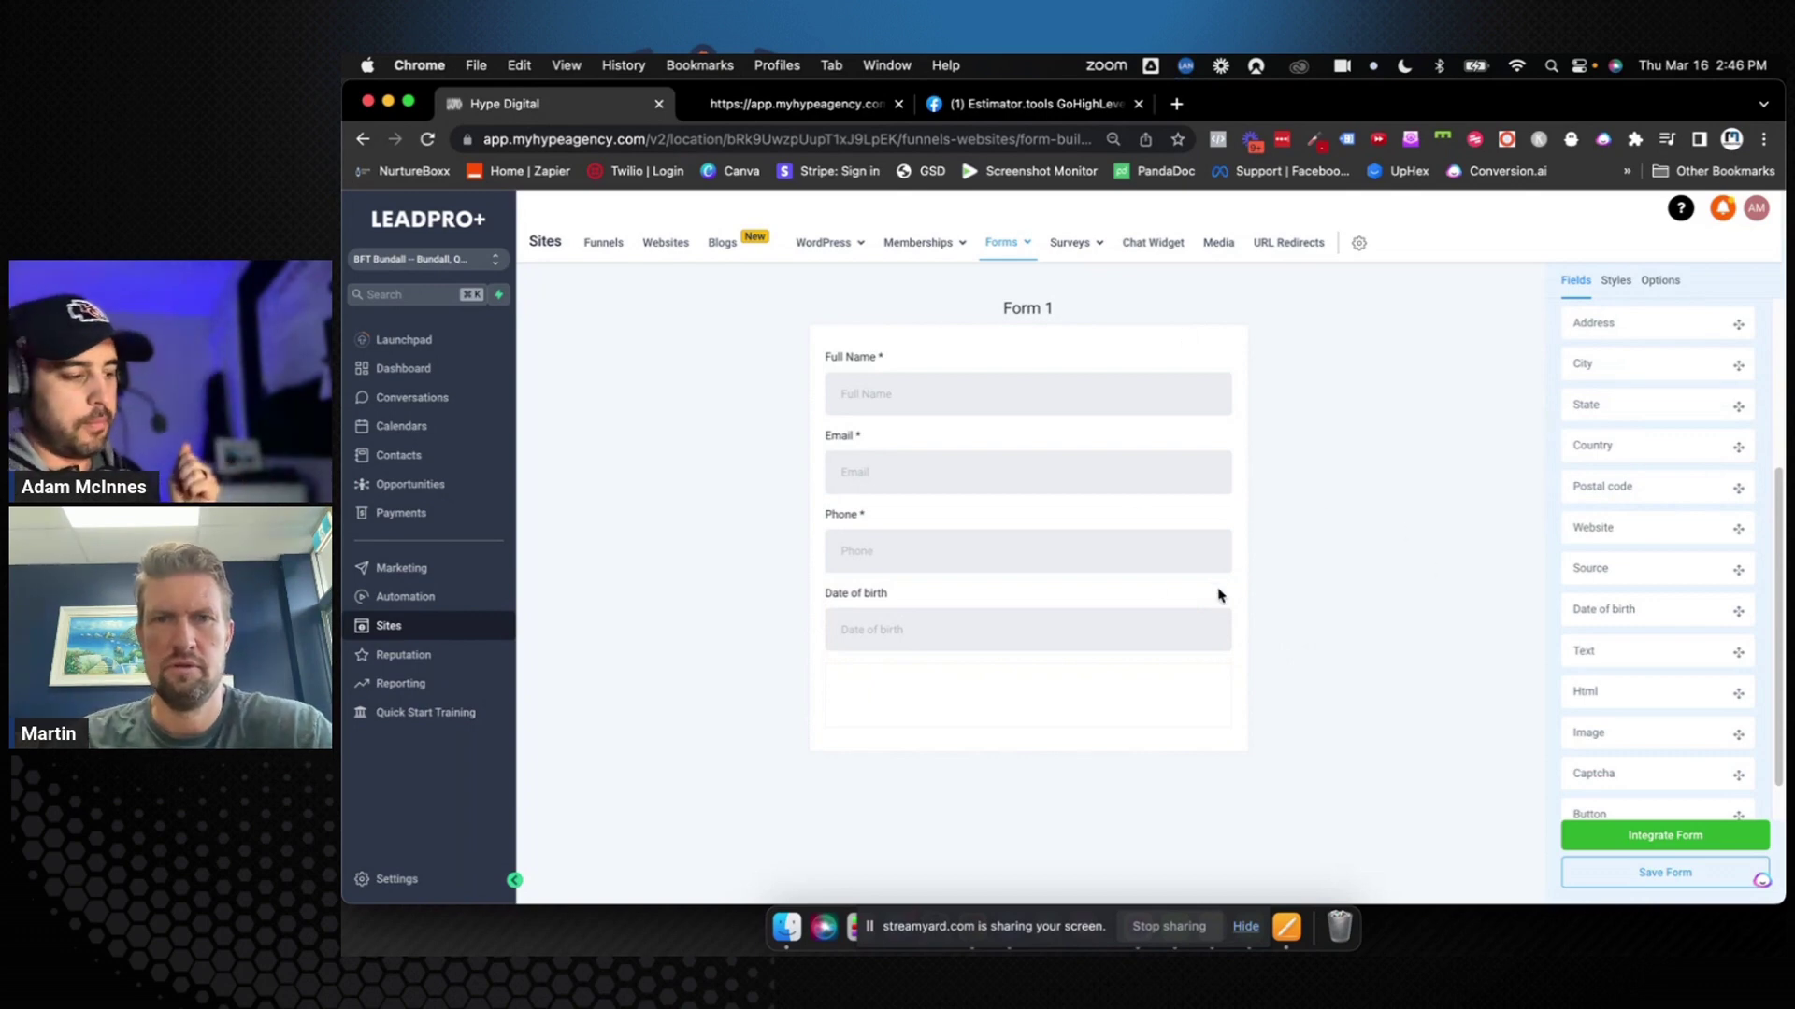
pyautogui.click(1134, 572)
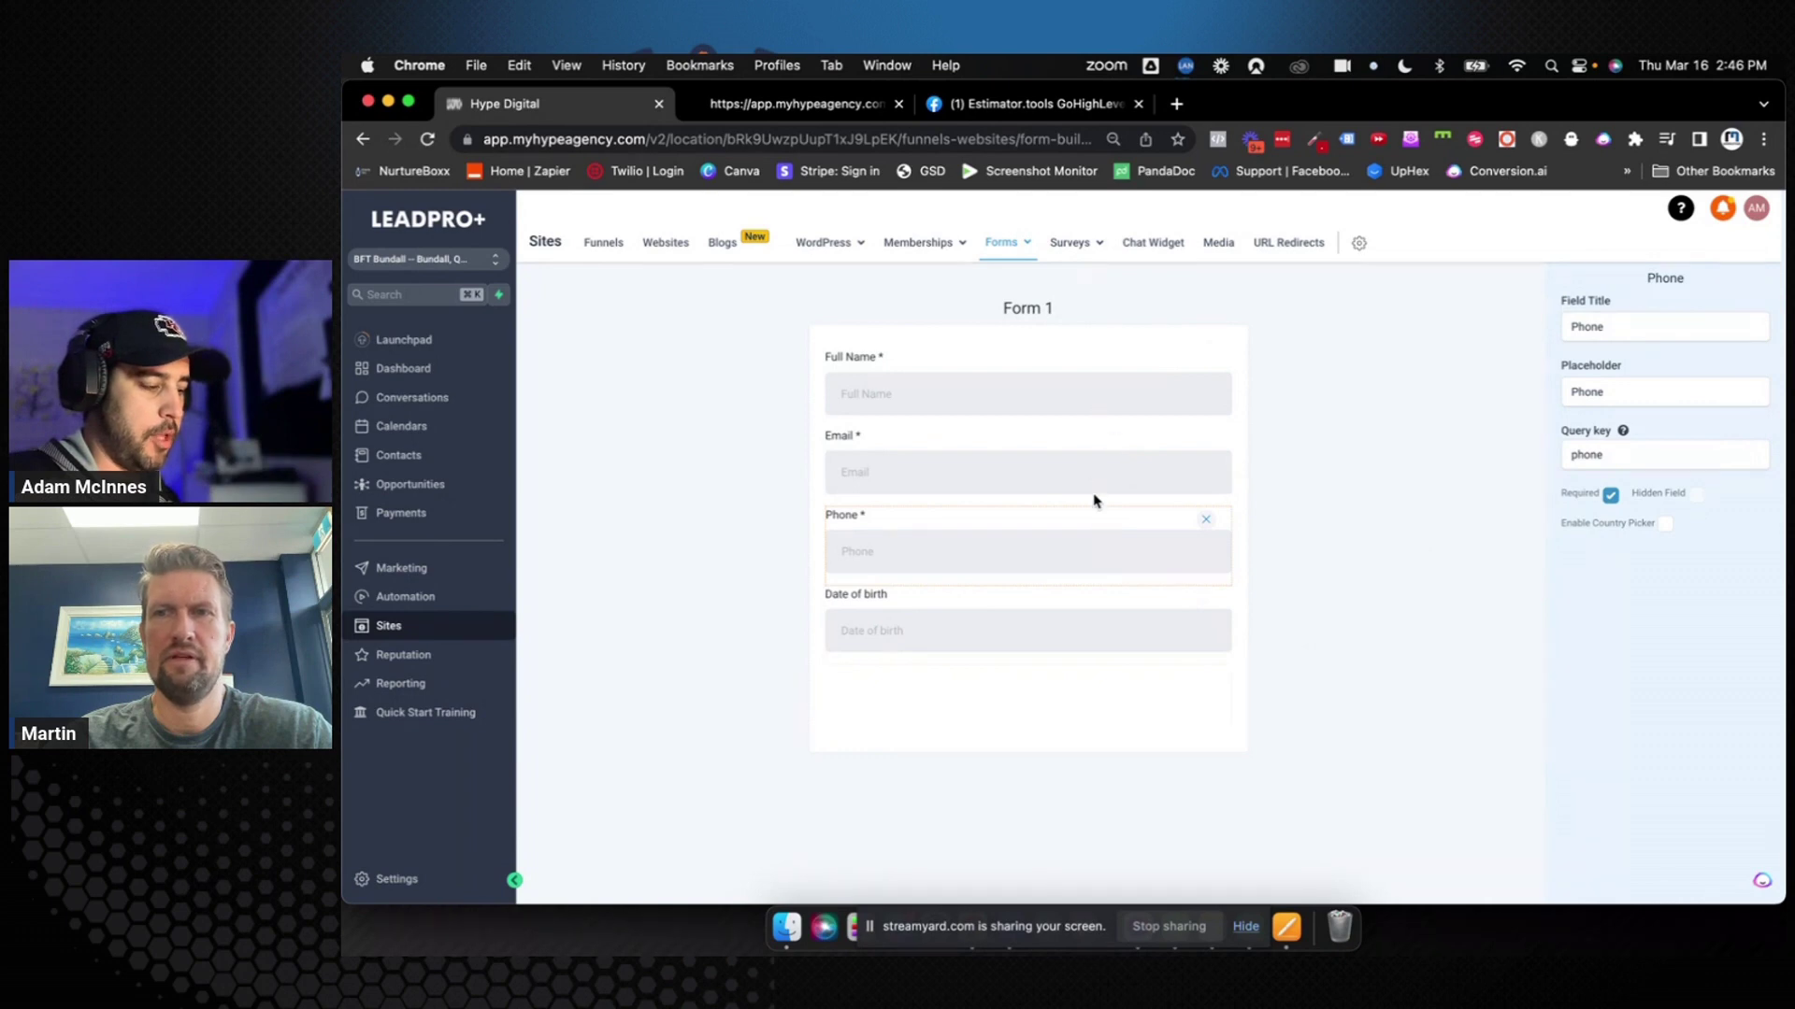
pyautogui.click(1345, 654)
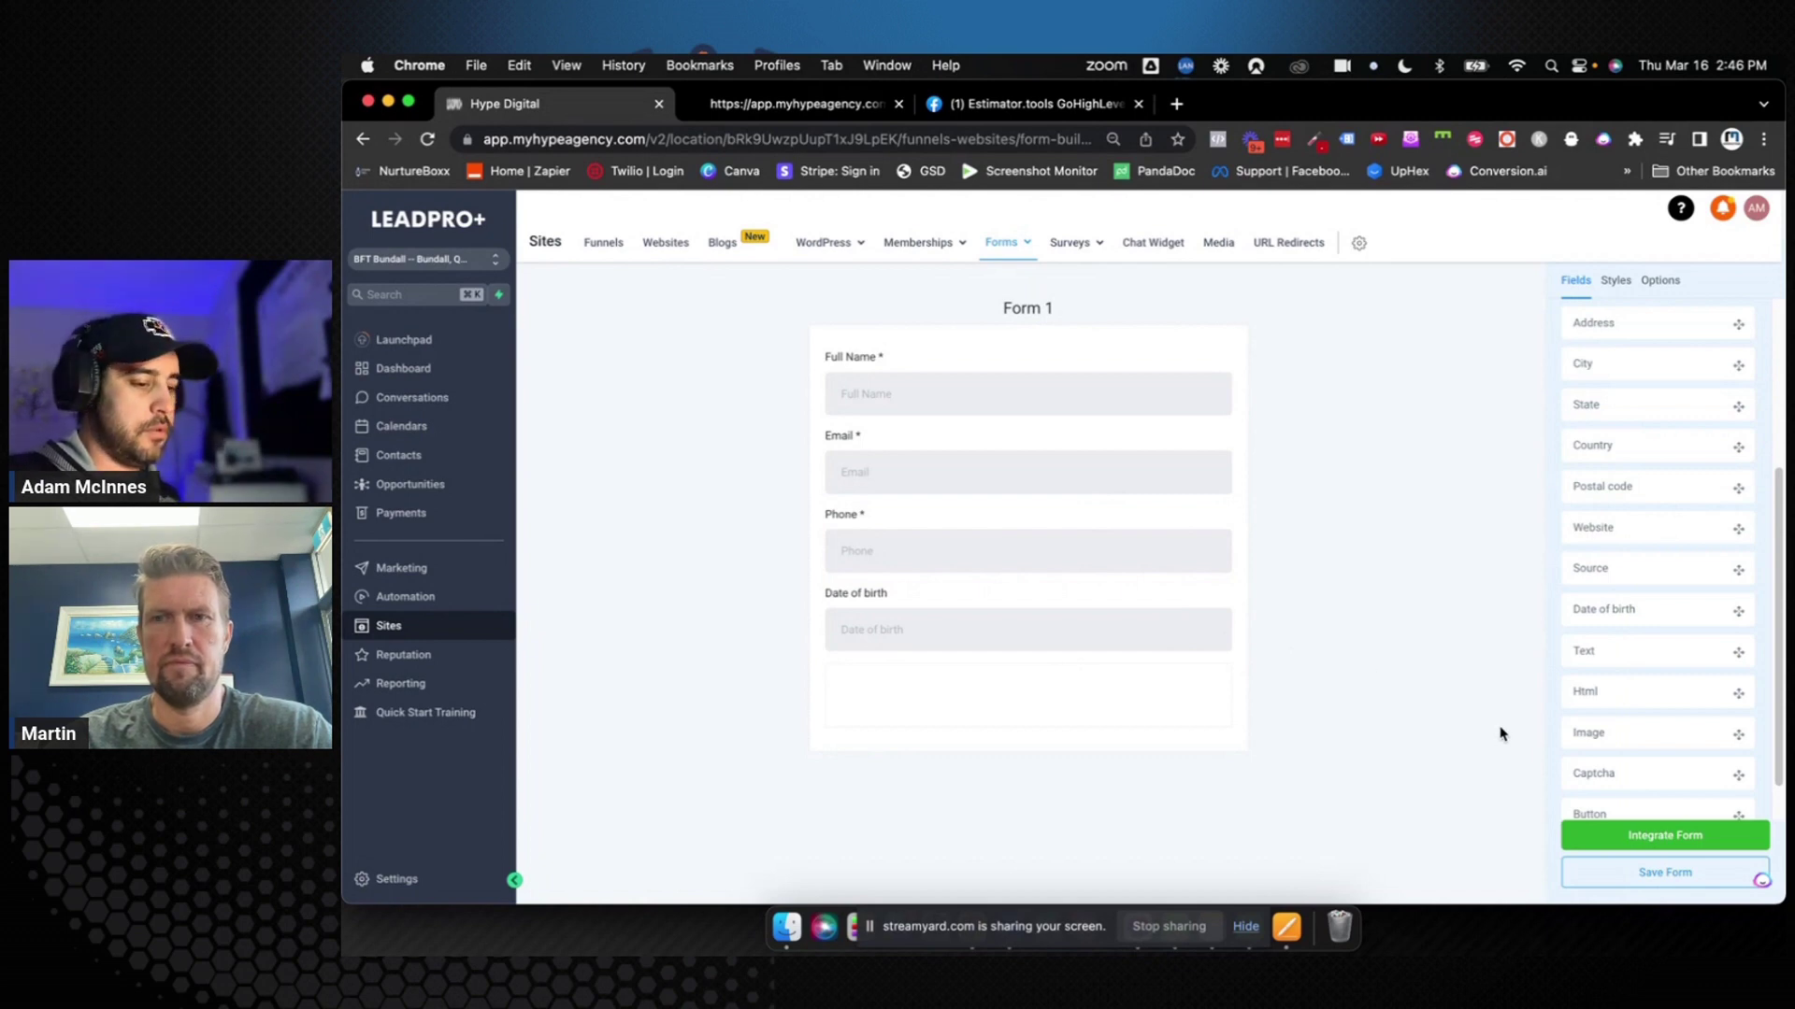
pyautogui.click(1632, 871)
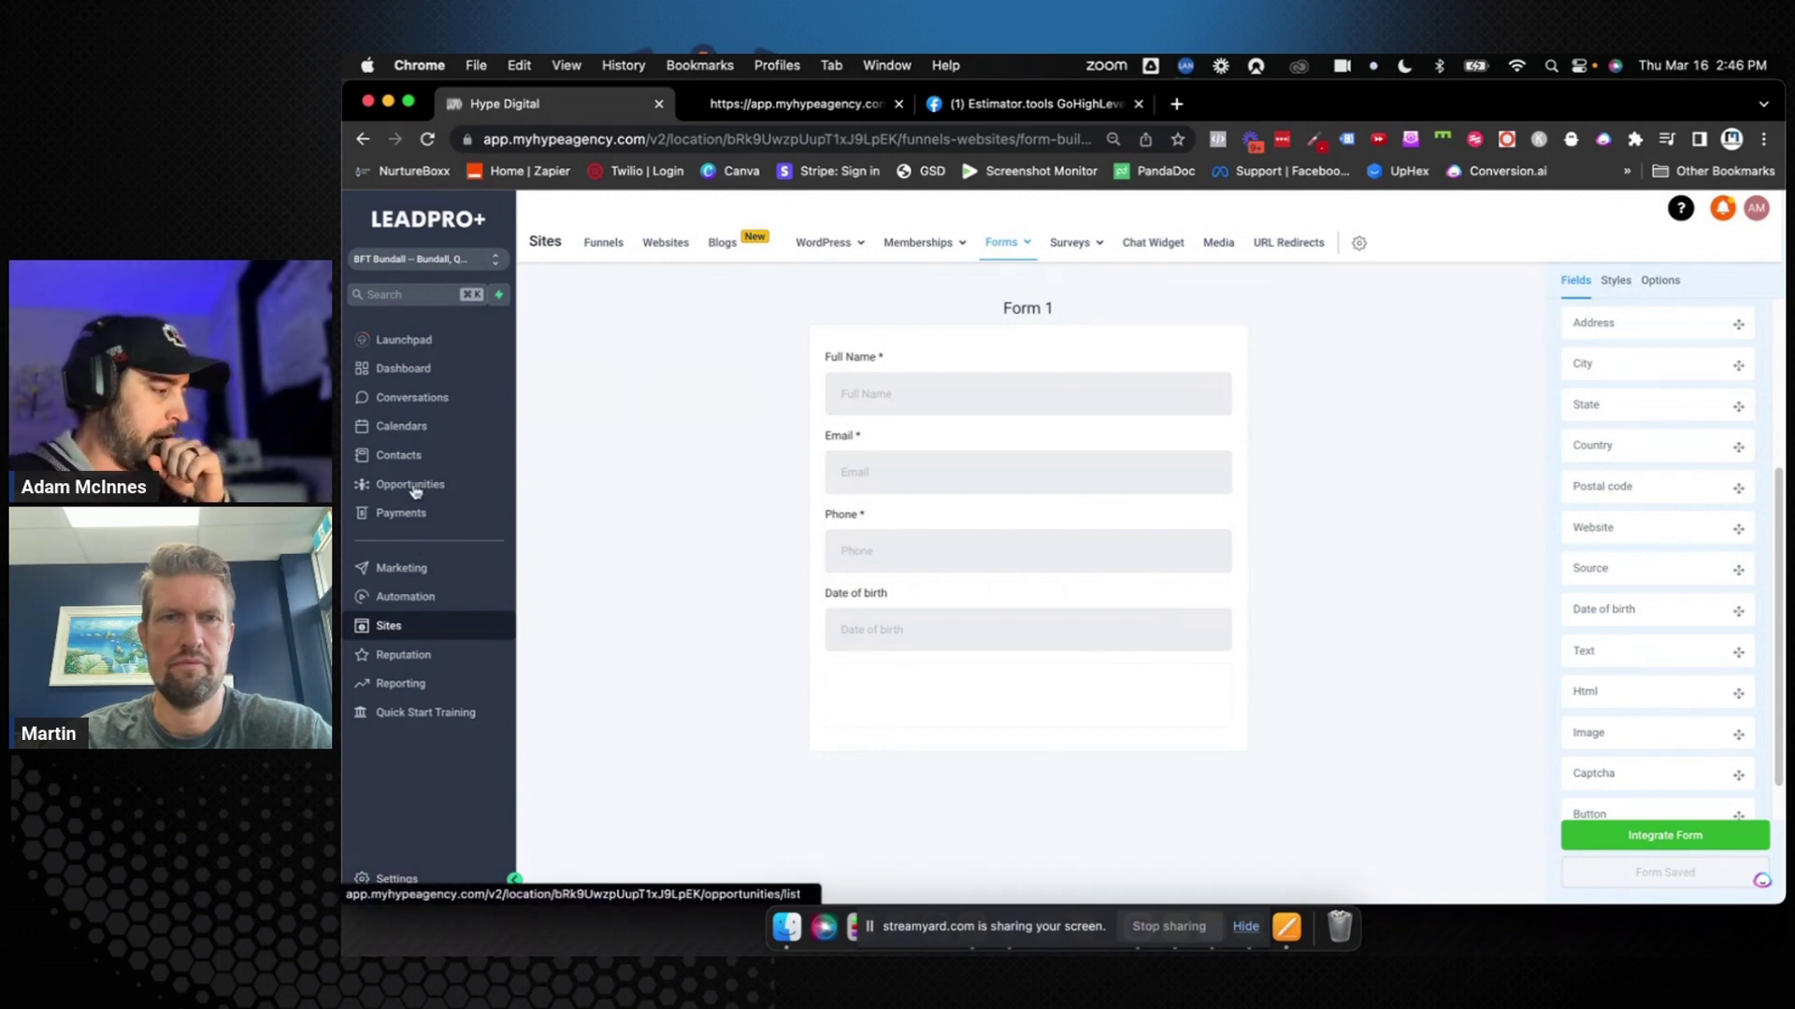
# Edit the Female Over 40 4 Week Challenge calendar's availability settings
pyautogui.click(401, 426)
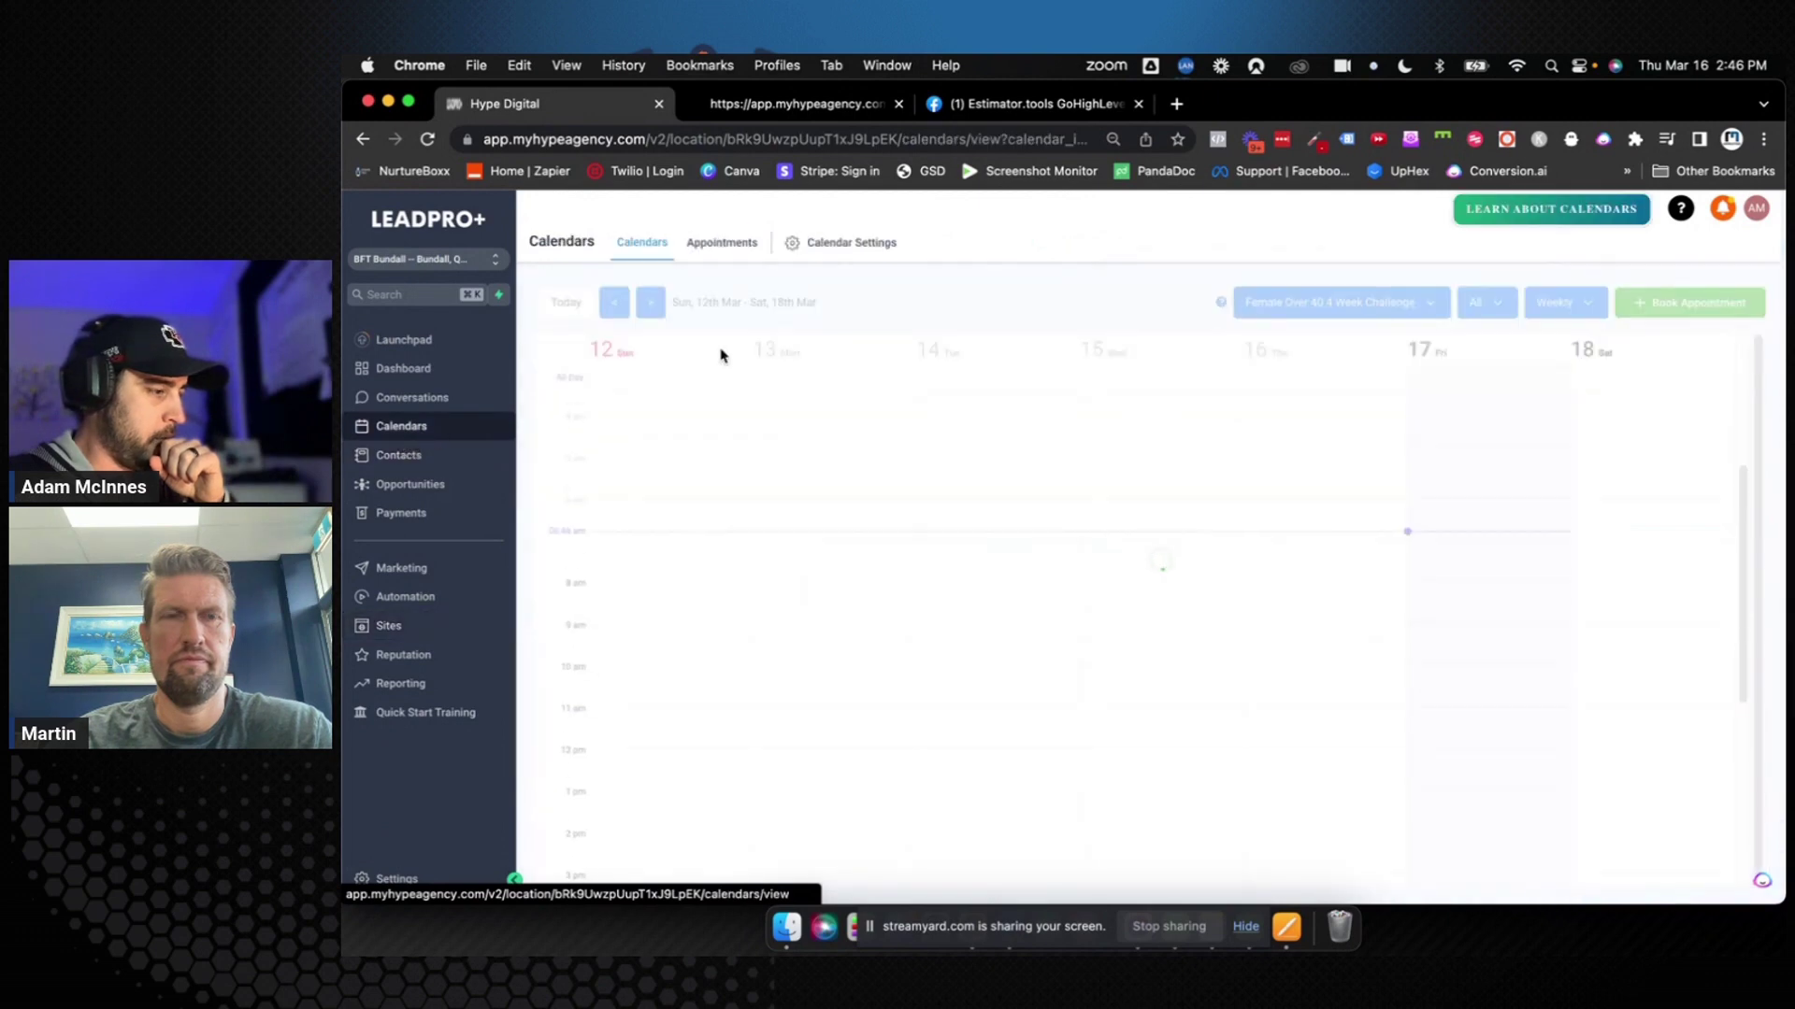
pyautogui.click(830, 245)
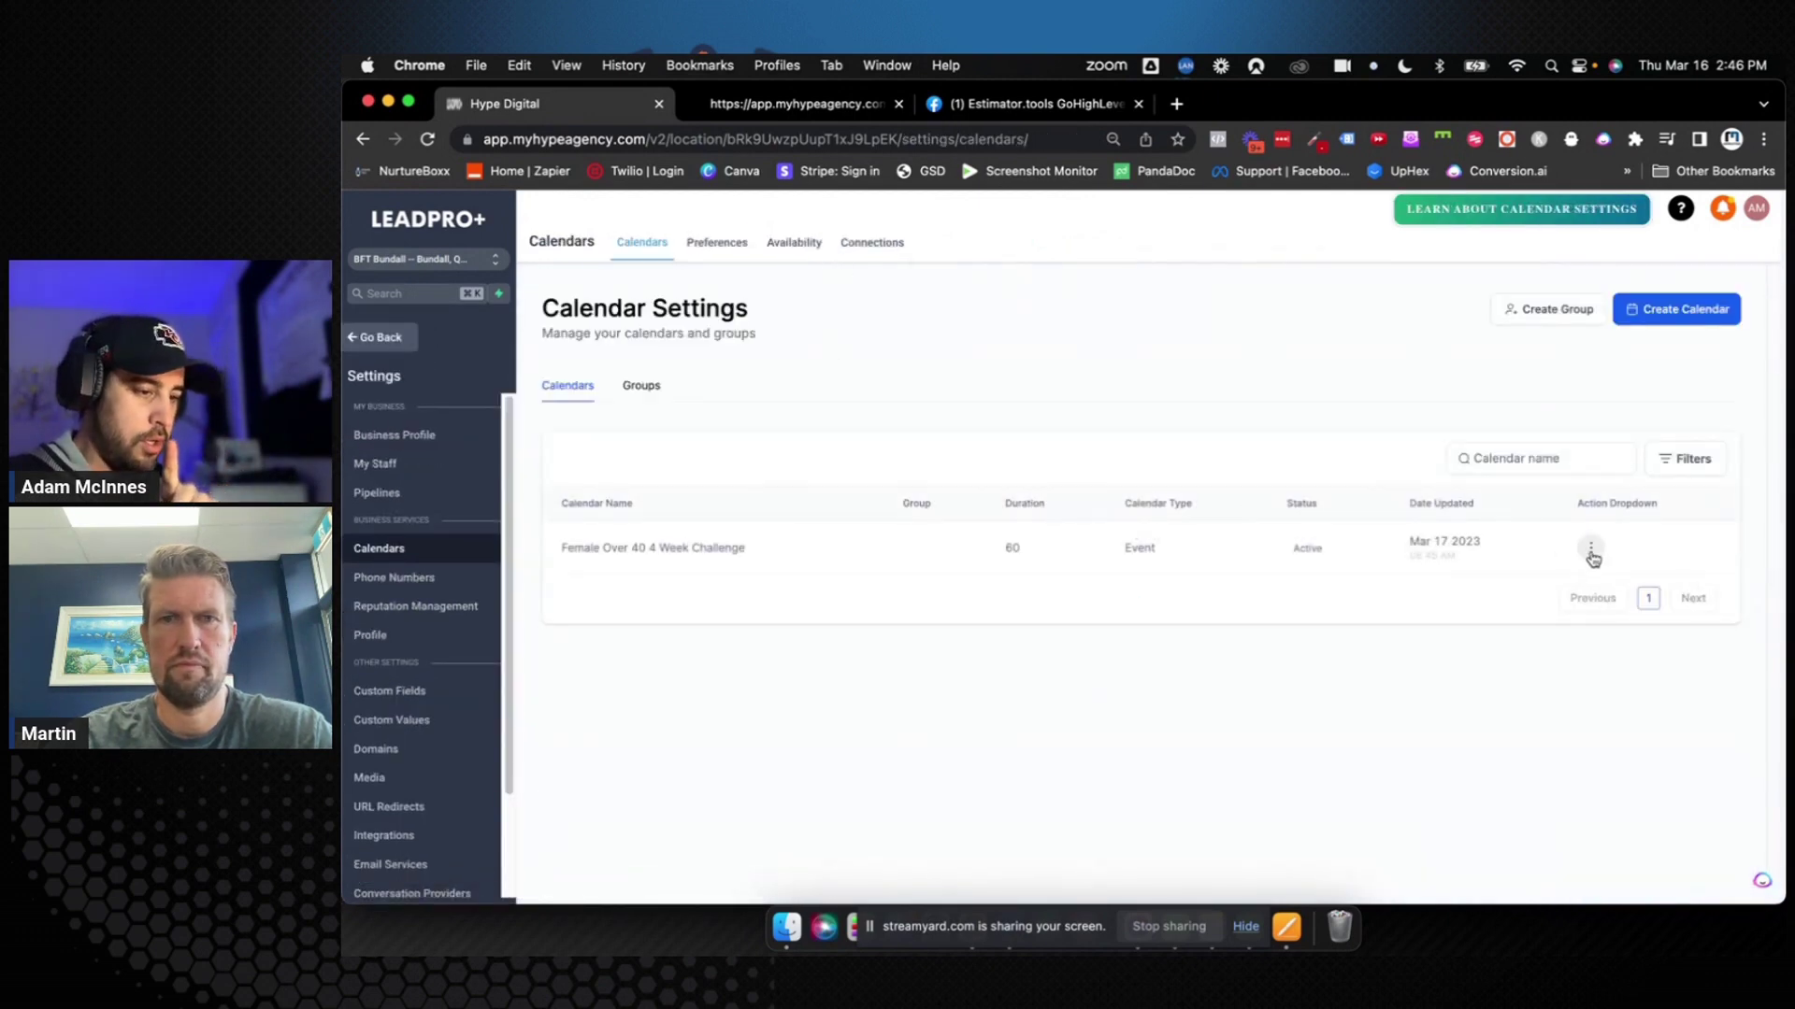
pyautogui.click(1591, 551)
pyautogui.click(1538, 580)
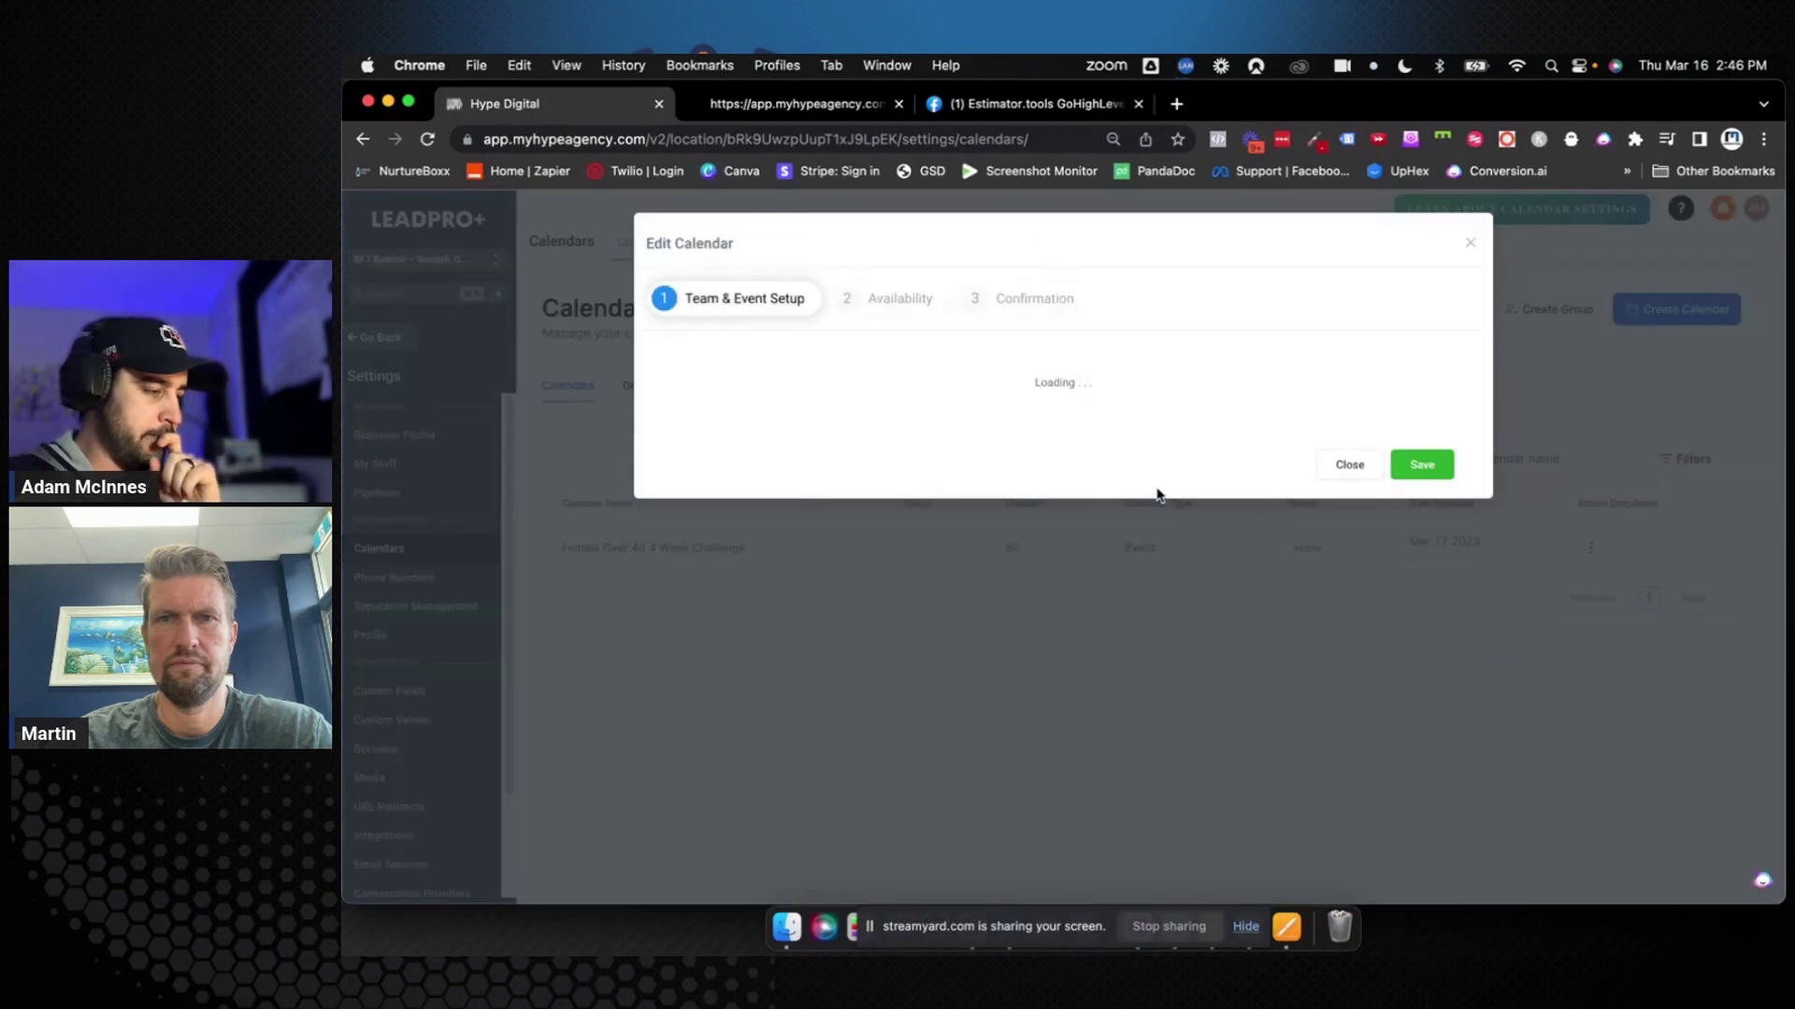
pyautogui.click(893, 299)
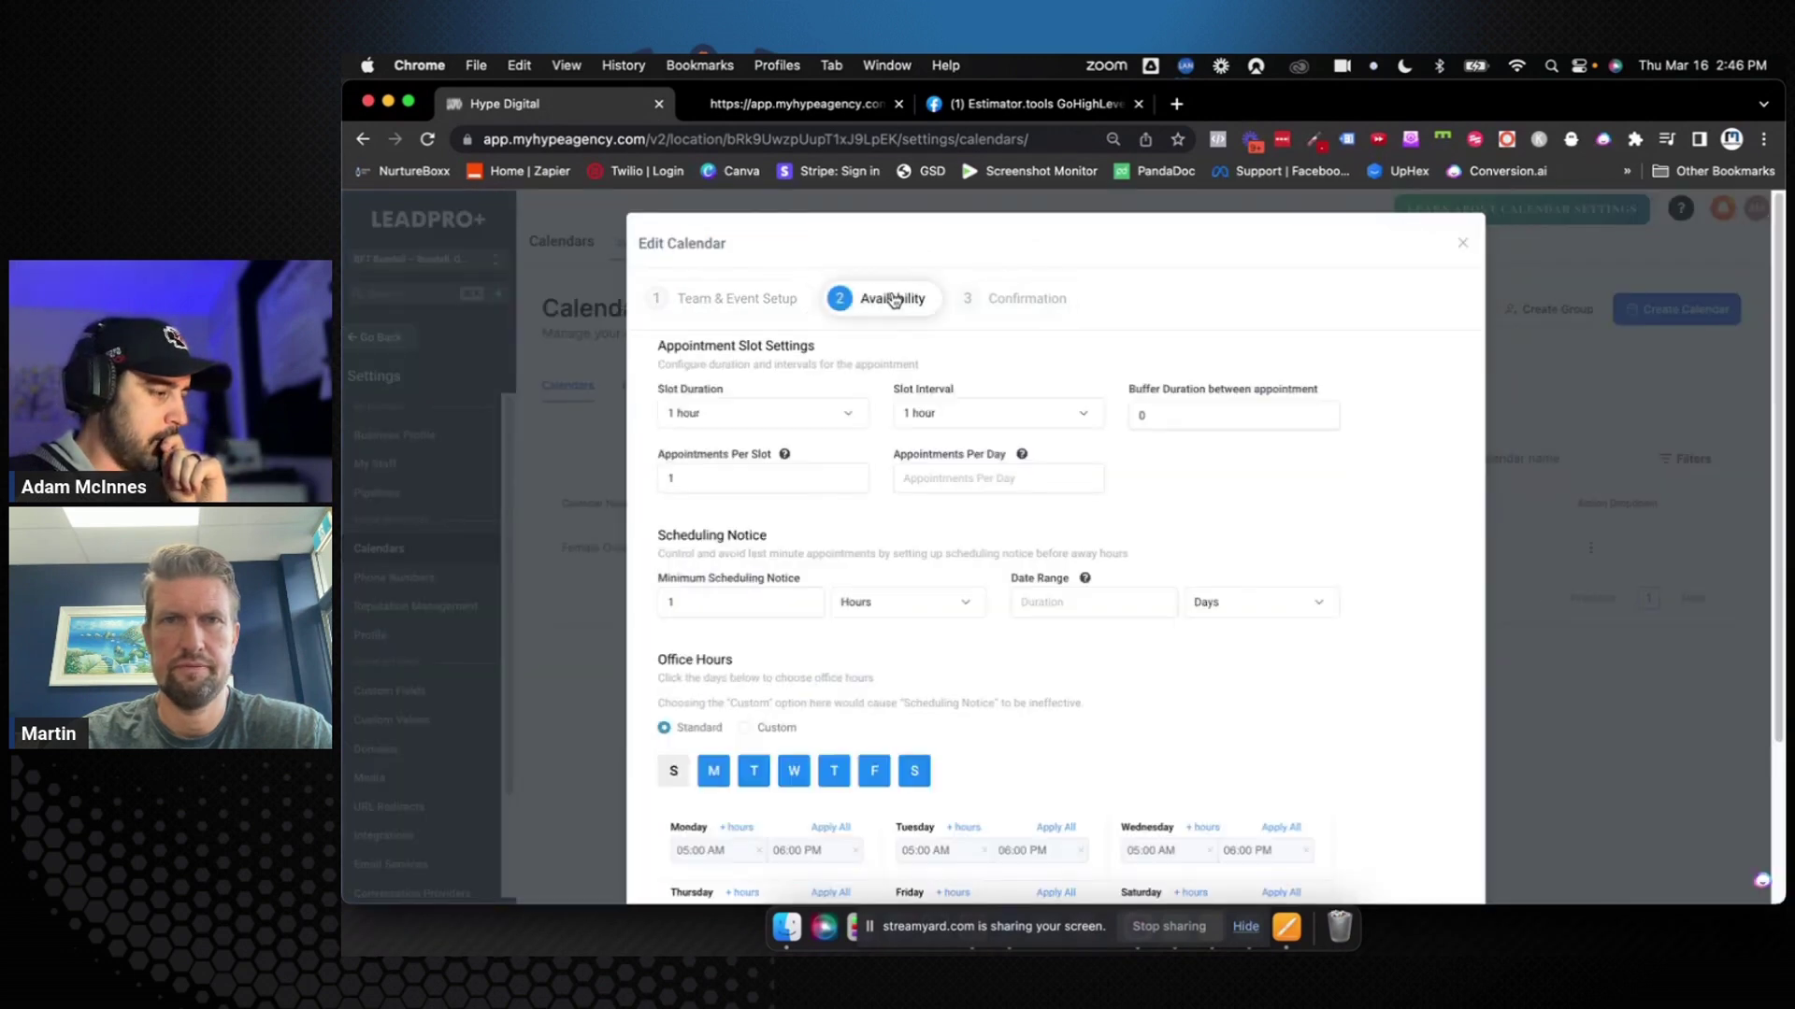
# Set Appointments Per Slot to 35
pyautogui.click(738, 476)
pyautogui.doubleClick(738, 476)
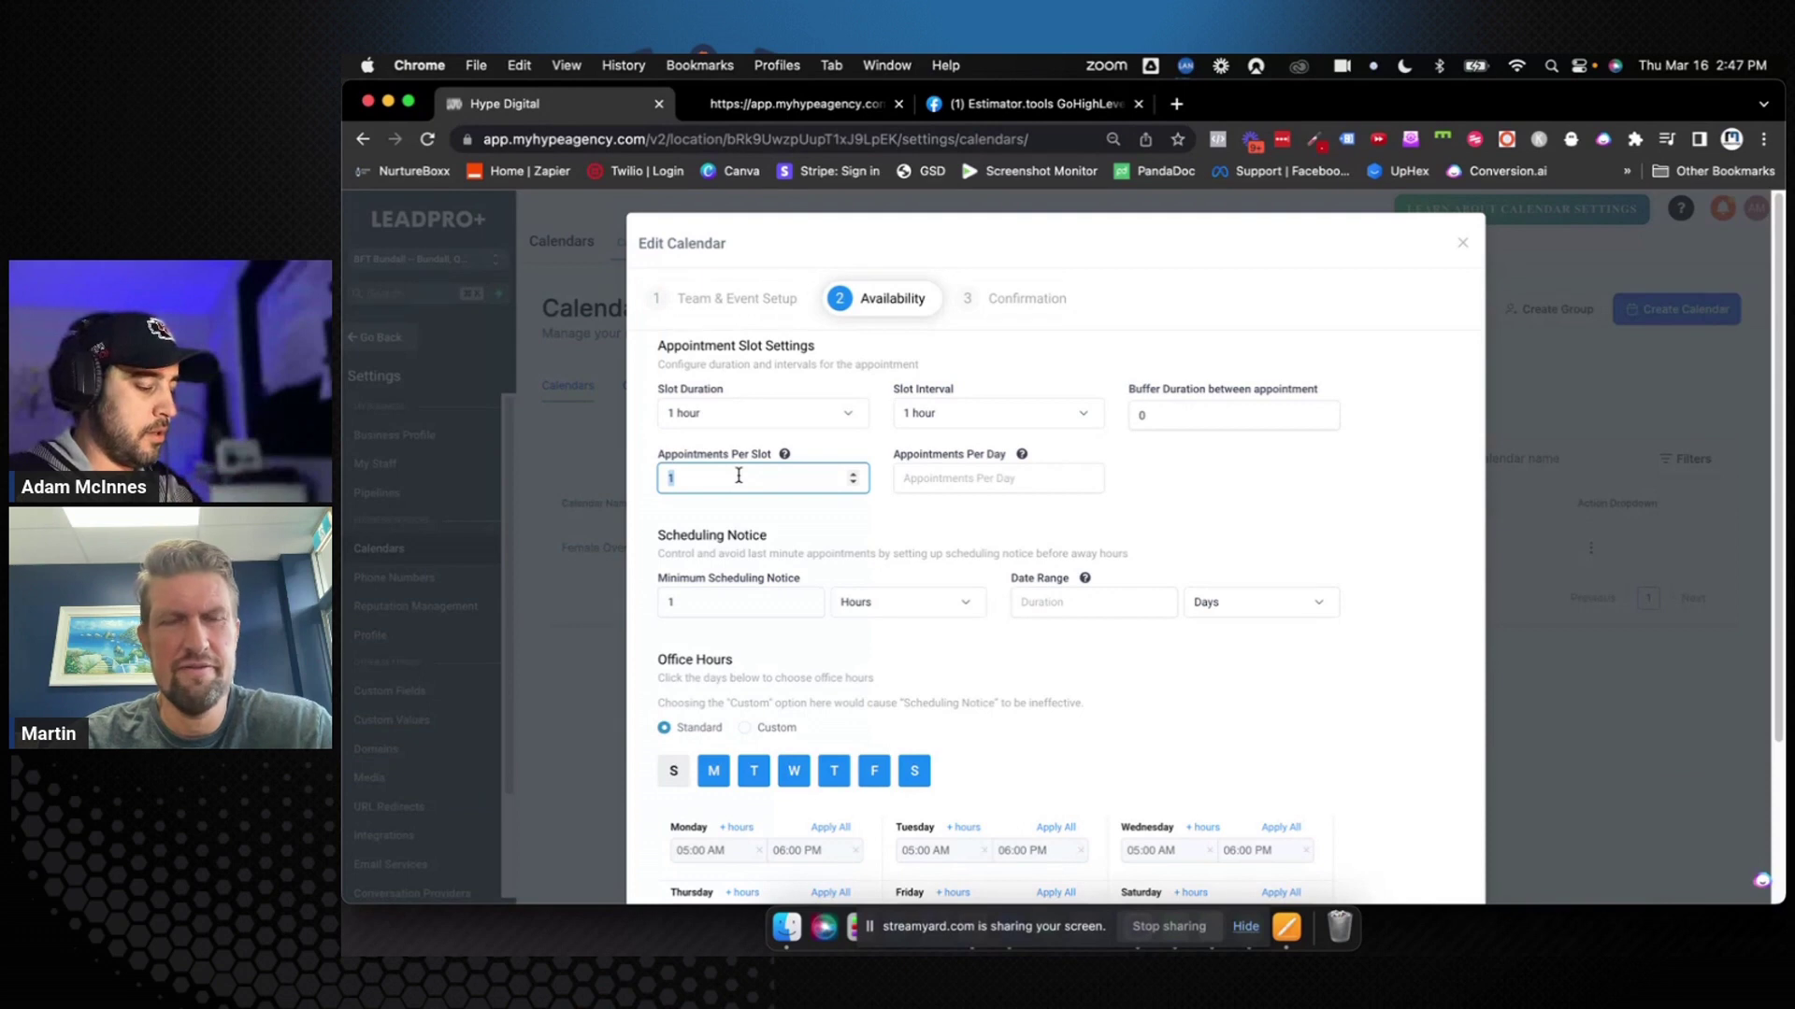
pyautogui.write('35')
pyautogui.click(889, 532)
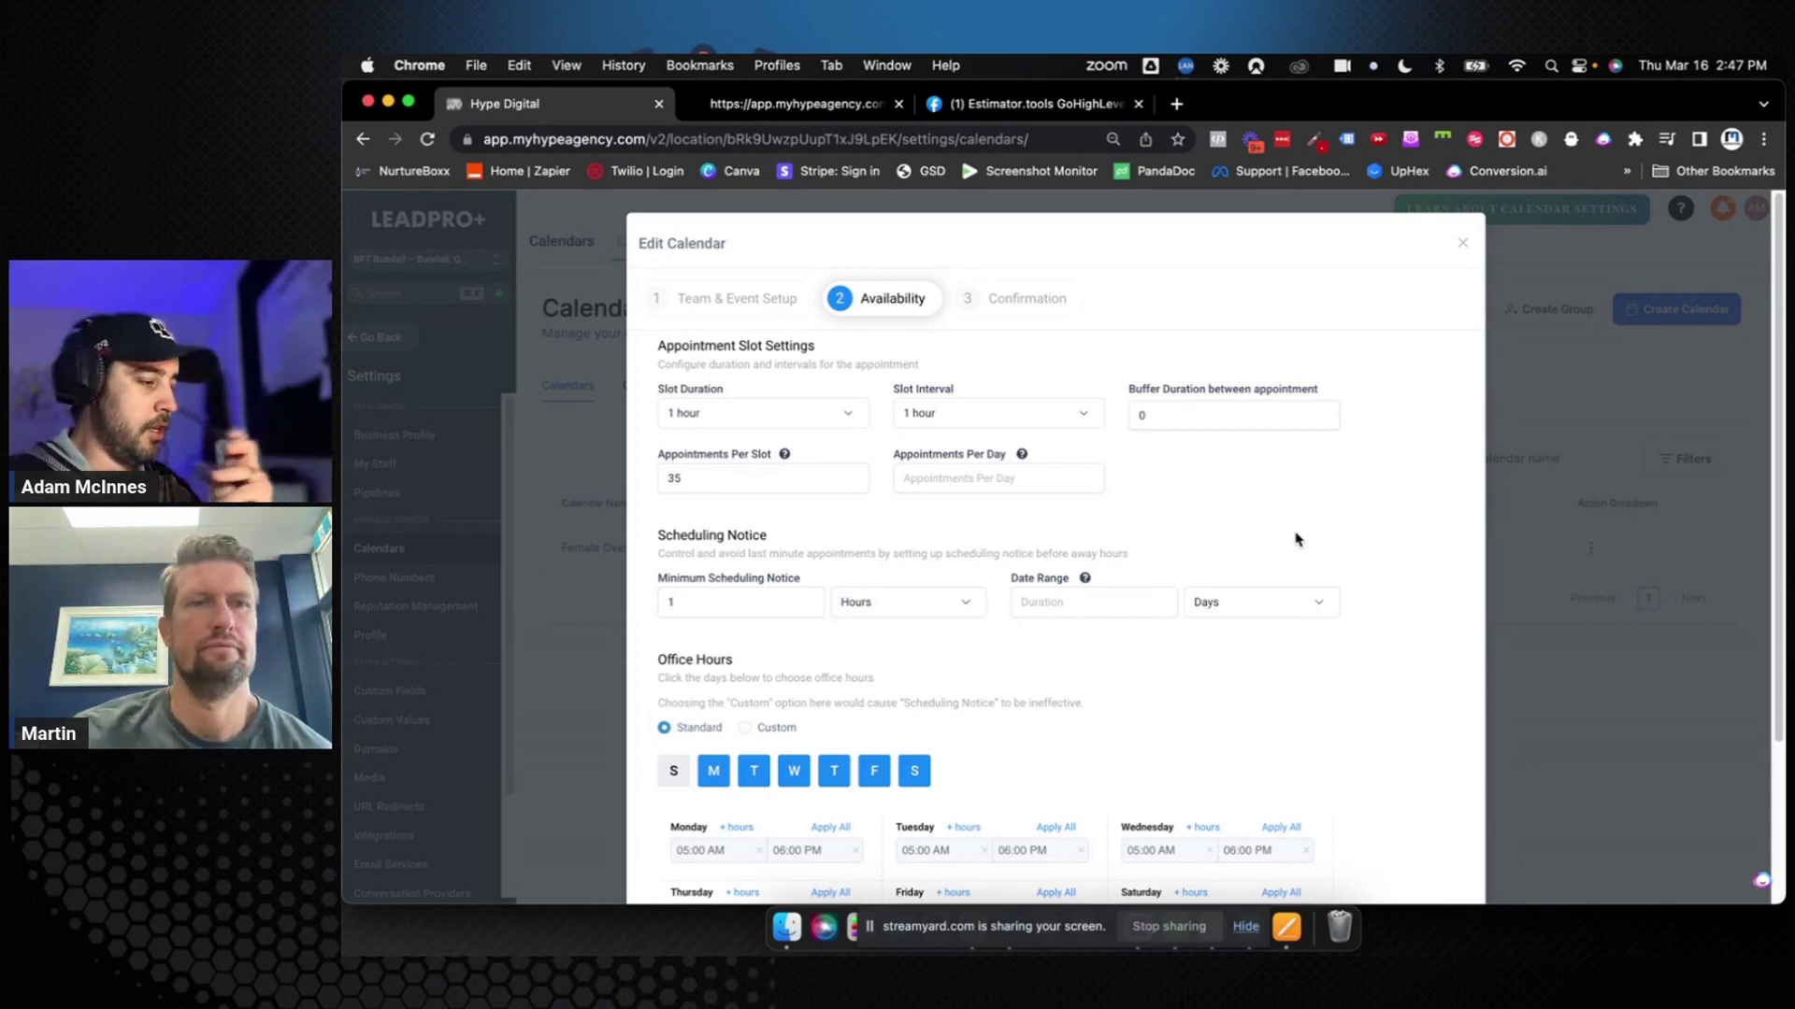
pyautogui.scroll(-1, 1296, 539)
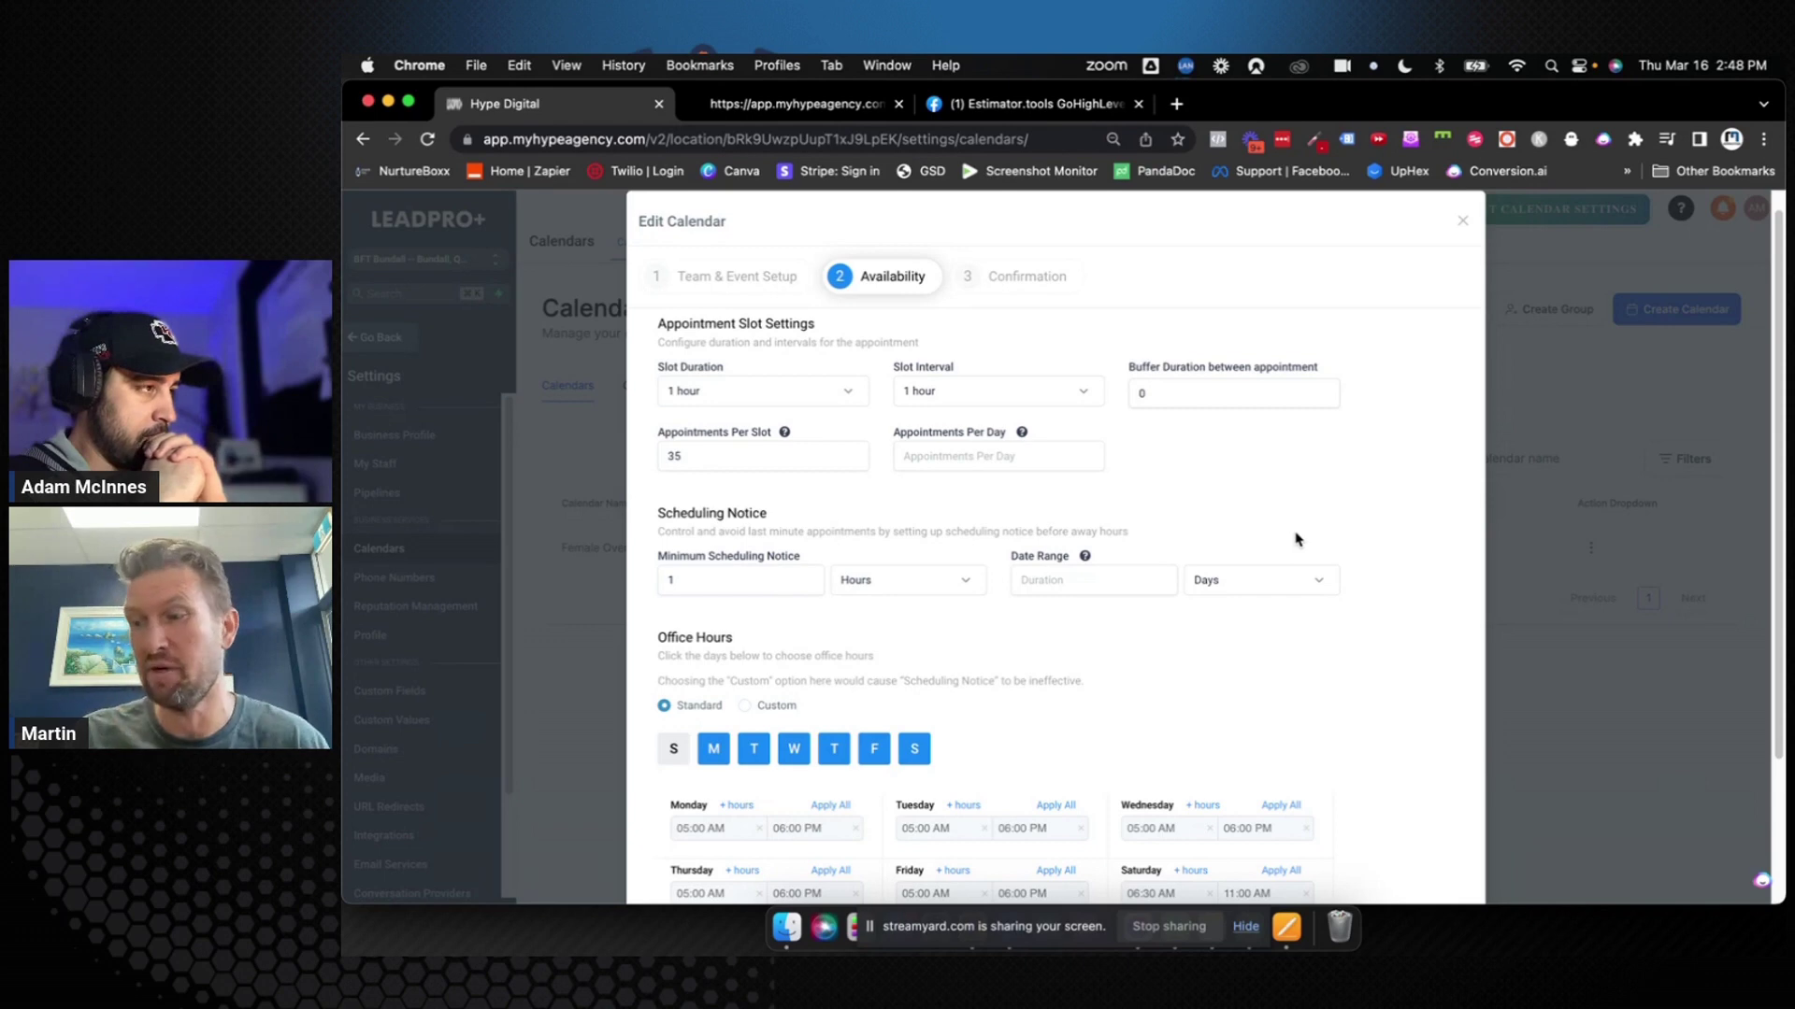
pyautogui.scroll(-5, 1295, 540)
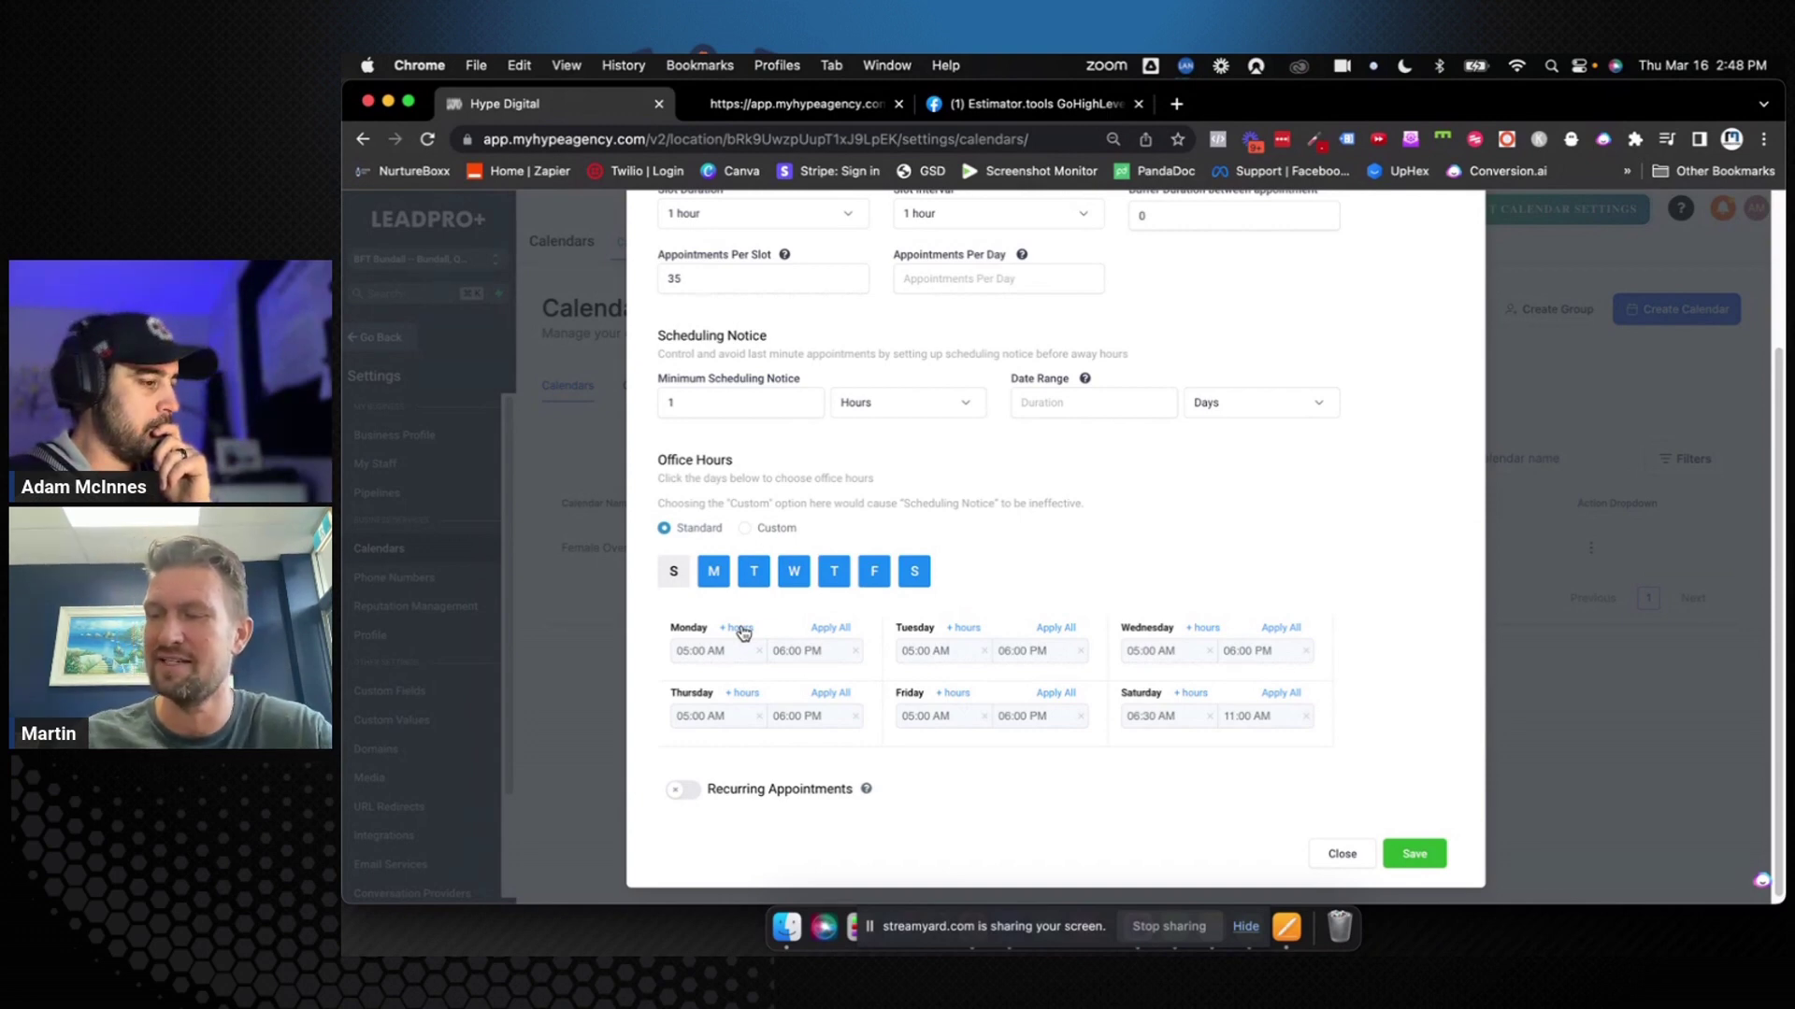
pyautogui.scroll(3, 743, 632)
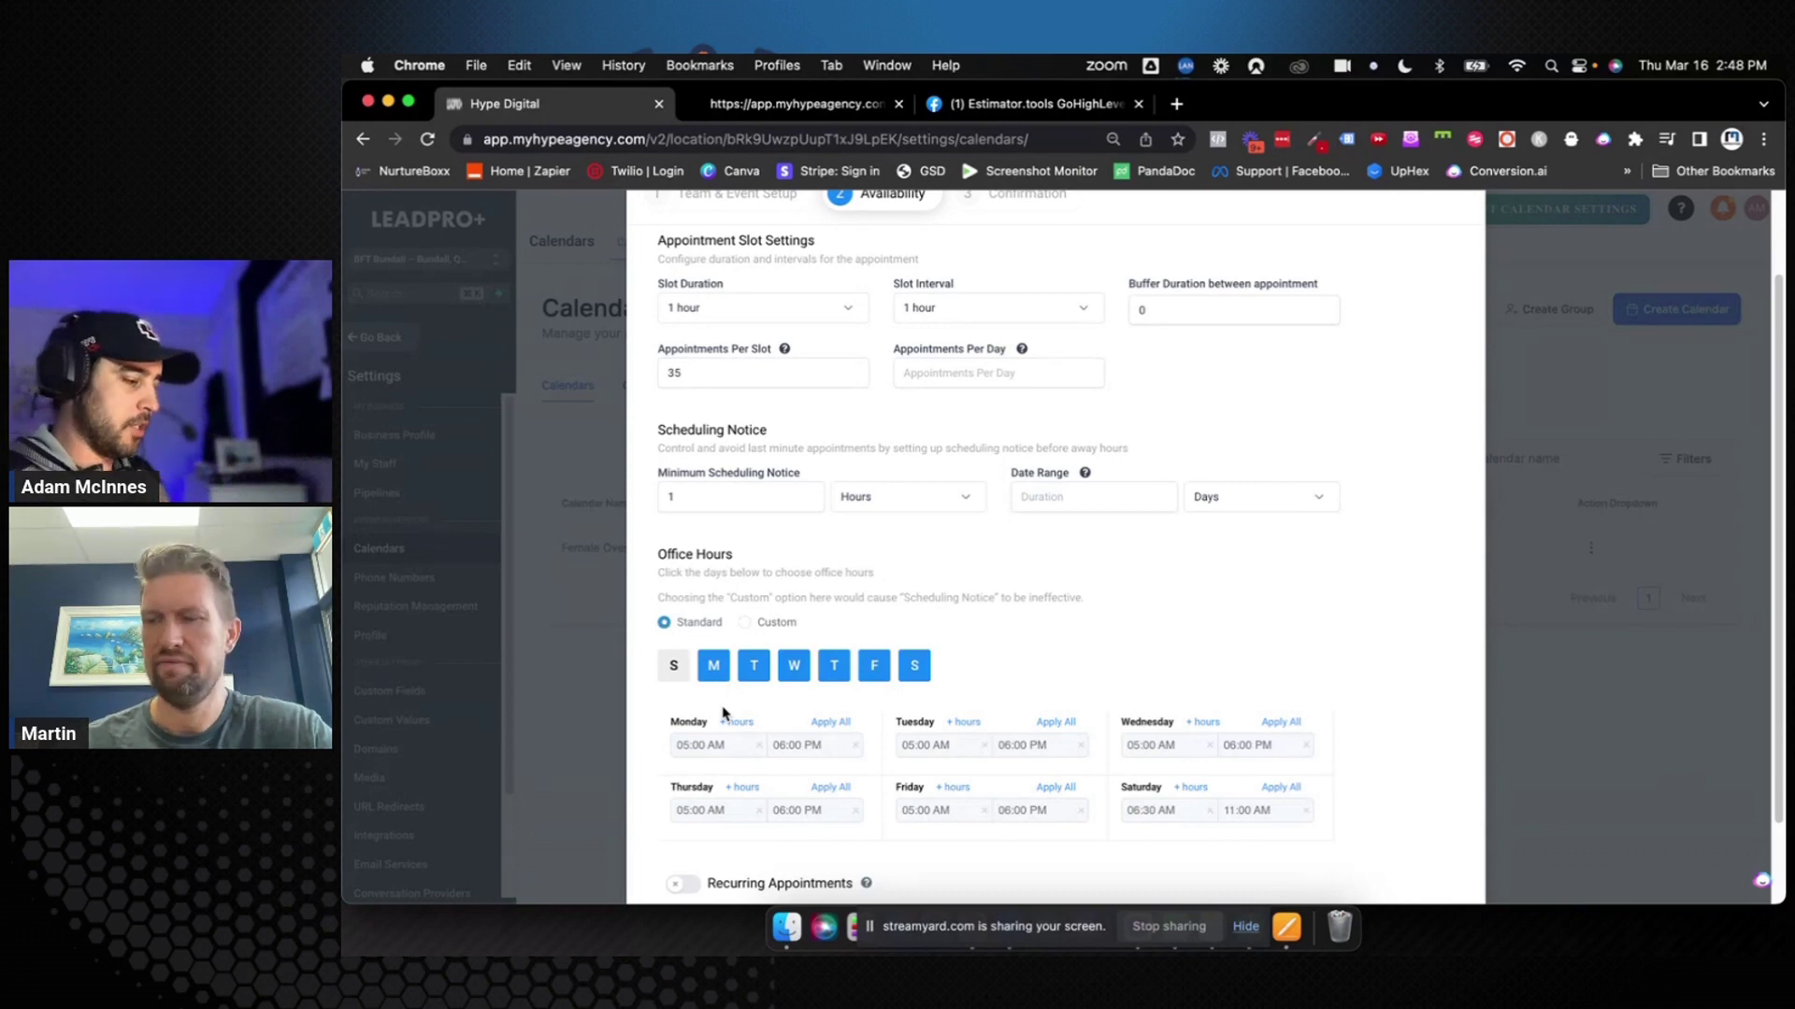
pyautogui.scroll(-2, 738, 713)
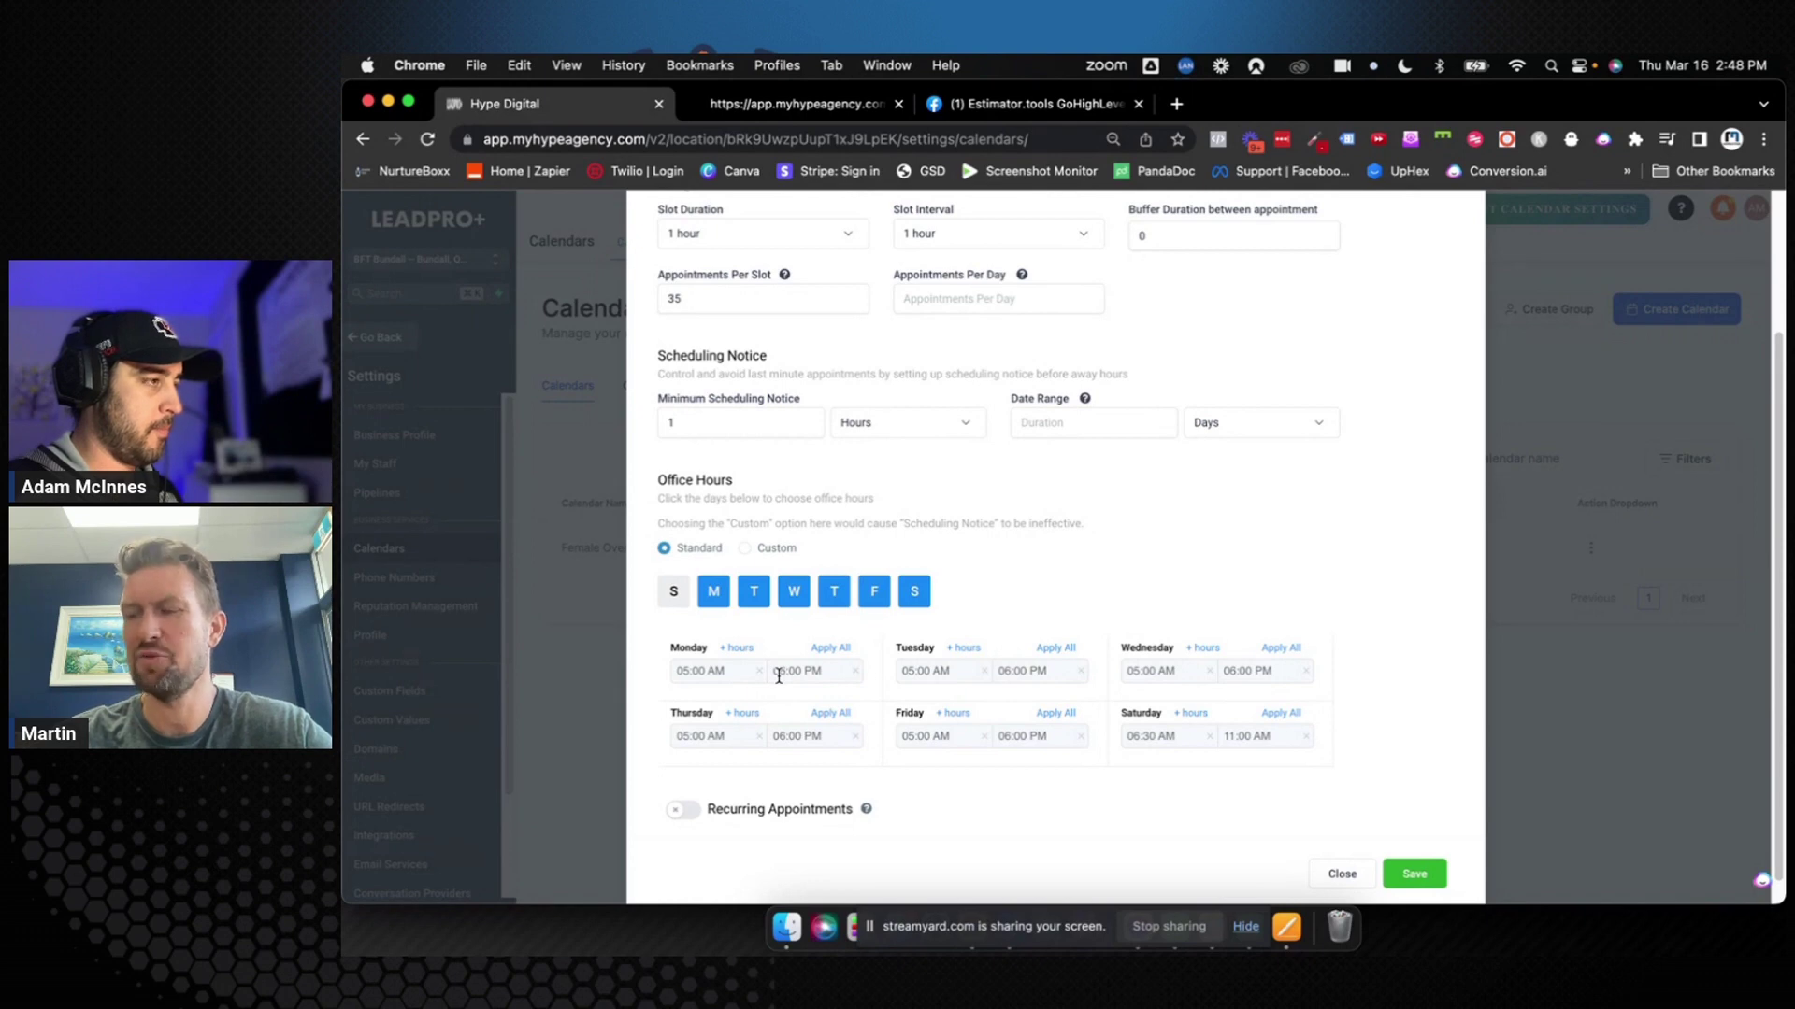
# Change Monday's end time to 09:00 AM
pyautogui.click(778, 672)
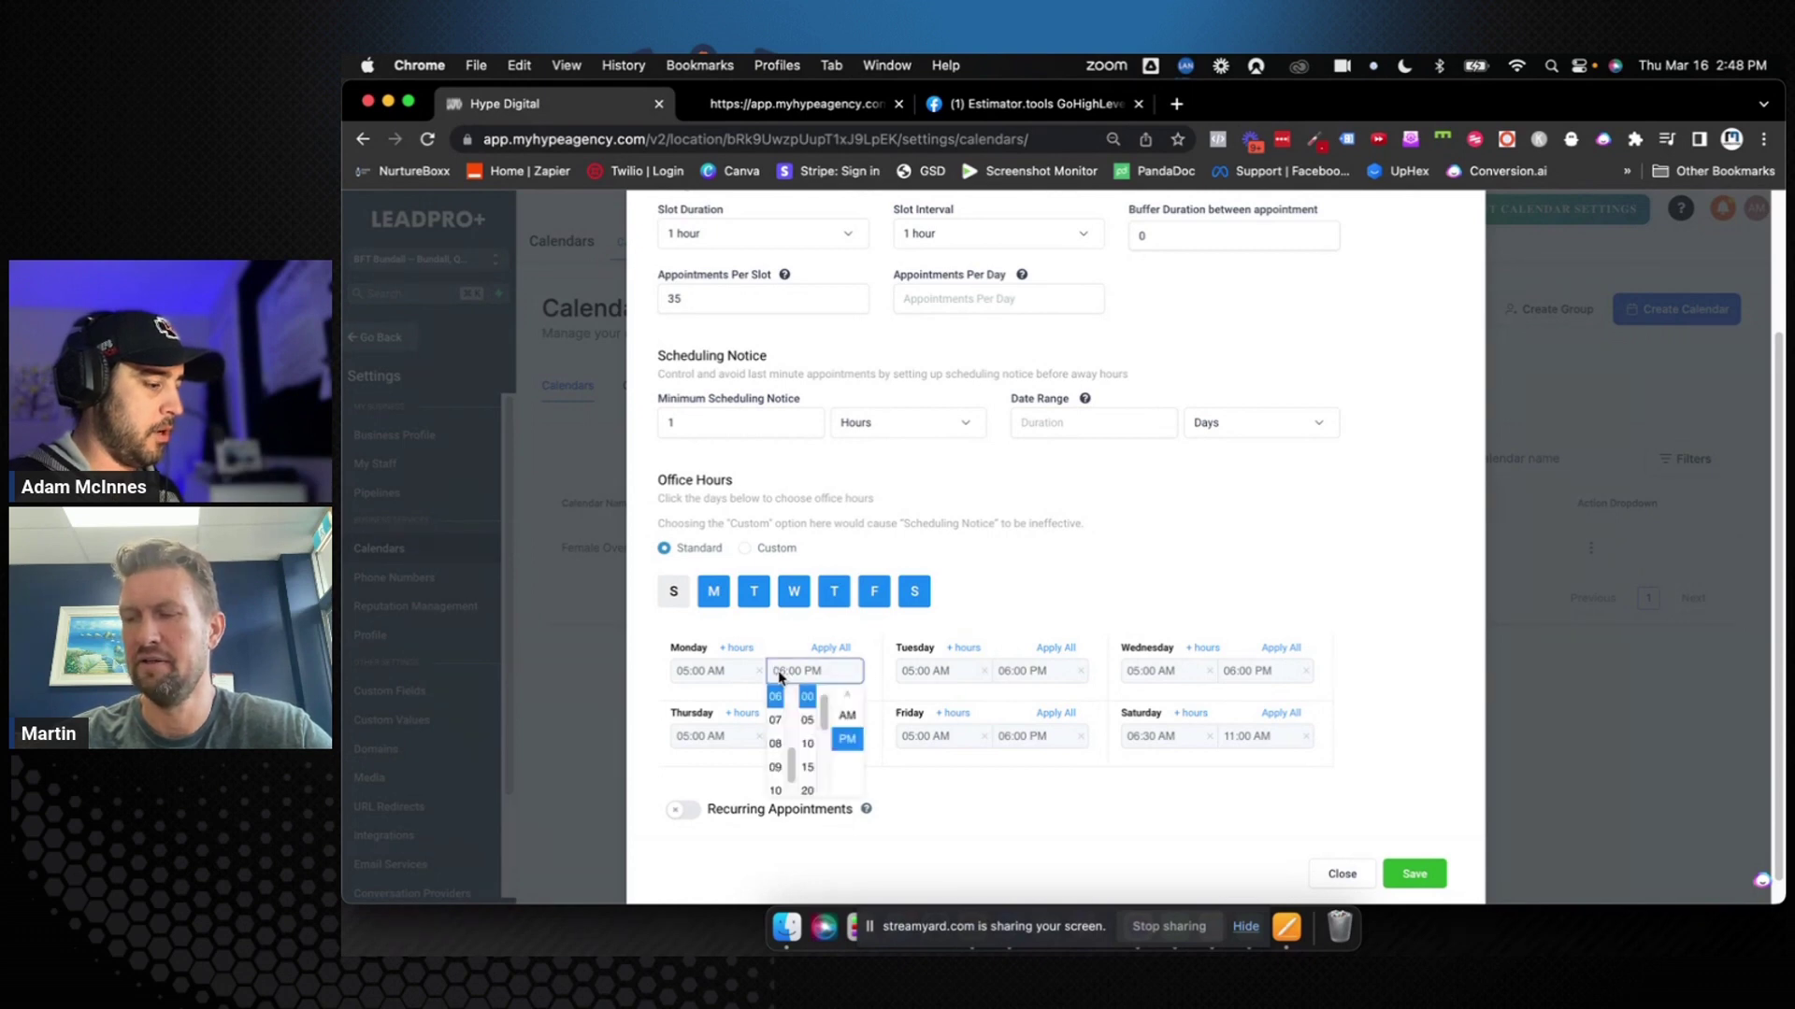
pyautogui.click(774, 767)
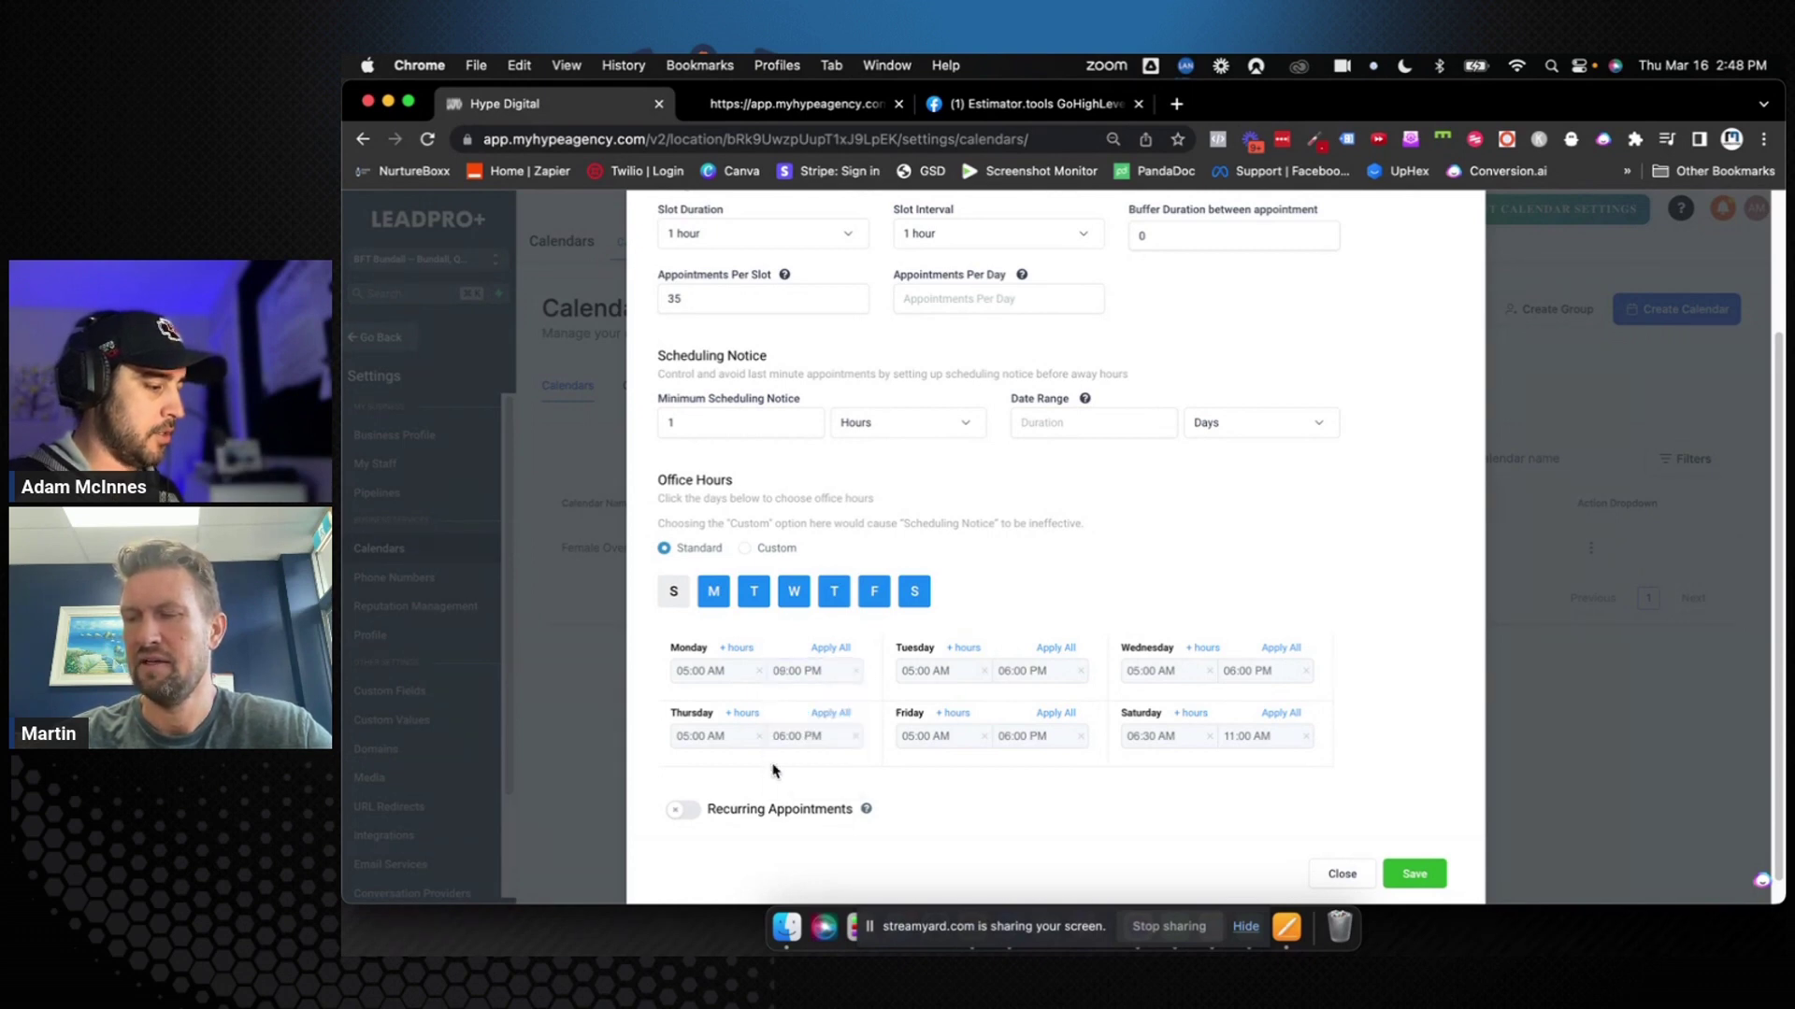
pyautogui.click(814, 673)
pyautogui.click(844, 715)
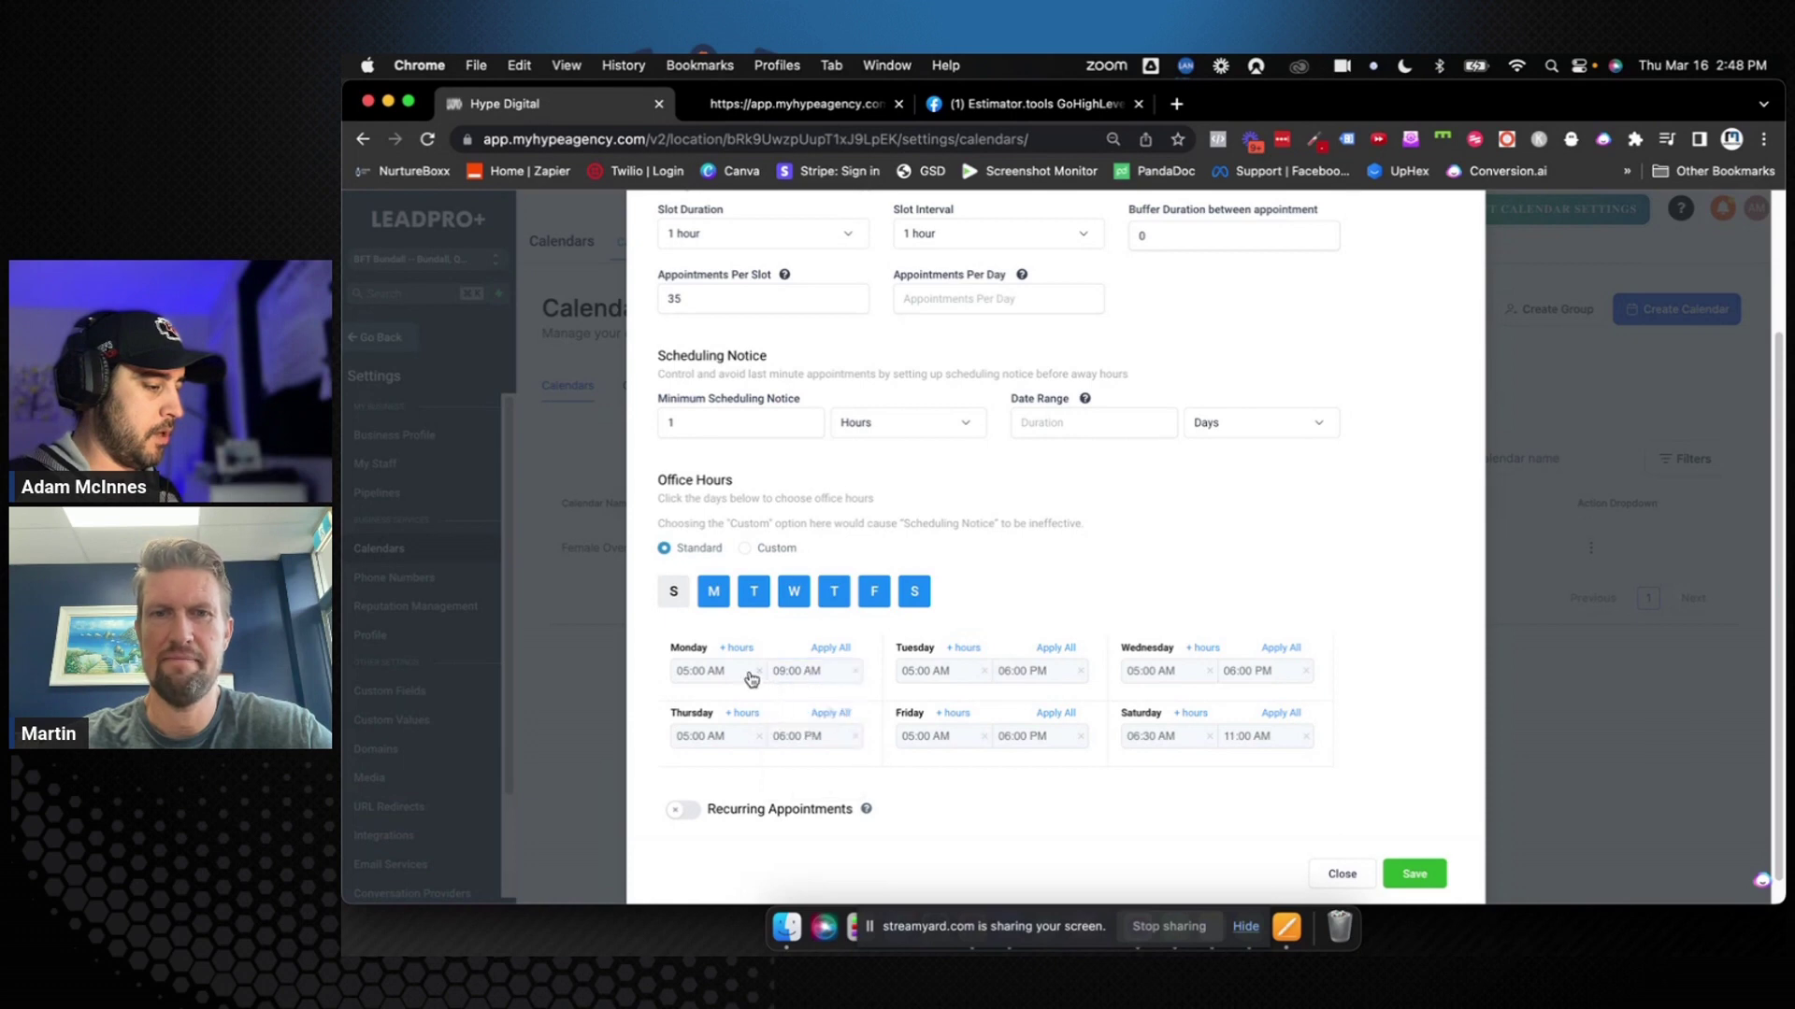
# Add a second Monday block starting at 04:45 and ending at 06:00 PM
pyautogui.click(736, 649)
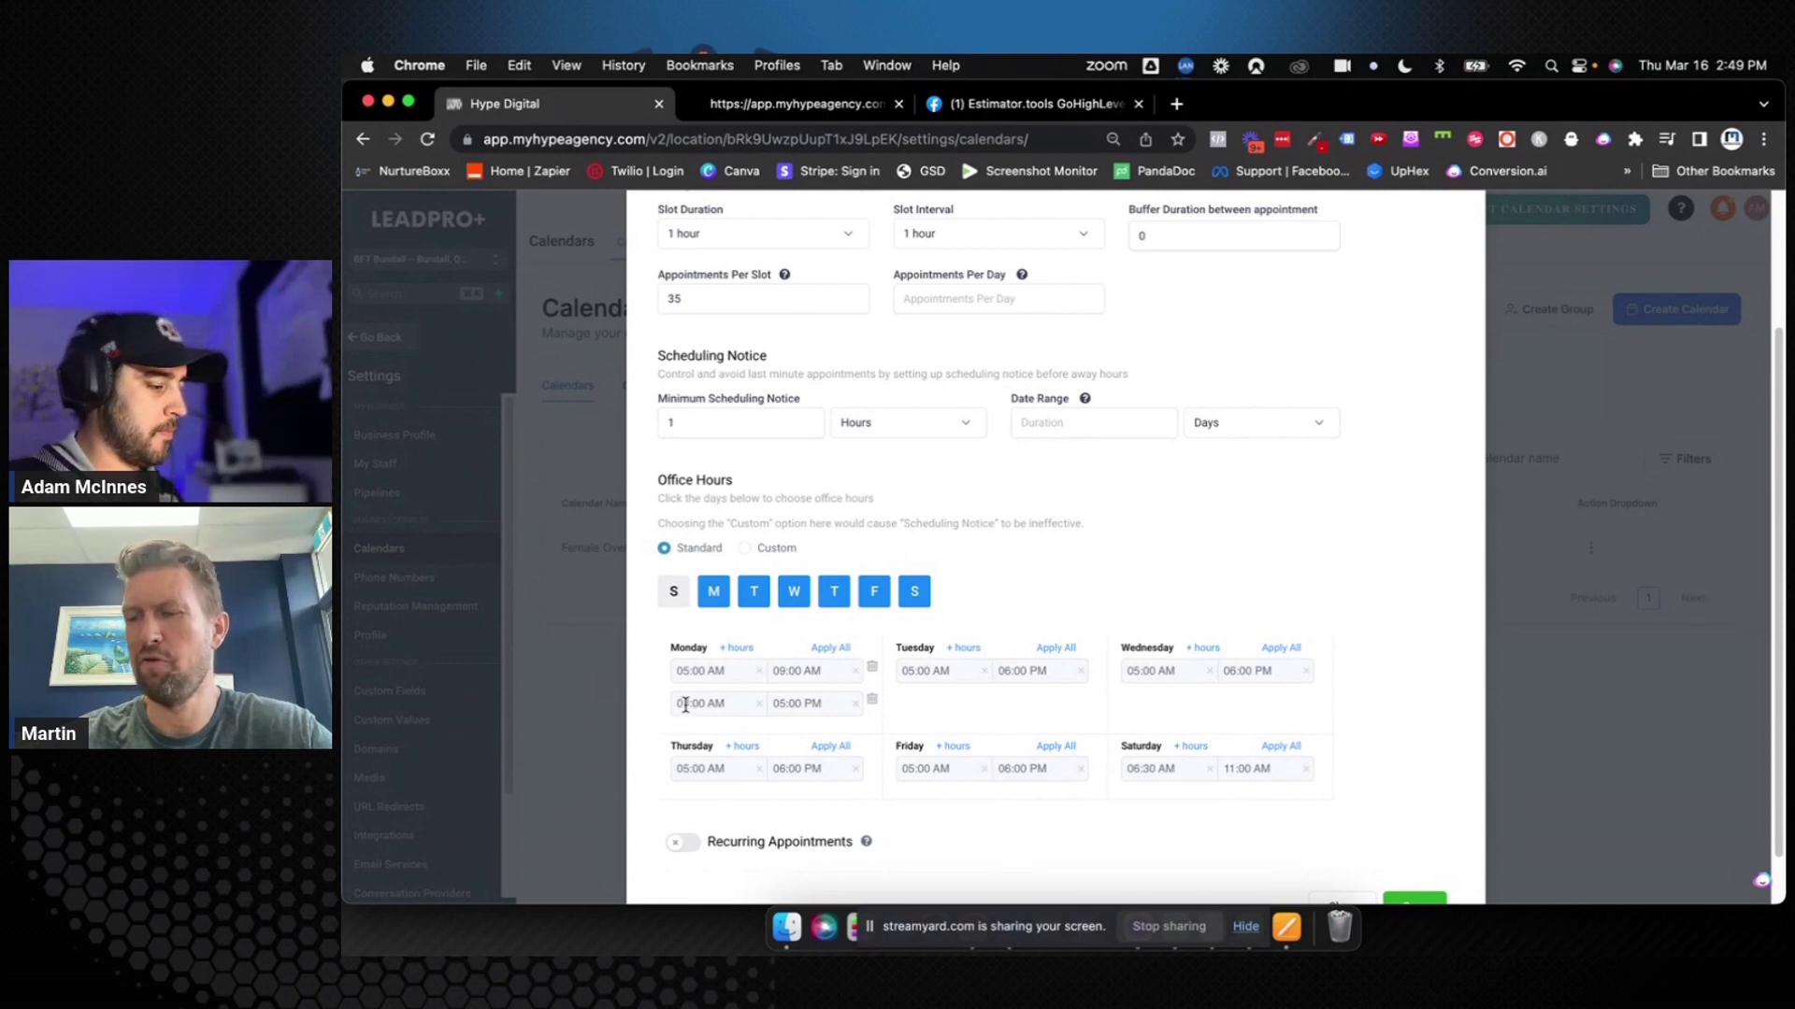
pyautogui.click(685, 705)
pyautogui.scroll(5, 683, 778)
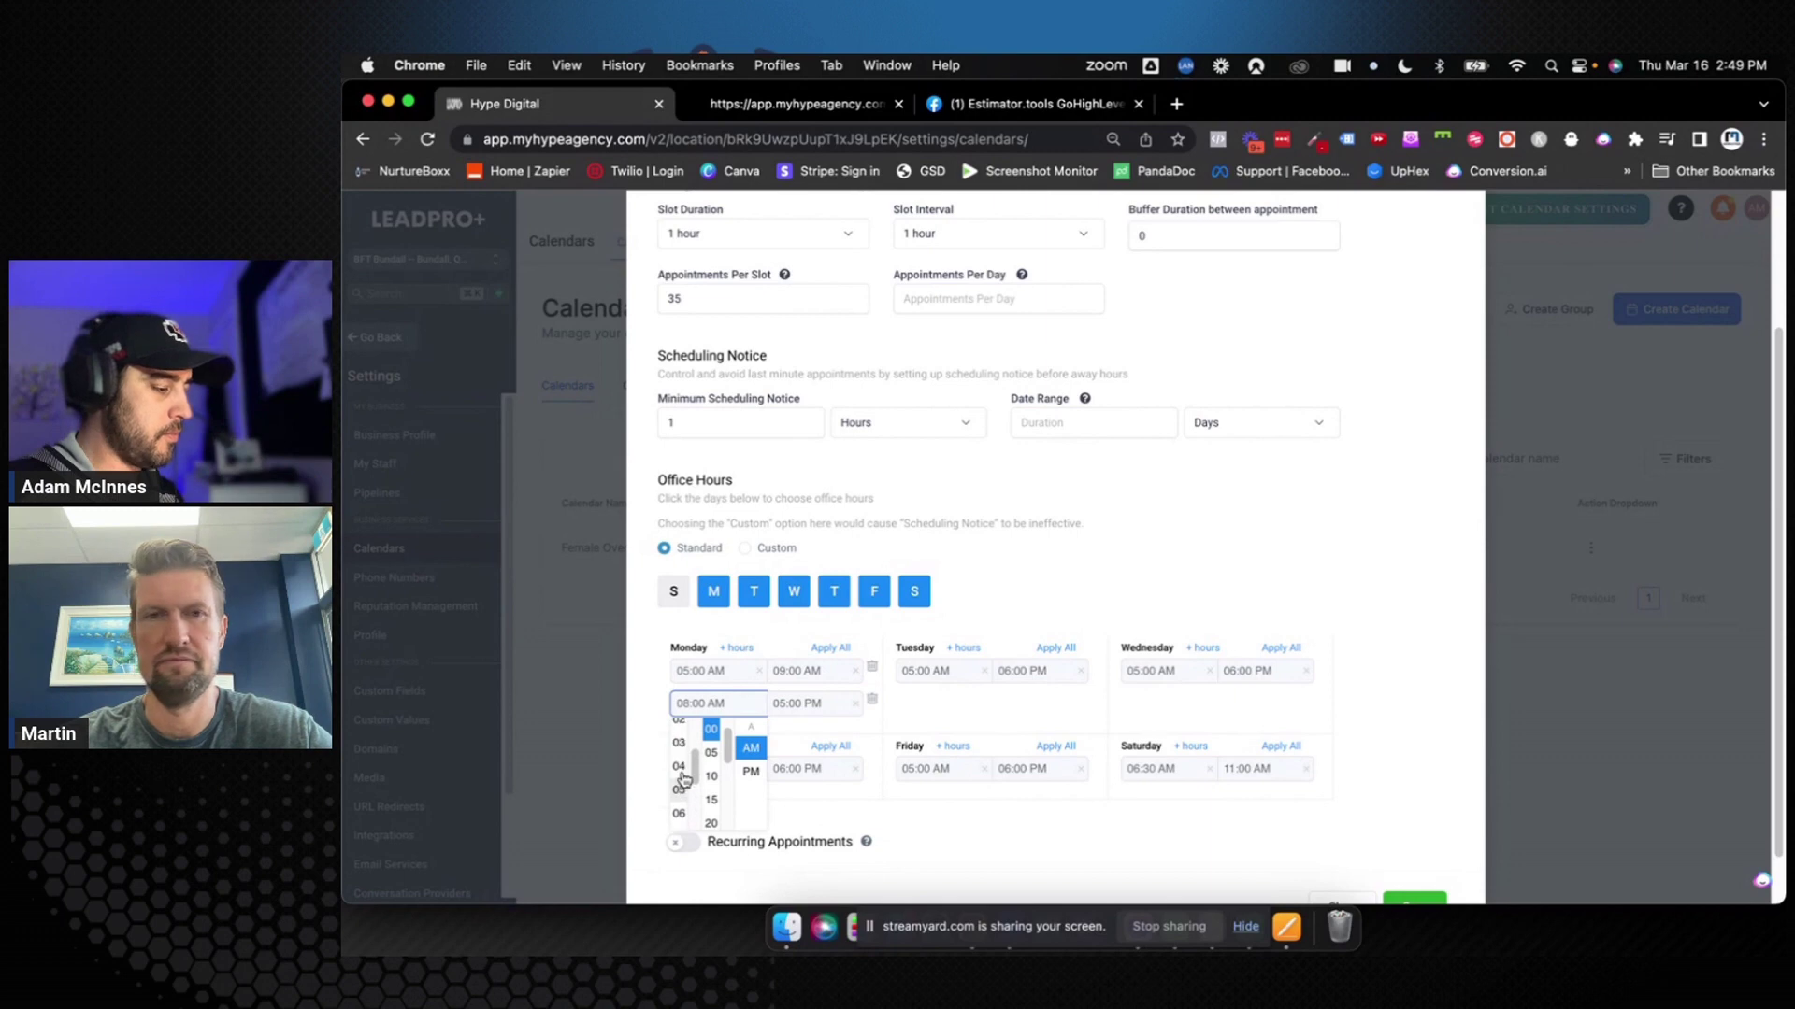
pyautogui.click(680, 756)
pyautogui.click(711, 730)
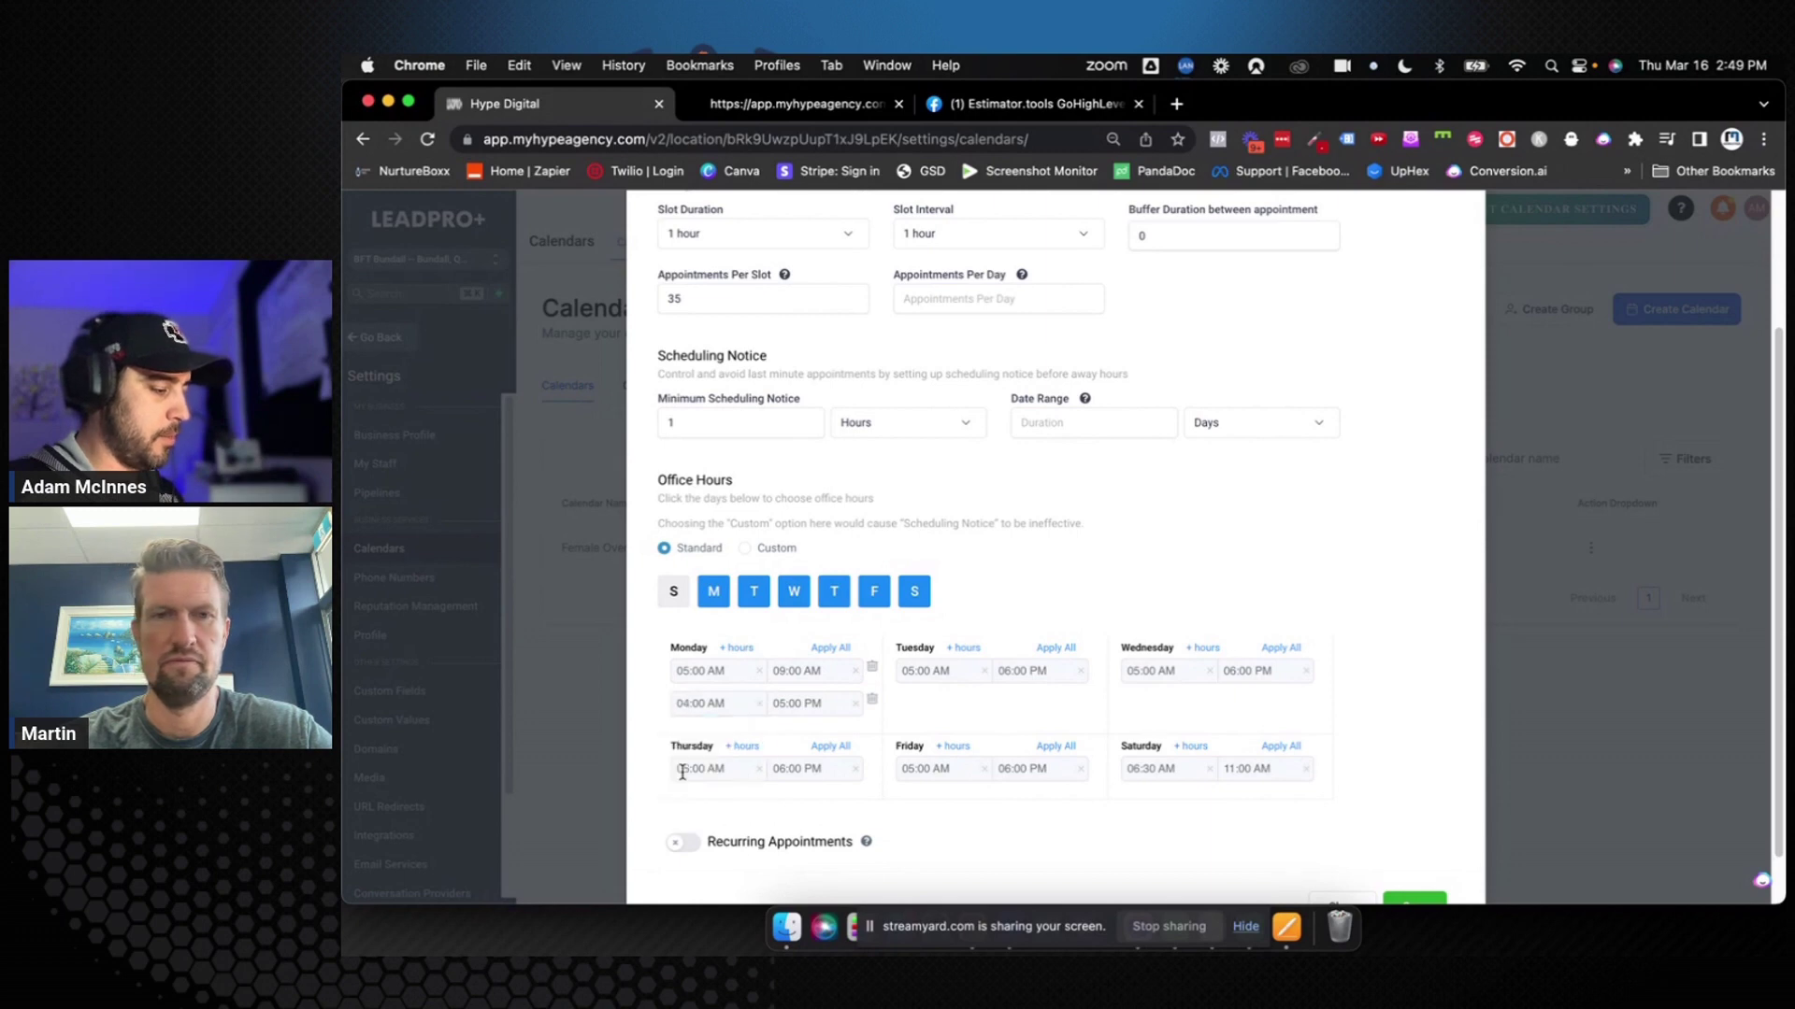
pyautogui.click(687, 707)
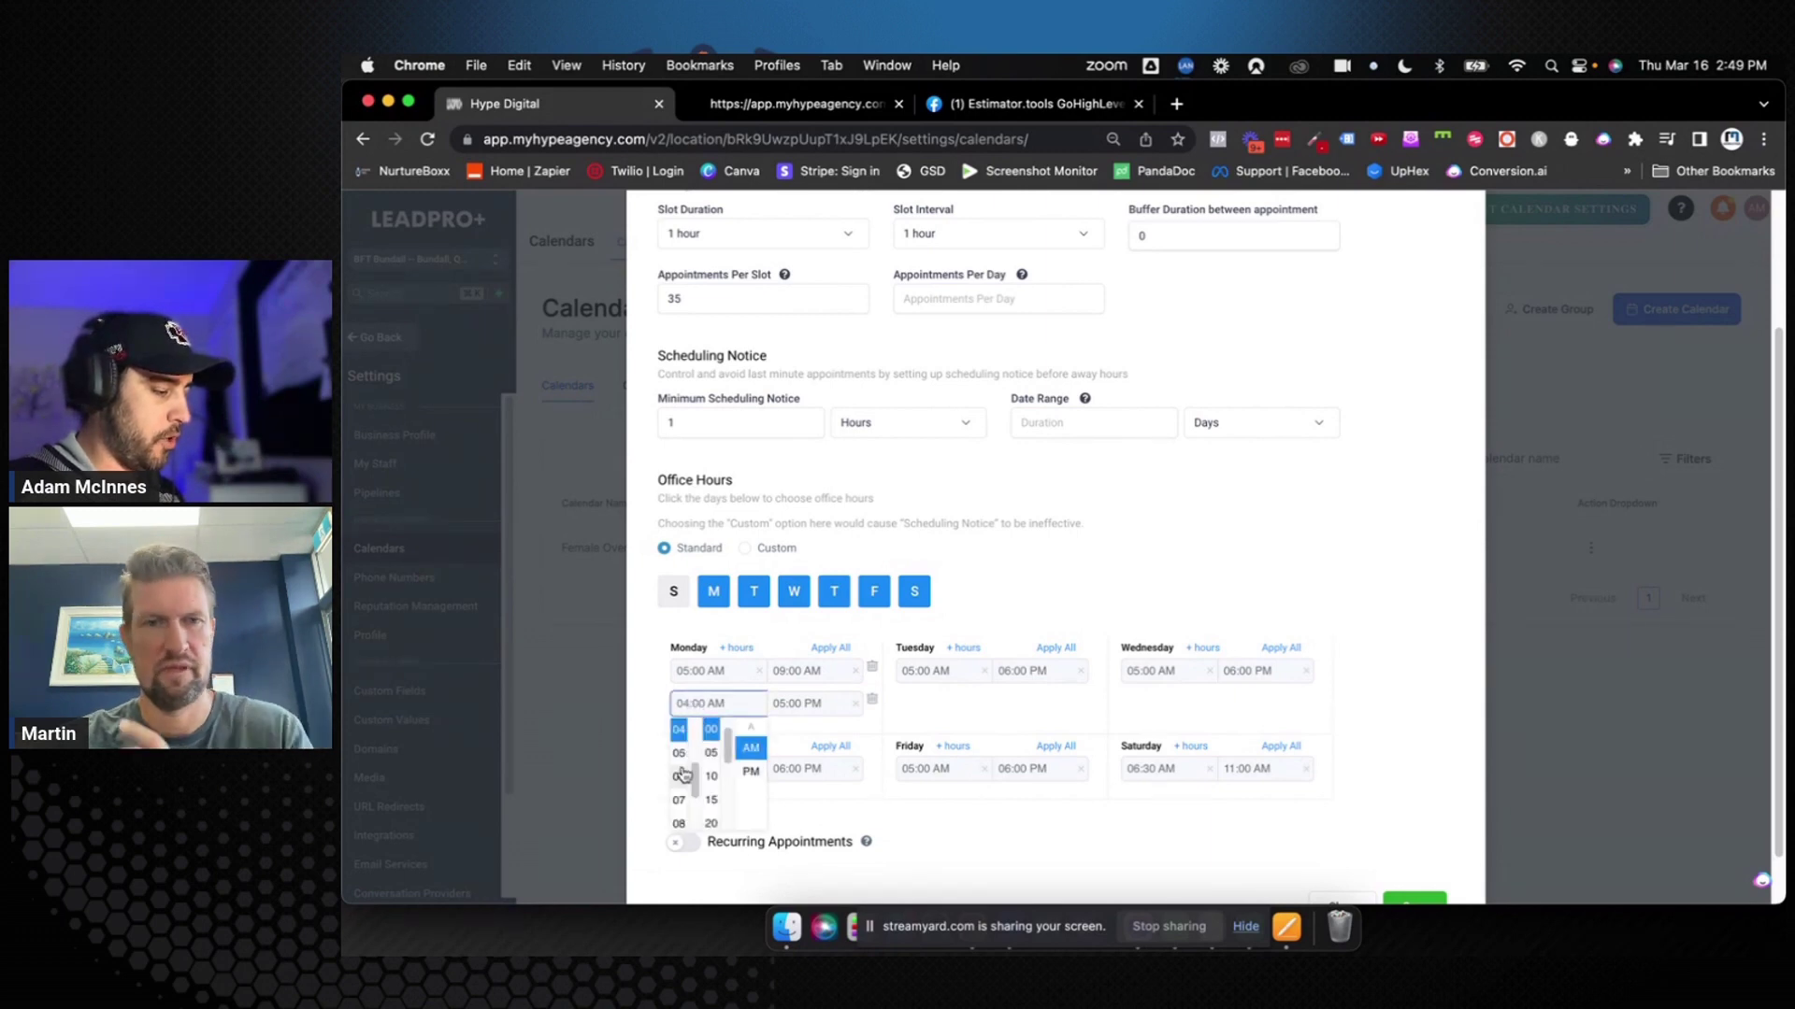
pyautogui.scroll(-3, 712, 777)
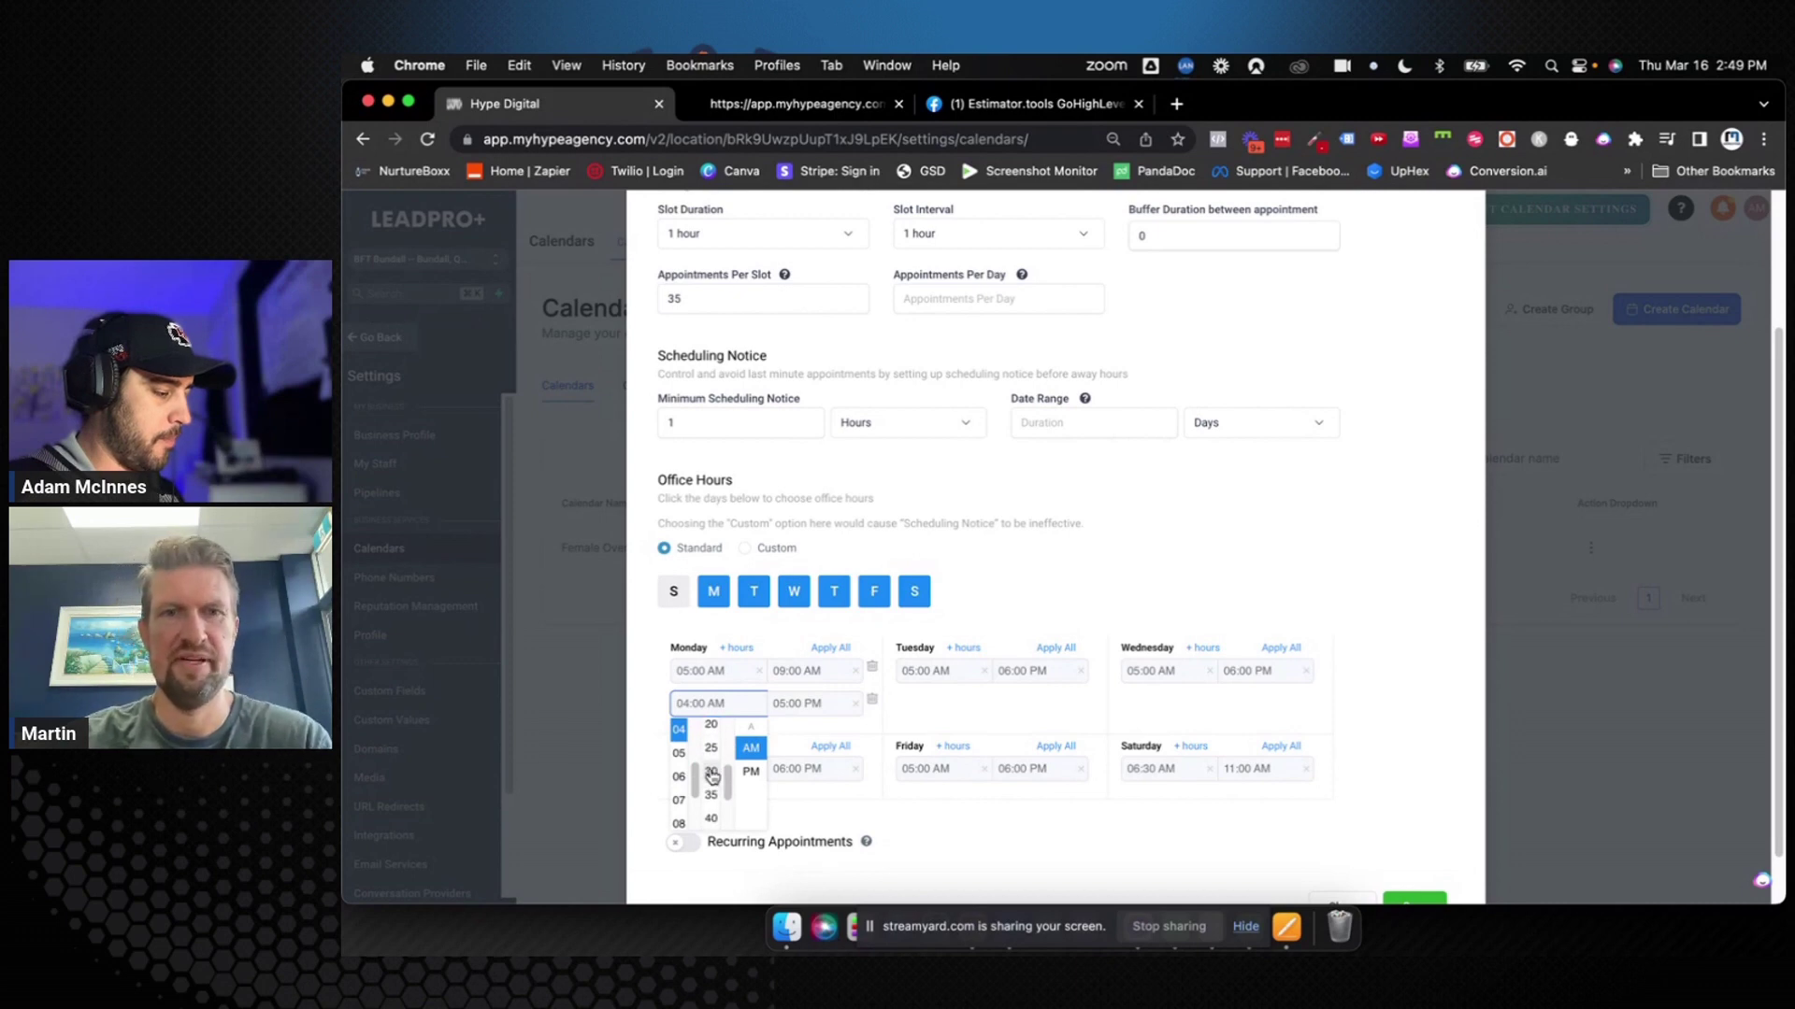
pyautogui.click(713, 800)
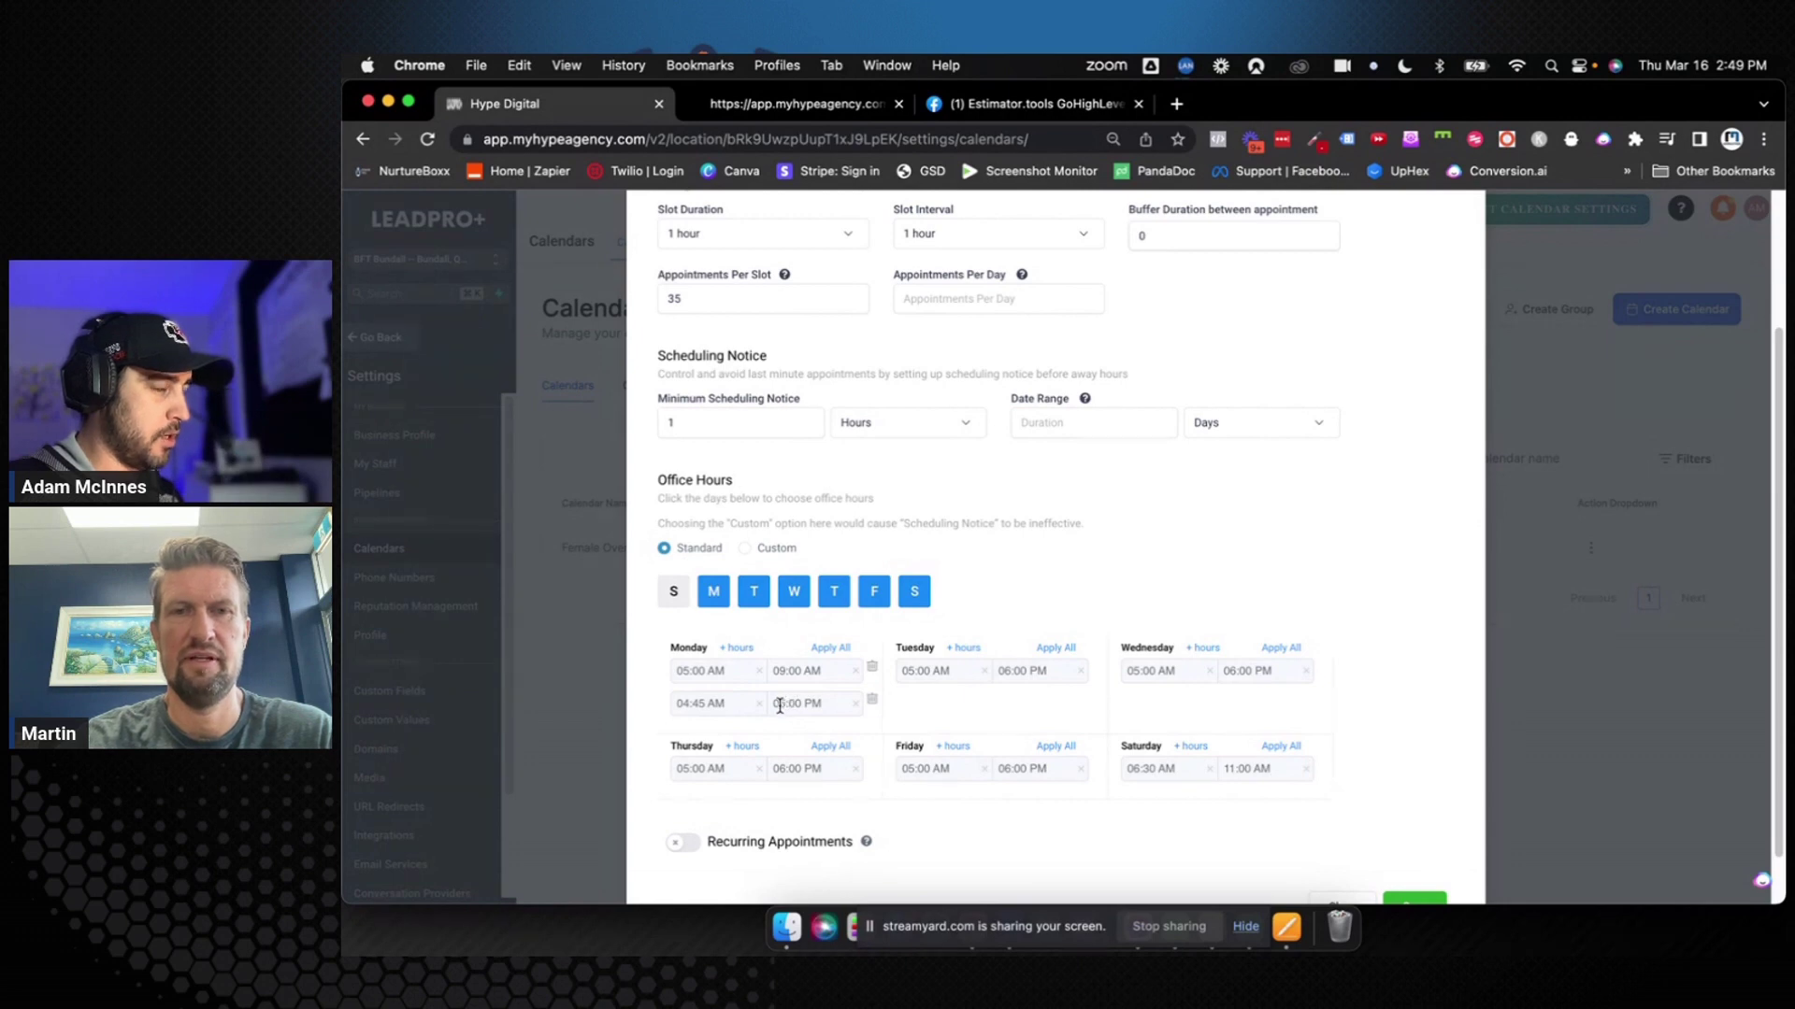
pyautogui.click(779, 704)
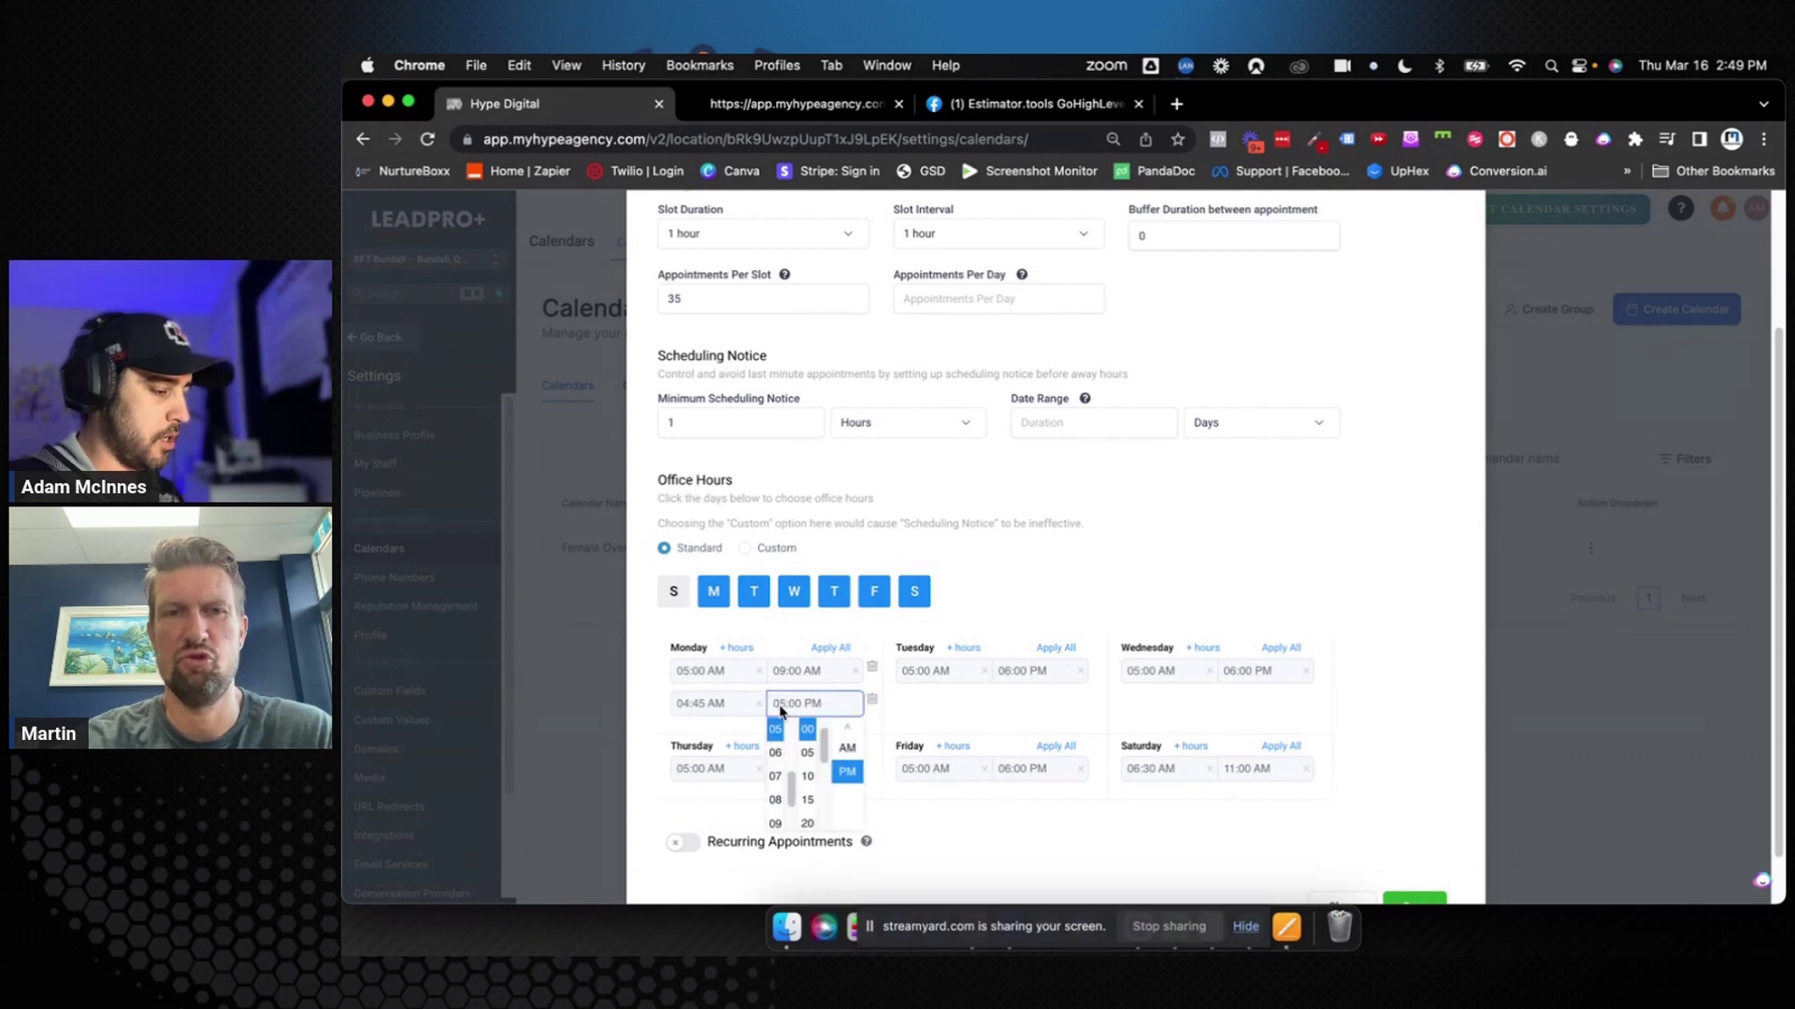
pyautogui.click(776, 754)
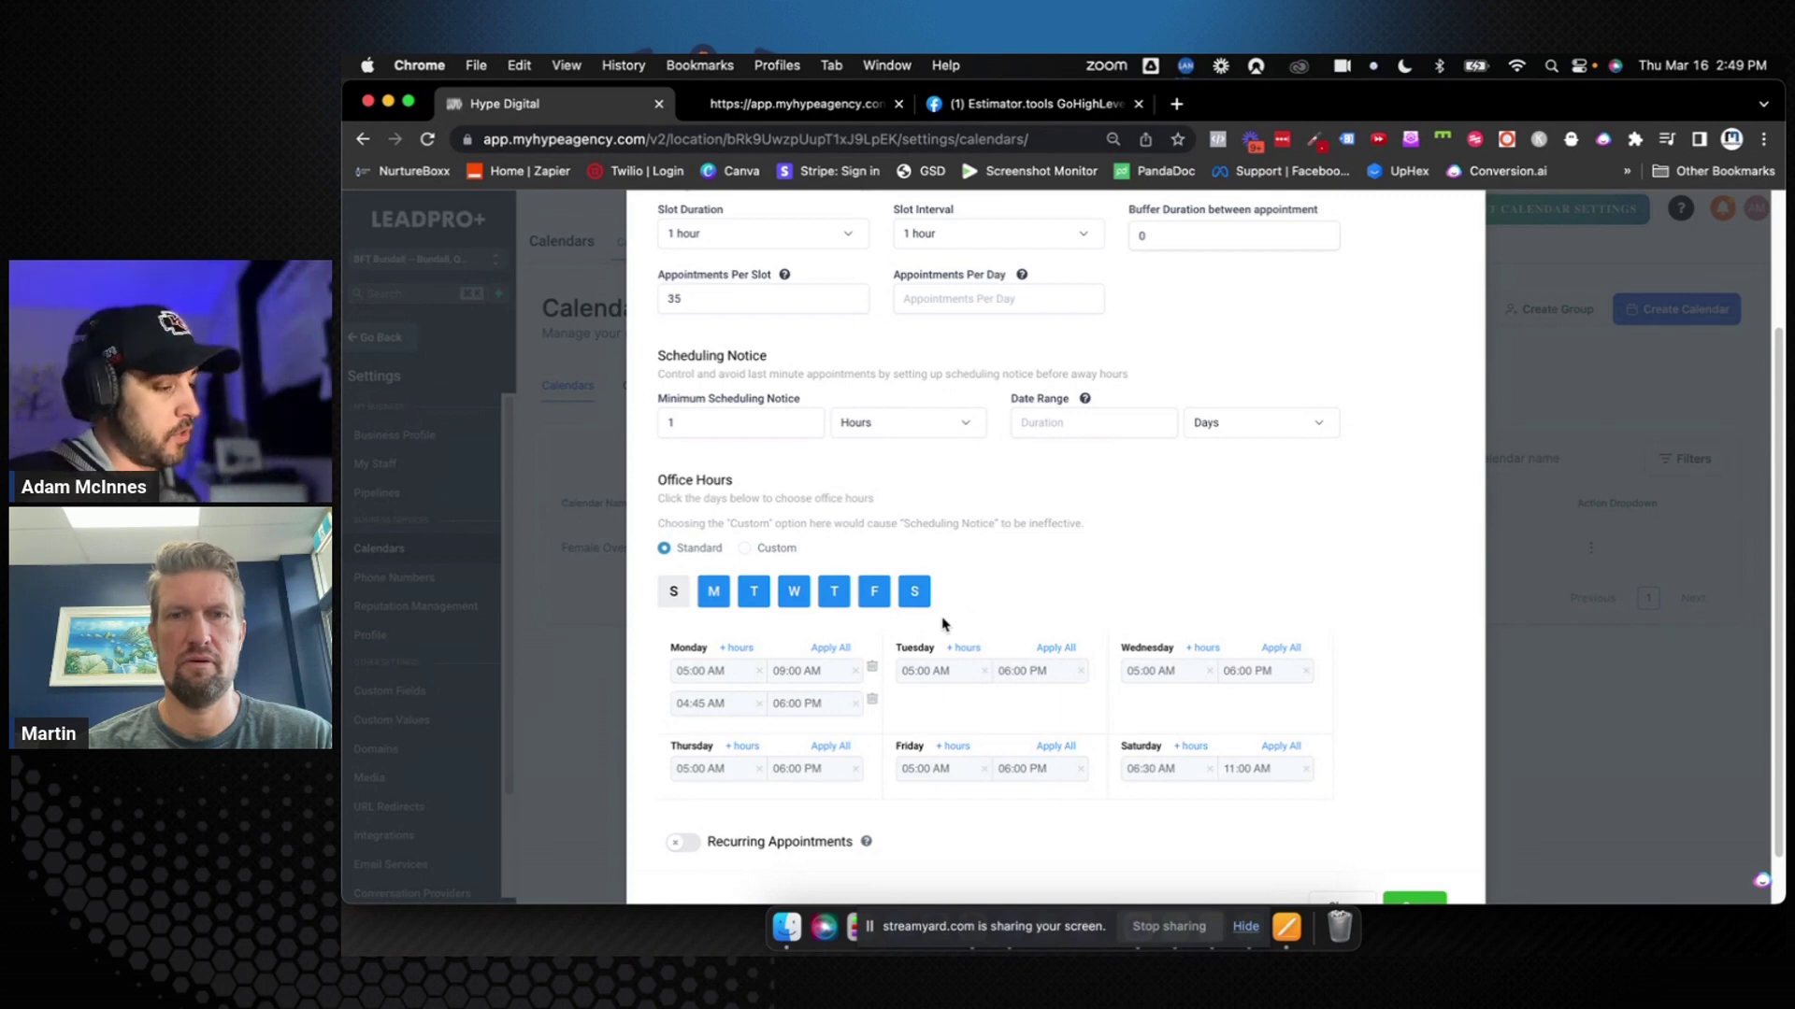
# Set the slot interval to 45 minutes
pyautogui.scroll(3, 943, 624)
pyautogui.click(935, 414)
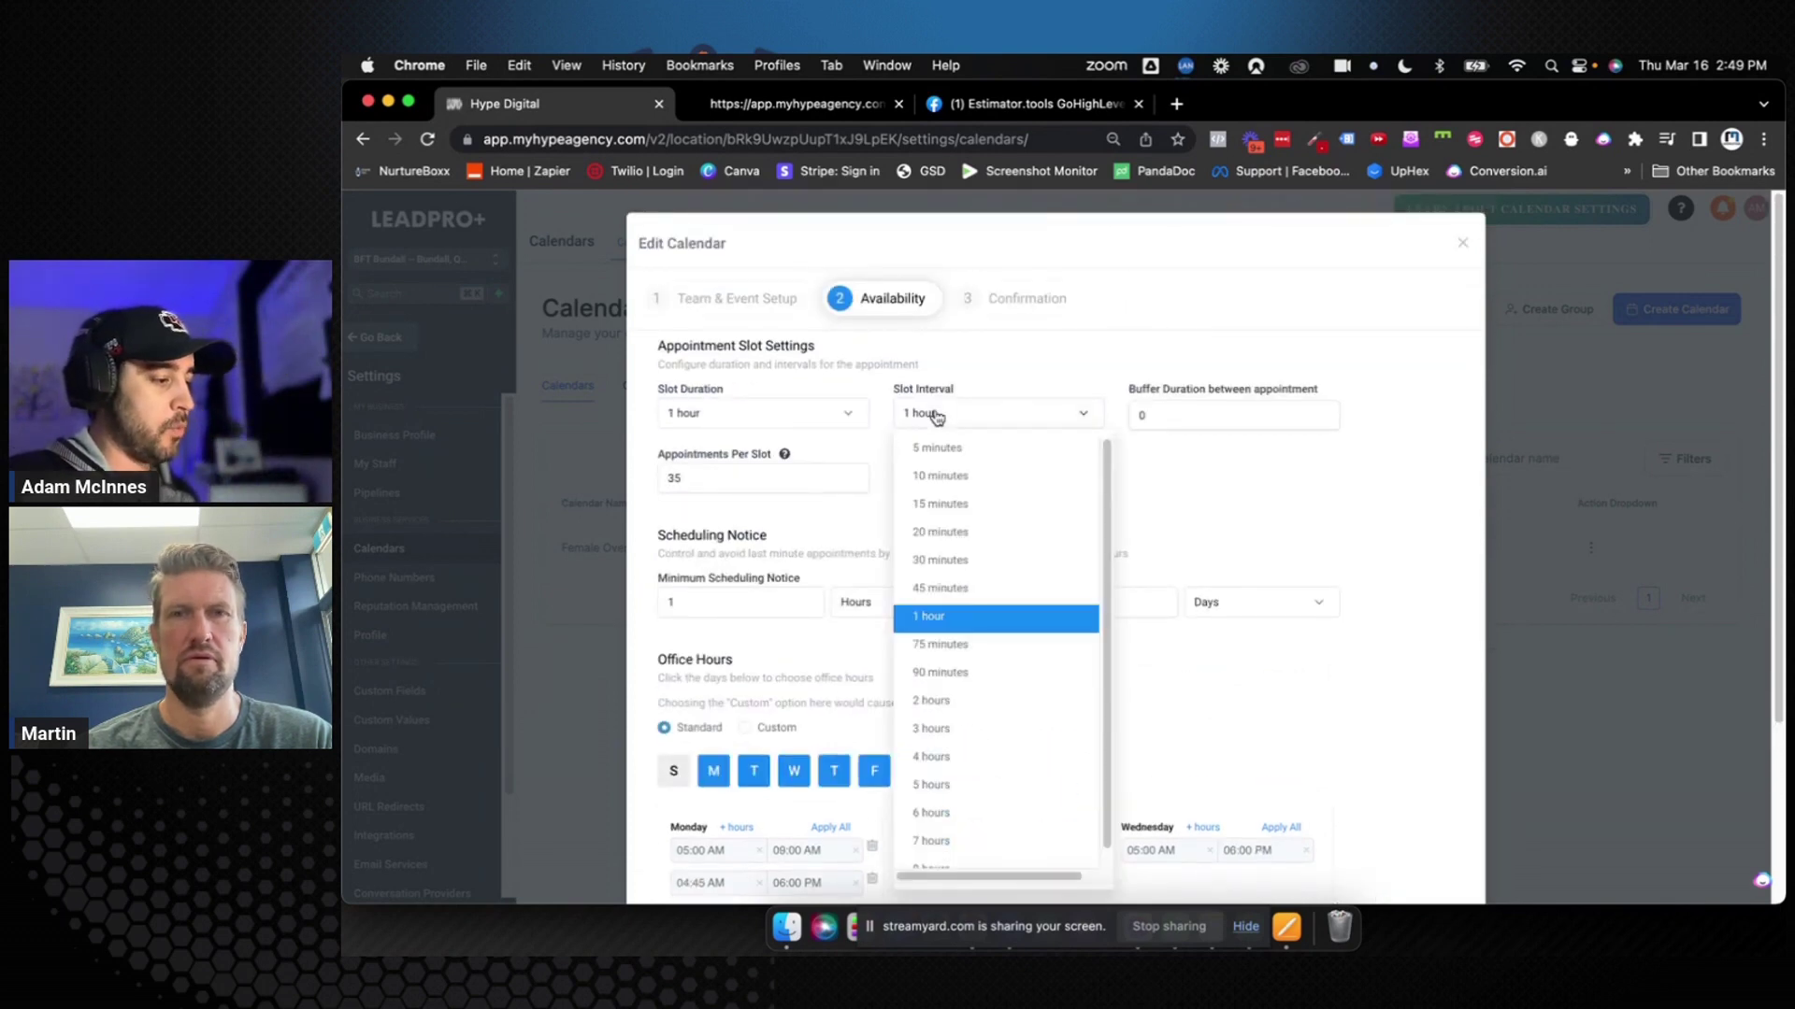
pyautogui.click(963, 589)
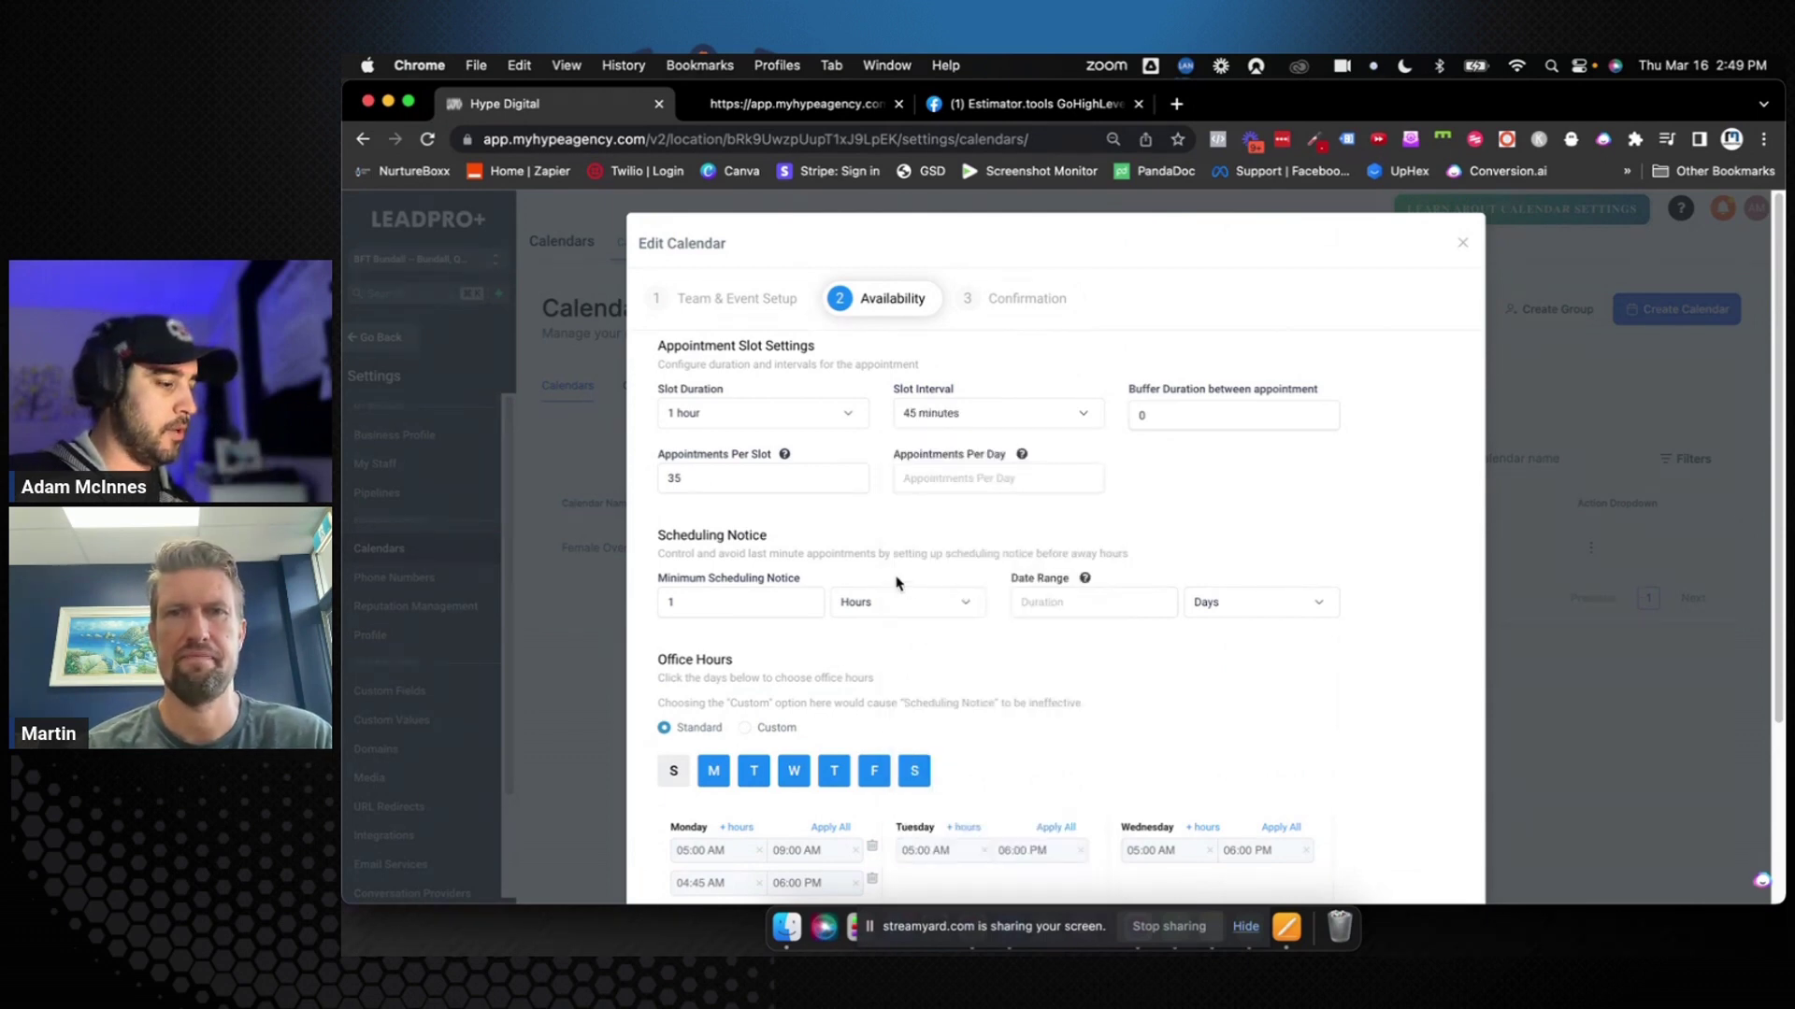
pyautogui.scroll(-5, 888, 589)
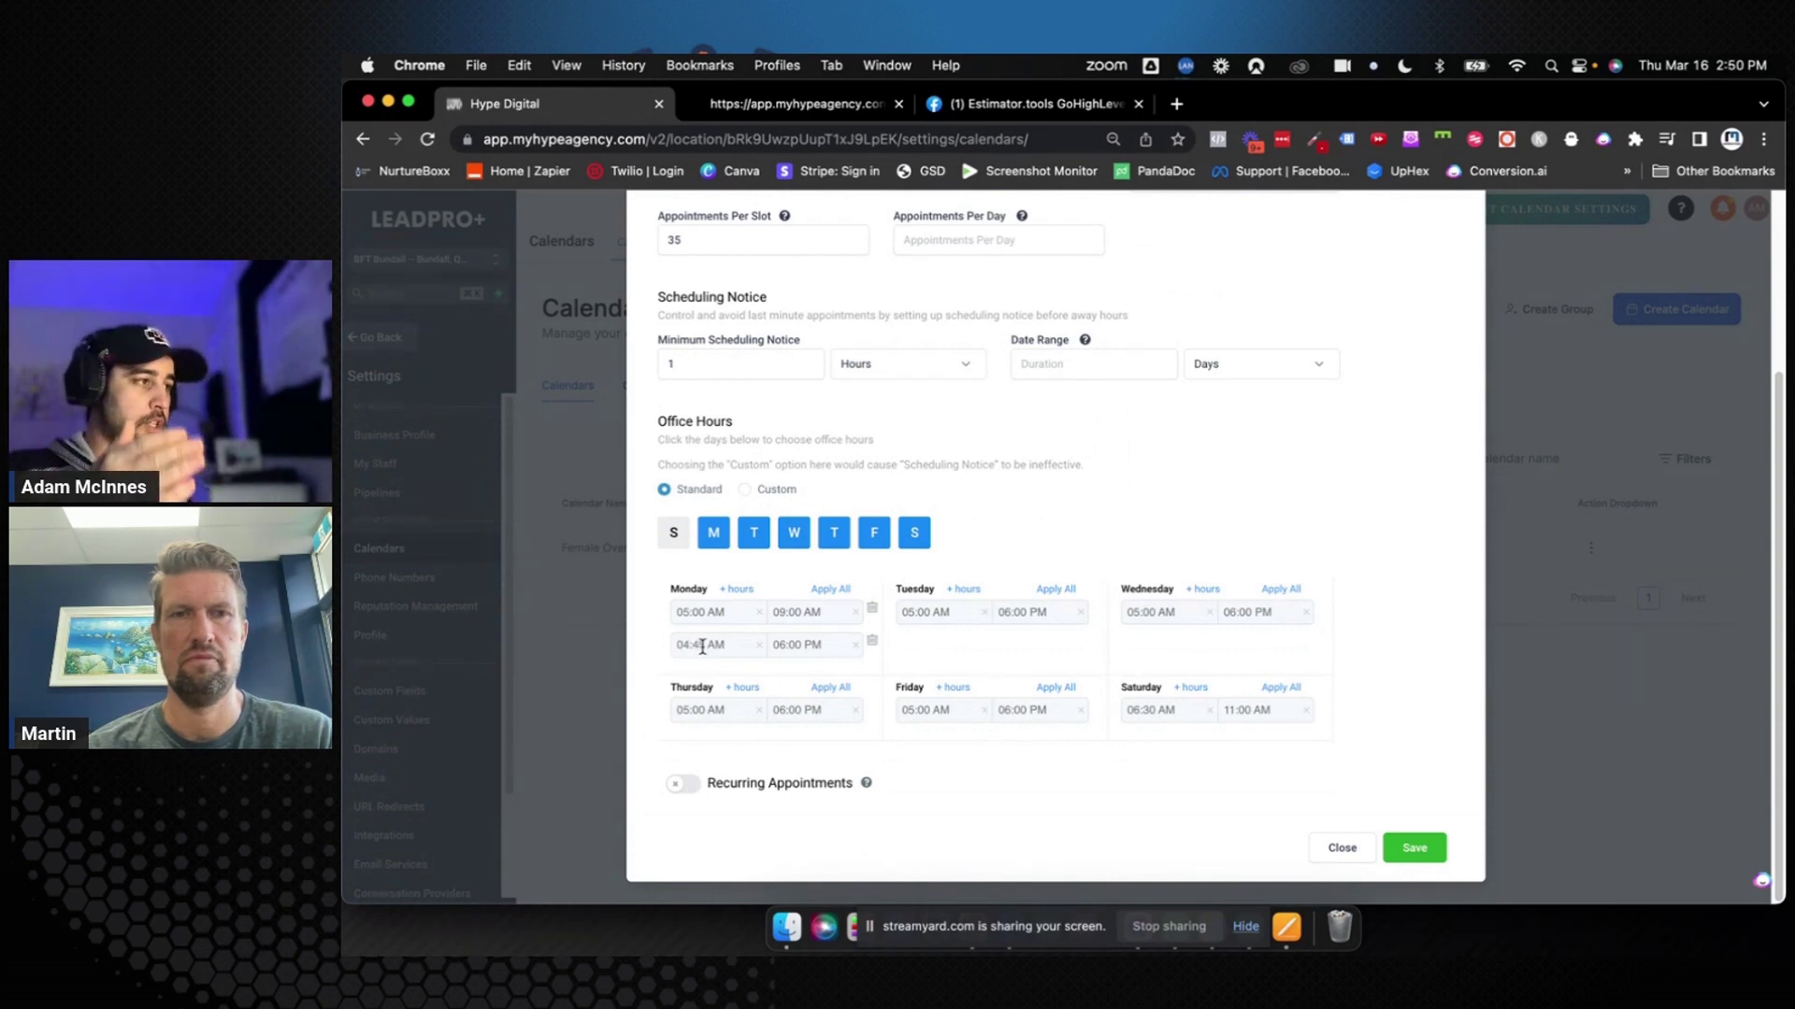
# Correct the second block's start to 04:45 PM and save the availability
pyautogui.click(716, 647)
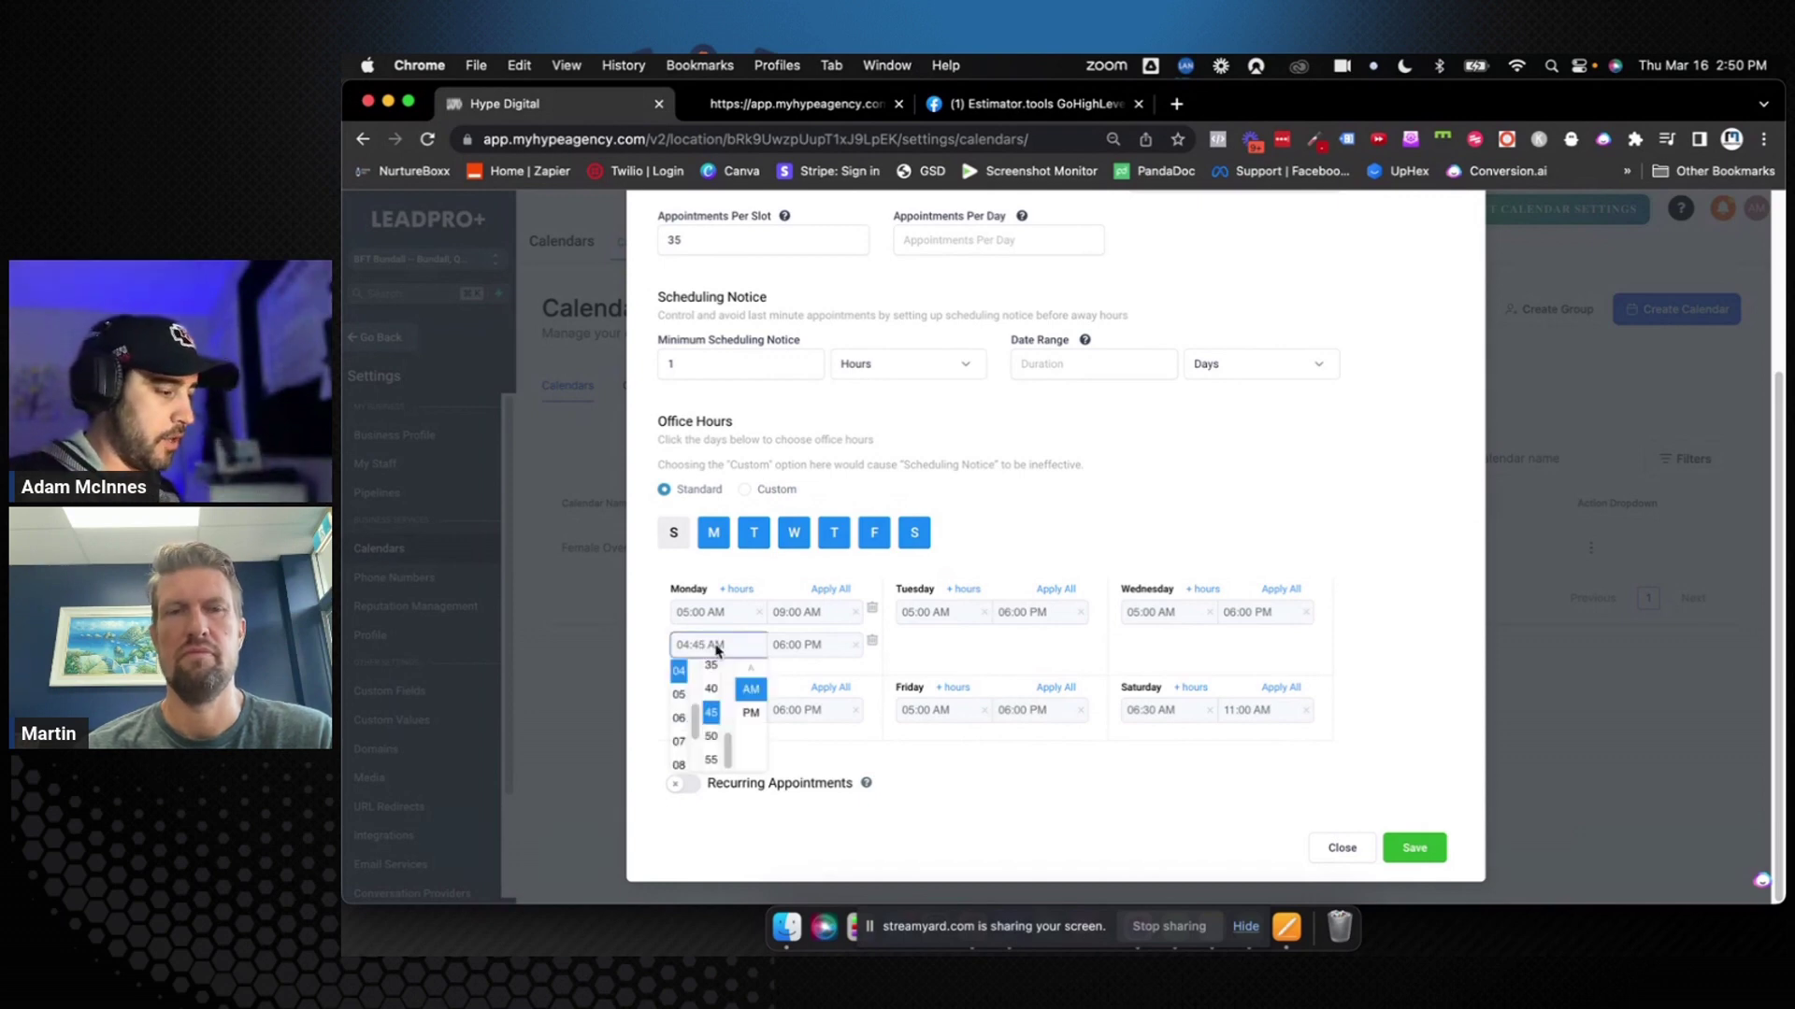
pyautogui.click(751, 712)
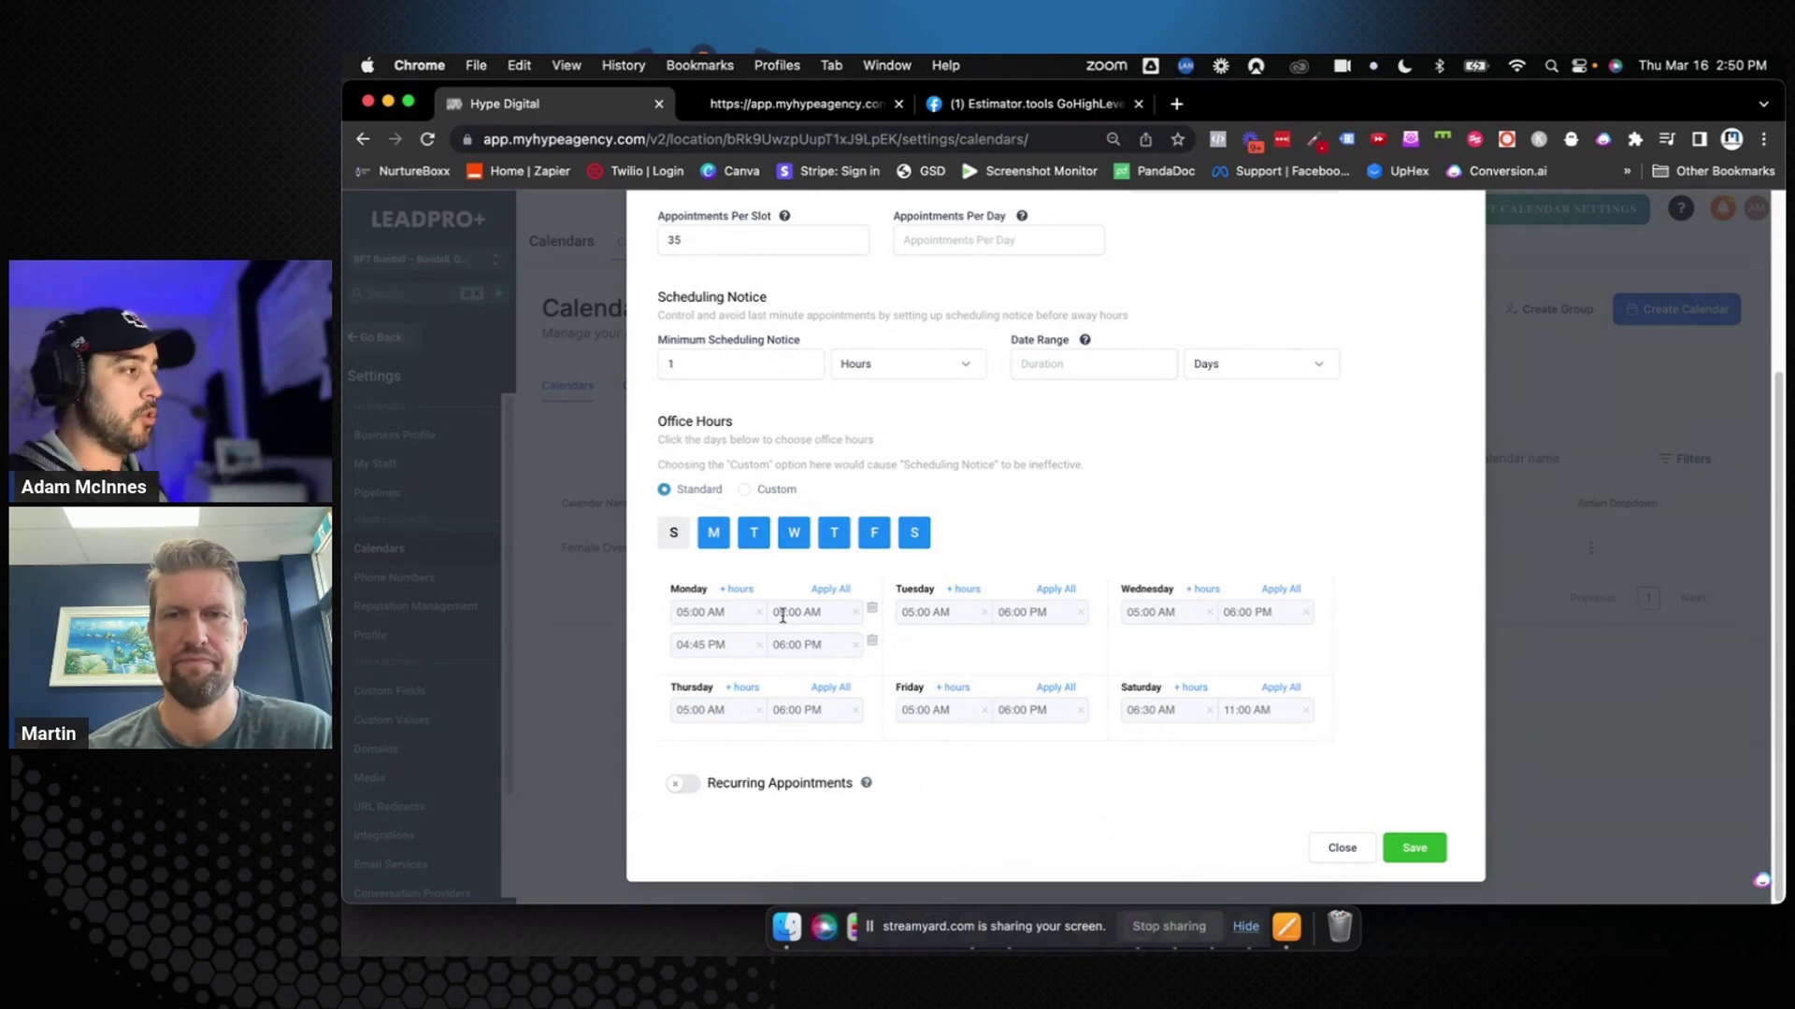
pyautogui.click(1415, 847)
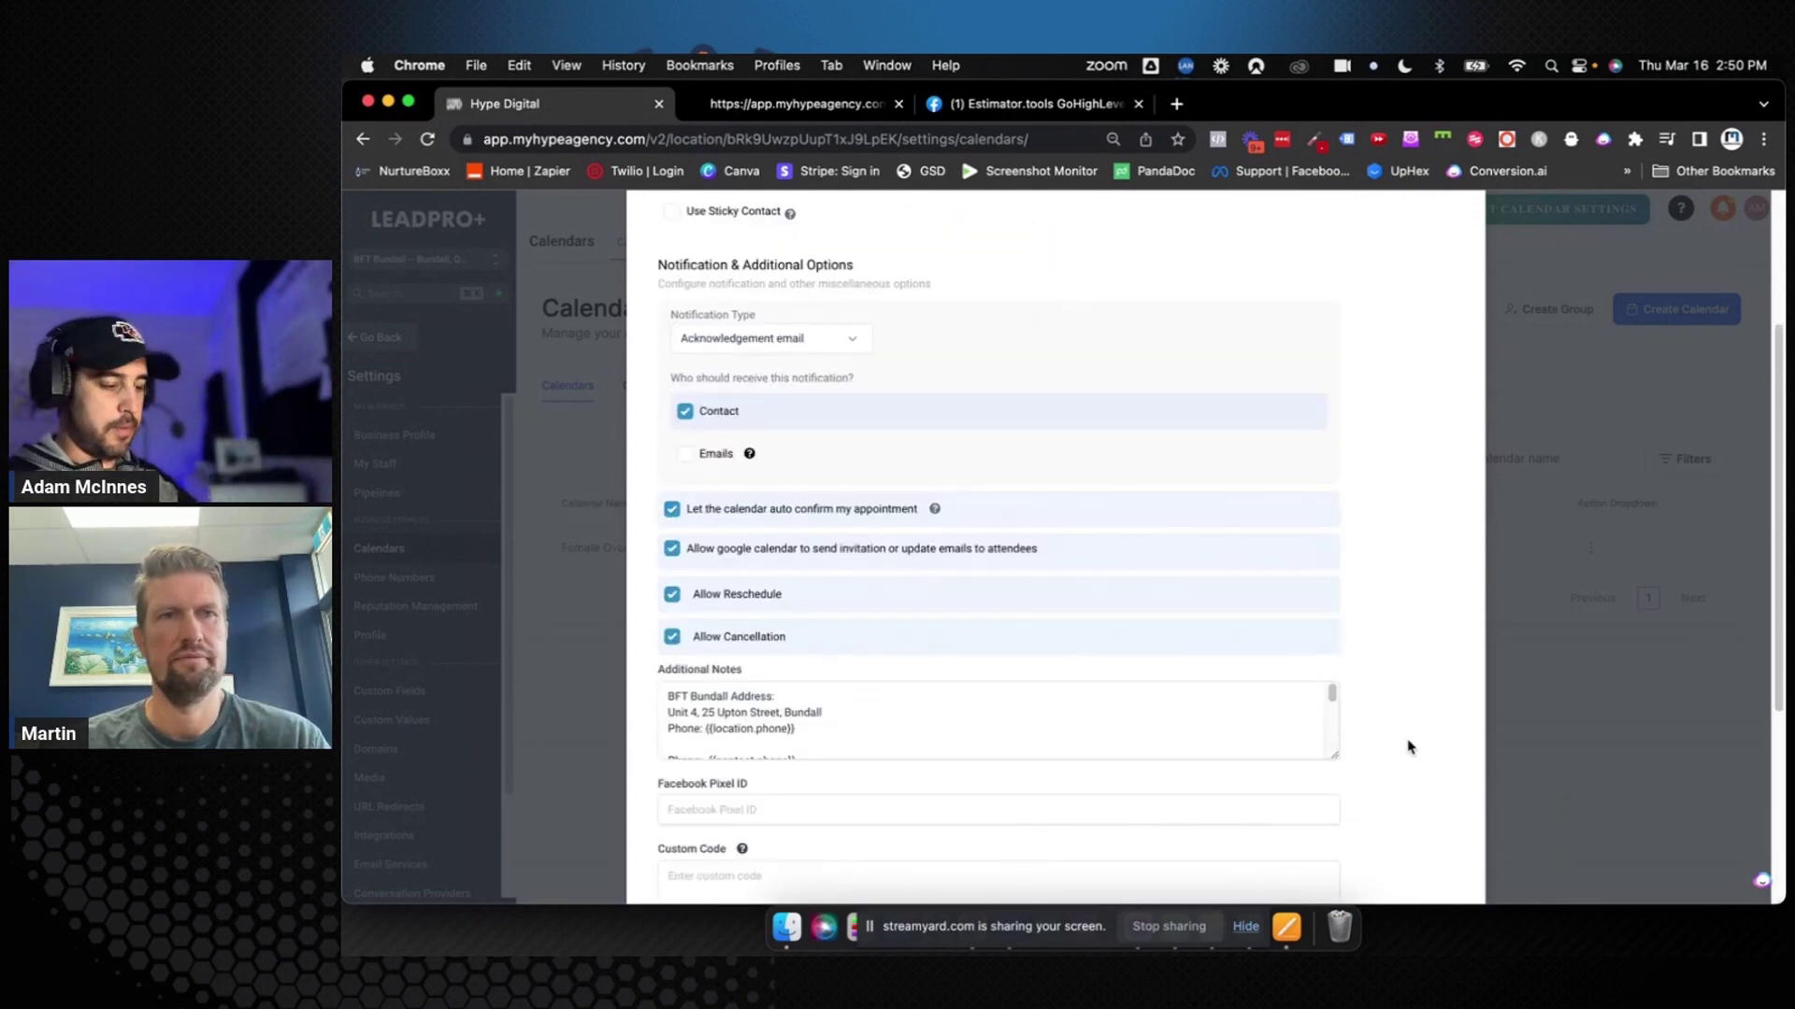
pyautogui.scroll(-5, 1406, 745)
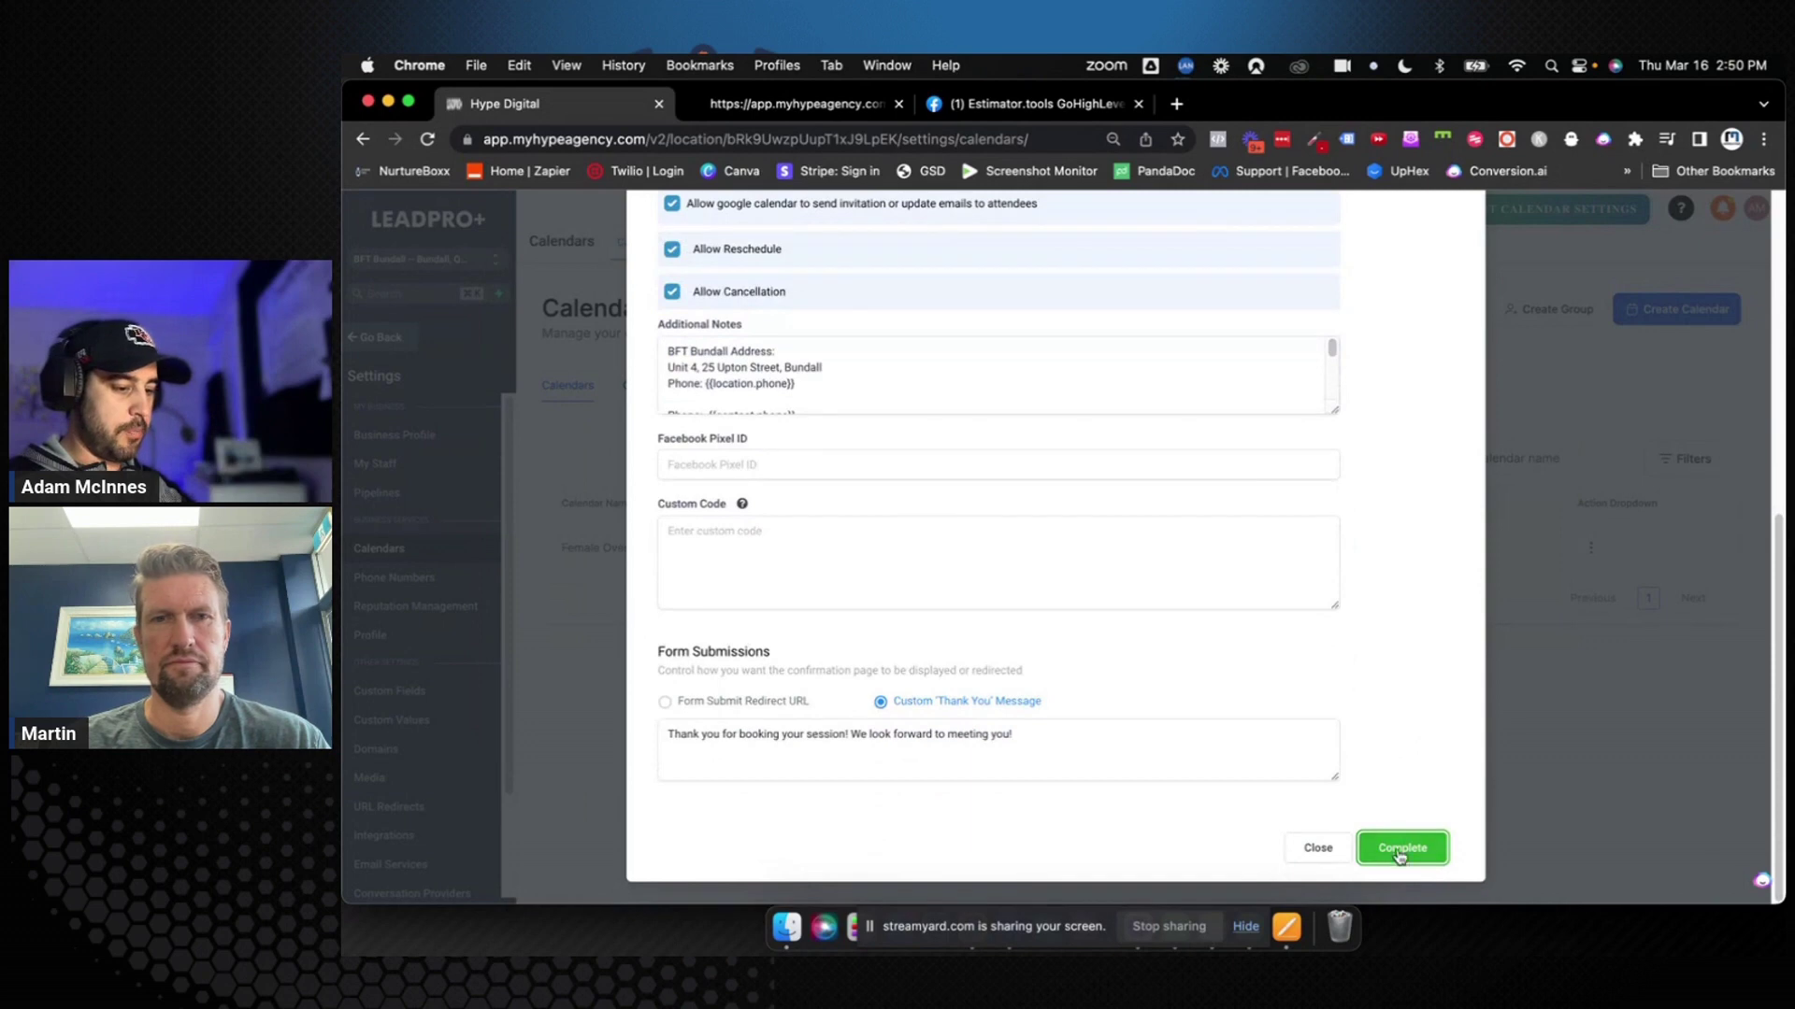
# Complete the calendar edit and go to the Custom Values settings page
pyautogui.click(1399, 850)
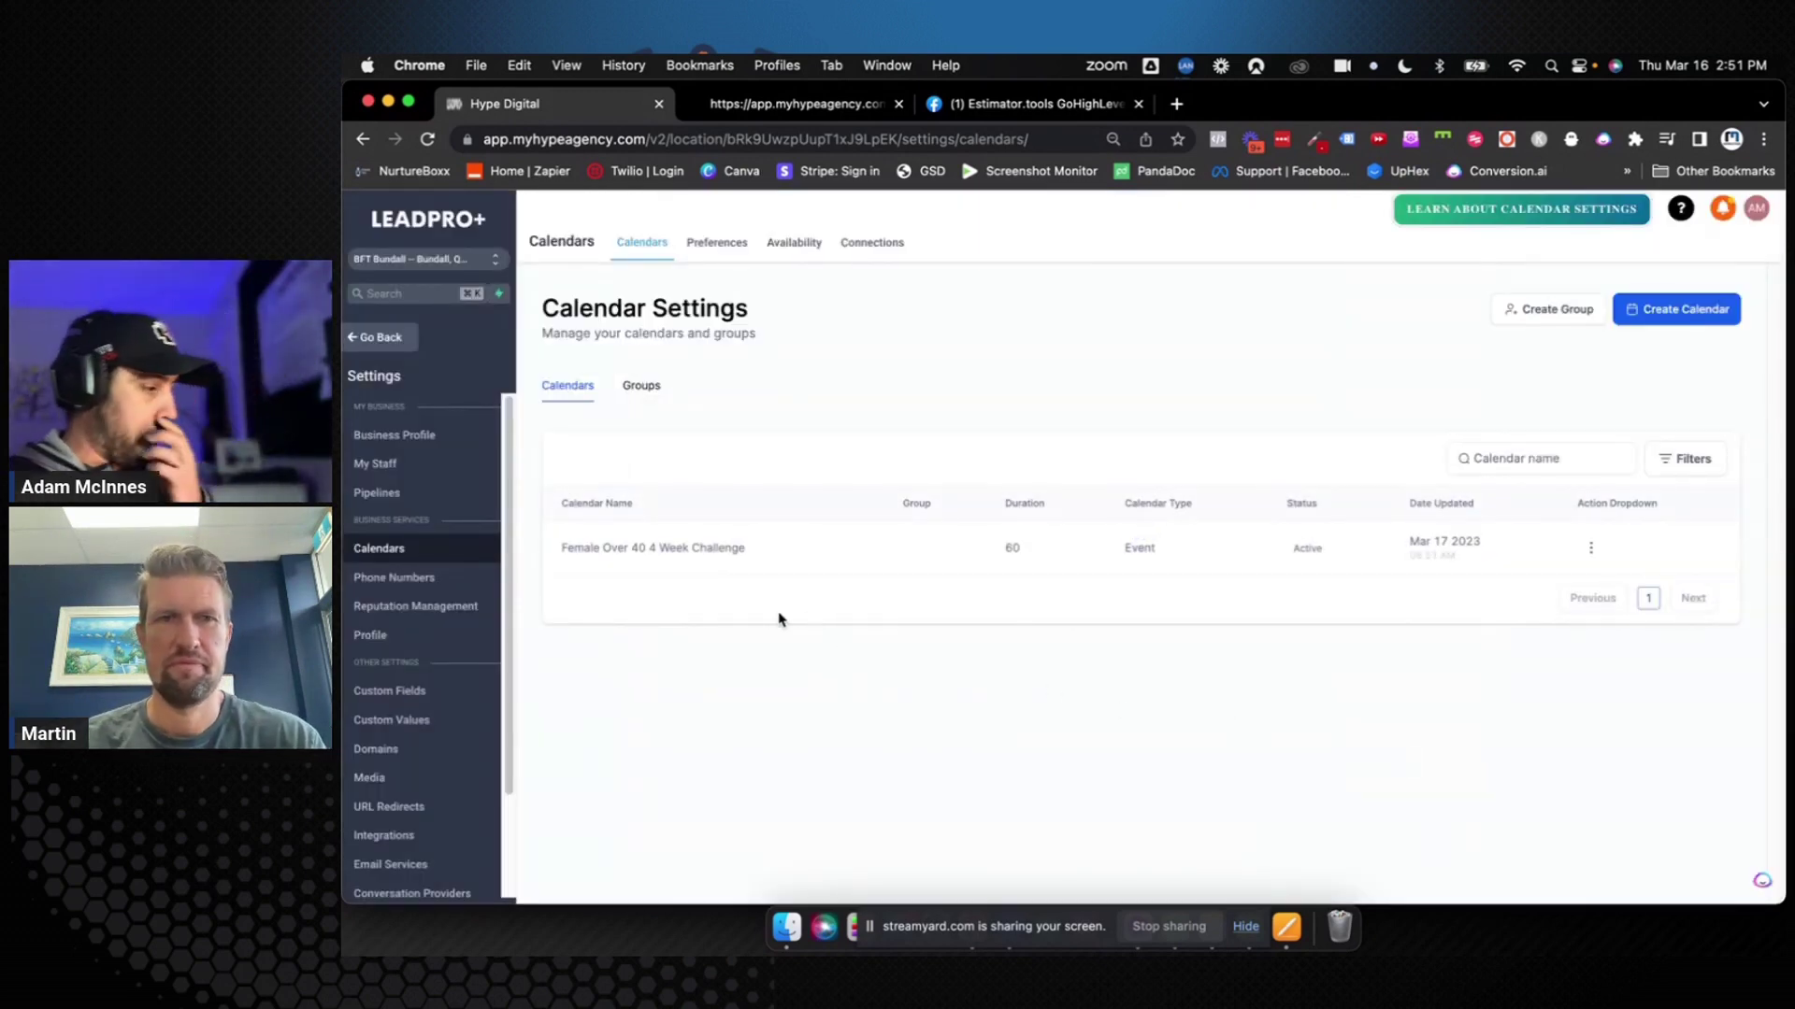
pyautogui.click(422, 721)
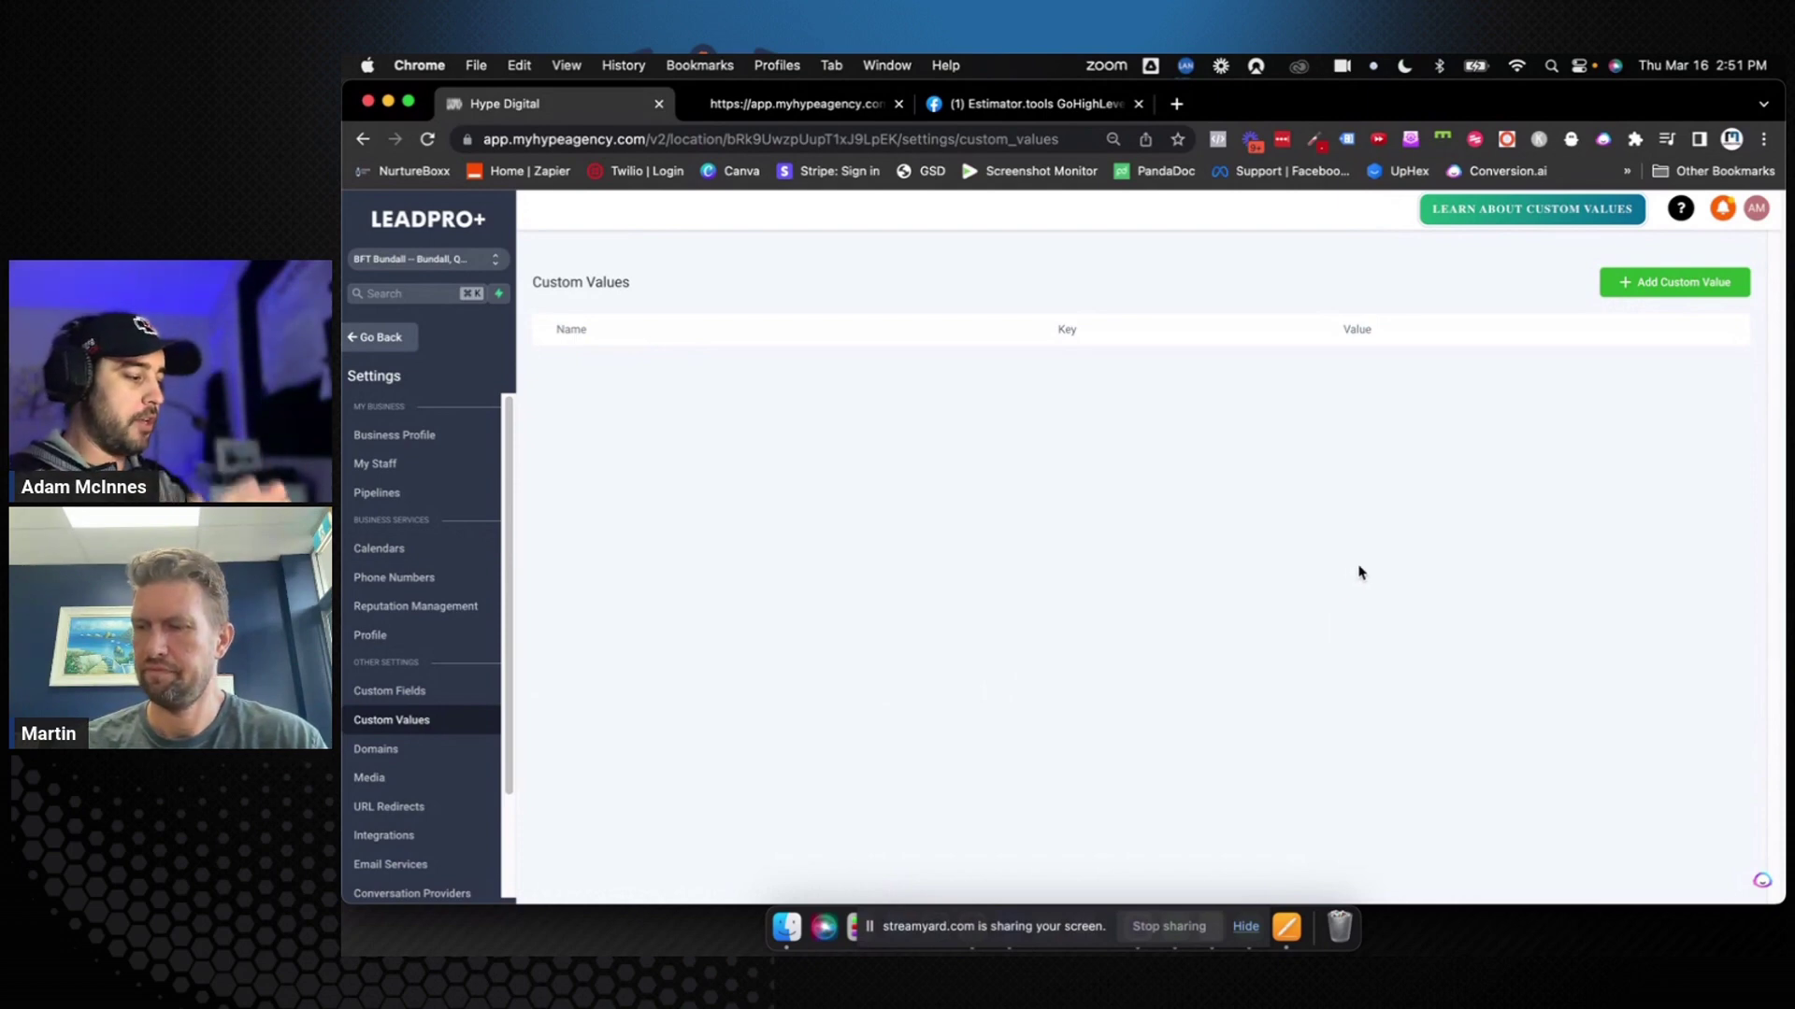
pyautogui.click(426, 690)
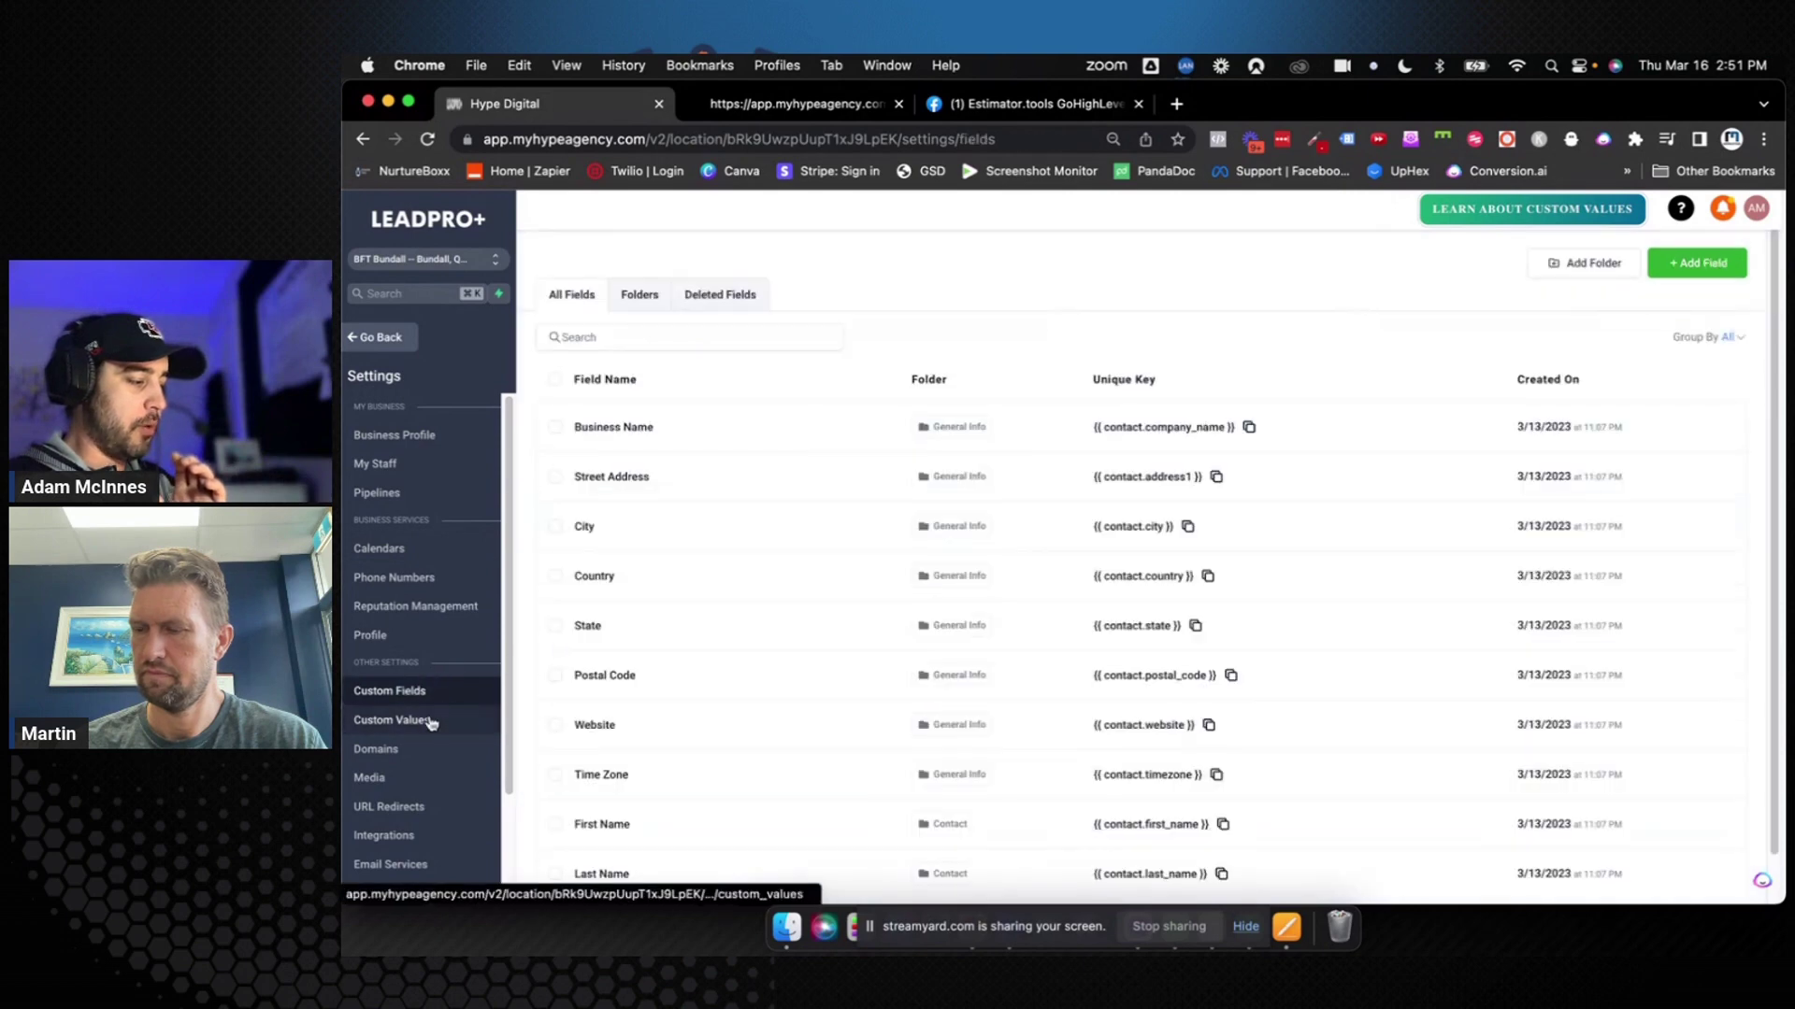
pyautogui.click(430, 719)
pyautogui.click(426, 690)
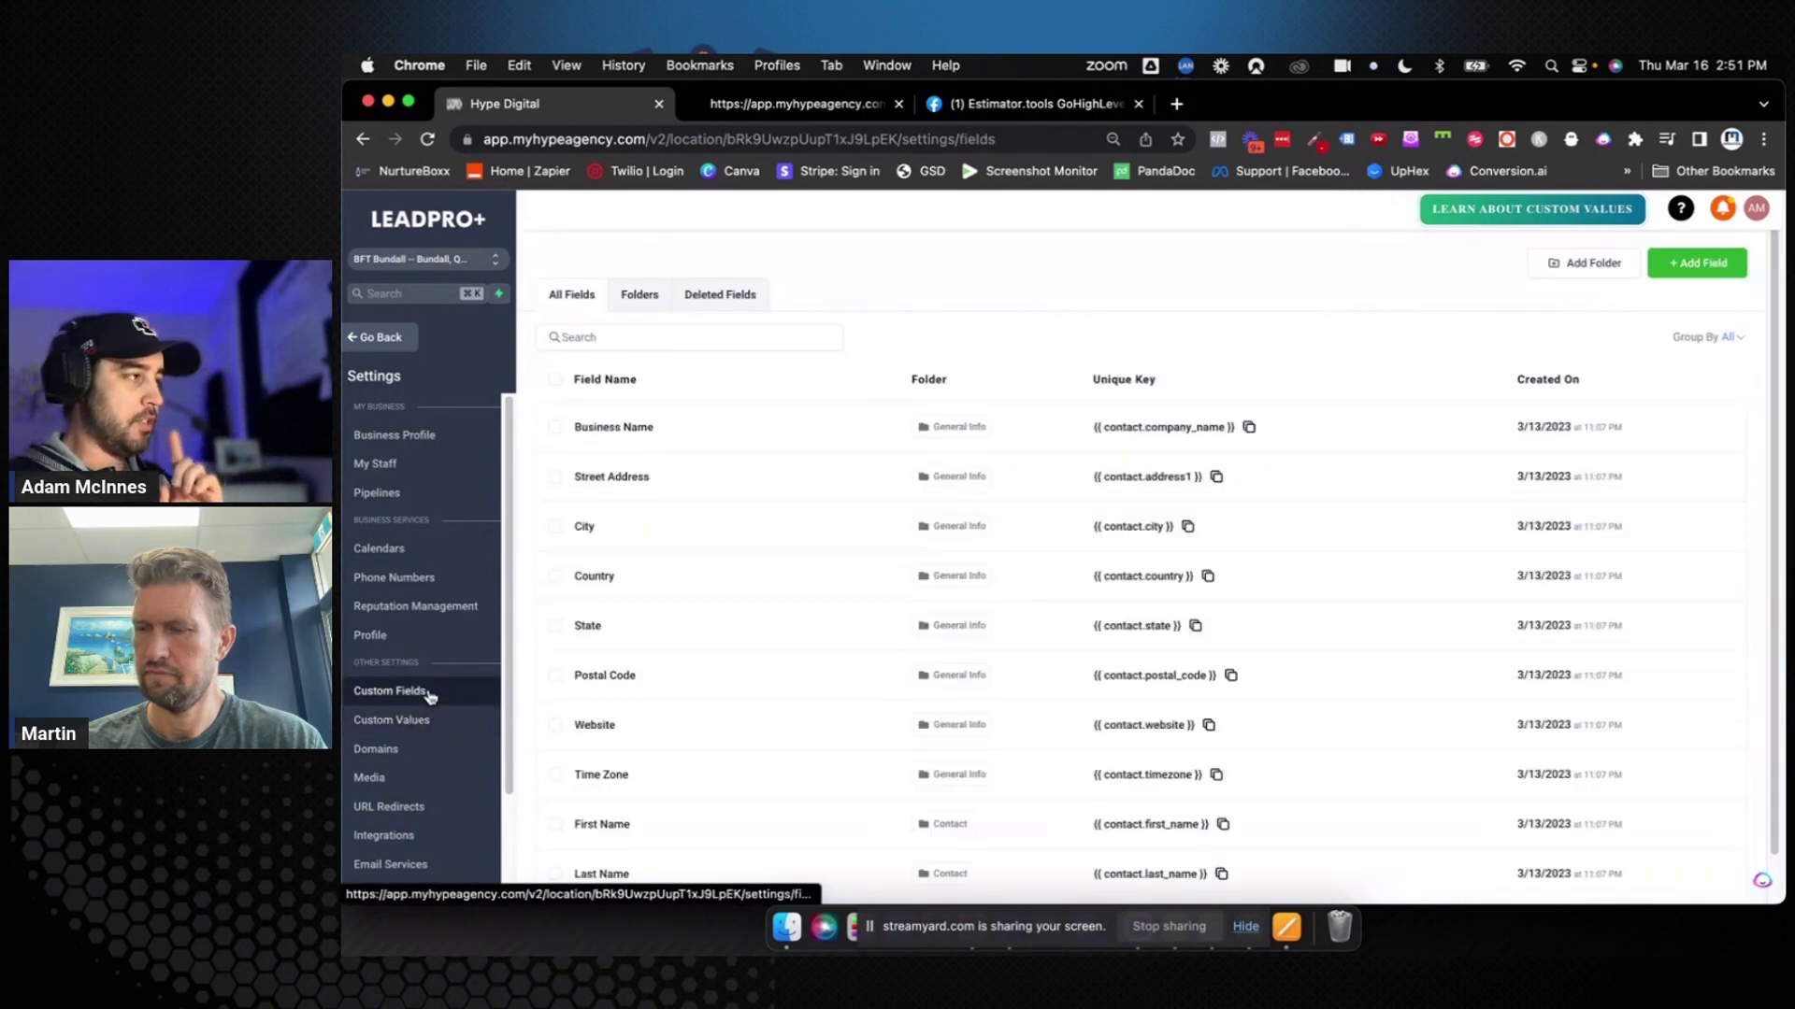
pyautogui.click(430, 720)
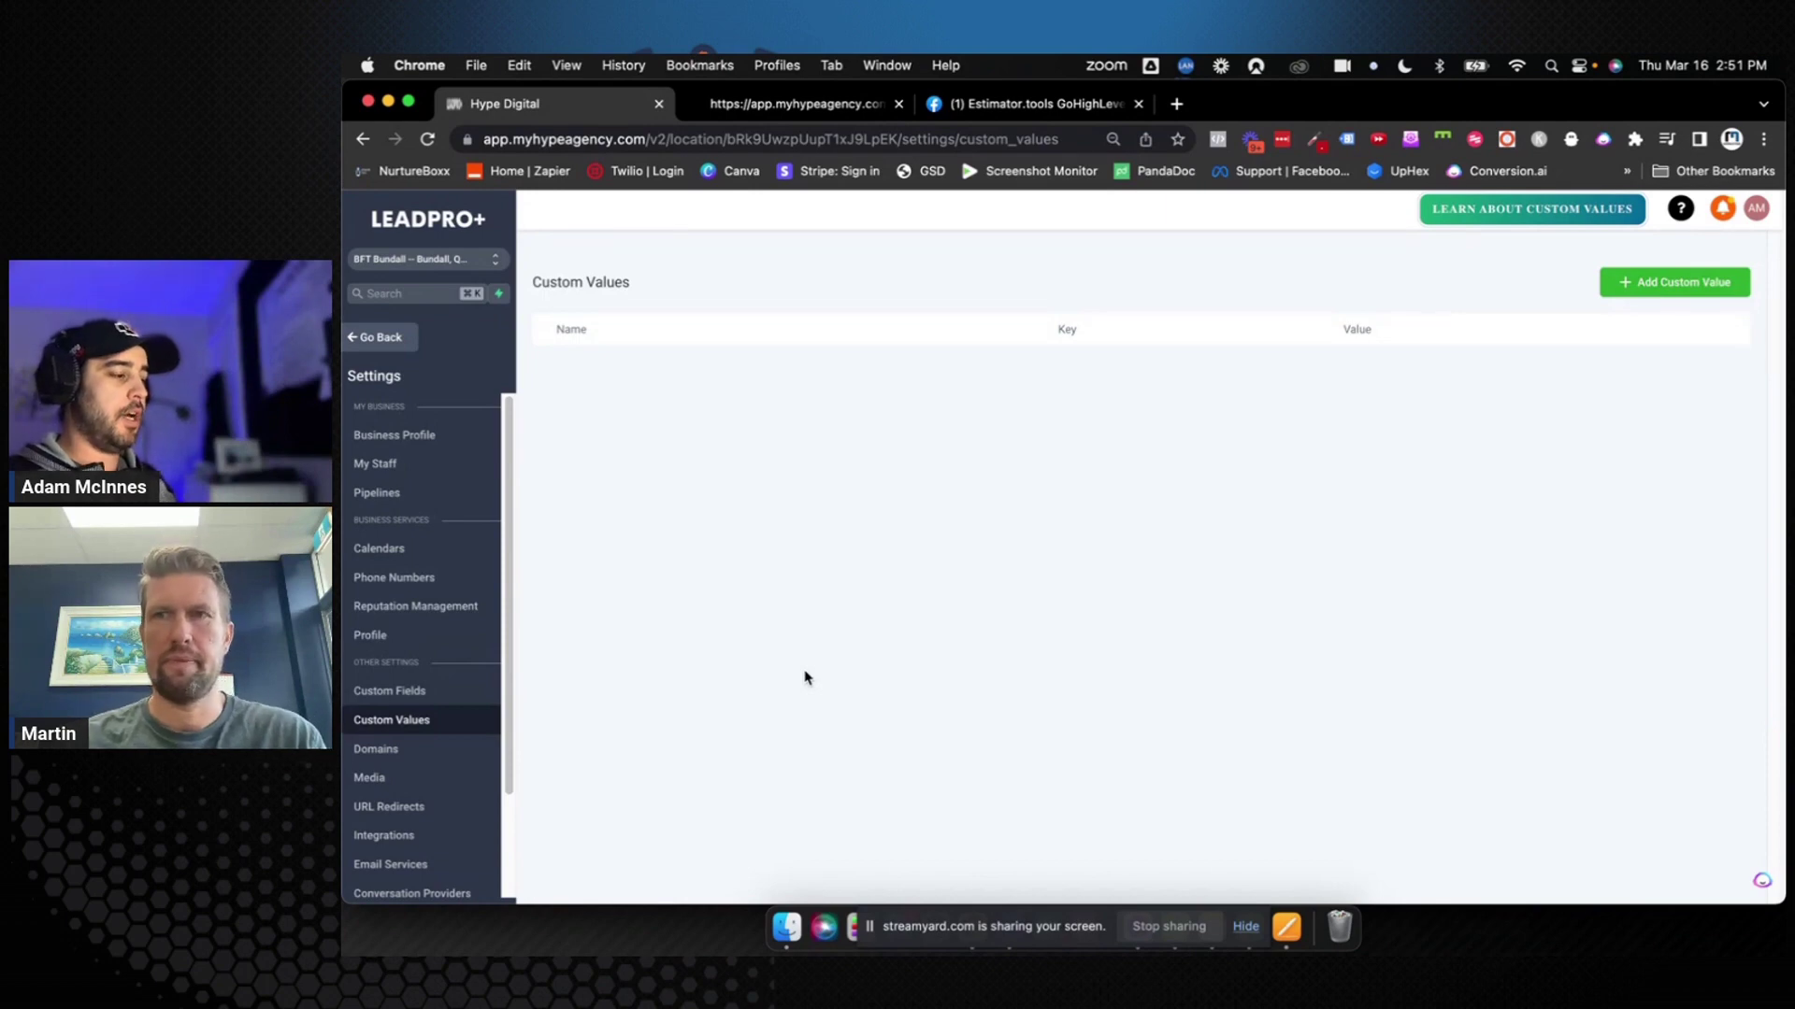
pyautogui.click(393, 691)
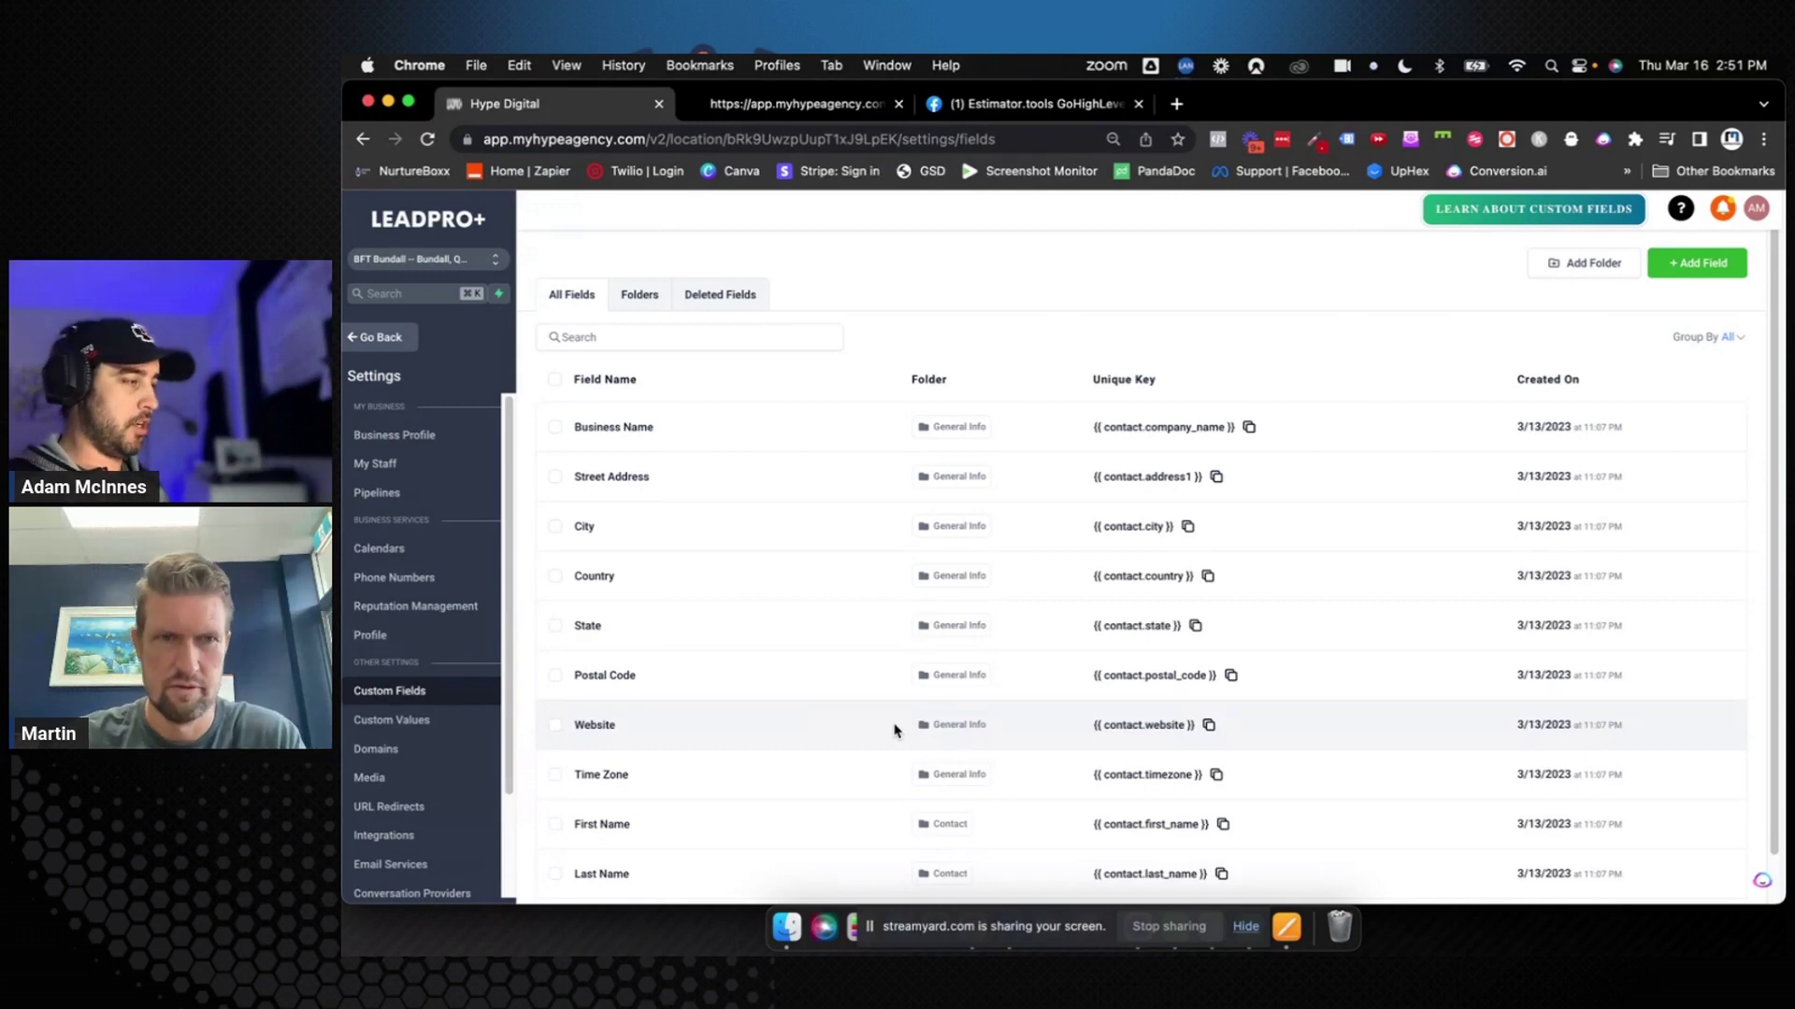
pyautogui.click(390, 719)
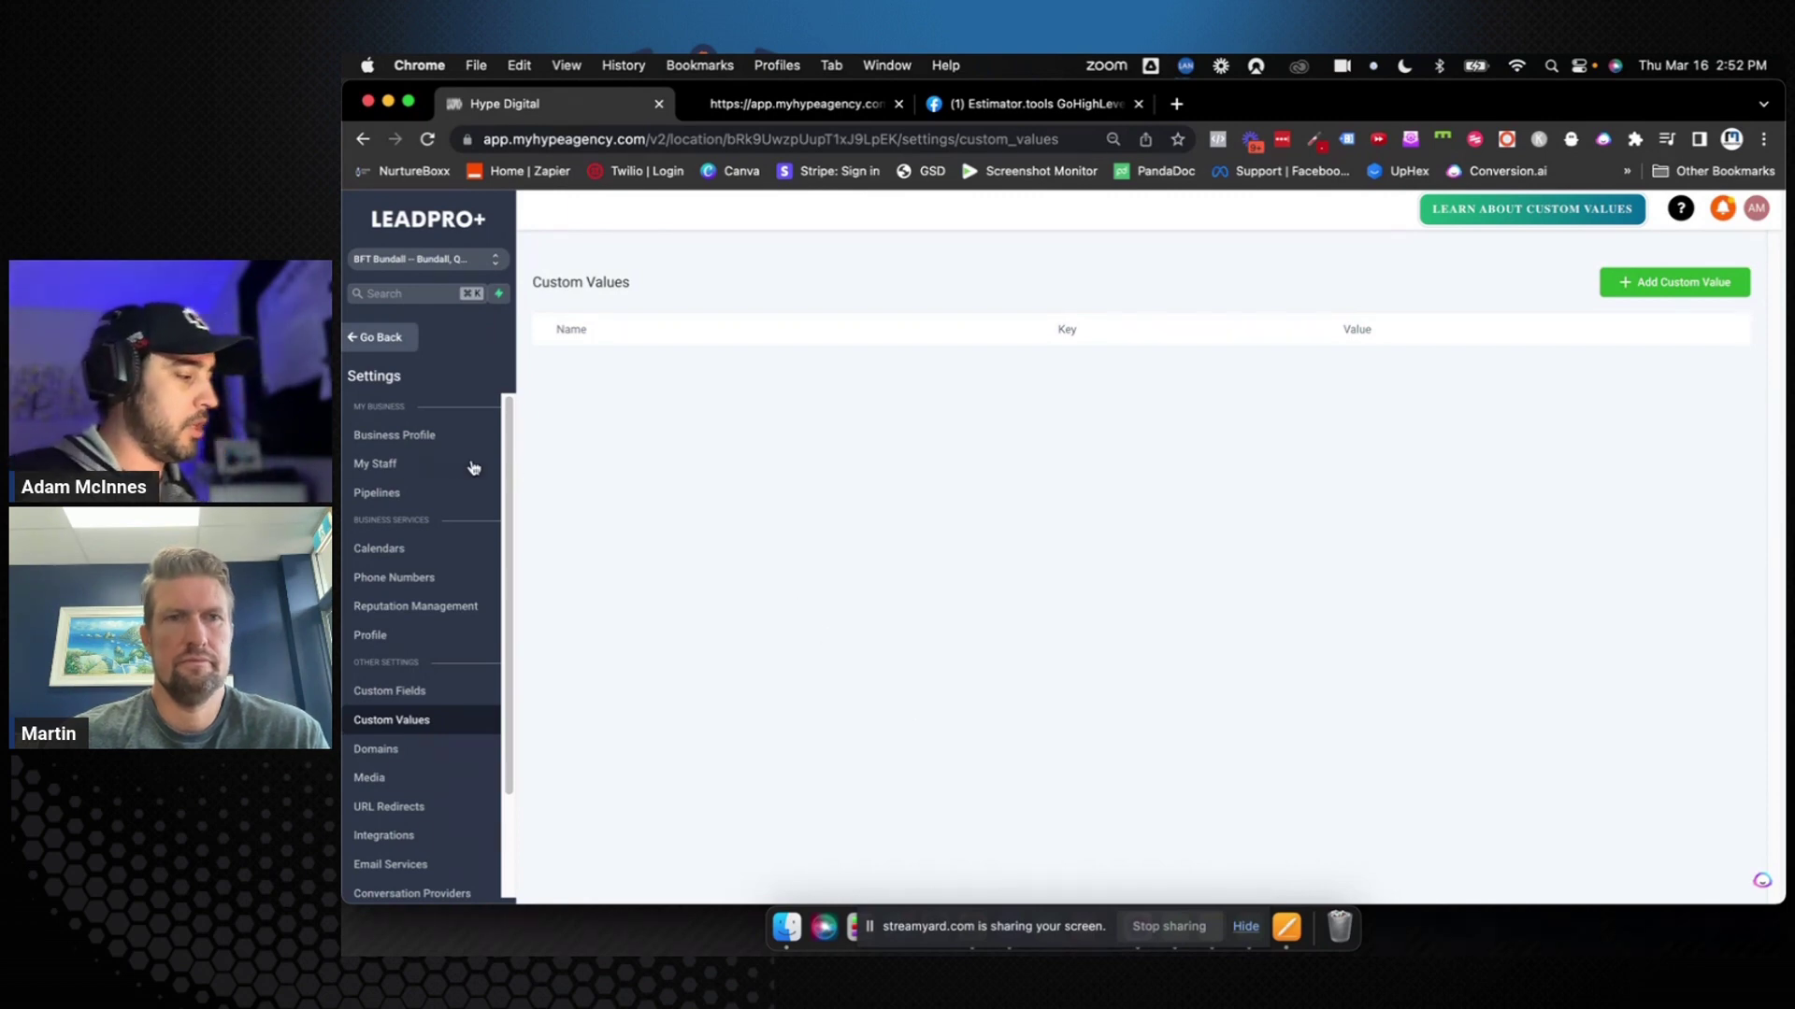
# Look over the Business Profile fields, then go to the Custom Values page
pyautogui.click(447, 436)
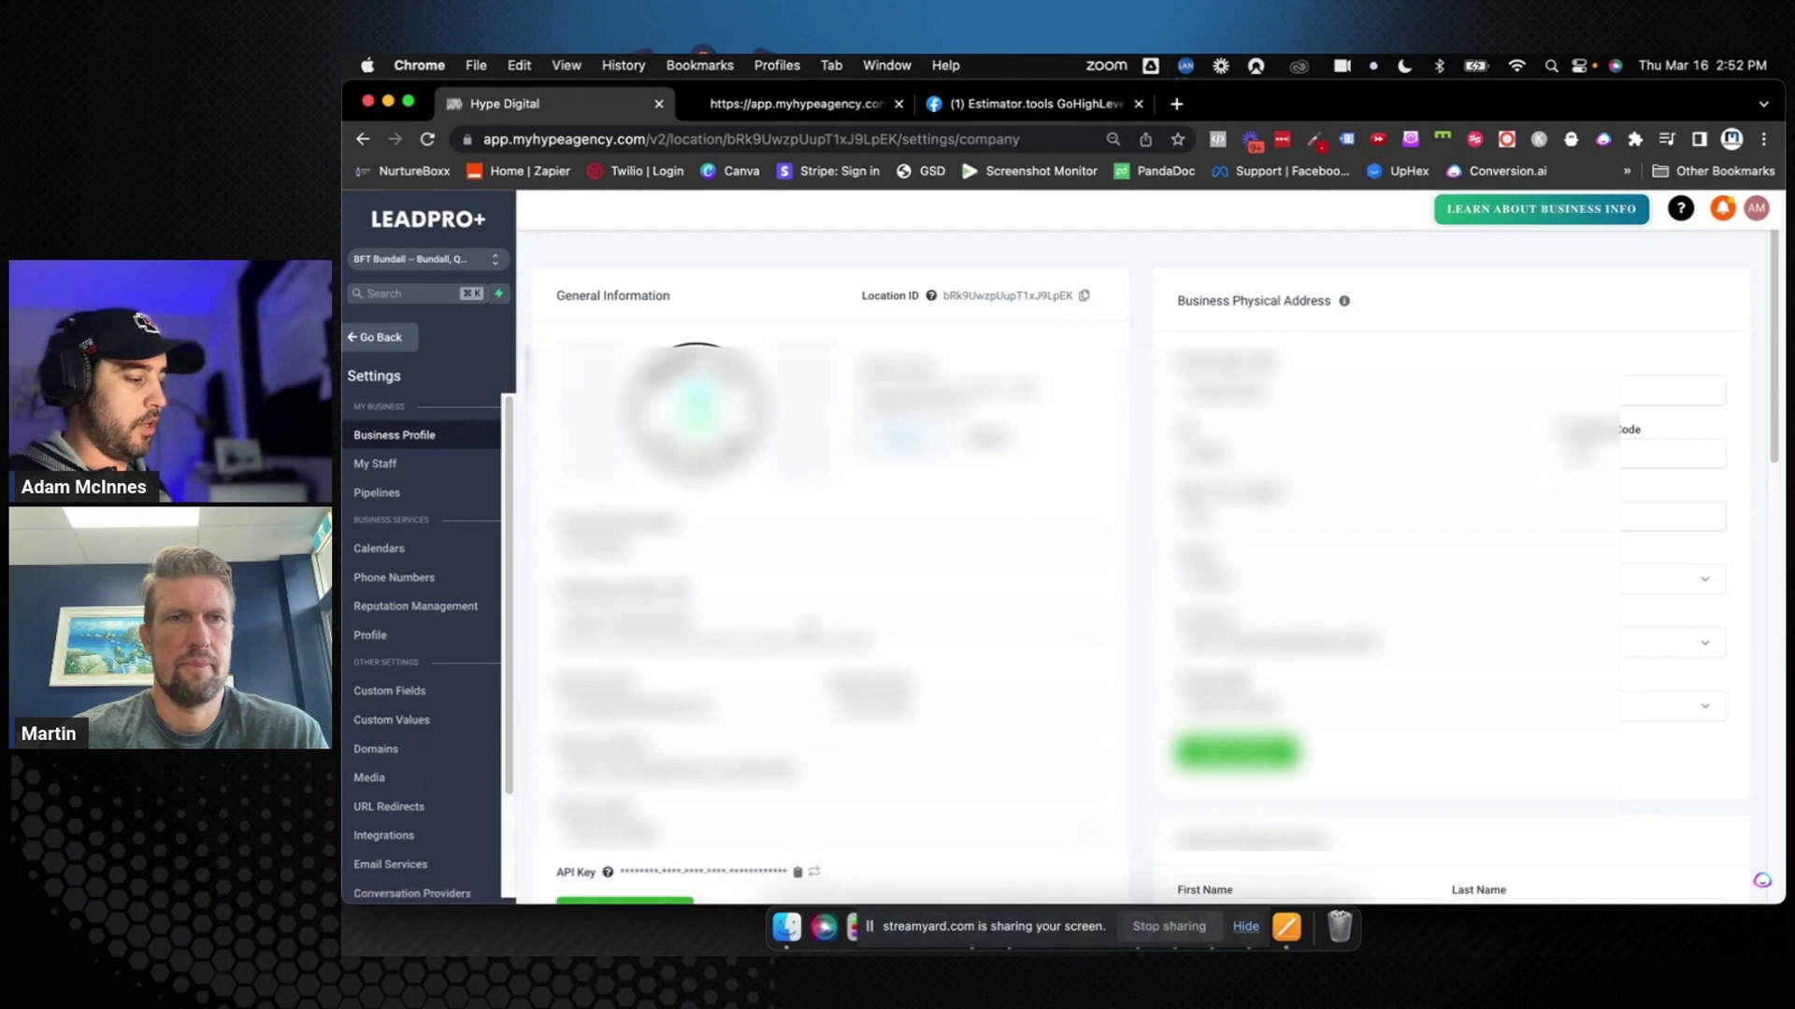
pyautogui.moveTo(707, 706); pyautogui.dragTo(558, 706)
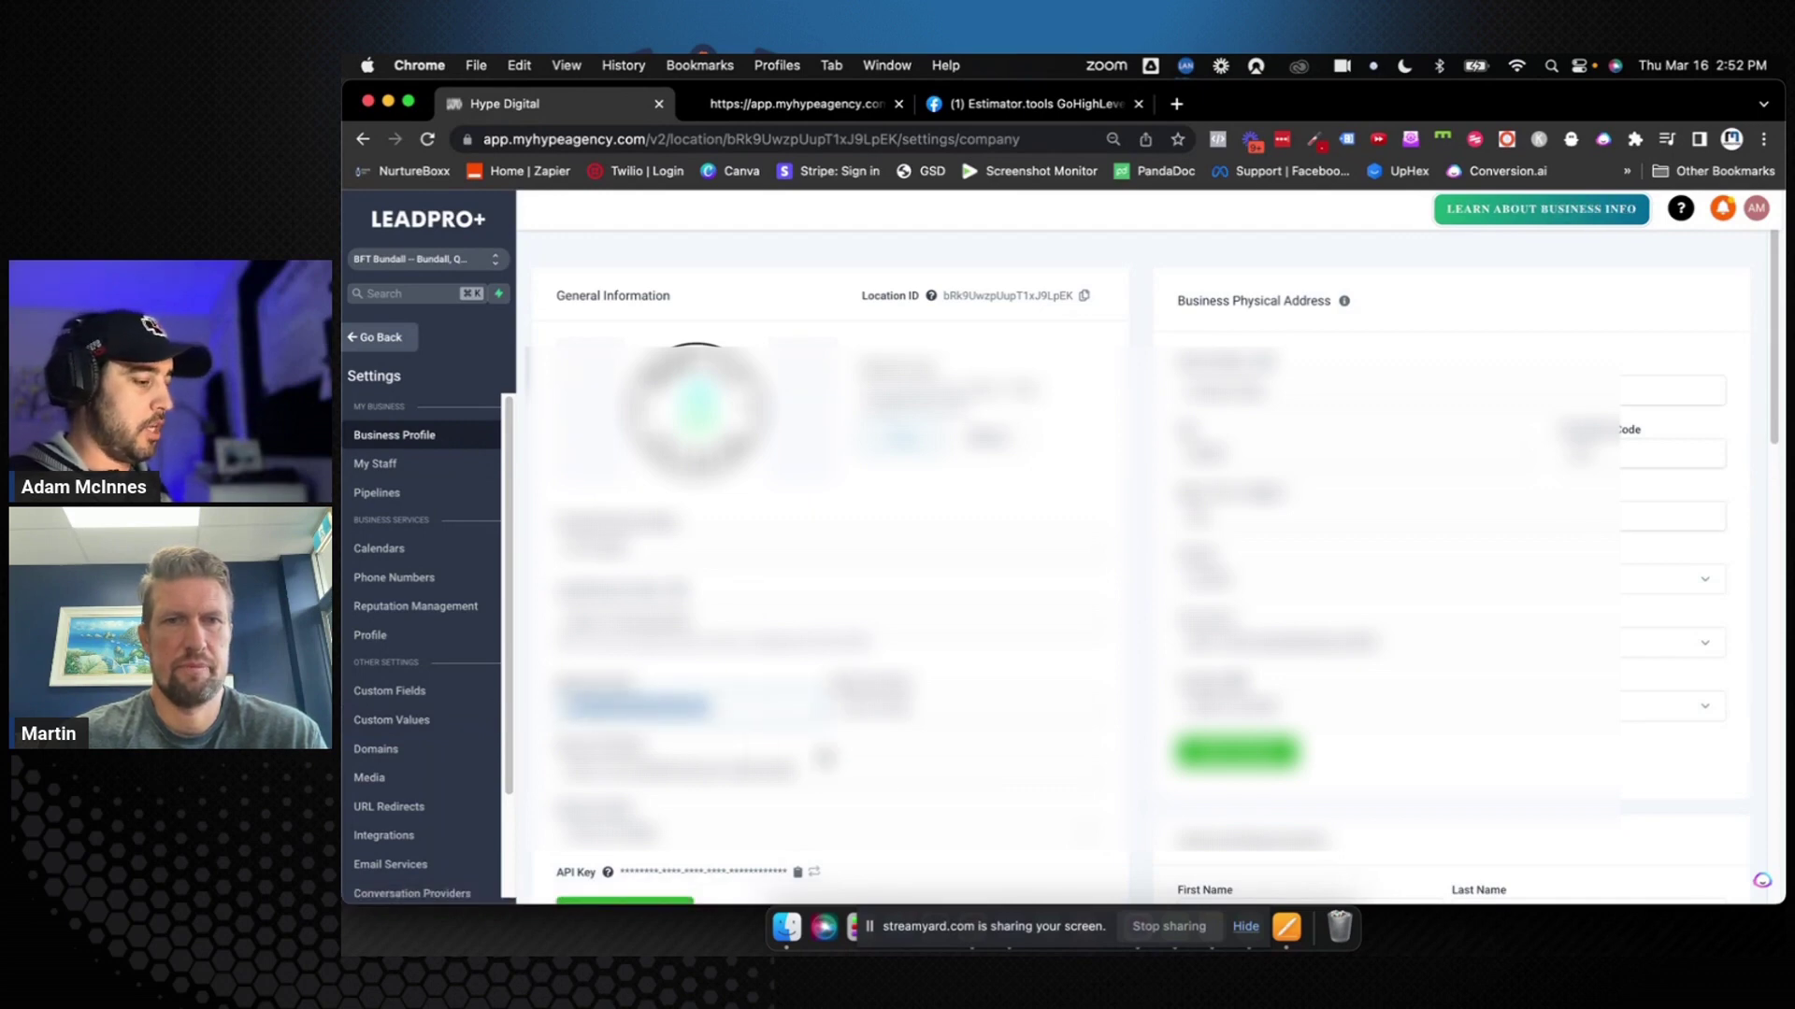
pyautogui.moveTo(925, 703); pyautogui.dragTo(835, 703)
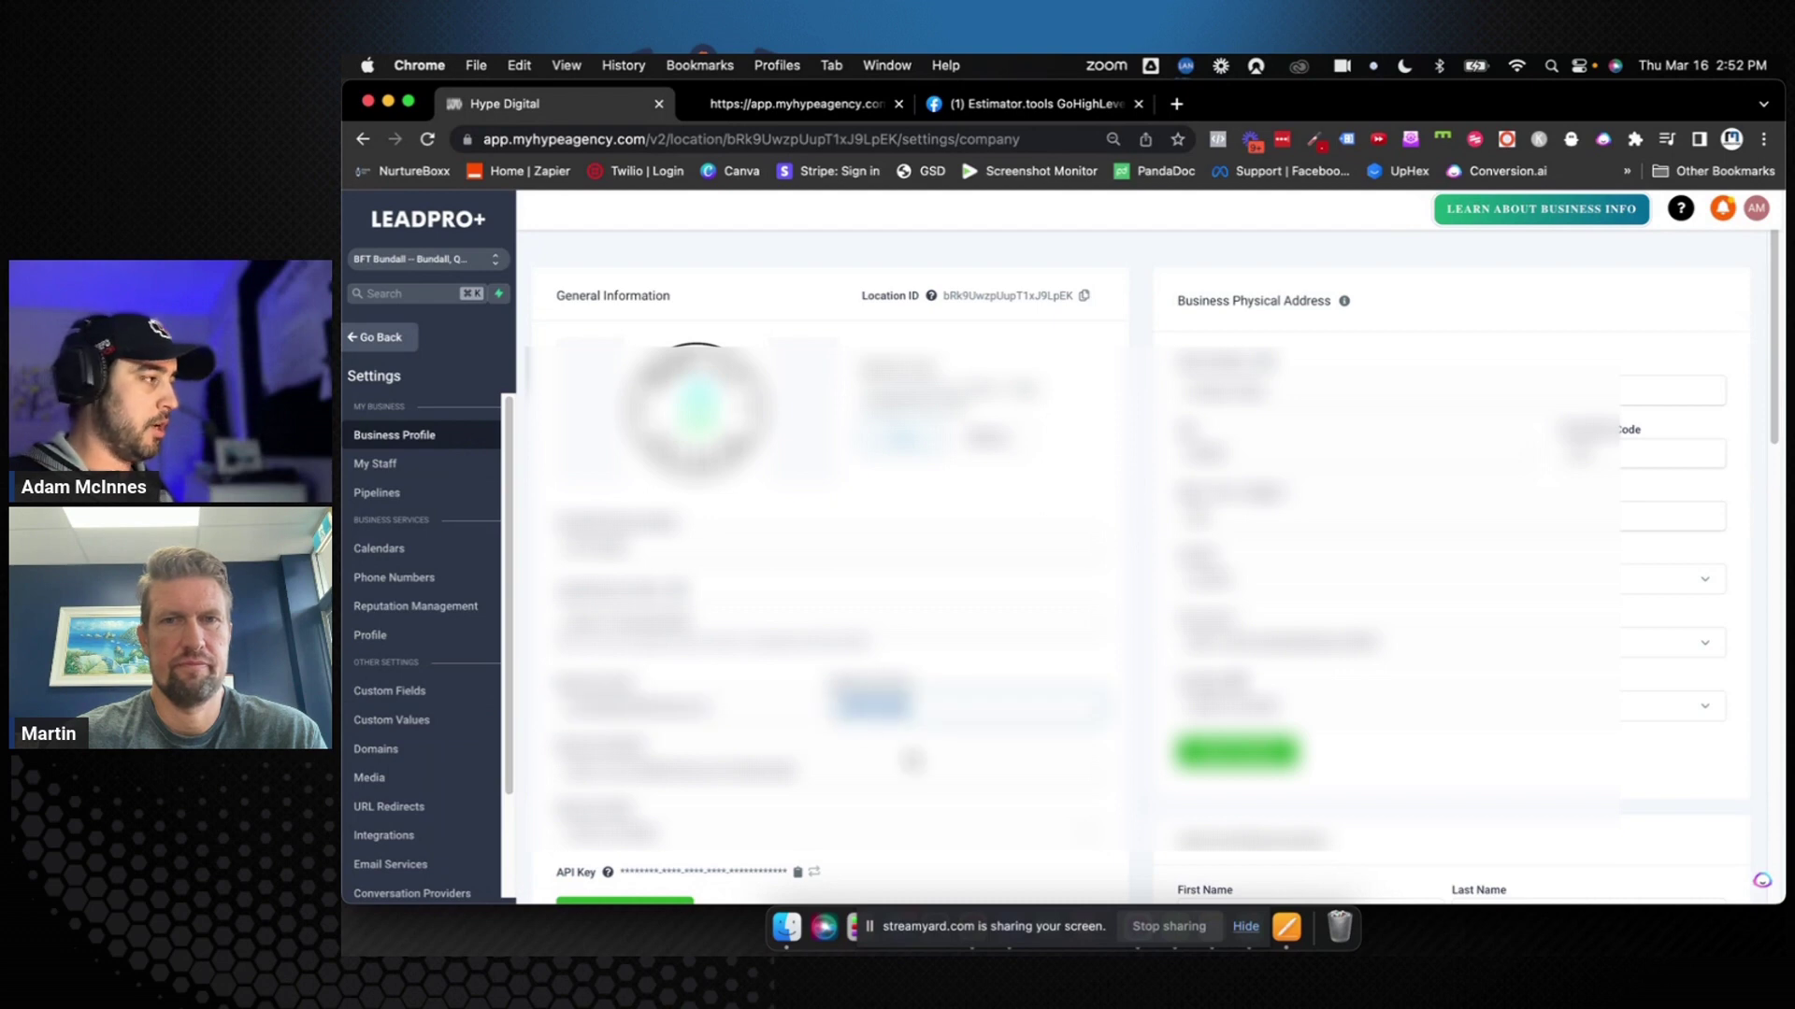
pyautogui.click(1008, 739)
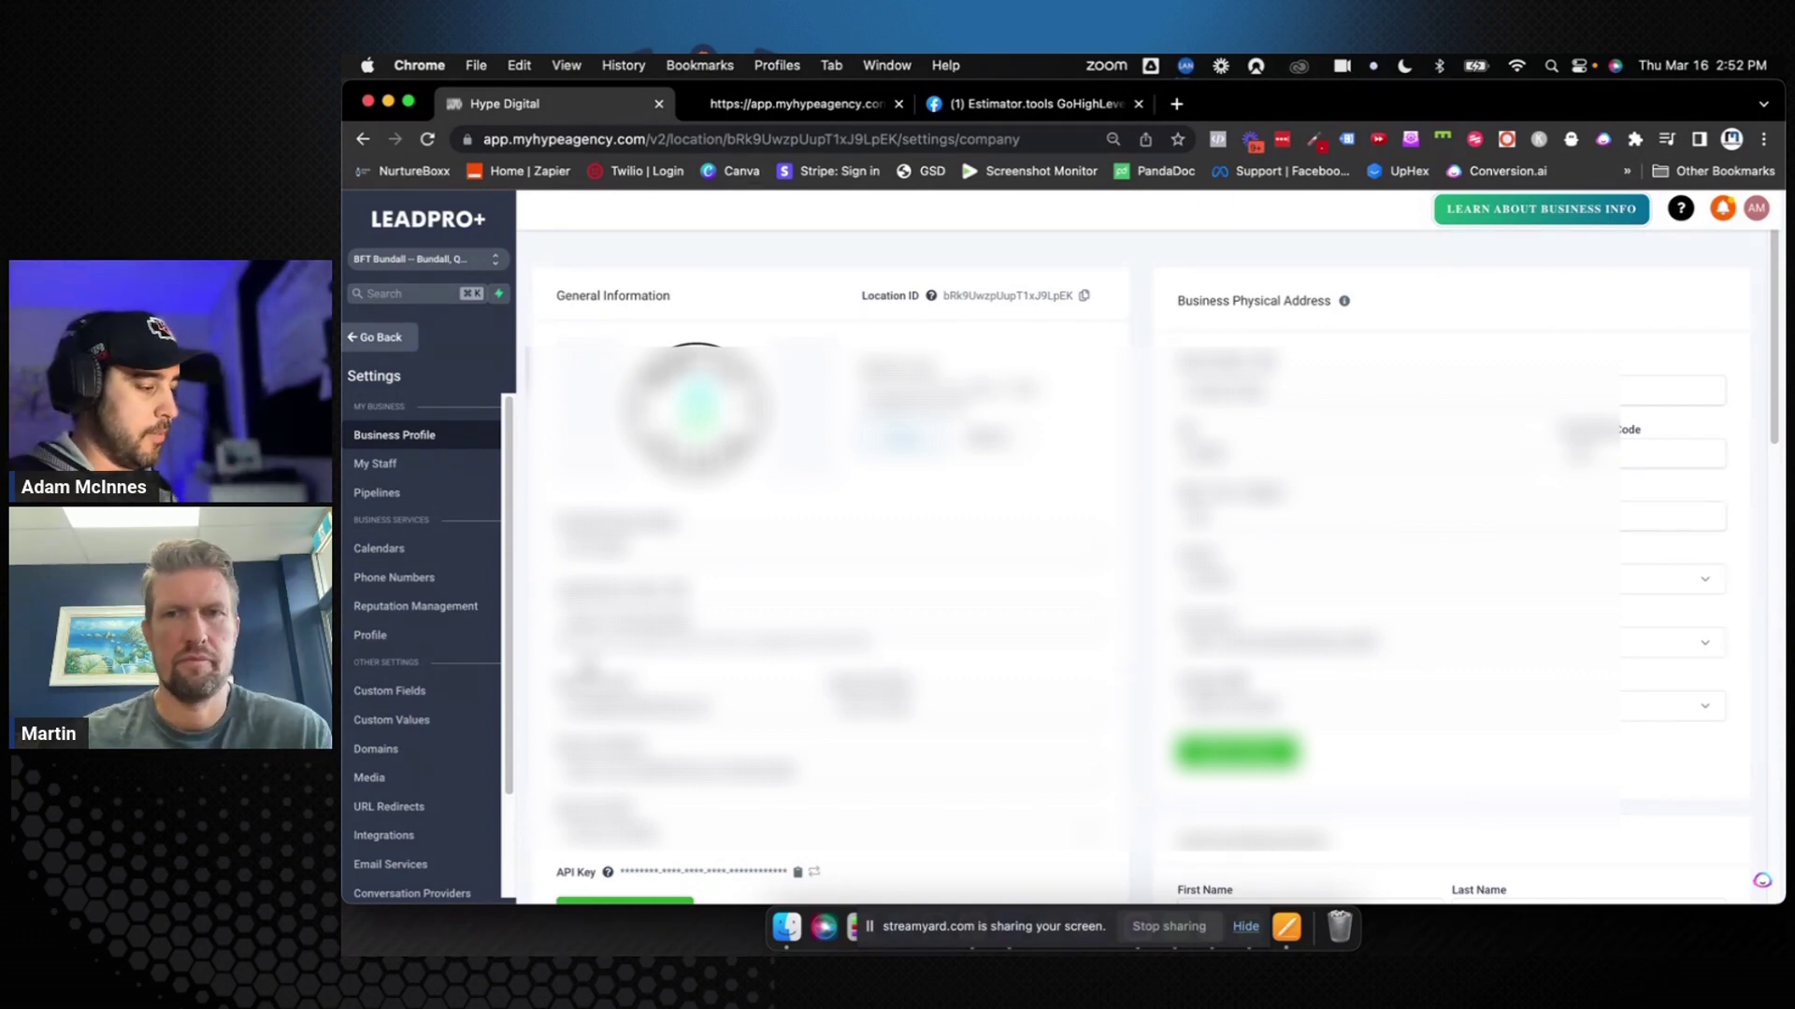
pyautogui.click(428, 722)
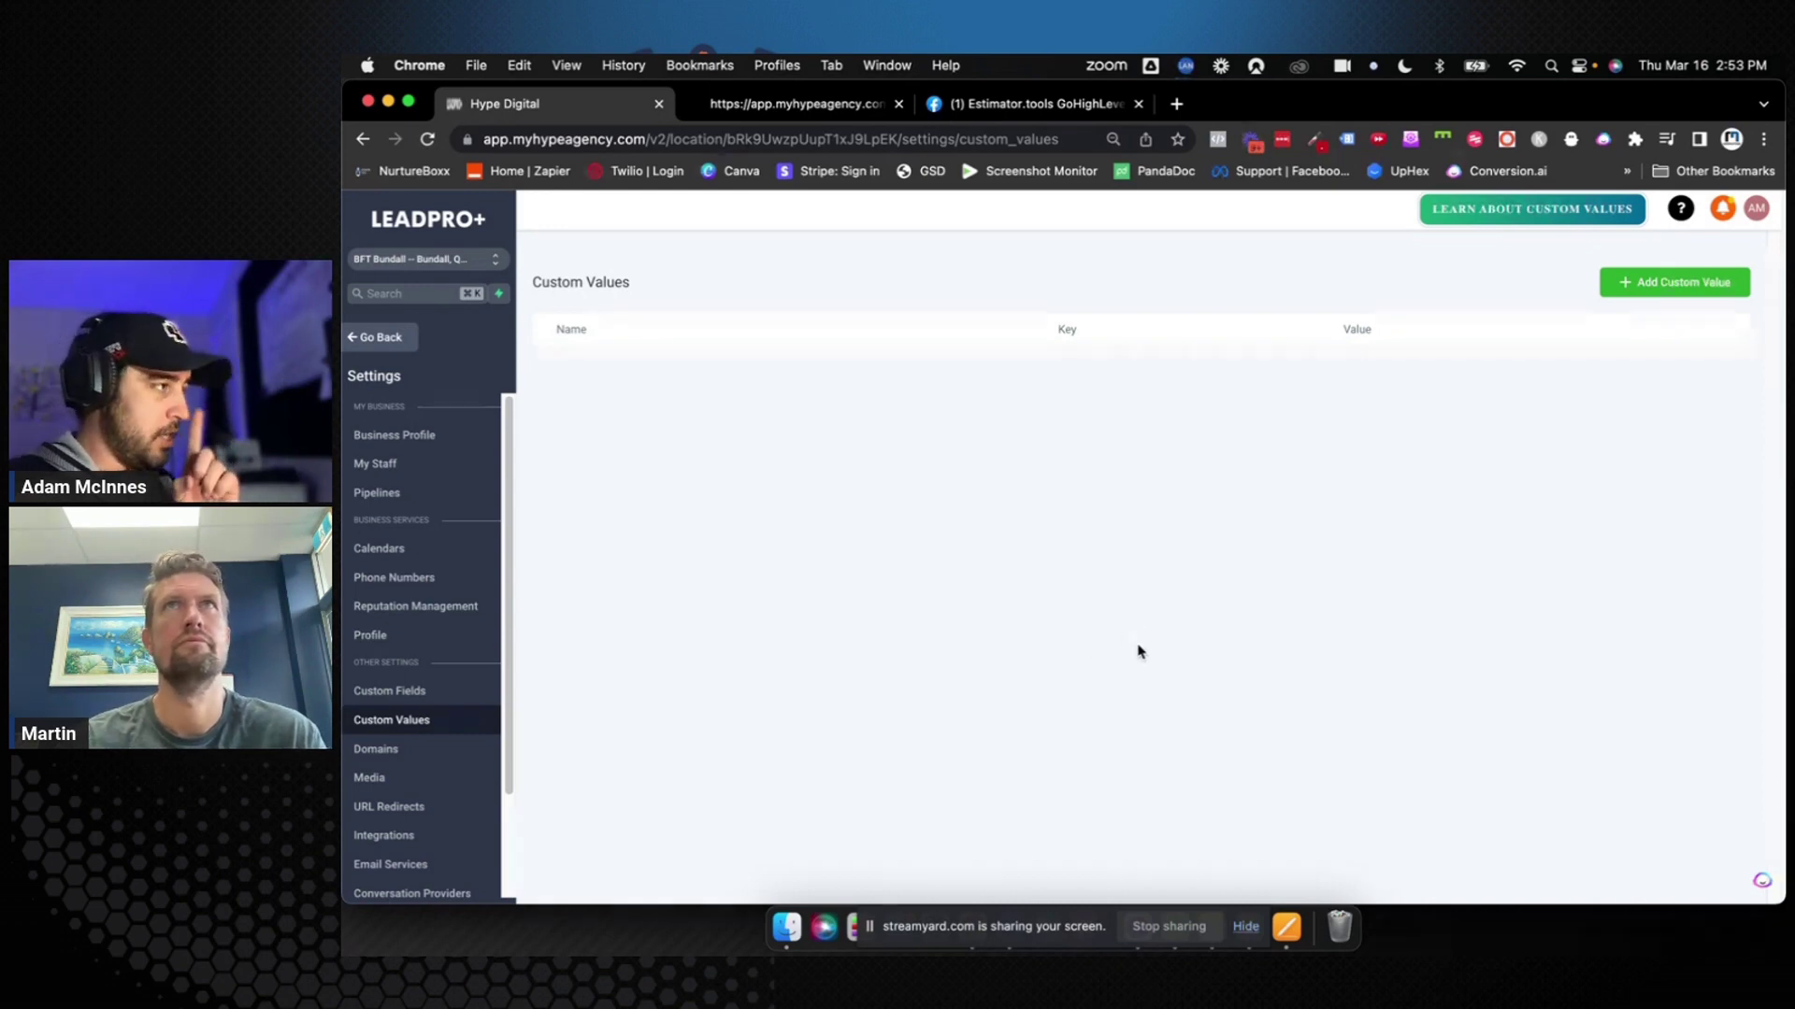
pyautogui.click(1637, 284)
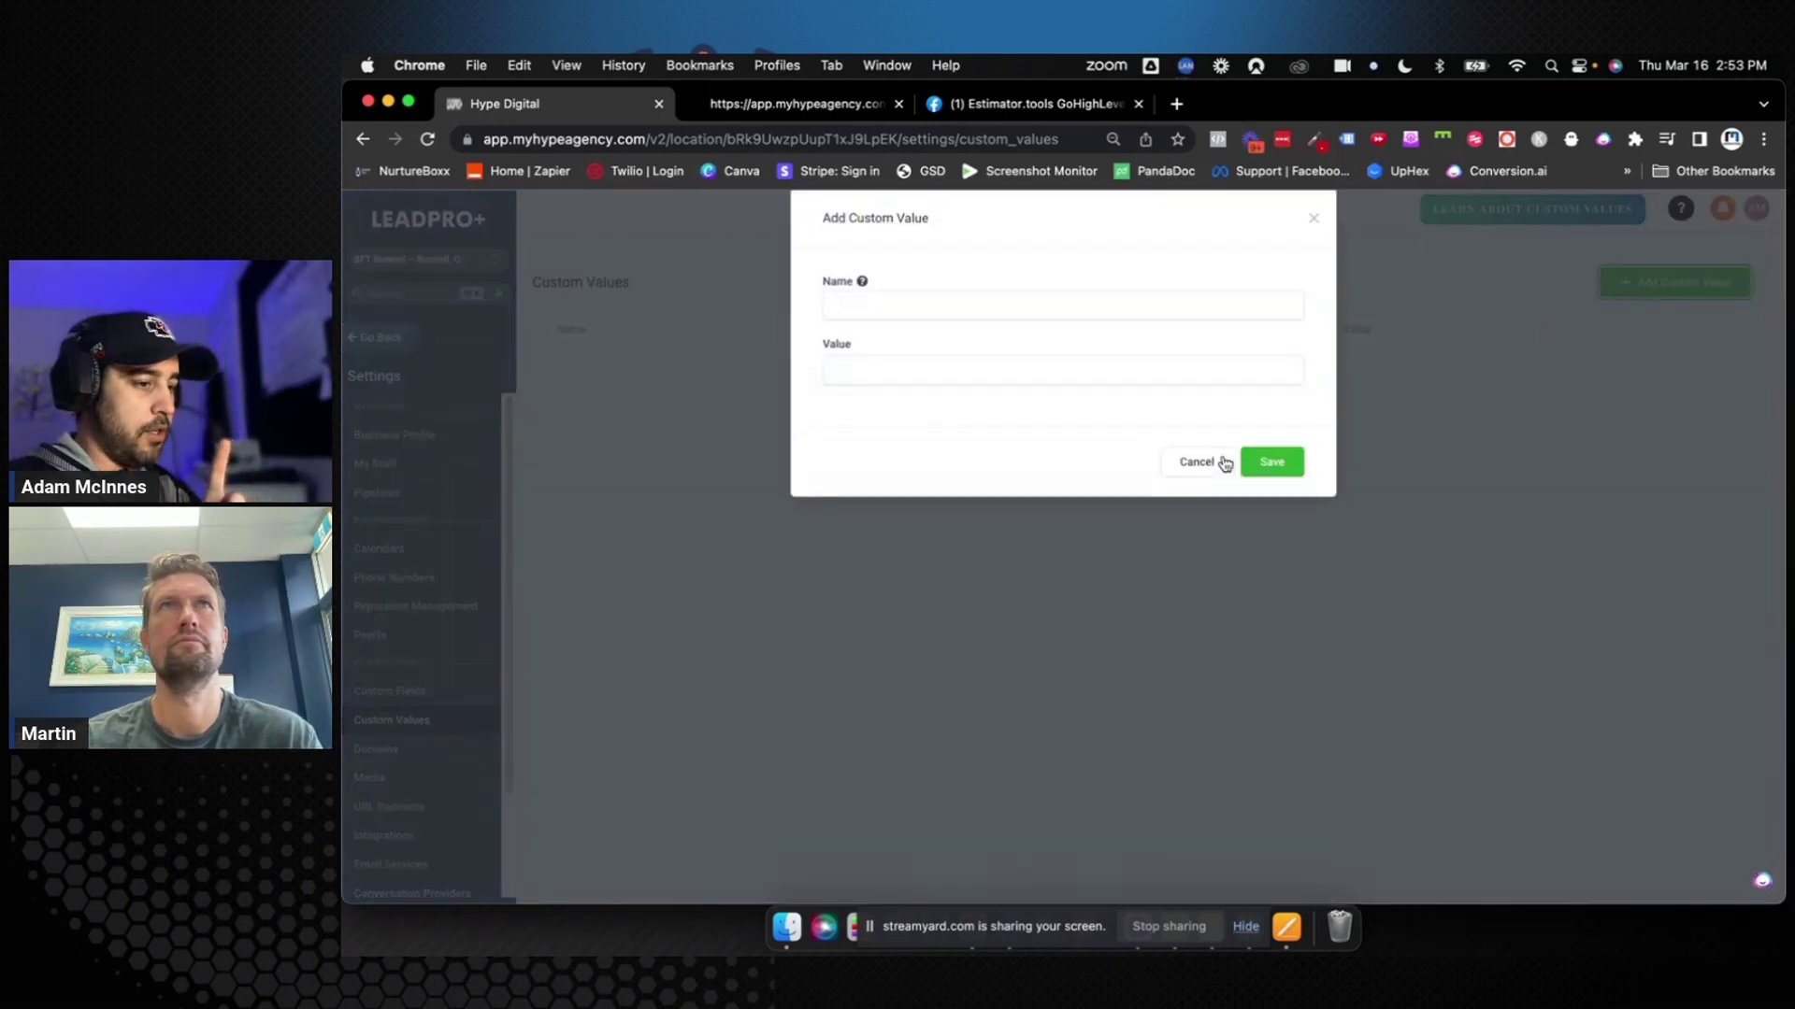
pyautogui.click(981, 332)
pyautogui.write('Client Tw')
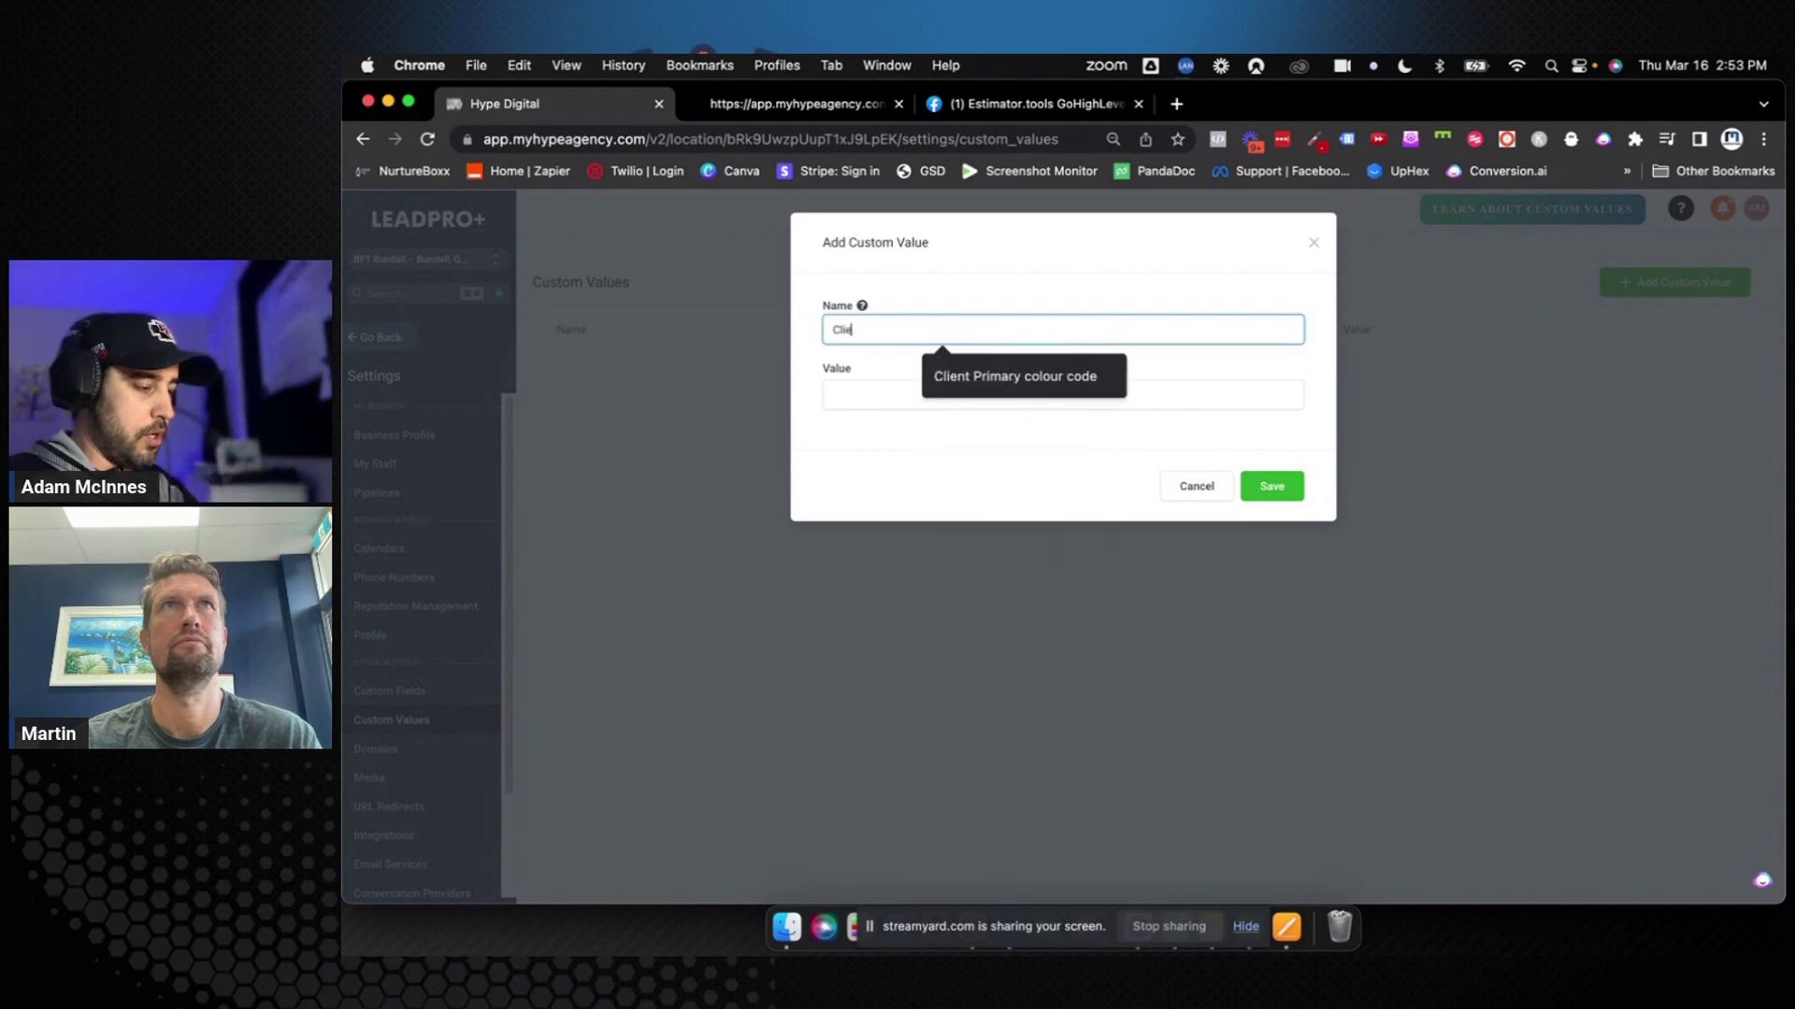
pyautogui.write('io Number')
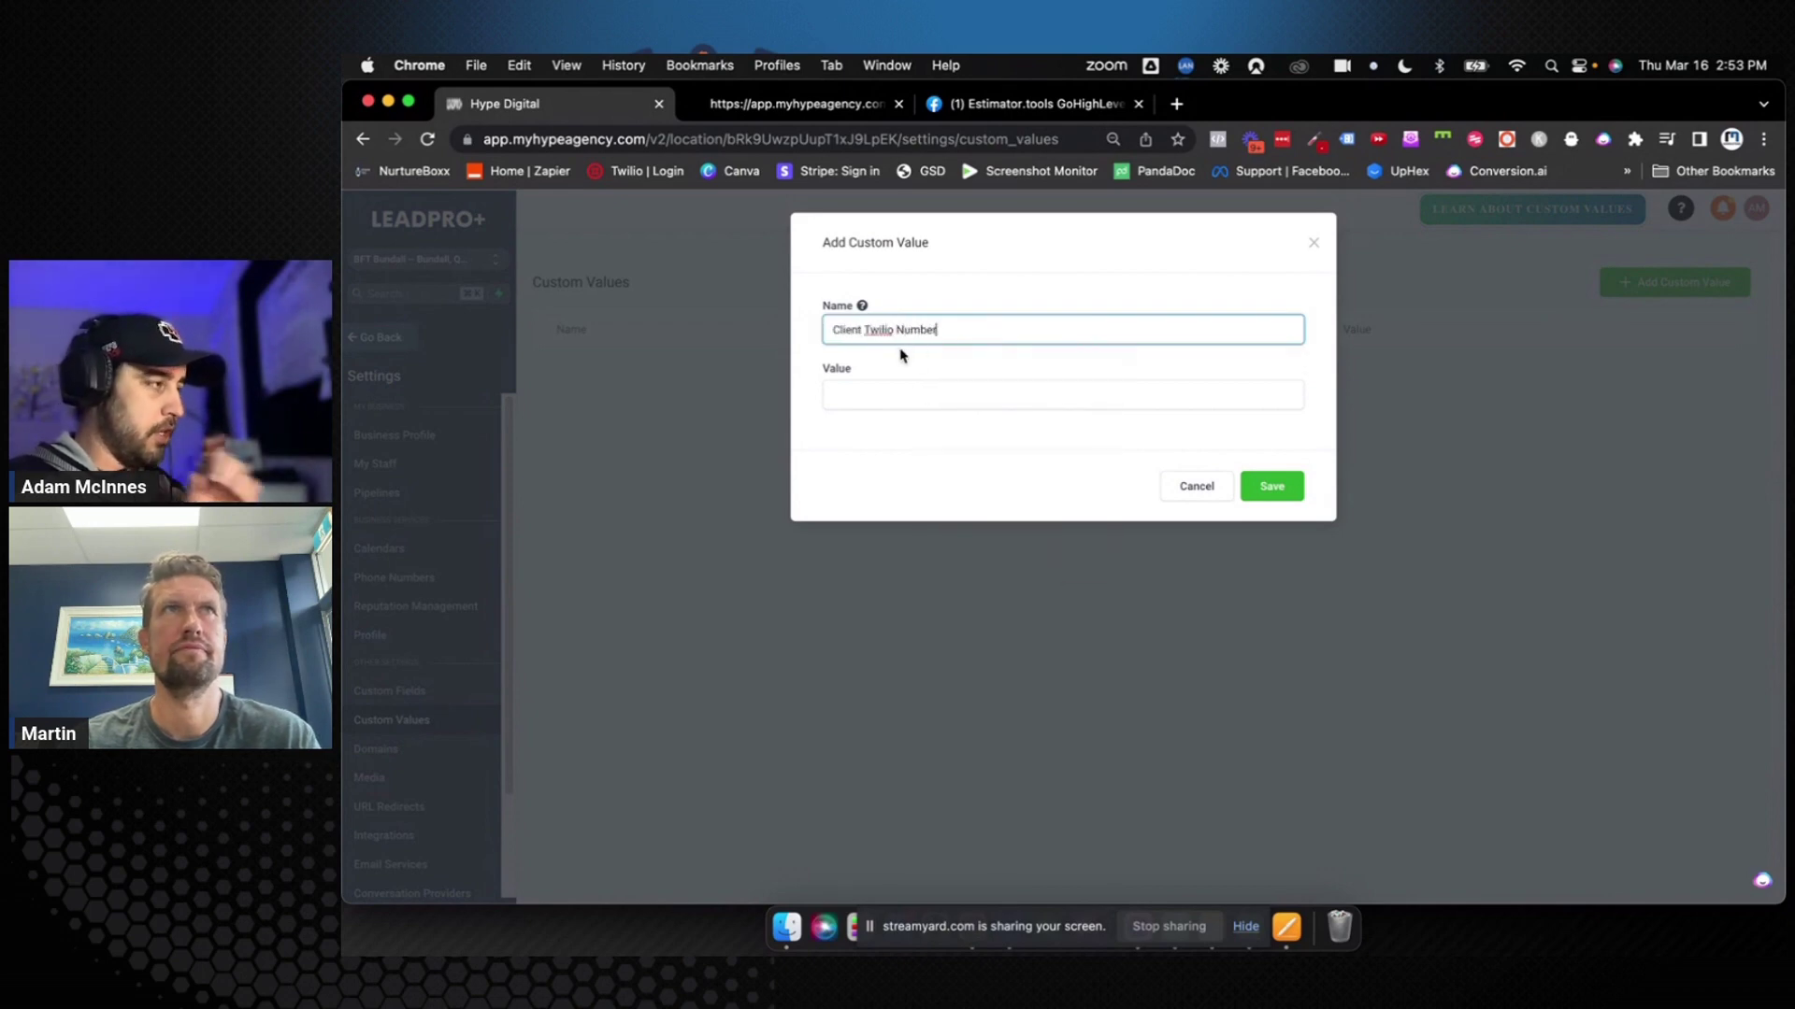
pyautogui.click(918, 395)
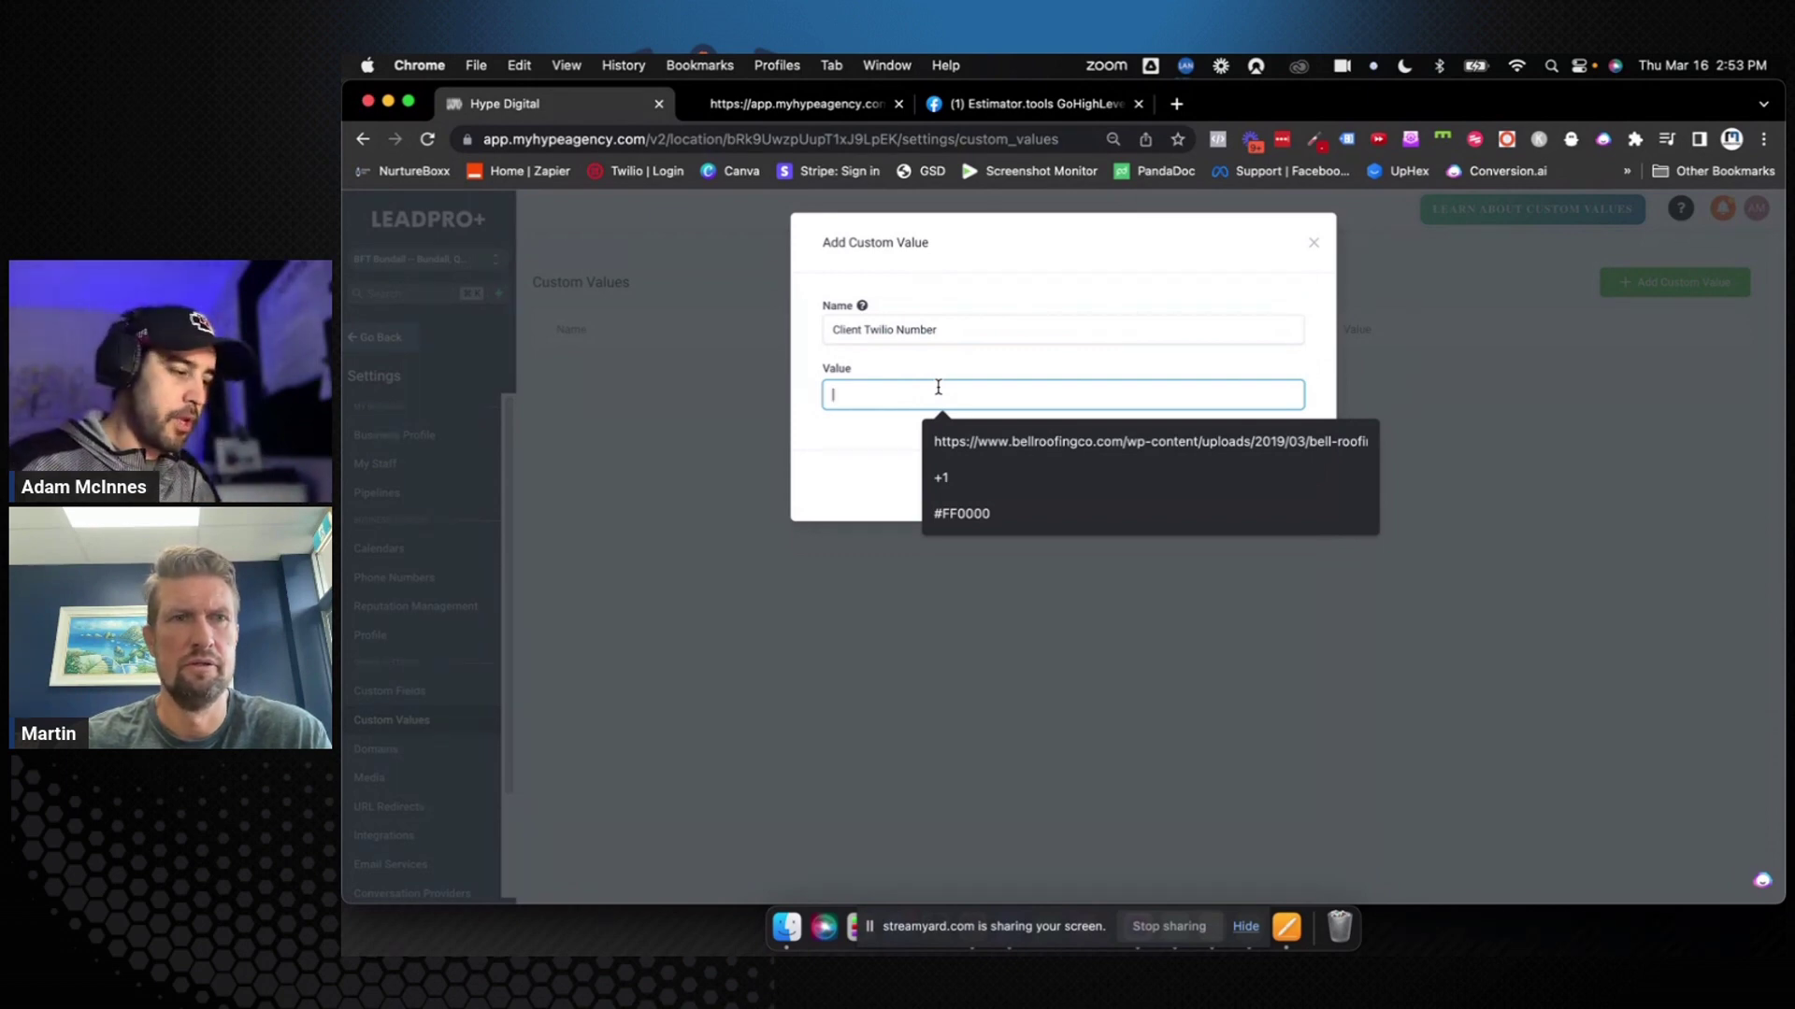
pyautogui.click(869, 430)
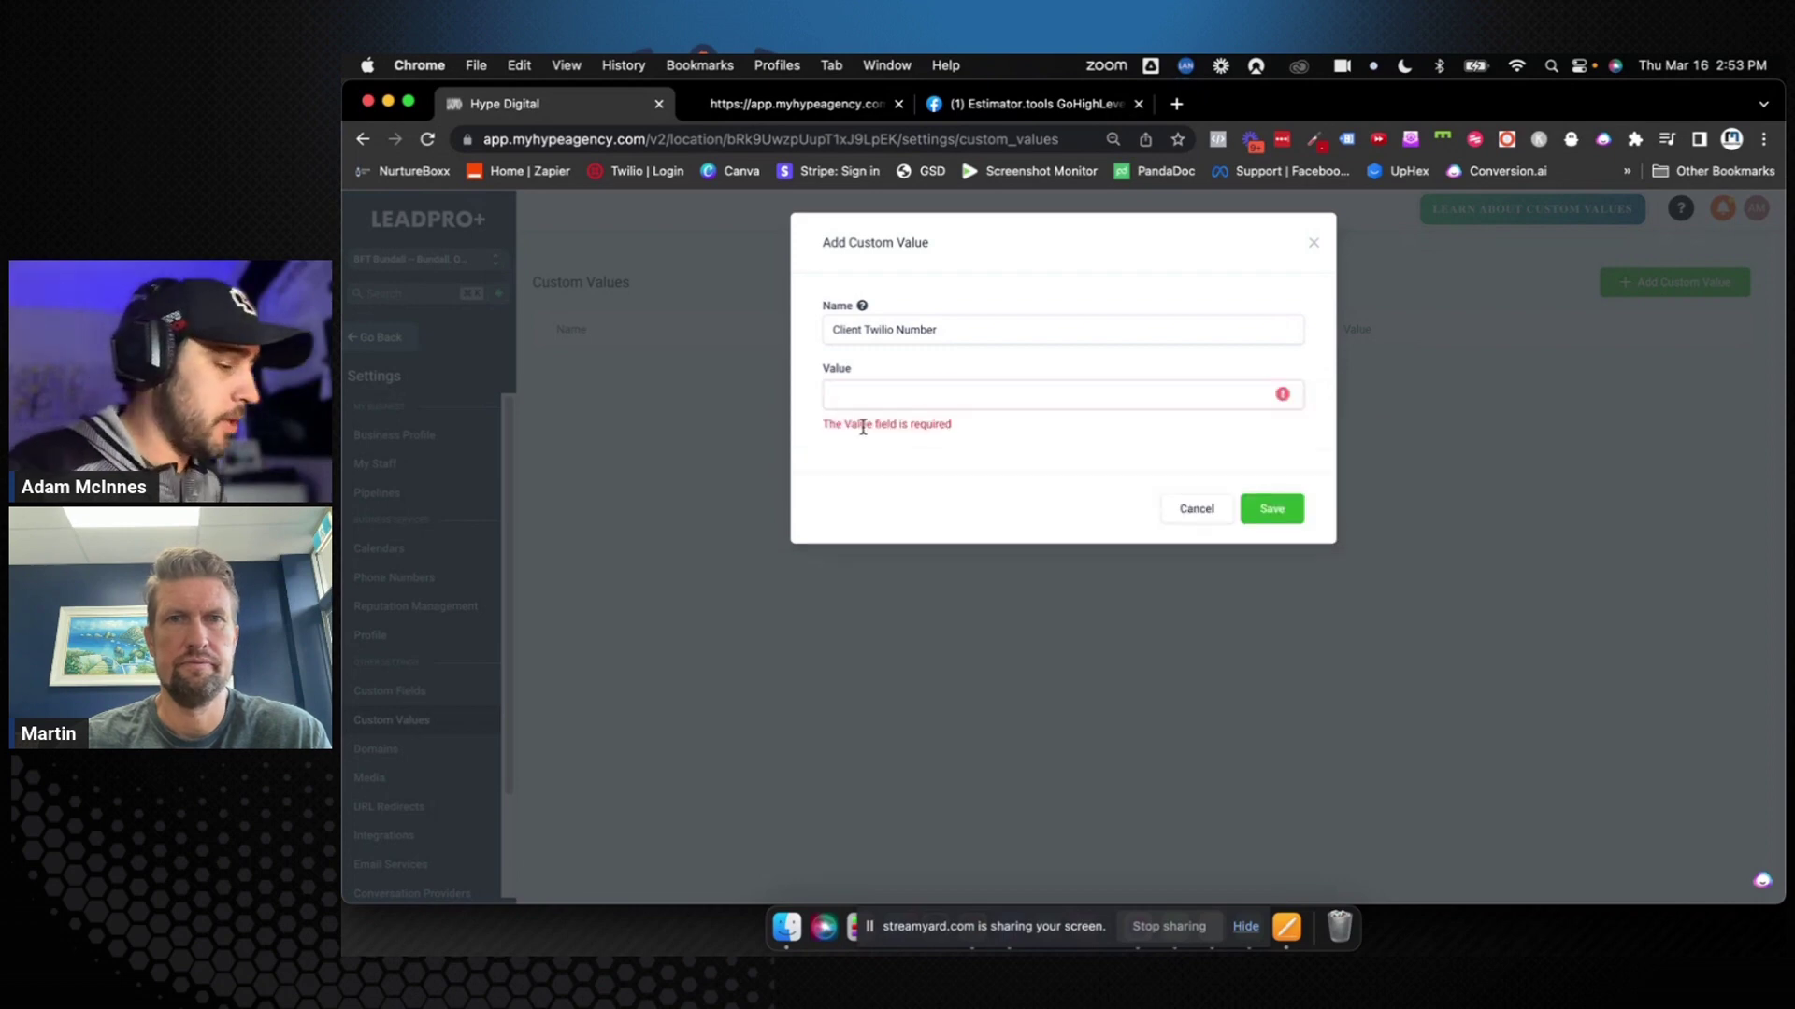
pyautogui.click(909, 327)
pyautogui.tripleClick(910, 327)
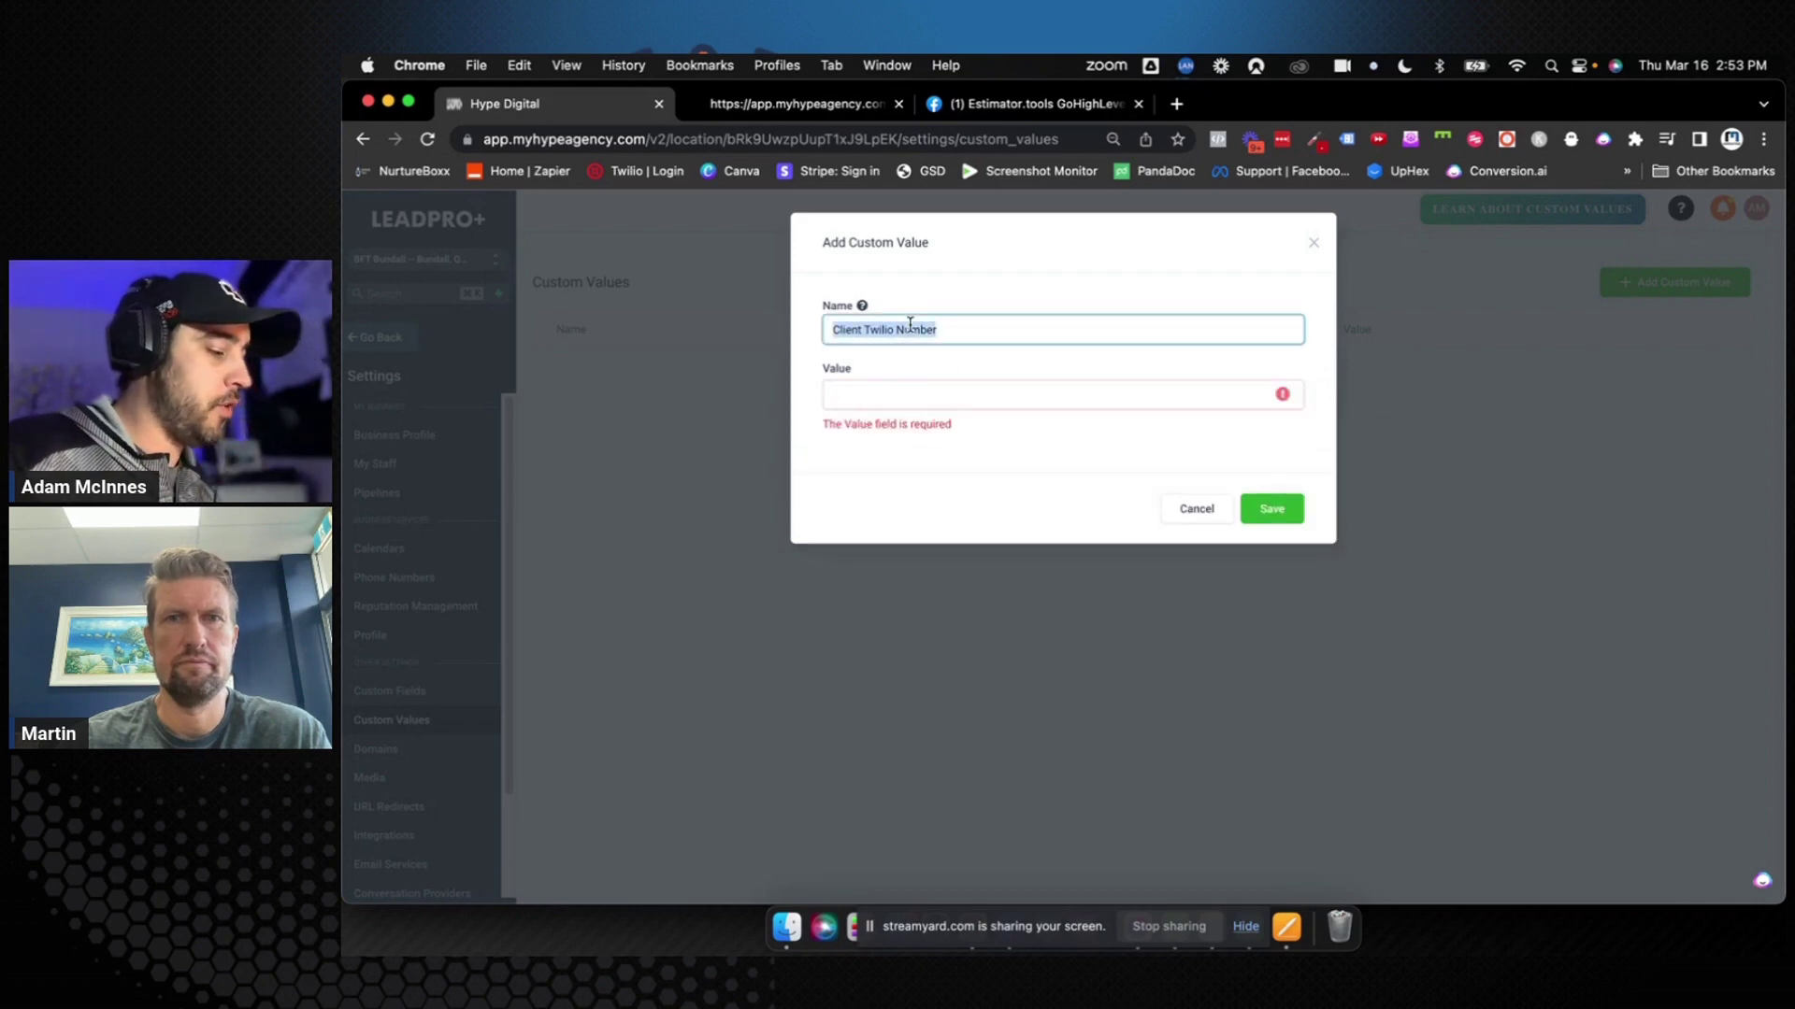
pyautogui.click(953, 391)
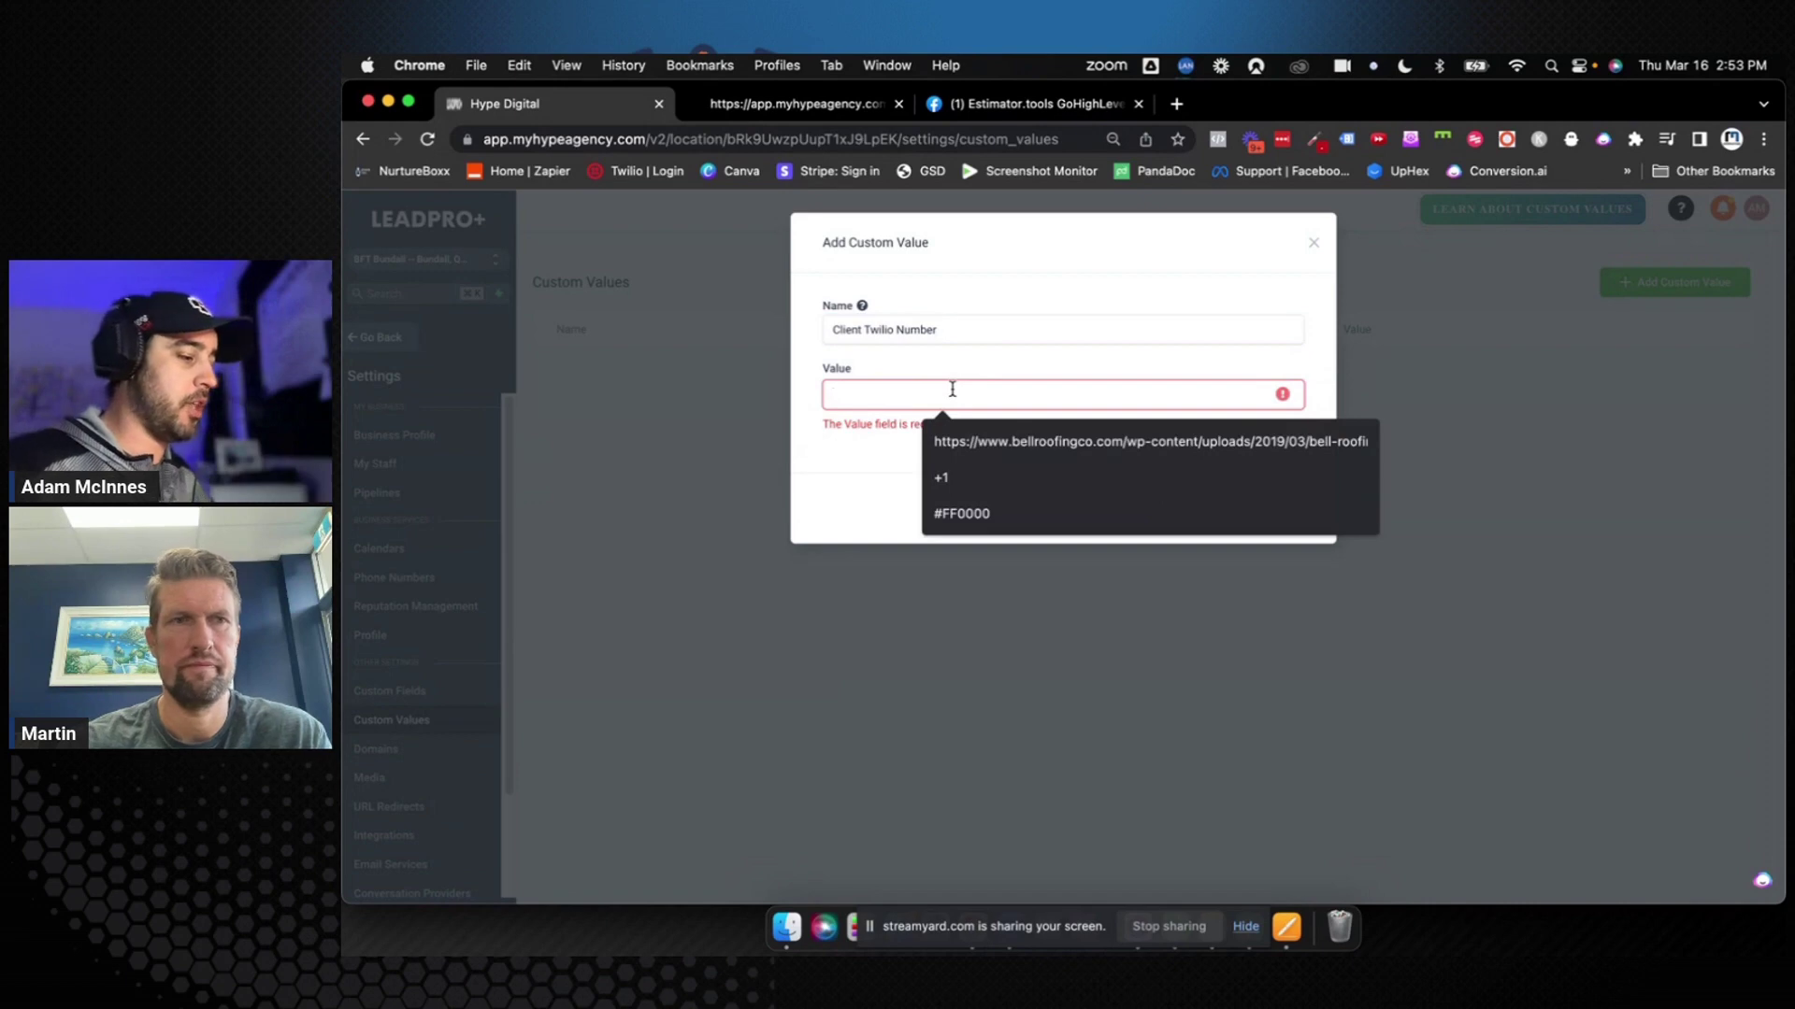
pyautogui.write('+')
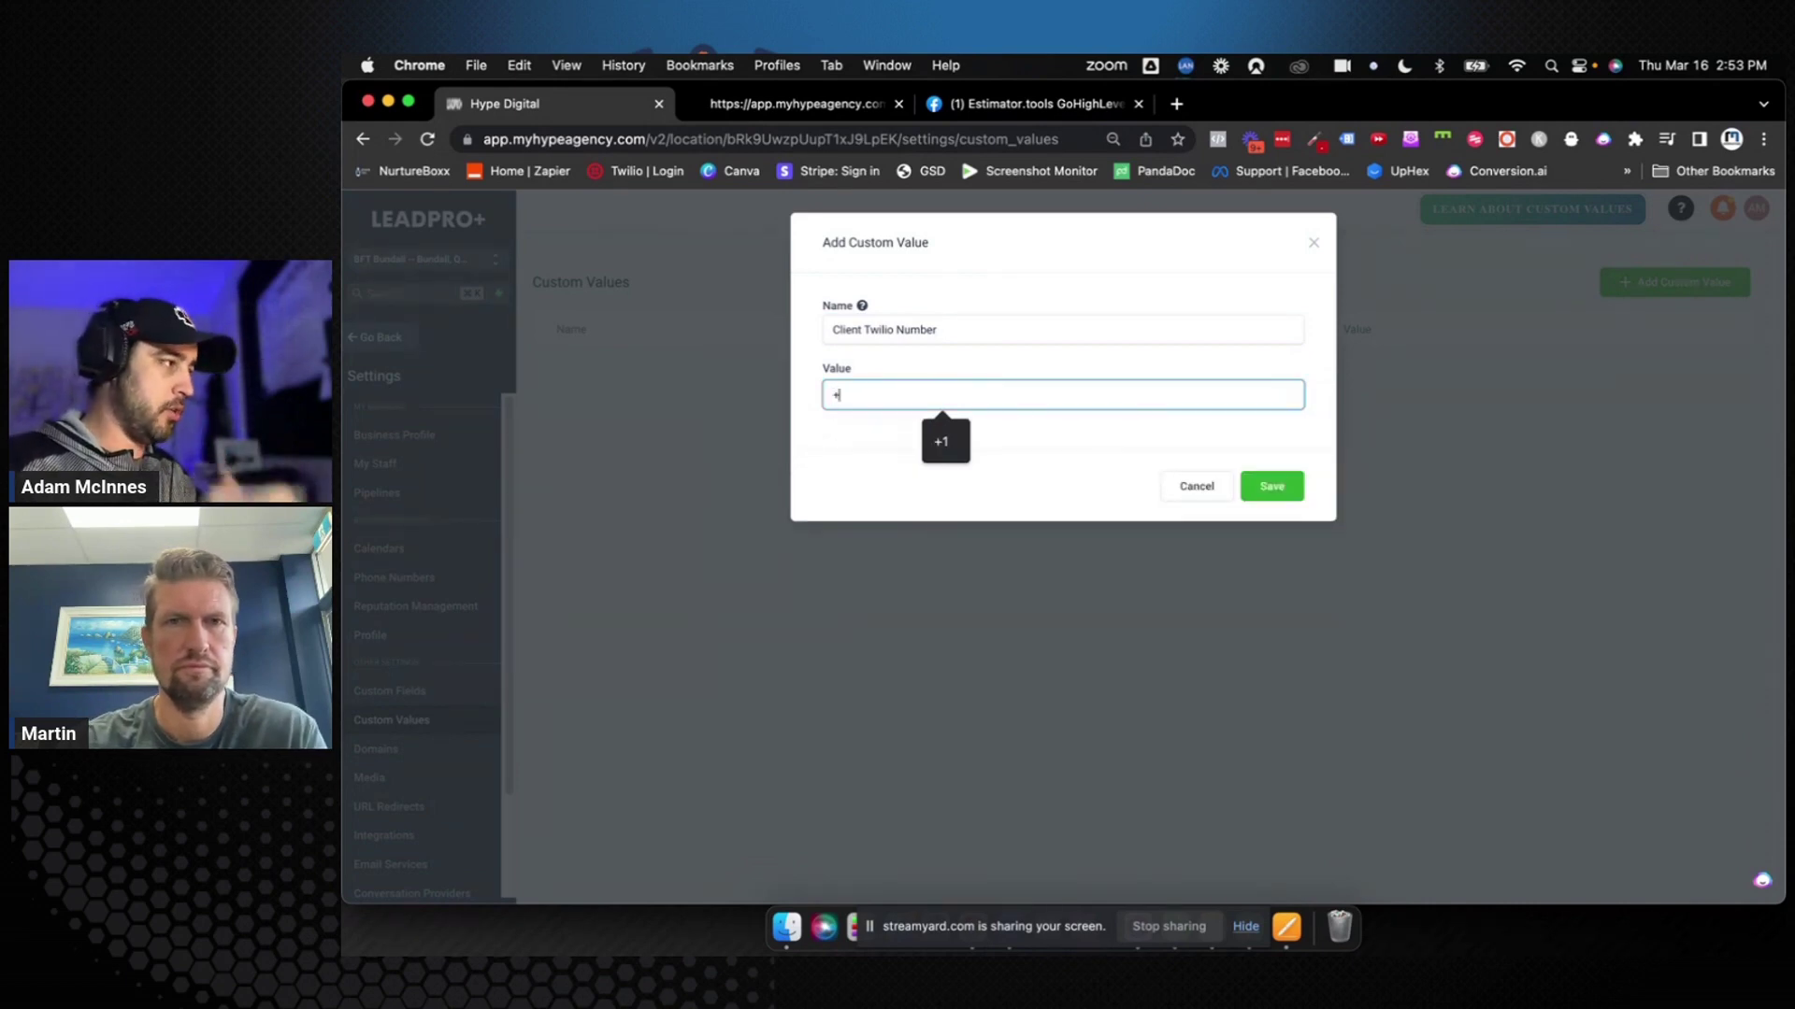
pyautogui.write('1')
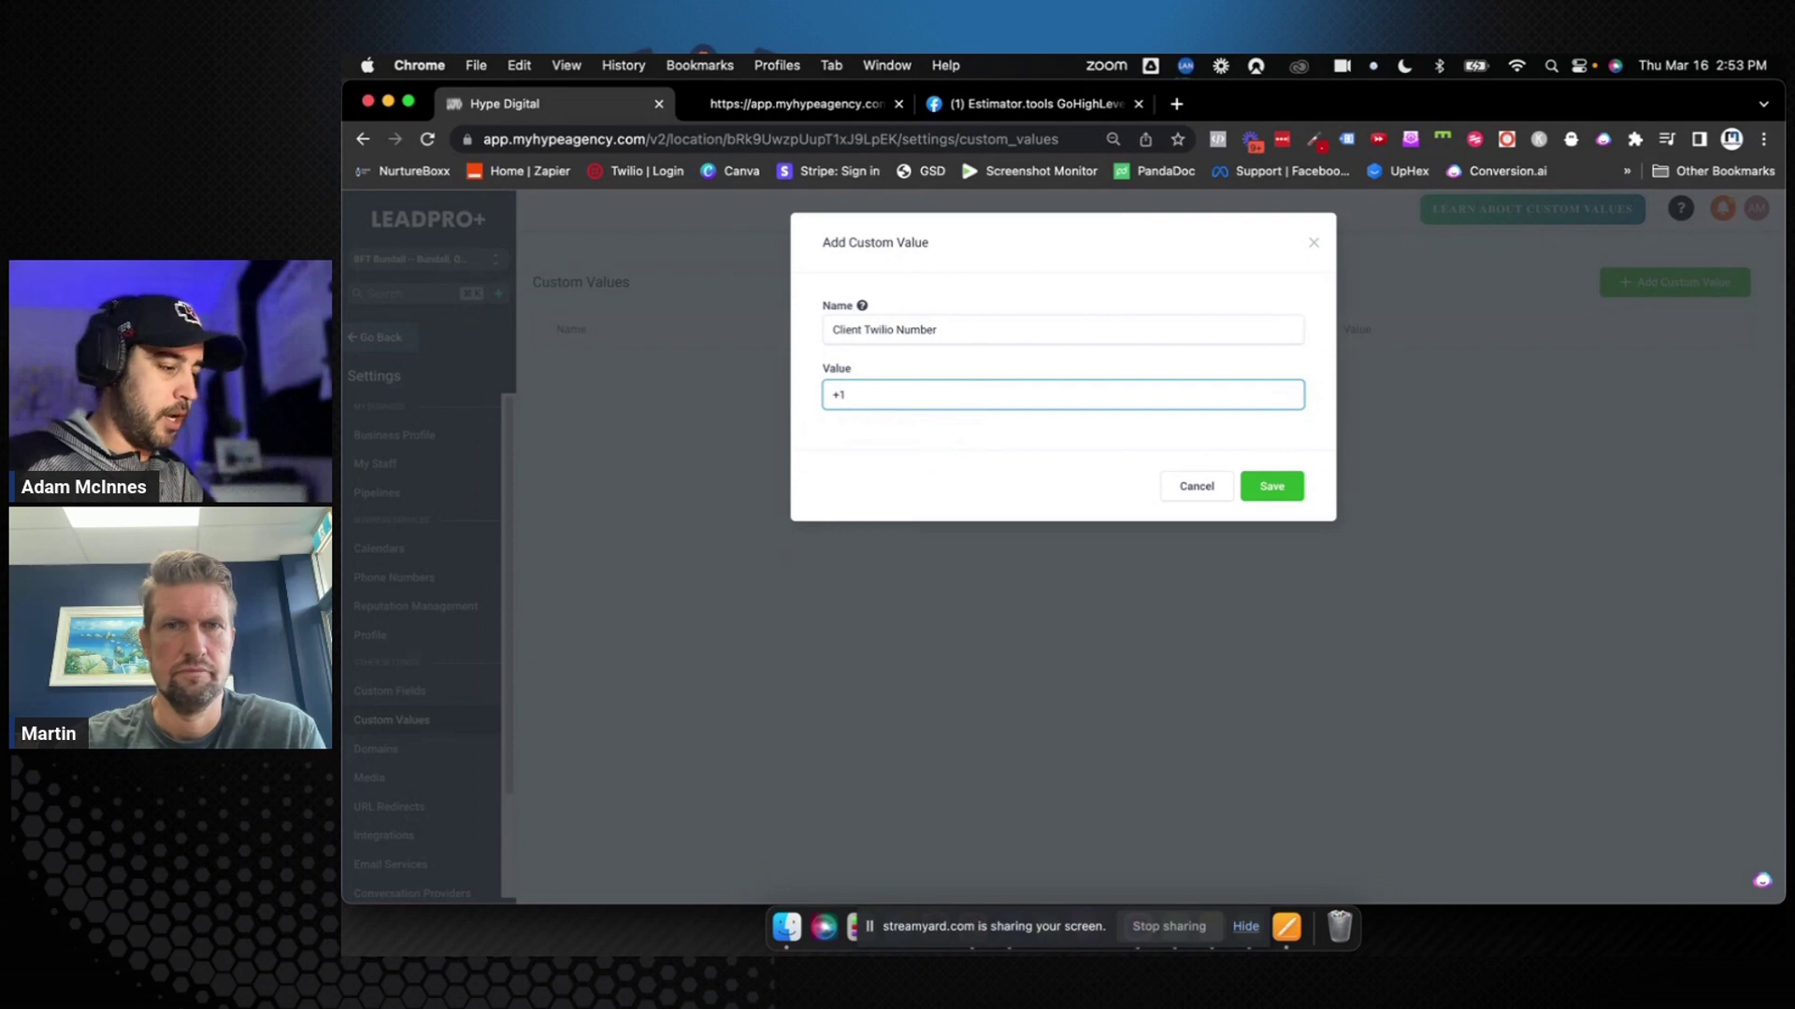
pyautogui.press('BackSpace')
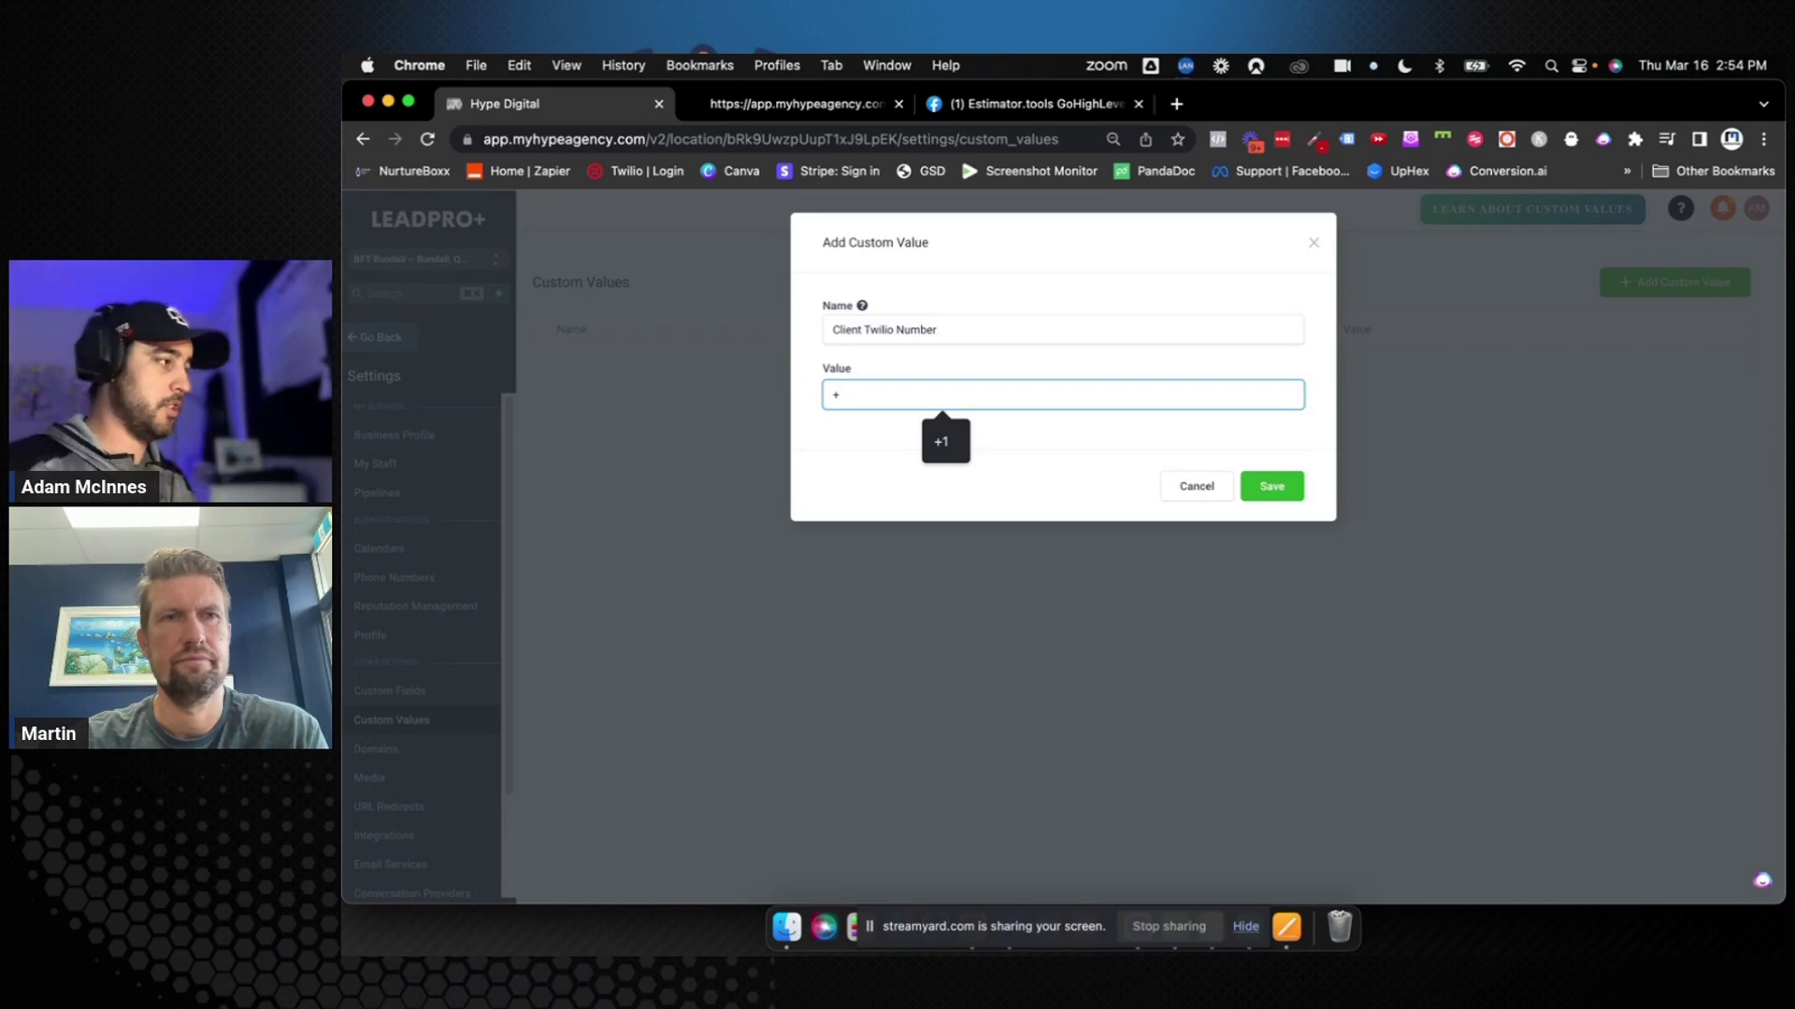
pyautogui.moveTo(936, 329); pyautogui.dragTo(831, 329)
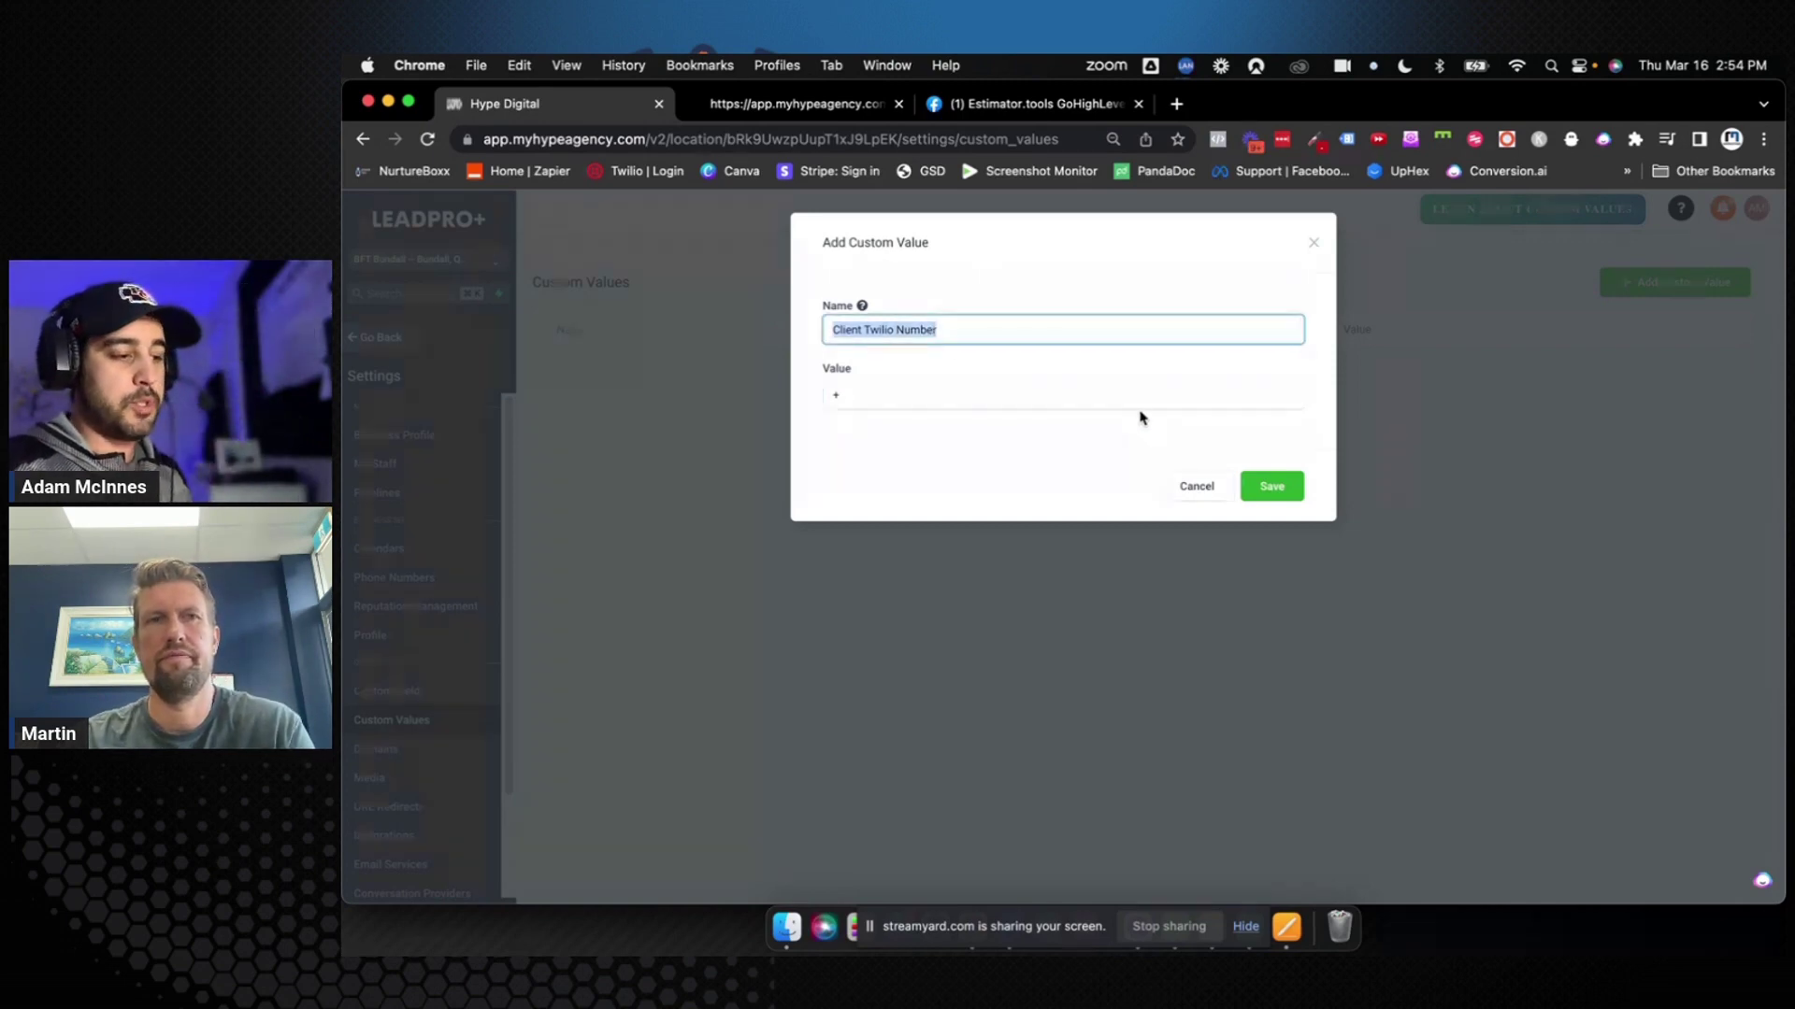
pyautogui.click(1248, 371)
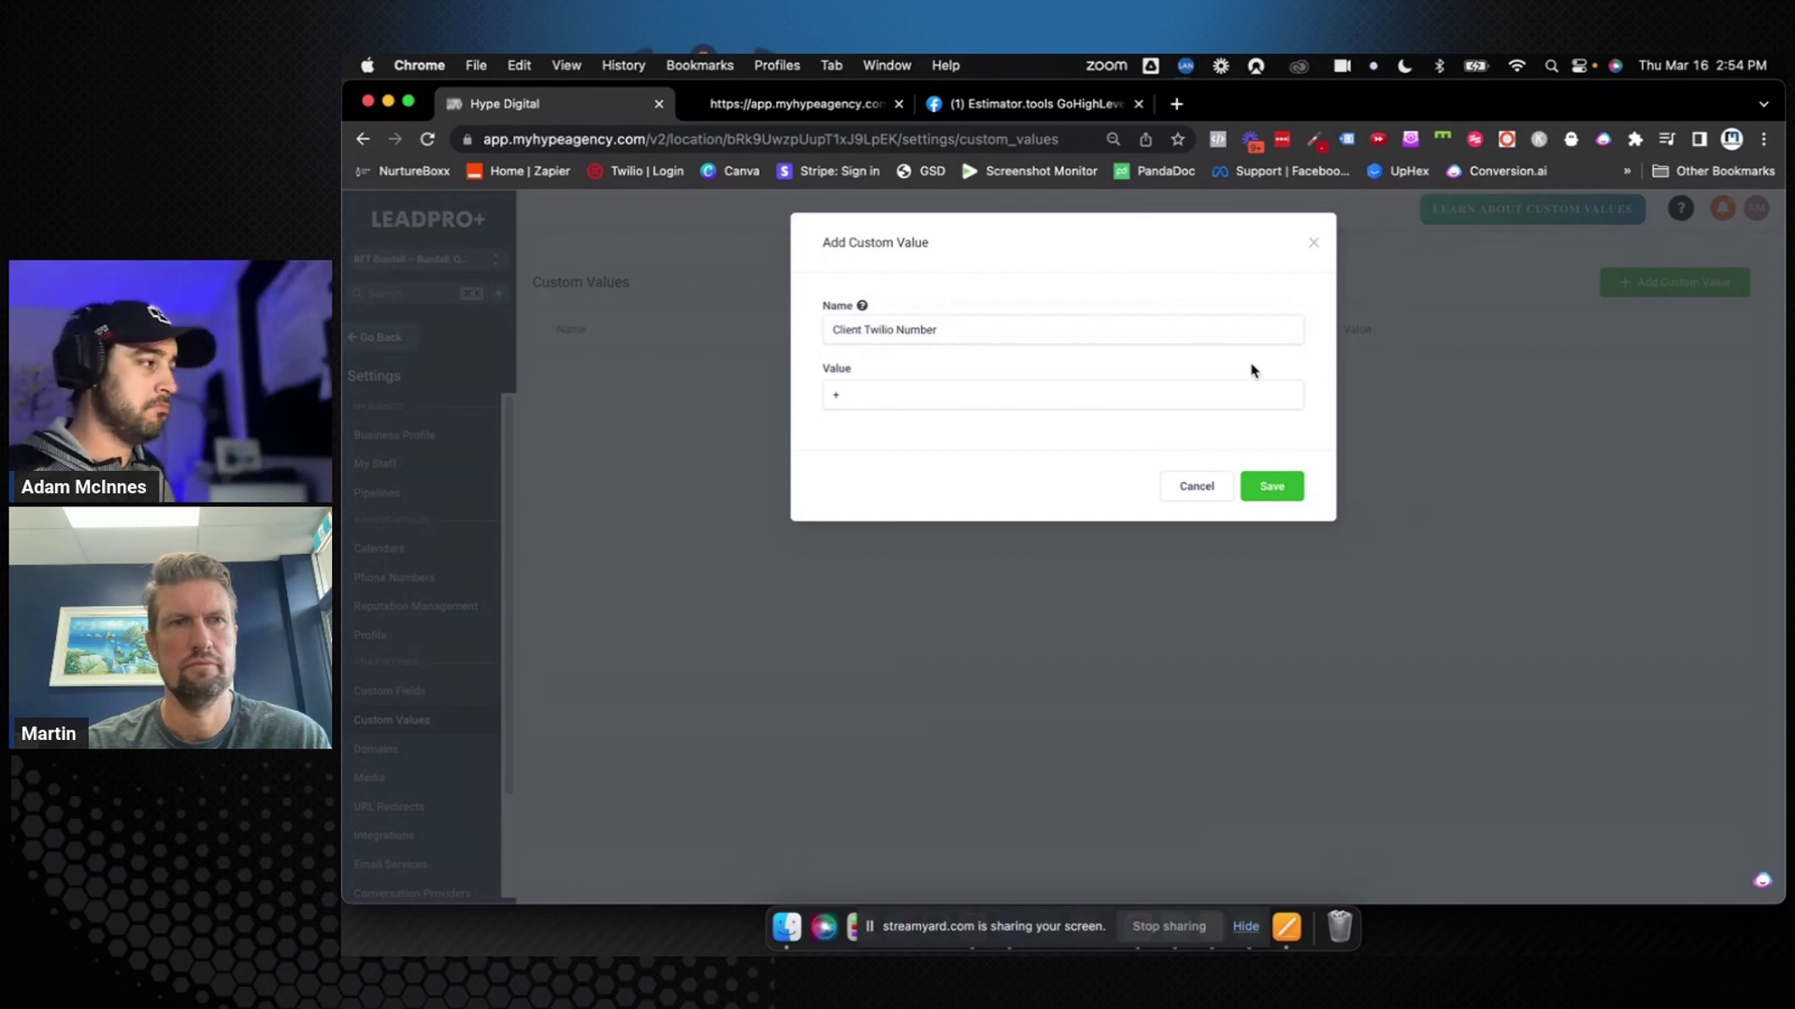
pyautogui.click(1316, 247)
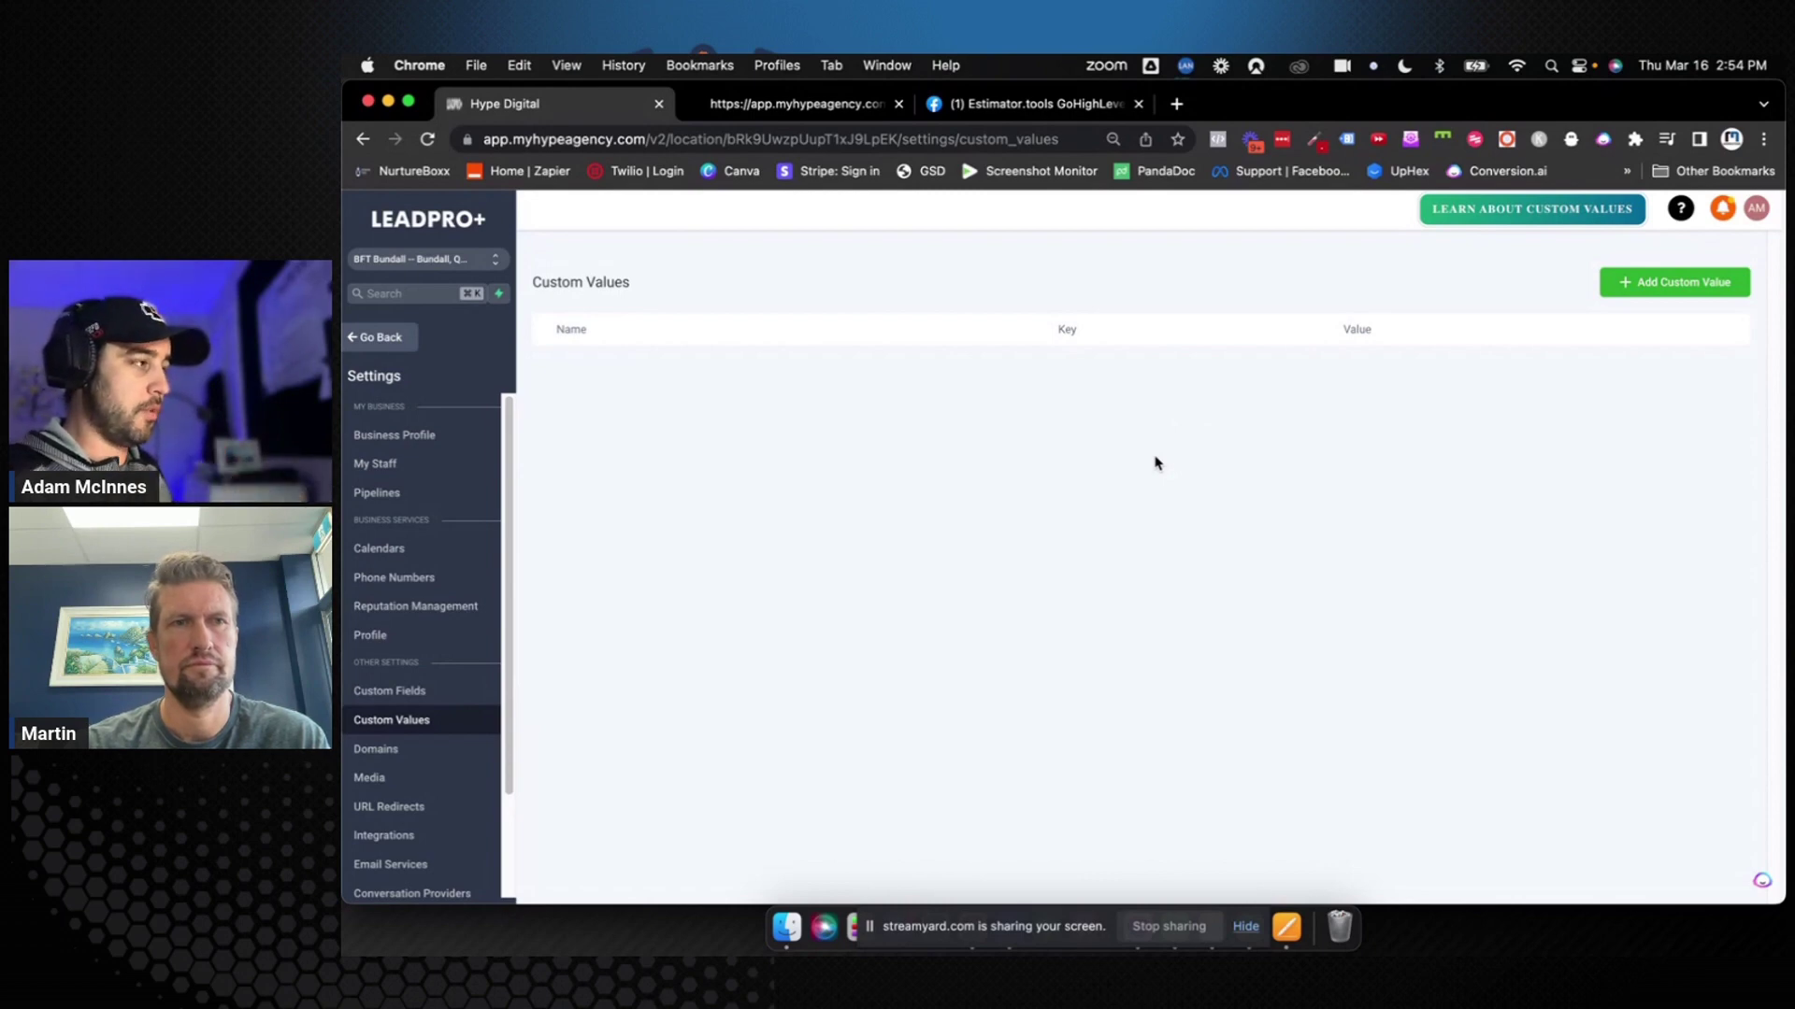
# Open My Staff, check the Teams tab, and return to Team Management
pyautogui.click(433, 468)
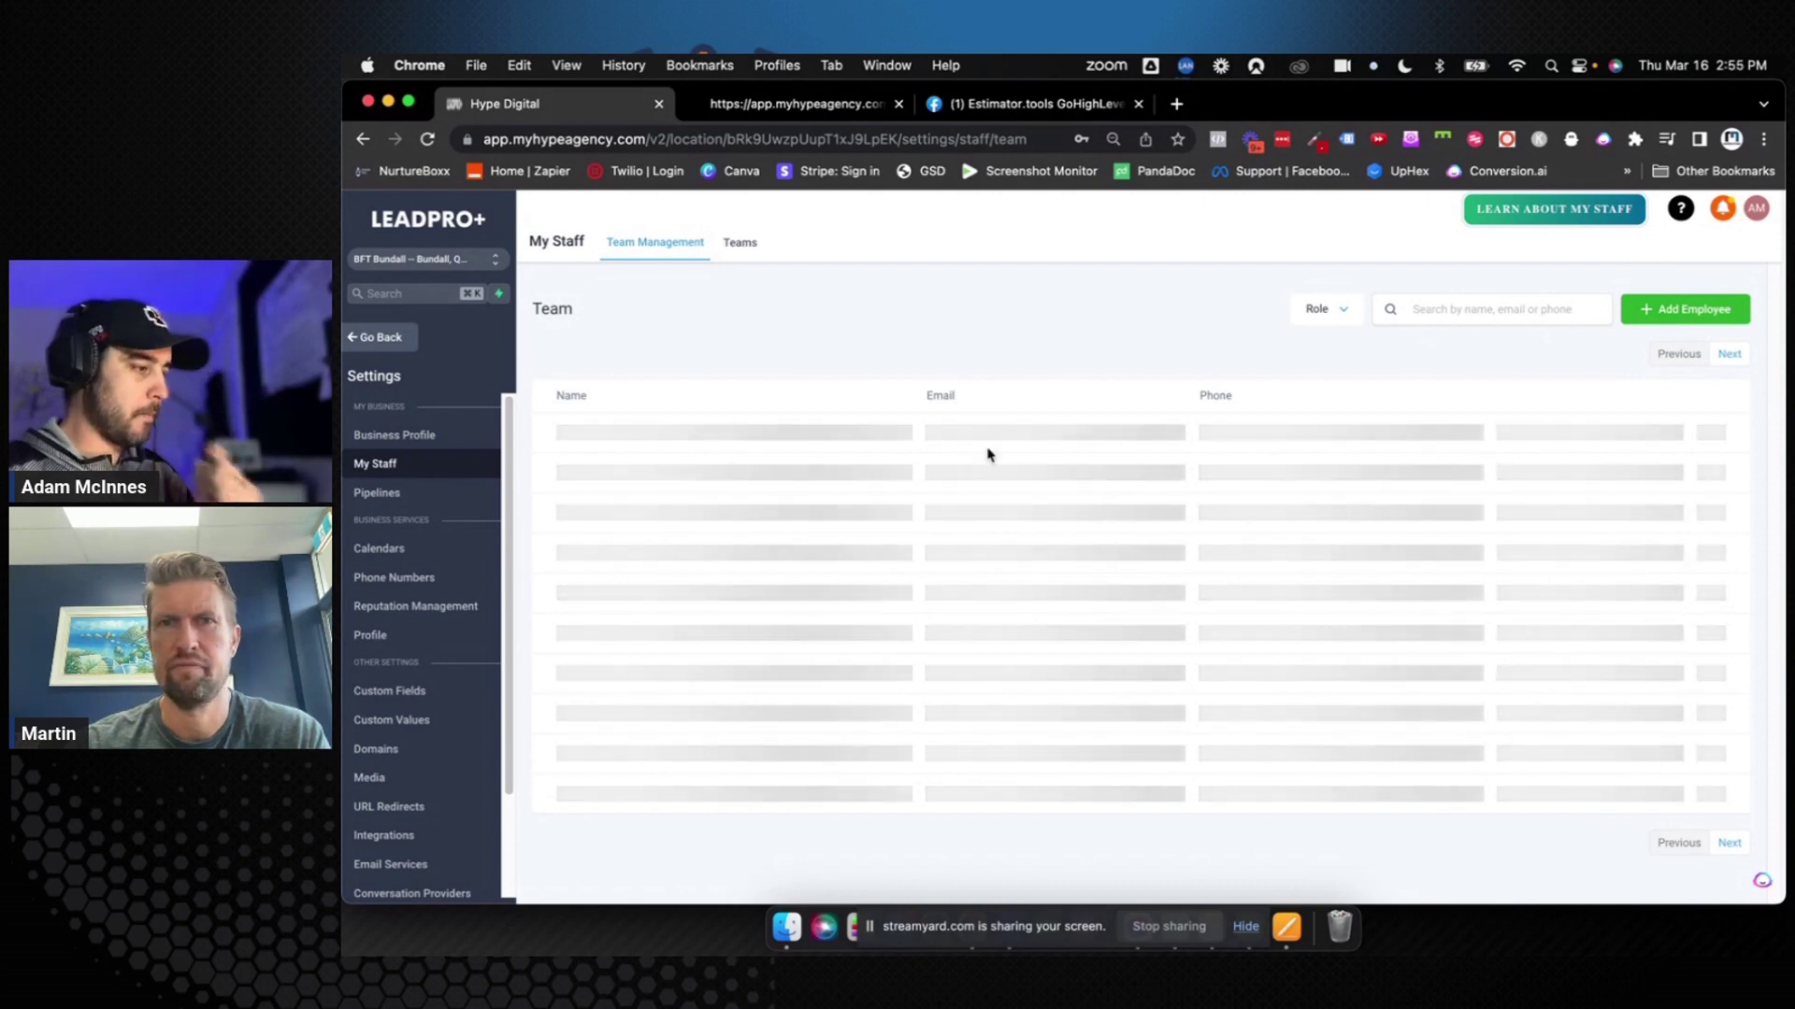
pyautogui.click(754, 251)
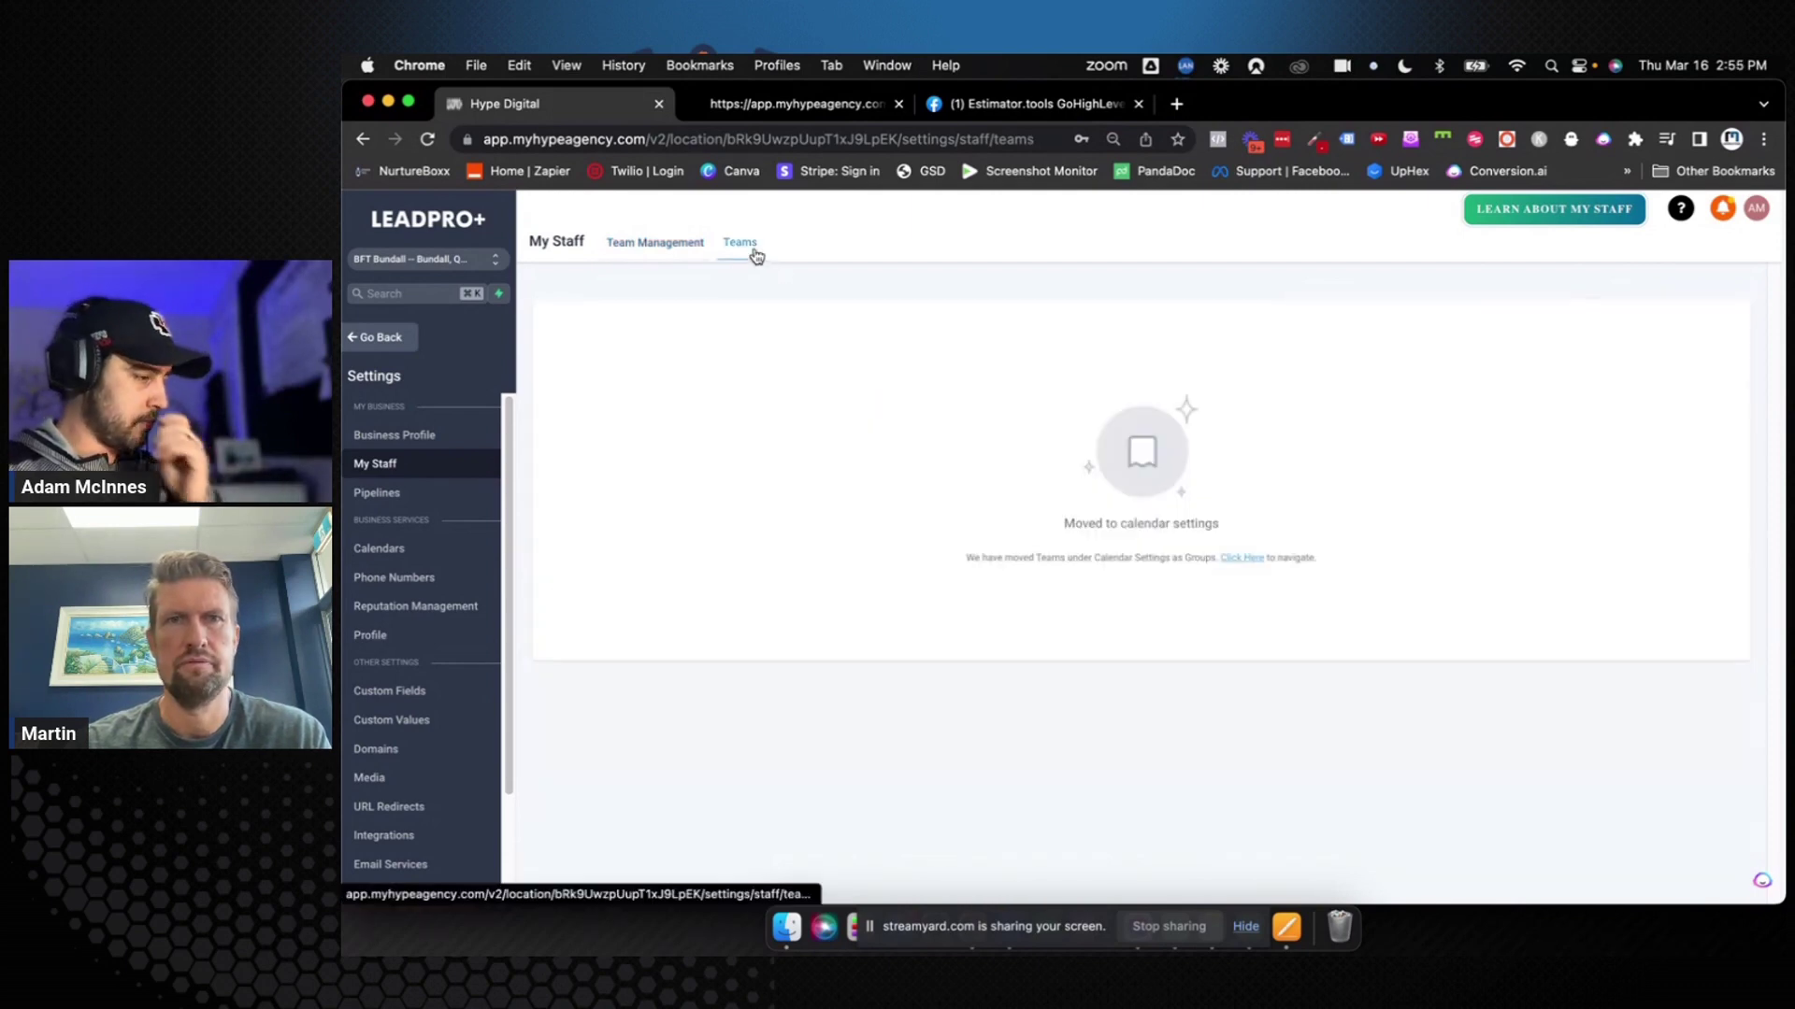
pyautogui.click(669, 248)
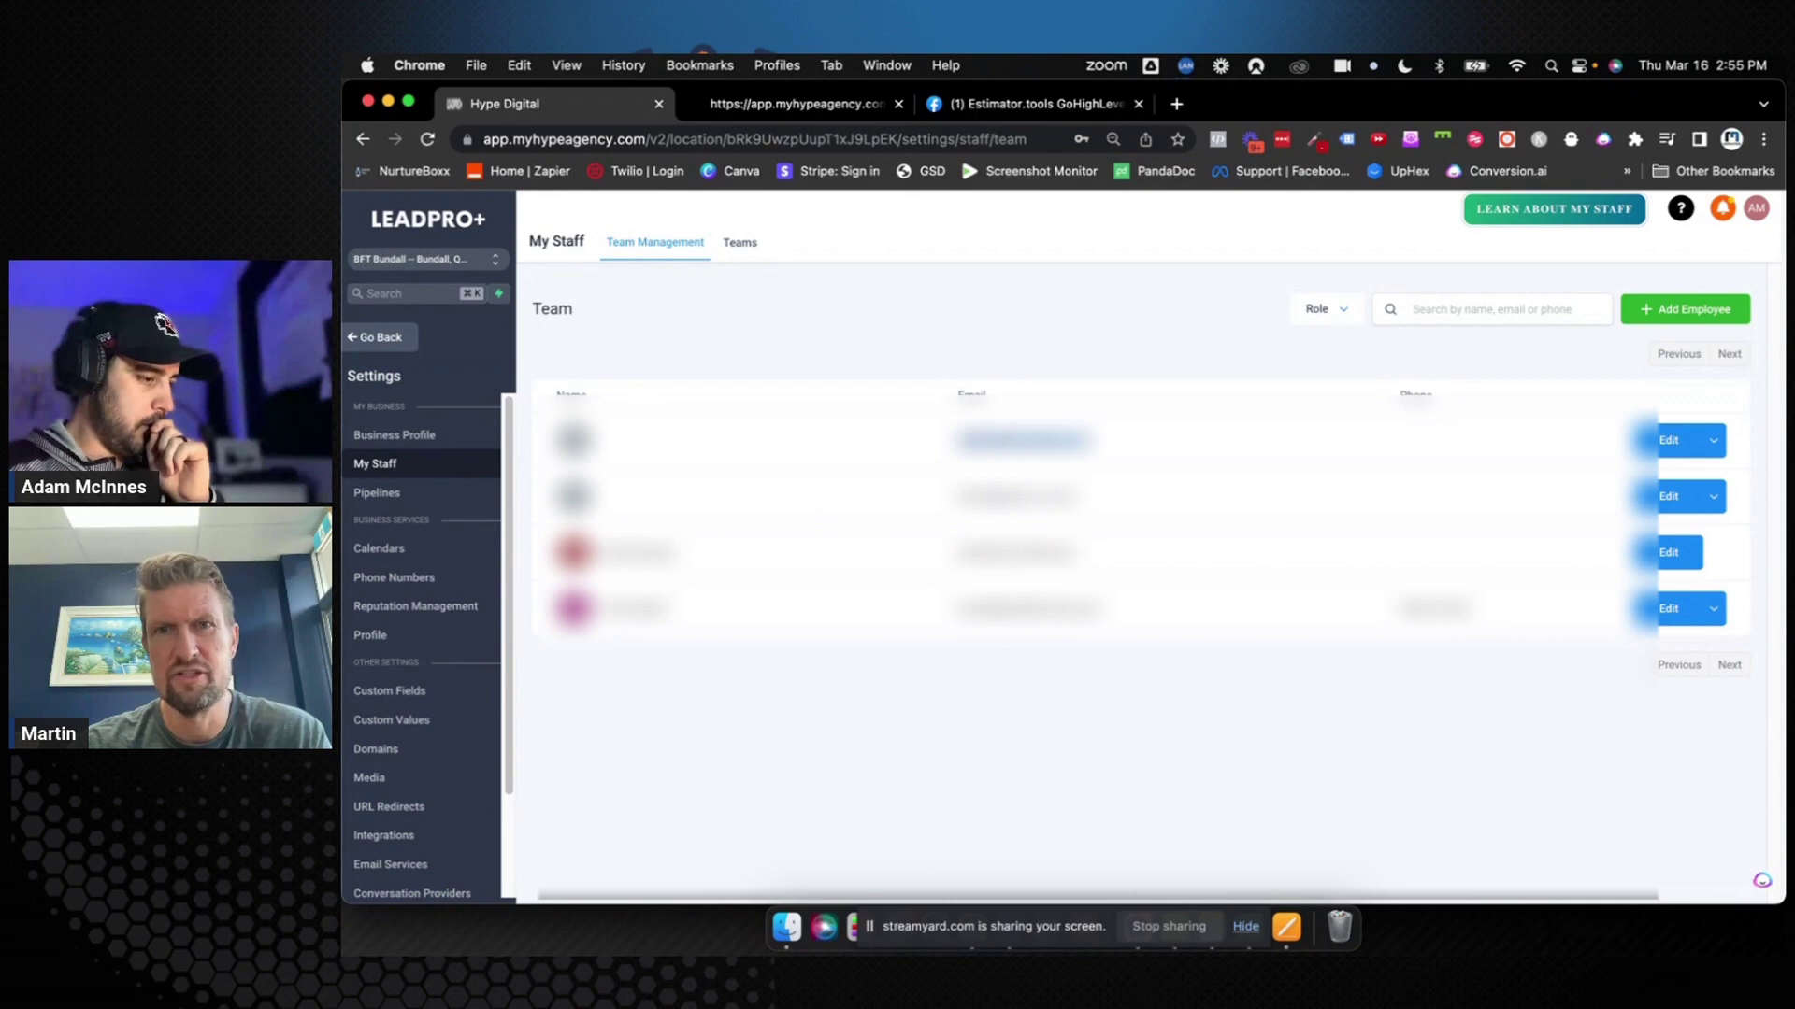
# Save the first team member's user info and decline Chrome's password prompt
pyautogui.click(1668, 441)
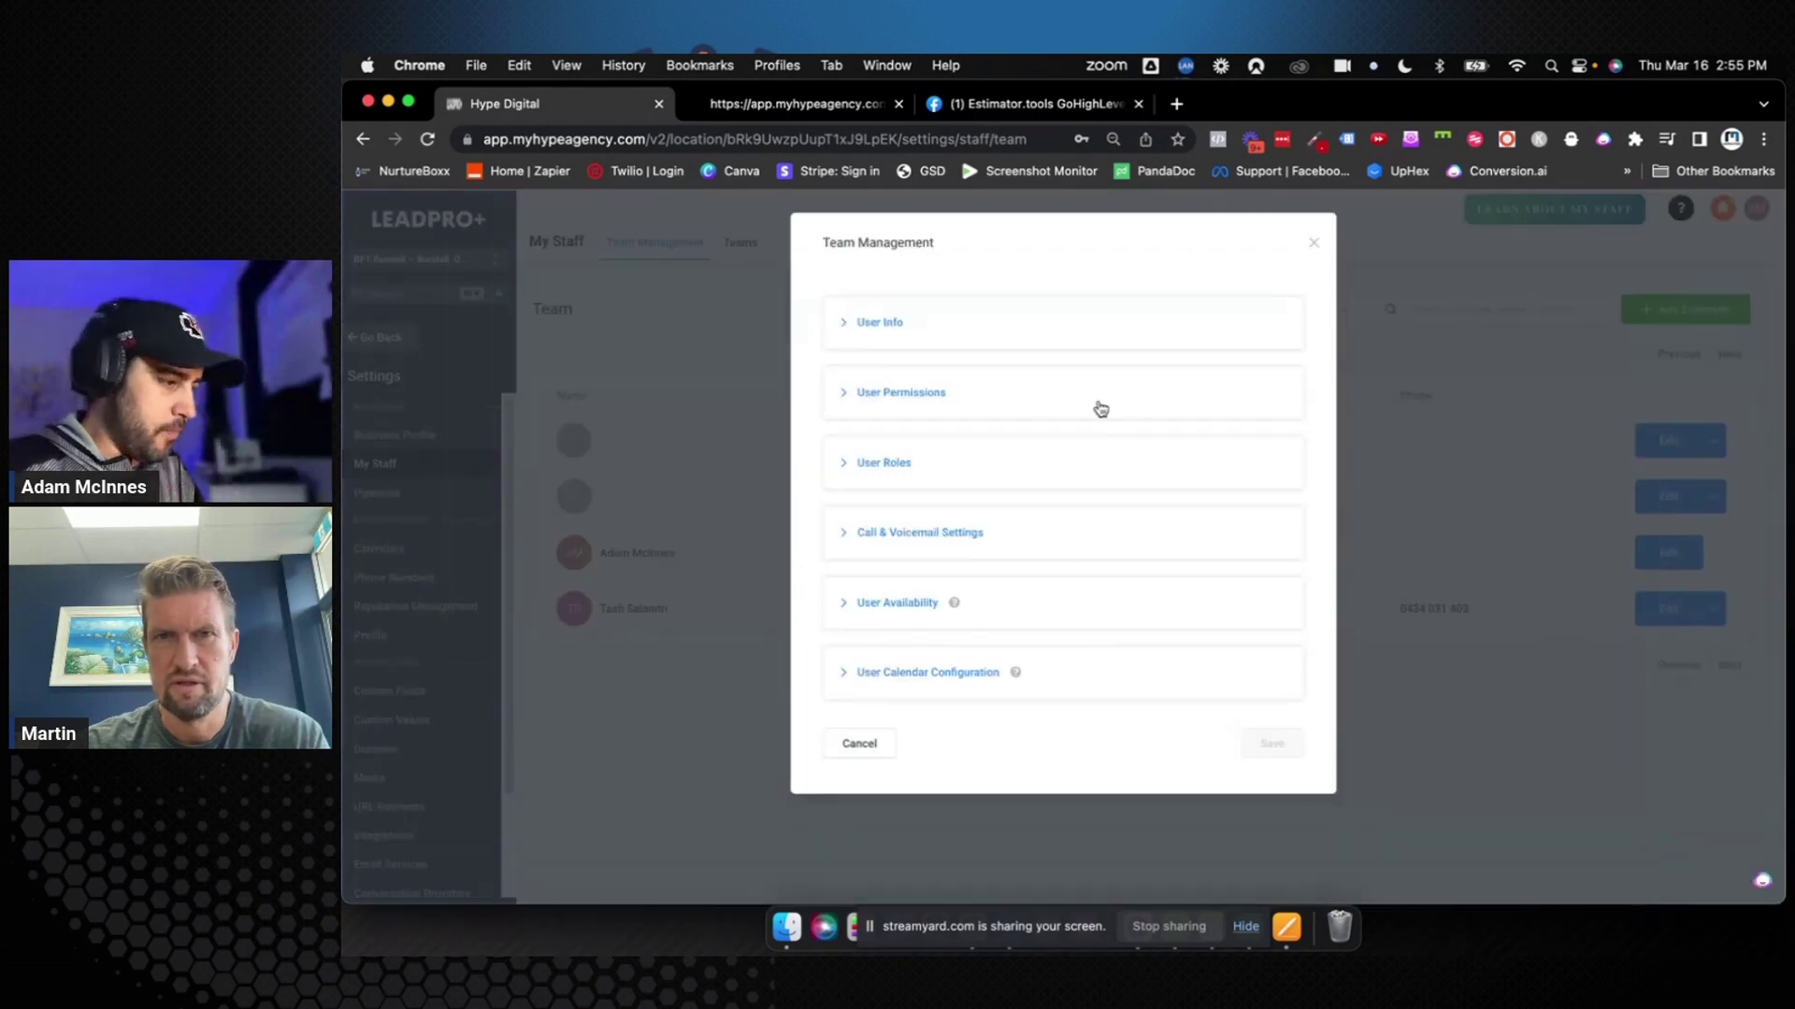
pyautogui.click(857, 322)
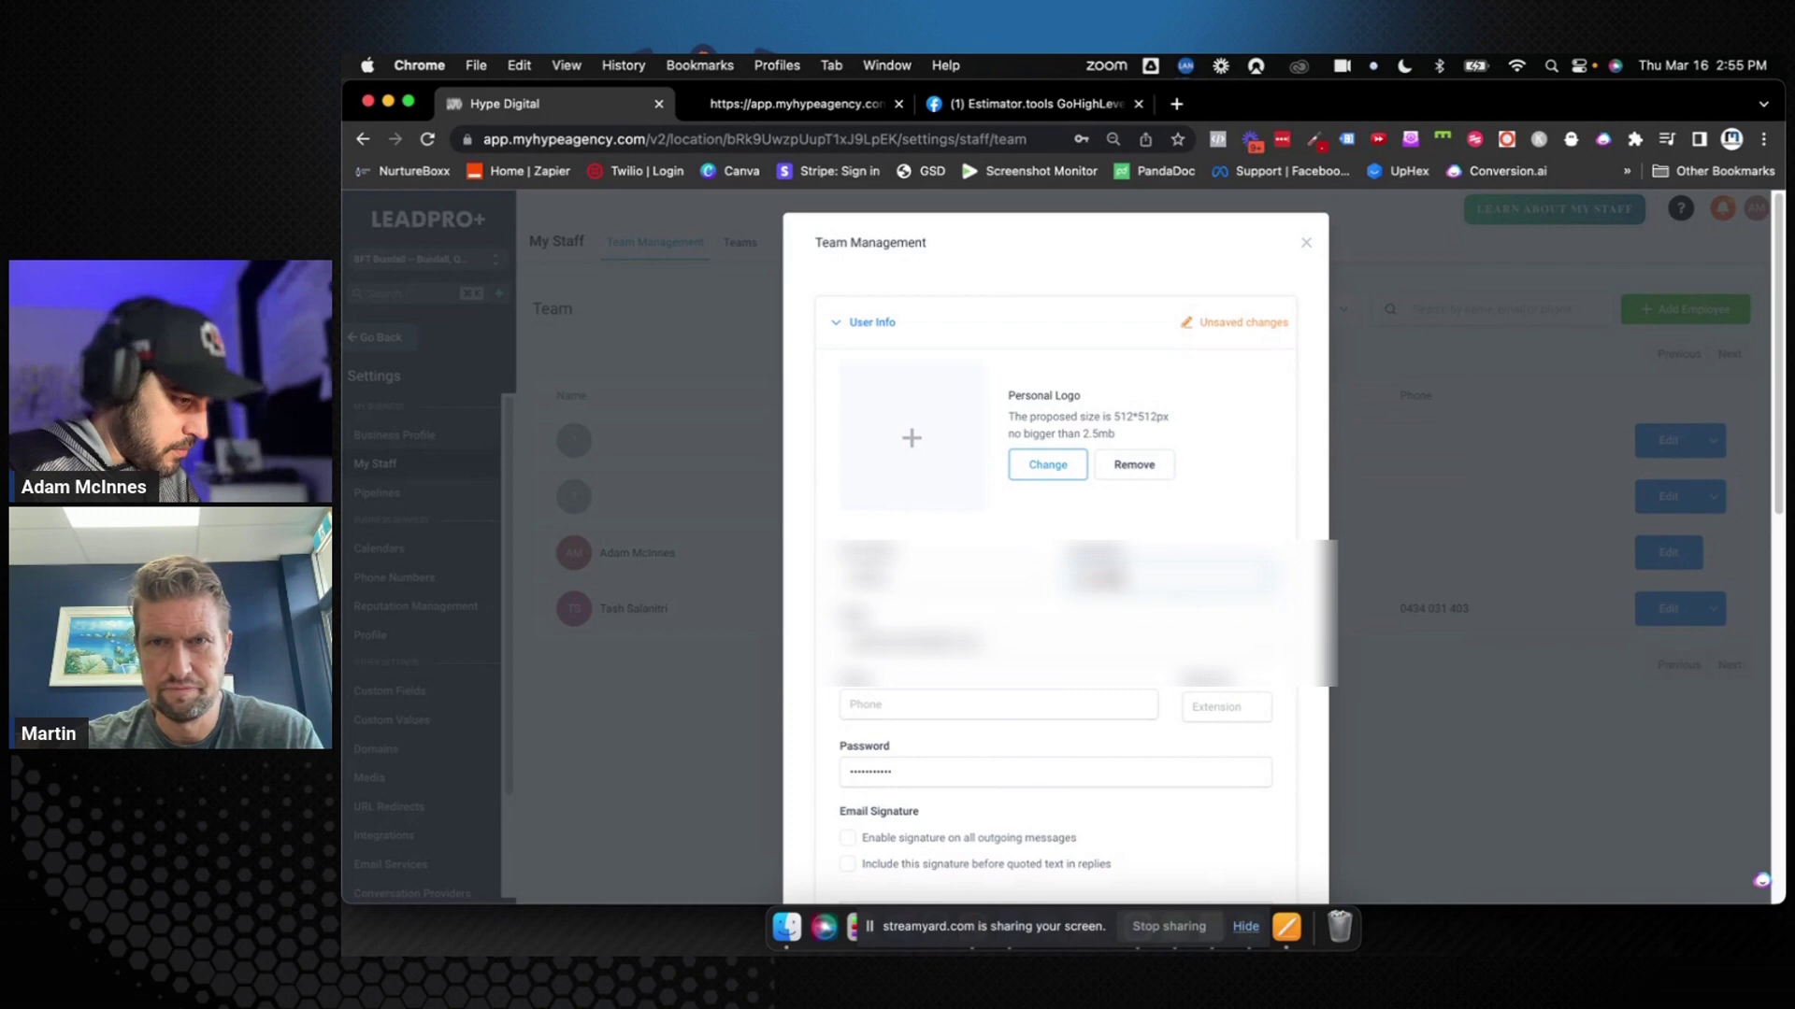
pyautogui.scroll(-10, 1295, 631)
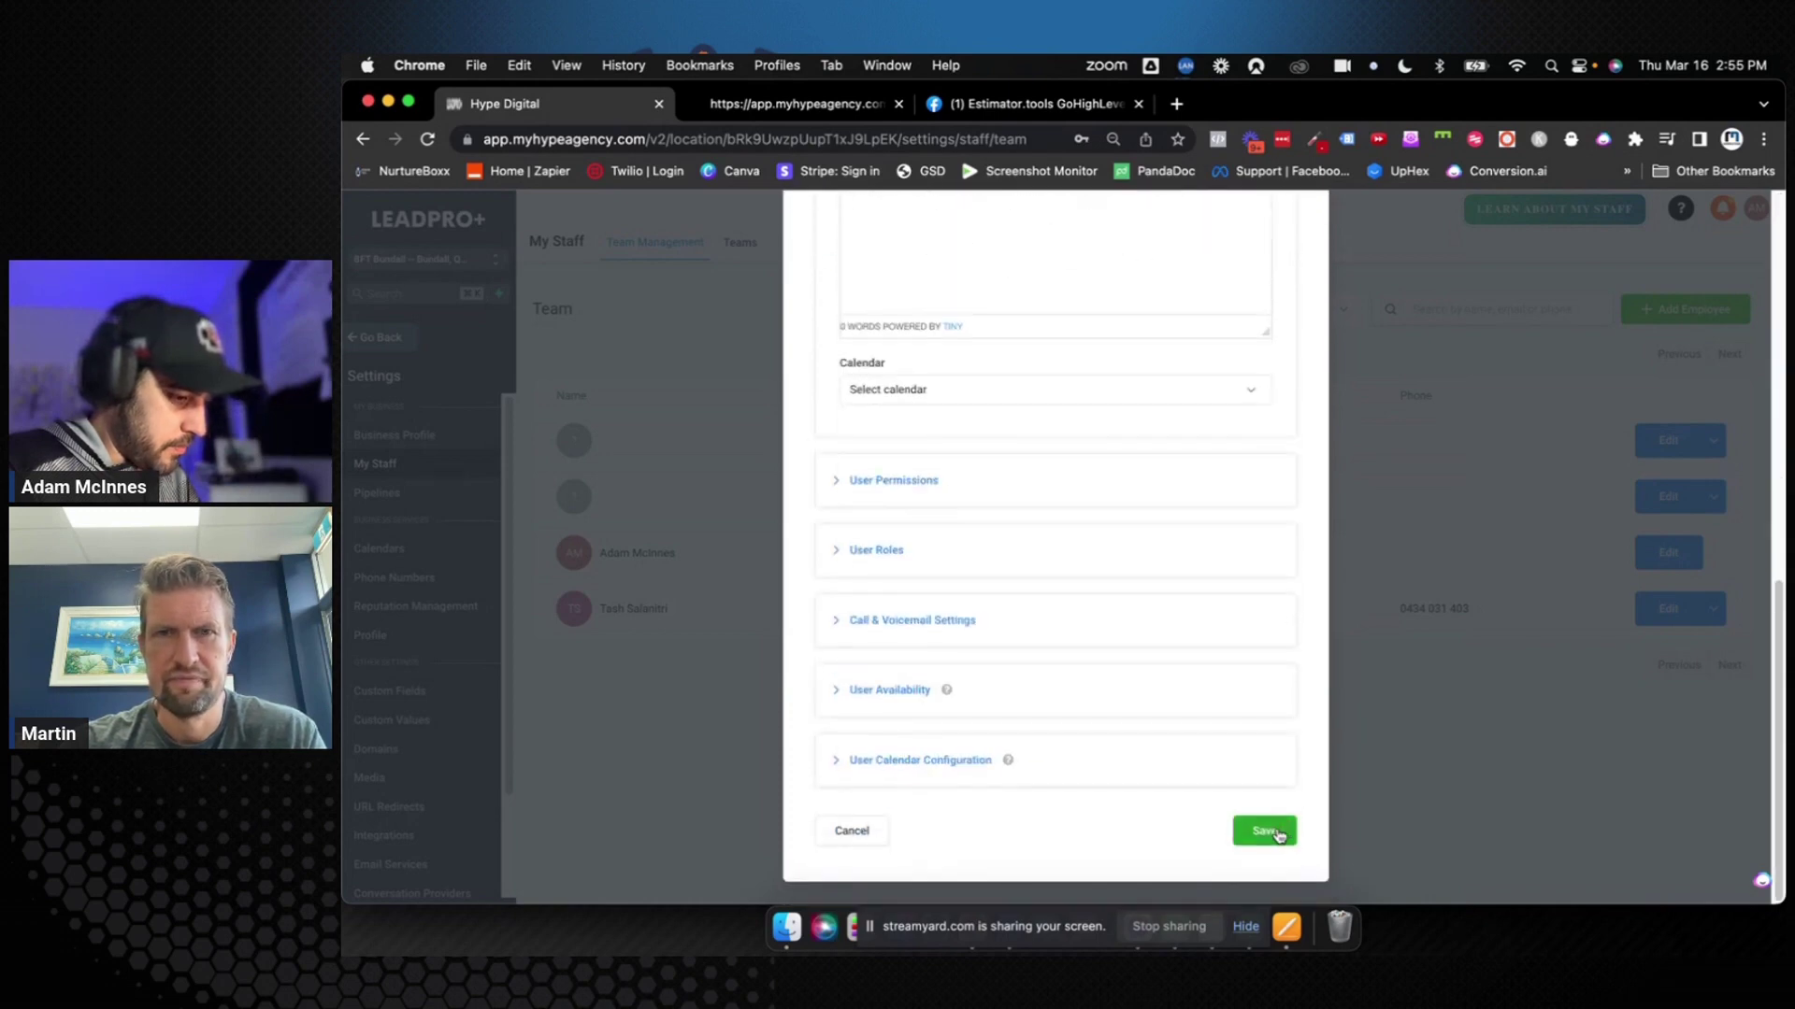
pyautogui.click(1267, 832)
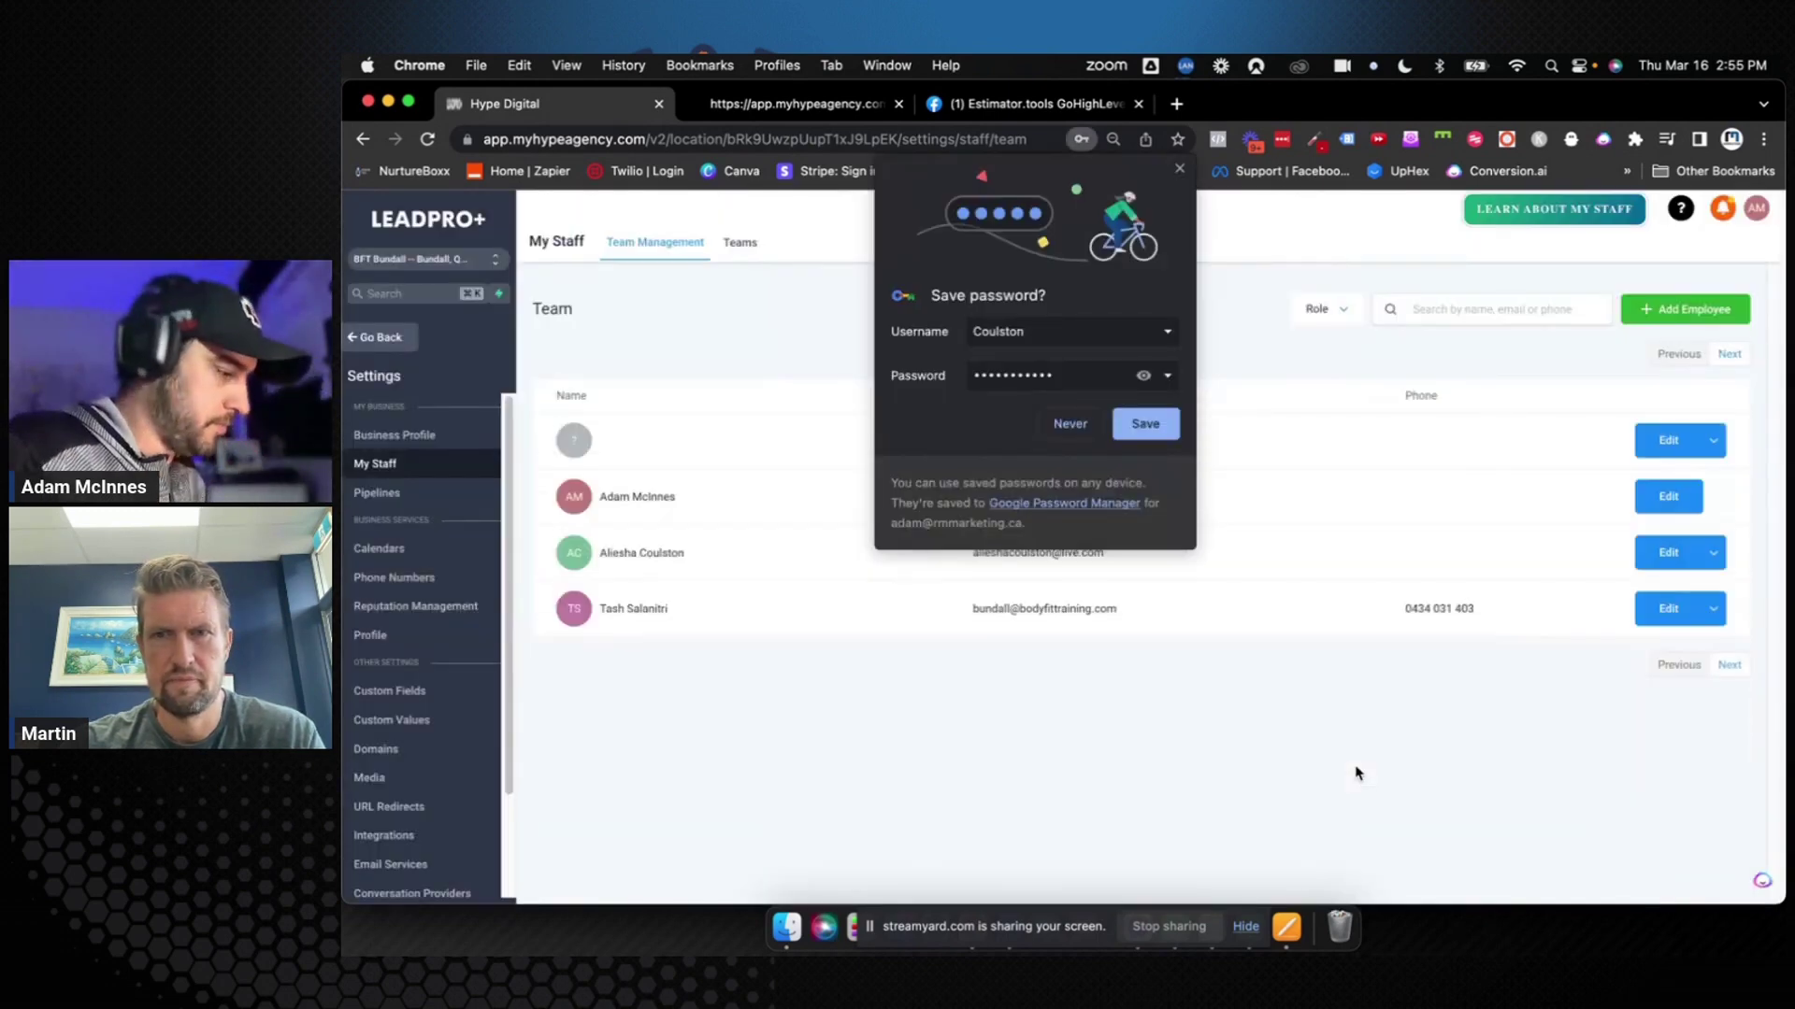
pyautogui.click(1180, 176)
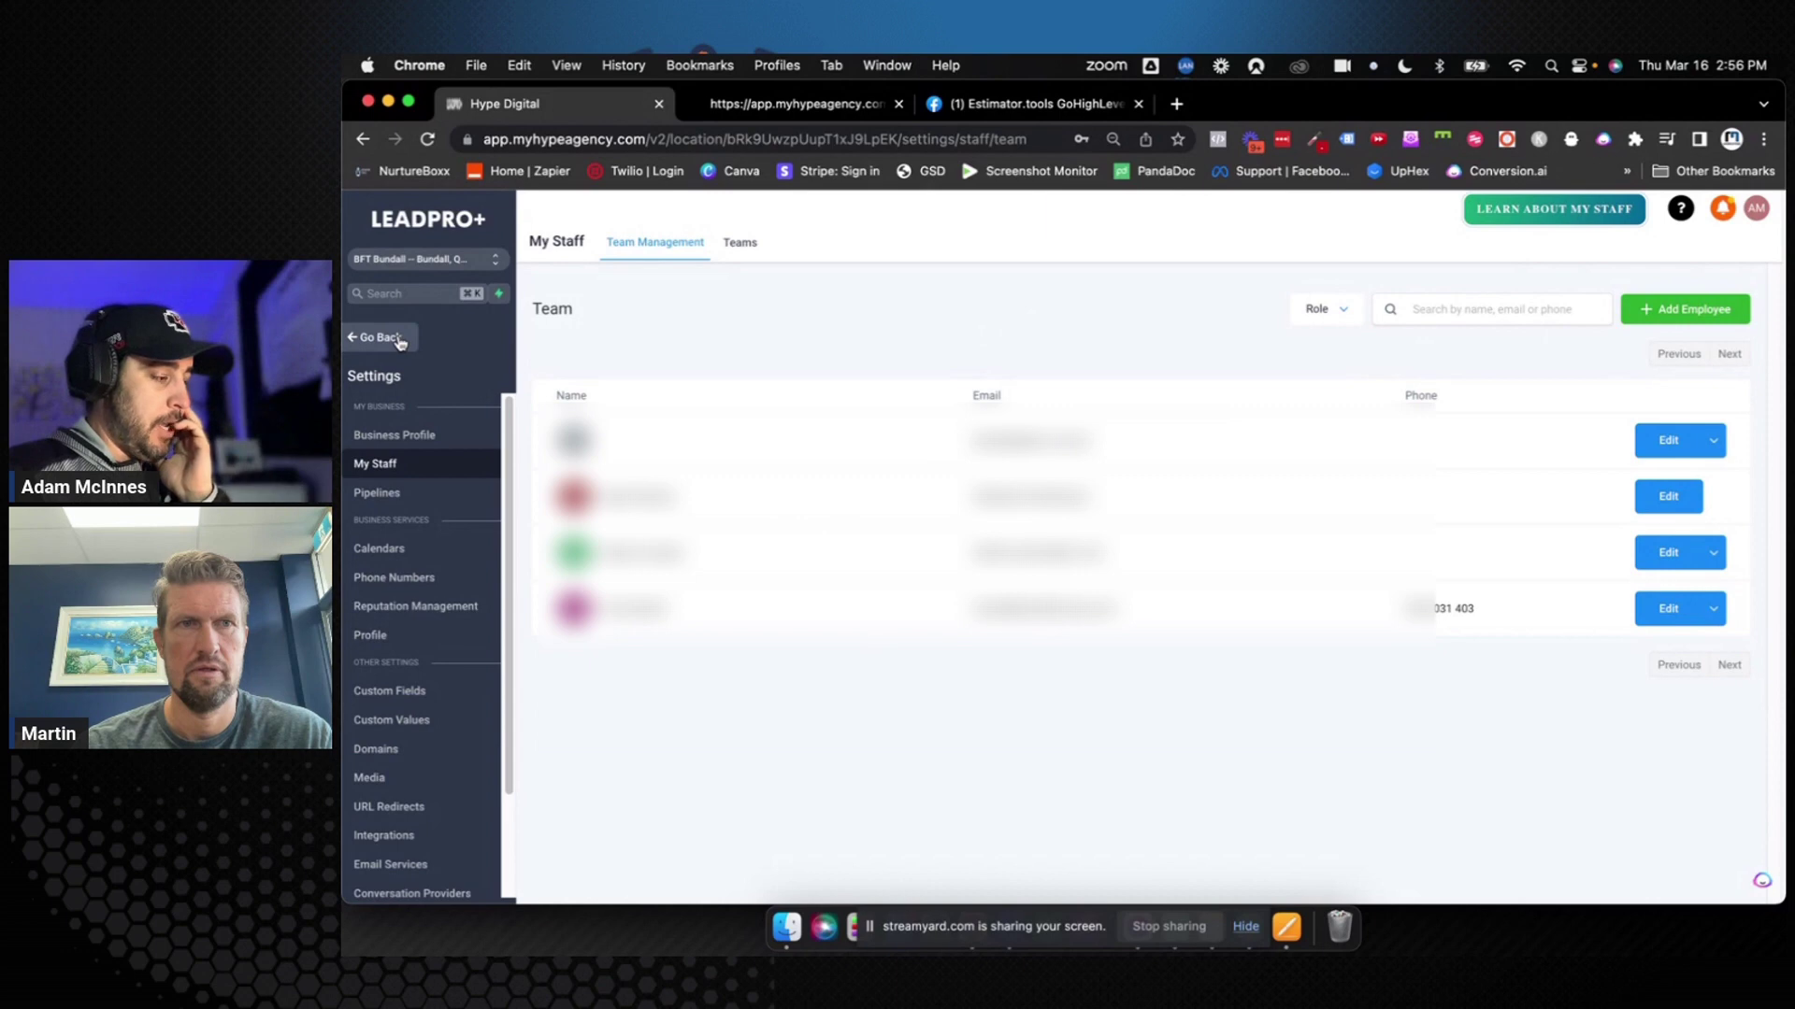
# Go to Calendar Settings and show the Female Over 40 4 Week Challenge row's actions
pyautogui.click(397, 339)
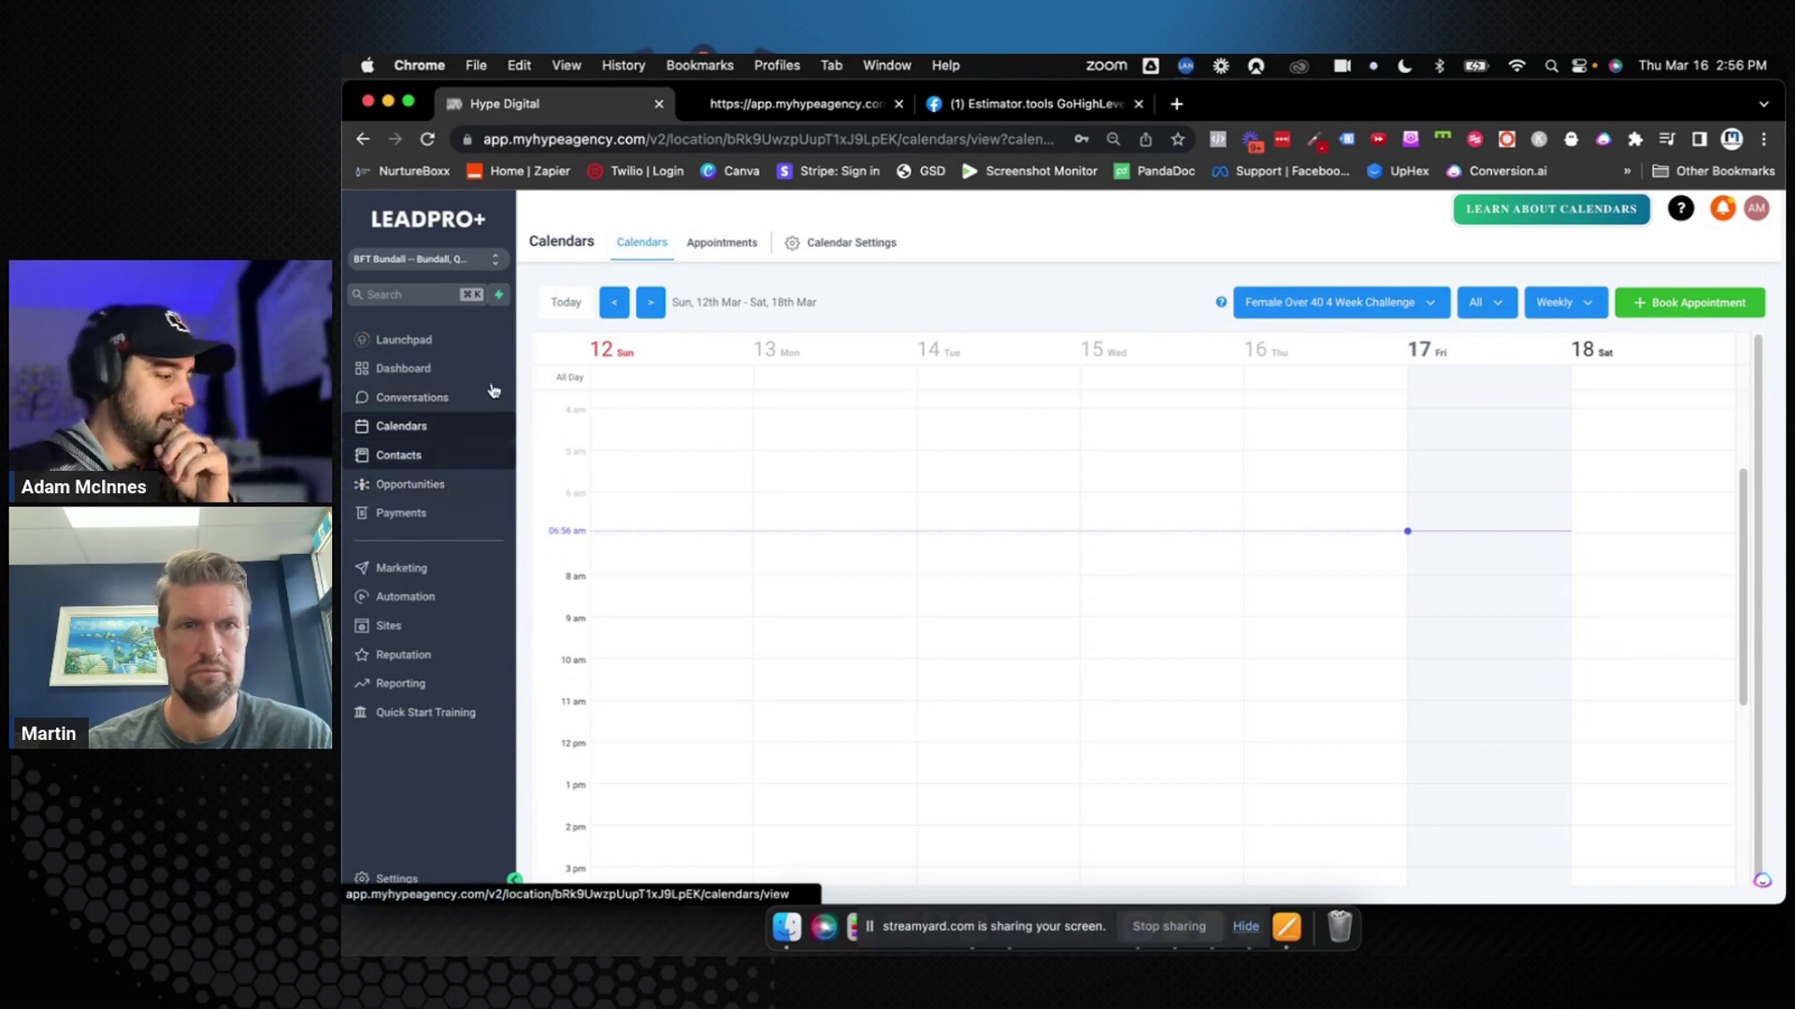
pyautogui.click(843, 245)
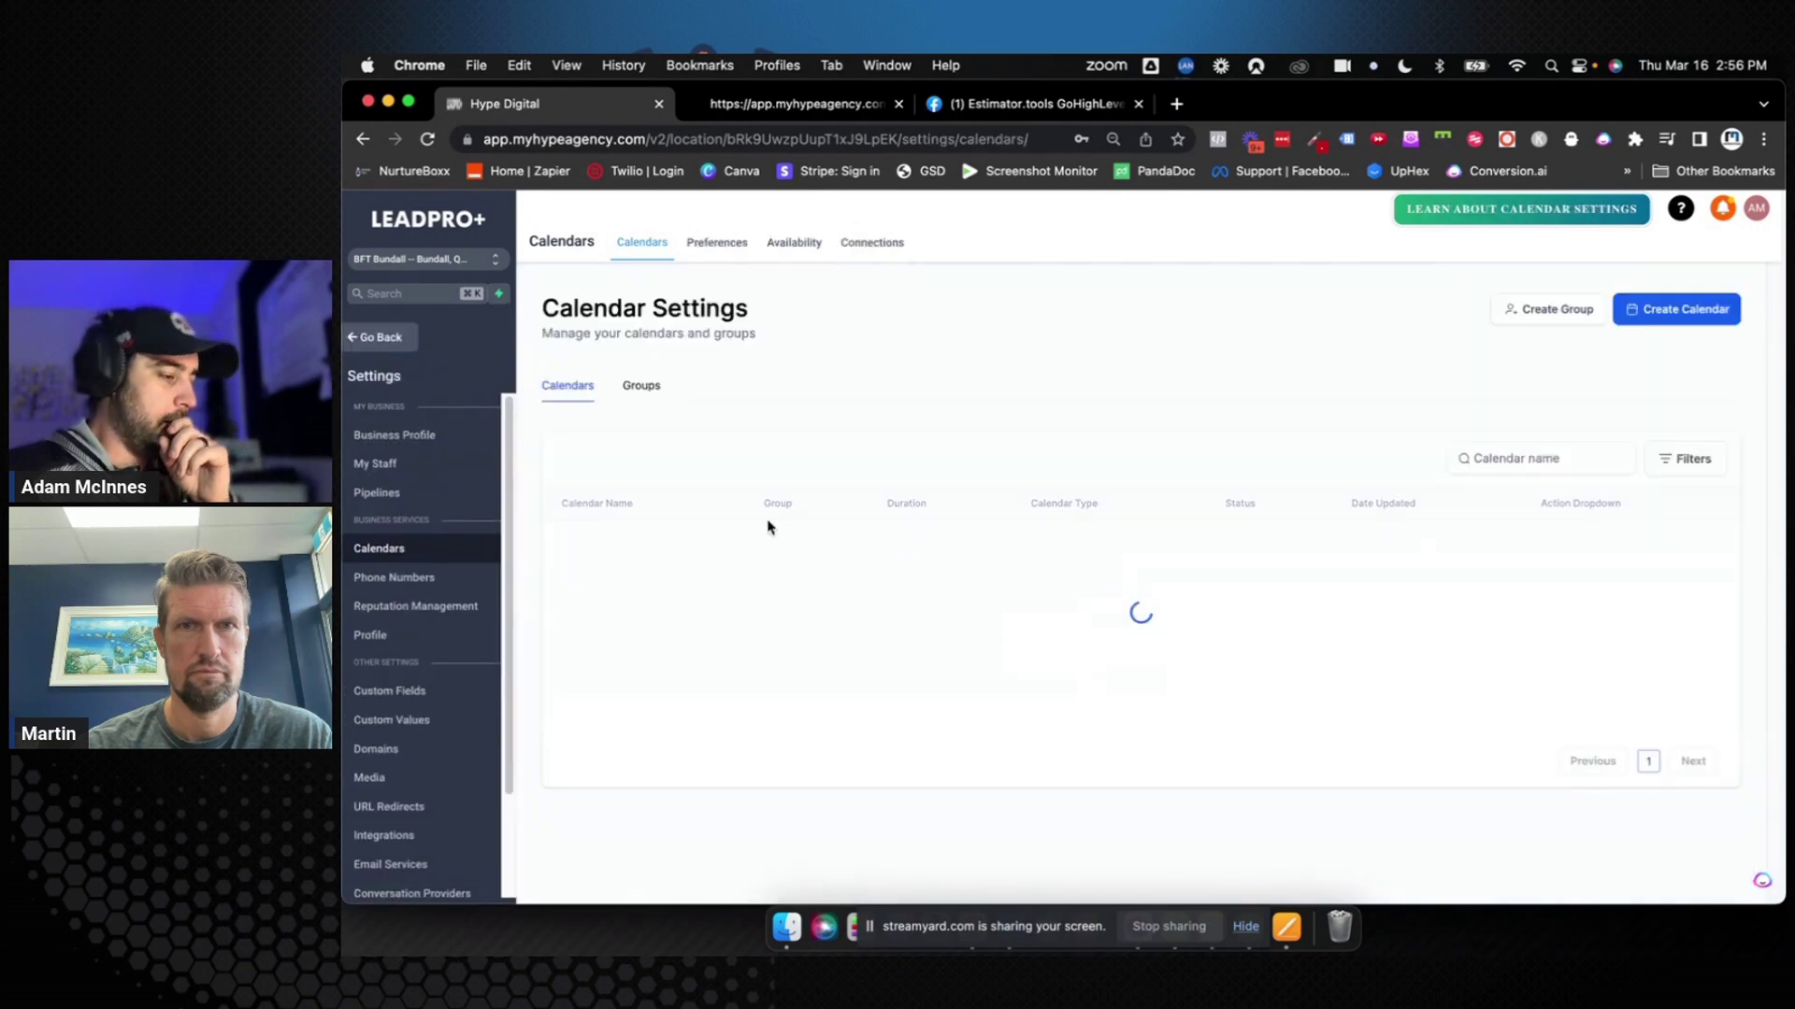
pyautogui.click(1591, 550)
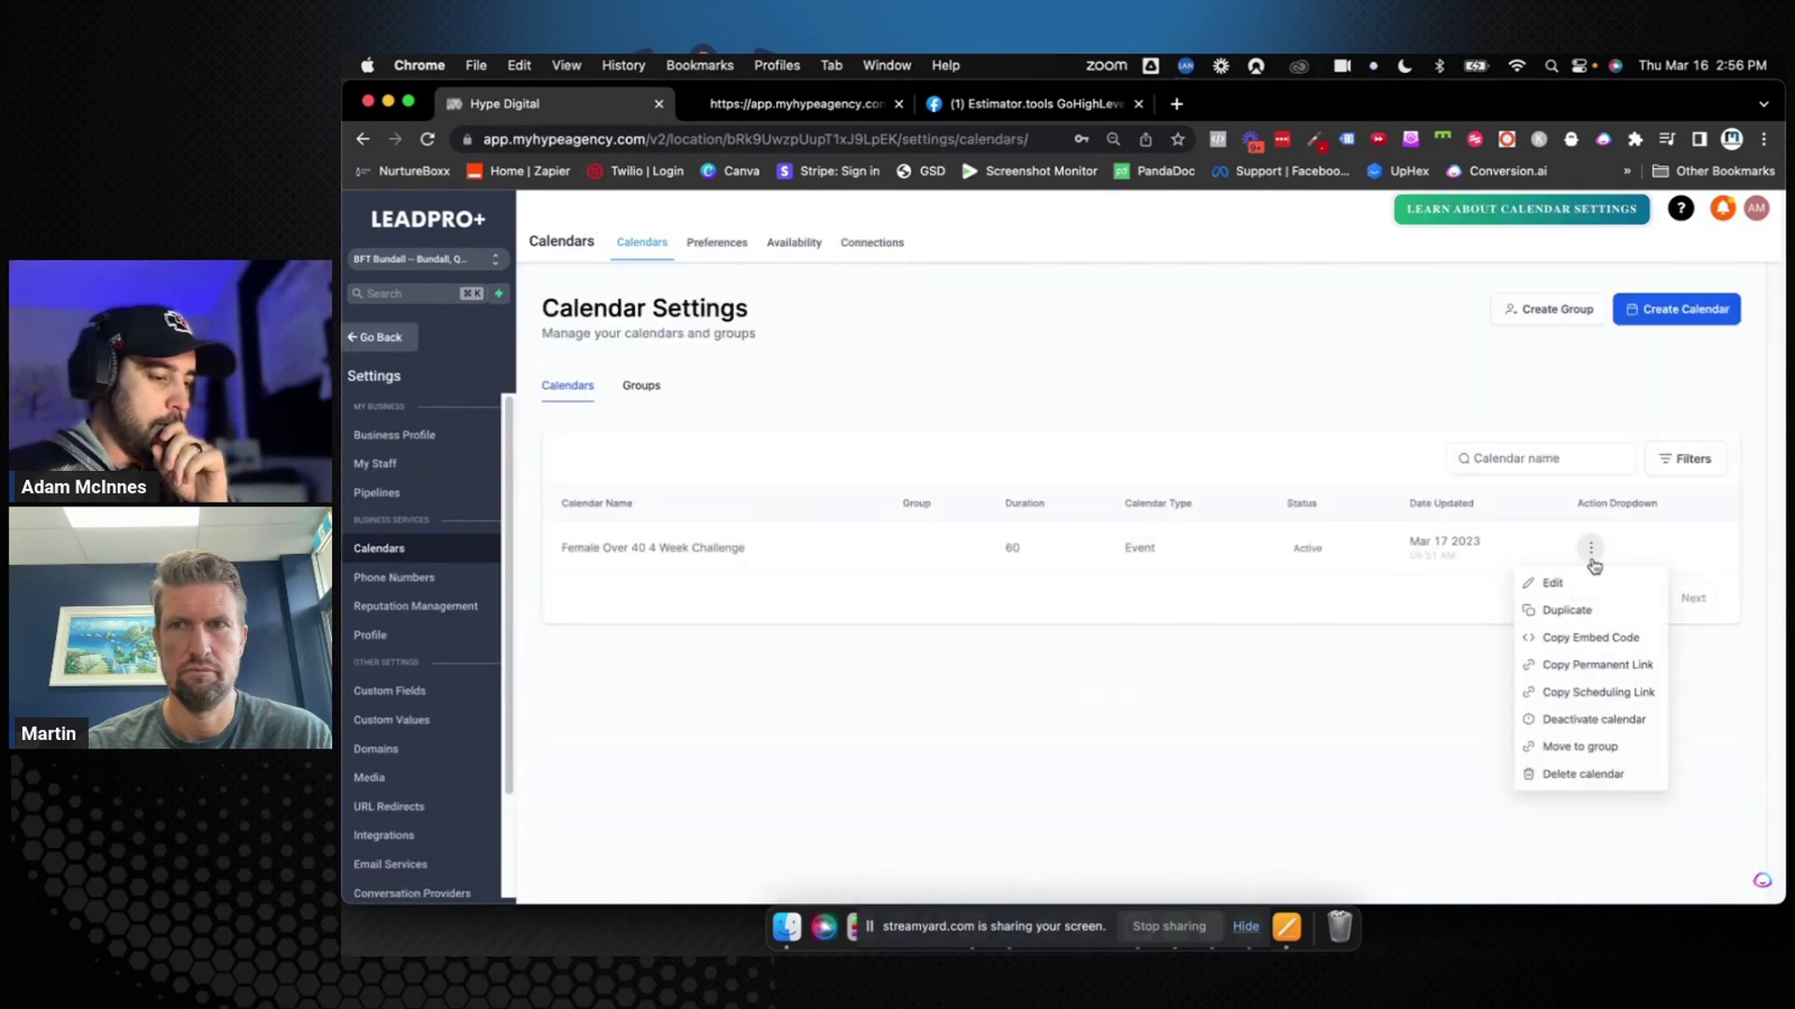
# Set Form 2 as the Female Over 40 4 Week Challenge calendar's custom form, save, and return to the calendar view
pyautogui.click(1552, 583)
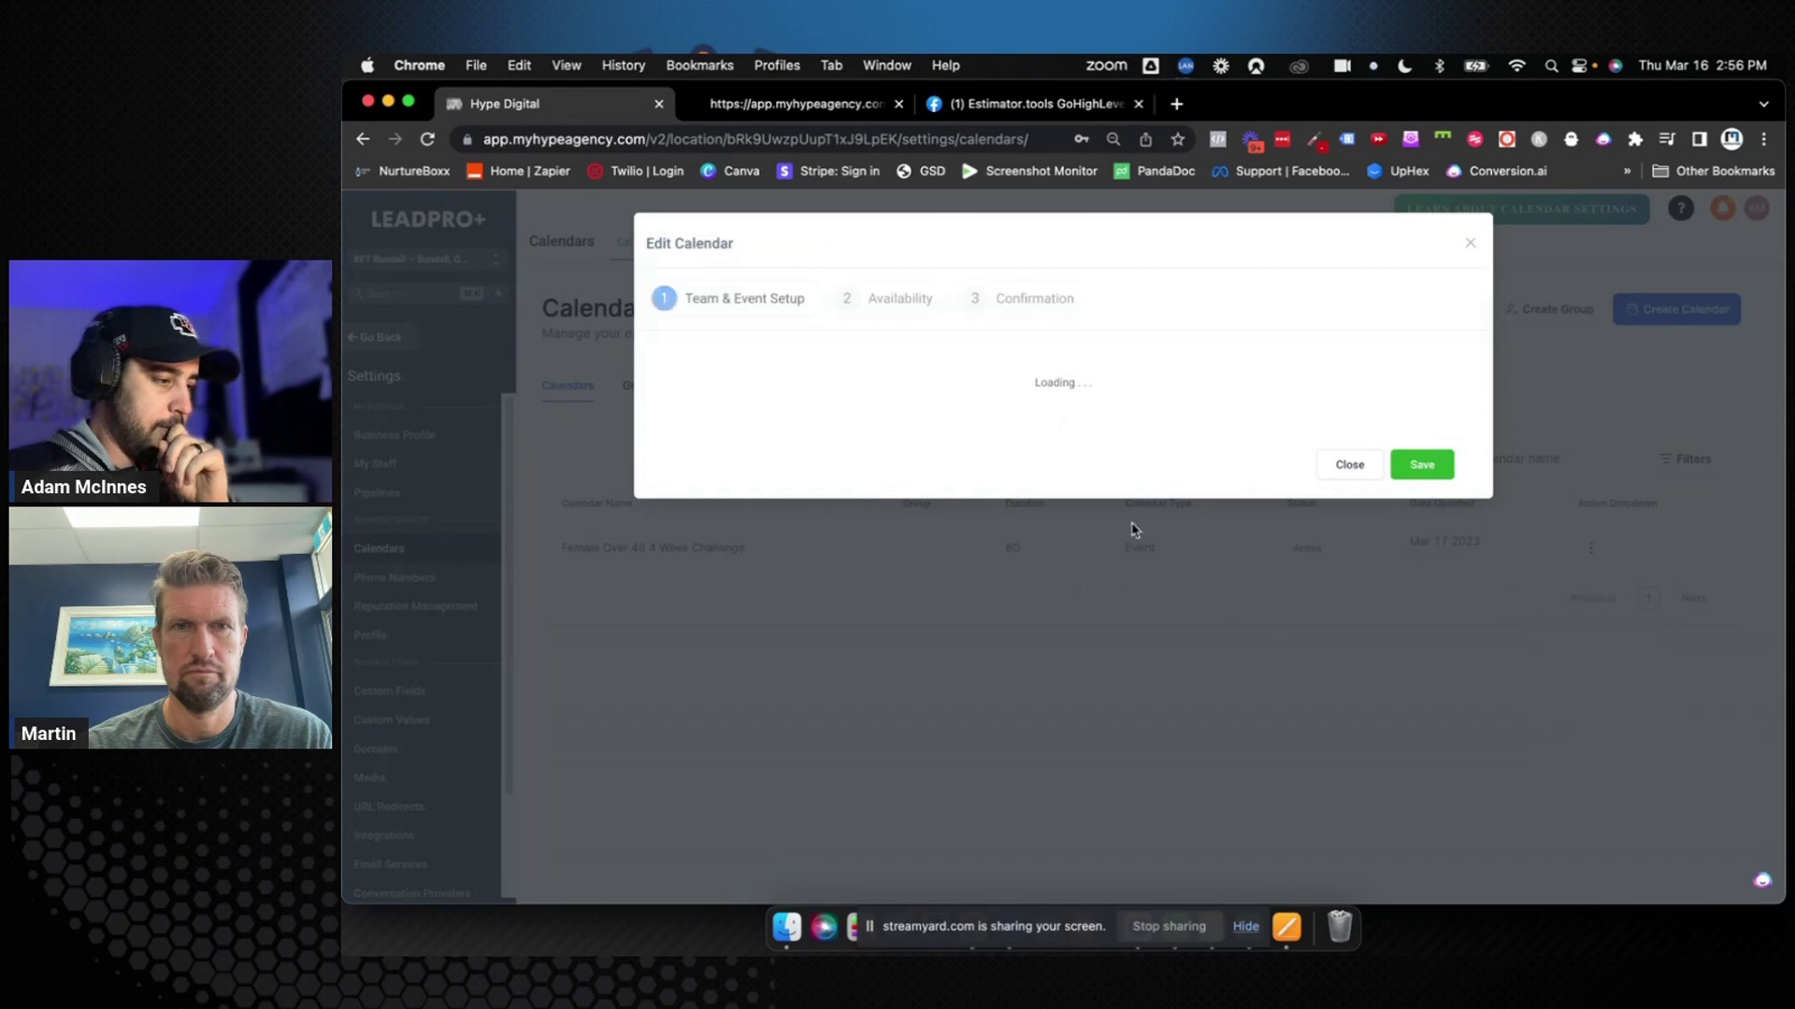
pyautogui.click(1020, 301)
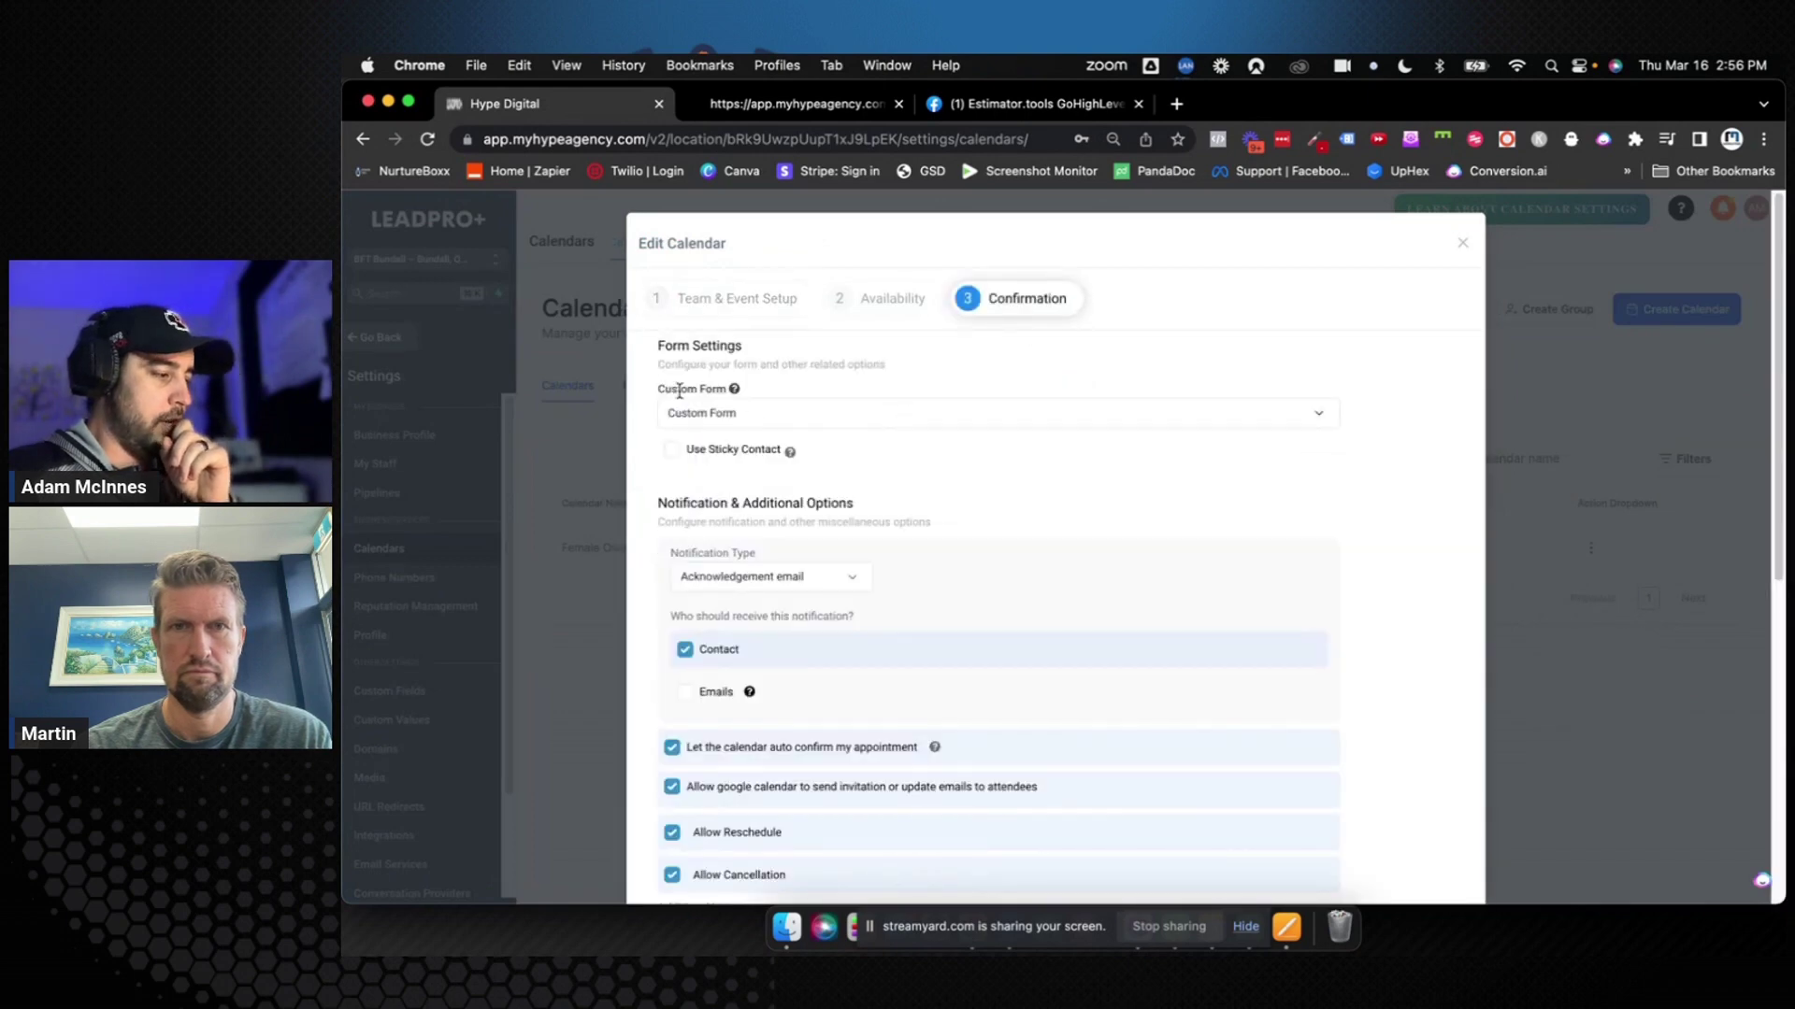
pyautogui.click(792, 426)
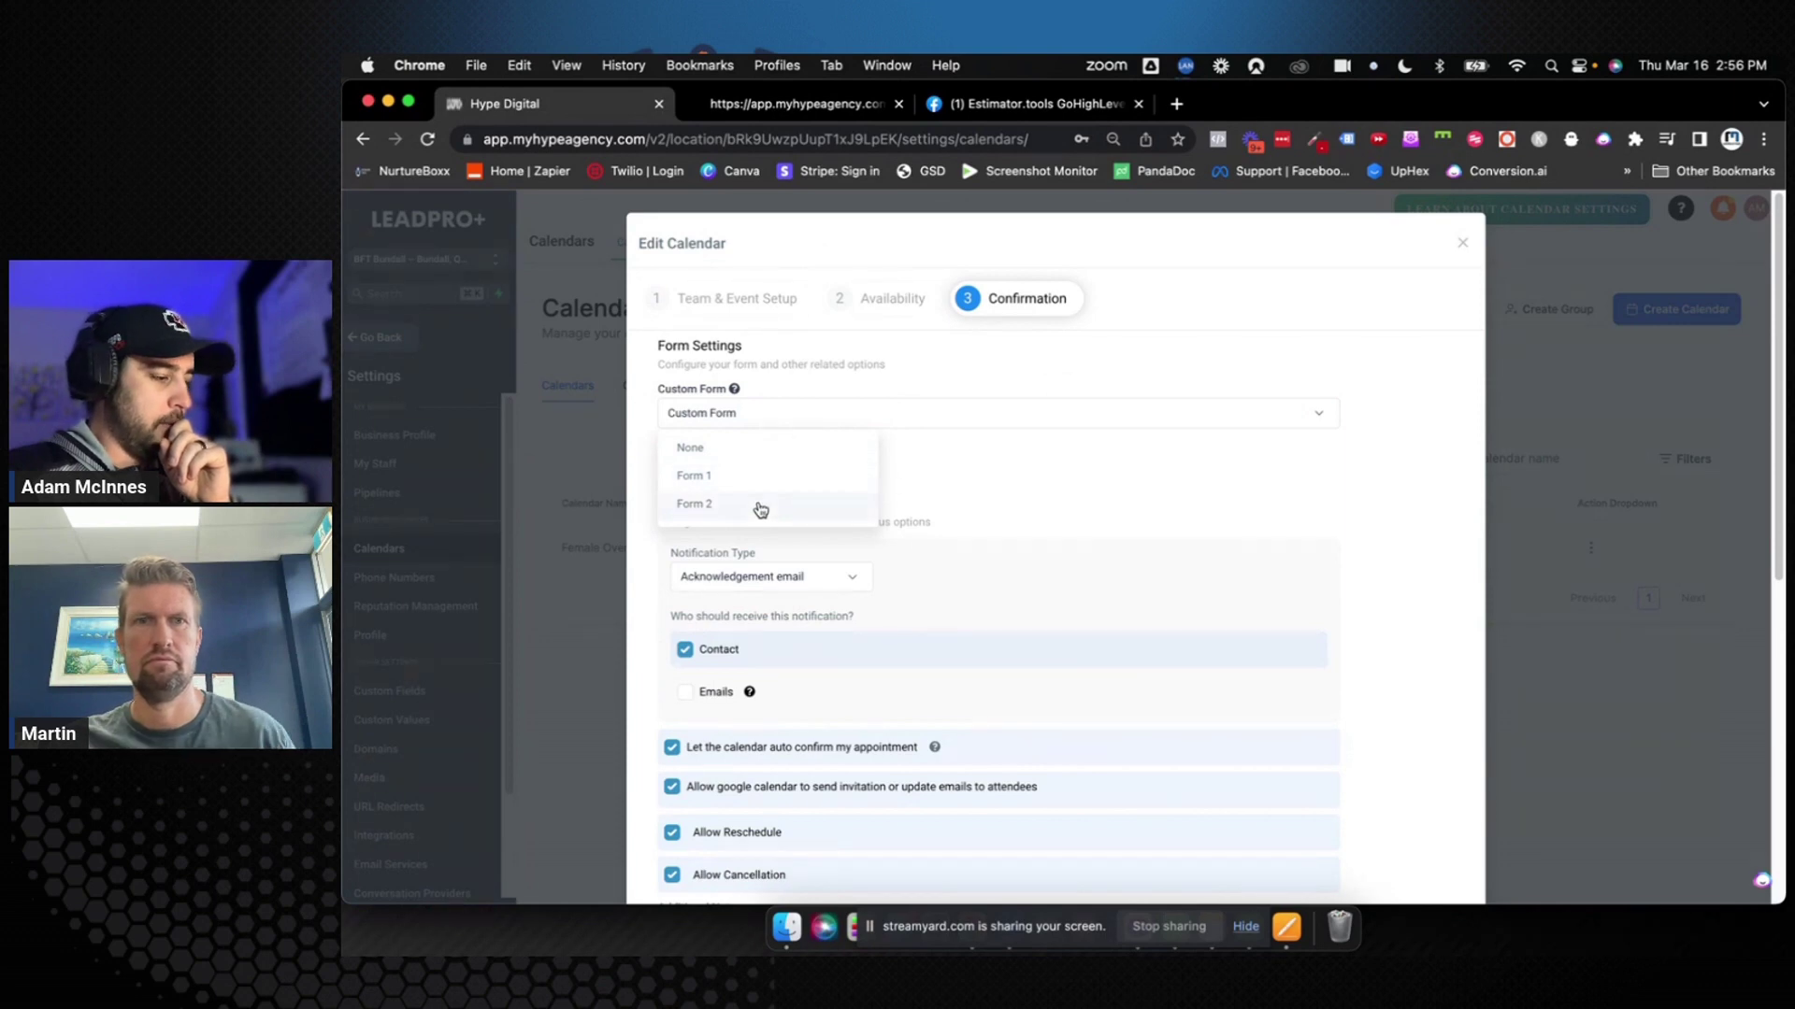
pyautogui.click(758, 505)
pyautogui.scroll(-6, 1385, 545)
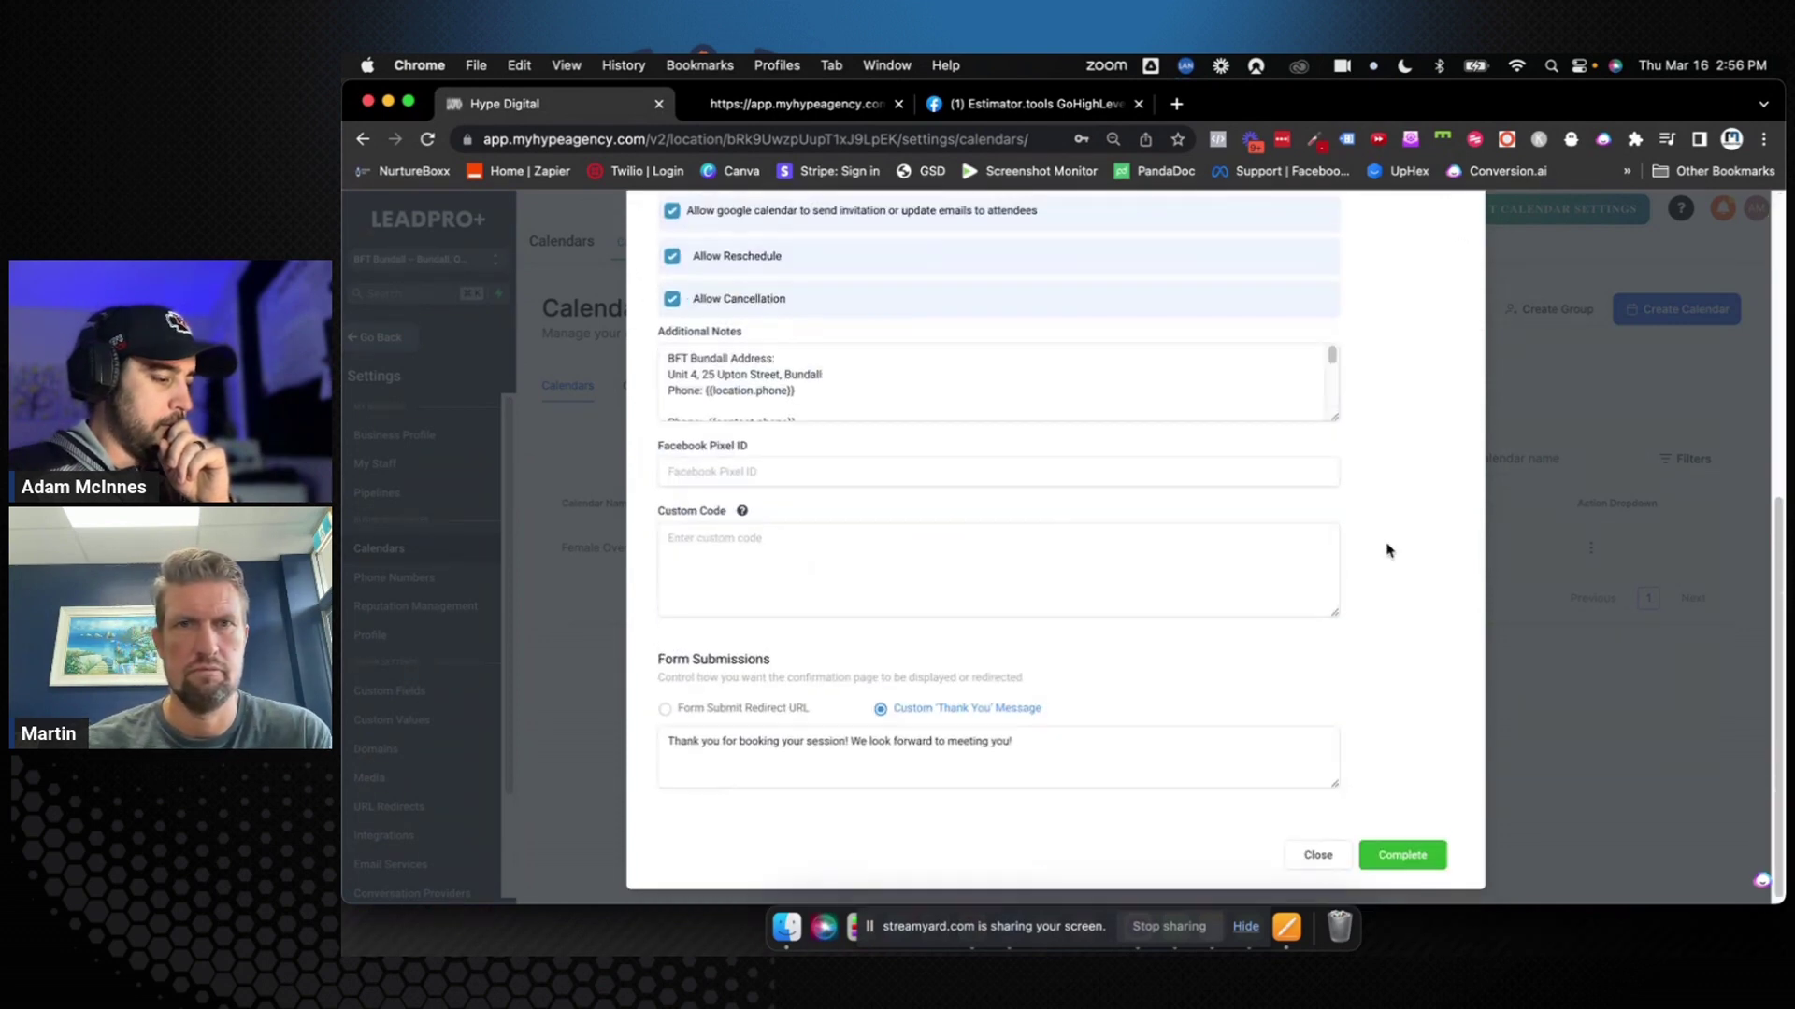
pyautogui.click(1411, 862)
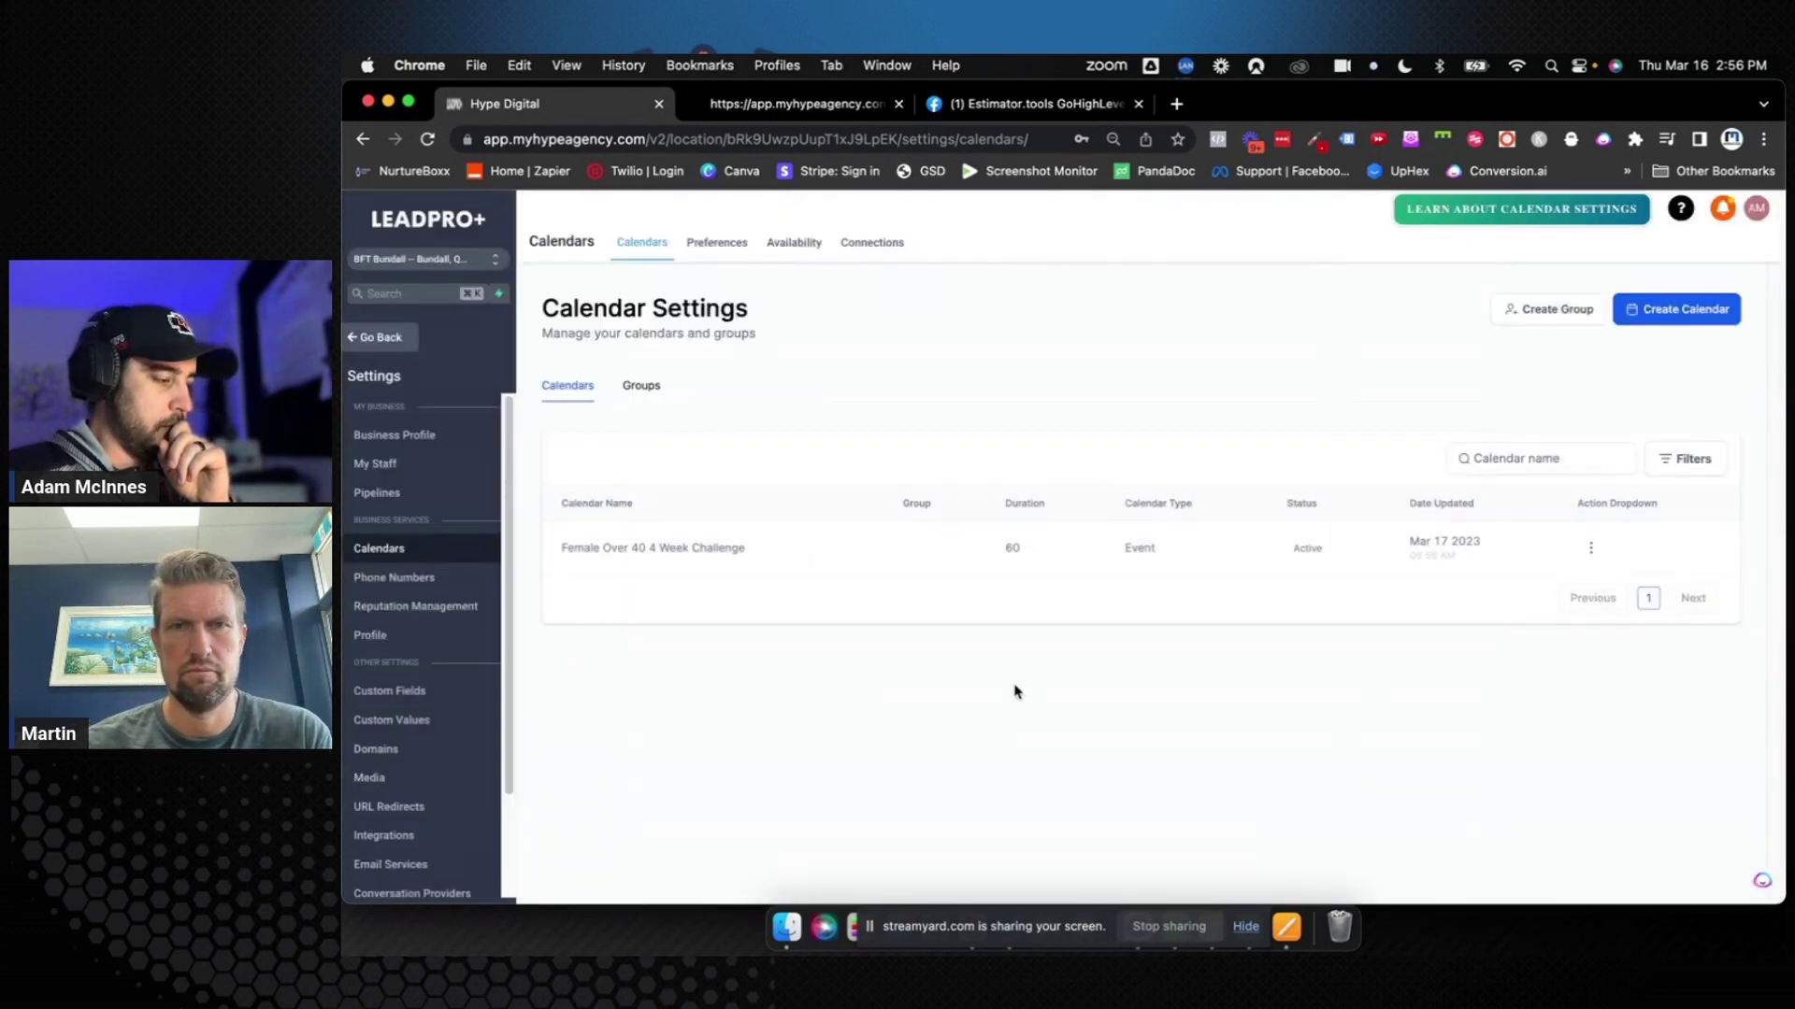
pyautogui.click(374, 338)
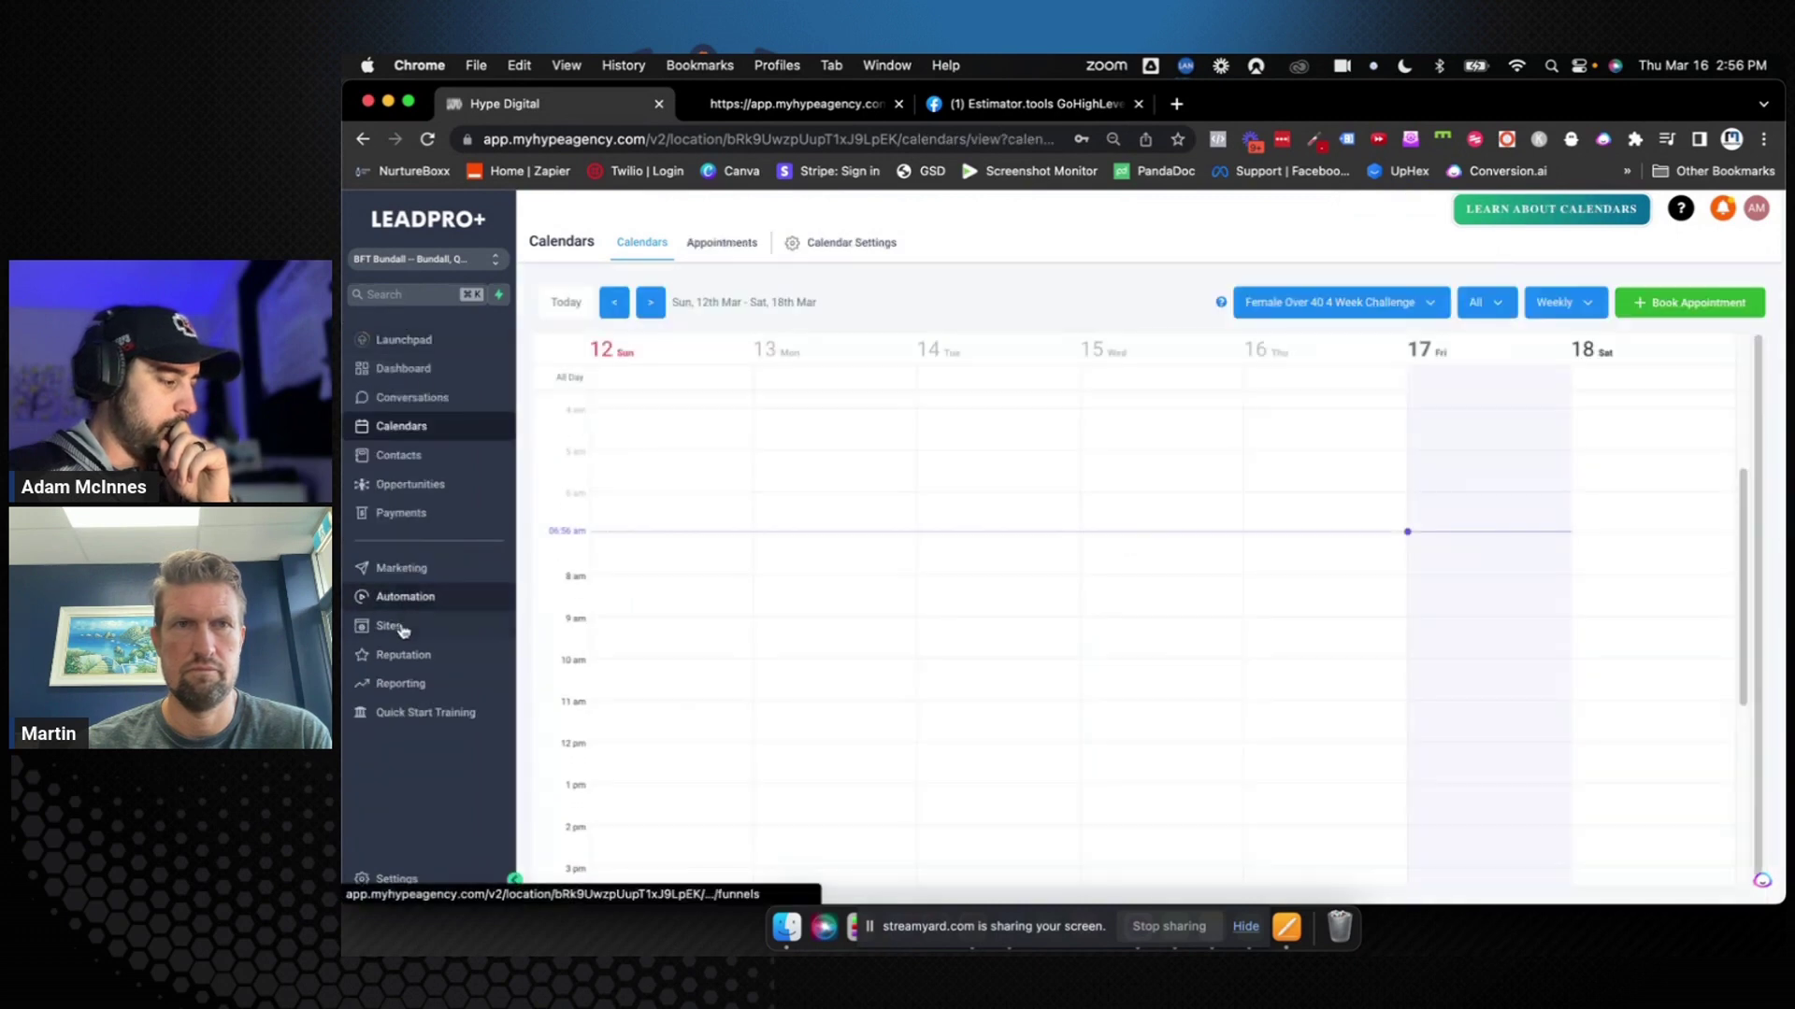
# Open Form 2 from the Forms builder list, then leave it and discard its changes
pyautogui.click(389, 626)
pyautogui.moveTo(1002, 242)
pyautogui.click(991, 276)
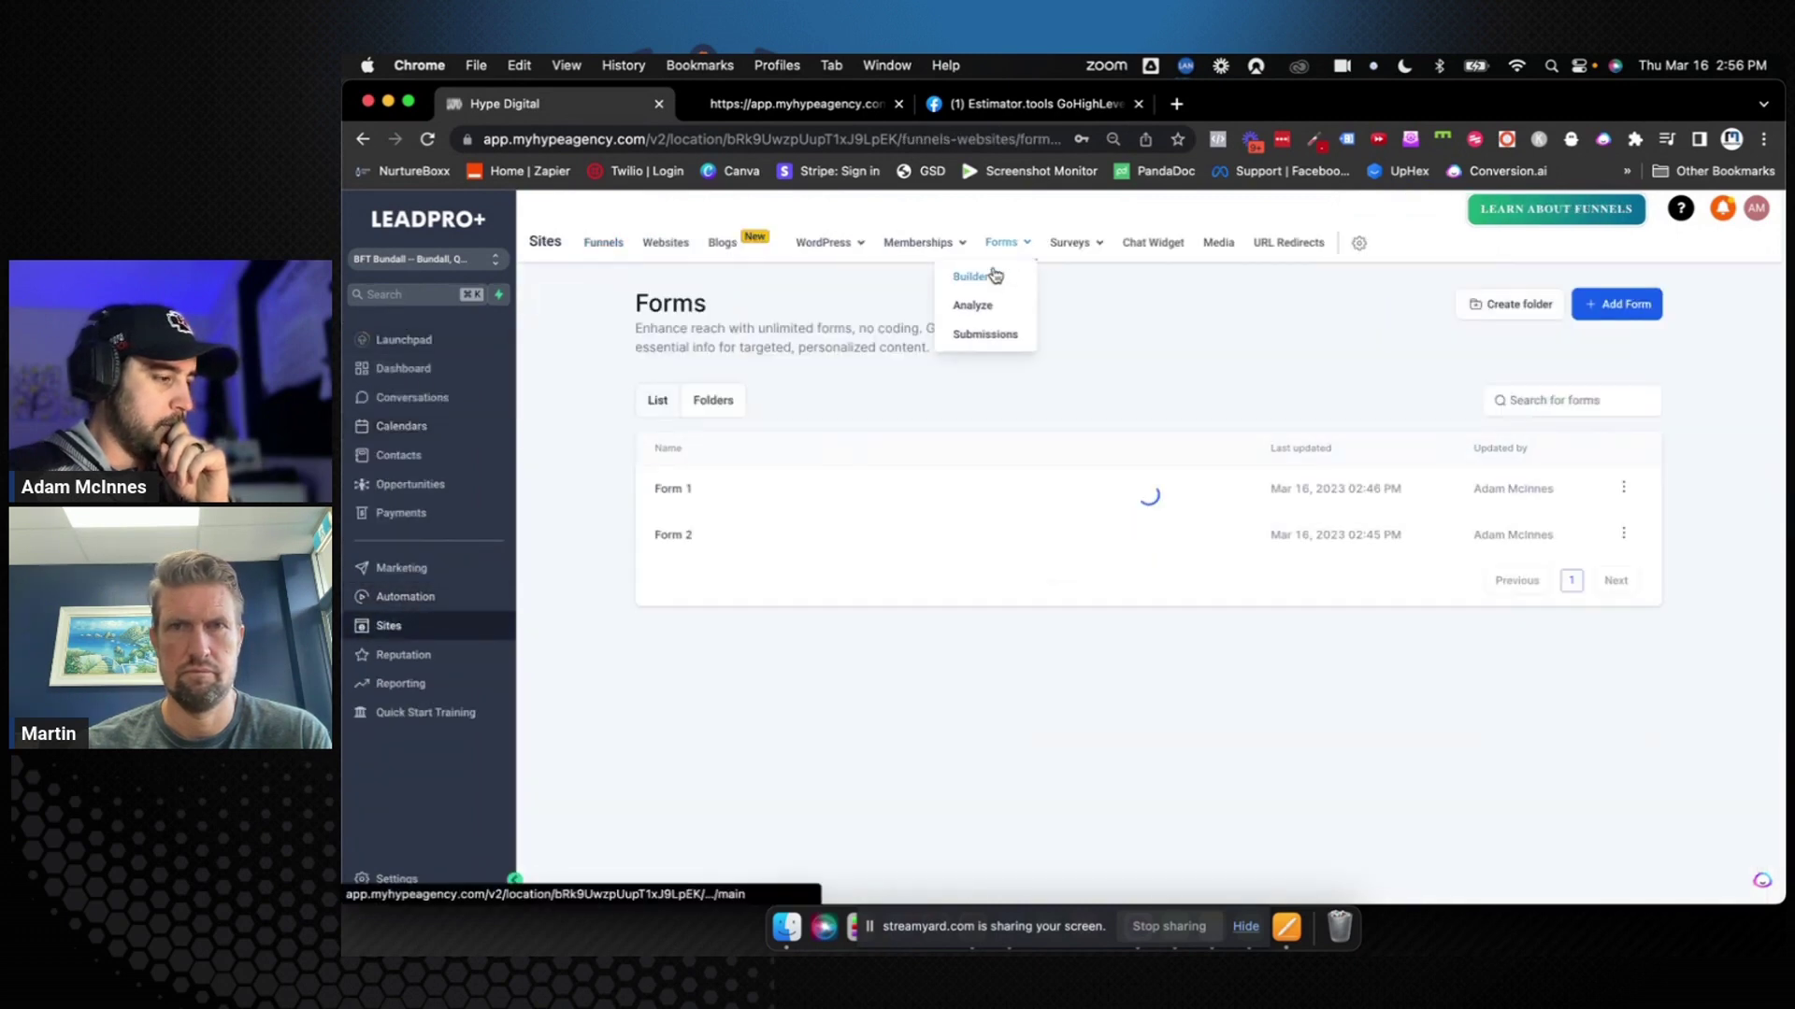
pyautogui.click(682, 537)
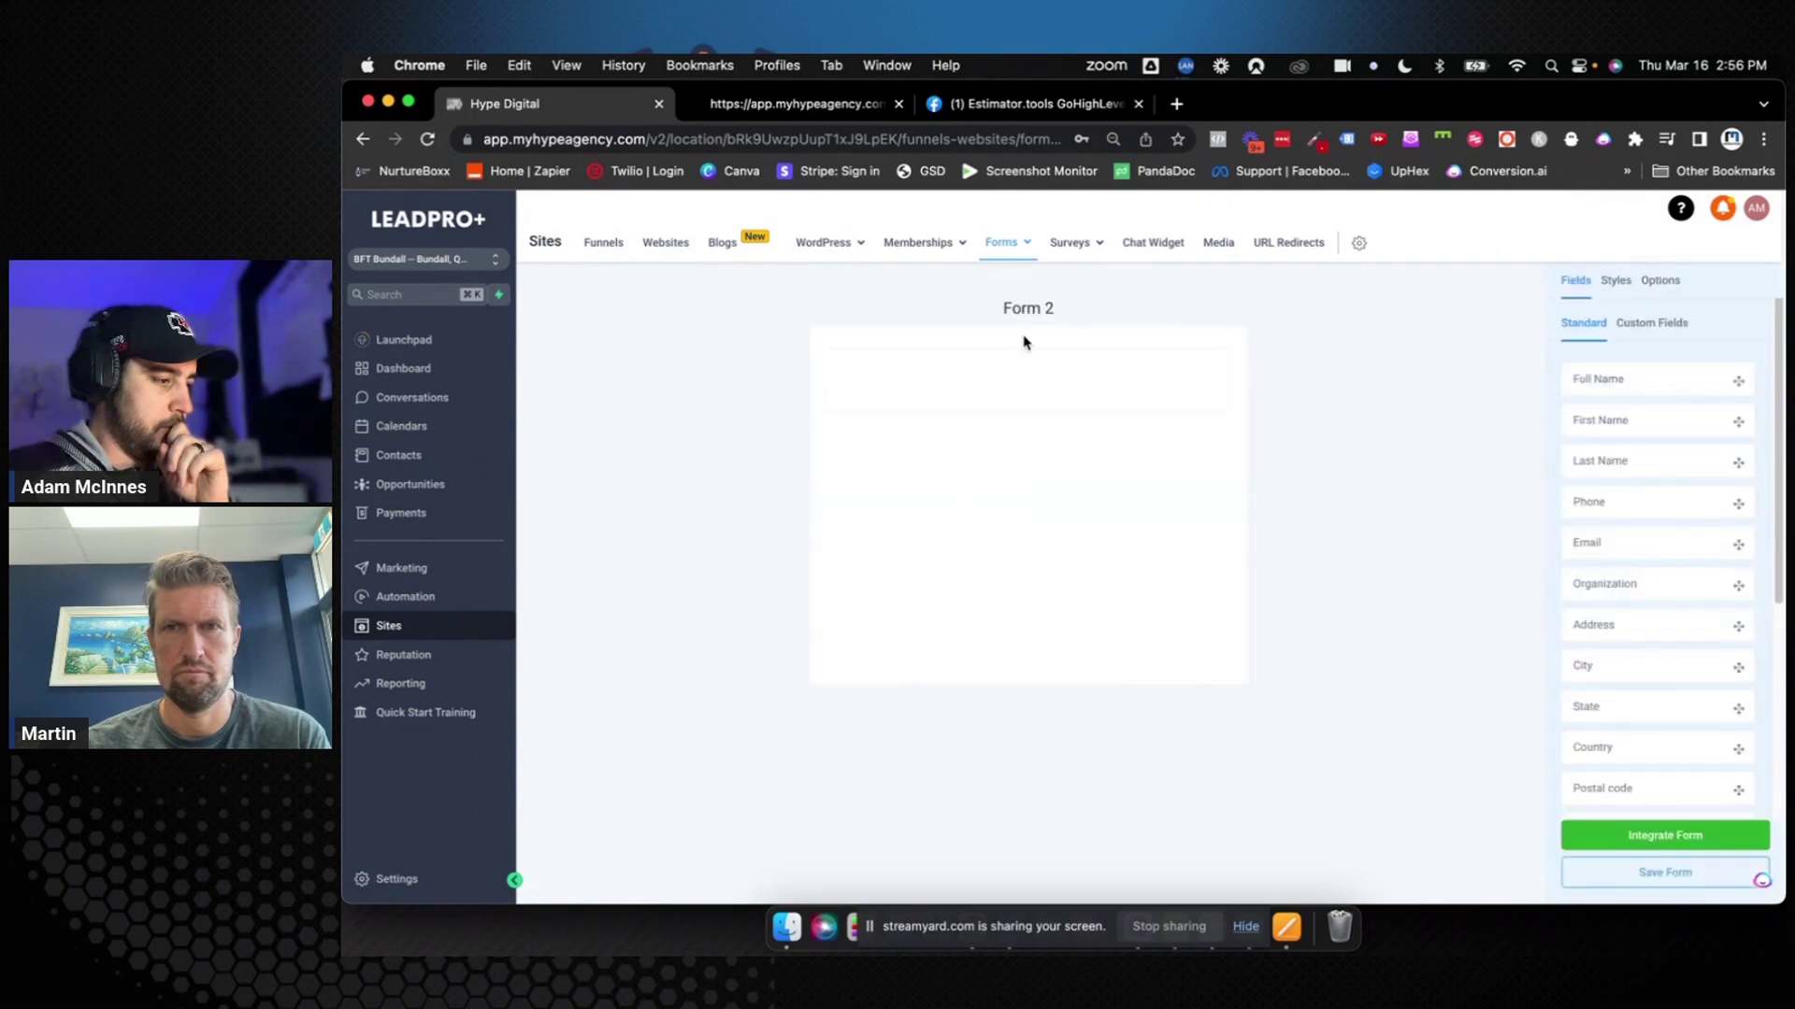
pyautogui.click(1001, 244)
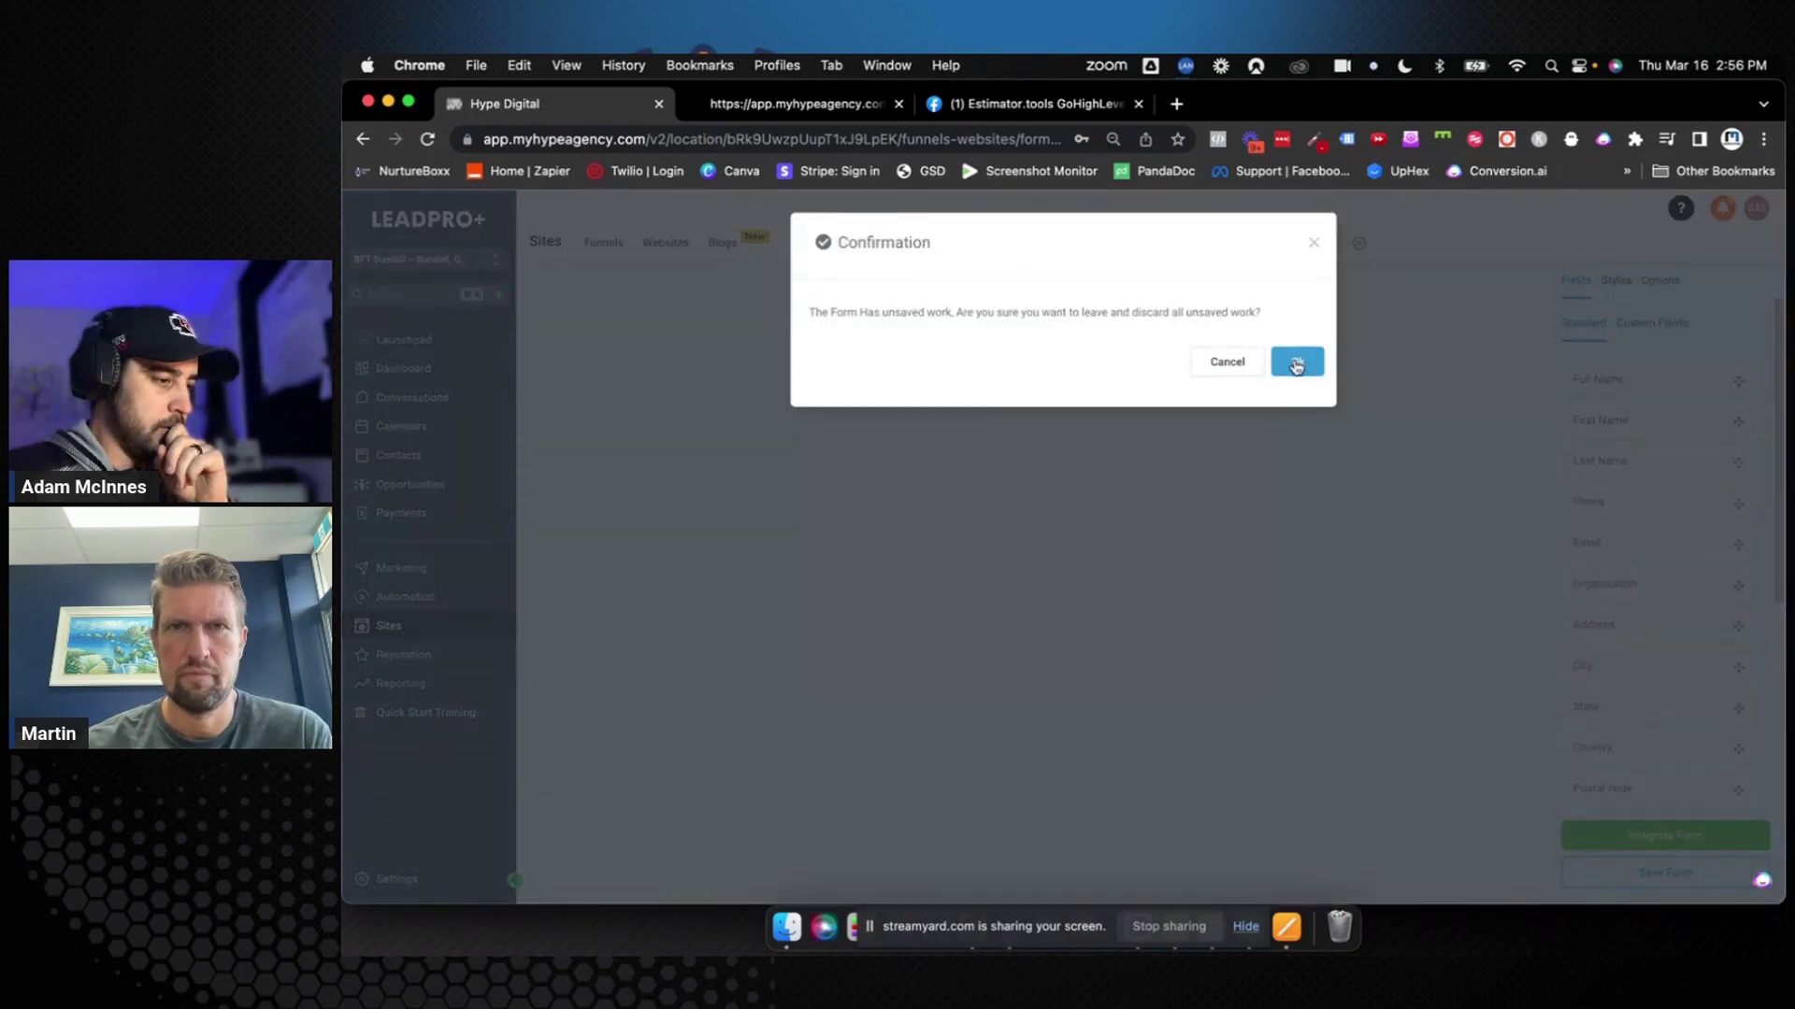
pyautogui.click(1296, 365)
# Rename Form 1 to 'Women Over 40 Booking Form', save it, and go back to the forms list
pyautogui.click(677, 495)
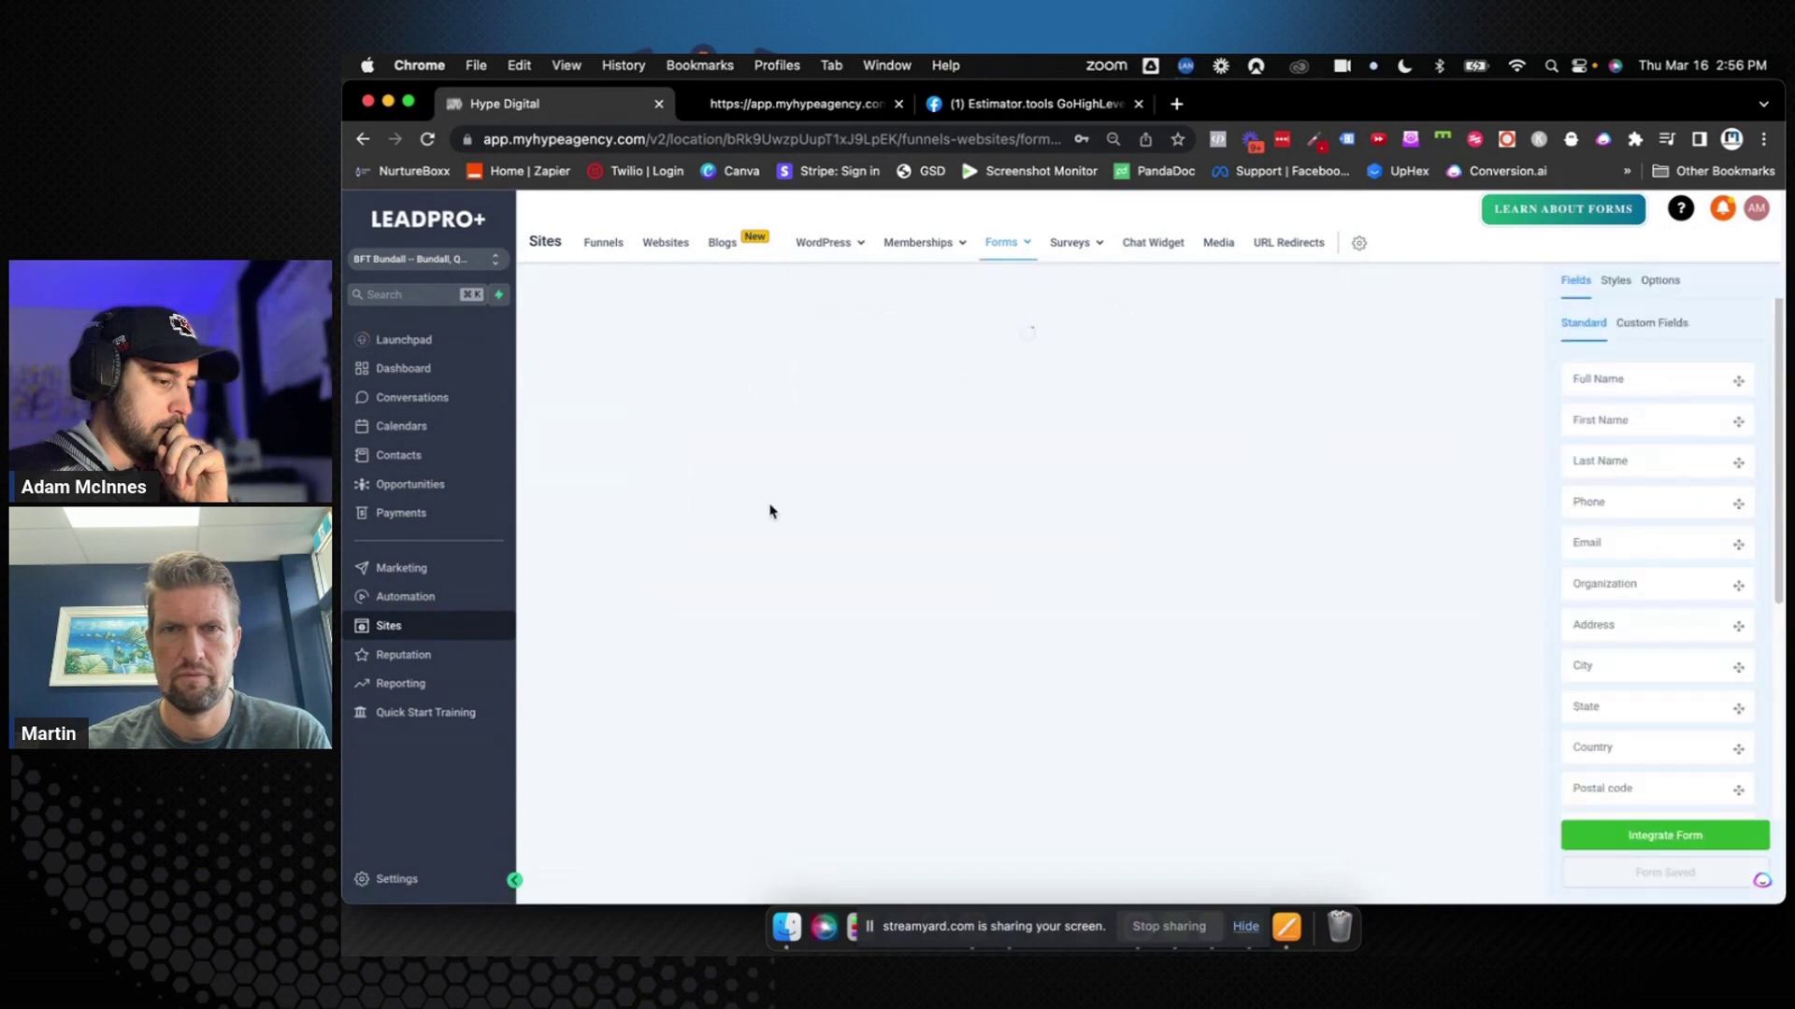
pyautogui.click(1661, 289)
pyautogui.tripleClick(1620, 365)
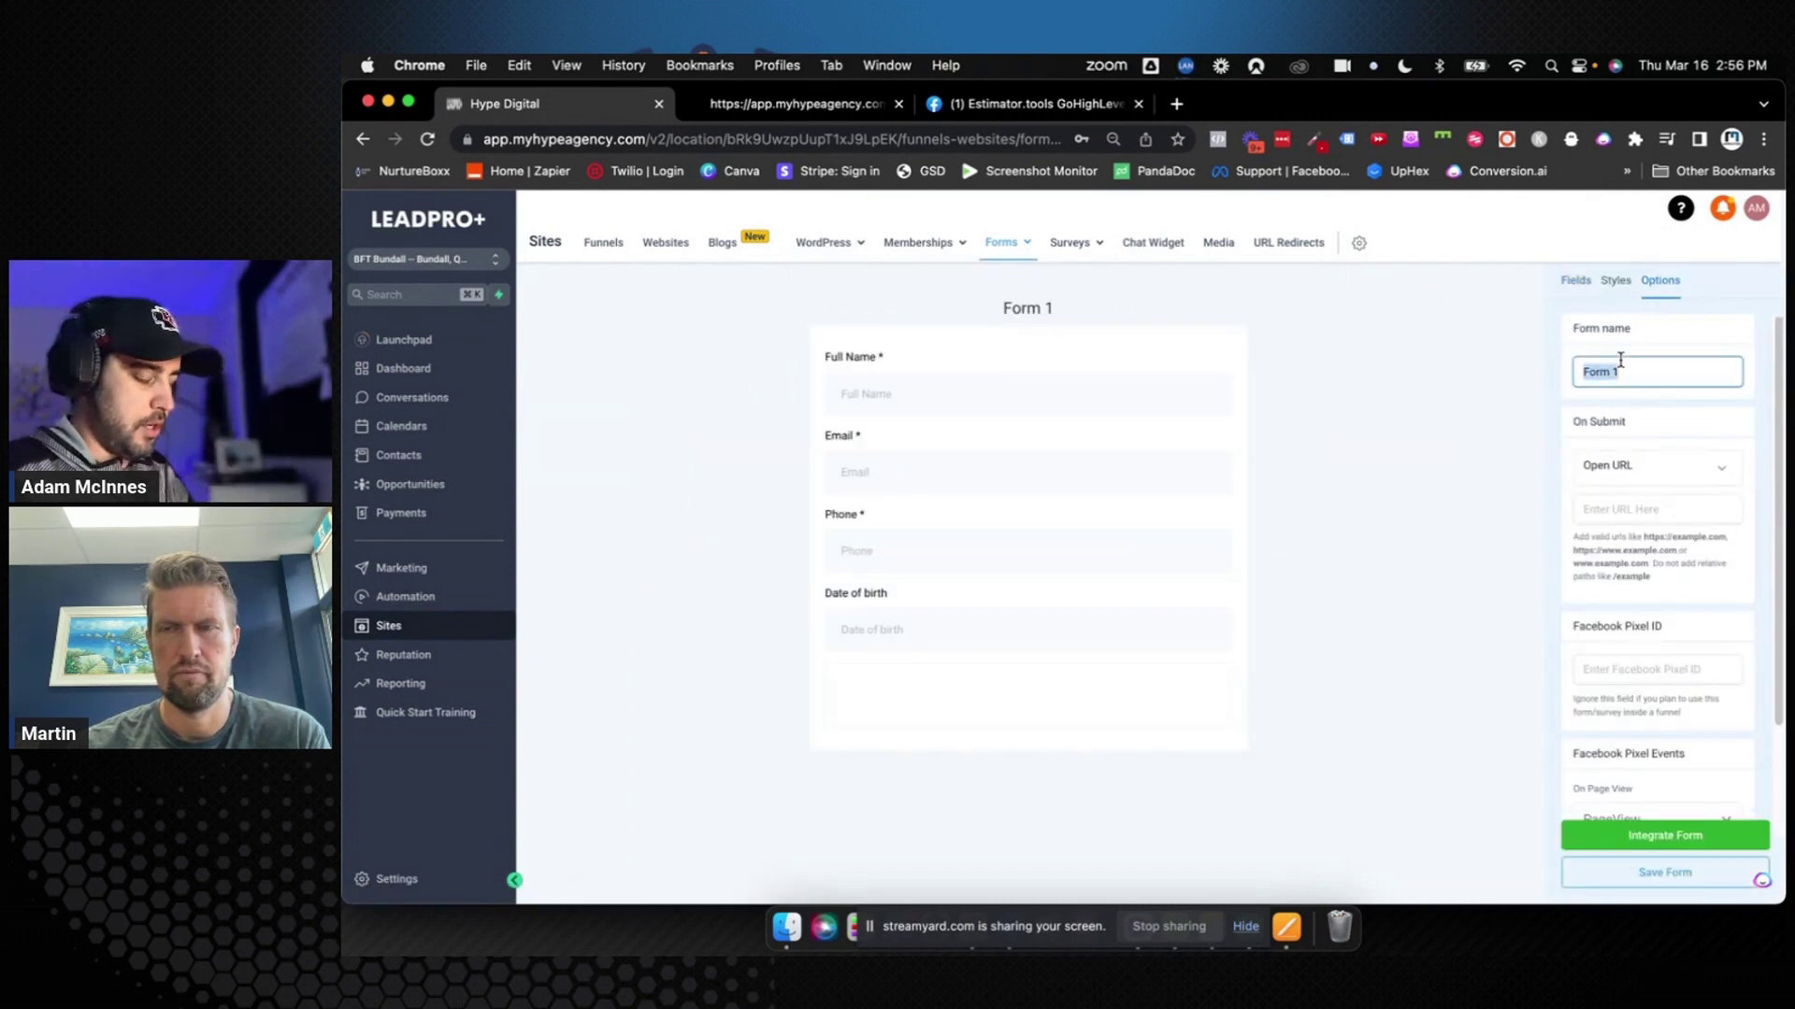
pyautogui.write('Women ')
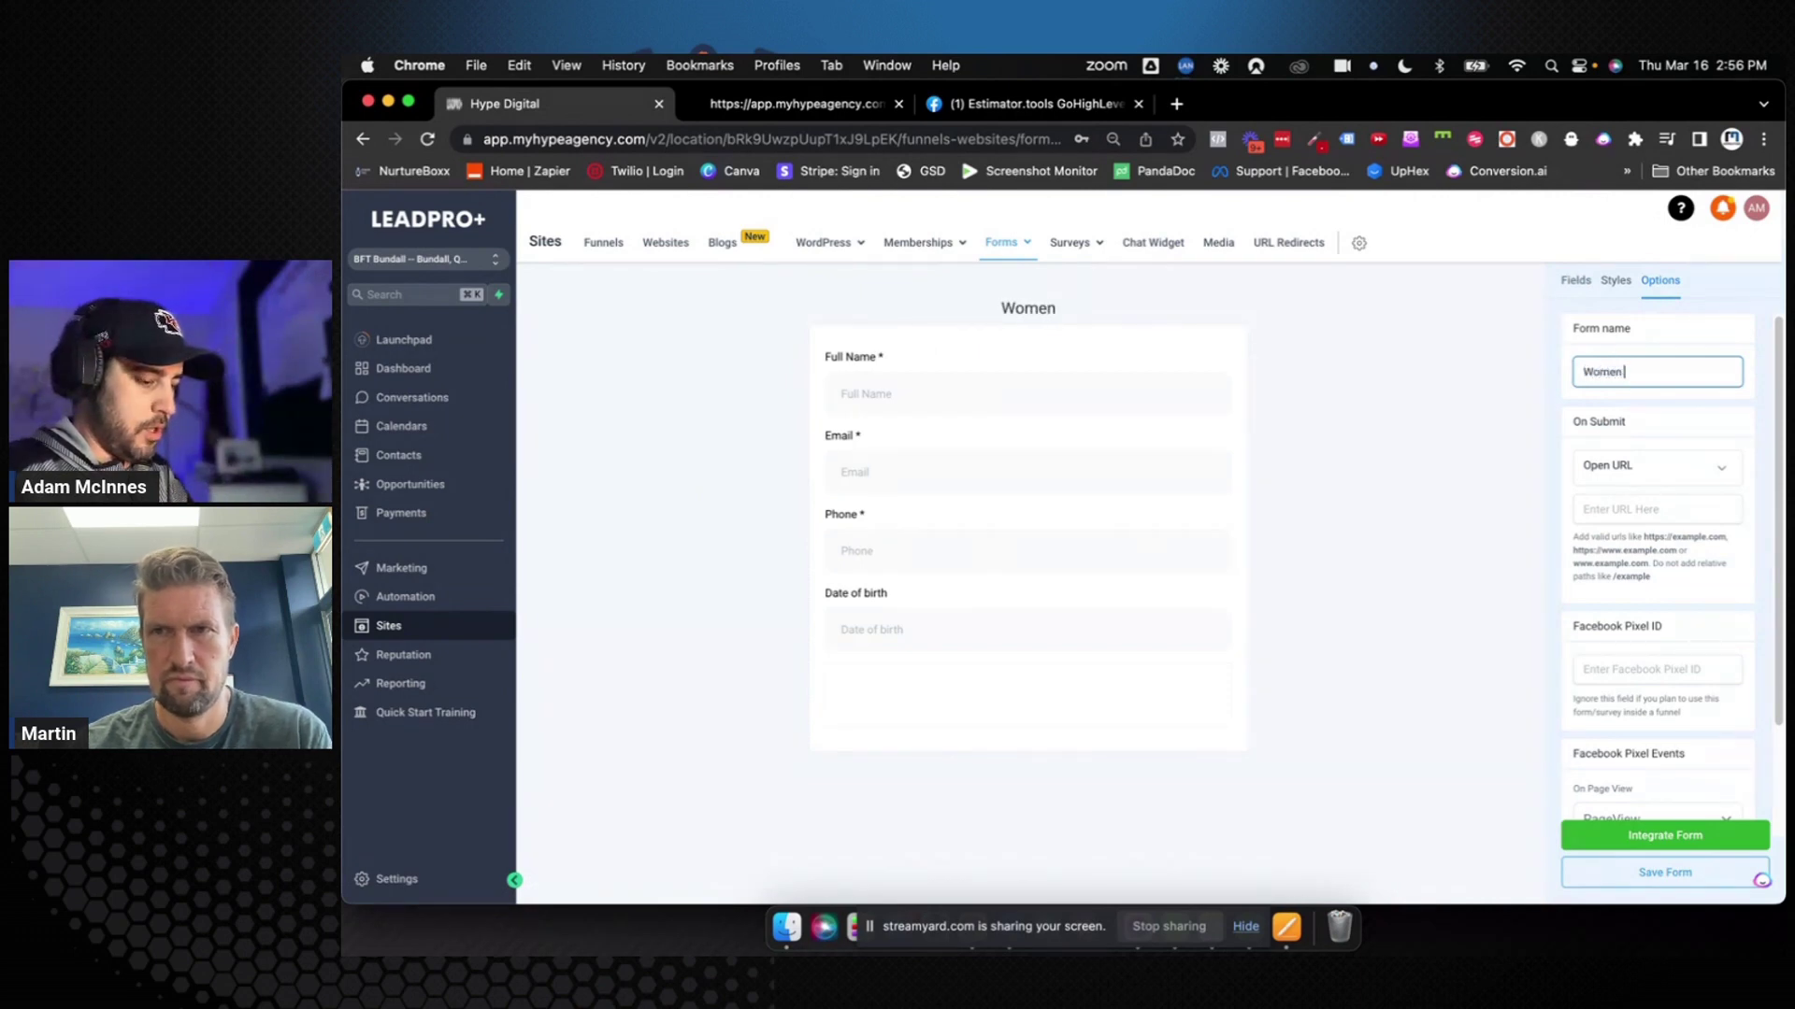
pyautogui.write('Over 40')
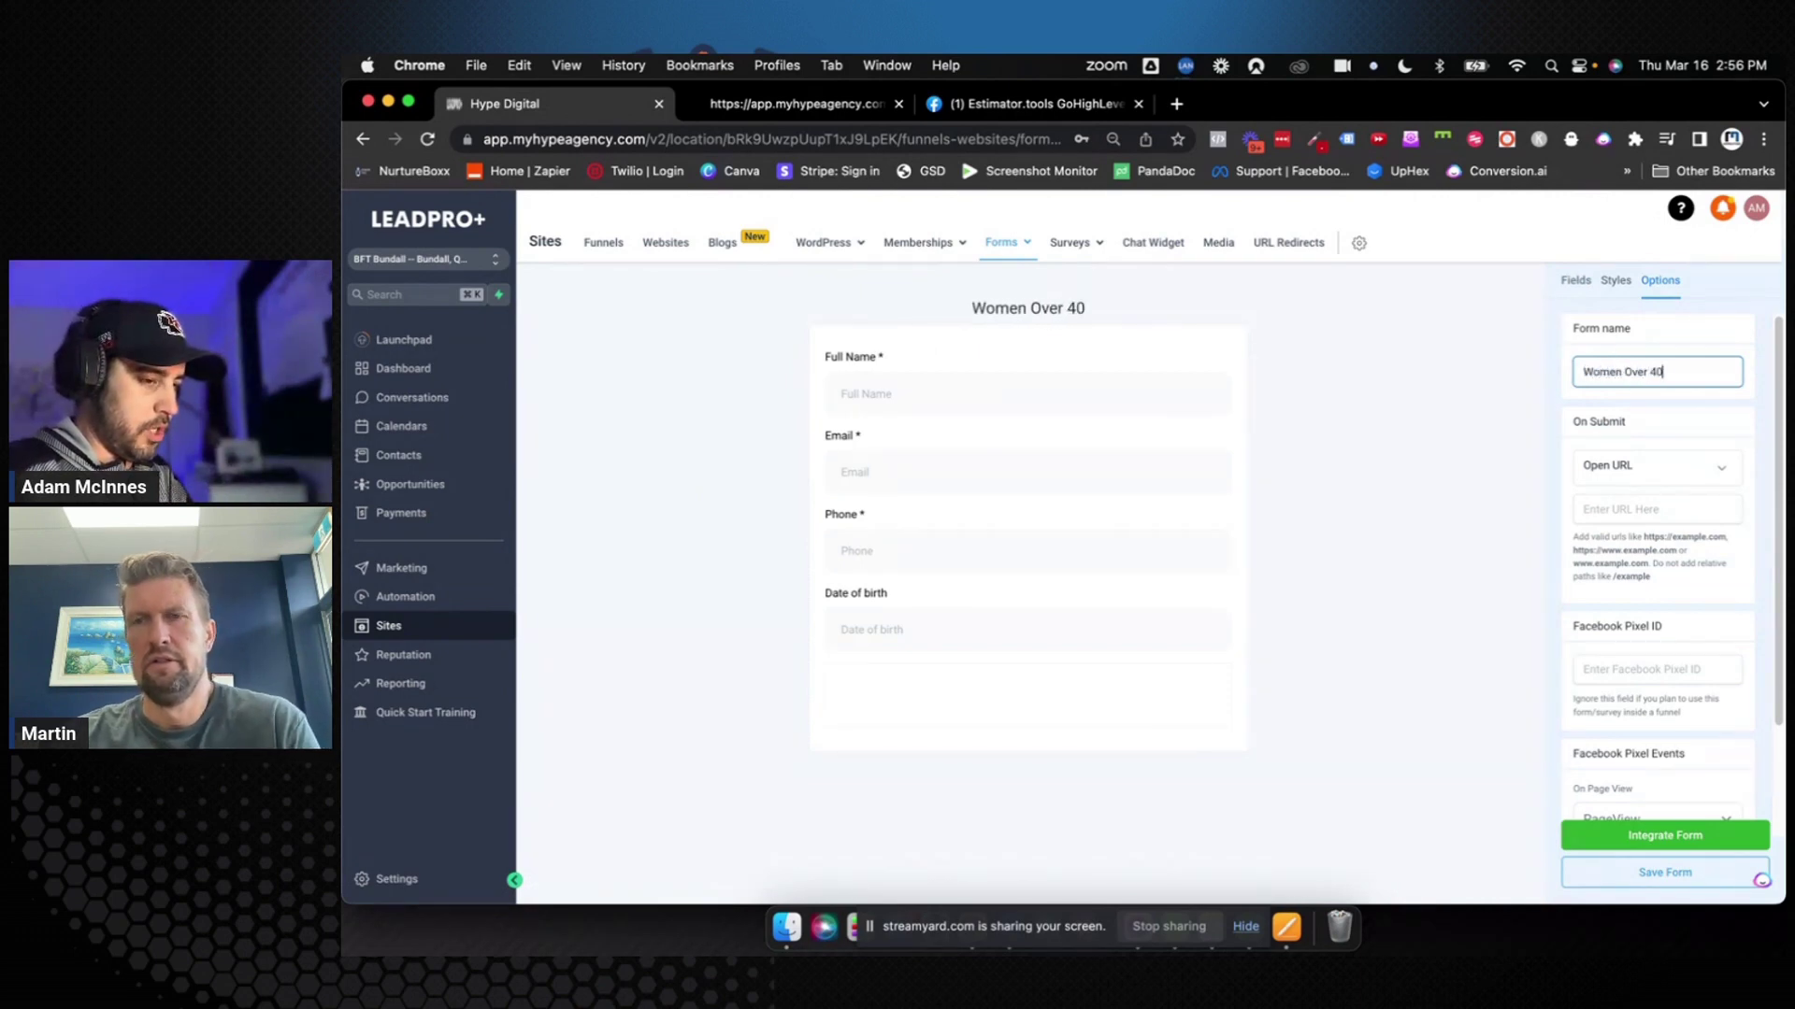
pyautogui.write(' Booking Form')
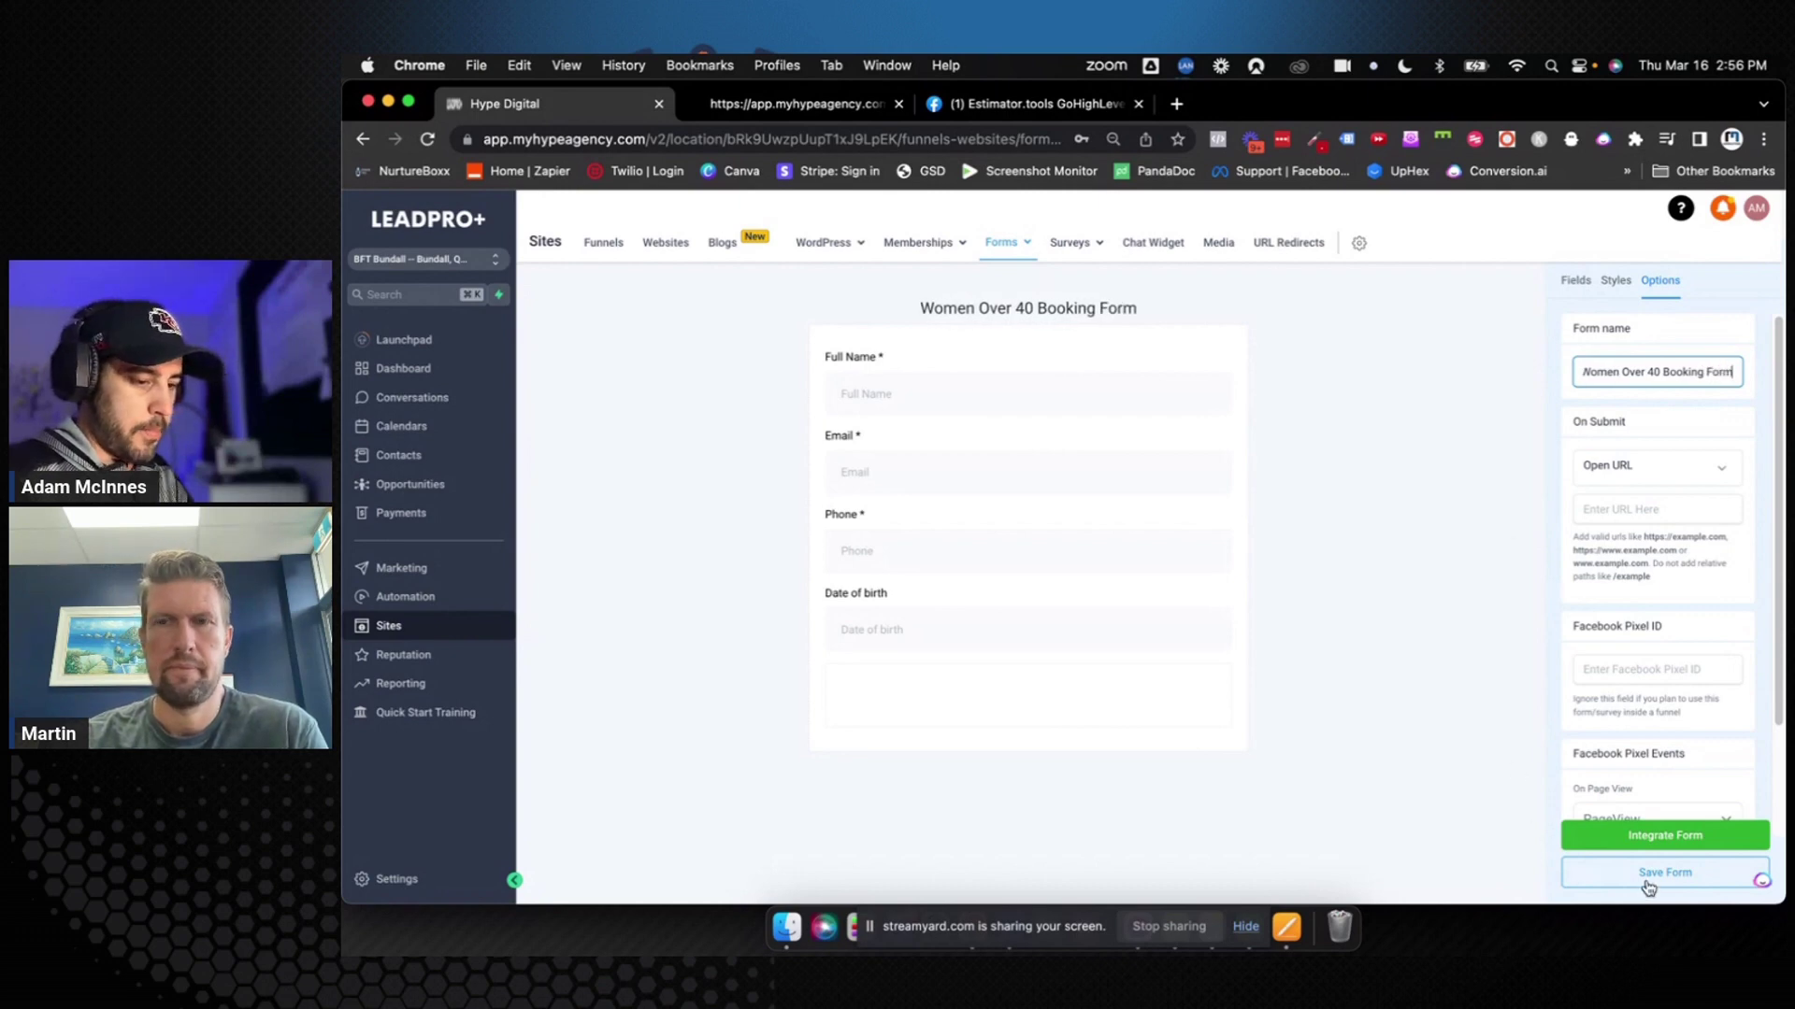
pyautogui.click(1648, 885)
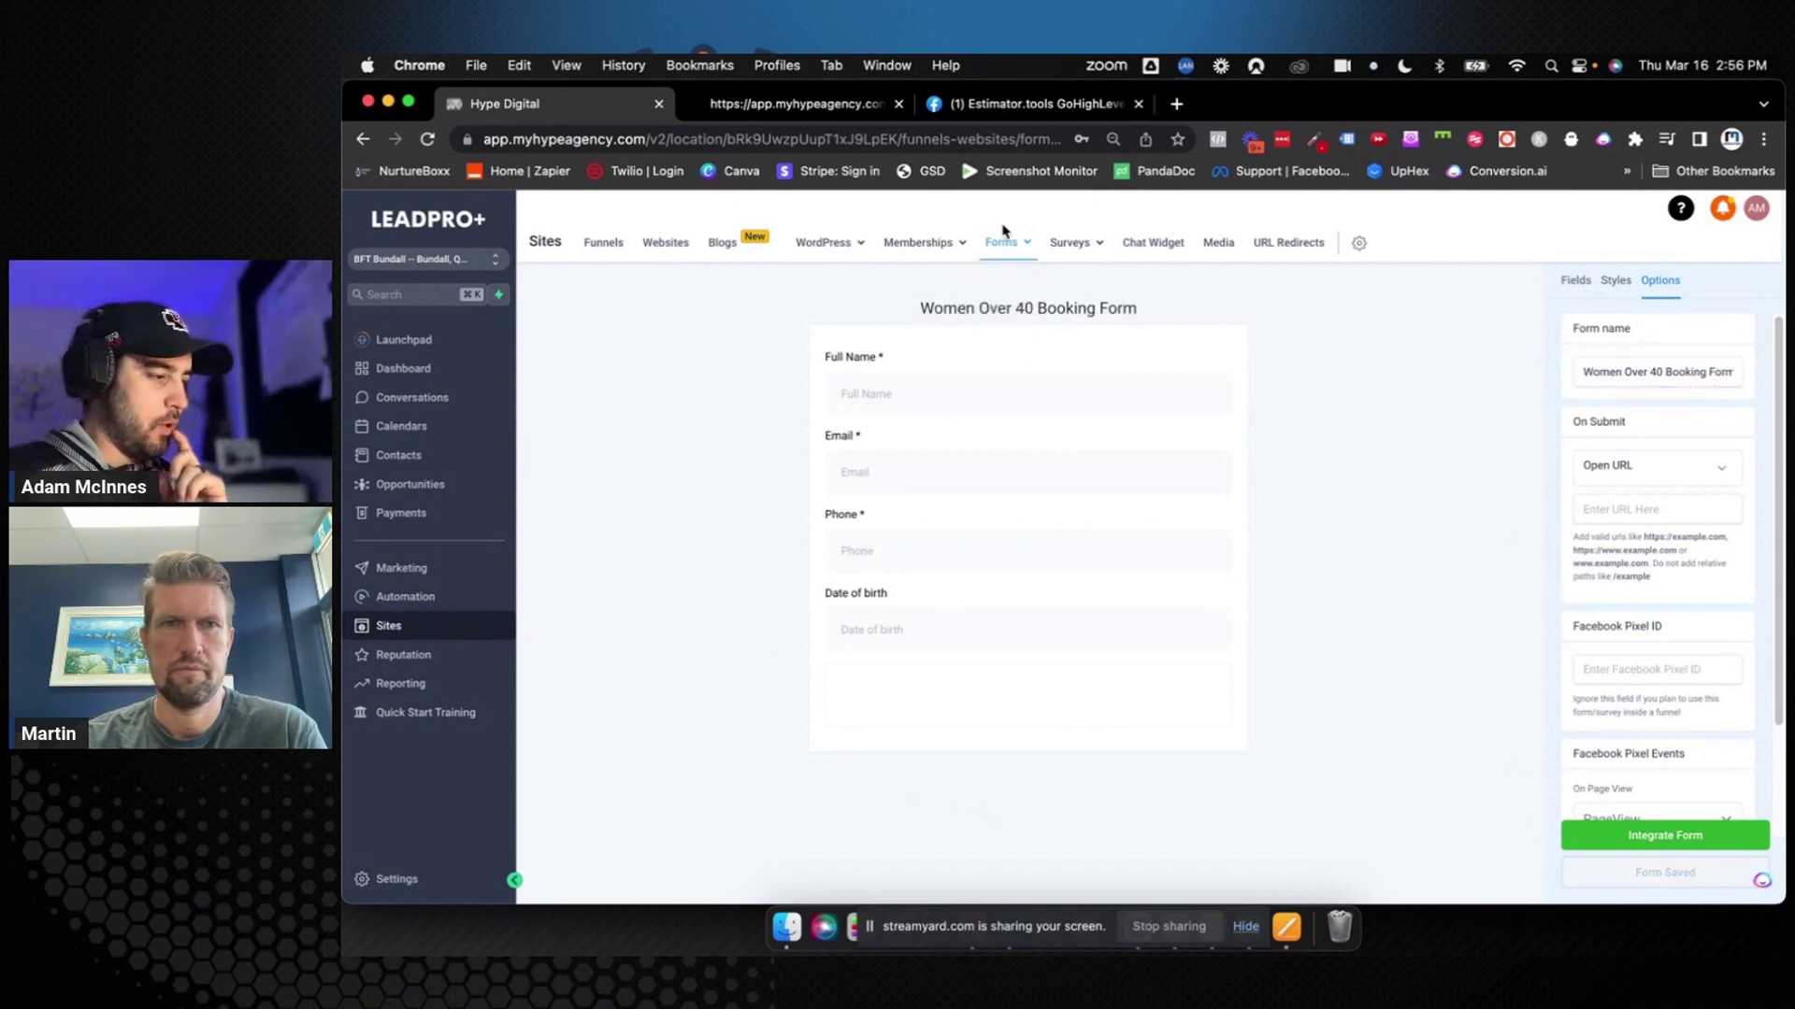
pyautogui.moveTo(1003, 235)
pyautogui.click(970, 276)
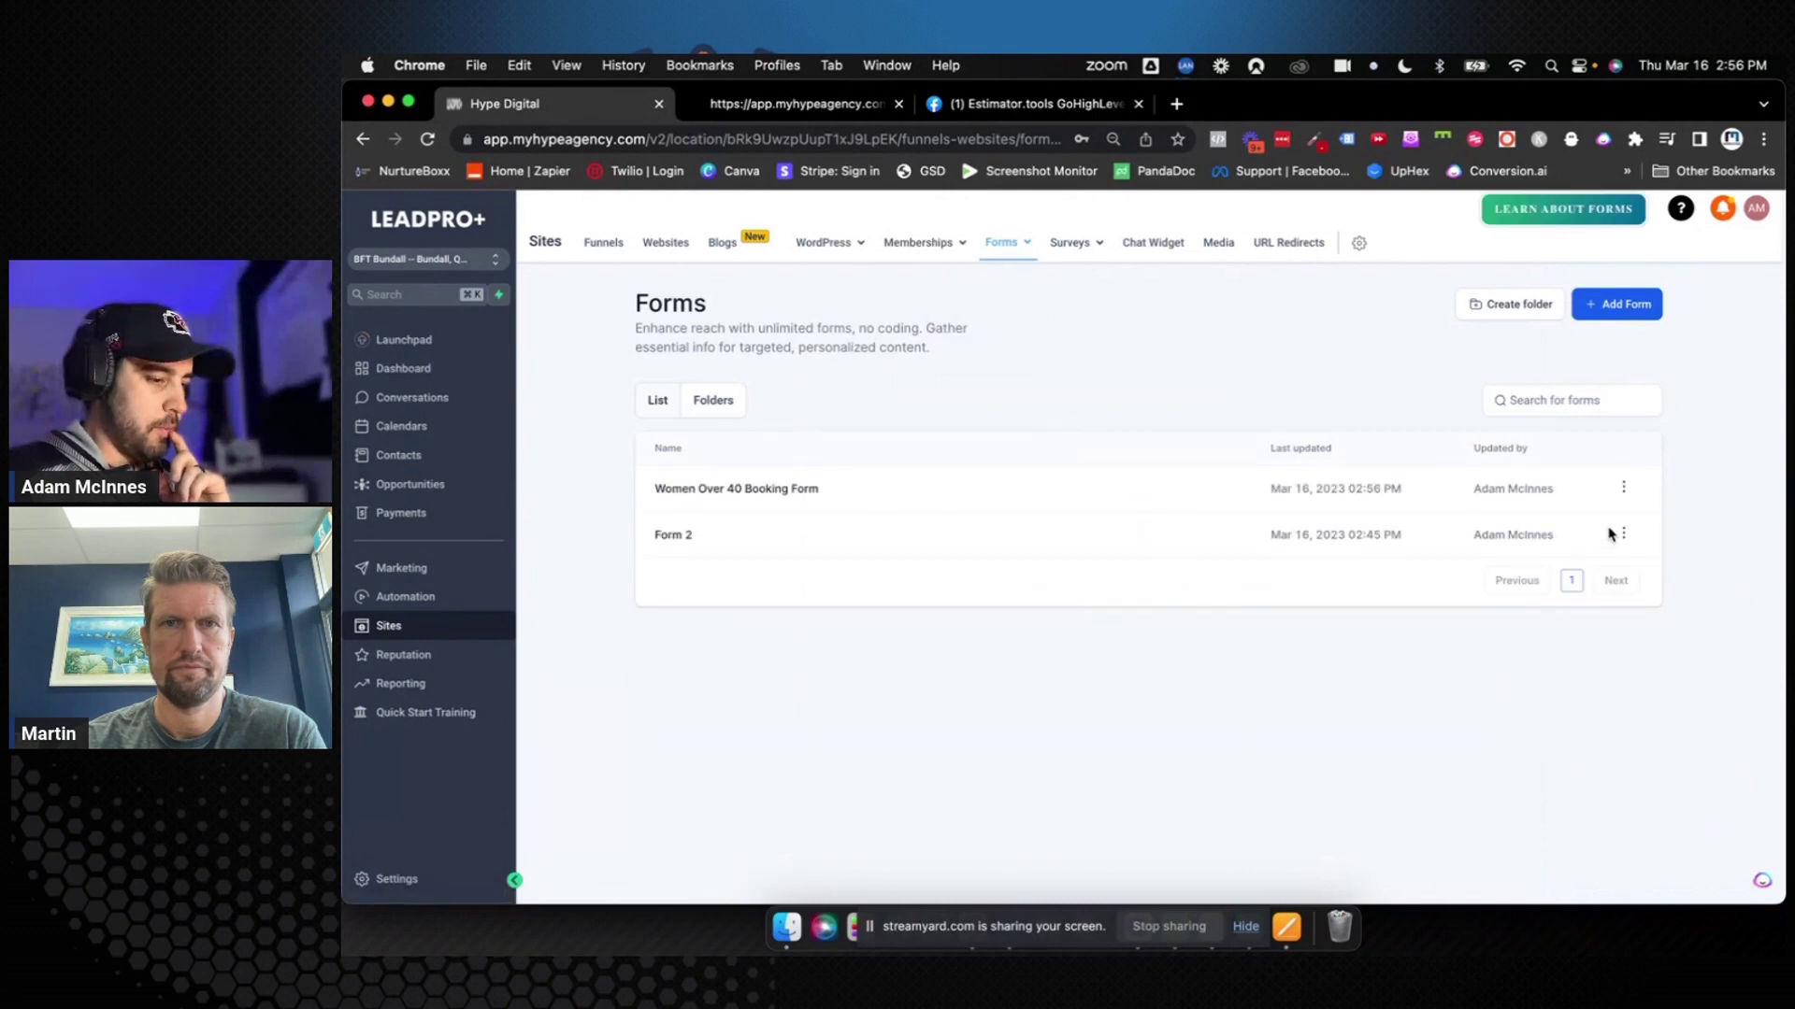
# Delete Form 2 from the forms list and open the Business Profile settings
pyautogui.click(1623, 534)
pyautogui.click(1608, 672)
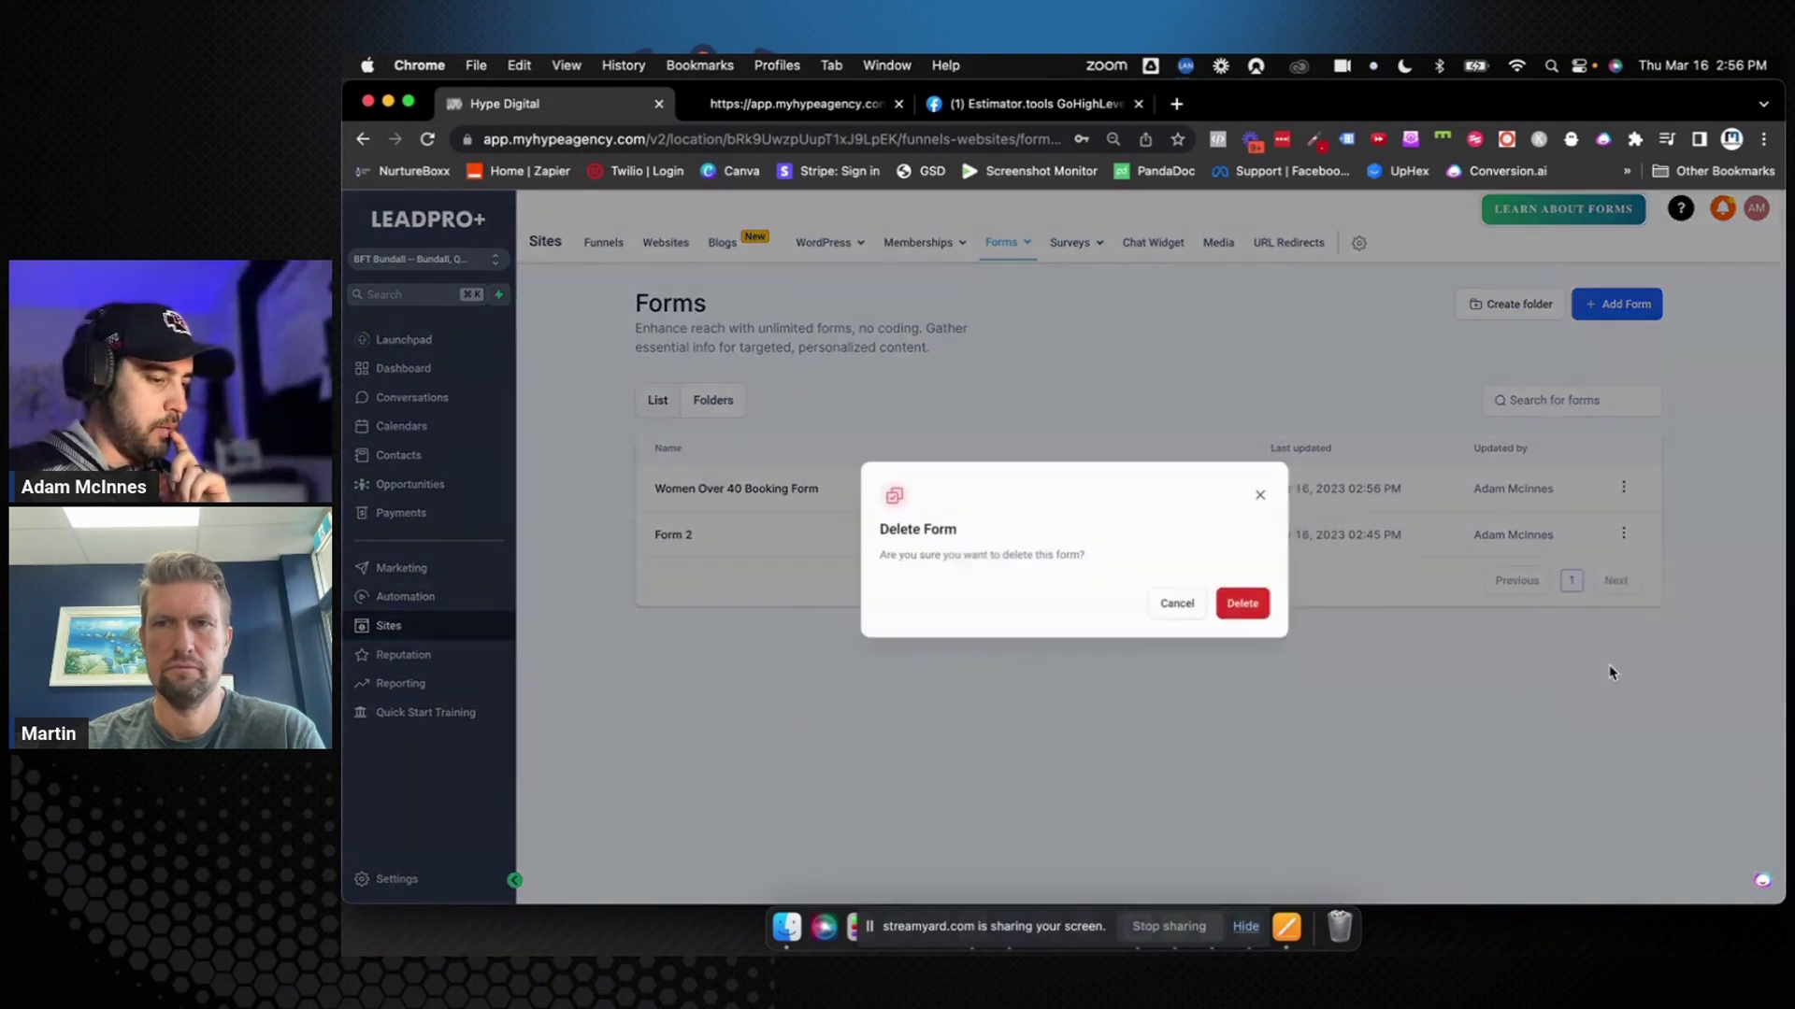
pyautogui.click(1242, 615)
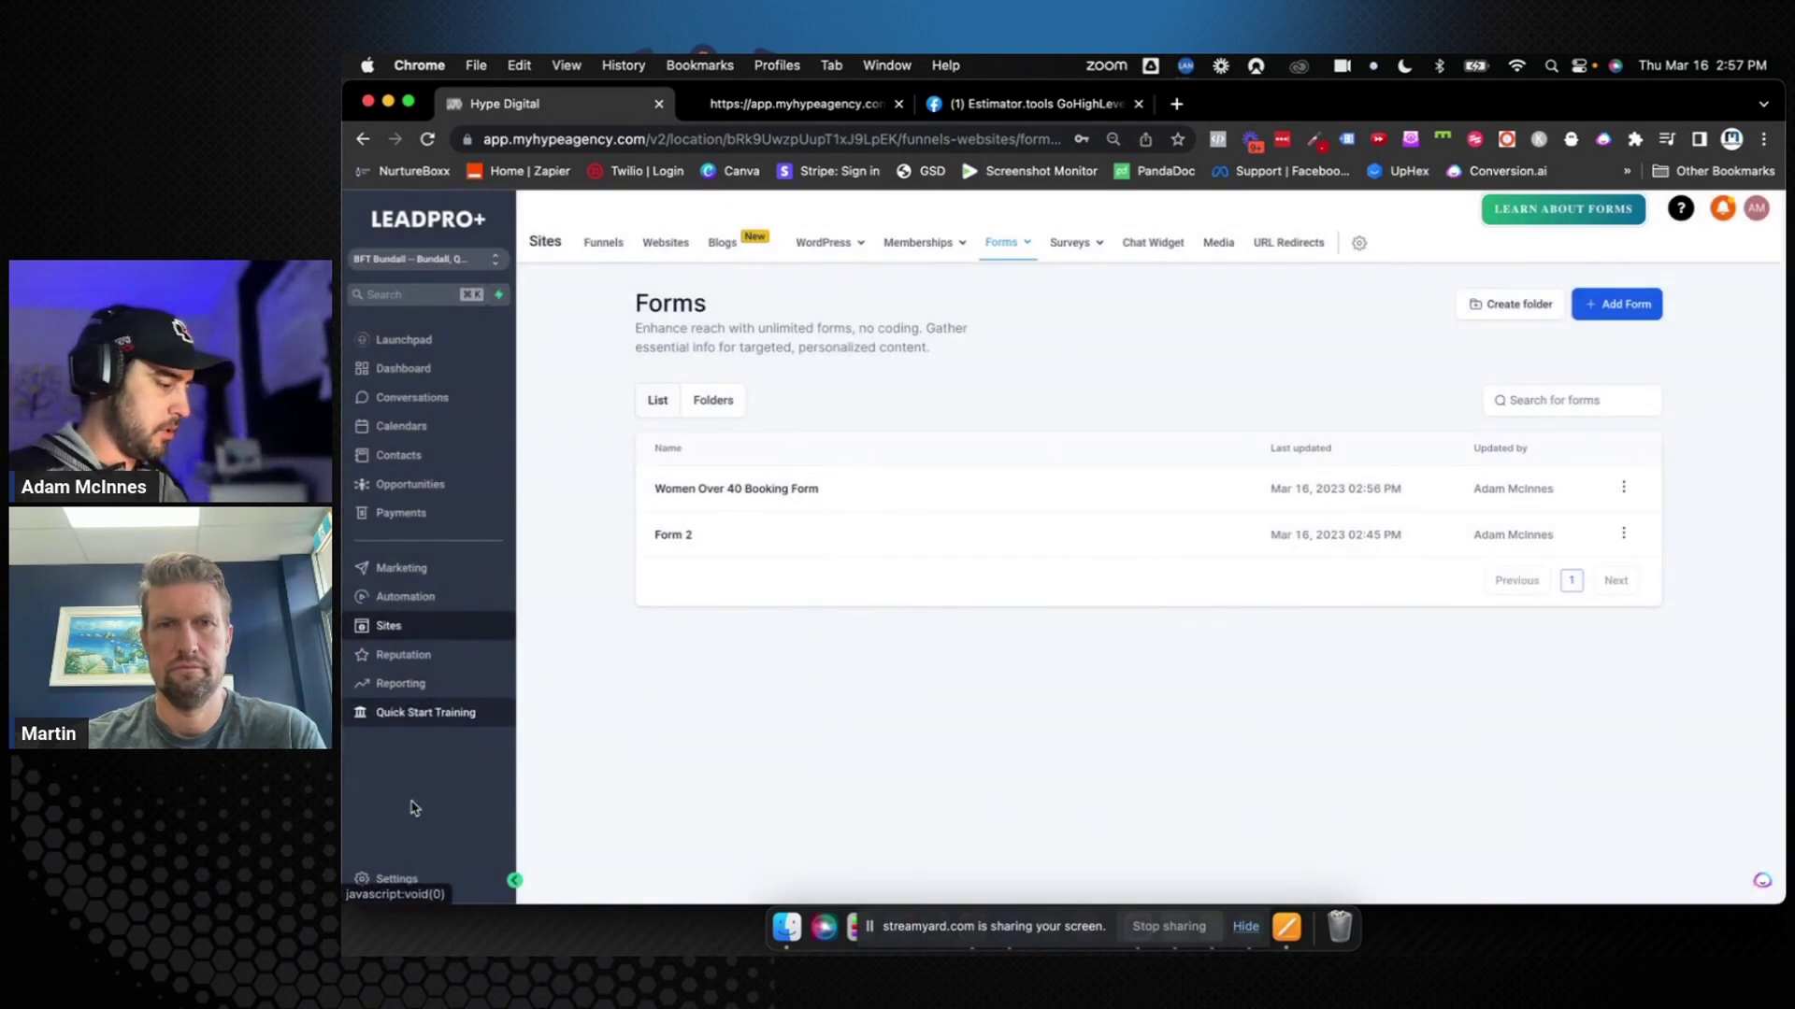
pyautogui.click(396, 876)
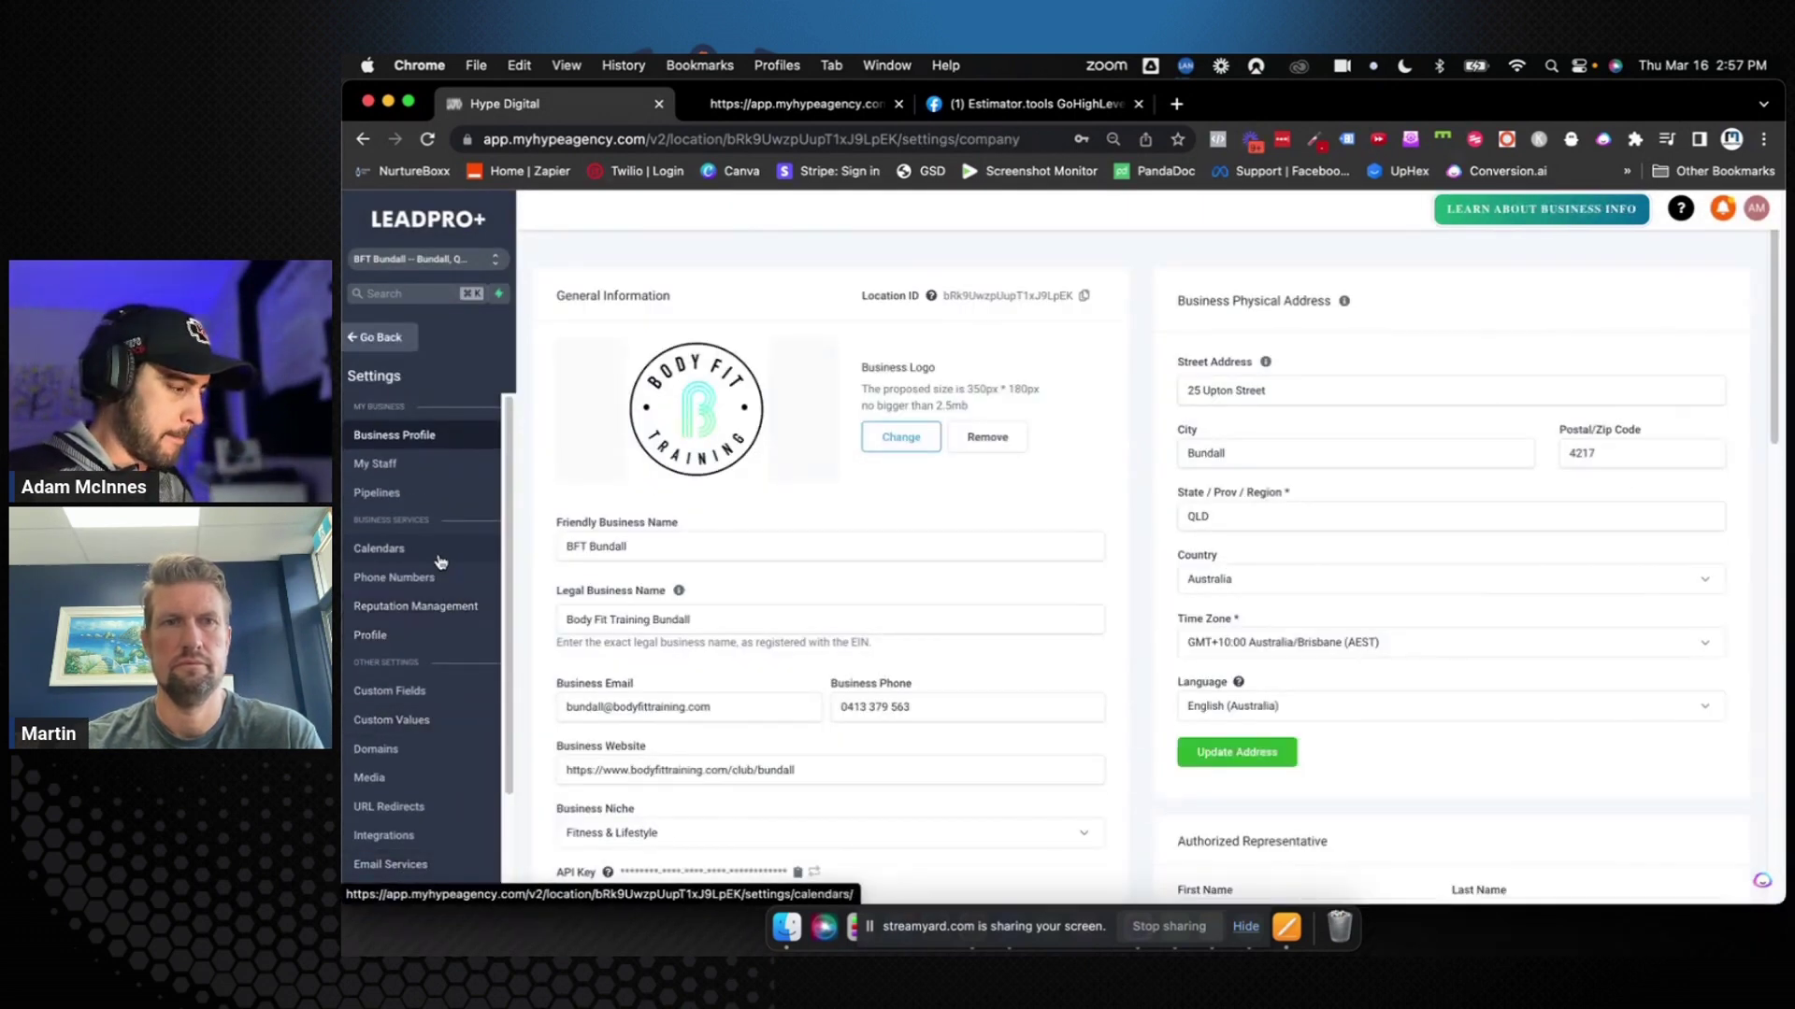
# In Calendar Settings, look over the Groups tab and Phone Numbers, then open the challenge calendar's actions menu
pyautogui.click(378, 549)
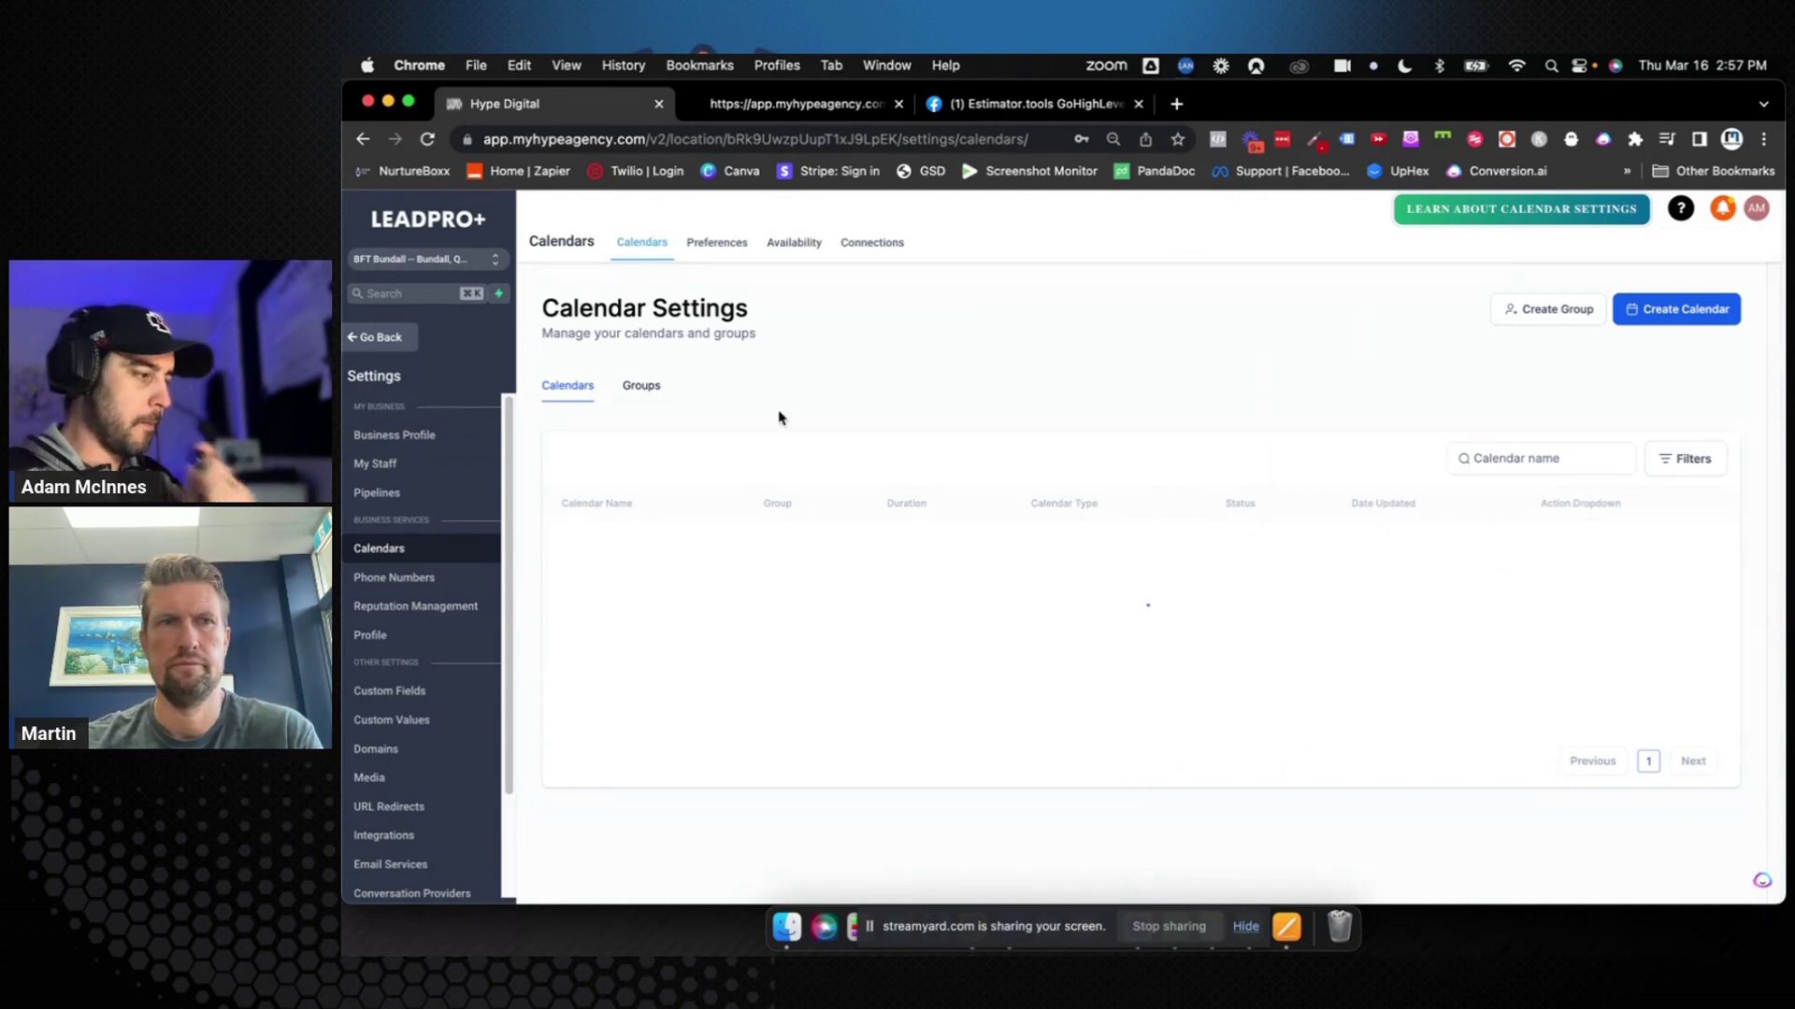
pyautogui.click(654, 389)
pyautogui.click(589, 388)
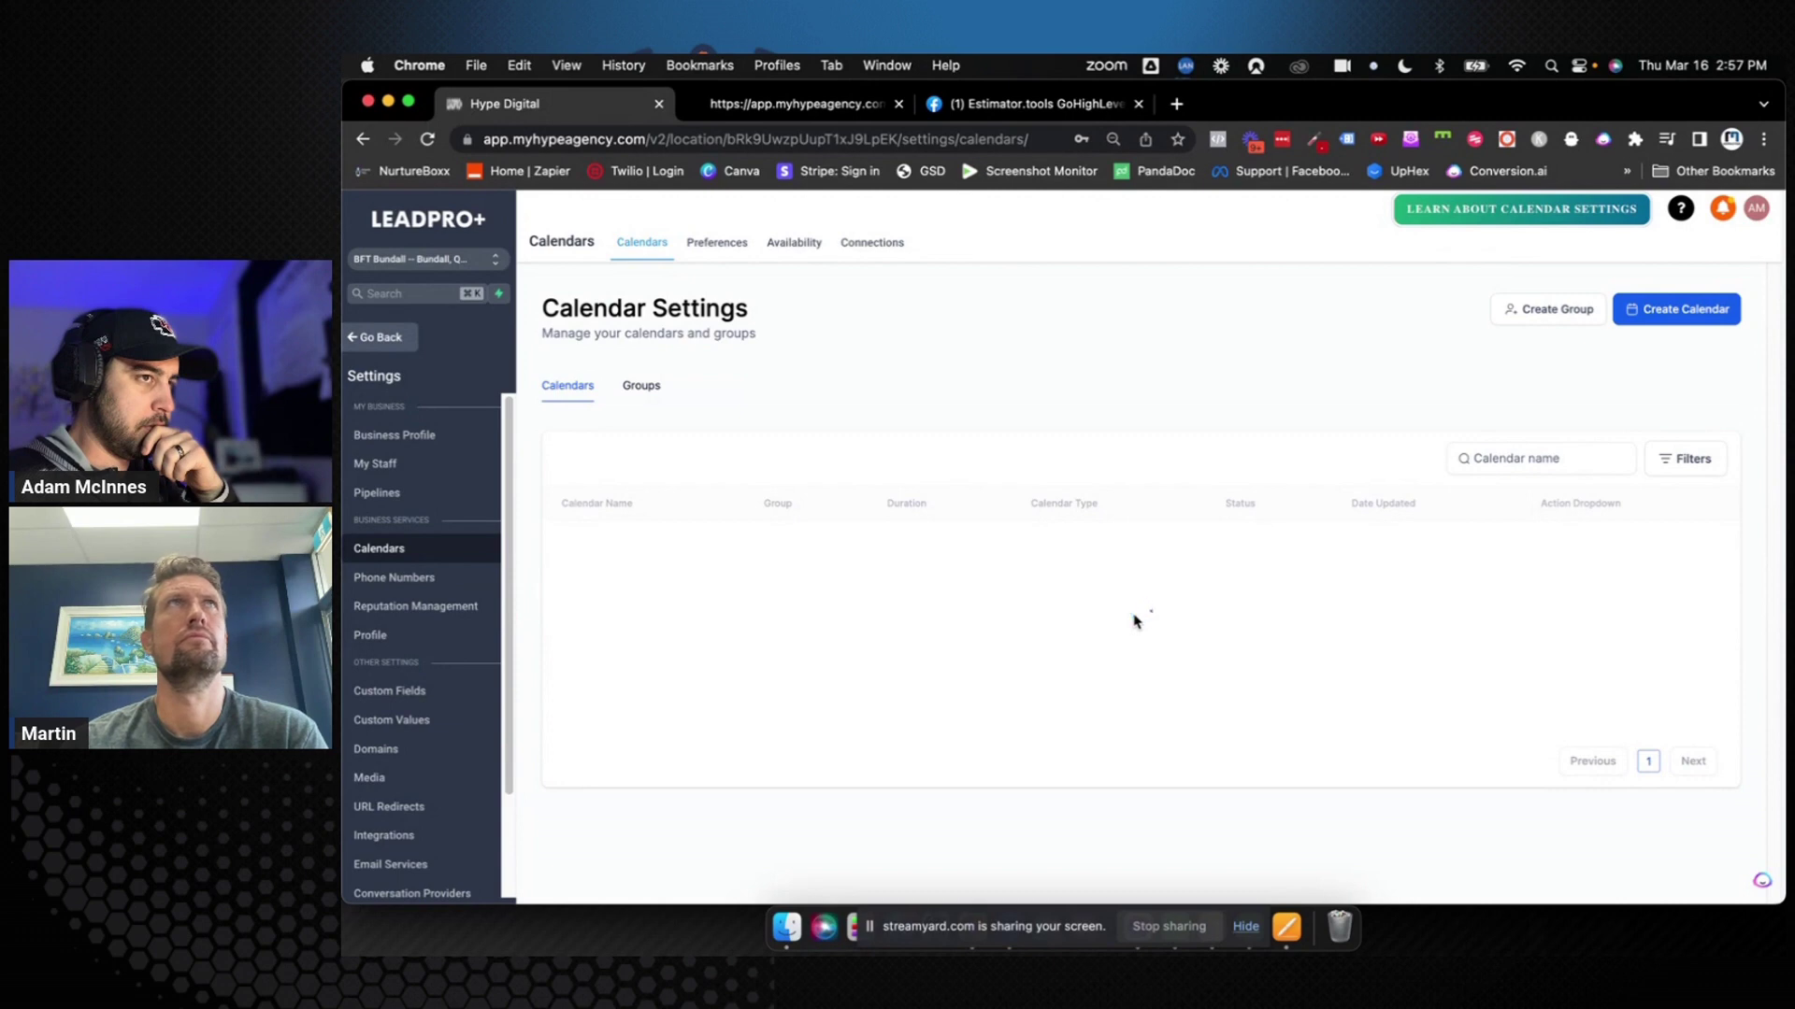
pyautogui.click(649, 393)
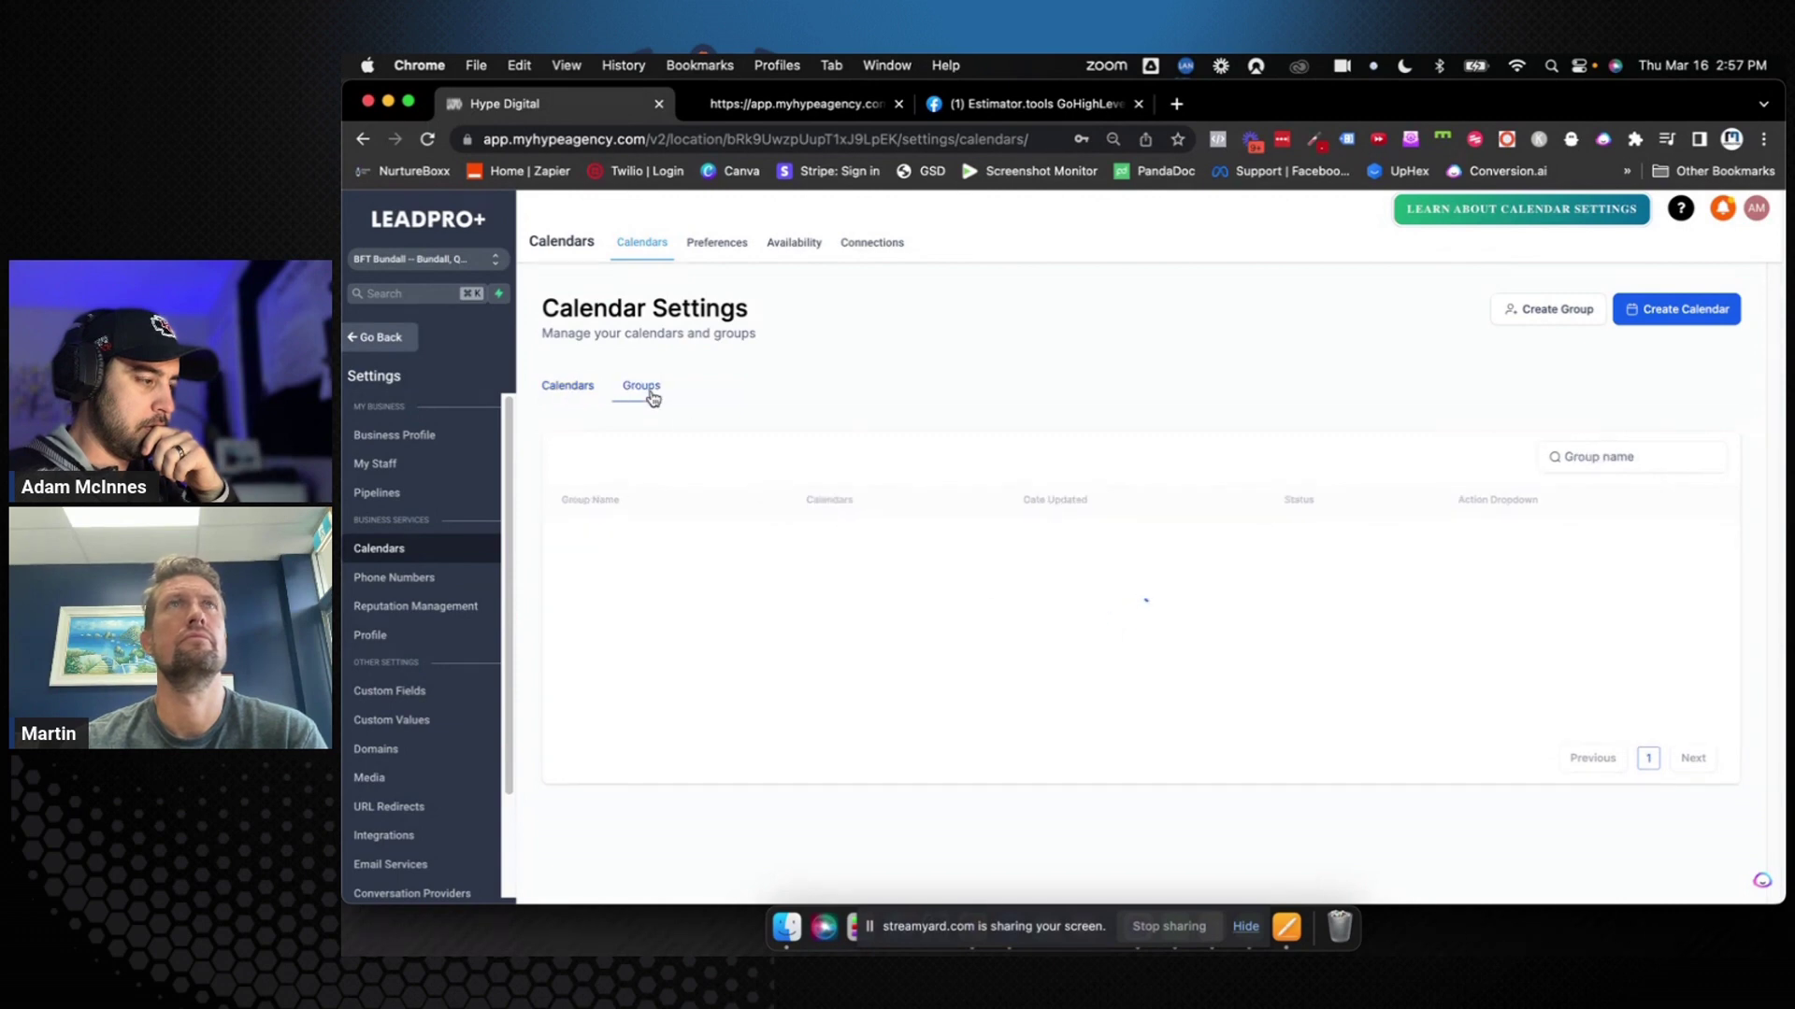
pyautogui.click(400, 581)
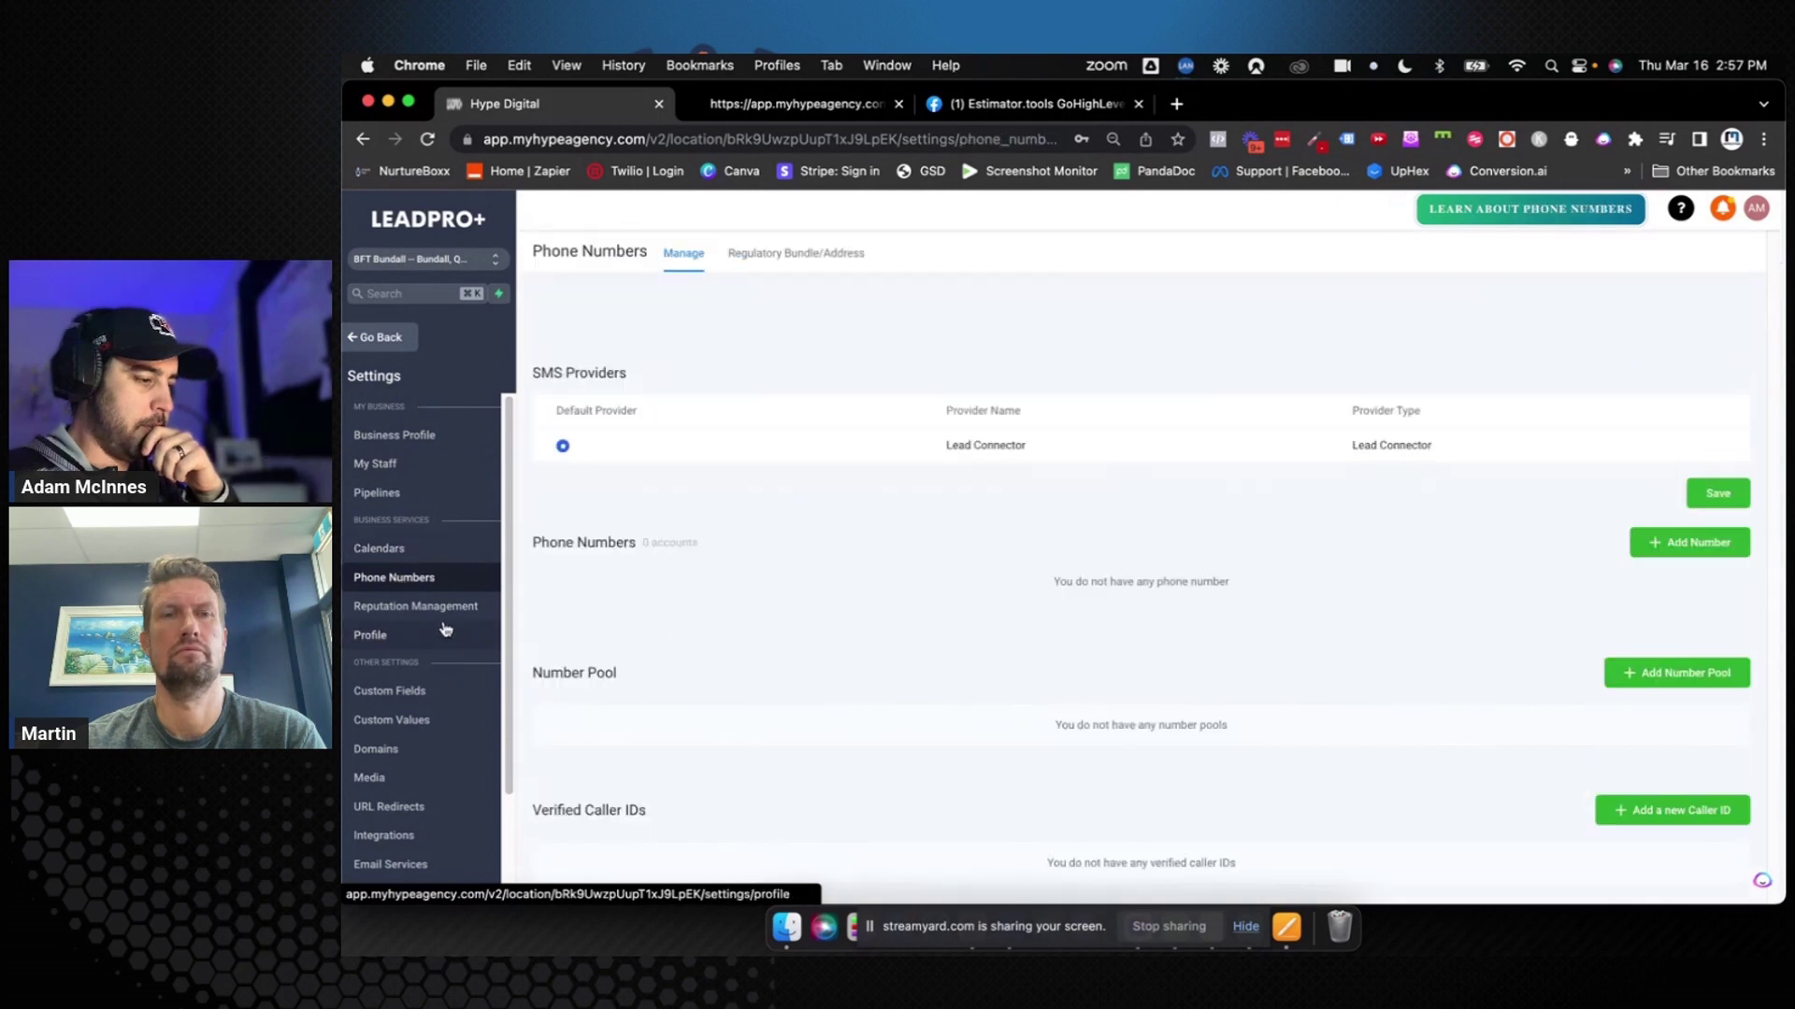
pyautogui.click(411, 555)
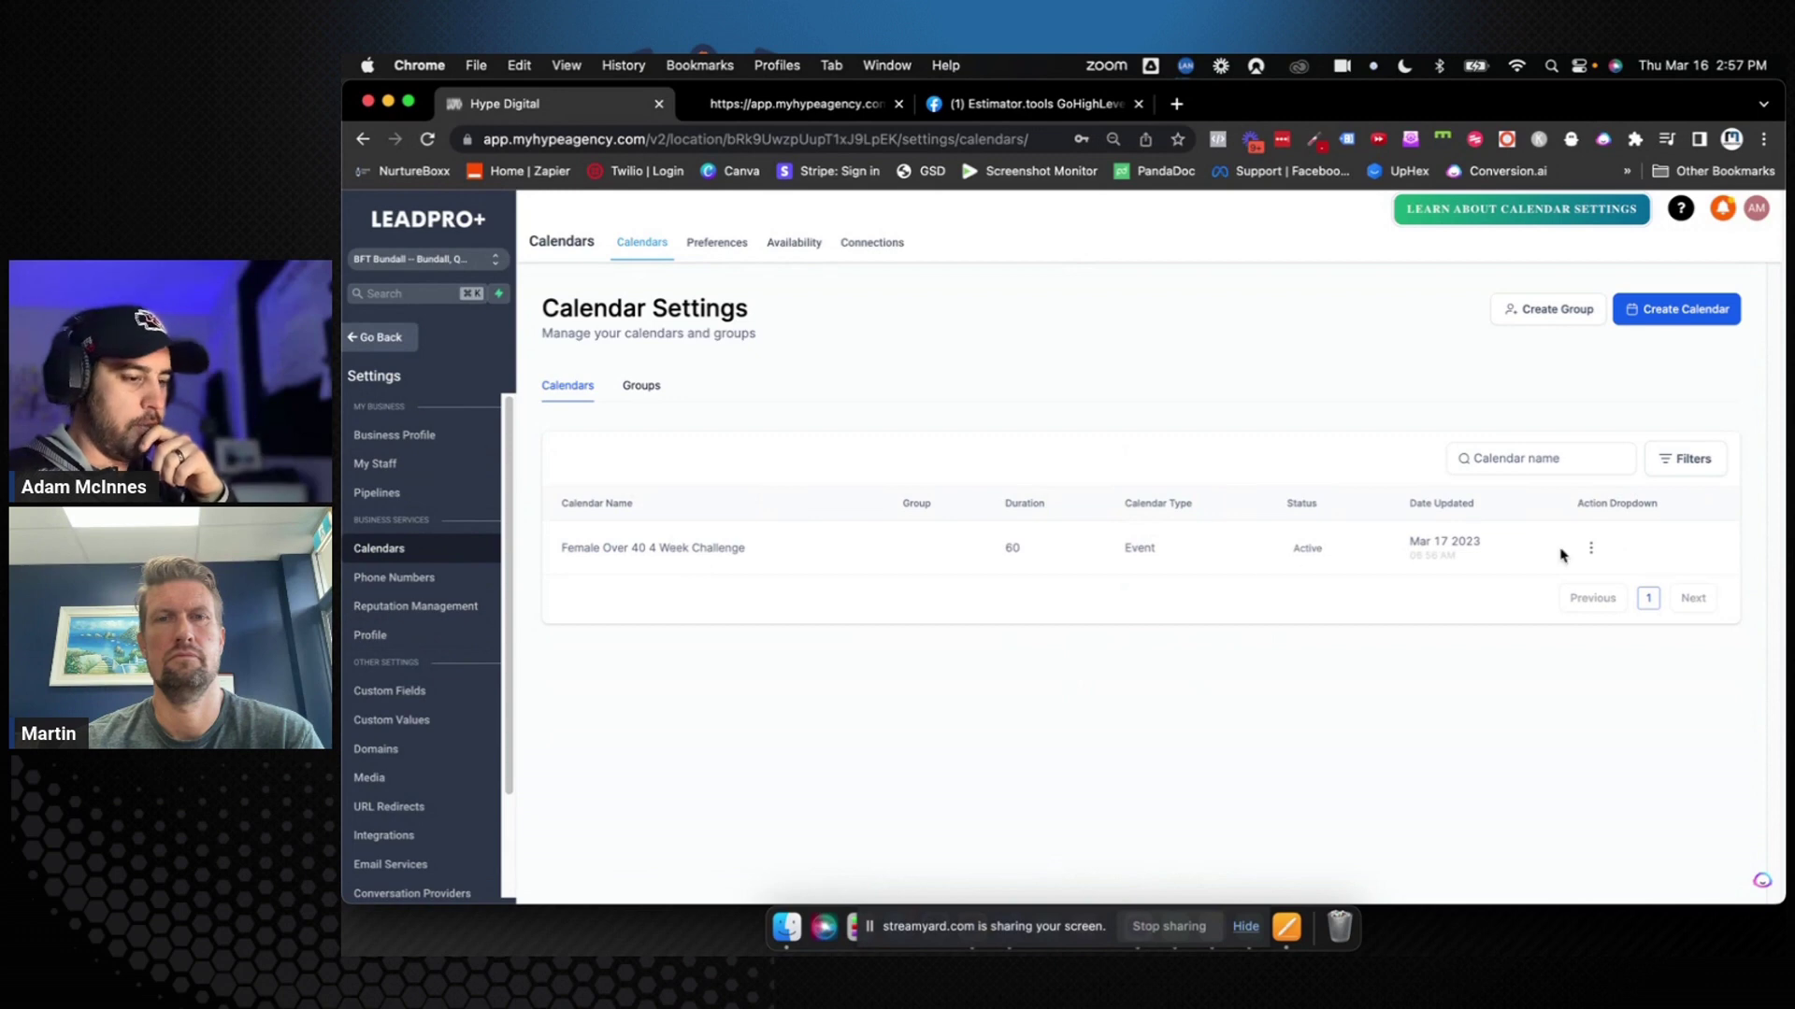
pyautogui.click(1591, 549)
# Choose Women Over 40 Booking Form as the challenge calendar's custom form on the Confirmation step and save
pyautogui.click(1558, 583)
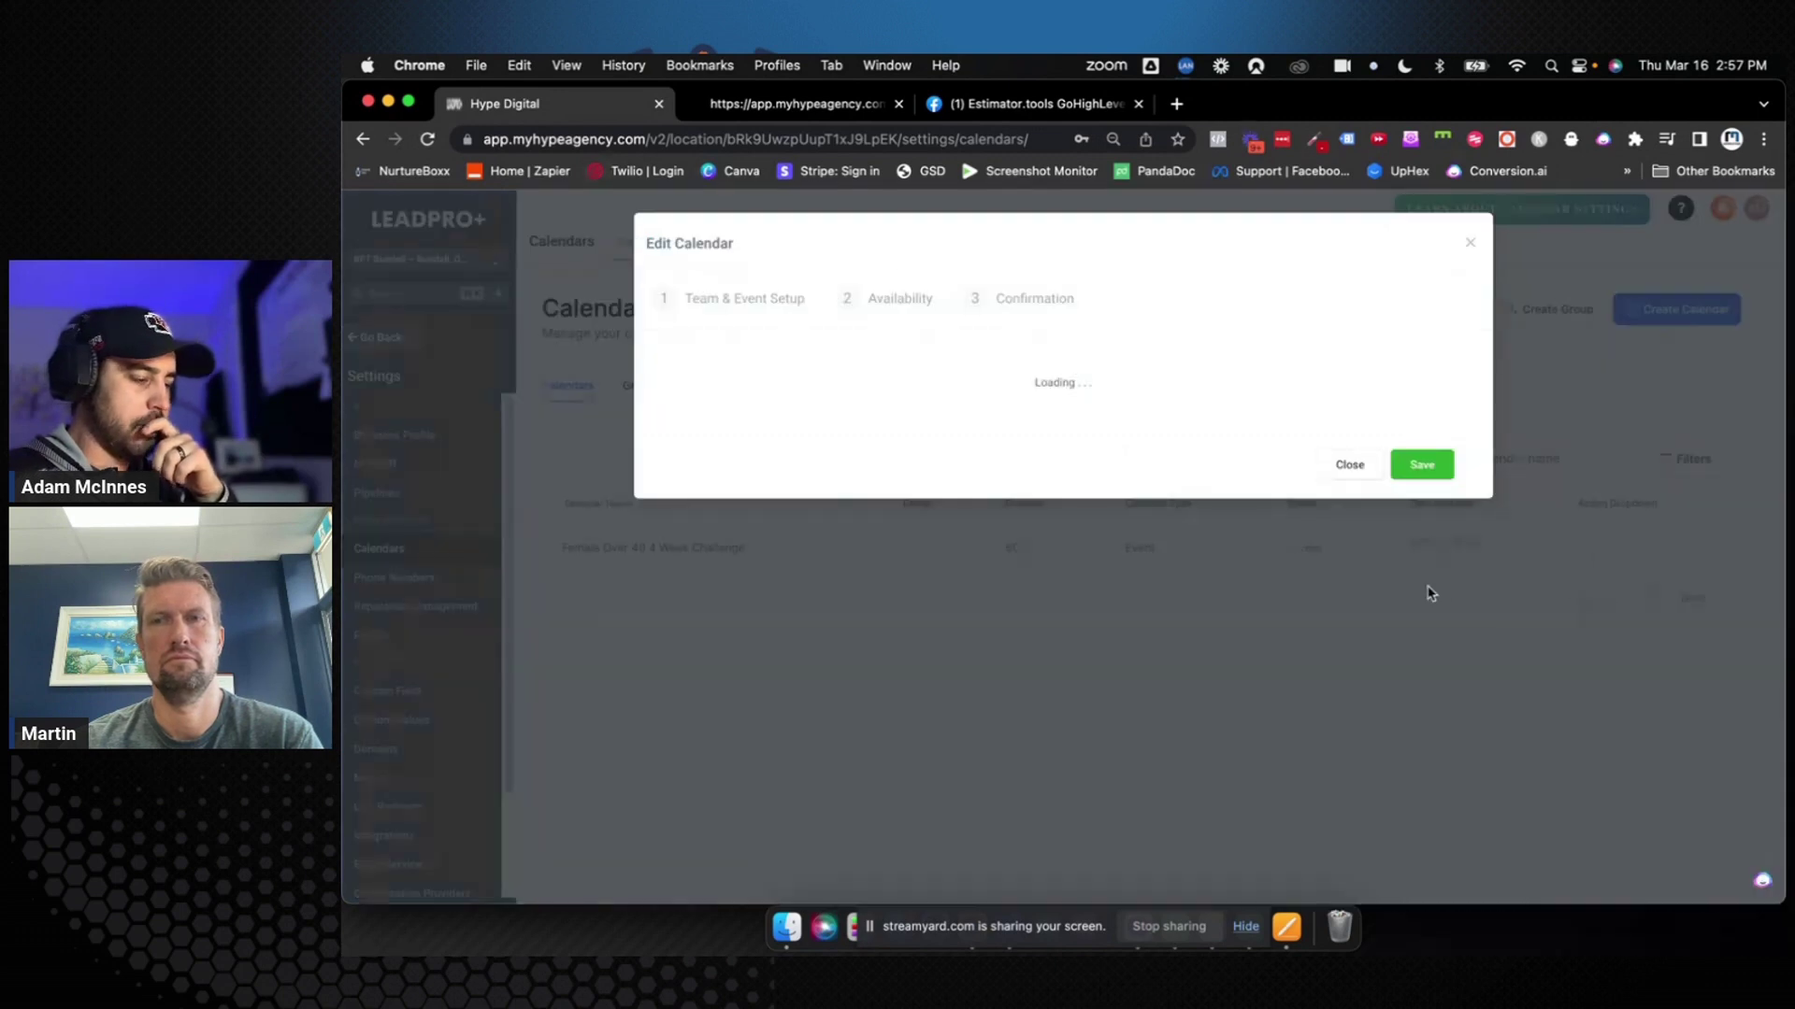
pyautogui.click(1061, 310)
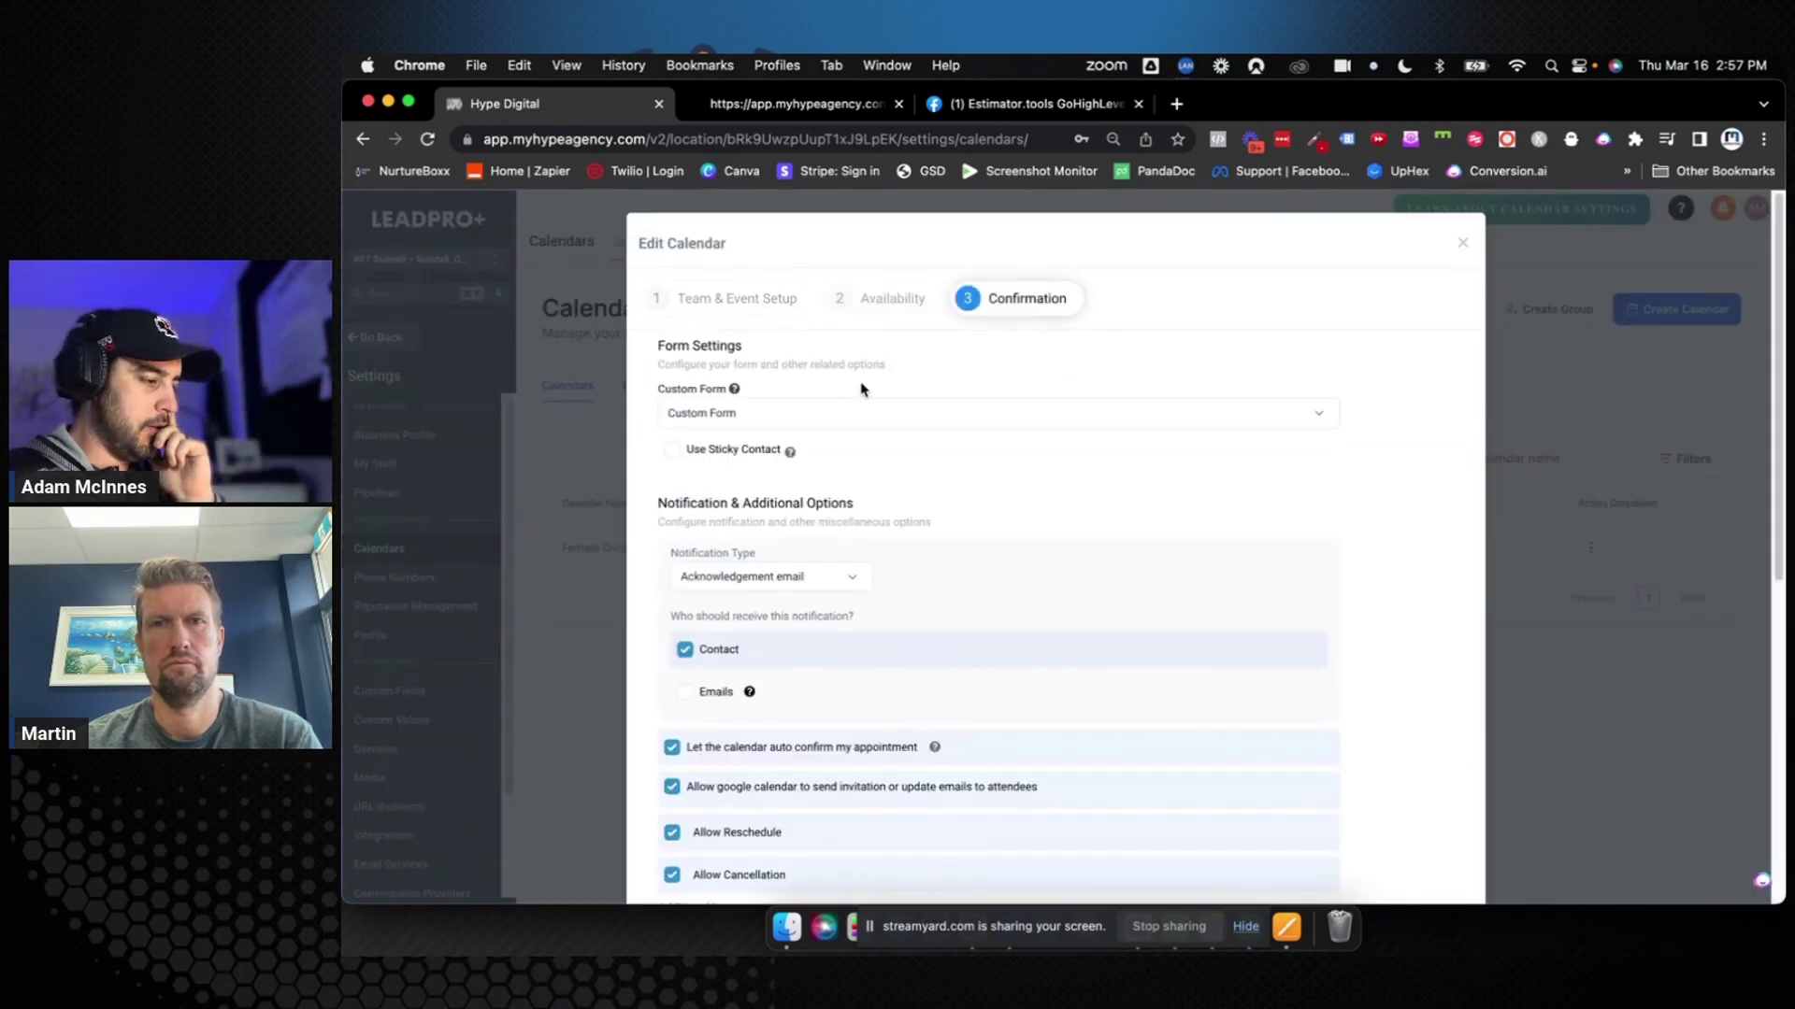
pyautogui.click(845, 409)
pyautogui.click(810, 477)
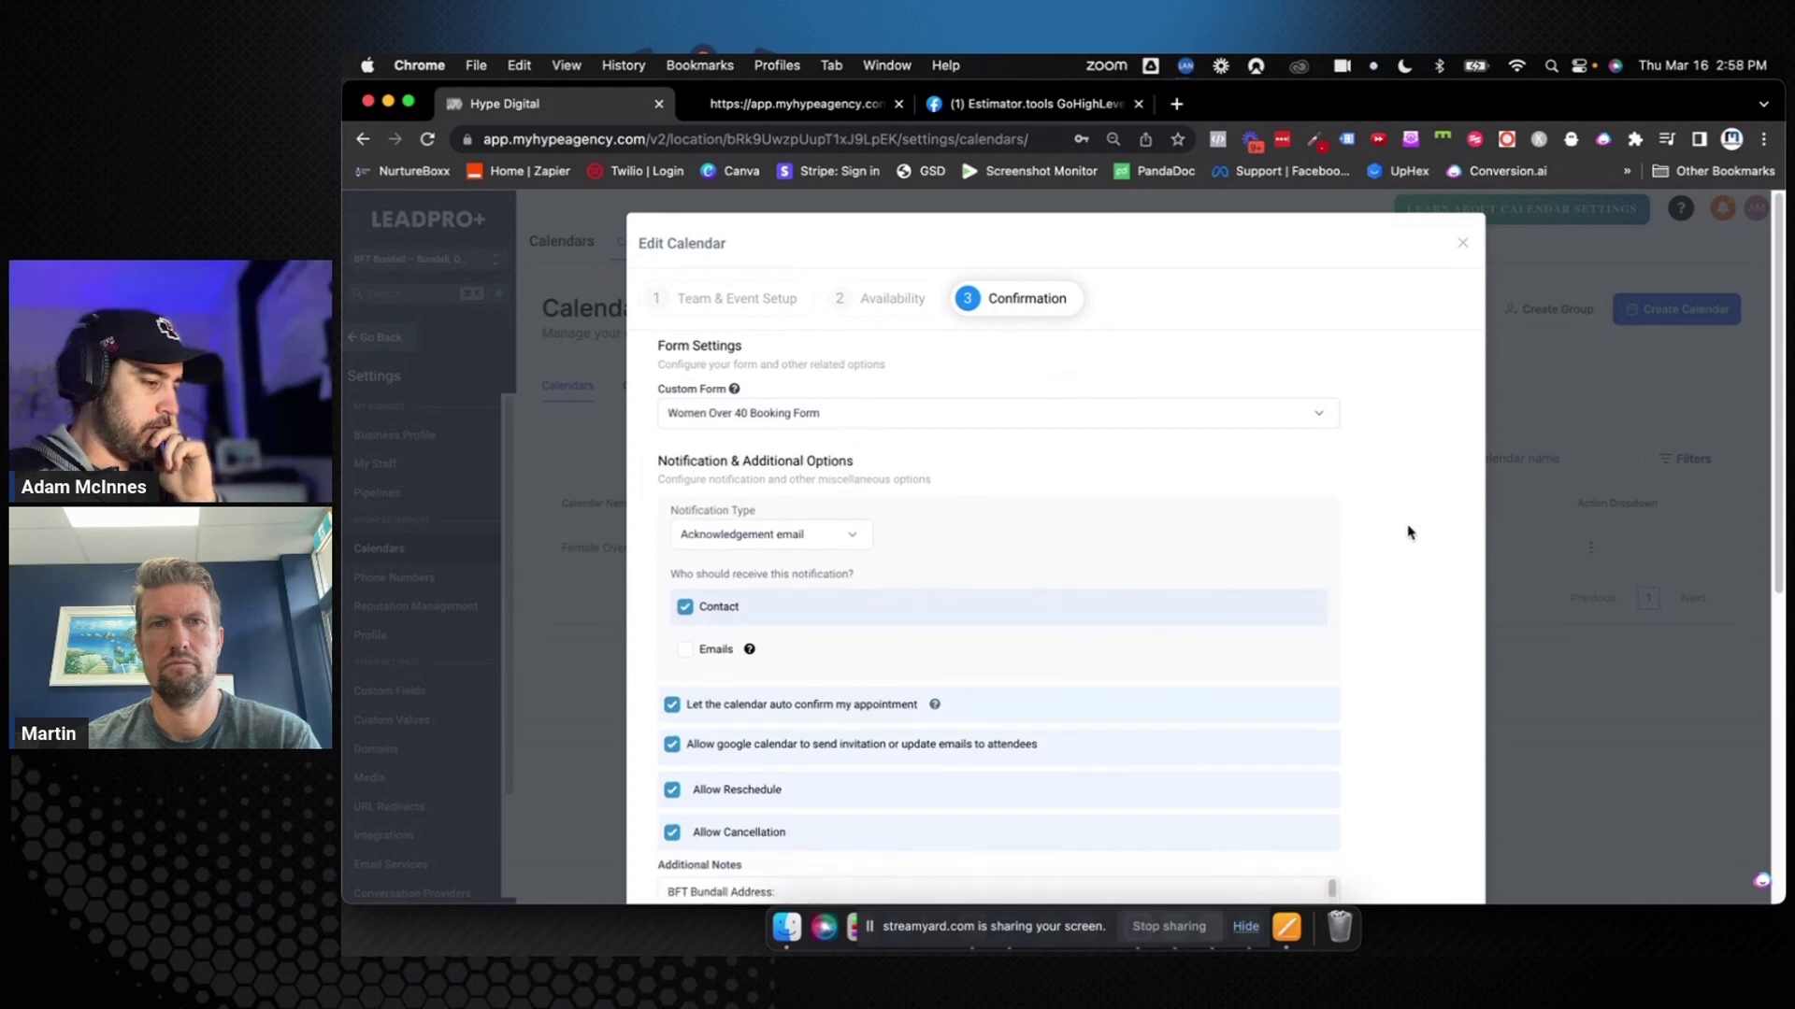
pyautogui.scroll(-10, 1454, 529)
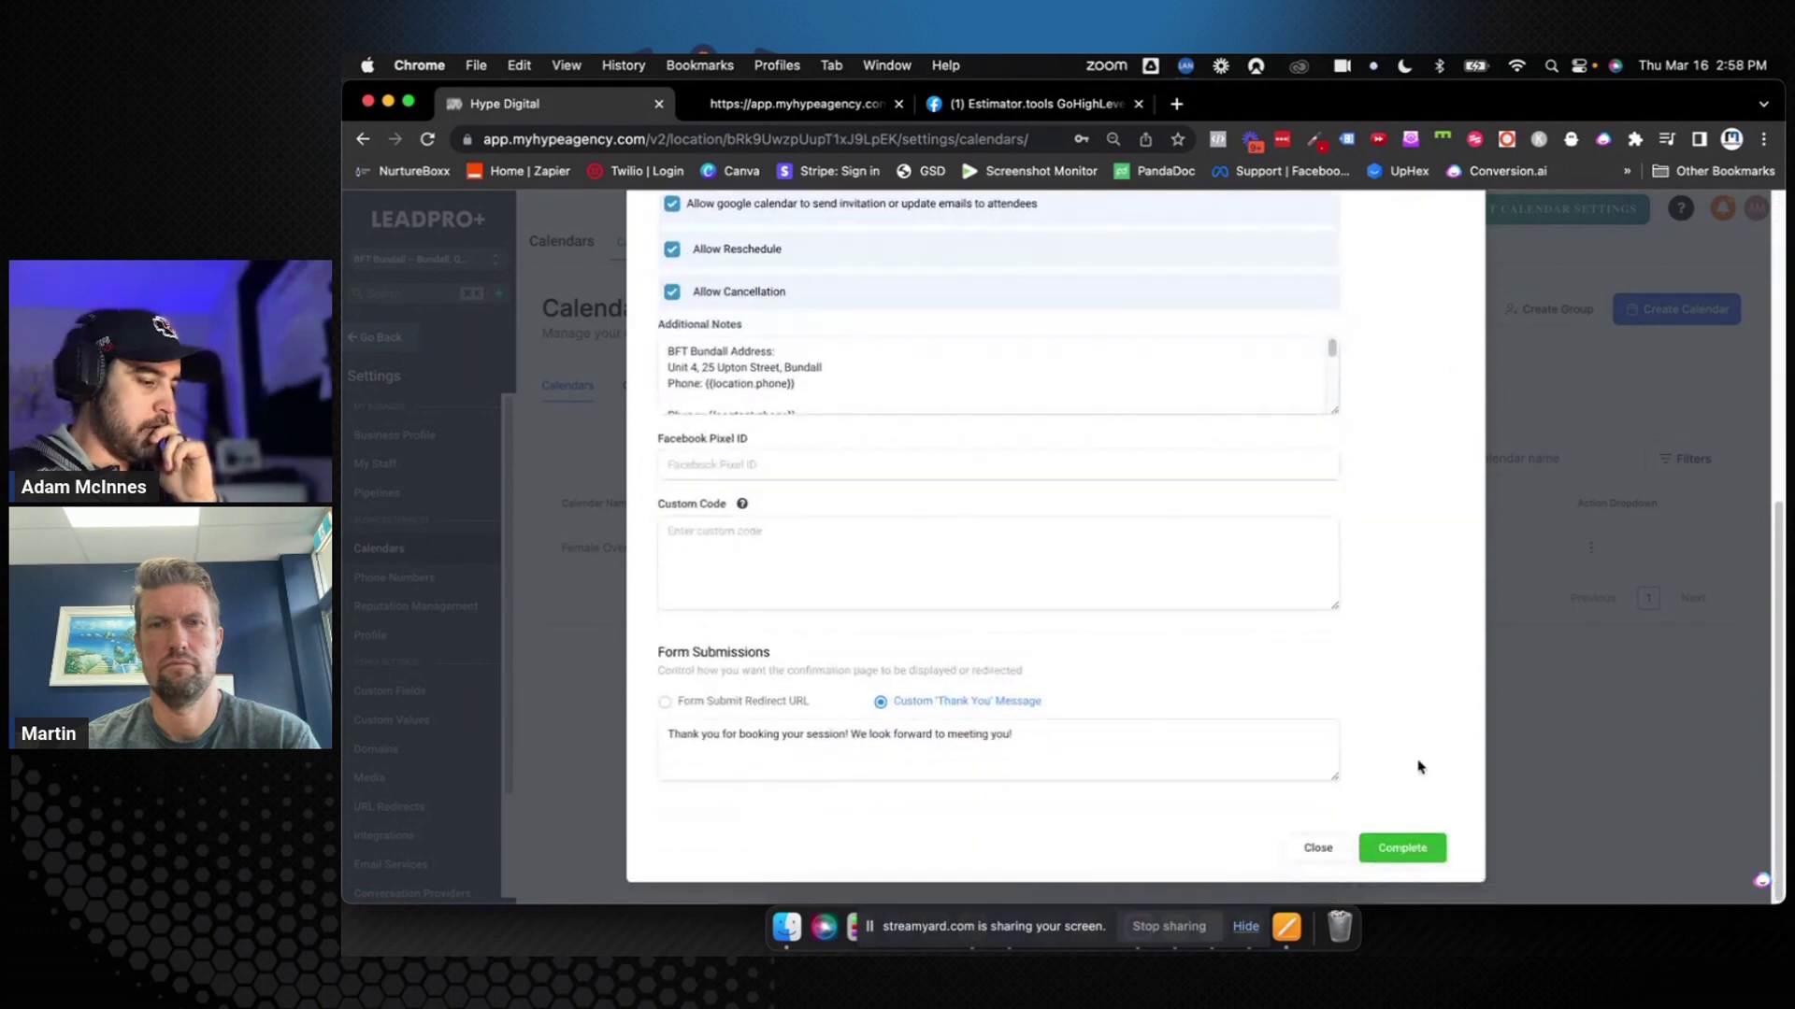
pyautogui.click(1402, 848)
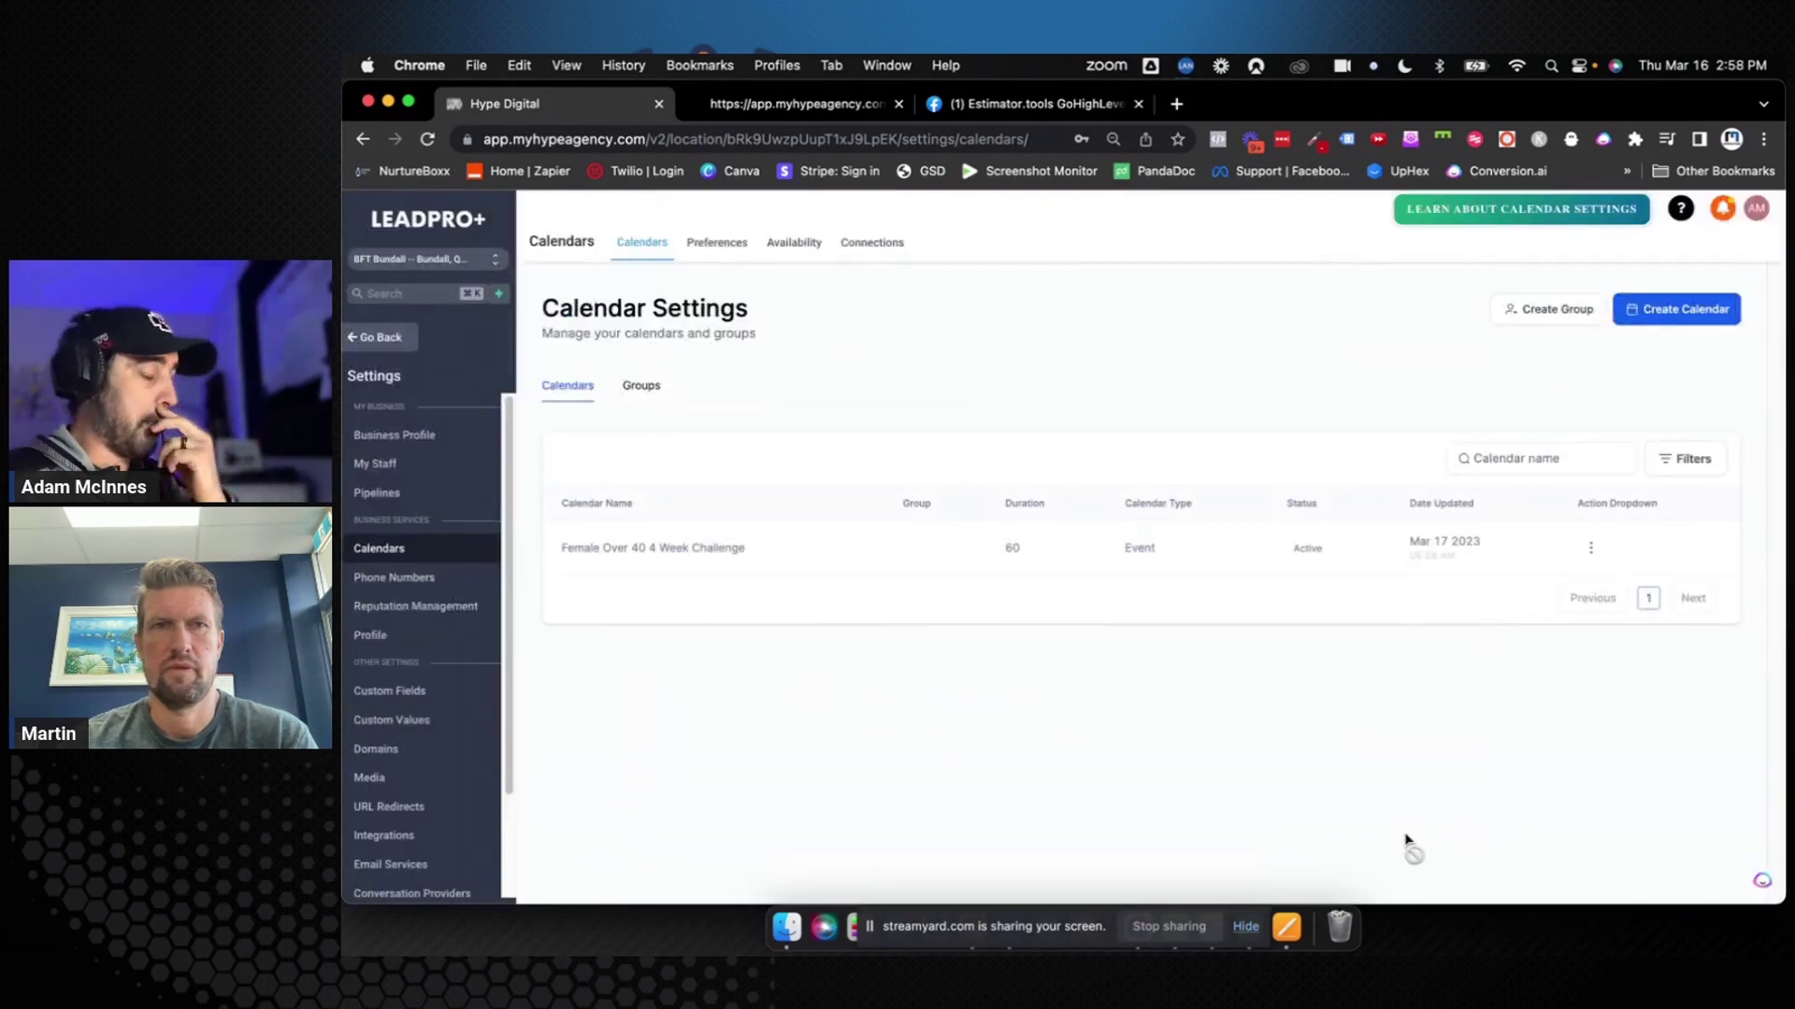
# Add Full Name and Email fields to Form 1 and make Full Name required
pyautogui.click(383, 337)
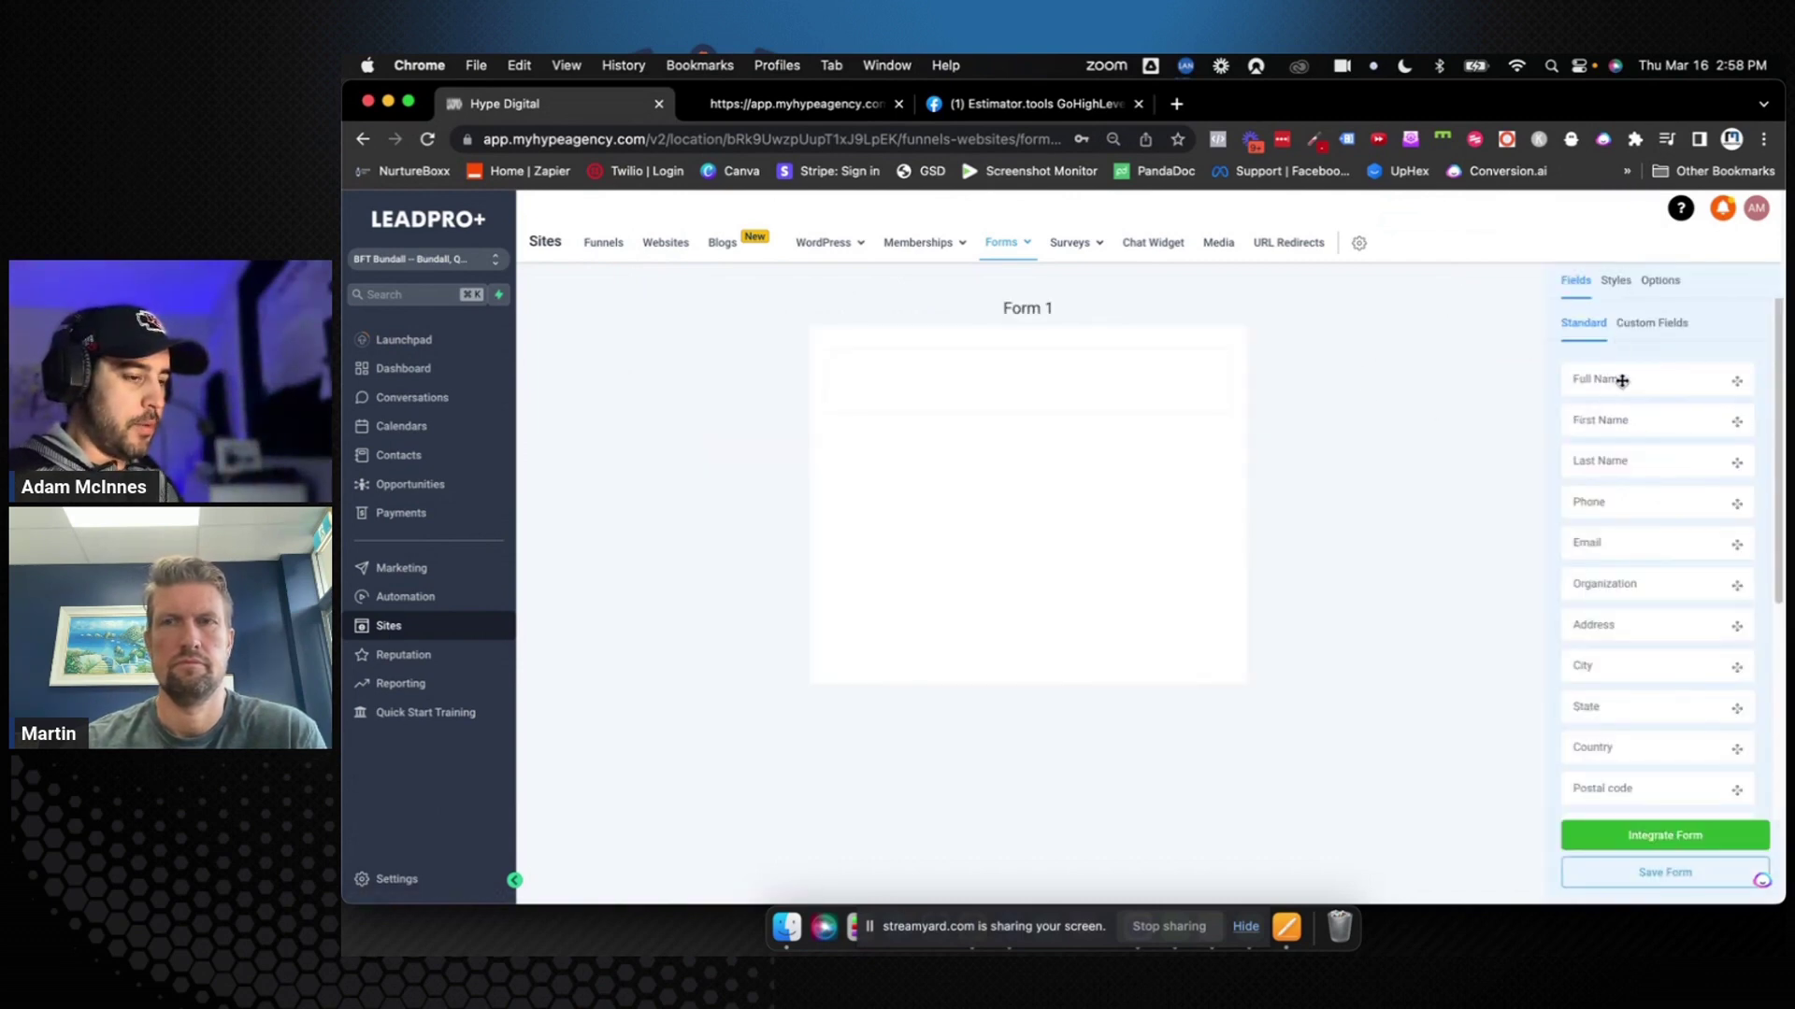
pyautogui.moveTo(1621, 381); pyautogui.dragTo(1212, 386)
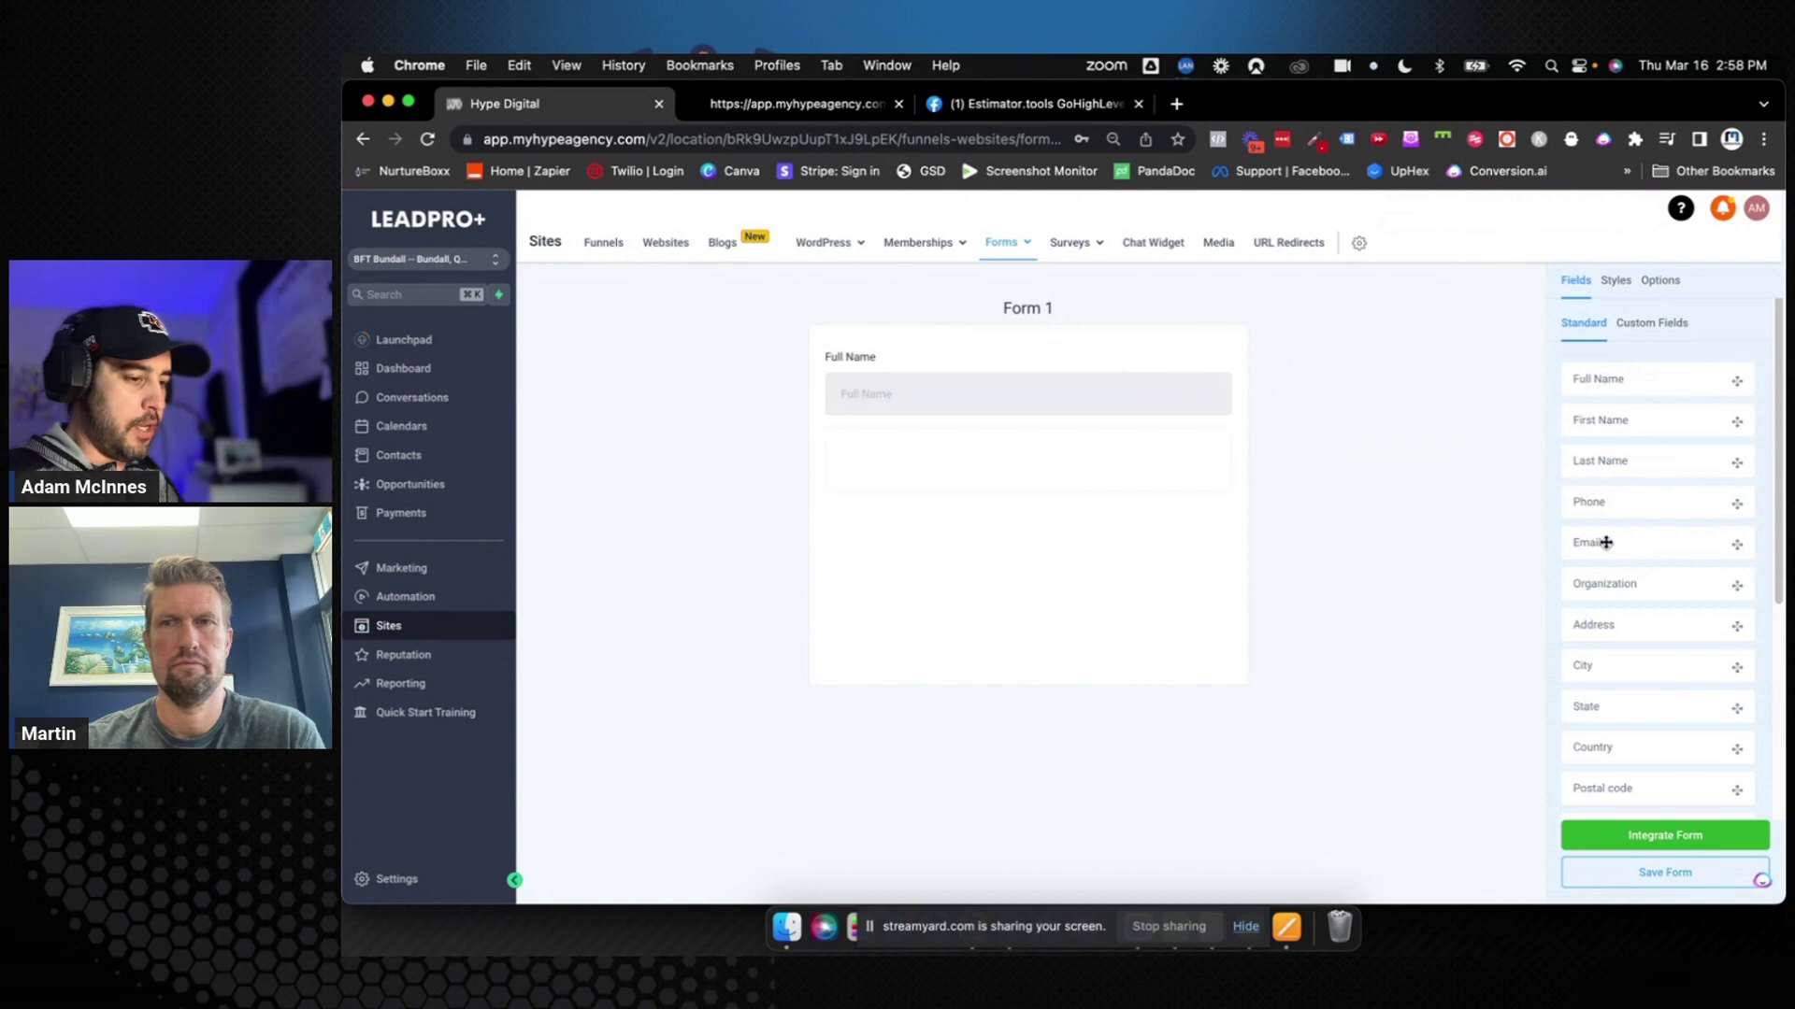
pyautogui.moveTo(1605, 542); pyautogui.dragTo(1259, 499)
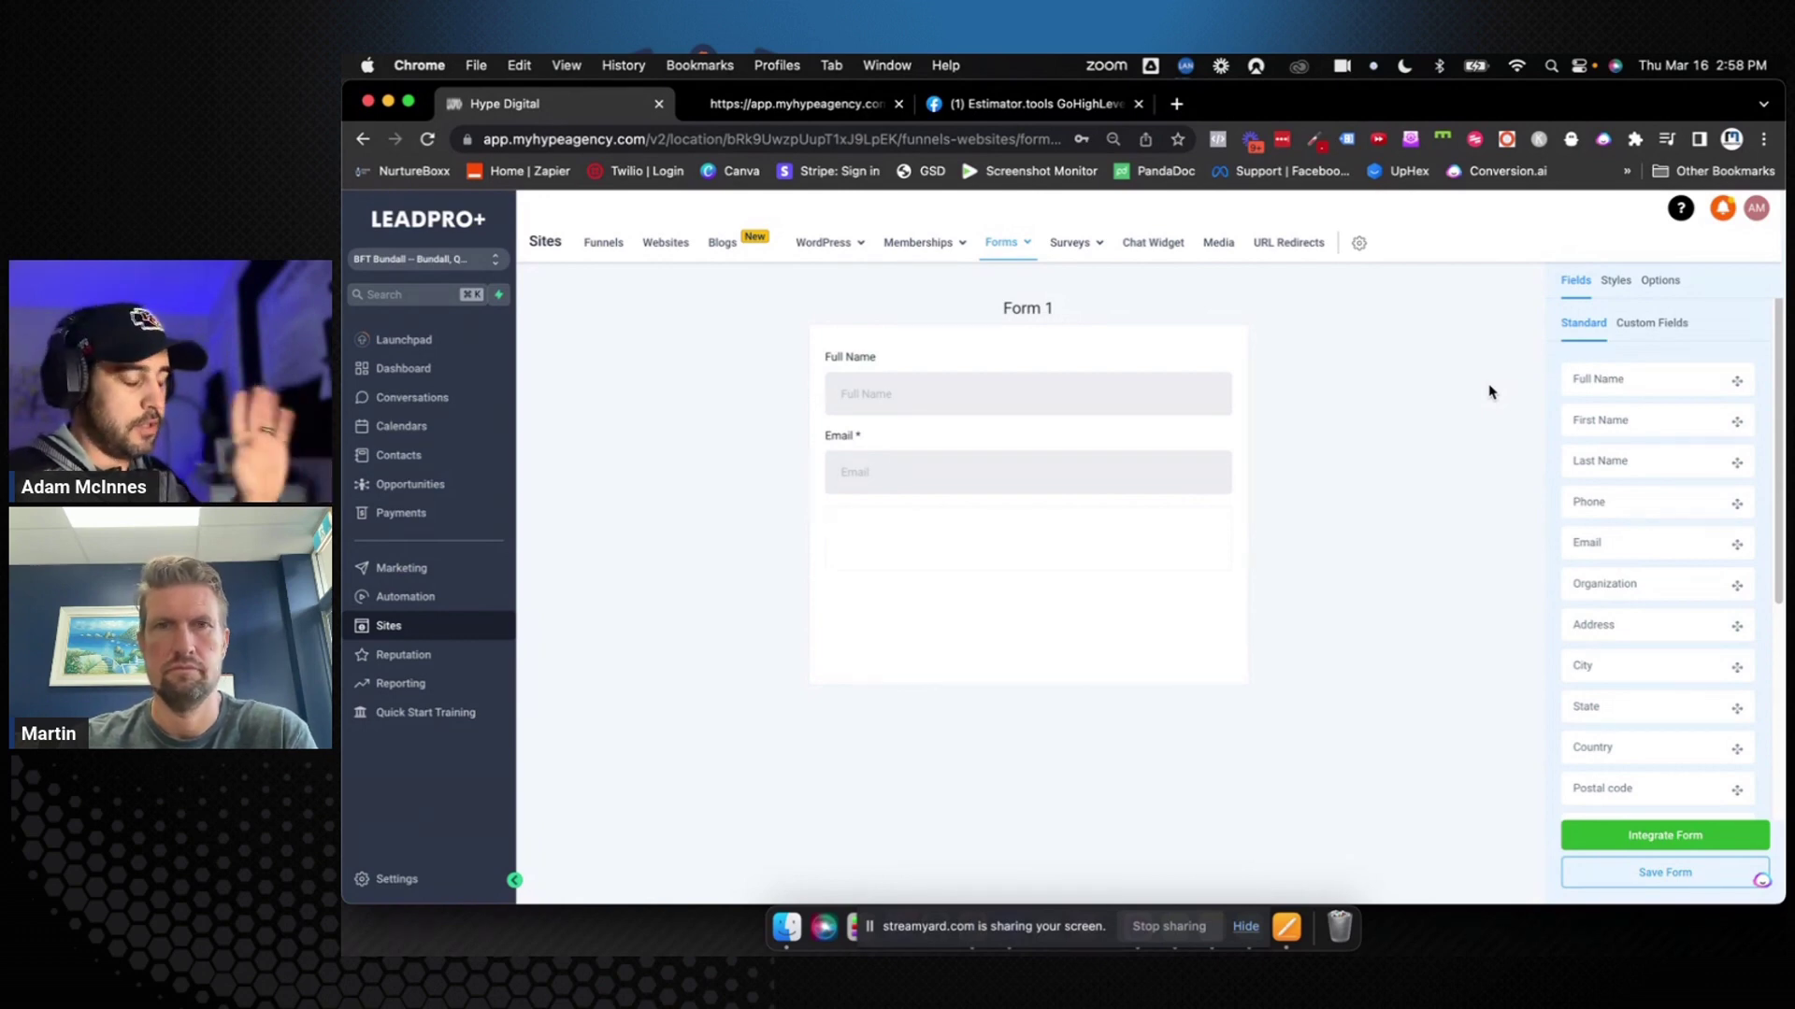
pyautogui.click(1184, 397)
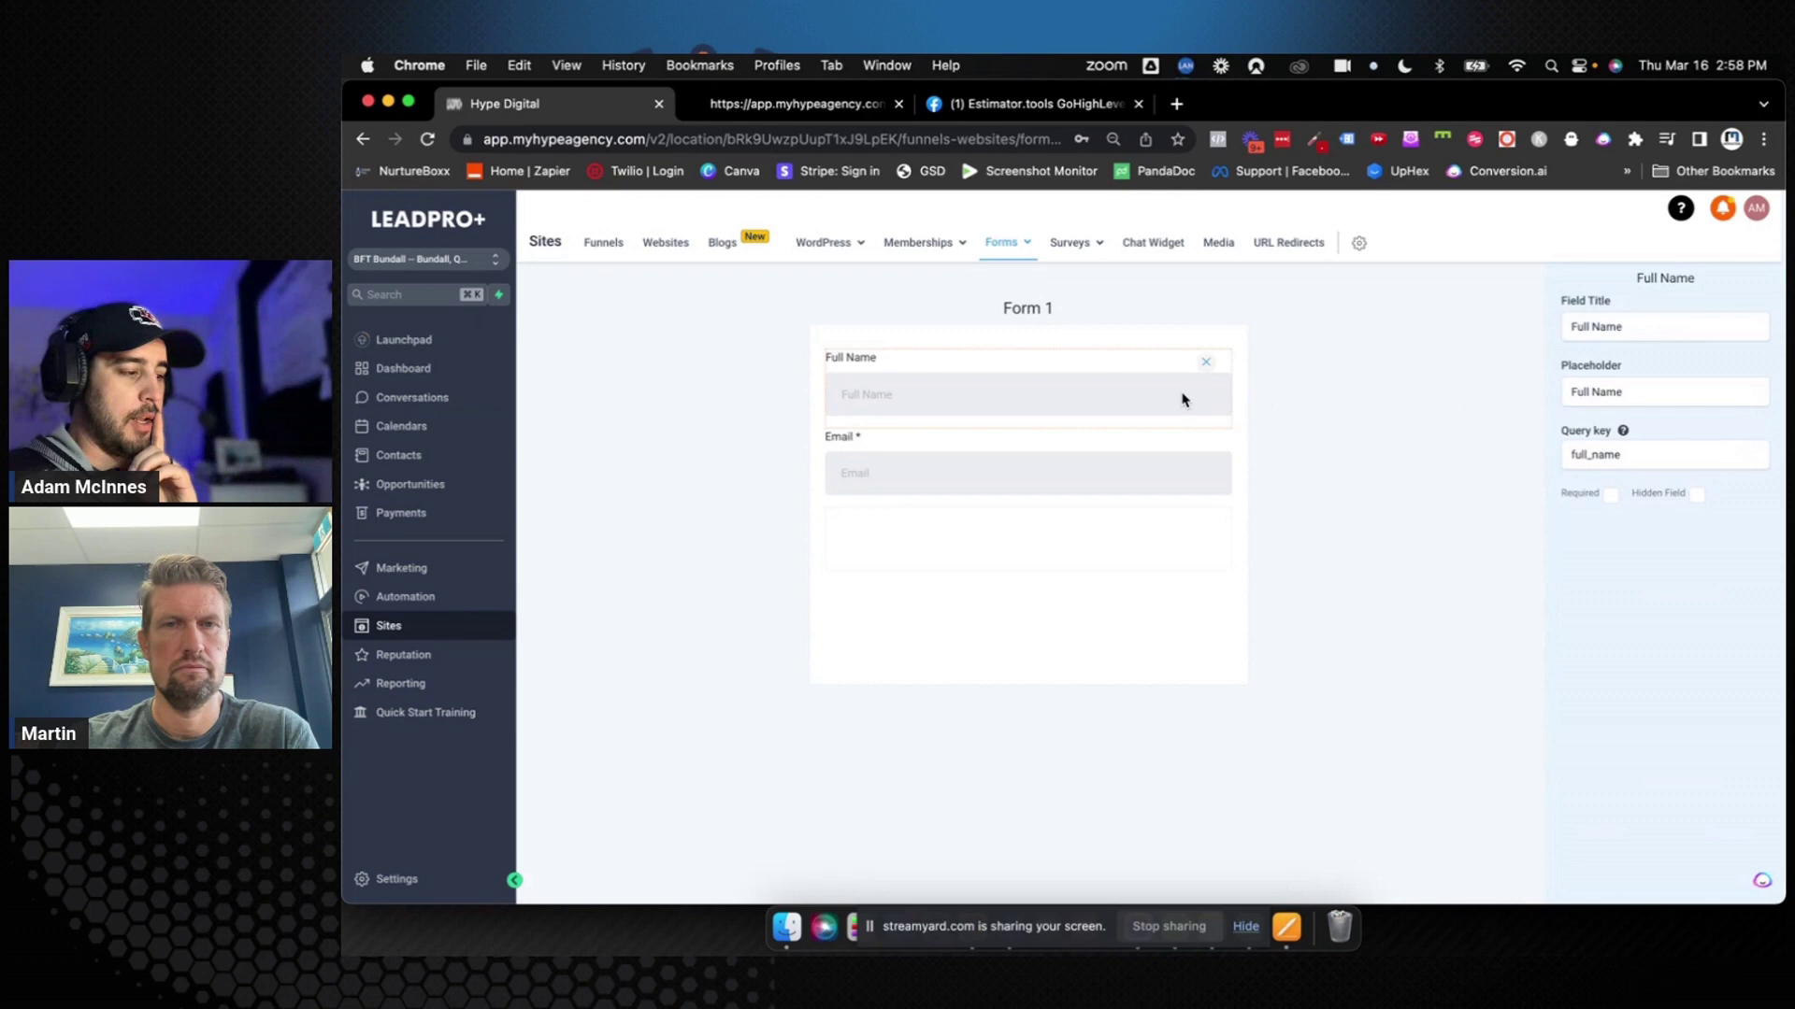
pyautogui.click(1609, 495)
pyautogui.click(1497, 512)
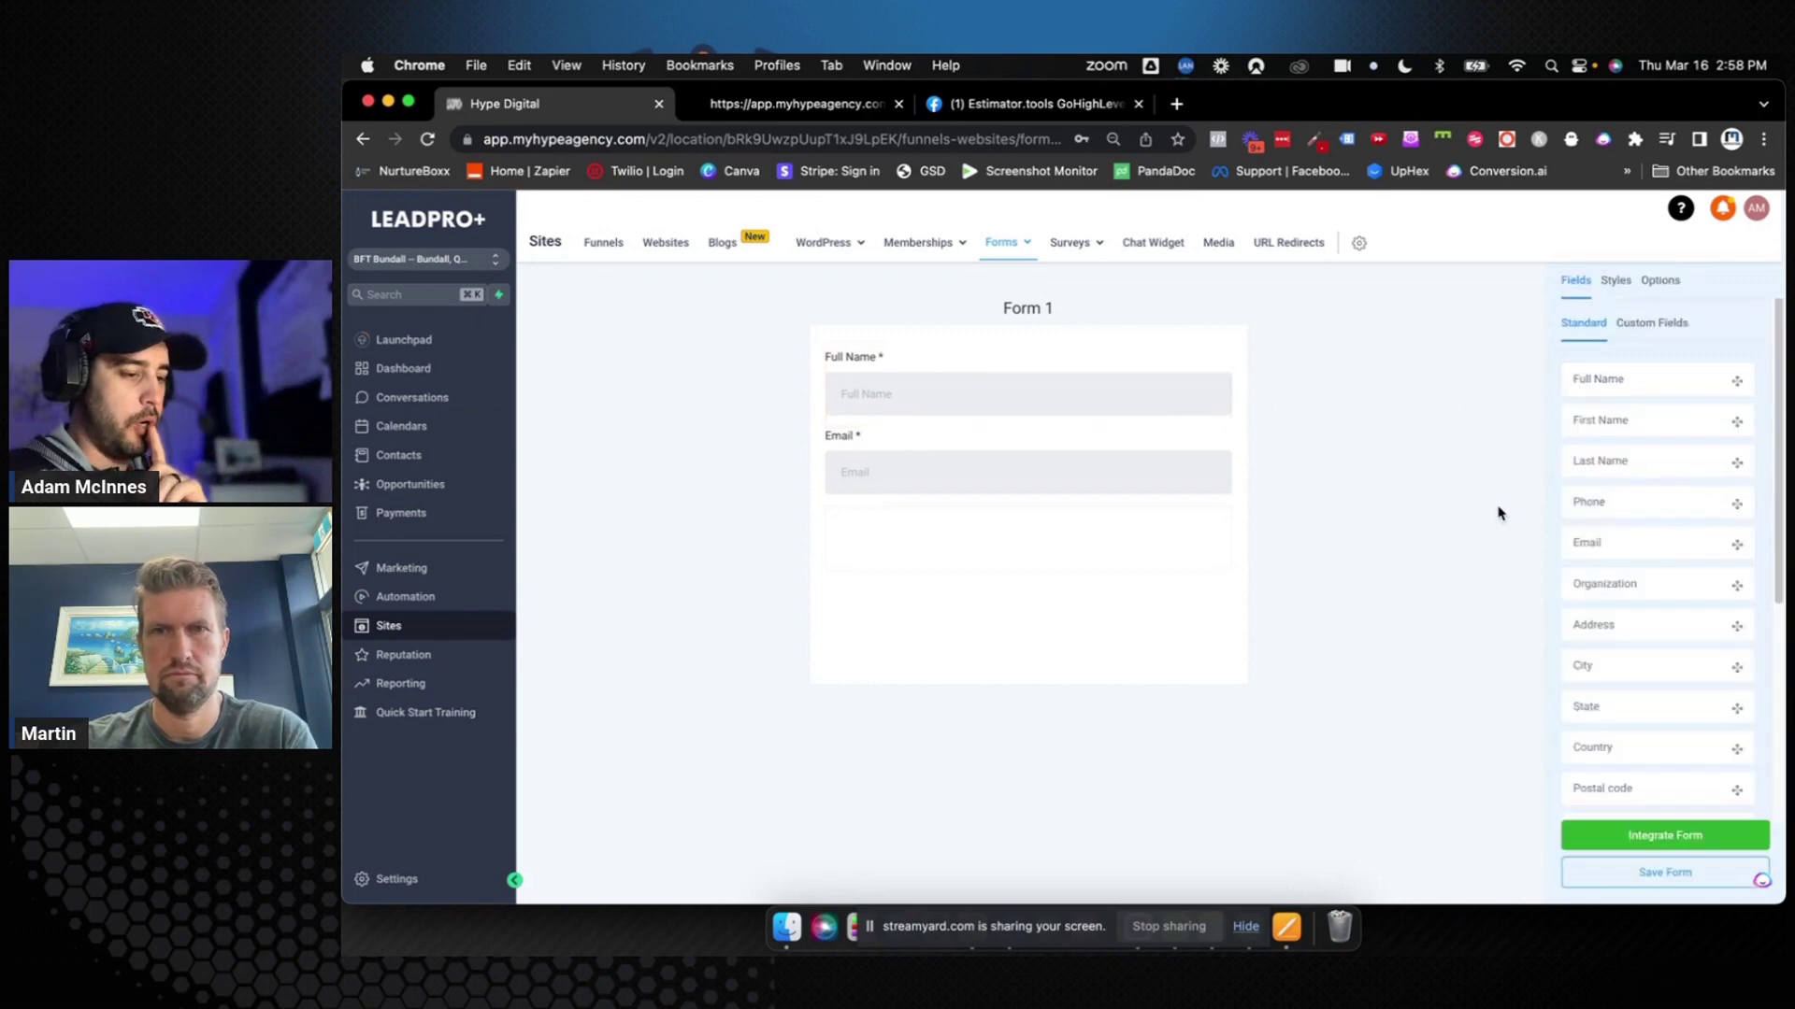
pyautogui.scroll(-5, 1621, 483)
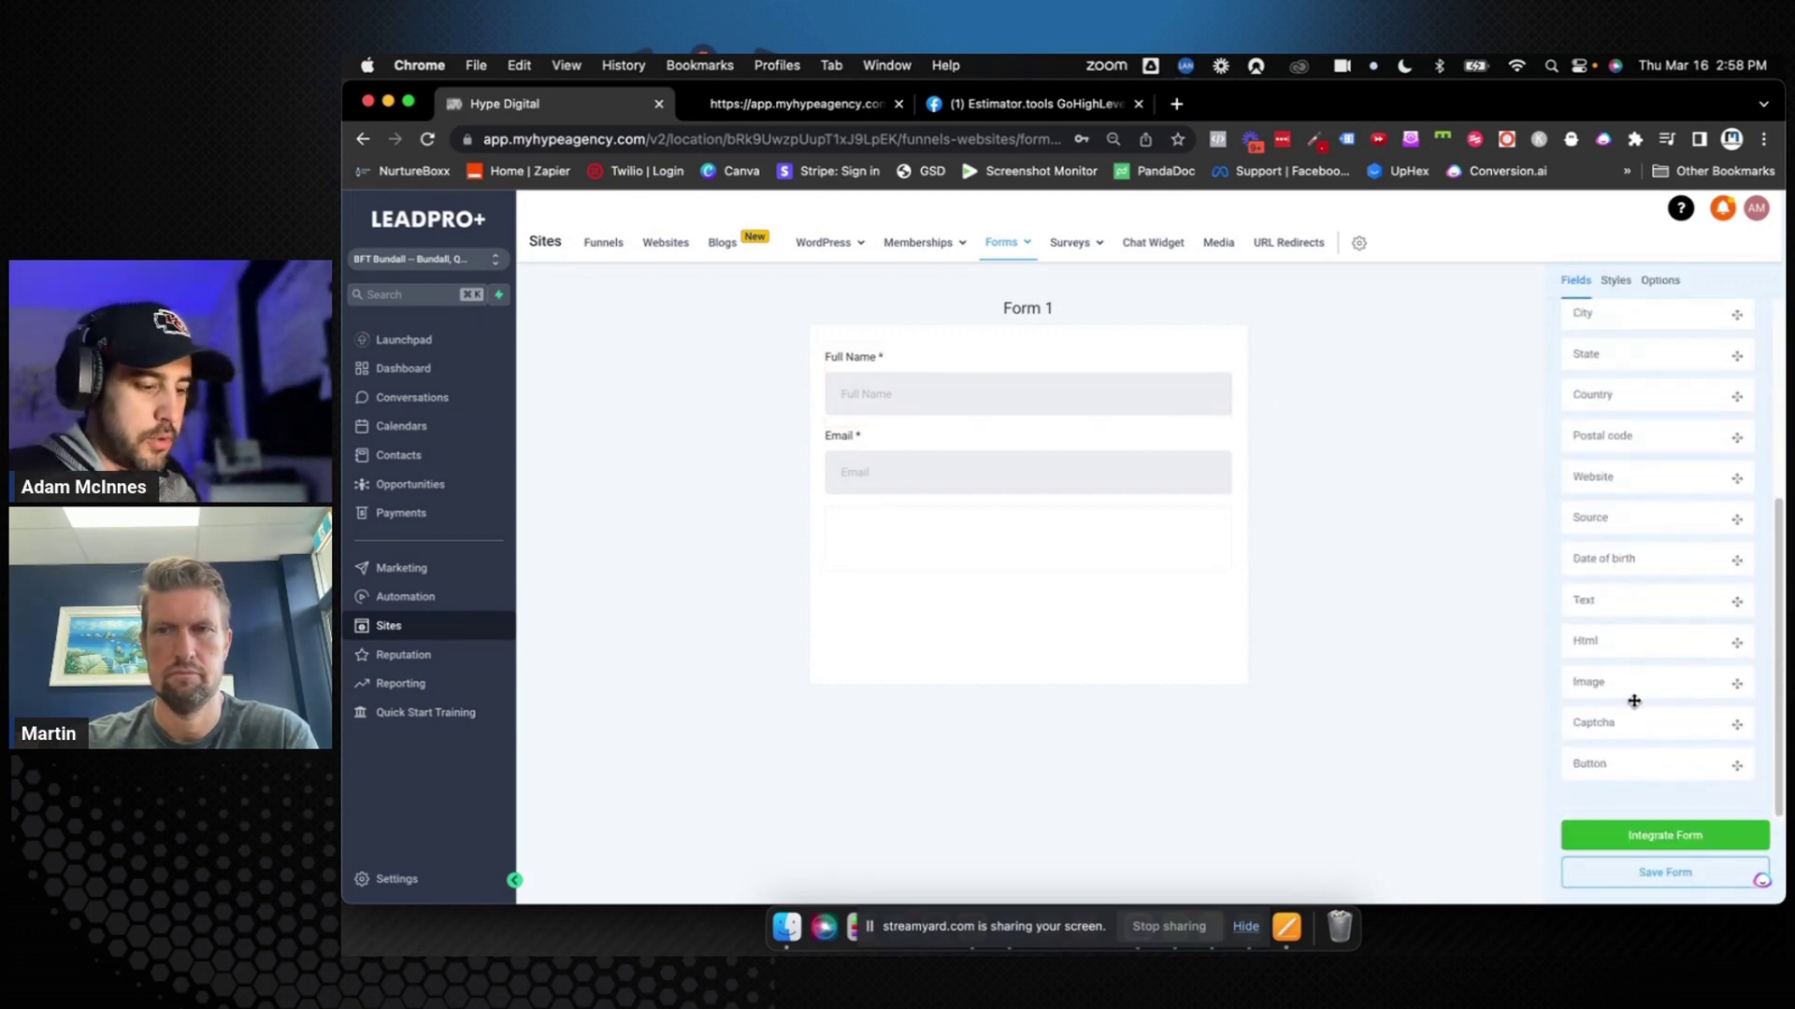
# Add a centred, full-width button labelled 'Sign In' below the Email field
pyautogui.moveTo(1596, 765); pyautogui.dragTo(1016, 547)
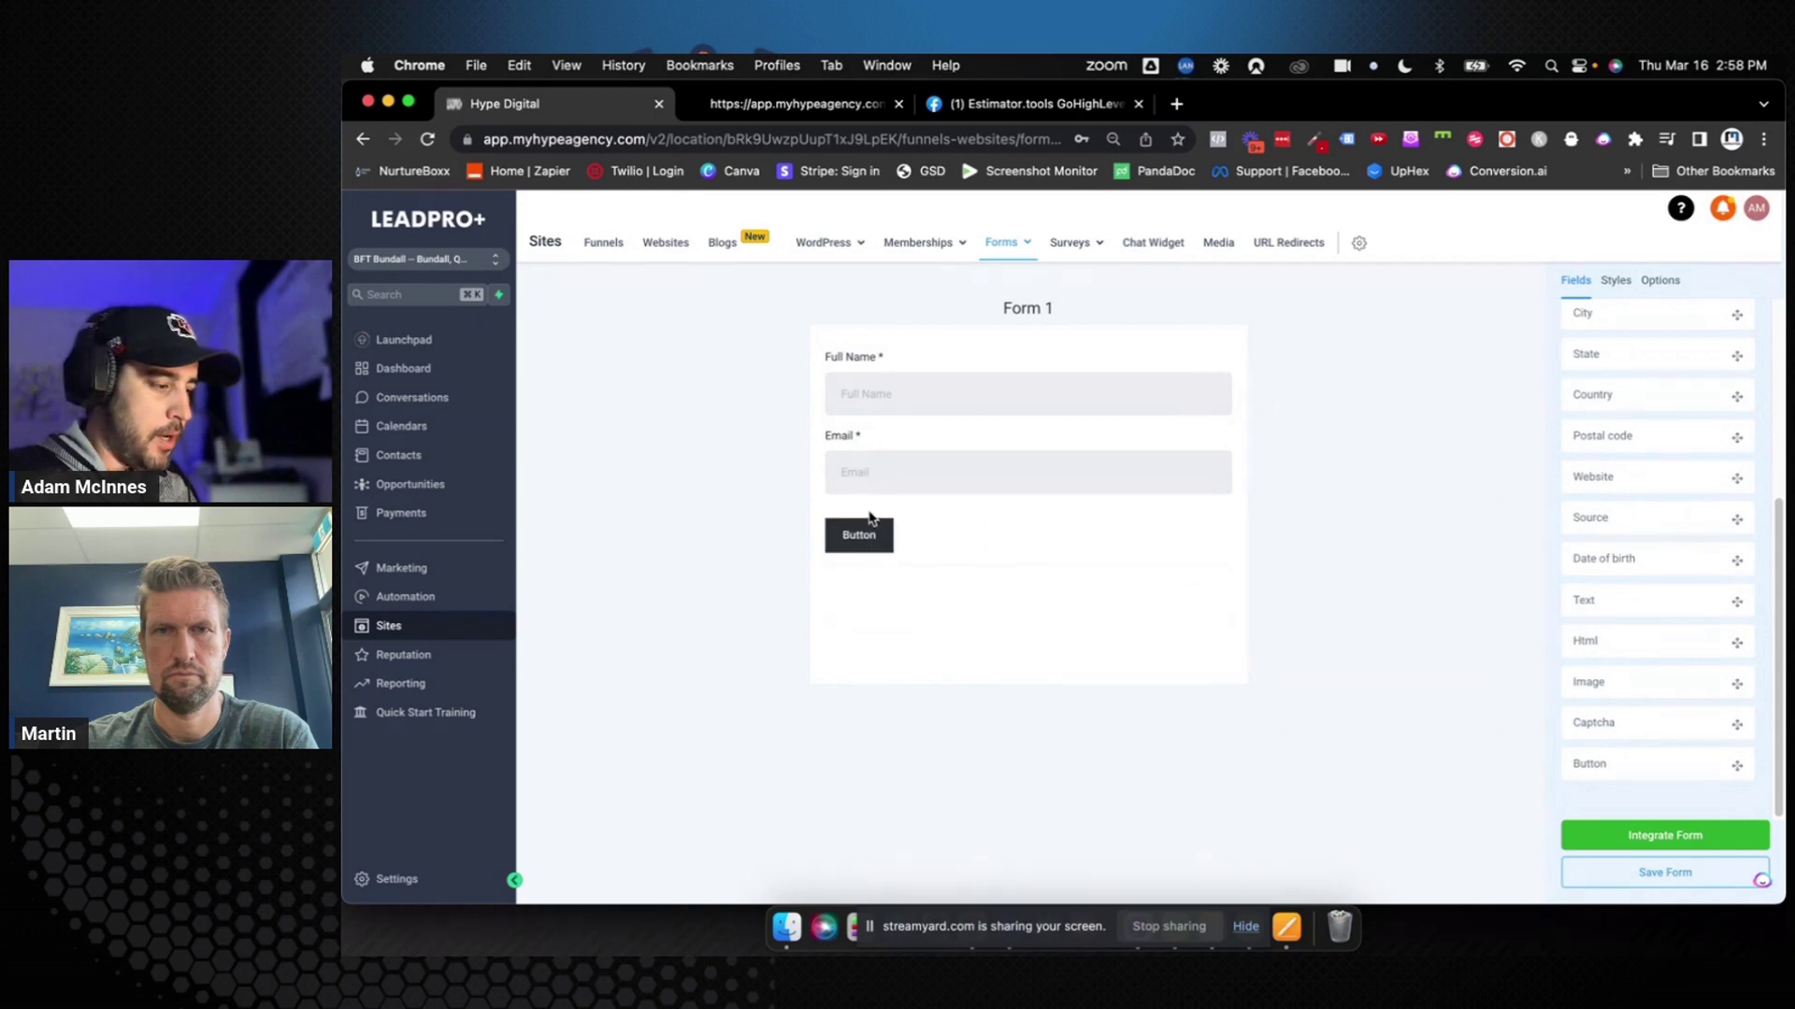
pyautogui.click(893, 531)
pyautogui.click(1631, 404)
pyautogui.doubleClick(1621, 402)
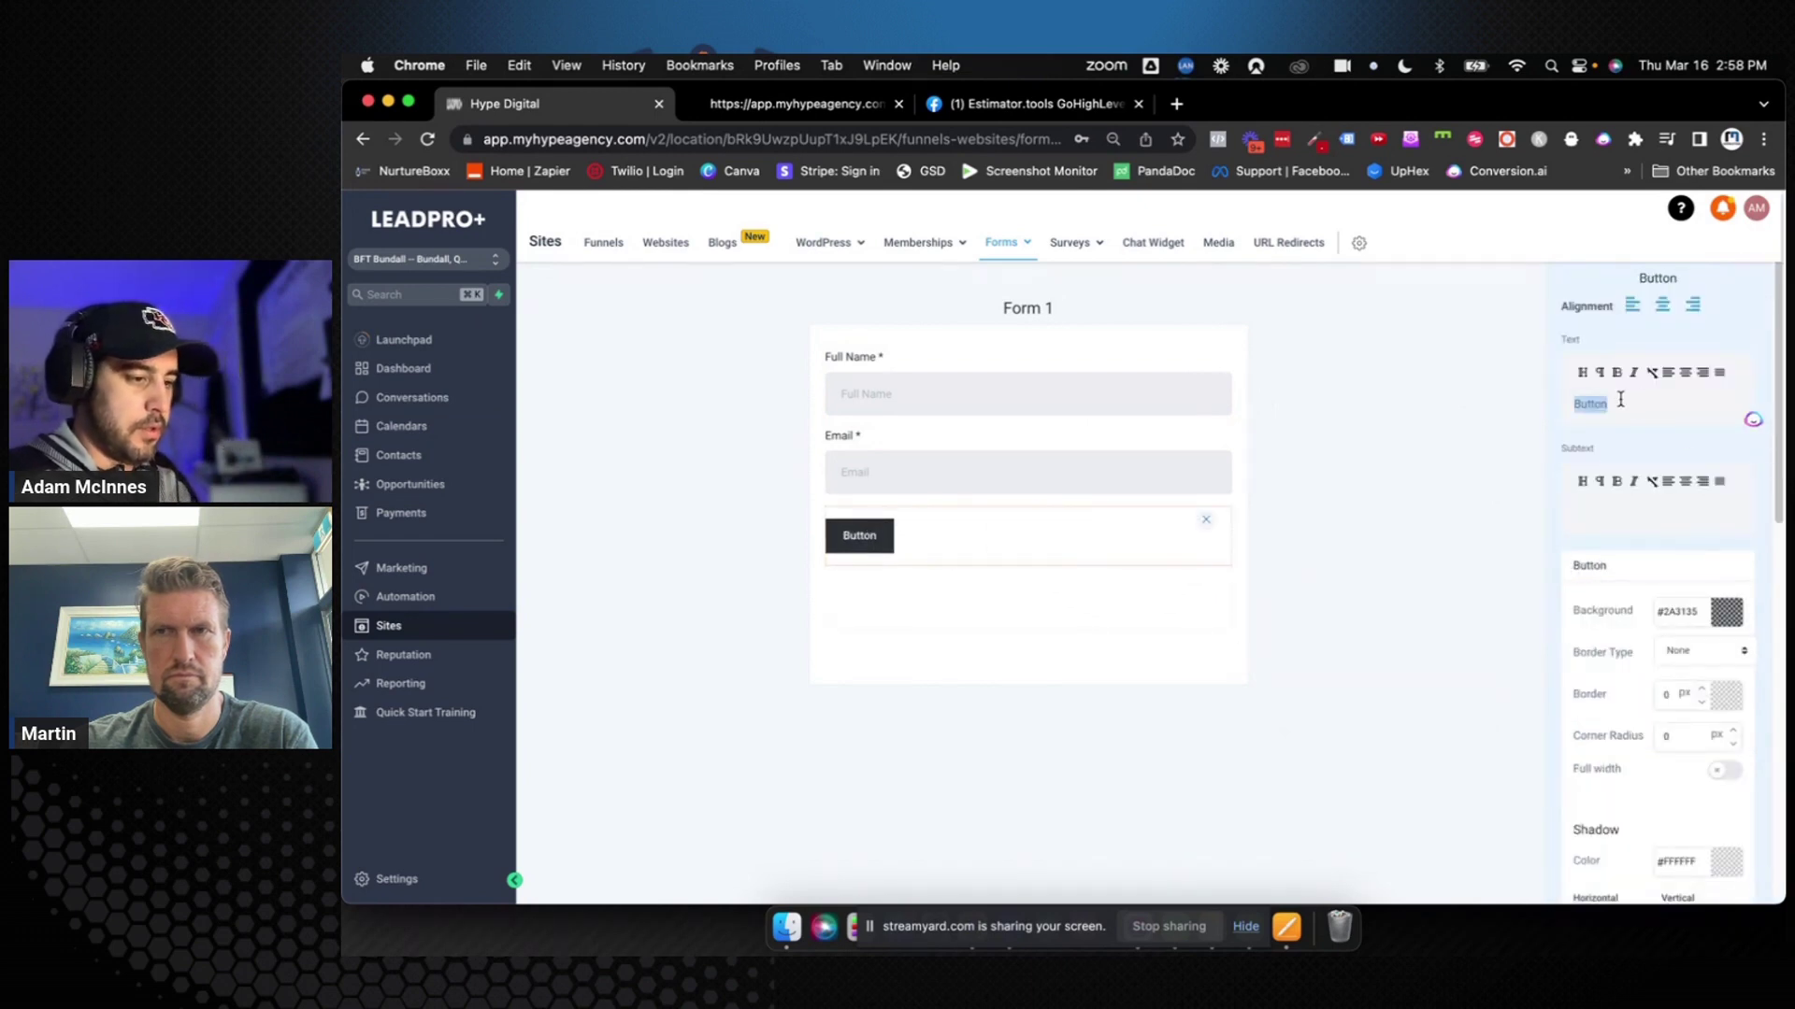
pyautogui.write('Sign In →')
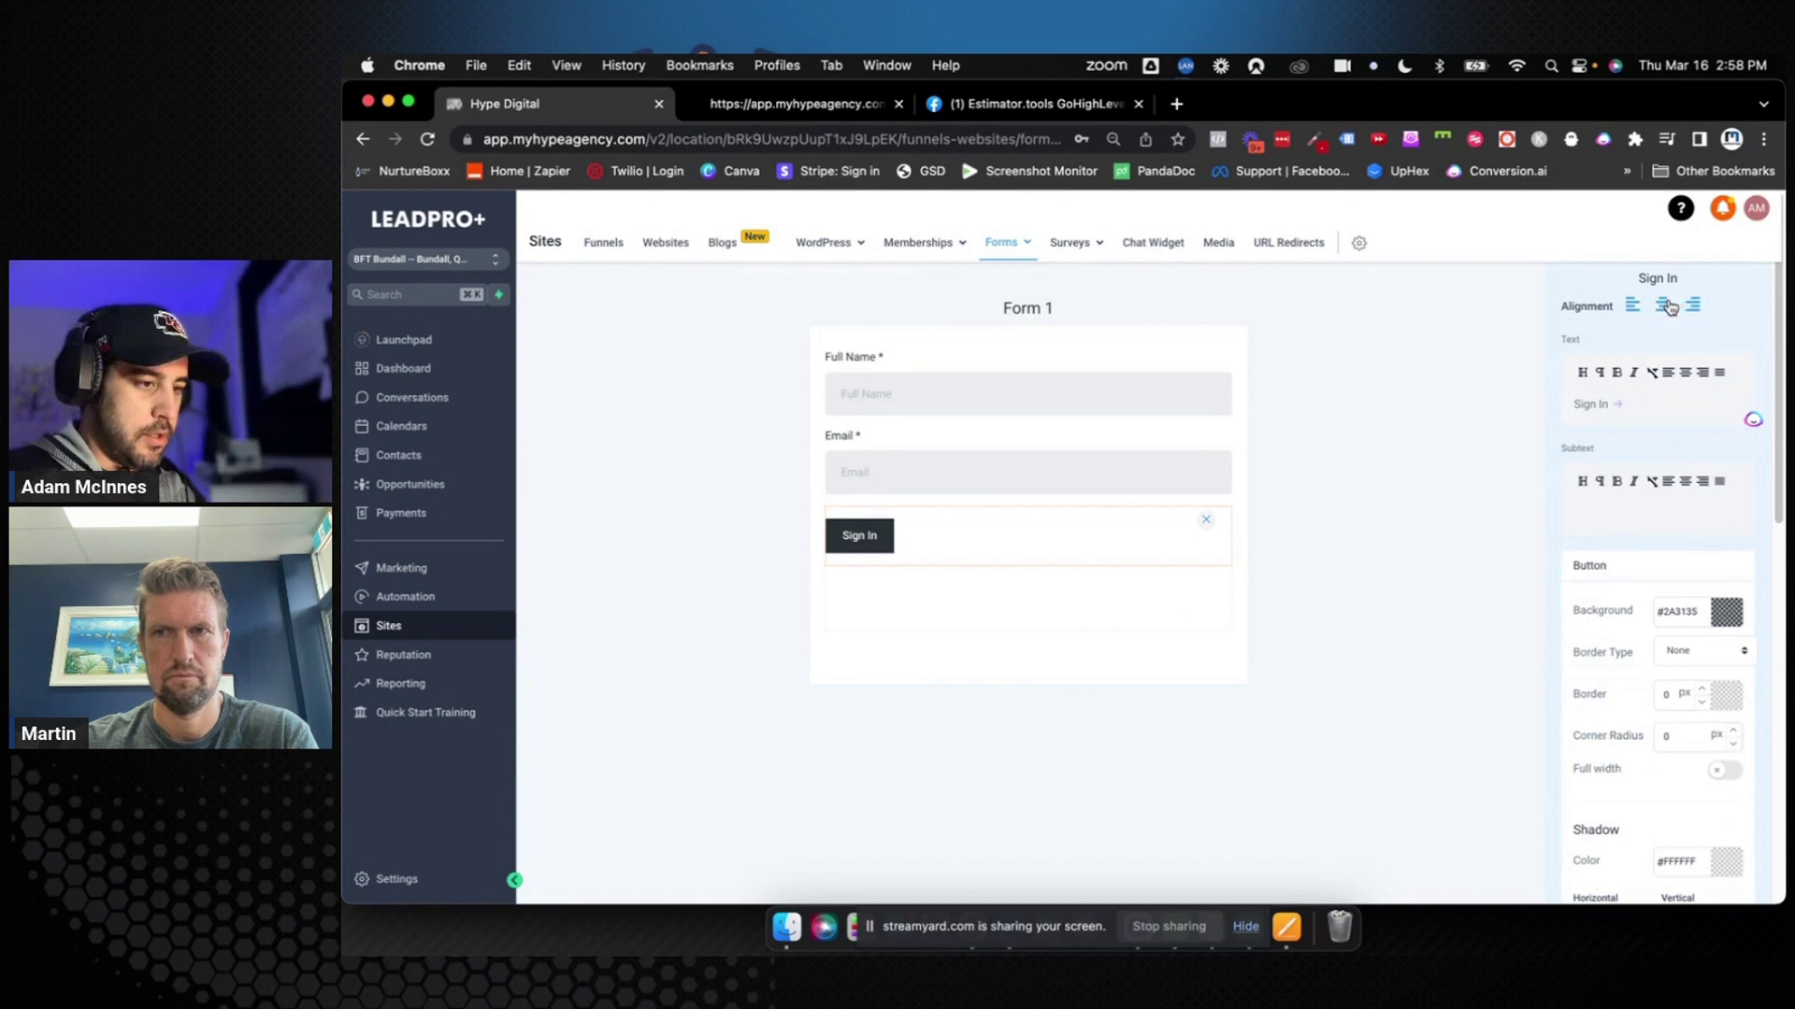
pyautogui.click(1667, 306)
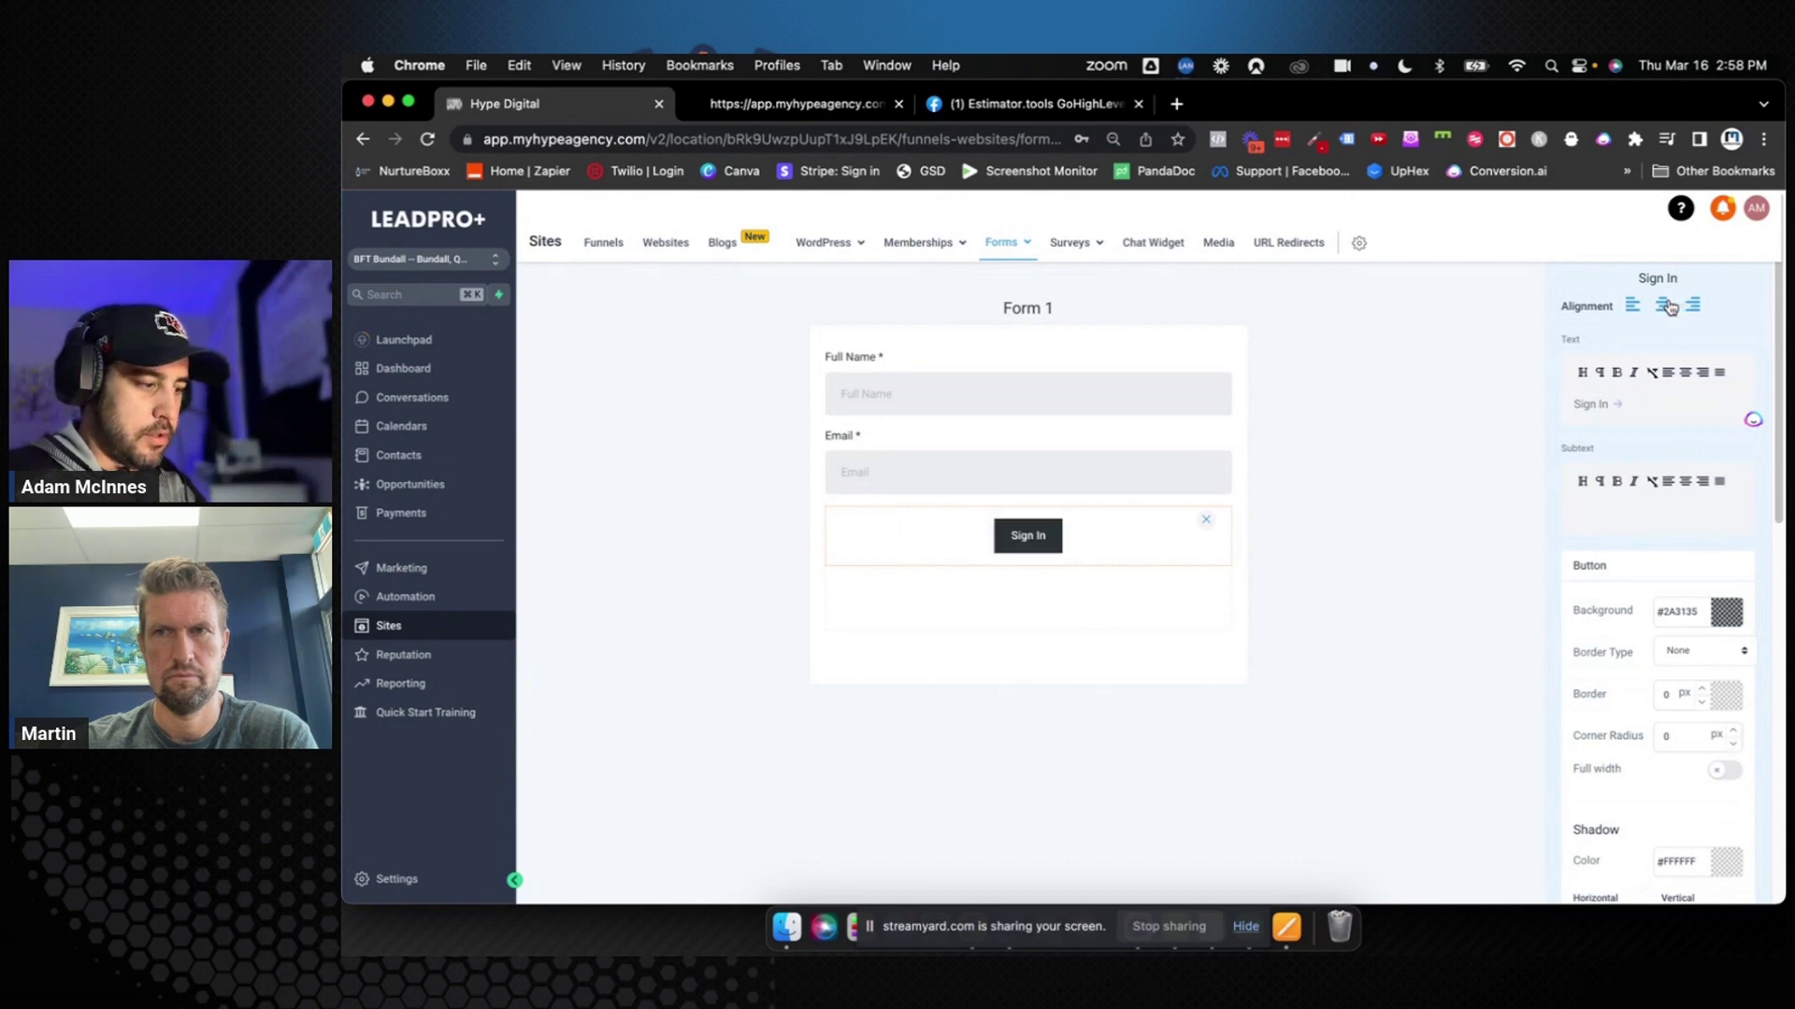
pyautogui.click(1720, 772)
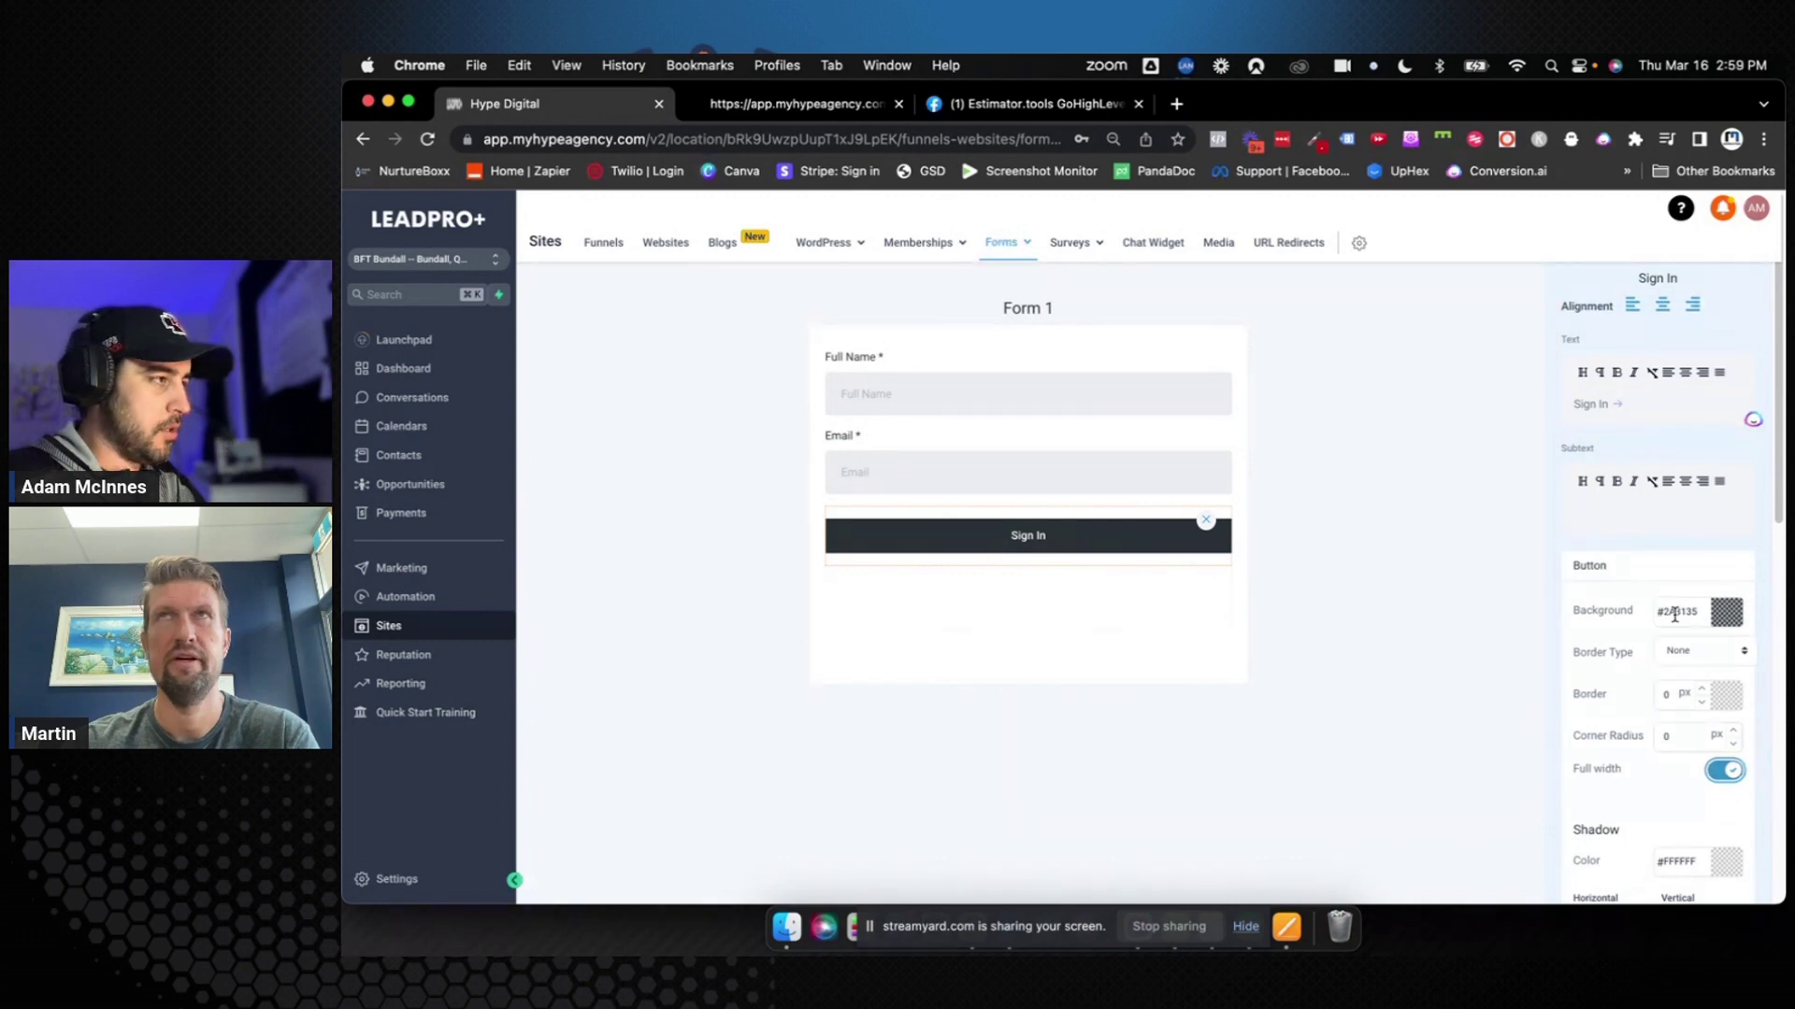
pyautogui.click(794, 104)
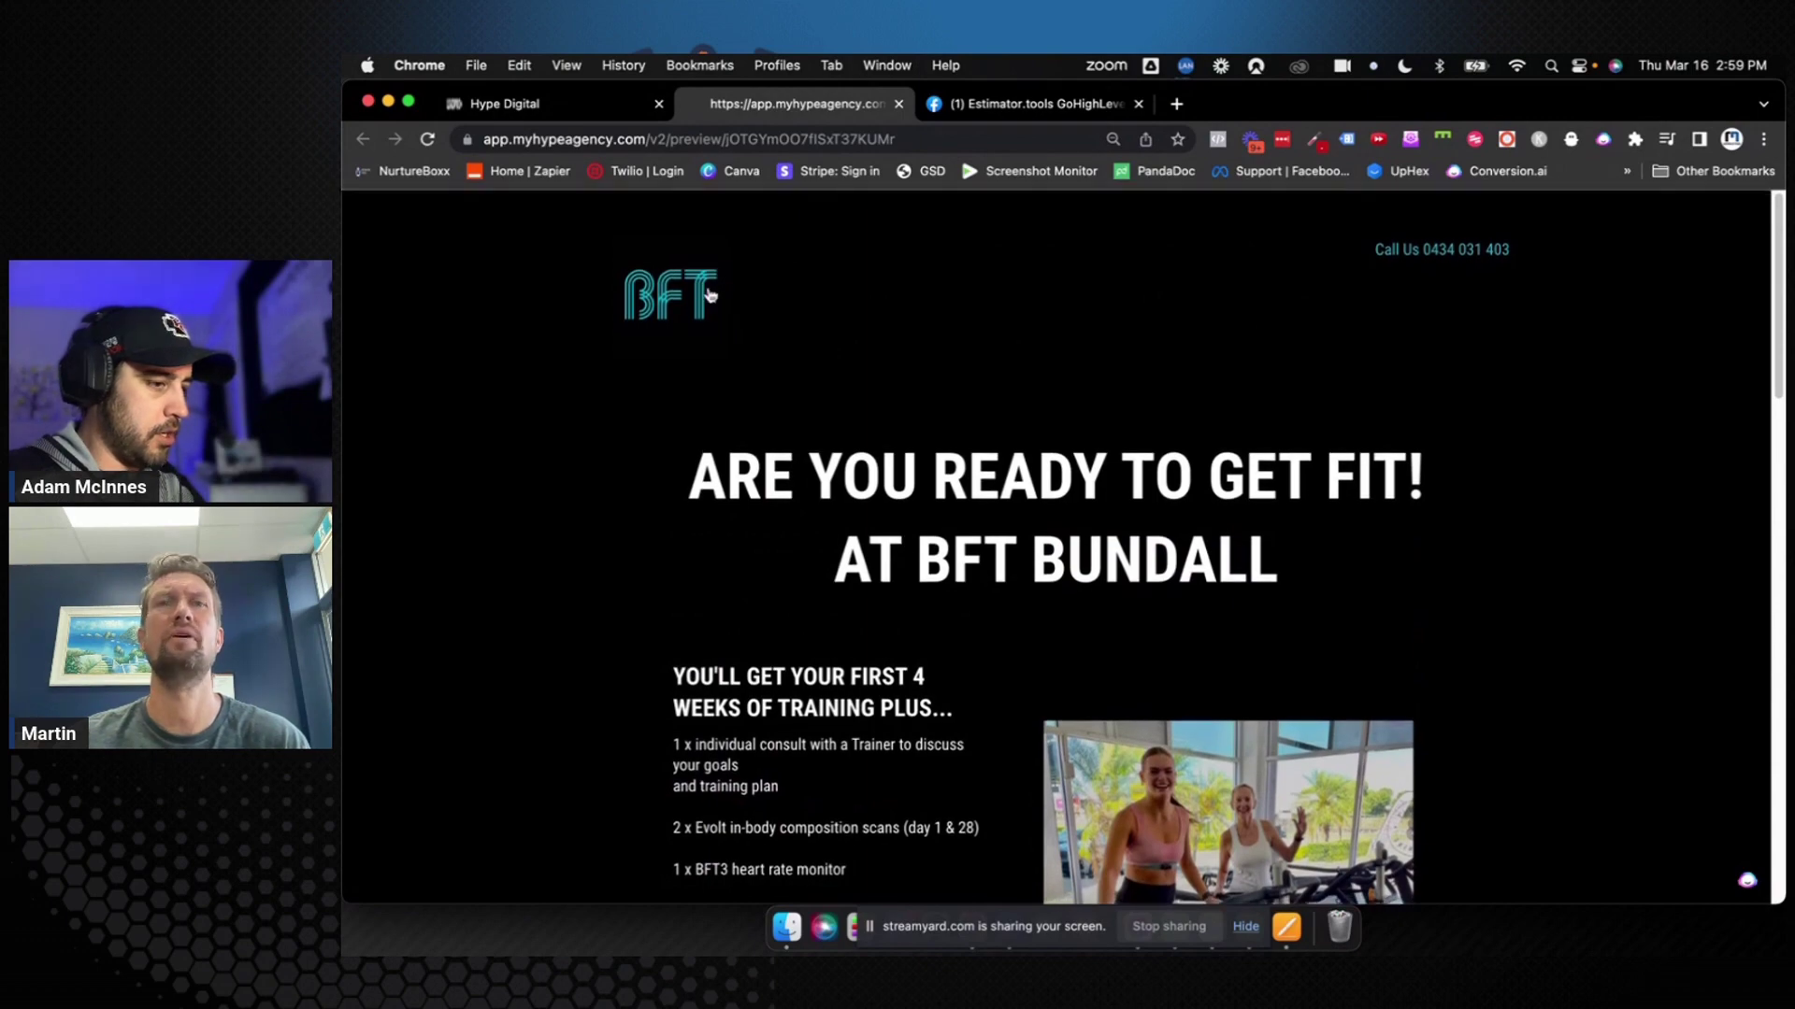
# Start the colour picker's Pick Color From Page on the BFT Bundall preview, then open a new tab
pyautogui.scroll(-20, 1036, 411)
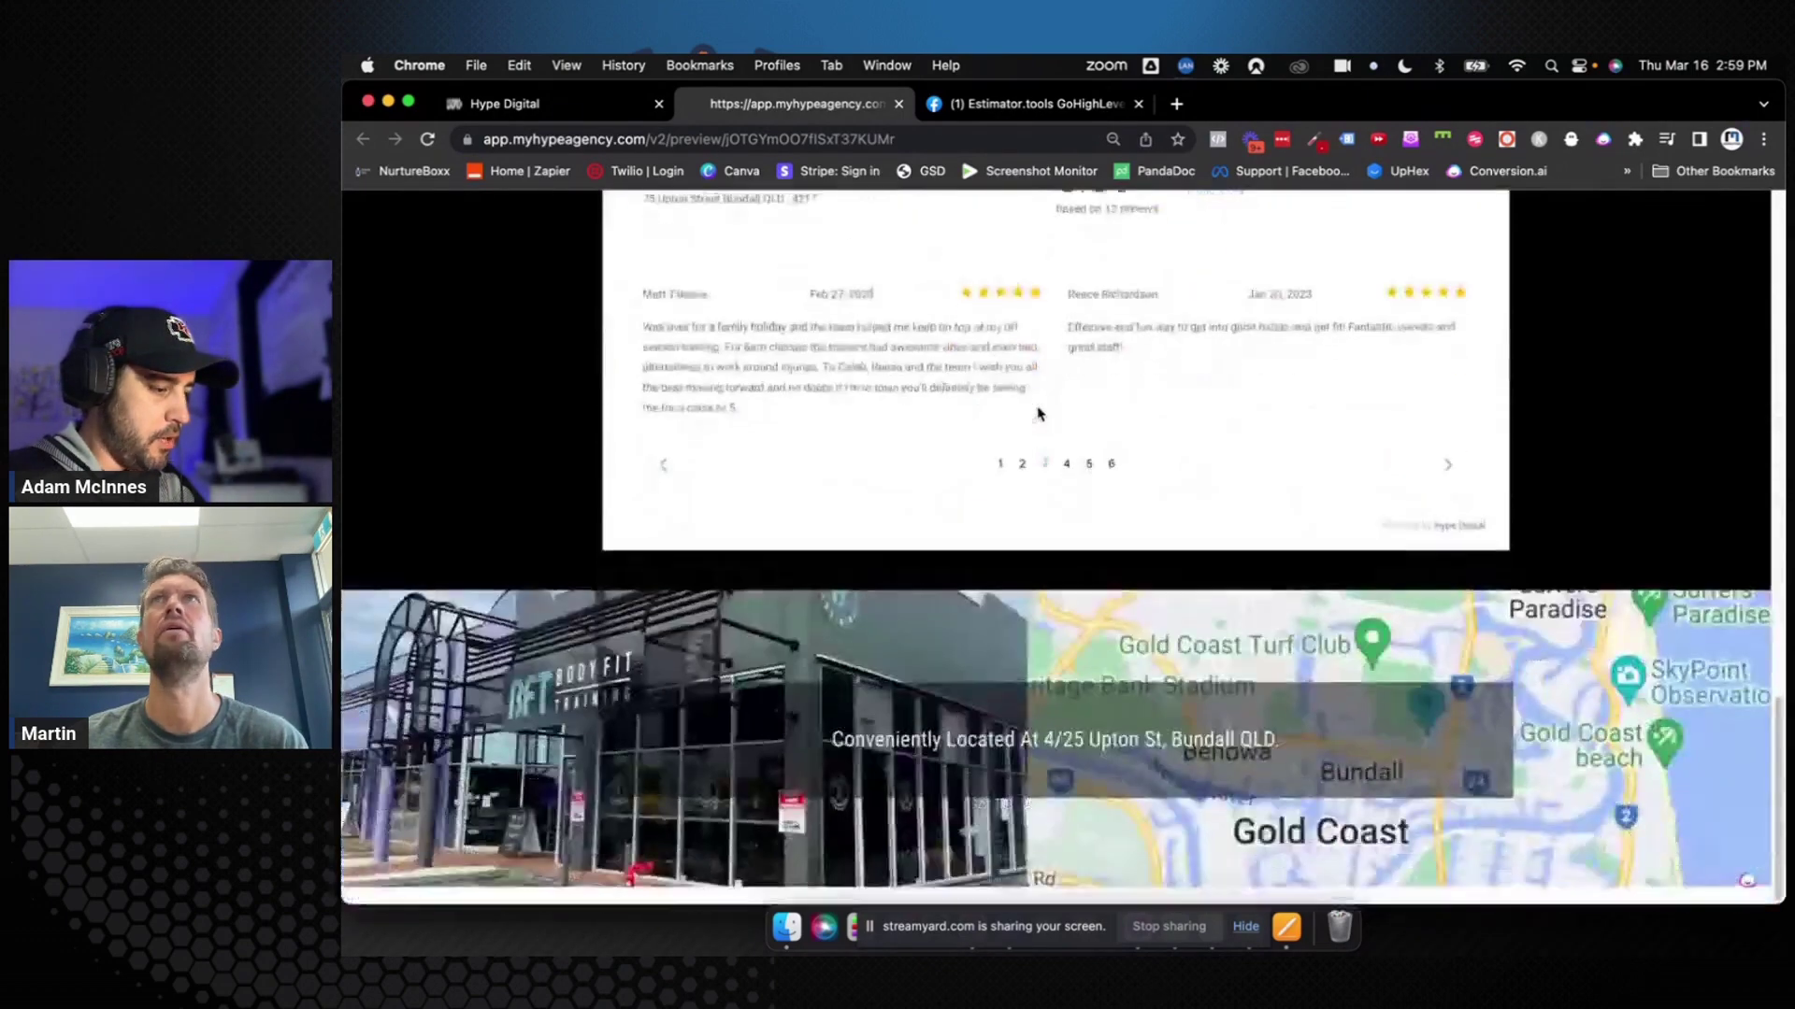
pyautogui.scroll(20, 1038, 413)
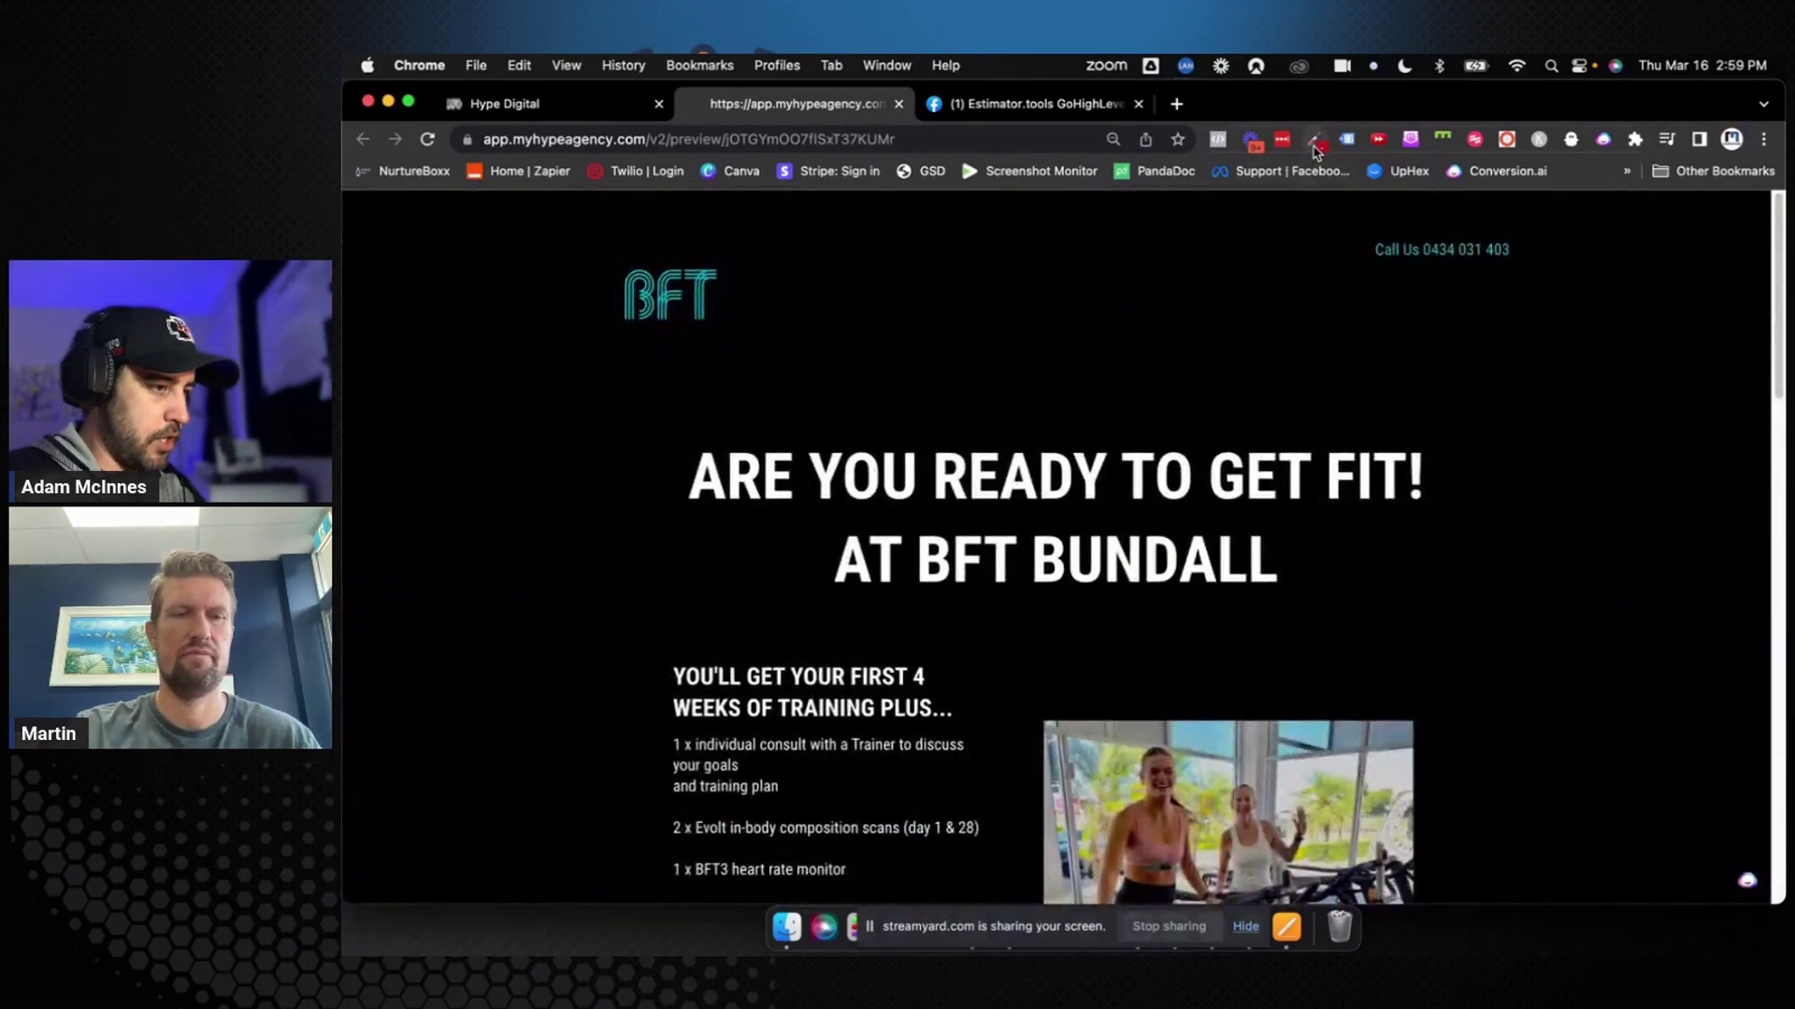
pyautogui.click(1314, 142)
pyautogui.click(1284, 169)
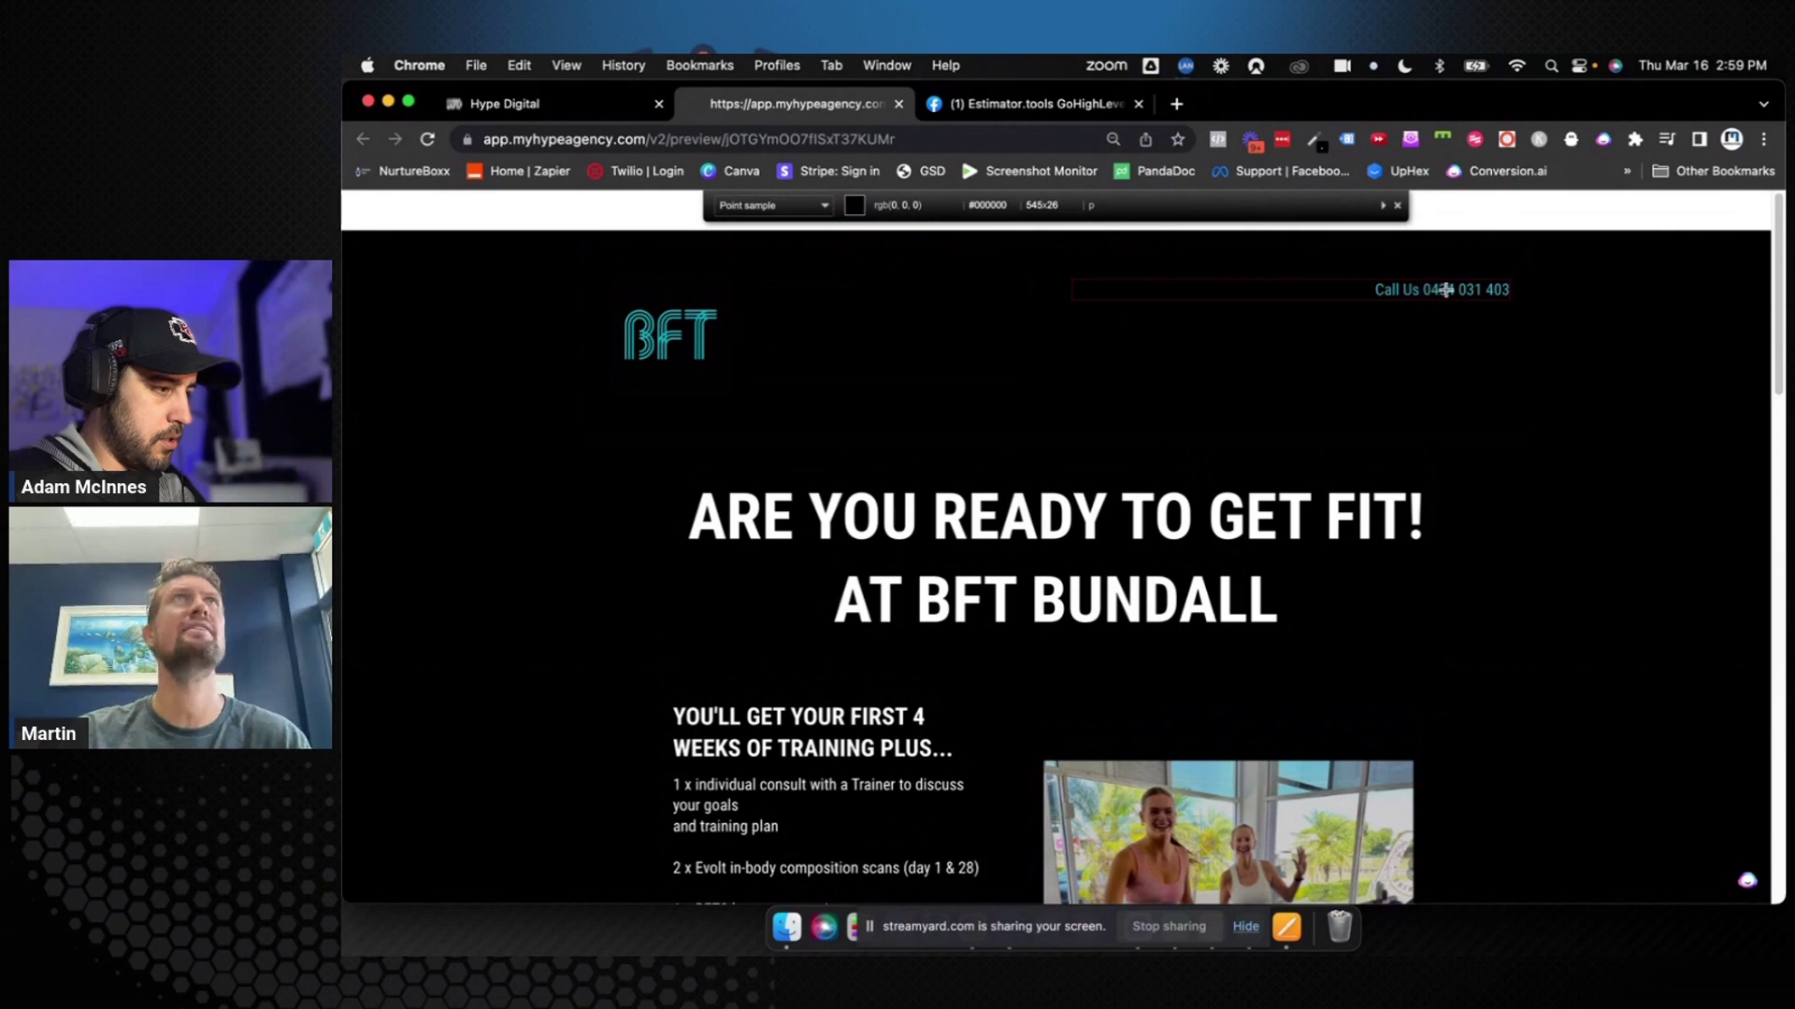
pyautogui.scroll(-5, 954, 565)
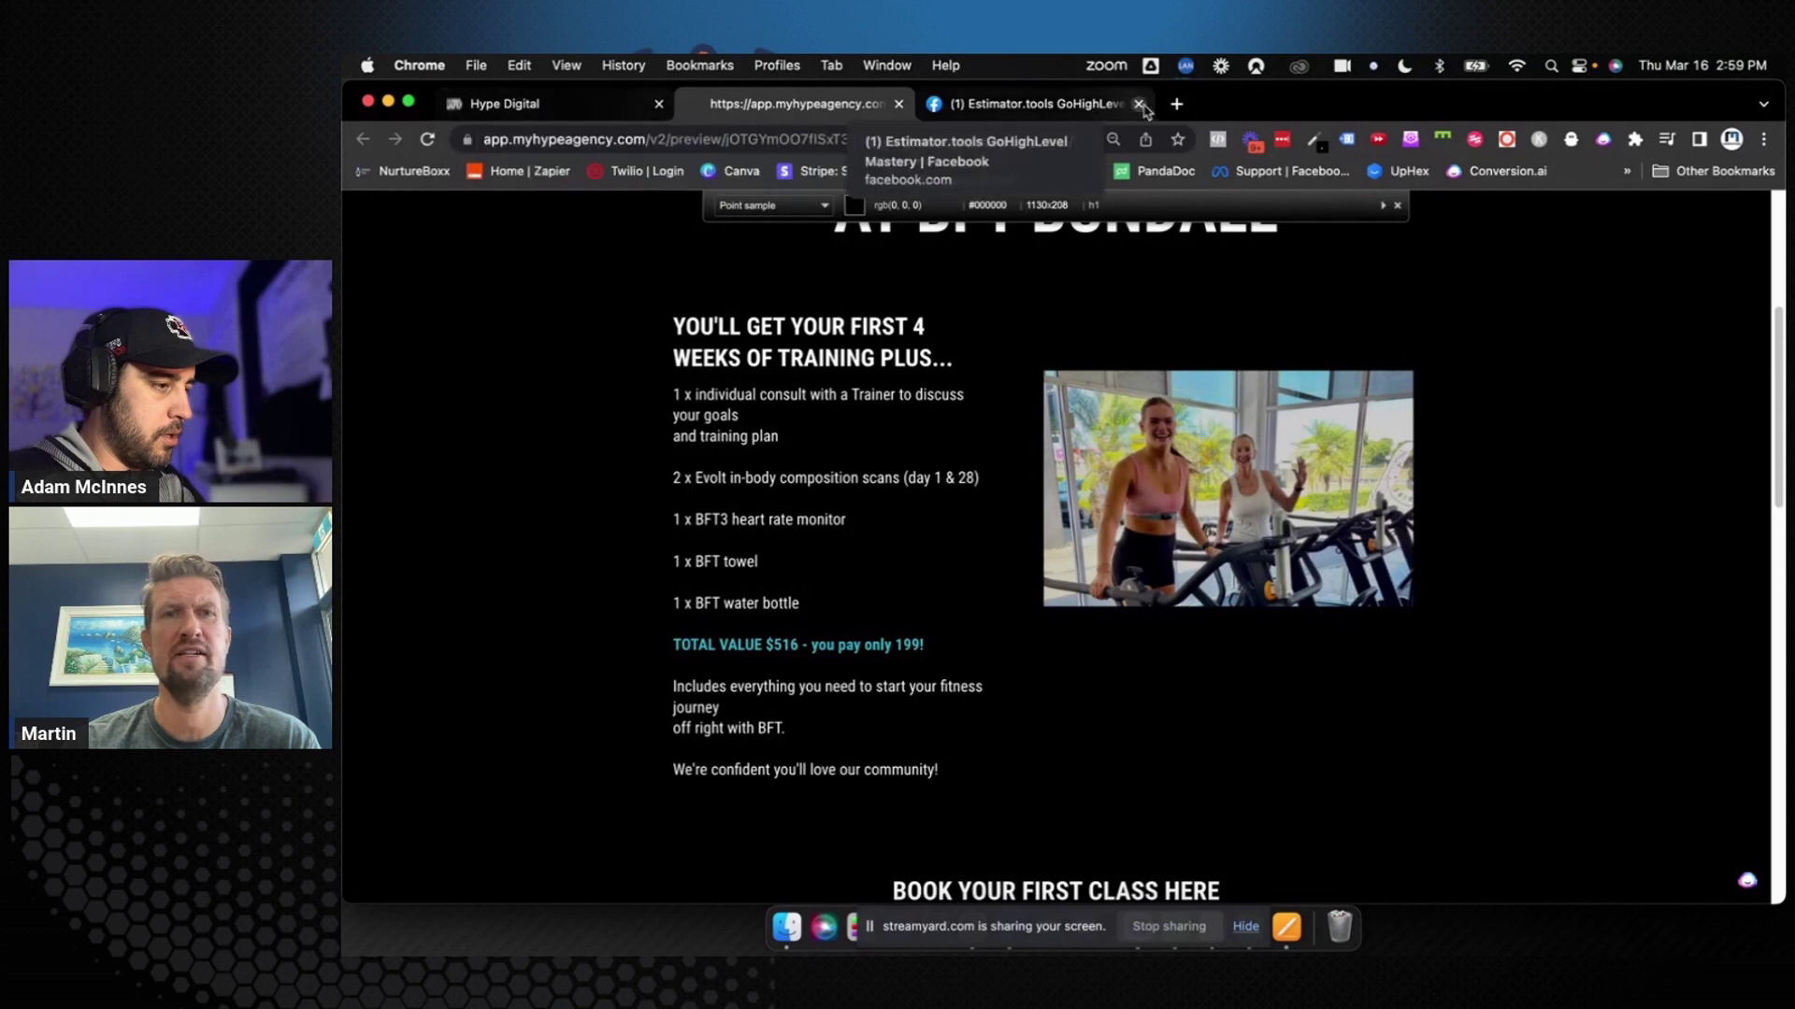
pyautogui.click(1176, 102)
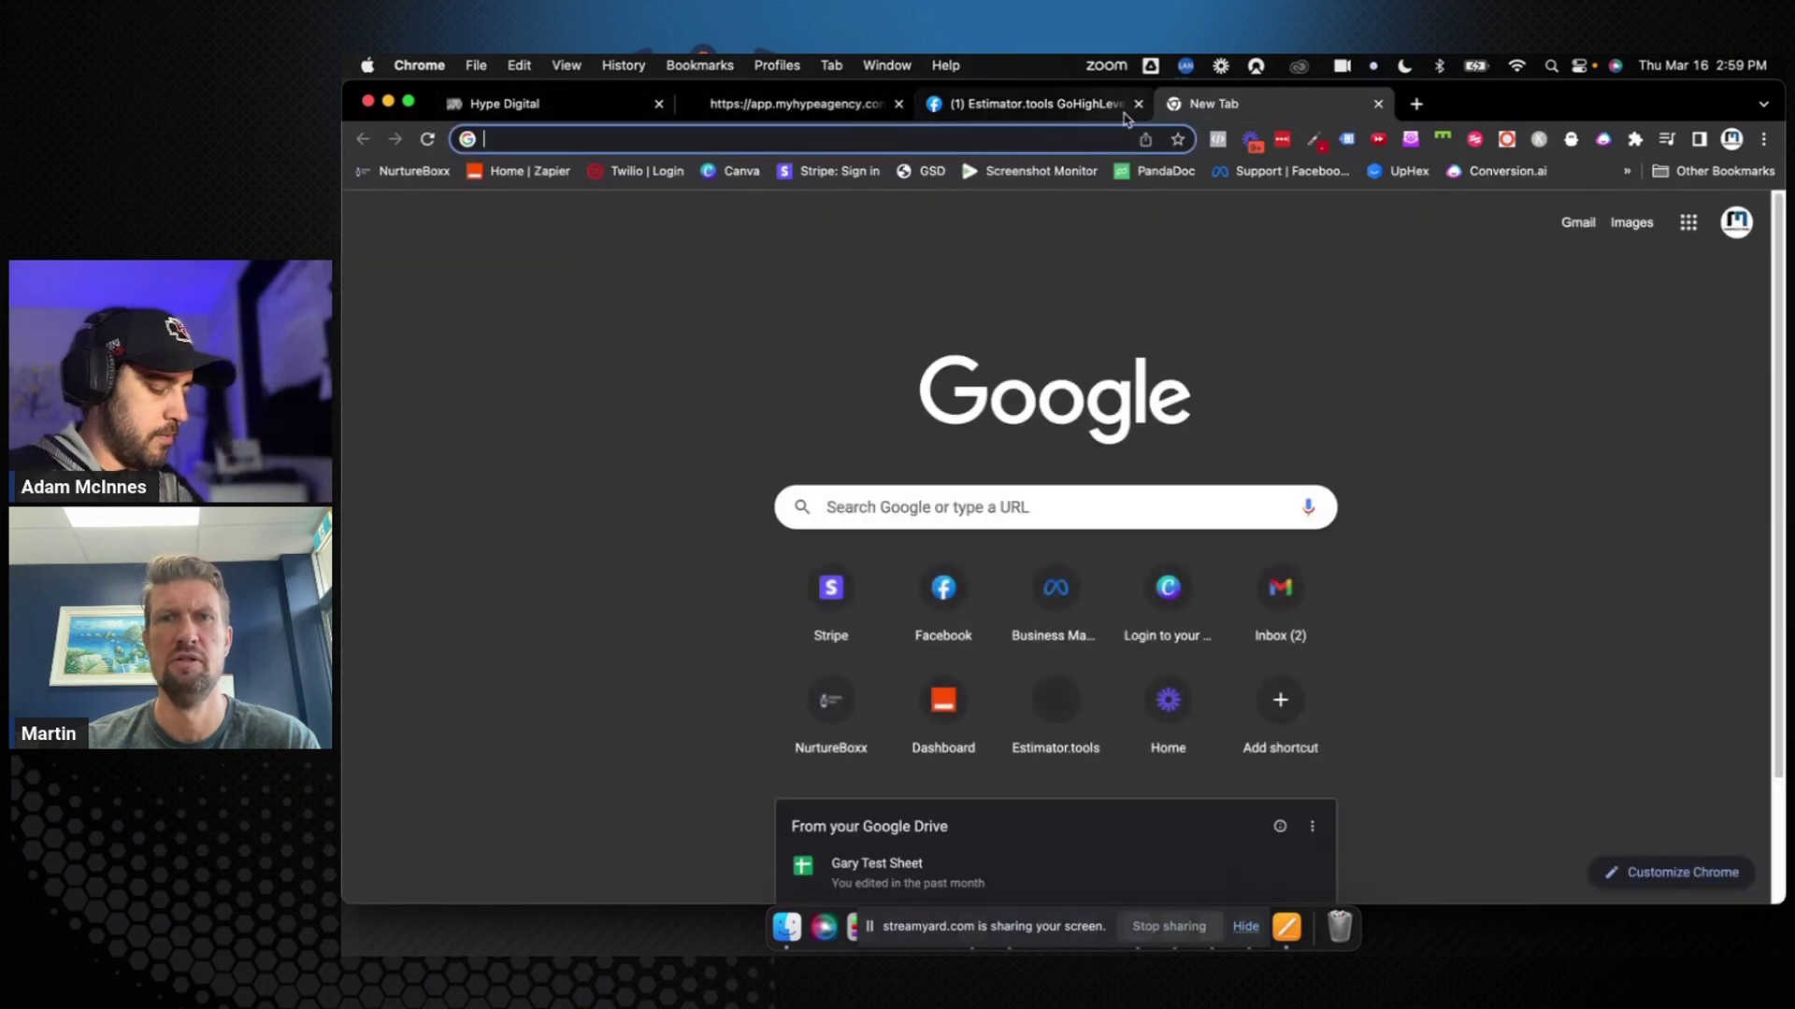
# Search Google for 'bft gym', open the Body Fit Training site, and pick a colour from it
pyautogui.write('e')
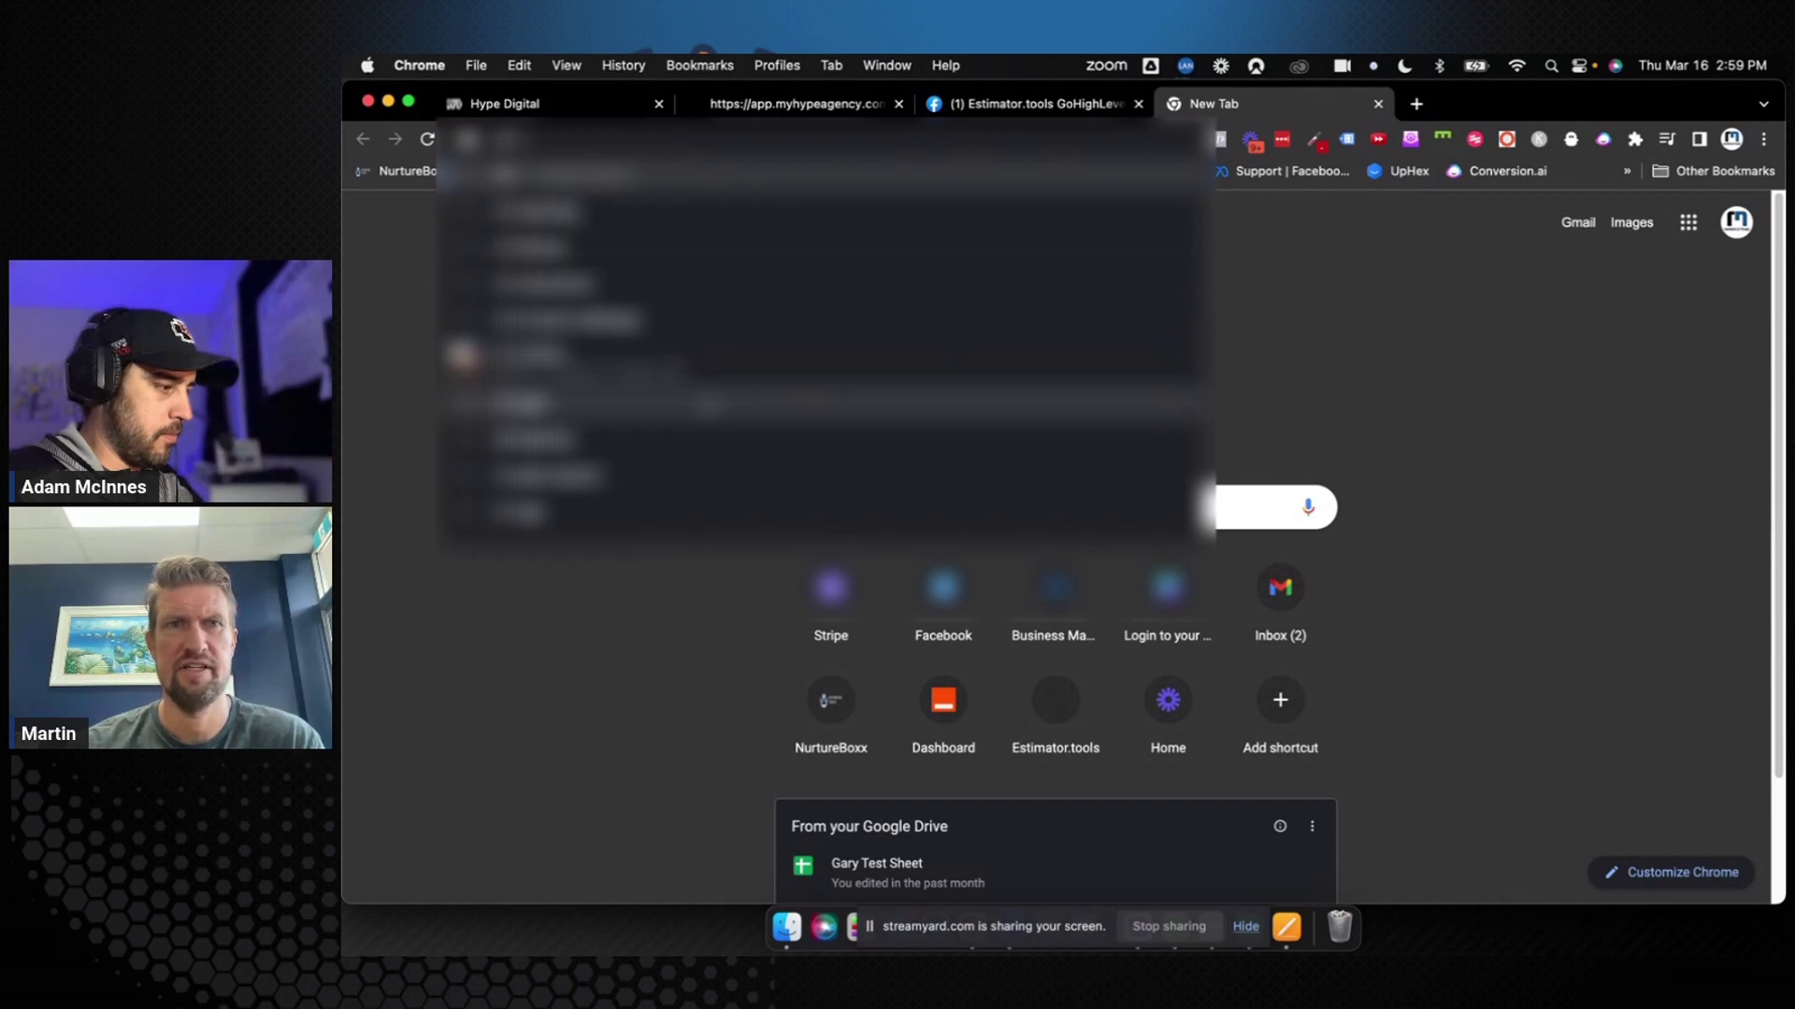
pyautogui.press('Return')
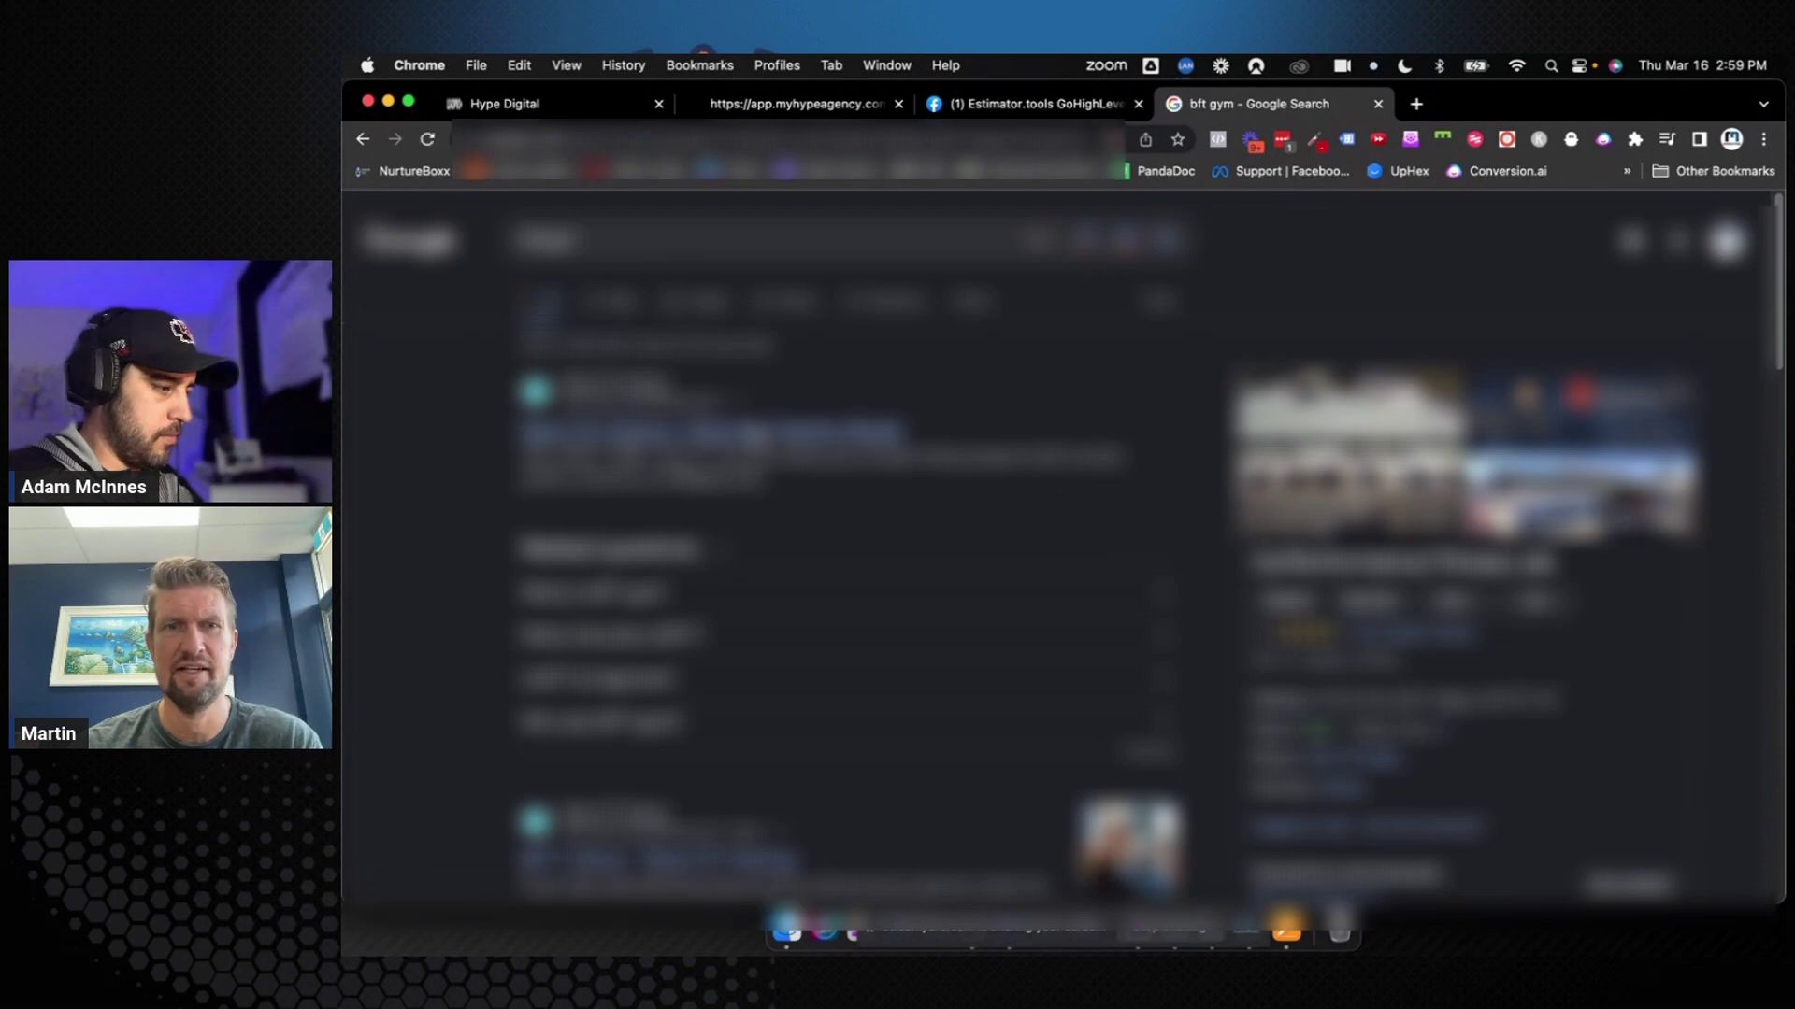
pyautogui.click(758, 438)
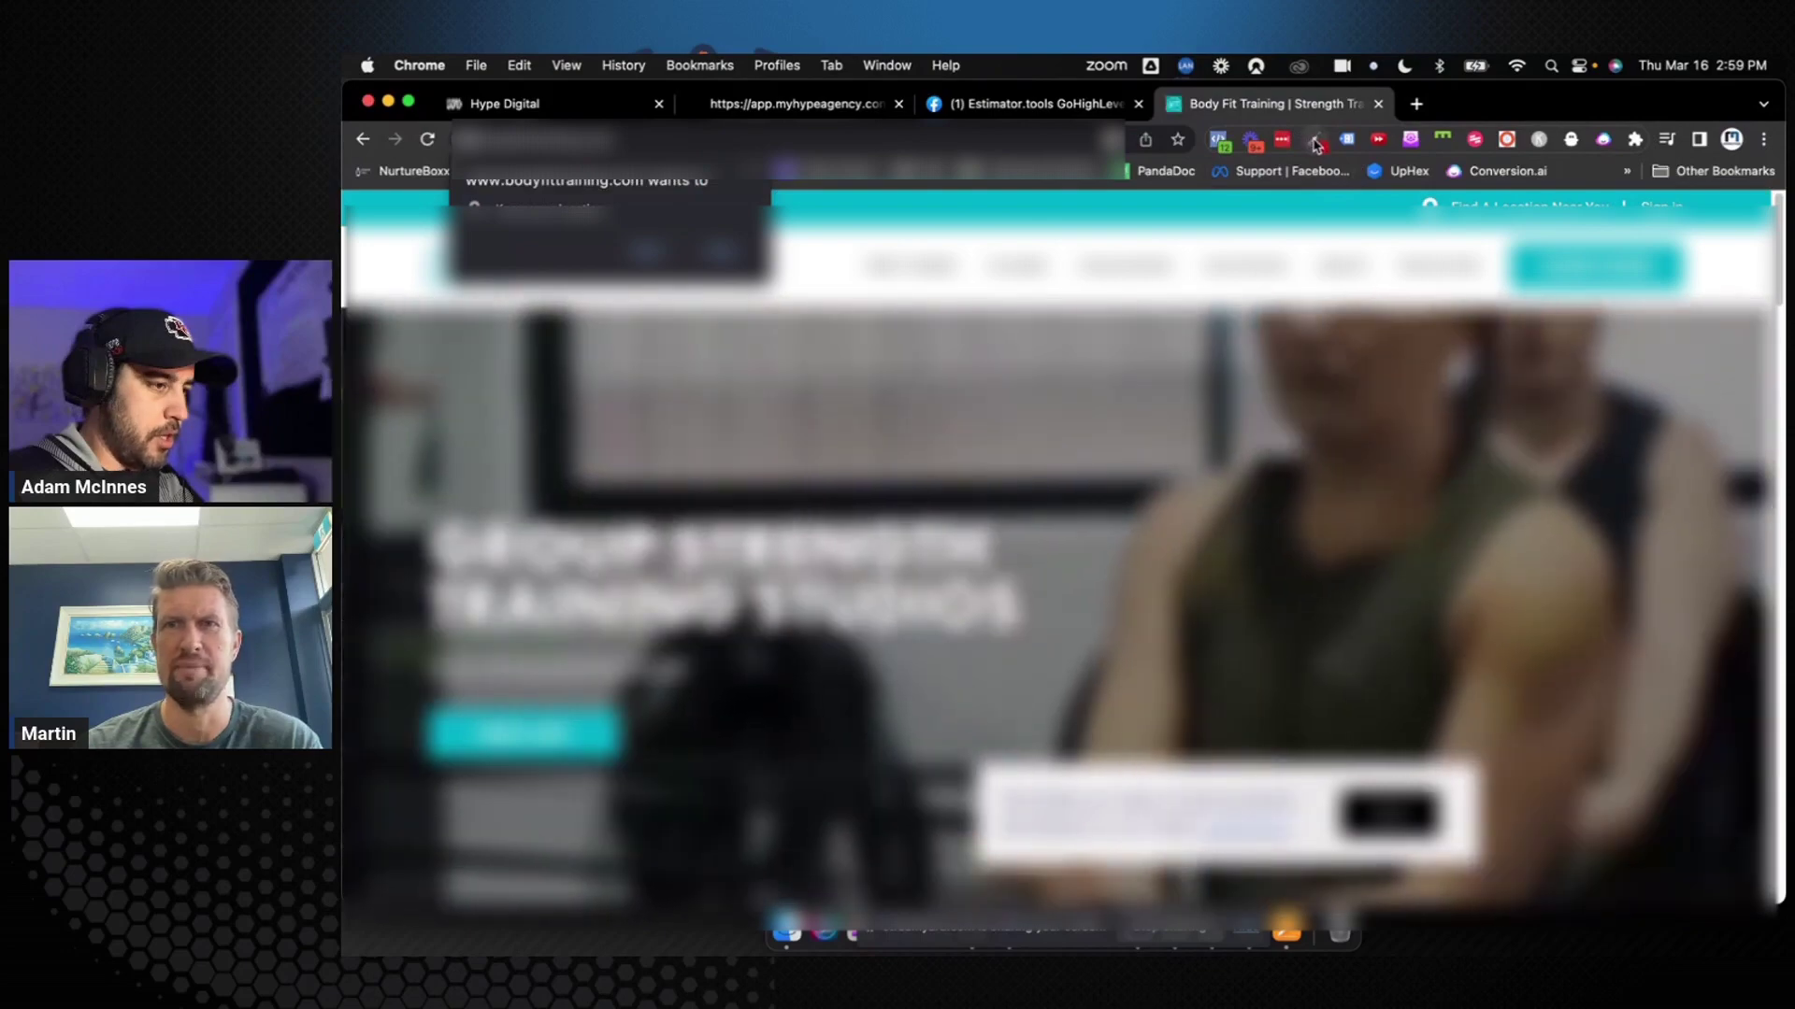
pyautogui.click(1315, 140)
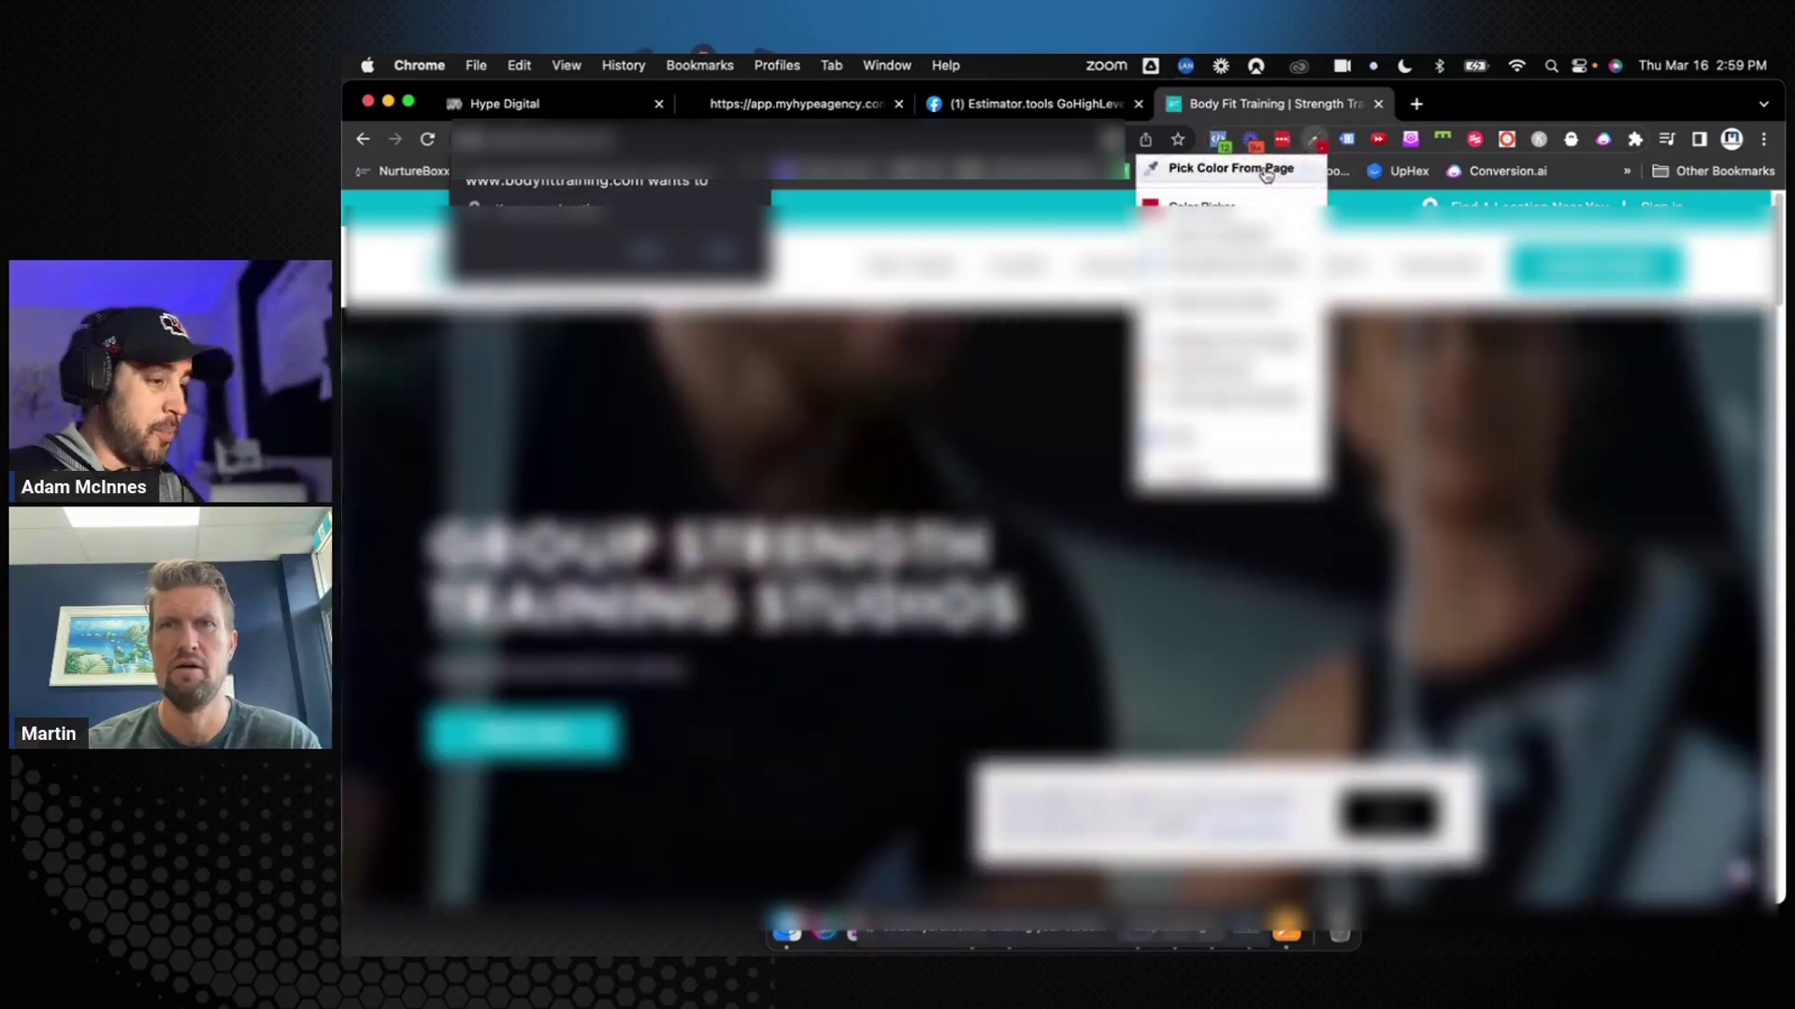
pyautogui.click(1265, 171)
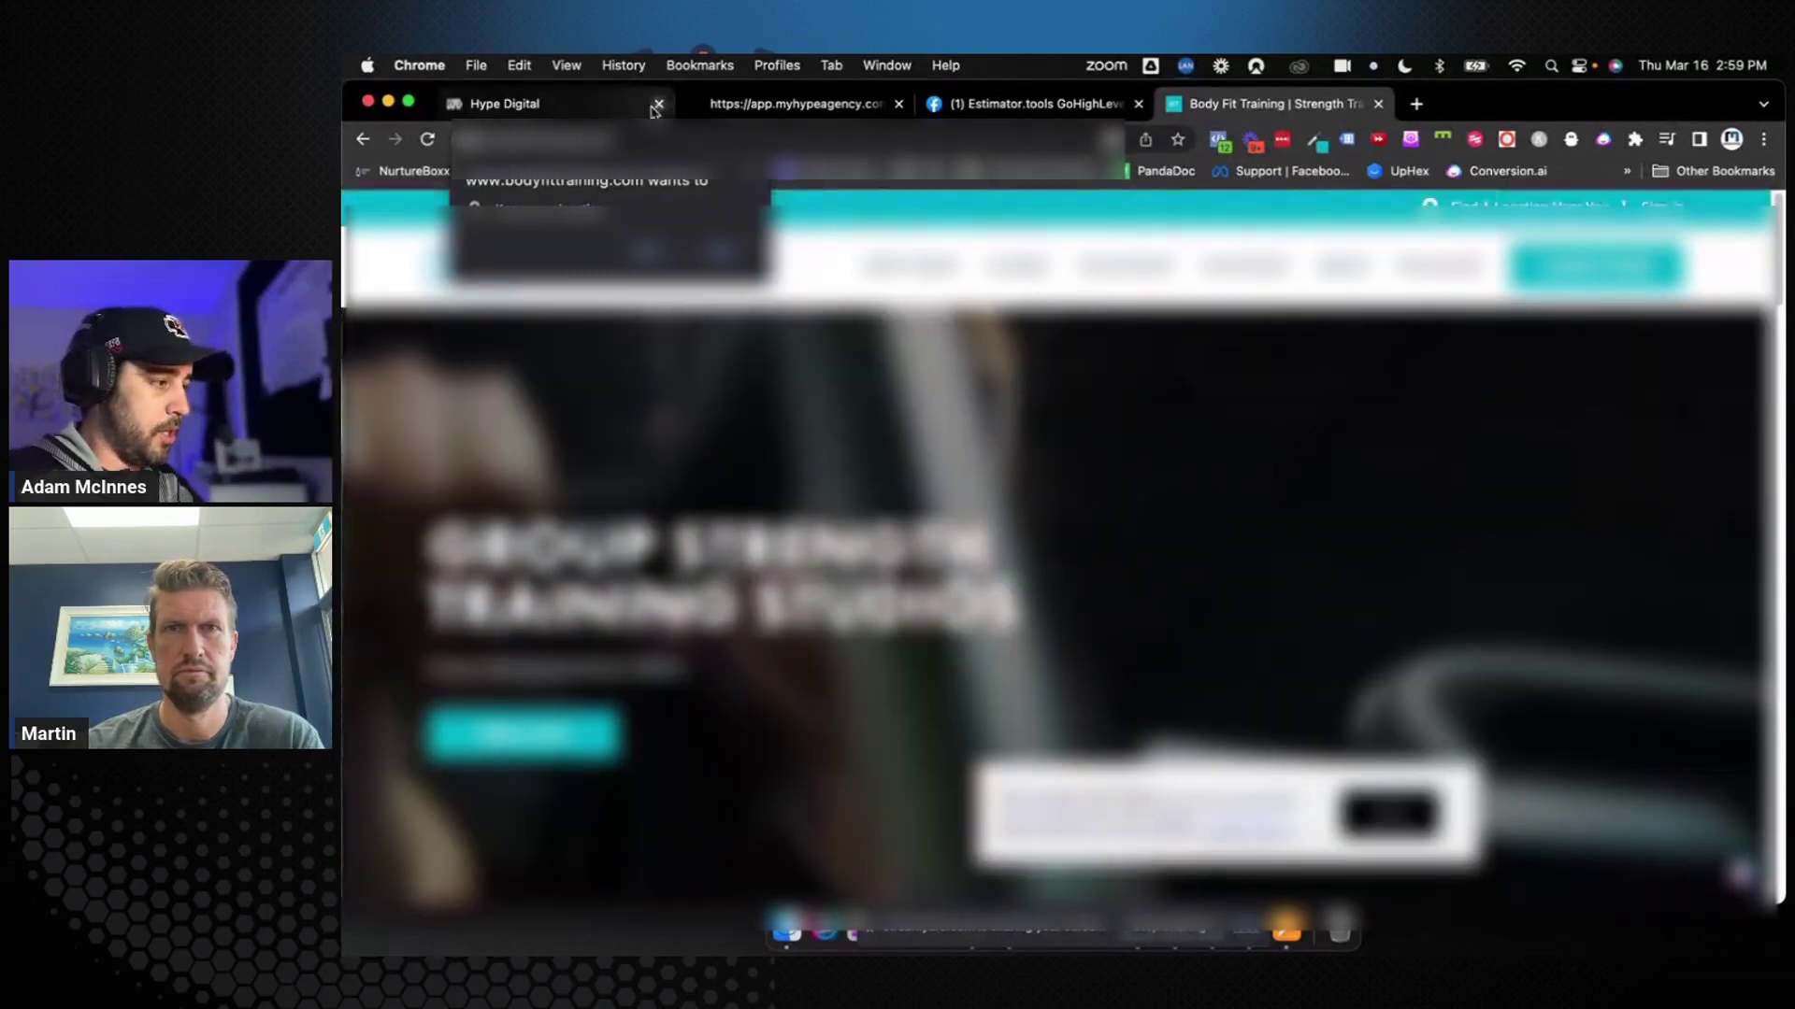
pyautogui.click(633, 110)
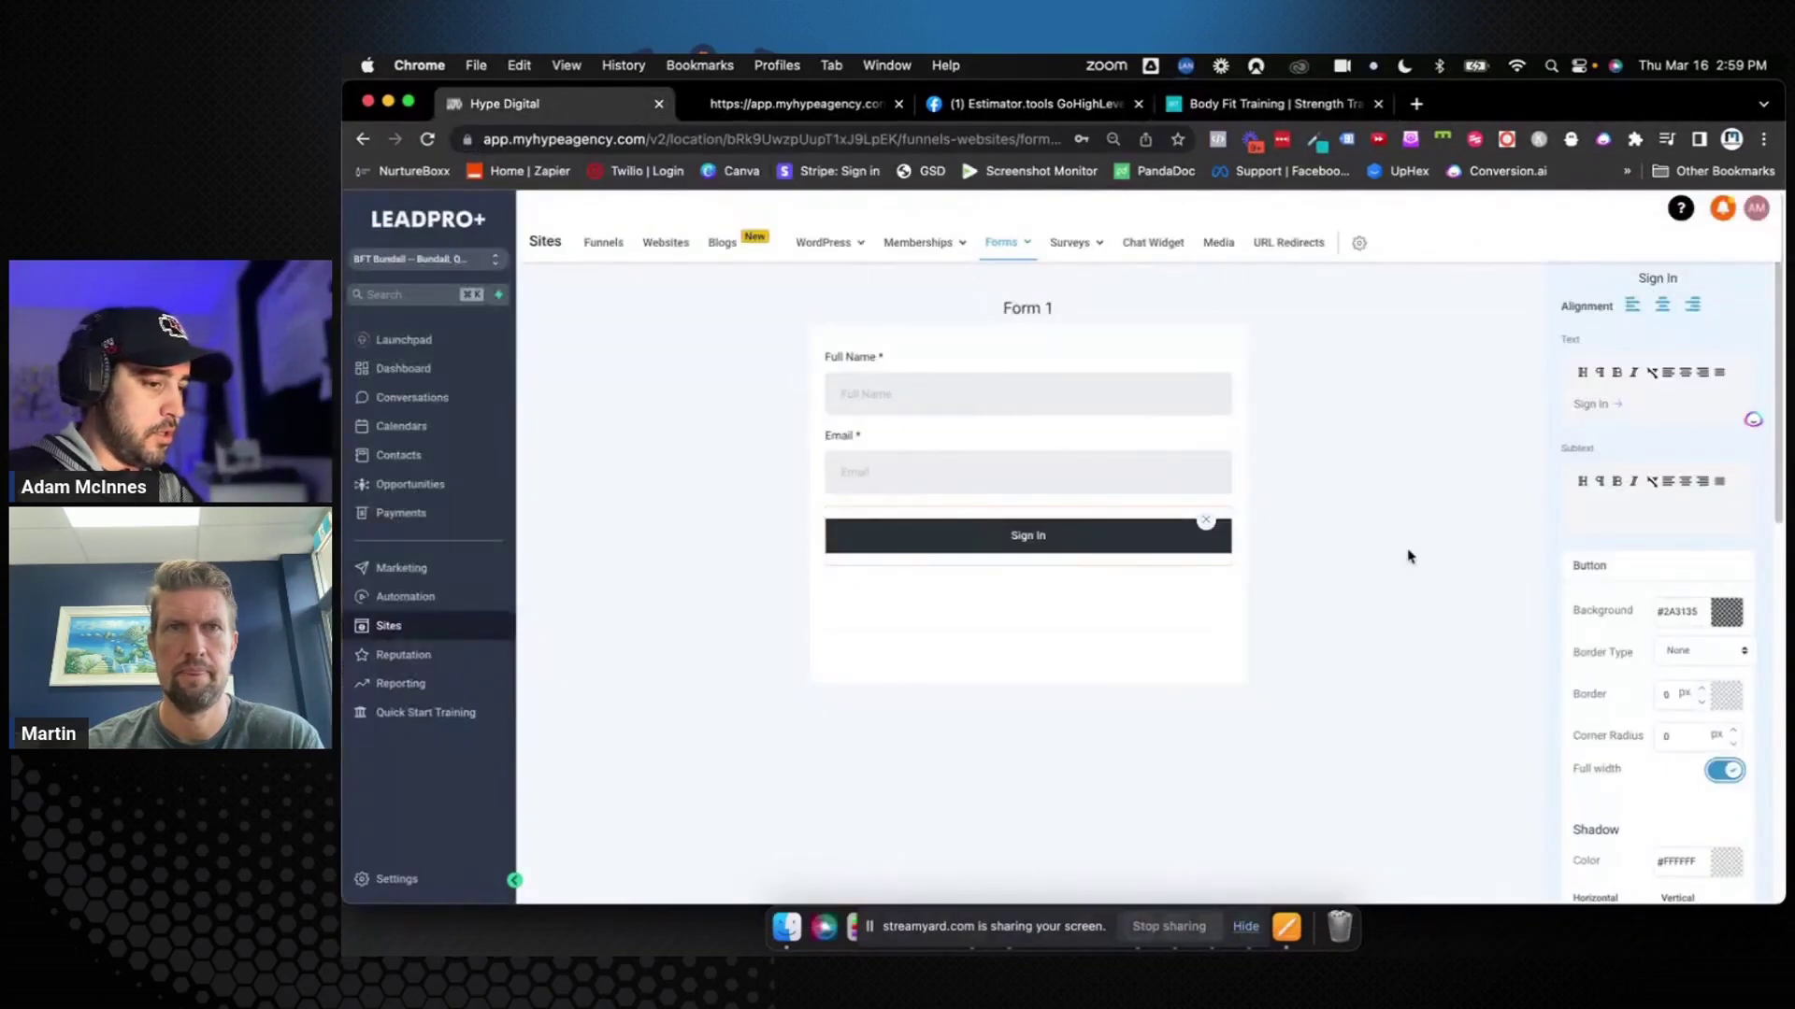
# Set the Sign In button background to teal #01B0C7, comparing it against the Body Fit Training site
pyautogui.click(1679, 613)
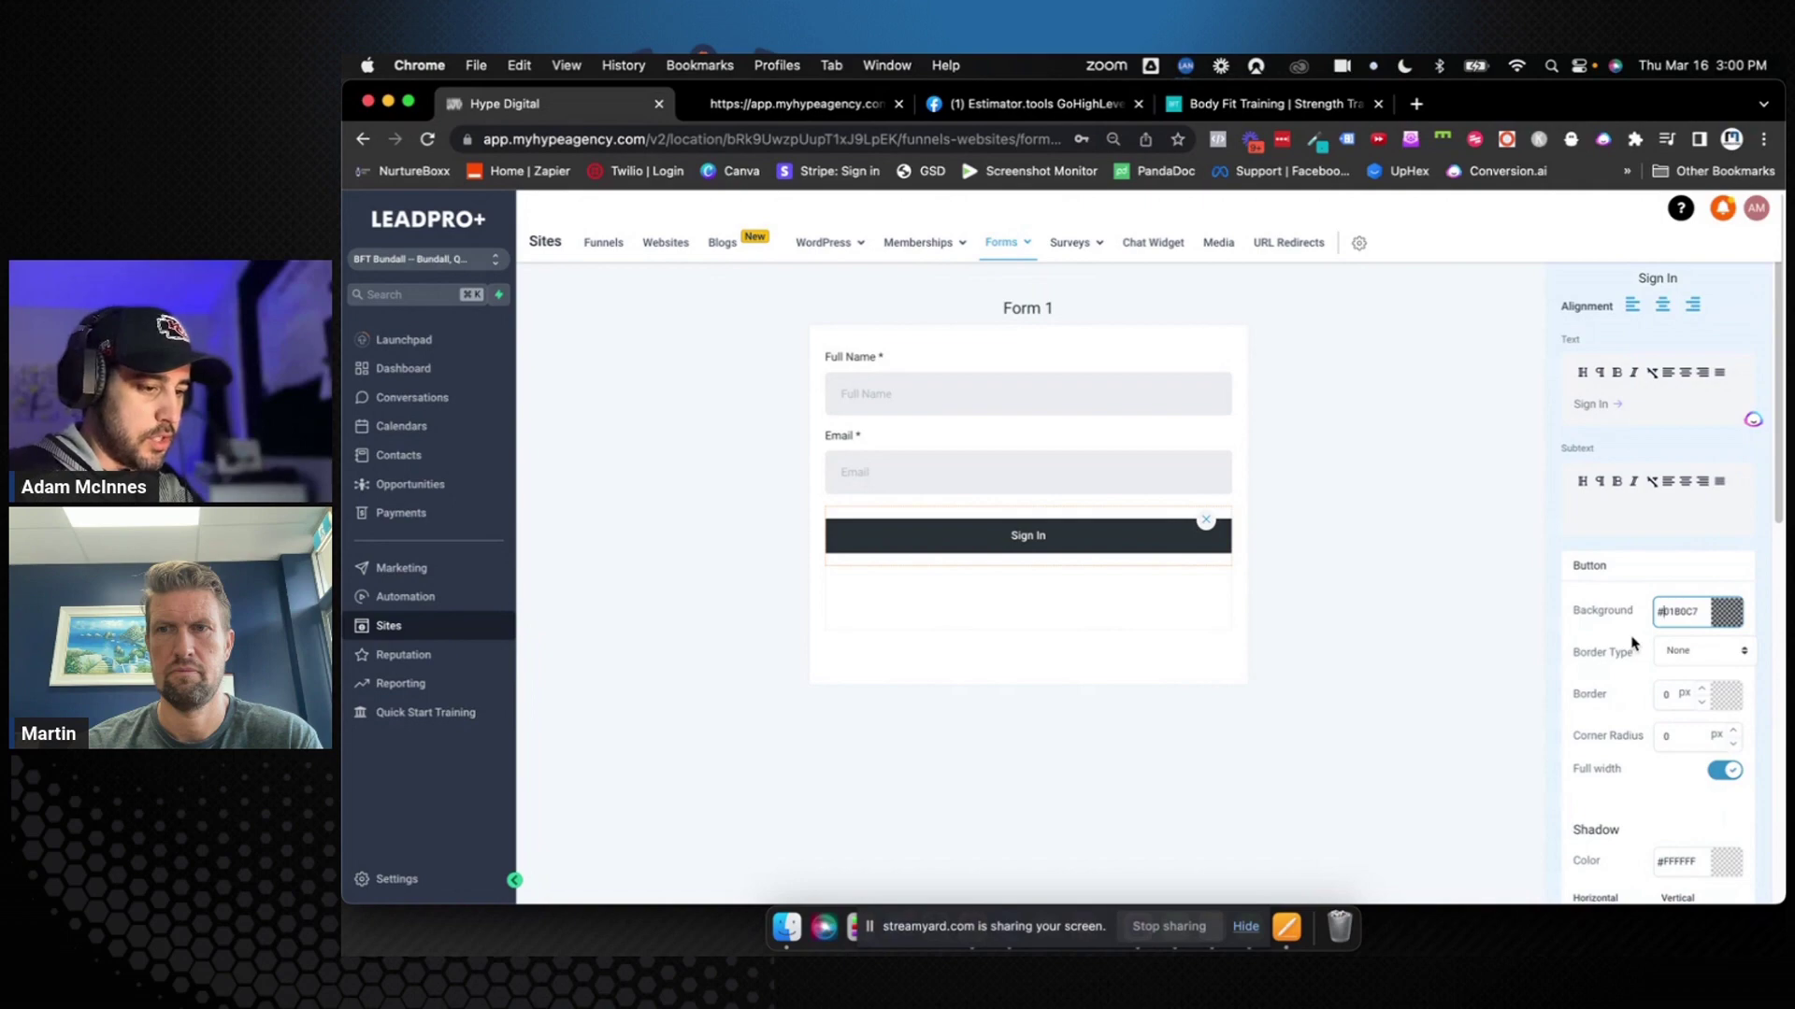
pyautogui.press('Return')
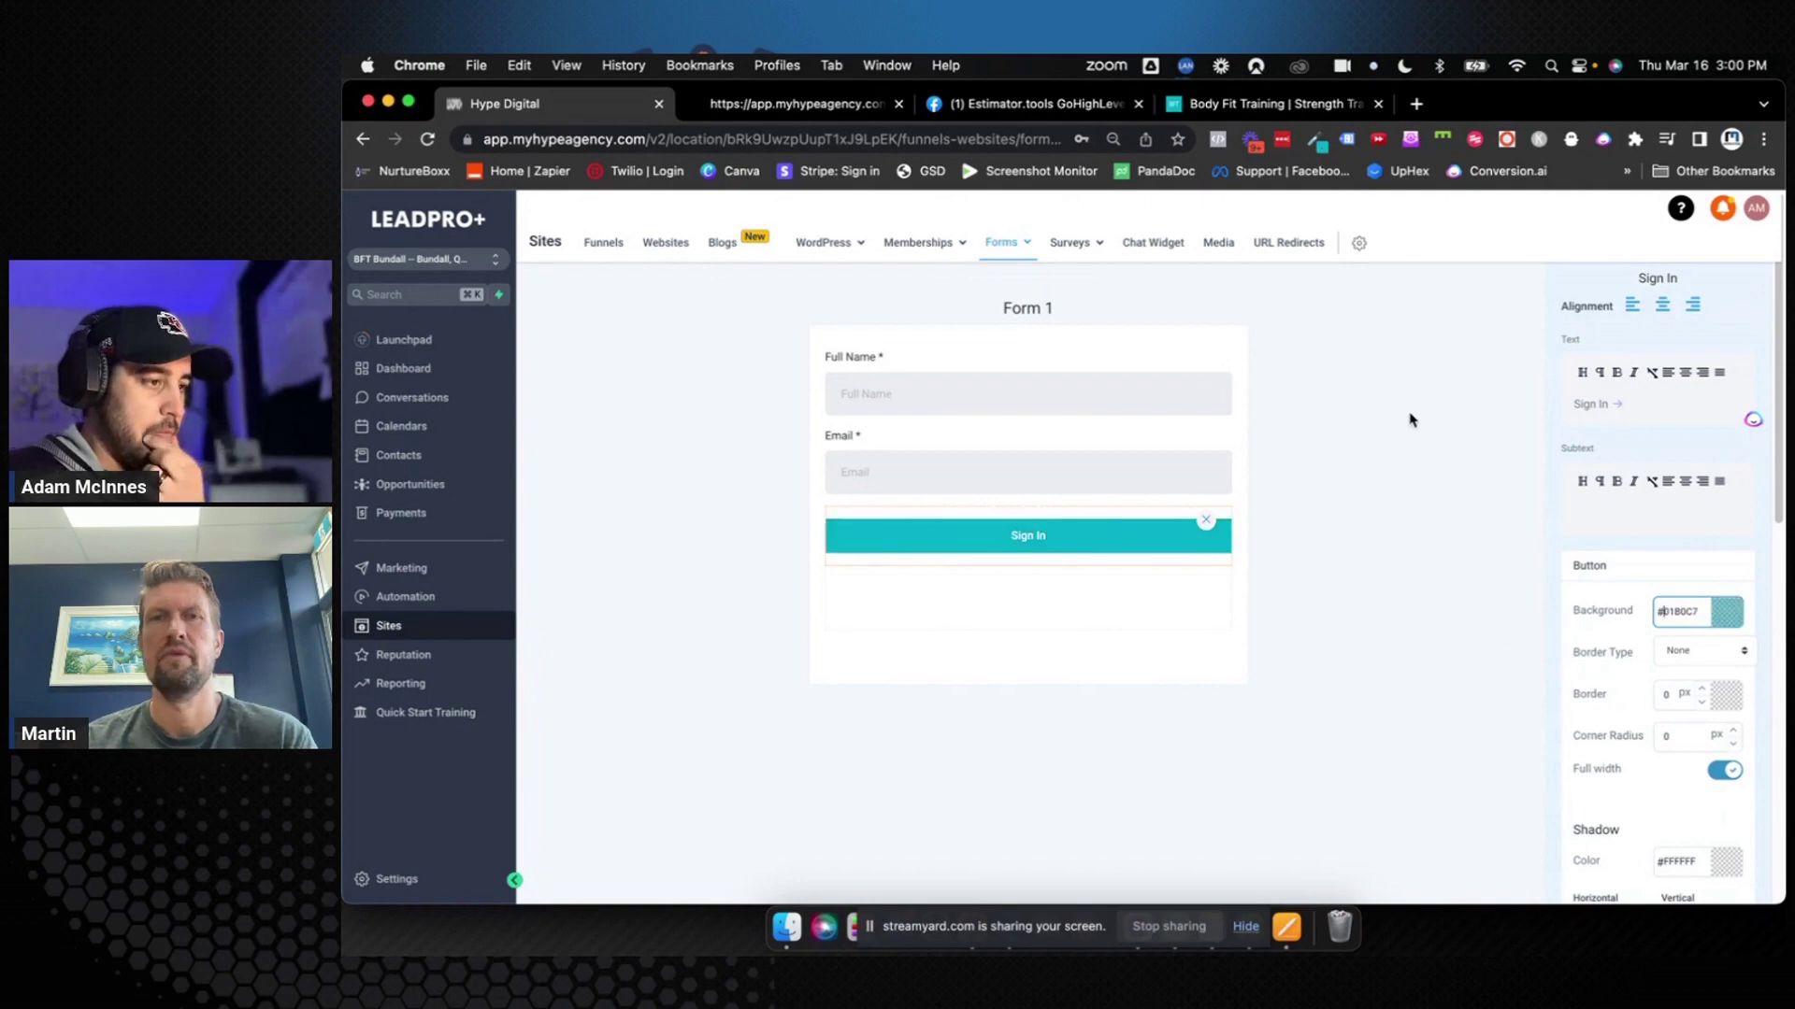
pyautogui.click(1280, 104)
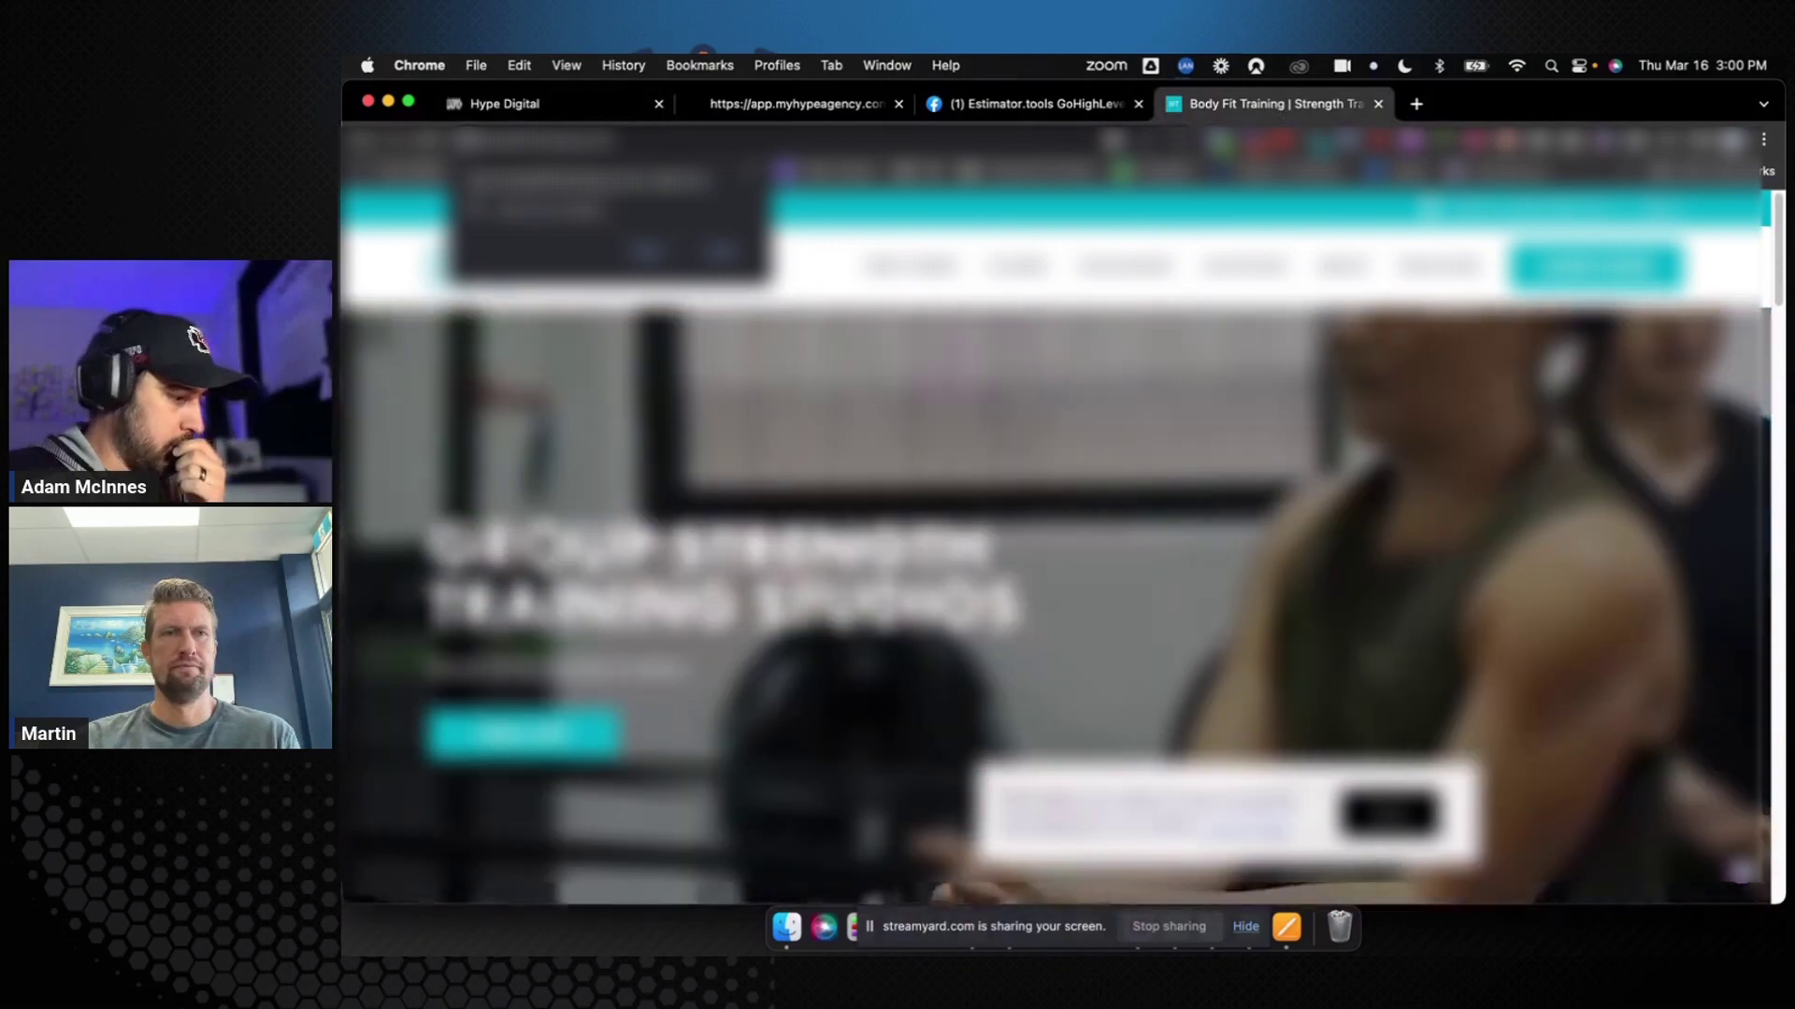
pyautogui.scroll(-10, 790, 693)
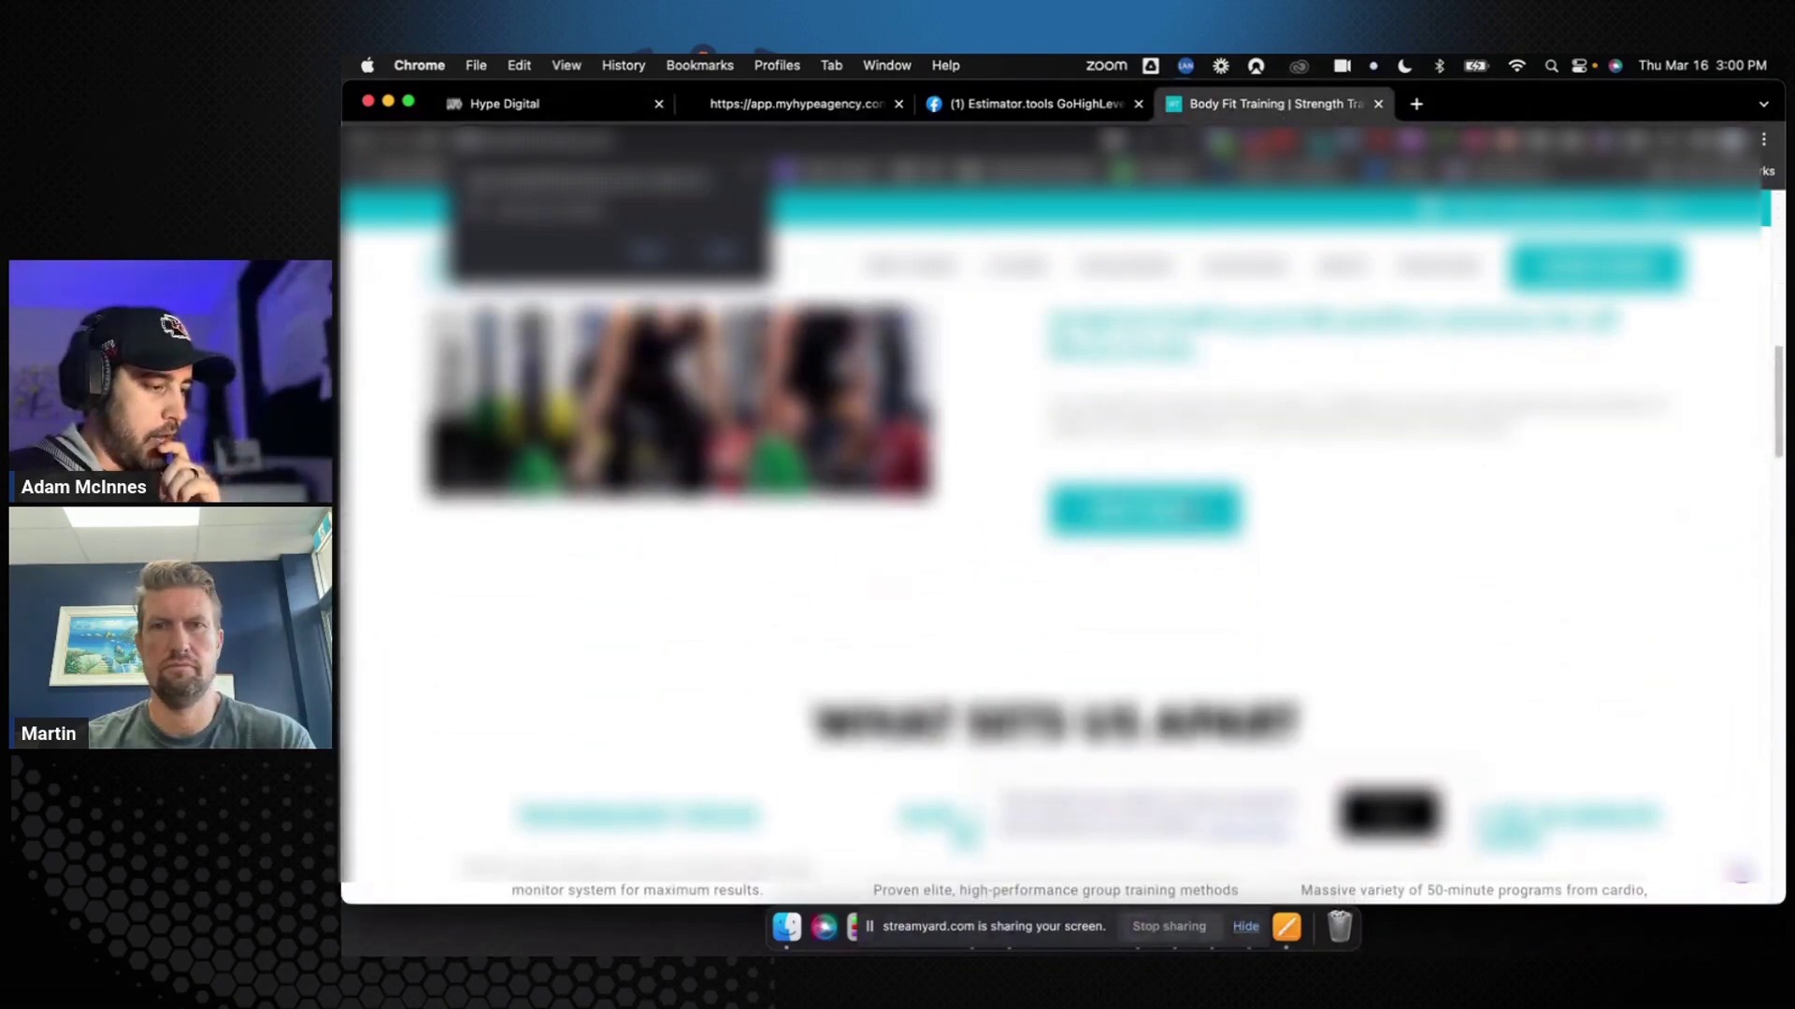
pyautogui.click(594, 108)
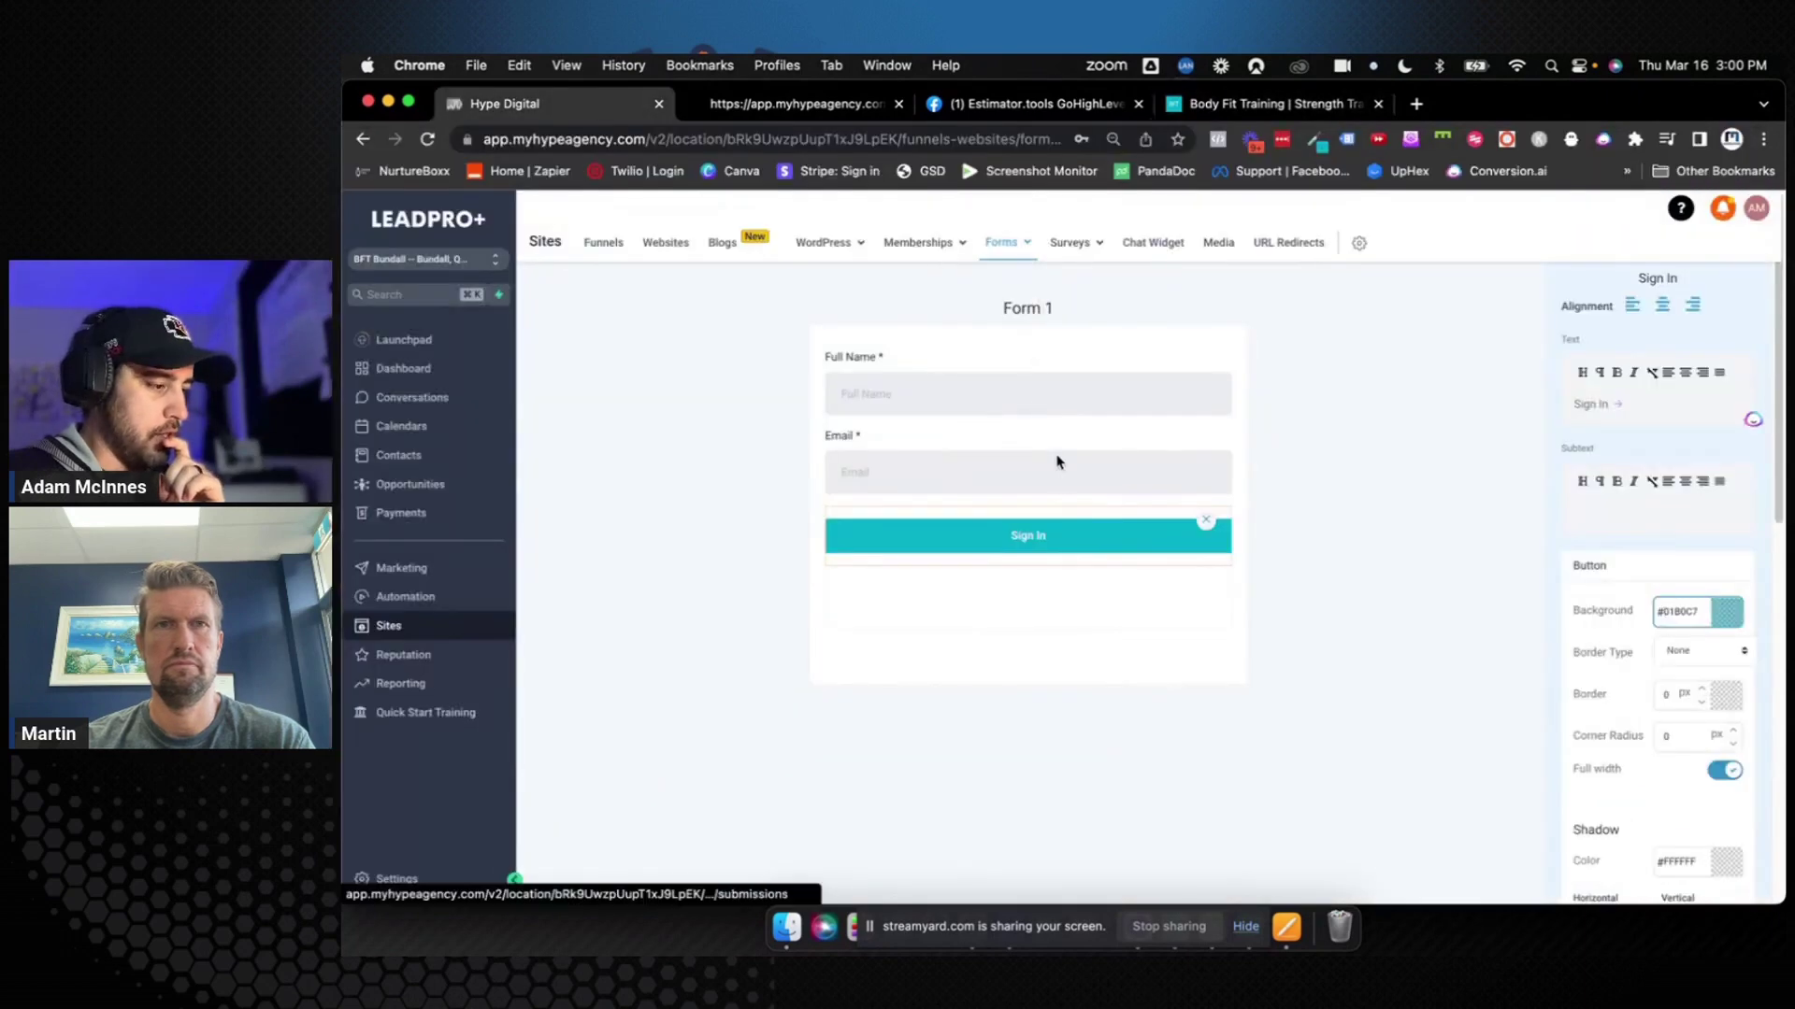
pyautogui.click(1264, 104)
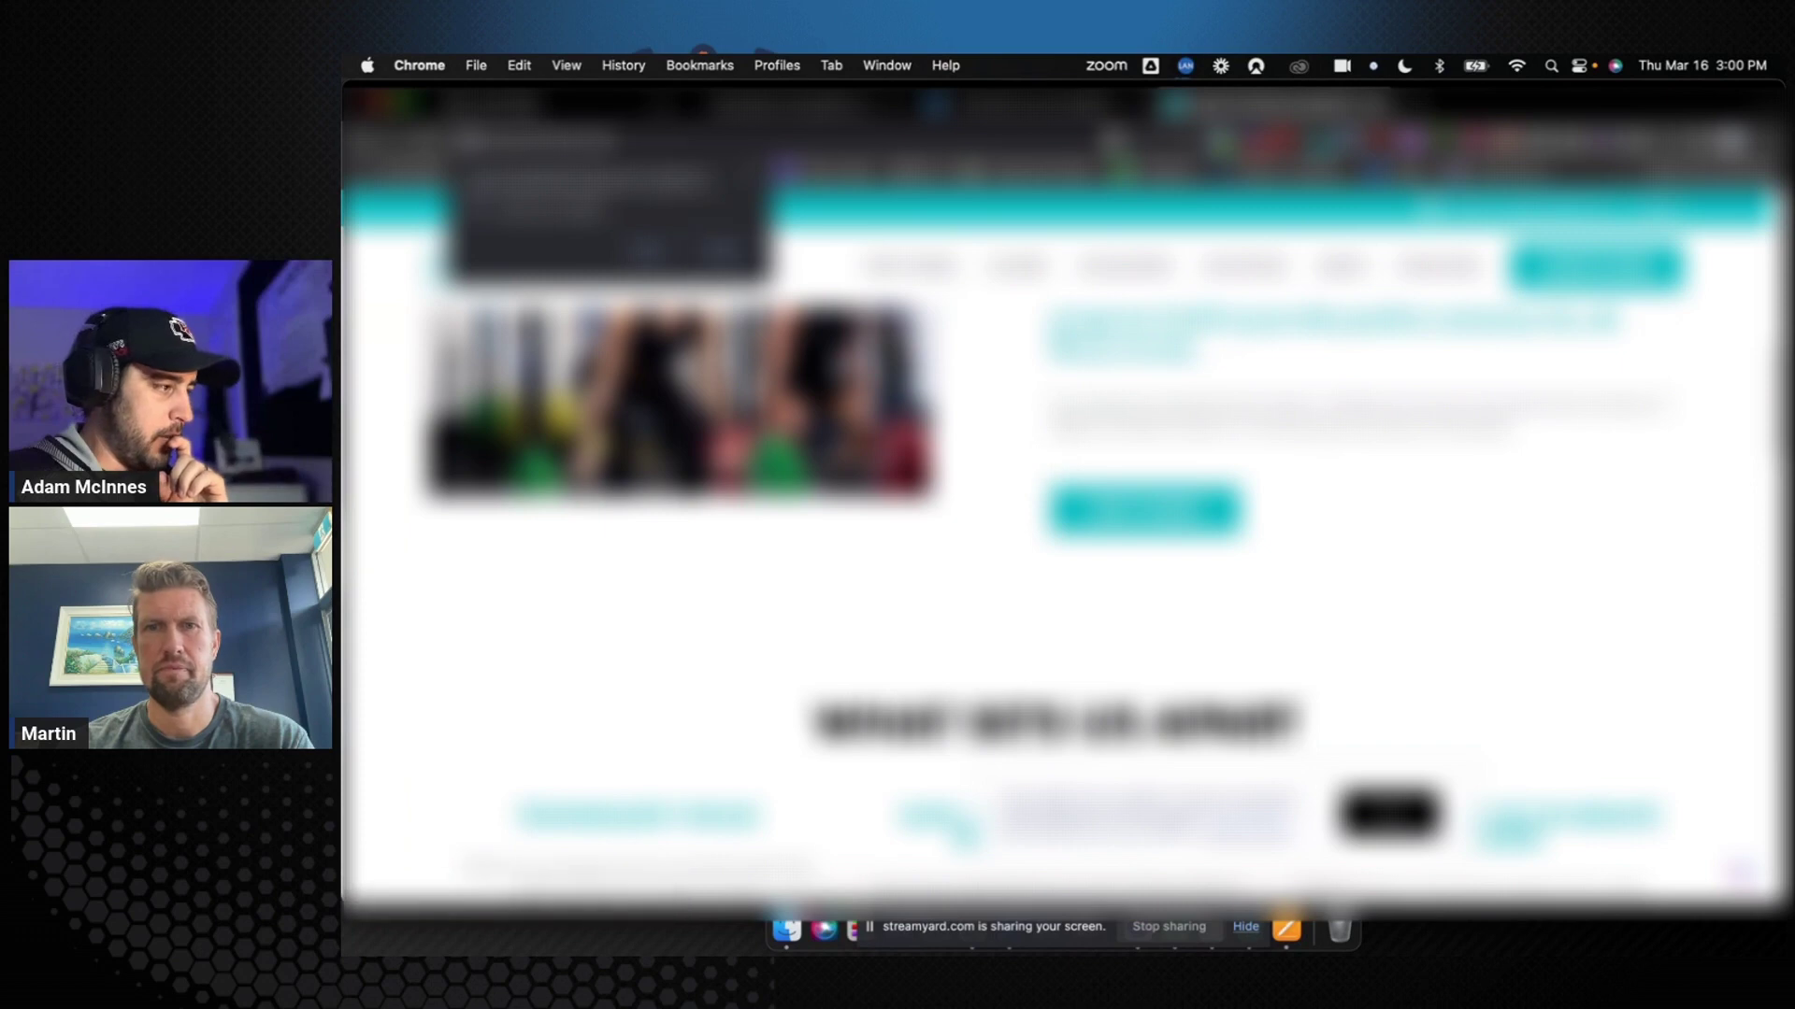
pyautogui.click(595, 104)
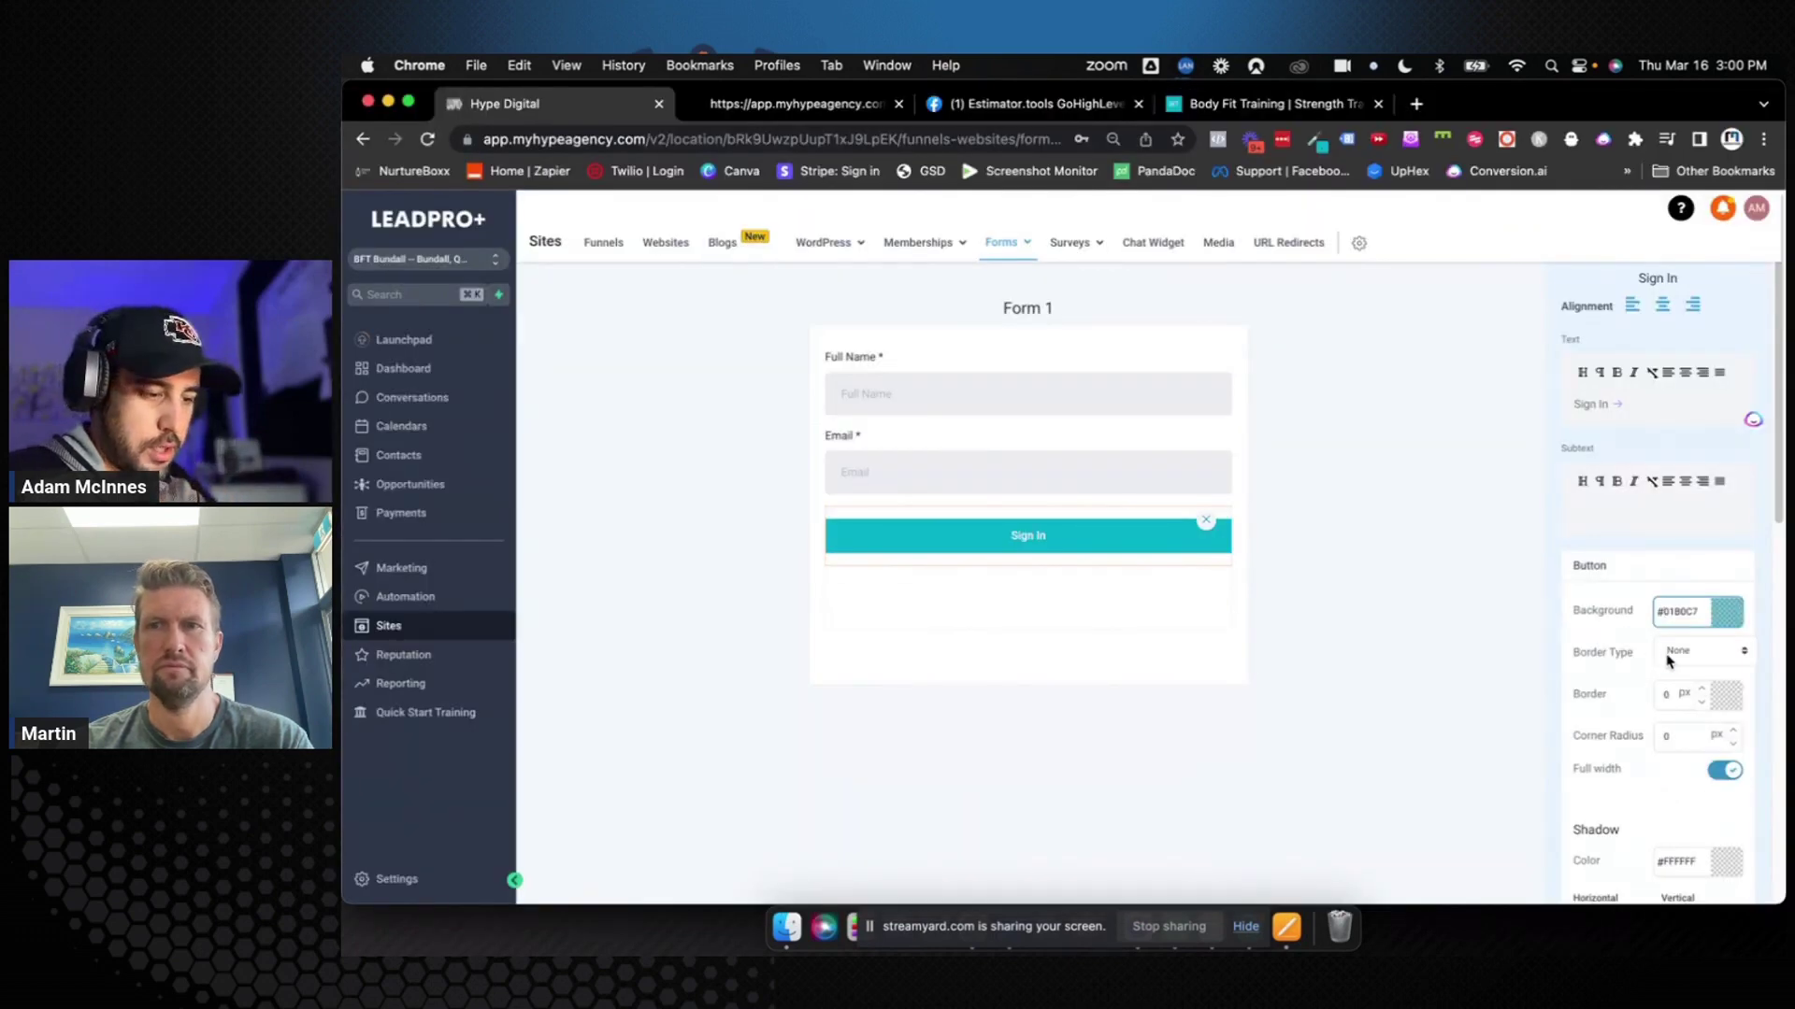
pyautogui.scroll(-5, 1688, 664)
pyautogui.scroll(-5, 1688, 664)
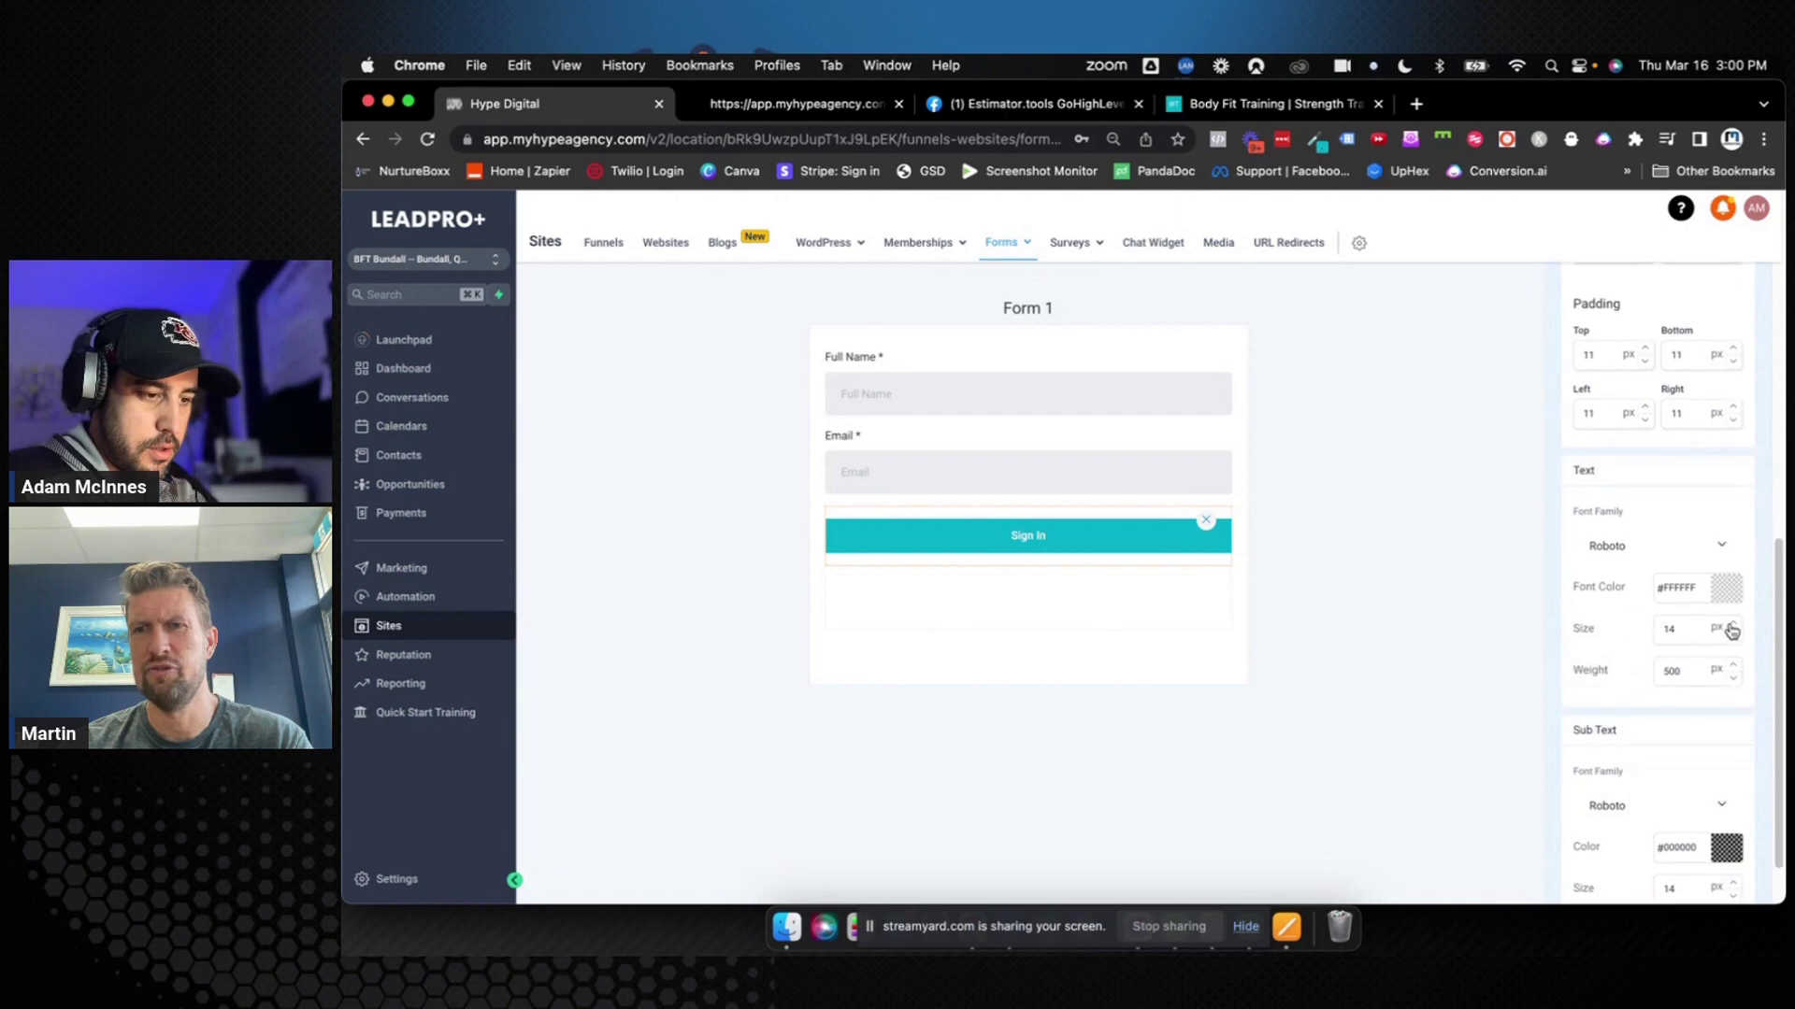
# Keep Roboto as the Sign In button font and set its text size to 25 px
pyautogui.click(1732, 623)
pyautogui.click(1732, 624)
pyautogui.click(1732, 623)
pyautogui.click(1732, 623)
pyautogui.click(1732, 623)
pyautogui.click(1732, 624)
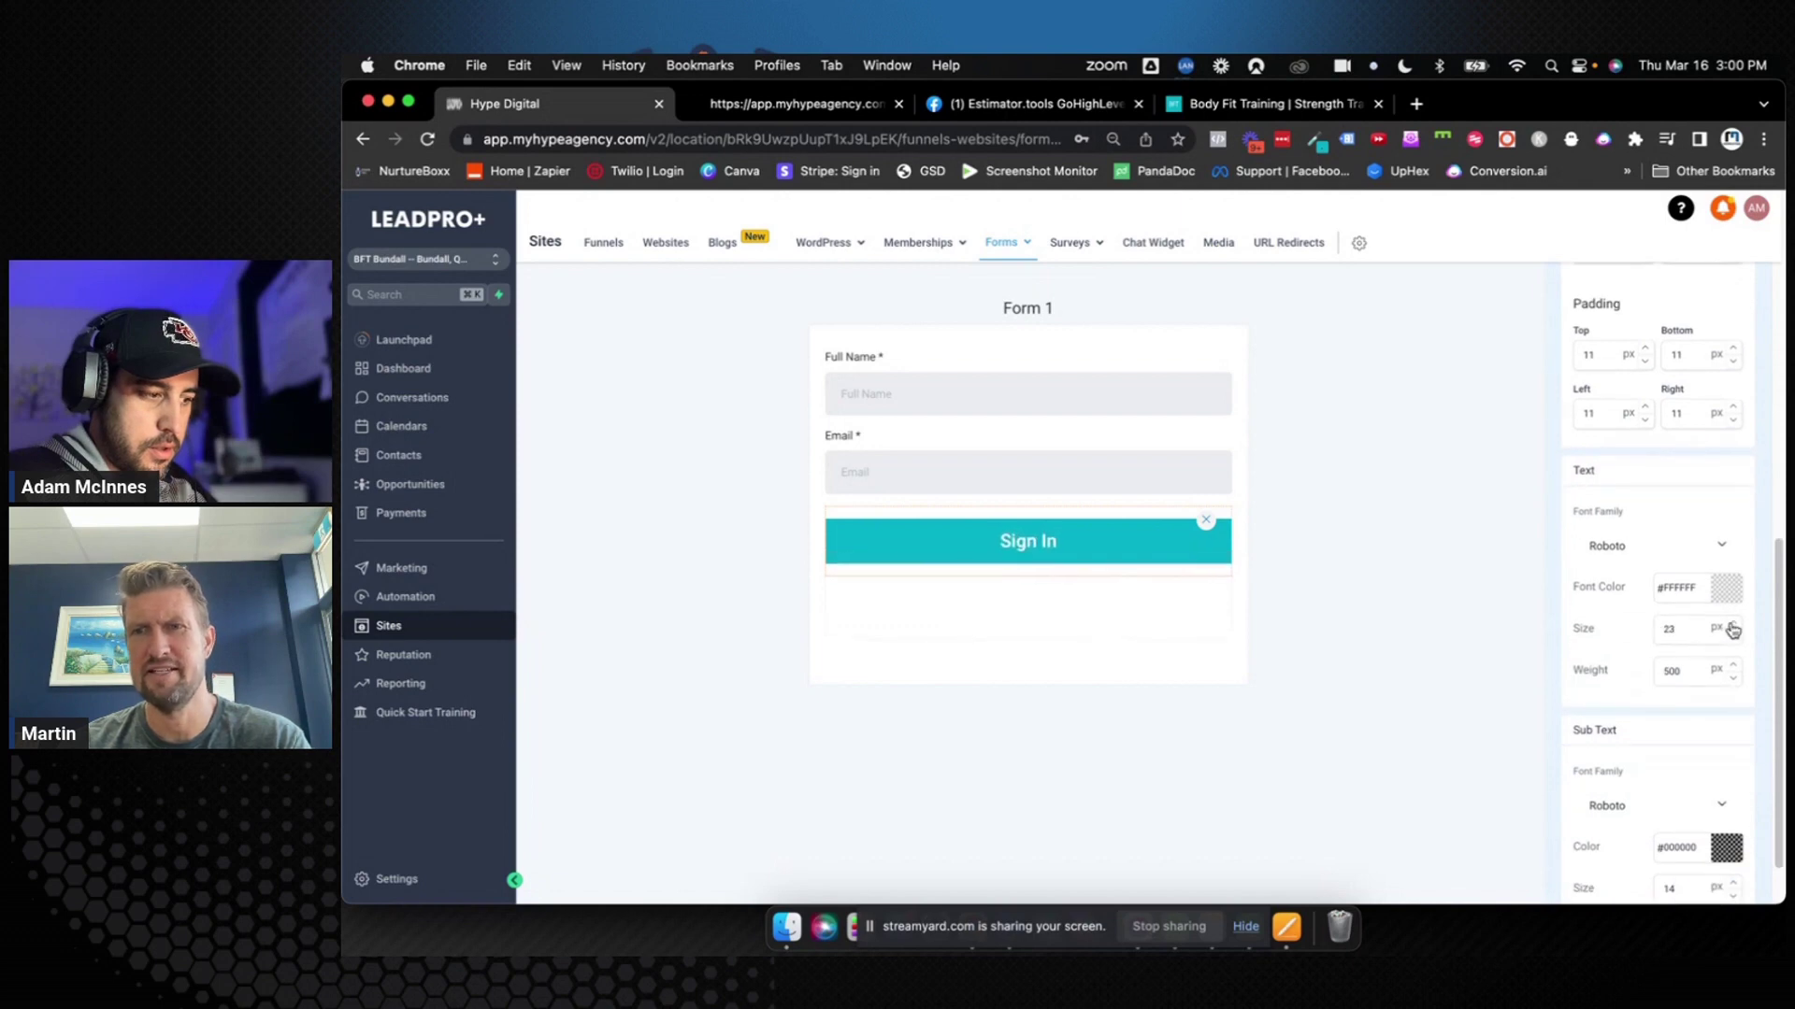
pyautogui.click(1714, 557)
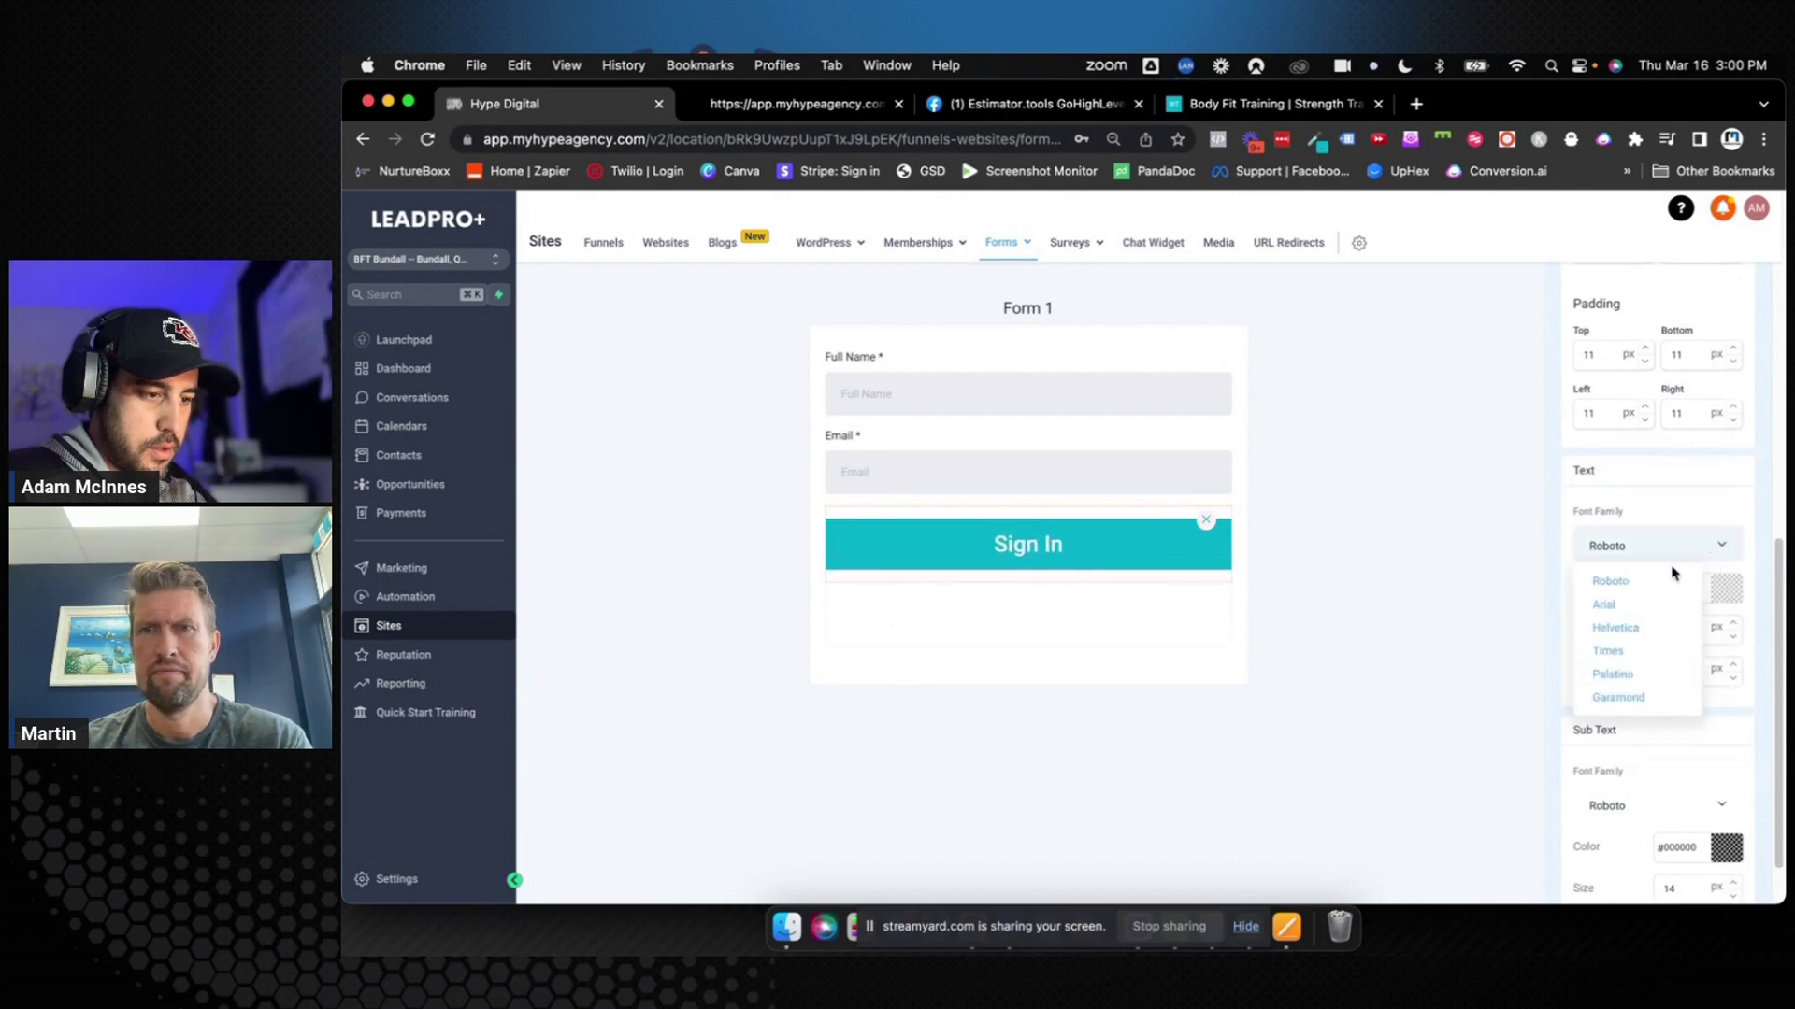
pyautogui.click(1647, 584)
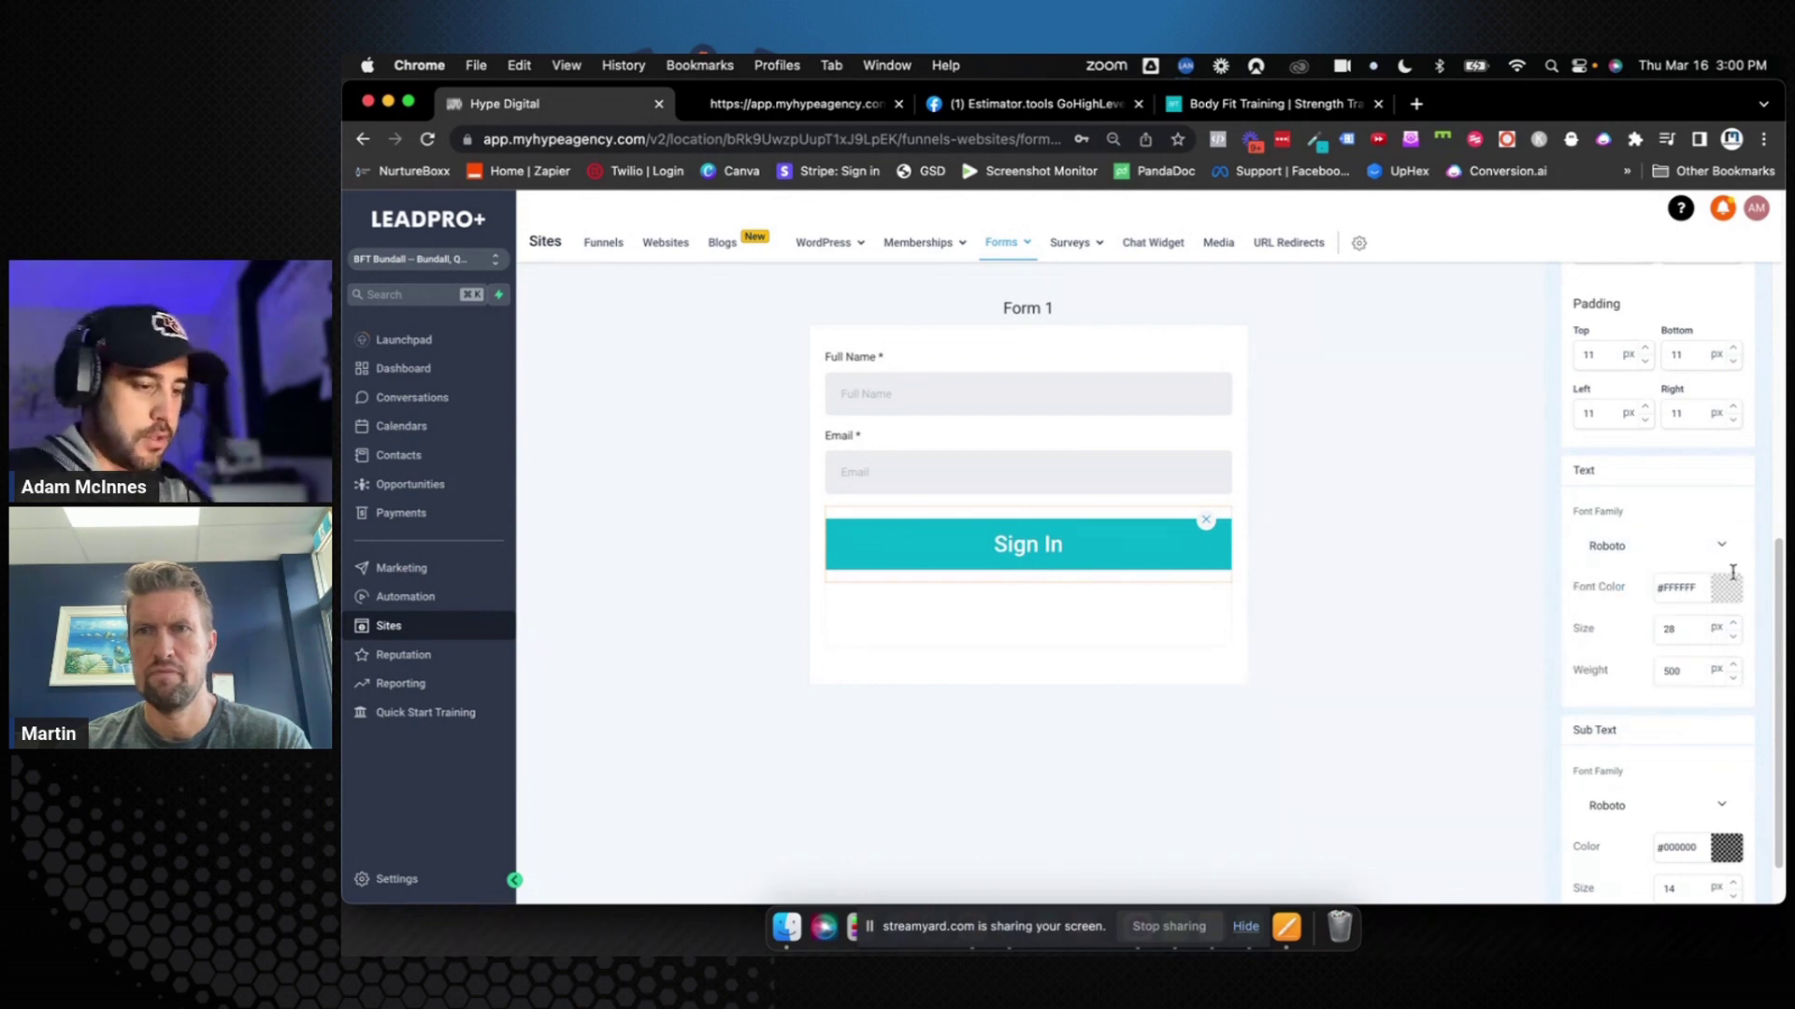
pyautogui.click(1733, 639)
pyautogui.click(1733, 639)
pyautogui.click(1733, 639)
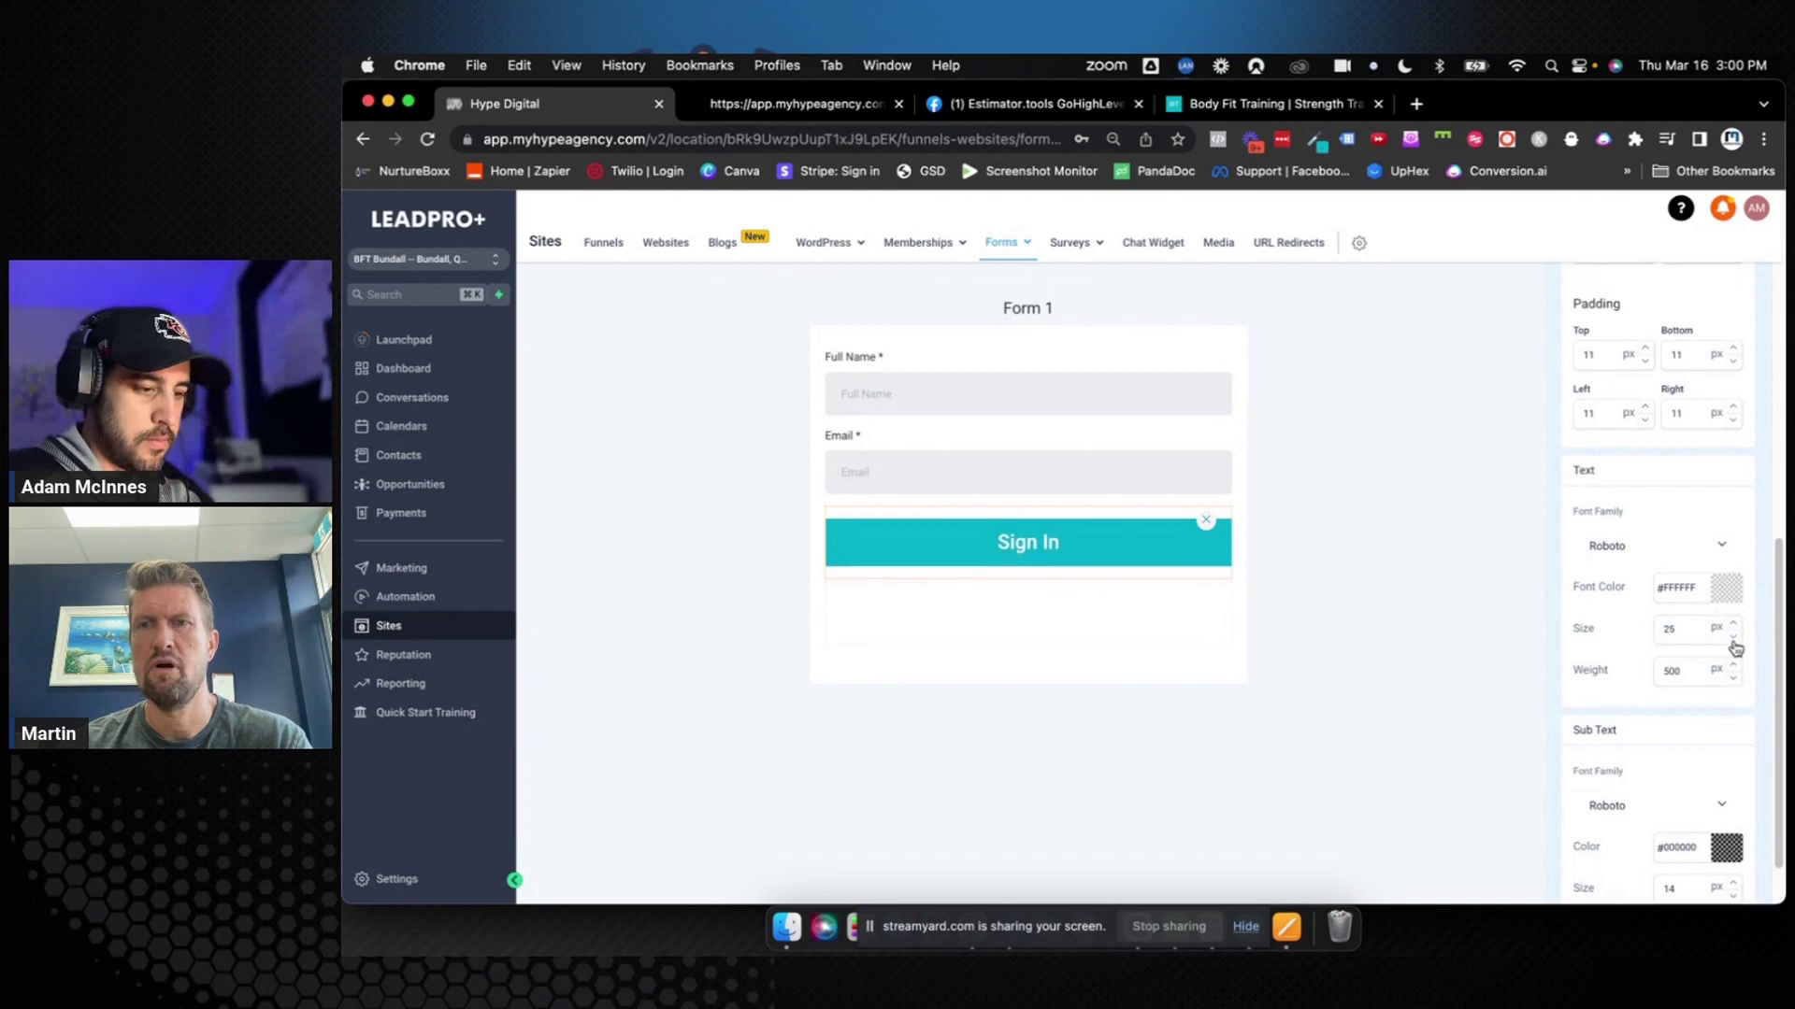
pyautogui.click(1535, 635)
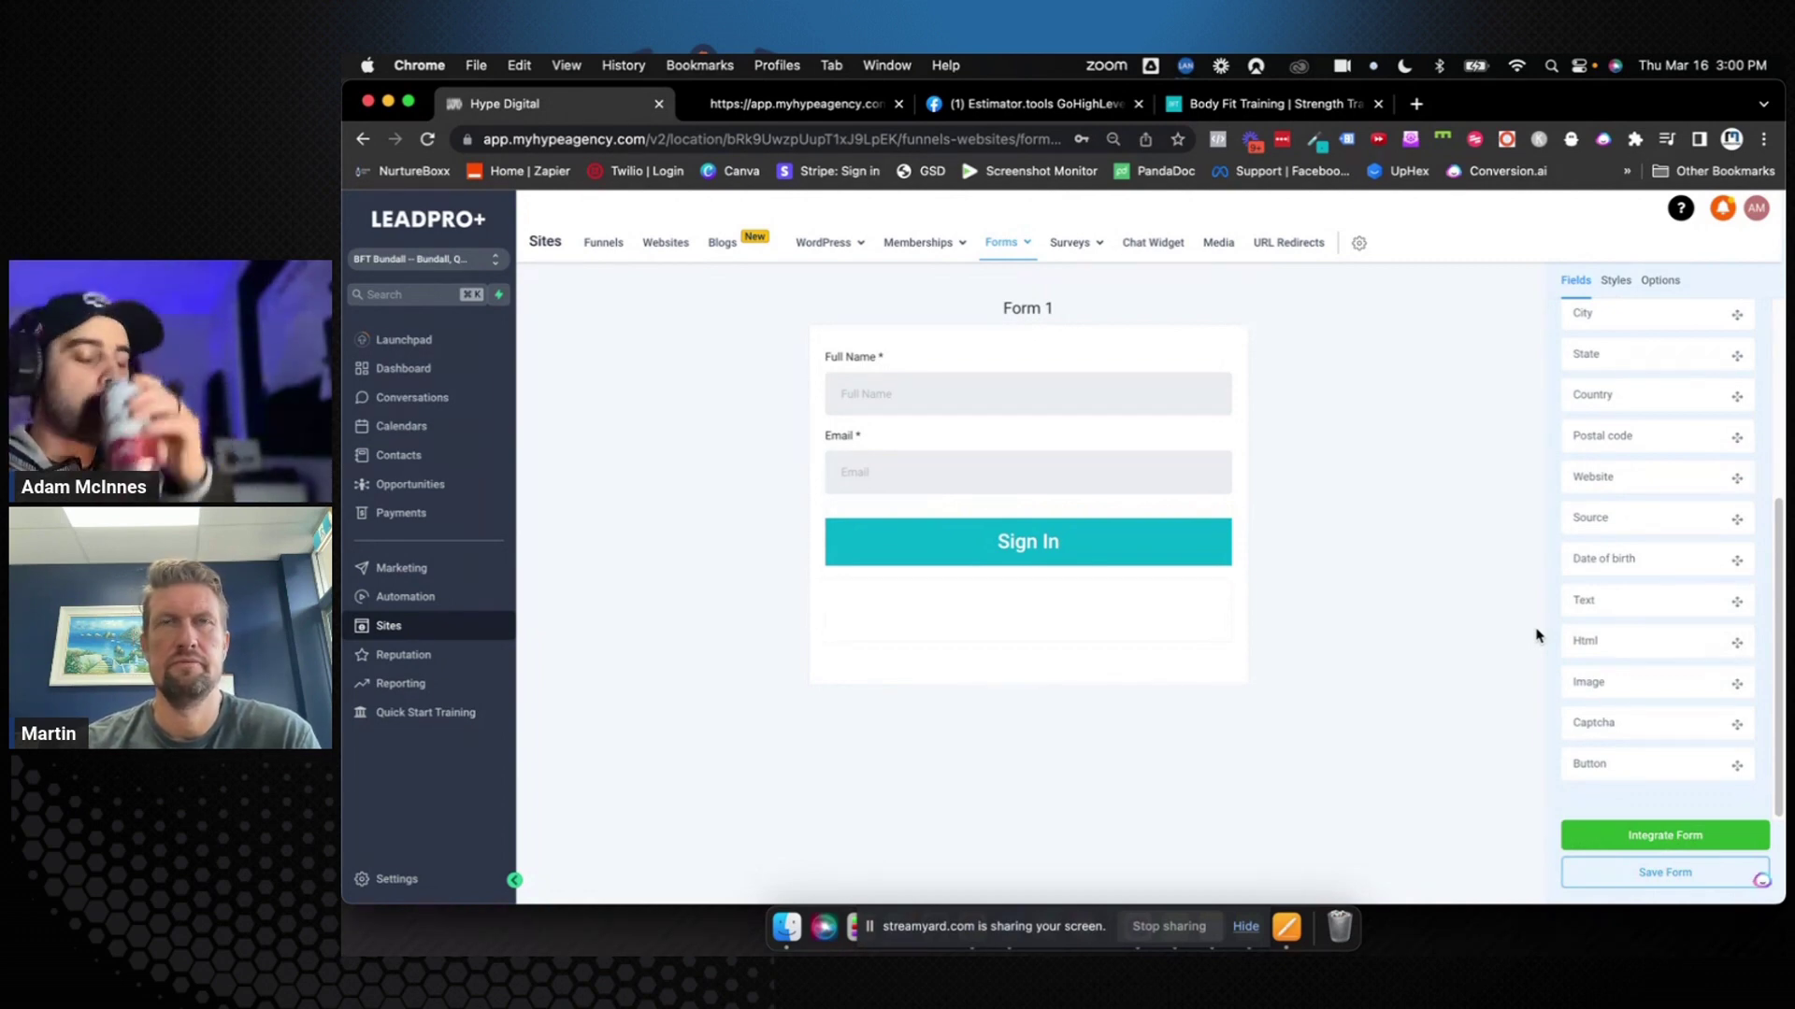
# Save Form 1, change its form name to 'Sign In Form' in Options, and save again
pyautogui.click(1638, 871)
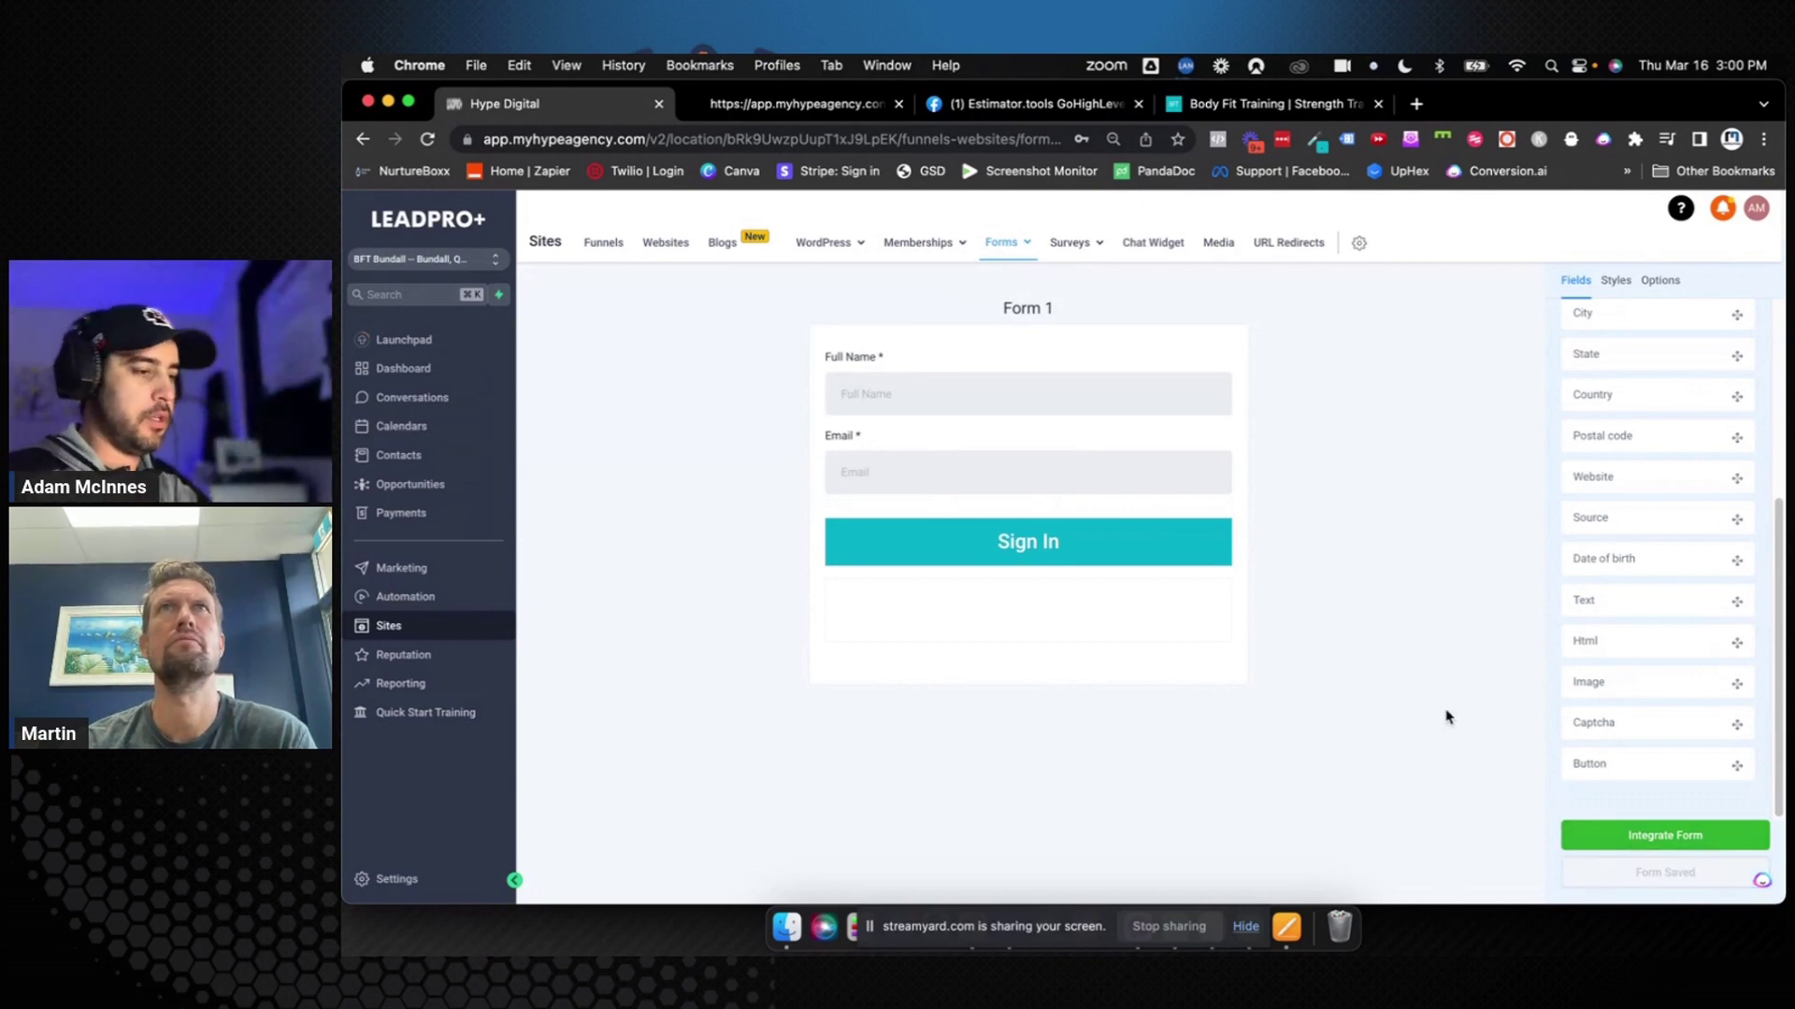
pyautogui.click(1656, 281)
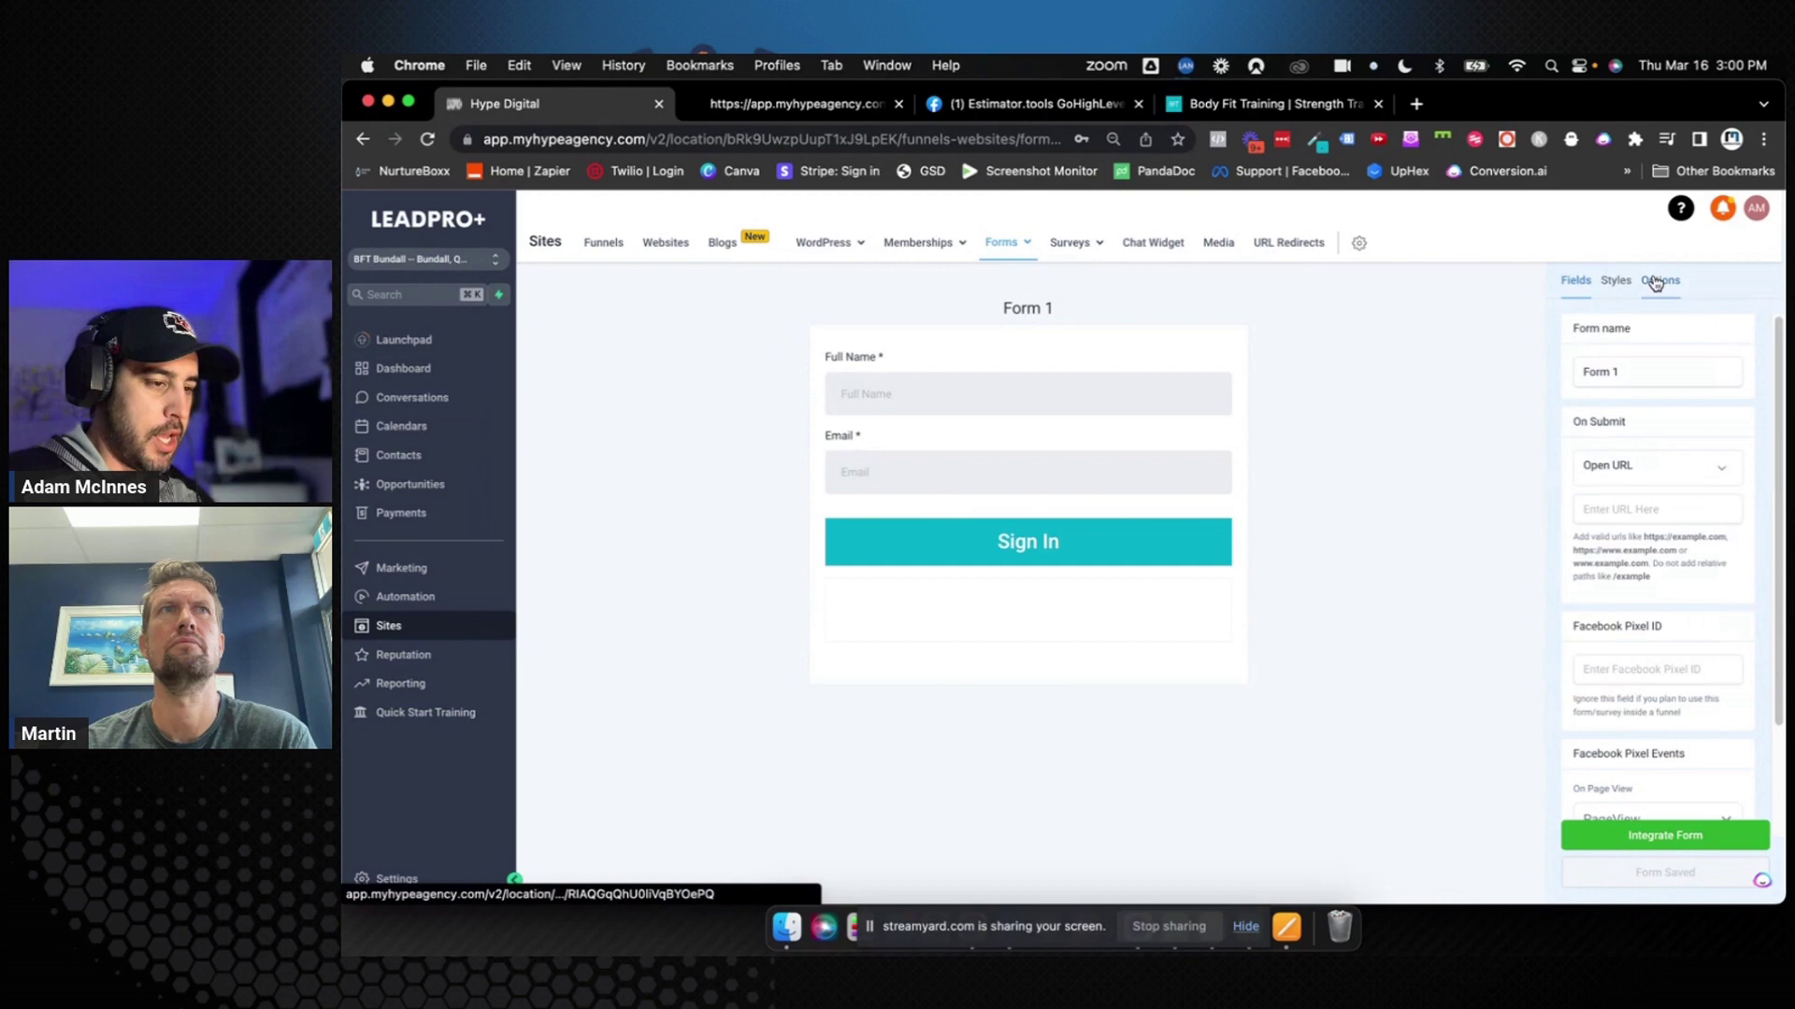
pyautogui.tripleClick(1611, 369)
pyautogui.write('Si')
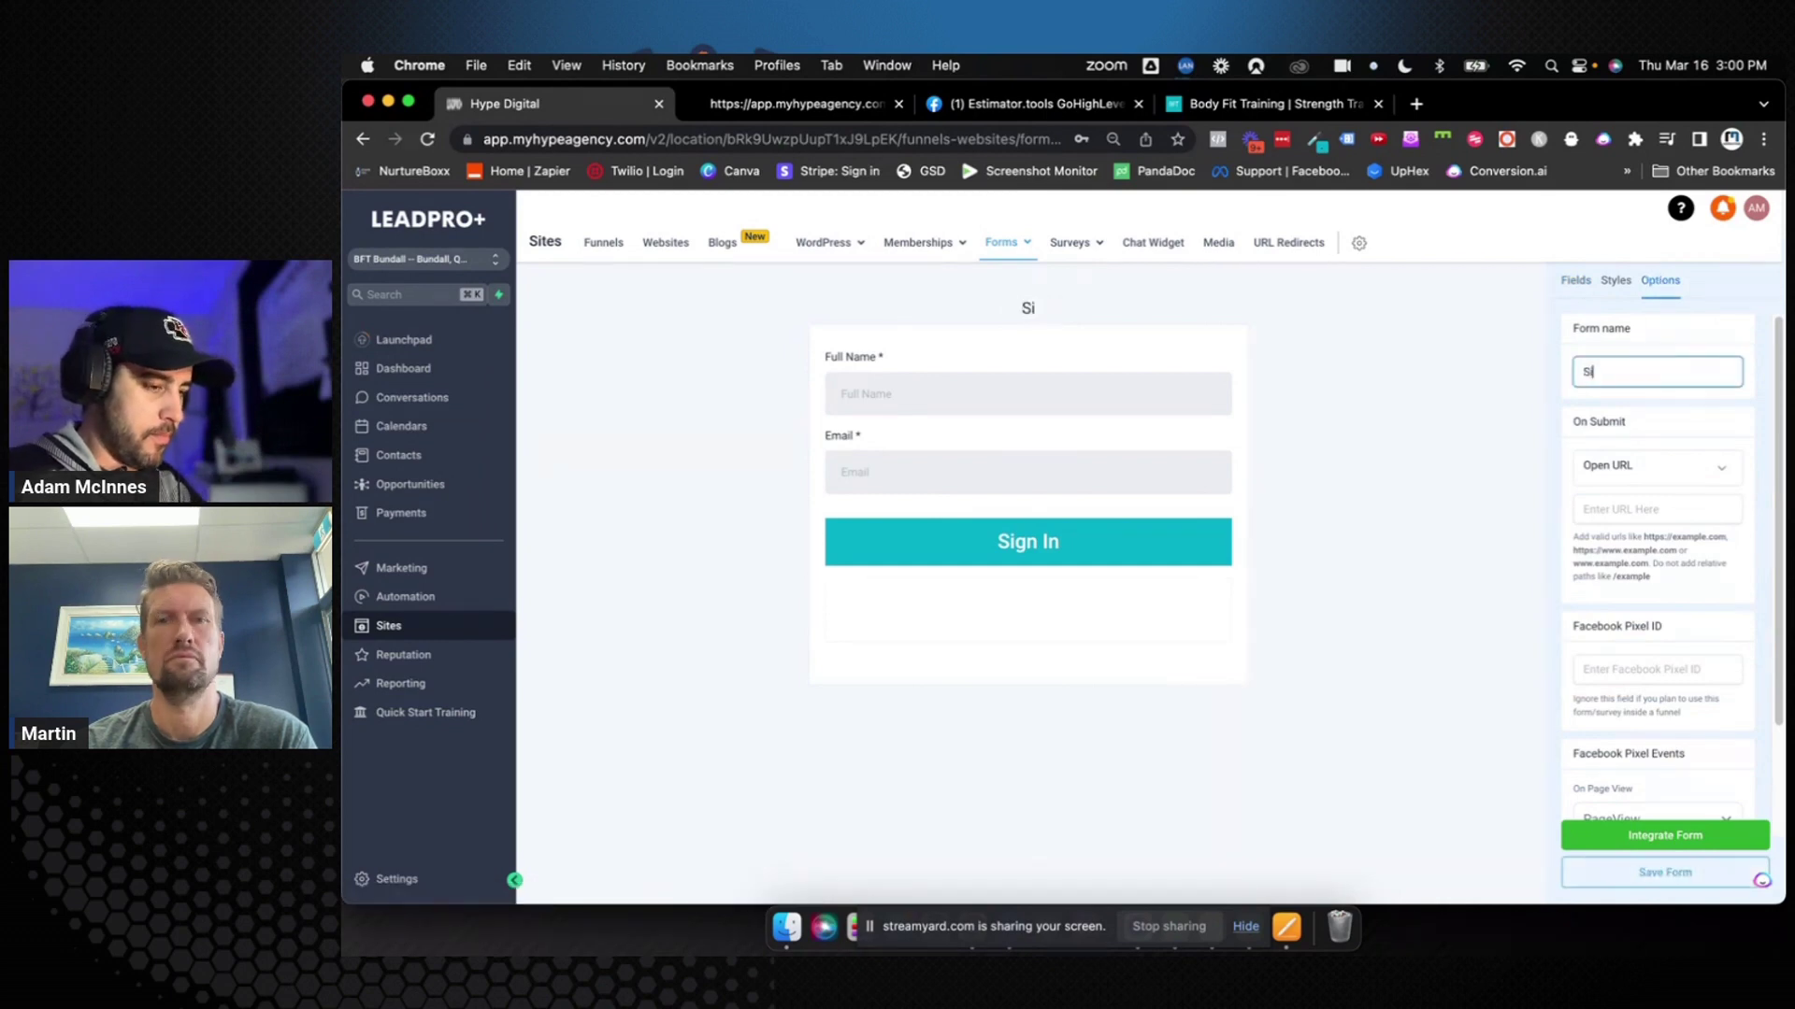
pyautogui.write('gn In Form')
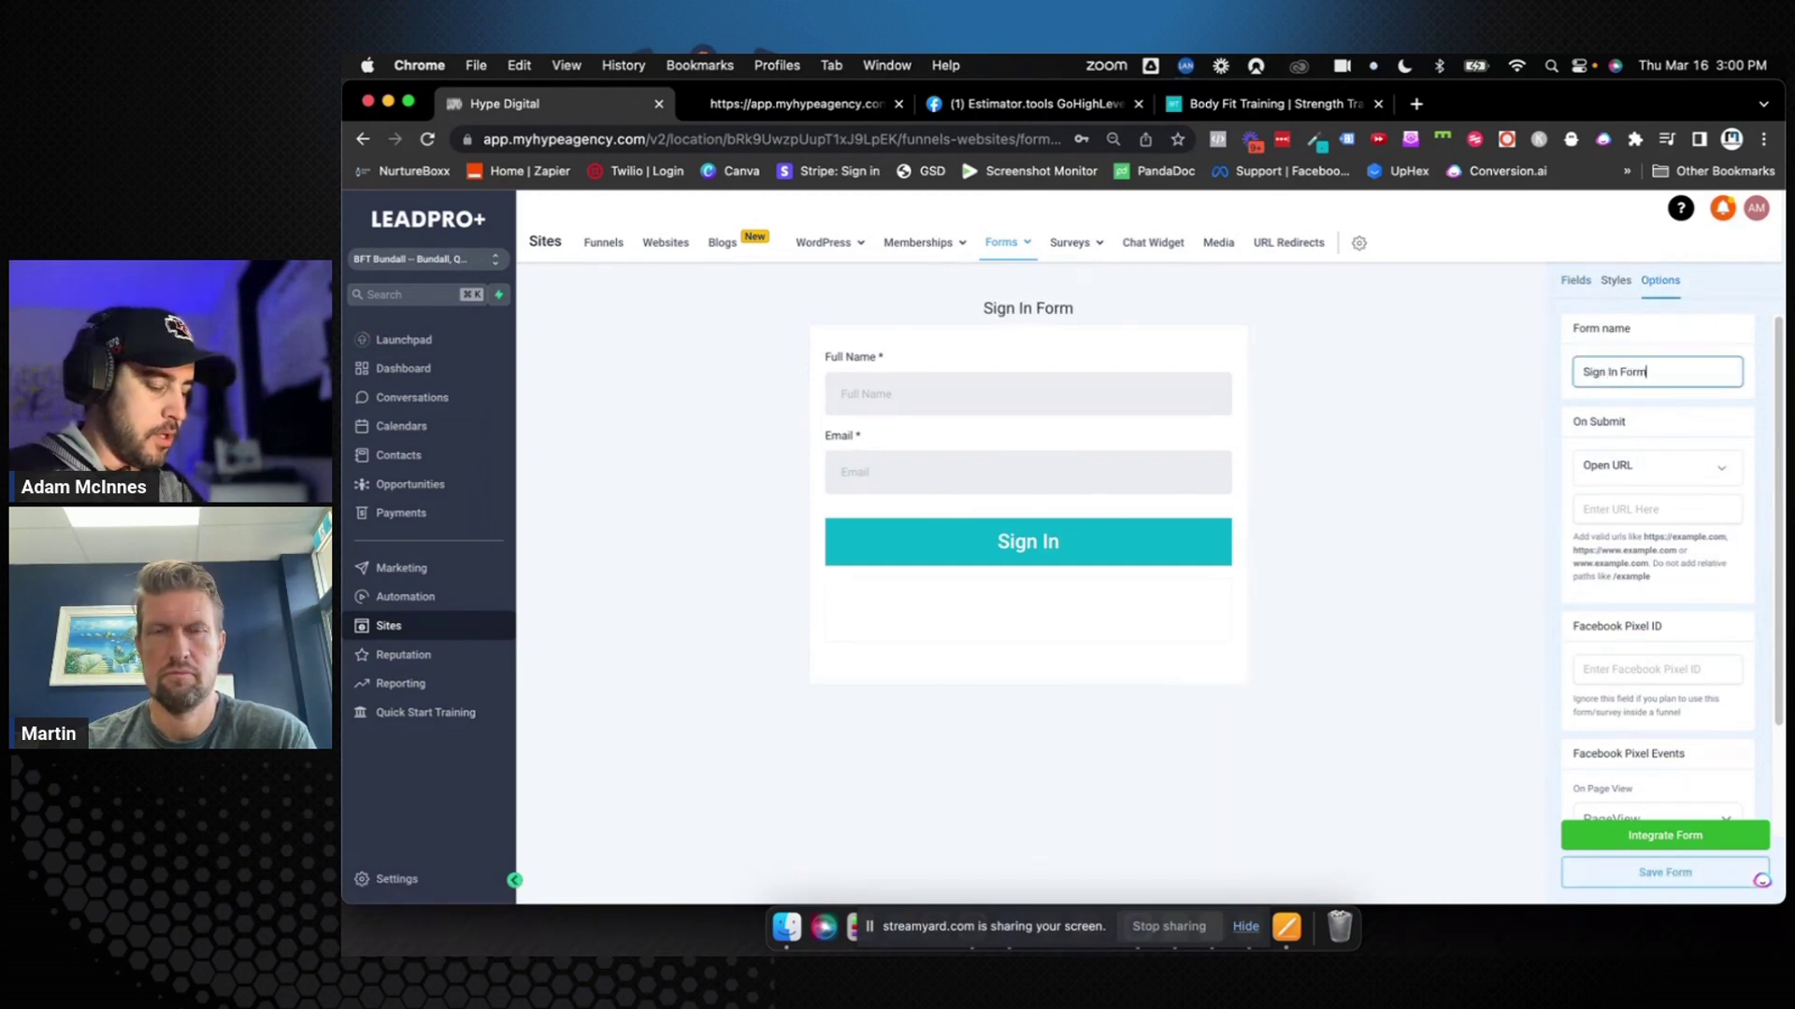
pyautogui.click(1617, 872)
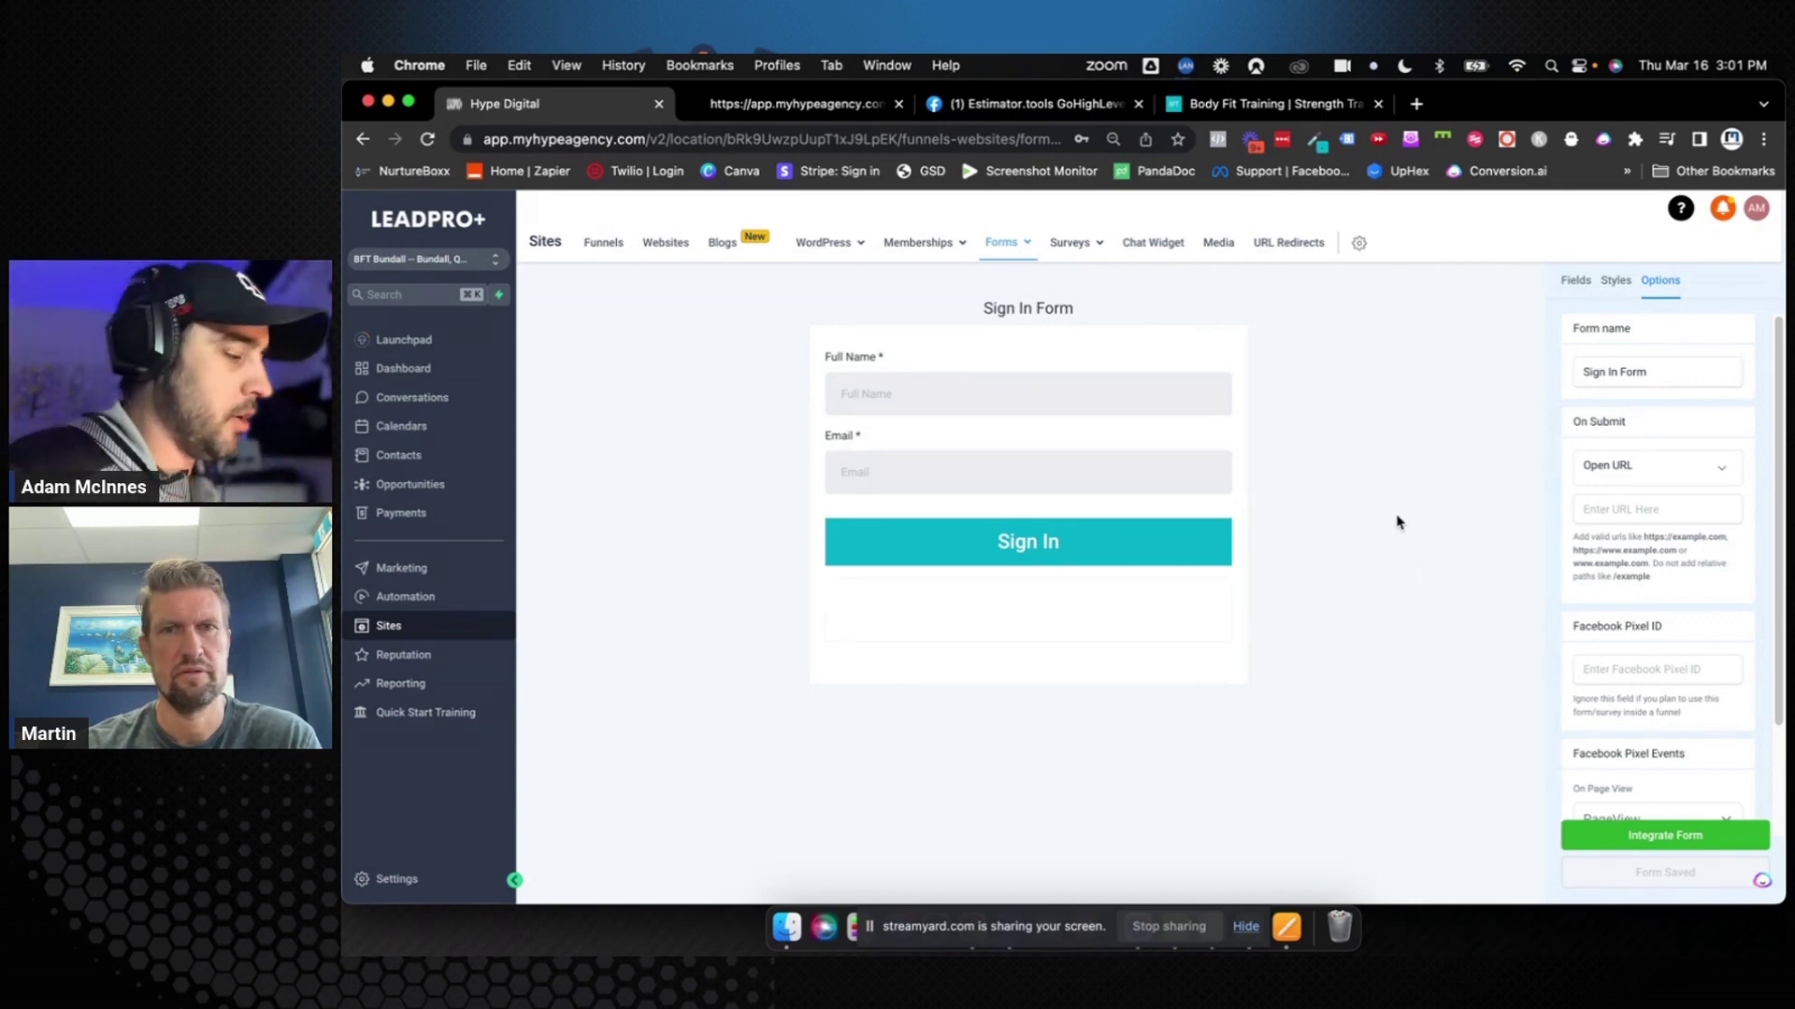
# Set the Sign In Form's On Submit action to the message 'Thank you for signing in! Enjoy your session.' and save the form
pyautogui.click(1656, 479)
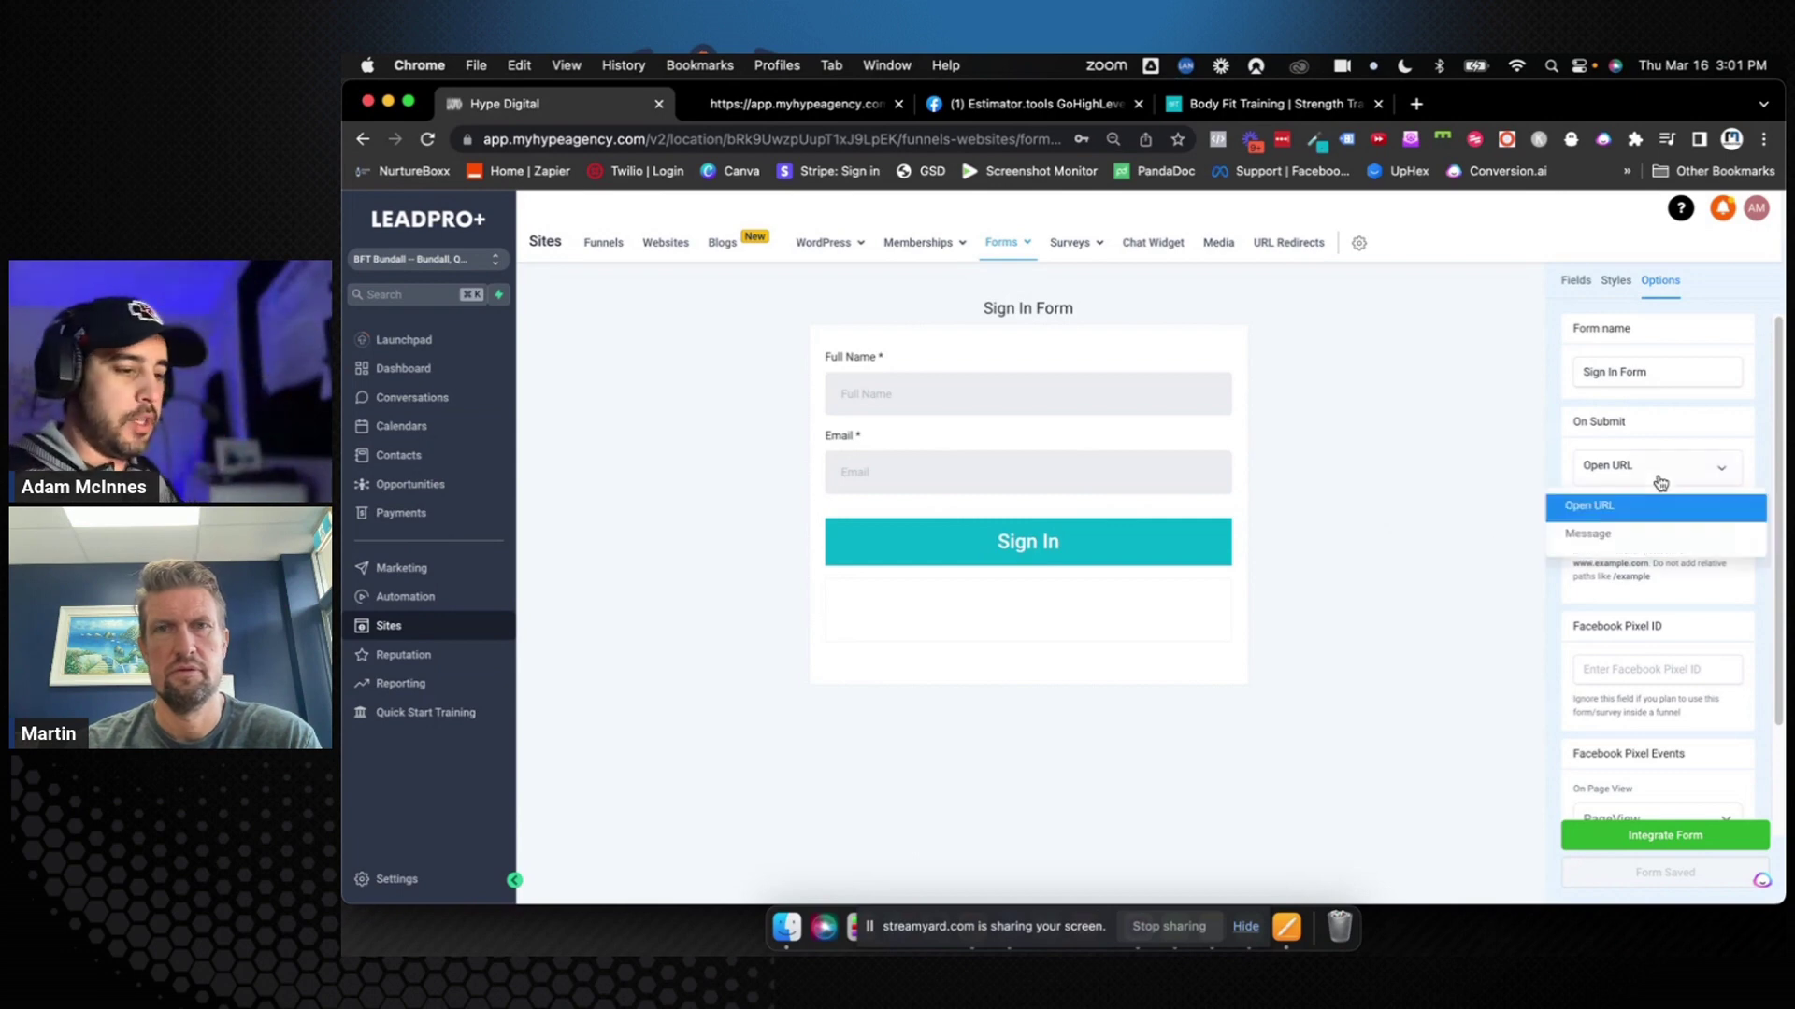
pyautogui.click(1649, 541)
pyautogui.click(1639, 559)
pyautogui.write('T')
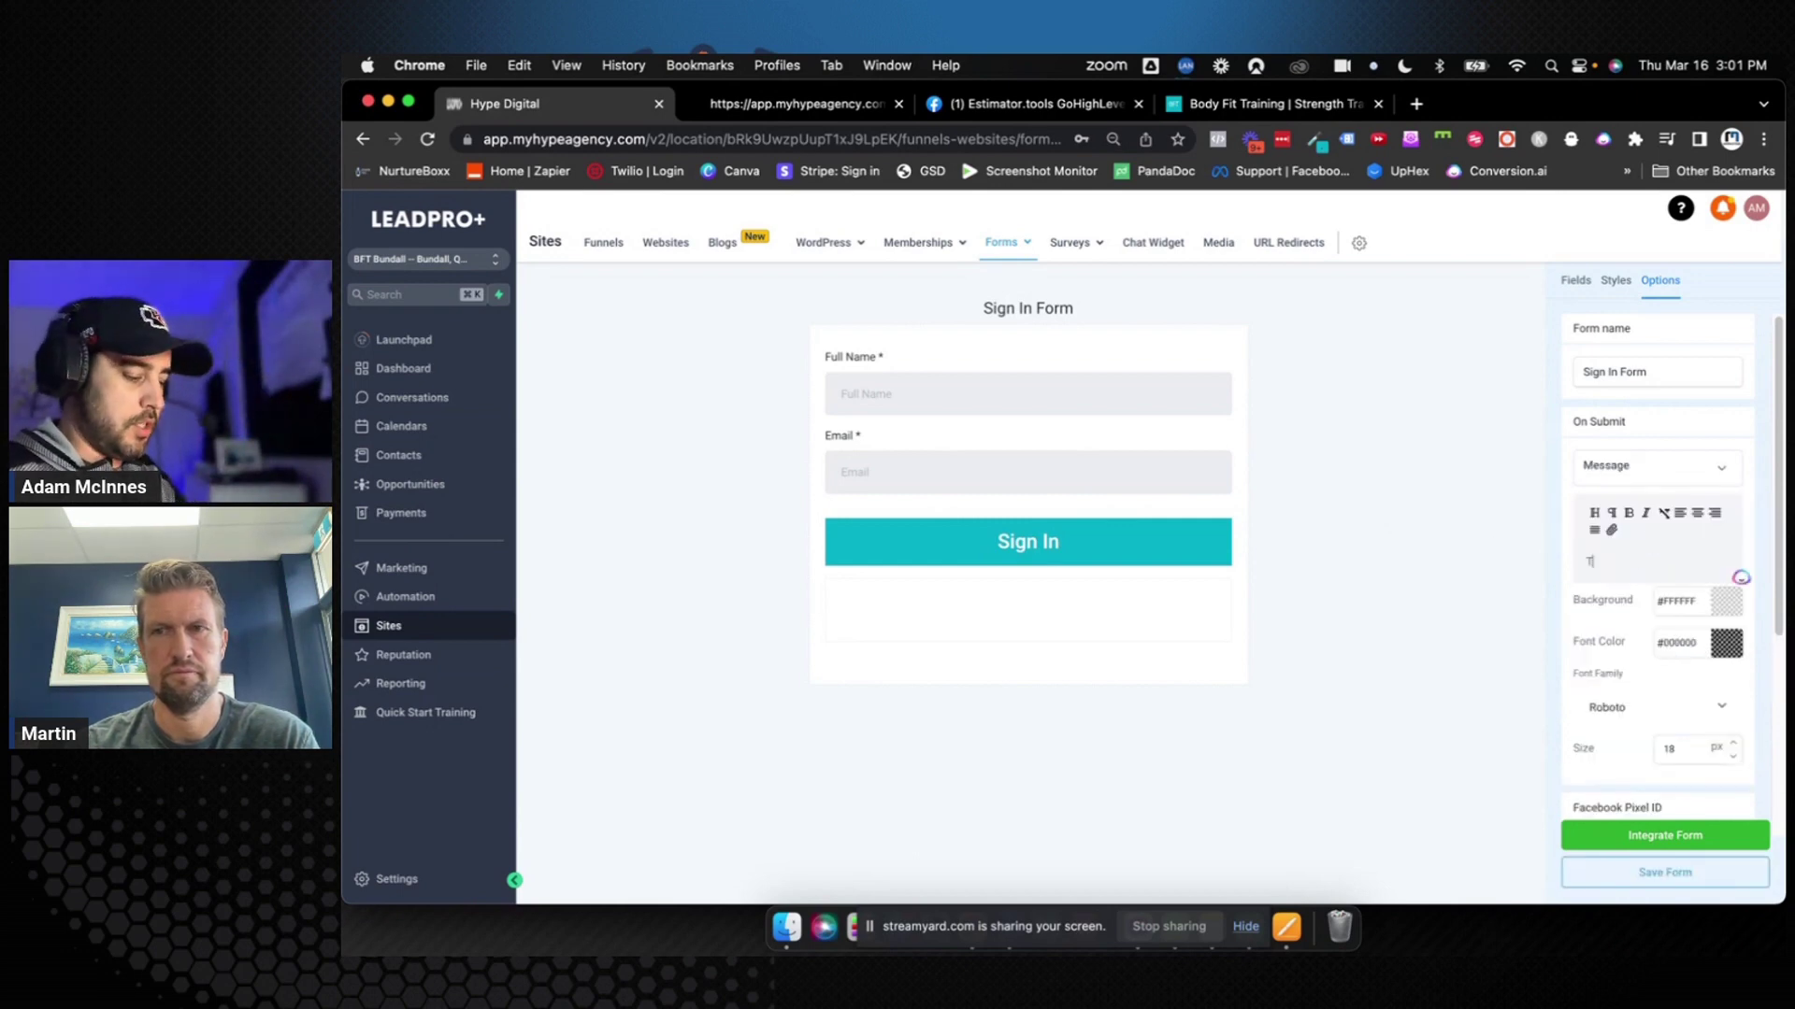
pyautogui.write('hank you  for sig')
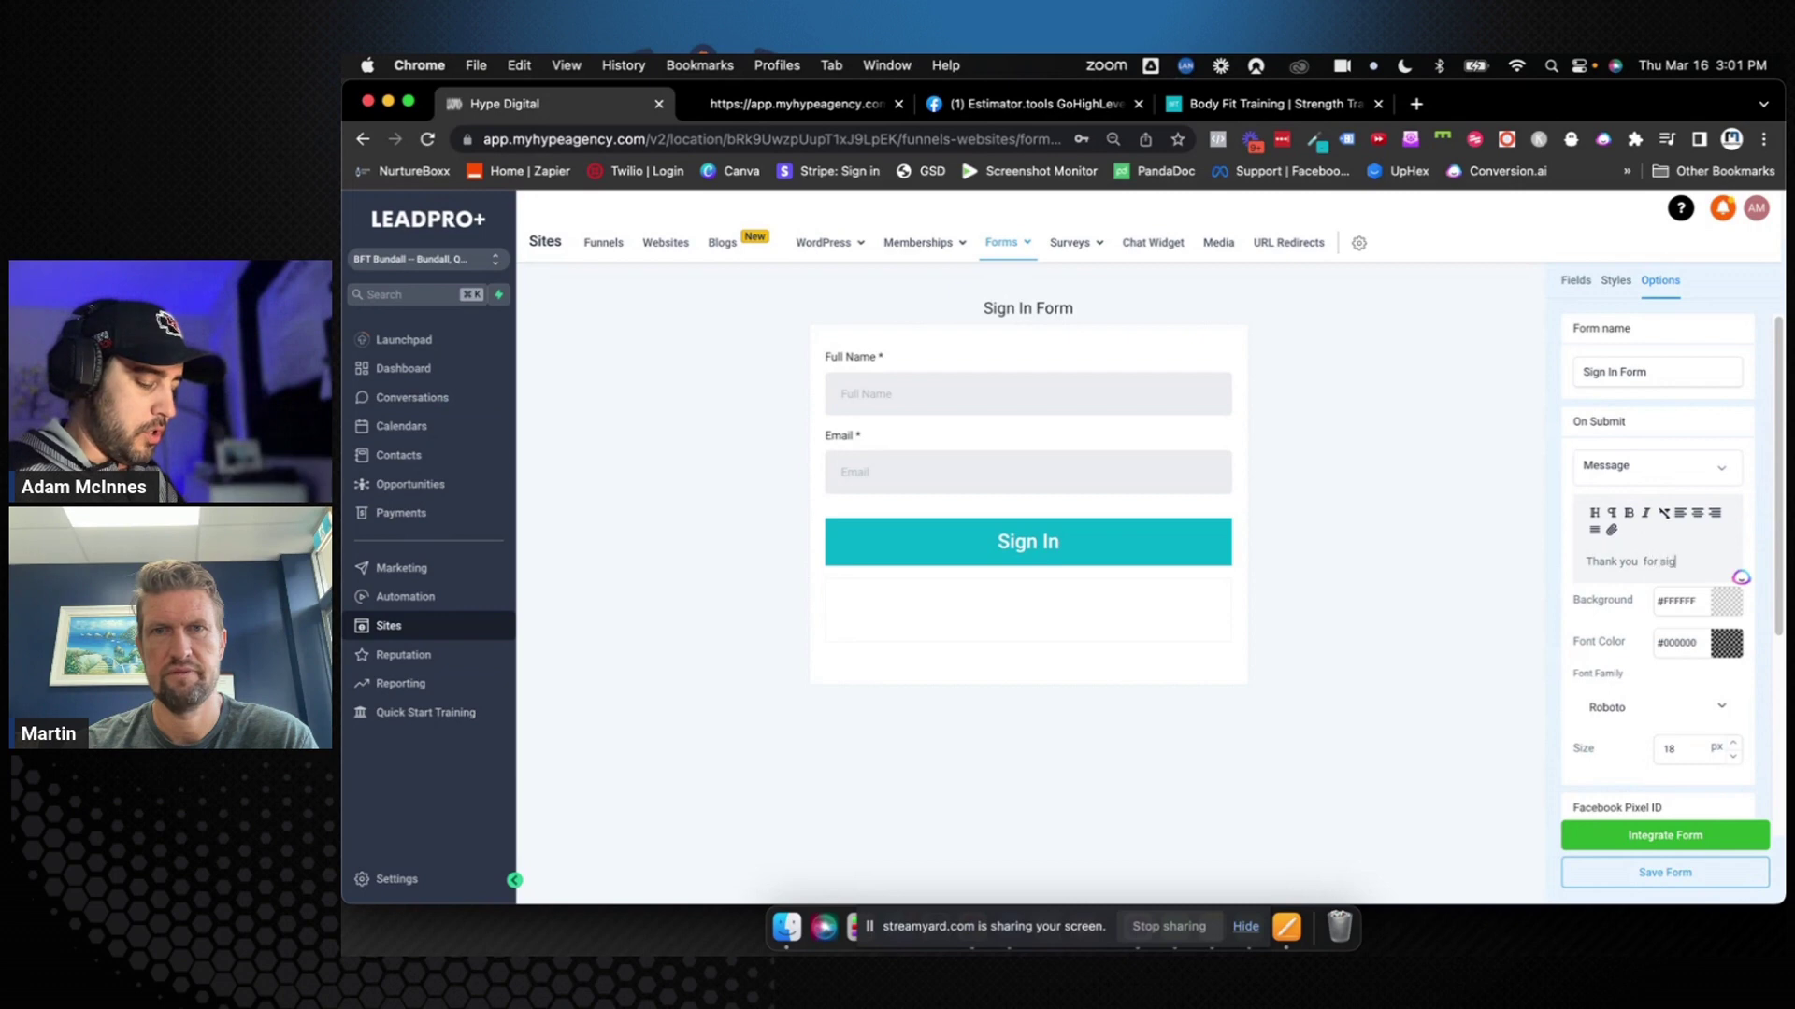
pyautogui.write('ning in! E')
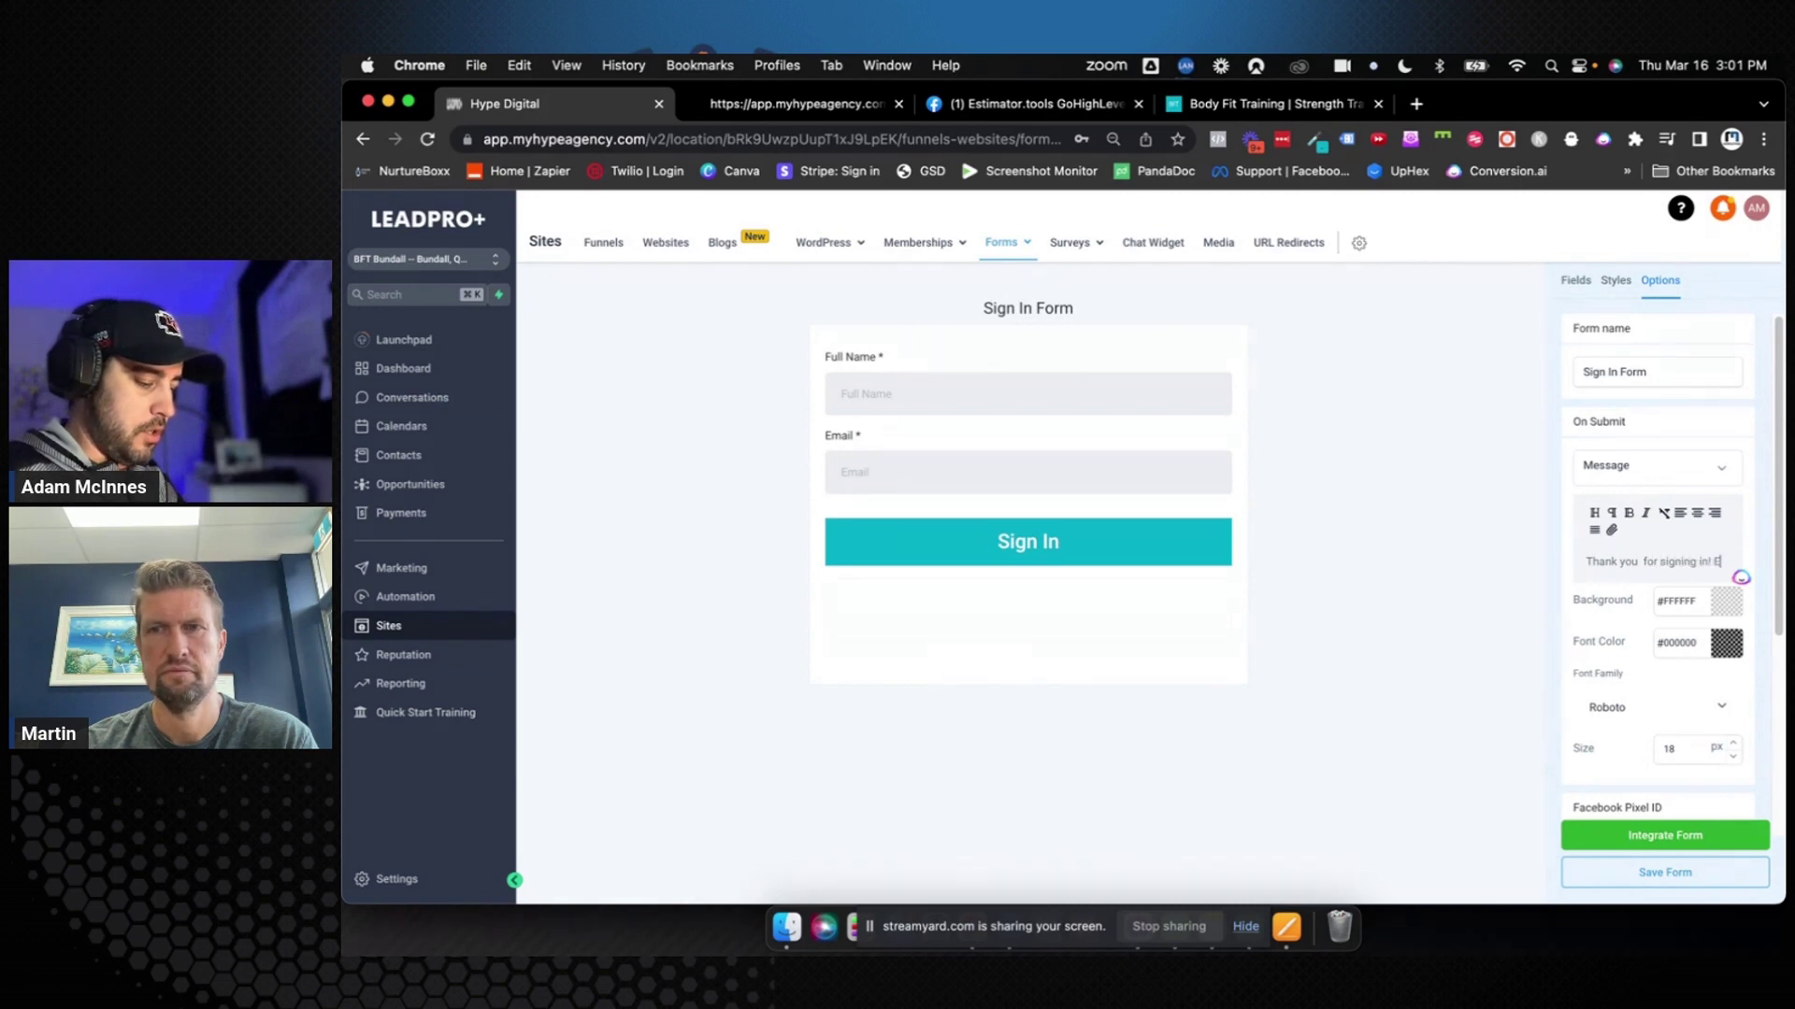
pyautogui.write('njoy your ses')
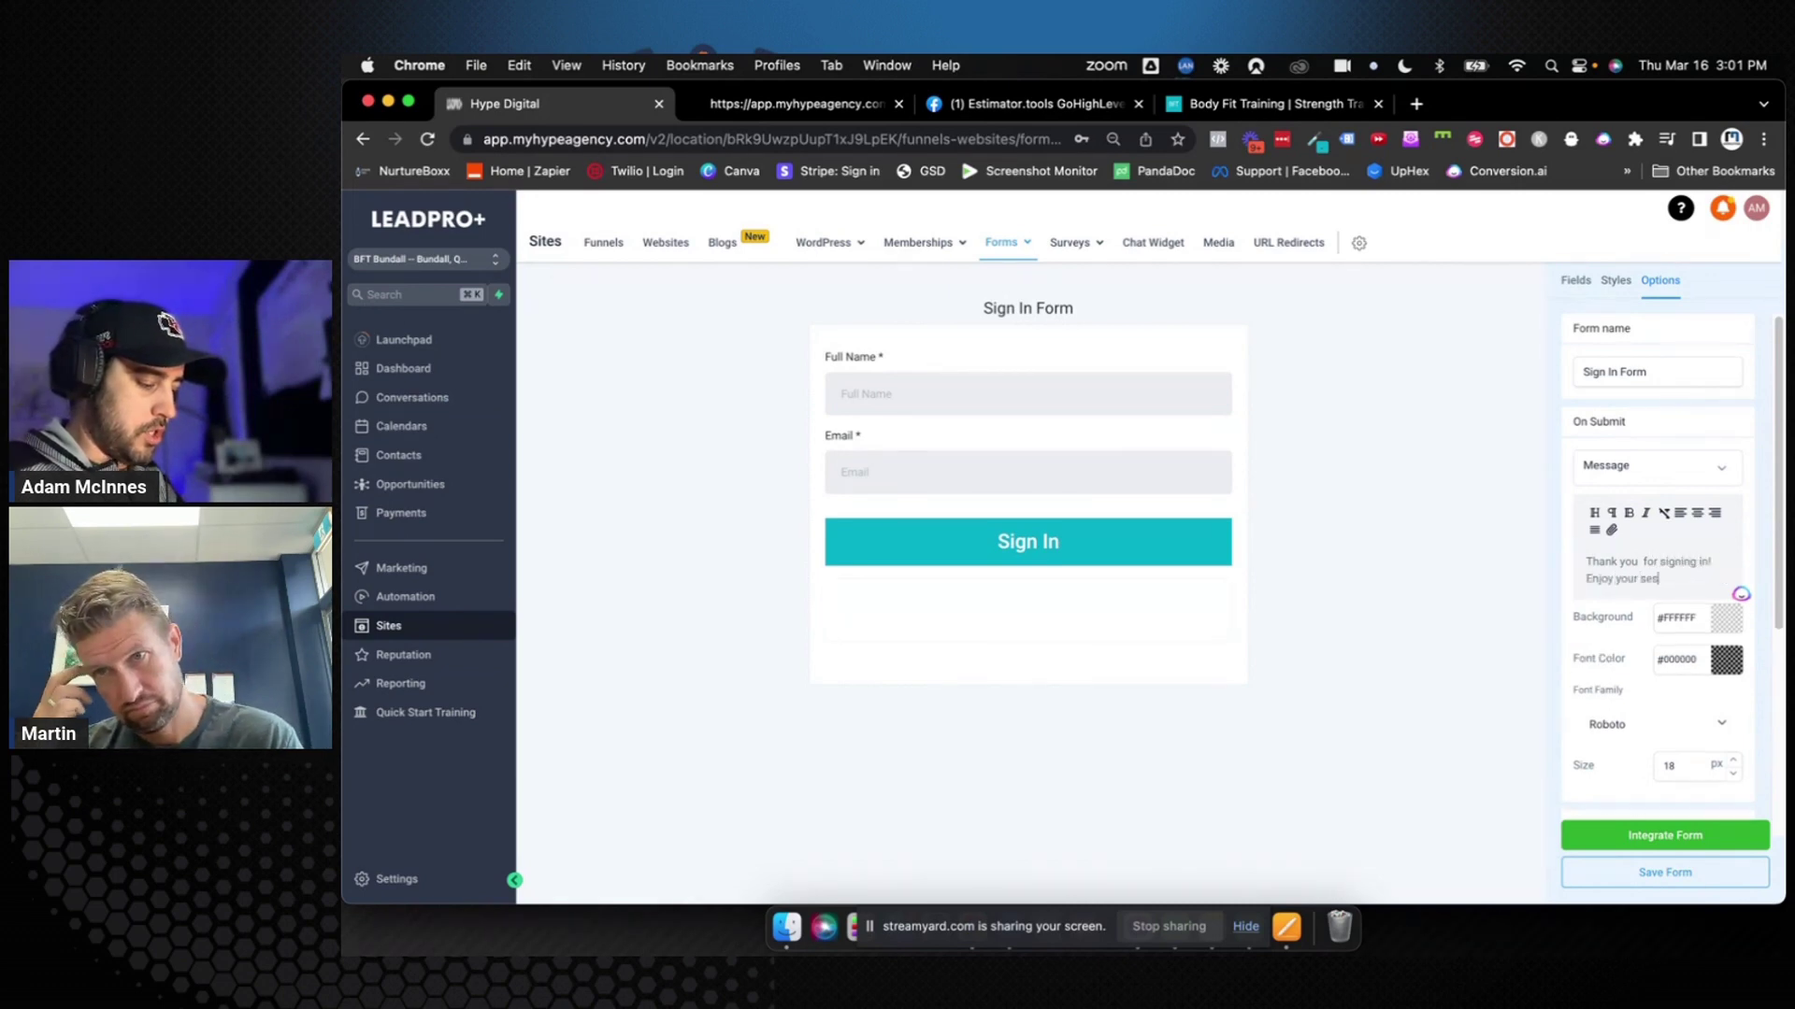
pyautogui.write('sion.')
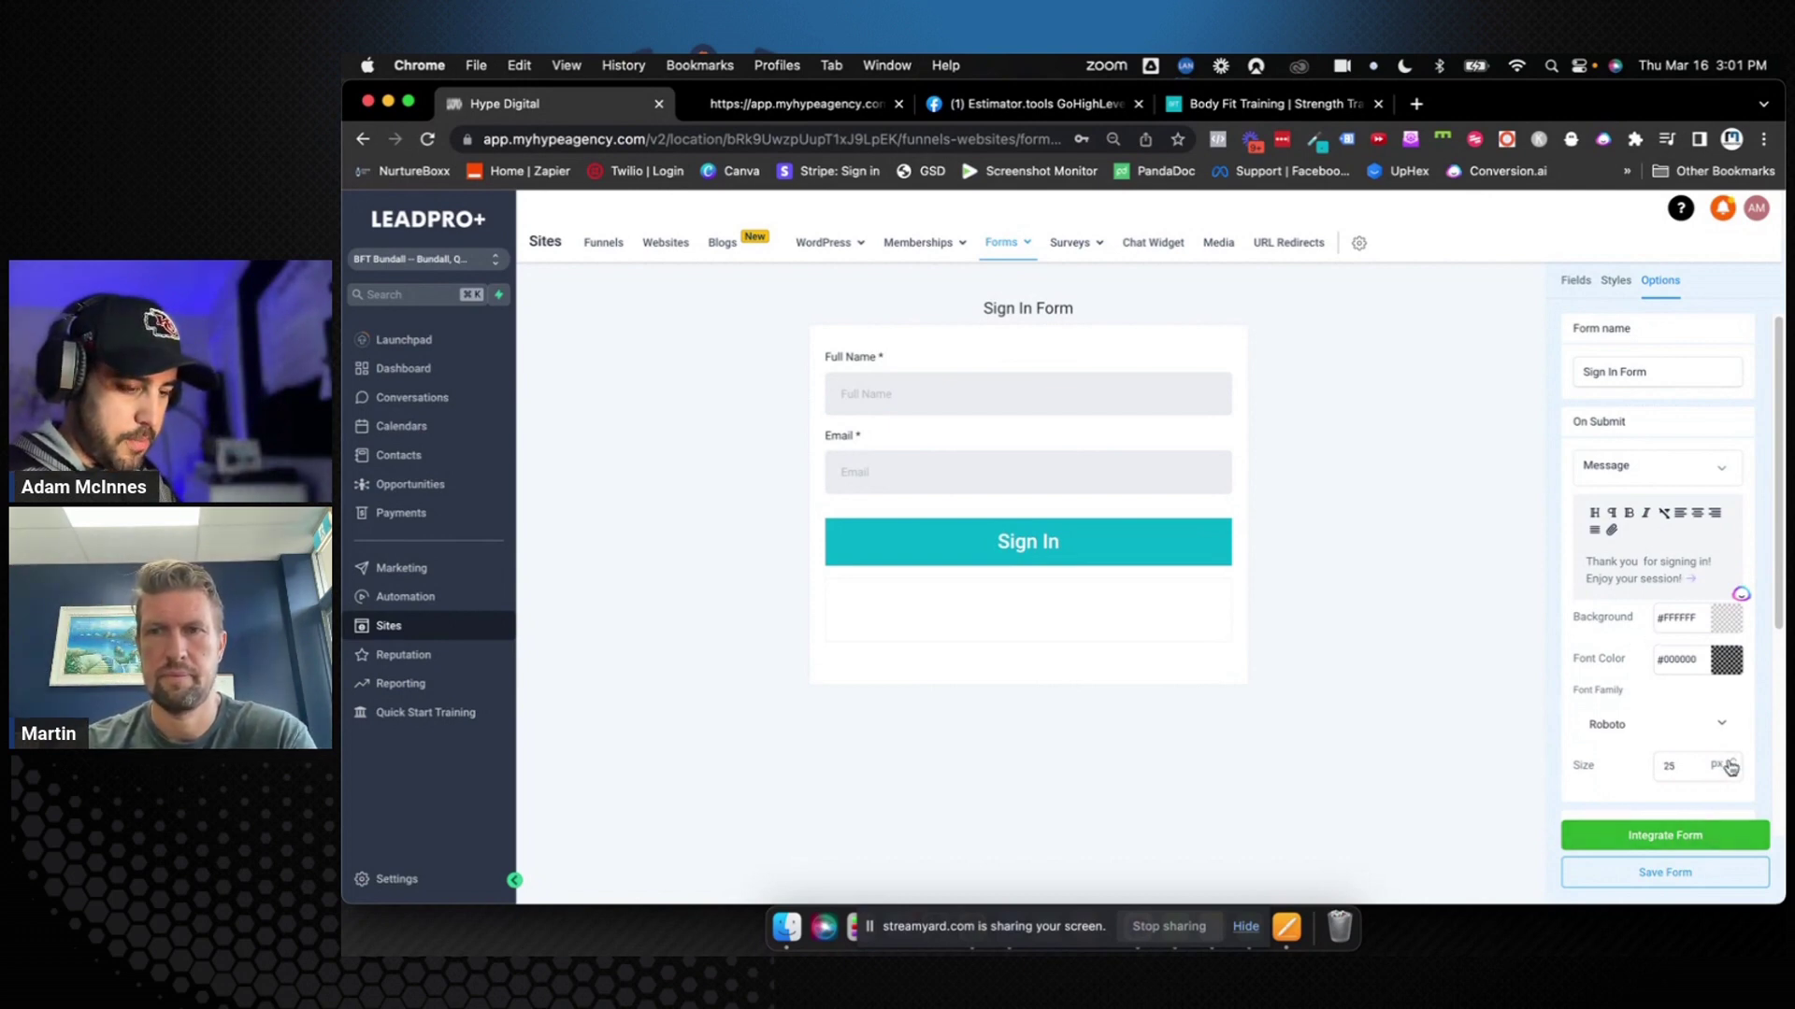
pyautogui.click(1664, 874)
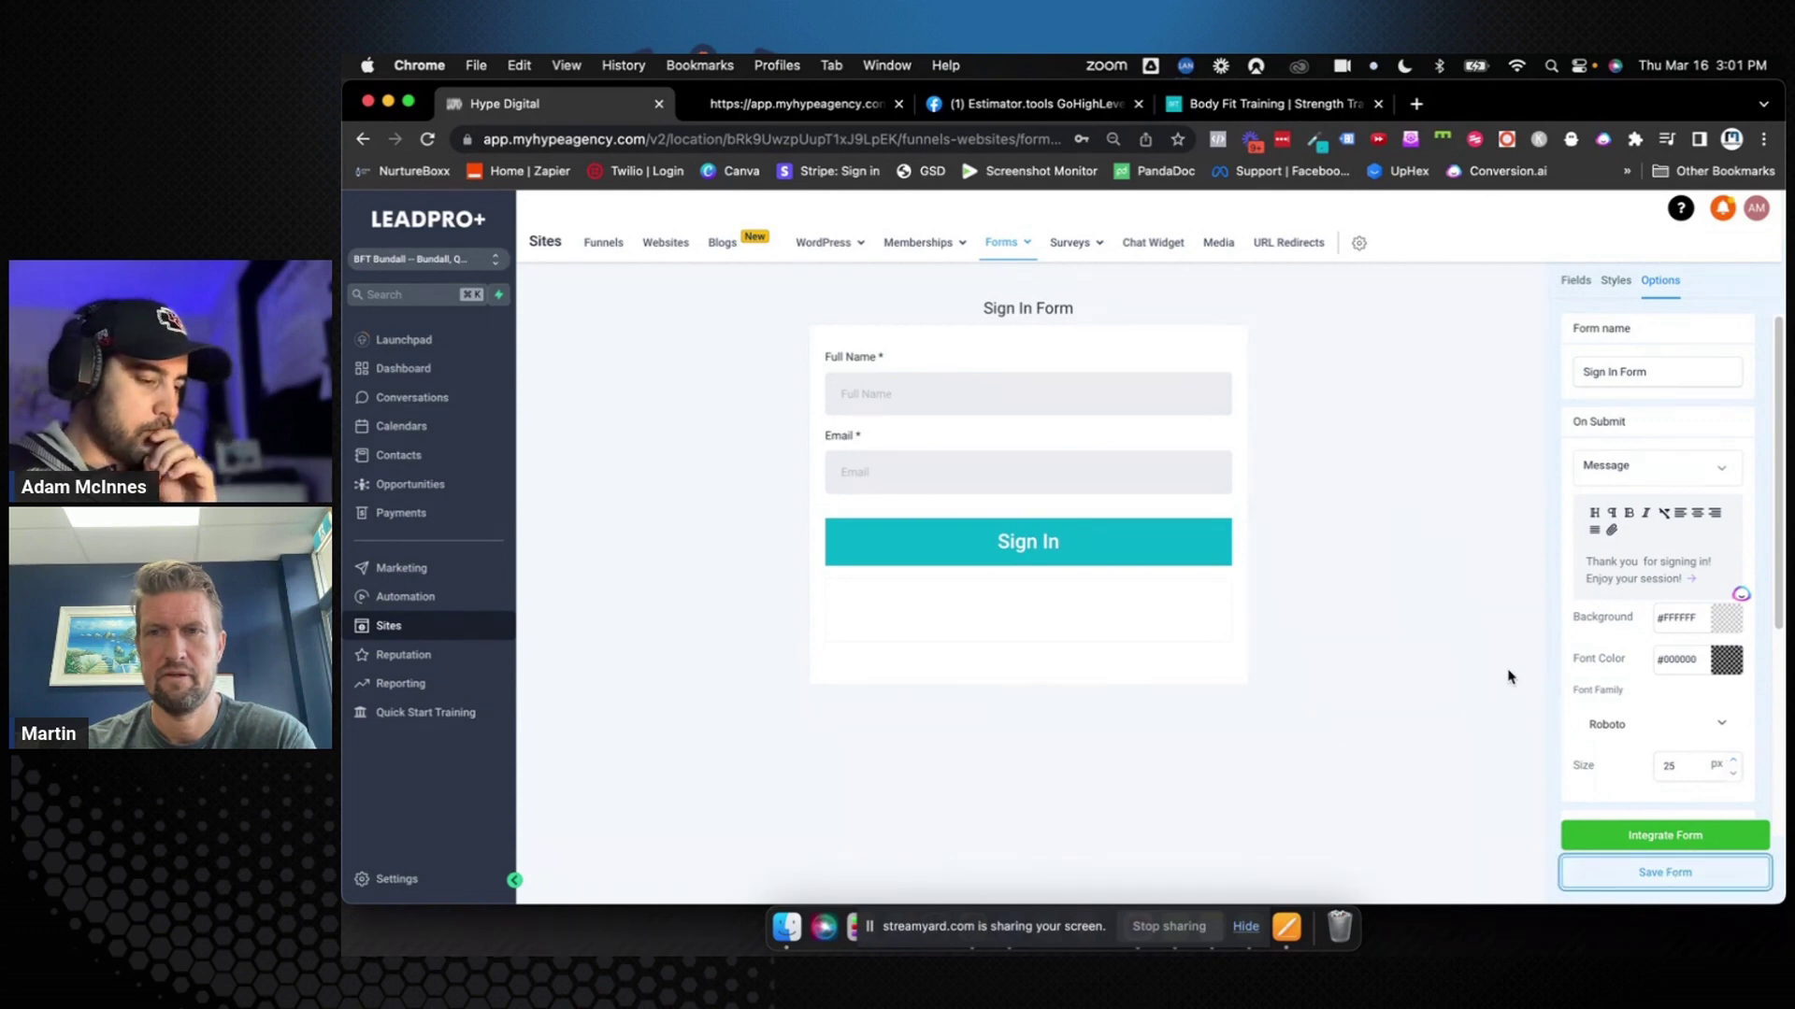
pyautogui.scroll(-2, 1595, 668)
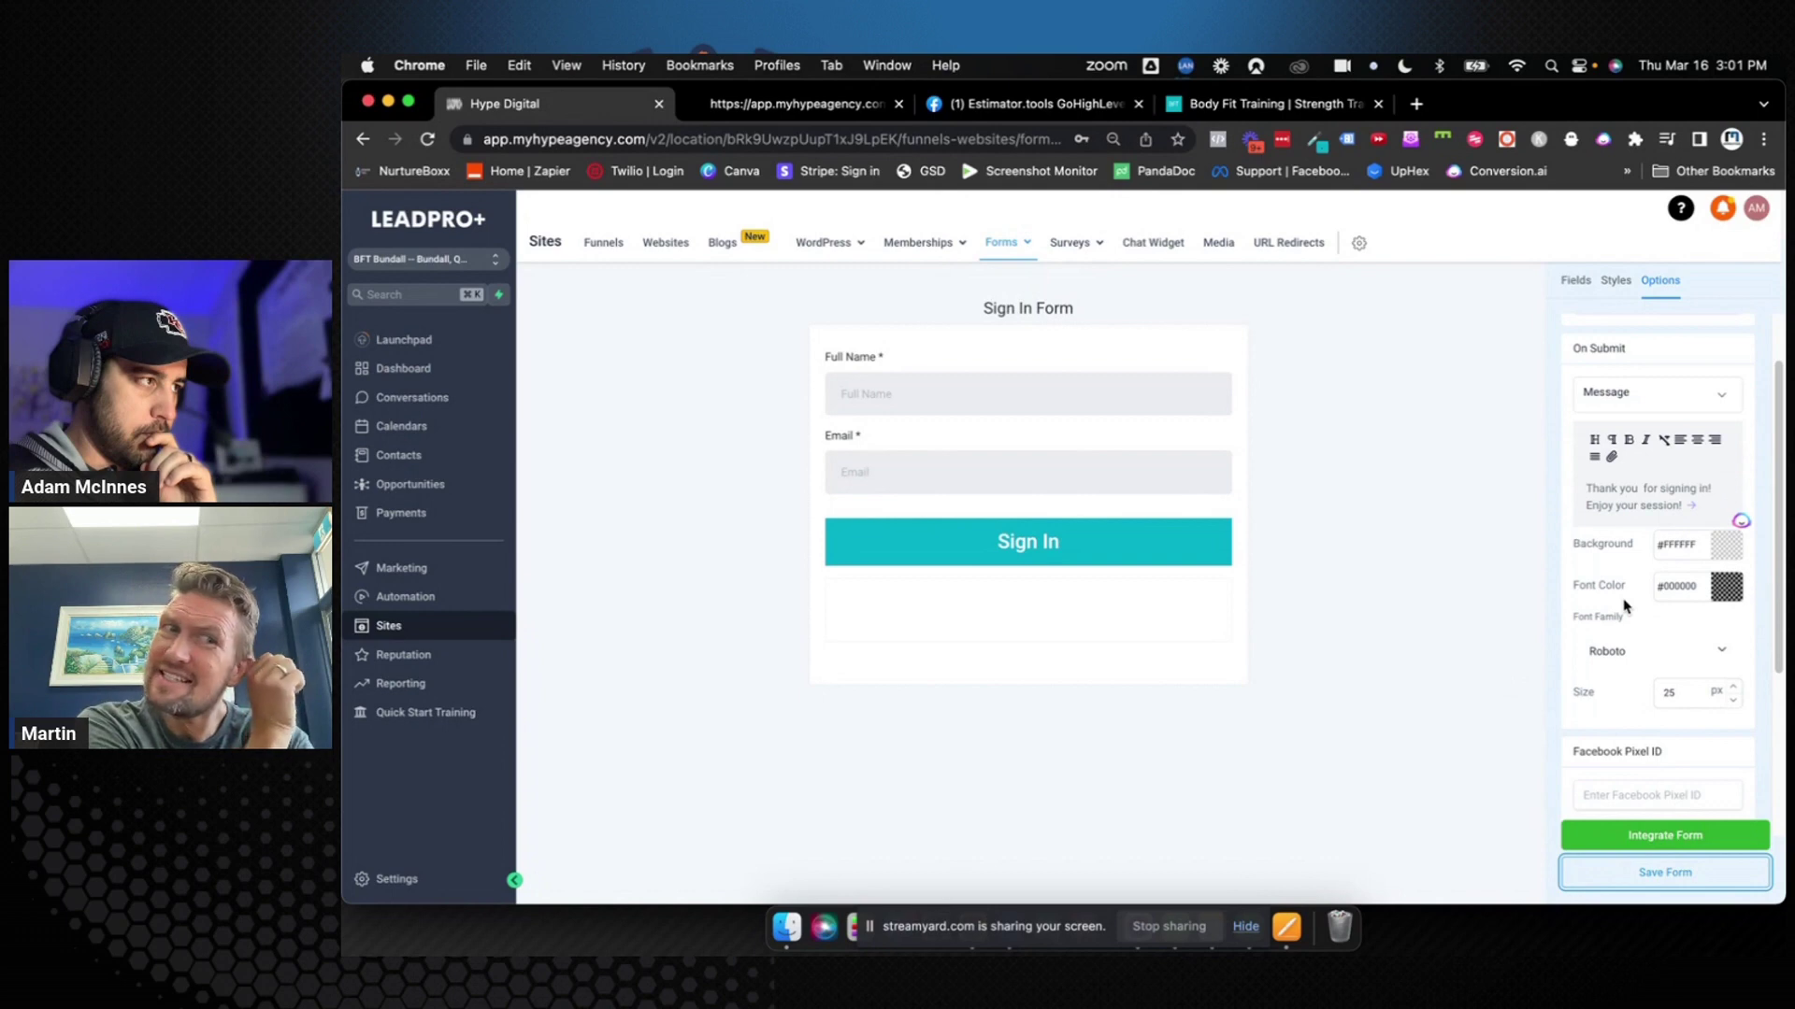
pyautogui.scroll(2, 1623, 606)
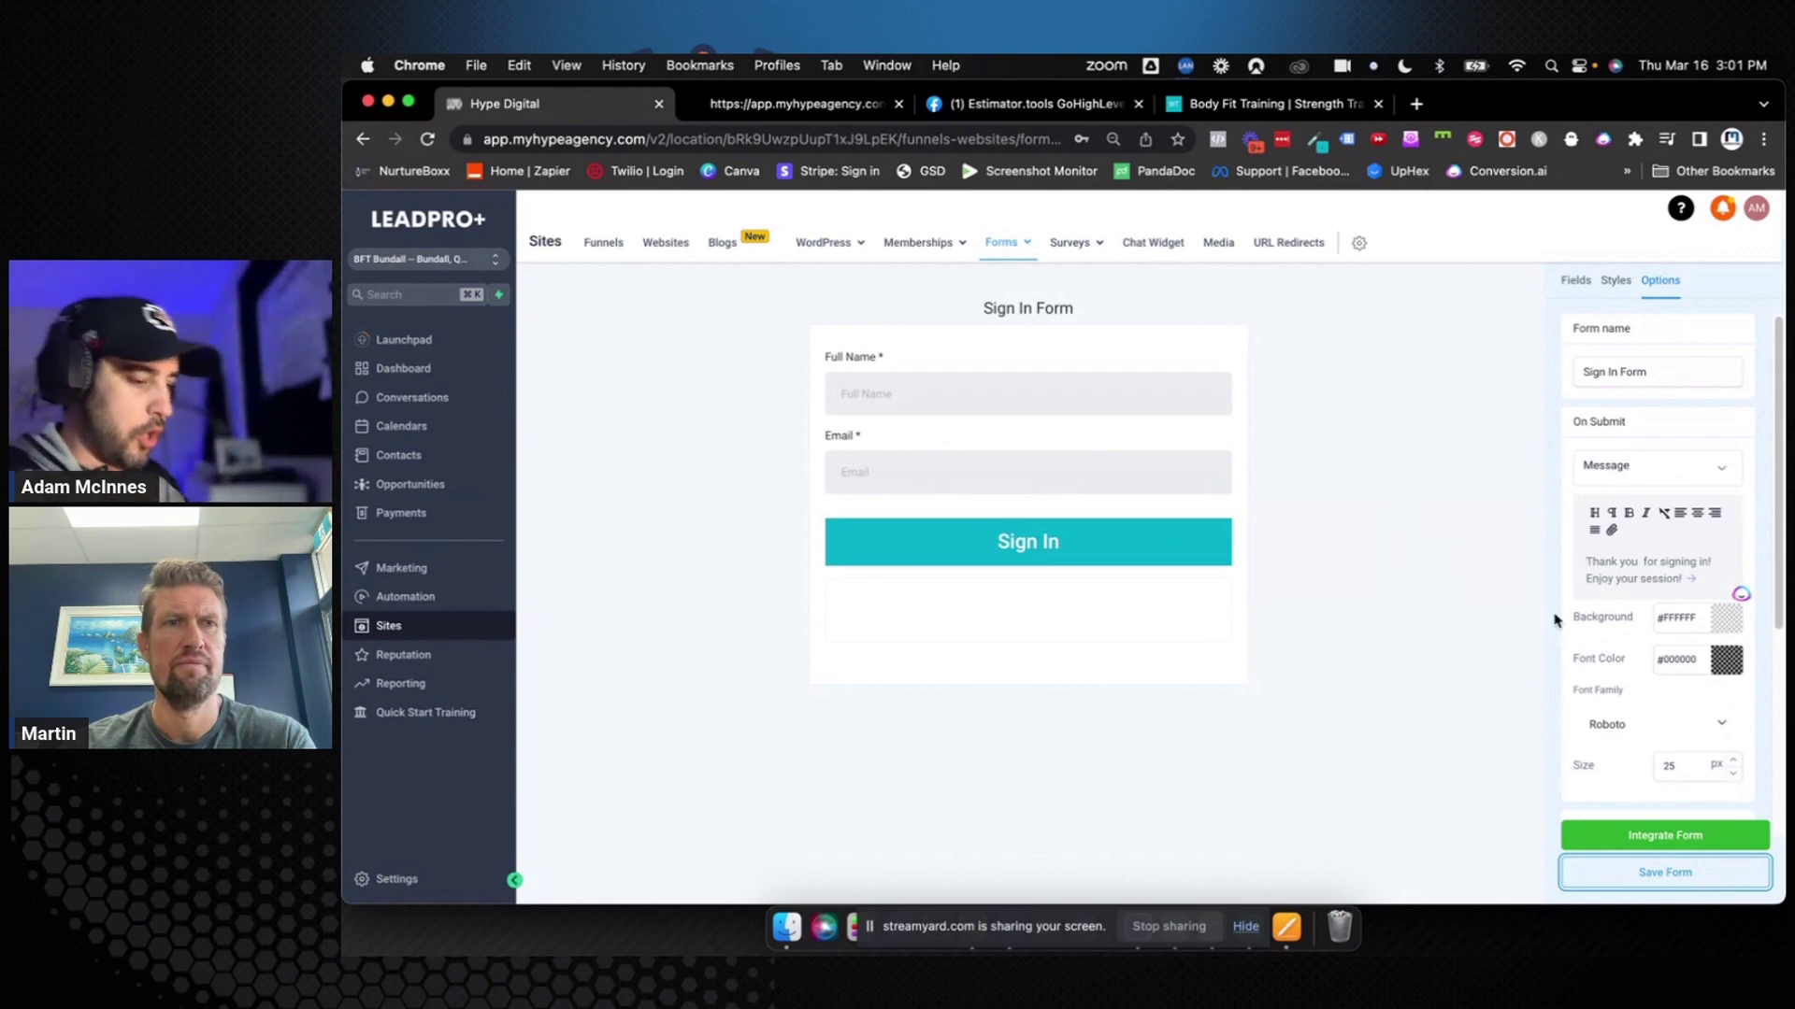
pyautogui.click(1636, 878)
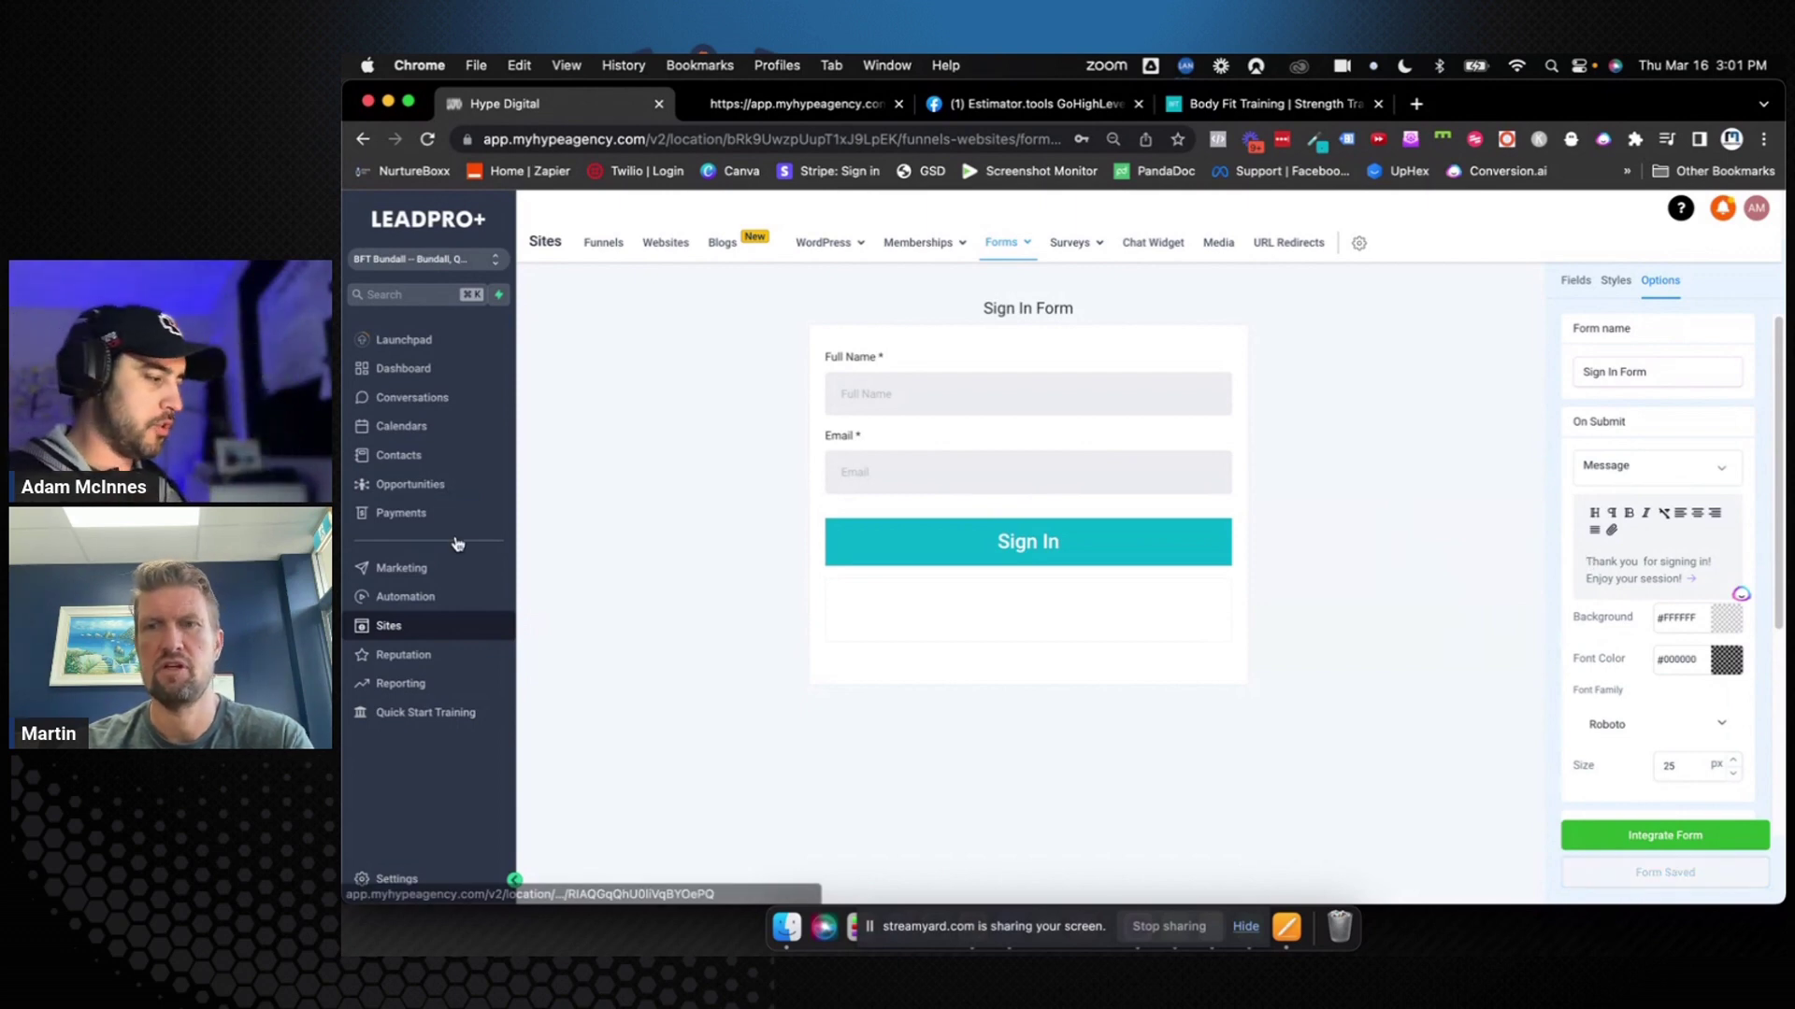
# Review the Opportunities pipeline stages, including First Session Showed, then go to Automation Workflows
pyautogui.click(432, 485)
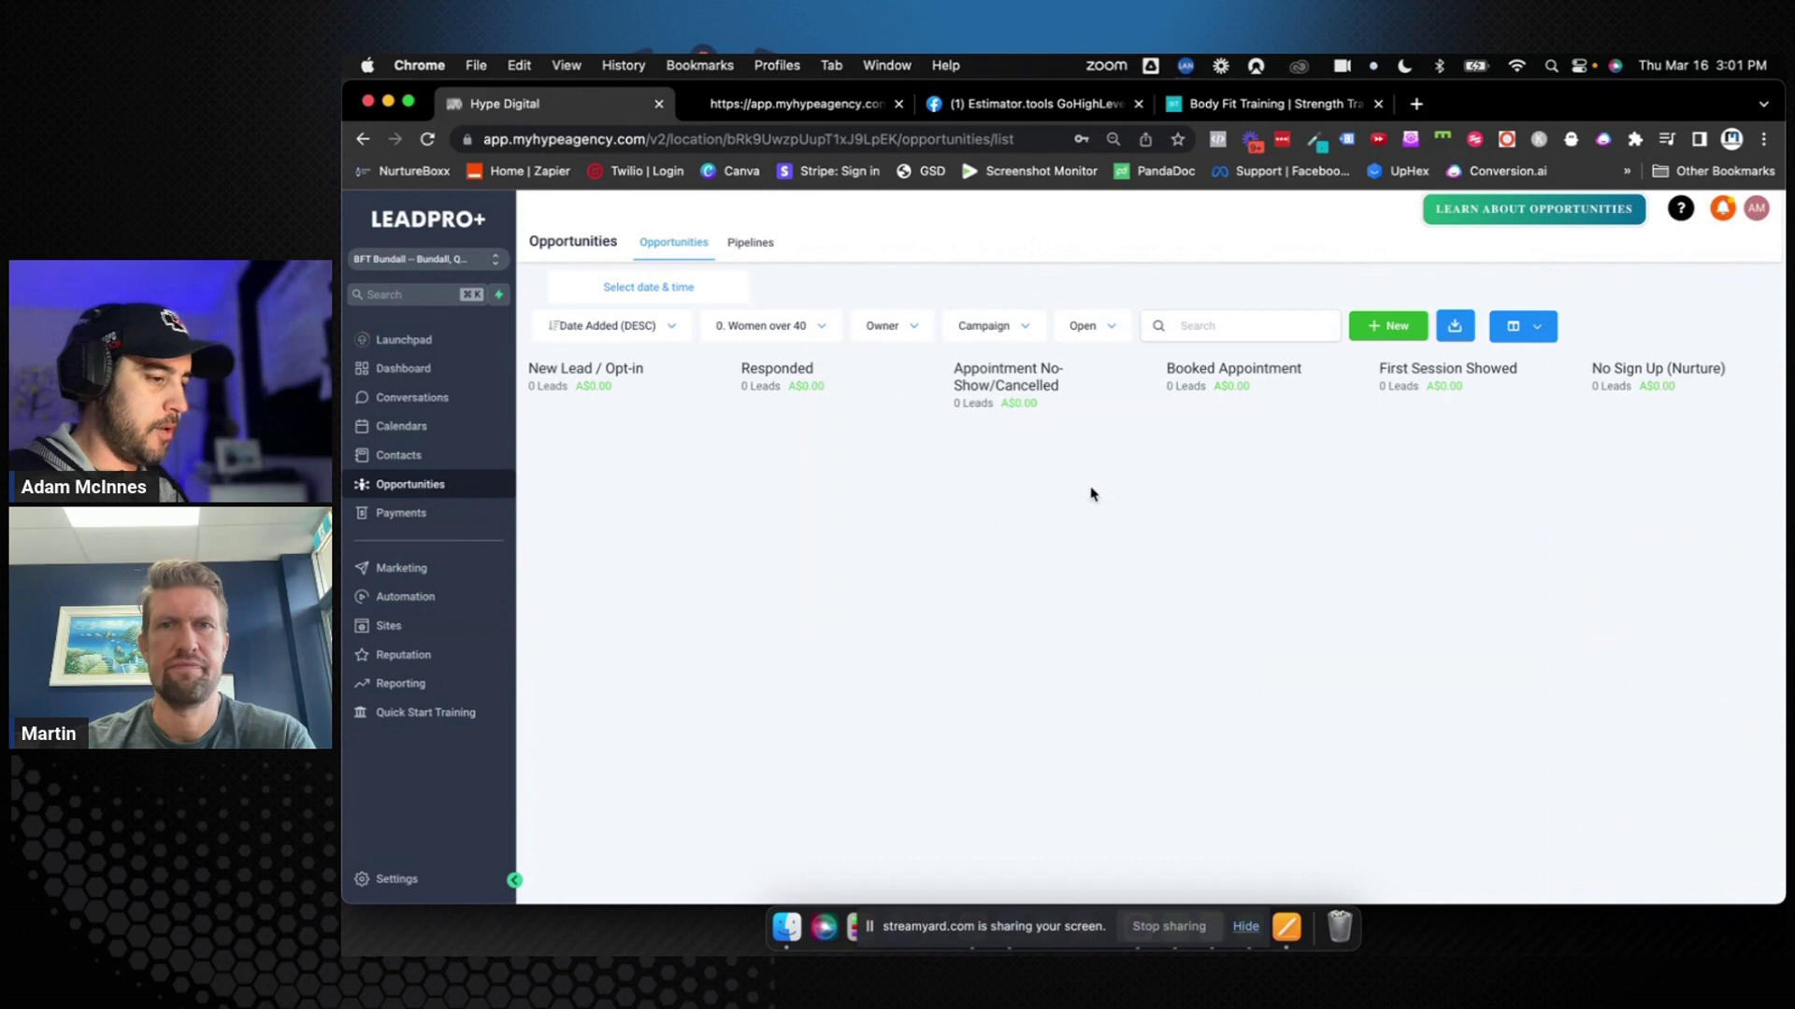
pyautogui.moveTo(1374, 371); pyautogui.dragTo(1528, 382)
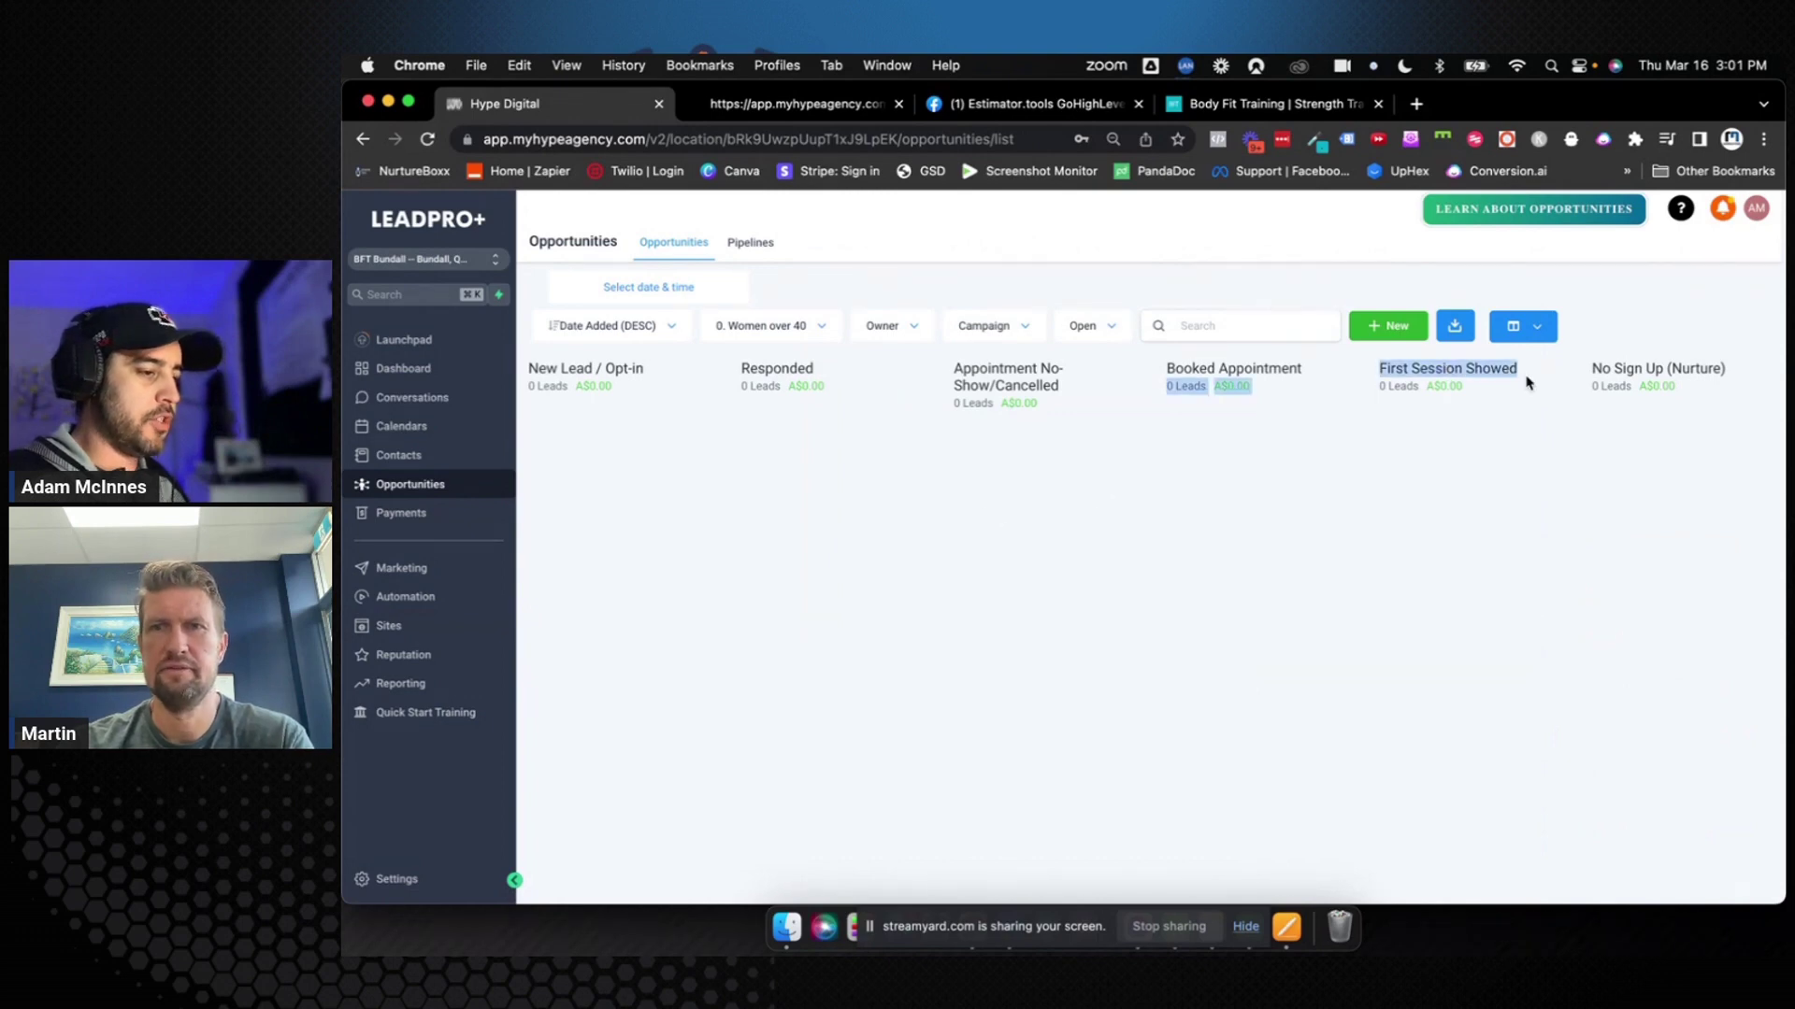
pyautogui.click(1477, 434)
pyautogui.tripleClick(1418, 374)
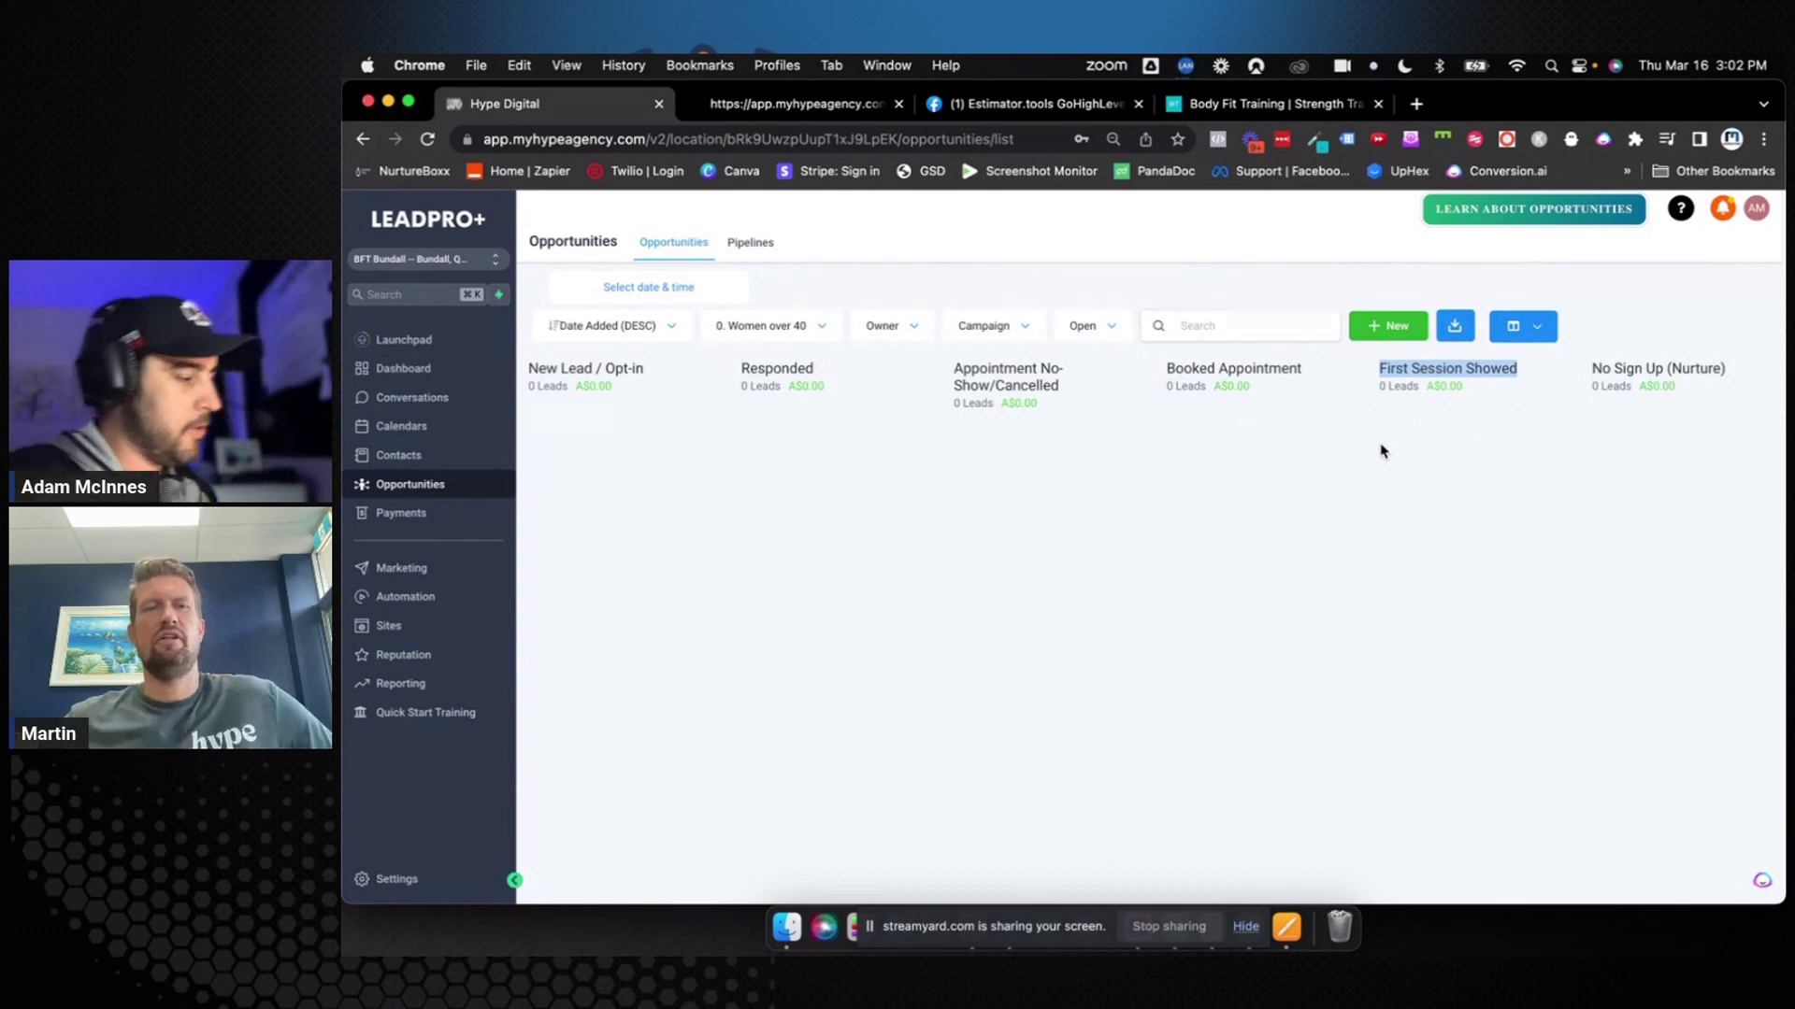
pyautogui.click(1316, 489)
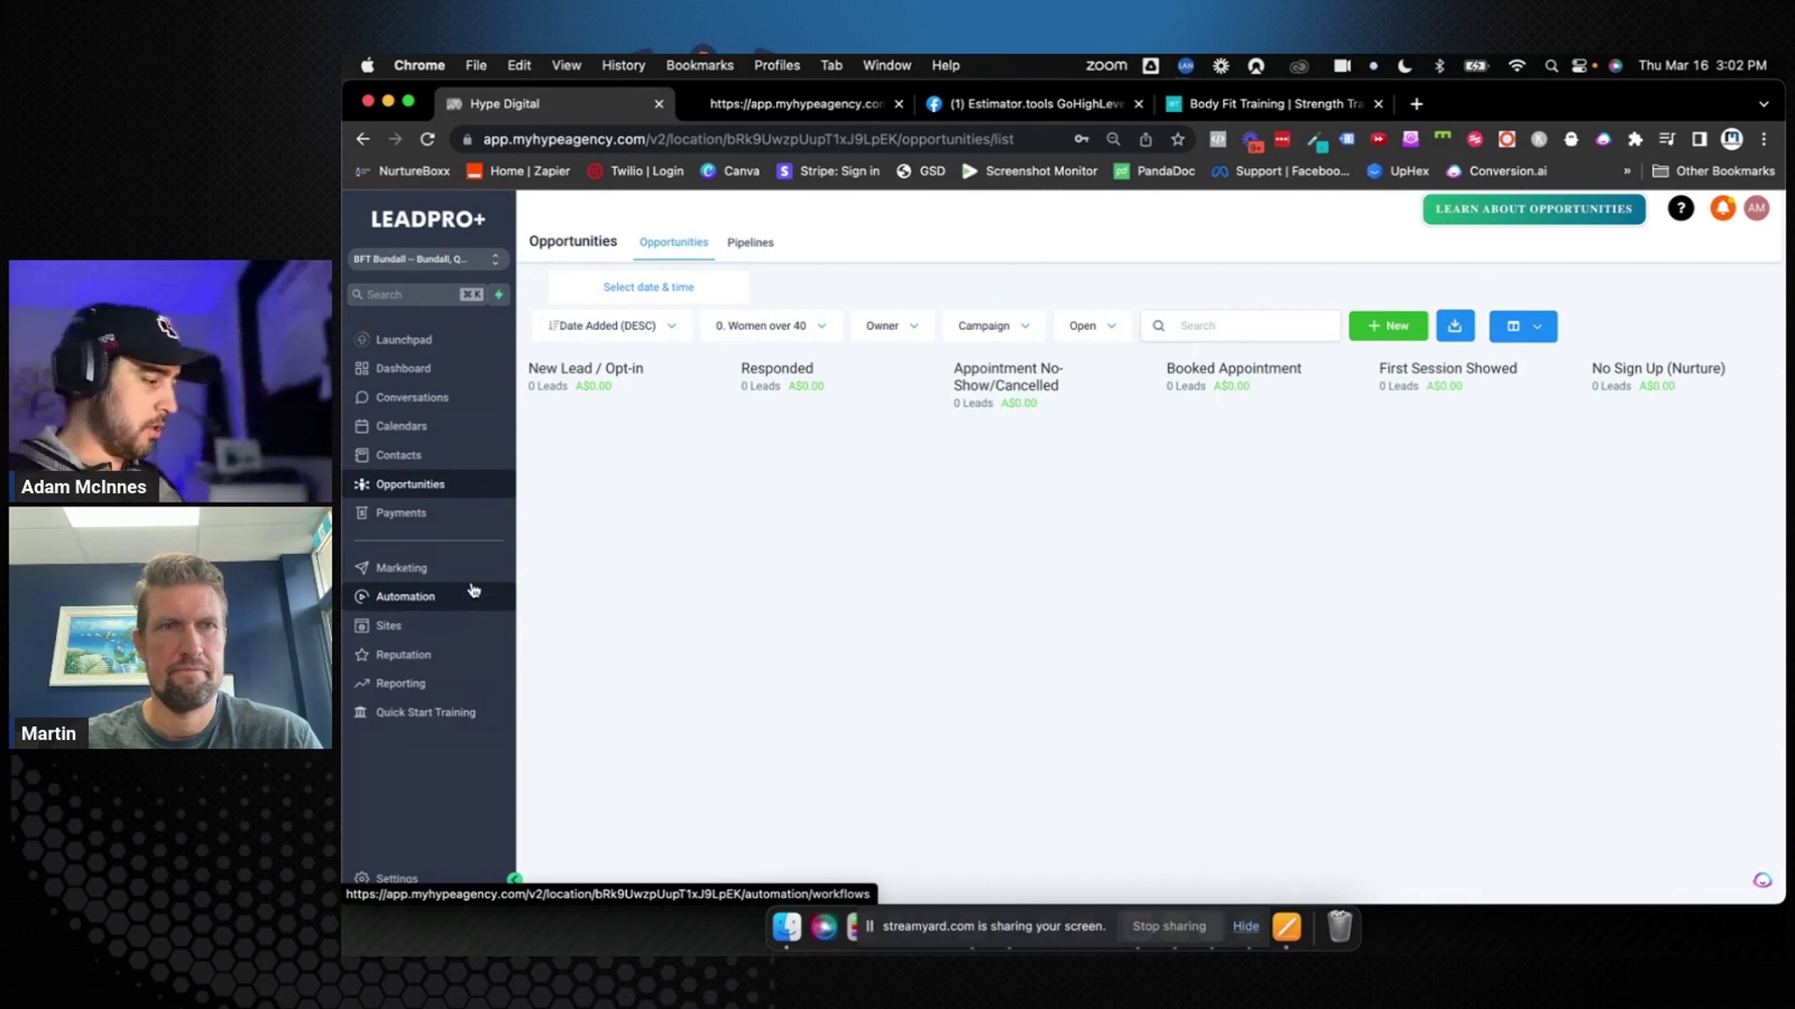
pyautogui.click(454, 597)
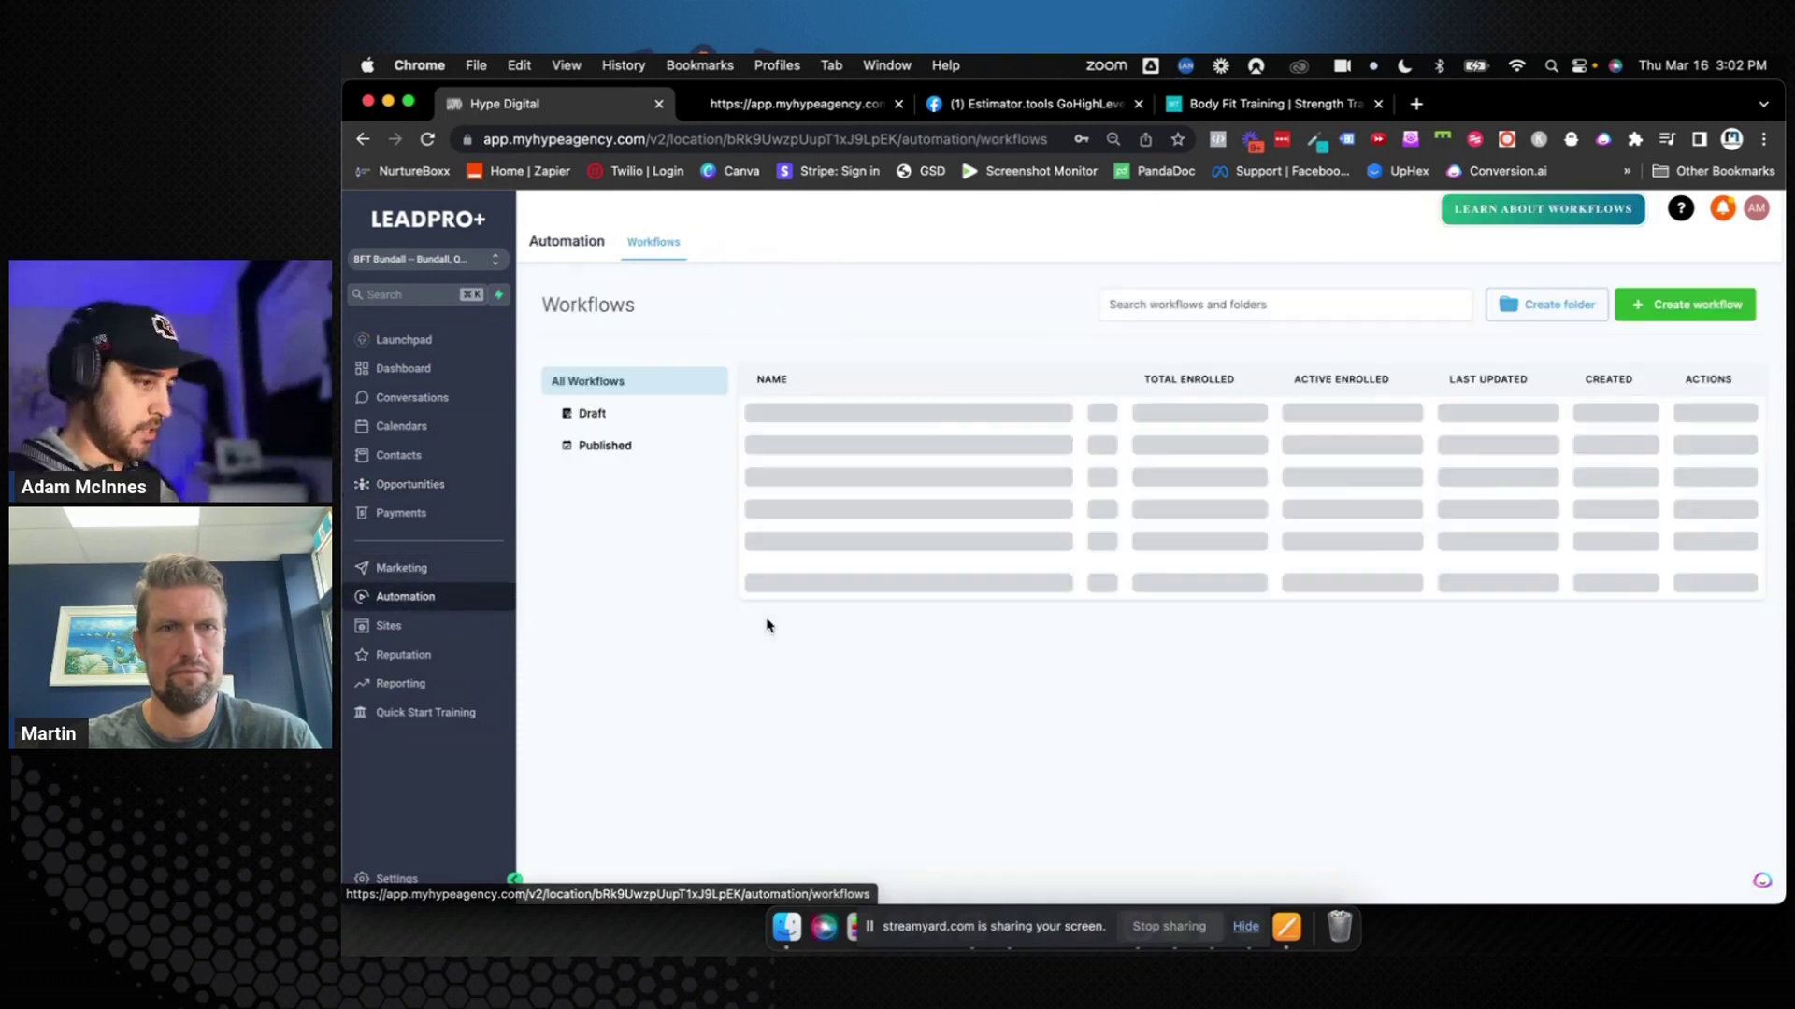
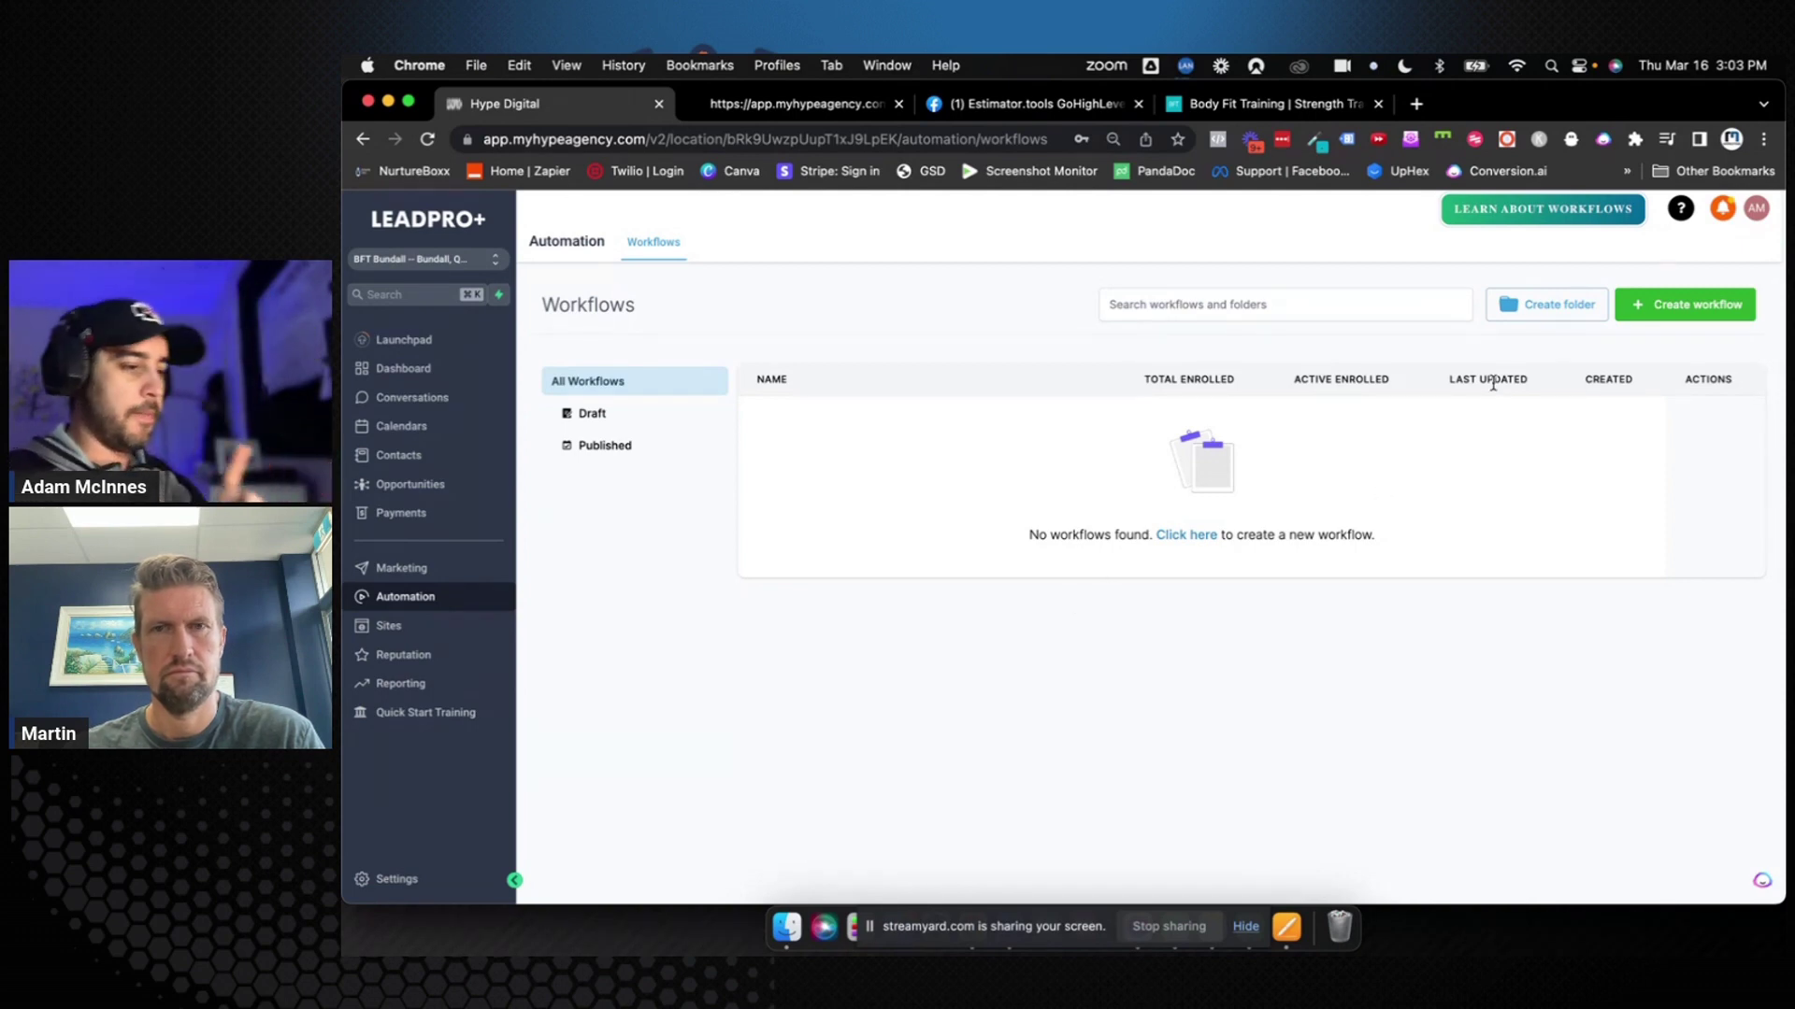
# Create a new workflow folder named '0. Women Over 40'
pyautogui.click(1537, 305)
pyautogui.click(1080, 611)
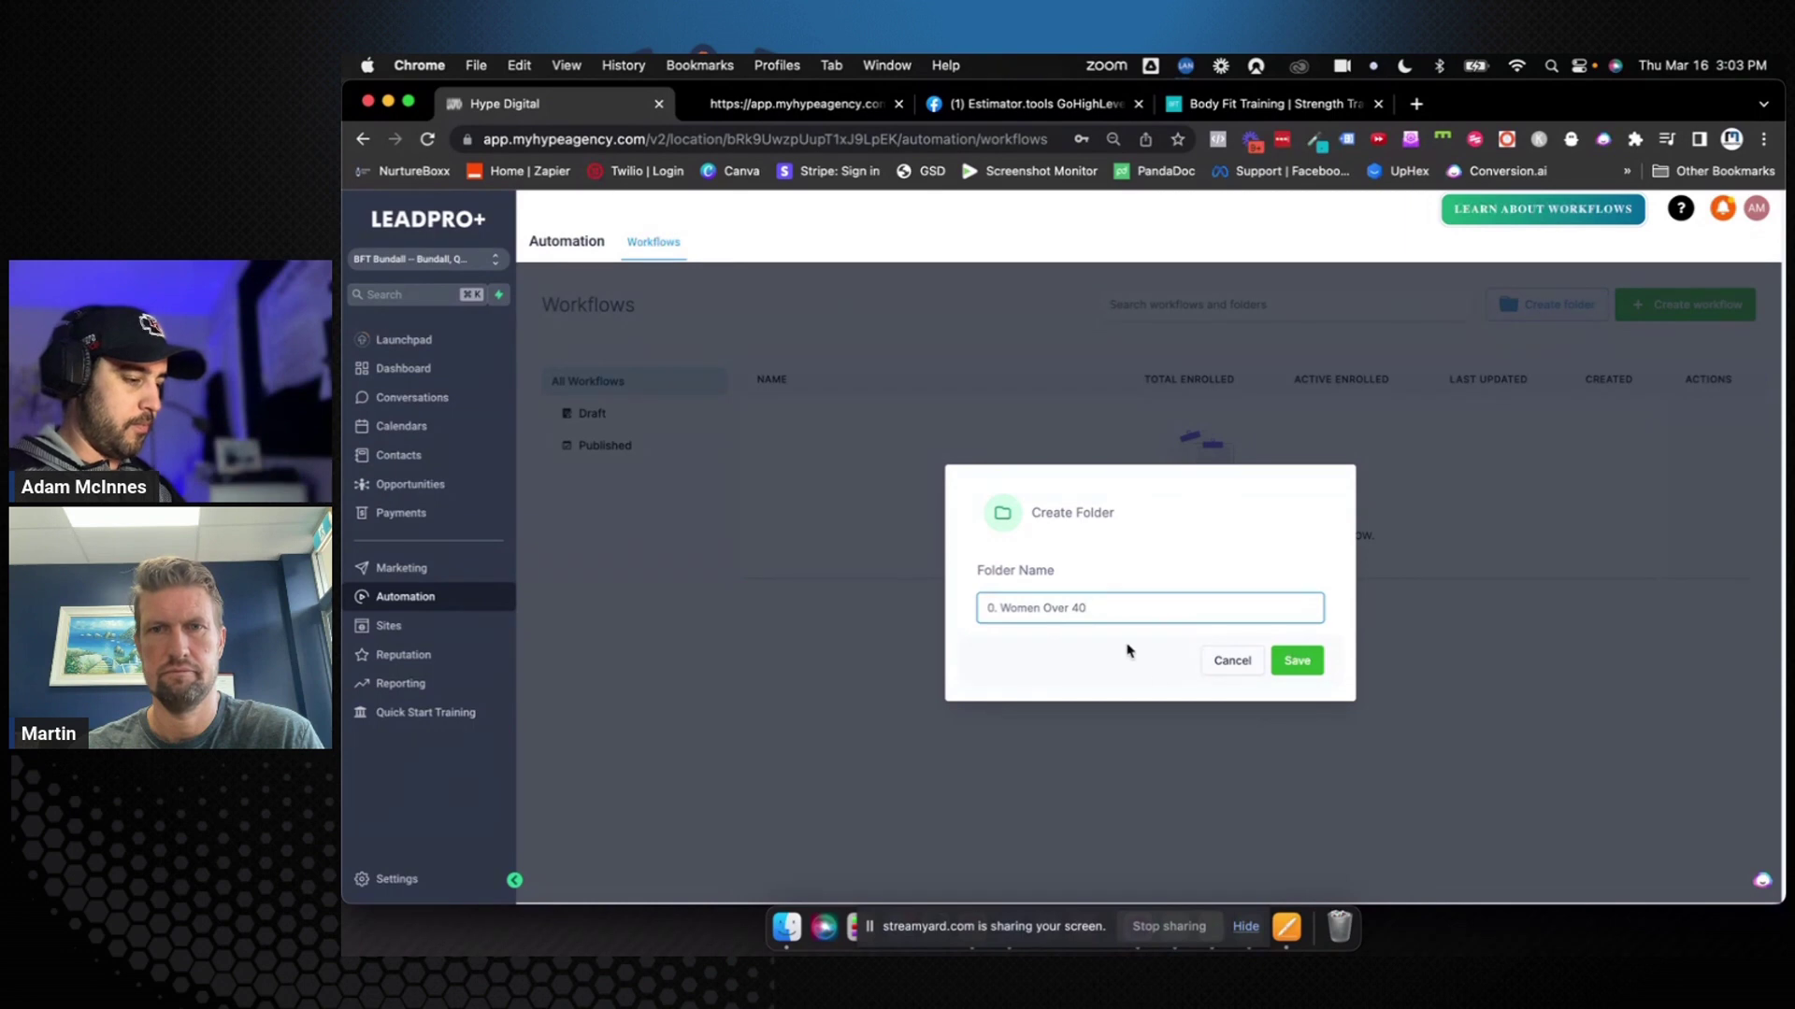
pyautogui.click(1295, 662)
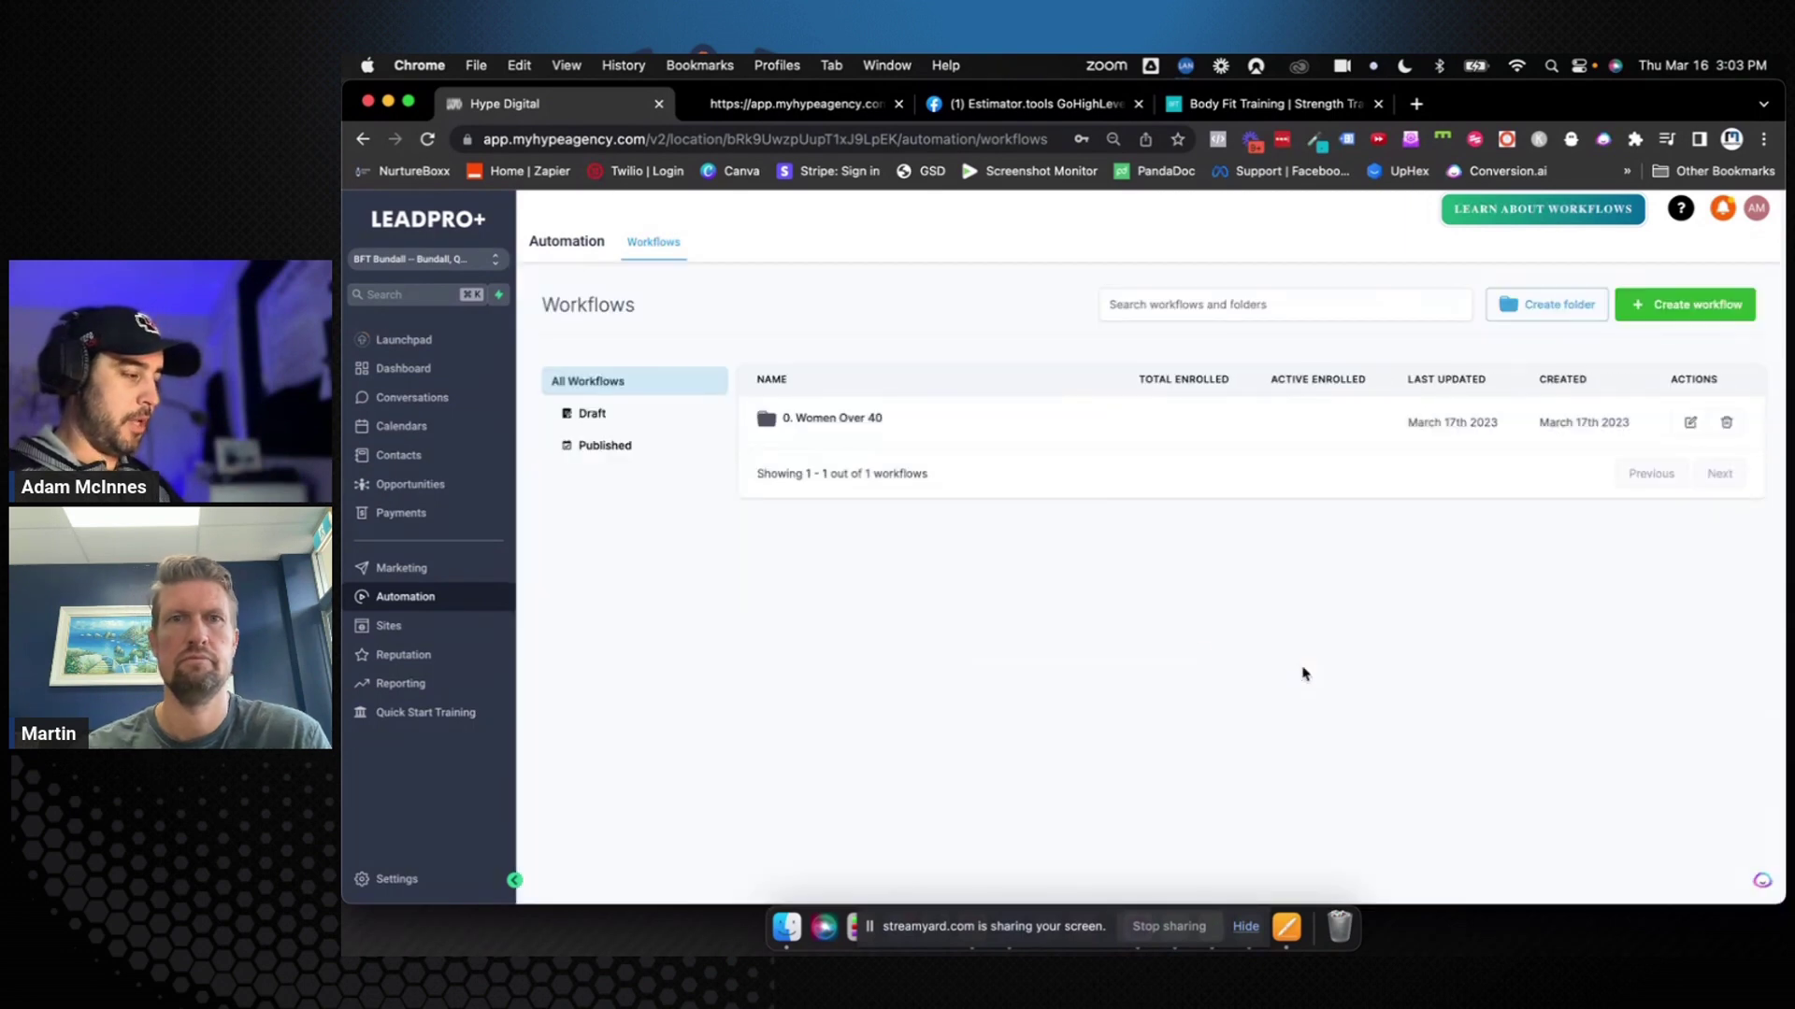
# Duplicate the browser tab, open the 0. Women Over 40 folder there, and return to the first tab
pyautogui.rightClick(608, 116)
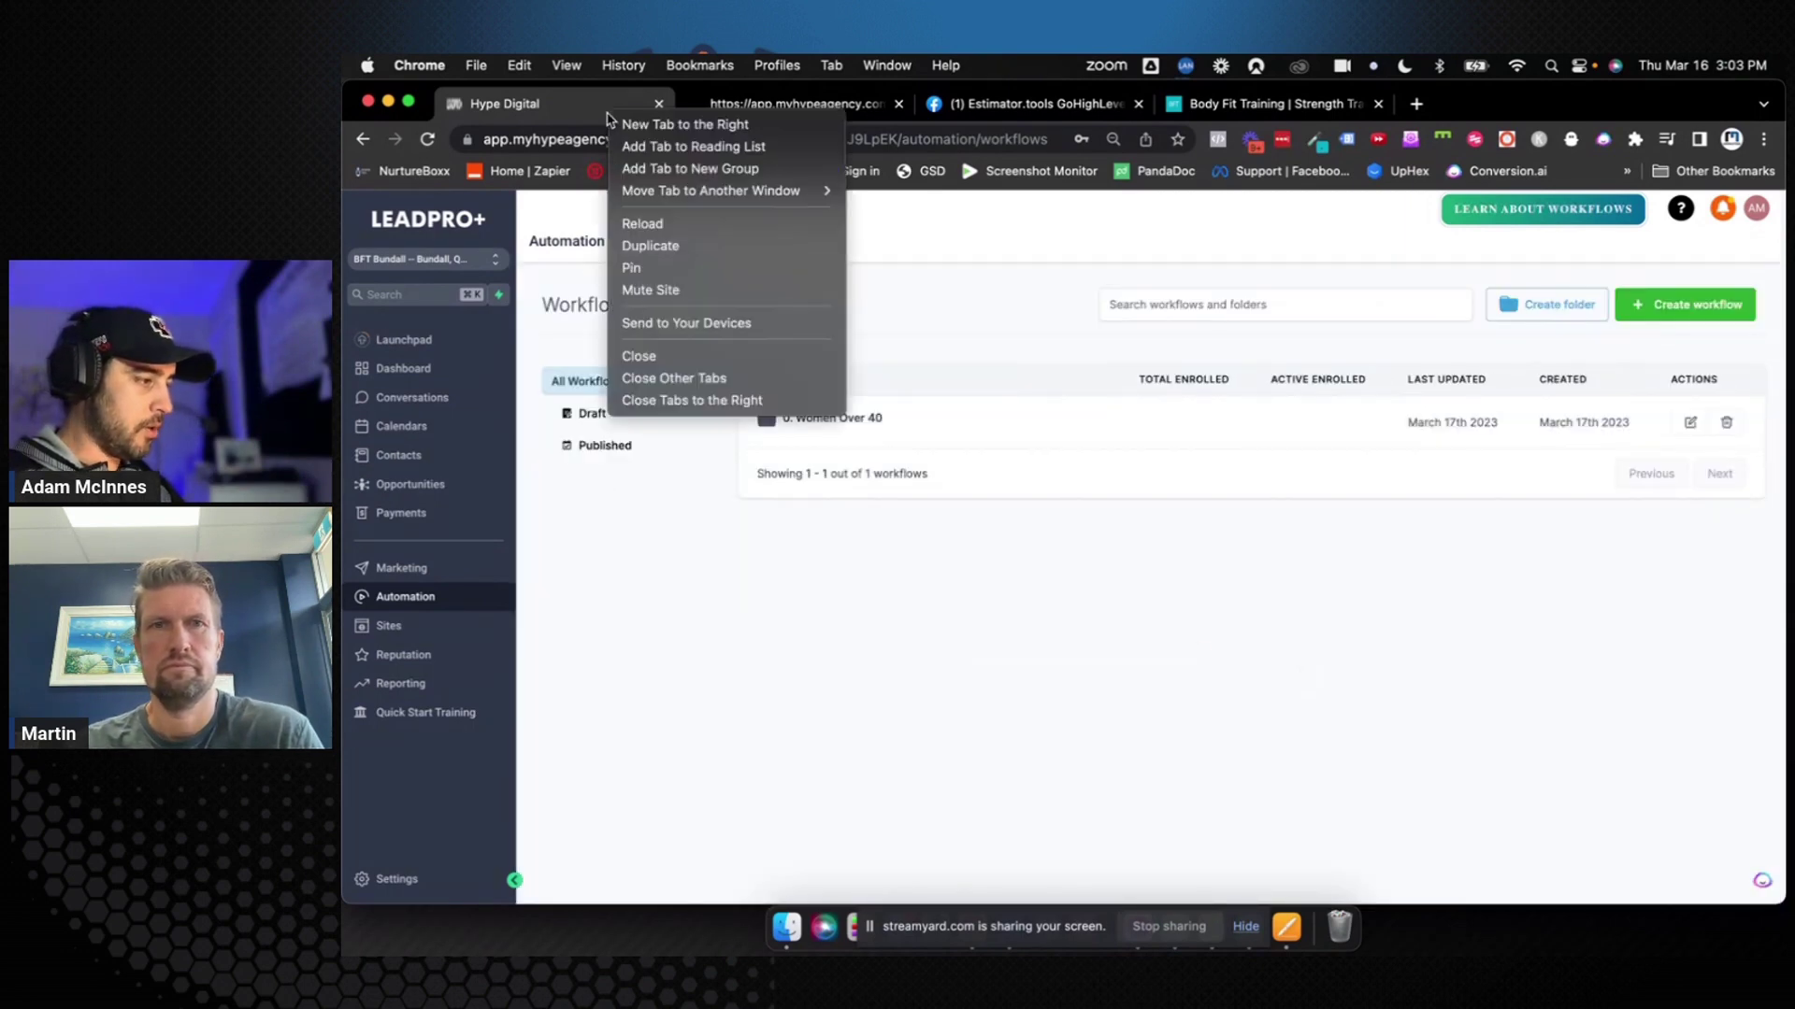
pyautogui.click(661, 245)
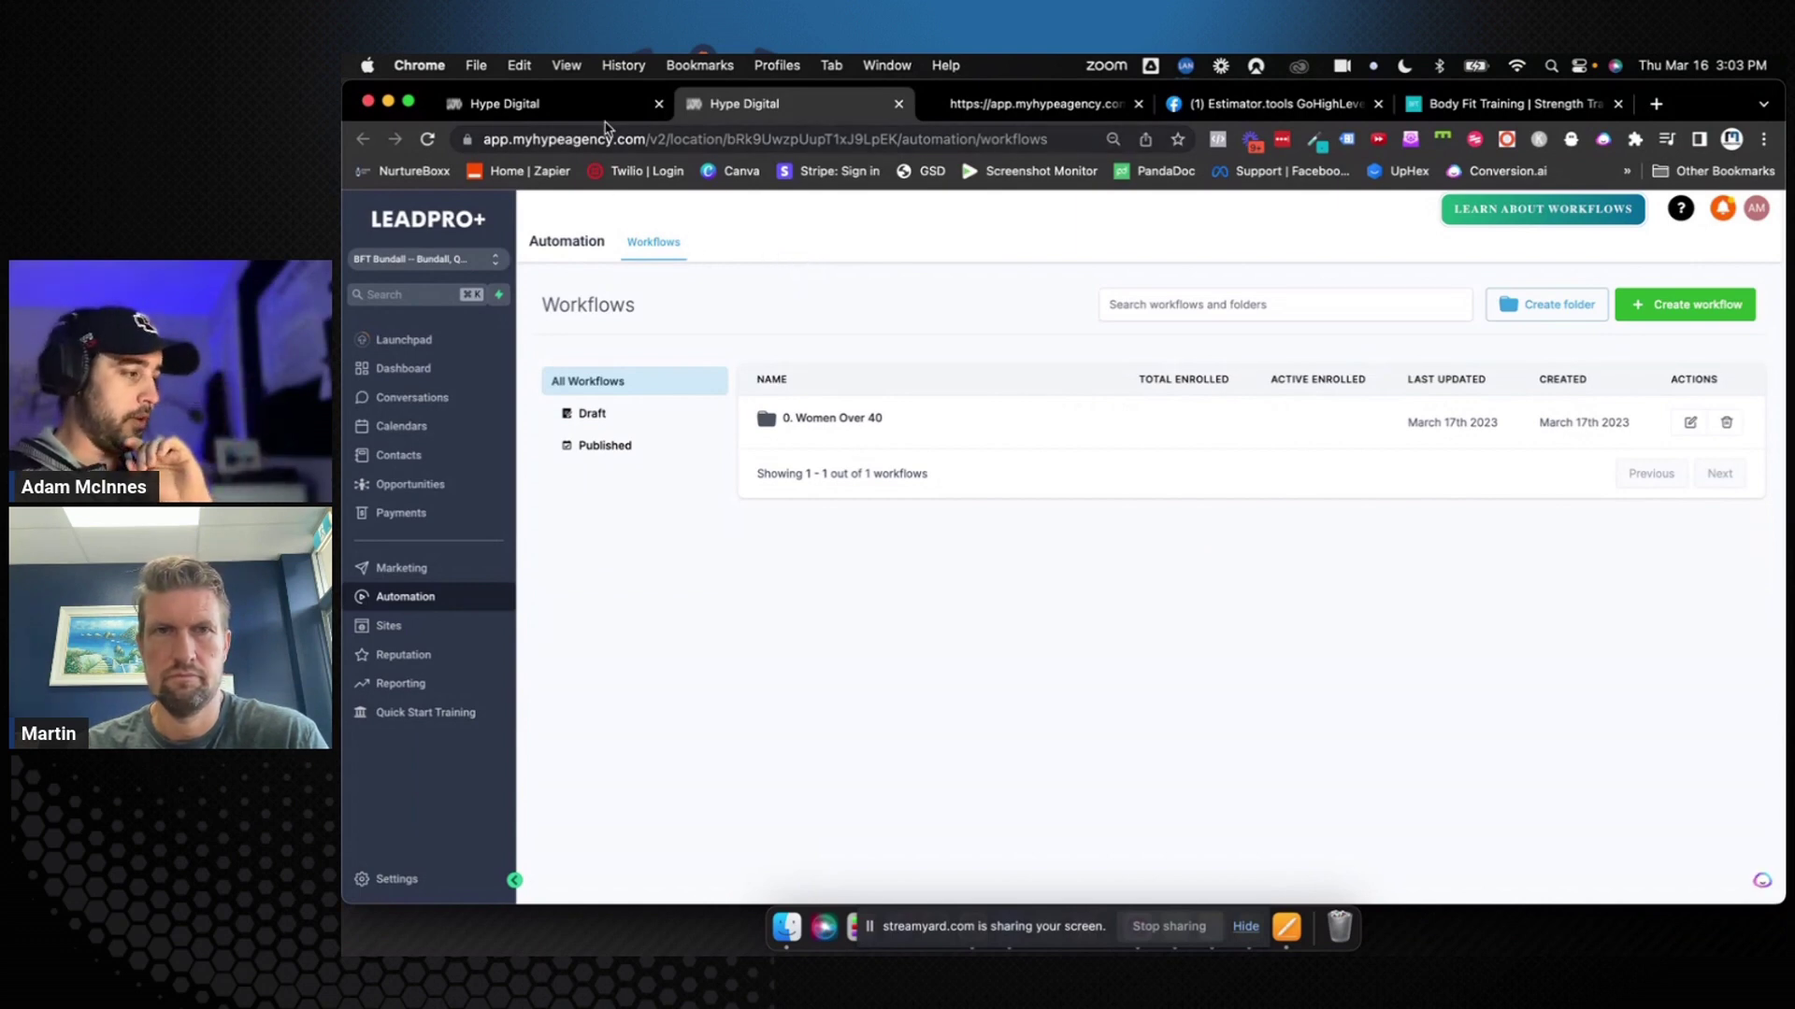
pyautogui.click(801, 418)
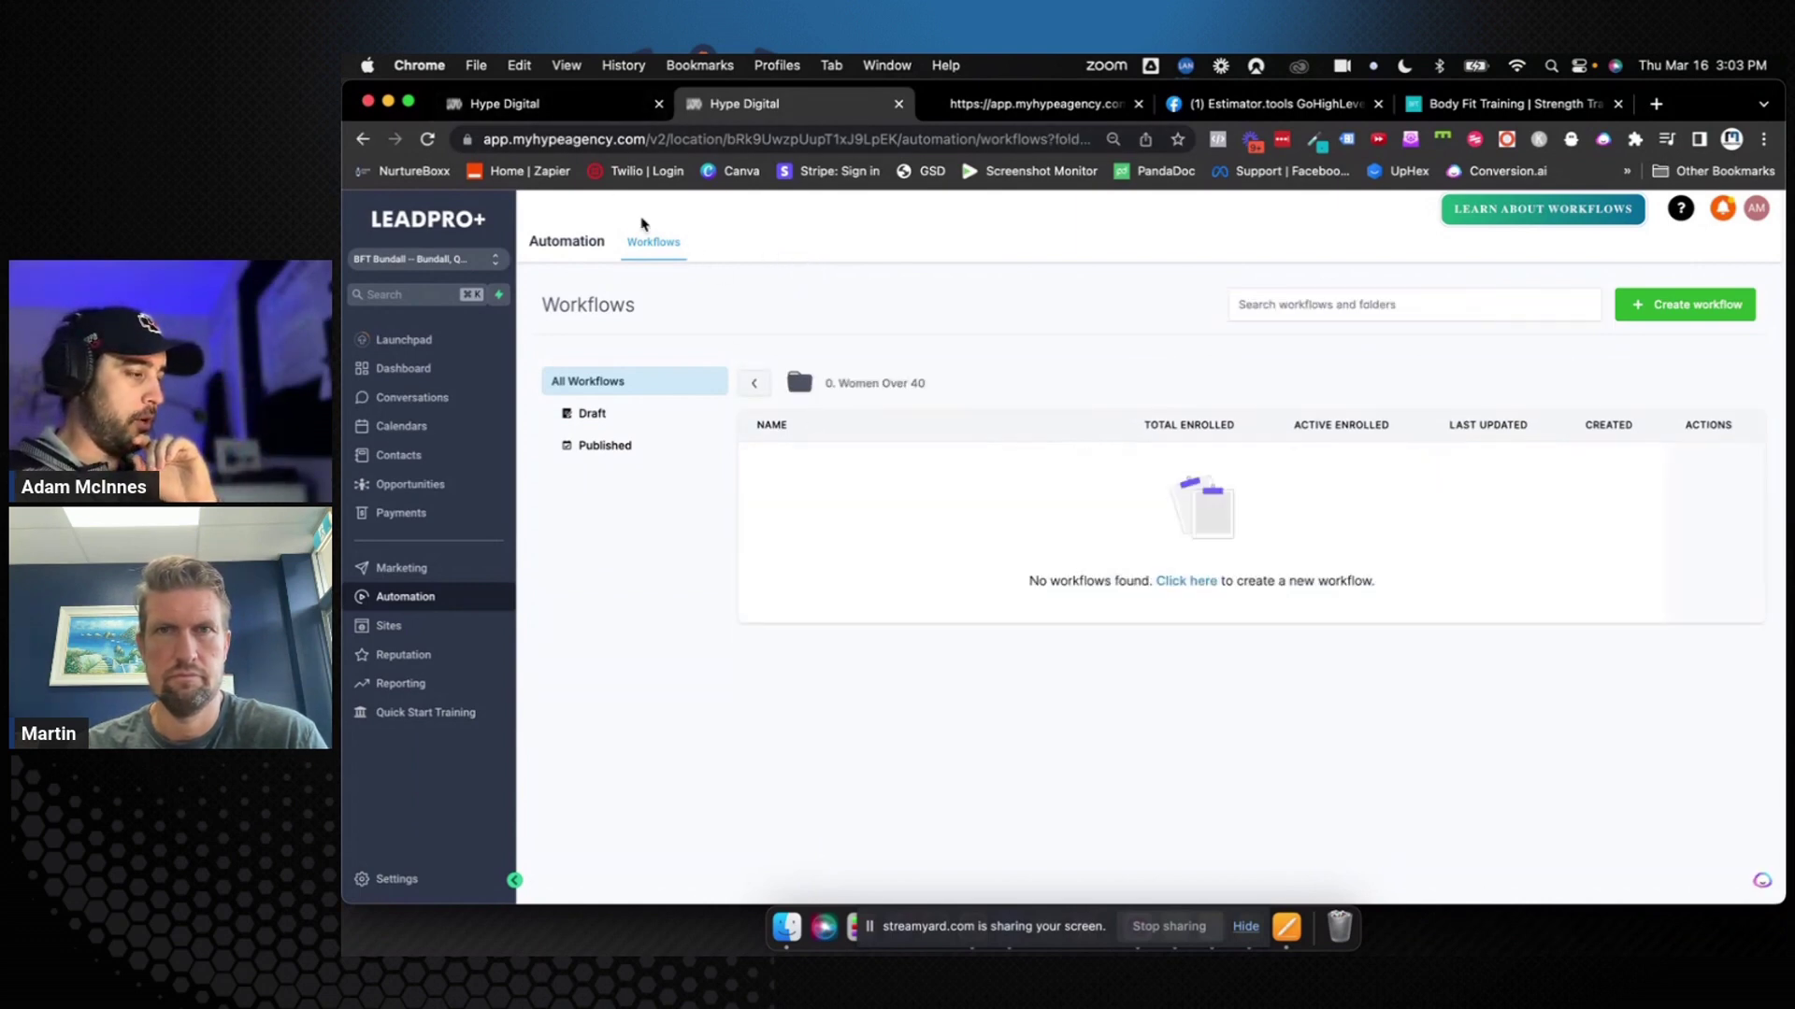
pyautogui.click(580, 105)
# Review the Opportunities pipeline's New Lead / Opt-in stage, then open the Sites funnels list
pyautogui.click(429, 484)
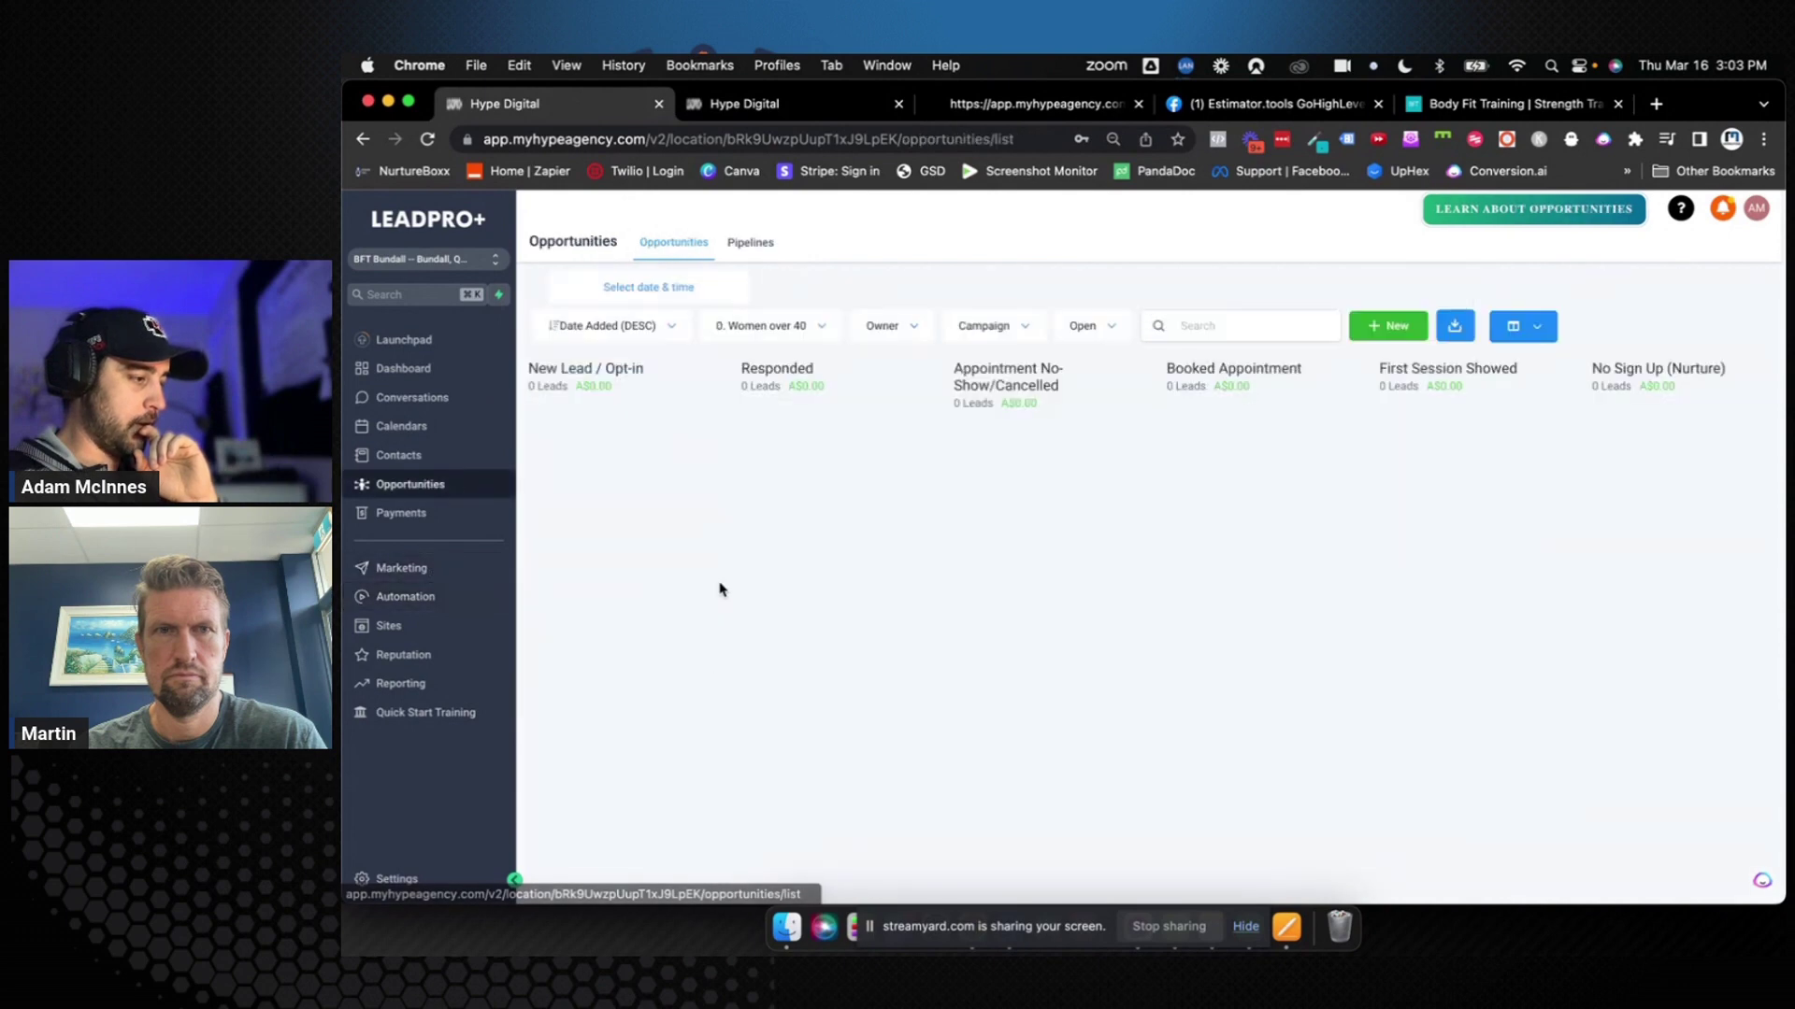
pyautogui.moveTo(529, 368); pyautogui.dragTo(669, 384)
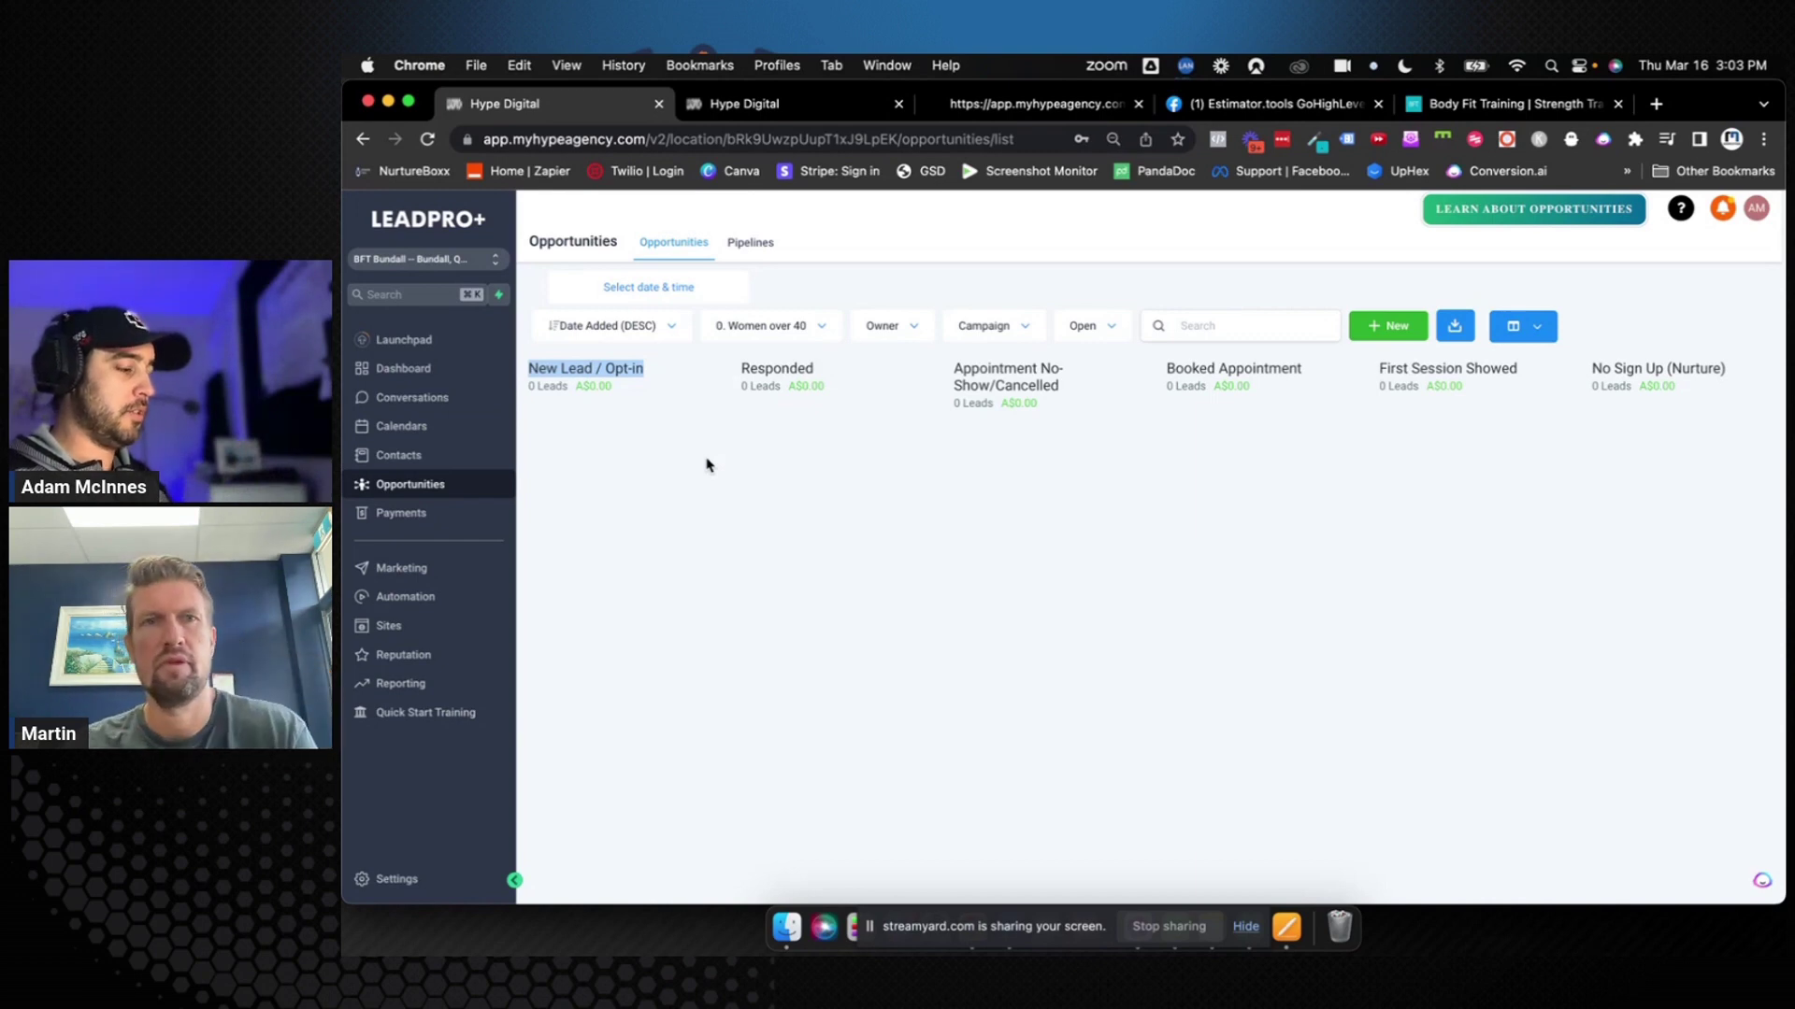
pyautogui.click(441, 635)
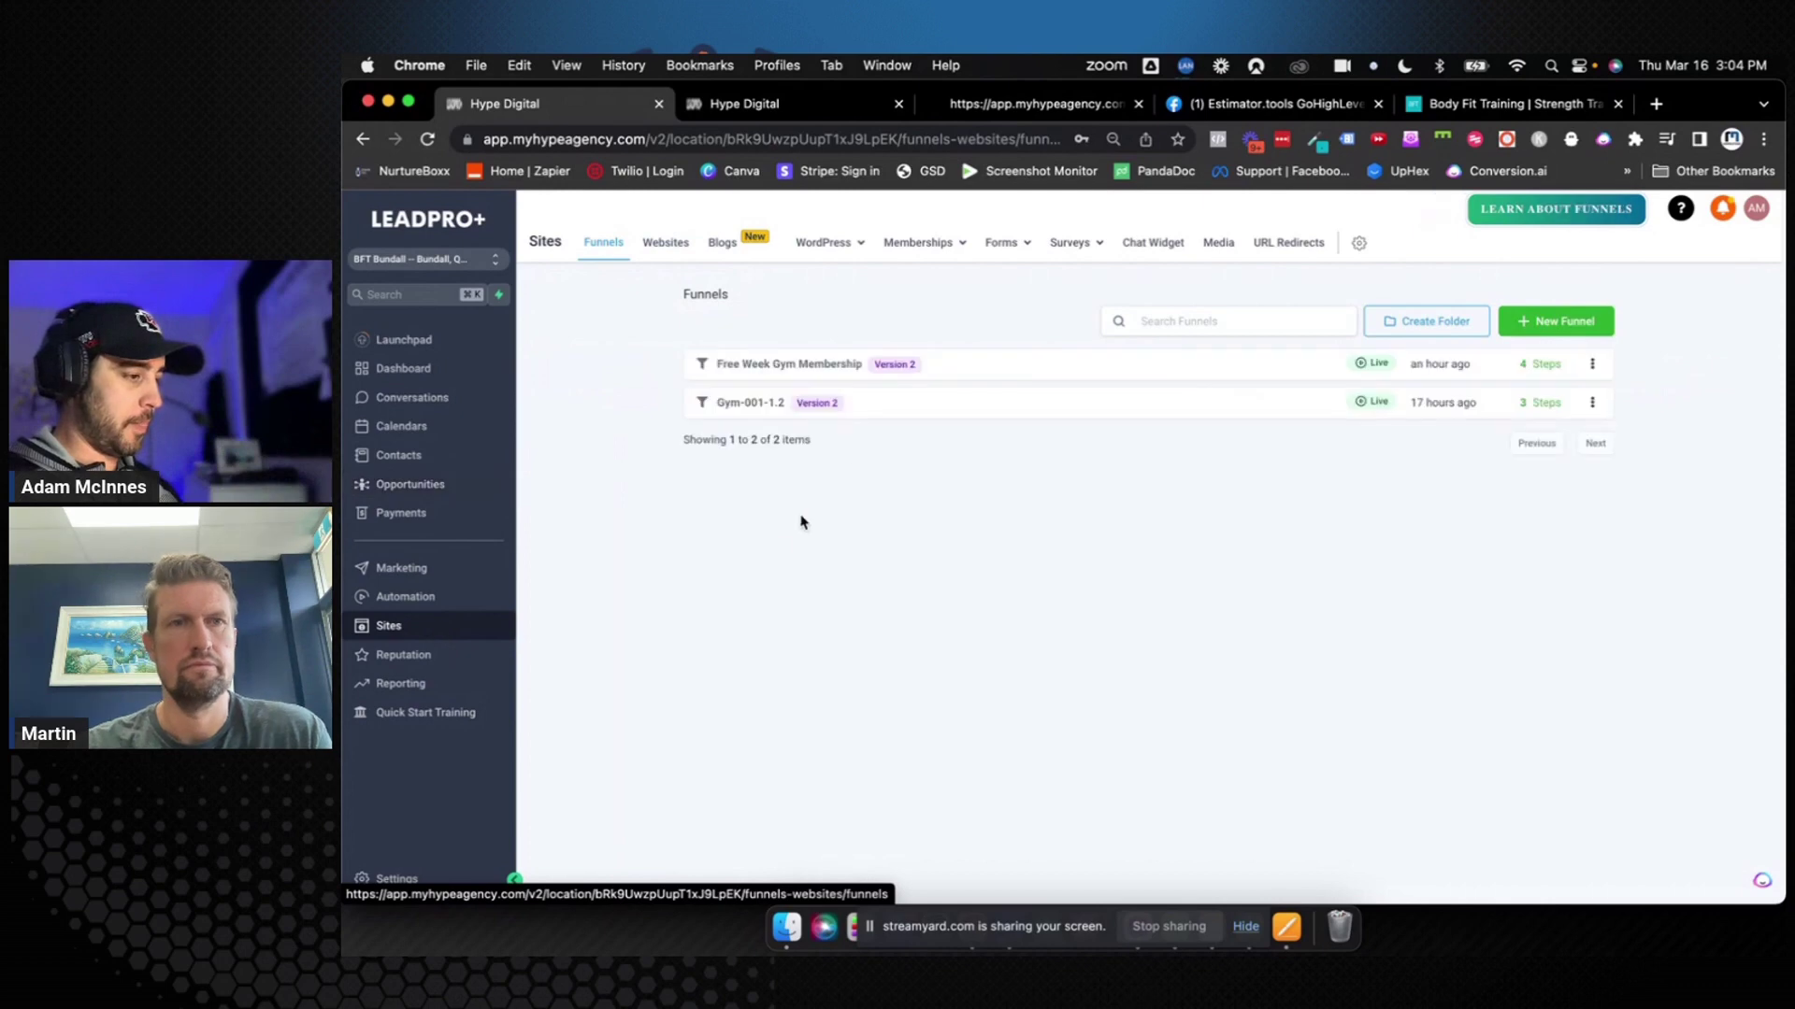
# Add a new form in the Forms builder and rename it 'Women Over 40 Opt-In'
pyautogui.moveTo(1005, 245)
pyautogui.click(986, 278)
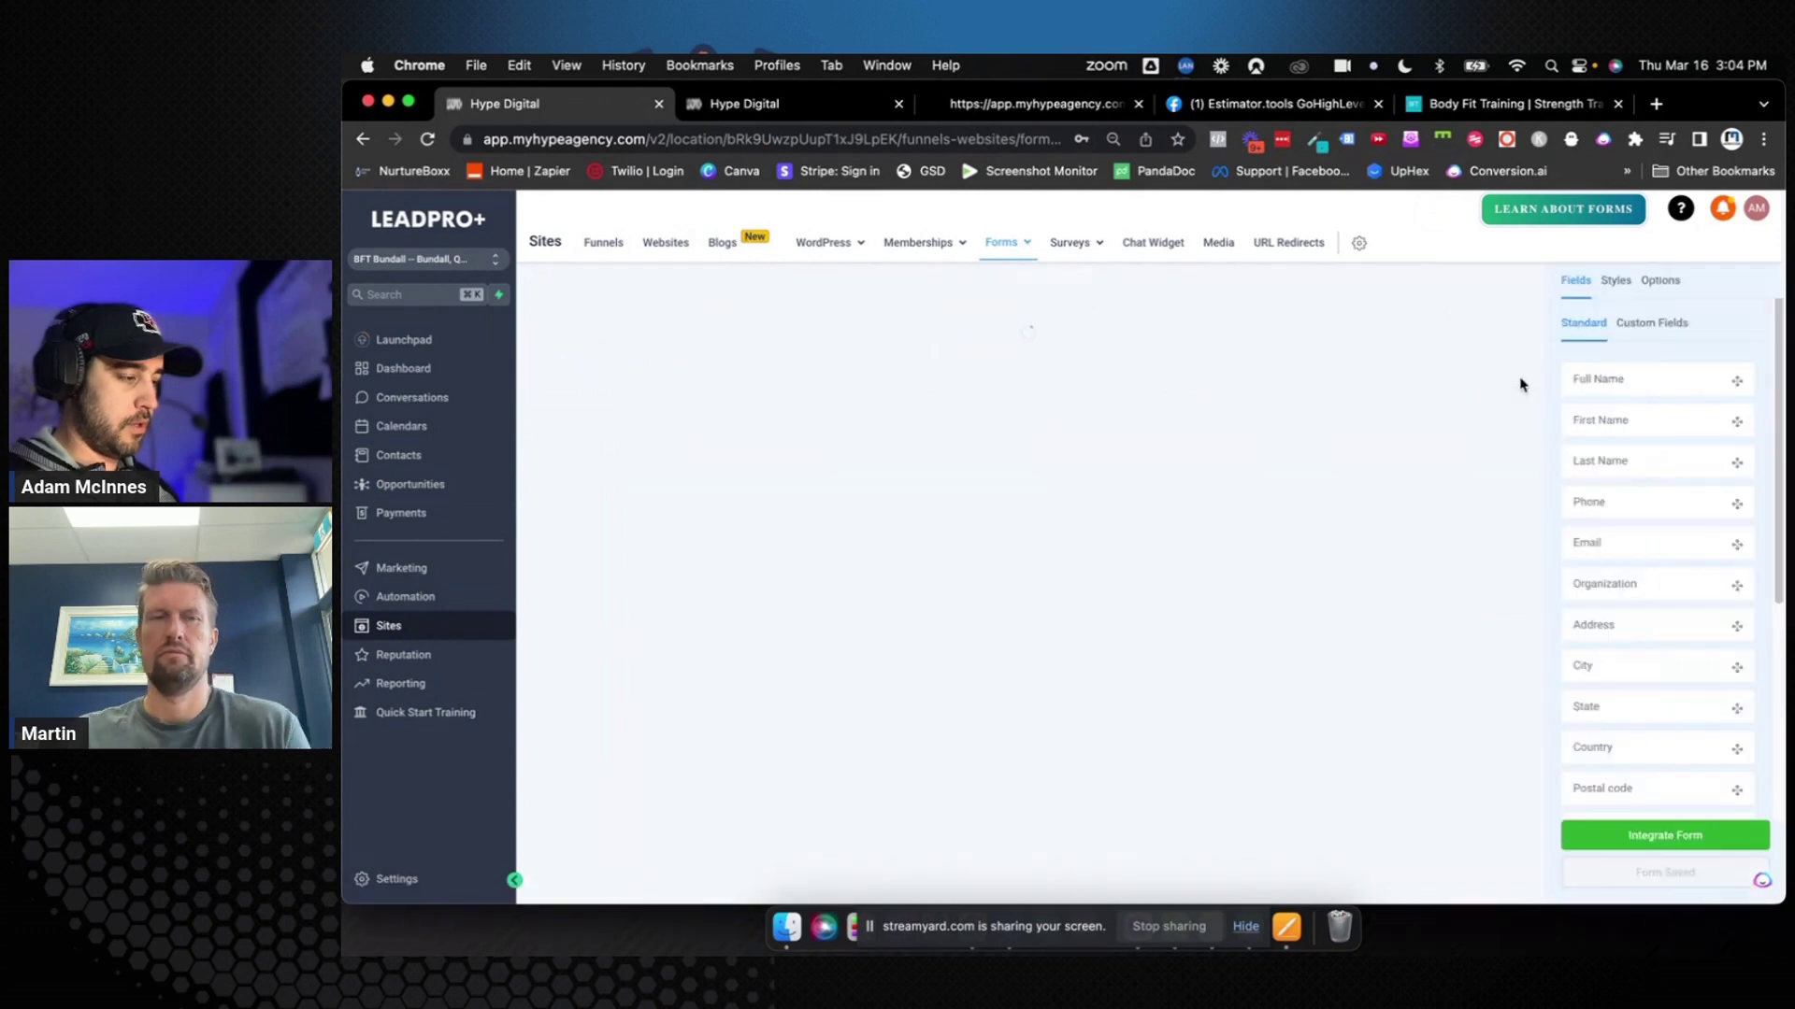
pyautogui.click(1667, 283)
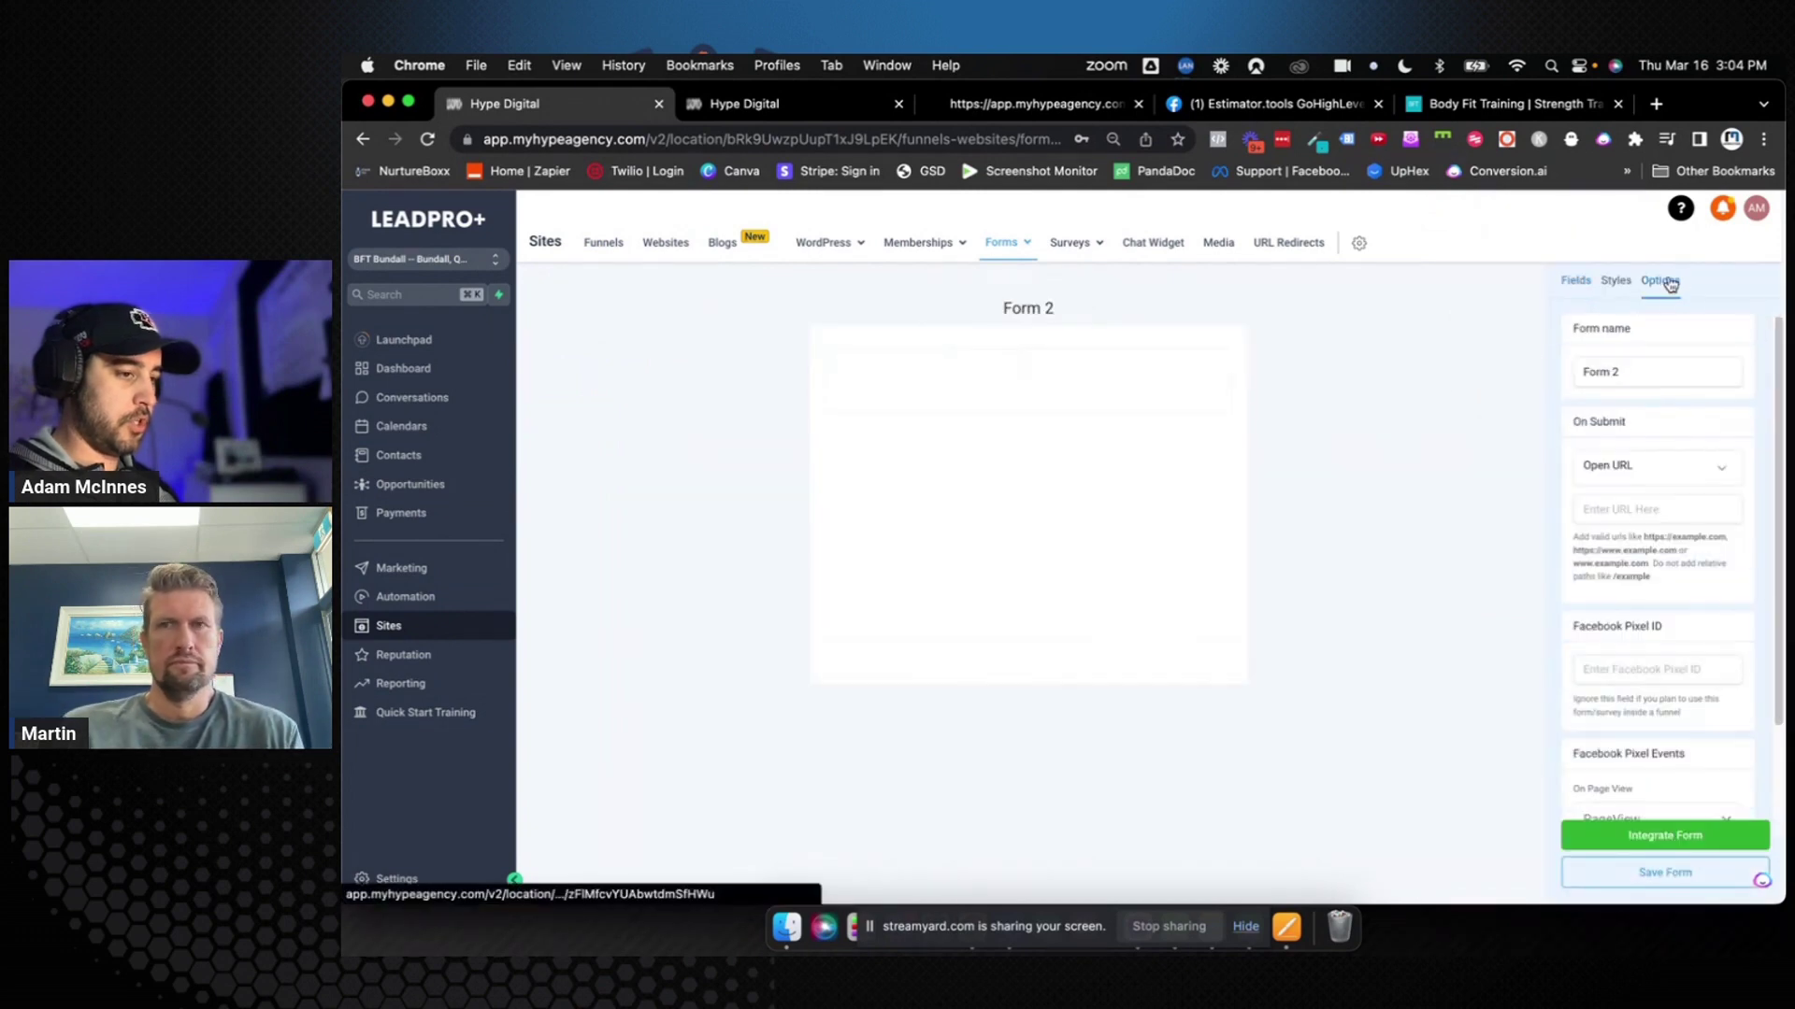
pyautogui.tripleClick(1634, 377)
pyautogui.write('Wom')
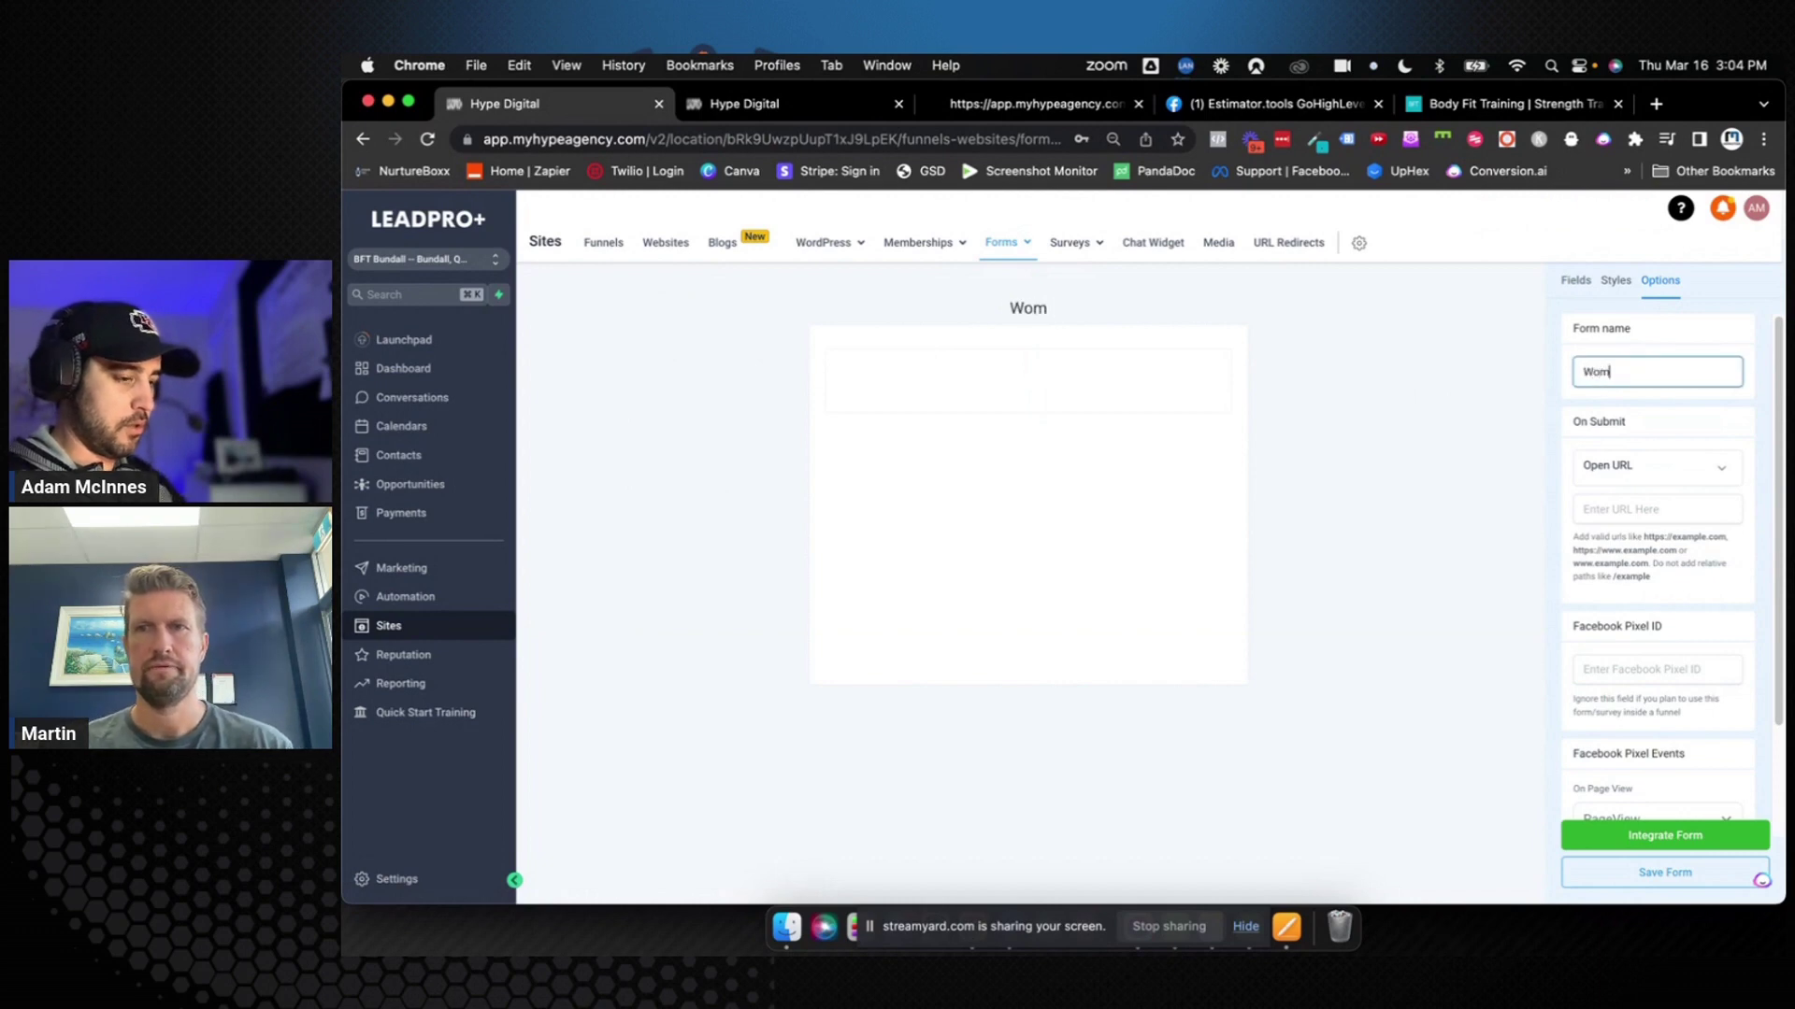
pyautogui.write('en Over')
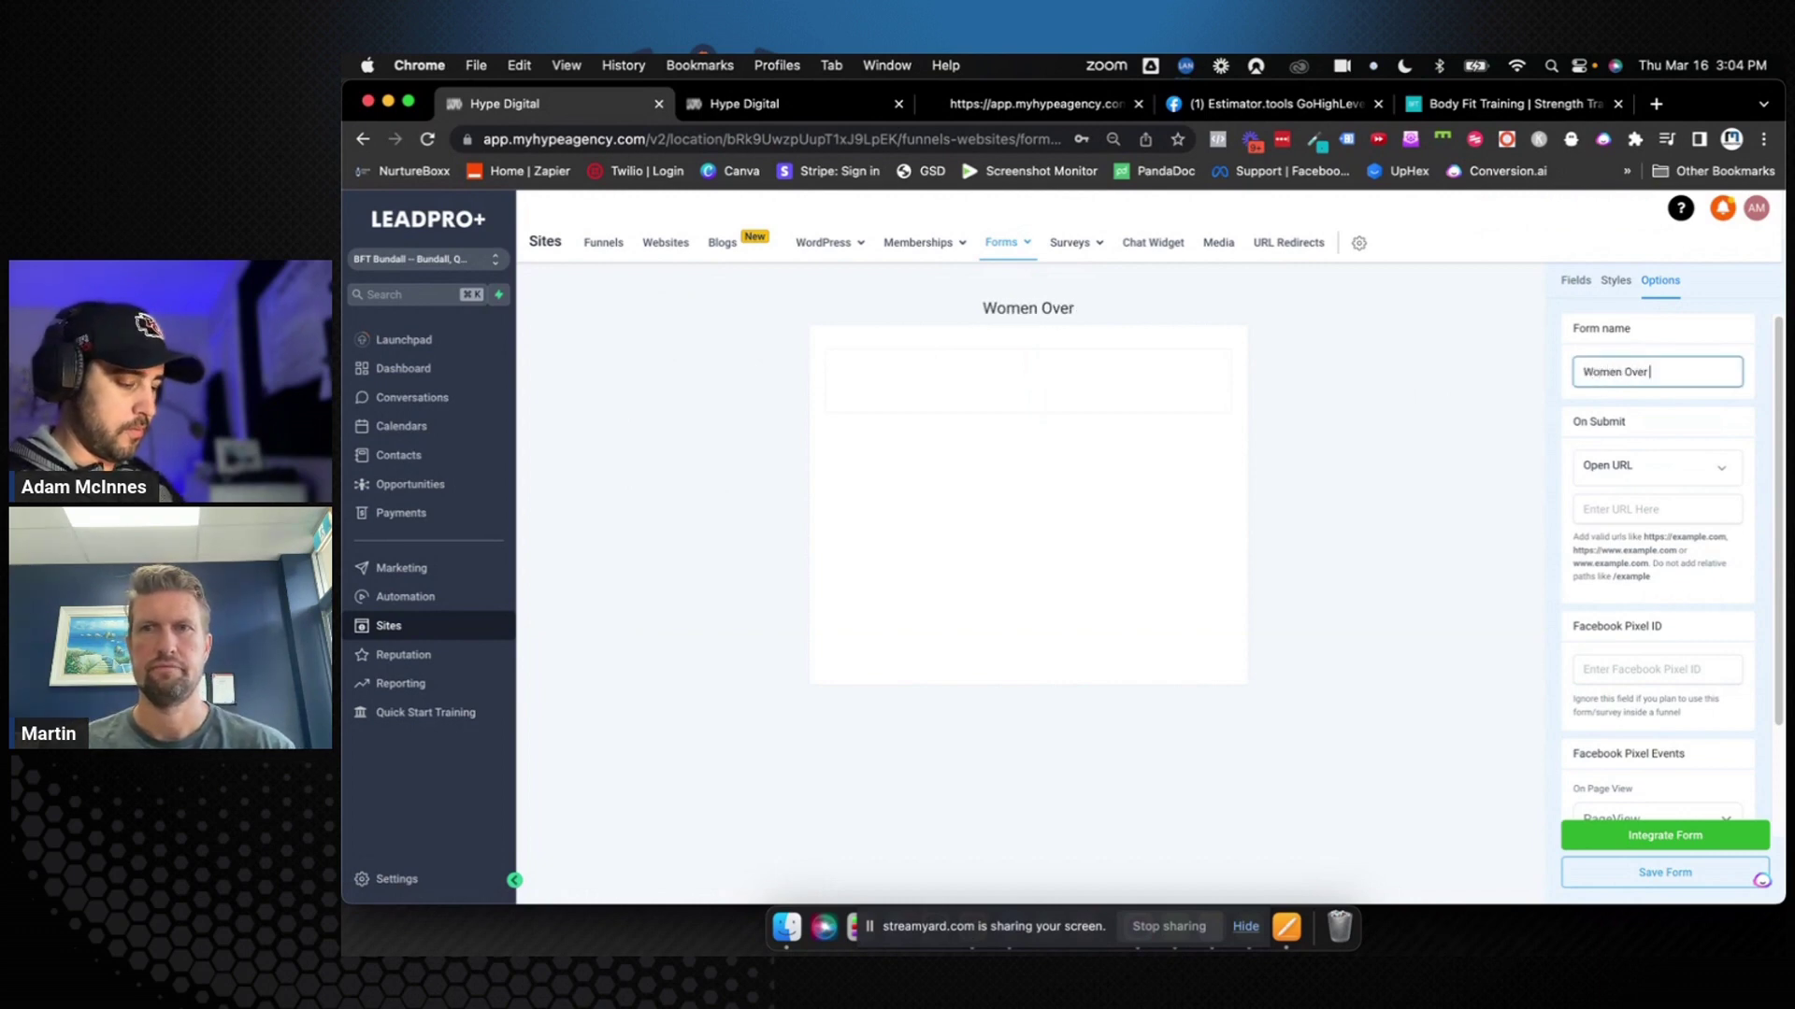
pyautogui.write(' 40 Opt-In')
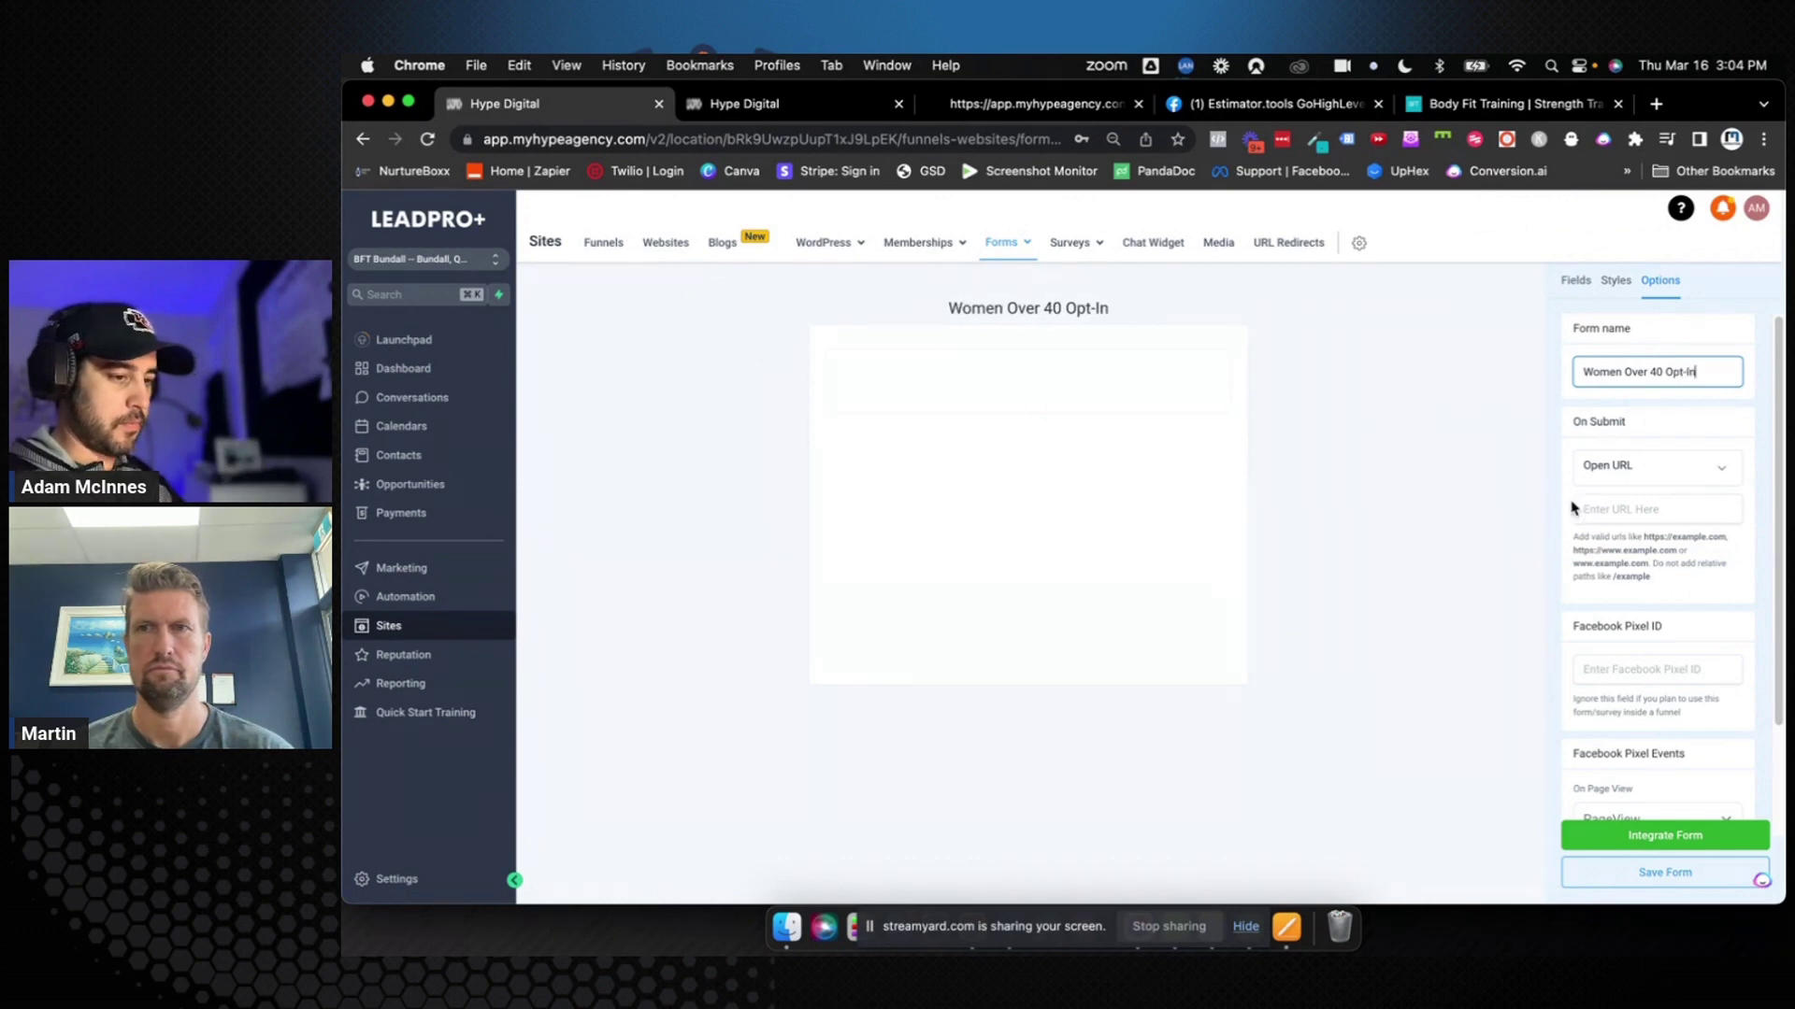
pyautogui.click(1541, 514)
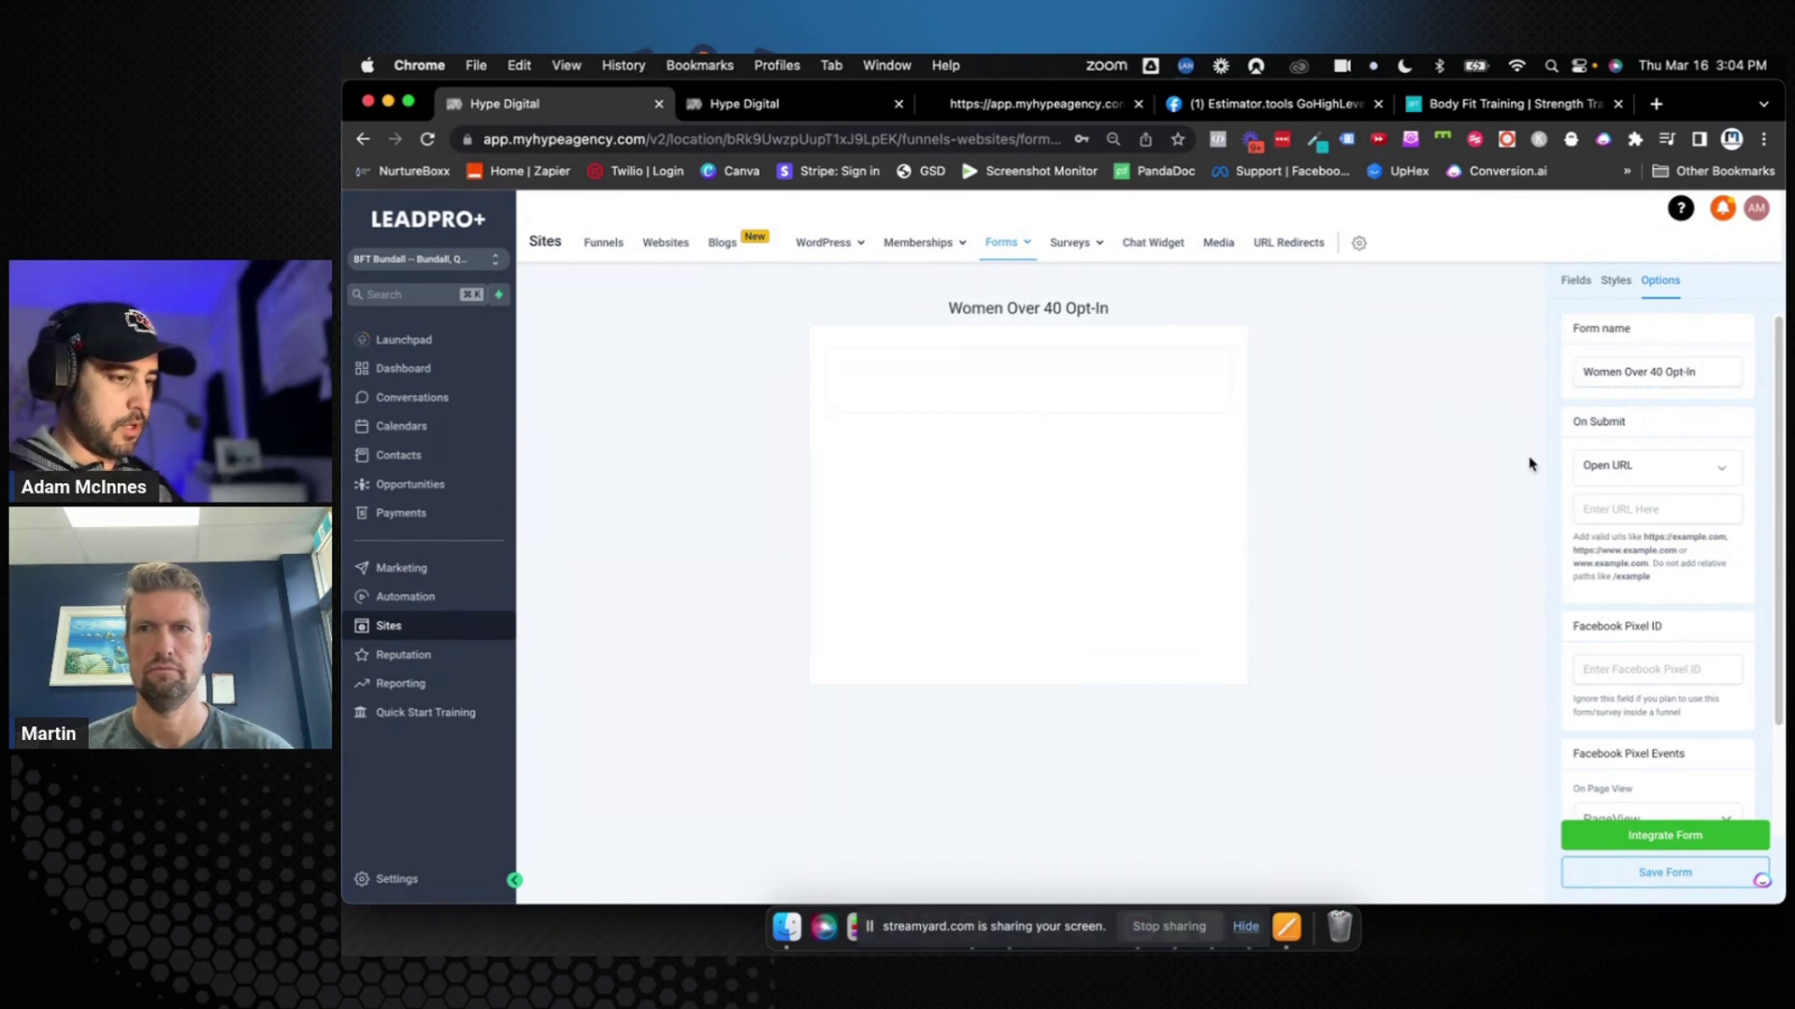
# Add Full Name, Phone and Email fields, make Full Name required, and add a submit button
pyautogui.click(1575, 280)
pyautogui.moveTo(1618, 379); pyautogui.dragTo(1073, 368)
pyautogui.moveTo(1604, 499); pyautogui.dragTo(1057, 473)
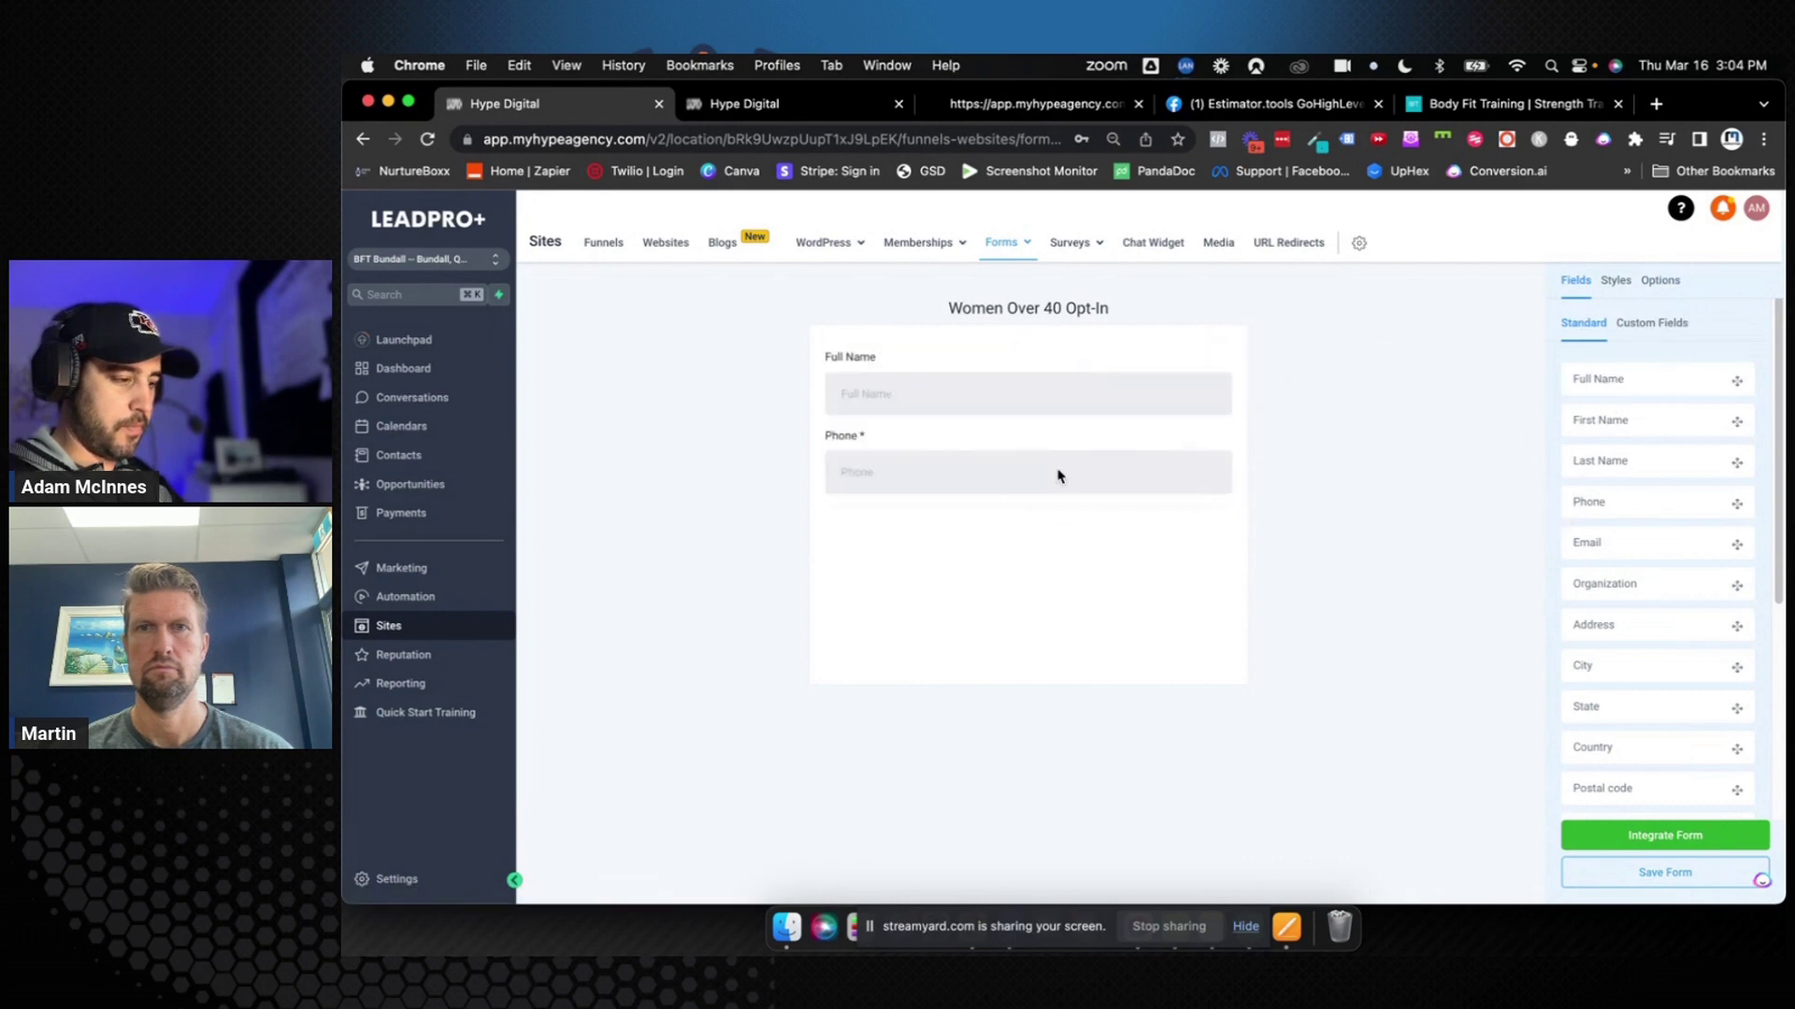
pyautogui.moveTo(1608, 554); pyautogui.dragTo(1051, 538)
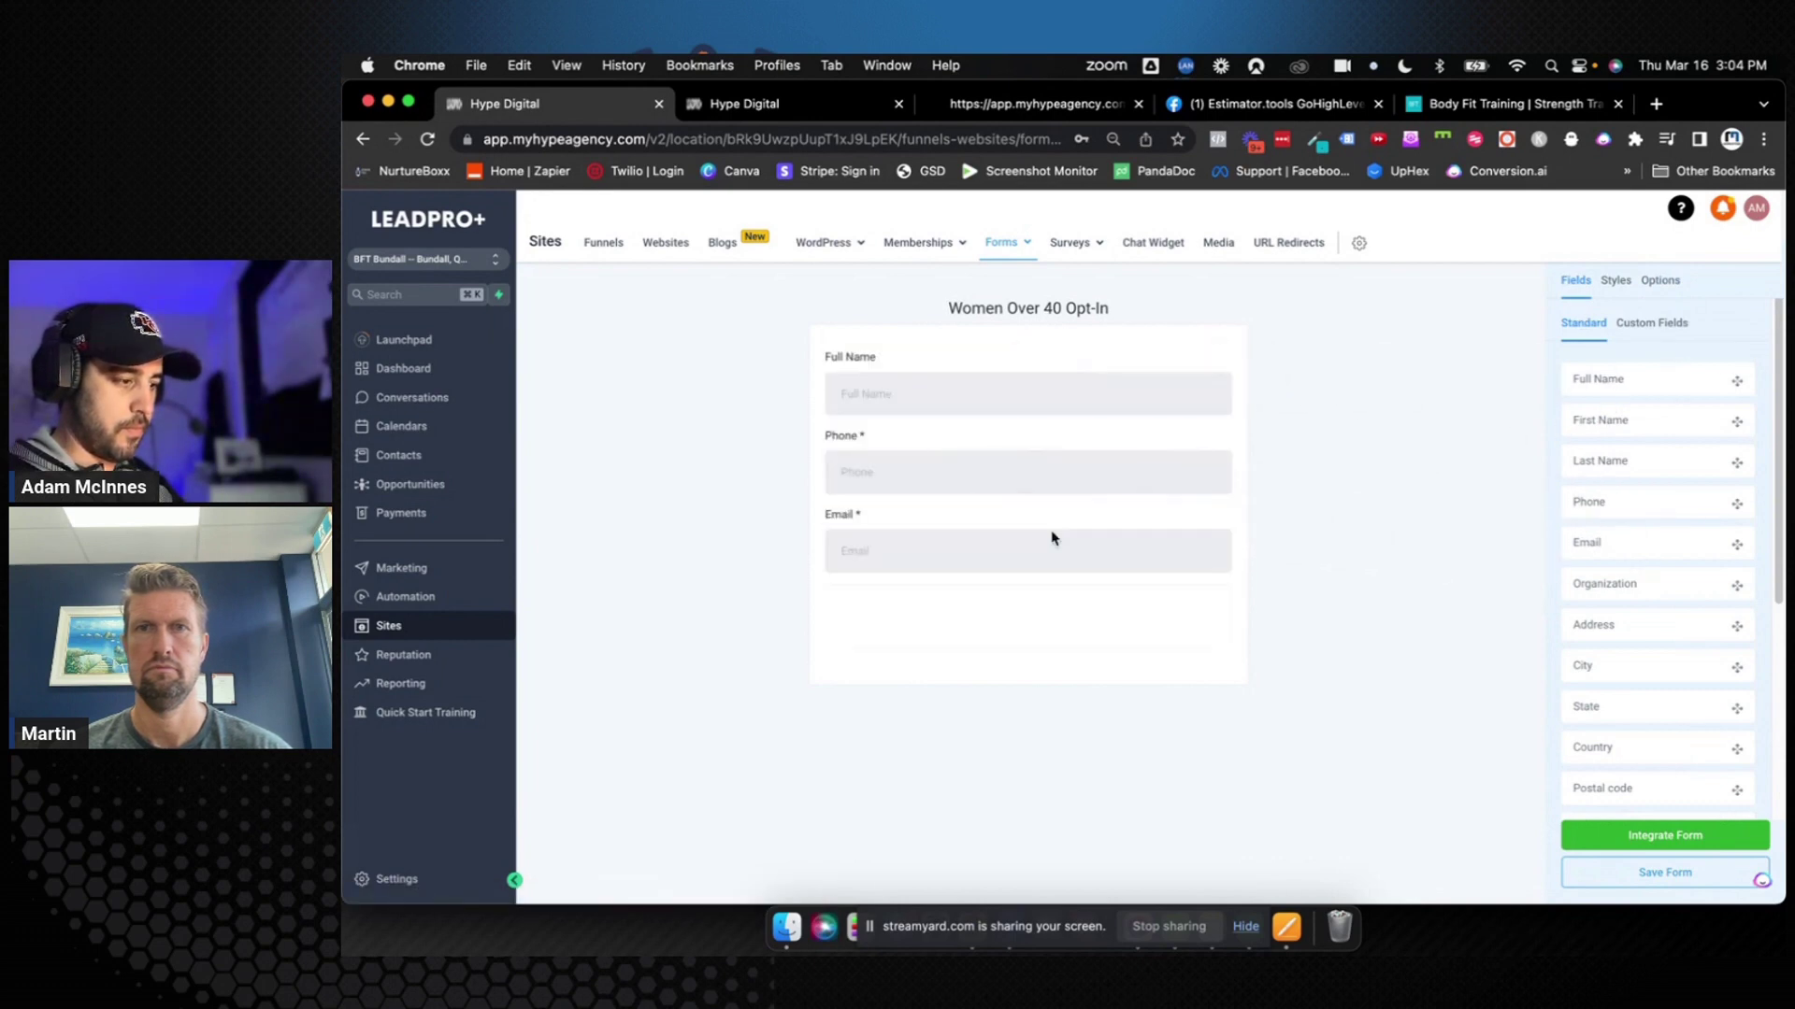
pyautogui.click(1013, 419)
pyautogui.click(1610, 496)
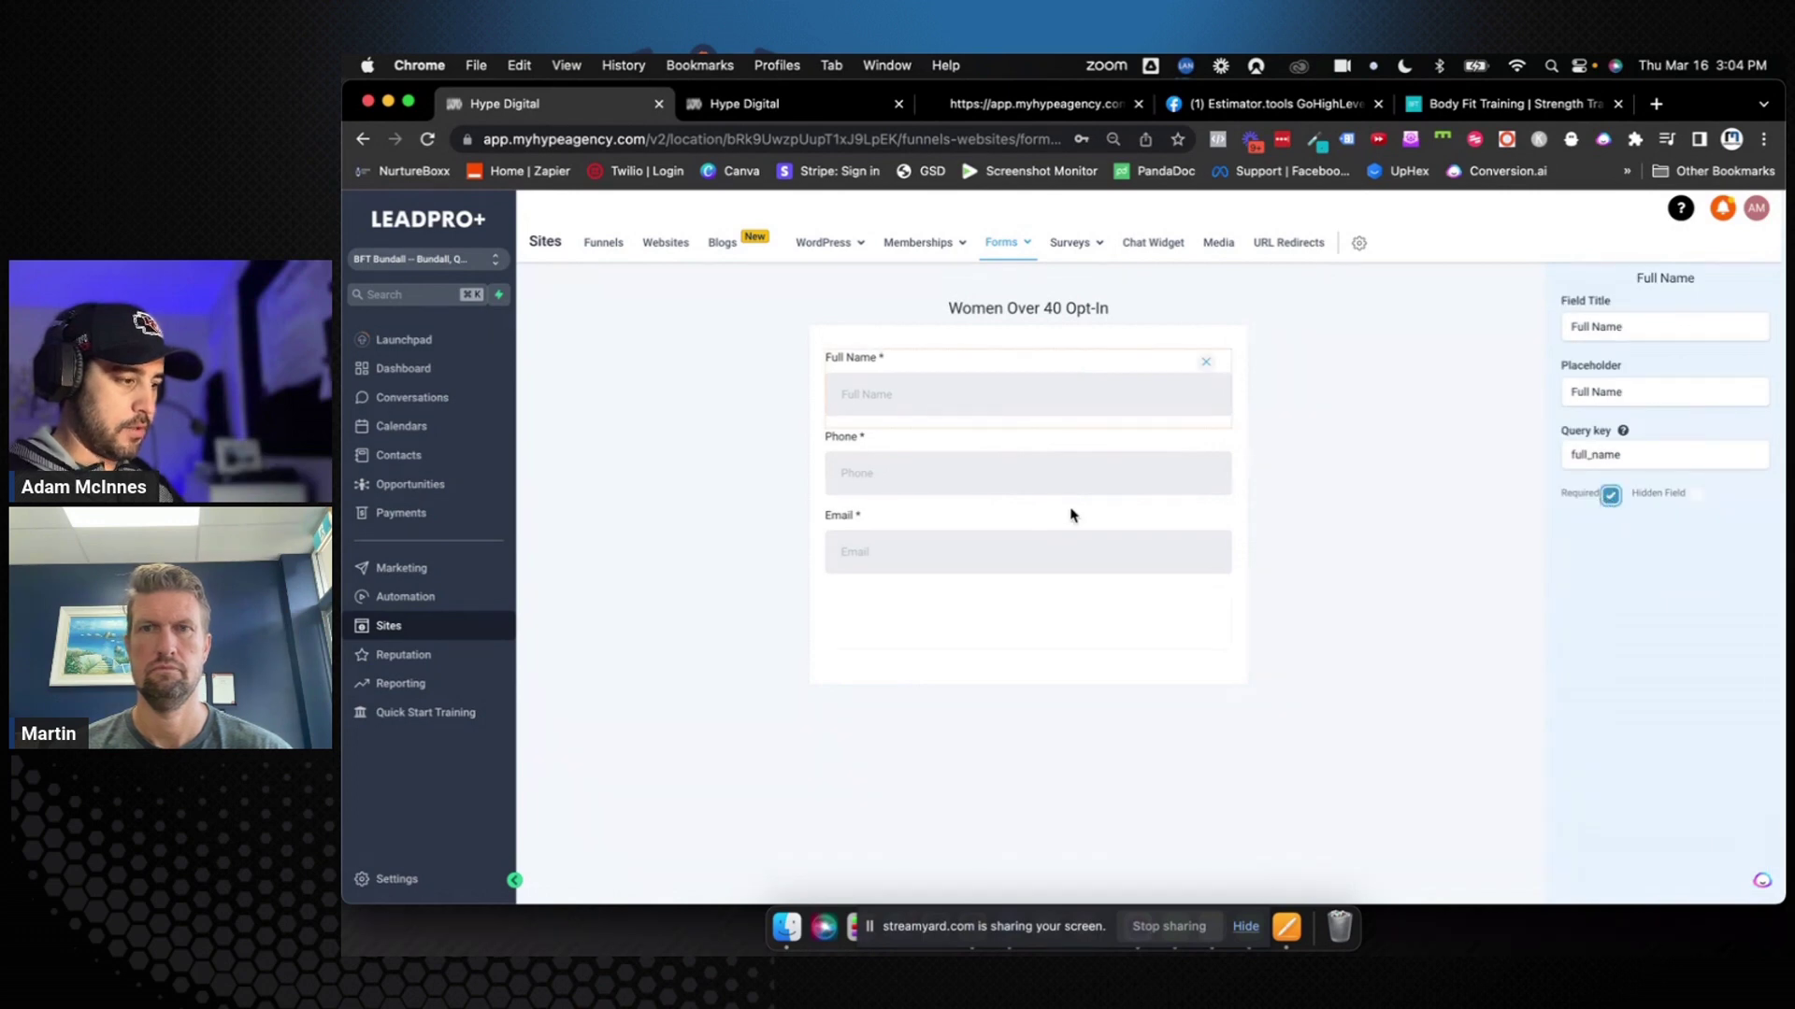
pyautogui.click(1051, 559)
pyautogui.click(1430, 476)
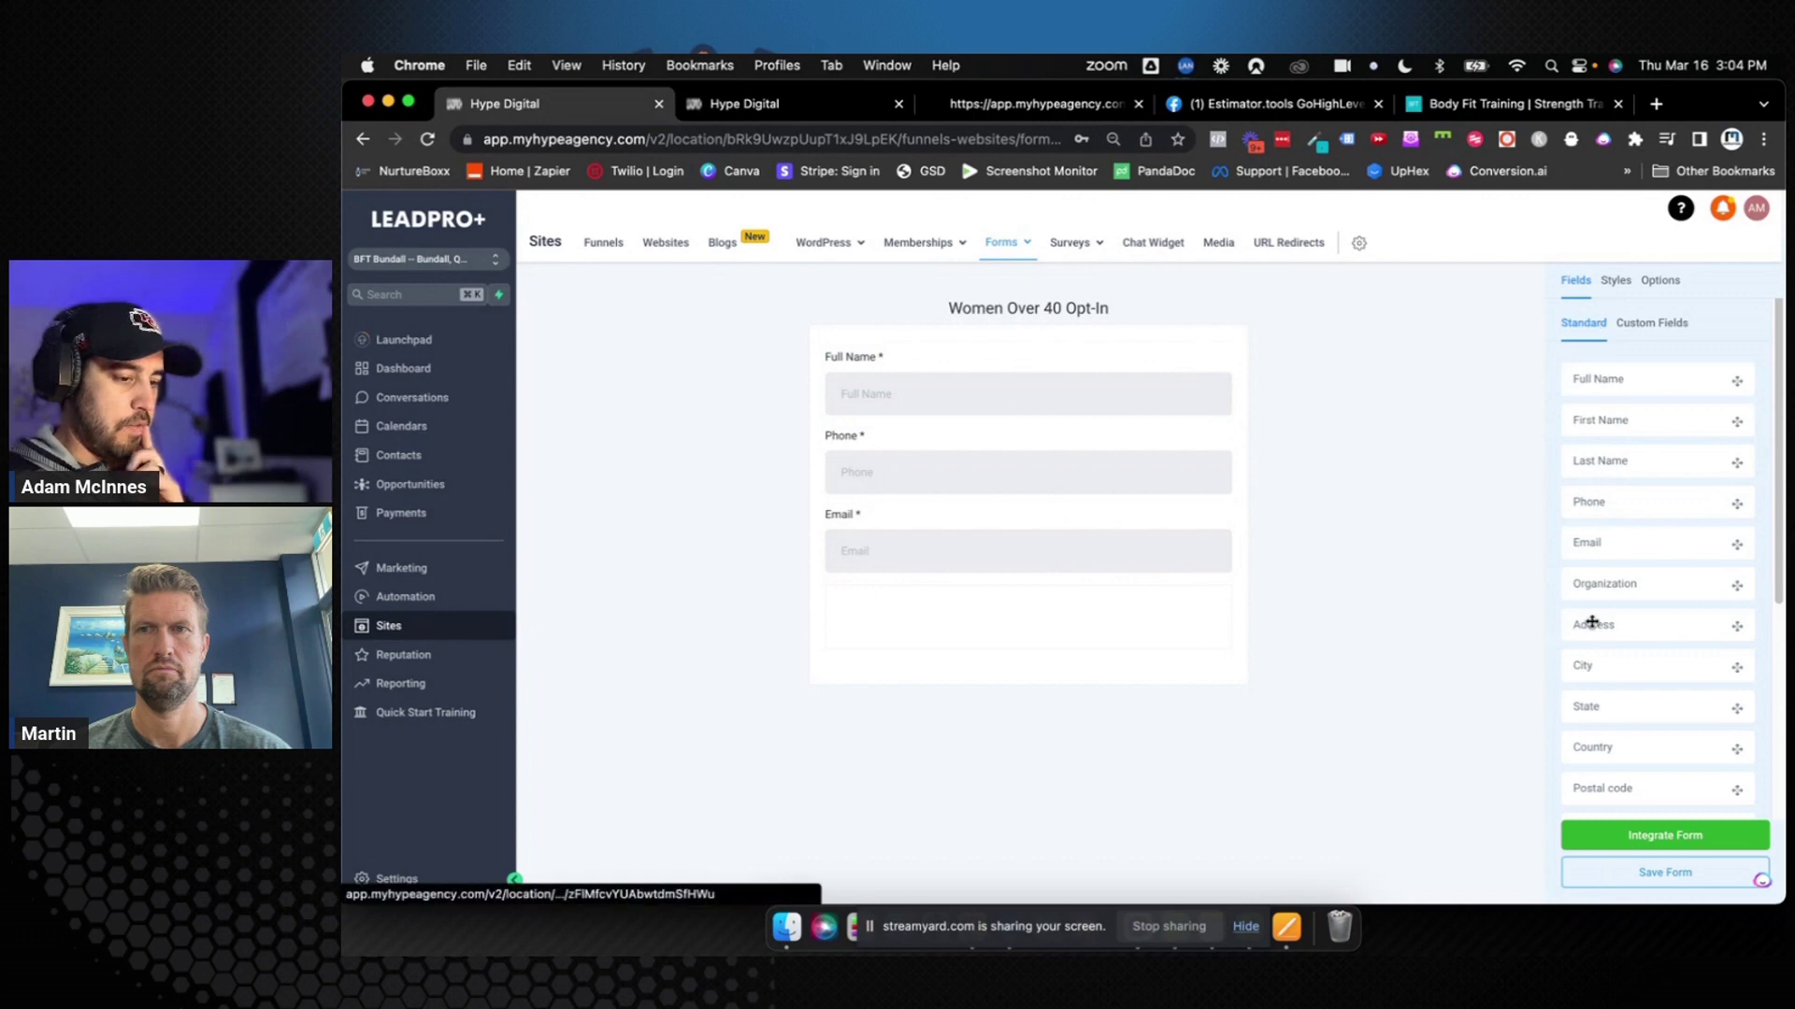
pyautogui.scroll(-3, 1595, 621)
pyautogui.scroll(-2, 1608, 668)
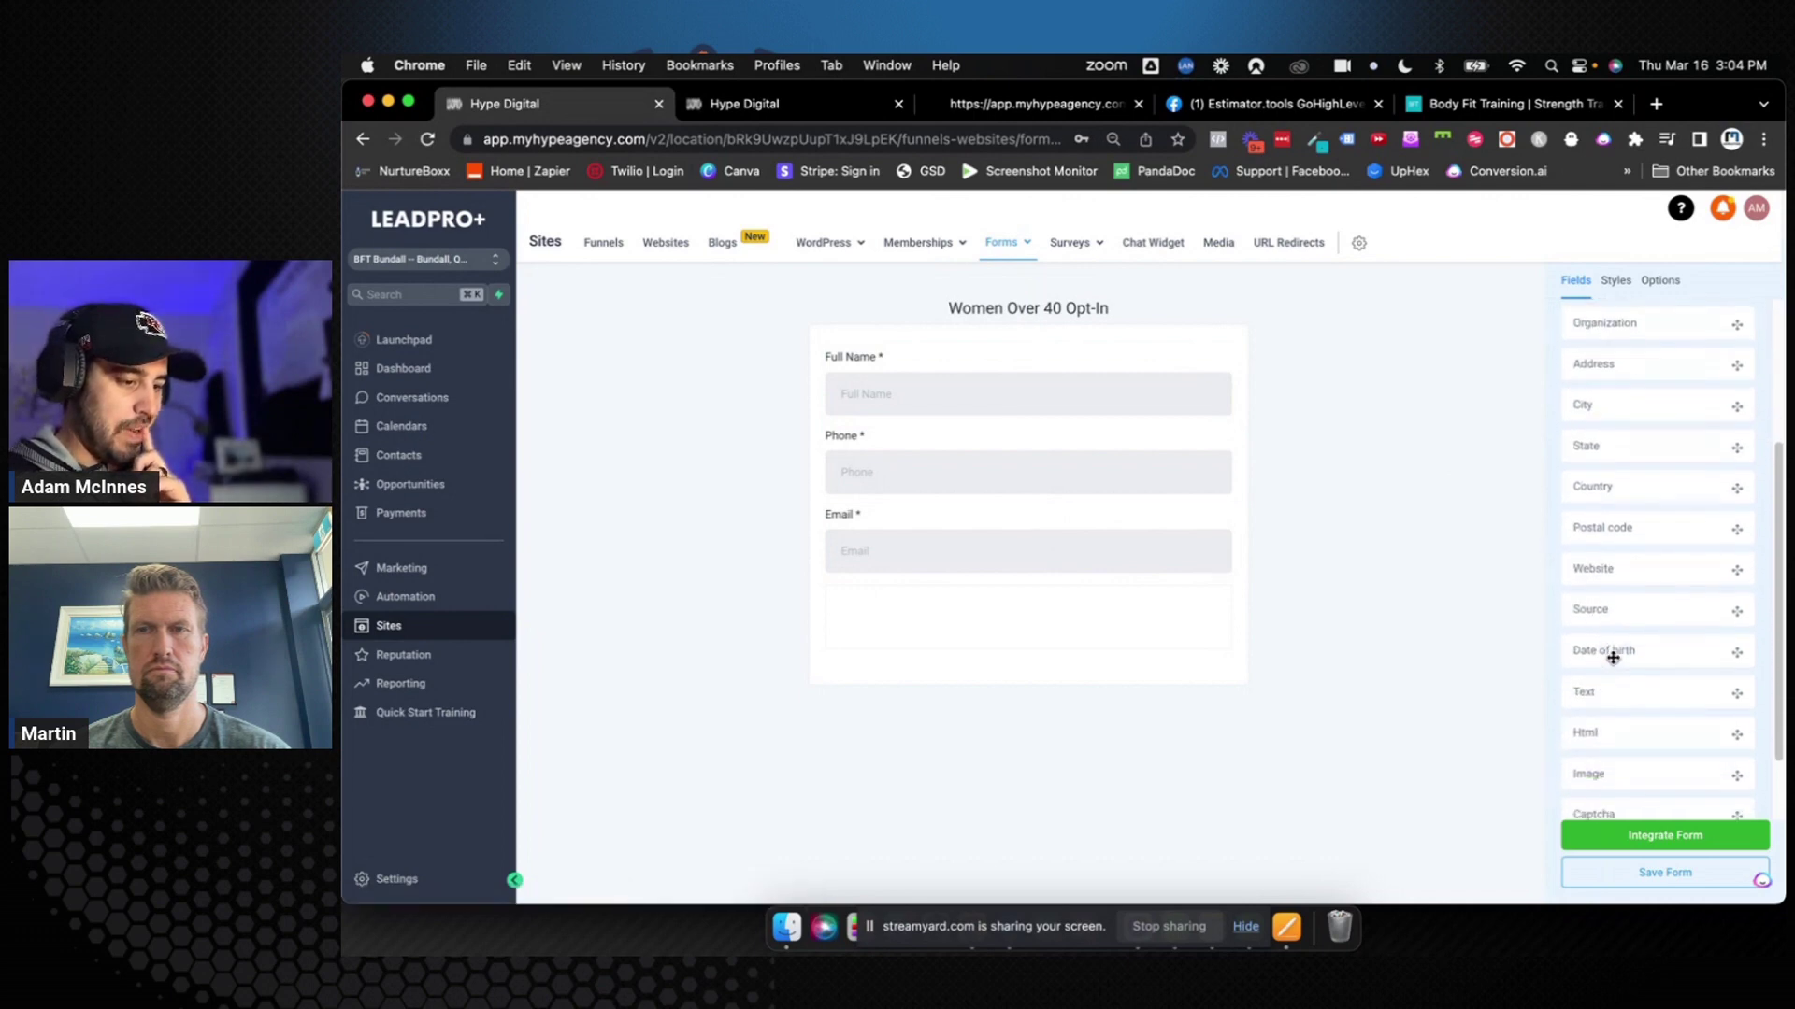
pyautogui.moveTo(1625, 761); pyautogui.dragTo(1038, 624)
# Centre the button, make it full width, and set its background colour to #0180C7
pyautogui.click(1072, 619)
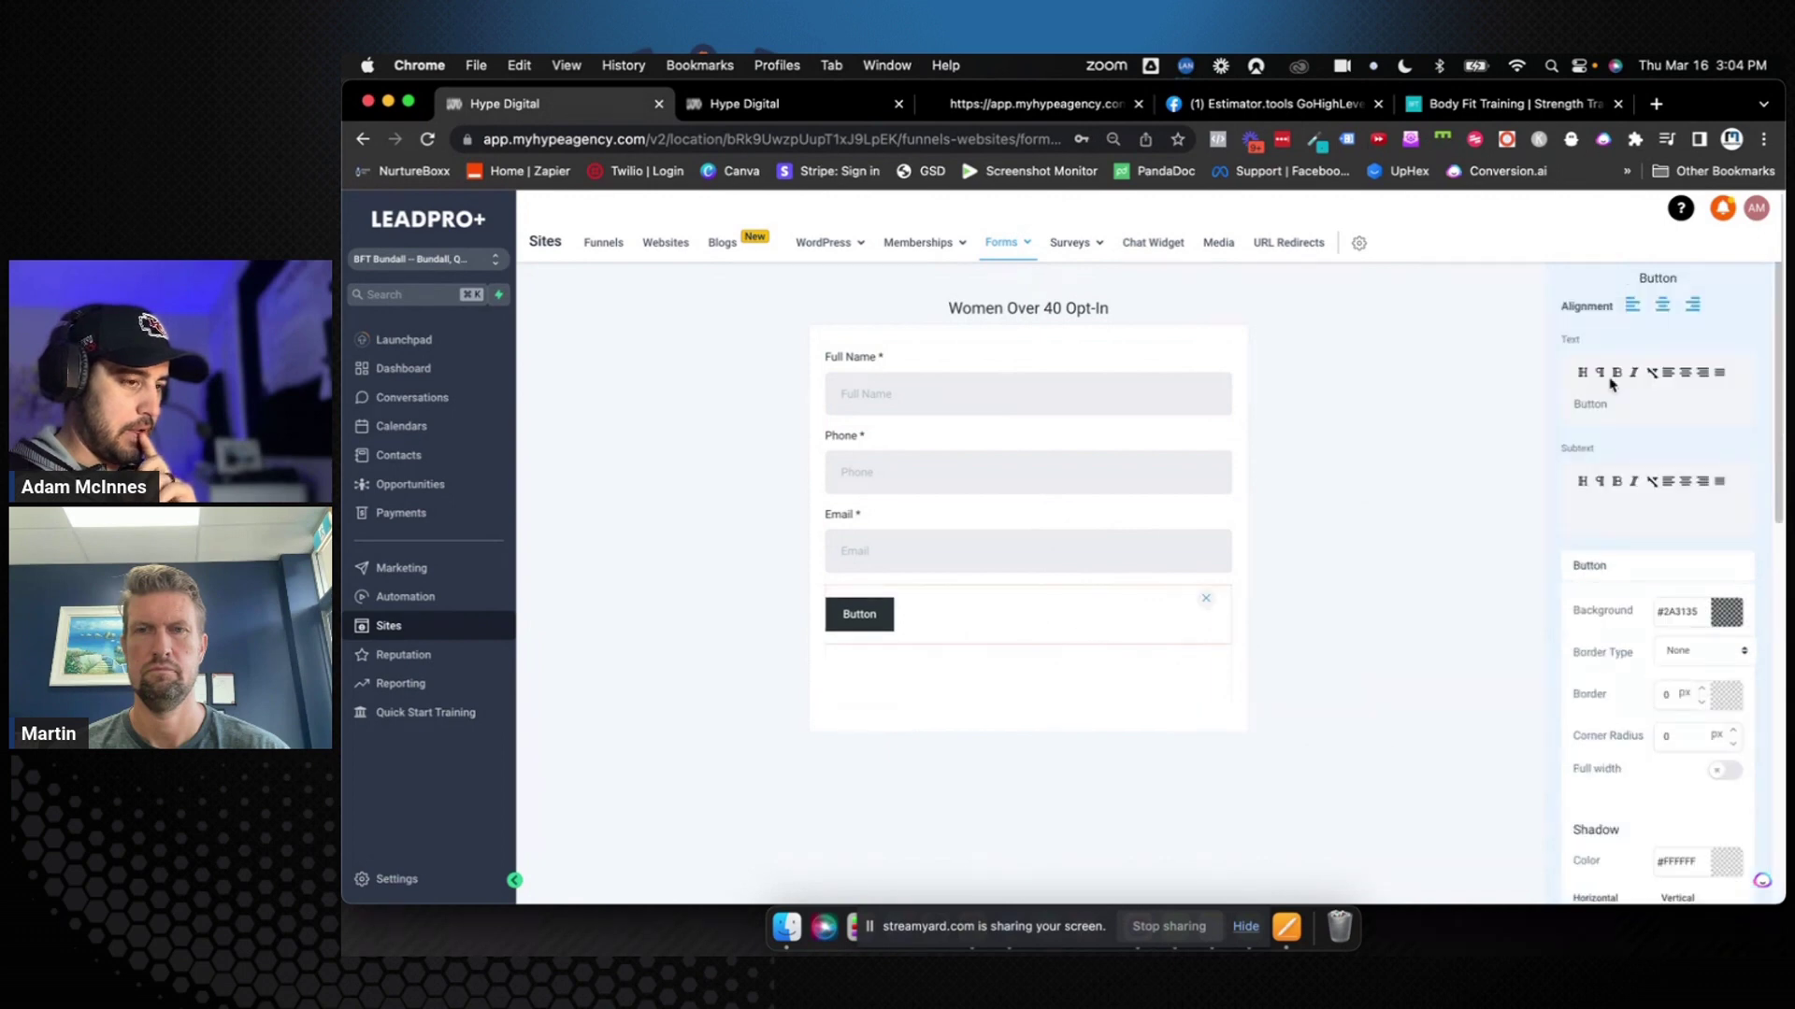
pyautogui.click(1662, 305)
pyautogui.click(1725, 769)
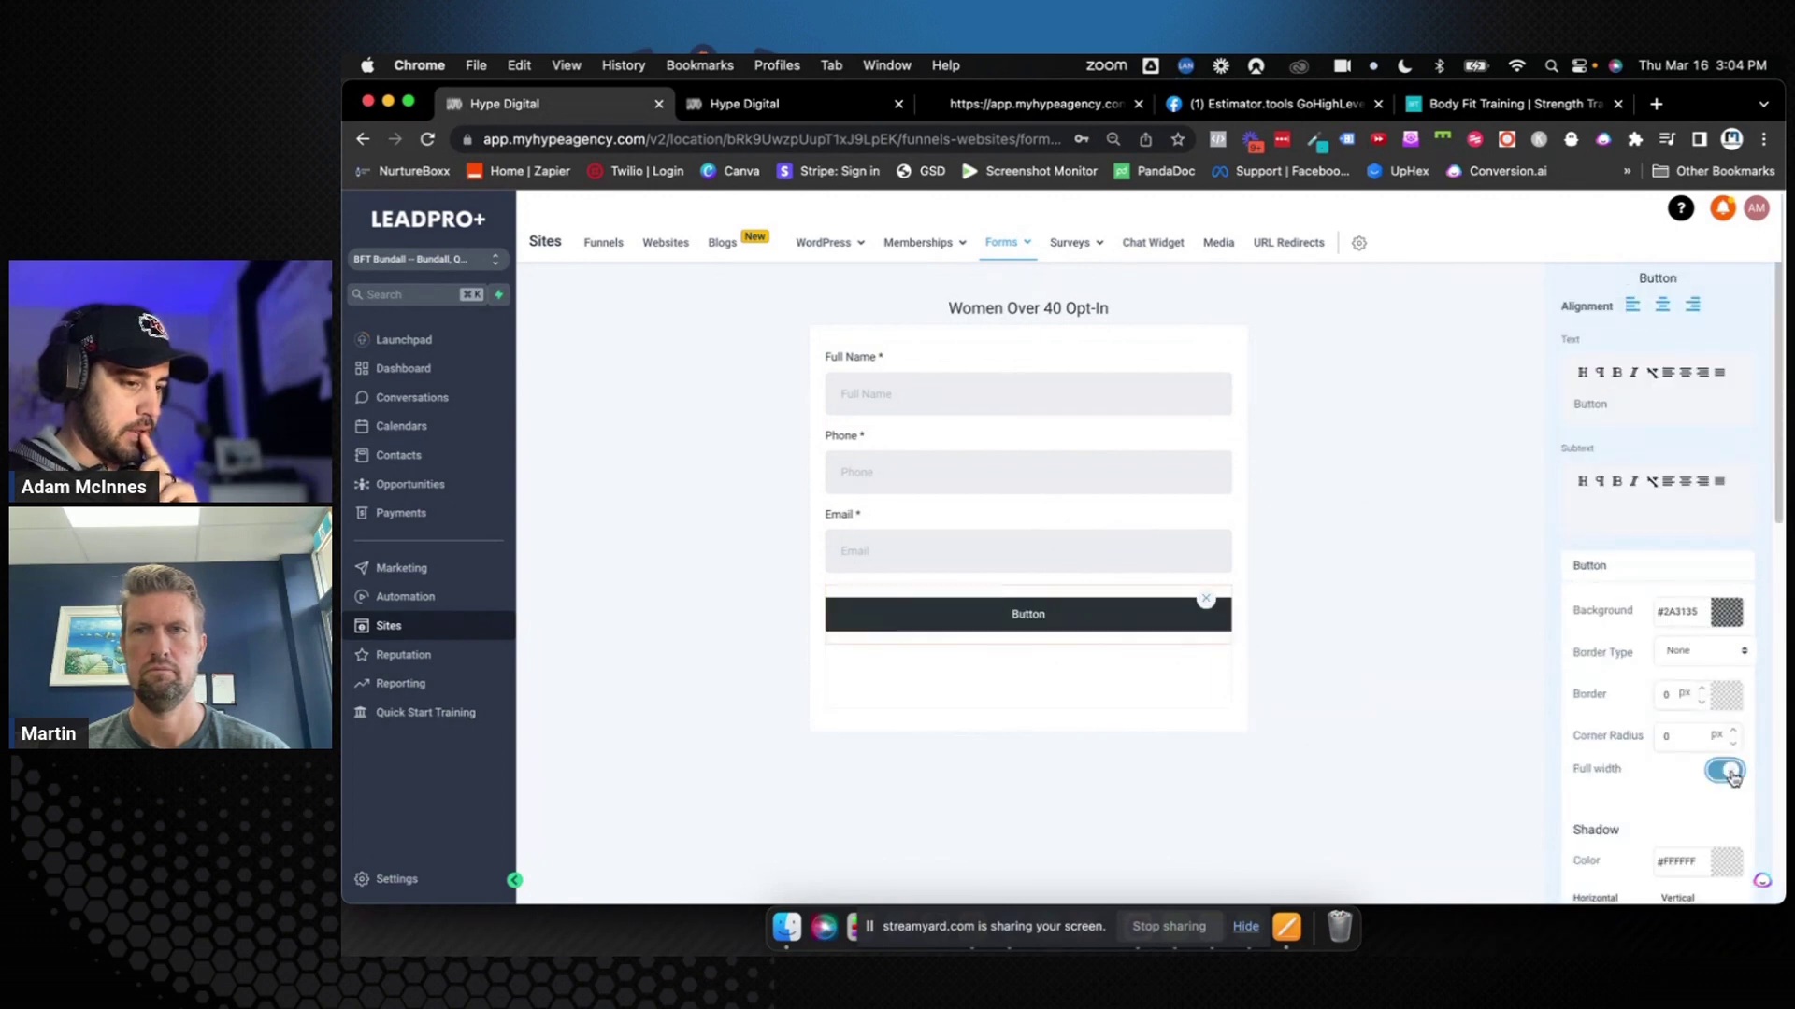
pyautogui.doubleClick(1690, 612)
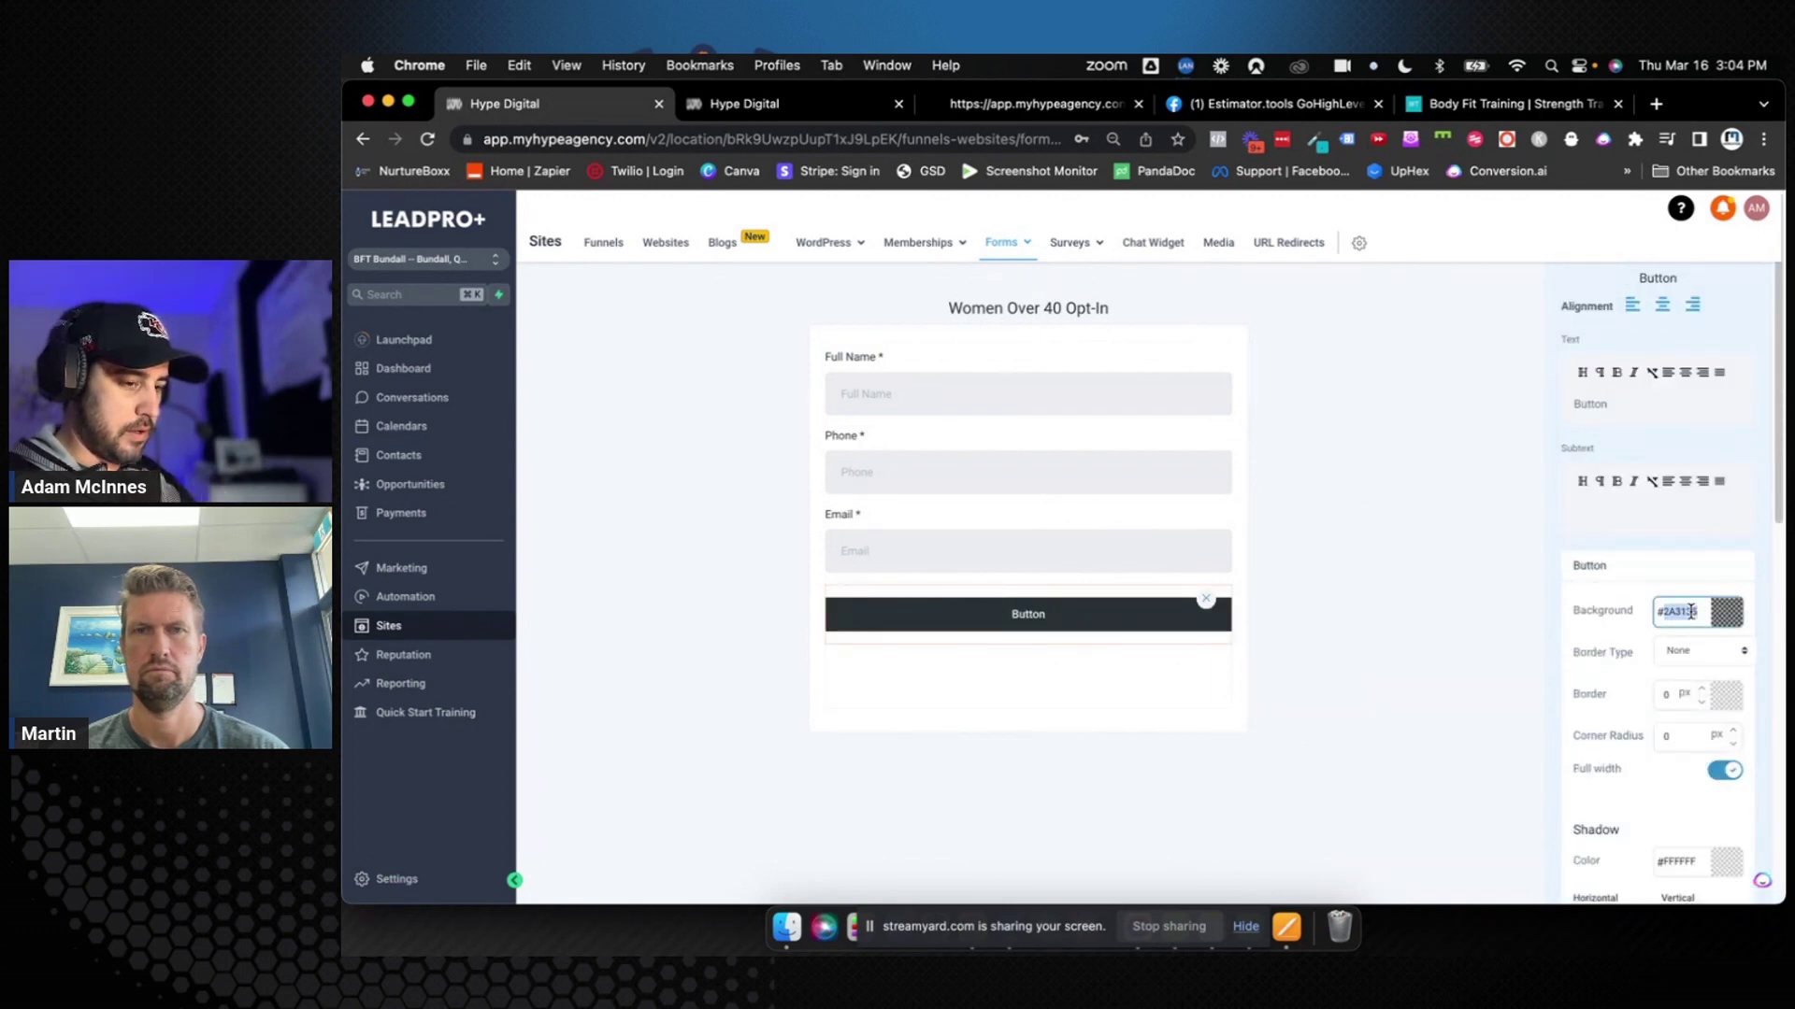
pyautogui.write('#0180C7')
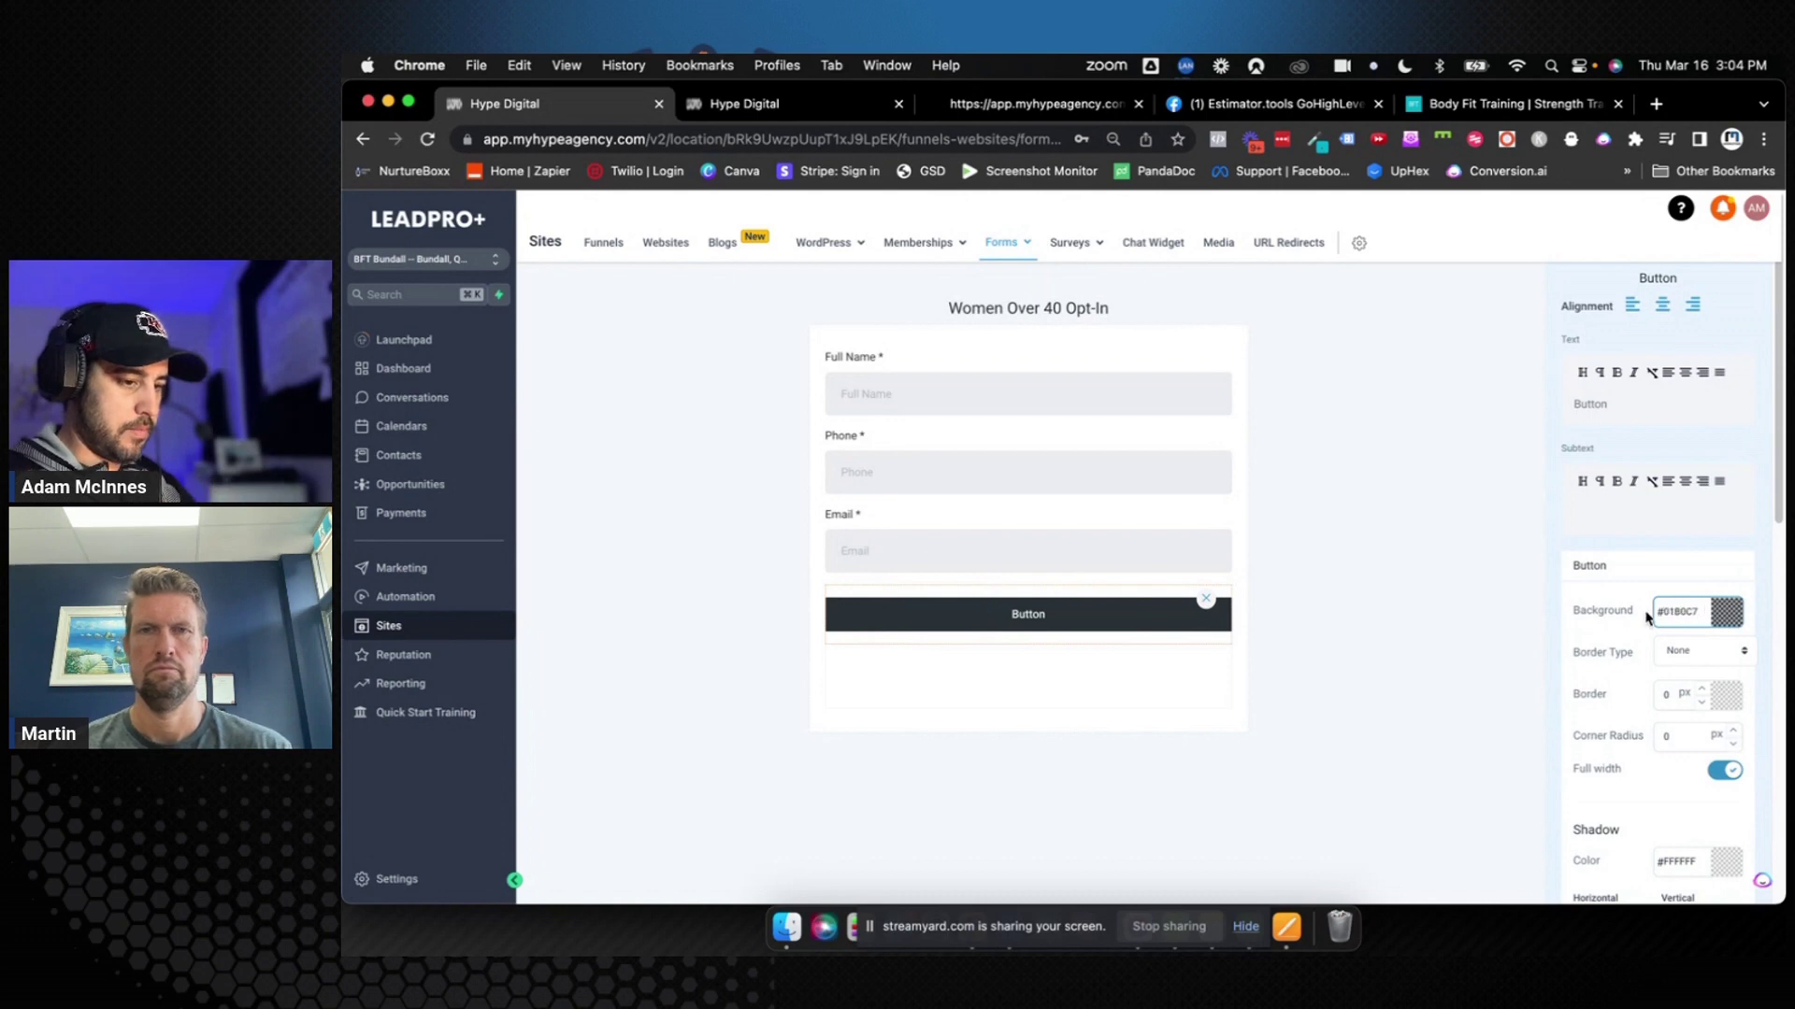
pyautogui.click(1640, 621)
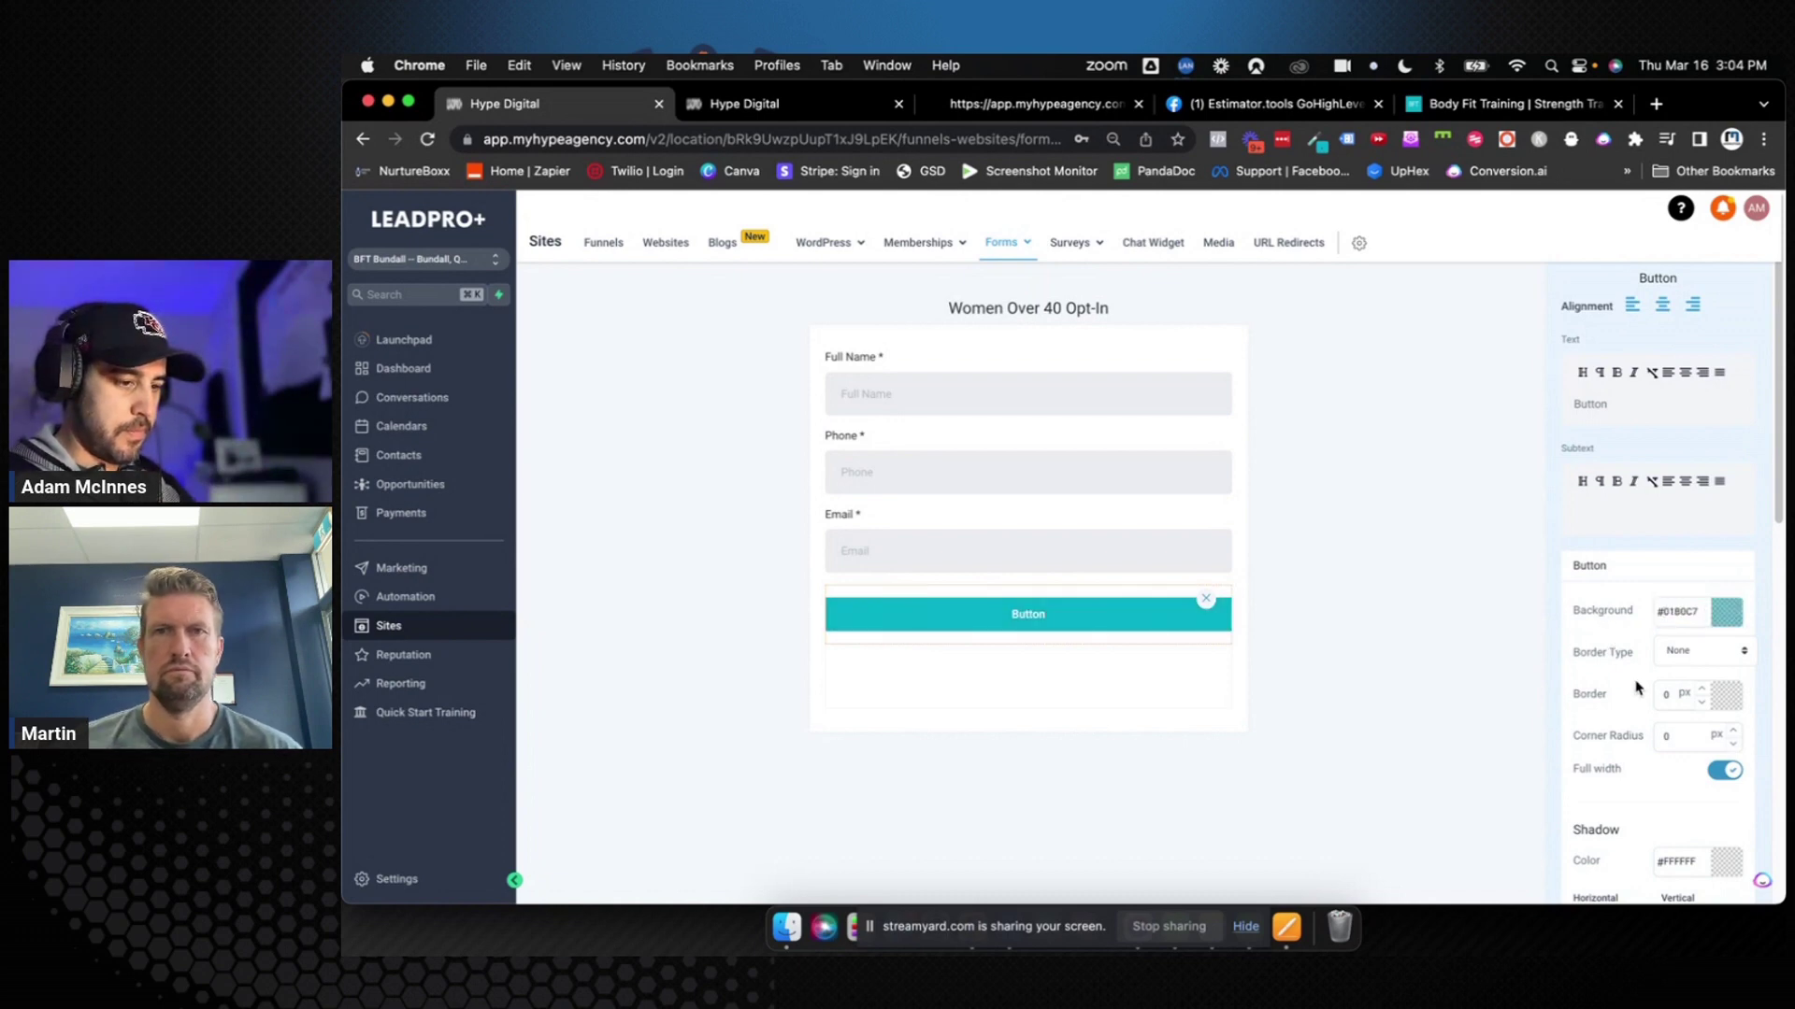
# Increase the button label size to 25 px and save the form
pyautogui.scroll(-5, 1655, 665)
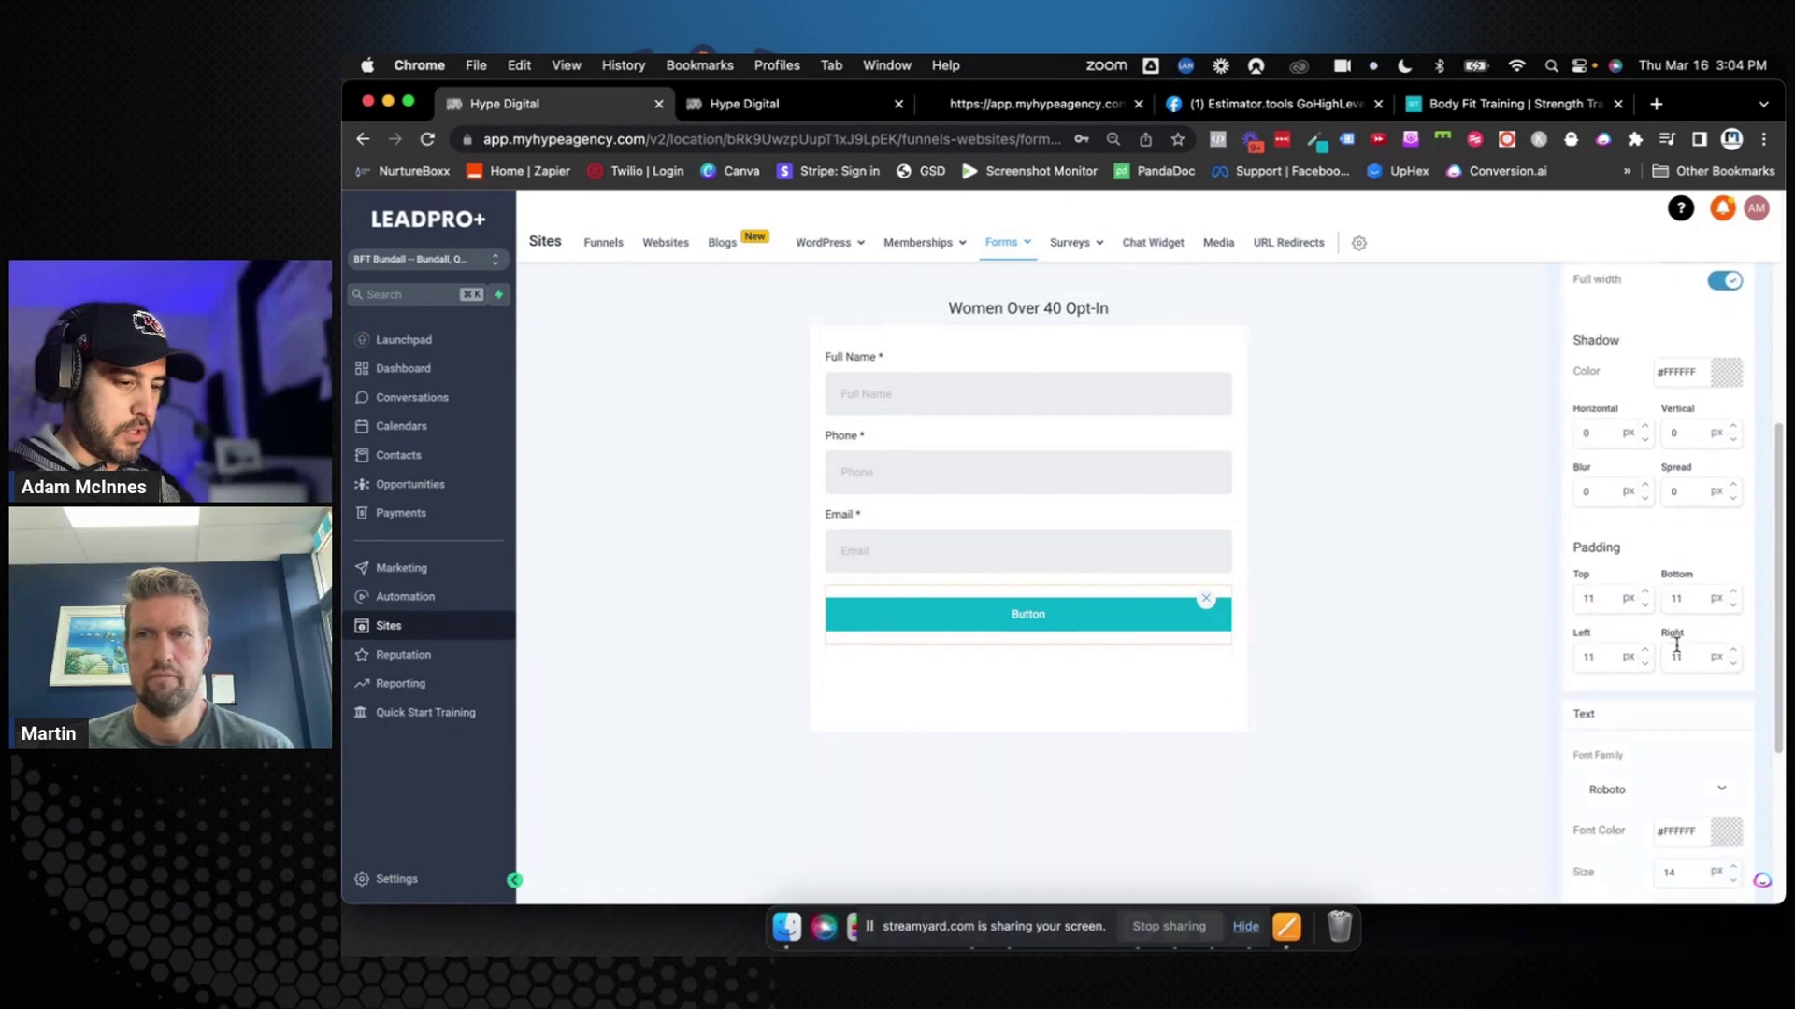
pyautogui.scroll(-3, 1676, 644)
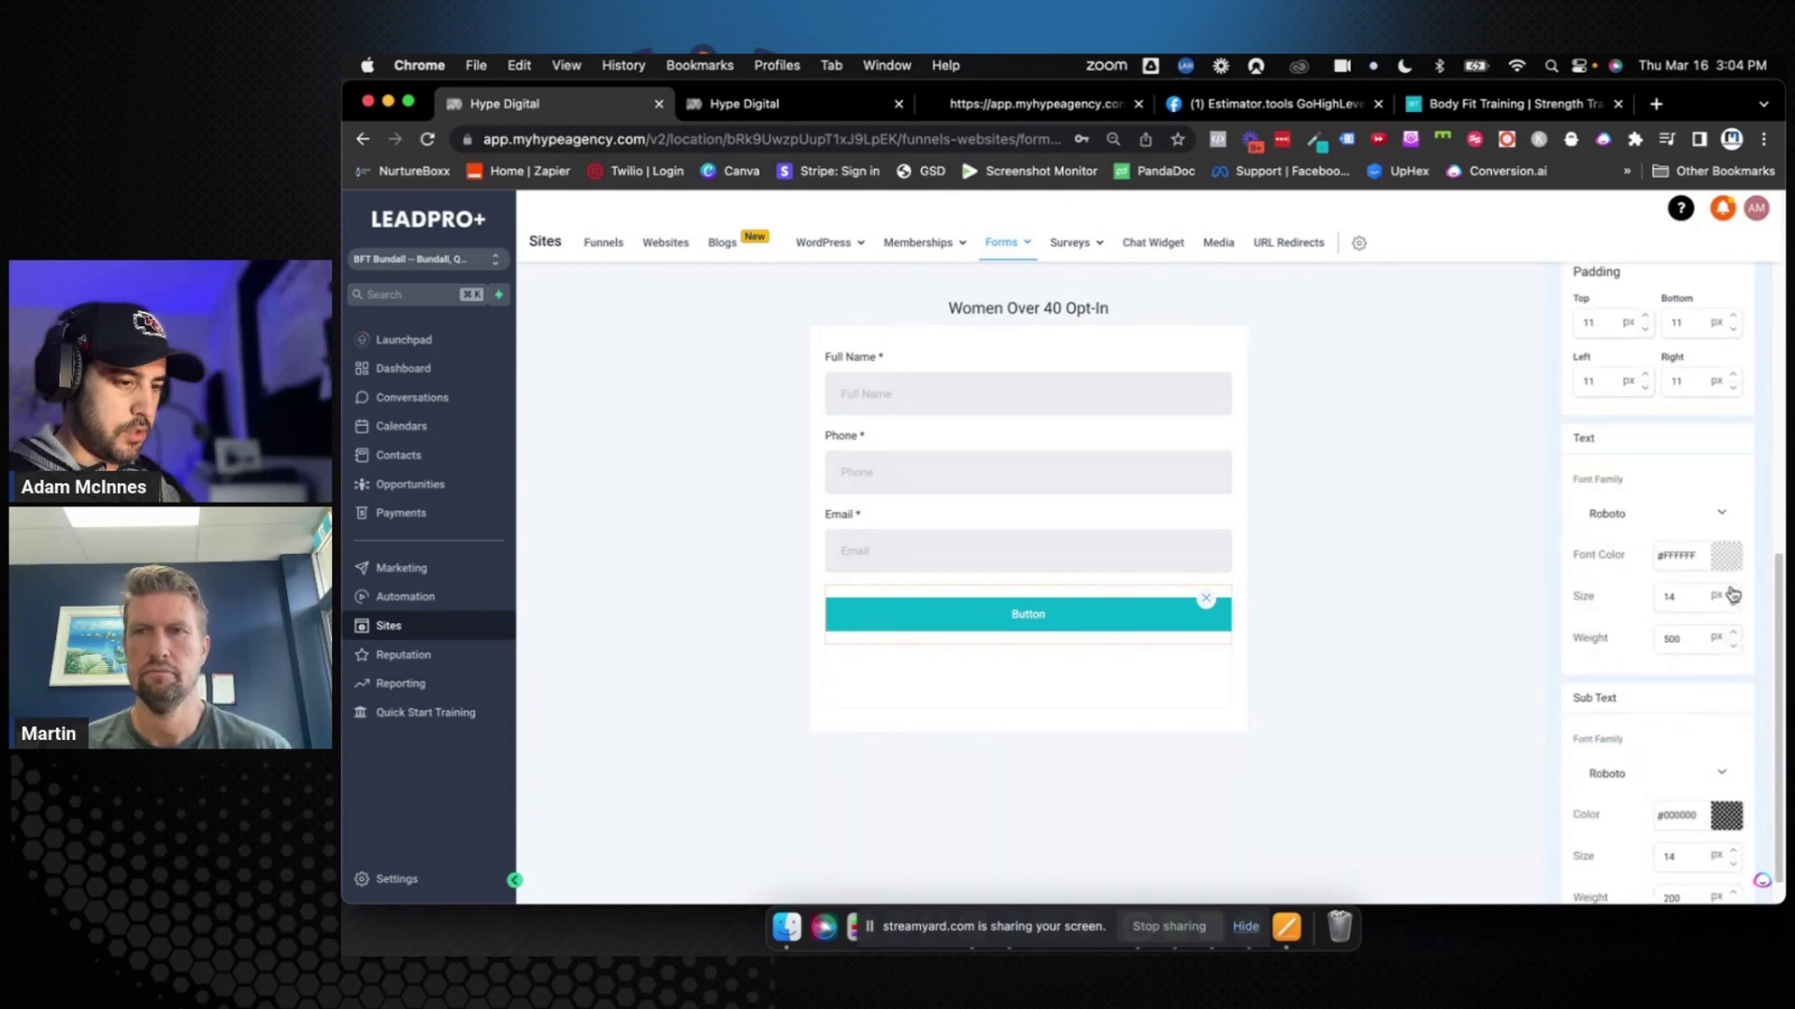
pyautogui.click(1732, 591)
pyautogui.click(1732, 592)
pyautogui.click(1732, 591)
pyautogui.click(1732, 592)
pyautogui.click(1732, 592)
pyautogui.click(1732, 591)
pyautogui.click(1732, 592)
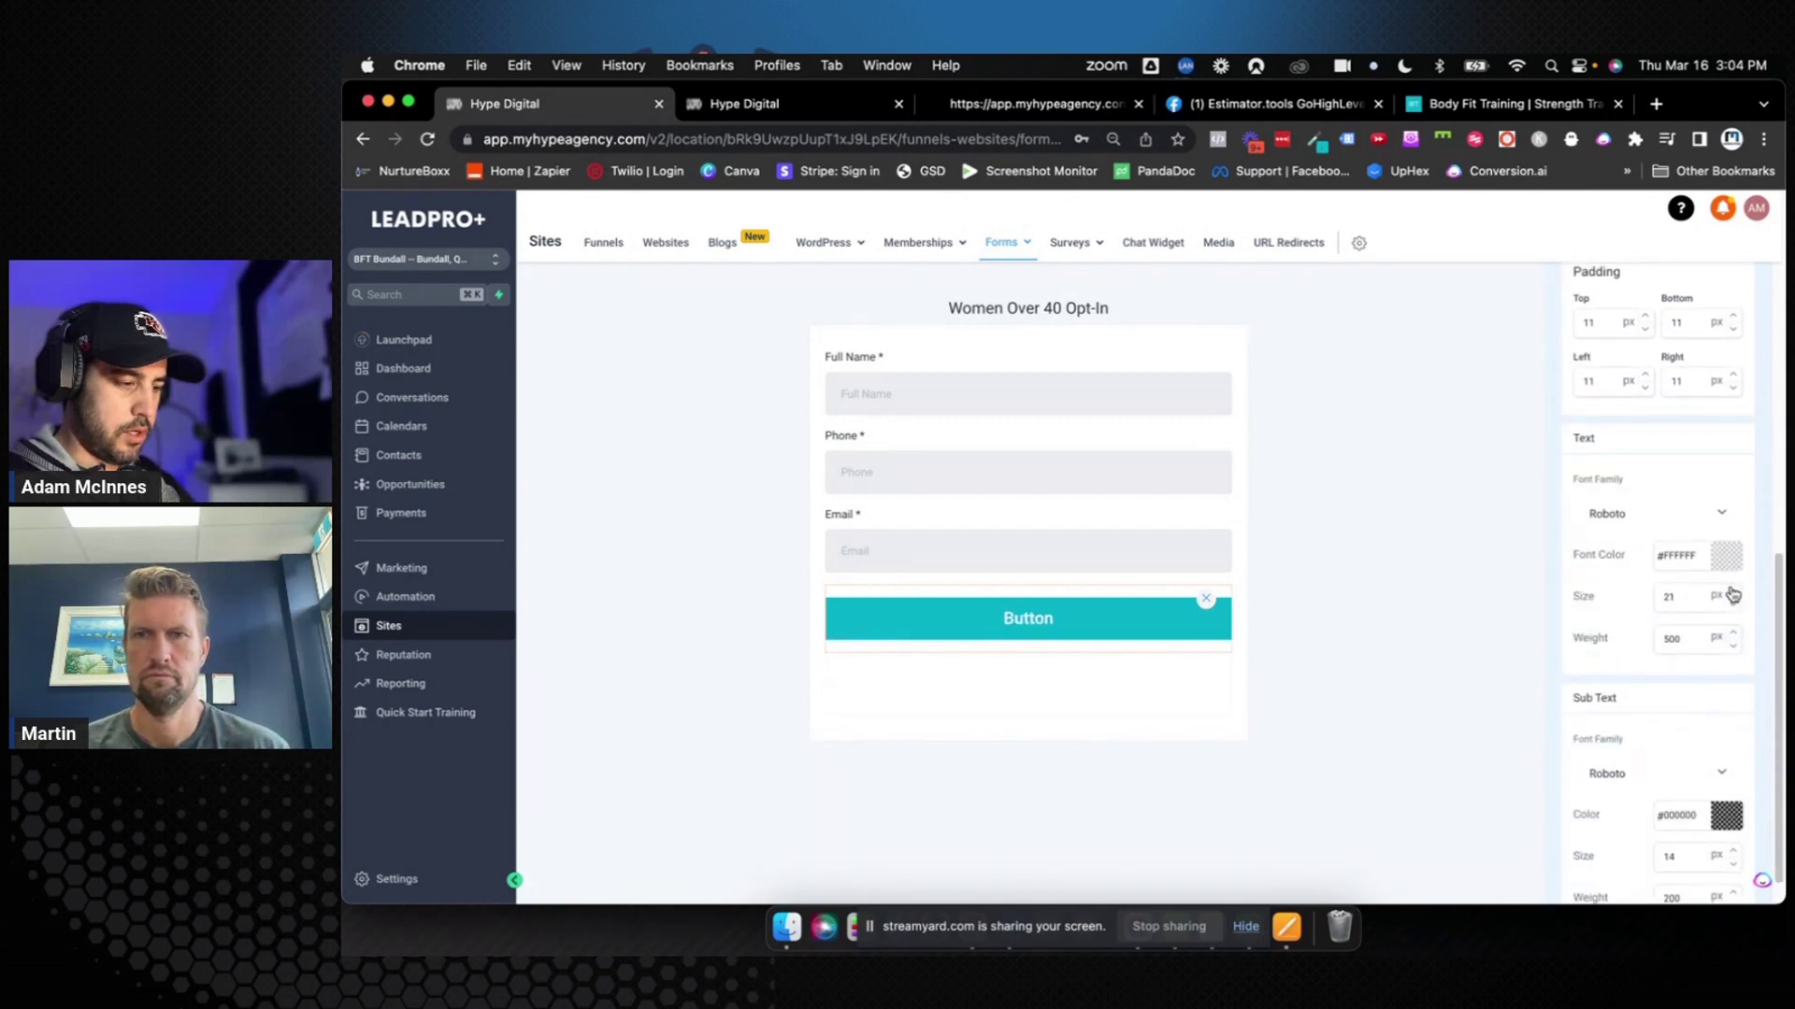
pyautogui.click(1732, 592)
pyautogui.click(1732, 591)
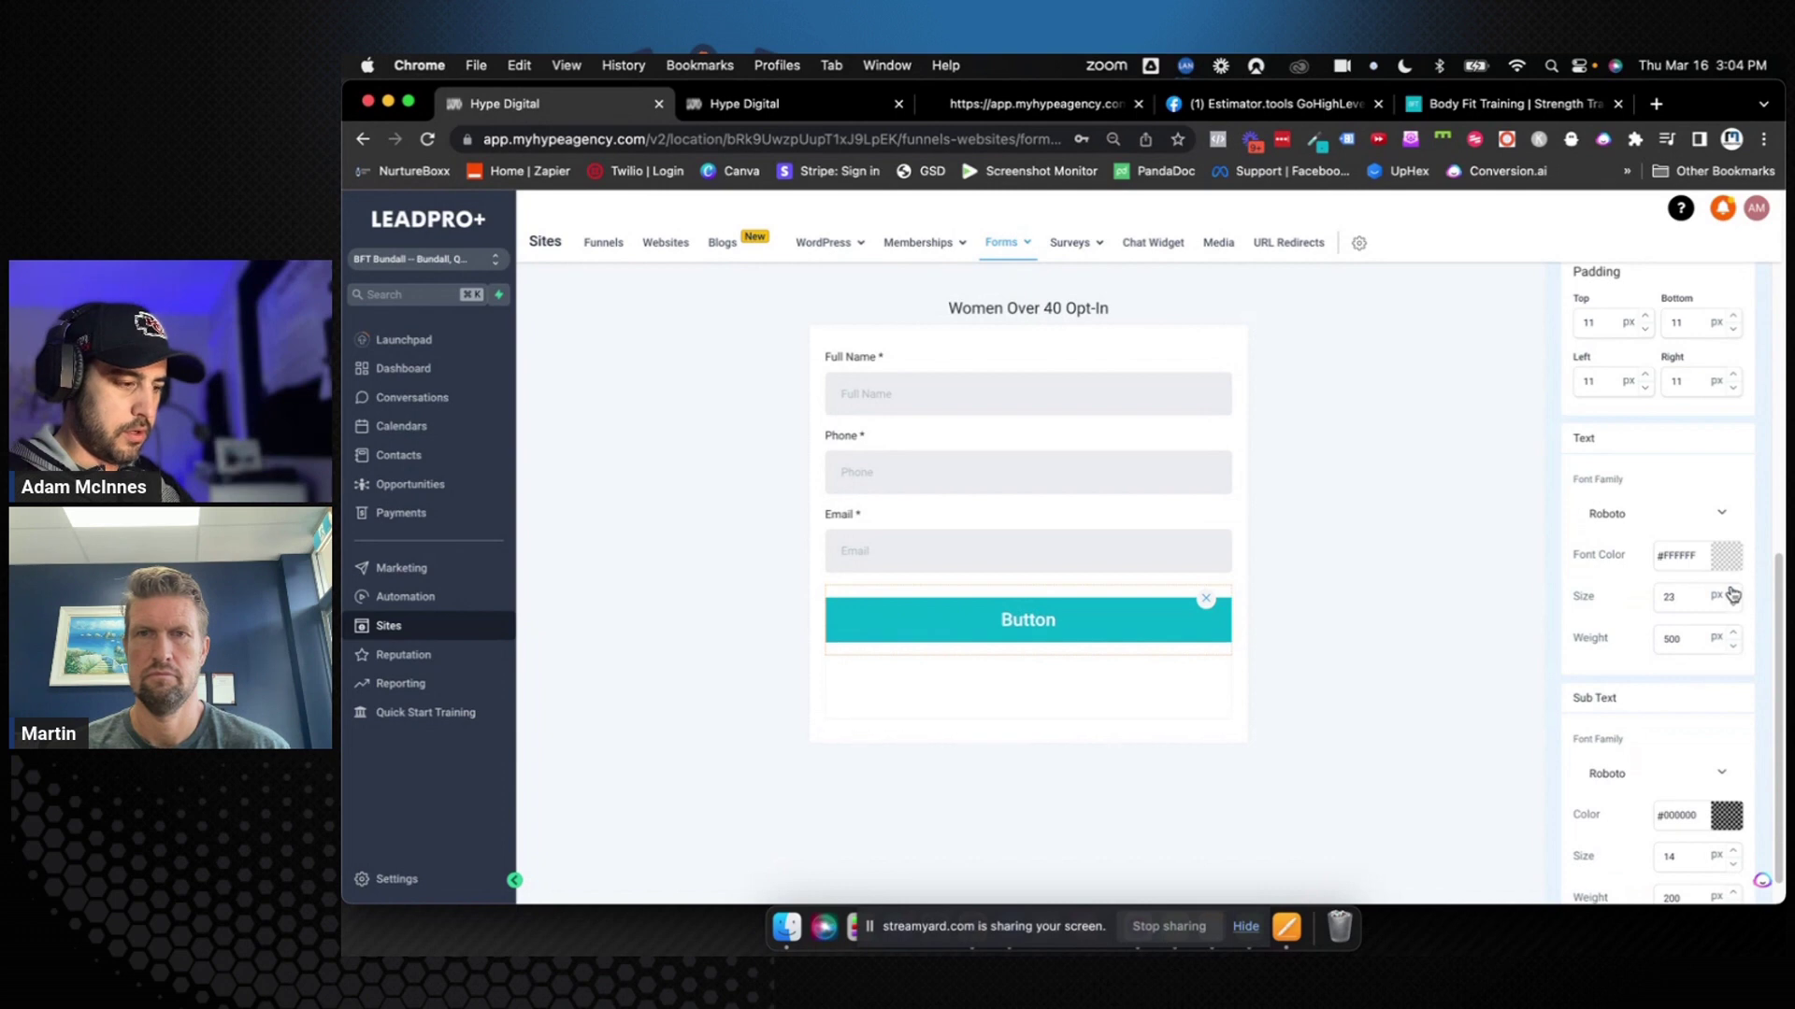
pyautogui.click(1732, 592)
pyautogui.click(1732, 591)
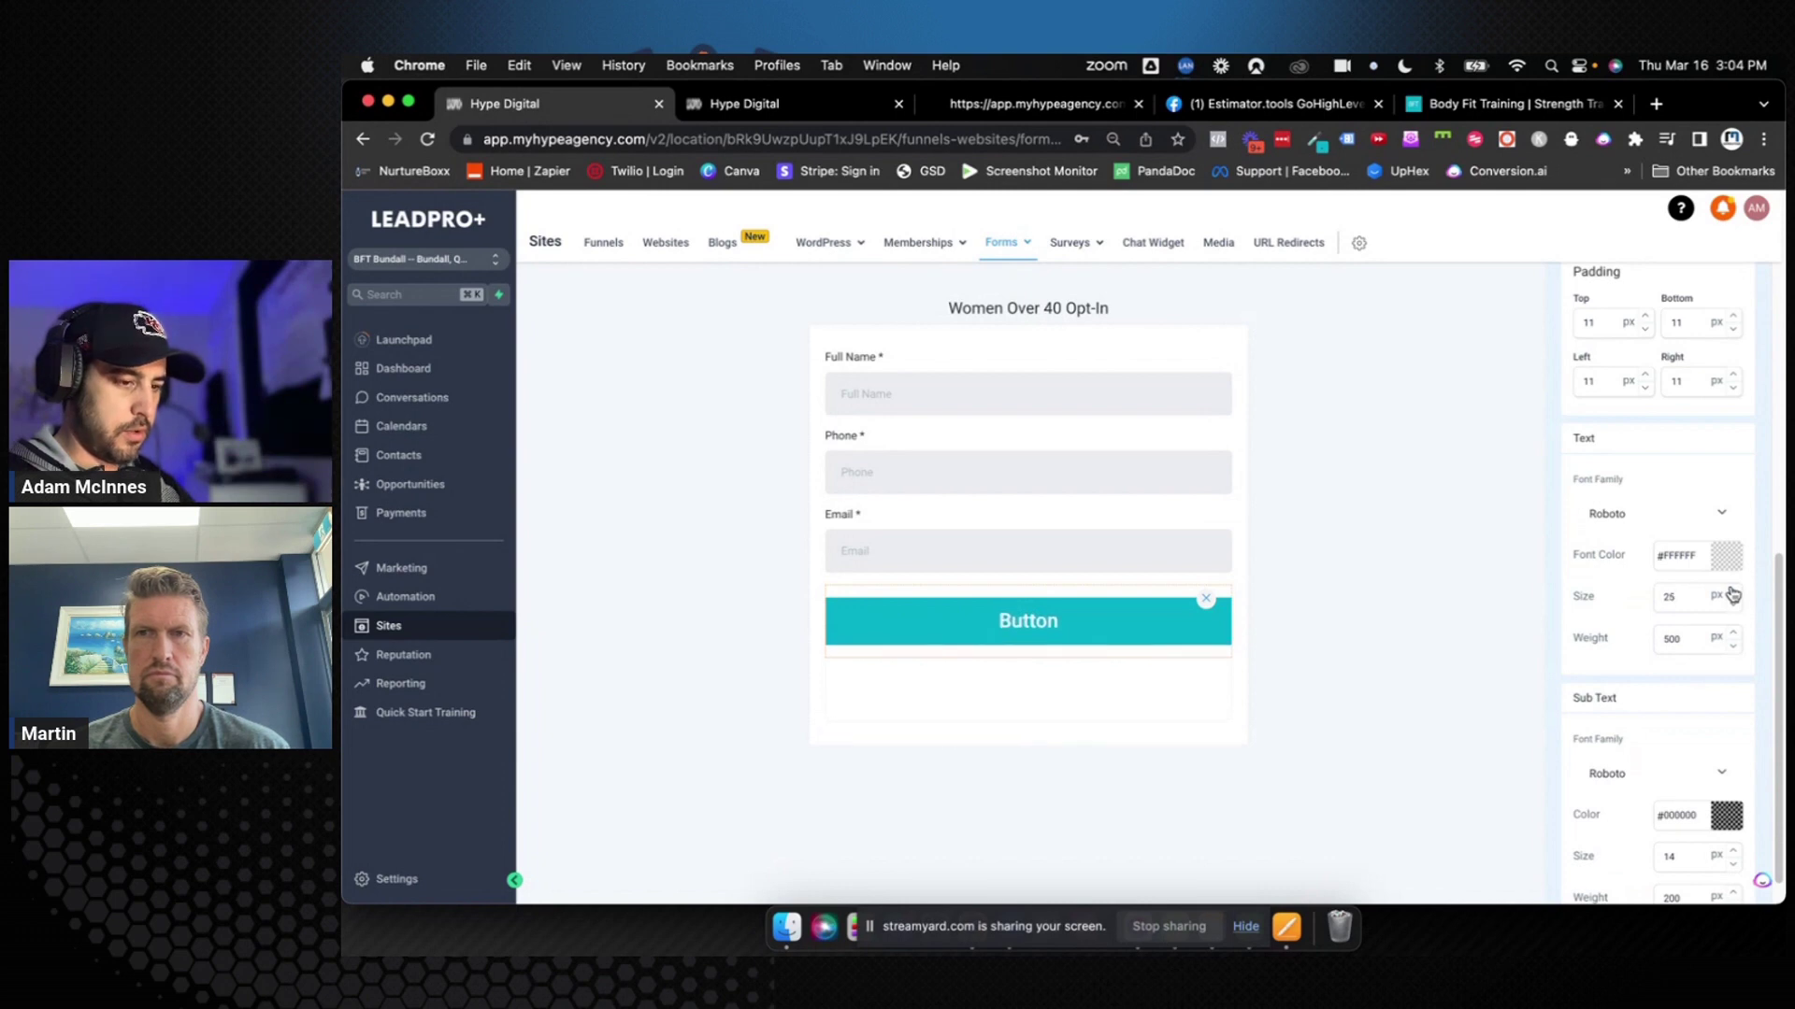
pyautogui.click(1526, 603)
pyautogui.click(1630, 874)
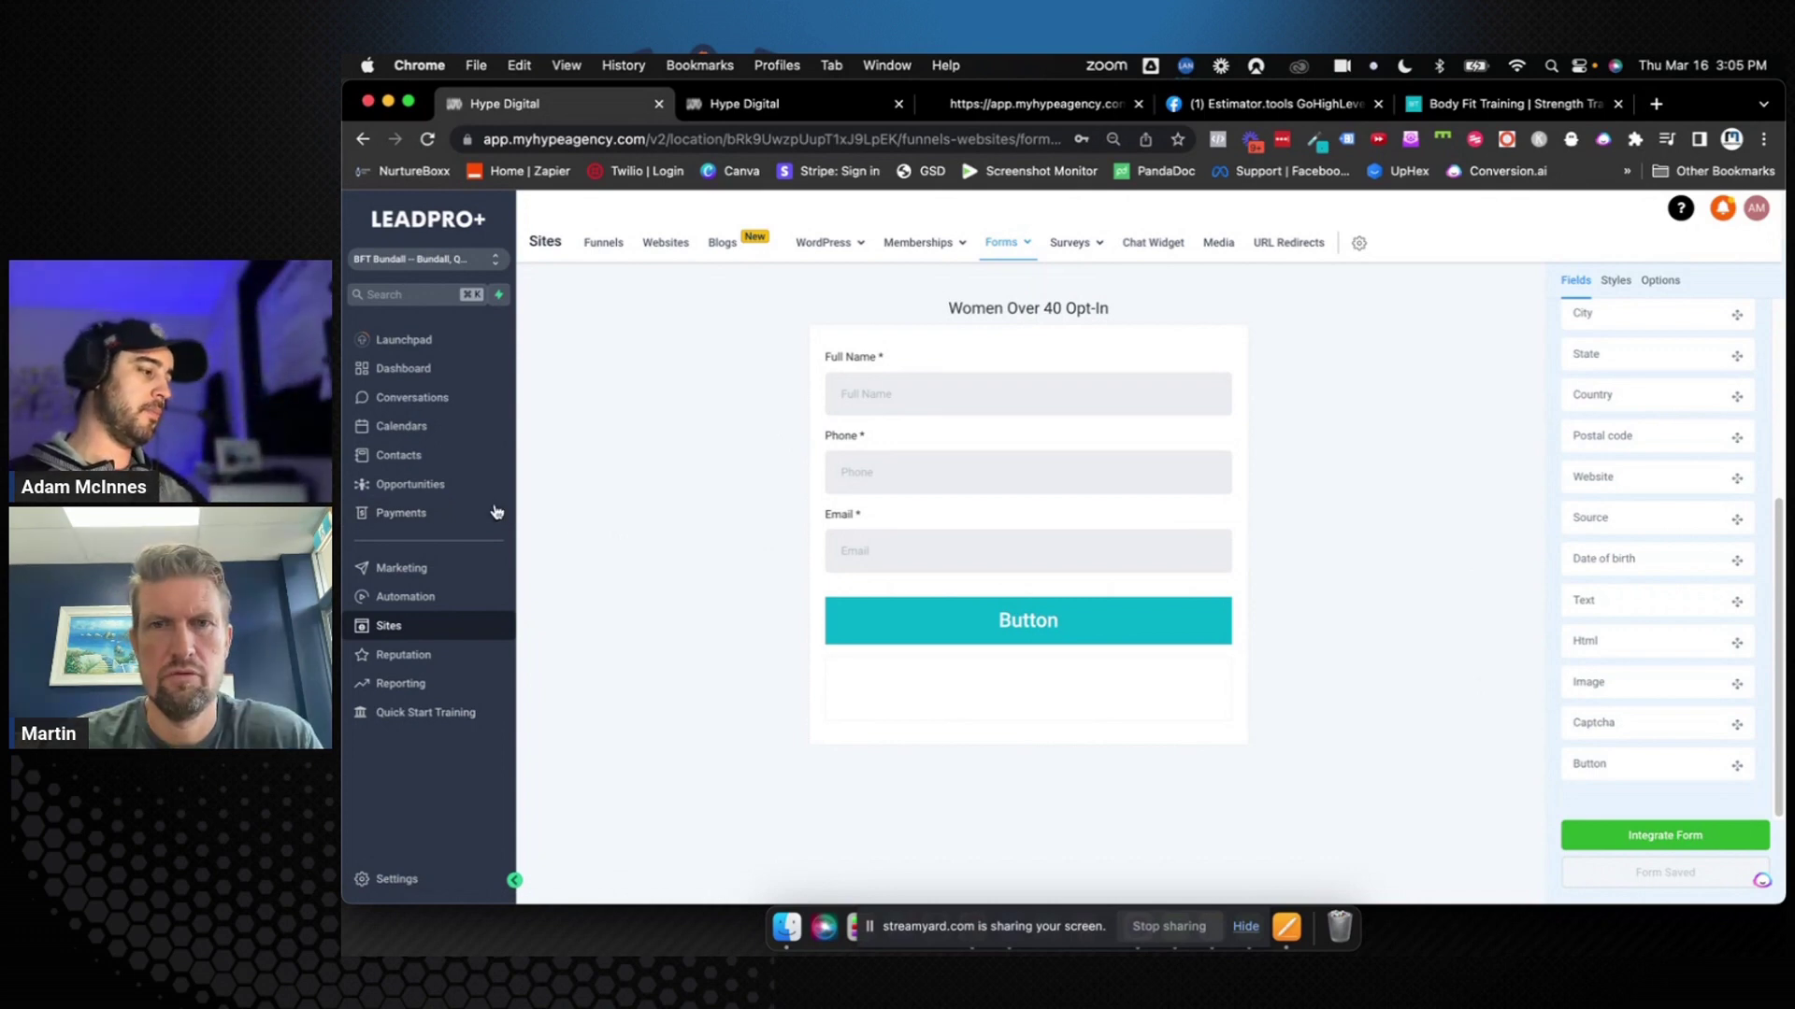
# Open the Women Over 40 Opt-In form from Sites > Forms and change its button text to 'Sign Up'
pyautogui.click(439, 597)
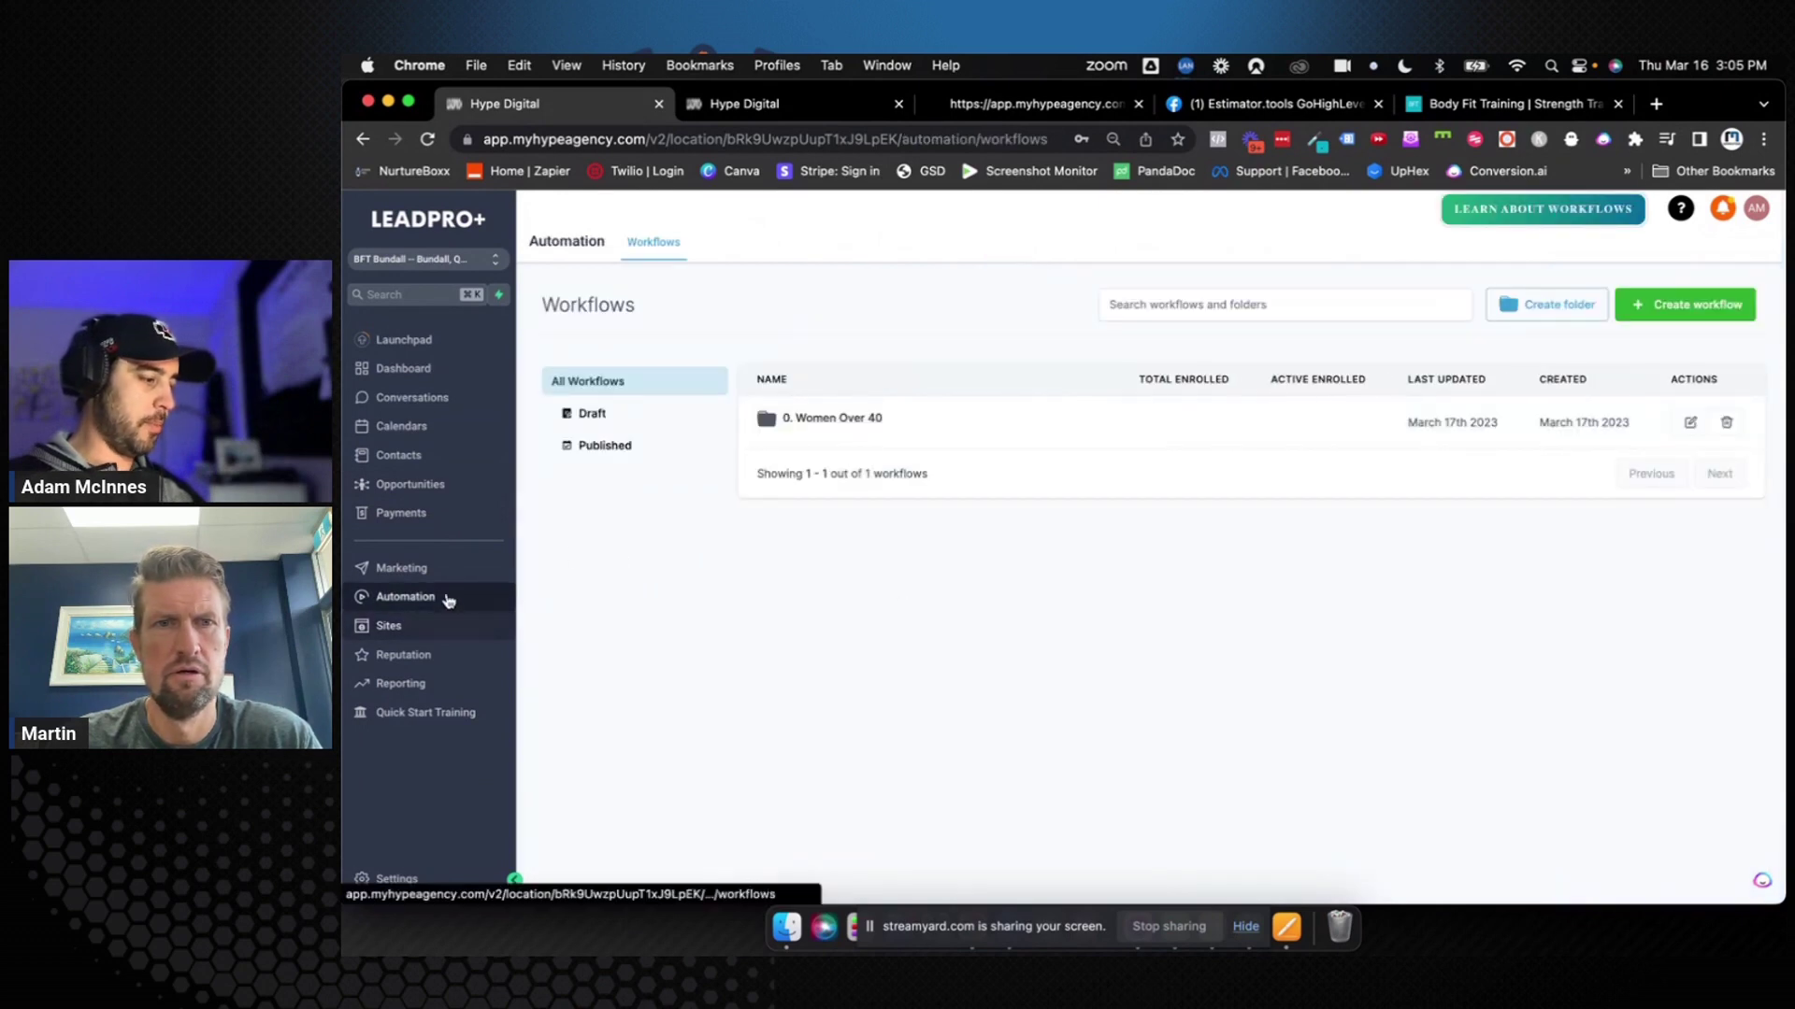
pyautogui.click(402, 626)
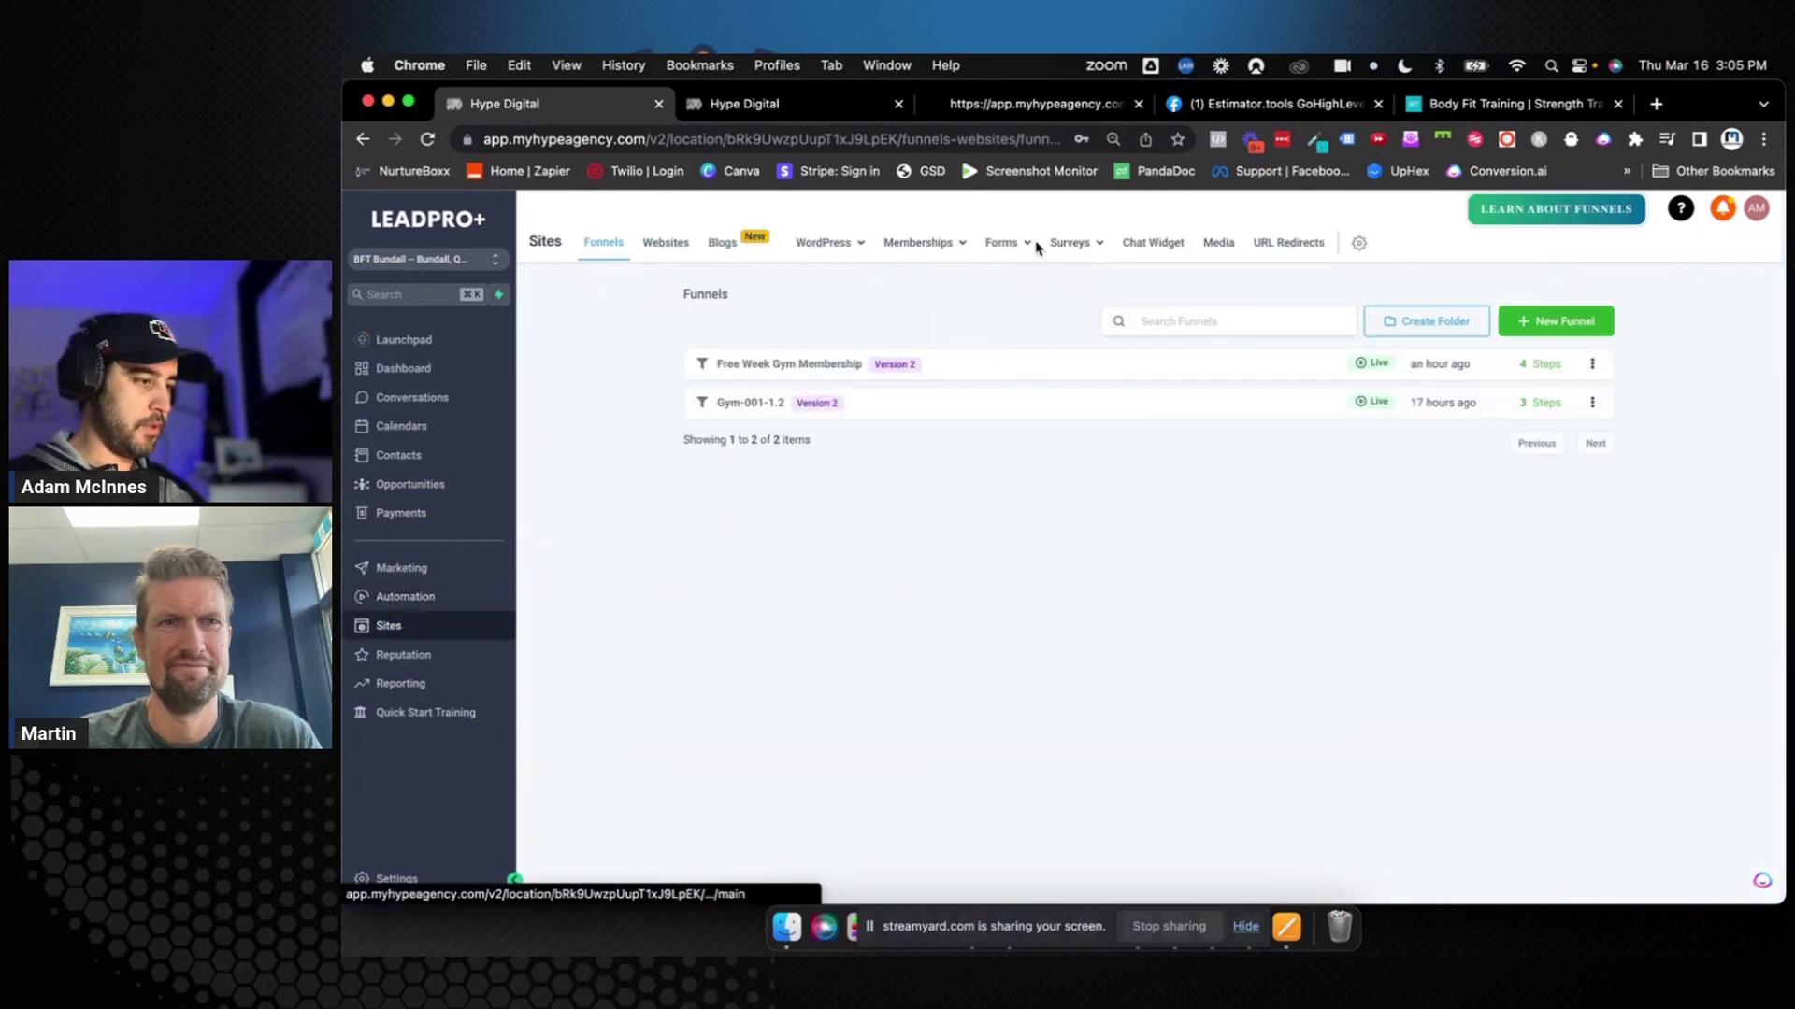
pyautogui.click(998, 242)
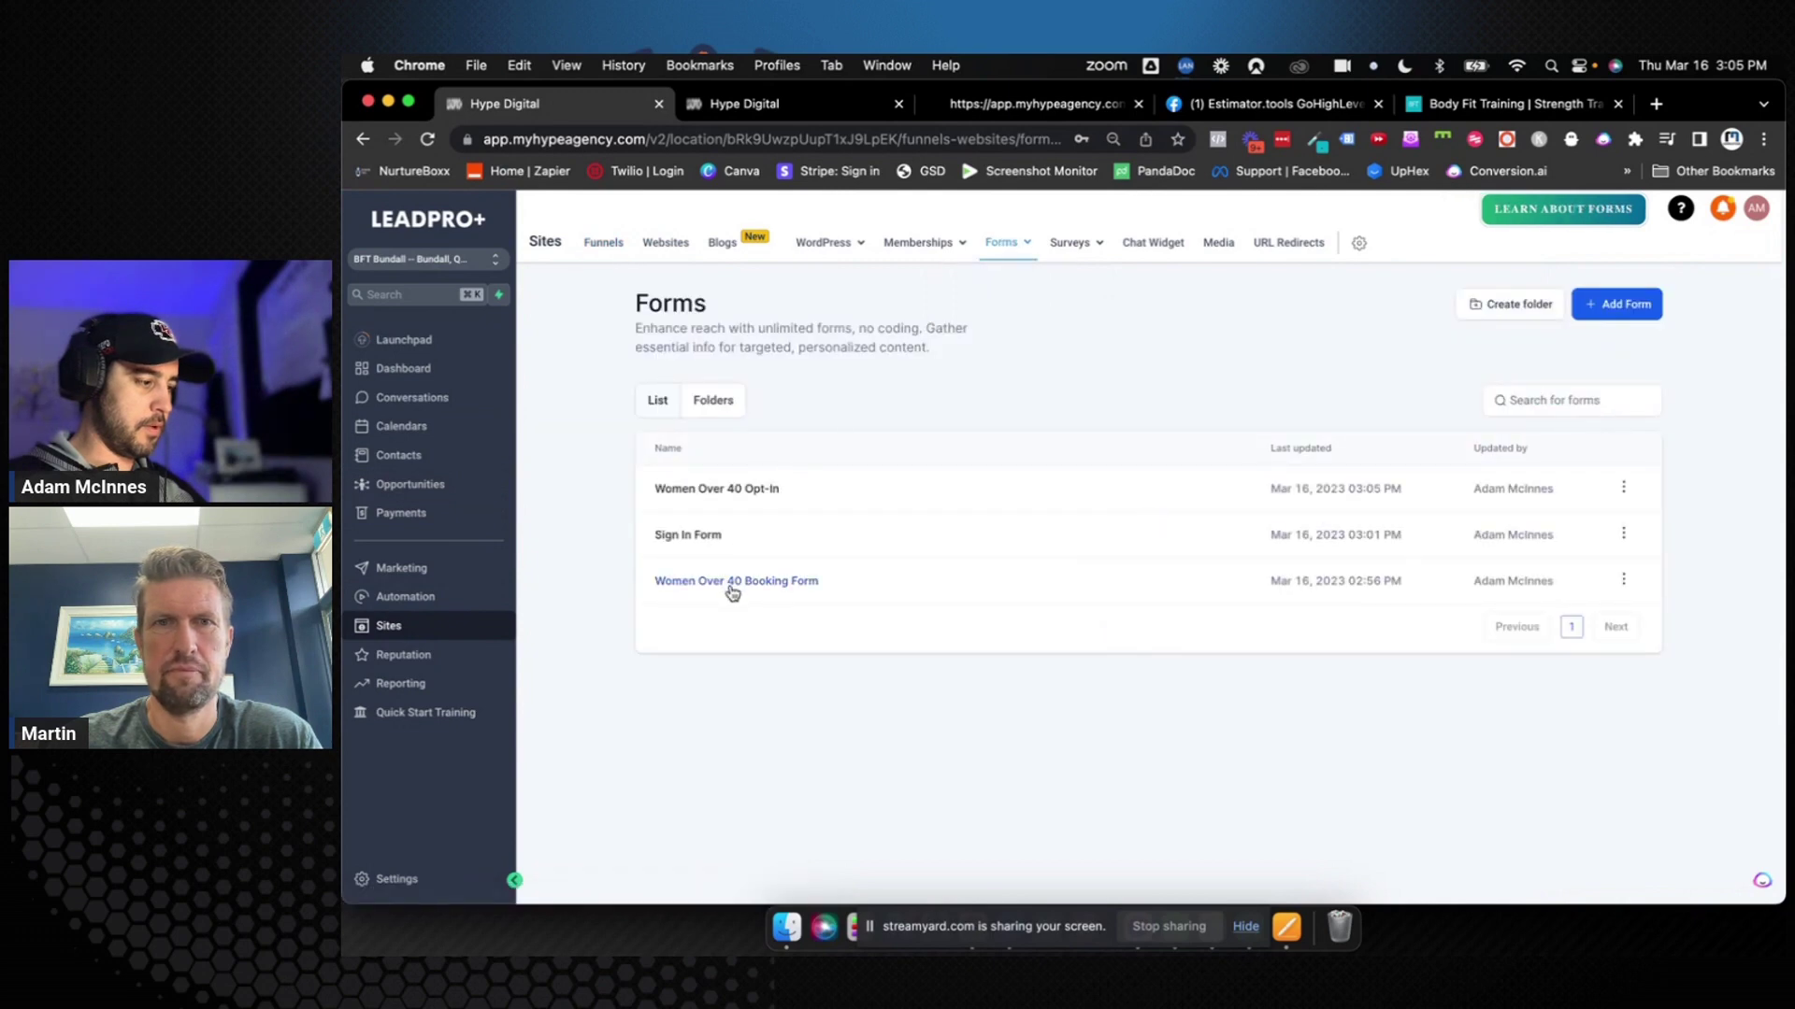
pyautogui.click(749, 489)
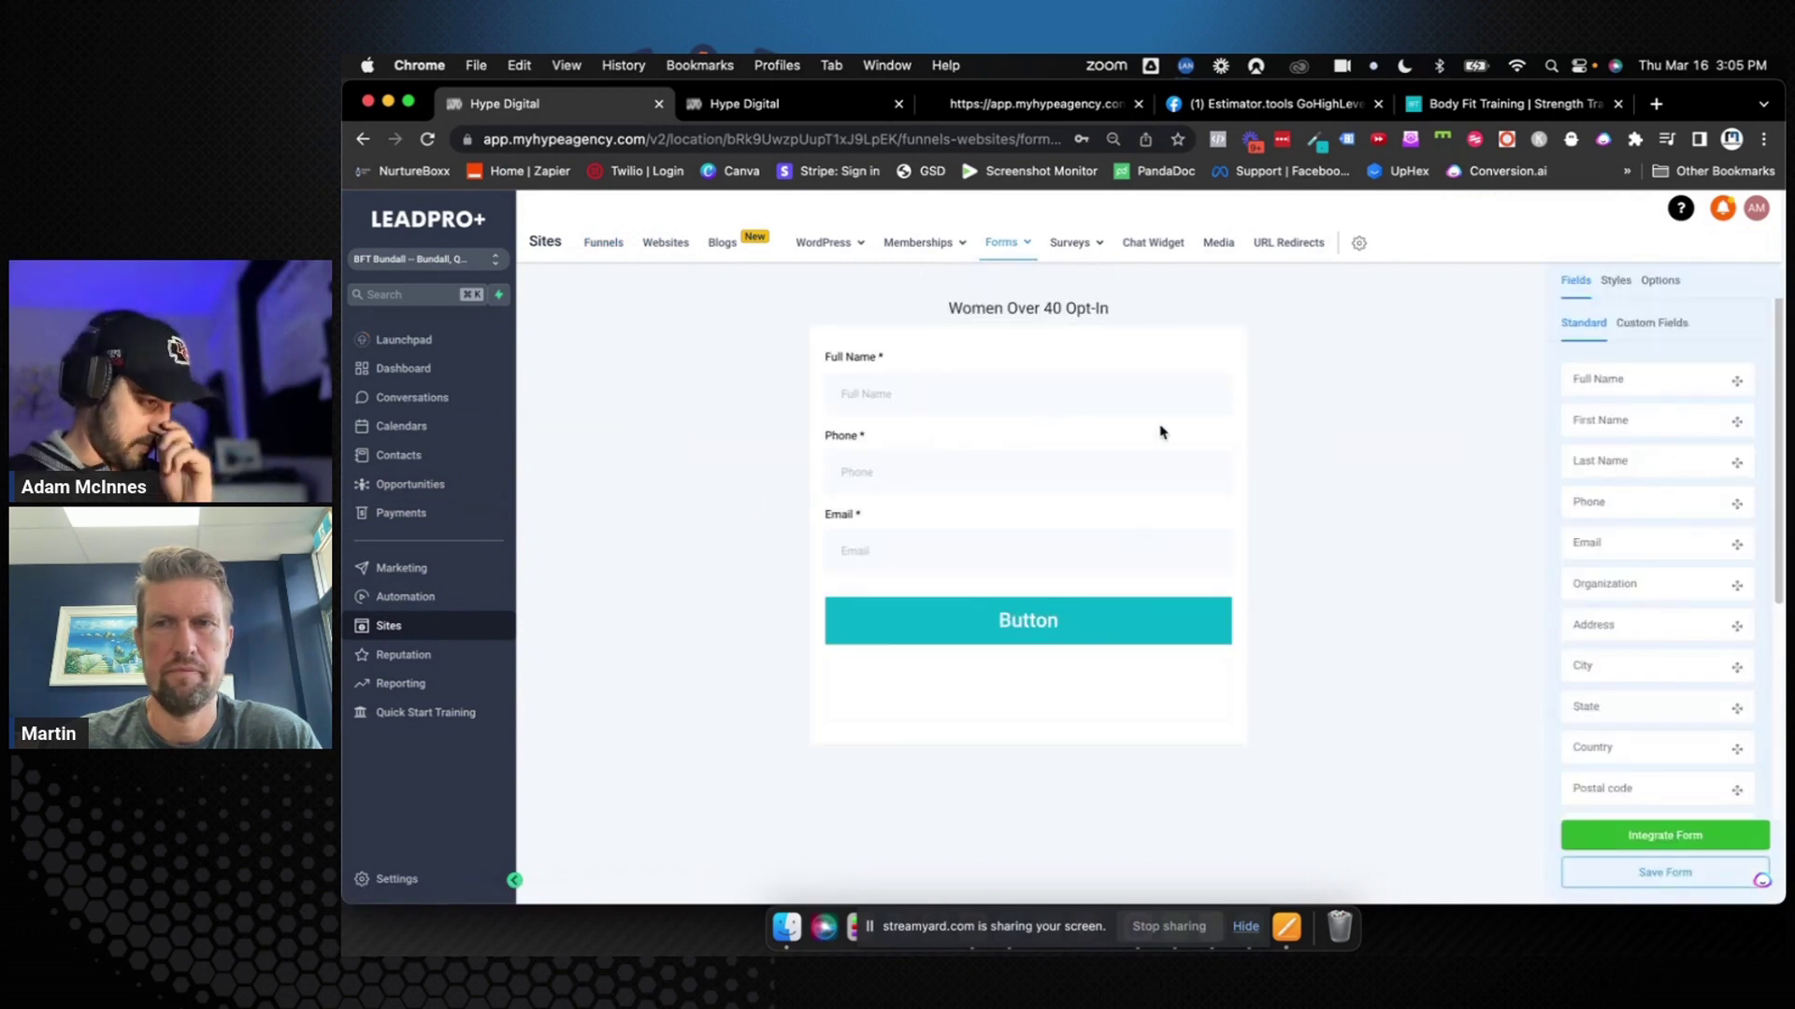
pyautogui.click(1057, 626)
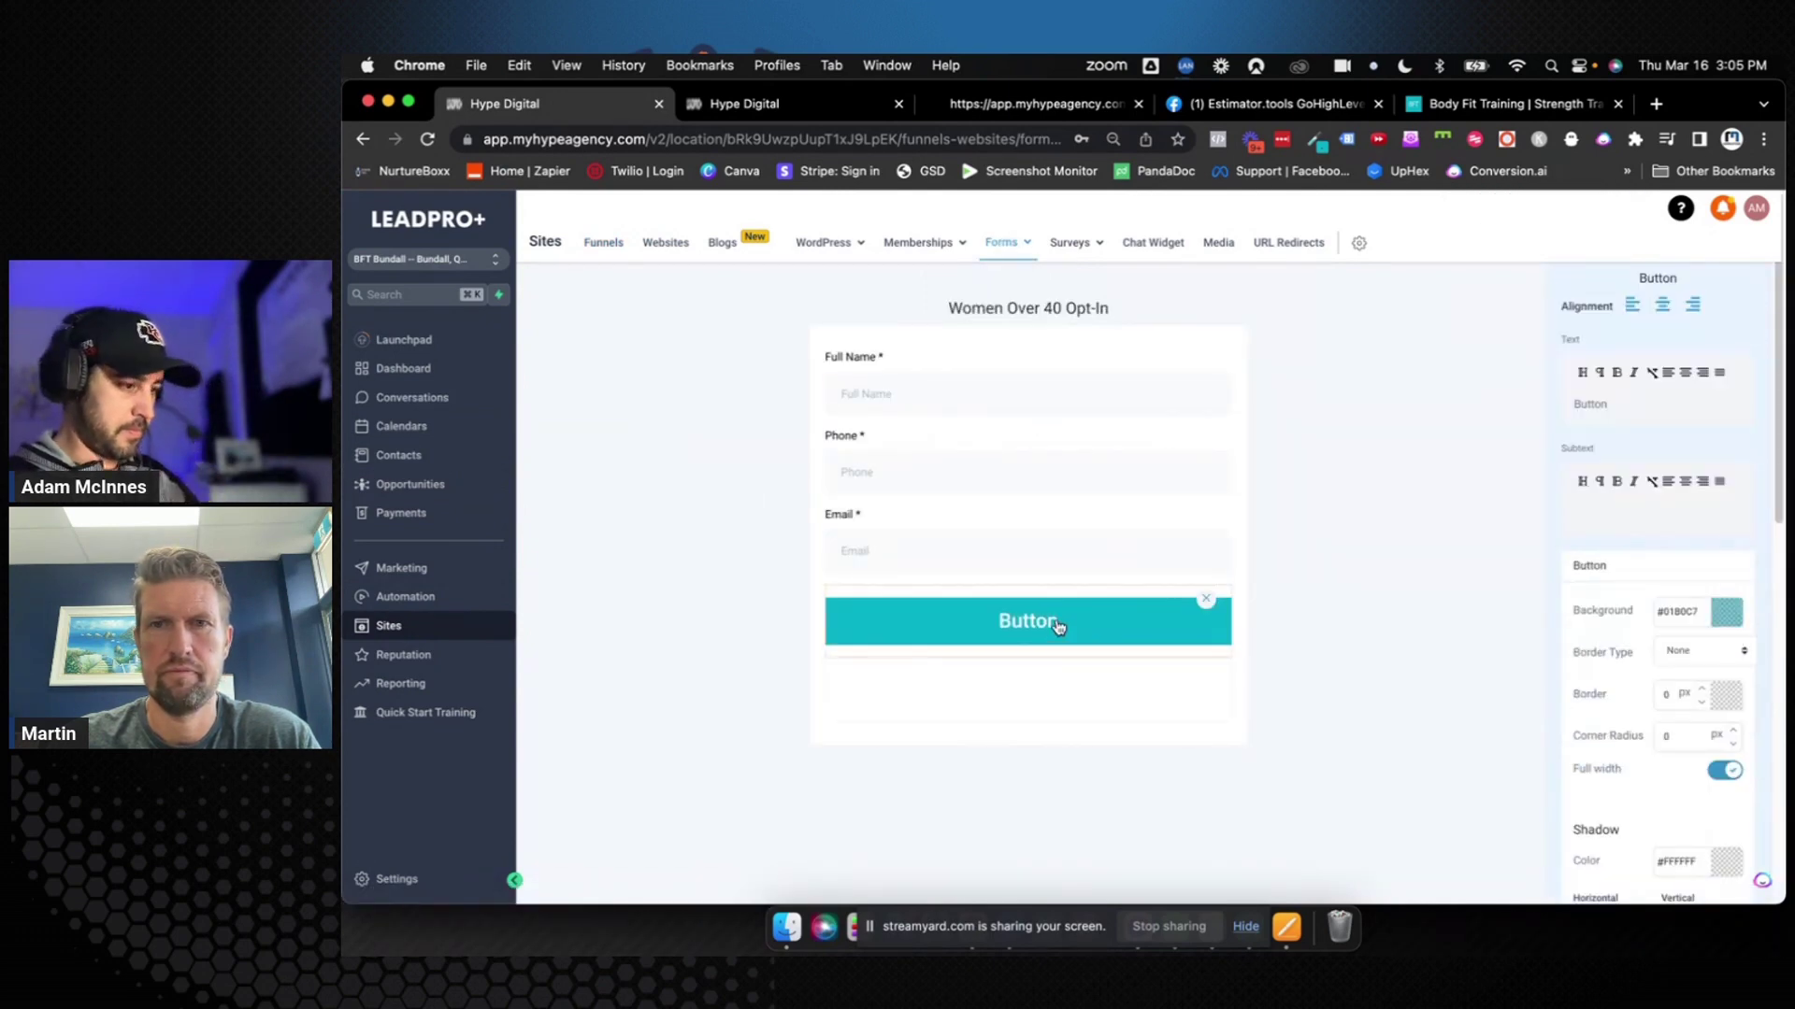
pyautogui.doubleClick(1591, 404)
pyautogui.write('Sign Up →')
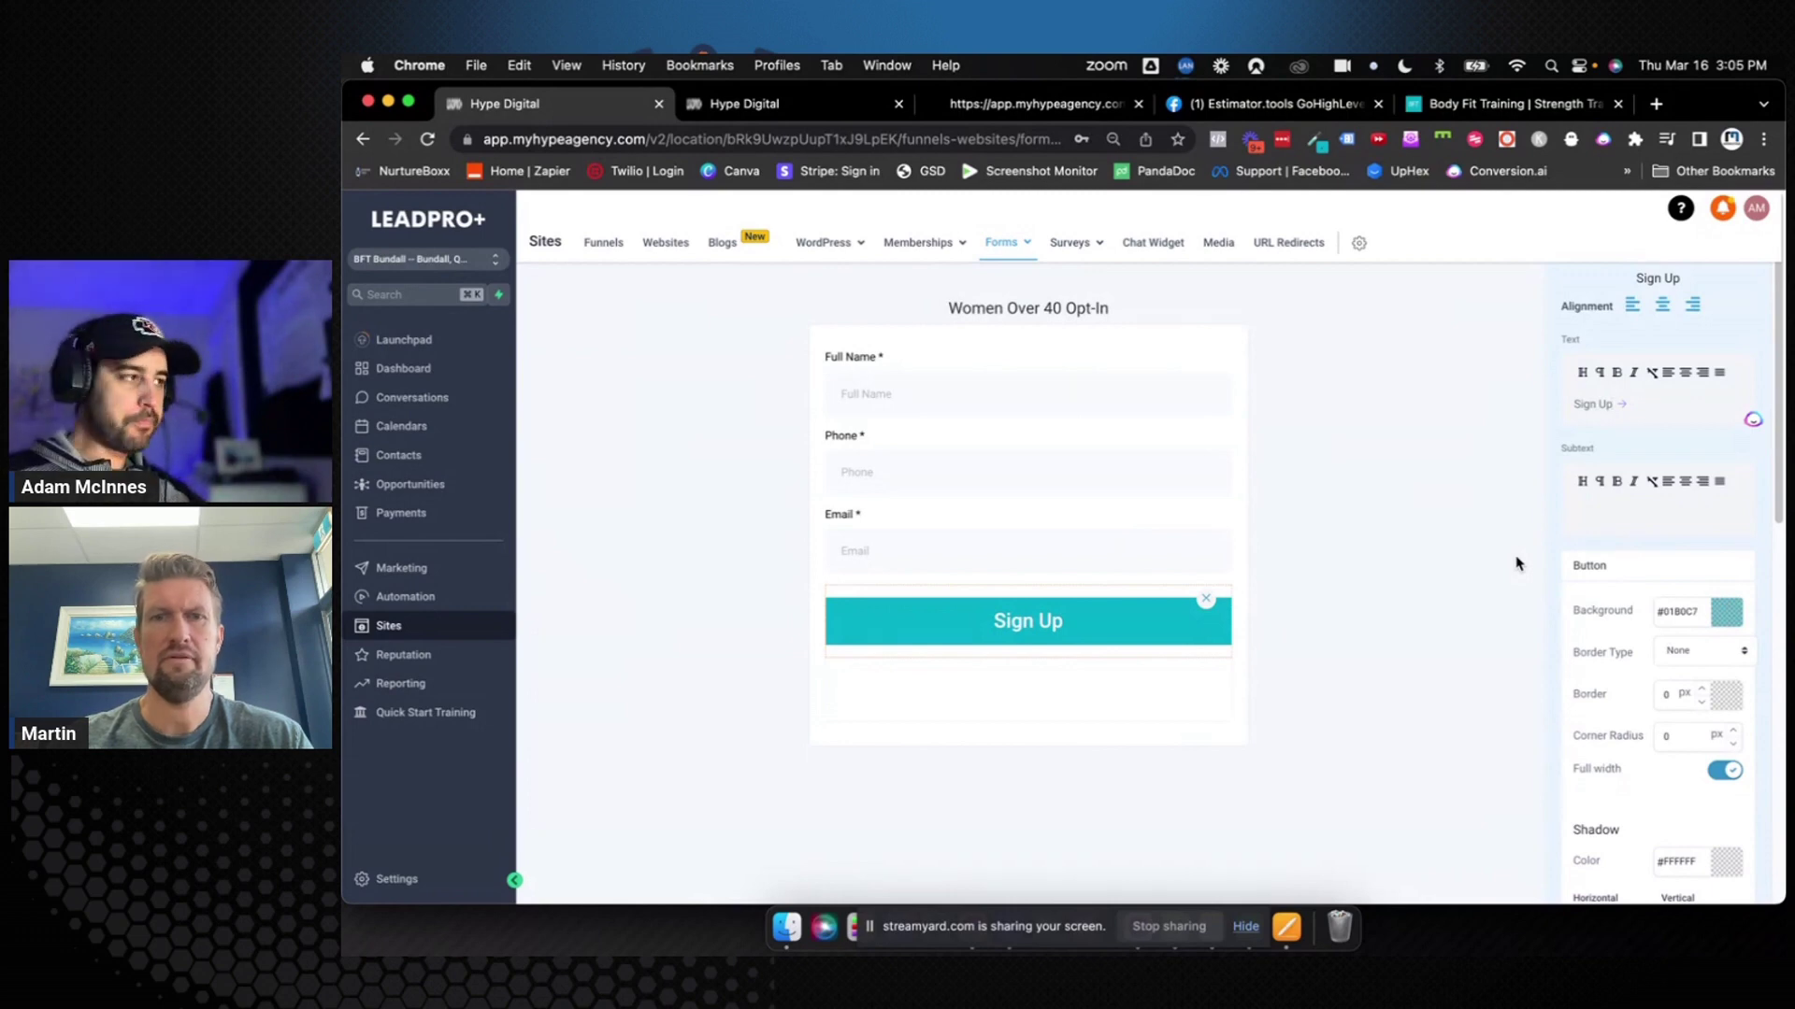
pyautogui.click(1533, 603)
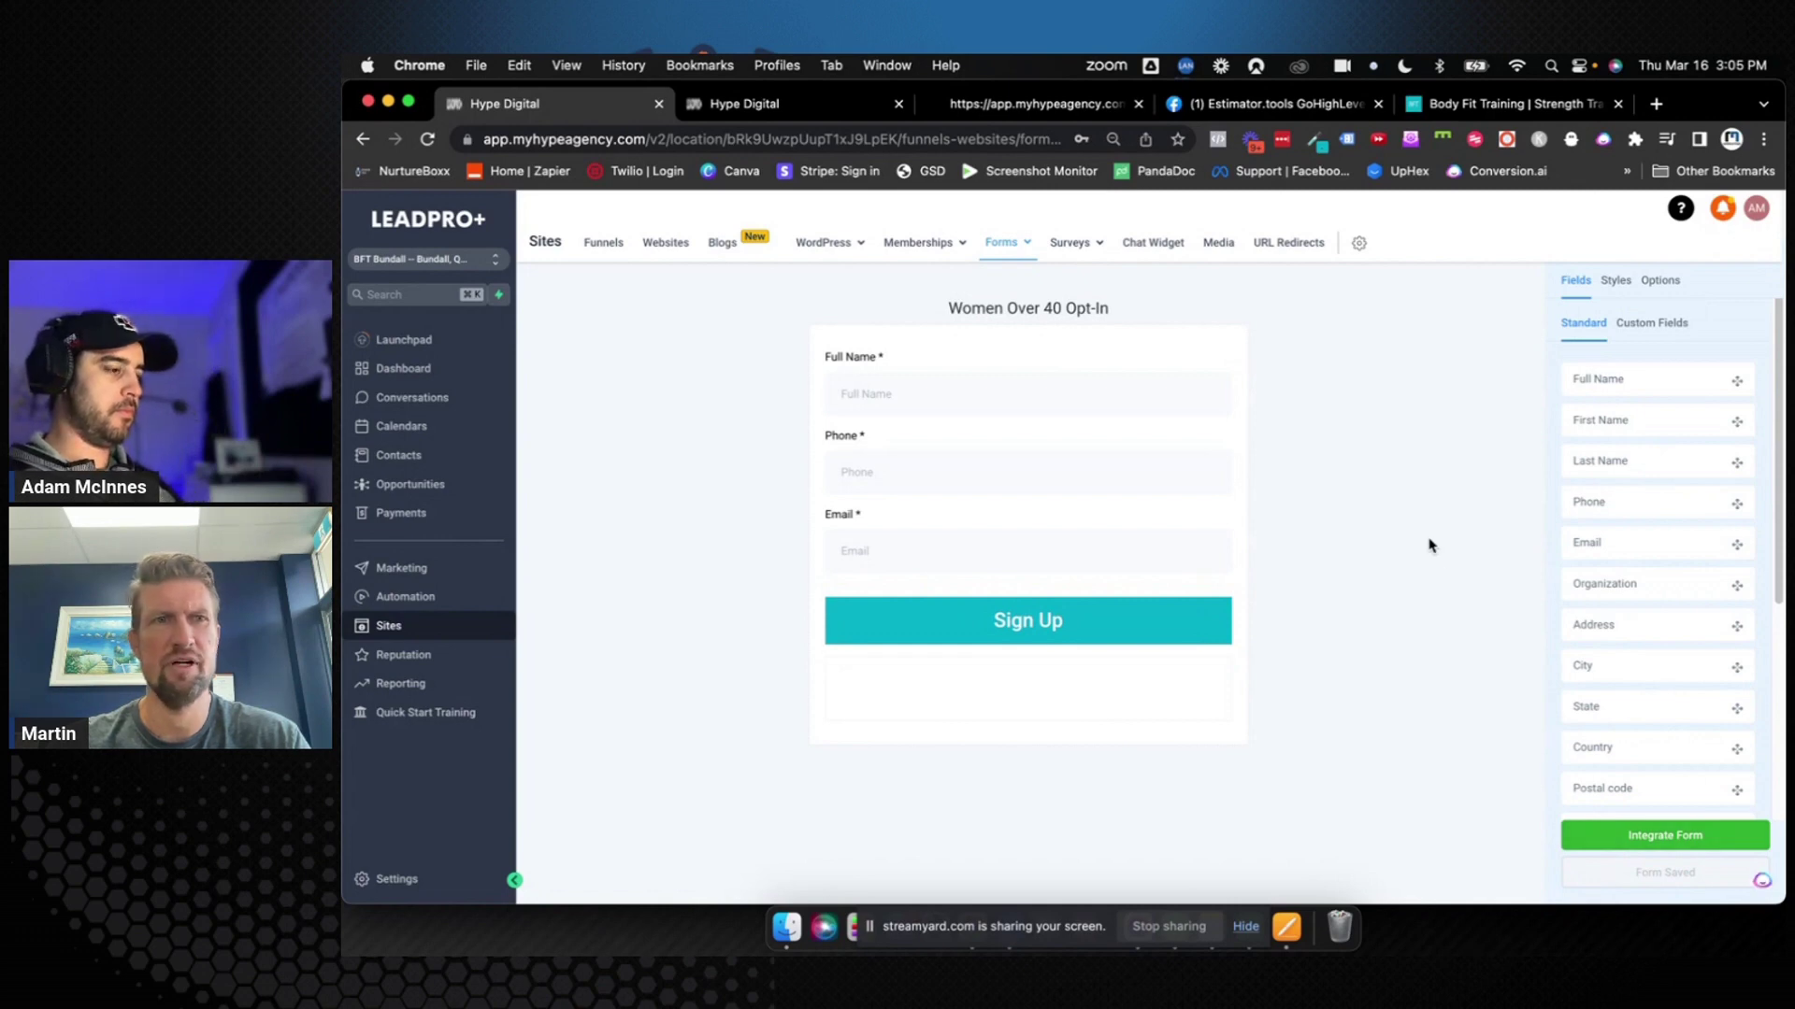
# Add a Date of birth field above the Sign Up button and save the form
pyautogui.scroll(-4, 1638, 654)
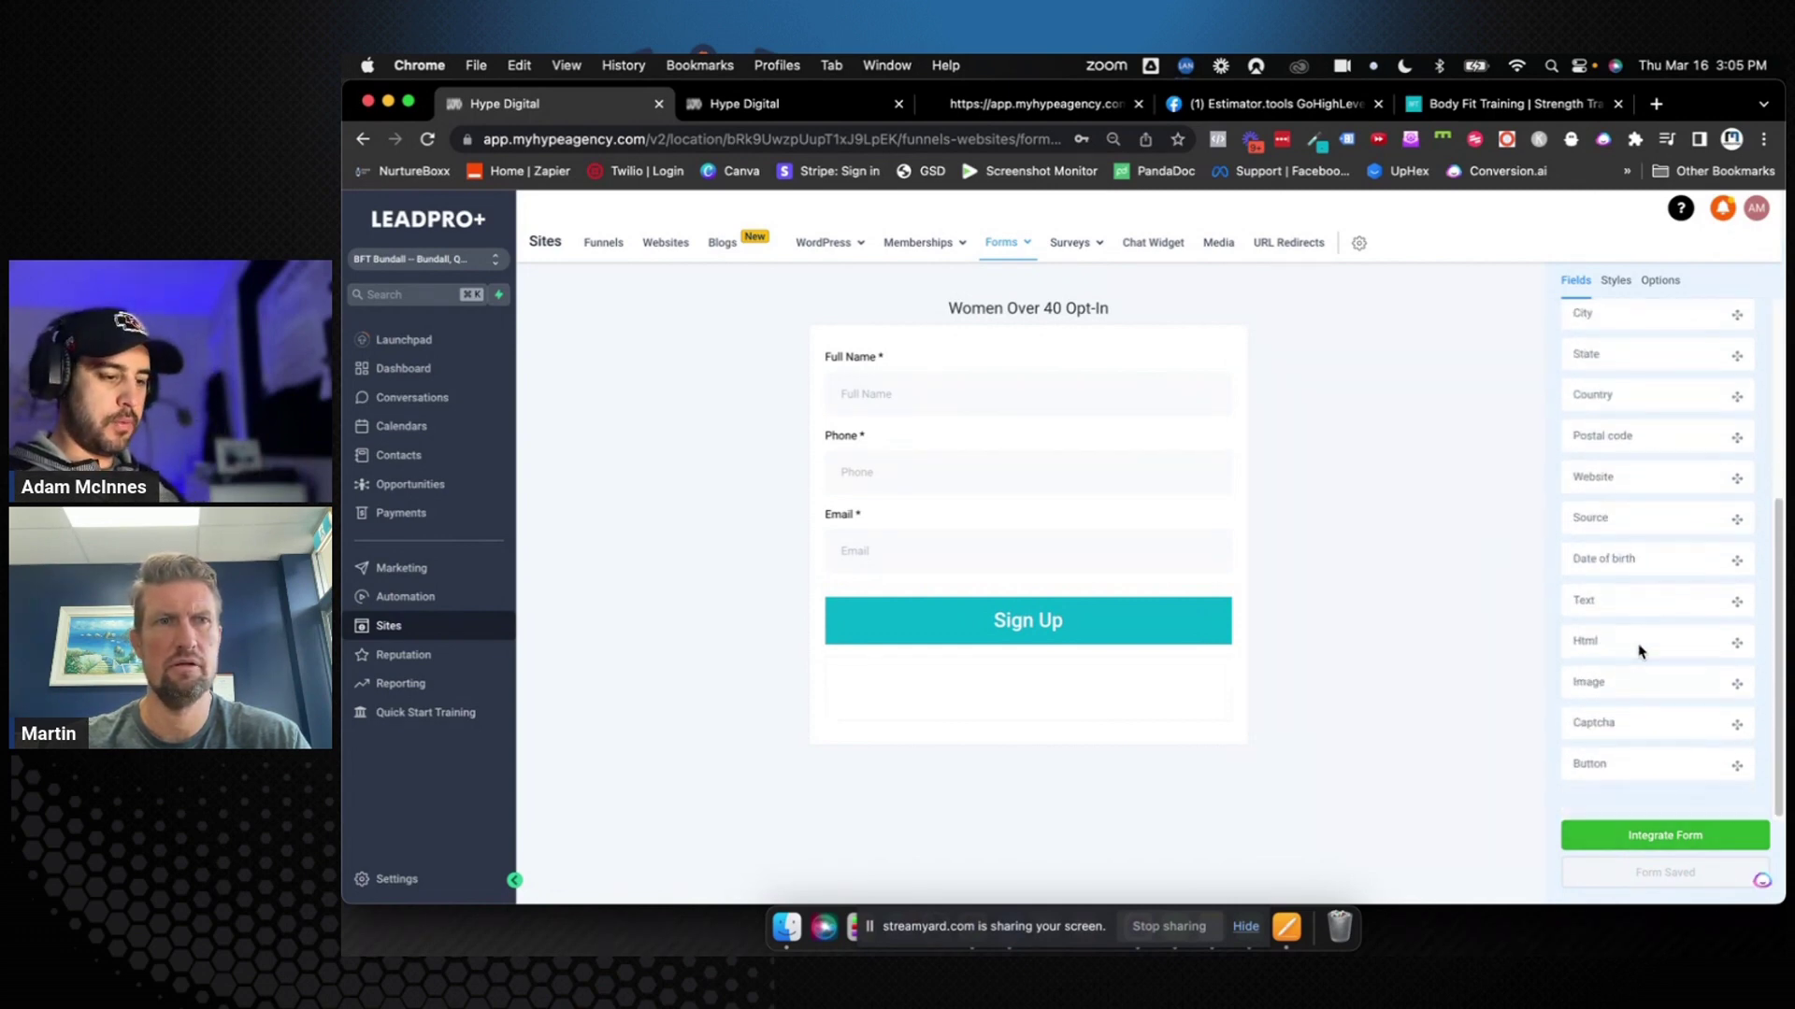
pyautogui.scroll(3, 1633, 670)
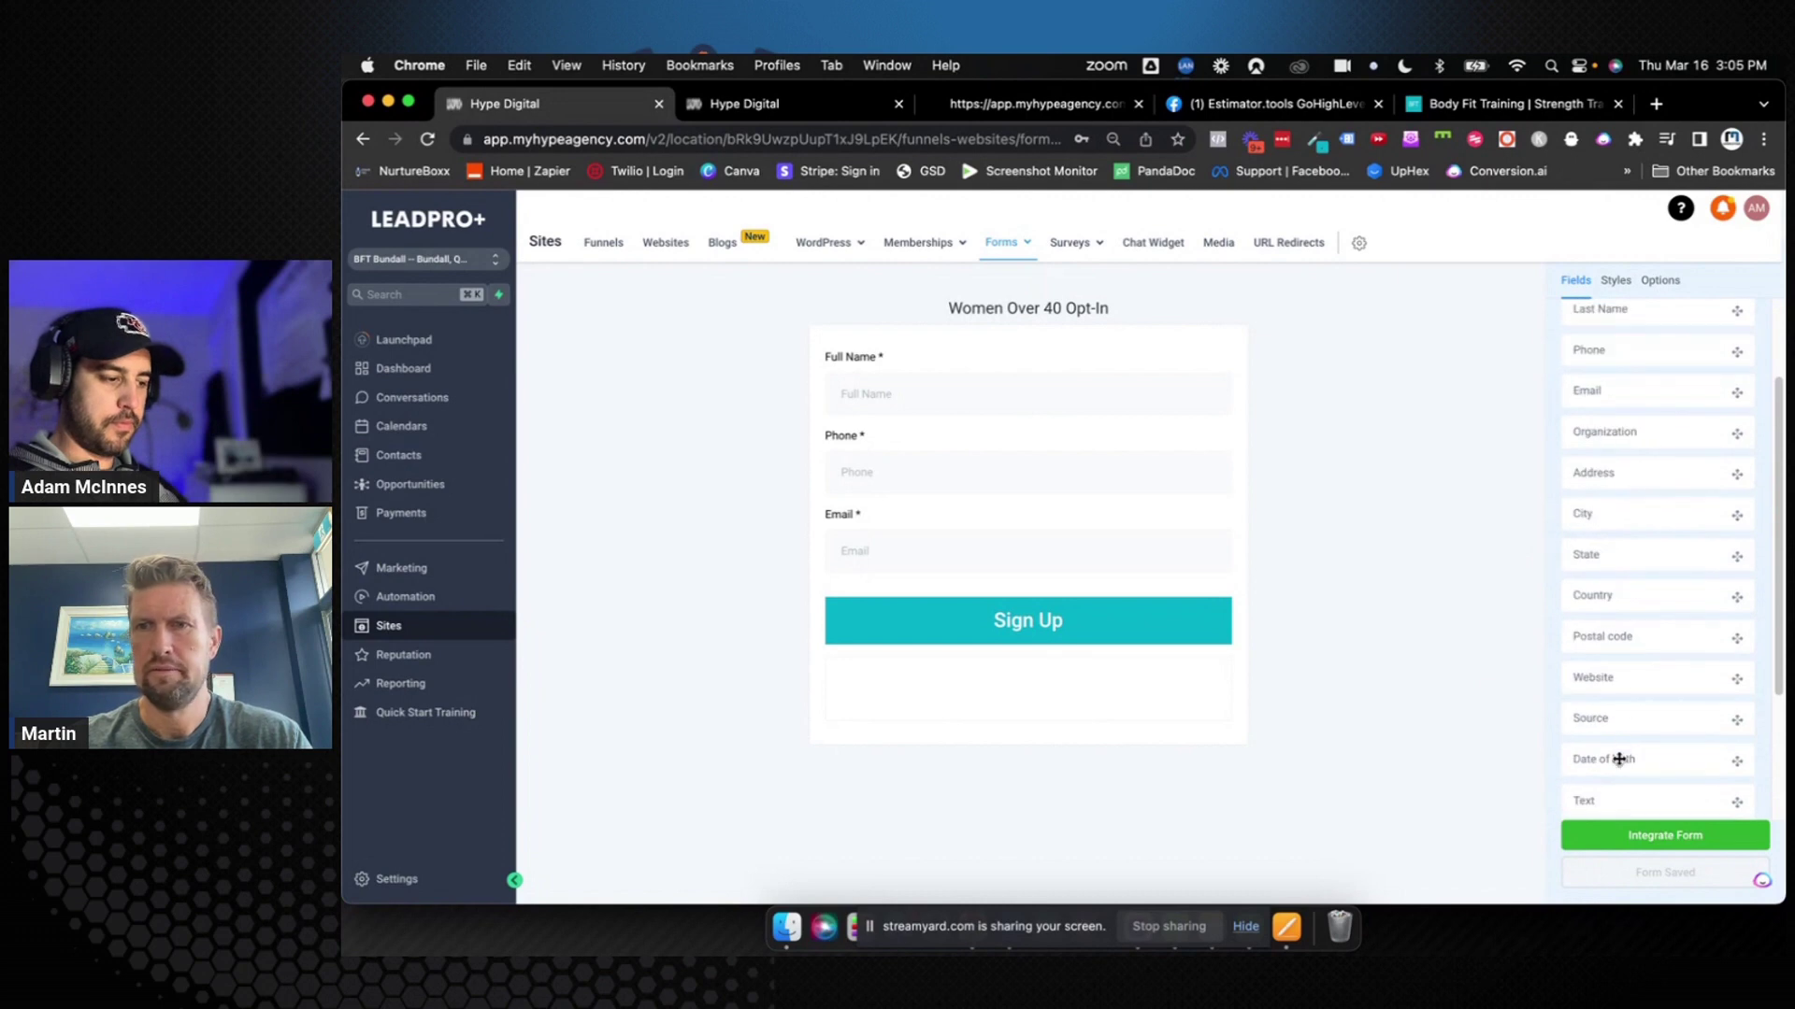
pyautogui.moveTo(1615, 757); pyautogui.dragTo(1138, 598)
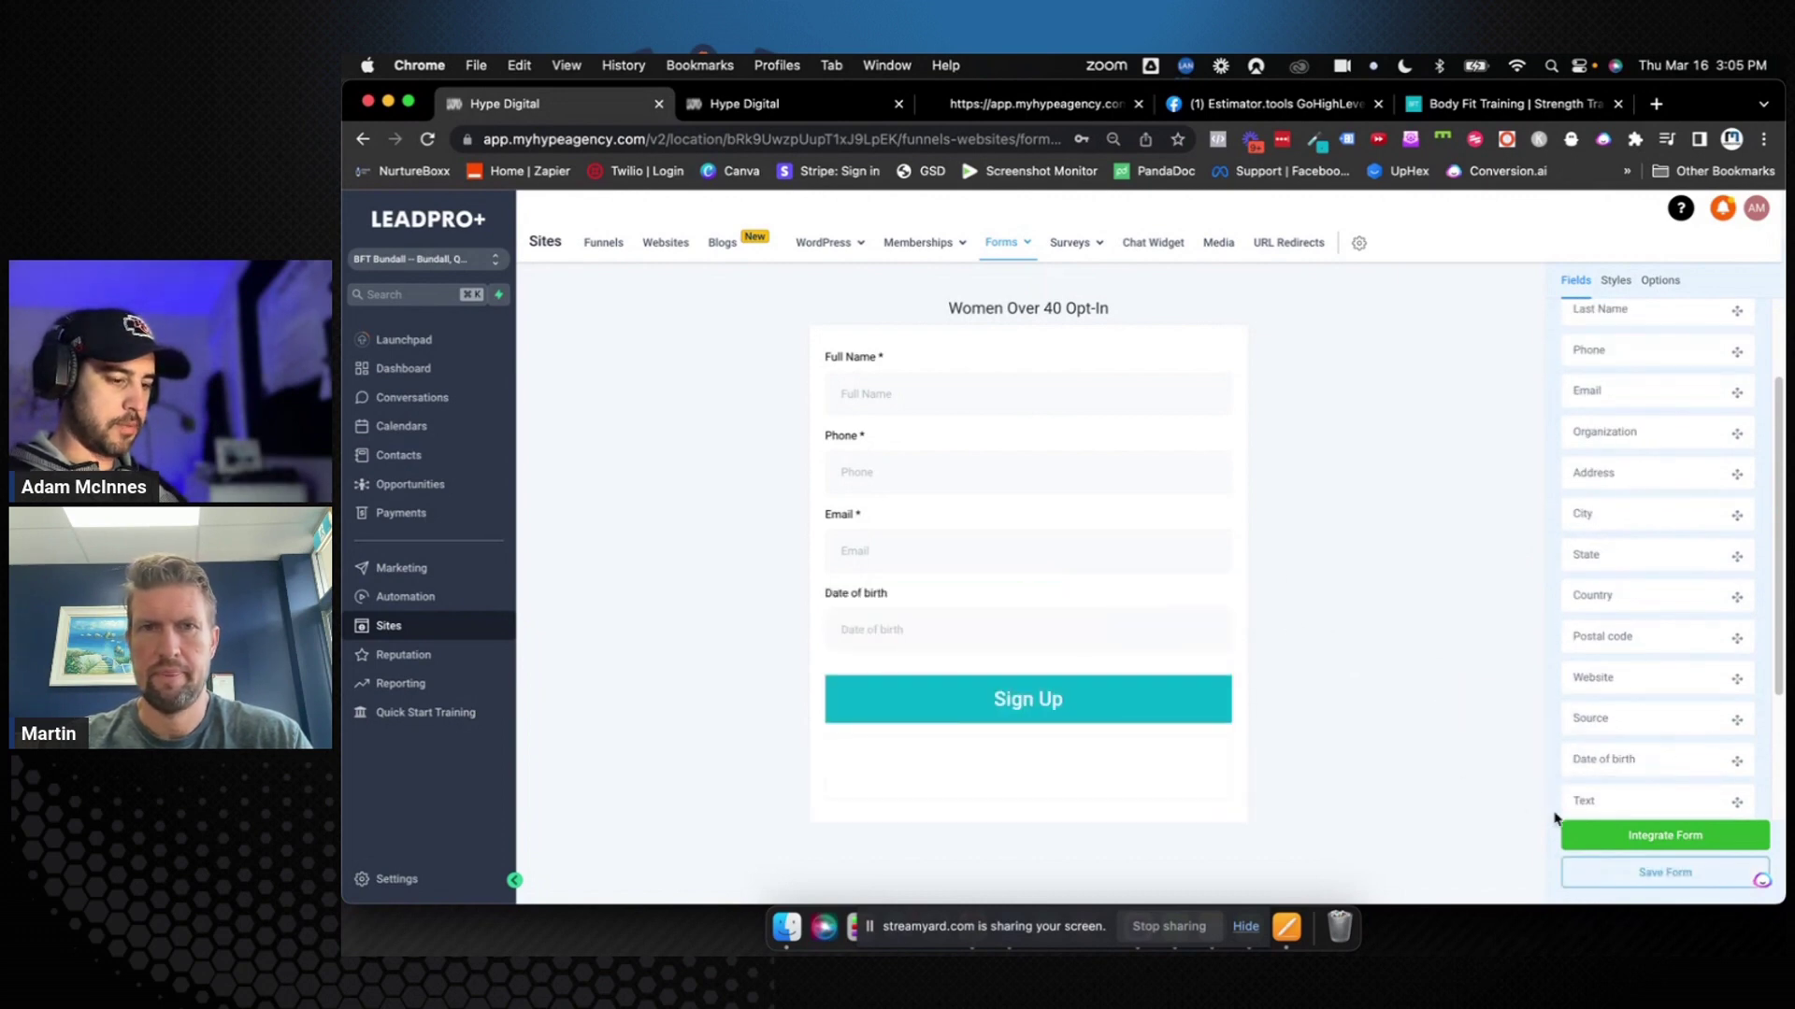
pyautogui.click(1604, 875)
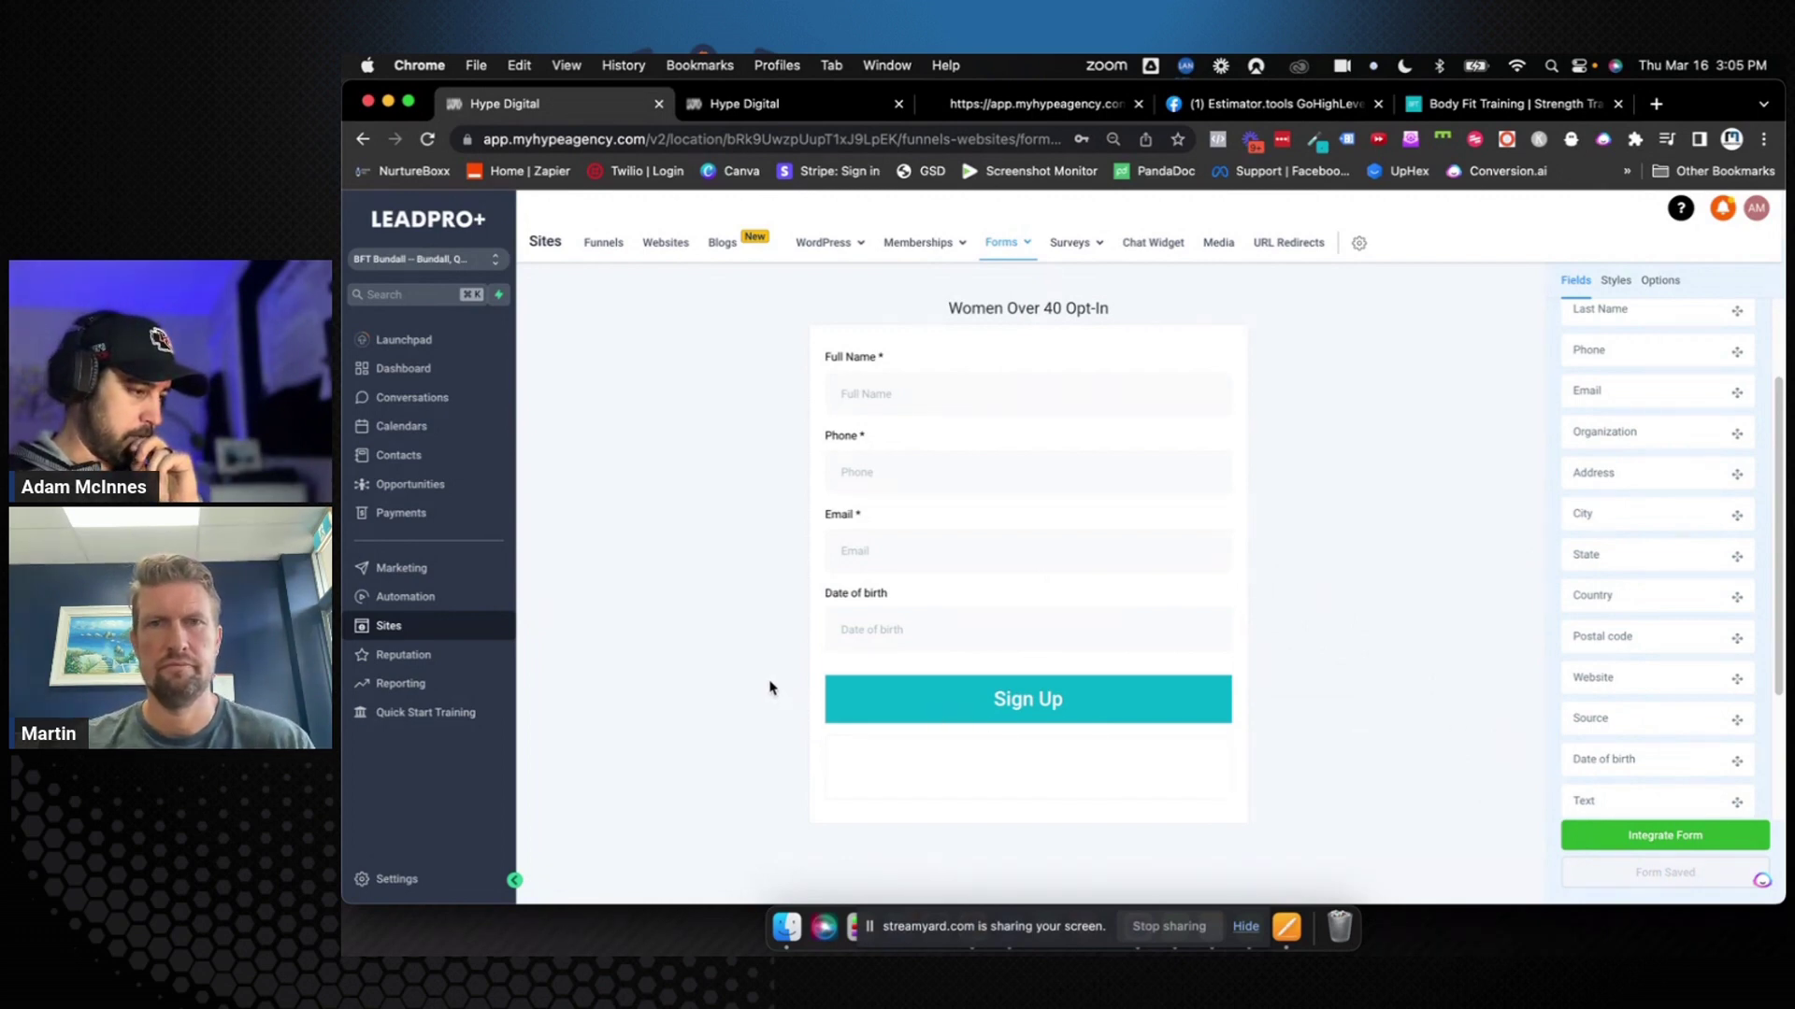
# Add an 'Offer Here' text block at size 25 above Date of birth, save, then go to Workflows
pyautogui.moveTo(1602, 800); pyautogui.dragTo(1009, 612)
pyautogui.click(879, 627)
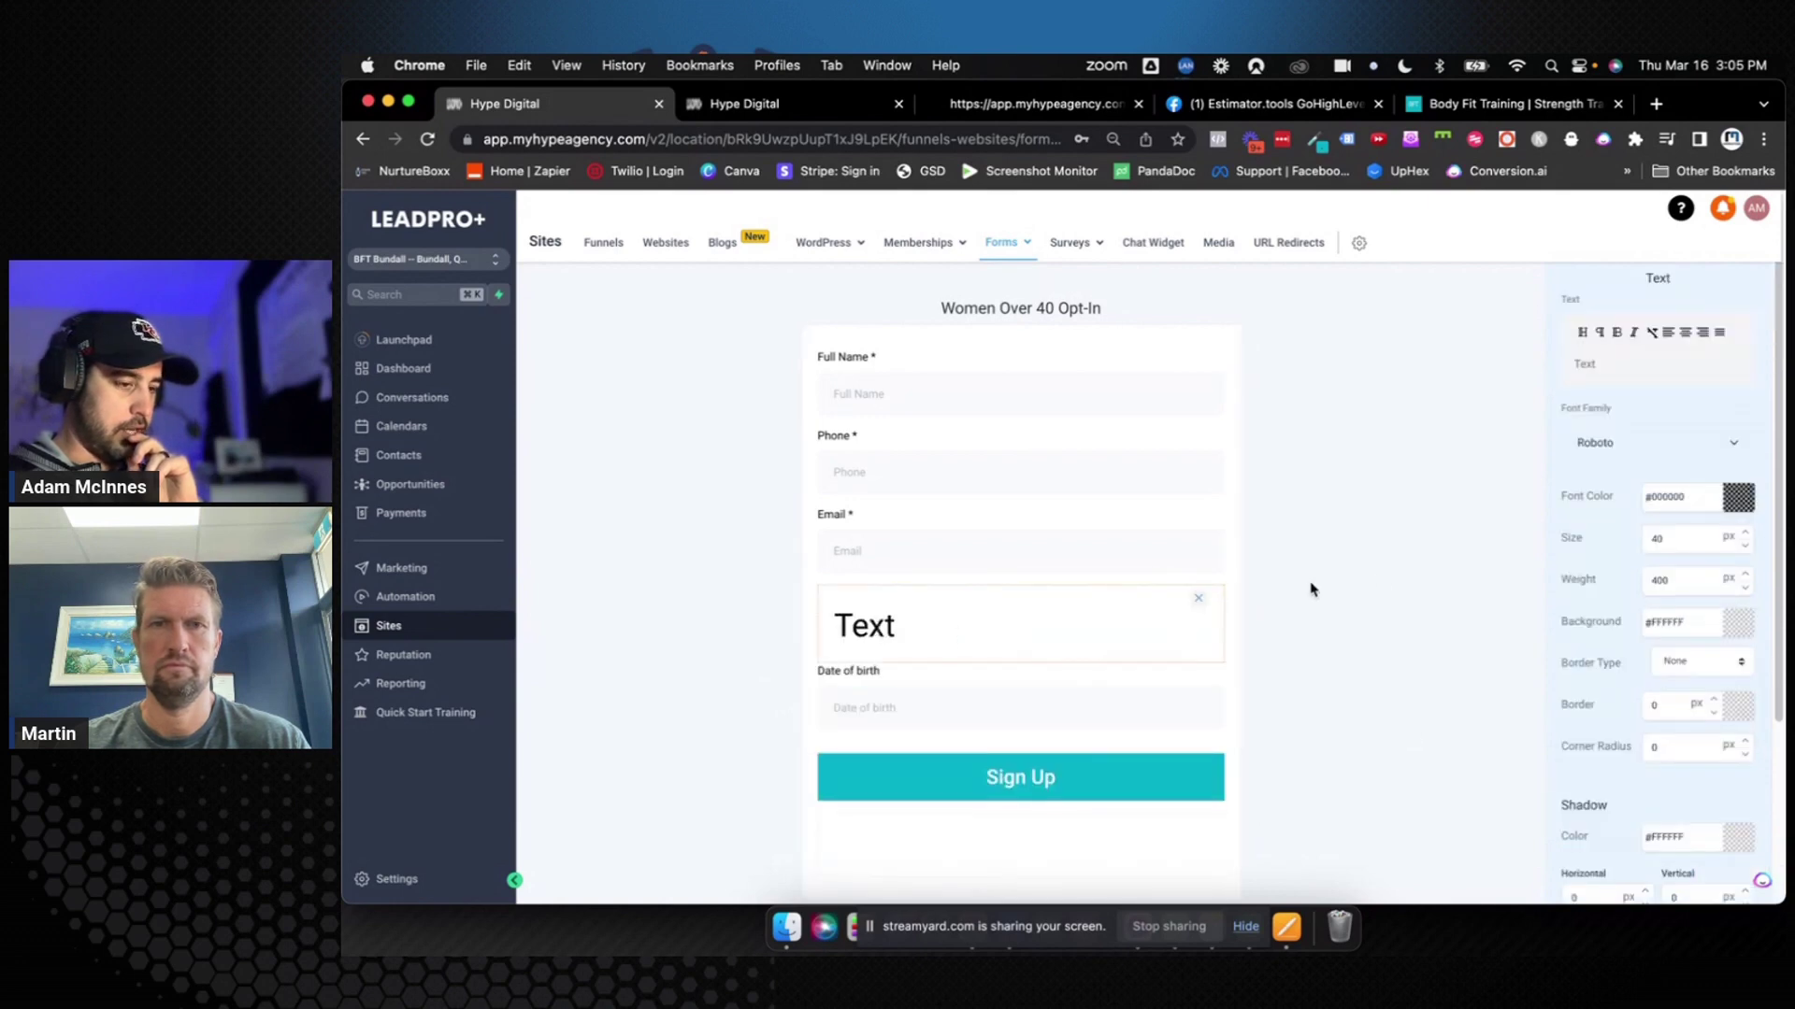
pyautogui.doubleClick(1586, 365)
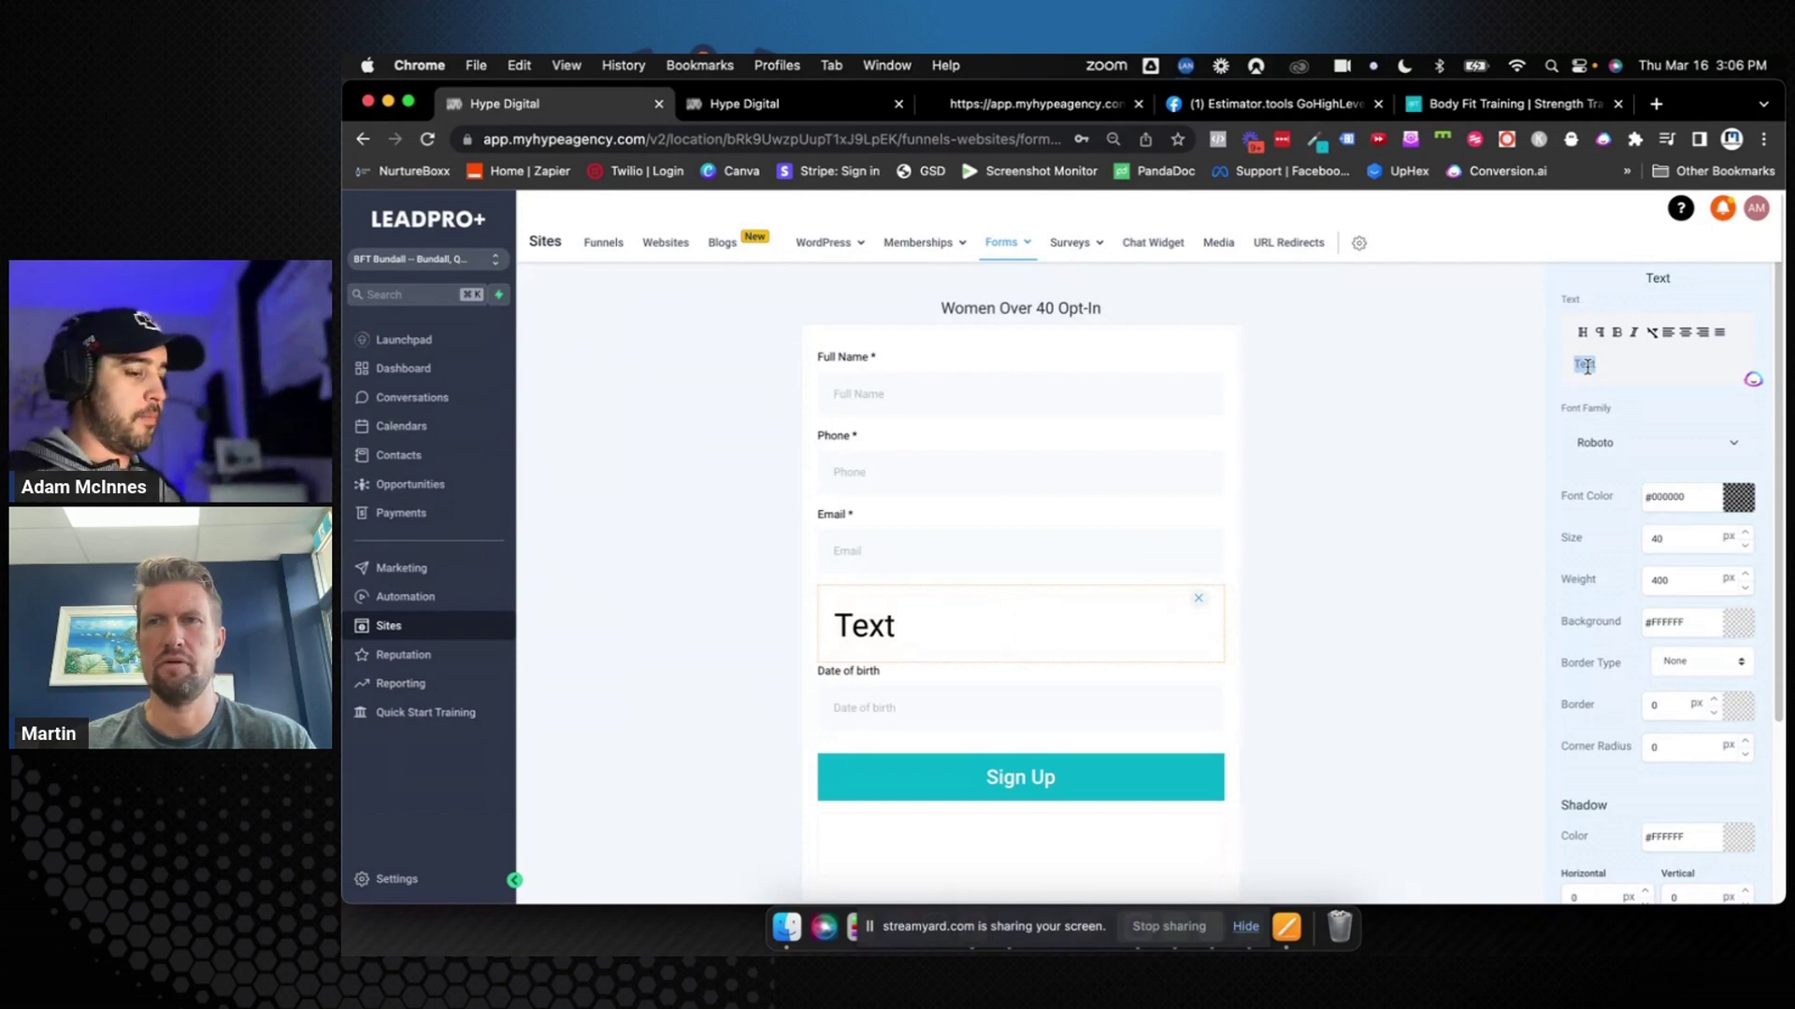
pyautogui.write('O')
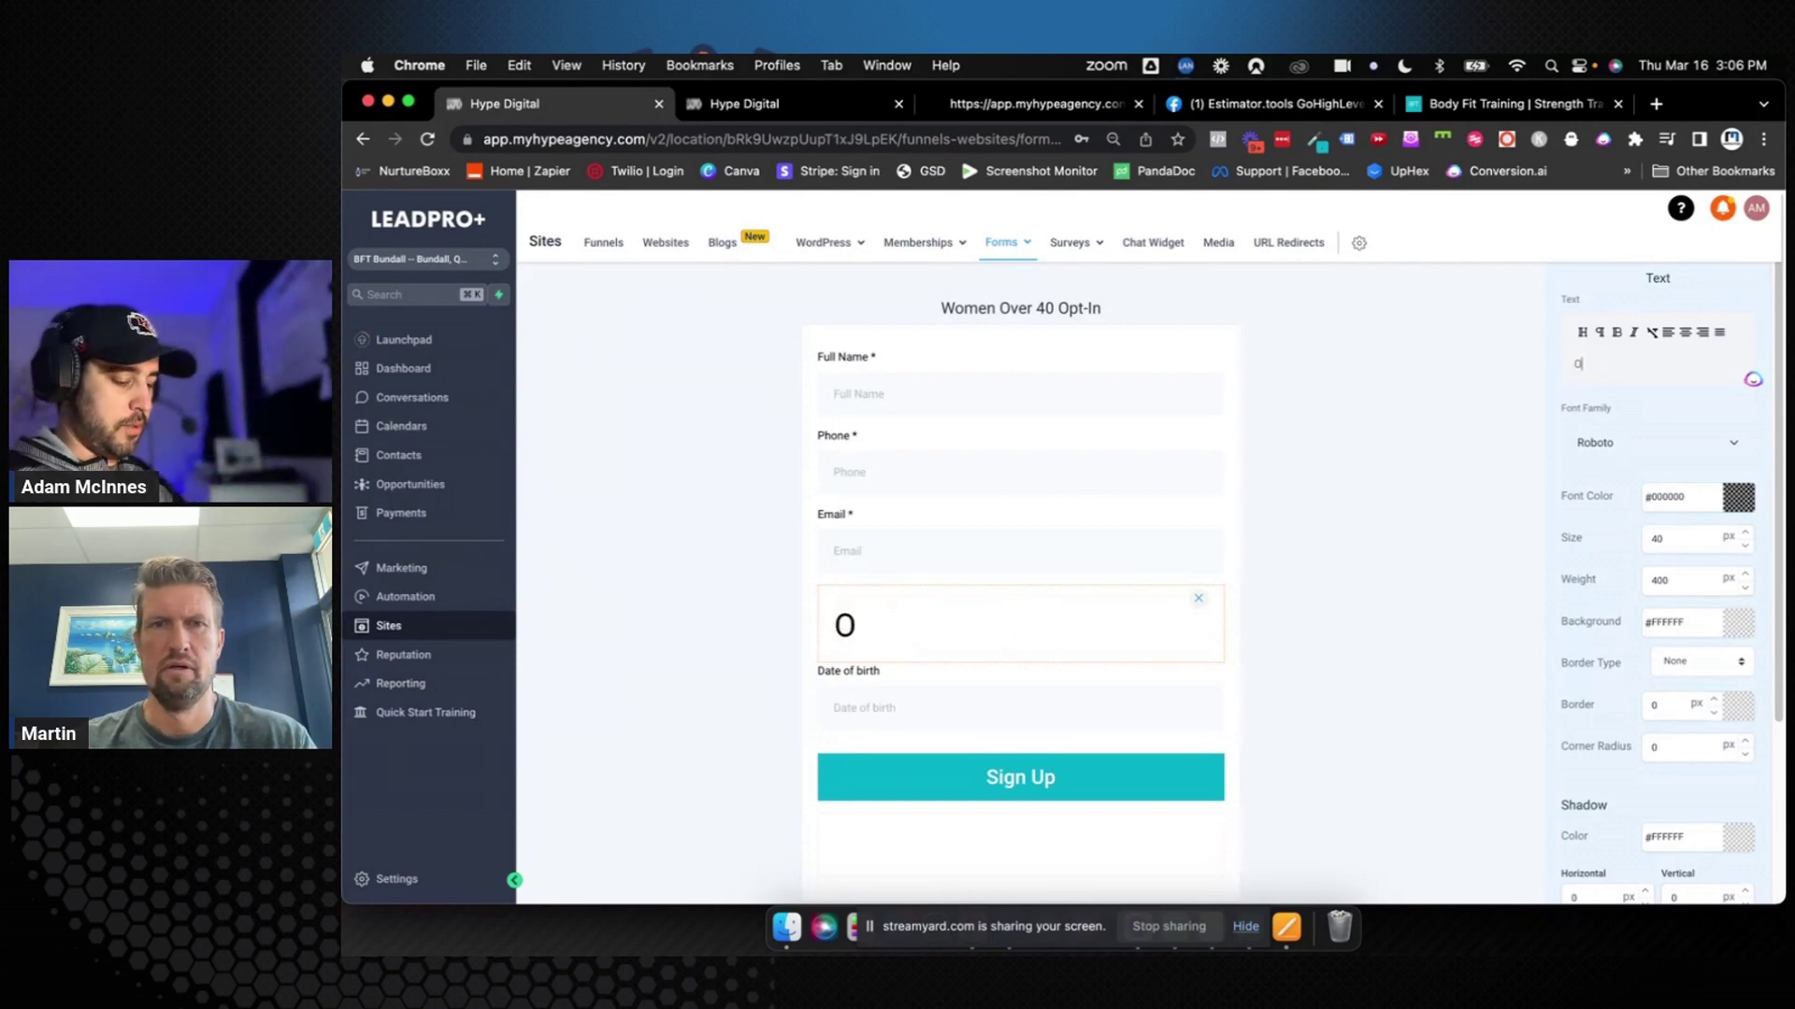
pyautogui.write('ffer Here')
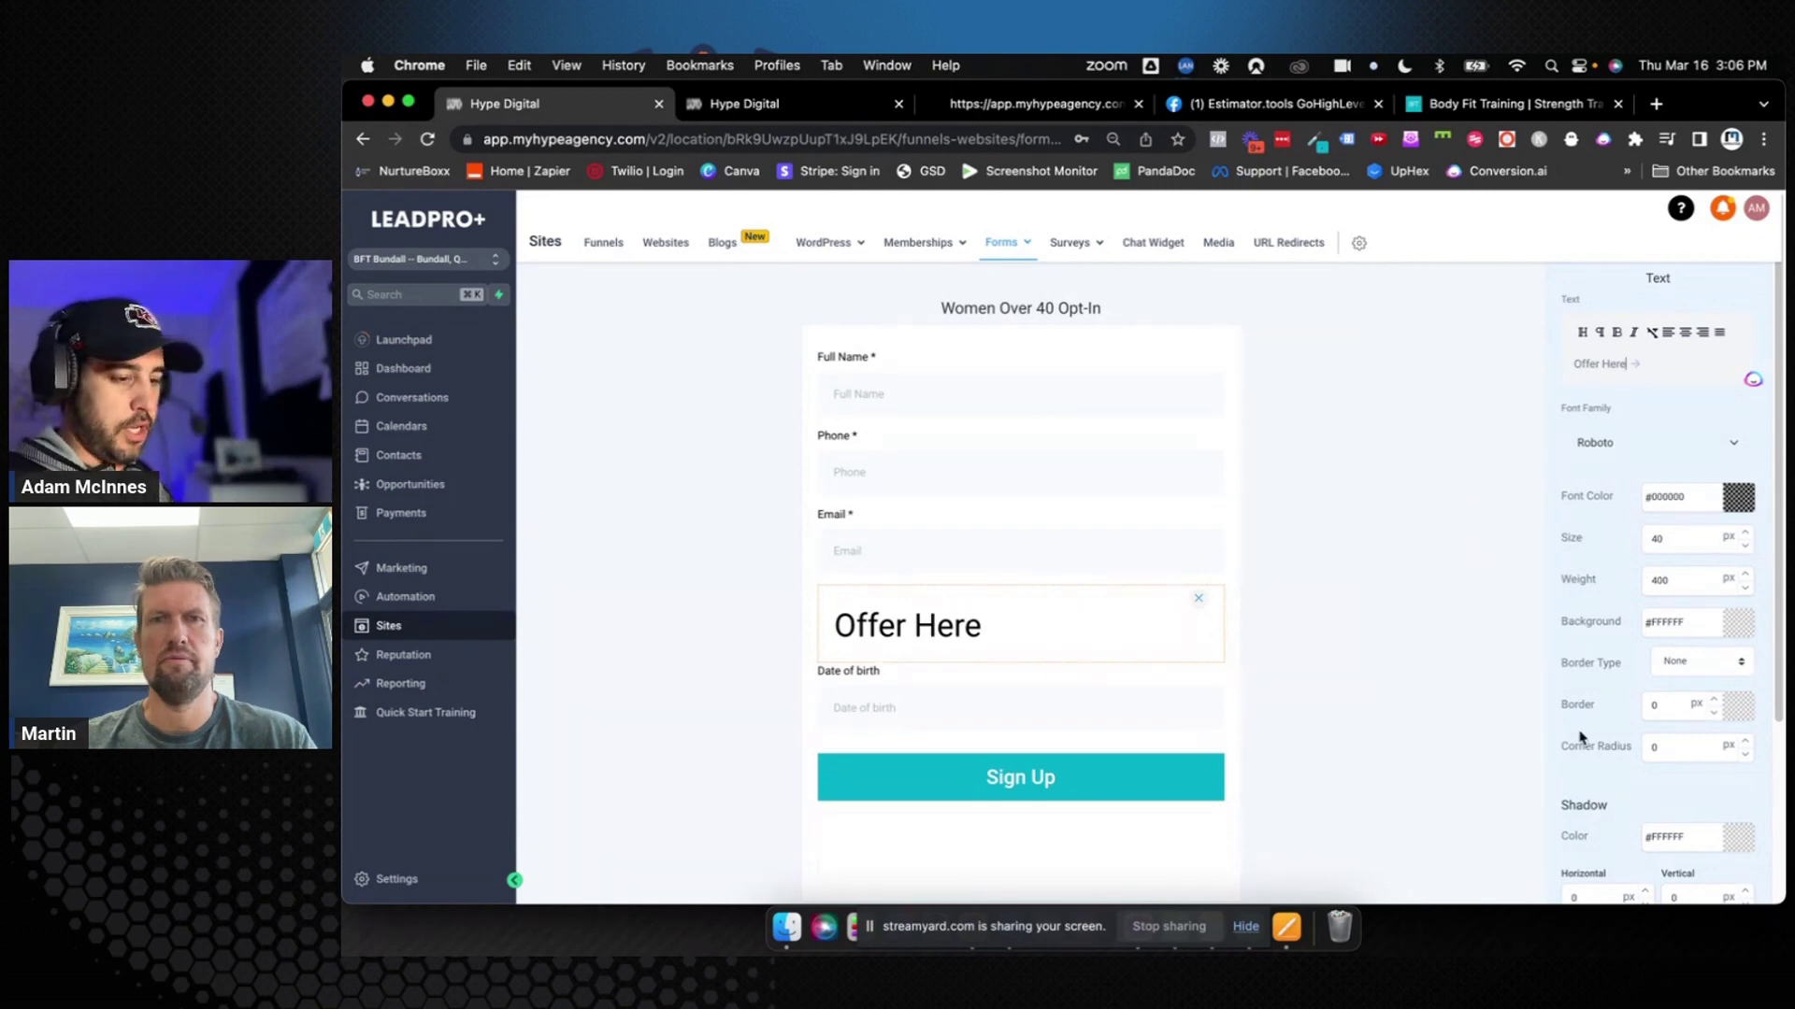
pyautogui.click(1654, 546)
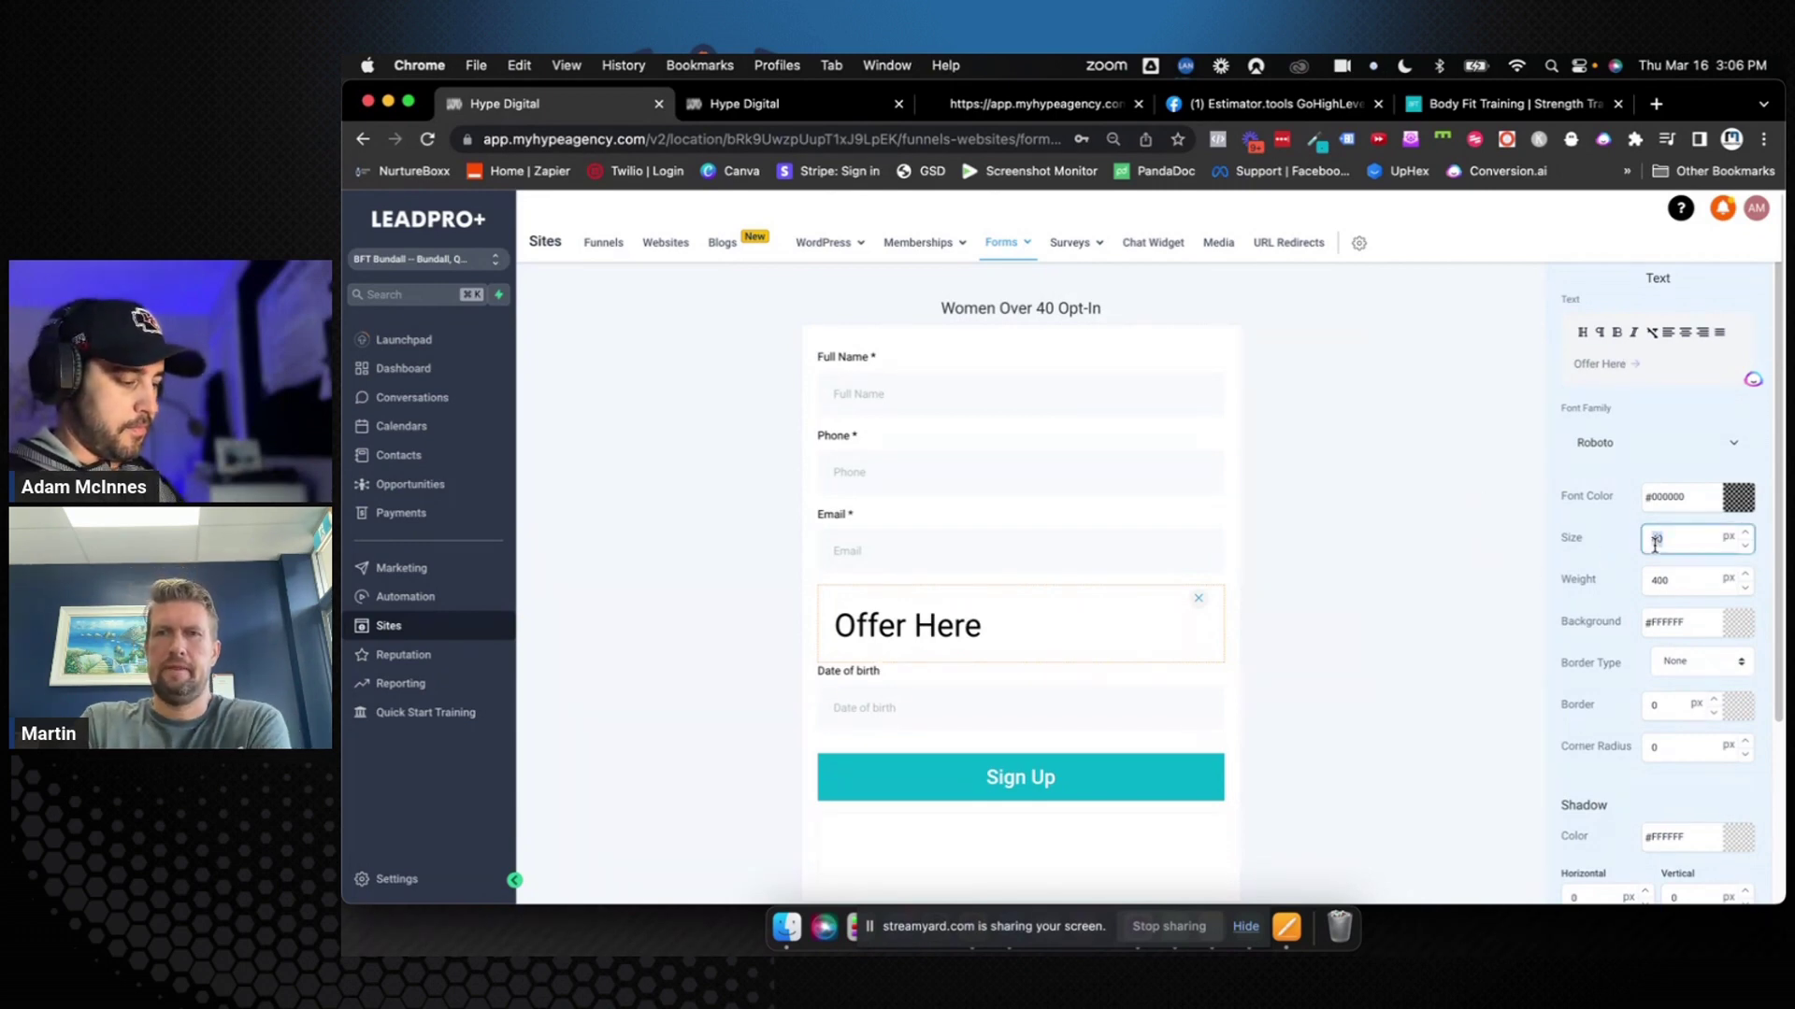
pyautogui.write('25')
pyautogui.click(1539, 655)
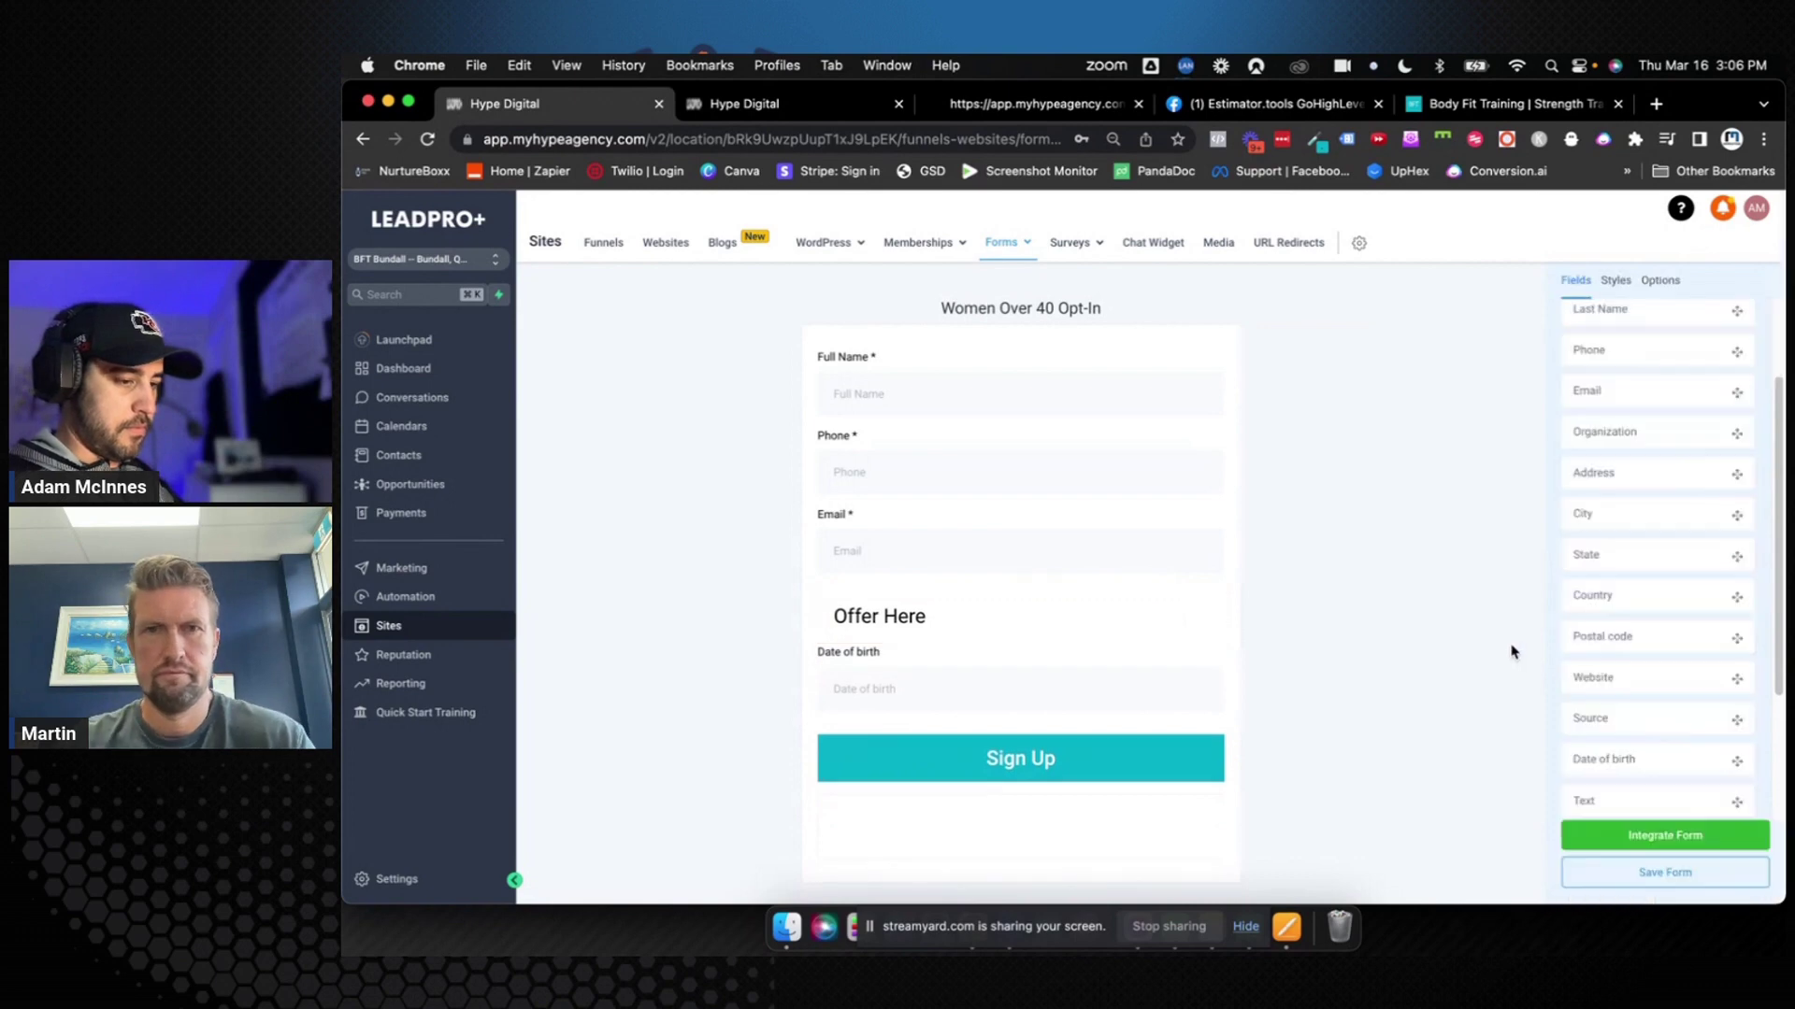
pyautogui.click(1626, 874)
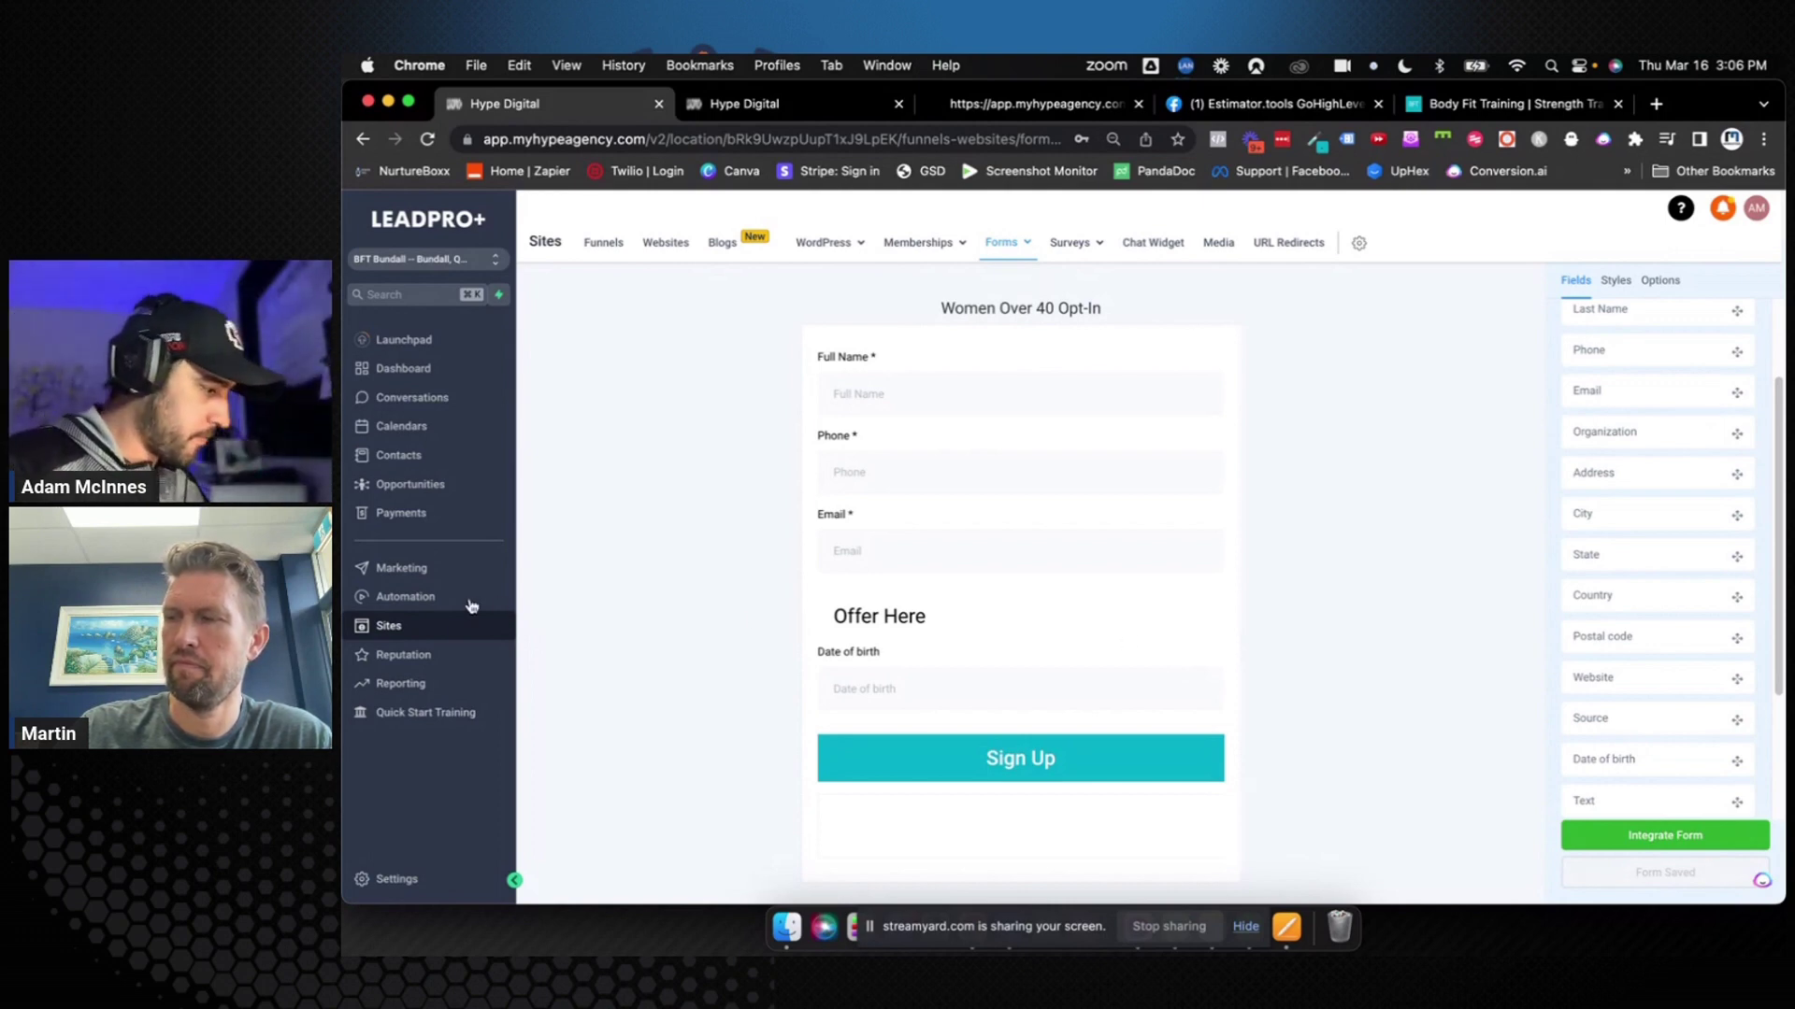
pyautogui.click(430, 598)
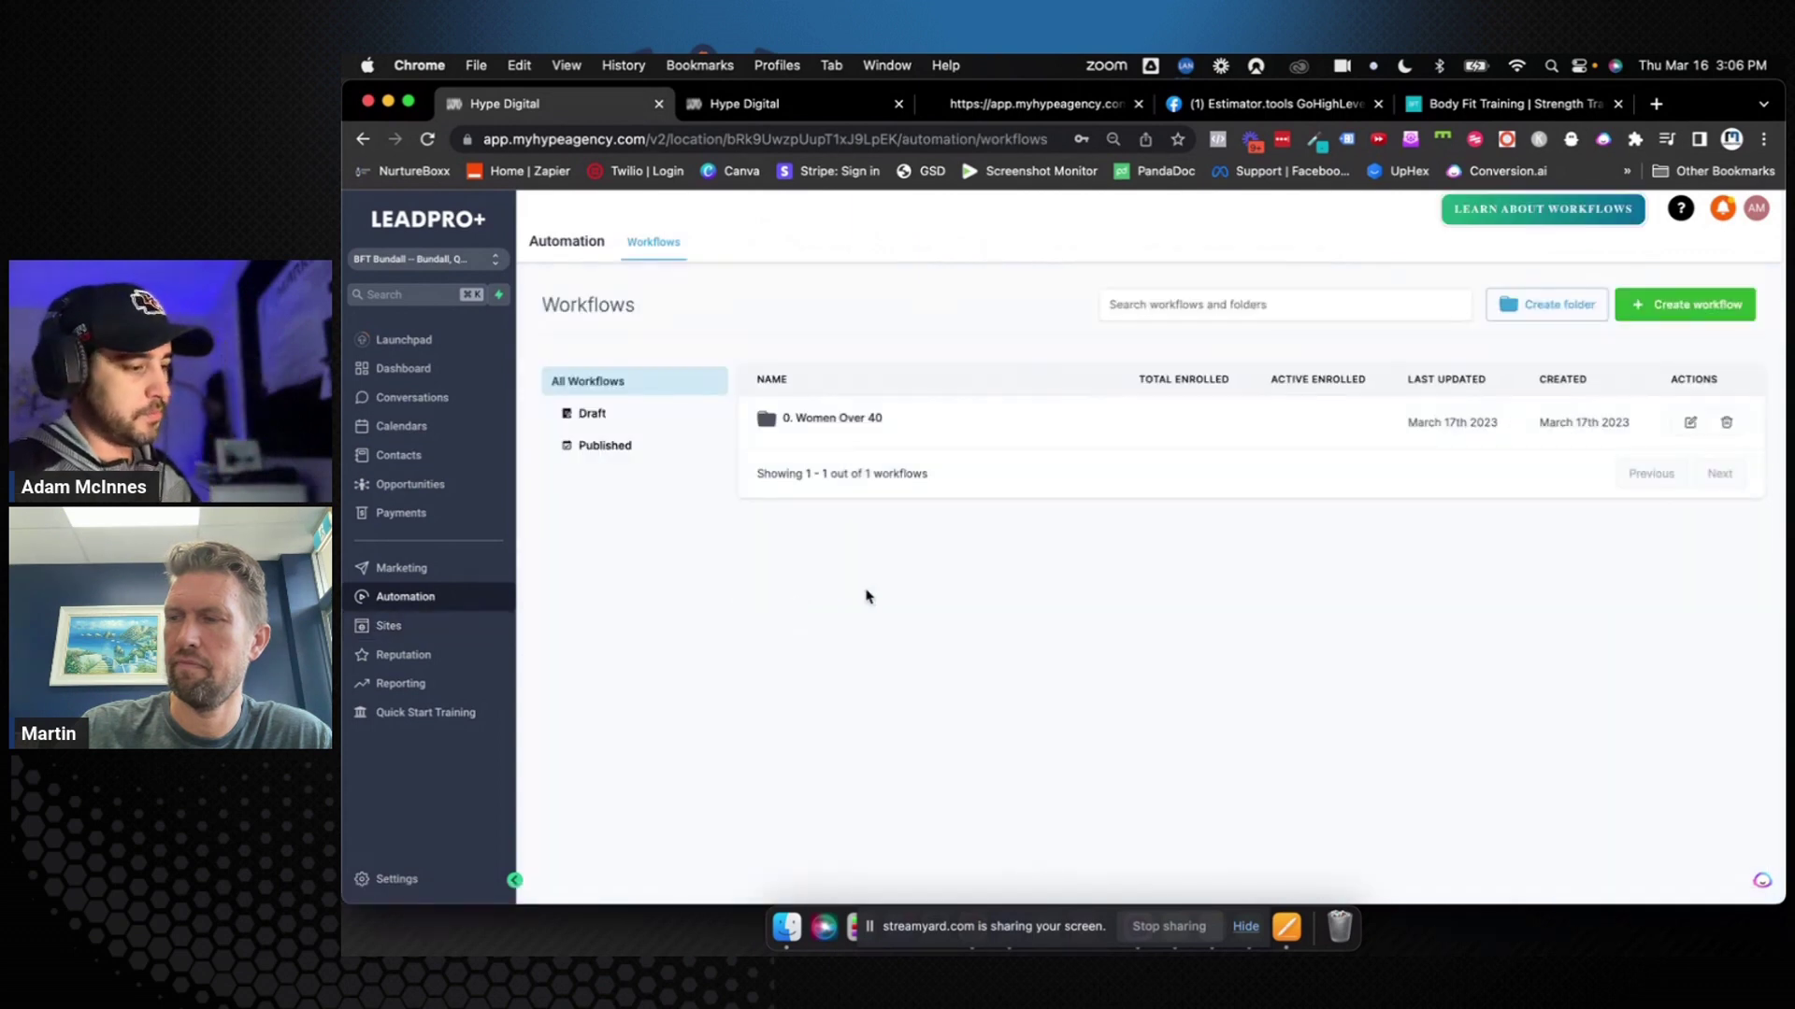
# Open the 0. Women Over 40 workflow folder and start a new workflow there
pyautogui.click(833, 428)
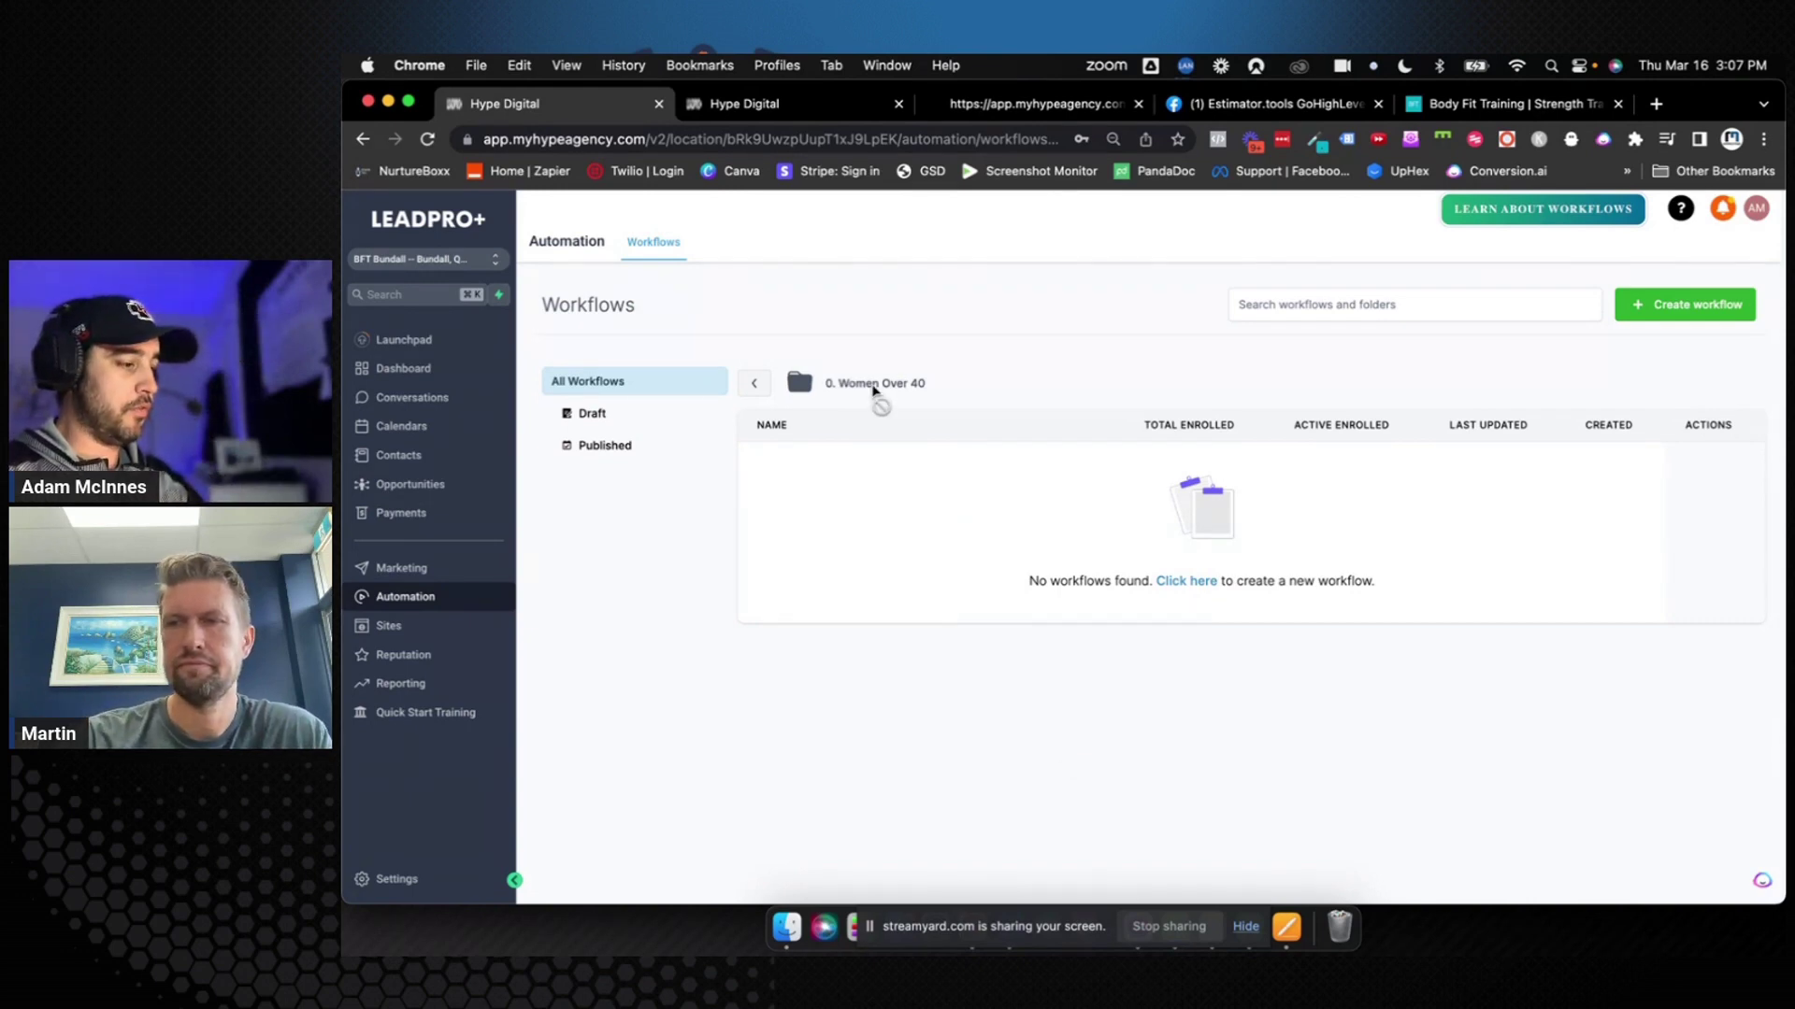
pyautogui.moveTo(923, 386); pyautogui.dragTo(805, 387)
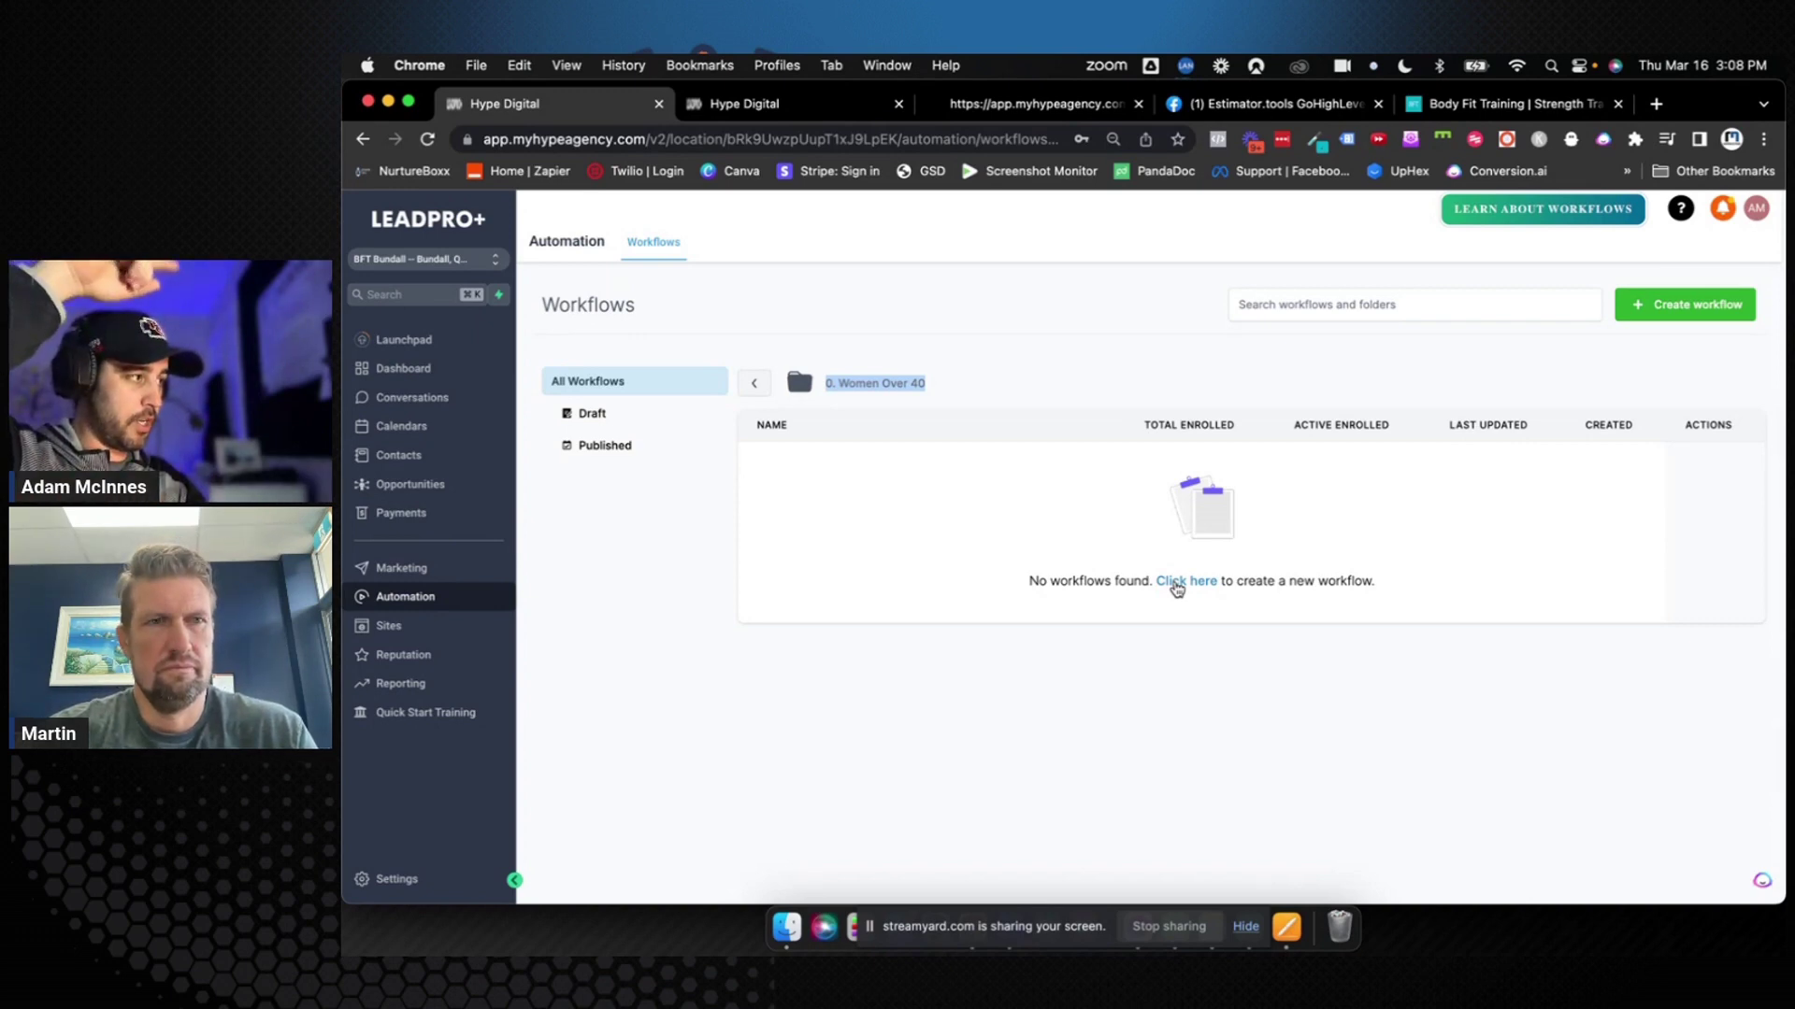
pyautogui.click(1177, 583)
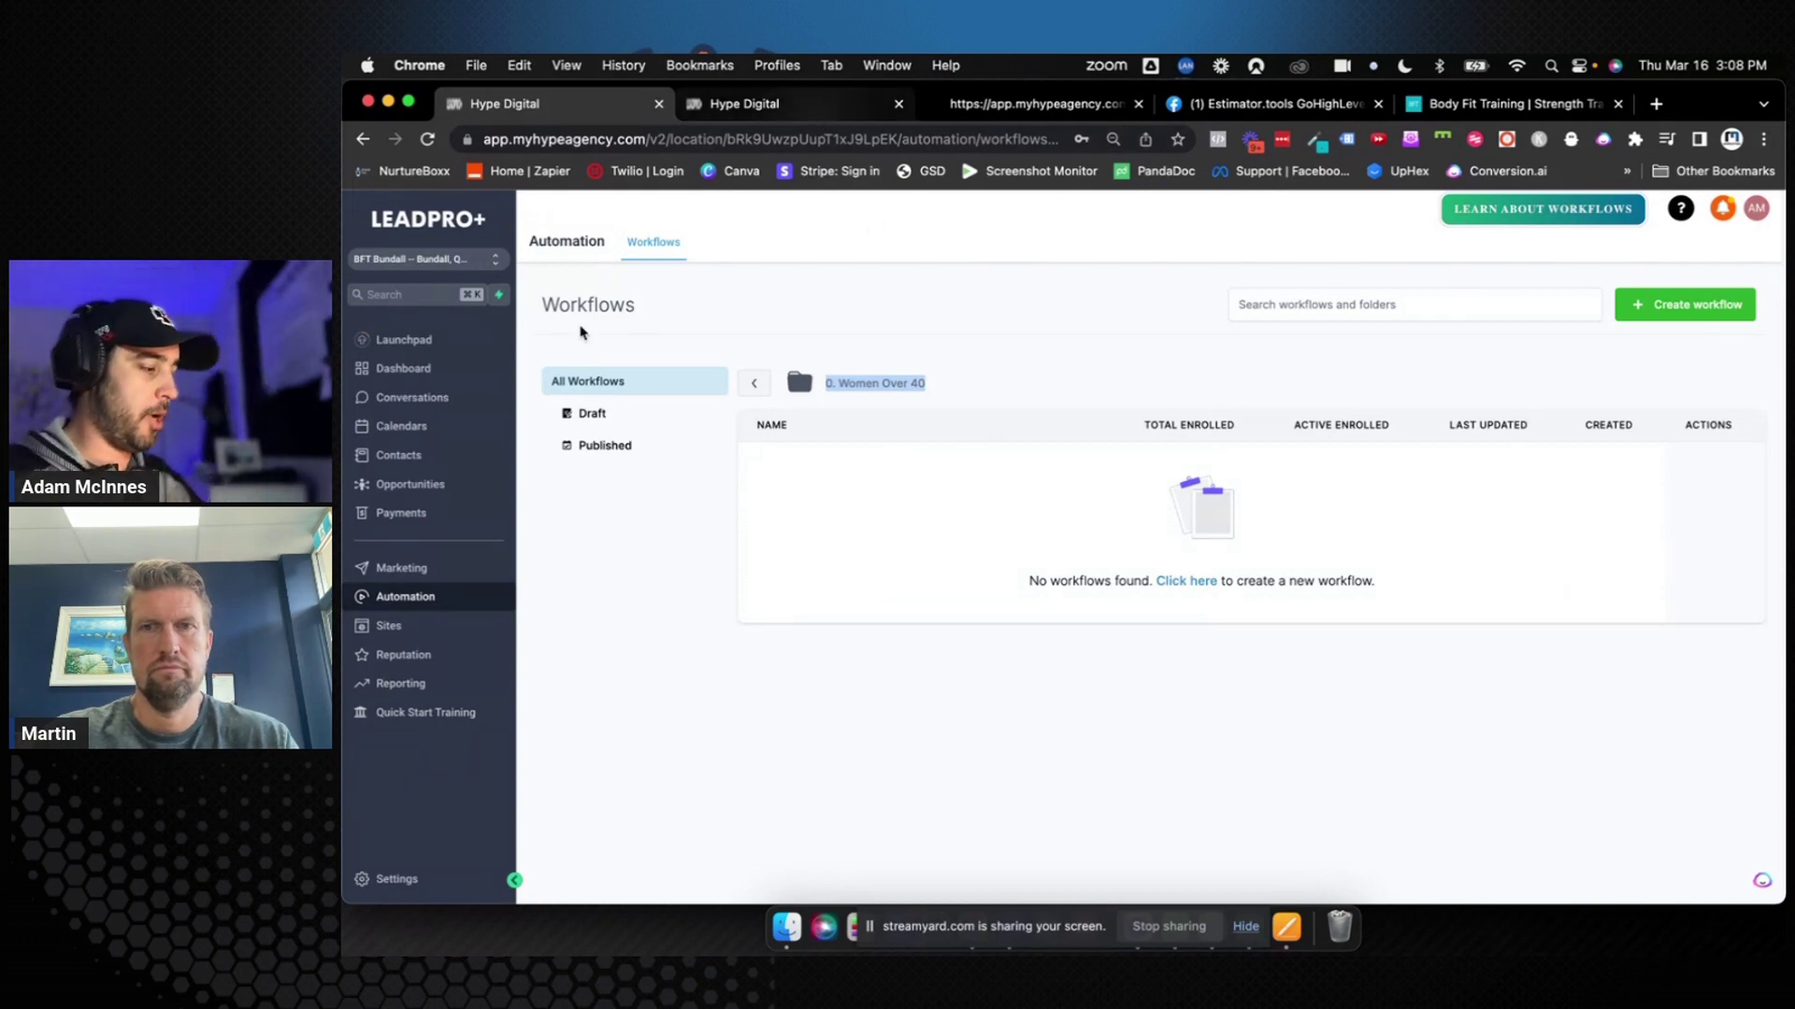
# Check the opportunities pipeline, then return to the other tab and start a new workflow in the folder
pyautogui.click(441, 489)
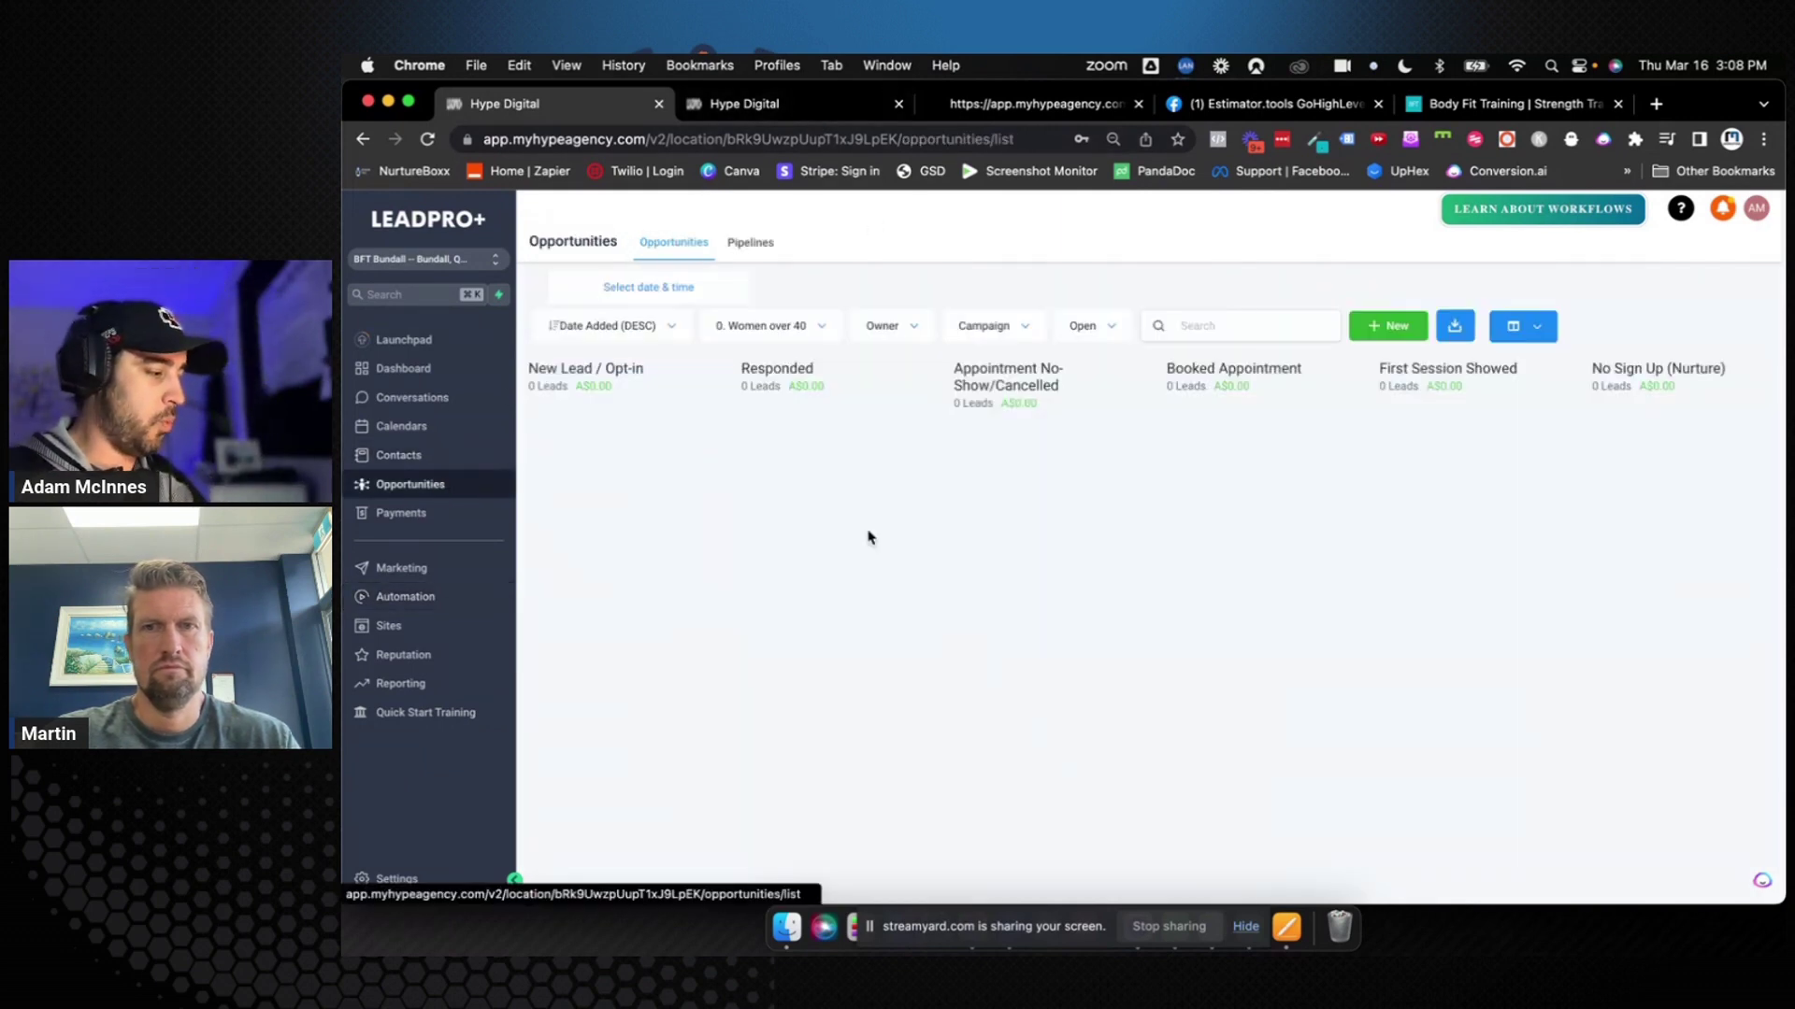
pyautogui.click(795, 110)
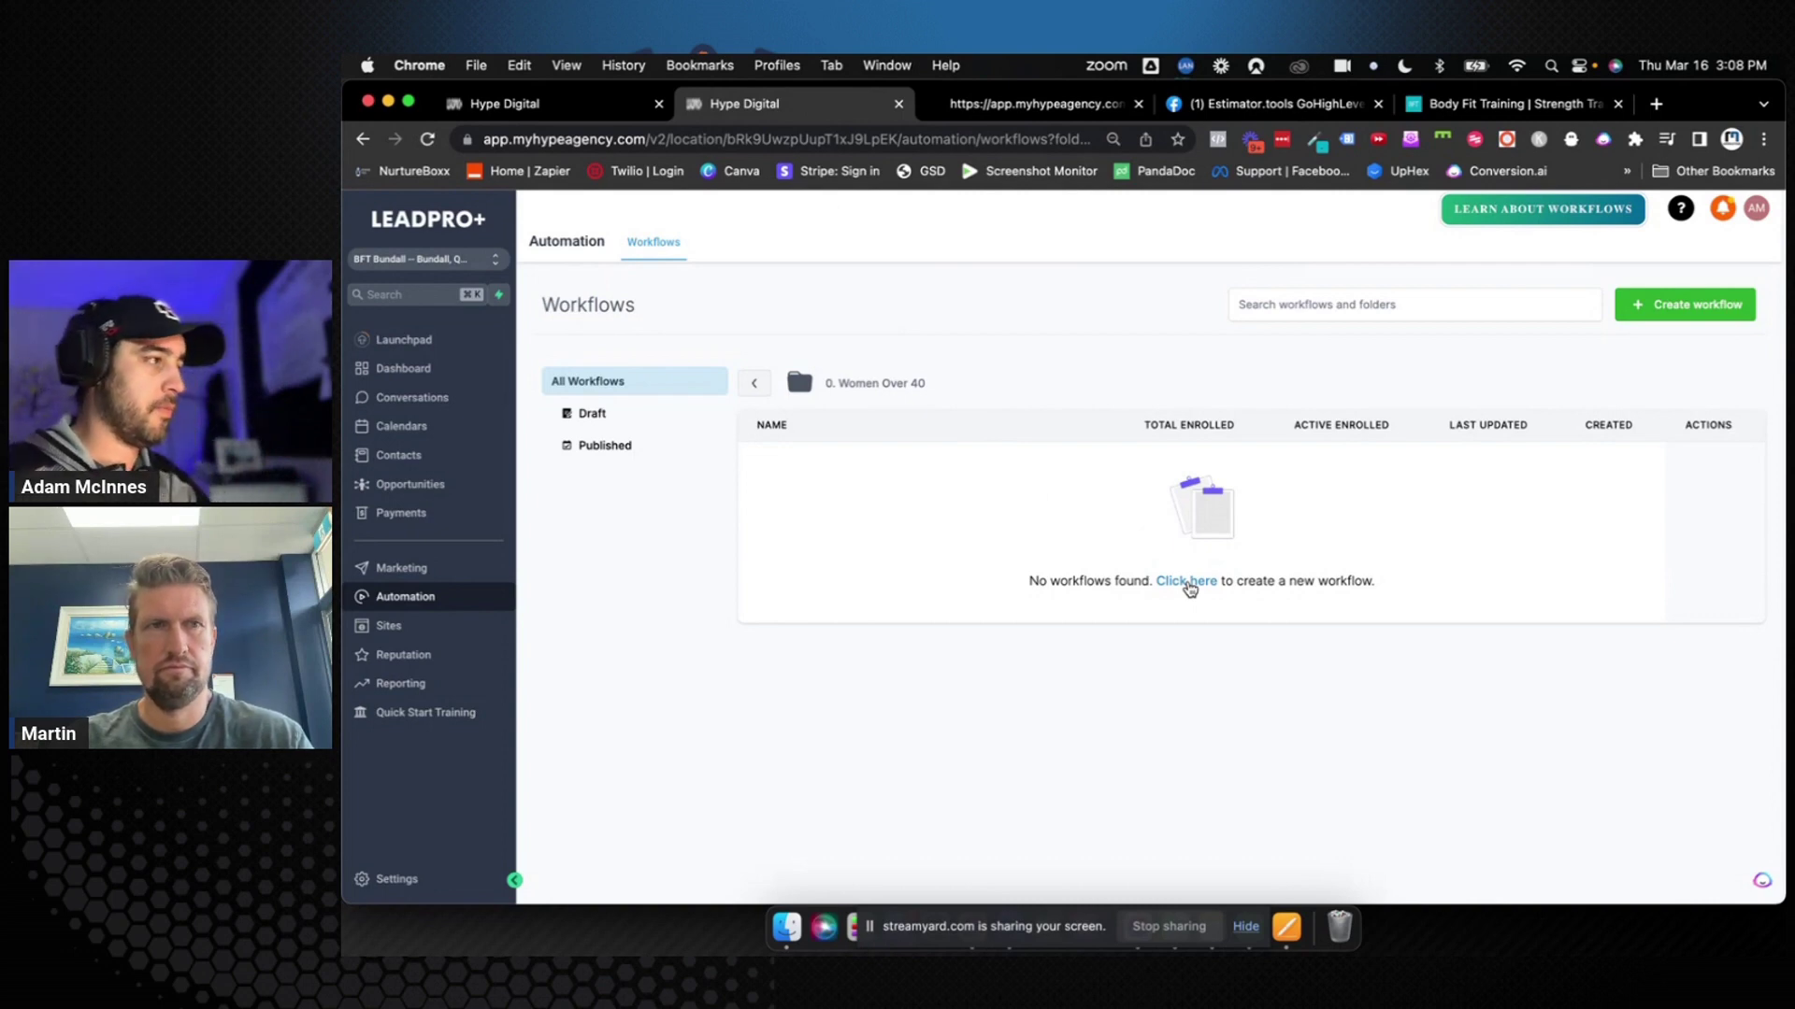
pyautogui.click(1188, 582)
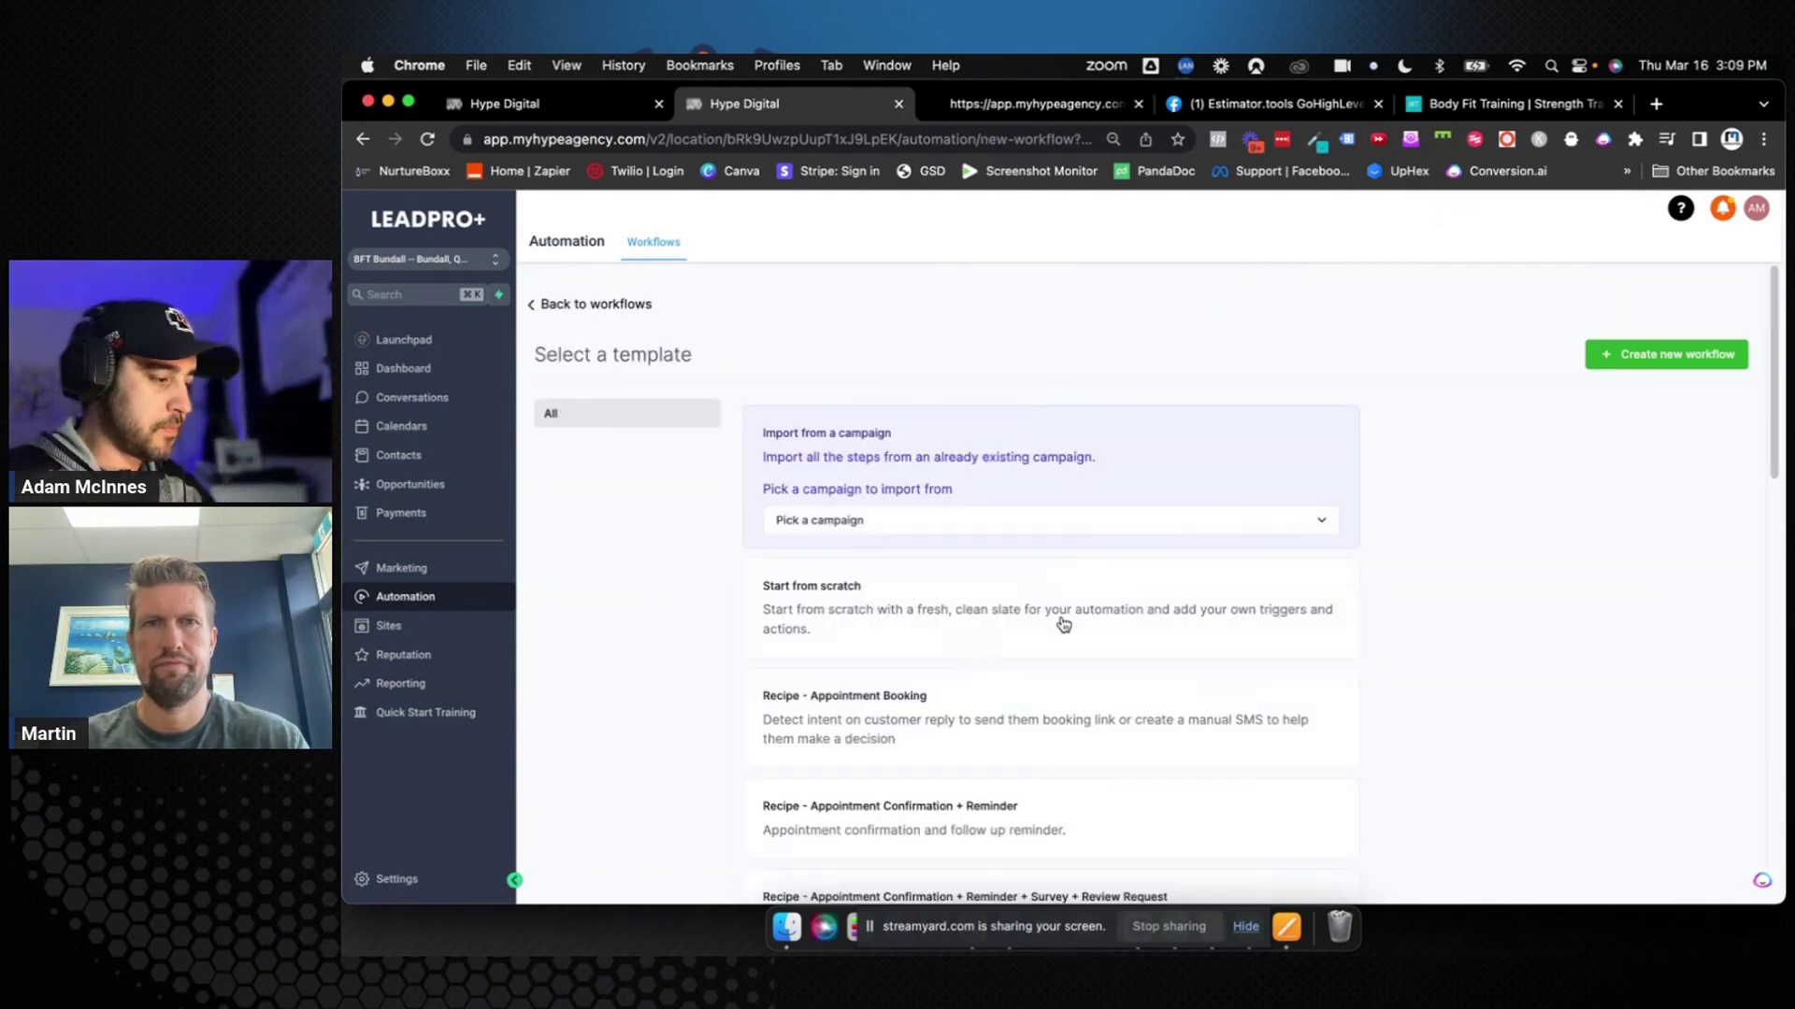
# Create a blank workflow named 'A000: New Lead / Opt-In' and bring up its trigger list
pyautogui.click(1625, 359)
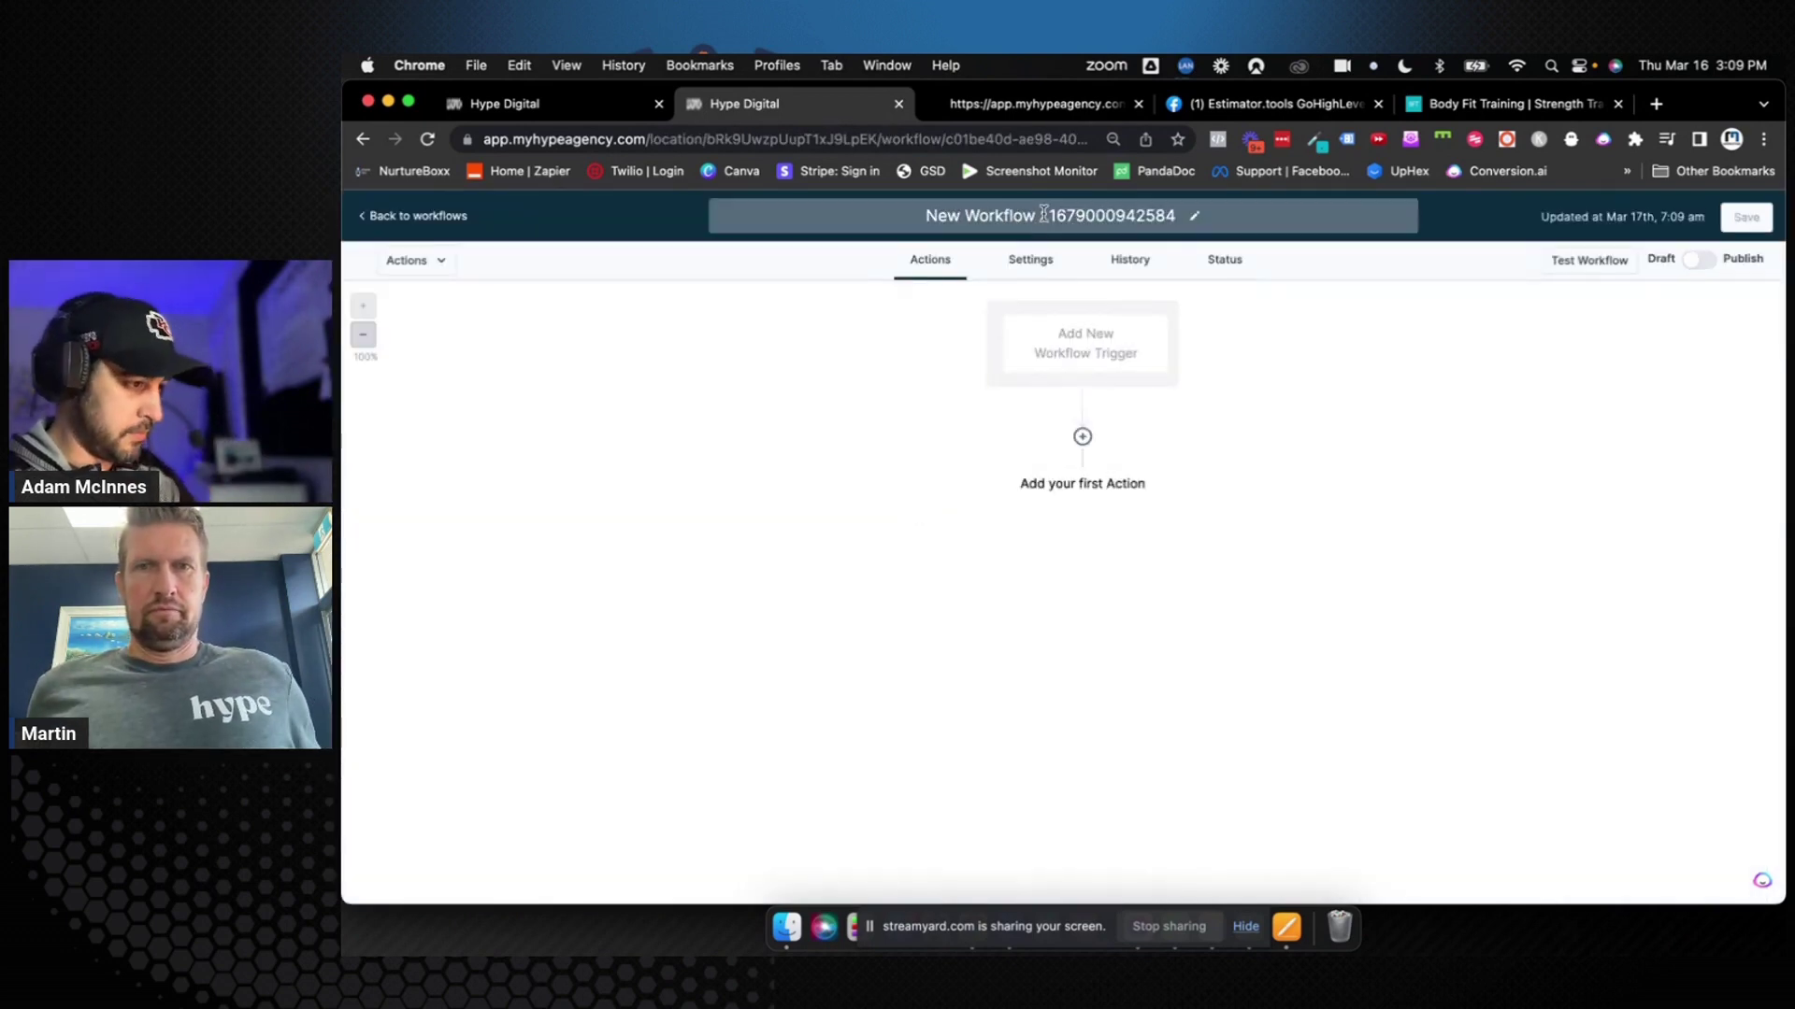
pyautogui.click(1044, 214)
pyautogui.write('A')
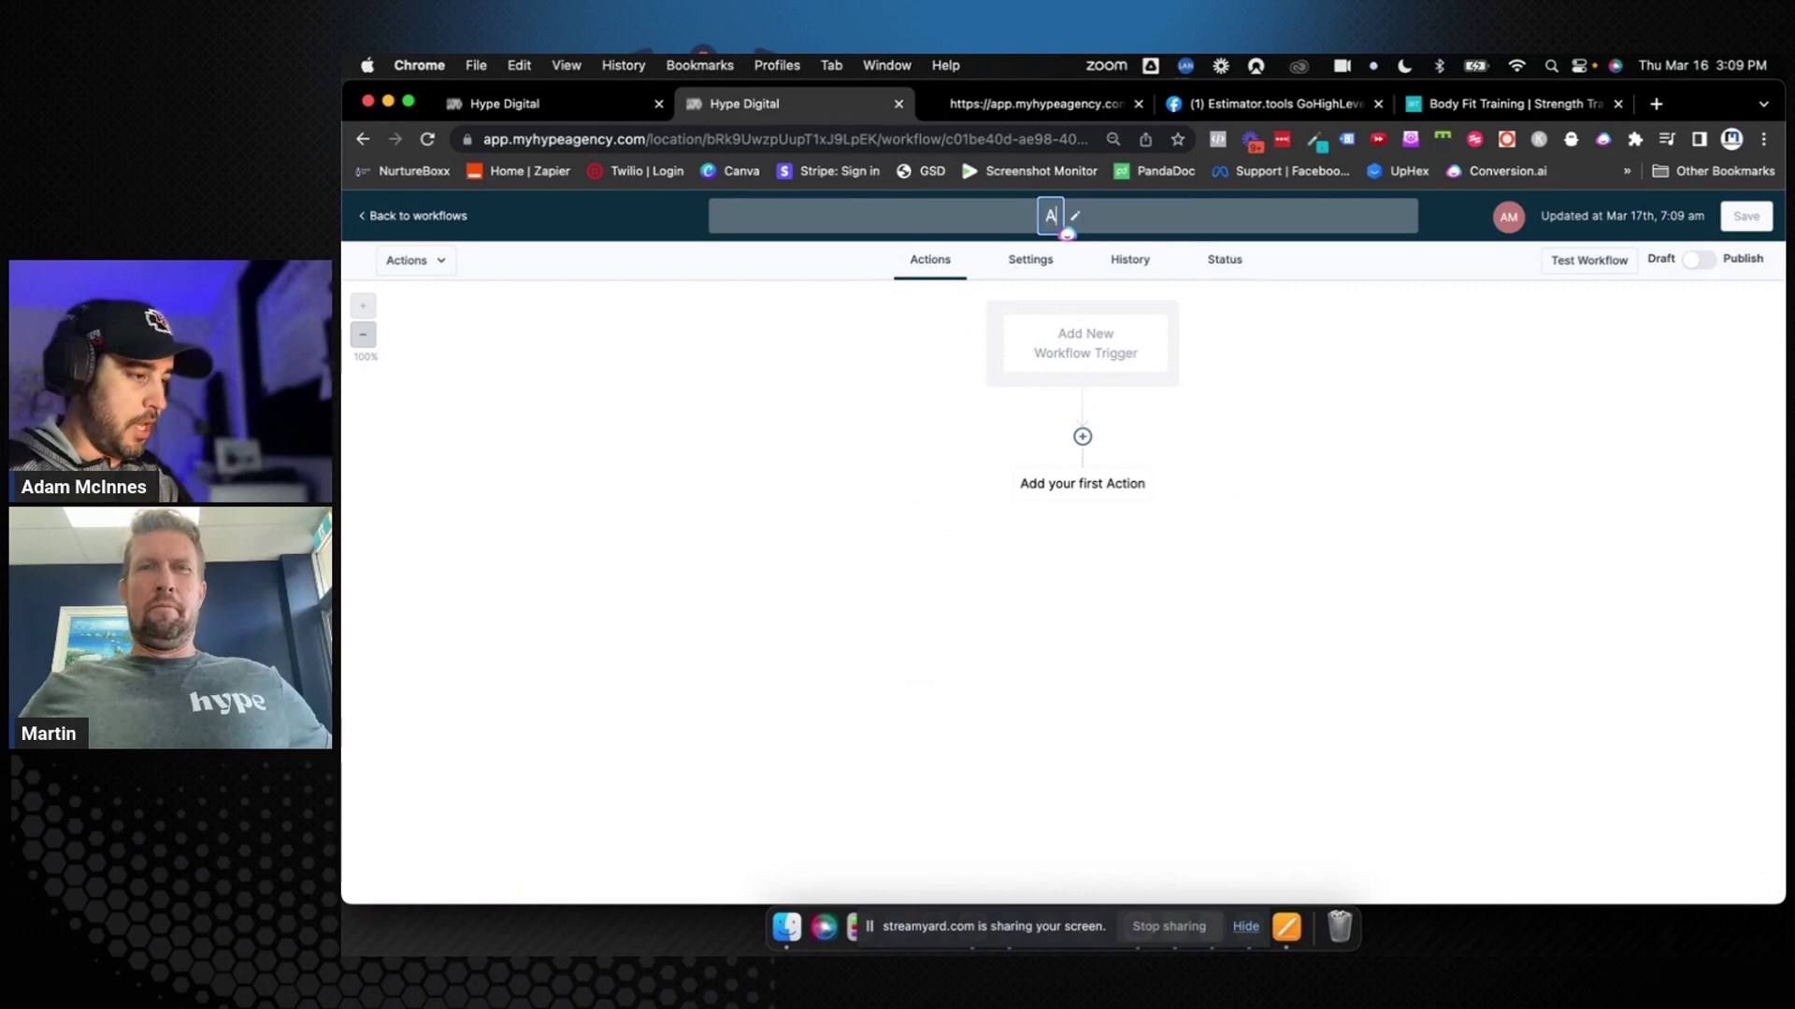
pyautogui.write('000: New ')
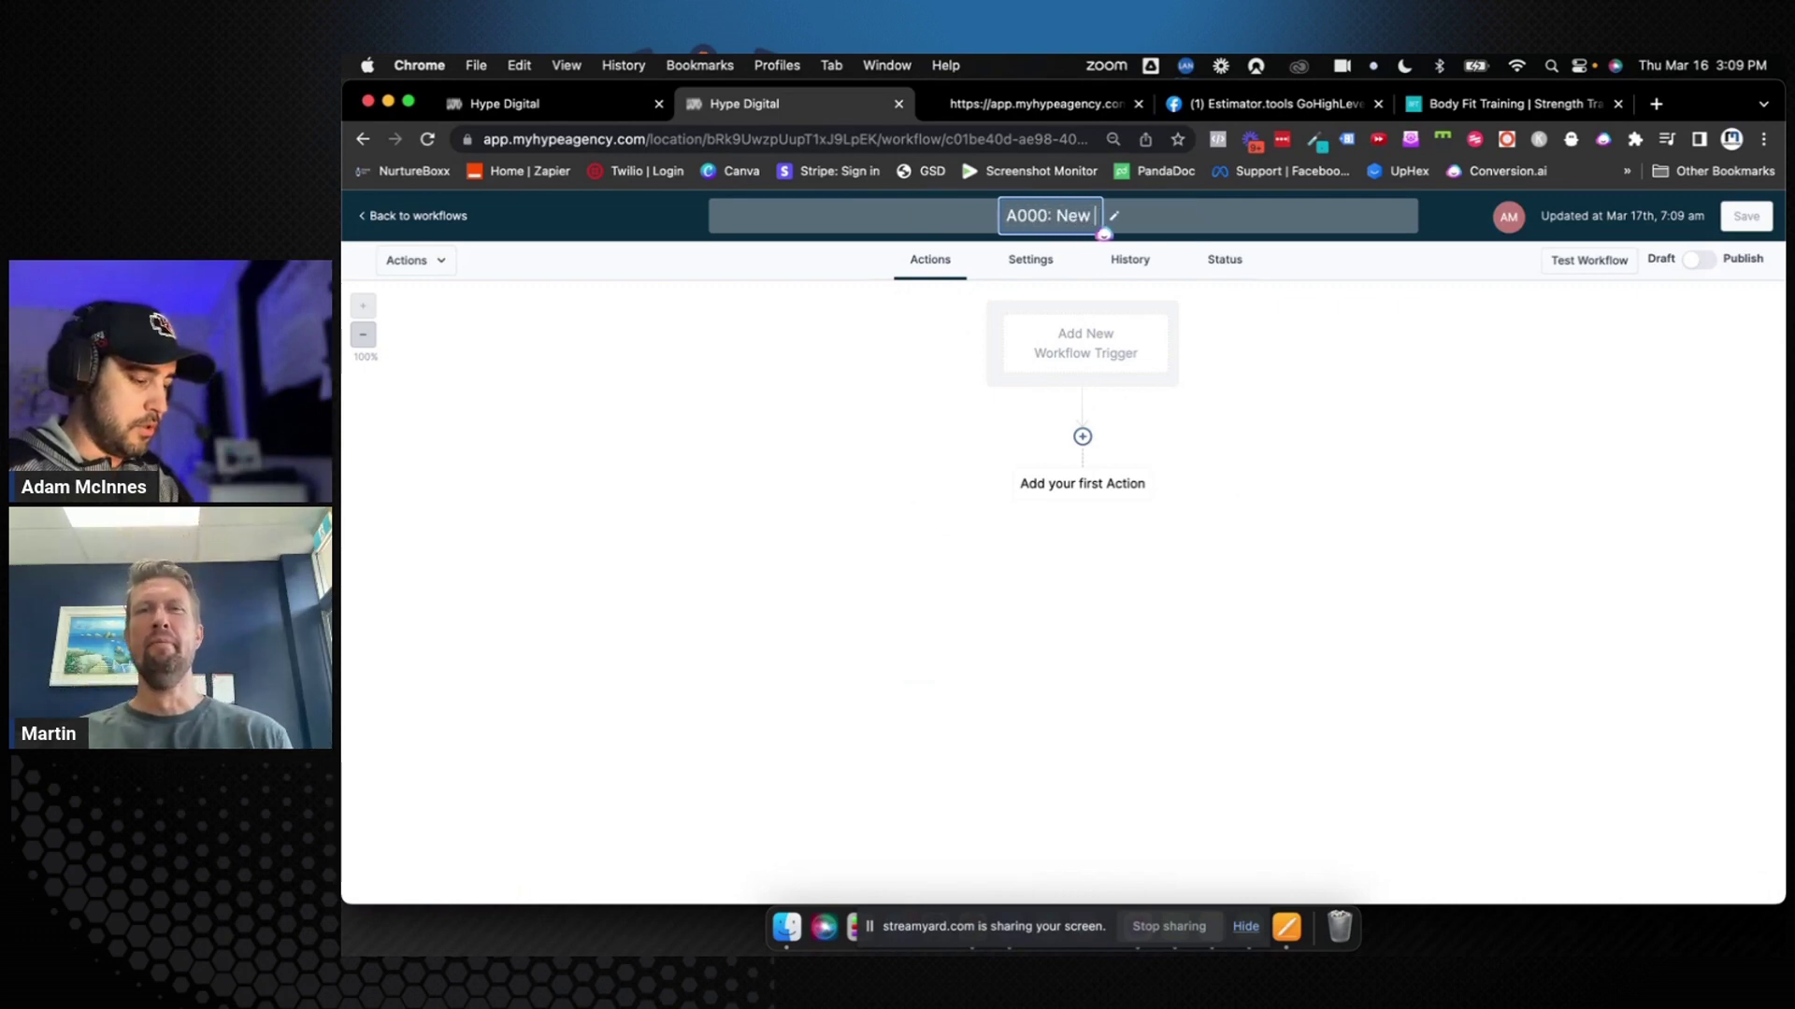
pyautogui.write('Lead')
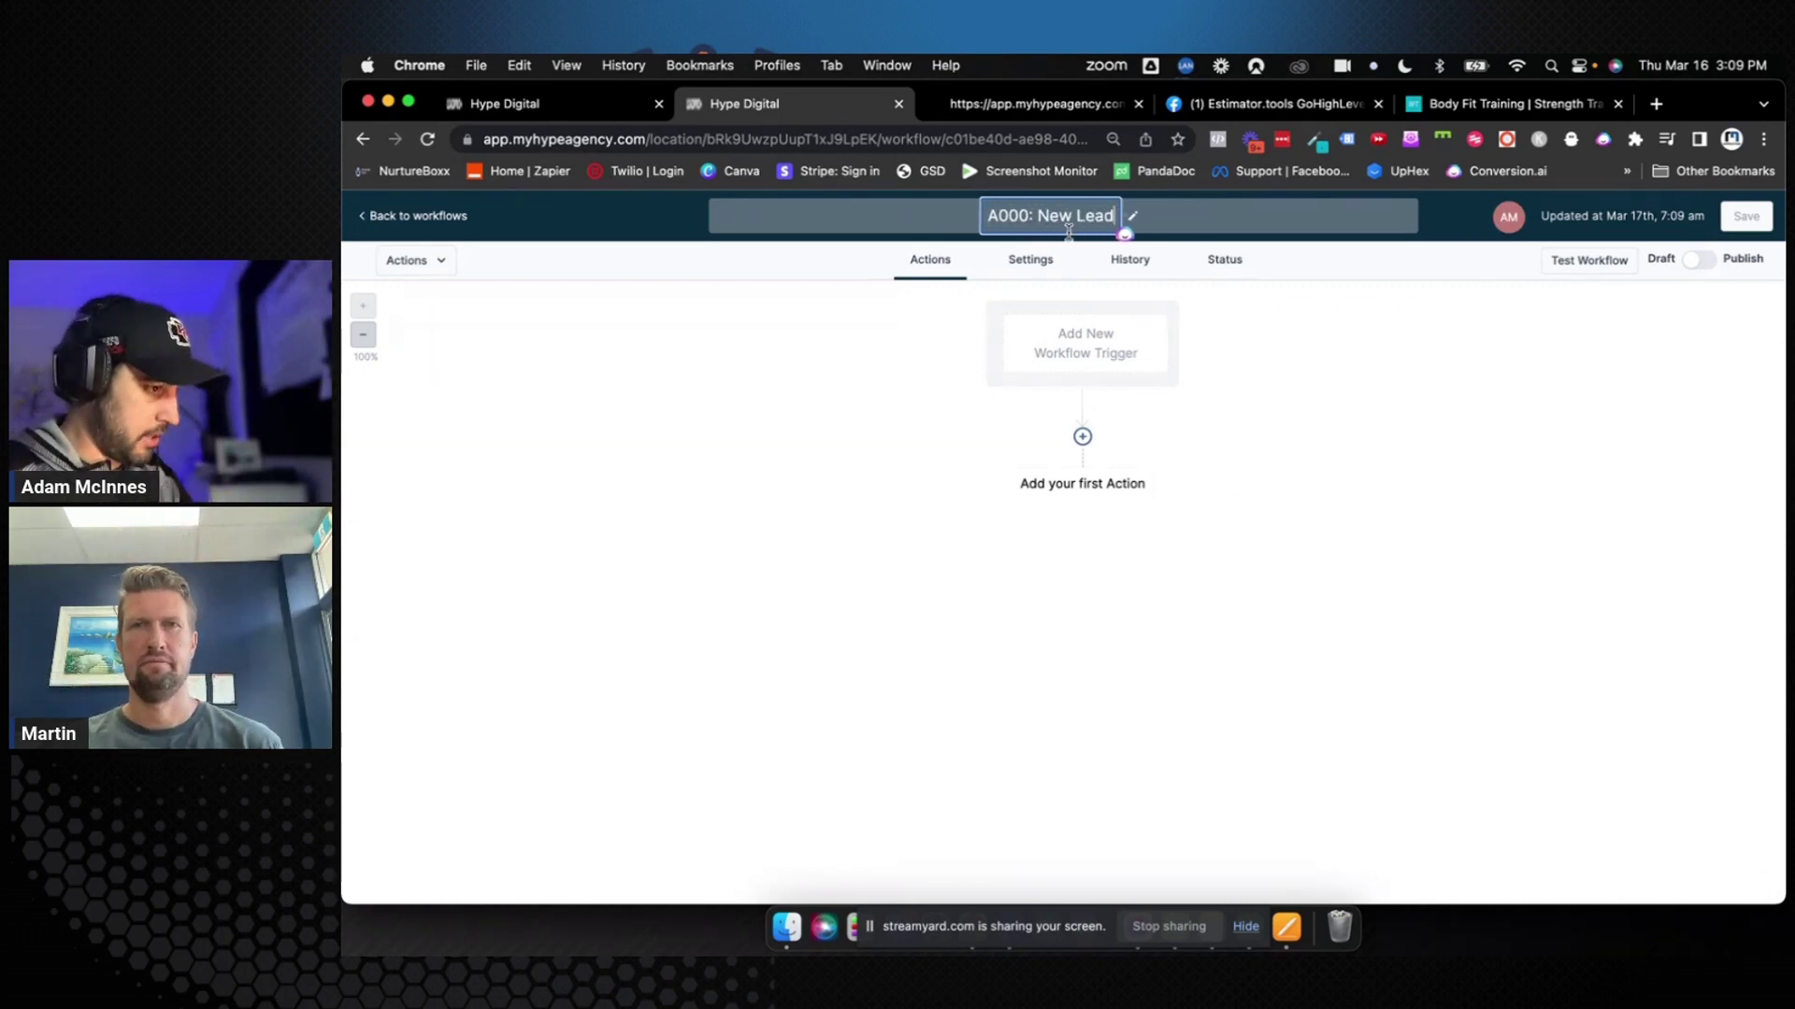
pyautogui.write(' / Opt-')
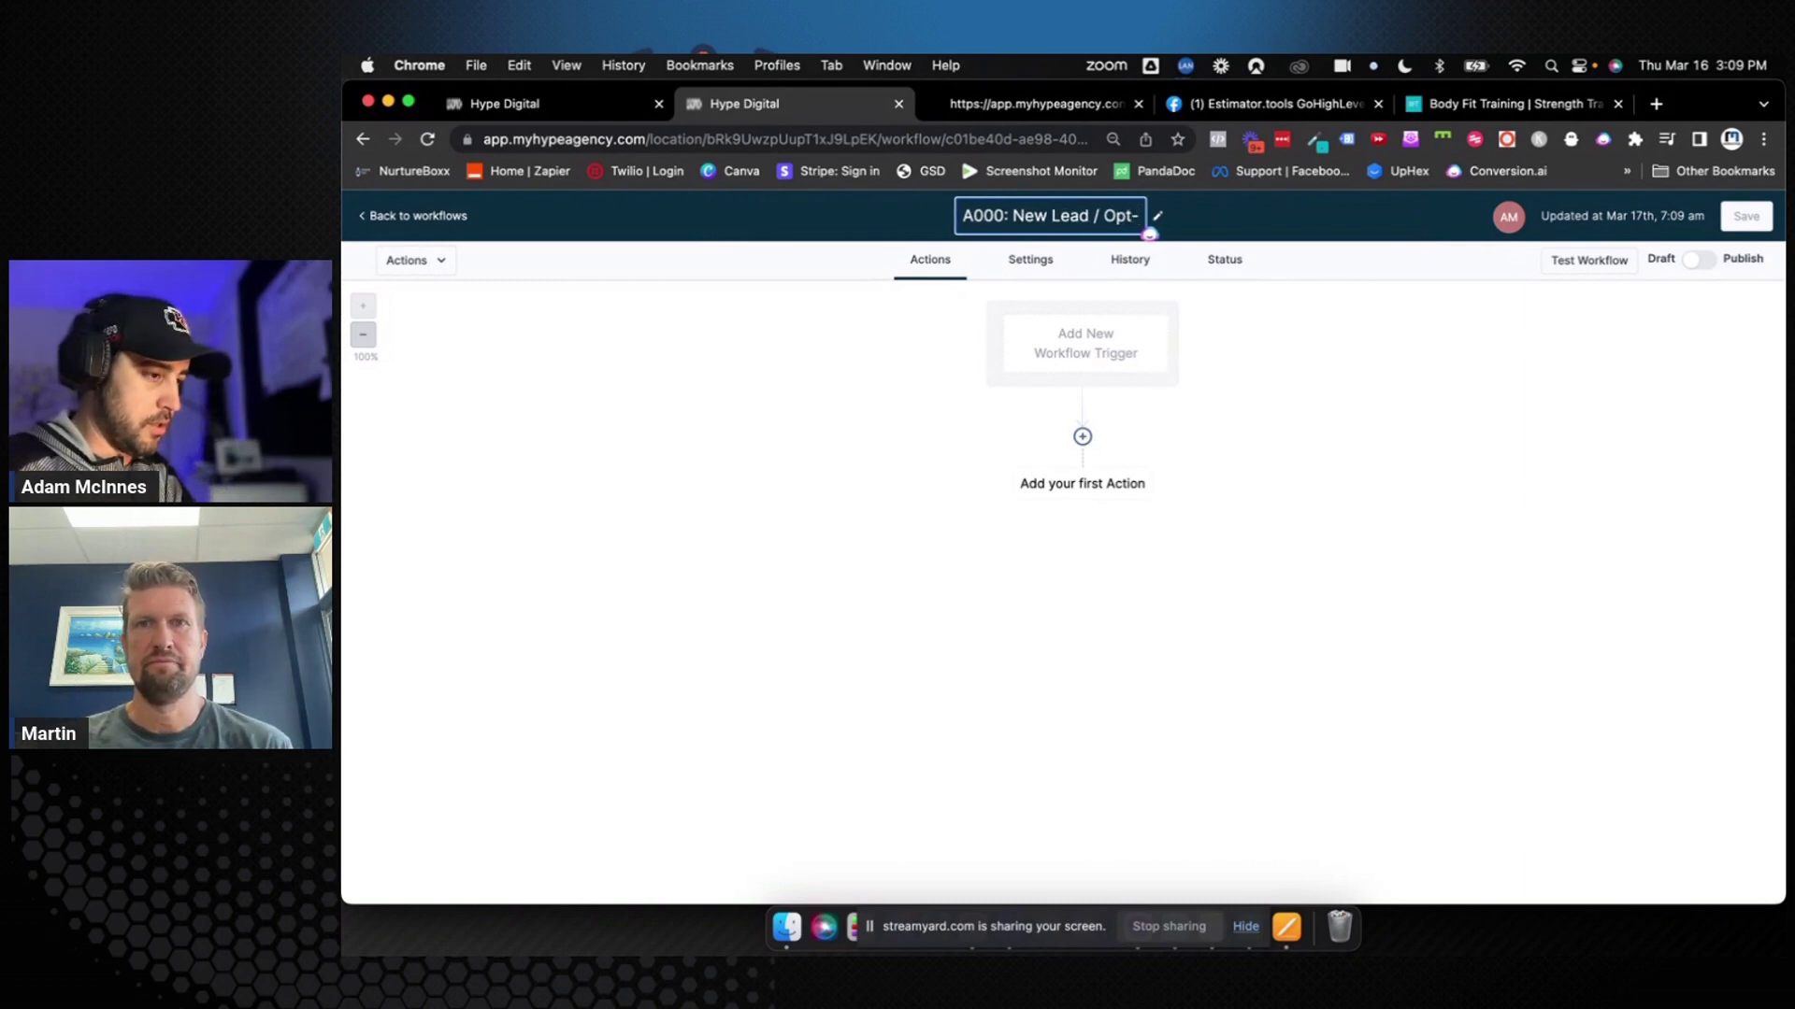
pyautogui.write('I')
pyautogui.write('n')
pyautogui.press('Return')
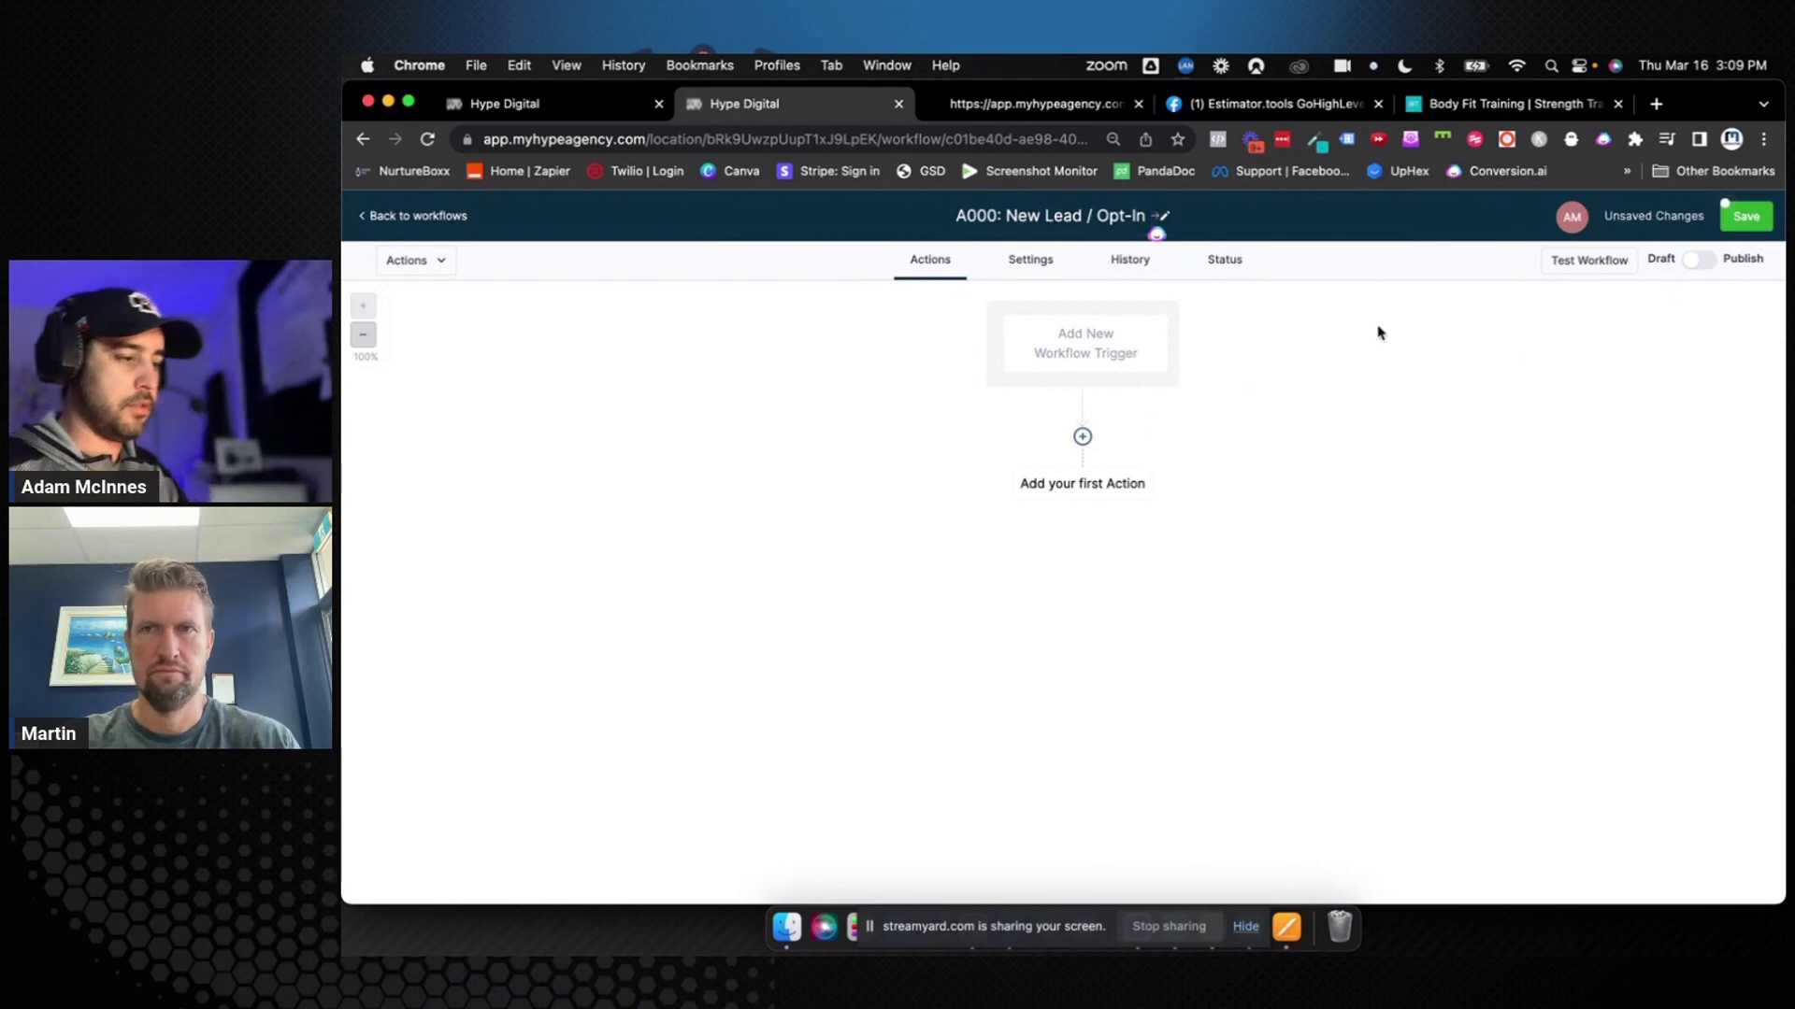
pyautogui.click(1117, 355)
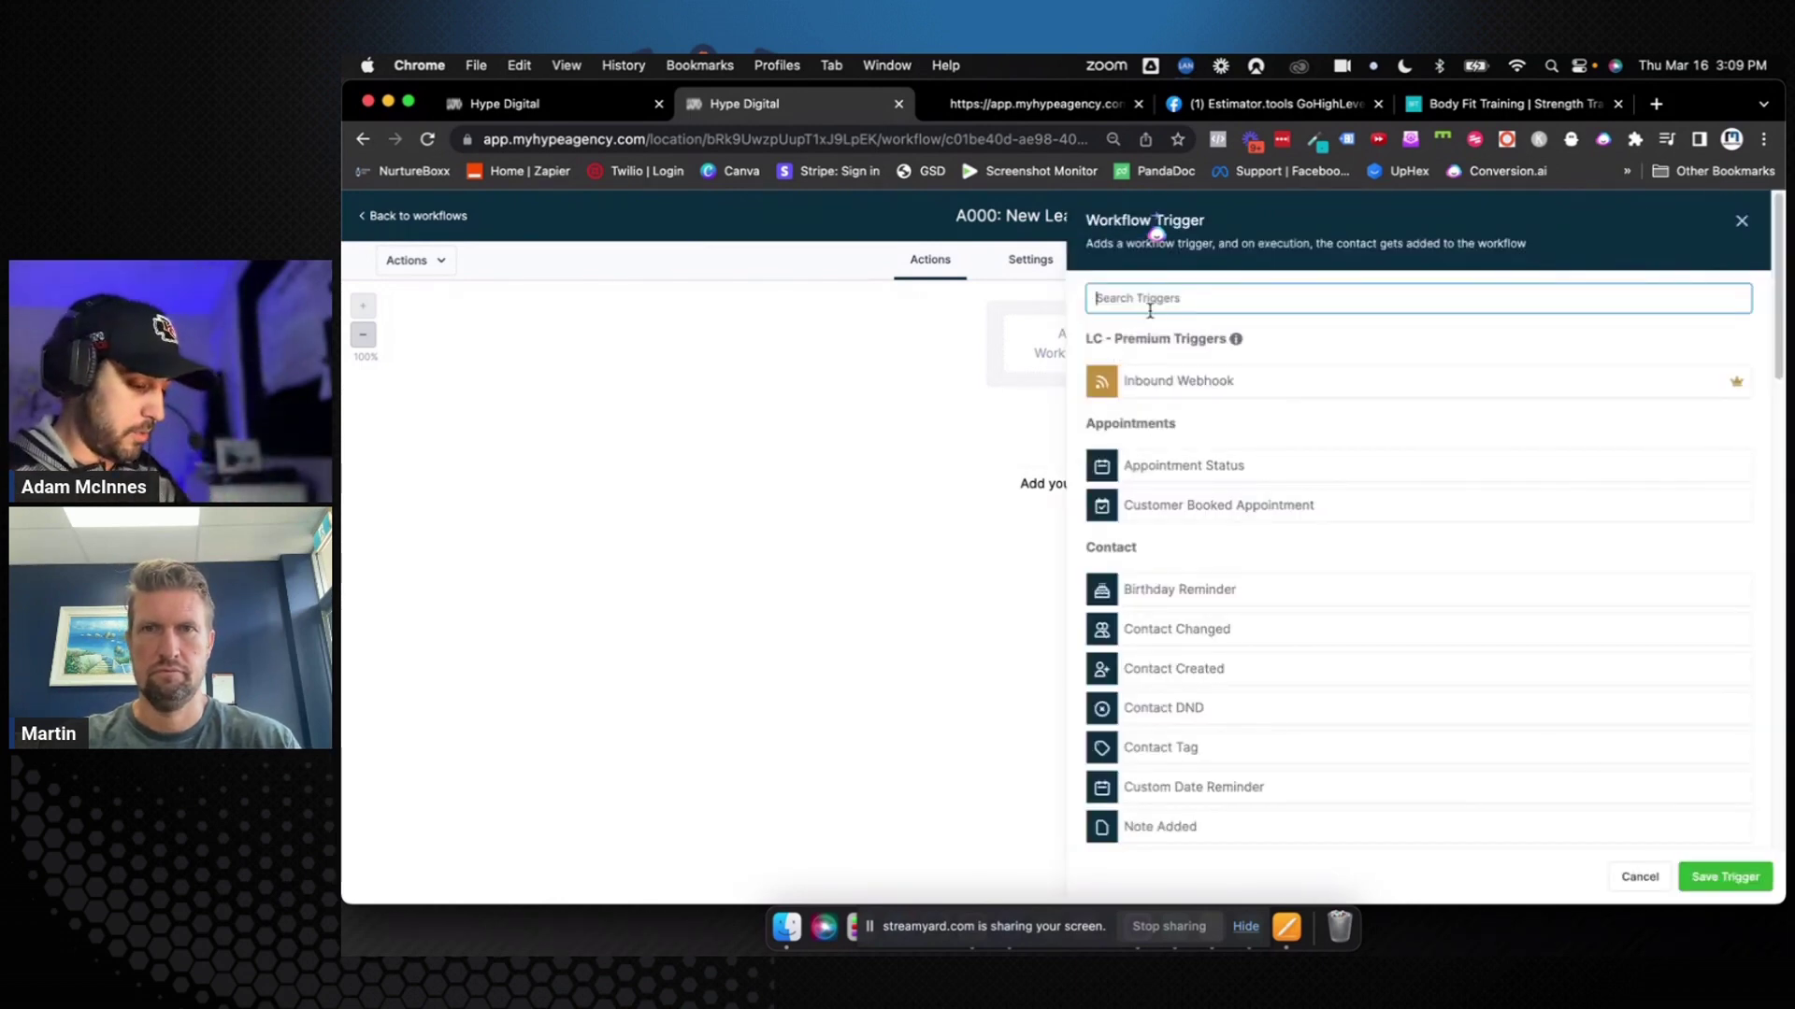
# Set Facebook Lead Form Submitted as the trigger, with no In Form filter, and save it
pyautogui.write('Fac')
pyautogui.click(1248, 383)
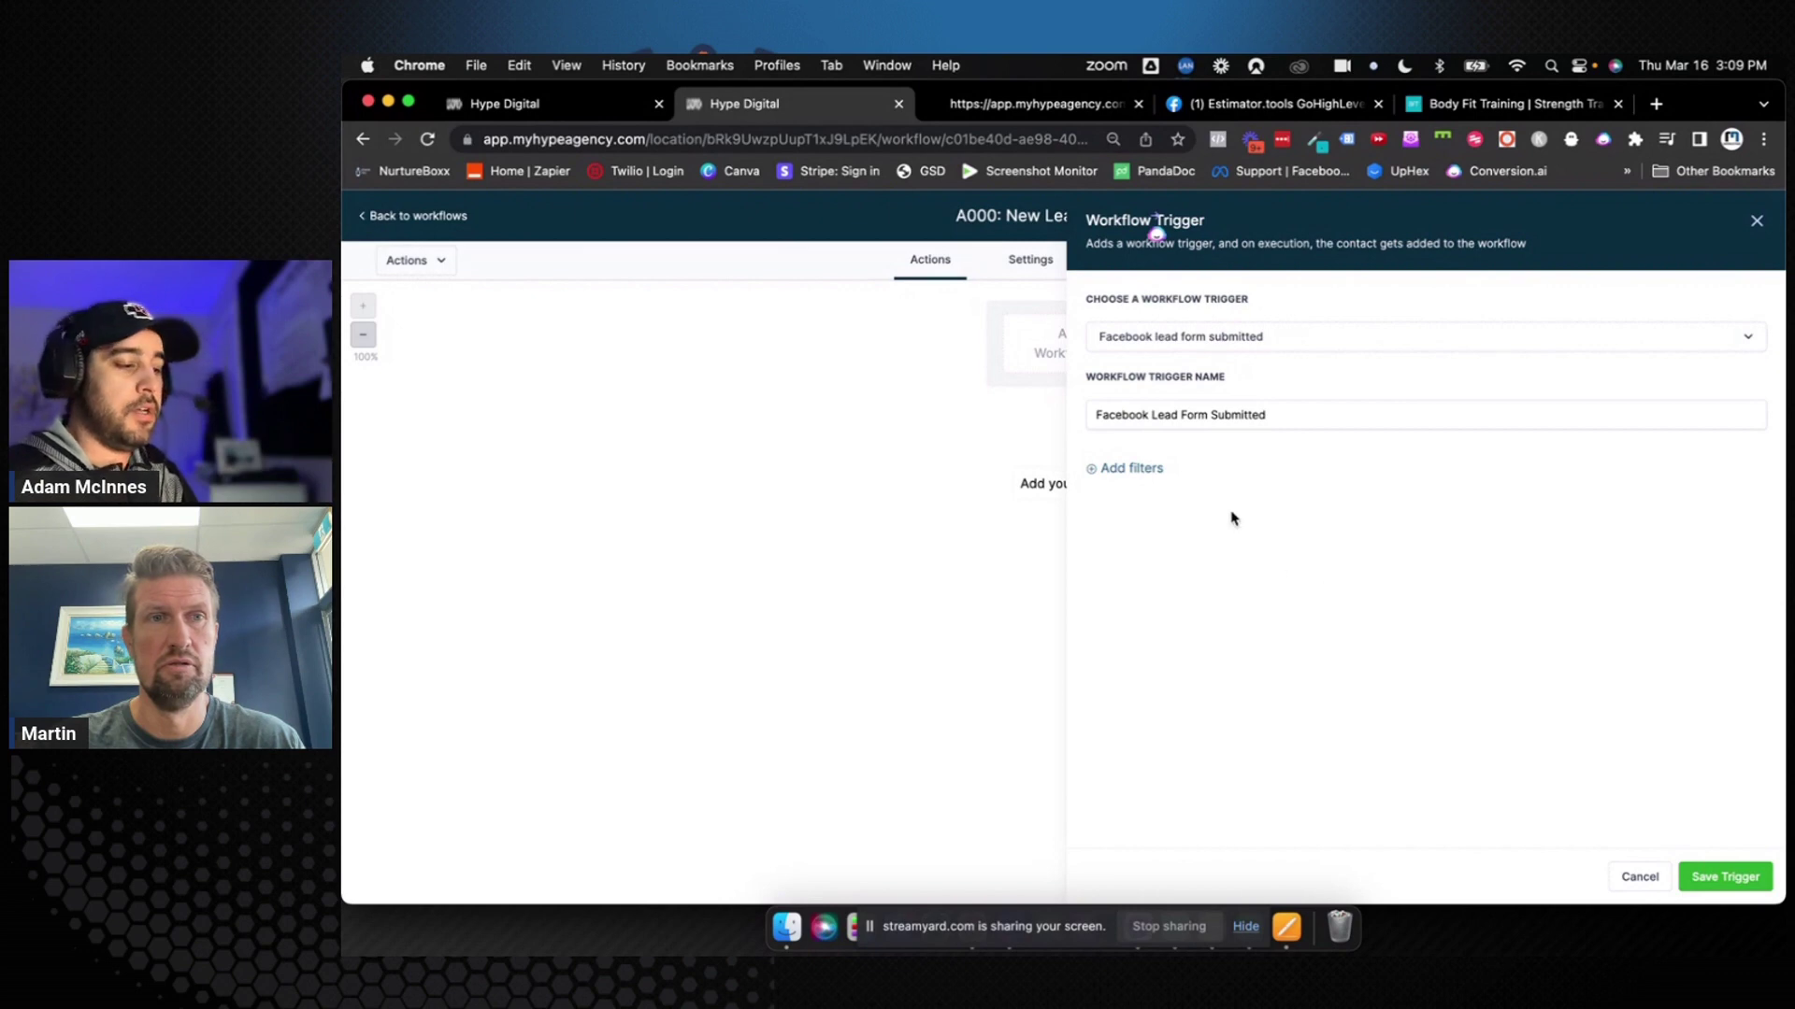
pyautogui.tripleClick(1224, 417)
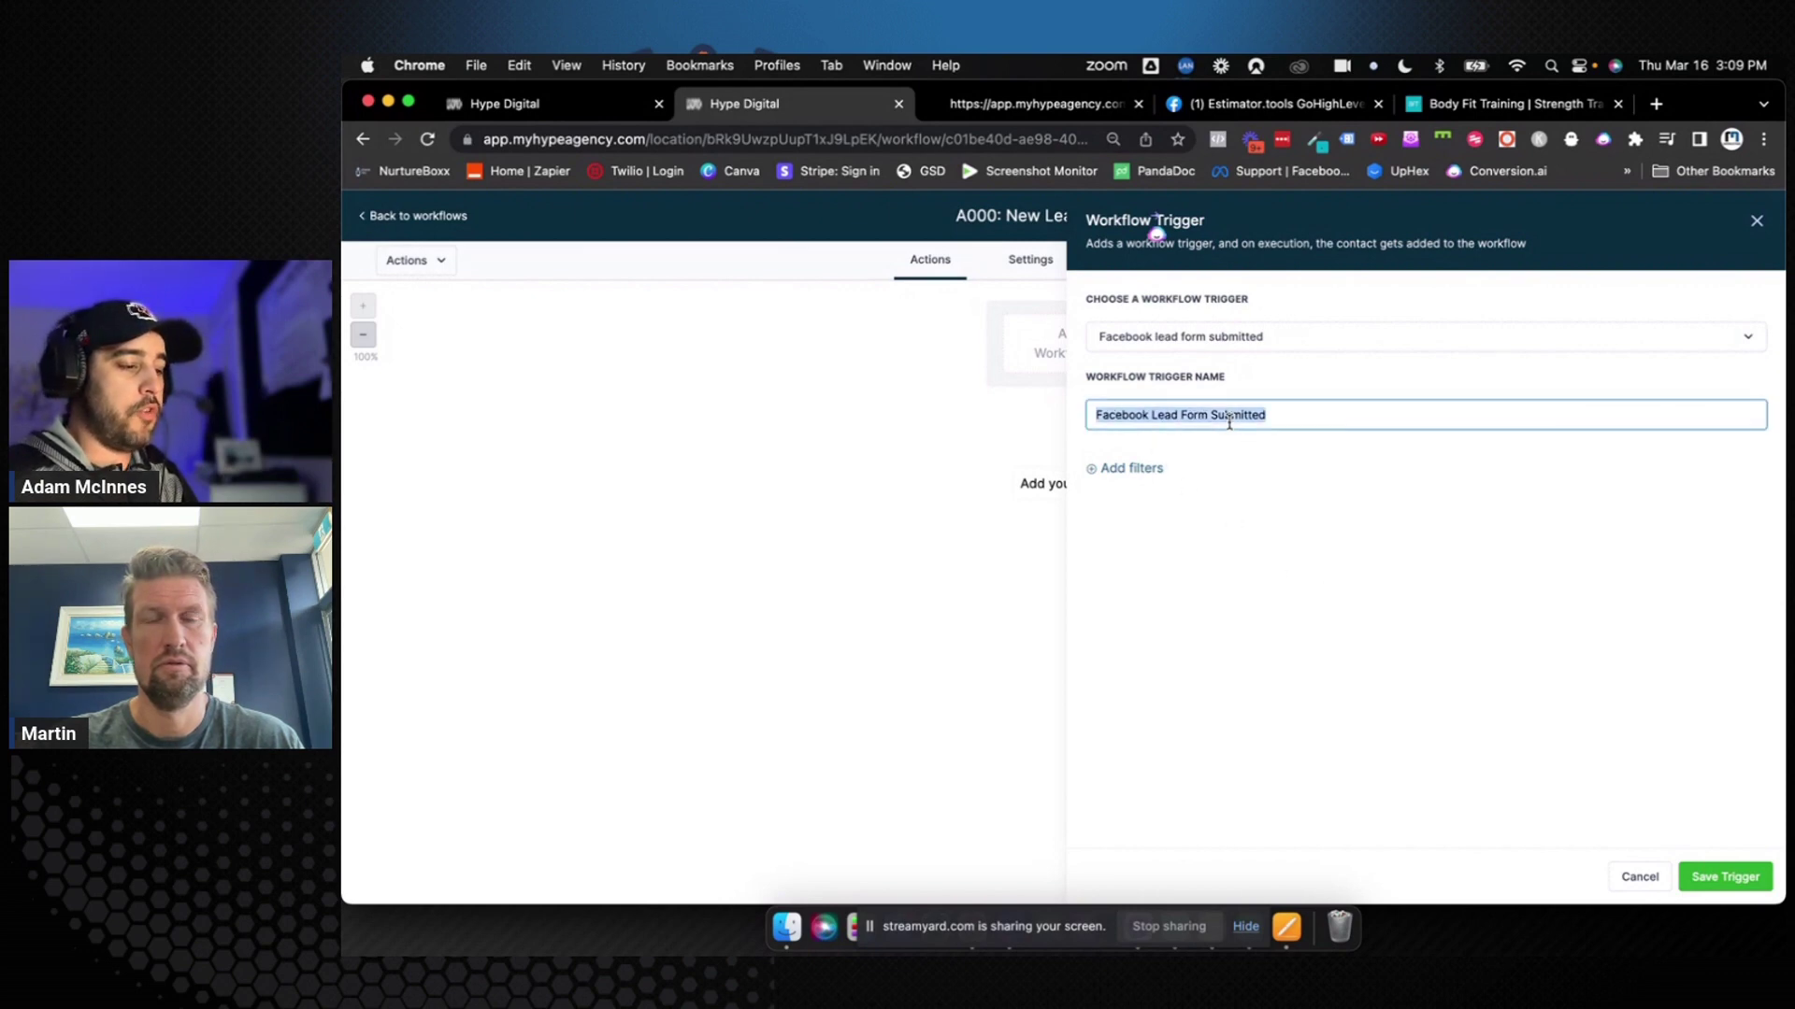
pyautogui.click(1295, 564)
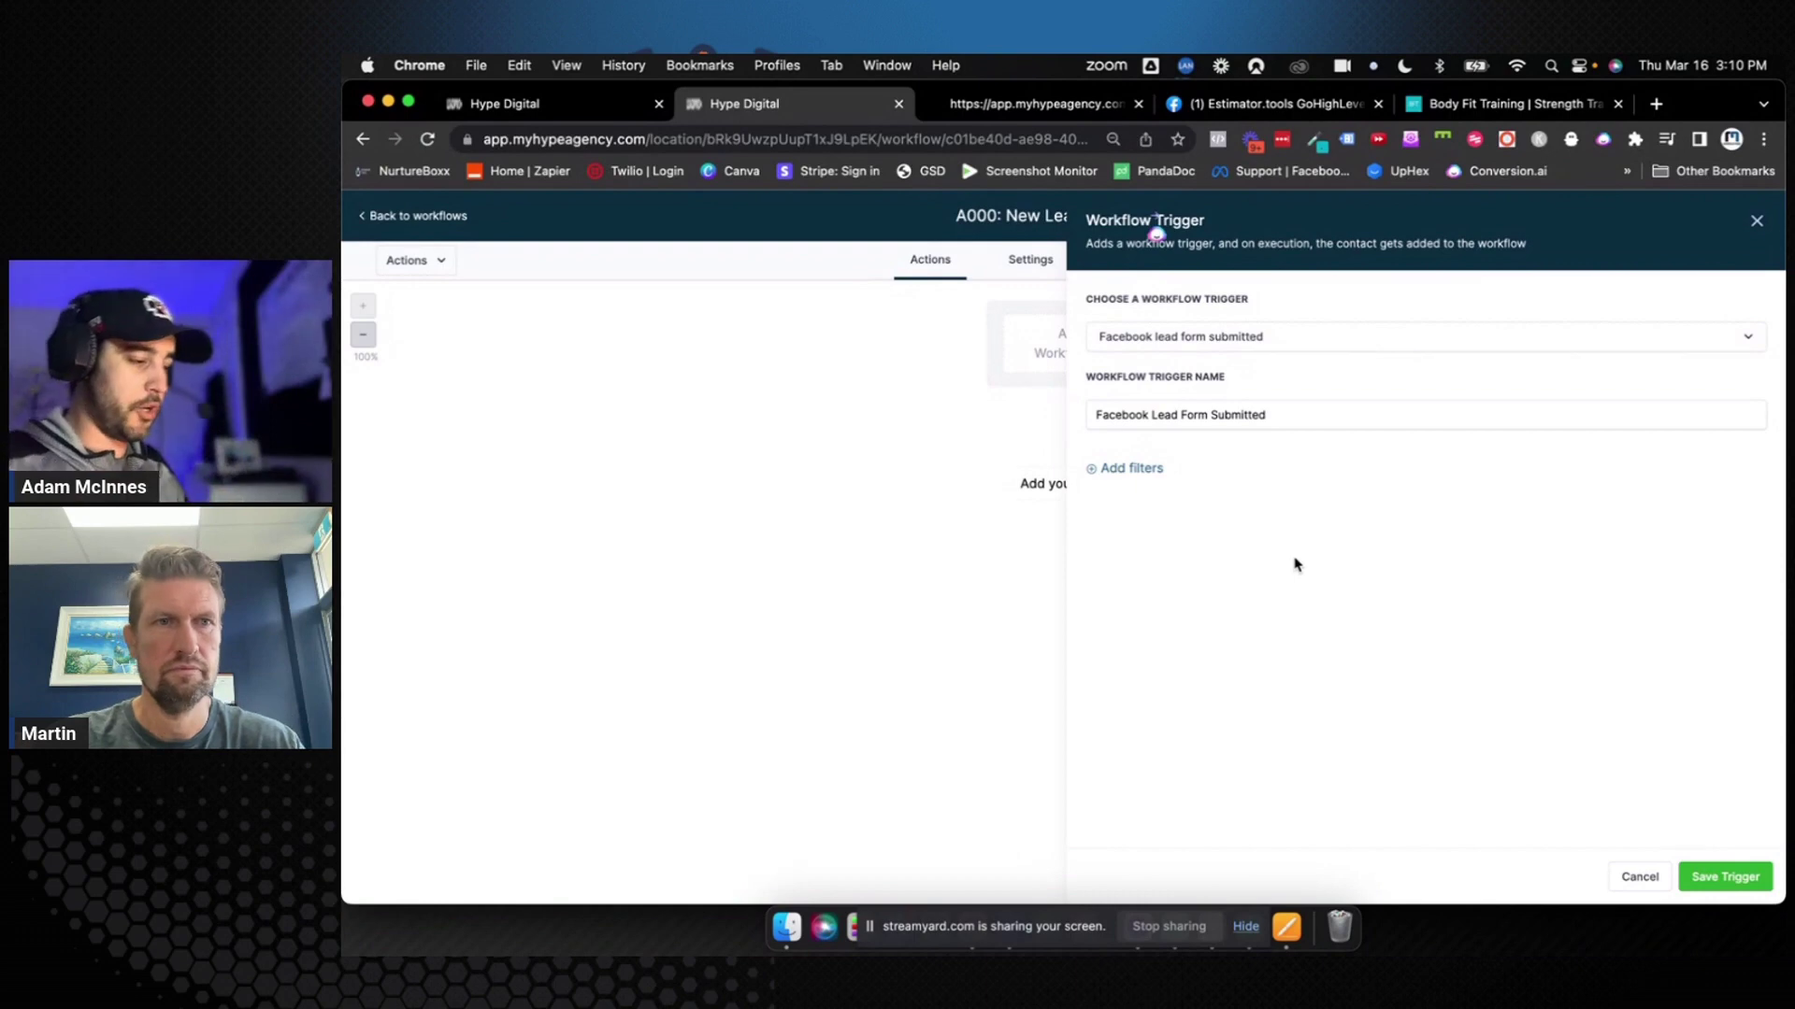
pyautogui.click(1127, 469)
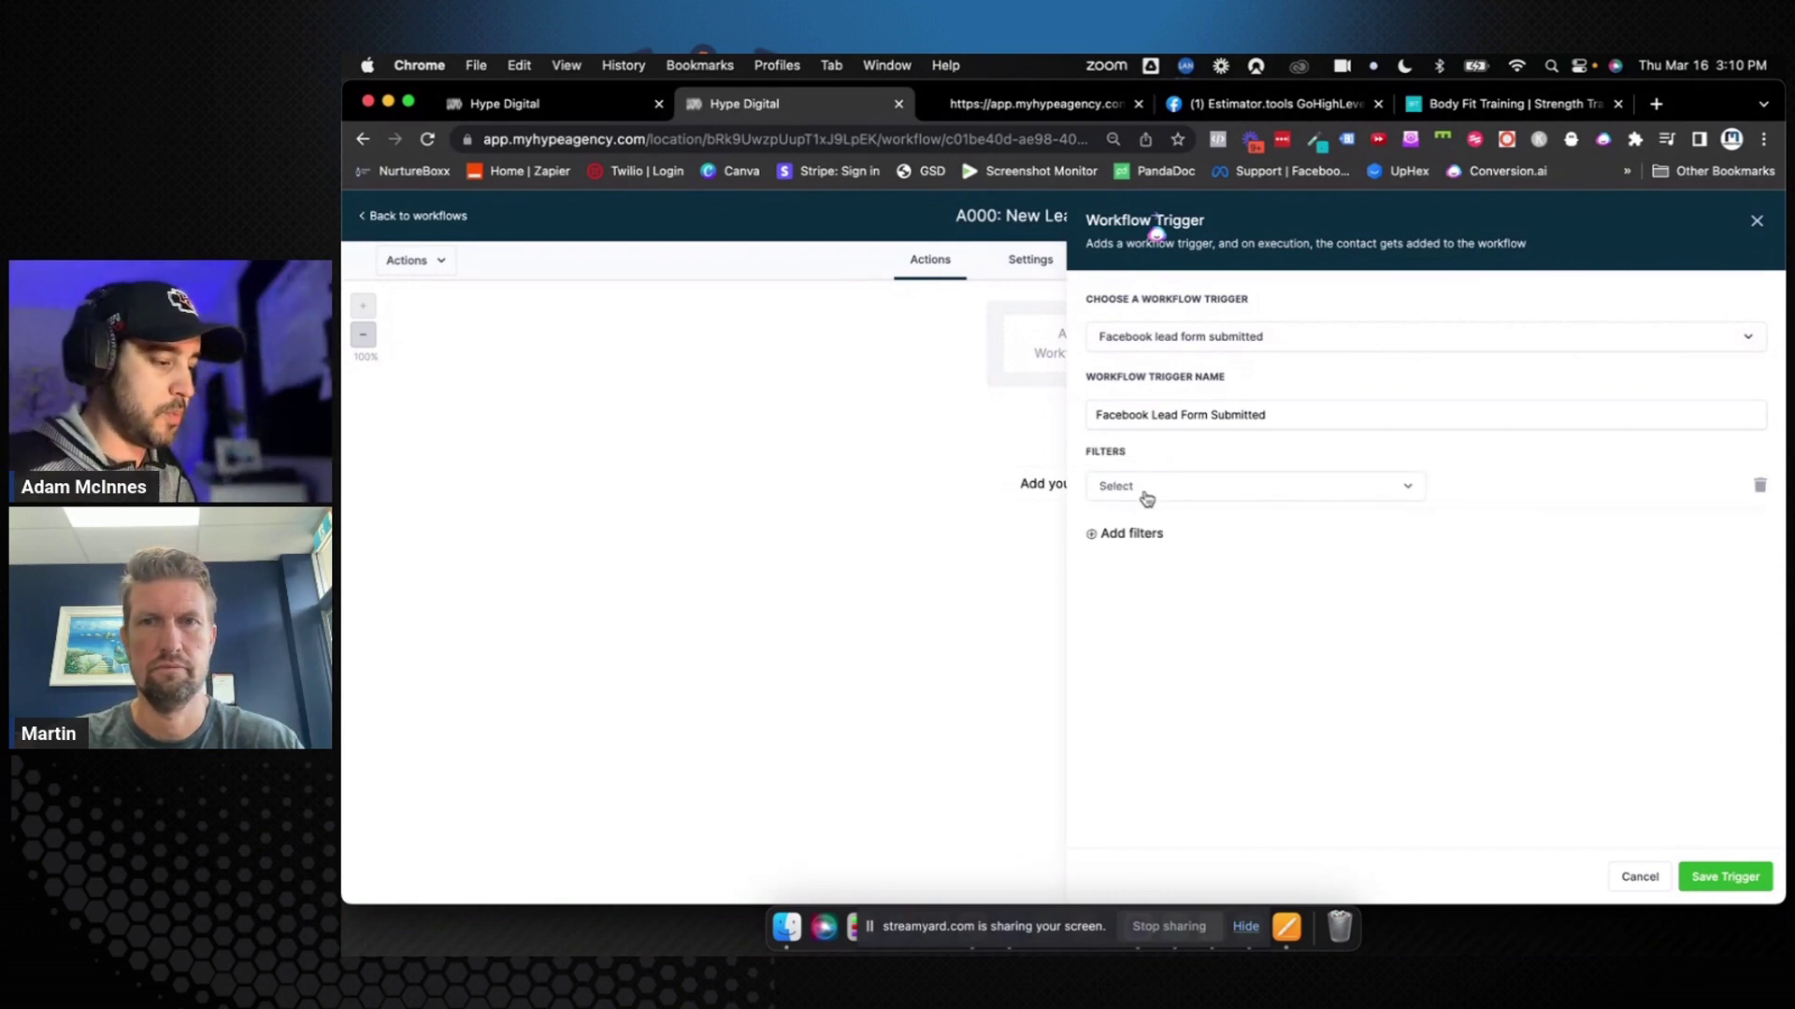
pyautogui.click(1145, 496)
pyautogui.click(1170, 594)
pyautogui.click(1486, 488)
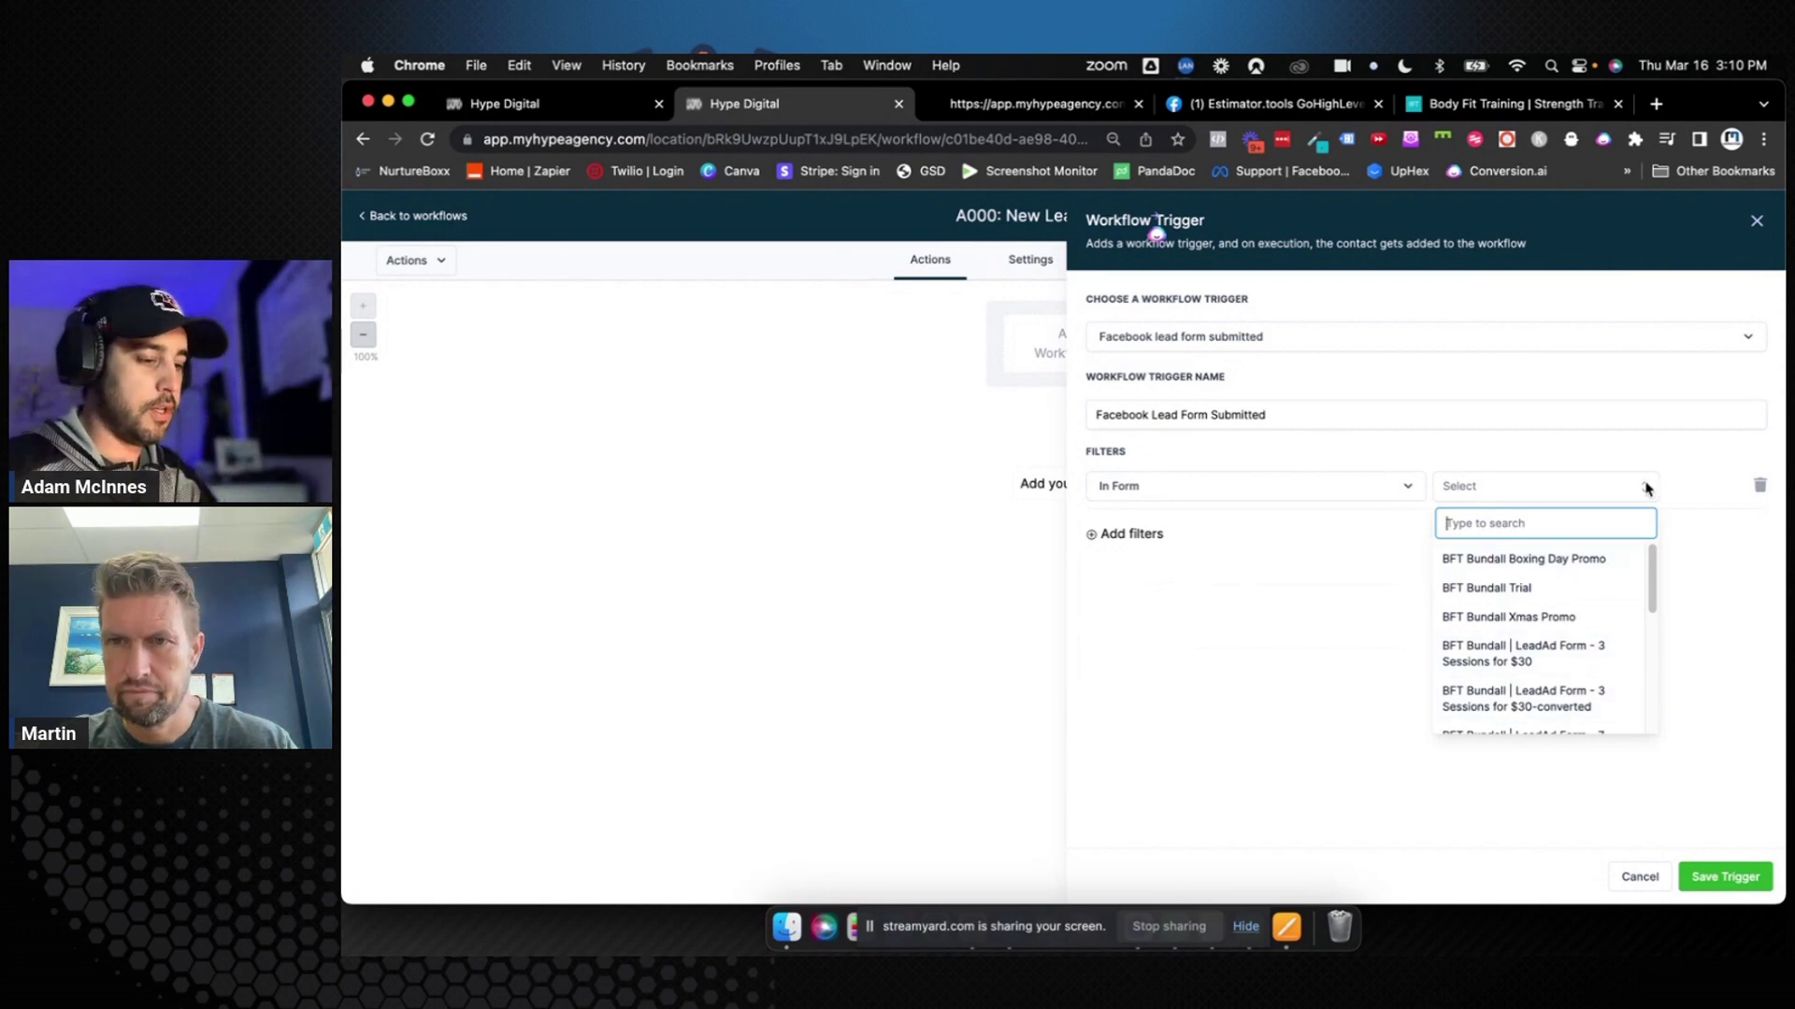
pyautogui.click(1759, 488)
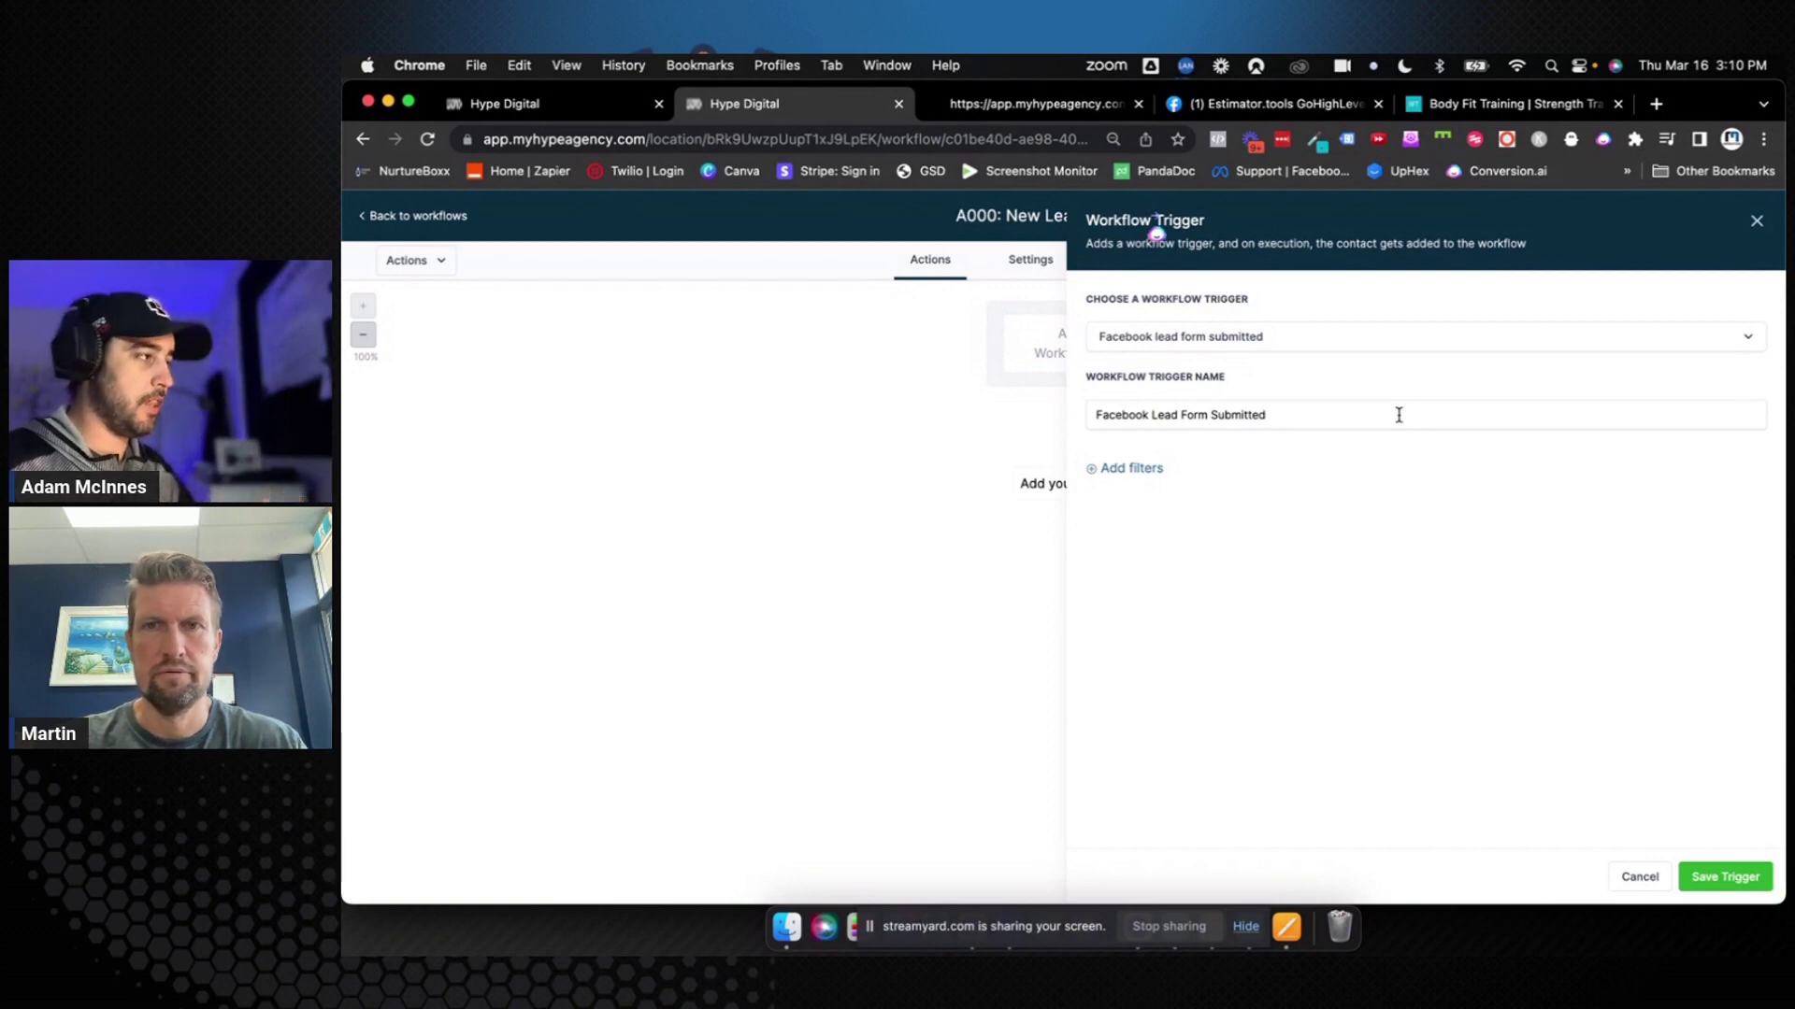
pyautogui.click(1740, 888)
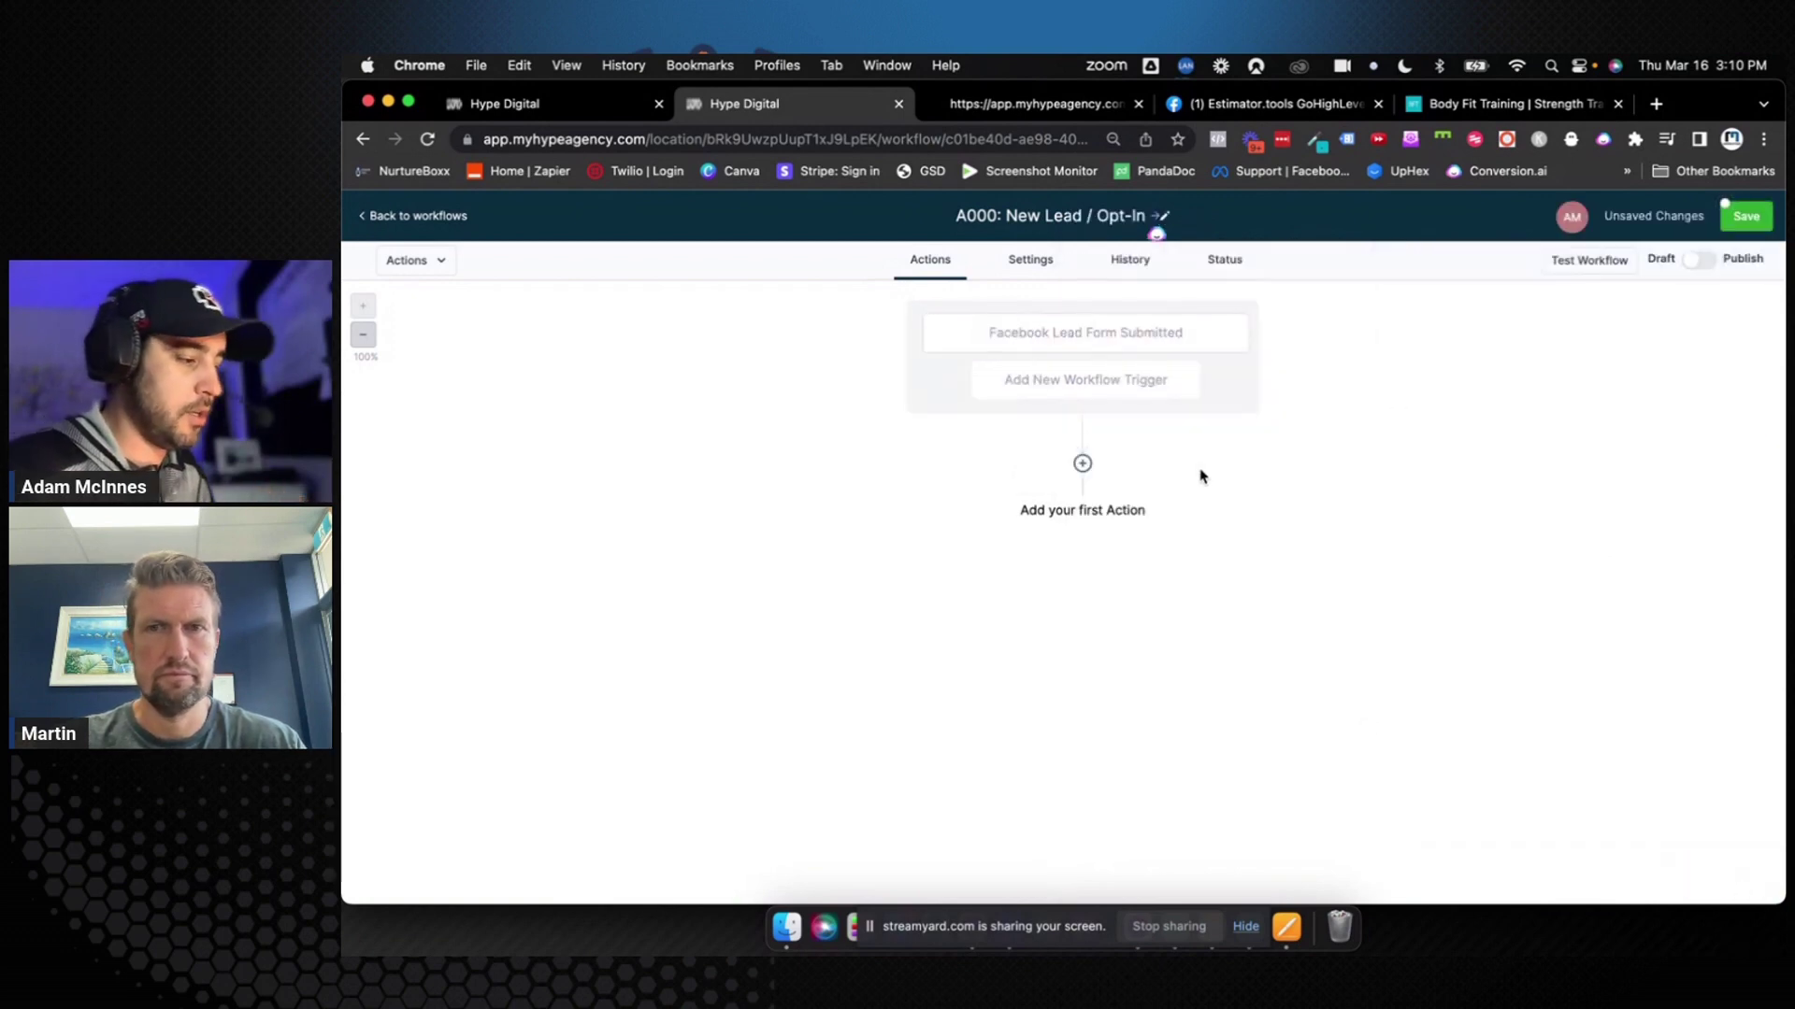
# Reopen the Facebook Lead Form Submitted trigger node's settings on the workflow canvas
pyautogui.click(1142, 344)
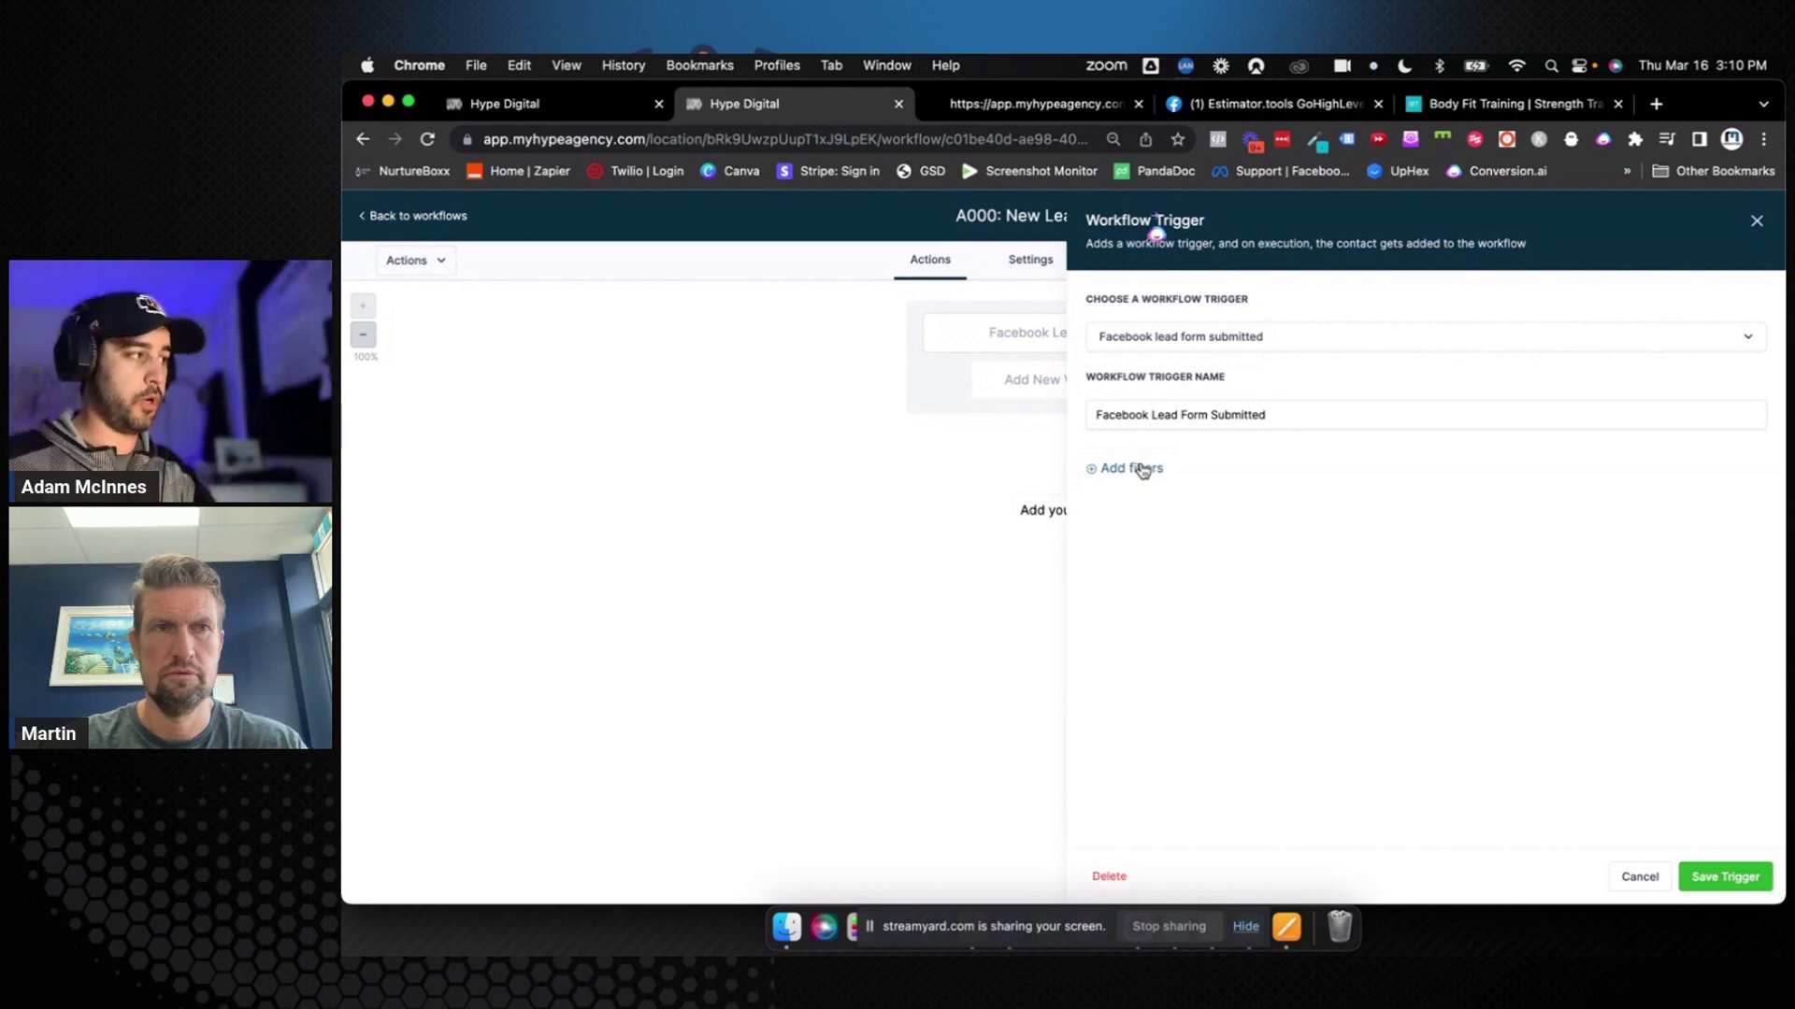
# Add an In Form filter to the Facebook lead form trigger and browse the available forms
pyautogui.click(1142, 471)
pyautogui.click(1145, 487)
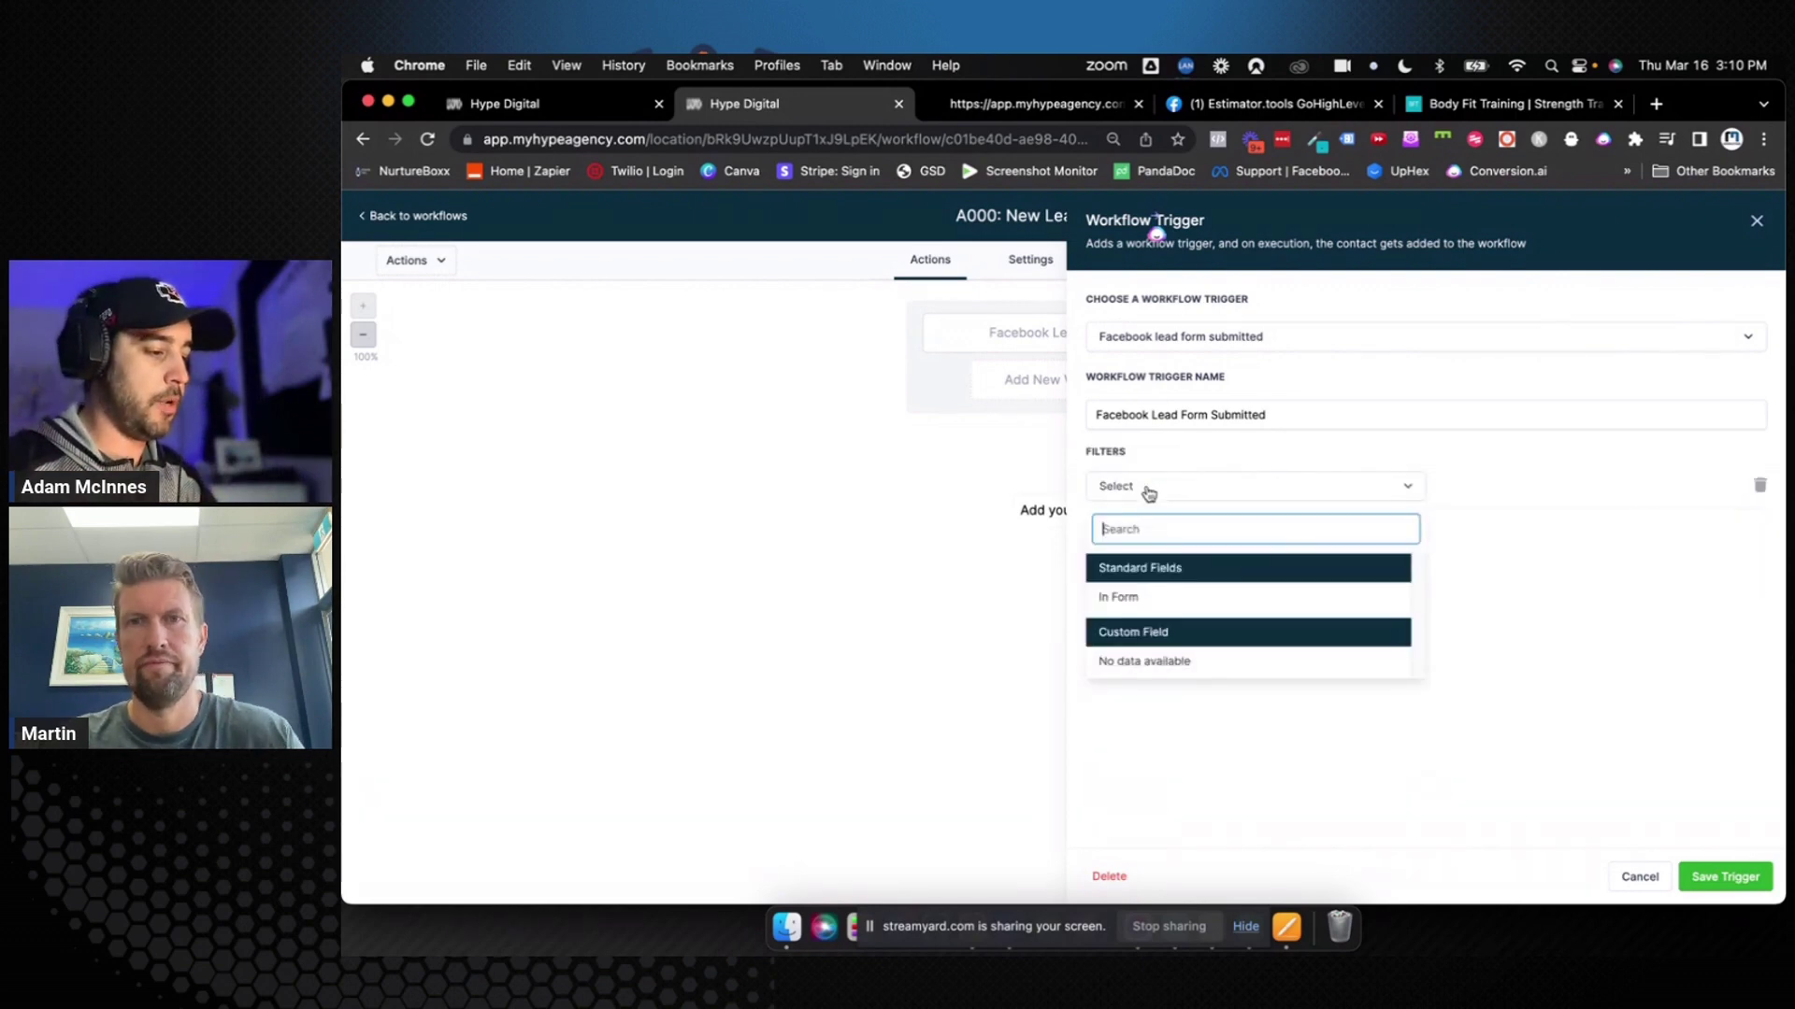
pyautogui.click(1161, 590)
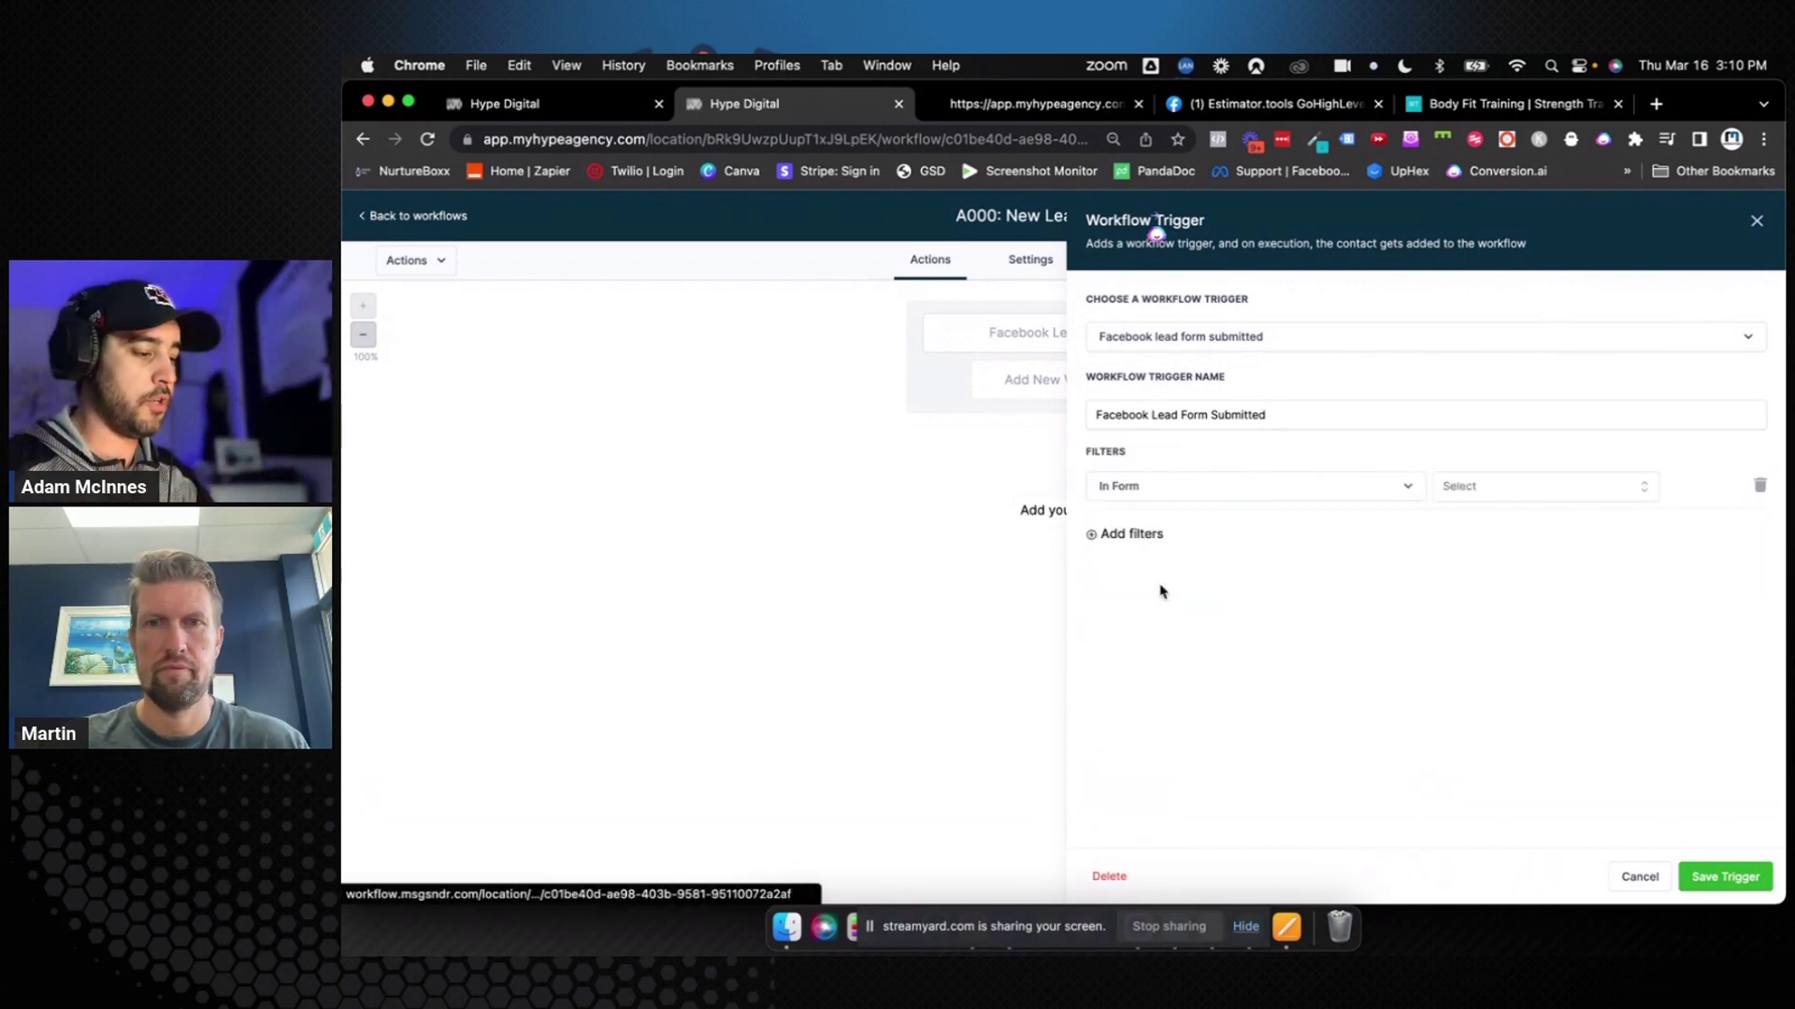
pyautogui.click(1516, 488)
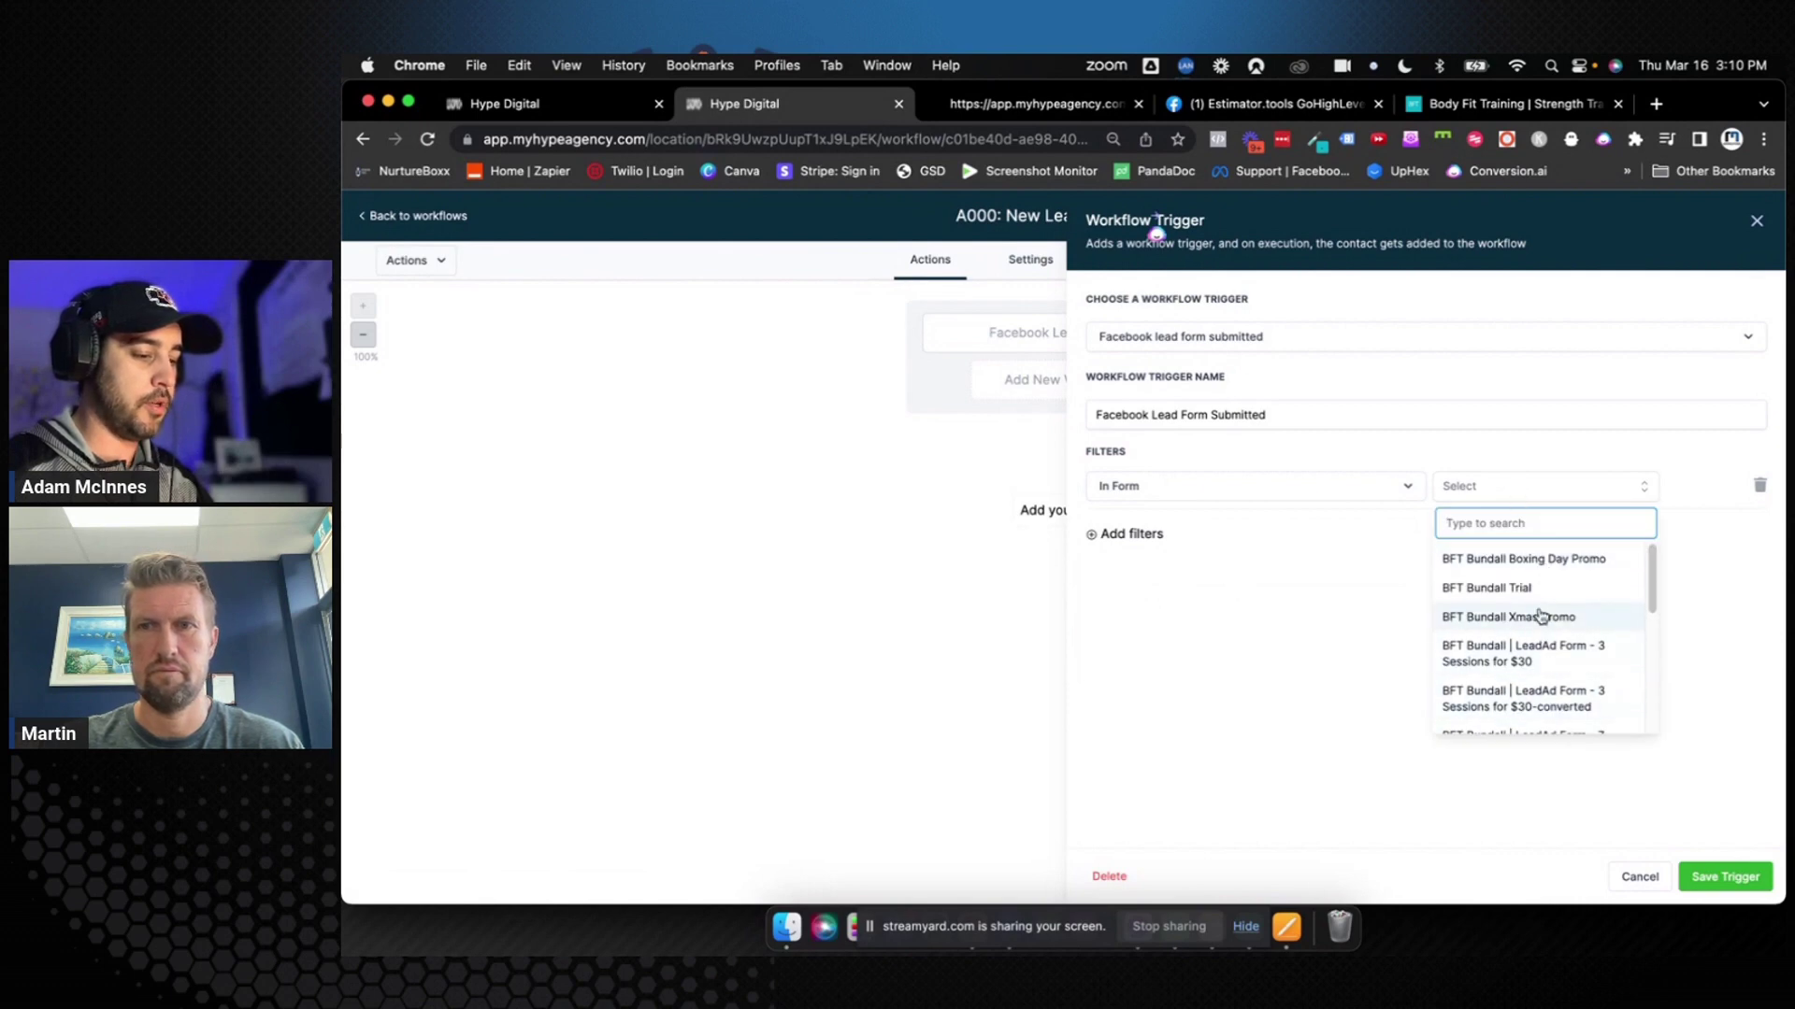
pyautogui.scroll(-5, 1542, 598)
pyautogui.scroll(5, 1542, 598)
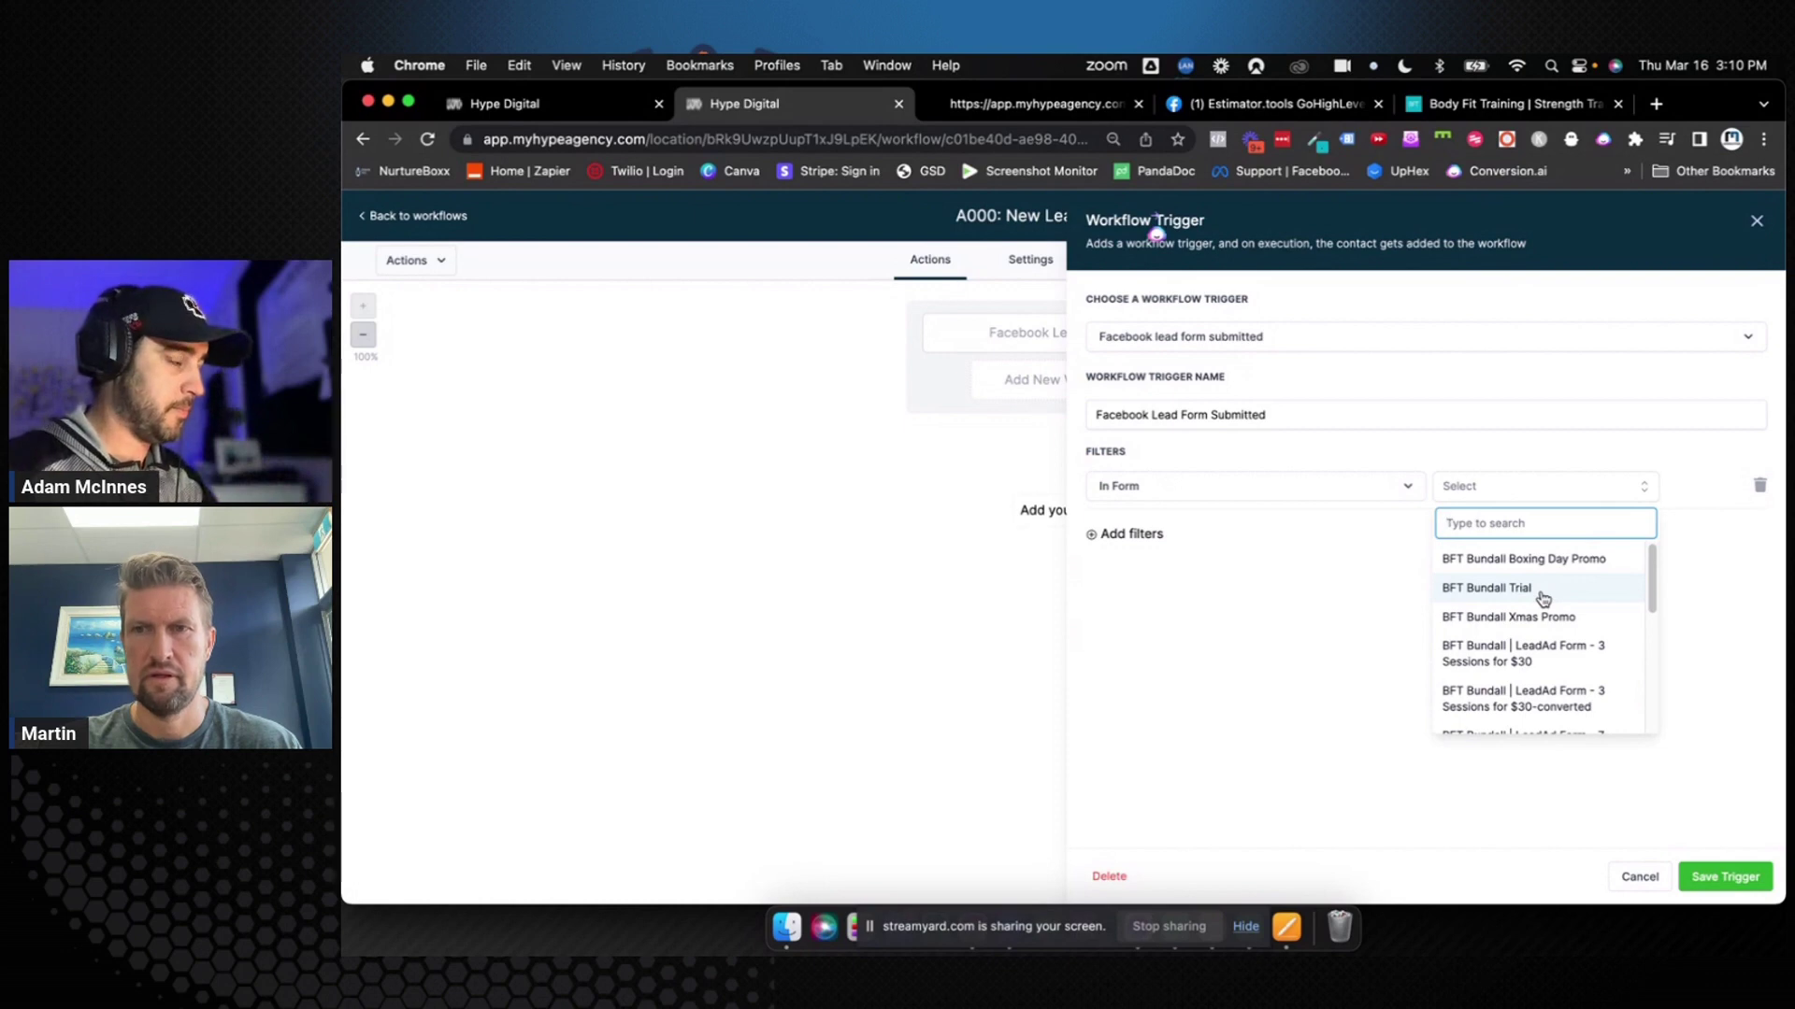
pyautogui.click(1340, 624)
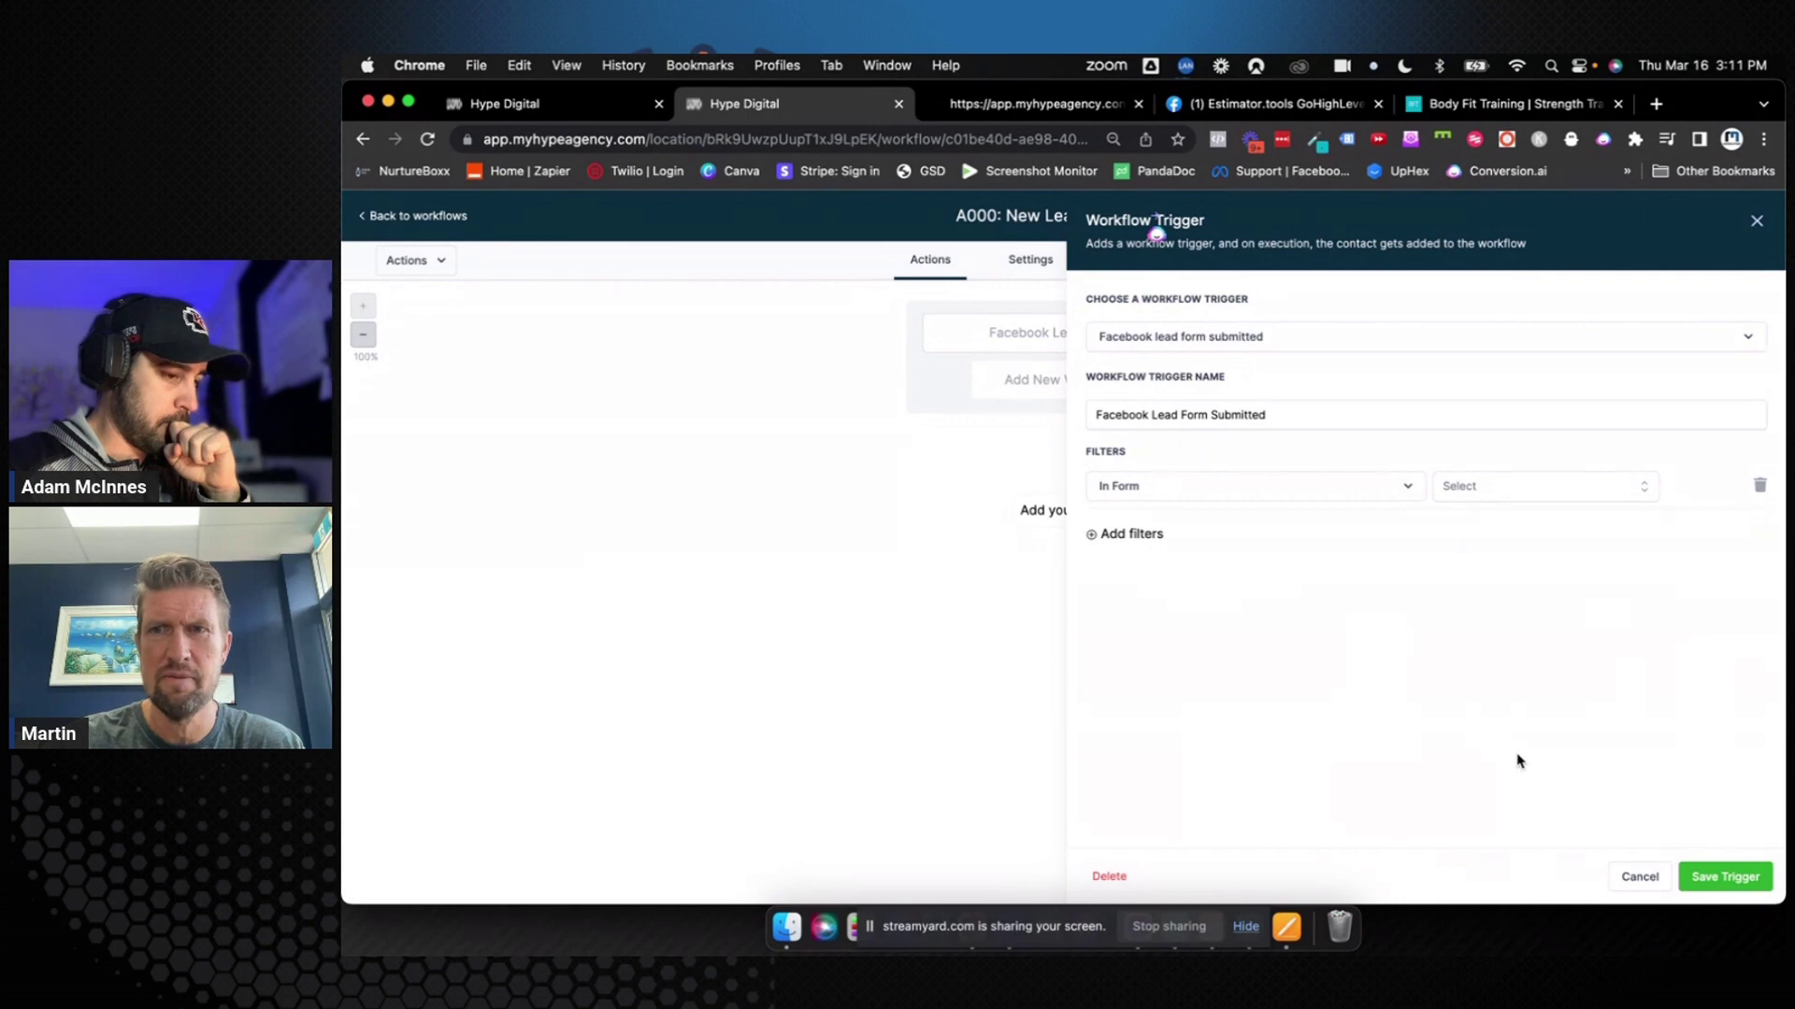
# Look through the form list again without choosing one, then remove the In Form filter
pyautogui.click(1595, 494)
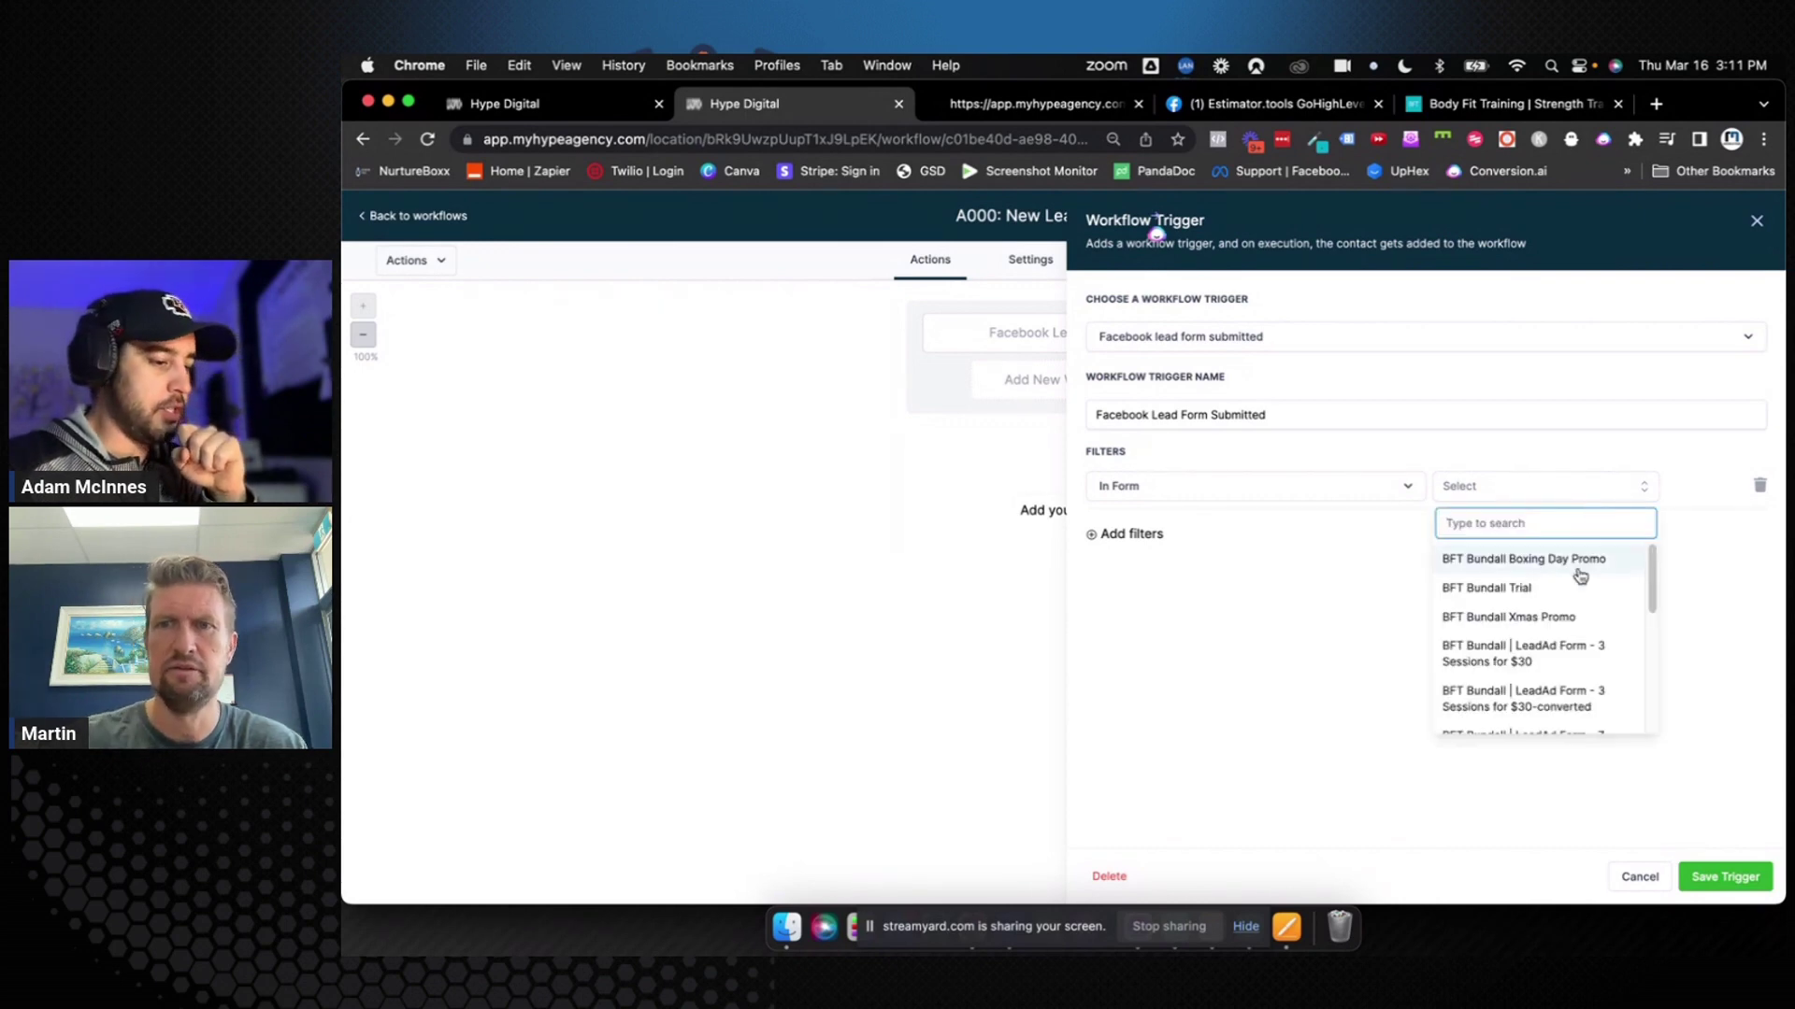
pyautogui.scroll(-3, 1576, 573)
pyautogui.scroll(-3, 1579, 575)
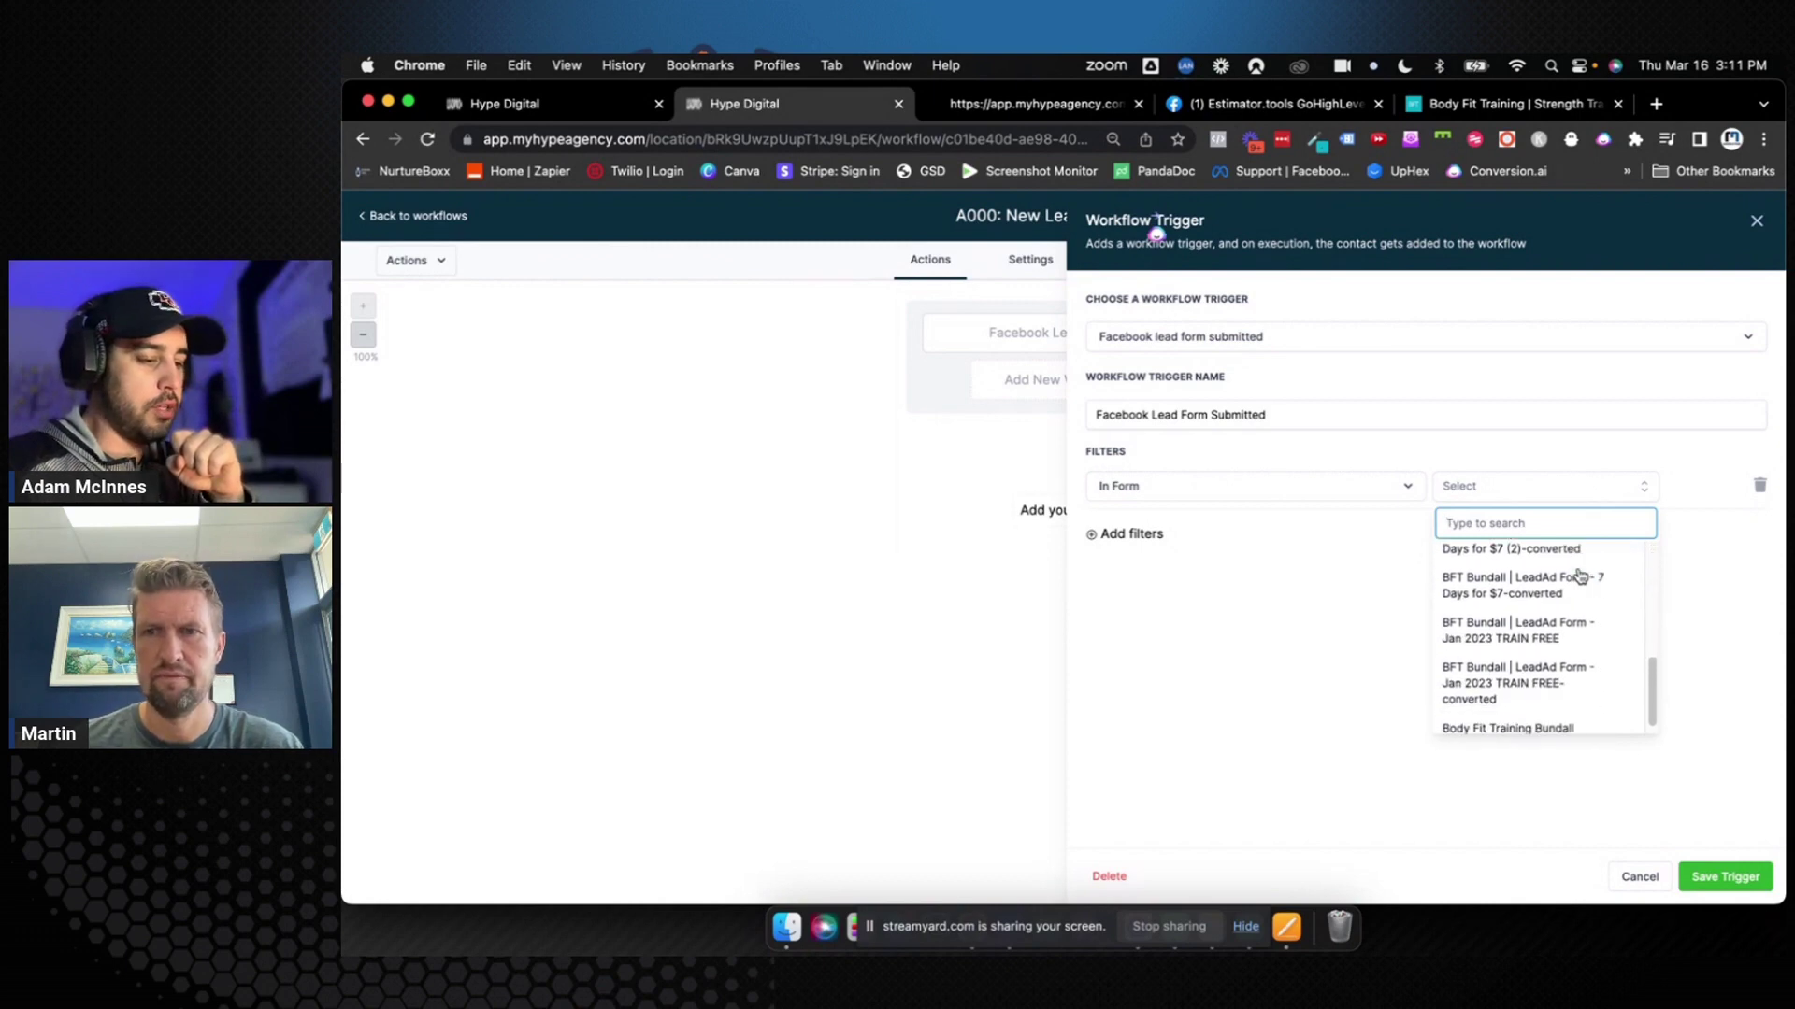
pyautogui.scroll(6, 1580, 575)
pyautogui.click(1389, 622)
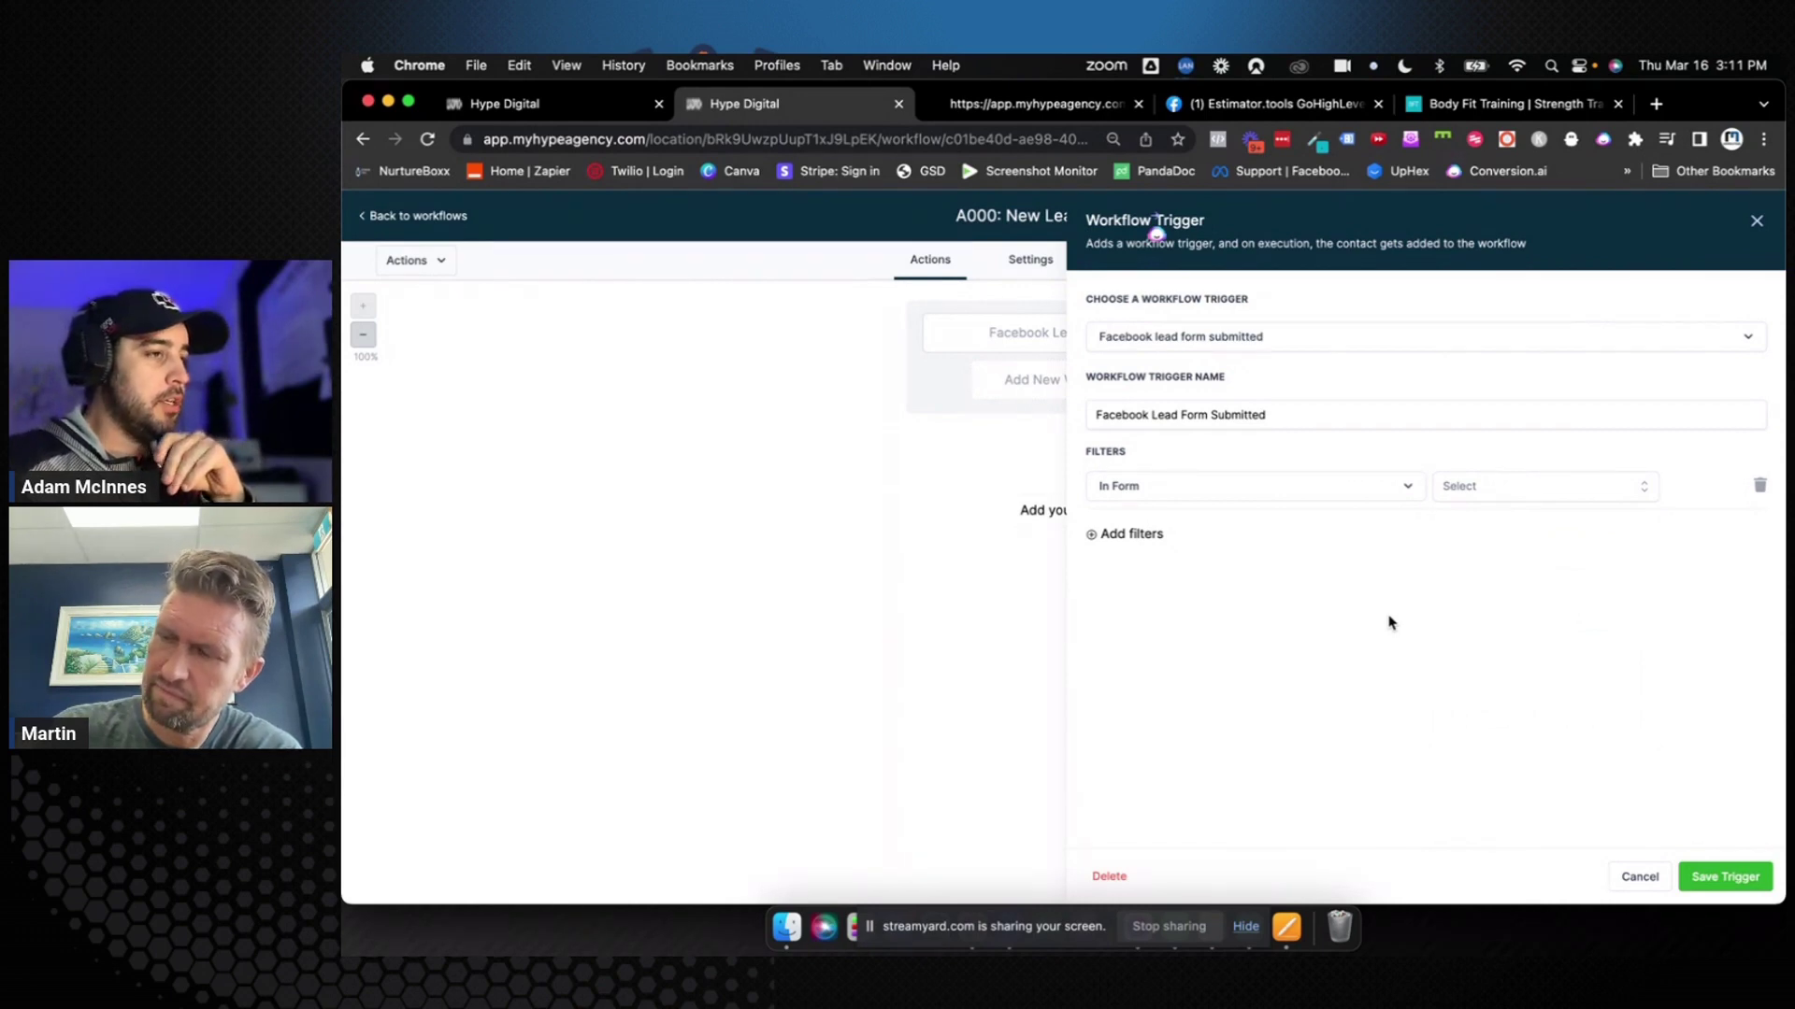
pyautogui.click(1608, 505)
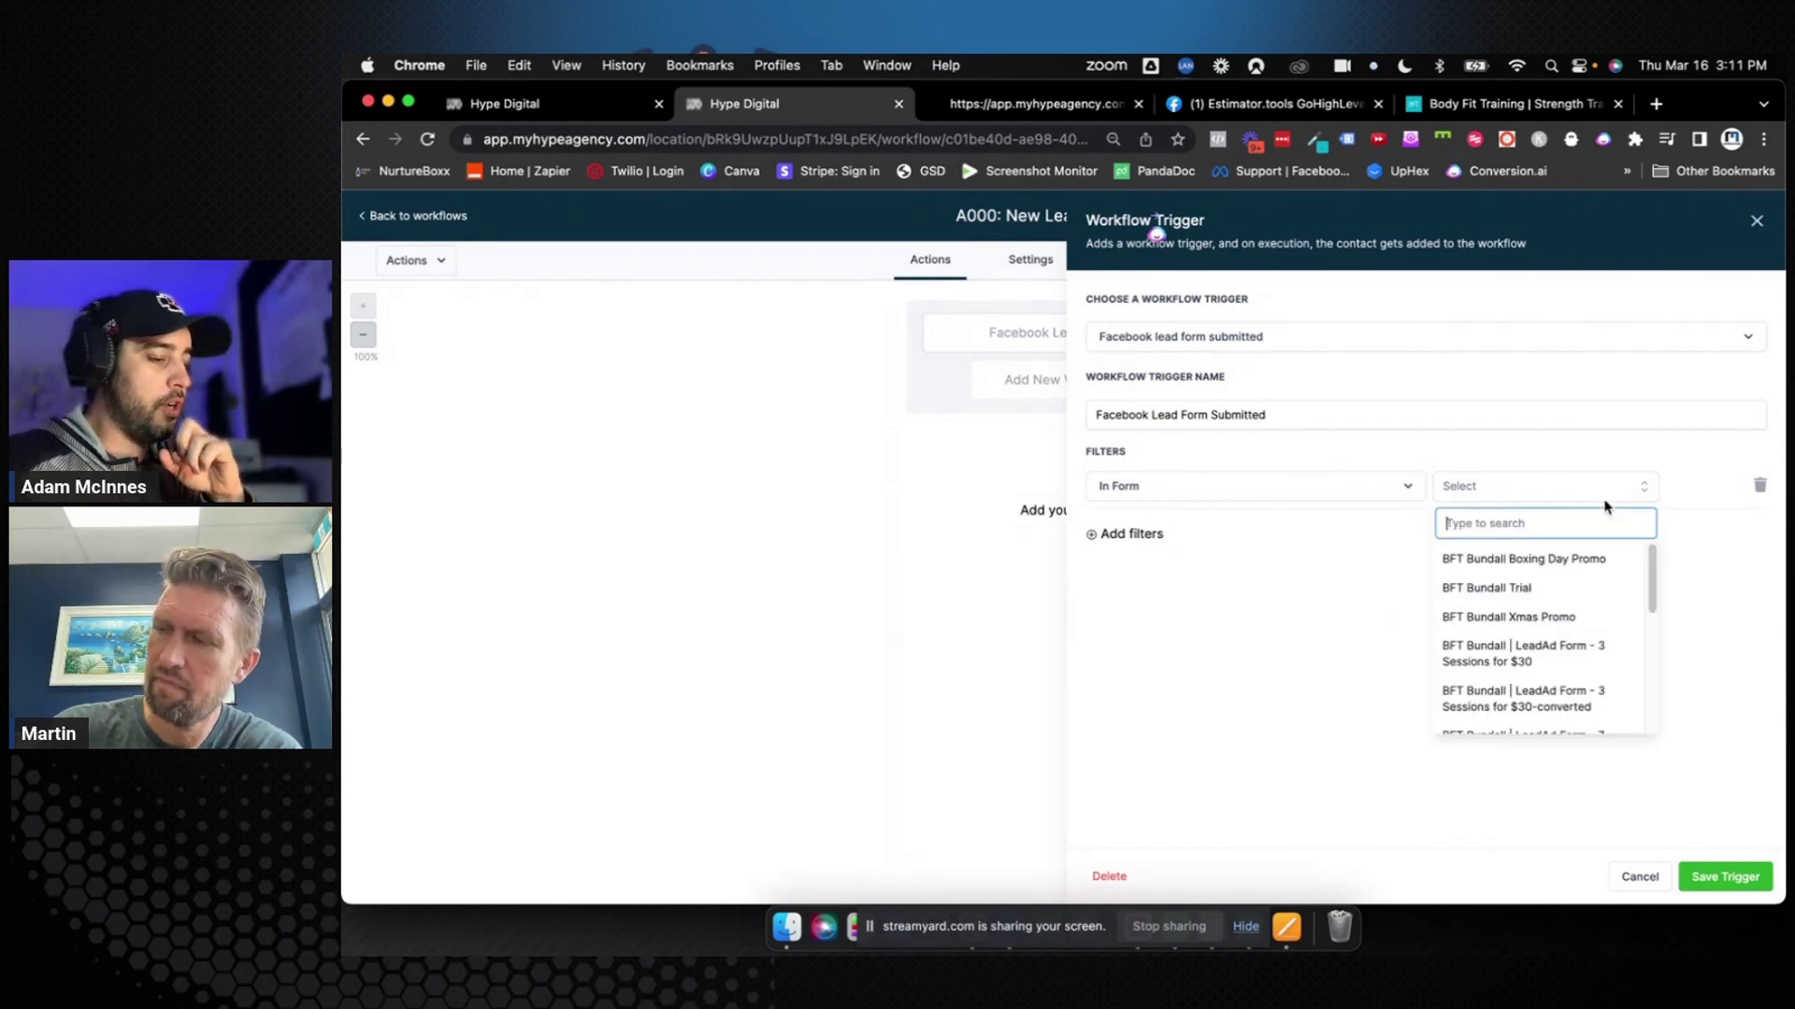
pyautogui.scroll(-5, 1588, 549)
pyautogui.scroll(5, 1588, 548)
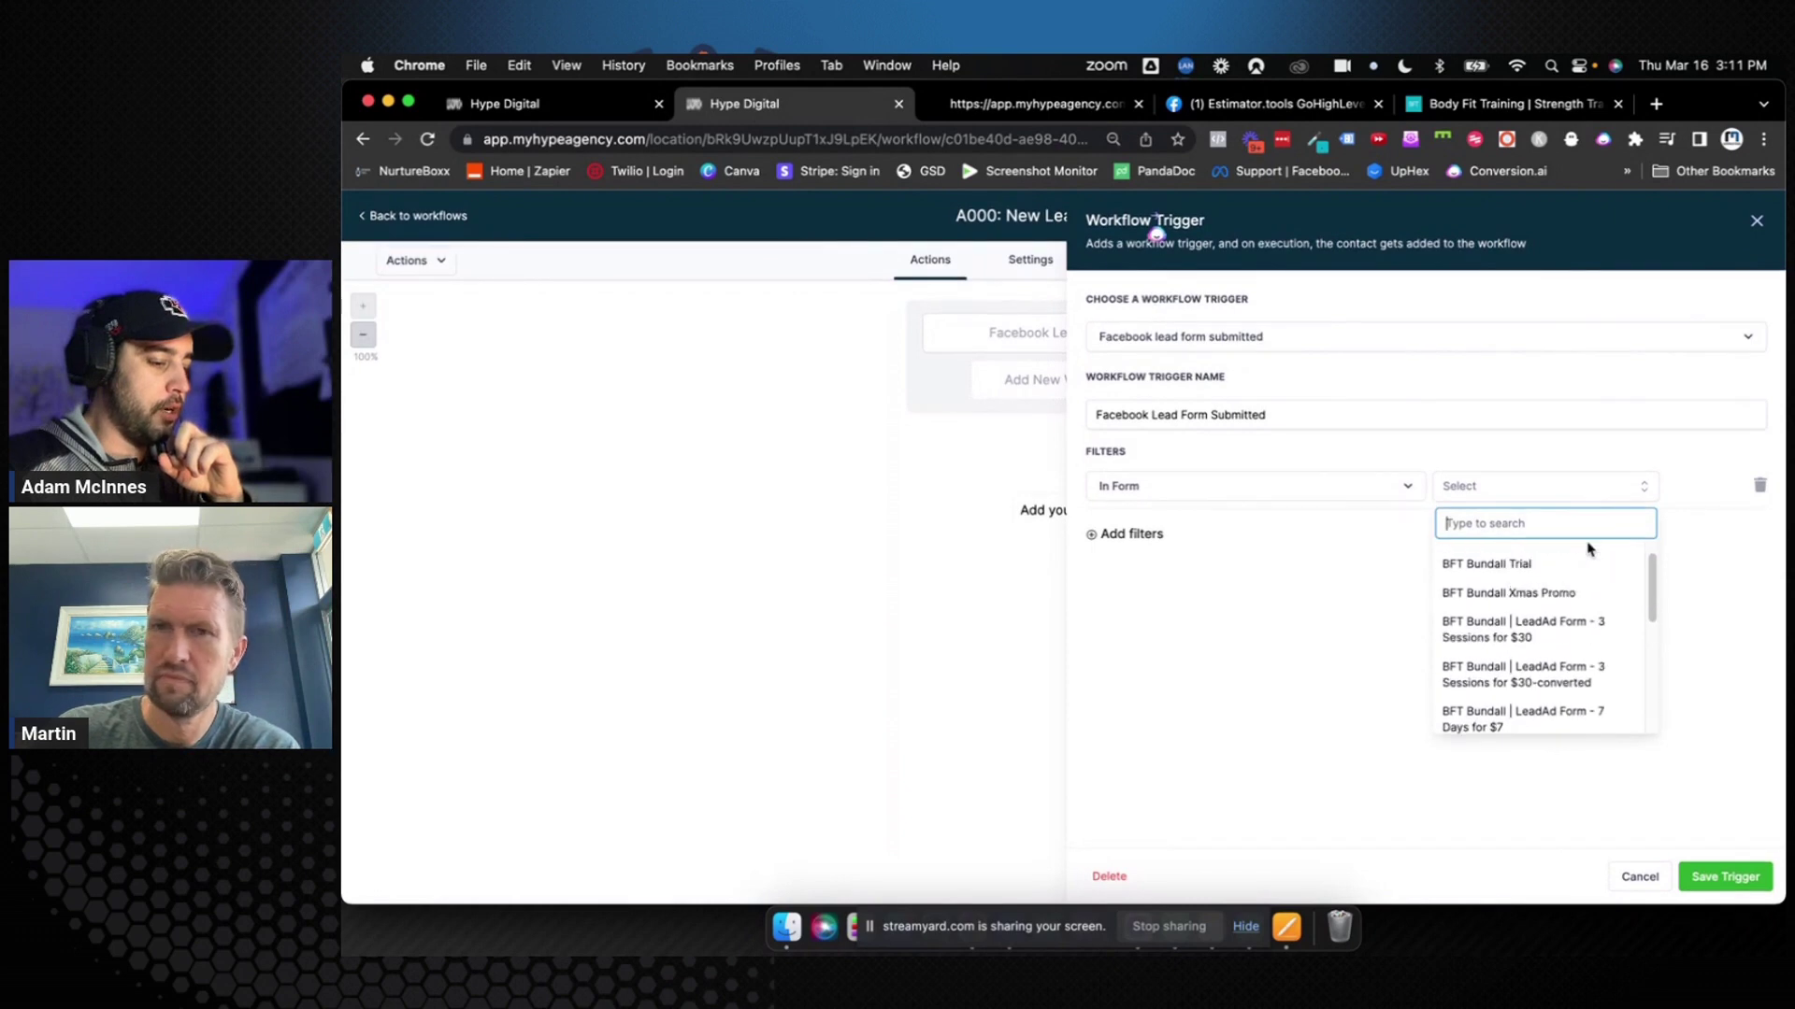
pyautogui.scroll(-5, 1588, 549)
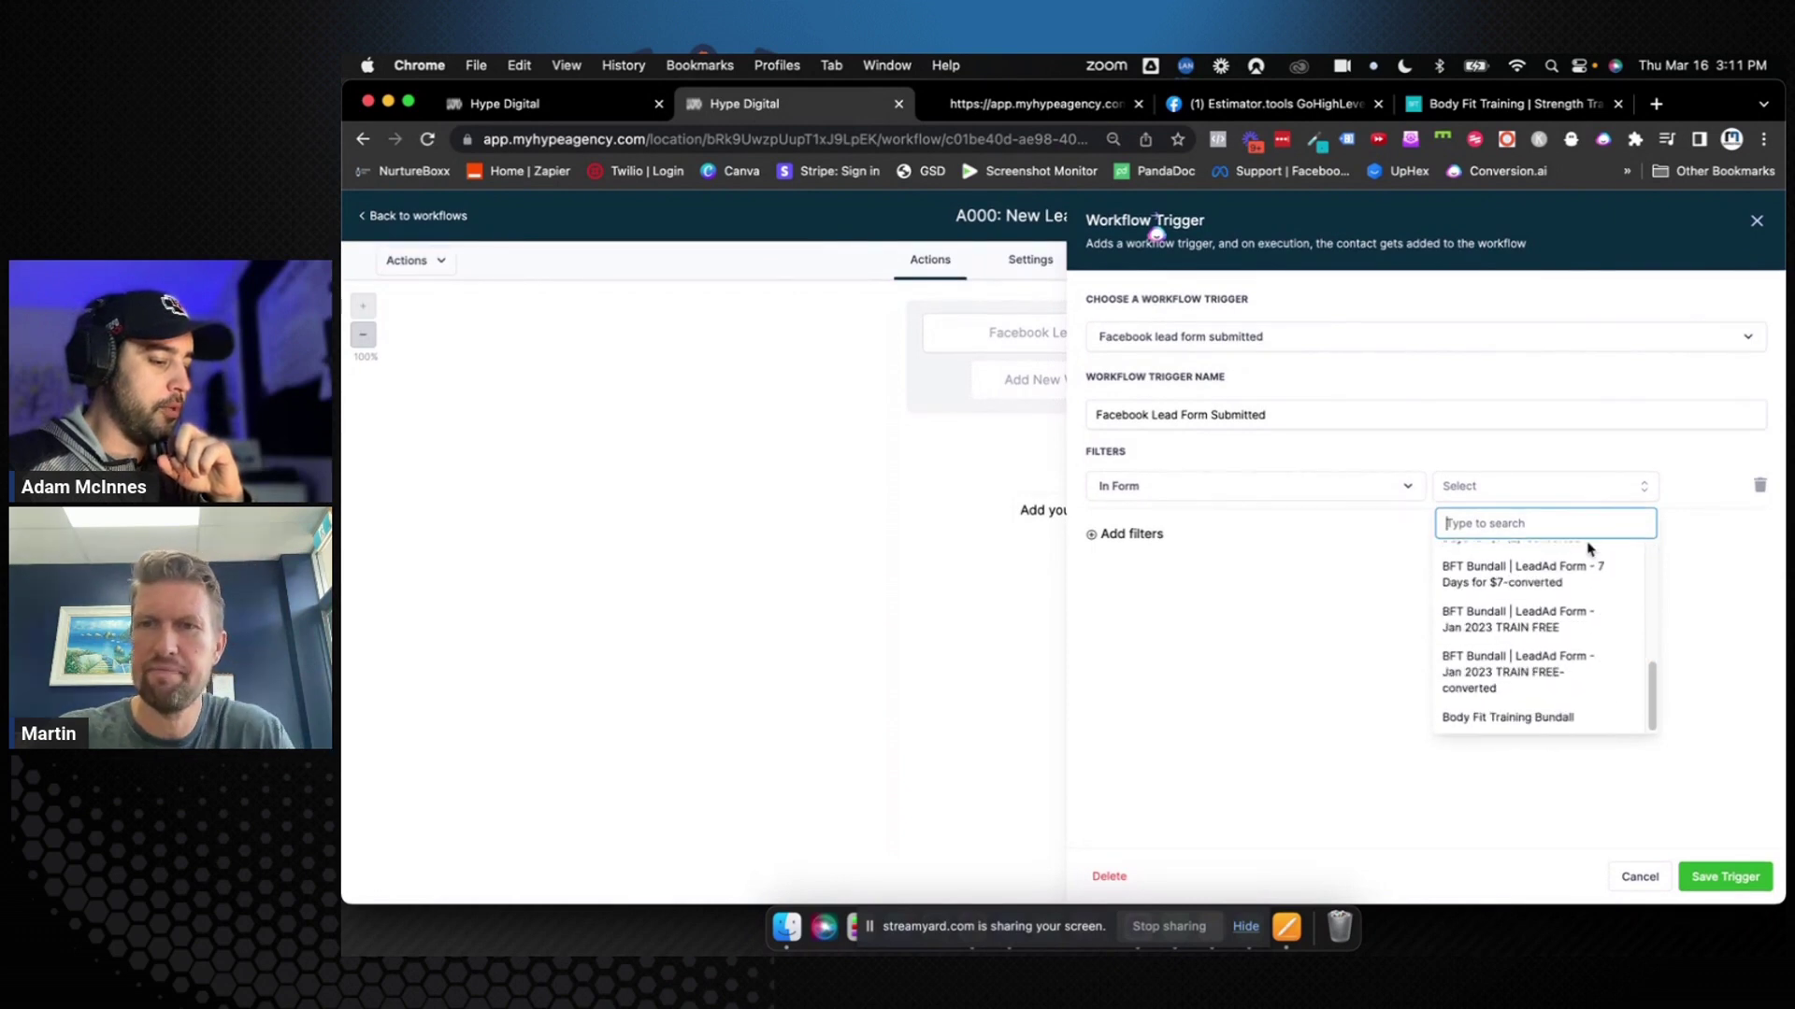
pyautogui.click(1390, 592)
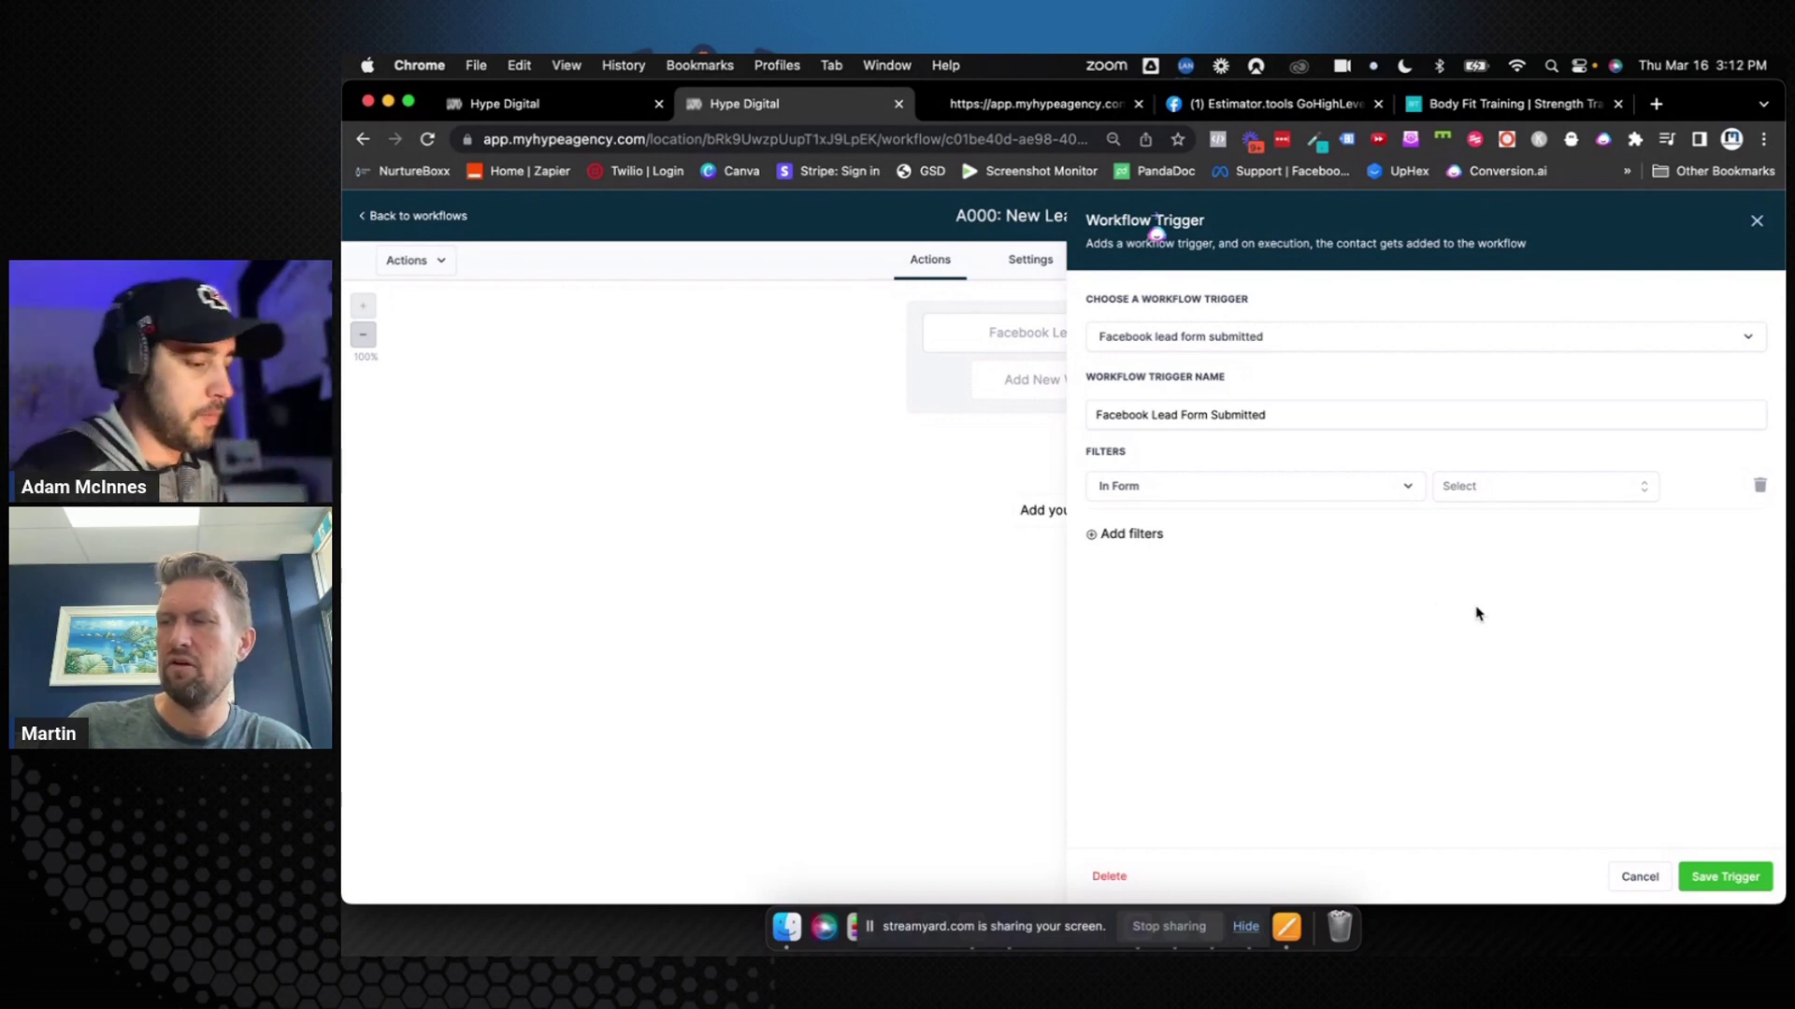
pyautogui.click(1759, 487)
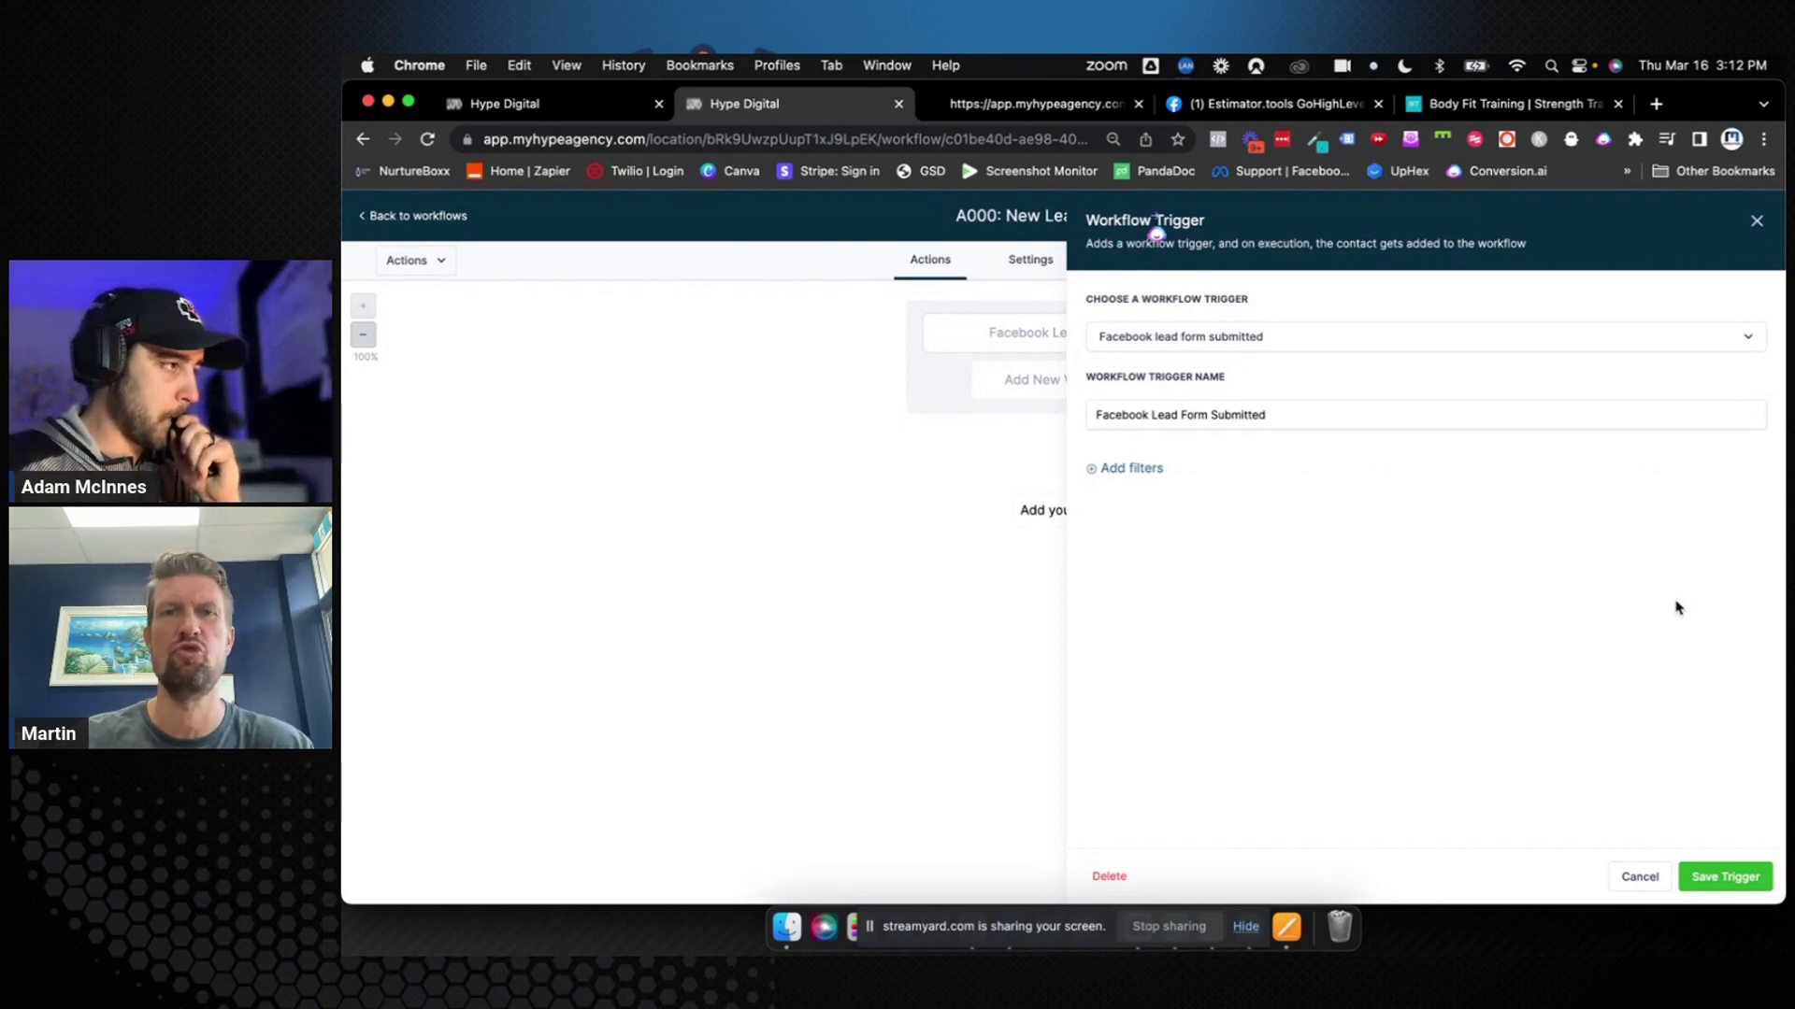
# Save the unfiltered trigger and the A000 workflow, then bring up the trigger list
pyautogui.click(1723, 876)
pyautogui.click(1745, 216)
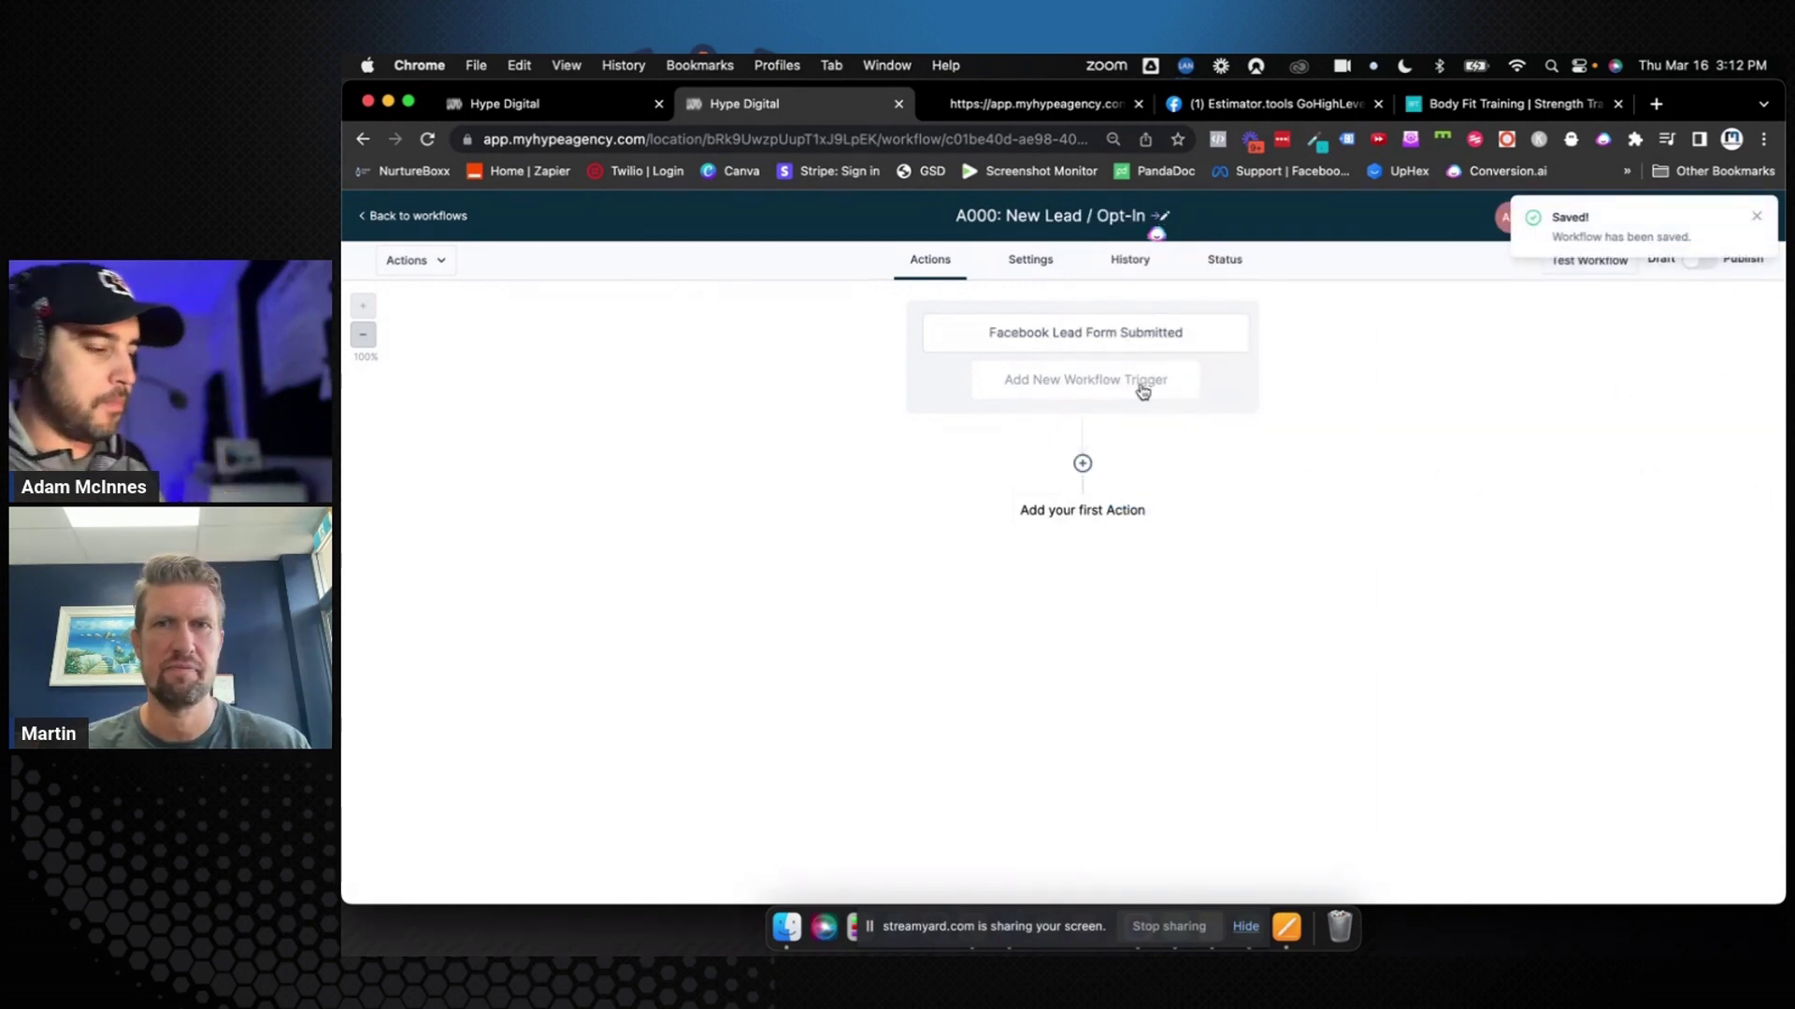
pyautogui.click(1104, 380)
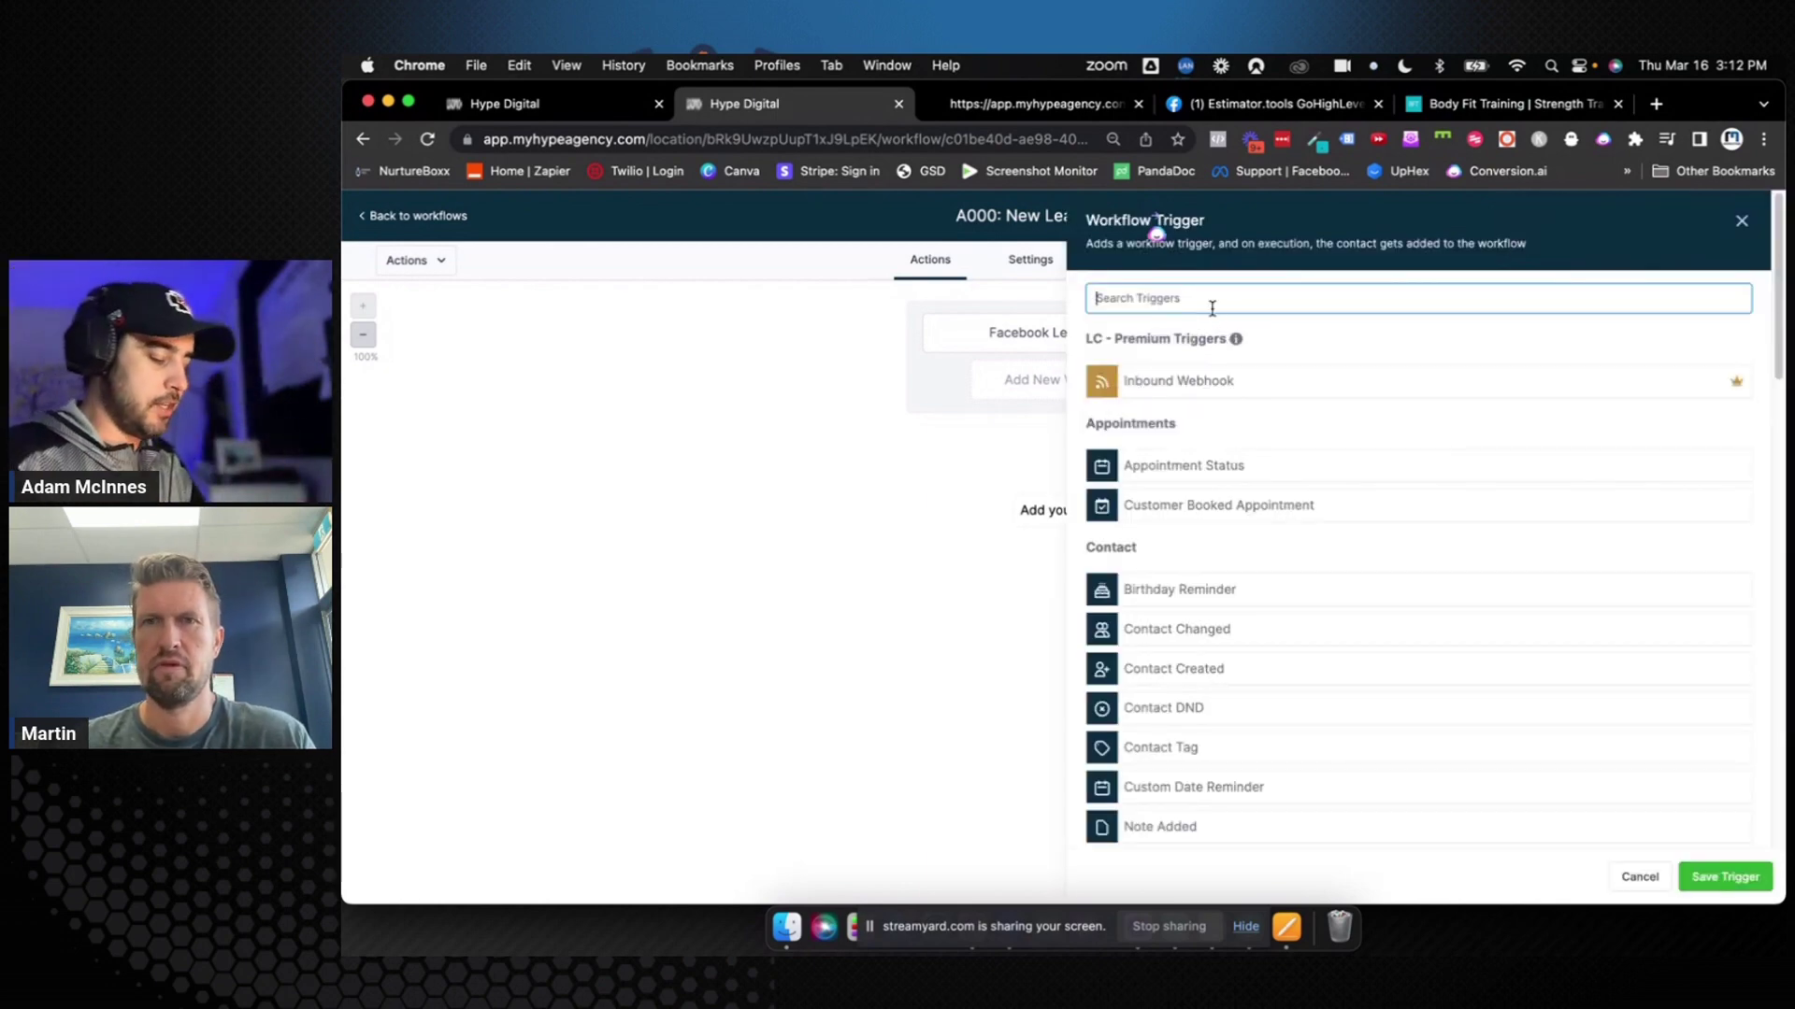
# Add a Form Submitted trigger limited to the Women Over 40 Opt-In form
pyautogui.write('op')
pyautogui.press('BackSpace')
pyautogui.press('BackSpace')
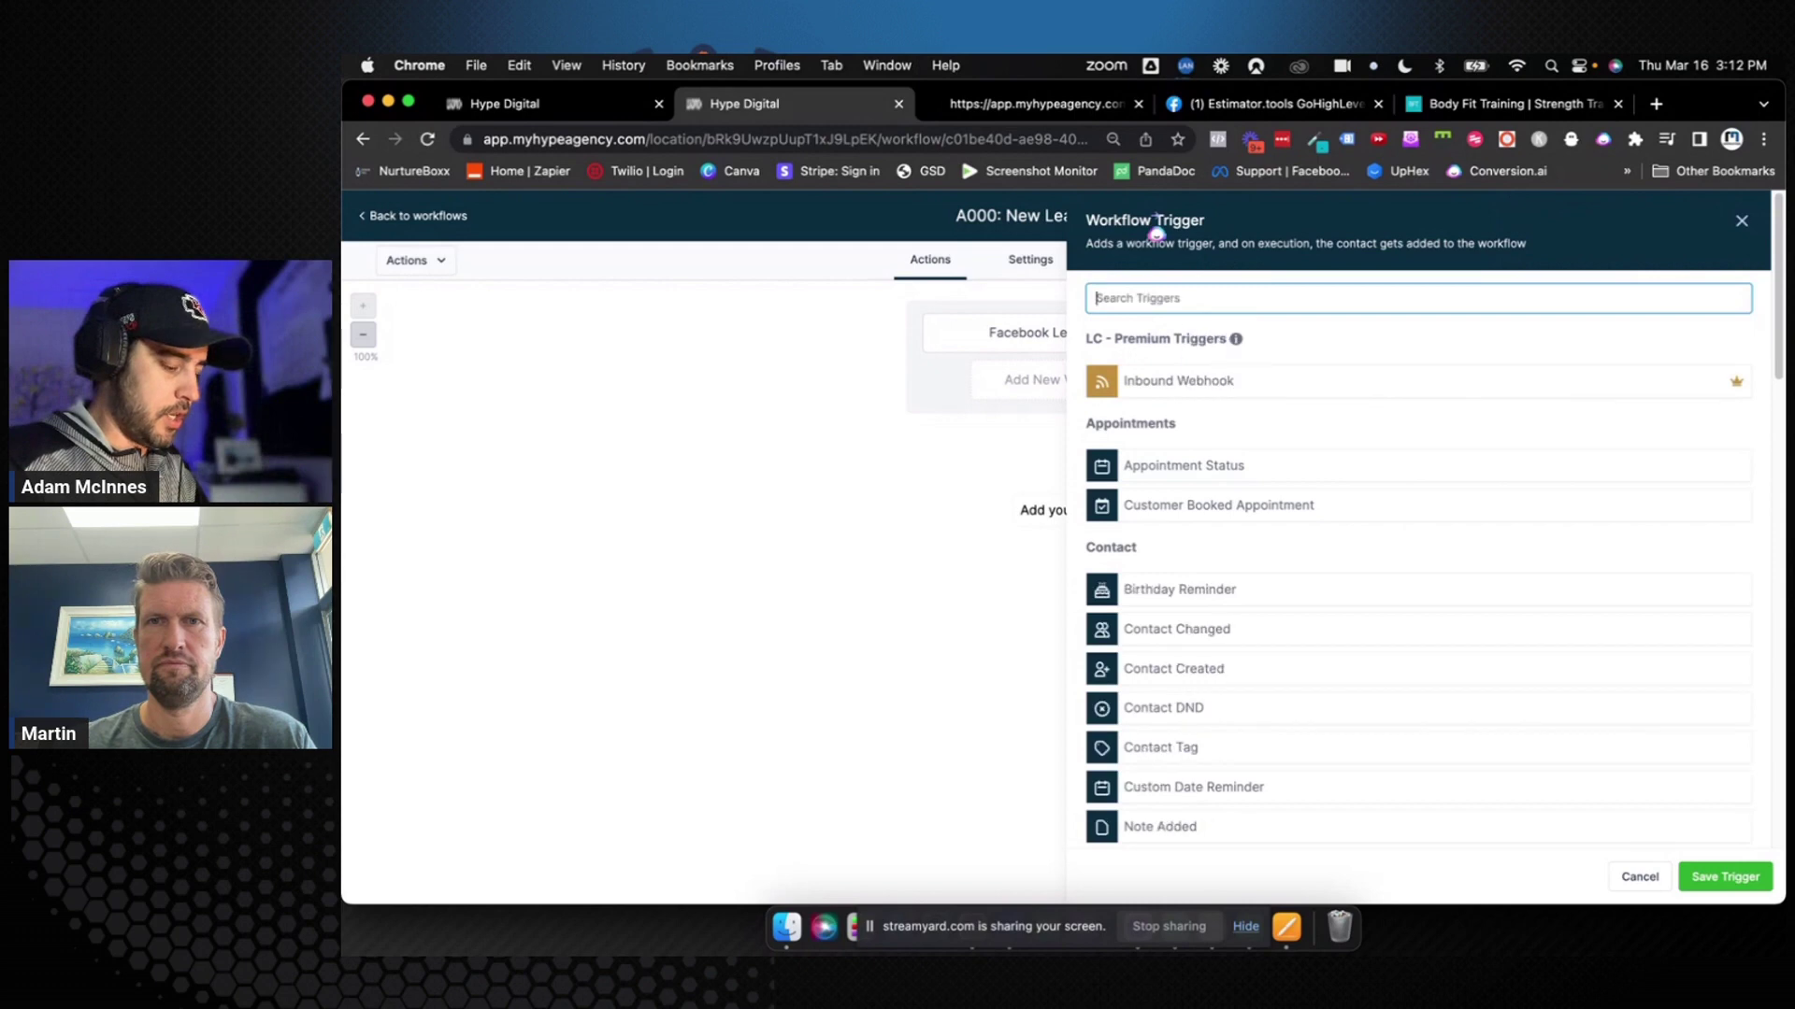
pyautogui.write('form')
pyautogui.click(1202, 385)
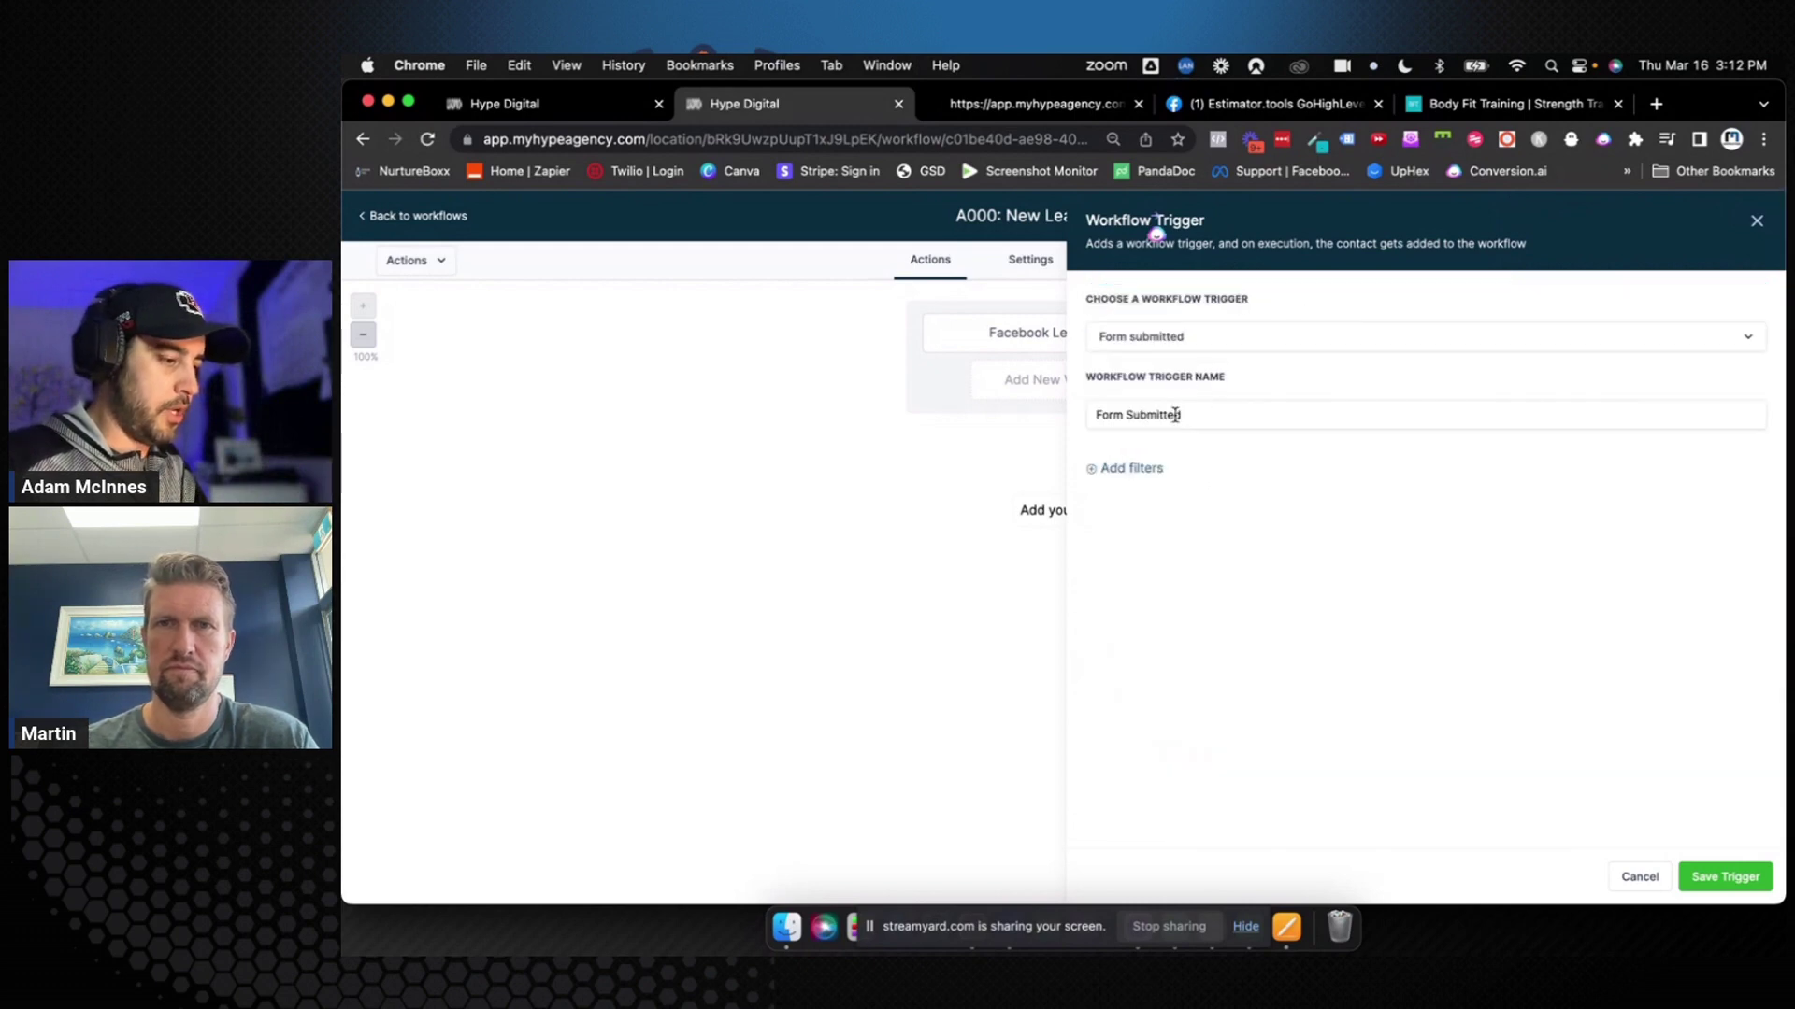
pyautogui.click(1145, 472)
pyautogui.click(1141, 488)
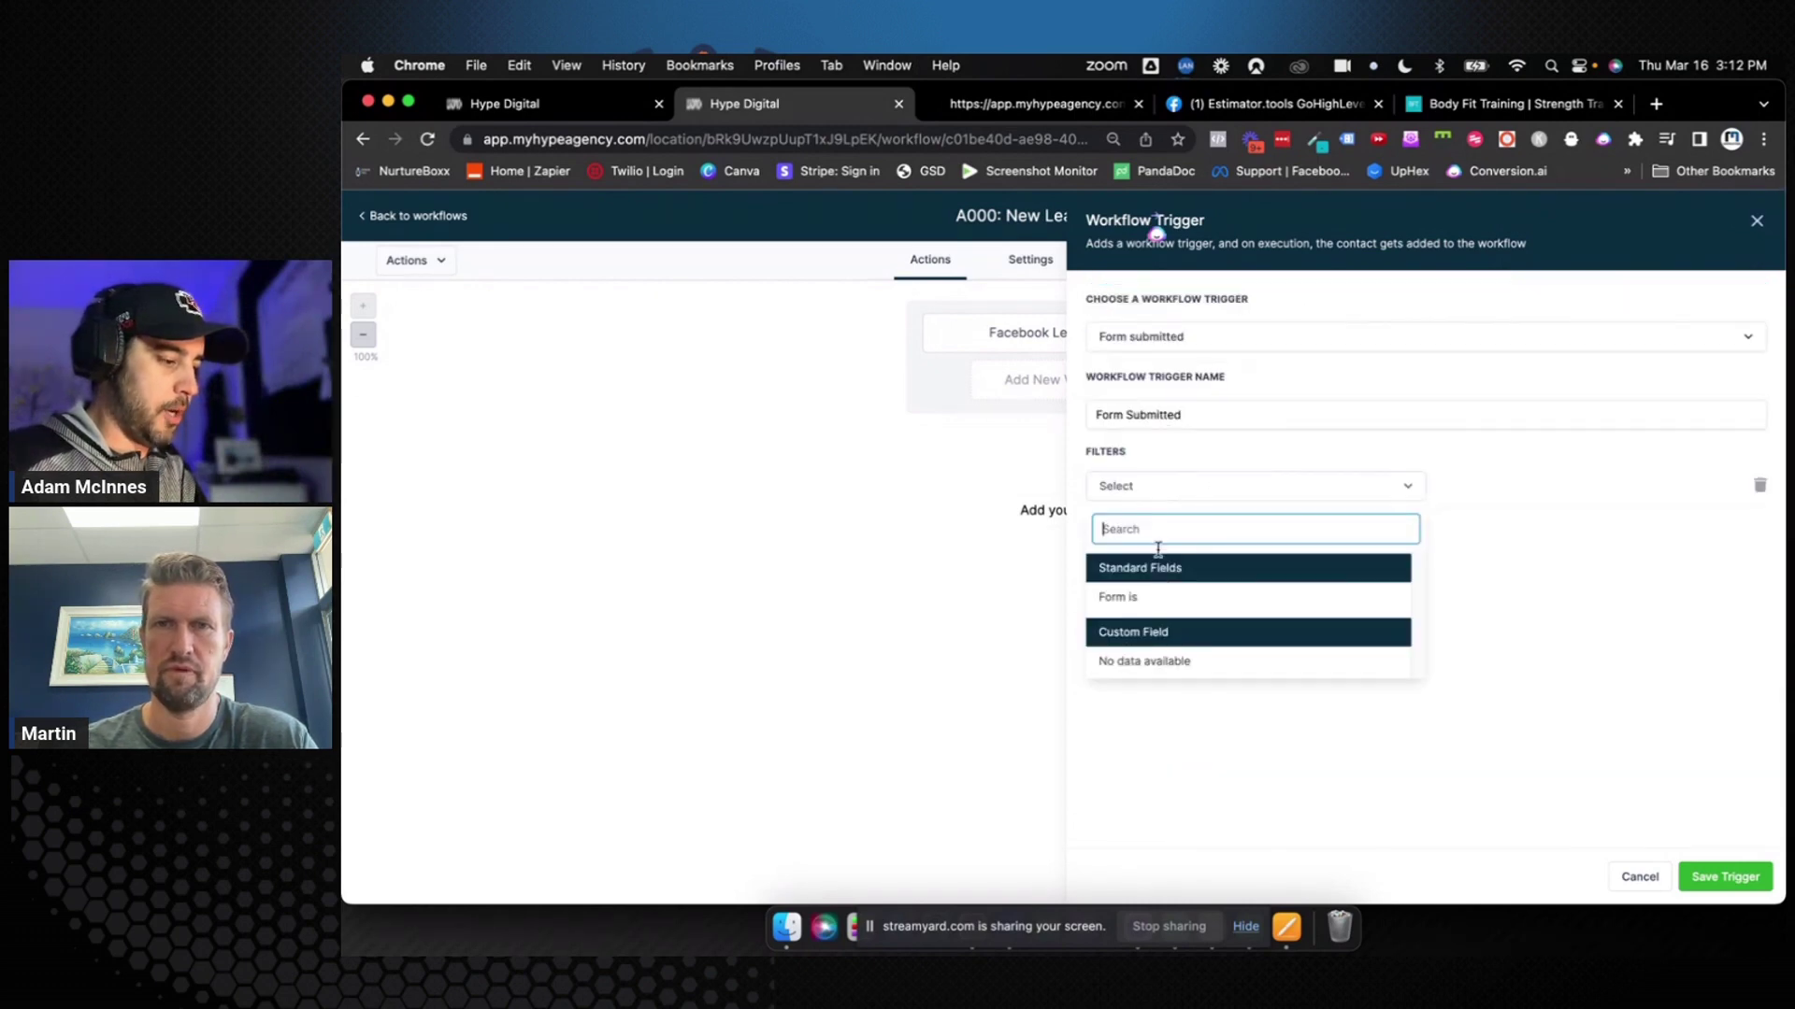
pyautogui.click(1157, 599)
pyautogui.click(1488, 485)
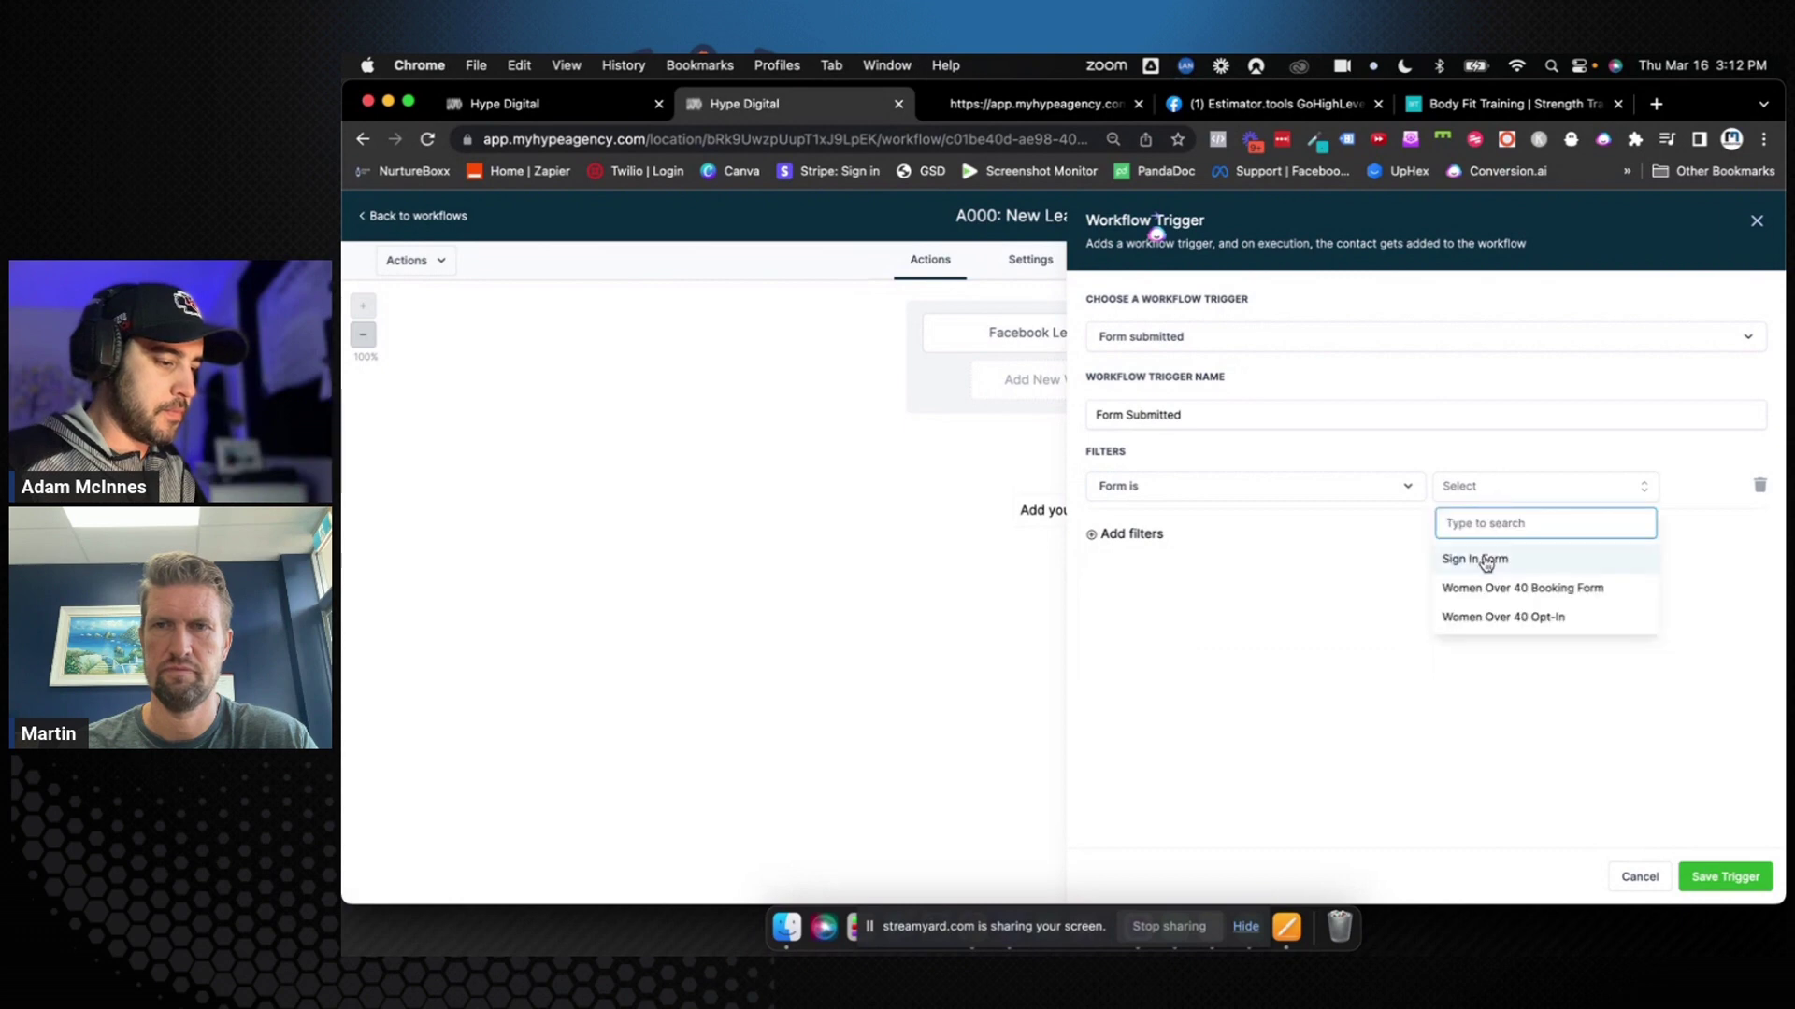
pyautogui.click(1488, 616)
# Rename the trigger 'Form Submitted (Women Over 40 Opt-In)' and save the trigger and workflow
pyautogui.click(1202, 414)
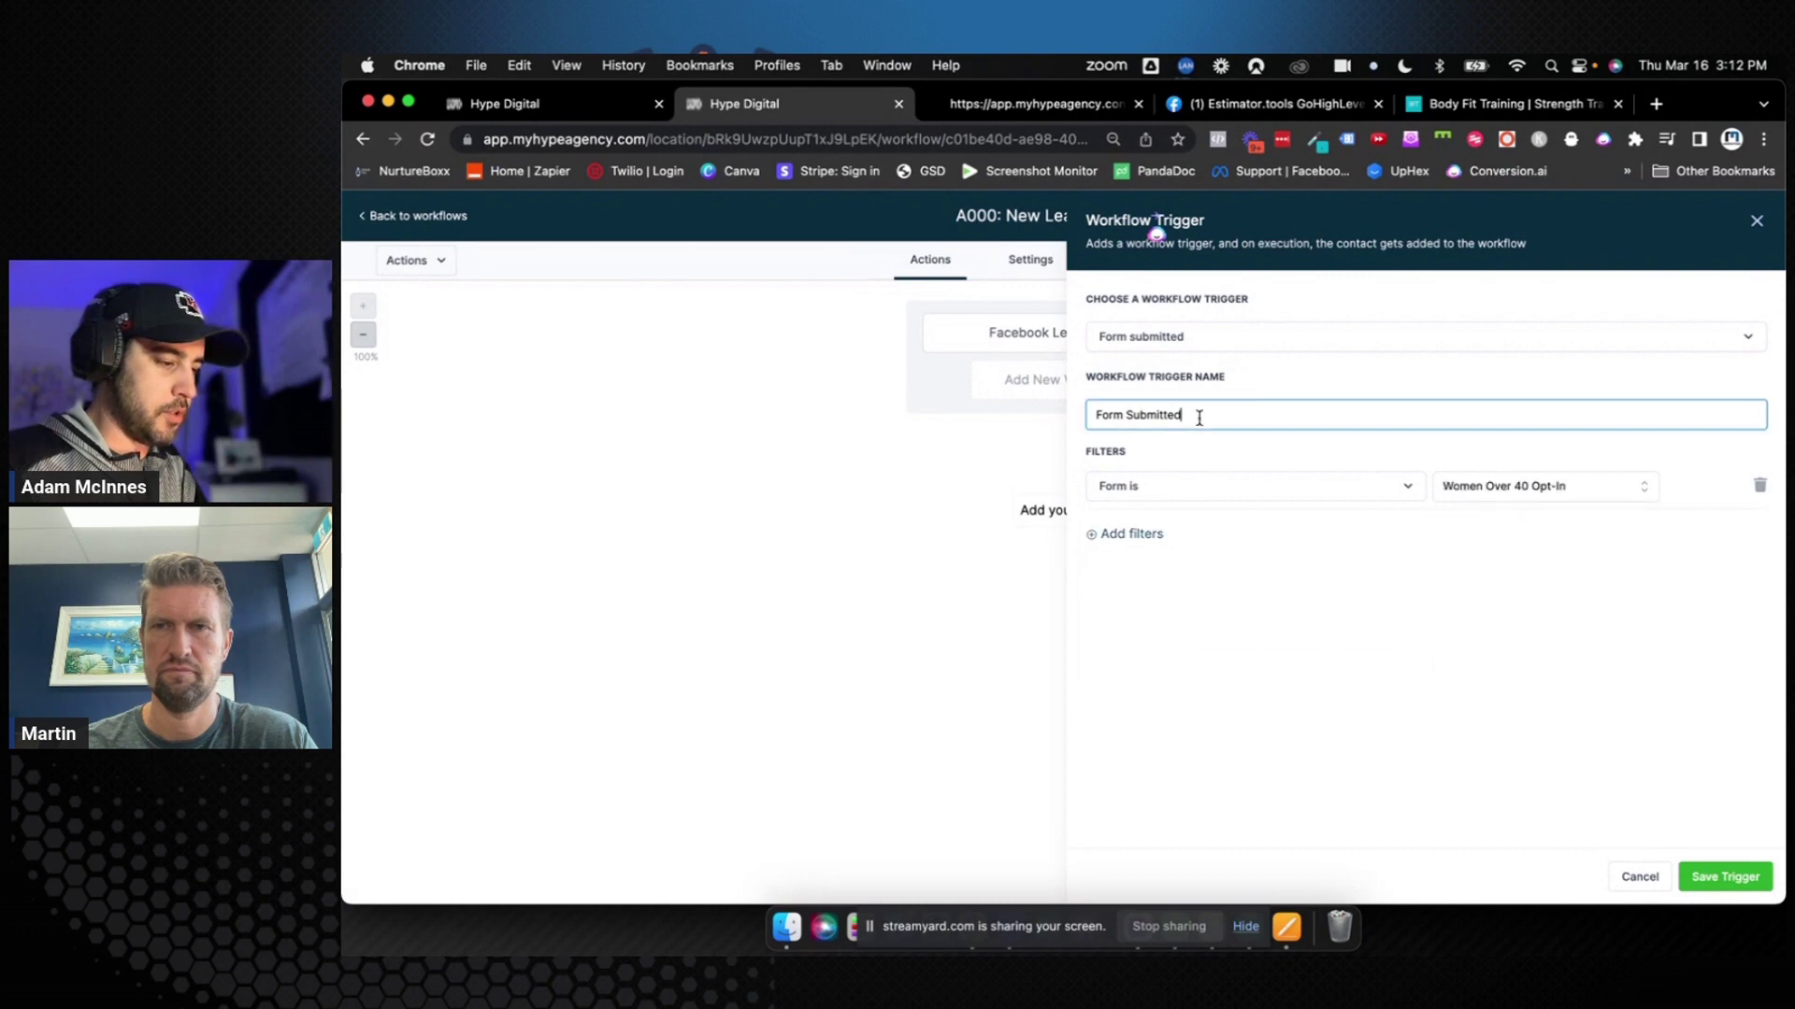
pyautogui.moveTo(1202, 414); pyautogui.dragTo(1127, 418)
pyautogui.click(1181, 415)
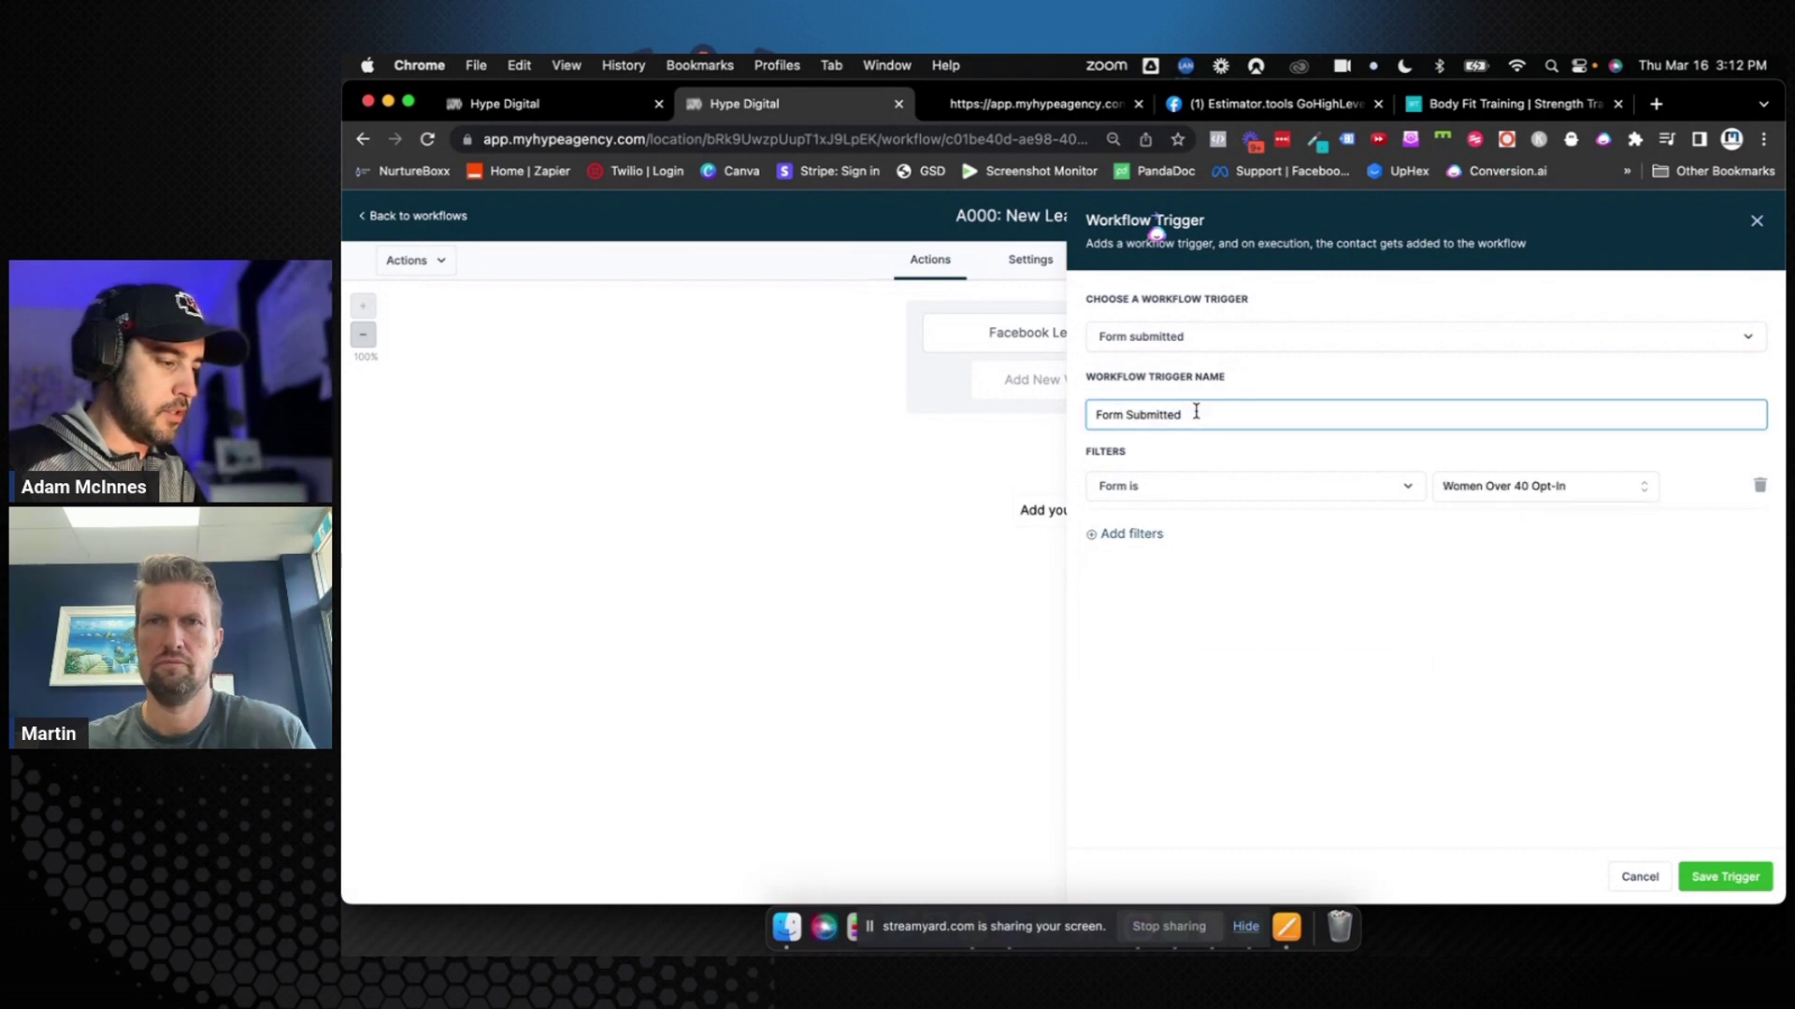
pyautogui.write('(Women')
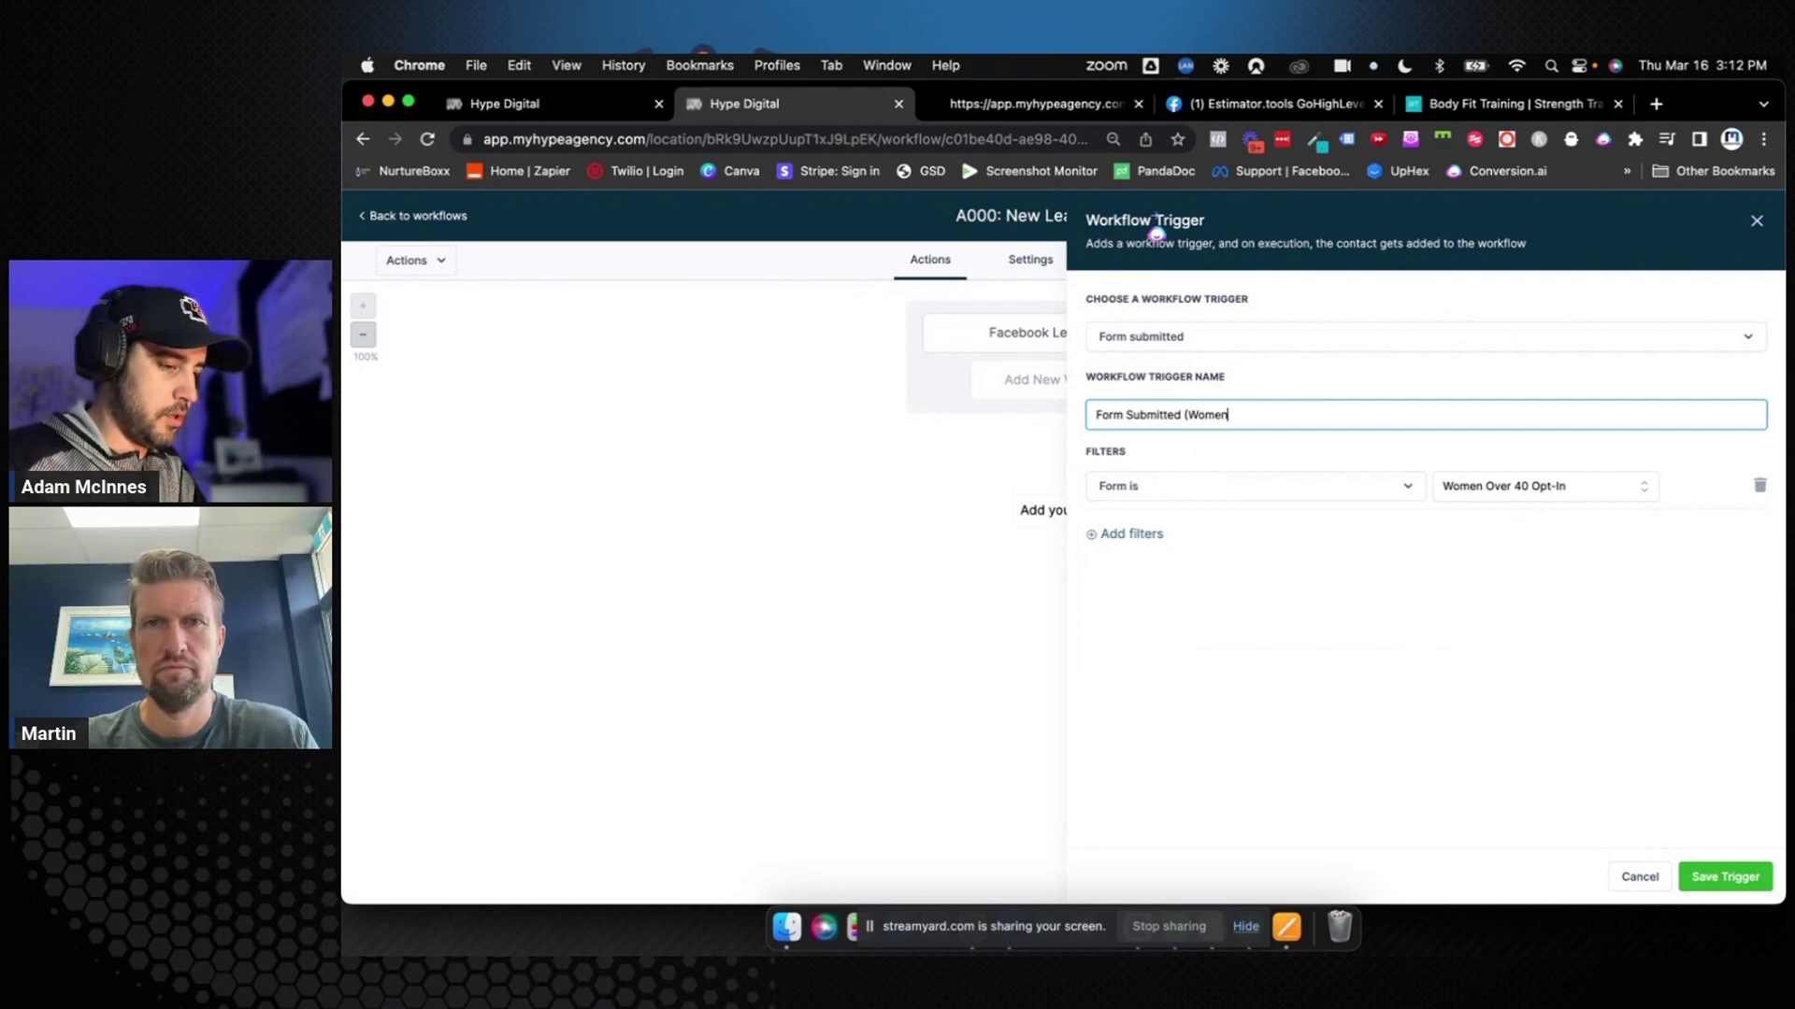
pyautogui.write(' Over 40 O')
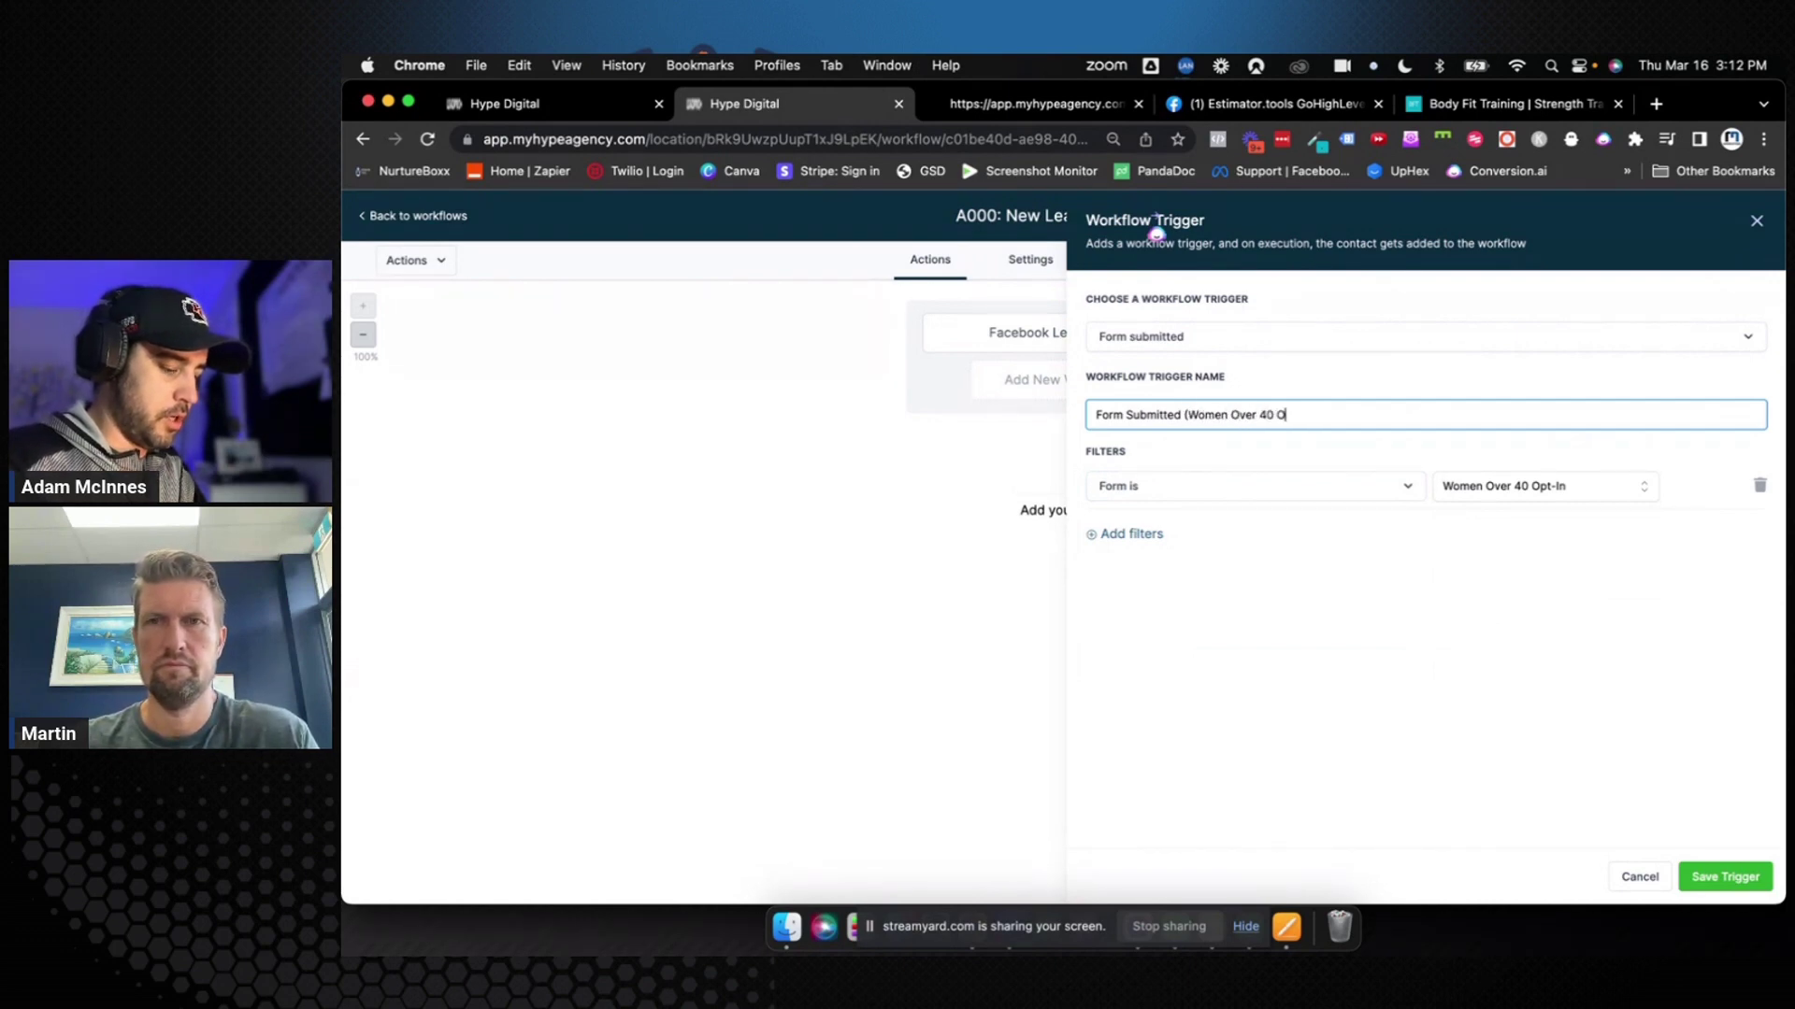
pyautogui.write('pt-In)')
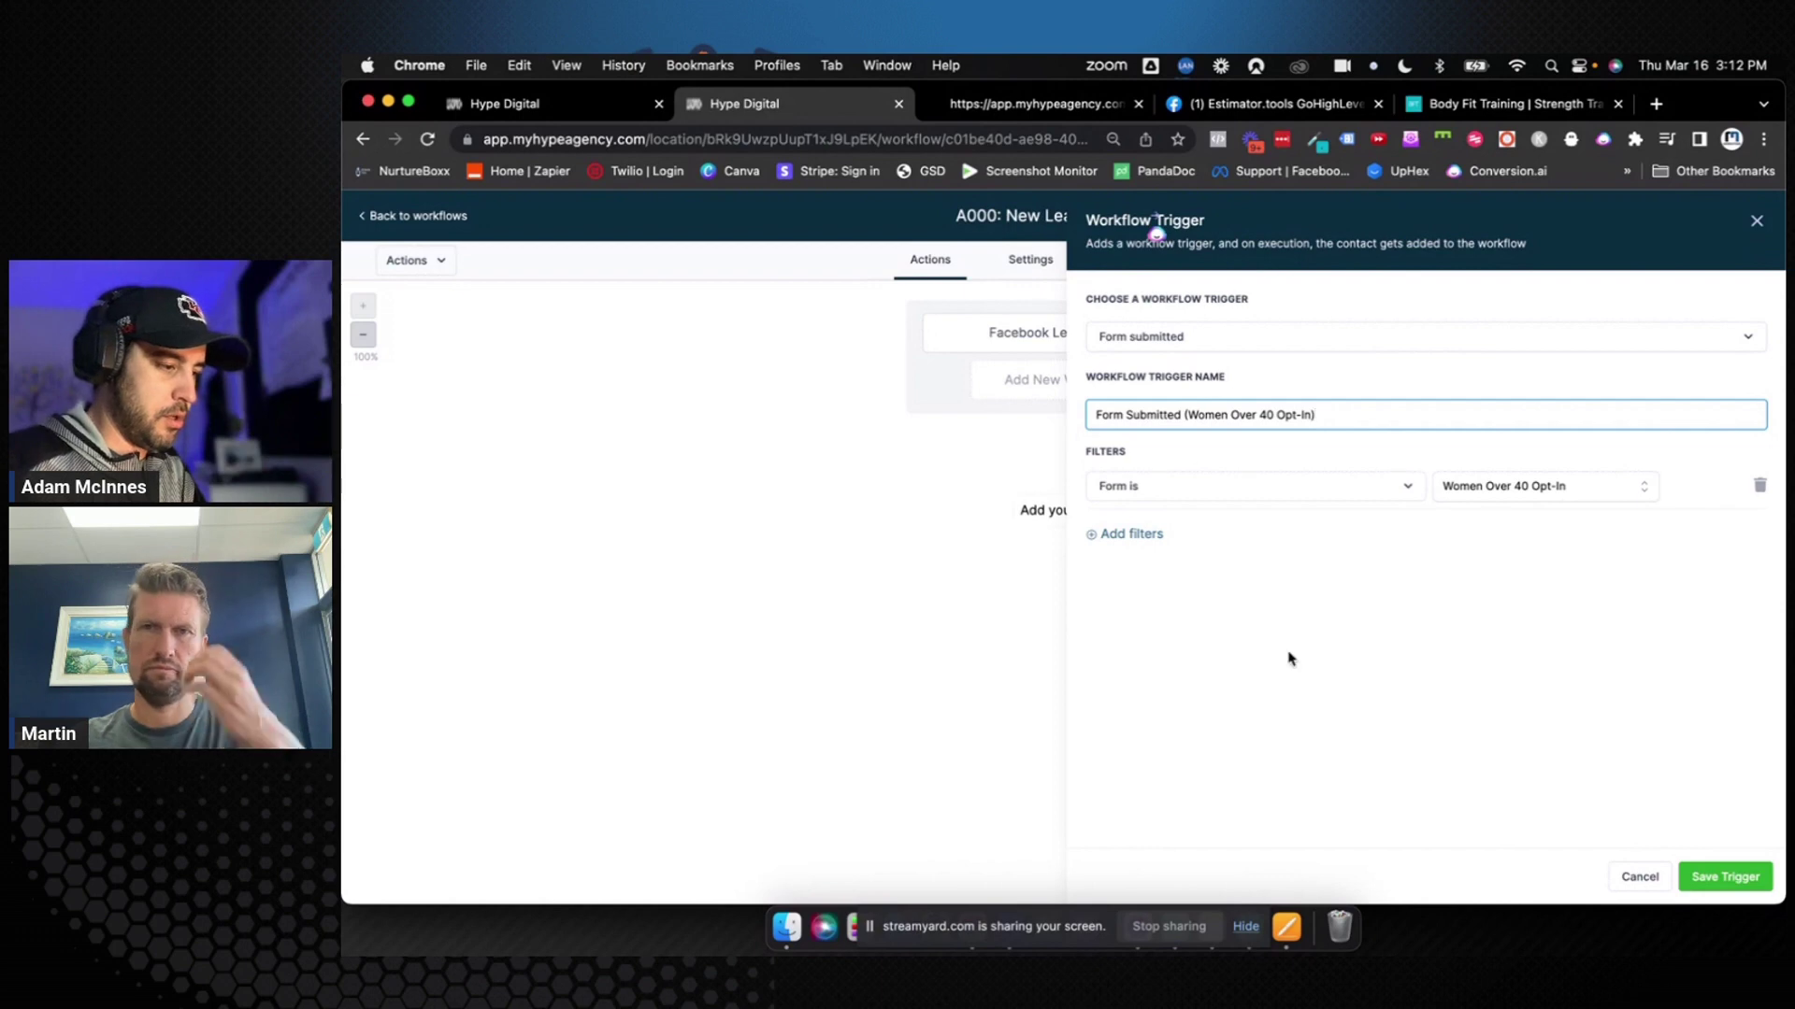
pyautogui.click(1701, 869)
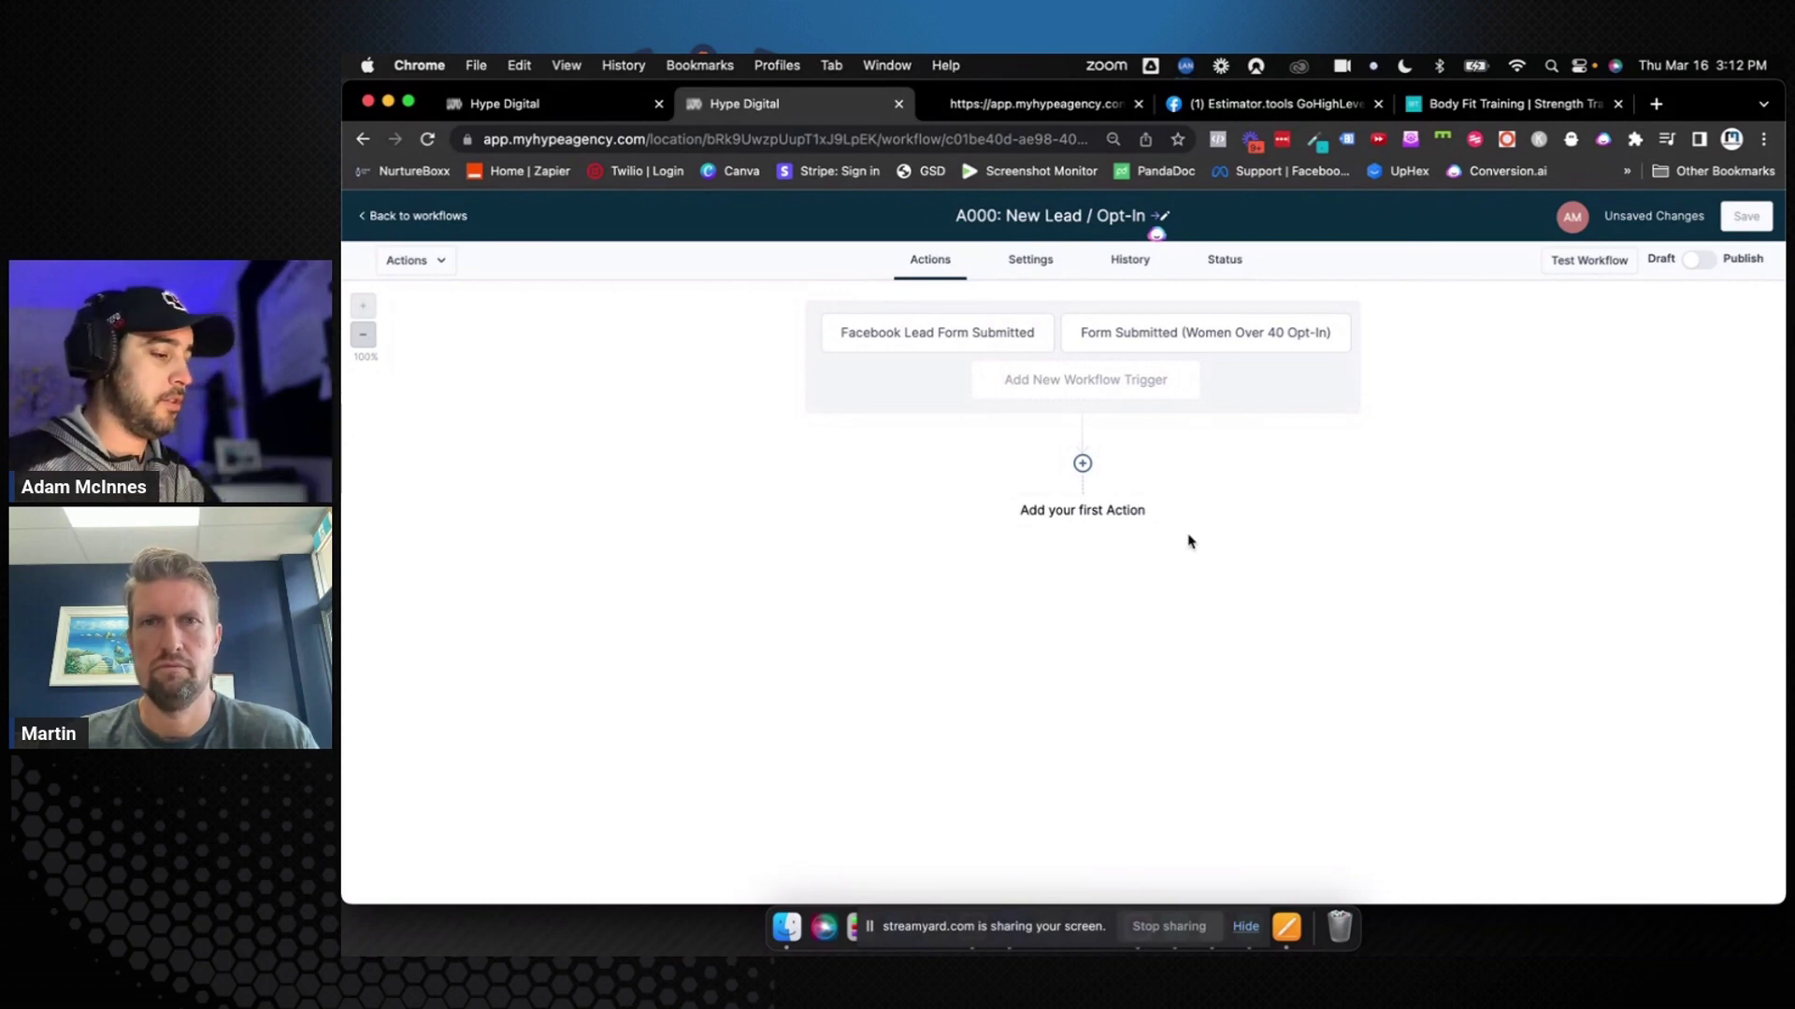
pyautogui.press('super+s')
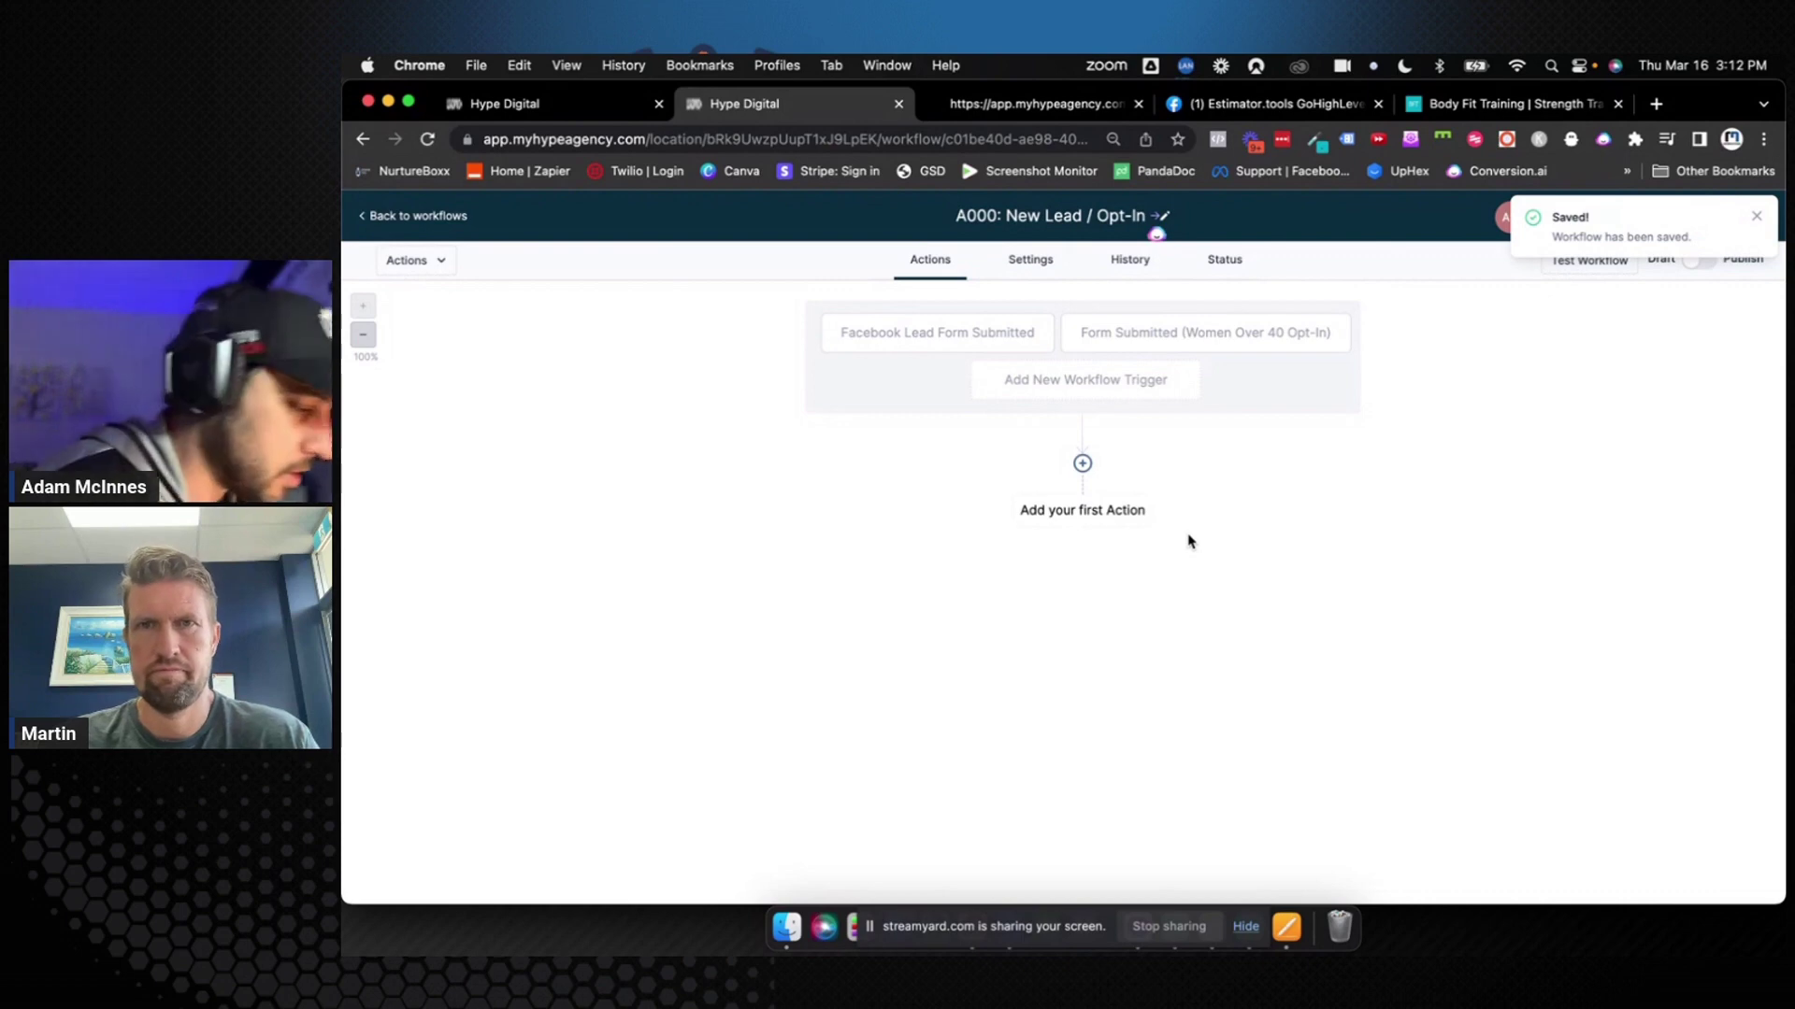
pyautogui.click(1103, 516)
# Add an Add Contact Tag action creating the new tag 'New Lead / Opt-In', rename it, and save
pyautogui.write('tag')
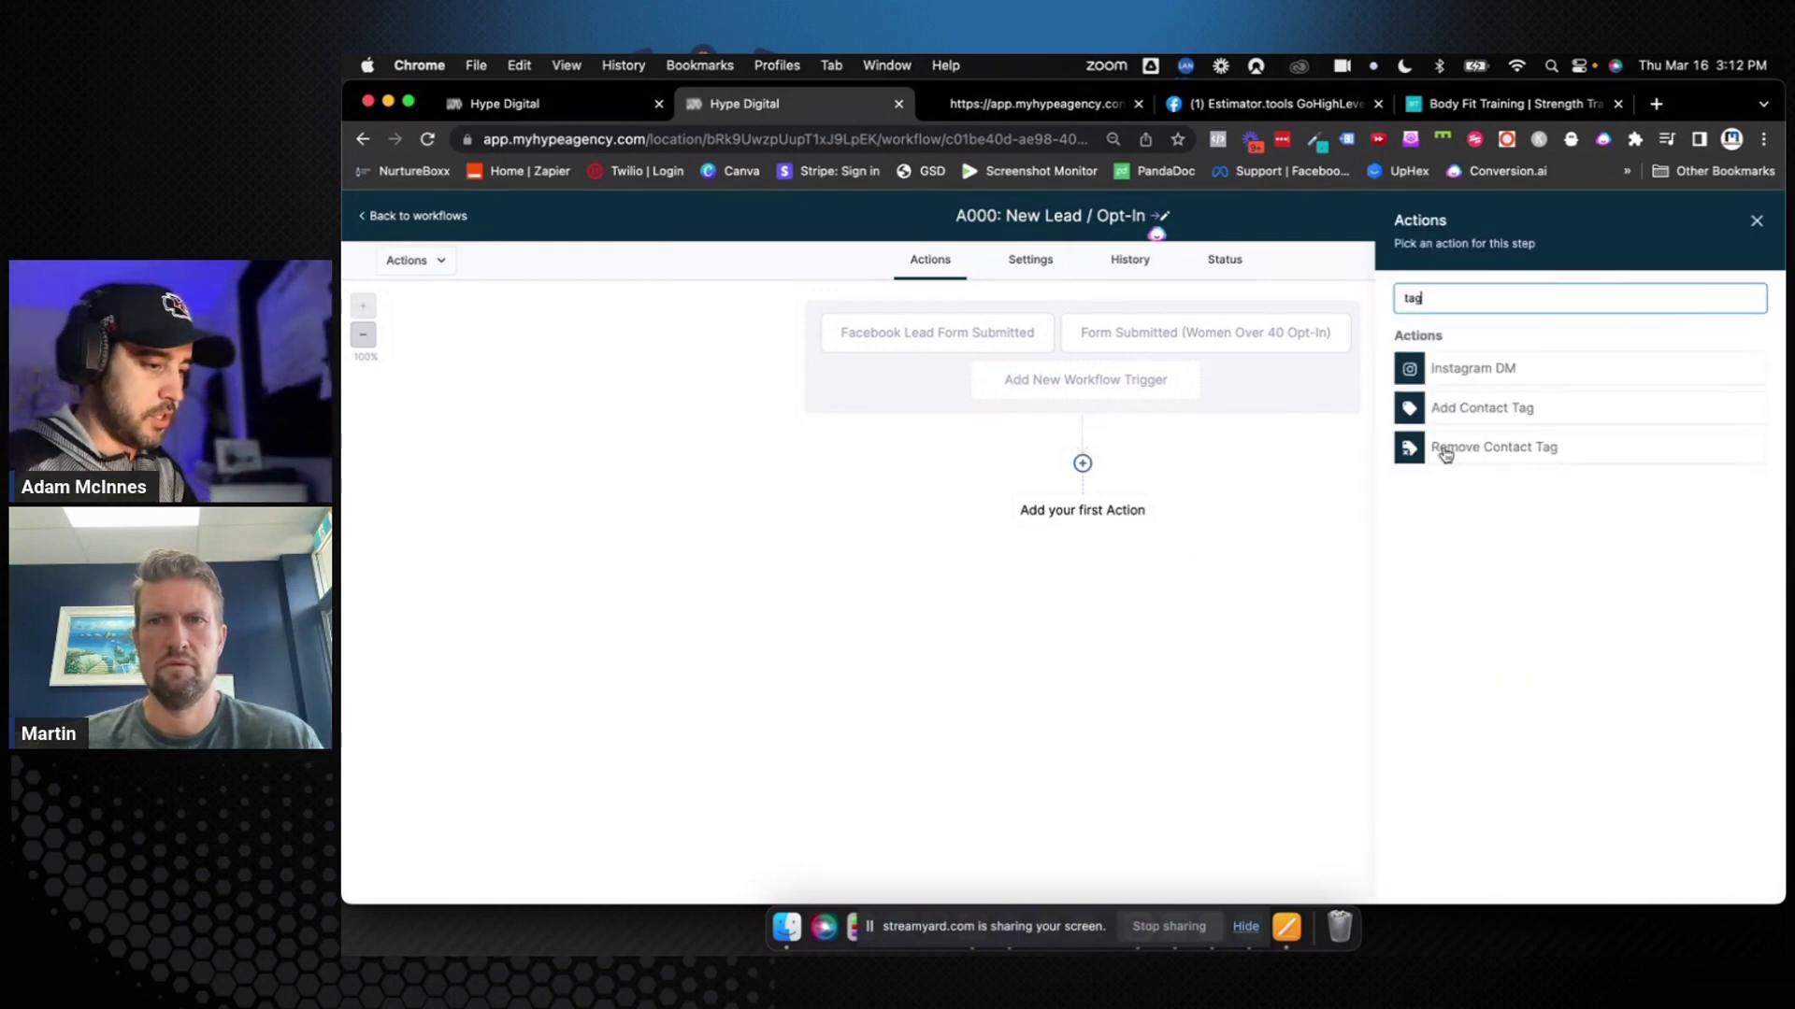
pyautogui.click(1472, 405)
pyautogui.click(1471, 405)
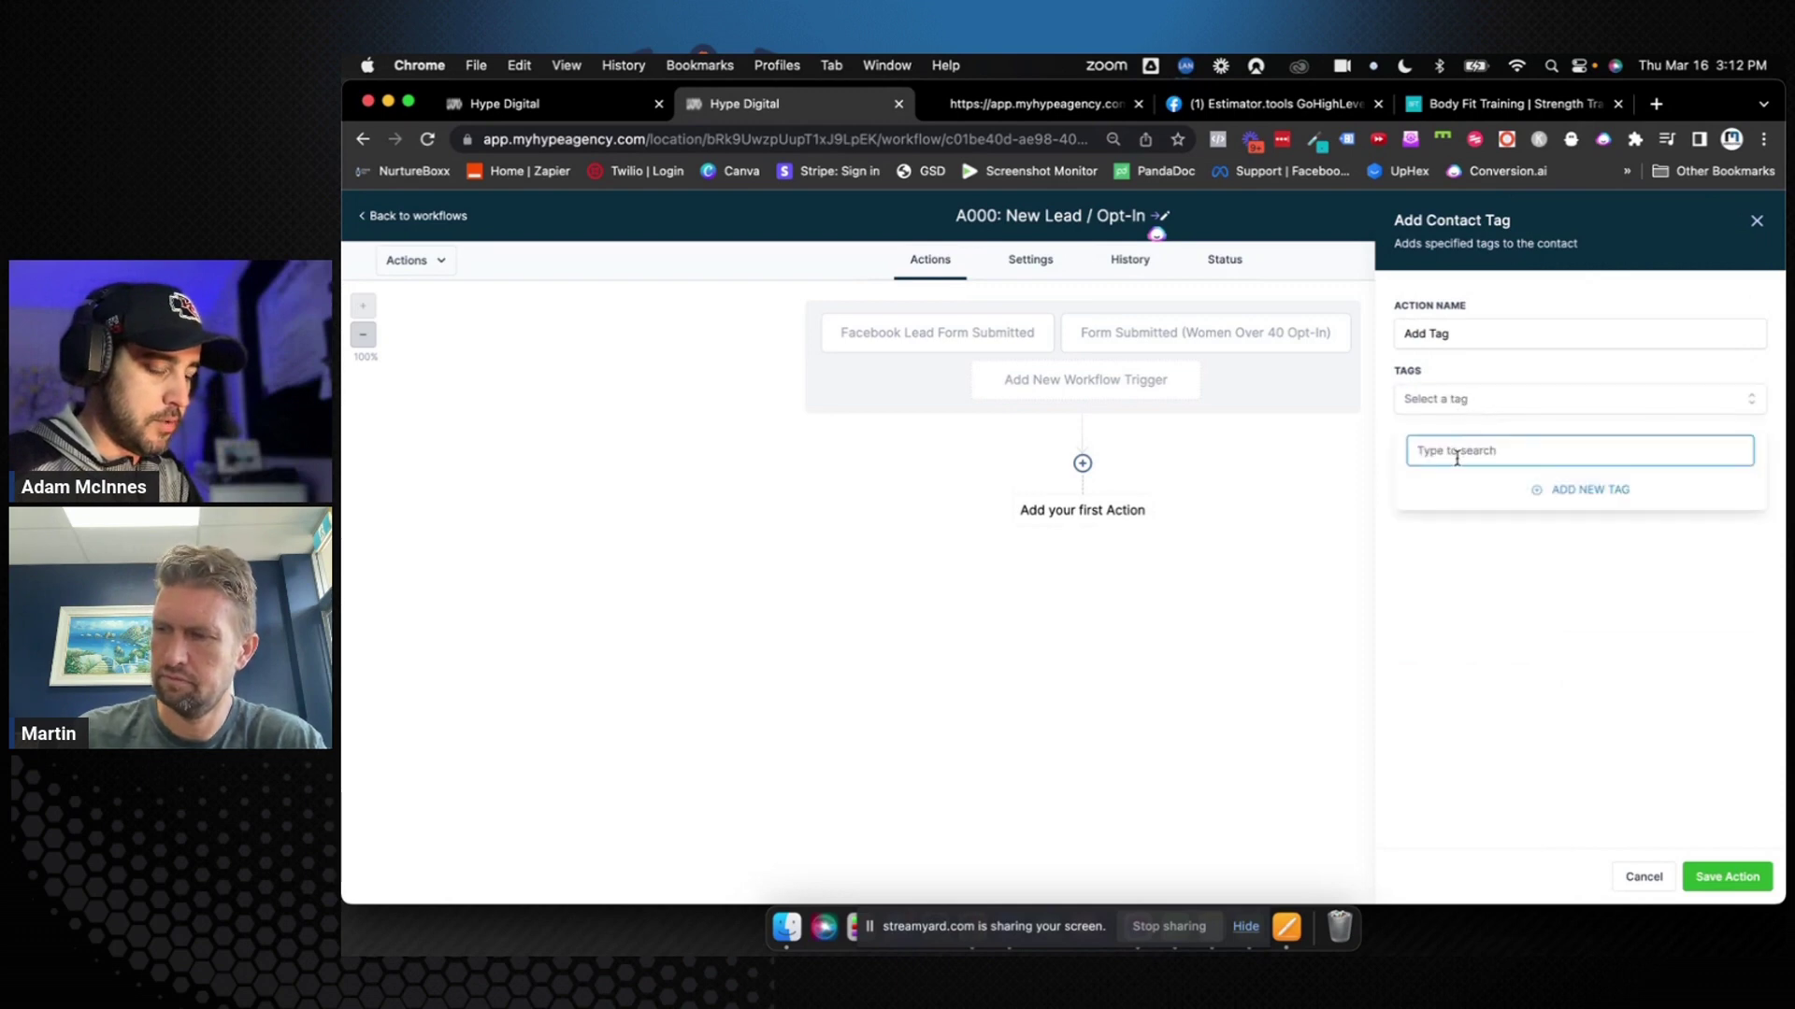
pyautogui.write('New')
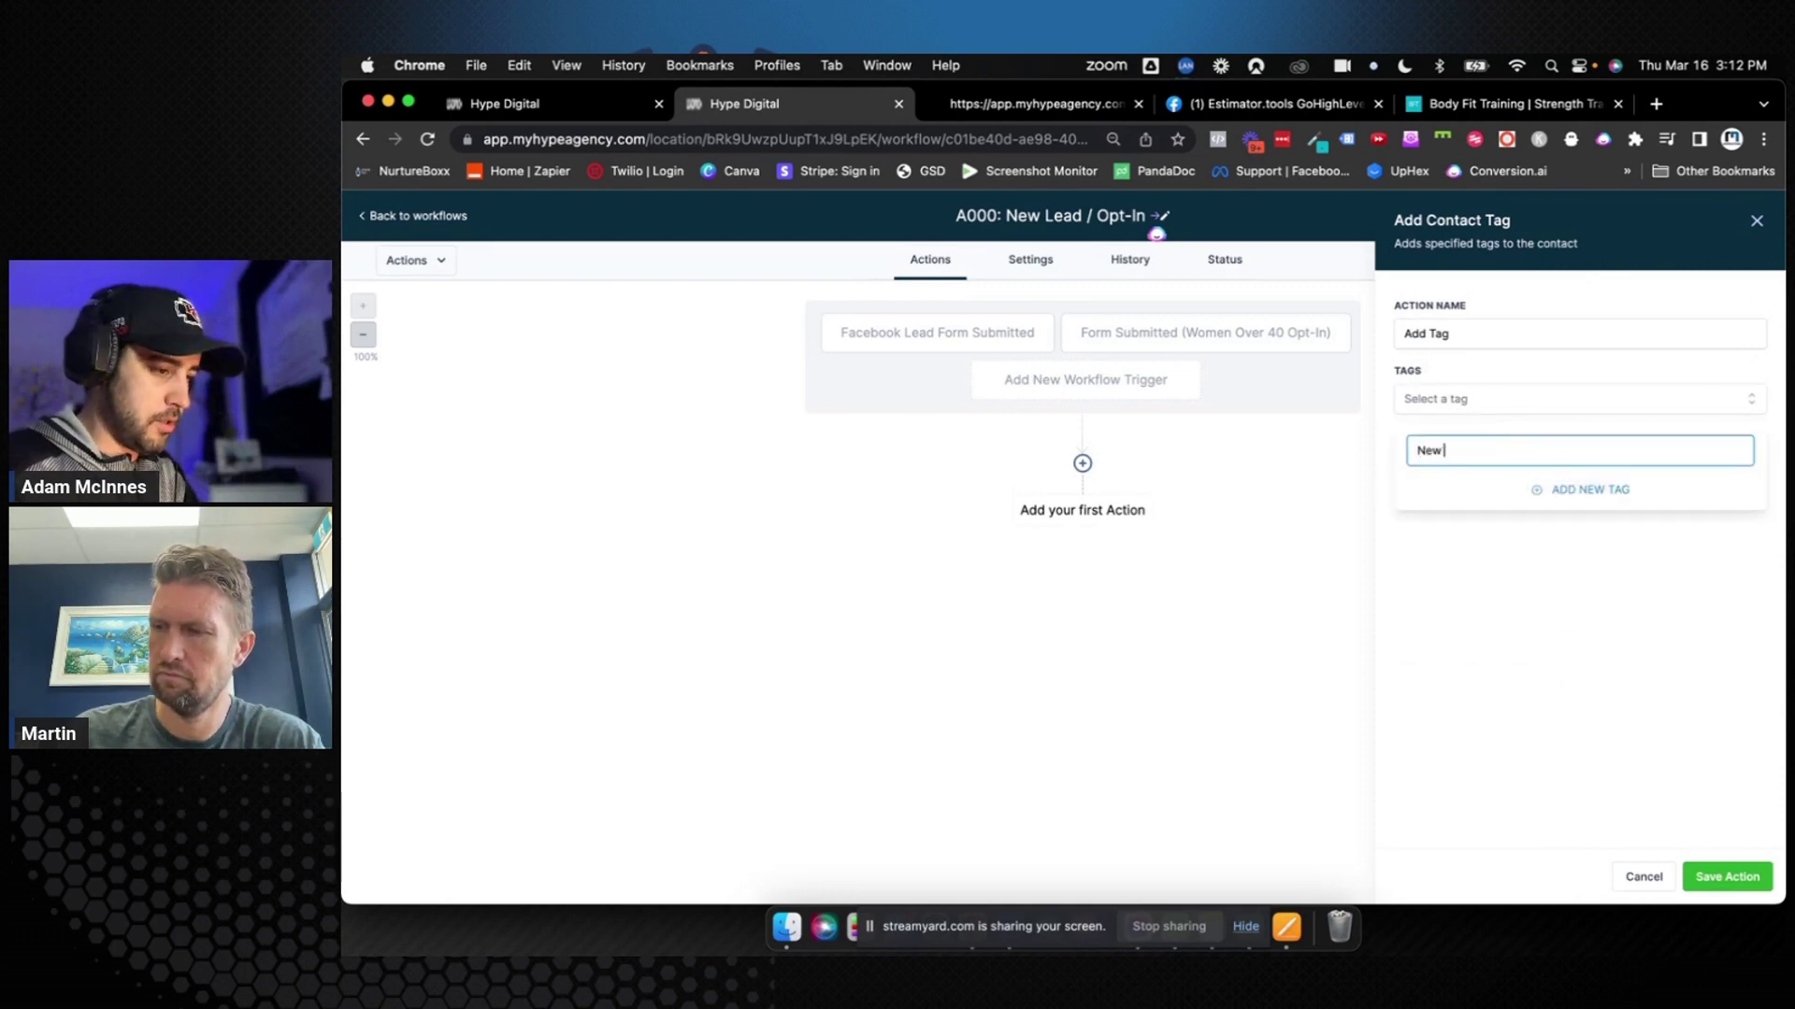
pyautogui.write(' Lead / Opt-In')
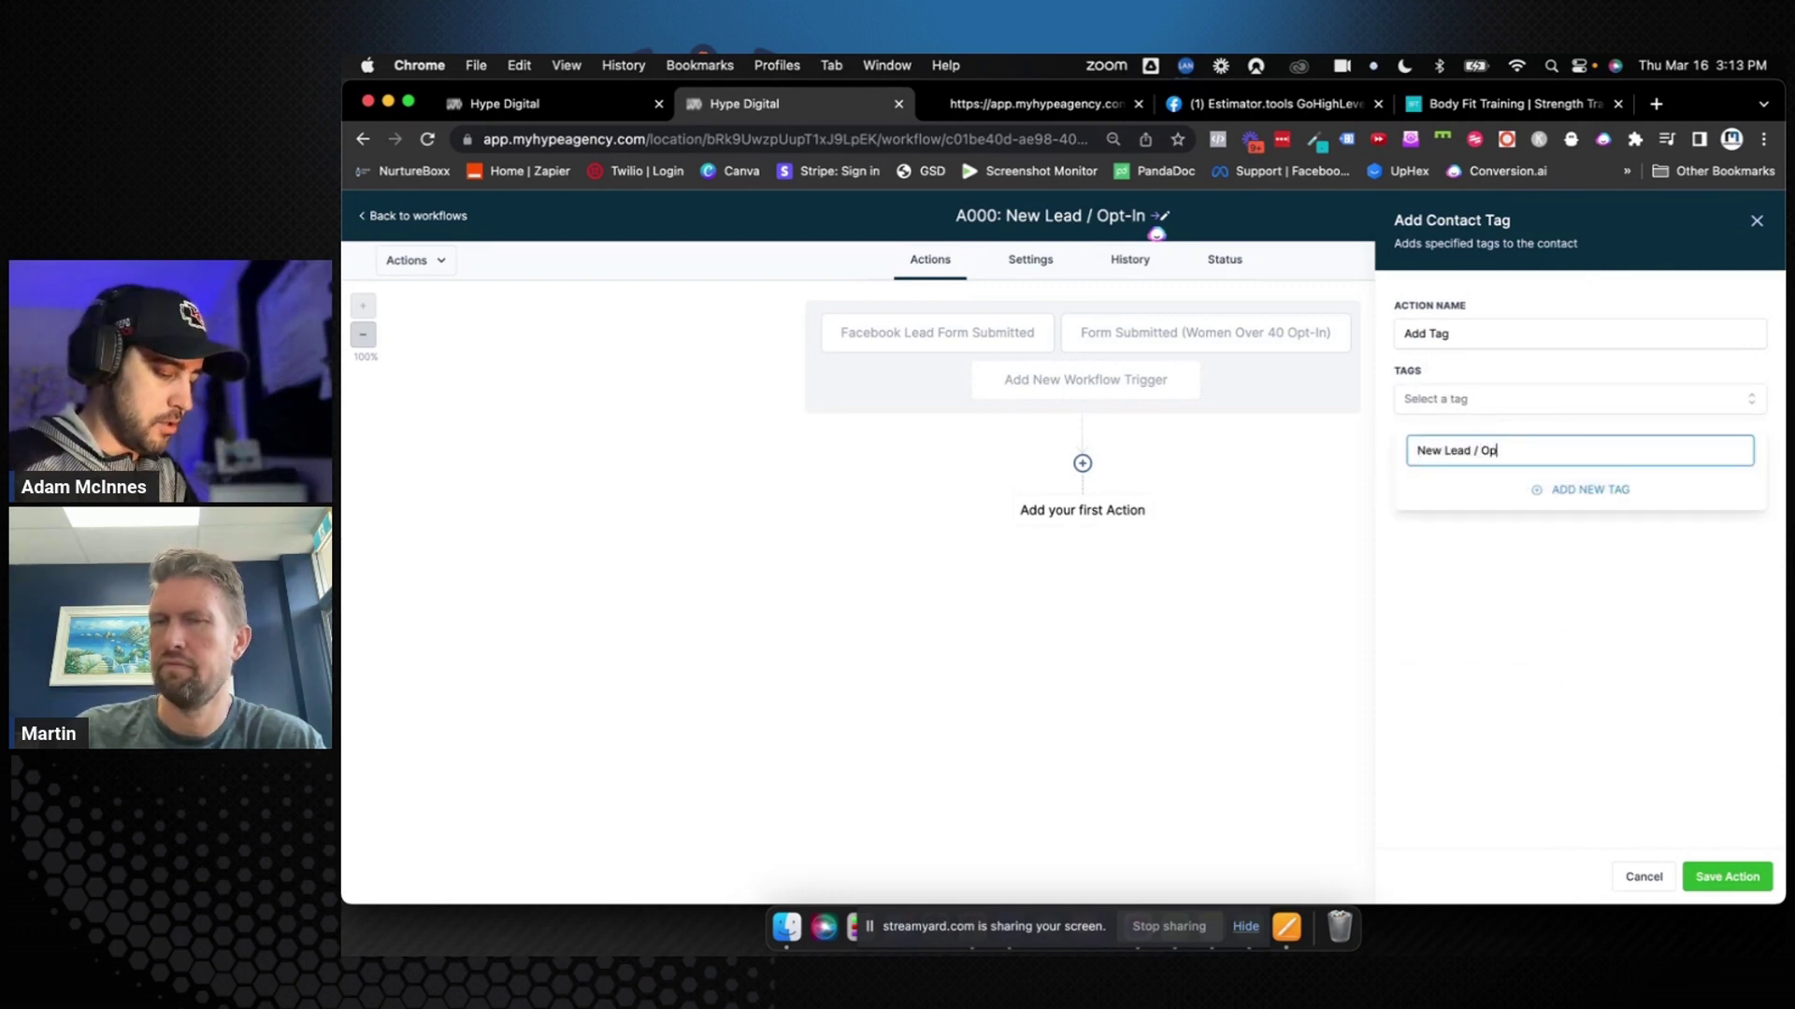
pyautogui.click(1583, 492)
pyautogui.click(1494, 335)
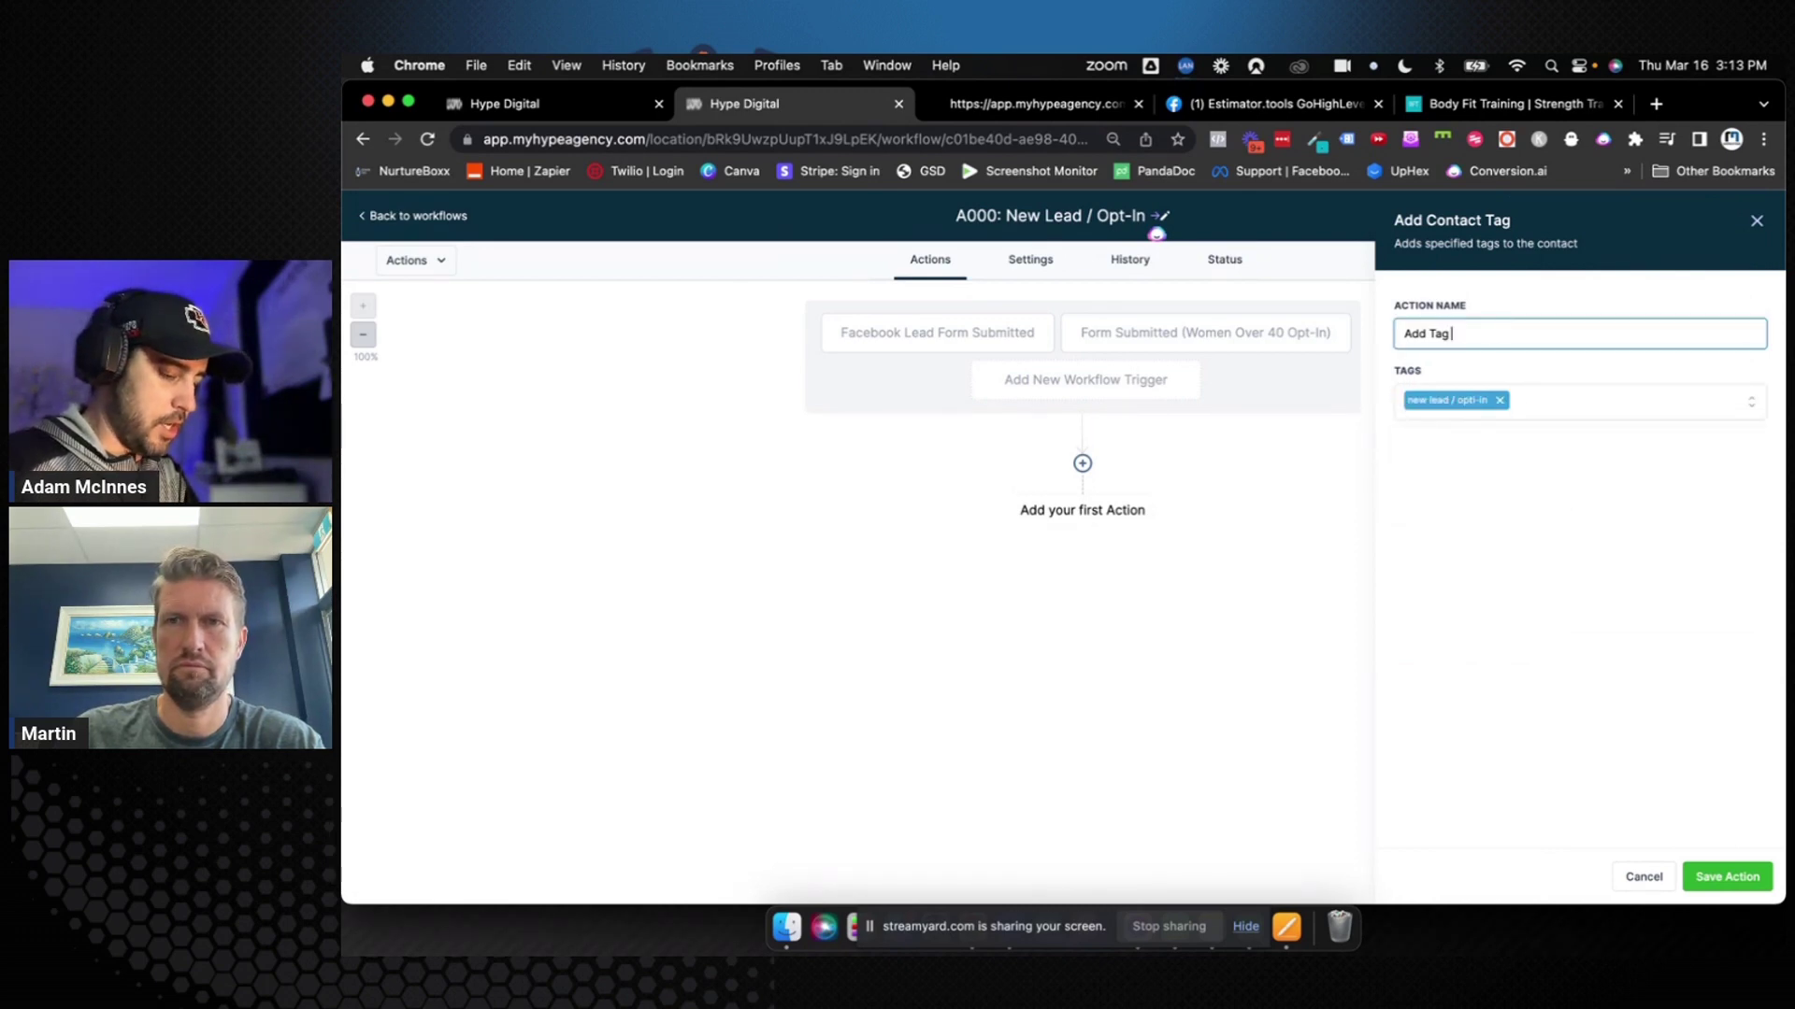
pyautogui.write('"New')
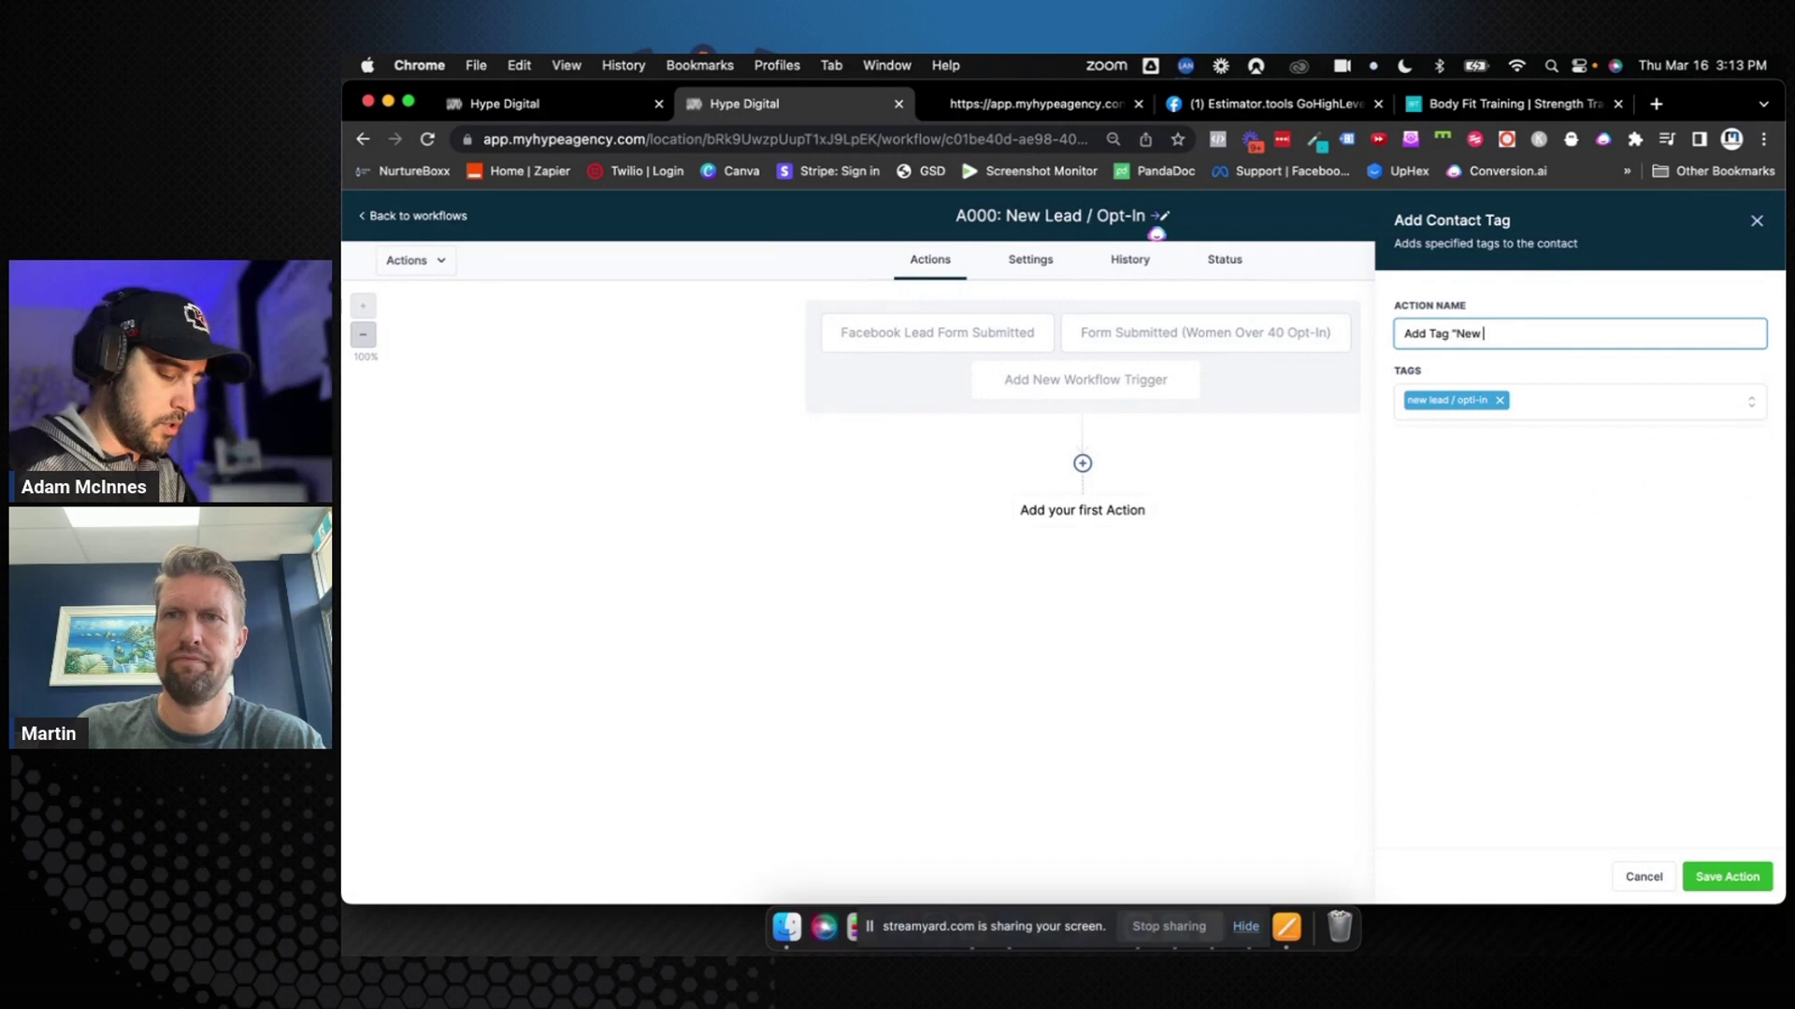
pyautogui.write(' Lead /')
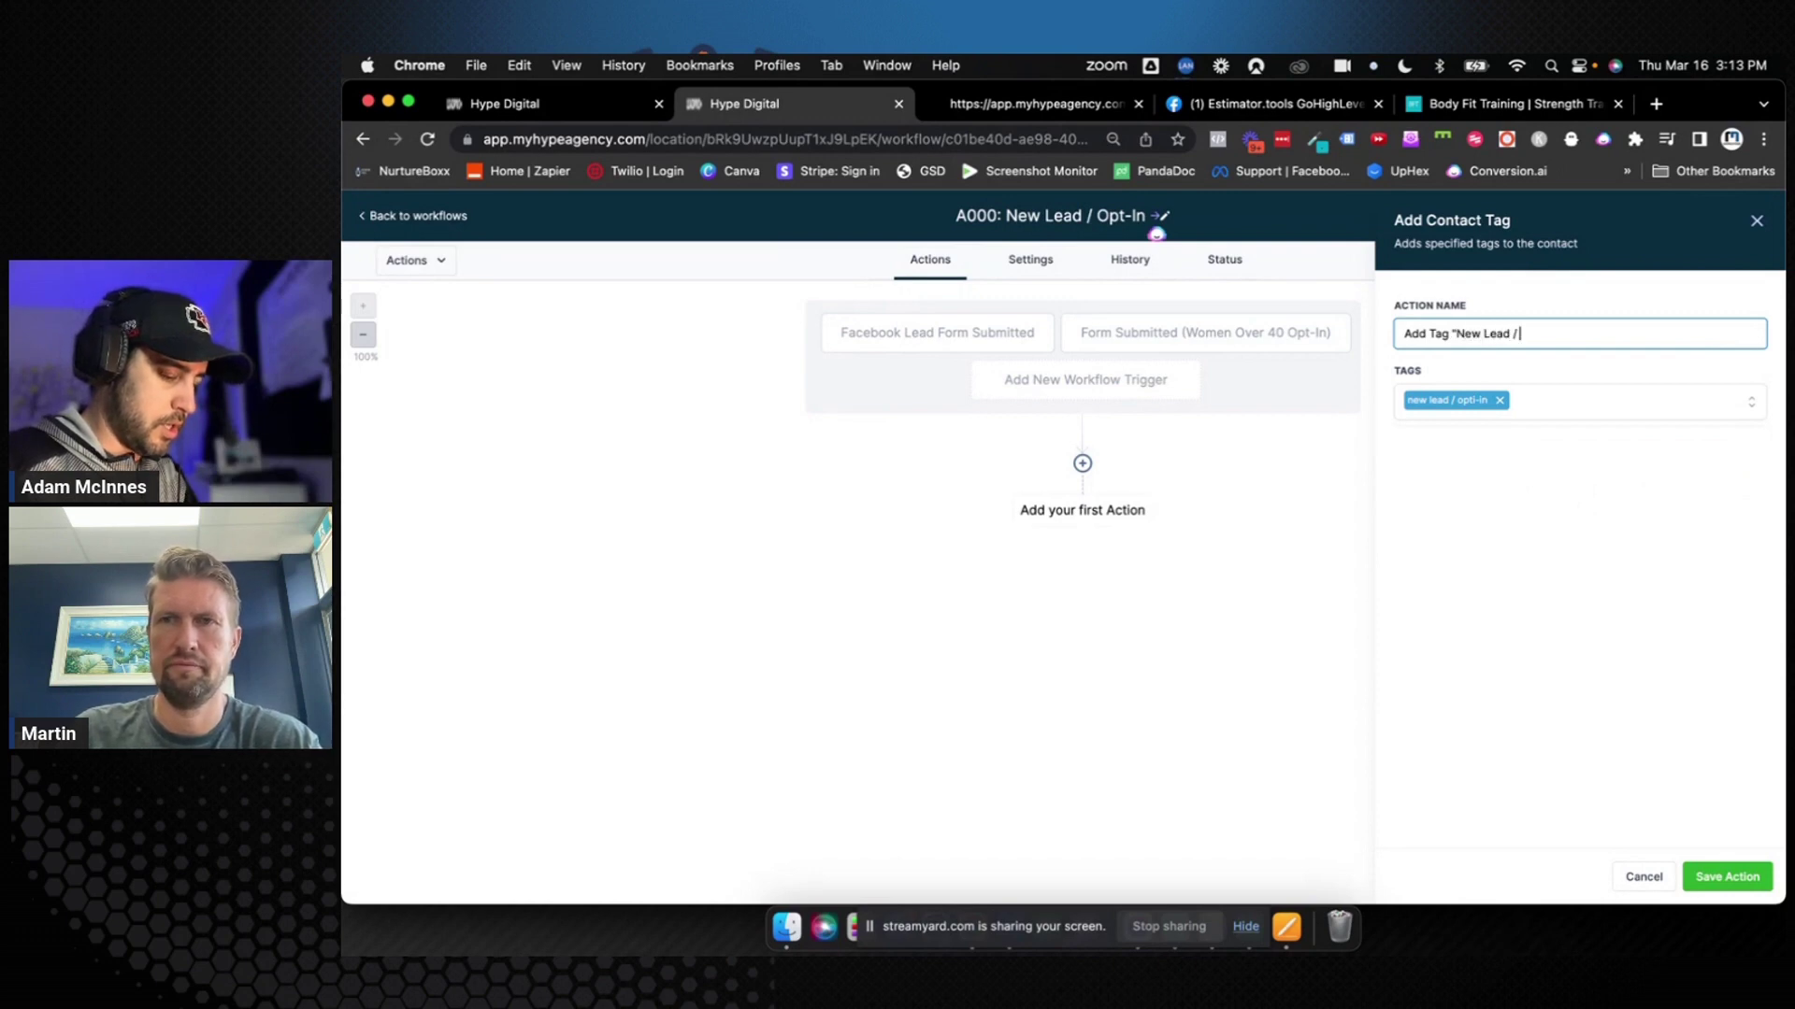
pyautogui.write(' Opt-in"')
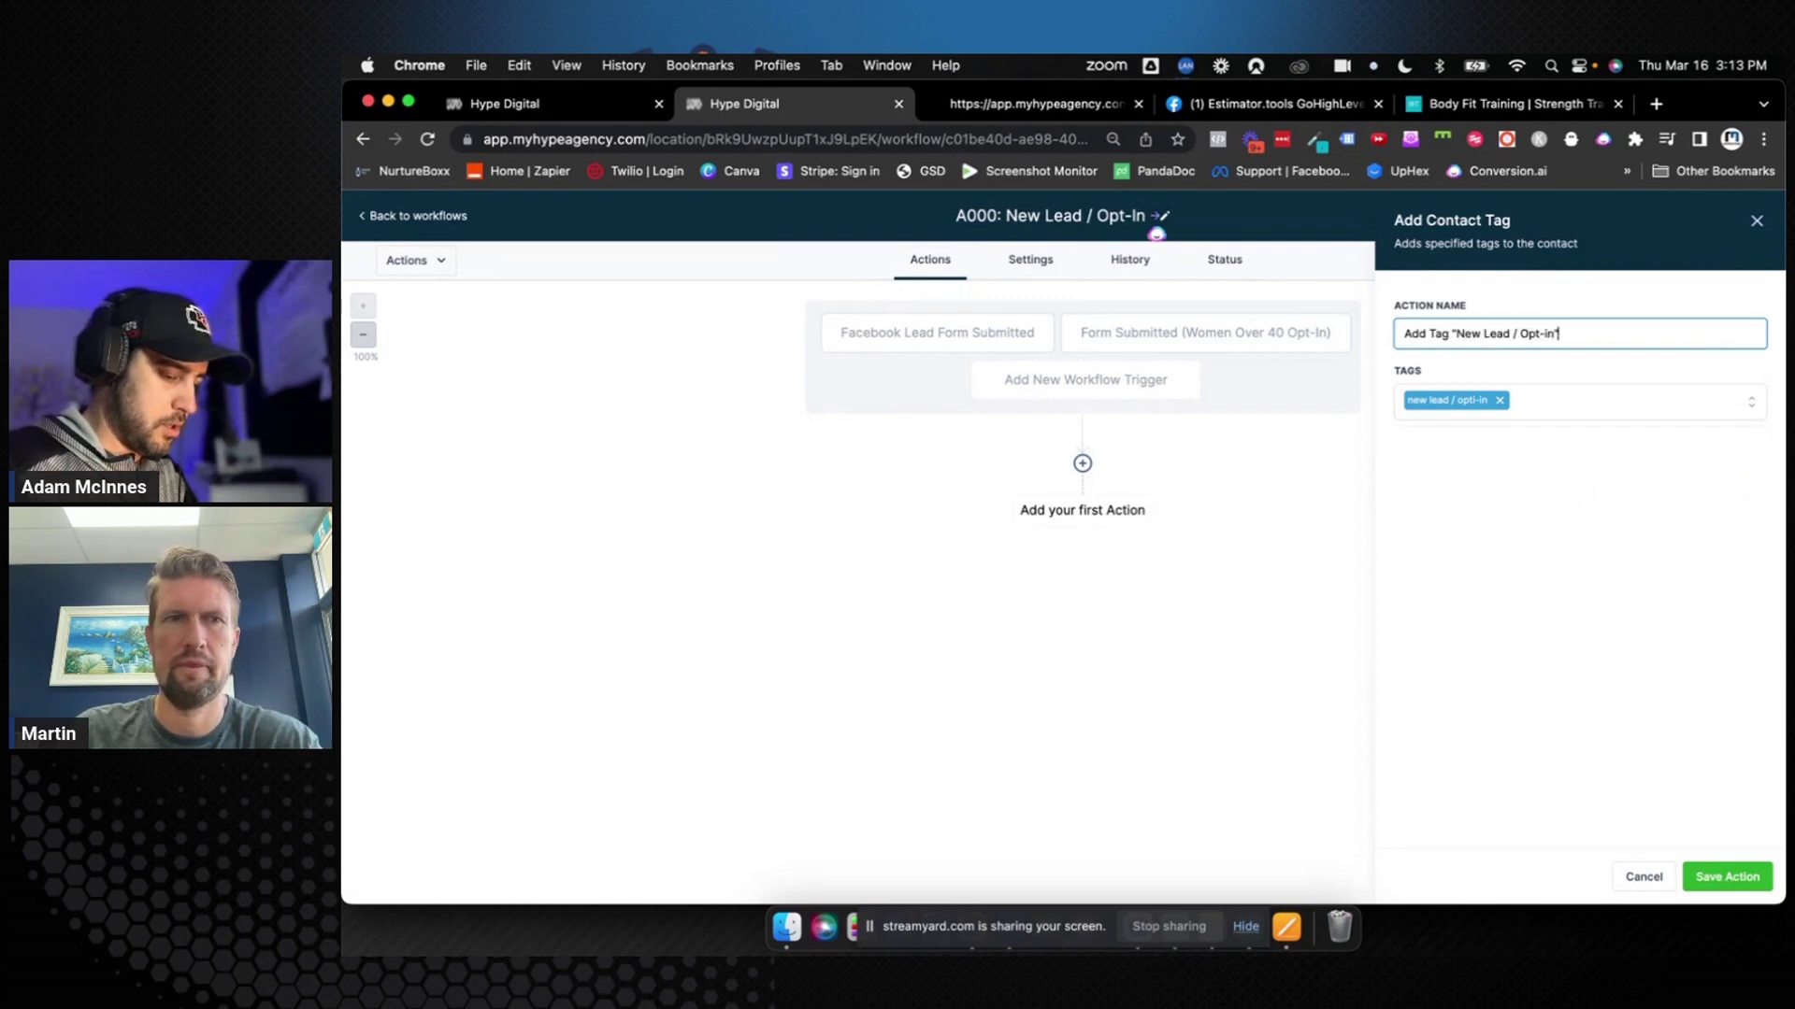
pyautogui.click(1731, 878)
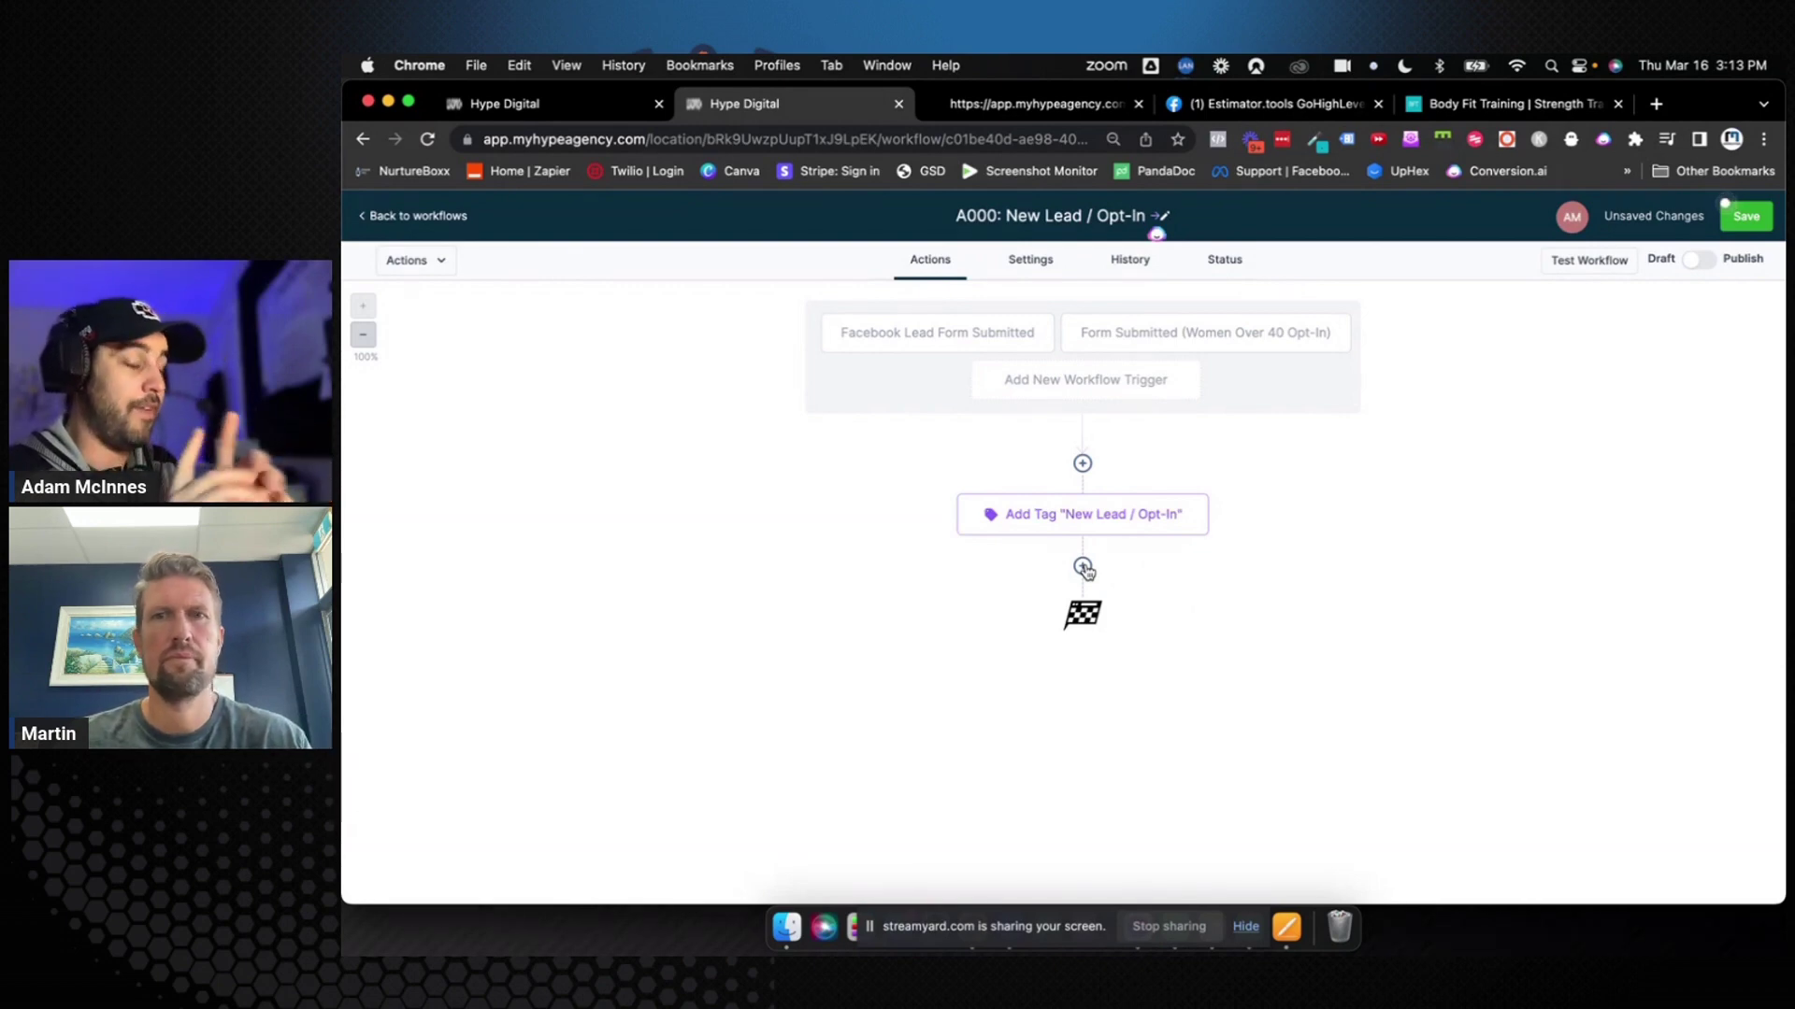
# Add a Create Or Update Opportunity action in pipeline 0. Women over 40, stage New Lead / Opt-in
pyautogui.click(1084, 568)
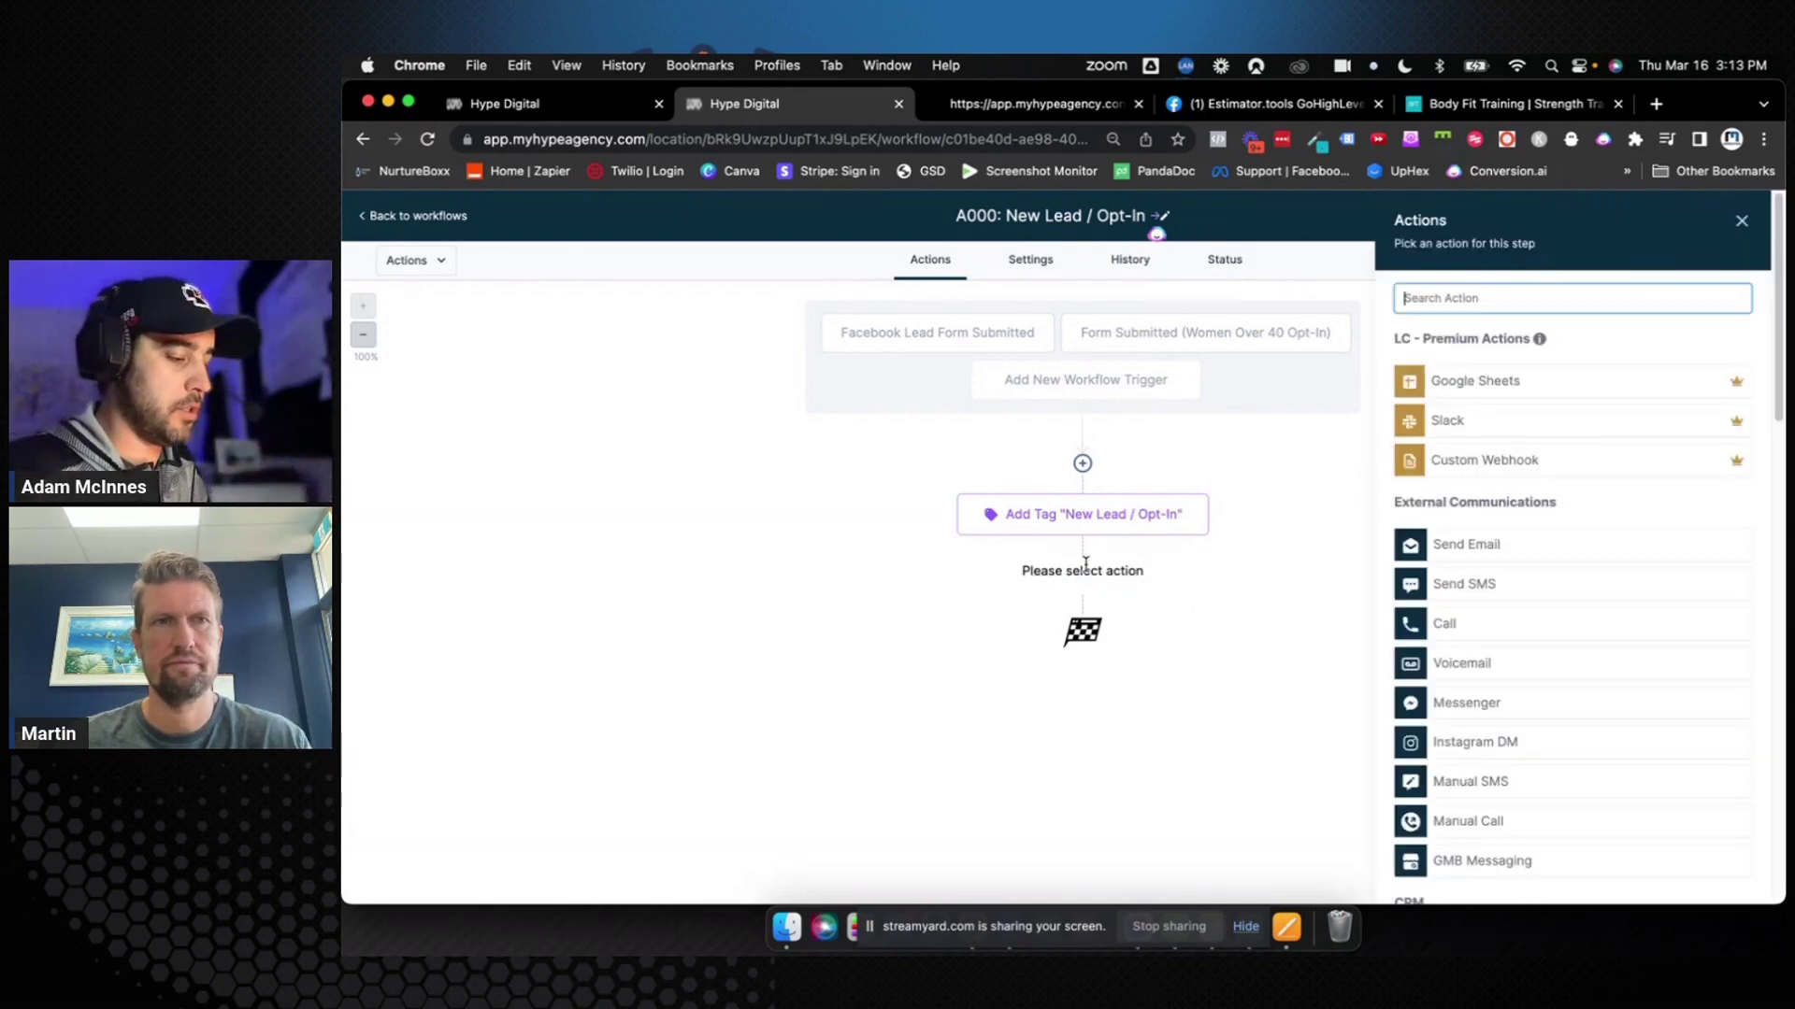
pyautogui.click(1741, 225)
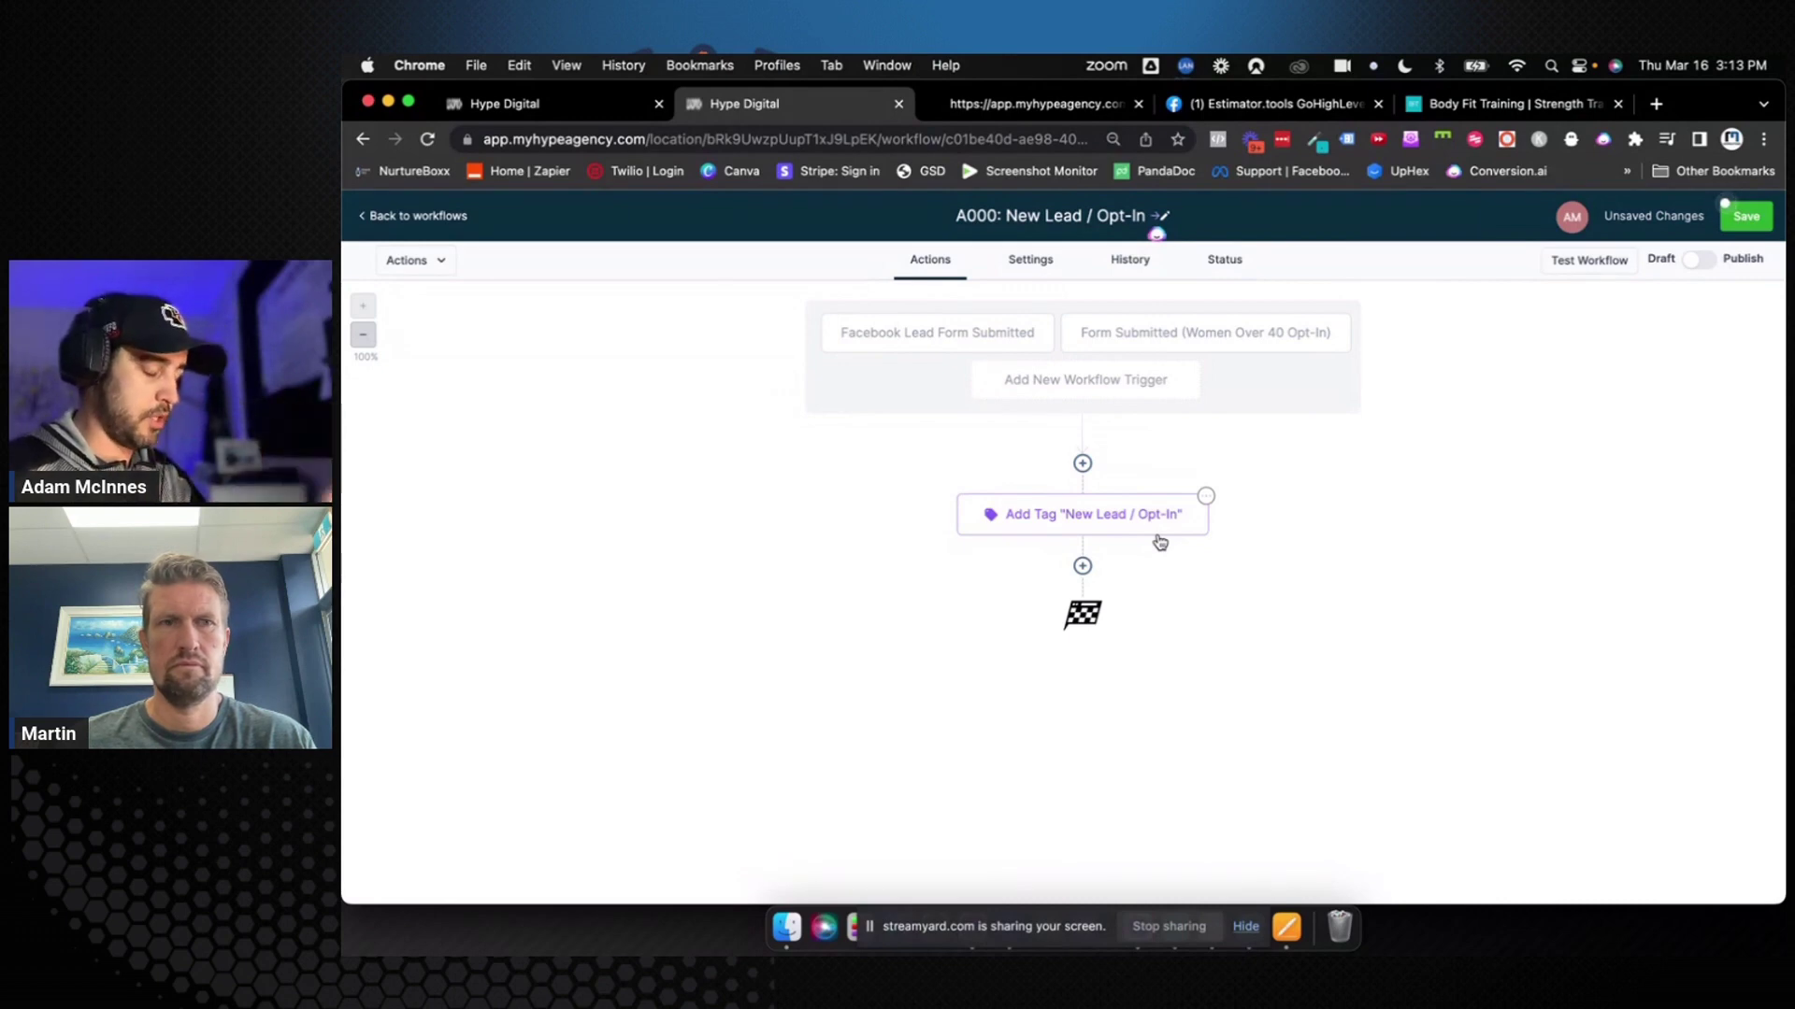
pyautogui.click(1083, 569)
pyautogui.write('upd')
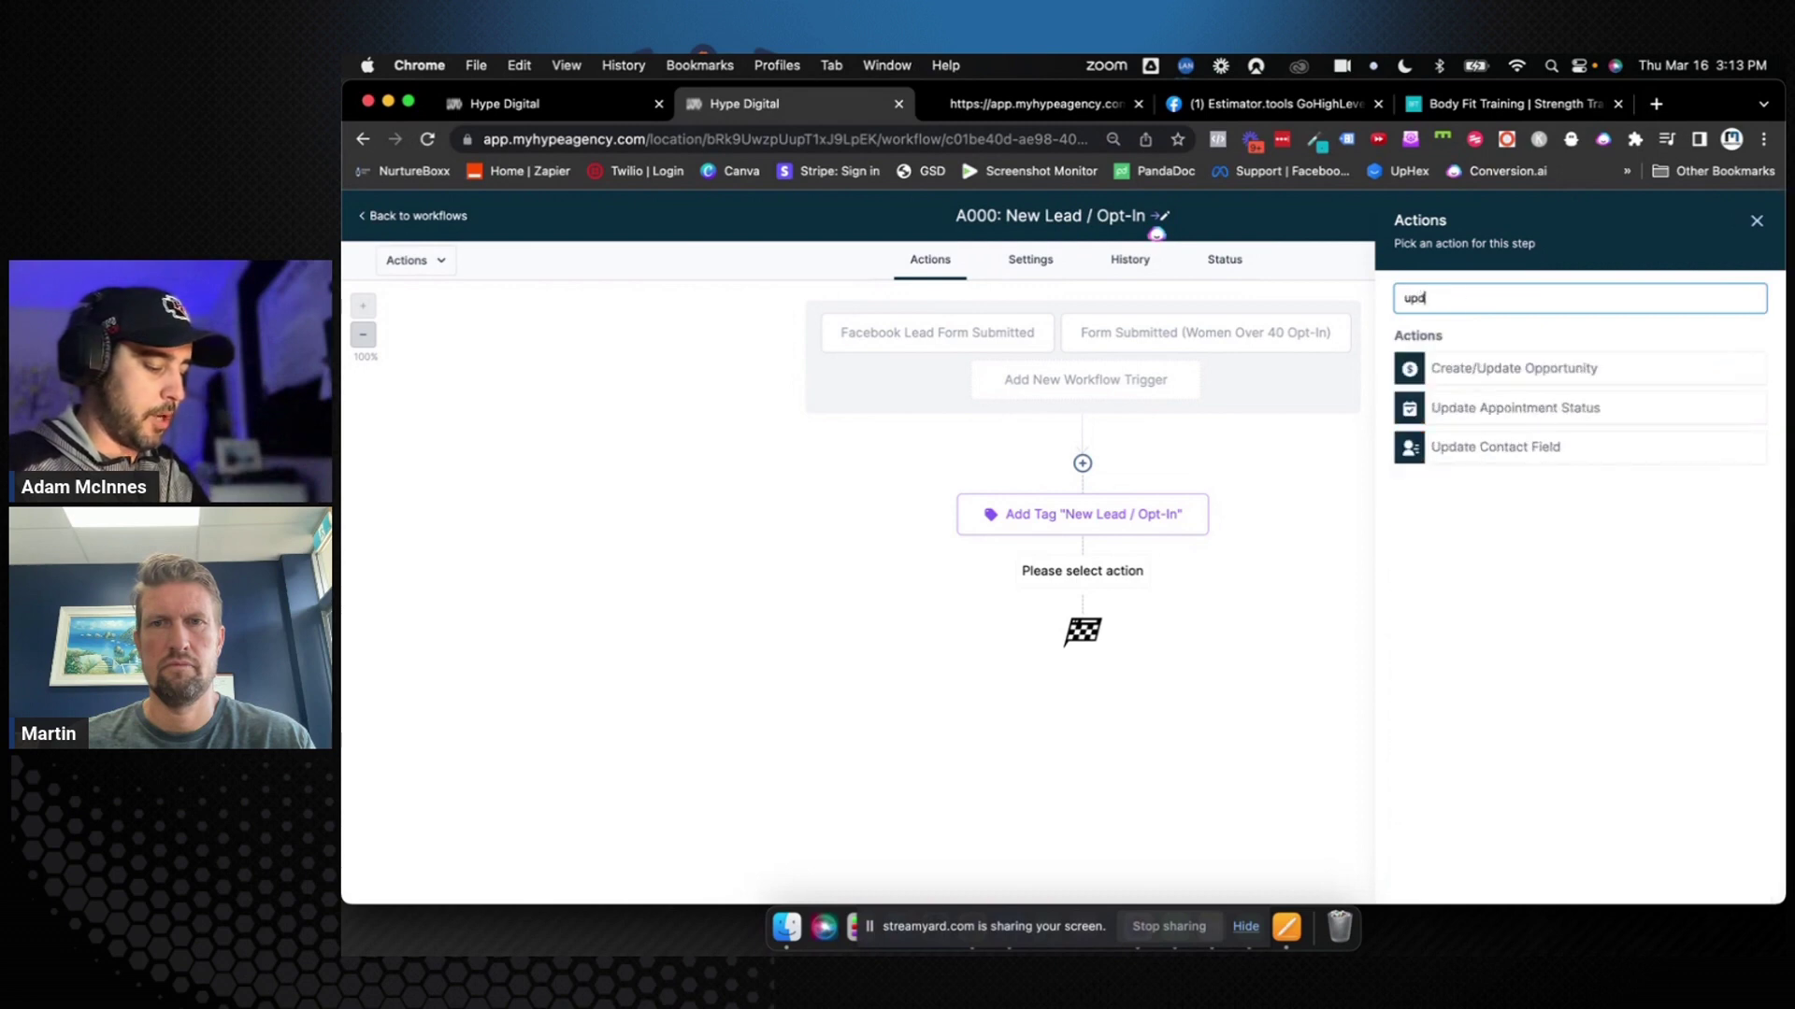
pyautogui.write('ate')
pyautogui.click(1494, 372)
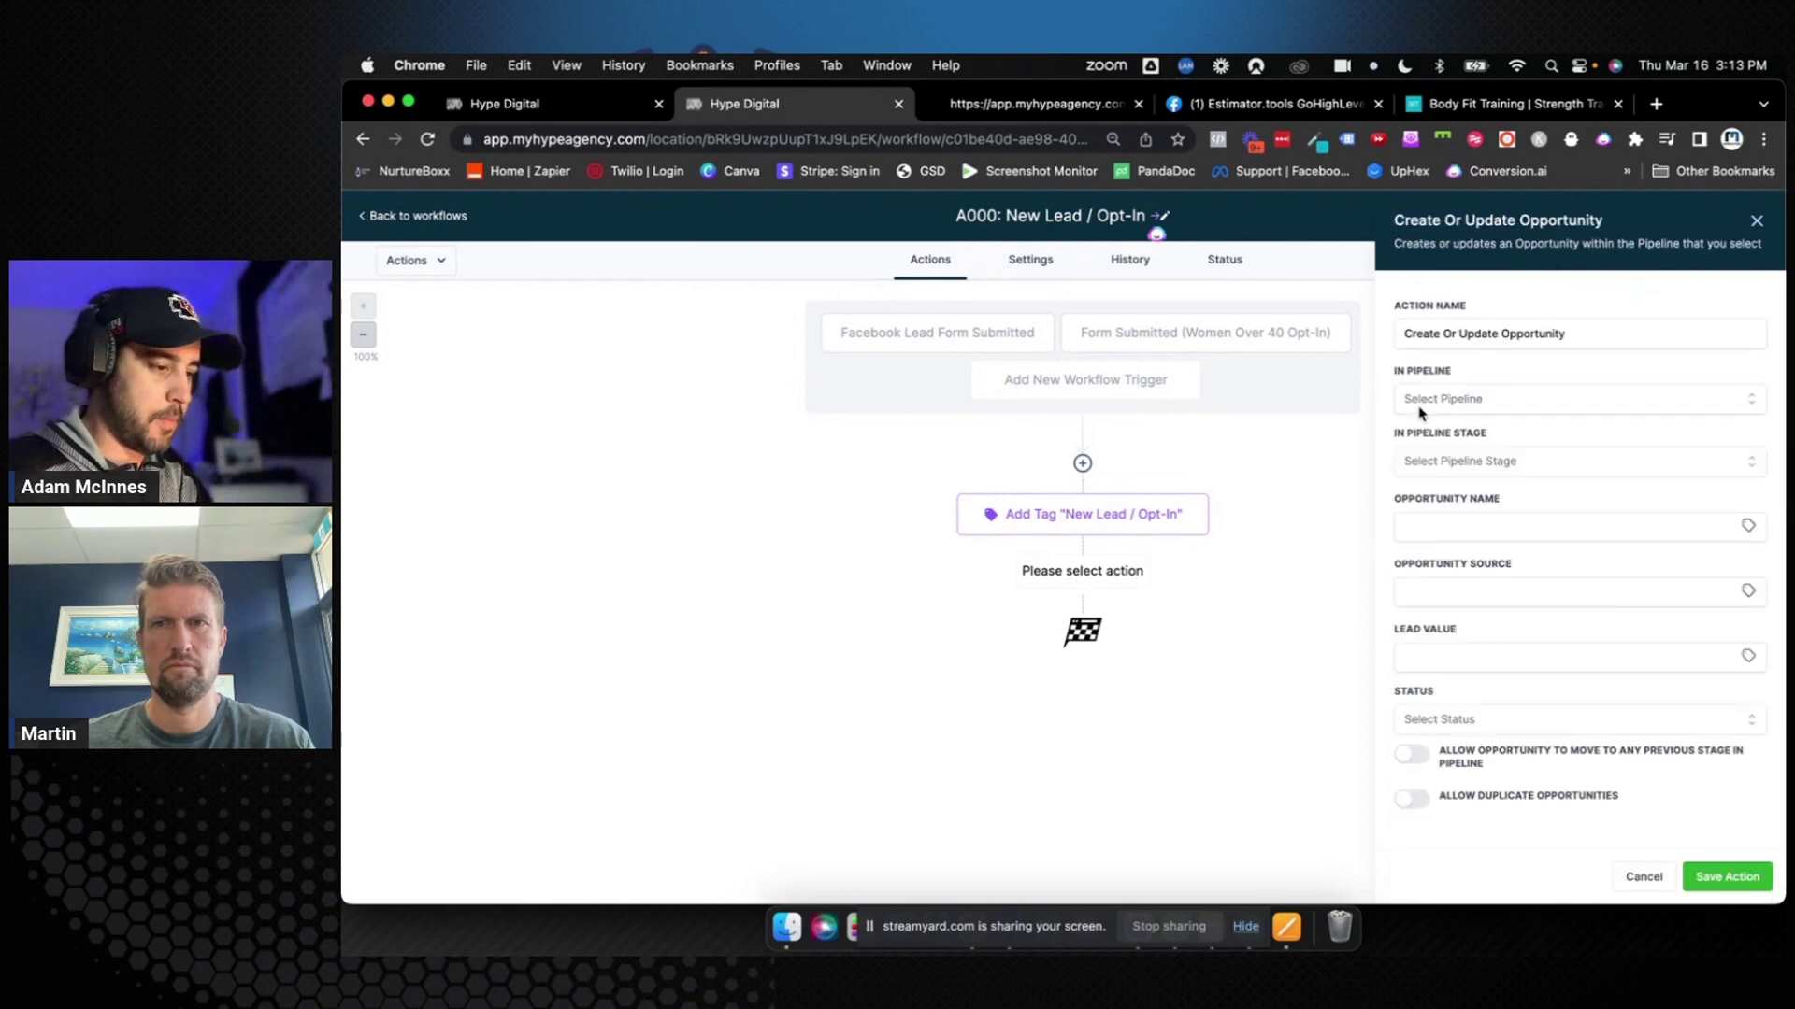
pyautogui.click(1453, 401)
pyautogui.click(1453, 475)
pyautogui.click(1473, 467)
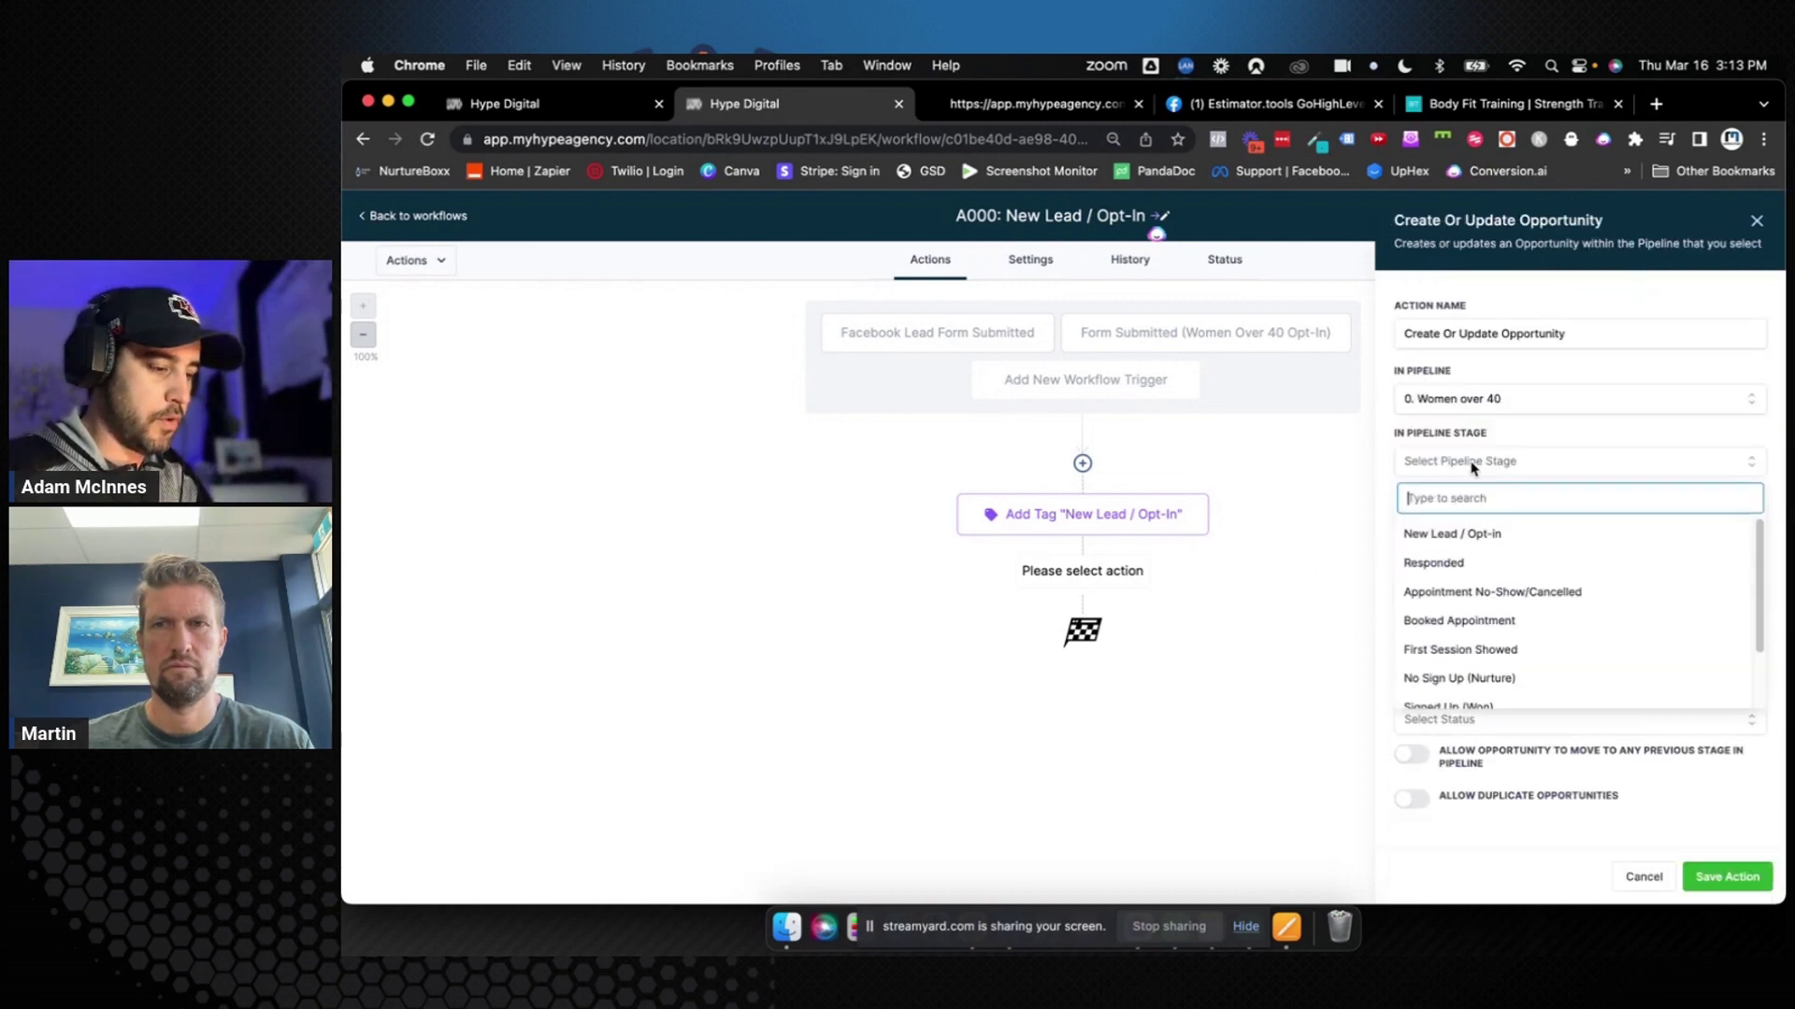
pyautogui.click(1474, 533)
# Set the opportunity name to {{contact.name}} and save the action
pyautogui.click(1471, 524)
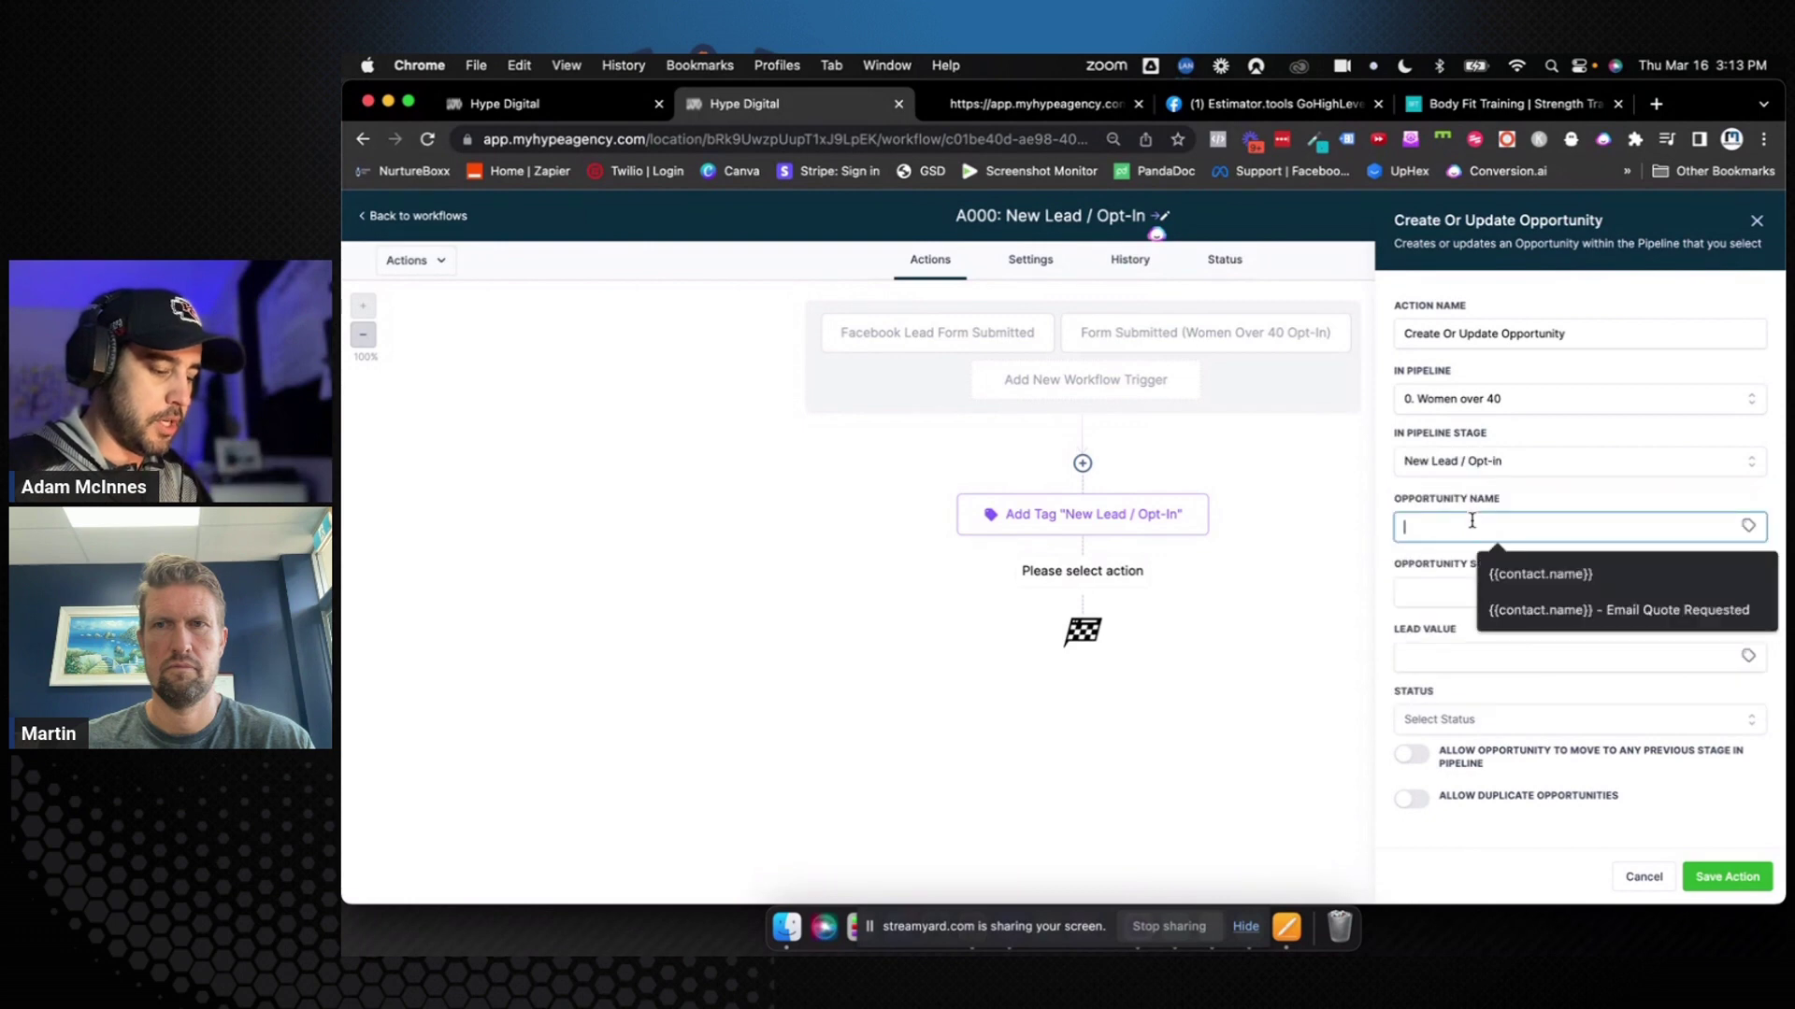
pyautogui.write('{{contact.')
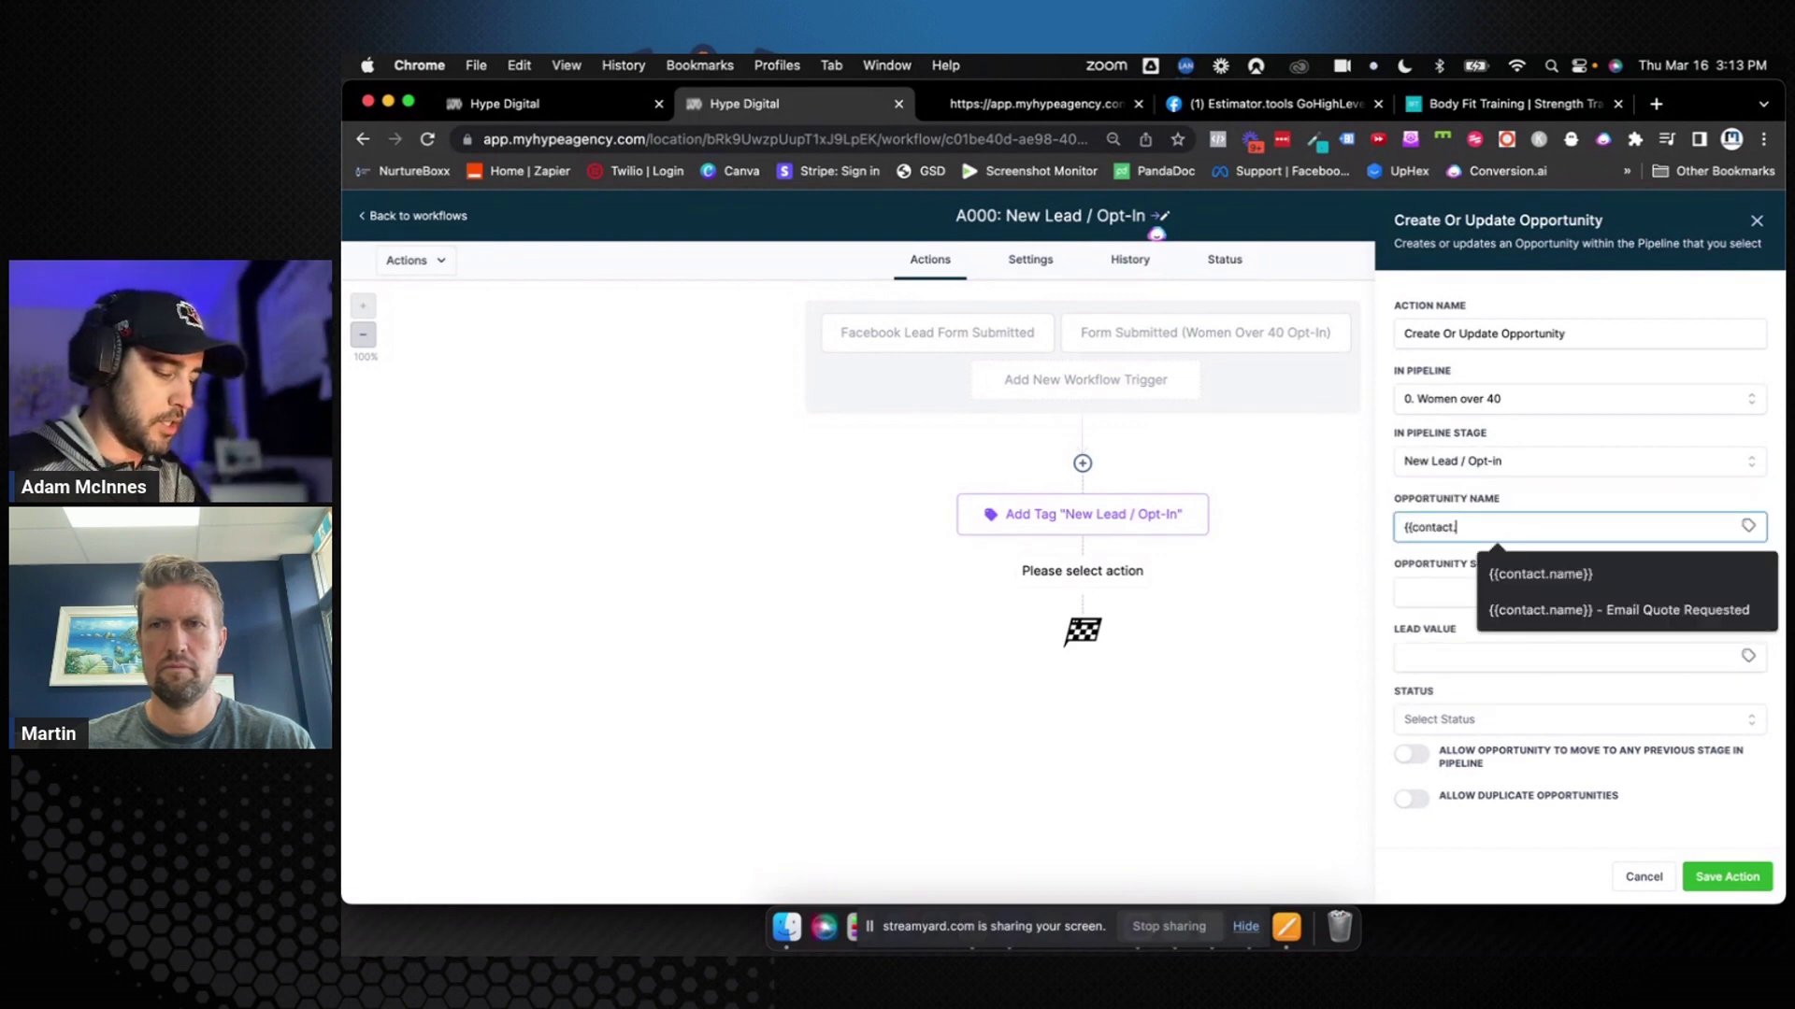
pyautogui.write('name}}')
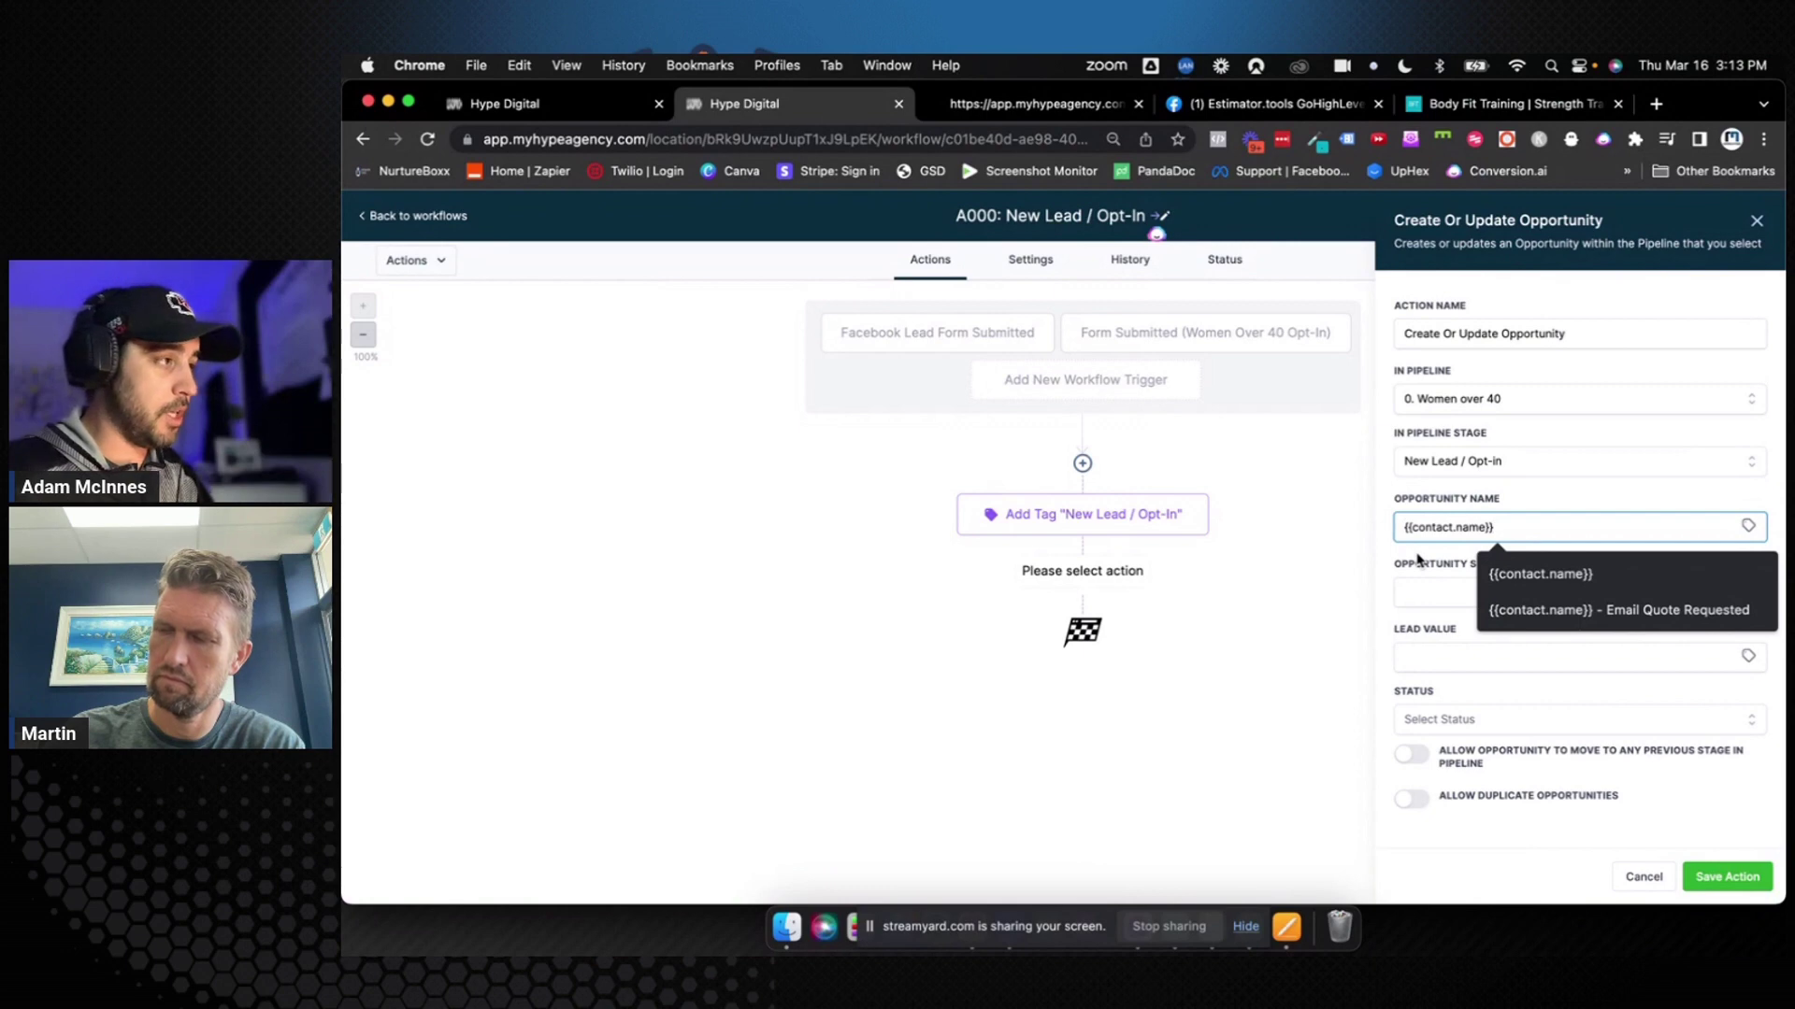
pyautogui.click(1552, 505)
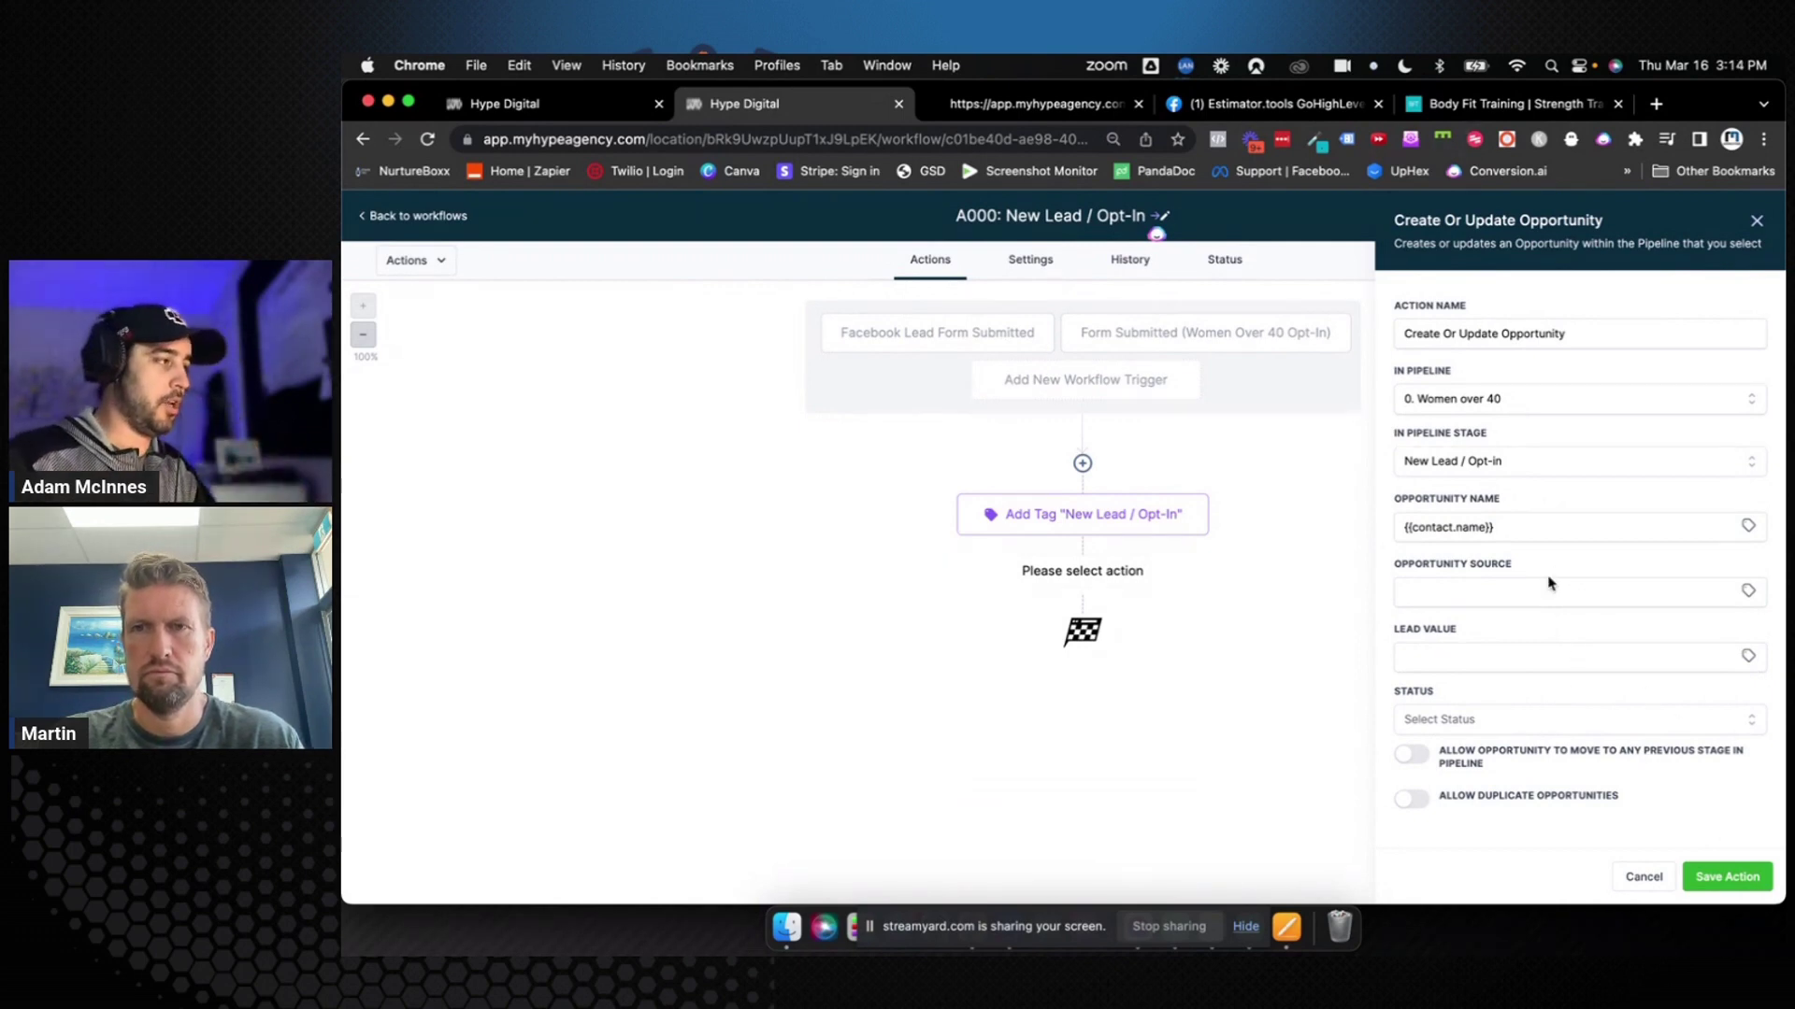
pyautogui.tripleClick(1531, 525)
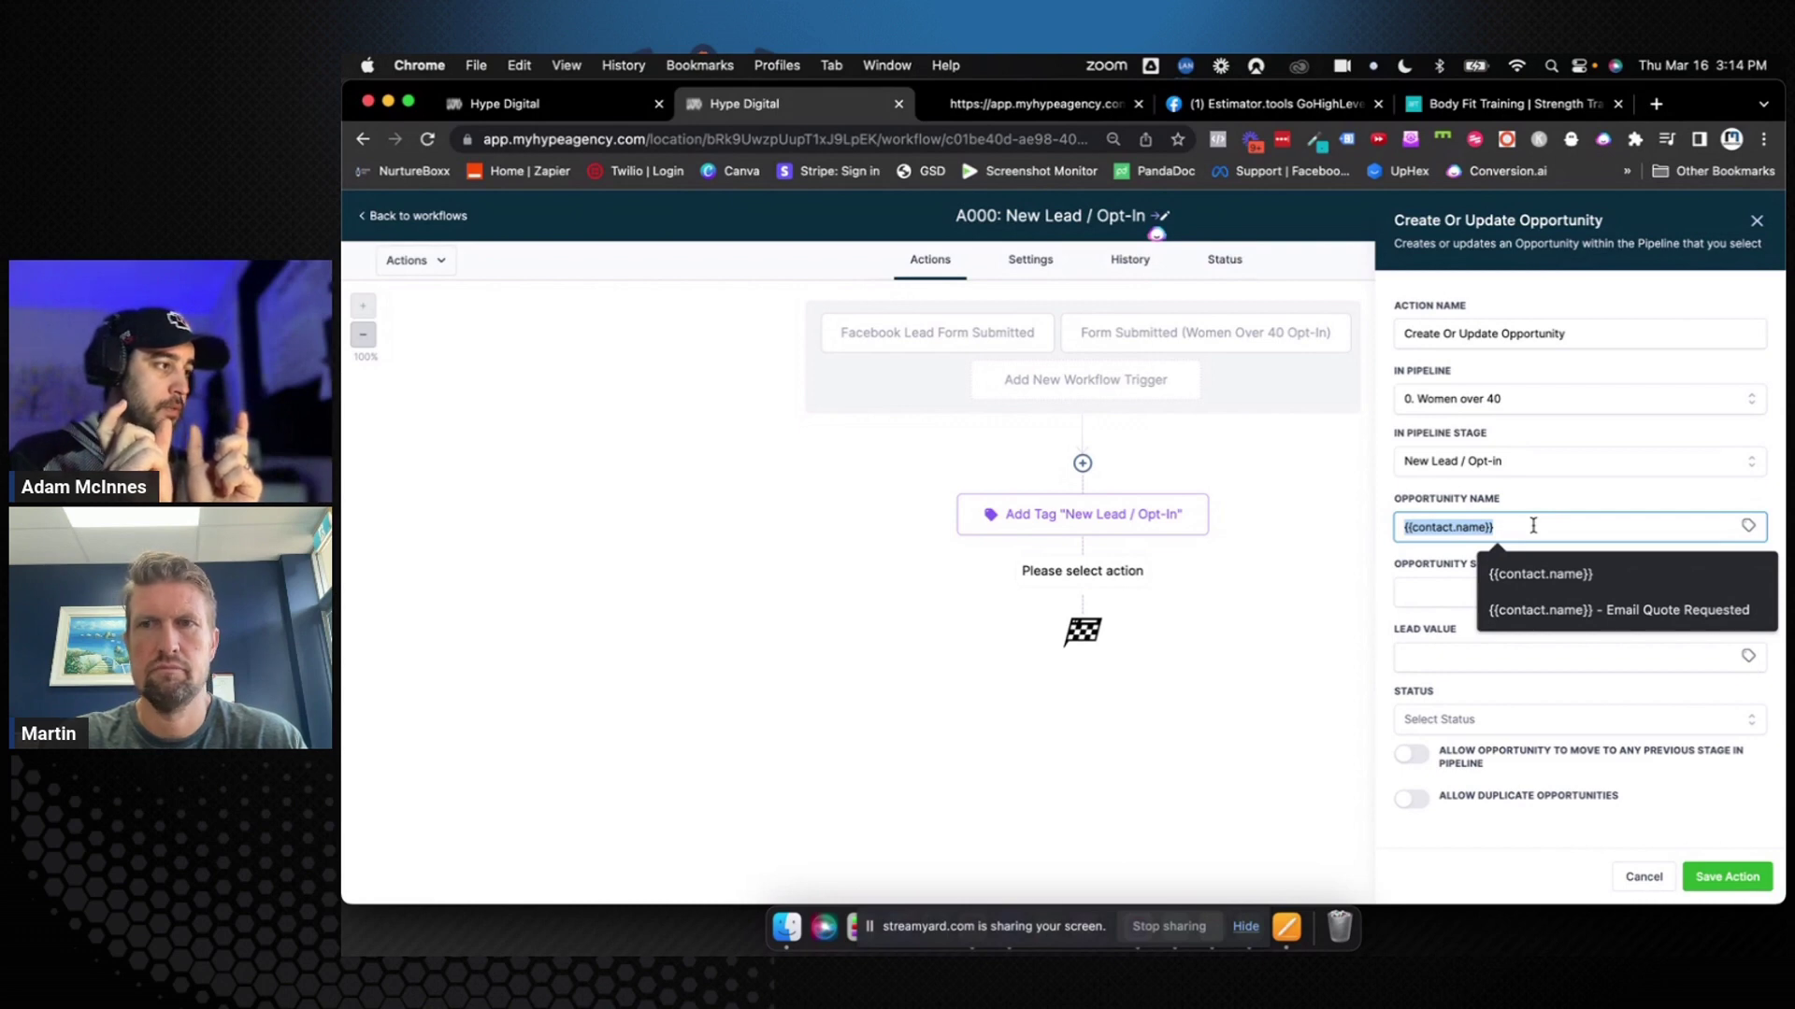
pyautogui.click(1533, 526)
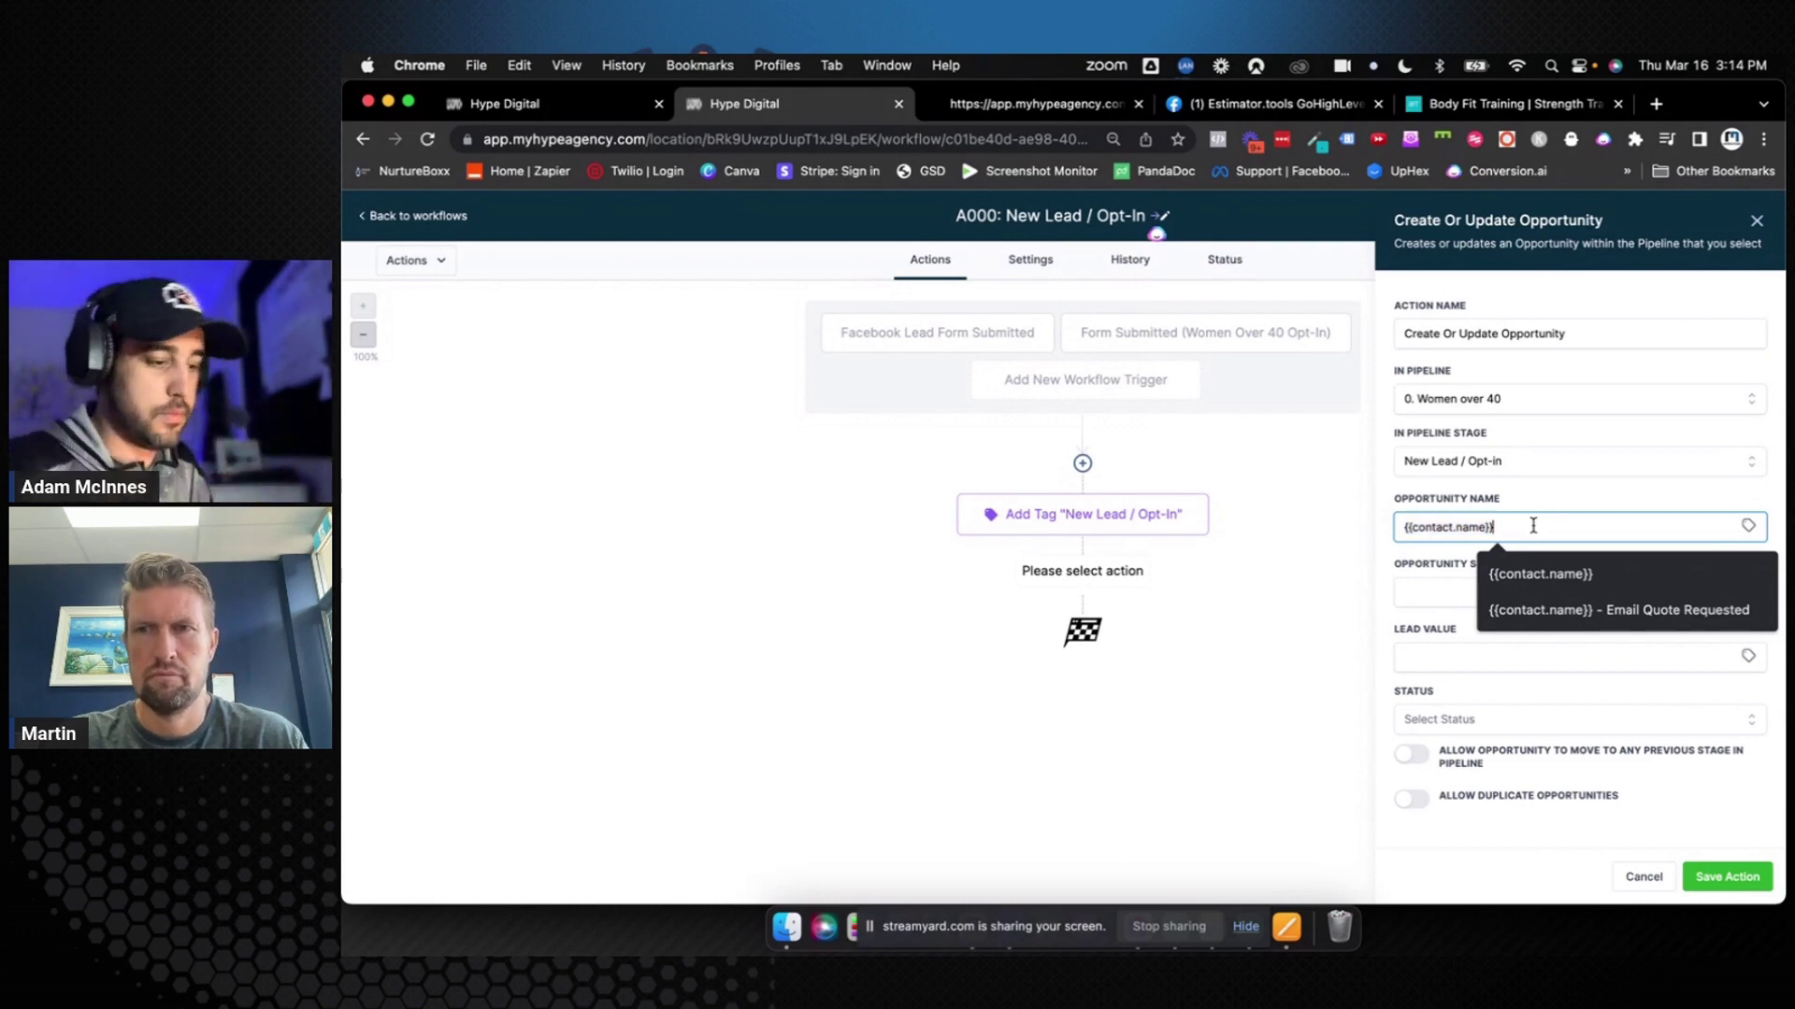
pyautogui.click(1580, 679)
pyautogui.click(1725, 875)
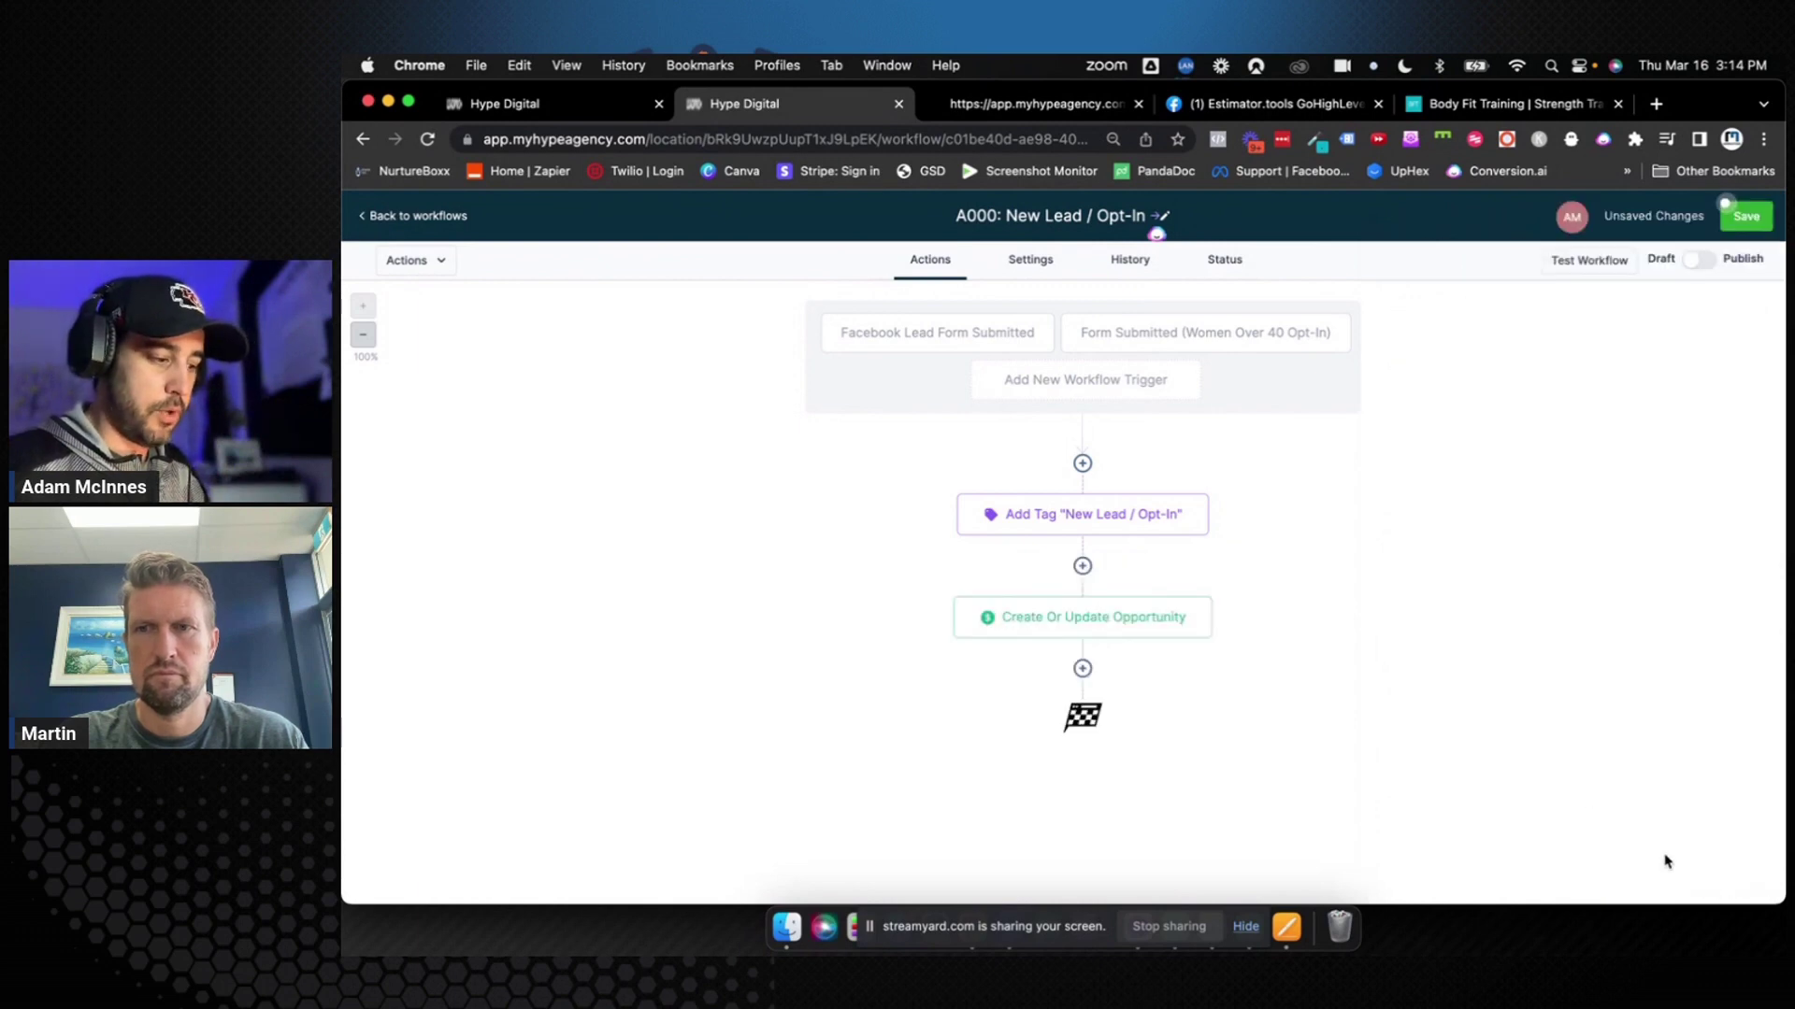
# Rename the opportunity step to 'Create Opportunity (0. New Lead / Opt-In)'
pyautogui.click(1127, 624)
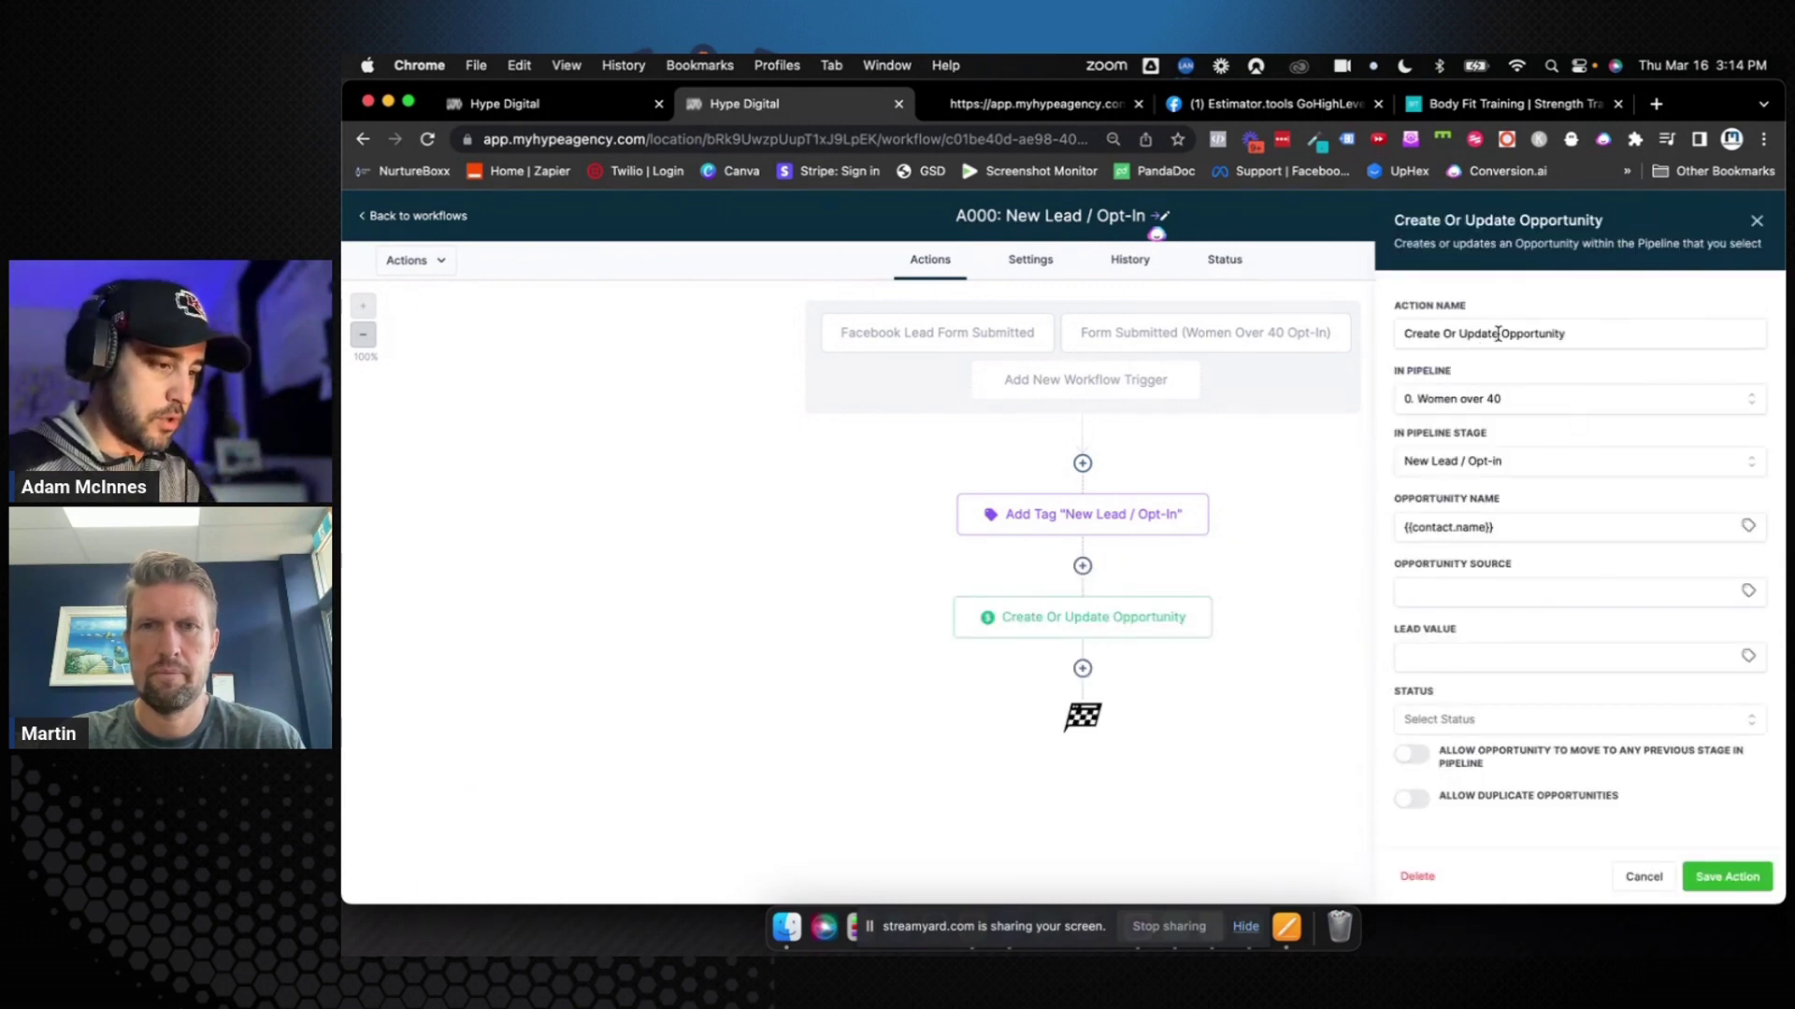
pyautogui.moveTo(1503, 333); pyautogui.dragTo(1448, 334)
pyautogui.press('BackSpace')
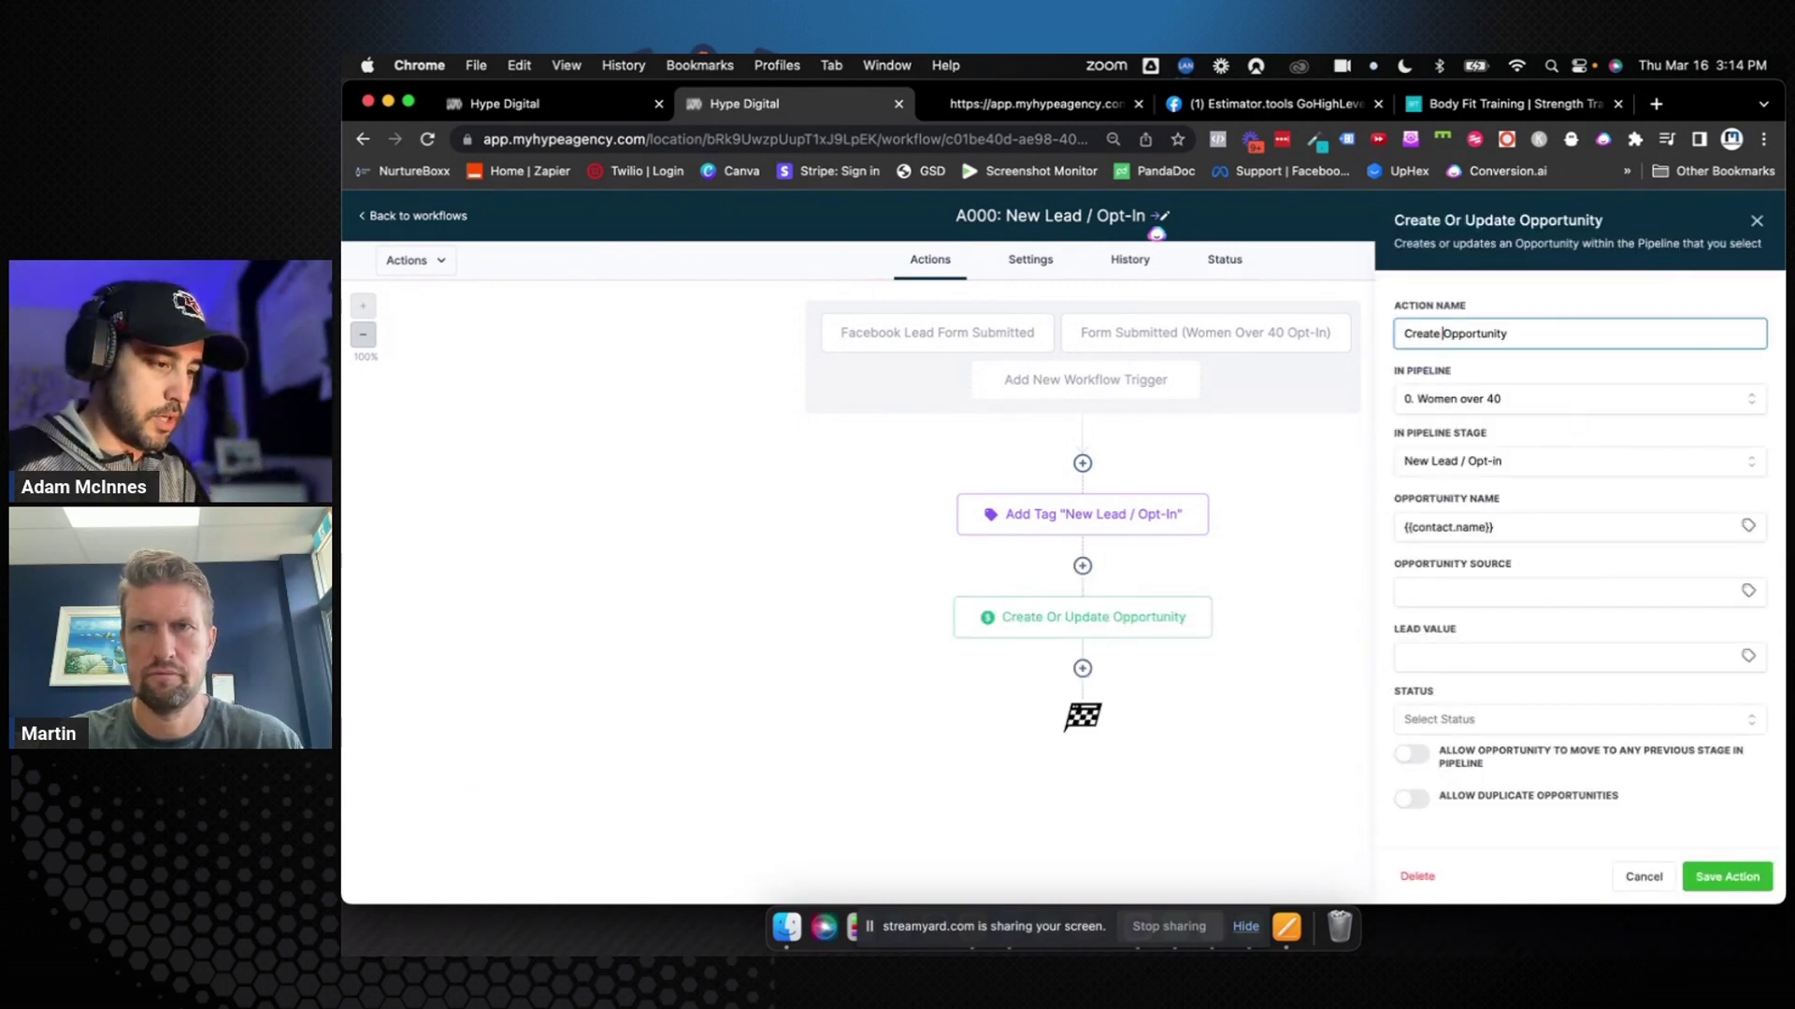
pyautogui.click(1502, 333)
pyautogui.write('(0')
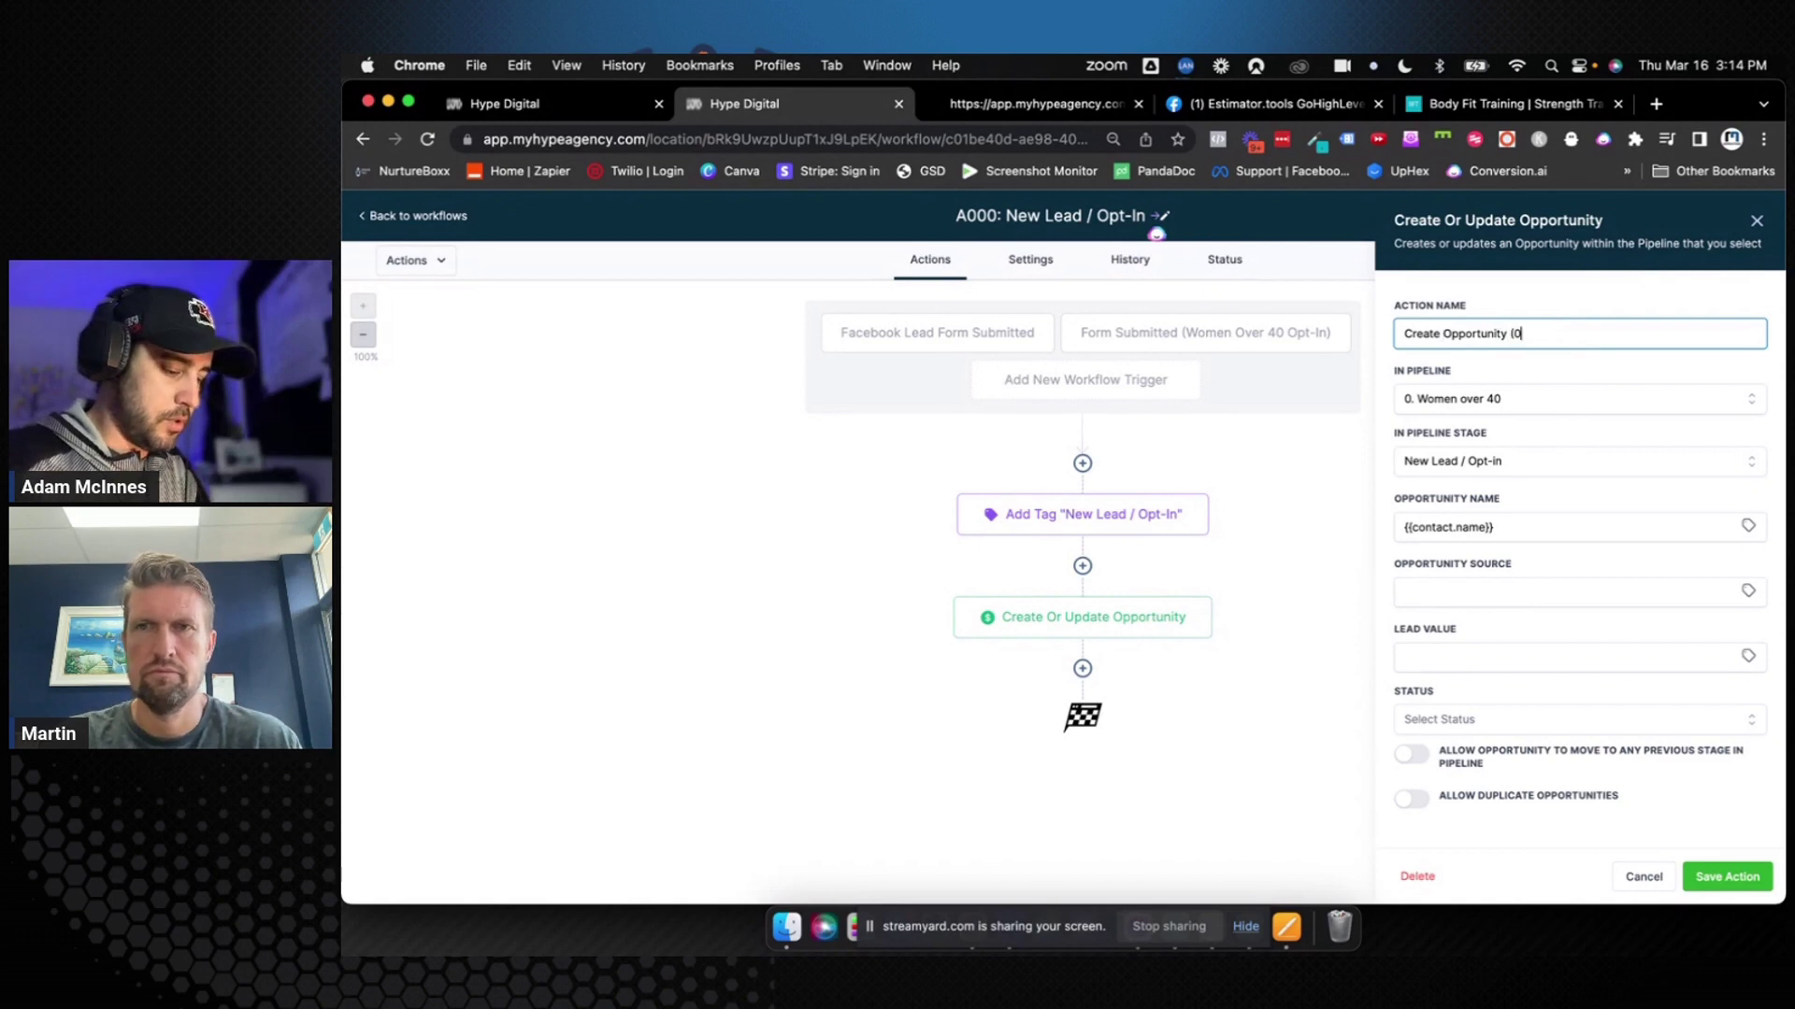
pyautogui.write('. Women')
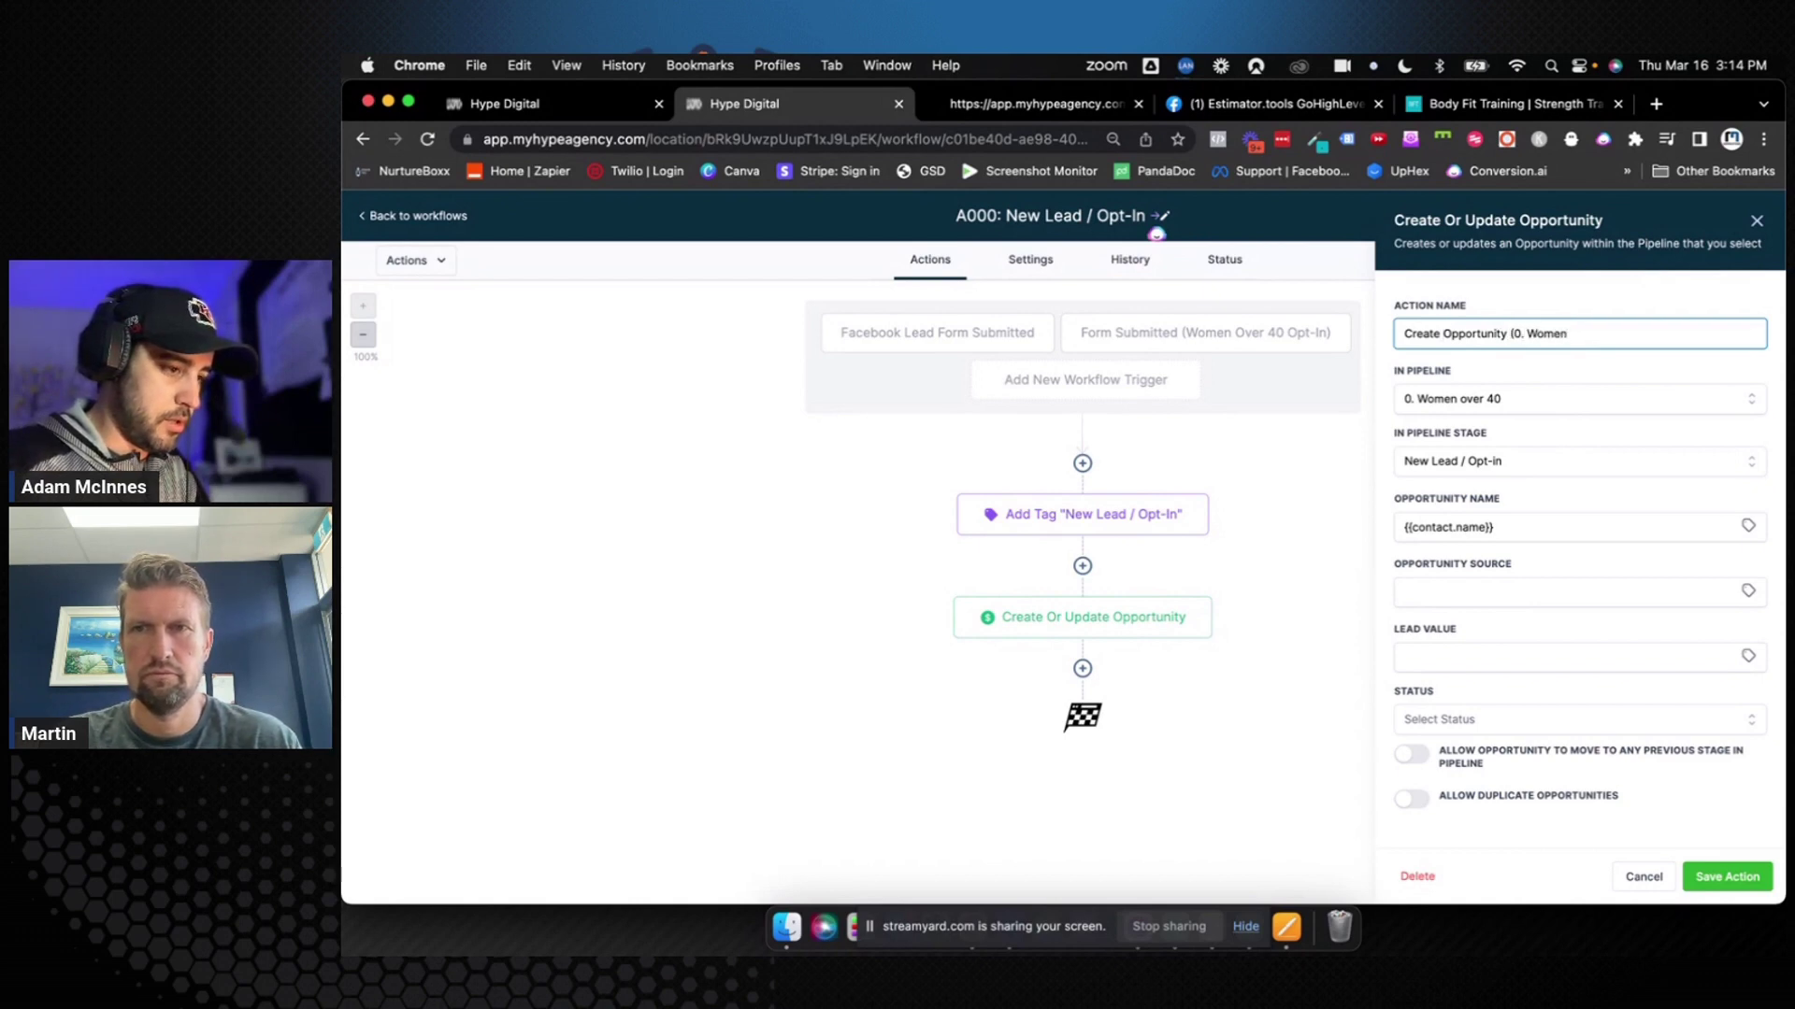
pyautogui.press('BackSpace')
pyautogui.press('BackSpace')
pyautogui.press('BackSpace')
pyautogui.press('BackSpace')
pyautogui.press('BackSpace')
pyautogui.press('BackSpace')
pyautogui.press('BackSpace')
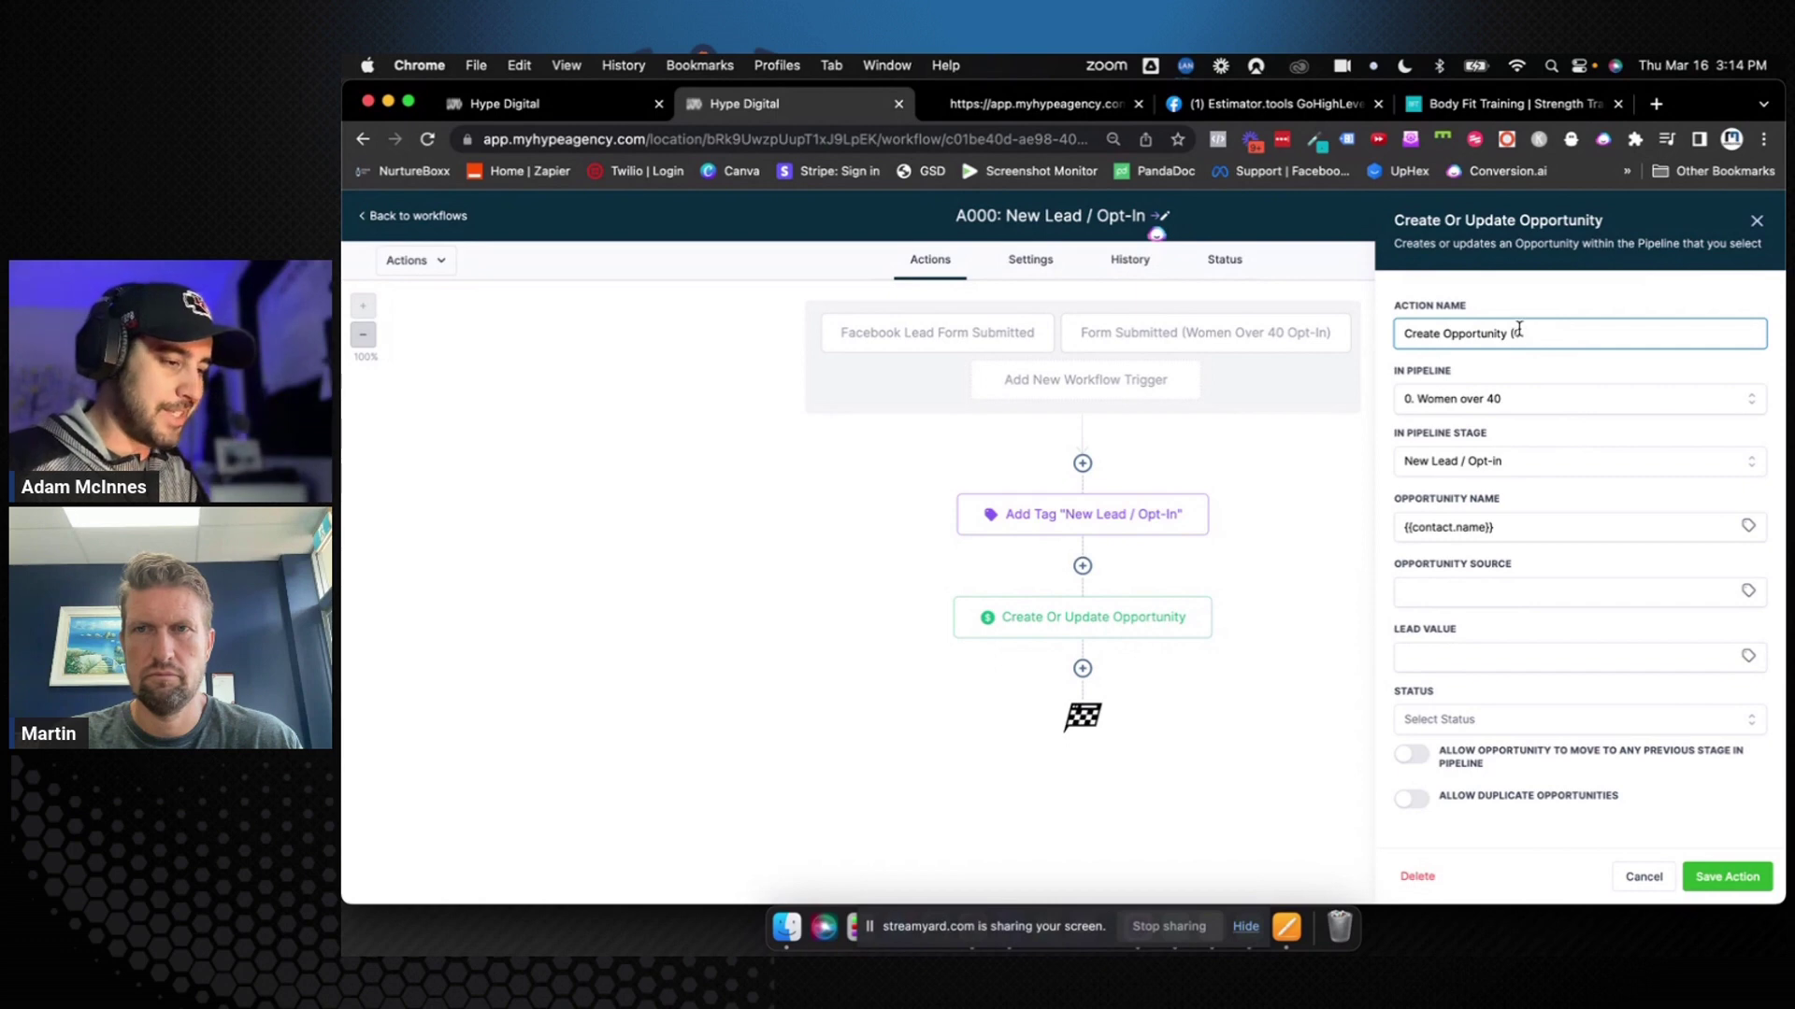
pyautogui.write('. ')
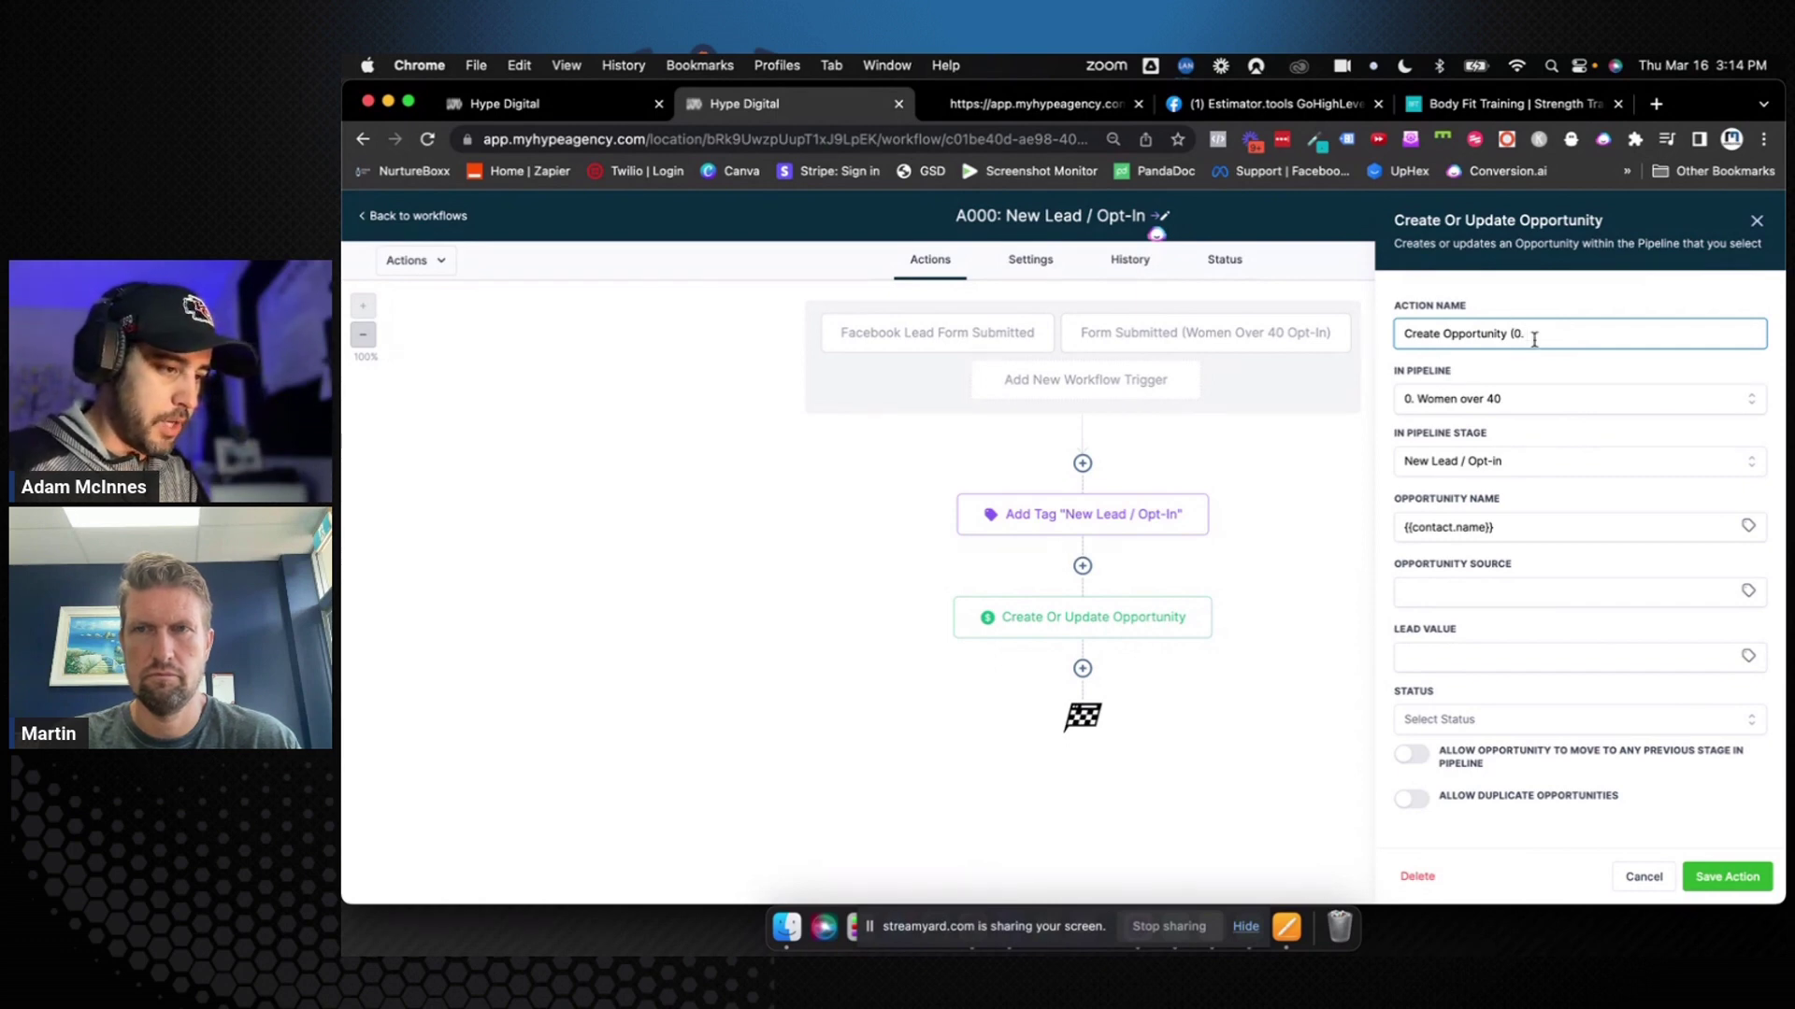
pyautogui.write('Ne')
pyautogui.press('BackSpace')
pyautogui.press('BackSpace')
pyautogui.write('New')
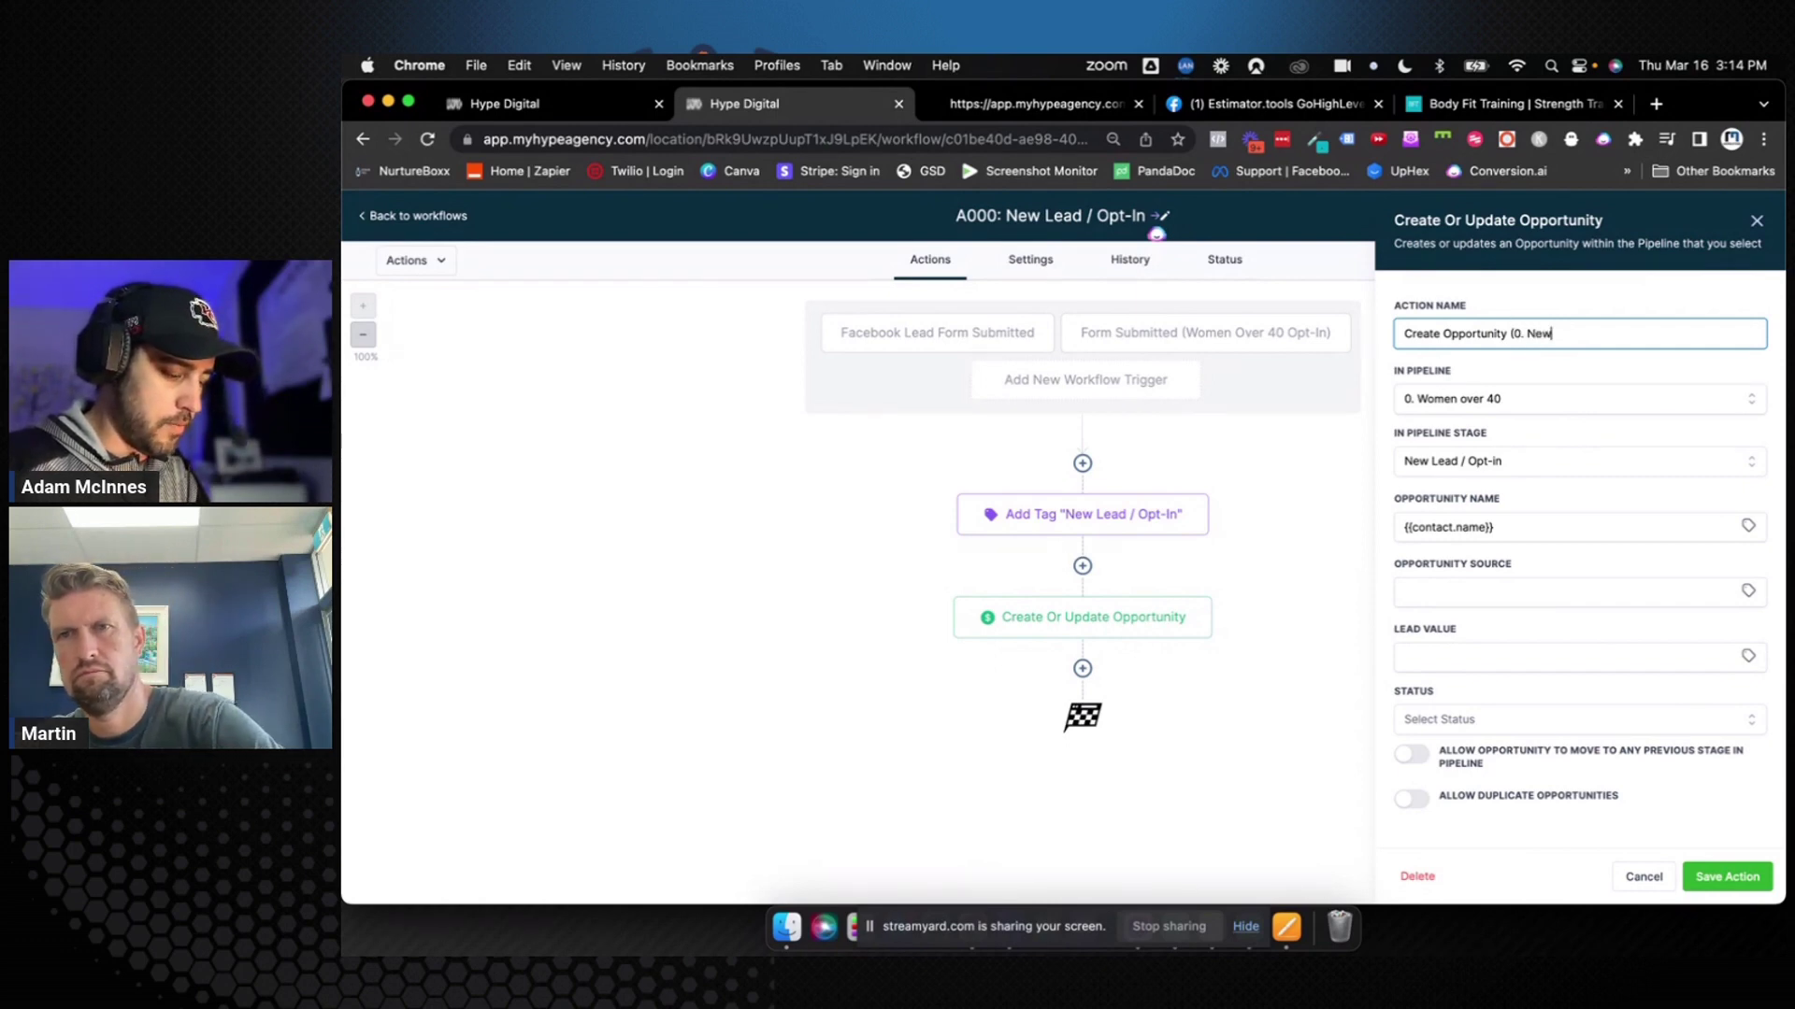
pyautogui.write(' Lead / O')
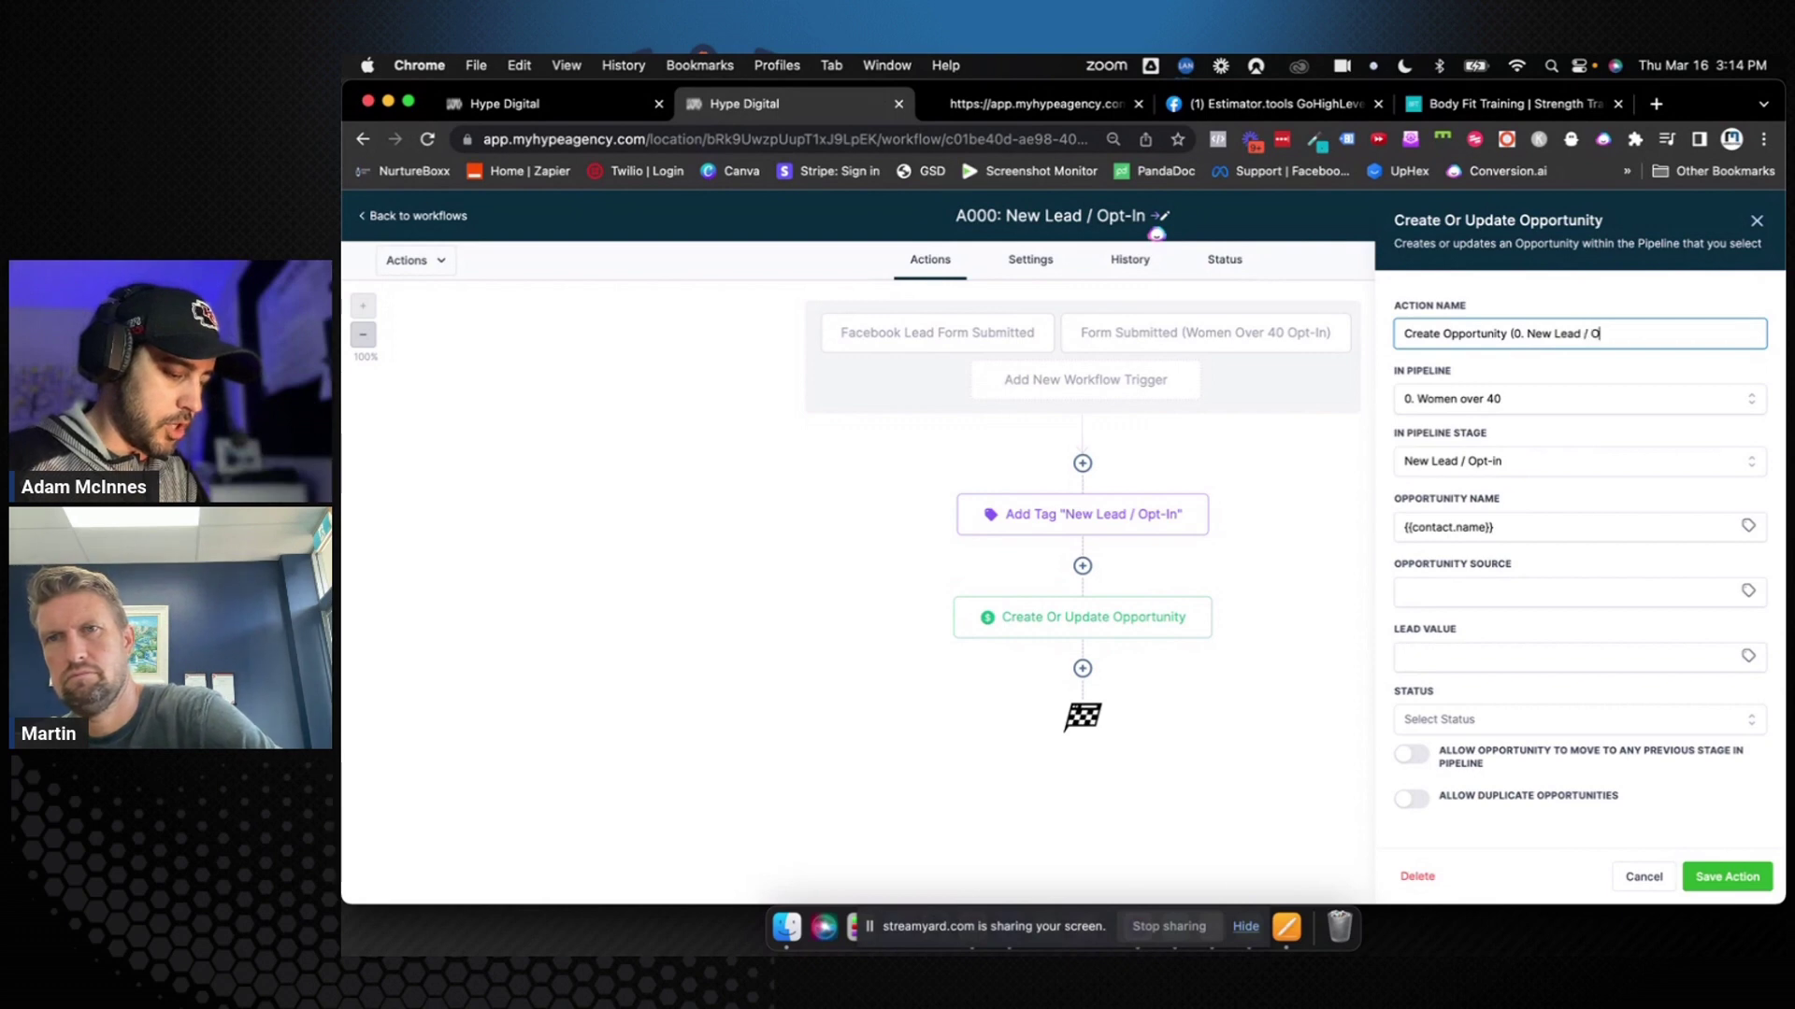
pyautogui.write('pt-In')
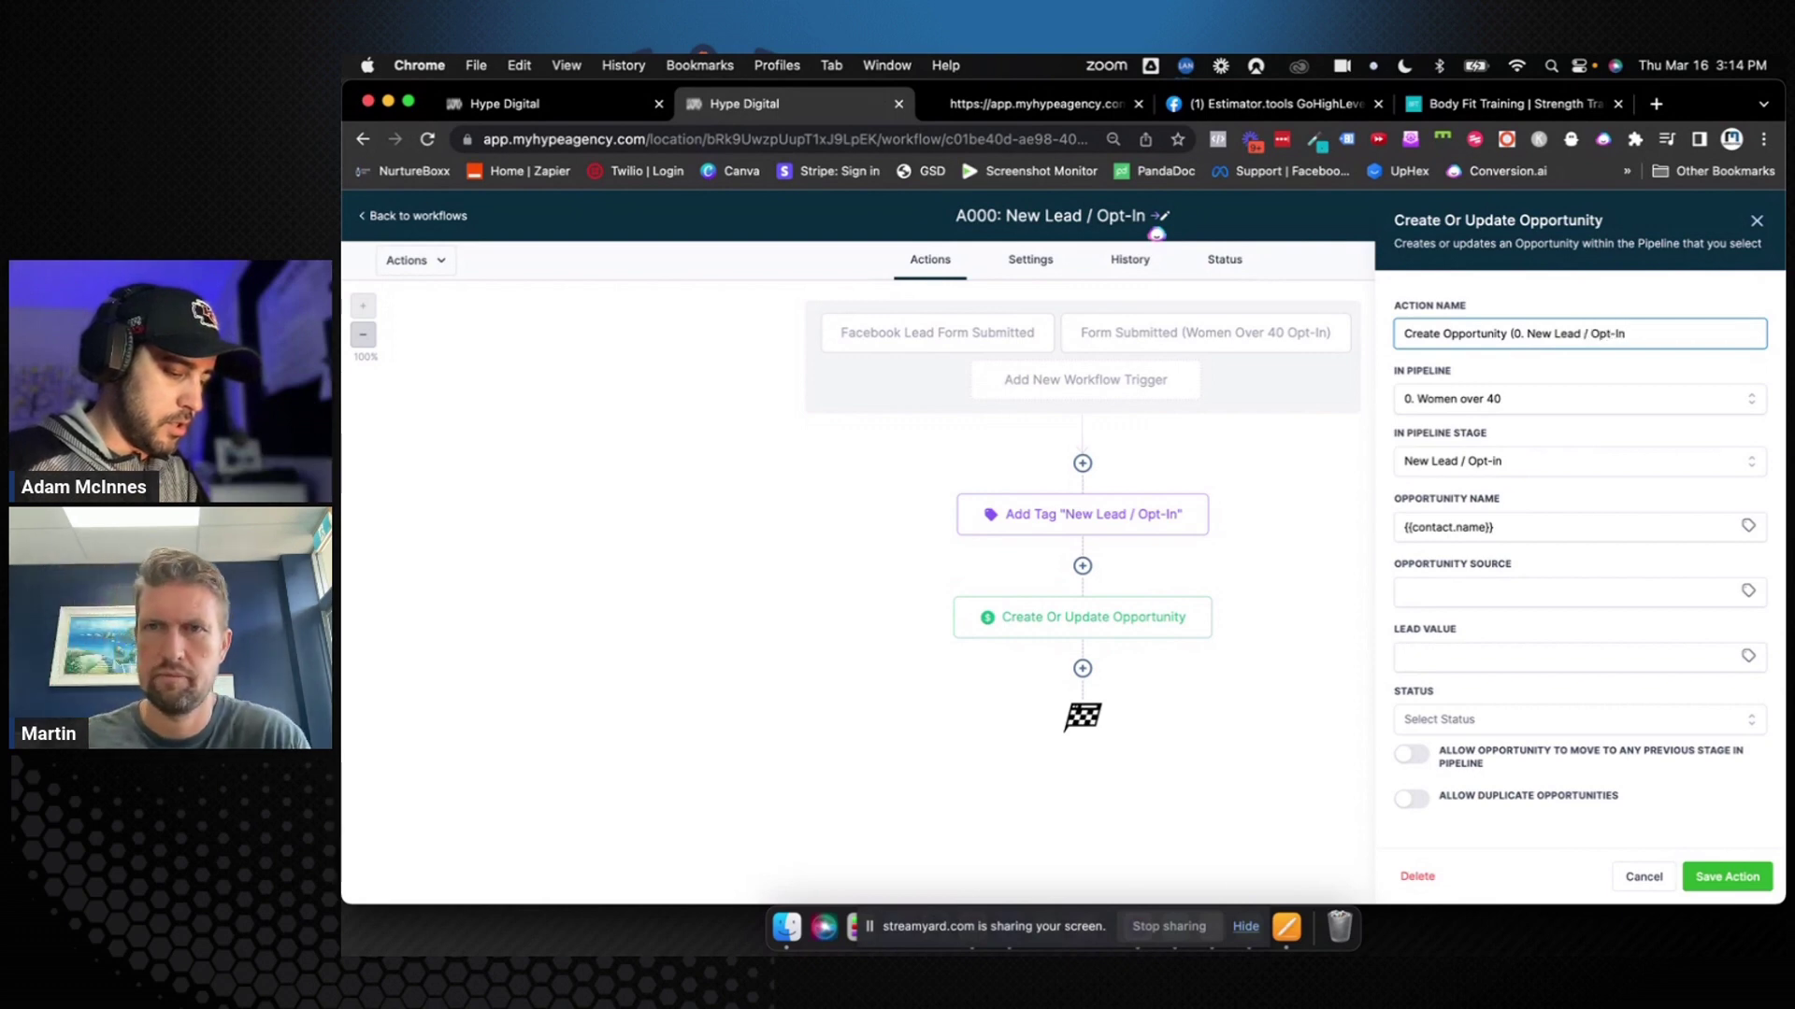
pyautogui.moveTo(1400, 333); pyautogui.dragTo(1628, 336)
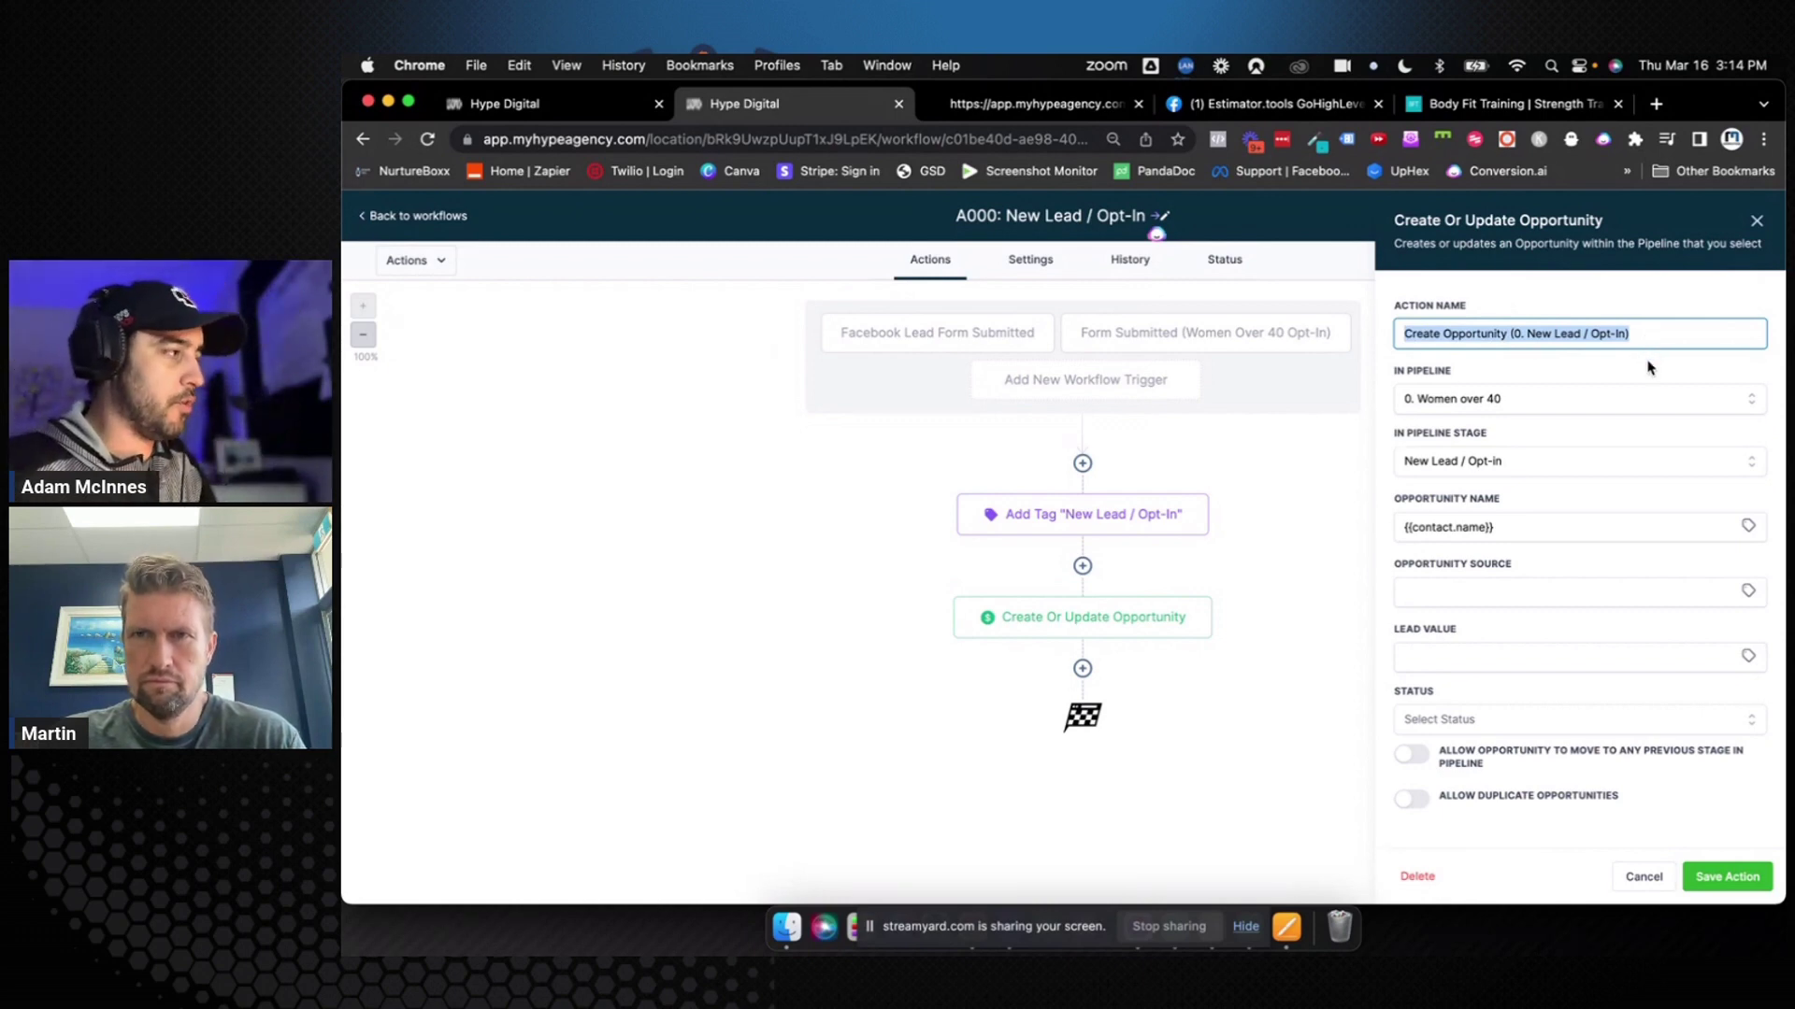
pyautogui.click(1569, 364)
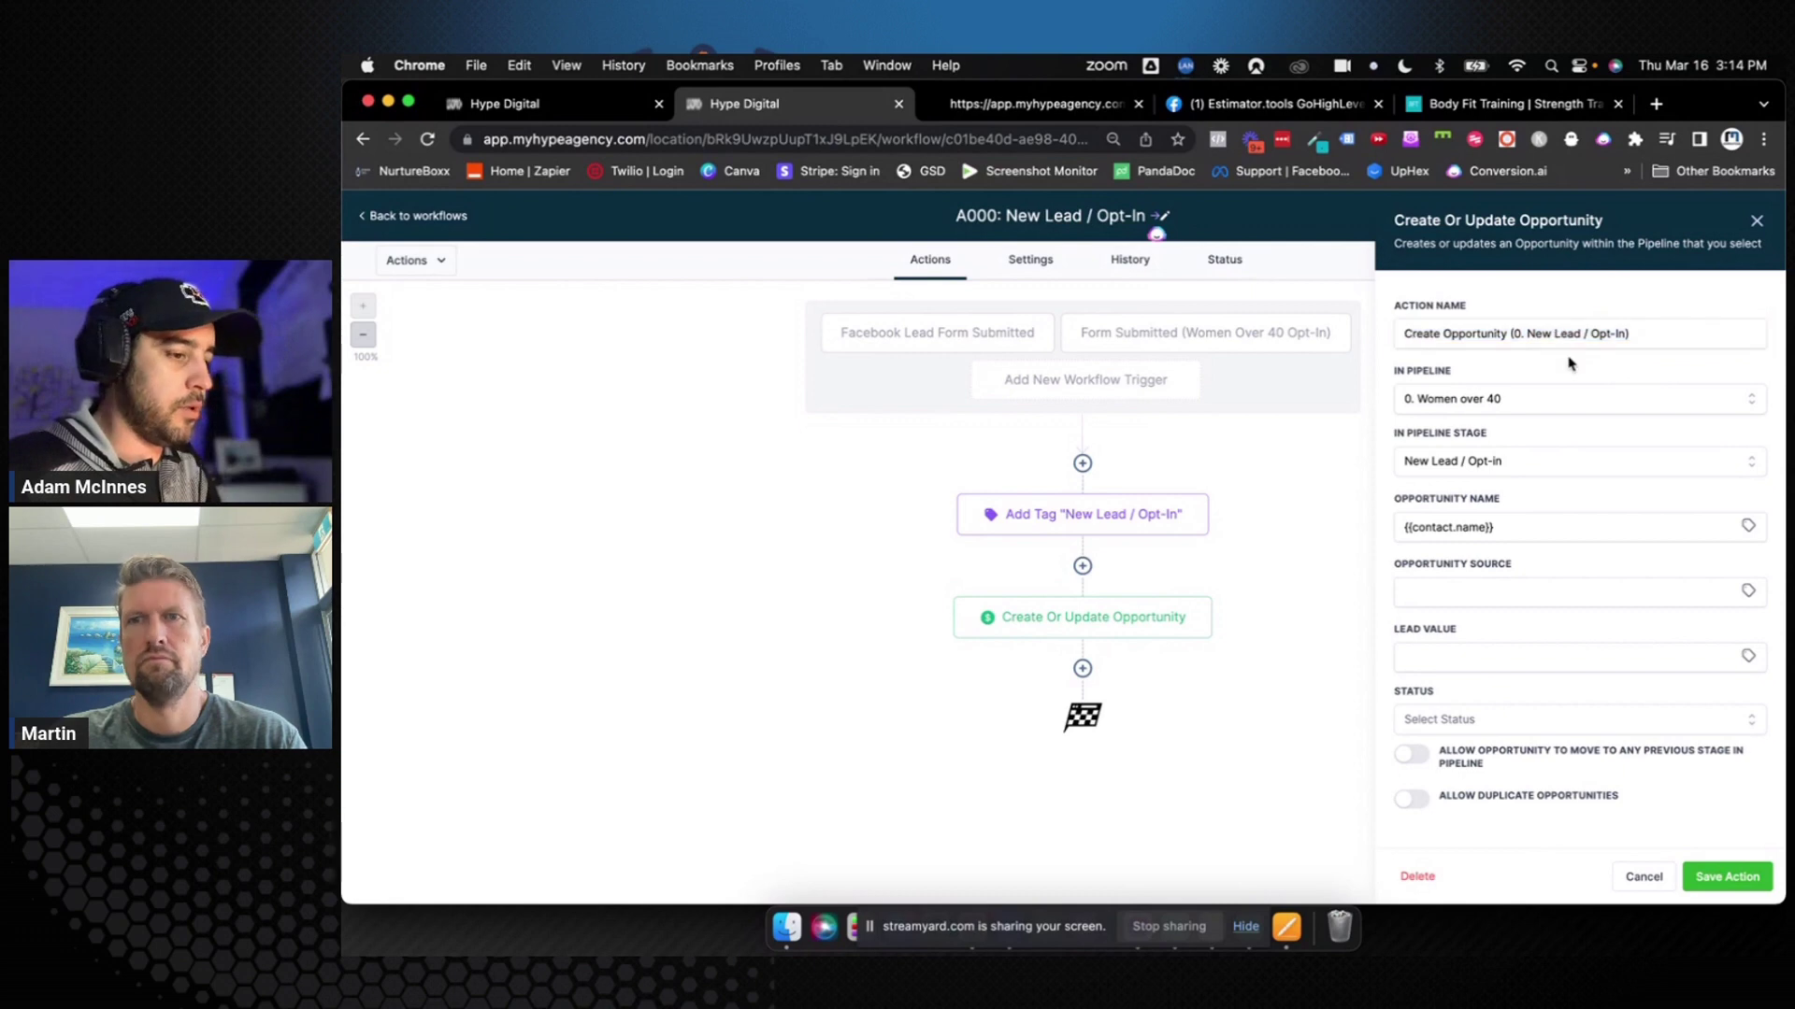
# Save the renamed action and the A000 workflow, and start a new step after it
pyautogui.click(1703, 869)
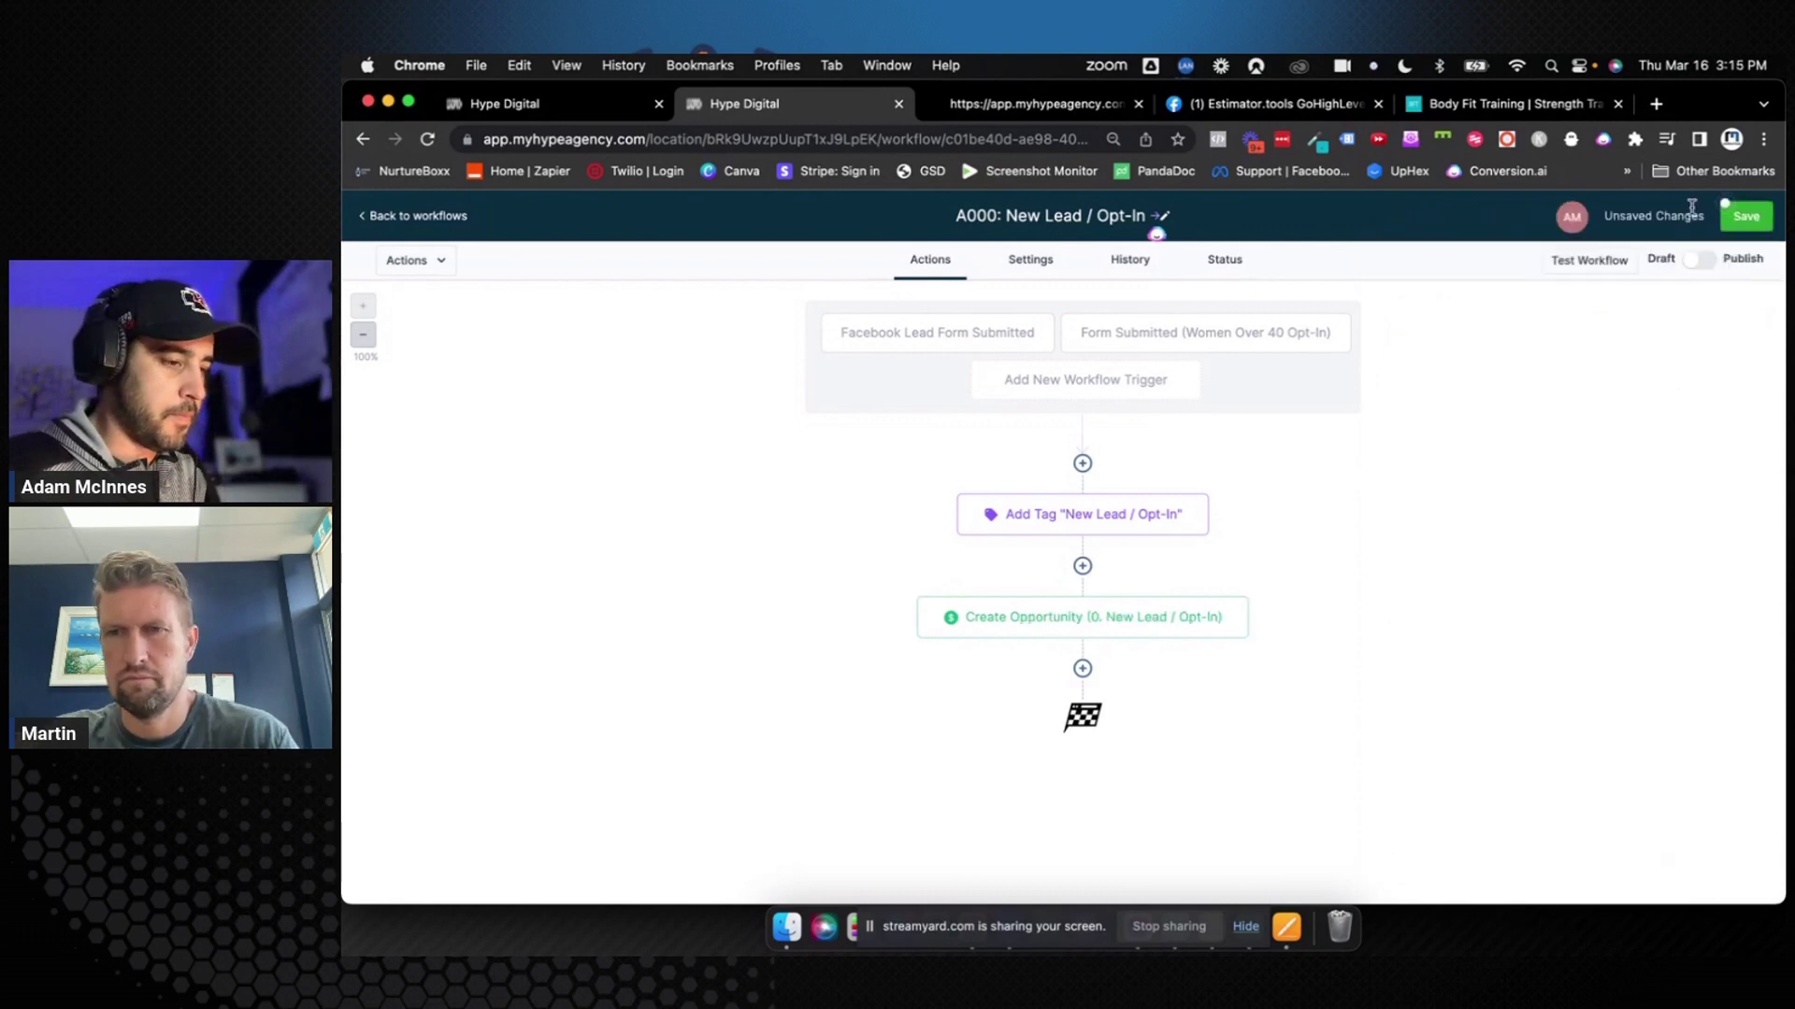
pyautogui.click(1744, 216)
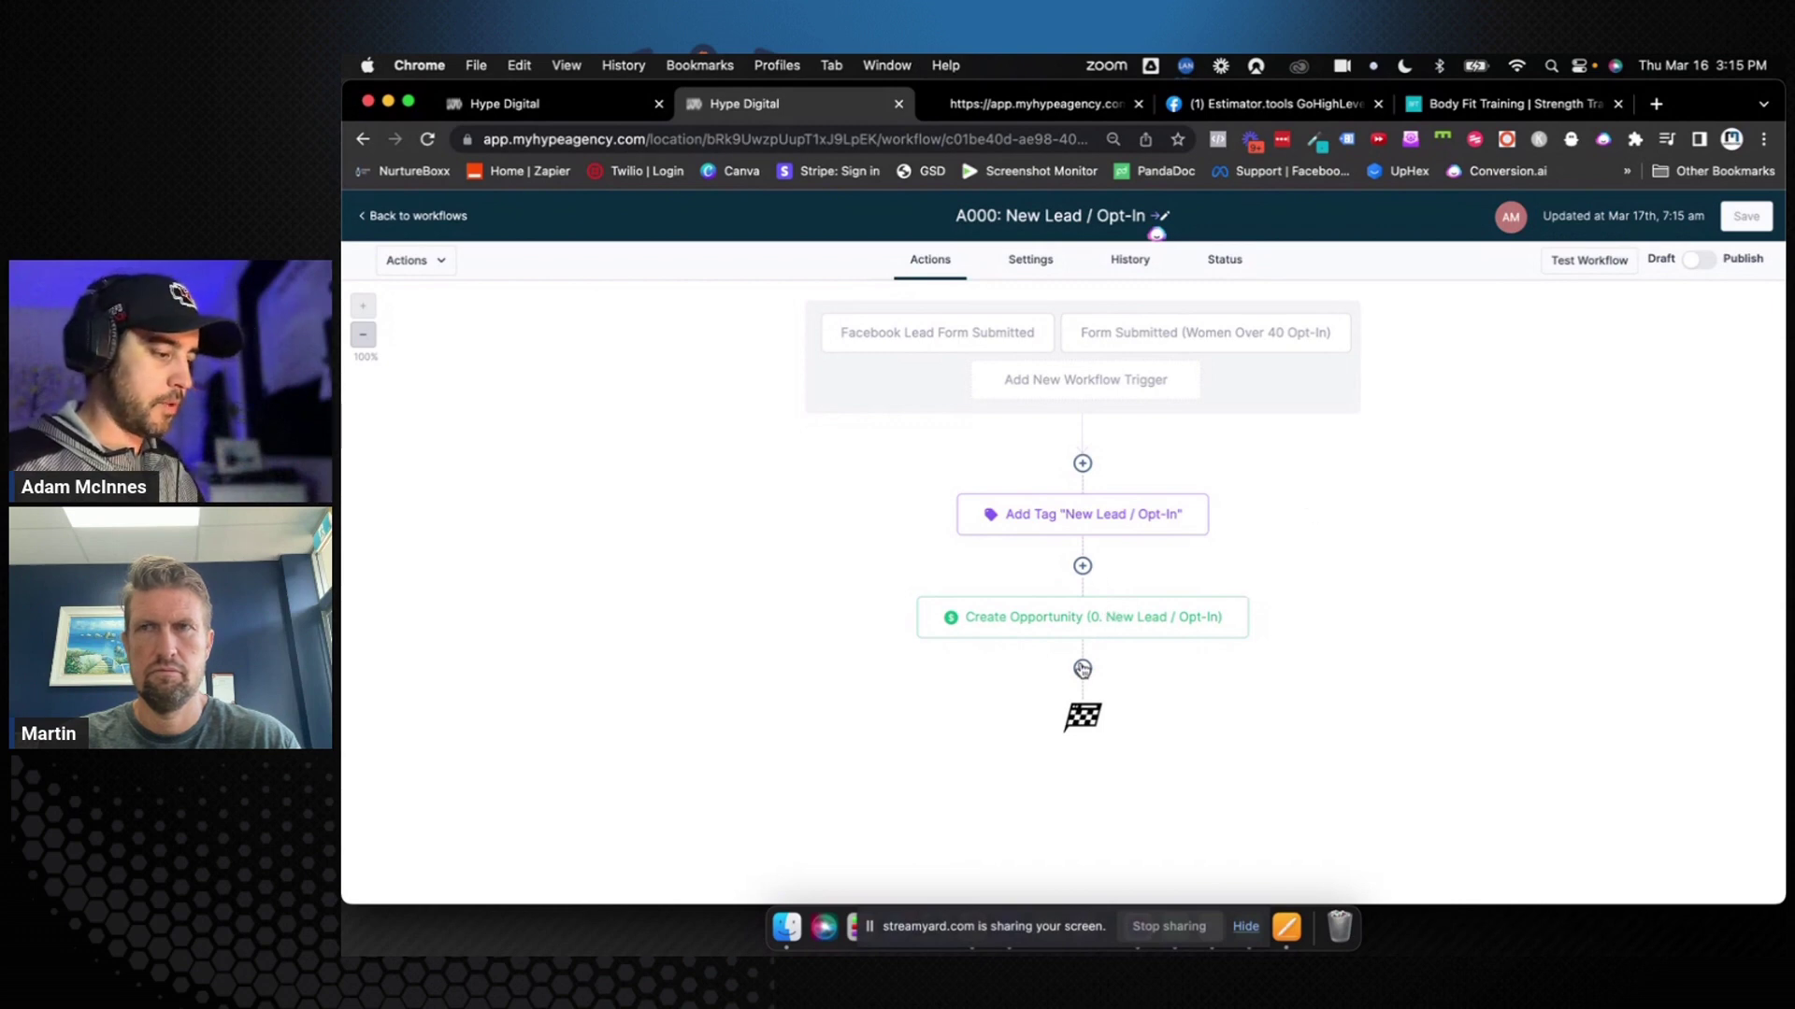
pyautogui.click(1083, 669)
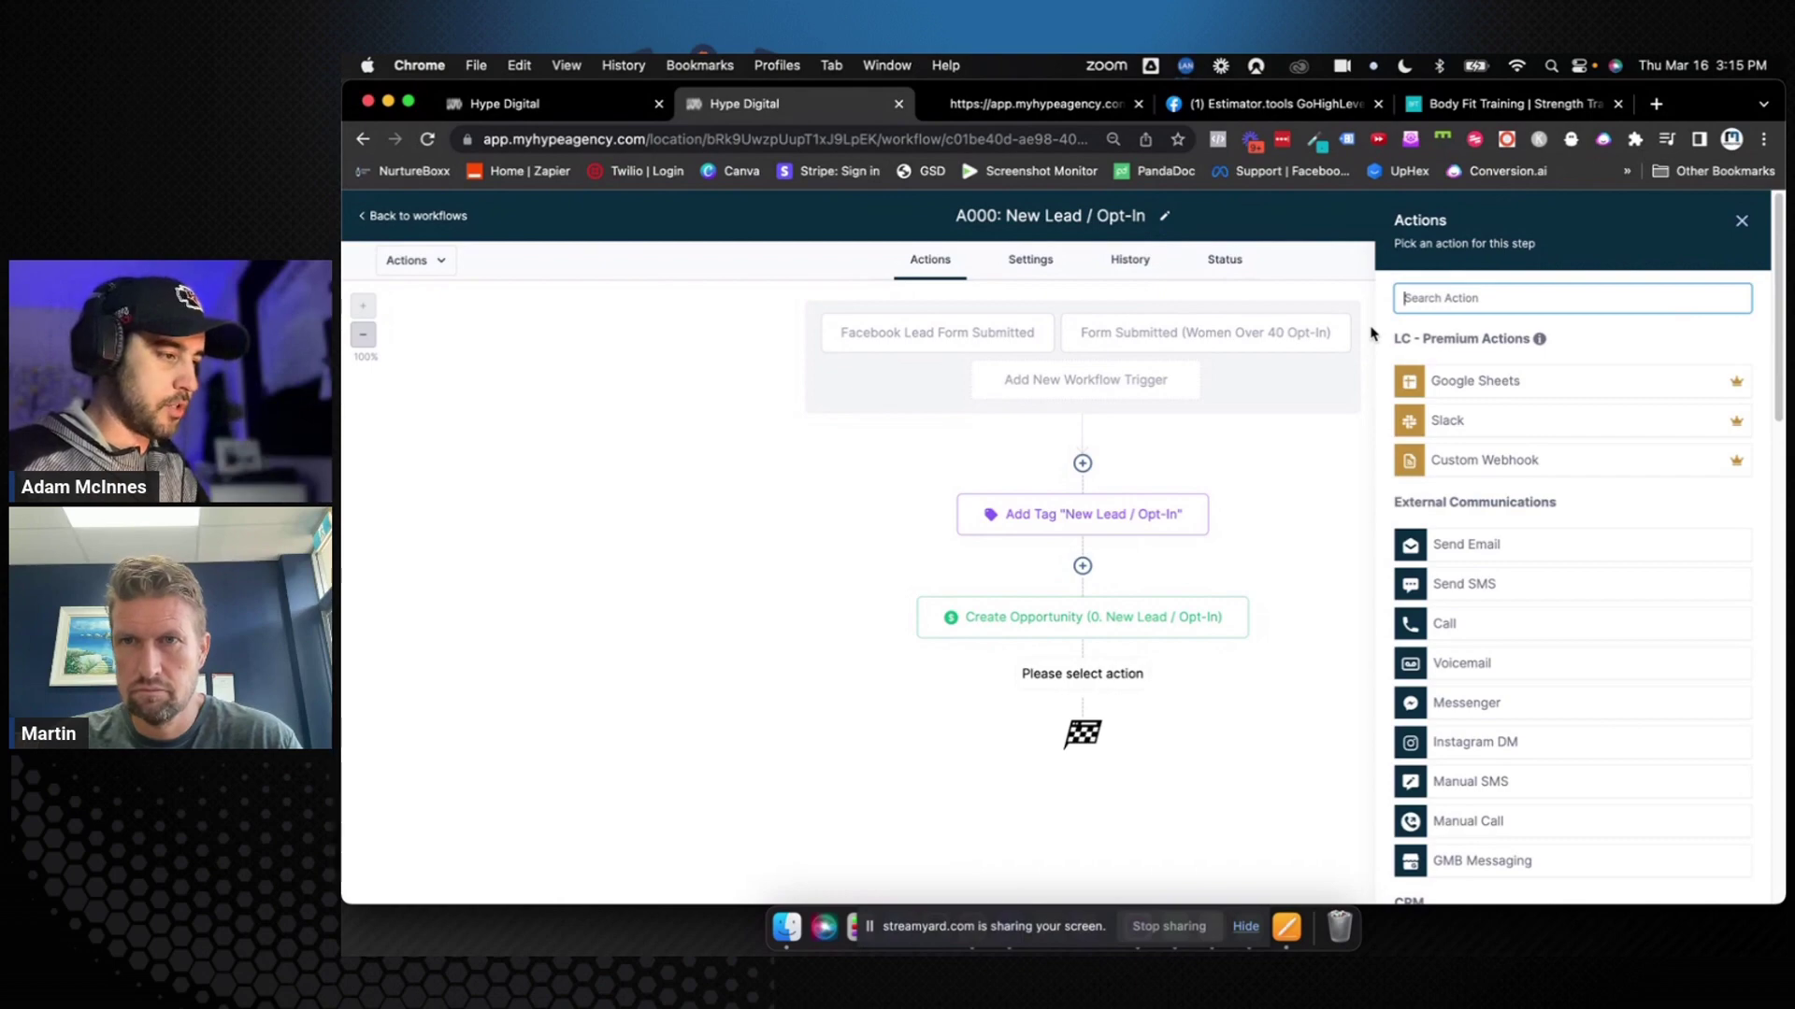
pyautogui.hotkey('ctrl', 'Right')
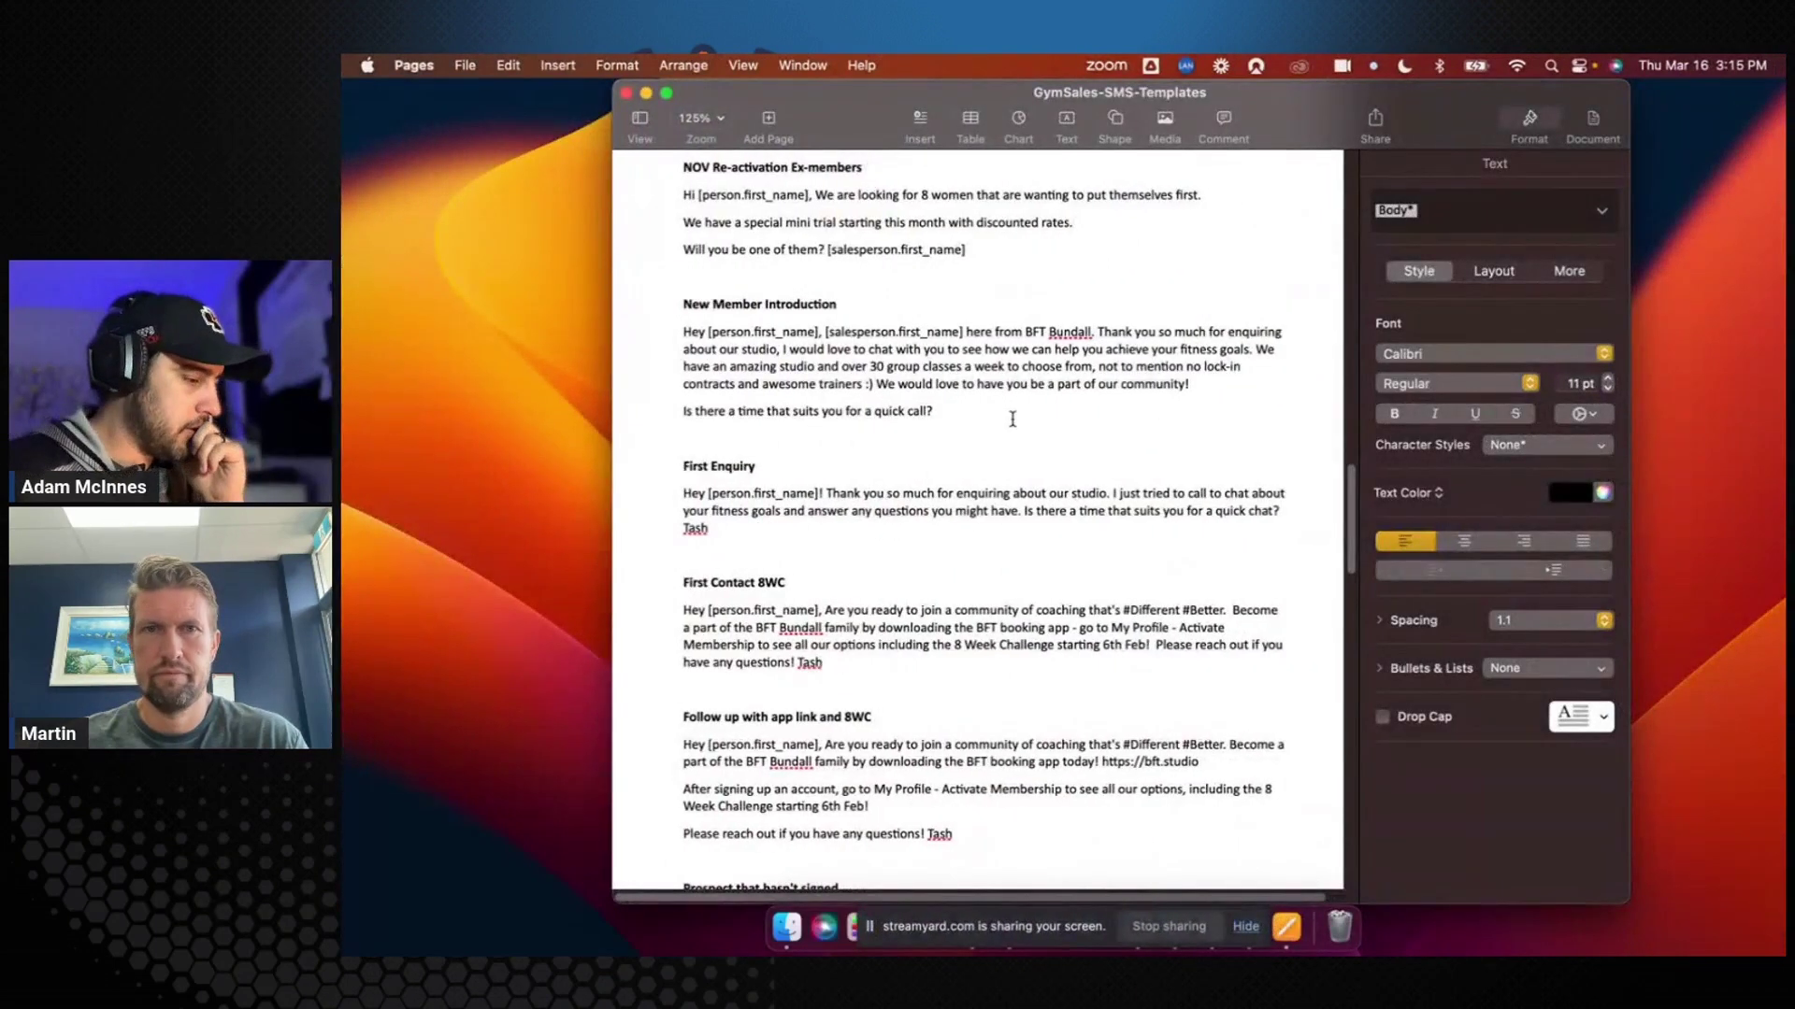
# Select the First Enquiry message in the SMS templates, then return and cancel the pending new step
pyautogui.click(684, 495)
pyautogui.moveTo(683, 495); pyautogui.dragTo(773, 528)
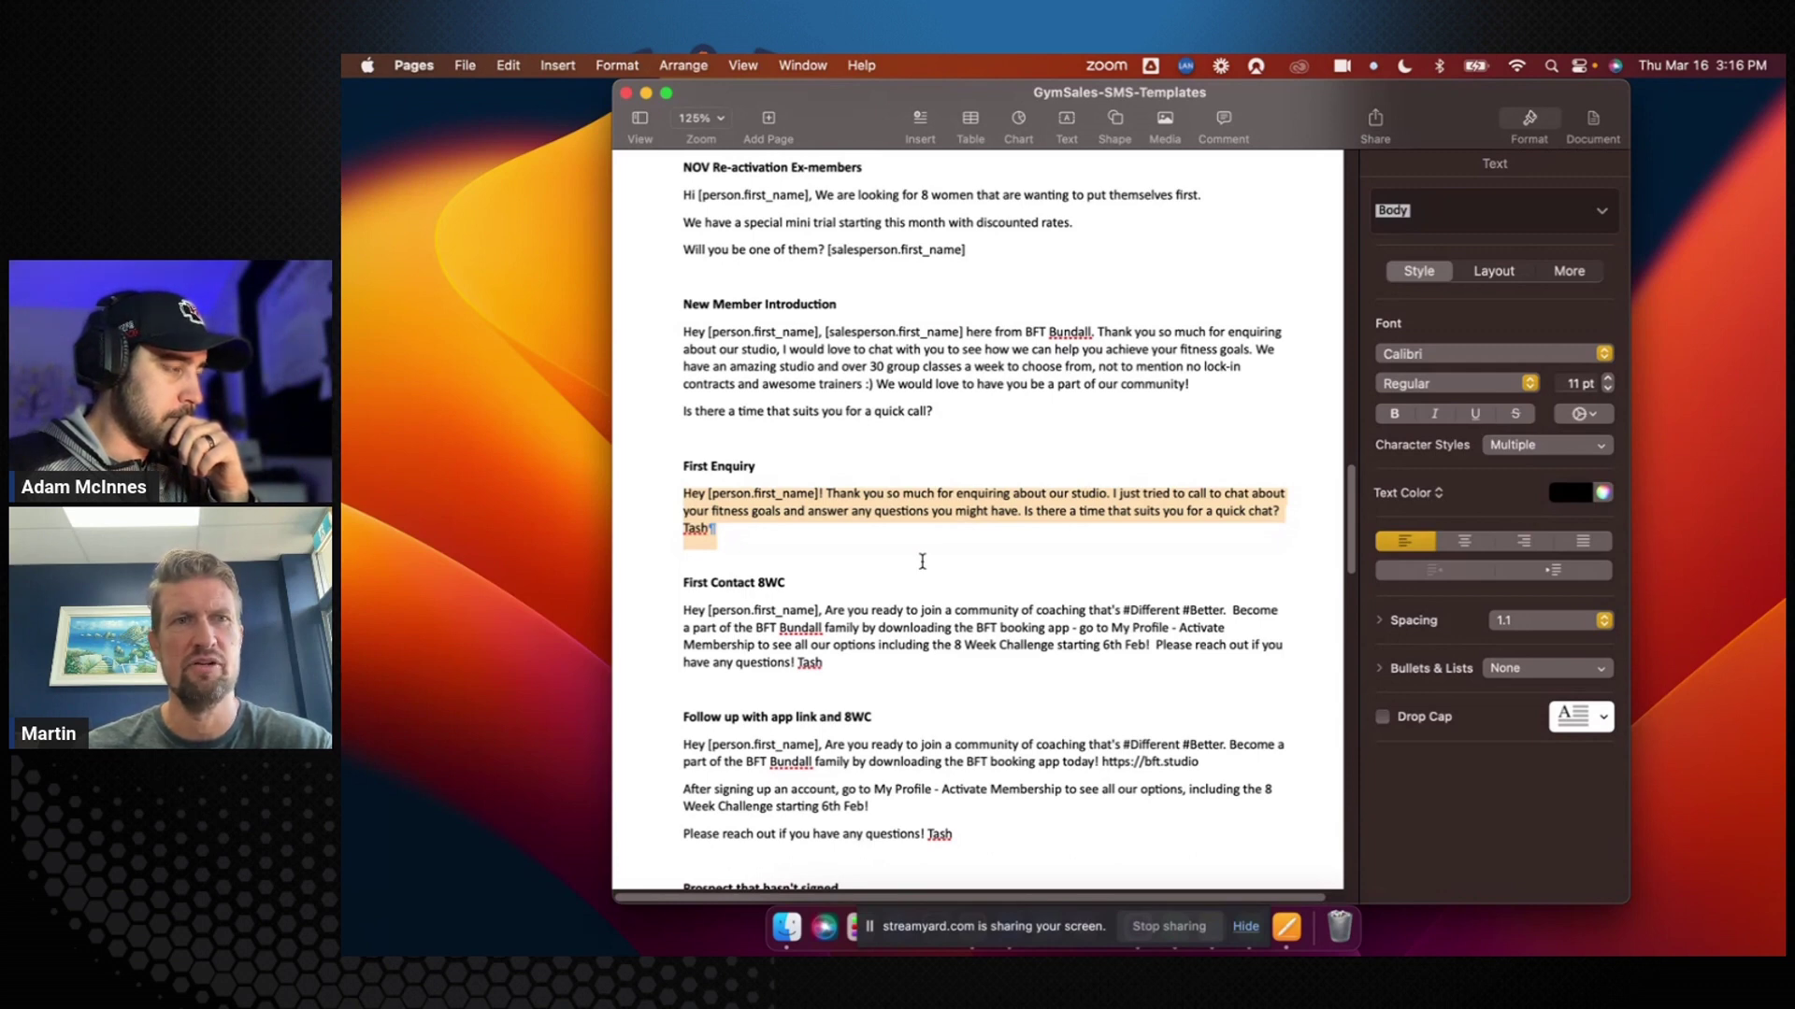
pyautogui.hotkey('ctrl', 'Left')
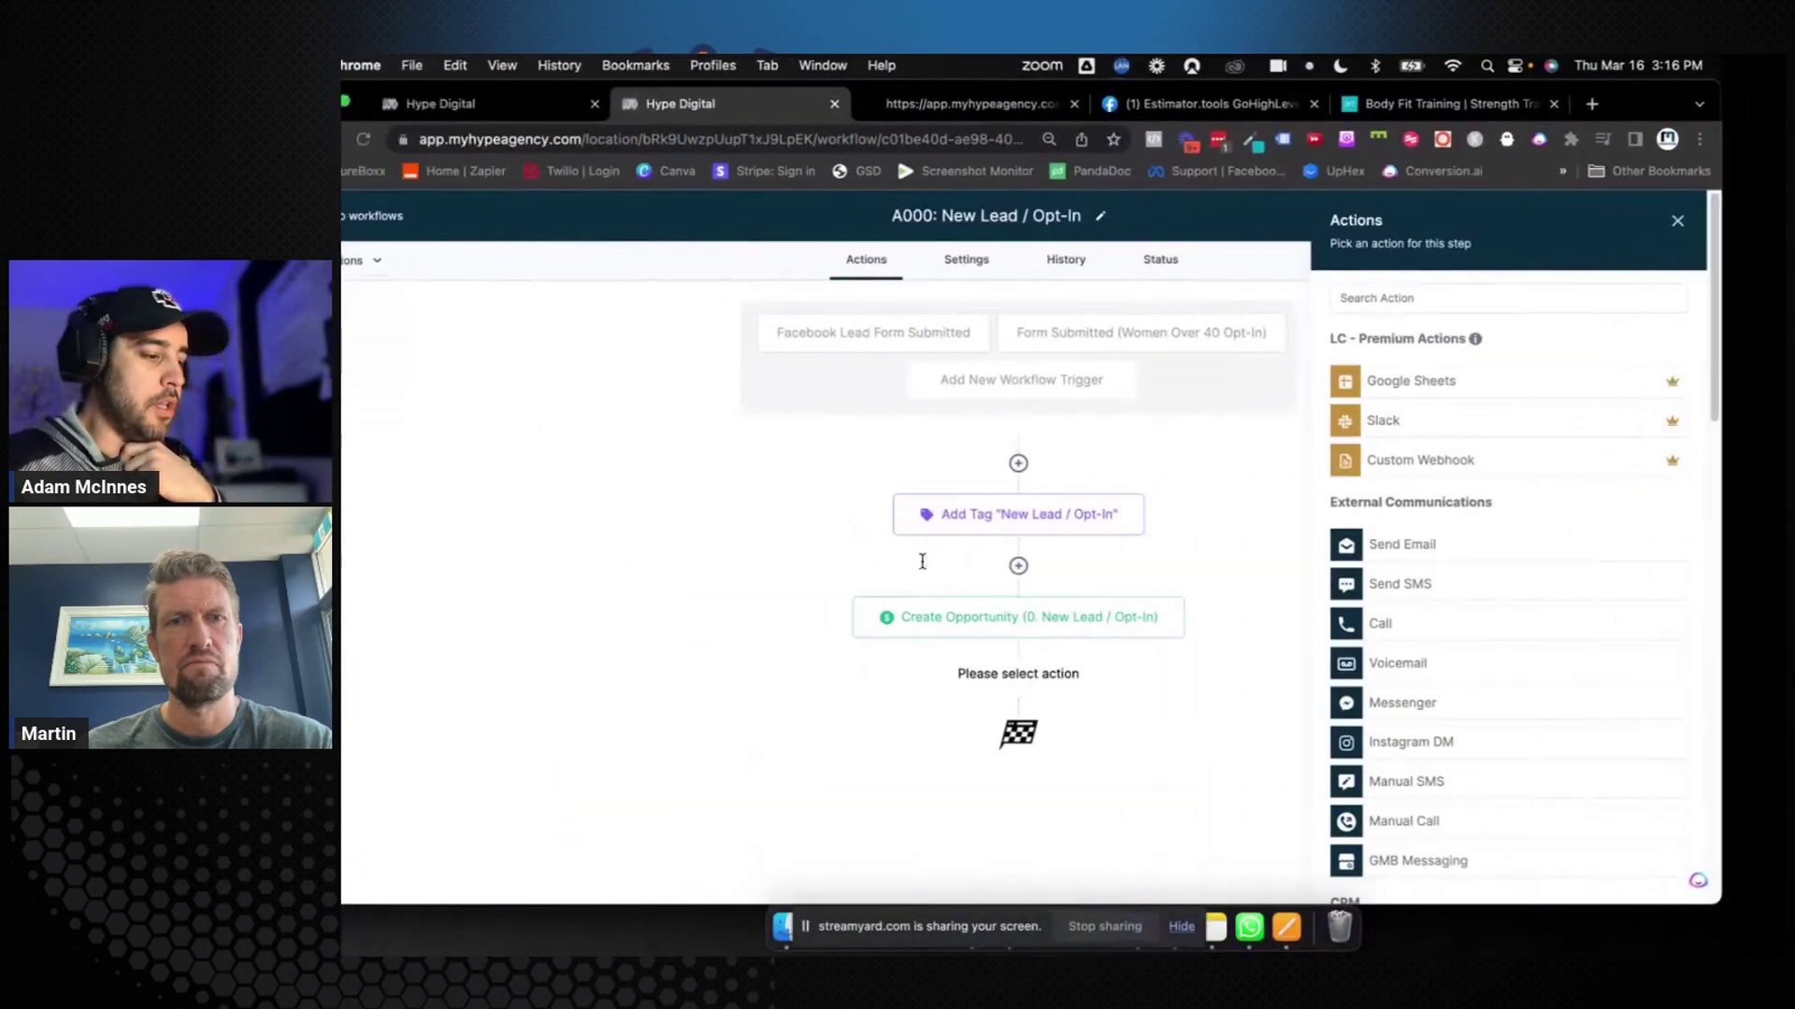
pyautogui.click(1743, 220)
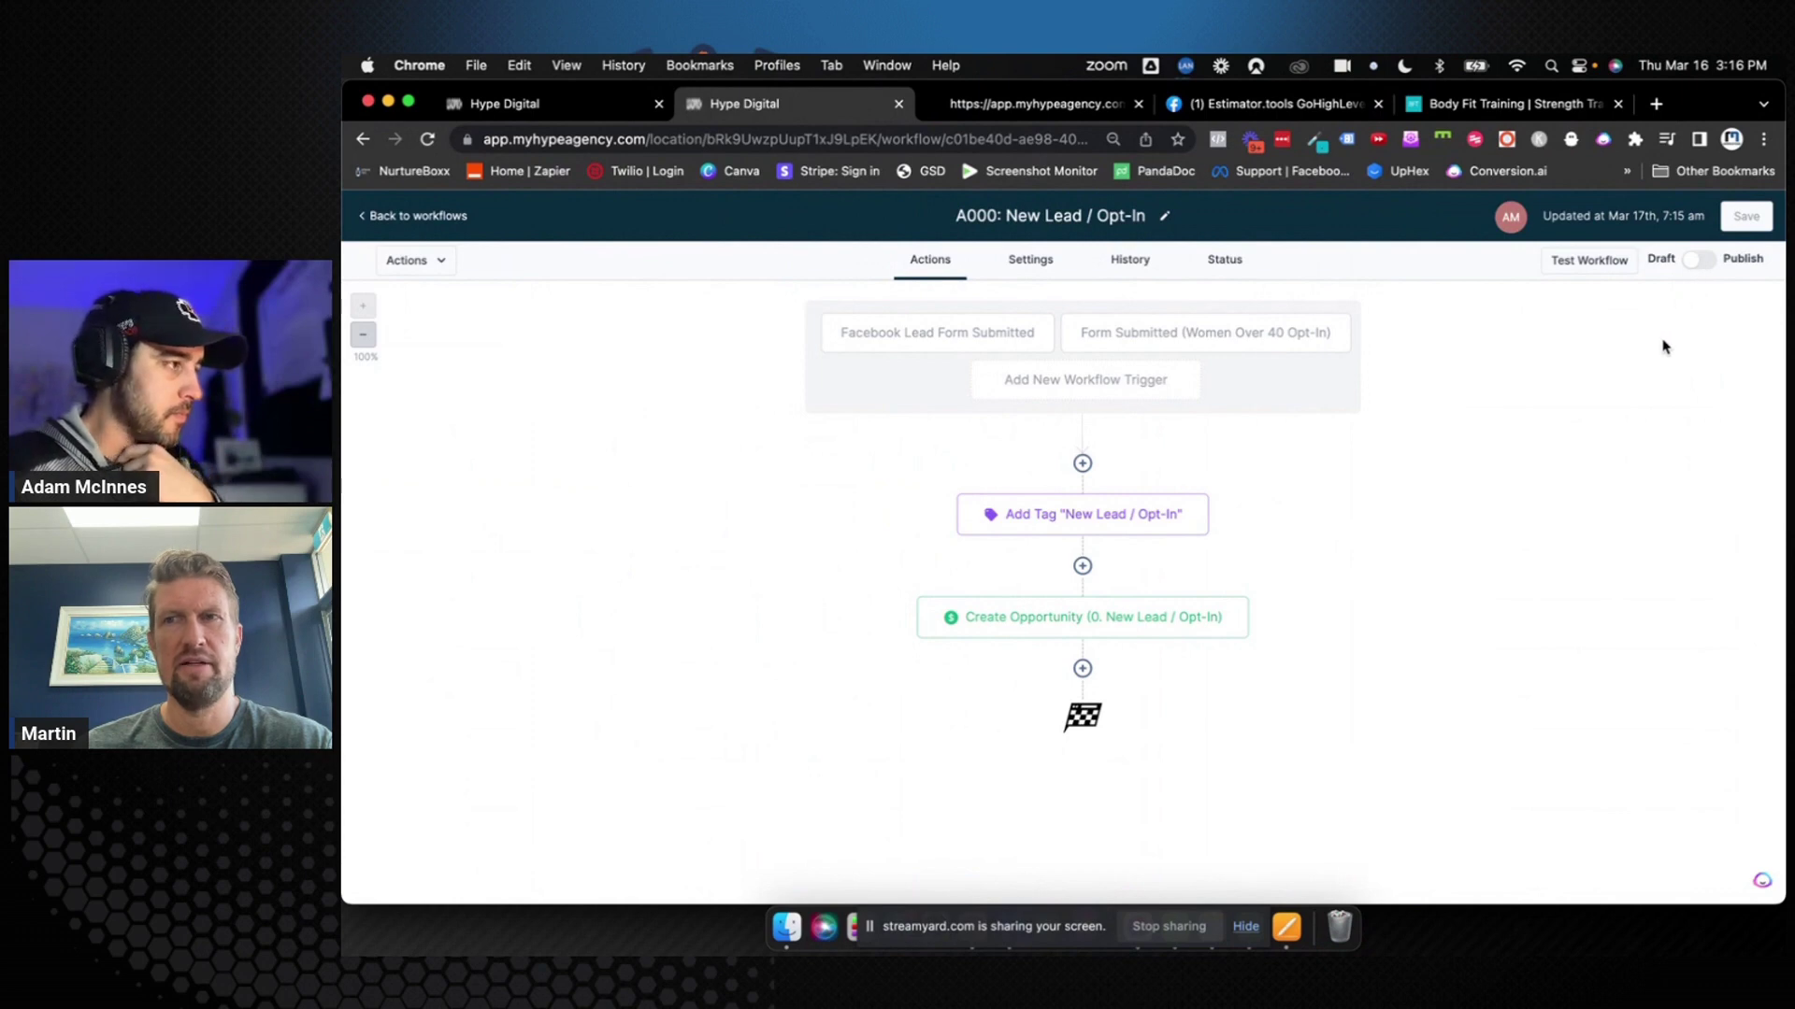
# Build a blank workflow from scratch titled 'A001: Initiate Contact', save it, and go back to the list
pyautogui.click(460, 220)
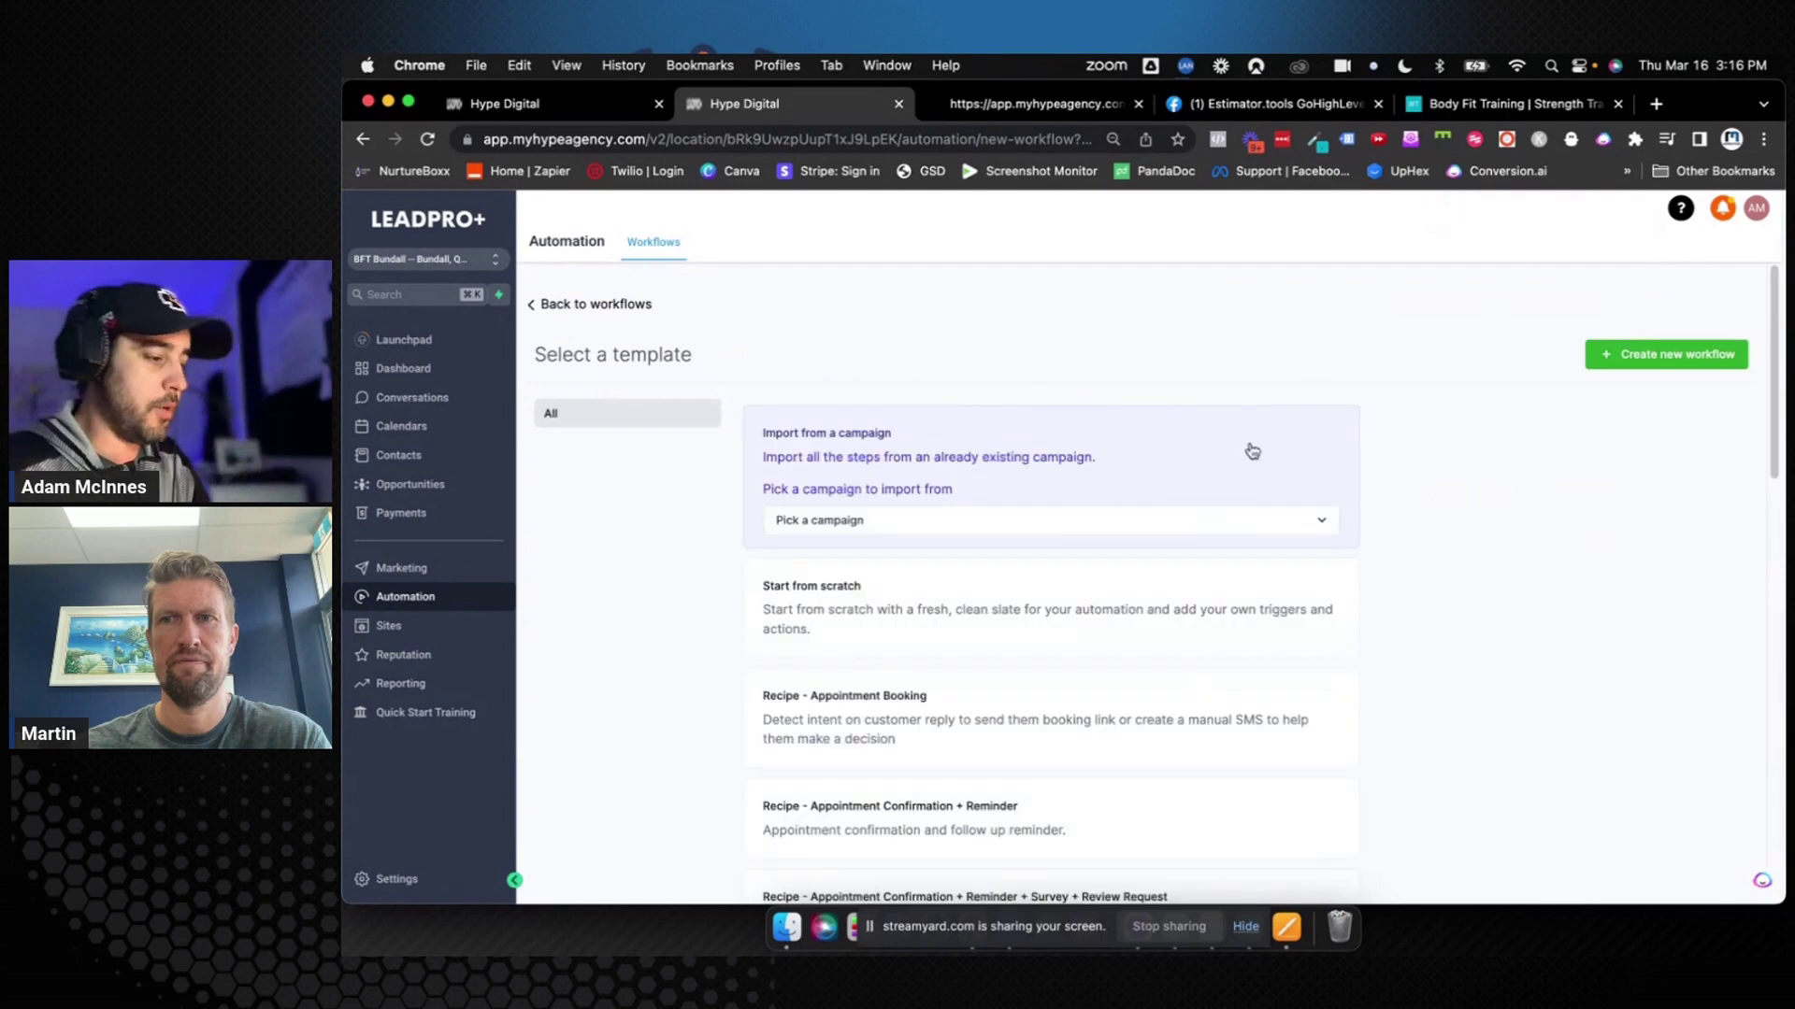
pyautogui.click(1170, 585)
pyautogui.click(1641, 357)
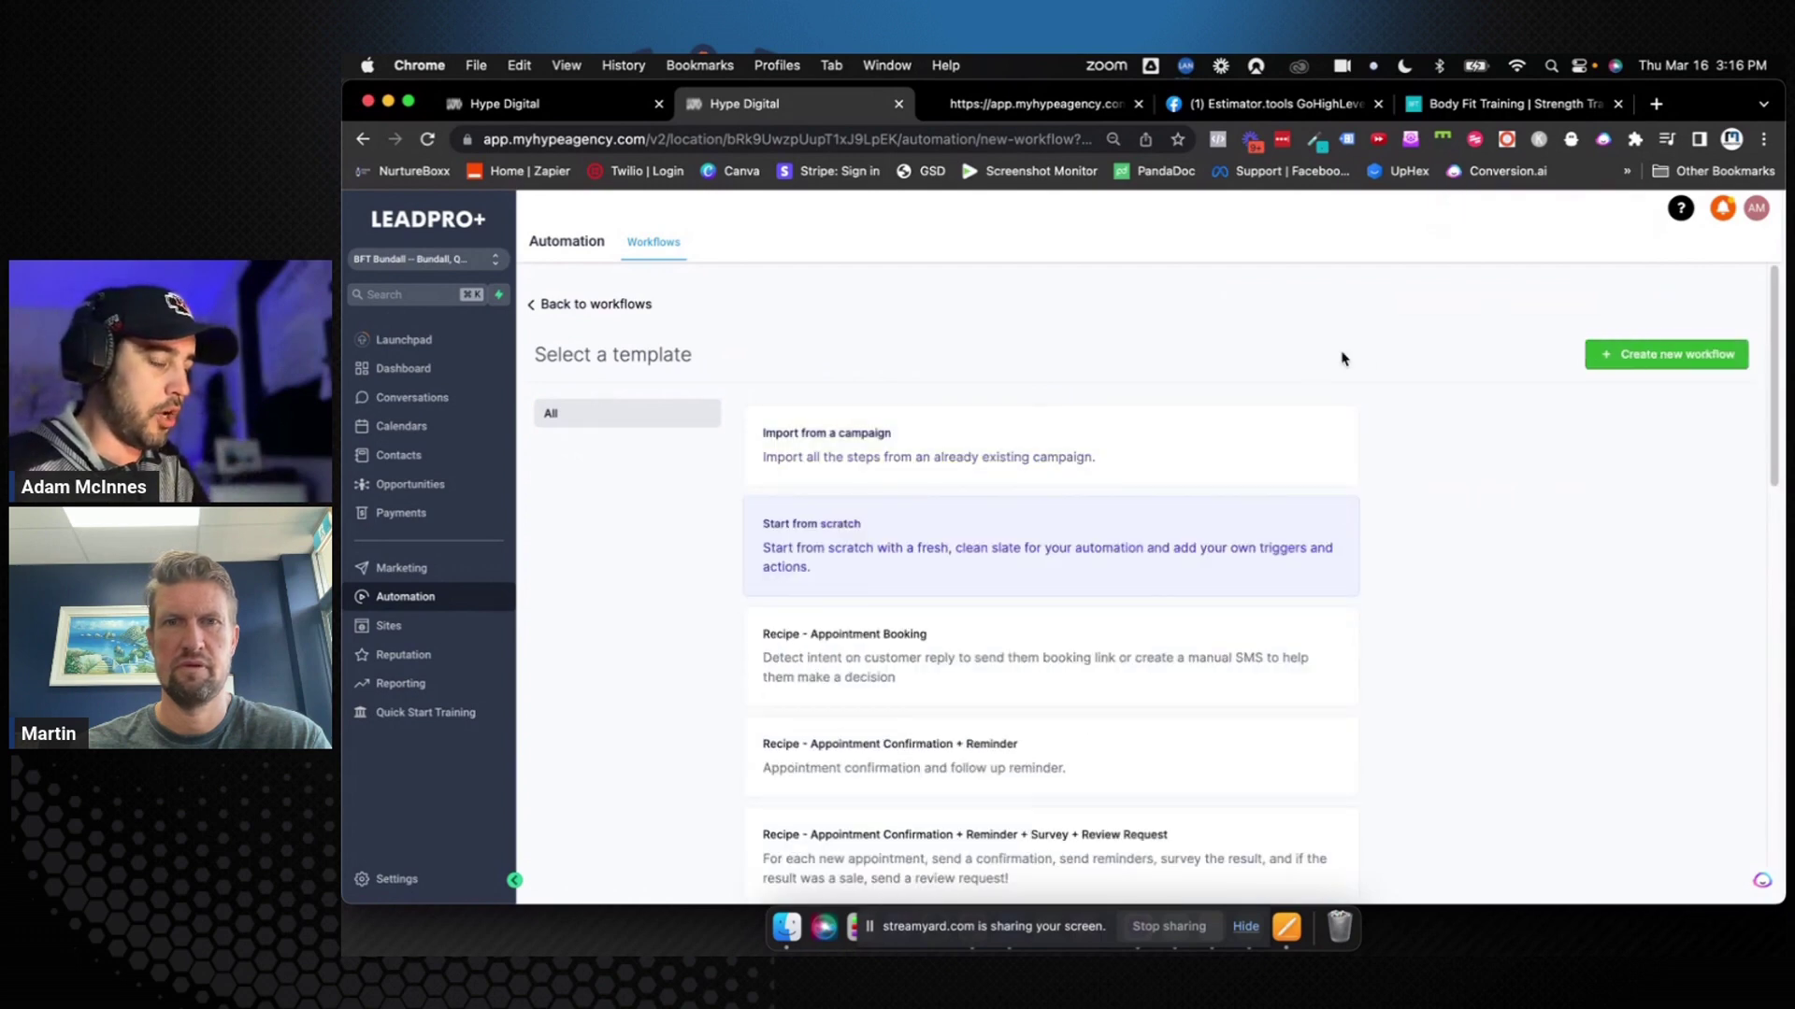
pyautogui.click(1040, 218)
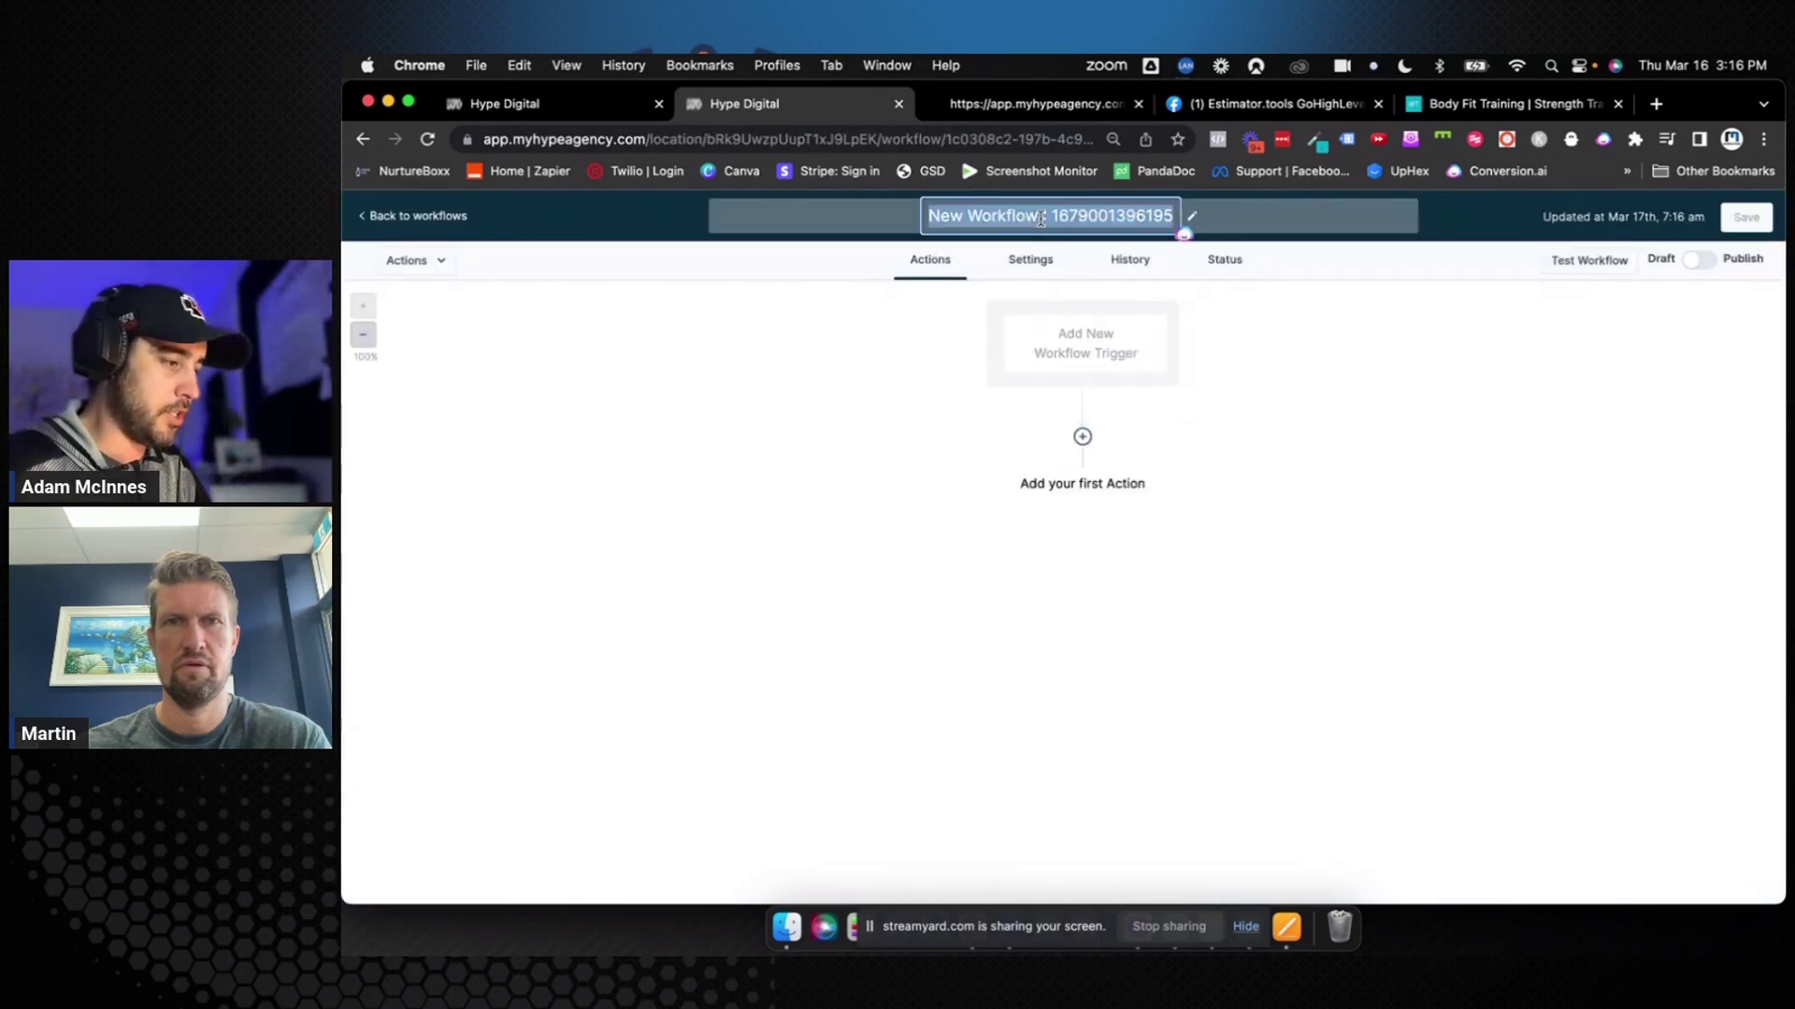
pyautogui.write('A')
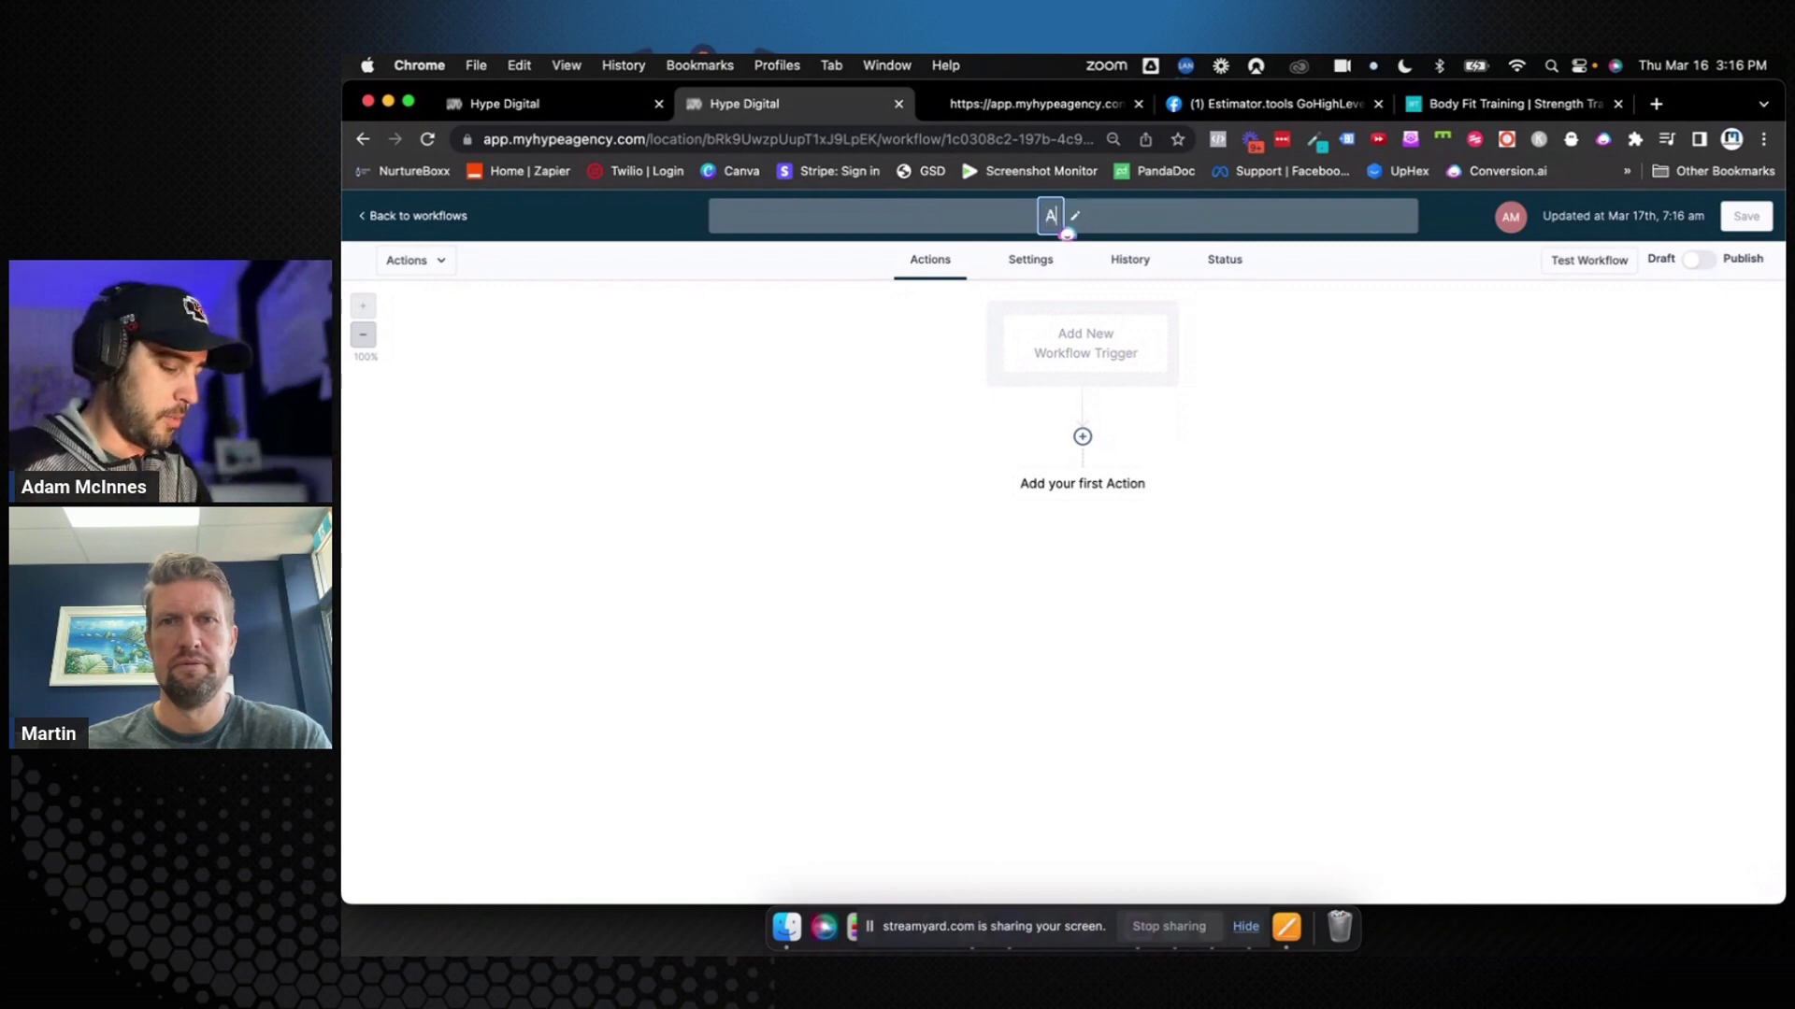
pyautogui.write('001: Ini')
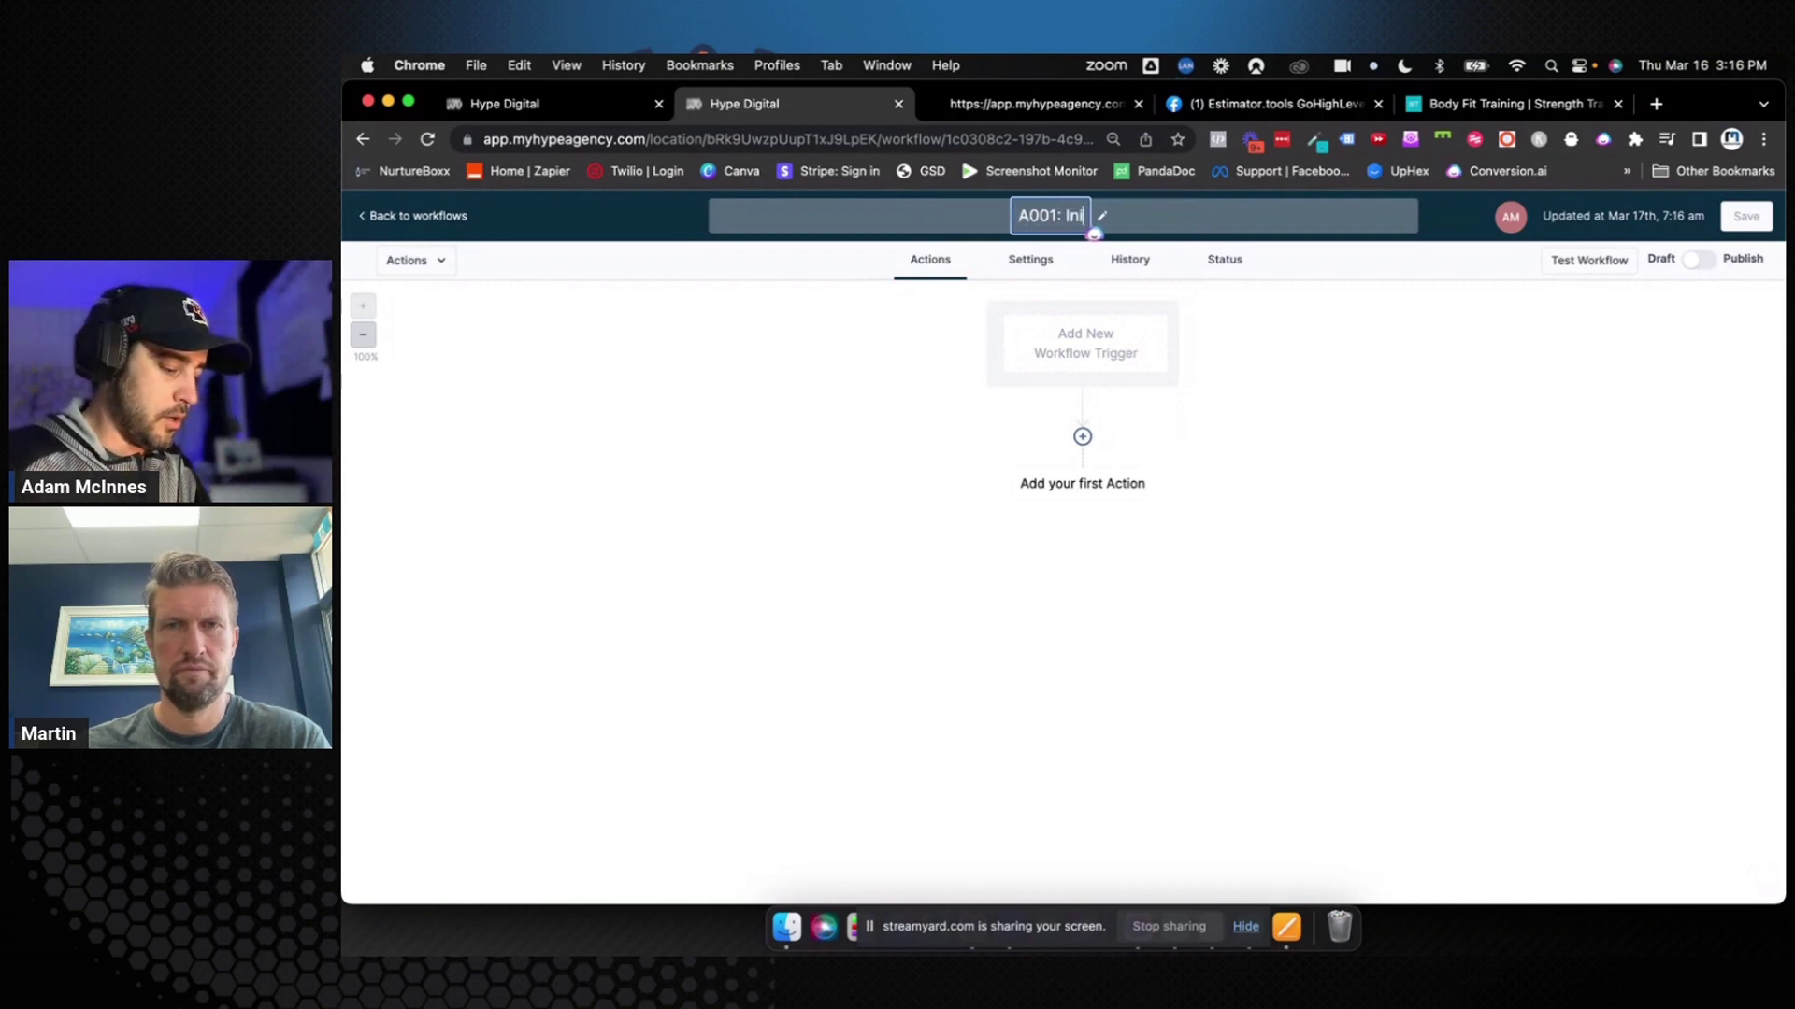
pyautogui.write('tiate Contact')
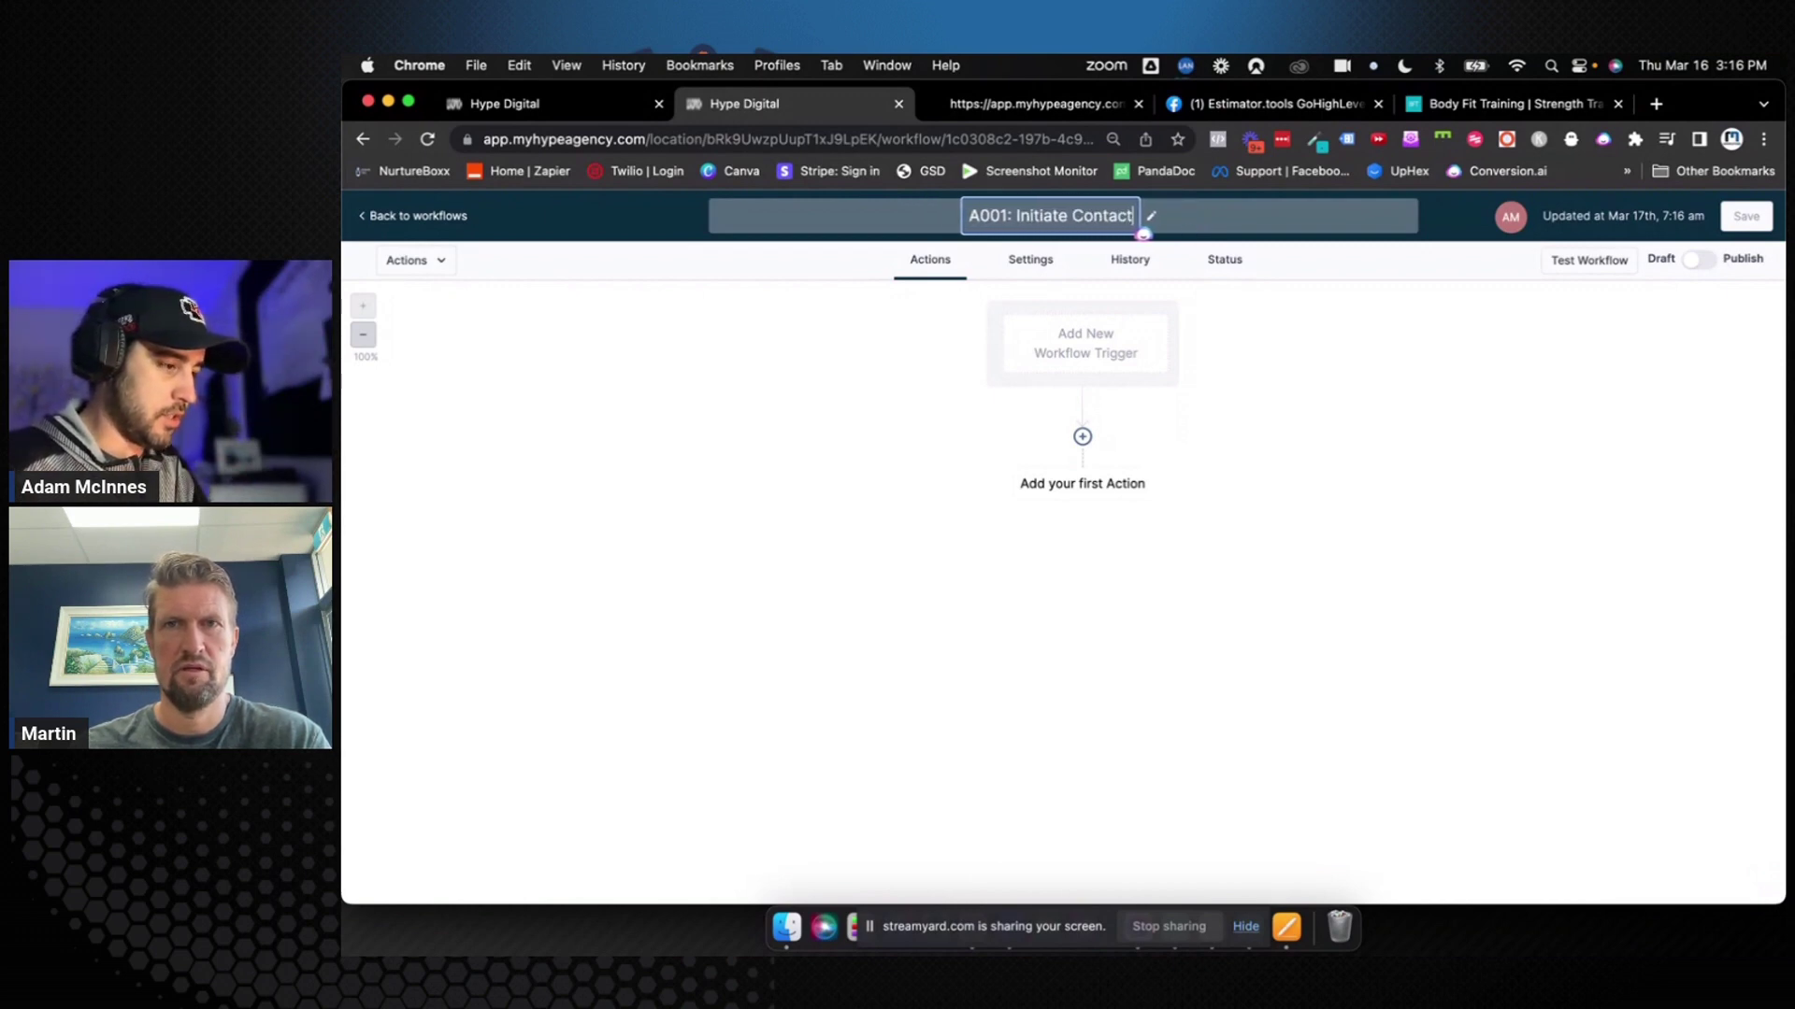
pyautogui.click(1203, 414)
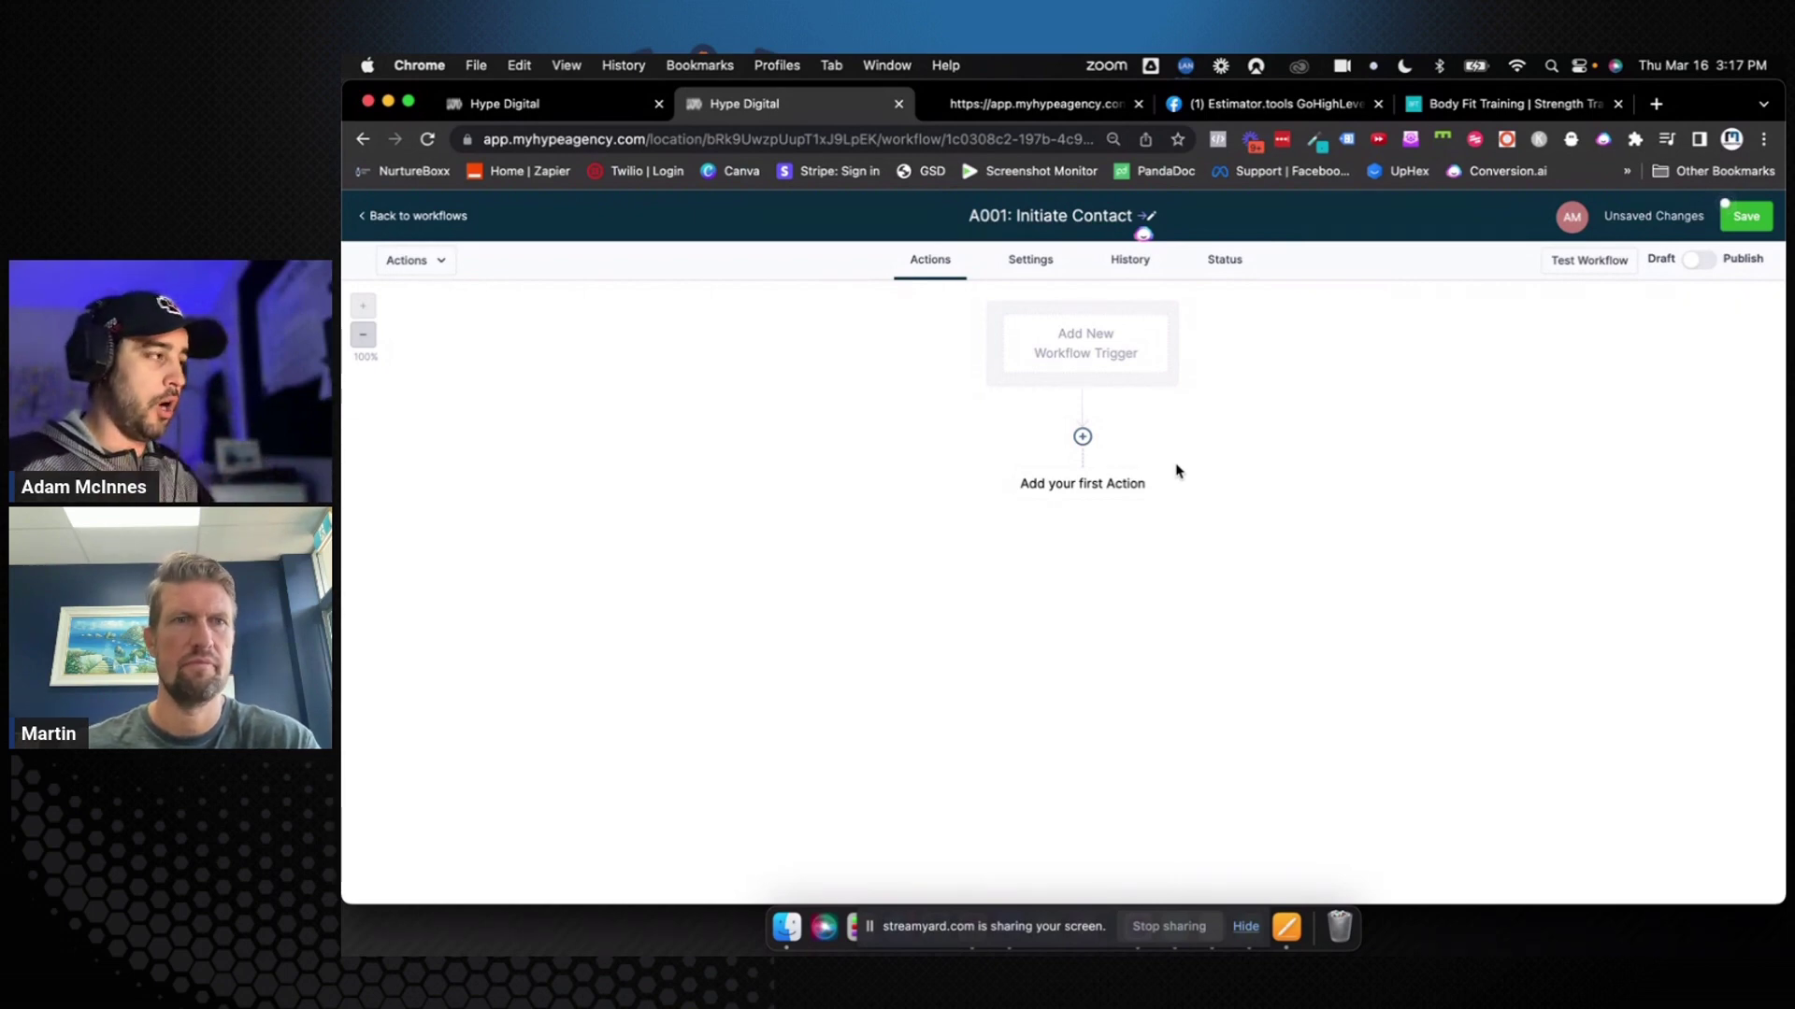
pyautogui.click(1731, 218)
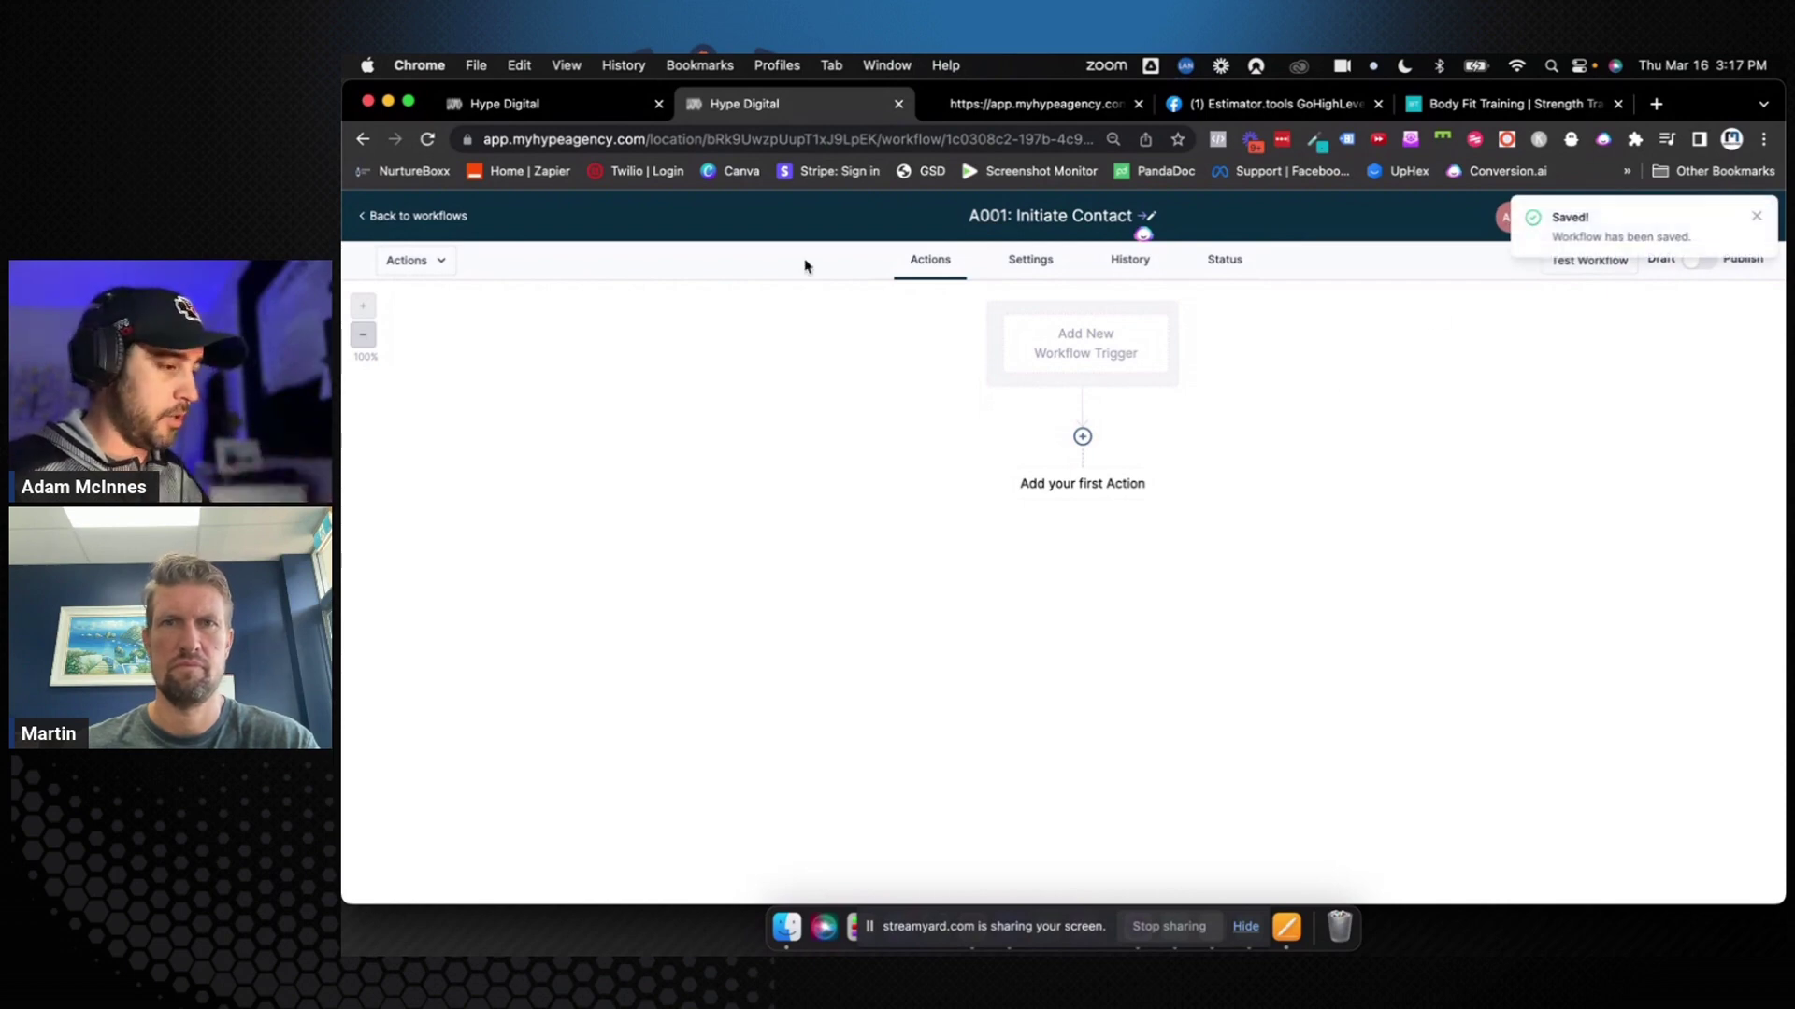
pyautogui.click(417, 217)
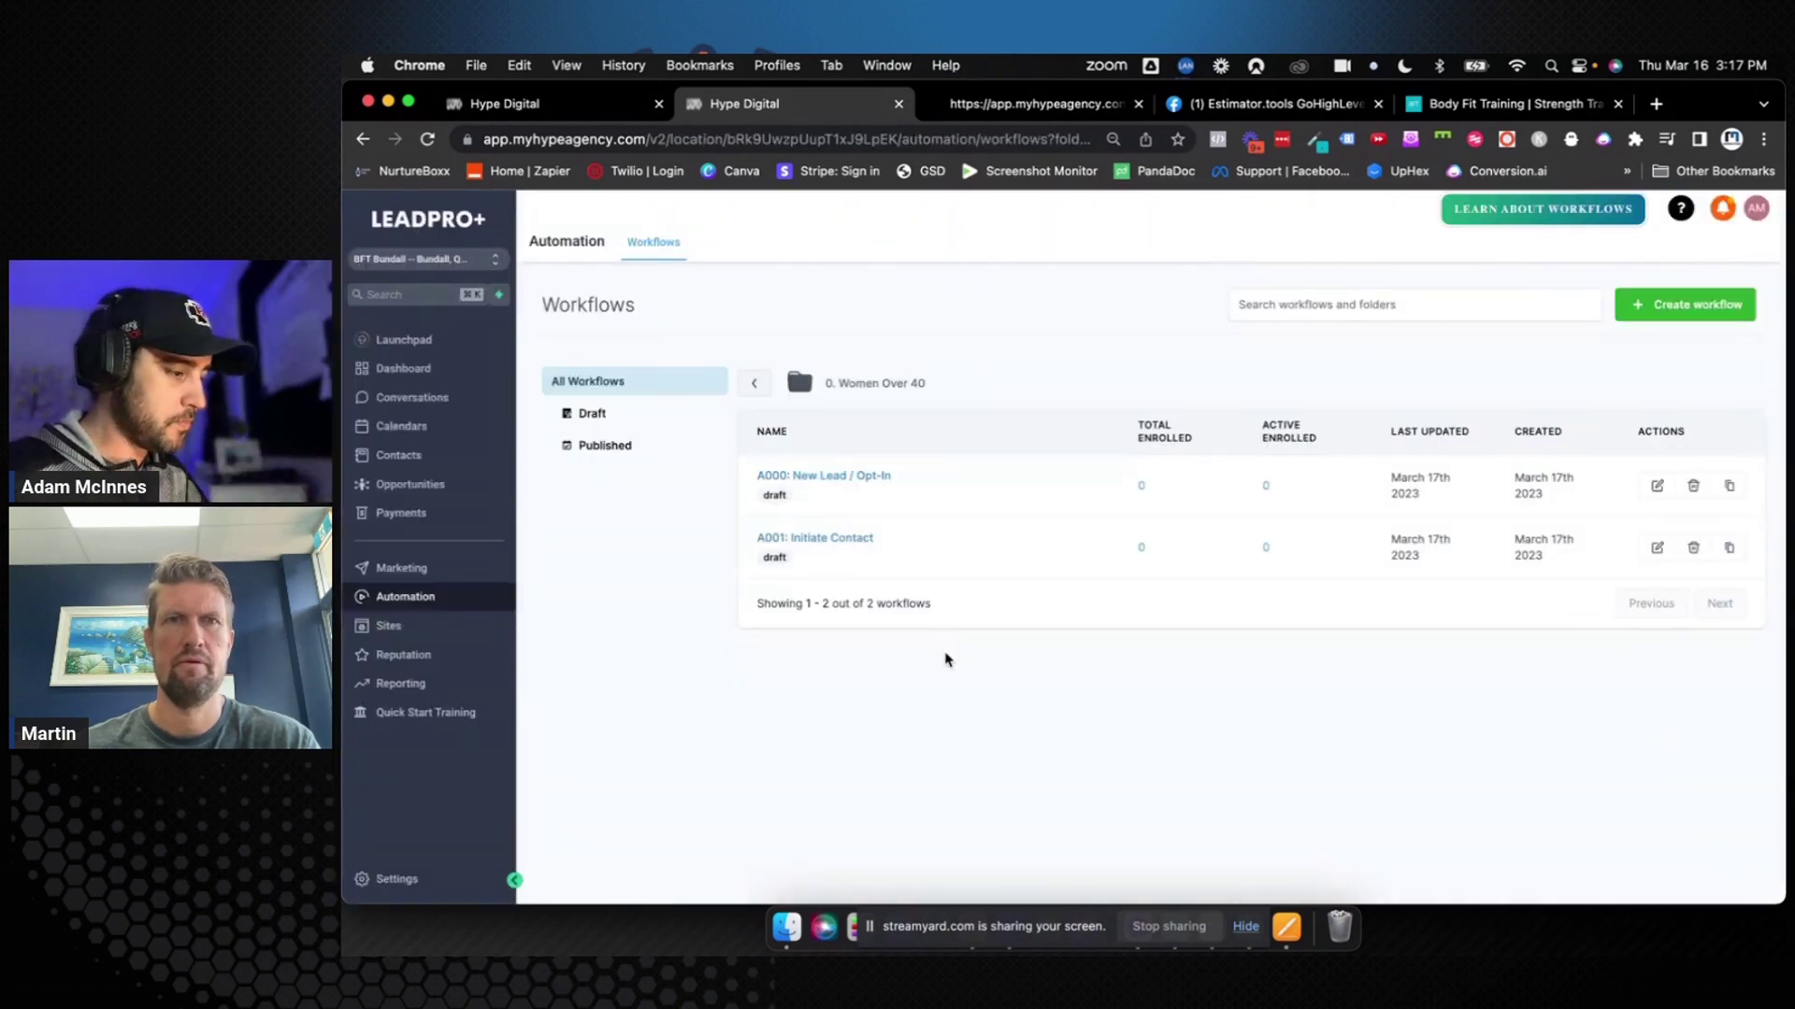
# Start another new workflow, review the New Lead / Opt-in stage on Opportunities, then open Automation
pyautogui.click(1720, 309)
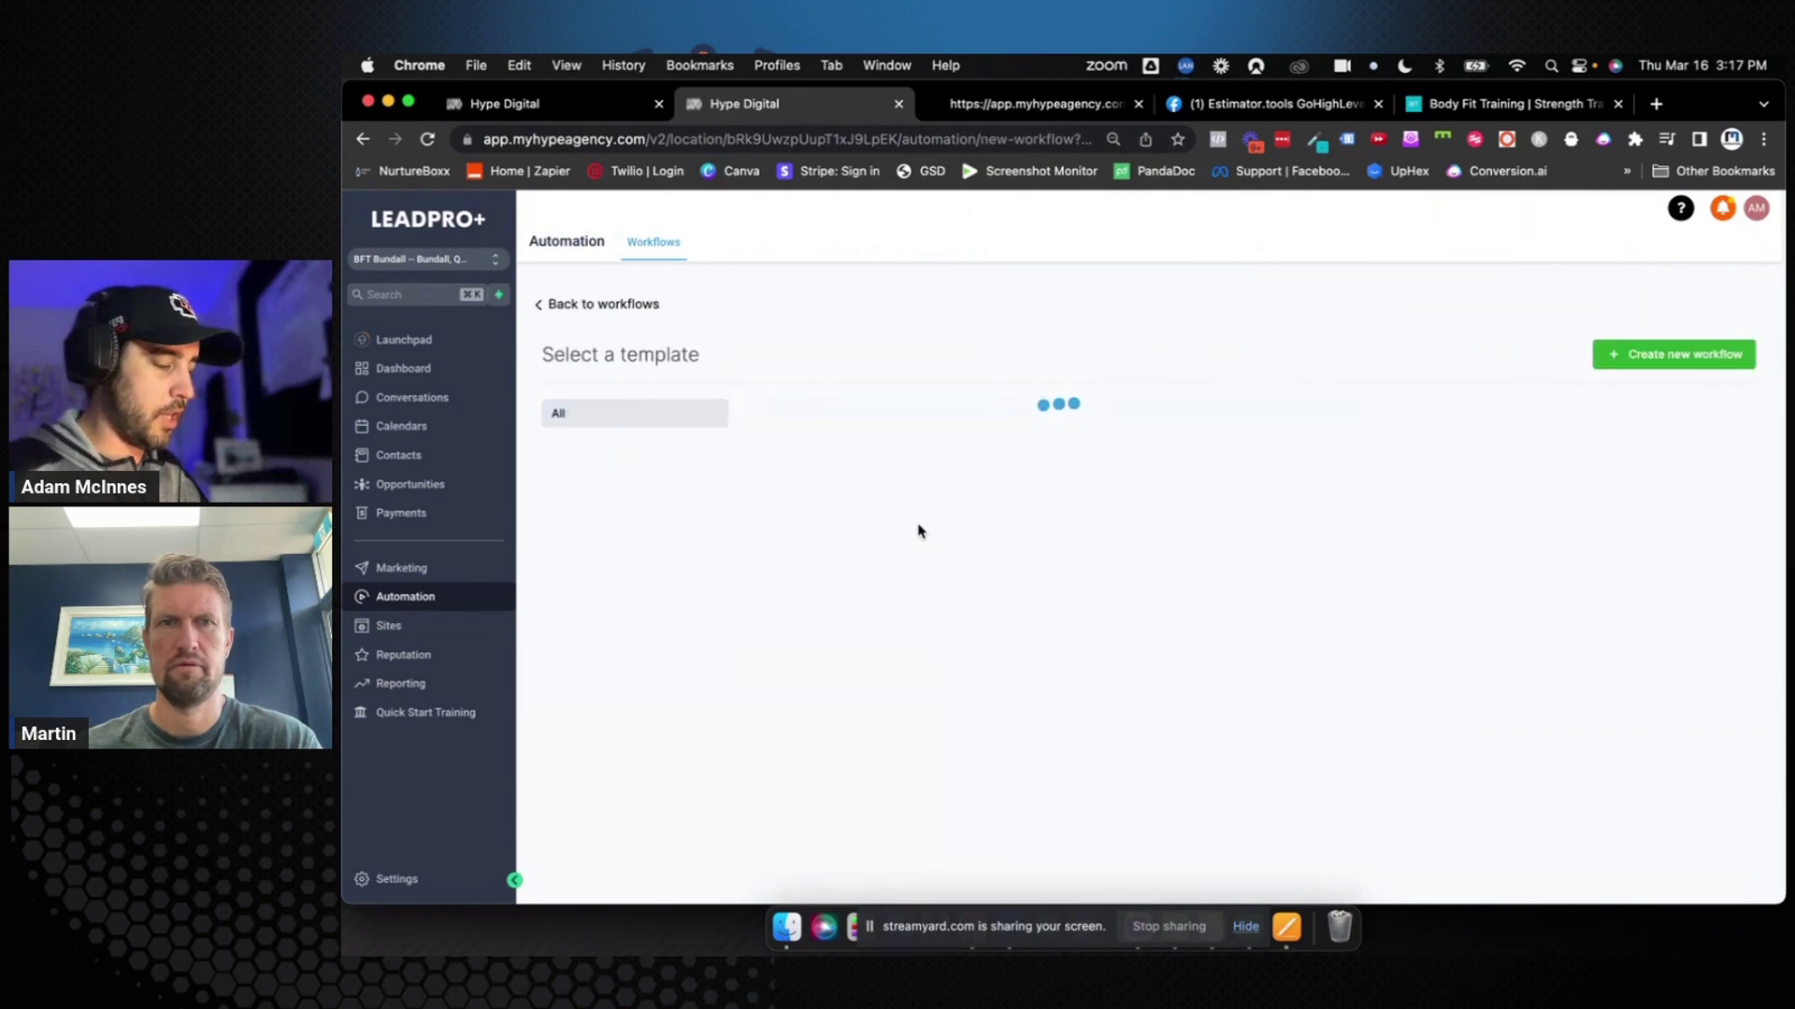
pyautogui.hotkey('ctrl', 'shift', 'Tab')
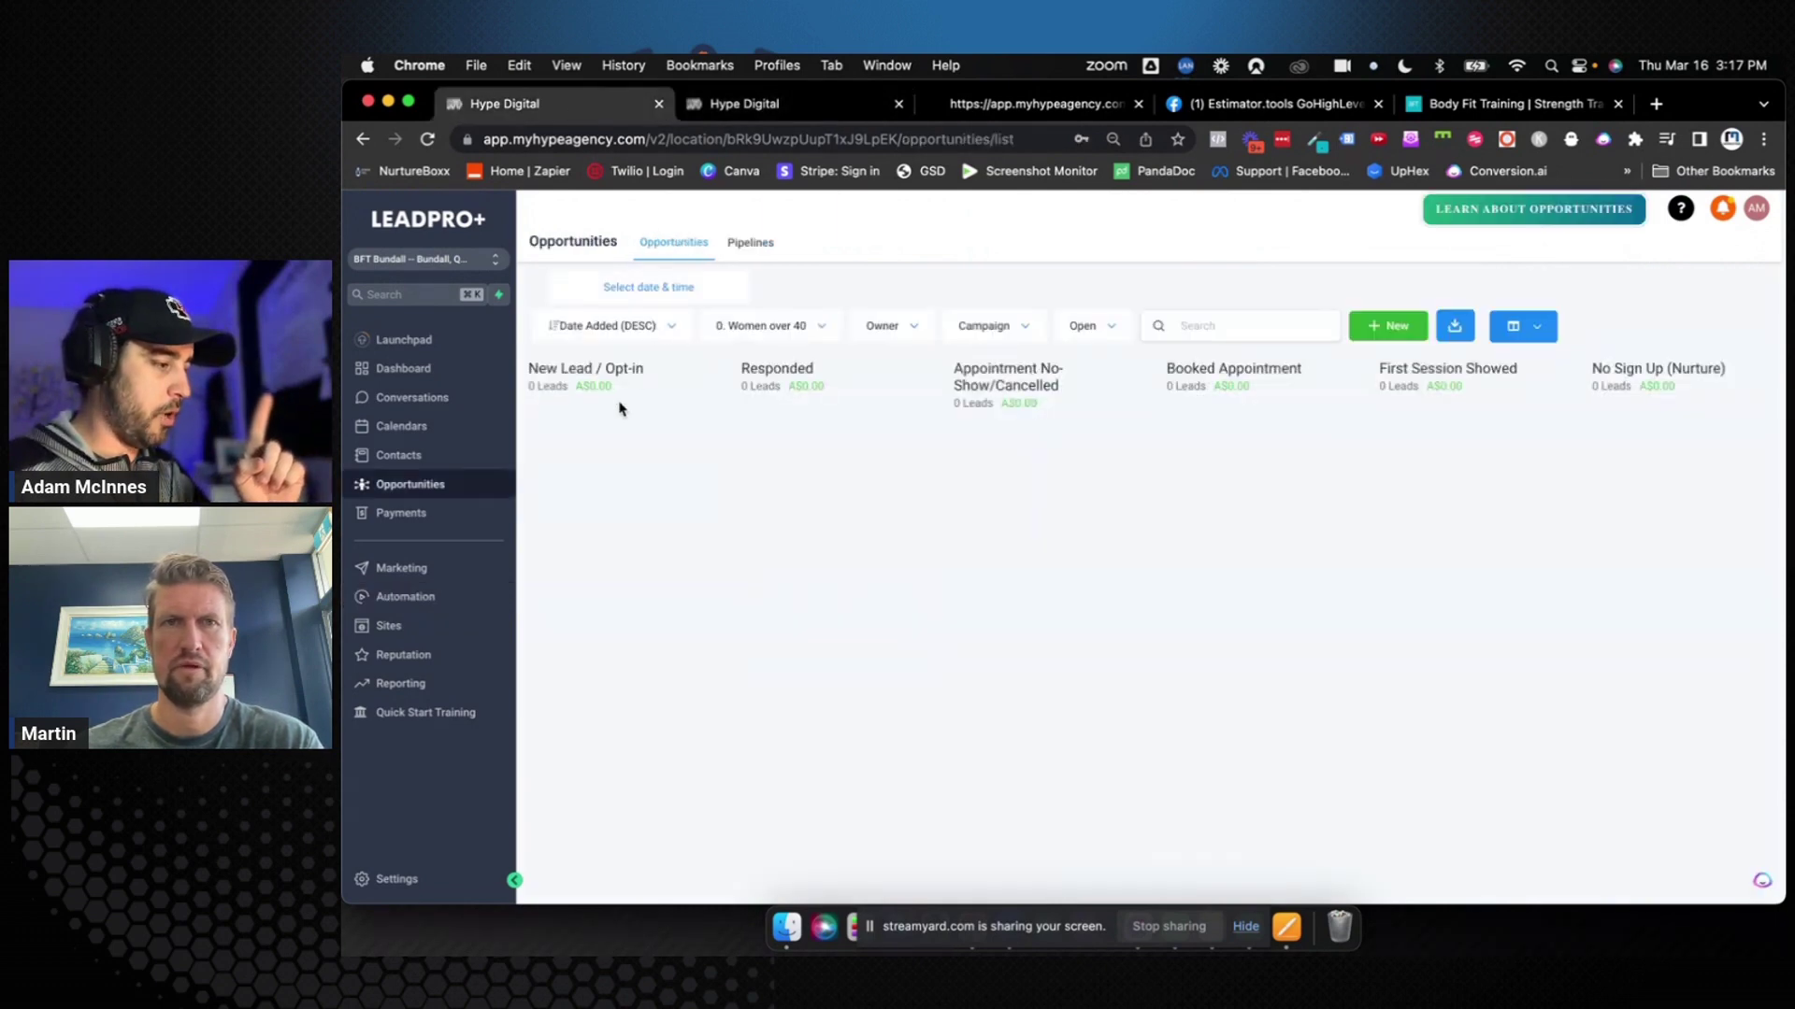
pyautogui.moveTo(530, 368); pyautogui.dragTo(678, 385)
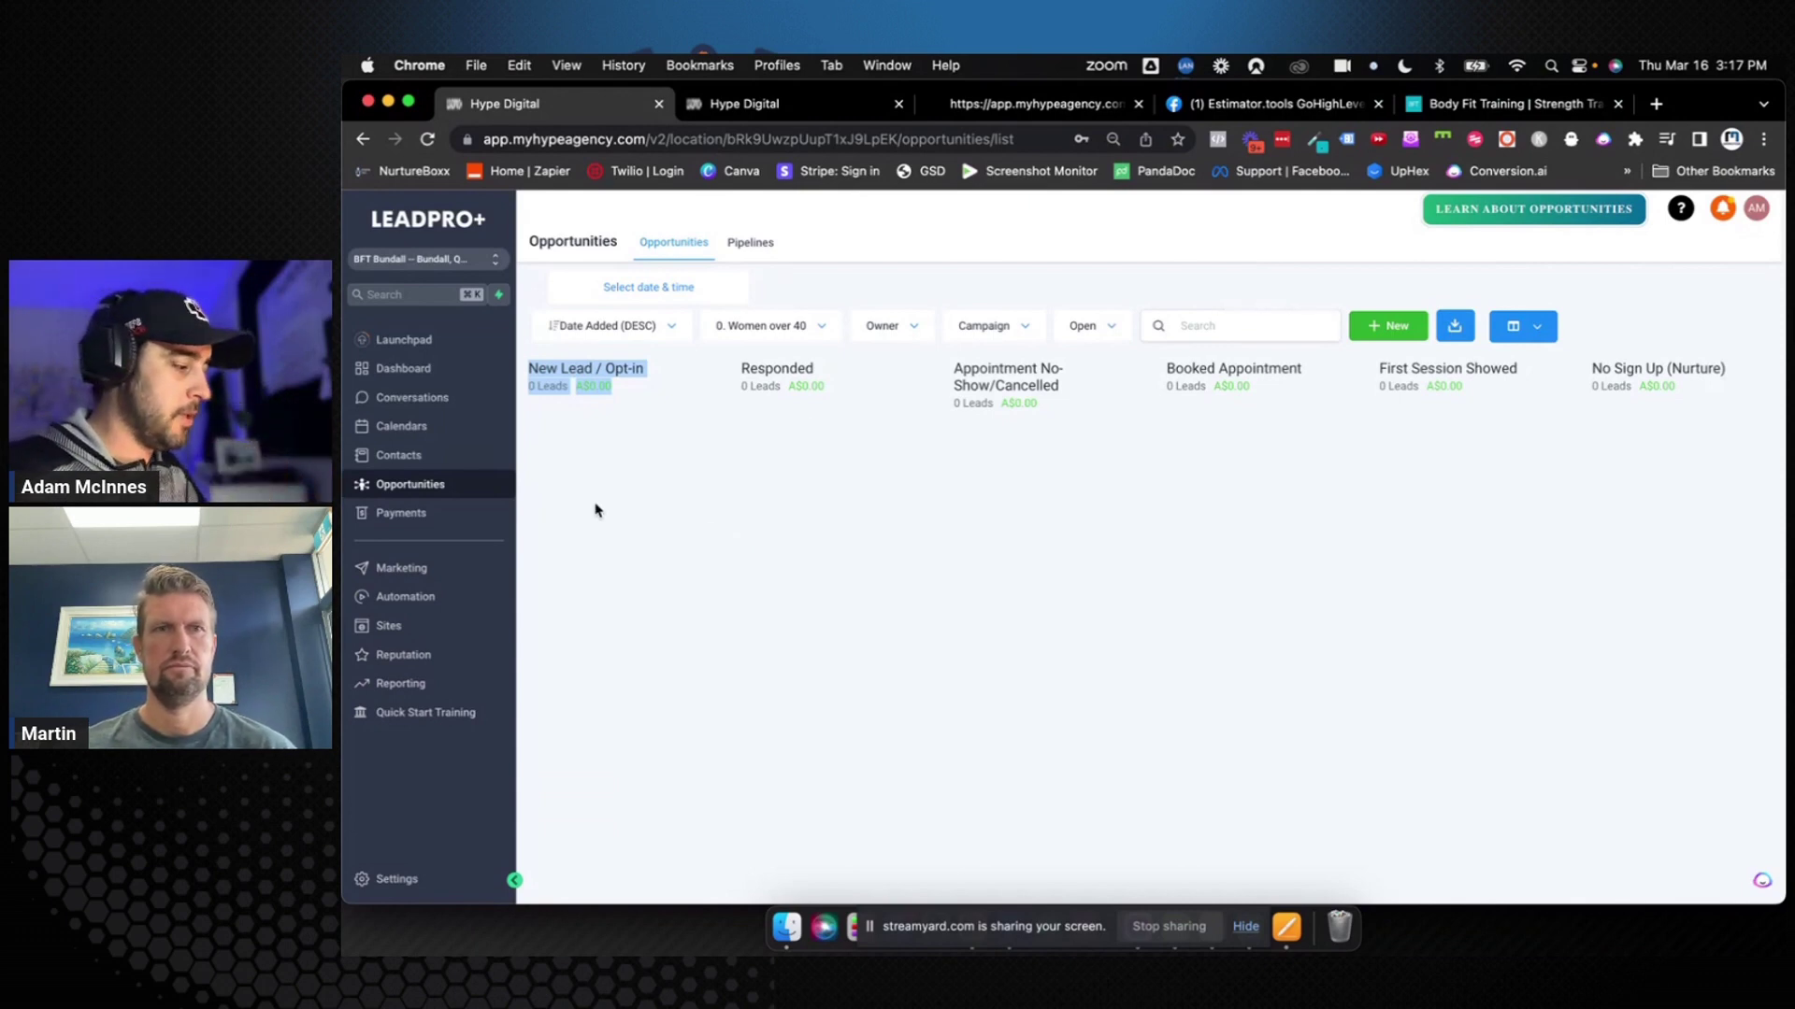
pyautogui.click(467, 595)
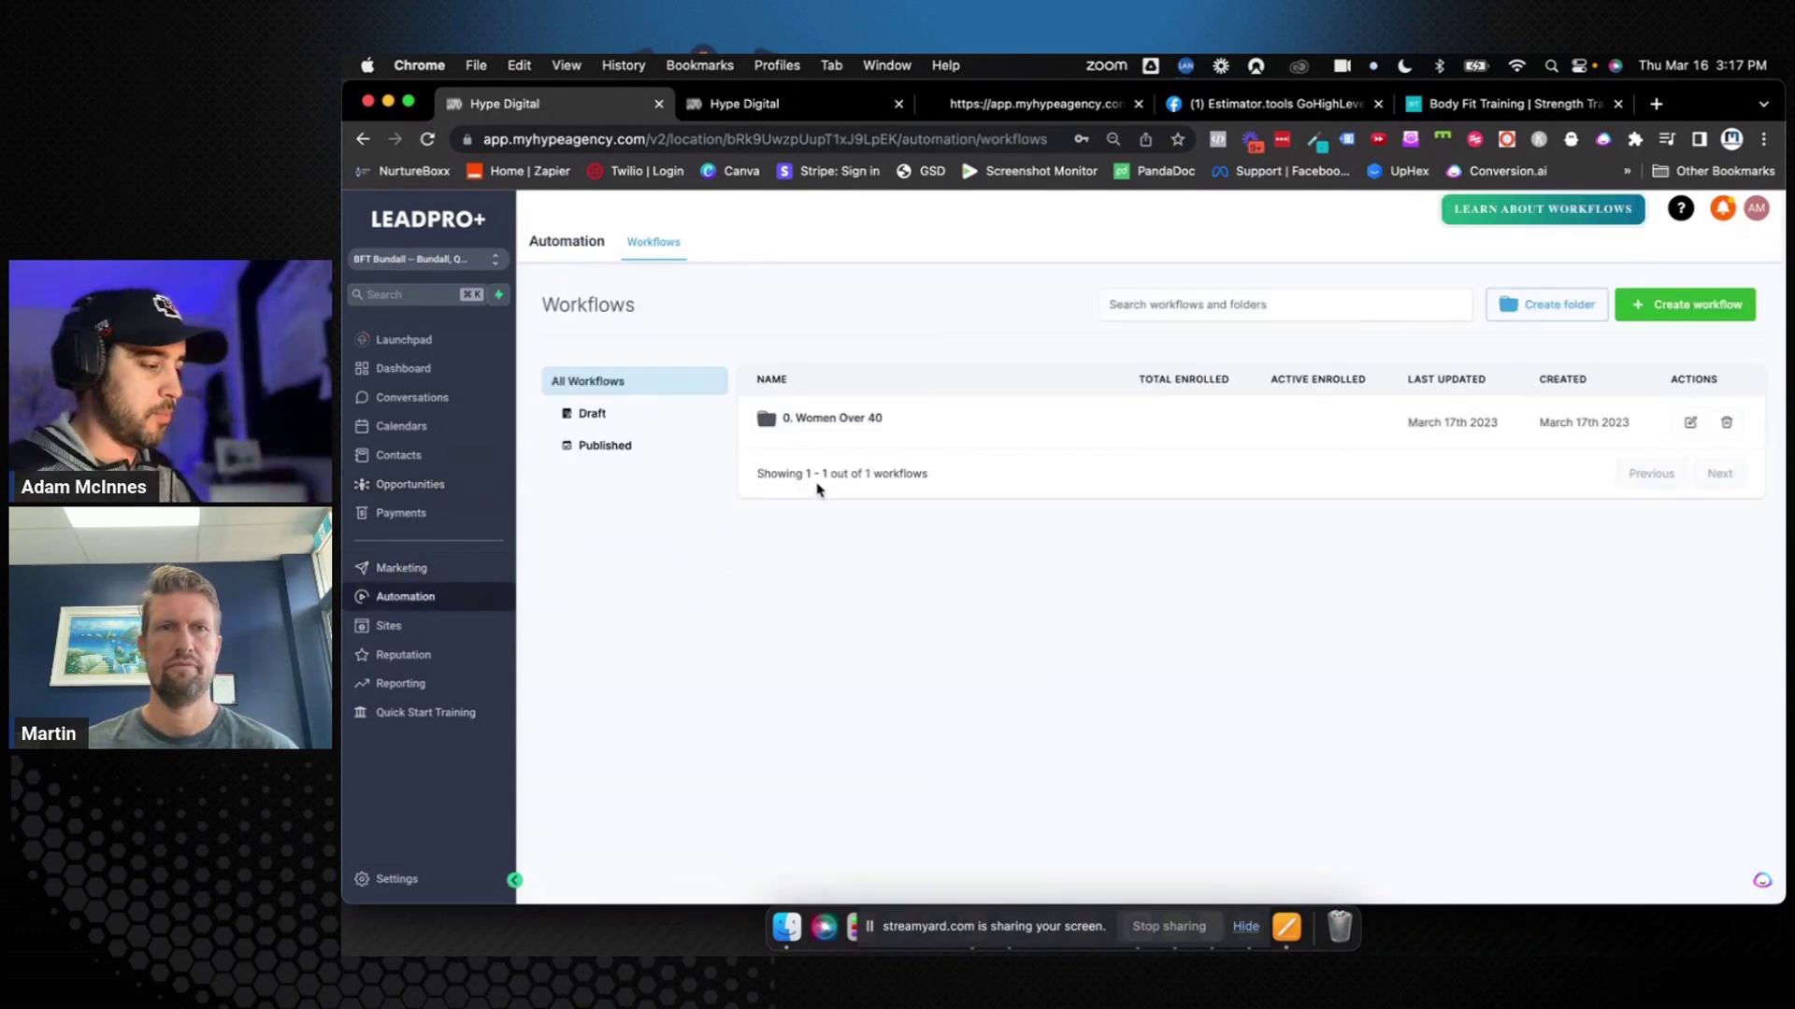
# Create a blank workflow from scratch and title it 'A003: Responded'
pyautogui.click(786, 107)
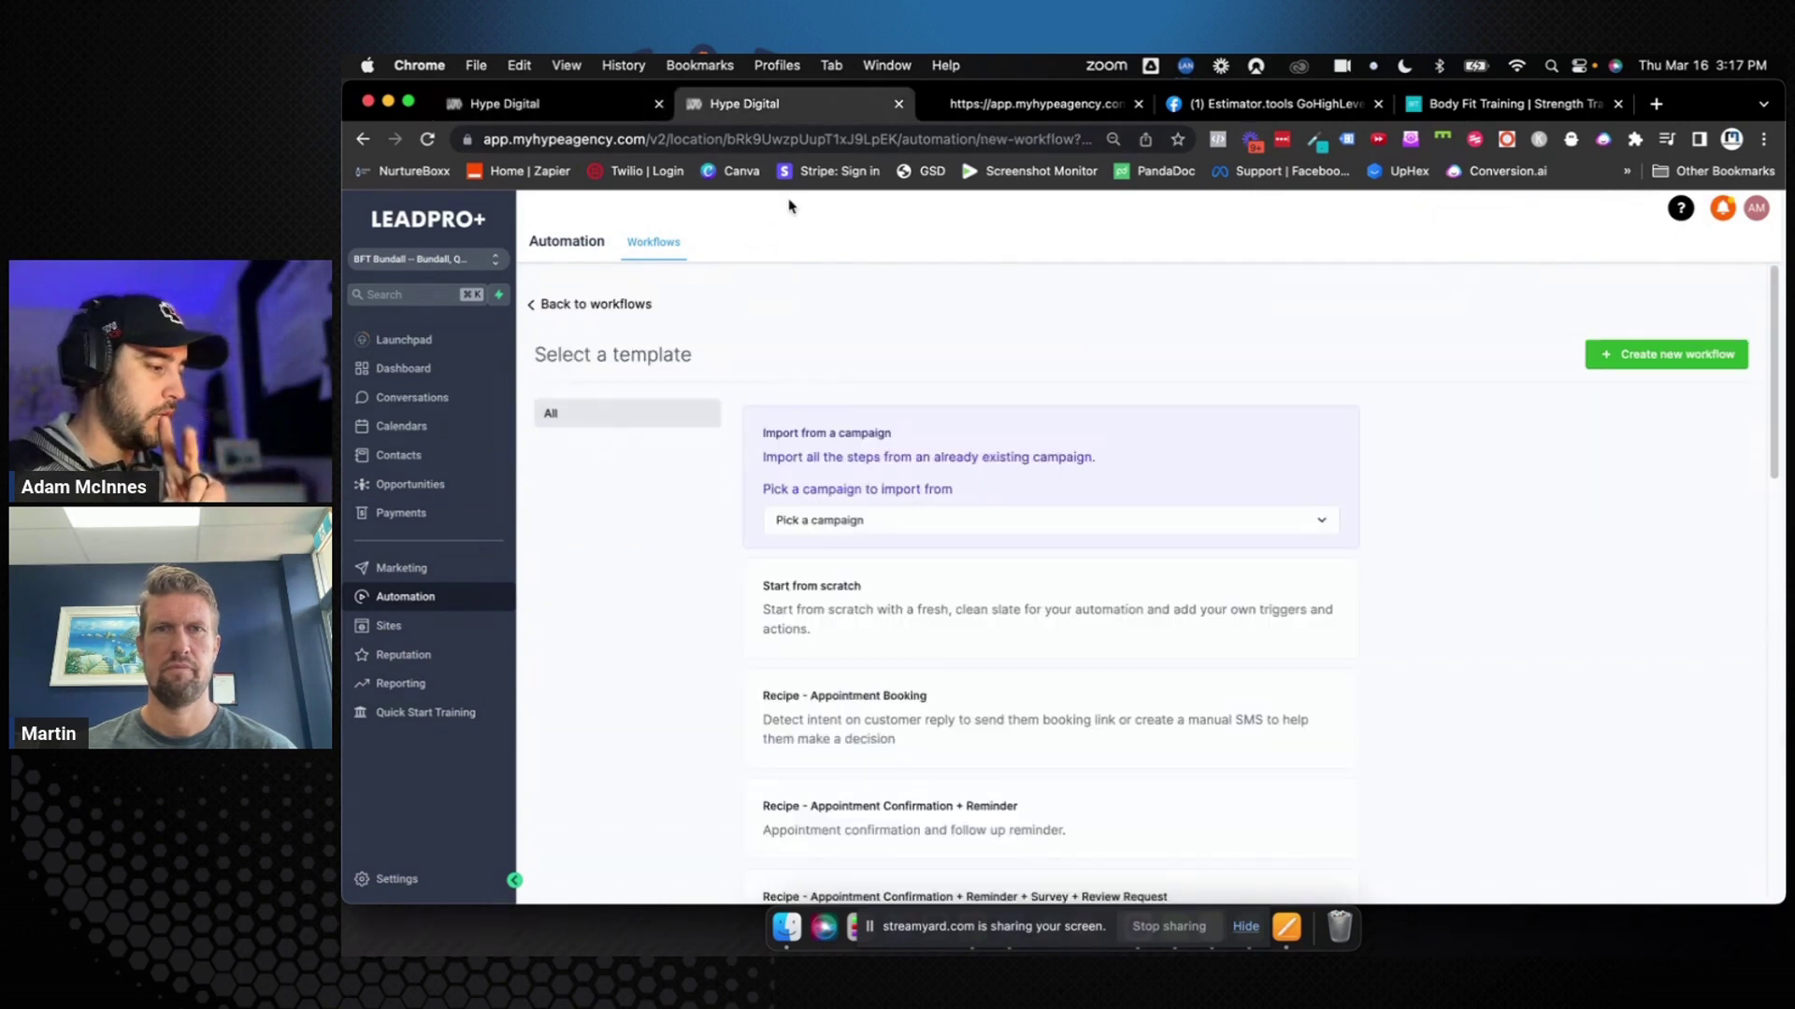
pyautogui.click(912, 615)
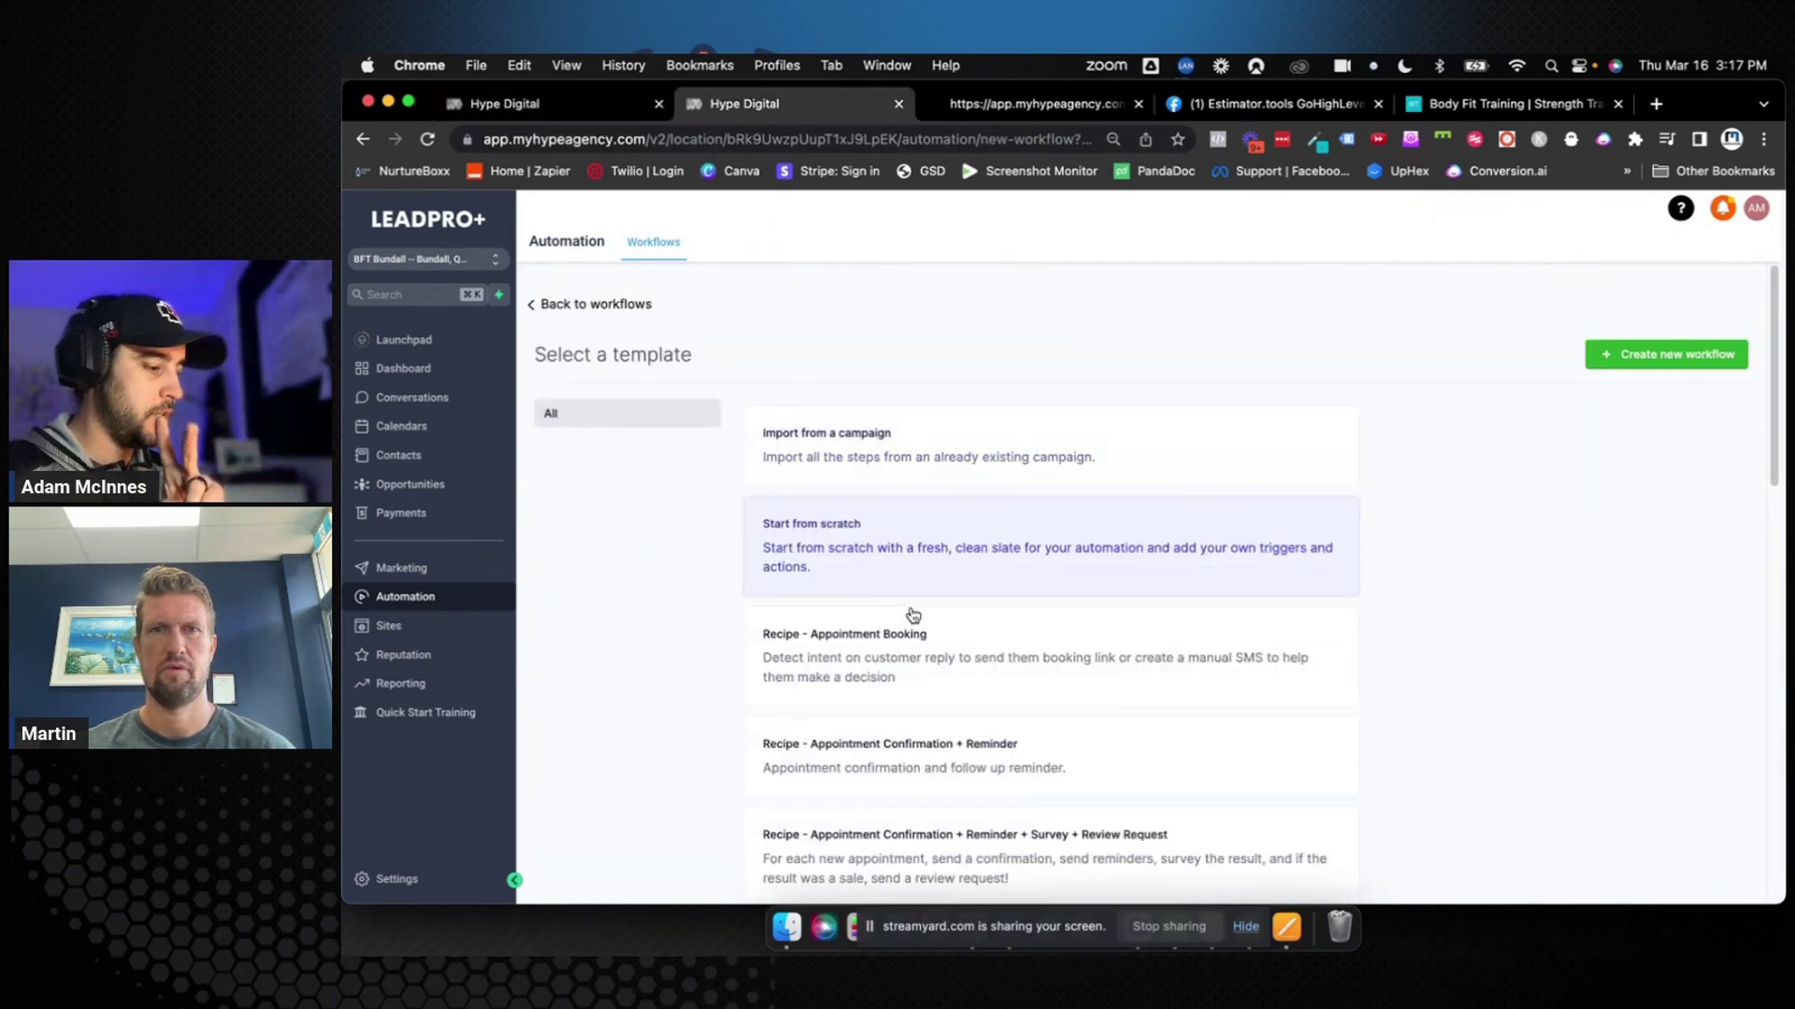
pyautogui.click(1729, 360)
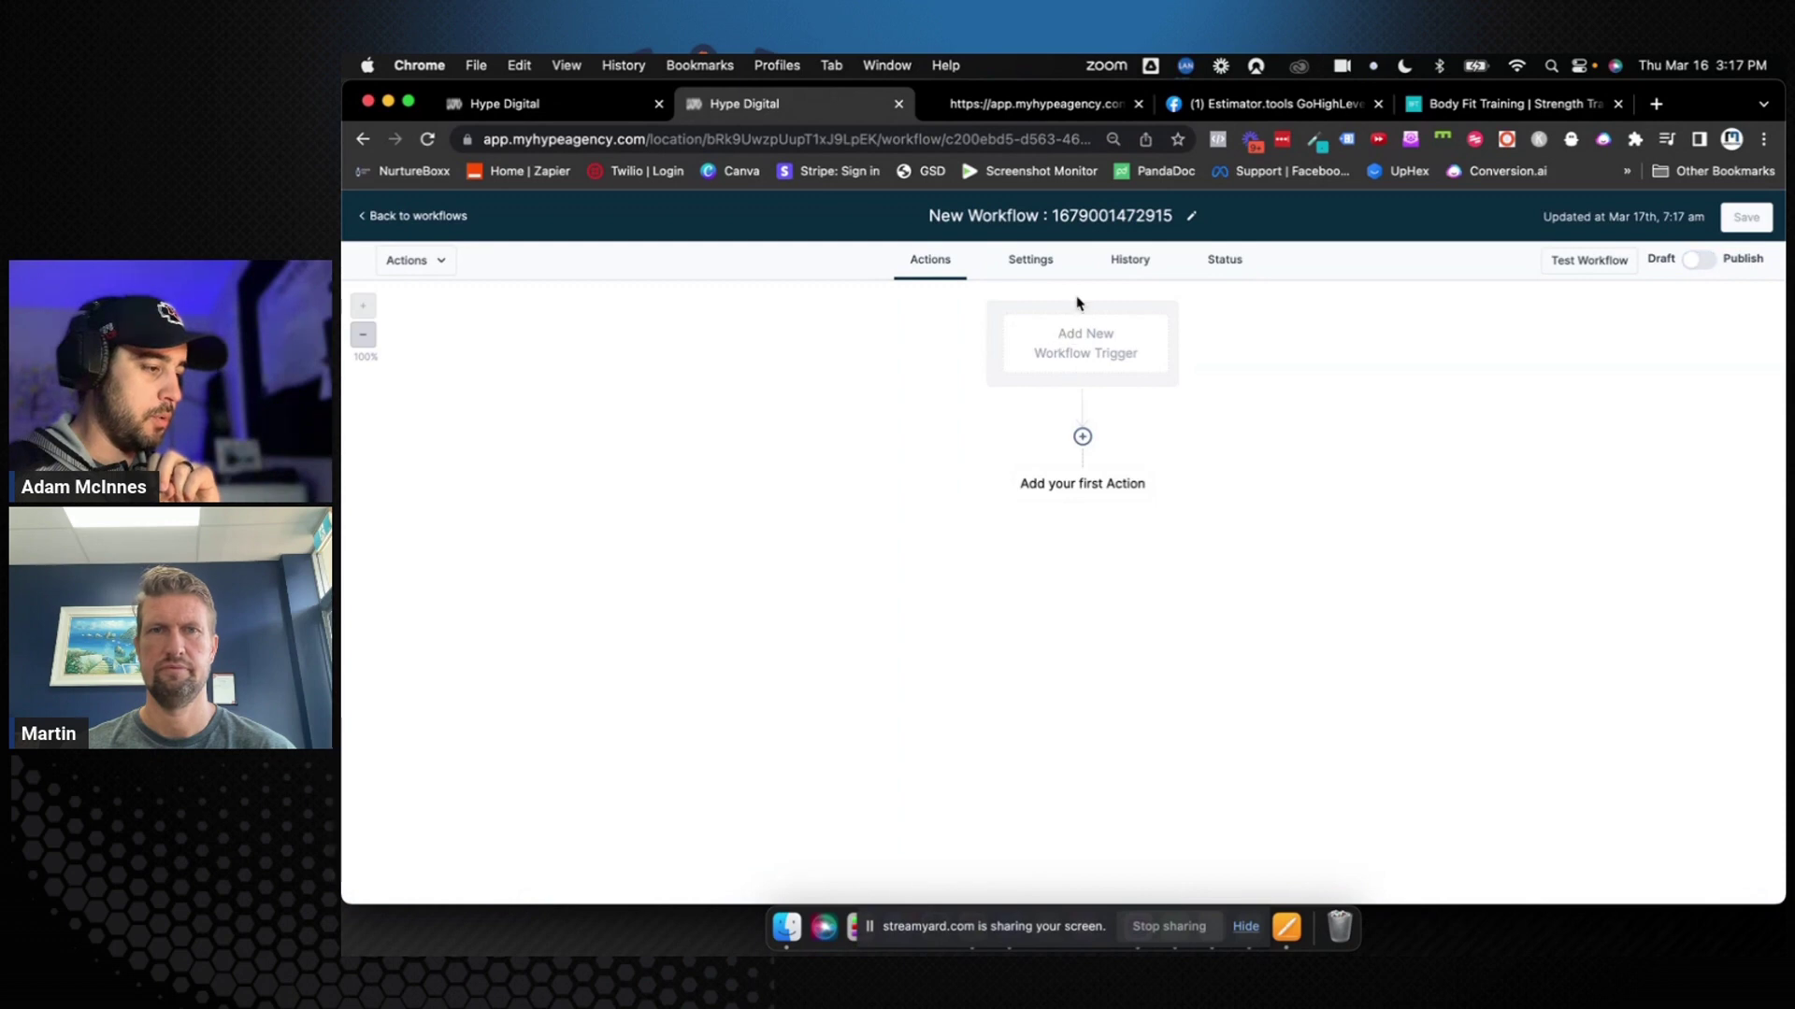
pyautogui.click(1075, 214)
pyautogui.tripleClick(1075, 213)
pyautogui.write('A')
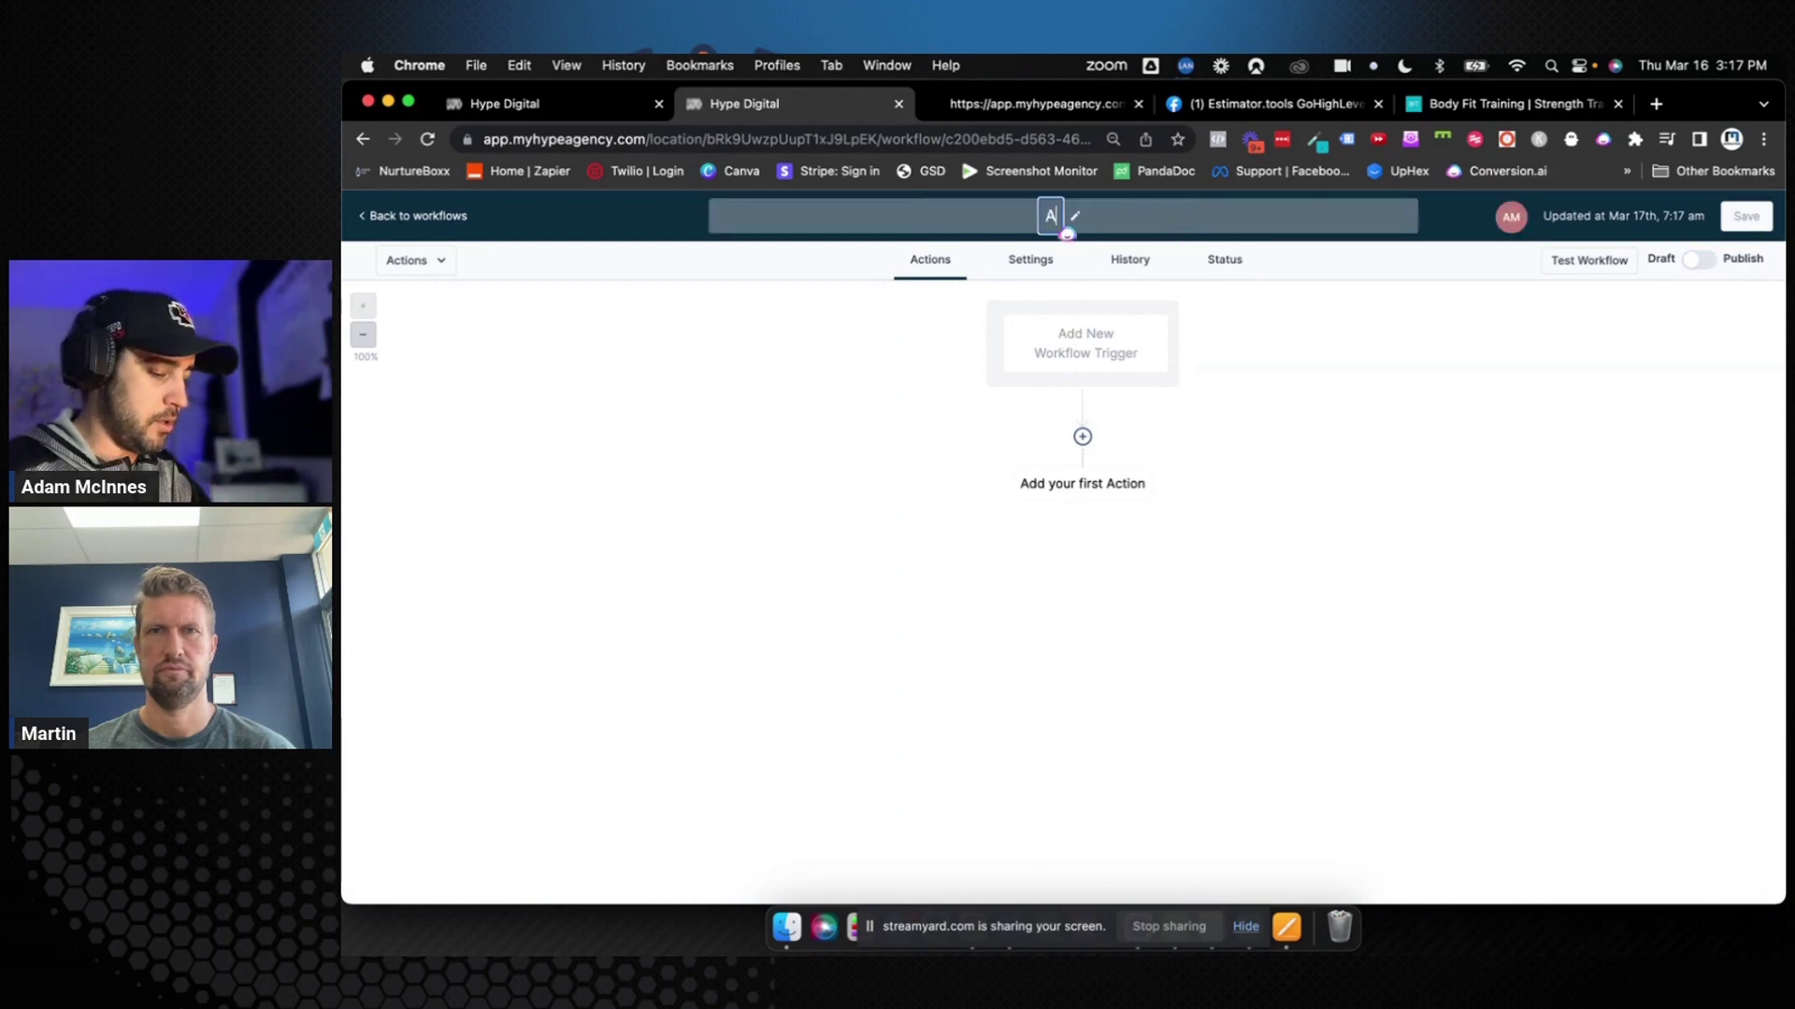
pyautogui.write('003: Responded')
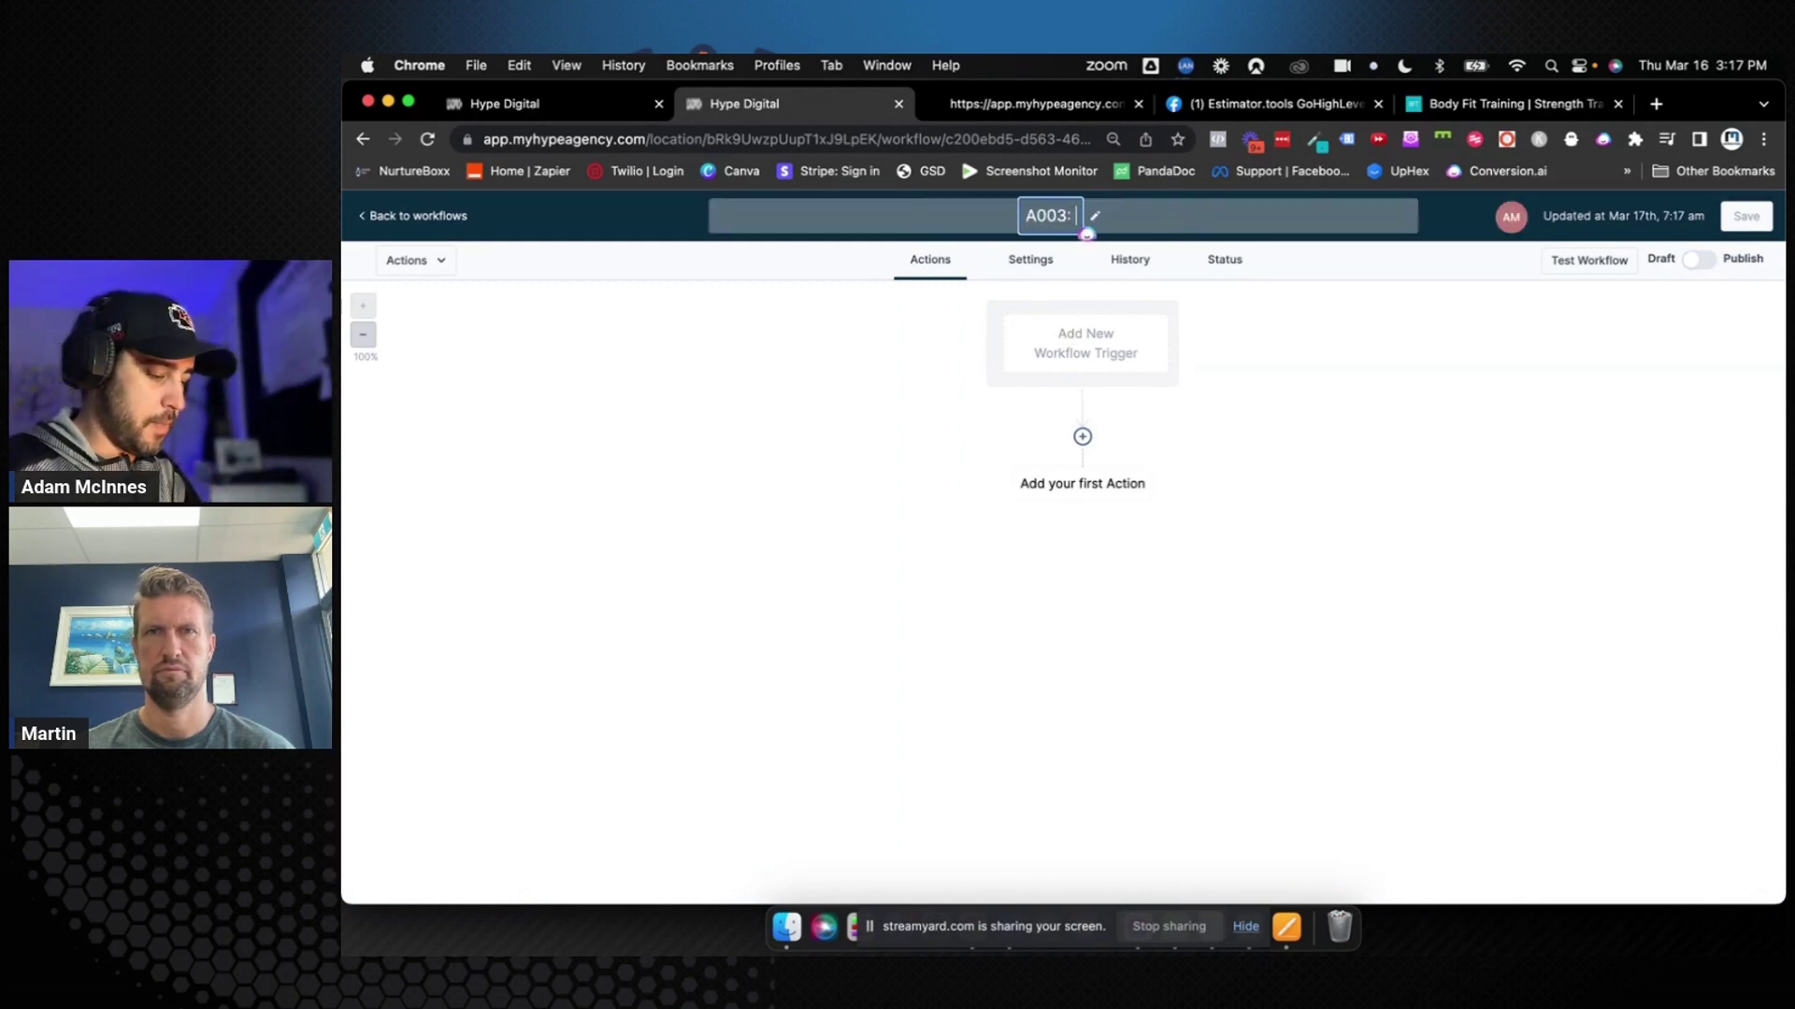
# Add a Customer Replied trigger filtered to replies to the A001: Initiate Contact workflow, and save it
pyautogui.click(1085, 343)
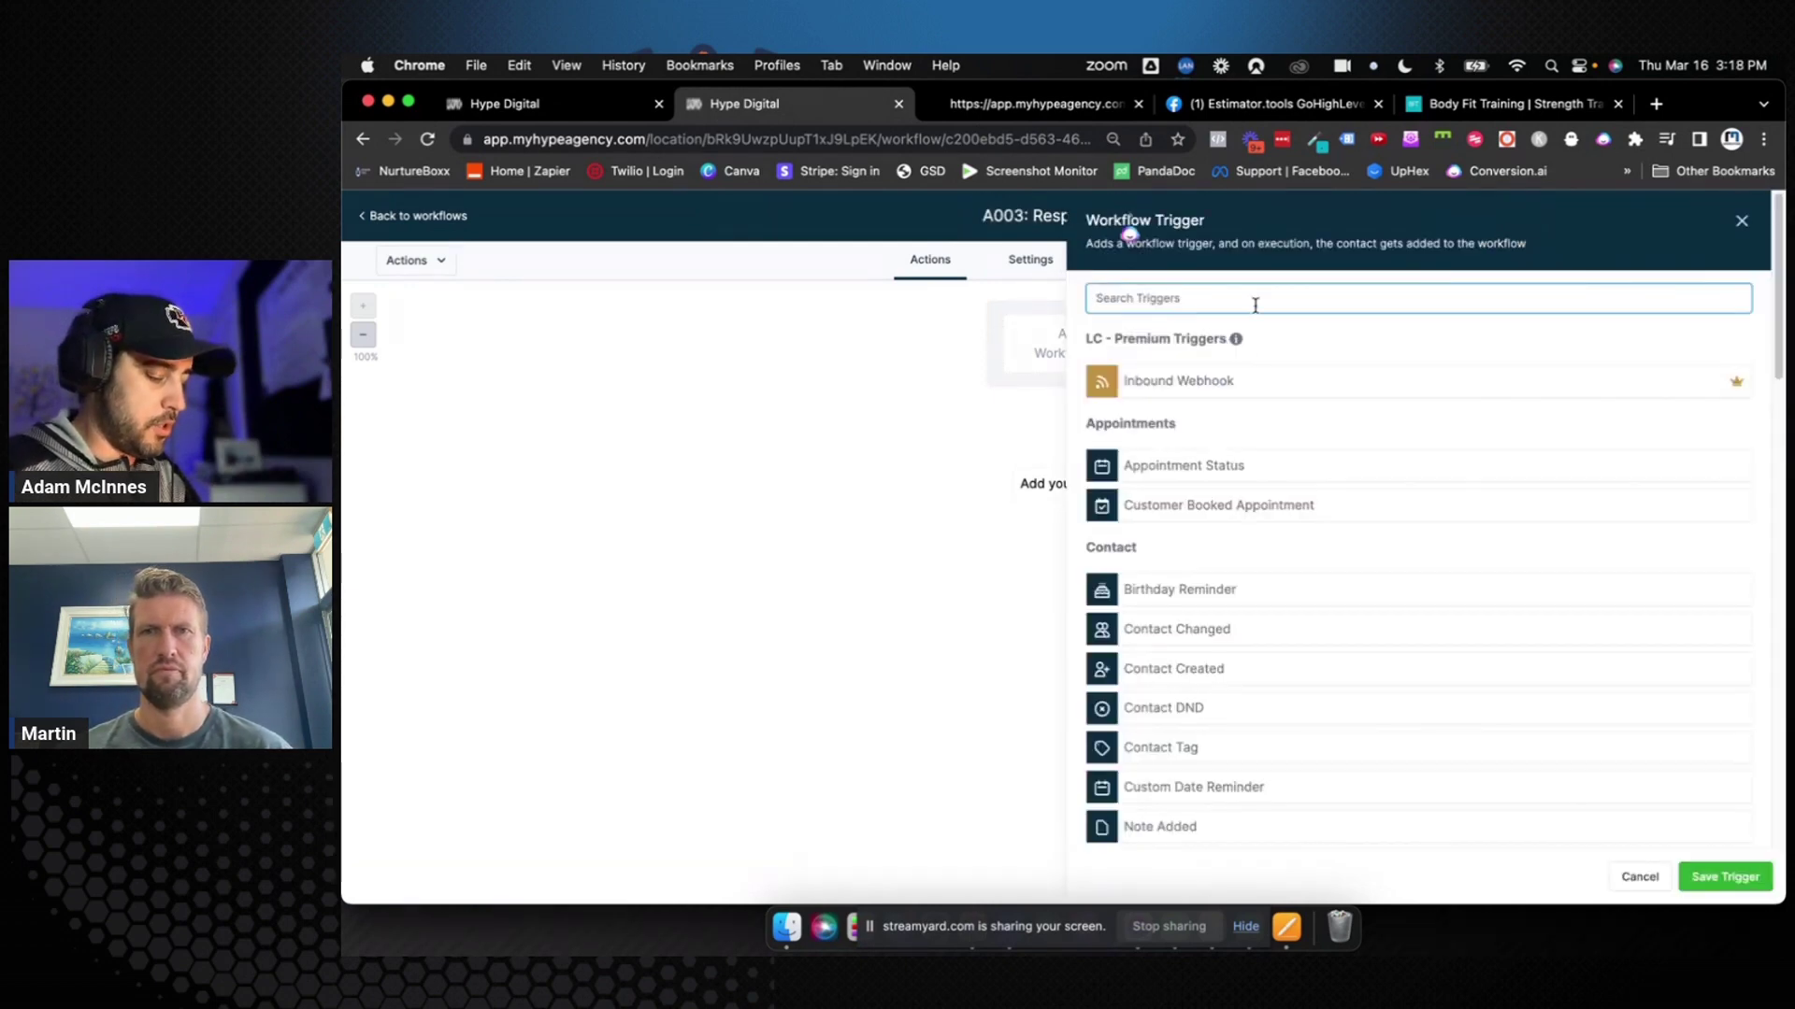
pyautogui.write('re')
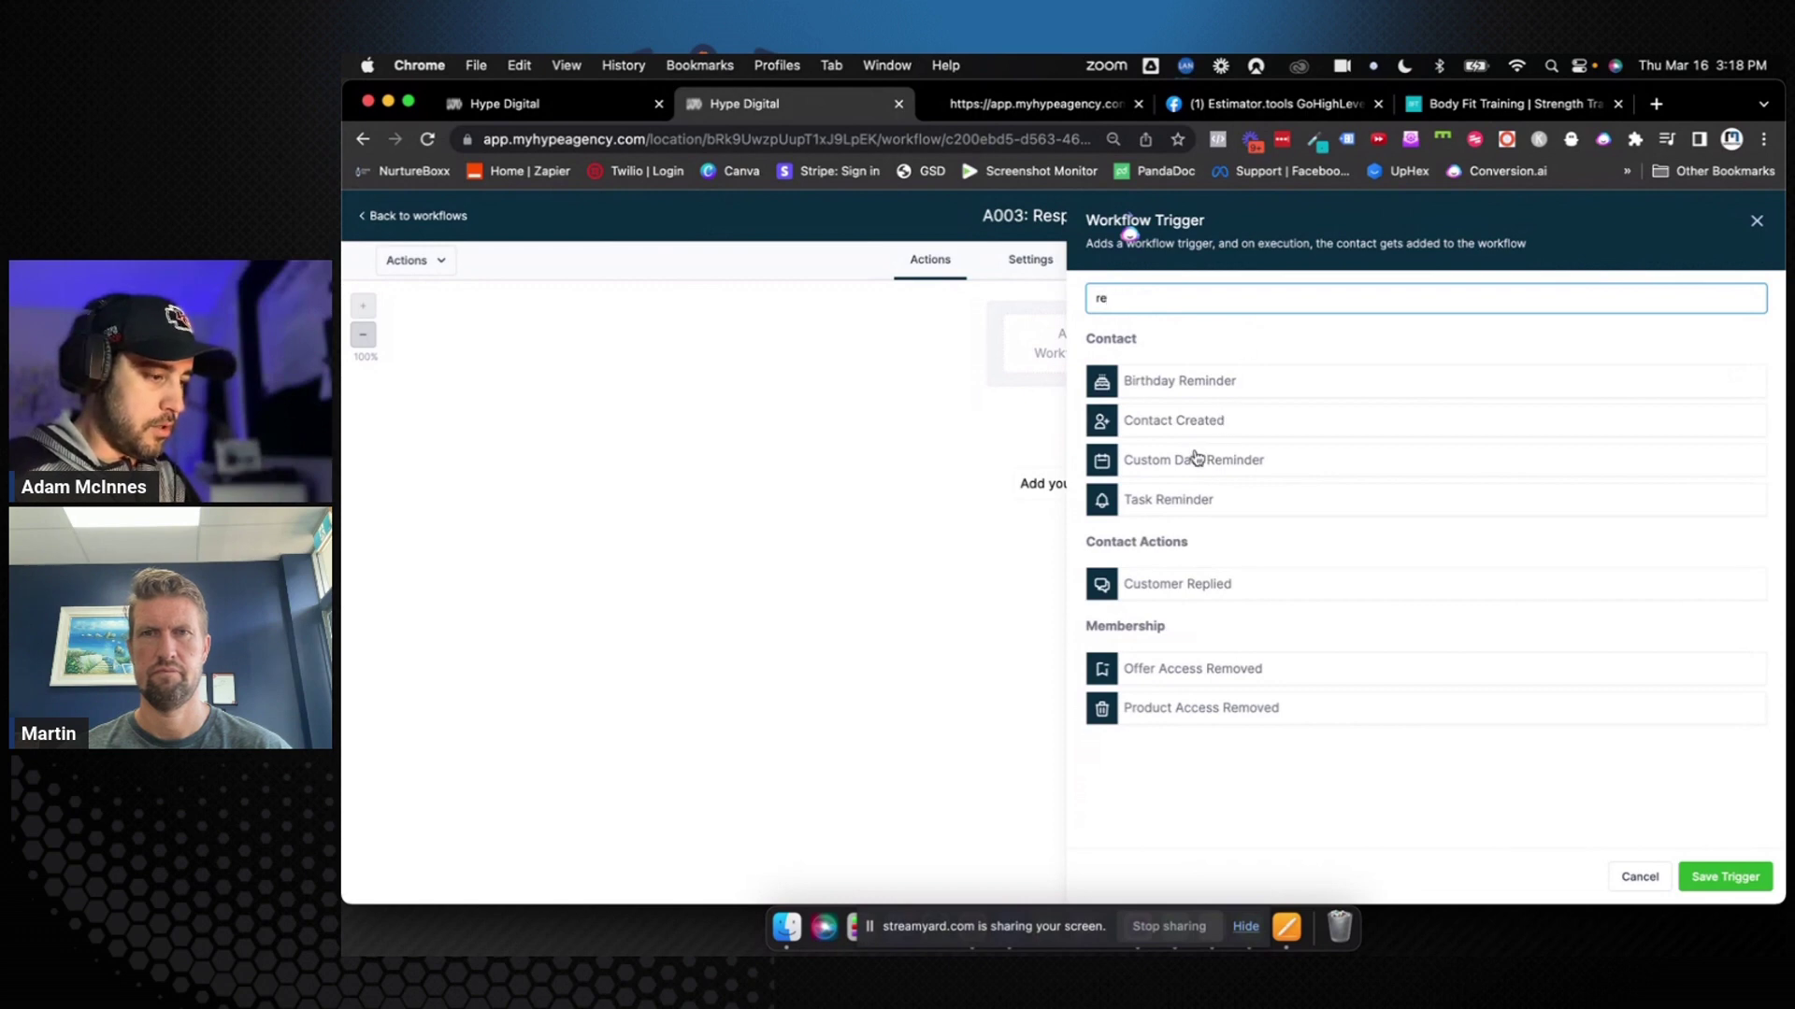
pyautogui.click(1176, 584)
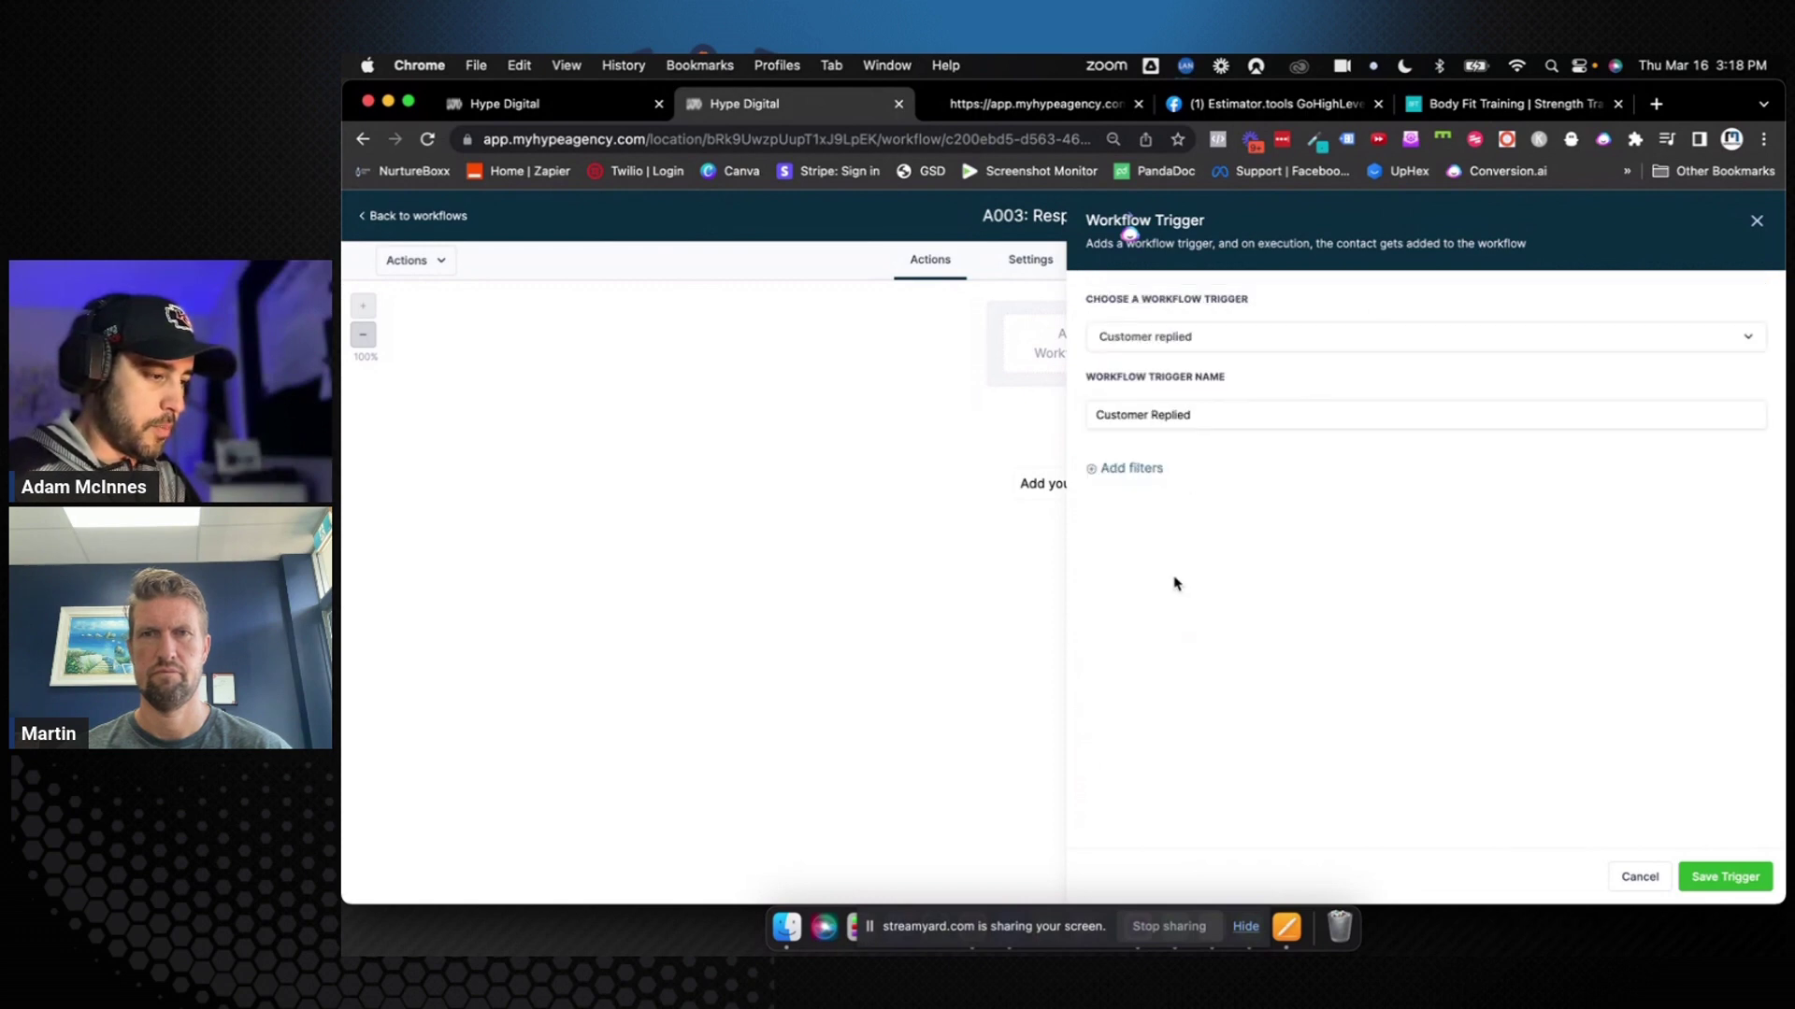
pyautogui.click(1133, 468)
pyautogui.click(1176, 494)
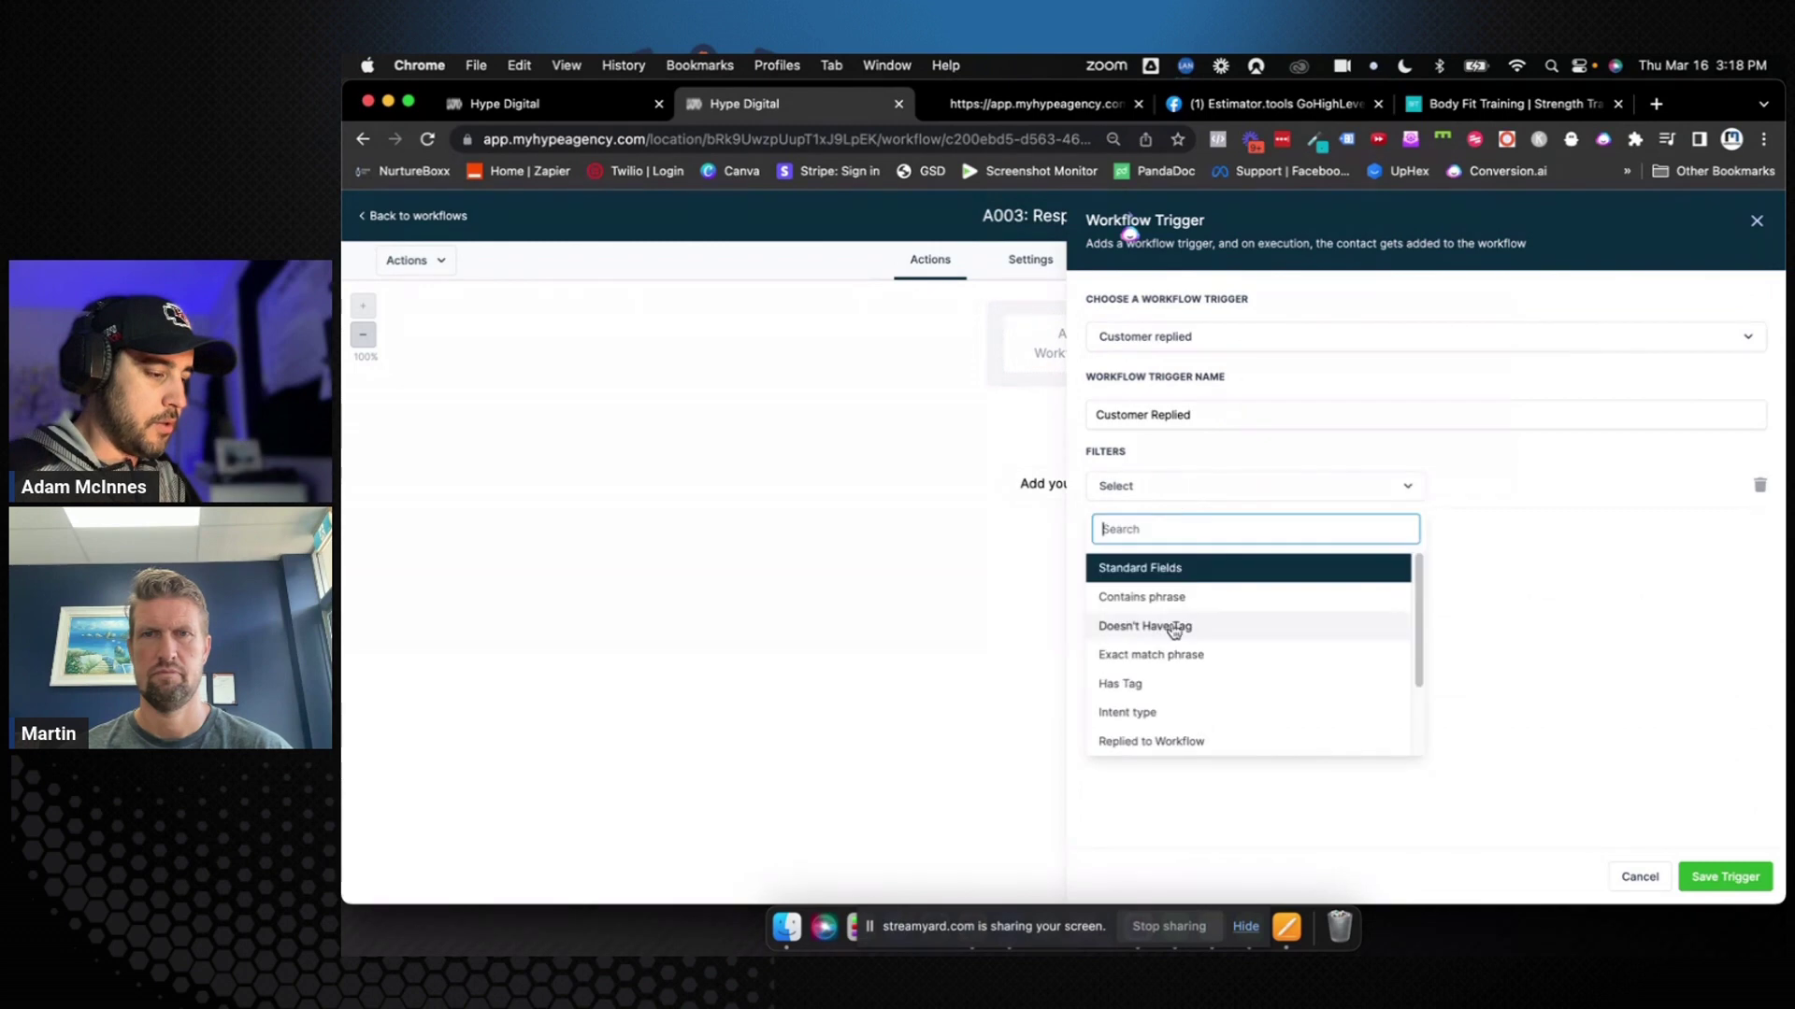
pyautogui.click(1197, 742)
pyautogui.click(1494, 488)
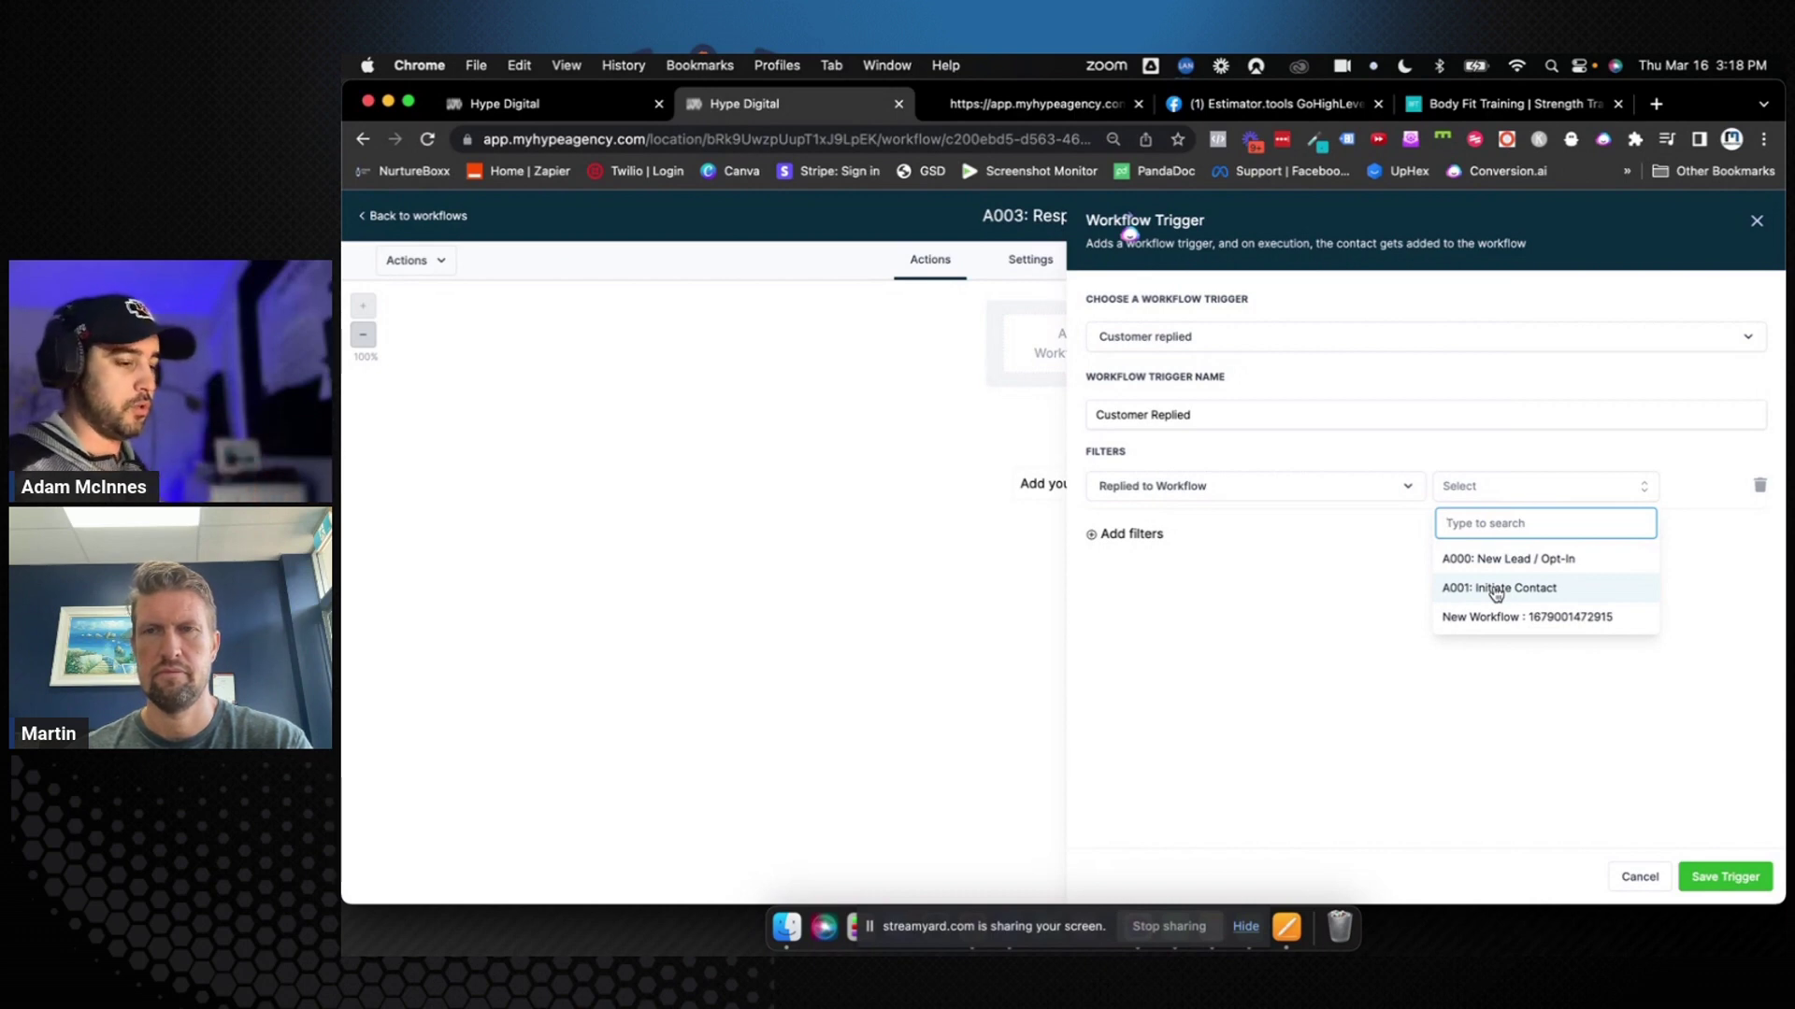
pyautogui.click(1497, 591)
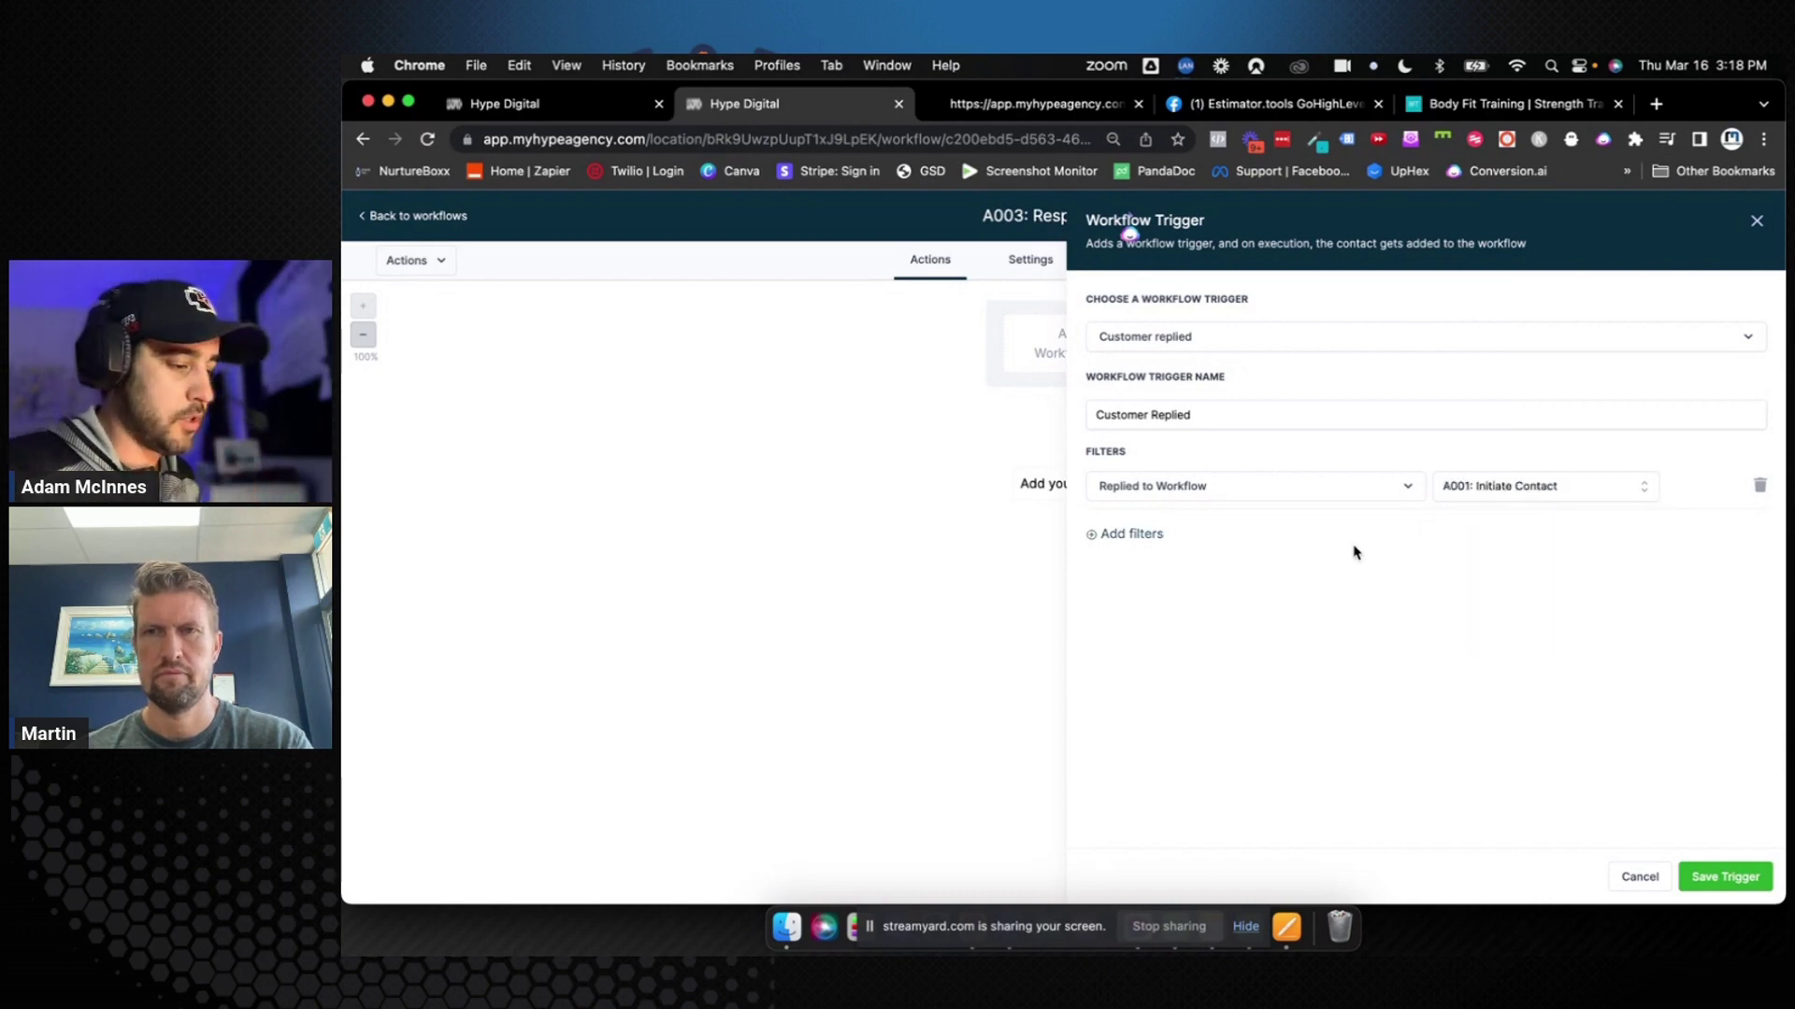
pyautogui.click(1203, 417)
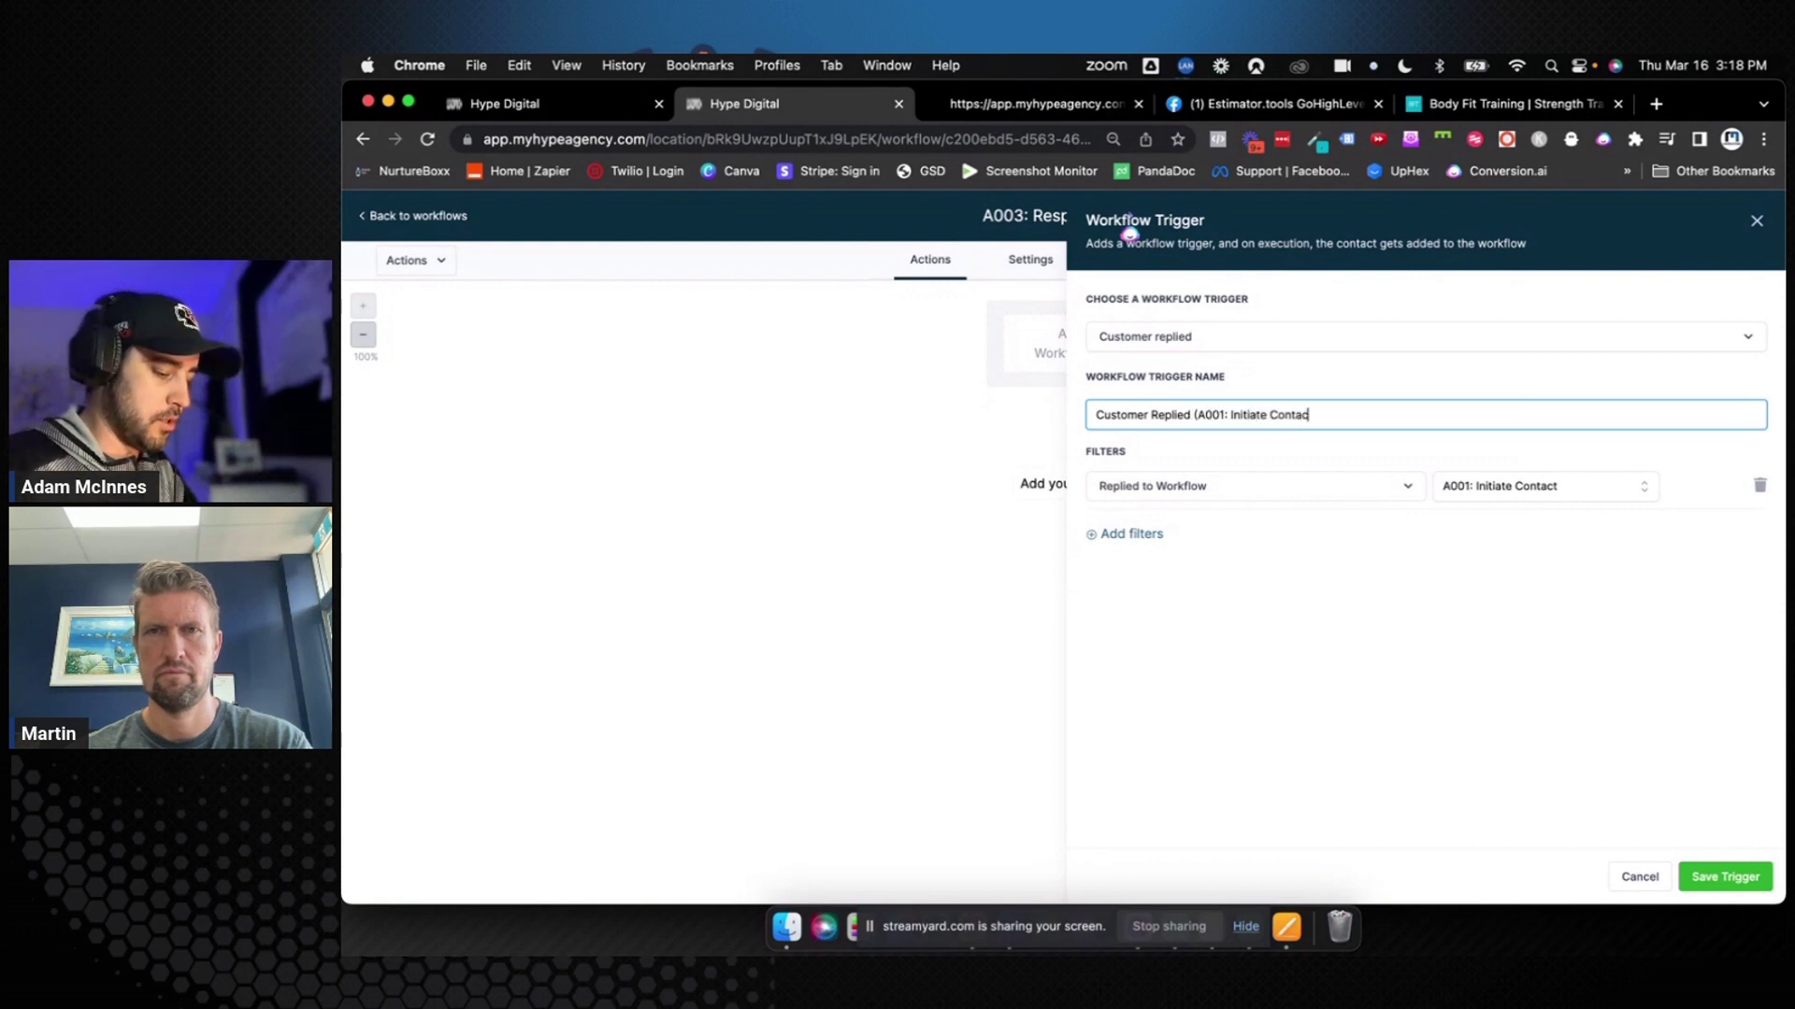
pyautogui.click(1705, 875)
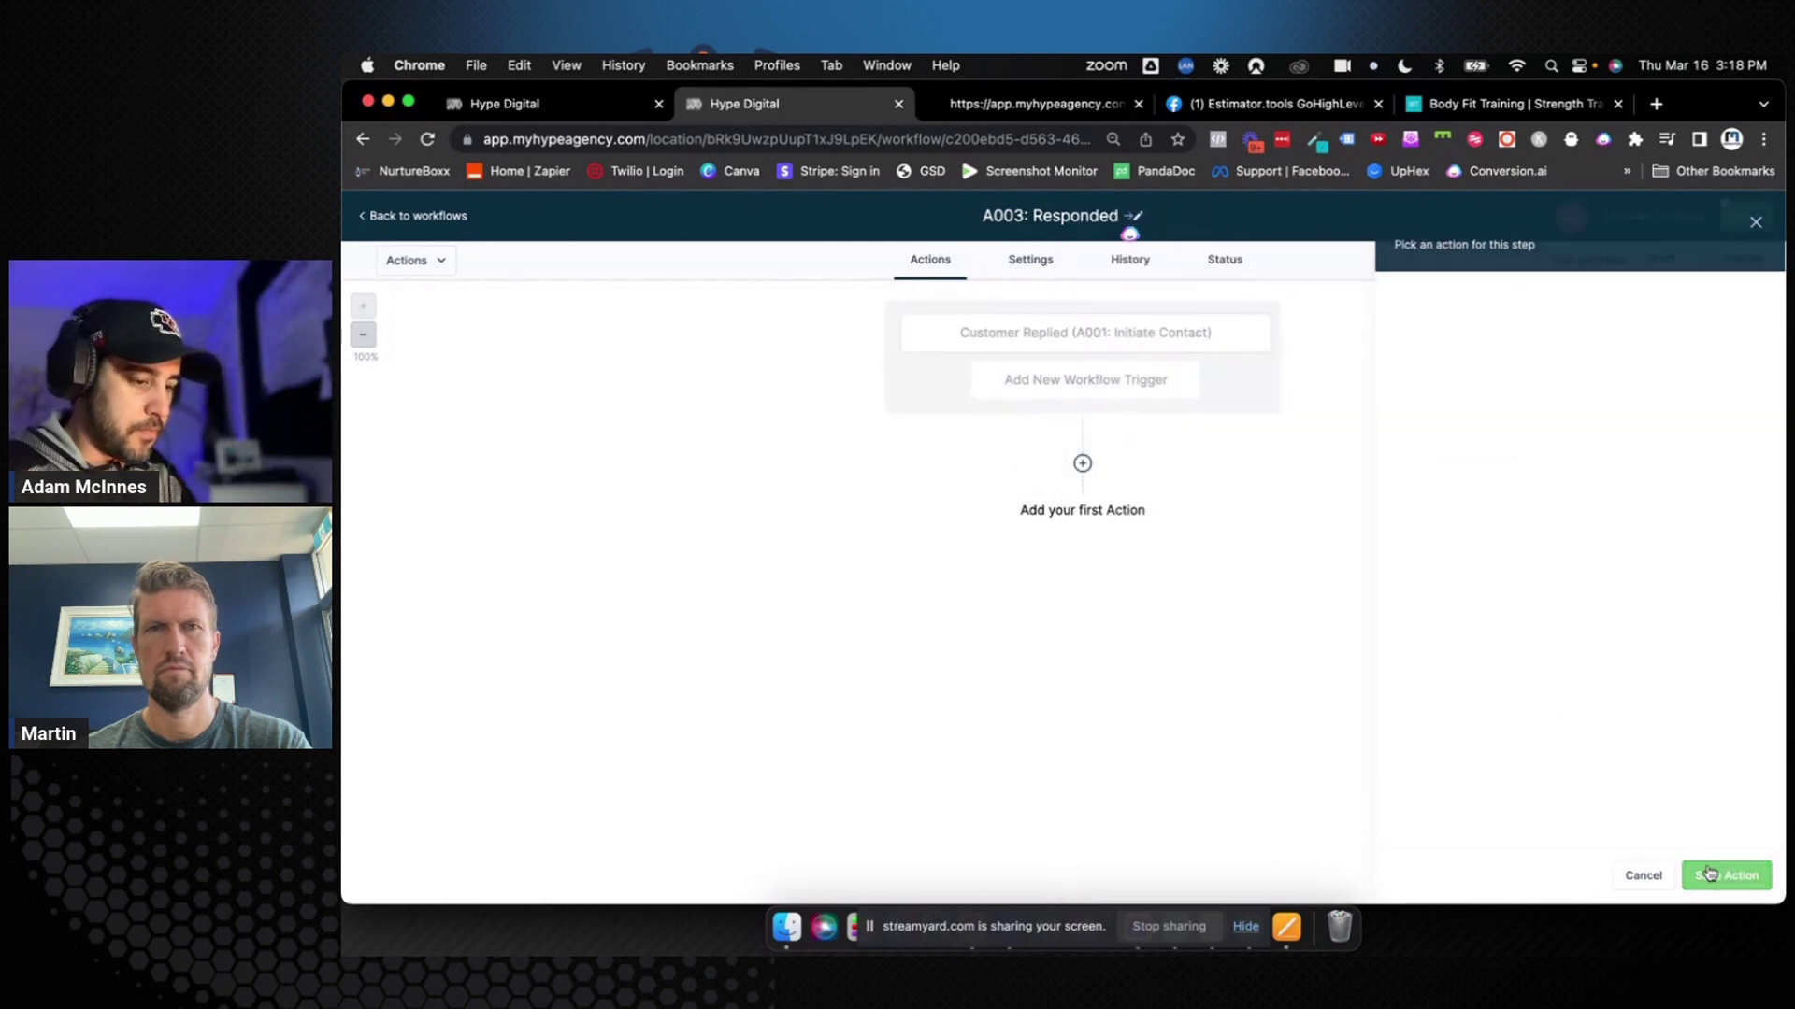
# Add a Create Or Update Opportunity action and rename it 'Update Opportunity (0. Responded)'
pyautogui.click(1098, 519)
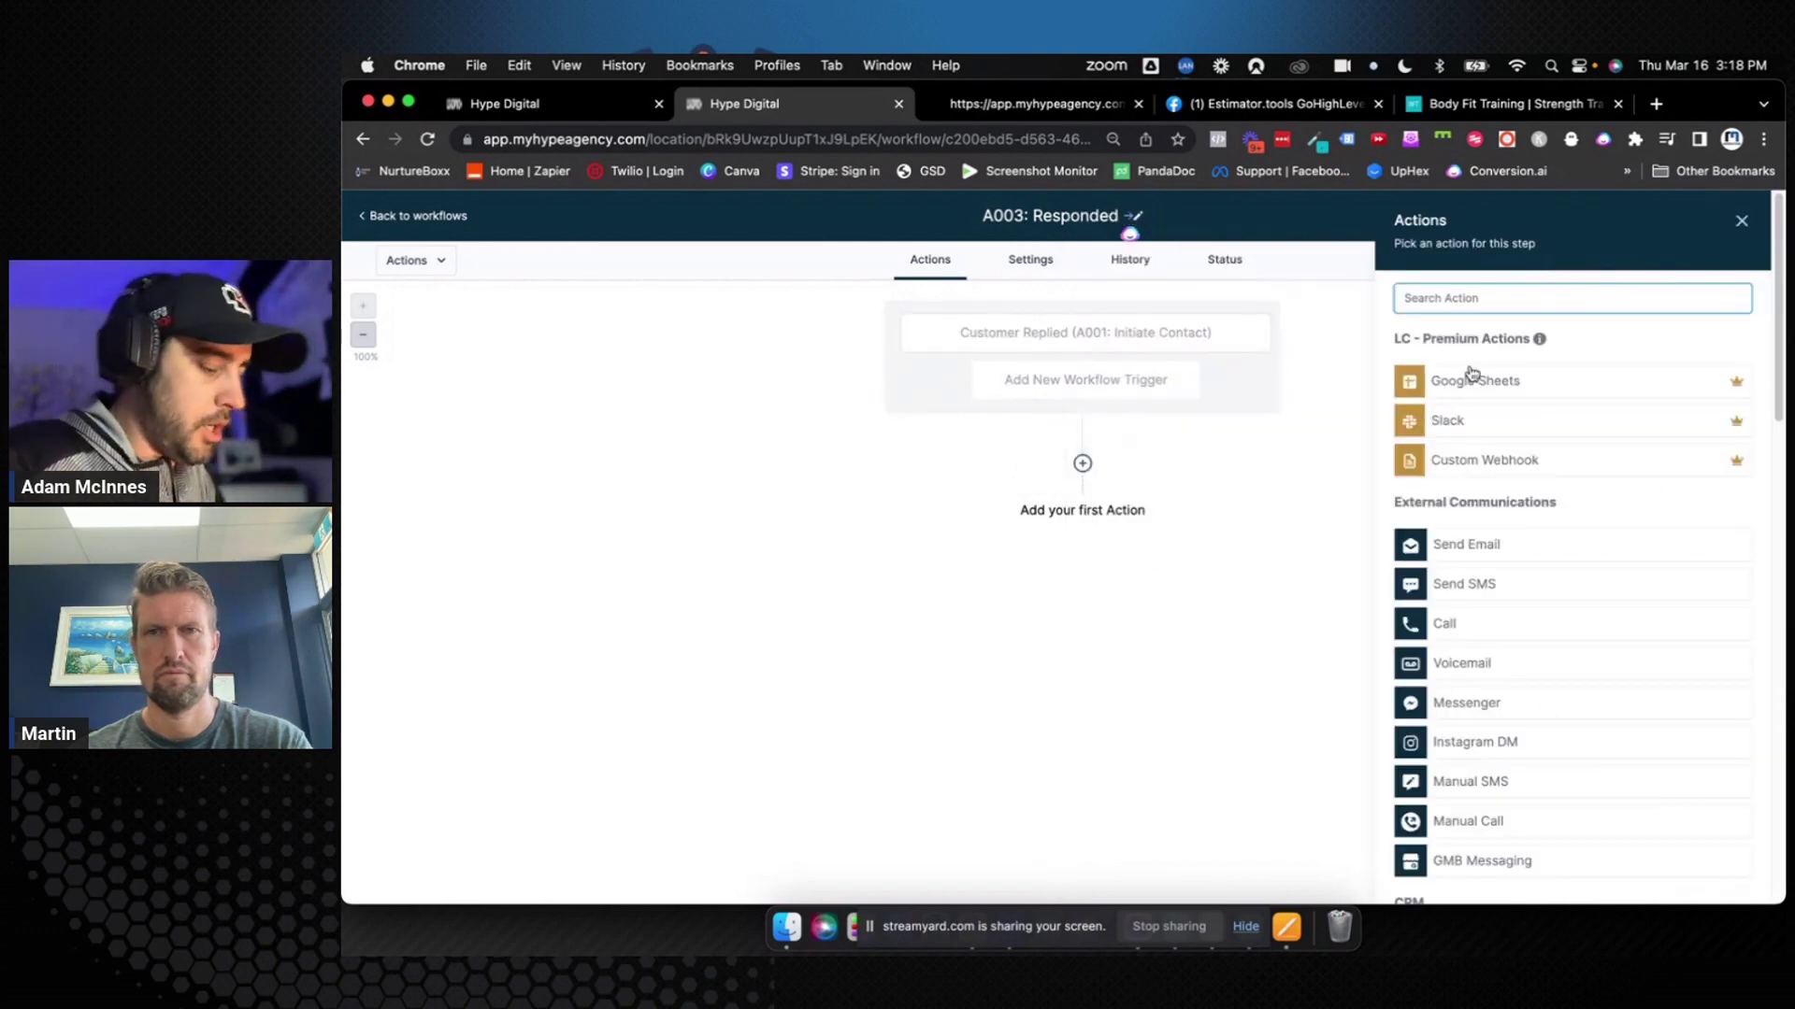
pyautogui.write('up')
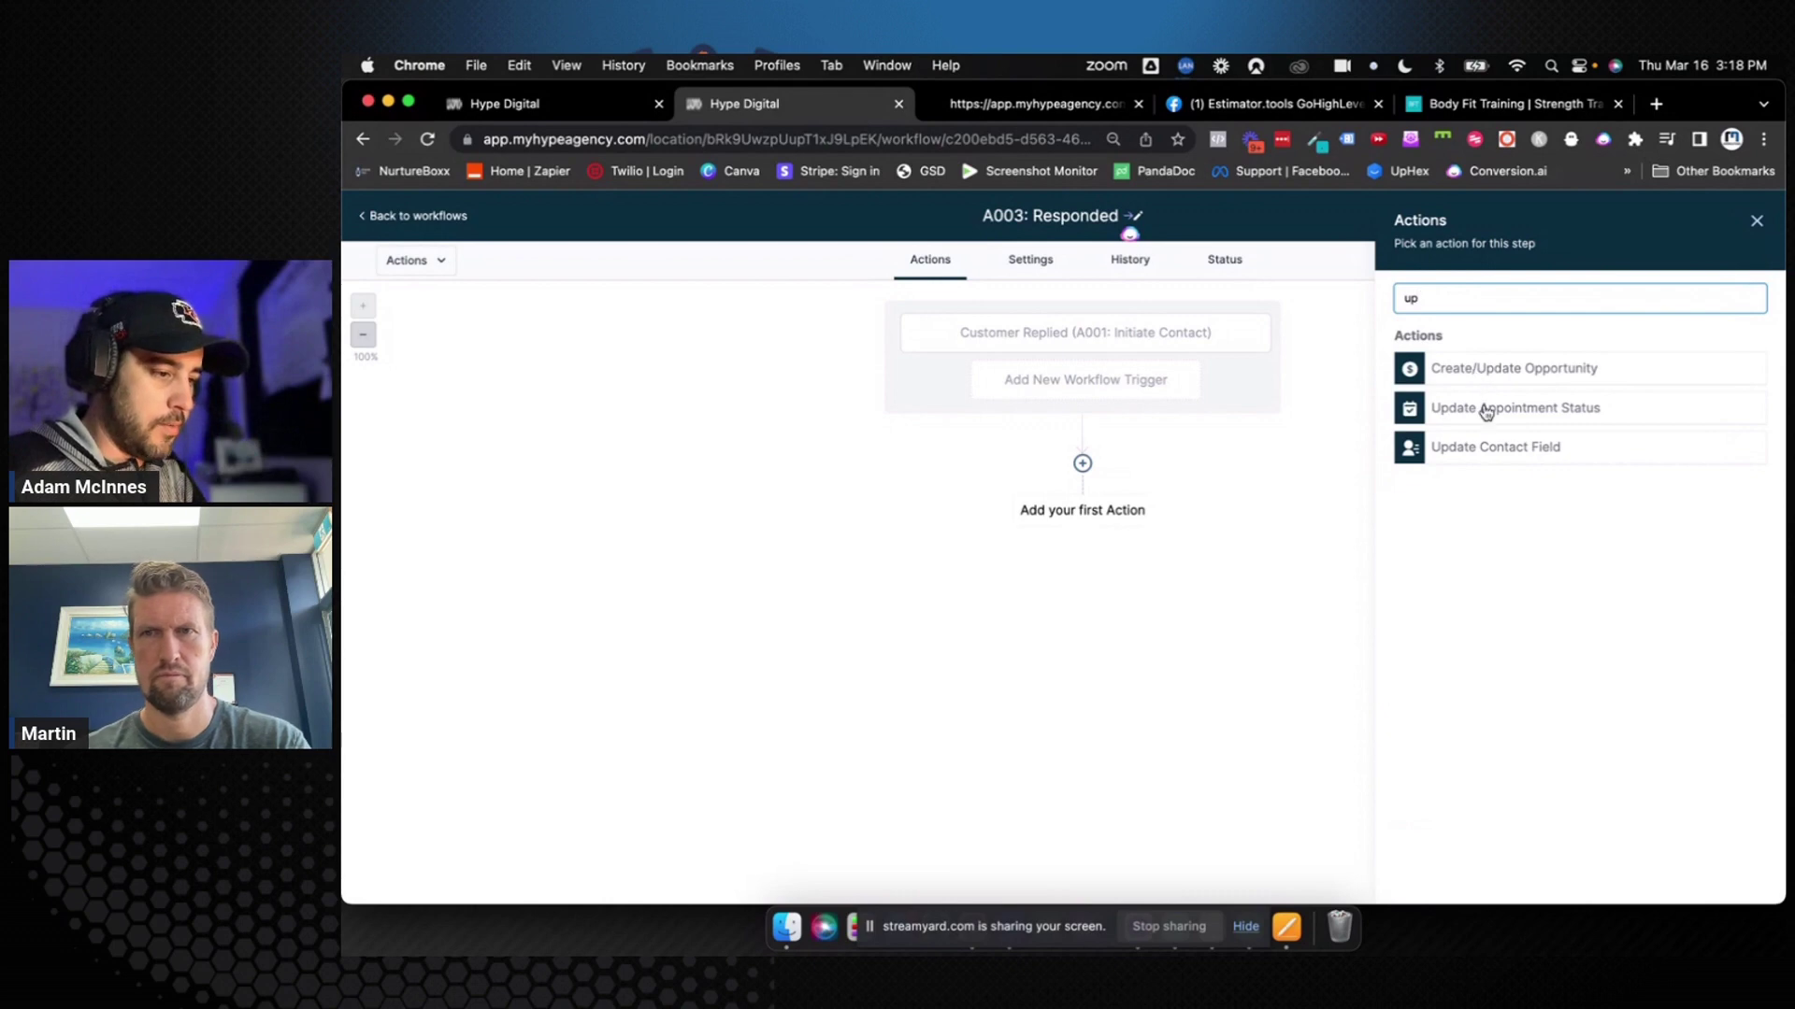
pyautogui.click(1486, 378)
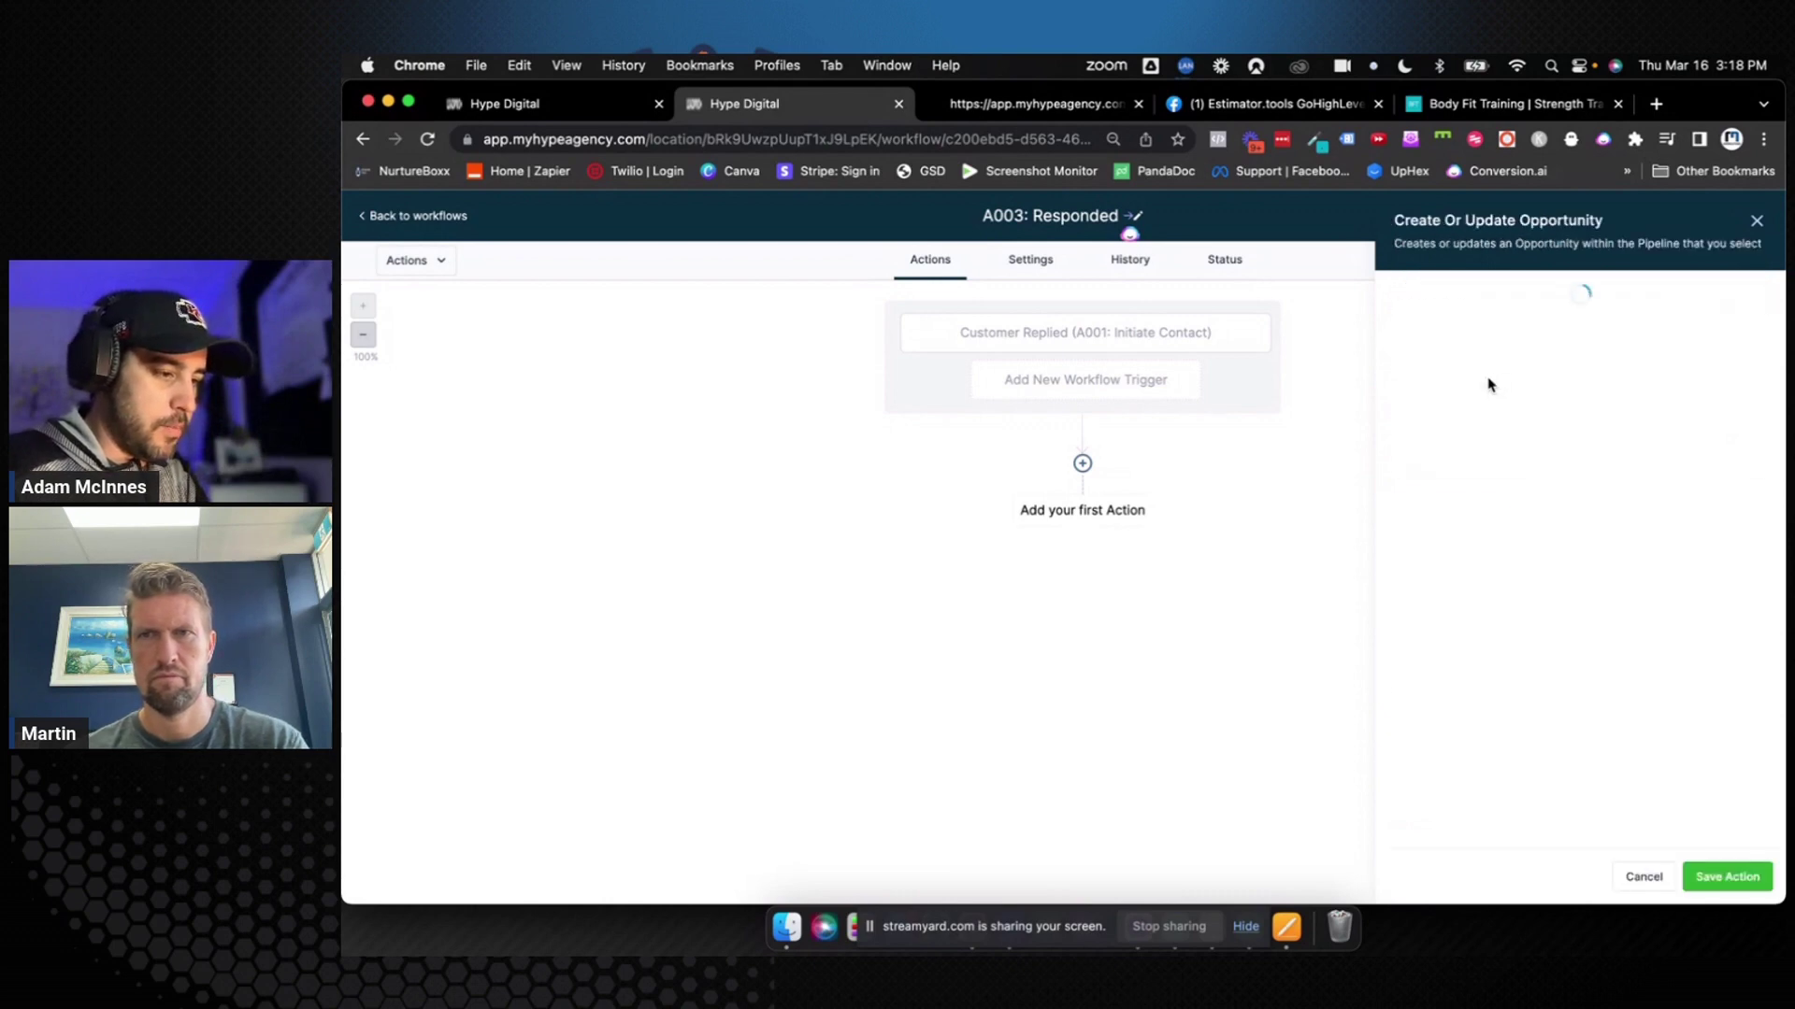
pyautogui.moveTo(1458, 329); pyautogui.dragTo(1398, 333)
pyautogui.press('BackSpace')
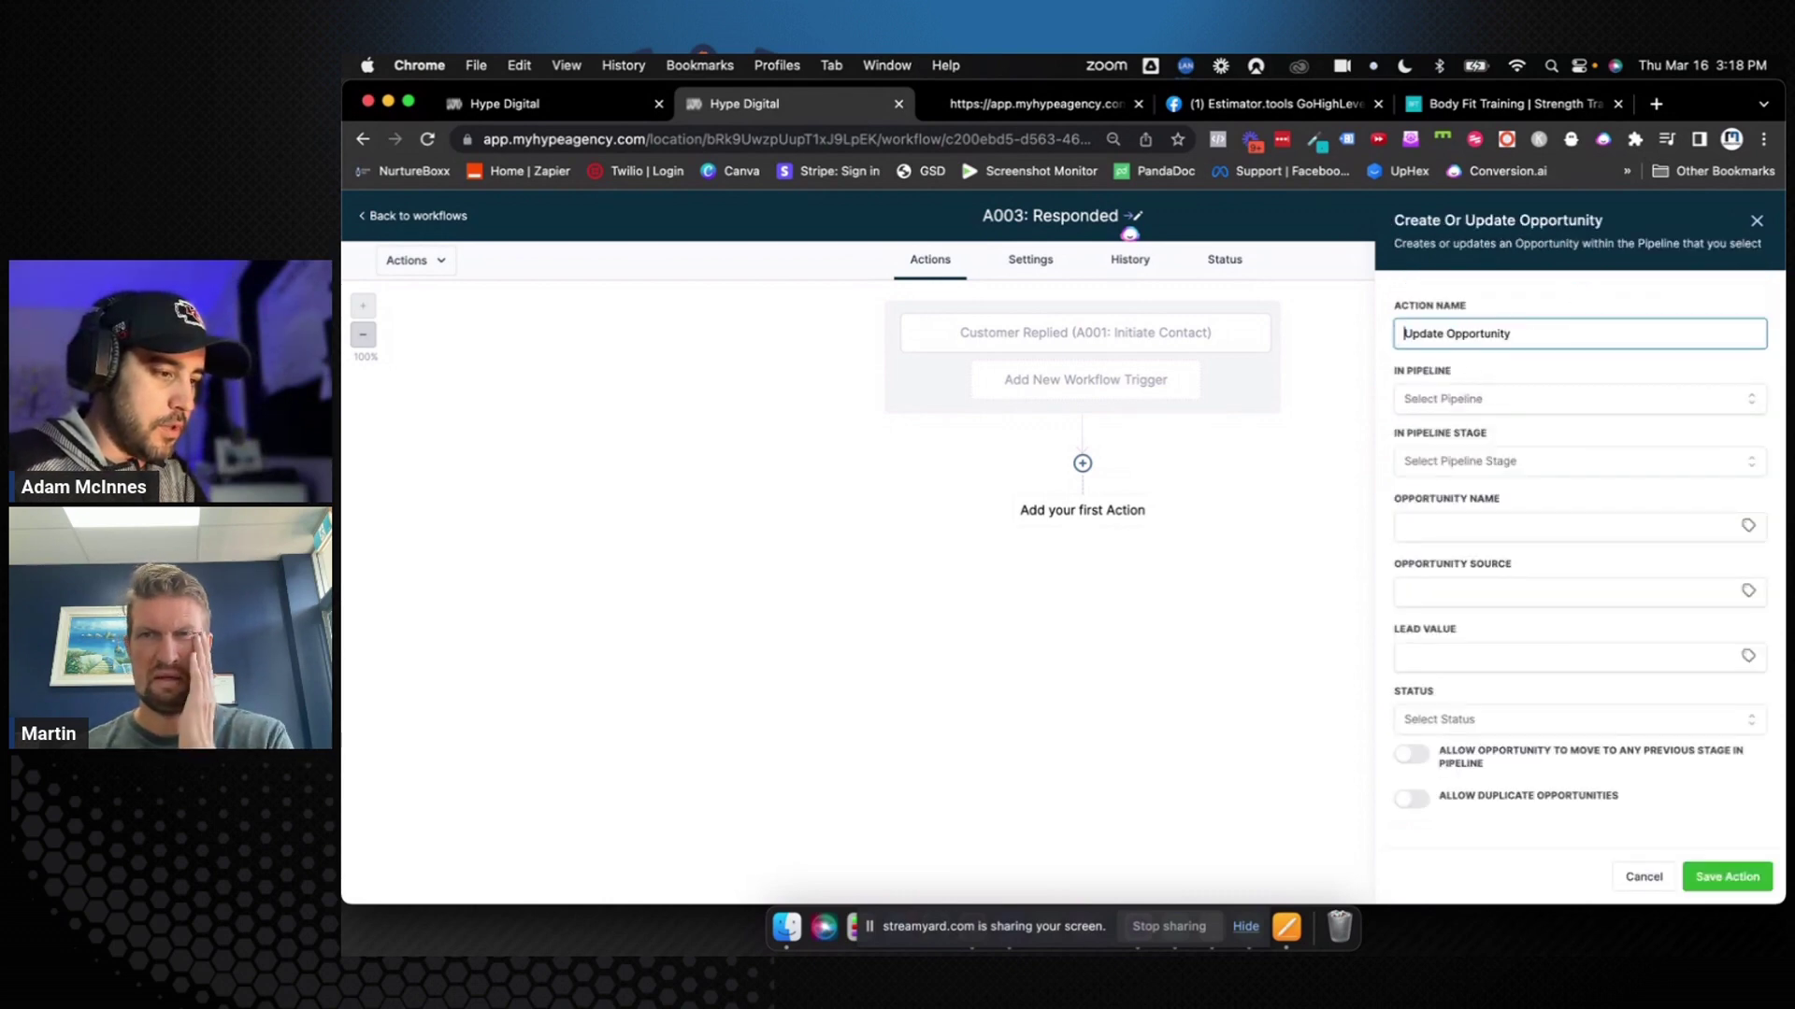
pyautogui.press('super+Right')
pyautogui.write('(0')
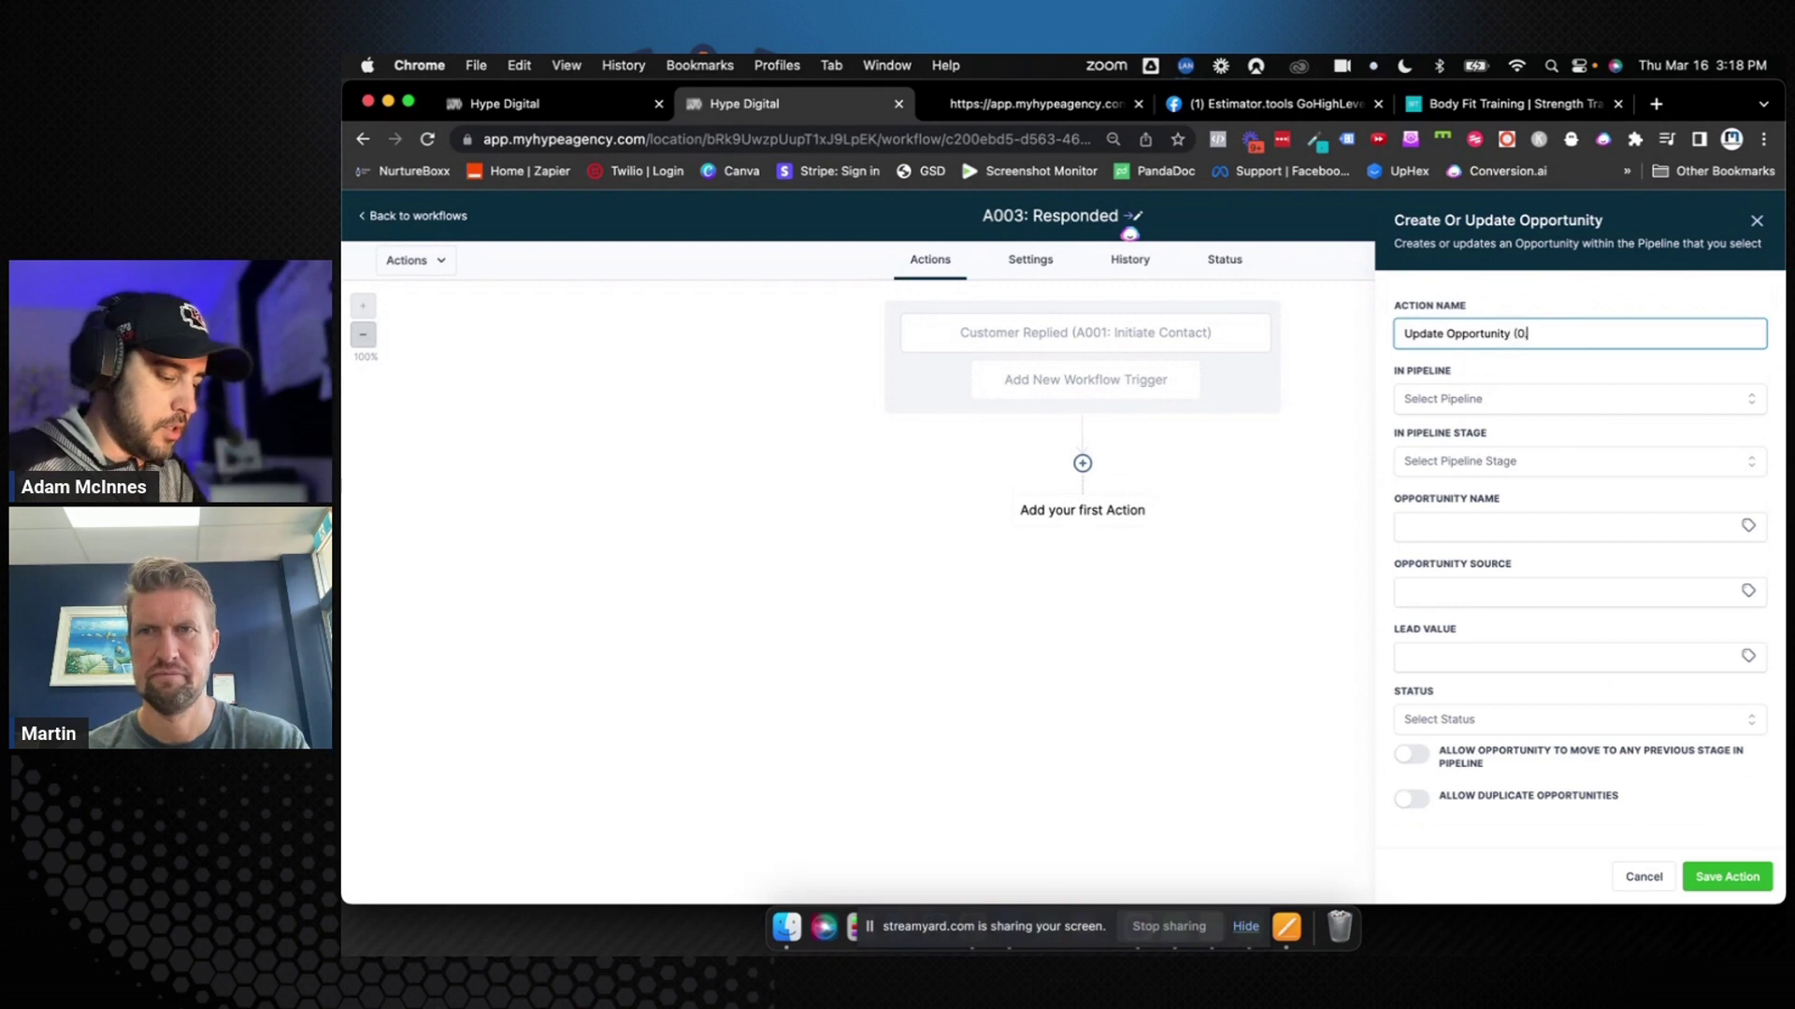
pyautogui.write('. Responded')
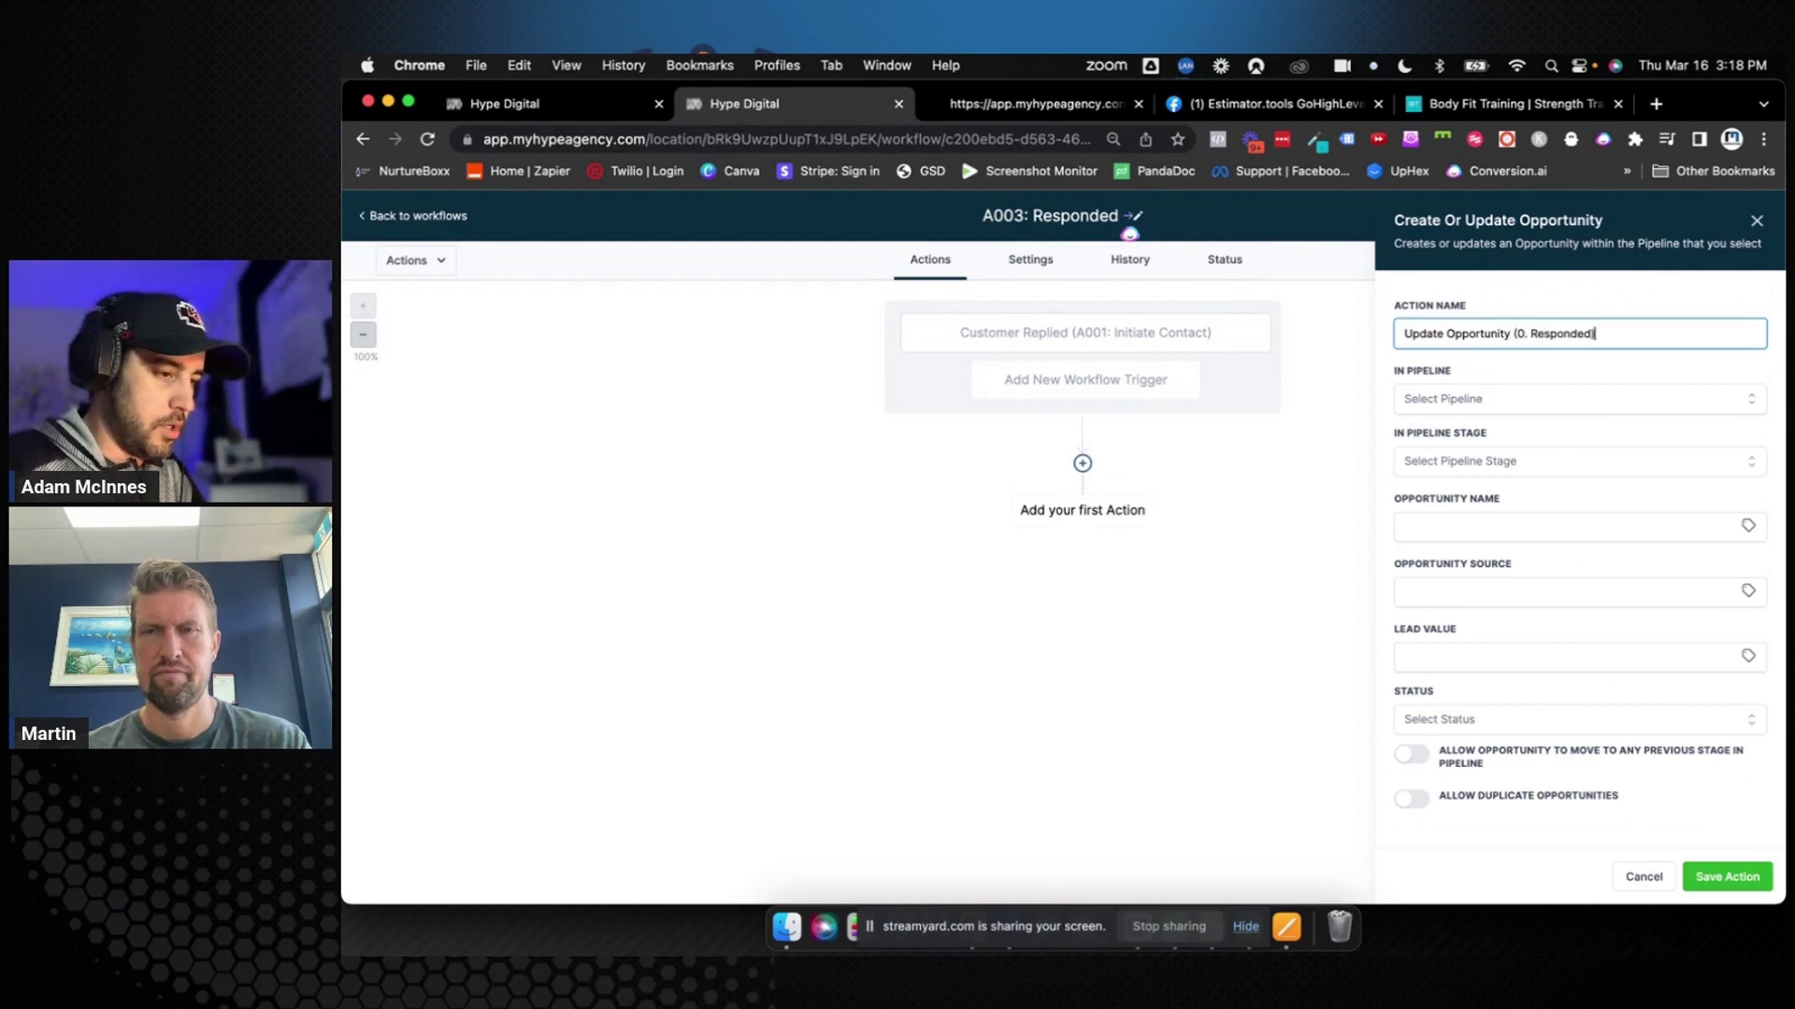
# Set pipeline 0. Women over 40 with stage Responded, and save the action
pyautogui.click(1516, 399)
pyautogui.click(1506, 466)
pyautogui.click(1507, 462)
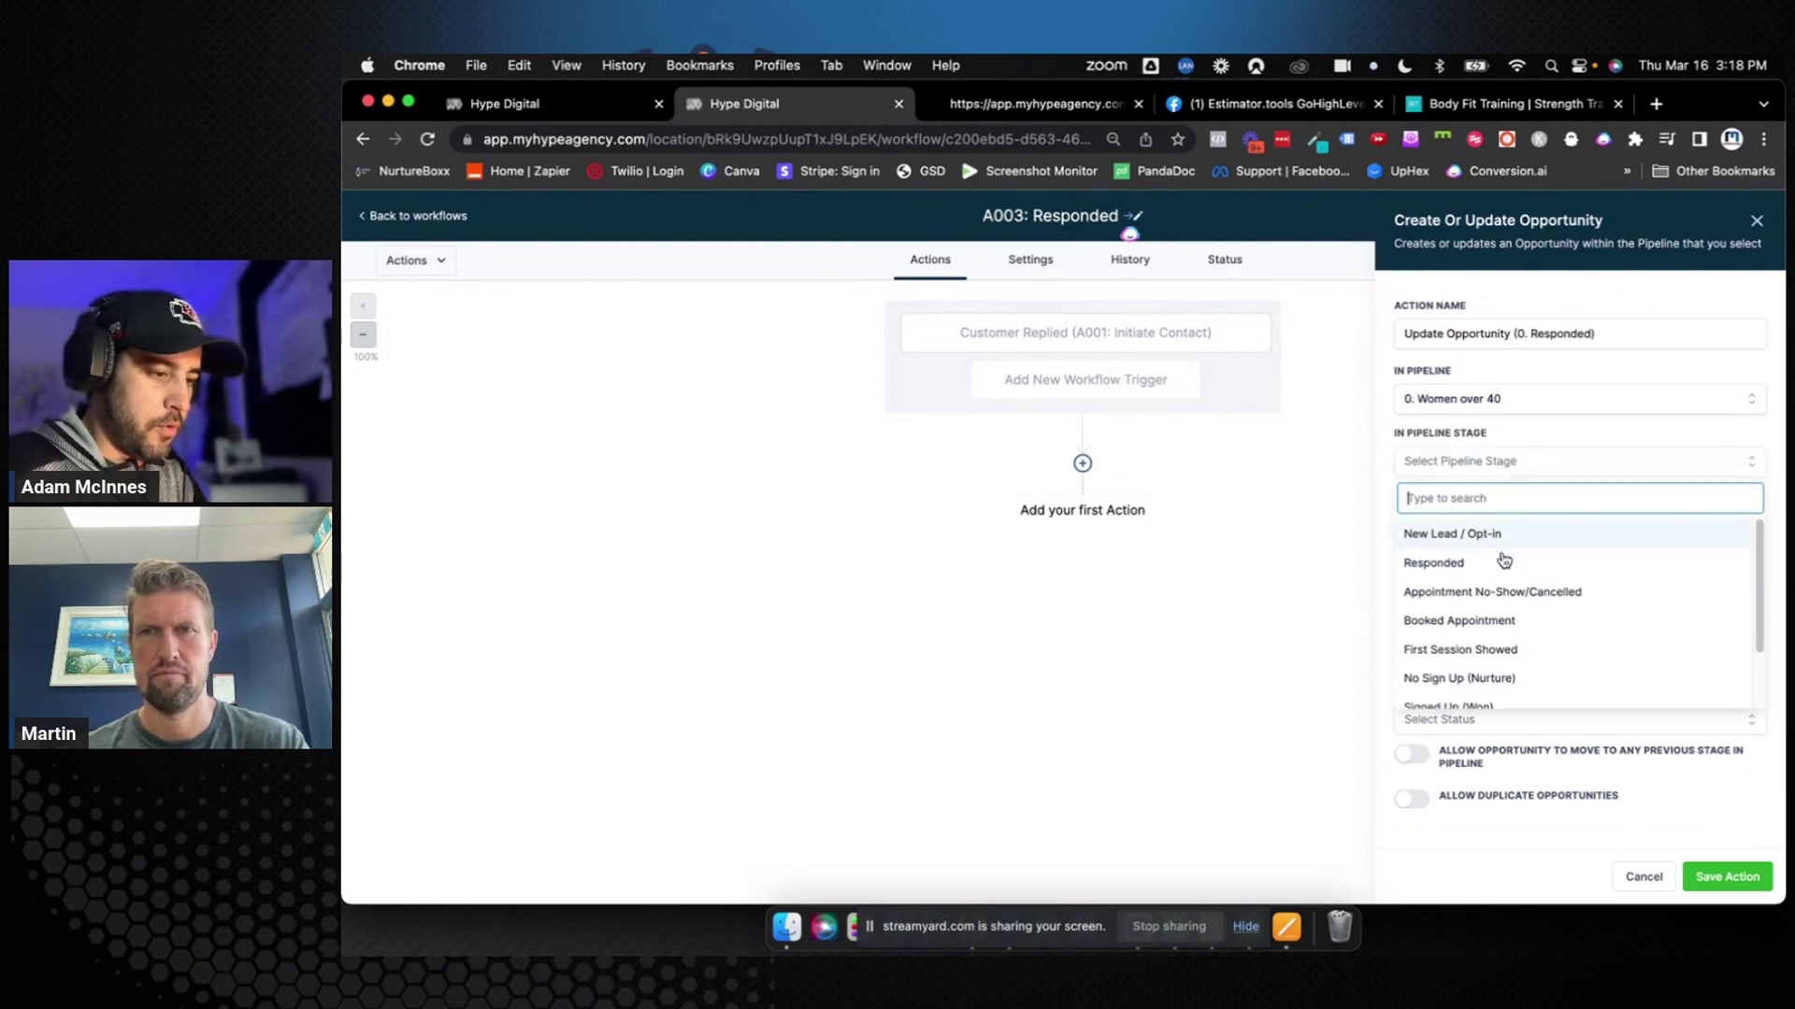
pyautogui.click(1502, 562)
pyautogui.click(1492, 528)
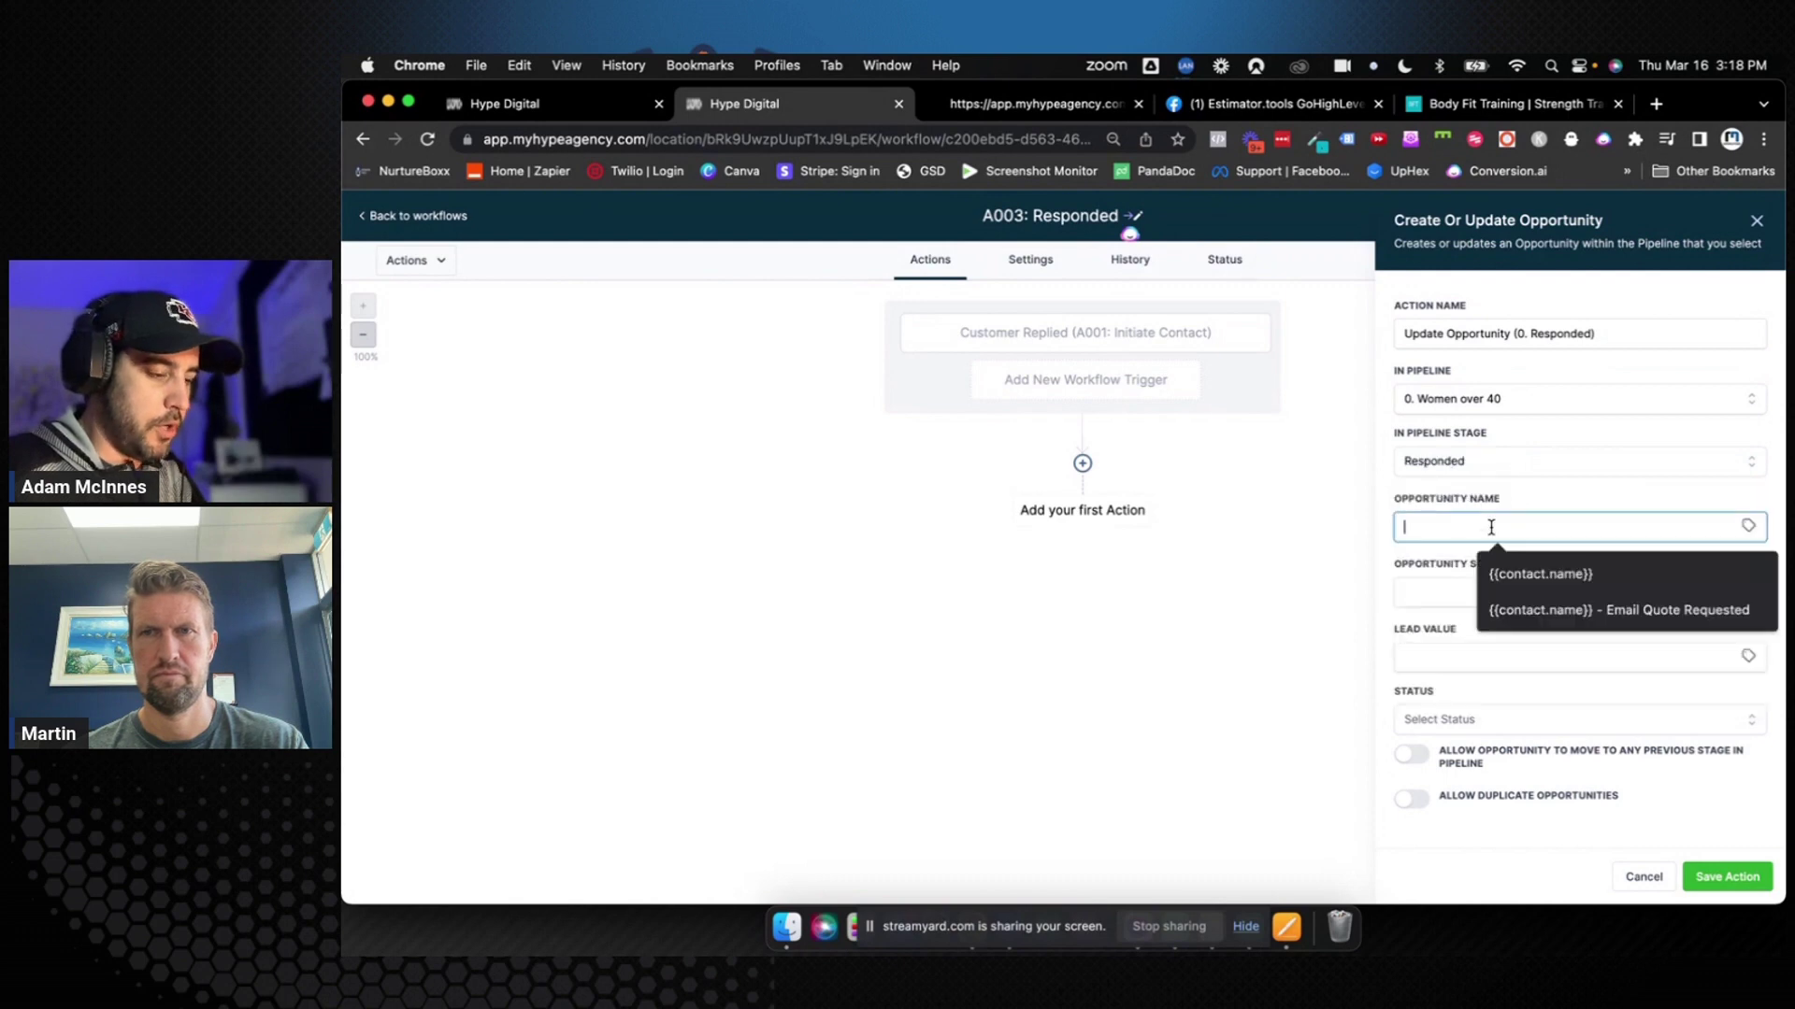
pyautogui.click(1530, 503)
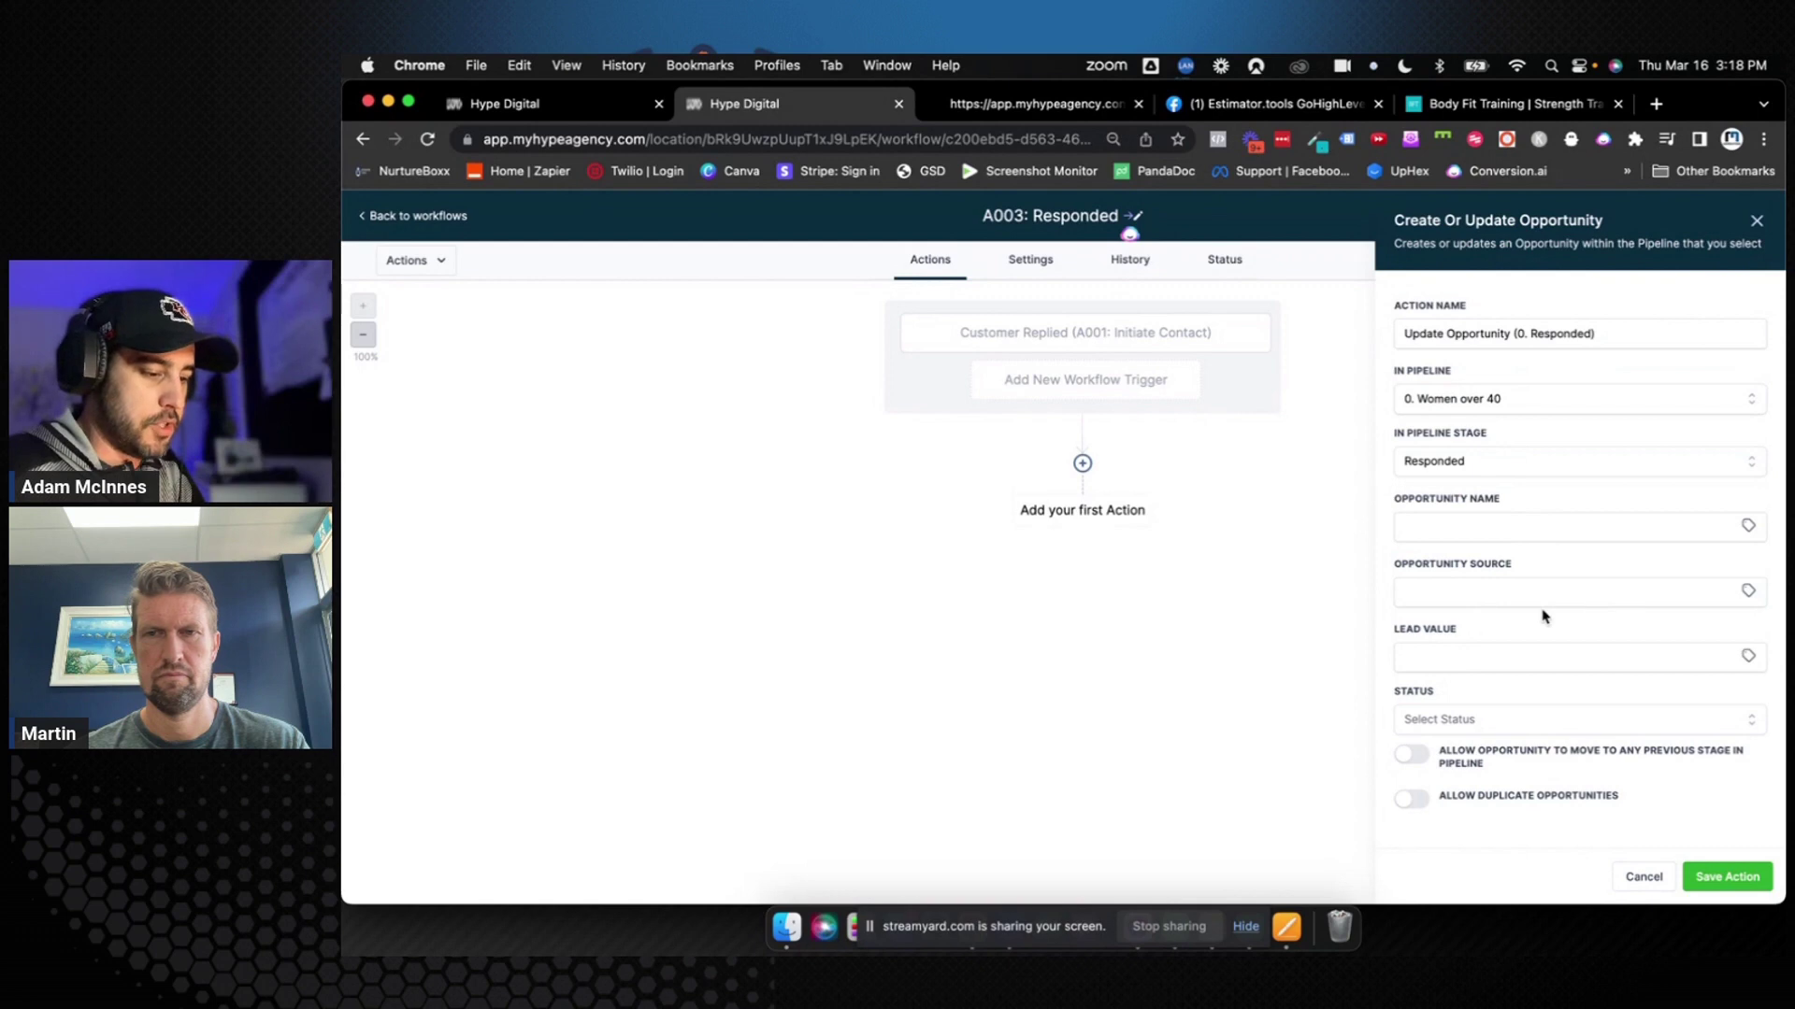
pyautogui.click(1726, 877)
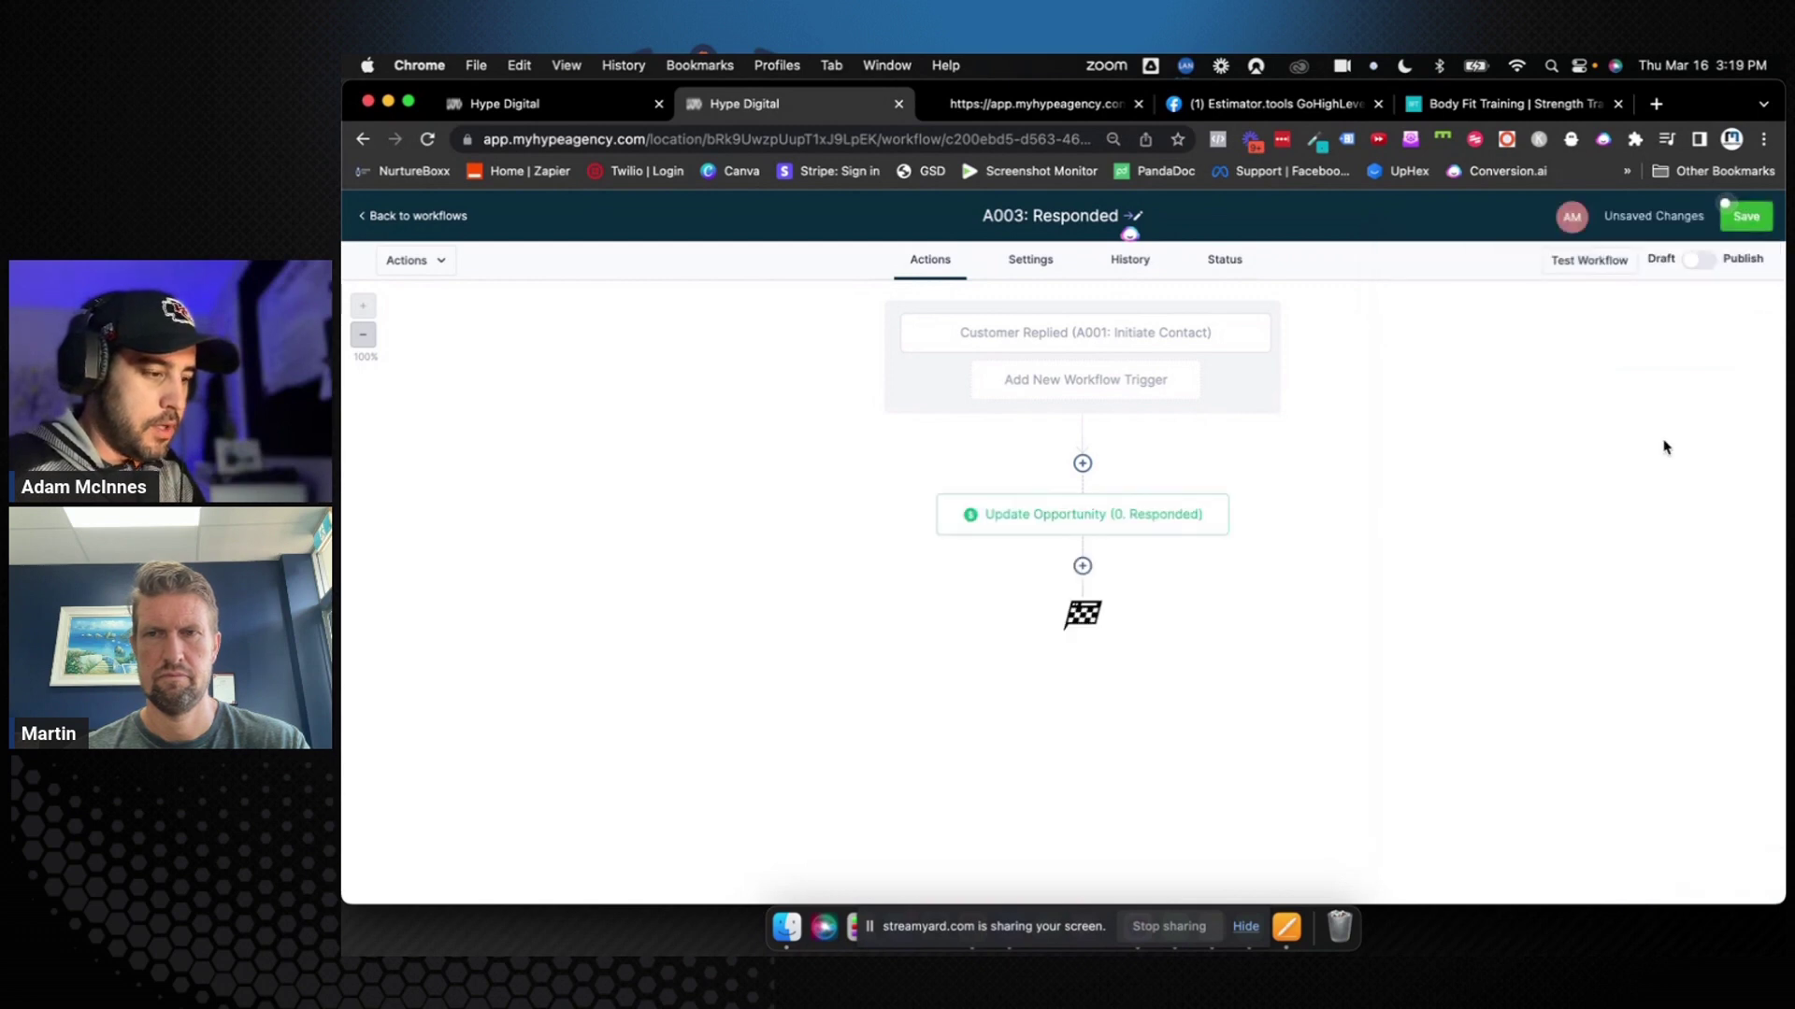
# Add a Remove Tag "New Lead / Opt-In" action below Update Opportunity
pyautogui.click(1754, 225)
pyautogui.click(1082, 567)
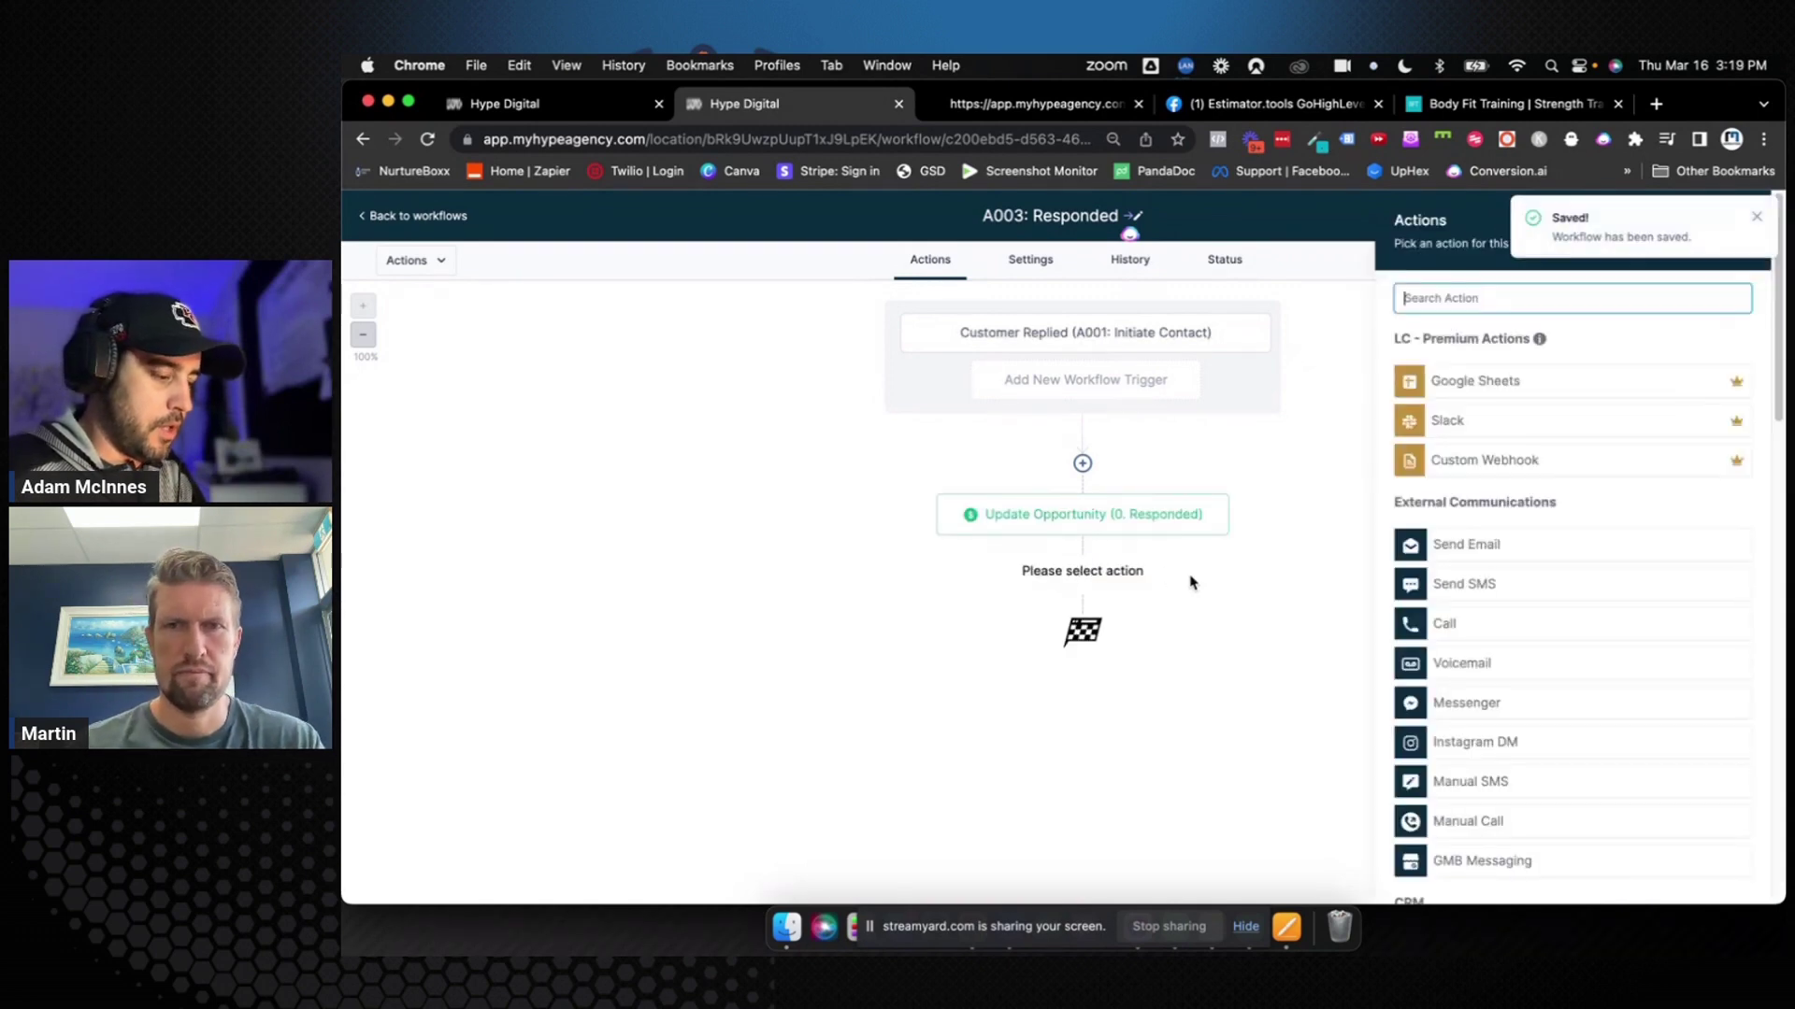
pyautogui.write('remove')
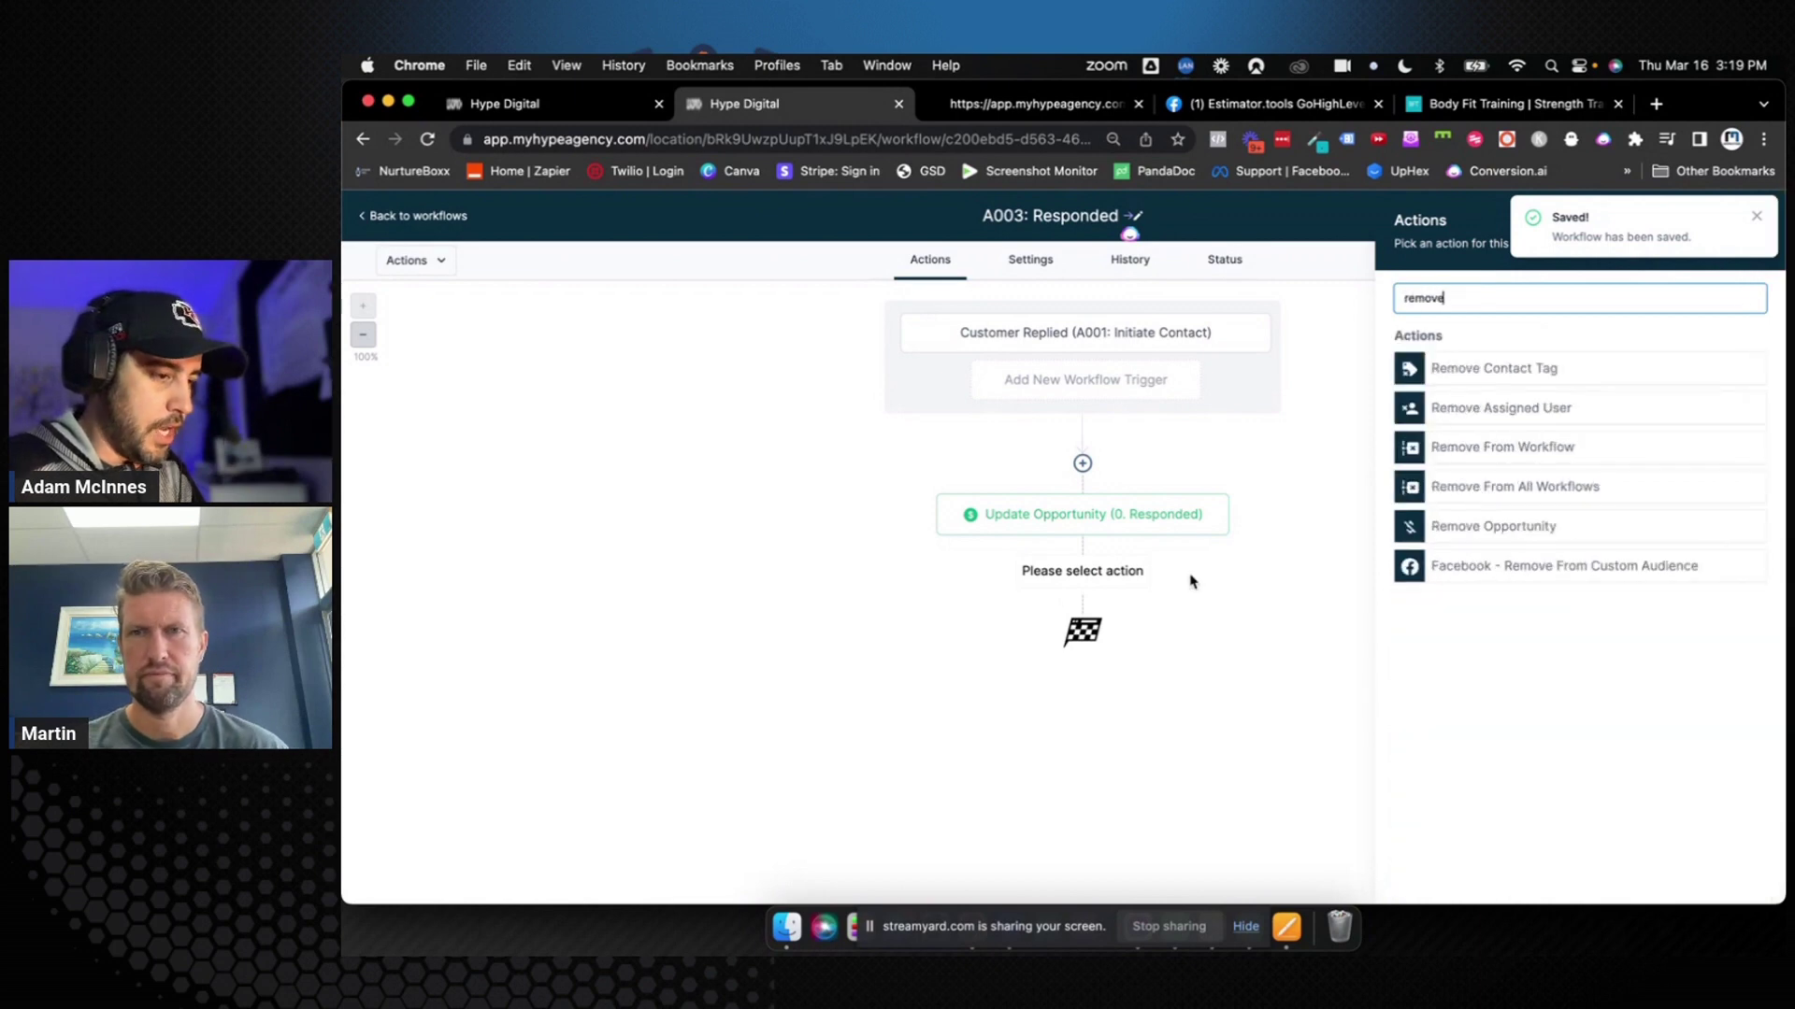
pyautogui.click(1470, 364)
pyautogui.click(1428, 404)
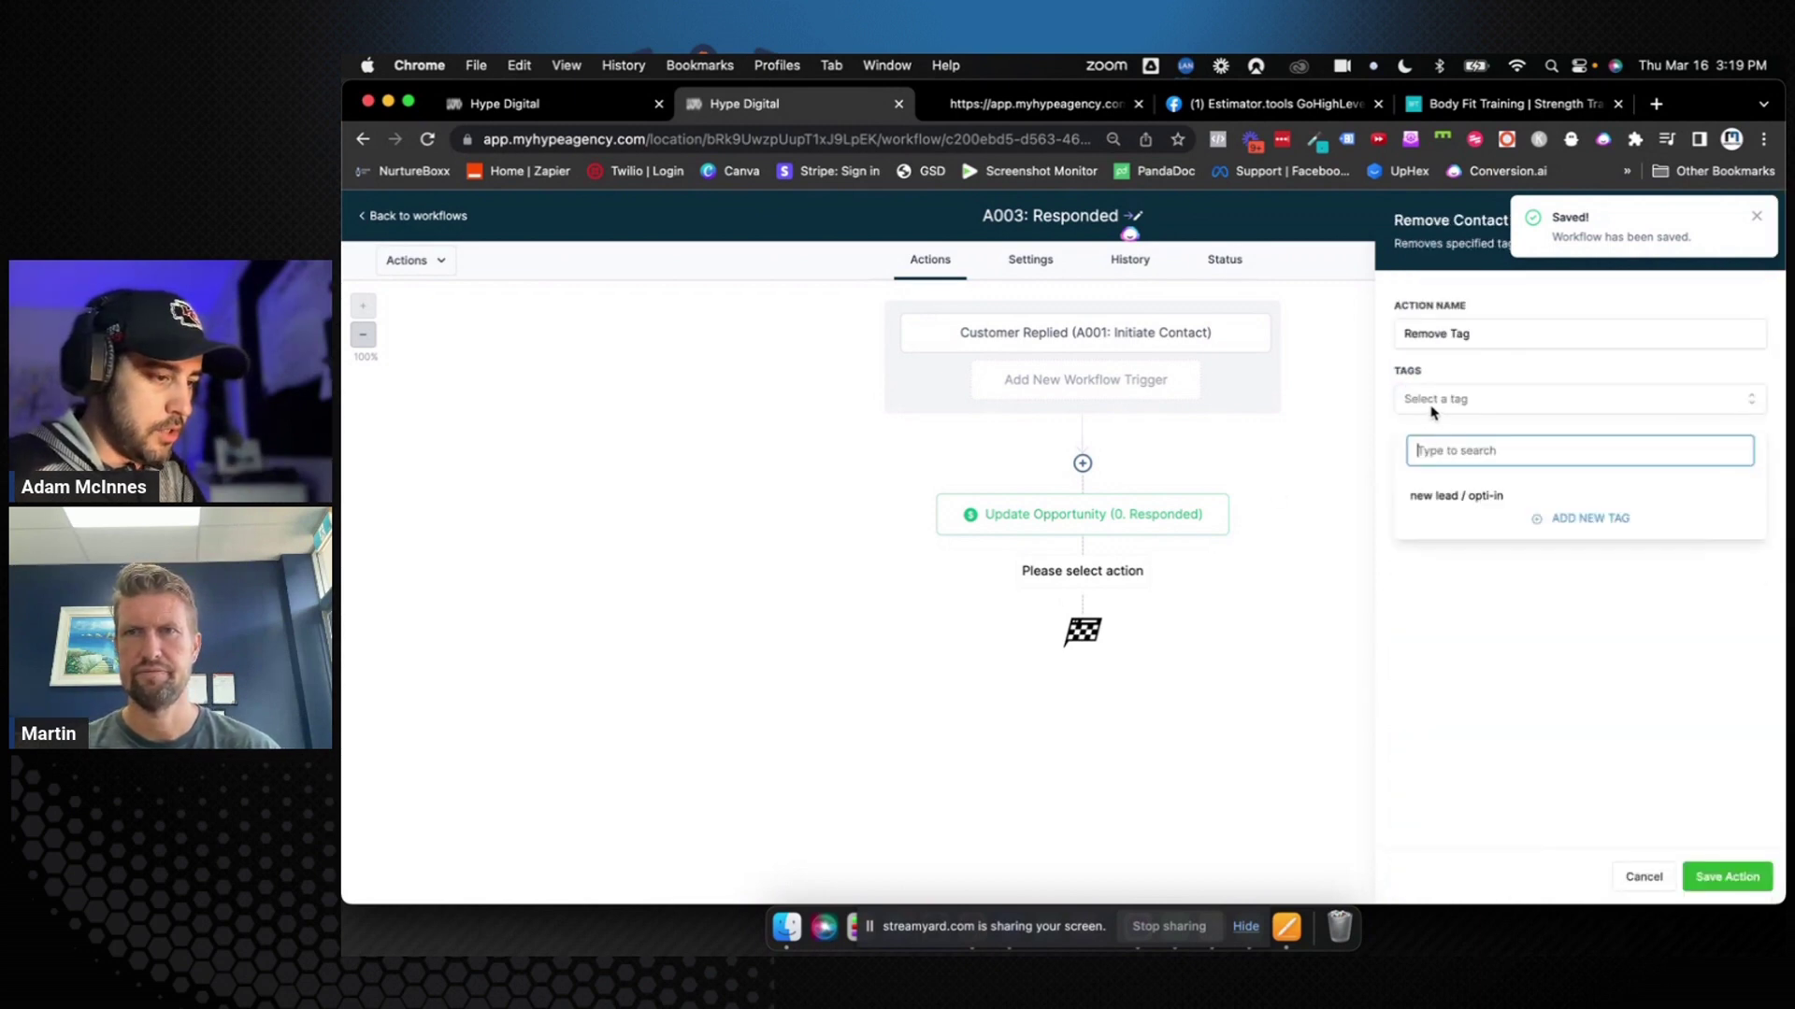
pyautogui.click(1445, 503)
pyautogui.click(1537, 622)
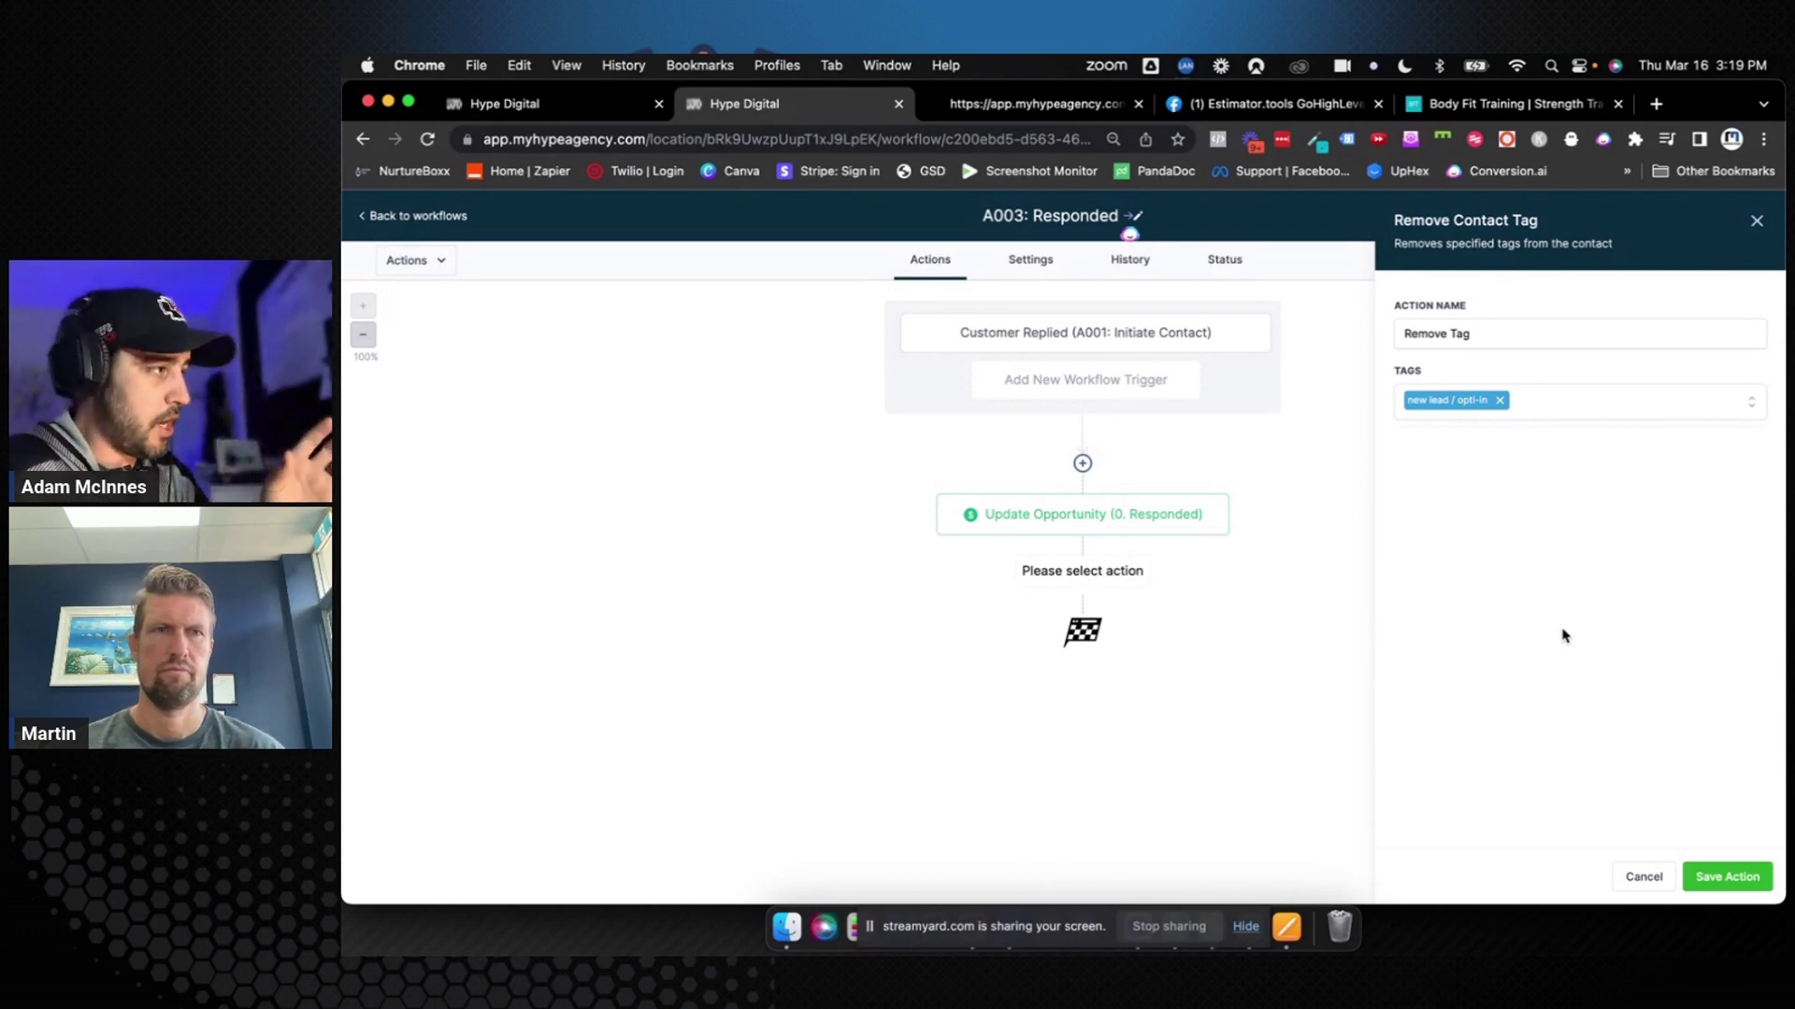
pyautogui.click(1525, 342)
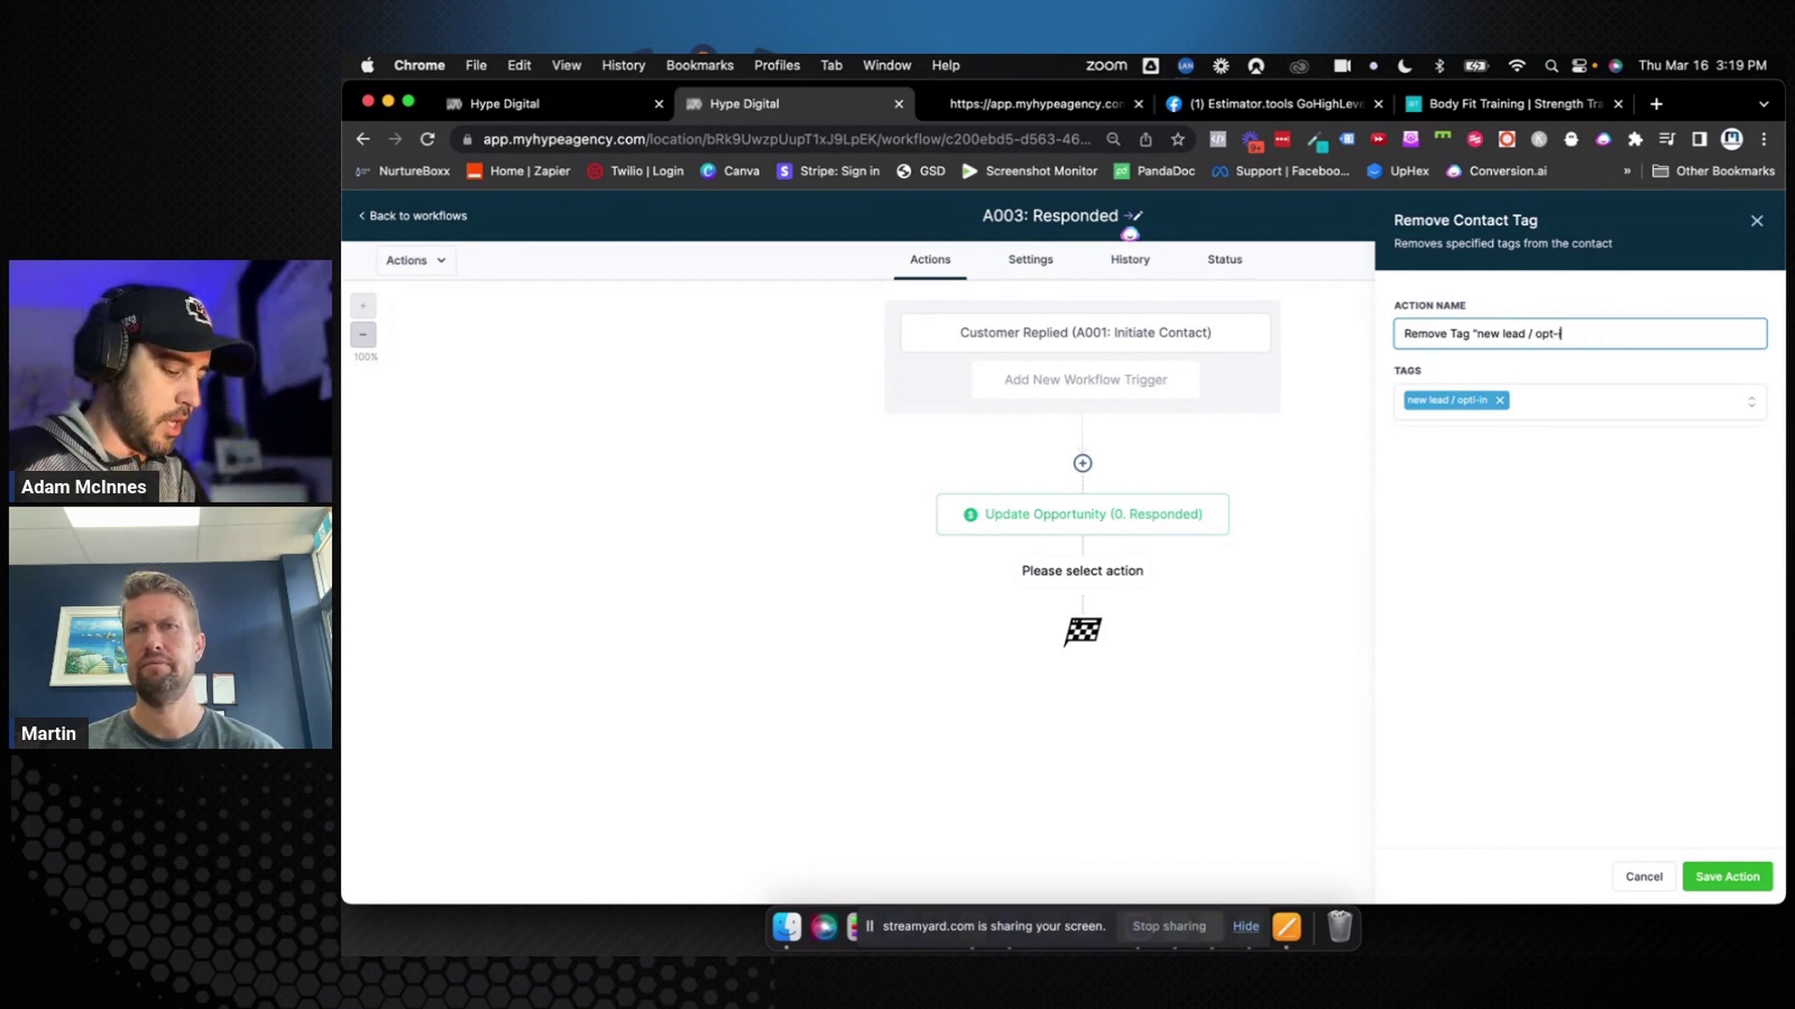
pyautogui.write('"')
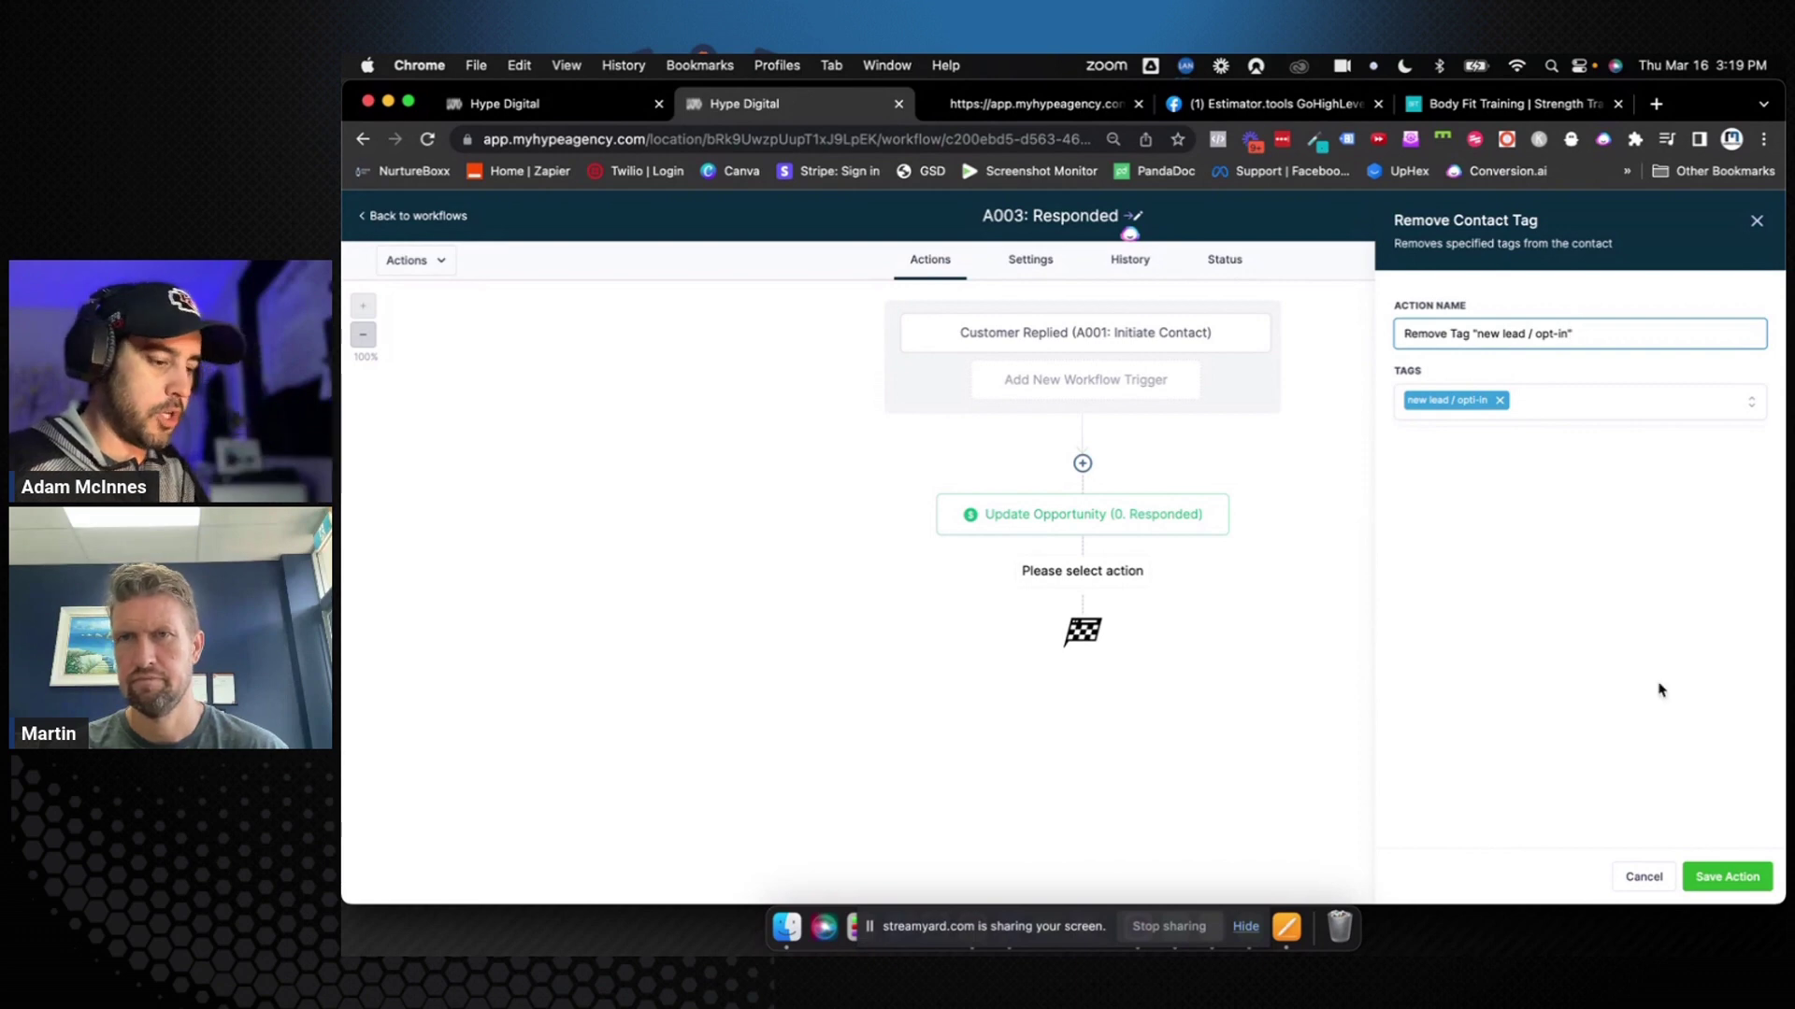
pyautogui.click(1726, 876)
# Add an Add Contact Tag step below it, creating the new tag 'Responded'
pyautogui.click(1081, 668)
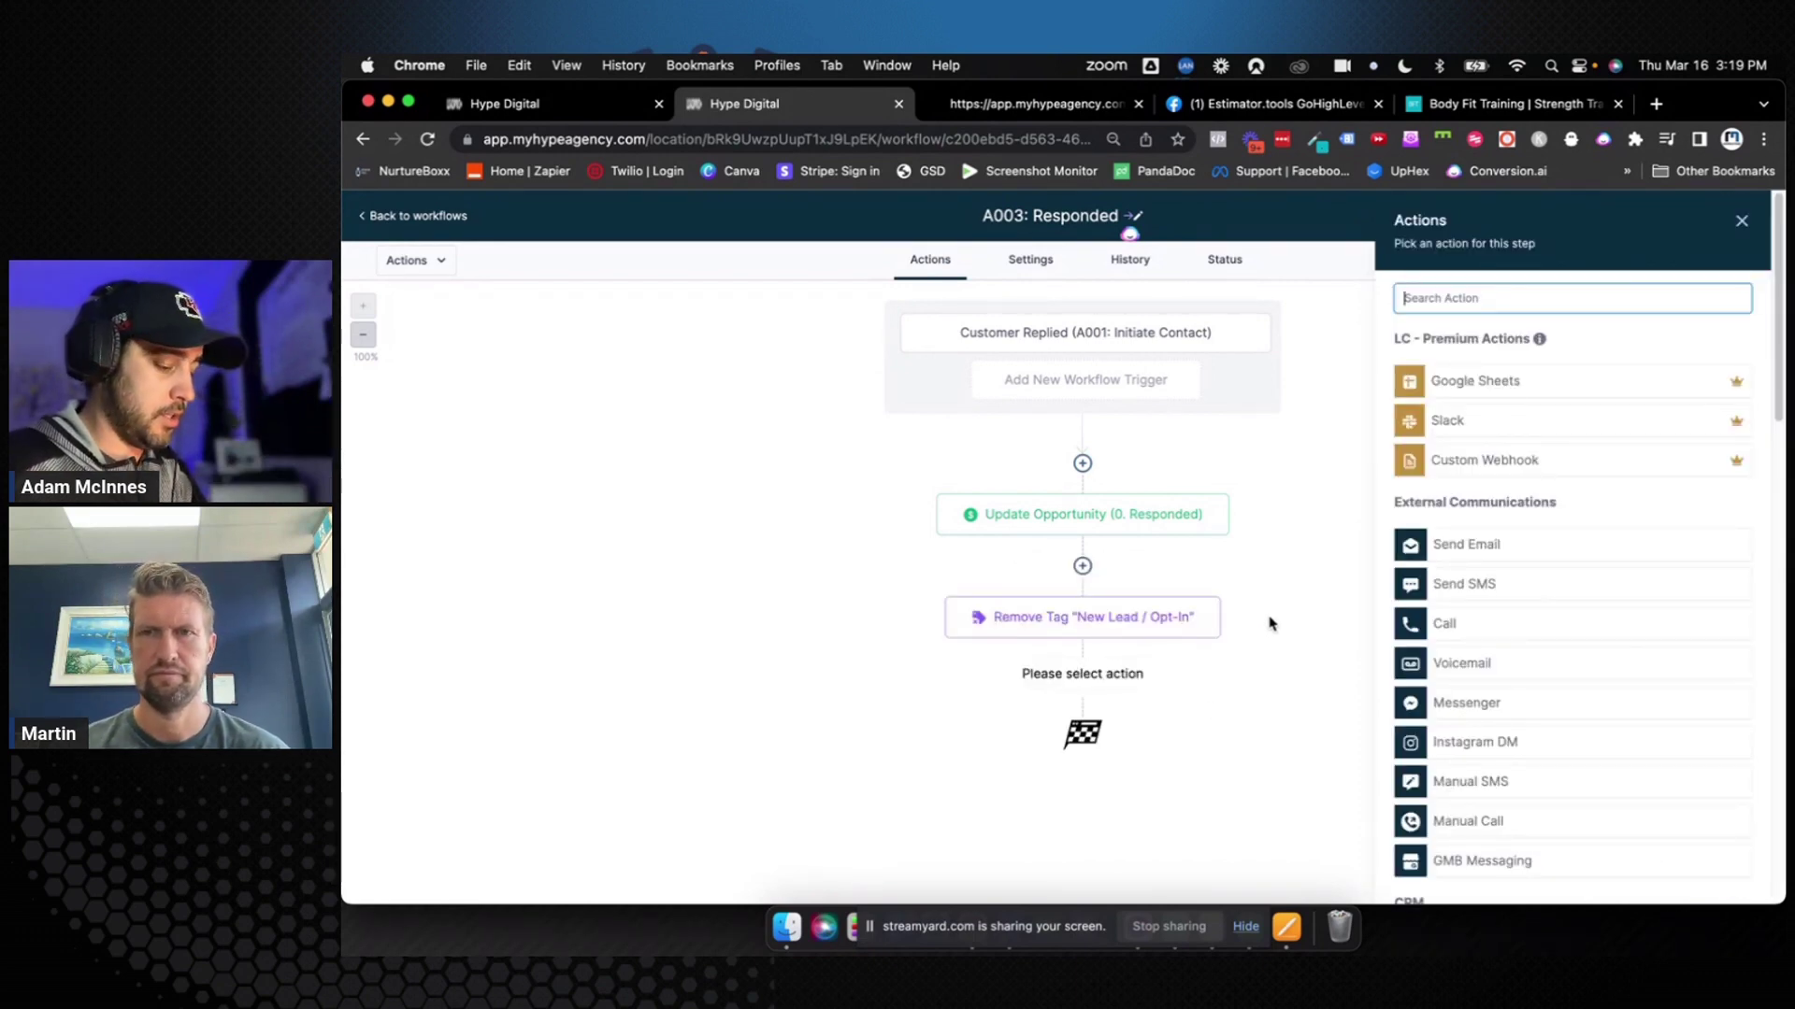
pyautogui.write('ad')
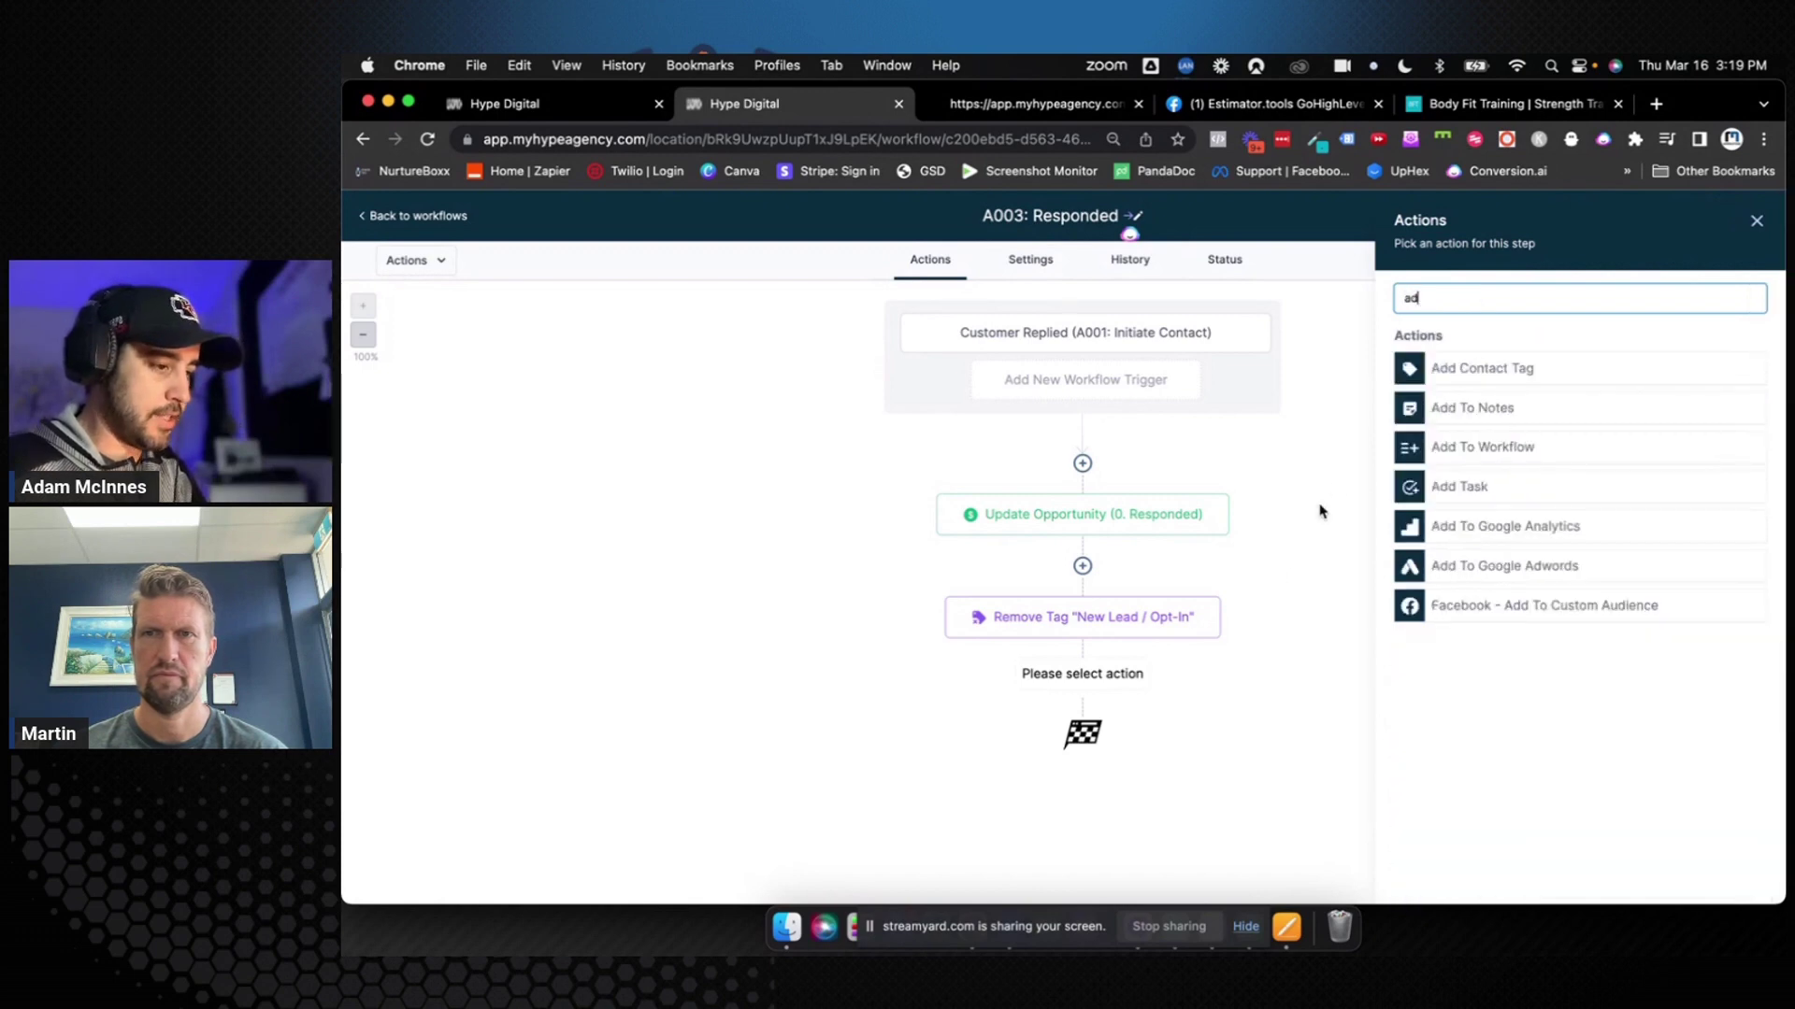
pyautogui.click(1473, 367)
pyautogui.click(1446, 404)
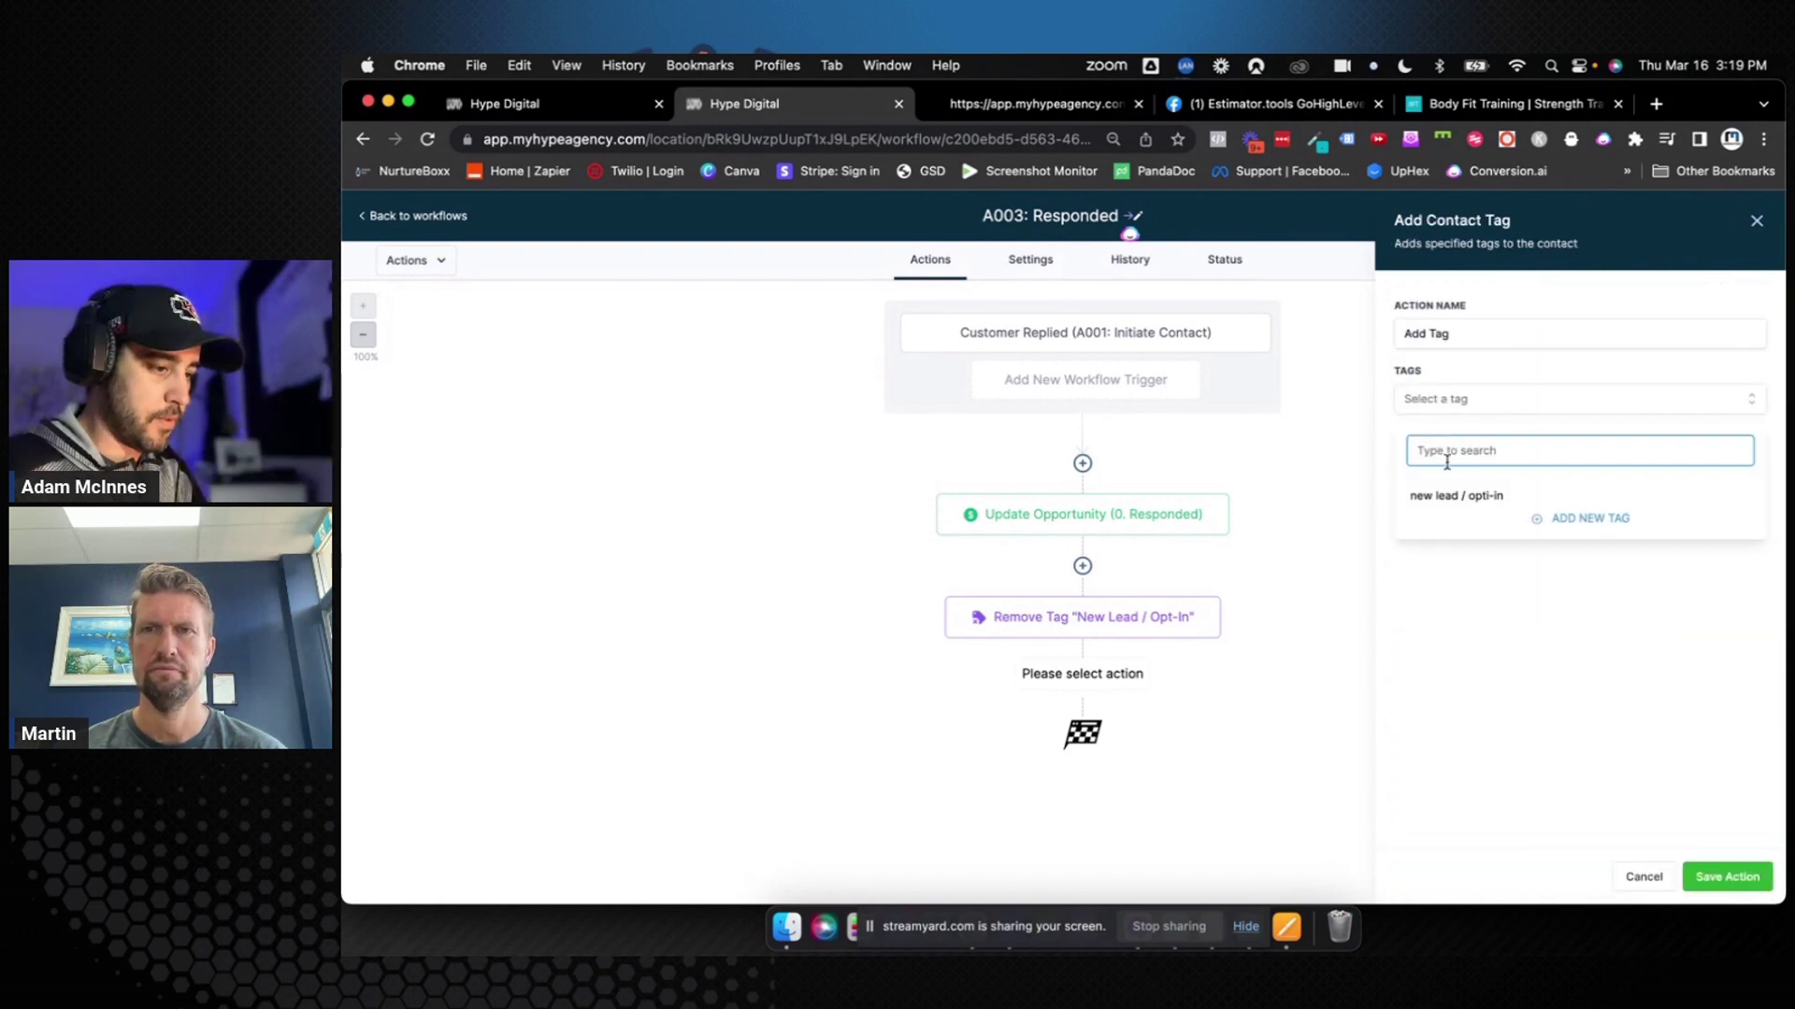
pyautogui.write('Responde')
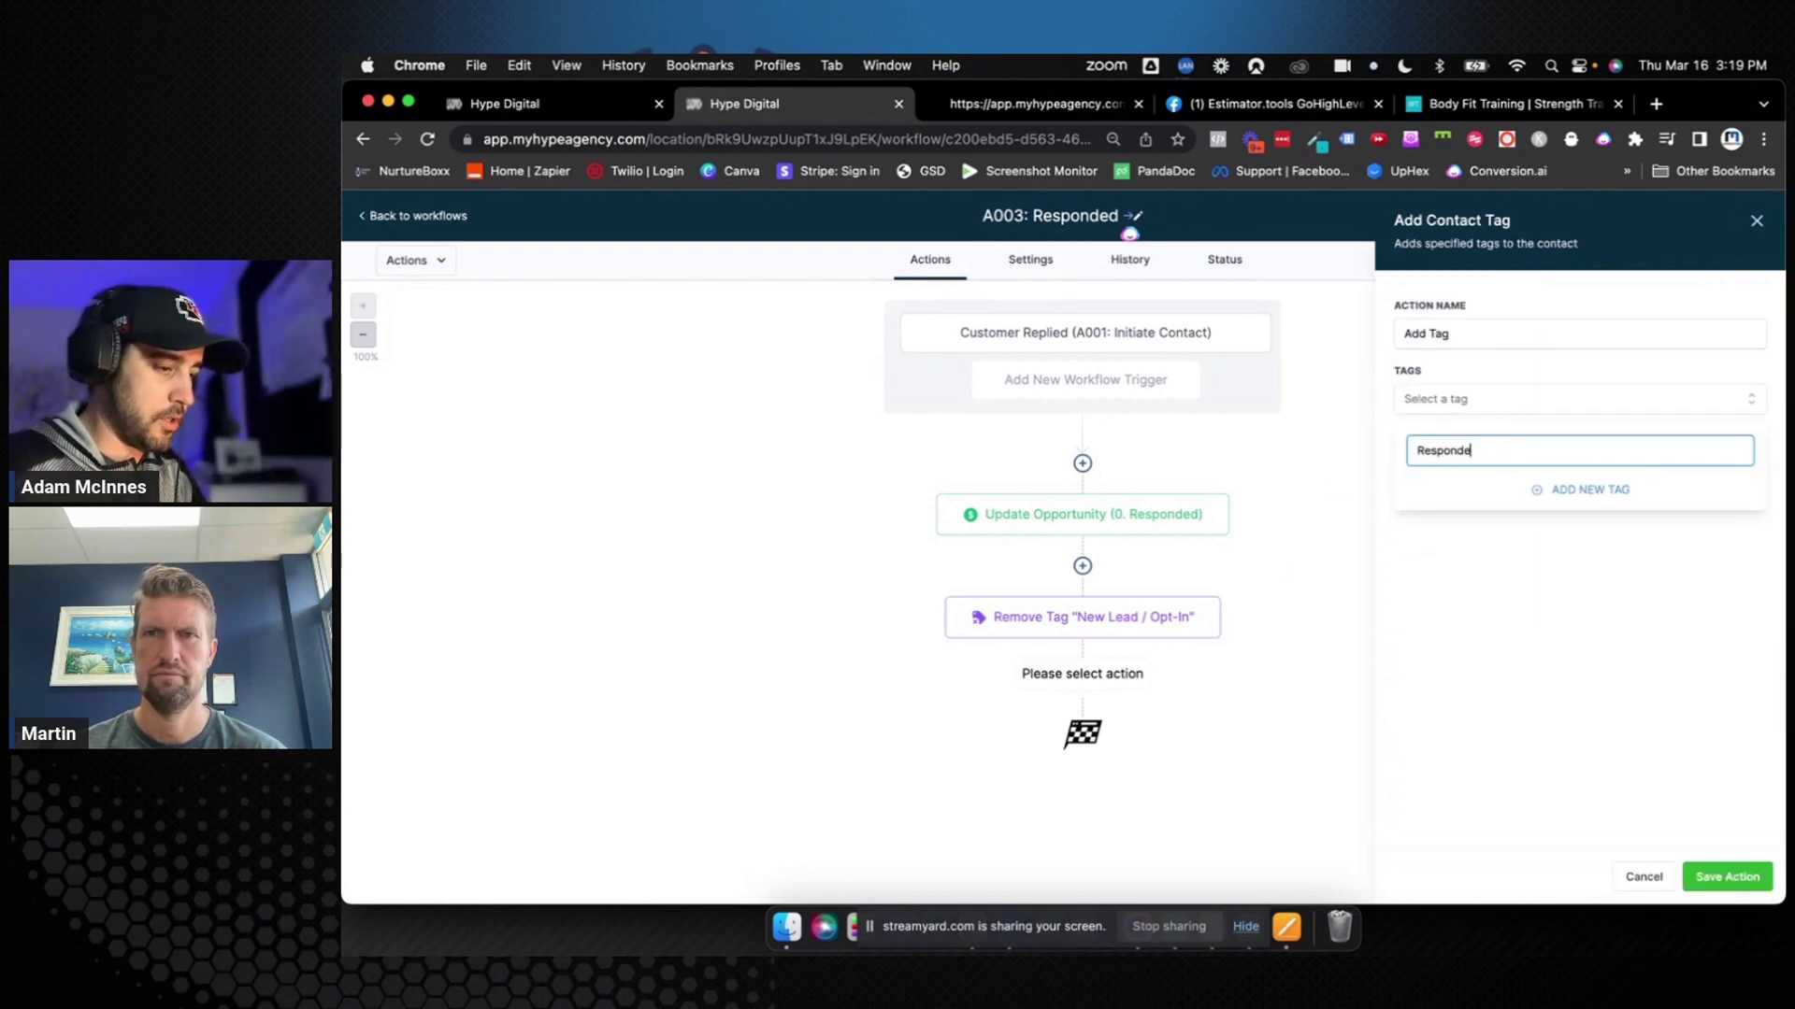
pyautogui.write('d')
pyautogui.click(1558, 489)
# Name the step Add Tag "Responded", save the action, and save the workflow
pyautogui.click(1512, 338)
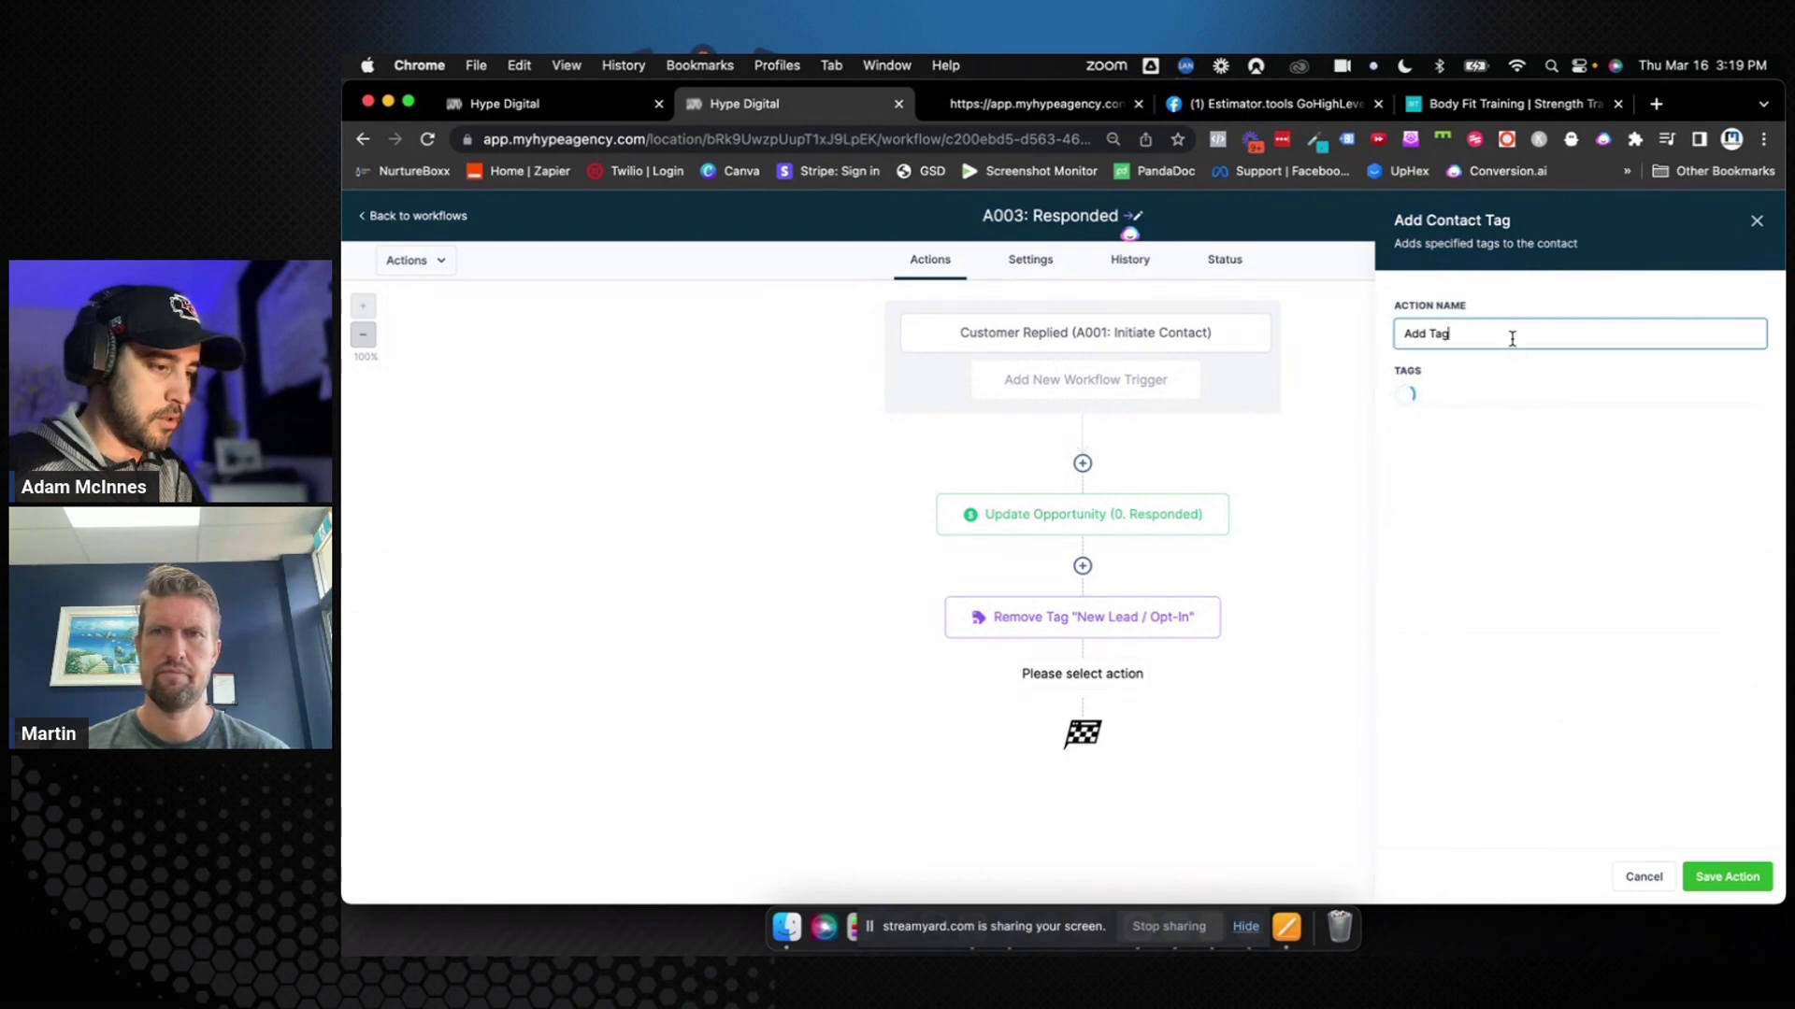
pyautogui.write('Add Tag "REsponded')
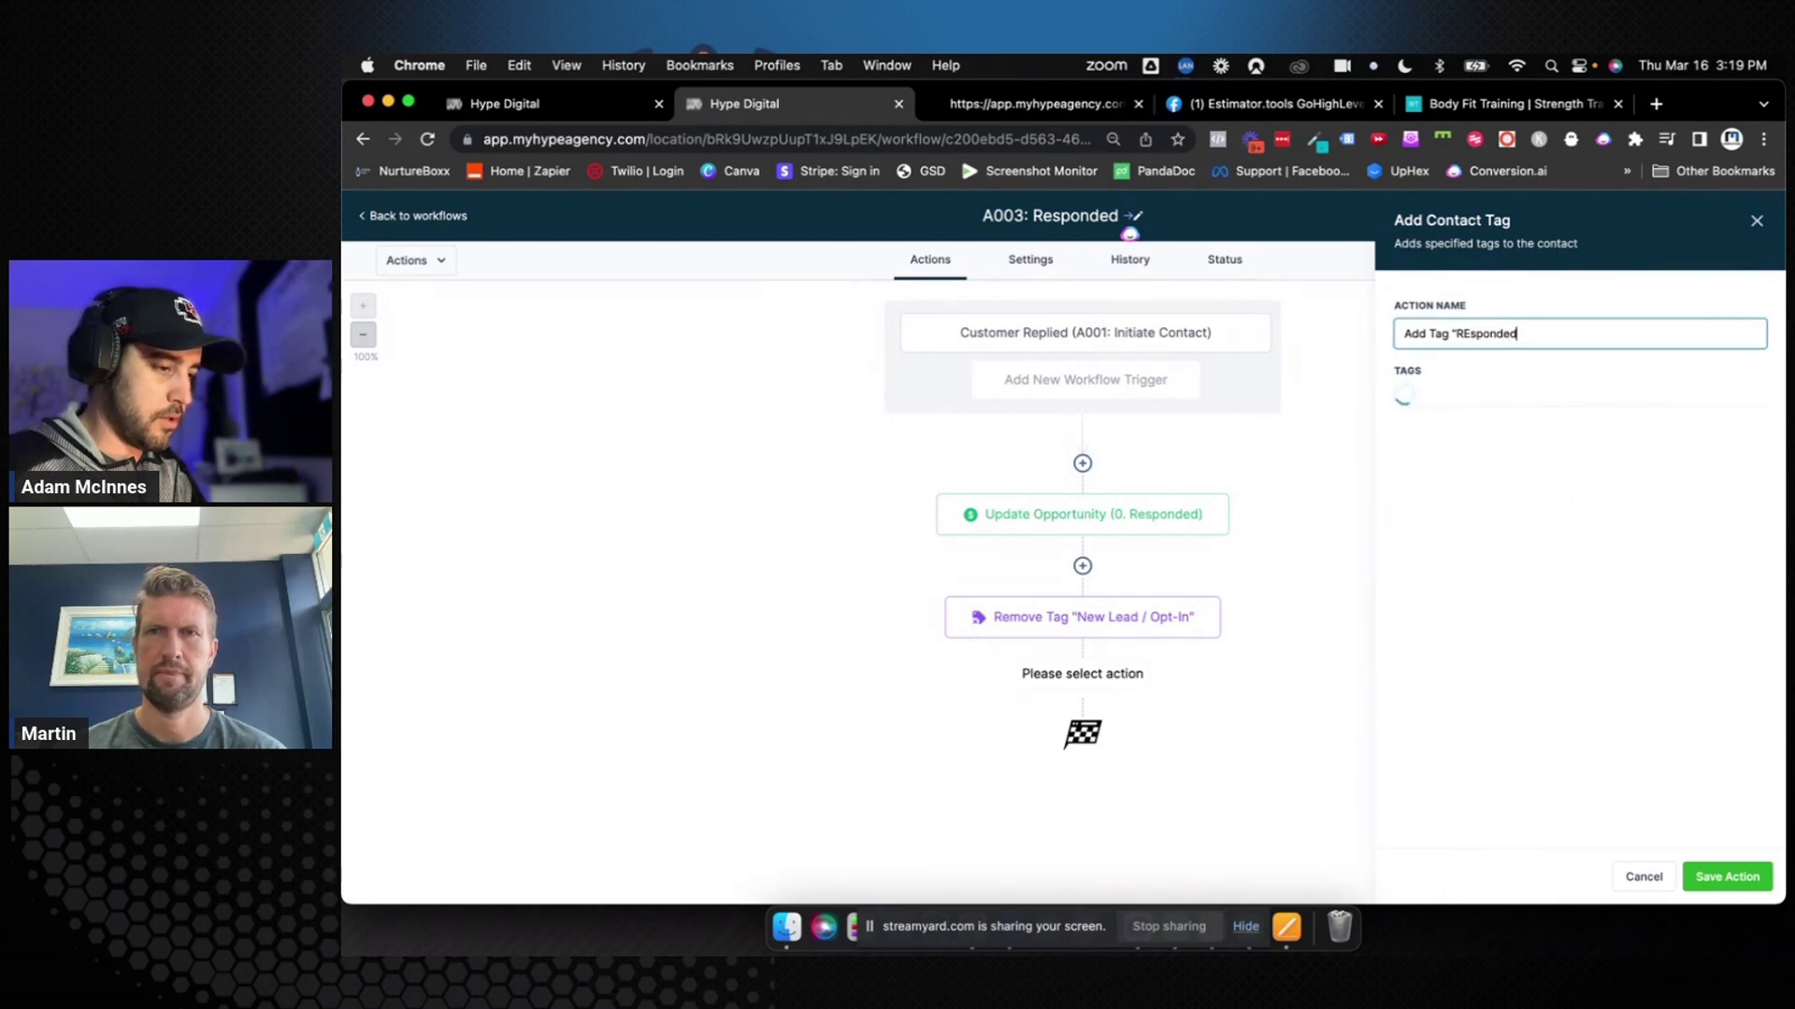
pyautogui.write('"')
pyautogui.press('Left')
pyautogui.press('Left')
pyautogui.press('Left')
pyautogui.press('Left')
pyautogui.press('Left')
pyautogui.press('Left')
pyautogui.press('Left')
pyautogui.press('Left')
pyautogui.press('BackSpace')
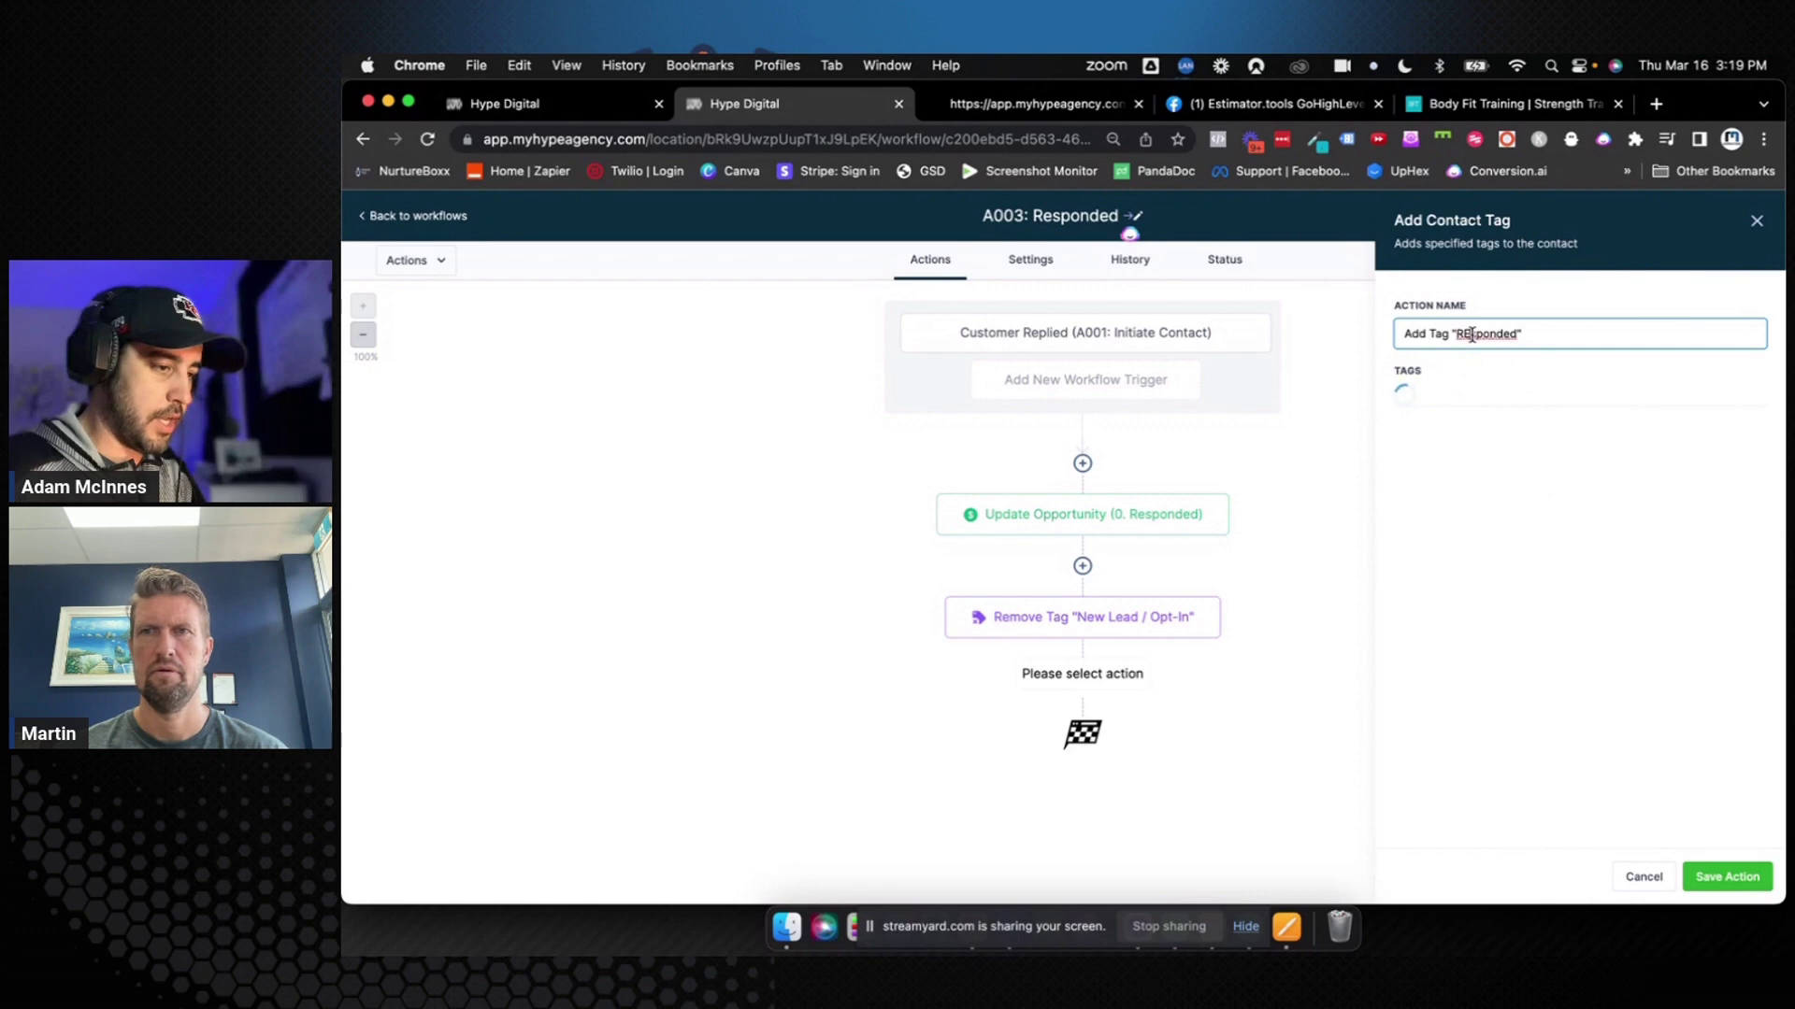
pyautogui.write('e')
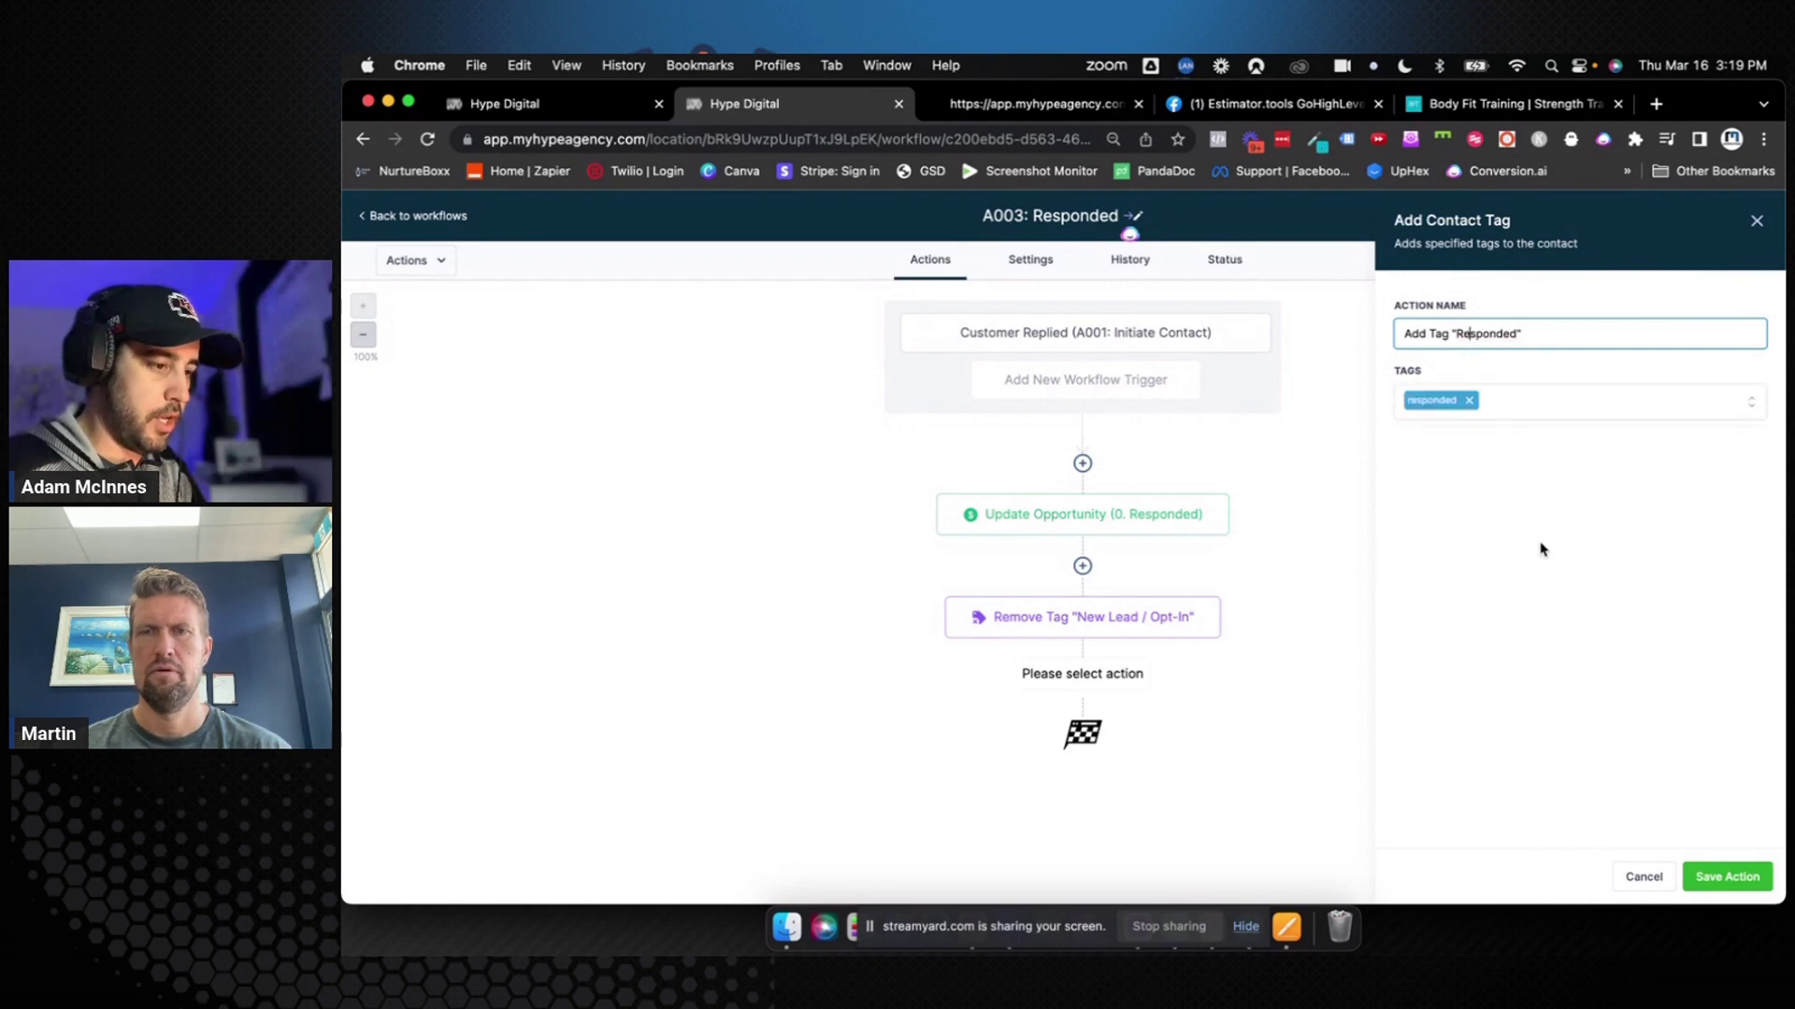
pyautogui.click(1726, 877)
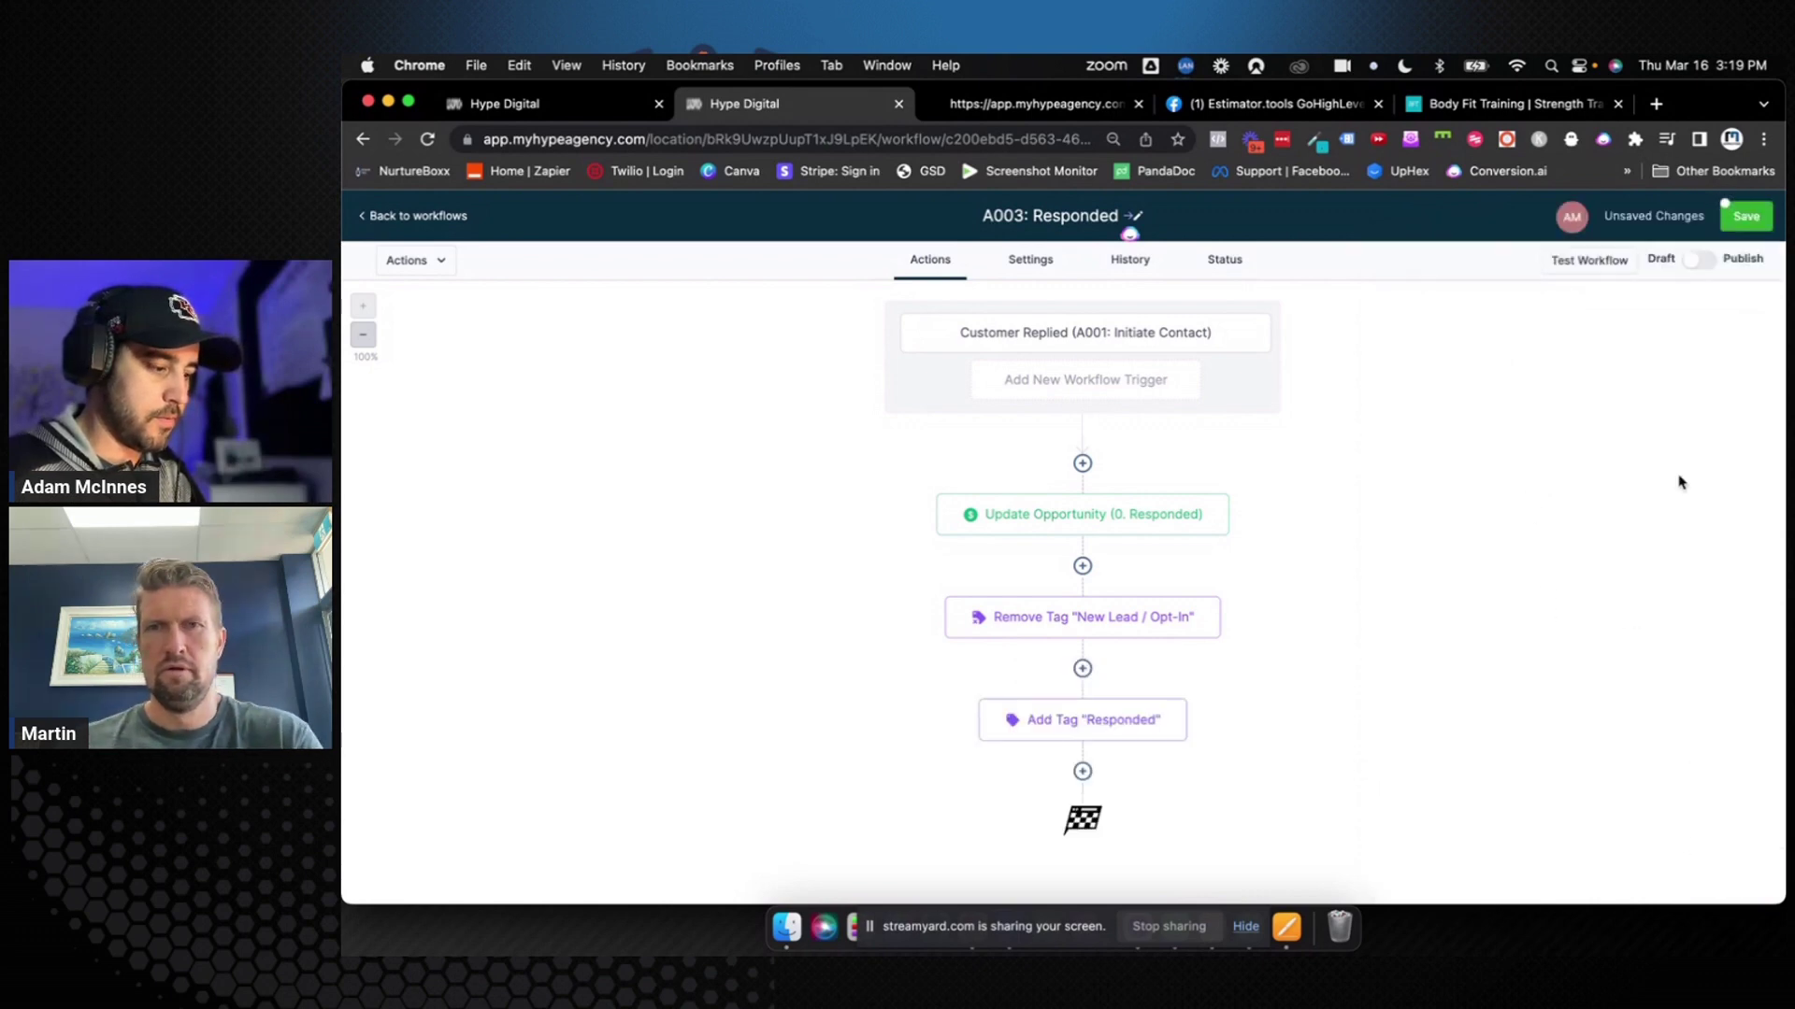
pyautogui.click(1734, 227)
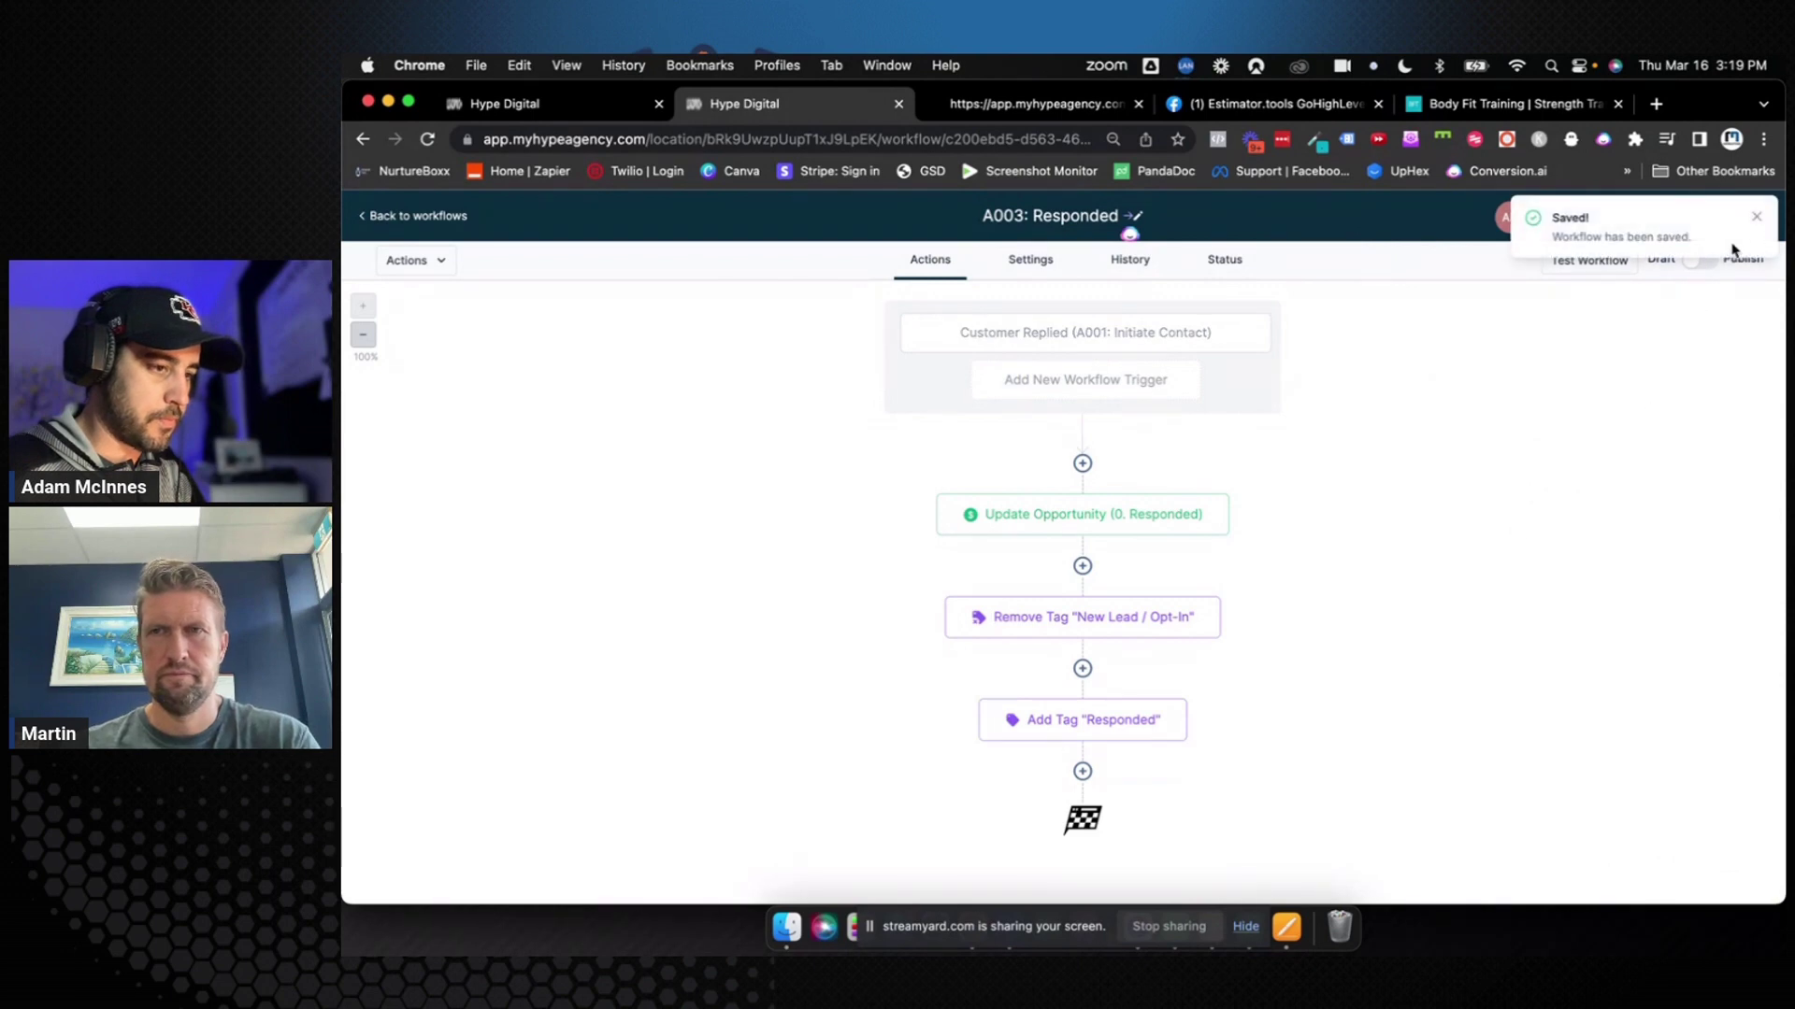
pyautogui.click(1759, 218)
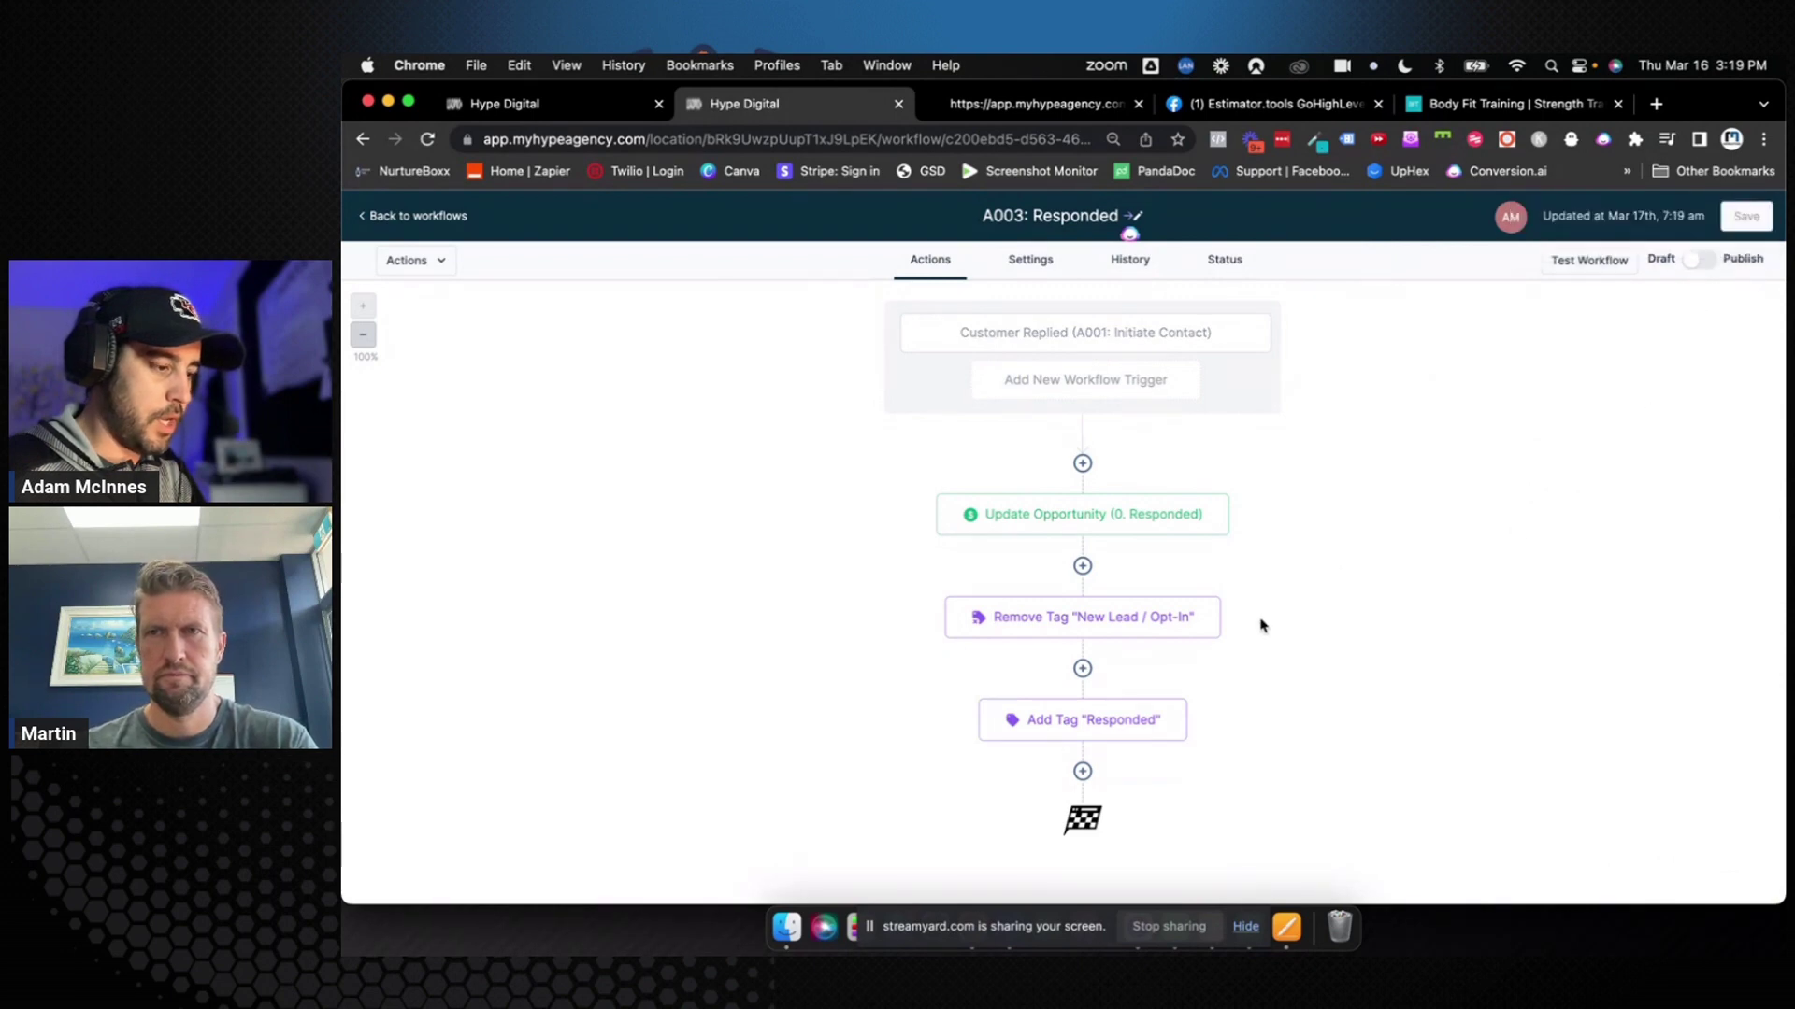
# Add a Send Internal Notification step after Add Tag "Responded" with type Notification
pyautogui.click(1082, 770)
pyautogui.write('intern')
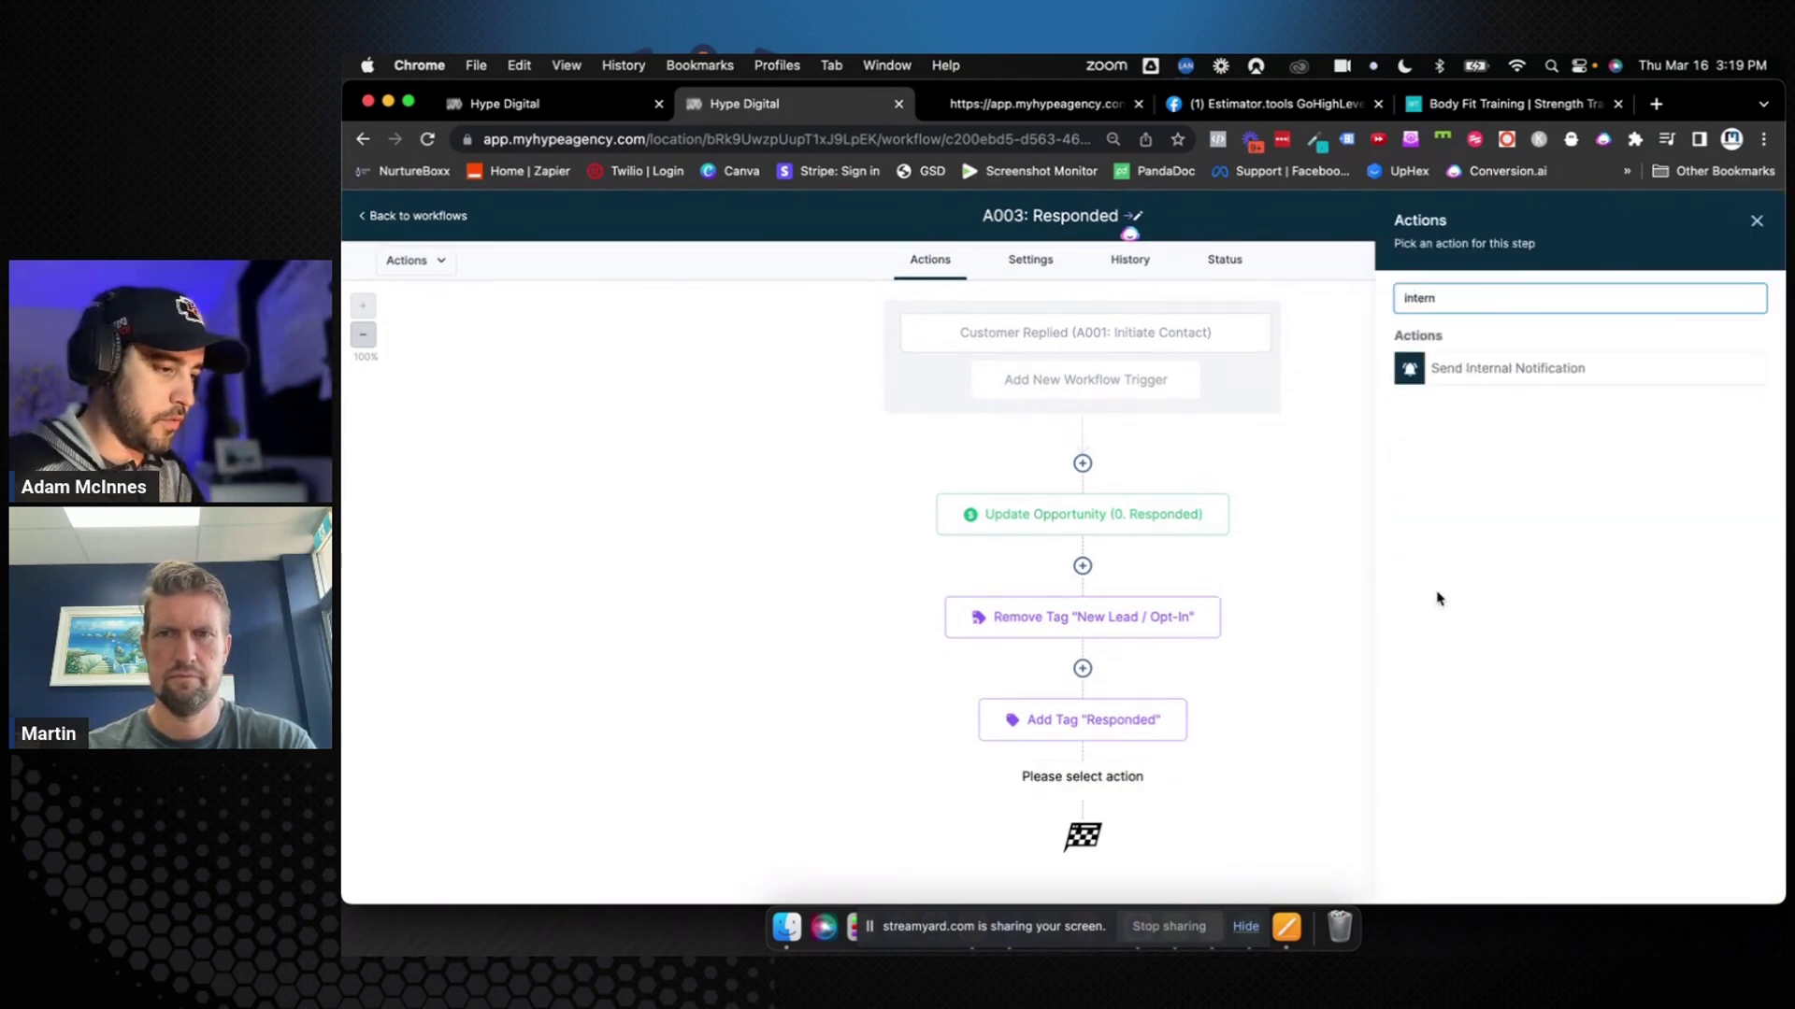
pyautogui.click(1484, 371)
pyautogui.click(1460, 404)
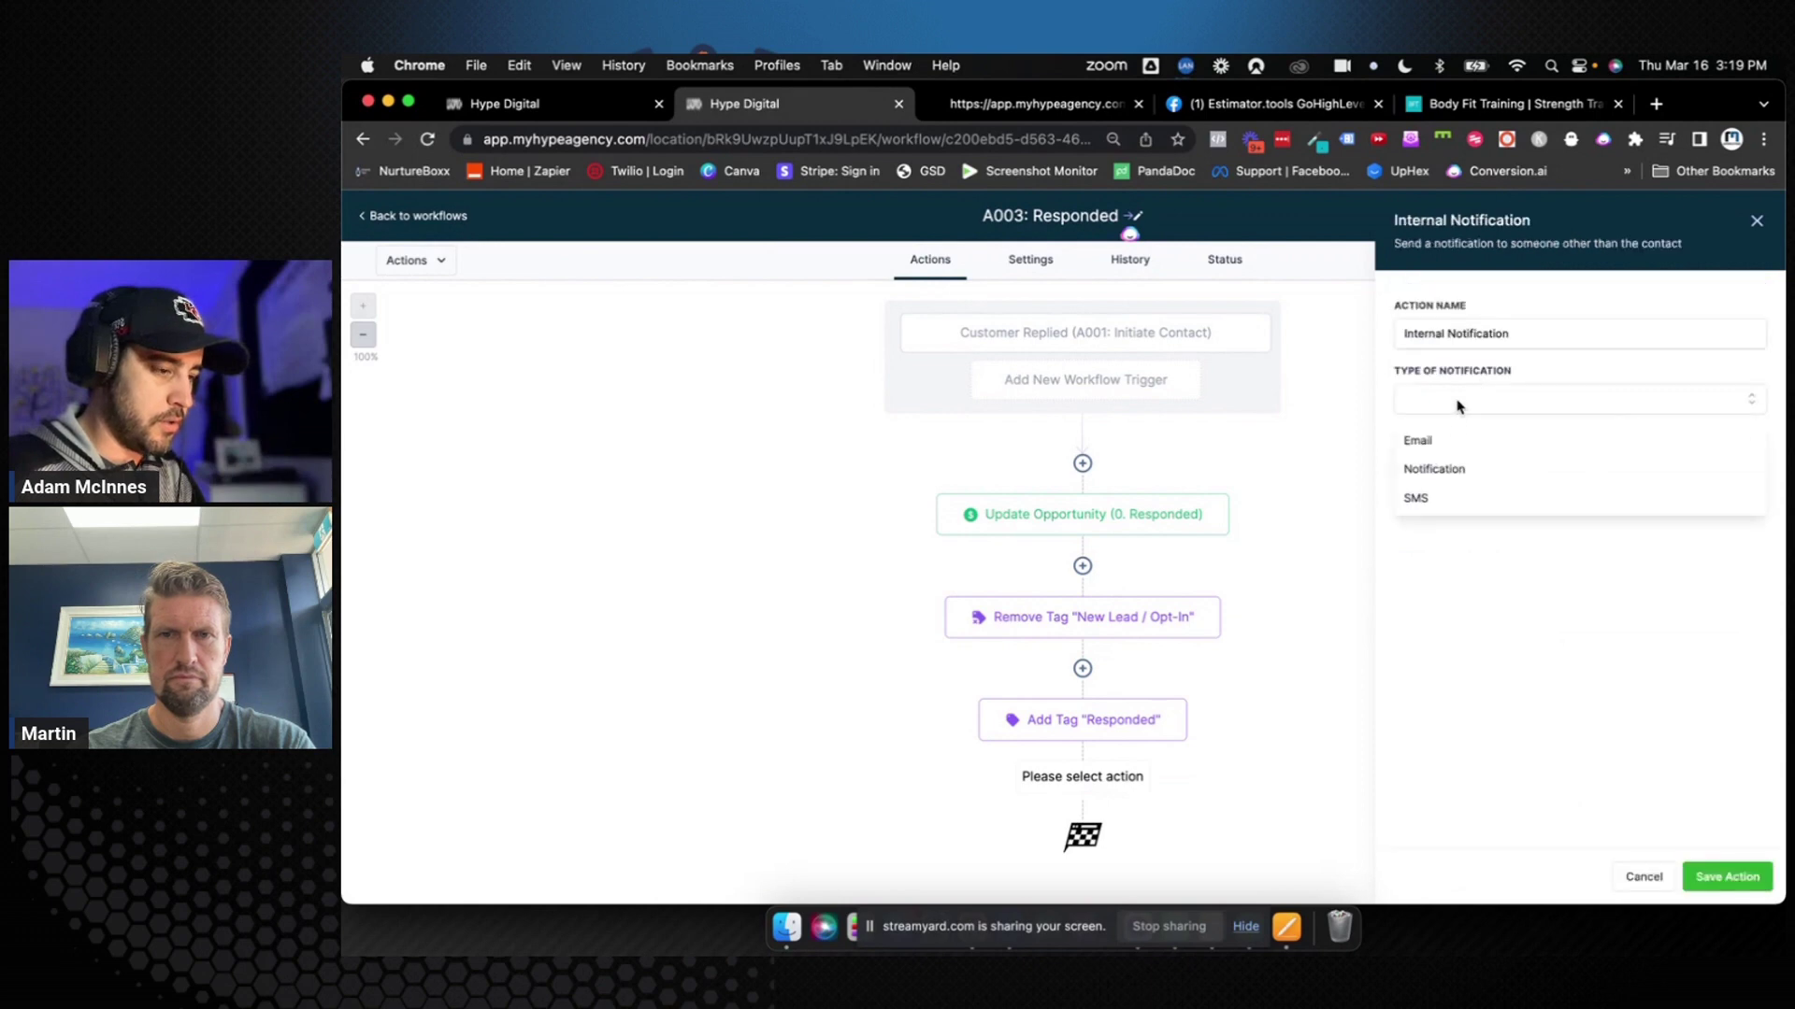
pyautogui.click(1439, 468)
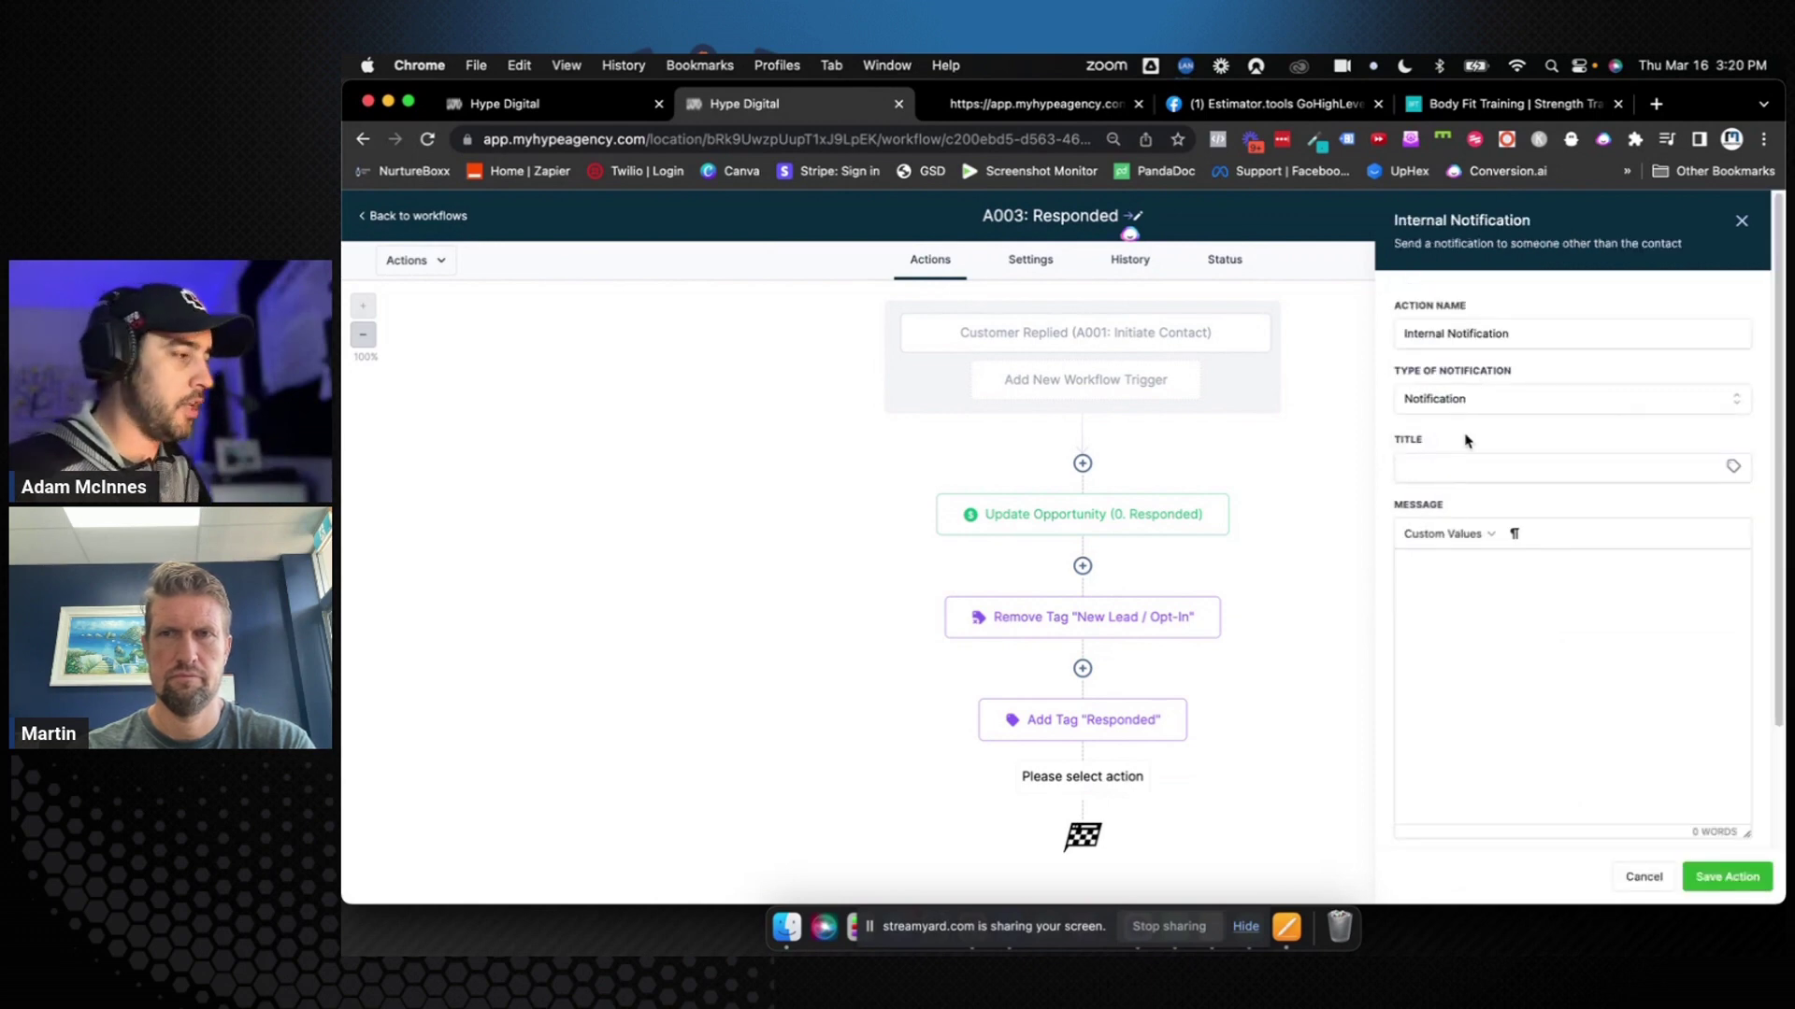
pyautogui.click(1474, 404)
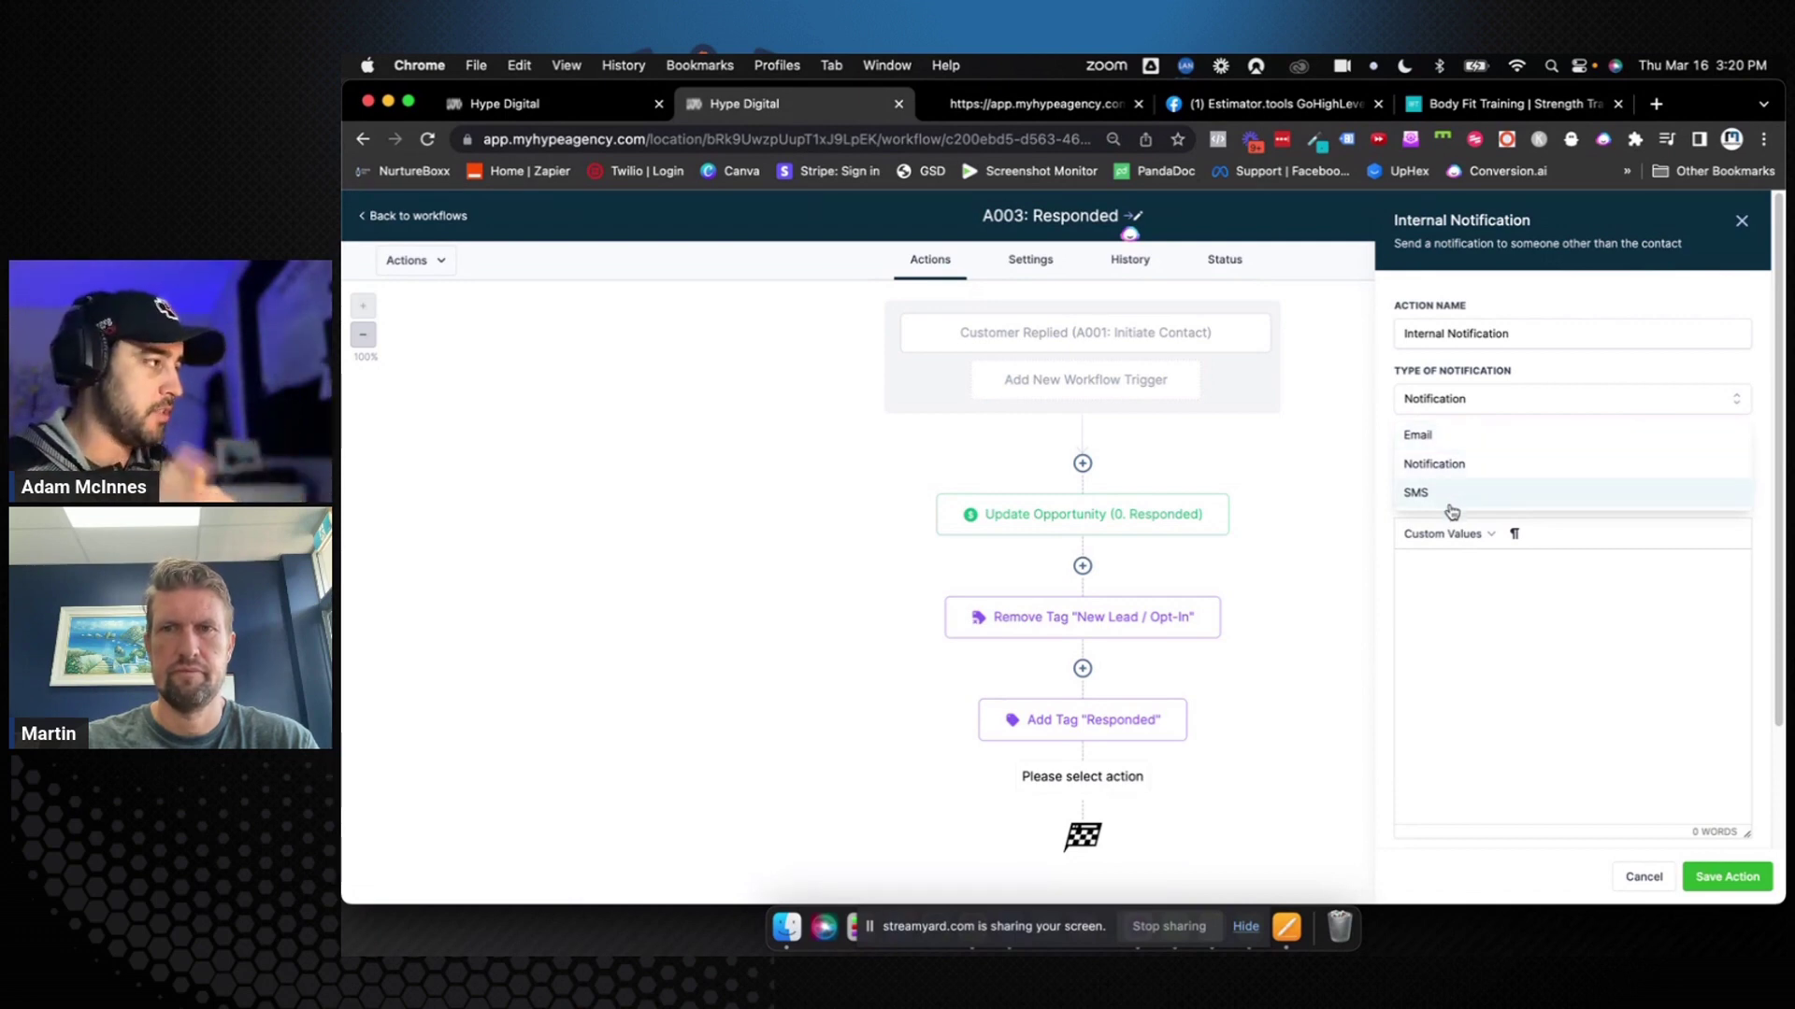
pyautogui.click(1469, 614)
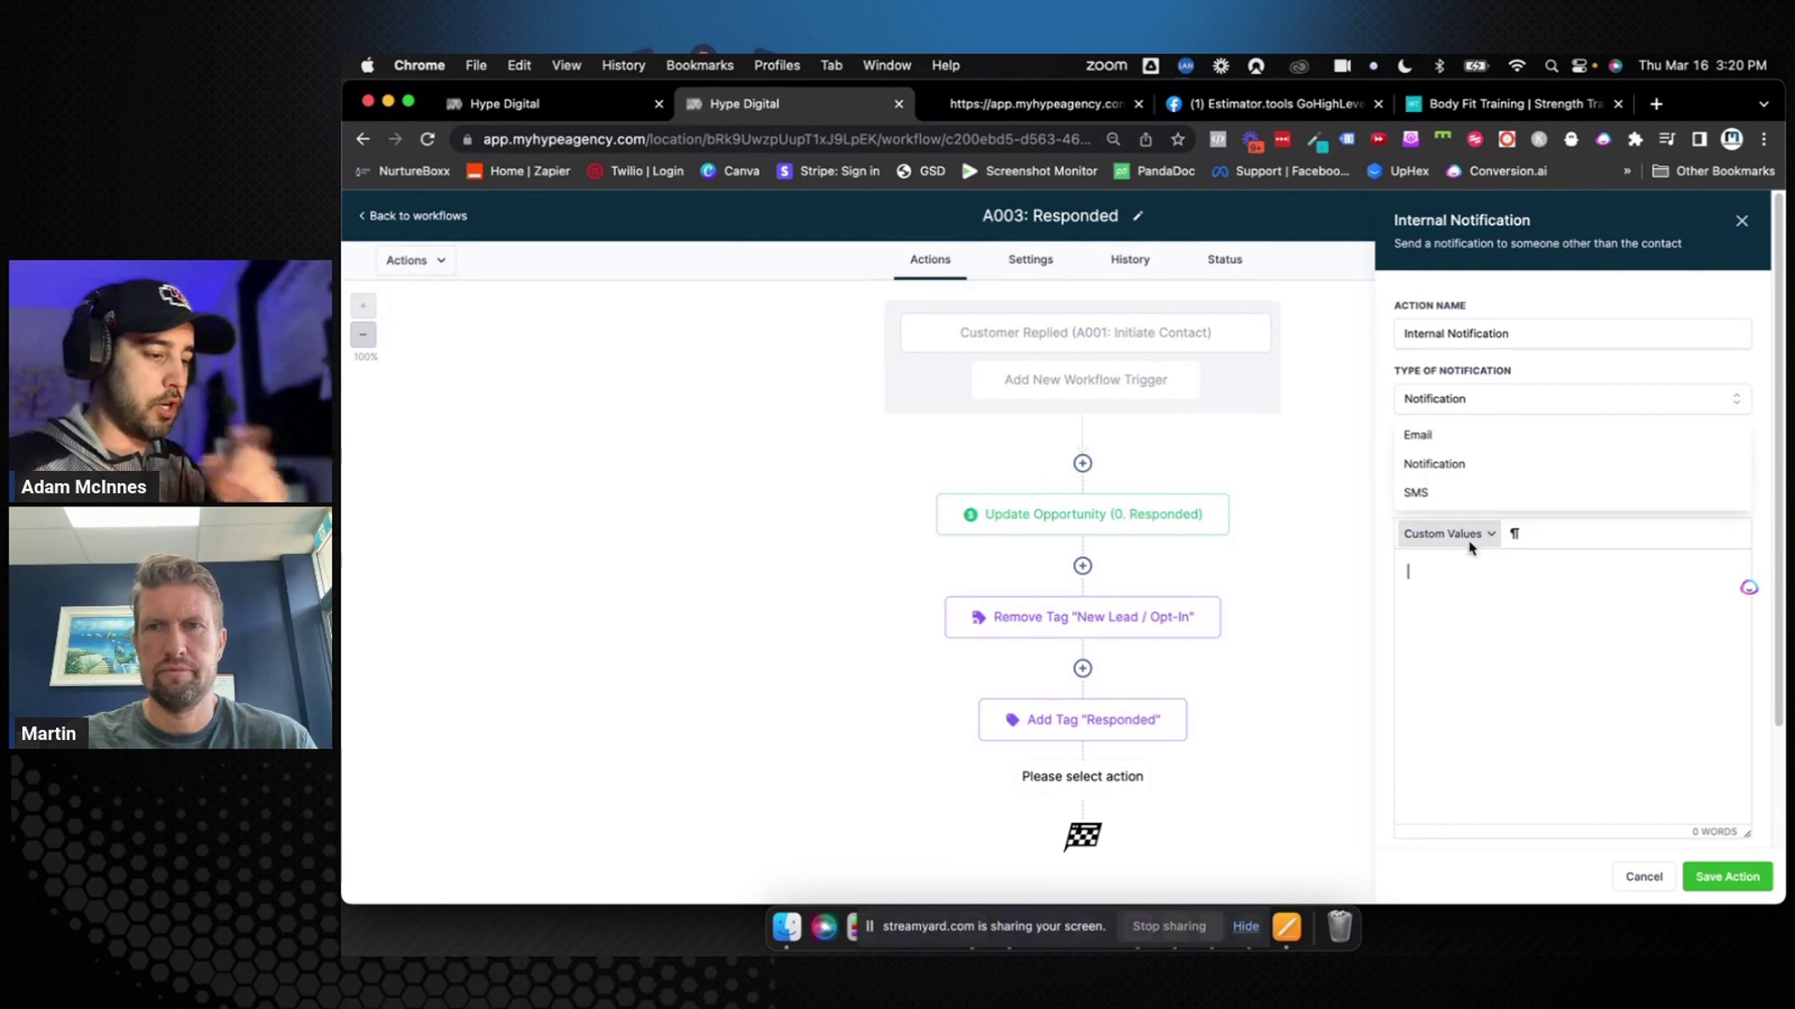
pyautogui.click(1454, 463)
# Enter the notification title 'Lead Responded - {{contact.name}}'
pyautogui.click(1454, 465)
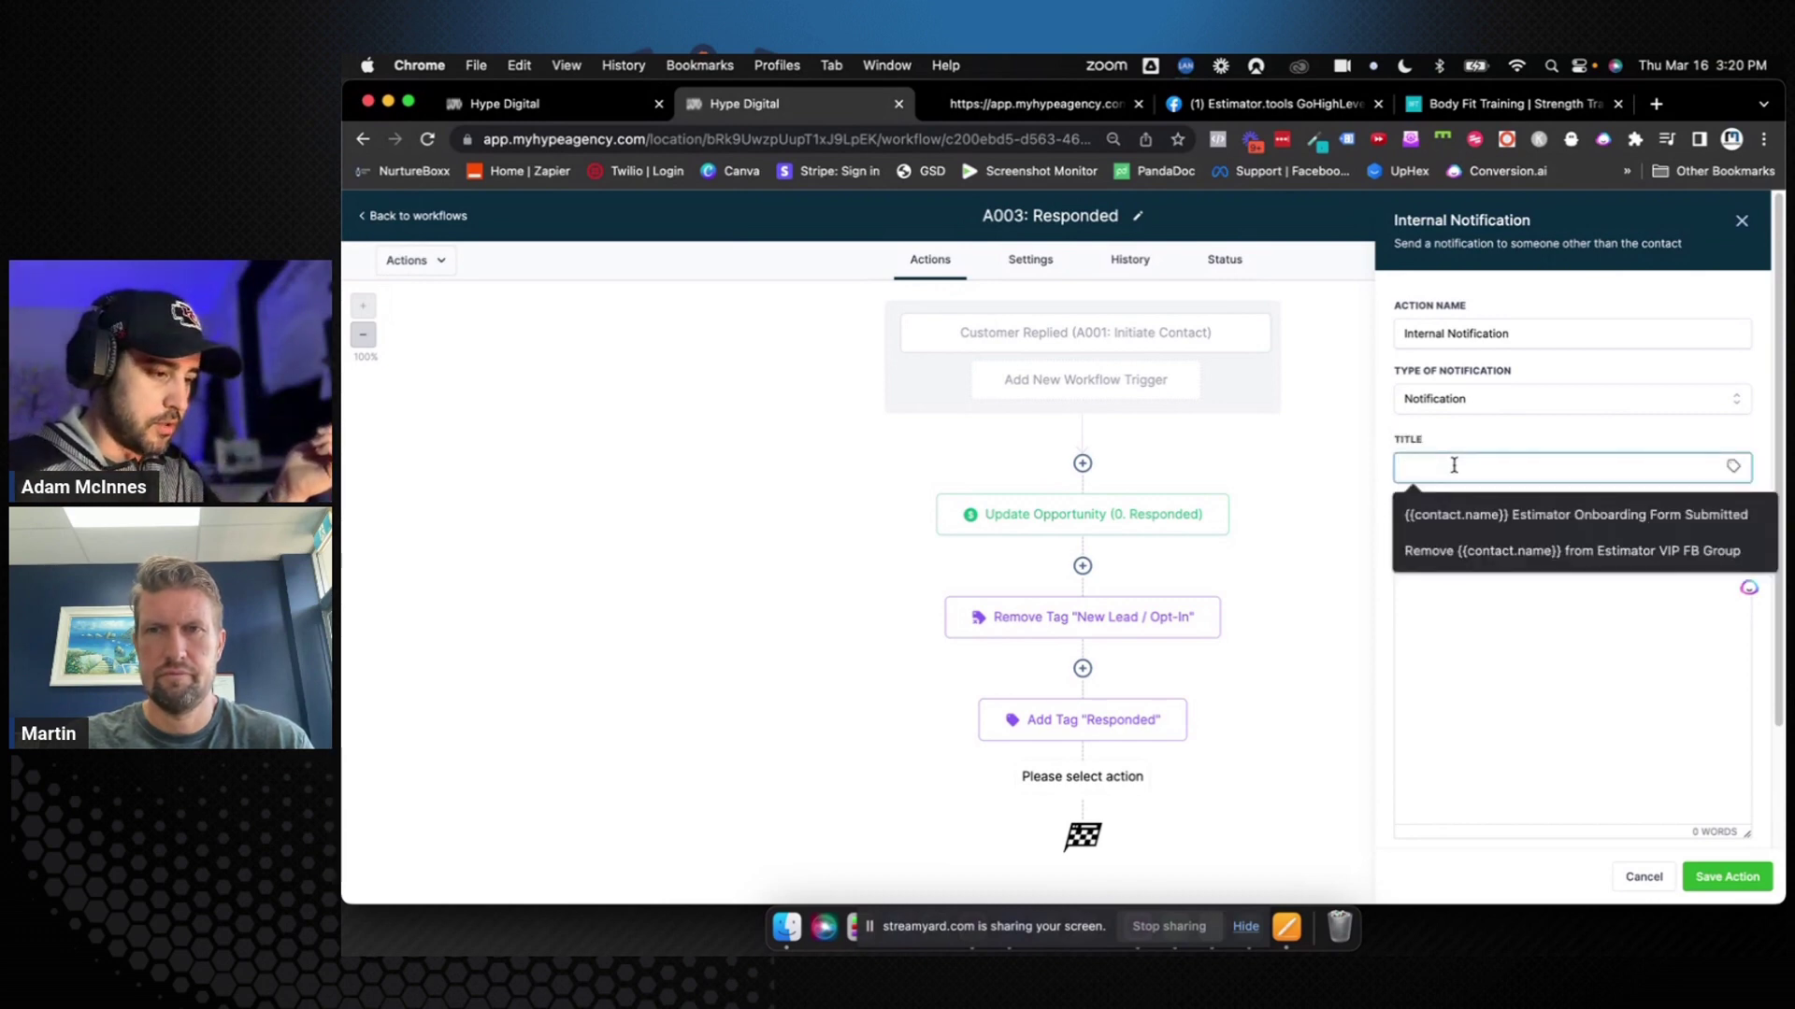
pyautogui.write('Lead')
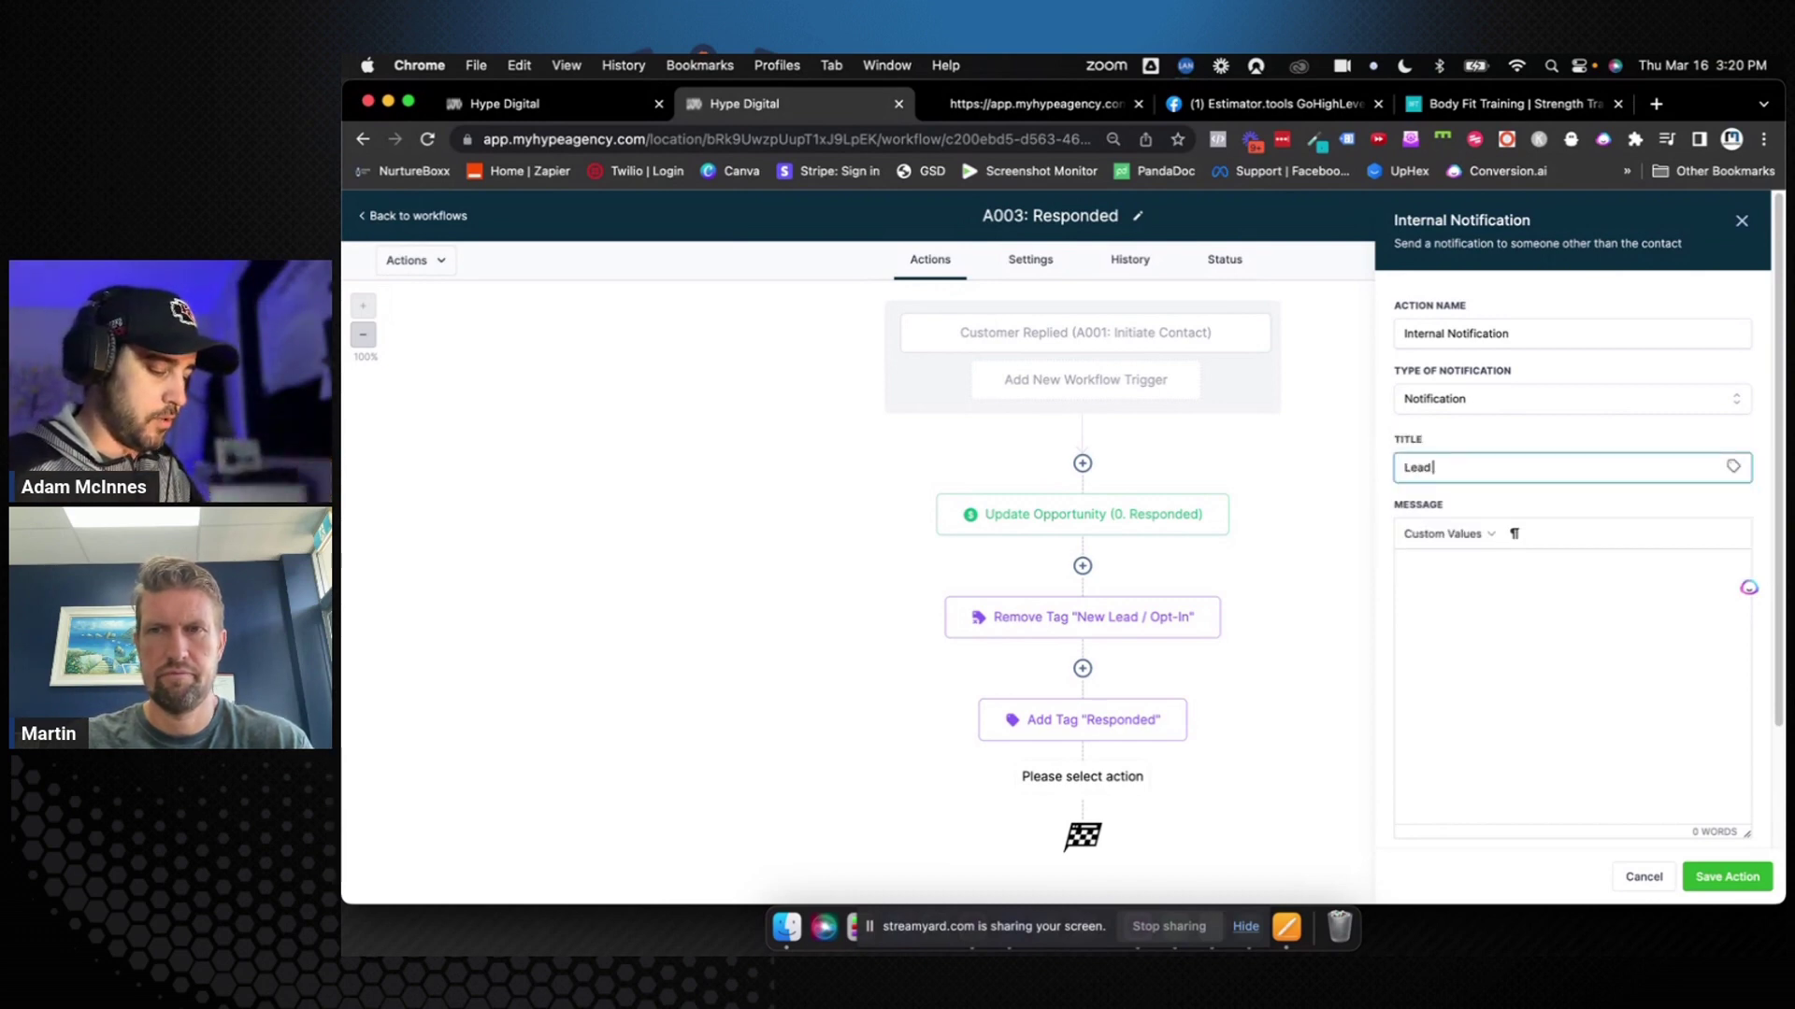
pyautogui.write(' Responded -')
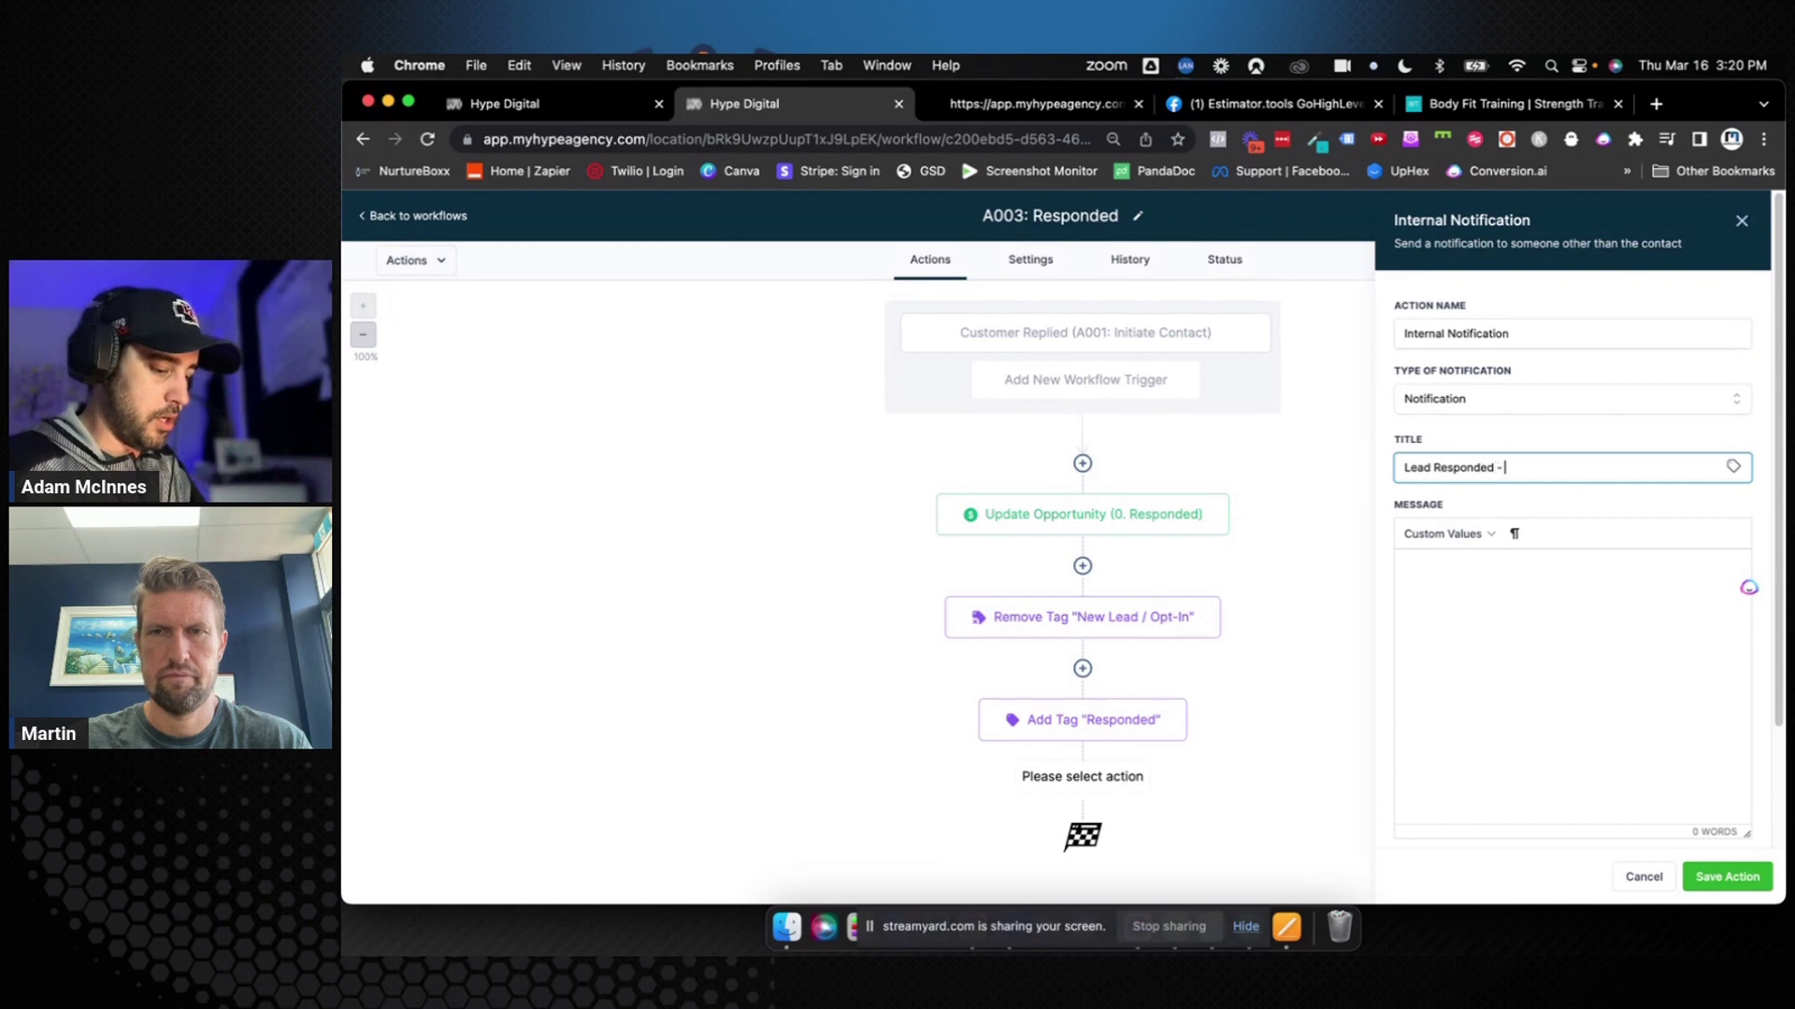
pyautogui.write(' {{contact.name}}')
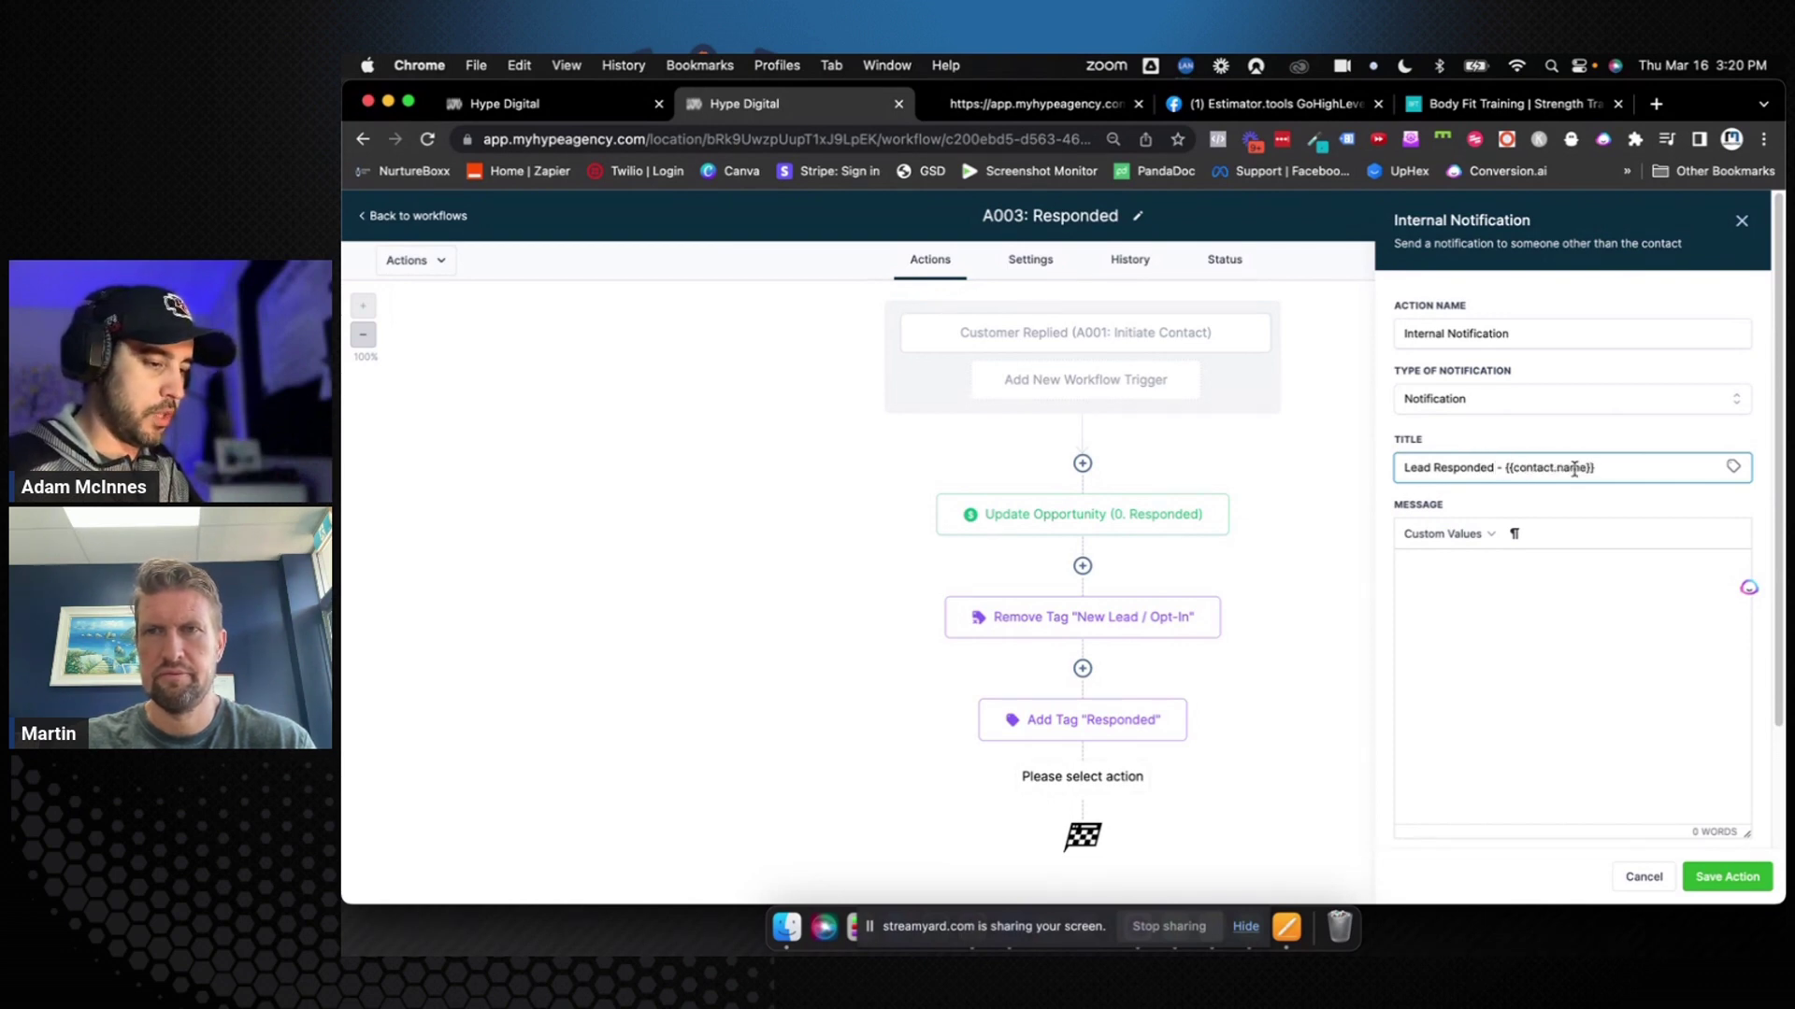
pyautogui.moveTo(1594, 469); pyautogui.dragTo(1513, 467)
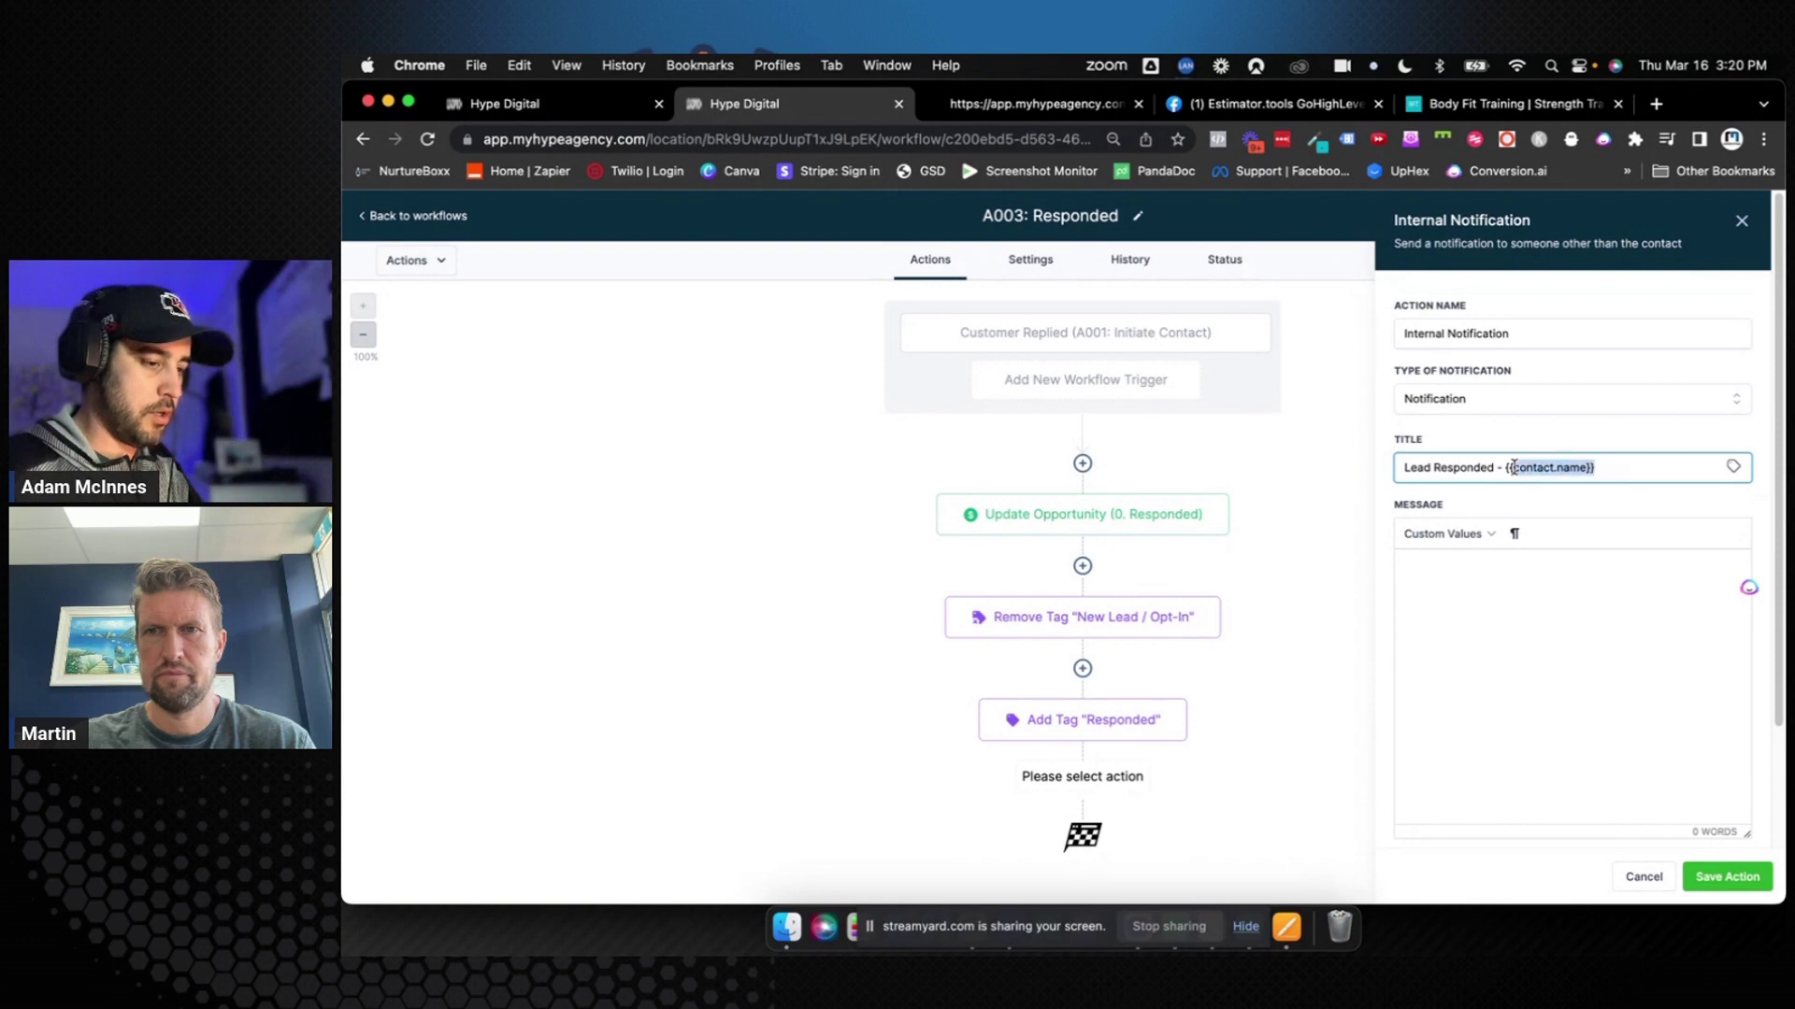
pyautogui.click(1733, 466)
pyautogui.click(1669, 484)
pyautogui.scroll(-10, 1678, 520)
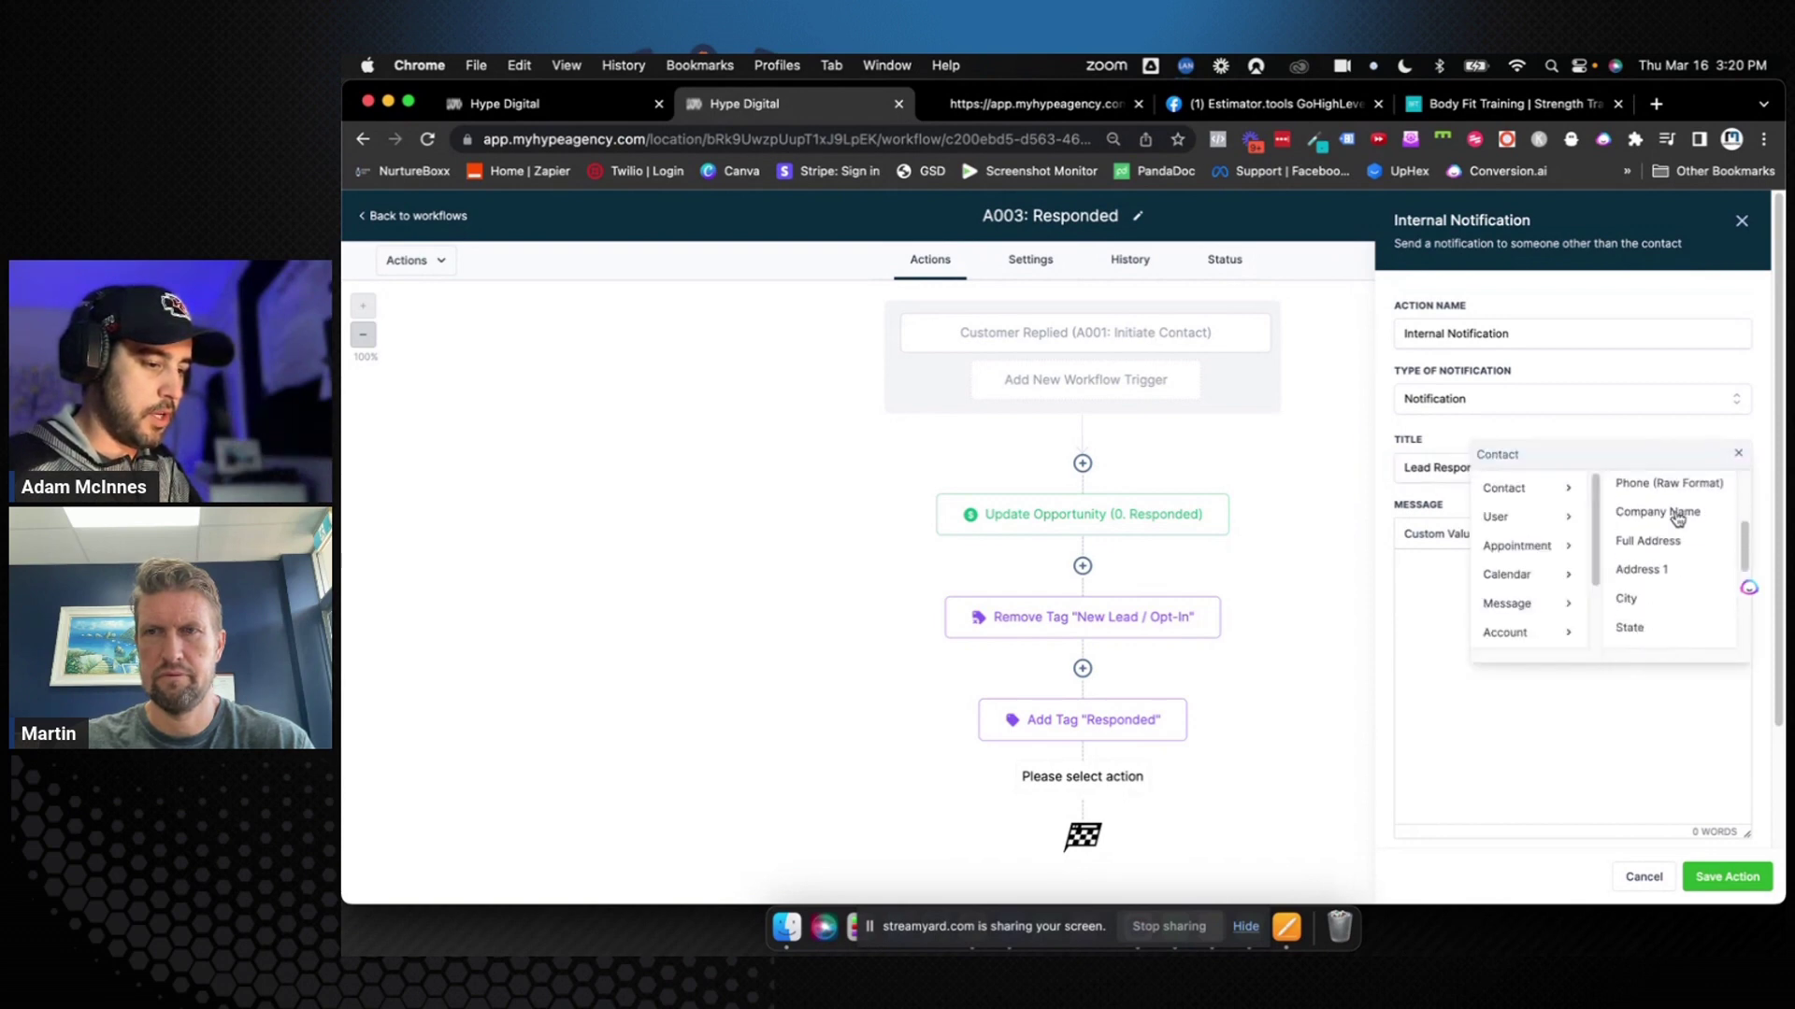
pyautogui.scroll(3, 1677, 520)
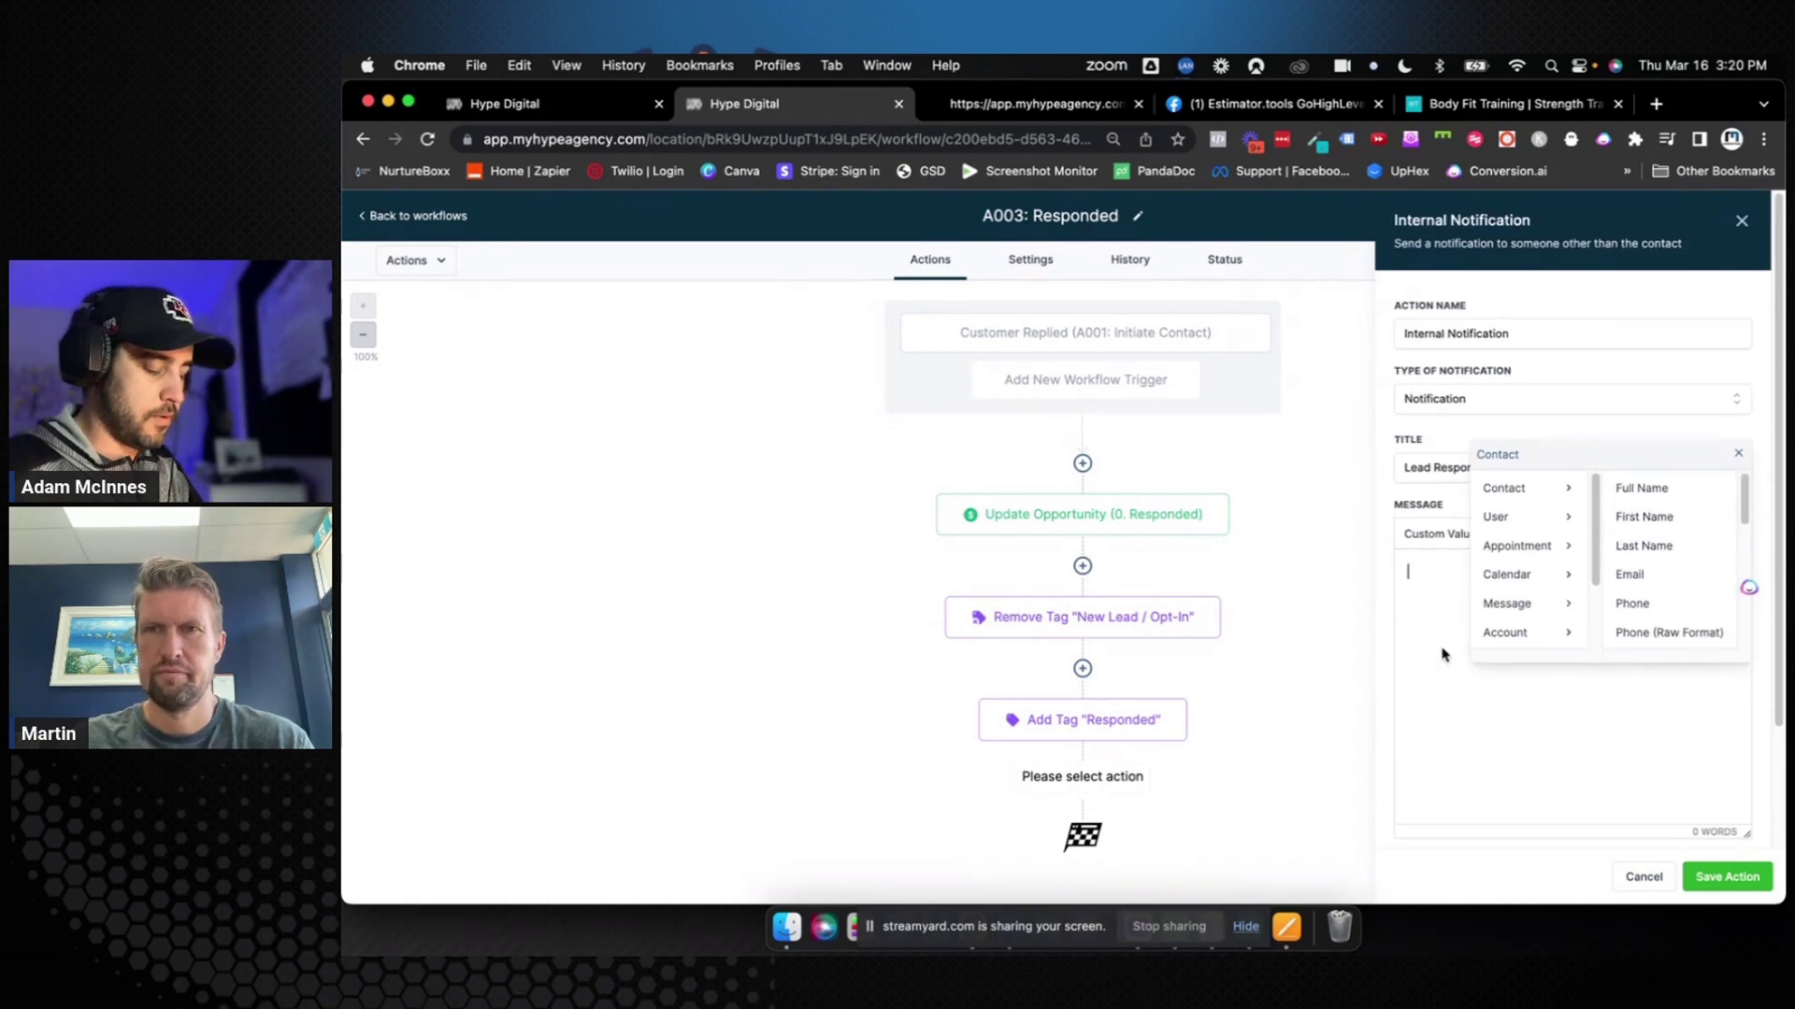
pyautogui.write('{{conta')
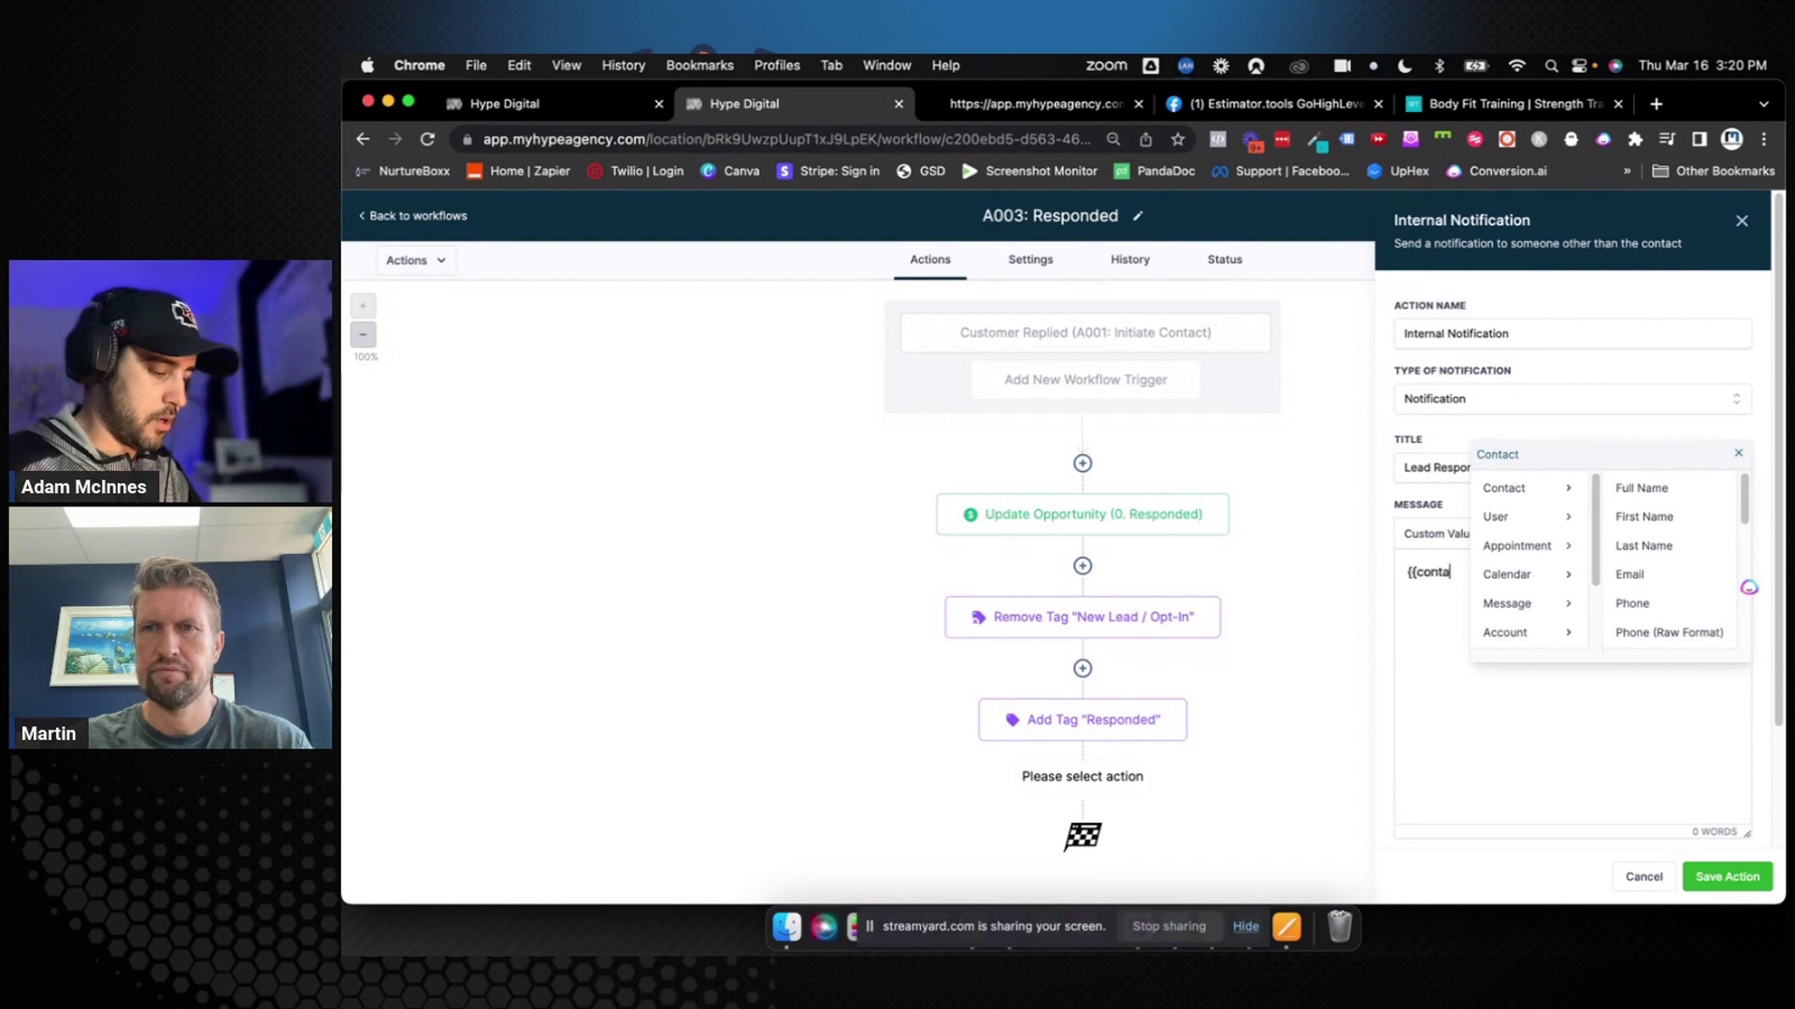
pyautogui.write('ct.n')
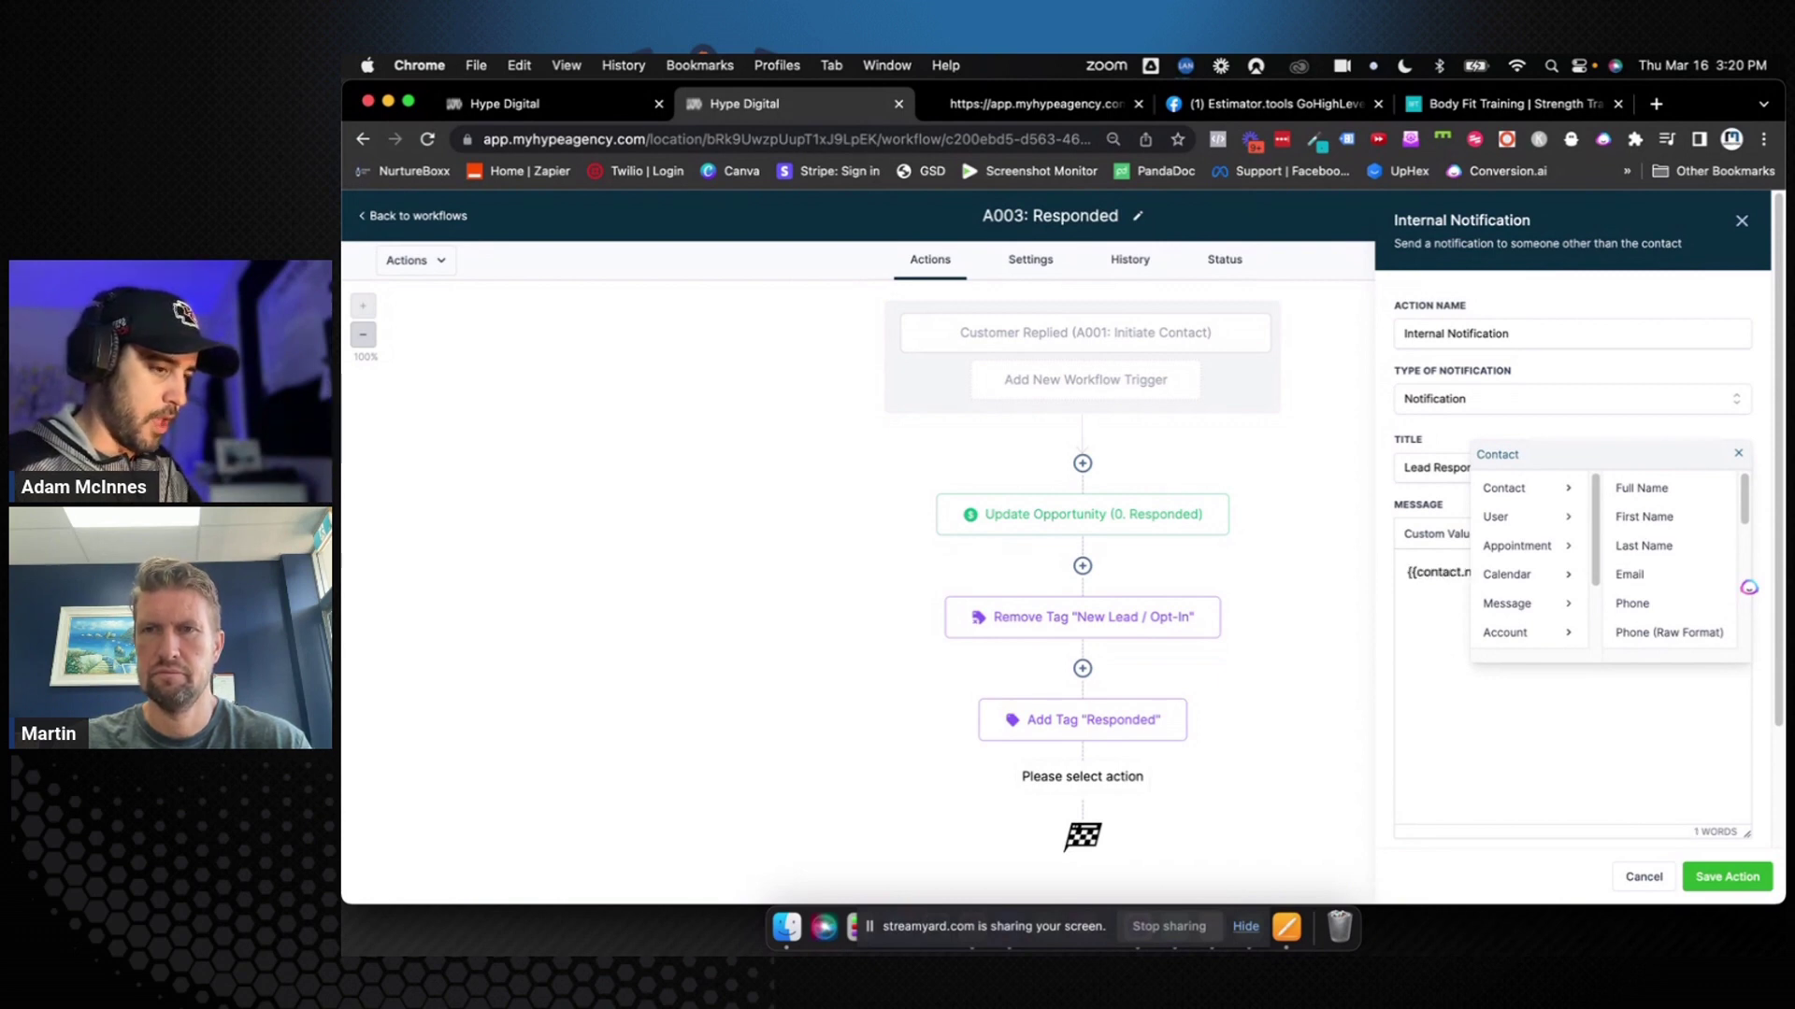
pyautogui.click(1738, 454)
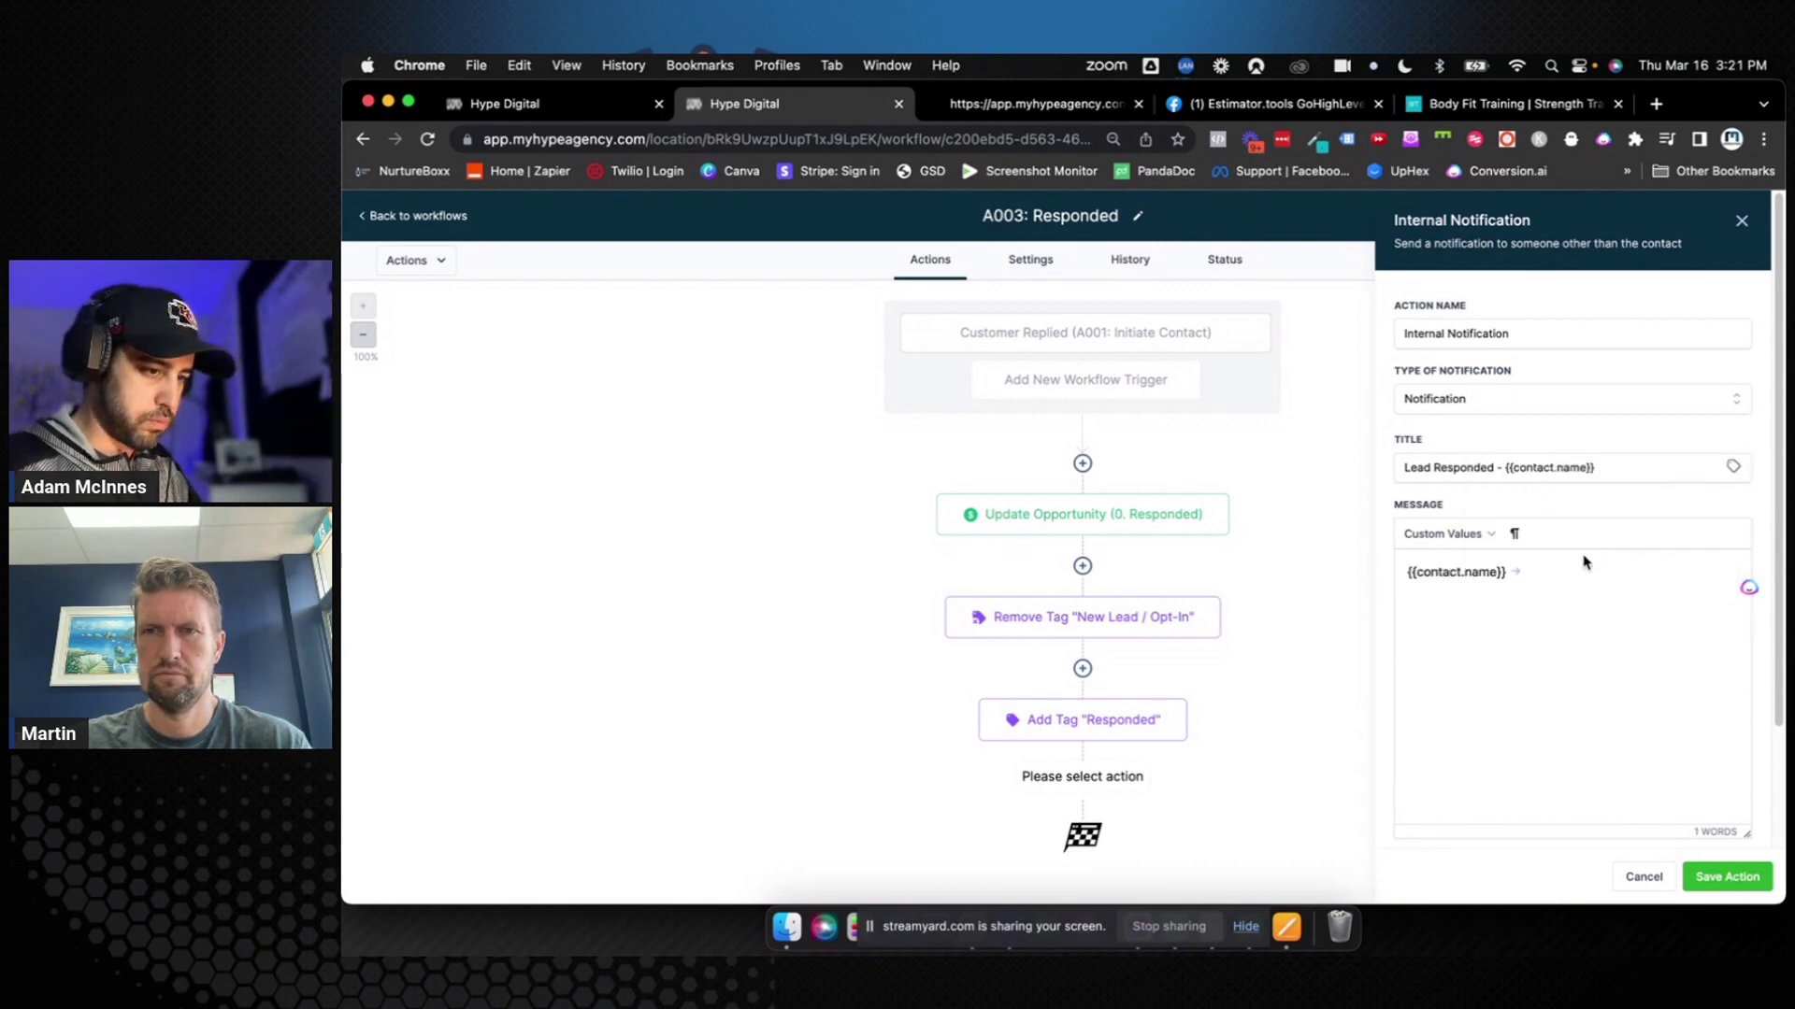
# Write the message '{{contact.name}} responded, please reach out right away!' and save the action
pyautogui.click(1566, 569)
pyautogui.write('resp')
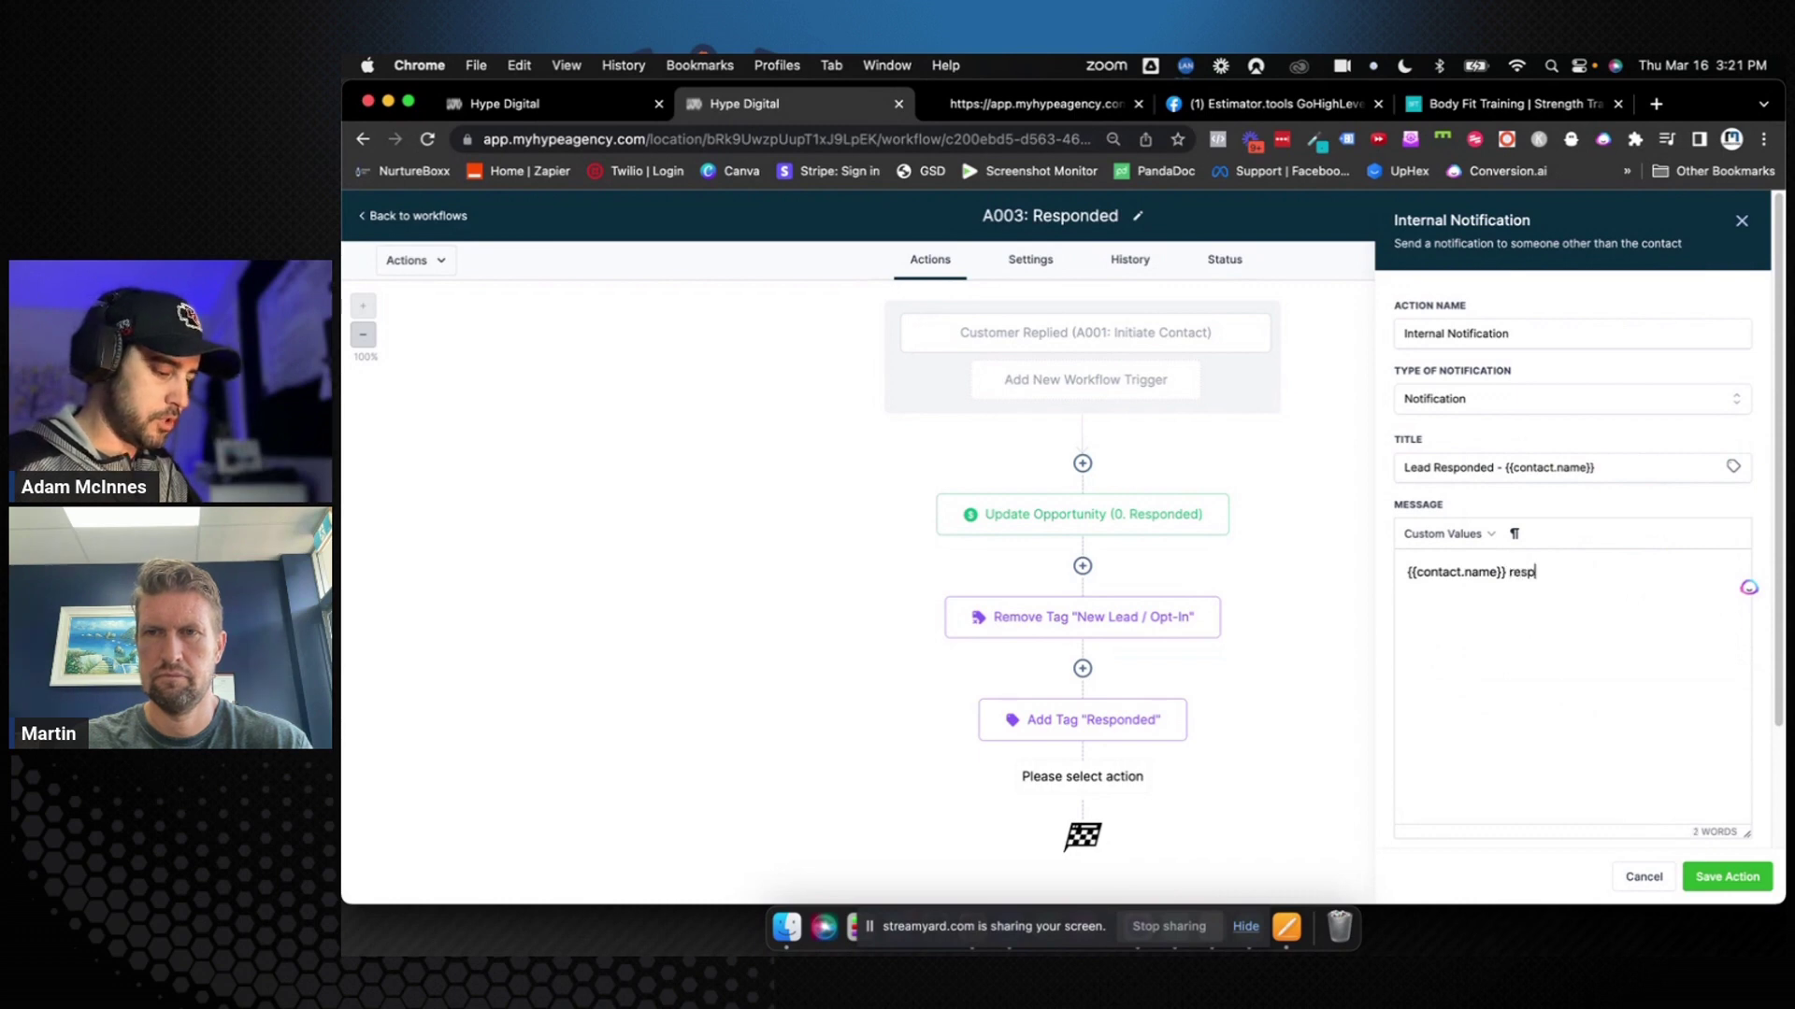
pyautogui.write('onded, please r')
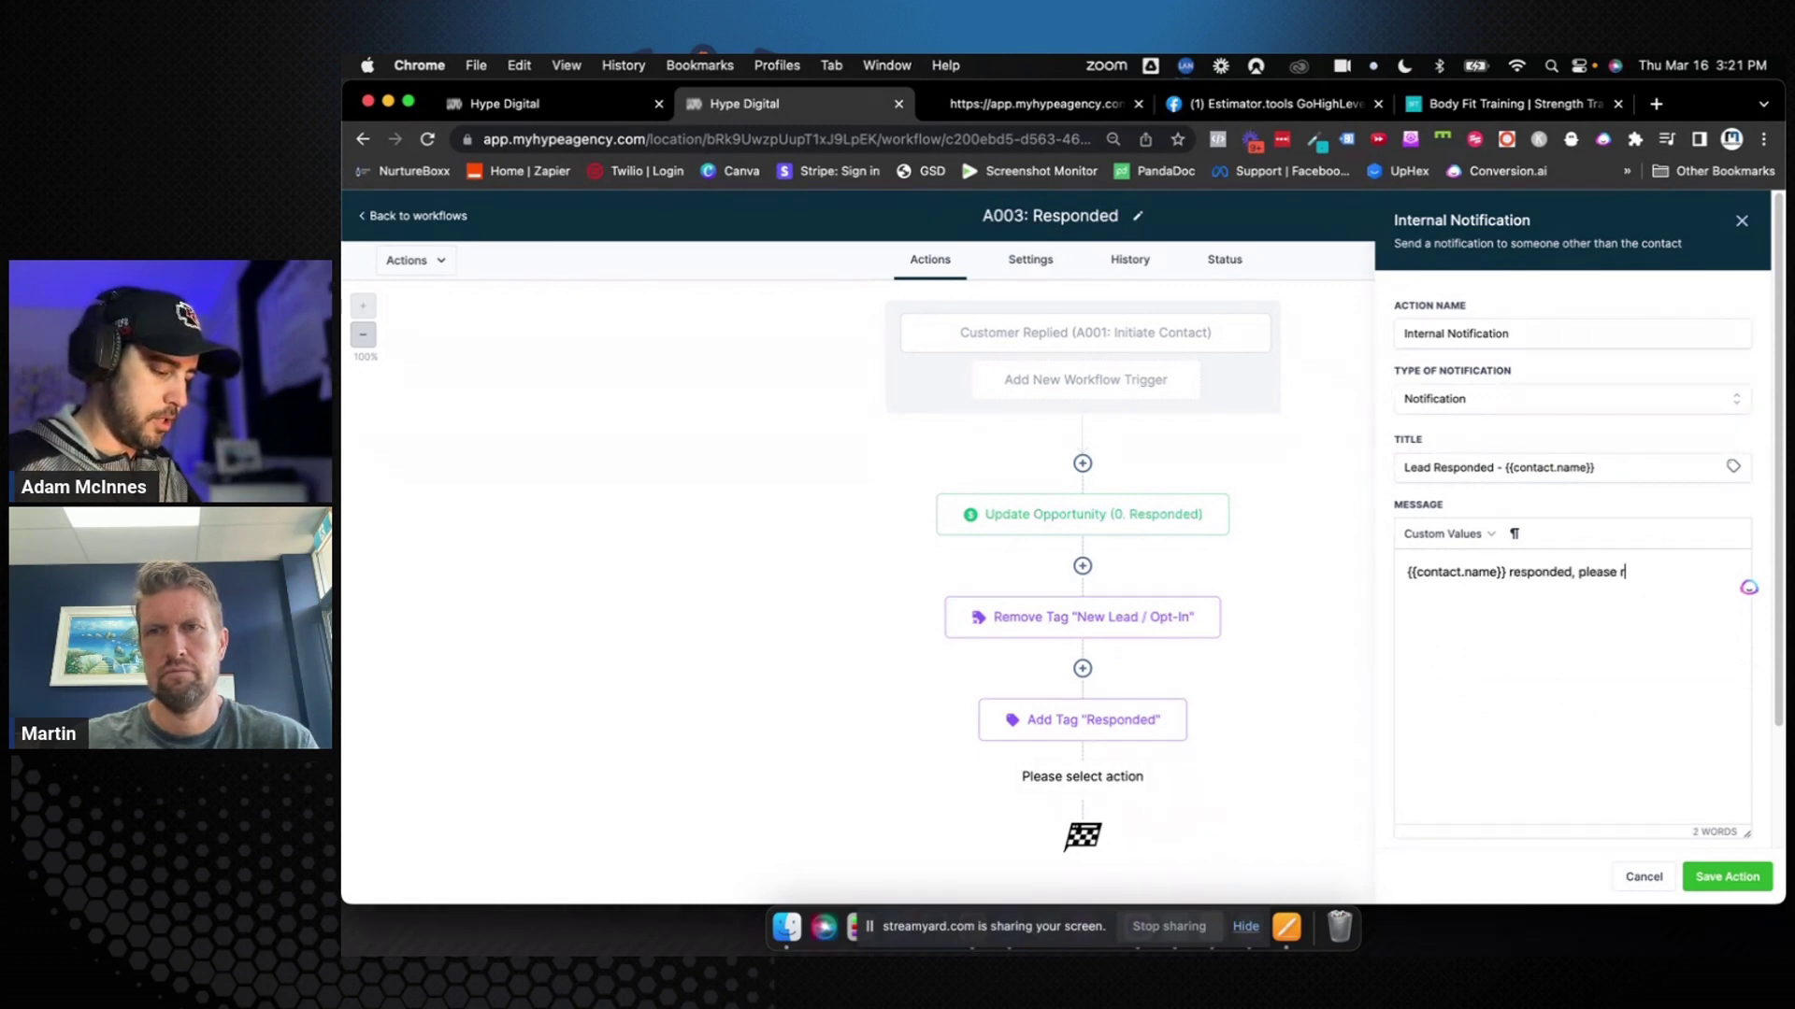
pyautogui.write('eadh out right ')
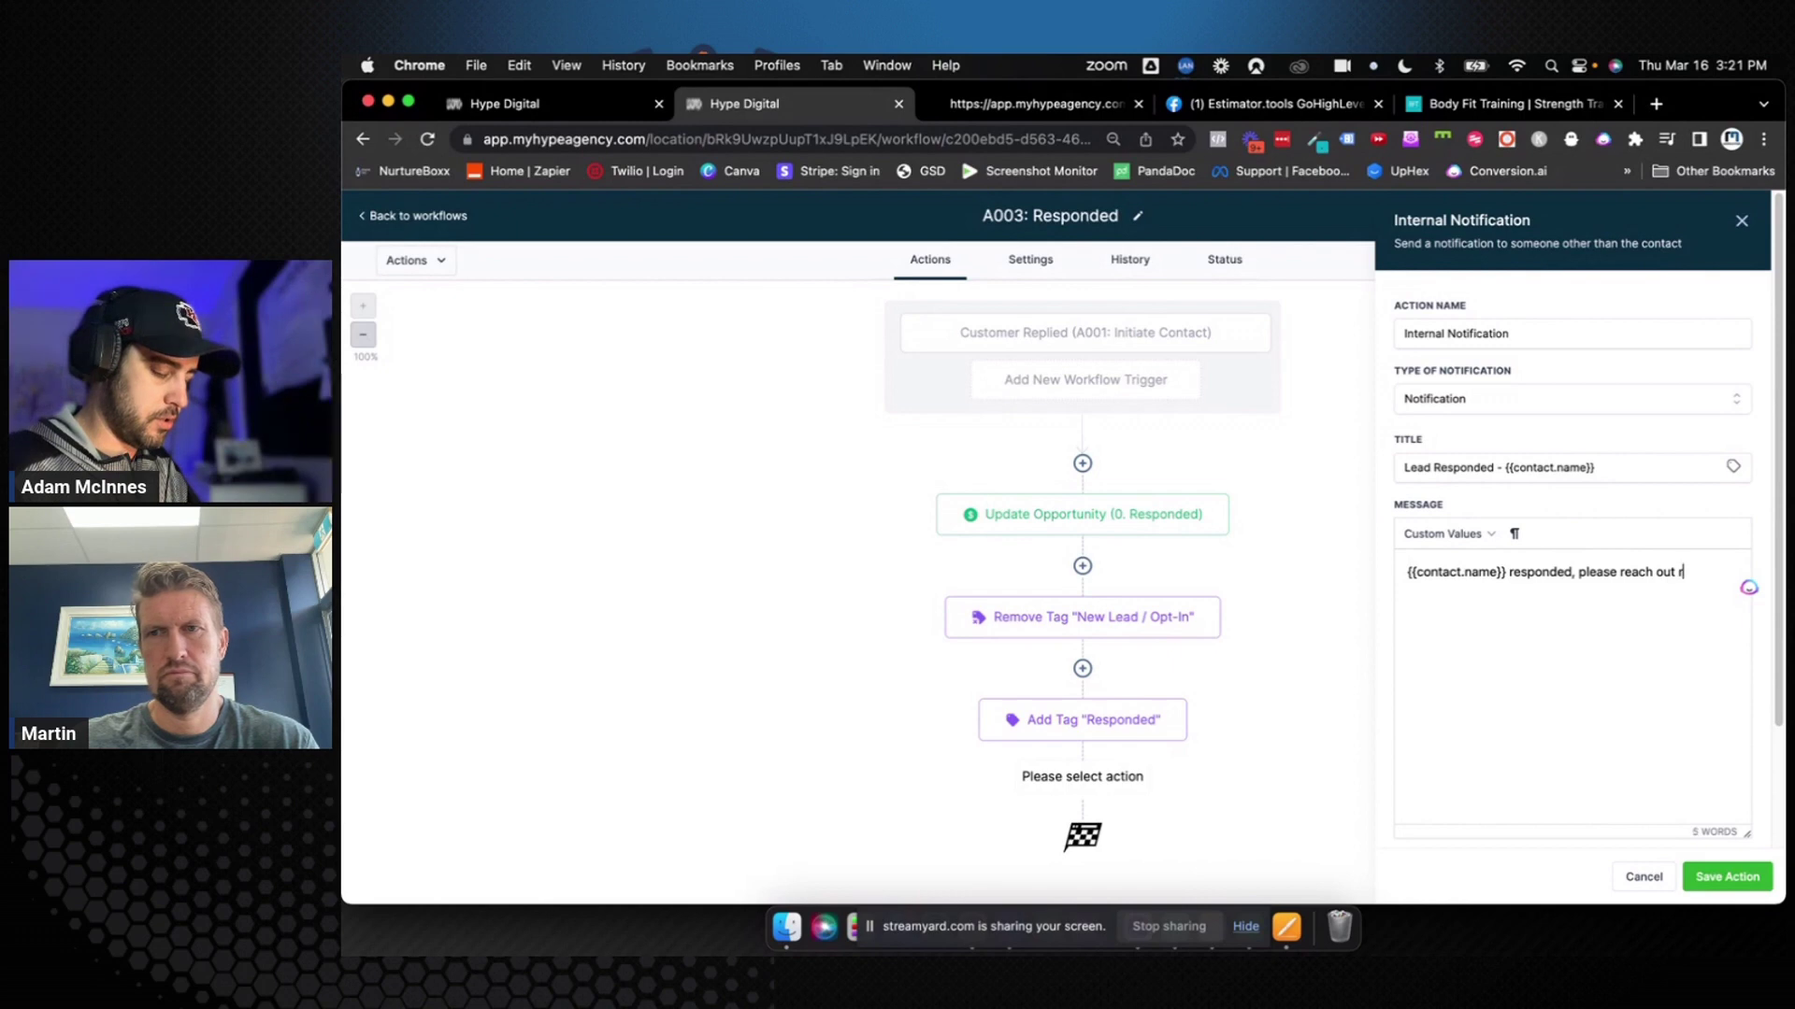
pyautogui.write('away!')
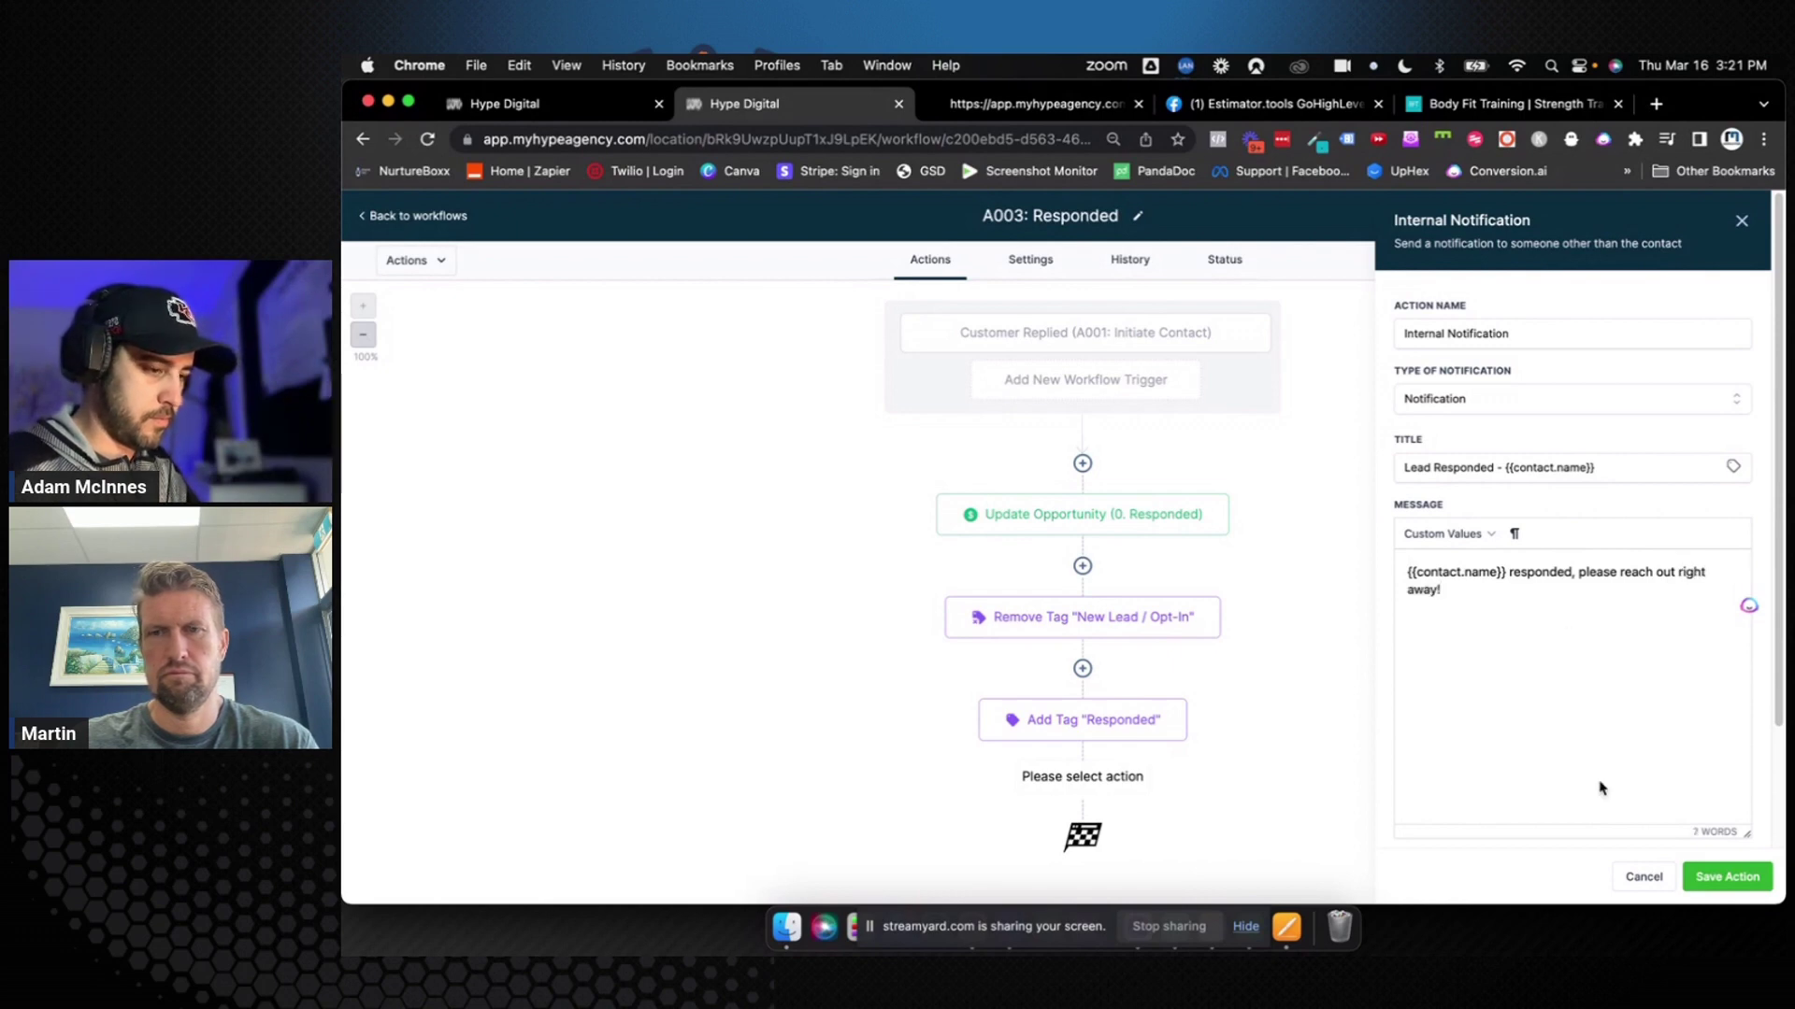
pyautogui.click(1741, 884)
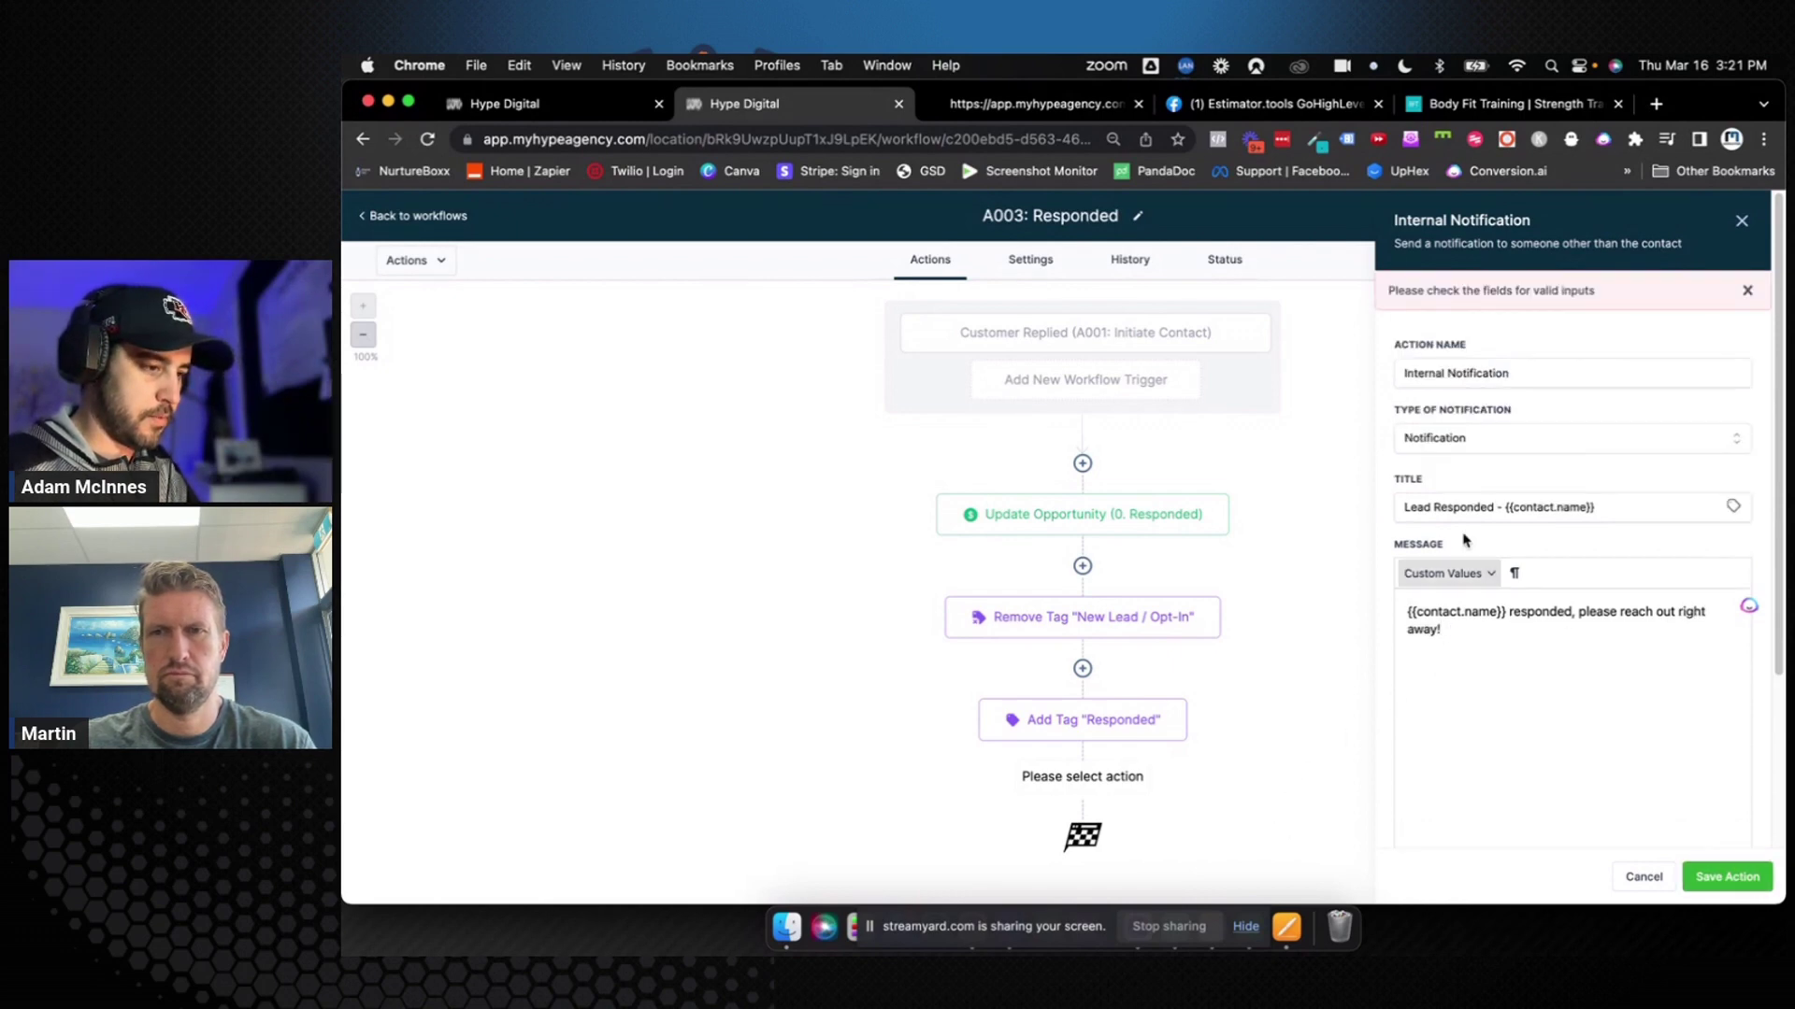
# Redirect the notification to Contact, send it to the contact's assigned user, and save A003
pyautogui.scroll(-3, 1516, 626)
pyautogui.click(1505, 718)
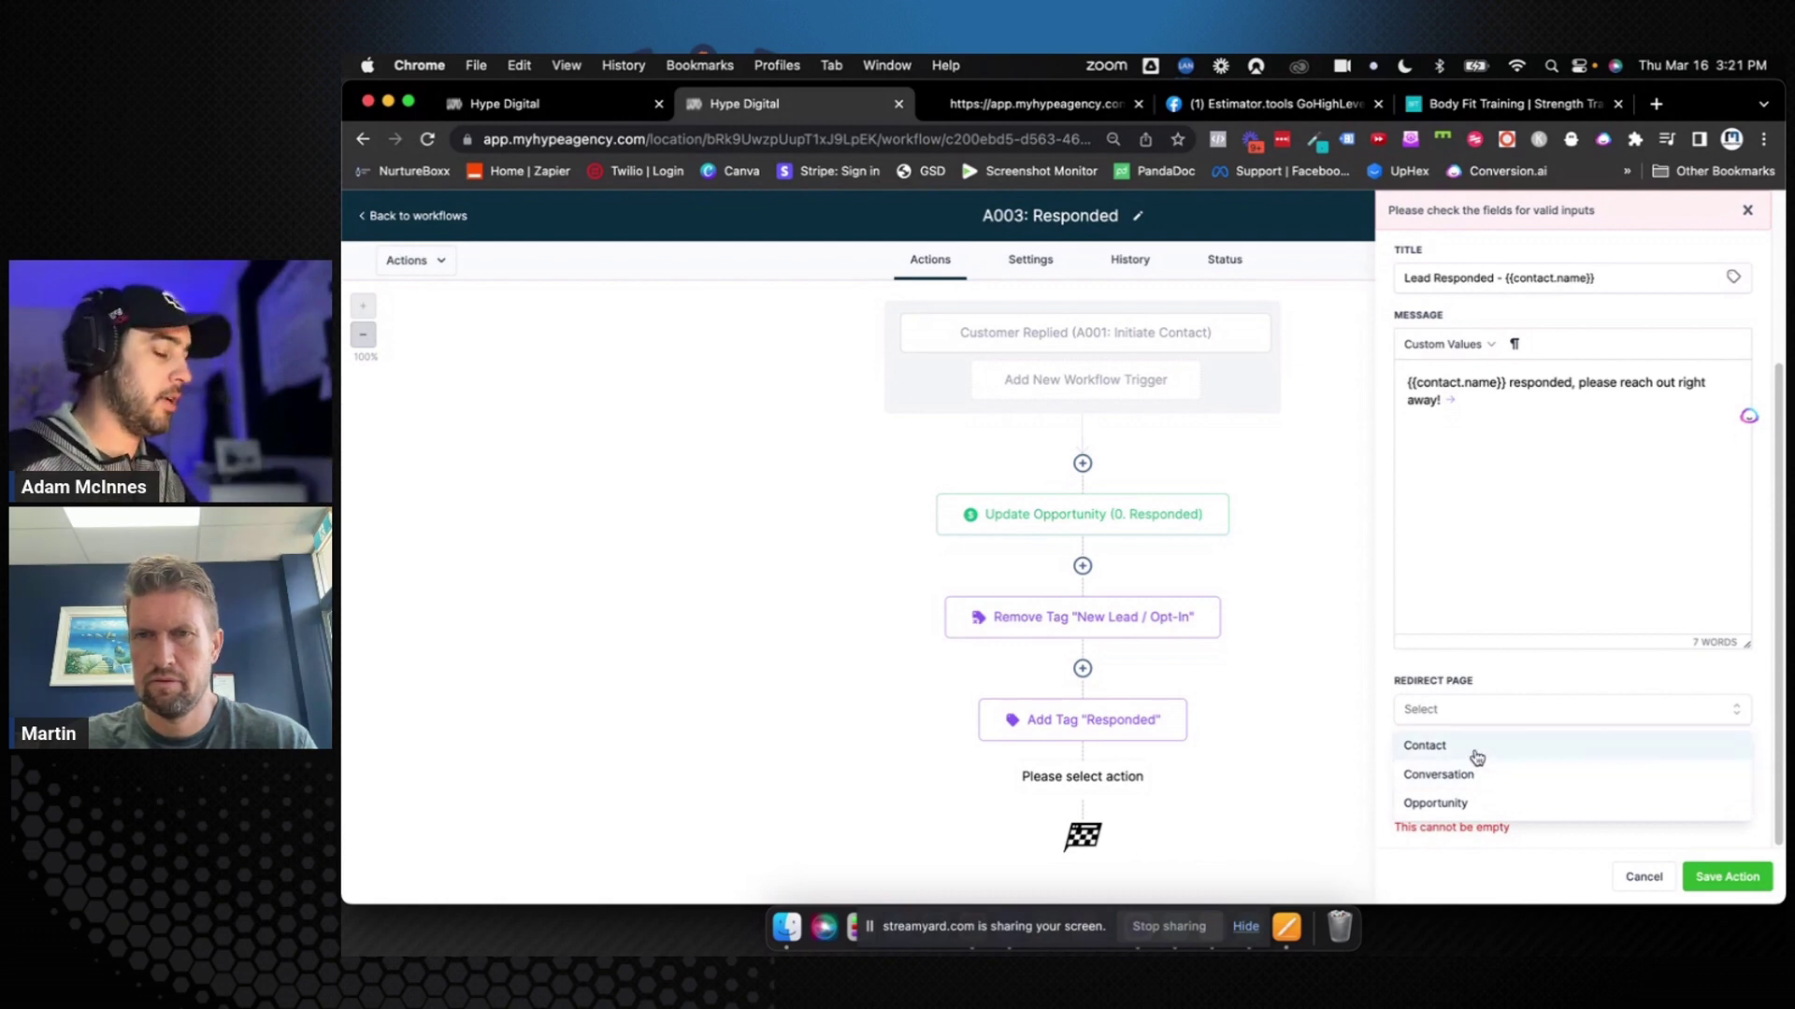
pyautogui.click(1477, 758)
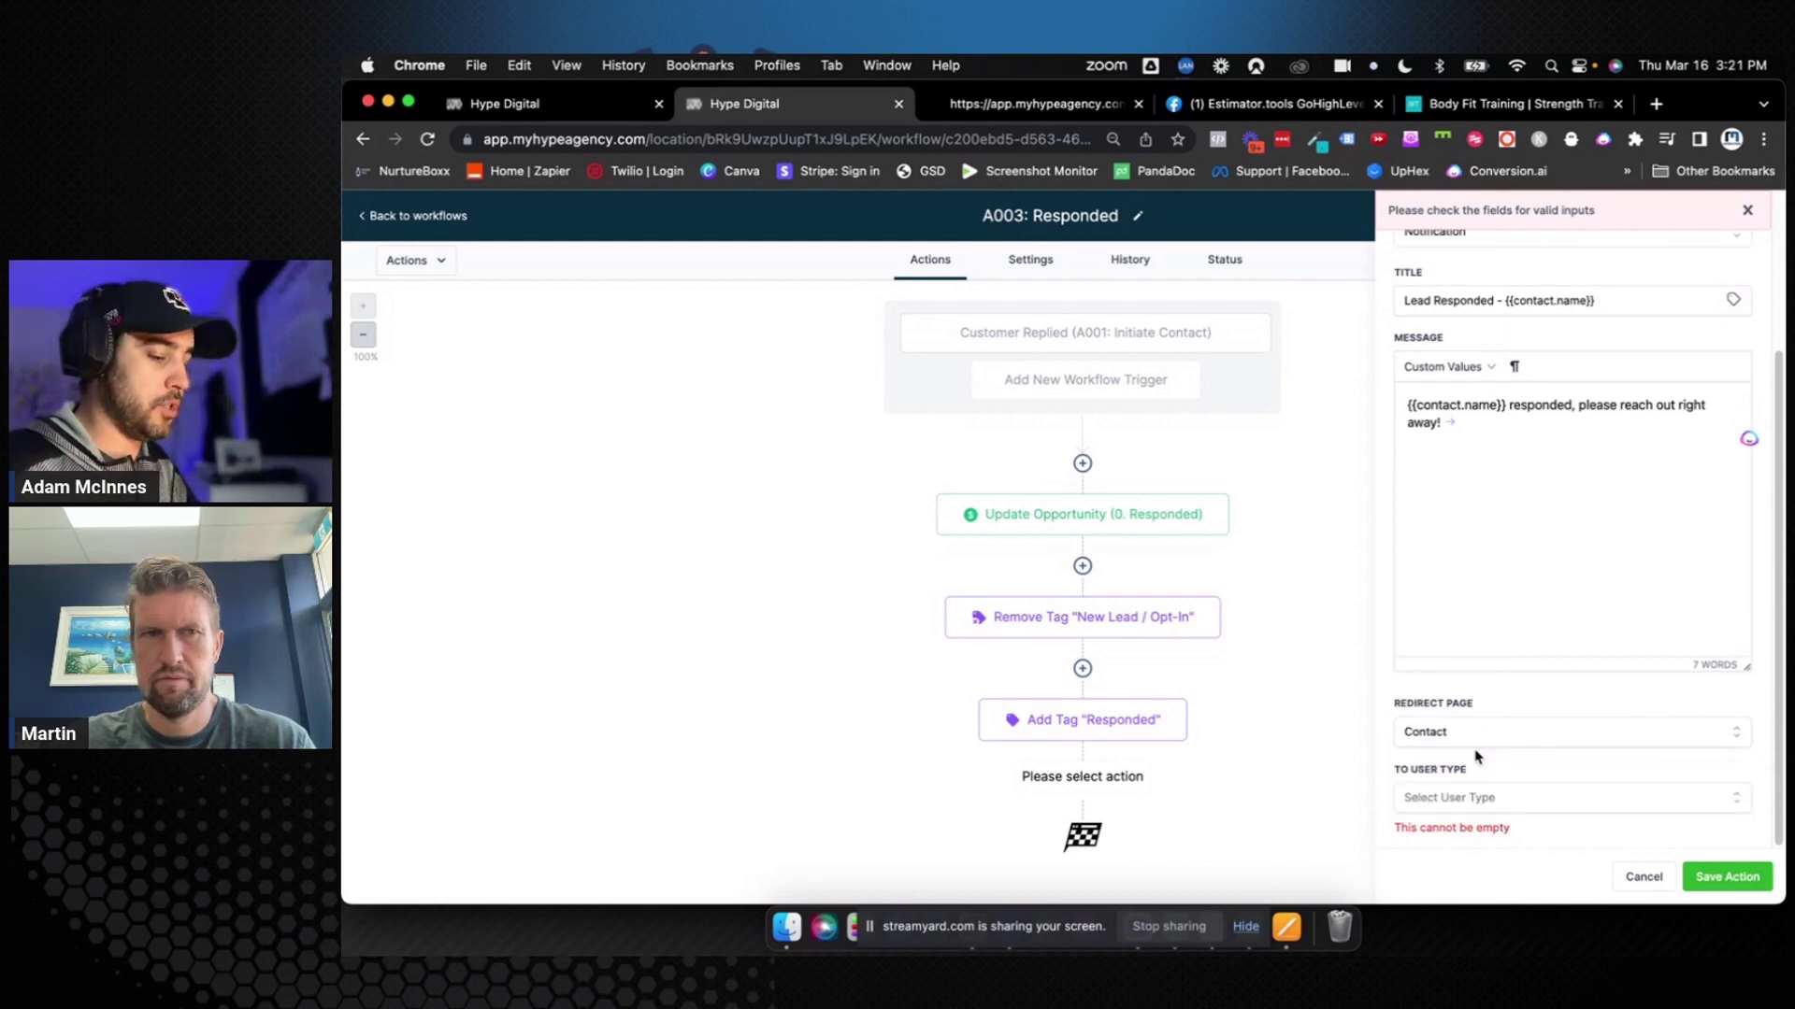
pyautogui.click(1491, 798)
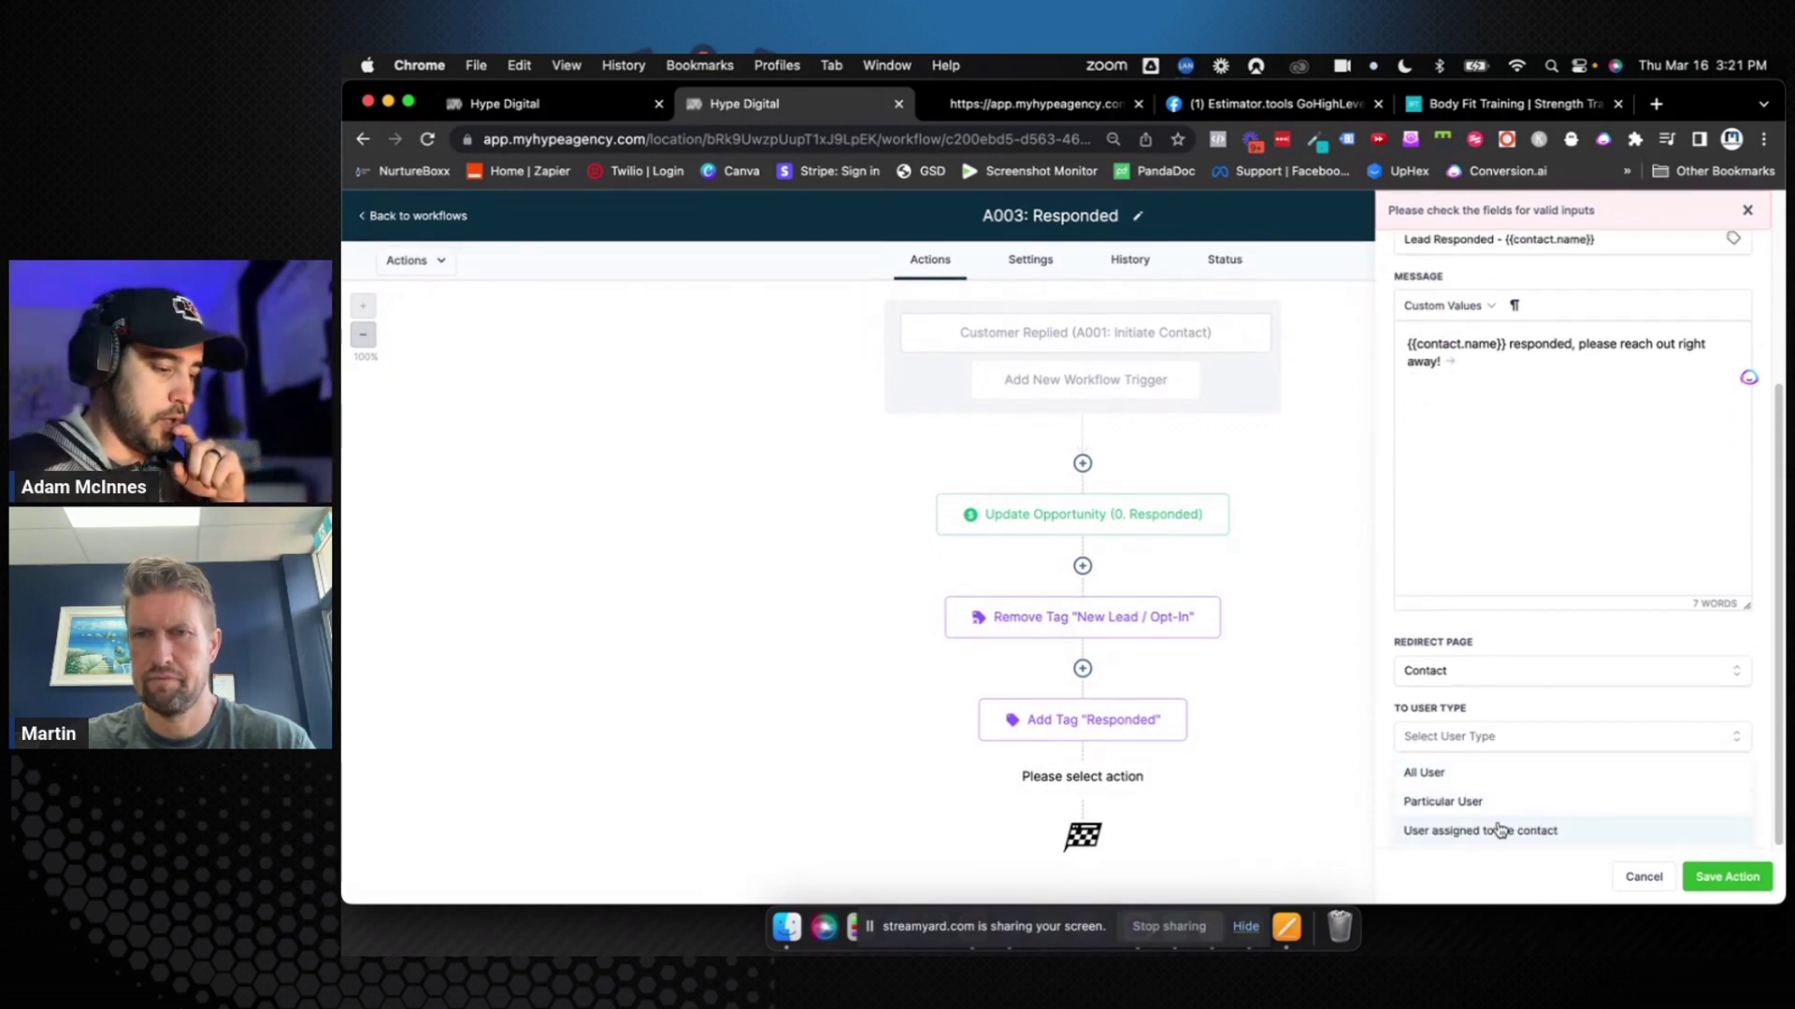
pyautogui.click(1499, 831)
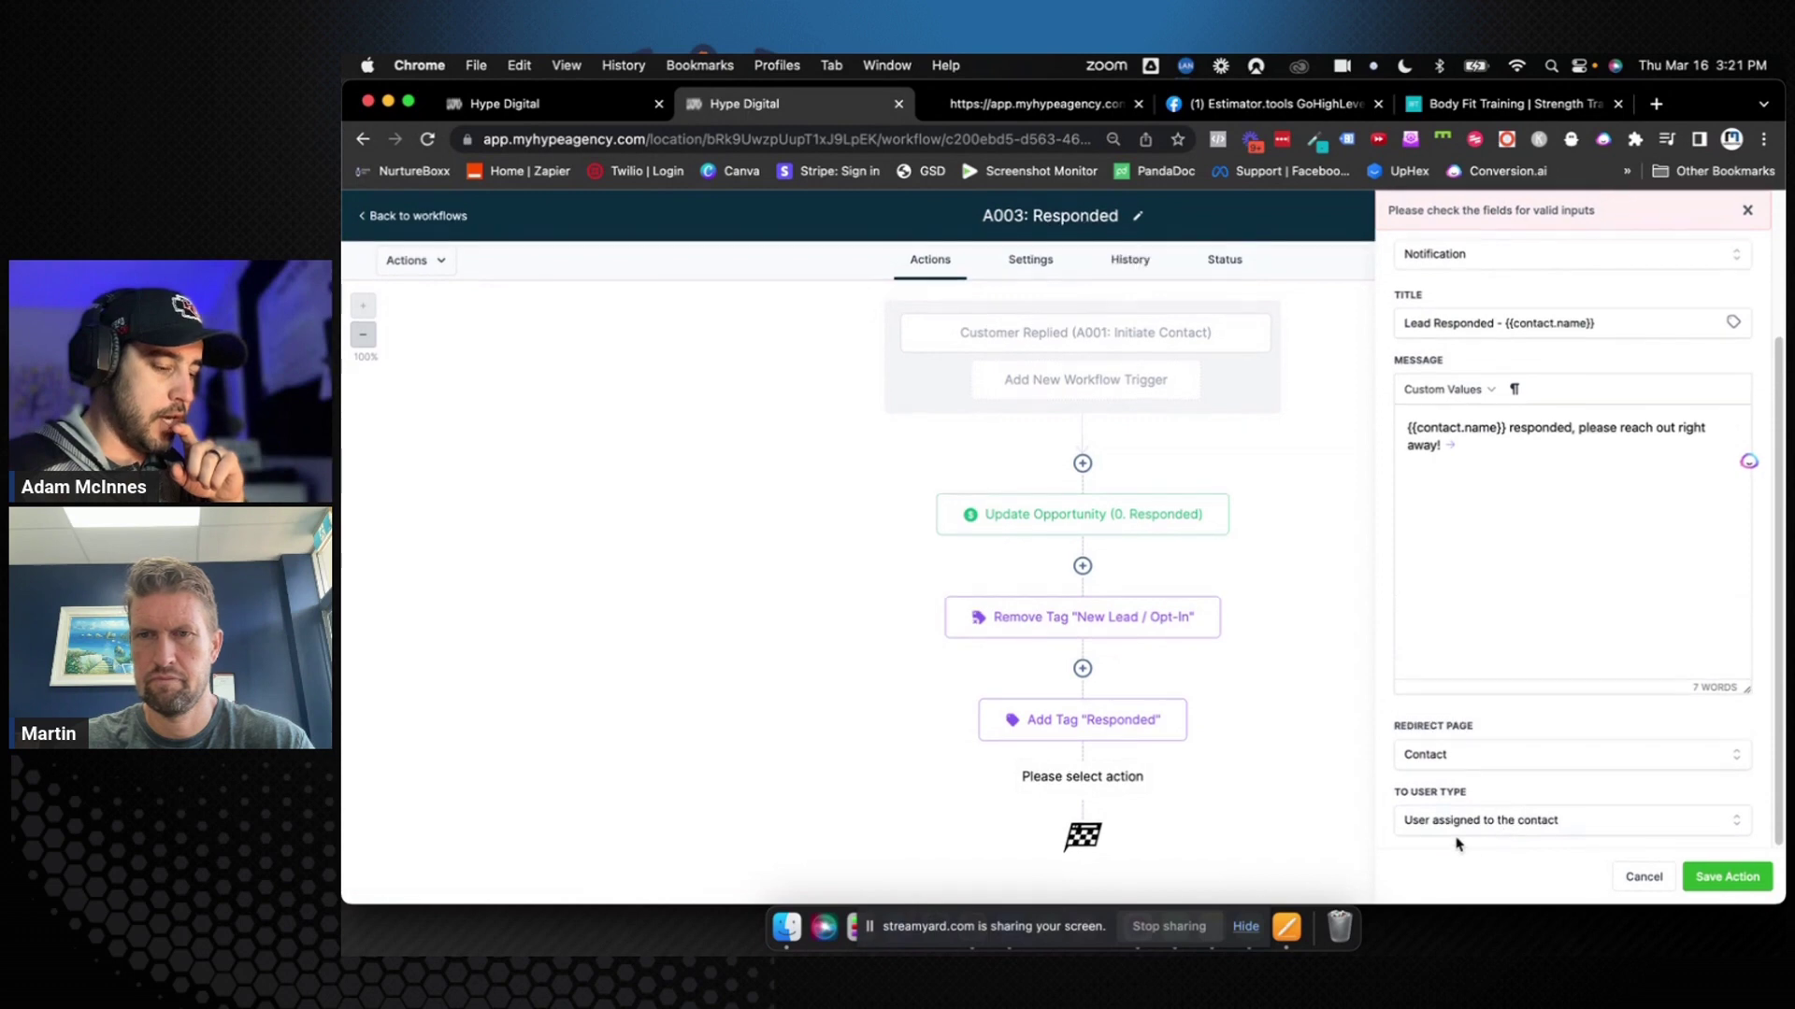
pyautogui.click(1724, 877)
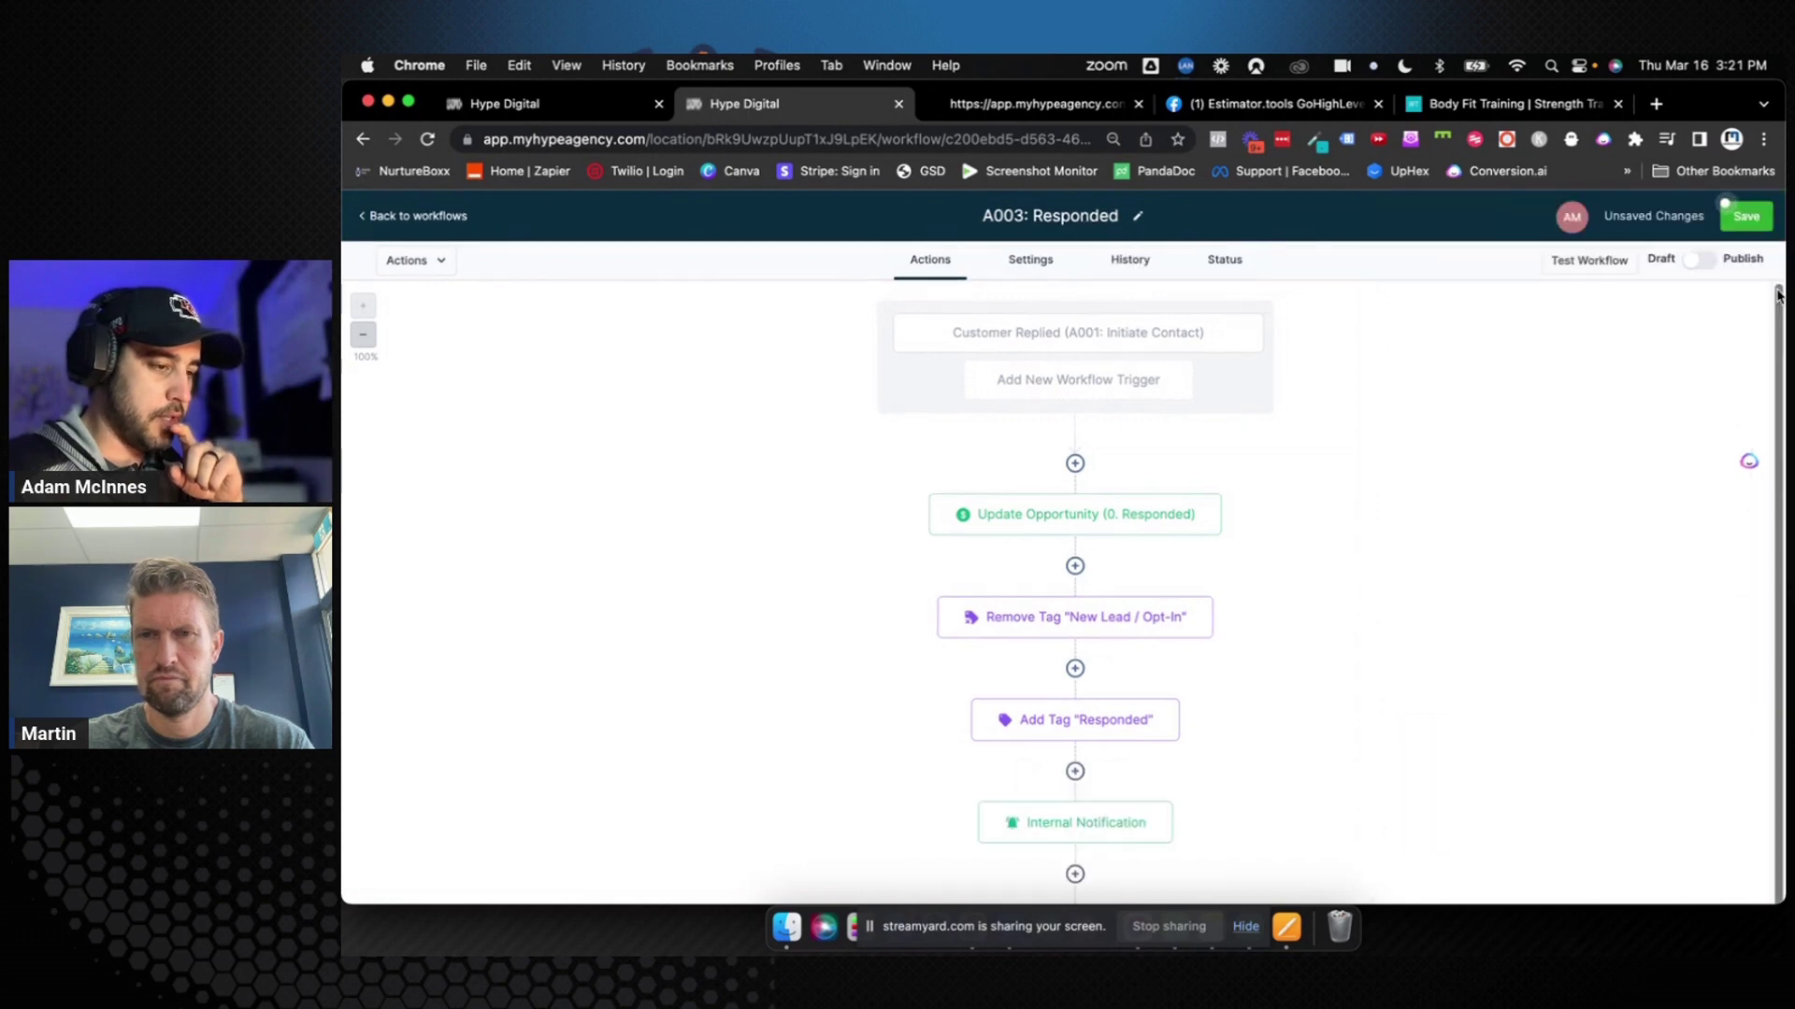
pyautogui.click(1756, 218)
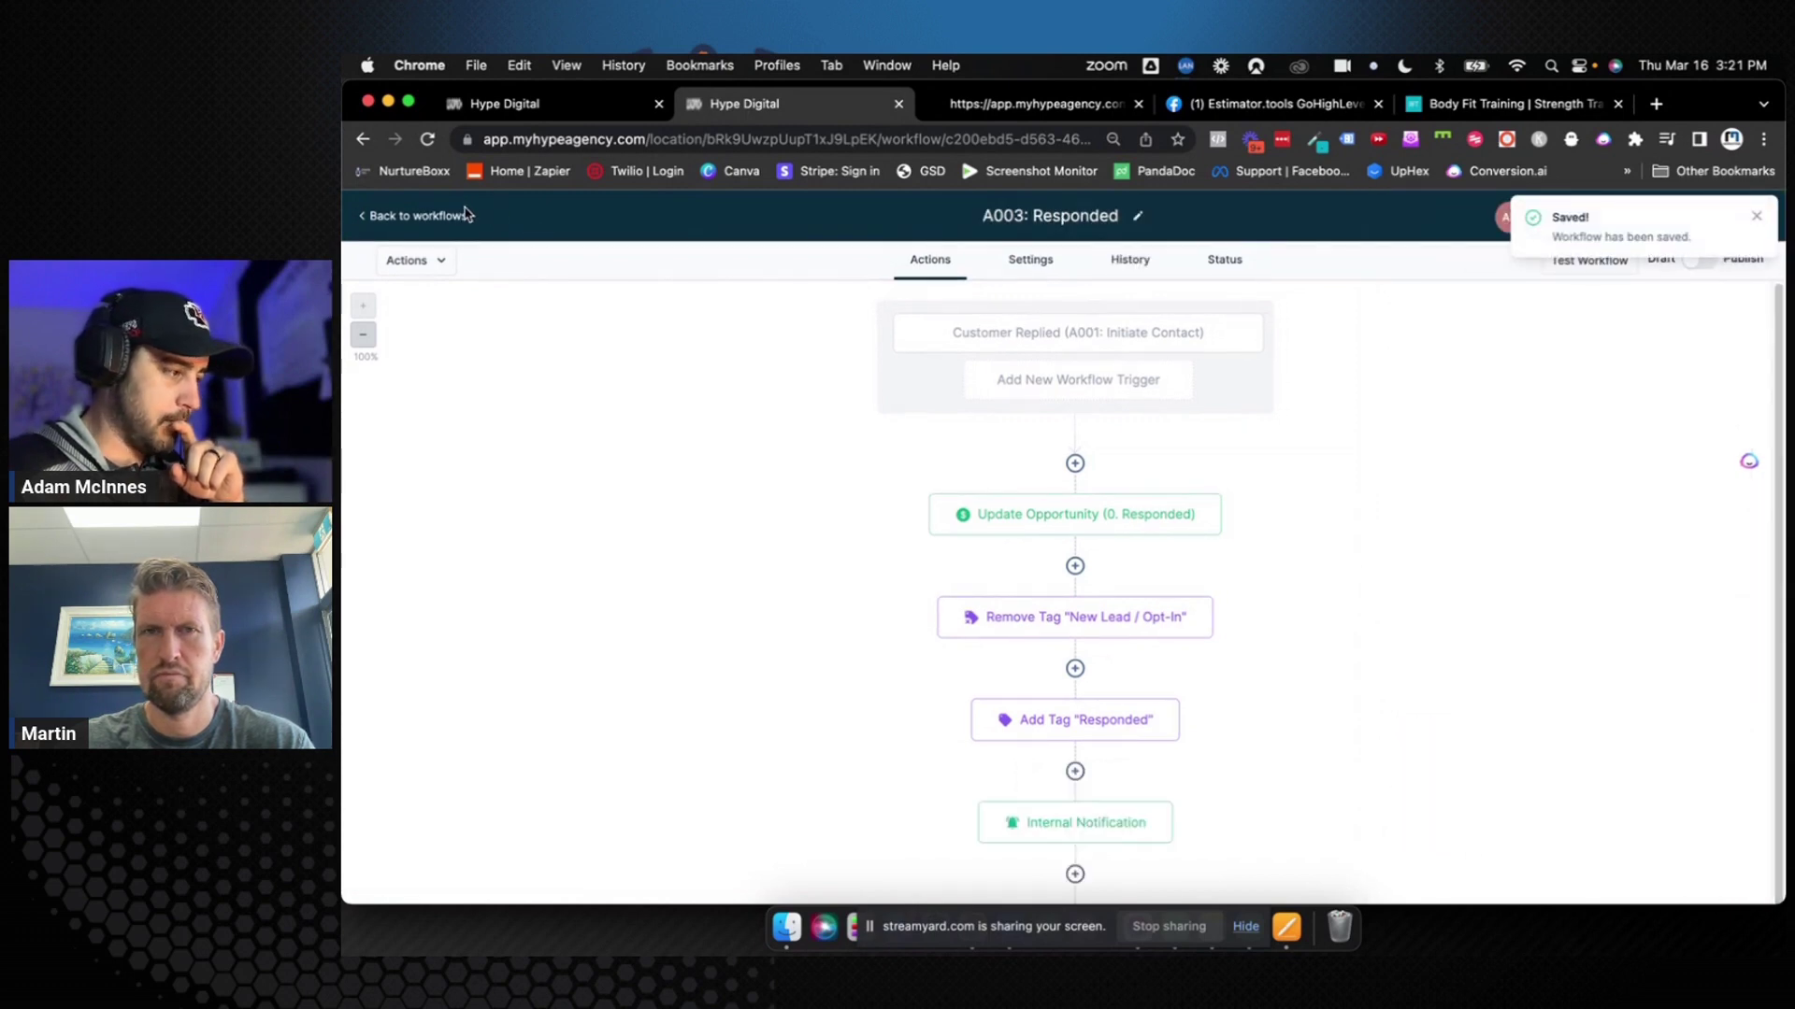
pyautogui.click(458, 216)
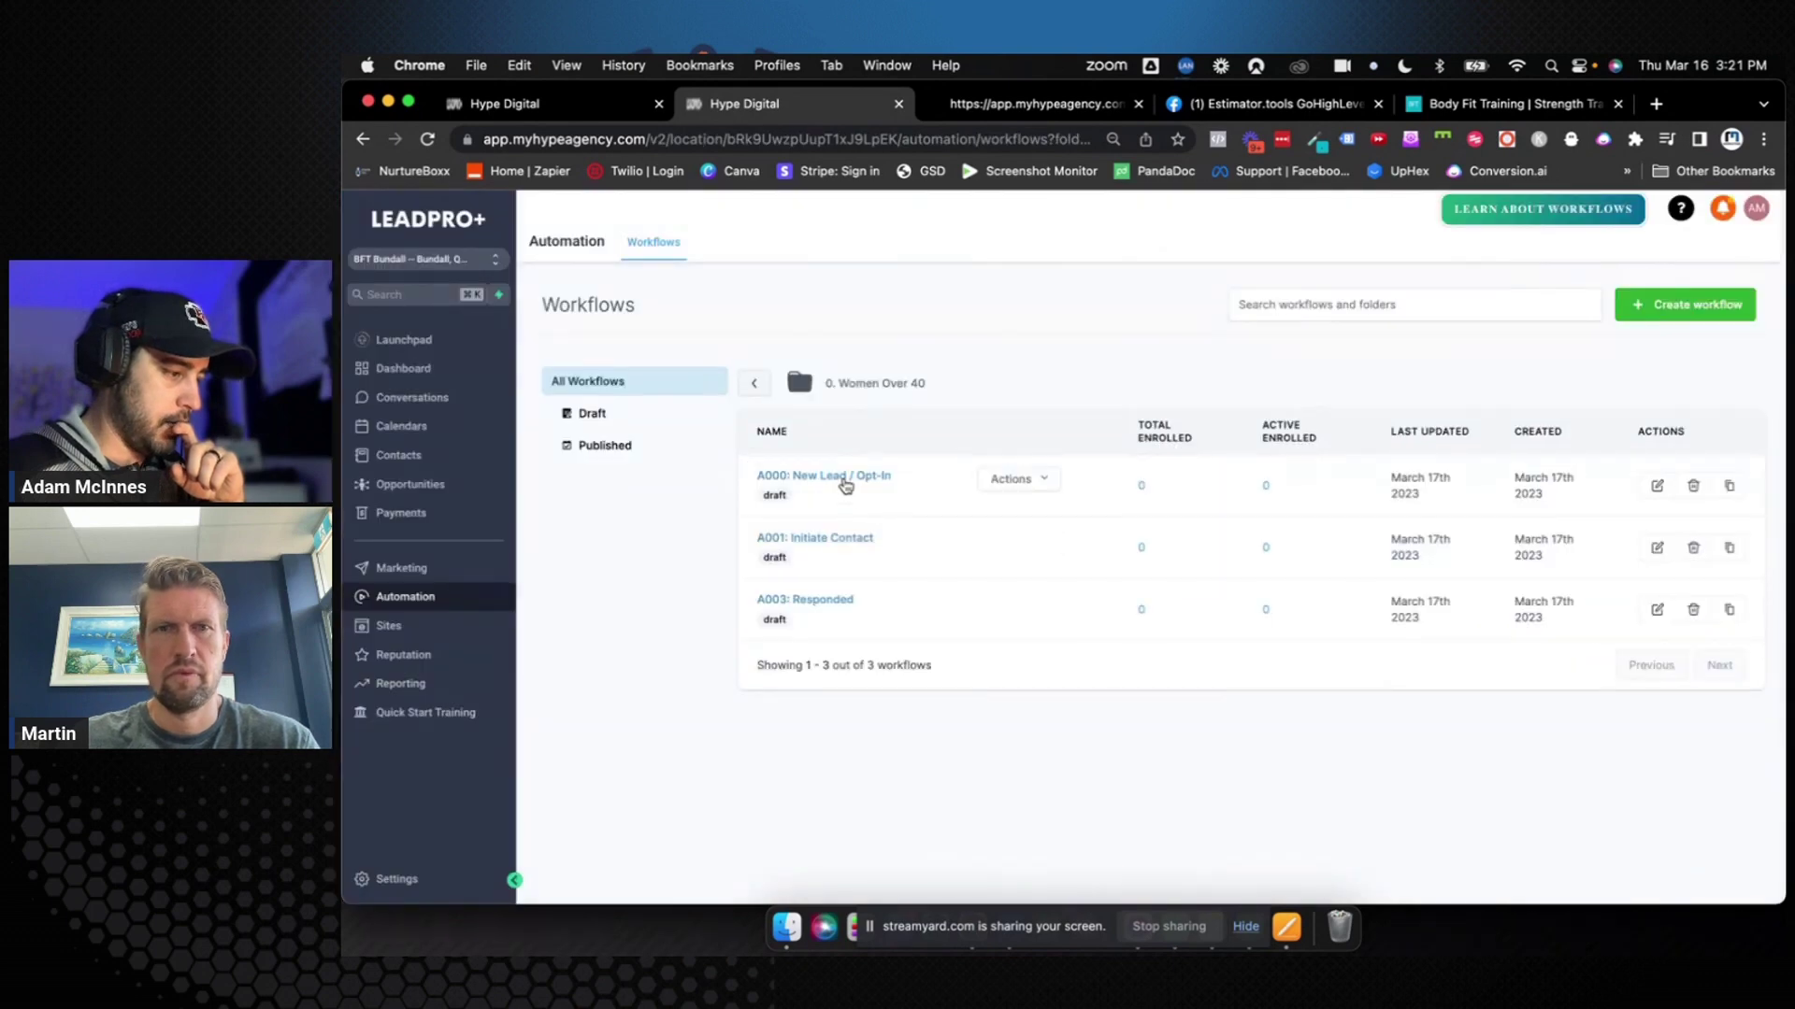
# Open A000 and add an Assign To User step after Create Opportunity with two users selected
pyautogui.click(846, 485)
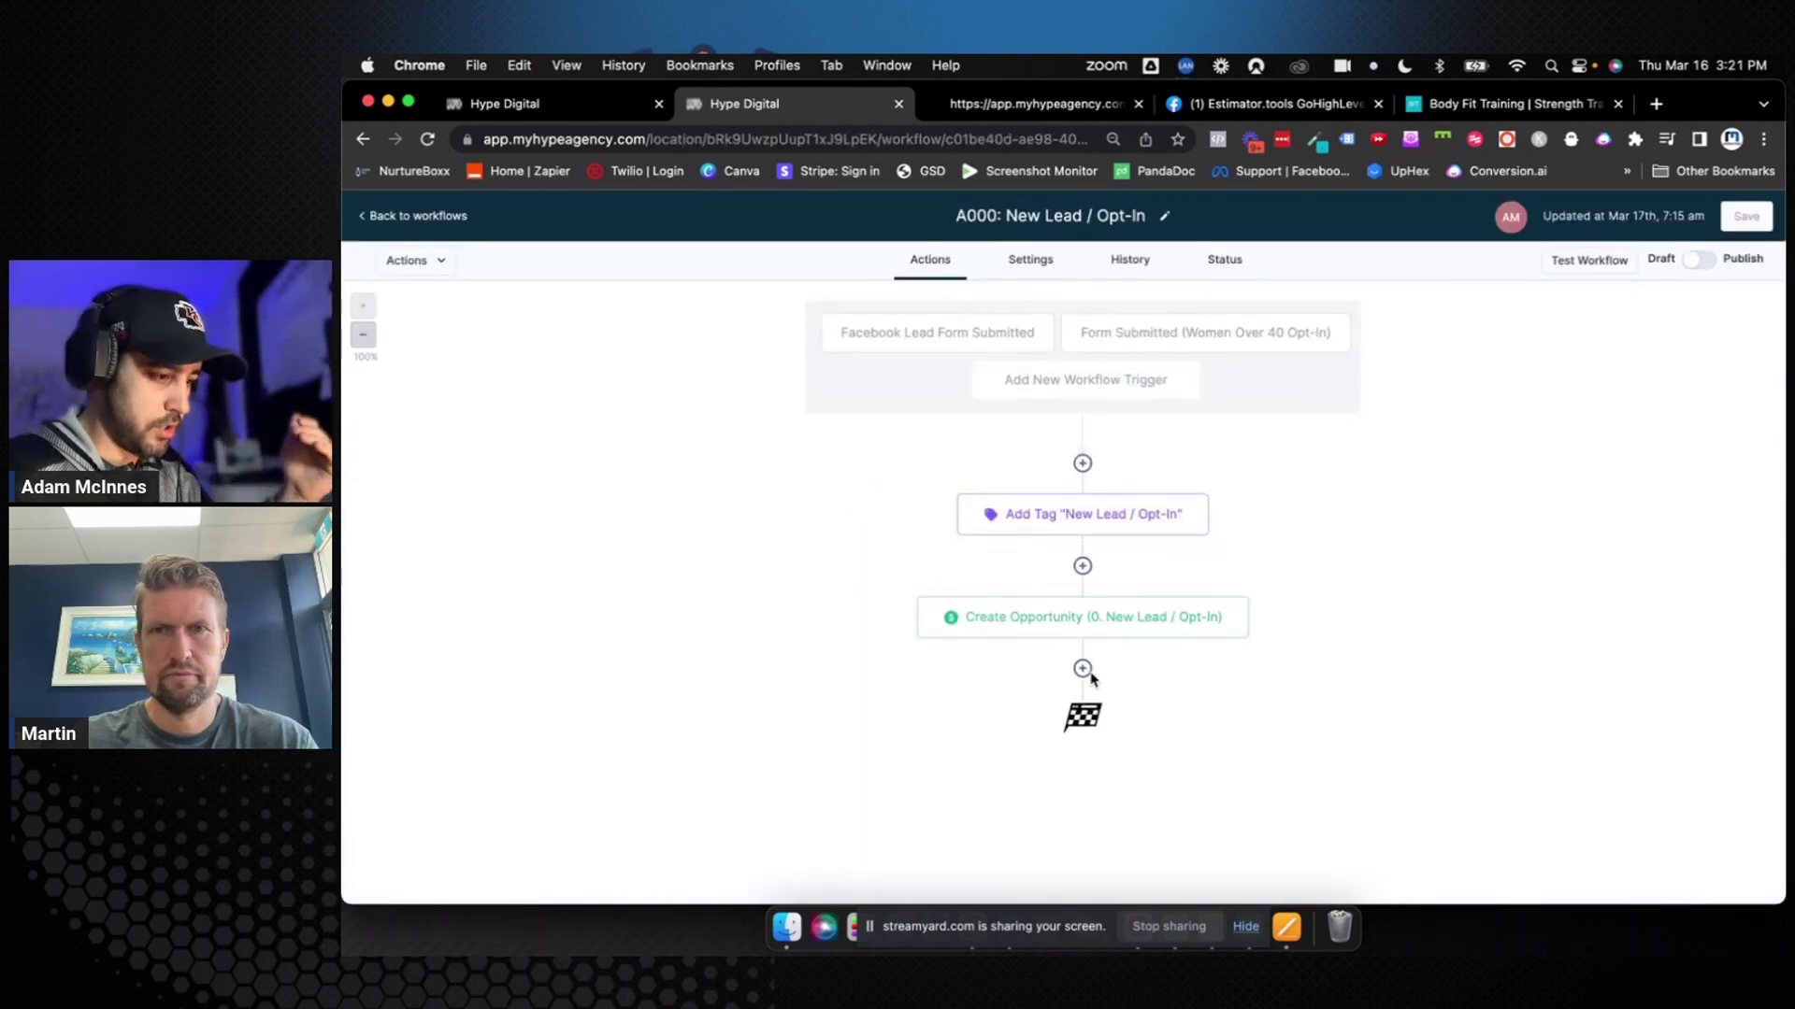
pyautogui.click(1082, 669)
pyautogui.write('ass')
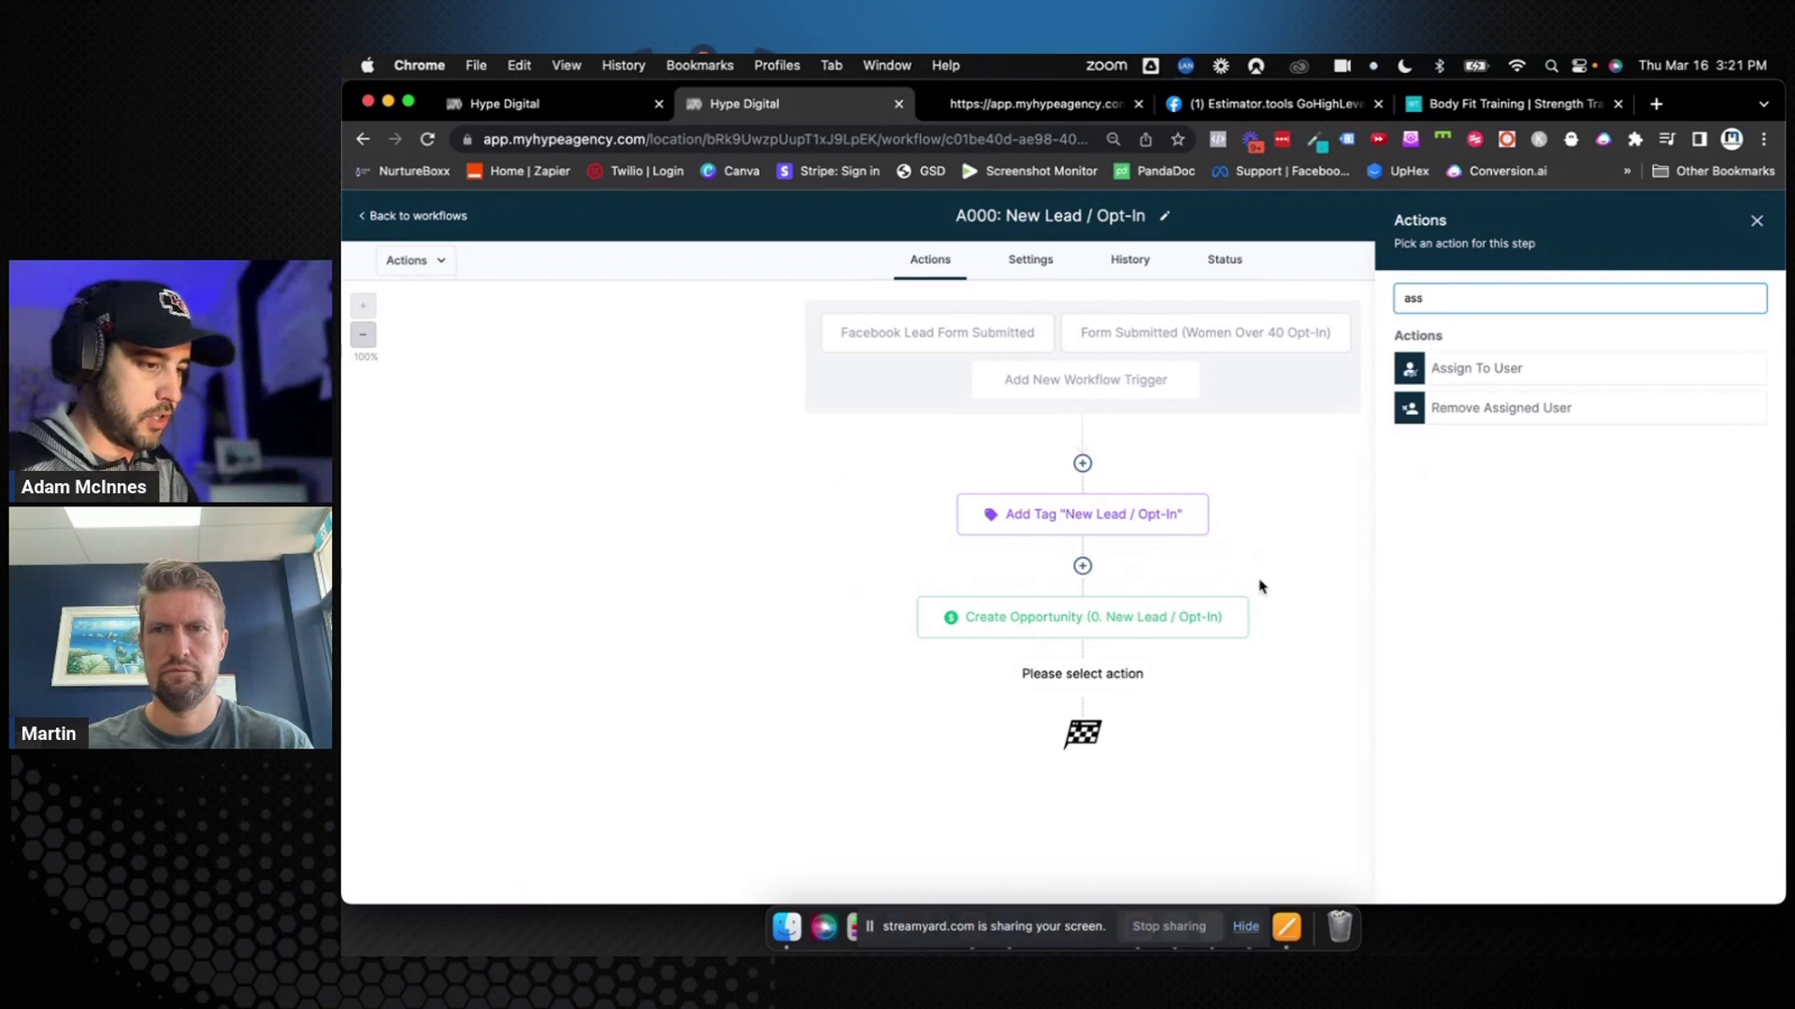
pyautogui.click(1451, 369)
pyautogui.click(1444, 420)
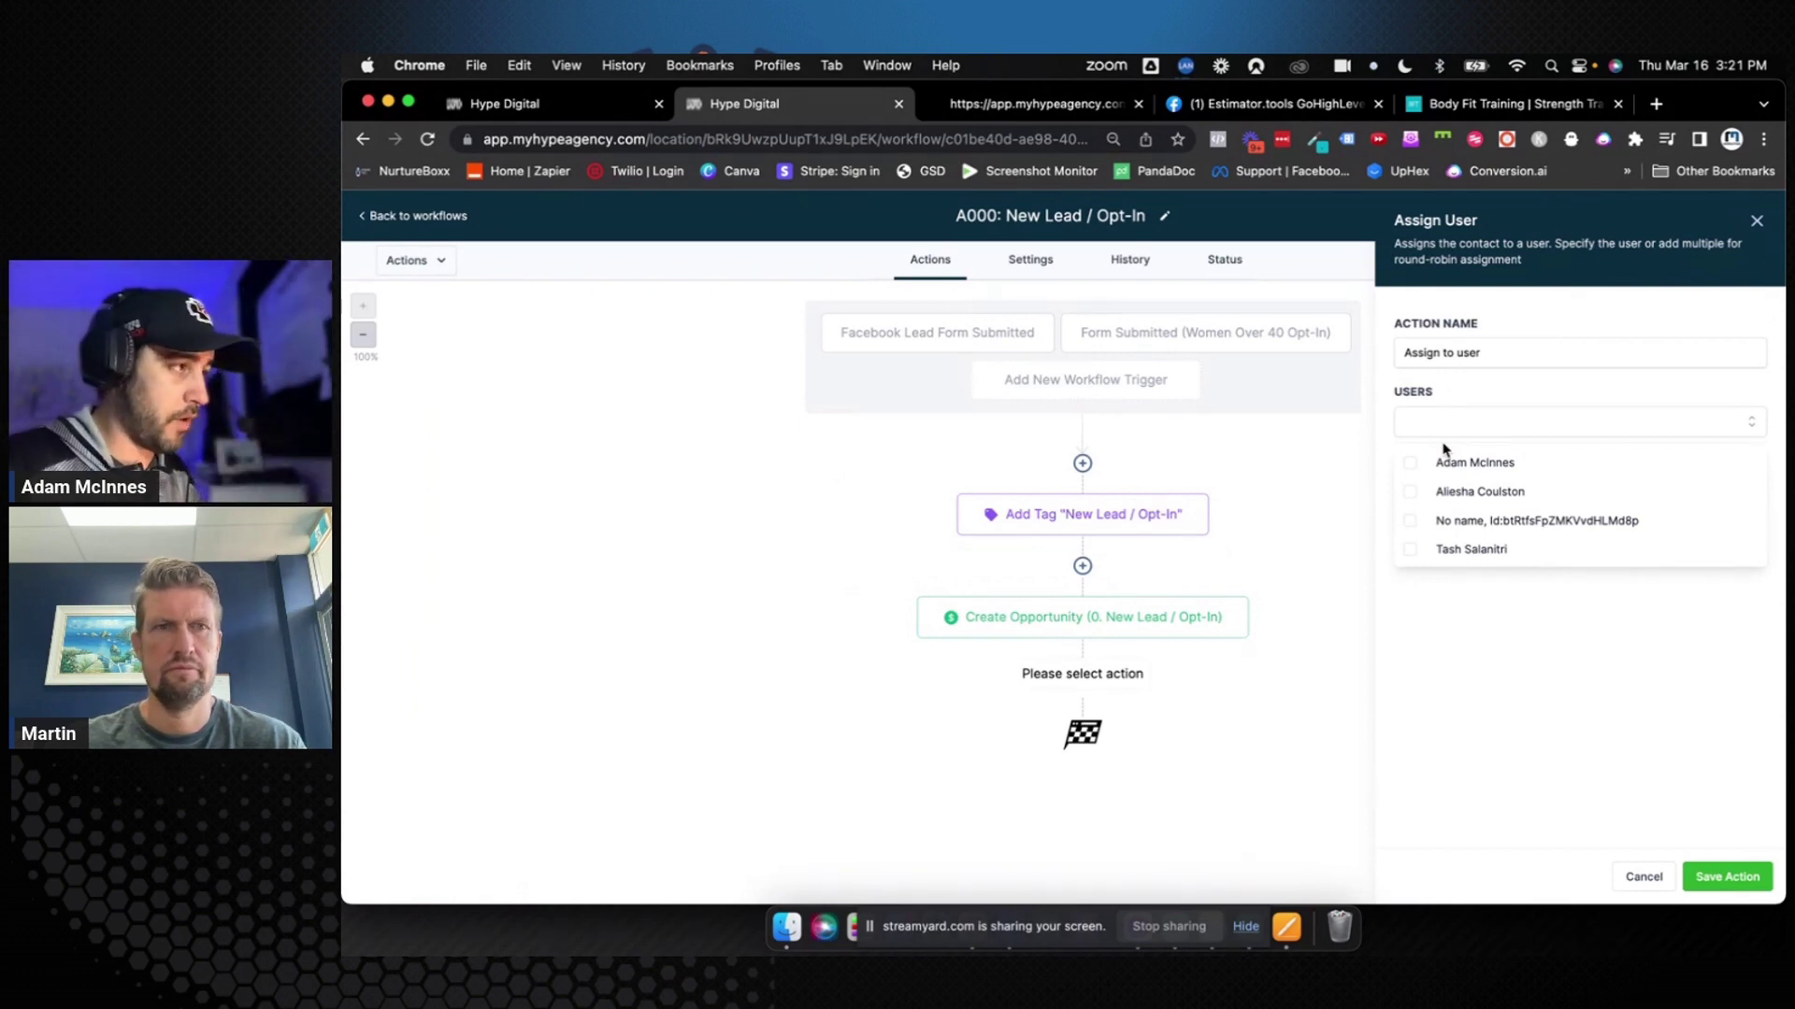
pyautogui.click(1413, 493)
pyautogui.click(1410, 544)
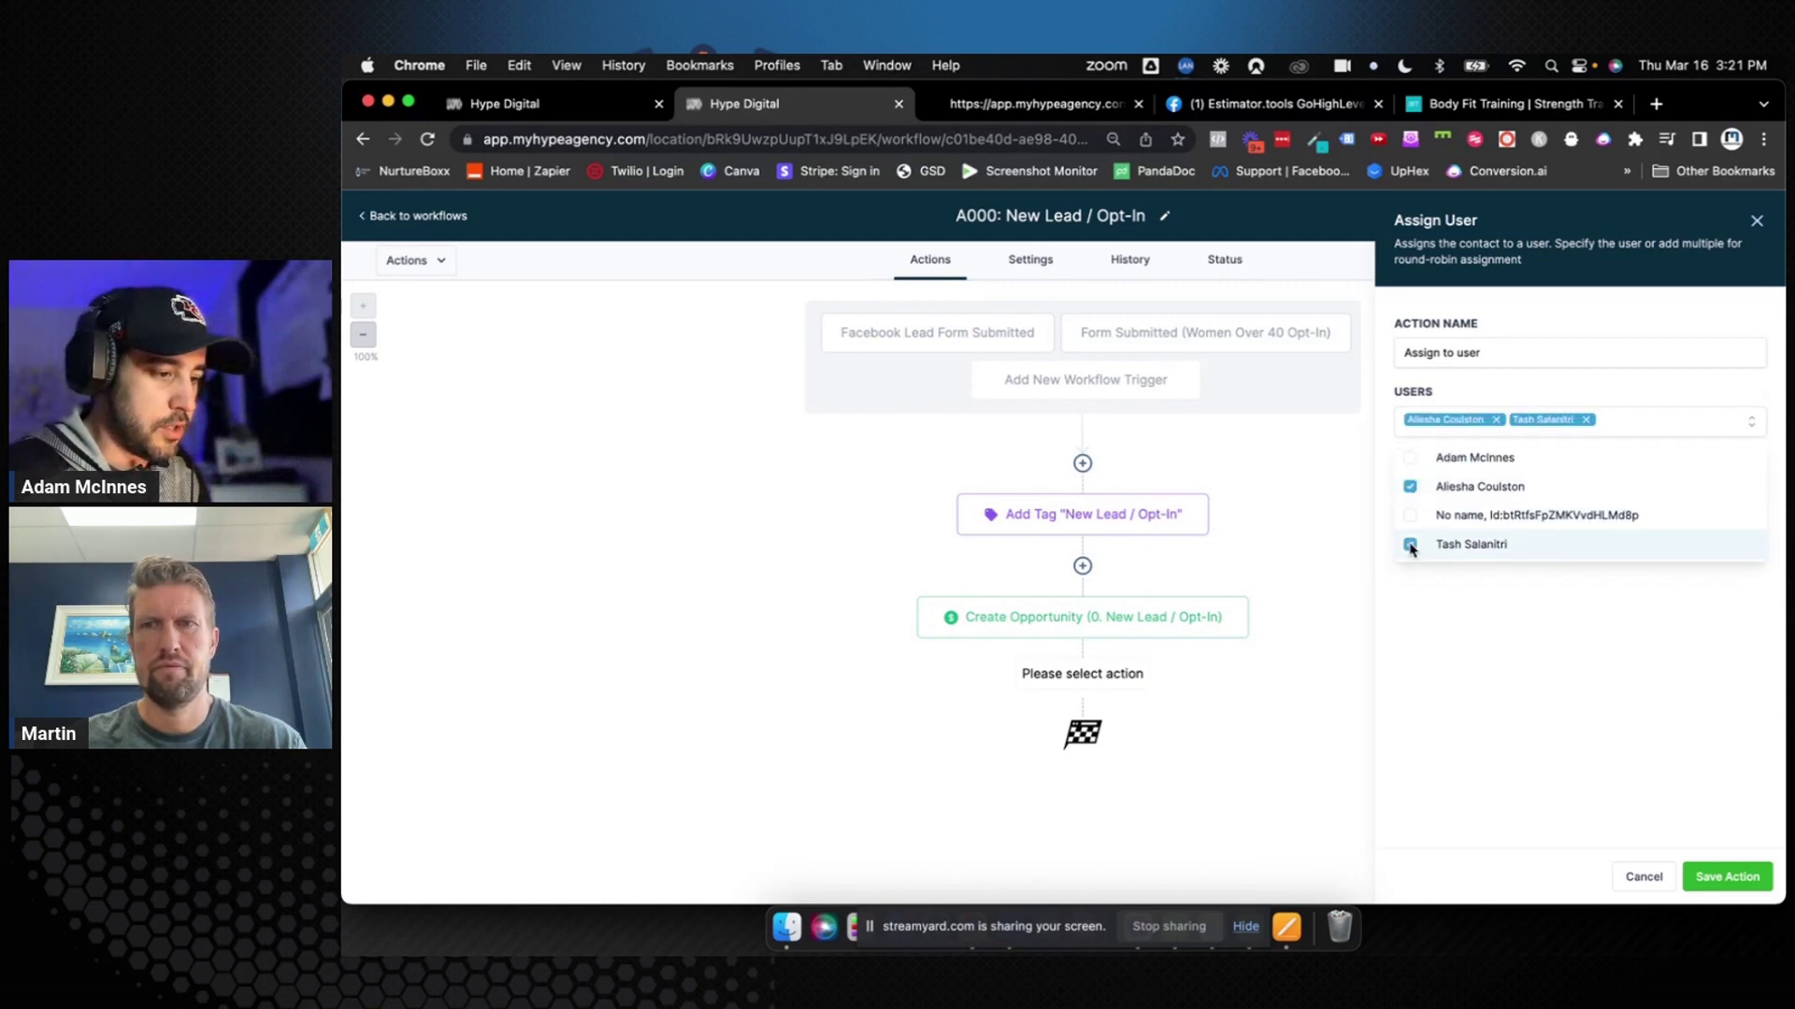
pyautogui.click(1444, 608)
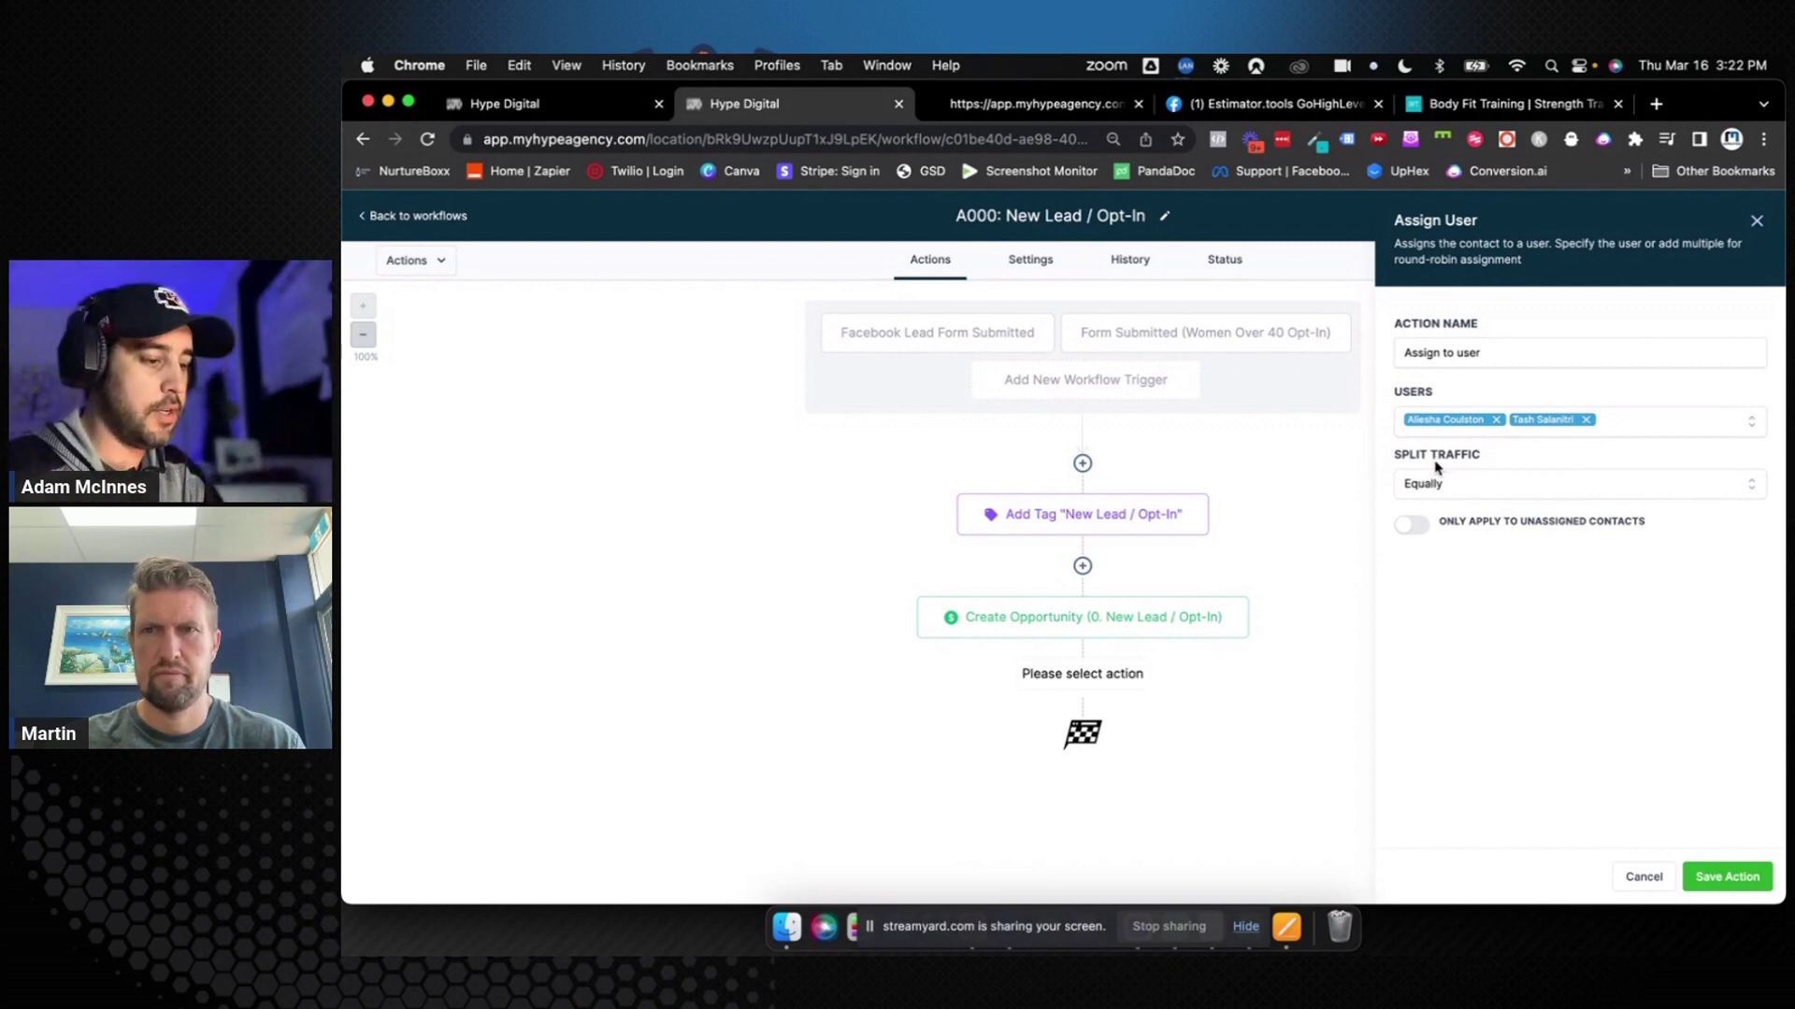
pyautogui.click(1440, 482)
# Switch Split Traffic to Unevenly and set the first user's traffic weight to 5
pyautogui.click(1439, 550)
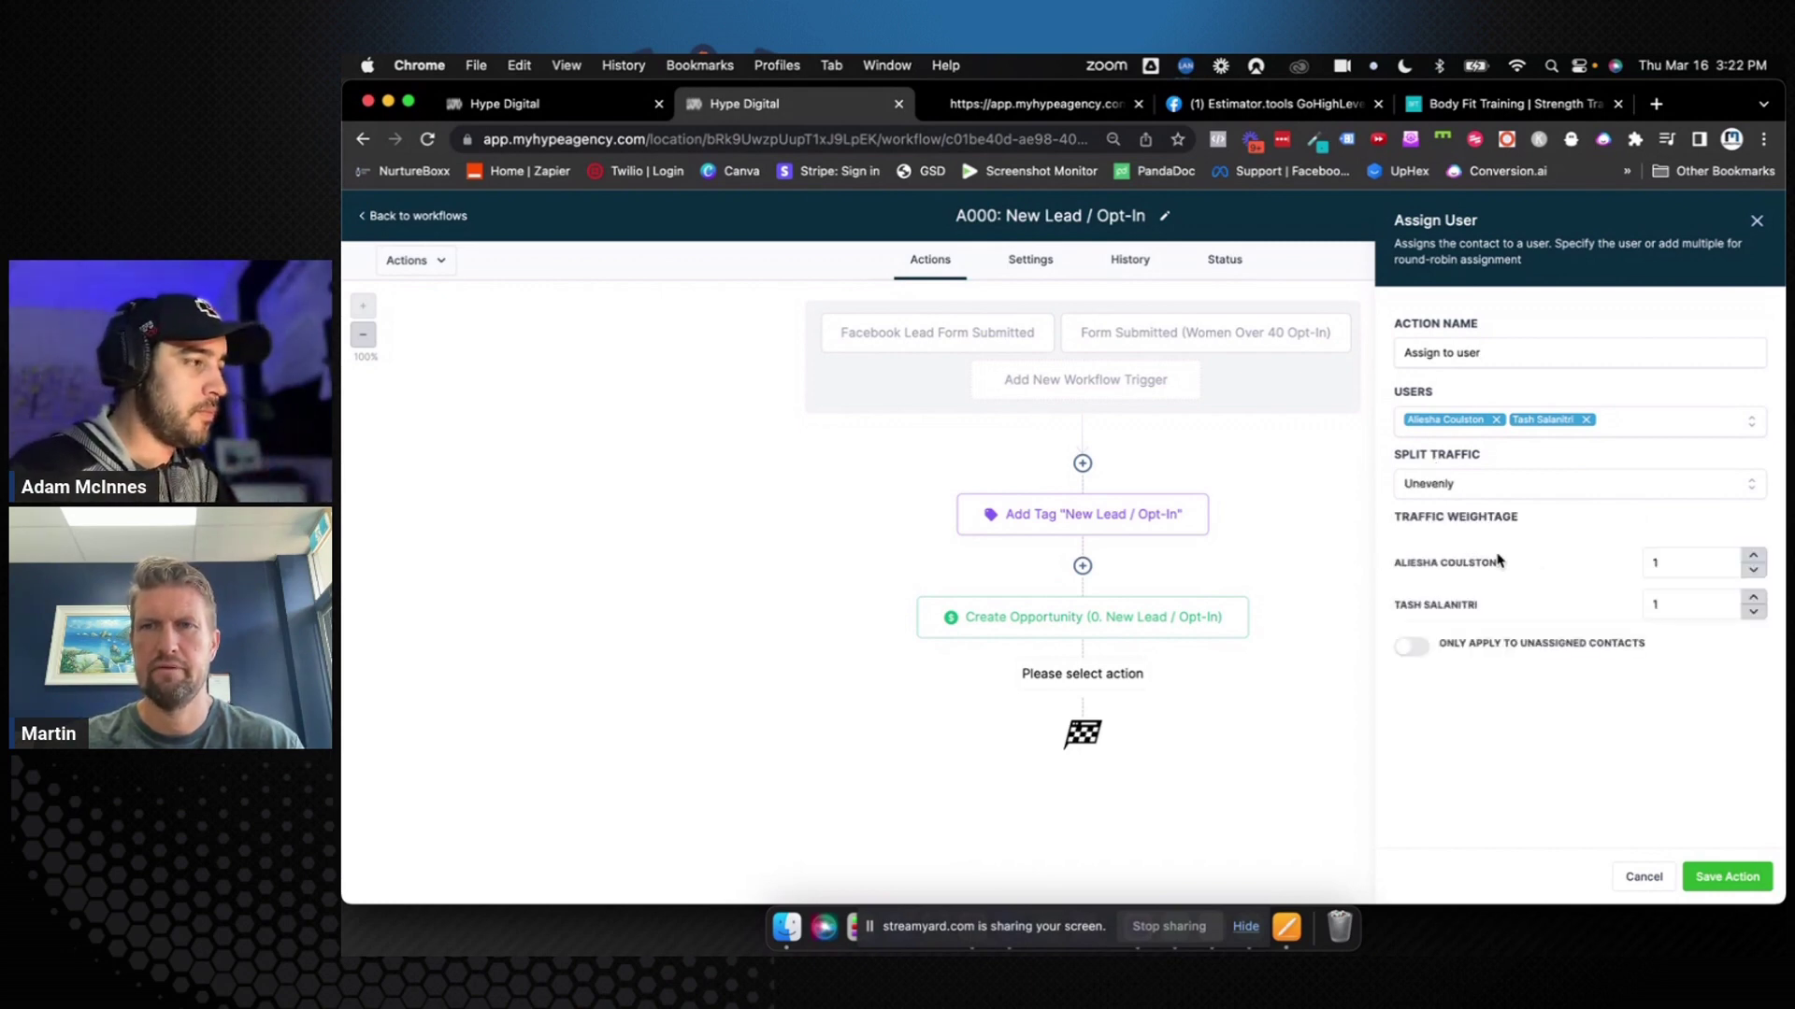
pyautogui.click(1657, 566)
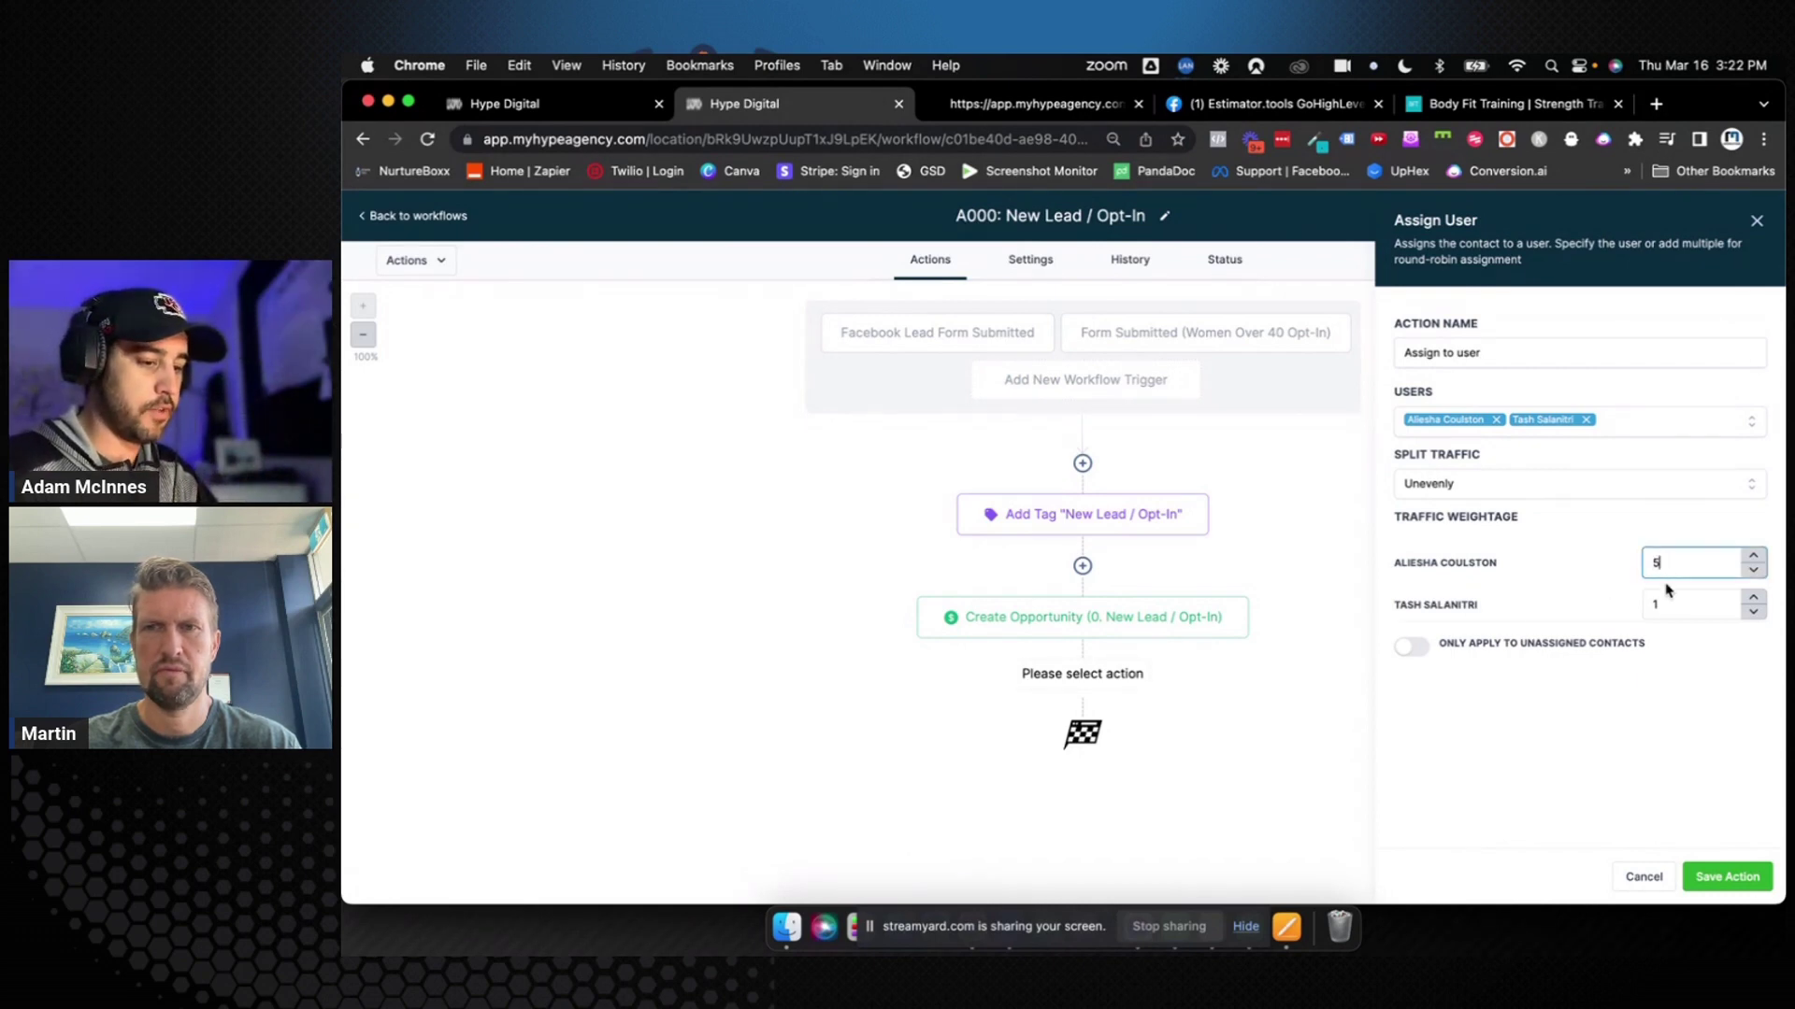
pyautogui.click(1666, 605)
pyautogui.press('BackSpace')
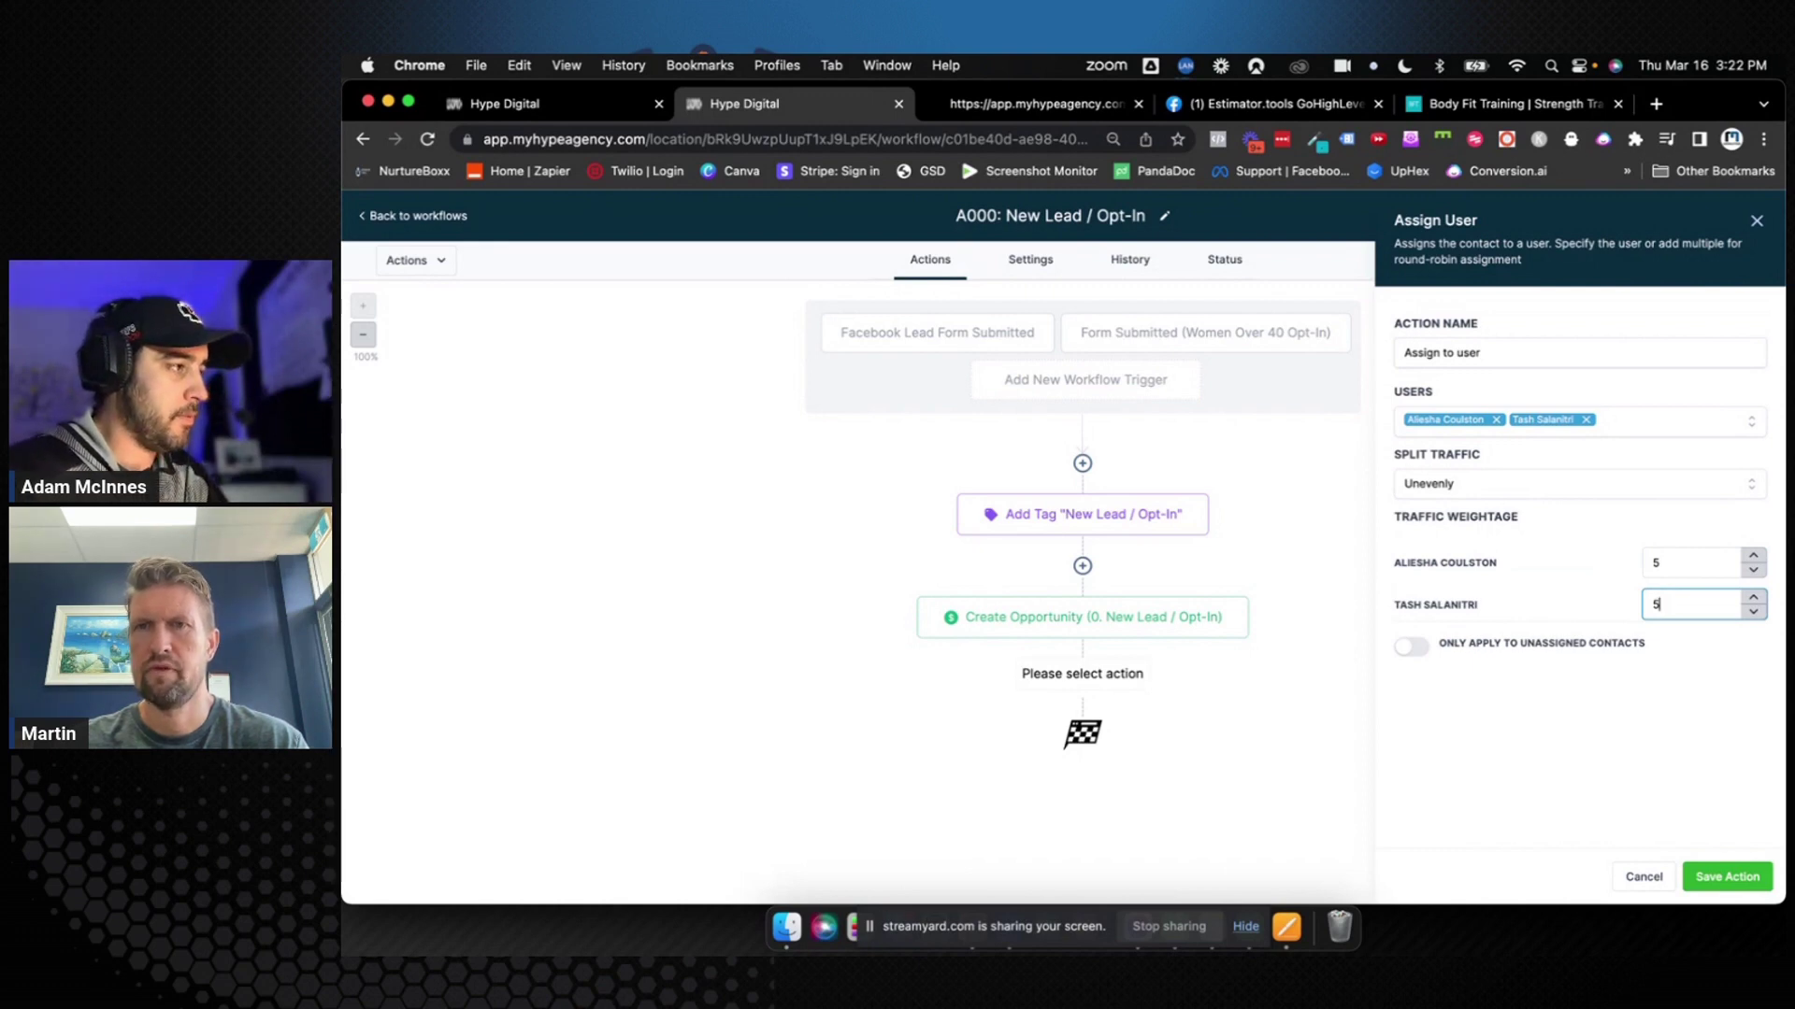
pyautogui.click(1395, 566)
pyautogui.moveTo(1395, 566); pyautogui.dragTo(1506, 567)
pyautogui.click(1506, 567)
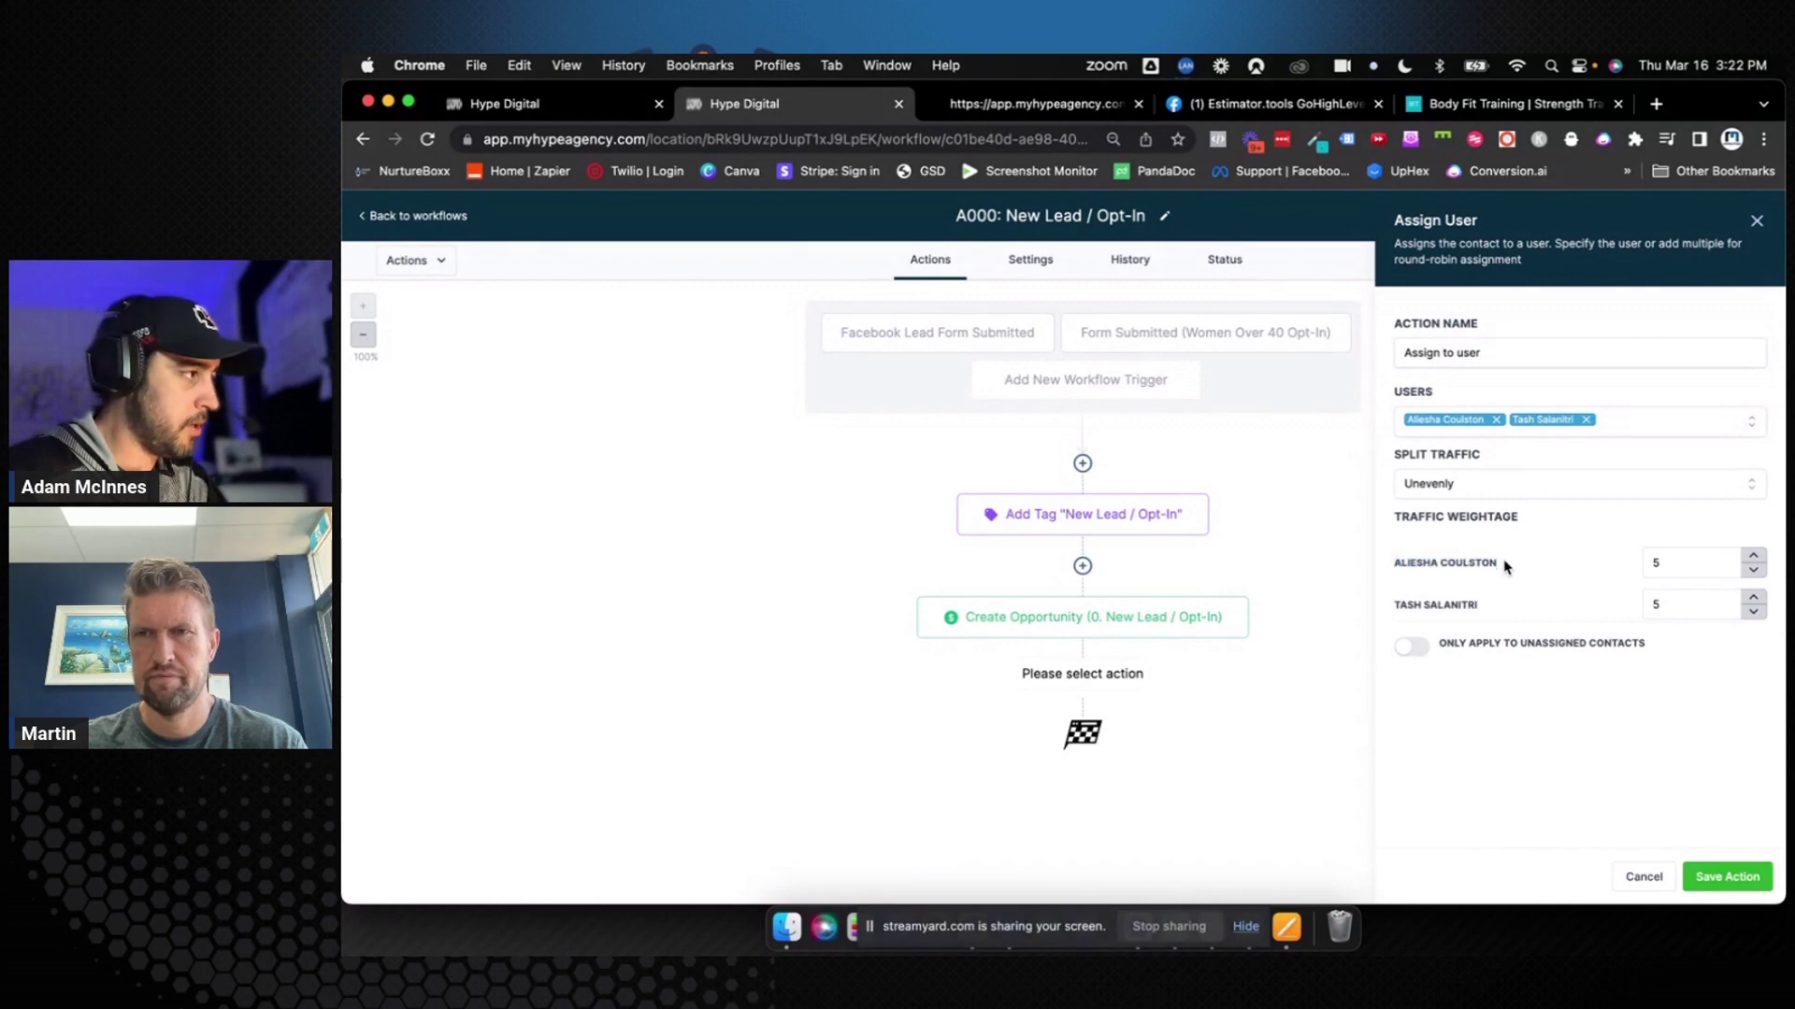
pyautogui.click(1695, 566)
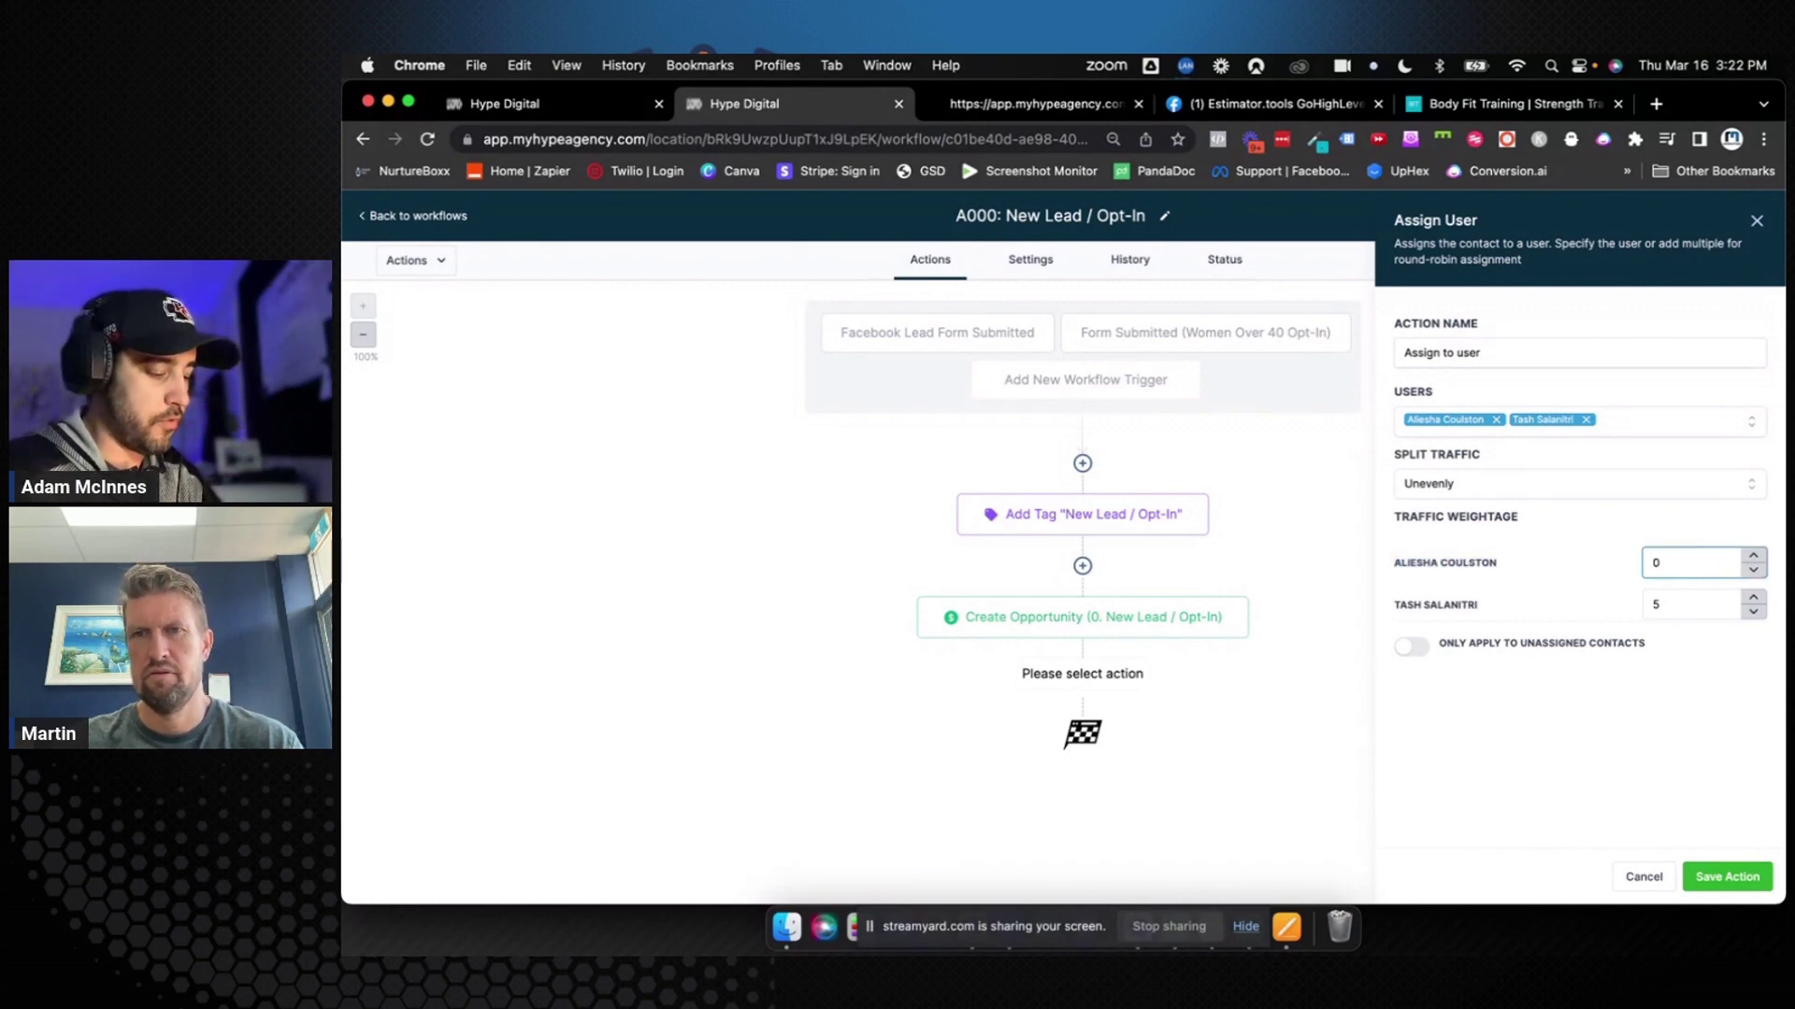
pyautogui.write('05')
pyautogui.click(1659, 563)
pyautogui.press('BackSpace')
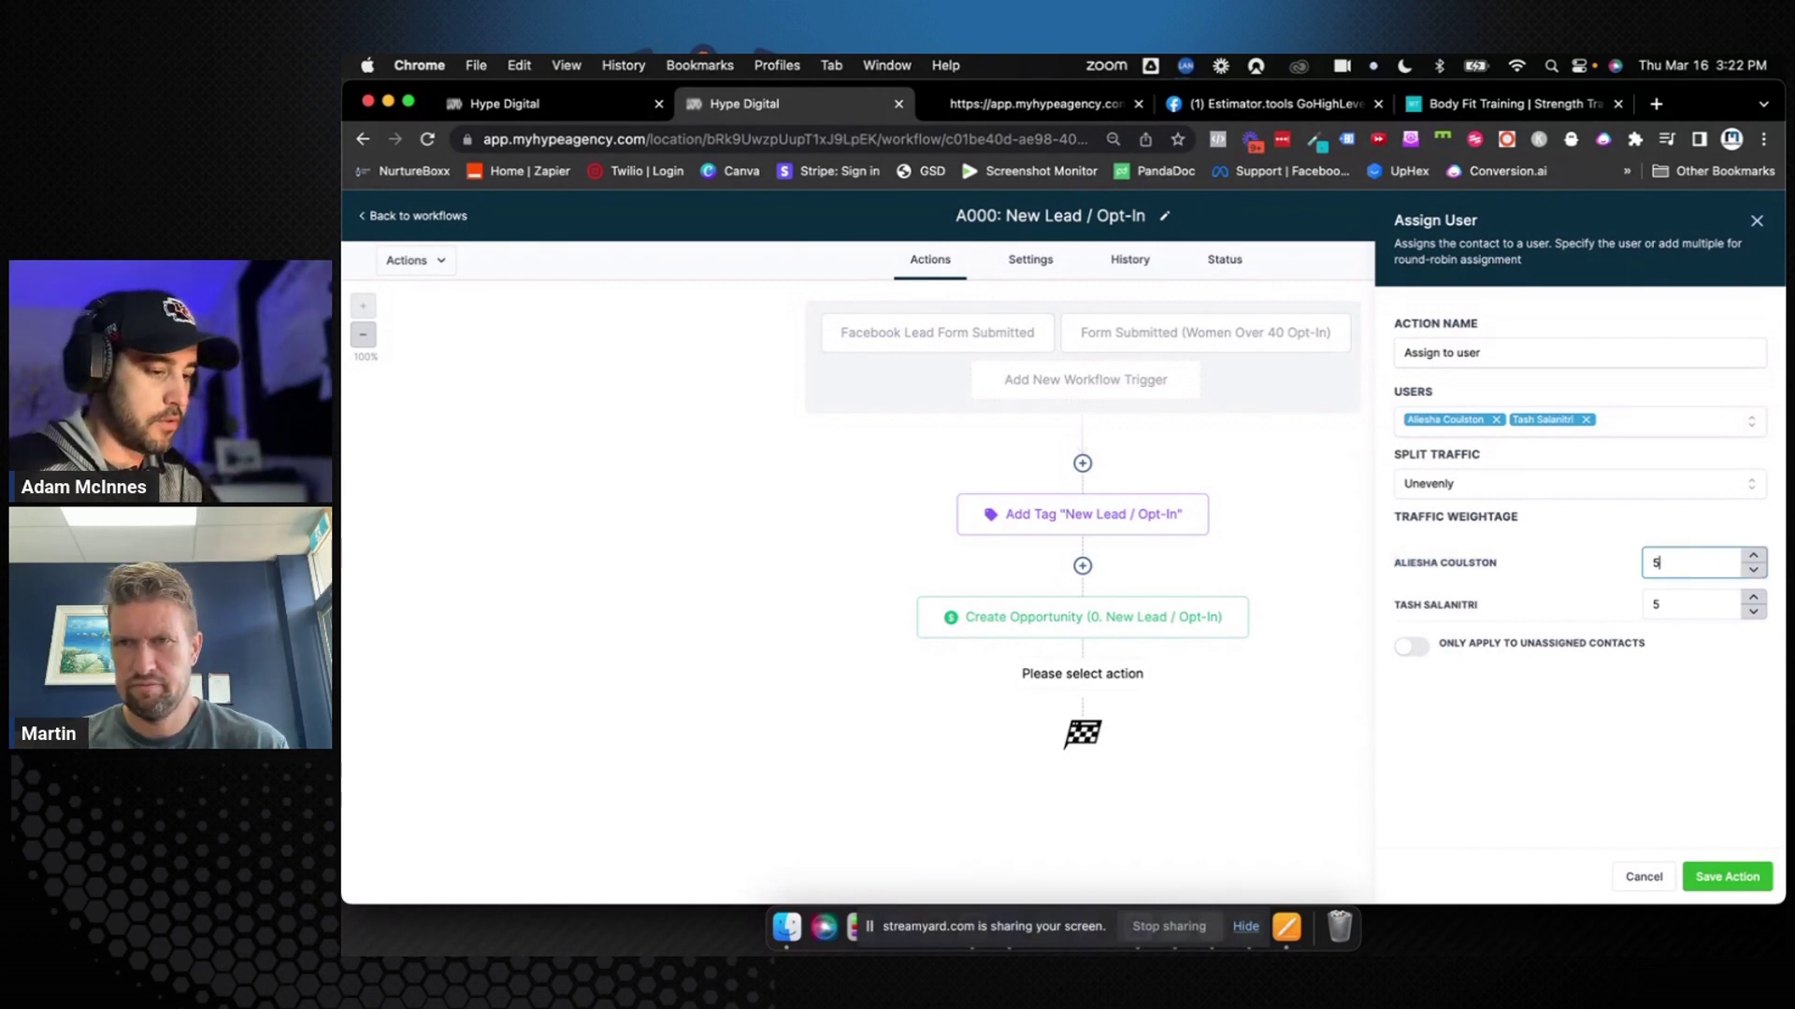
# Set the second user's traffic weight to 5
pyautogui.click(1669, 602)
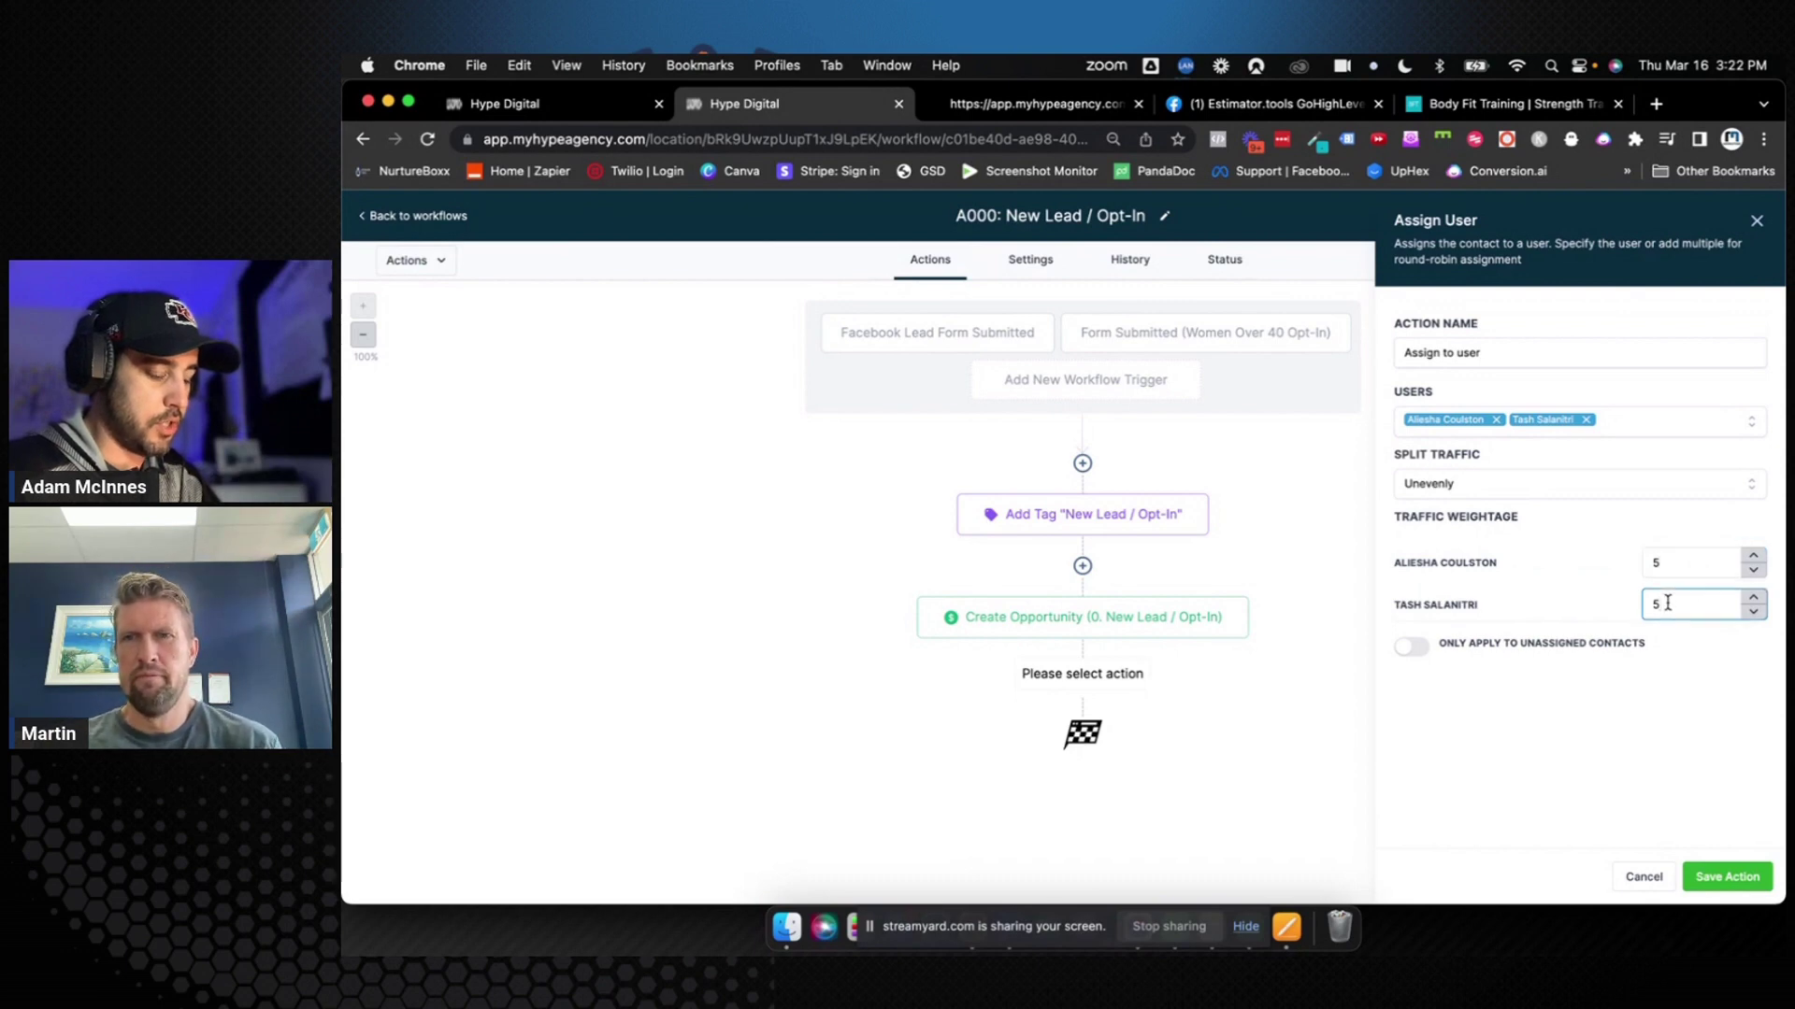
pyautogui.click(1754, 613)
pyautogui.click(1753, 613)
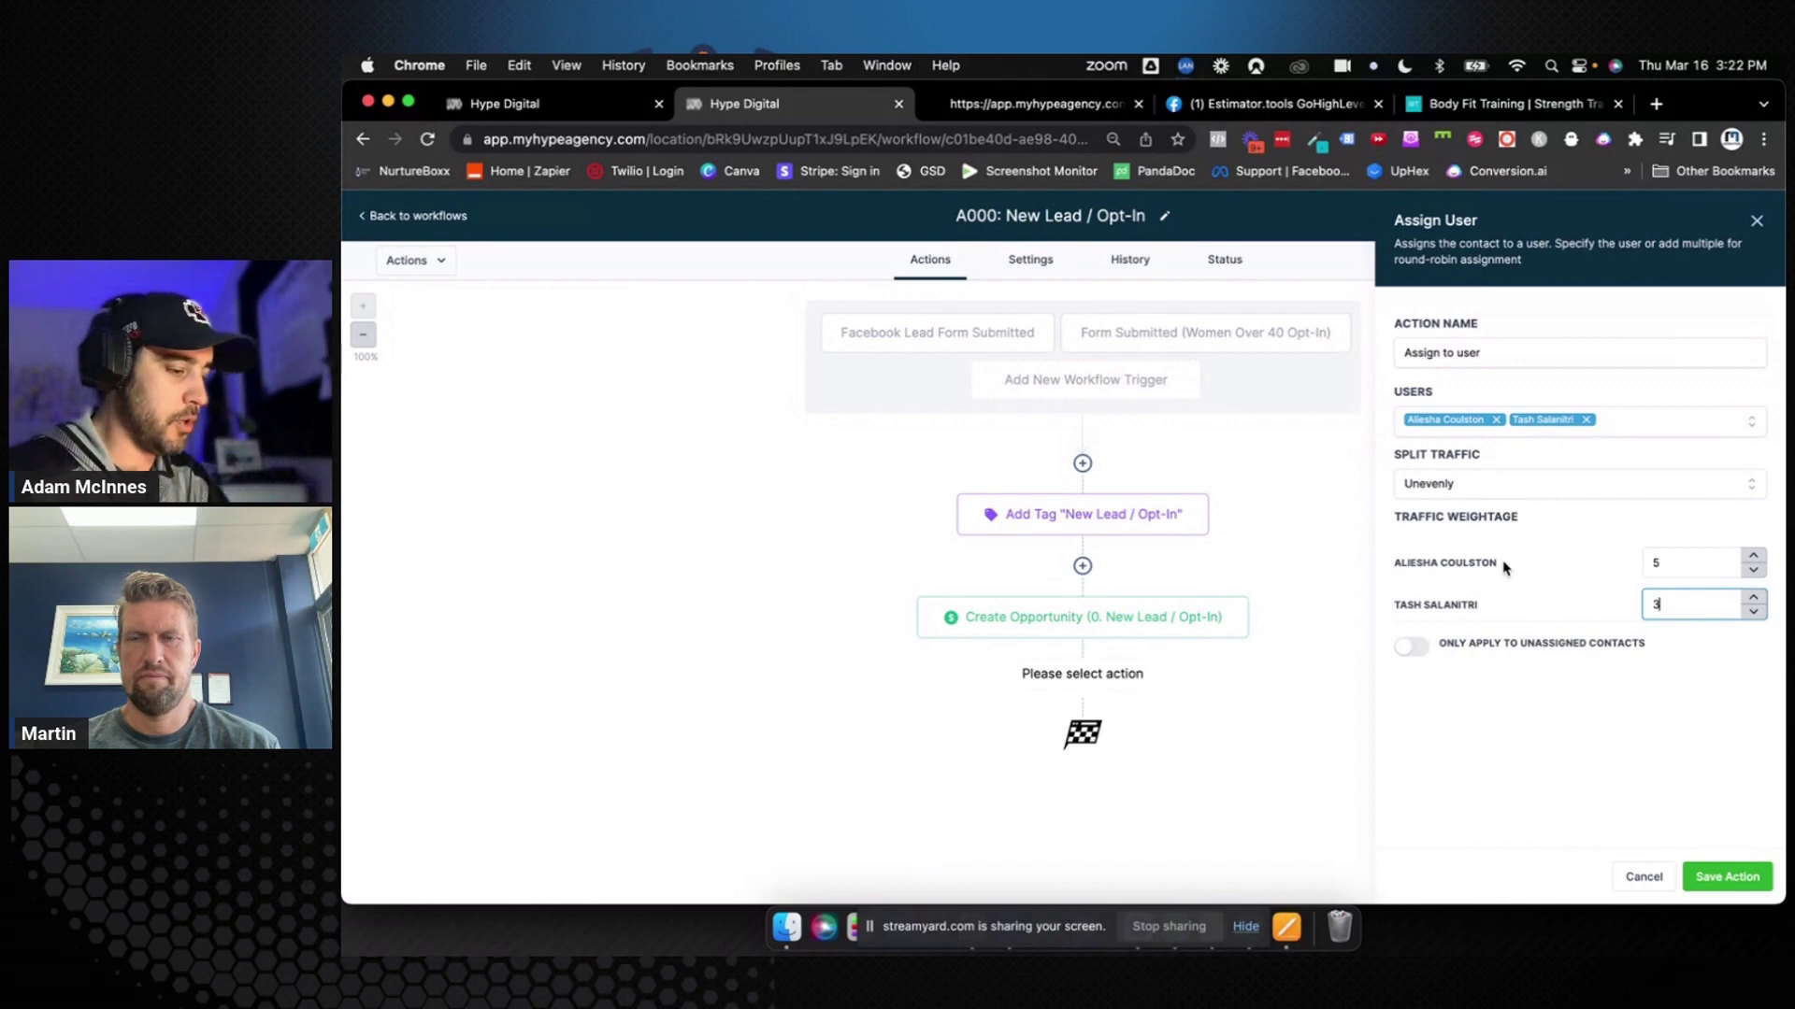
pyautogui.moveTo(1505, 565); pyautogui.dragTo(1409, 567)
pyautogui.click(1404, 566)
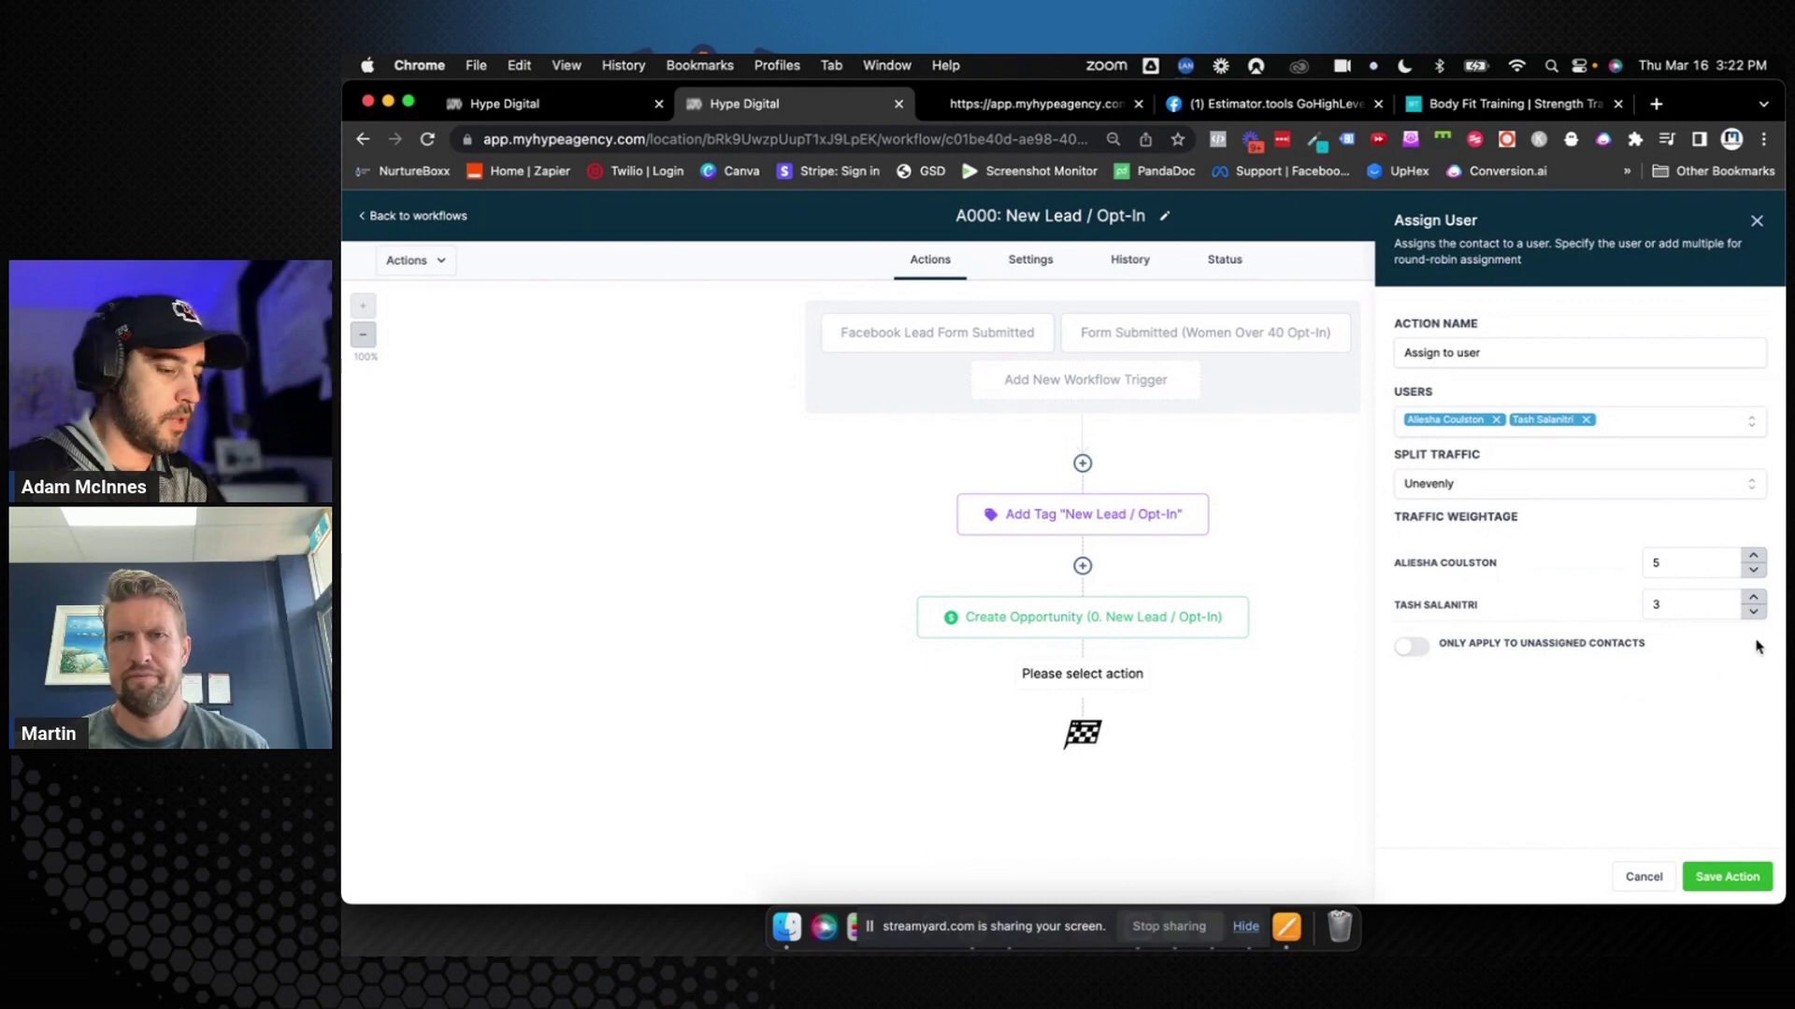
pyautogui.click(1754, 598)
pyautogui.click(1753, 598)
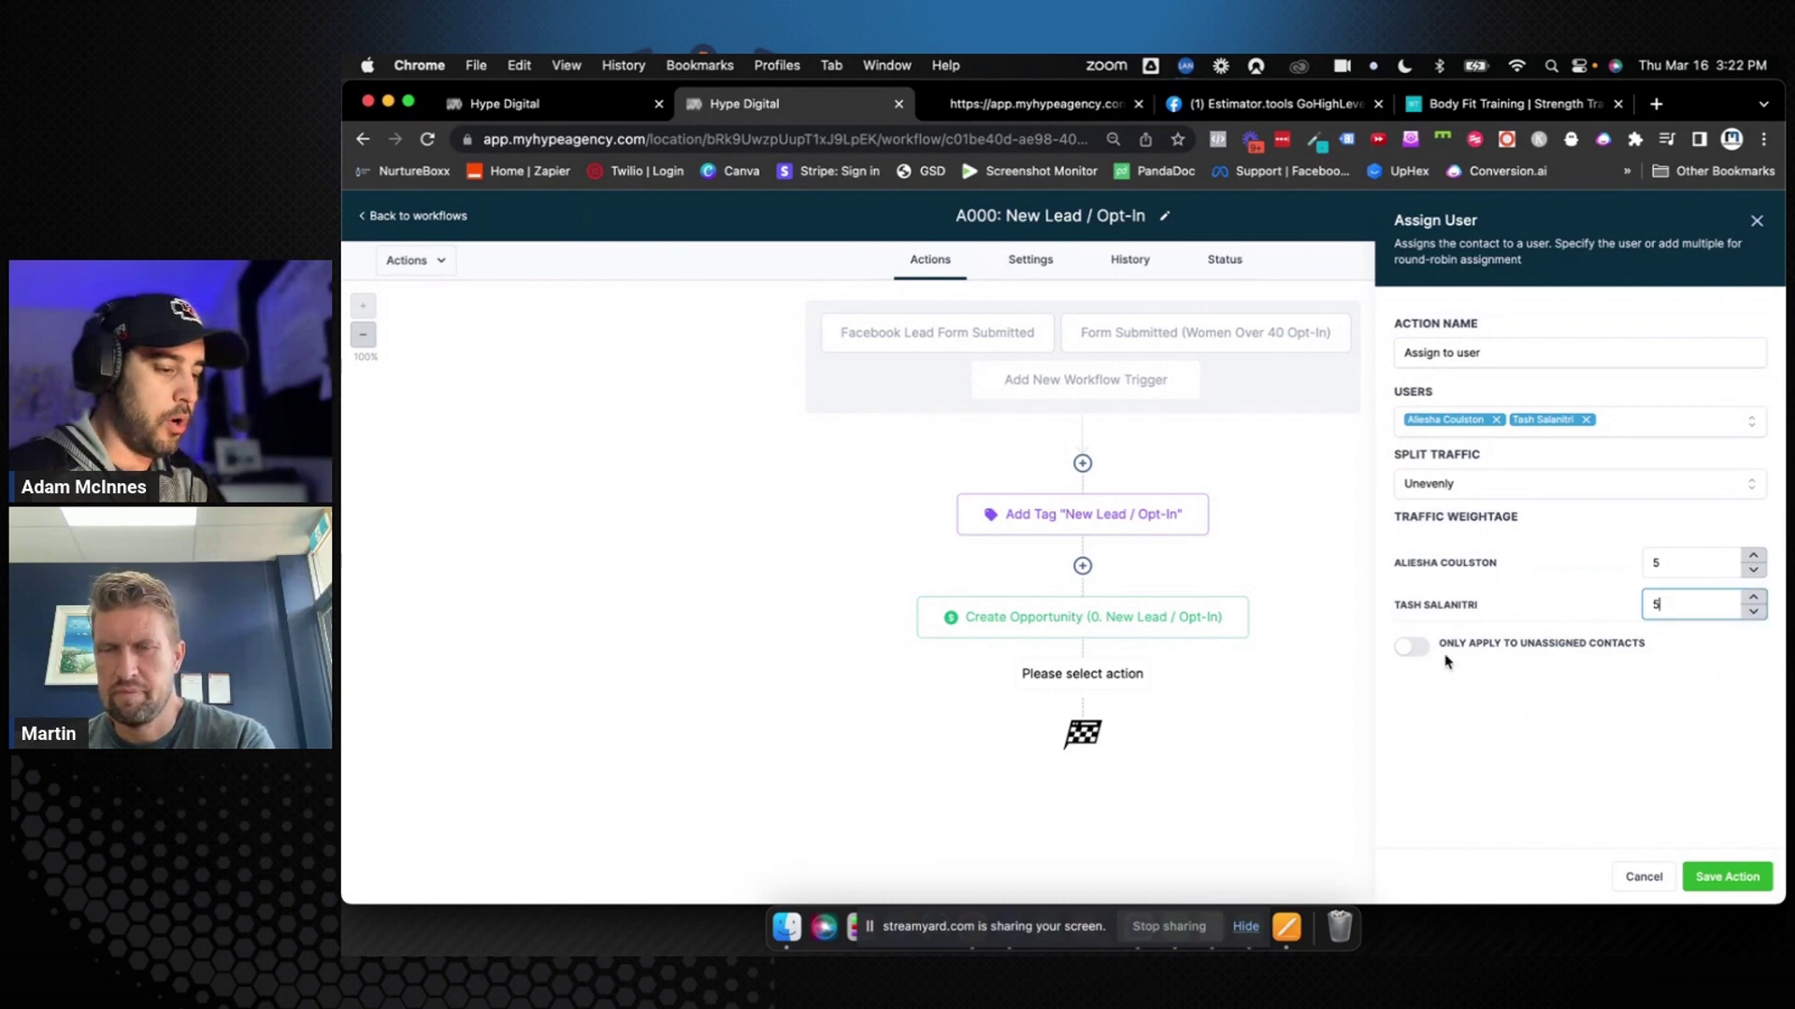
pyautogui.moveTo(1442, 645); pyautogui.dragTo(1669, 650)
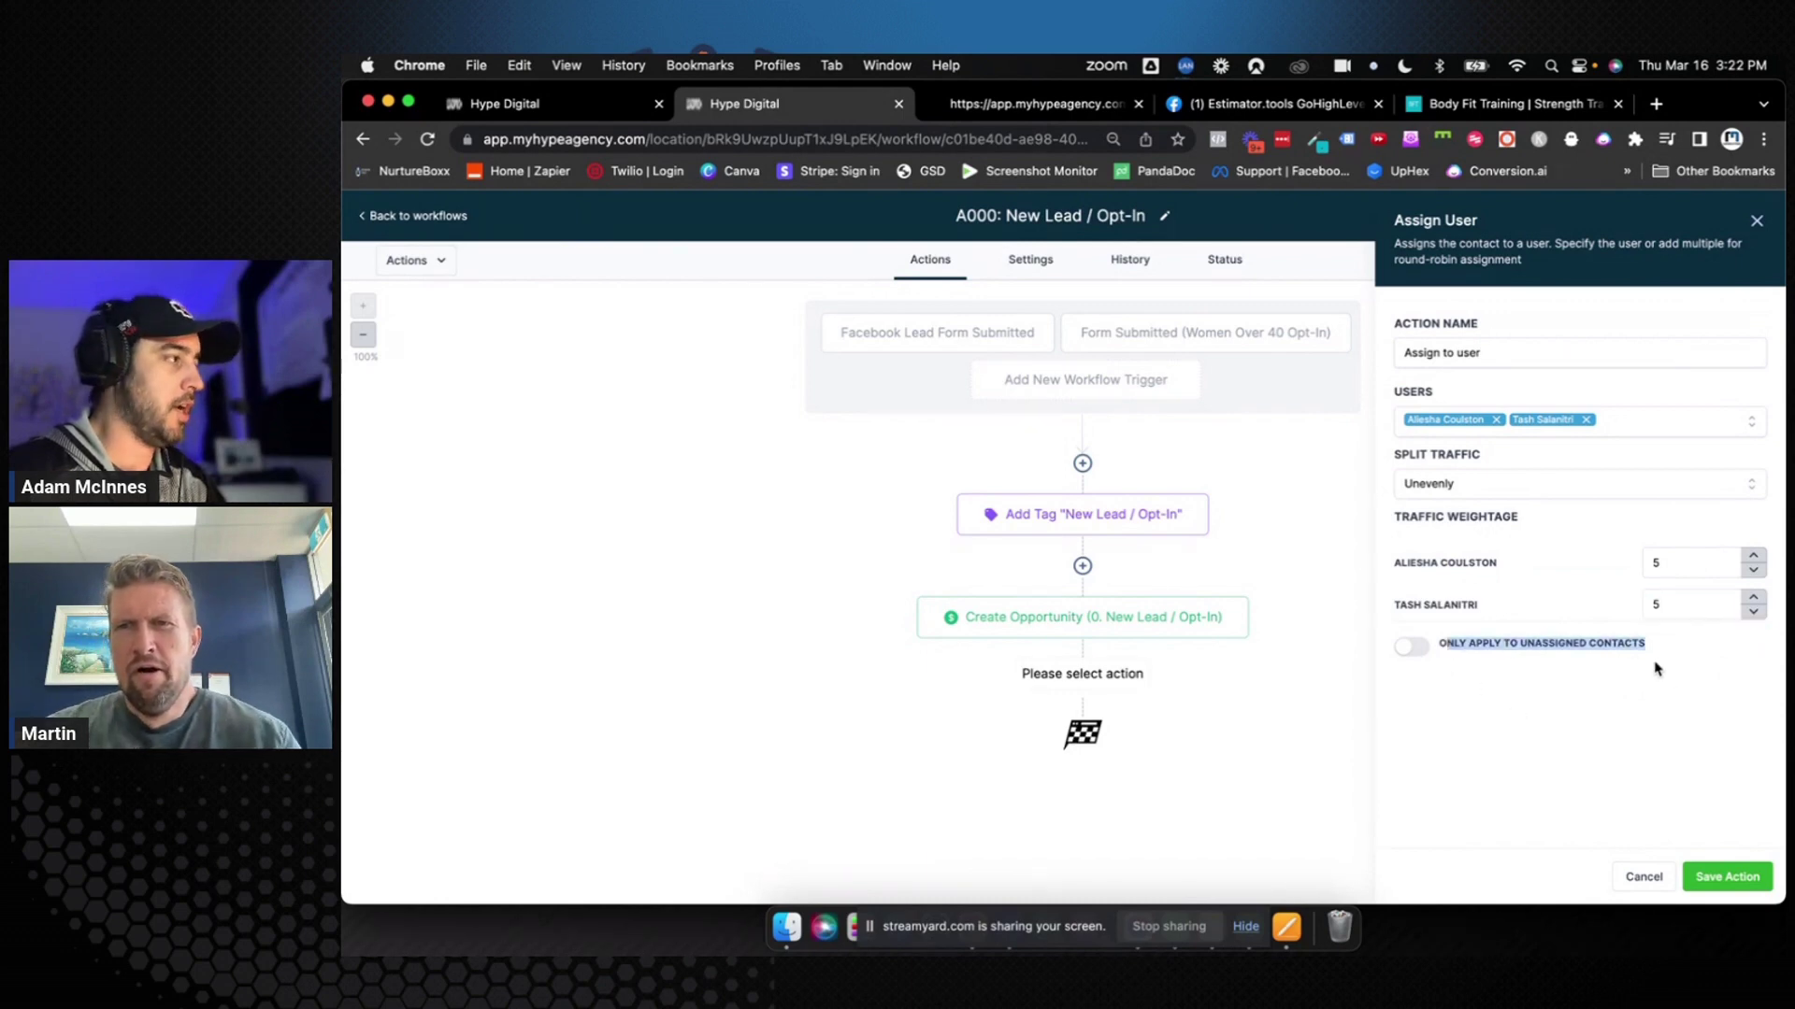
pyautogui.click(1659, 670)
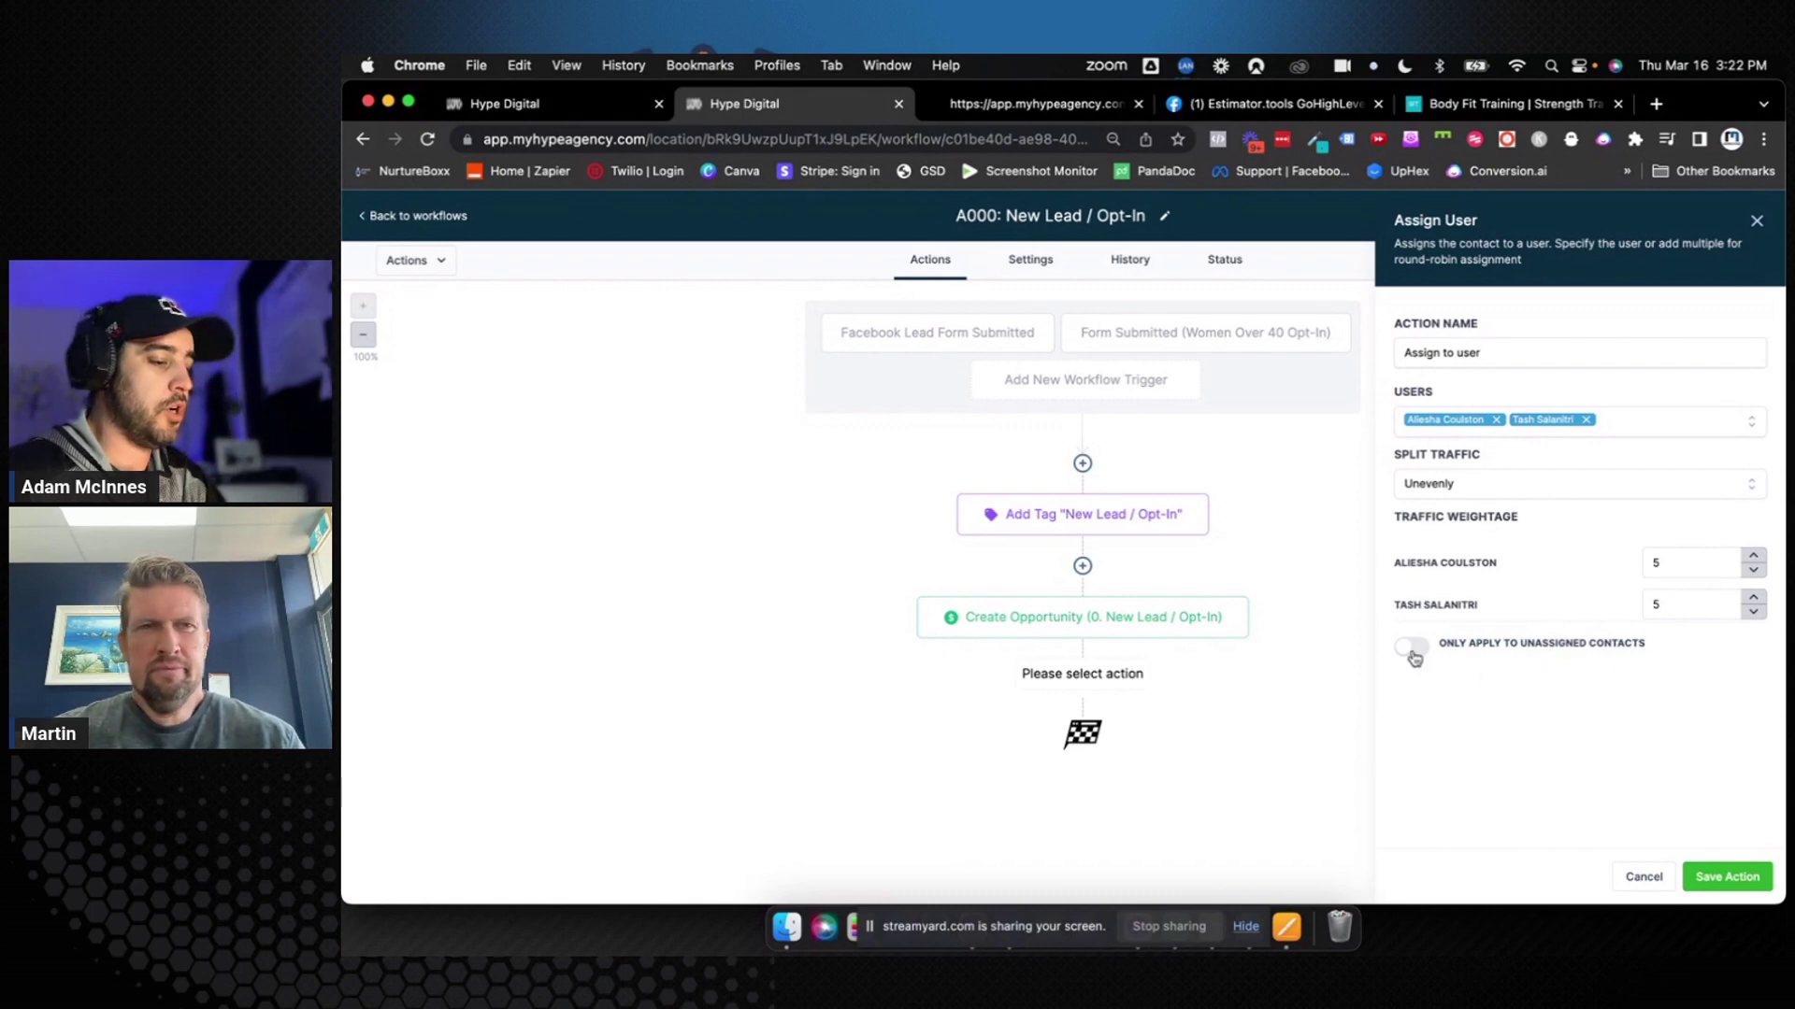
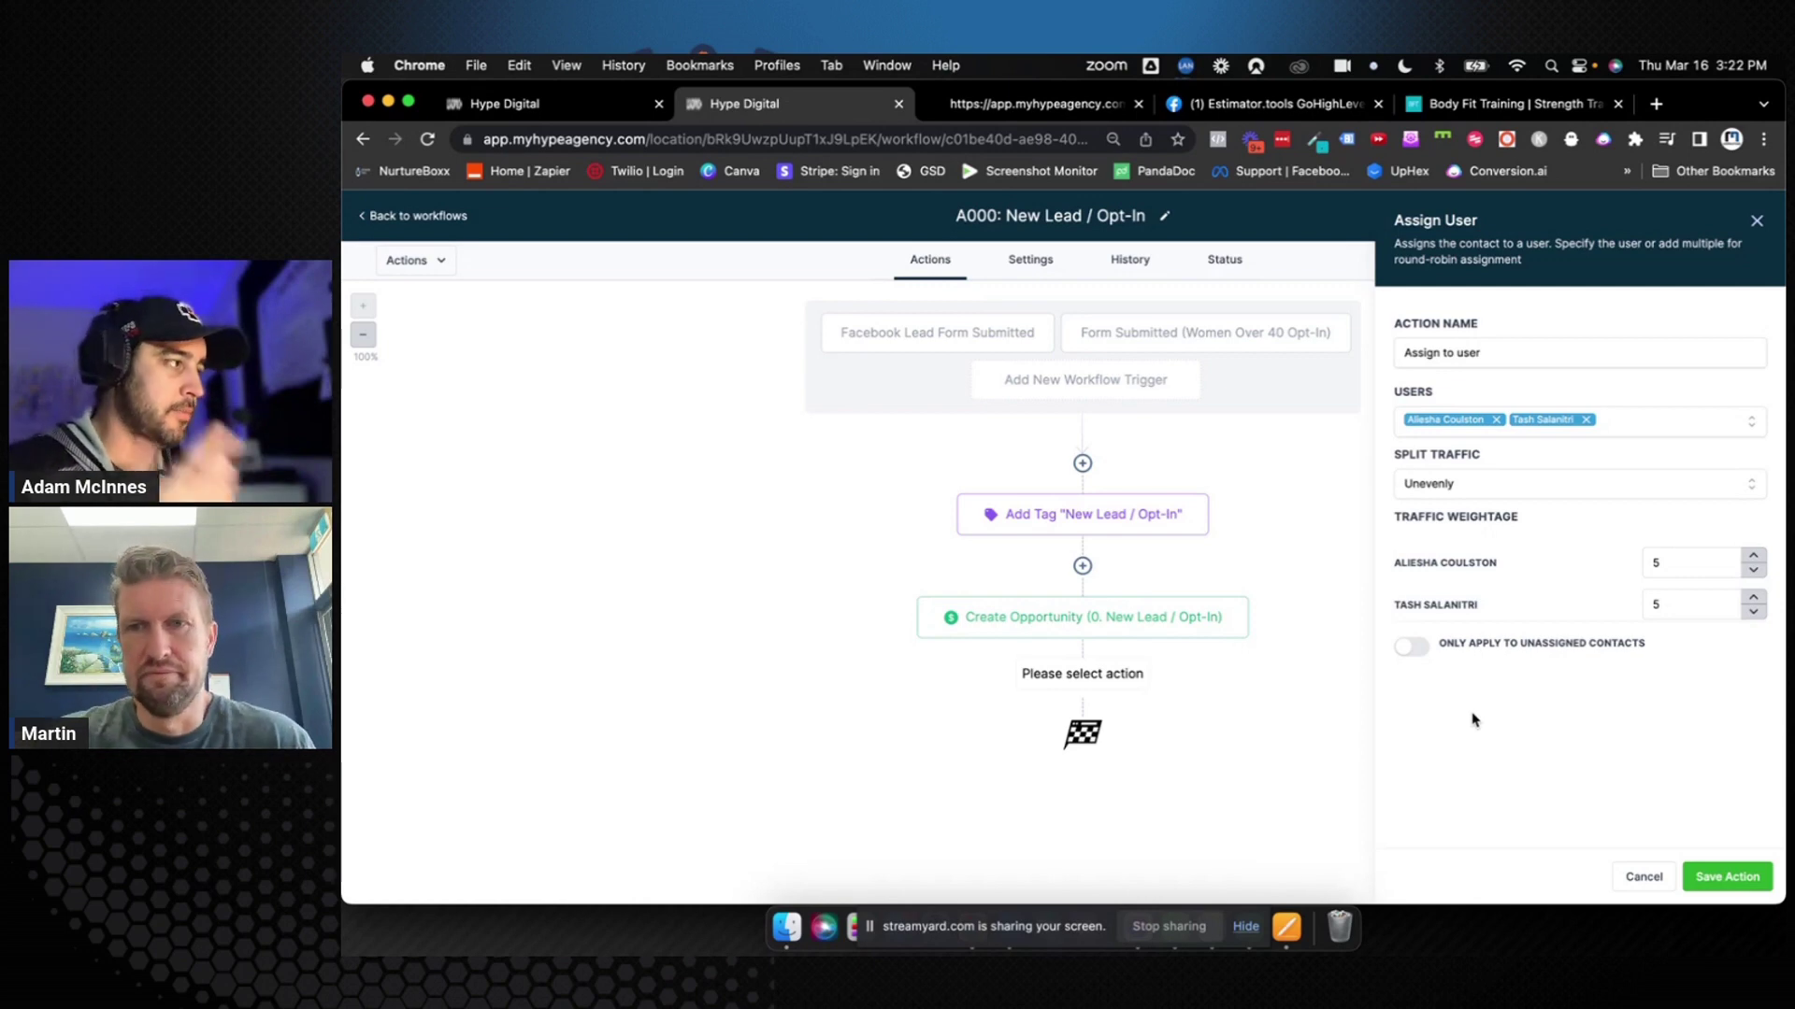
# Add the assign-to-user step, rename it 'Assign To User (Round Robin)', and save the A000 workflow
pyautogui.click(1718, 876)
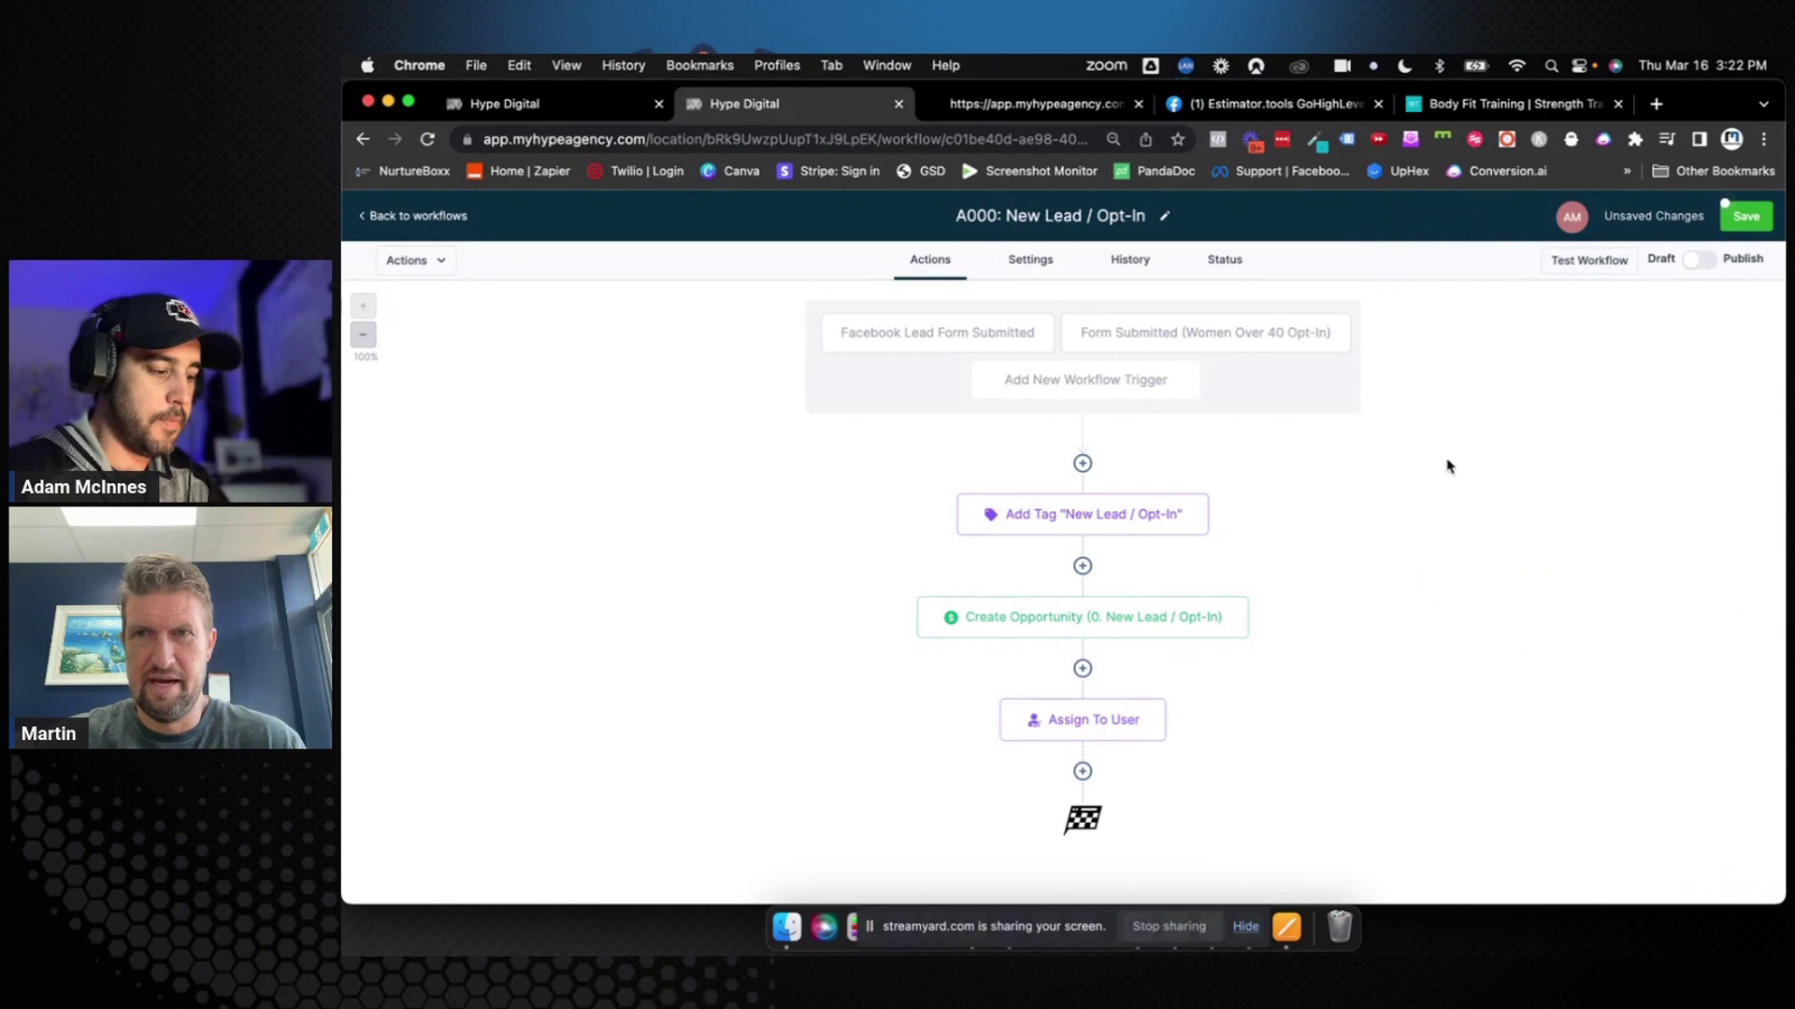
pyautogui.click(1752, 222)
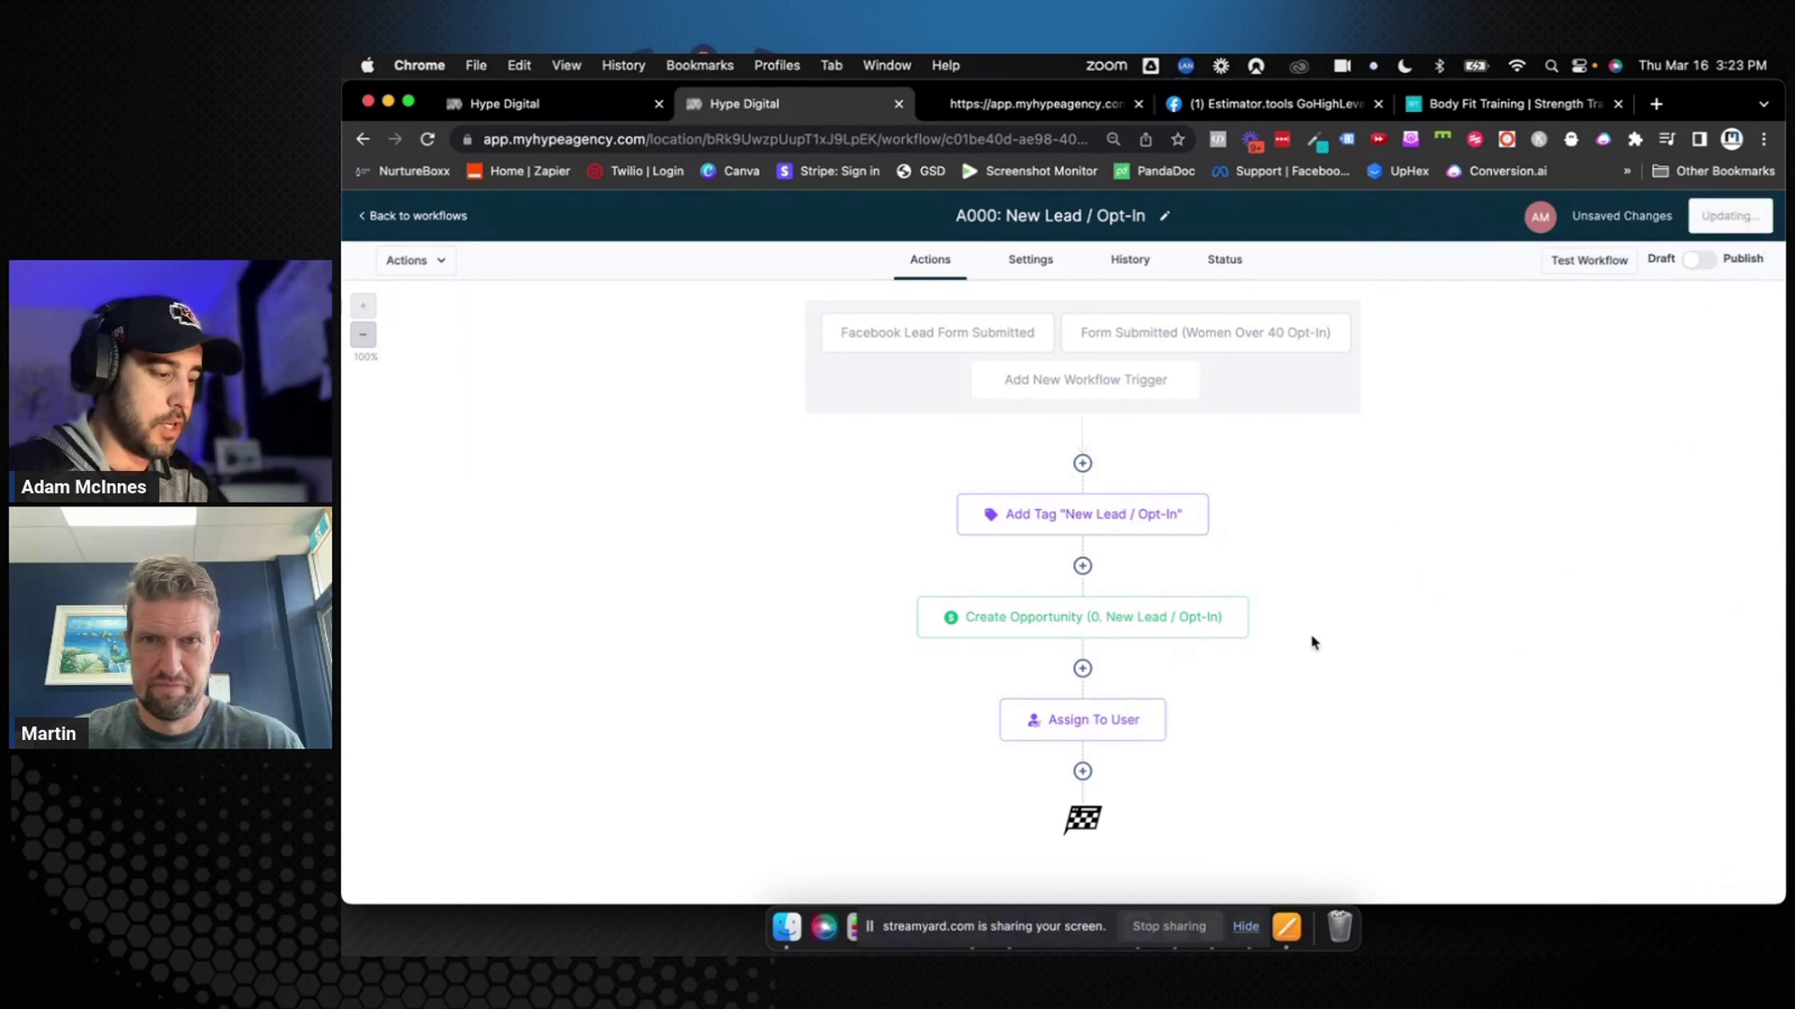
pyautogui.click(1147, 716)
pyautogui.click(1522, 358)
pyautogui.write('(Round Ro')
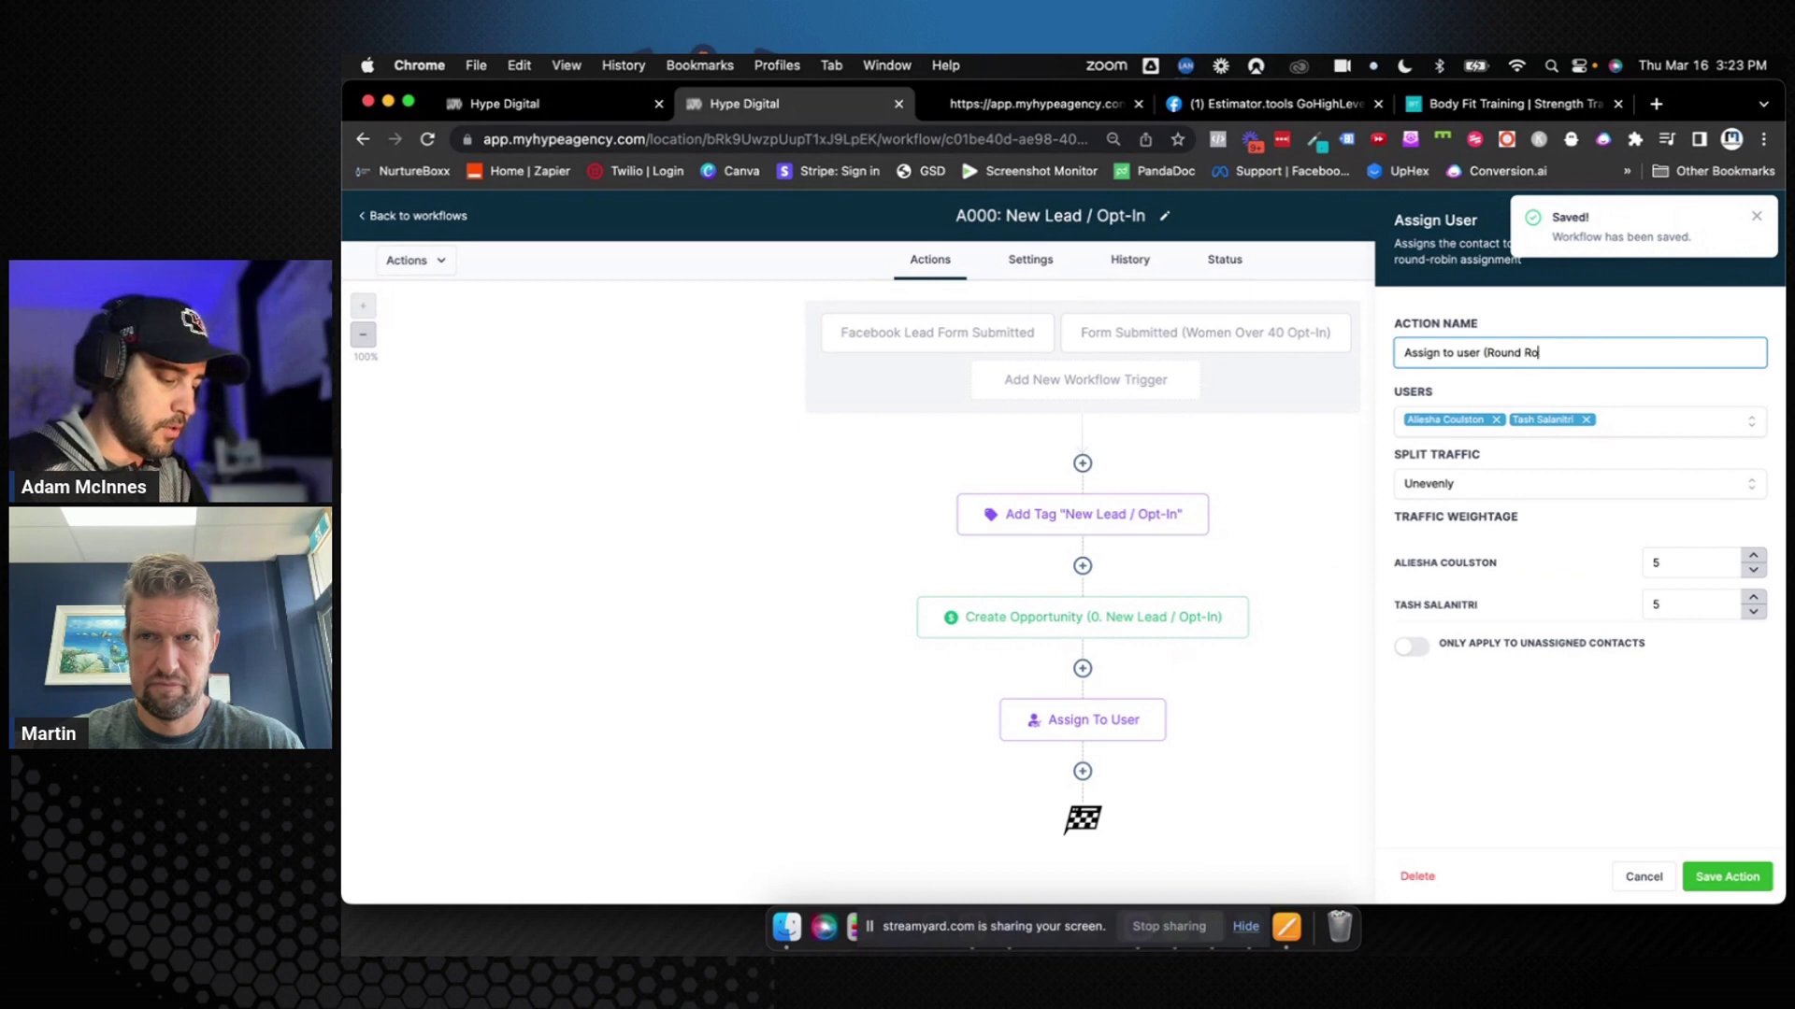
pyautogui.write('bin)')
pyautogui.click(1727, 876)
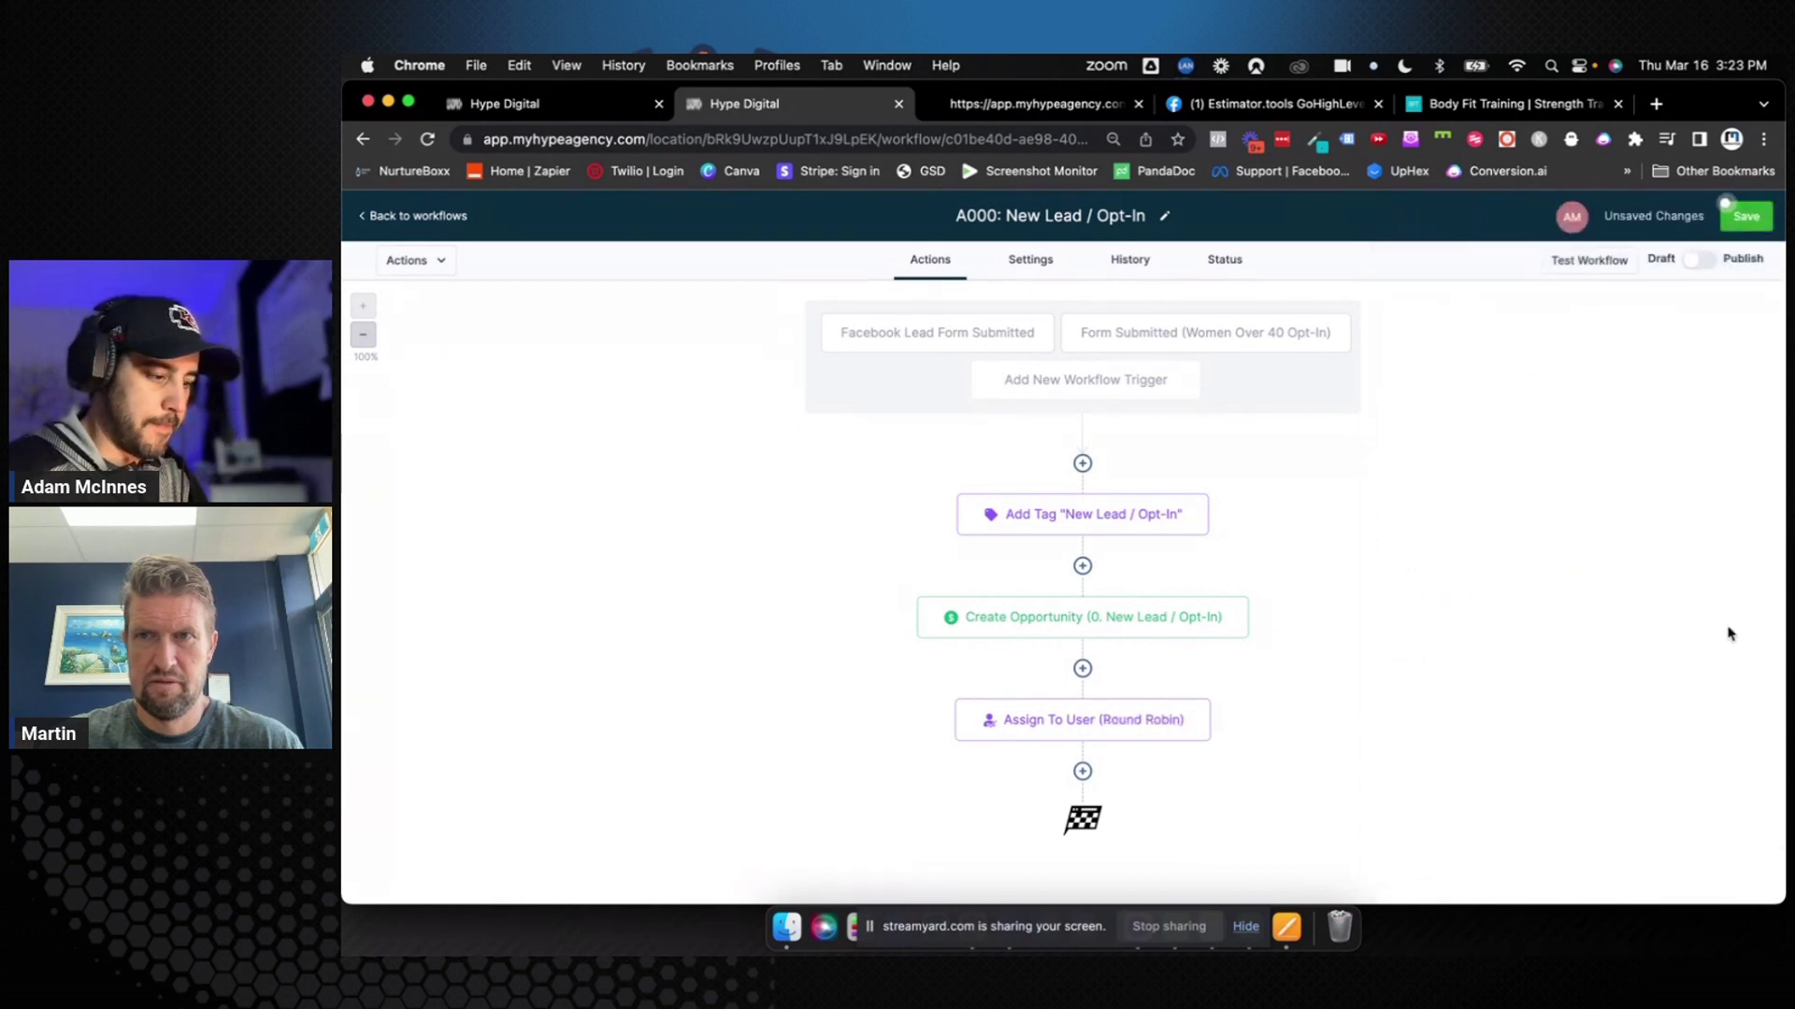
pyautogui.click(1746, 216)
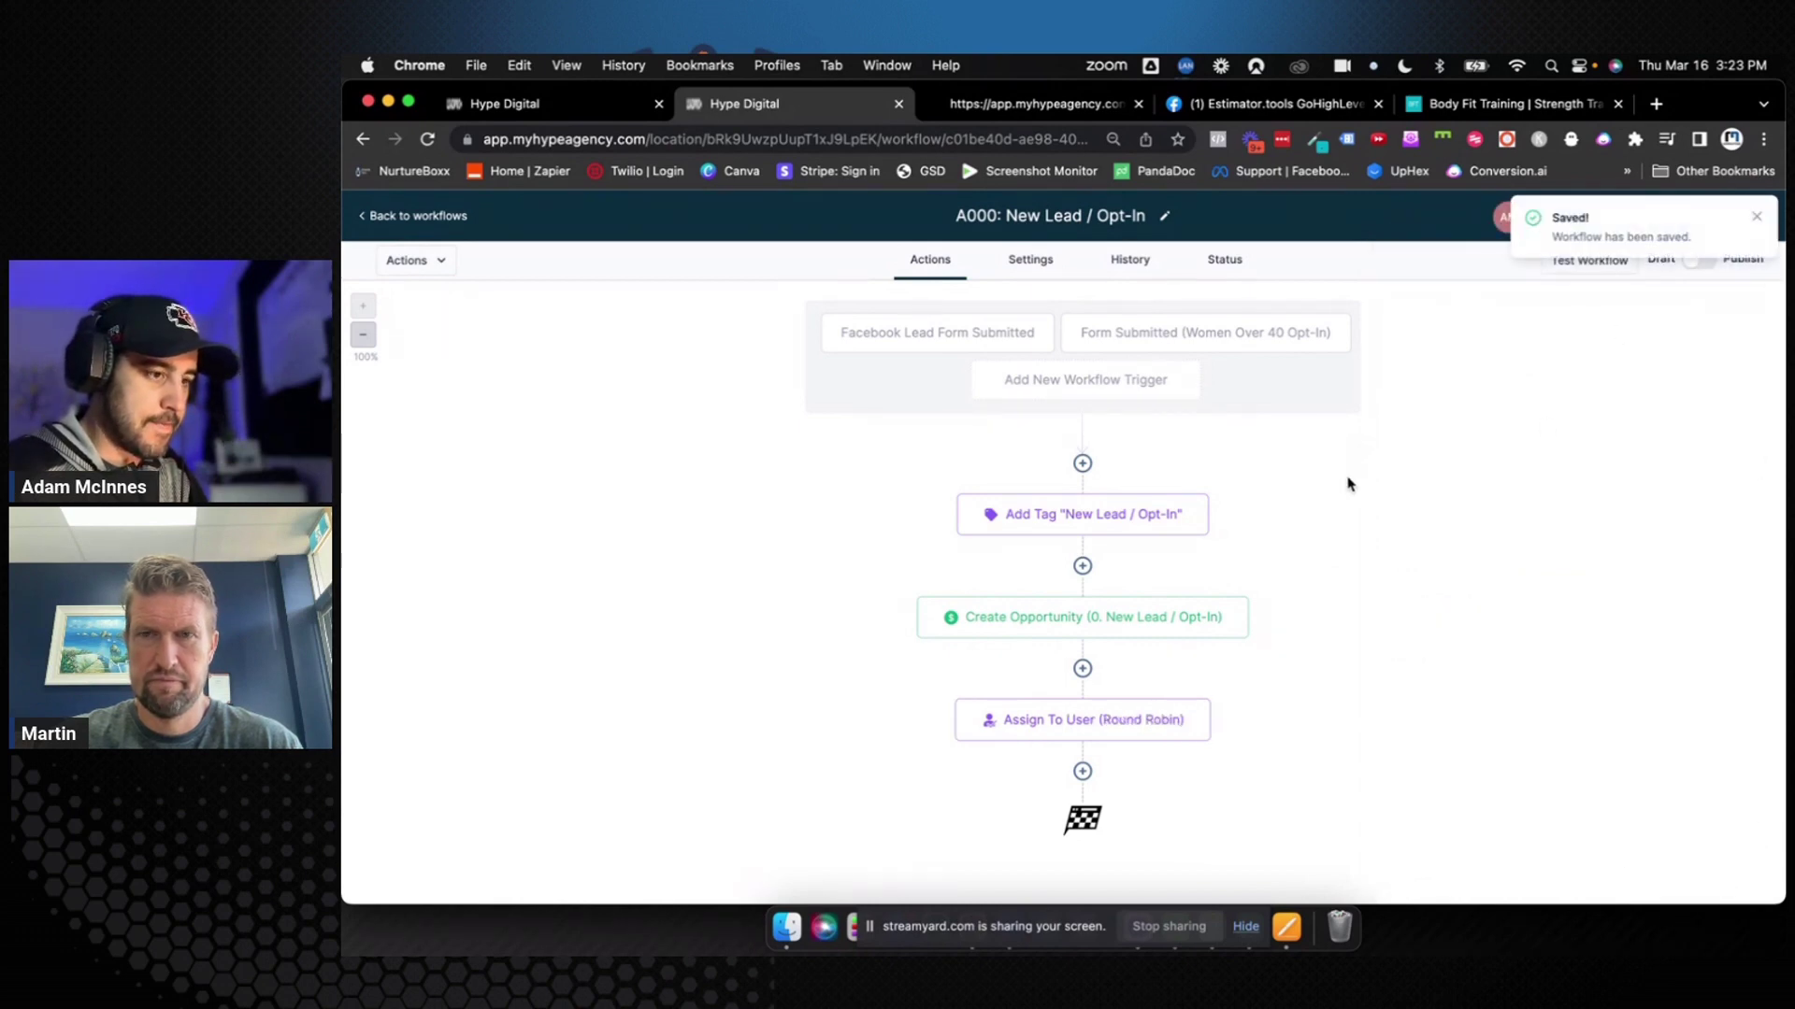
pyautogui.click(1757, 216)
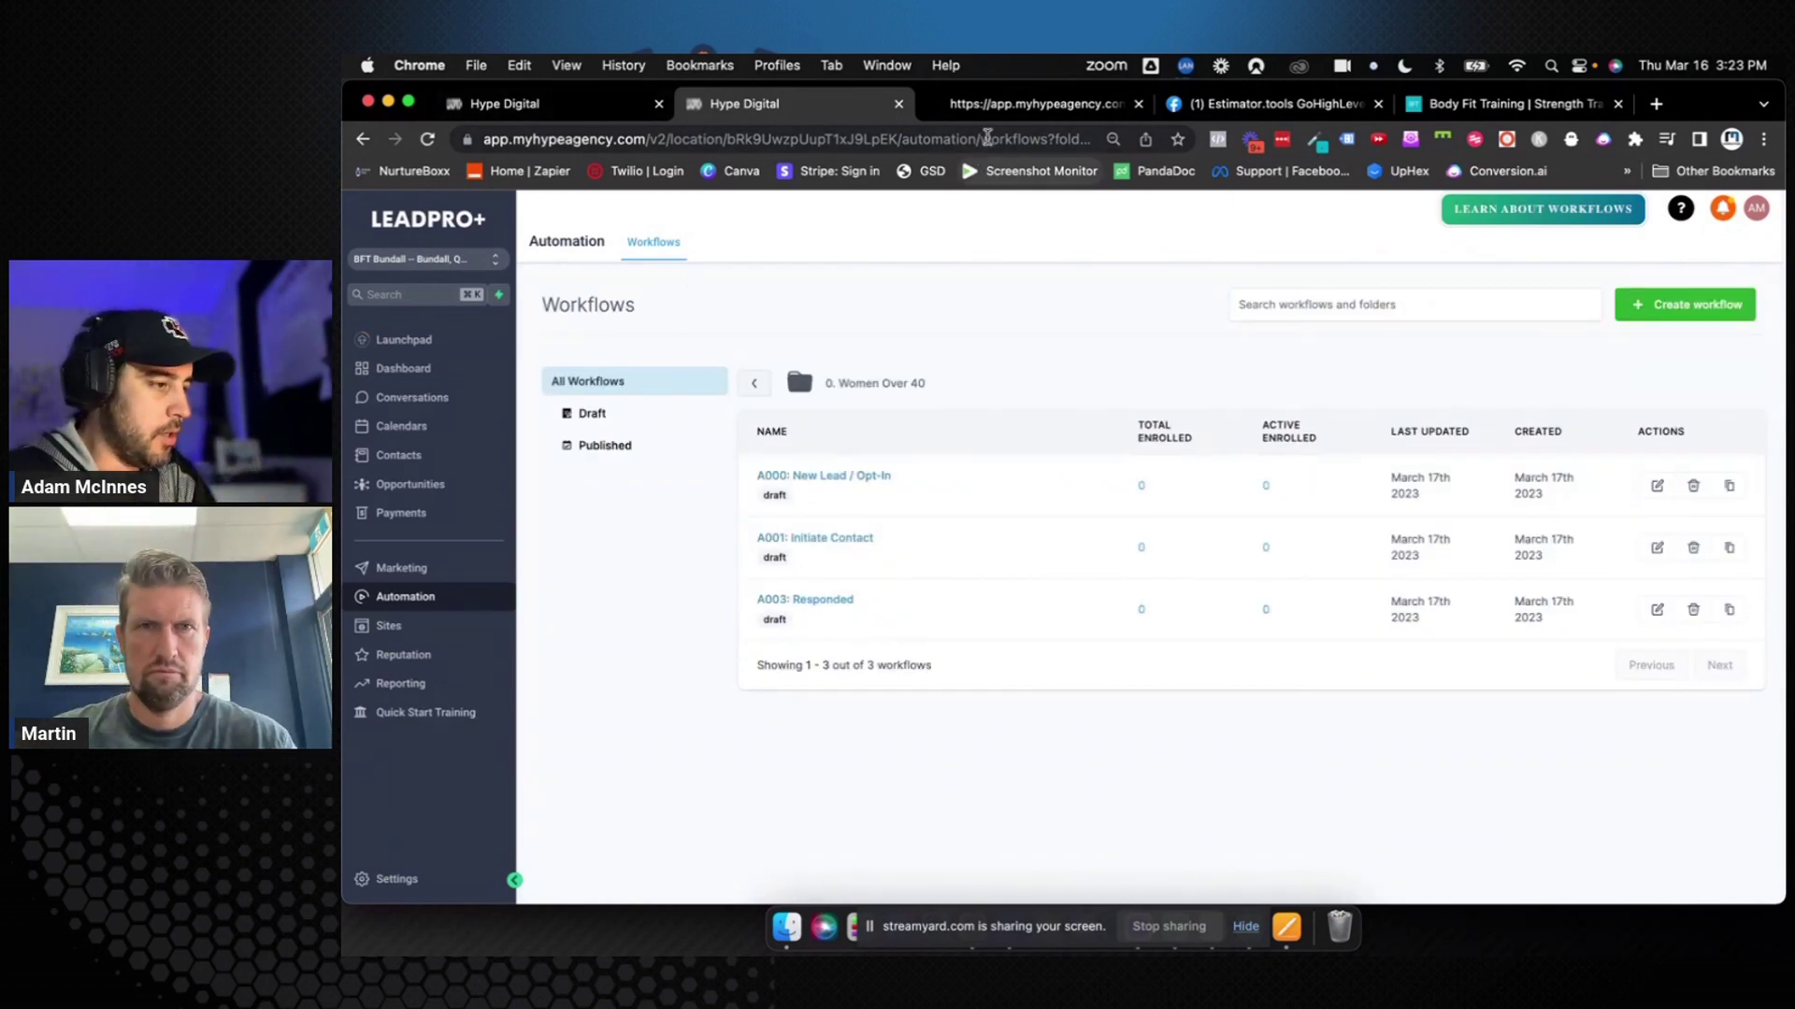
pyautogui.click(639, 104)
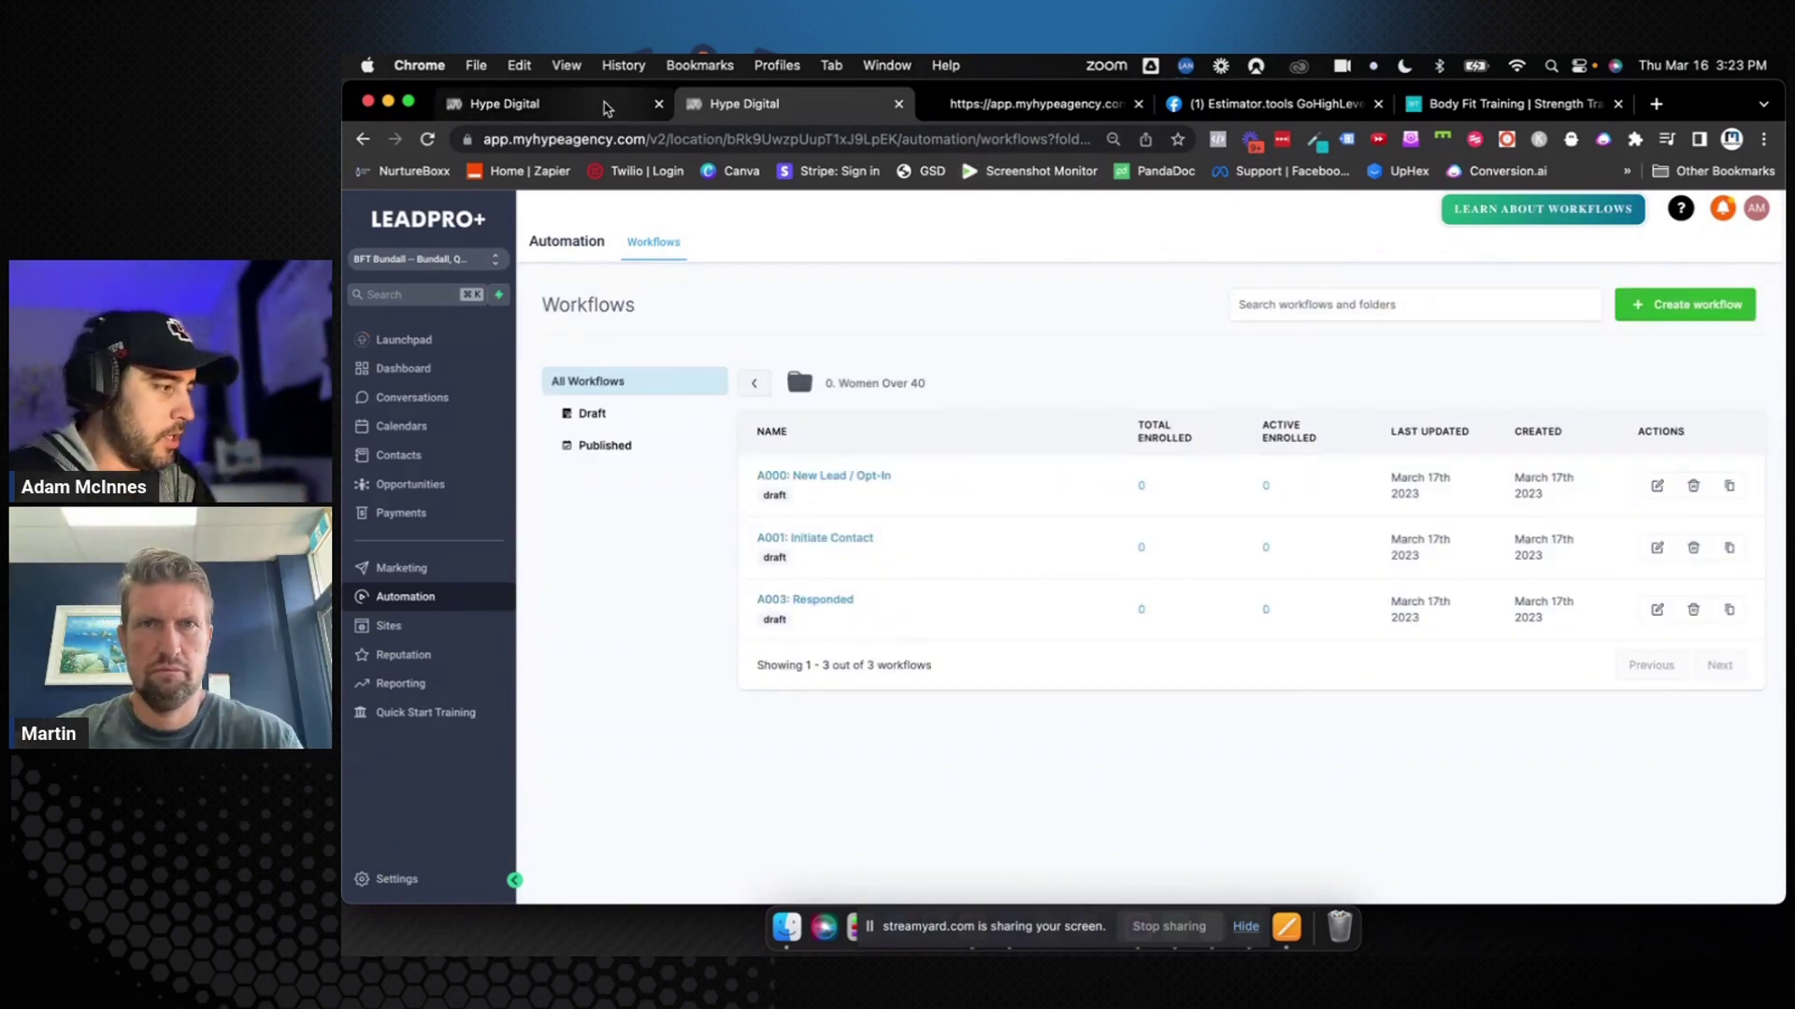
pyautogui.click(454, 490)
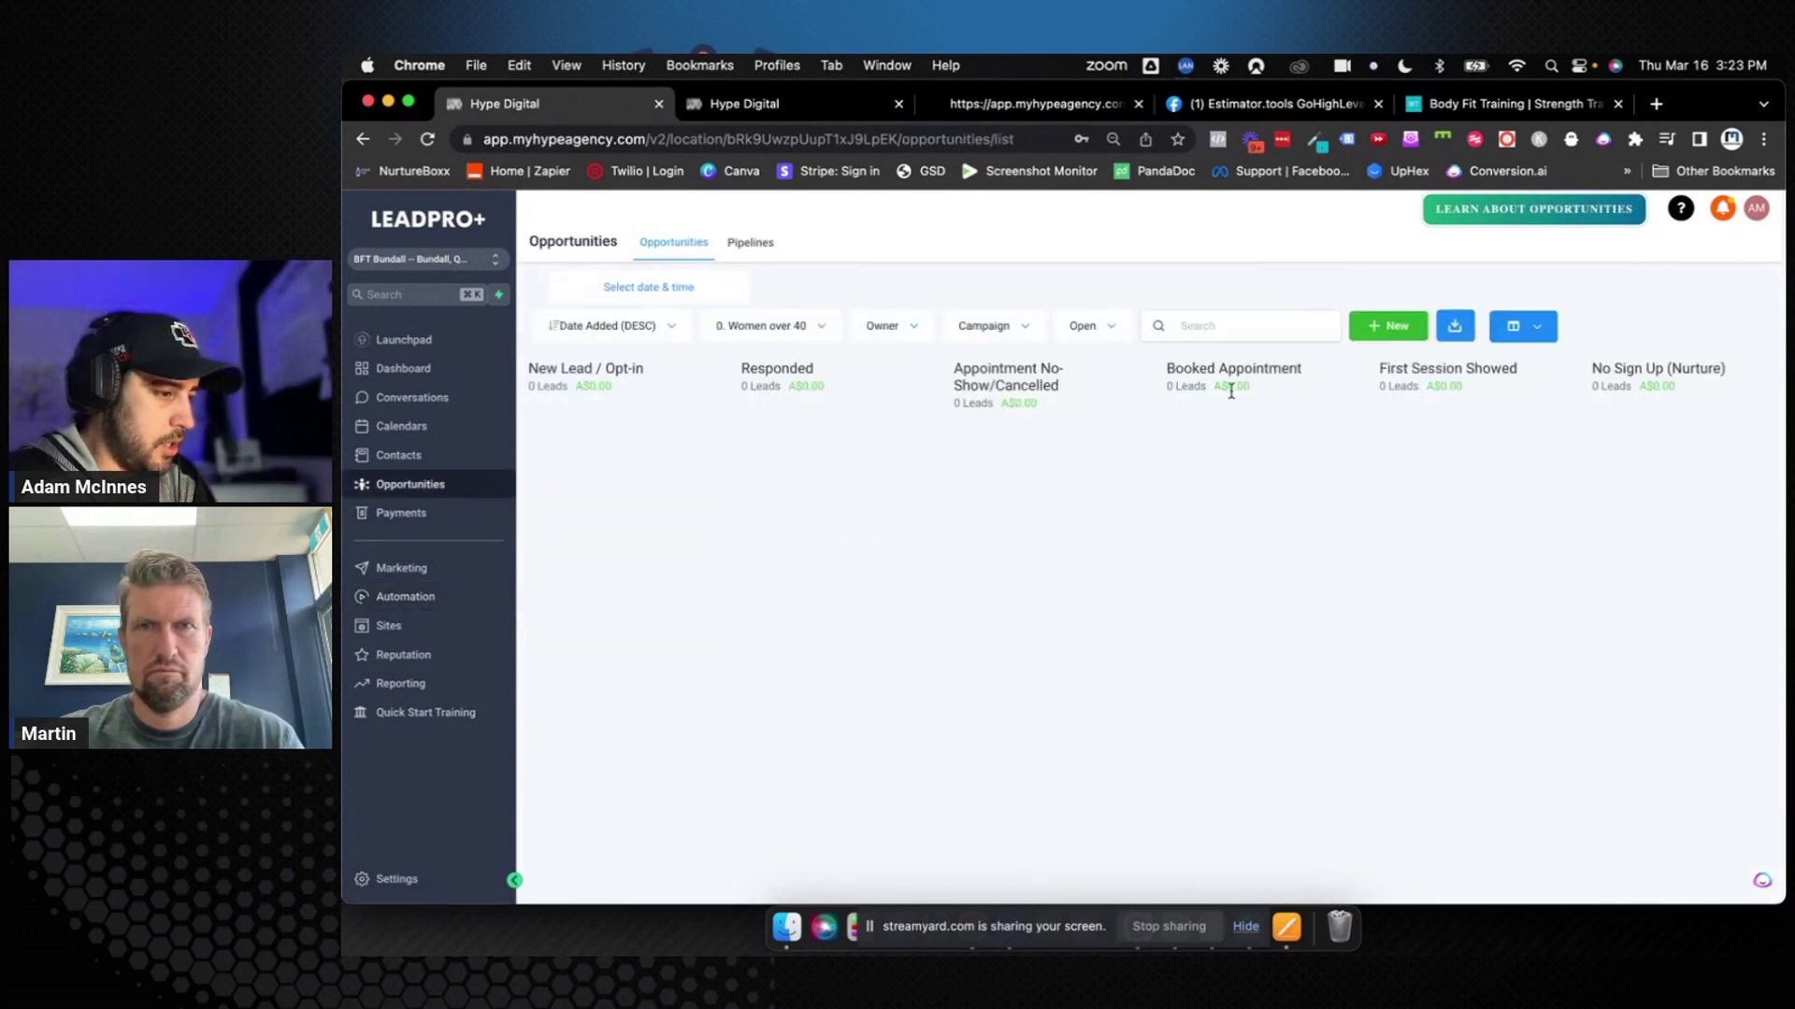
pyautogui.moveTo(1168, 371); pyautogui.dragTo(1330, 373)
pyautogui.click(1304, 432)
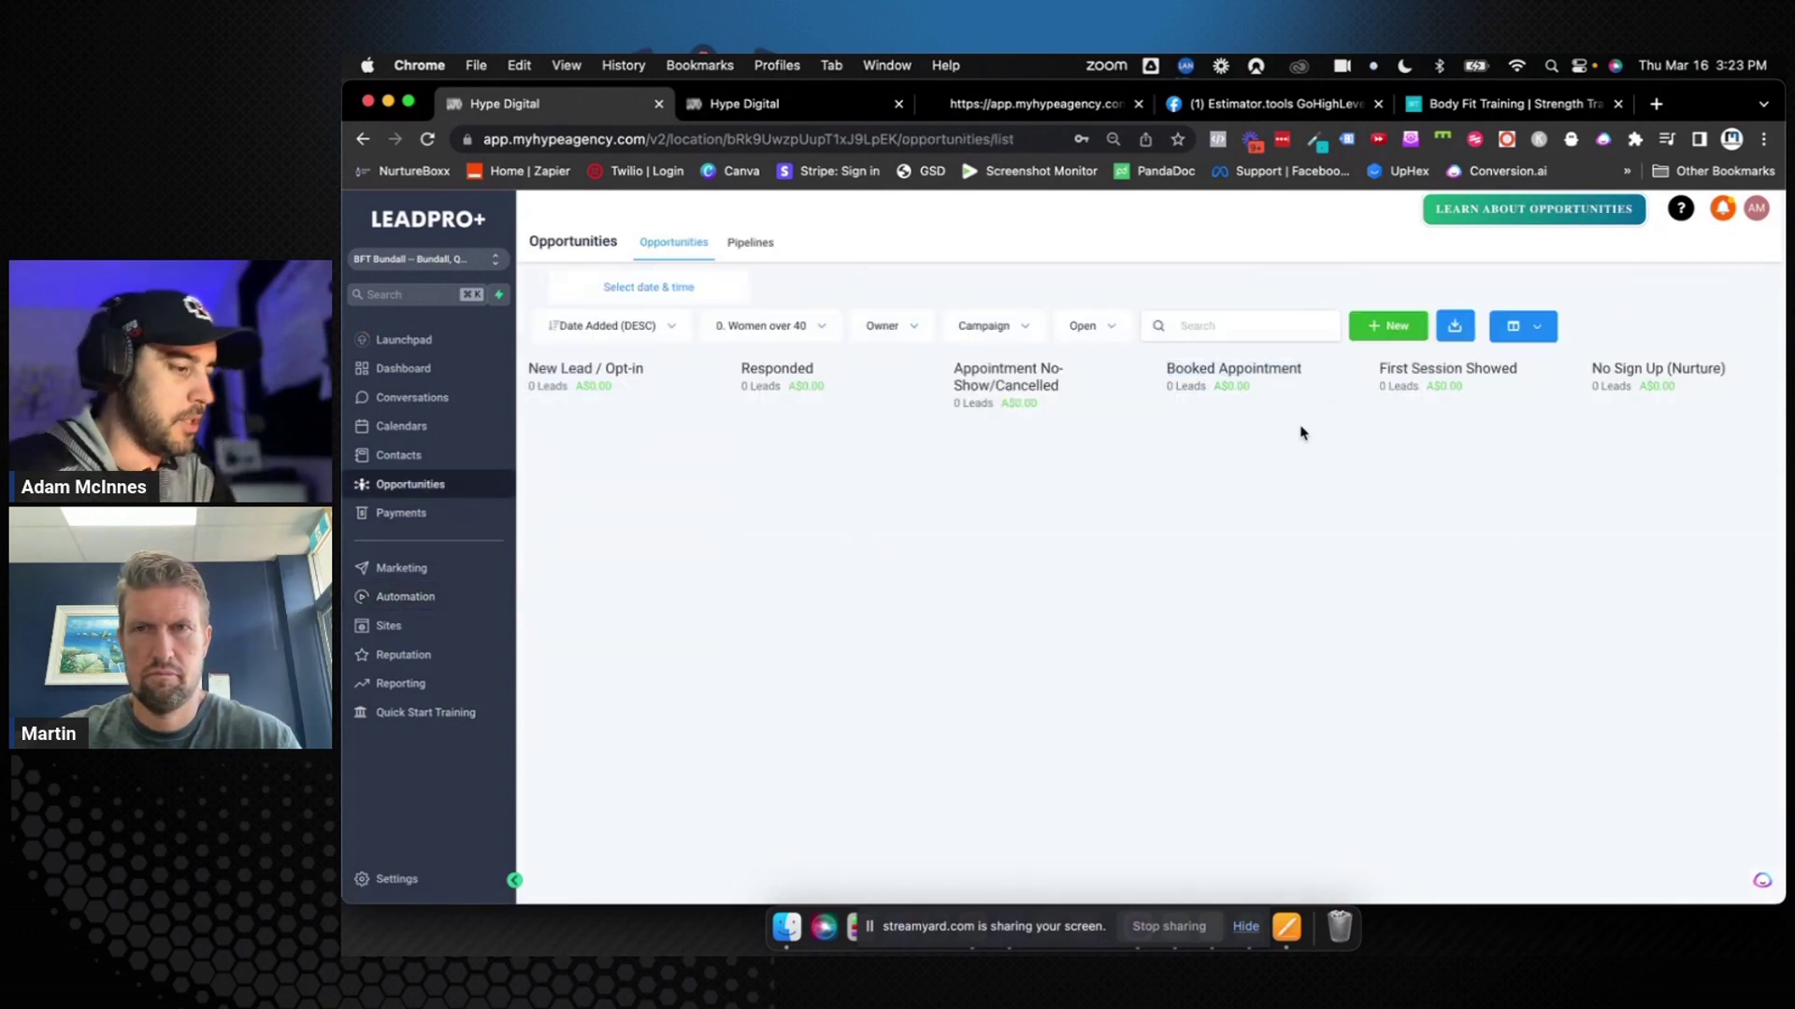
pyautogui.click(830, 121)
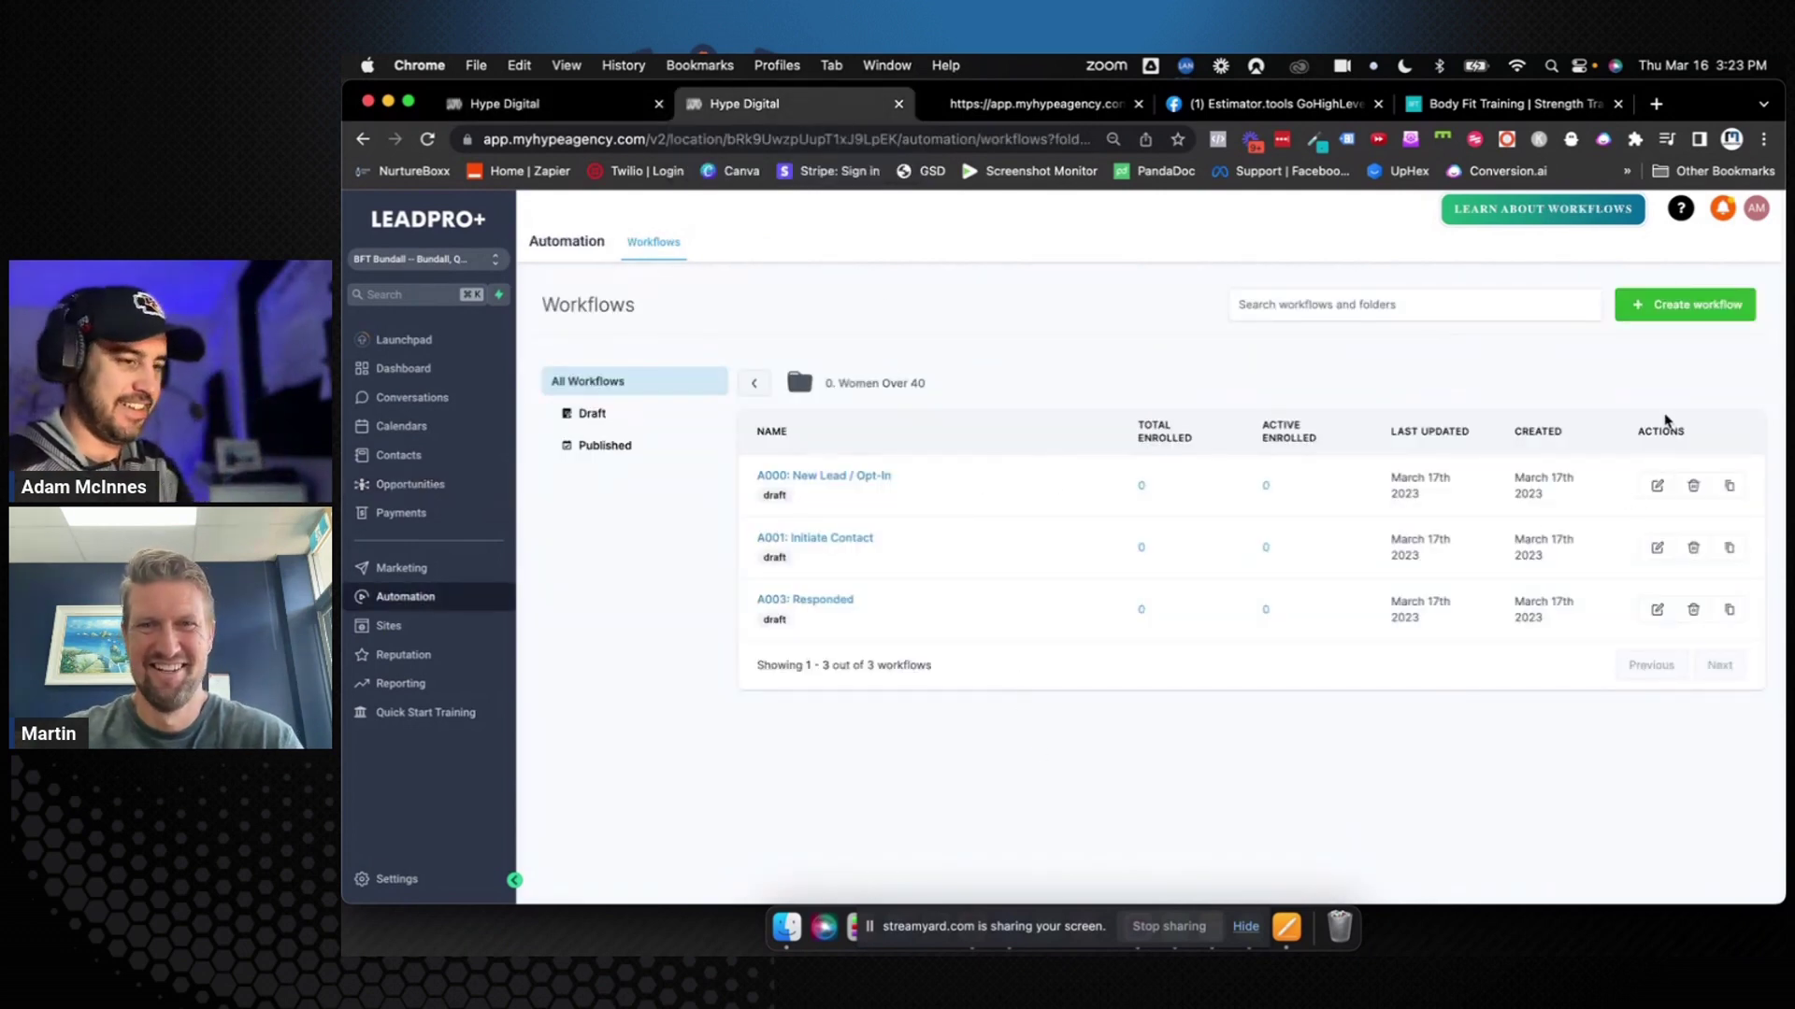
pyautogui.click(1656, 315)
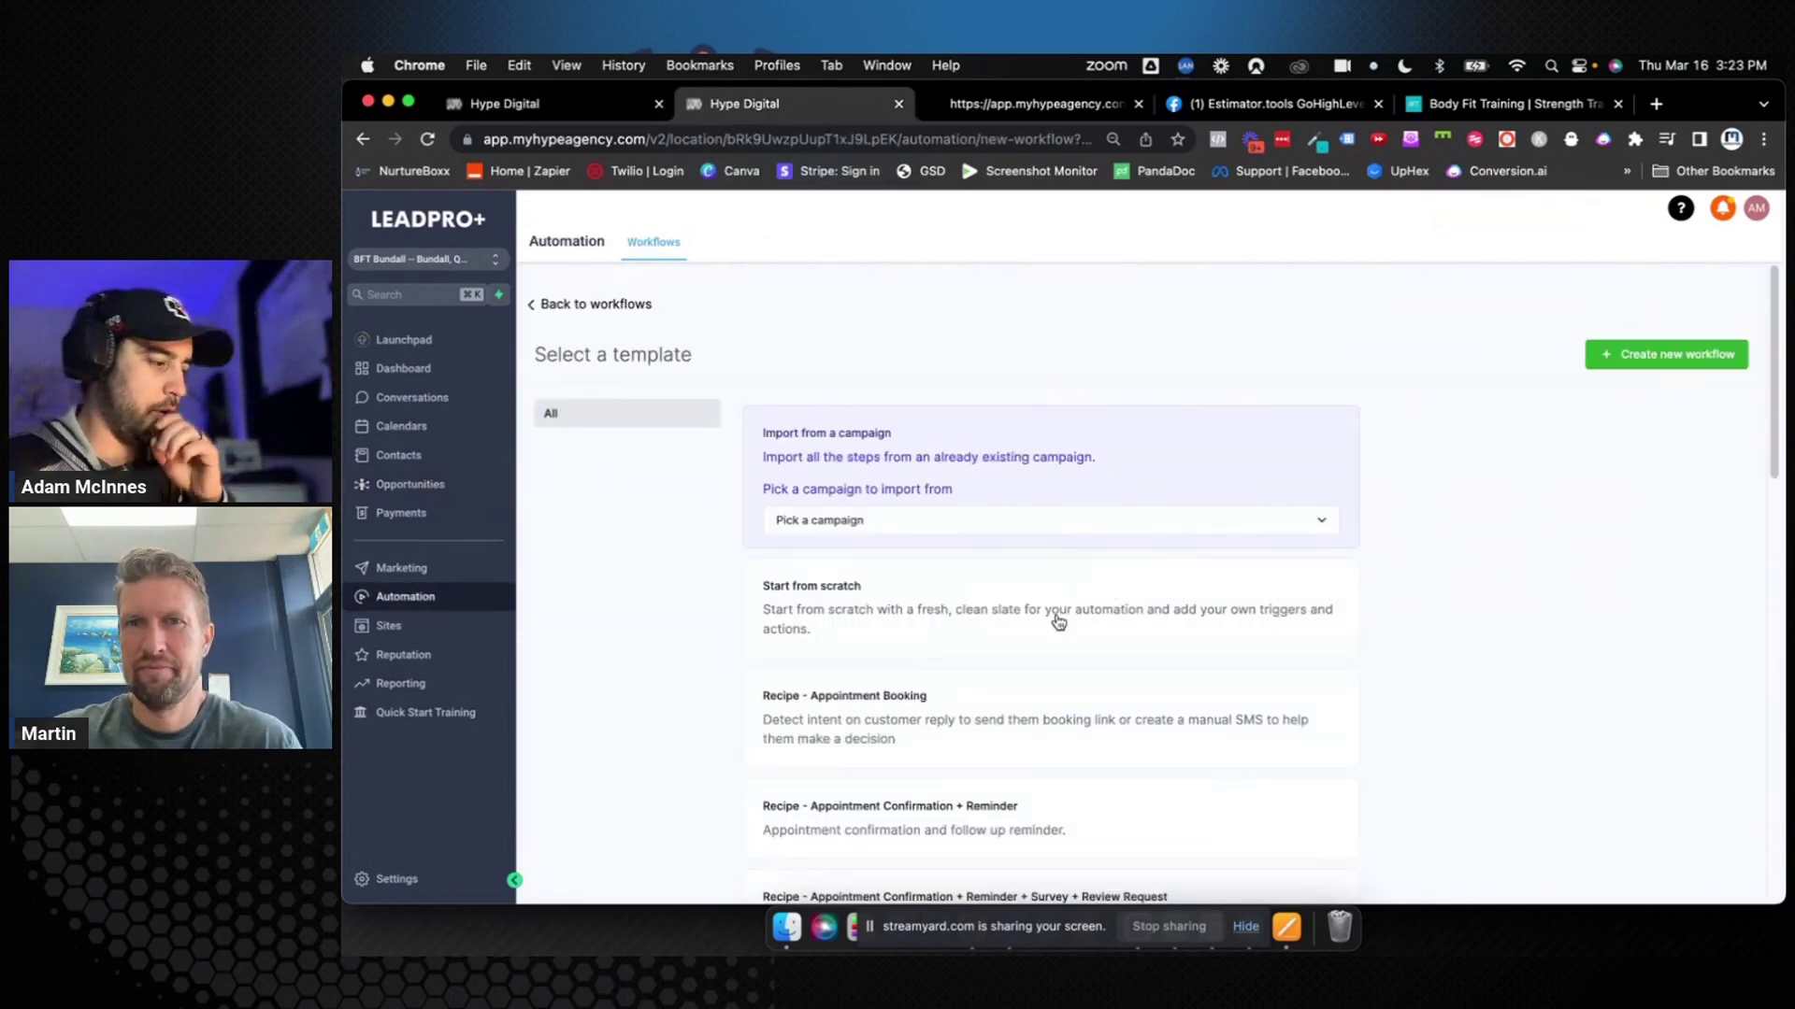
# Create a new blank workflow from scratch
pyautogui.scroll(-4, 1057, 621)
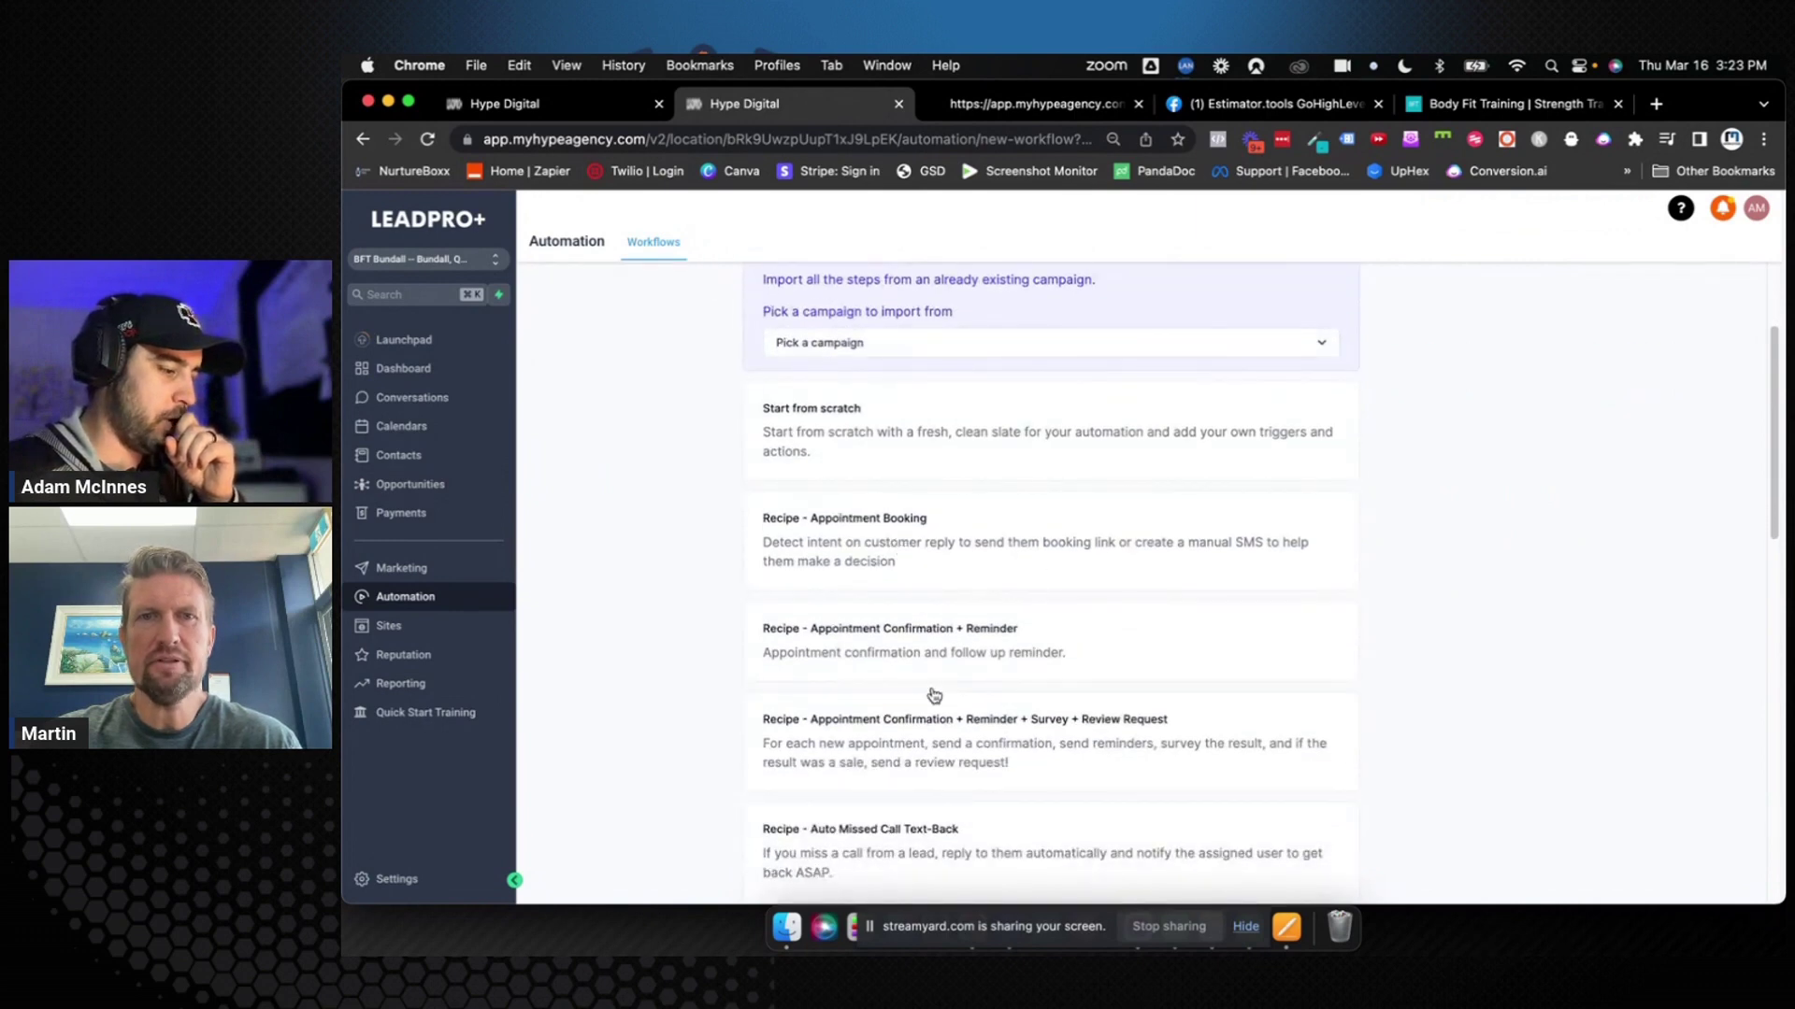
pyautogui.scroll(-4, 1086, 588)
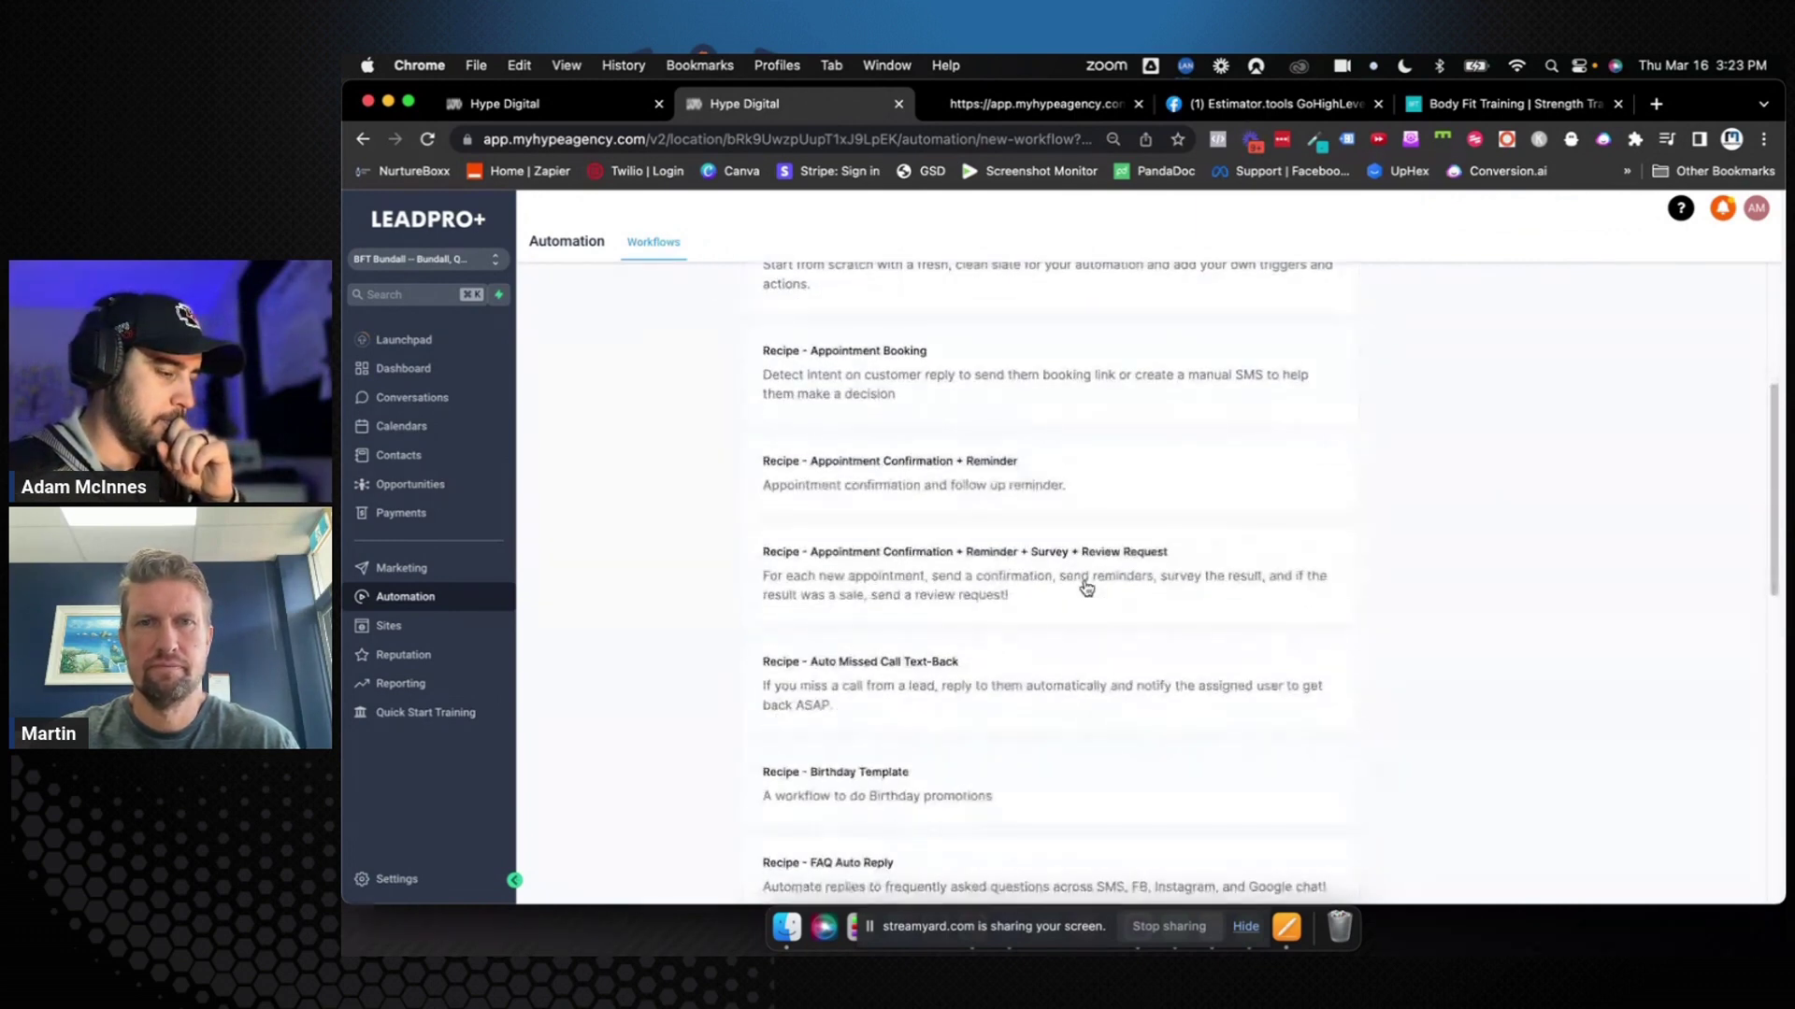
pyautogui.scroll(5, 1086, 588)
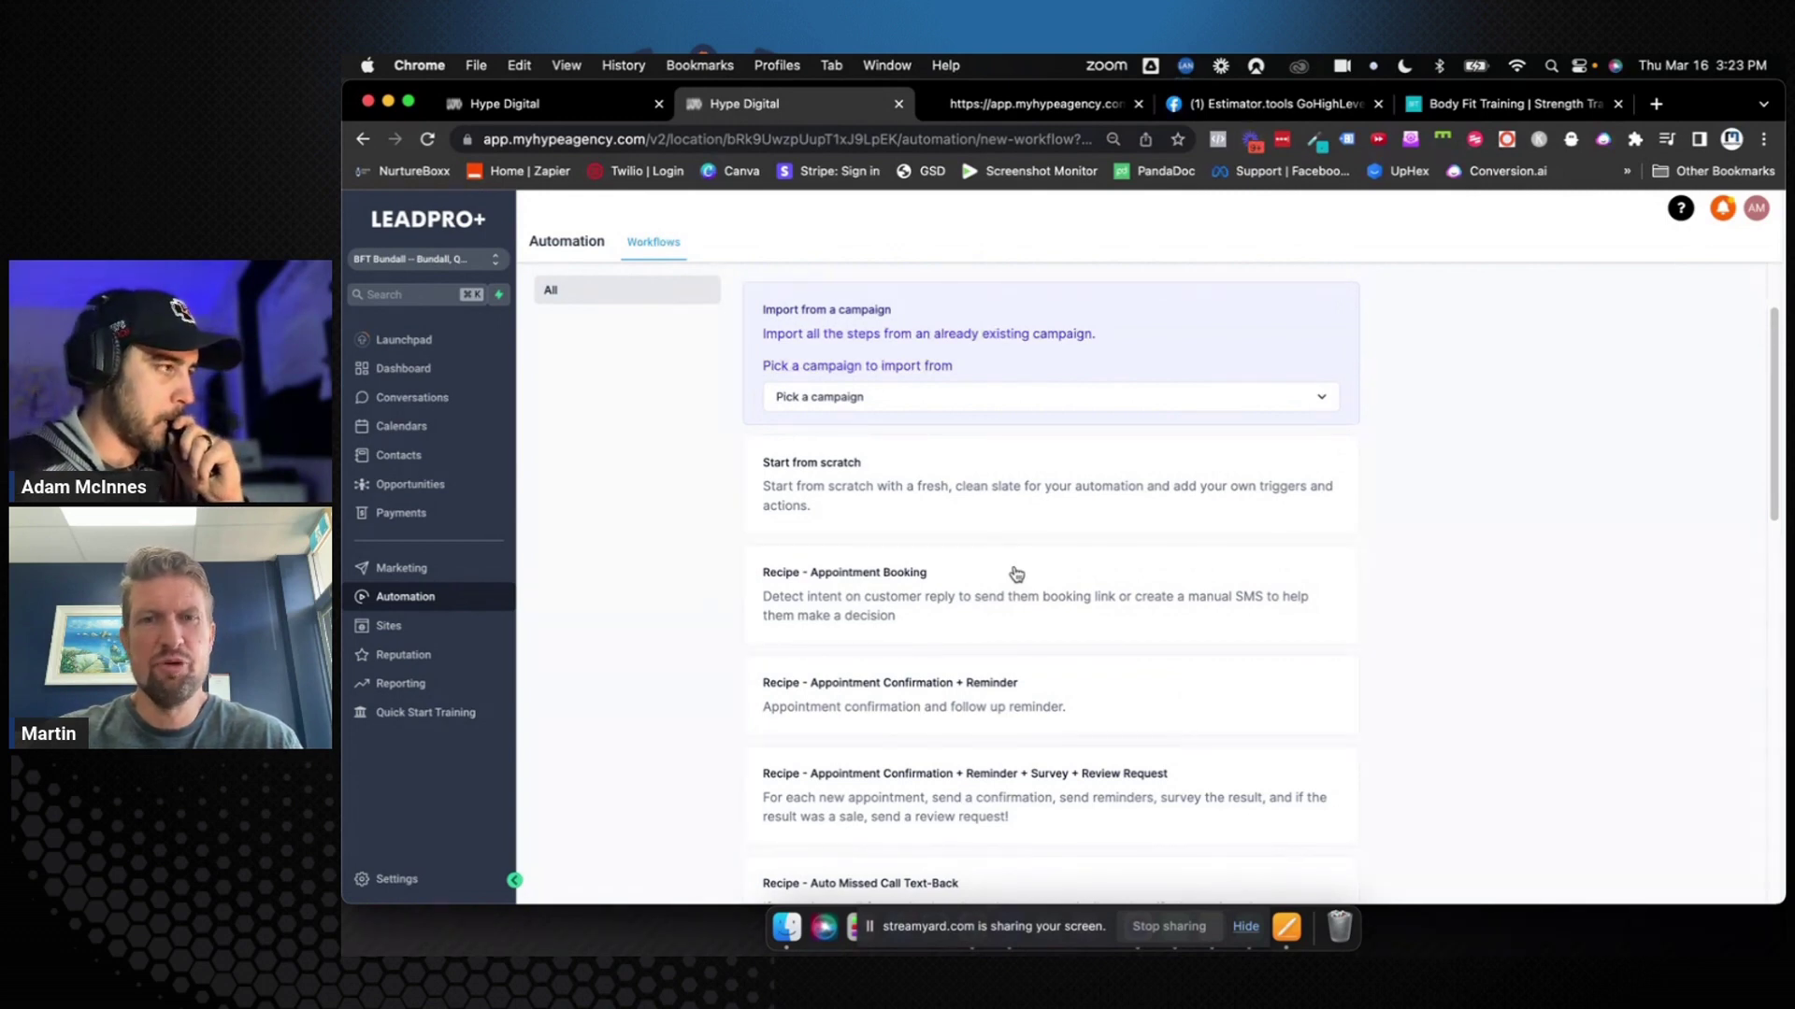
pyautogui.click(1021, 500)
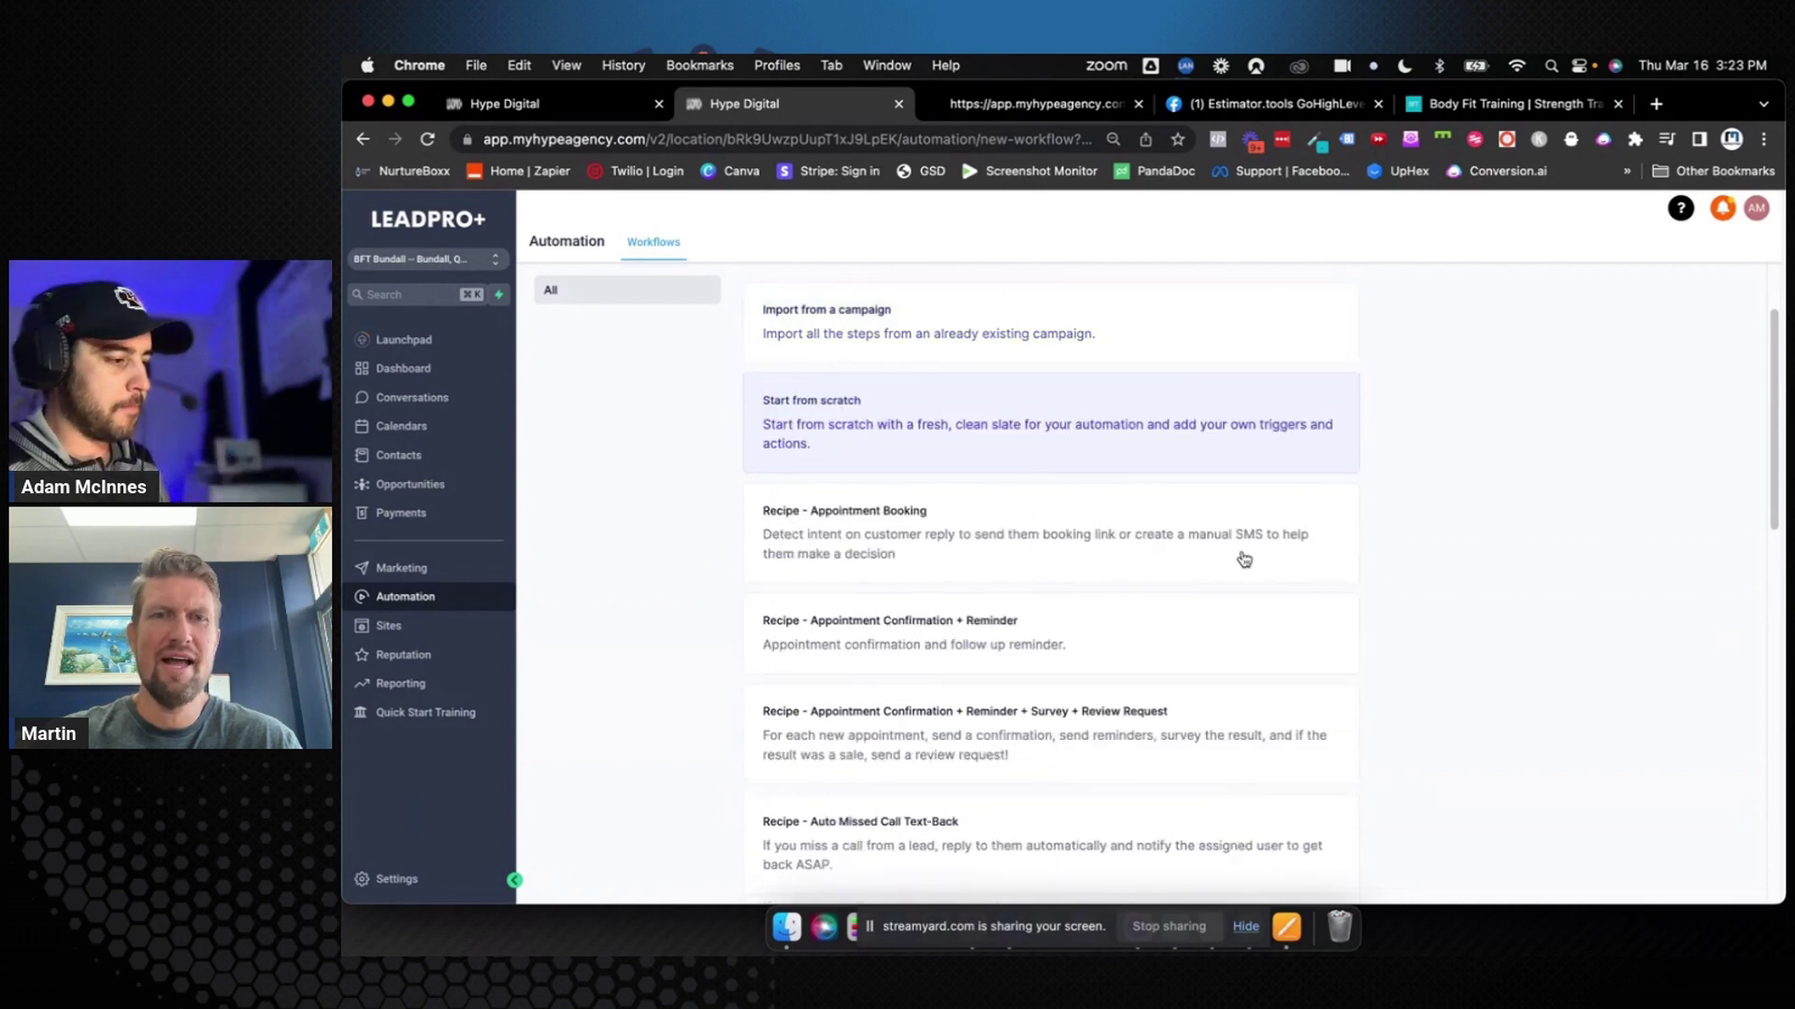
pyautogui.scroll(2, 1580, 472)
pyautogui.click(1606, 365)
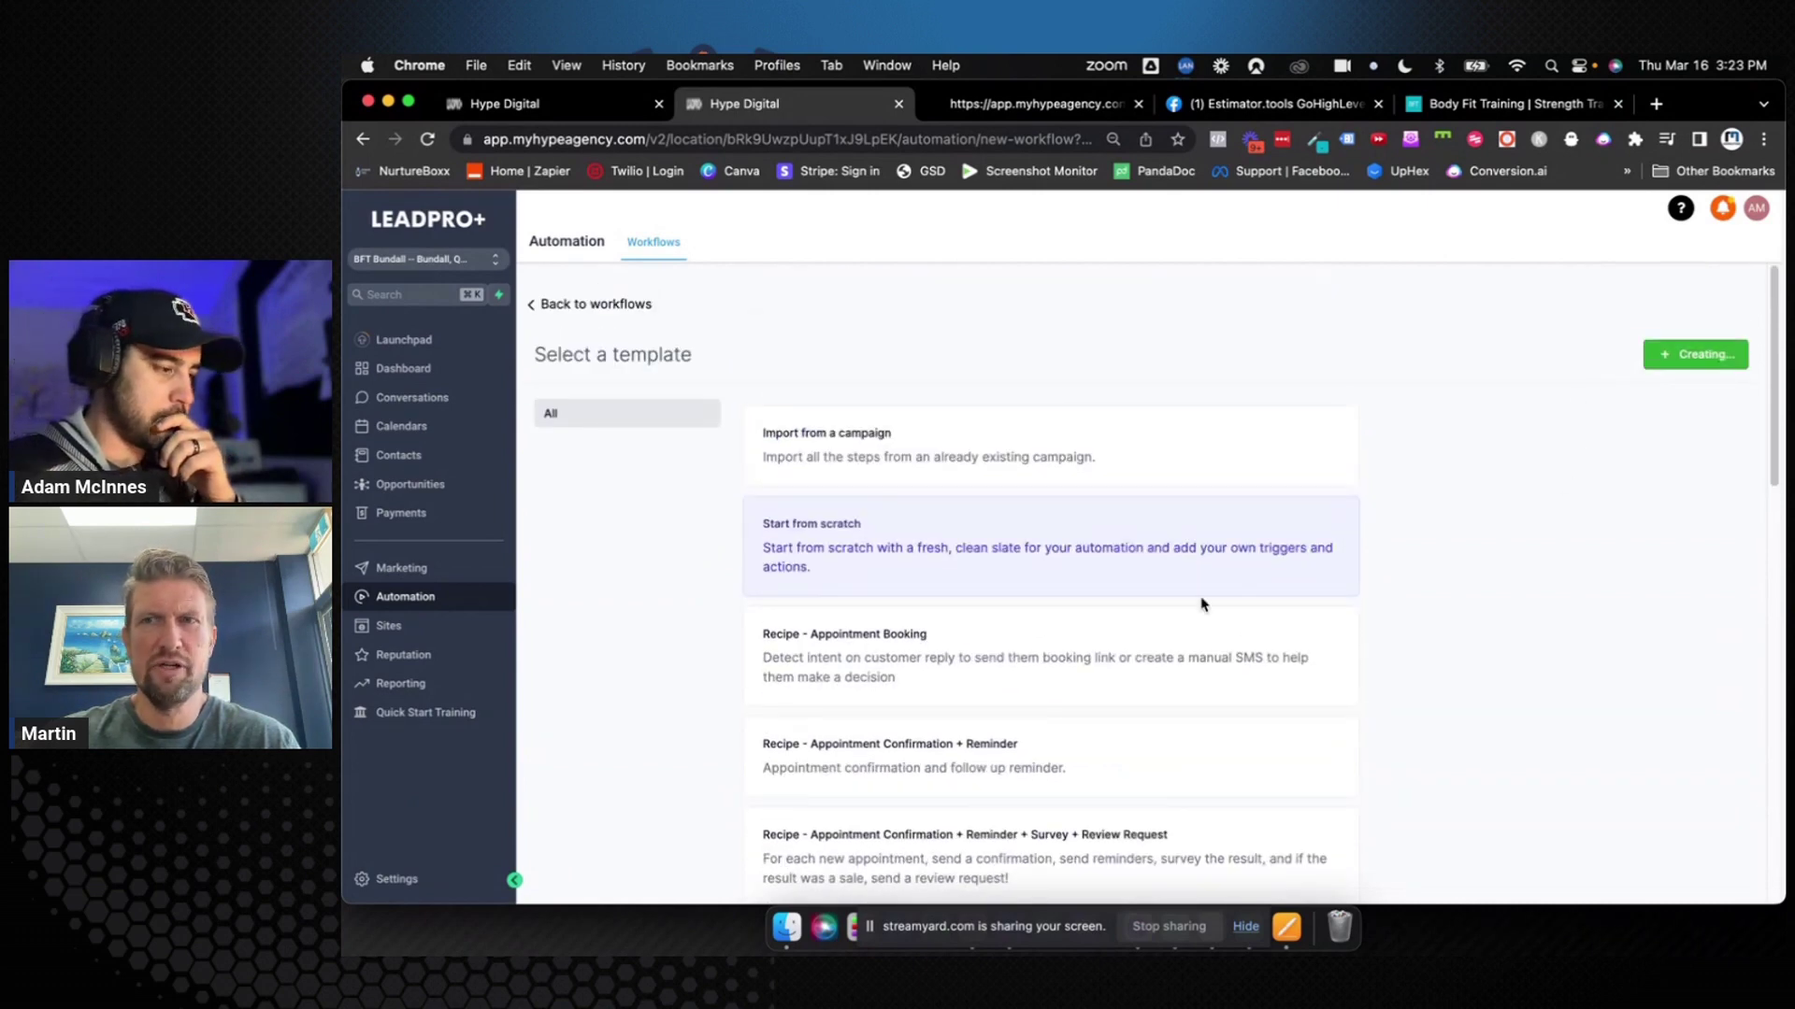
# Title the workflow 'A004: Booked Appoointment' and bring up the trigger list
pyautogui.click(1083, 218)
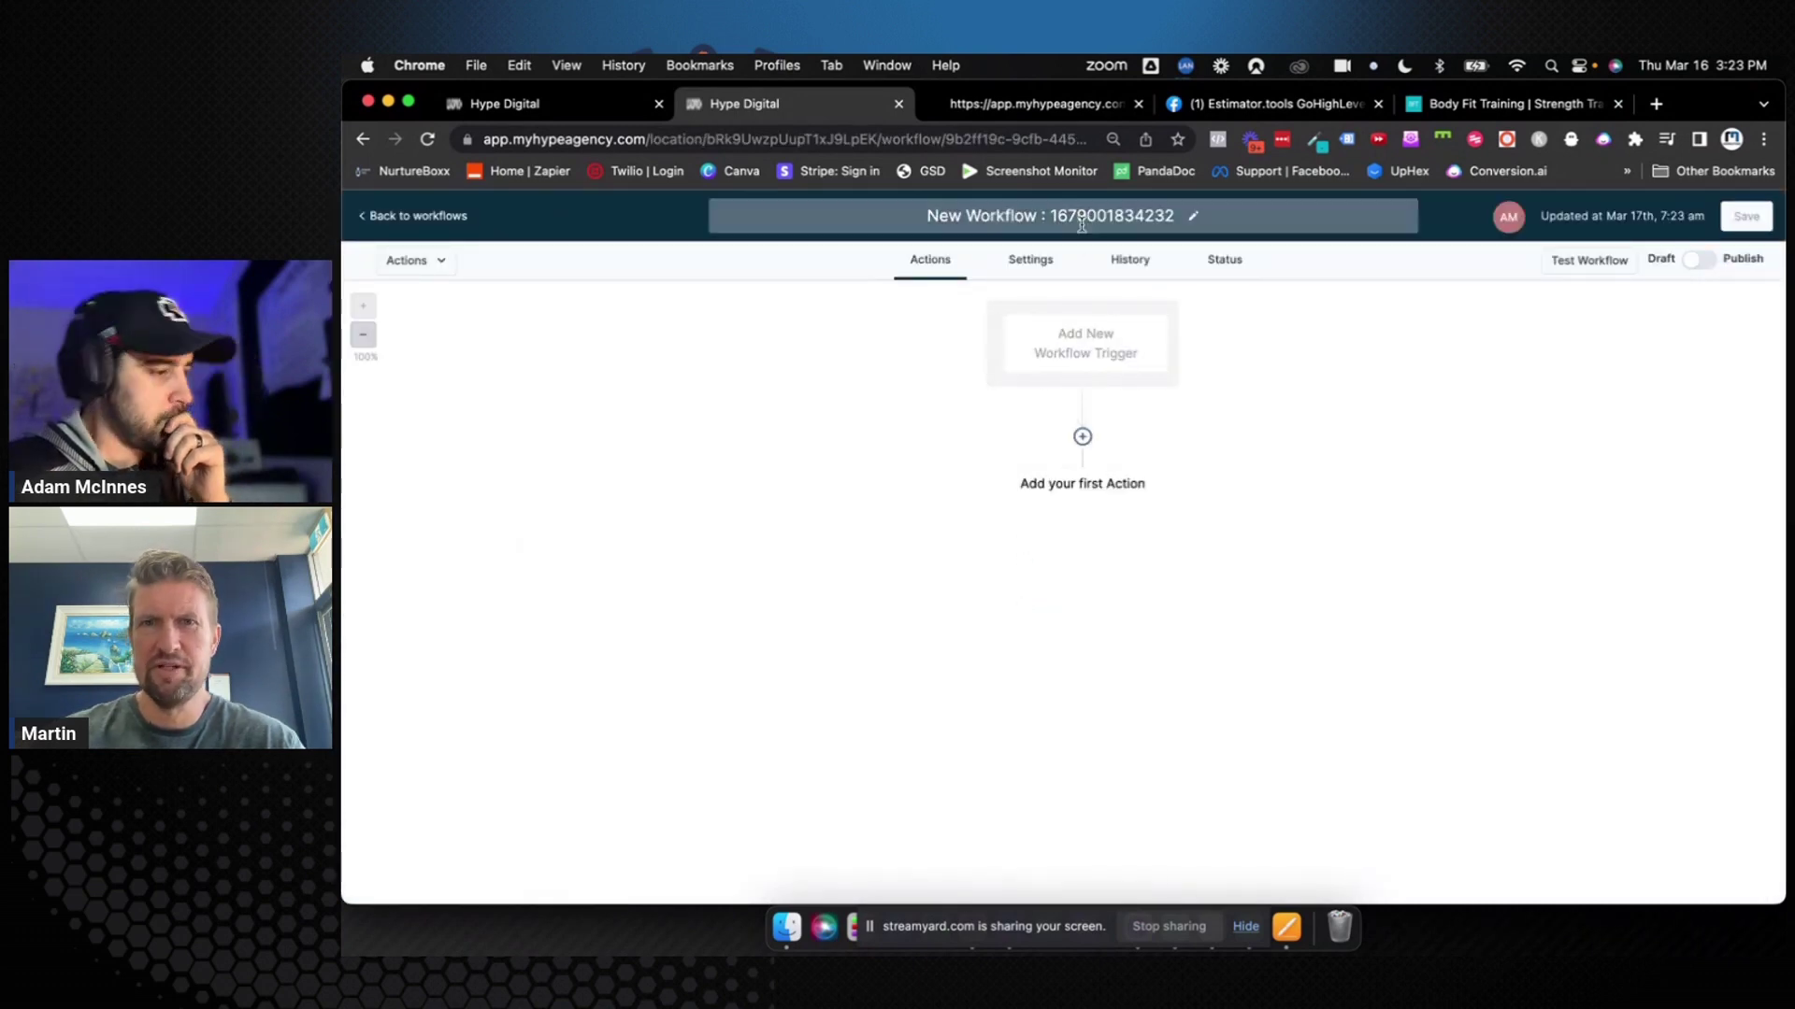
pyautogui.write('A00')
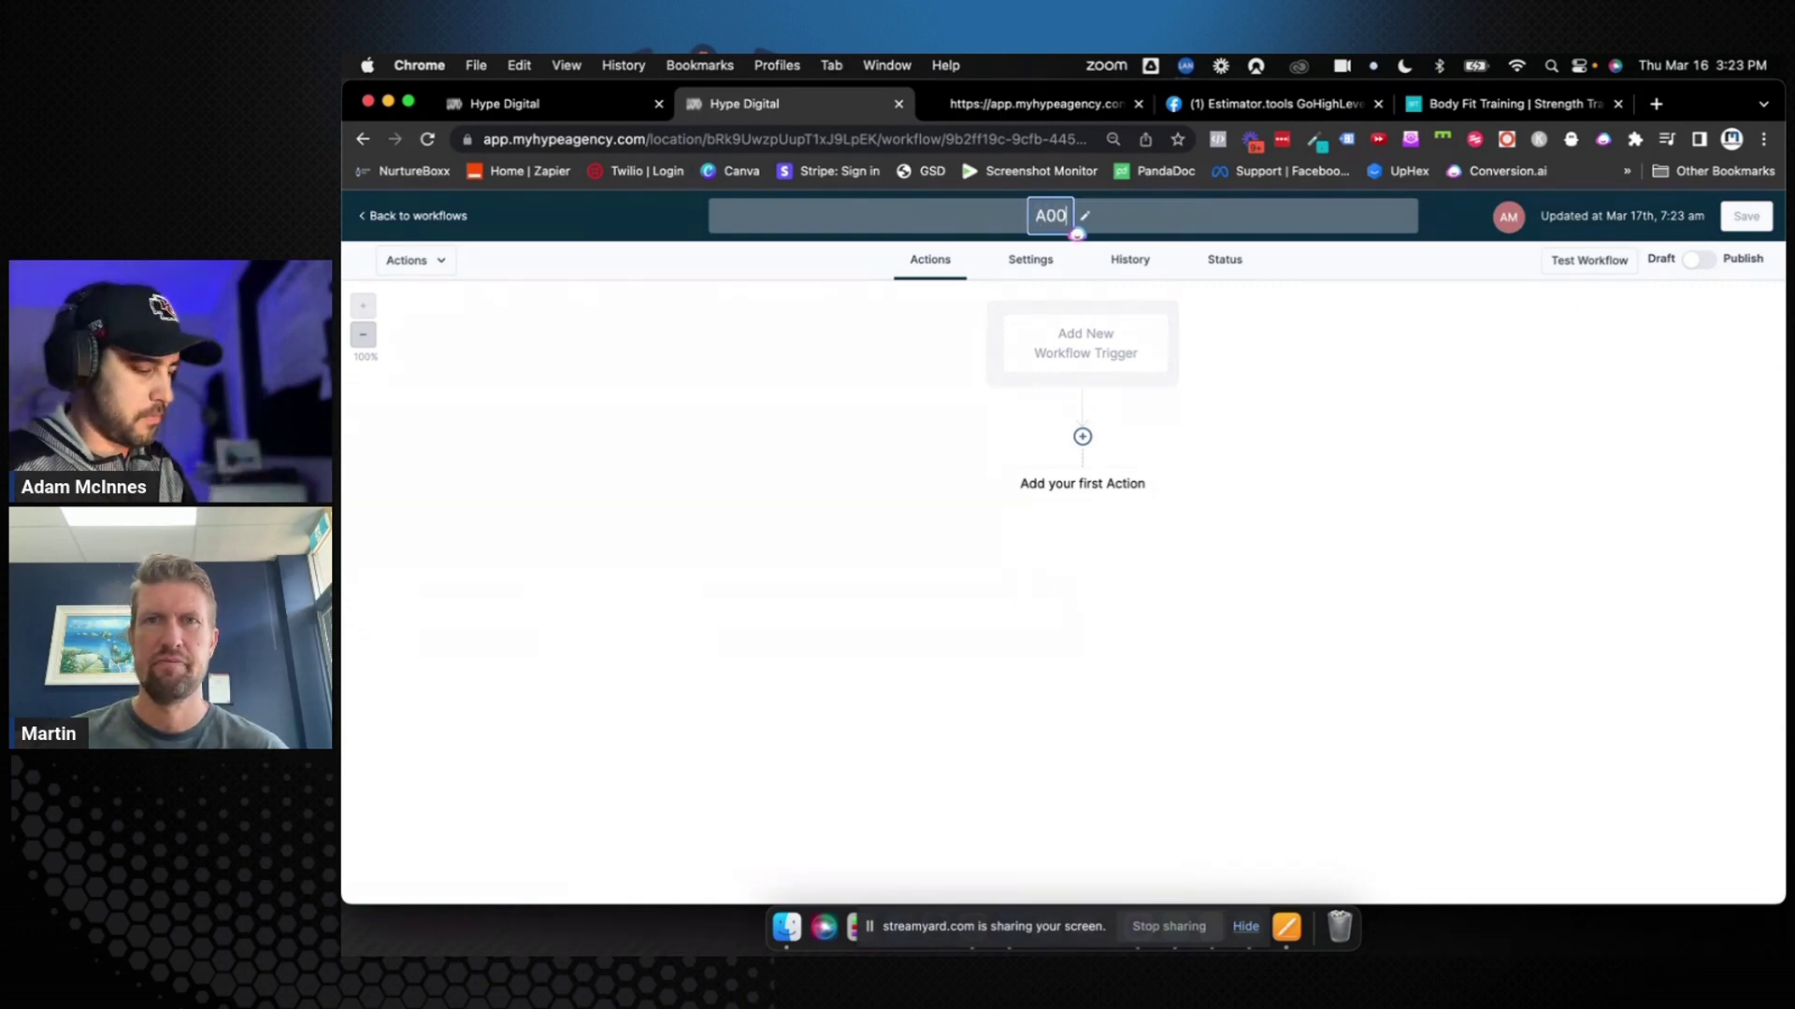
pyautogui.write('4: B')
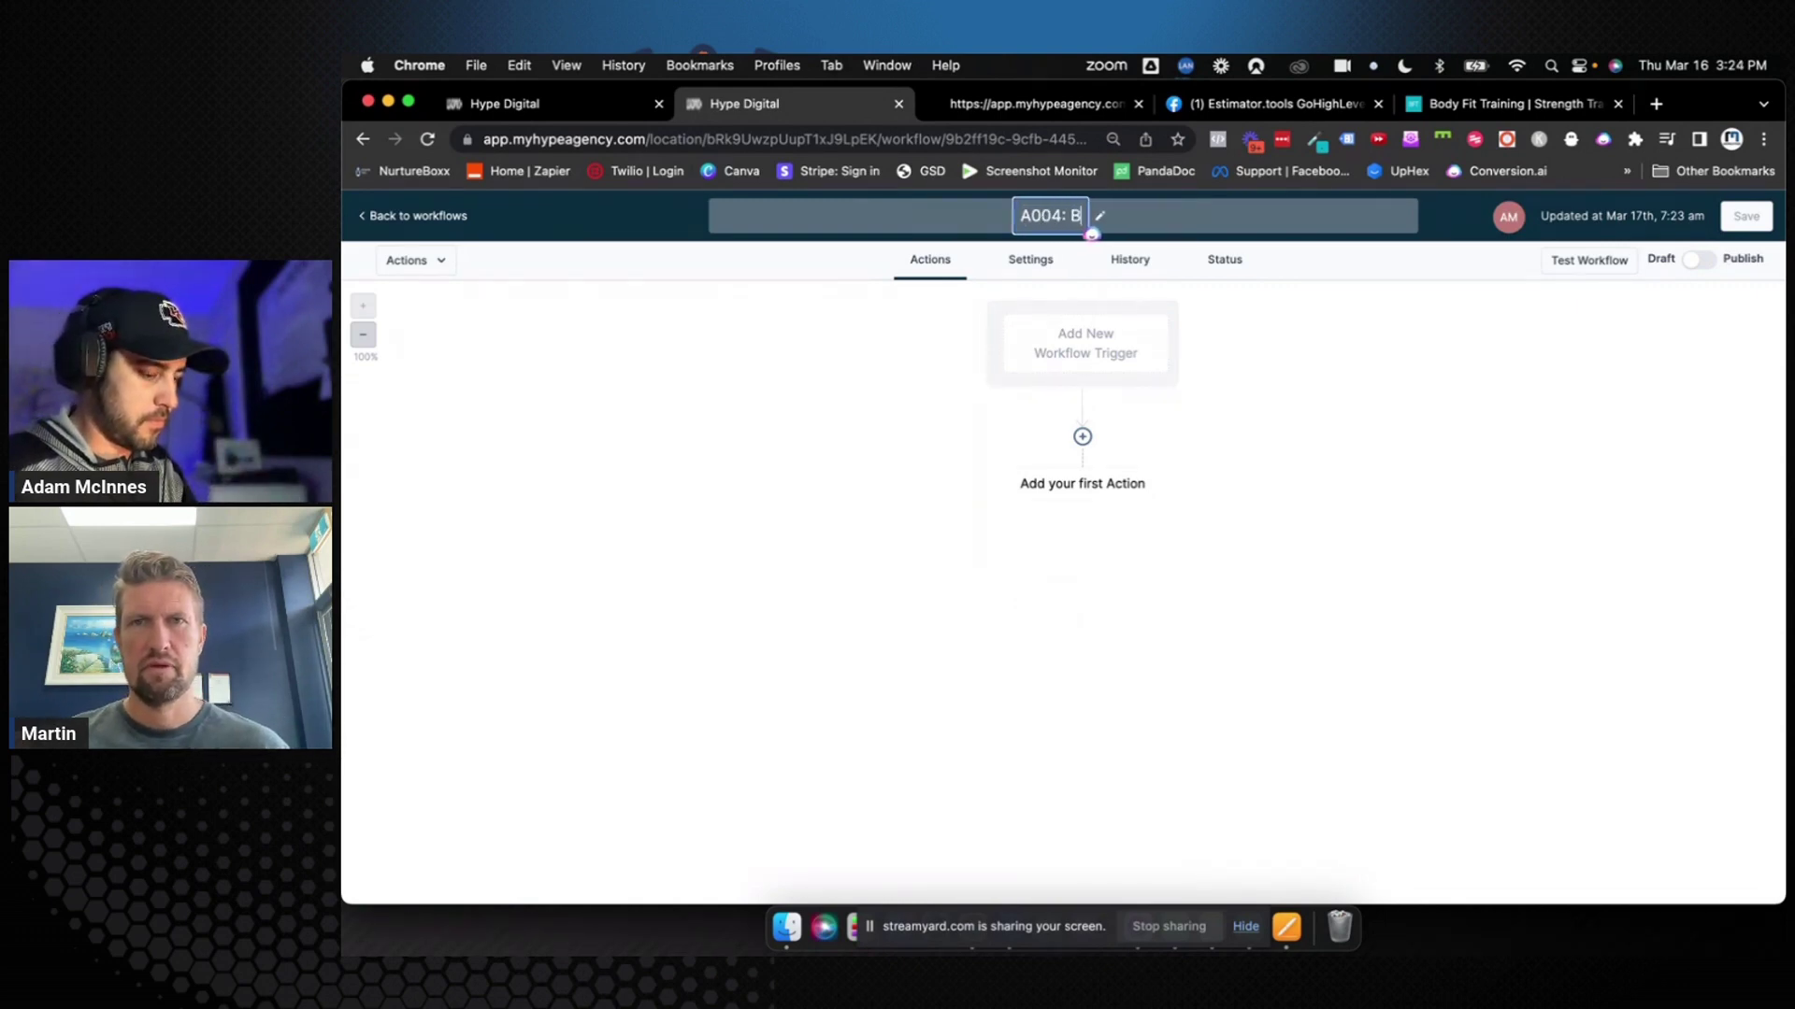
pyautogui.write('ooked Appo')
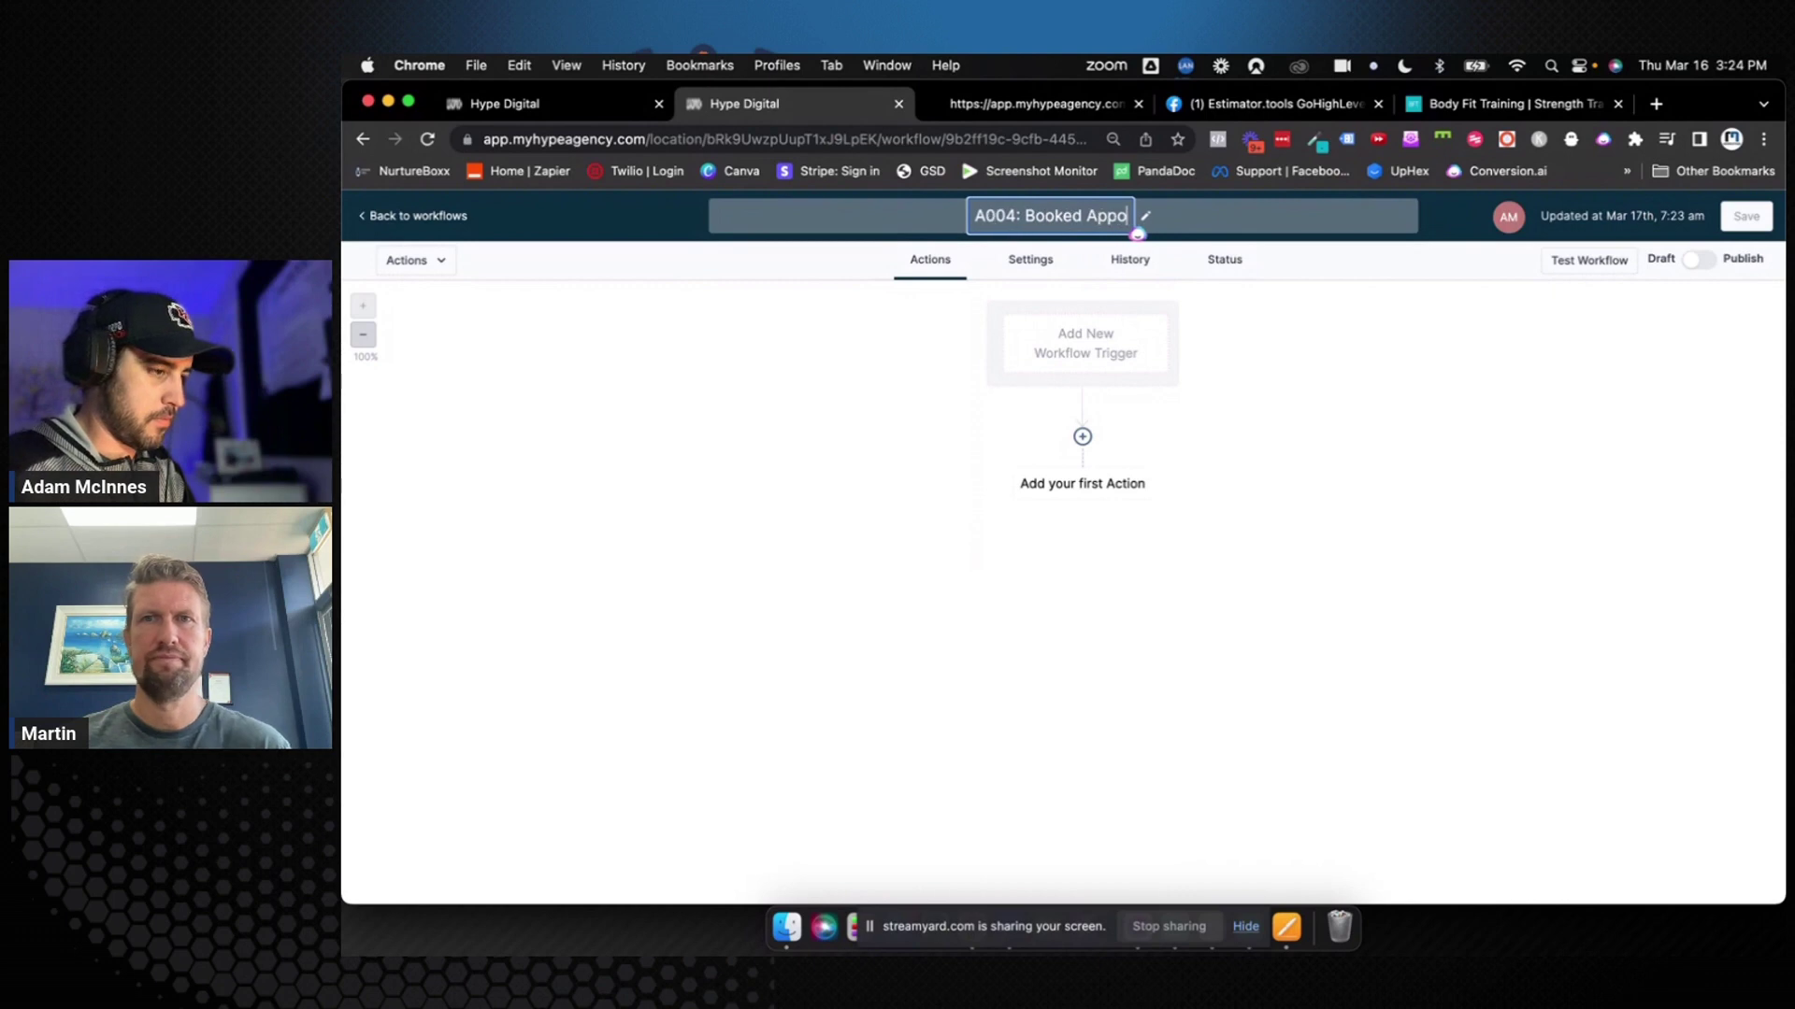
pyautogui.write('ointment')
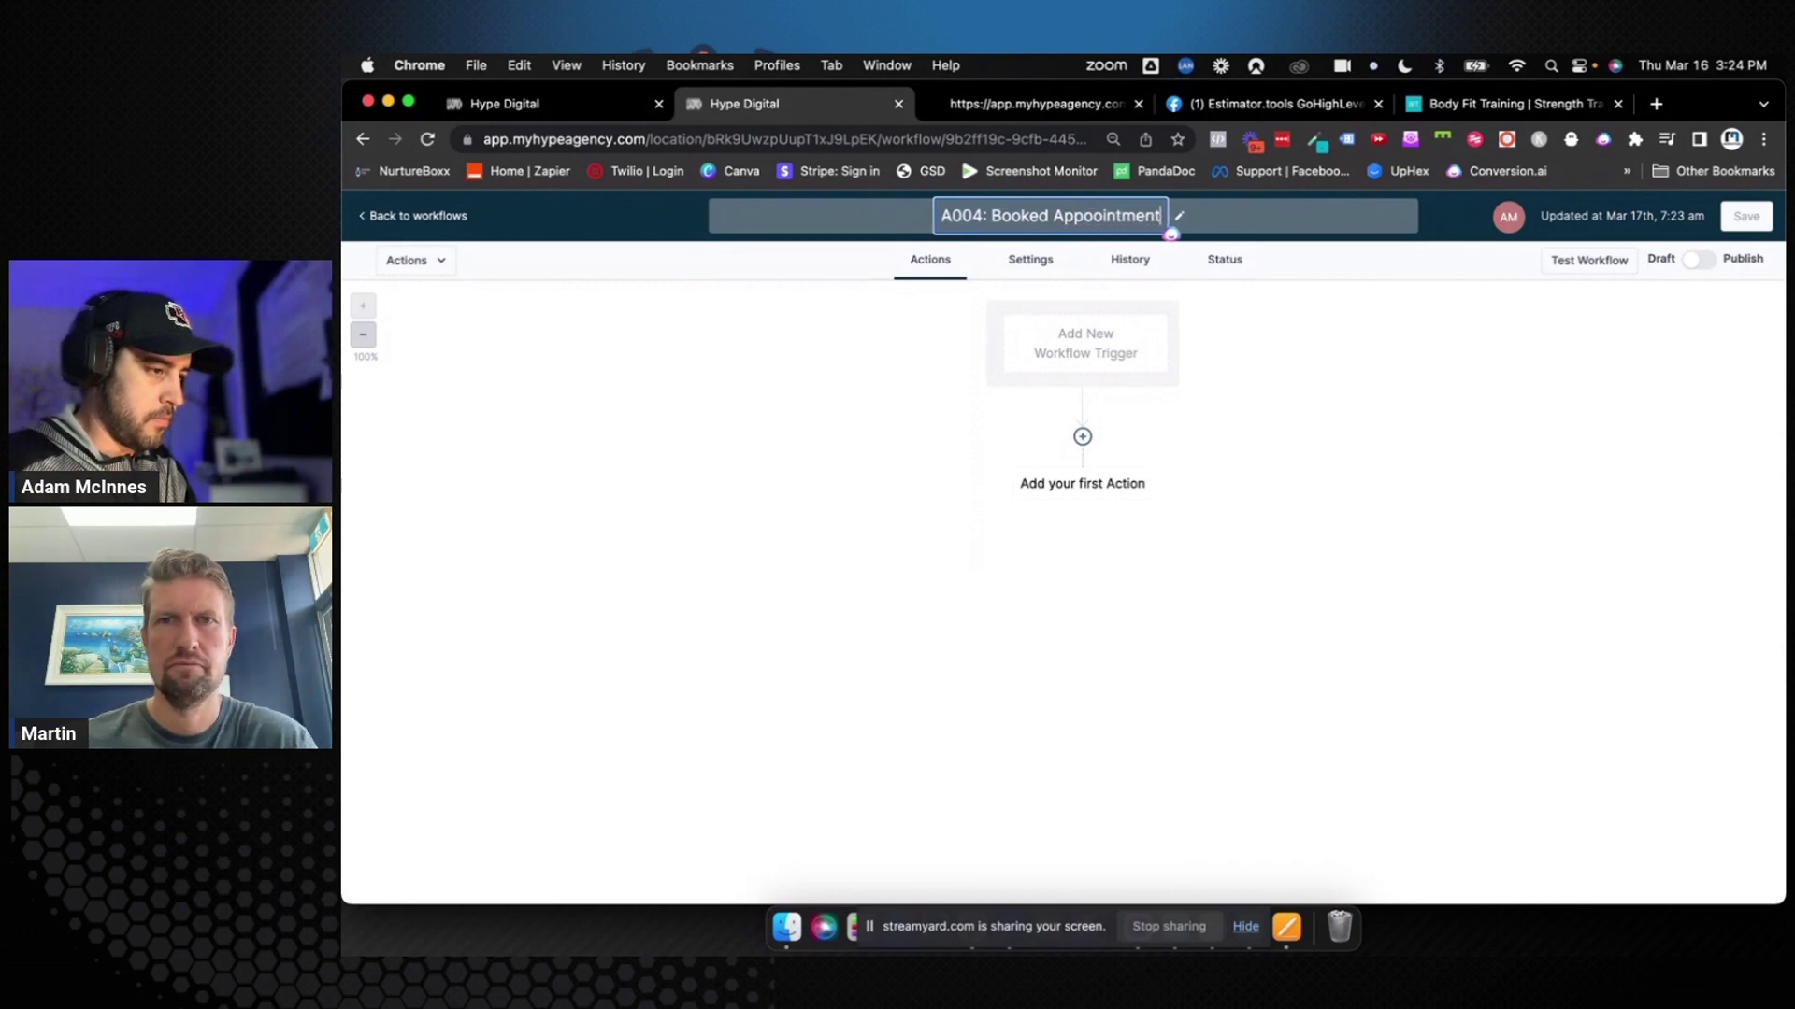
pyautogui.press('Return')
pyautogui.click(1067, 350)
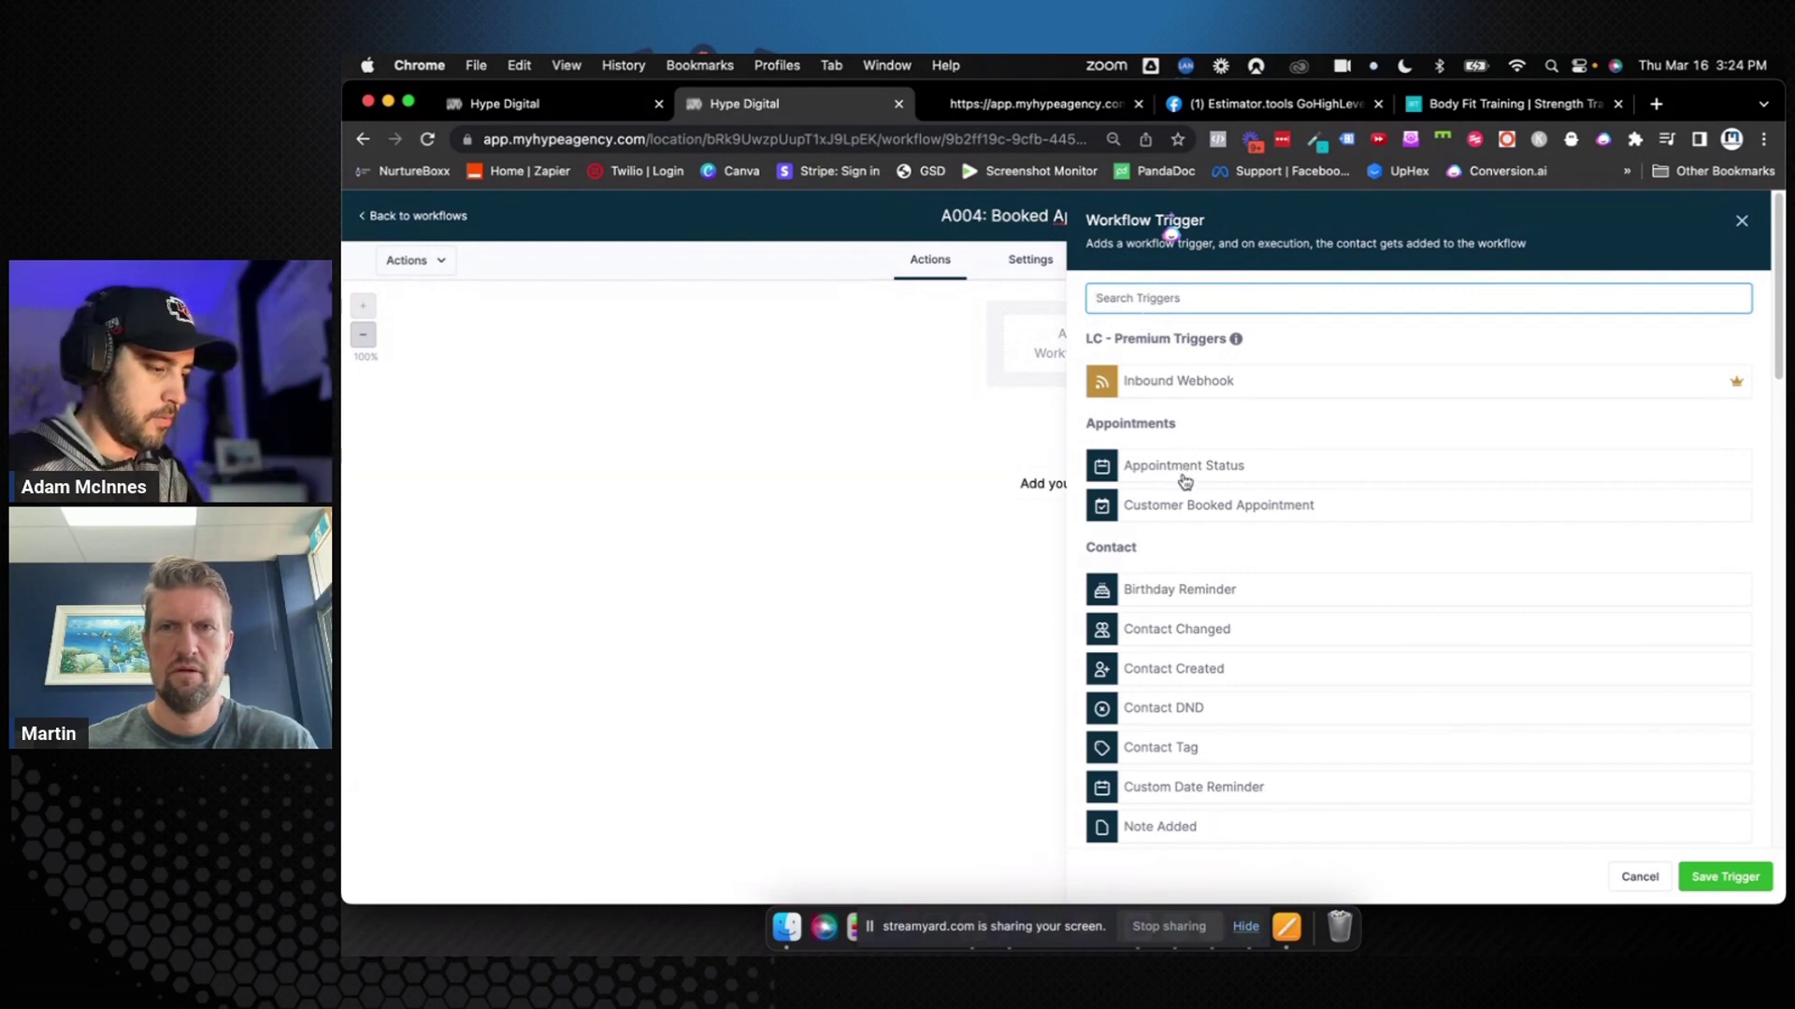
# Use the Customer booked appointment trigger, filtered to the Female Over 40 4 Week Challenge calendar
pyautogui.click(1184, 513)
pyautogui.click(1142, 470)
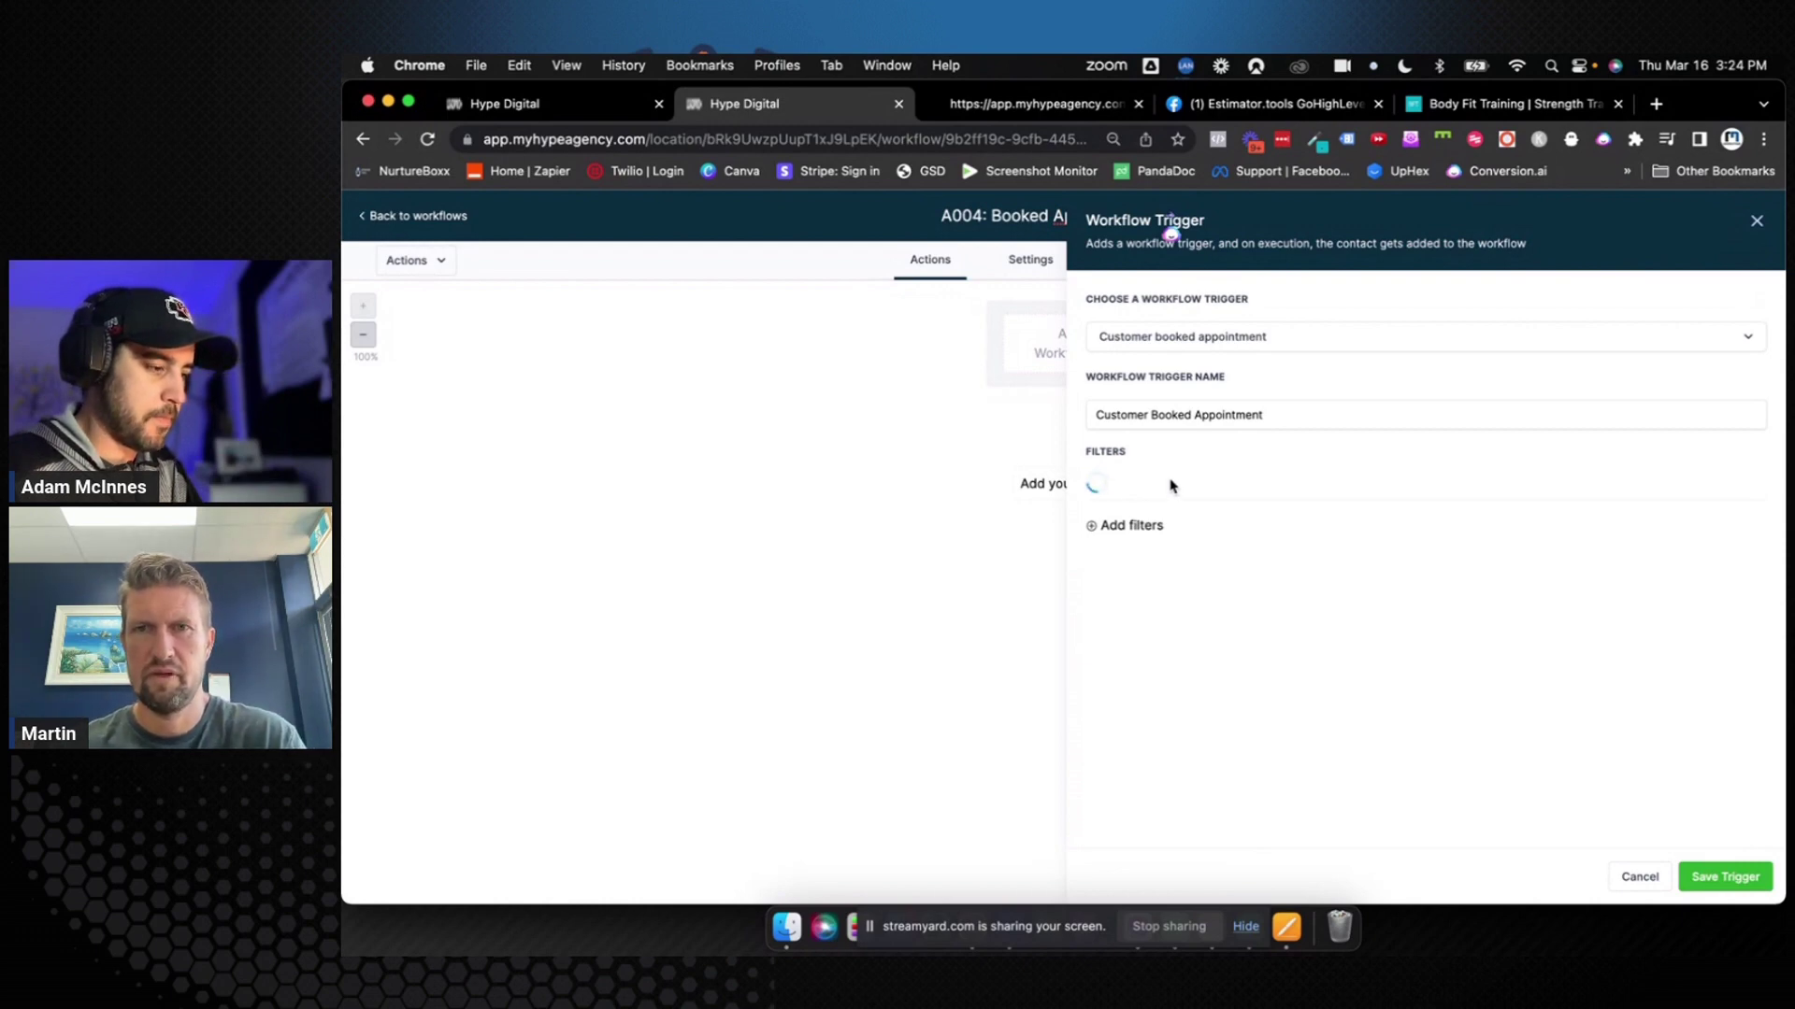
pyautogui.click(1173, 485)
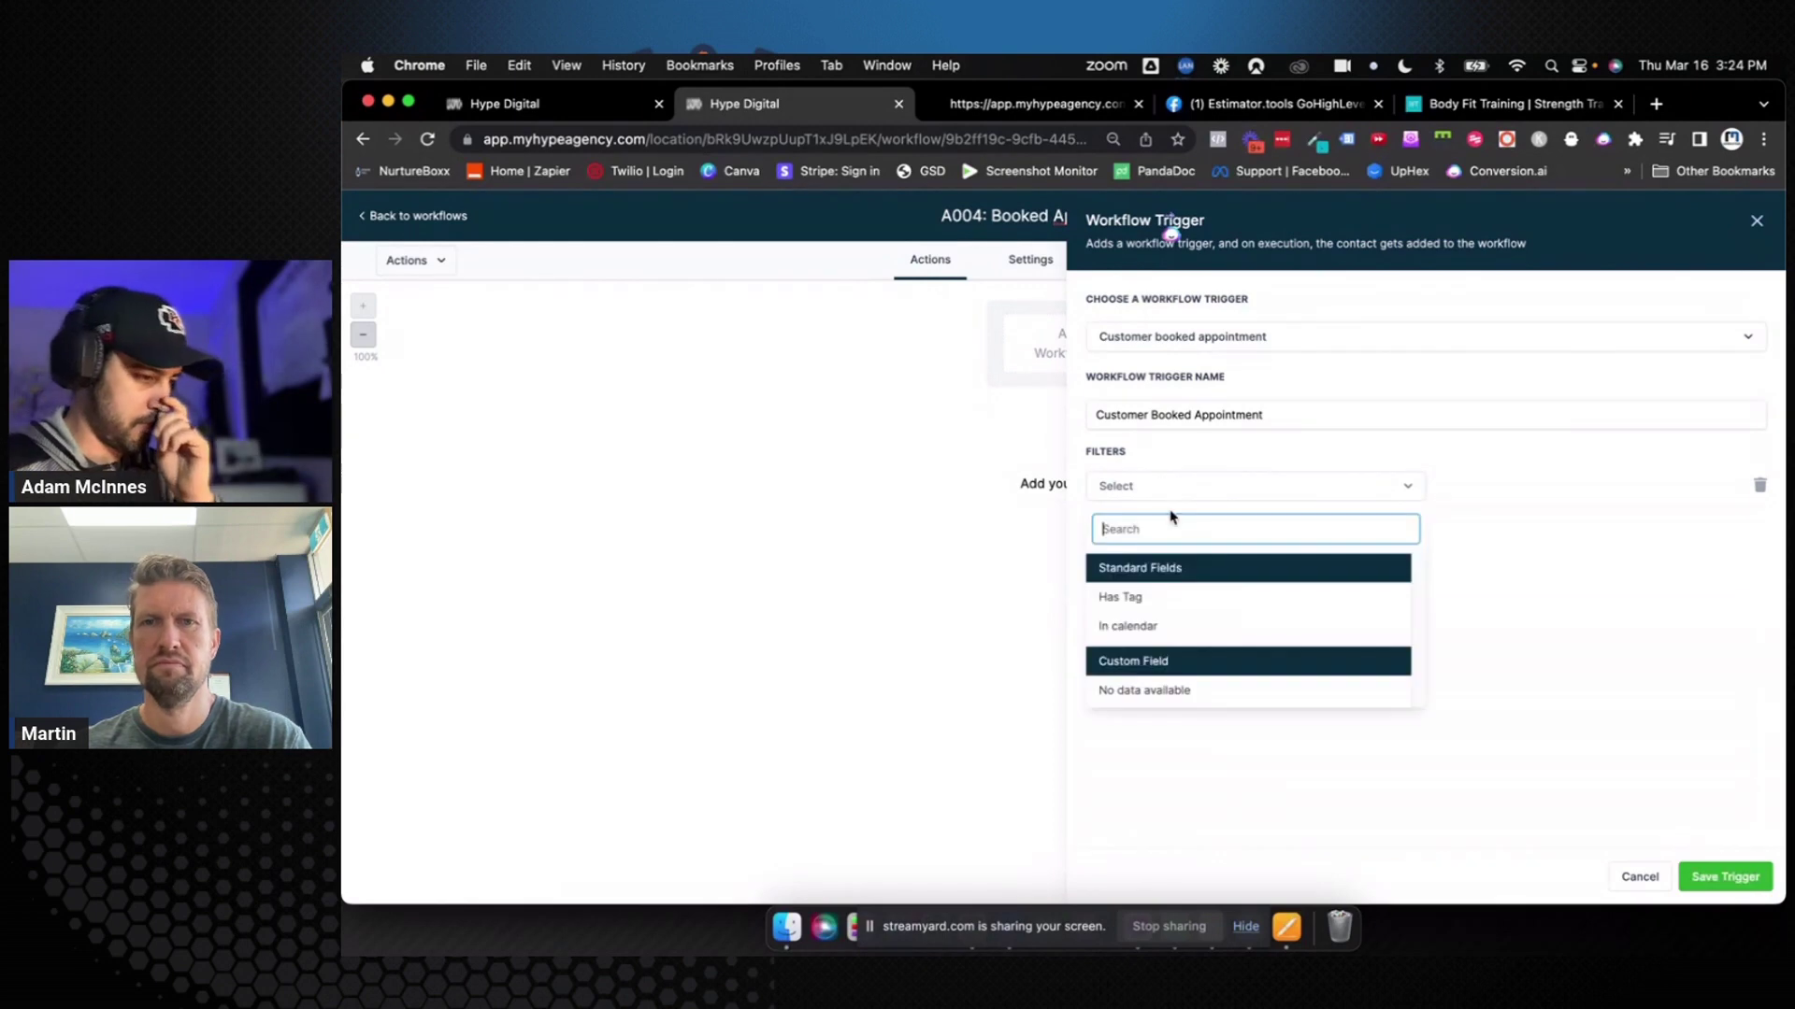
pyautogui.click(1159, 629)
pyautogui.click(1492, 490)
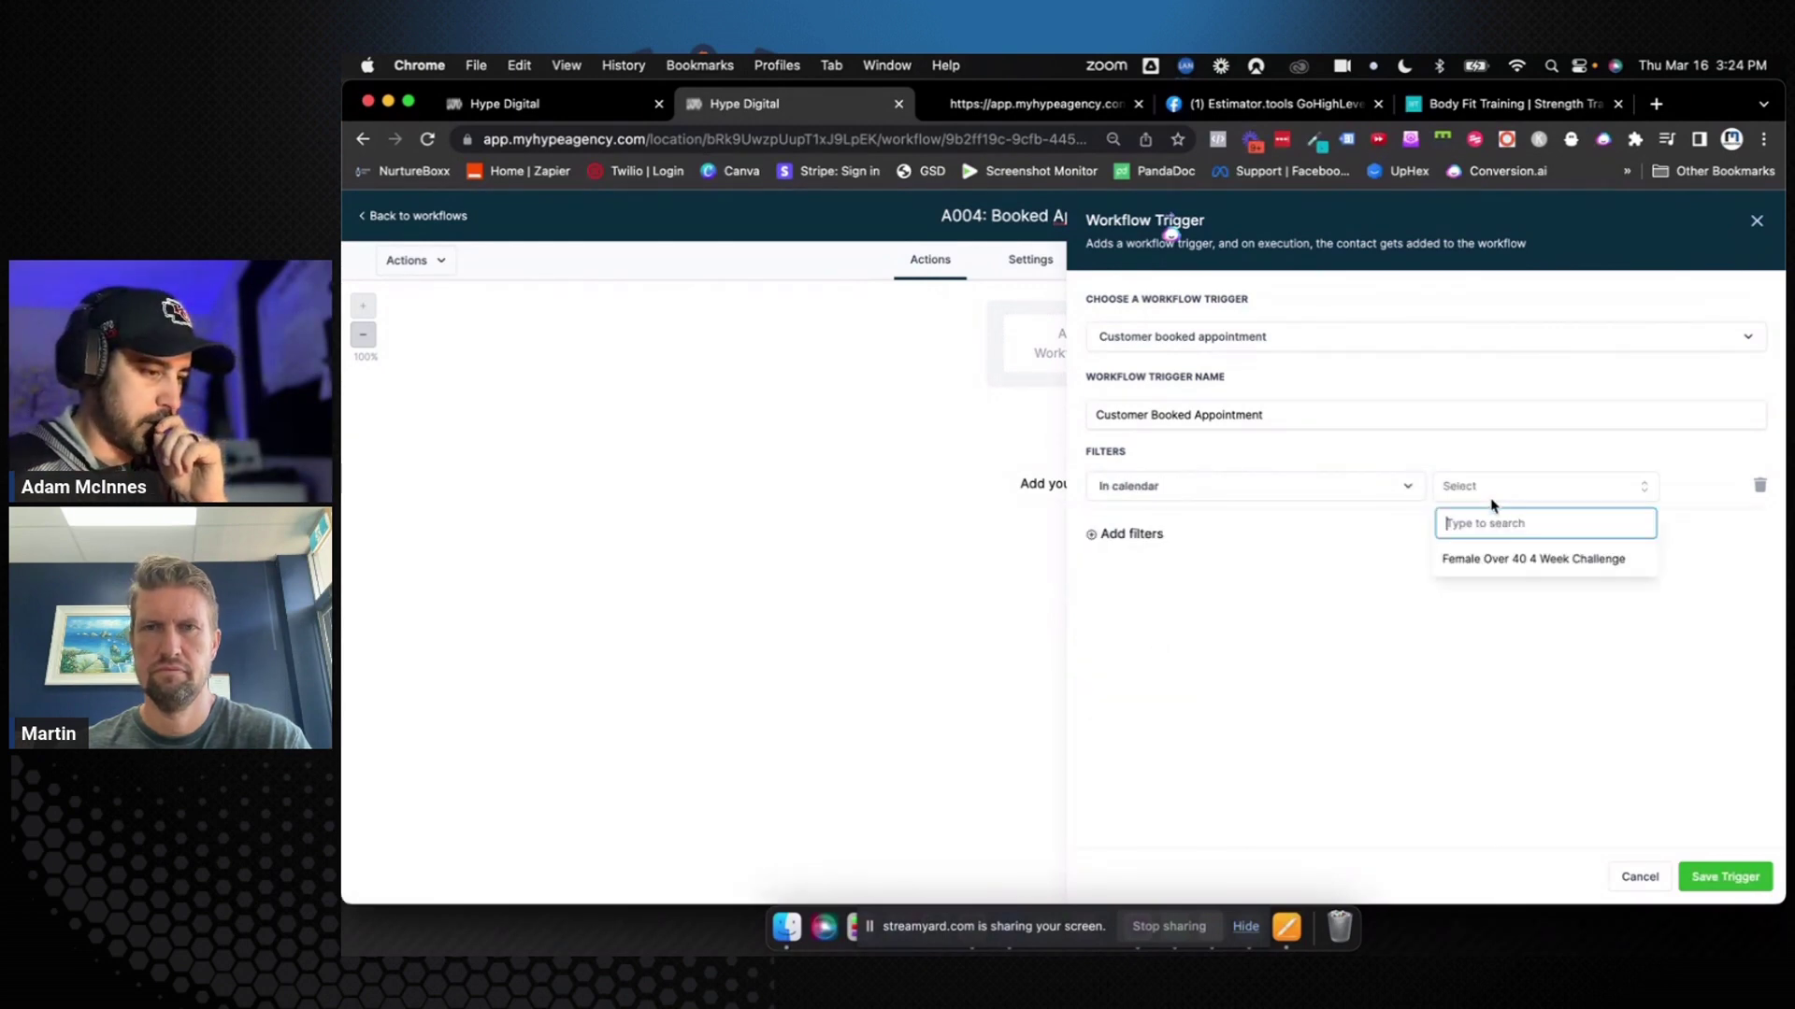
pyautogui.click(1490, 558)
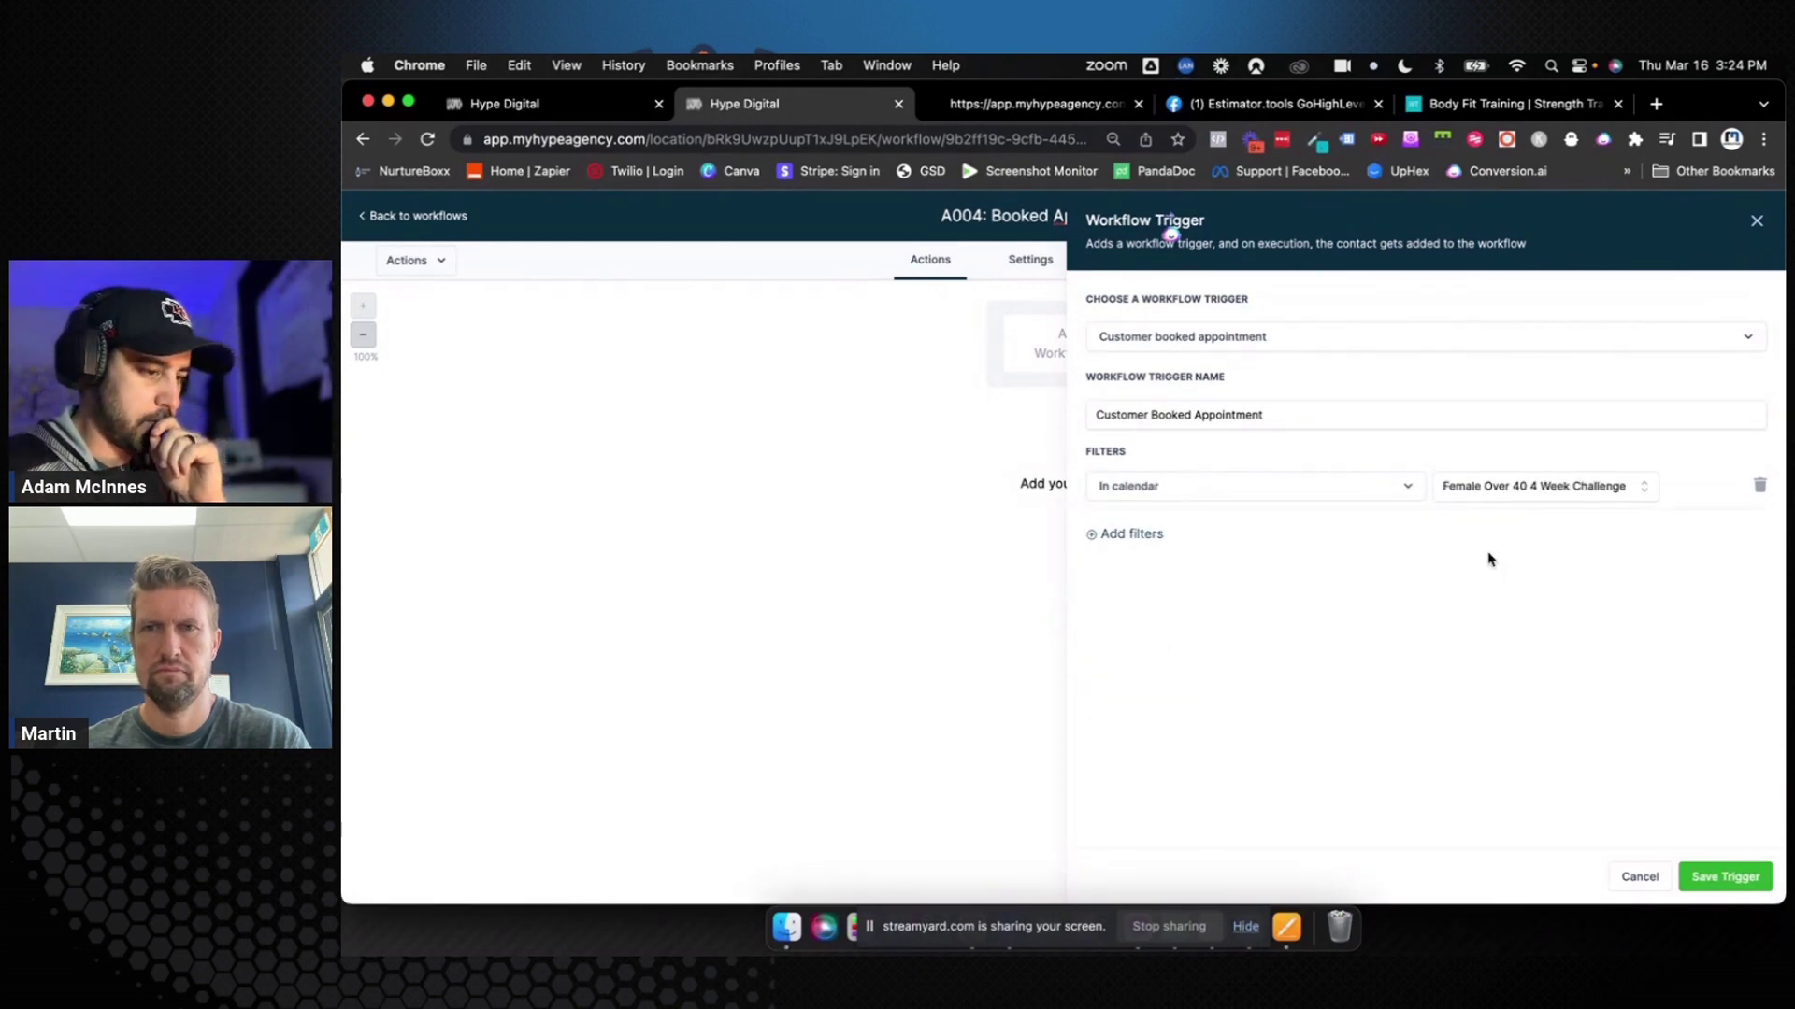
# Rename the trigger to 'Booked Appointment (Female Over 40)'
pyautogui.click(1270, 412)
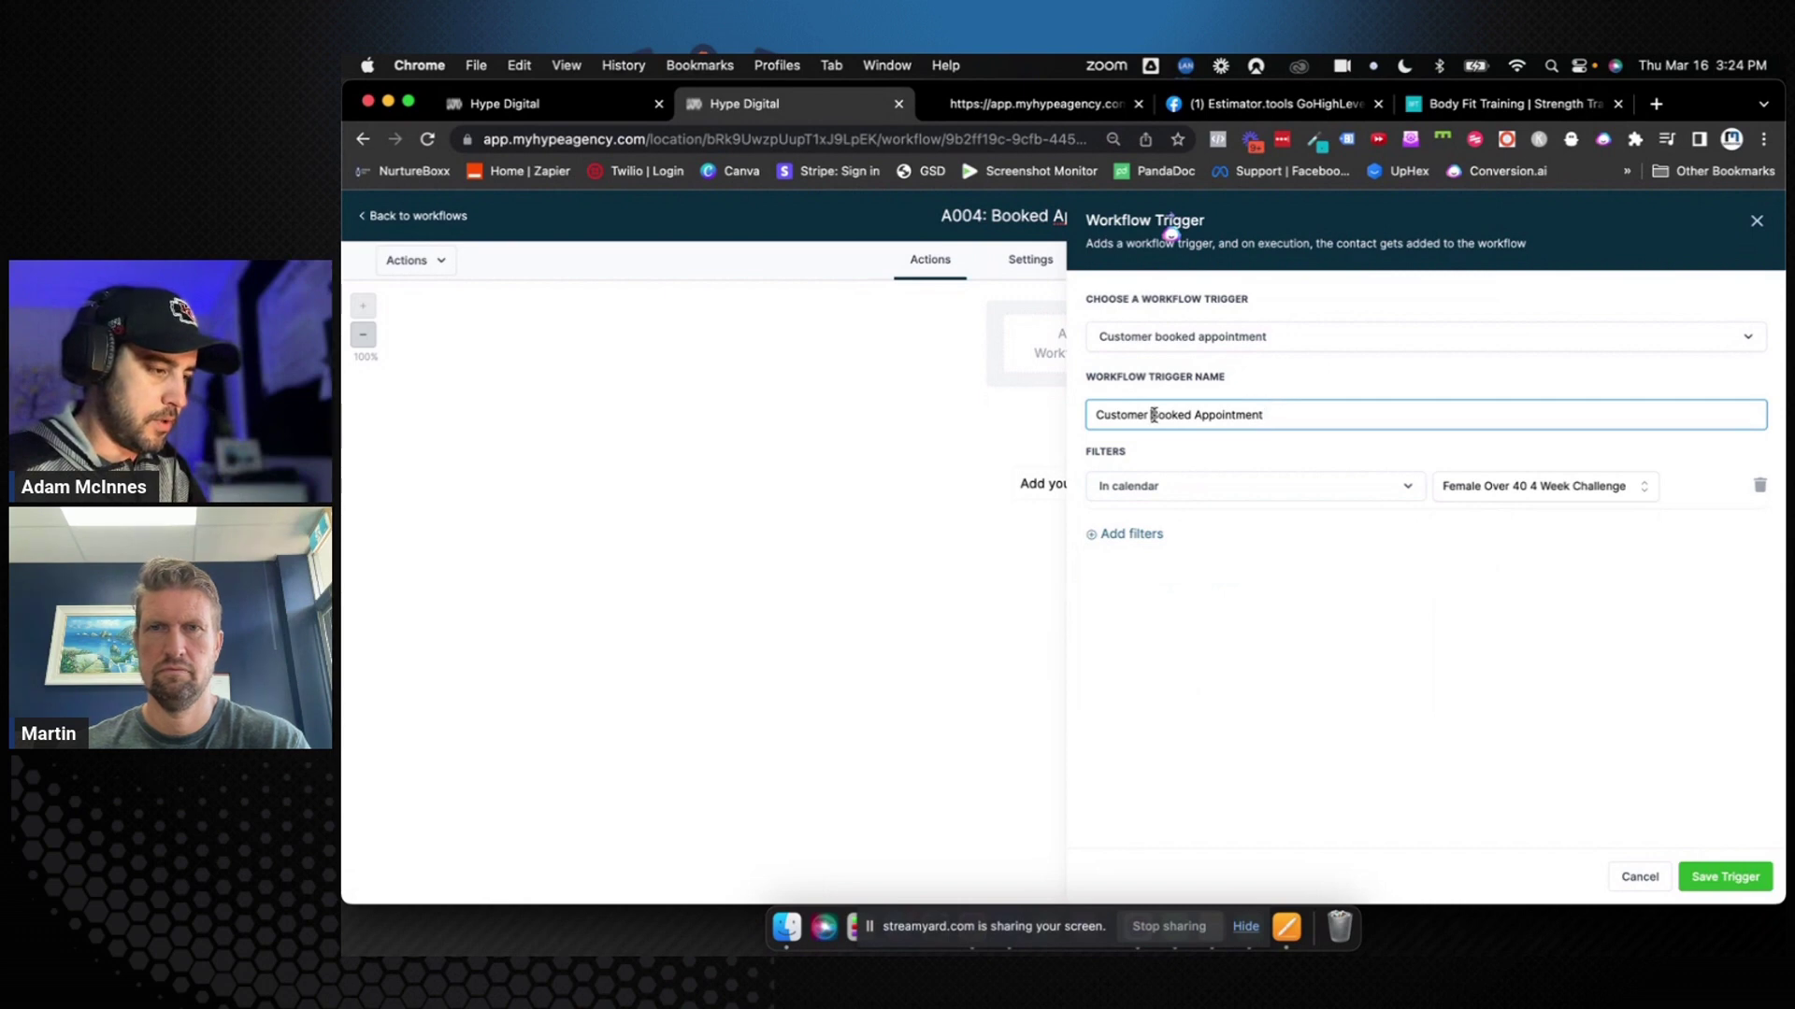
pyautogui.moveTo(1154, 415); pyautogui.dragTo(1036, 421)
pyautogui.press('BackSpace')
pyautogui.click(1236, 420)
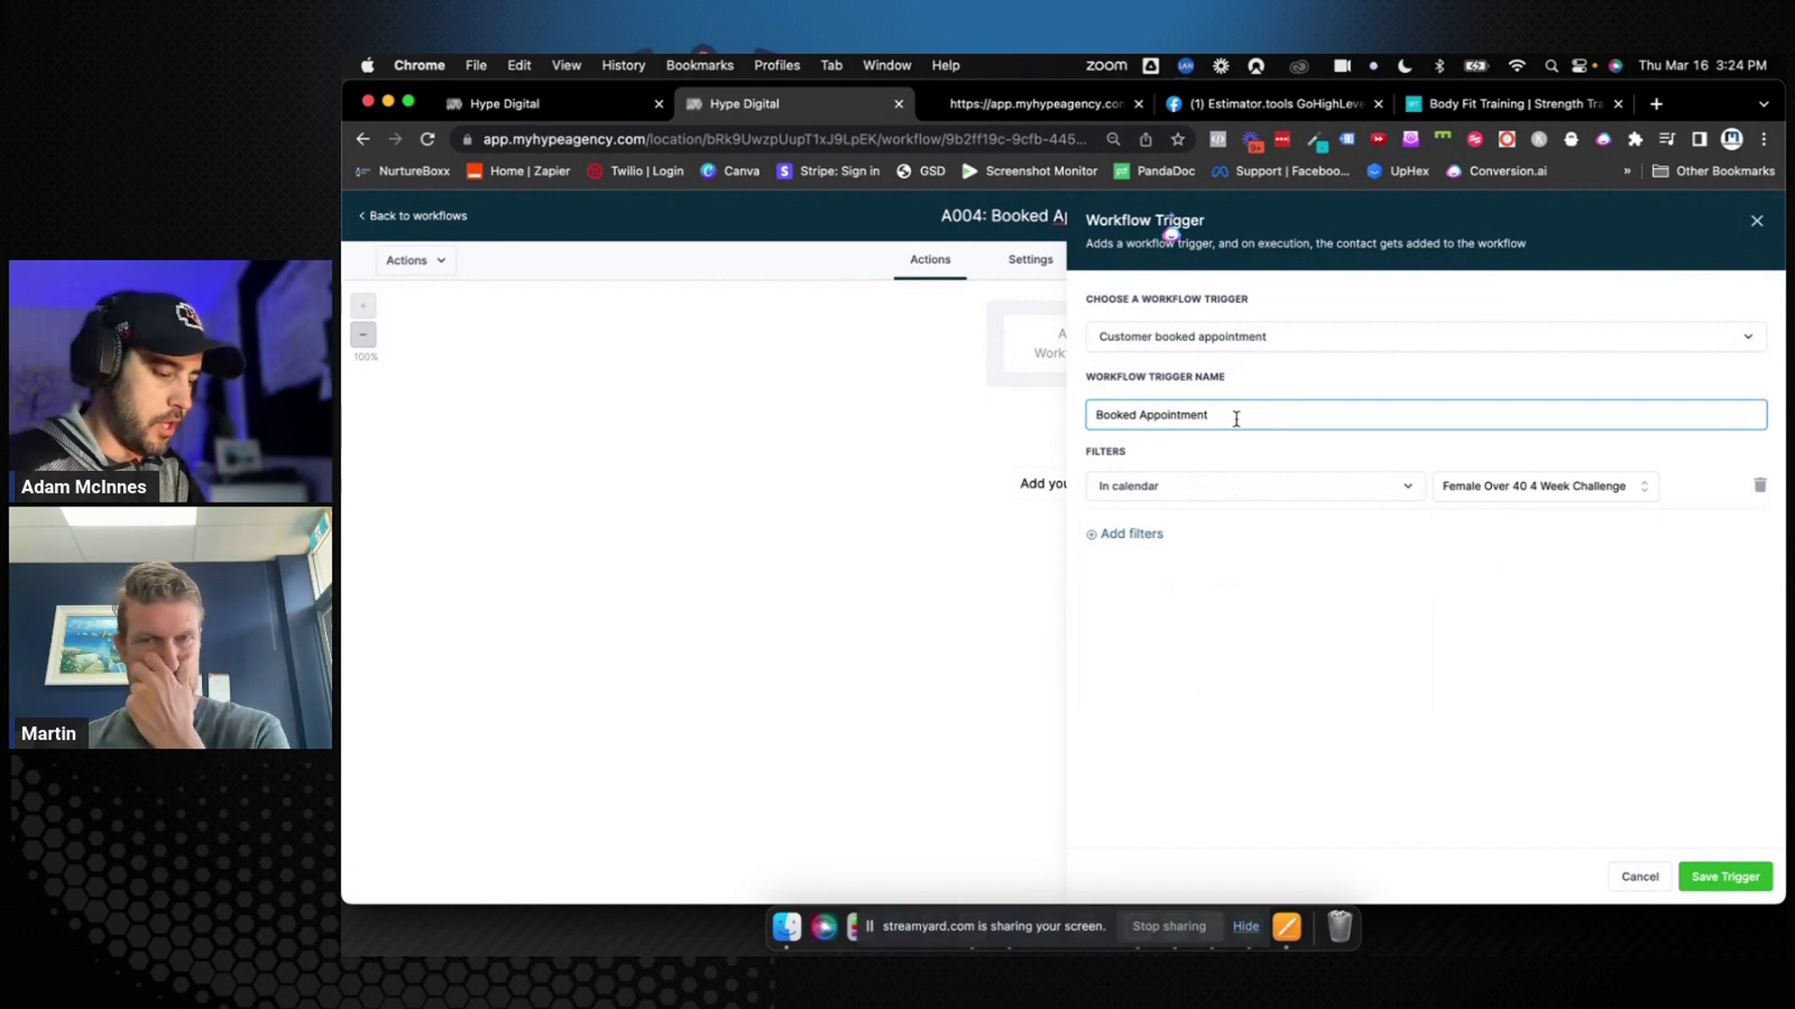
pyautogui.write('(Female Over 40')
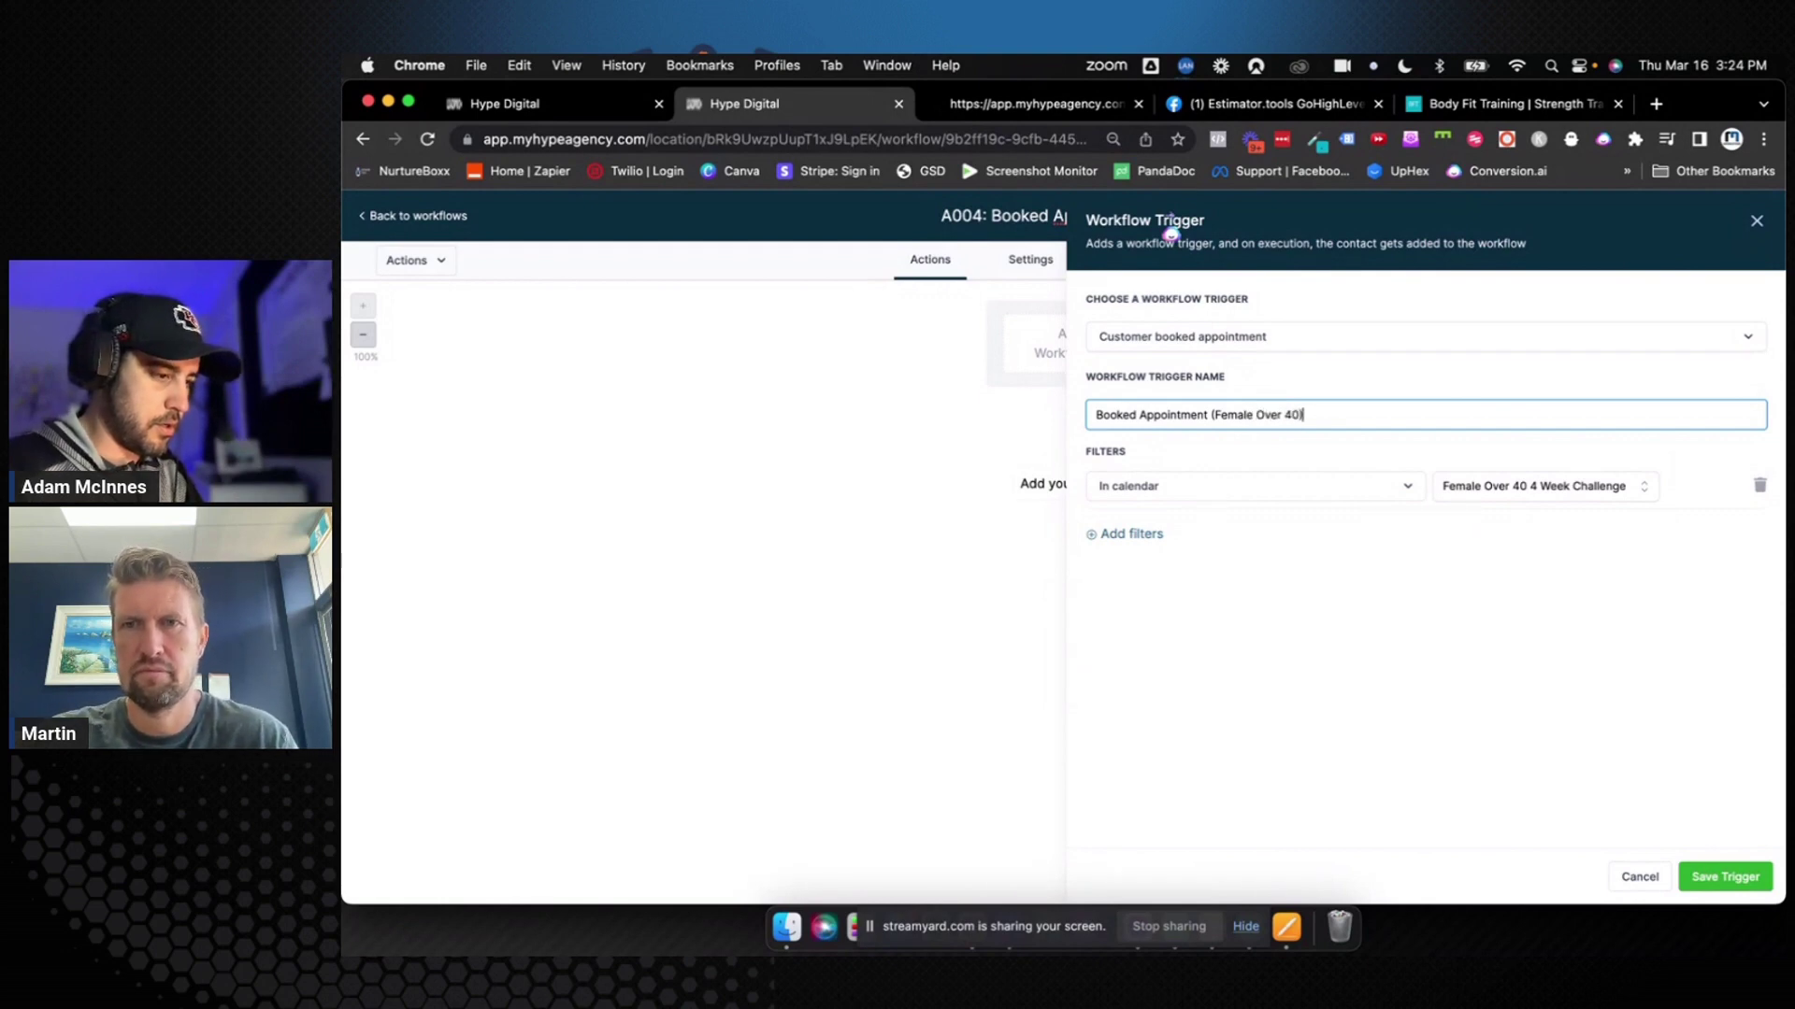
# Remove the extra empty filter rows, keeping only the calendar filter
pyautogui.click(1140, 535)
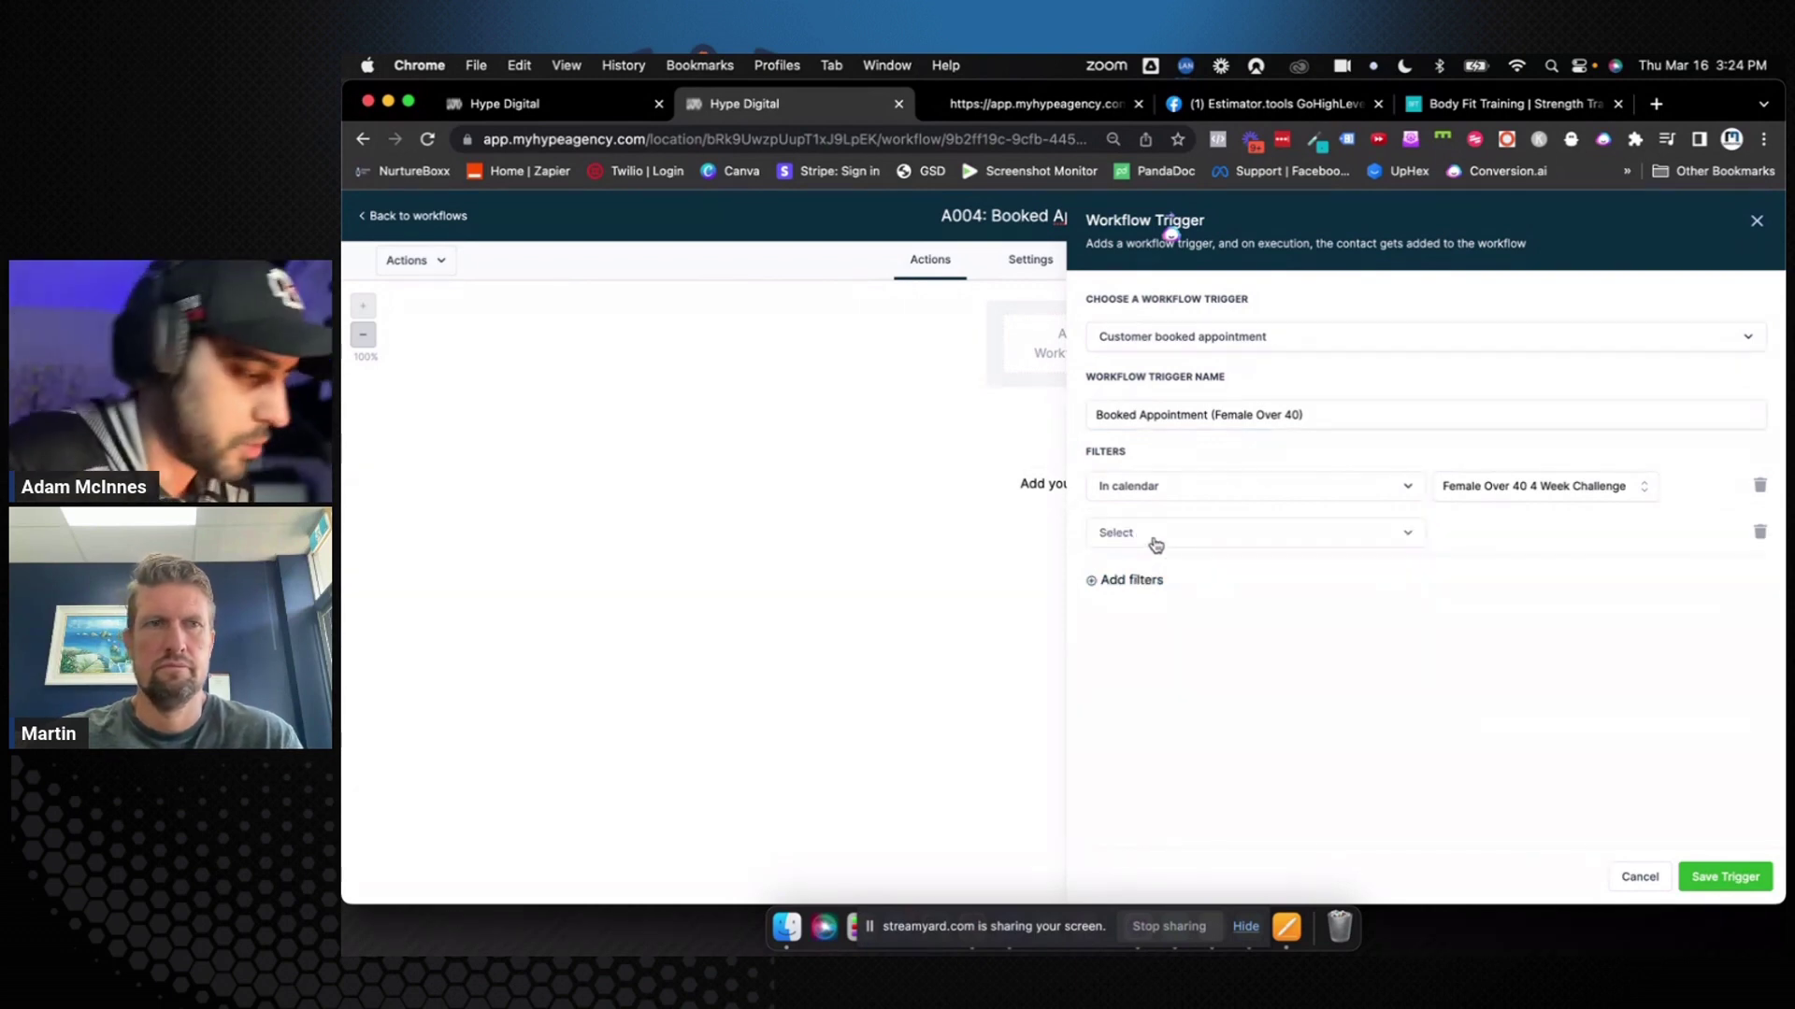
pyautogui.click(1757, 533)
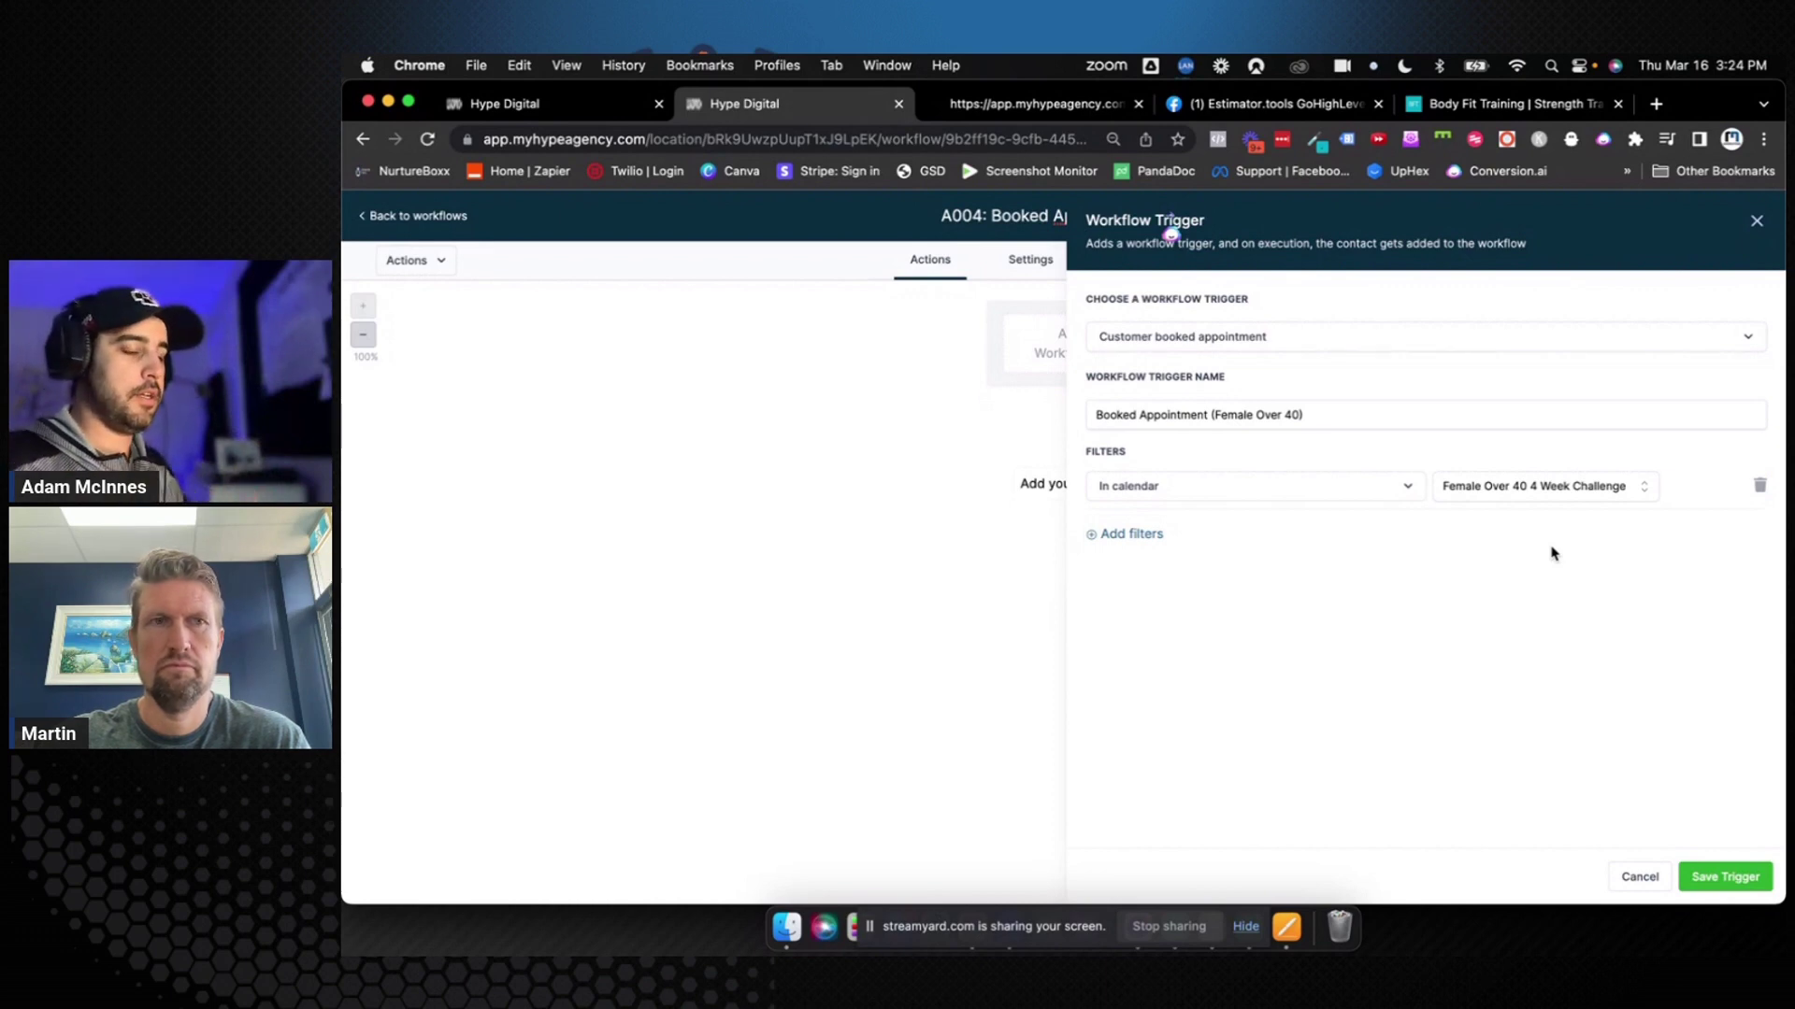
pyautogui.click(1158, 538)
pyautogui.click(1157, 539)
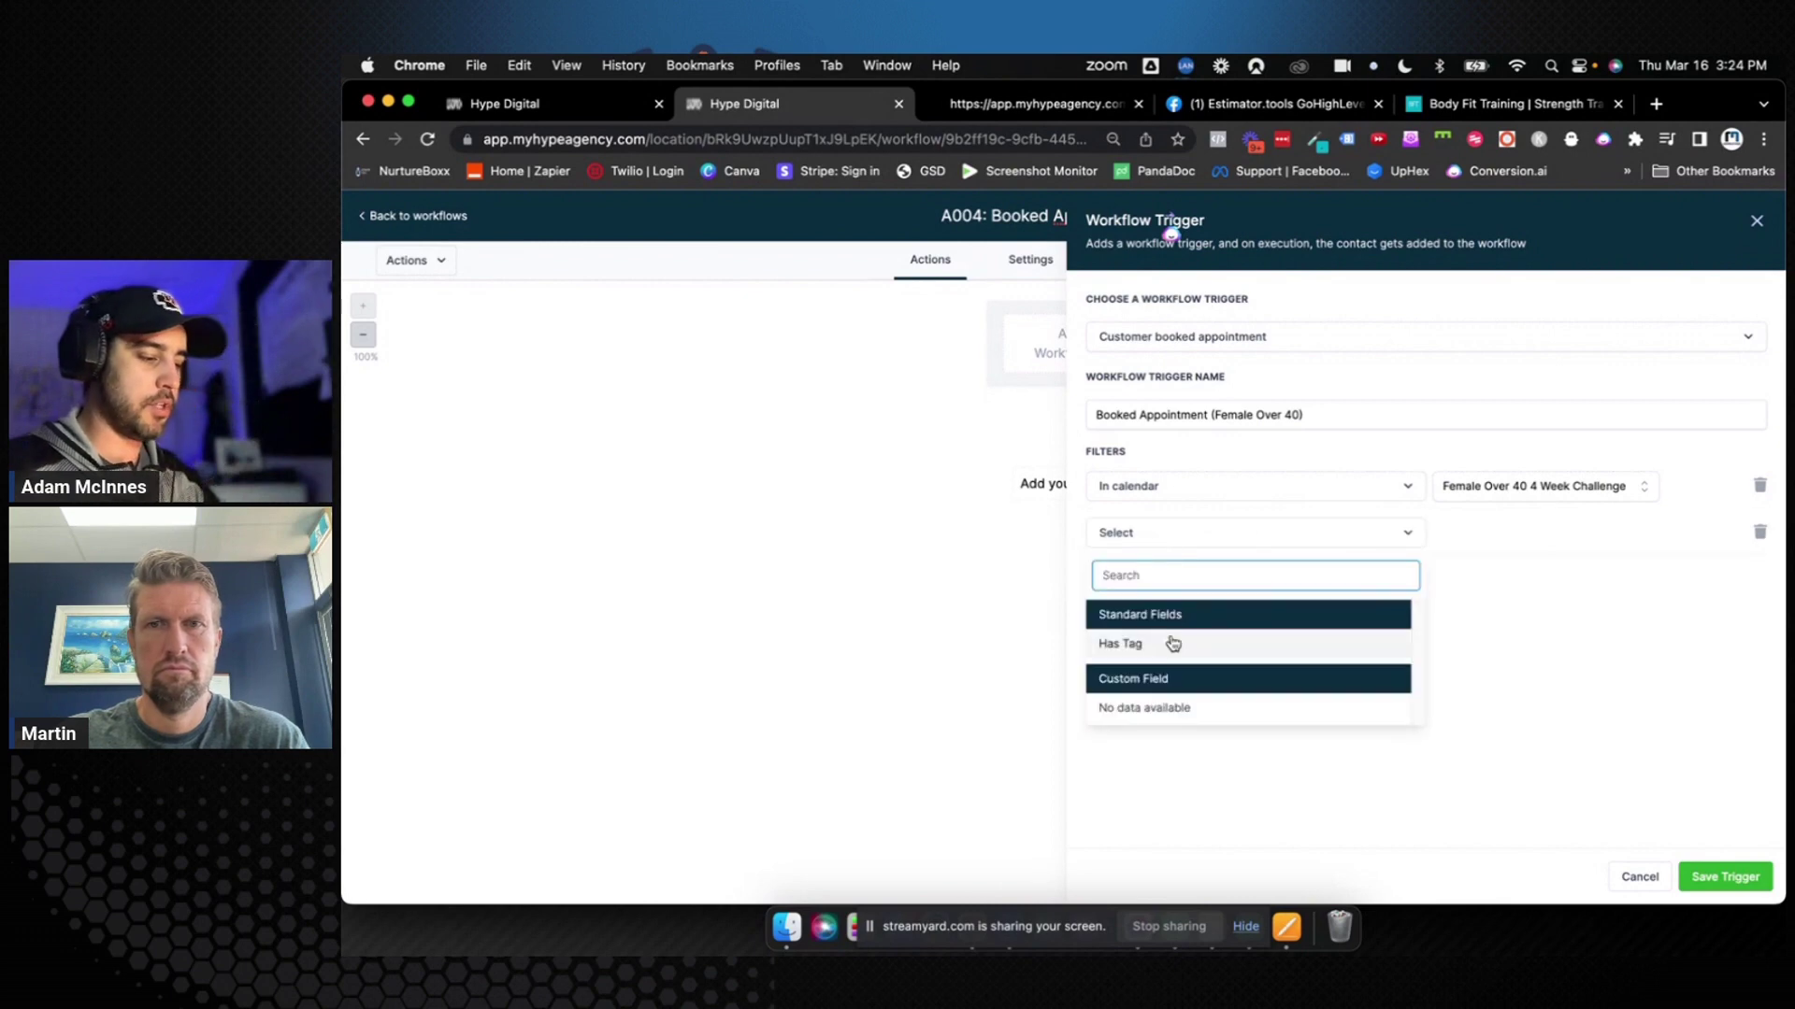
pyautogui.click(1487, 580)
pyautogui.click(1759, 532)
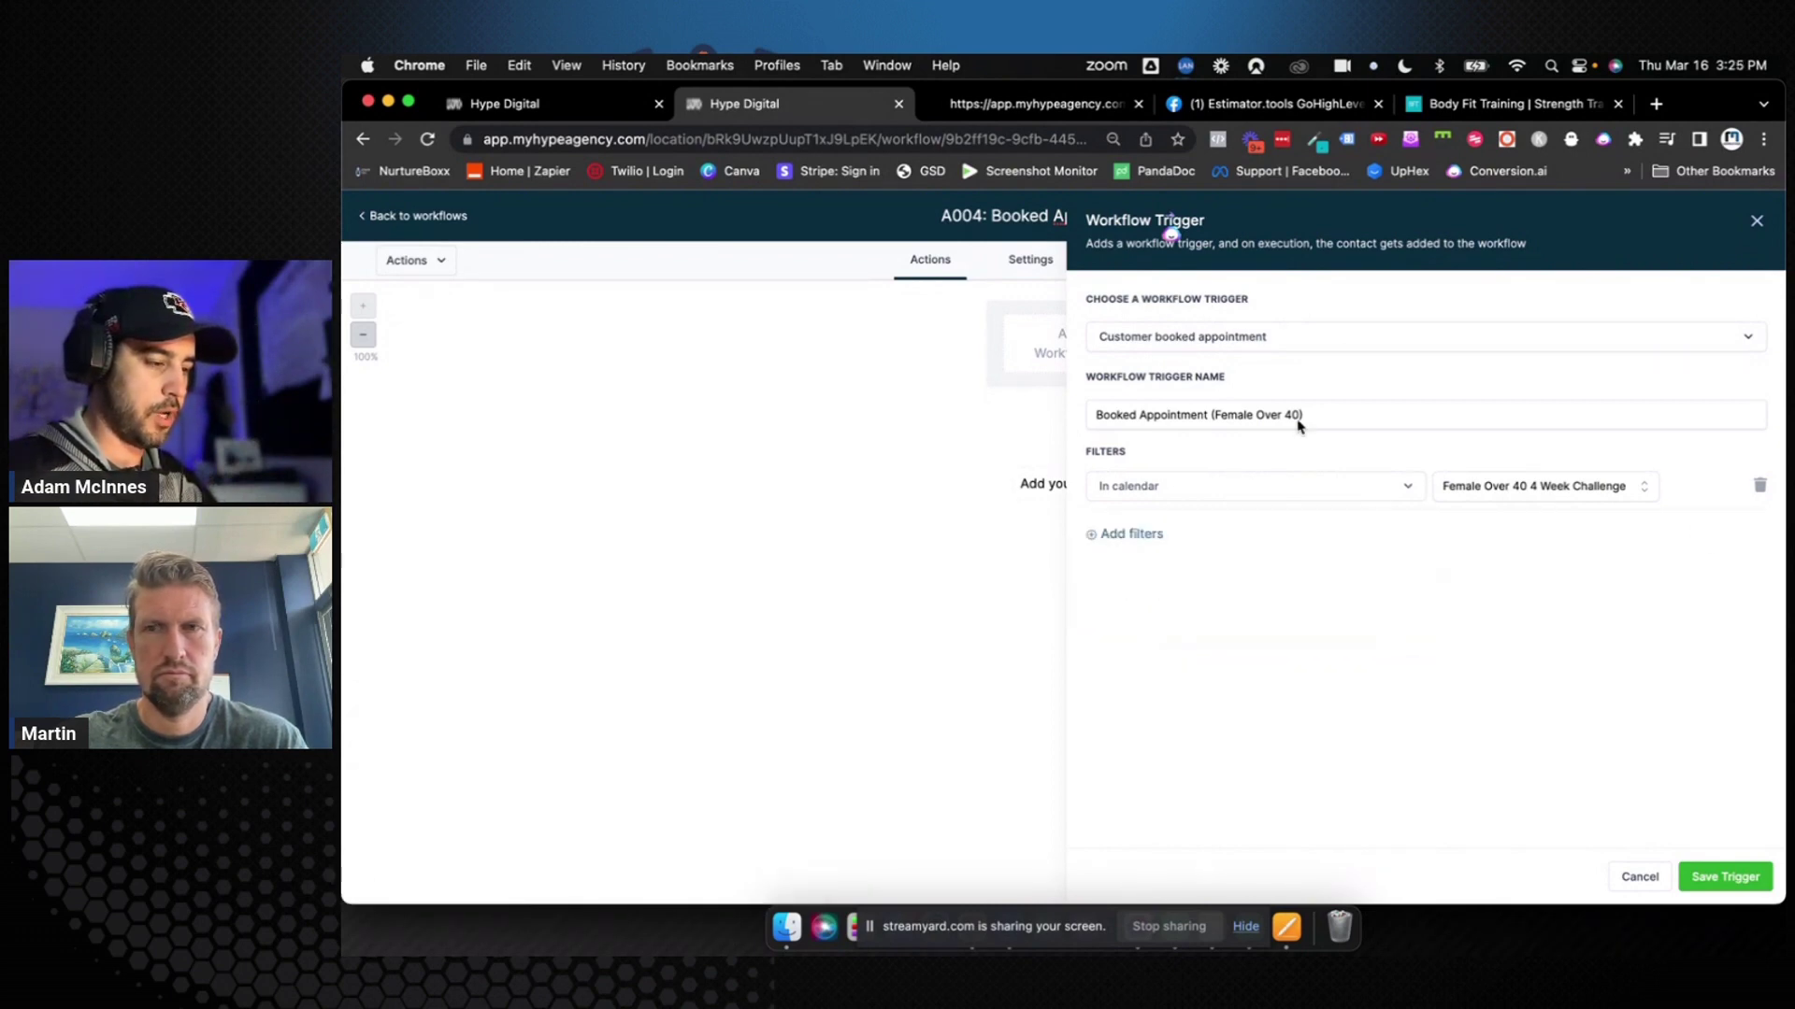
# Switch the trigger to Appointment Status, filtered to the Female Over 40 4 Week Challenge calendar
pyautogui.click(1327, 348)
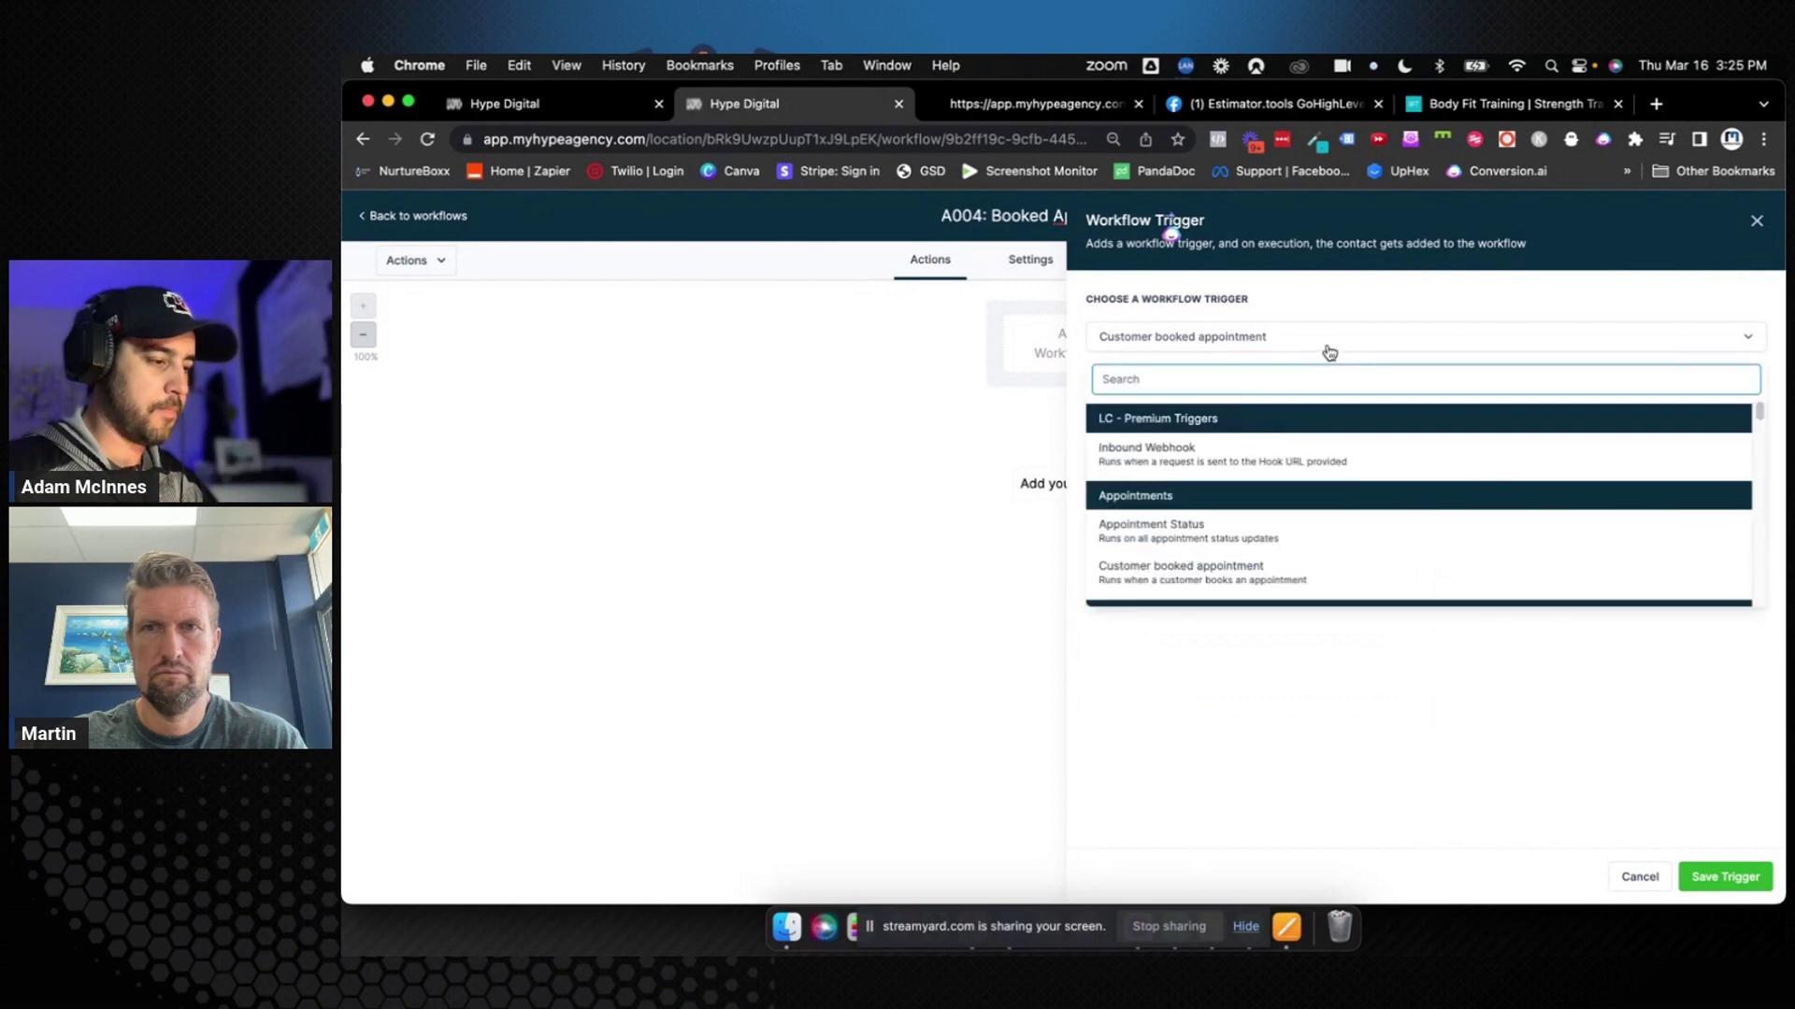
pyautogui.click(1320, 552)
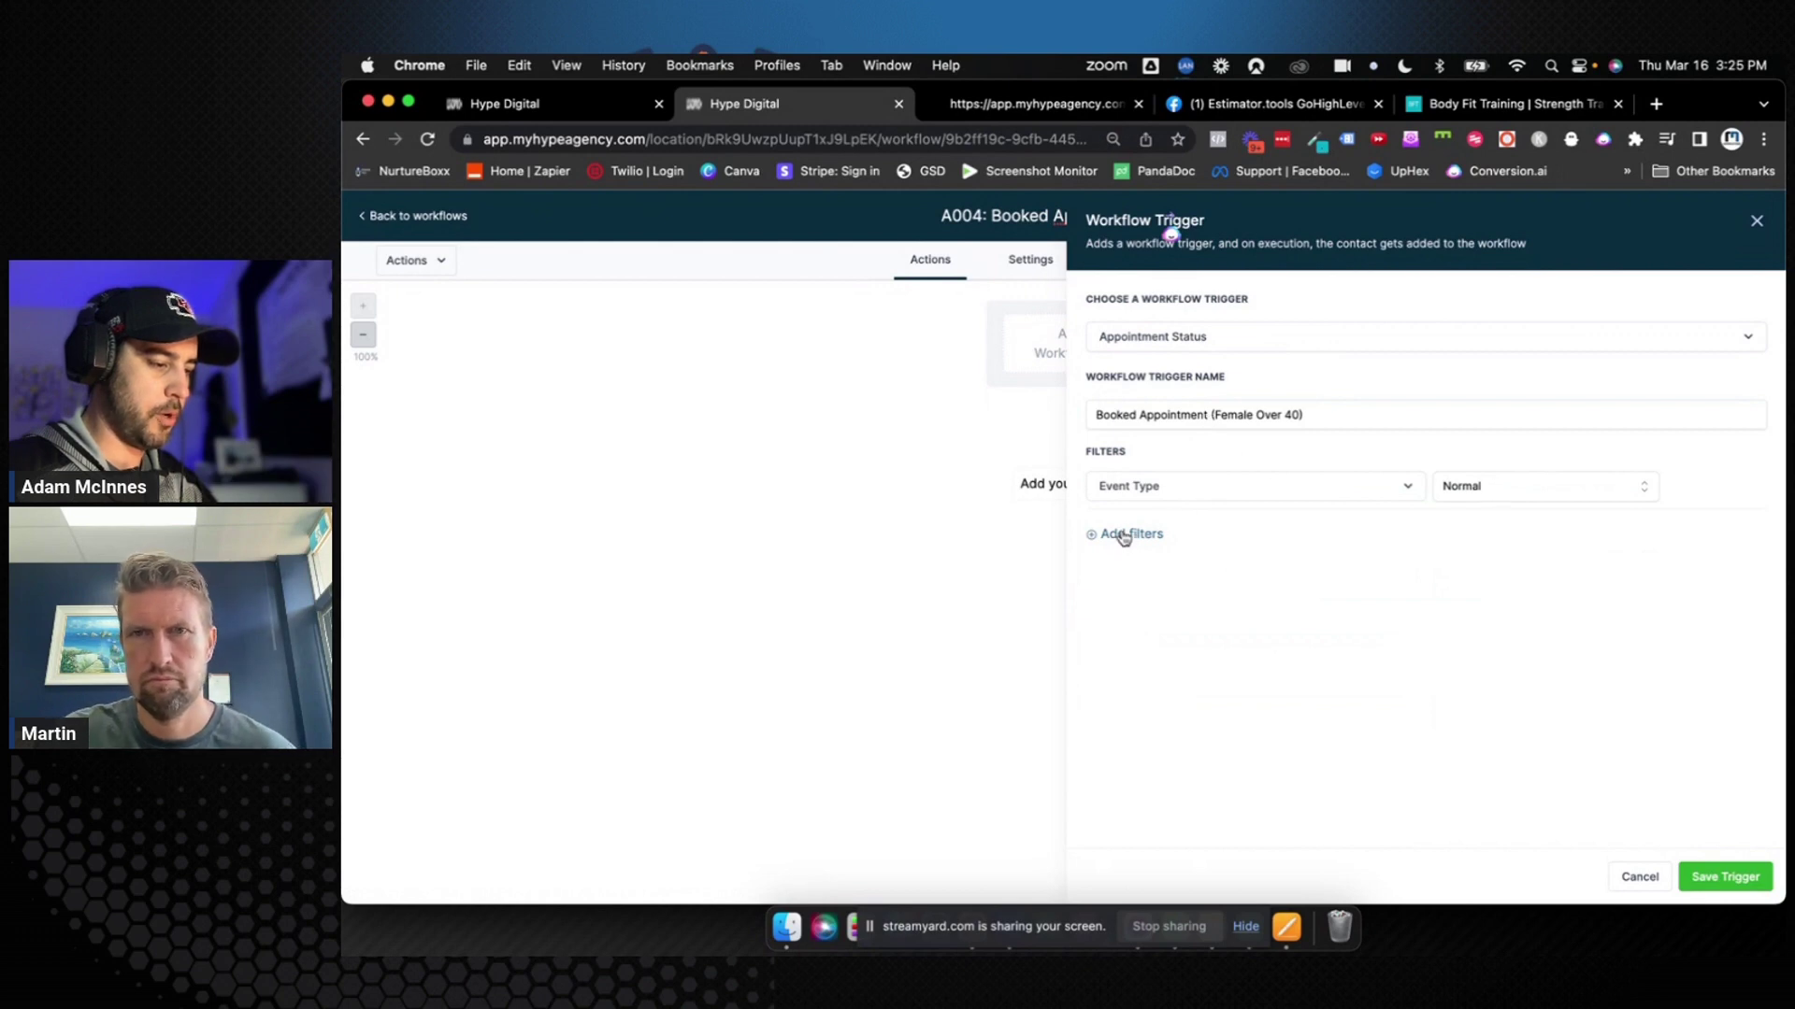
pyautogui.click(1124, 537)
pyautogui.click(1139, 538)
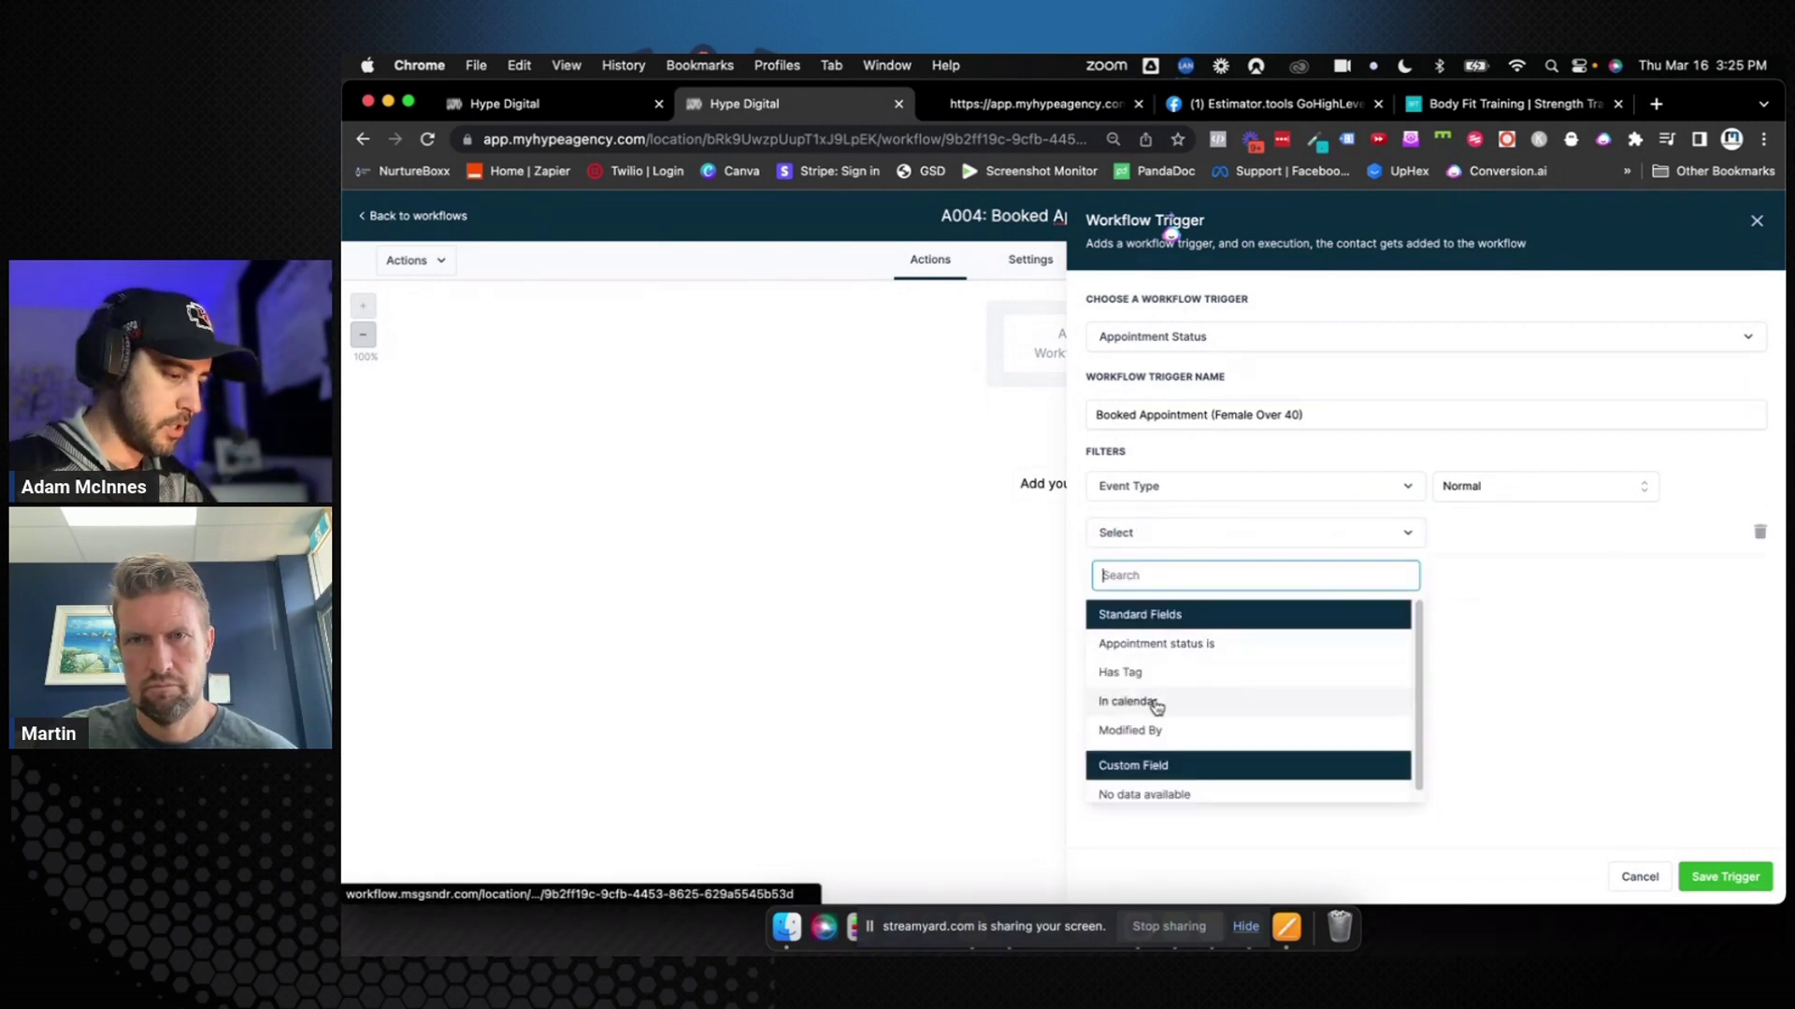
pyautogui.click(1156, 703)
pyautogui.click(1505, 540)
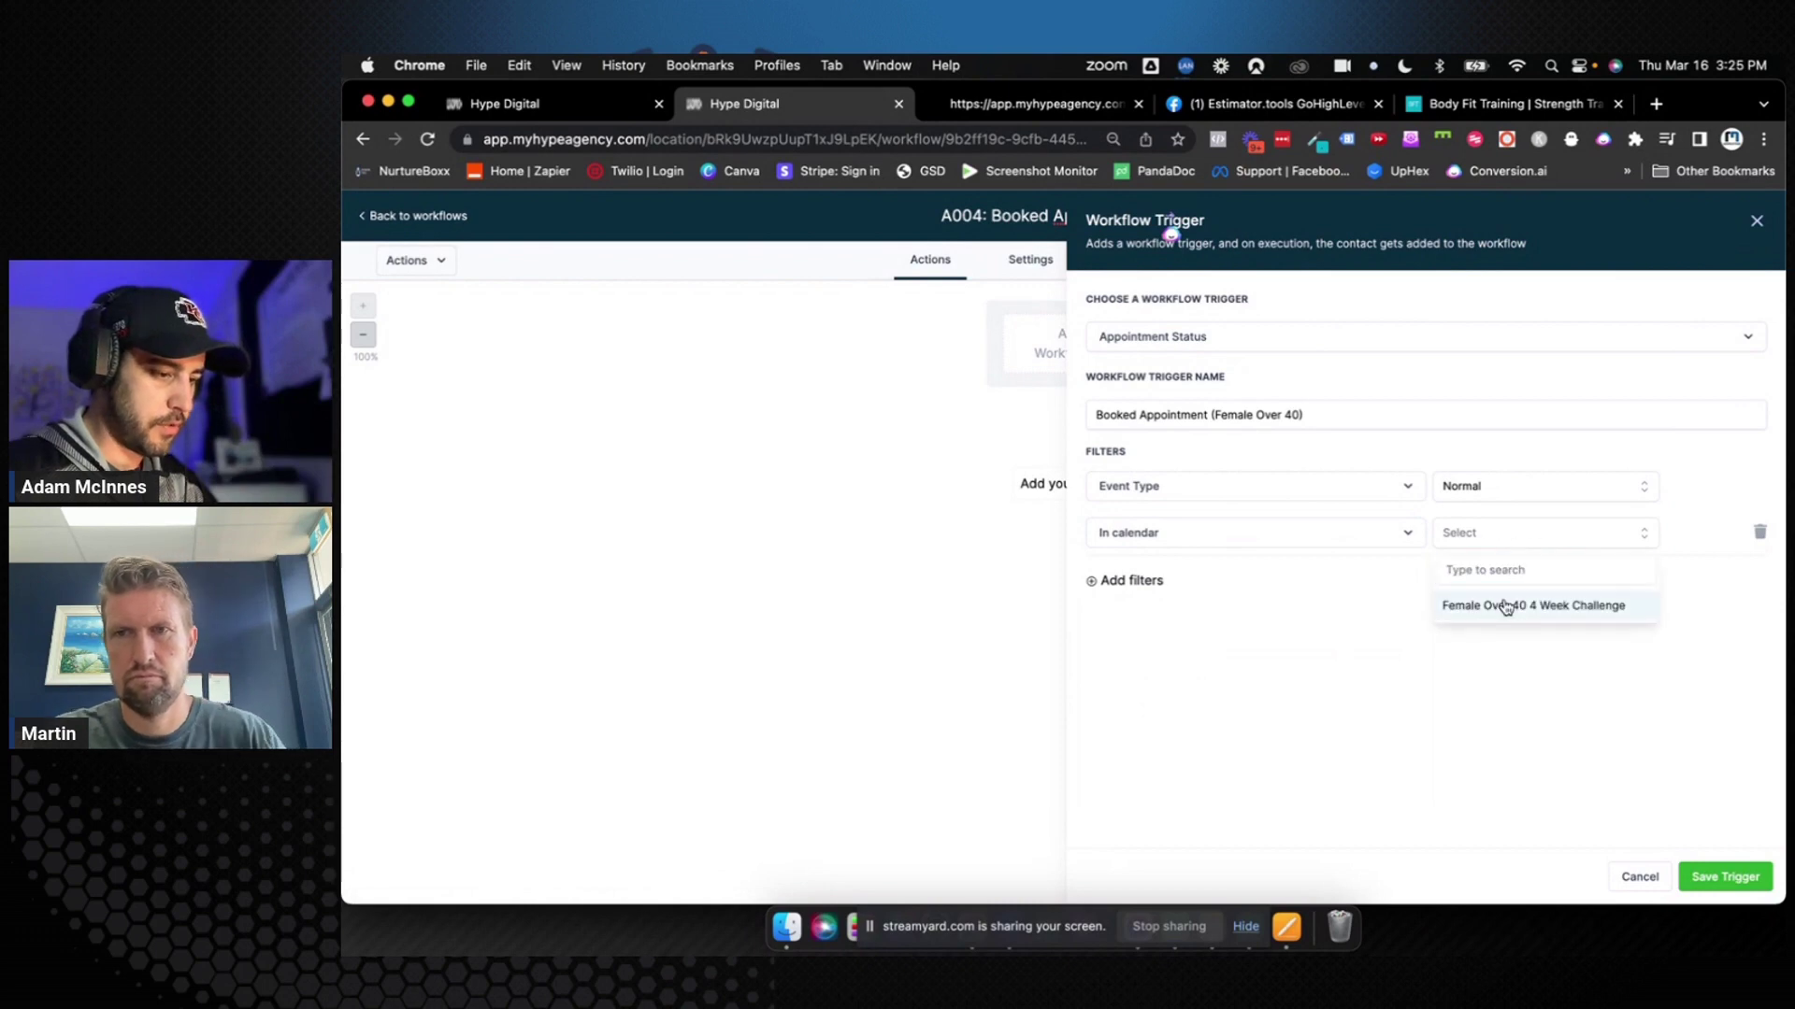
pyautogui.click(1505, 606)
# Add an appointment status is confirmed filter, then save the trigger and workflow
pyautogui.click(1137, 582)
pyautogui.click(1151, 581)
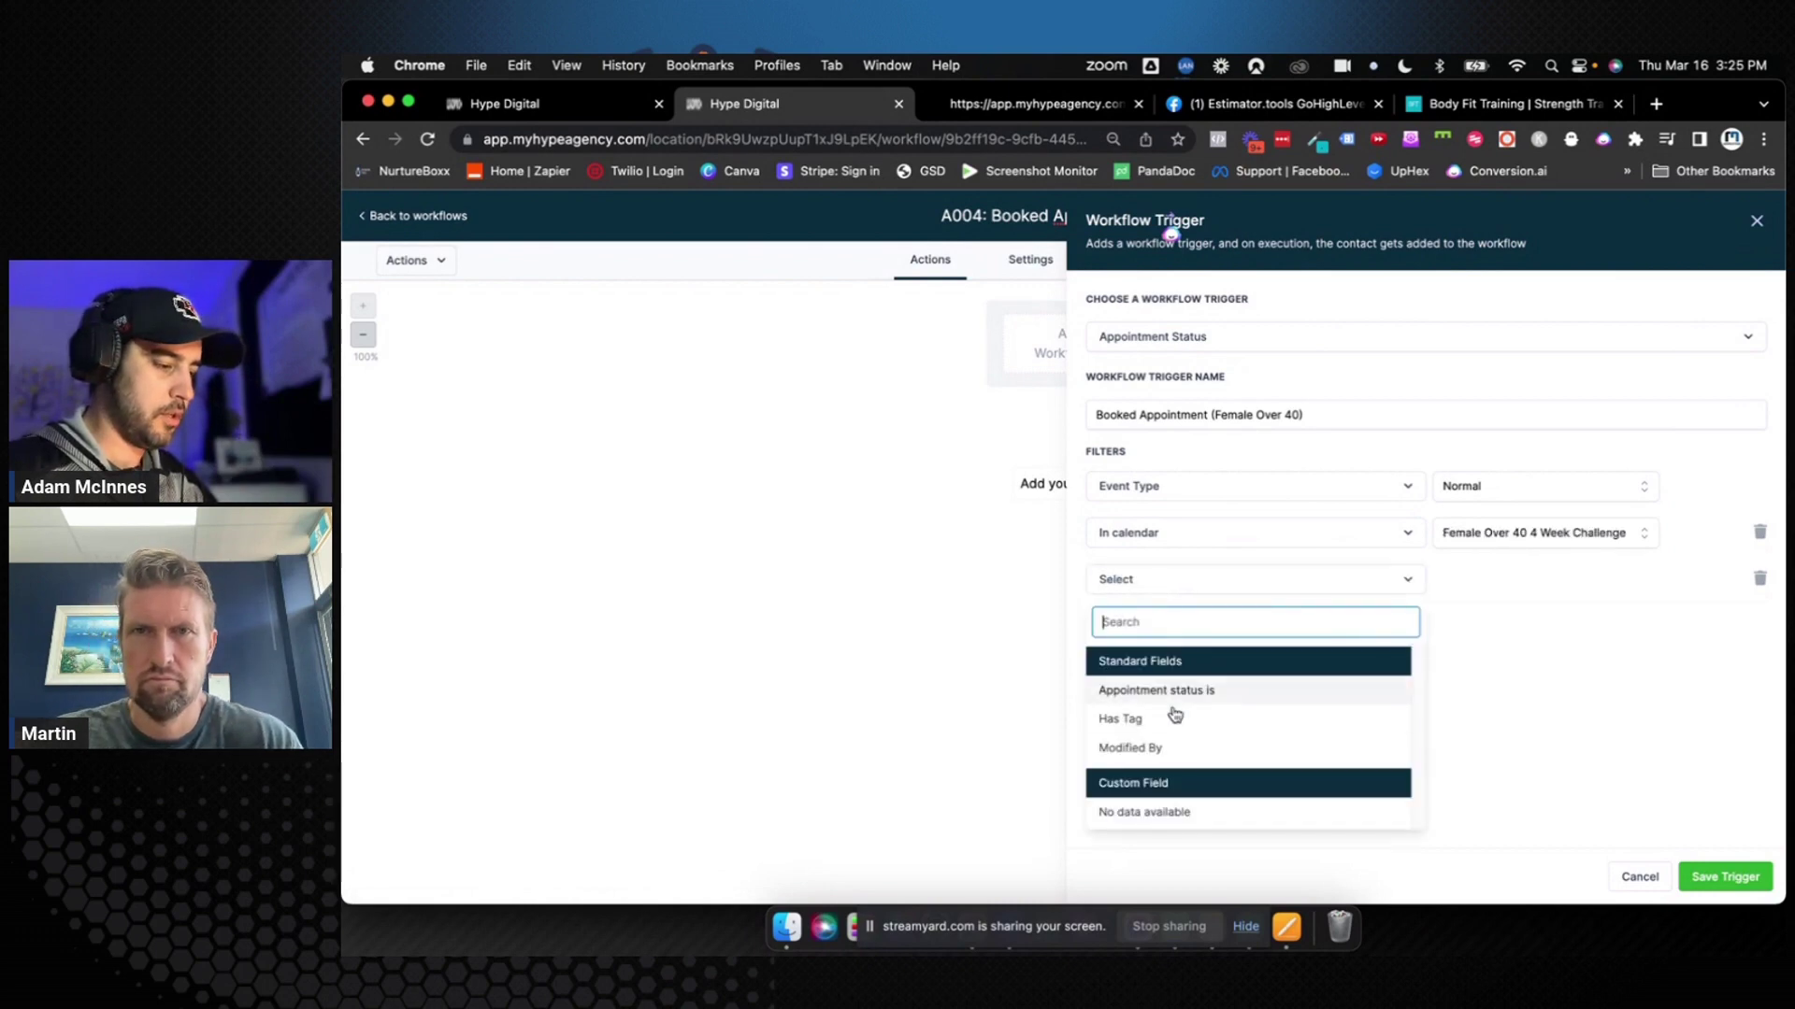
pyautogui.click(1188, 692)
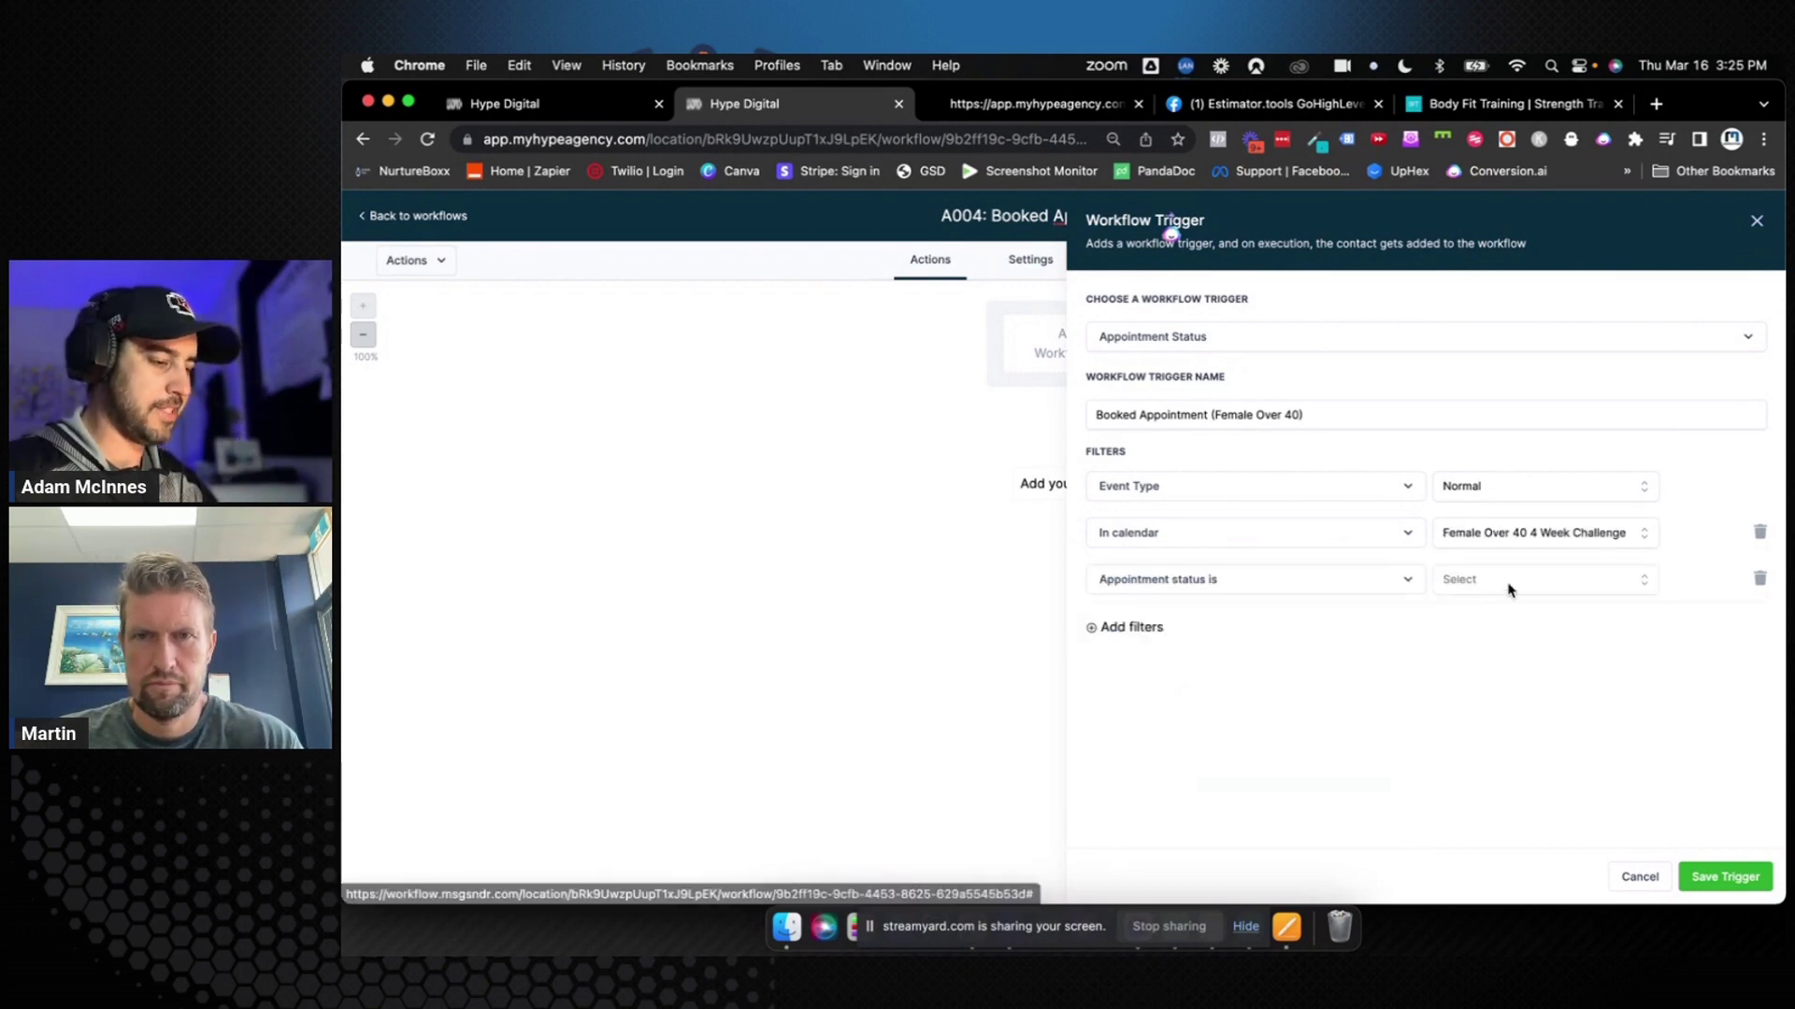
pyautogui.click(1508, 589)
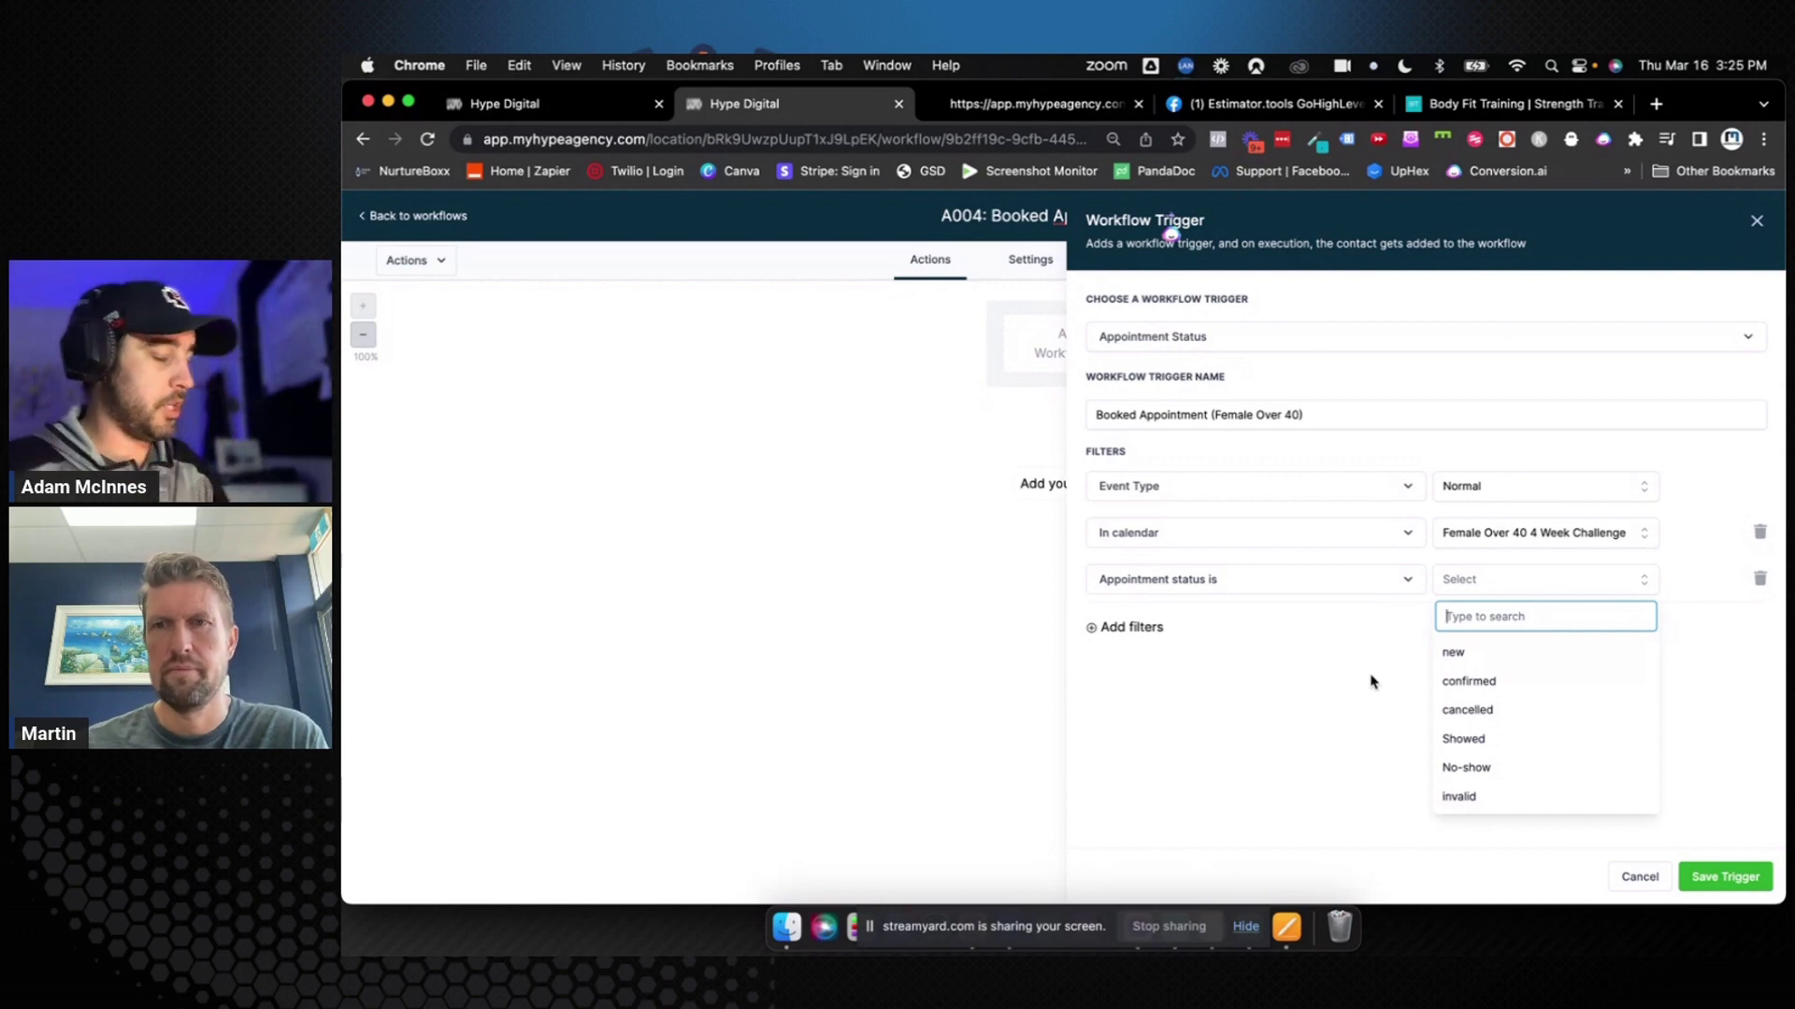
pyautogui.click(1492, 682)
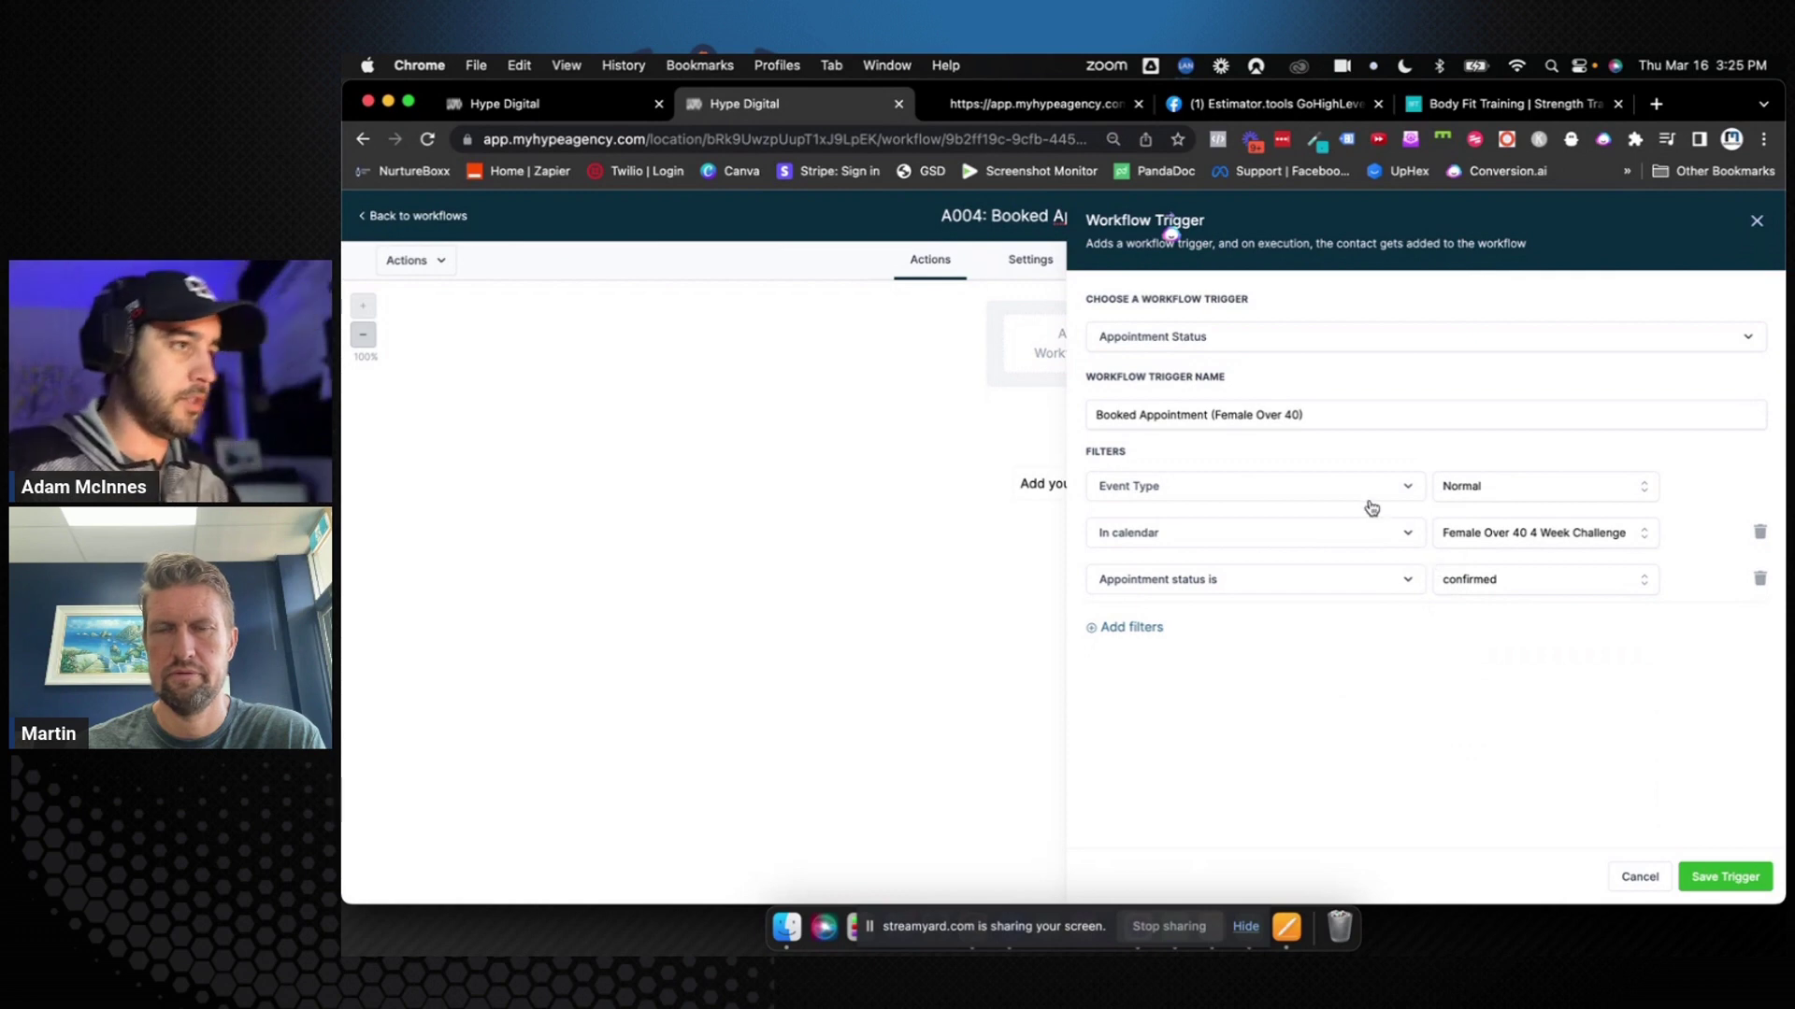
pyautogui.click(1713, 877)
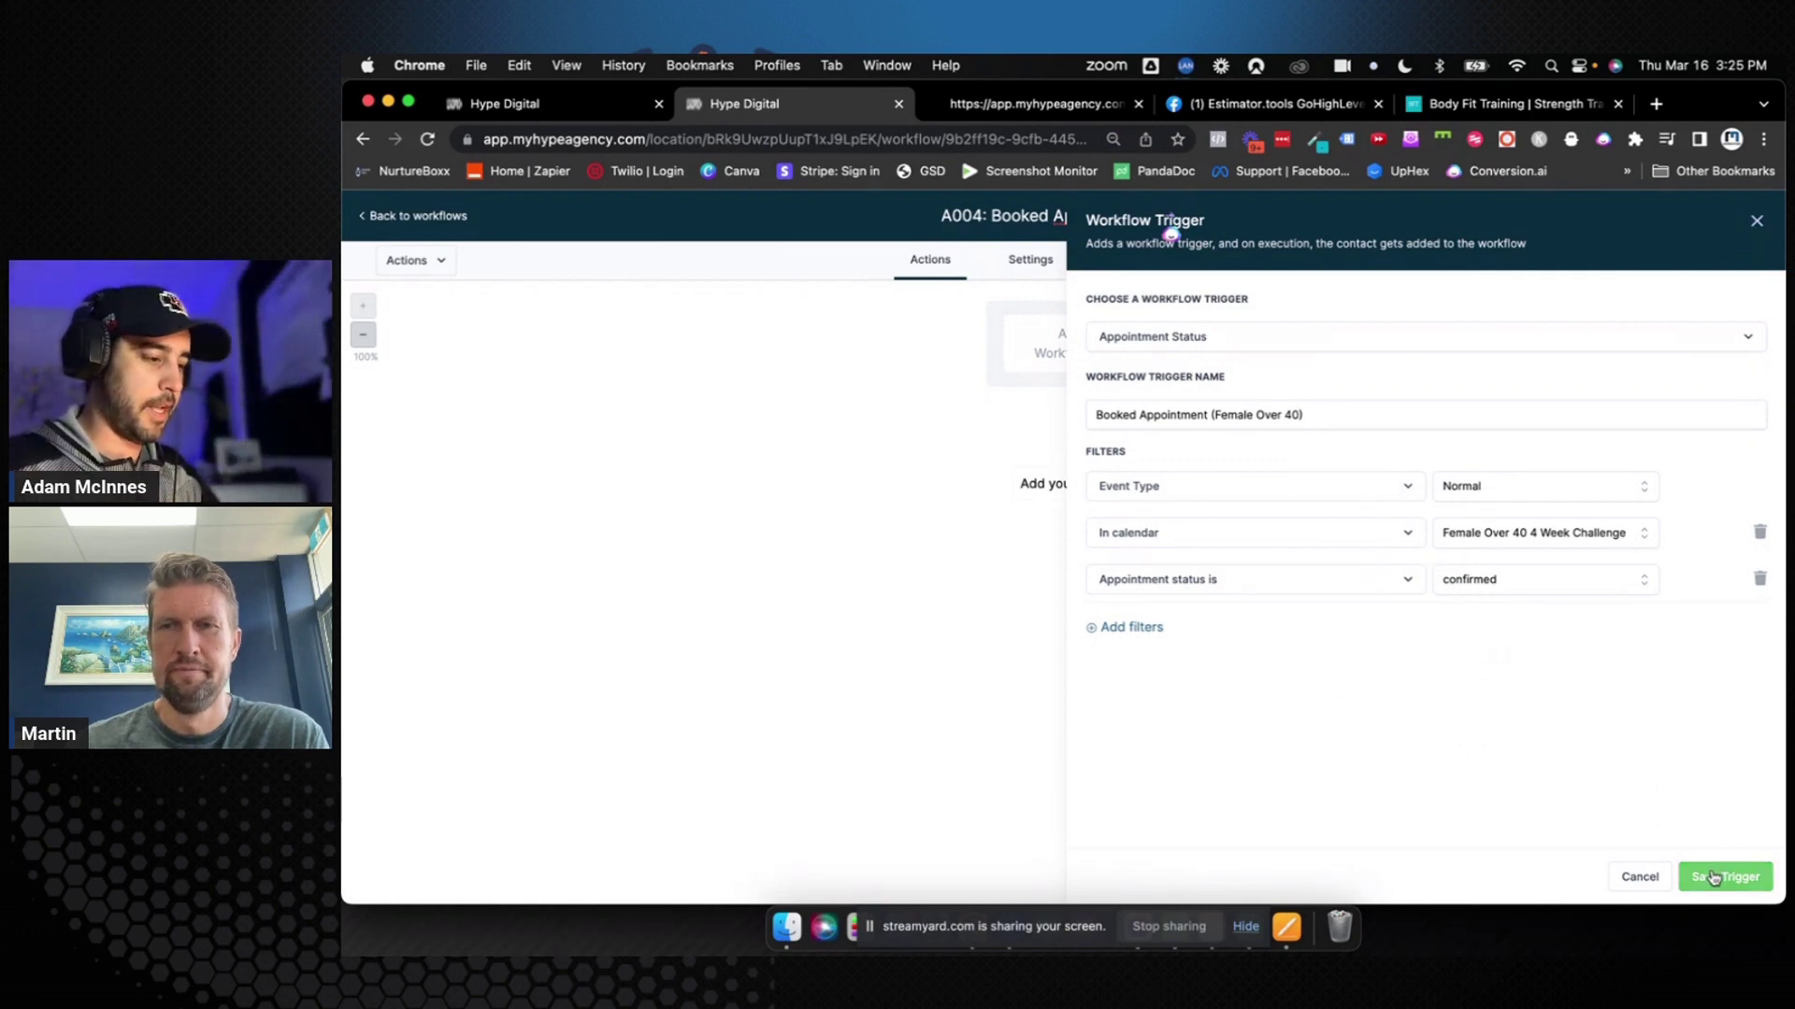
pyautogui.click(1746, 216)
# Correct the workflow title's spelling to 'A004: Booked Appointment'
pyautogui.click(1092, 213)
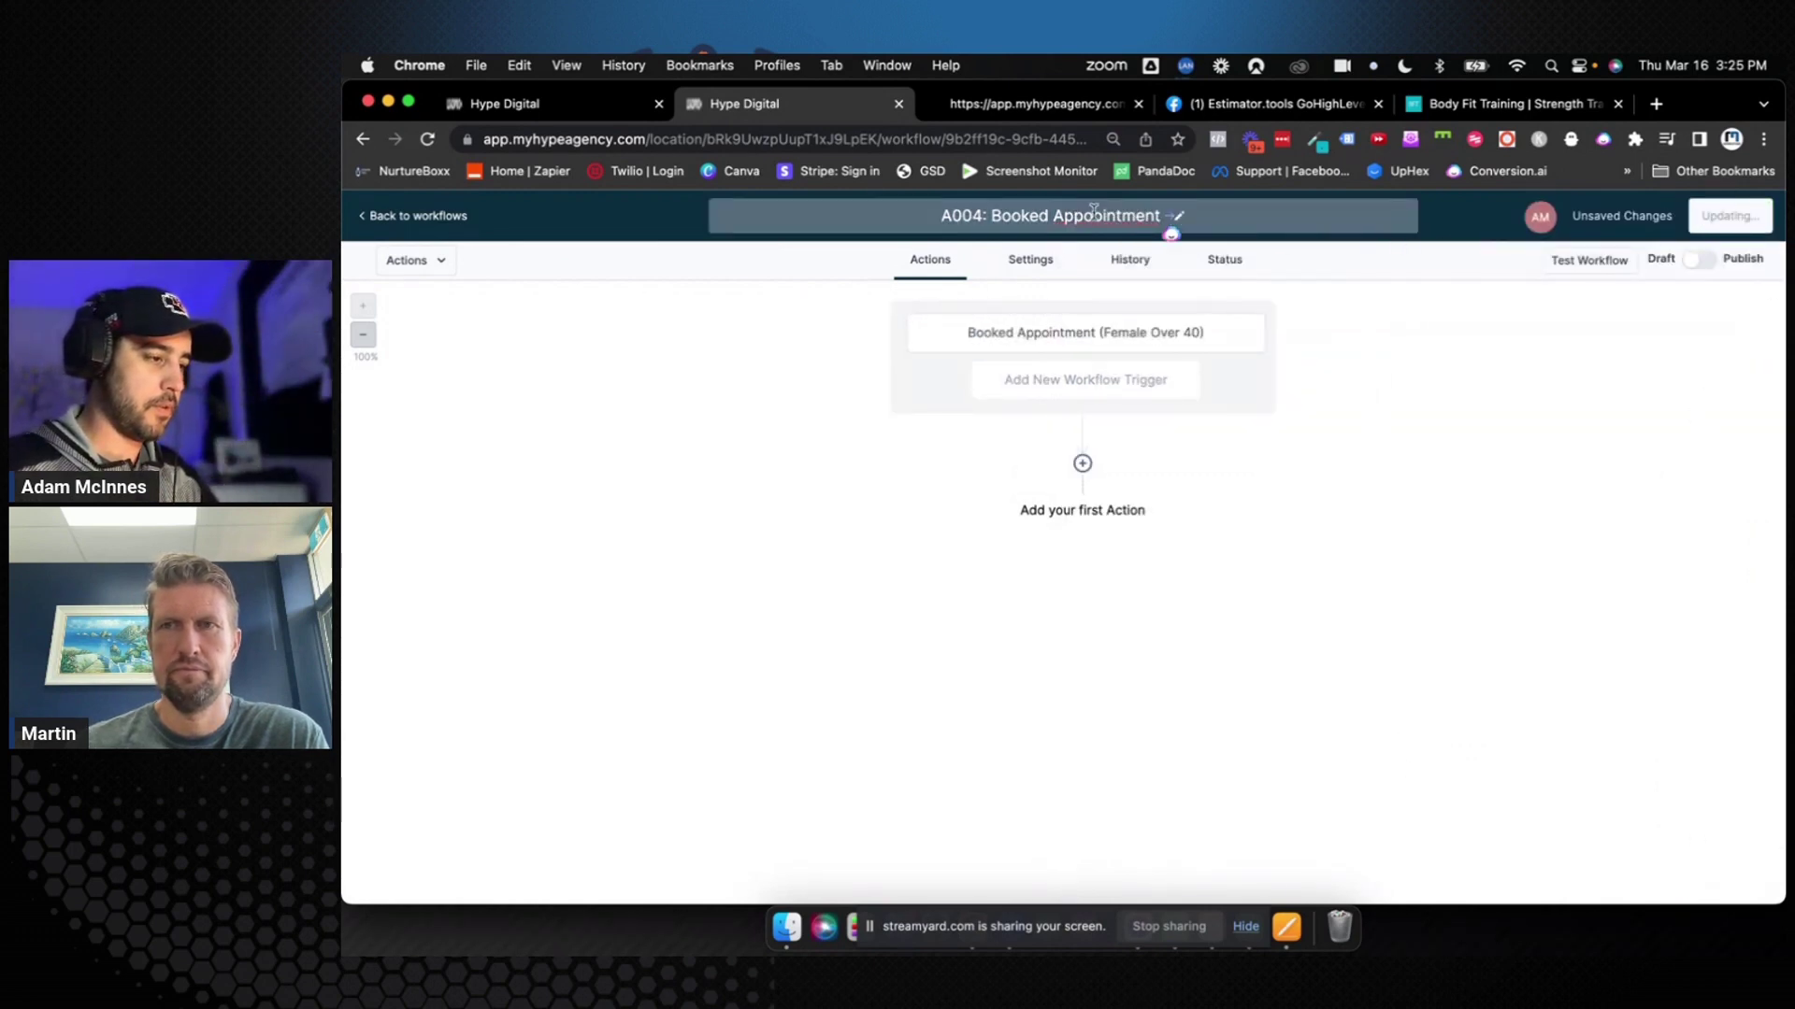
pyautogui.rightClick(1084, 215)
pyautogui.click(1136, 221)
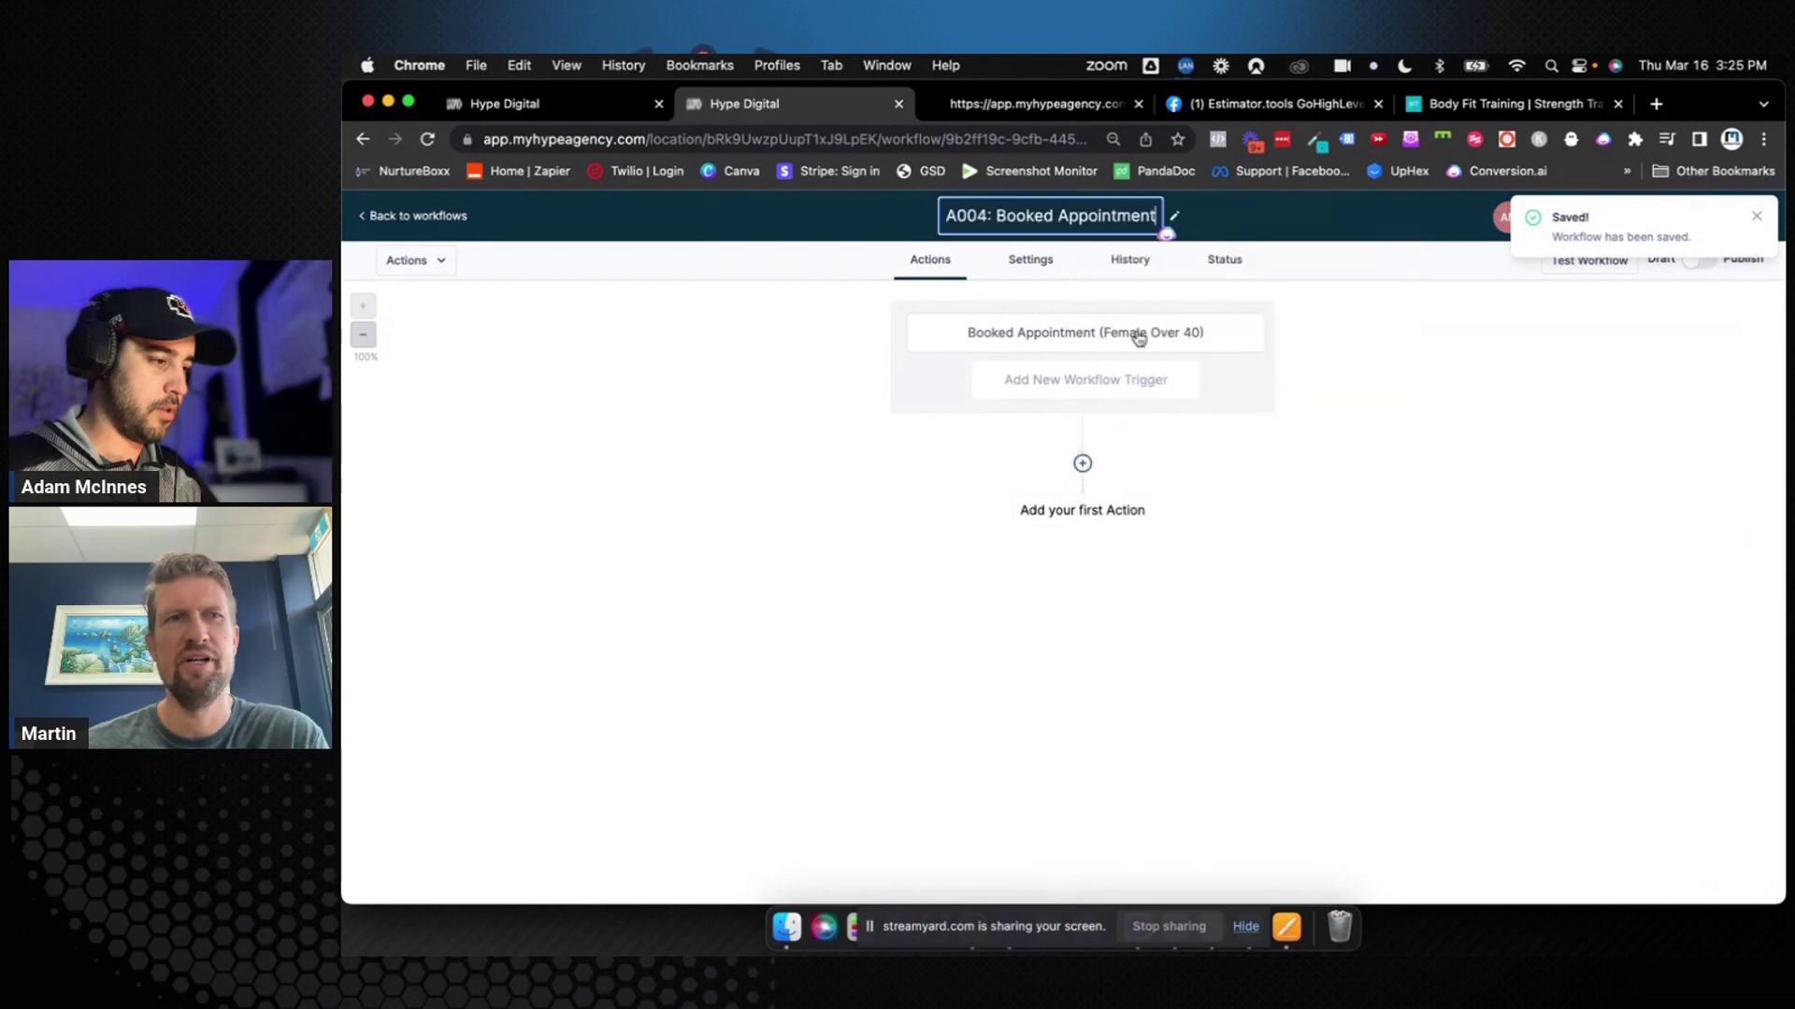
pyautogui.click(1163, 476)
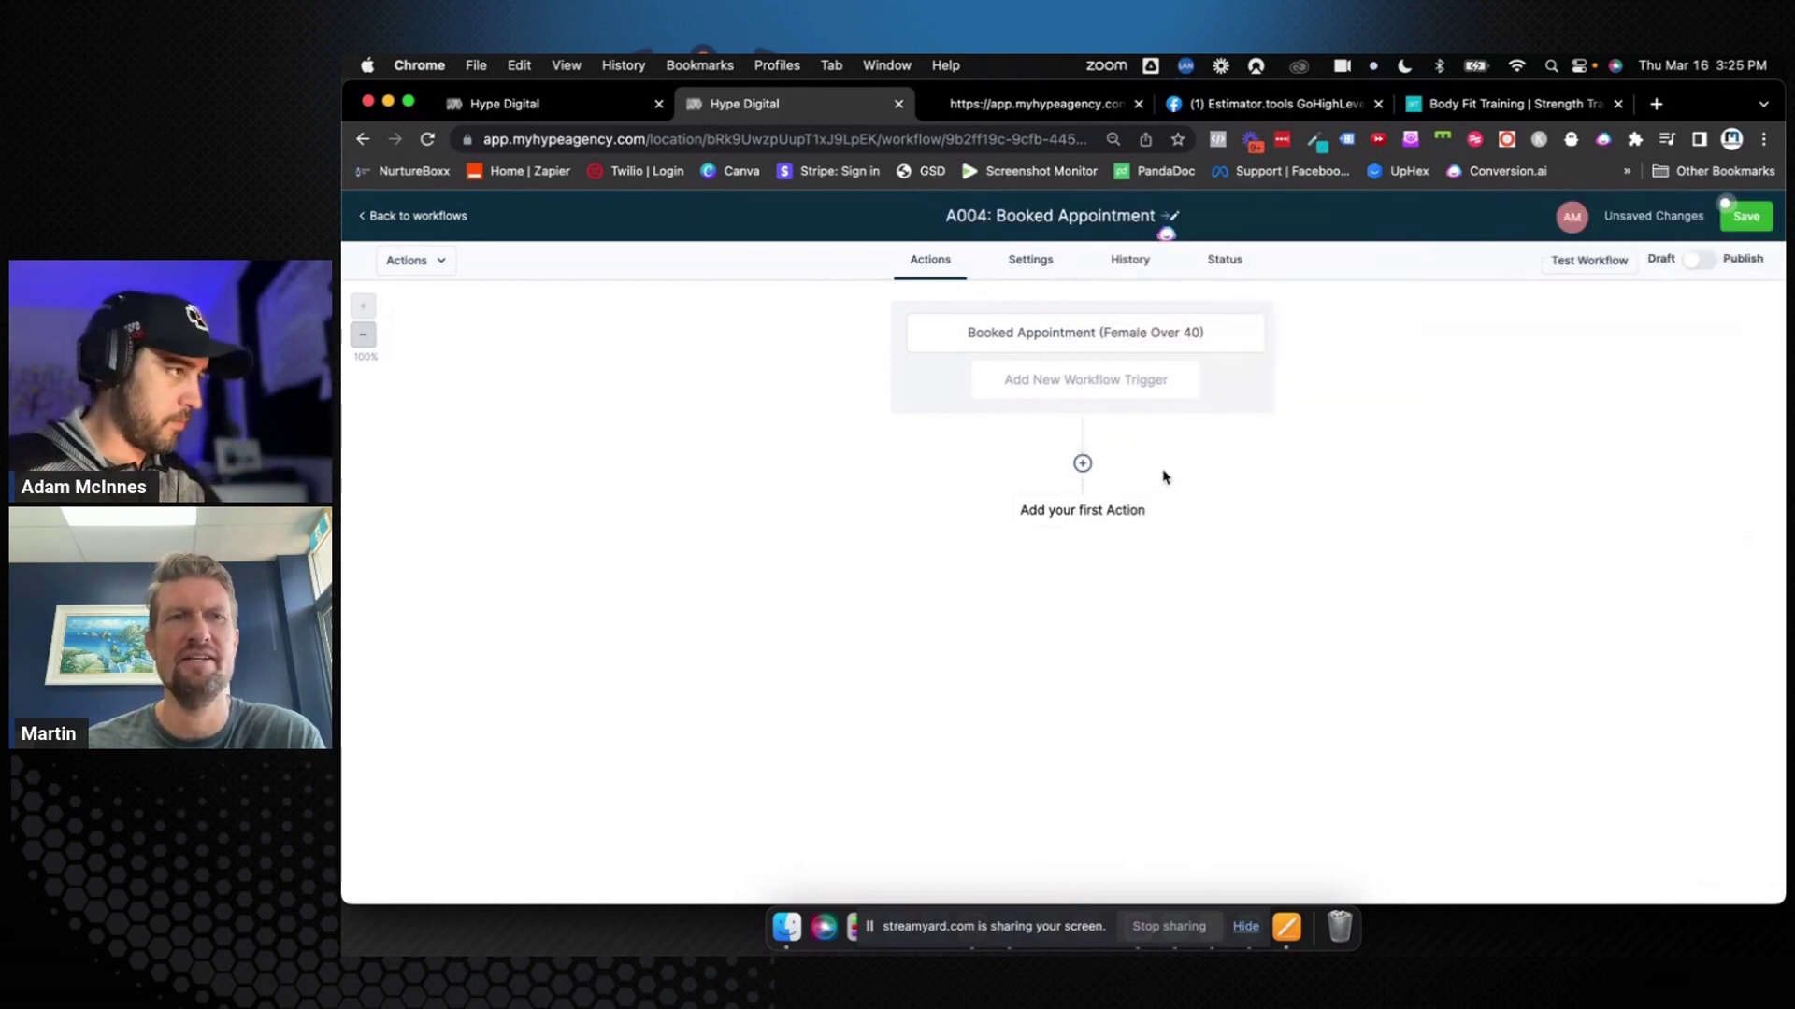
# Add a Remove Contact Tag action as the workflow's first step
pyautogui.click(1109, 512)
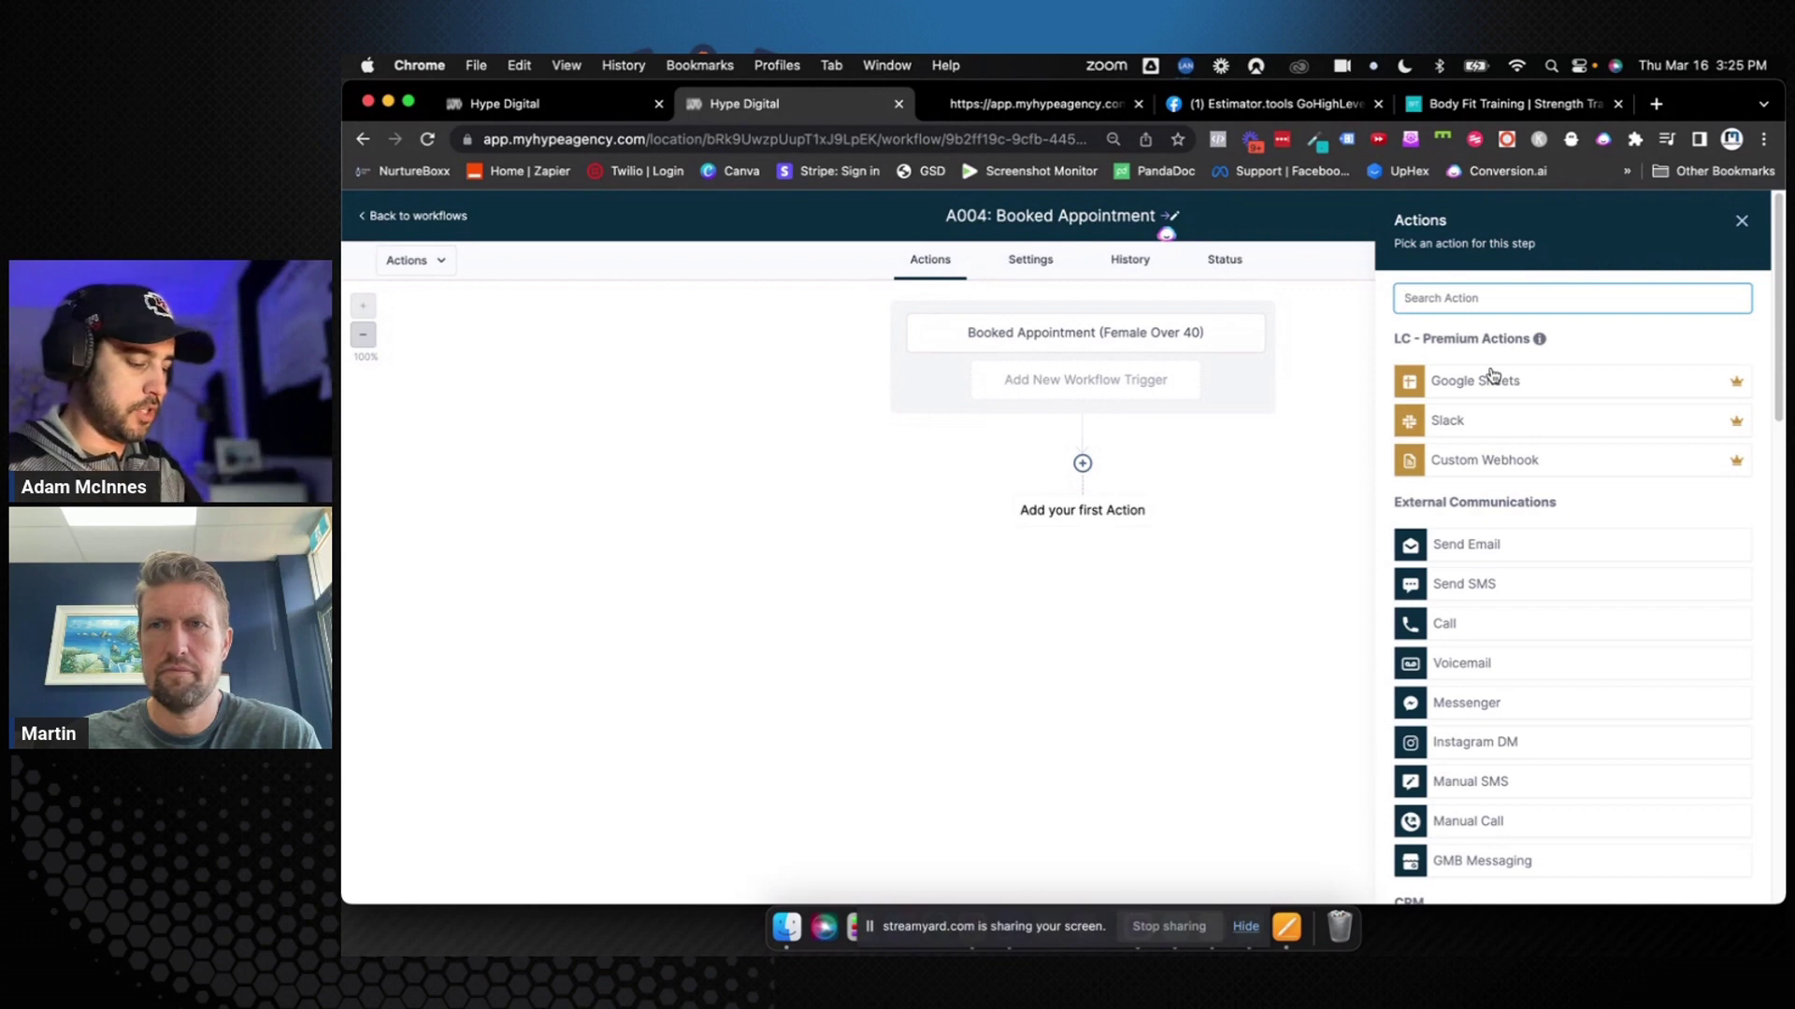
pyautogui.write('Email')
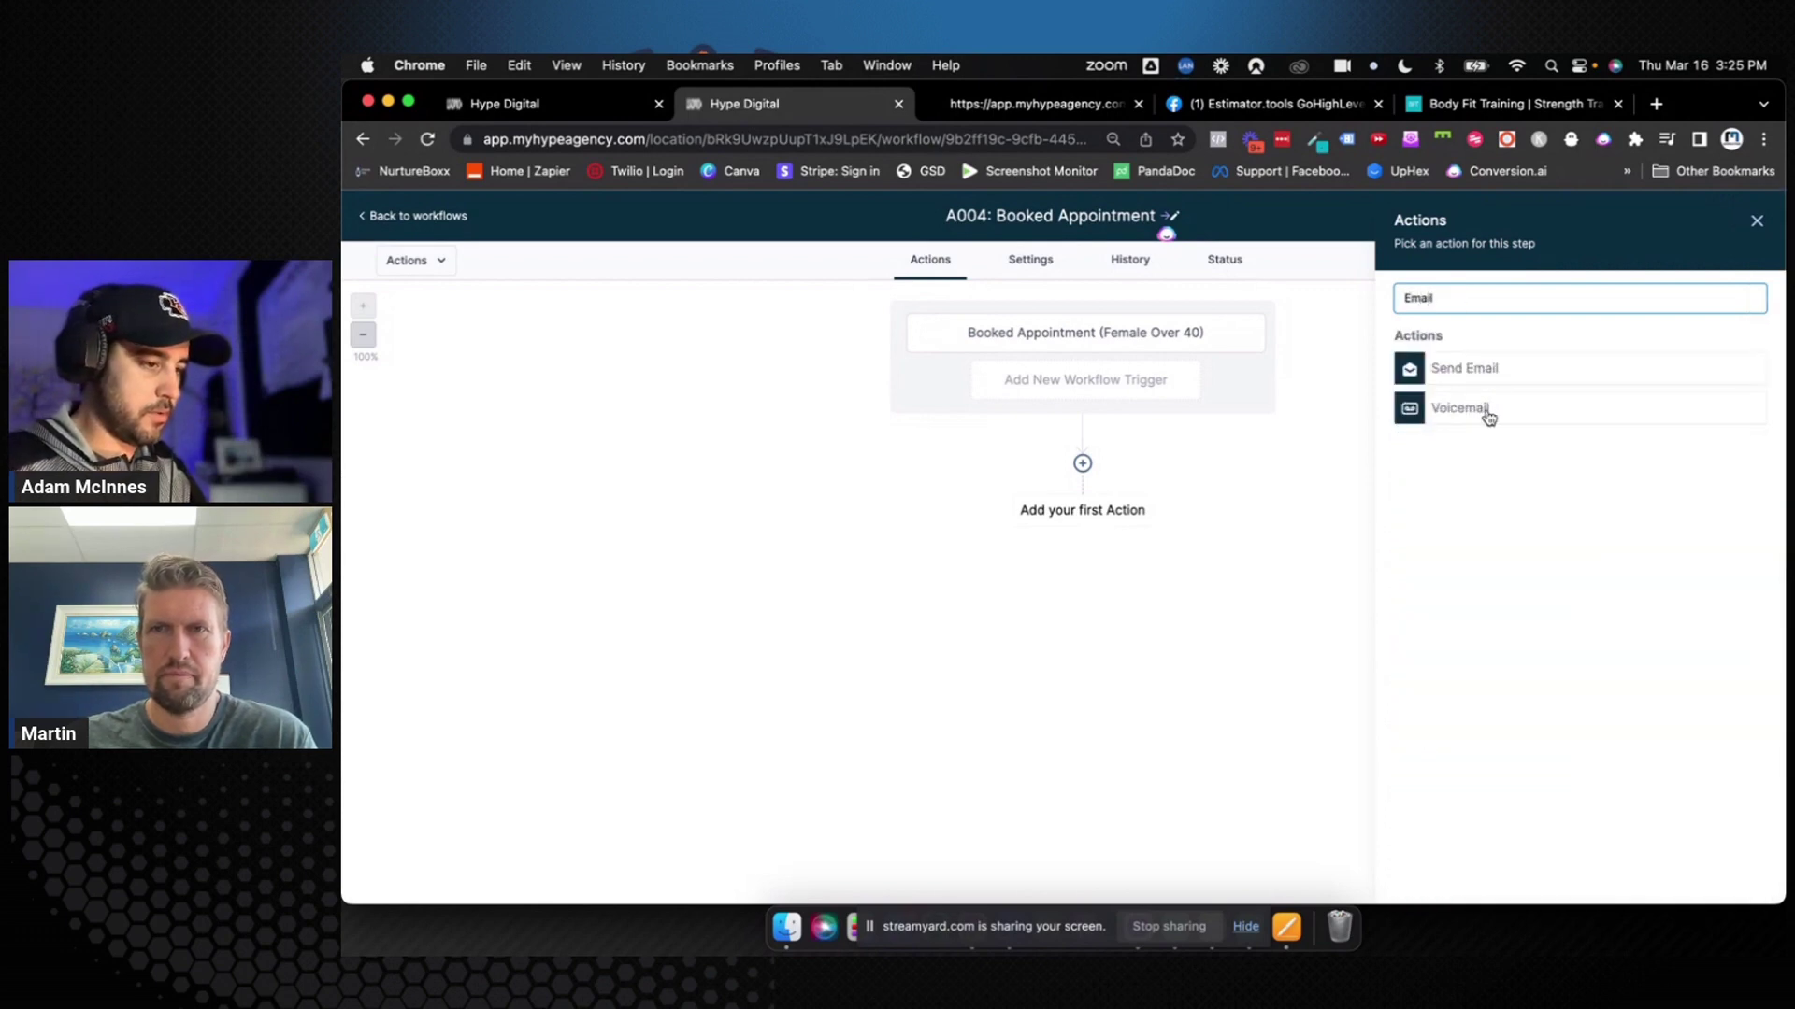
pyautogui.click(1757, 222)
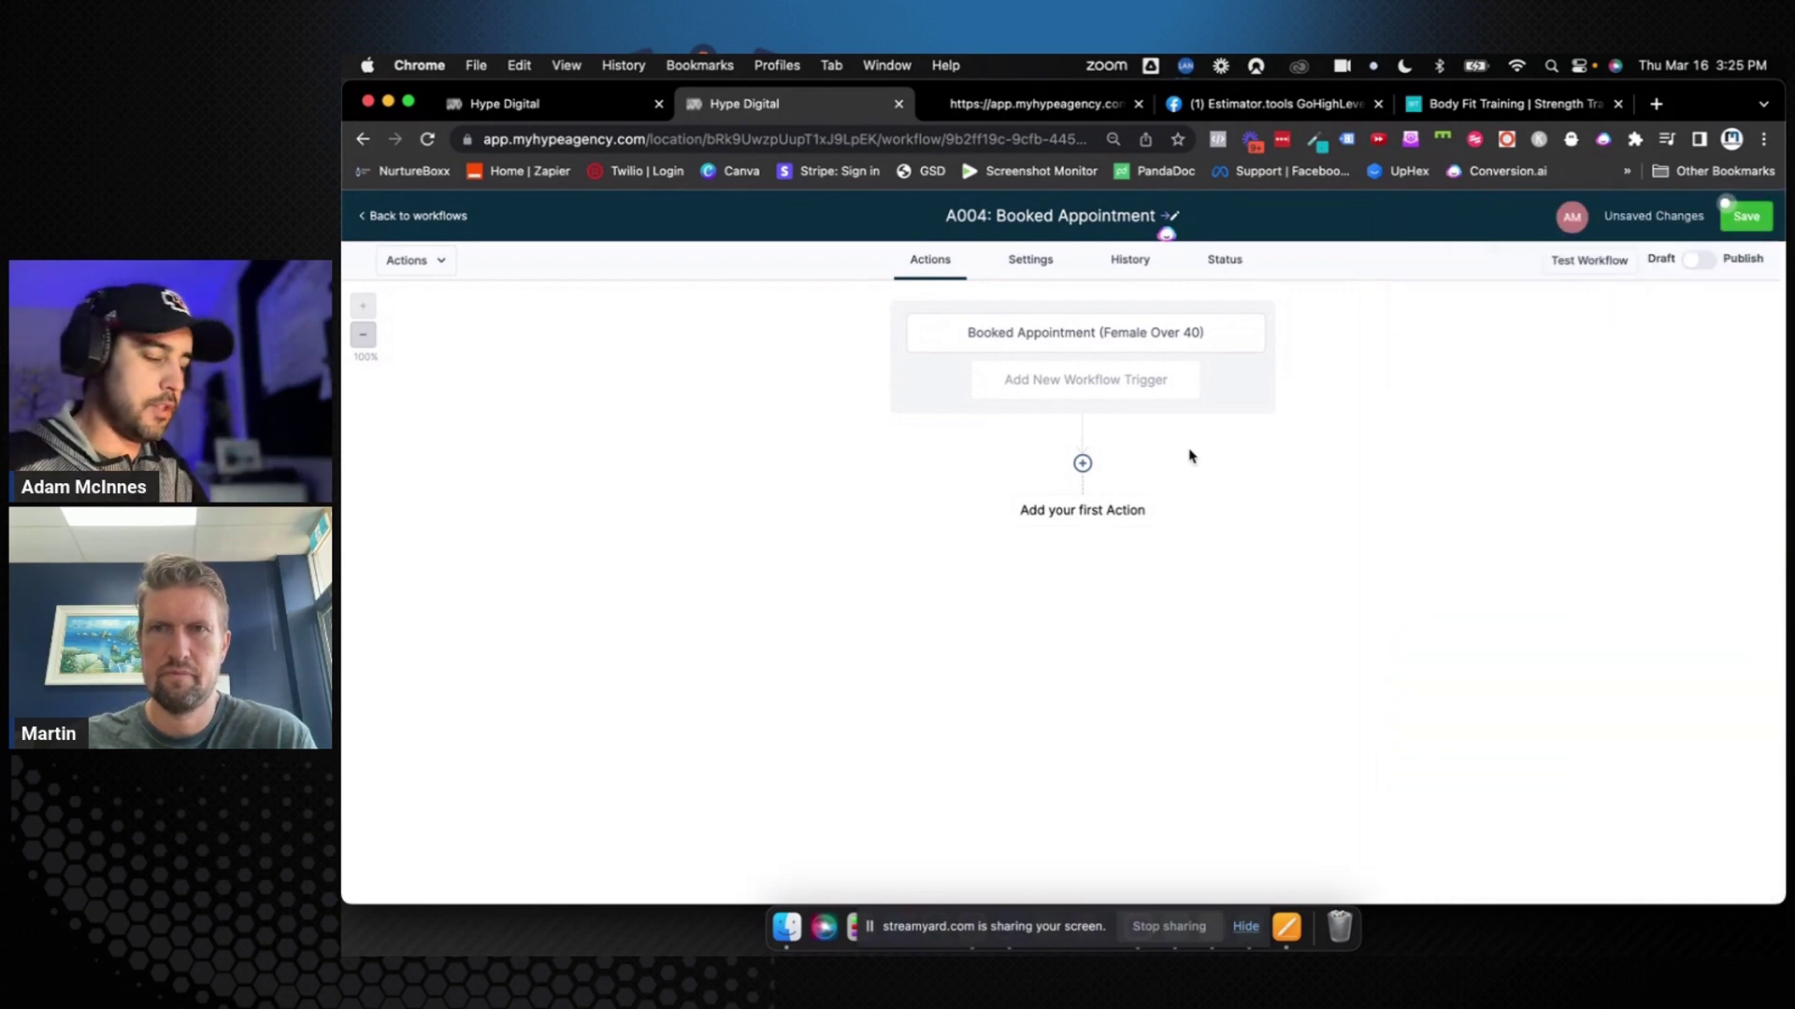
pyautogui.click(1114, 510)
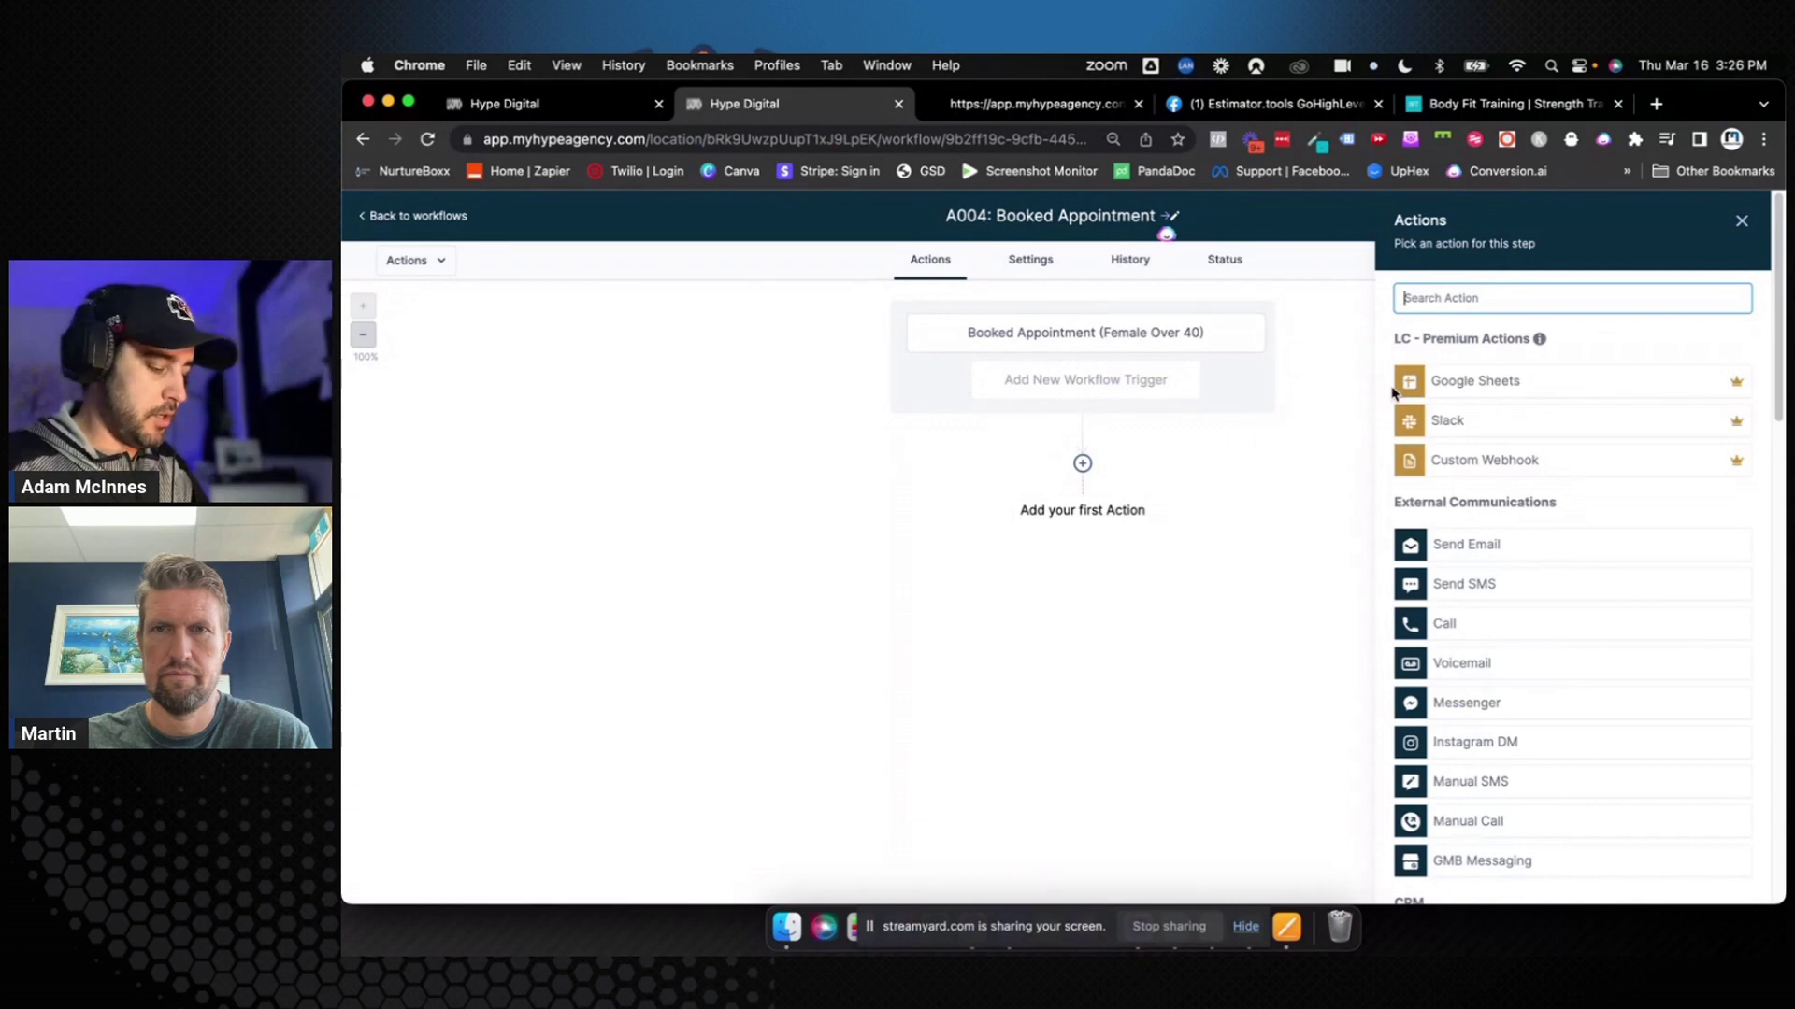
pyautogui.write('remove')
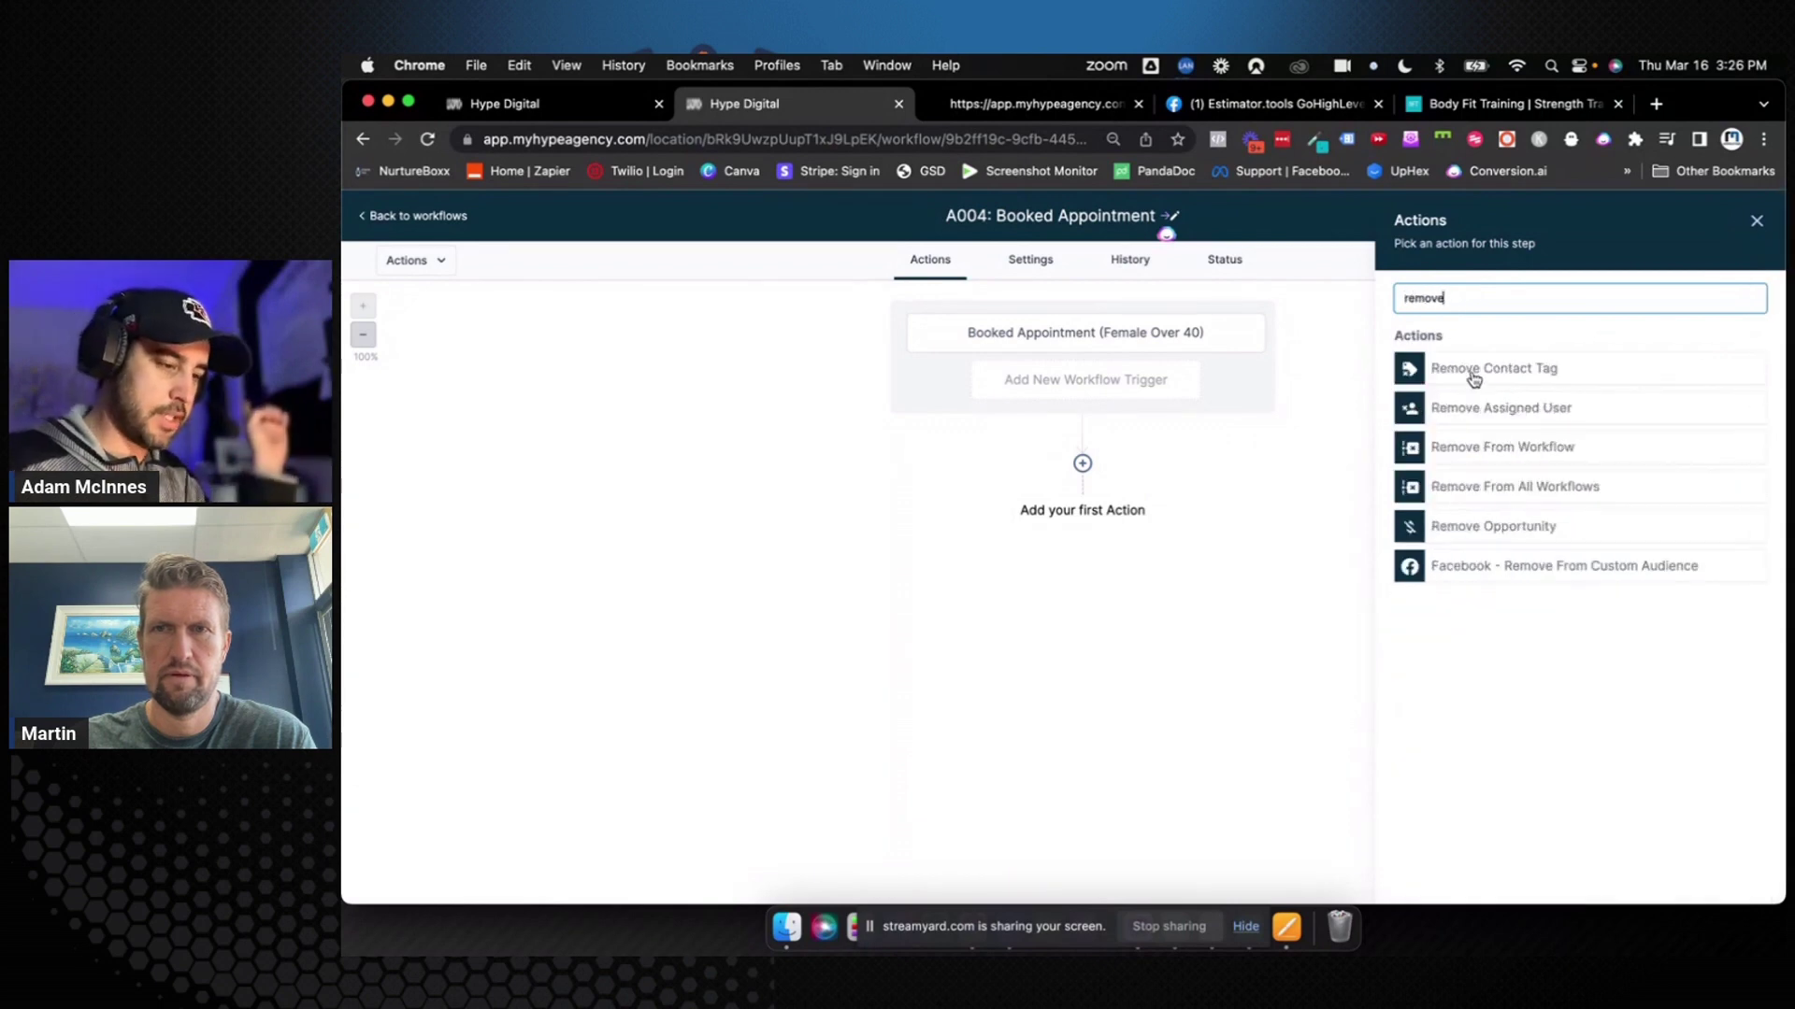
pyautogui.click(1478, 373)
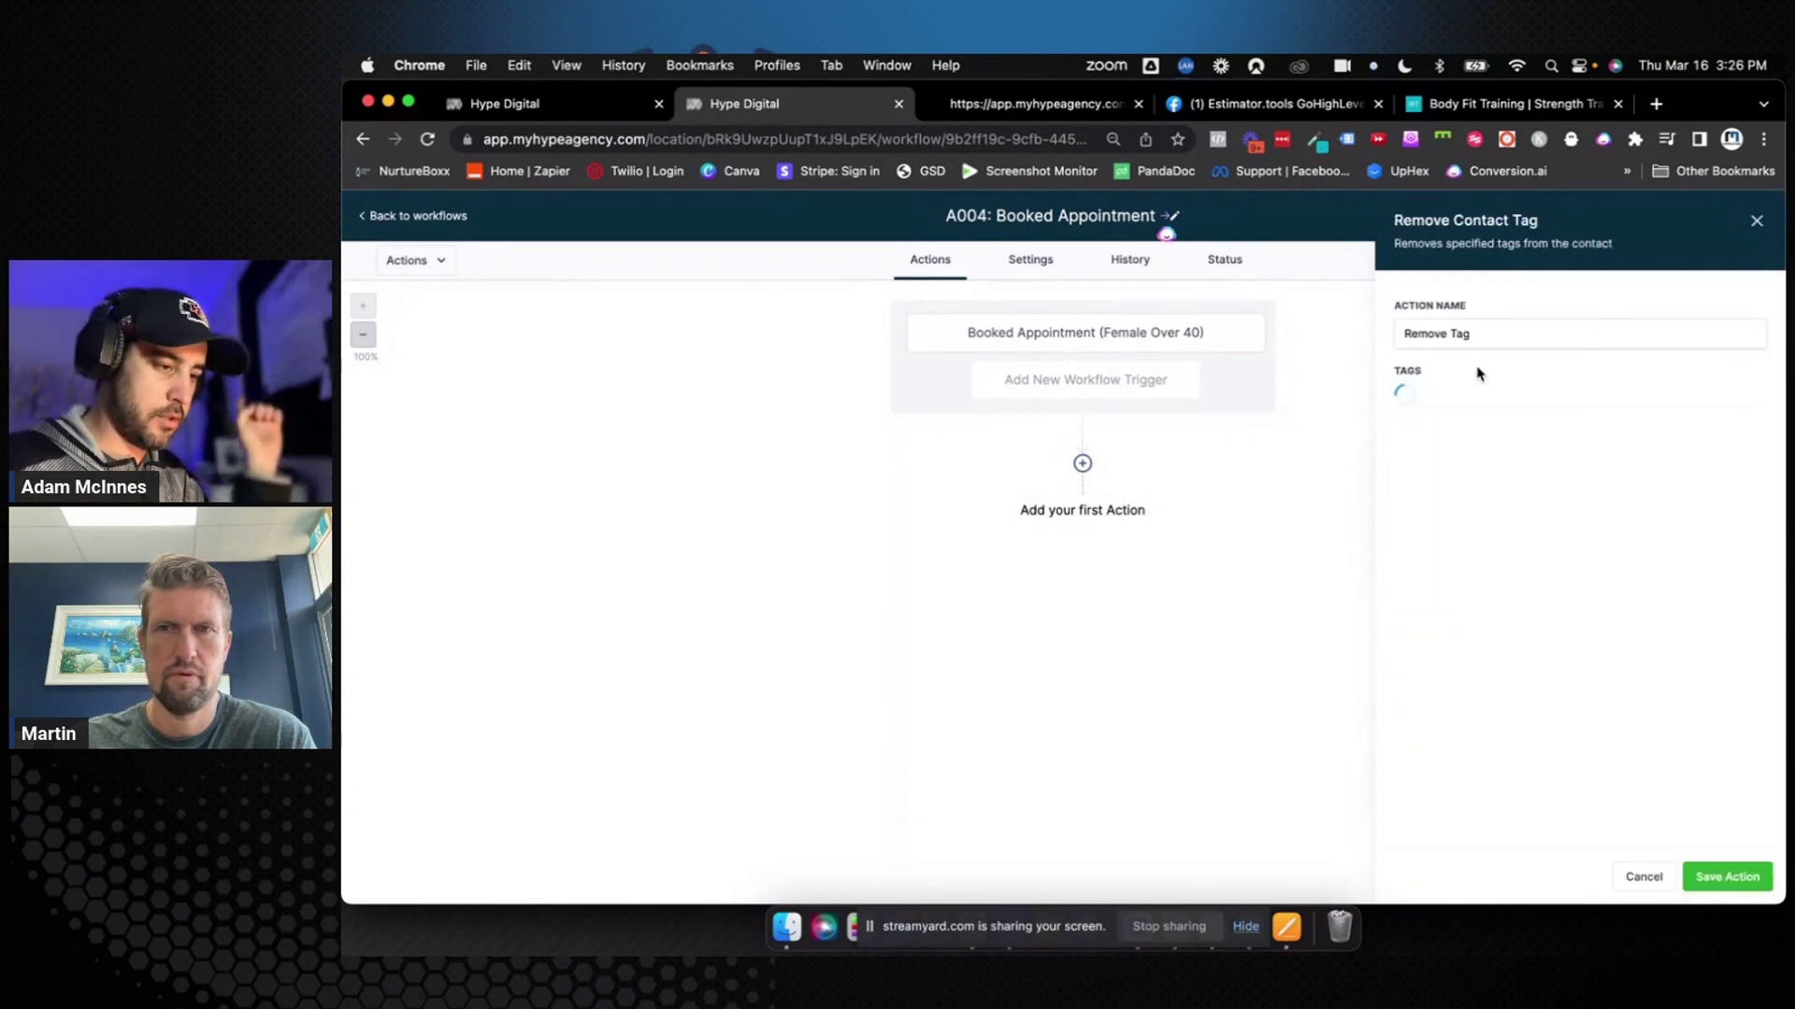
# Set it to remove the 'responded' tag, name it Remove Tag "Responded", and save
pyautogui.click(1449, 400)
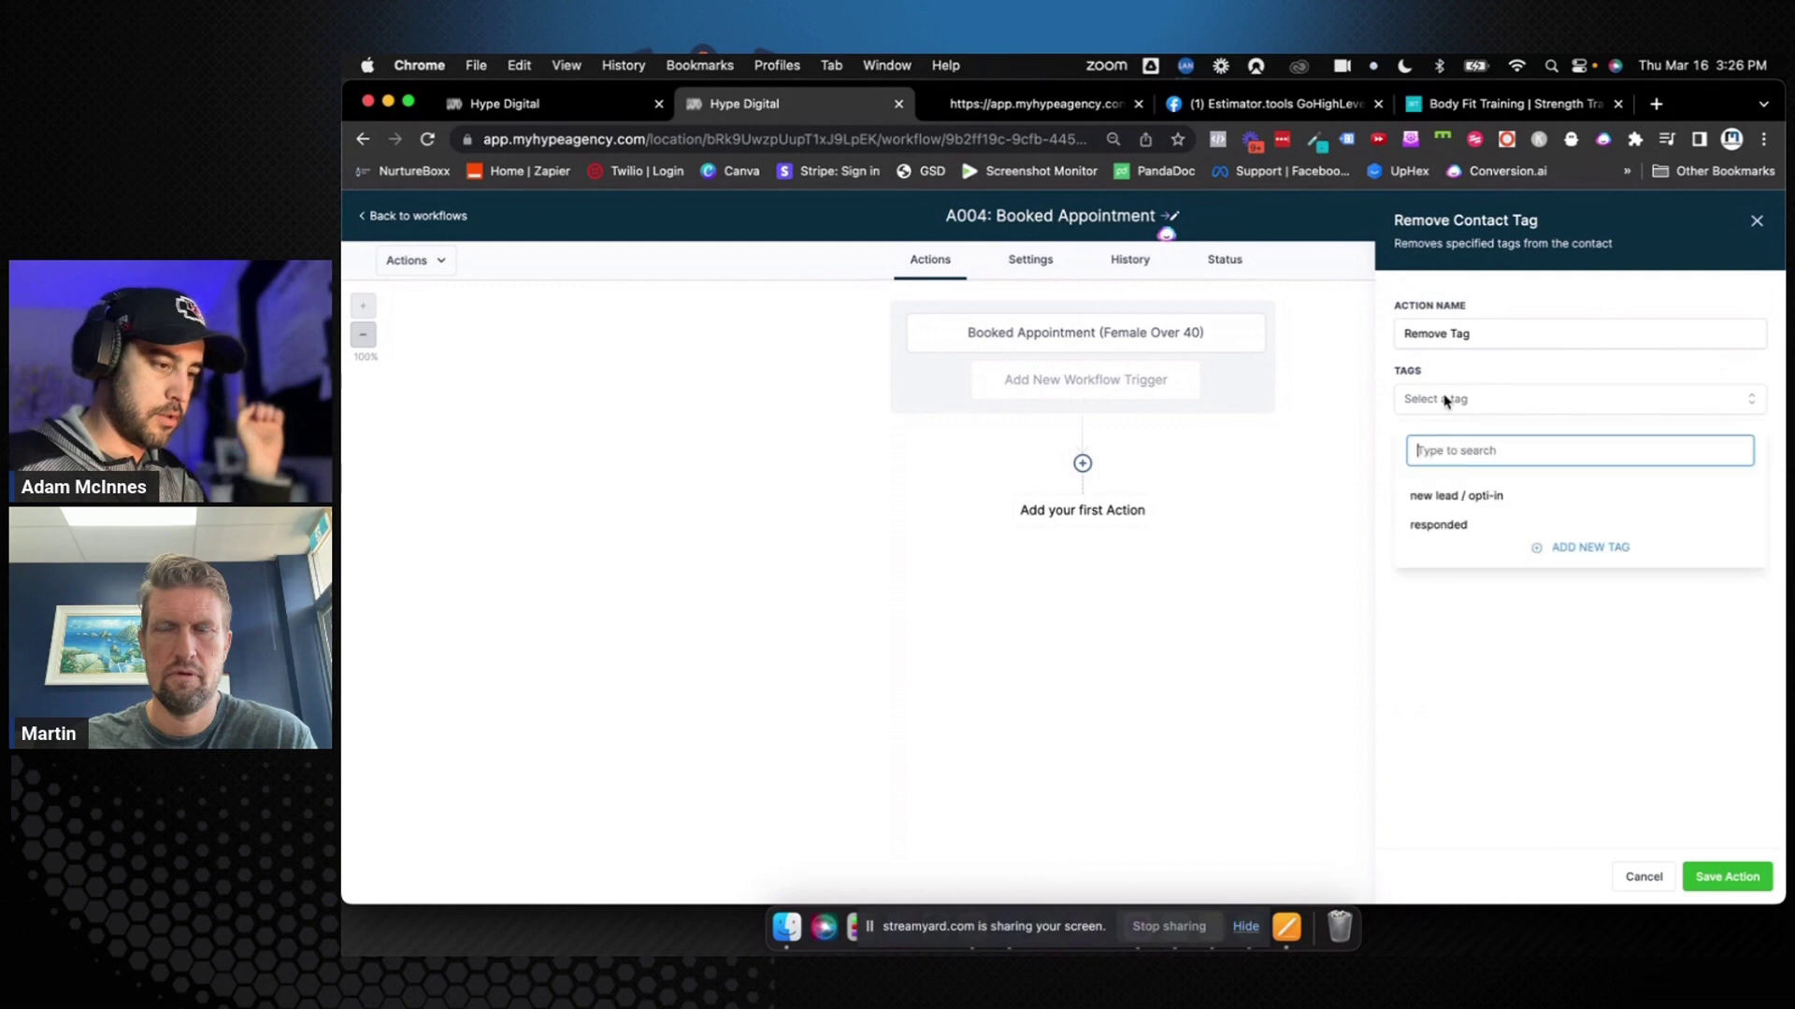
pyautogui.click(1448, 528)
pyautogui.click(1527, 329)
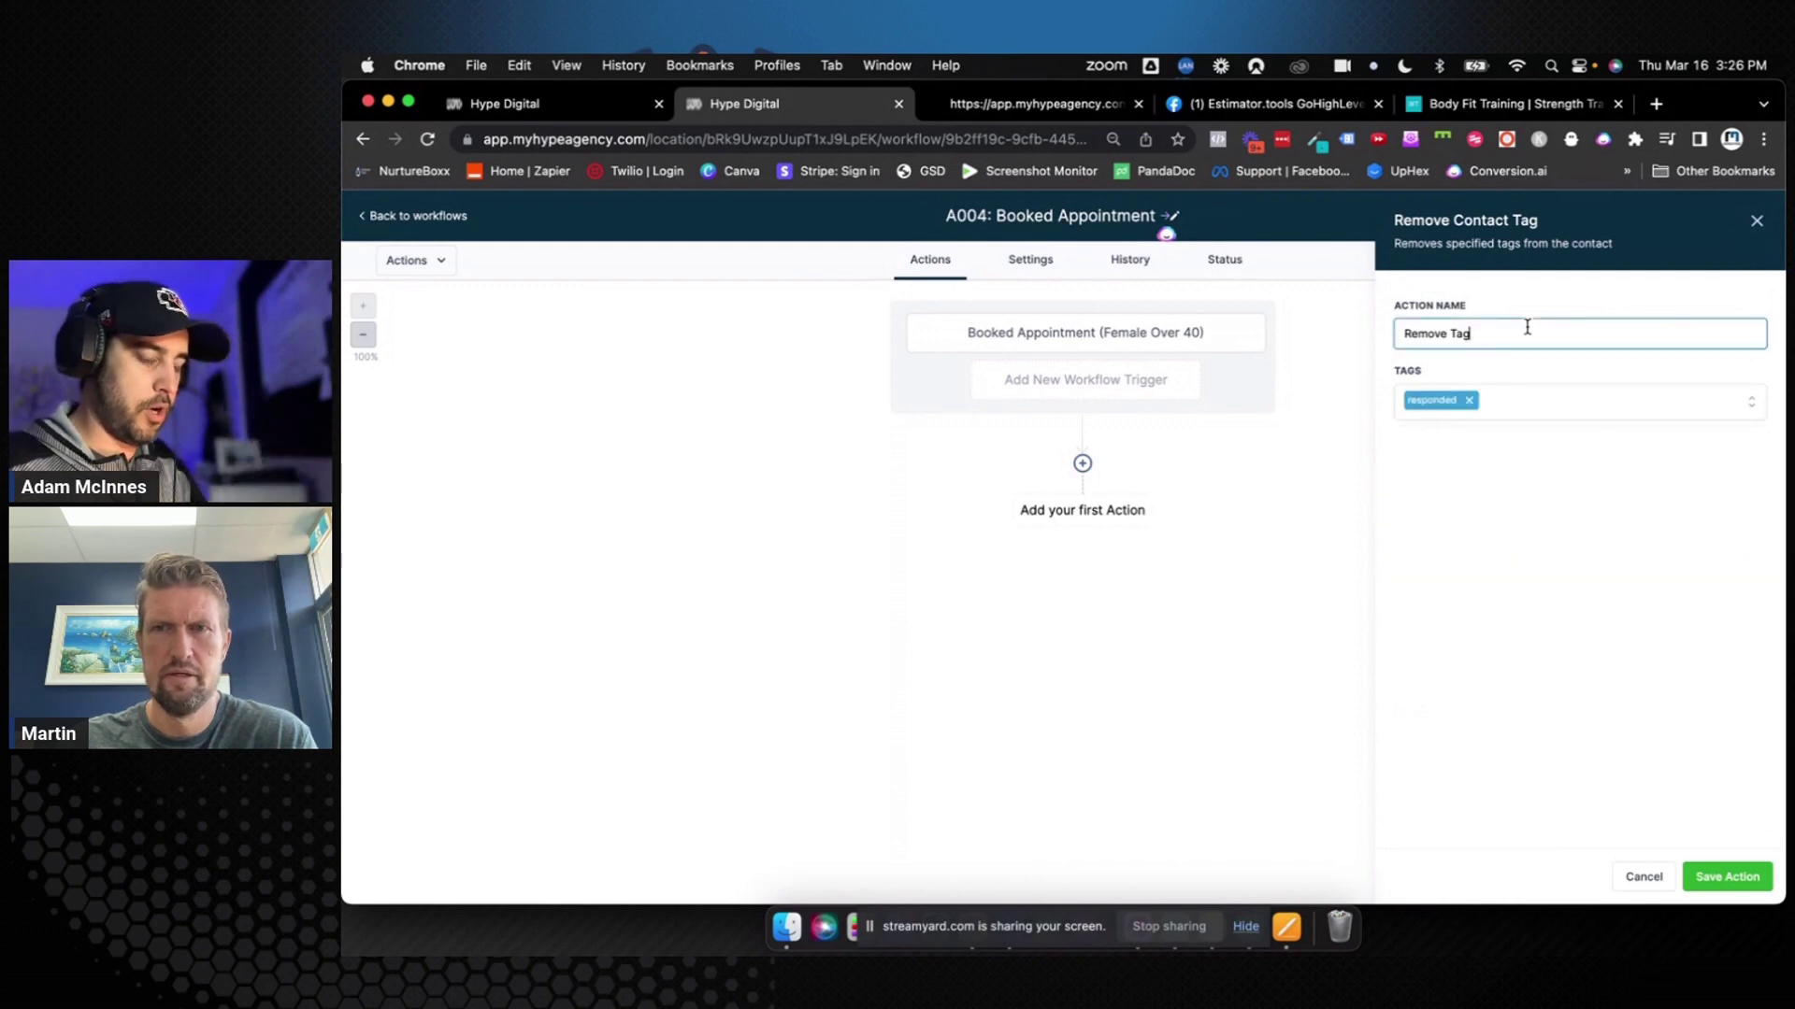
pyautogui.write('"')
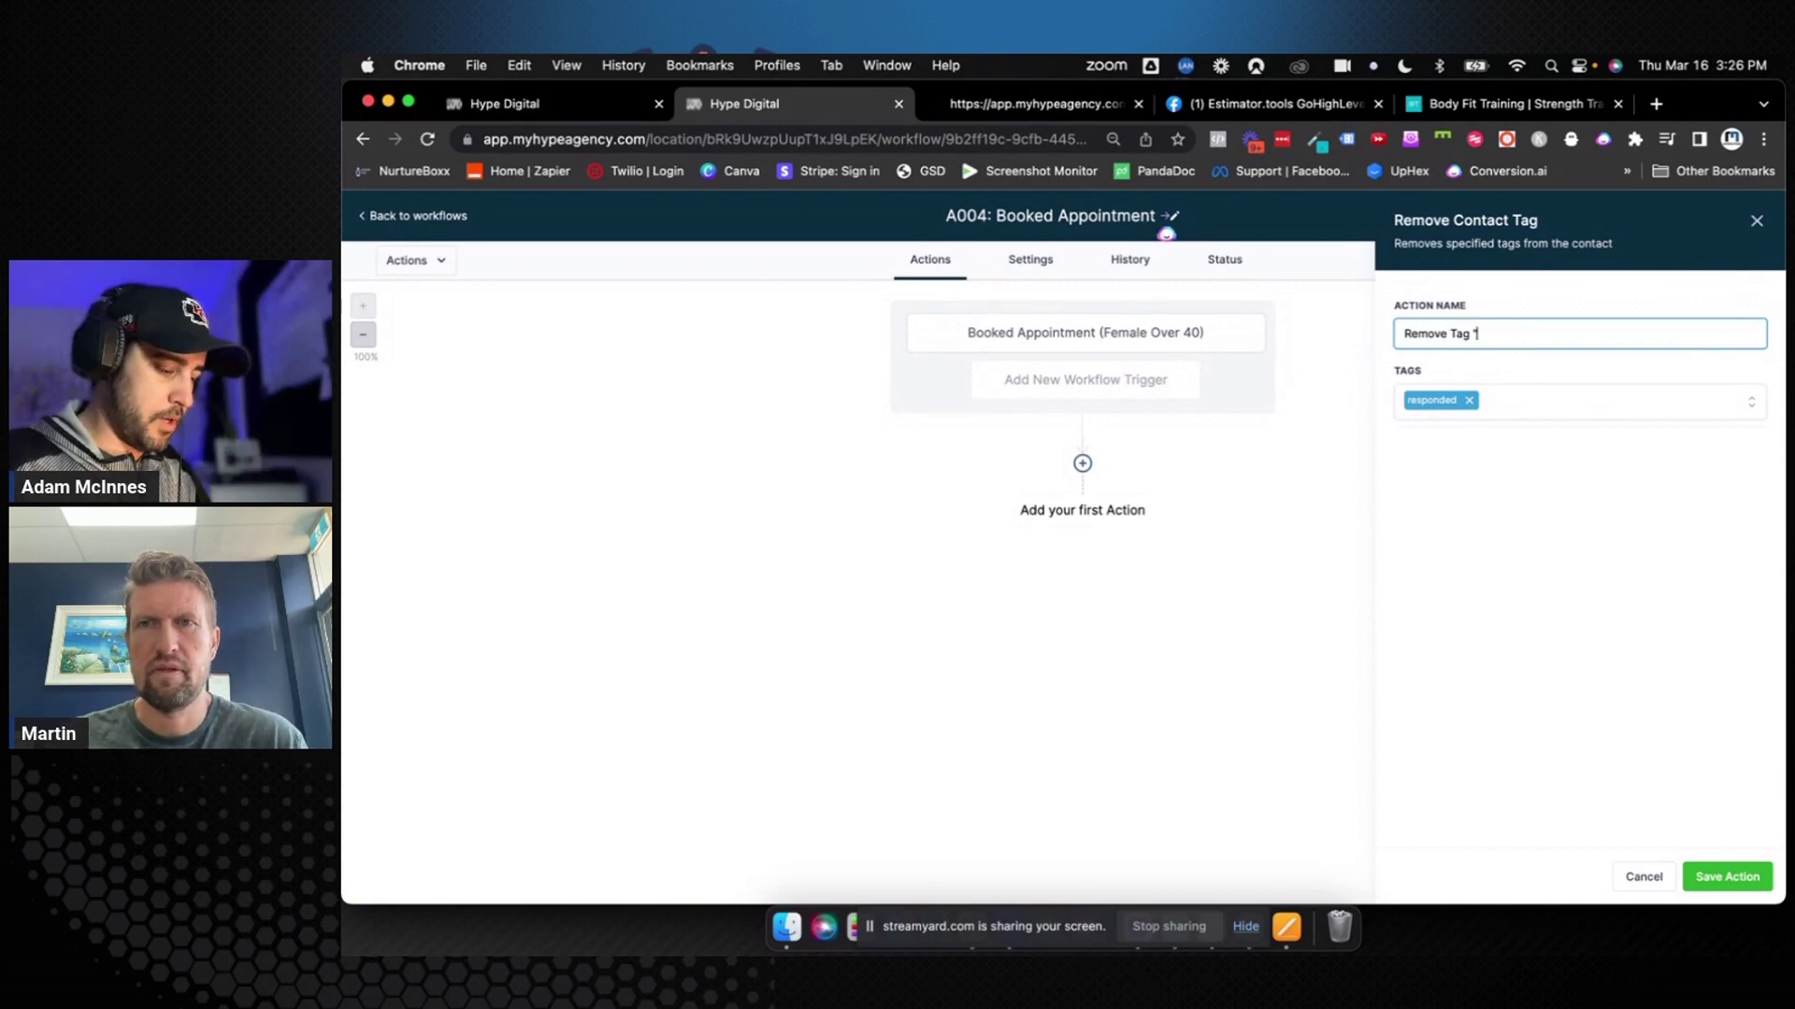
pyautogui.write('Responded"')
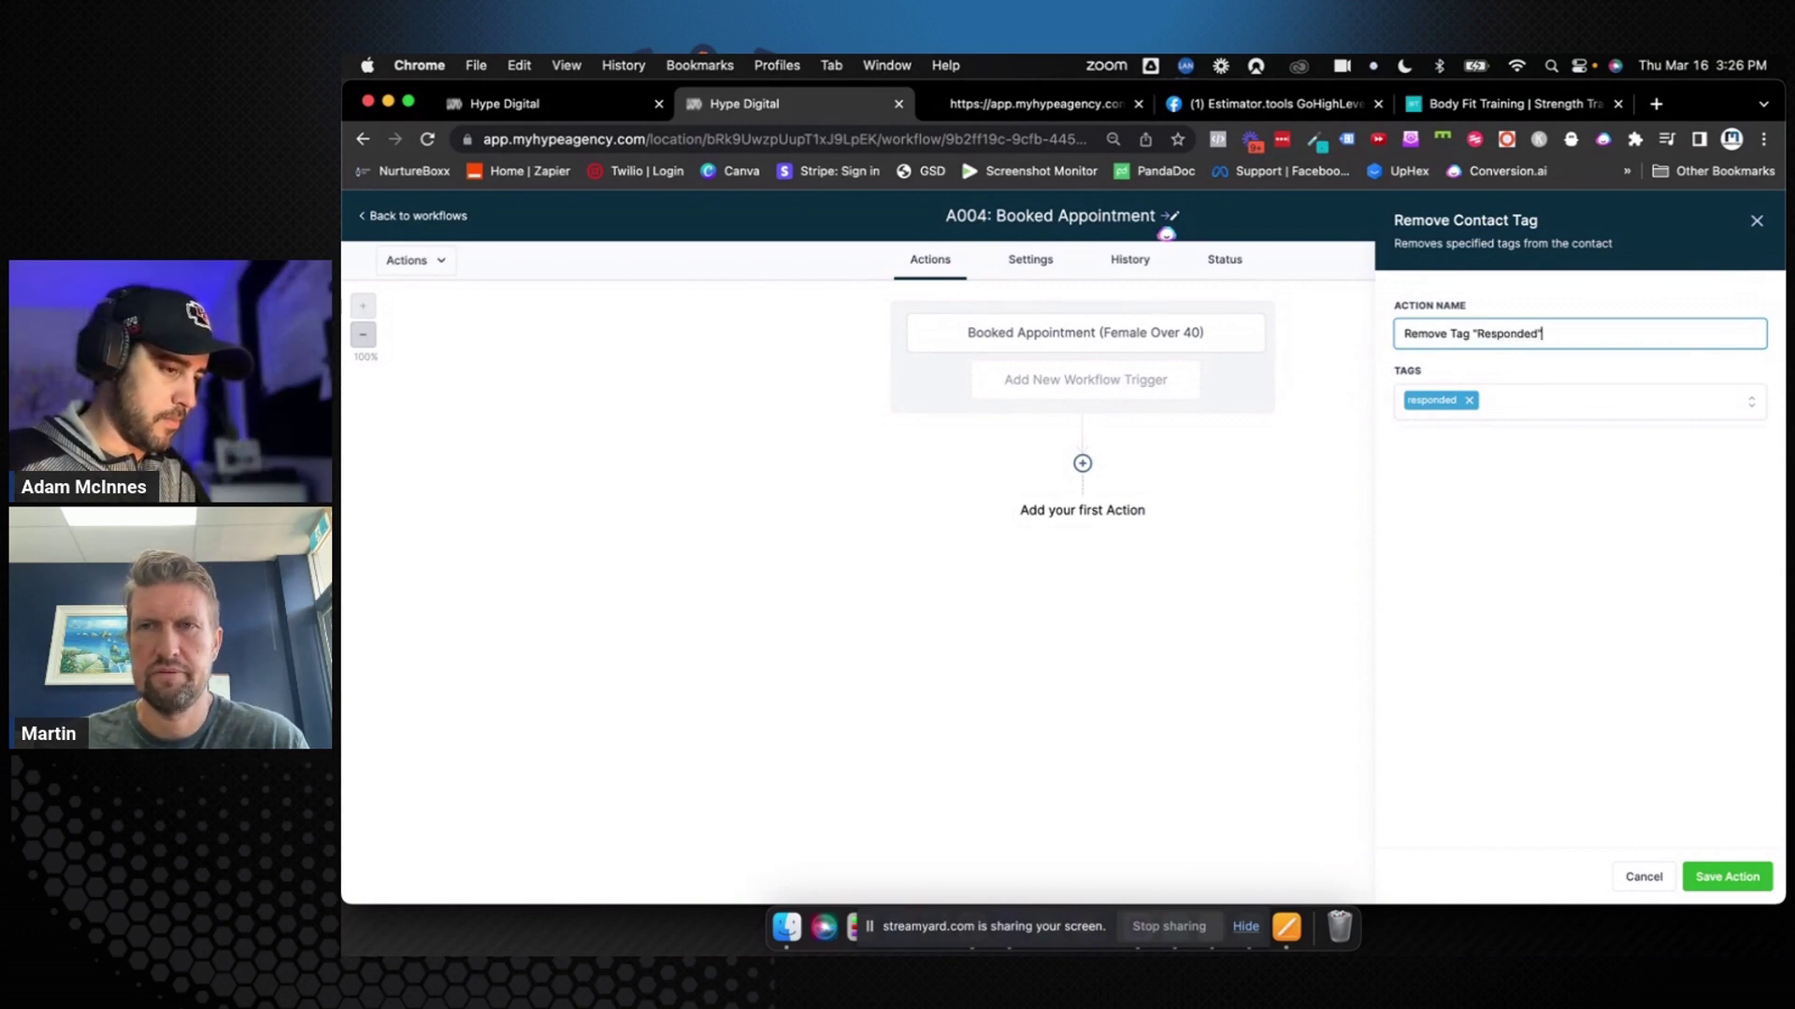
pyautogui.click(1712, 877)
# Add a second Remove Contact Tag action for 'new lead / opti-in', named Remove Tag "New Lead Opt In"
pyautogui.click(1083, 566)
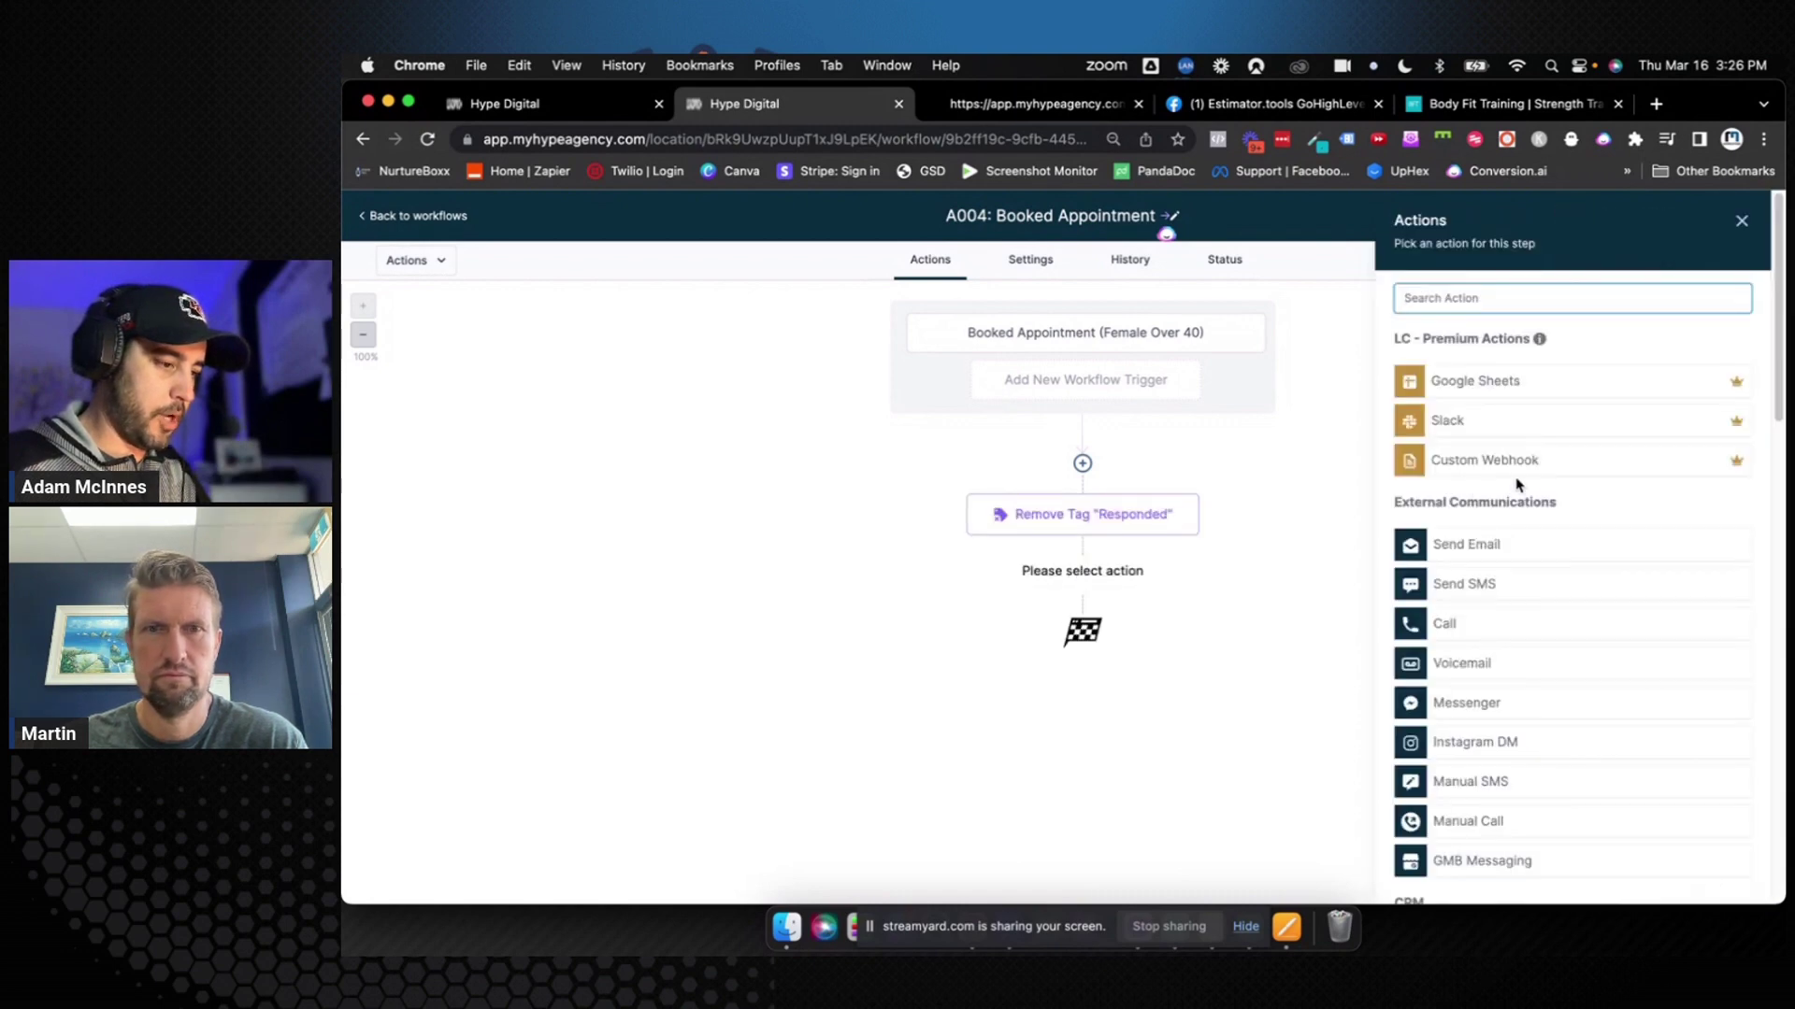
pyautogui.write('remove')
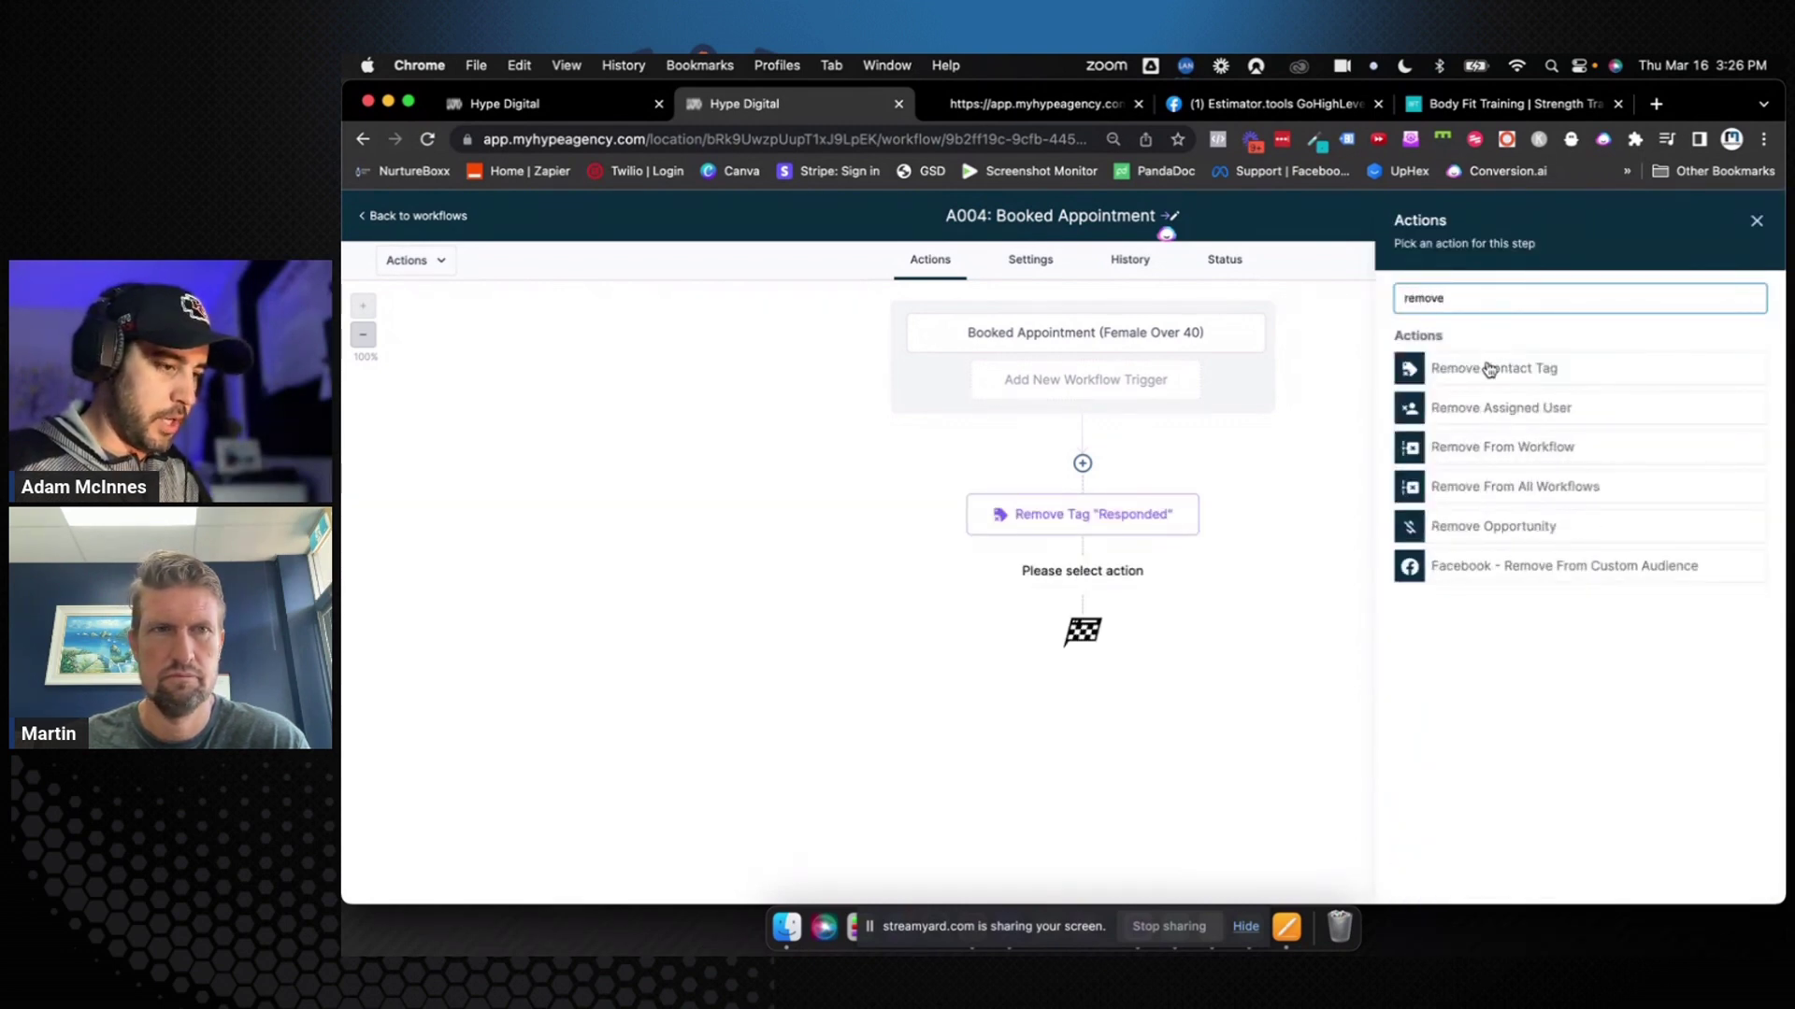
pyautogui.click(1486, 372)
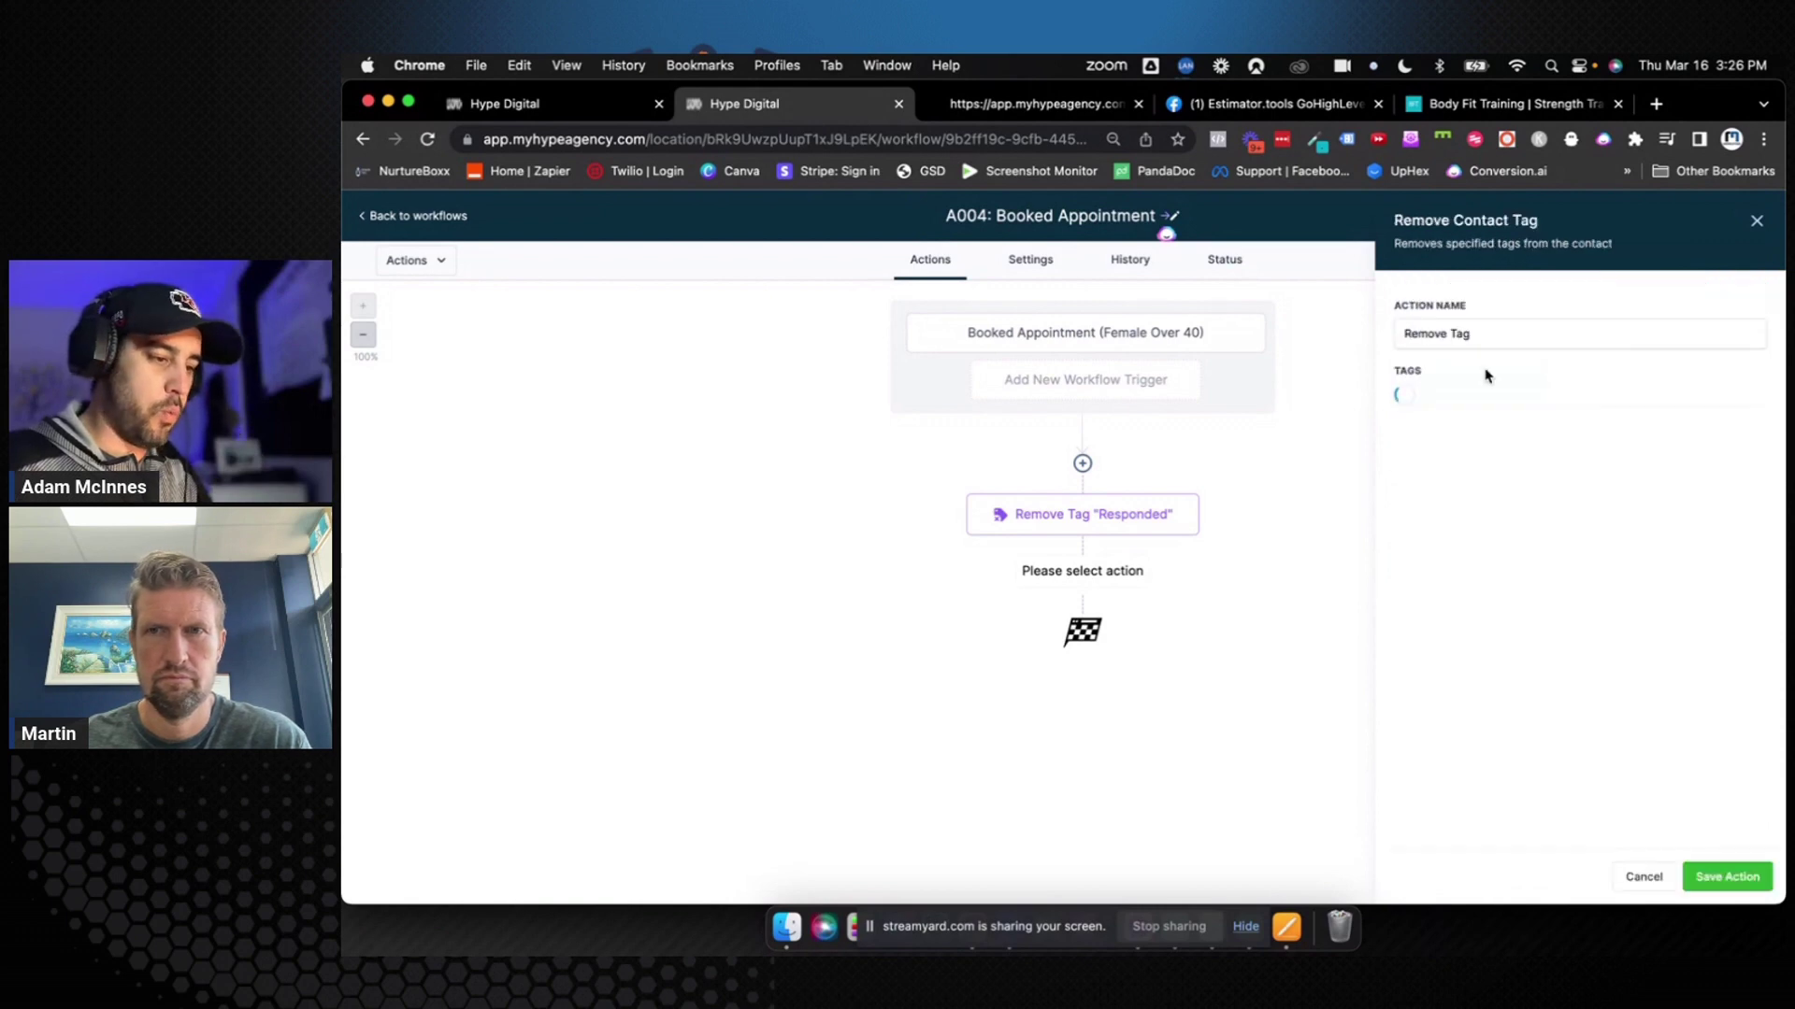
pyautogui.click(1460, 402)
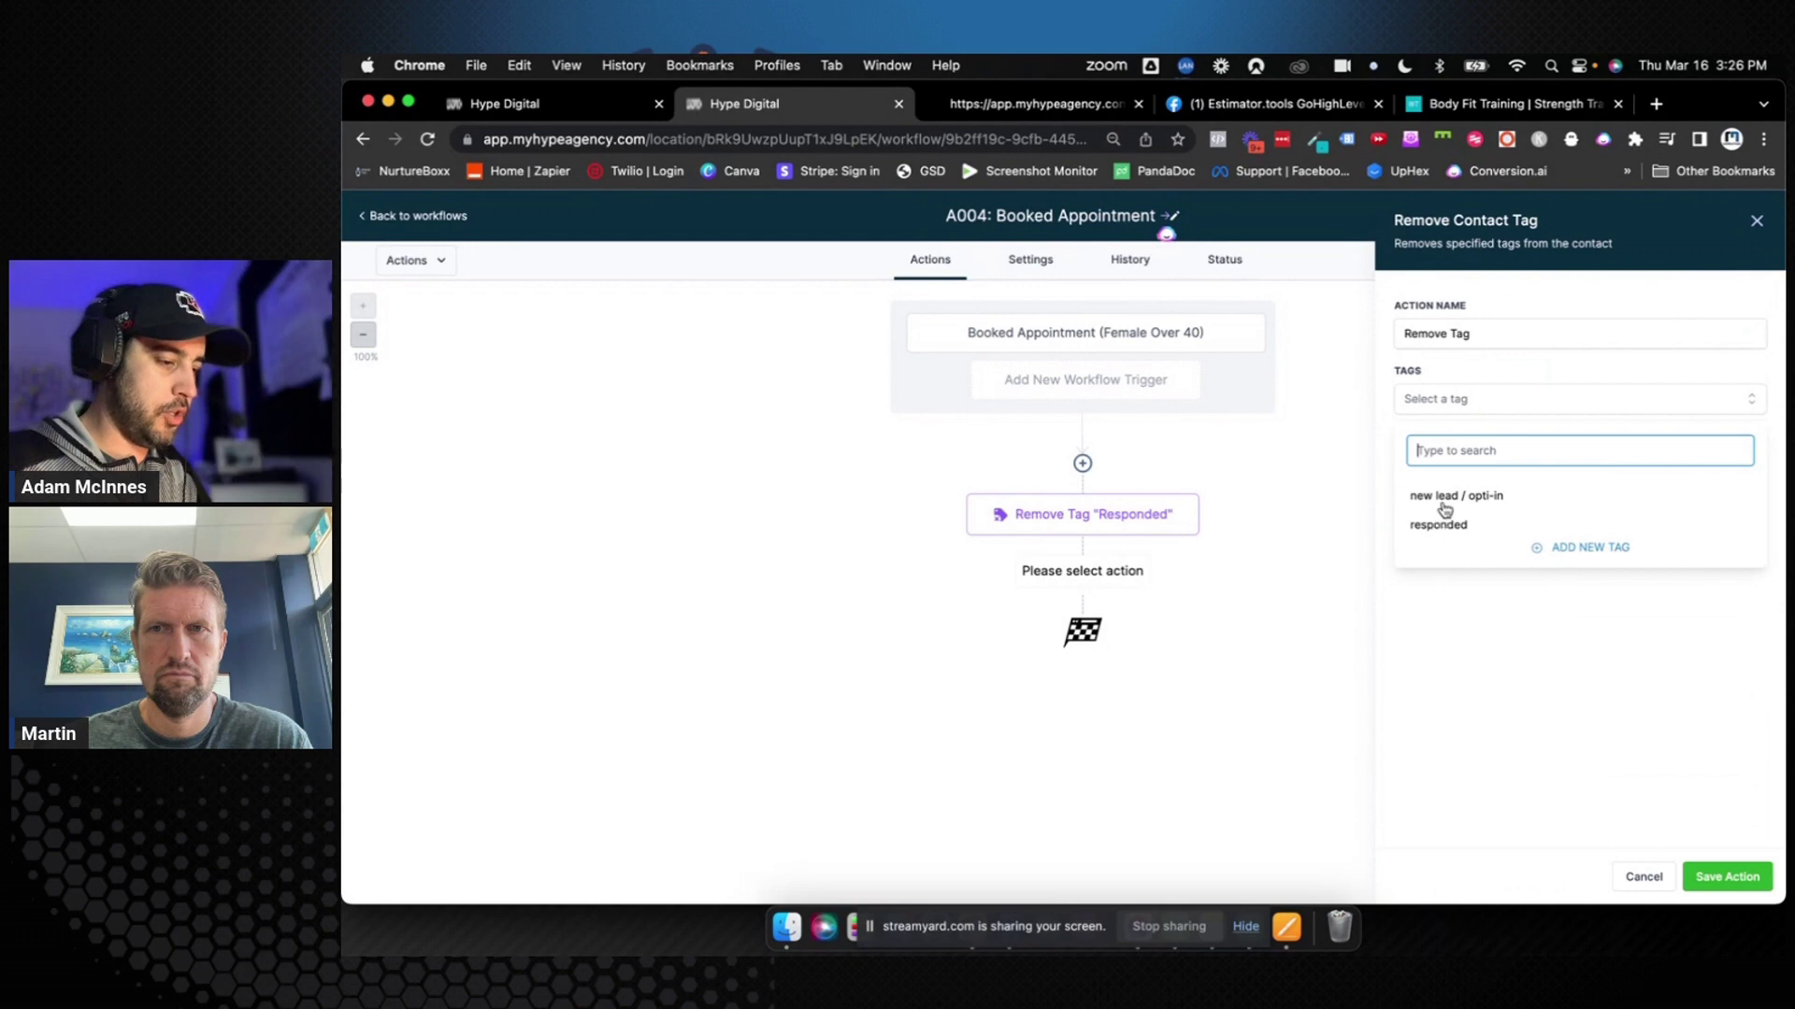
pyautogui.click(1444, 497)
pyautogui.click(1499, 327)
pyautogui.write('1')
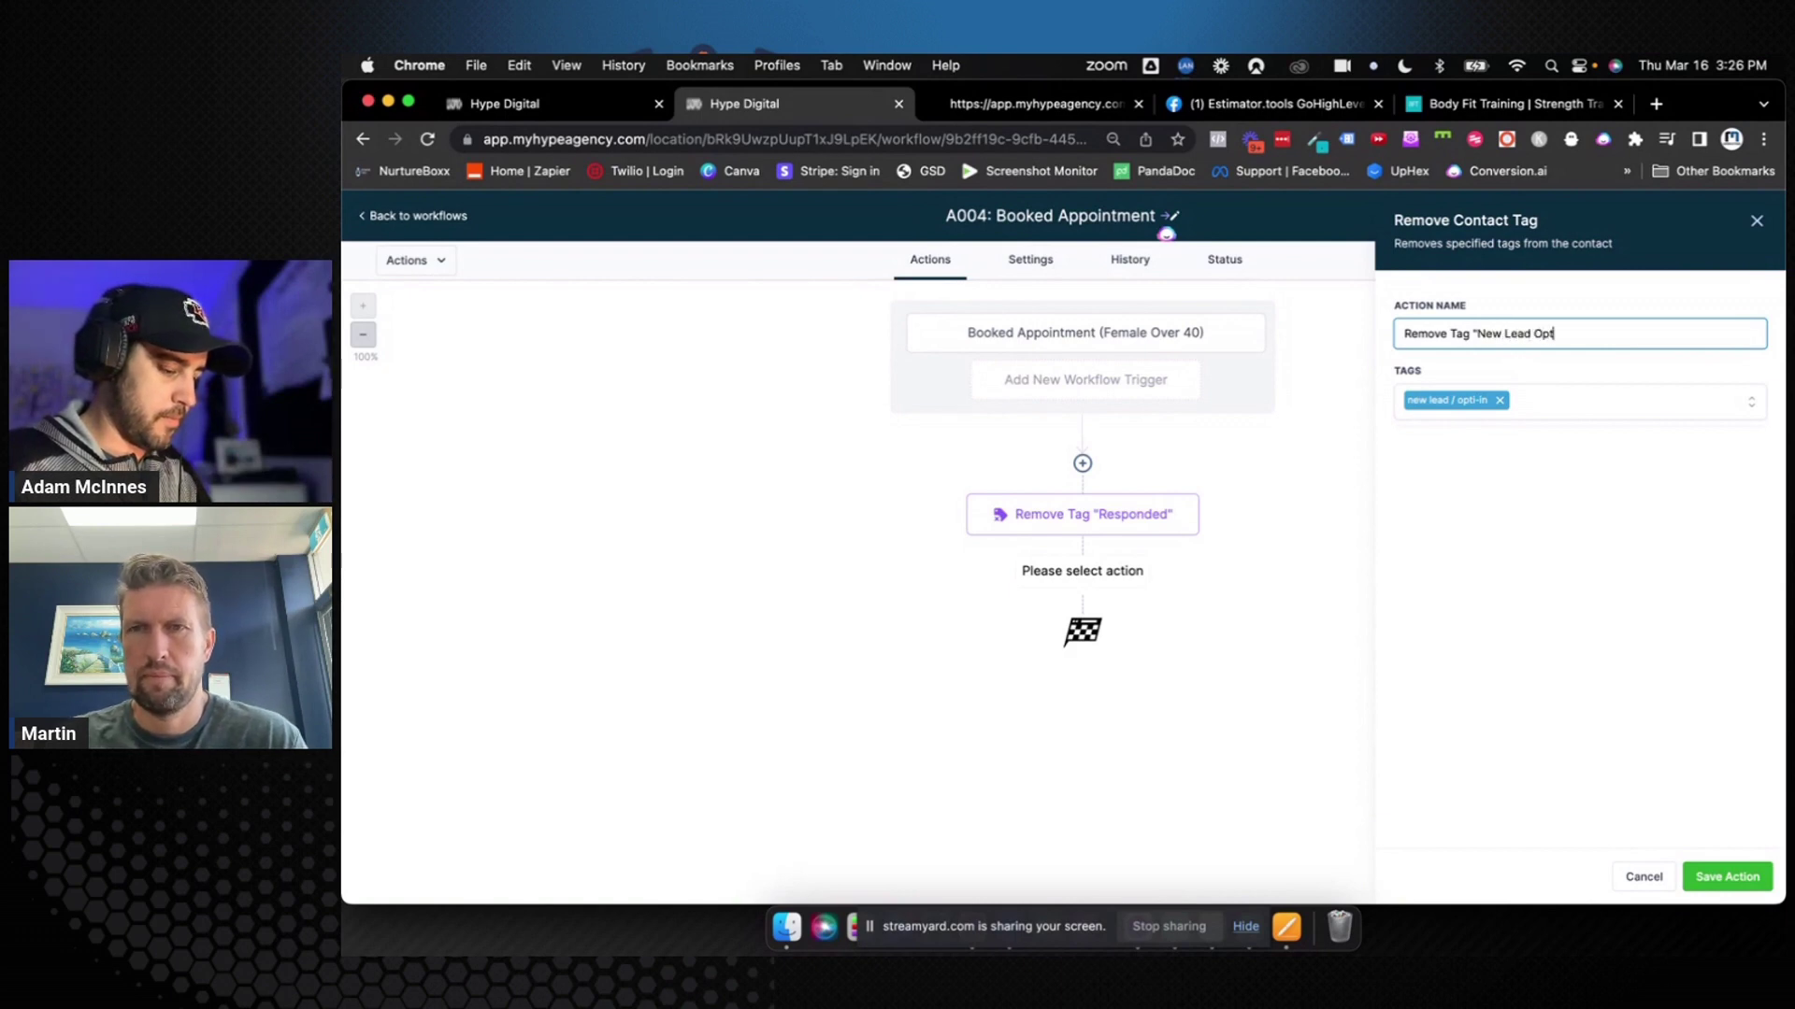
pyautogui.write('n')
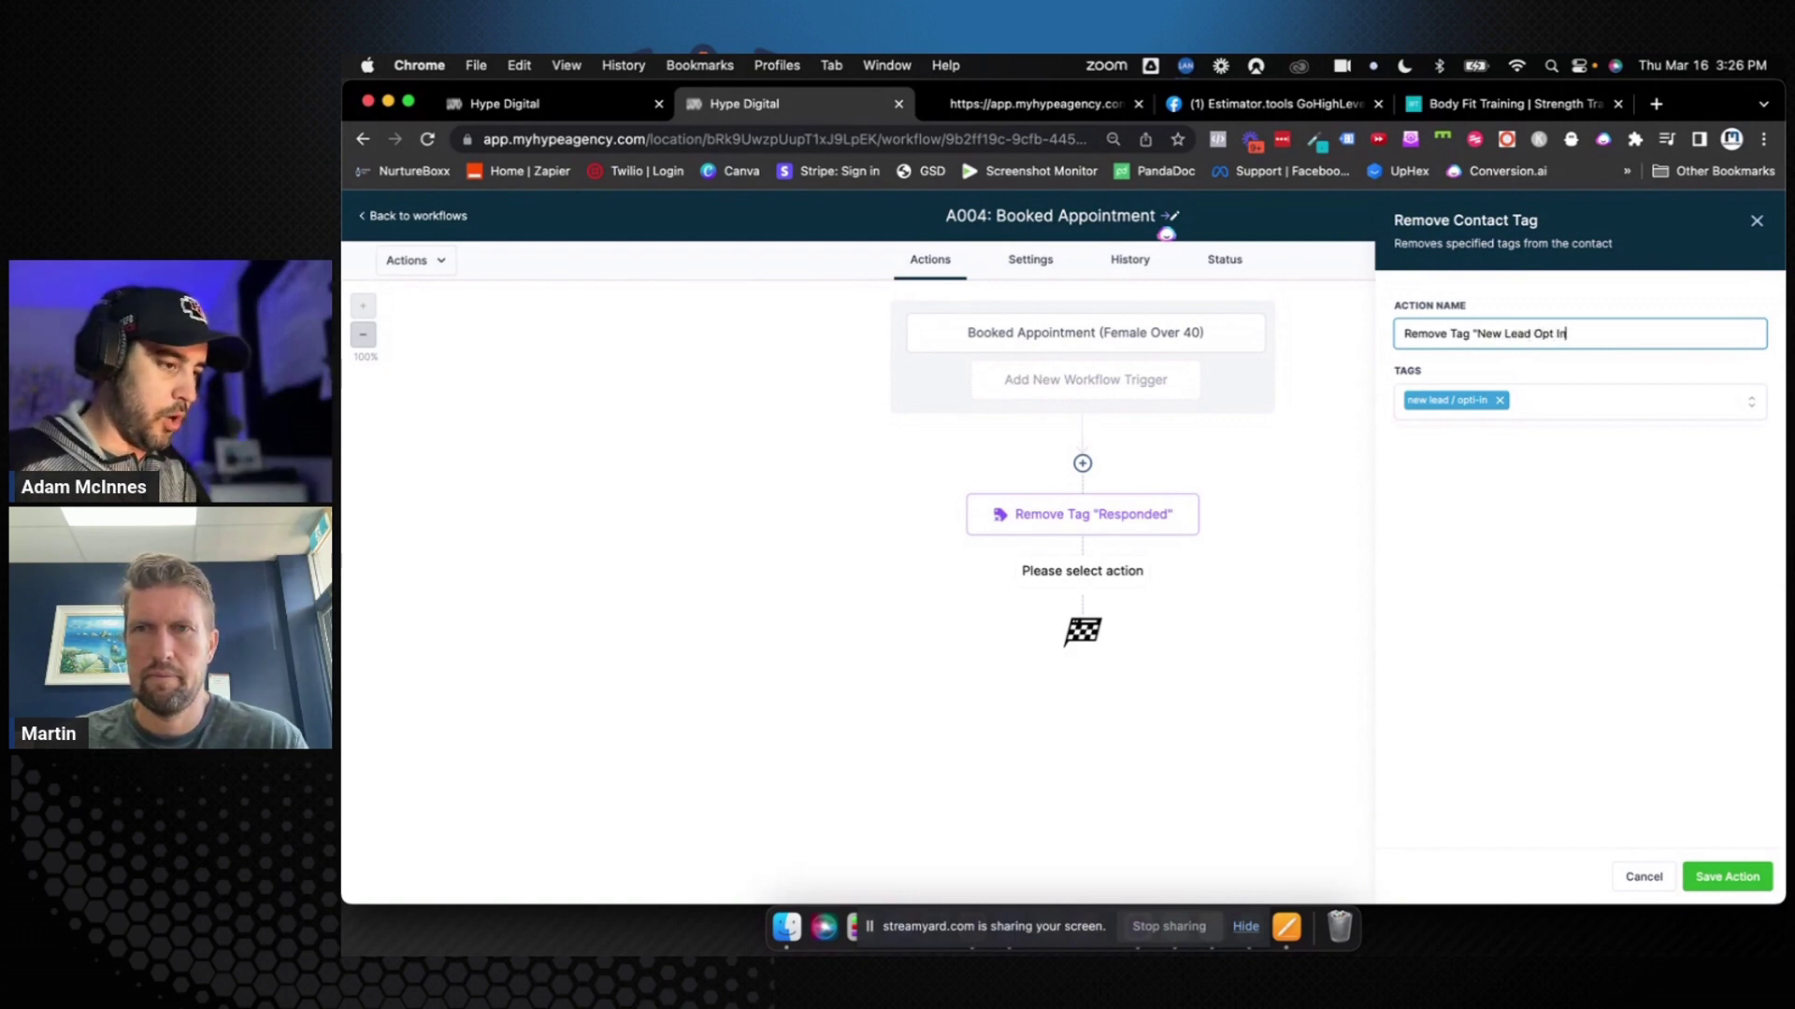
pyautogui.click(1727, 876)
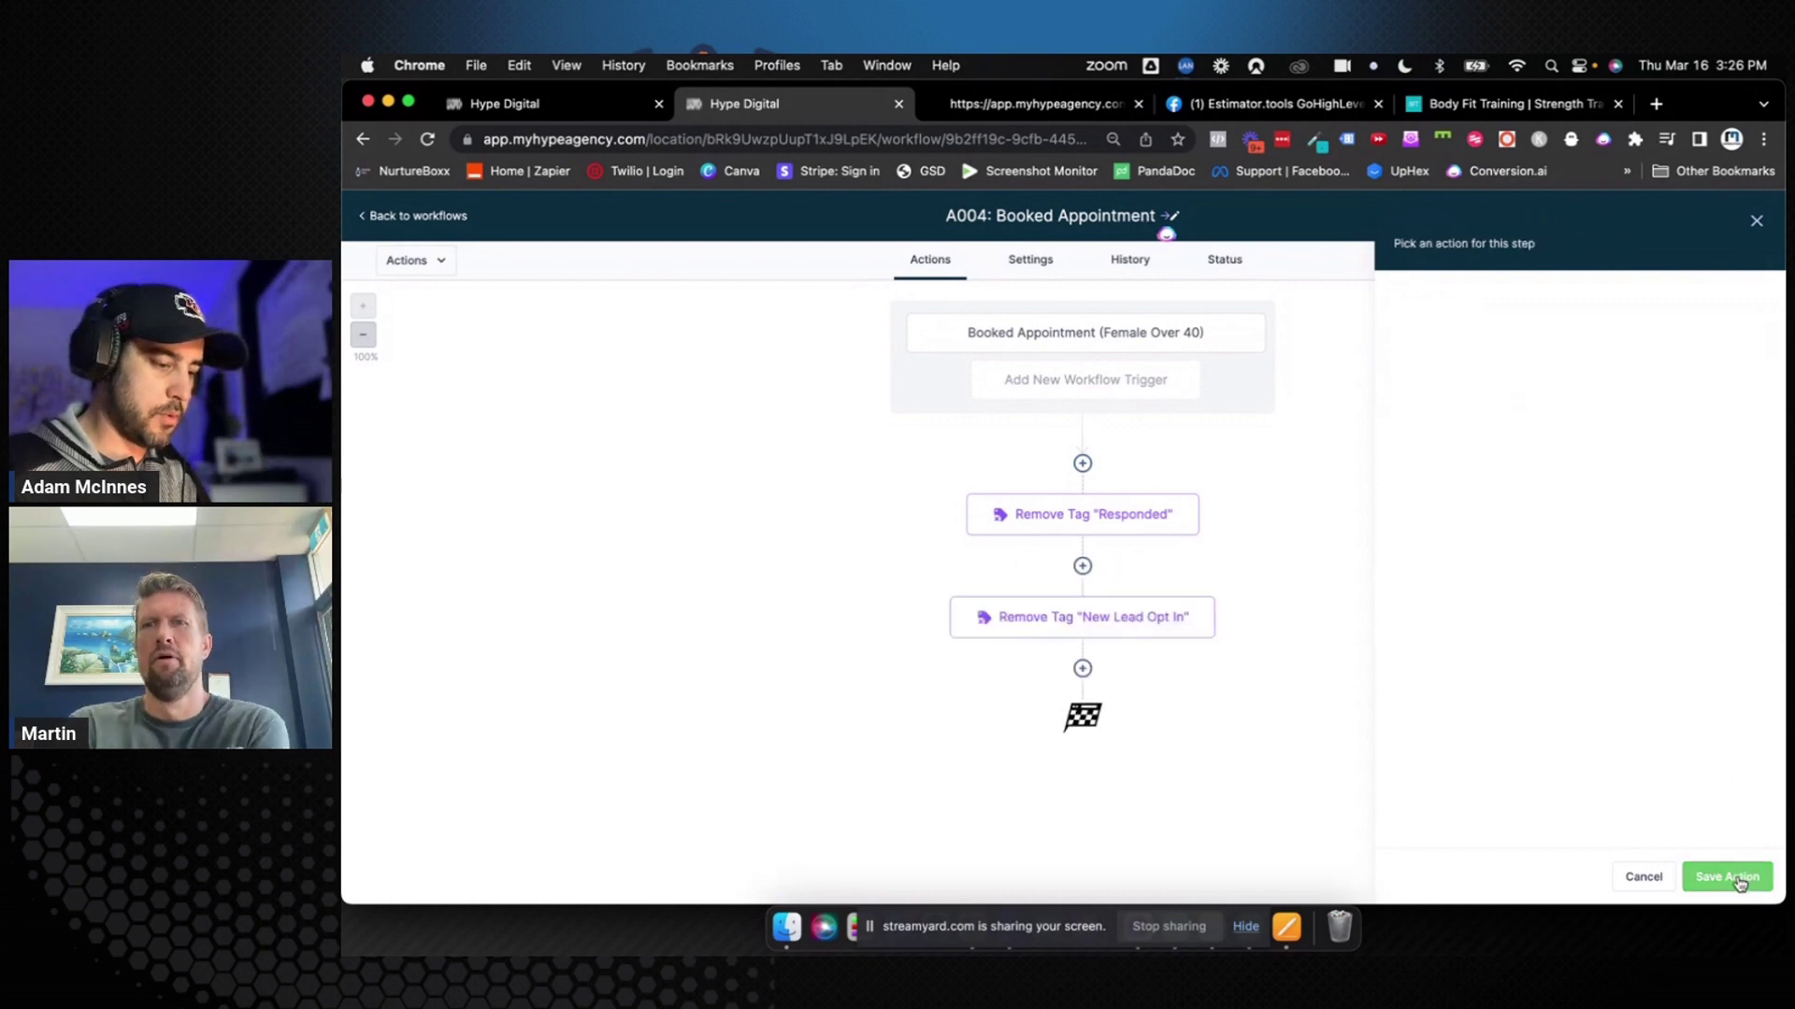
# Add an Add Contact Tag step named Add Tag "Appointment Booked" applying a newly created 'Appointment Booked' tag
pyautogui.click(1746, 216)
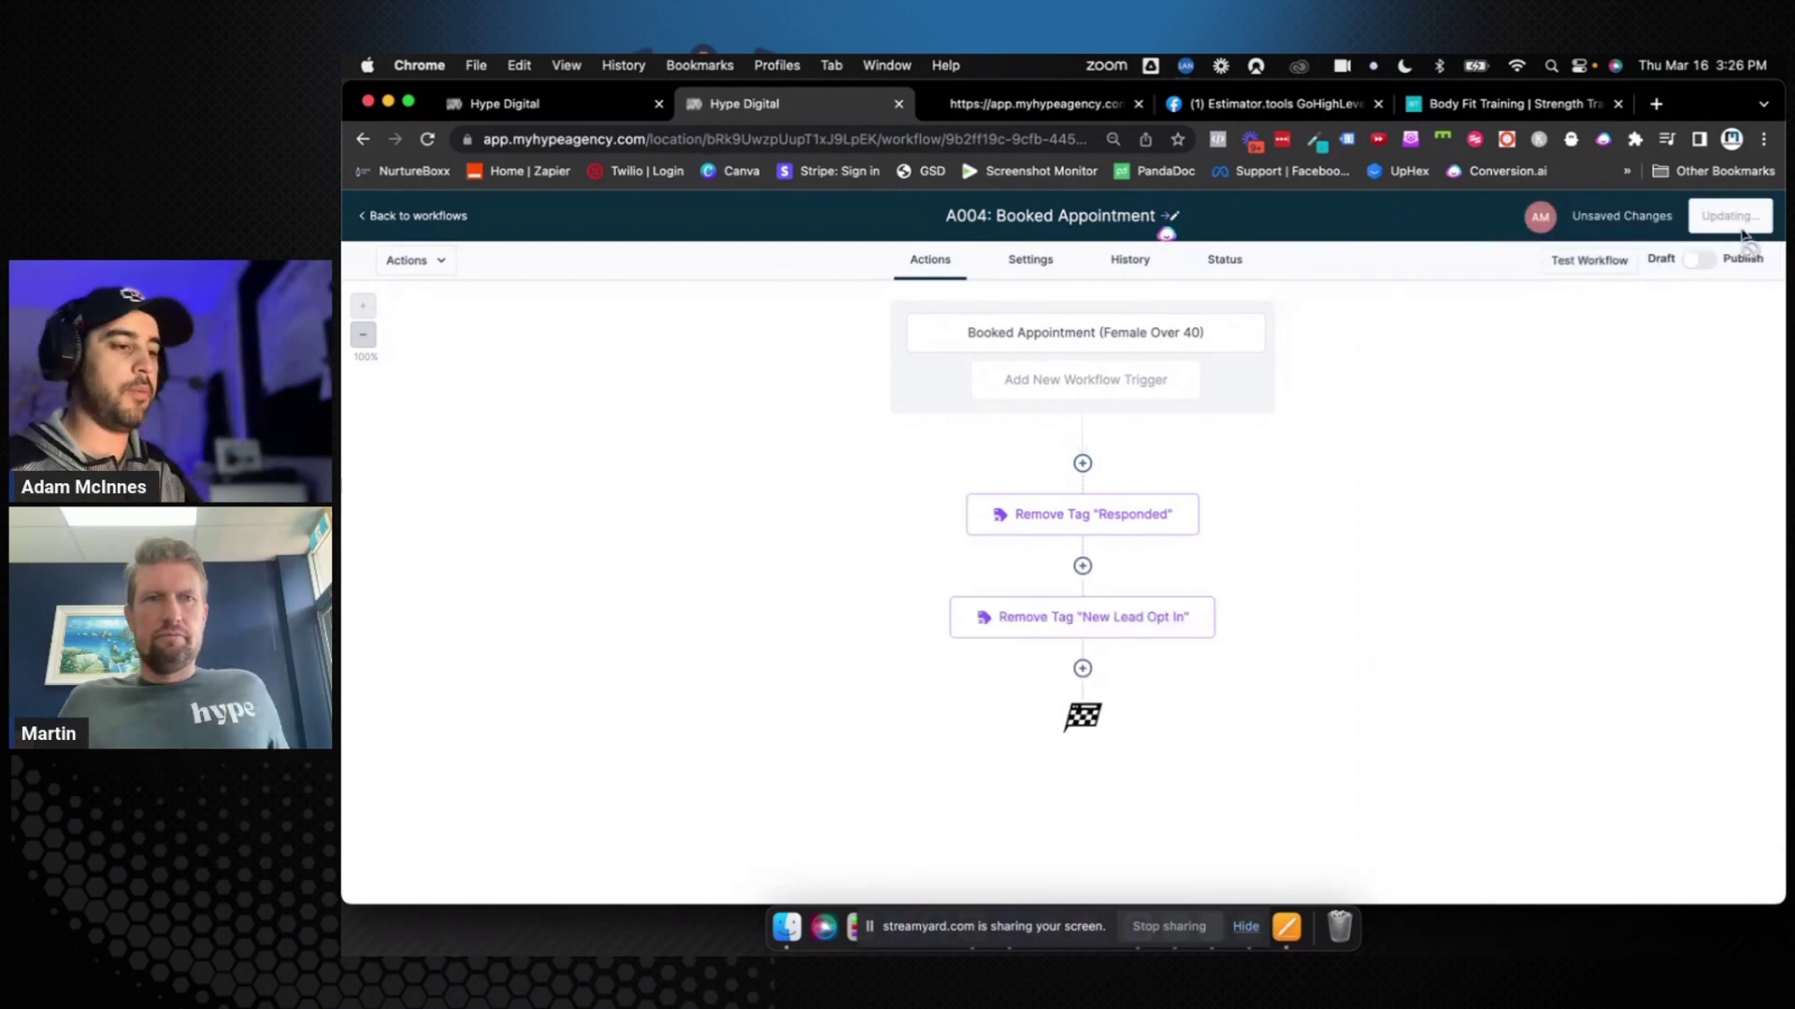
pyautogui.click(1083, 668)
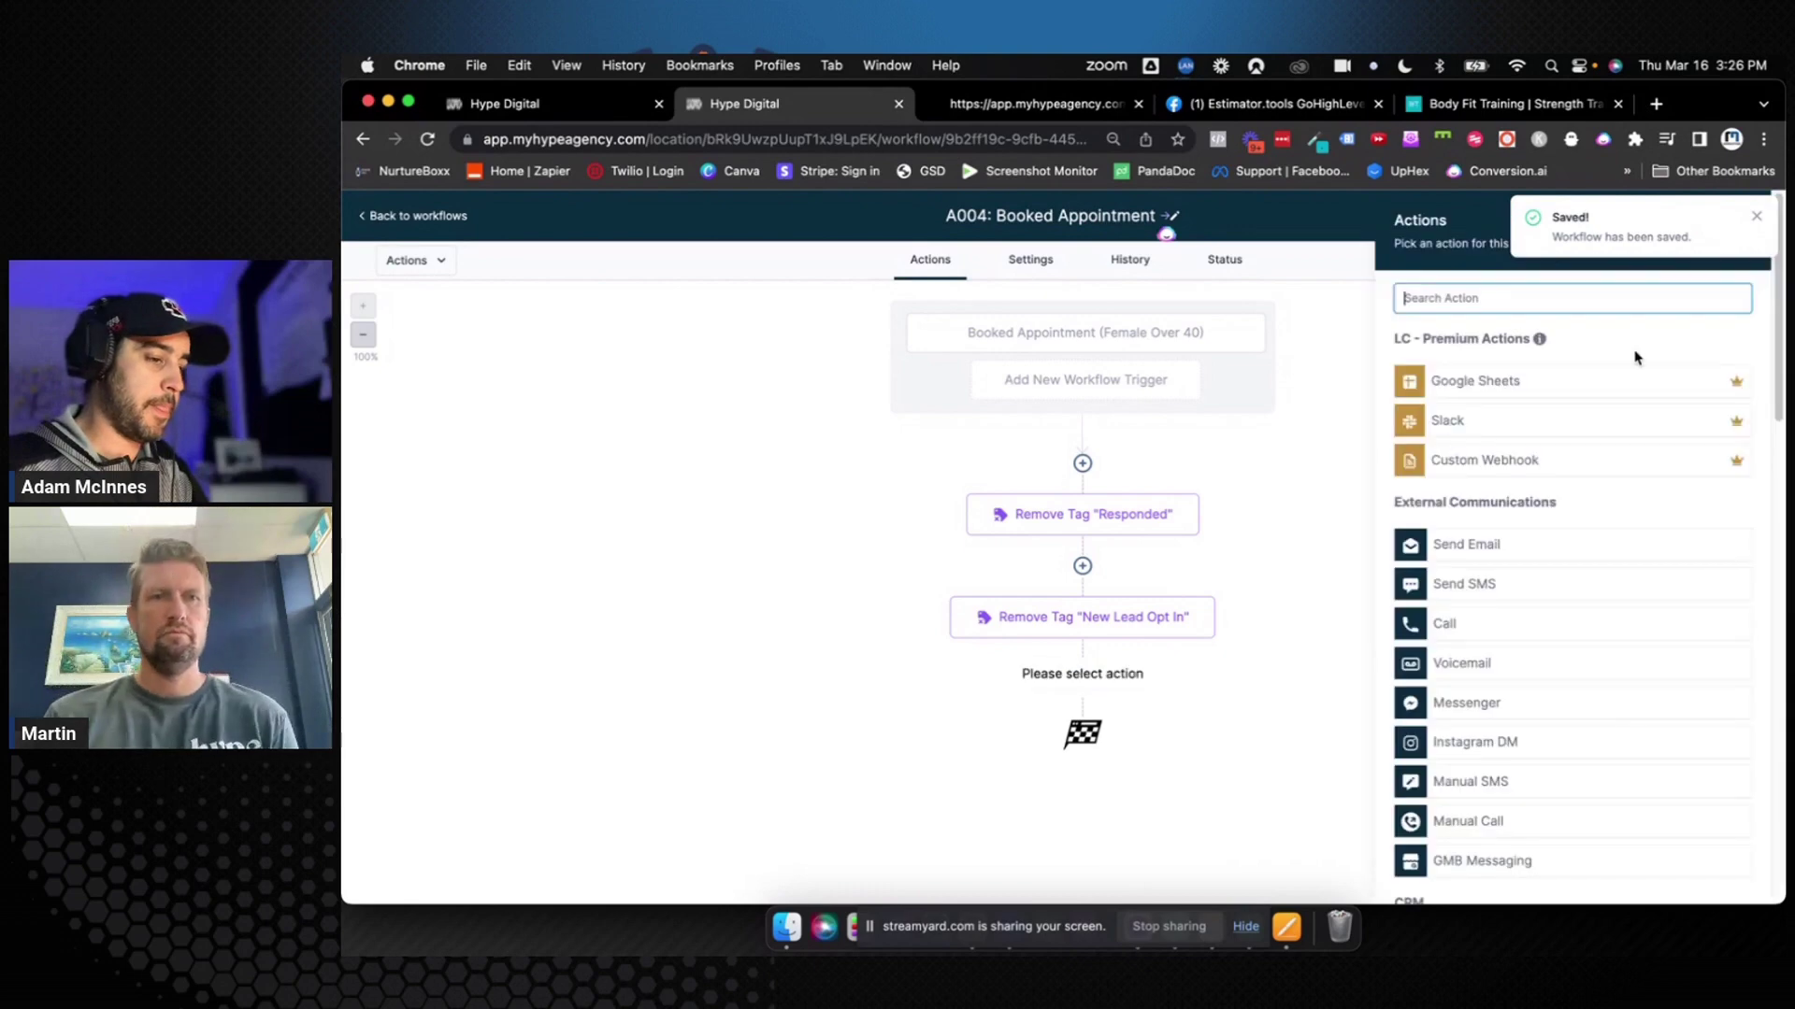
pyautogui.write('tag')
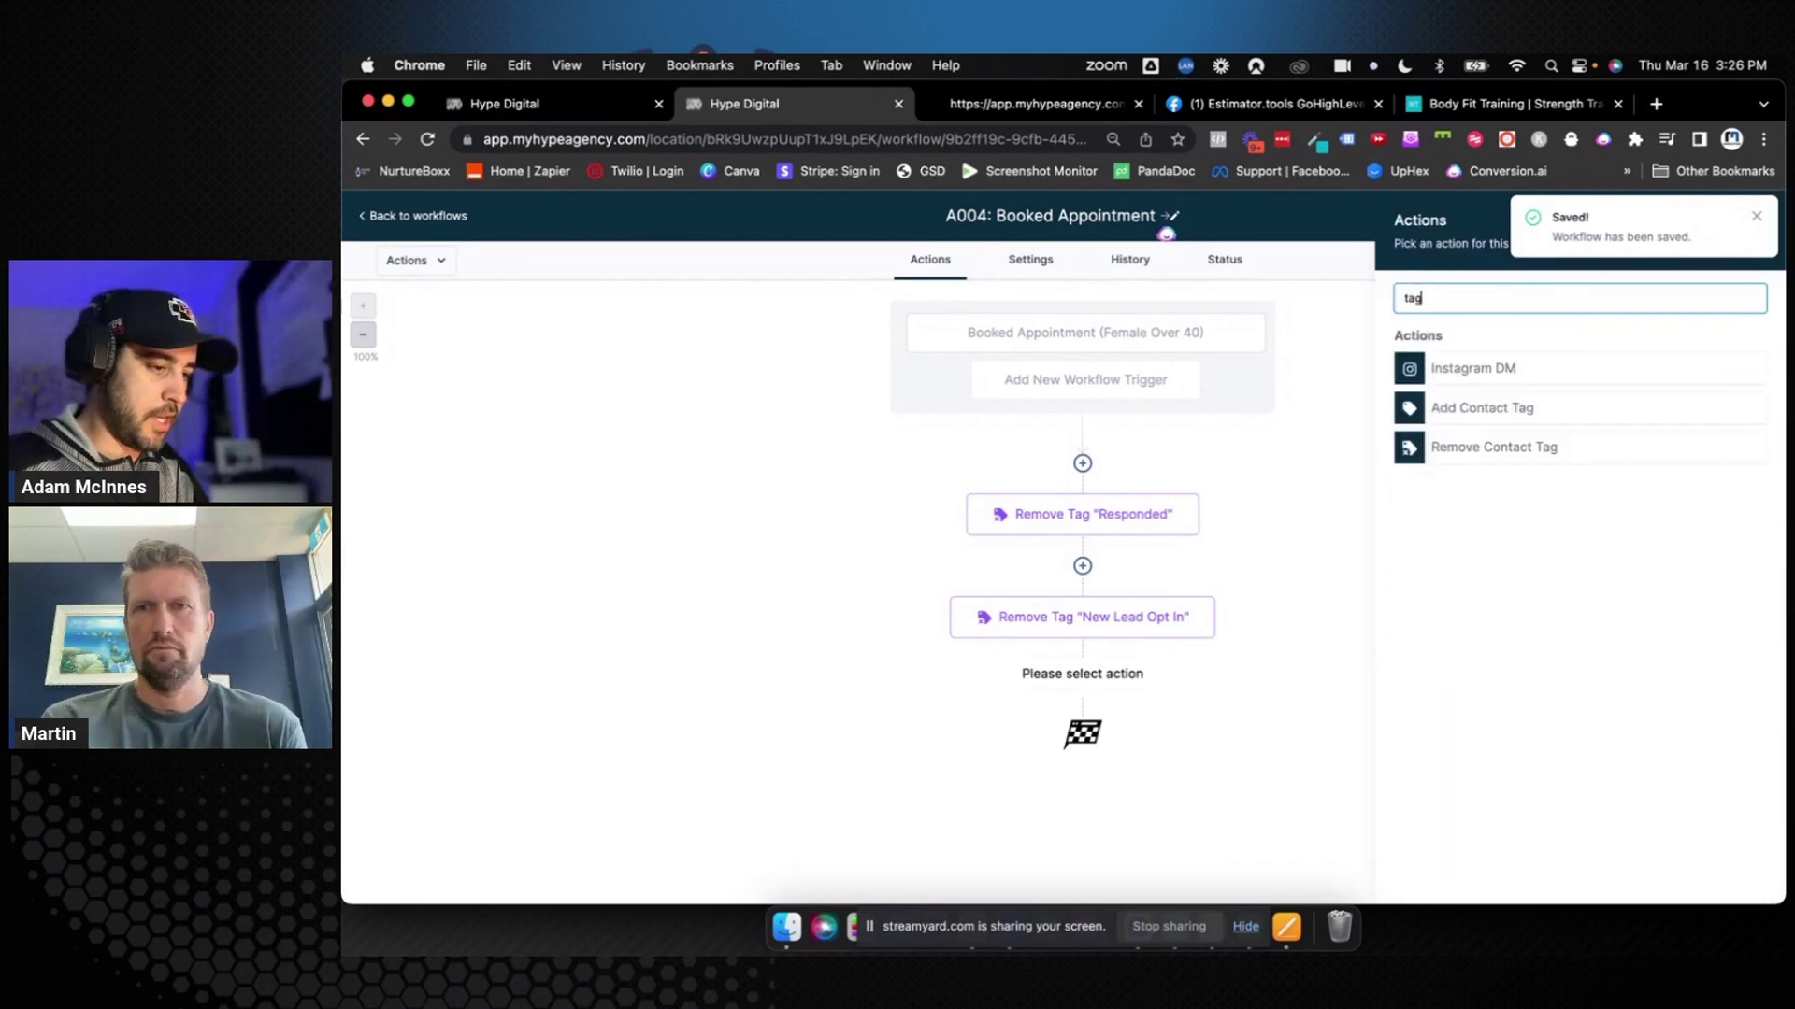
pyautogui.click(1522, 405)
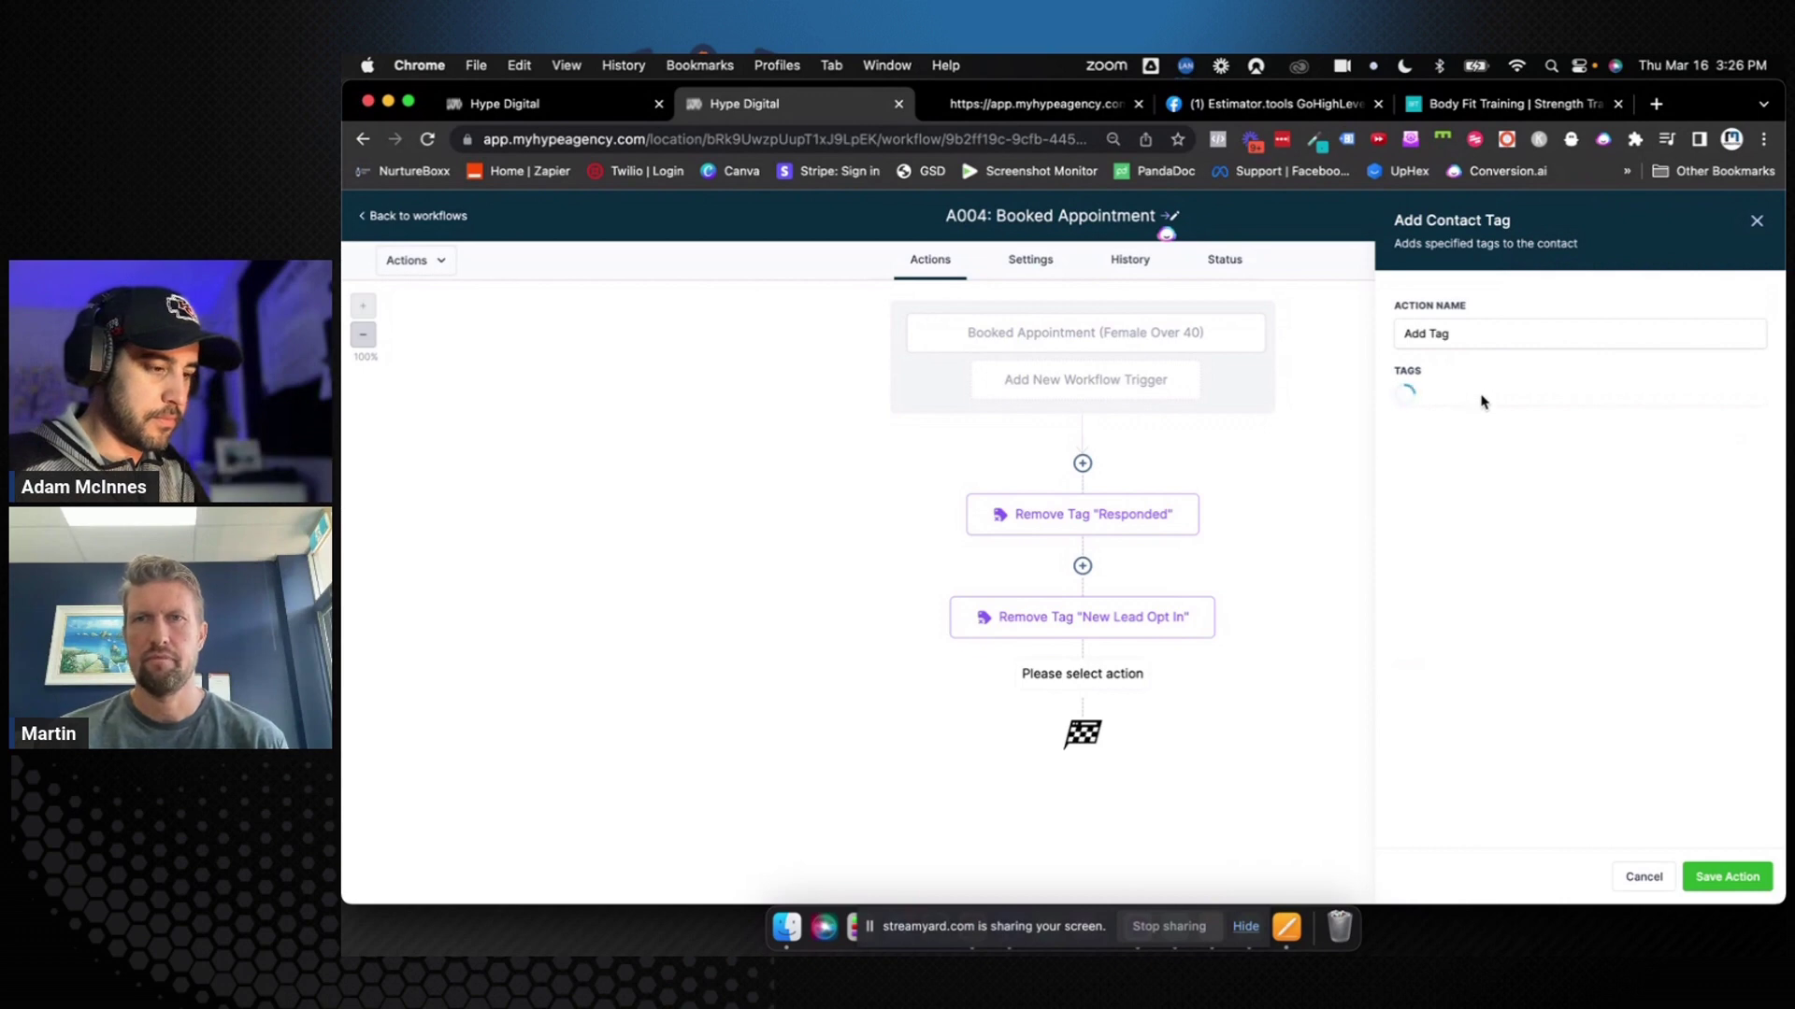
pyautogui.click(1470, 333)
pyautogui.write('"Appoi')
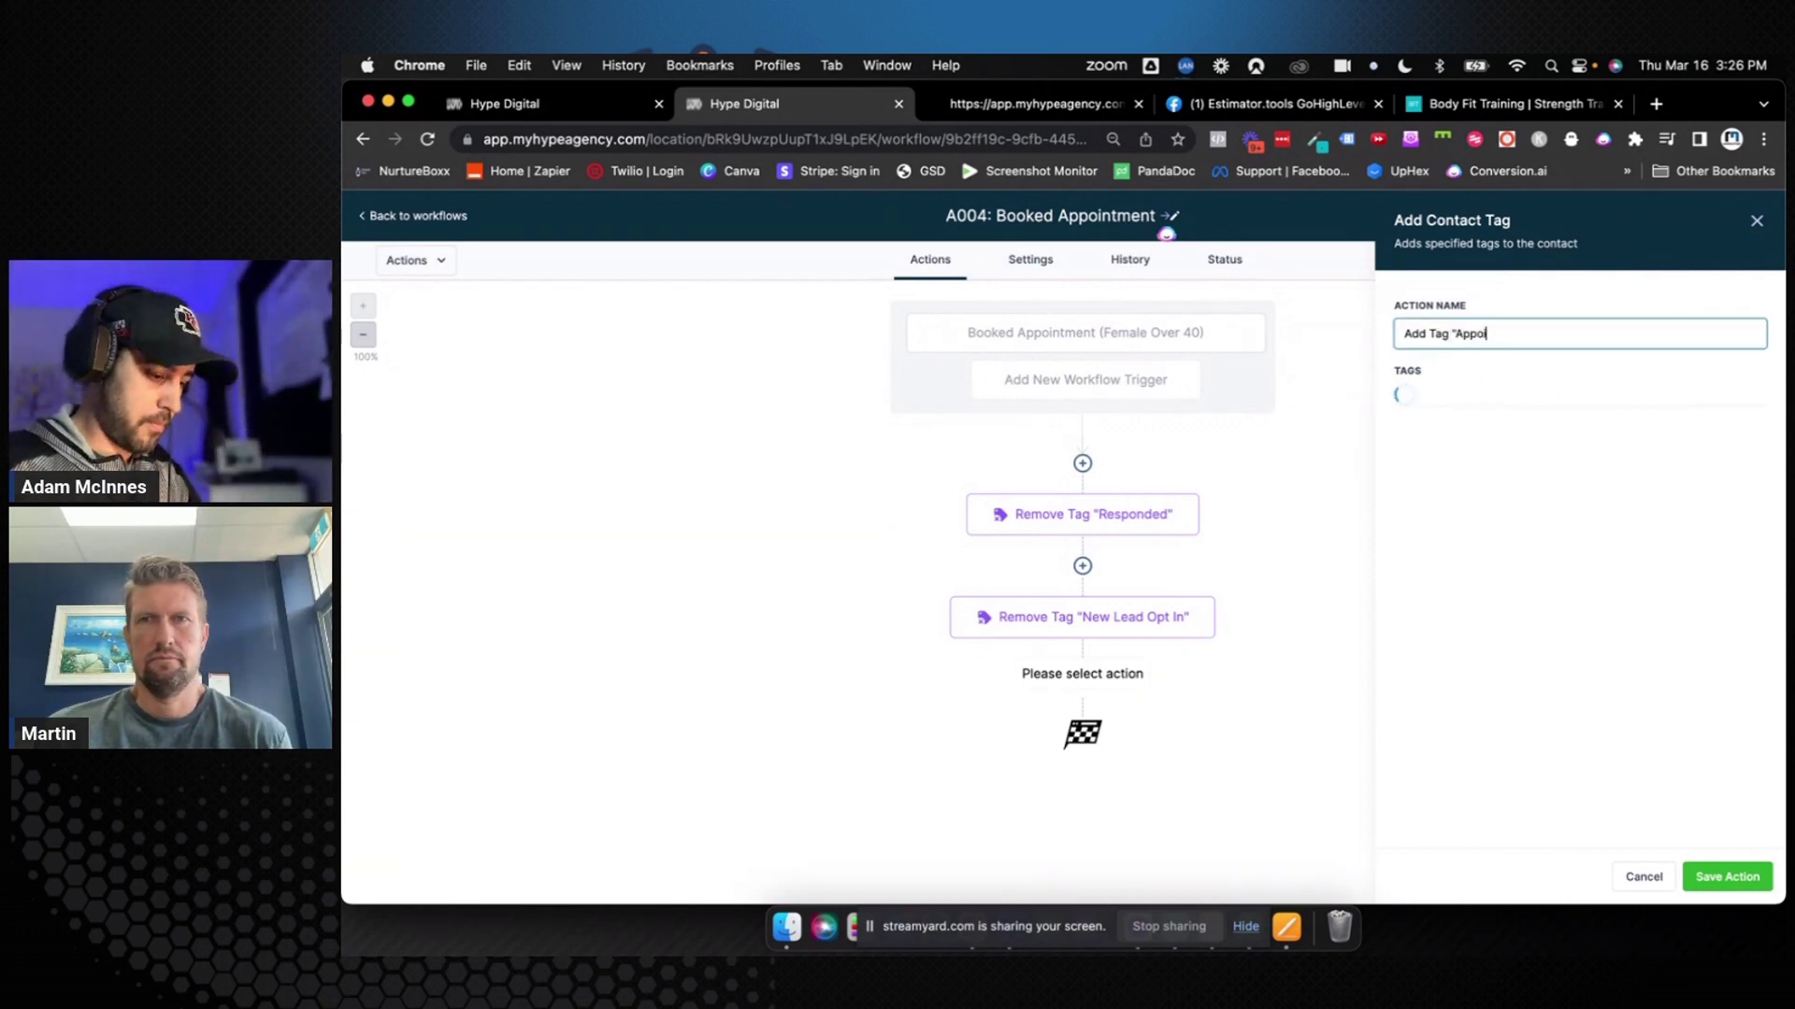
pyautogui.write('ntment Booked')
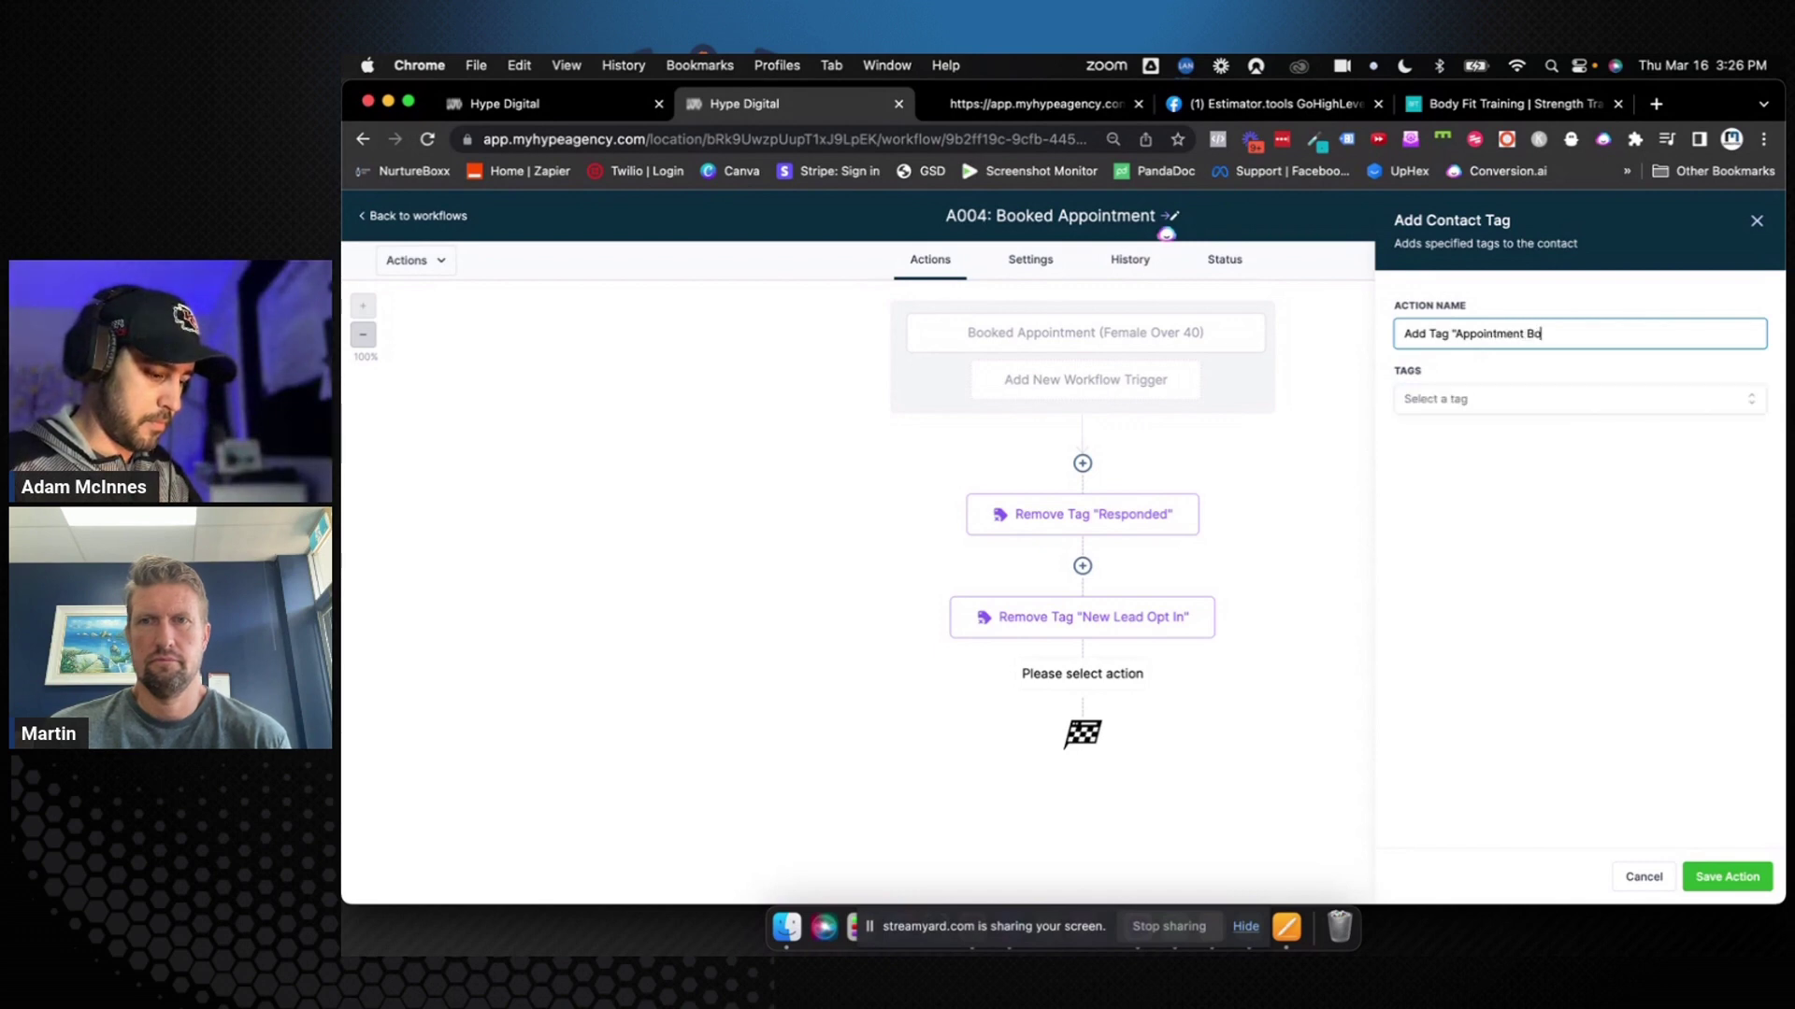
pyautogui.click(1449, 401)
pyautogui.write('Appo')
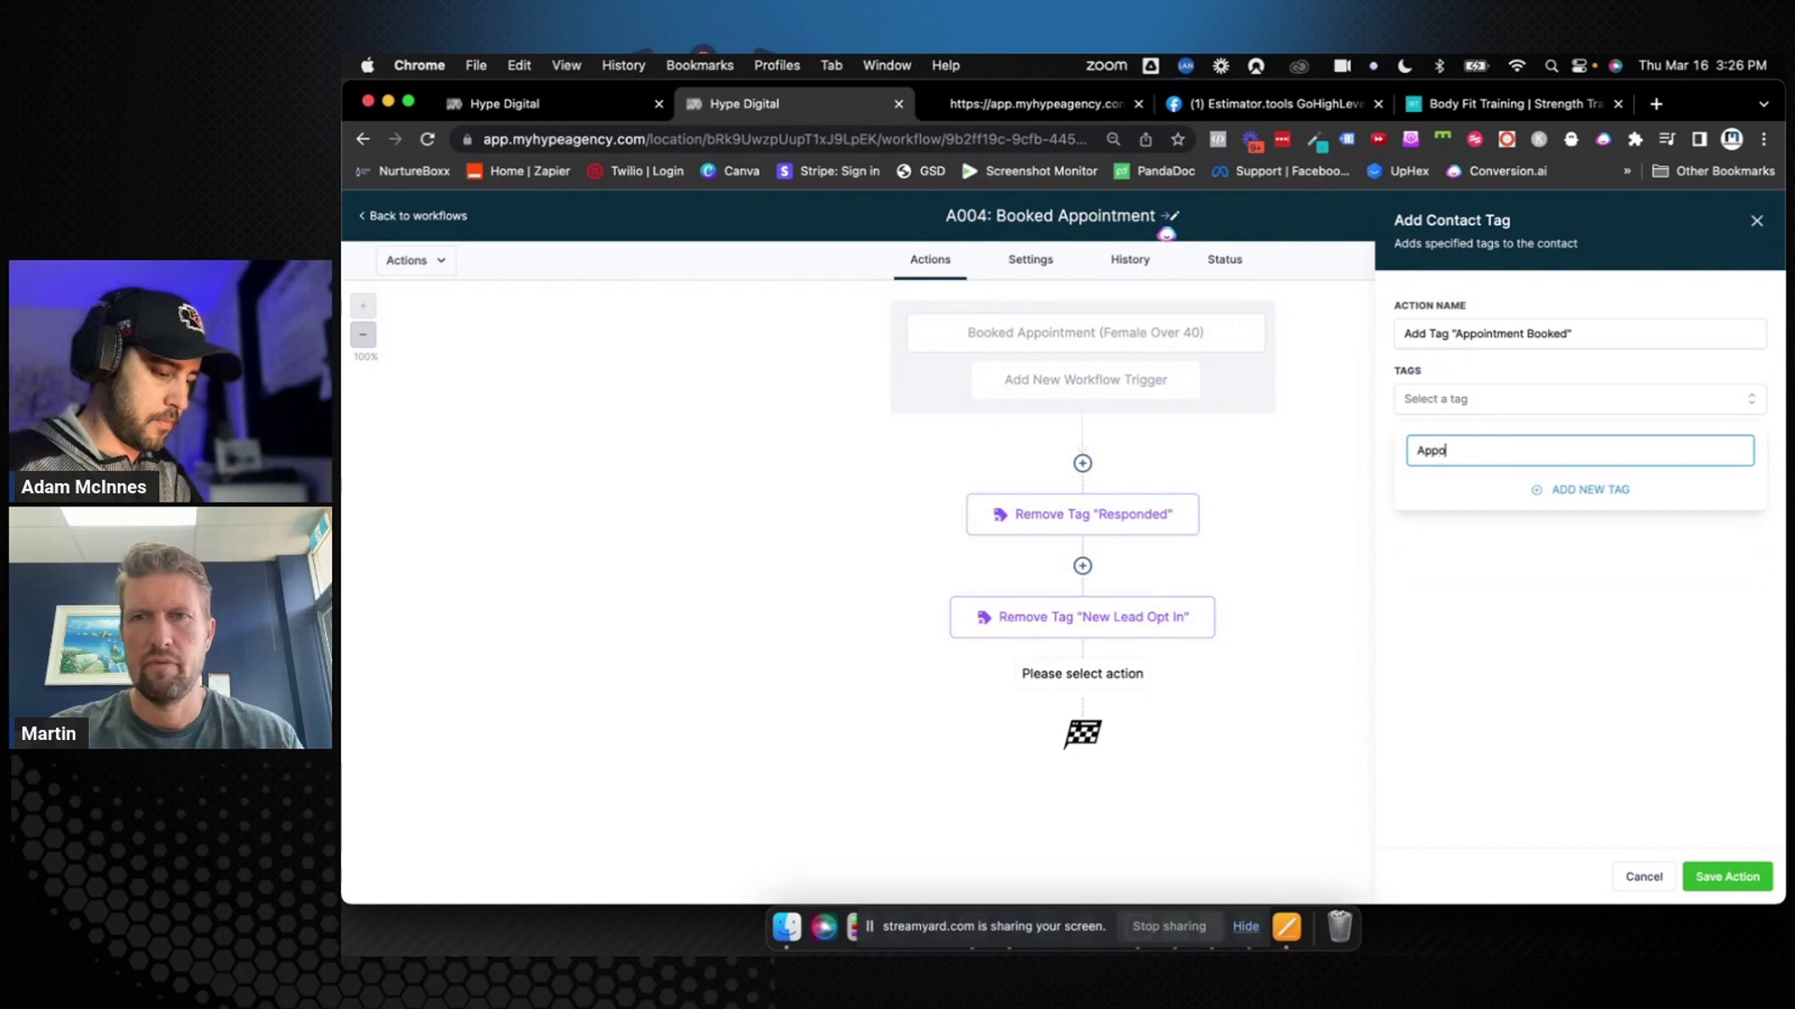
pyautogui.write('intment Booked')
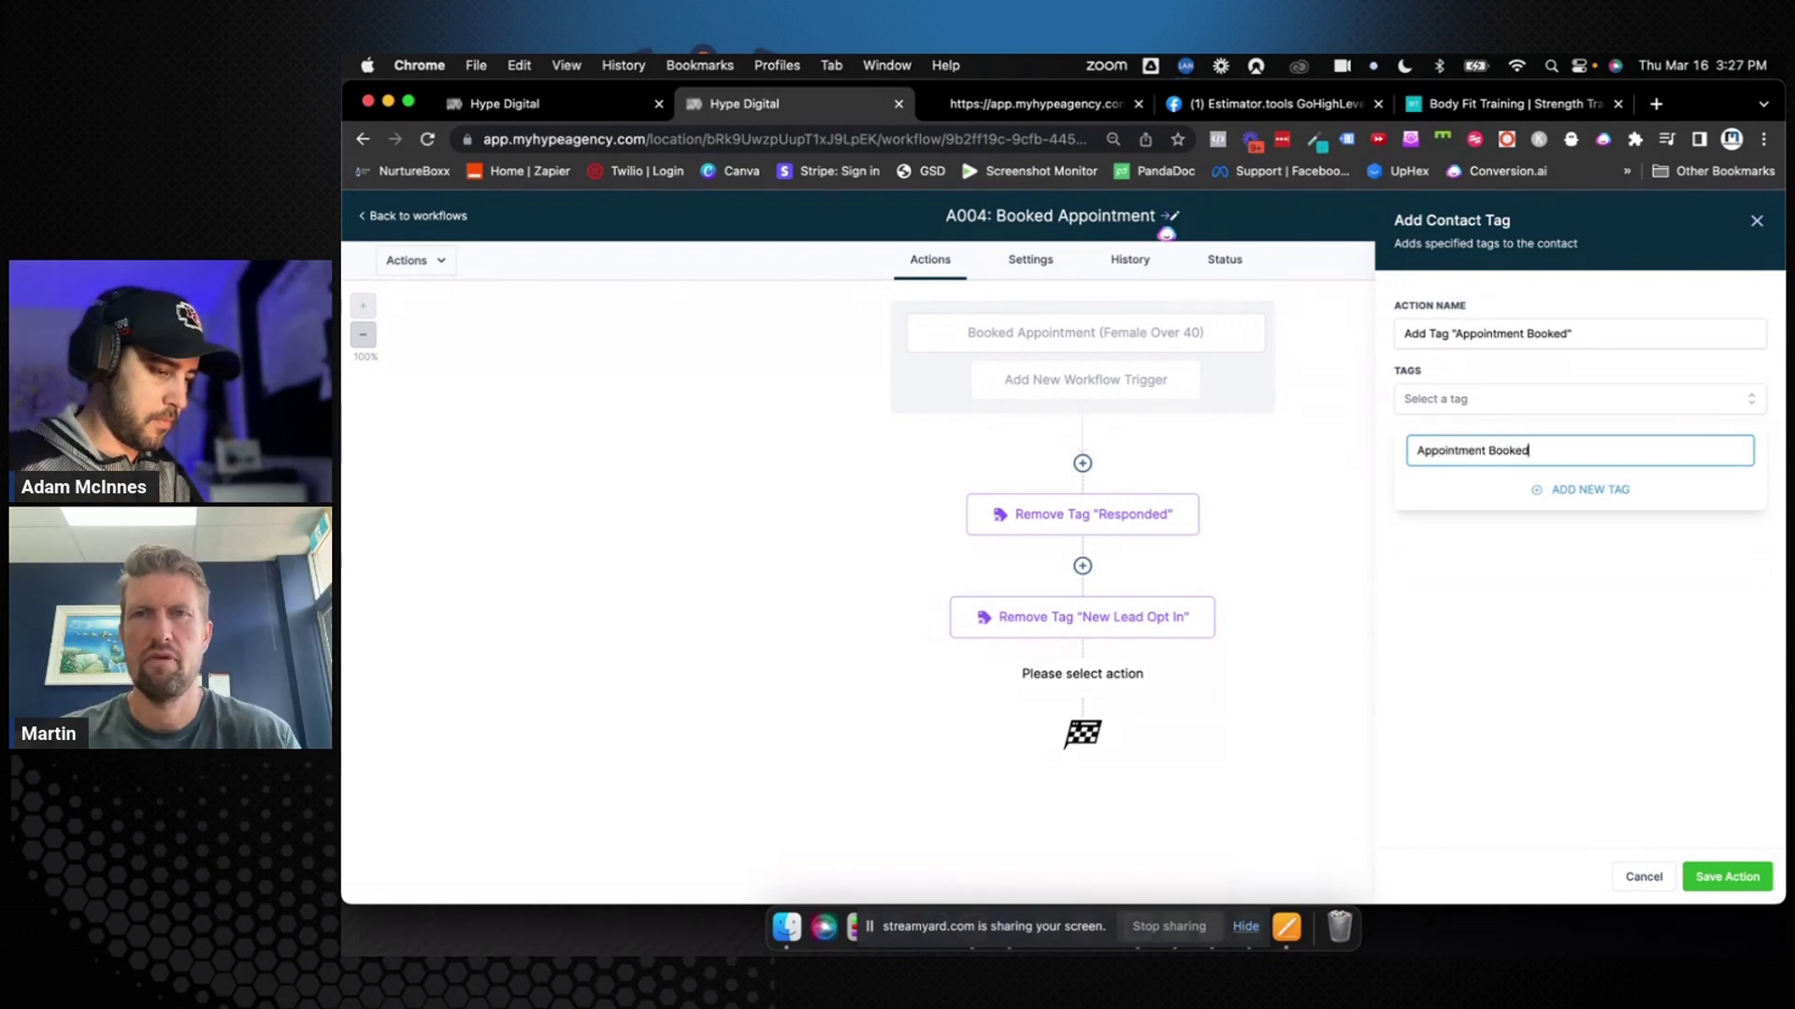
pyautogui.click(1574, 496)
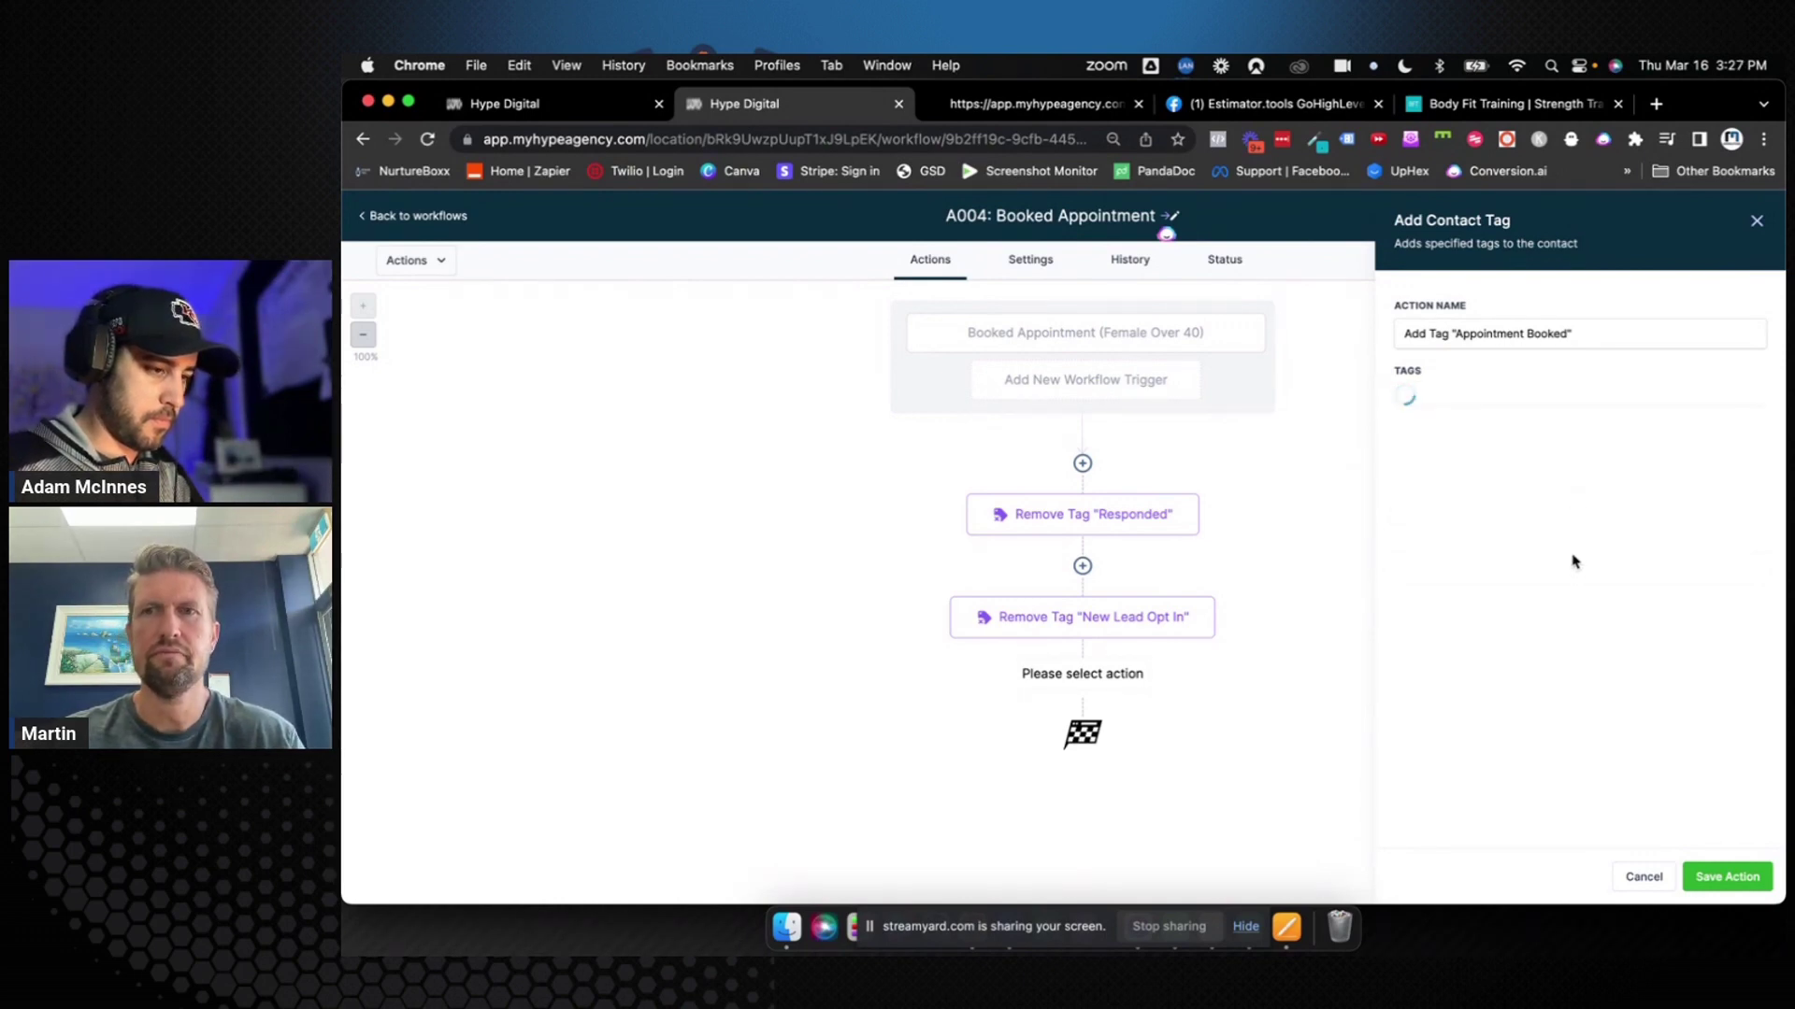
pyautogui.click(1713, 881)
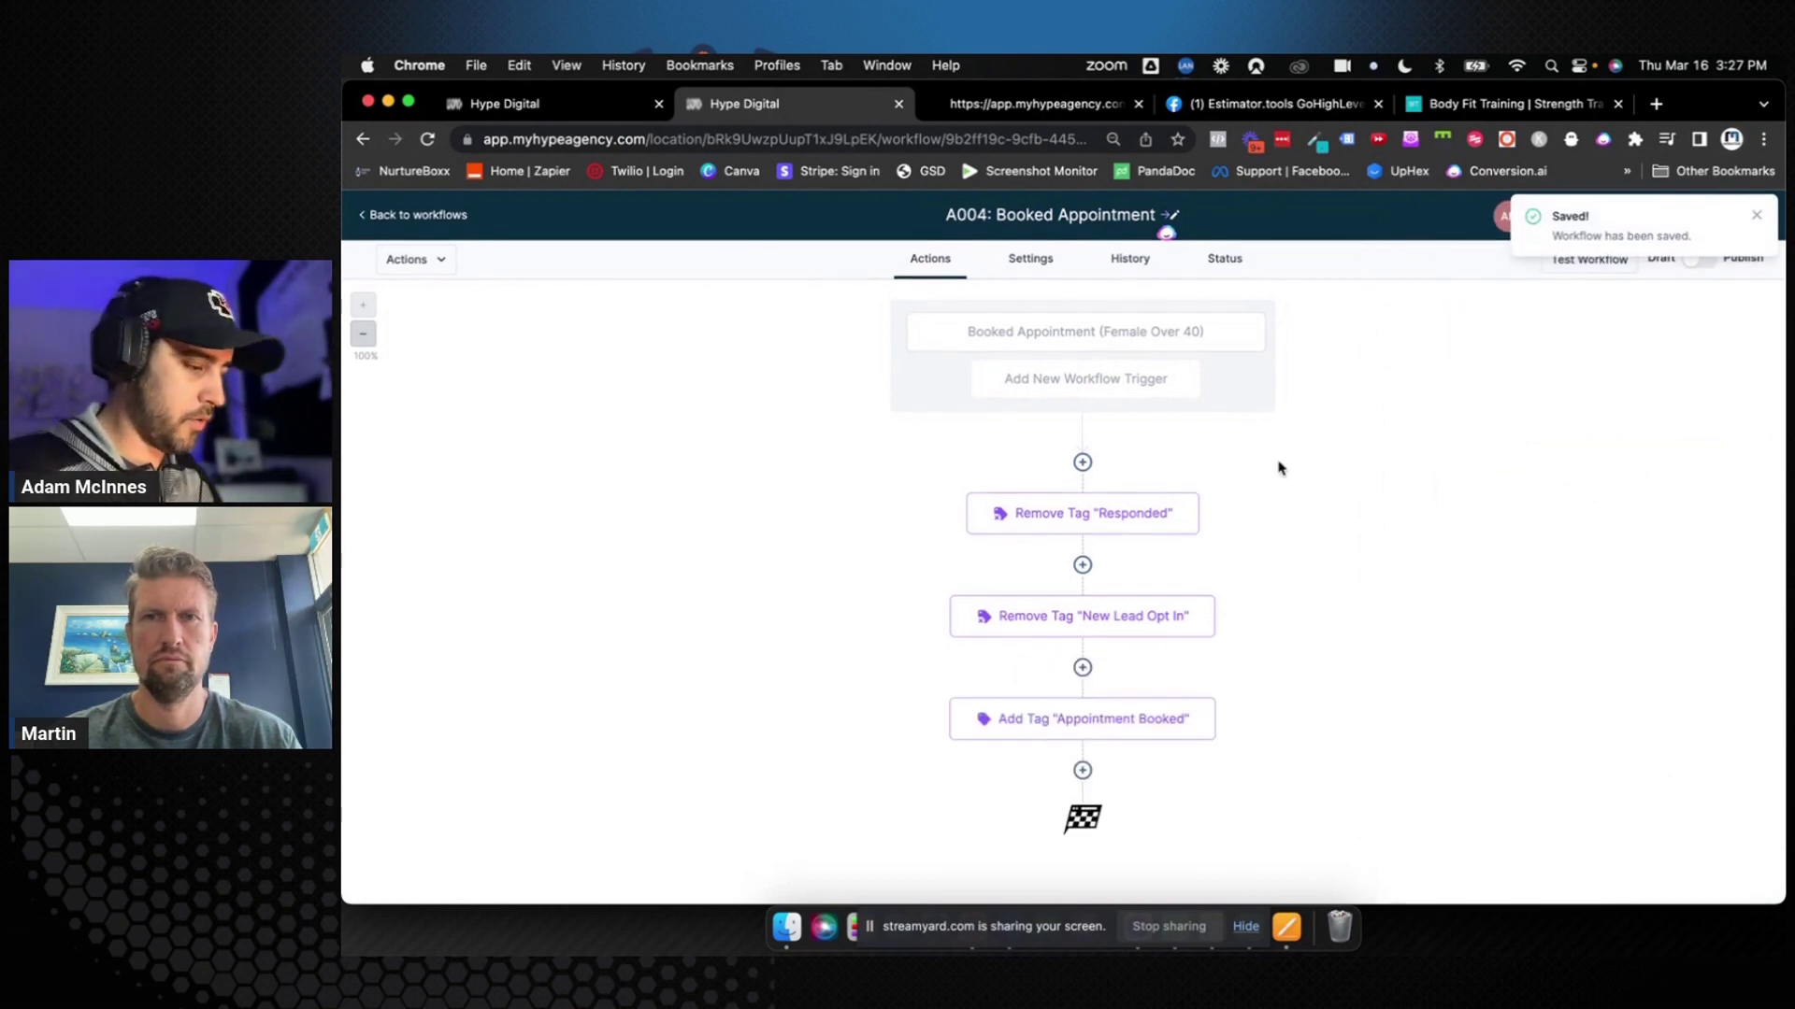
pyautogui.click(1082, 770)
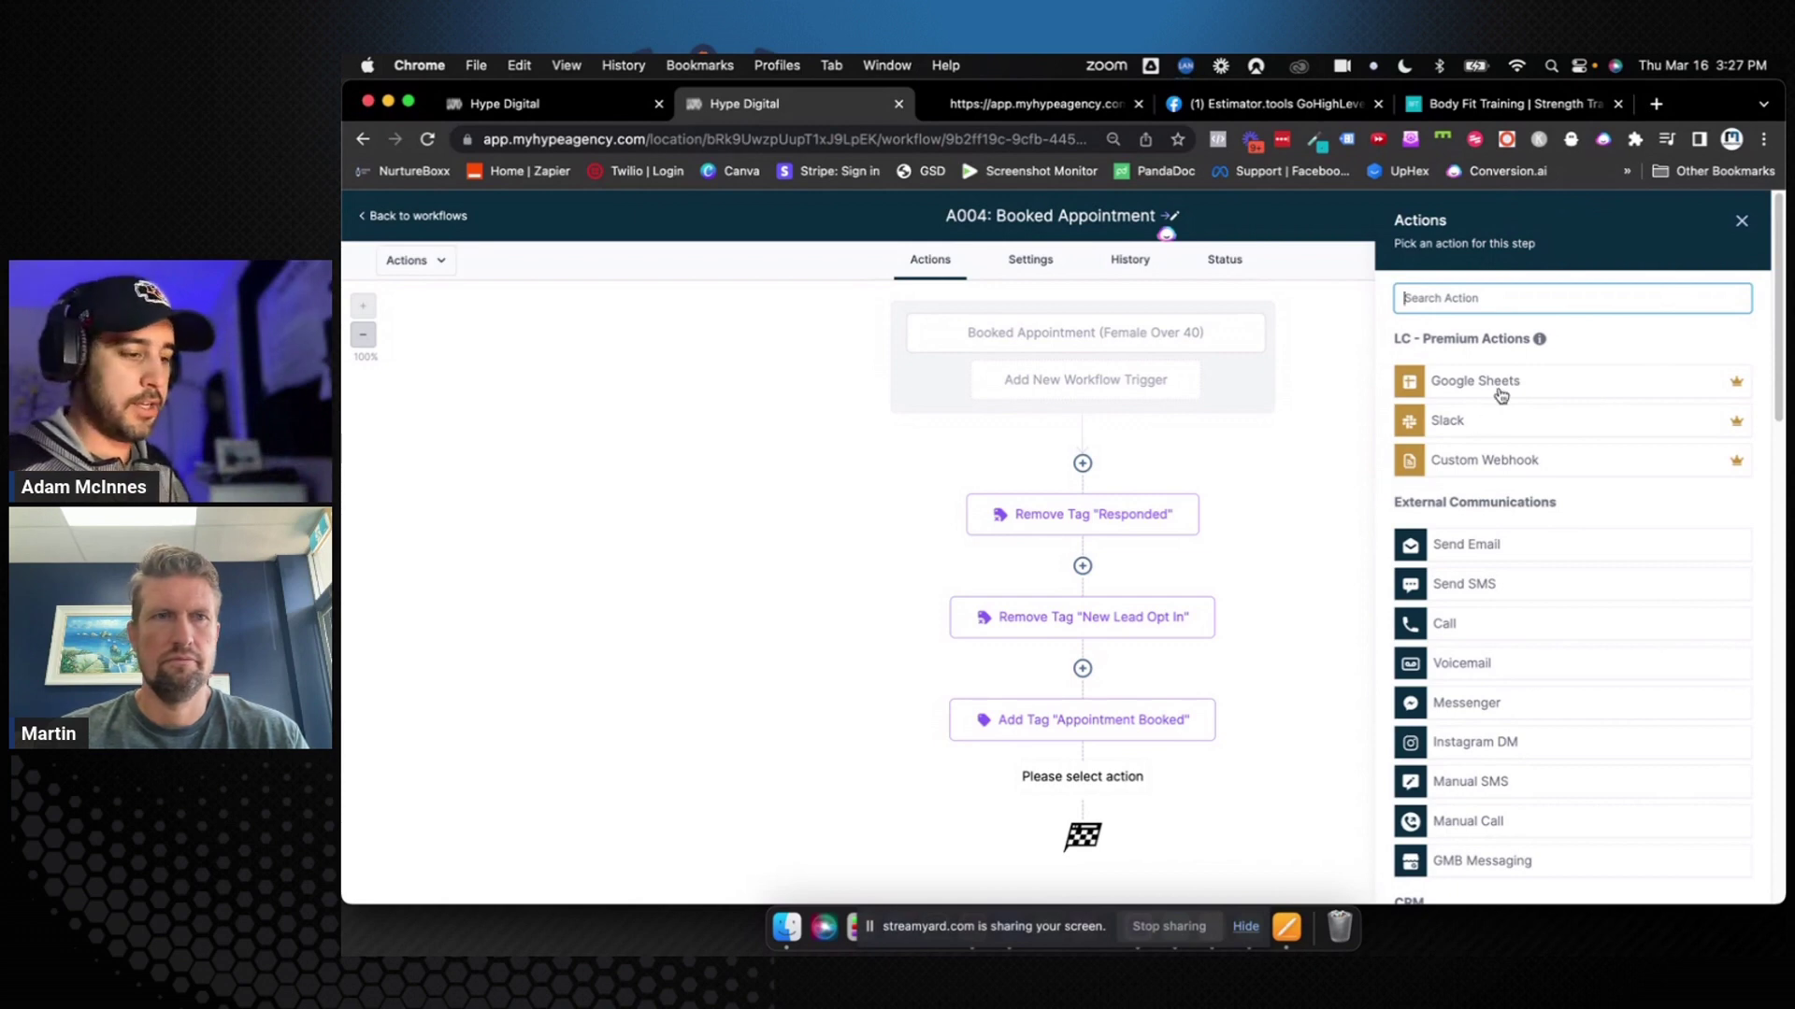
# Add a Create Or Update Opportunity action in pipeline 0. Women over 40, stage Booked Appointment
pyautogui.click(1503, 295)
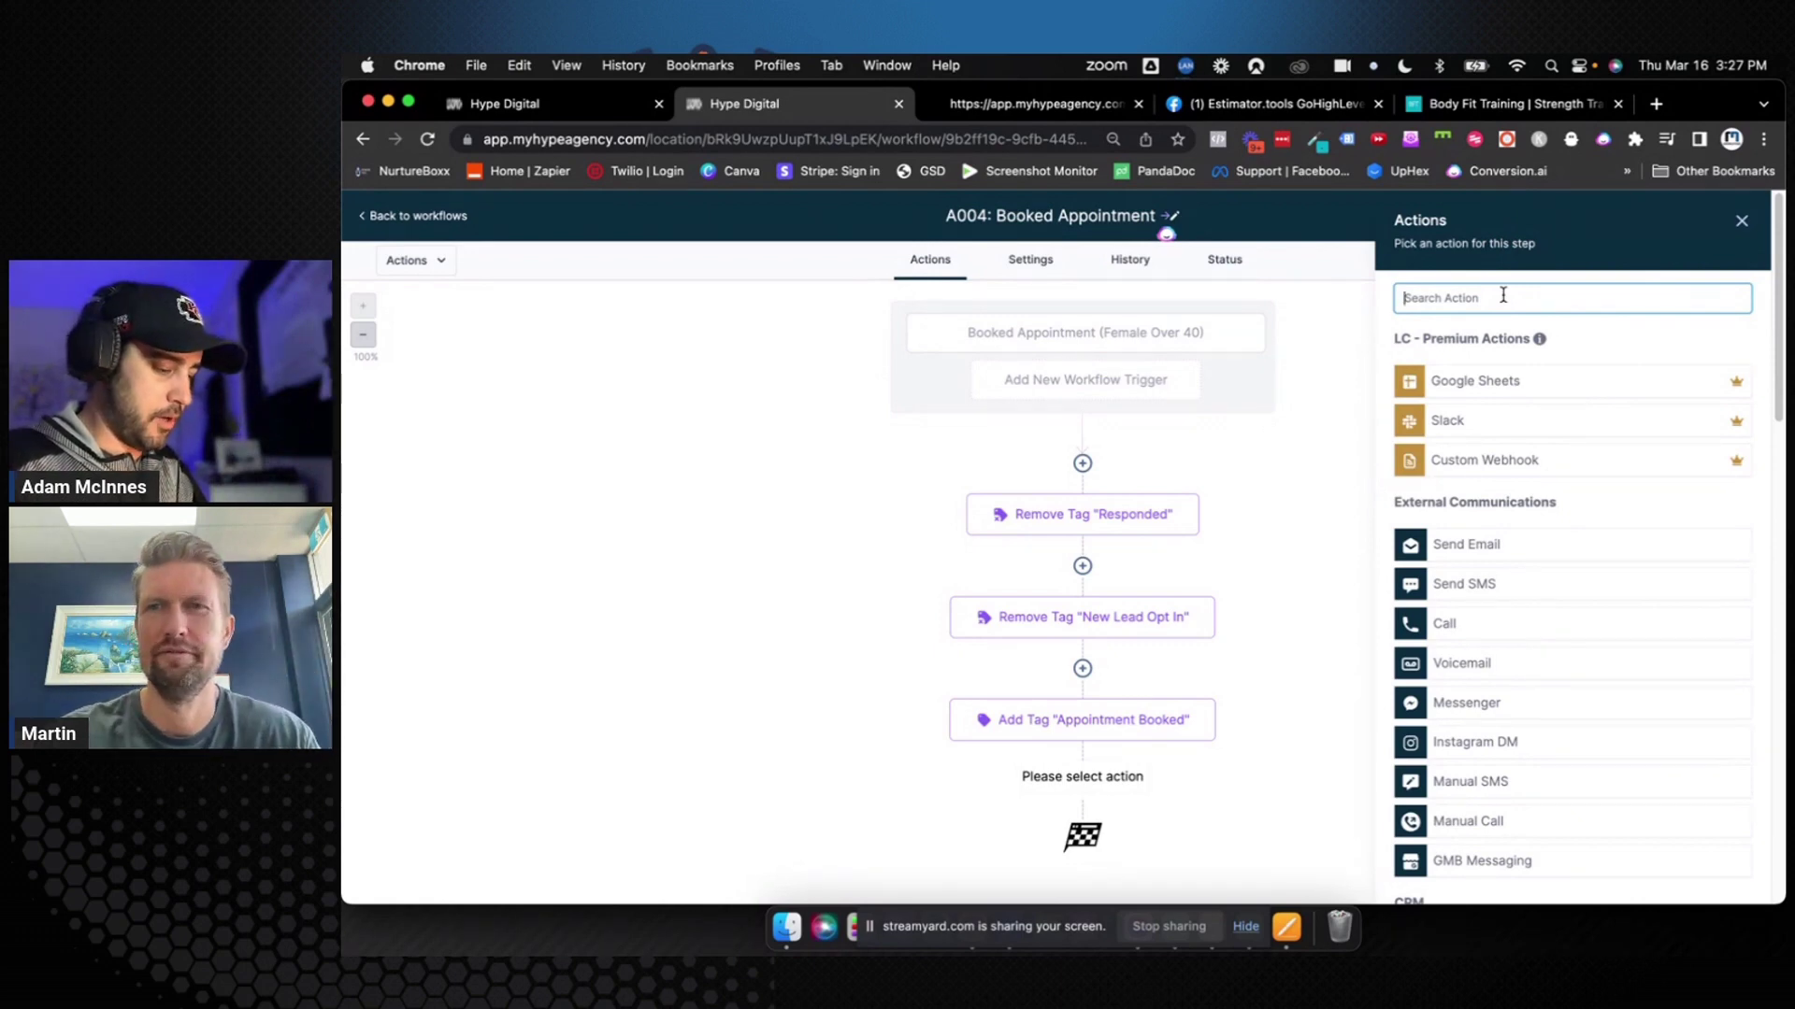
pyautogui.write('Opp')
pyautogui.click(1540, 372)
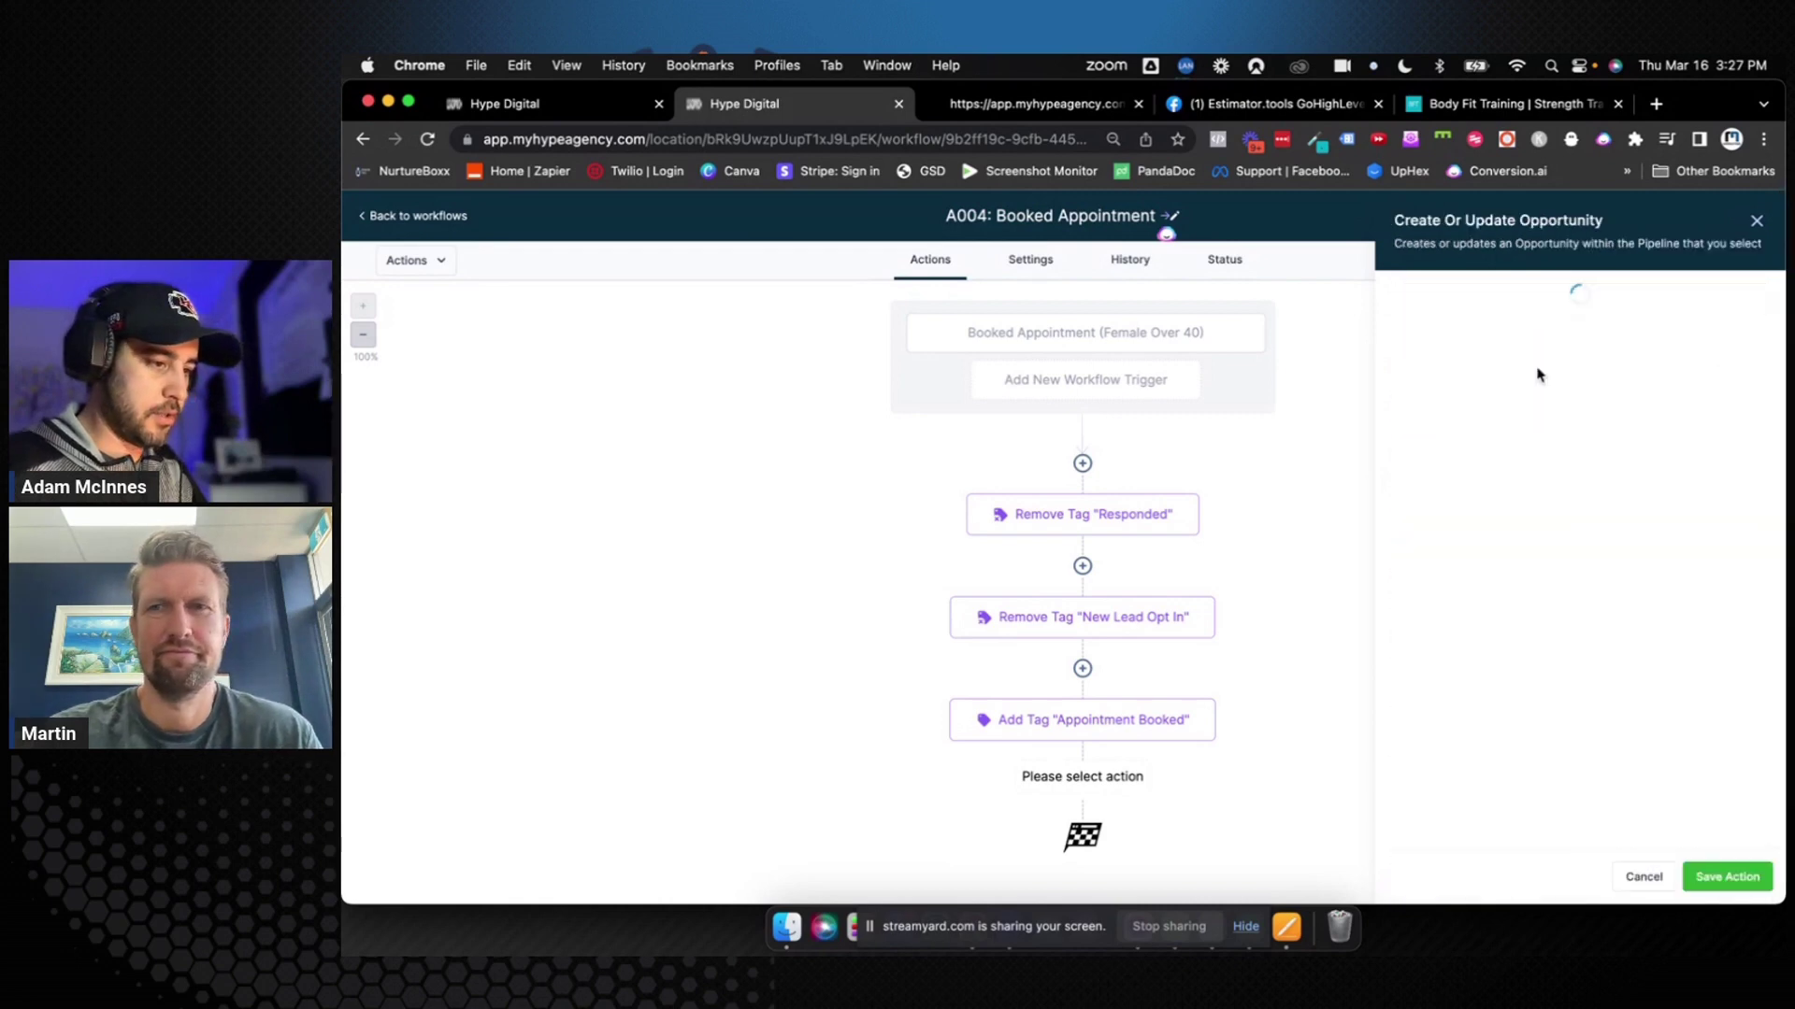
pyautogui.click(1483, 400)
pyautogui.click(1473, 465)
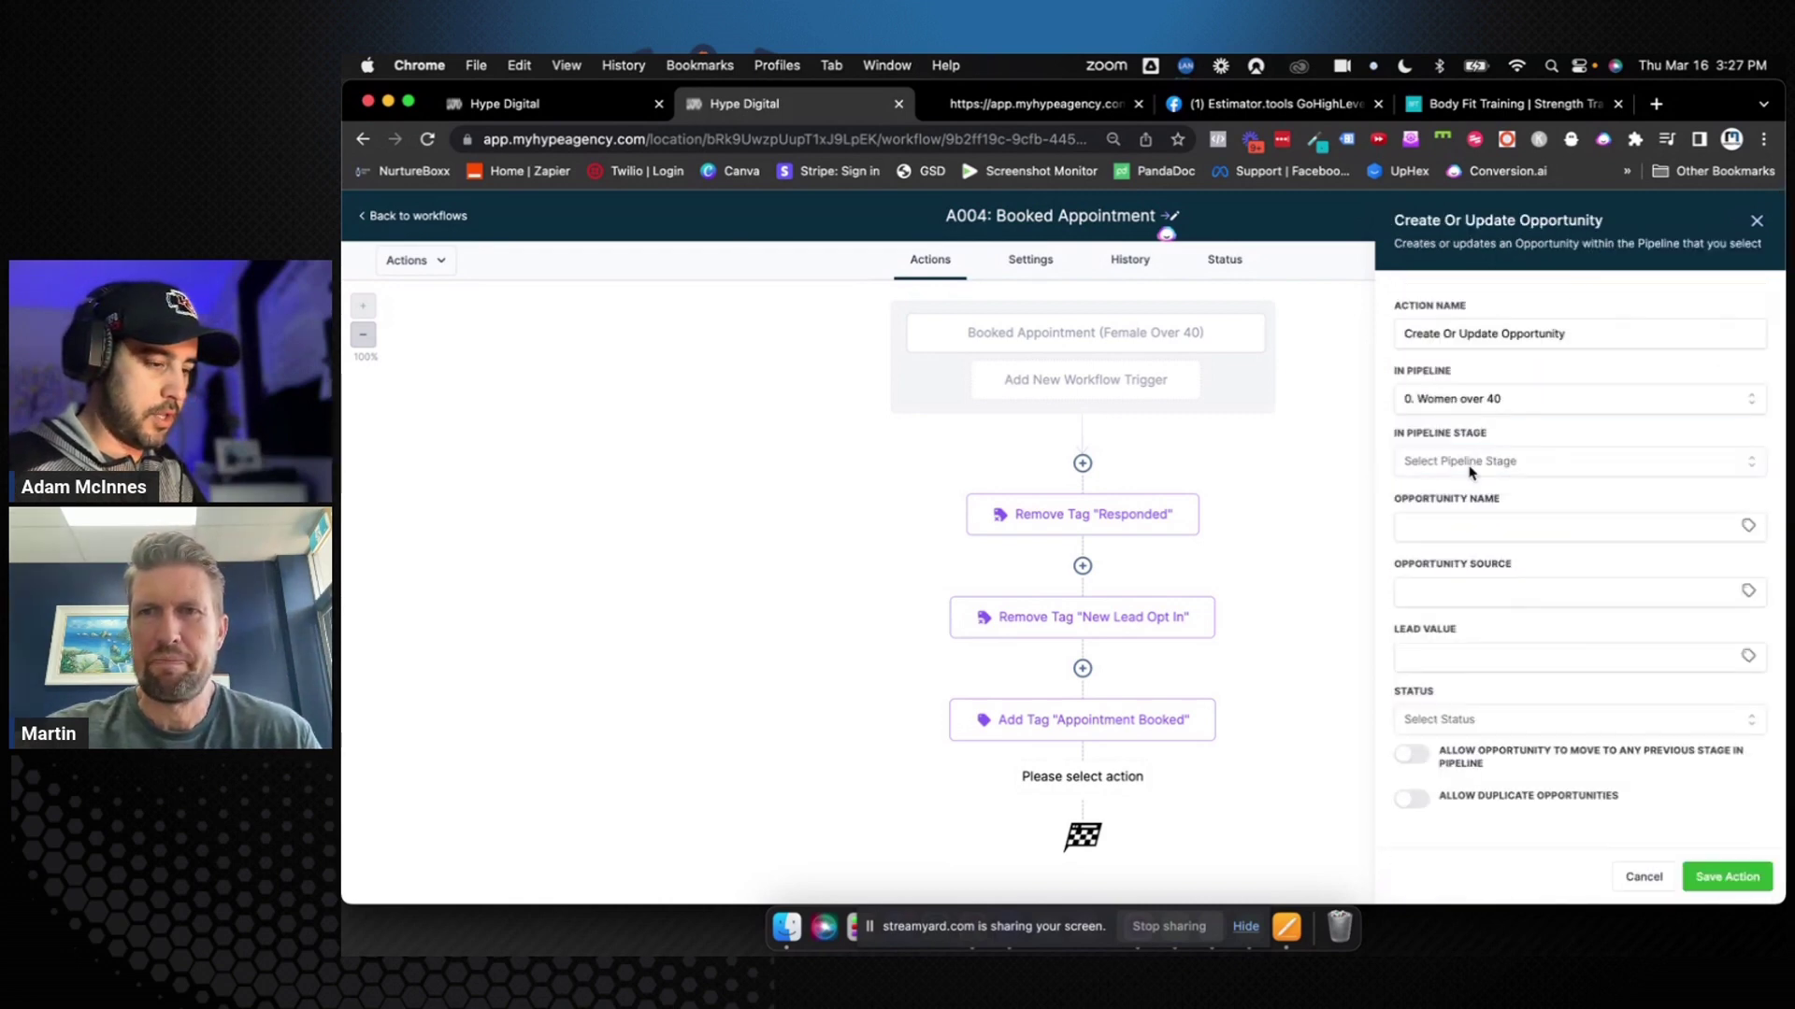
pyautogui.click(1469, 464)
pyautogui.click(1457, 628)
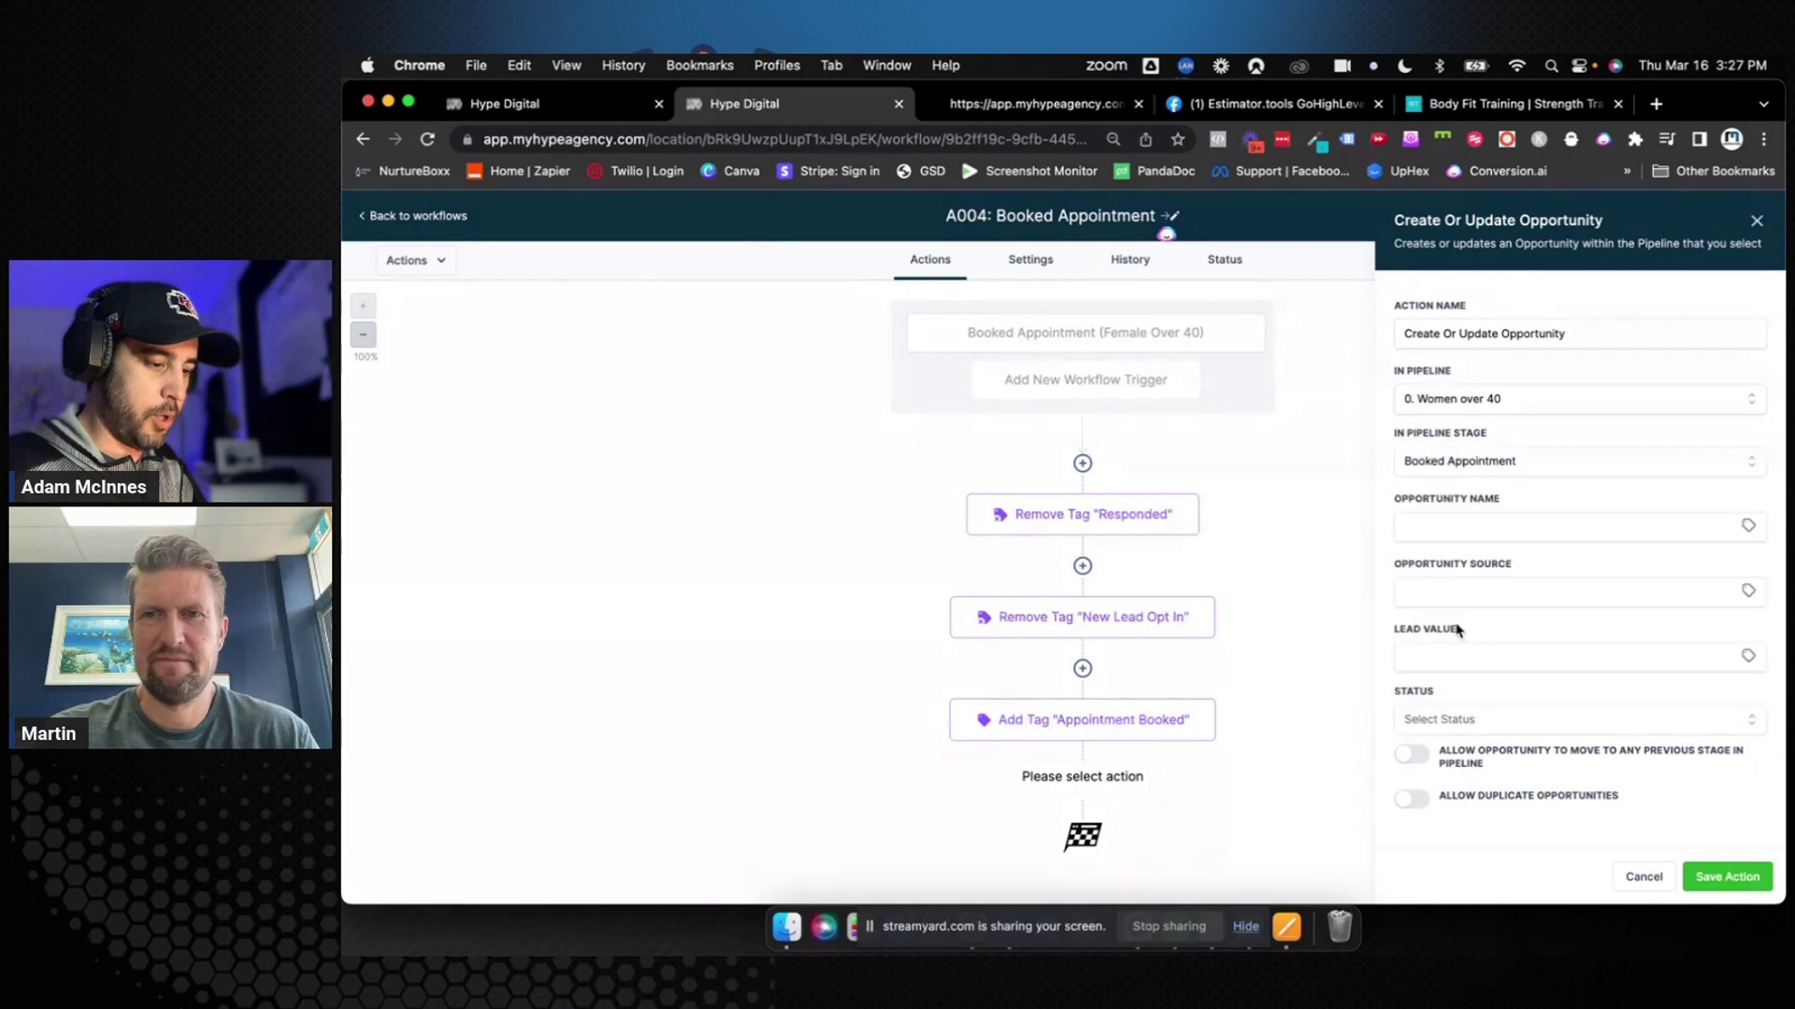
# Name the opportunity '{{contact.name}} -' followed by the appointment start time merge field
pyautogui.click(1481, 529)
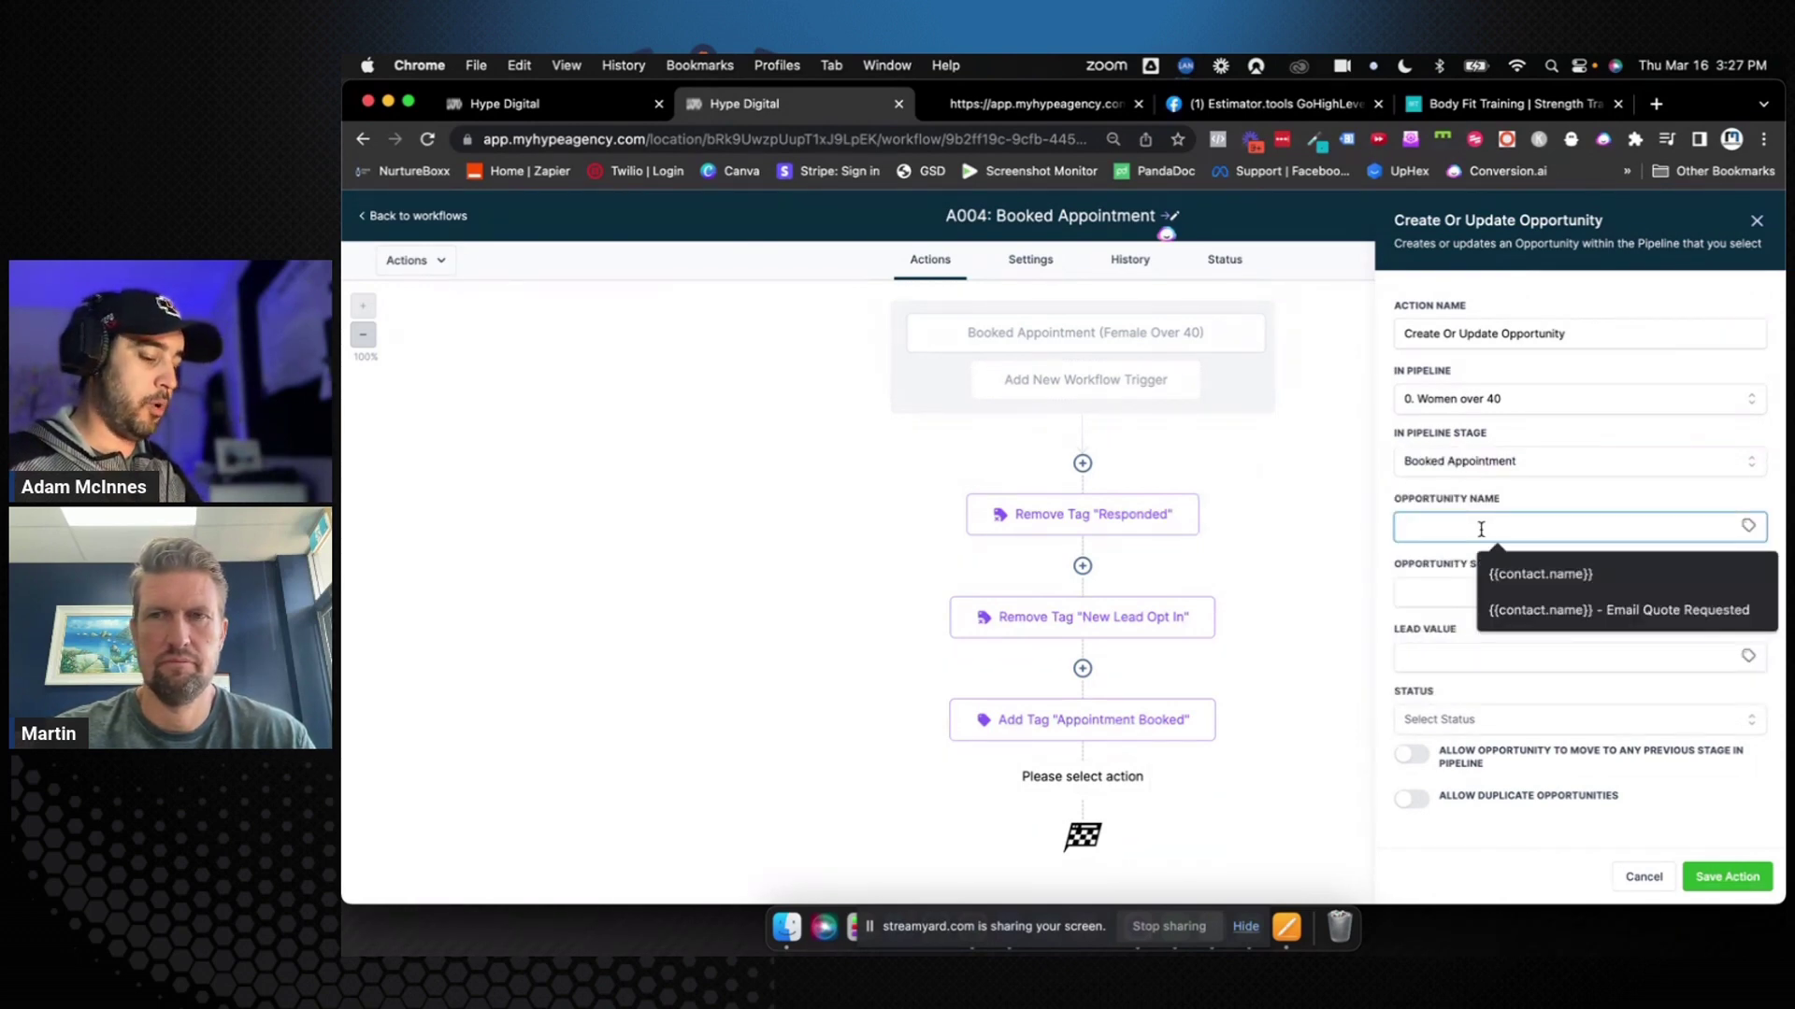
pyautogui.write('{{')
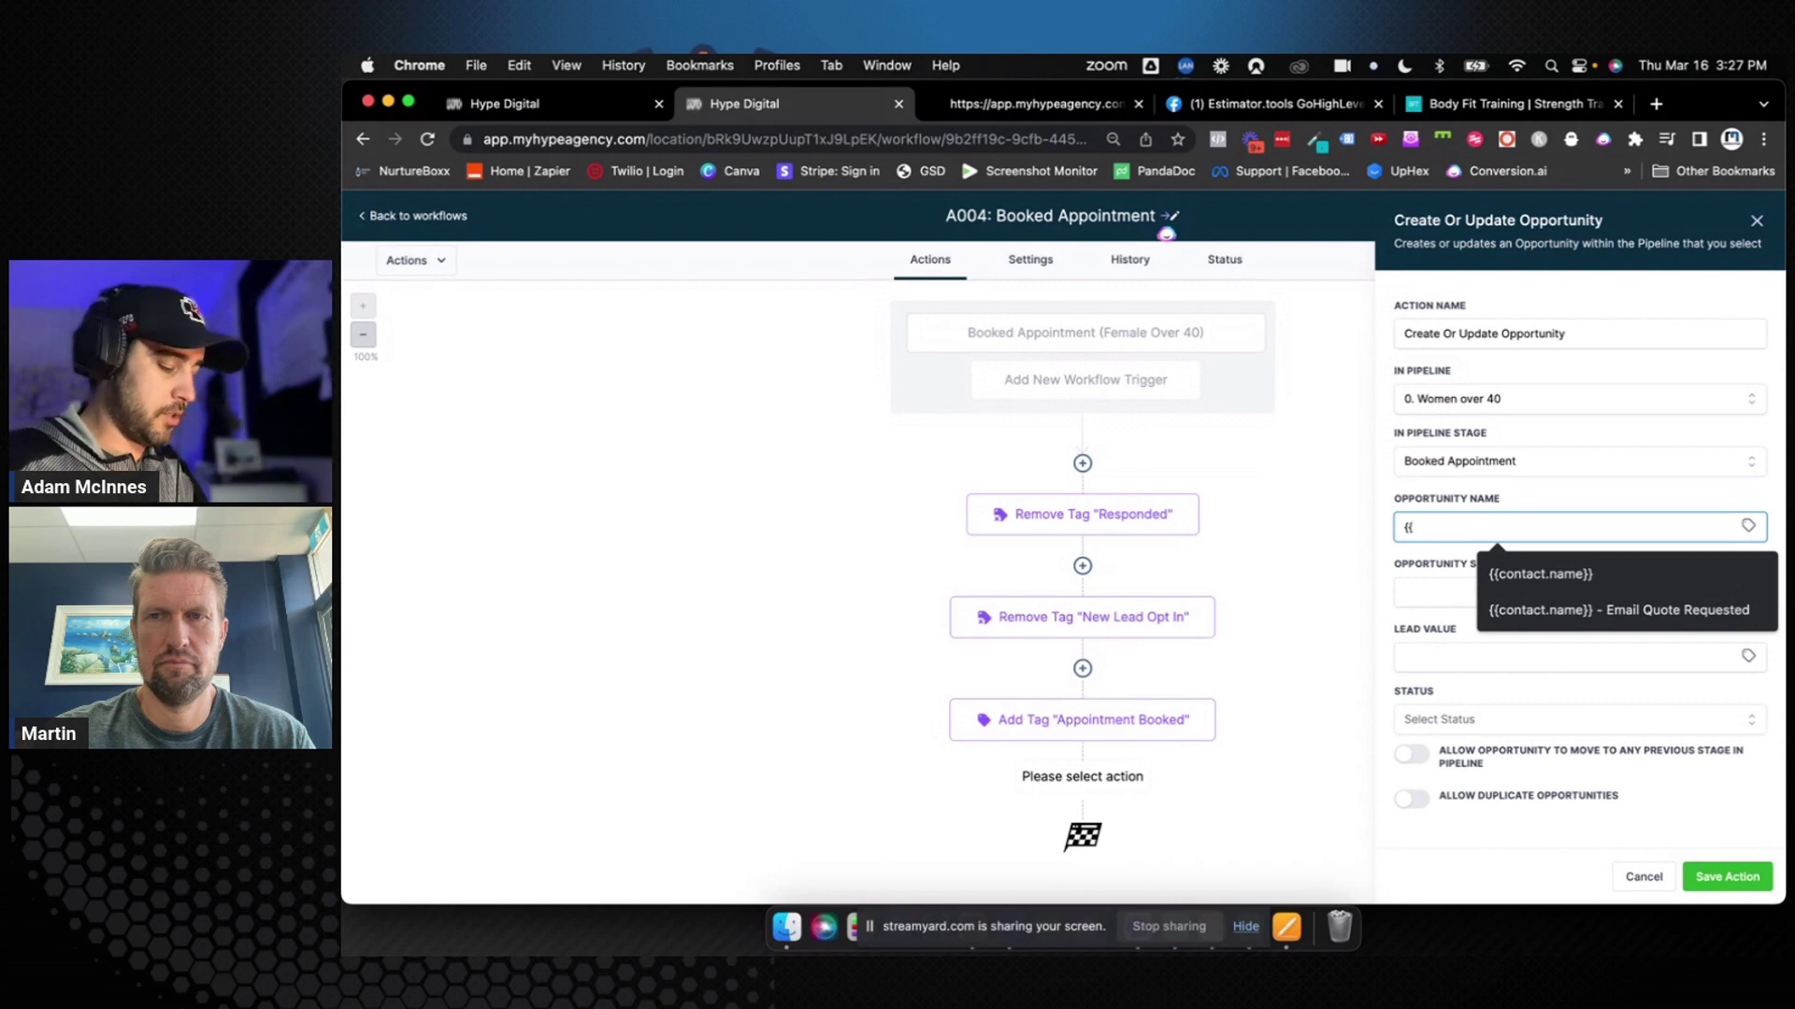
pyautogui.write('contact')
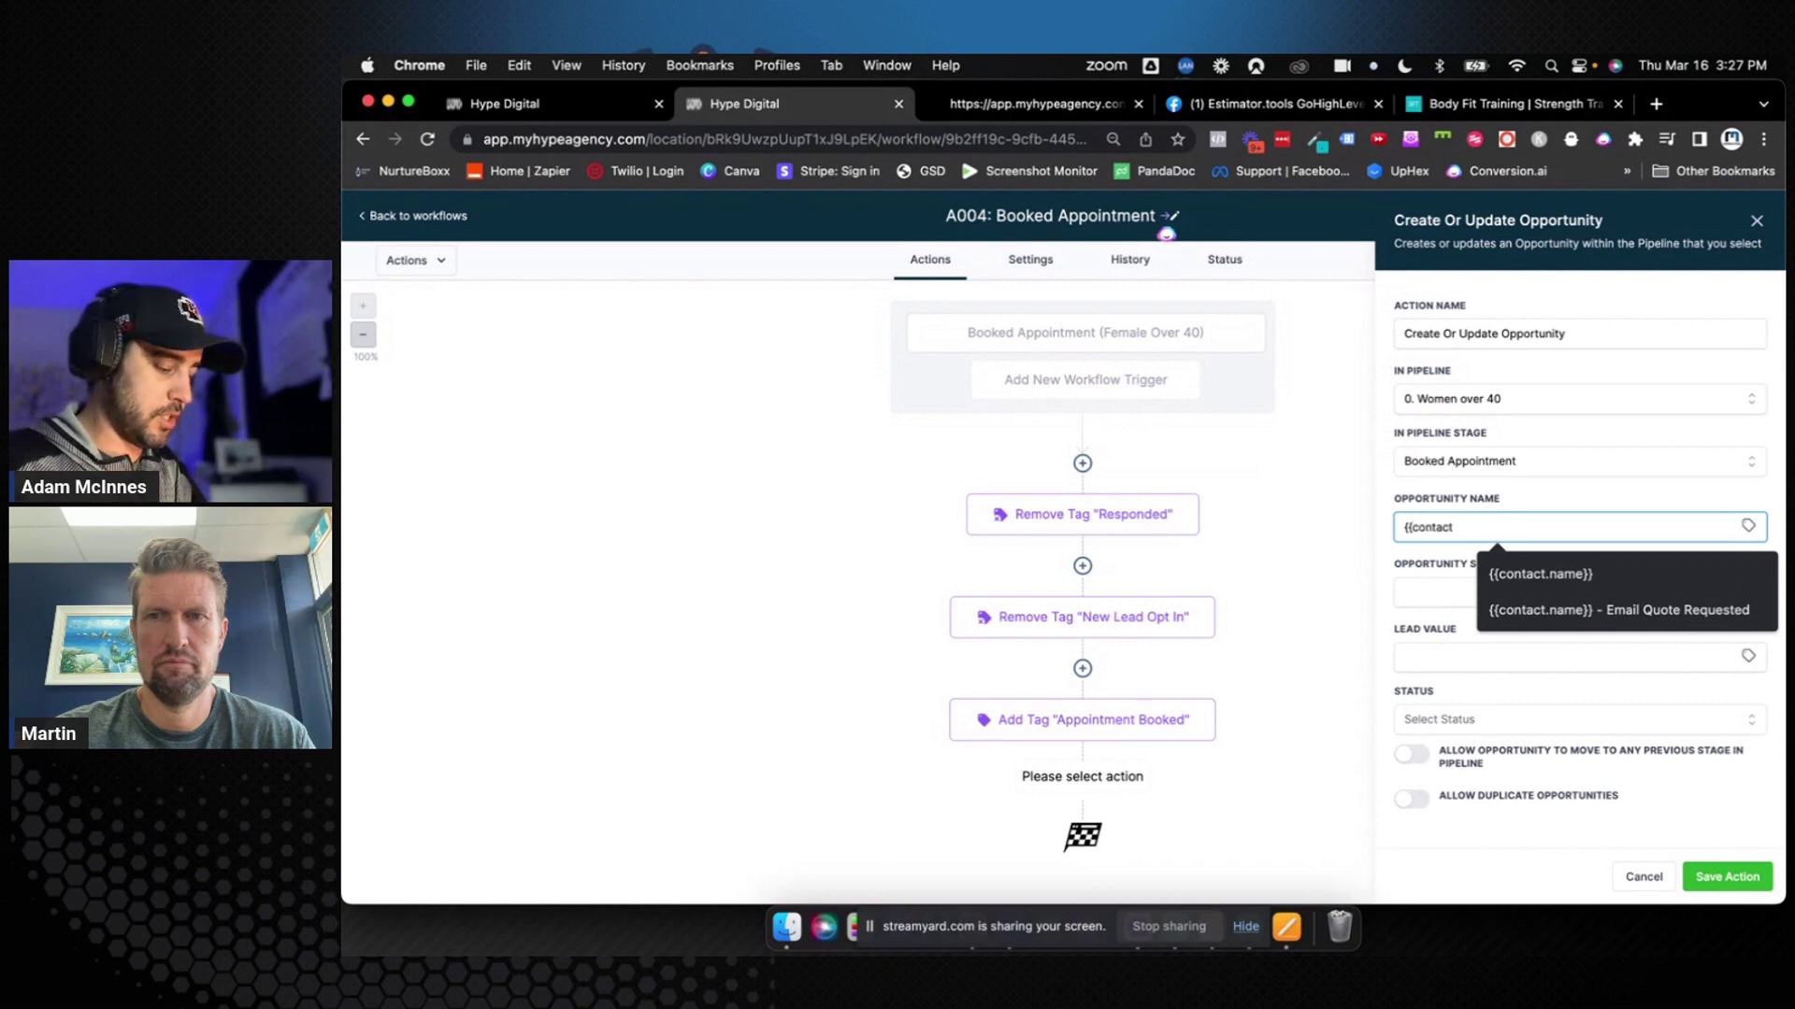
pyautogui.write('.name}} -')
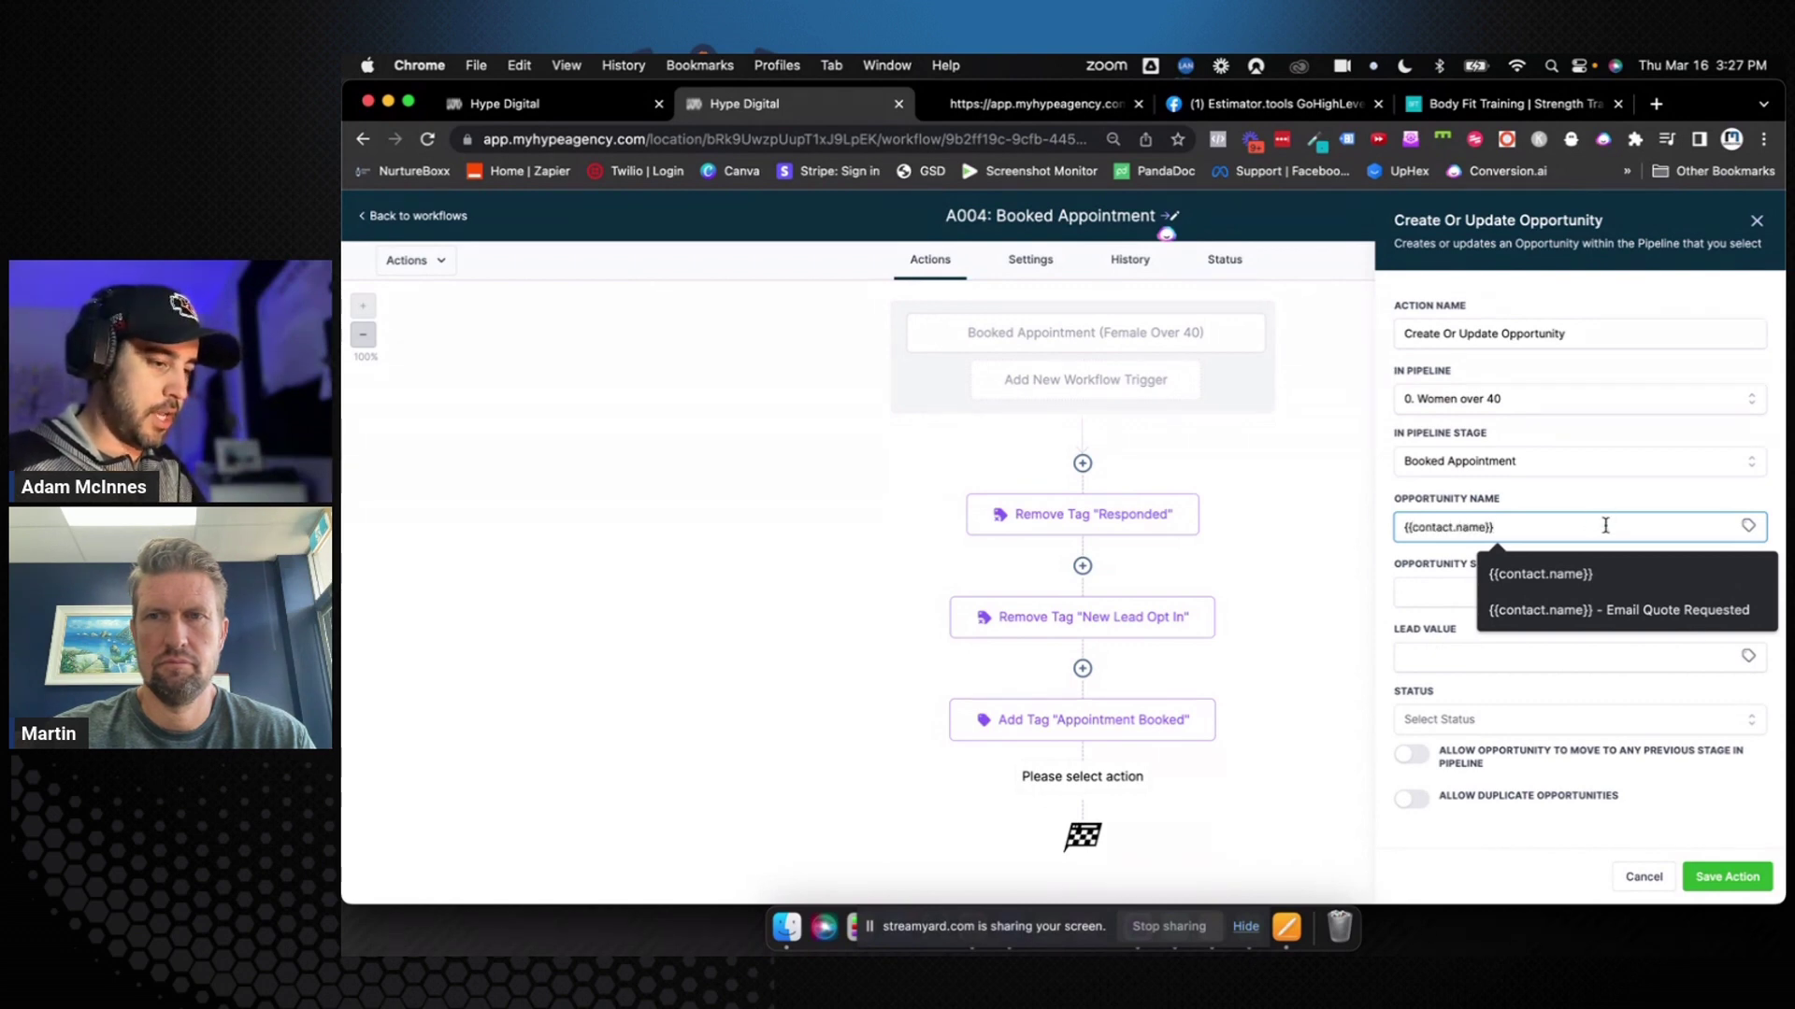
pyautogui.click(1748, 525)
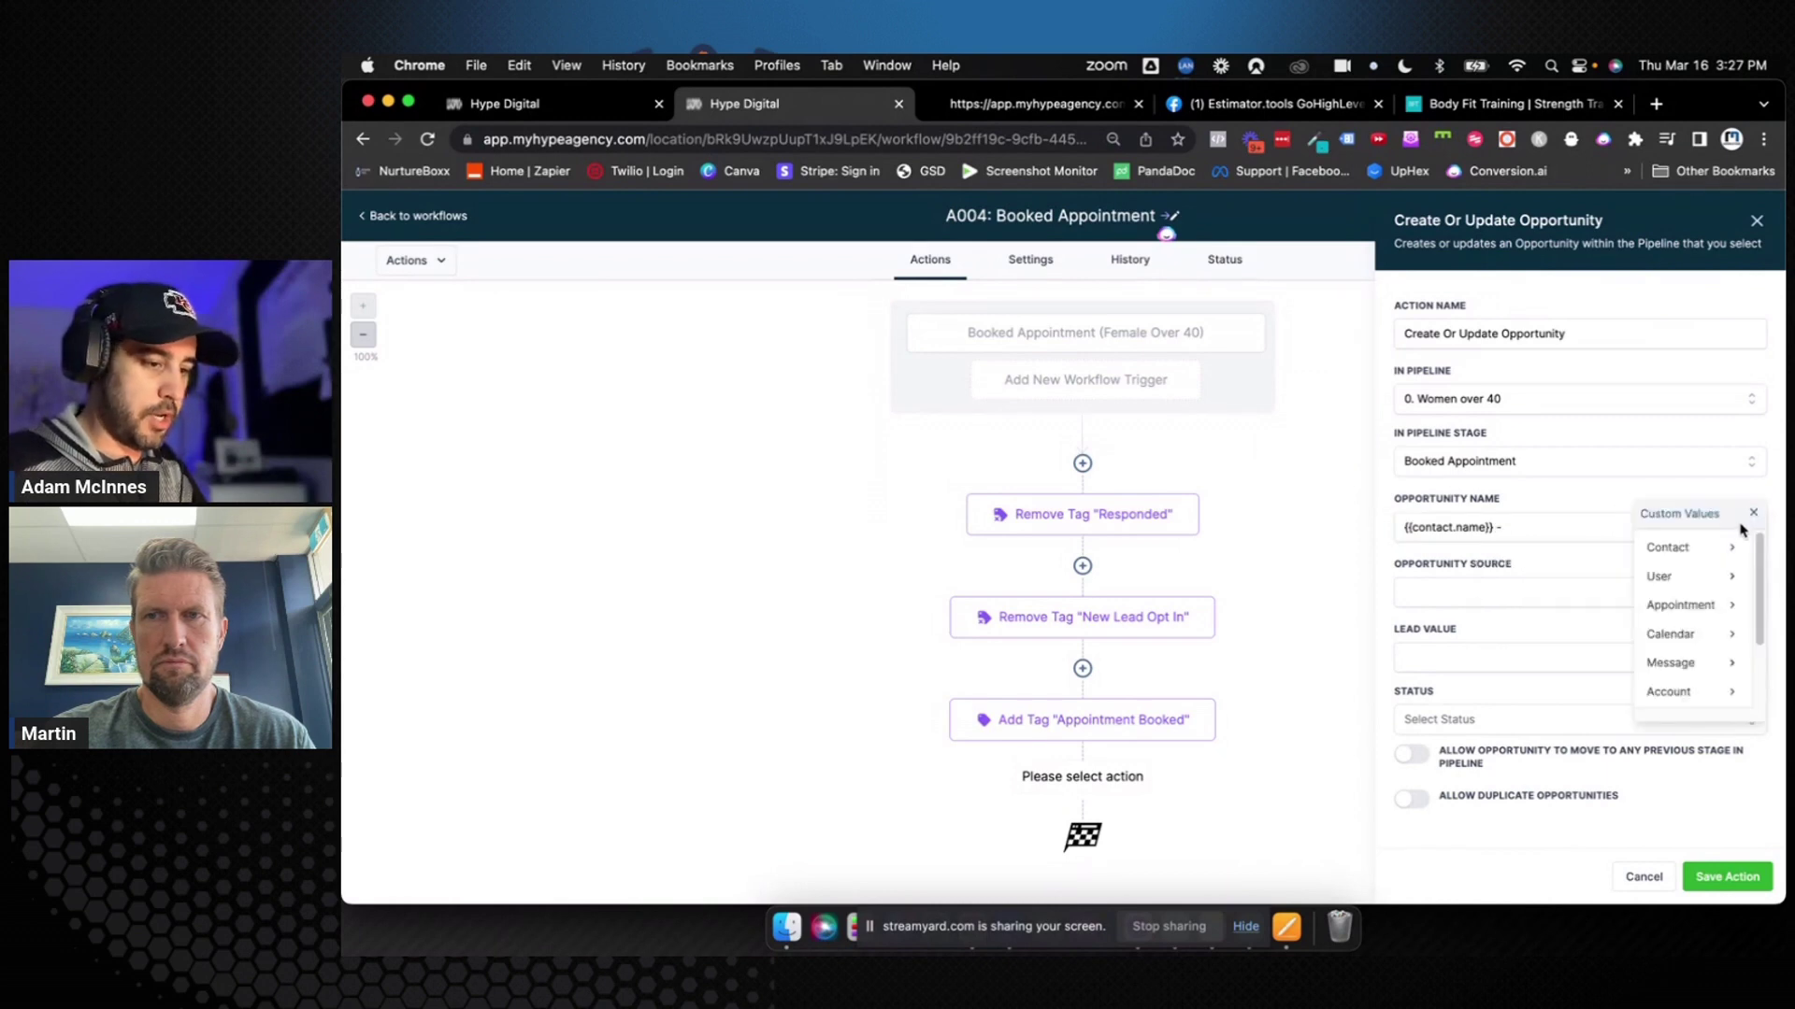
pyautogui.click(1671, 606)
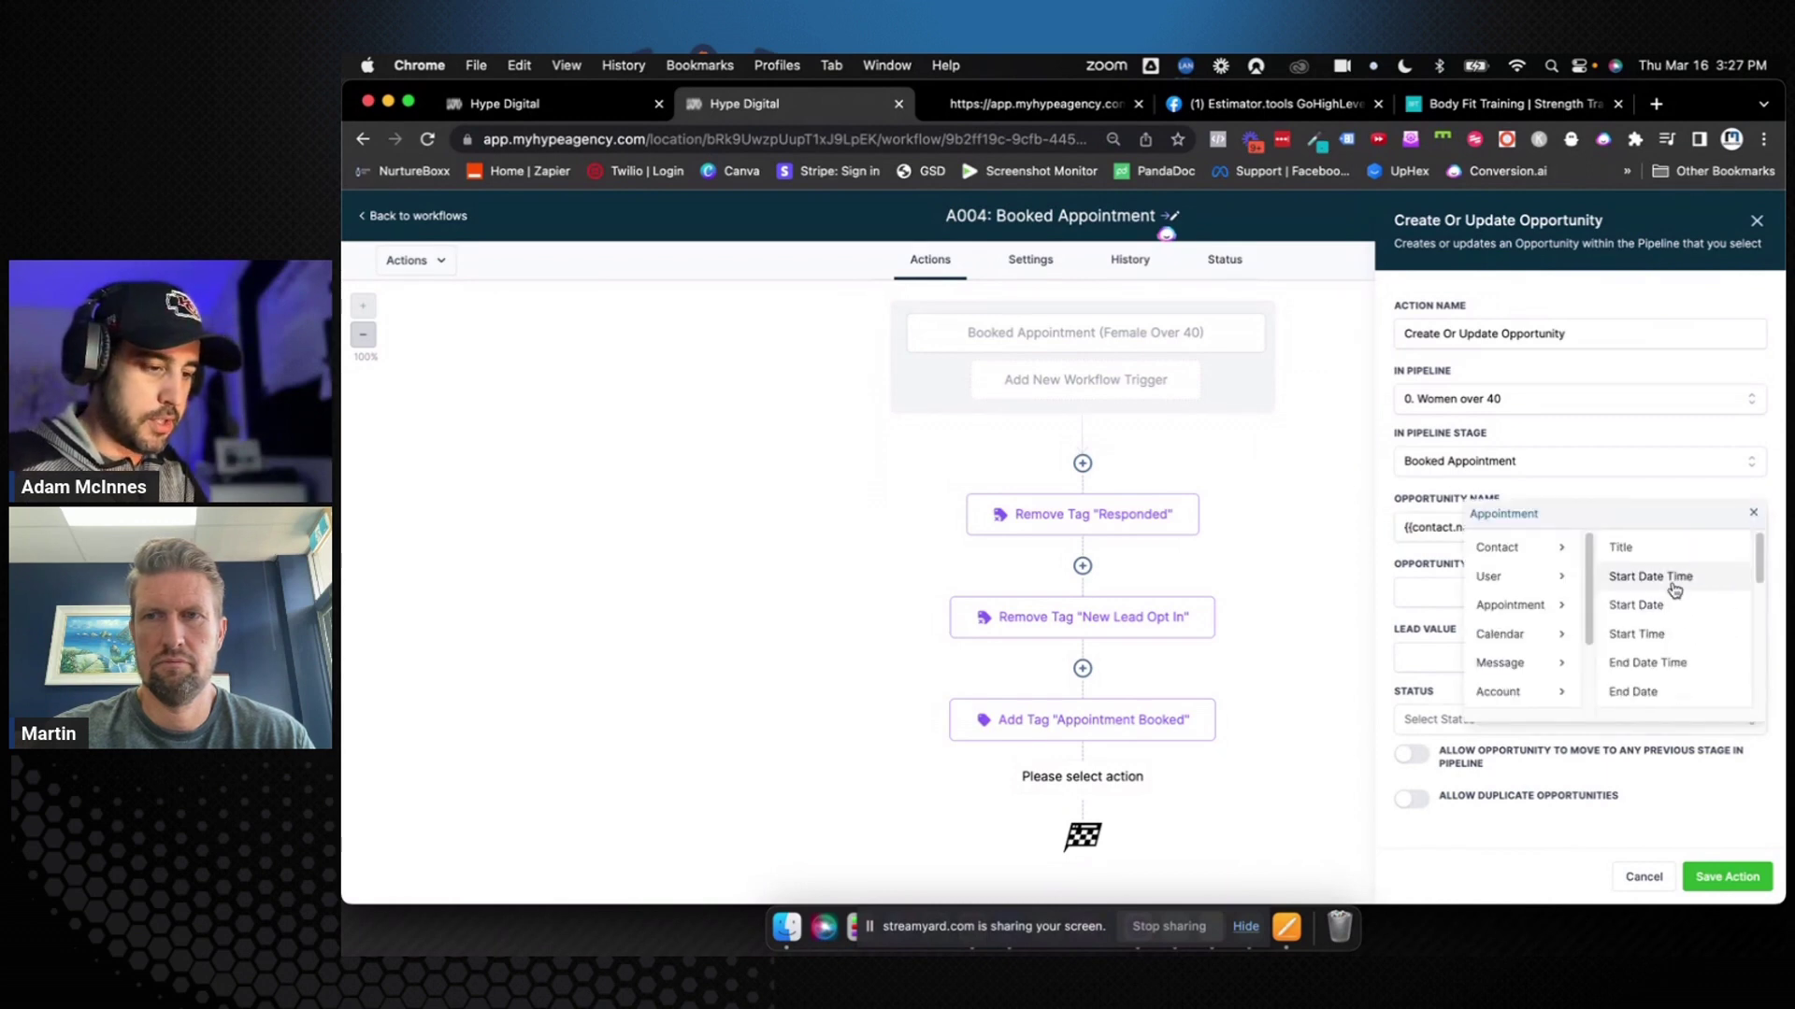
pyautogui.click(1649, 576)
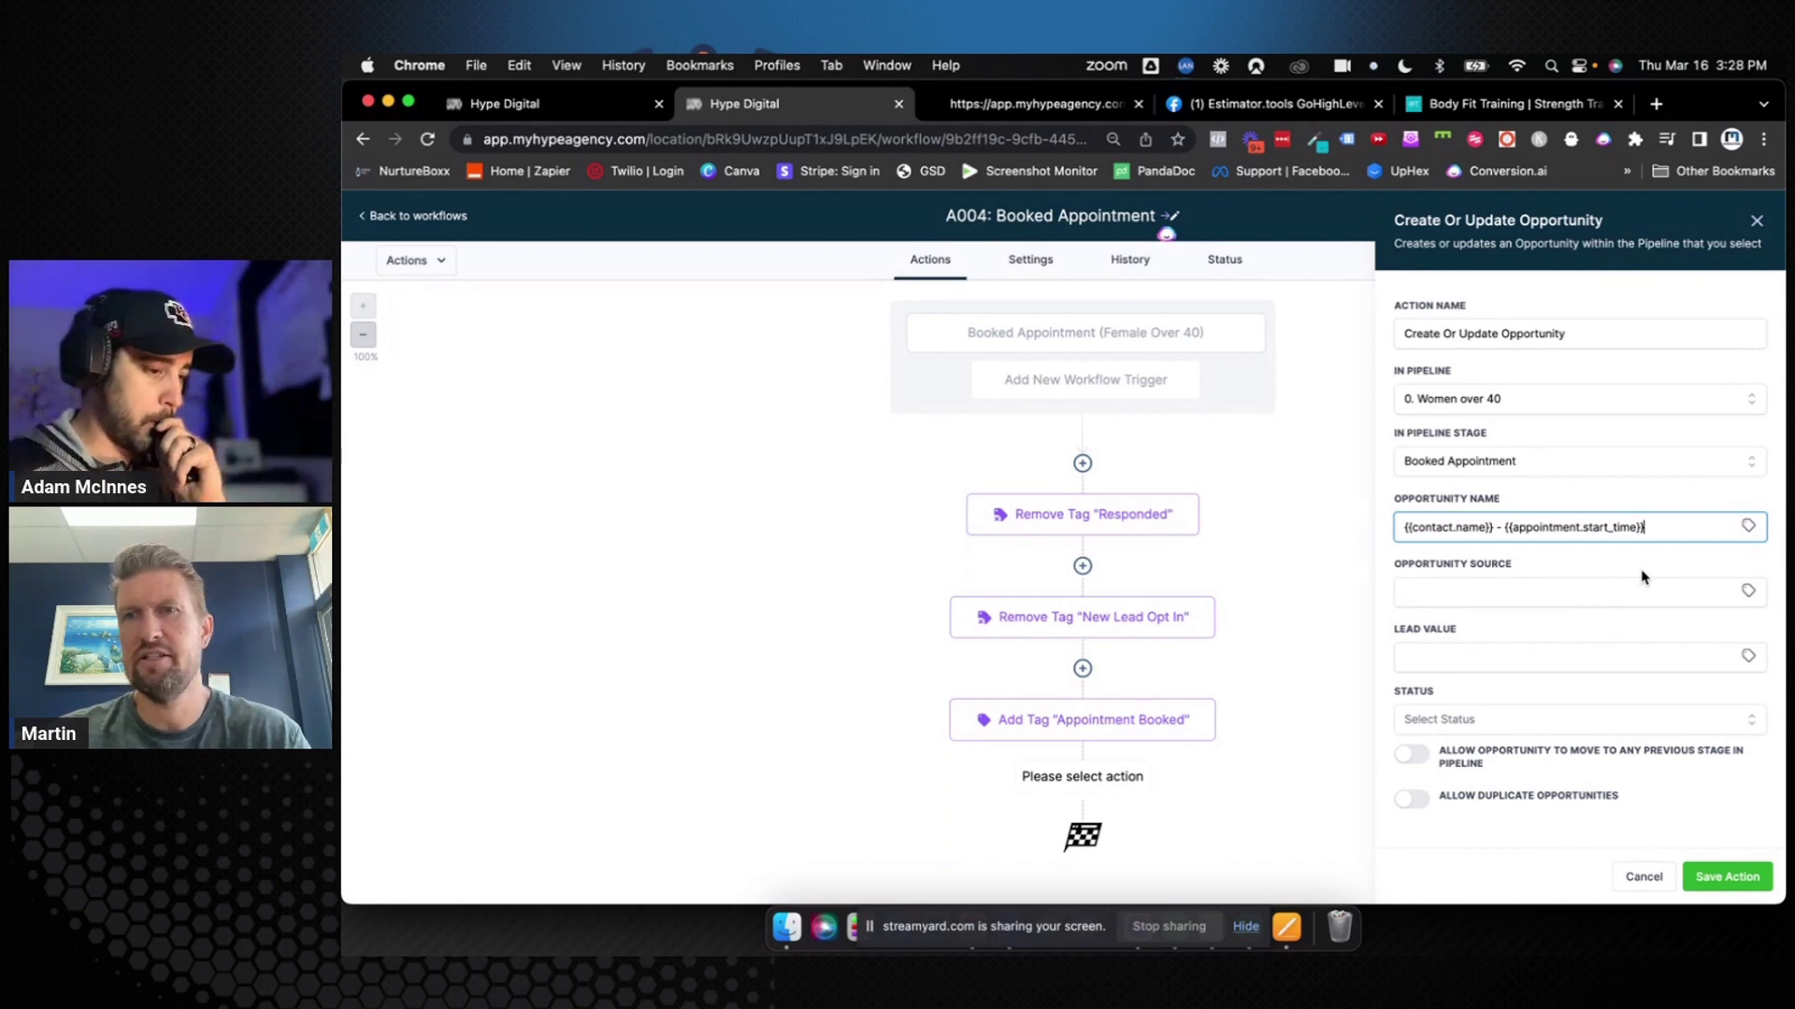
# Allow the opportunity to move to previous stages, then save the action and workflow
pyautogui.click(1734, 880)
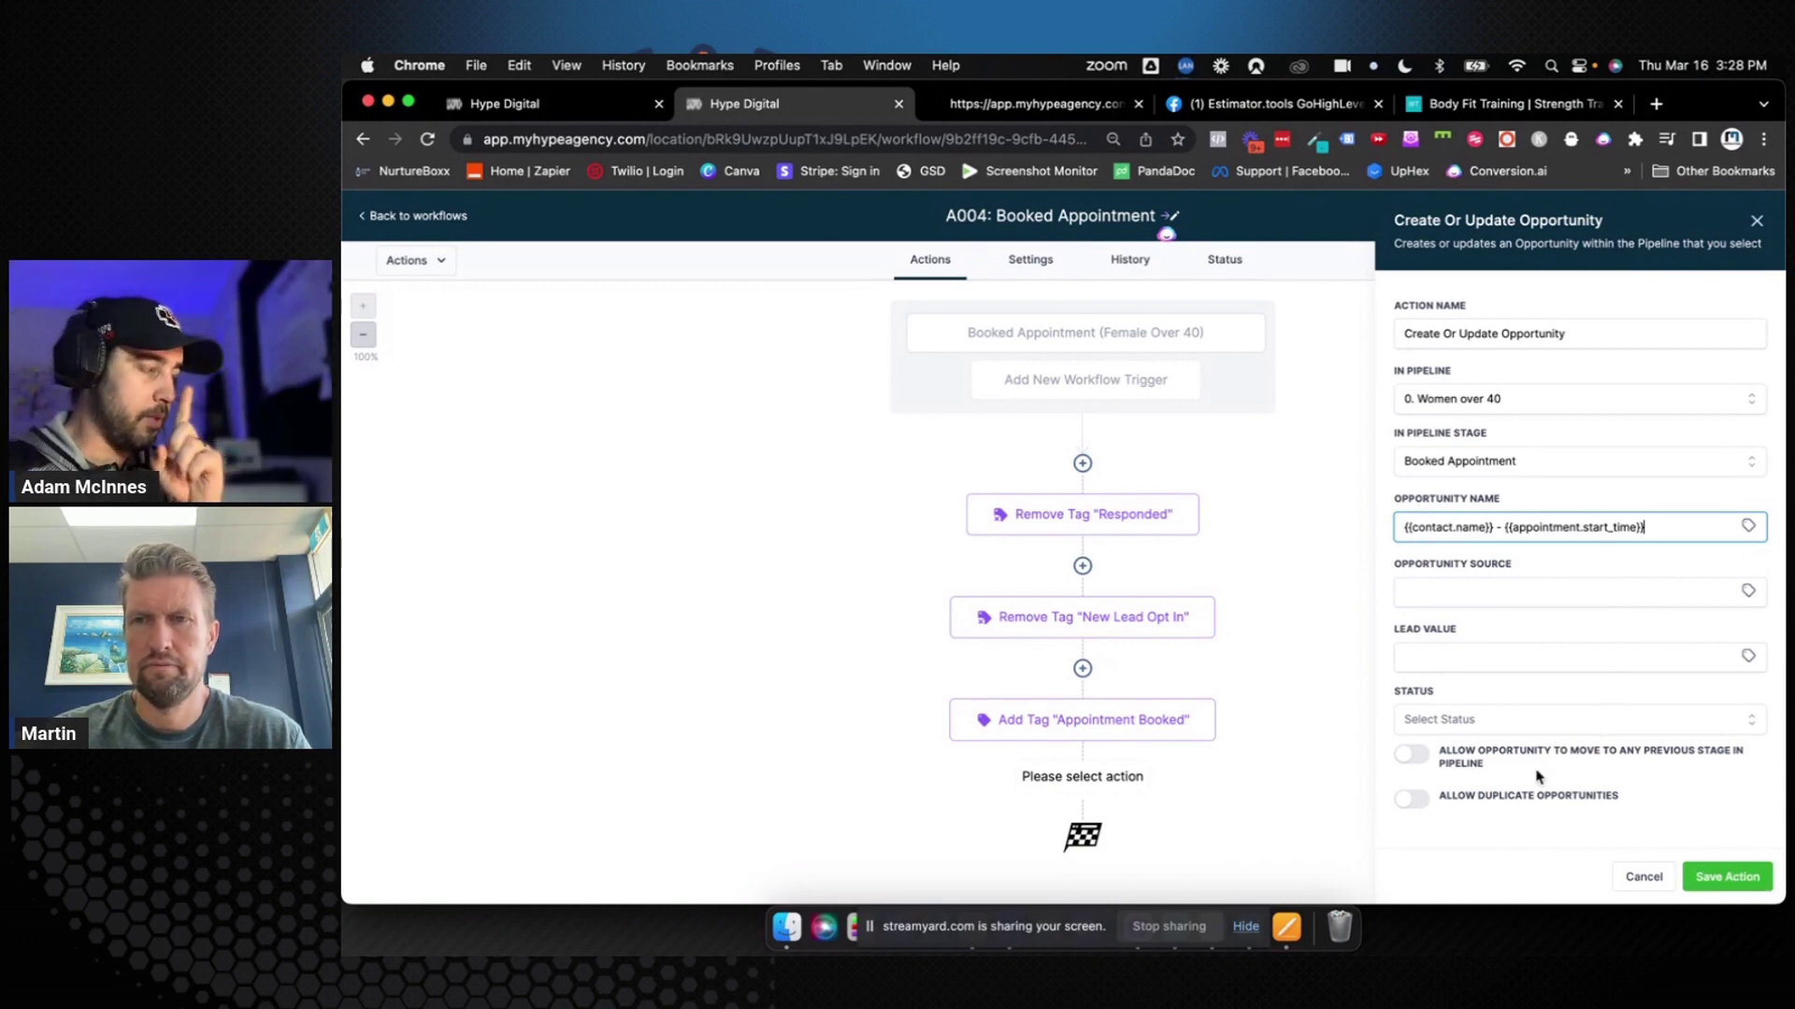
pyautogui.moveTo(1444, 753); pyautogui.dragTo(1501, 768)
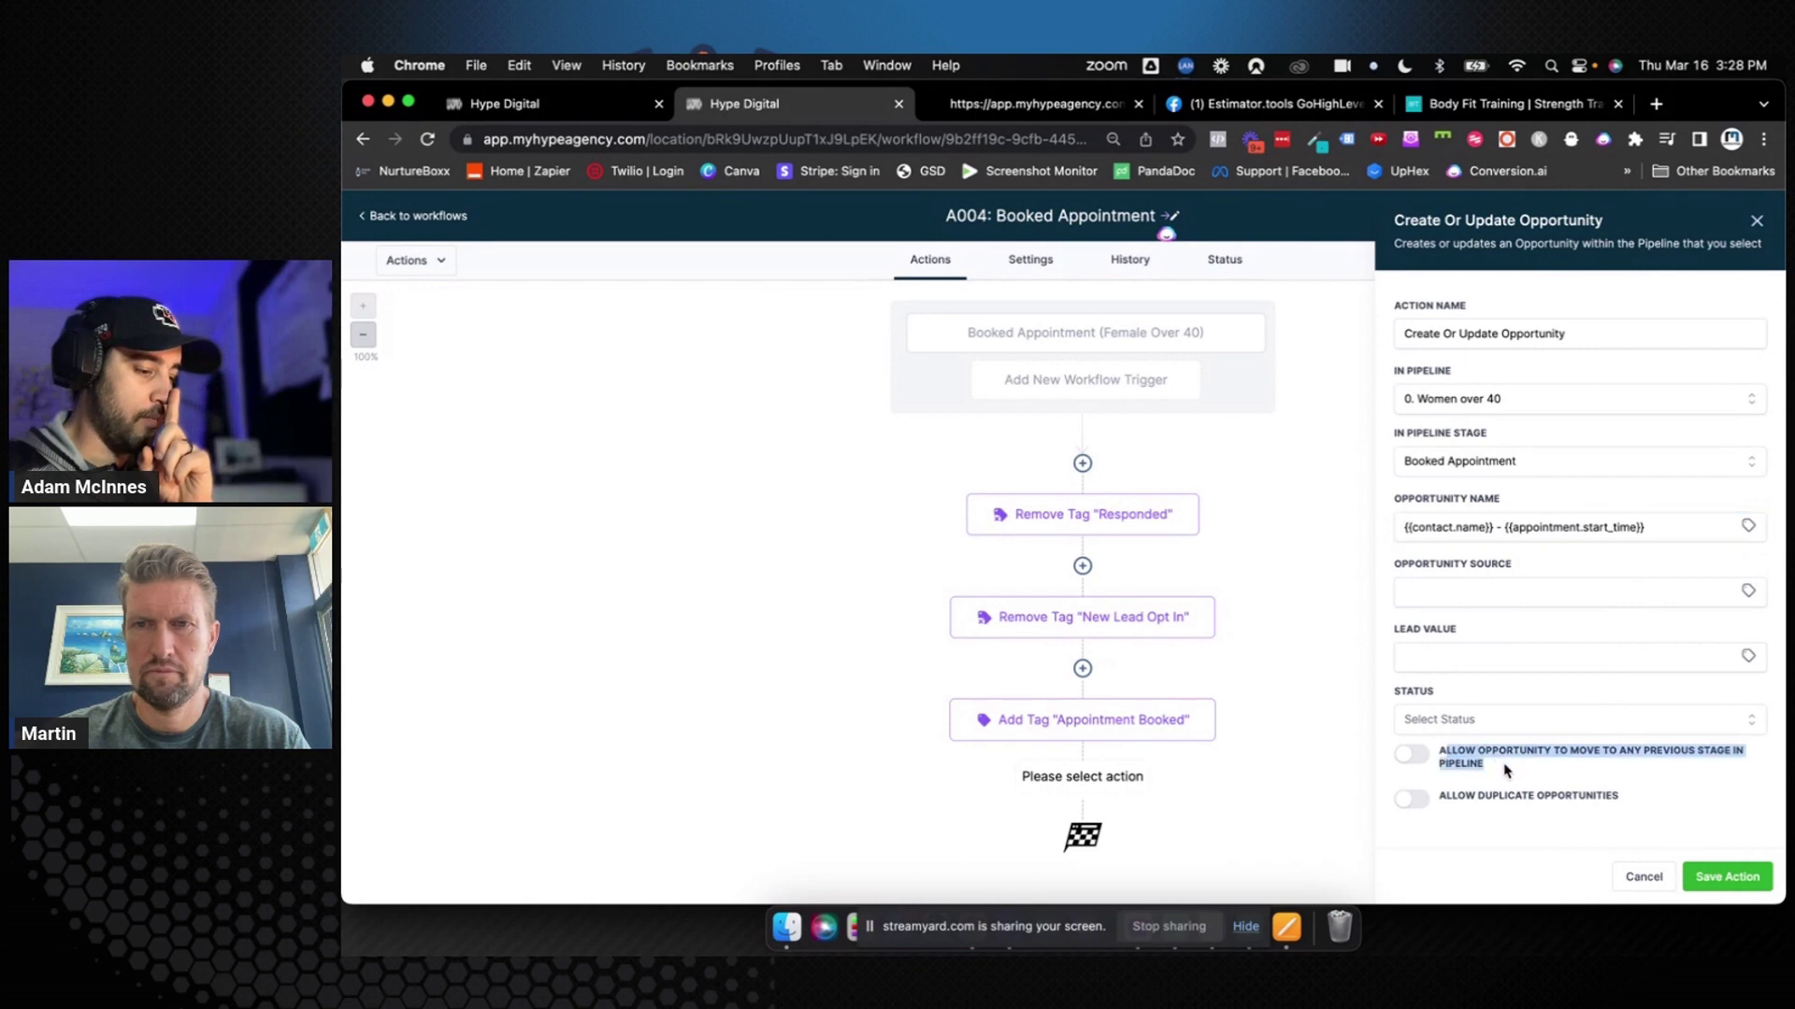
pyautogui.click(1506, 769)
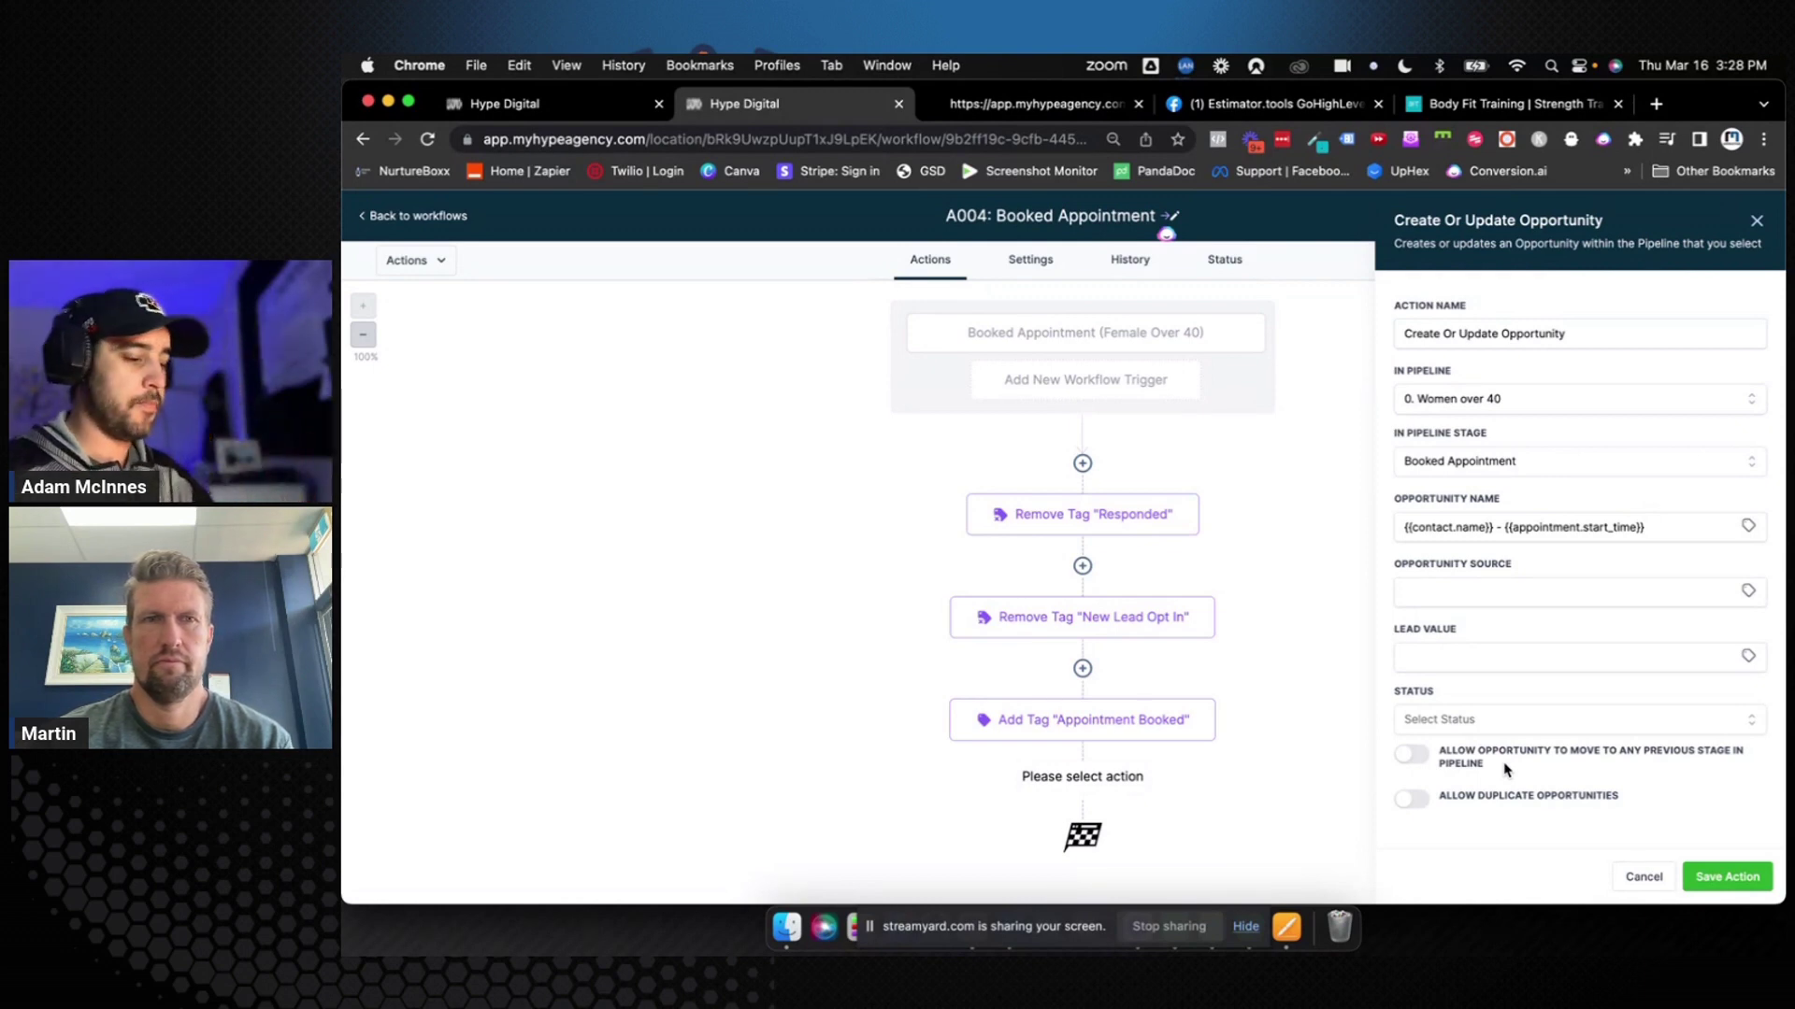
pyautogui.click(1416, 756)
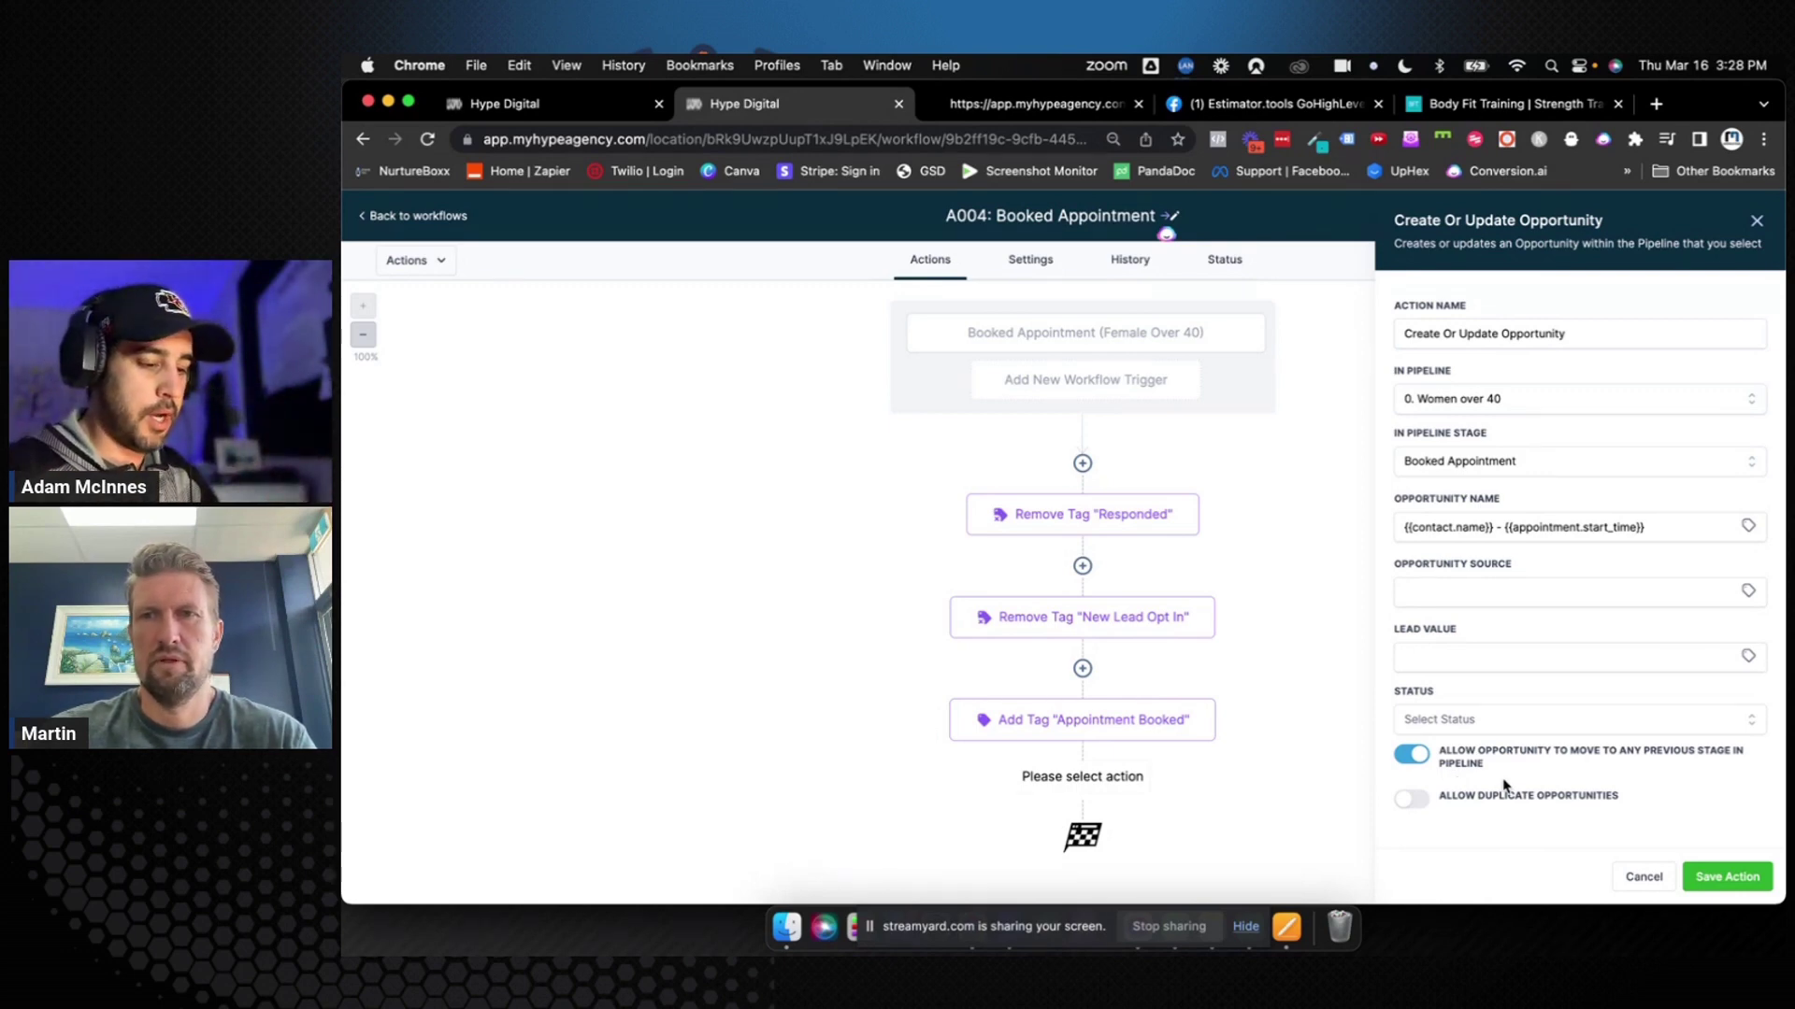
pyautogui.click(1706, 875)
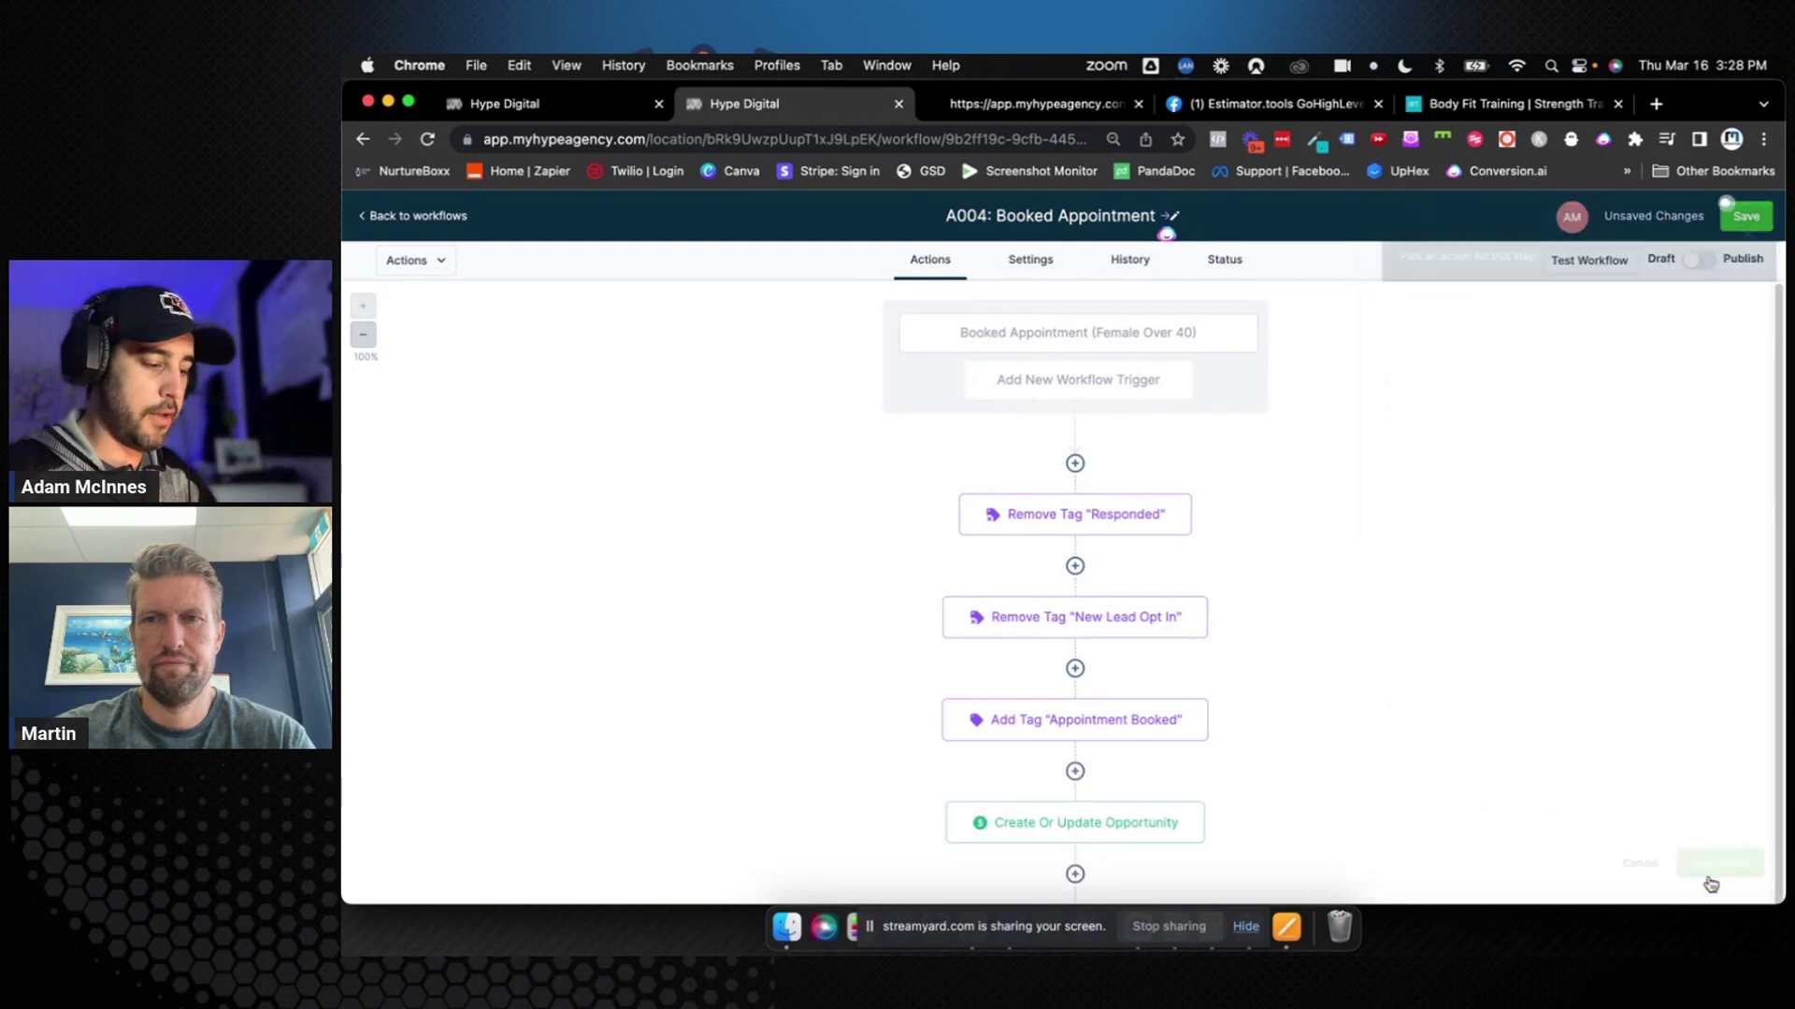
pyautogui.click(1745, 216)
# Rename the opportunity step to 'Update Opportunity (0. Booked Appointment)' and save the workflow
pyautogui.click(1164, 827)
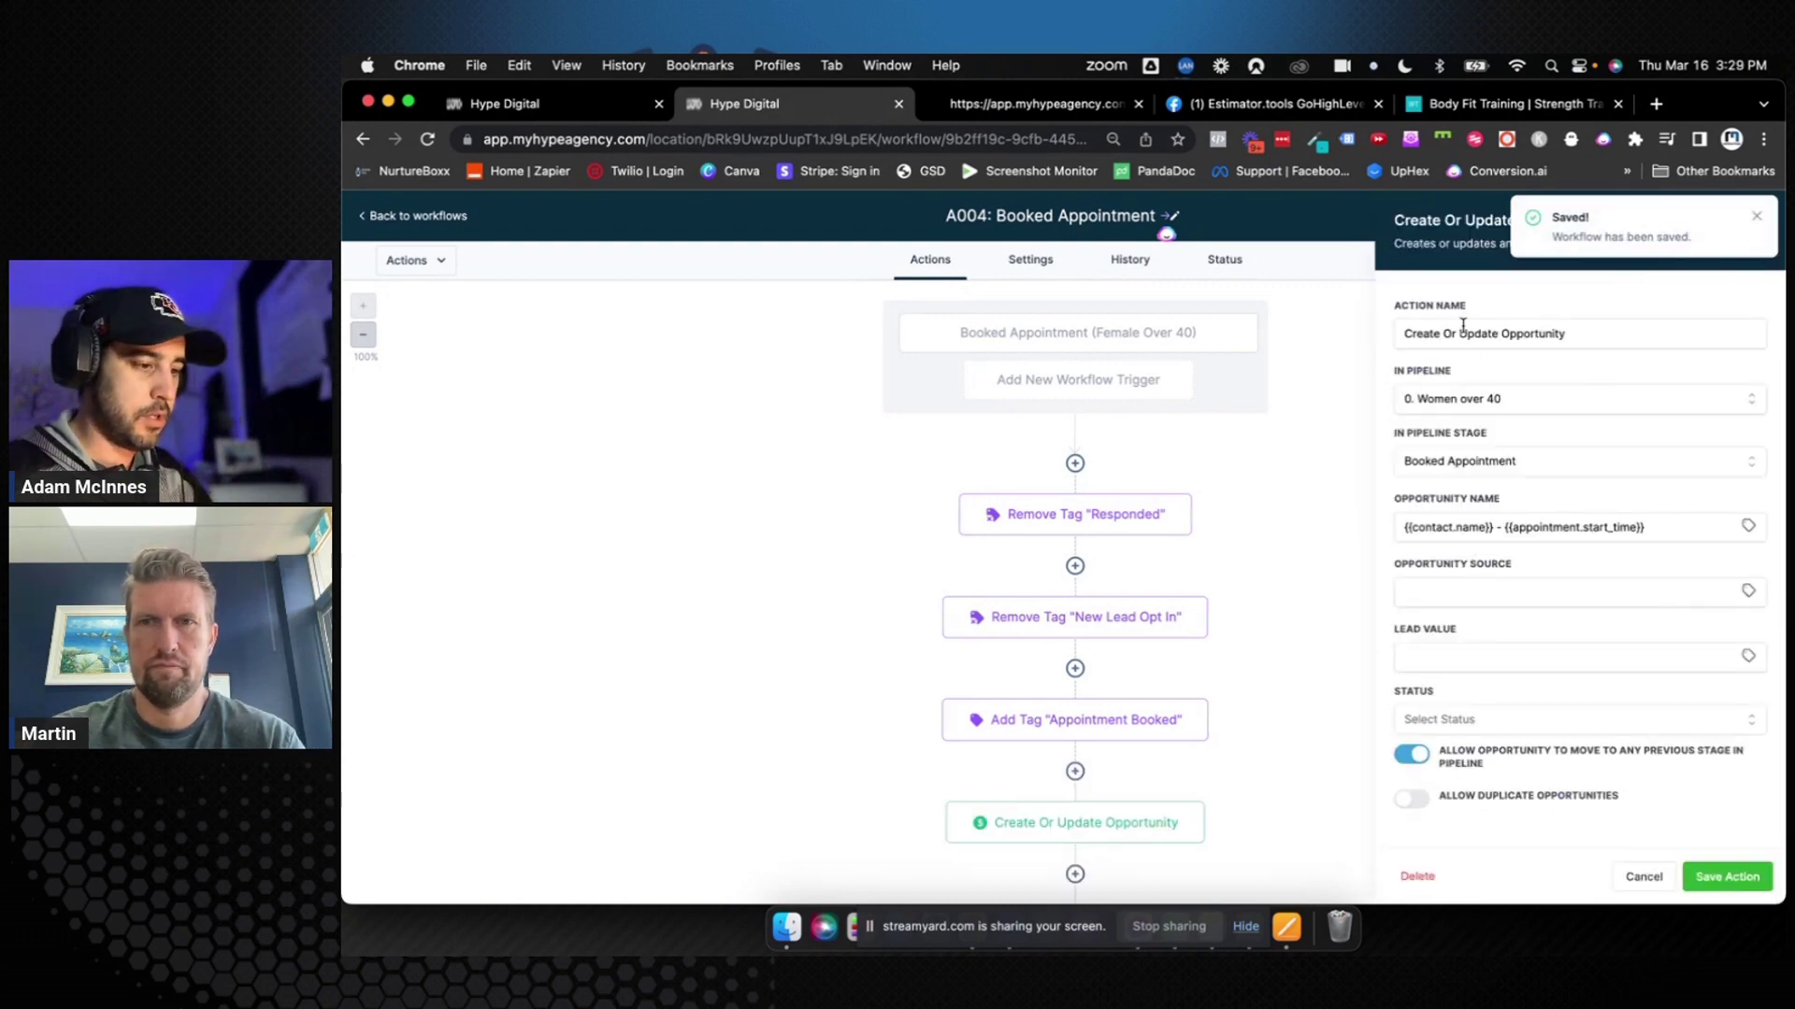
pyautogui.moveTo(1458, 334); pyautogui.dragTo(1375, 340)
pyautogui.press('BackSpace')
pyautogui.click(1544, 334)
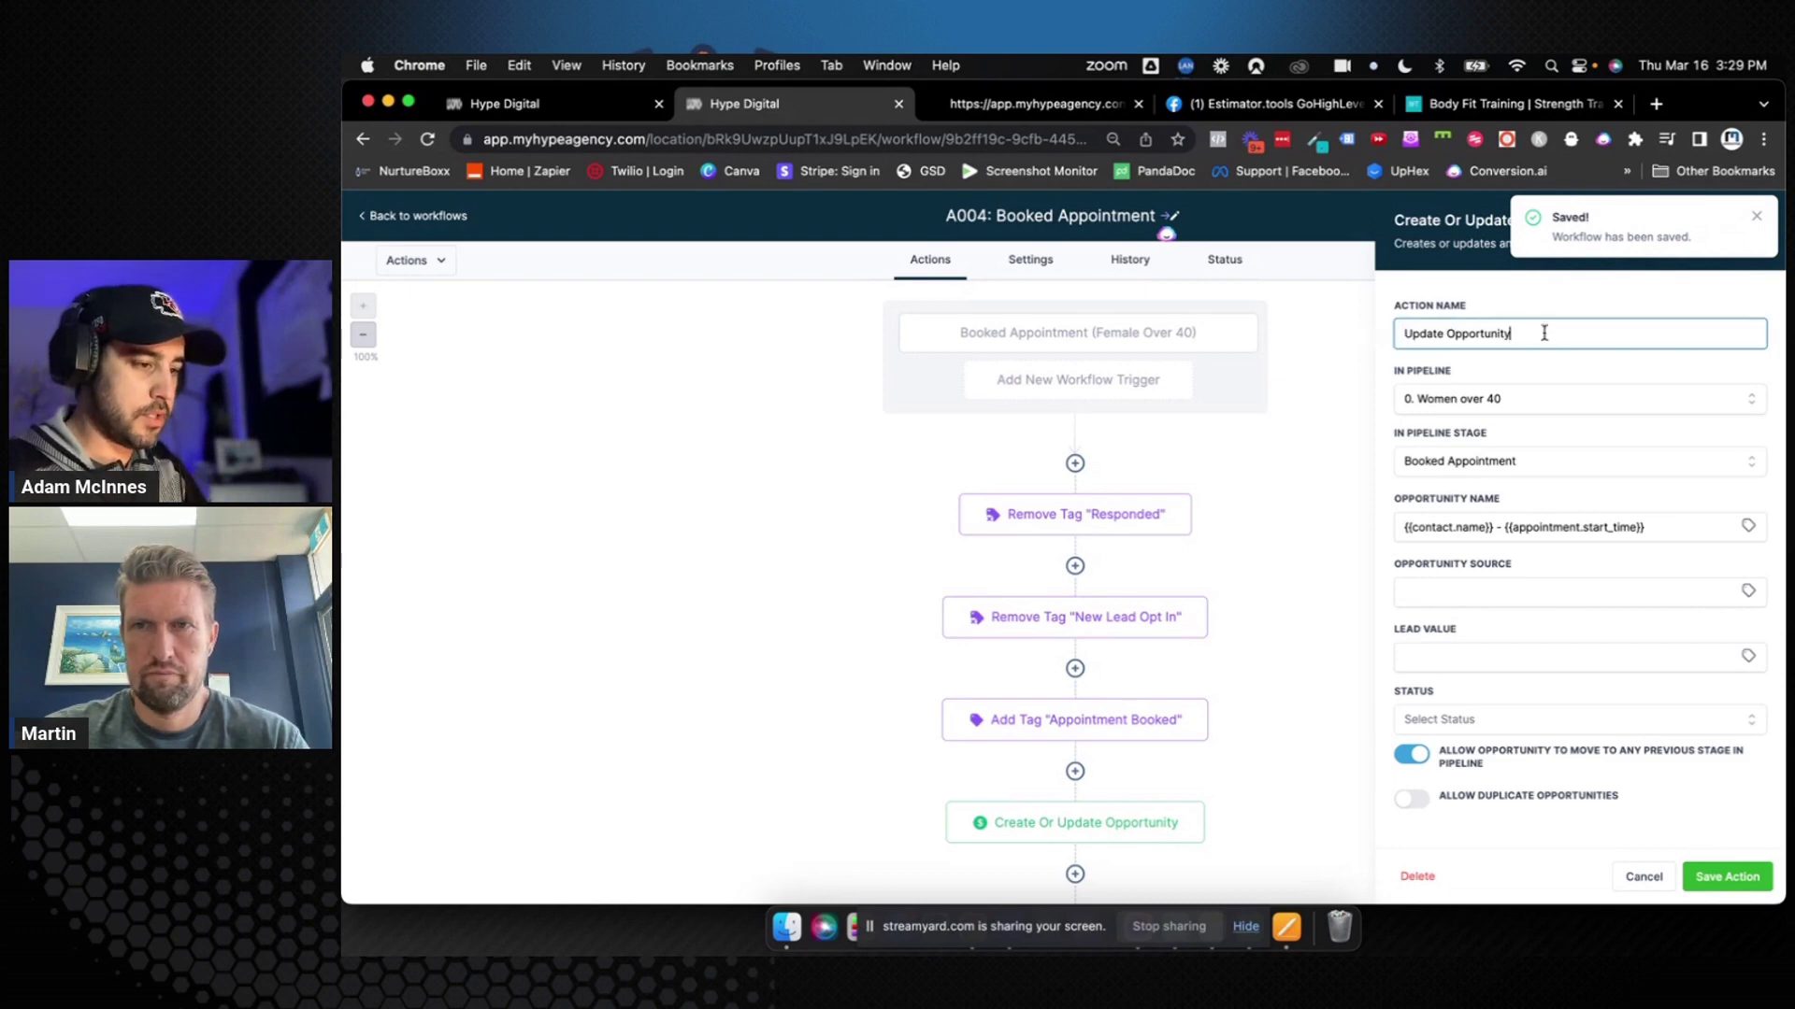
pyautogui.write('(Booked ')
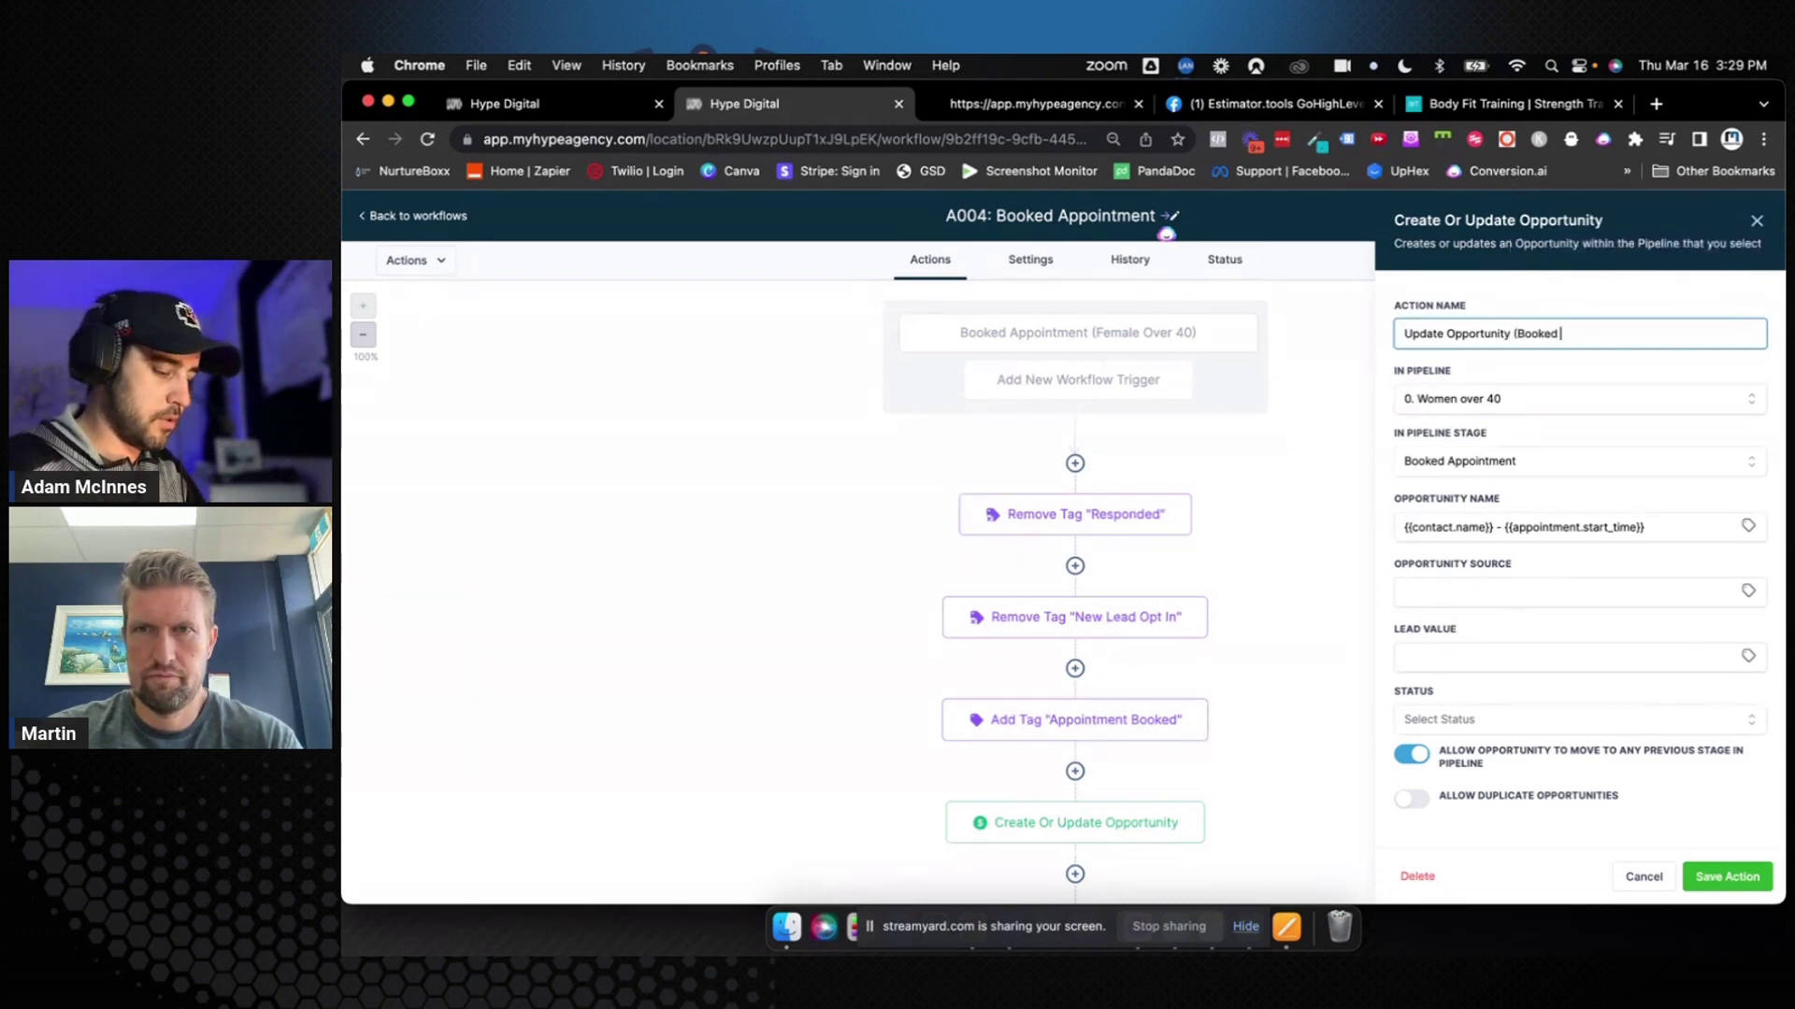
pyautogui.write('Appointment_')
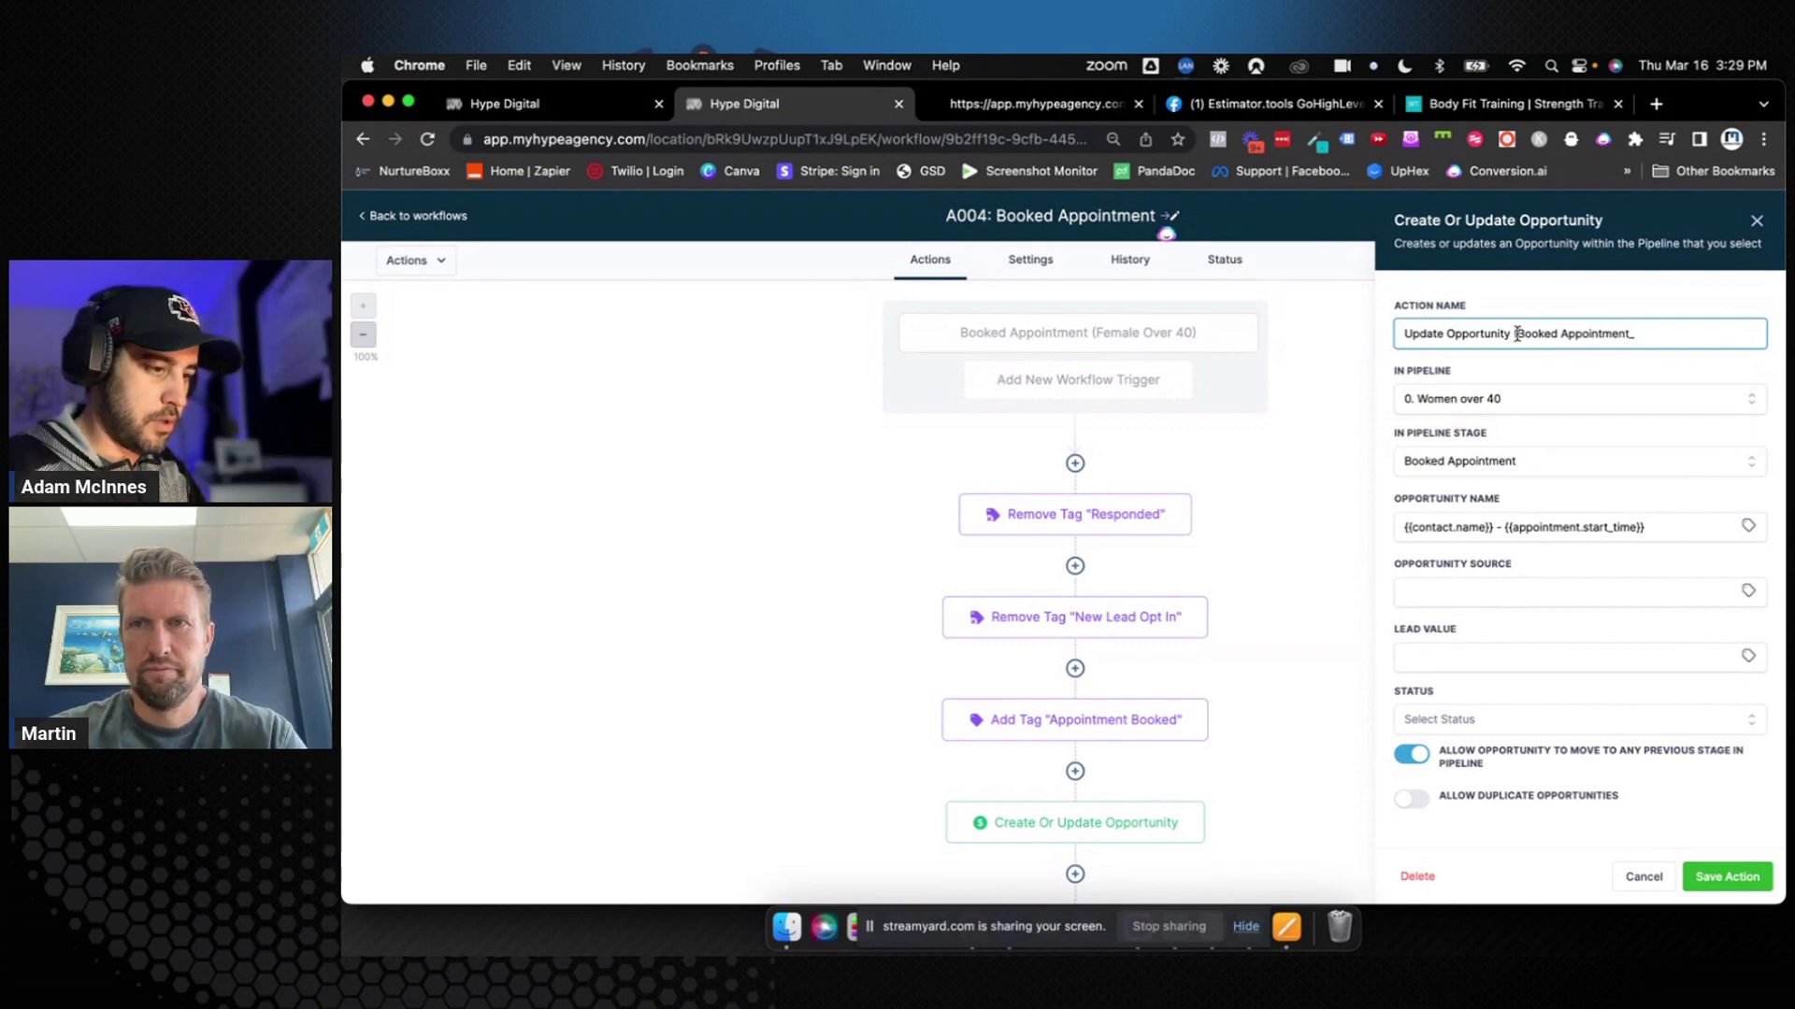
pyautogui.write('0.')
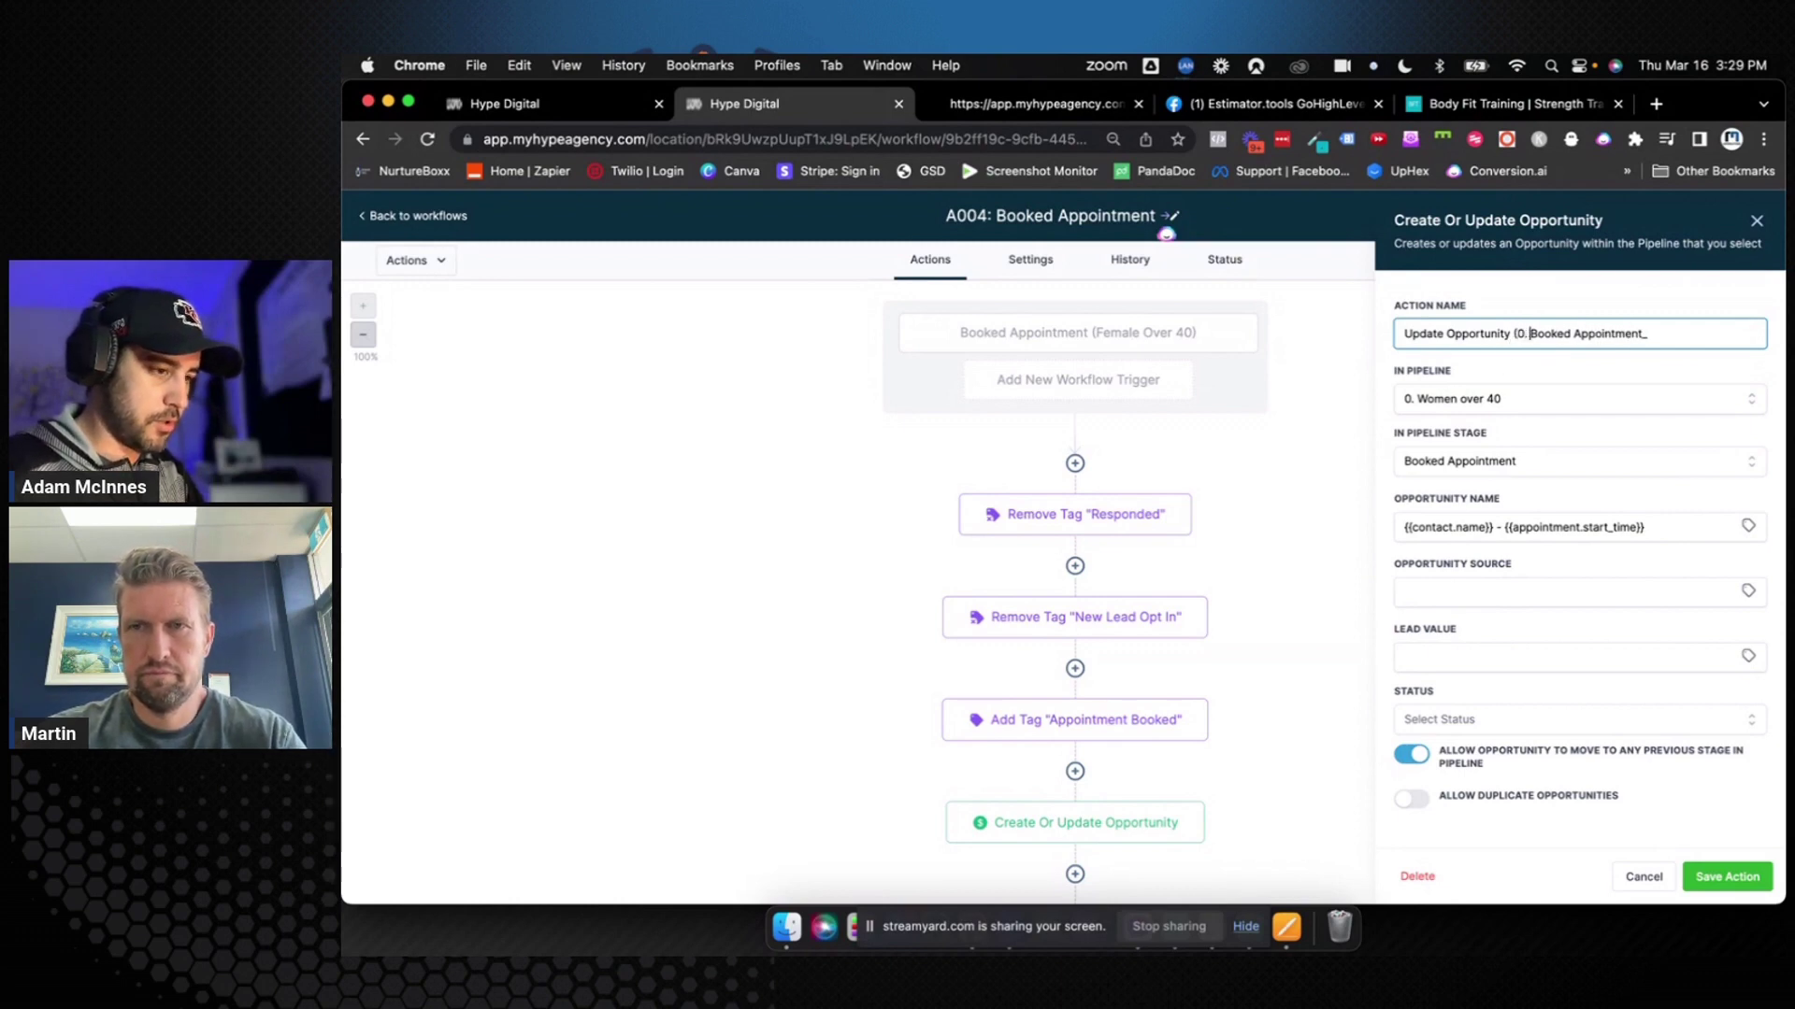
pyautogui.click(1687, 335)
pyautogui.press('BackSpace')
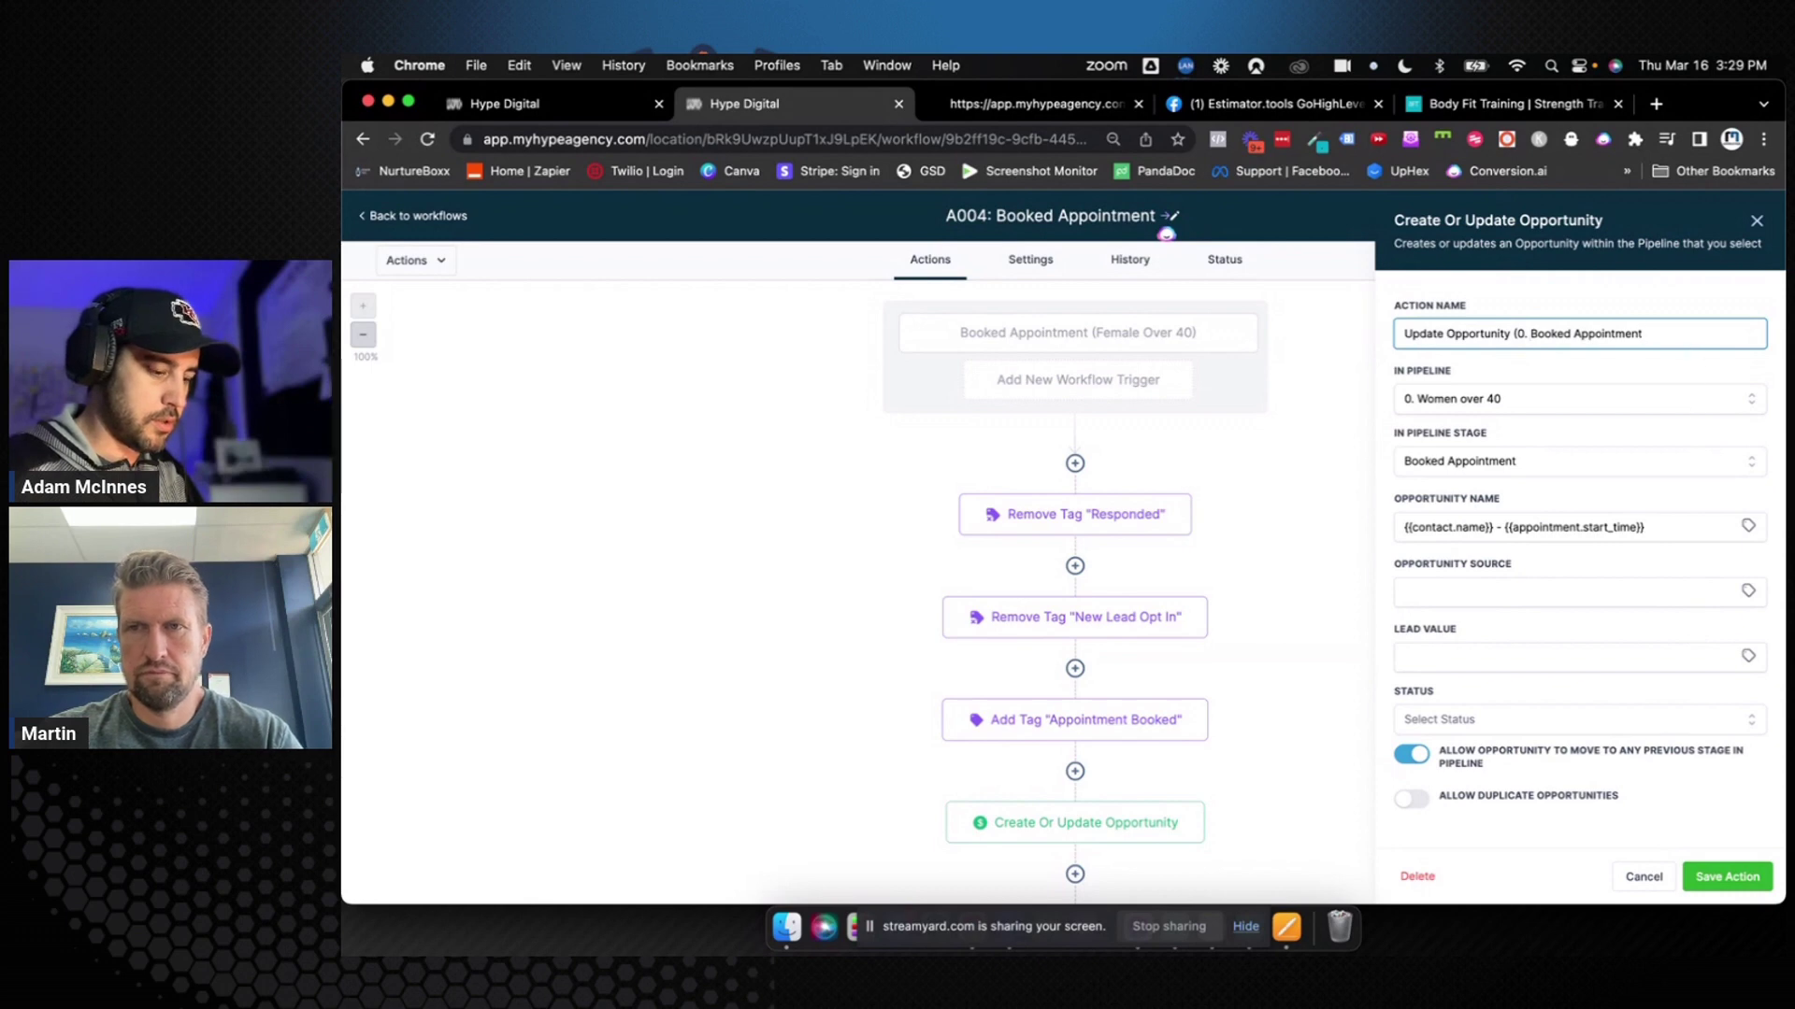
pyautogui.click(1727, 876)
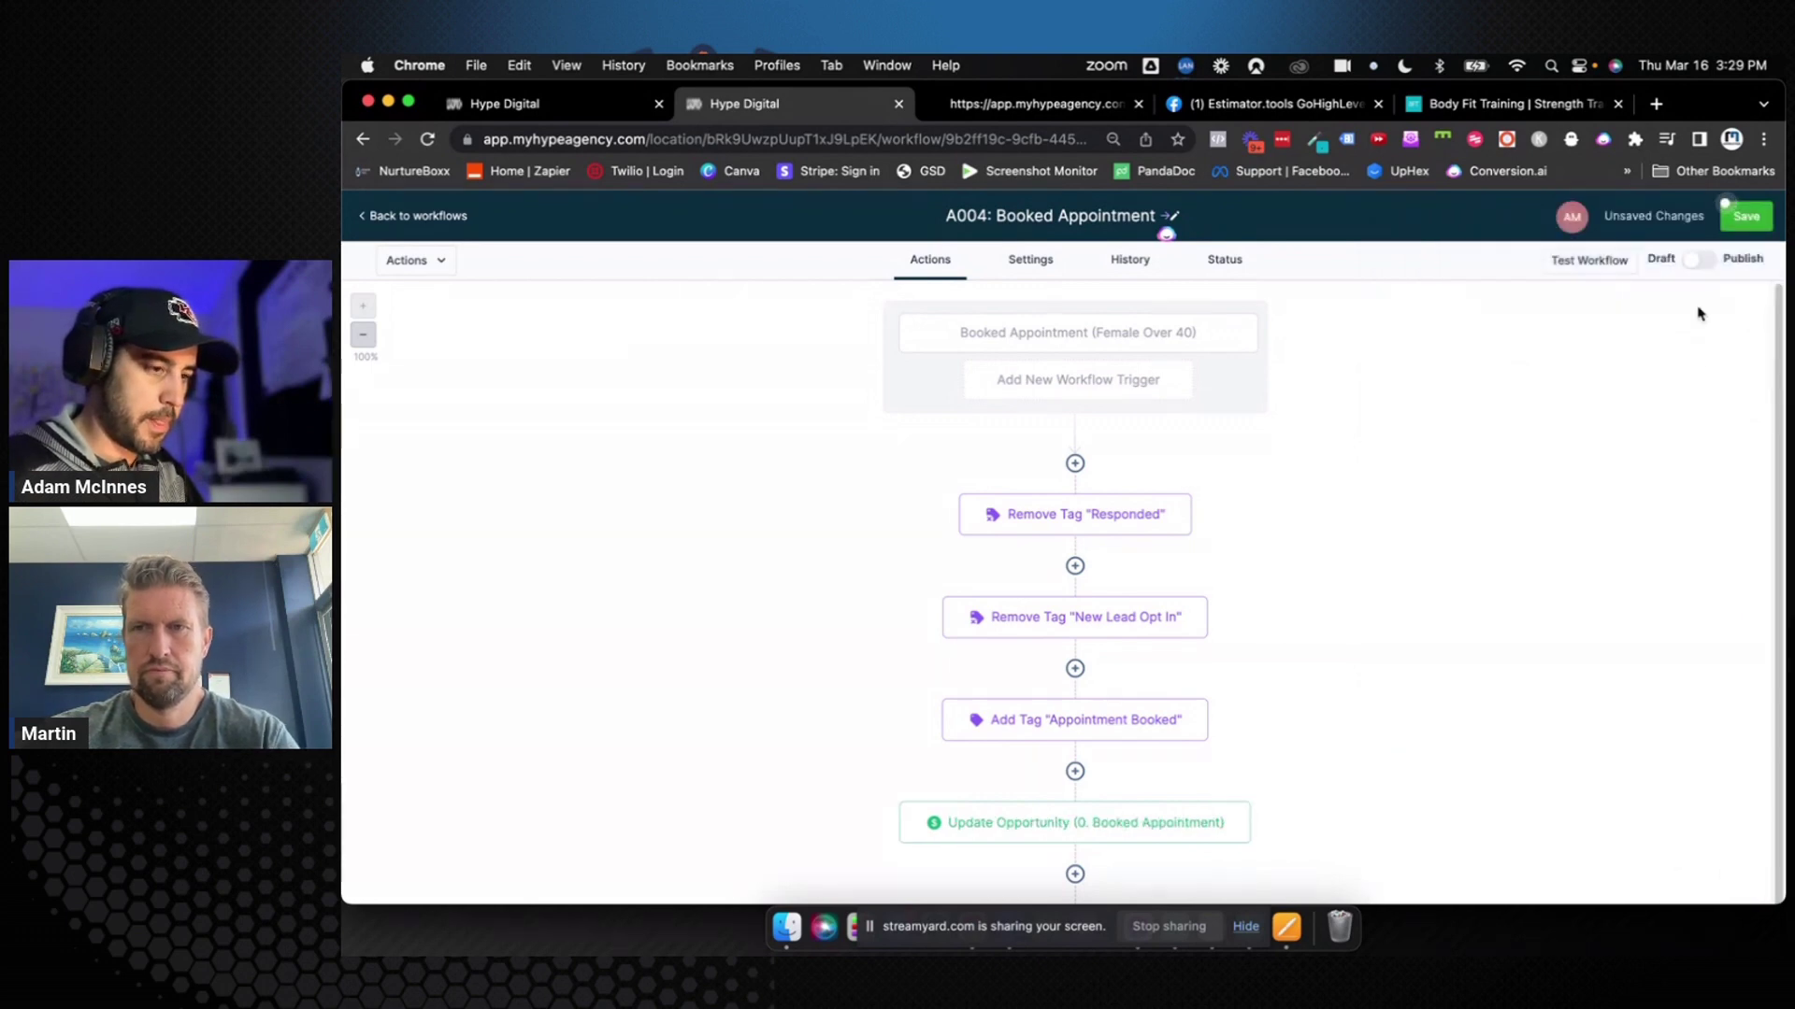
pyautogui.click(1745, 218)
pyautogui.scroll(-2, 1281, 560)
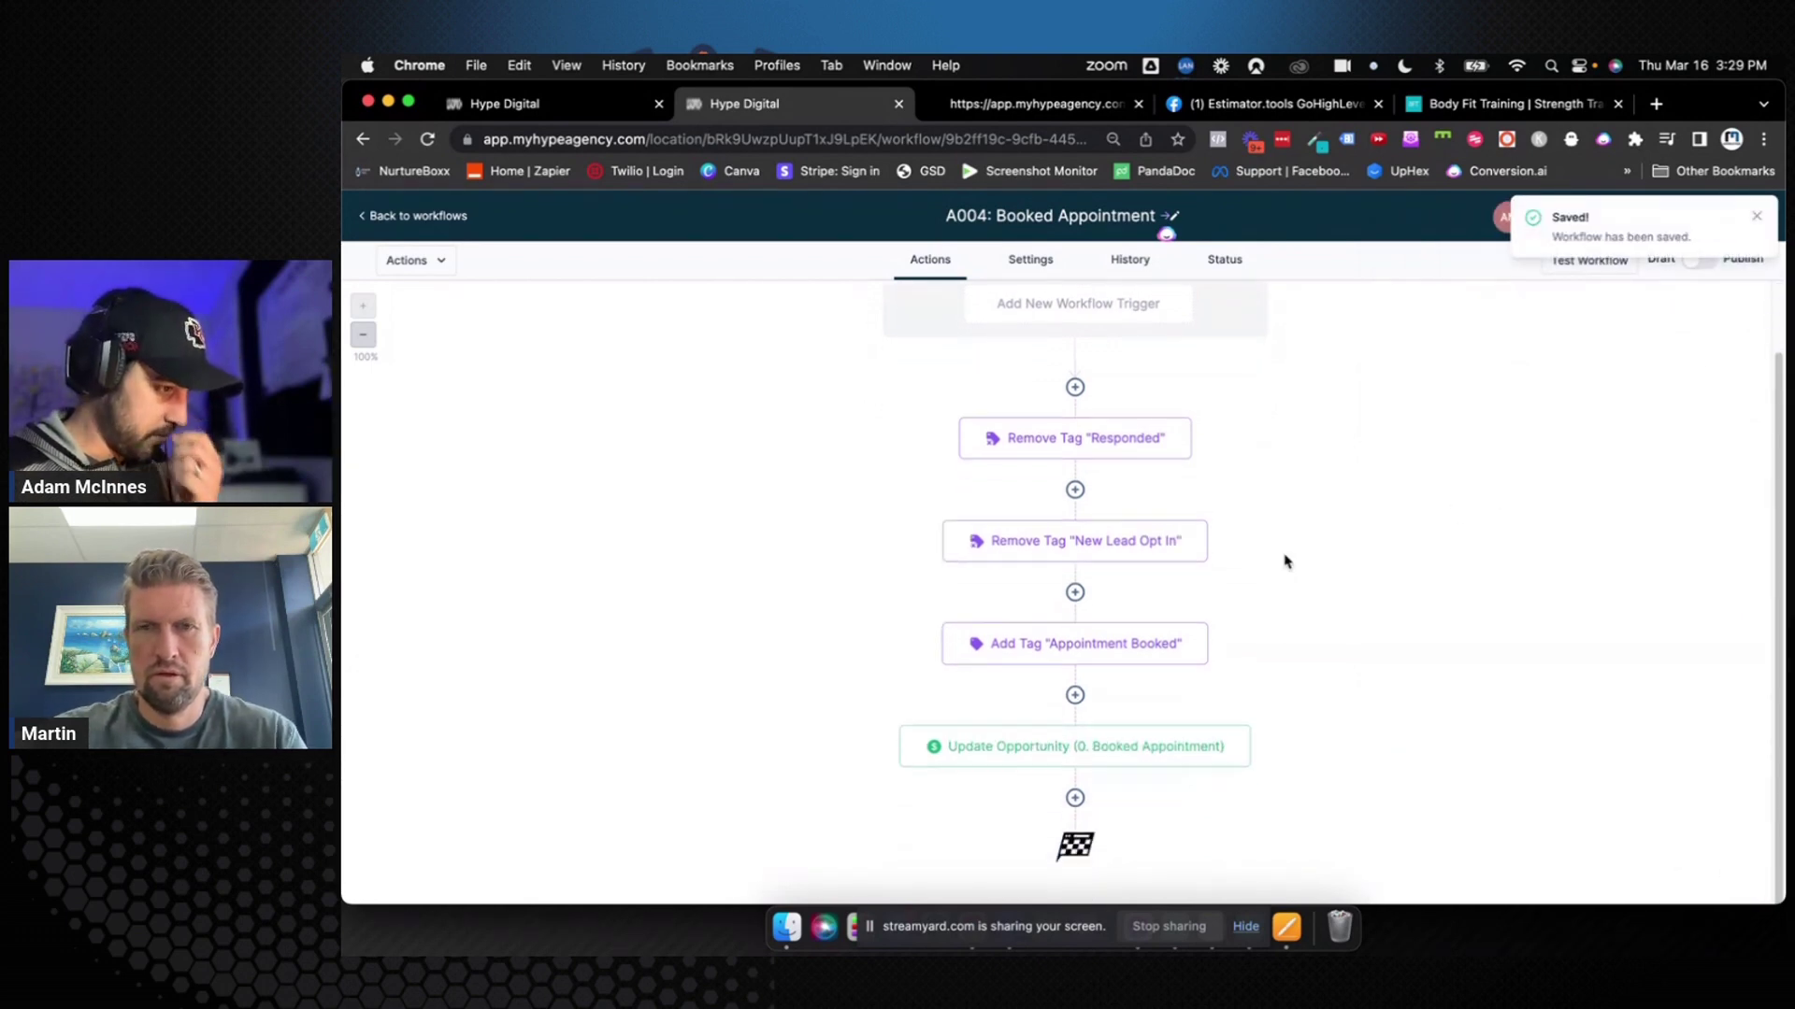
# Add a Send Email step below Update Opportunity
pyautogui.click(1075, 797)
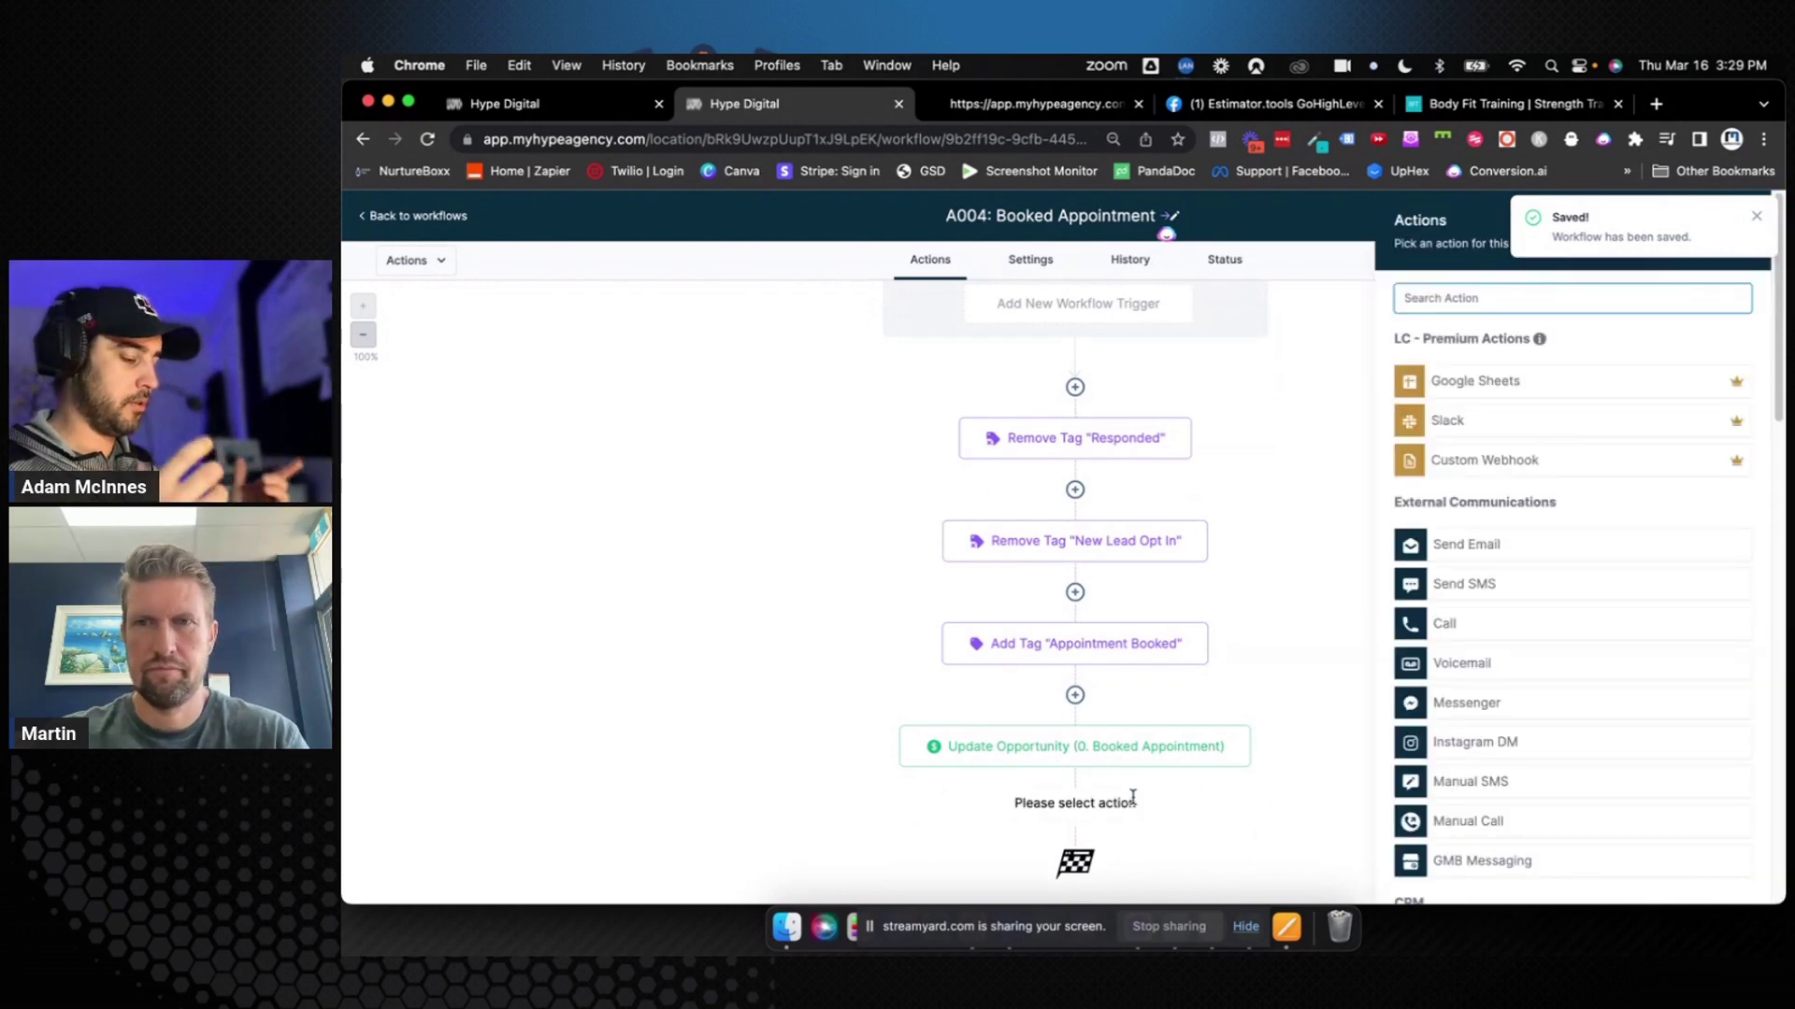
pyautogui.write('Emai')
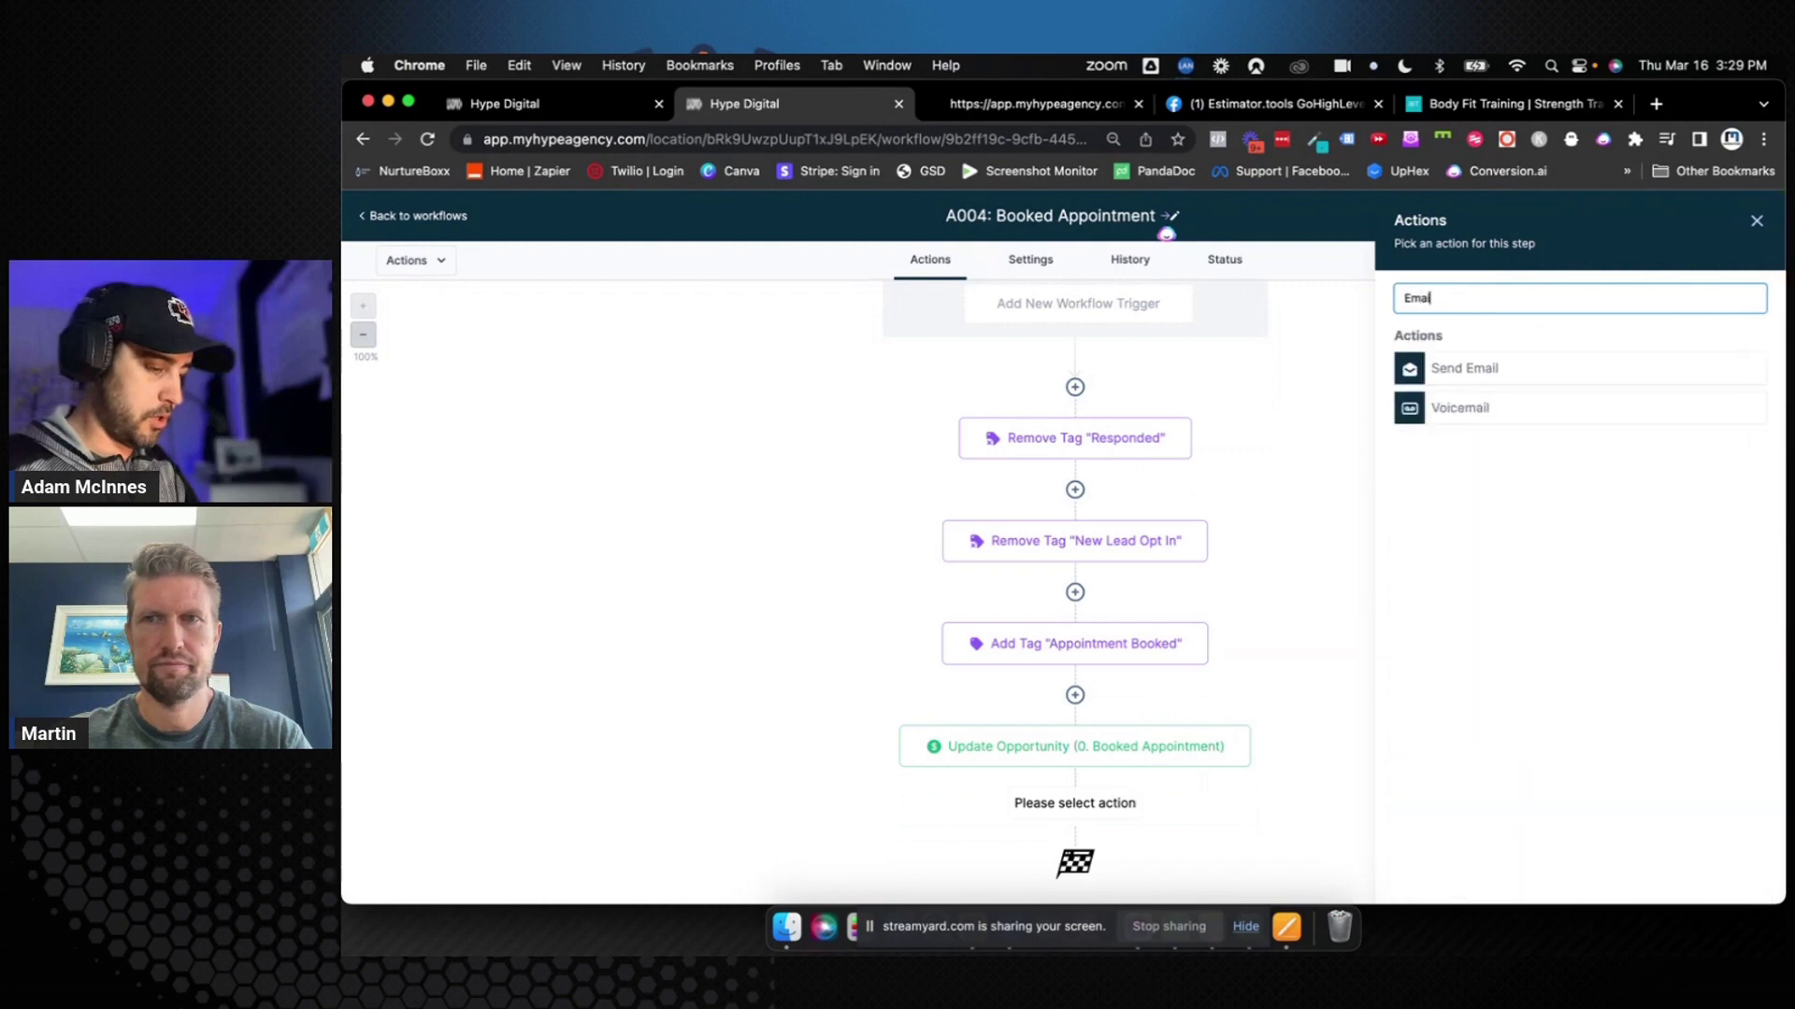
pyautogui.write('l')
pyautogui.click(1486, 371)
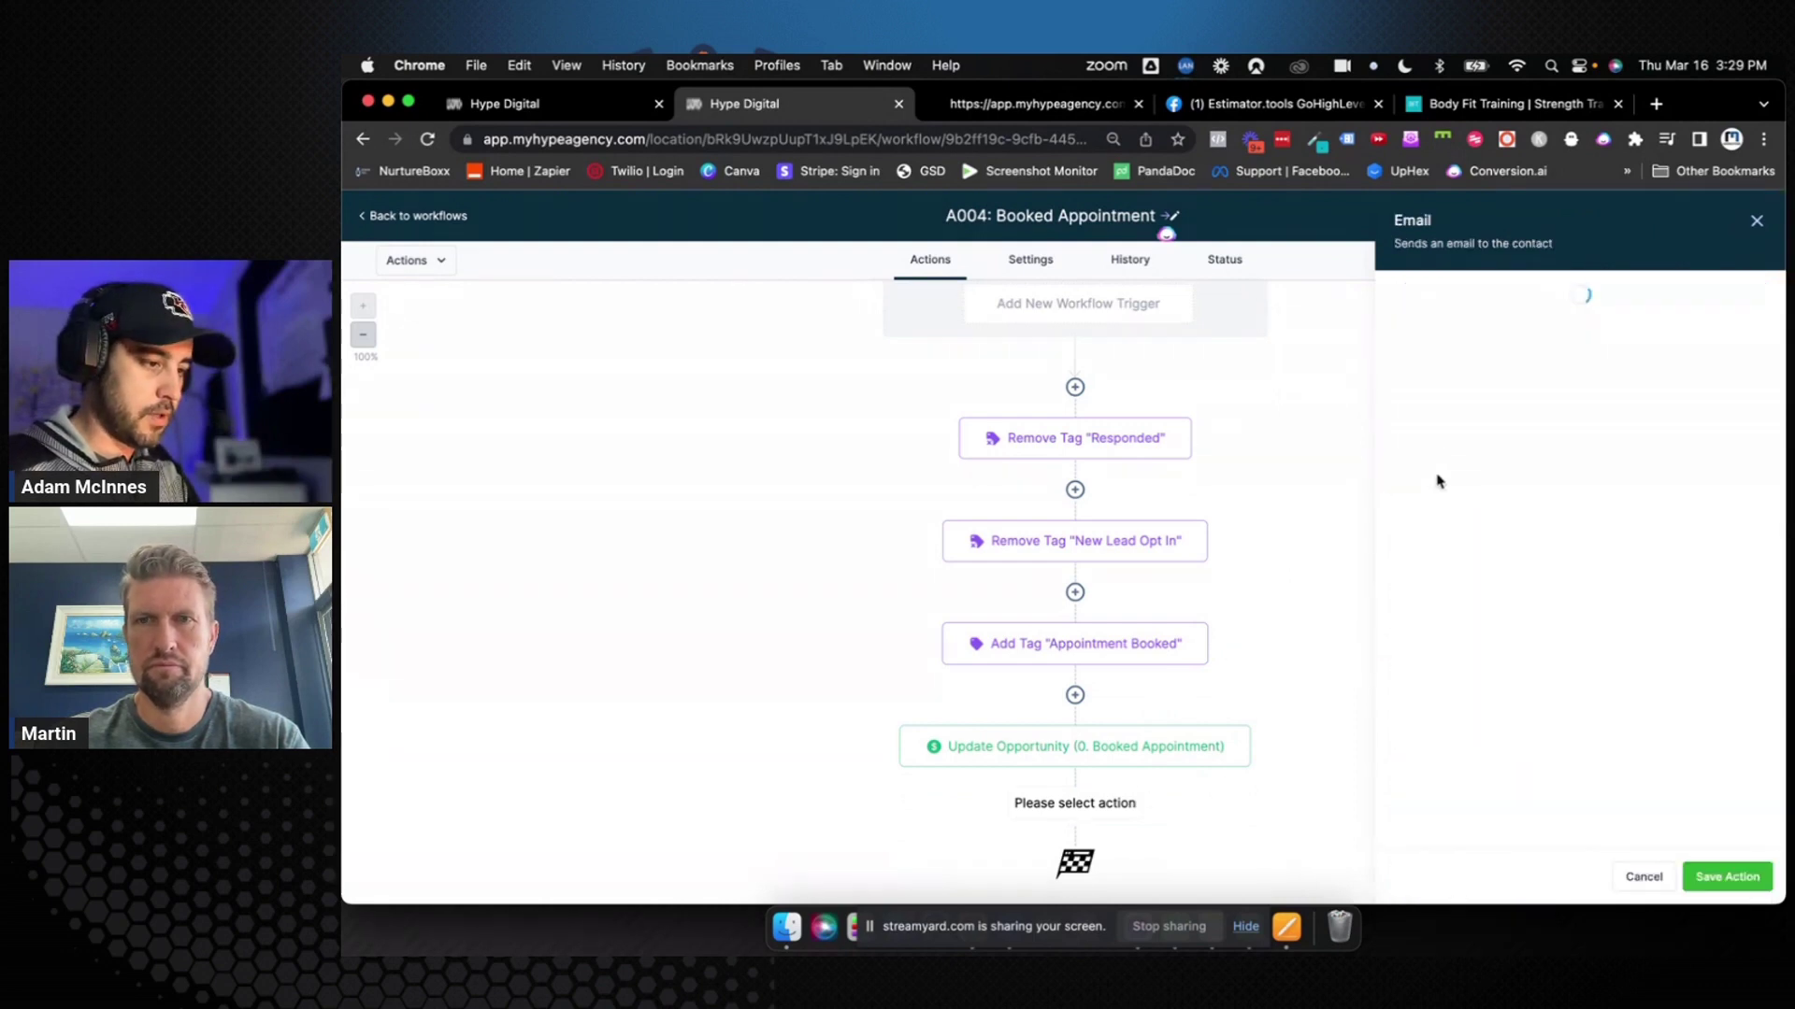
# Name the email step 'Booked Appt Day 1 Email: 1 - Confirmation'
pyautogui.click(1495, 368)
pyautogui.write(':')
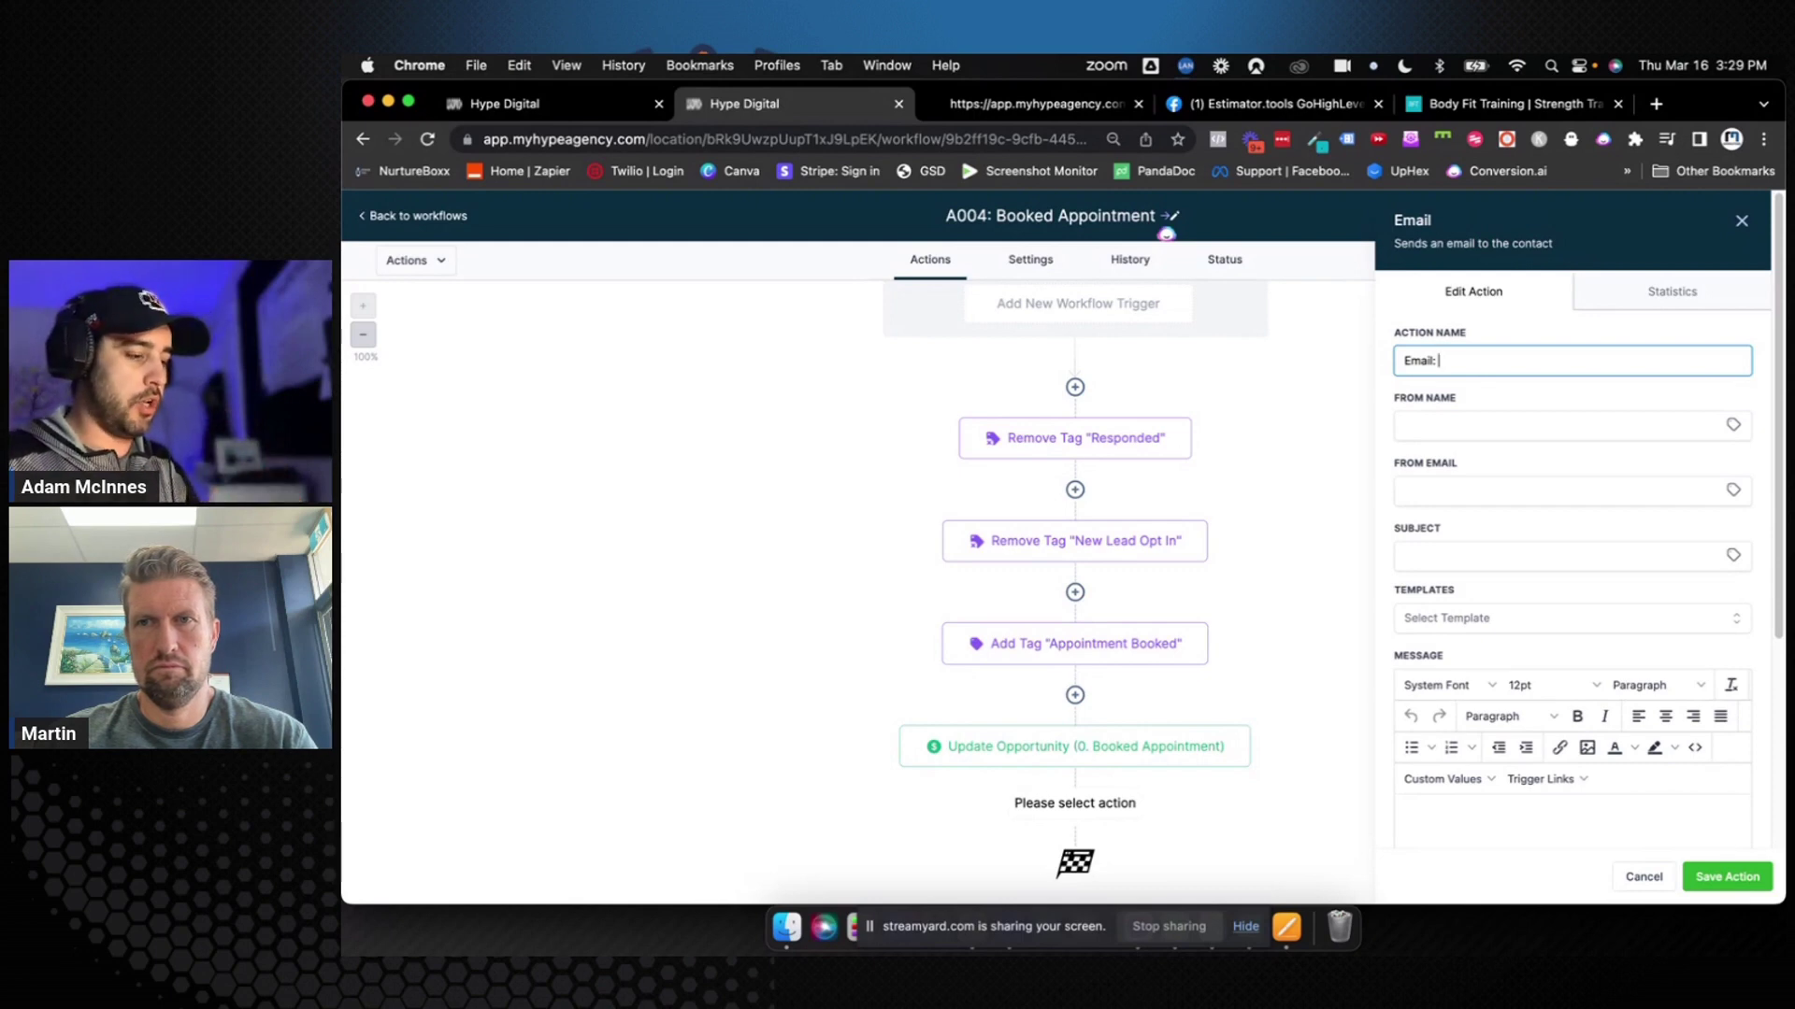
pyautogui.click(1406, 359)
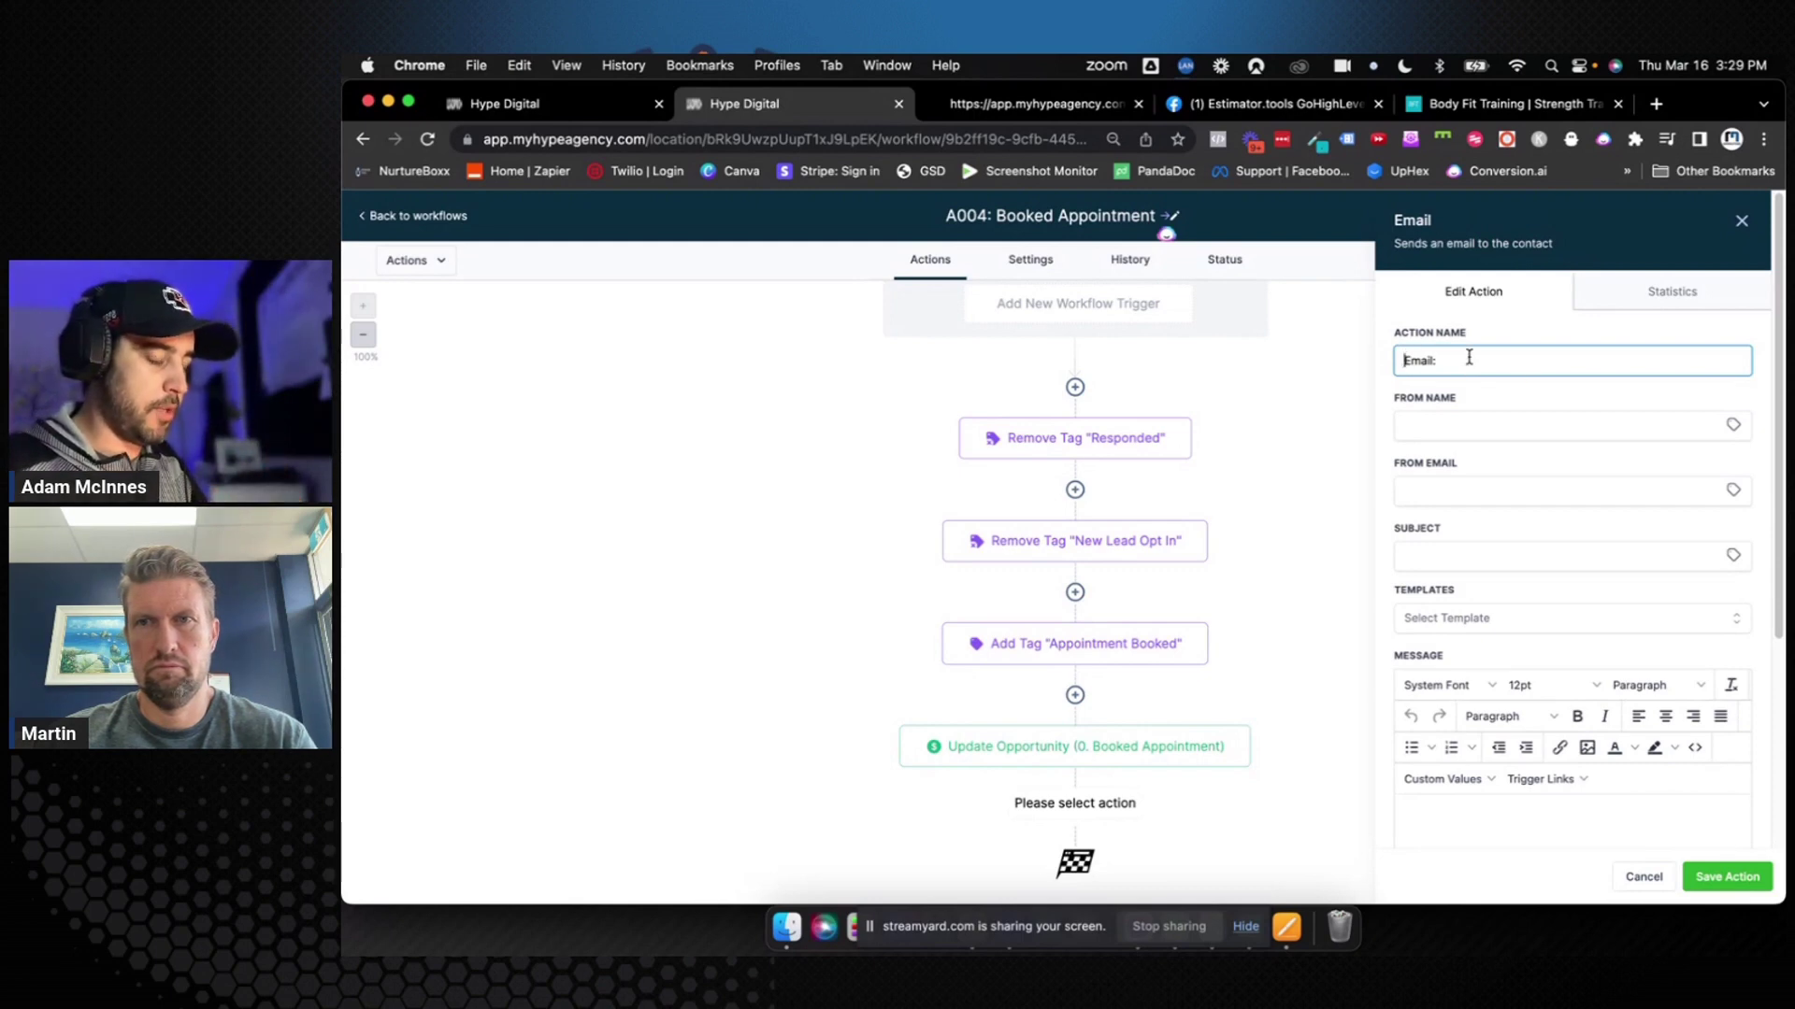
pyautogui.write('BA')
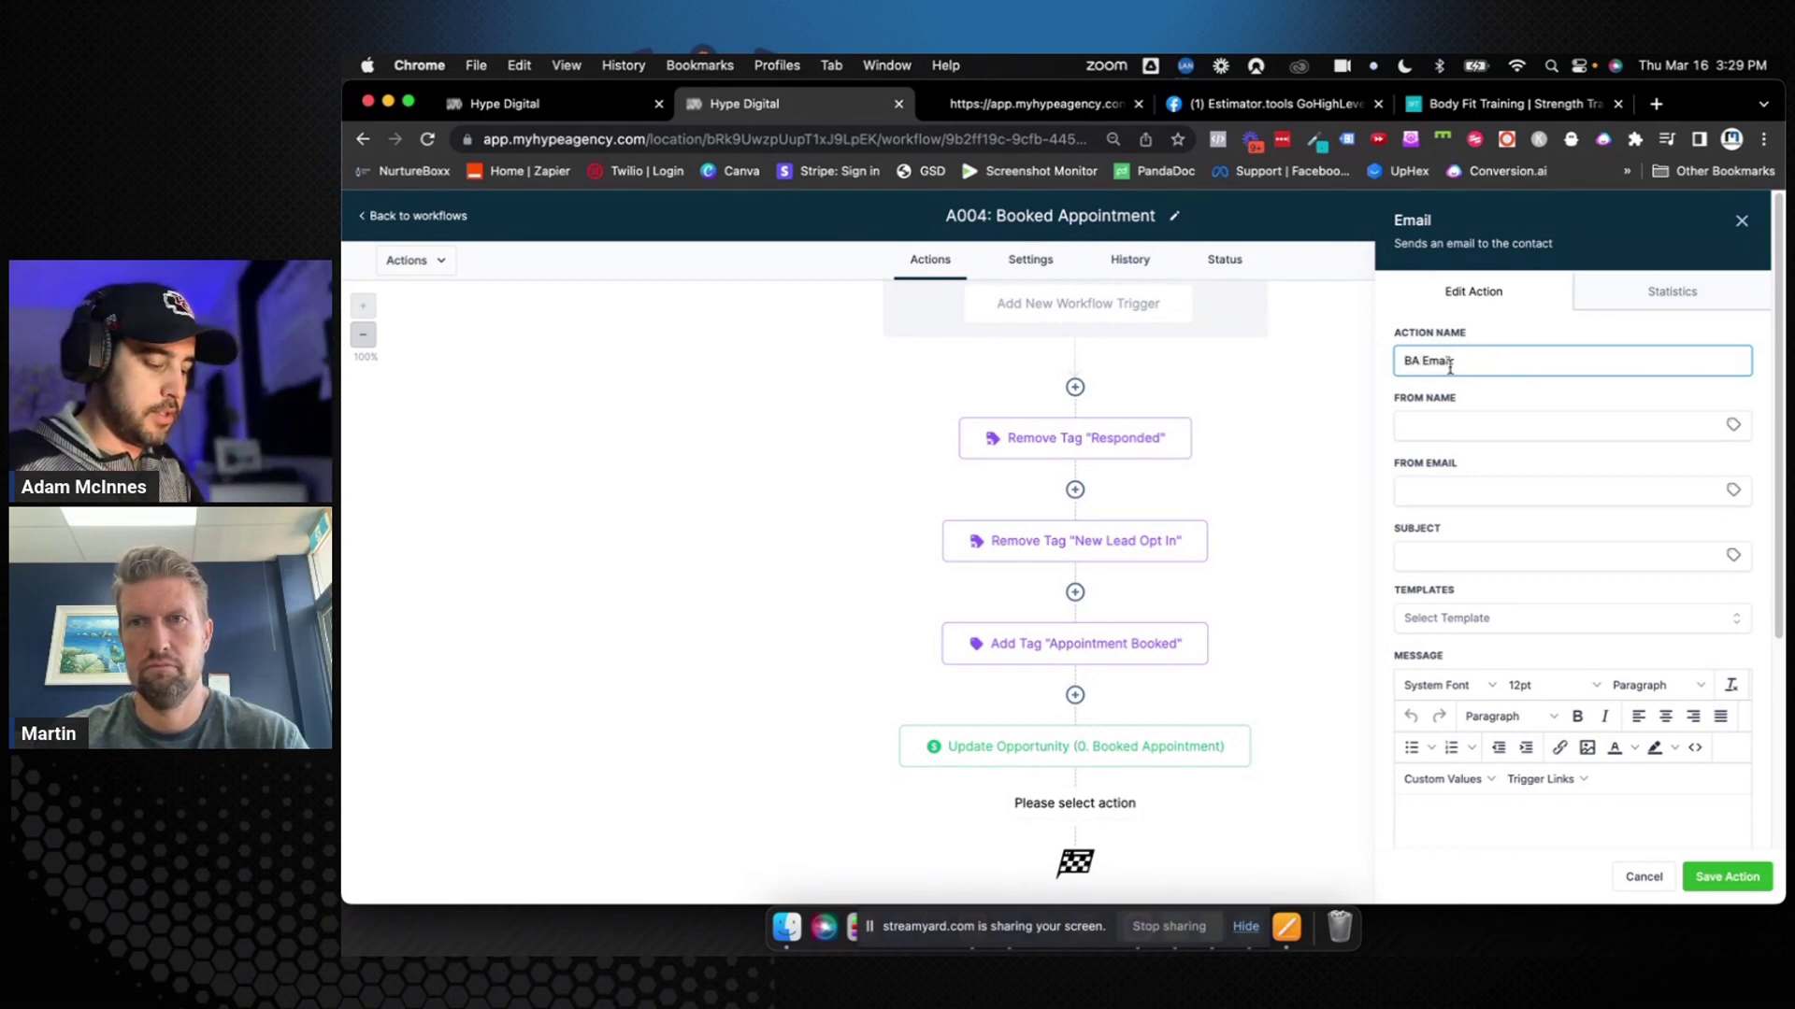
pyautogui.write(' Day 1')
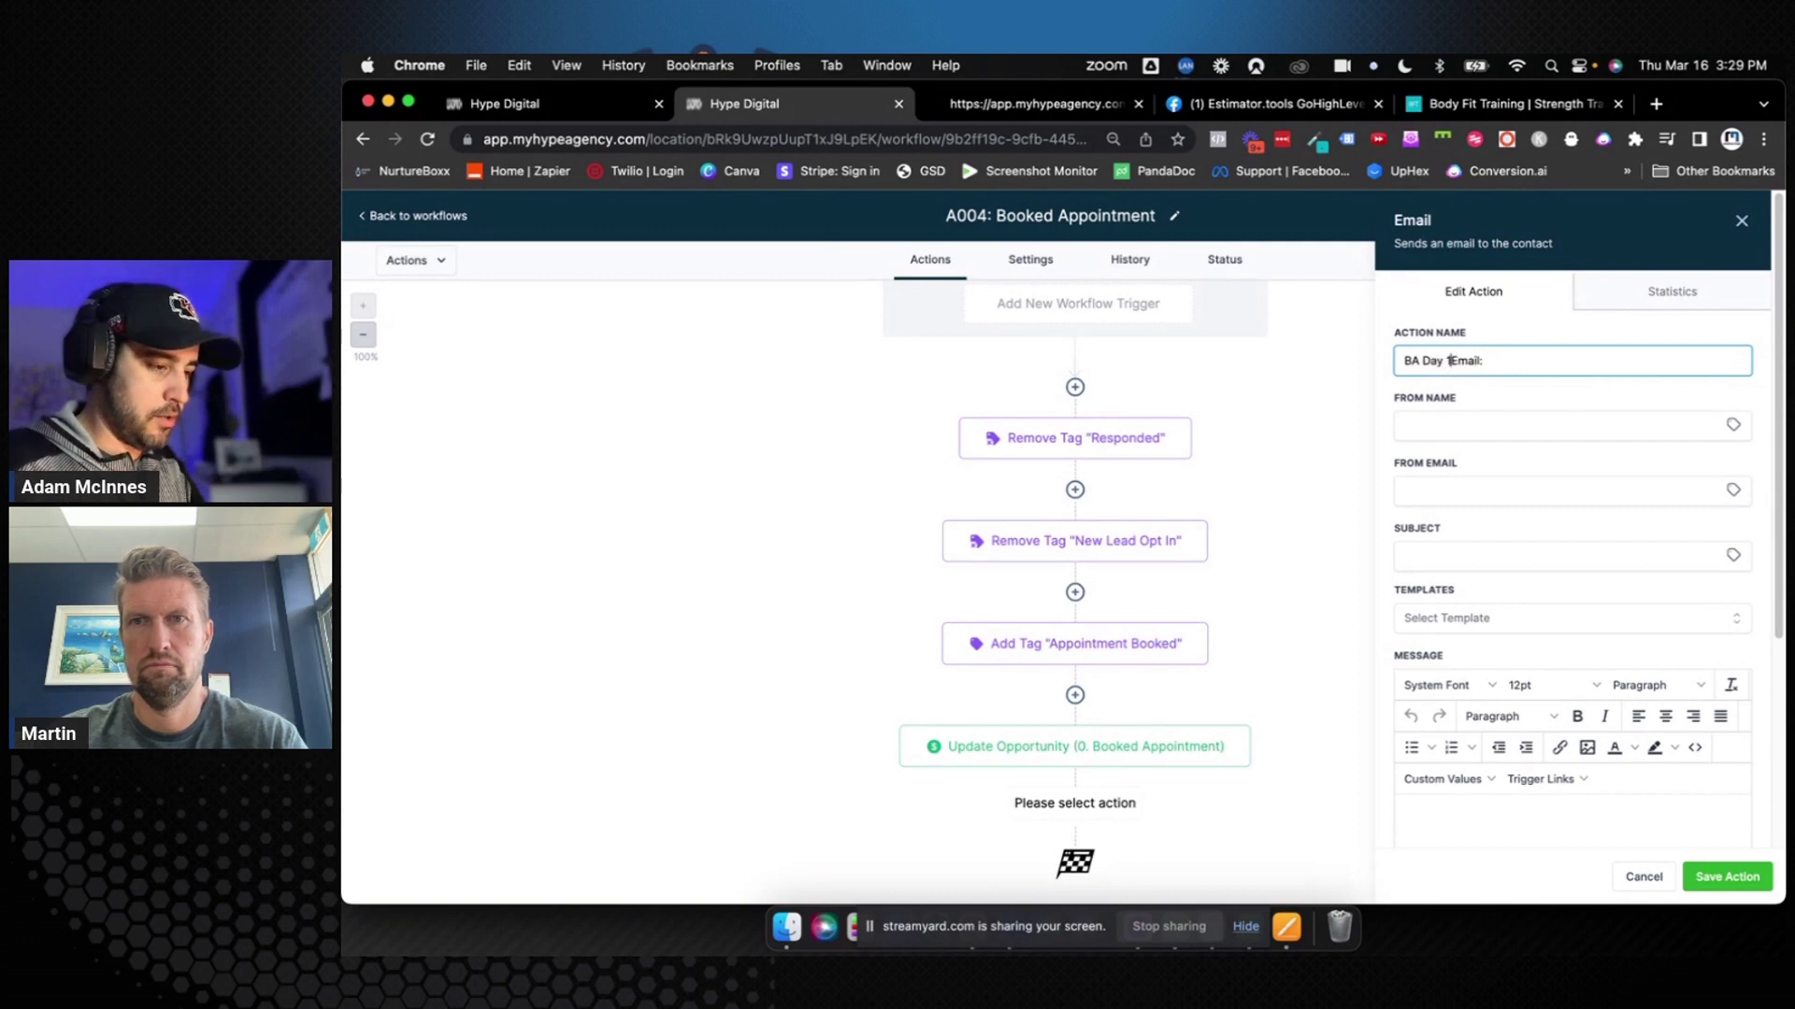
pyautogui.press('super+Right')
pyautogui.write('1')
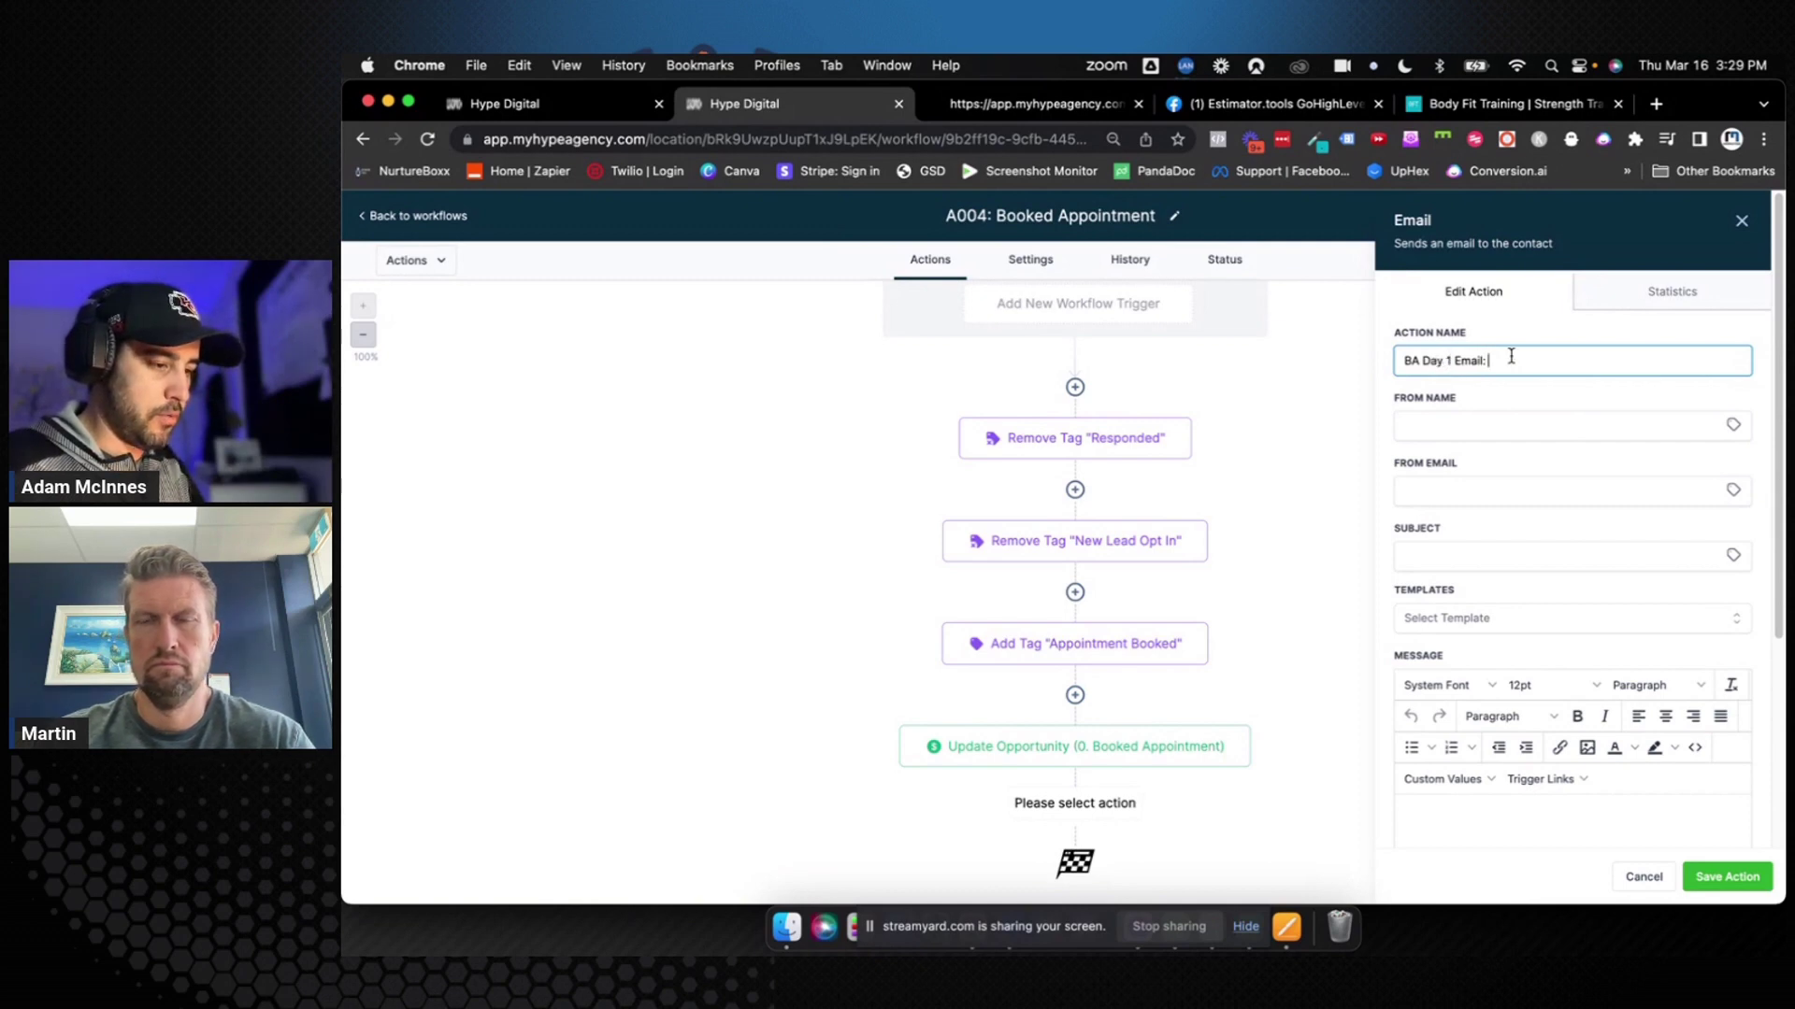
pyautogui.write('Confirmation')
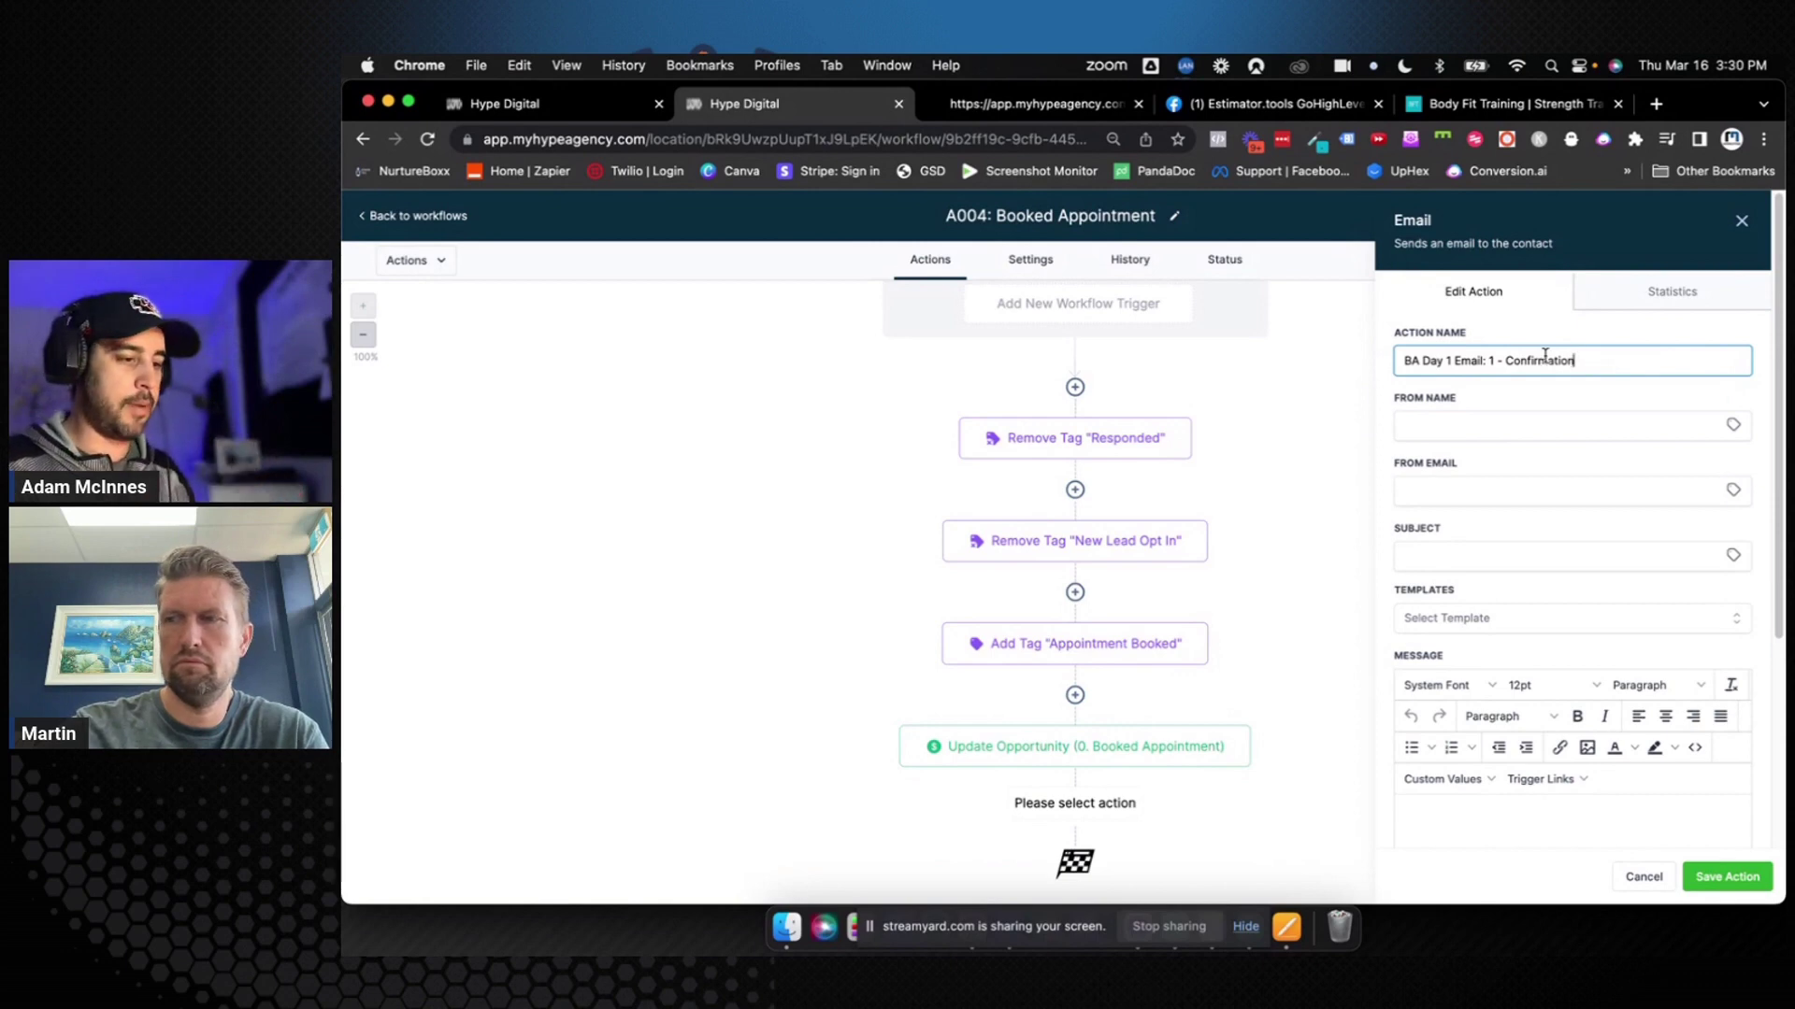
pyautogui.moveTo(1578, 361); pyautogui.dragTo(1396, 356)
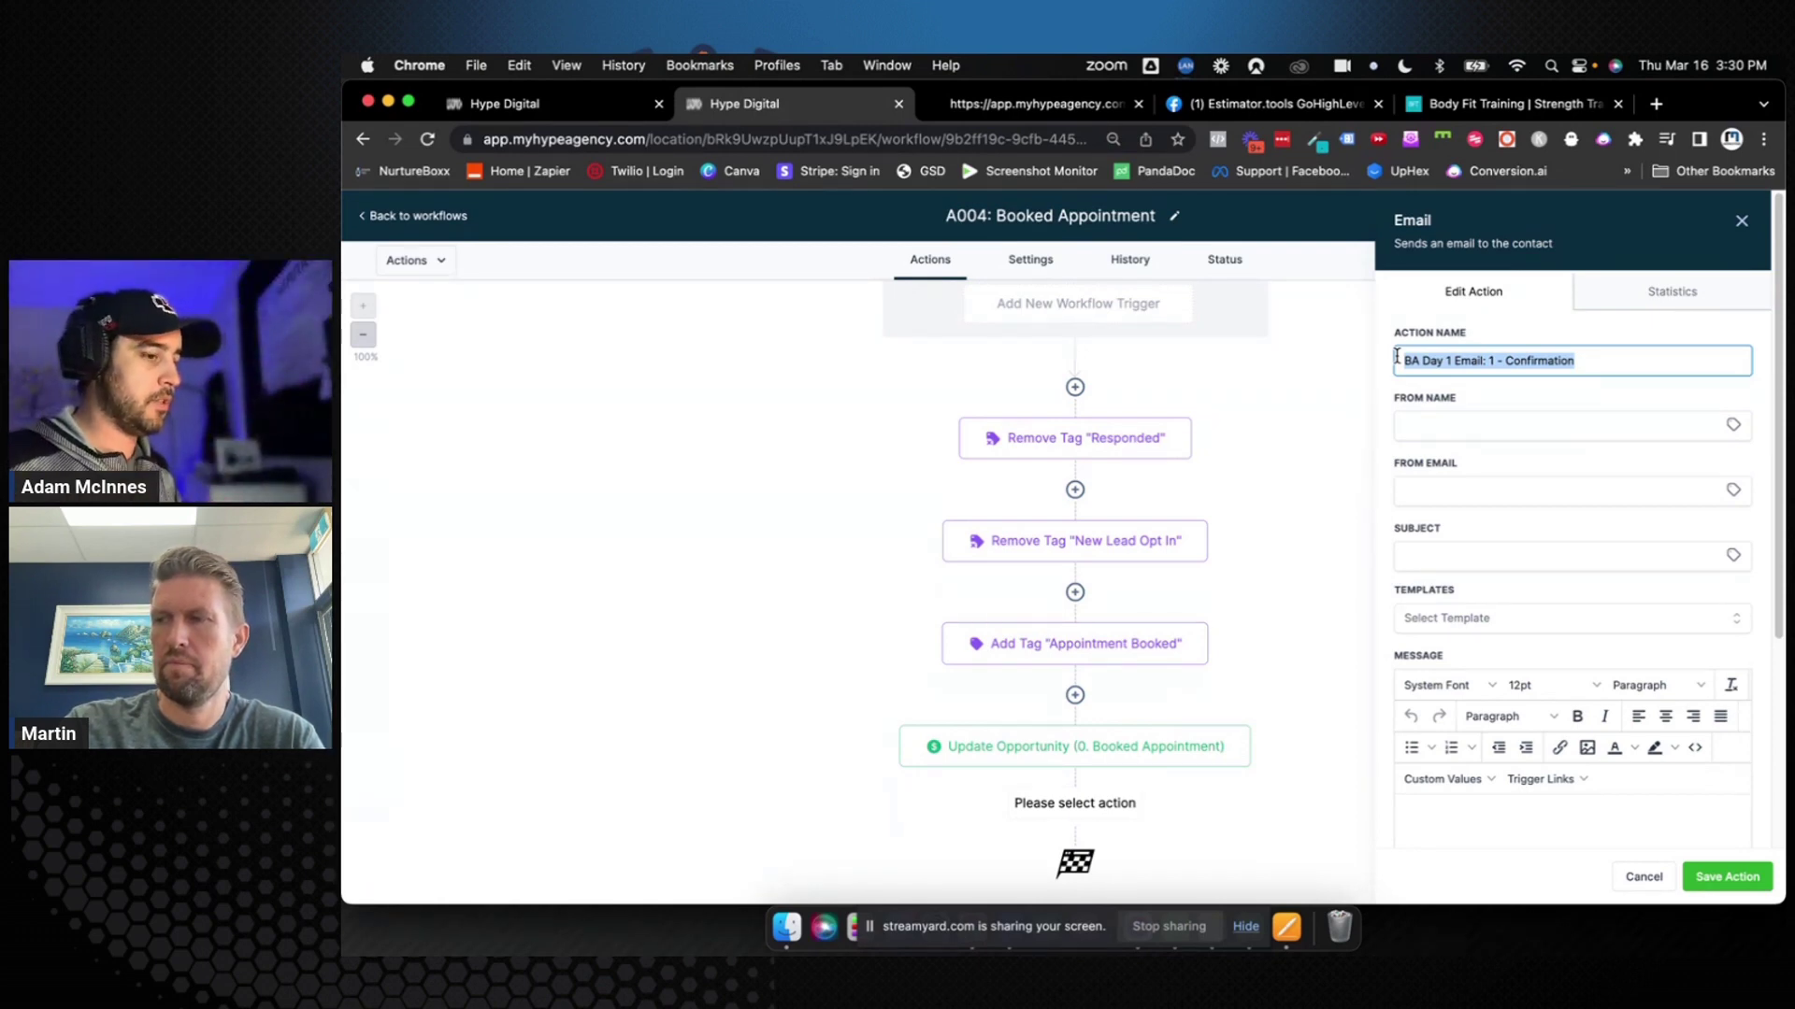
pyautogui.click(1415, 360)
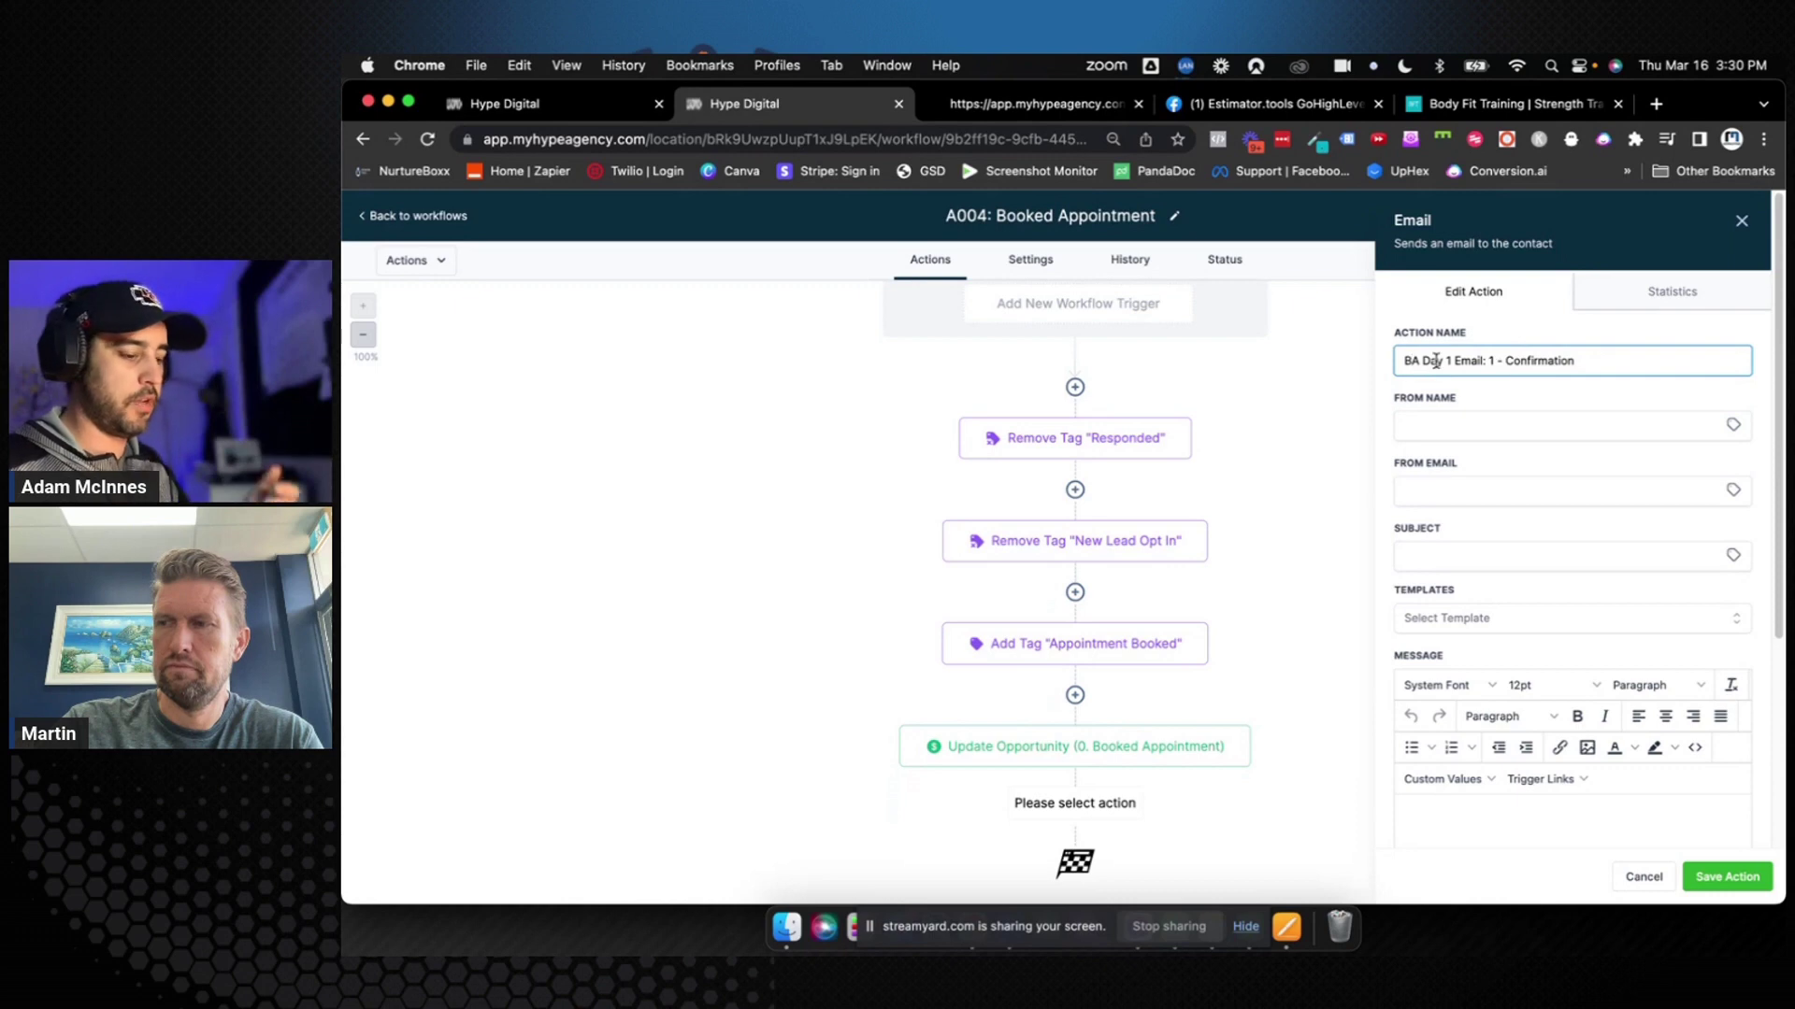
pyautogui.write('ooked A')
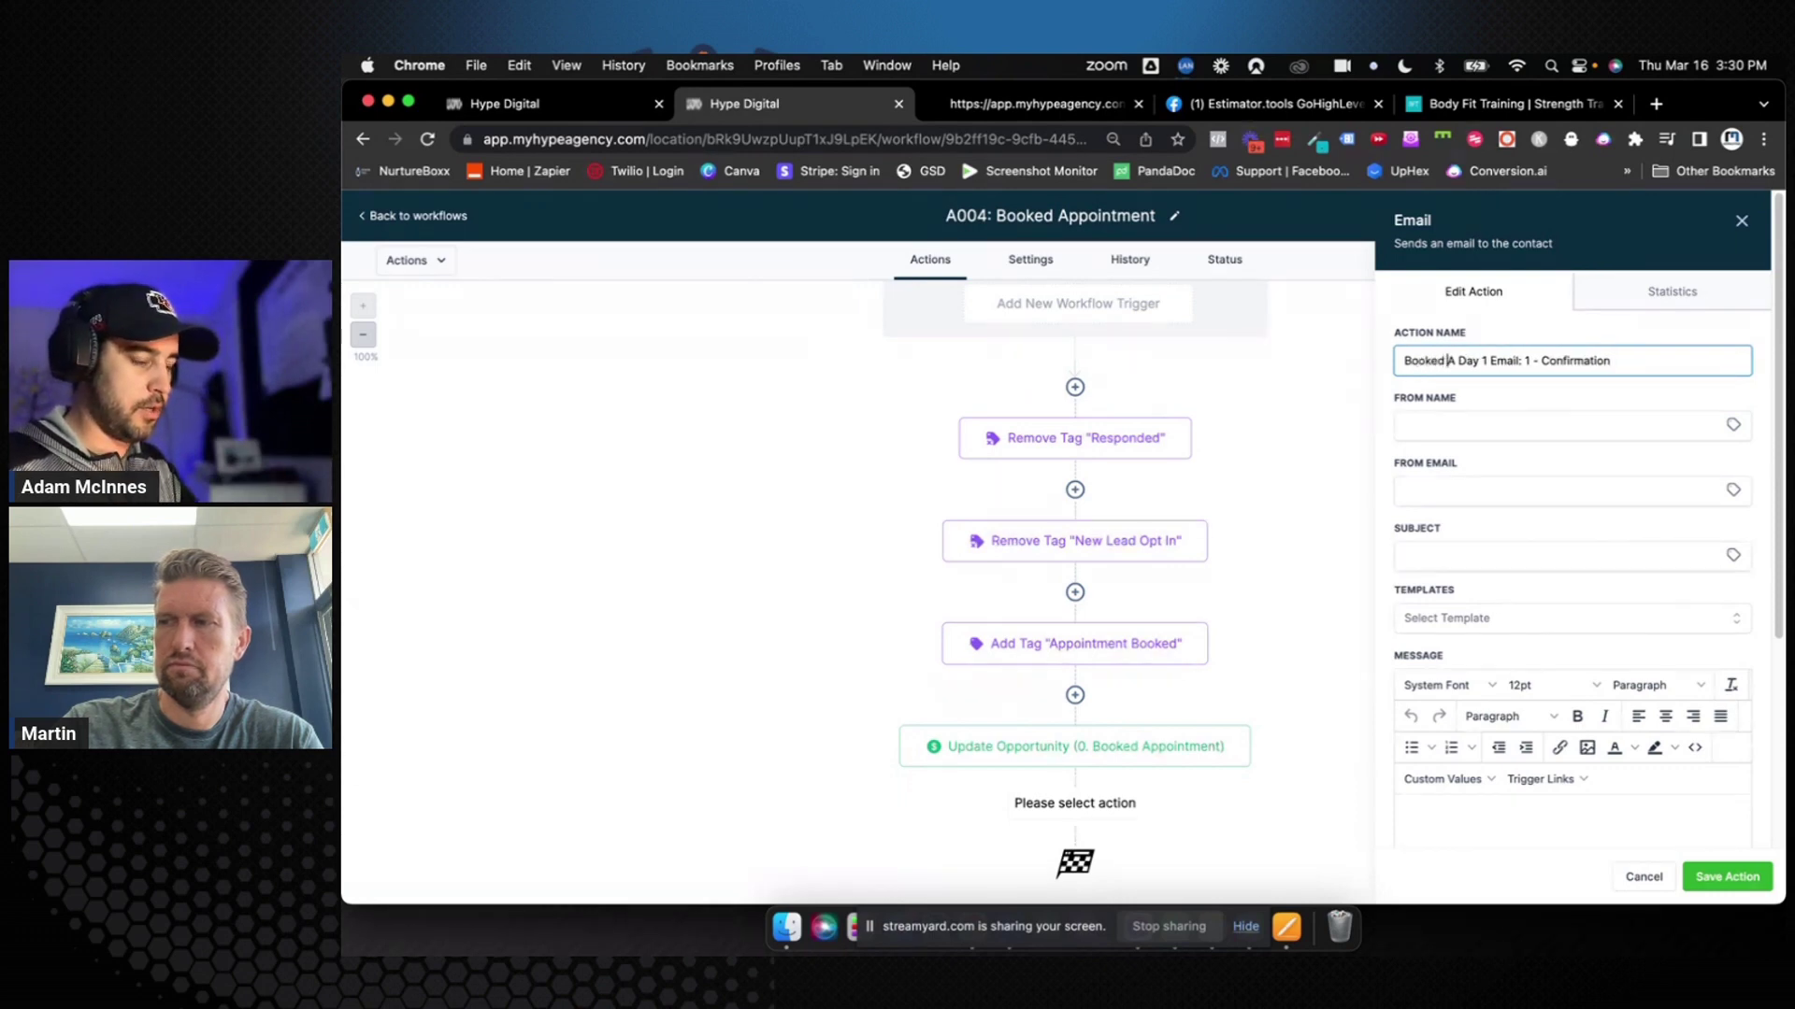
pyautogui.write('ppt')
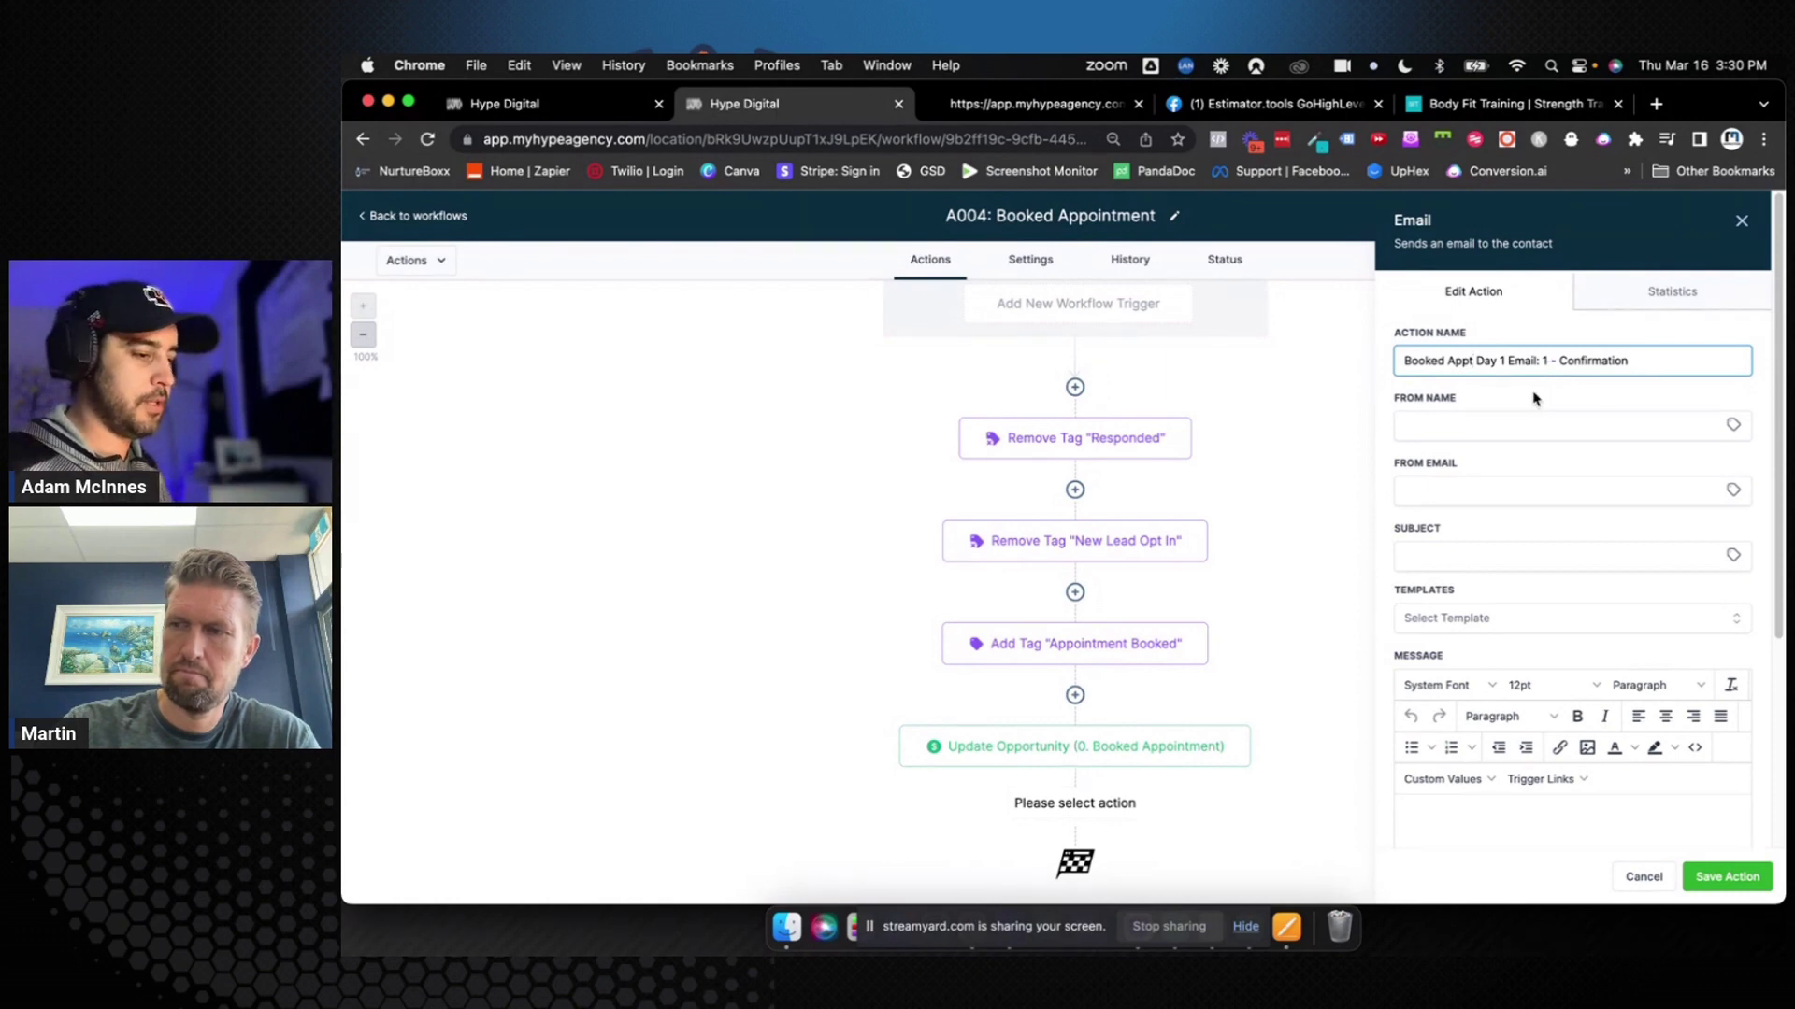
pyautogui.click(1499, 423)
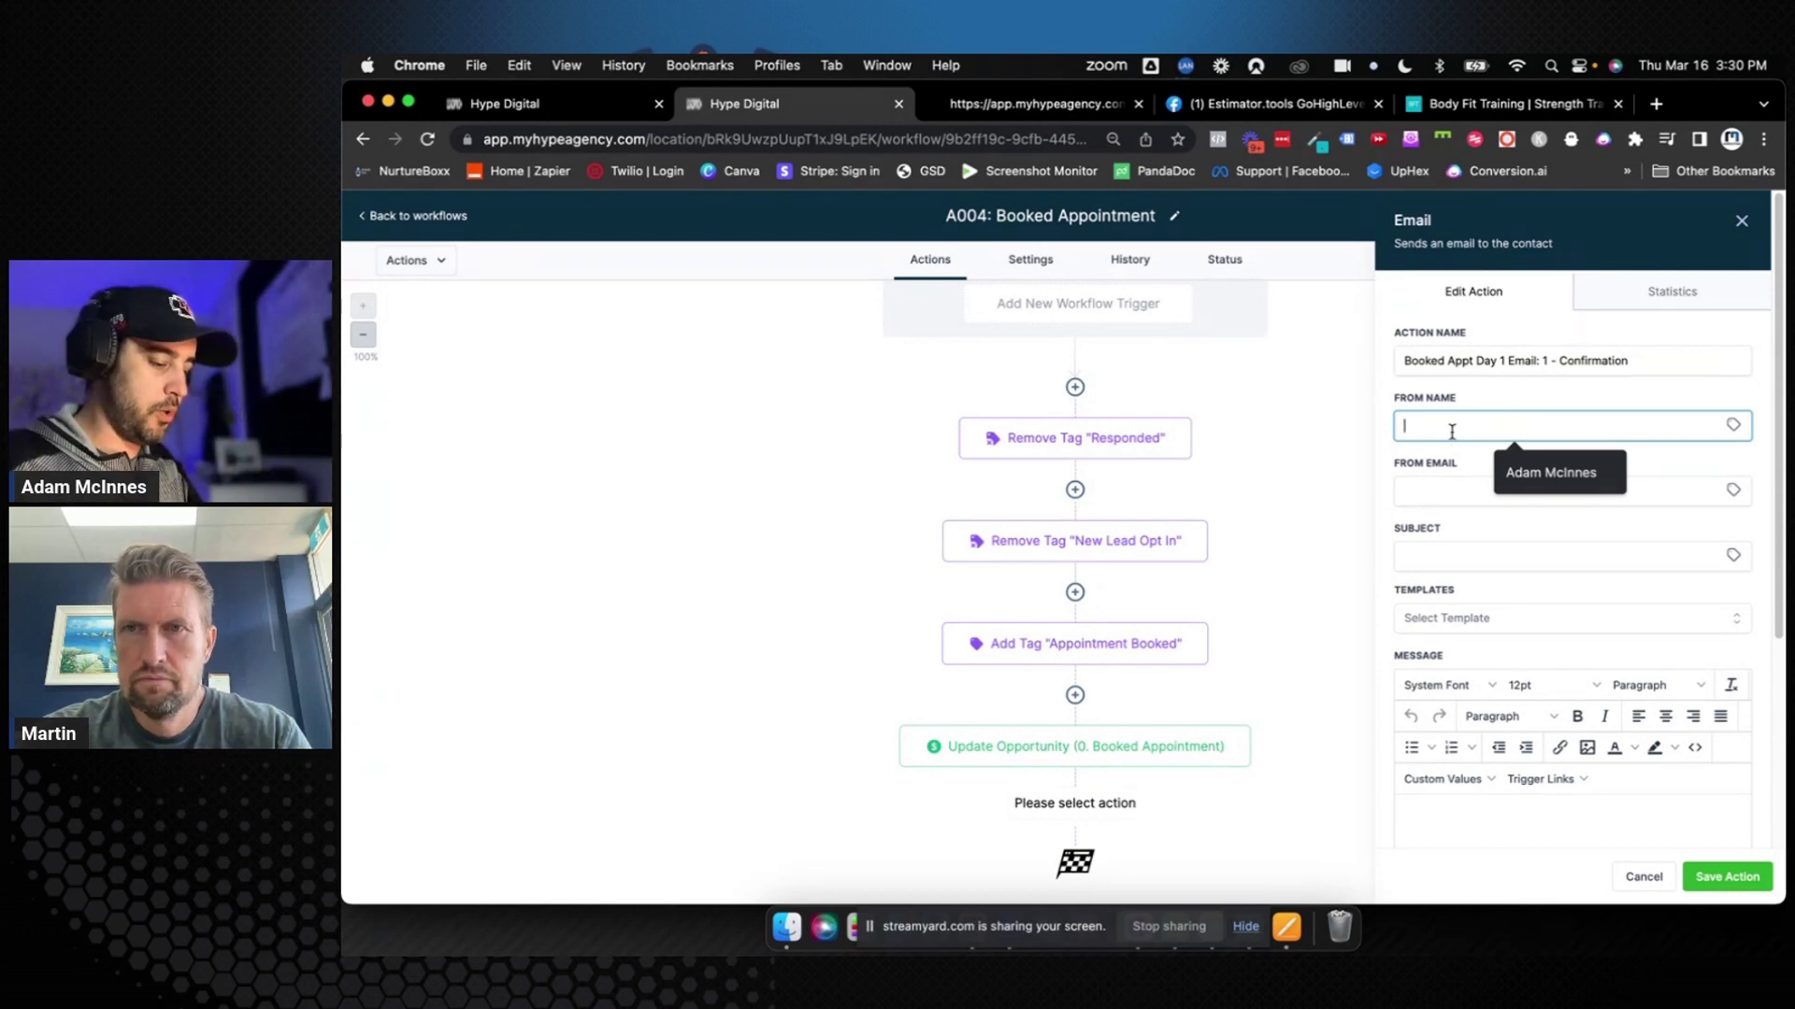
# Set the email's From Name to {{user.name}} and From Email to {{user.email}}
pyautogui.write('{{')
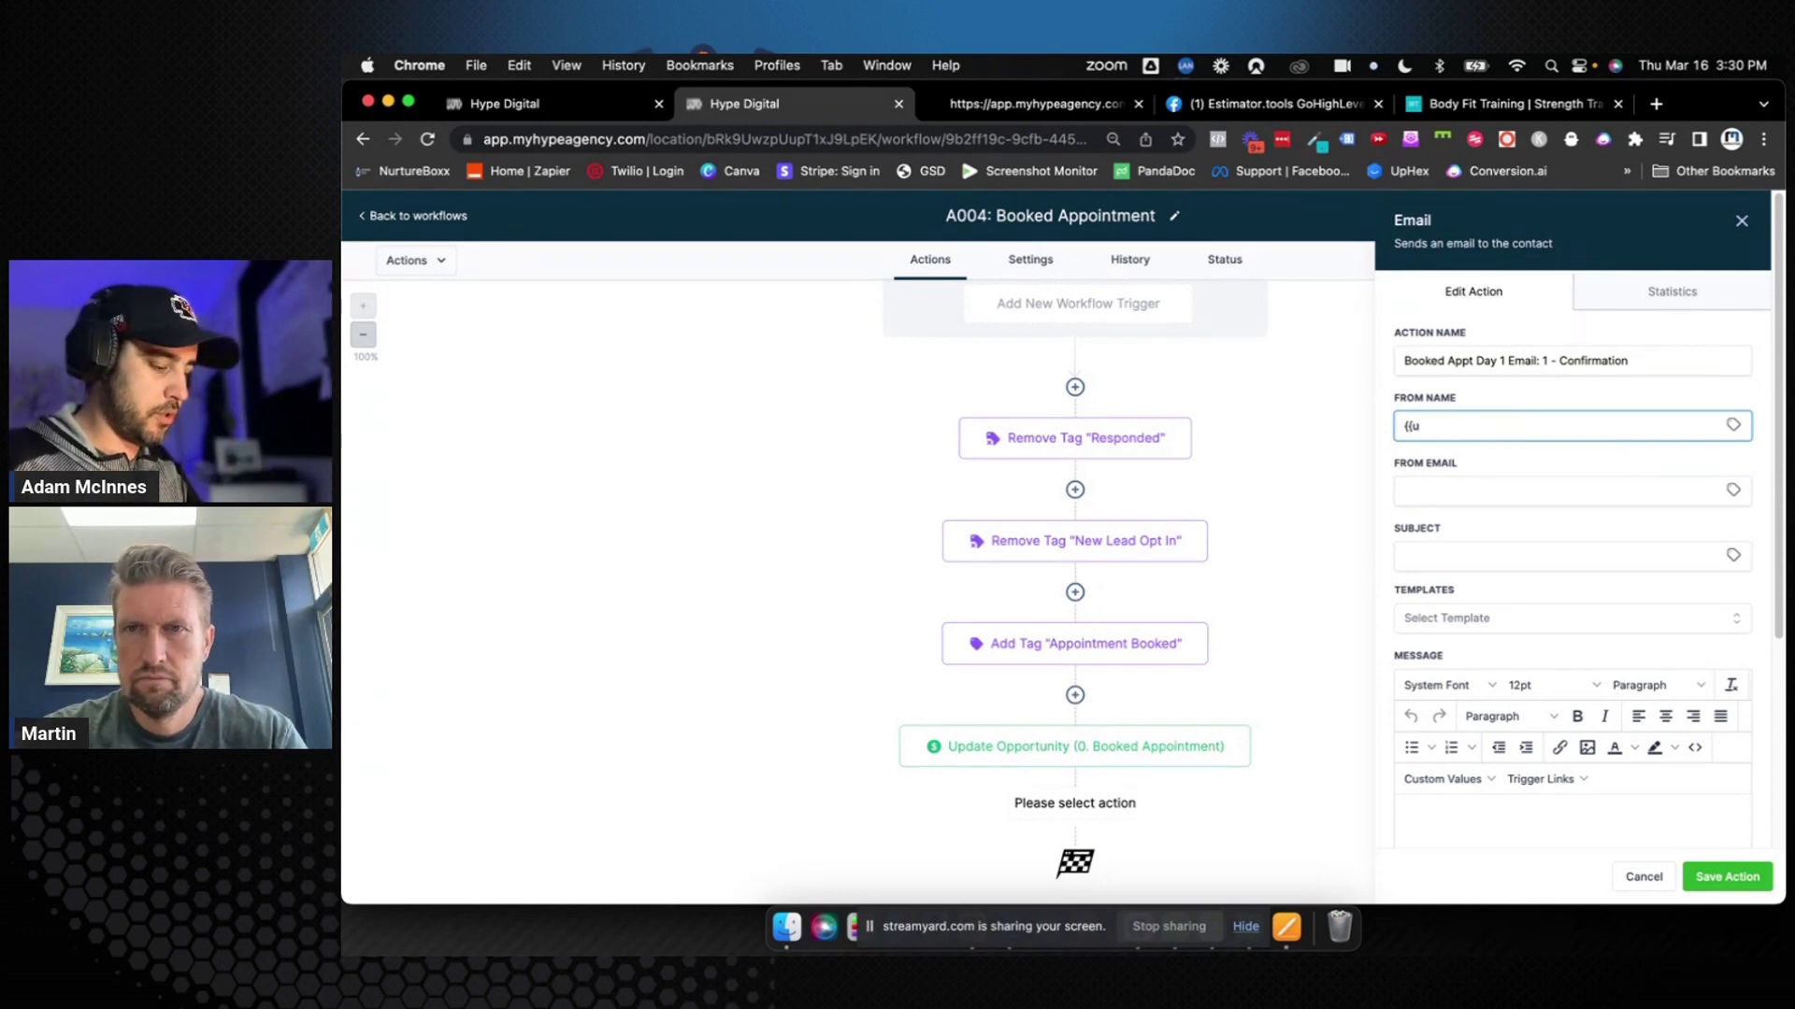
pyautogui.write('user.name')
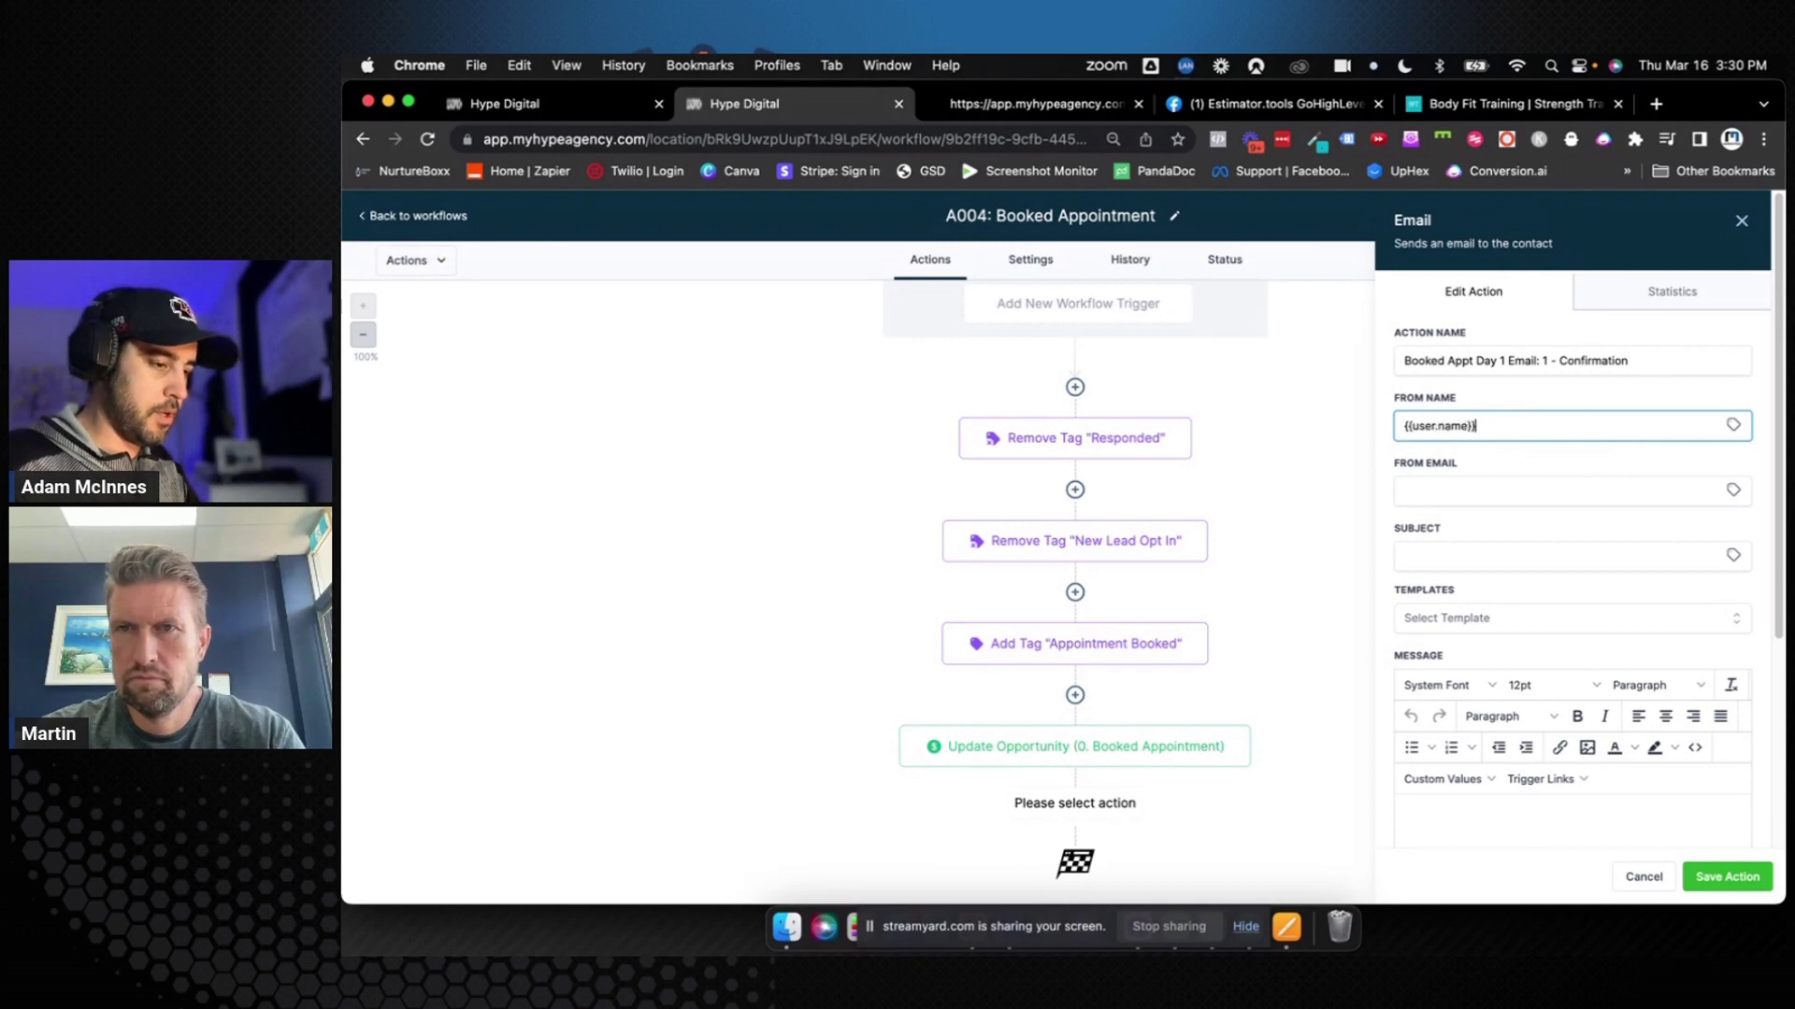
pyautogui.click(1469, 486)
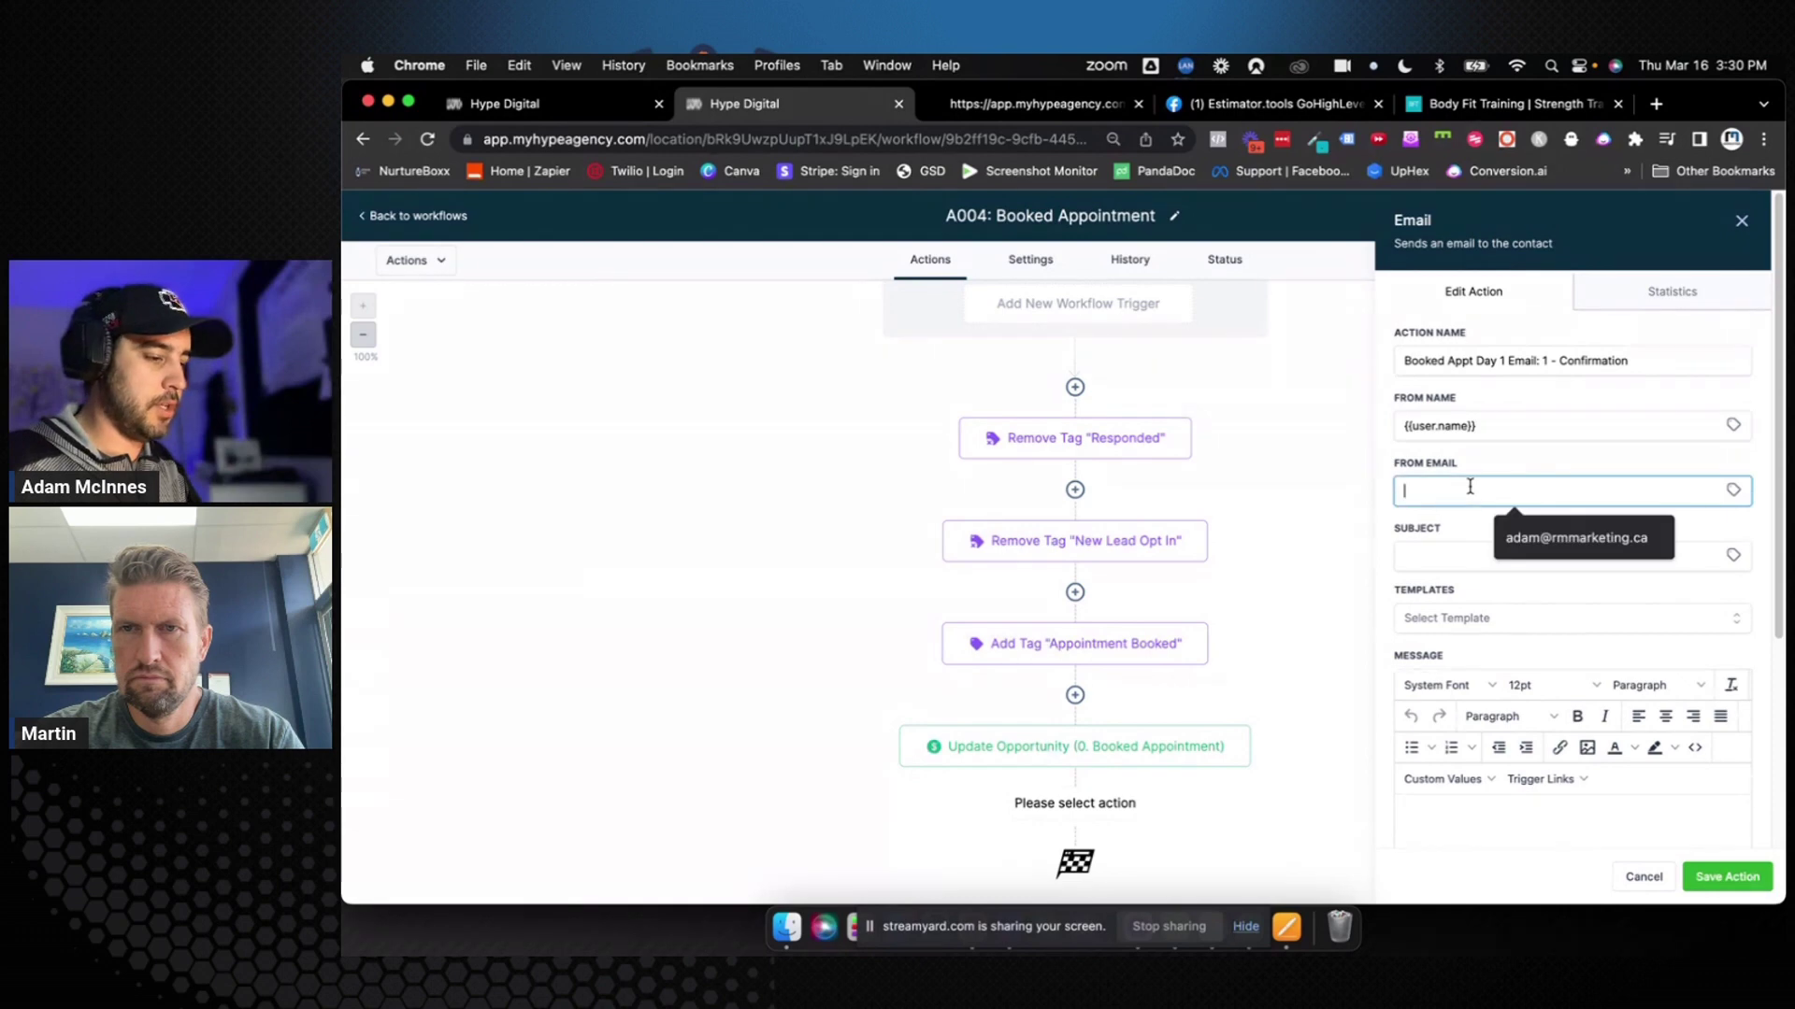
pyautogui.write('{{user.email')
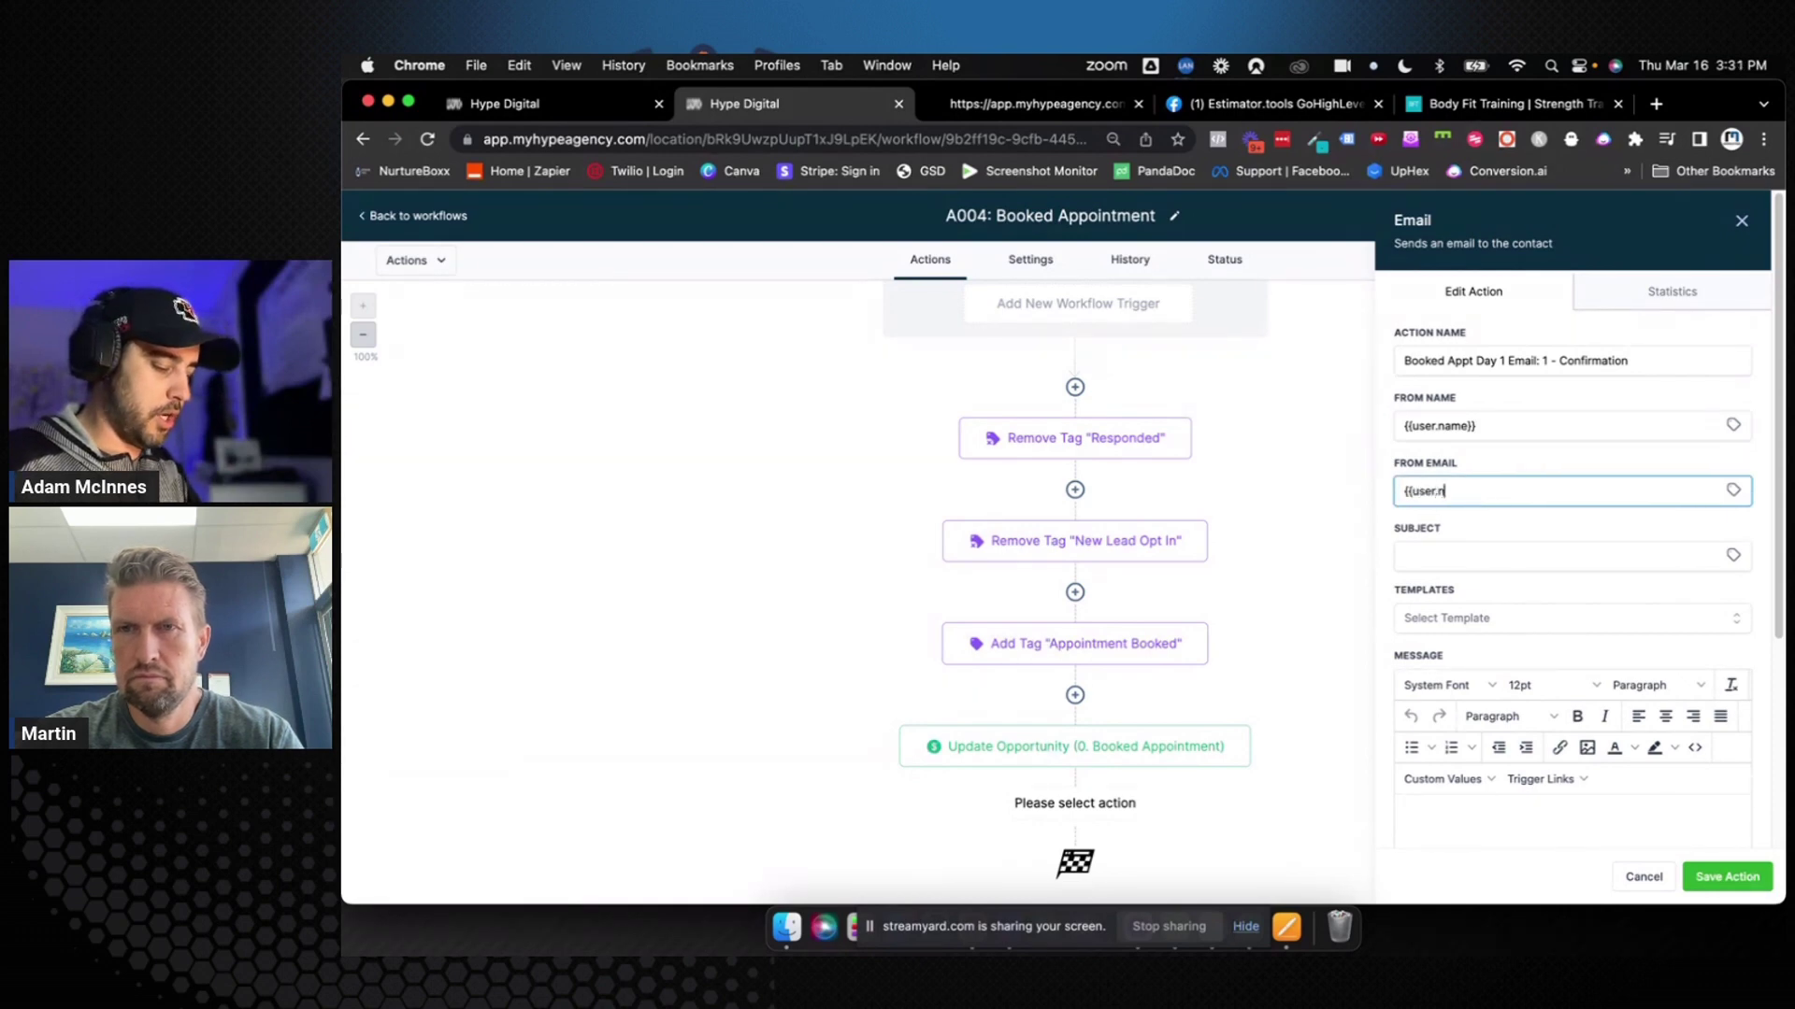
pyautogui.click(1473, 558)
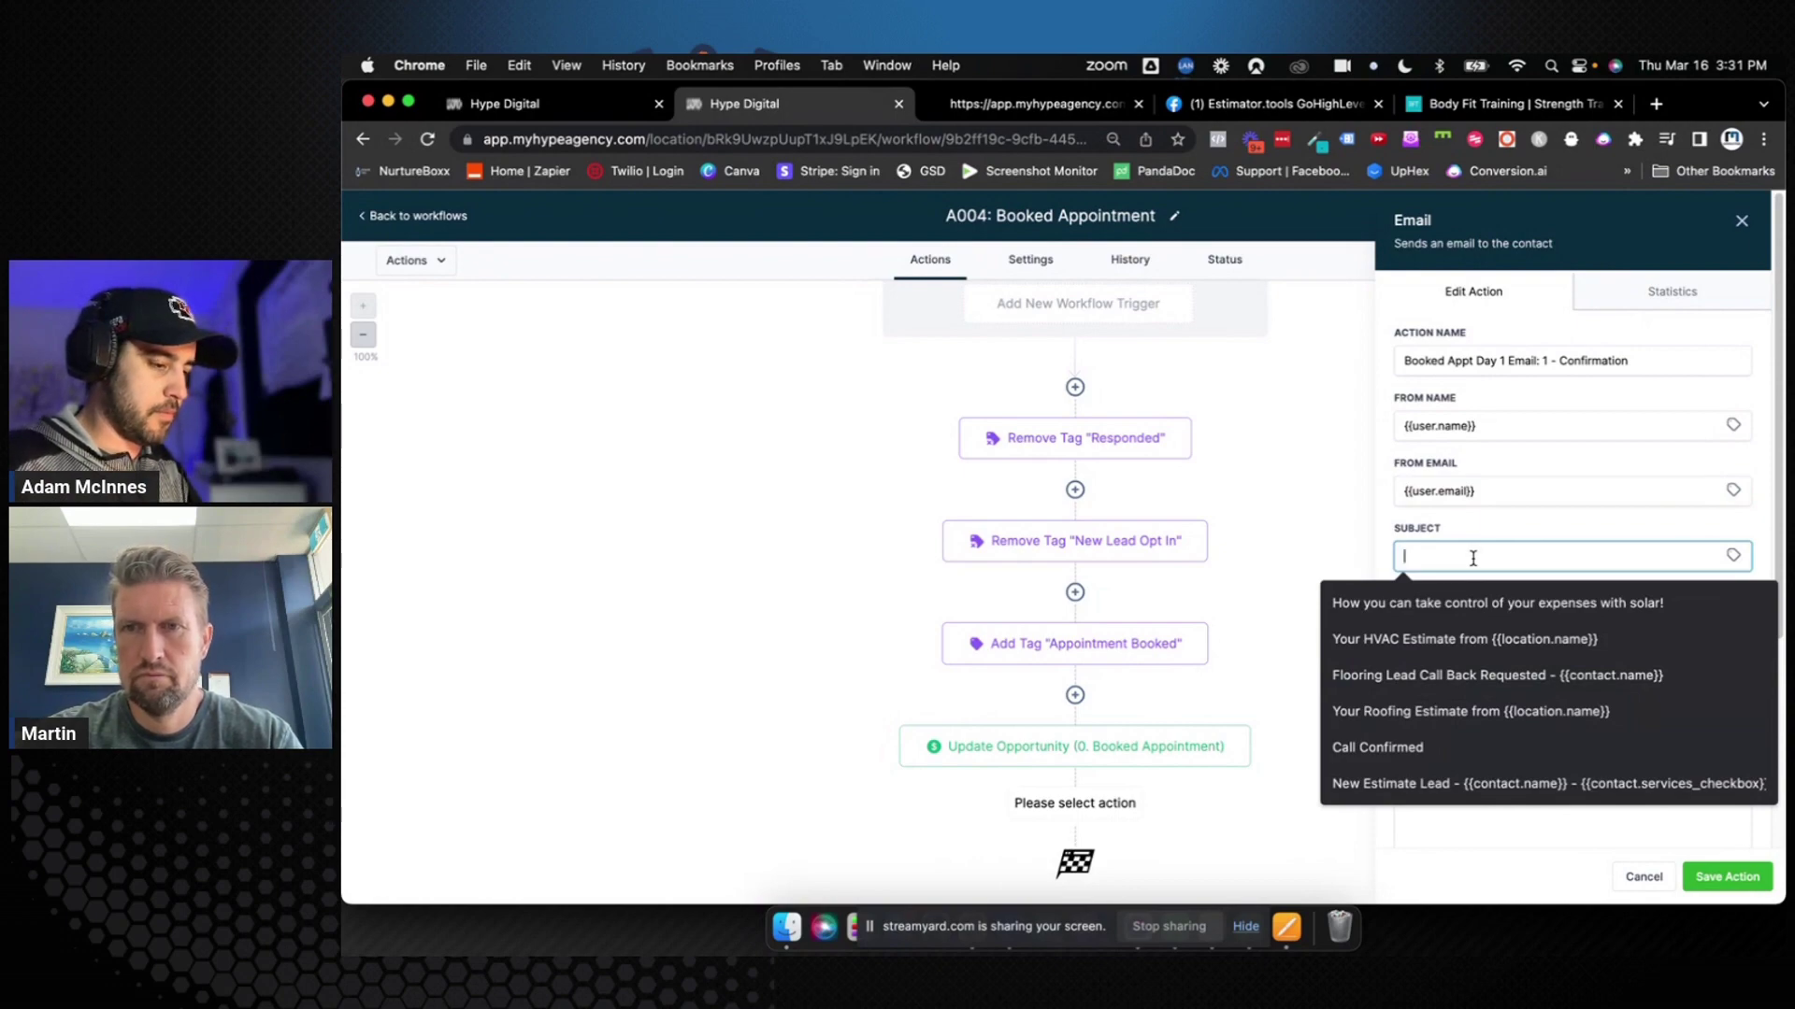
pyautogui.hotkey('ctrl', 'Right')
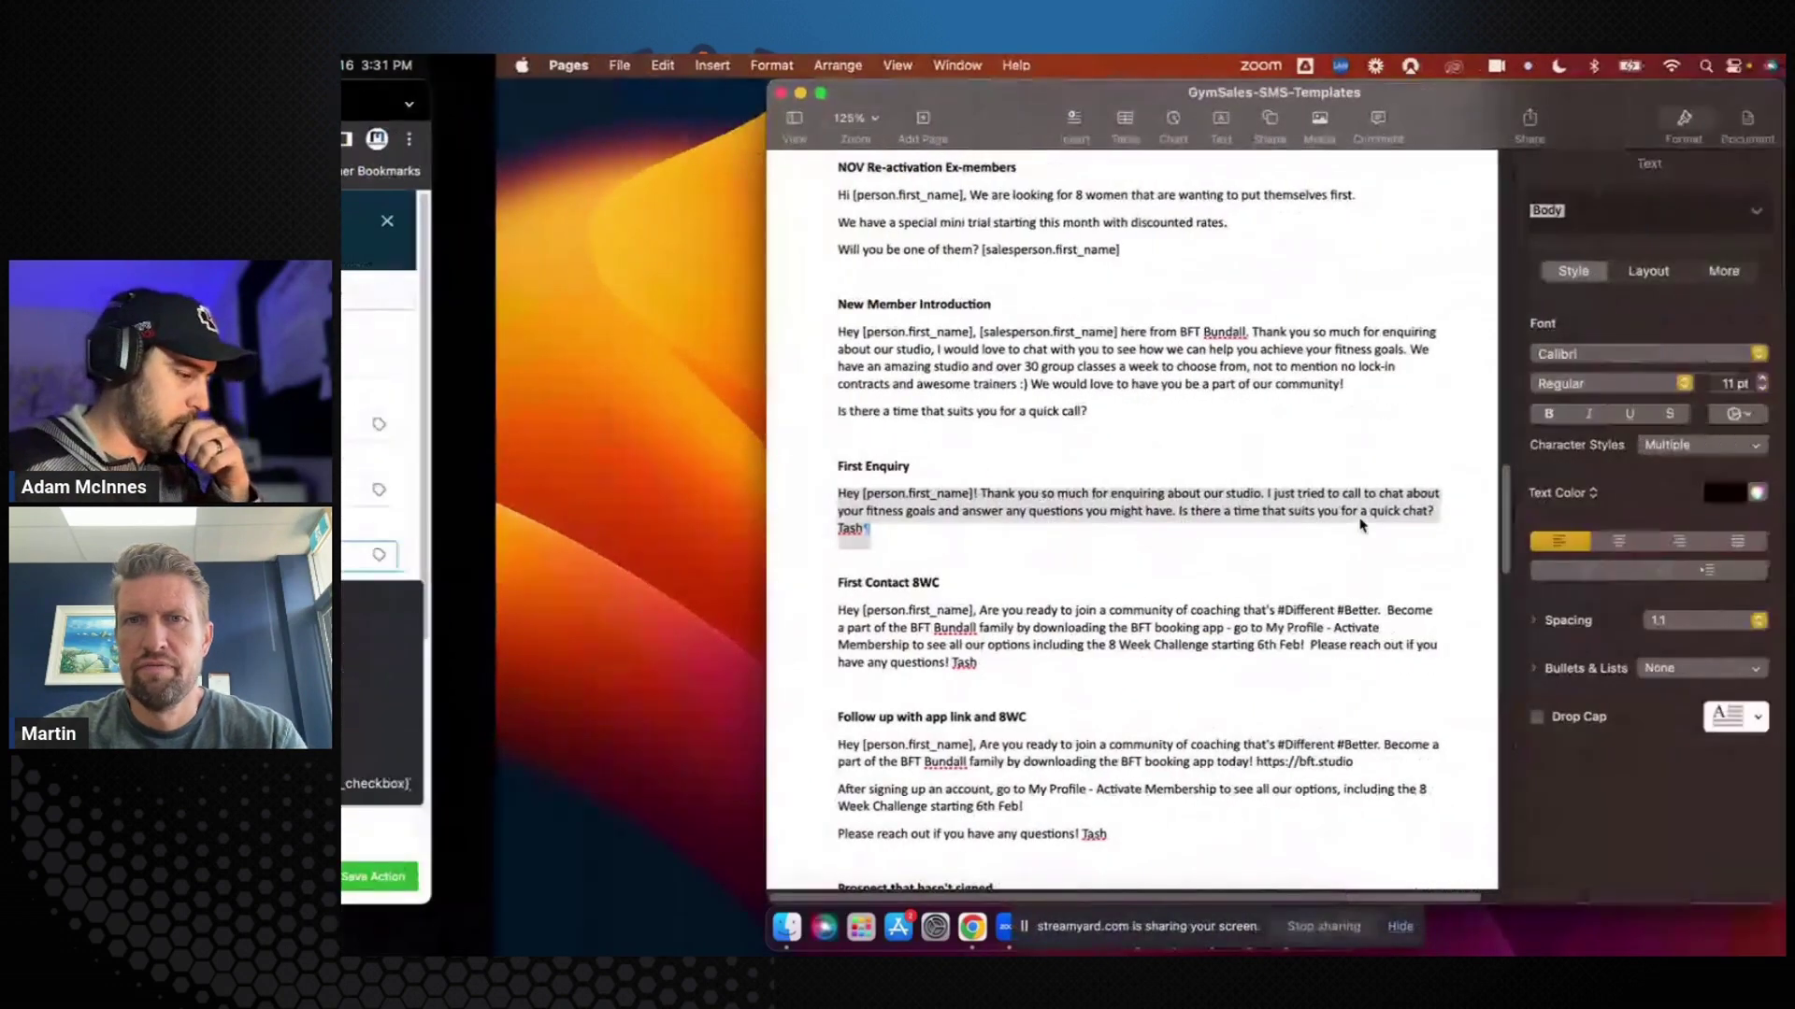
# Read through the First Enquiry template in the Pages document
pyautogui.scroll(-2, 981, 552)
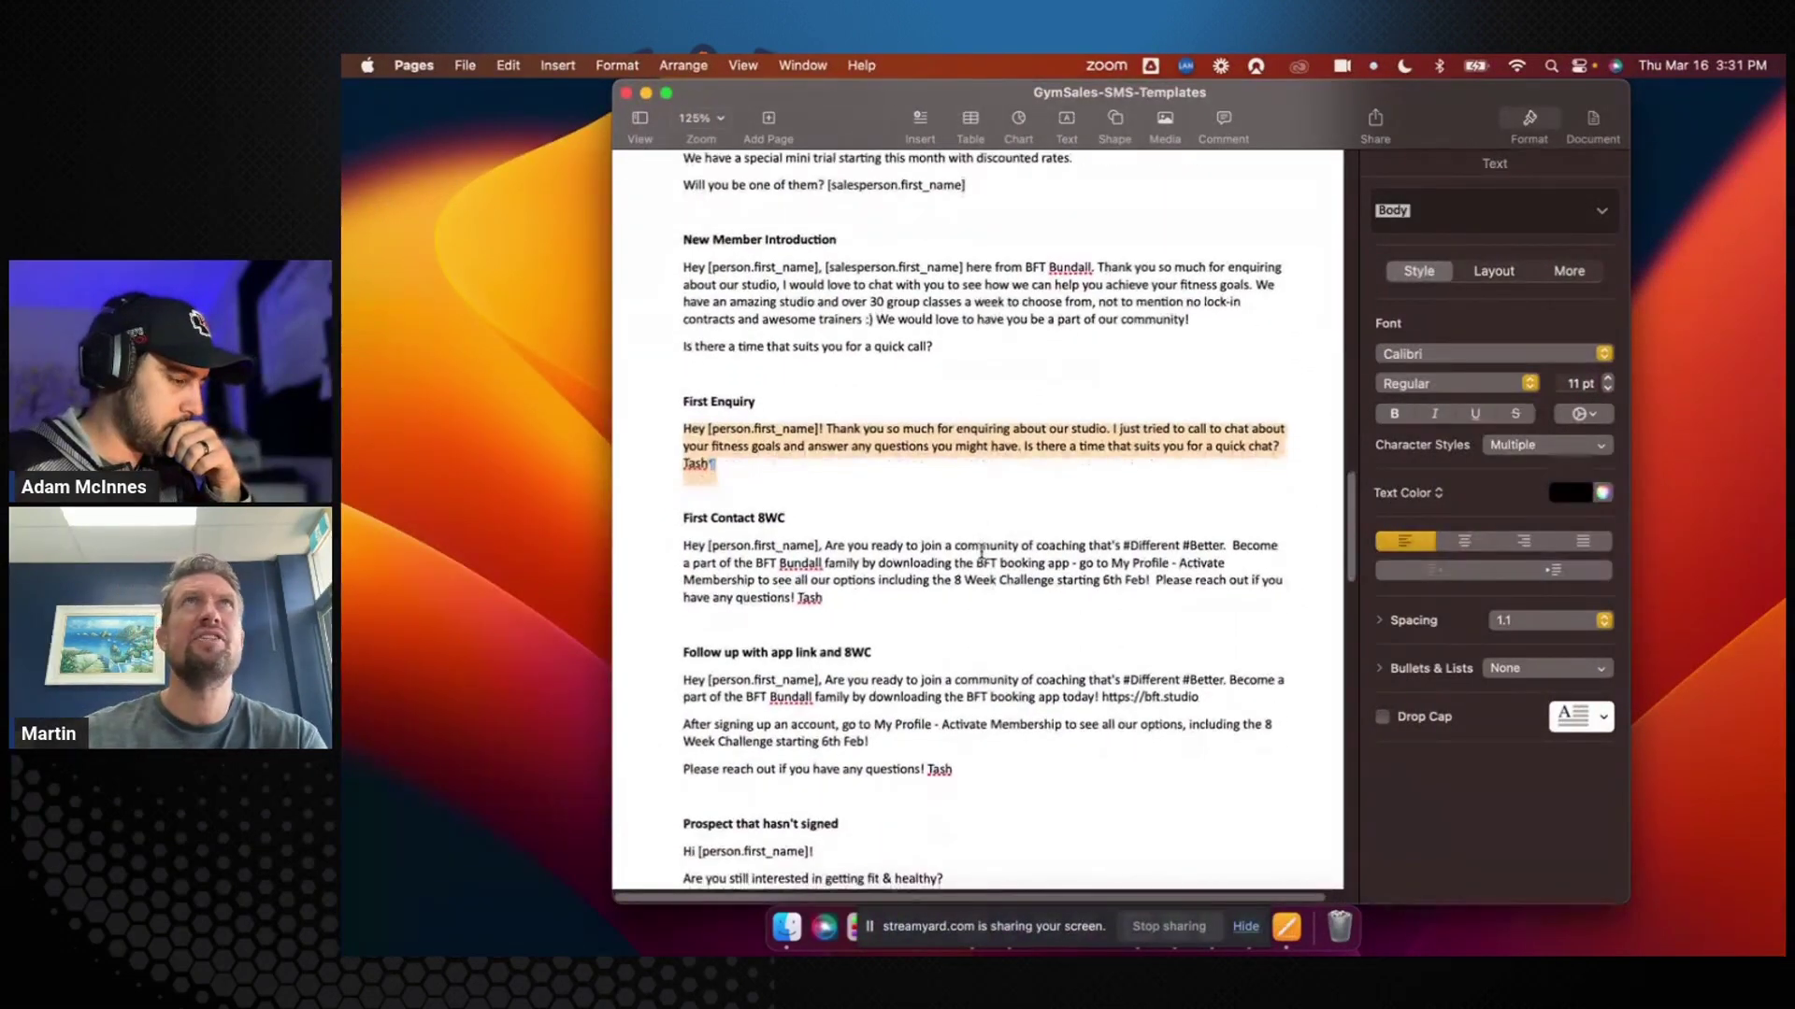
pyautogui.scroll(1, 981, 552)
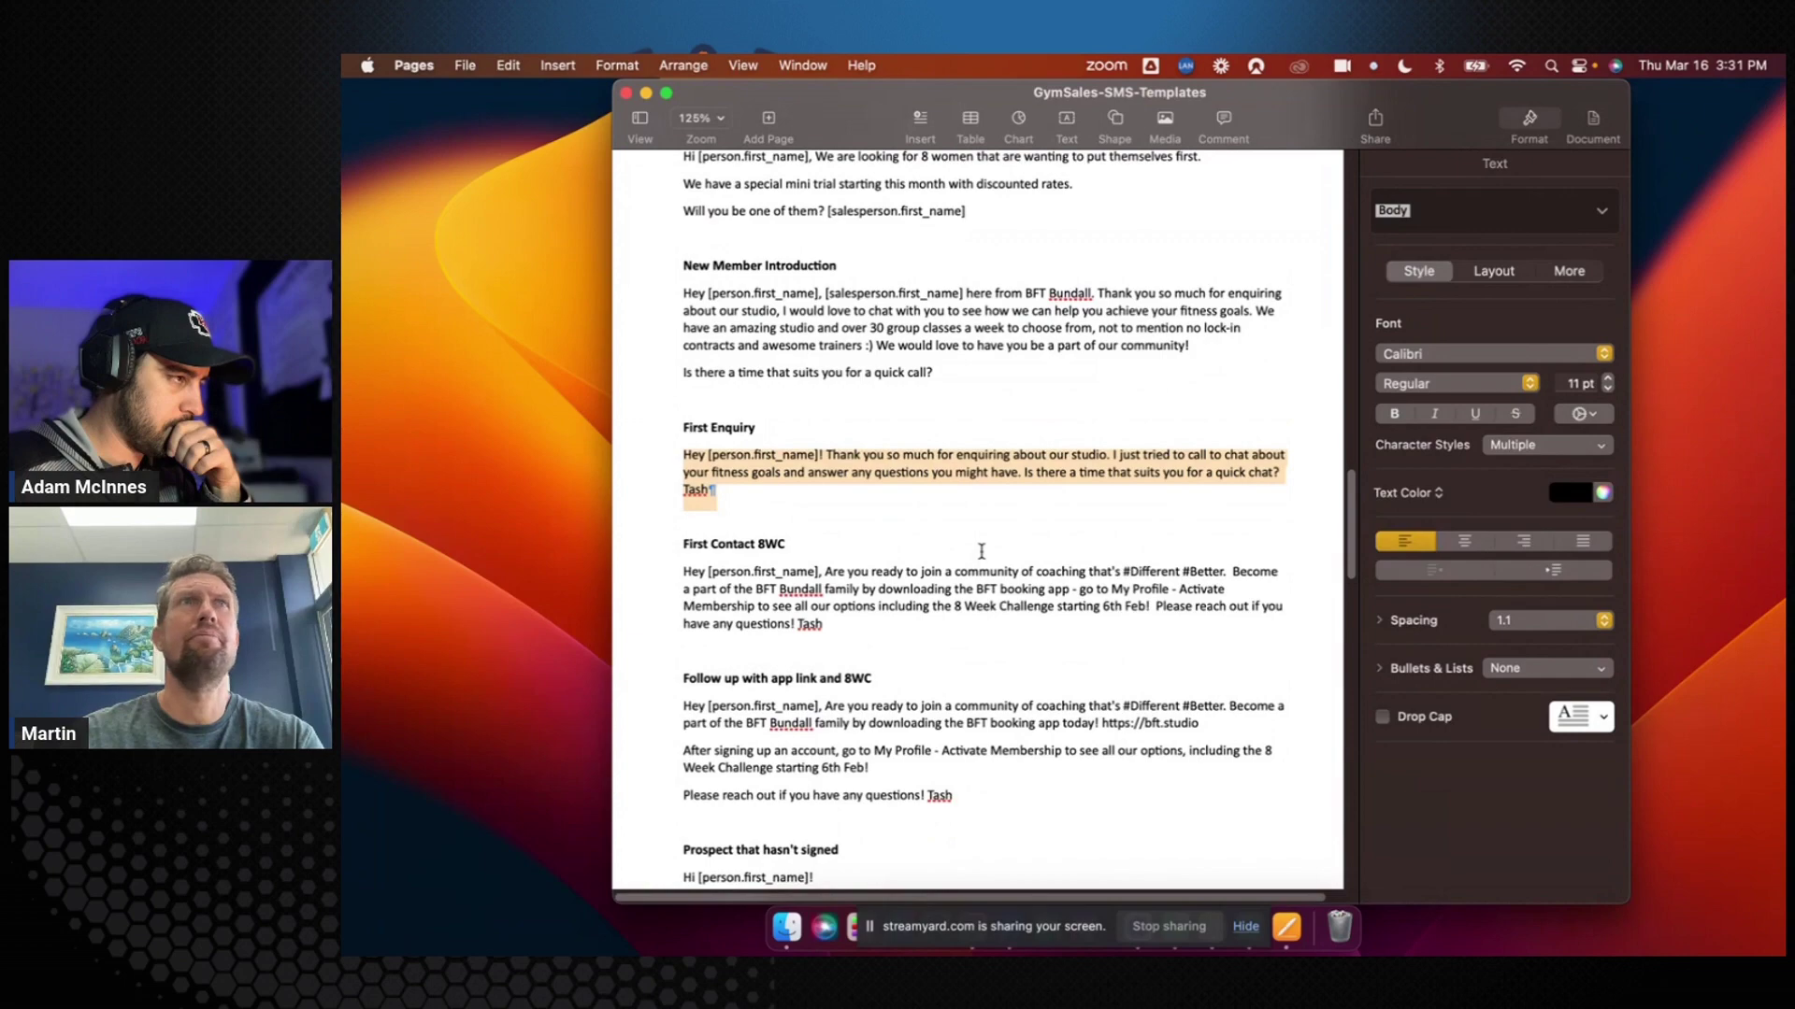
pyautogui.hotkey('ctrl', 'Left')
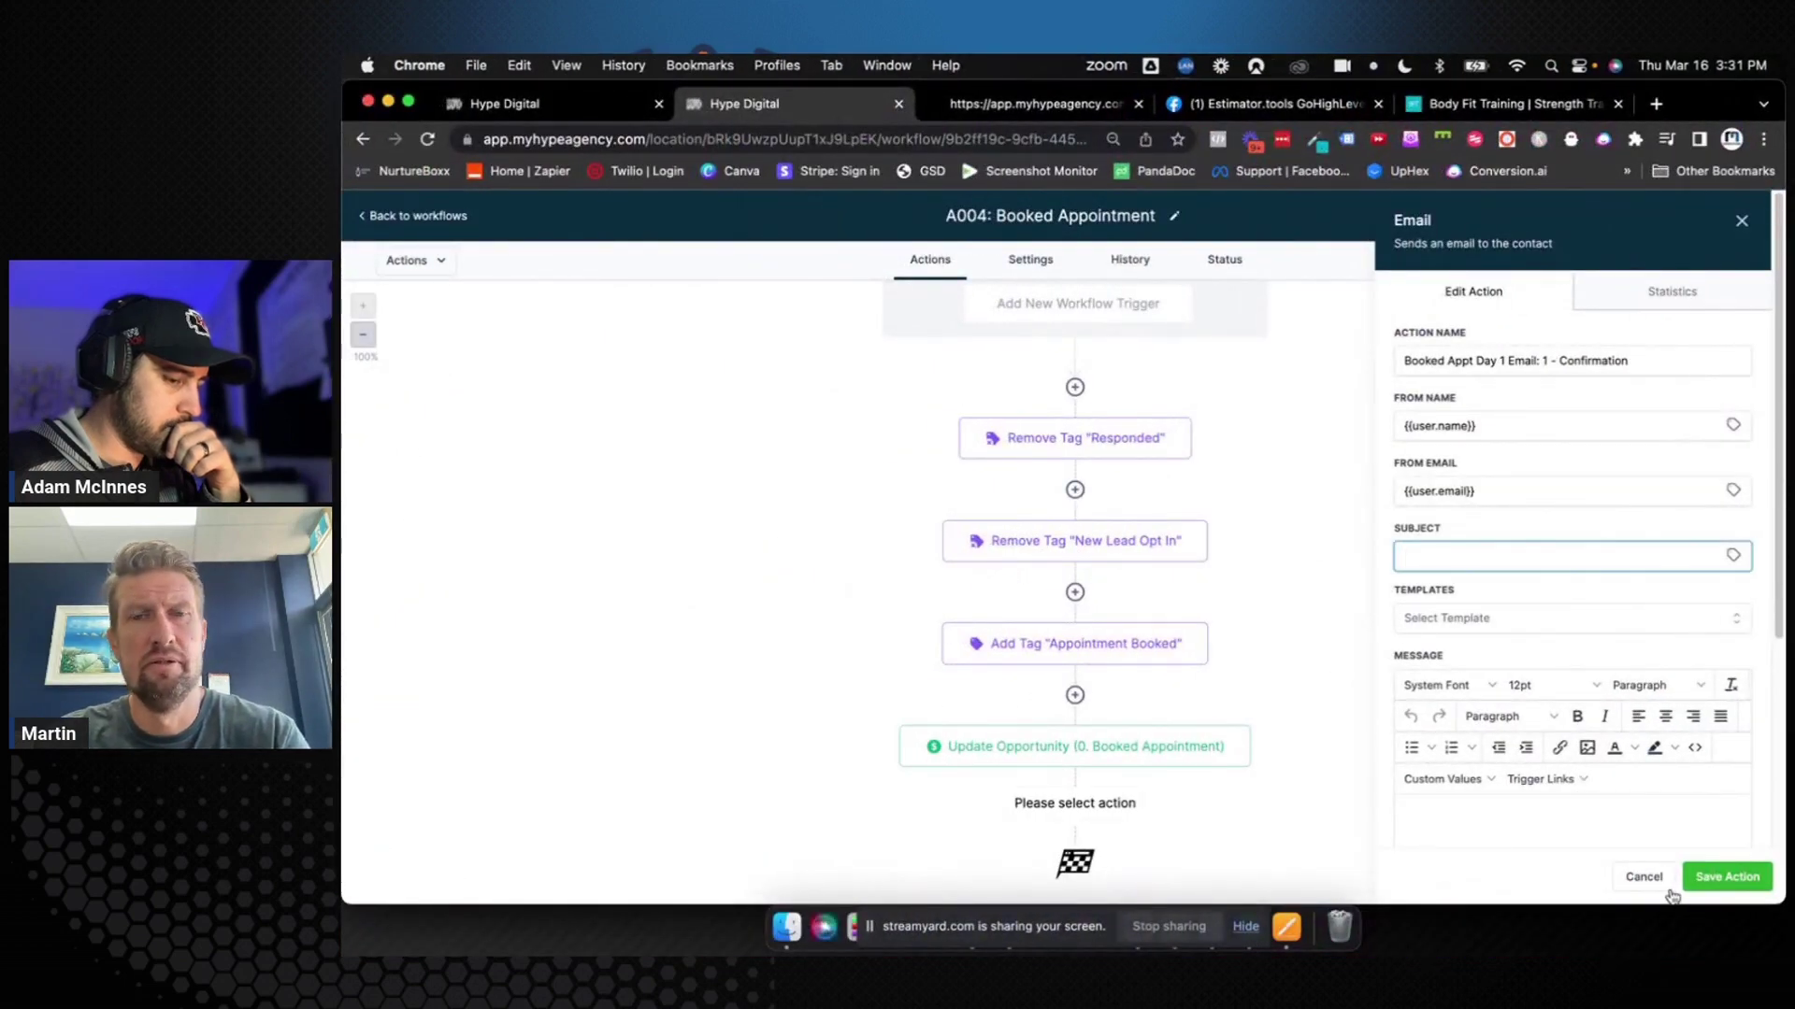
# Go to Settings > Custom Values in LeadPro+ and begin adding a new custom value
pyautogui.click(605, 108)
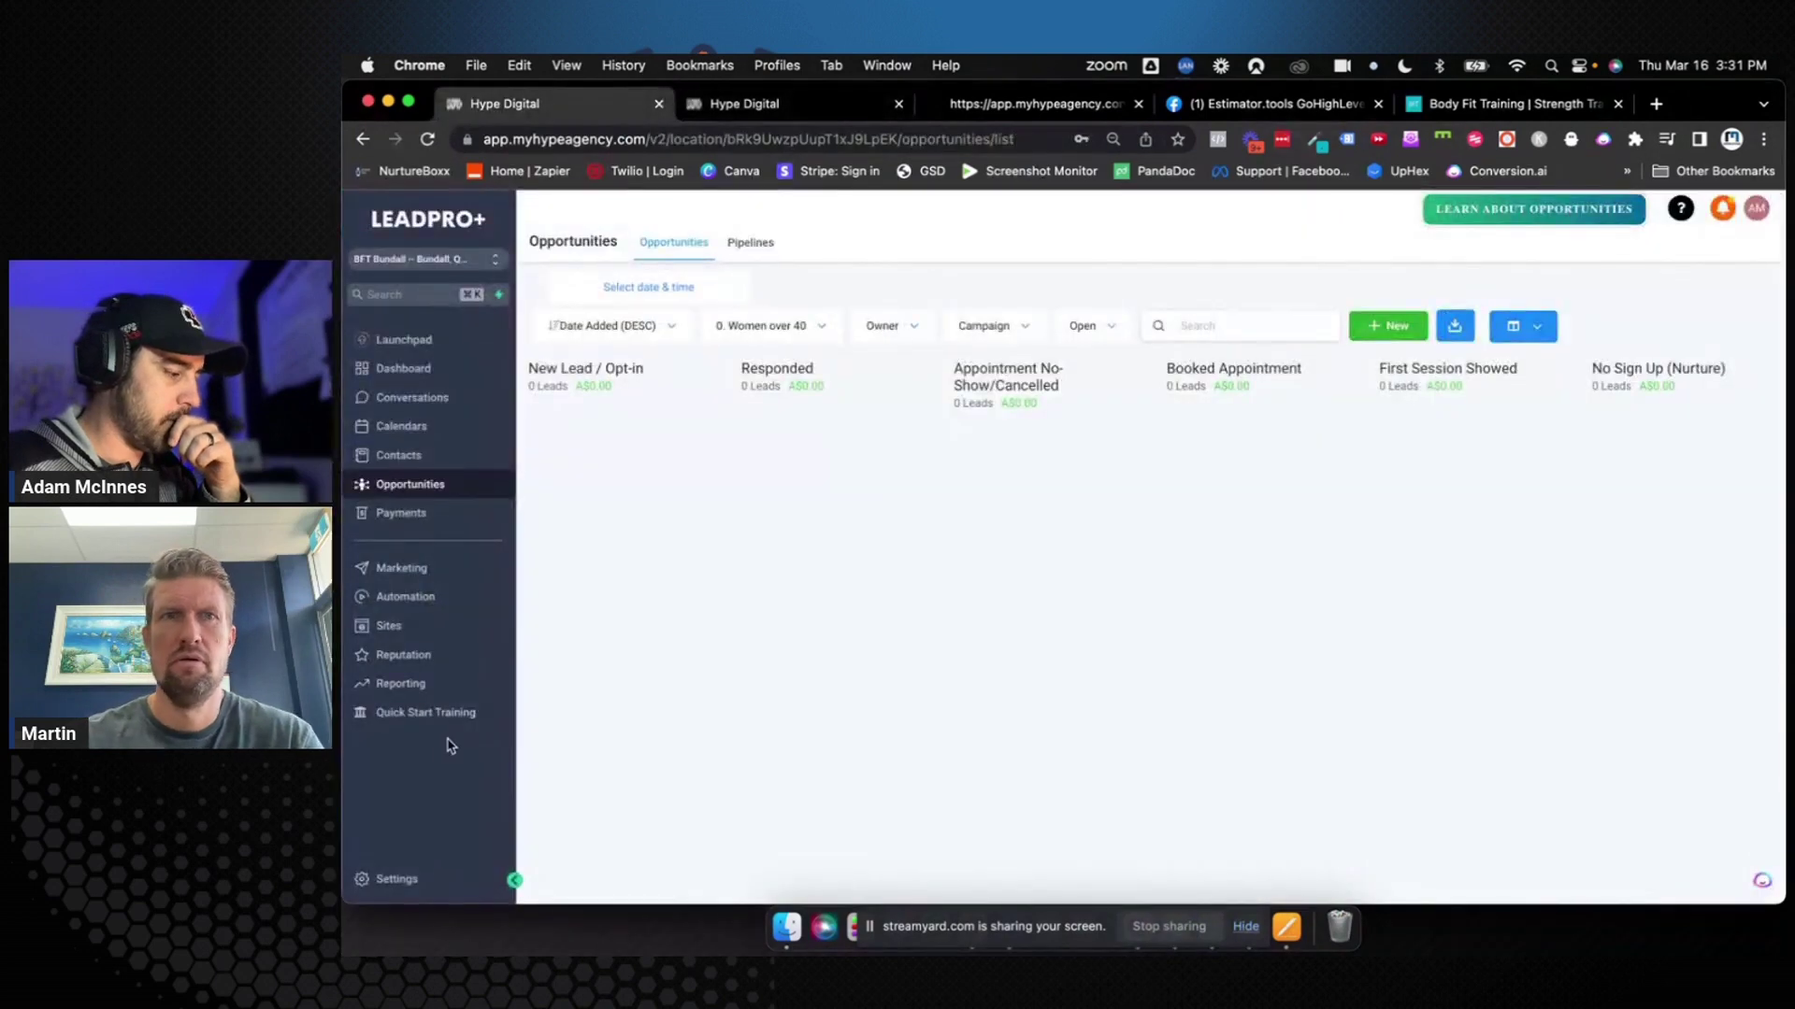
pyautogui.click(397, 881)
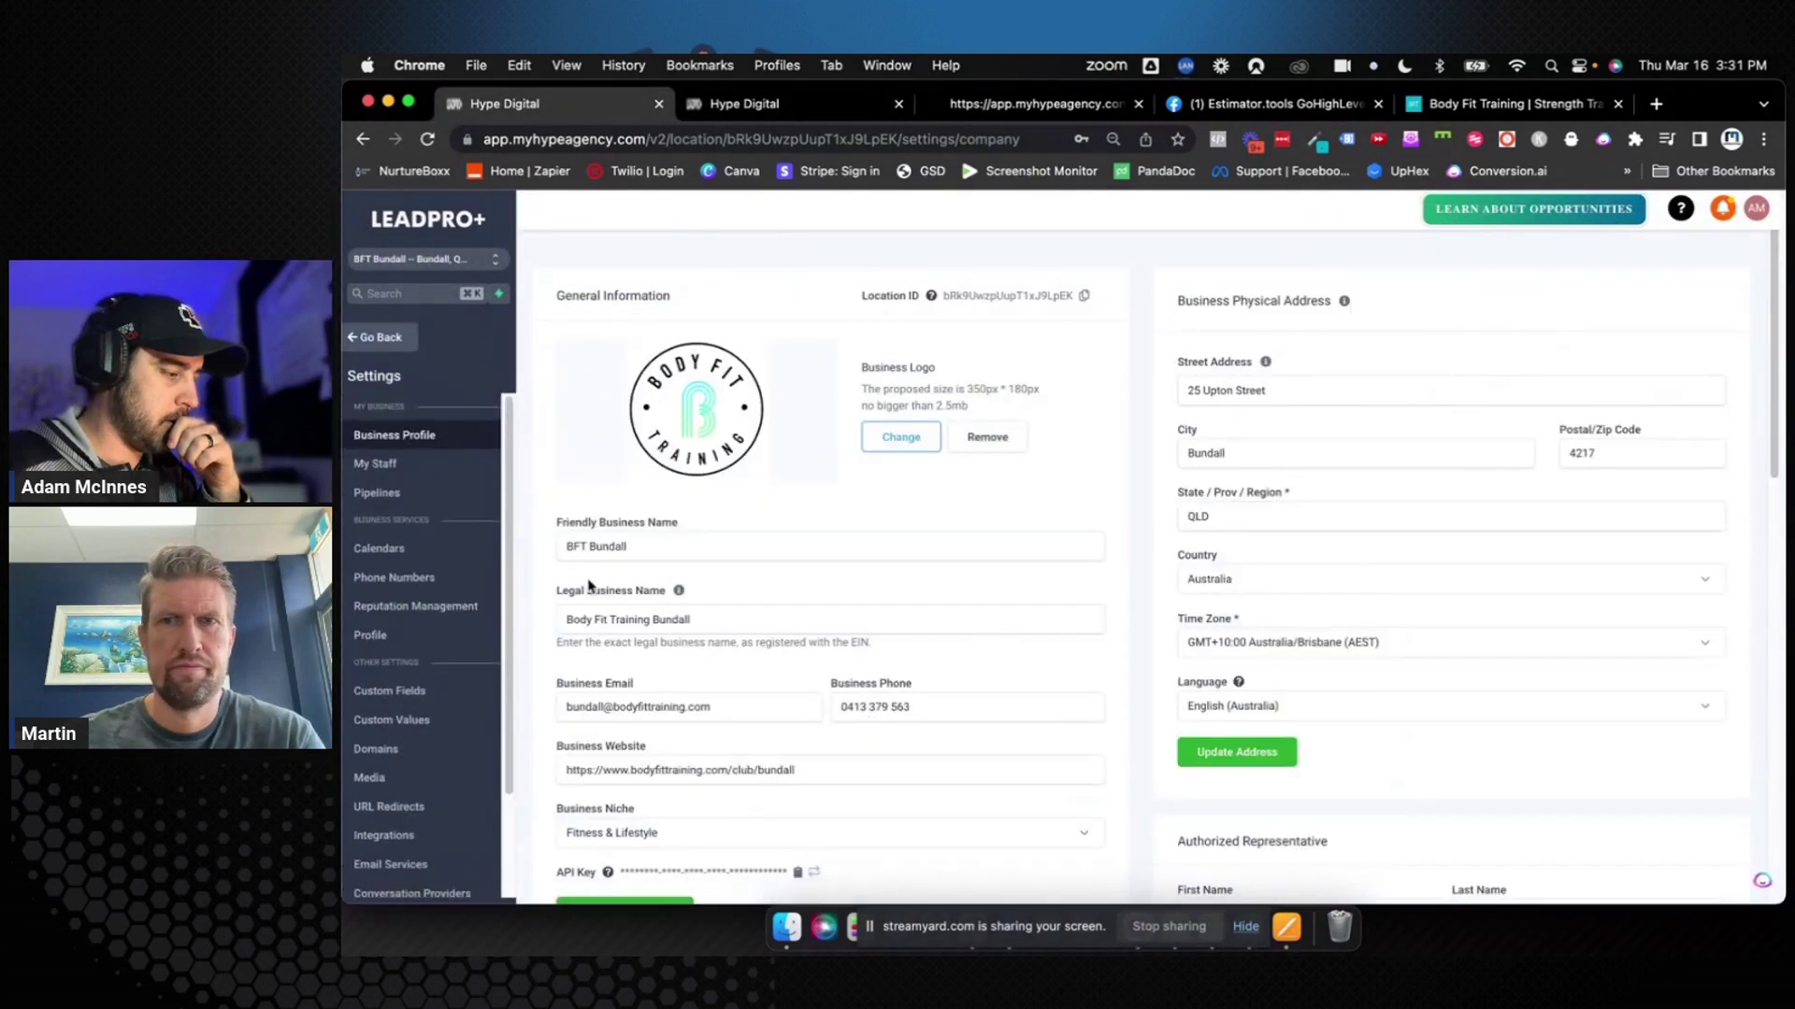
pyautogui.click(415, 722)
pyautogui.click(1626, 282)
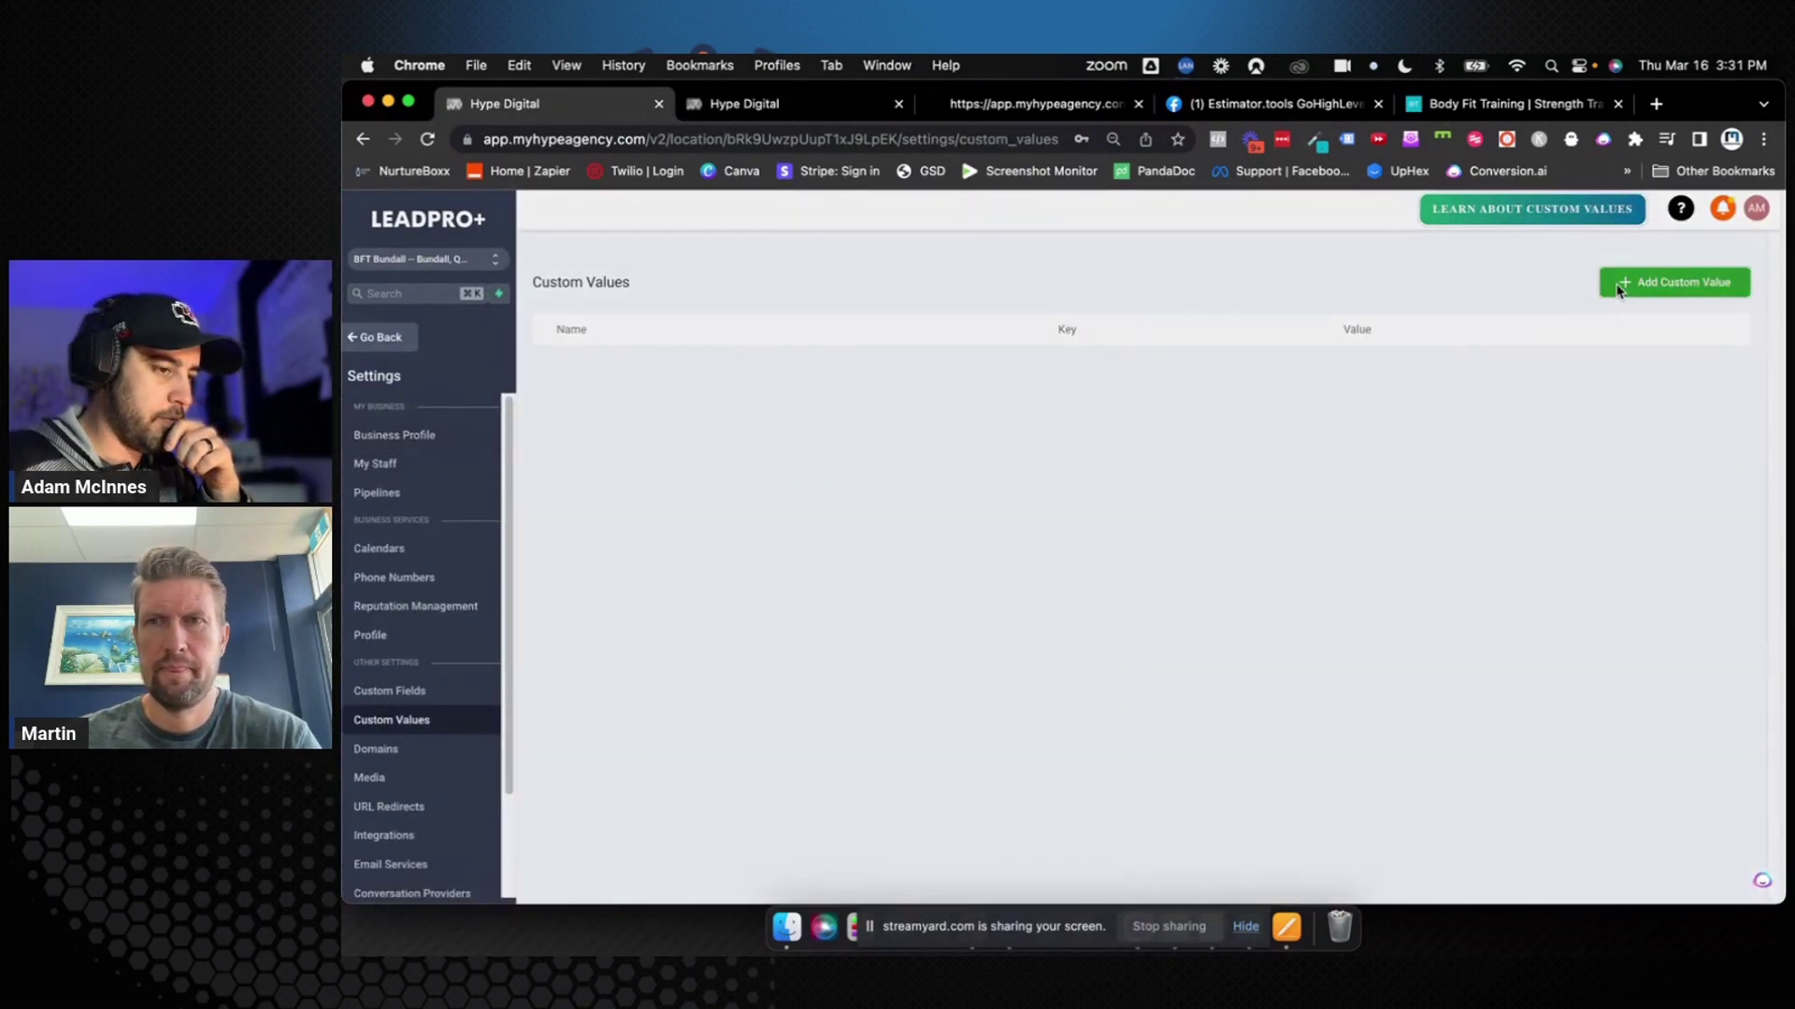
# Create and save a custom value named 'Client Email Address' holding the business's contact email
pyautogui.click(1044, 327)
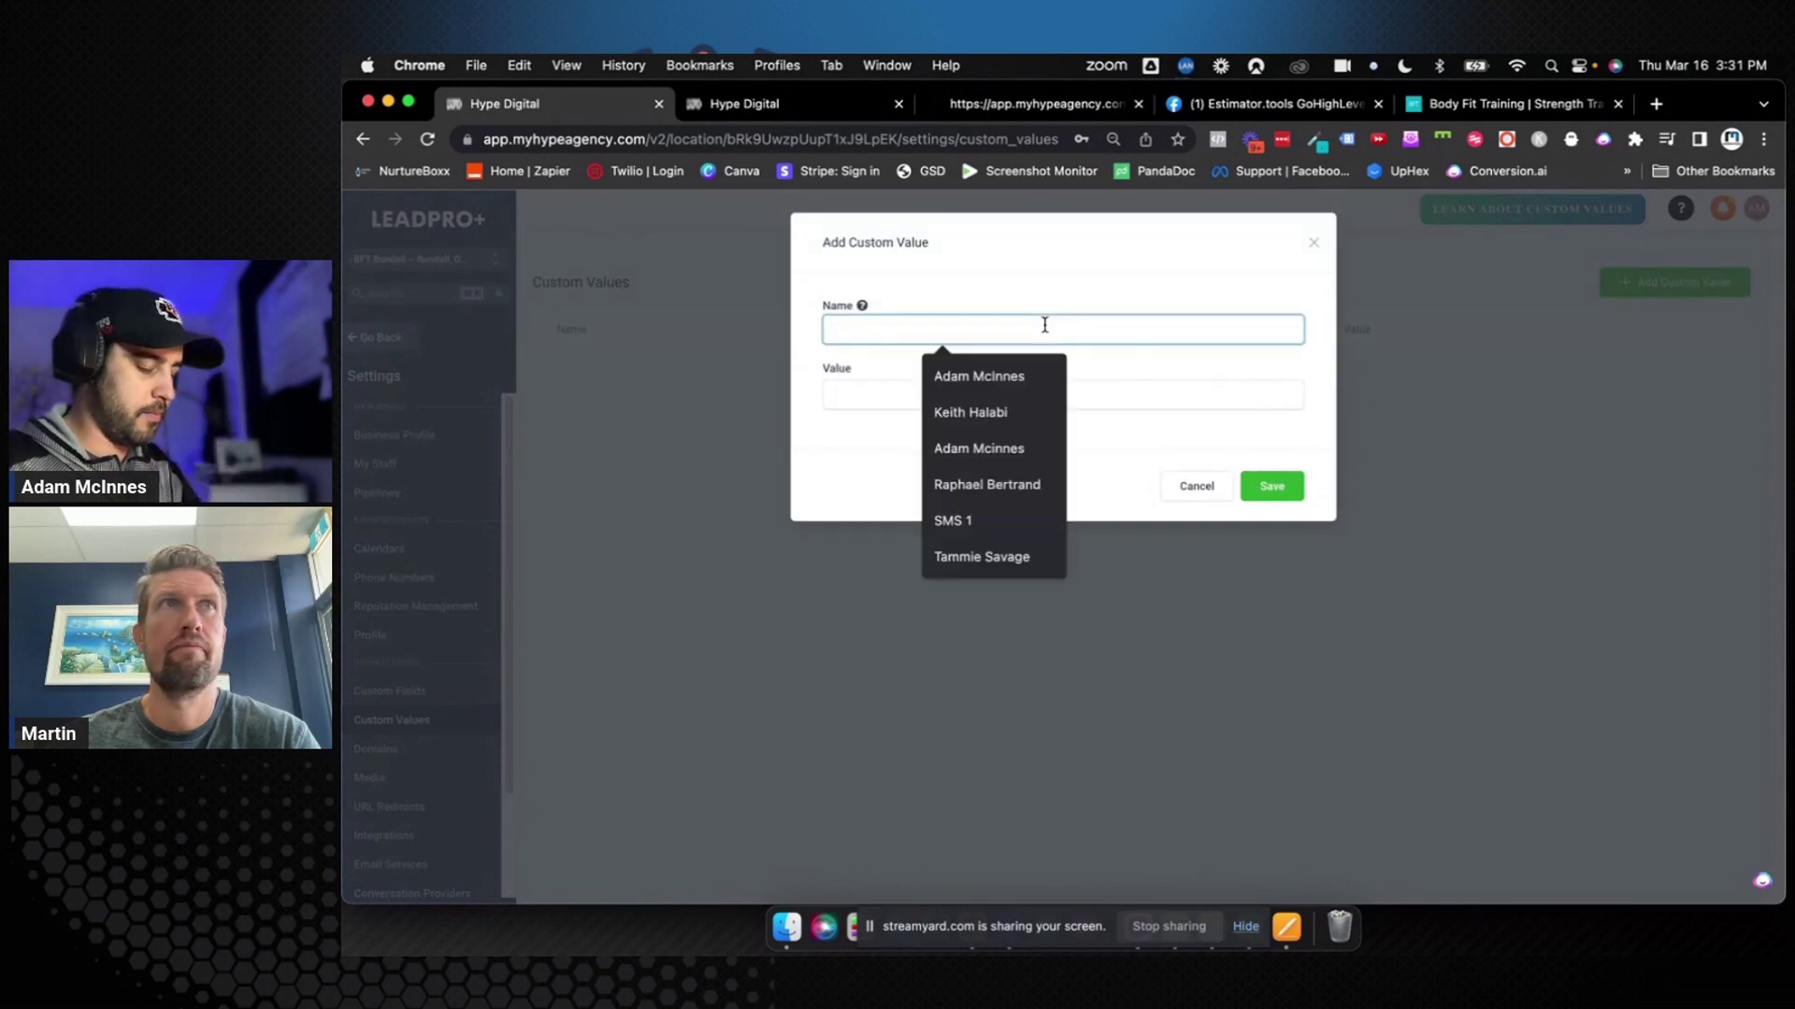
pyautogui.write('Client Em')
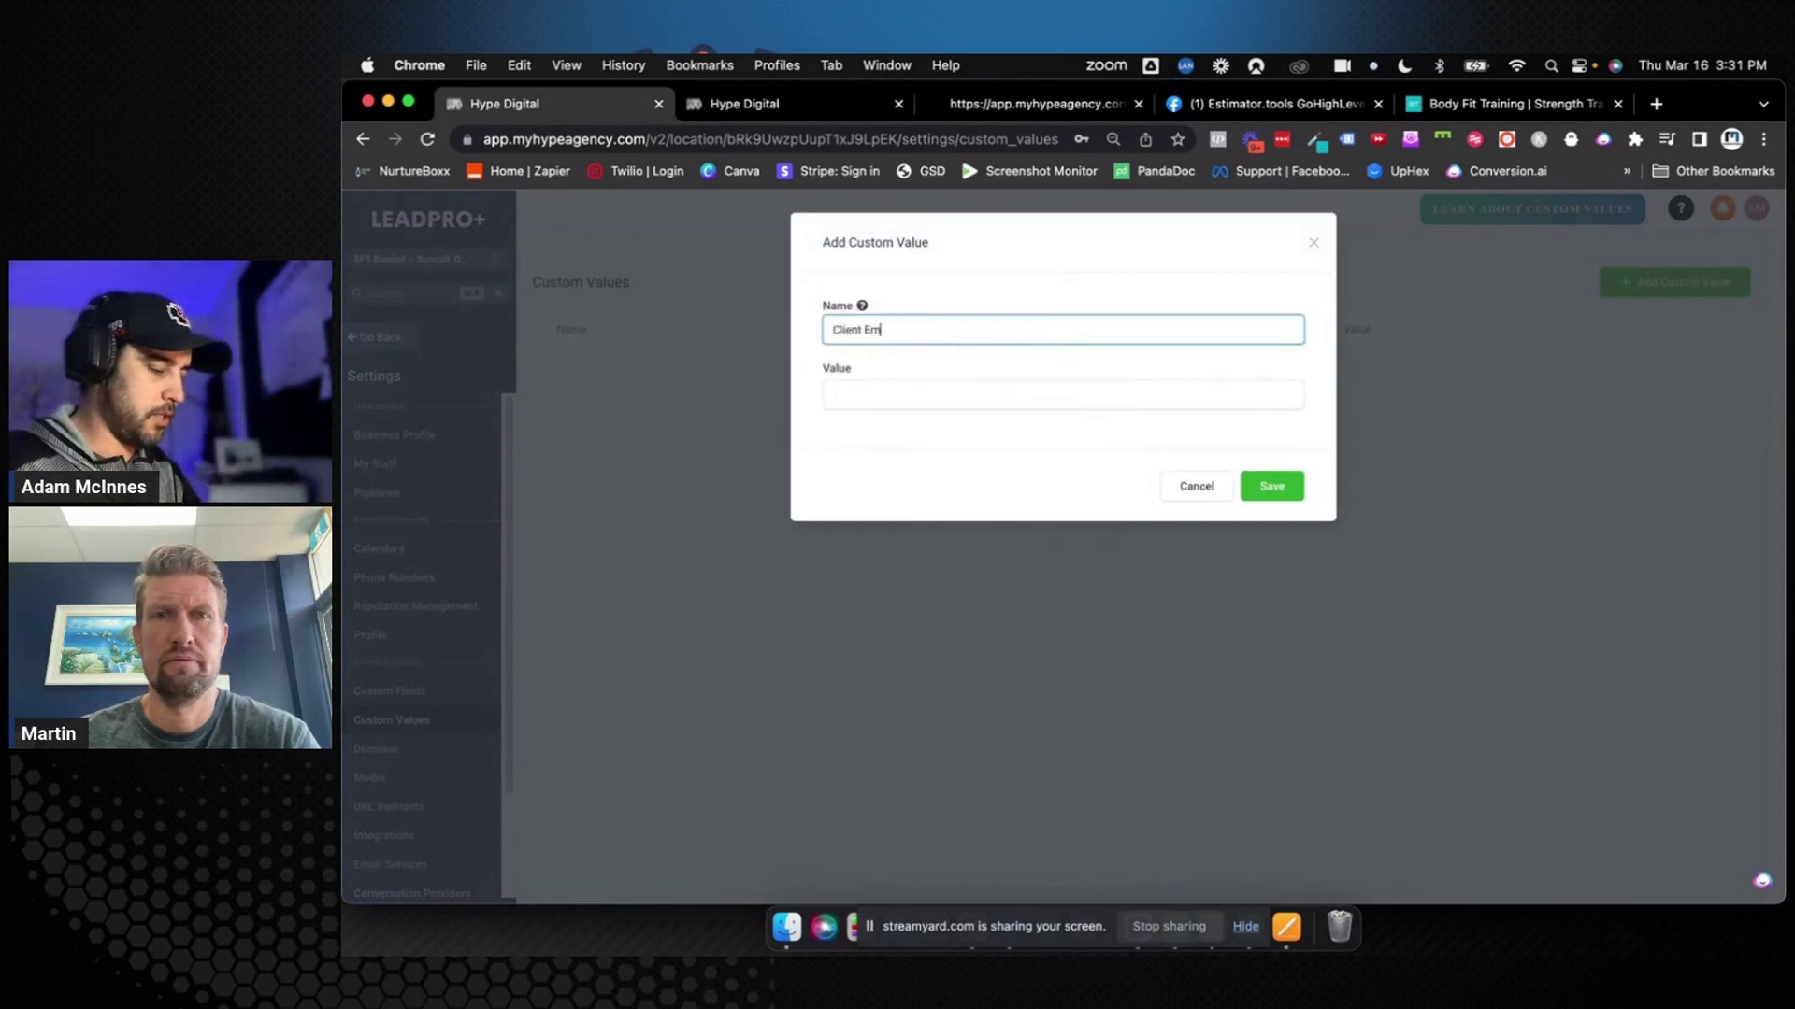
pyautogui.write('ail address')
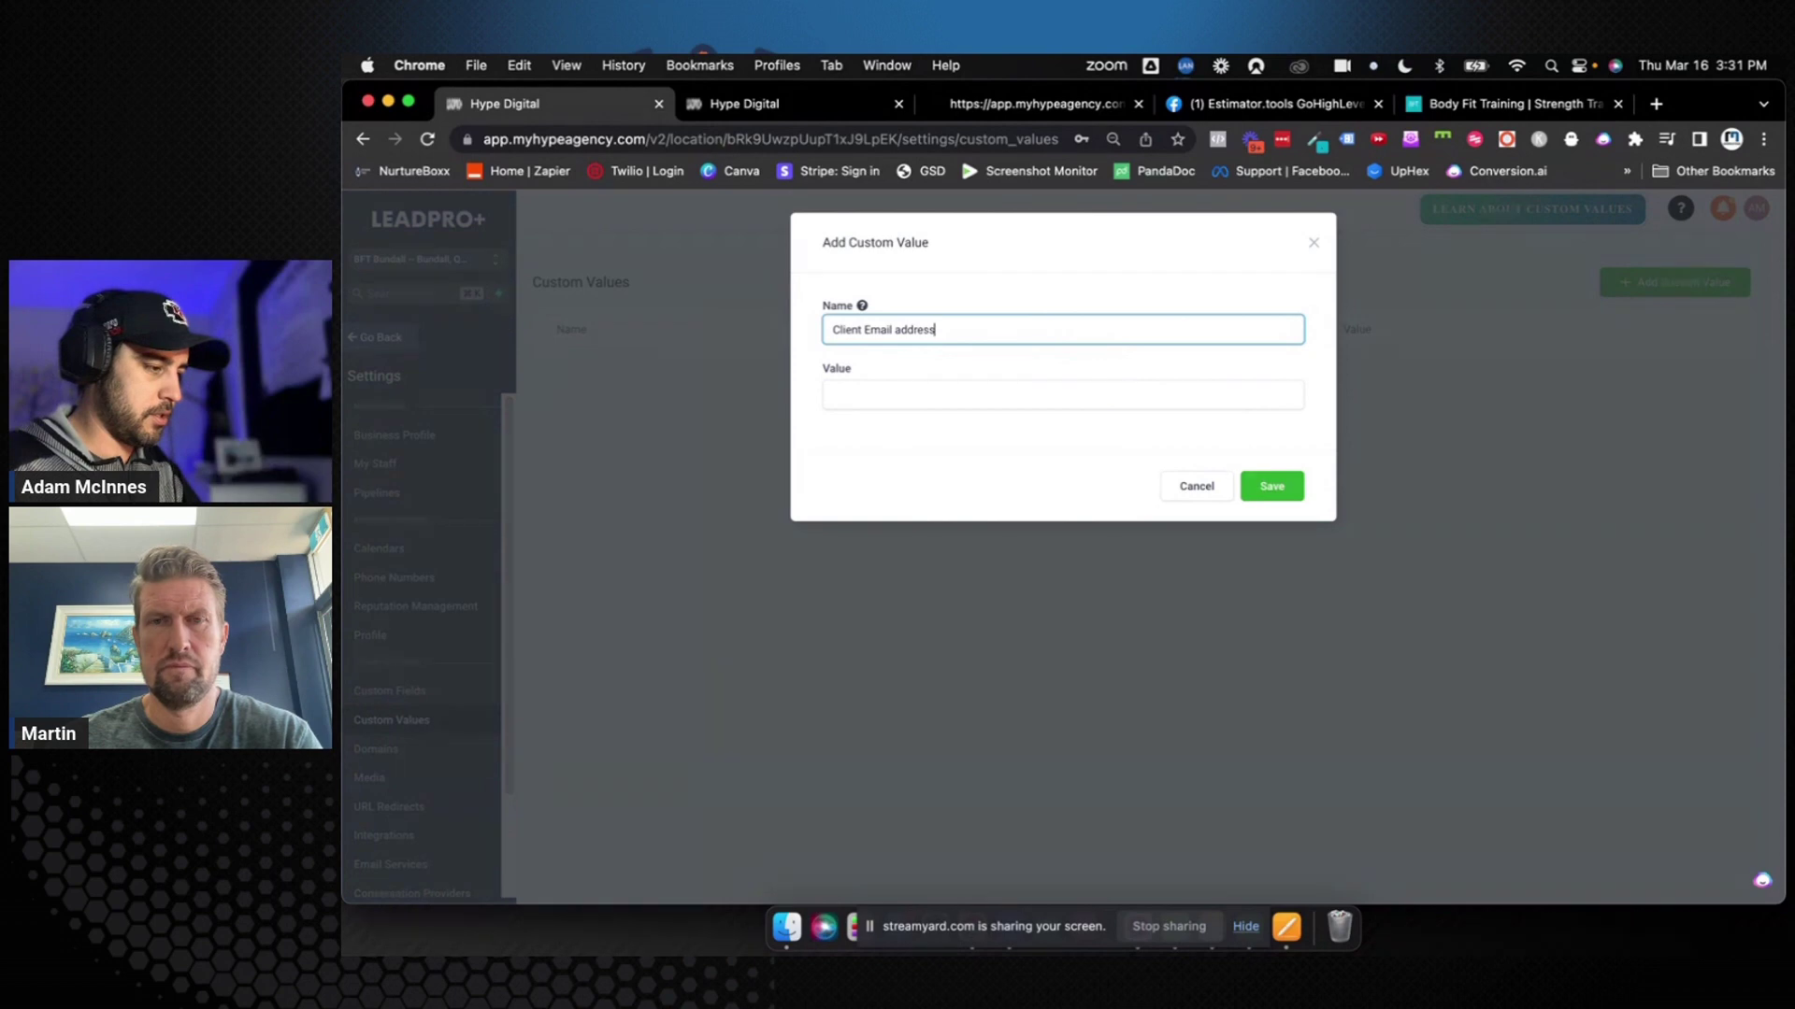
pyautogui.doubleClick(897, 329)
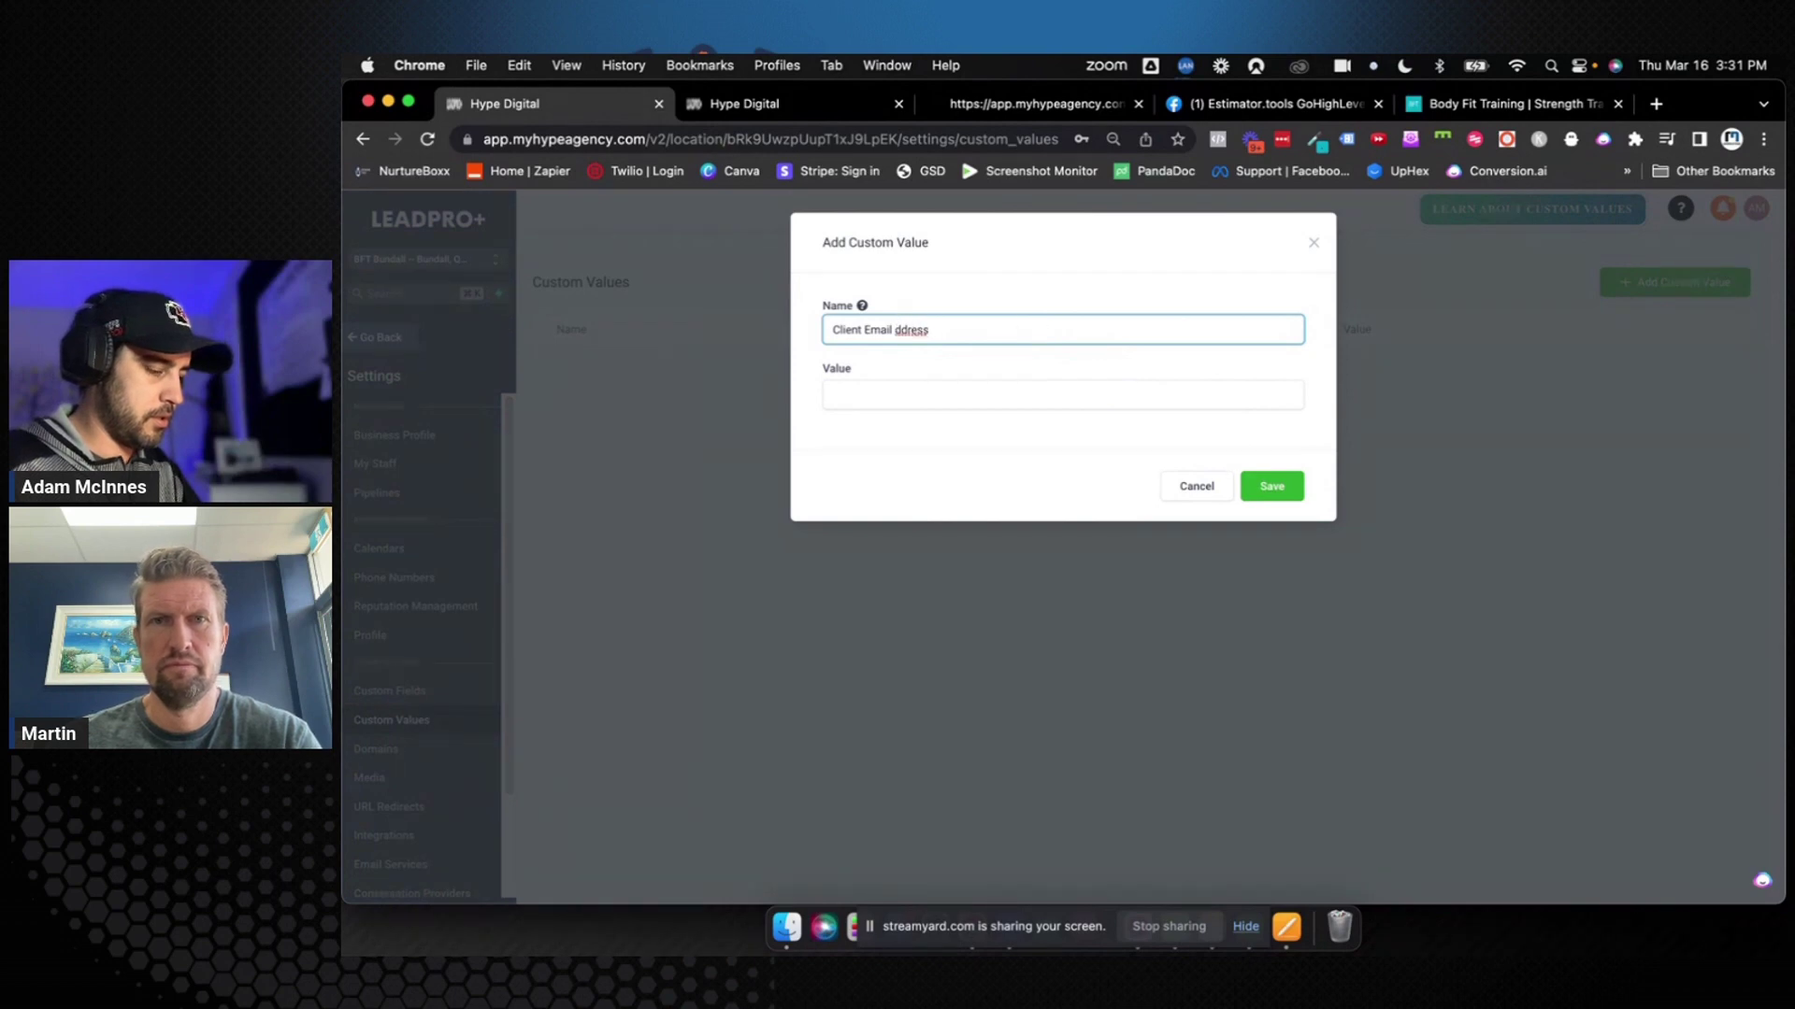
pyautogui.write('Address')
pyautogui.click(909, 392)
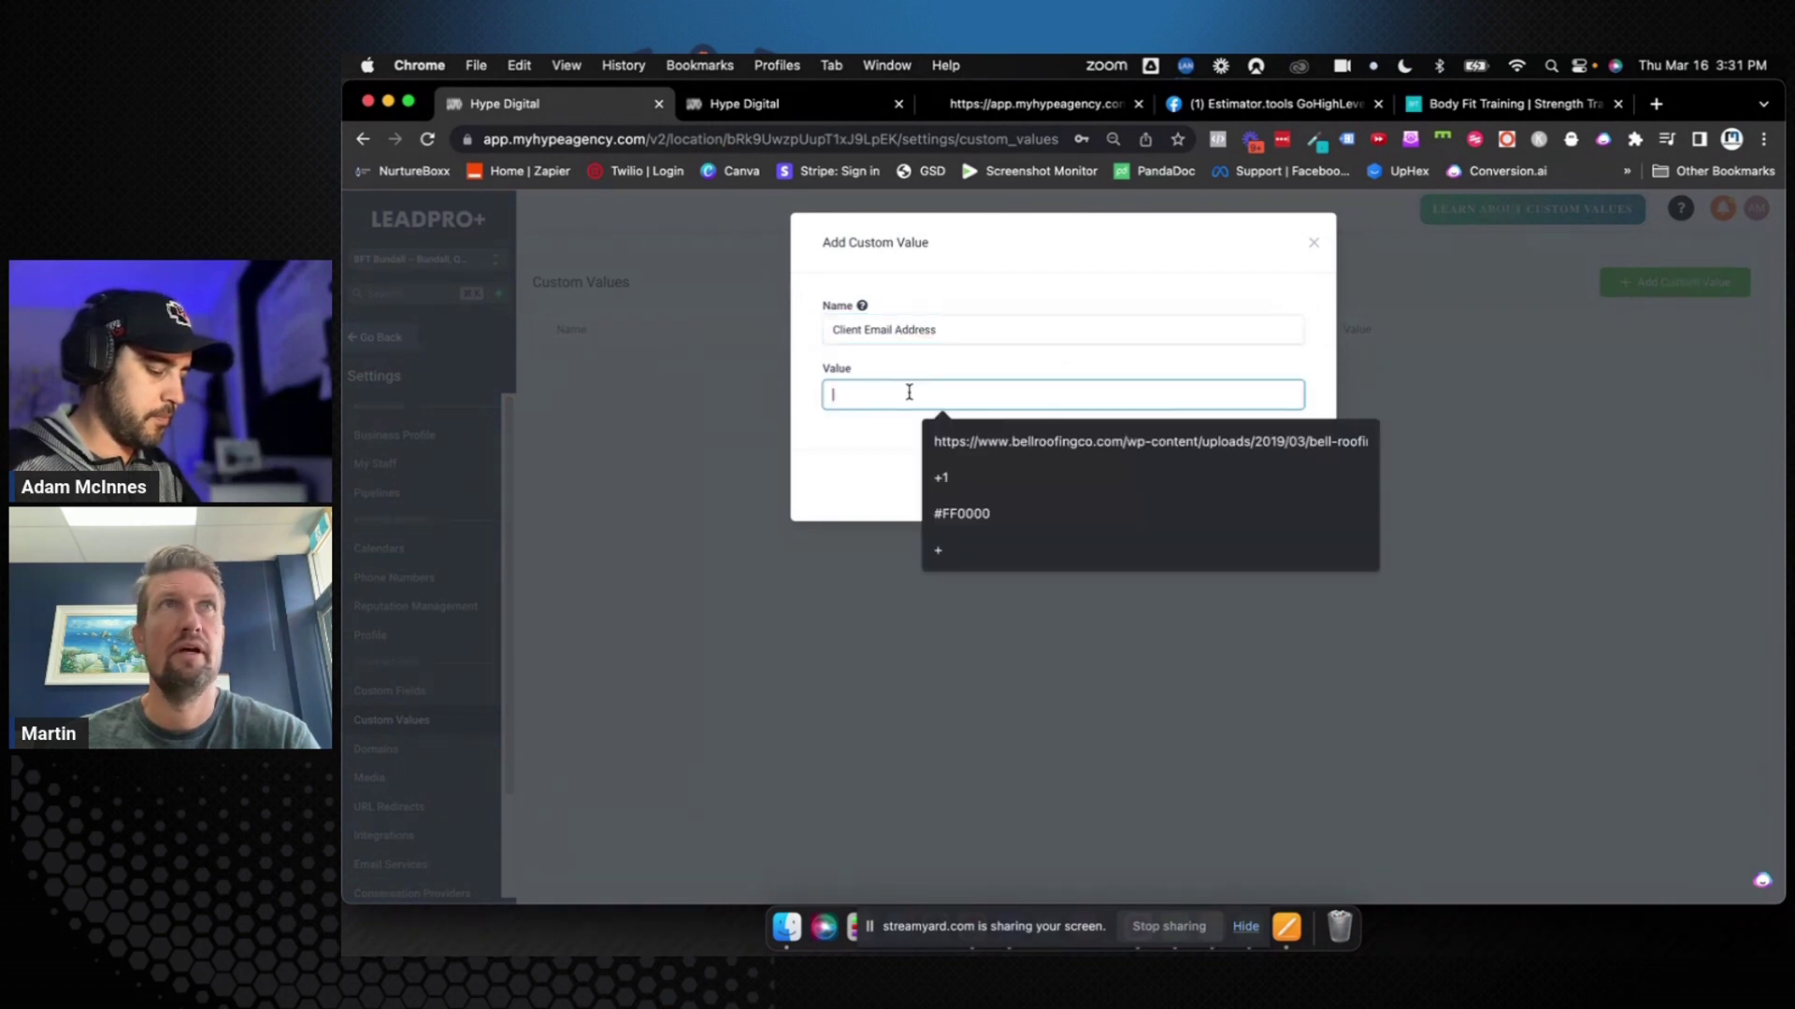
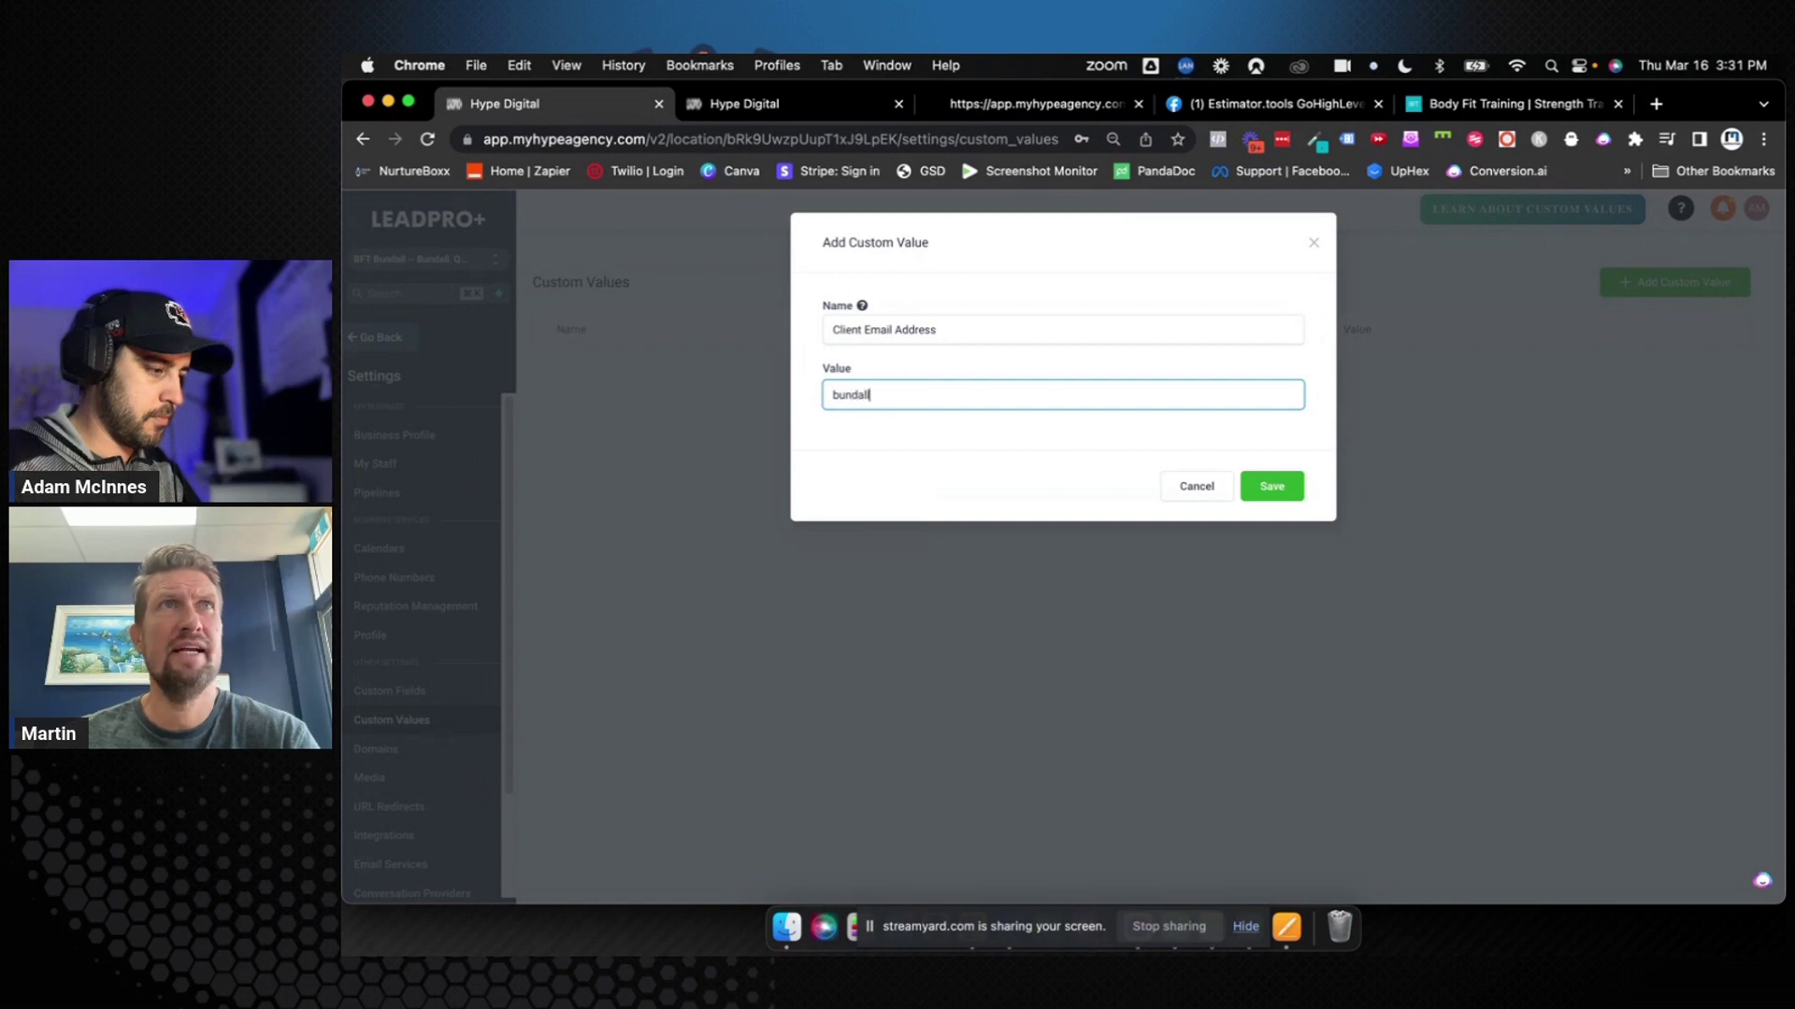
pyautogui.press('super+a')
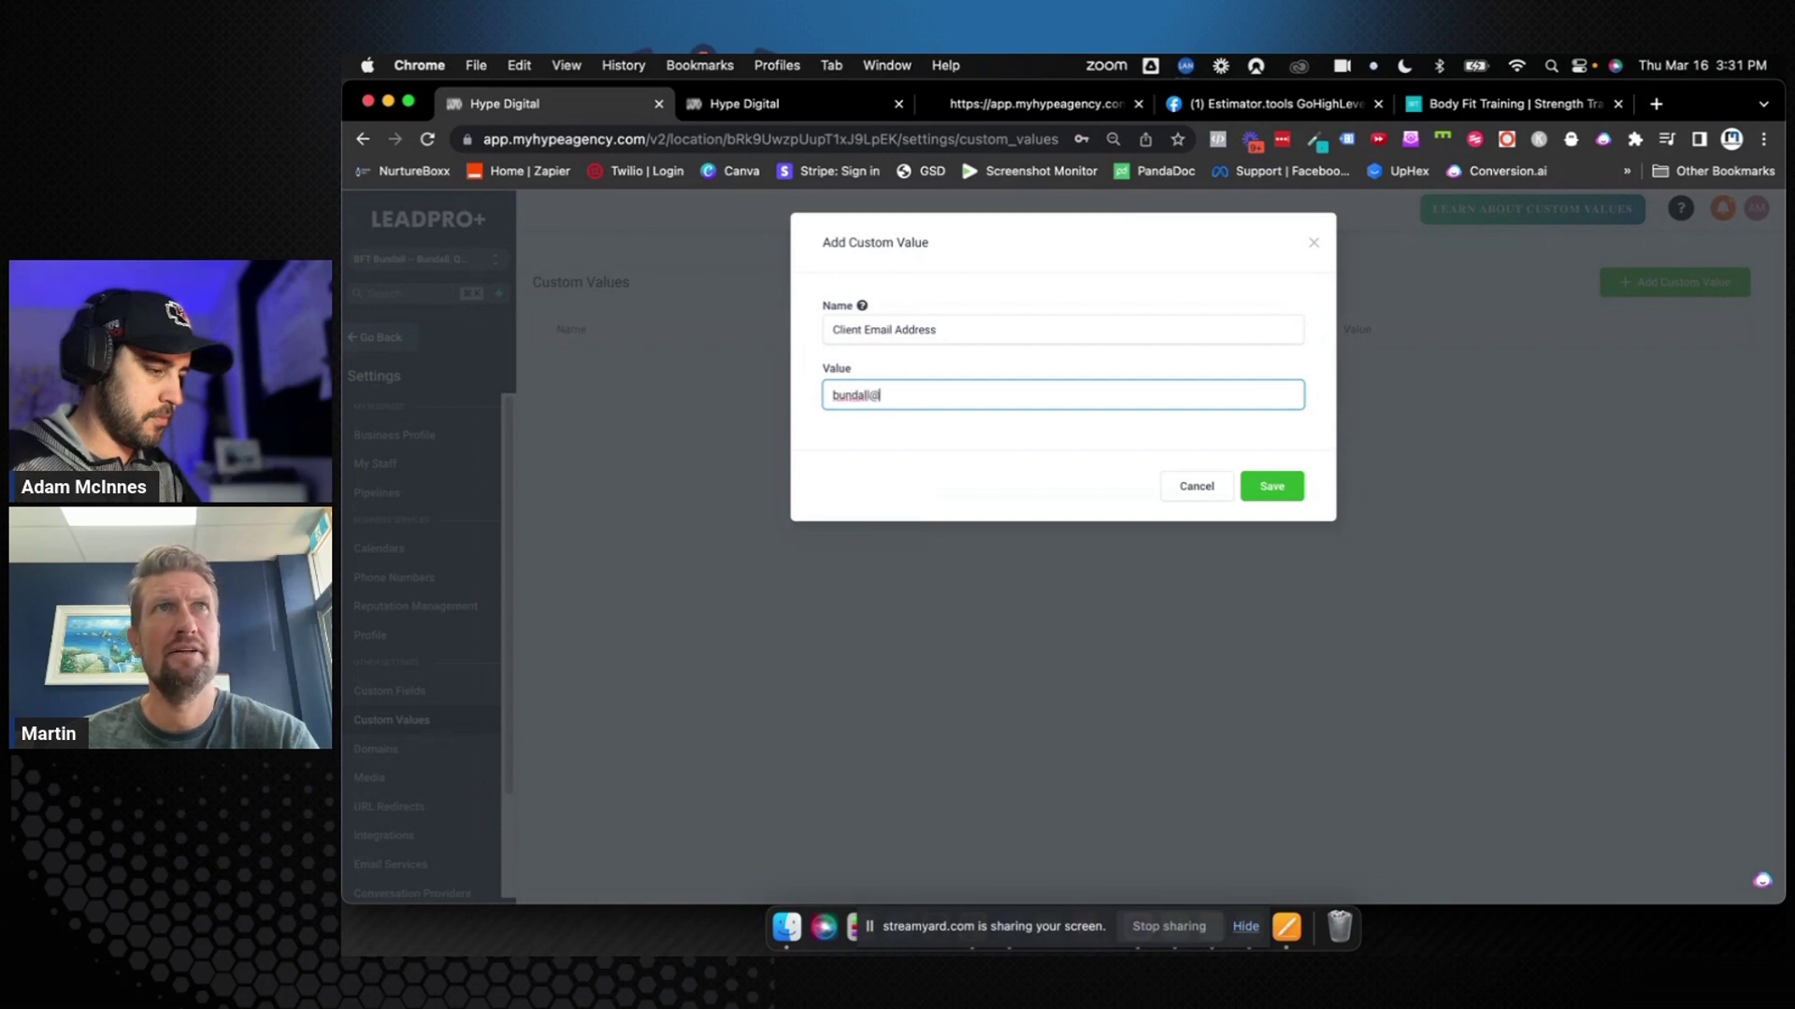
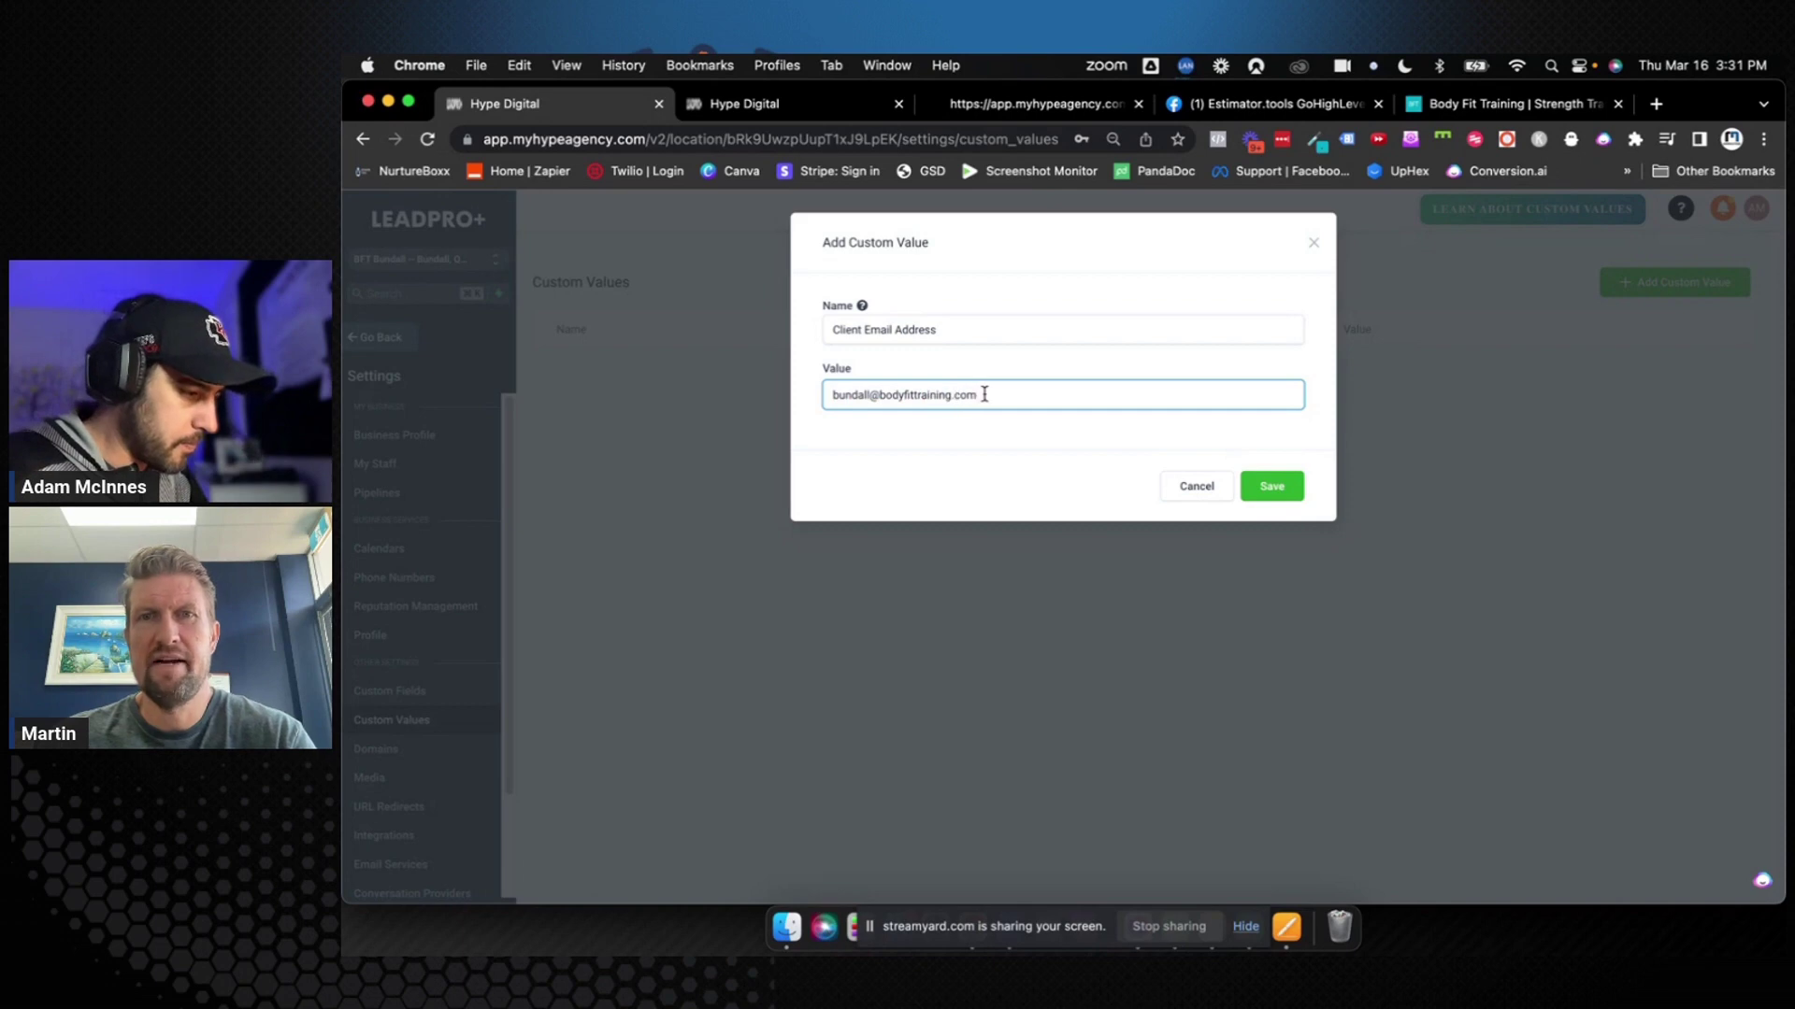
pyautogui.click(1267, 487)
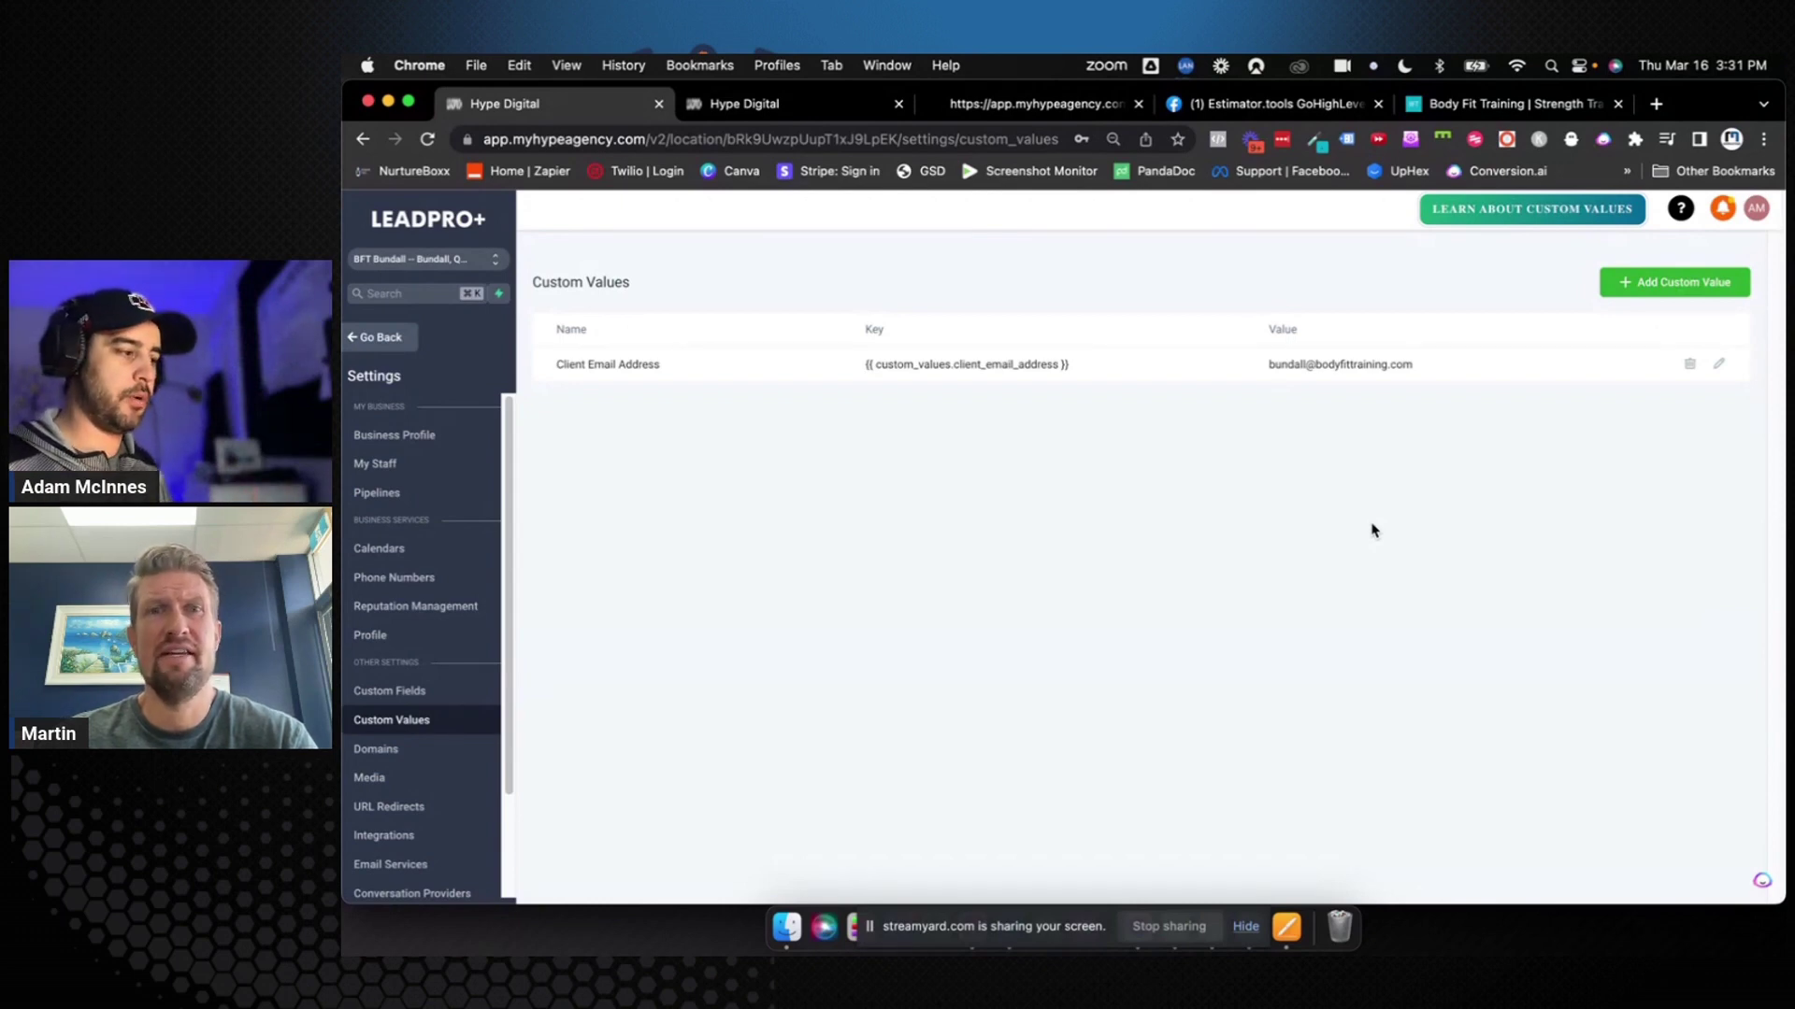
# Fill the email's Subject and Message with '#' placeholders and save the email action
pyautogui.click(826, 104)
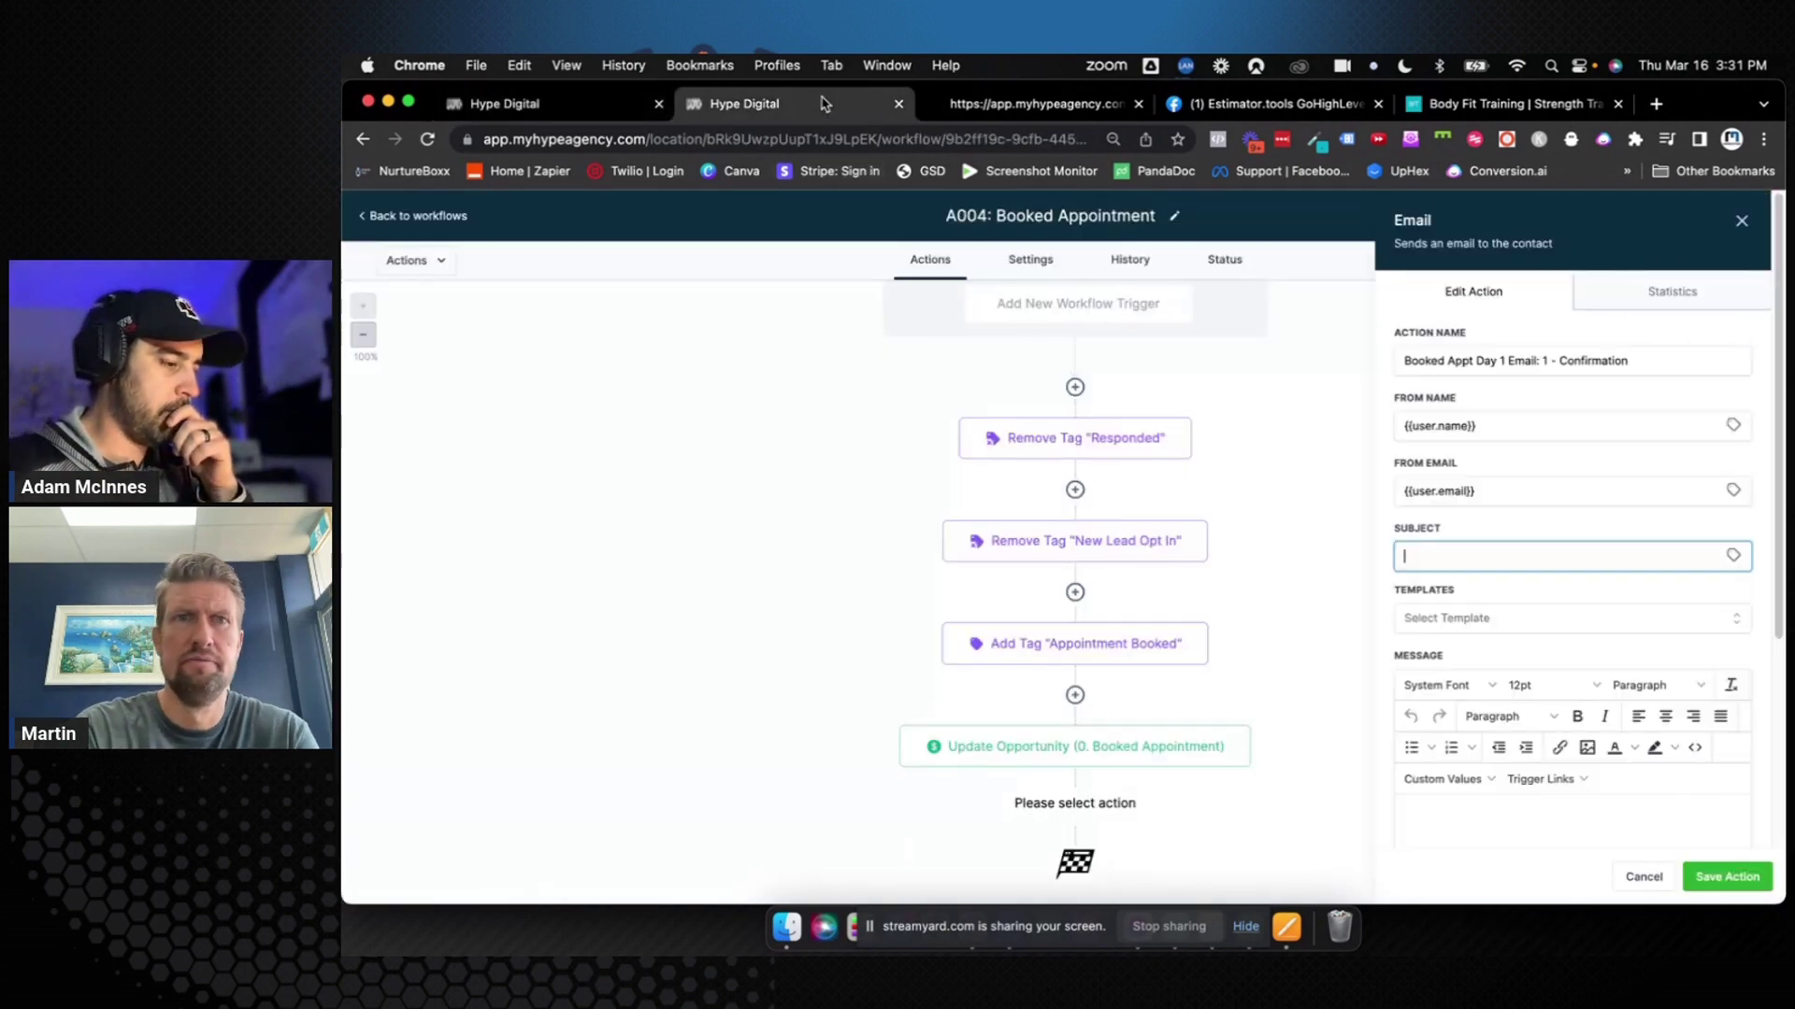
pyautogui.click(1718, 879)
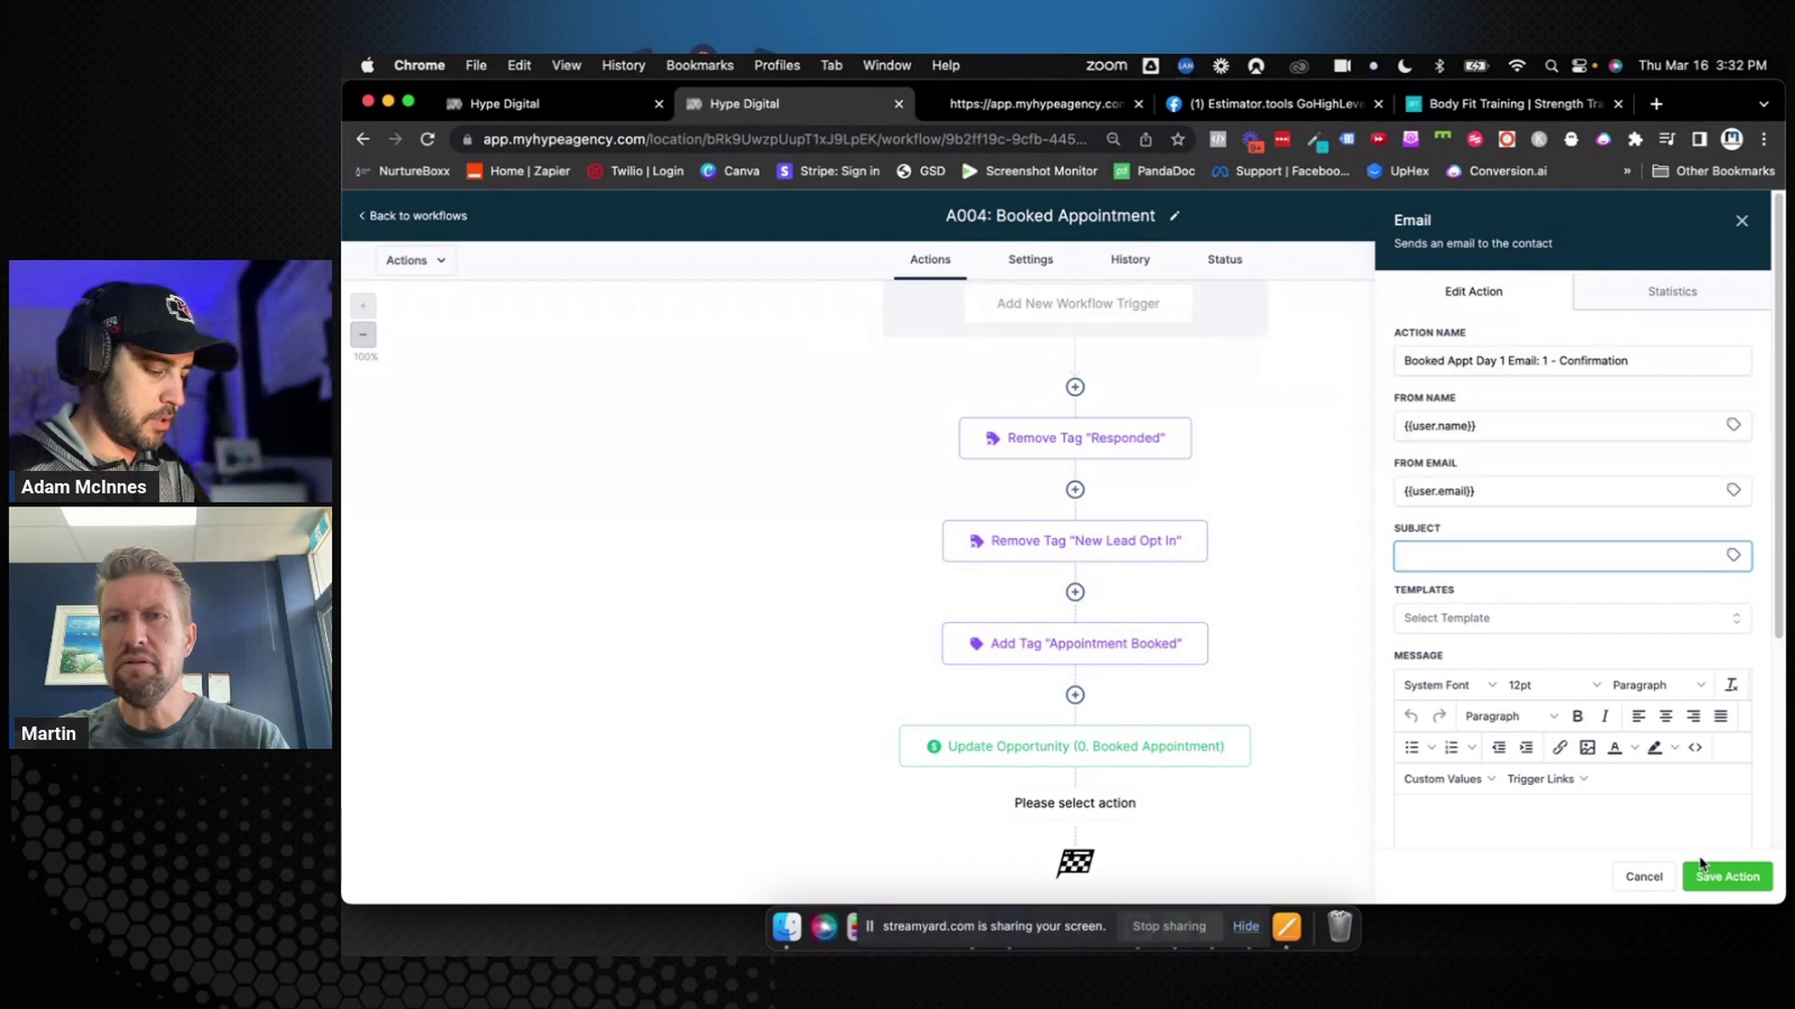
pyautogui.write('#')
pyautogui.click(1545, 823)
pyautogui.write('#')
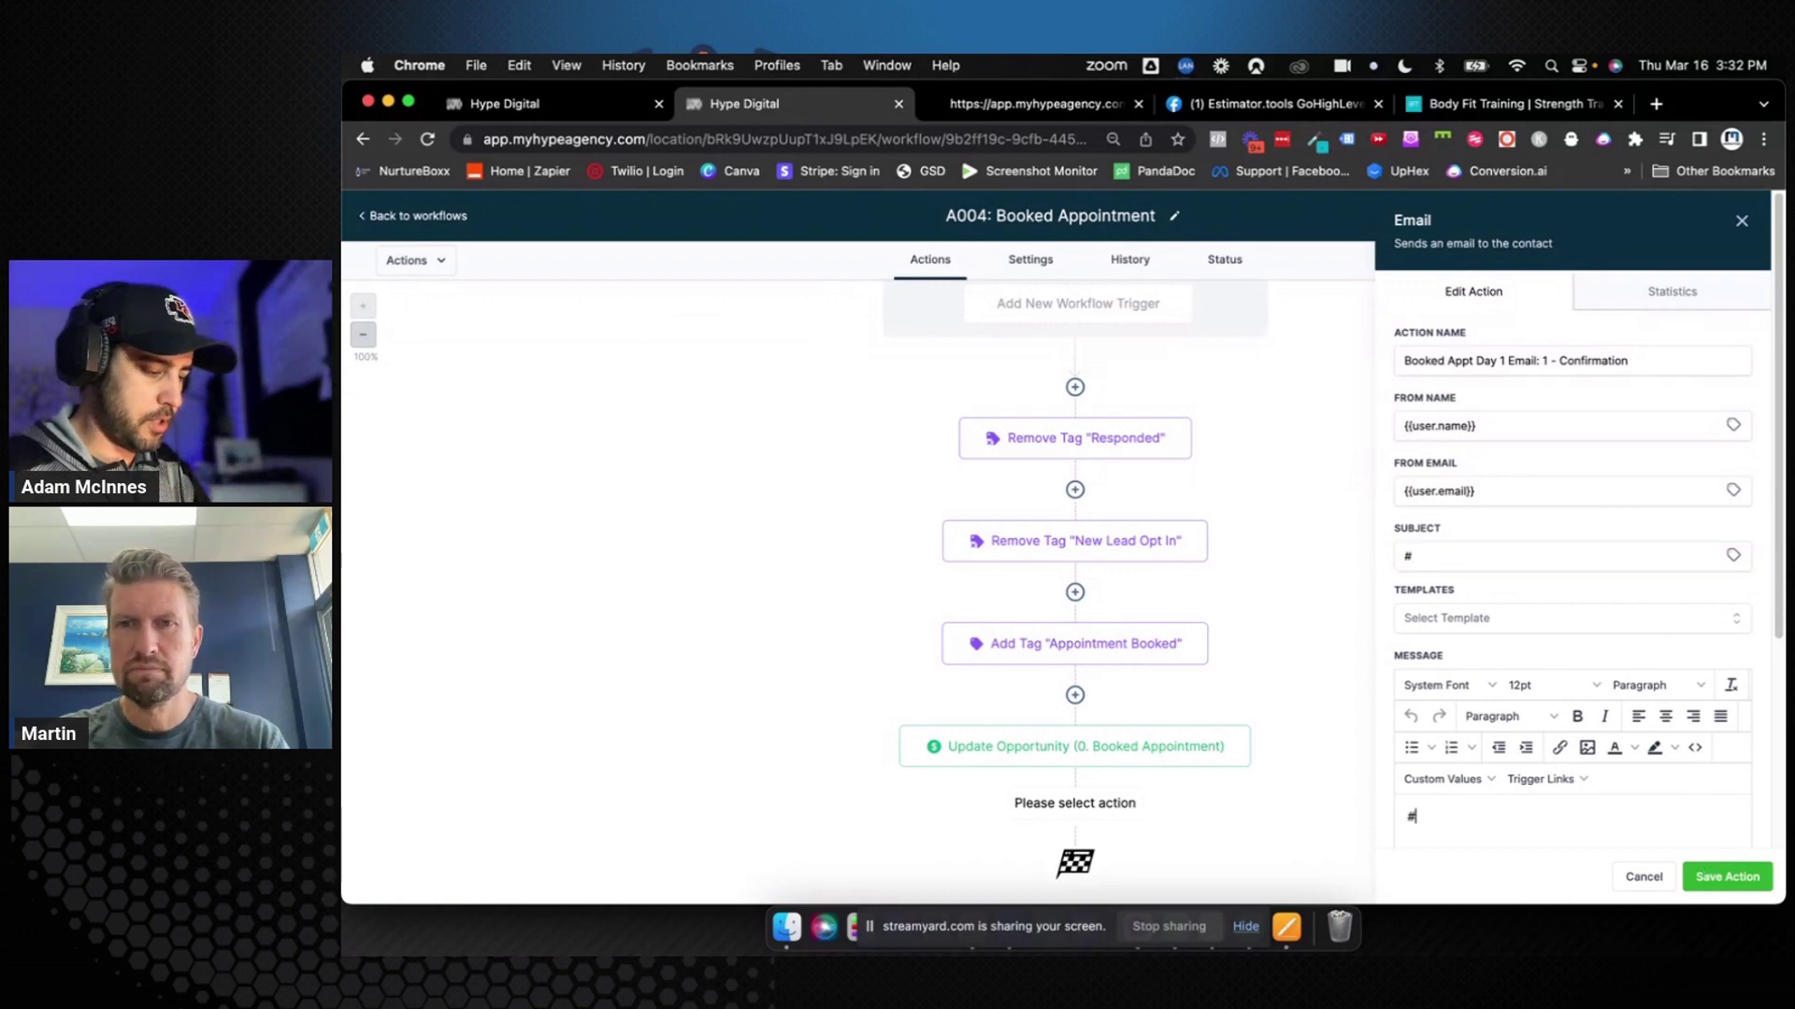
pyautogui.click(1724, 876)
# Save the A004 workflow and reload the page
pyautogui.click(1729, 214)
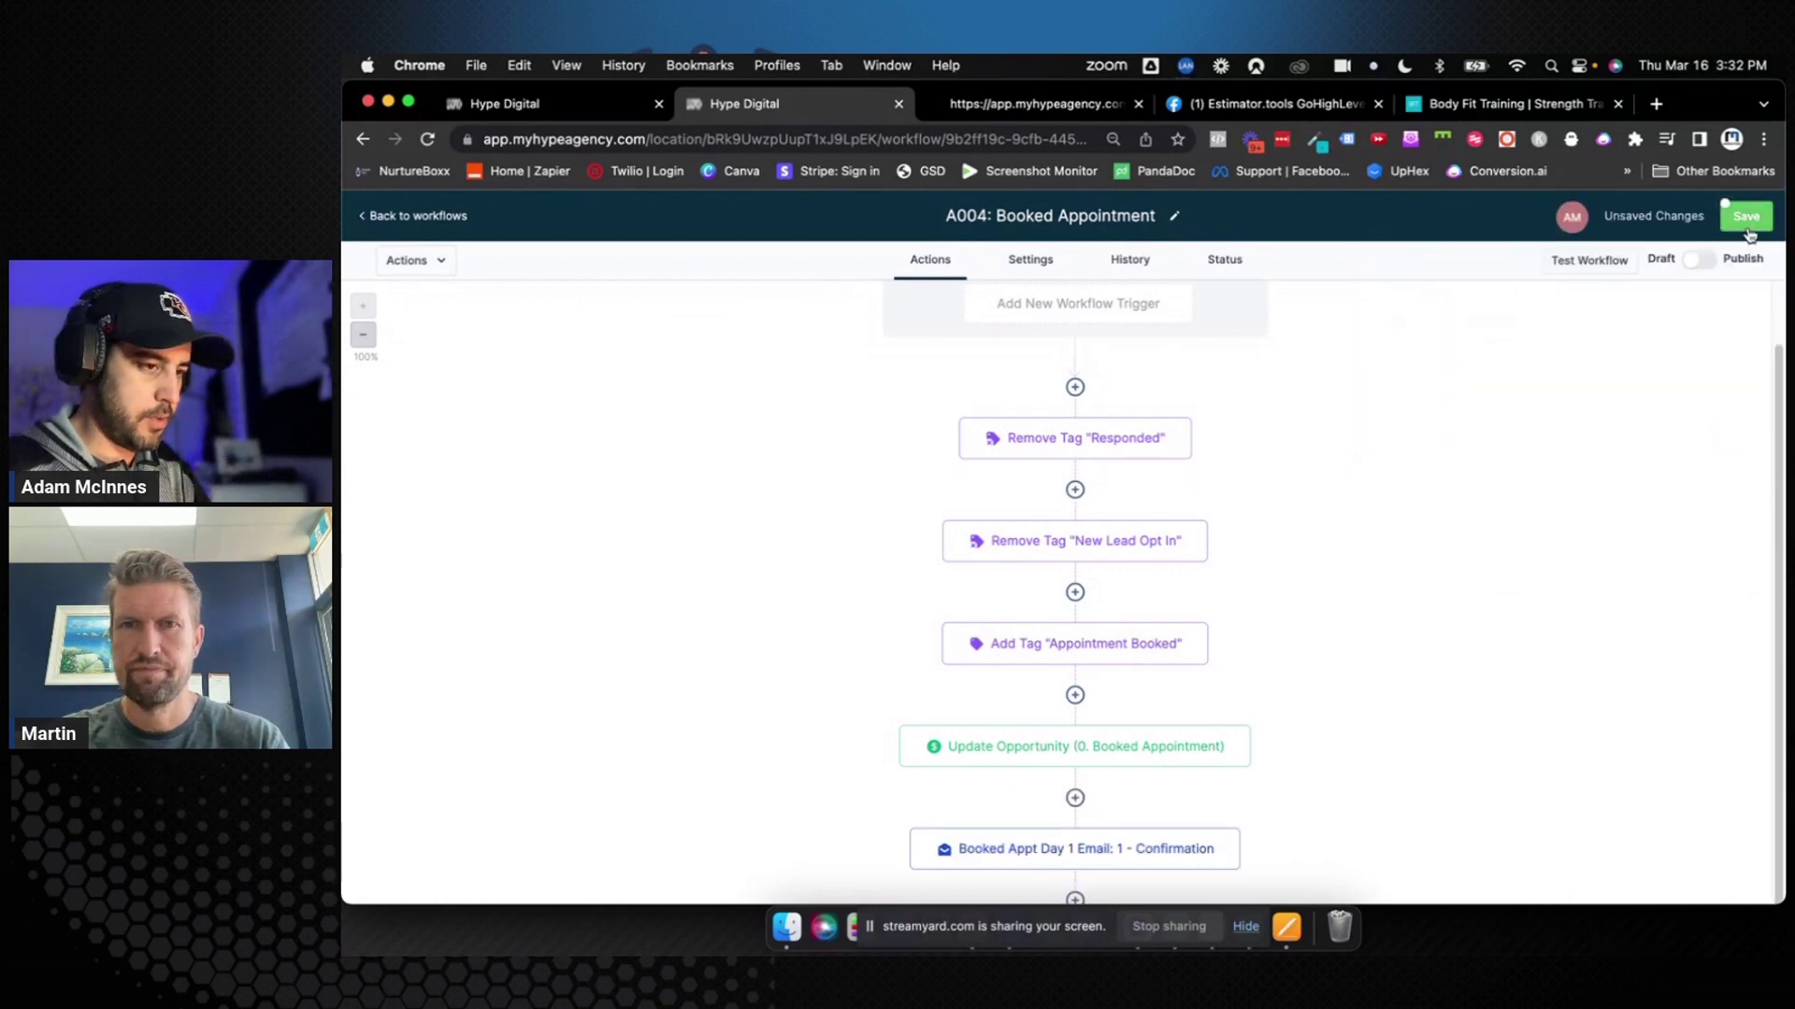
pyautogui.click(427, 139)
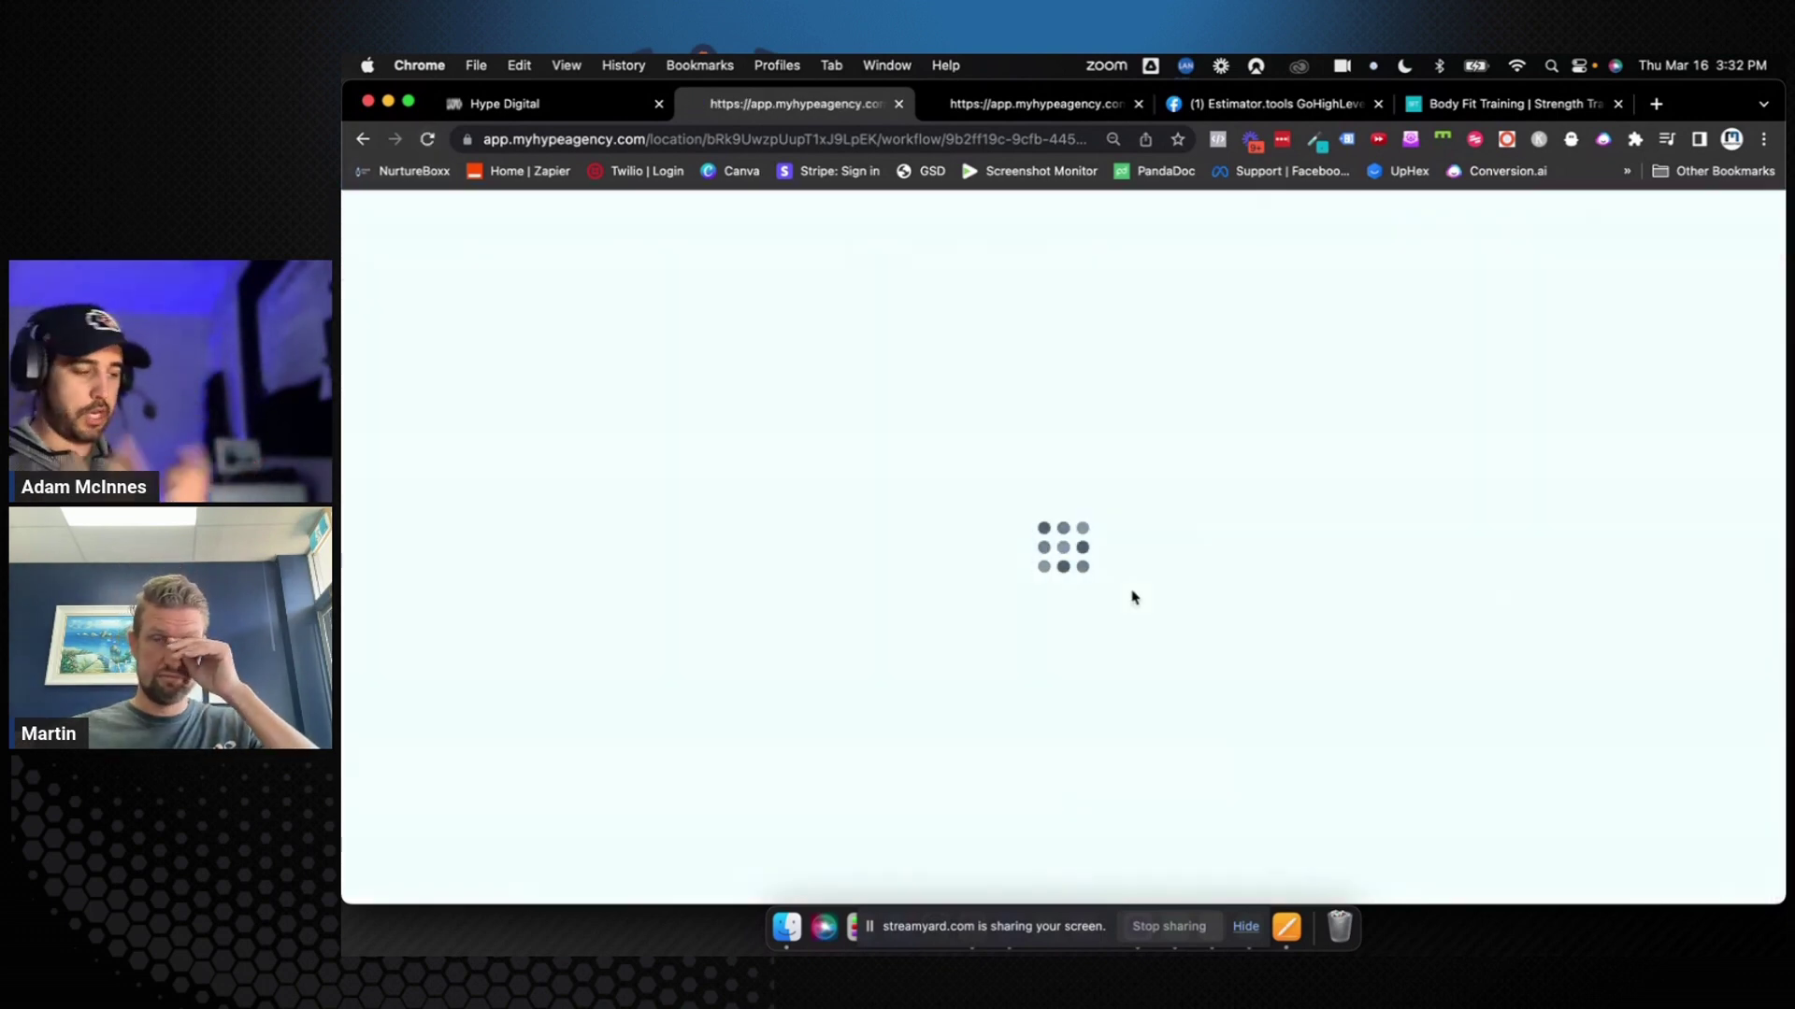
pyautogui.scroll(-3, 1130, 598)
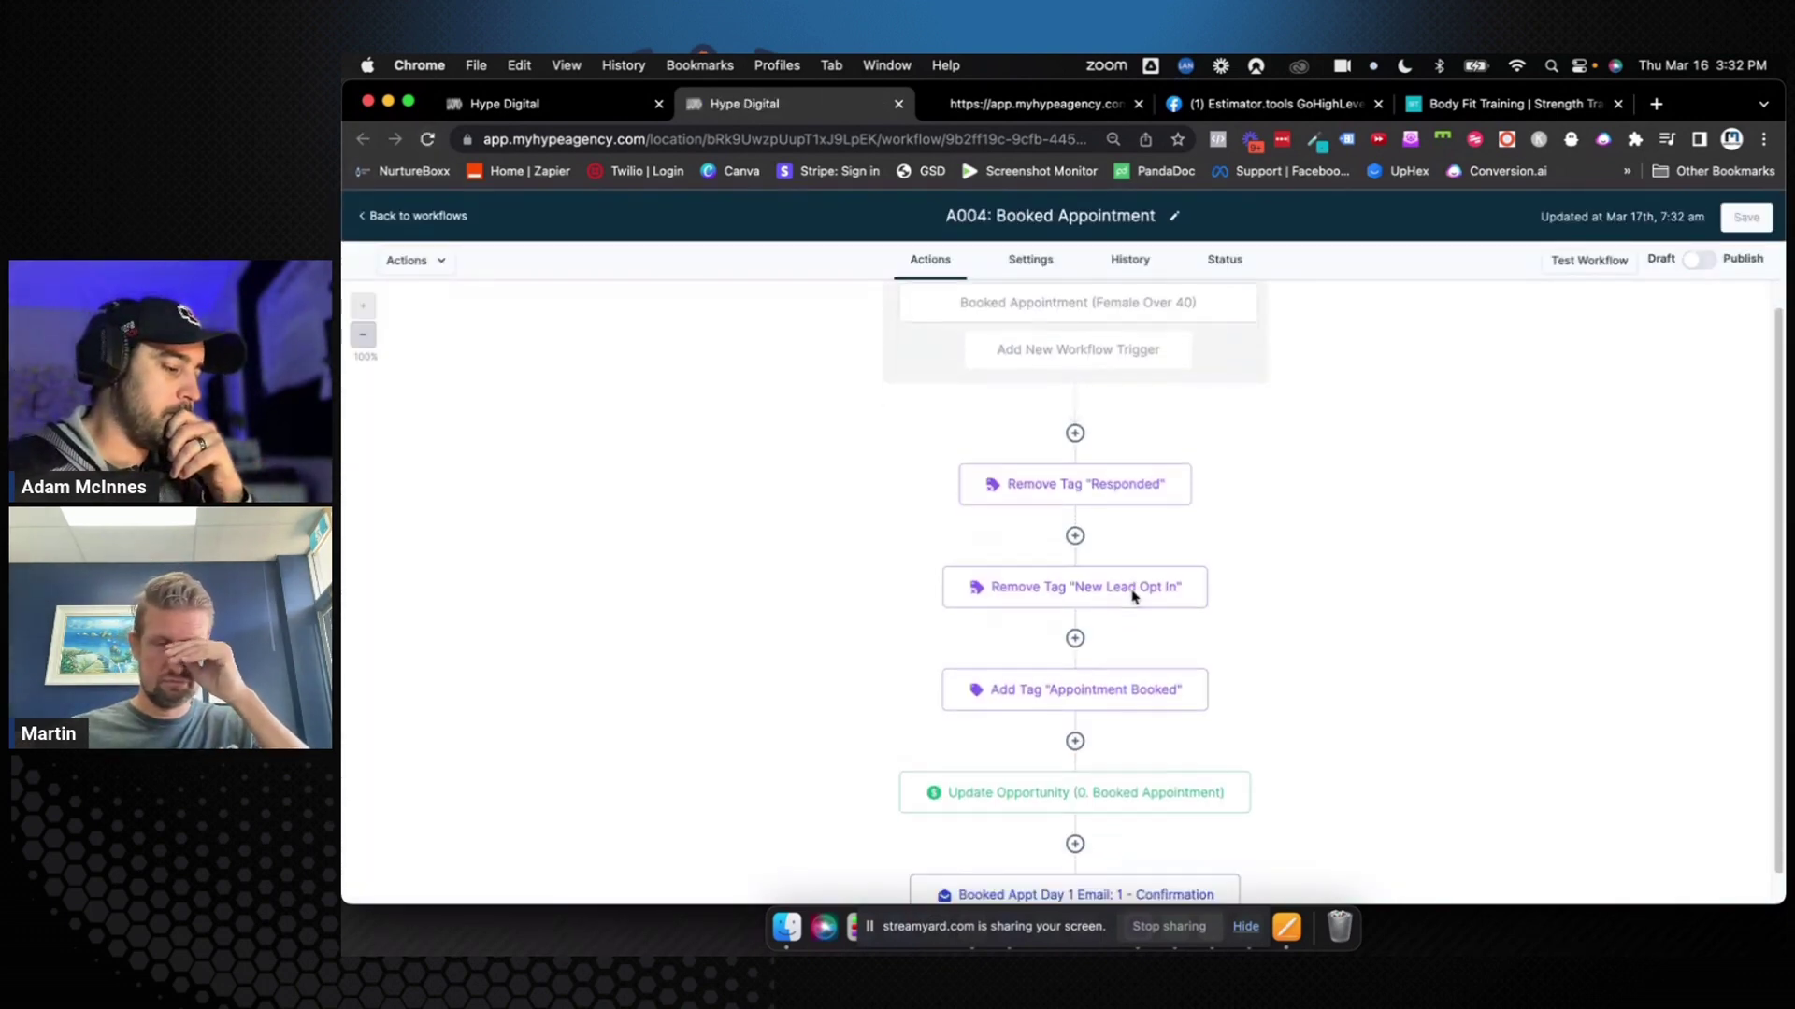
# Make the confirmation email send from {{location.name}} with sender email {{custom_values.client_email_address}}
pyautogui.click(1117, 743)
pyautogui.scroll(-2, 1533, 514)
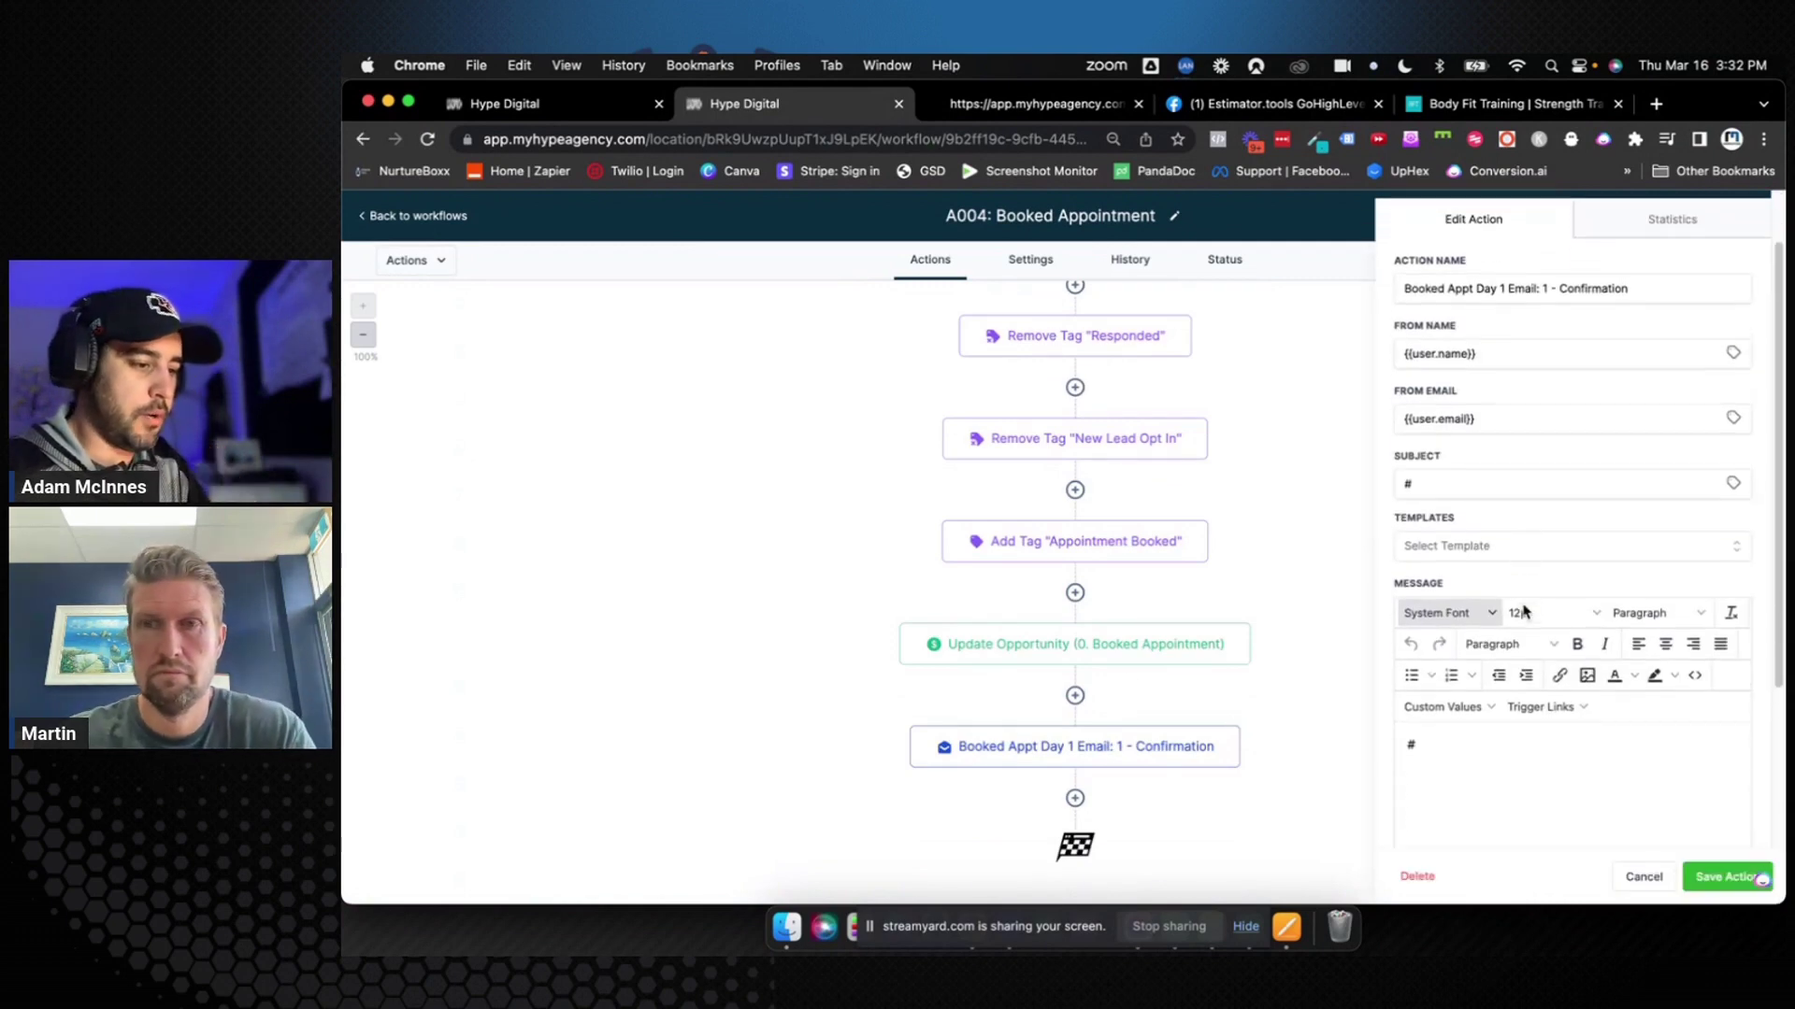
pyautogui.tripleClick(1656, 347)
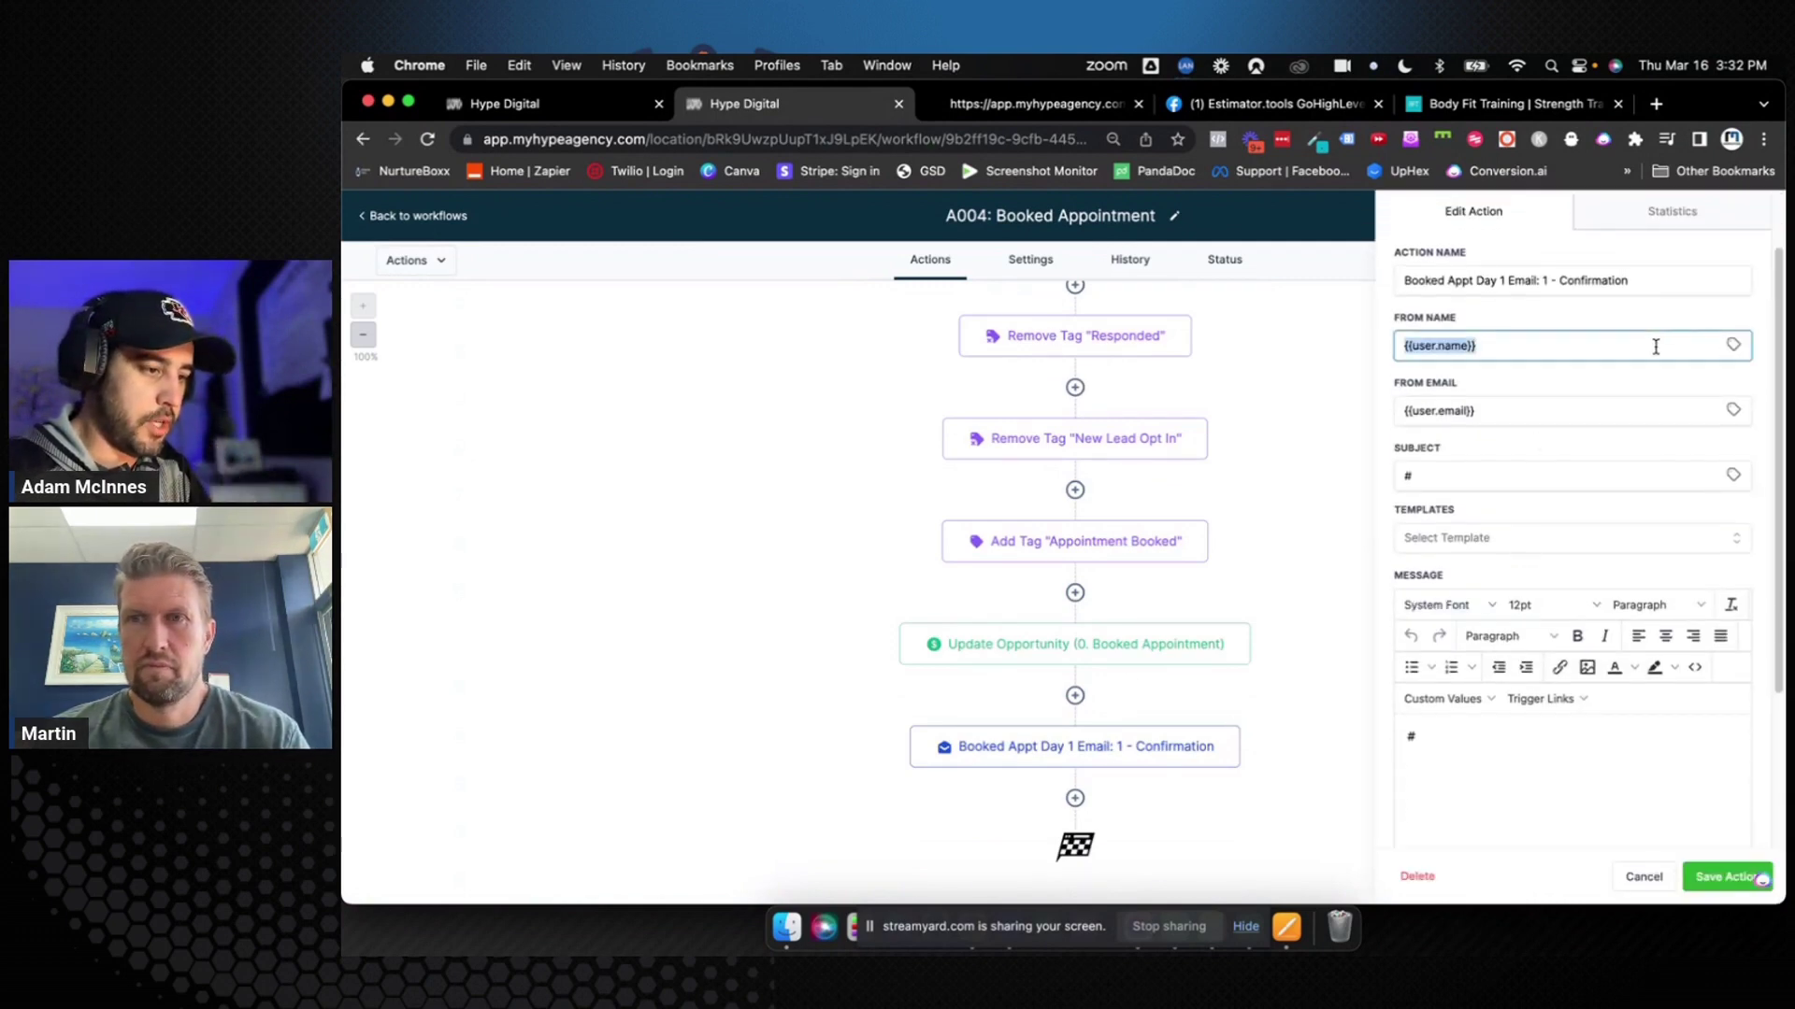
pyautogui.write('{{locati')
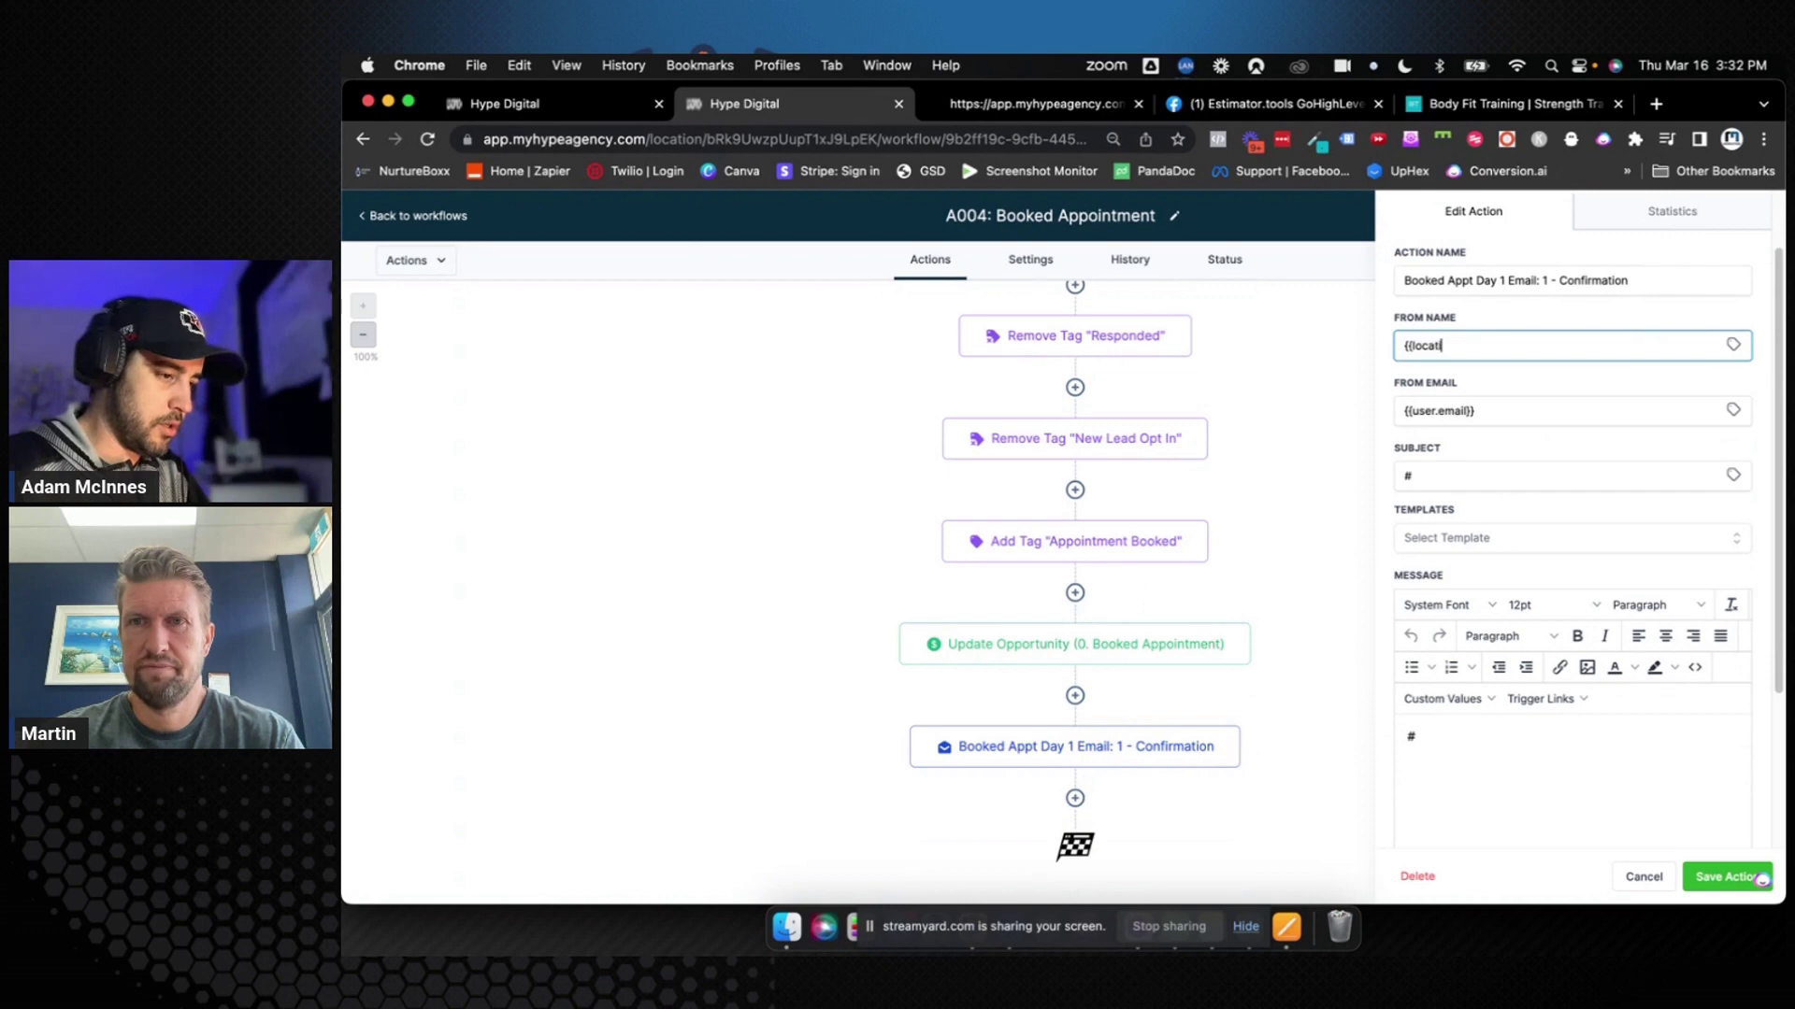
pyautogui.write('on.name}}')
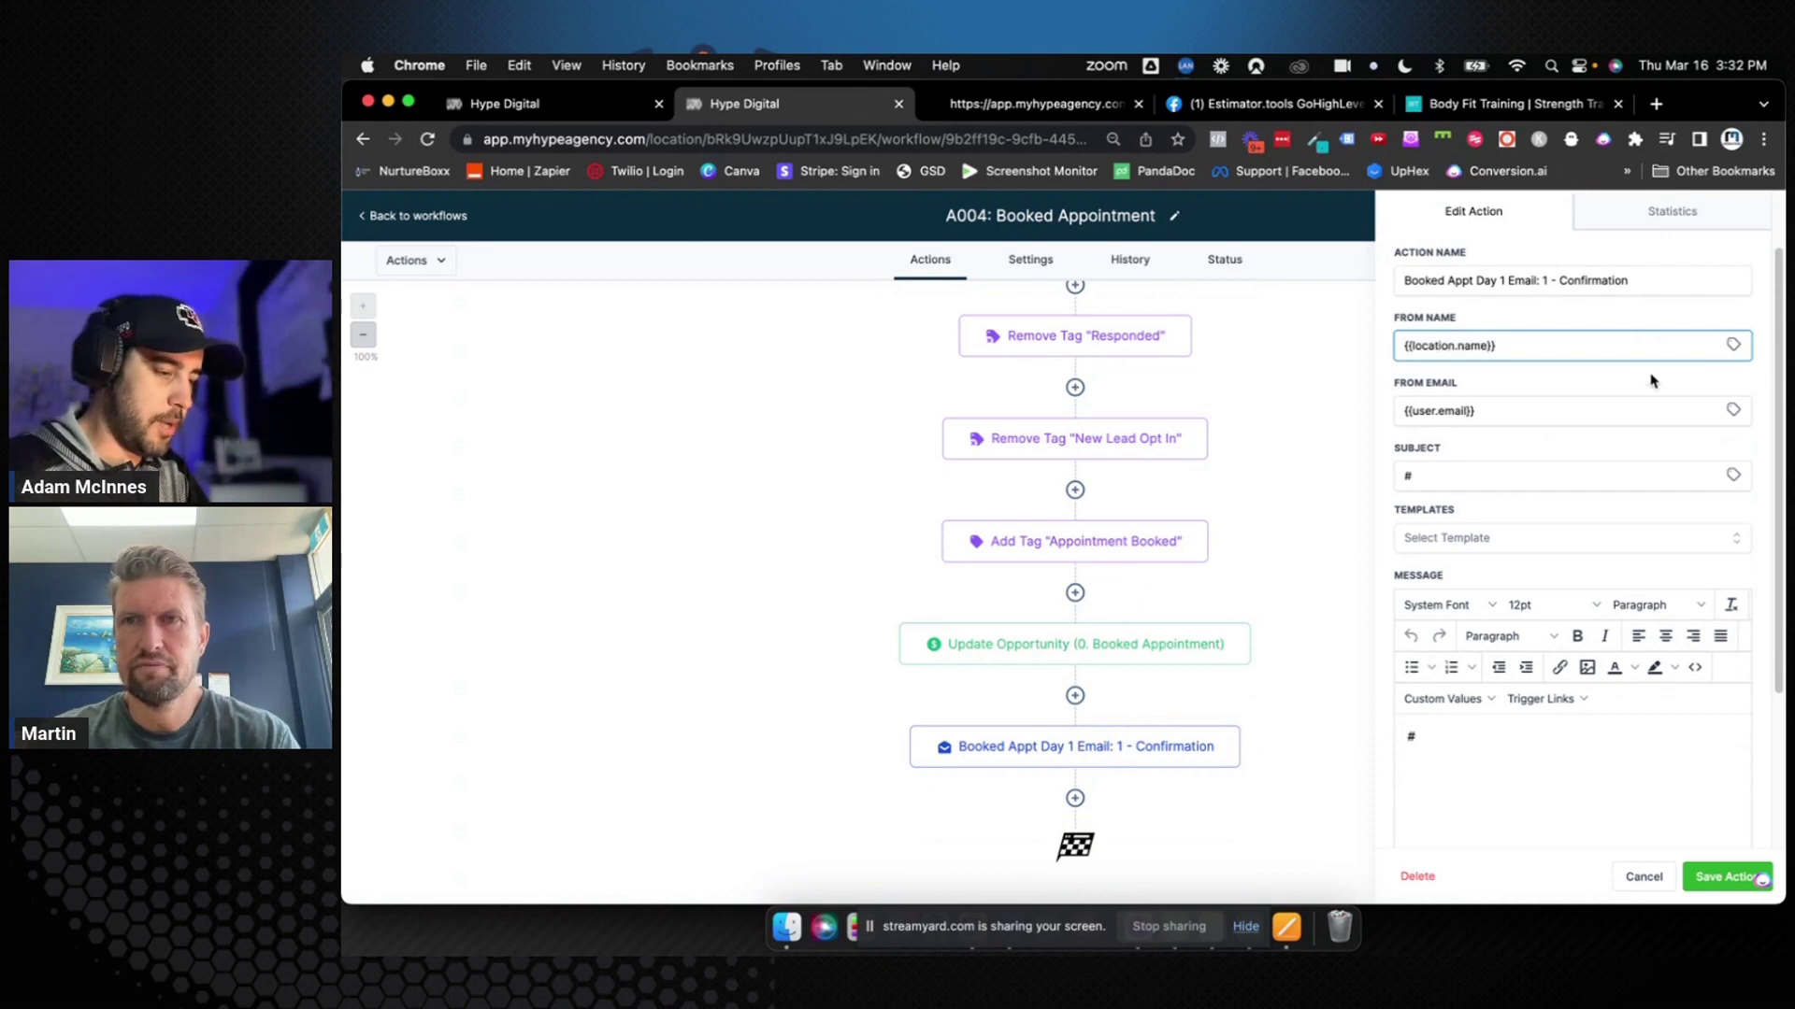
pyautogui.click(1599, 420)
pyautogui.tripleClick(1599, 421)
pyautogui.press('BackSpace')
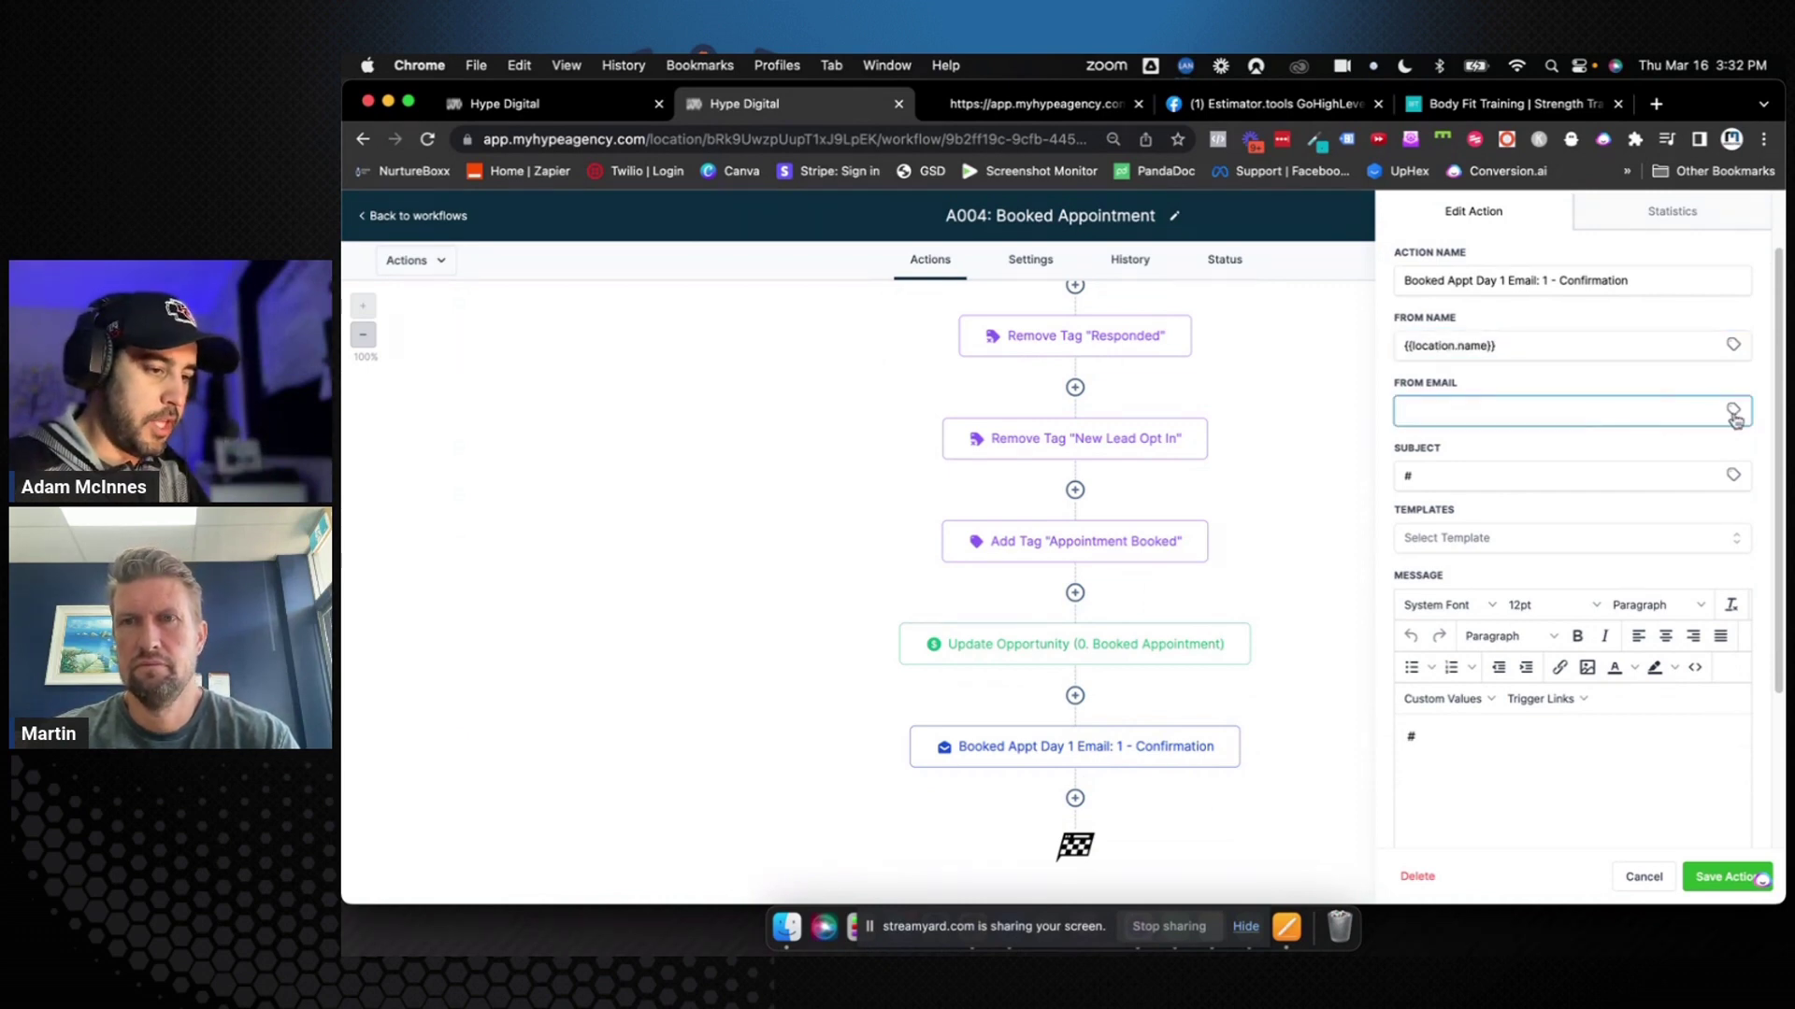
pyautogui.click(1734, 416)
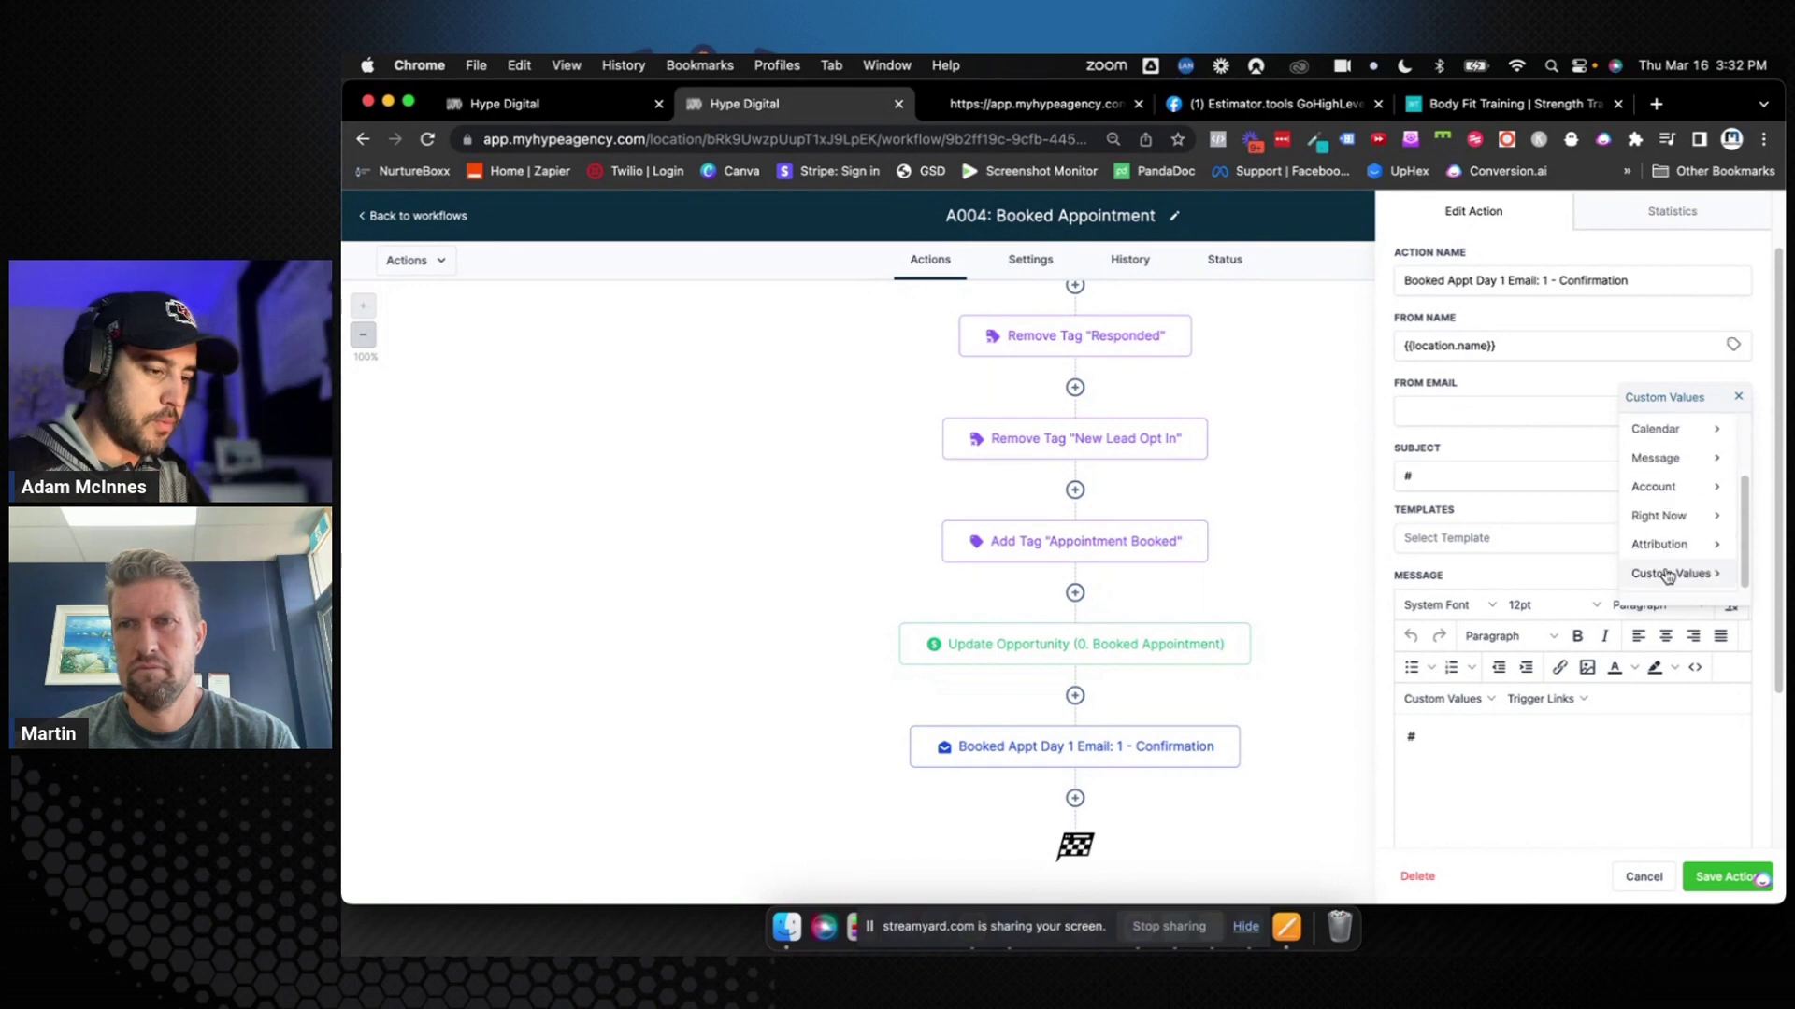
pyautogui.click(1668, 573)
pyautogui.click(1660, 435)
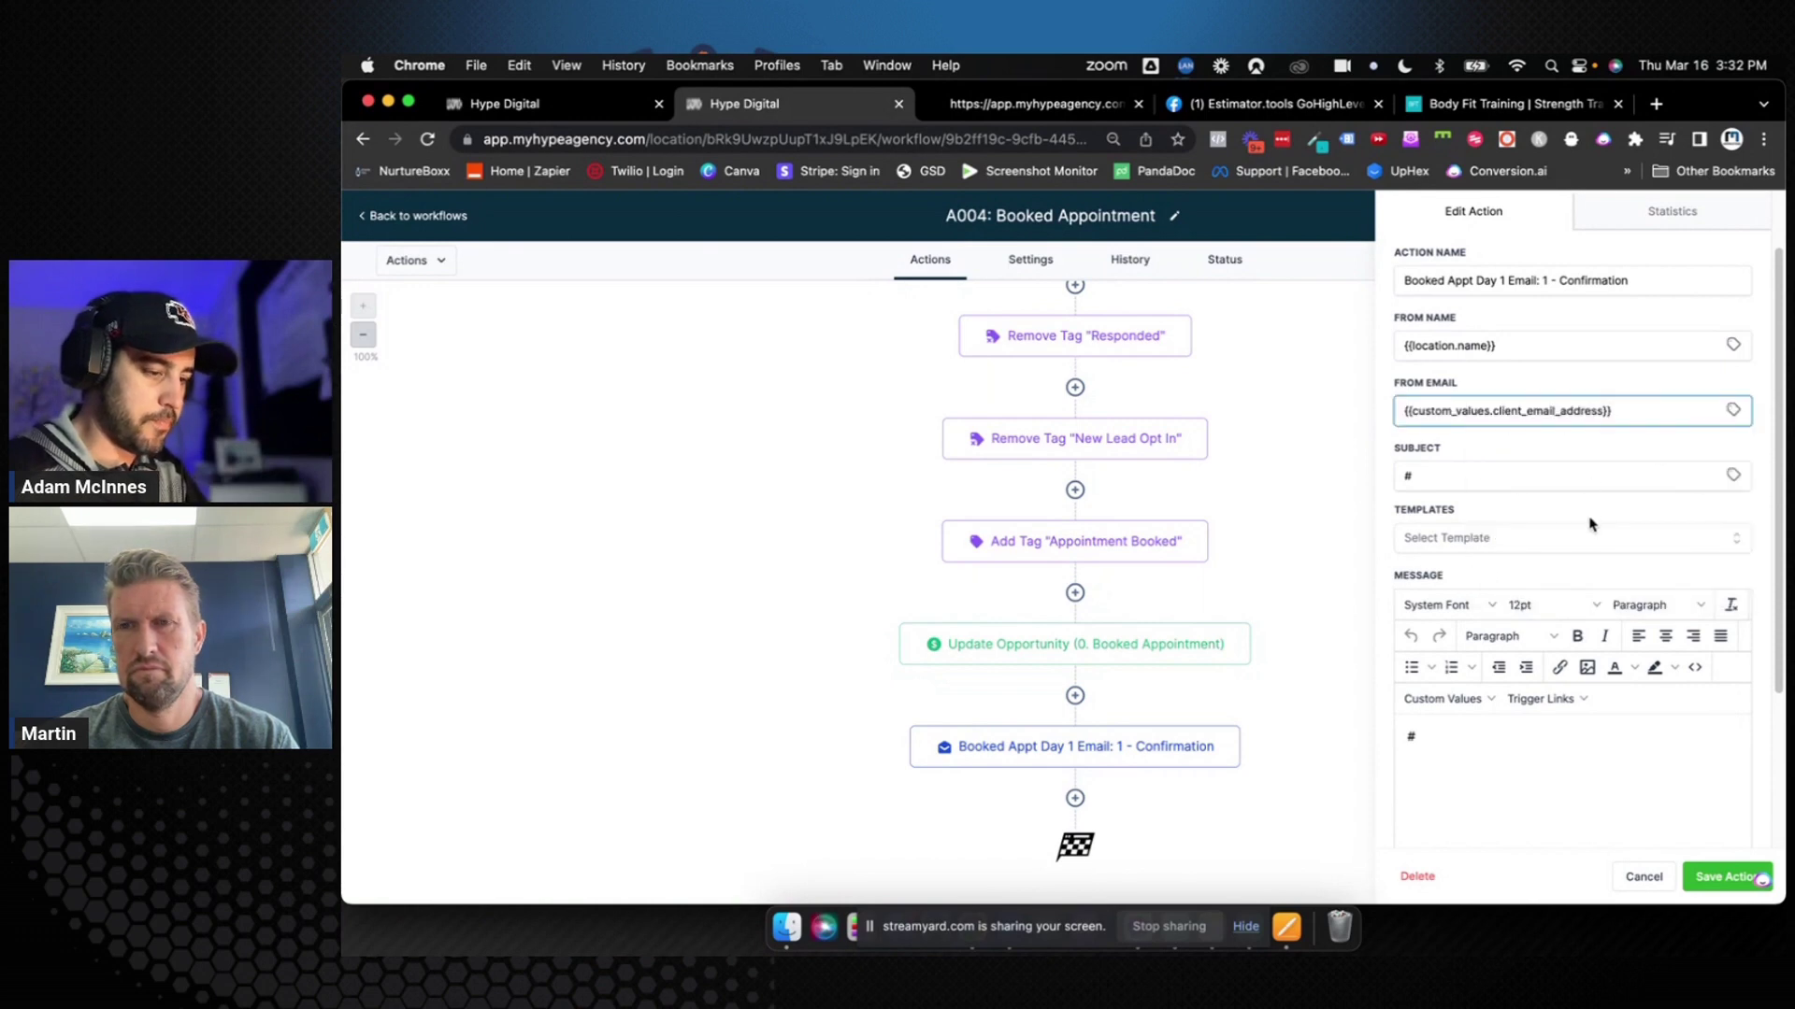
pyautogui.doubleClick(1542, 478)
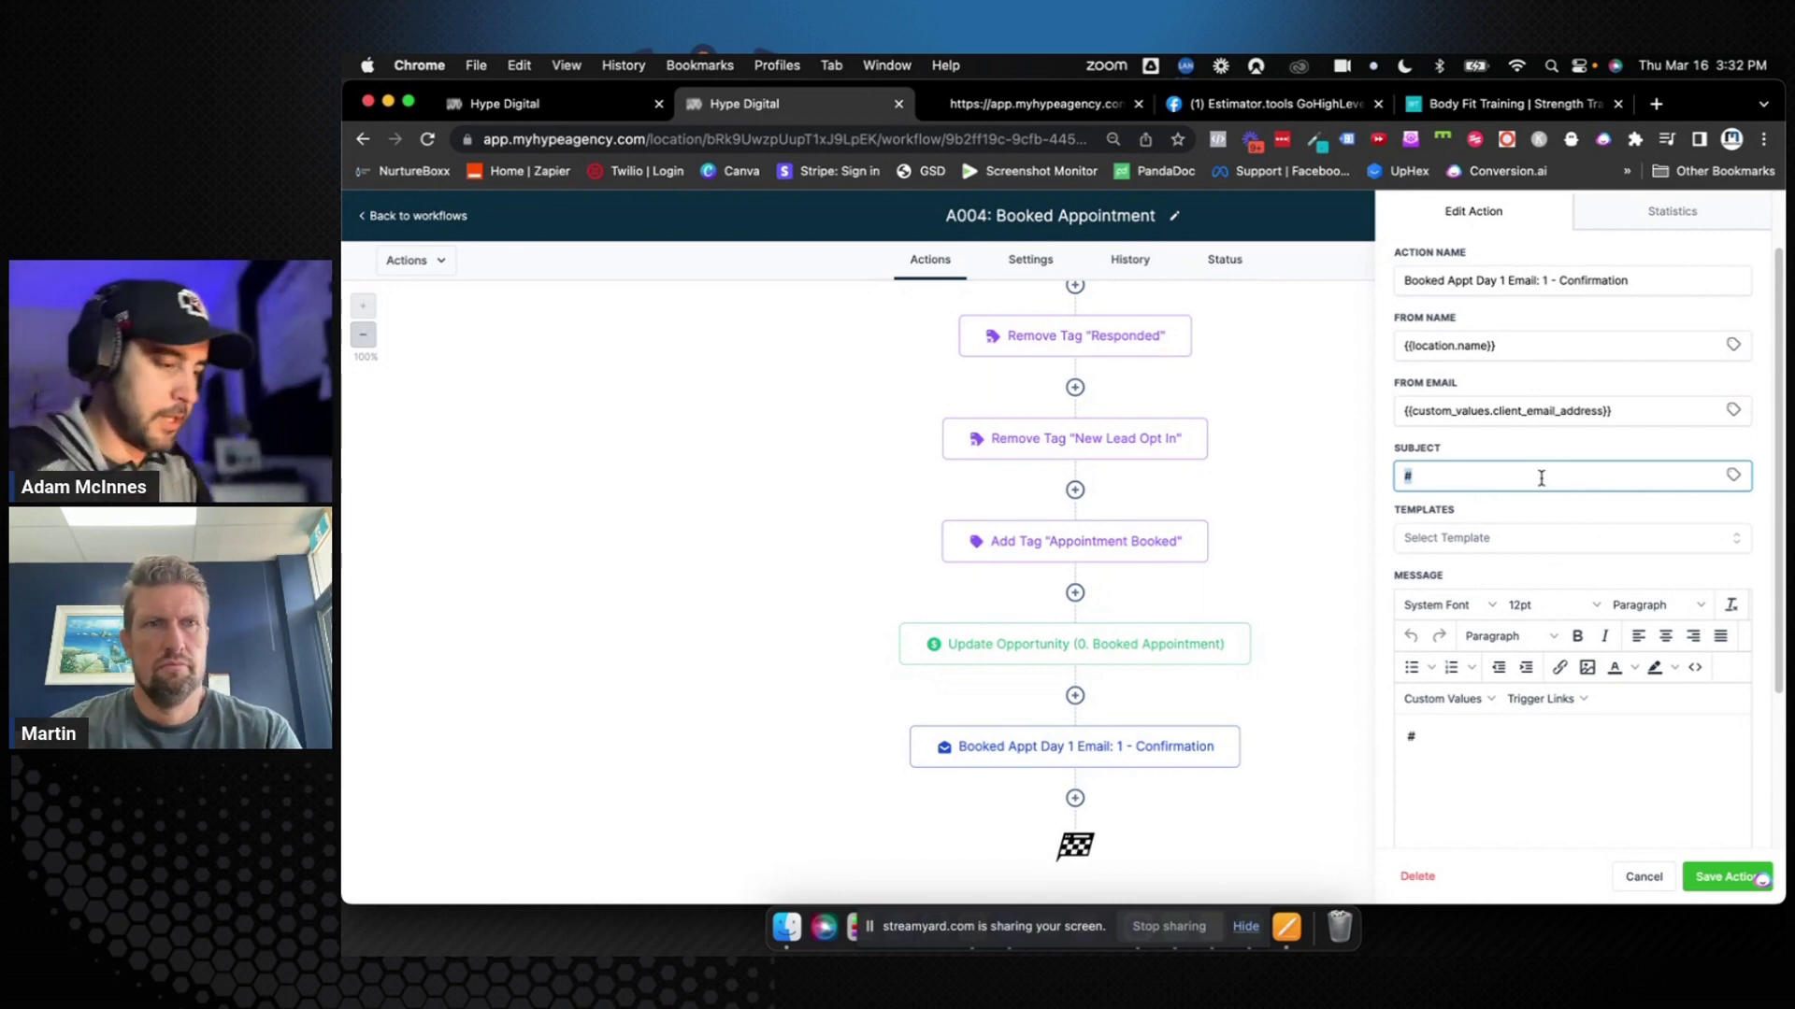
# Set subject 'Session Confirmed!' and start the message 'Hey {{contact.first_name}},' / 'Your session has been confirmed for'
pyautogui.write('S')
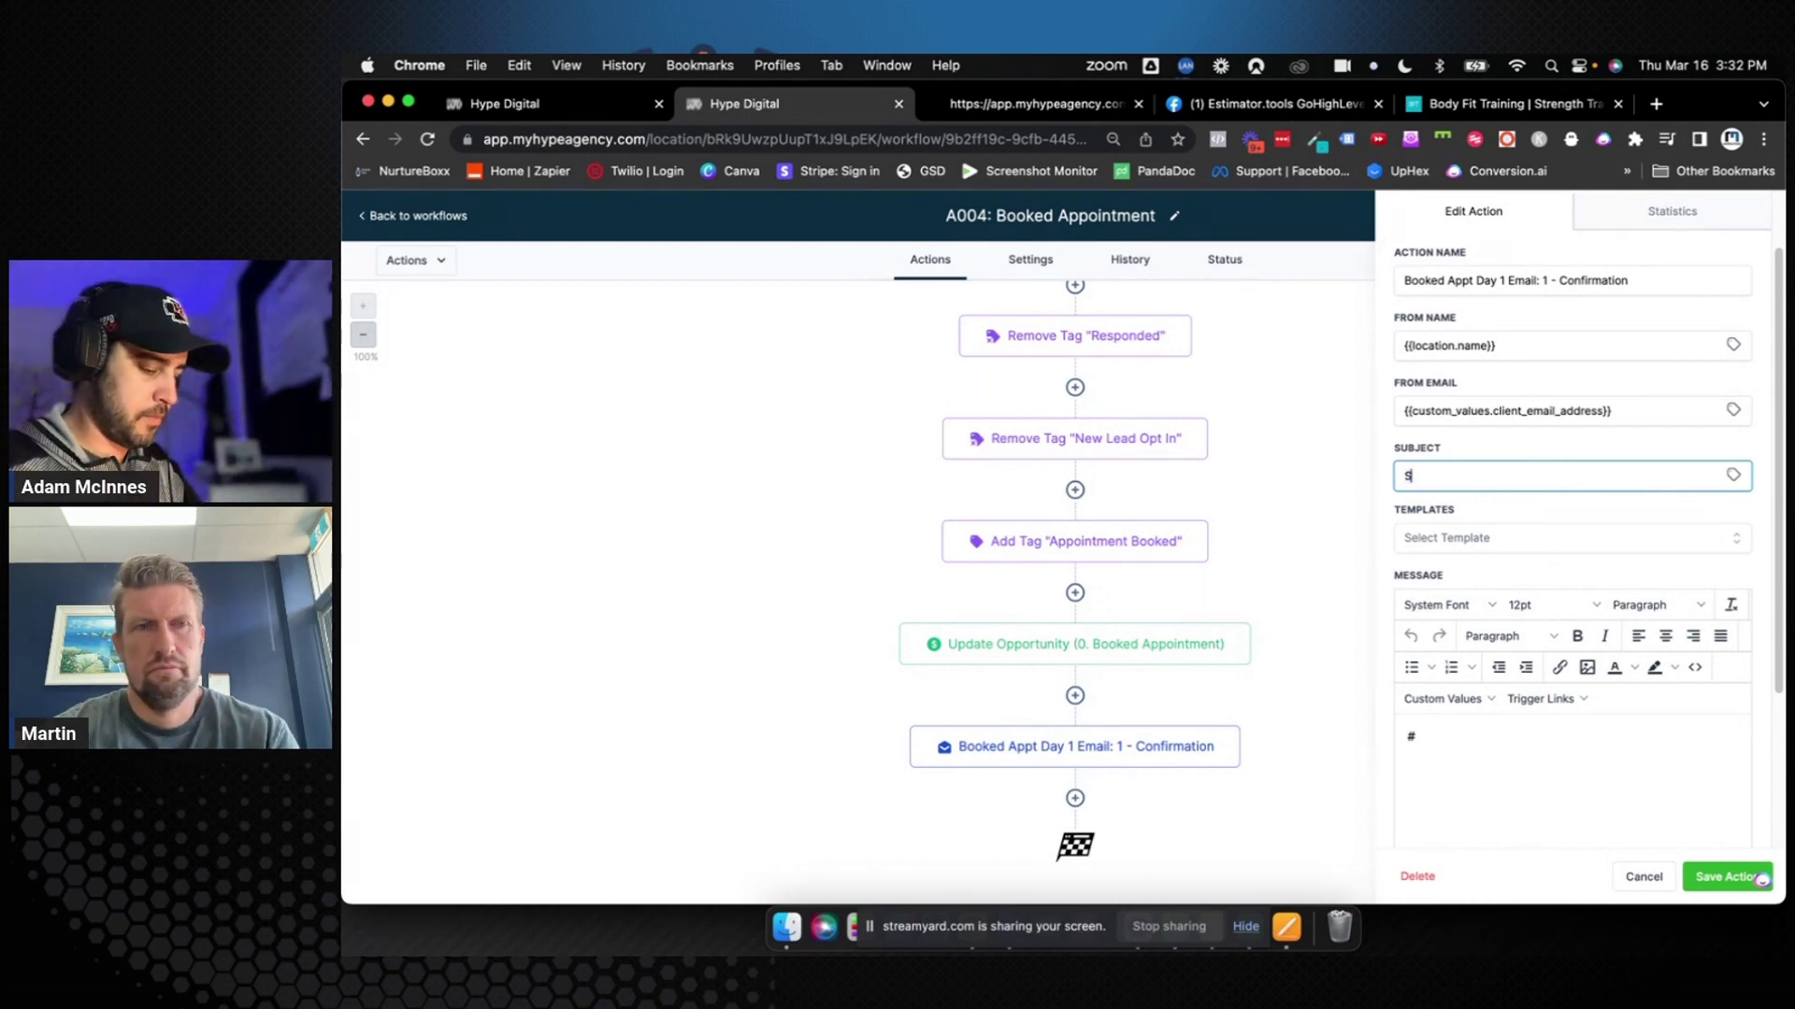
pyautogui.write('ession Confirmed!')
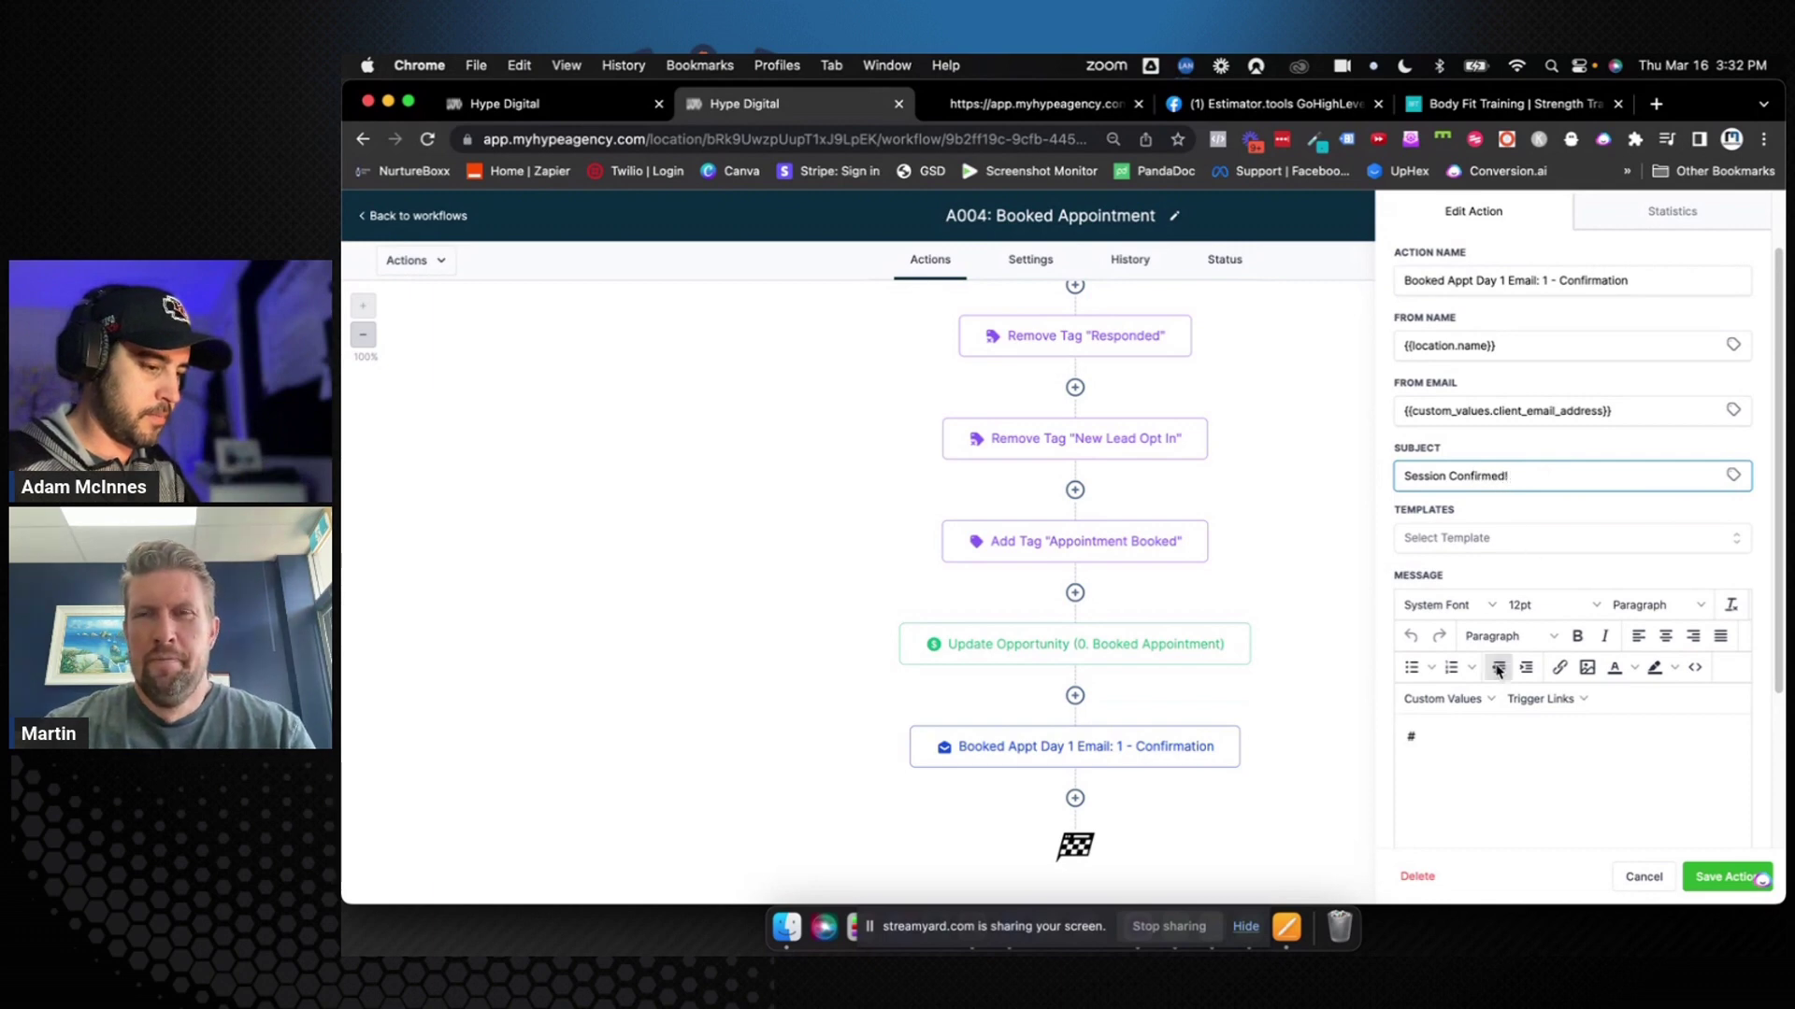
pyautogui.scroll(-3, 1499, 667)
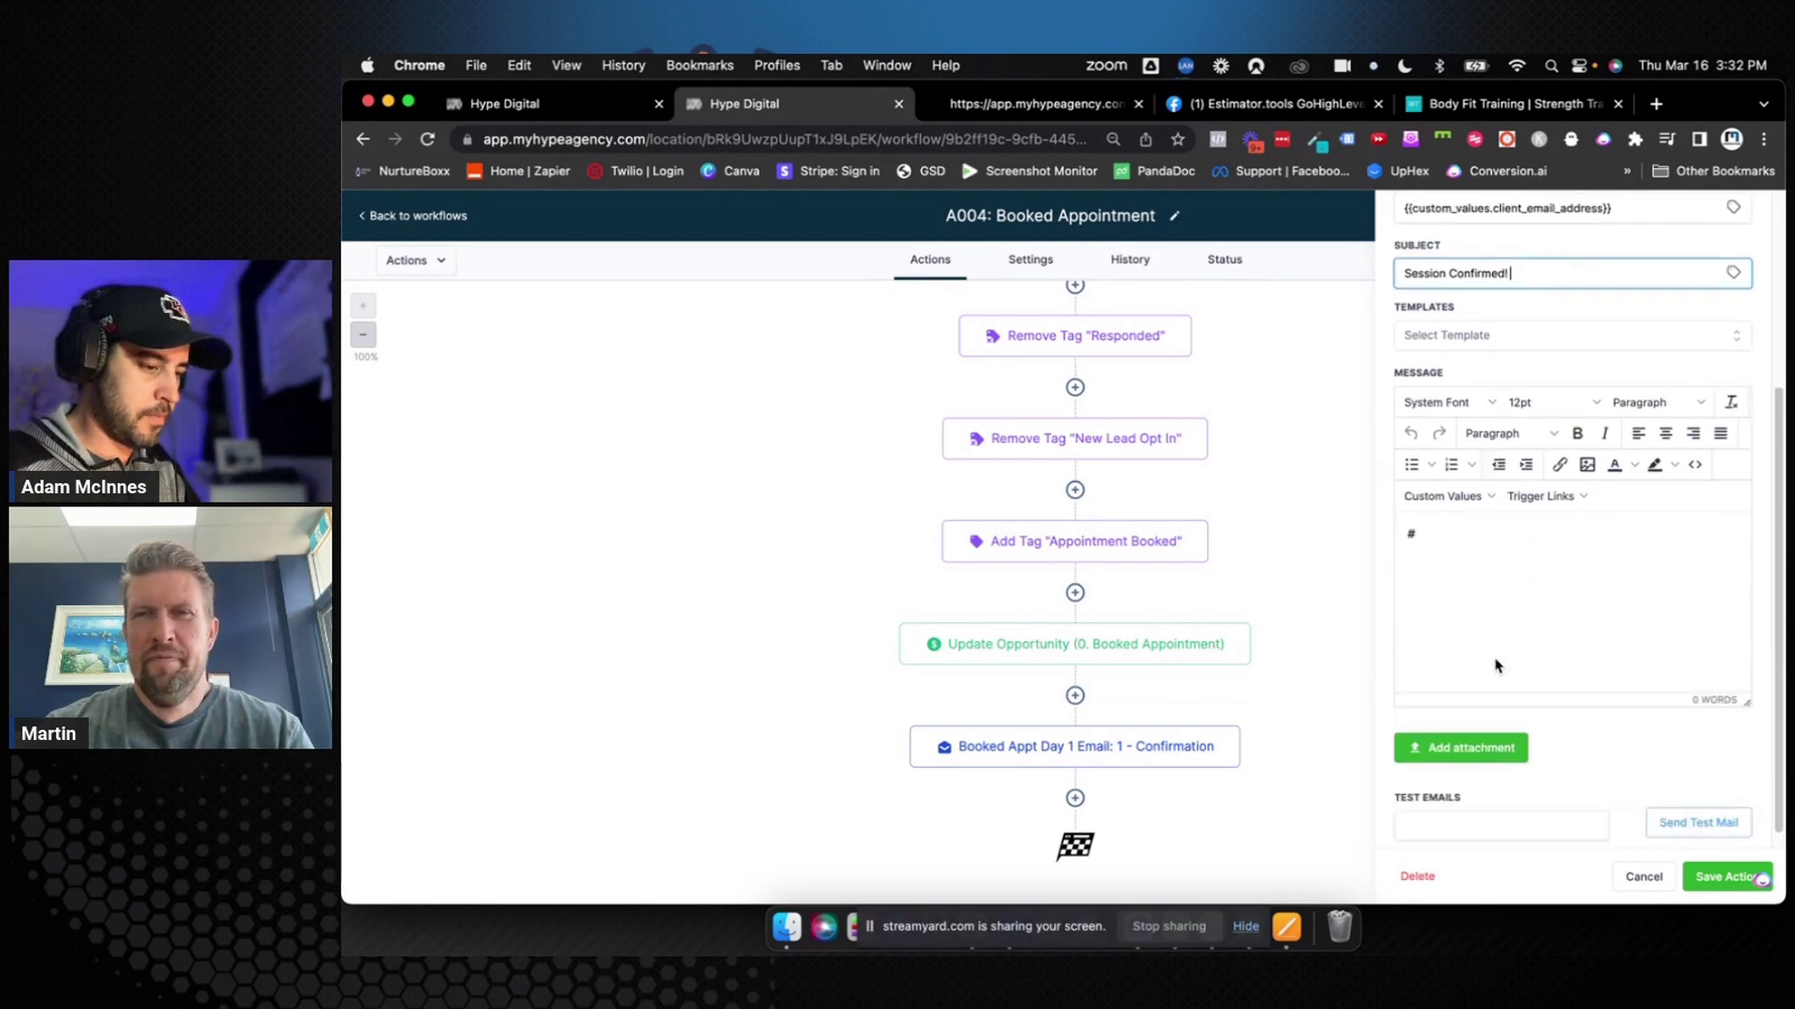
pyautogui.doubleClick(1476, 539)
pyautogui.write('Hey {{')
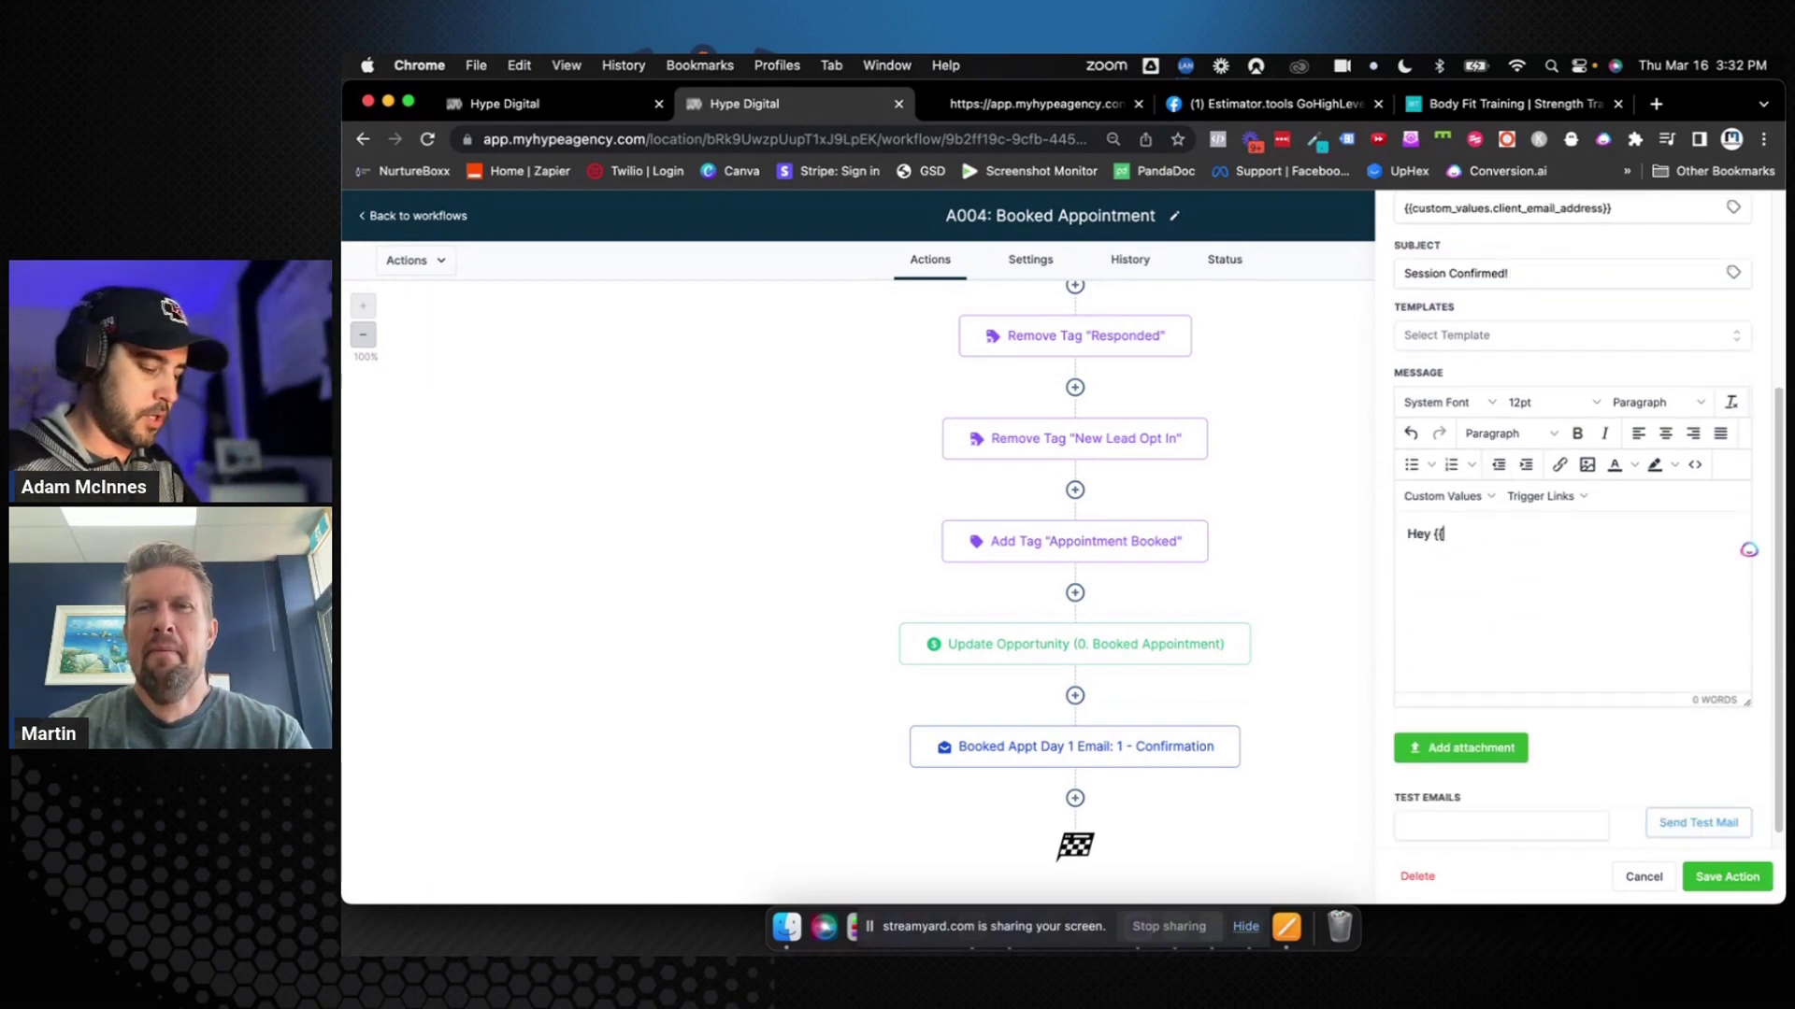
pyautogui.write('contact.first_name}}')
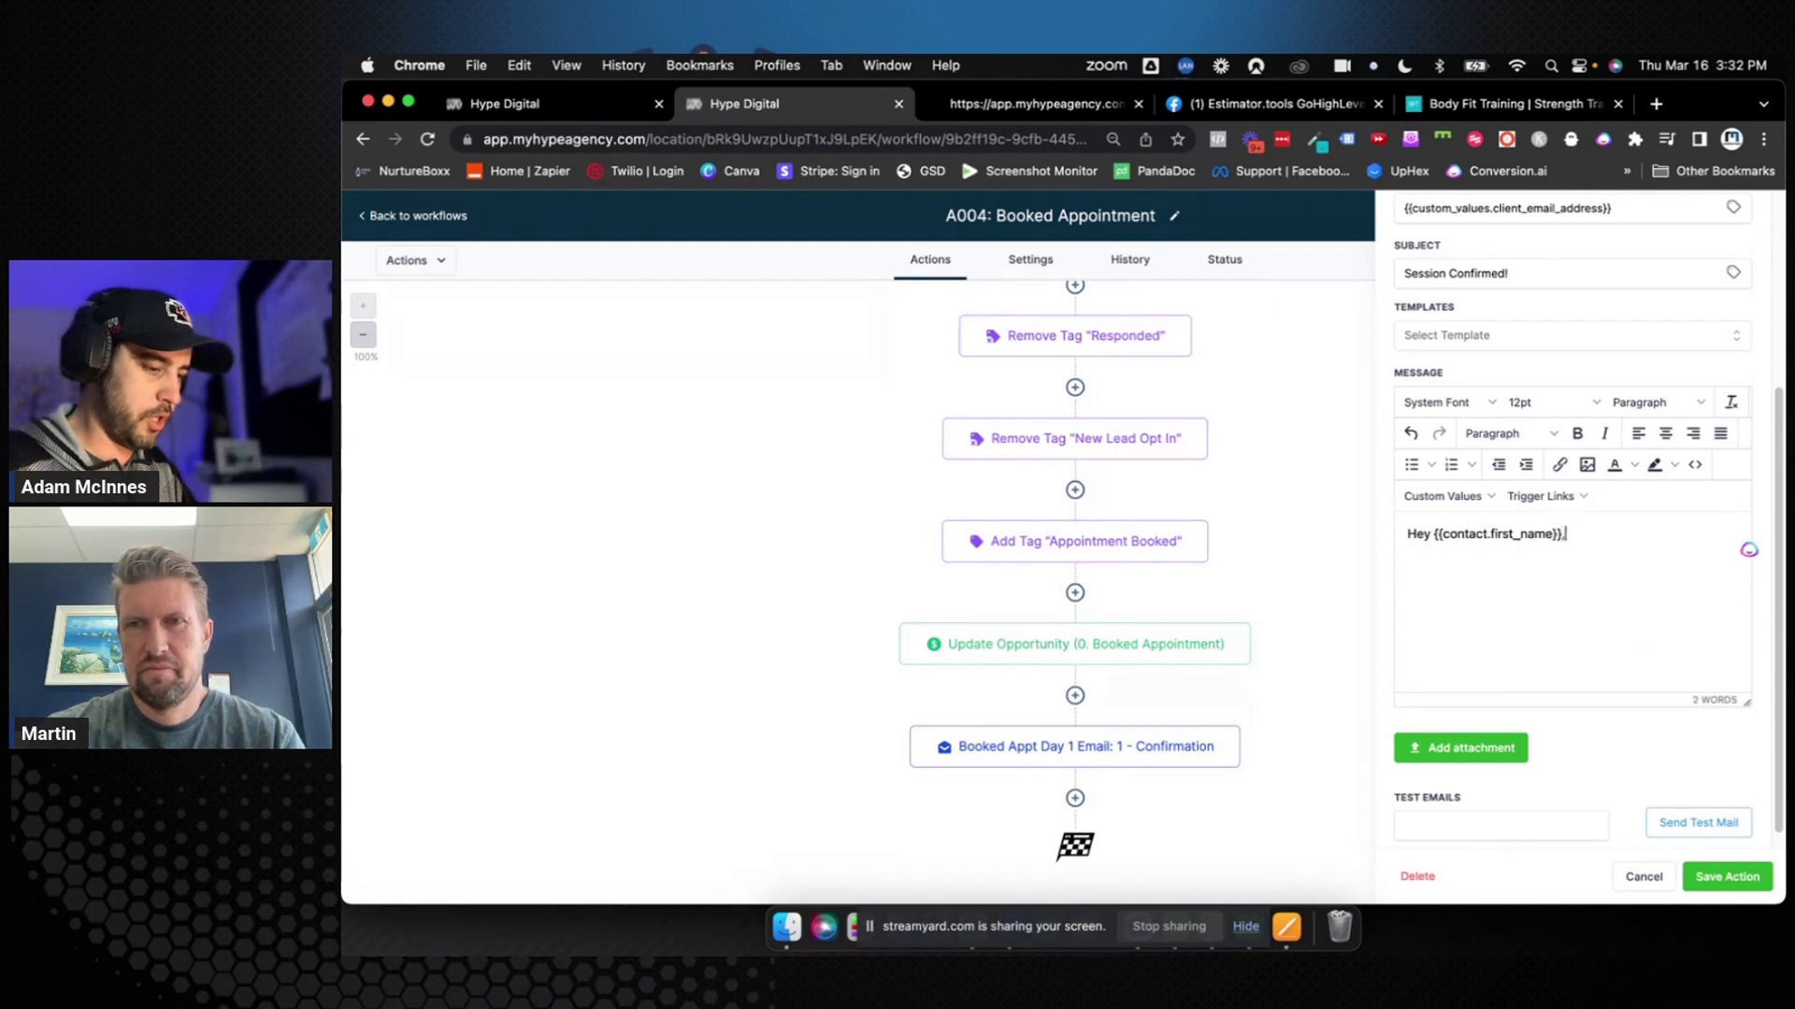
pyautogui.write(',')
pyautogui.press('Return')
pyautogui.write('Your s')
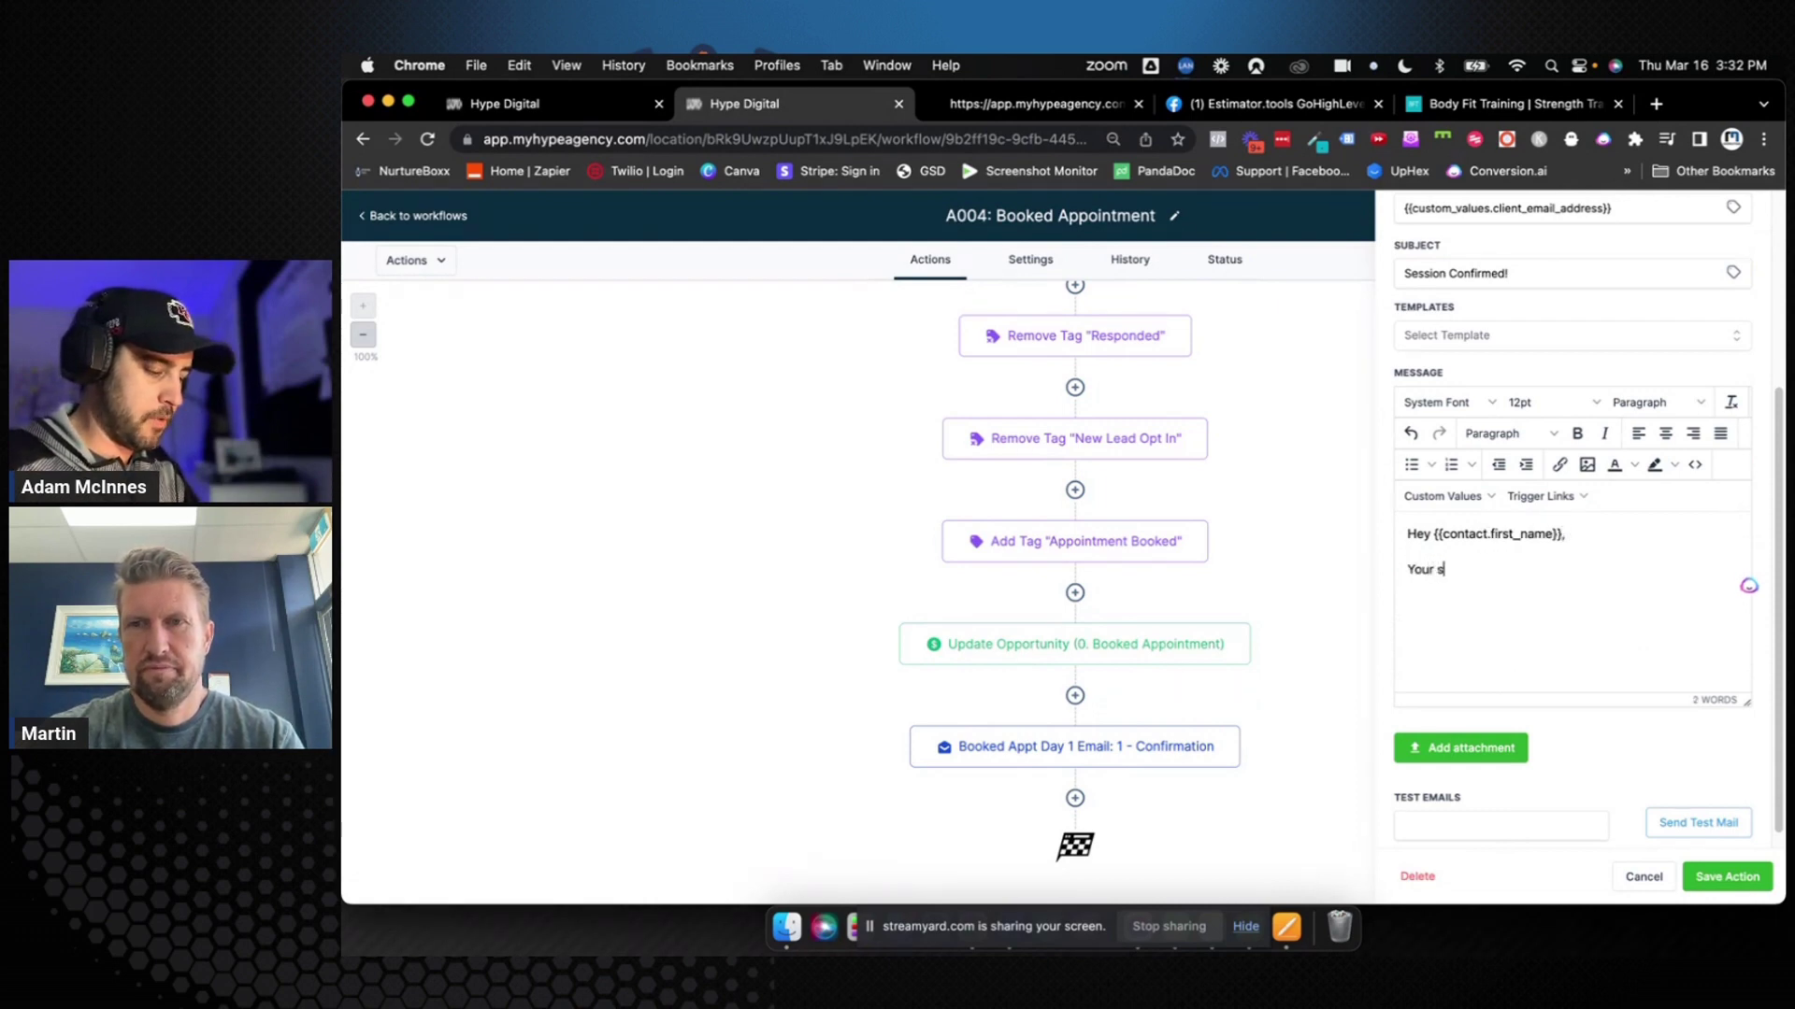
pyautogui.write('ession ha')
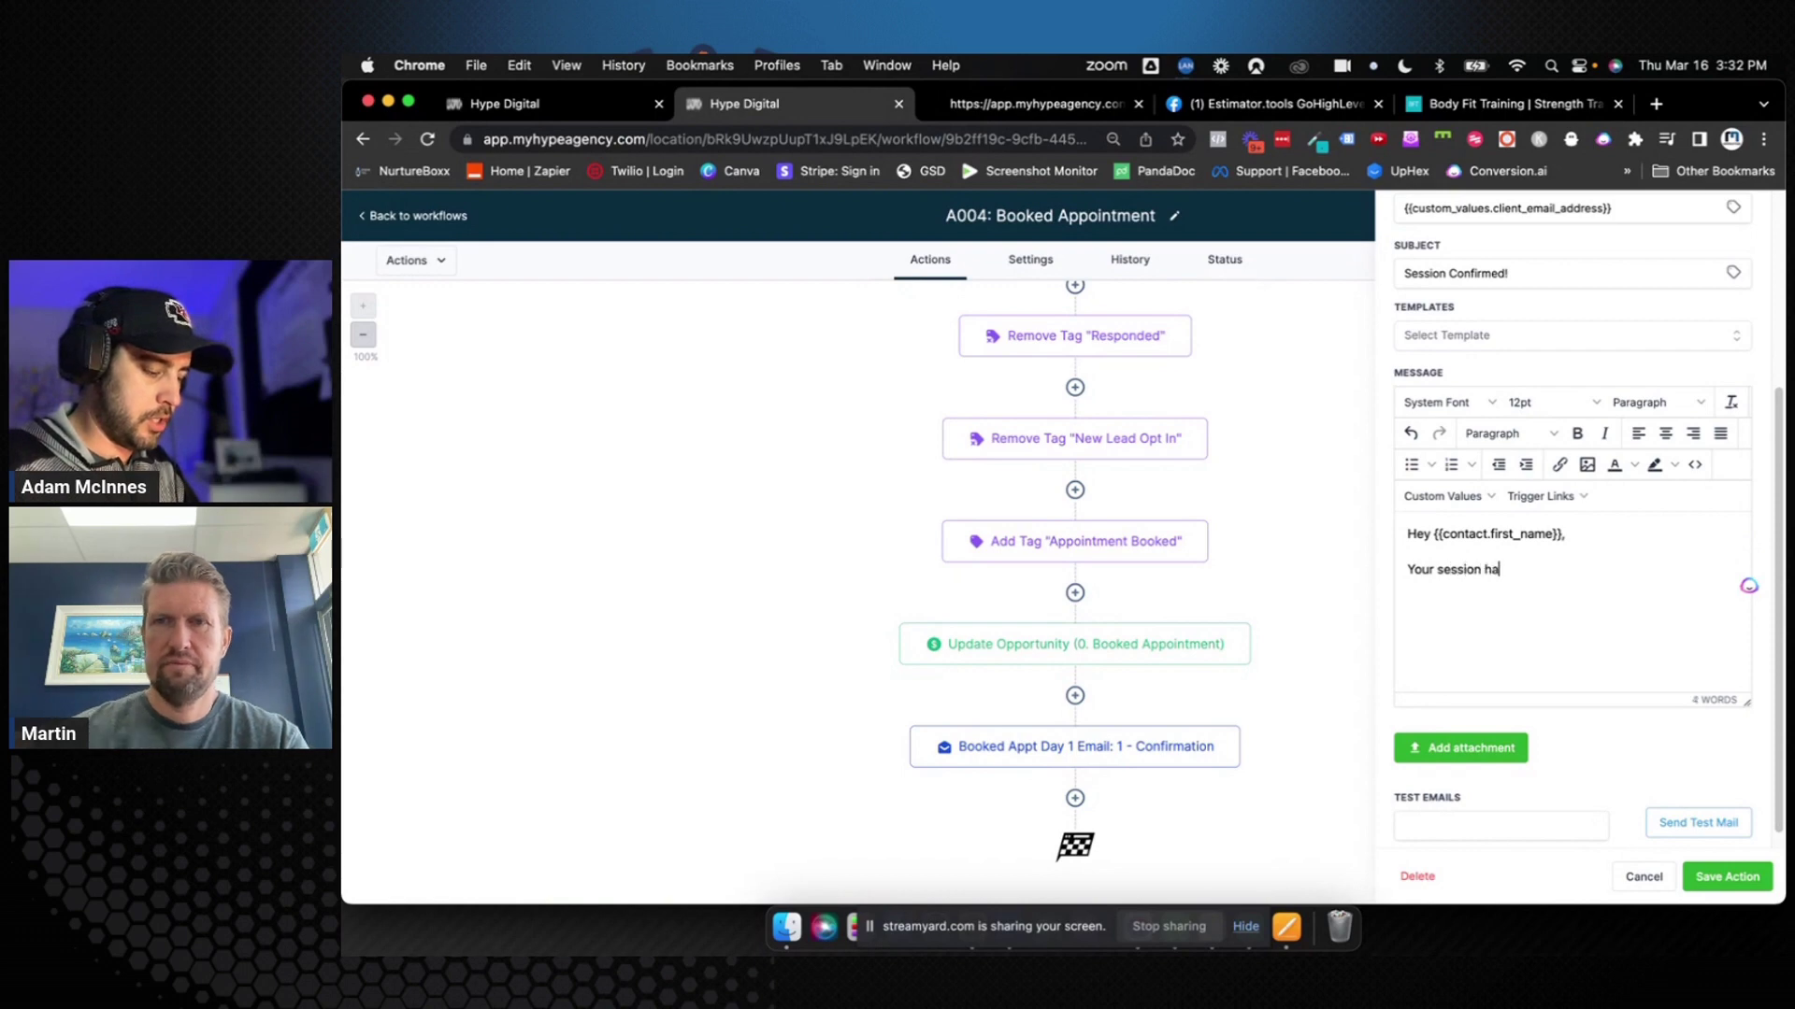
pyautogui.write('s been confirmed f')
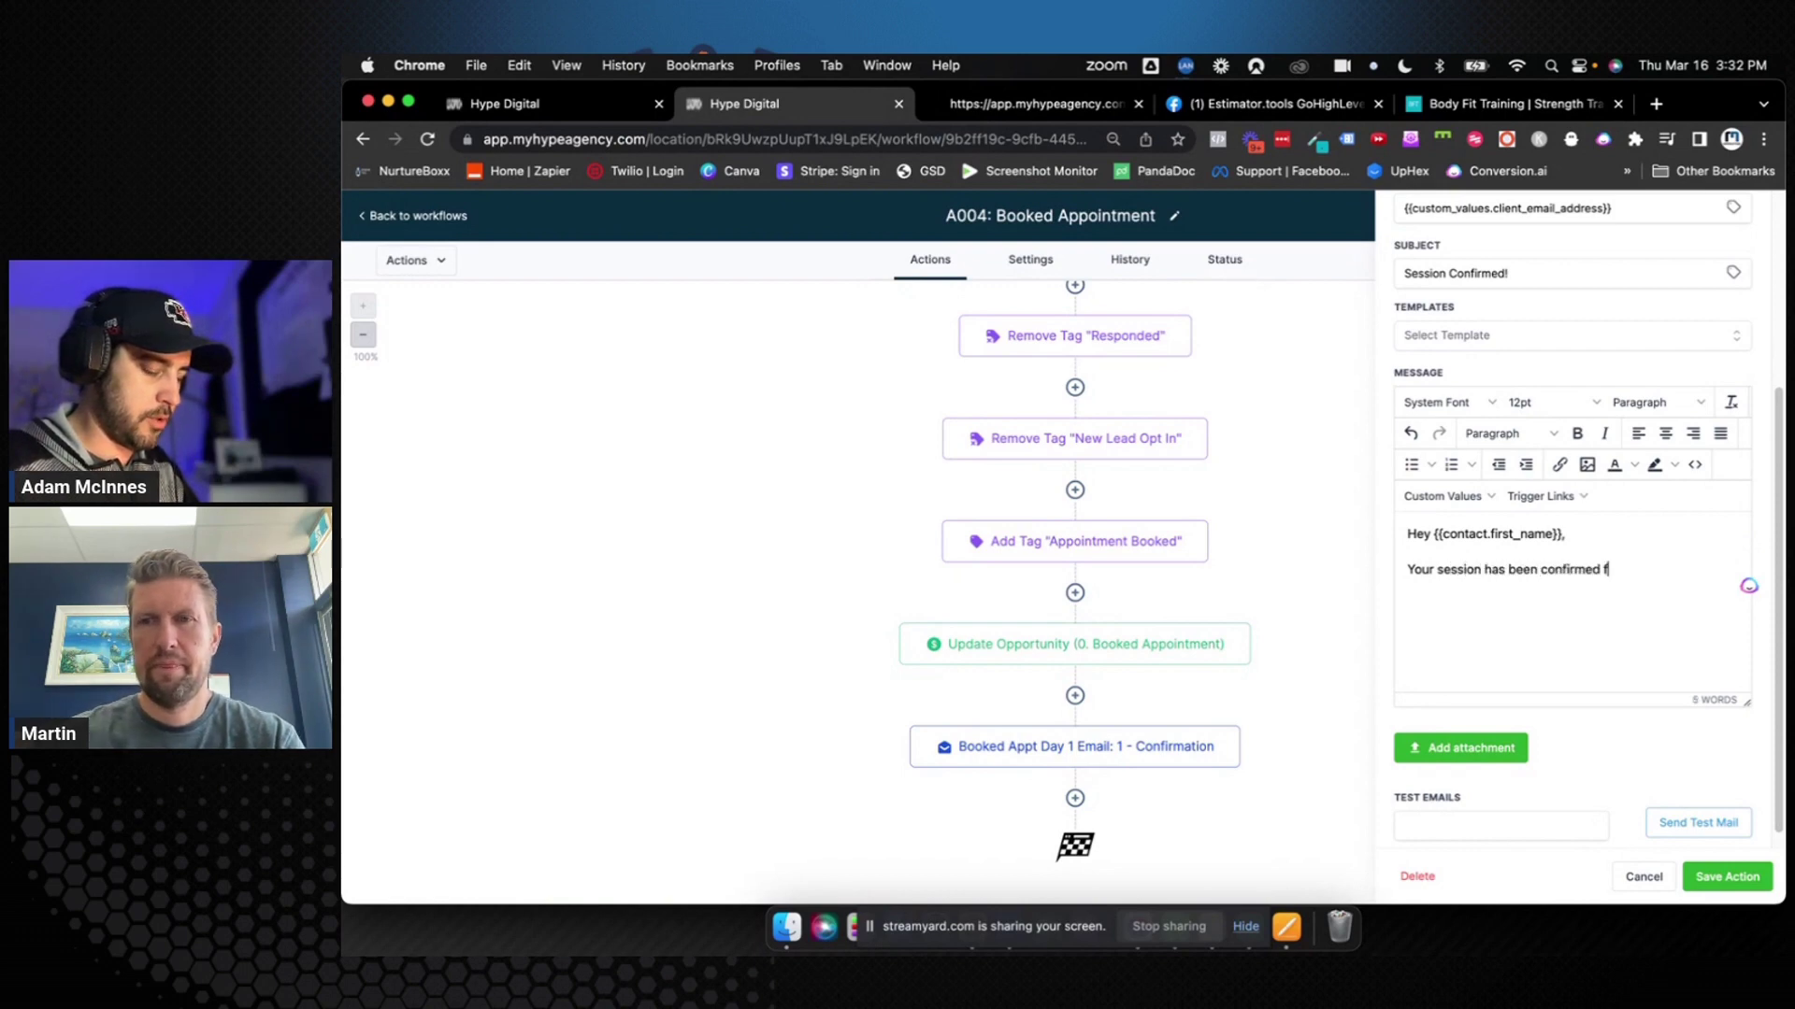
pyautogui.write('or')
# Insert the appointment's day of the week into the message, followed by 'at'
pyautogui.click(1444, 496)
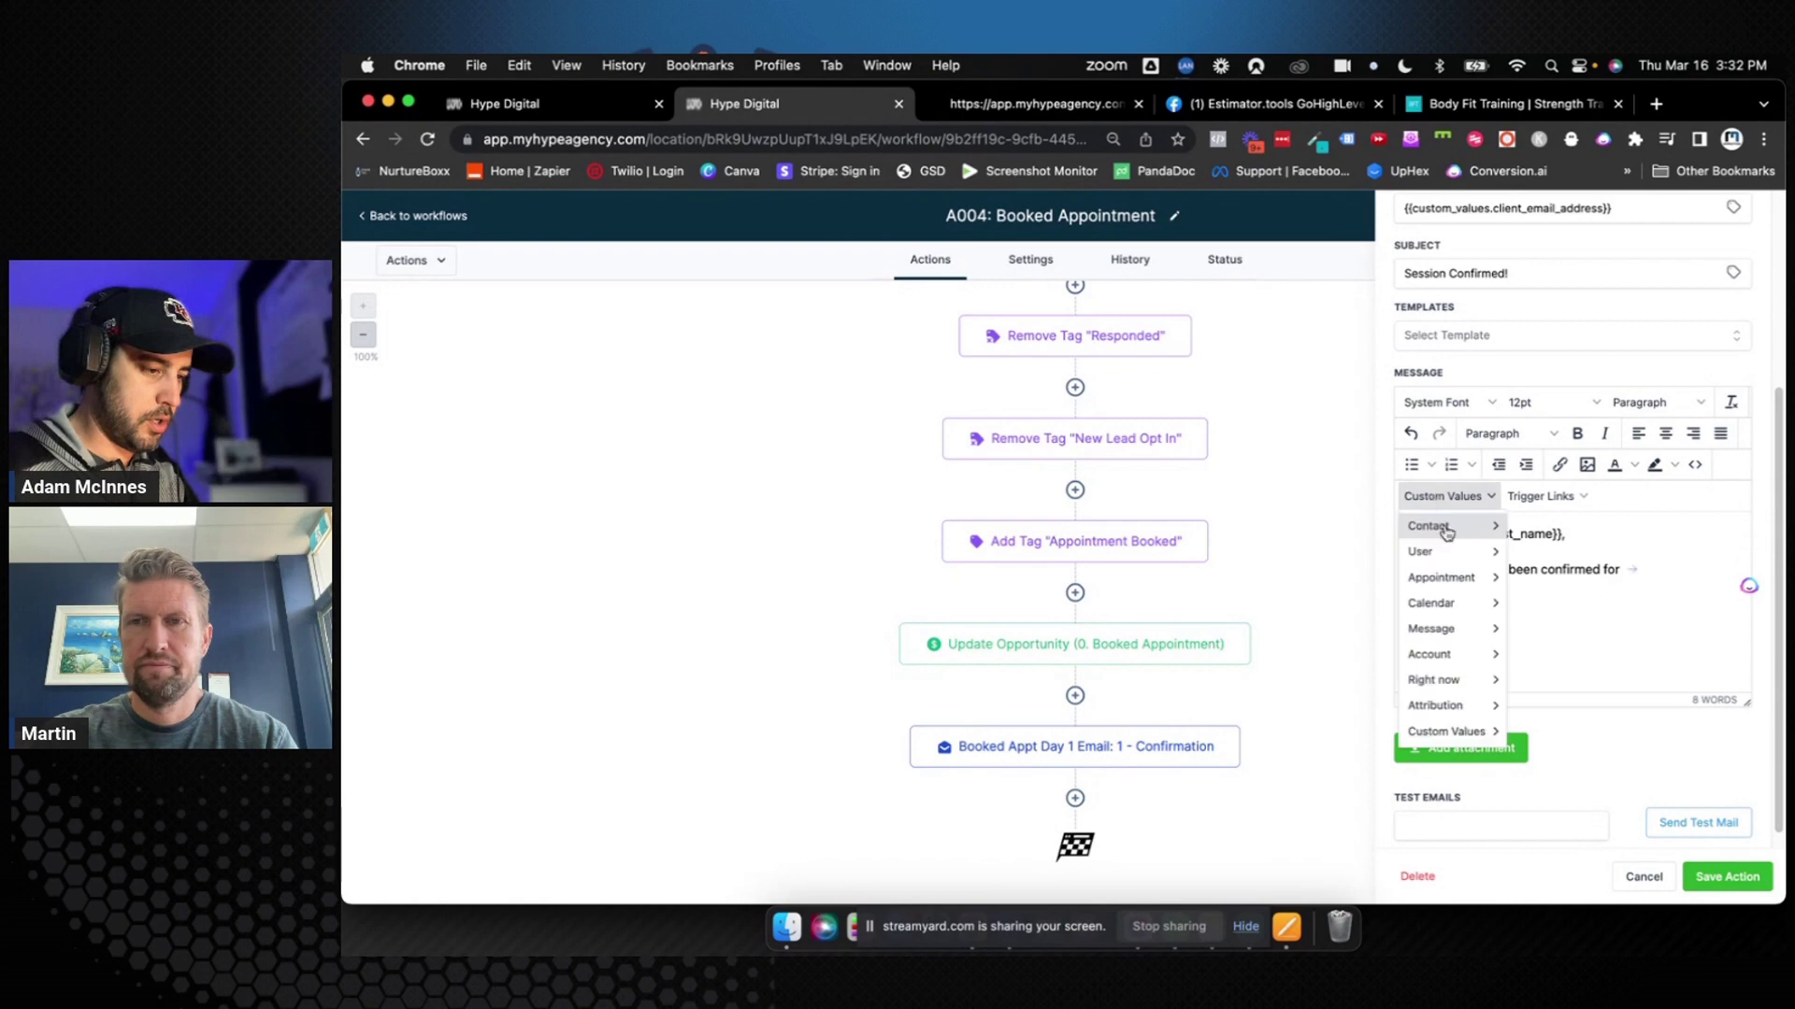
pyautogui.moveTo(1469, 590)
pyautogui.scroll(-1, 1584, 557)
pyautogui.scroll(1, 1535, 529)
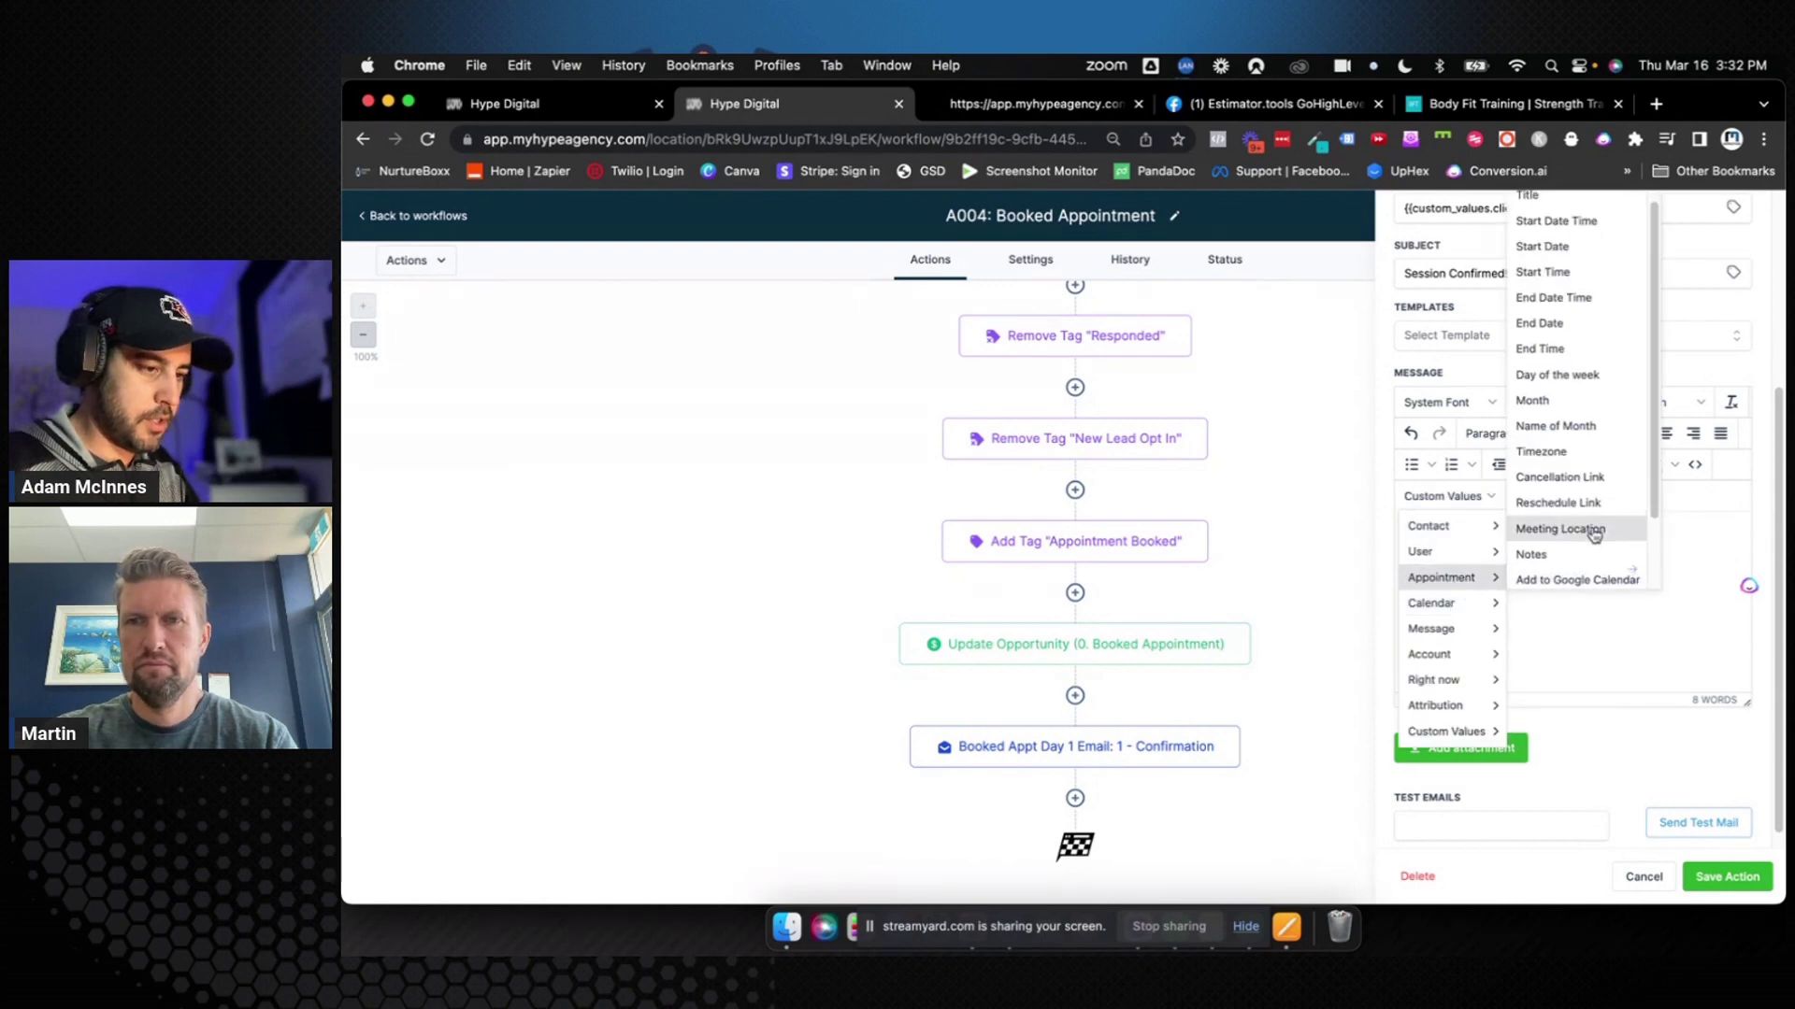
pyautogui.click(1592, 391)
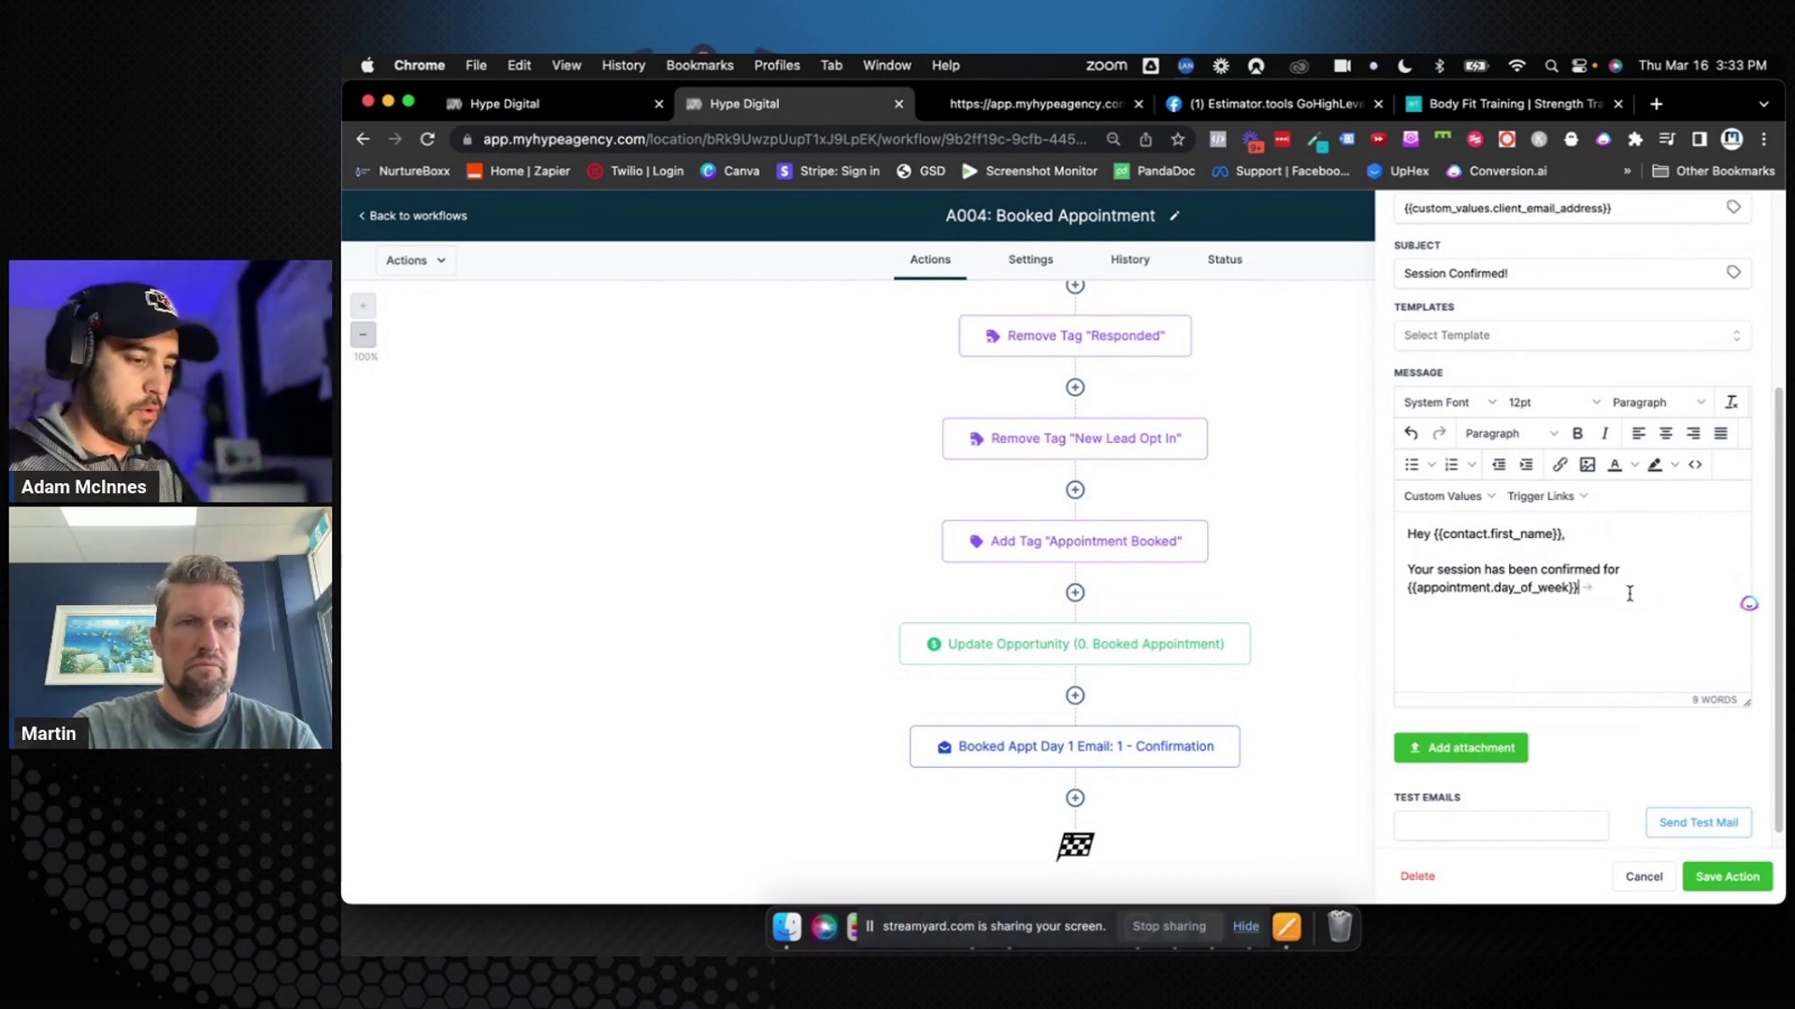
pyautogui.write('at')
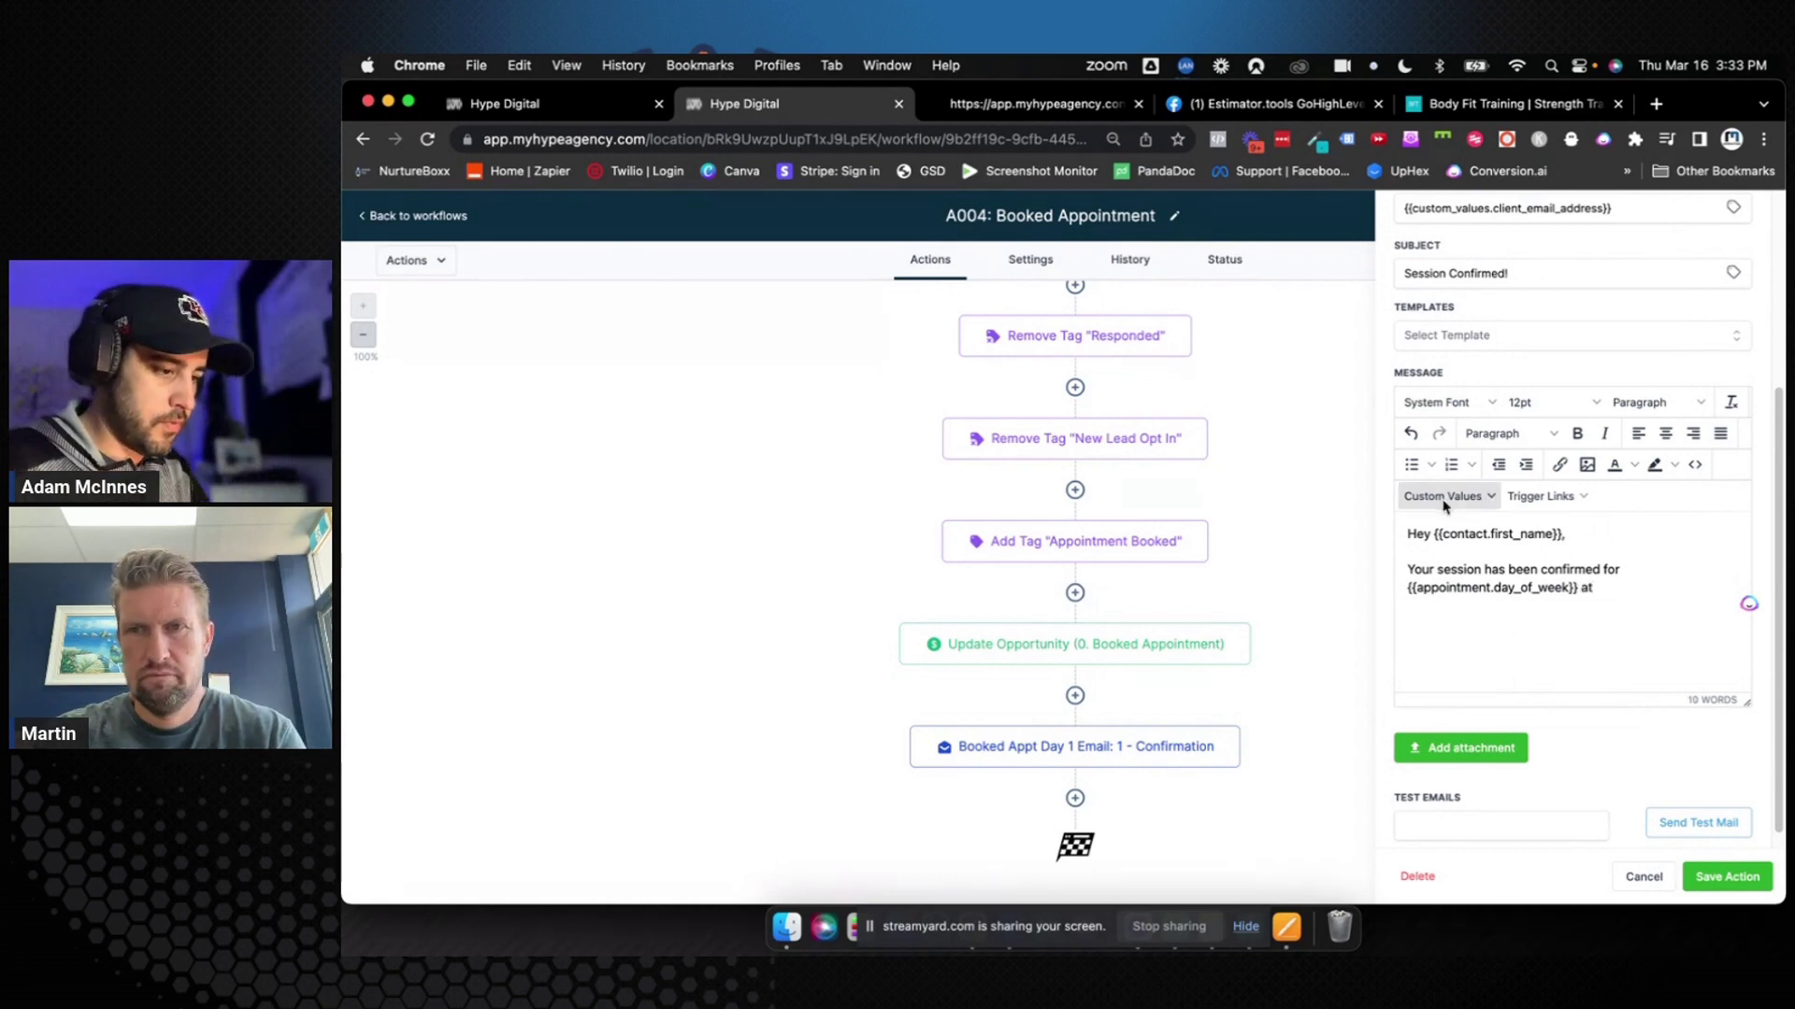
# Insert the appointment start time and end the sentence with a period
pyautogui.click(1444, 500)
pyautogui.moveTo(1448, 578)
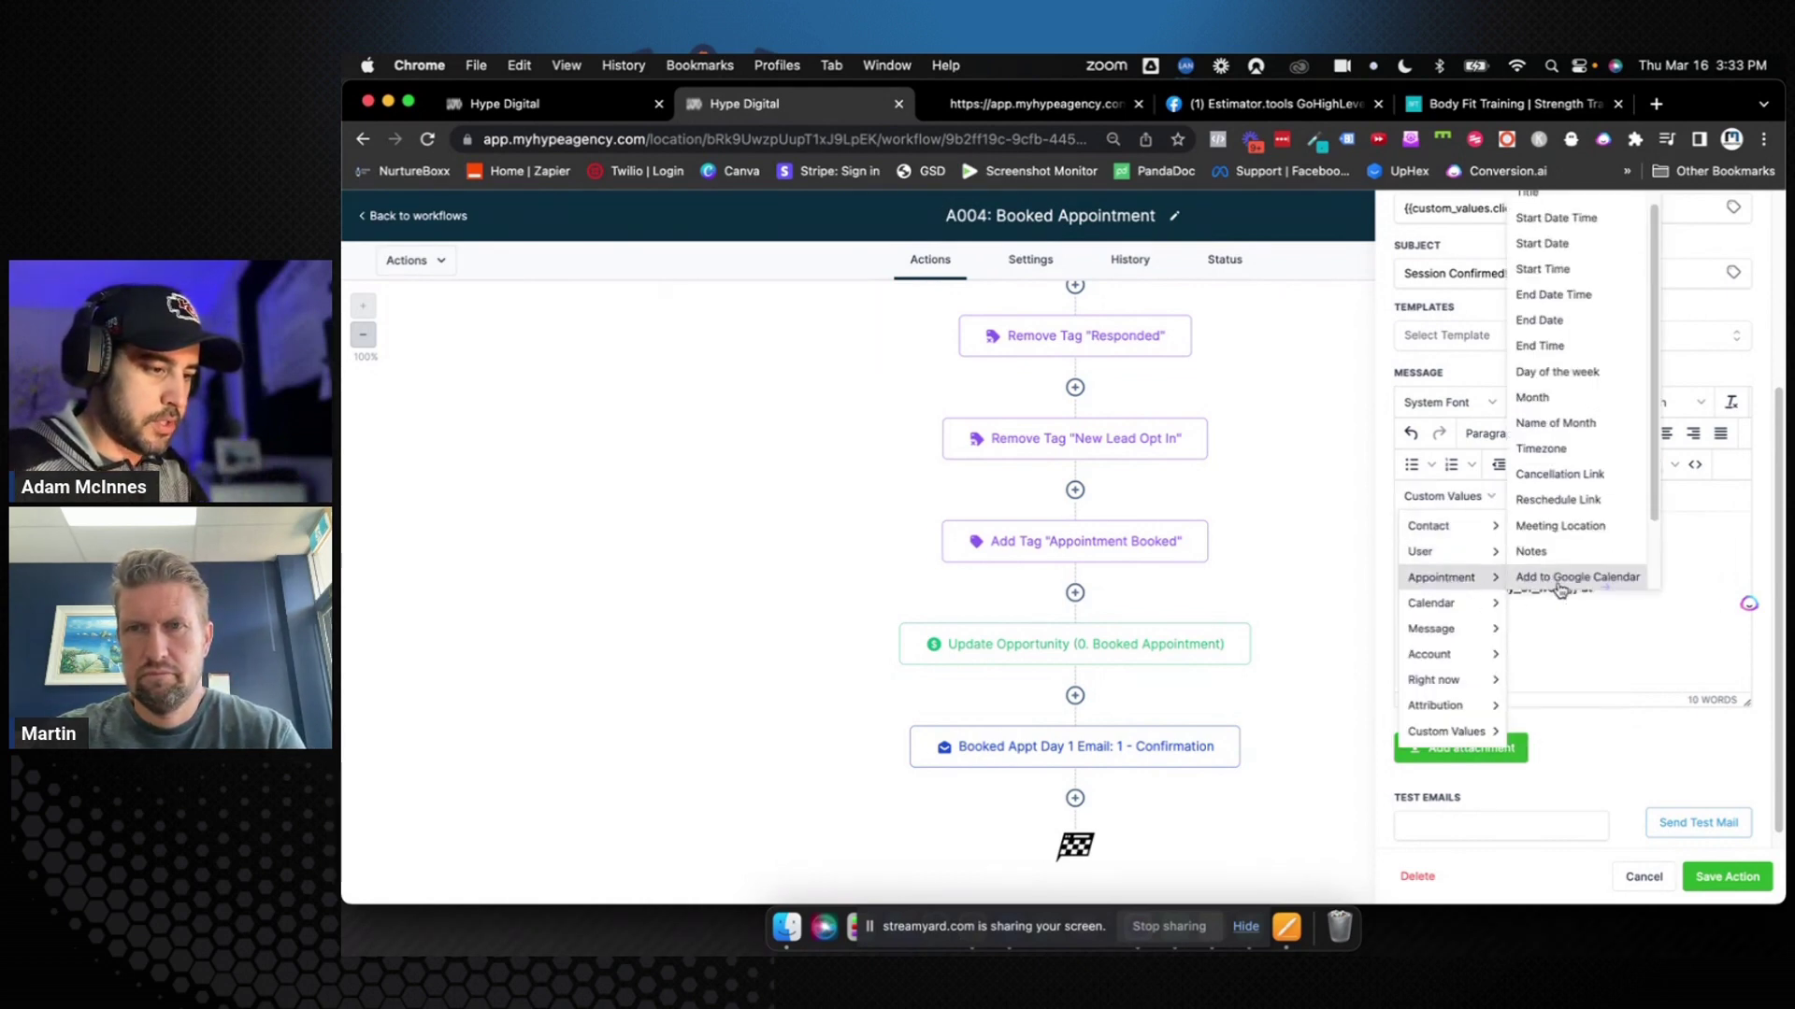
pyautogui.scroll(1, 1589, 482)
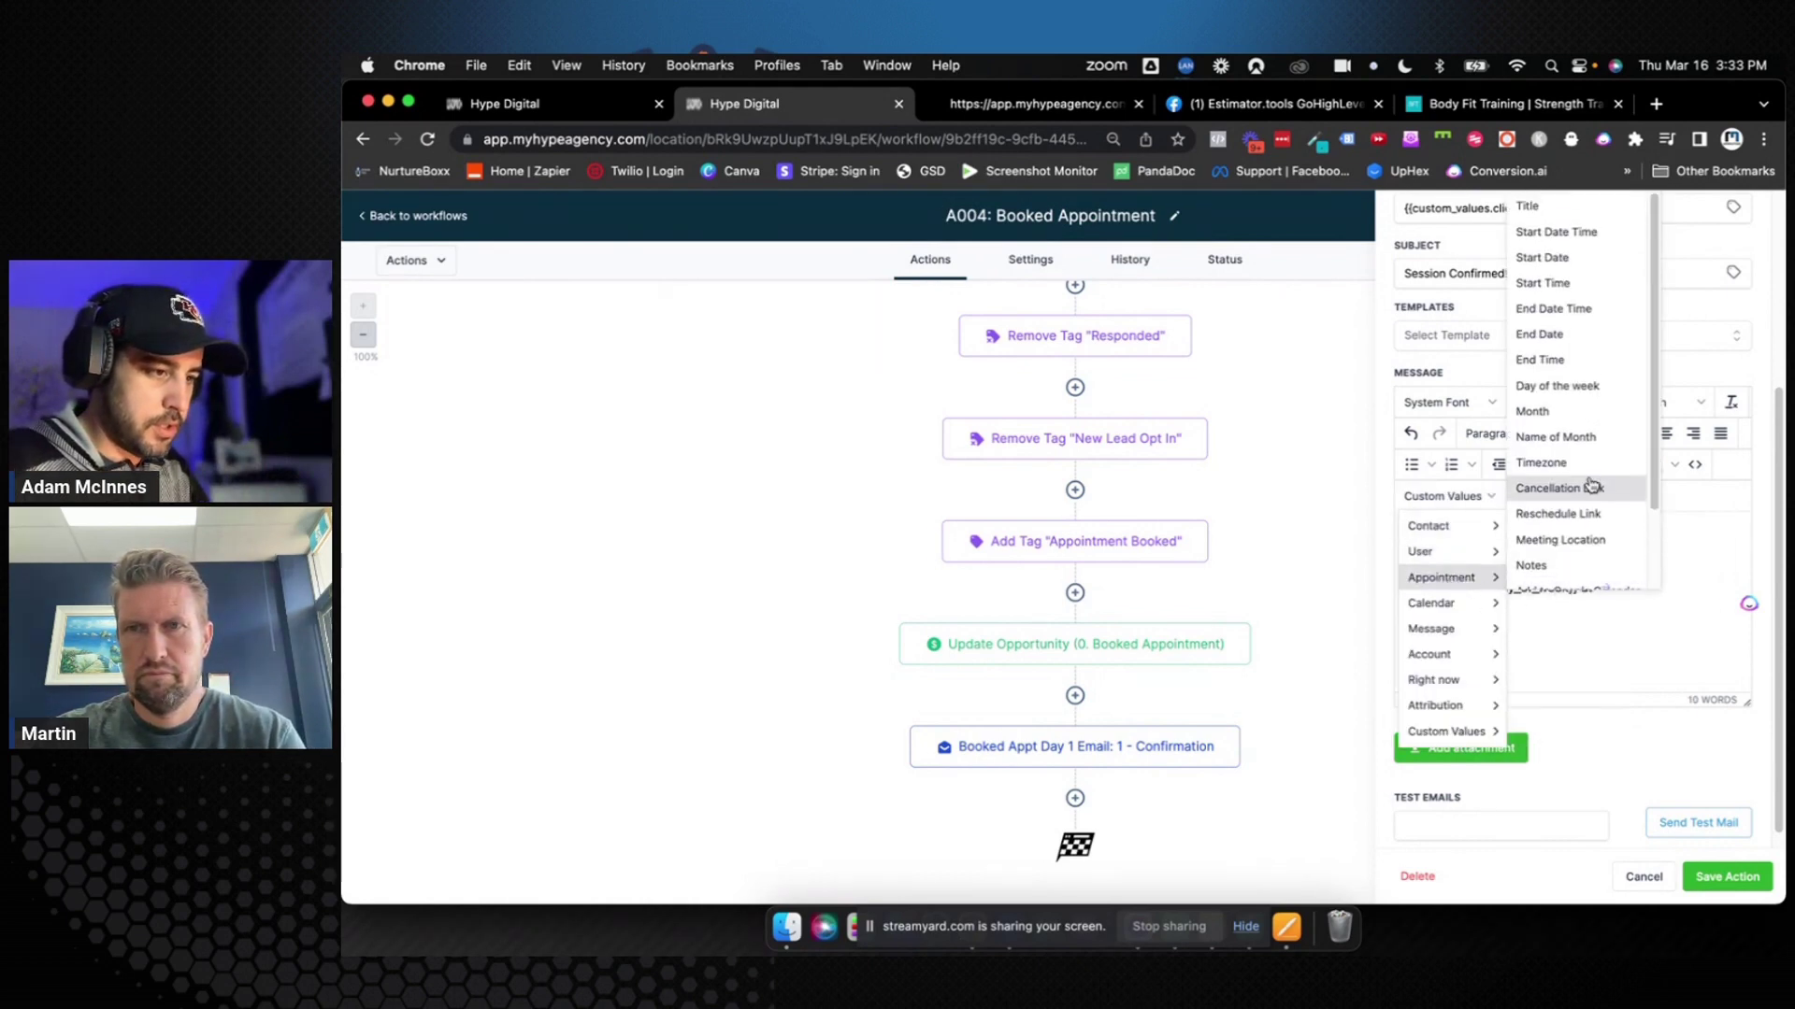
pyautogui.click(1592, 294)
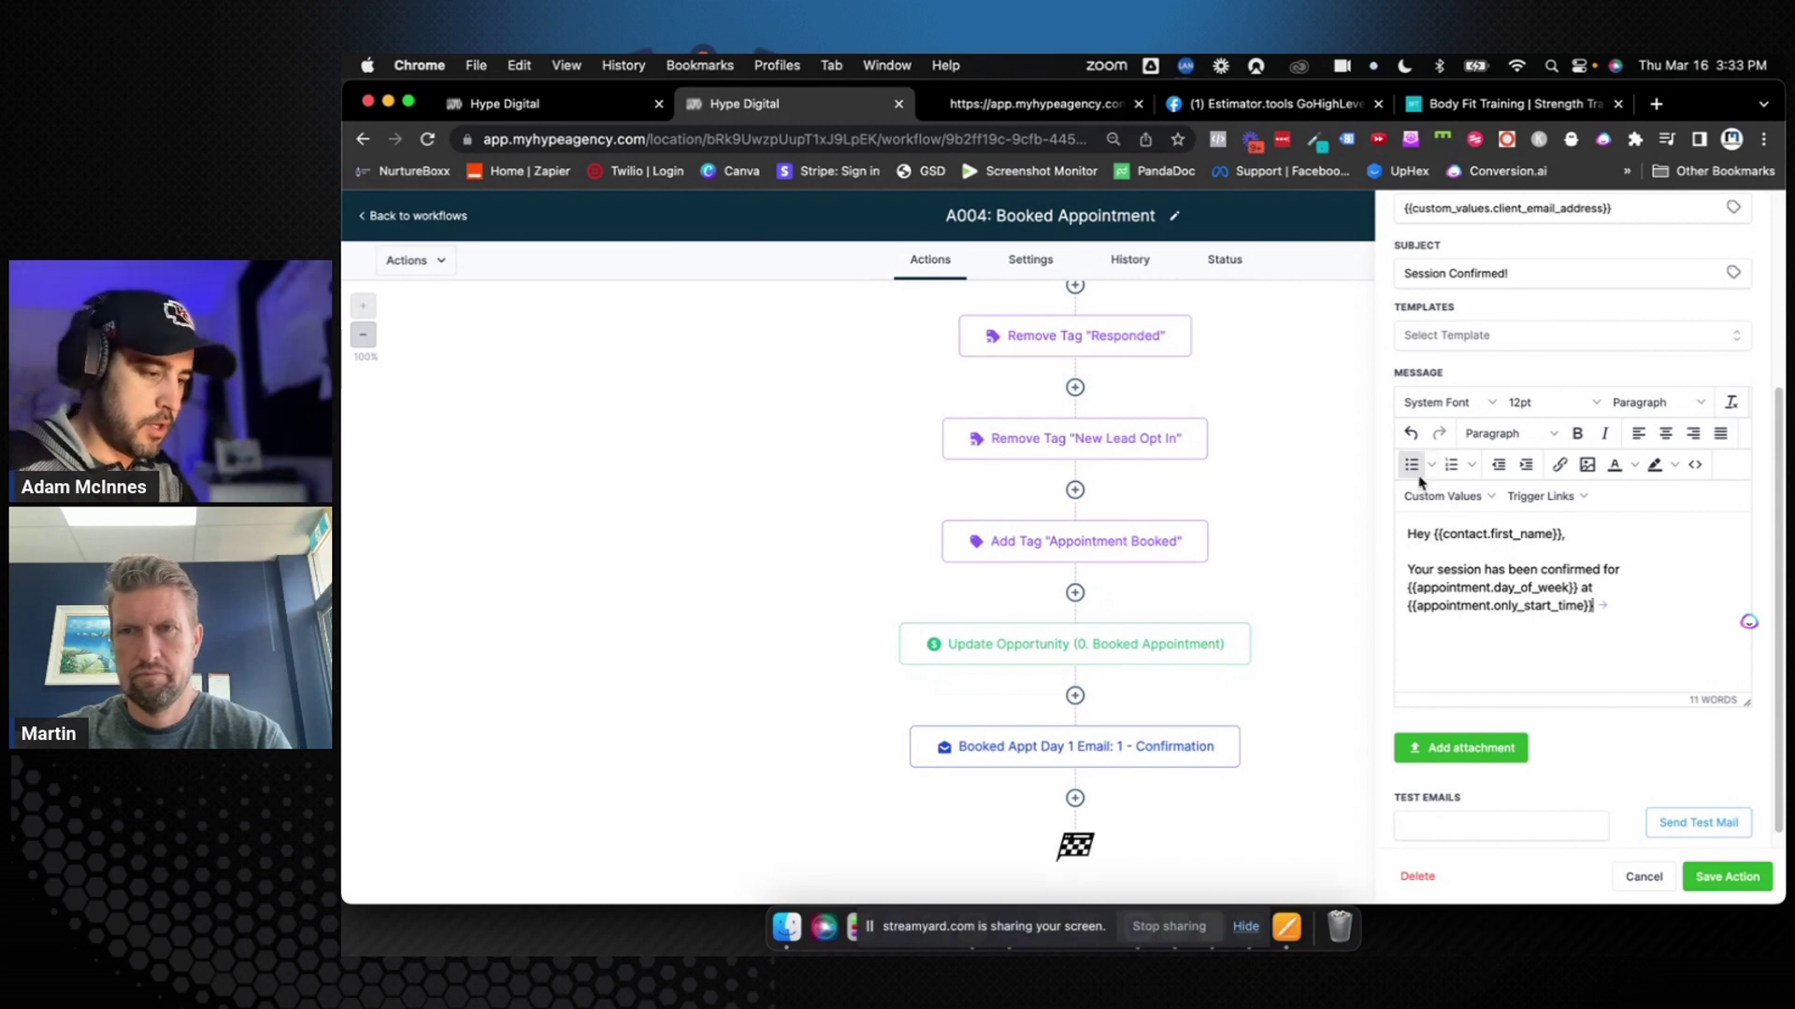
pyautogui.click(1444, 496)
pyautogui.moveTo(1463, 597)
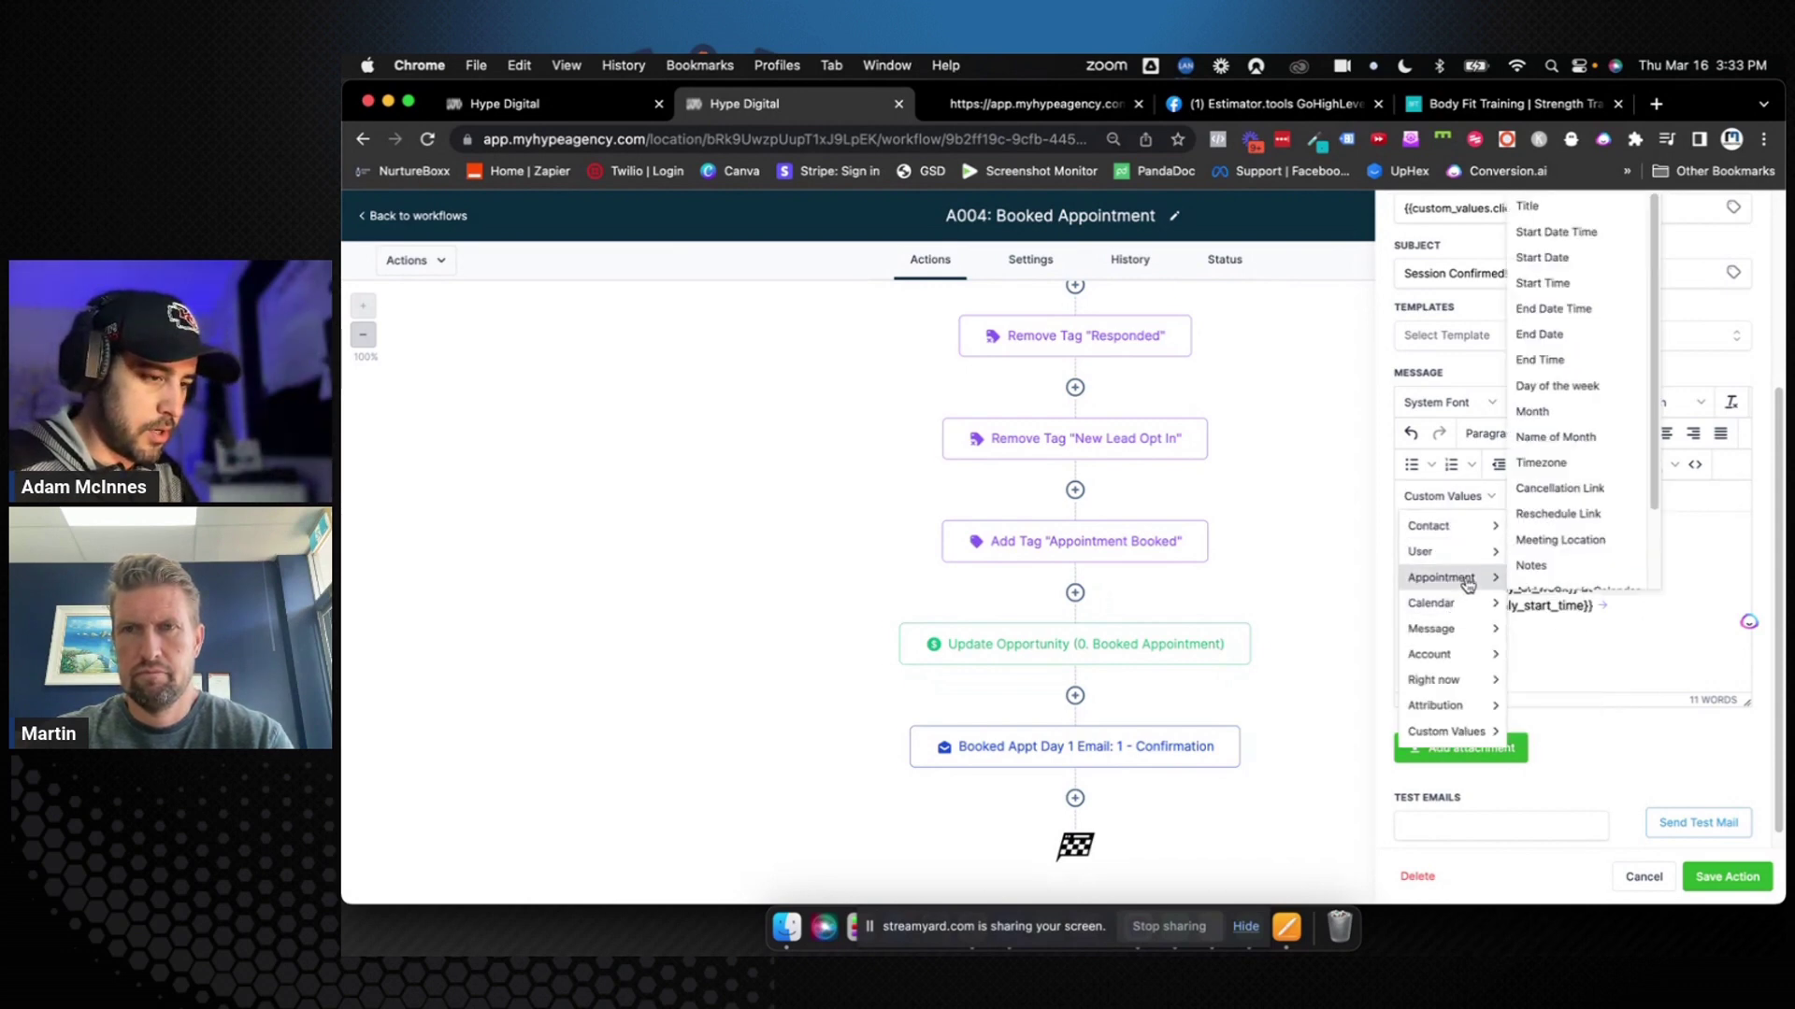
pyautogui.scroll(-3, 1559, 531)
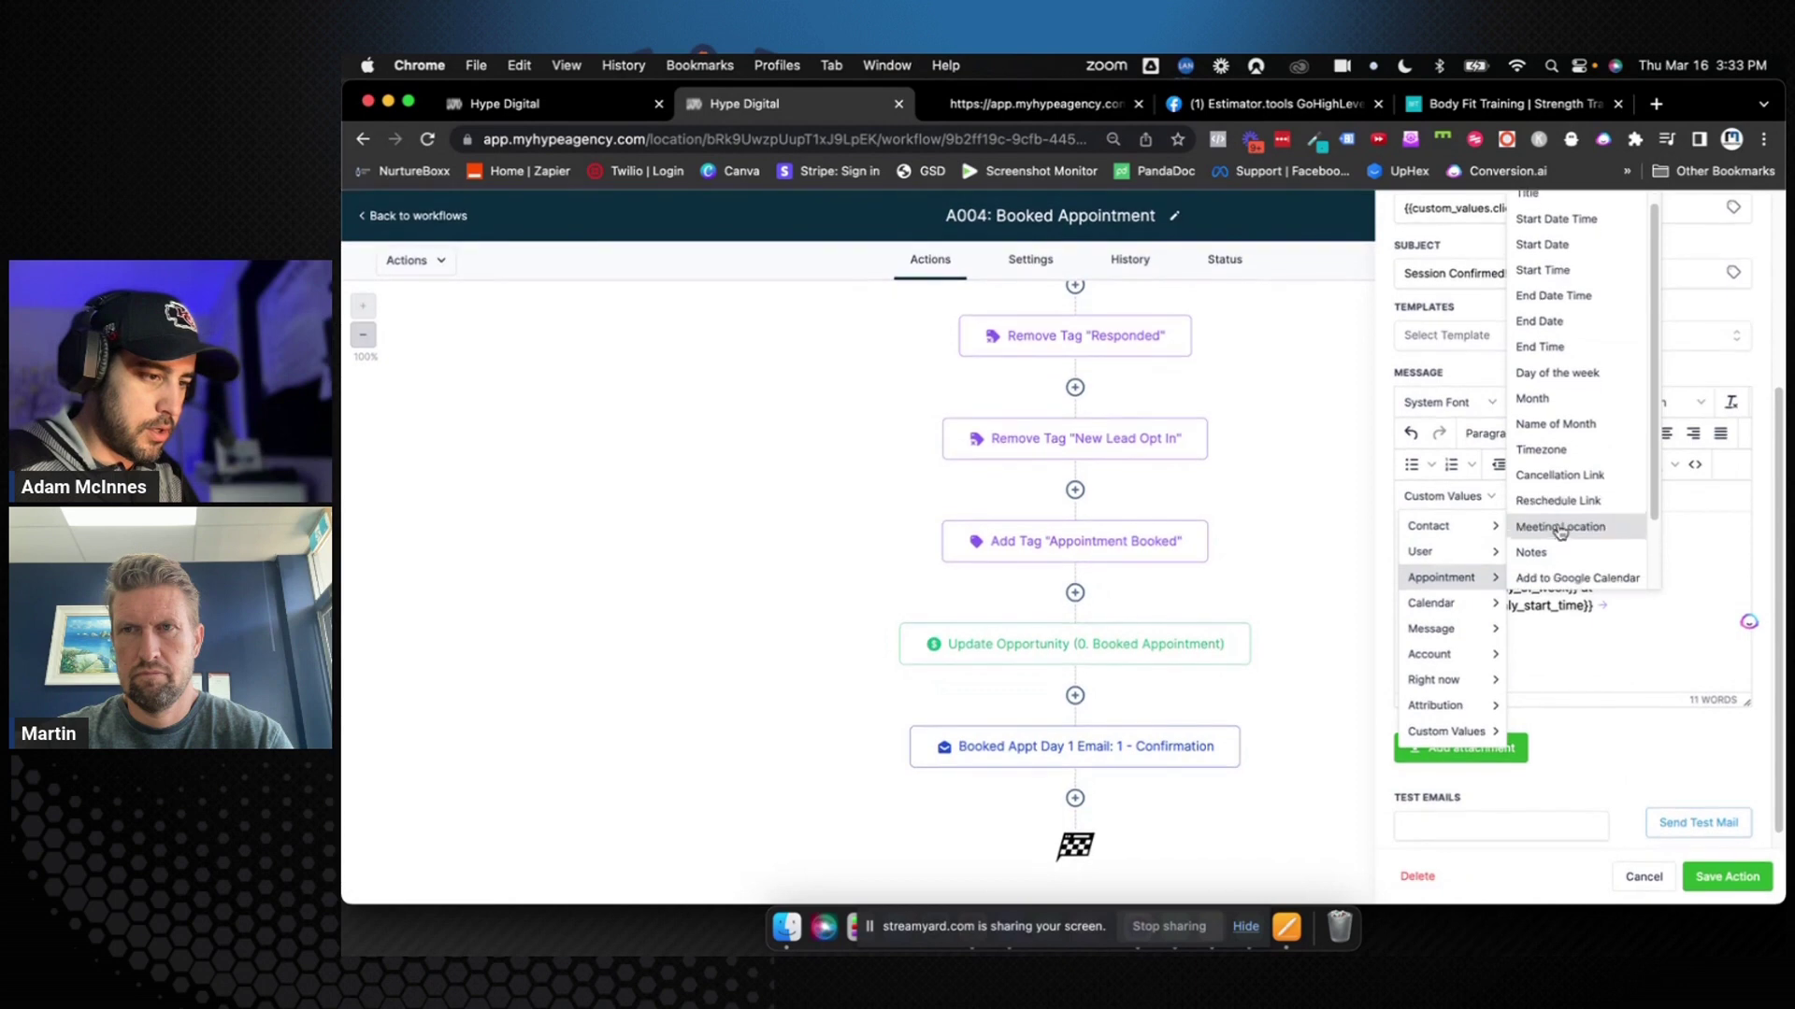
pyautogui.scroll(3, 1559, 531)
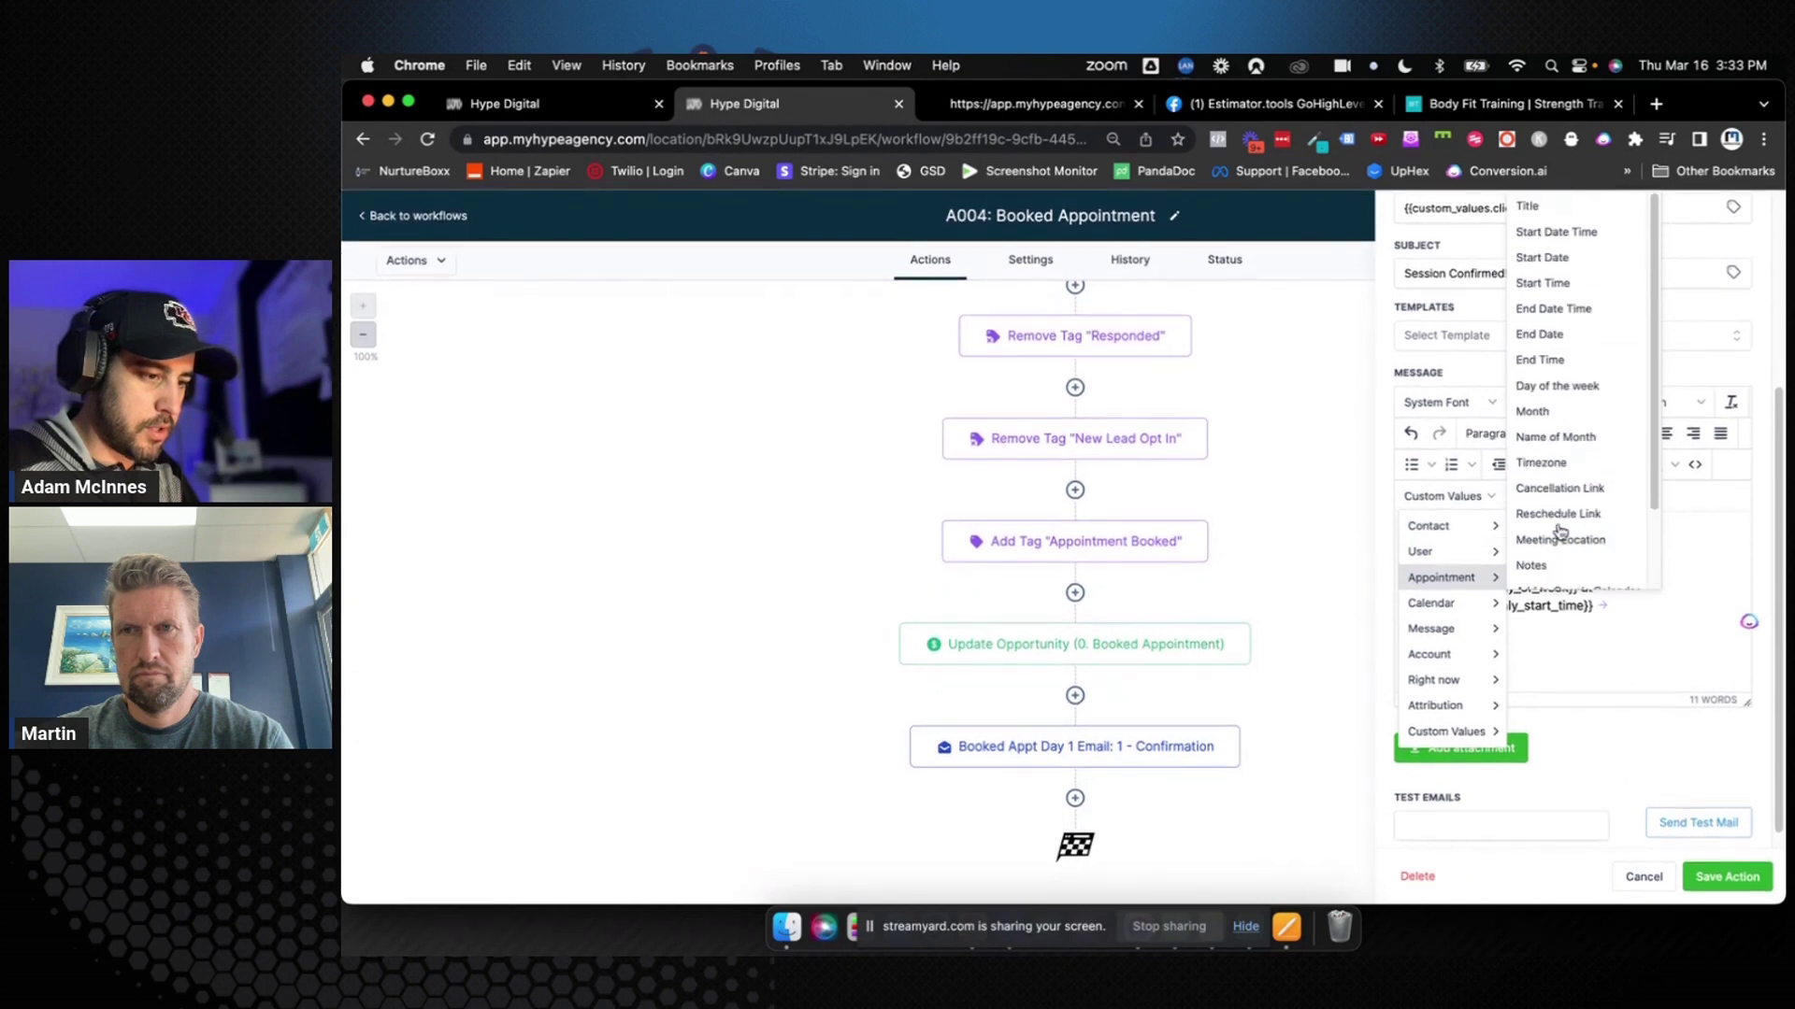
pyautogui.click(1670, 640)
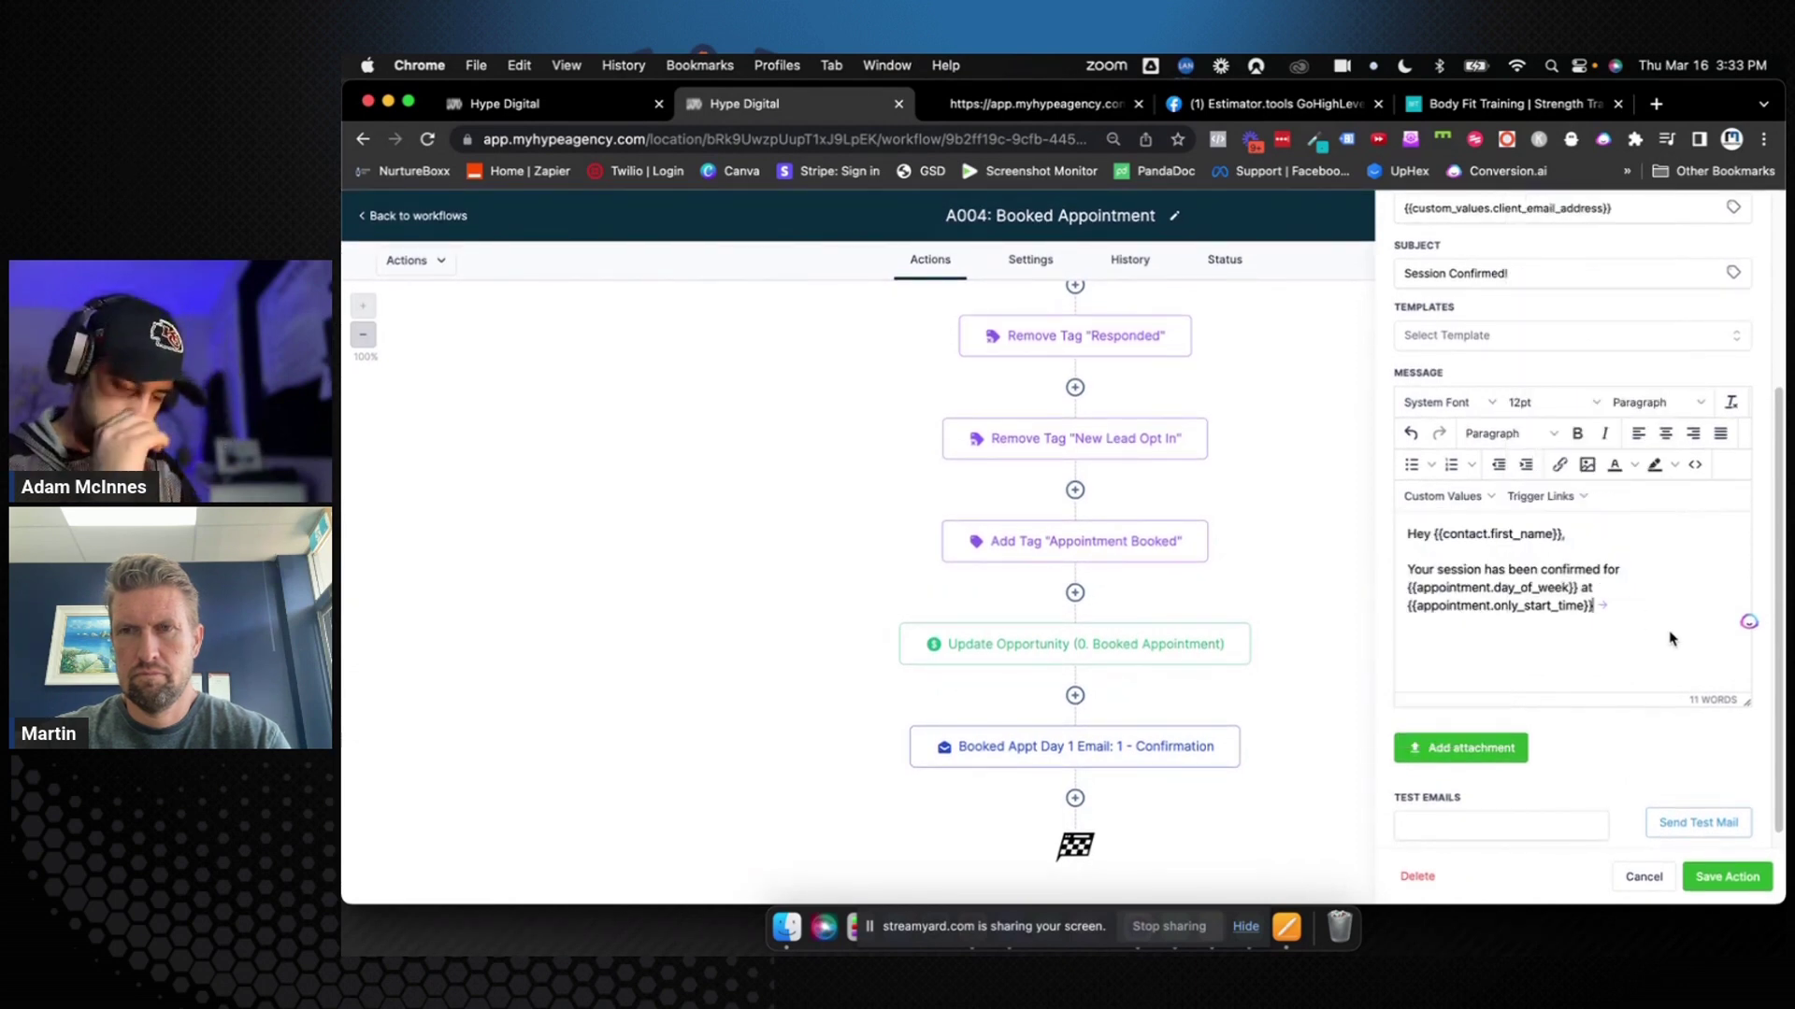
pyautogui.write('.')
# Add 'We're looking forward to meeting with you!', sign off with {{location.name}} and {{location.email}}, and save
pyautogui.press('Return')
pyautogui.write('We')
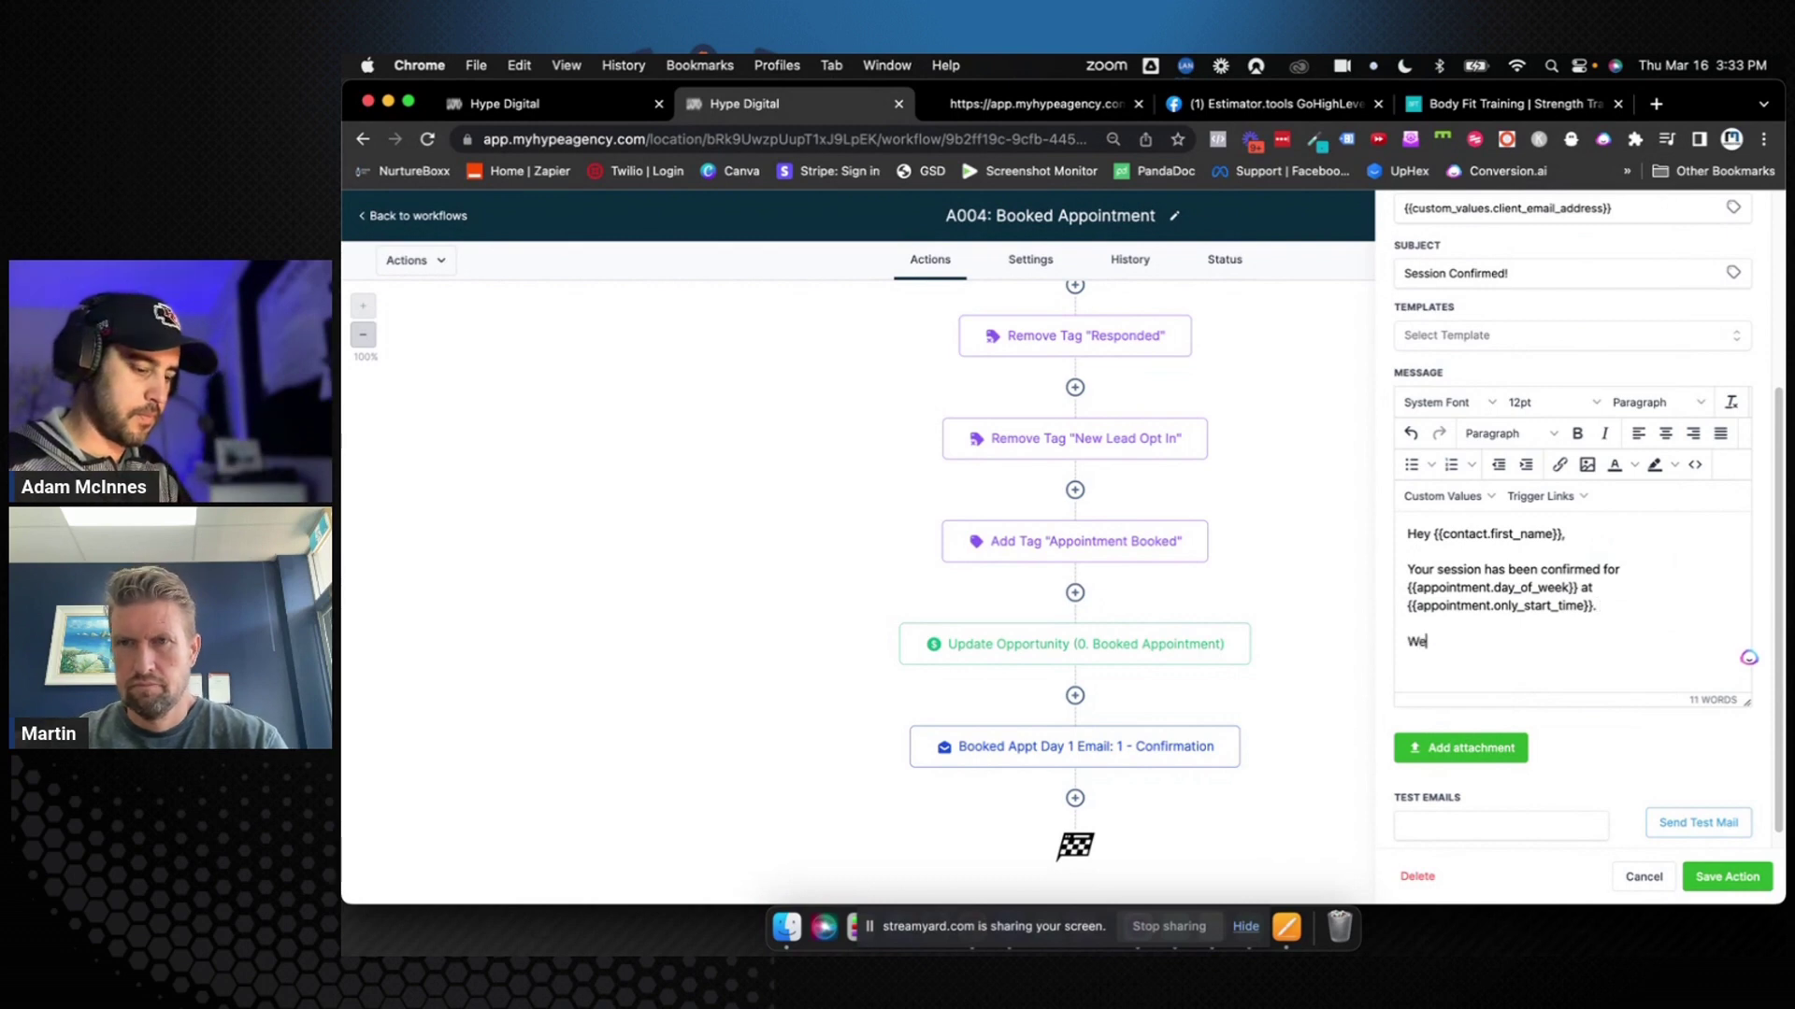
pyautogui.write("'re looking f")
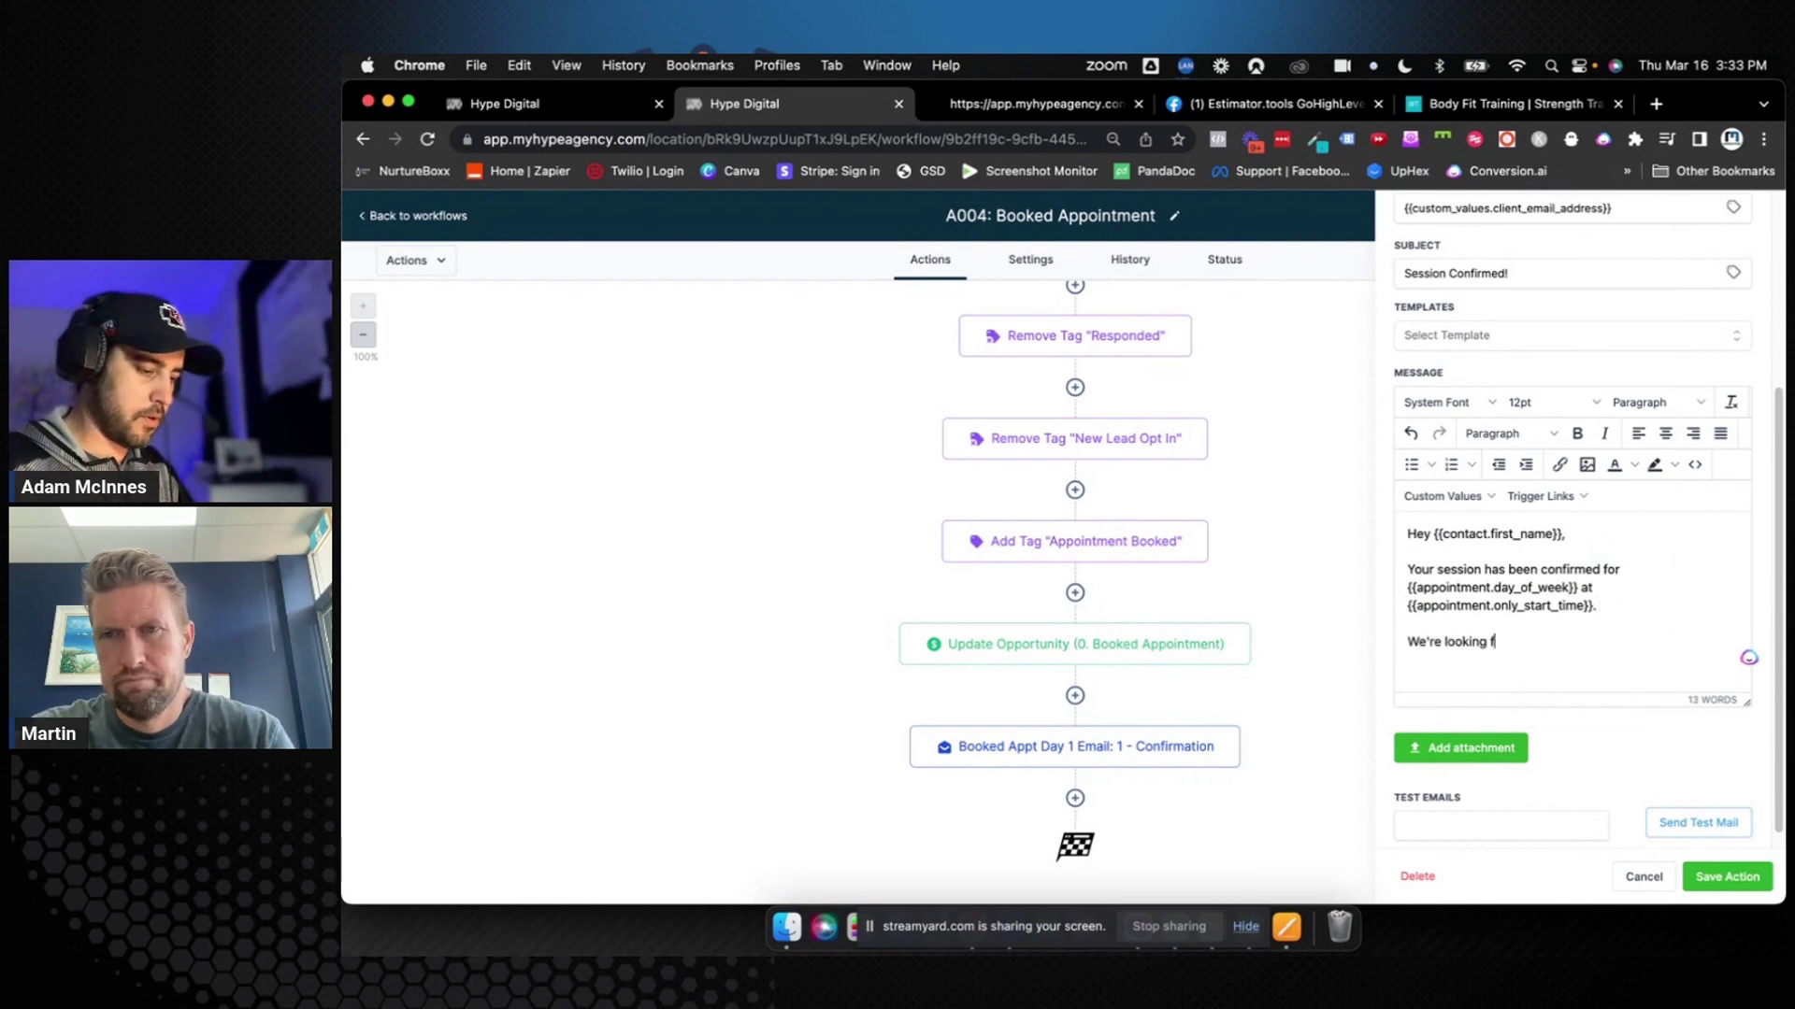
pyautogui.write('orward to me')
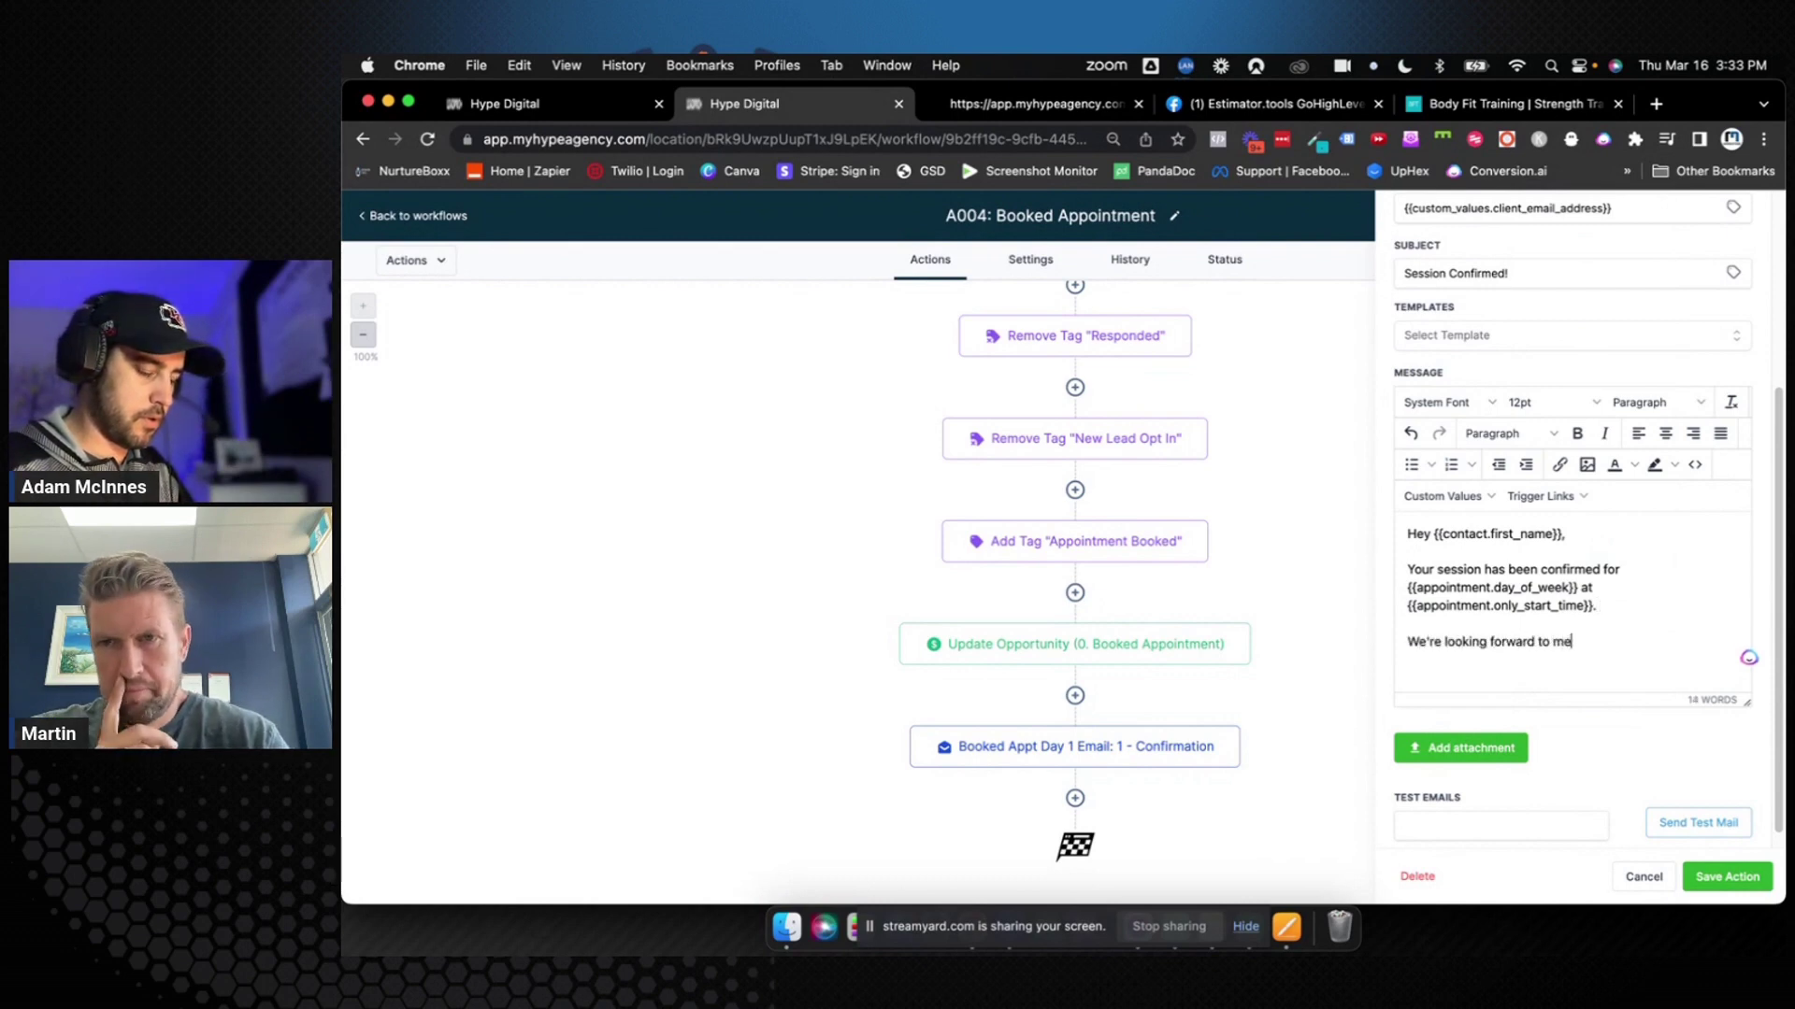
pyautogui.write('eting with you')
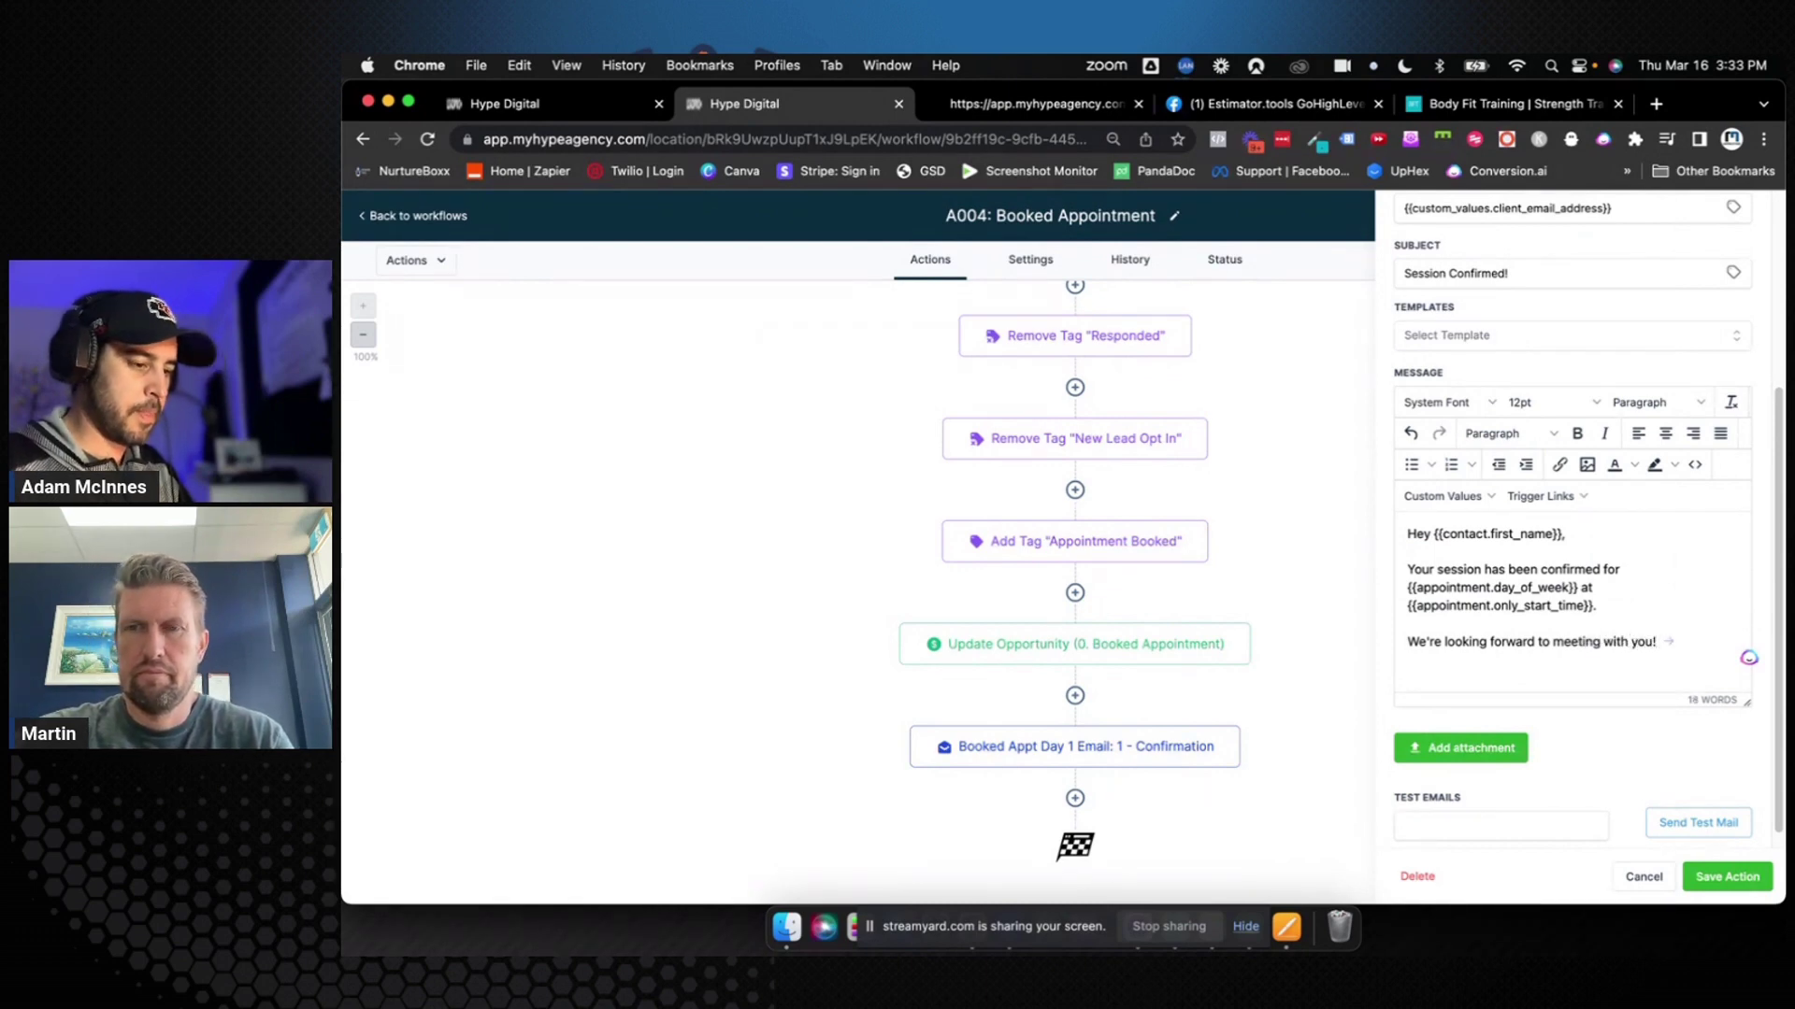
pyautogui.write('!')
pyautogui.press('Return')
pyautogui.write('{{')
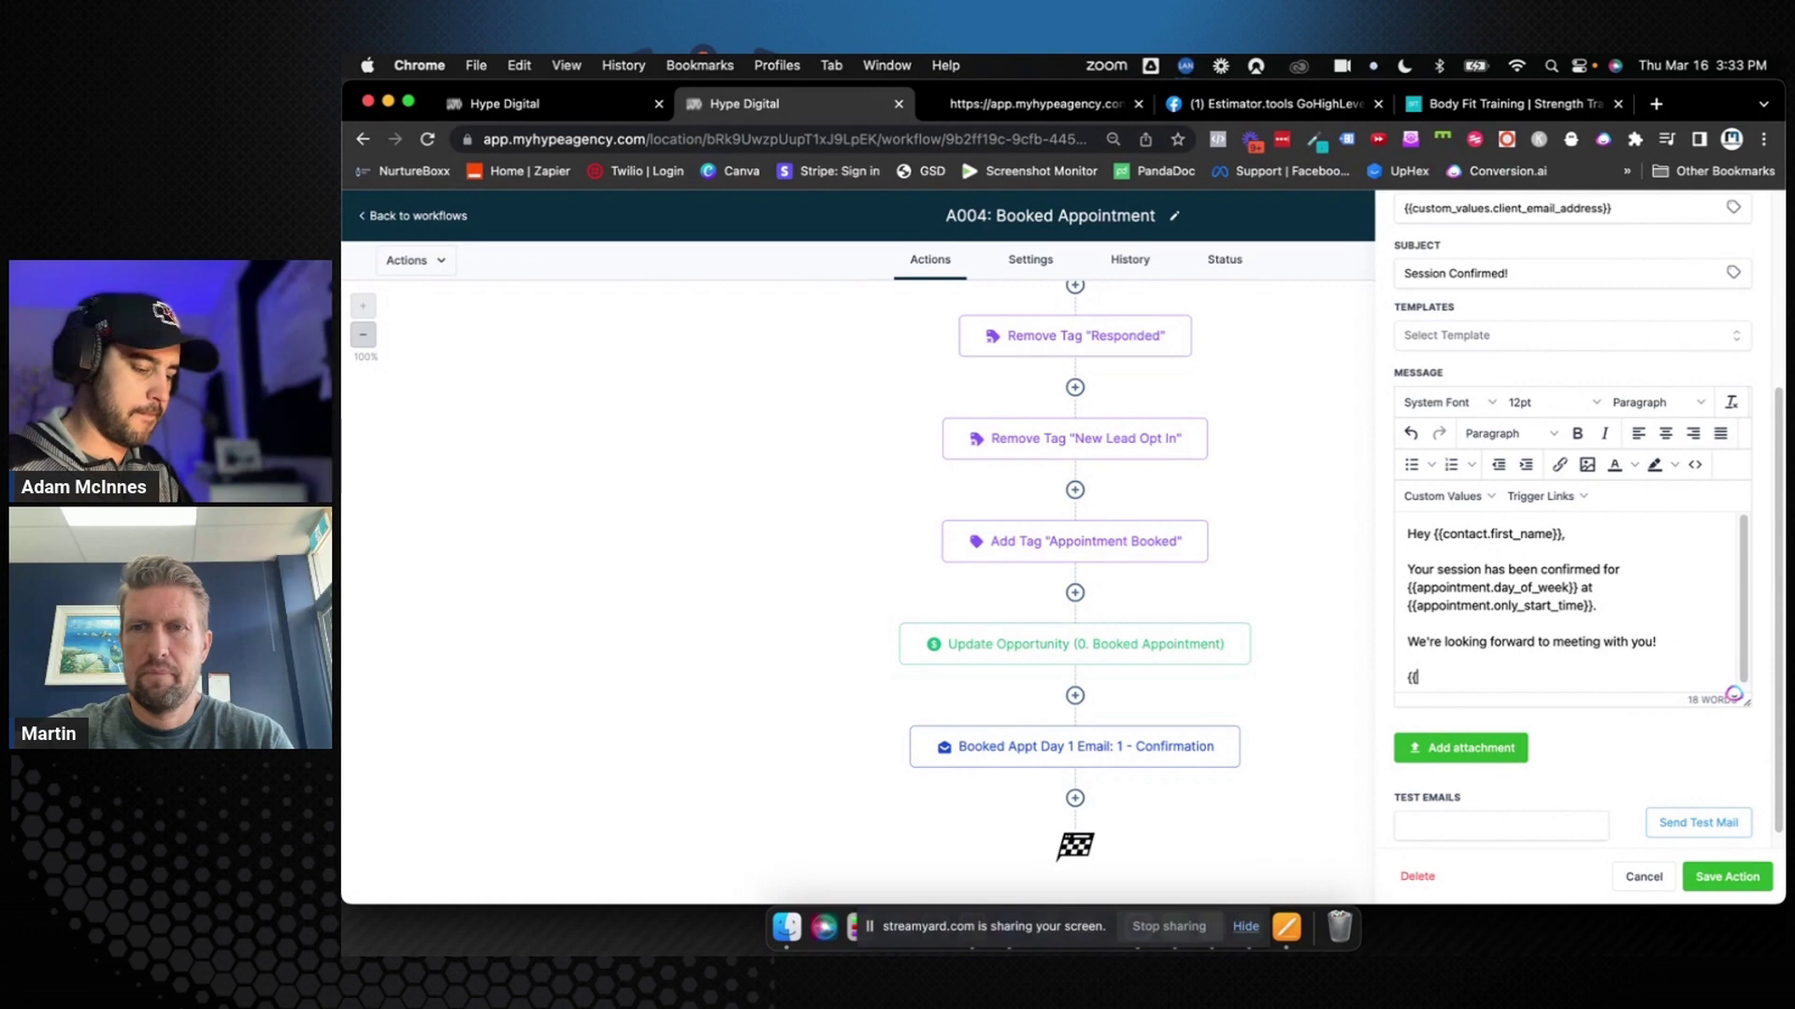
pyautogui.write('user.namne')
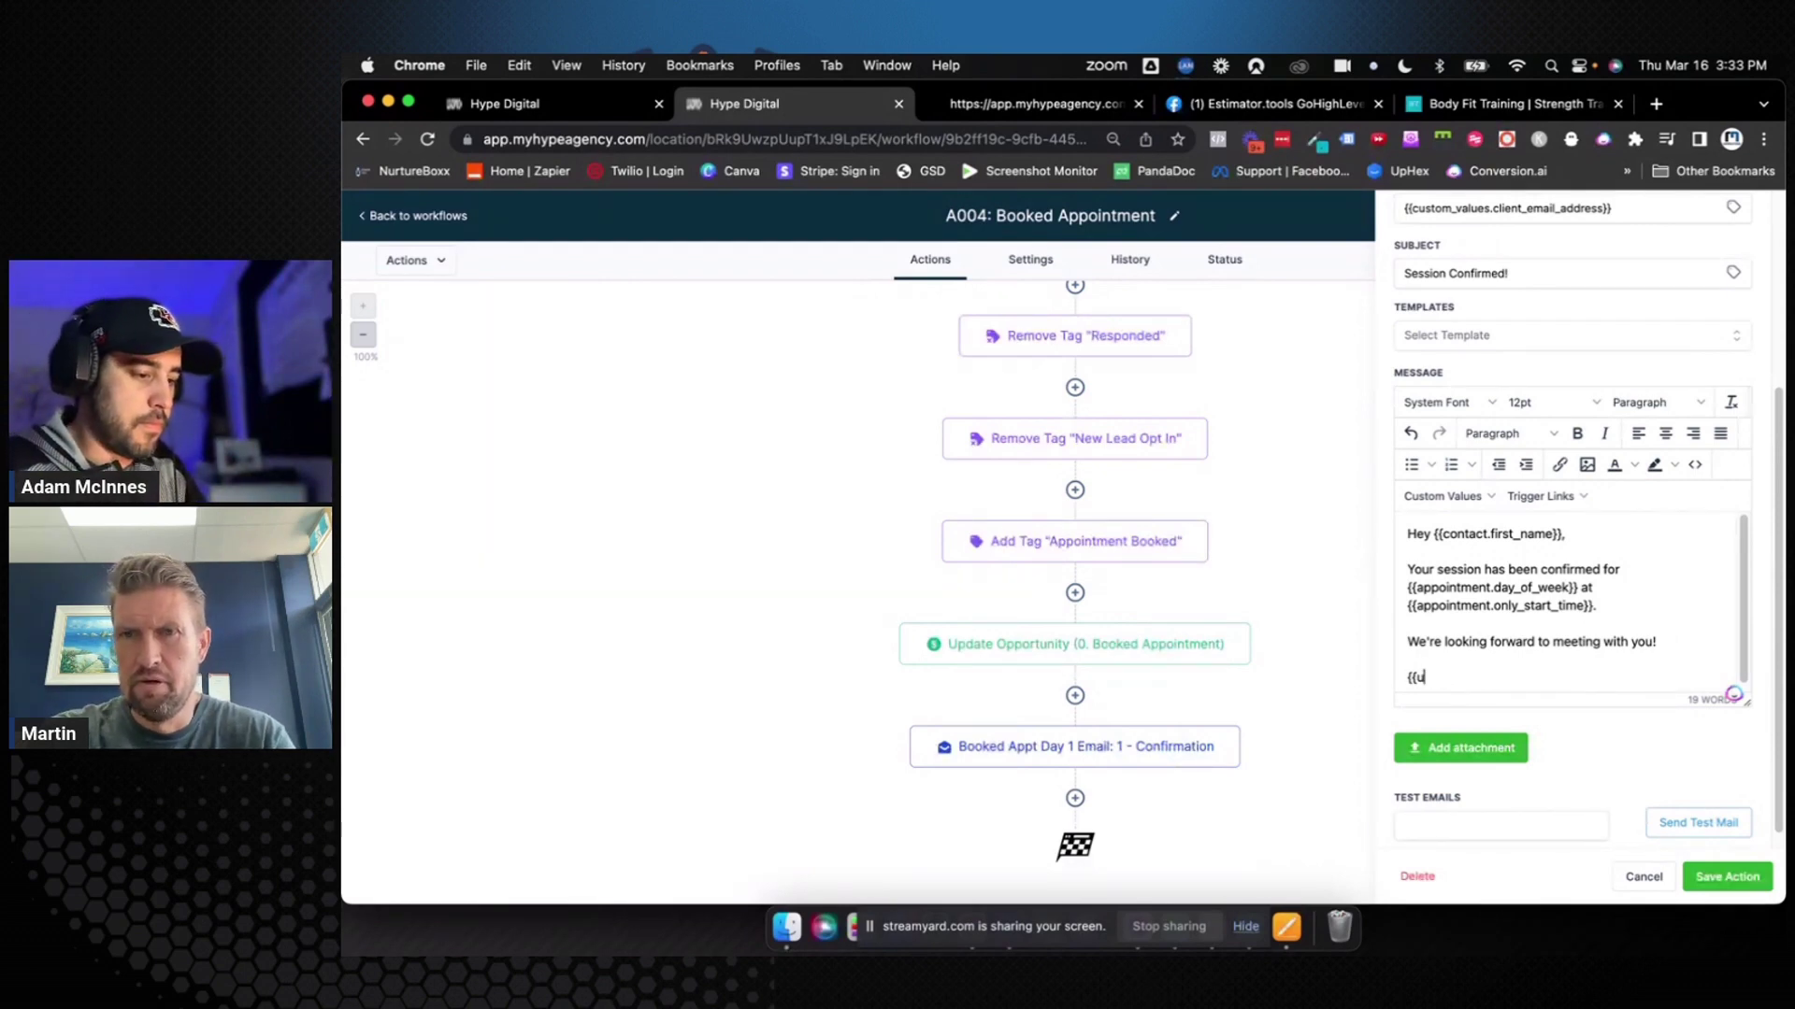
pyautogui.press('BackSpace')
pyautogui.write('location.n')
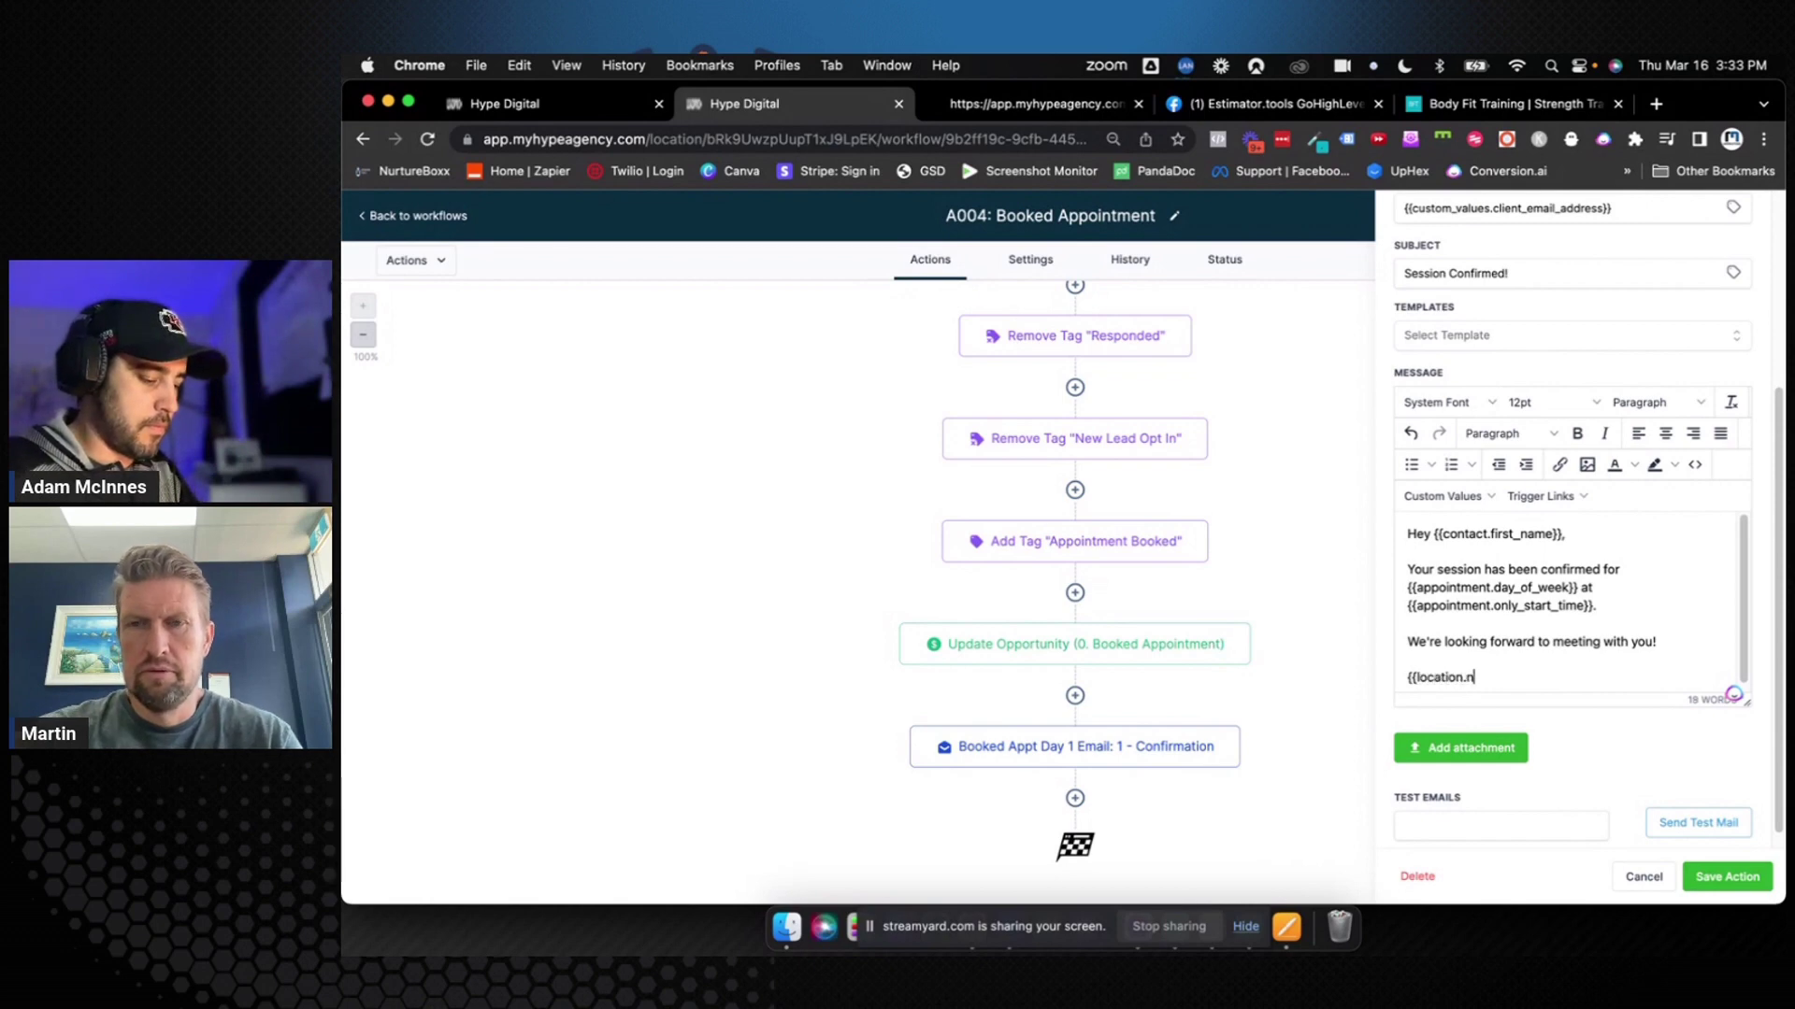
pyautogui.write('ame}}')
pyautogui.press('Return')
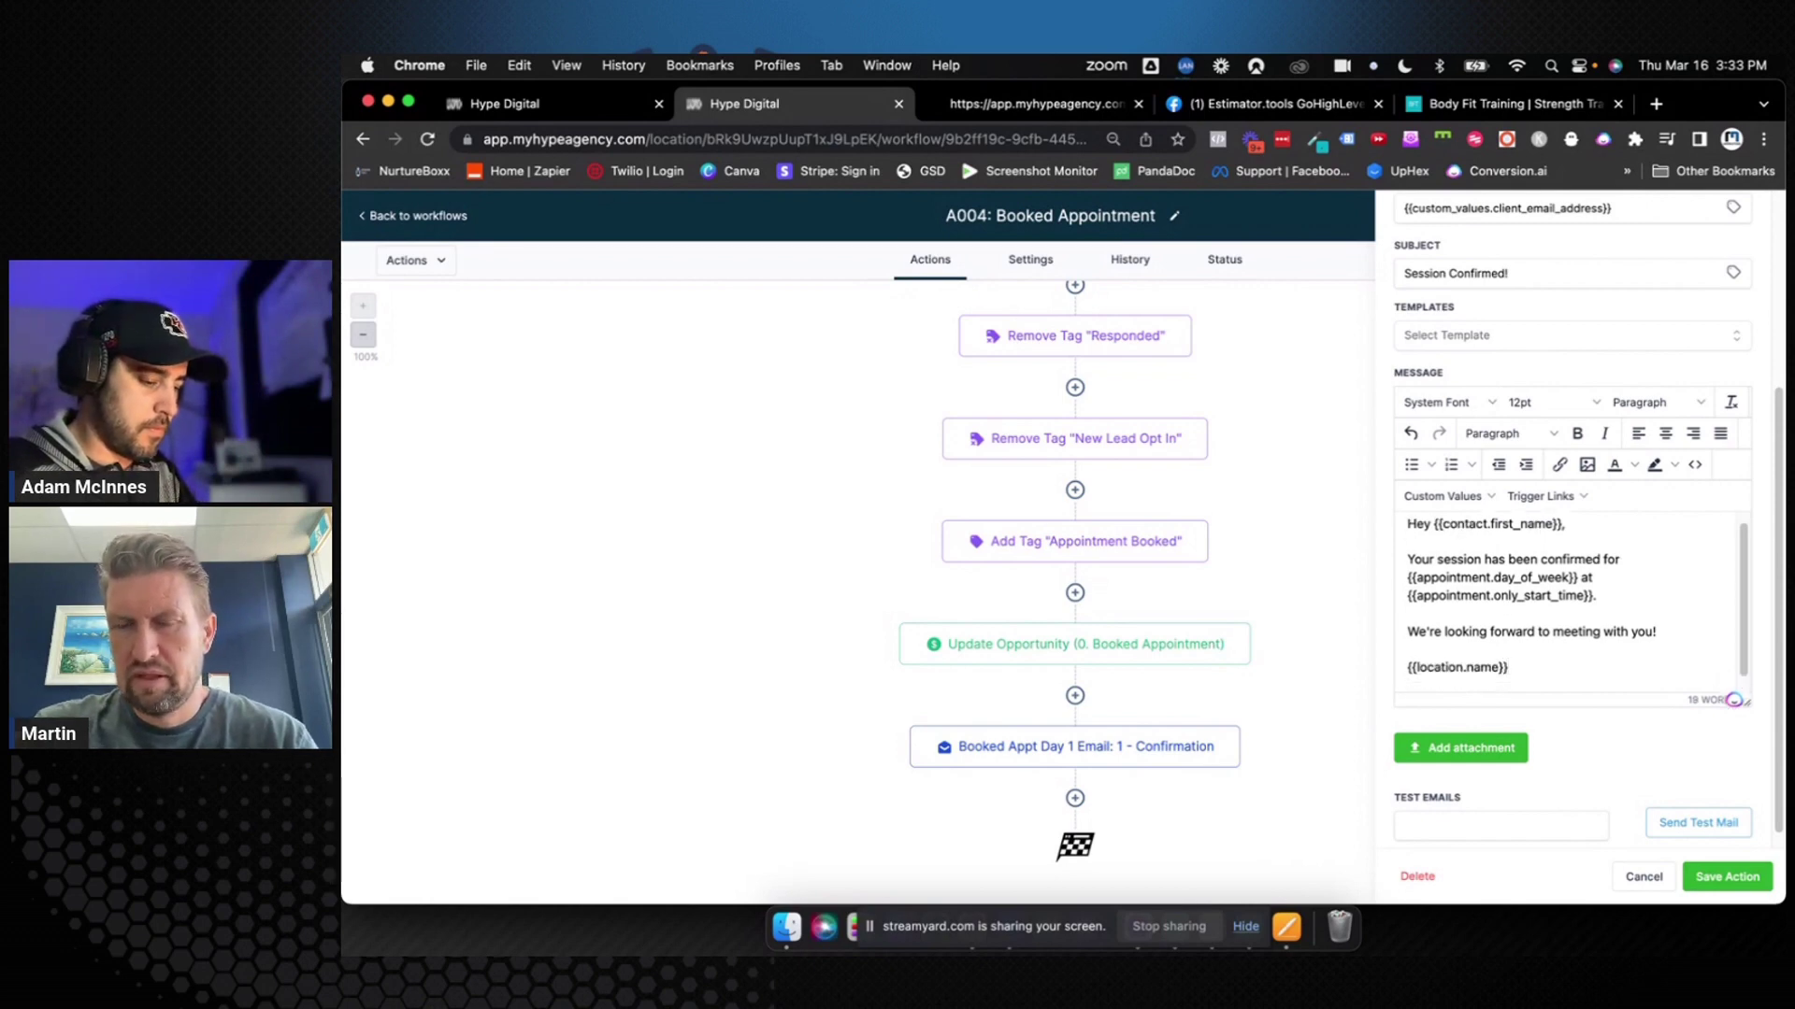
pyautogui.write('{{location.')
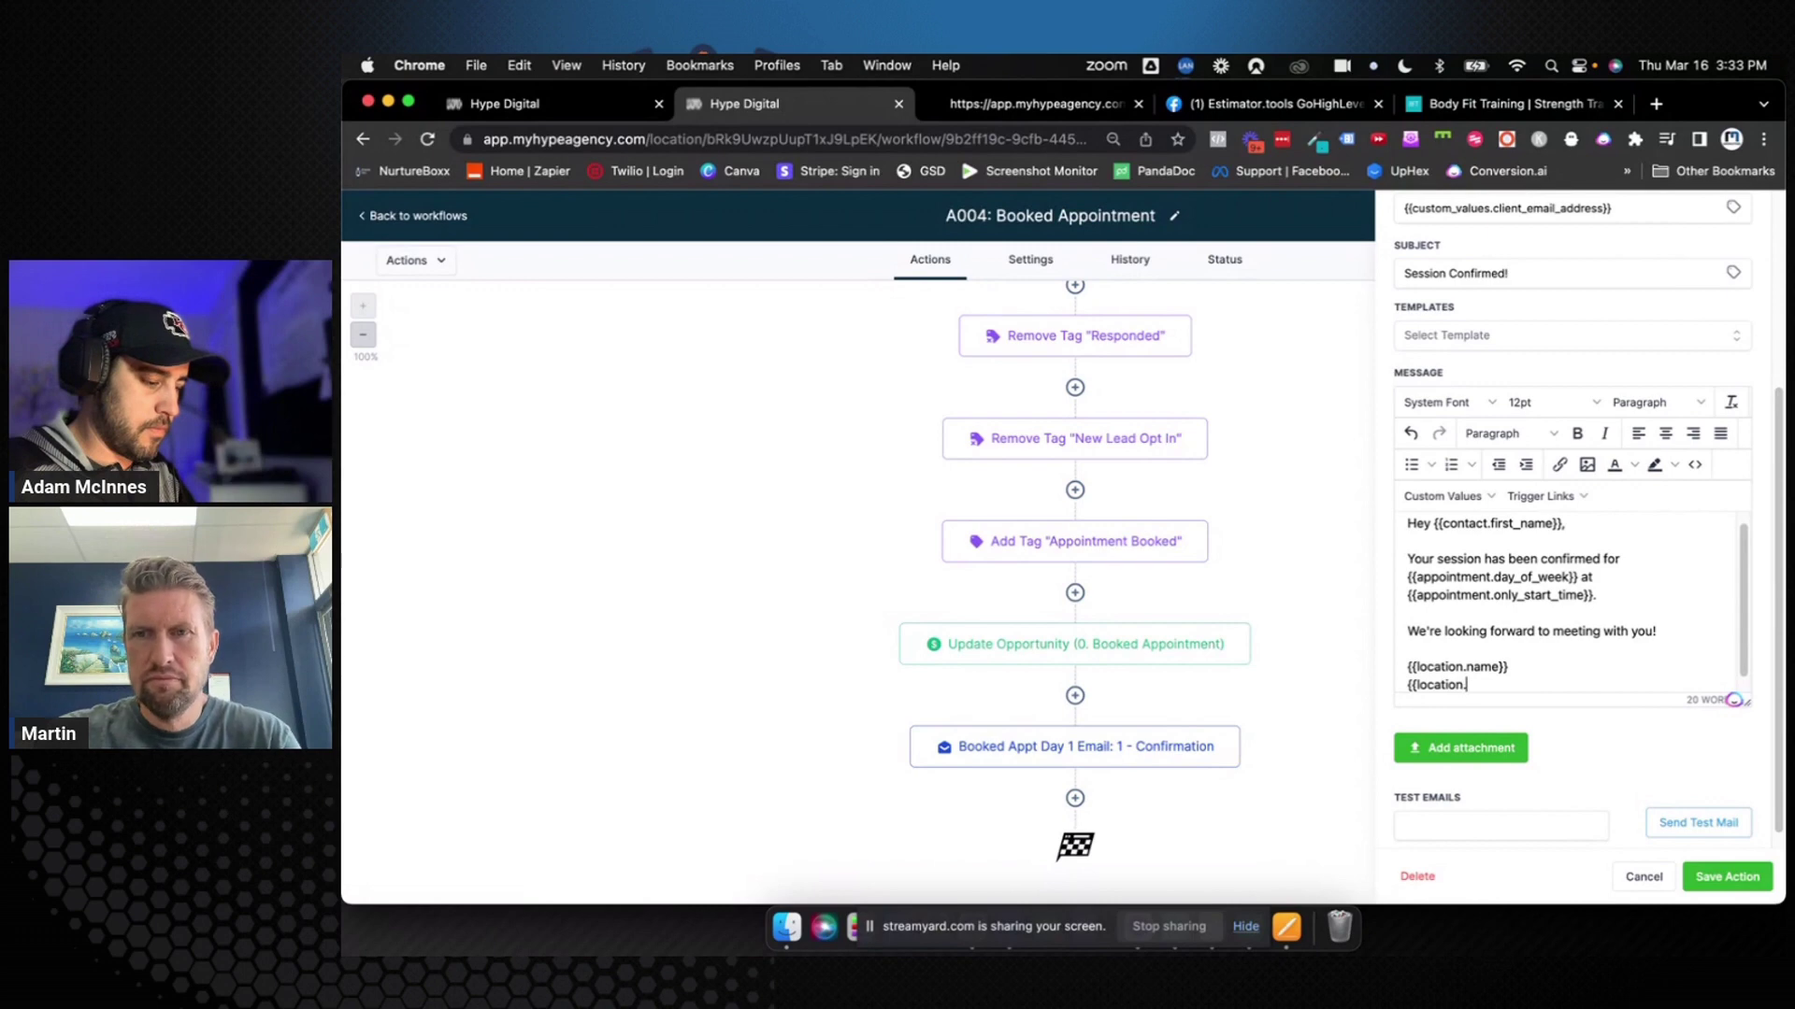
pyautogui.write('email}}')
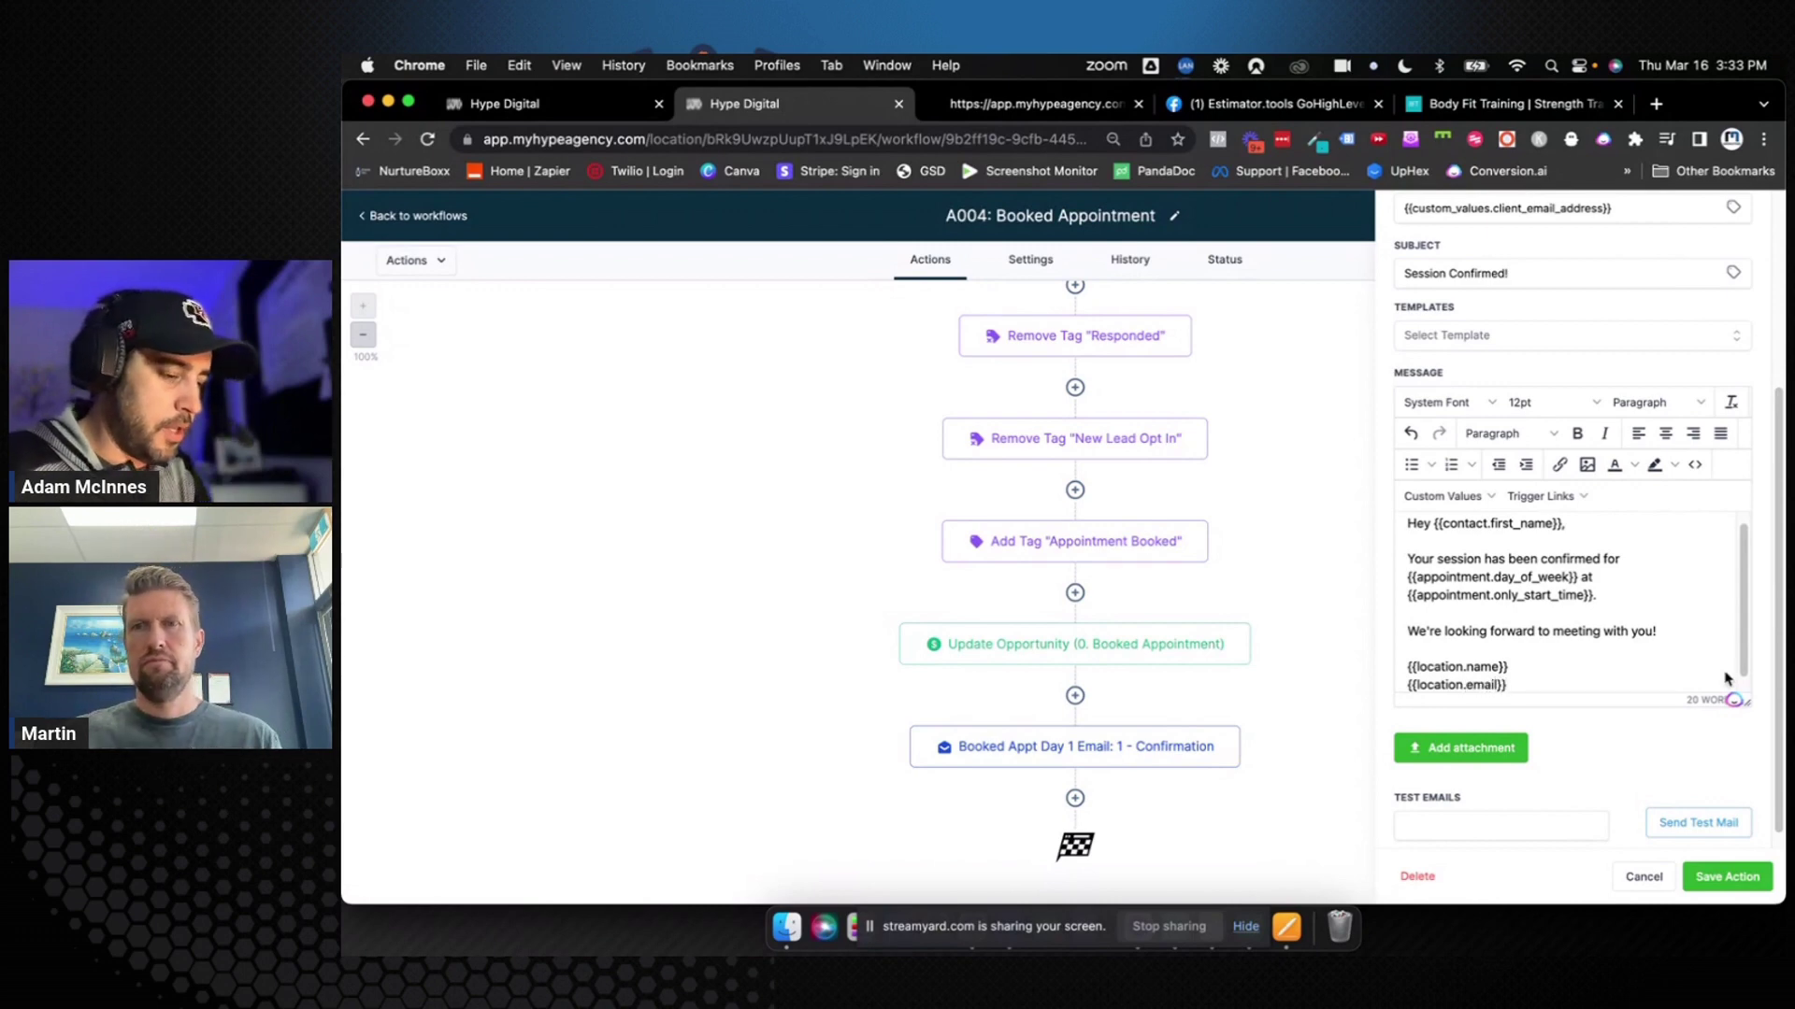
pyautogui.click(1729, 877)
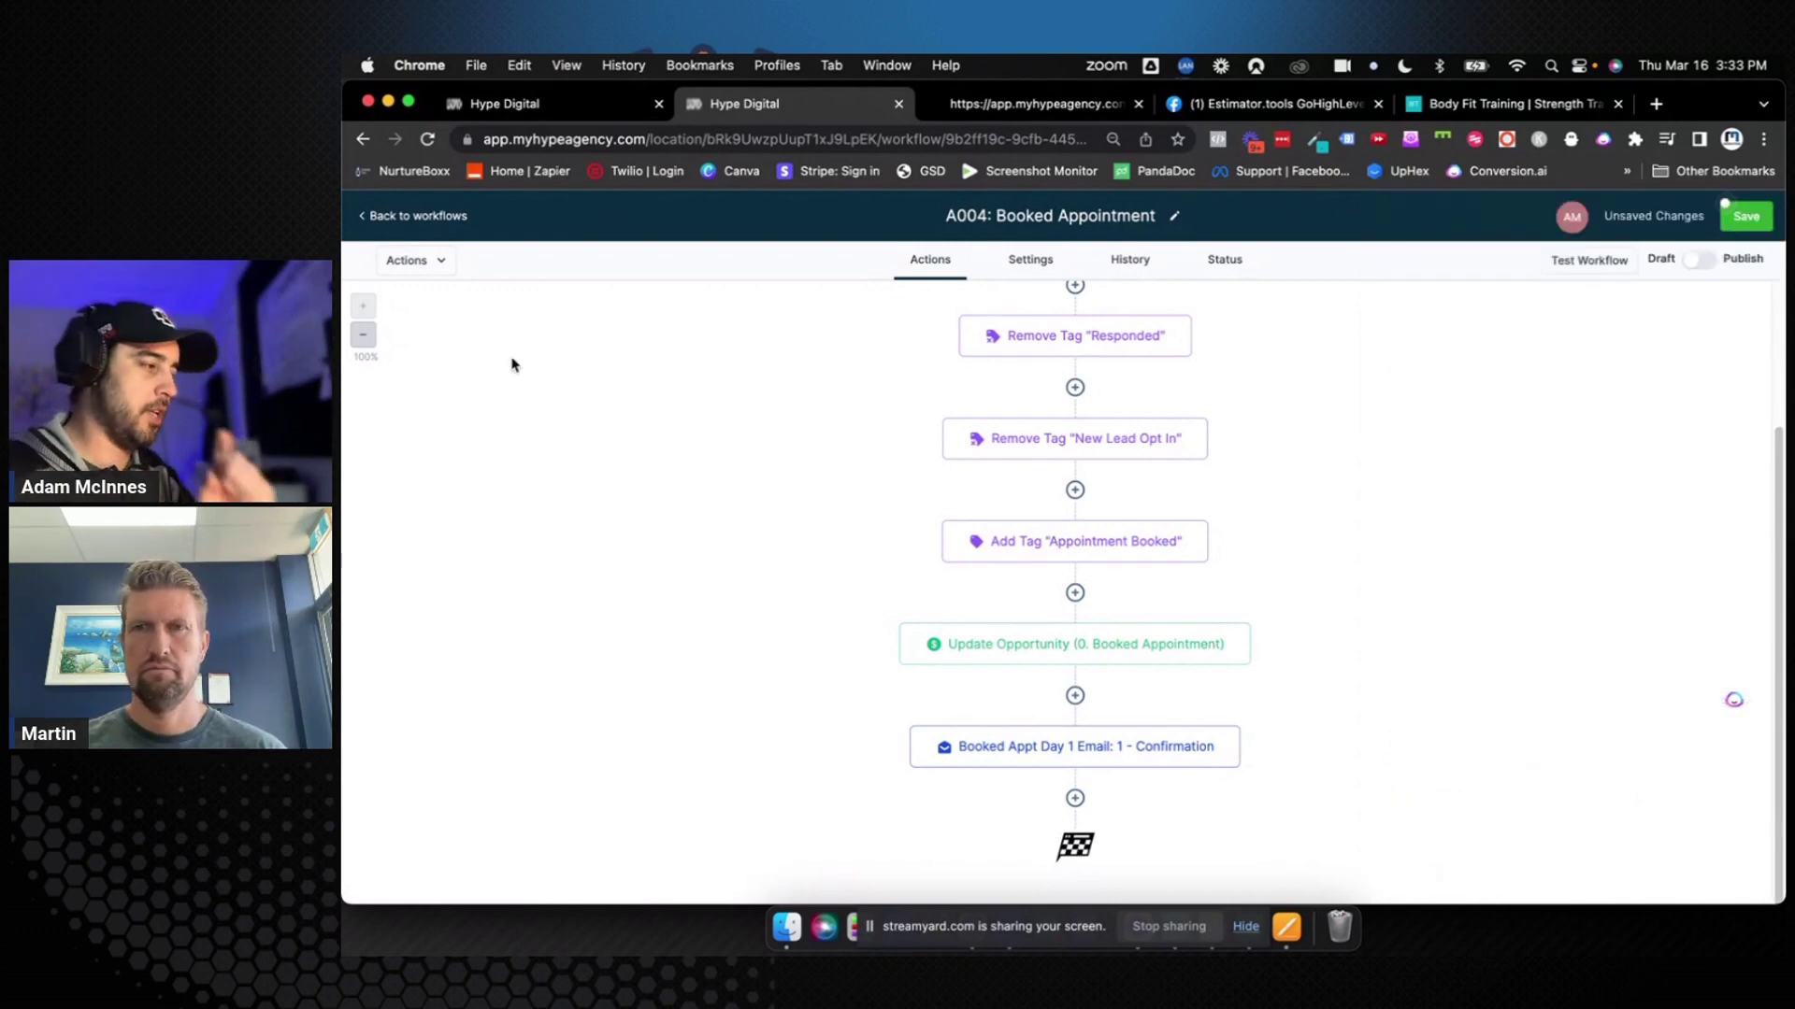
pyautogui.click(559, 105)
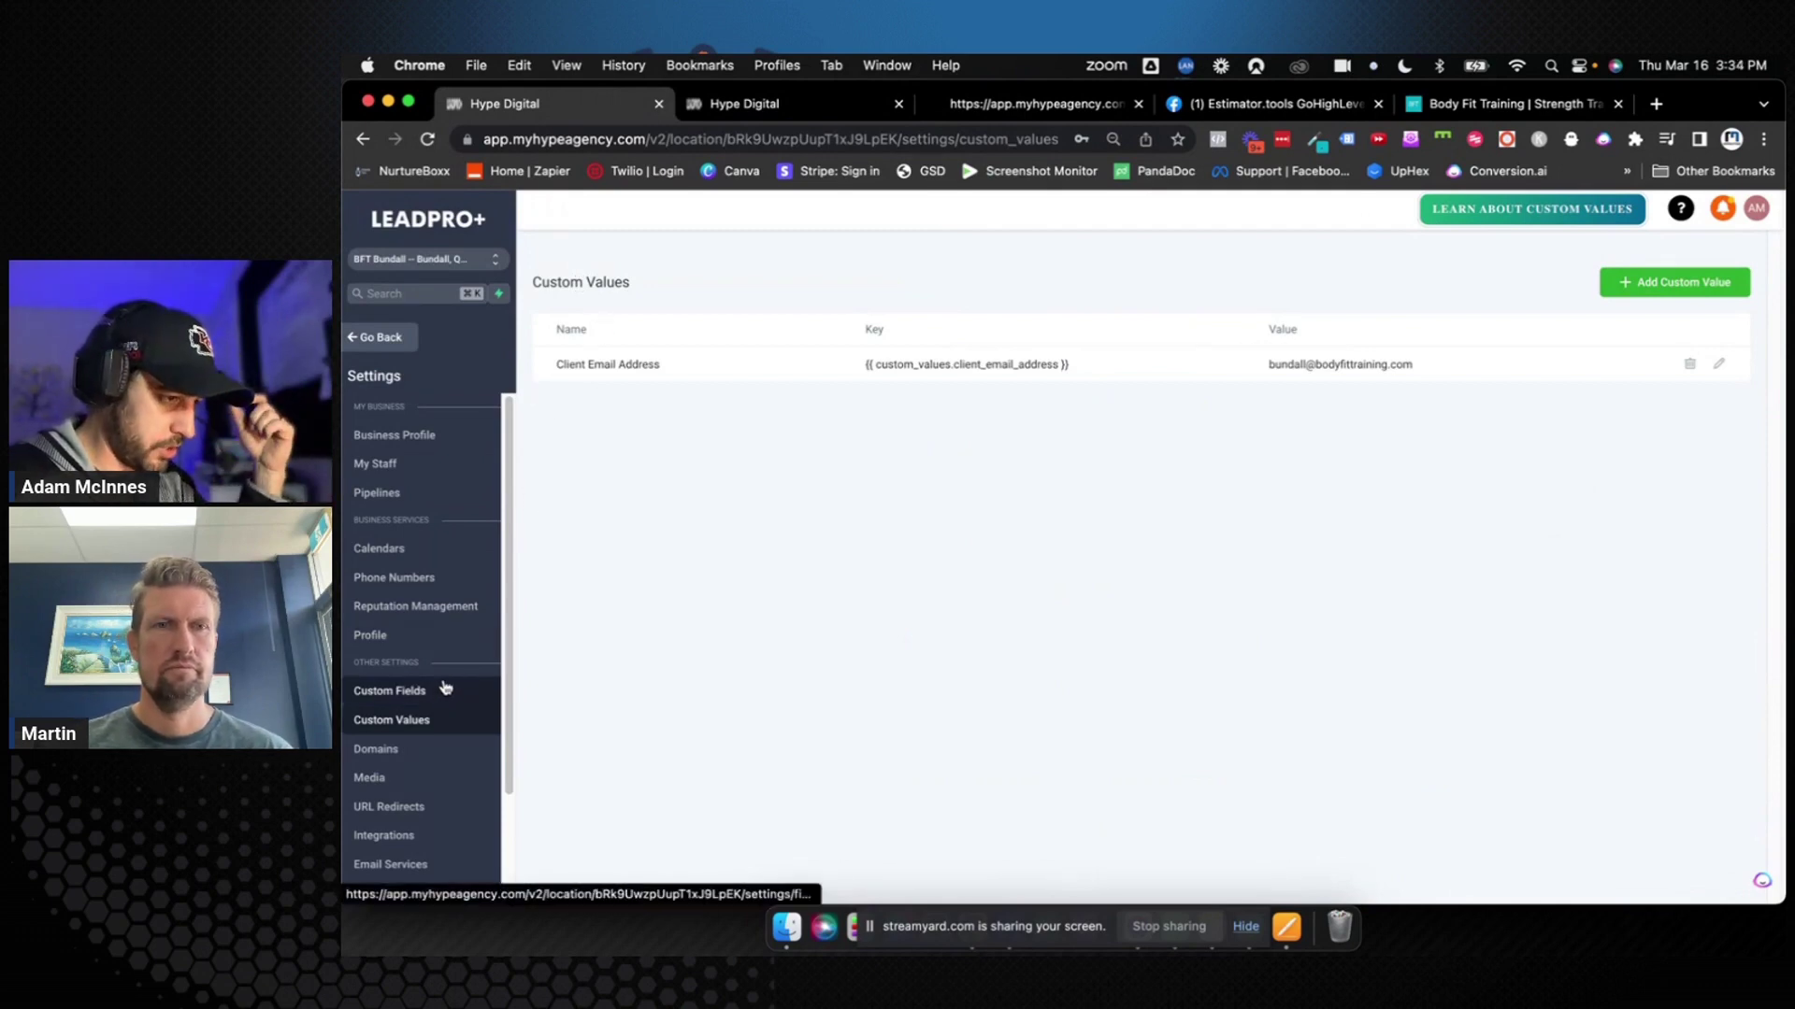
pyautogui.click(440, 437)
pyautogui.scroll(-15, 1217, 609)
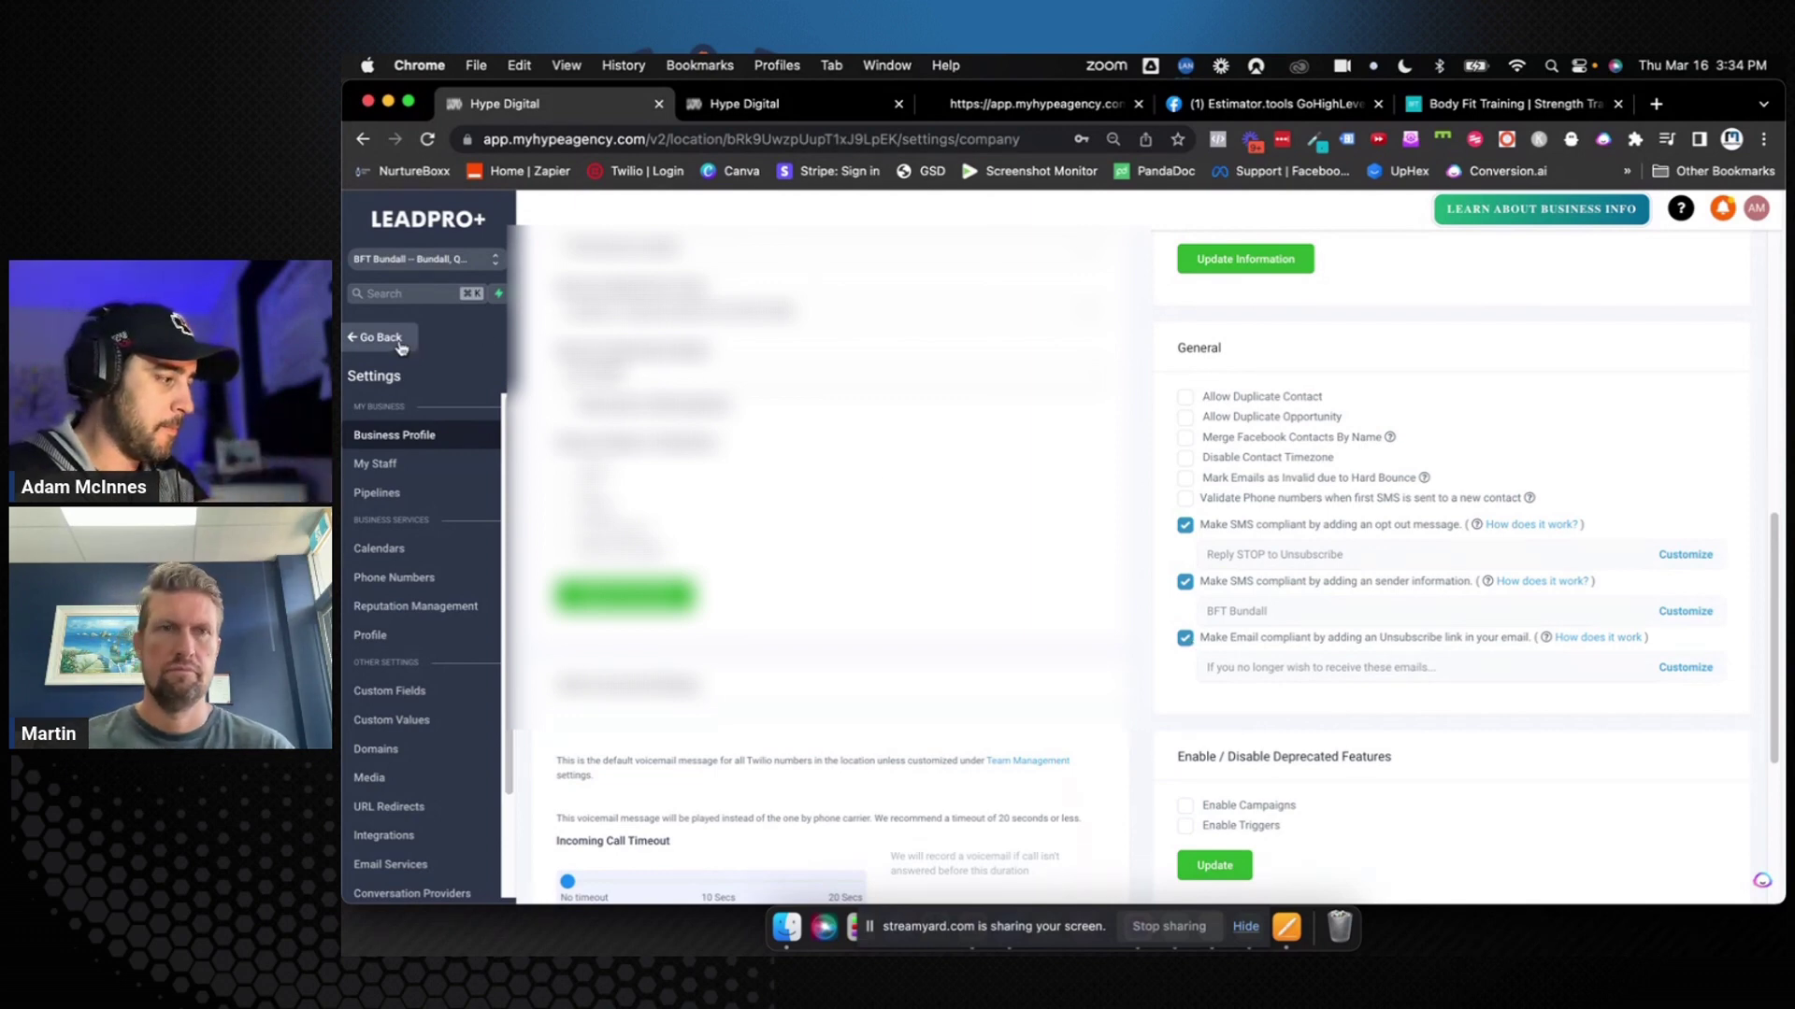
pyautogui.click(738, 104)
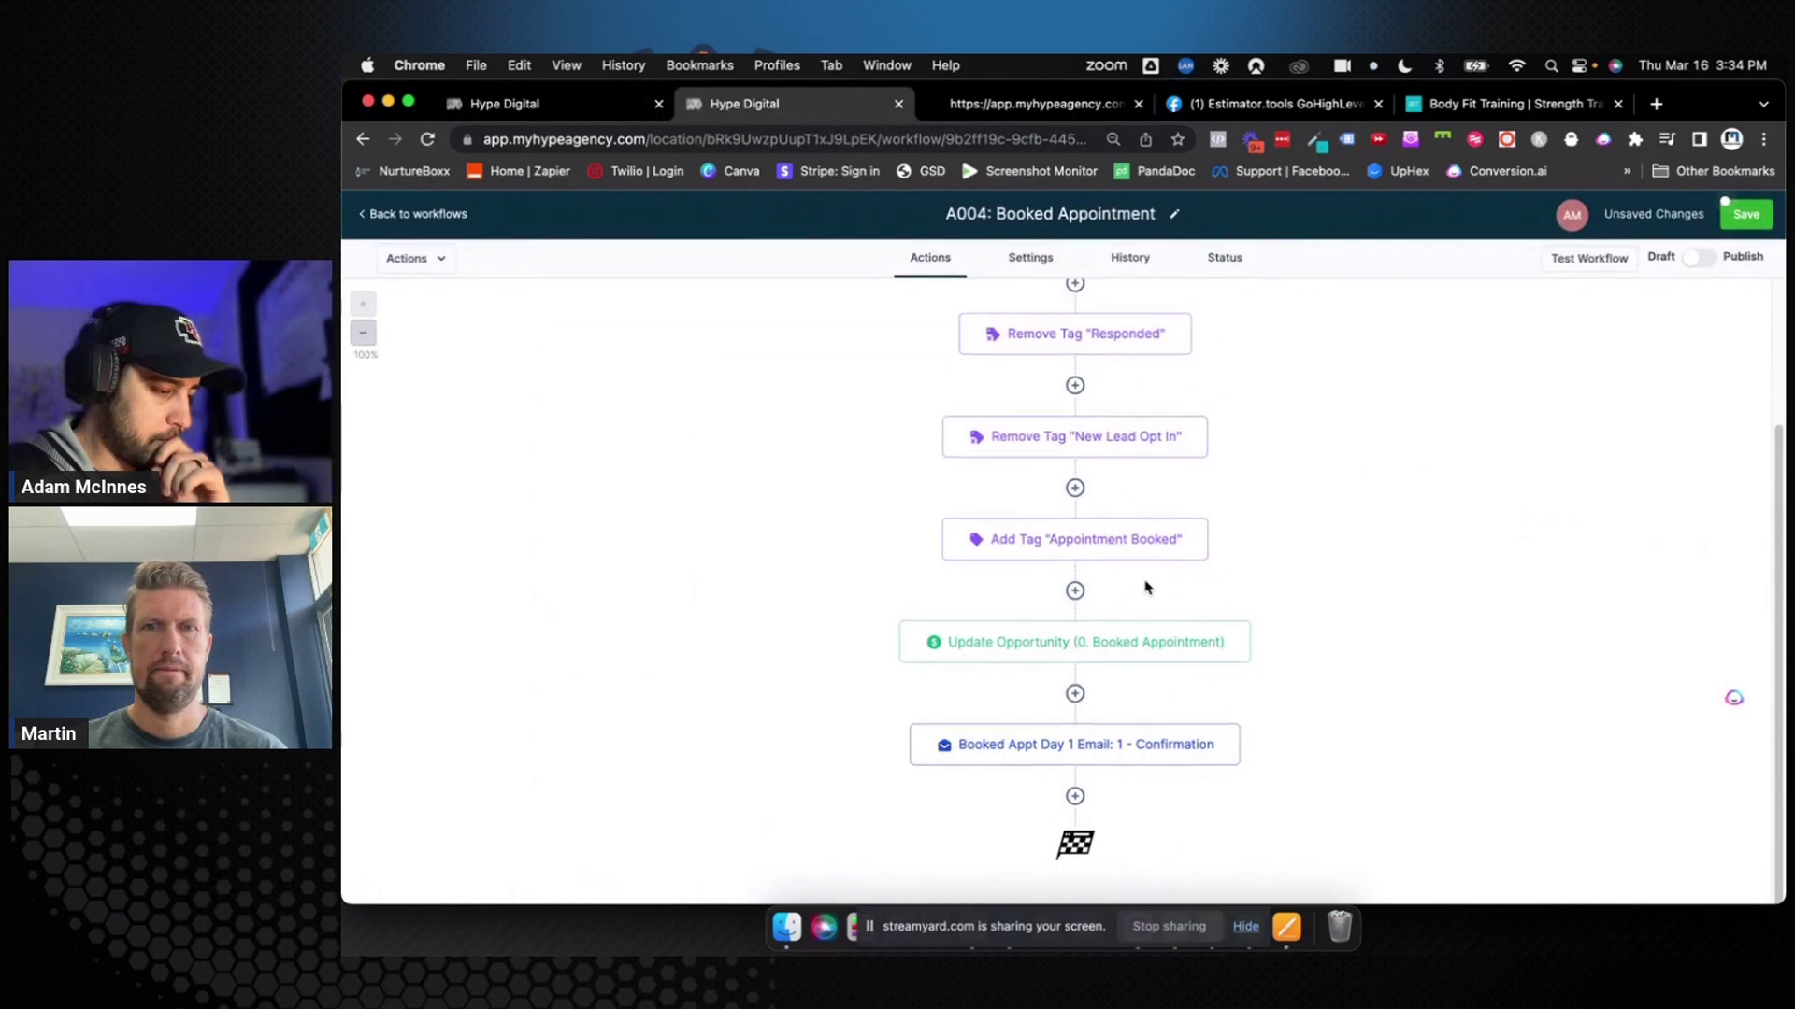
# Add a new Send SMS action at the end of the workflow
pyautogui.click(1075, 796)
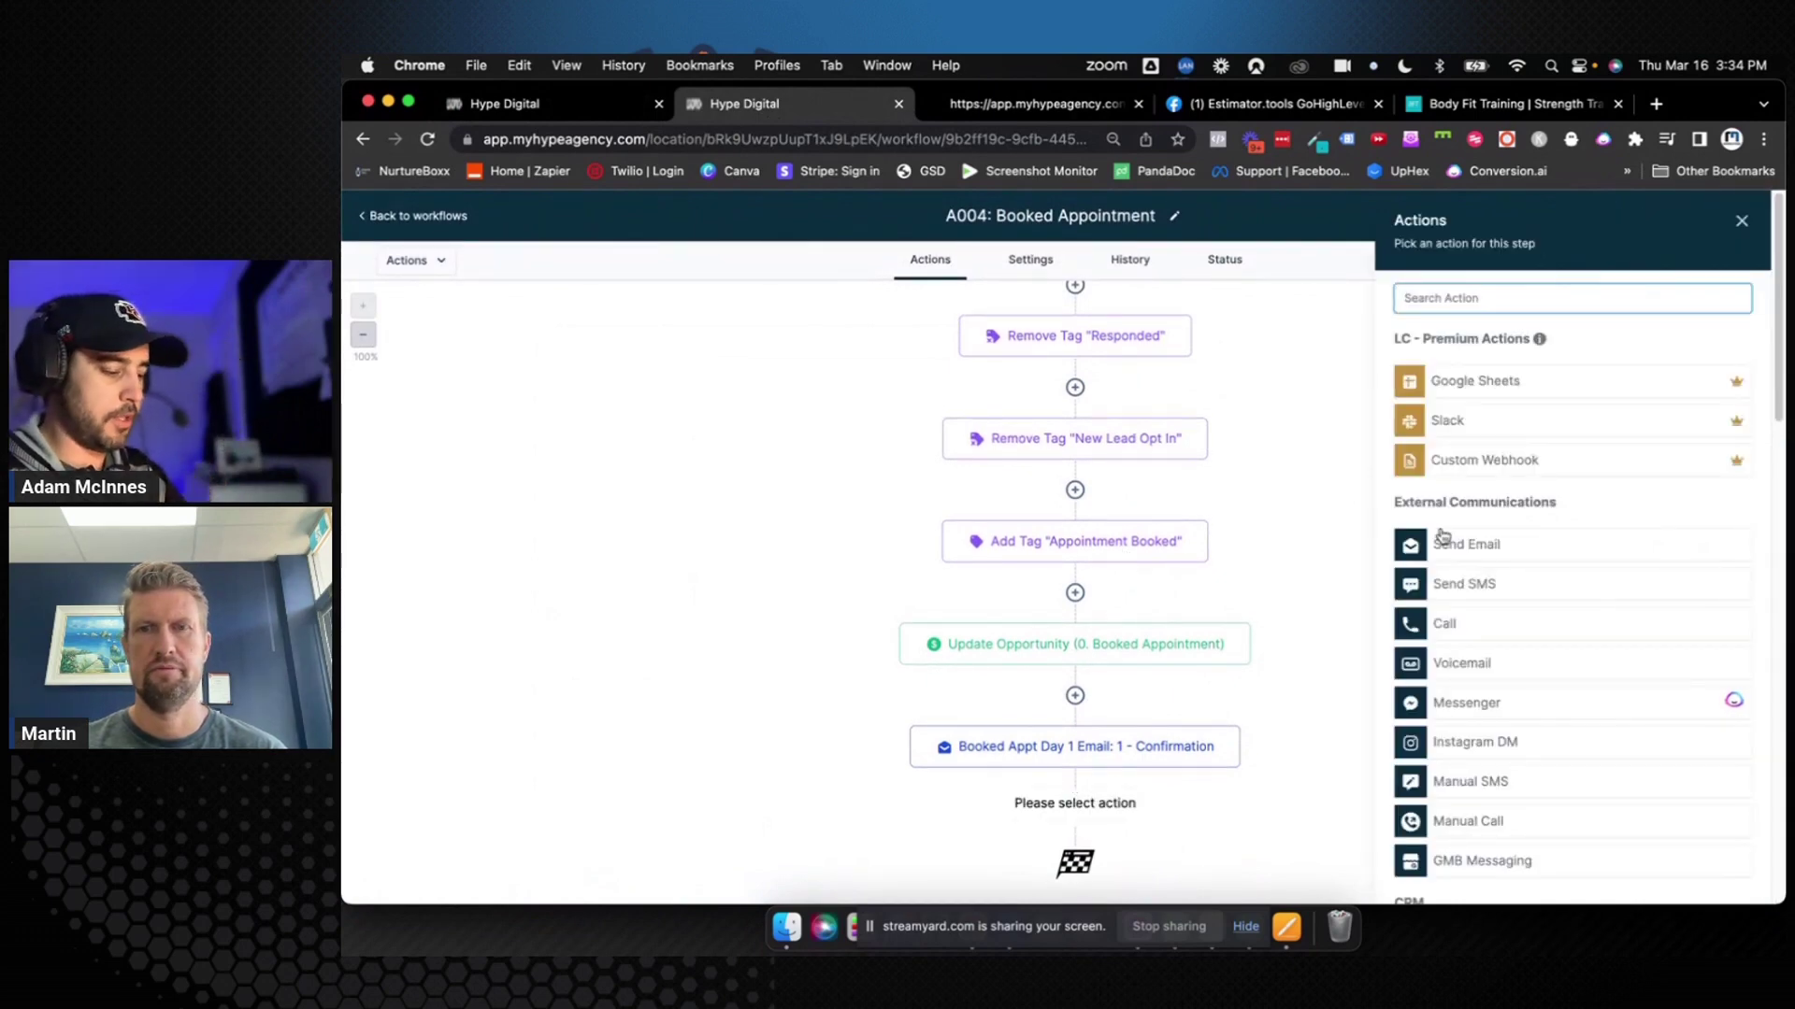
pyautogui.write('sms')
pyautogui.click(1490, 376)
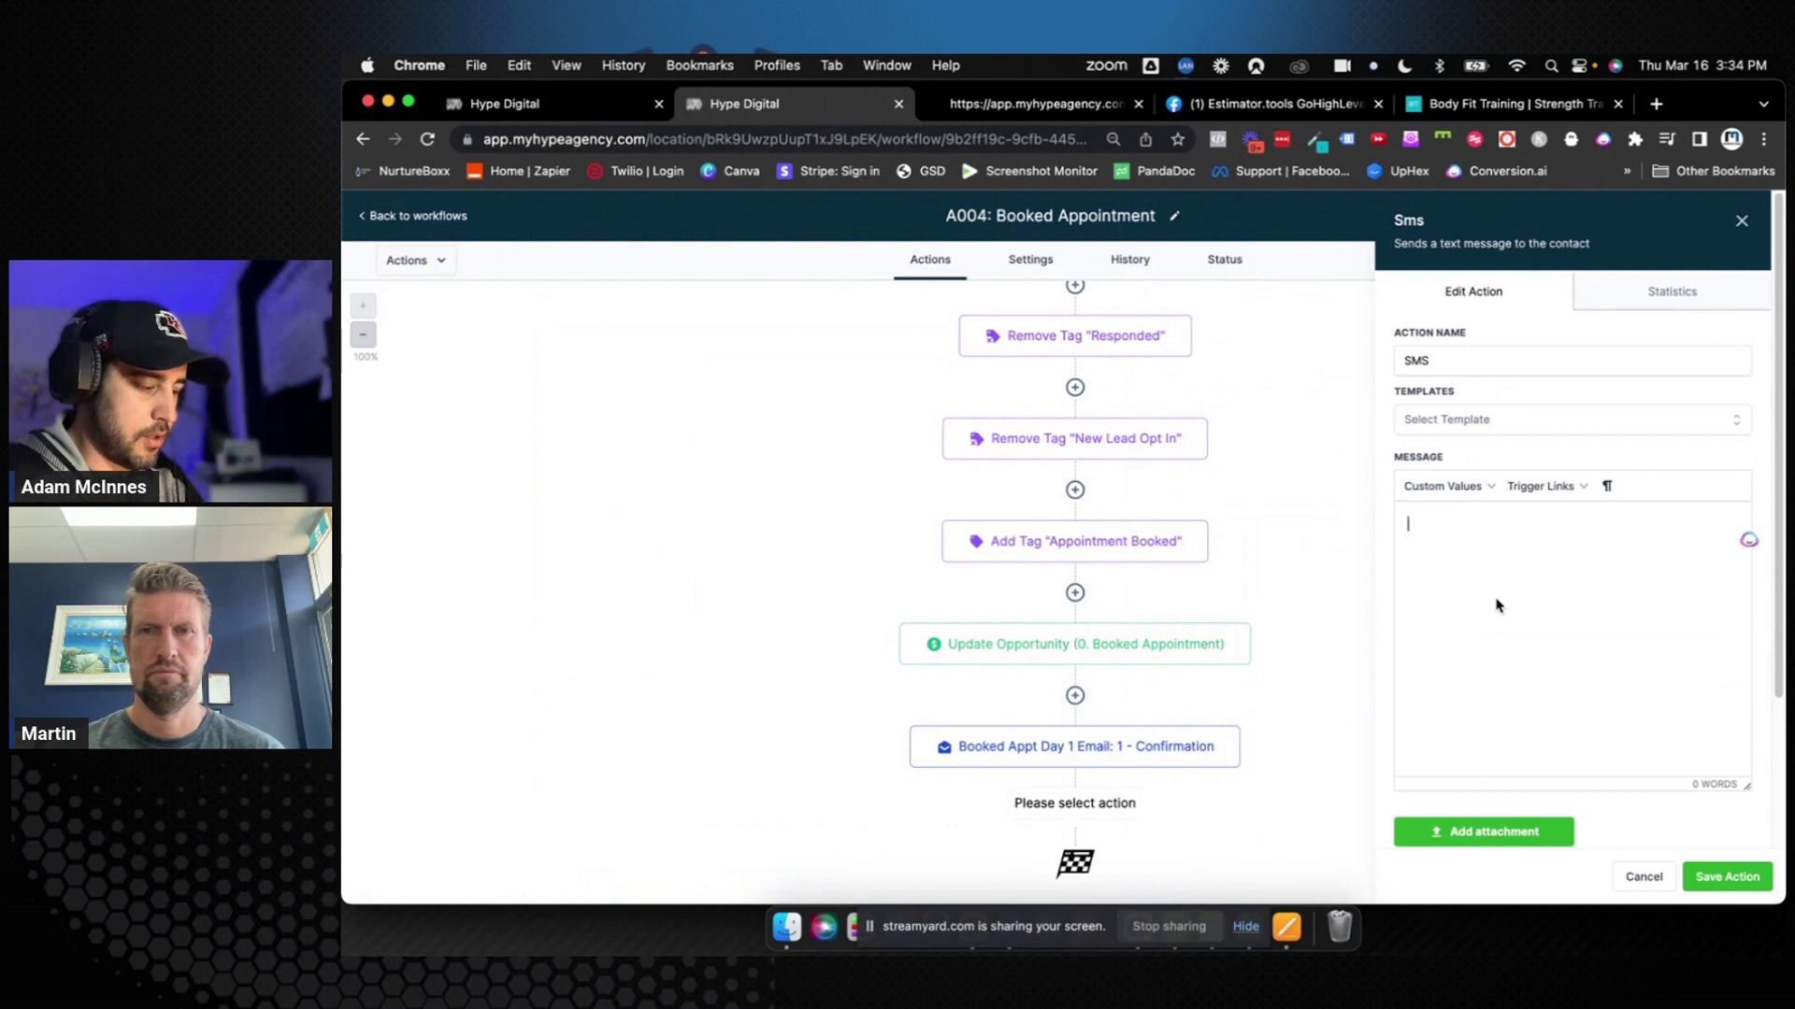
pyautogui.click(1726, 877)
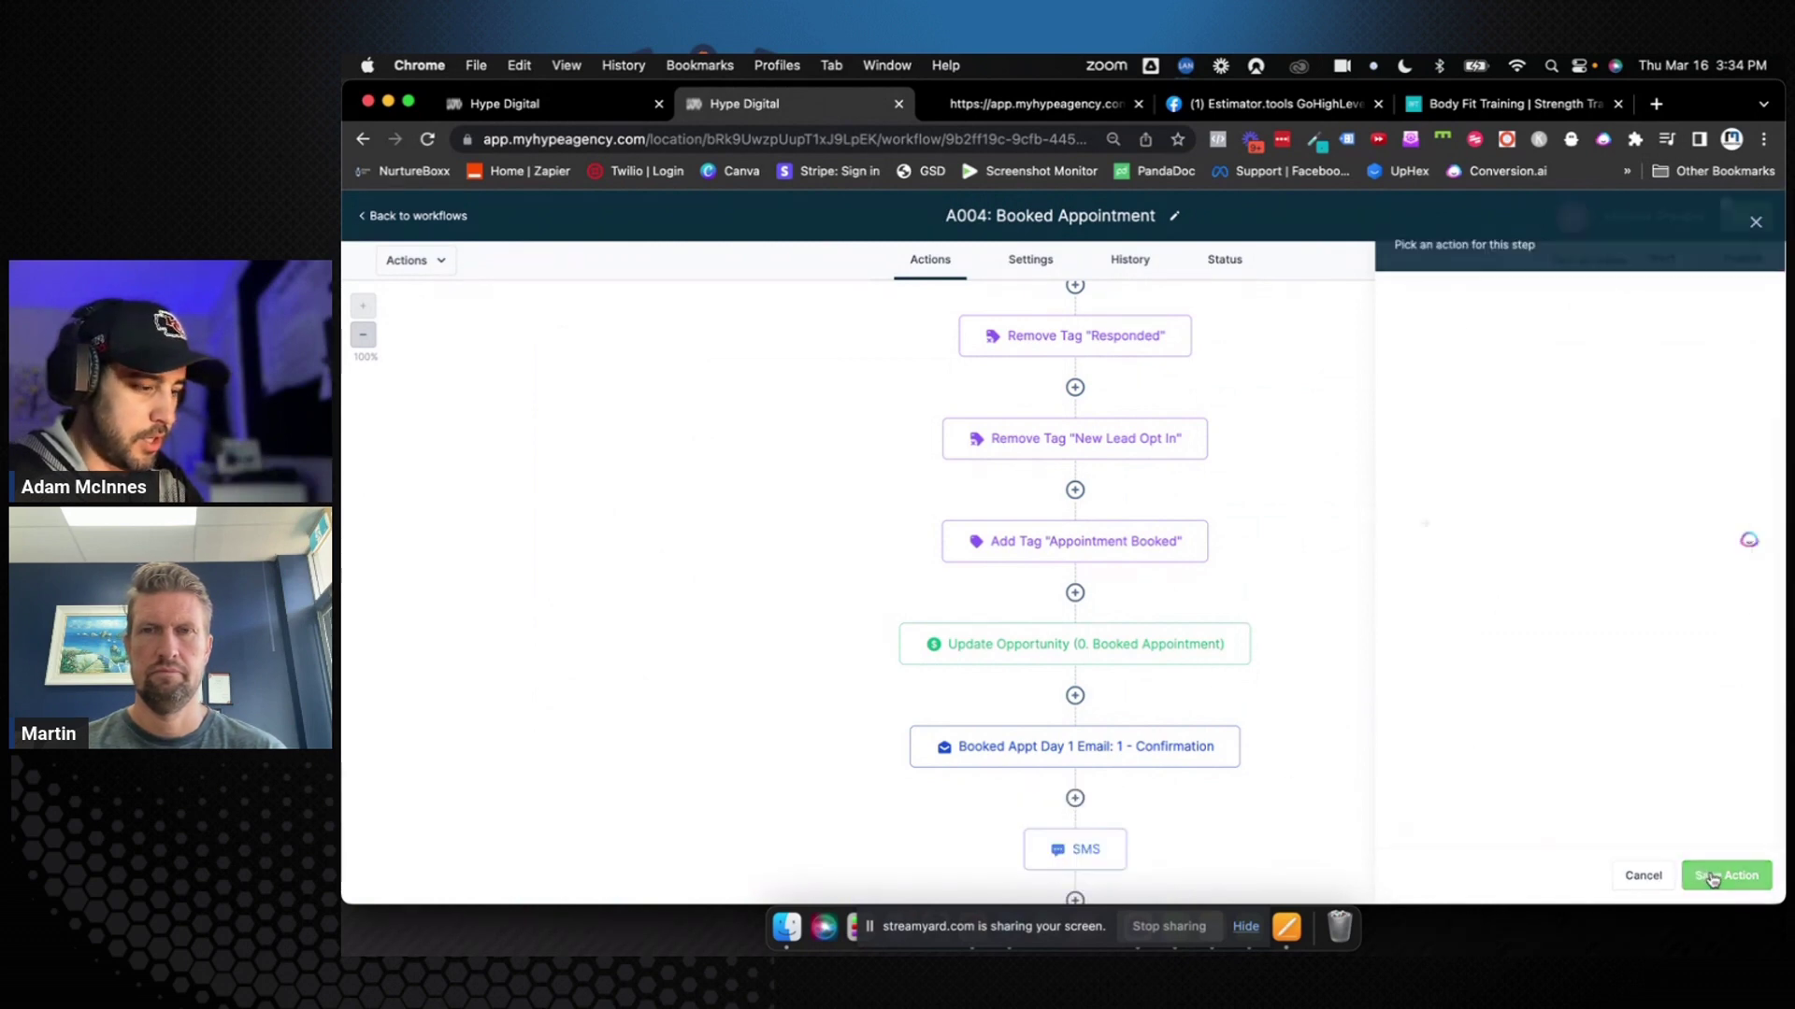
# Copy the confirmation email's message text into the new SMS step
pyautogui.click(1166, 752)
pyautogui.scroll(-5, 1489, 685)
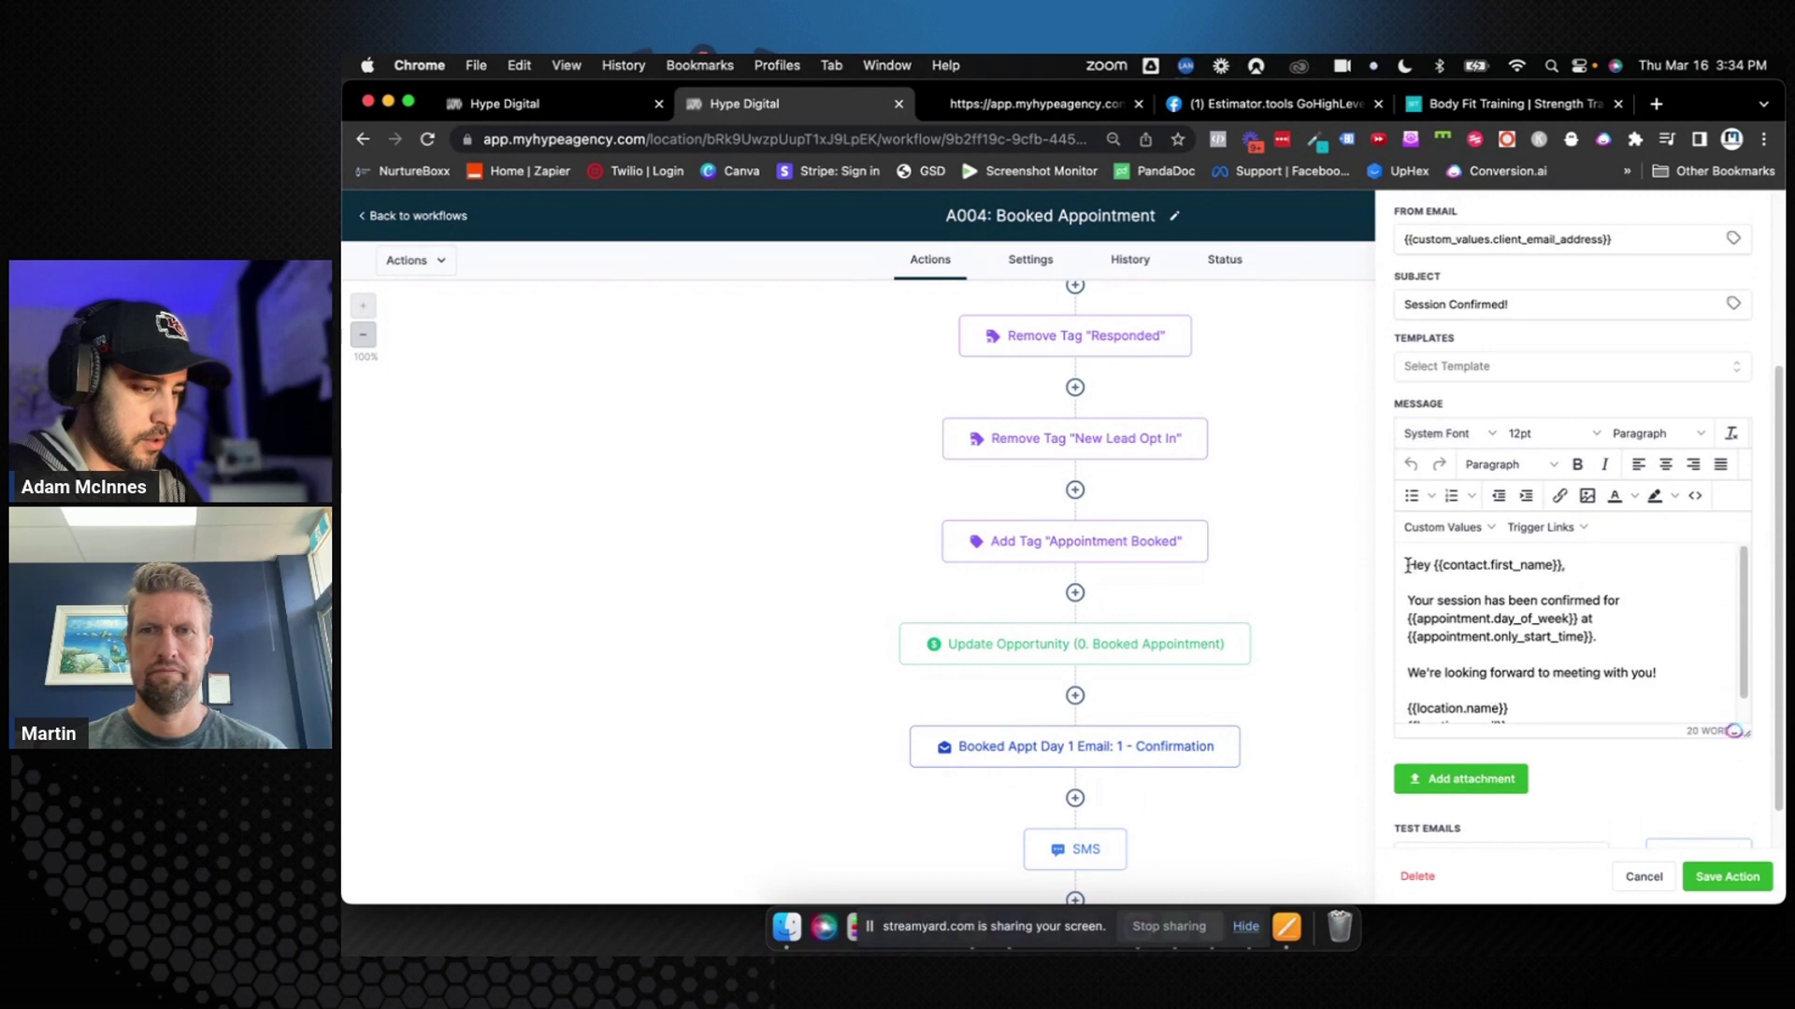
pyautogui.moveTo(1408, 565); pyautogui.dragTo(1660, 672)
pyautogui.press('super+c')
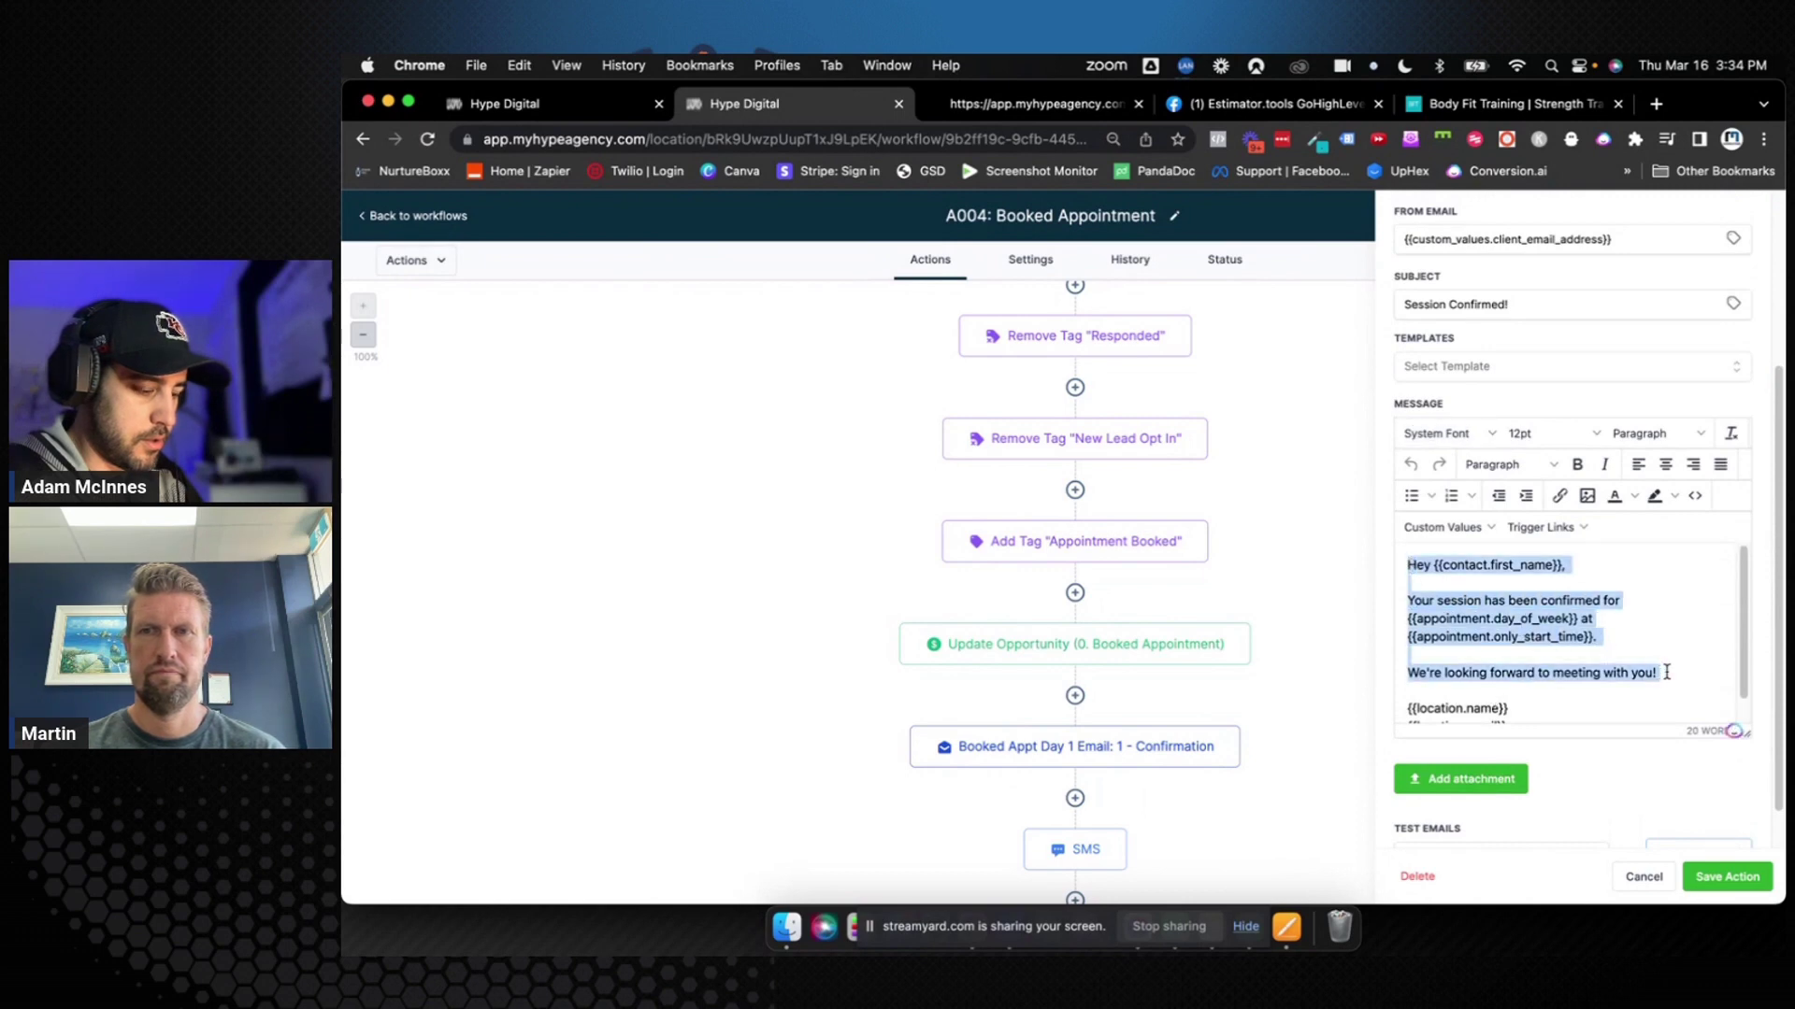
pyautogui.click(1084, 849)
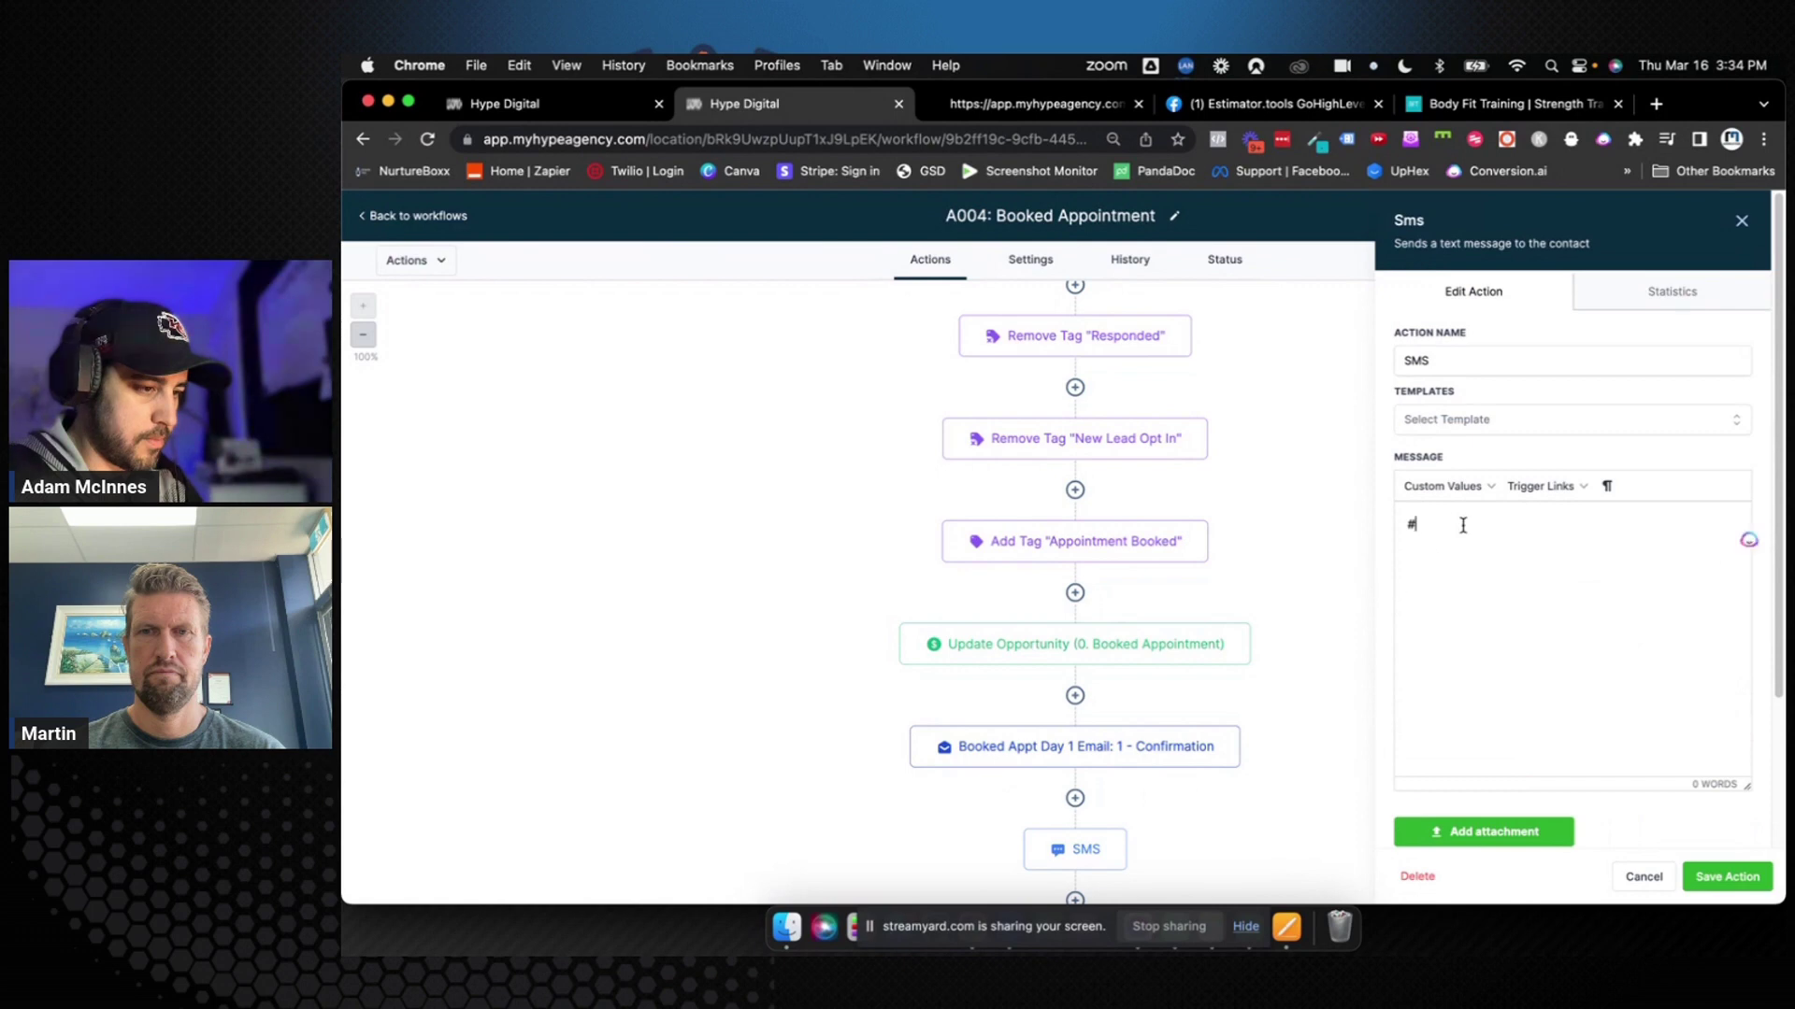
pyautogui.press('super+v')
# Name the SMS step 'Booked Appt Day 1 SMS 1: Confirmation'
pyautogui.click(1404, 357)
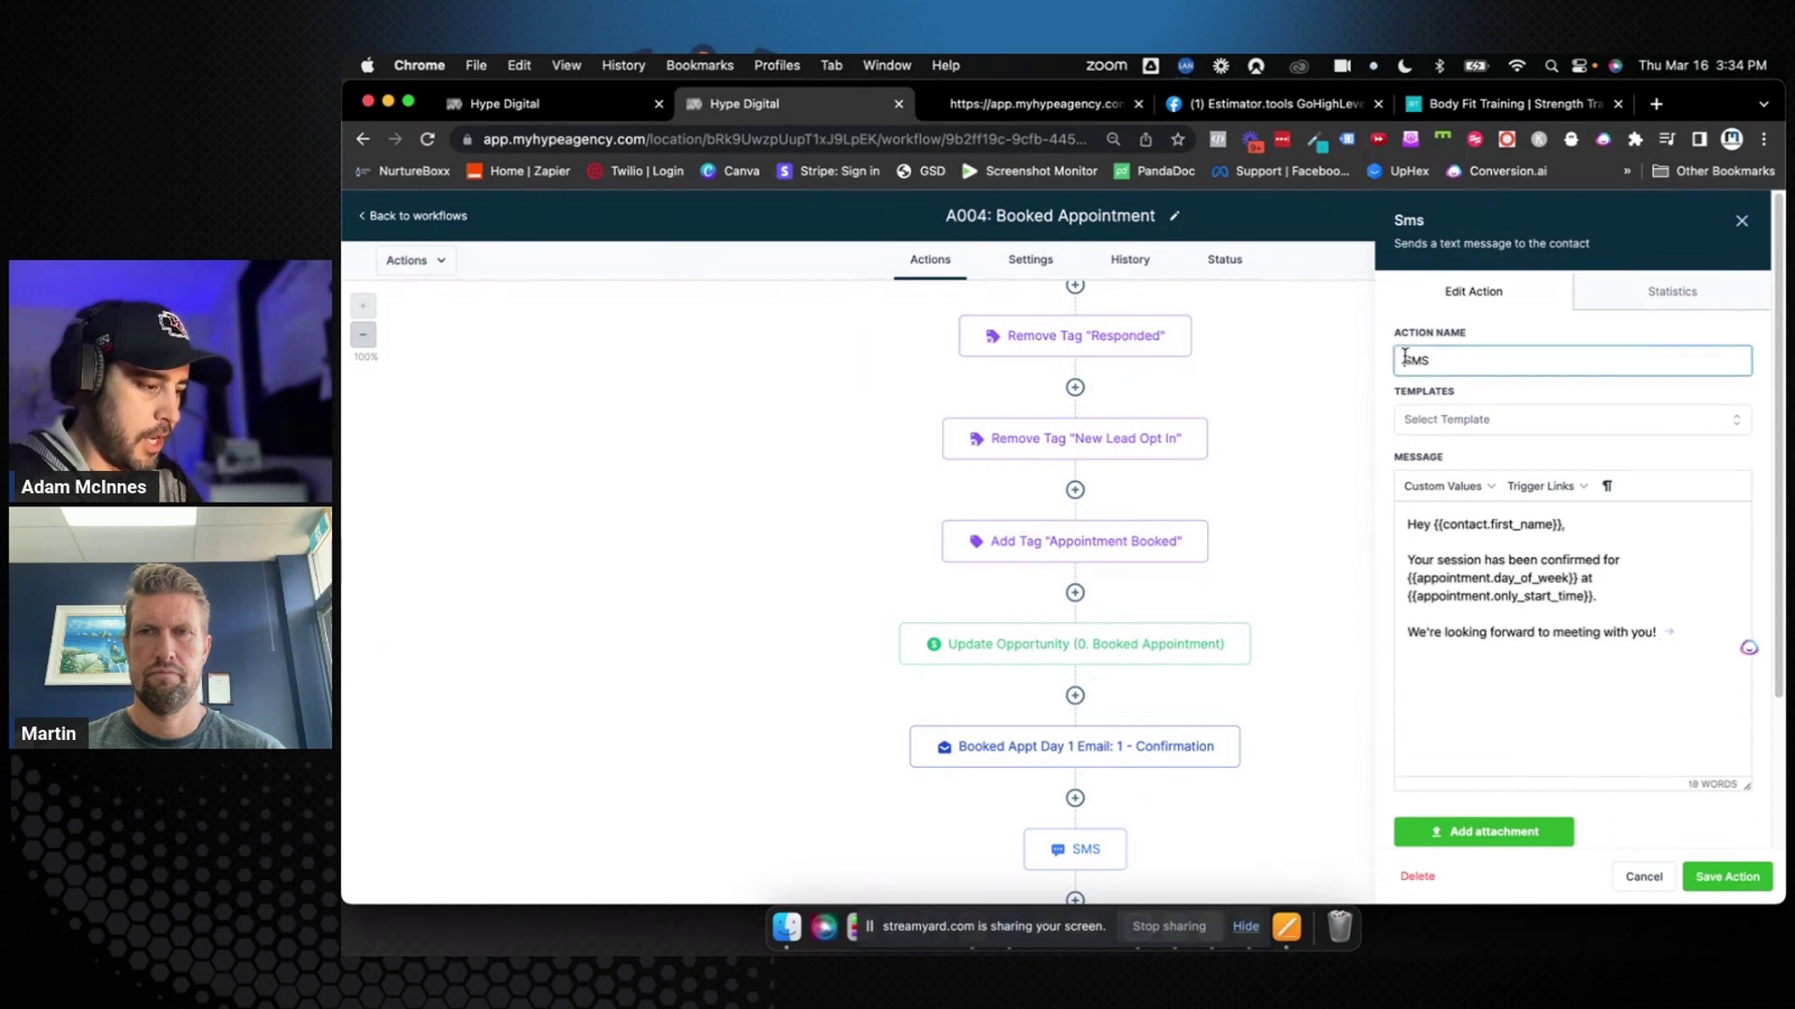
pyautogui.write('Booked A')
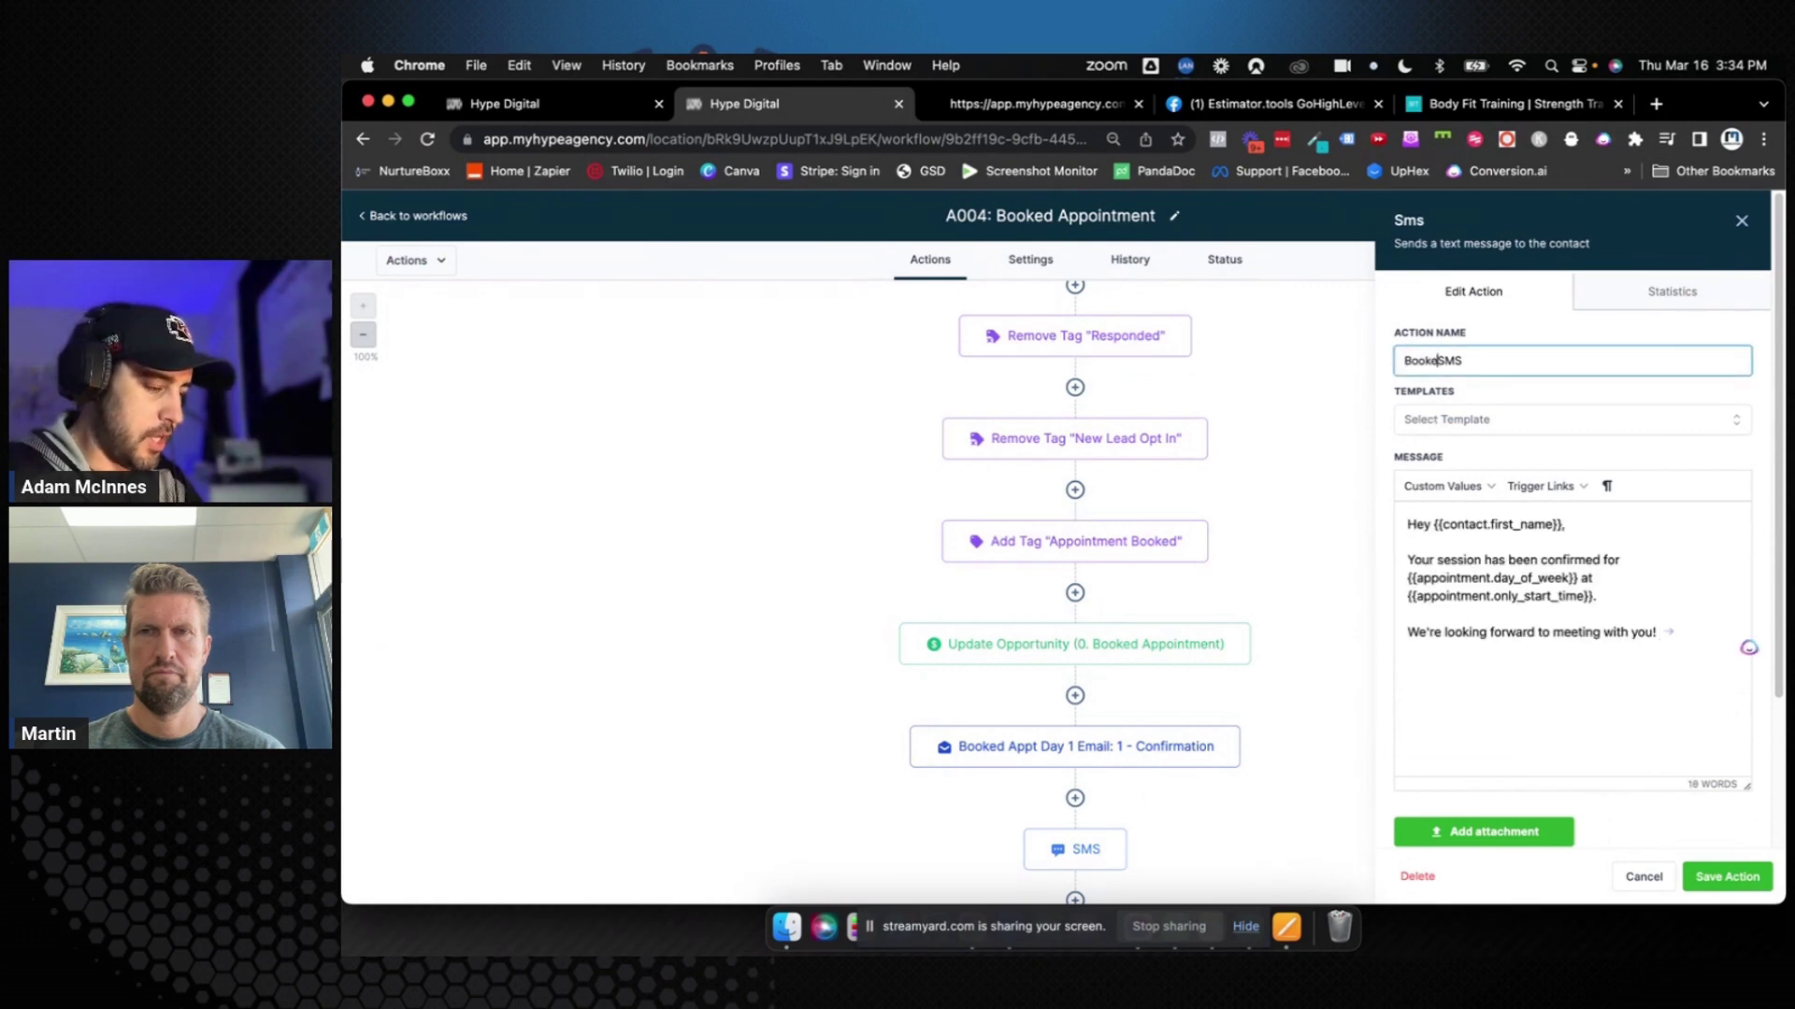
pyautogui.write('ppt Day 1')
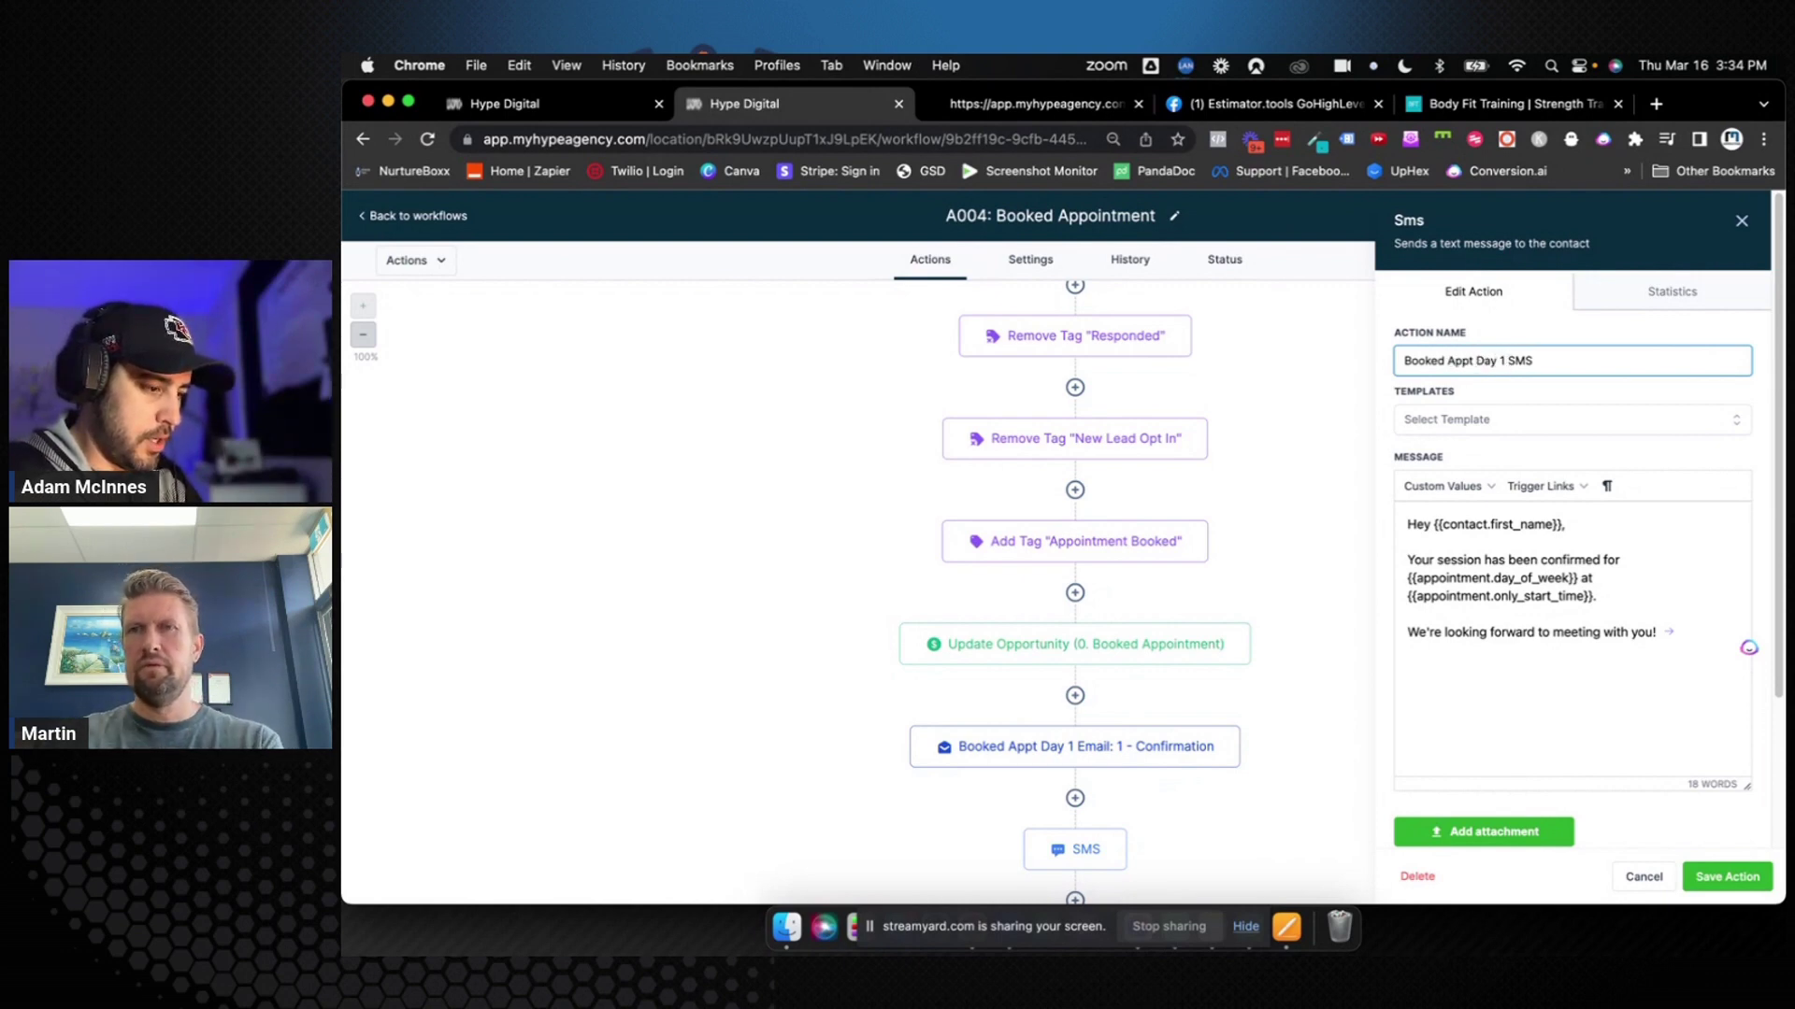
pyautogui.click(1534, 361)
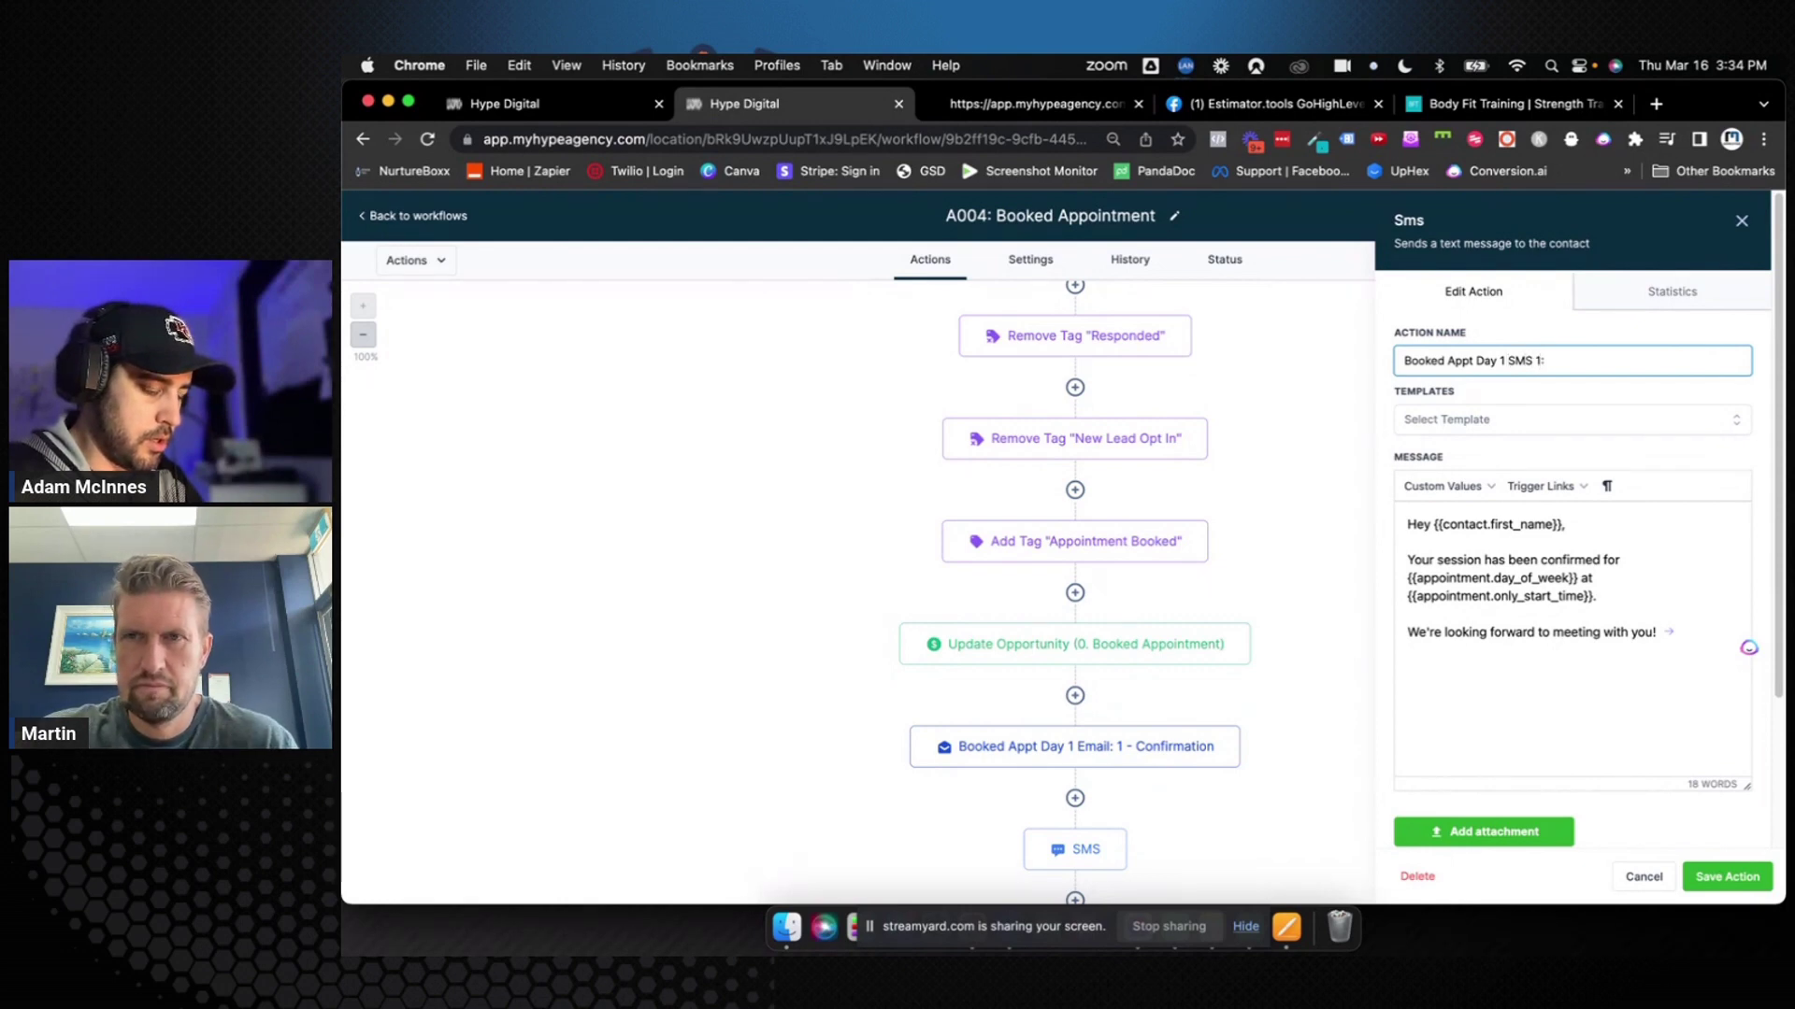
pyautogui.write('1: Confirmation')
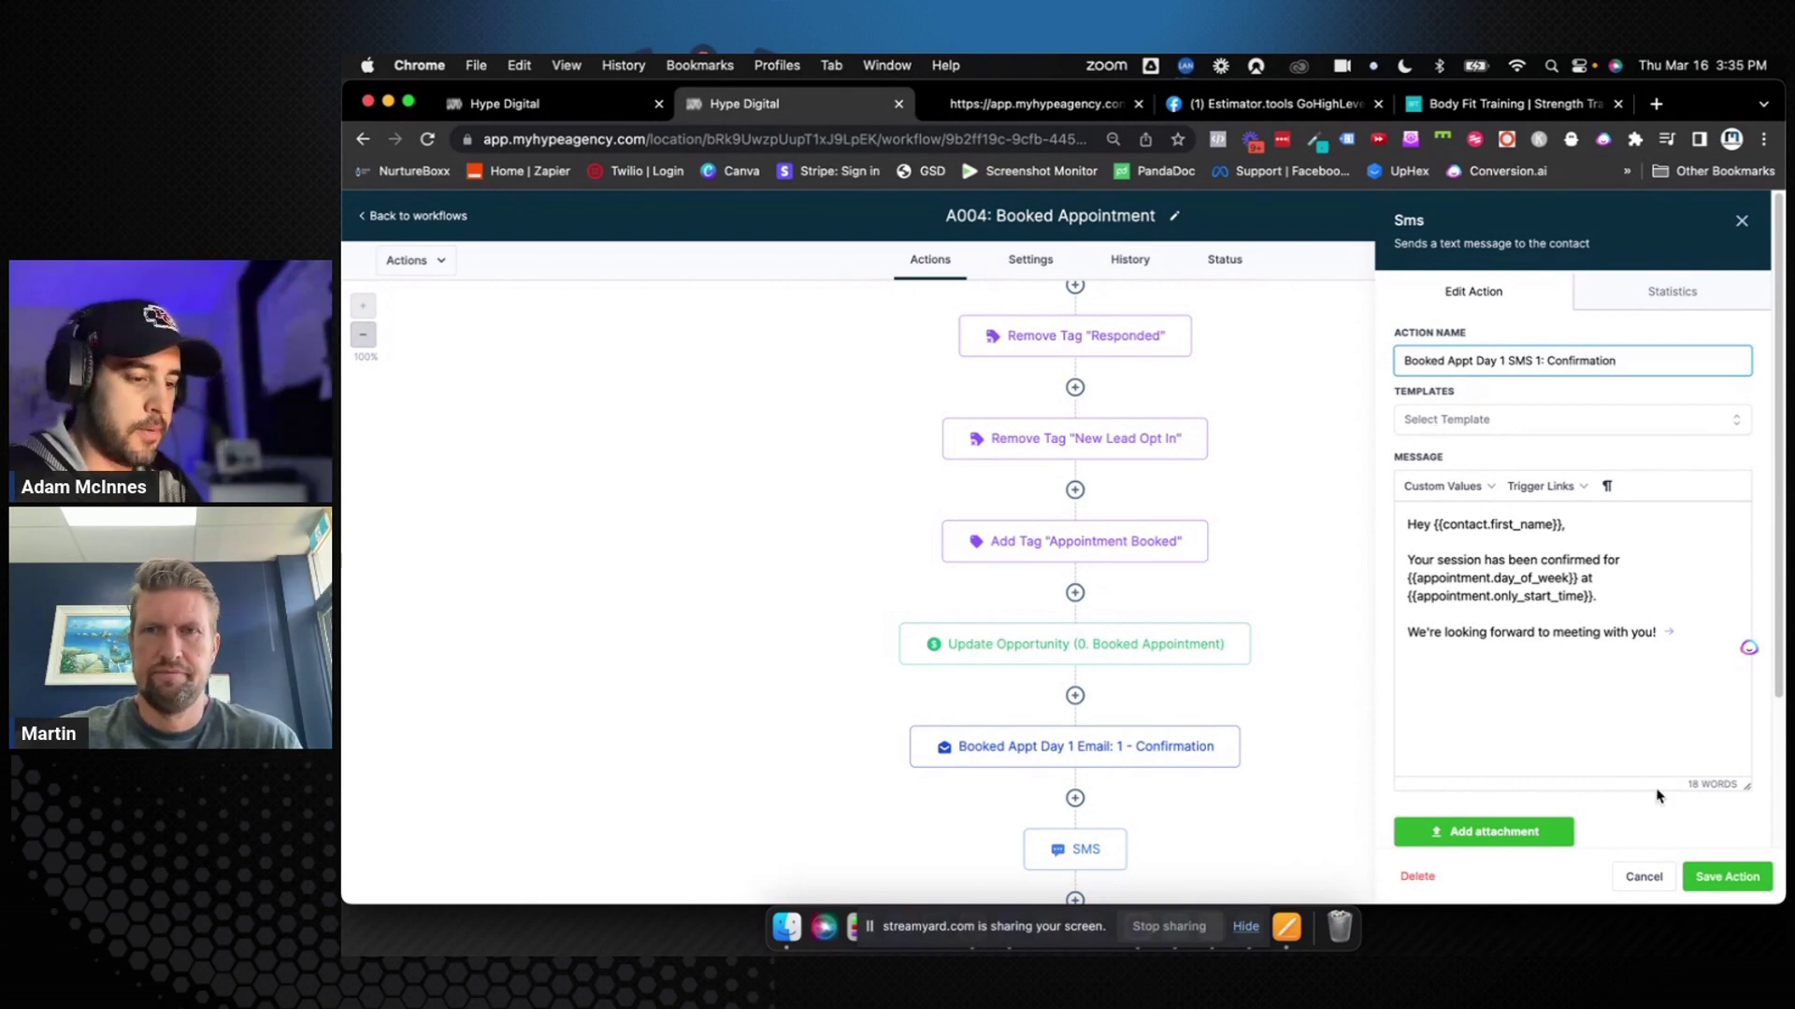
# Append {{location.name}} on a new line of the SMS message and save the step
pyautogui.click(1678, 681)
pyautogui.press('Return')
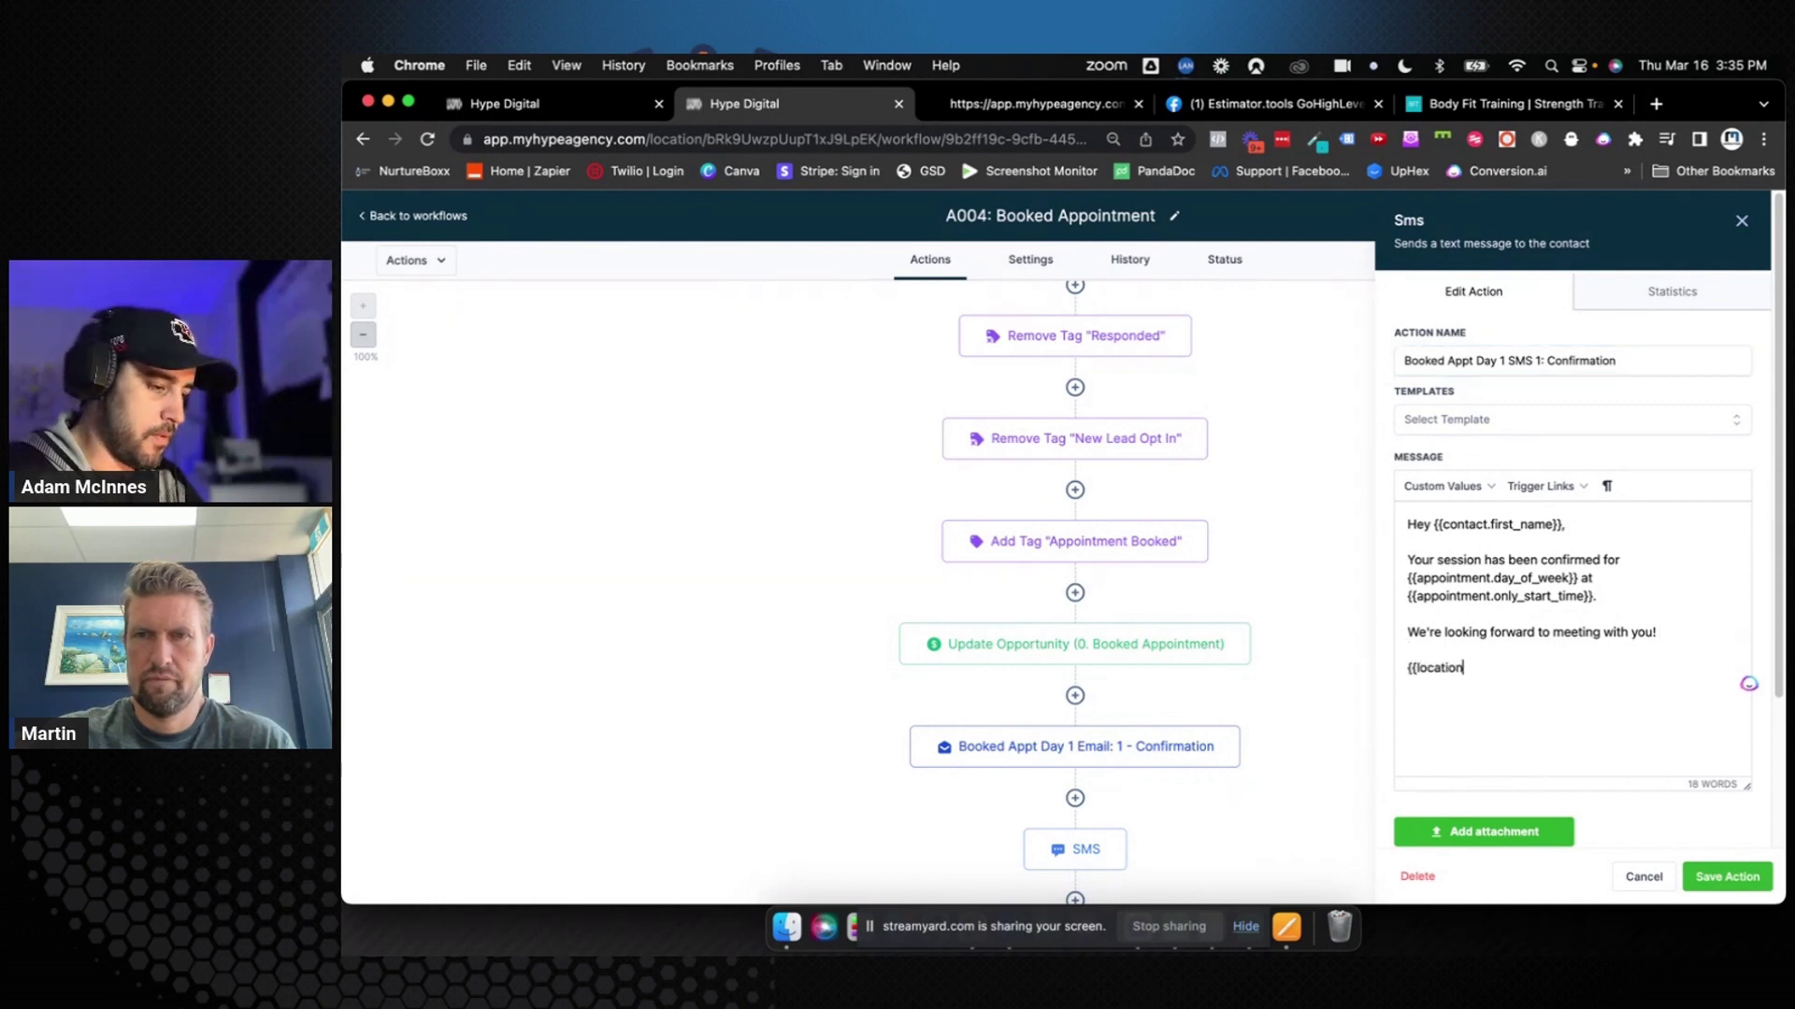
pyautogui.write('{{location.name')
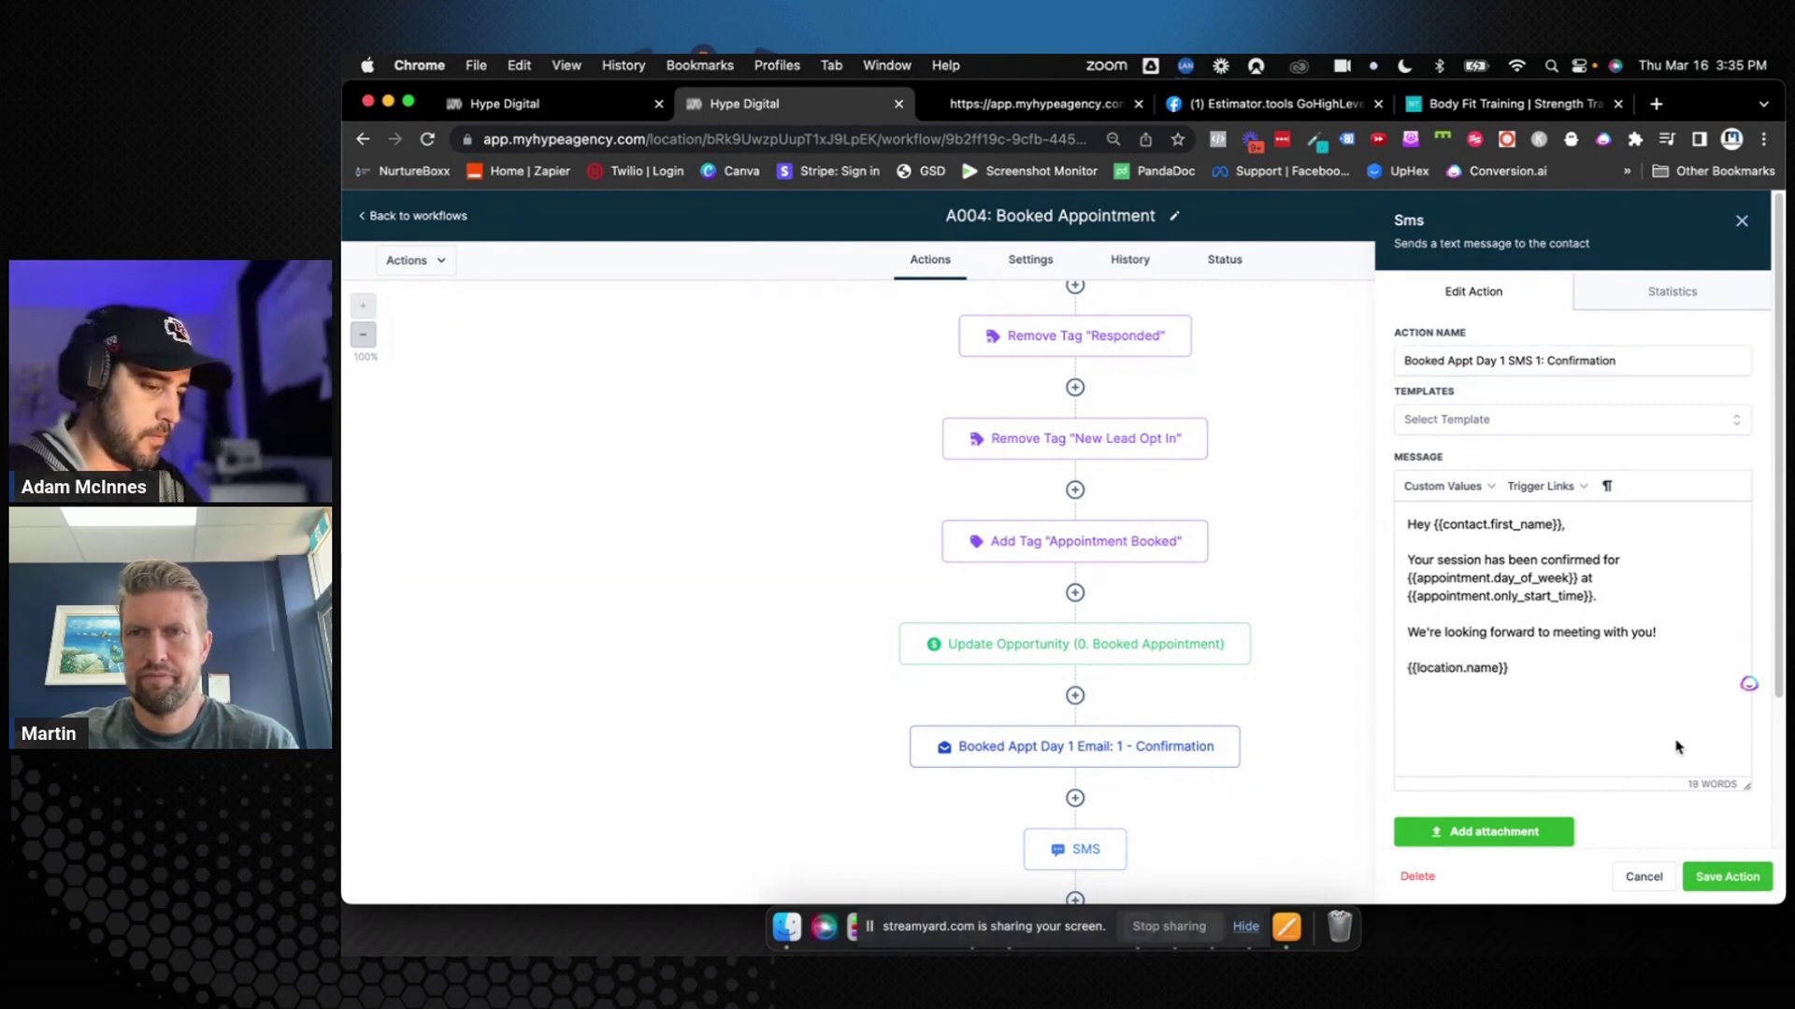
pyautogui.click(1727, 877)
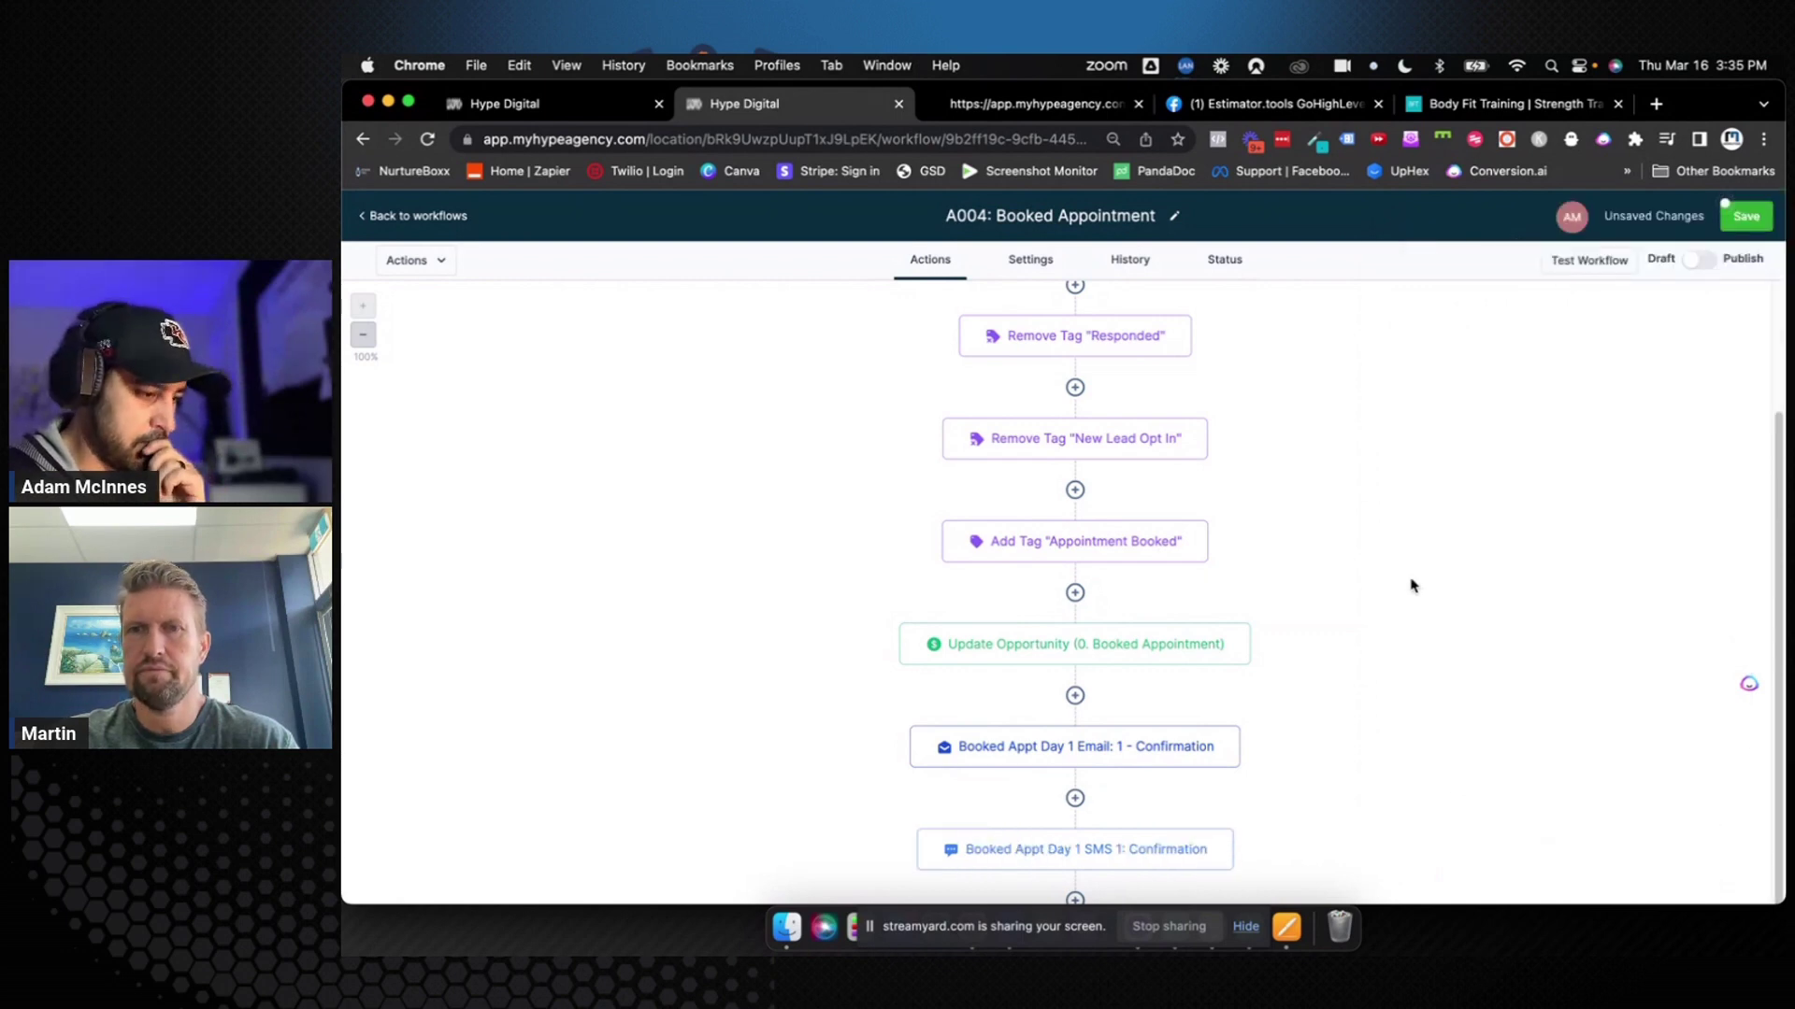
# Insert {{location.address}} via Custom Values > Account > Address Line 1 into the SMS and save
pyautogui.scroll(-2, 1411, 586)
pyautogui.click(1169, 748)
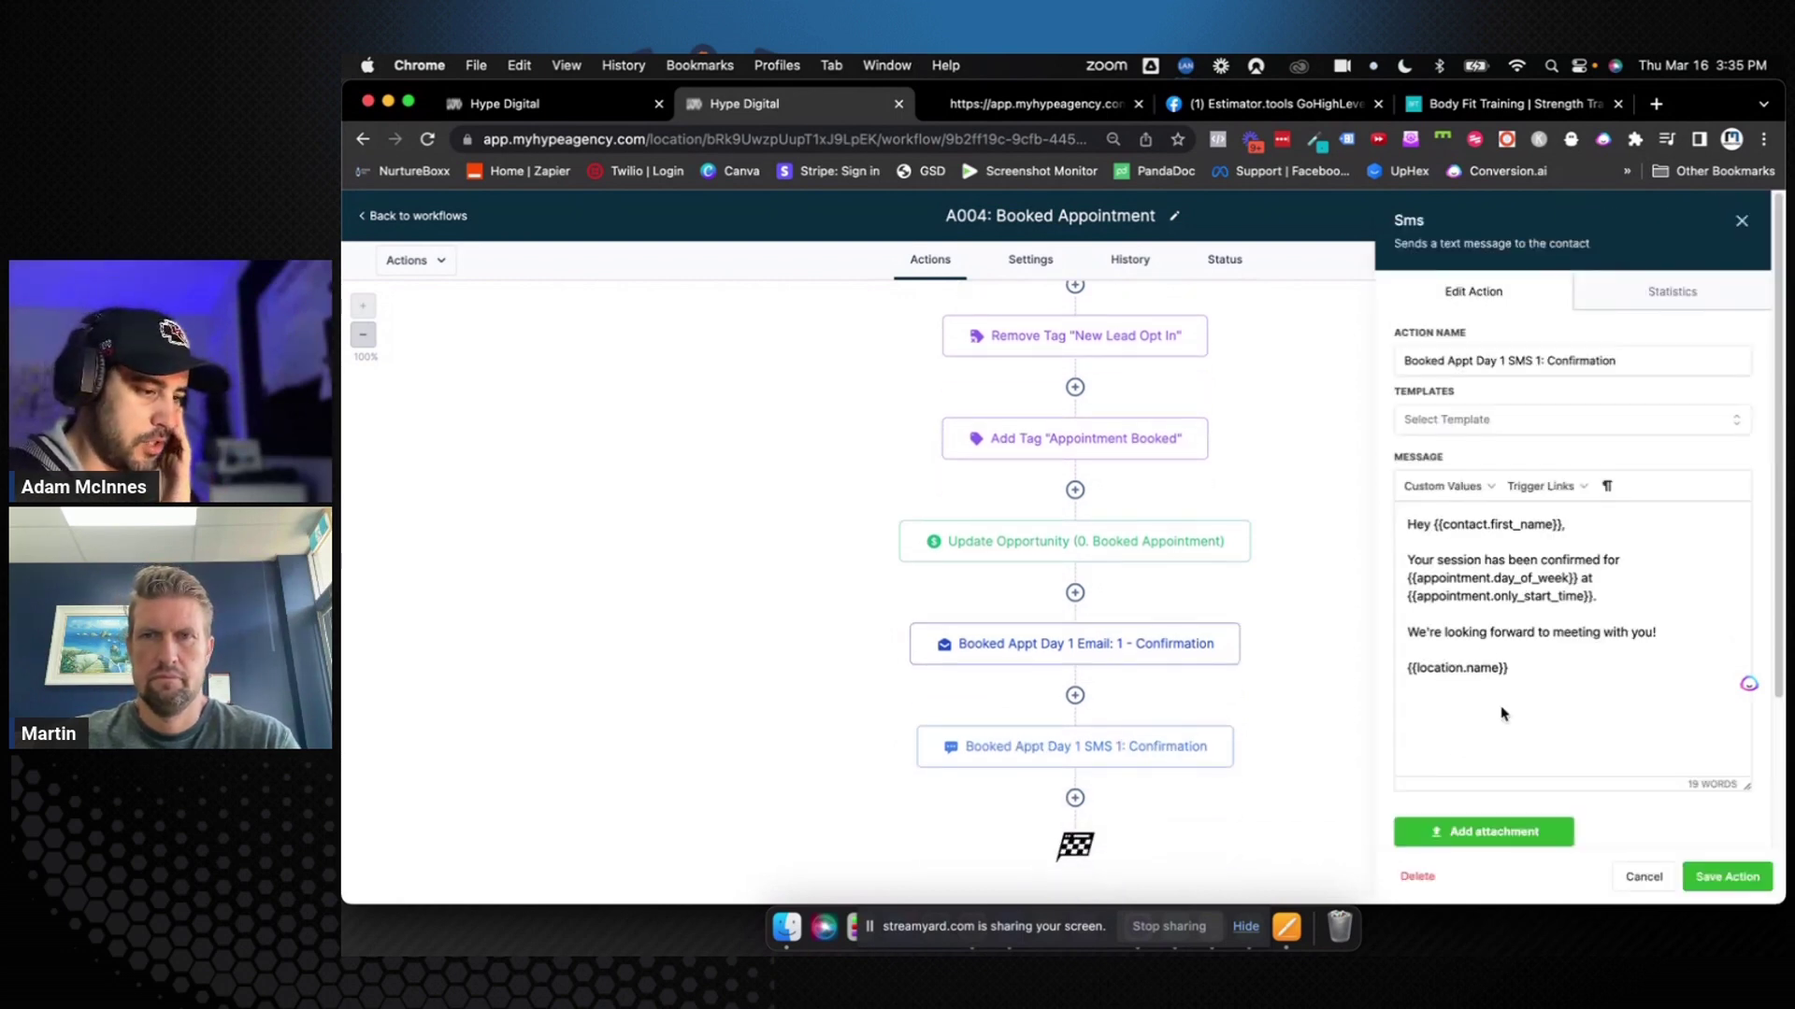
pyautogui.click(1471, 490)
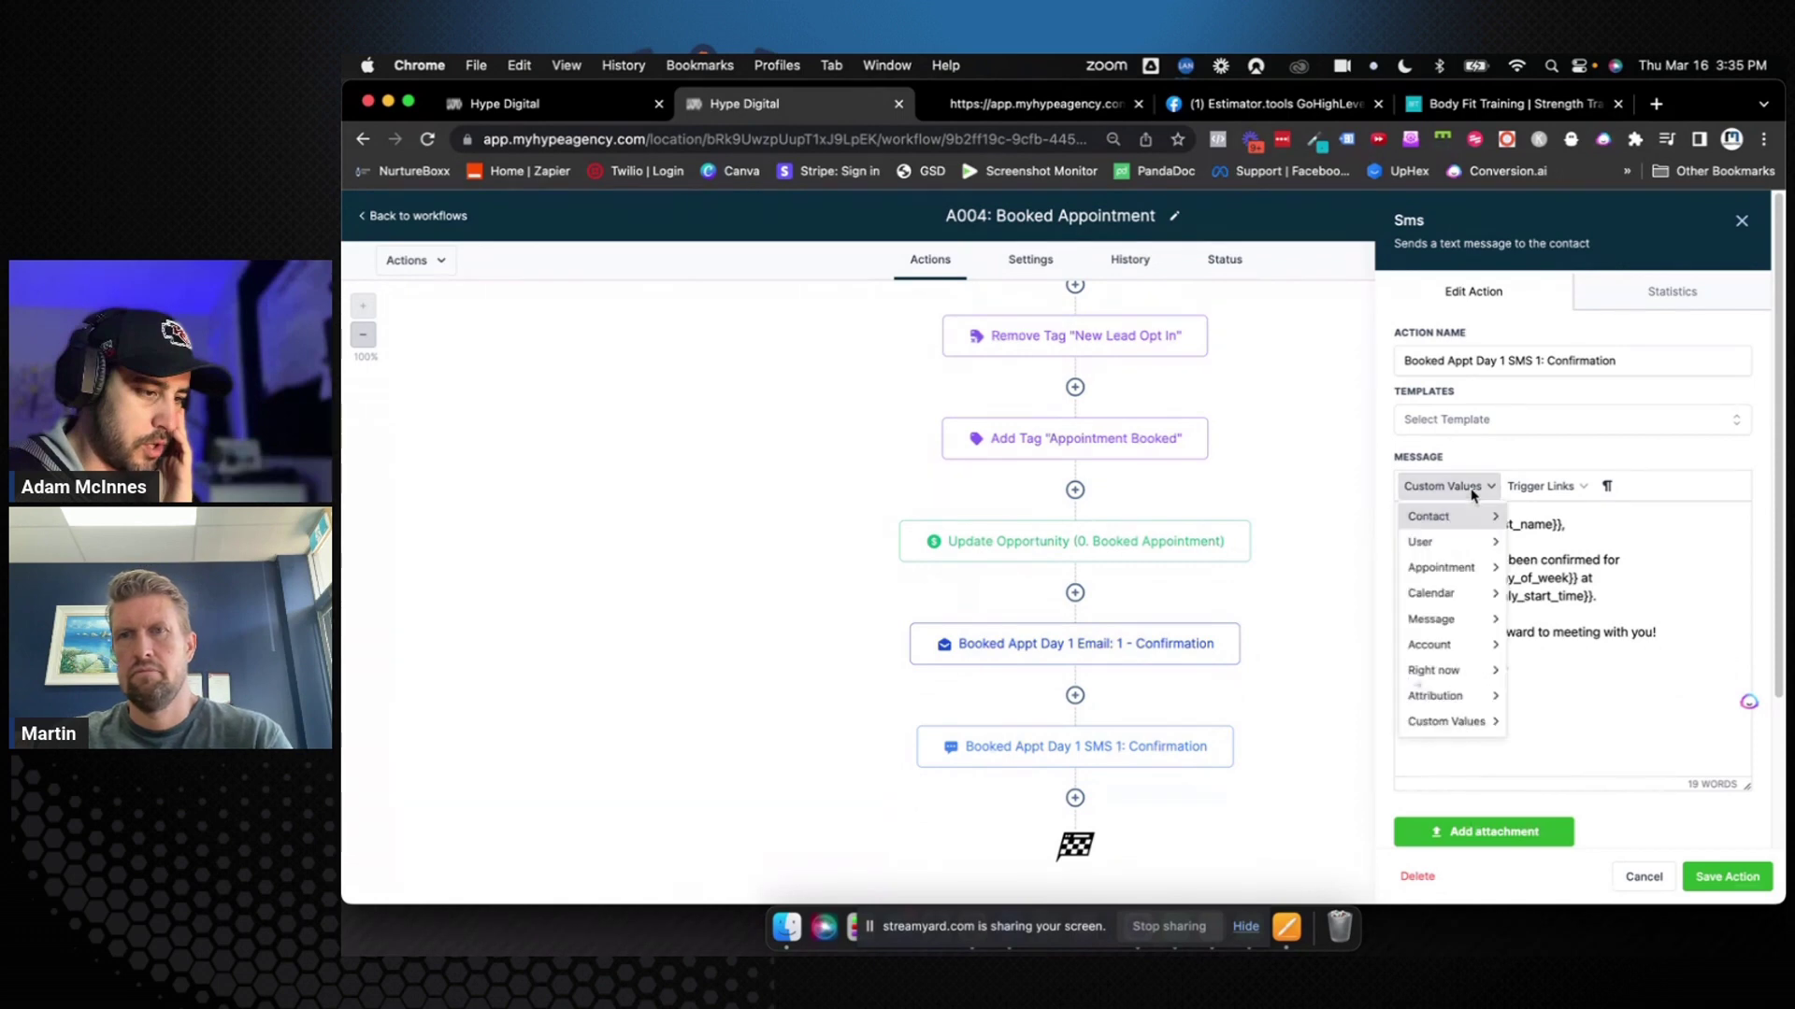
pyautogui.moveTo(1467, 645)
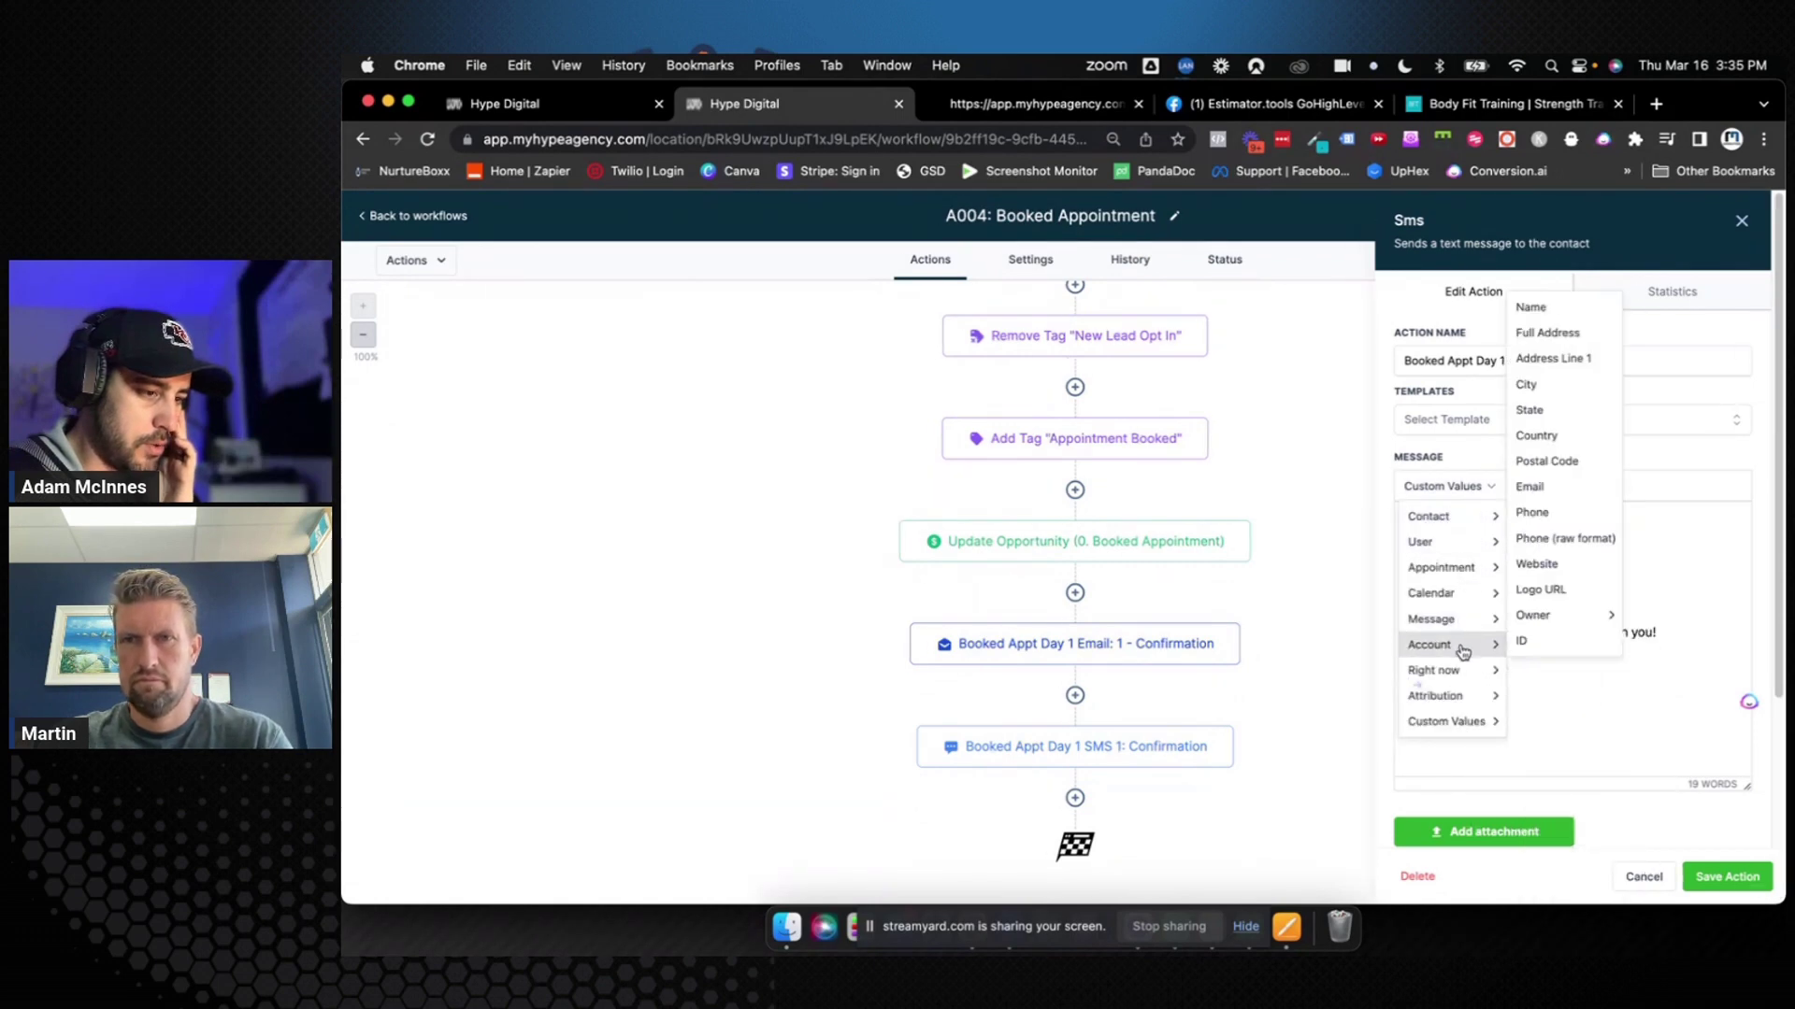
pyautogui.click(1551, 363)
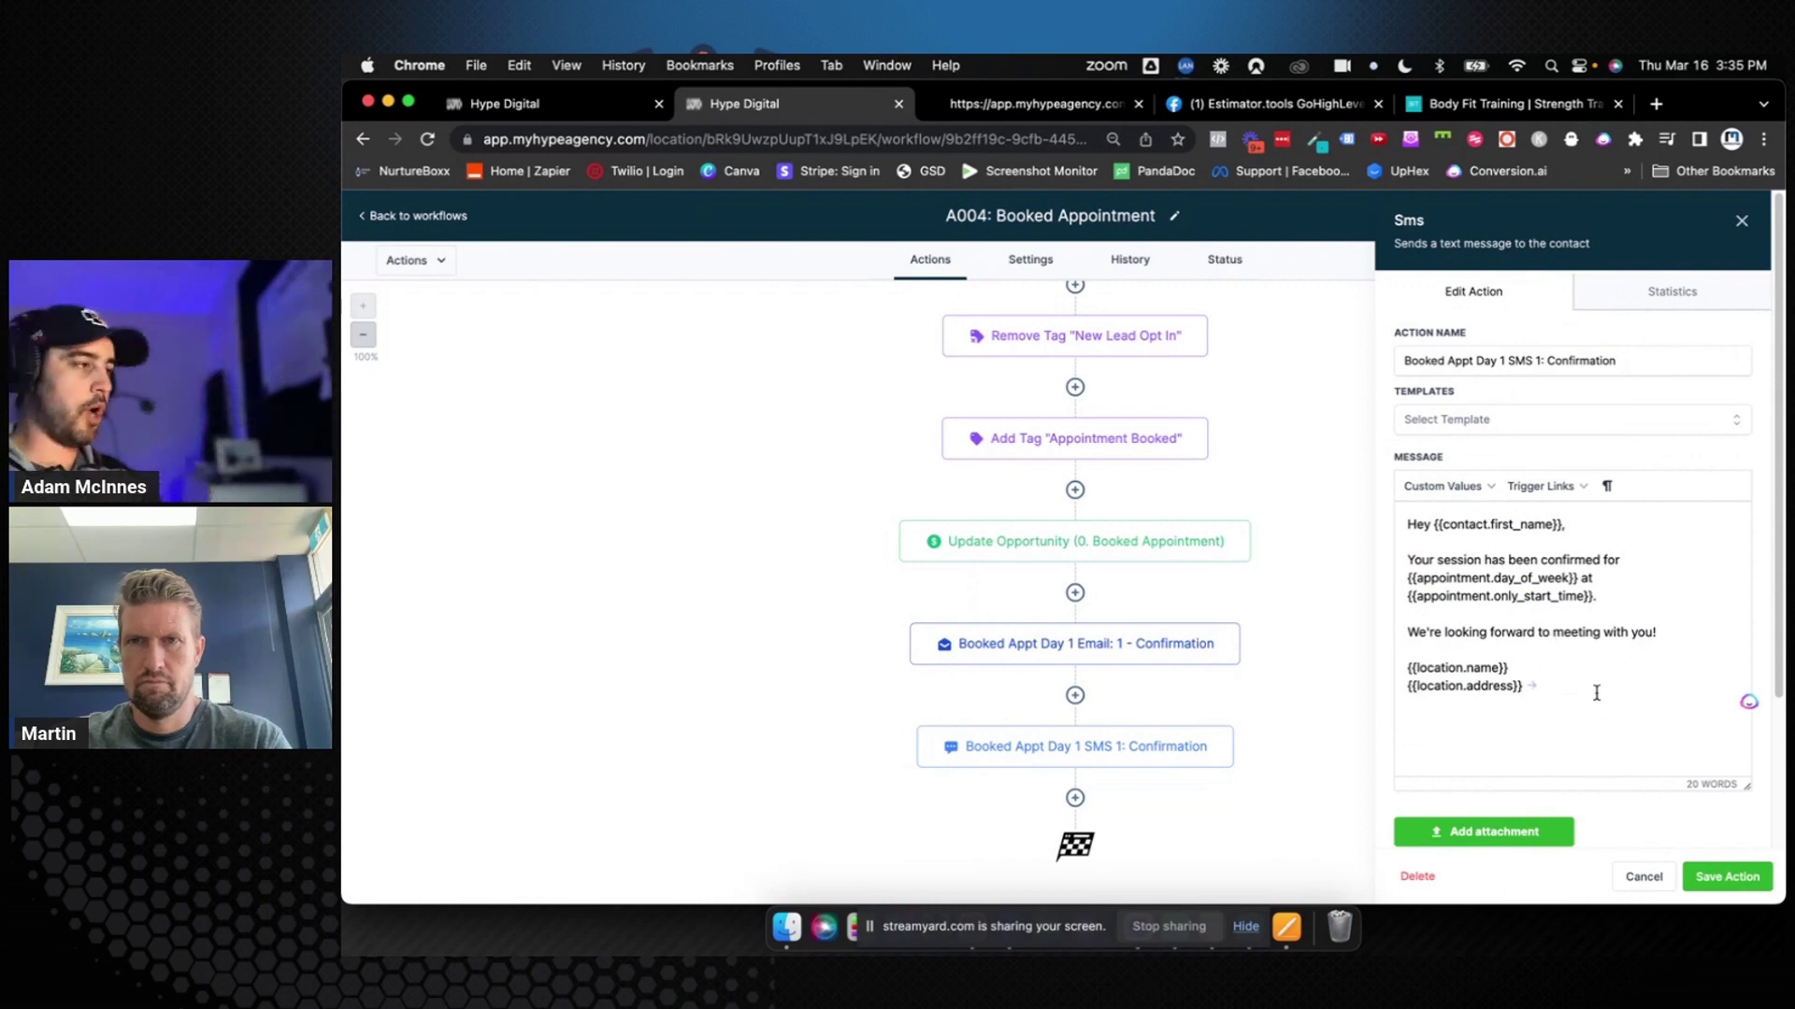
pyautogui.click(1726, 875)
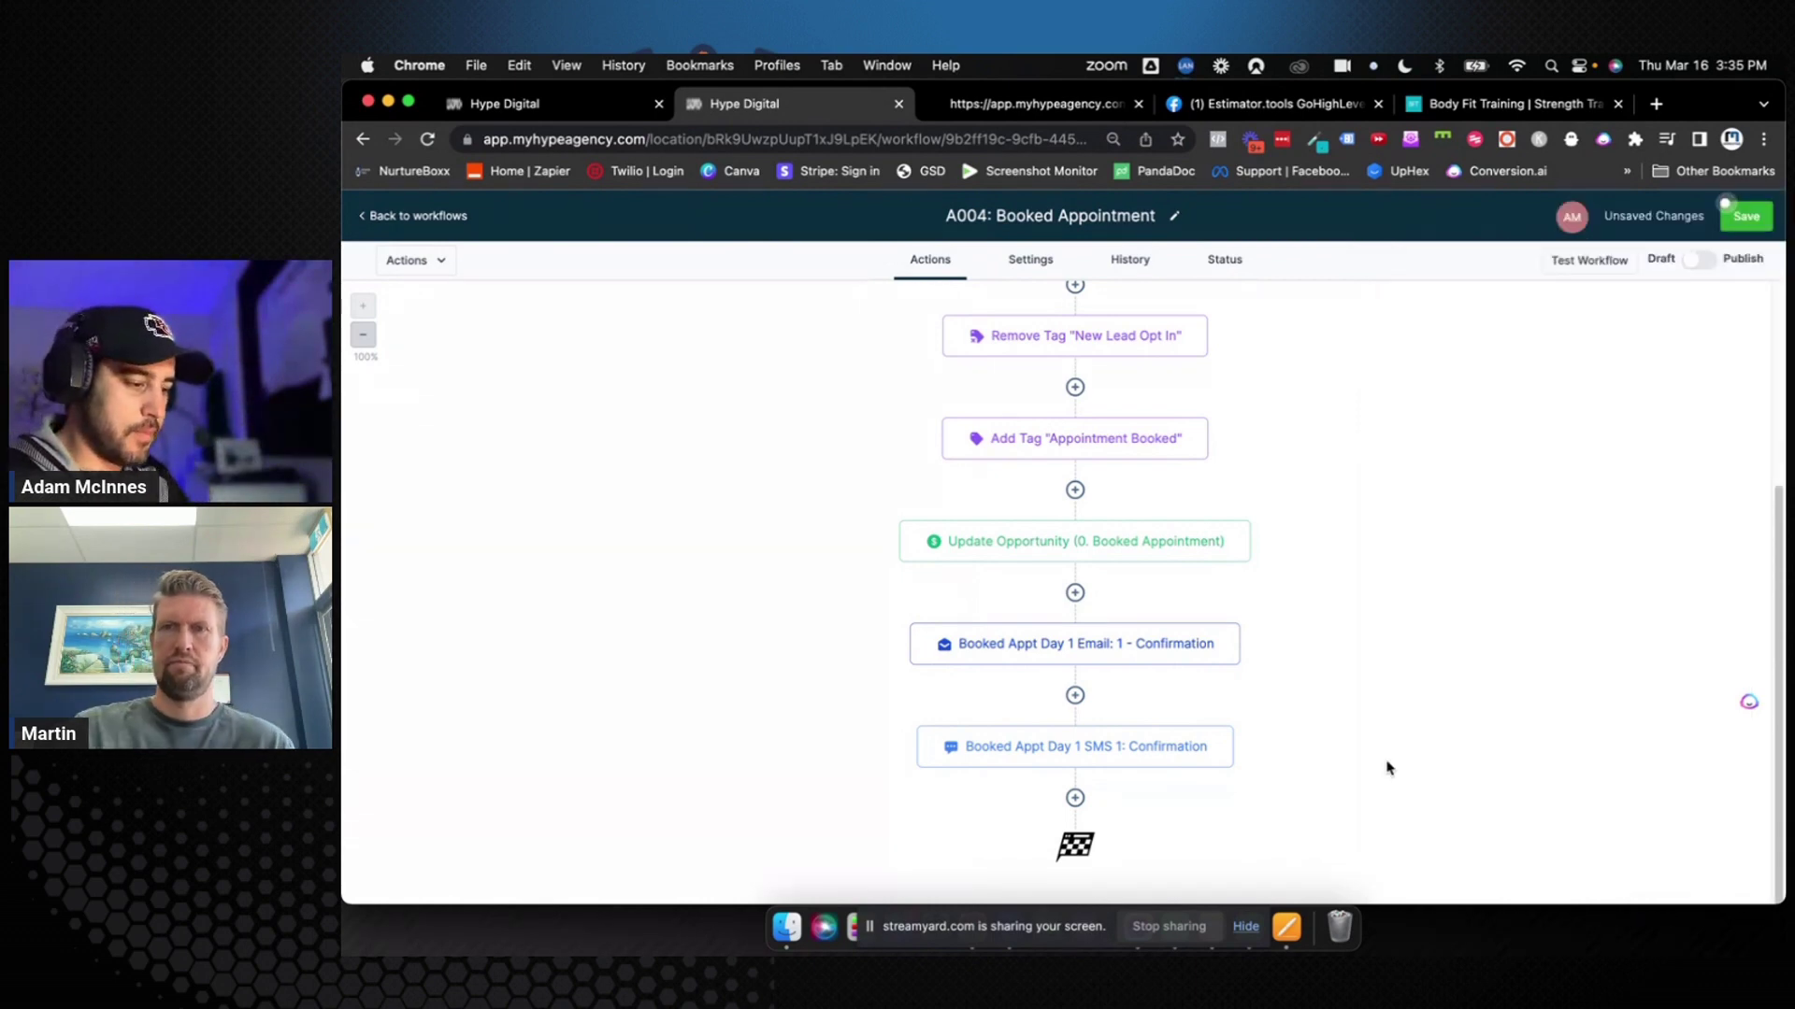
pyautogui.click(1168, 635)
# Add 'Here is our address: {{location.address}}' to the email, then save the action and workflow
pyautogui.scroll(-5, 1509, 681)
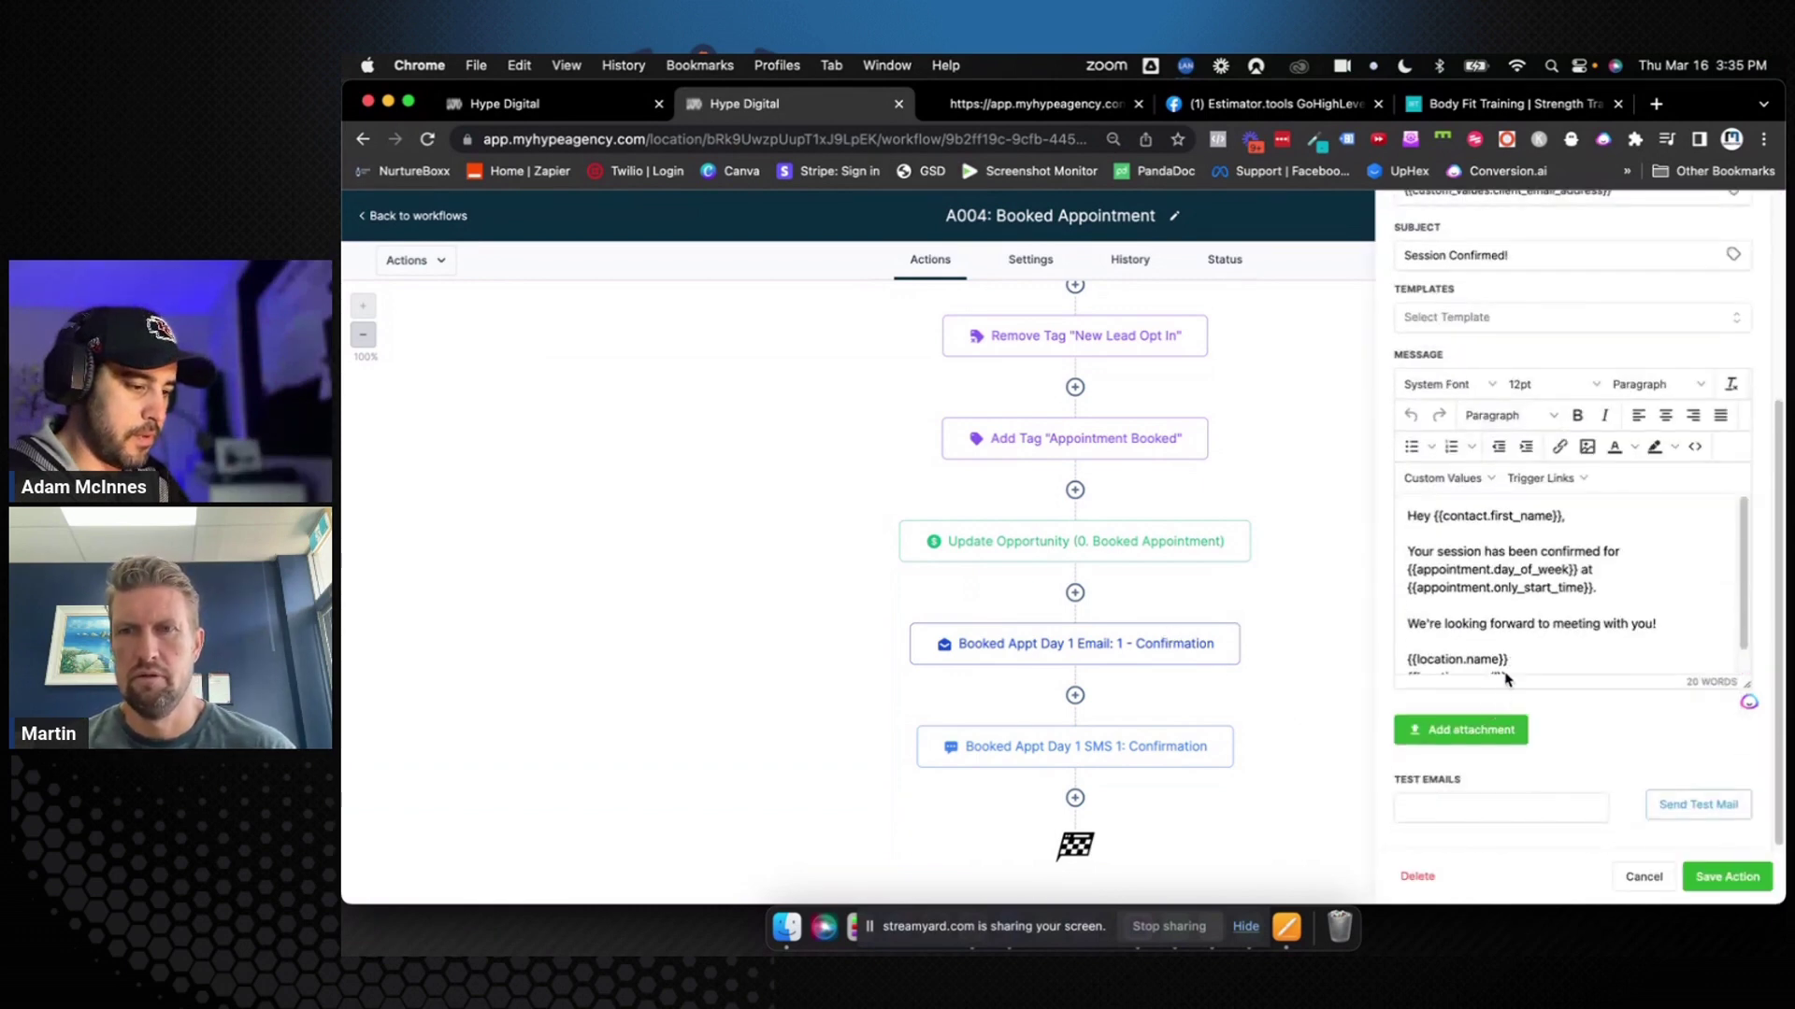
pyautogui.click(1672, 611)
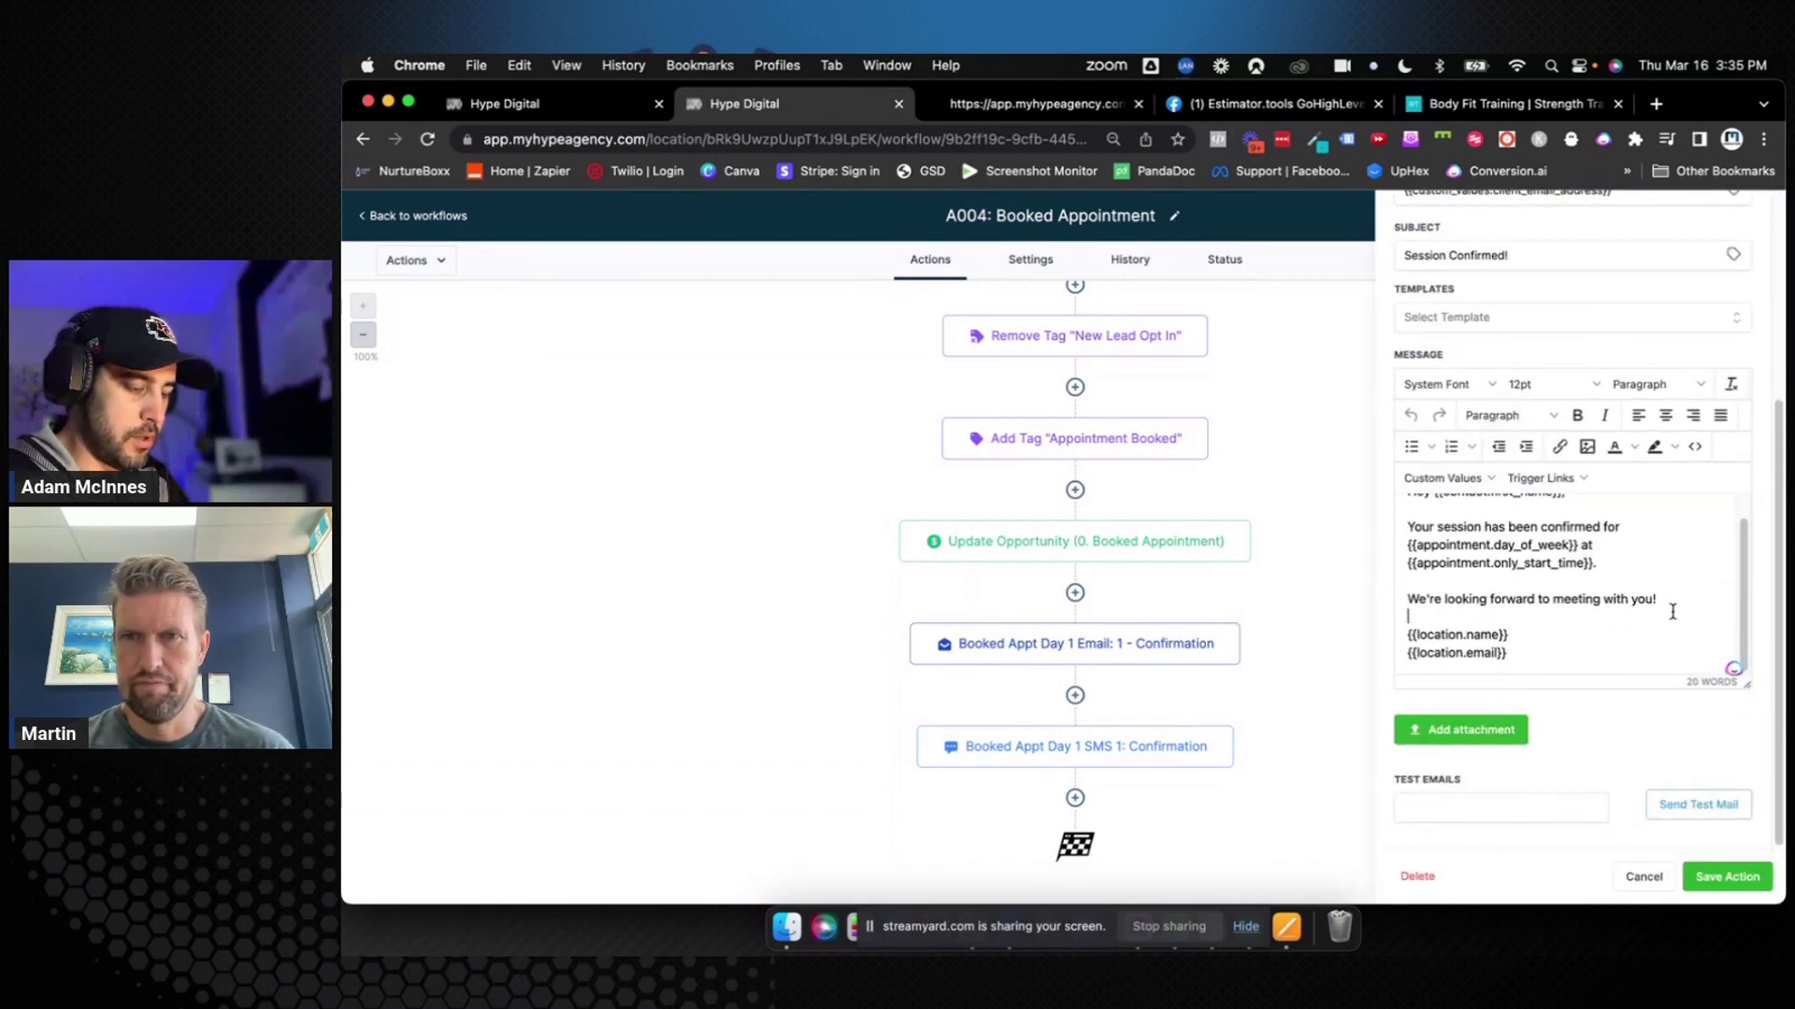
pyautogui.write('Here is our address:')
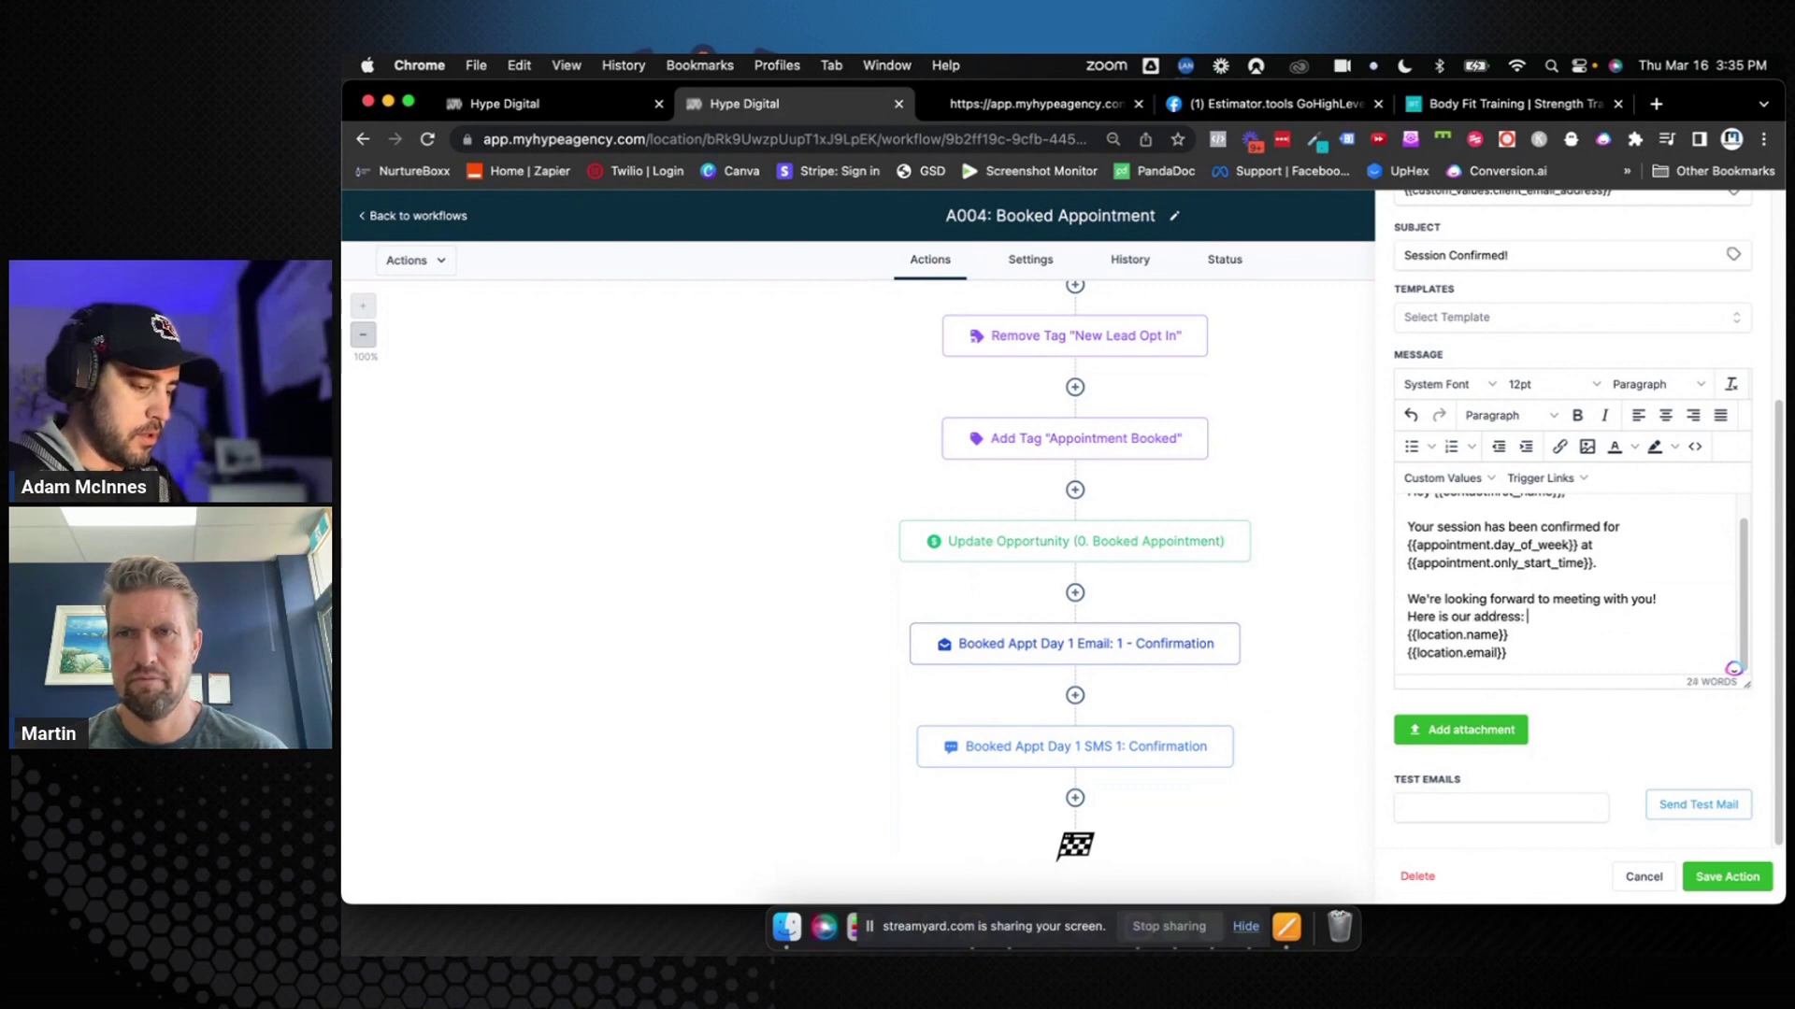
pyautogui.write(' {{location.')
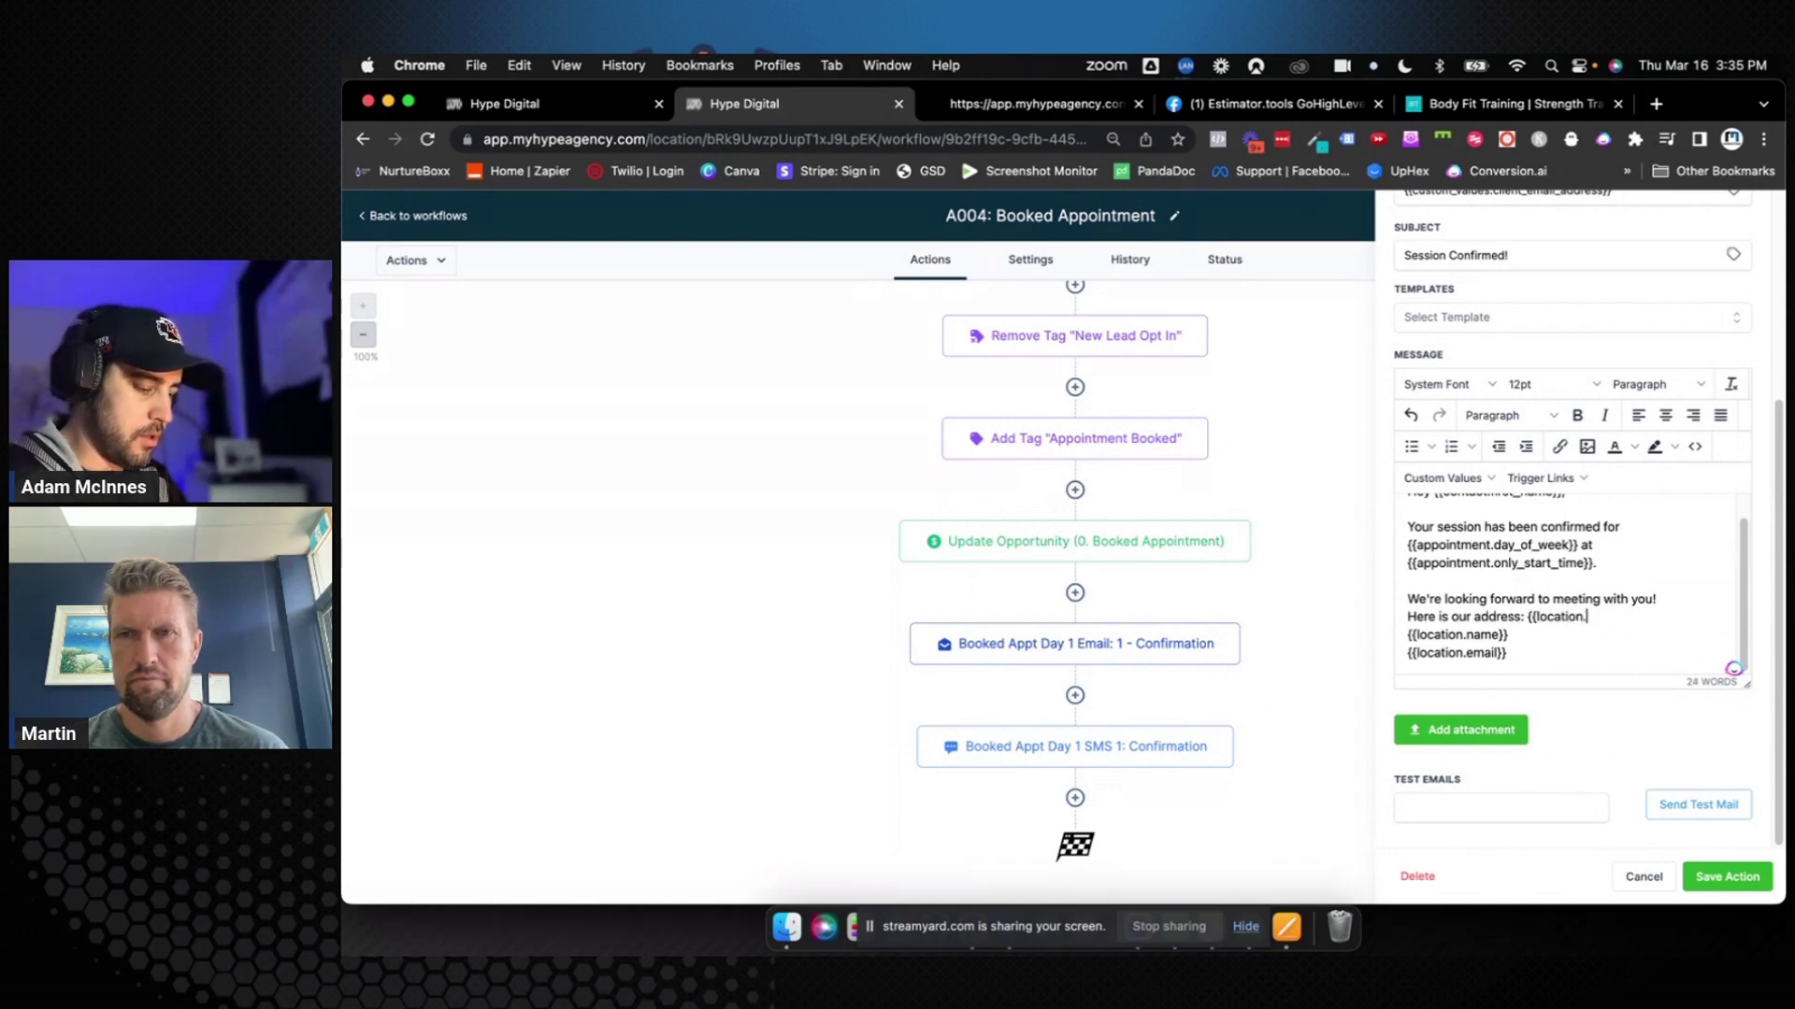
pyautogui.write('address')
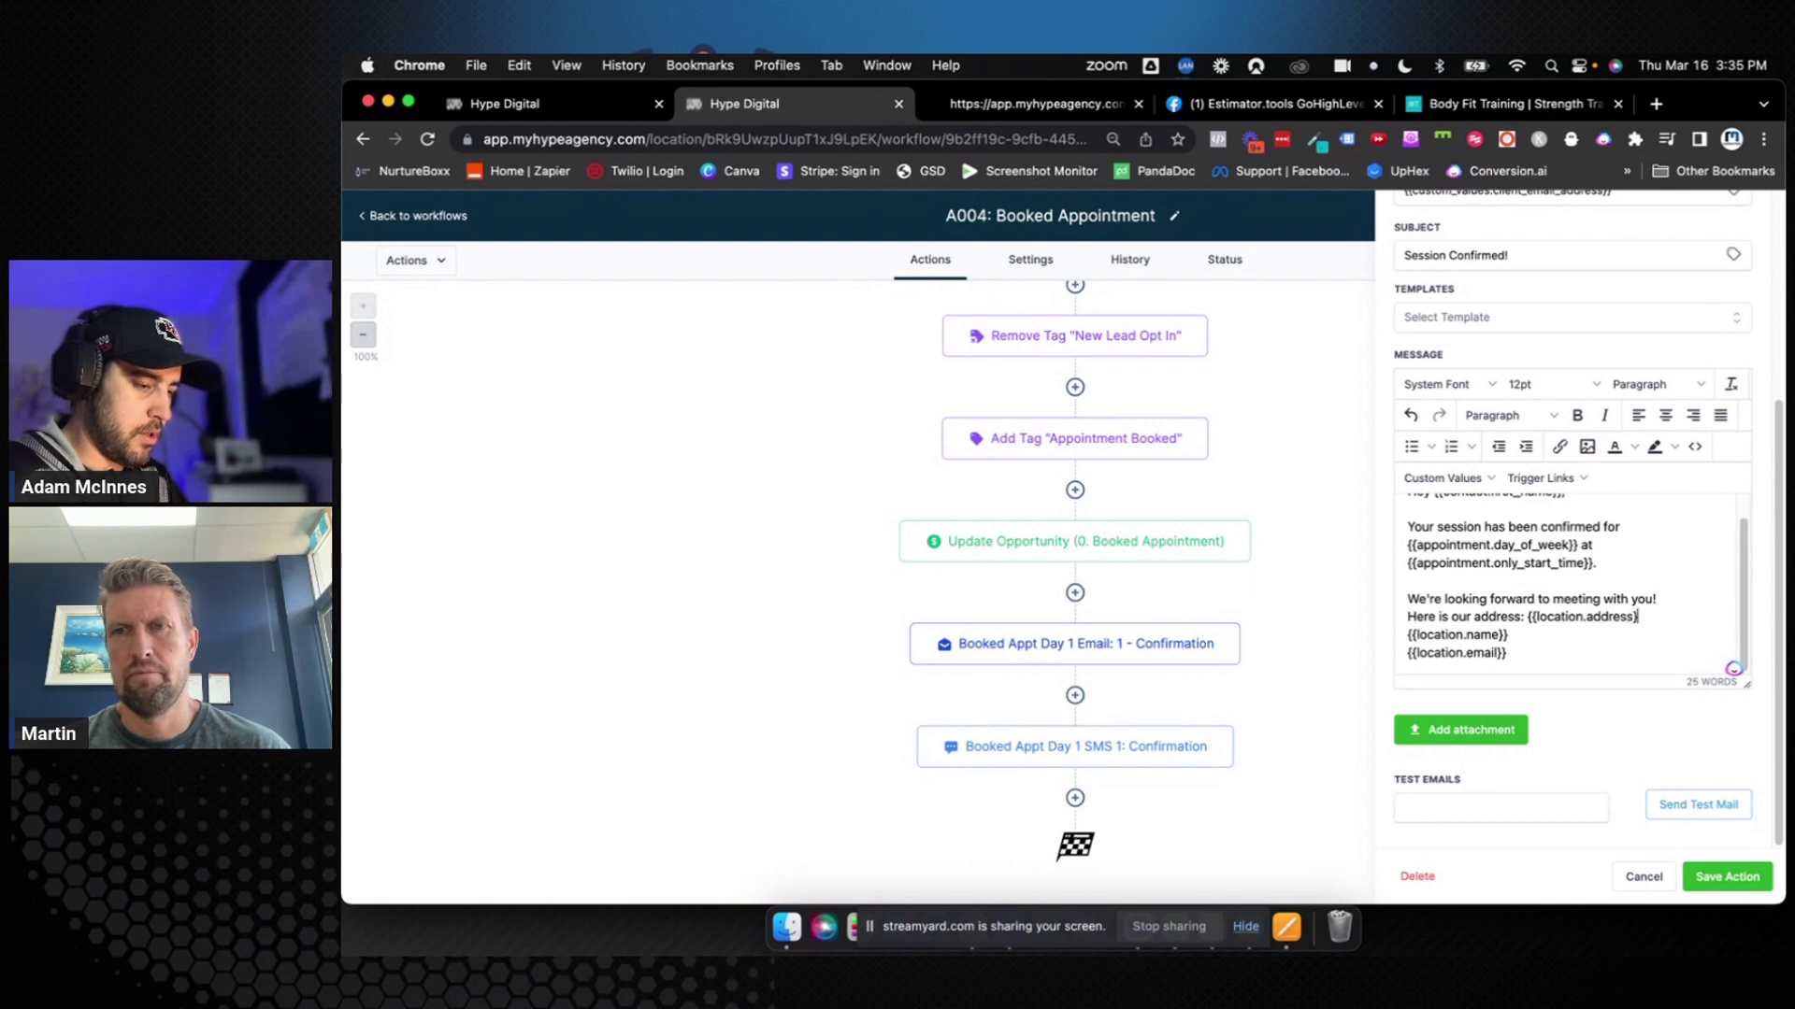
pyautogui.write('}}')
pyautogui.press('Return')
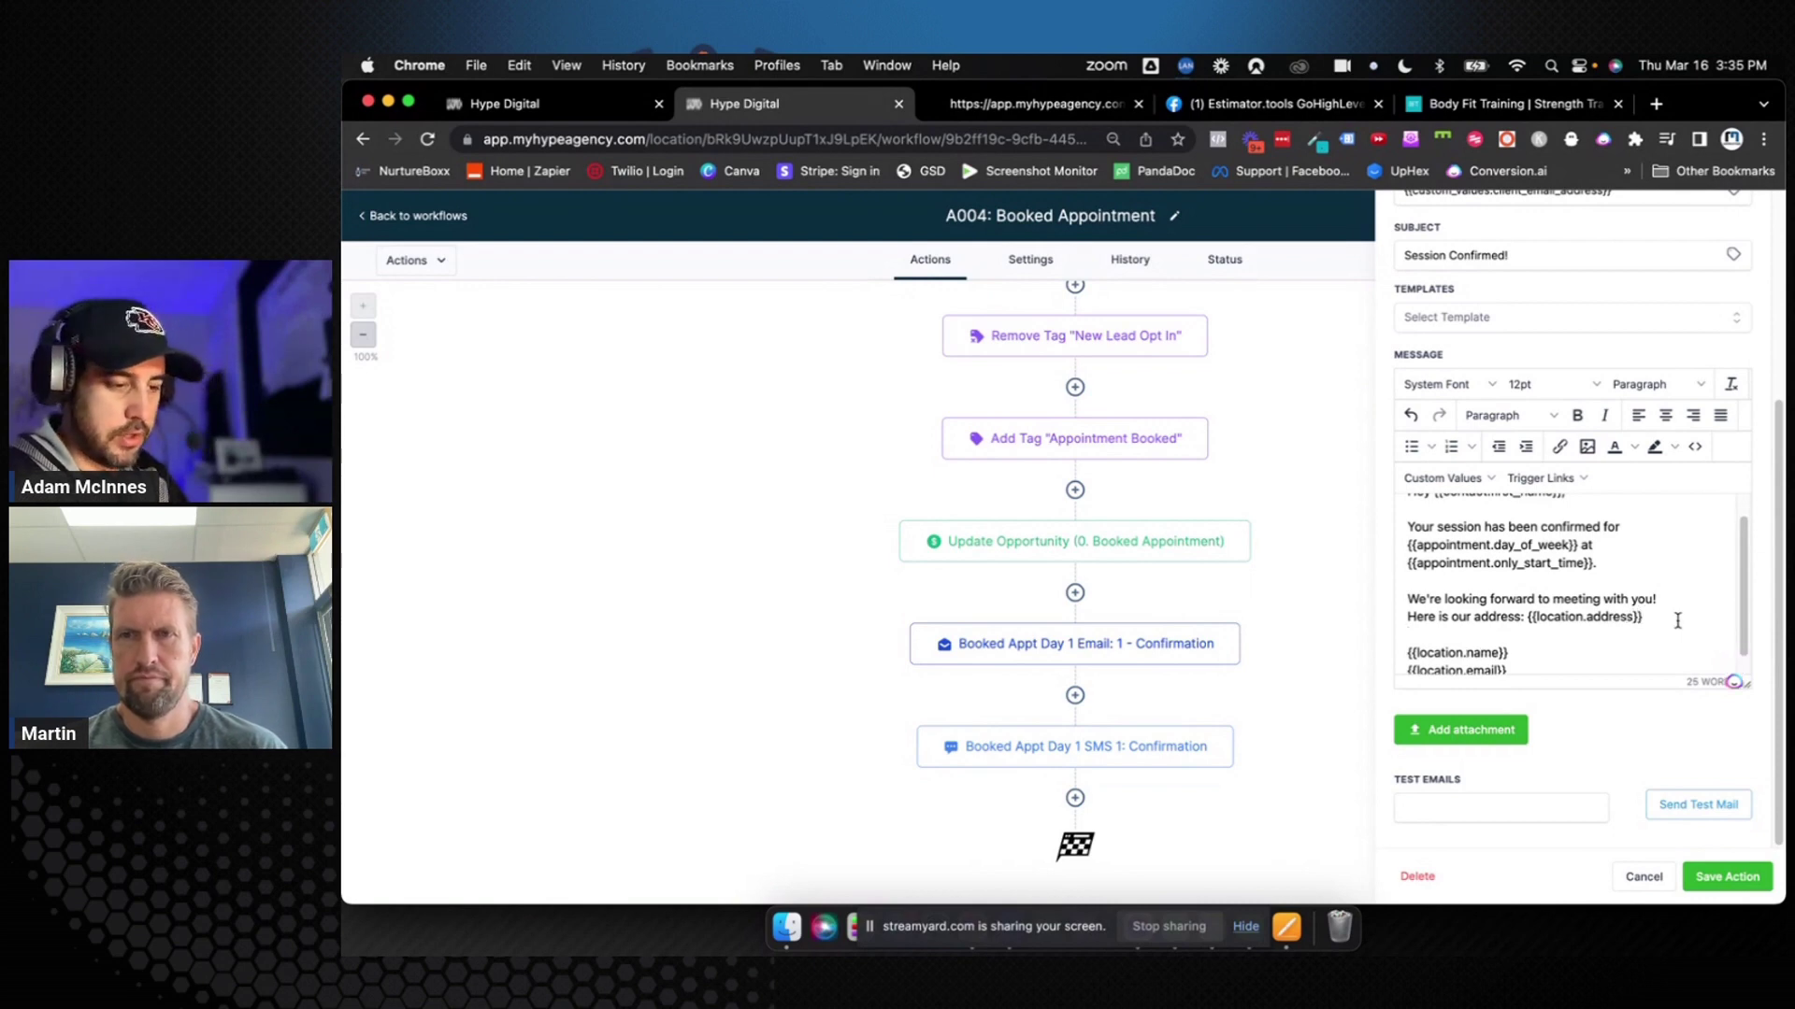
pyautogui.click(1727, 876)
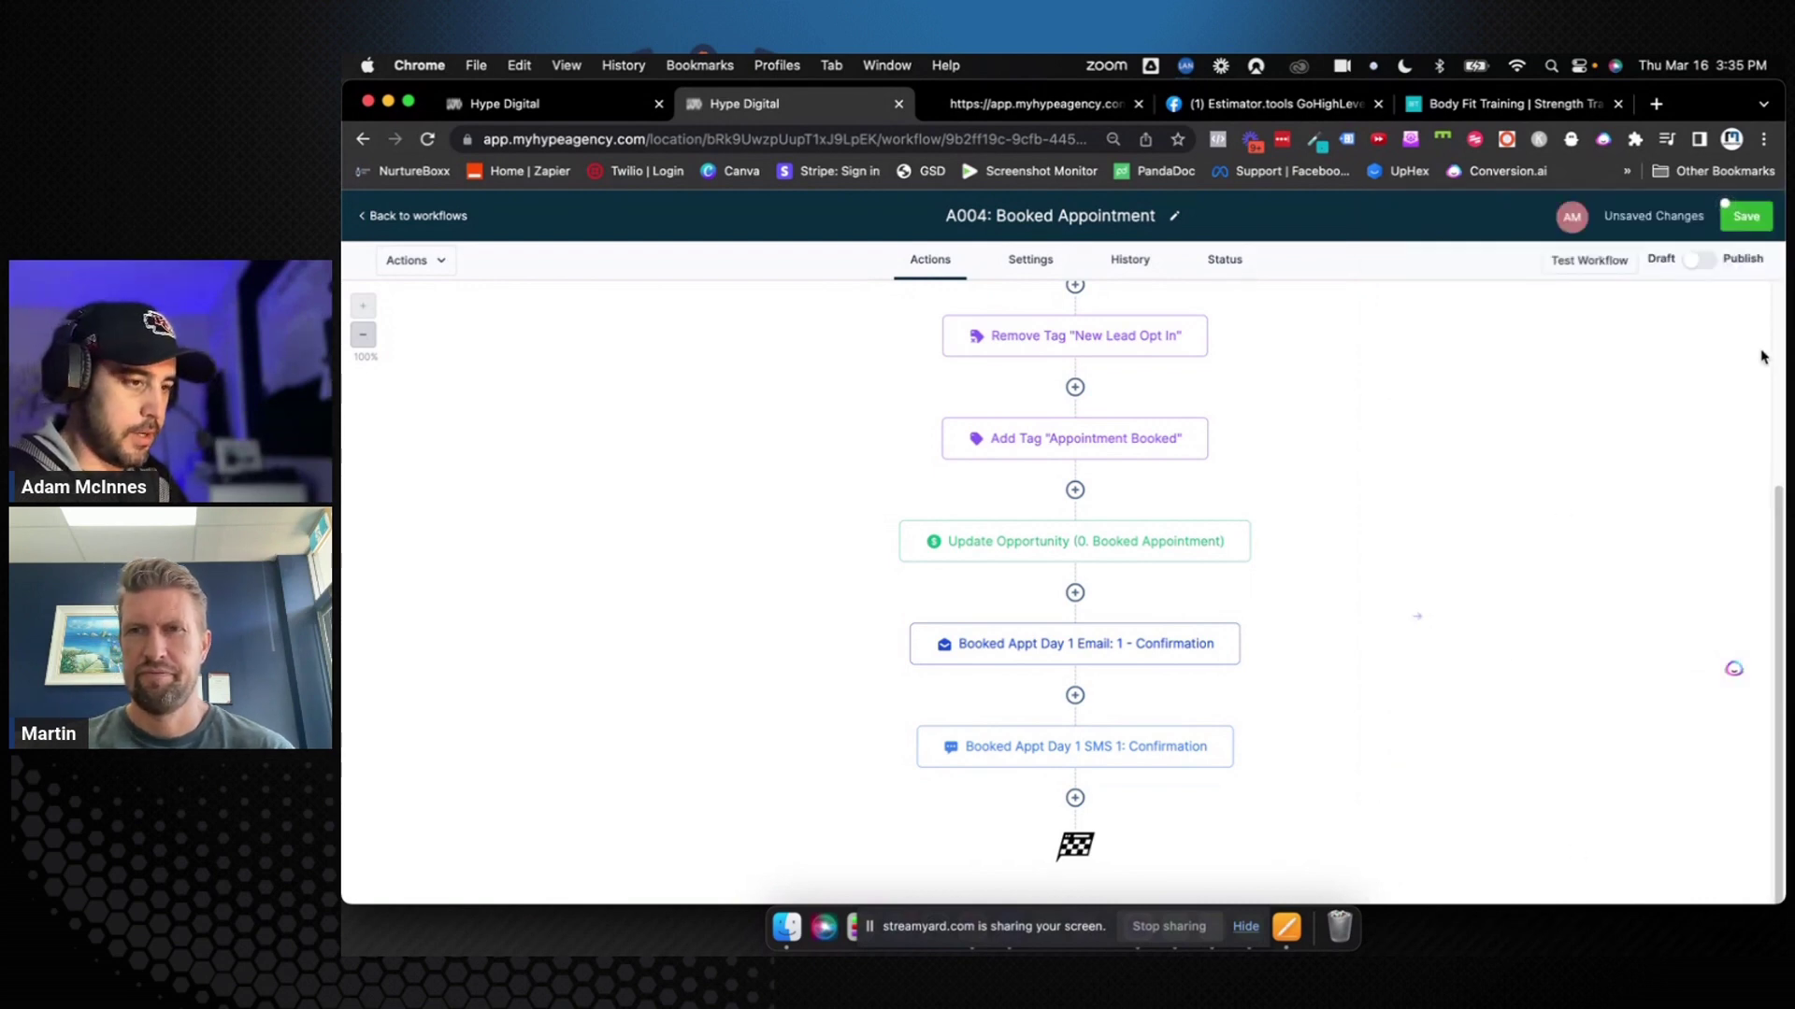
pyautogui.click(1746, 216)
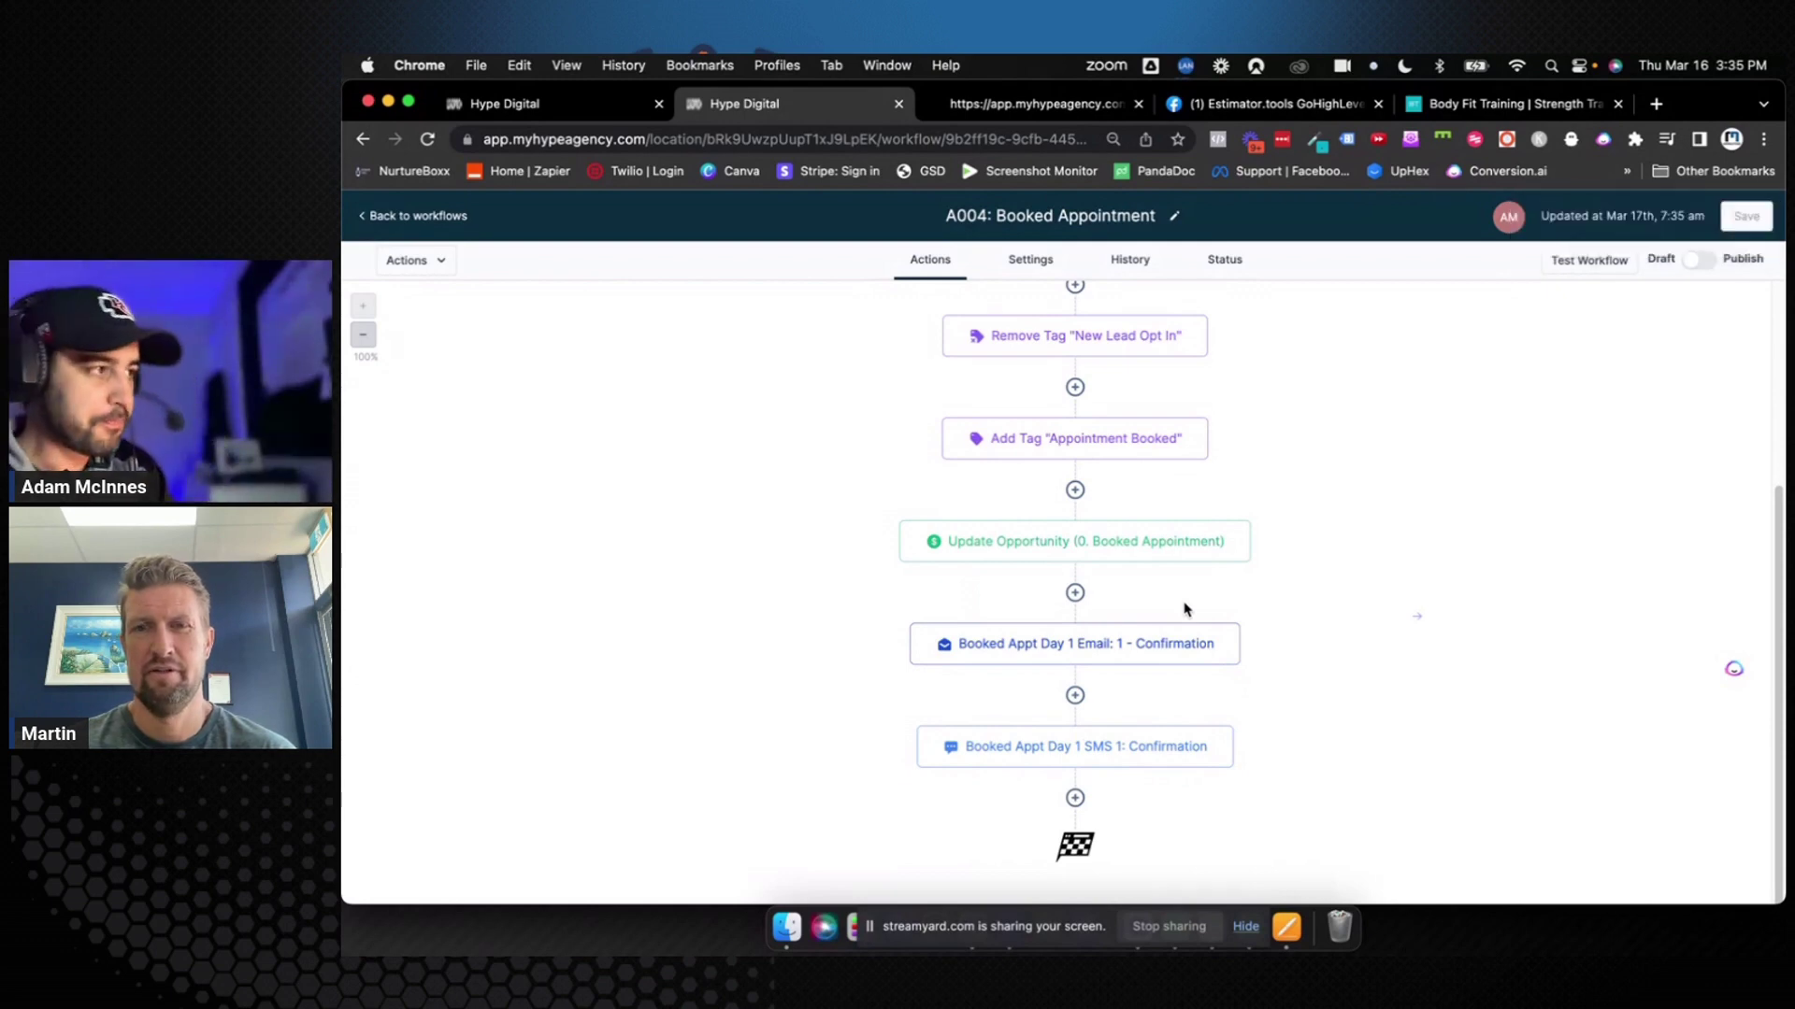
# Add a Wait step after the confirmation SMS and name it 'Wait Before 1 day'
pyautogui.click(1073, 800)
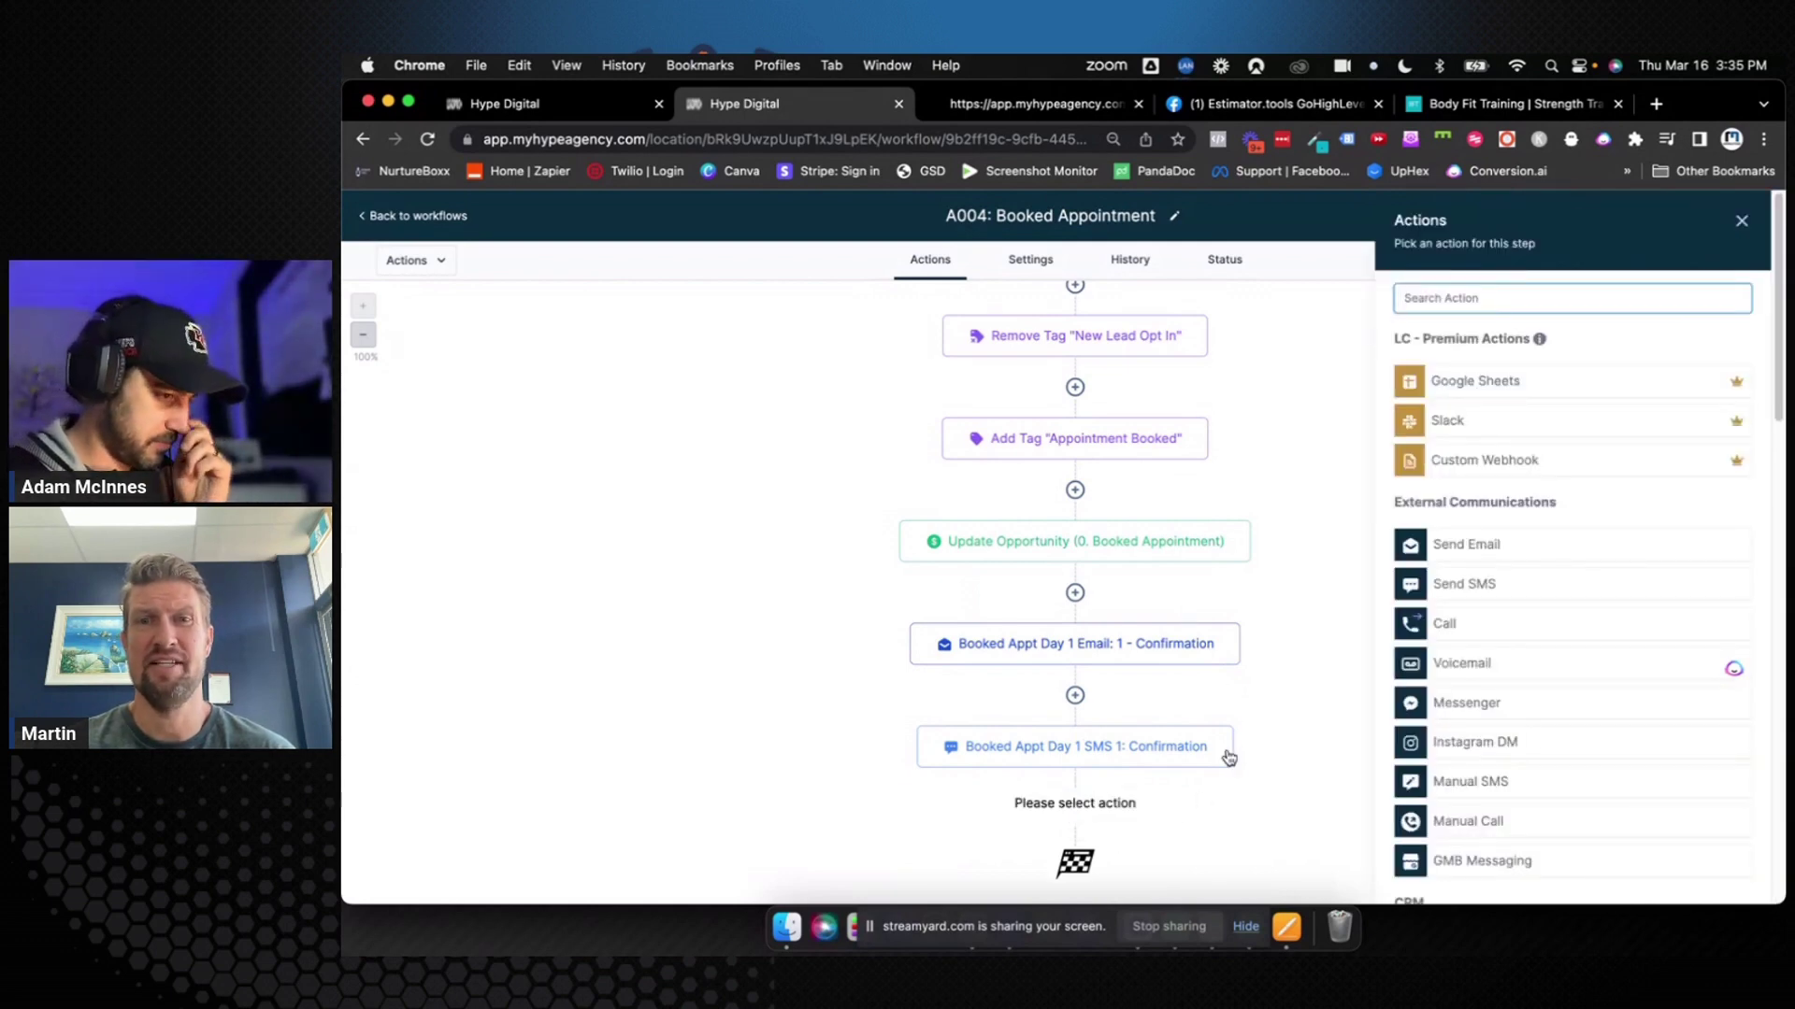
pyautogui.write('wait')
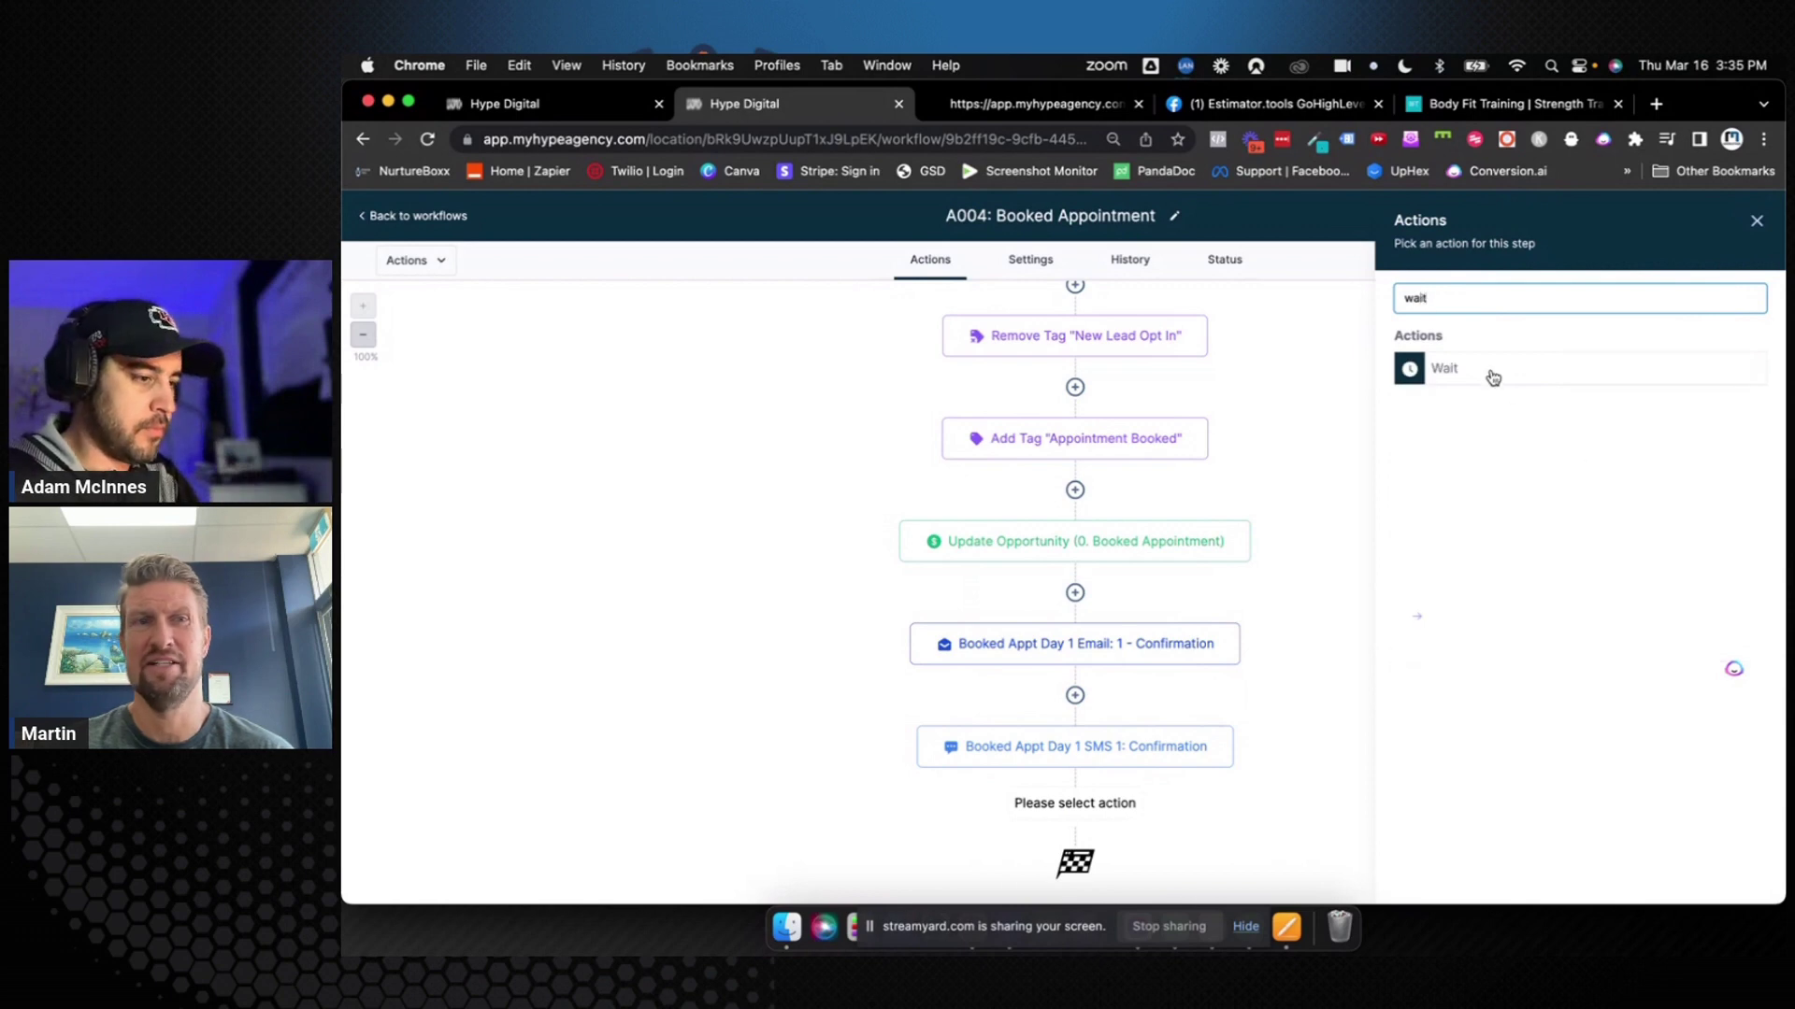
pyautogui.click(1490, 373)
pyautogui.click(1174, 340)
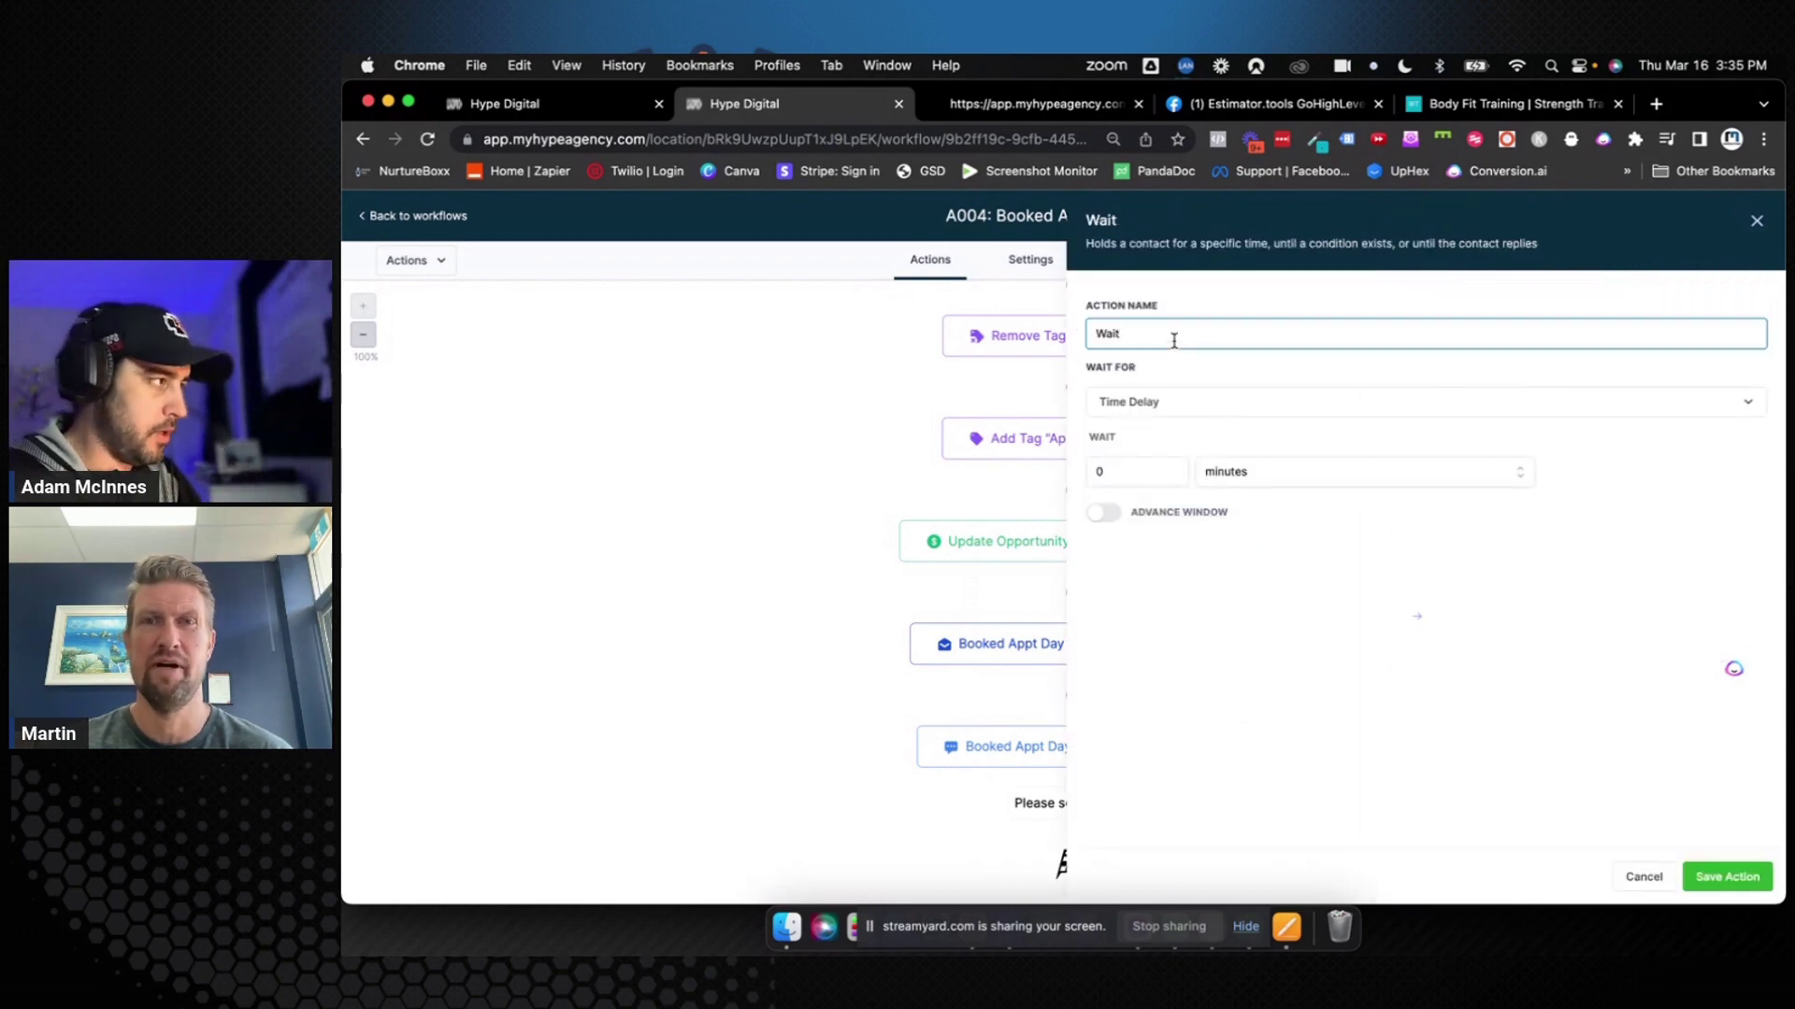
pyautogui.write('Before 1 days')
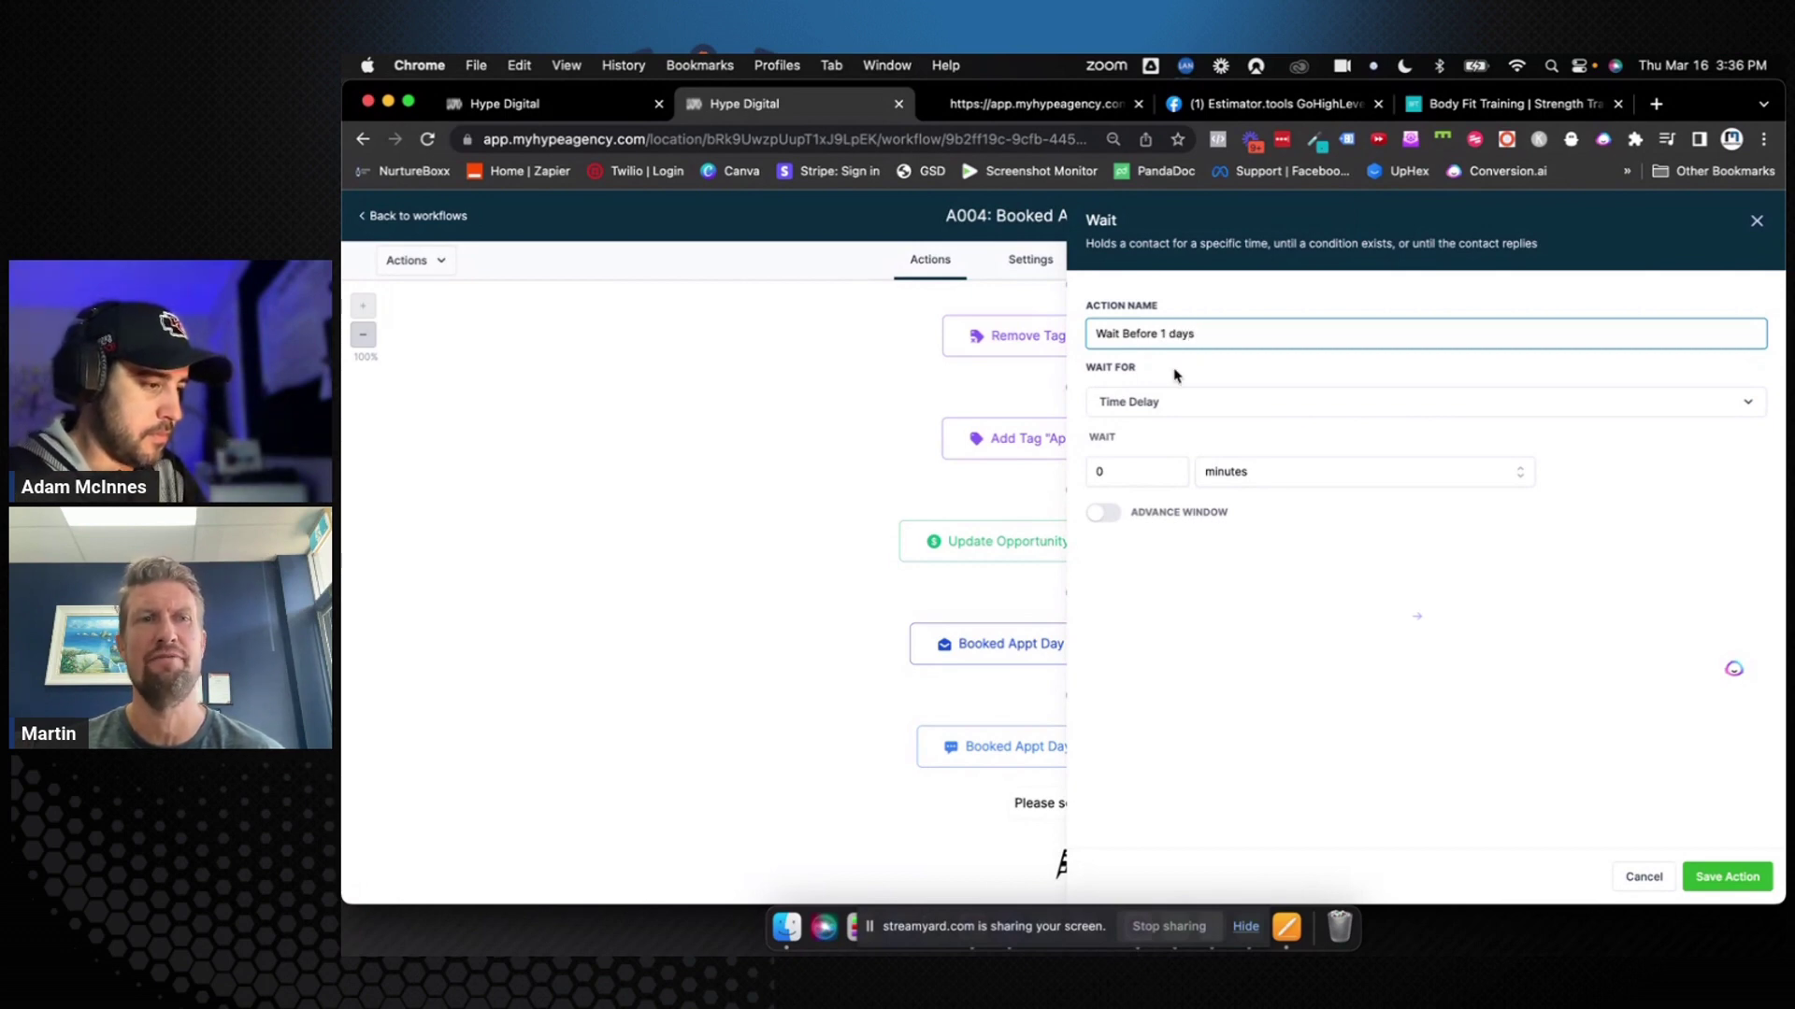
pyautogui.press('BackSpace')
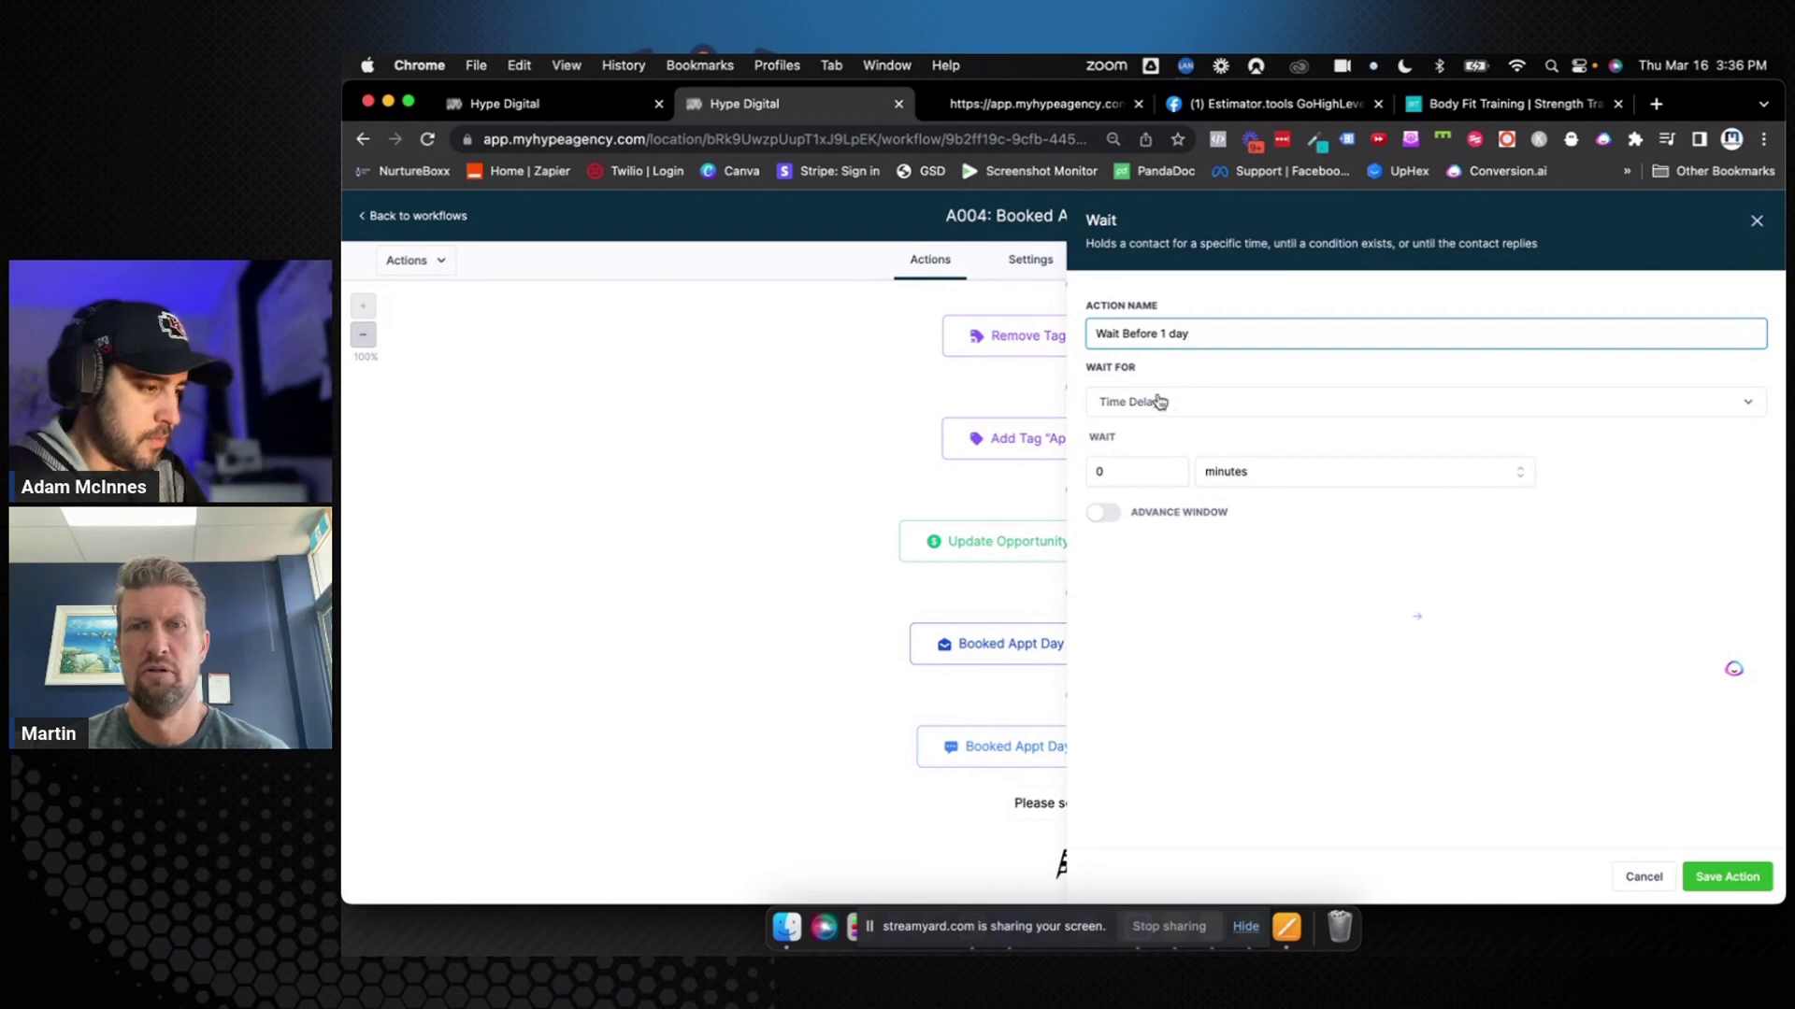
# Set the wait to Appointment time, Before, 1 day
pyautogui.click(1157, 405)
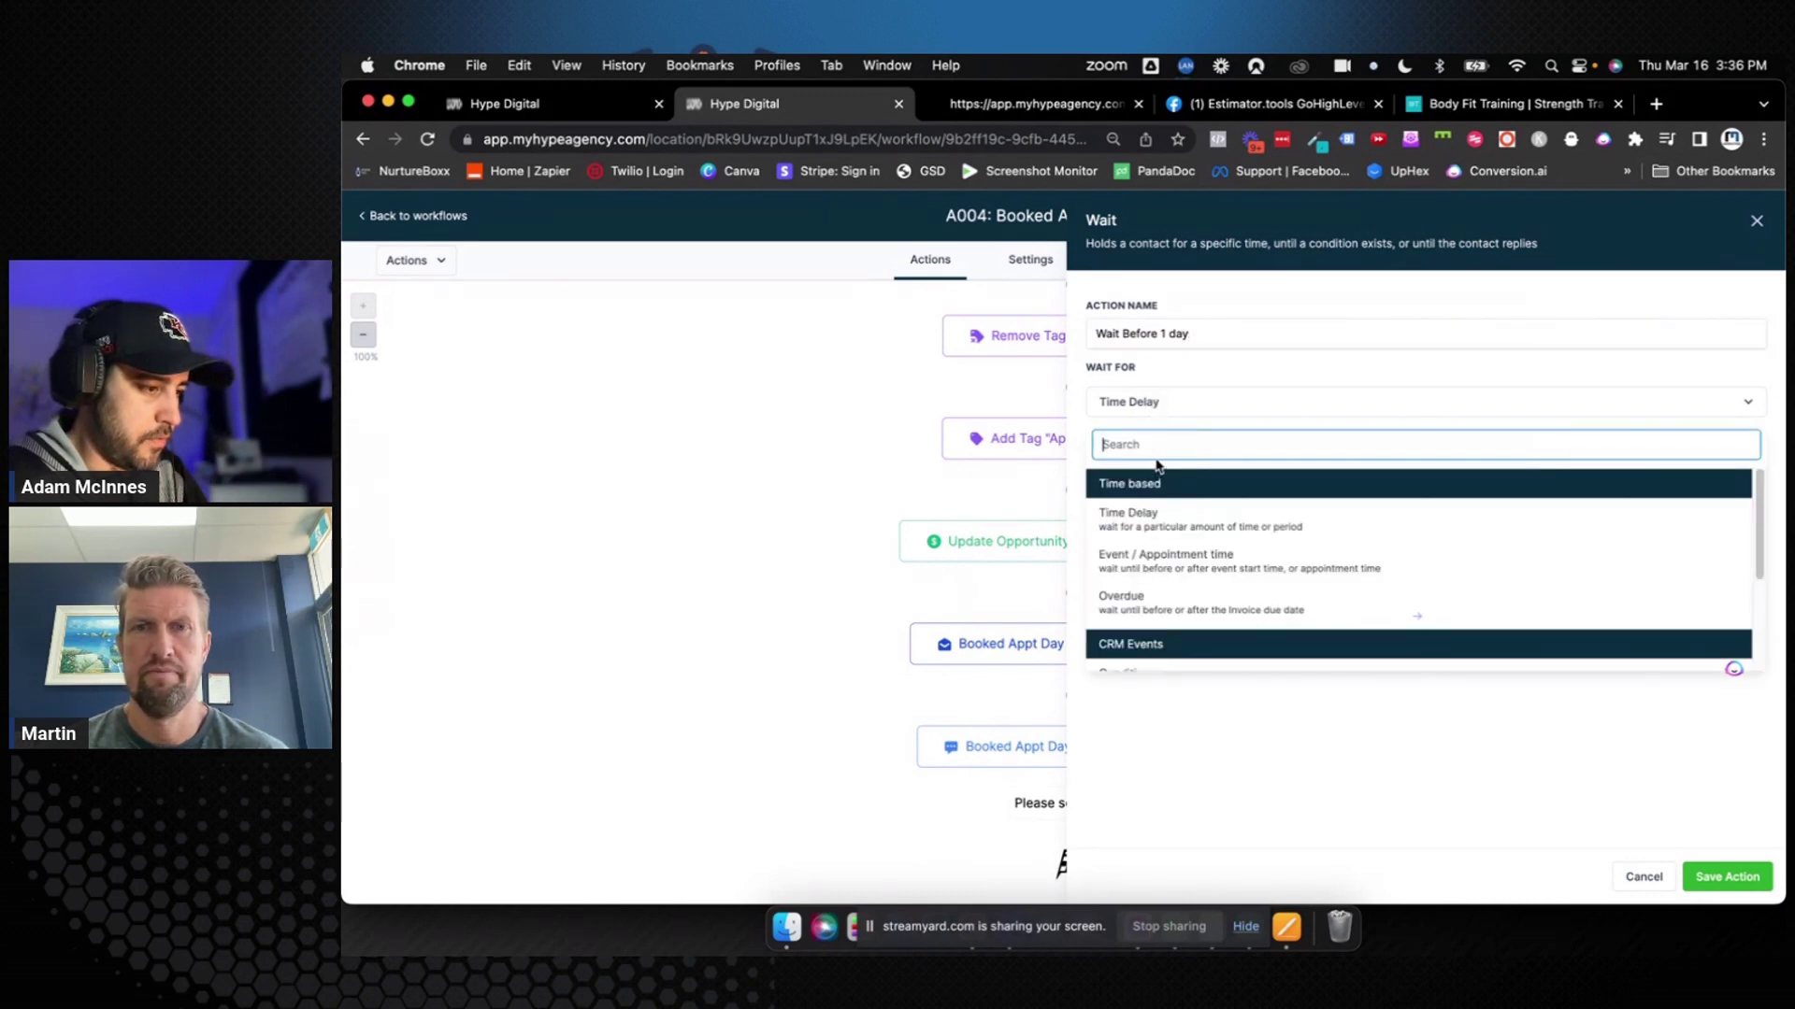
pyautogui.click(1156, 567)
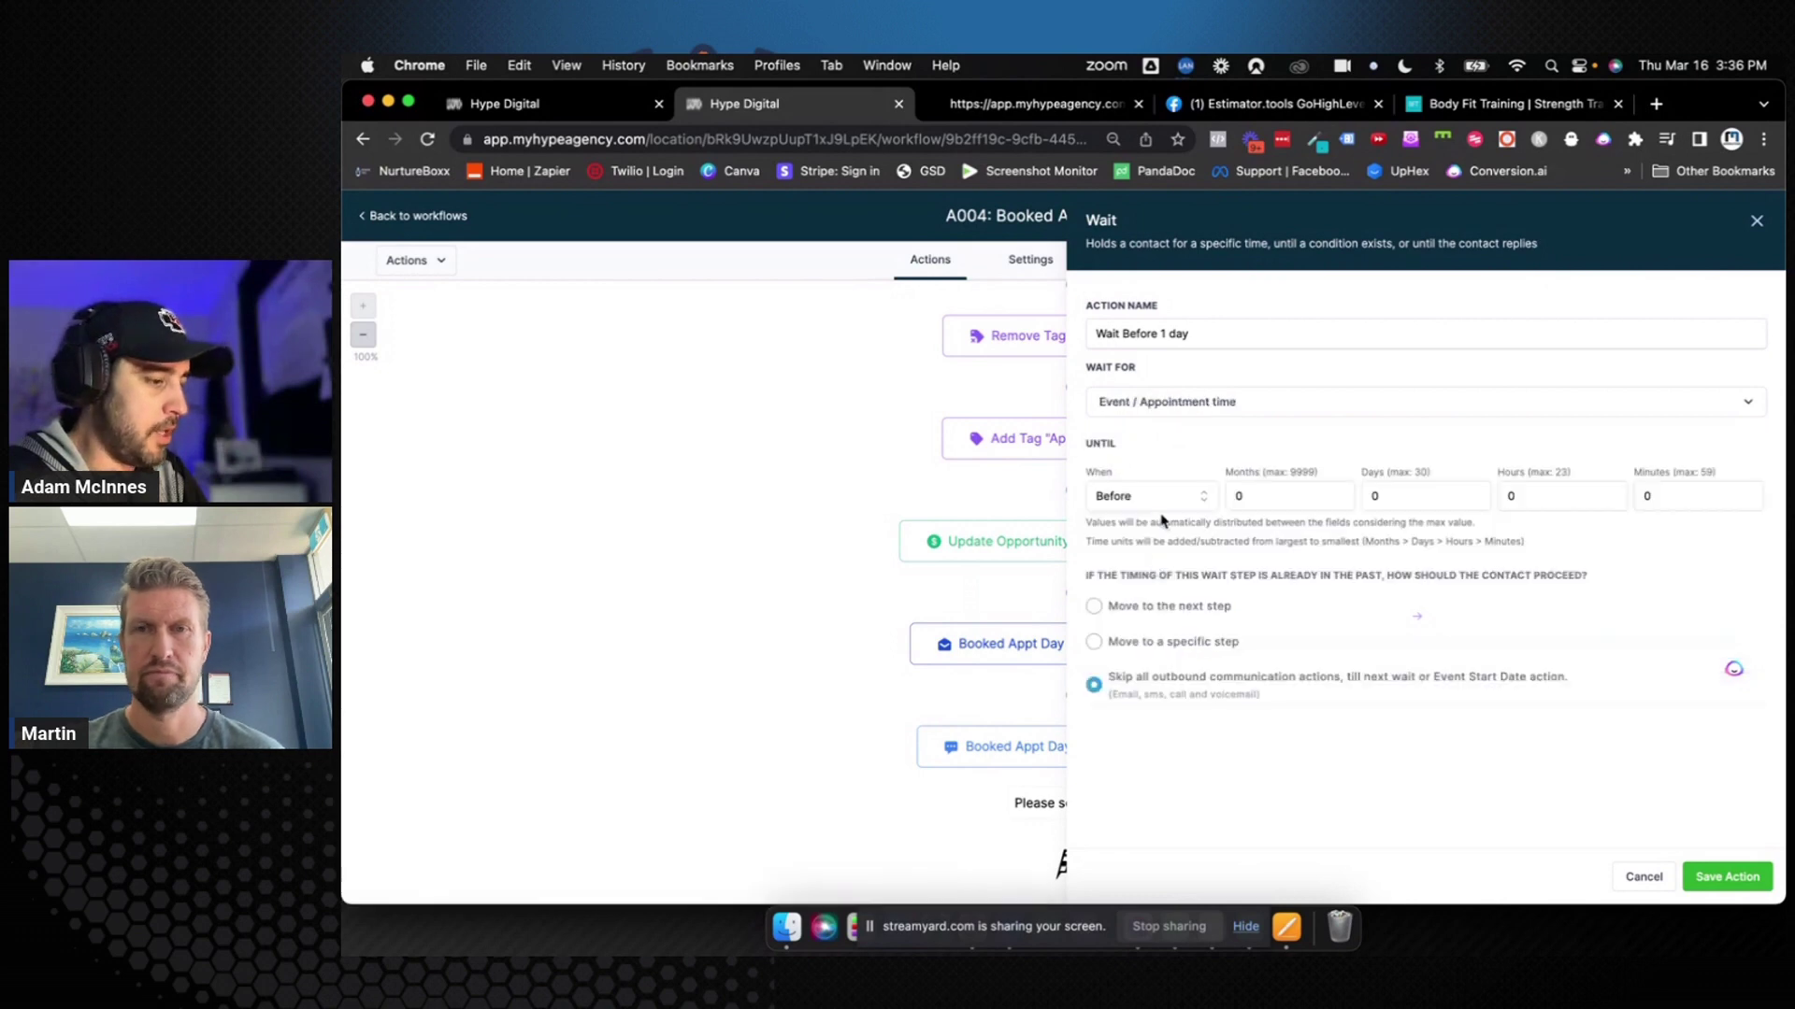
pyautogui.click(1374, 495)
pyautogui.press('BackSpace')
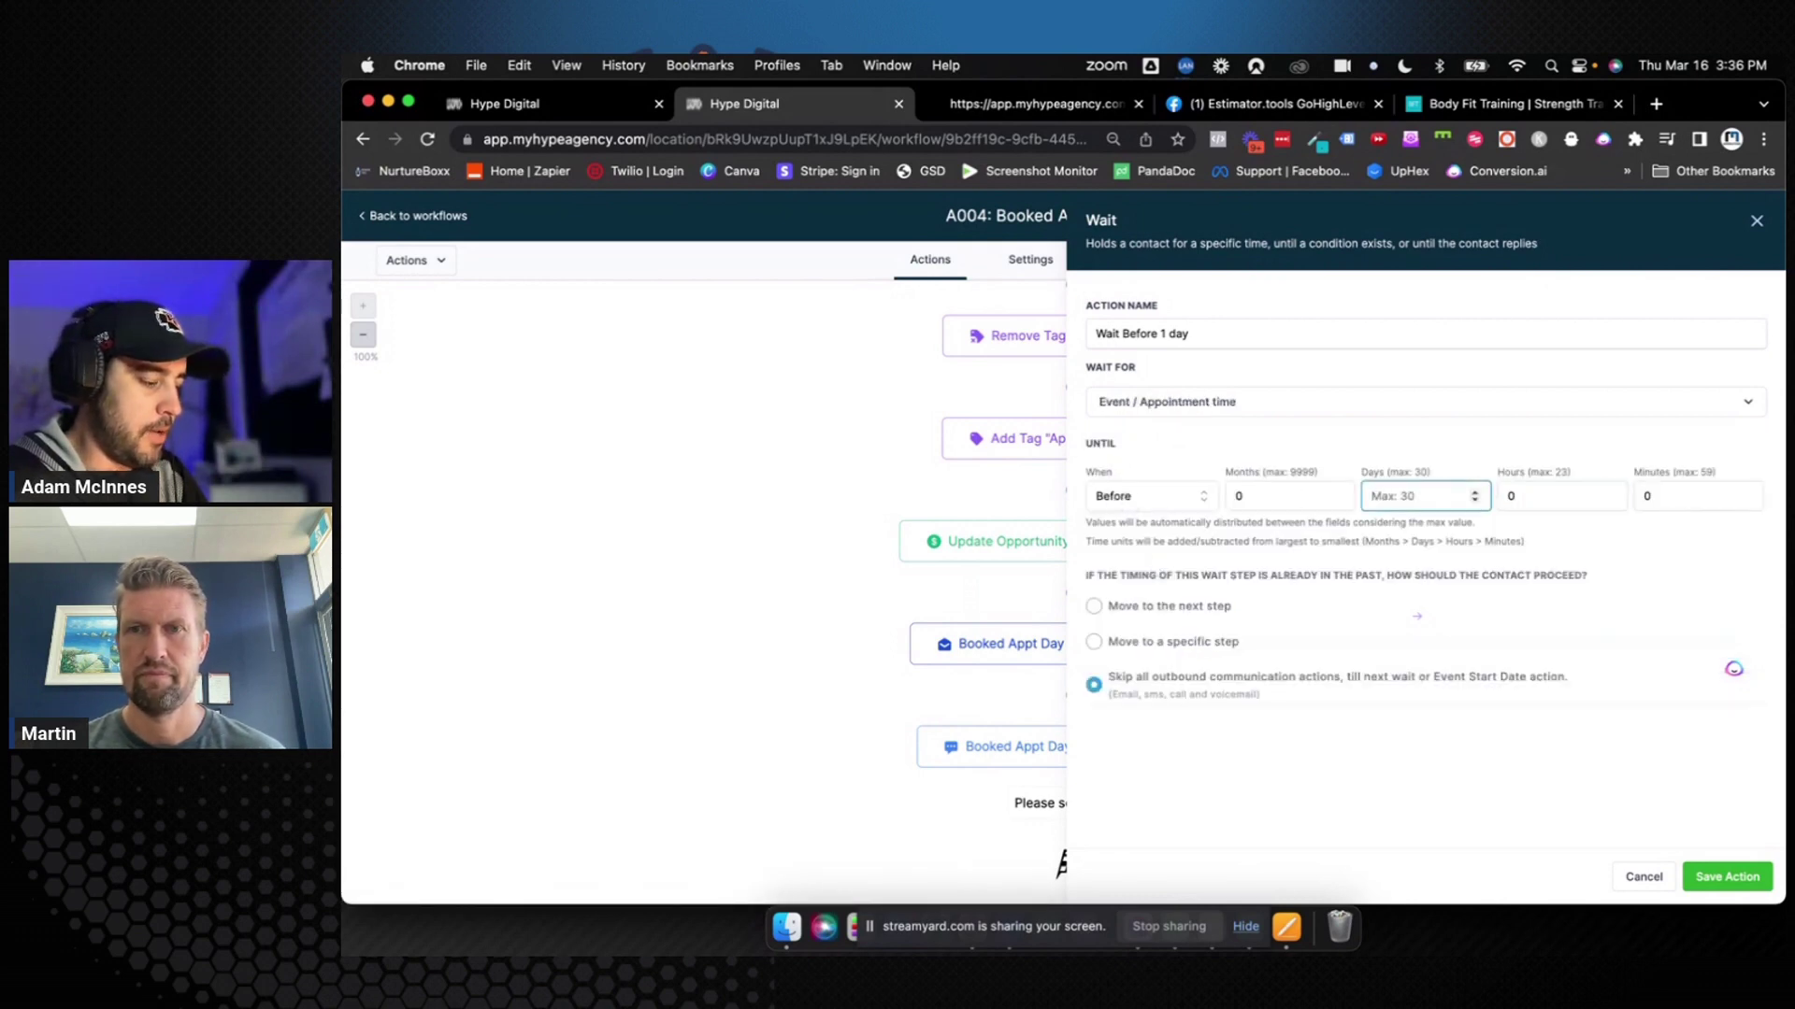
pyautogui.write('1')
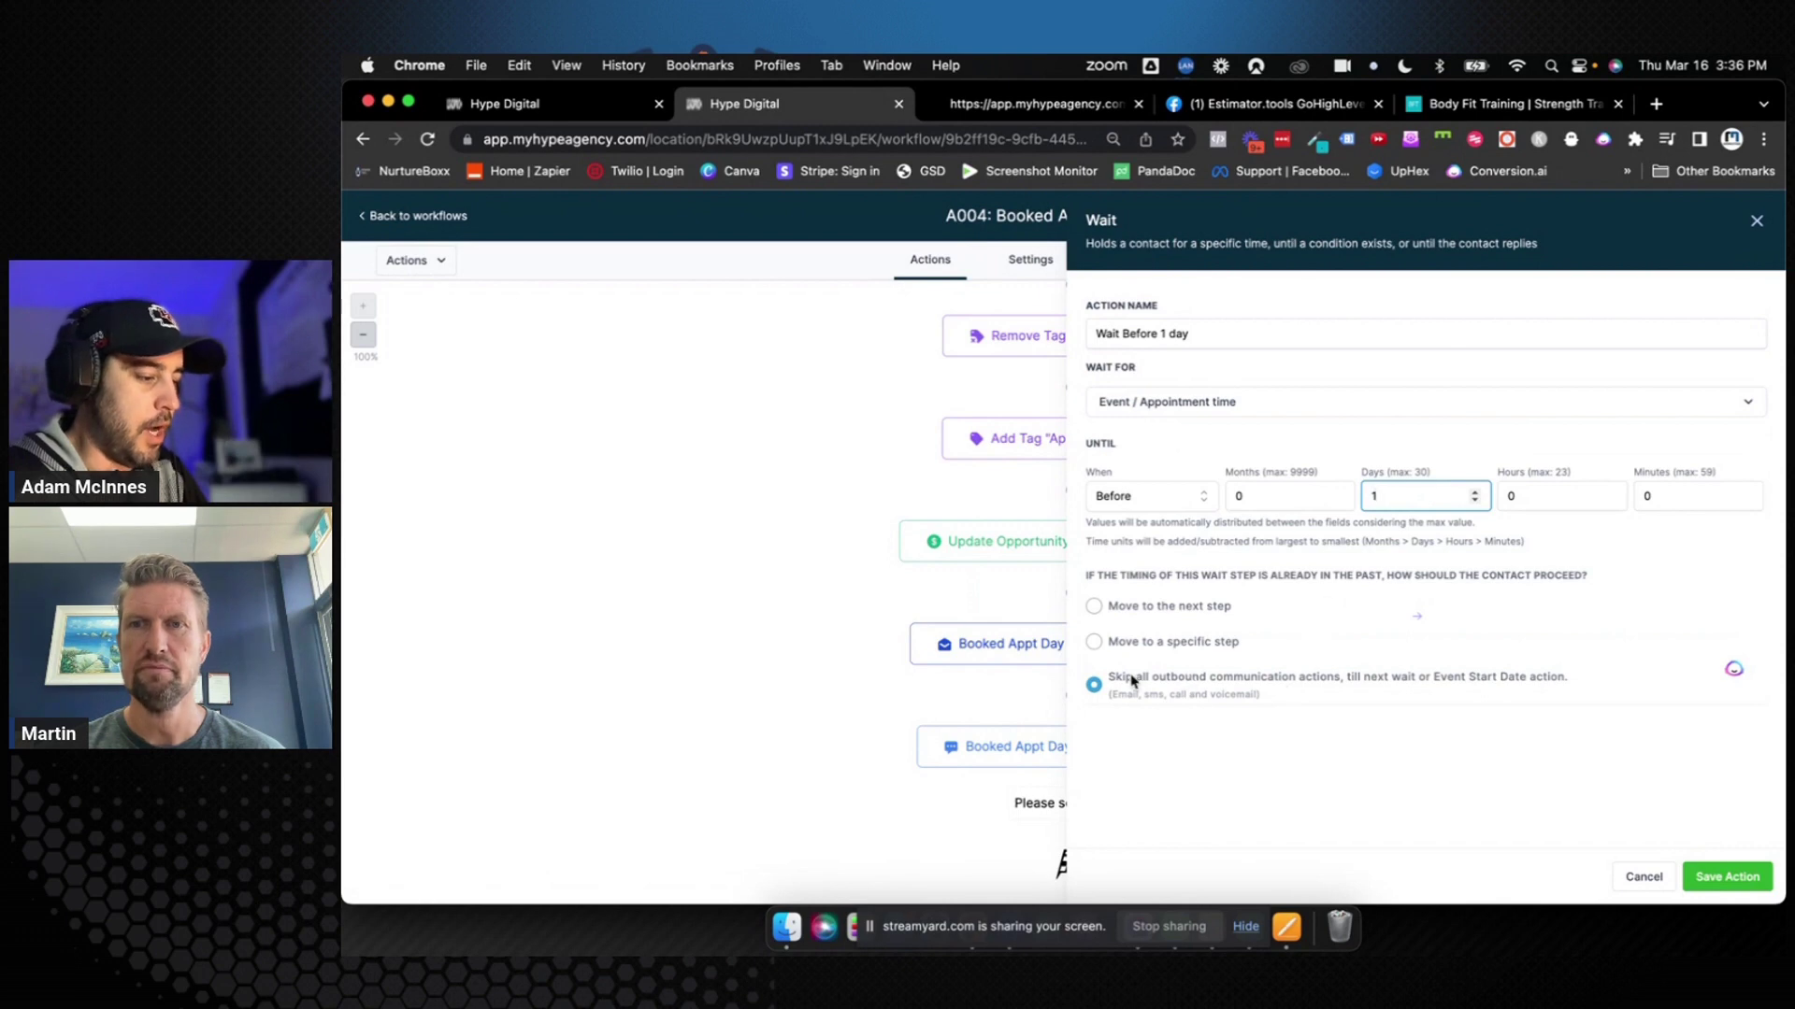
pyautogui.moveTo(1115, 682); pyautogui.dragTo(1586, 683)
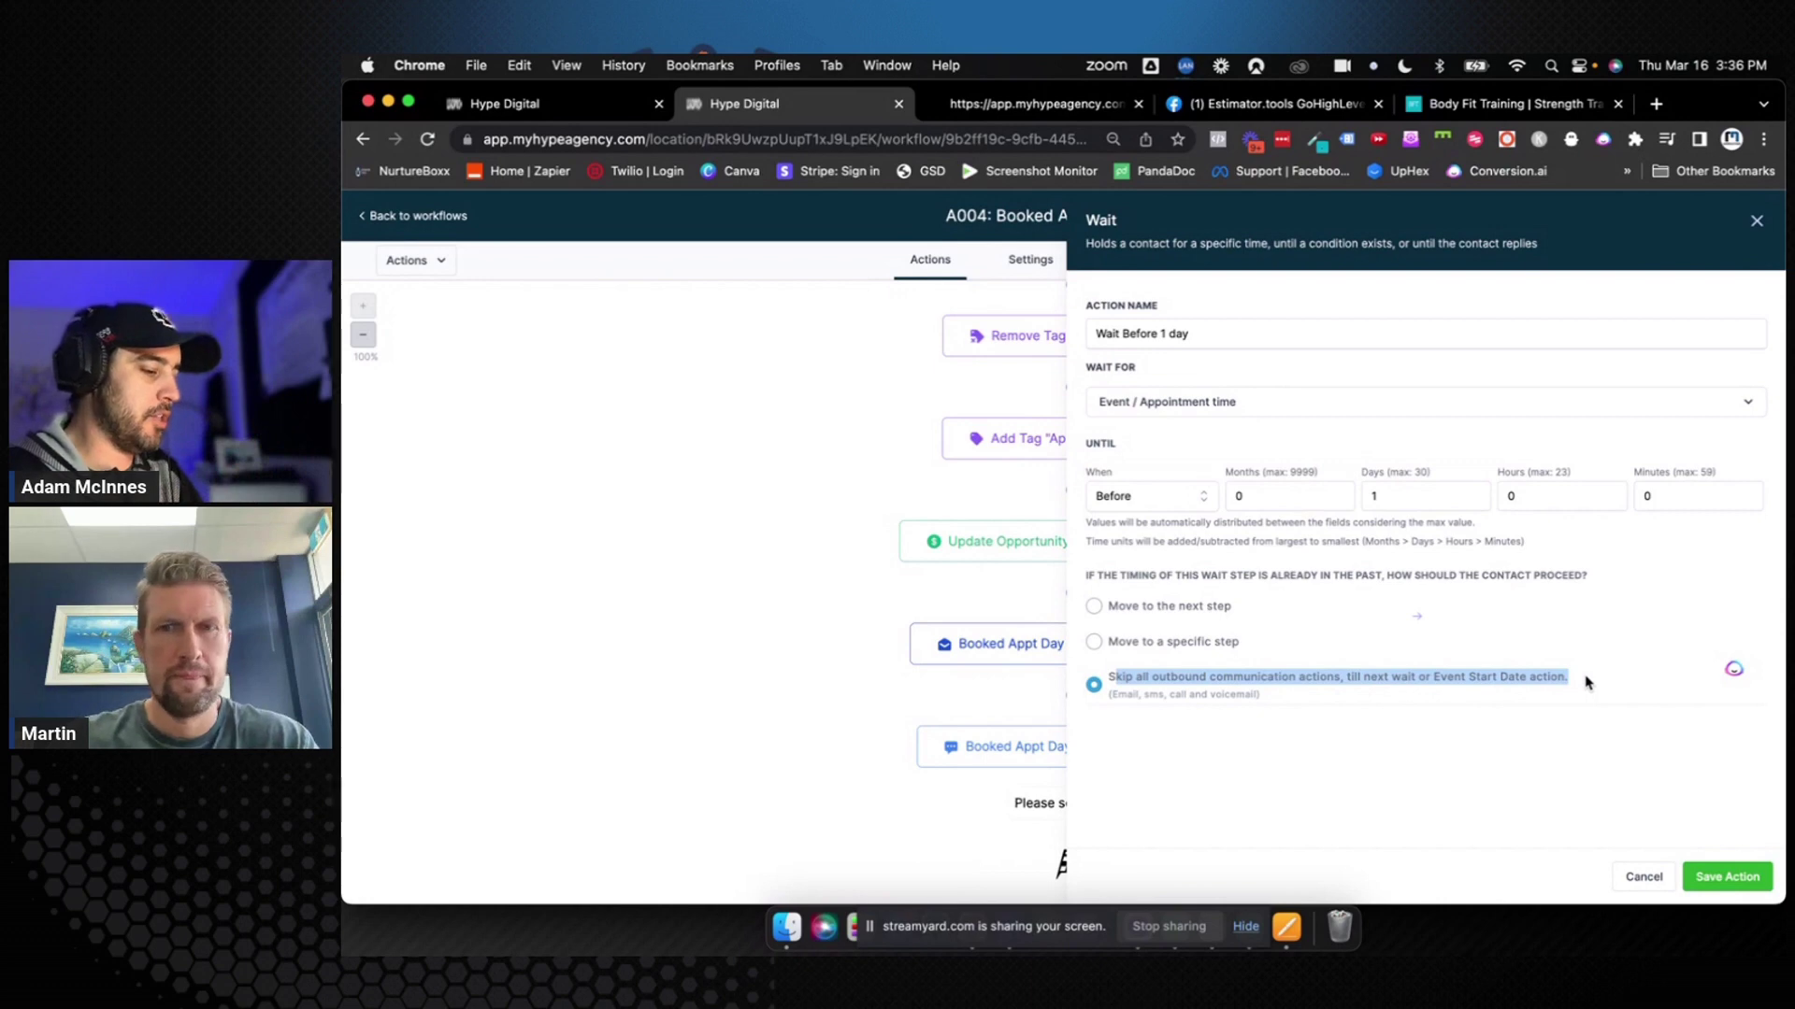
pyautogui.click(1244, 689)
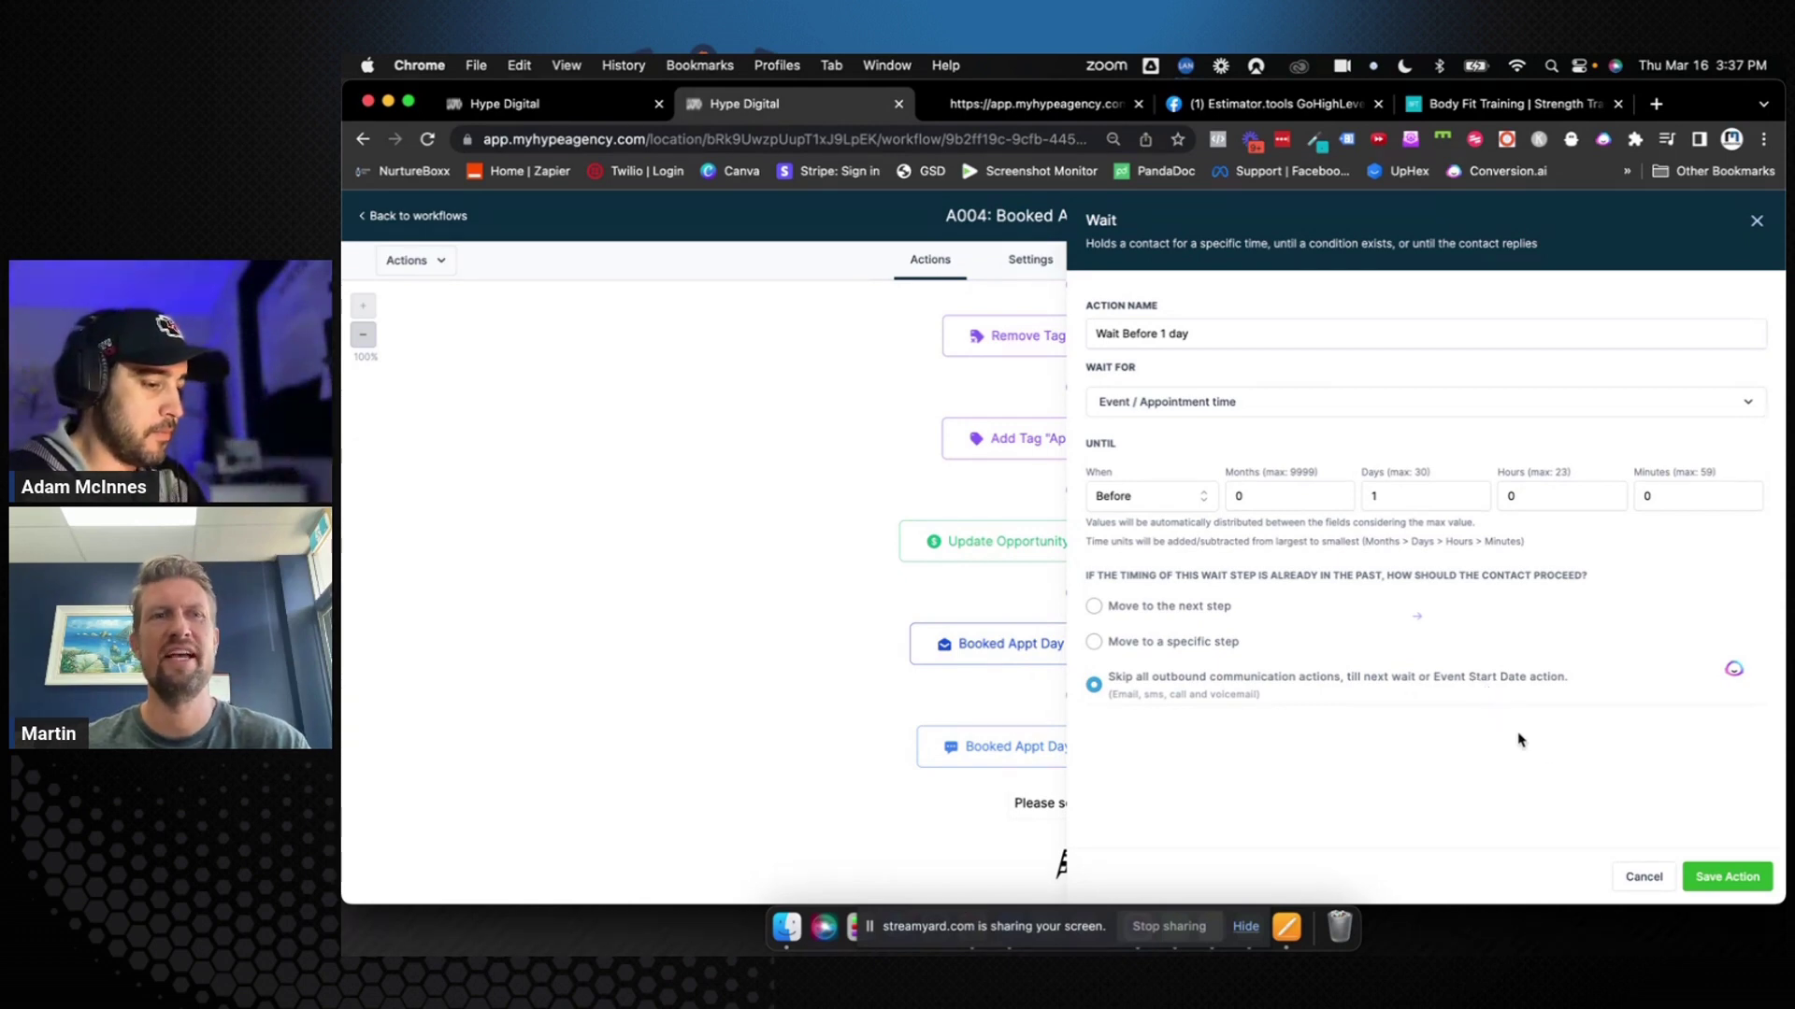
# Save the wait step and add an Email step after it
pyautogui.click(1718, 877)
pyautogui.scroll(-2, 1355, 766)
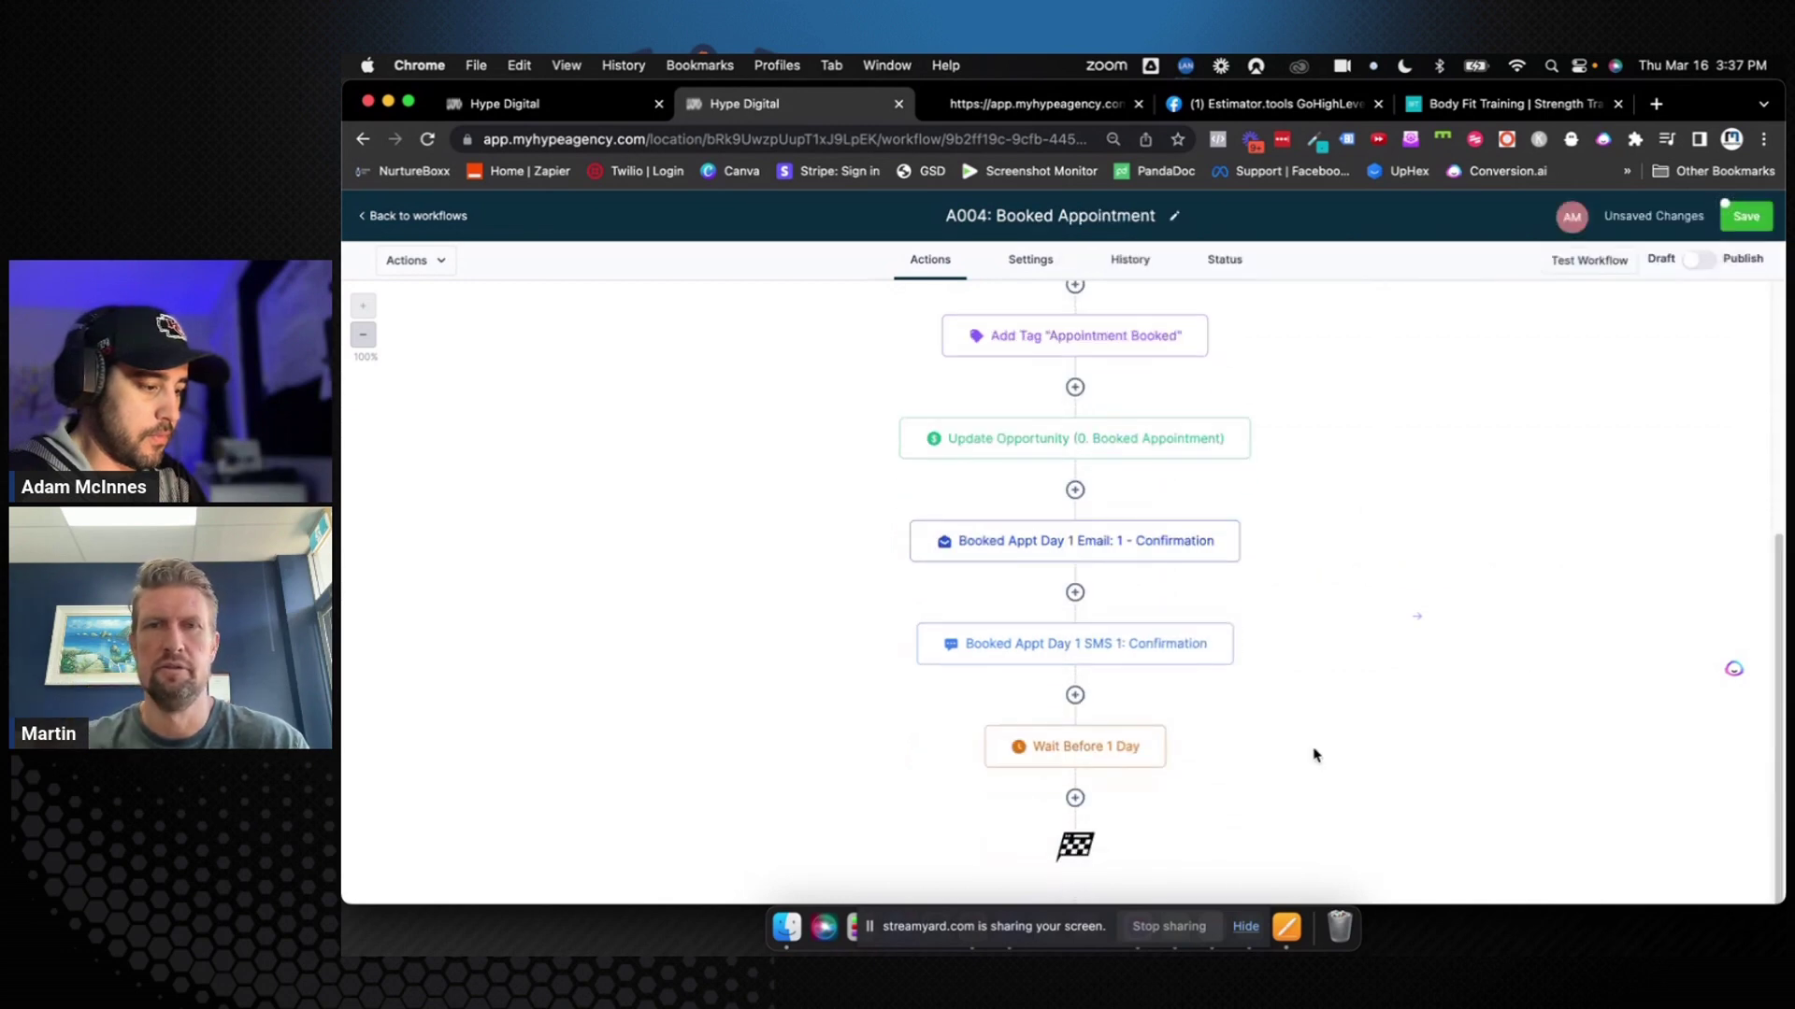
pyautogui.click(1075, 800)
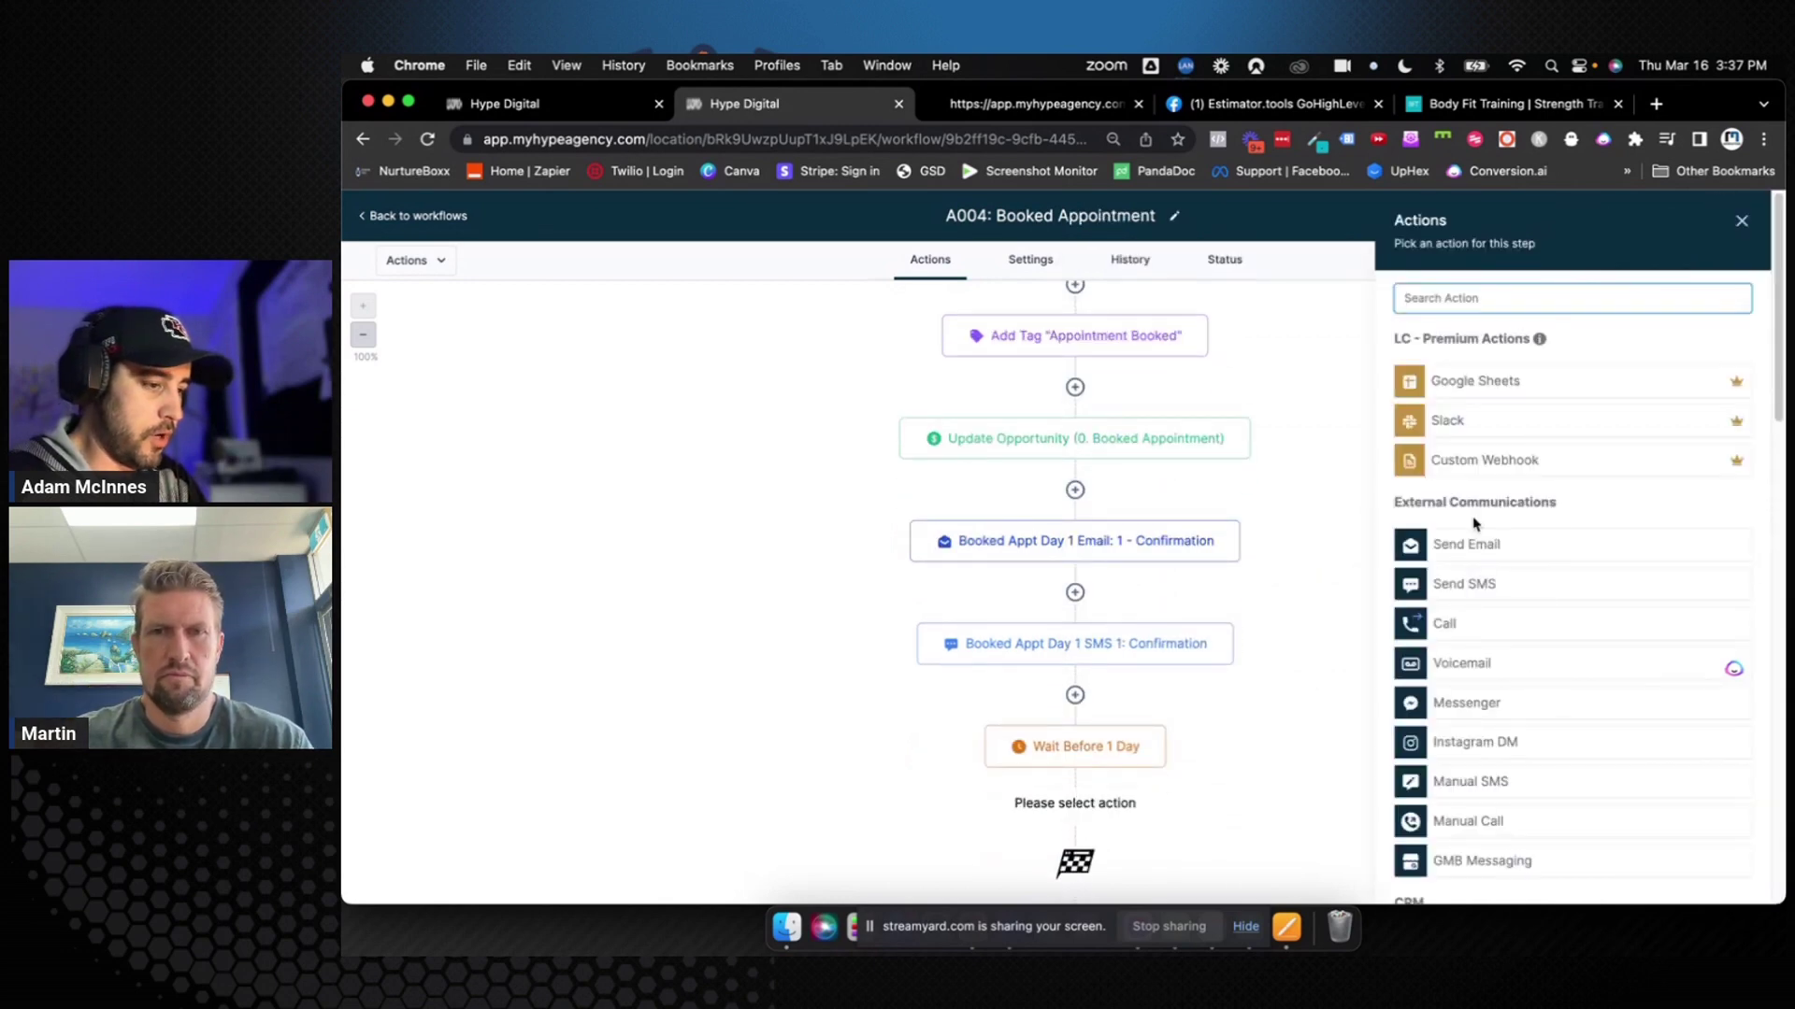
pyautogui.click(1444, 541)
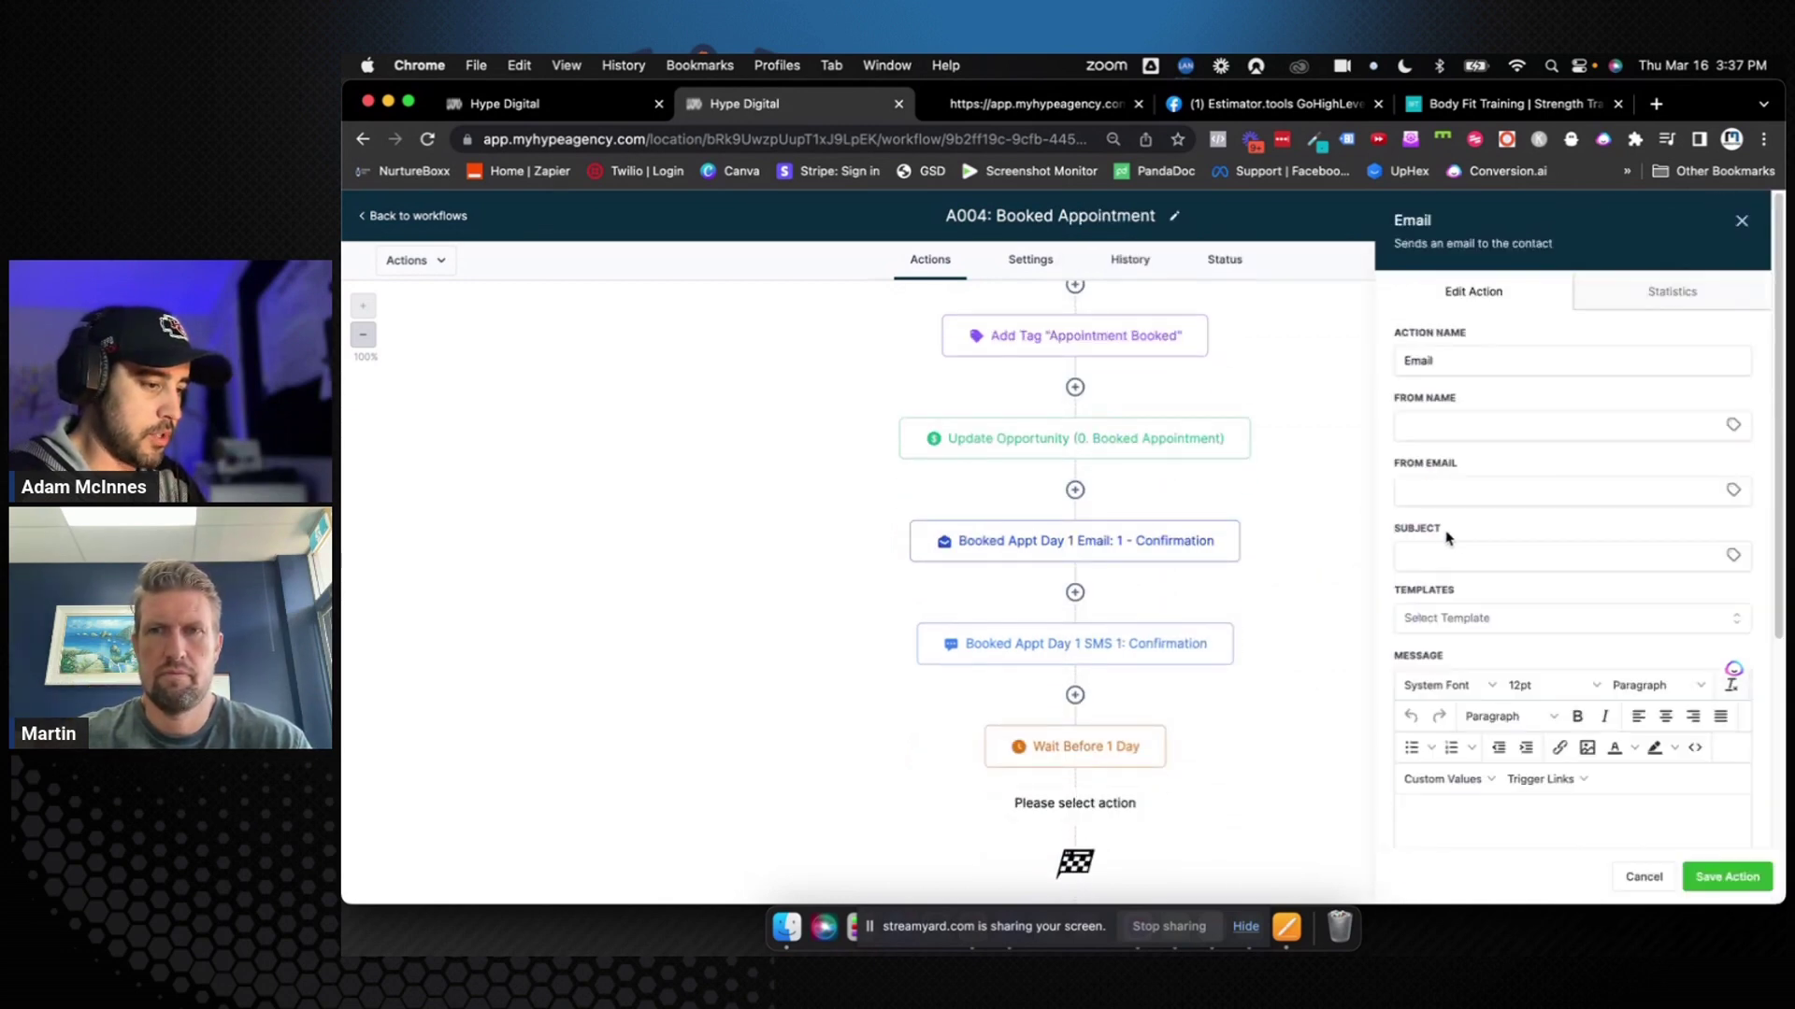
# Set the email's From Name to {{location.name}} and From Email to the Client Email Address custom value
pyautogui.click(1478, 426)
pyautogui.write('{{location')
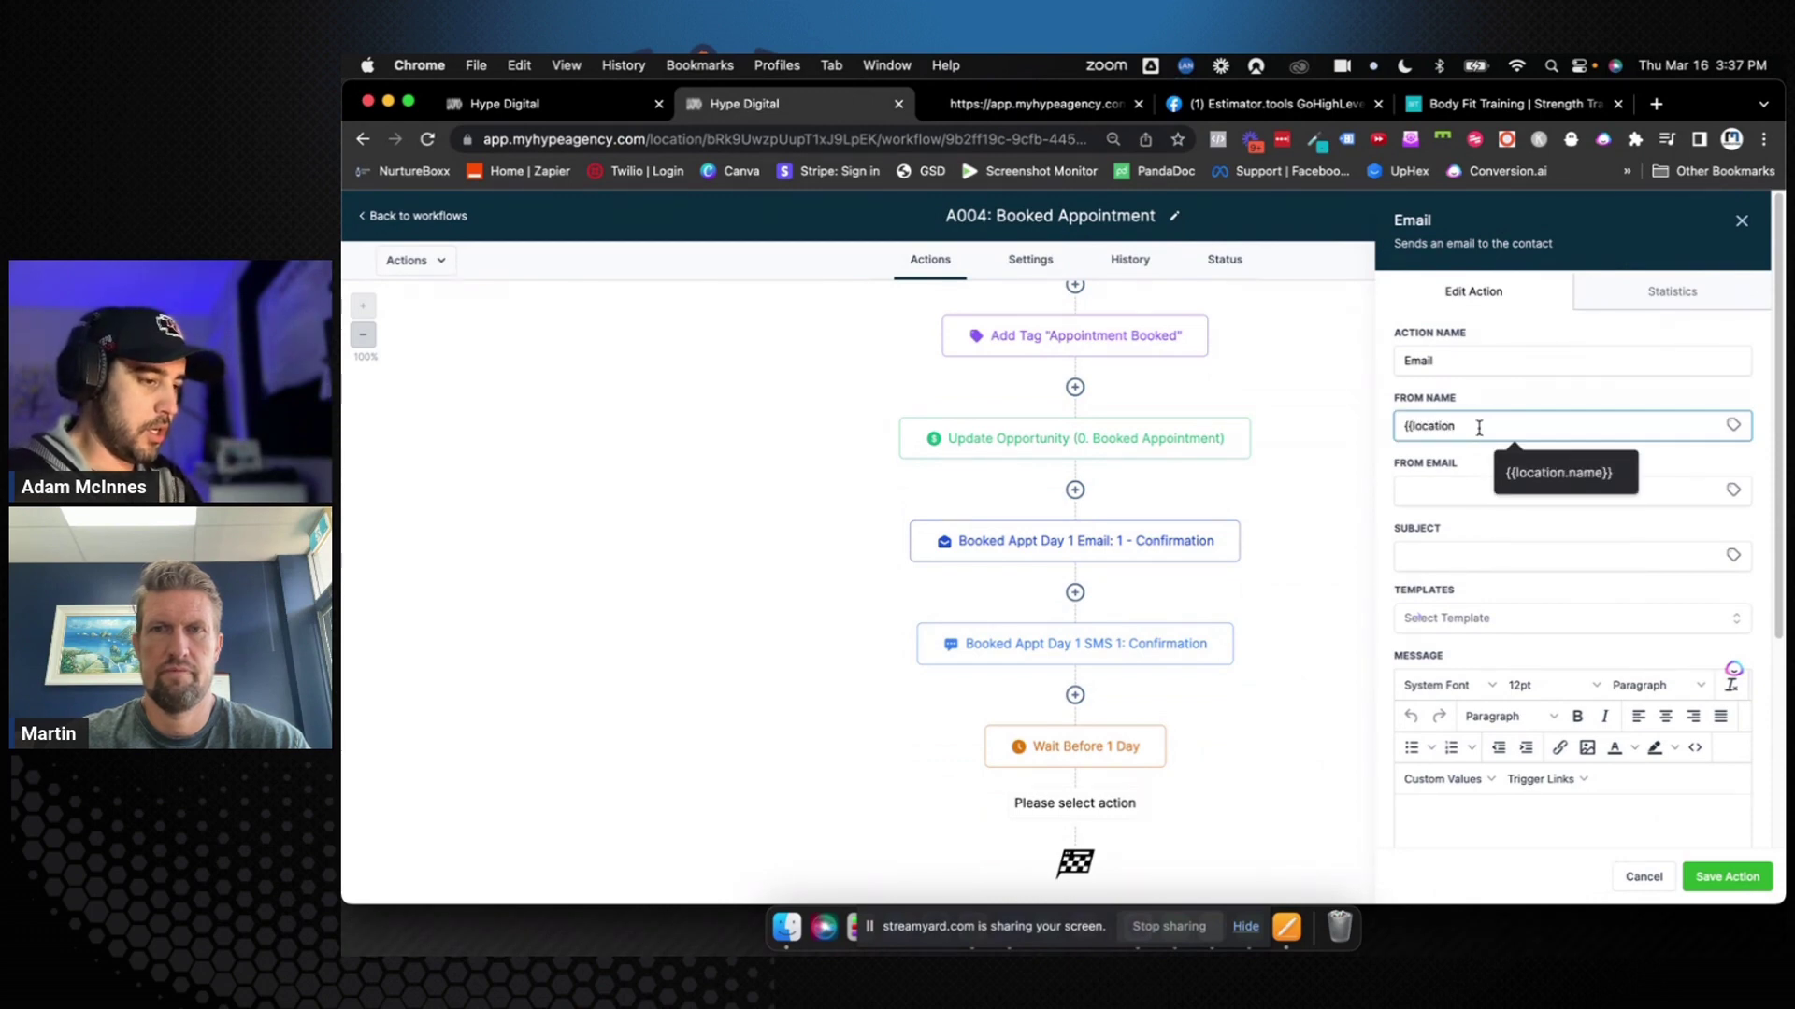
pyautogui.click(1484, 477)
pyautogui.click(1527, 482)
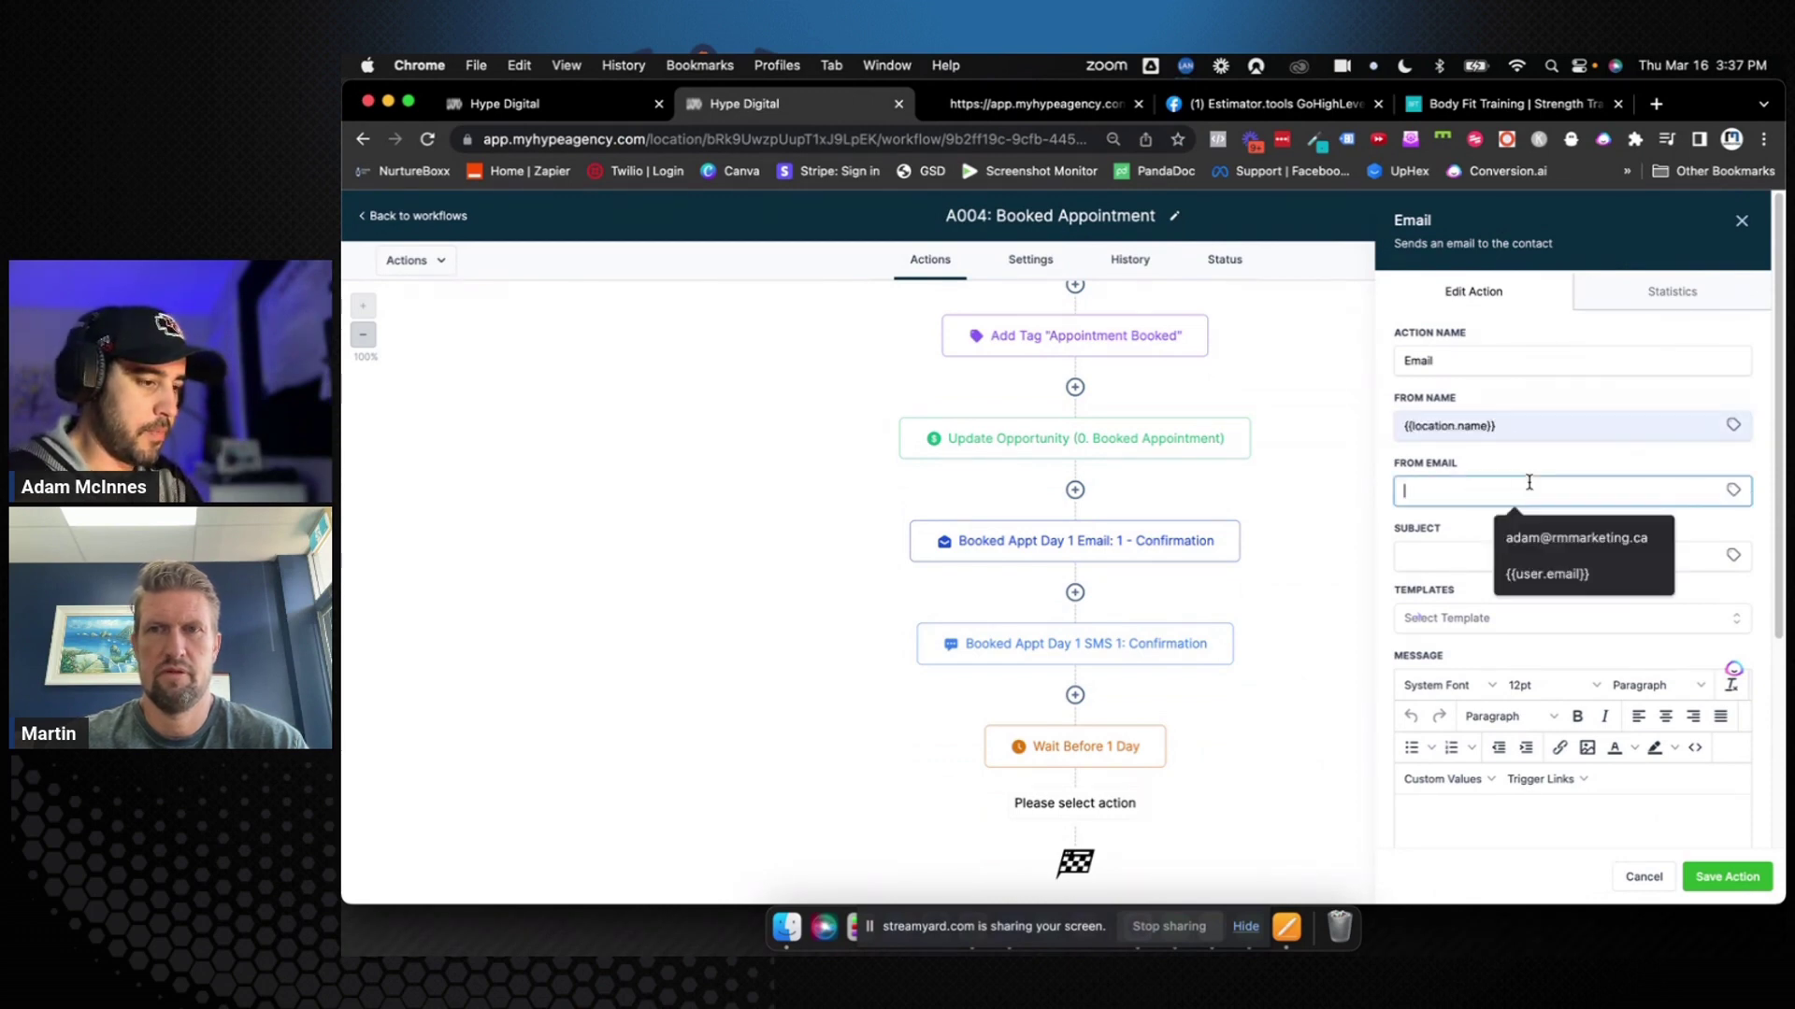
pyautogui.click(1733, 484)
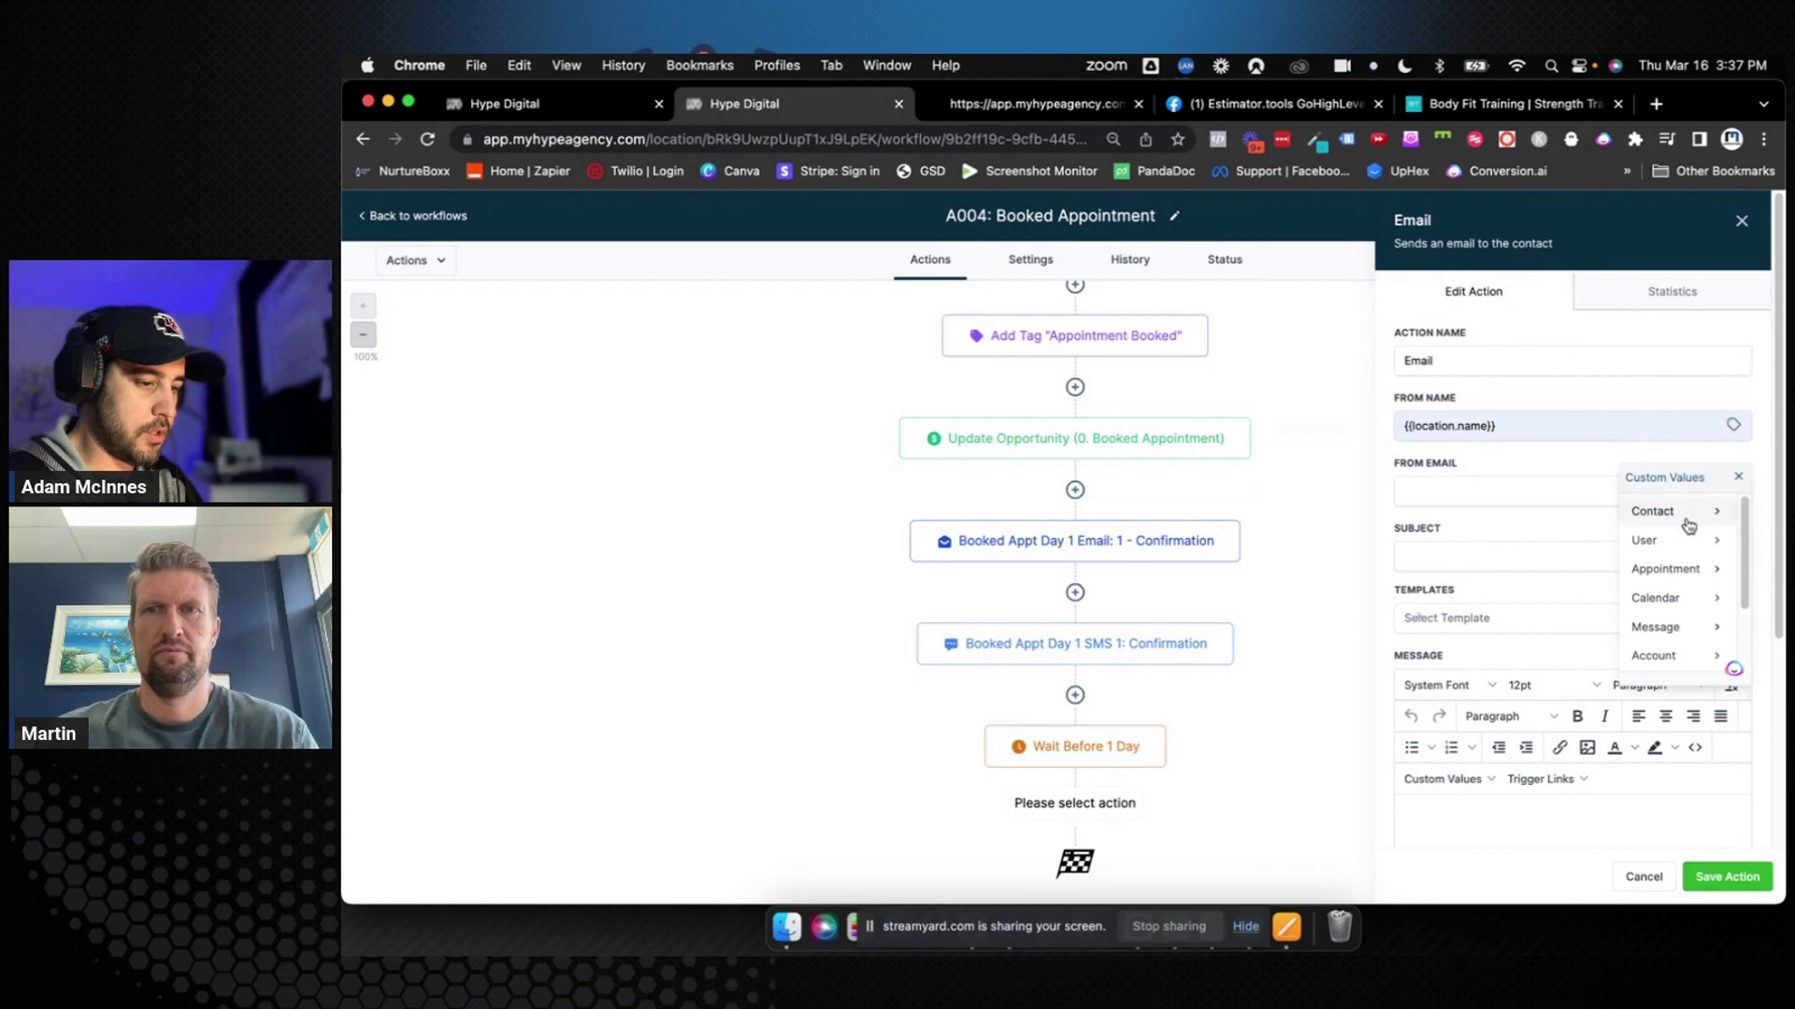
pyautogui.scroll(-3, 1694, 607)
pyautogui.click(1692, 653)
pyautogui.click(1640, 514)
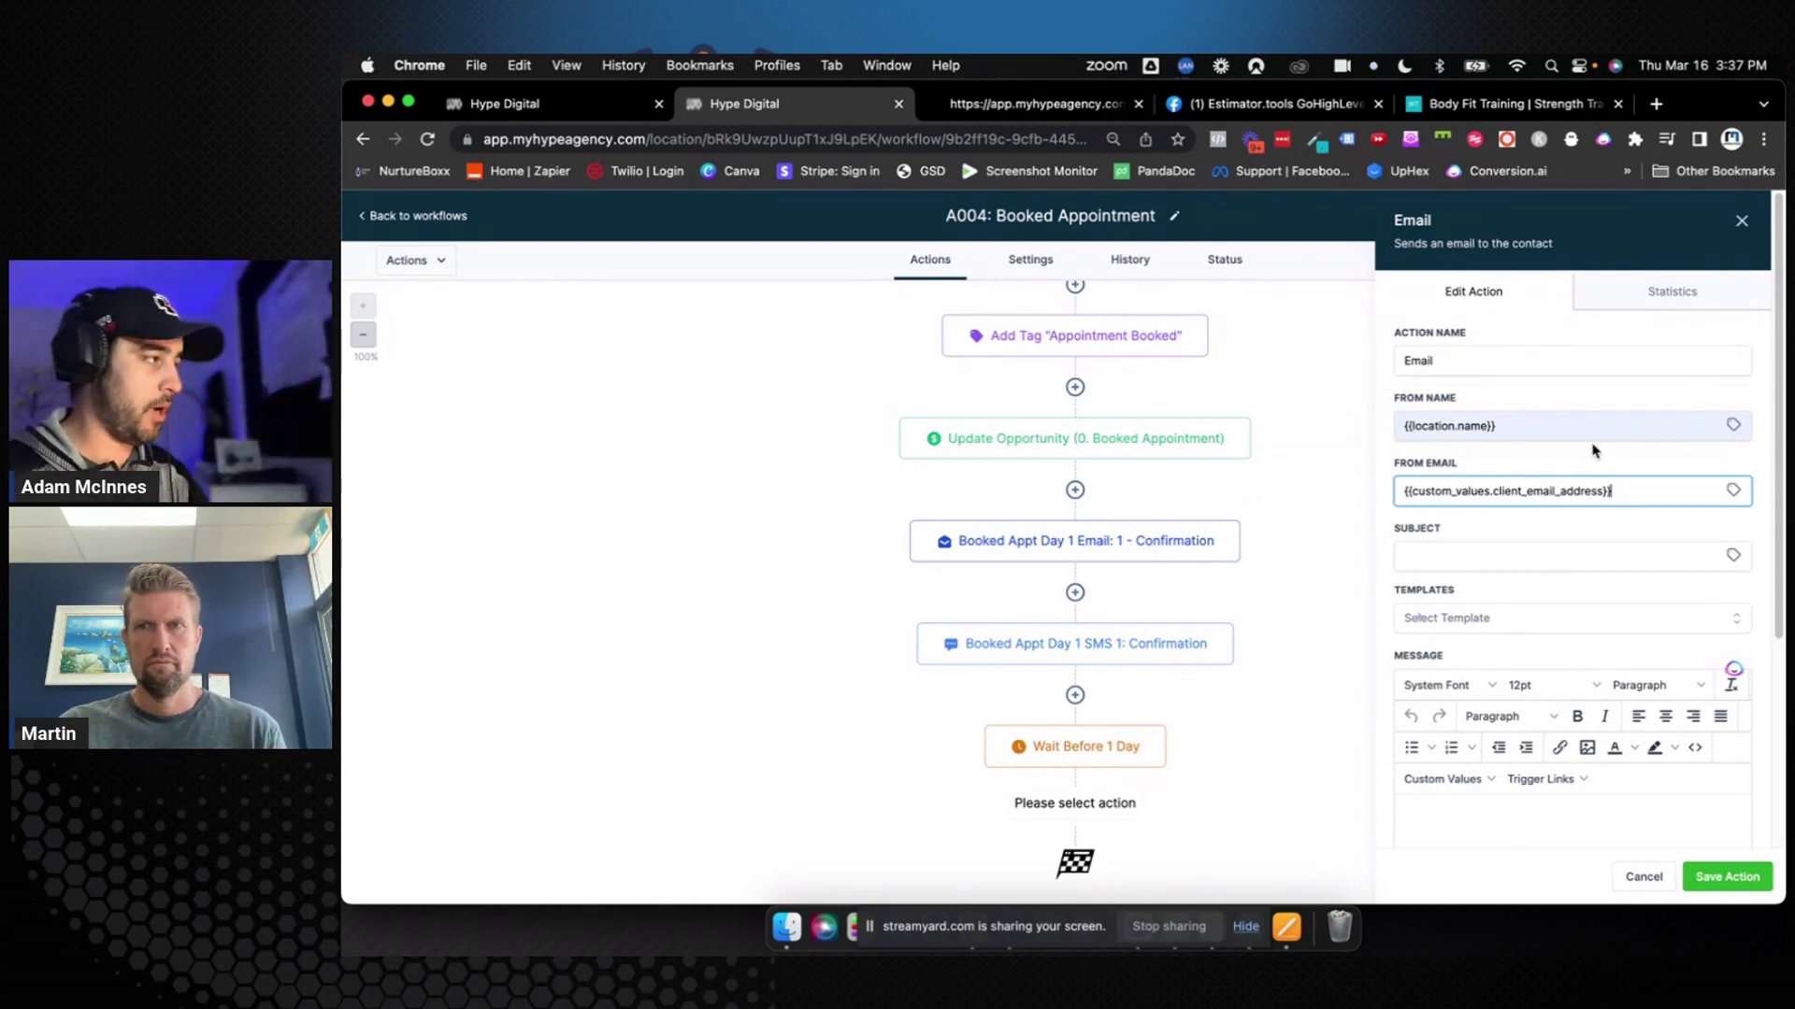
# Set the subject to '24 Hour Session Reminder for' followed by the appointment's day of the week
pyautogui.click(1503, 560)
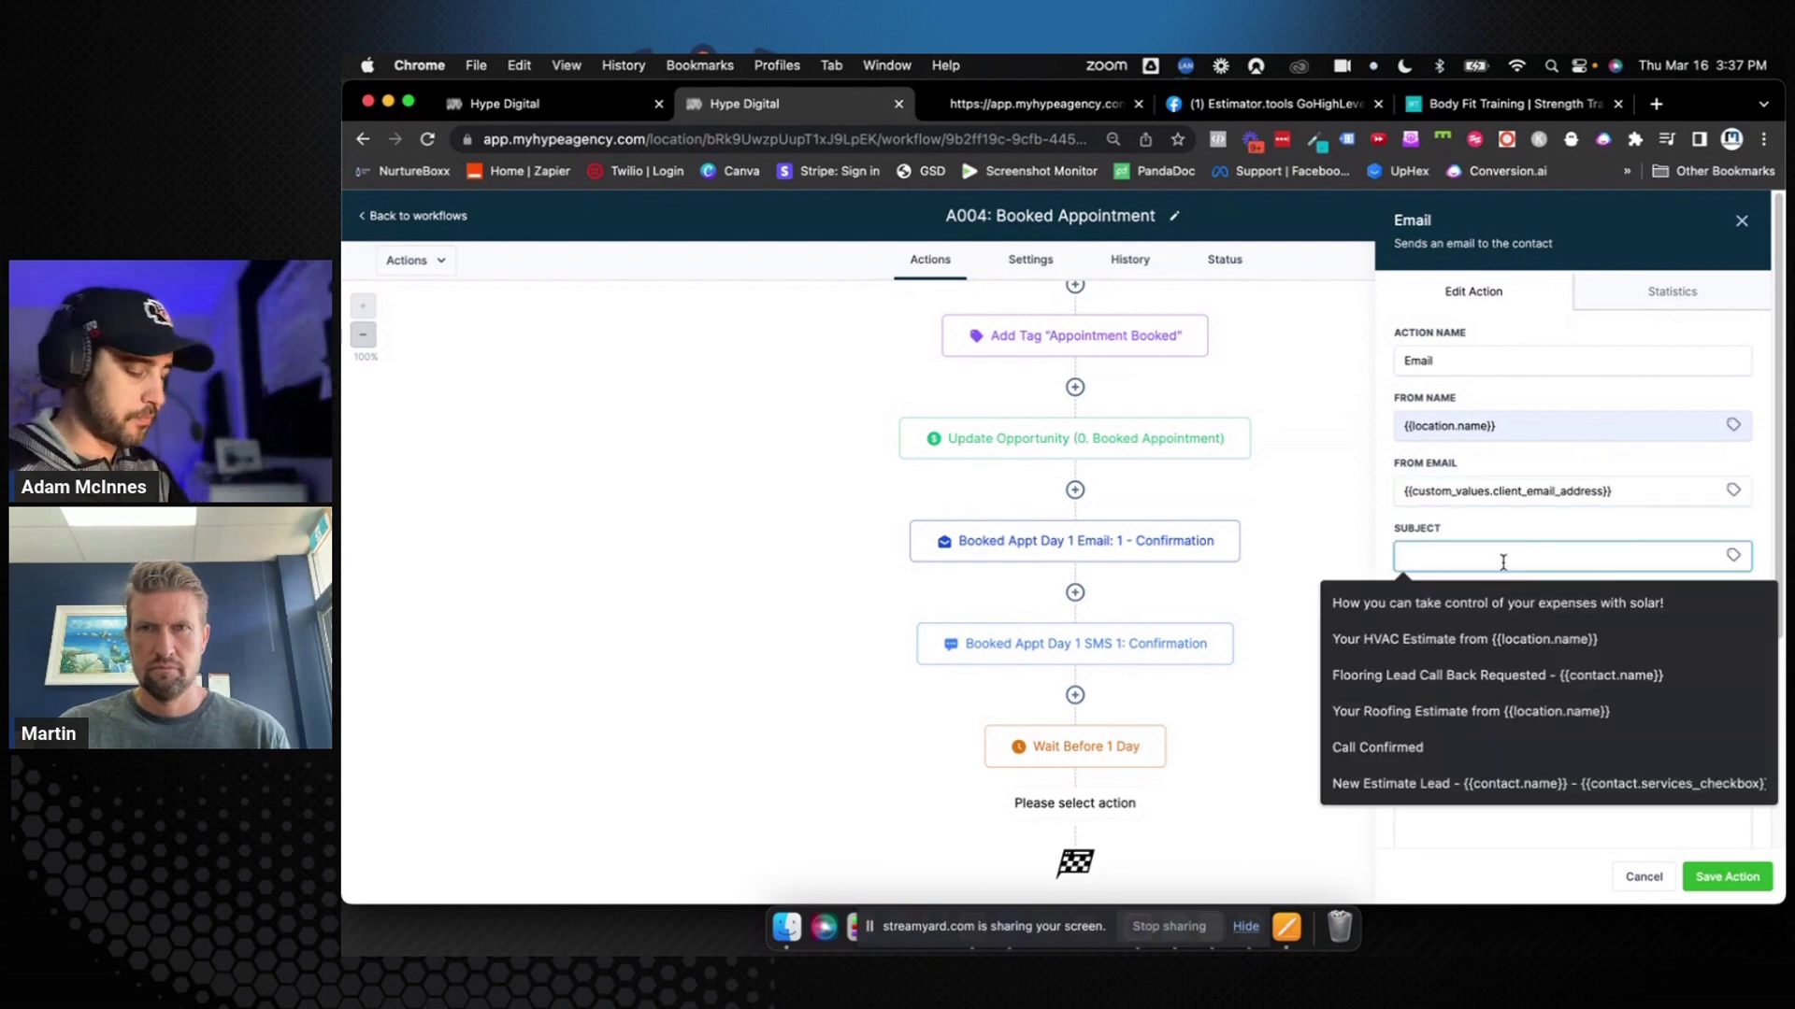
pyautogui.write('Session')
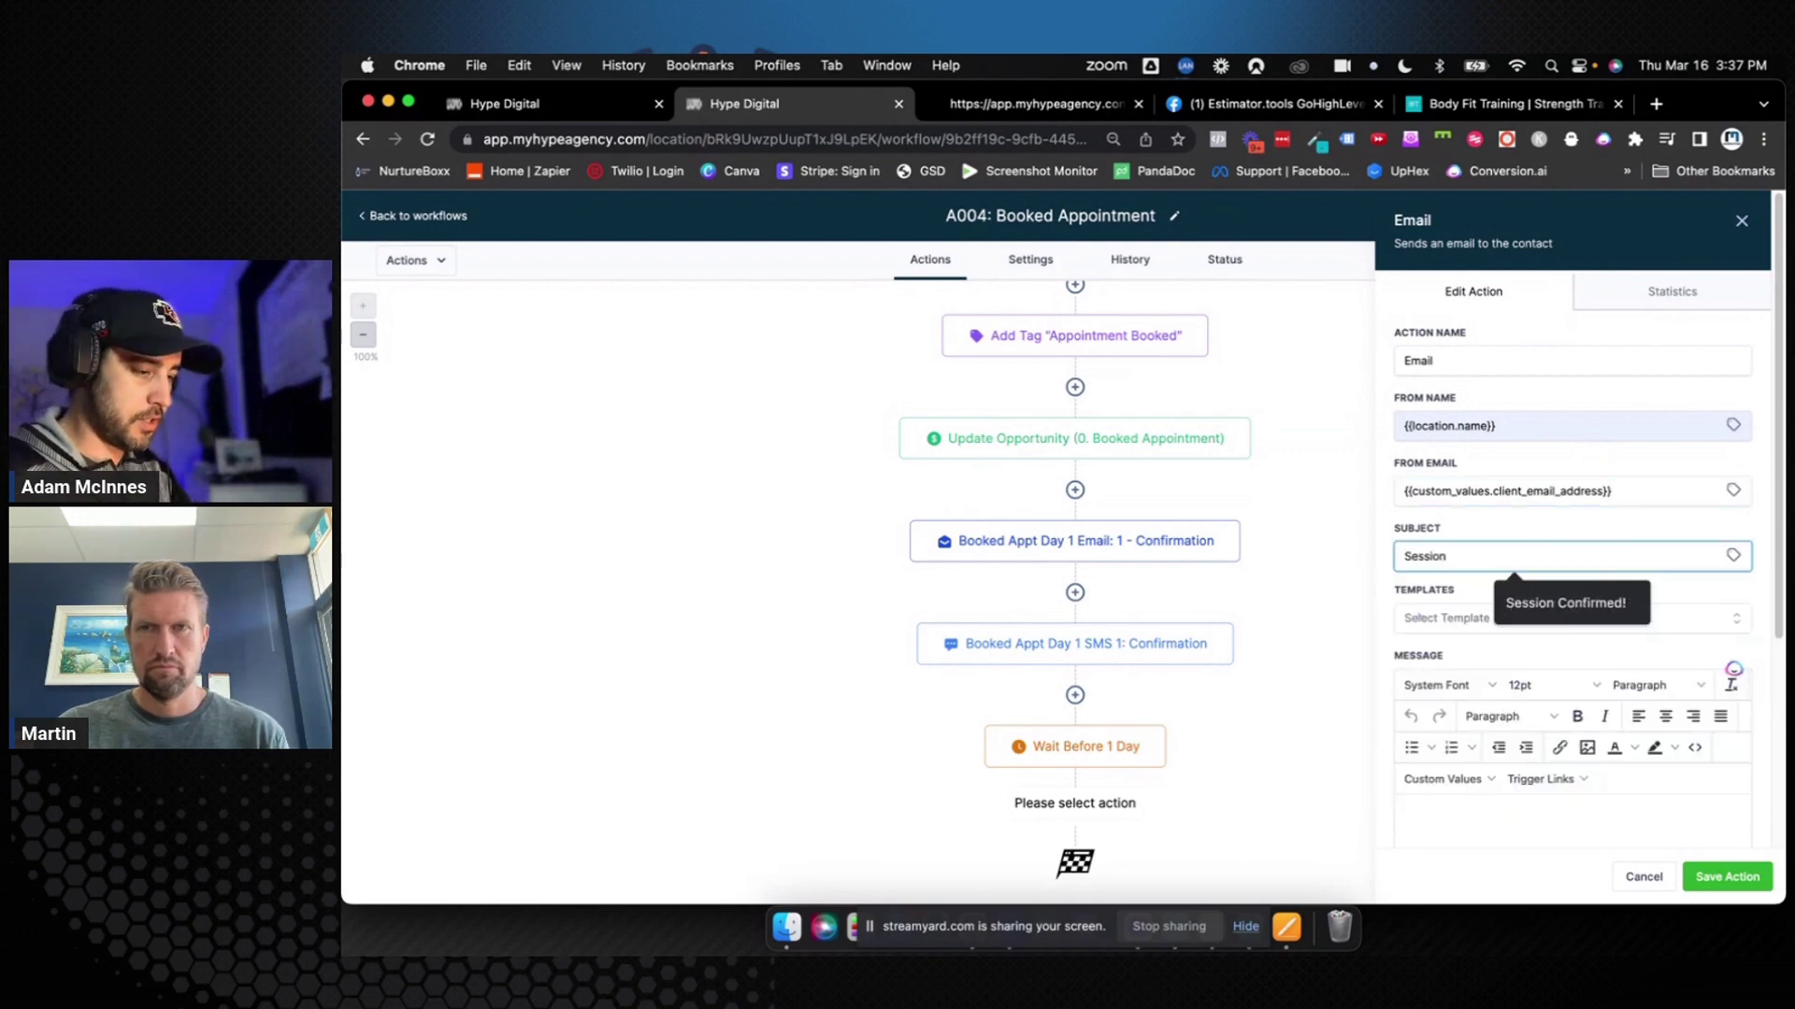
pyautogui.write(' Reminder for')
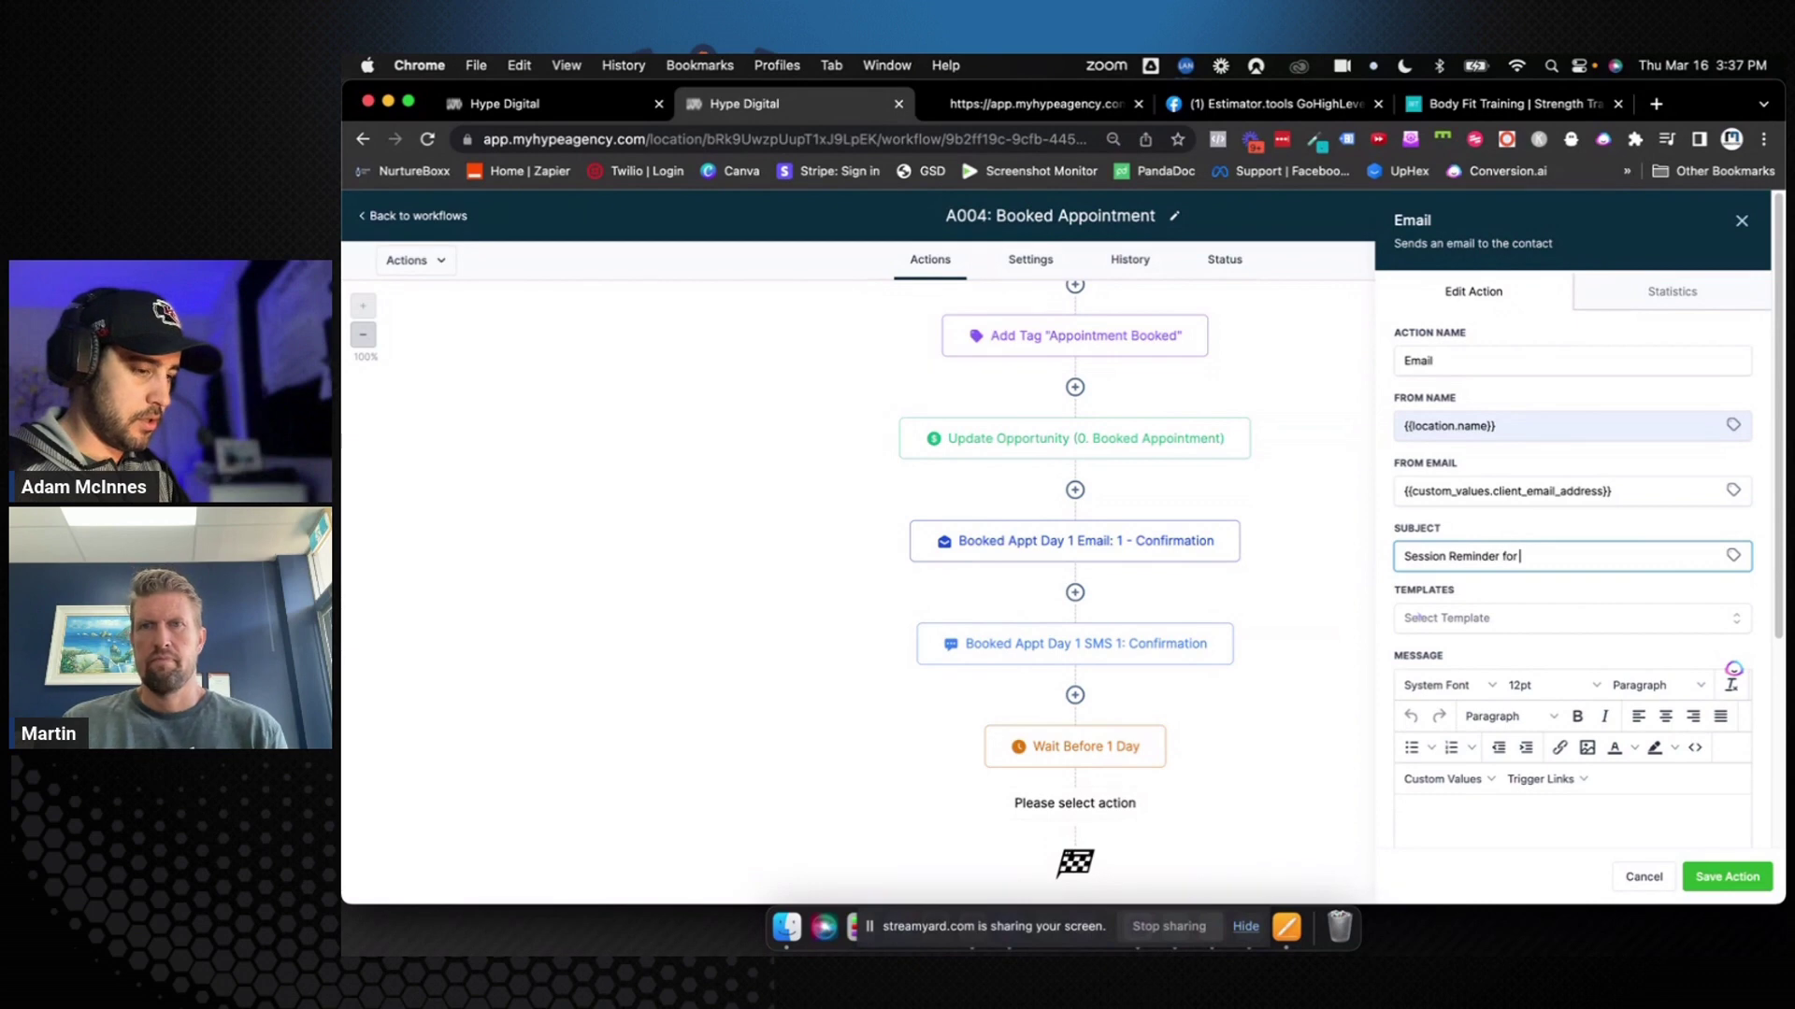
pyautogui.click(1733, 556)
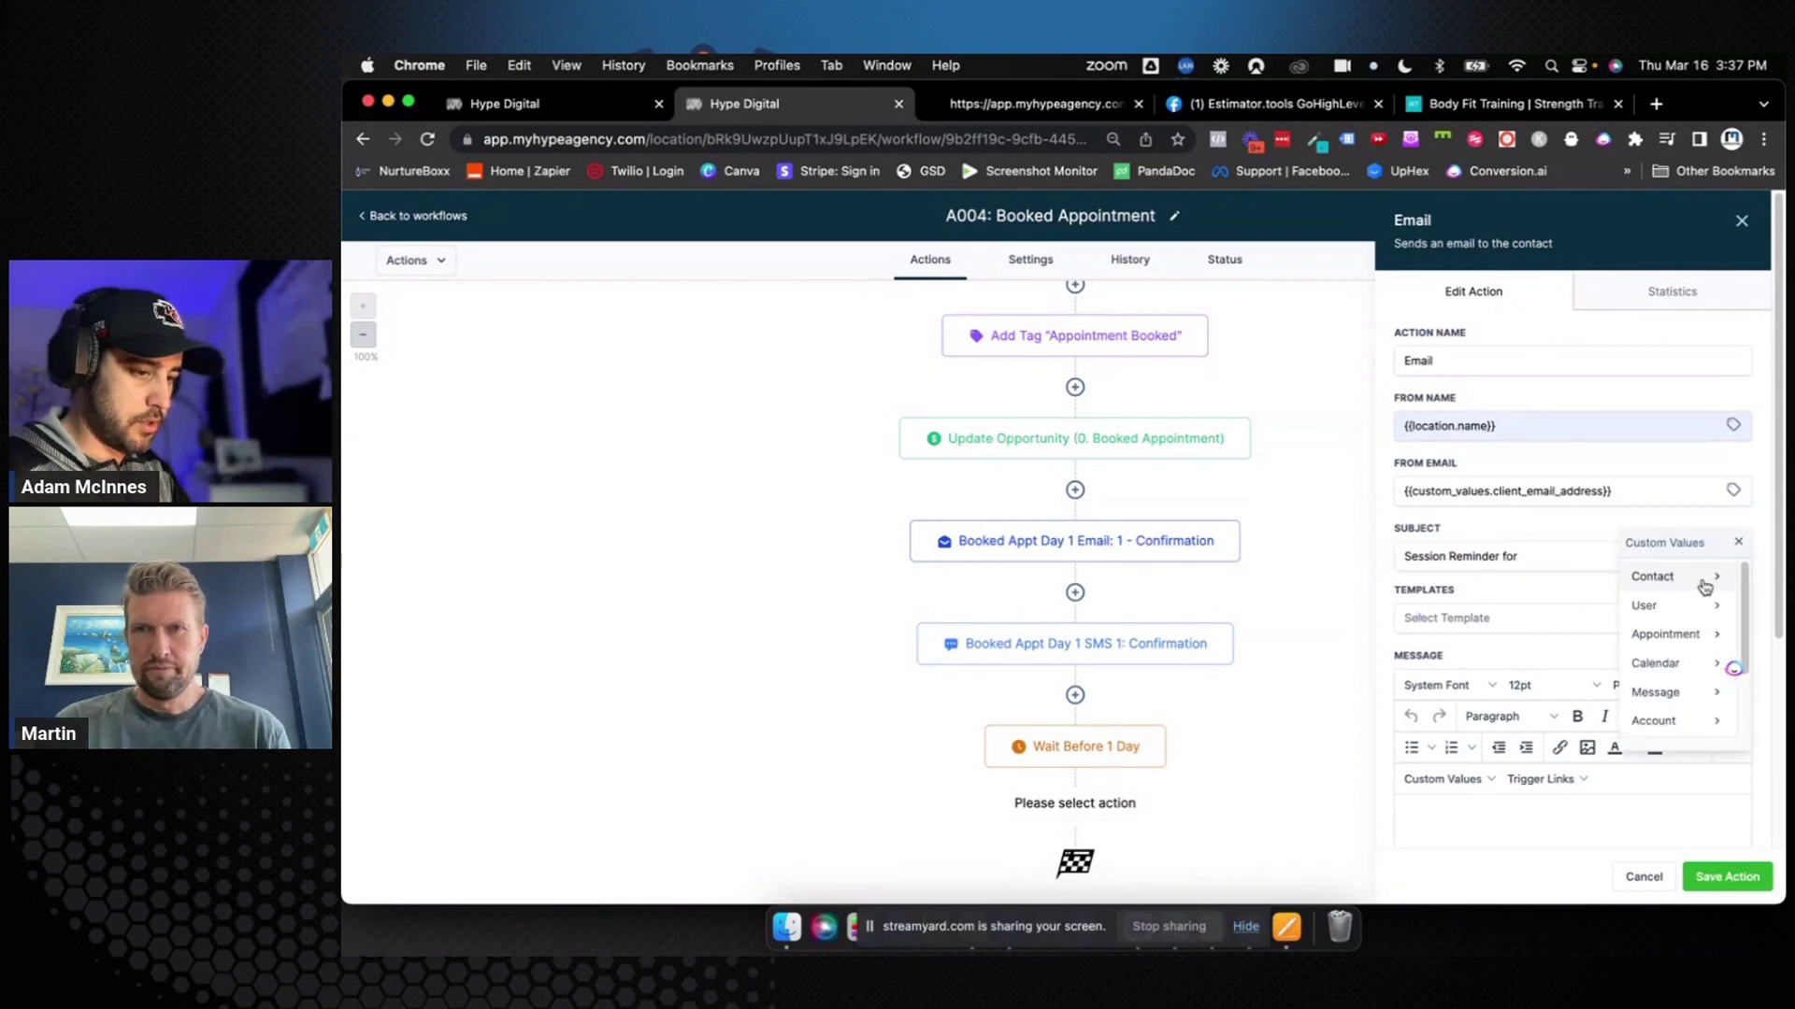
pyautogui.click(1666, 637)
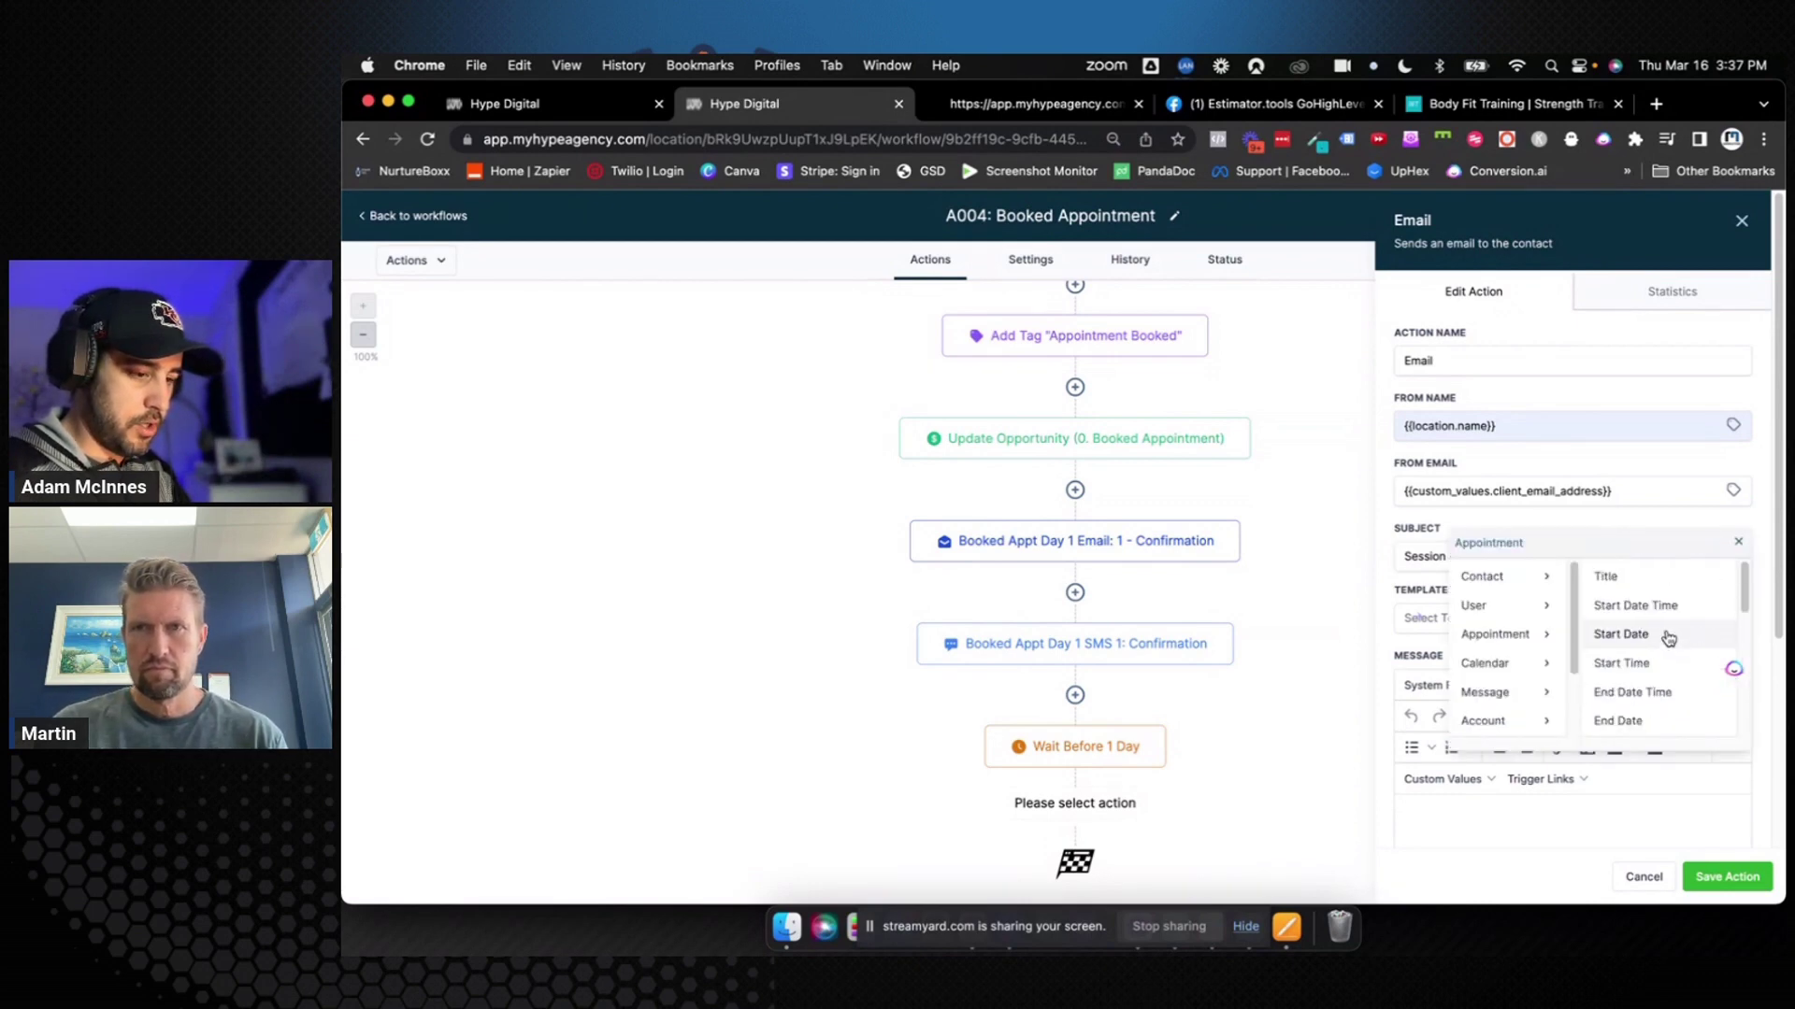
pyautogui.scroll(-3, 1667, 645)
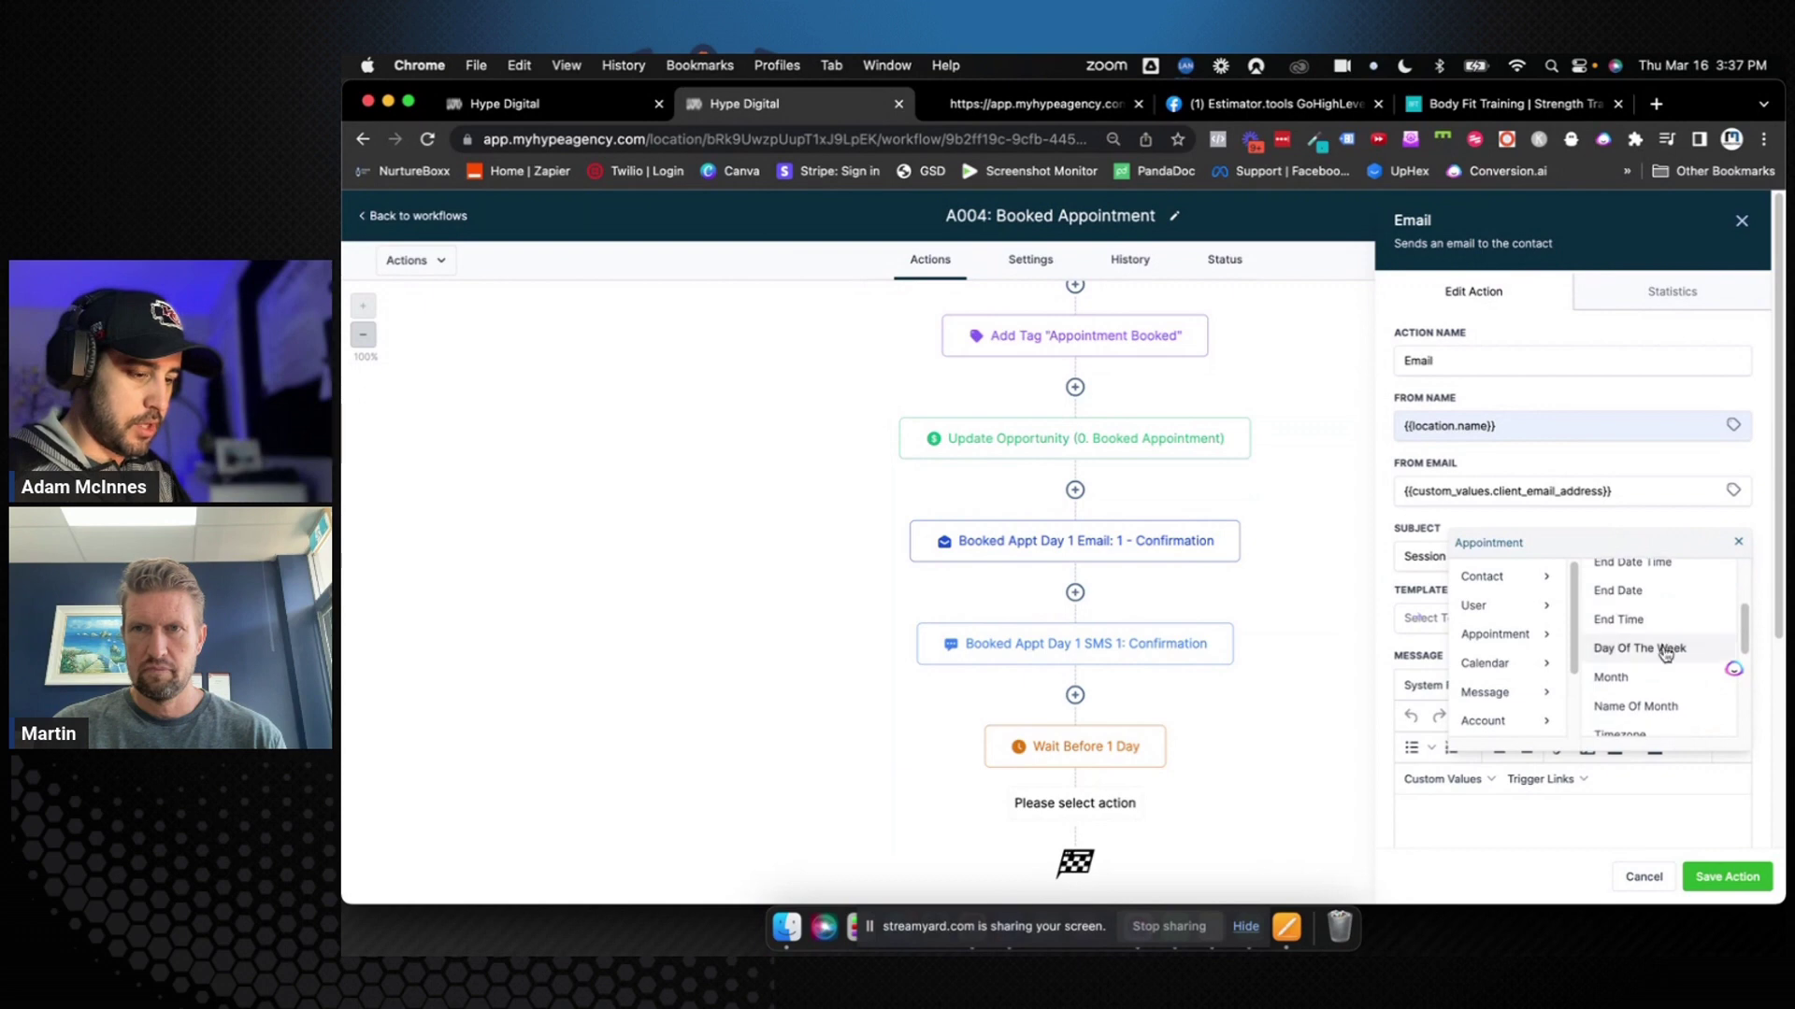
pyautogui.click(1665, 651)
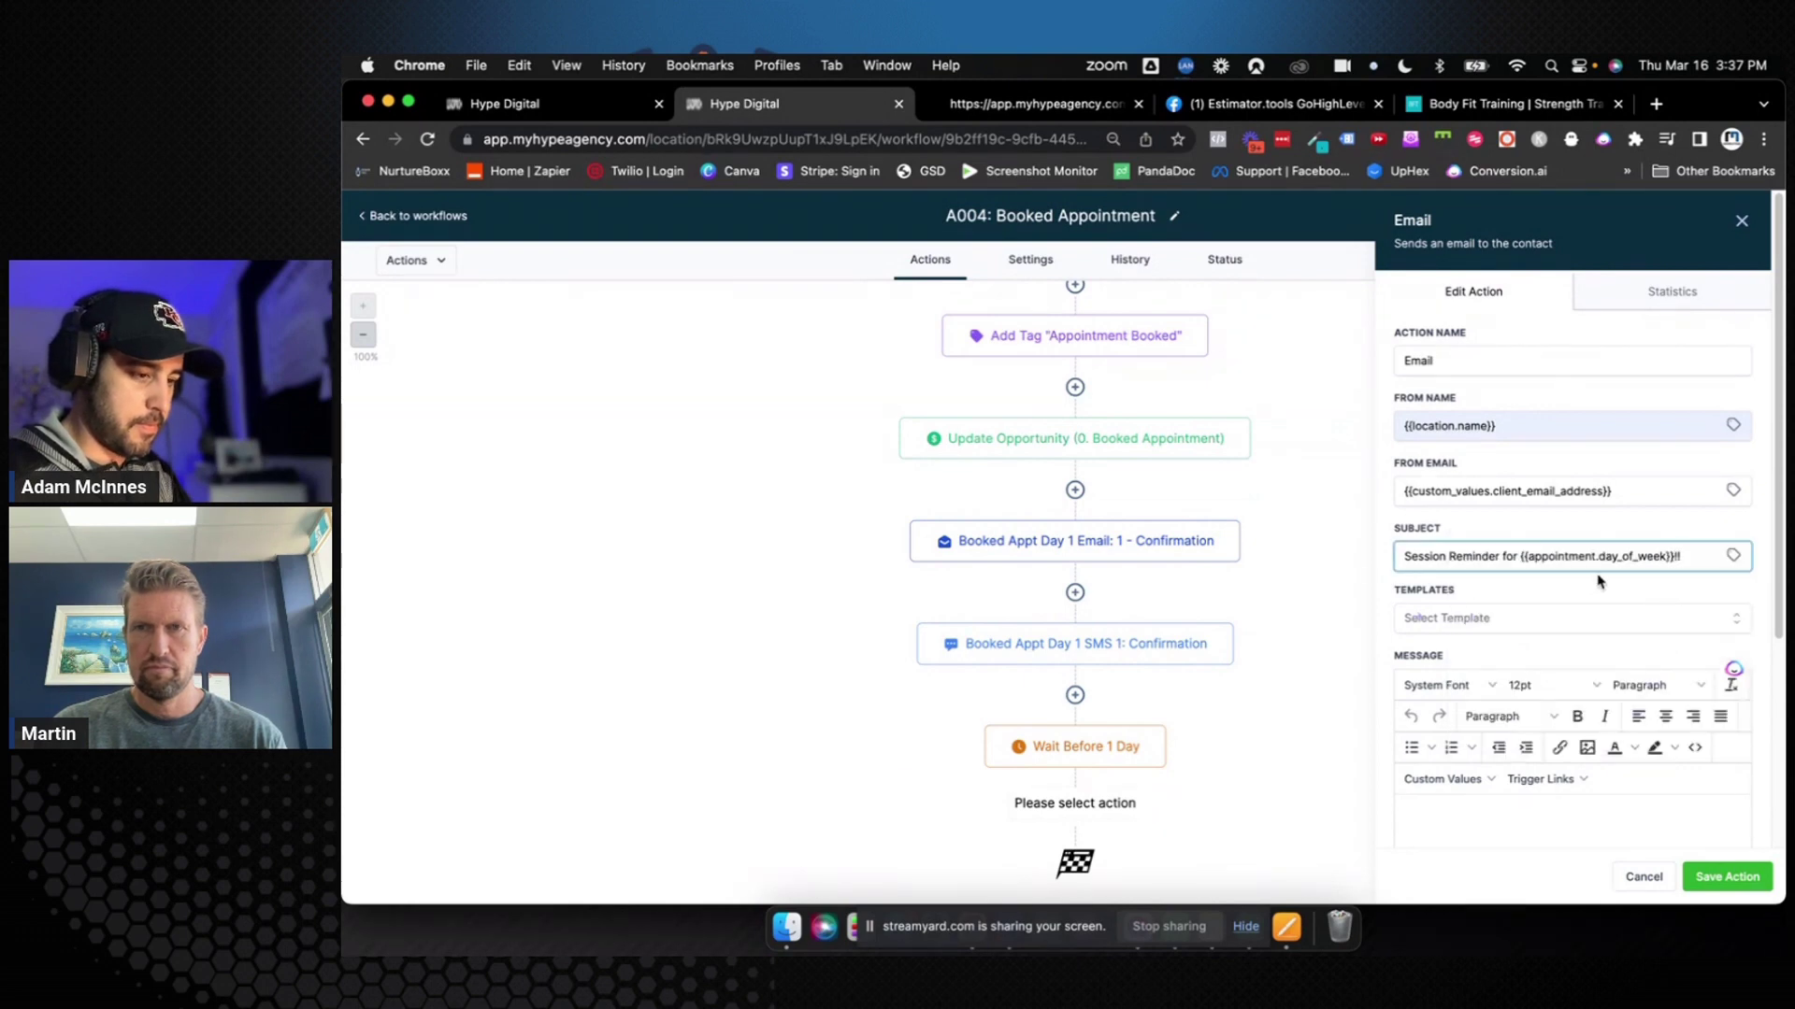
pyautogui.click(1404, 555)
pyautogui.write('24 Hour')
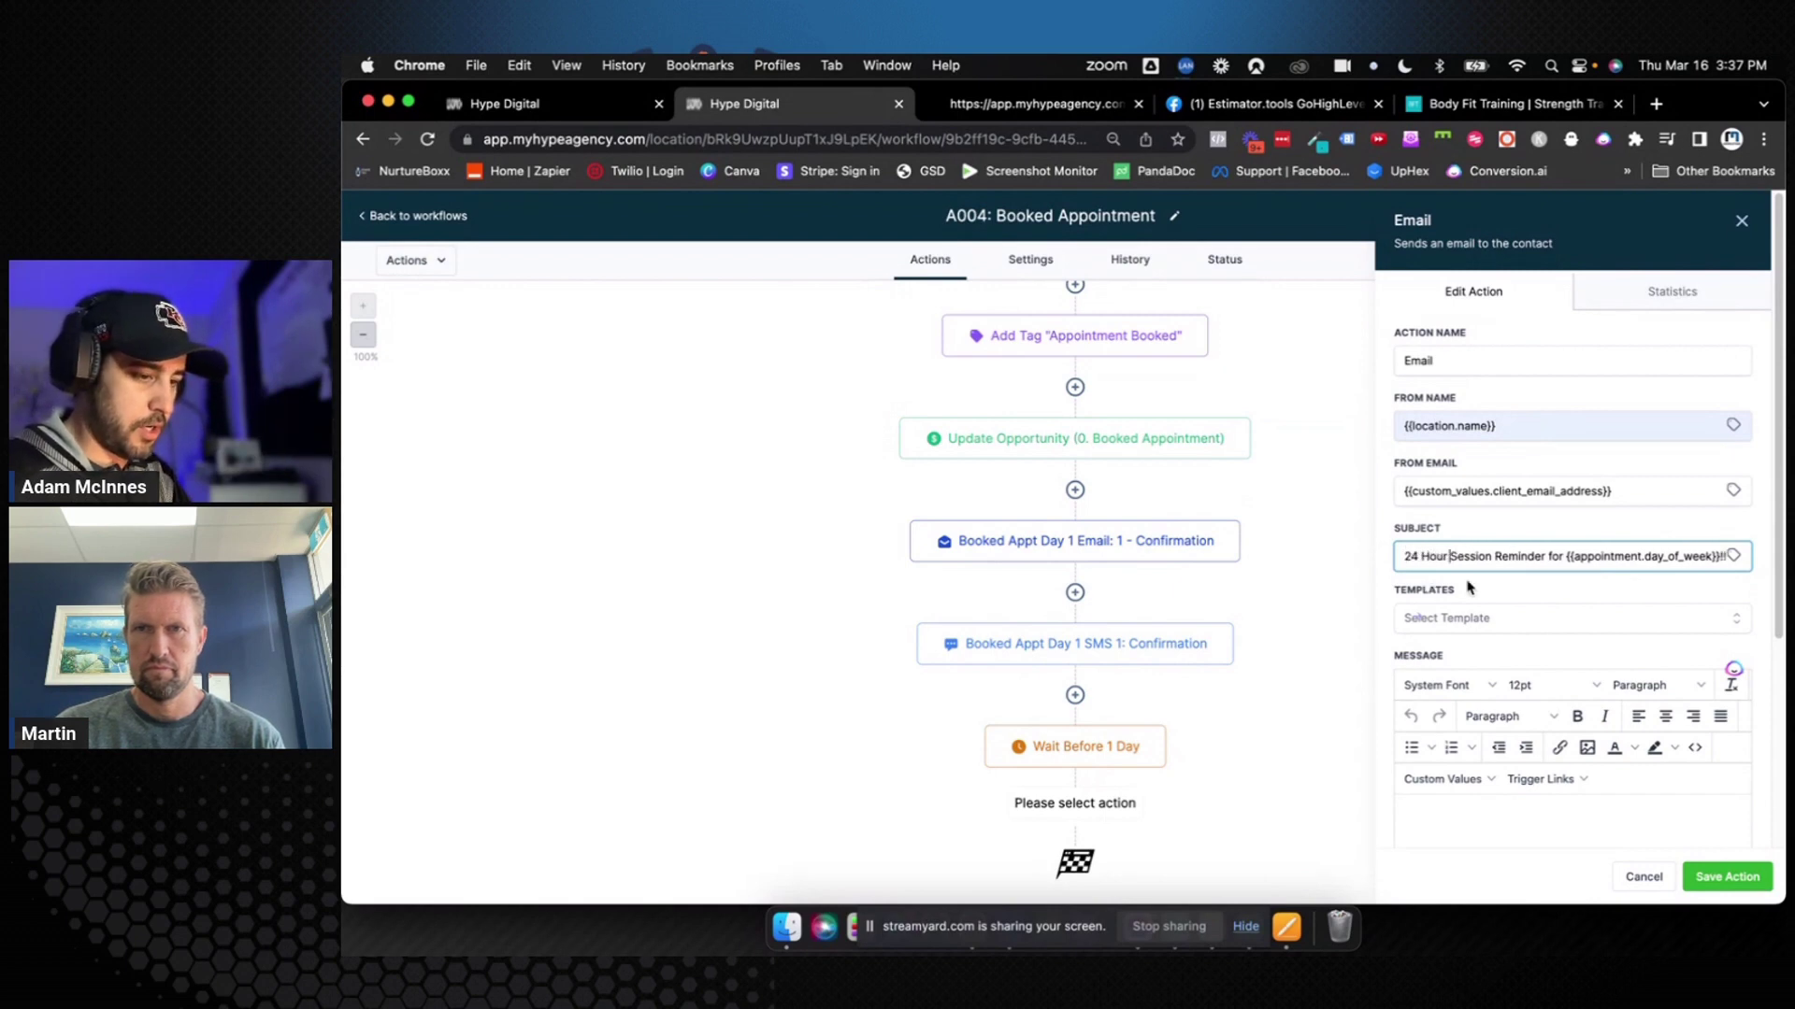
# Add a '#' message body, then save the email step and the workflow
pyautogui.click(1720, 876)
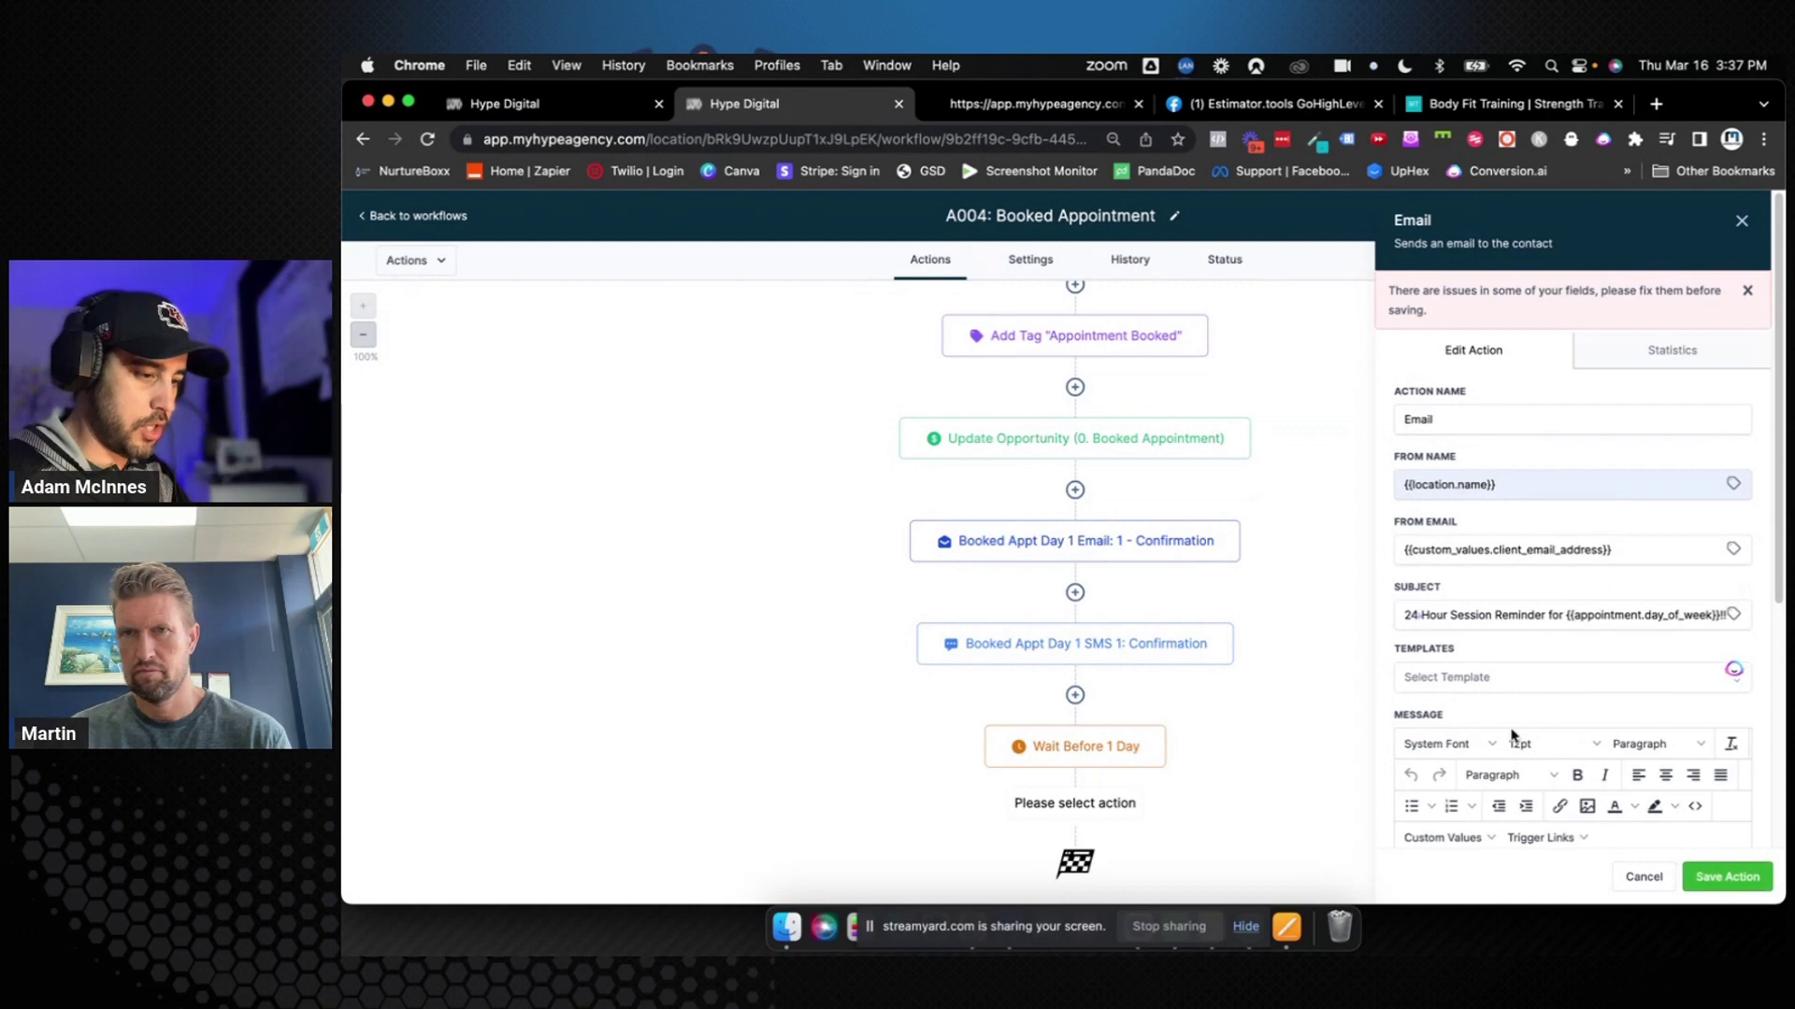
pyautogui.scroll(-3, 1511, 761)
pyautogui.click(1510, 761)
pyautogui.write('#')
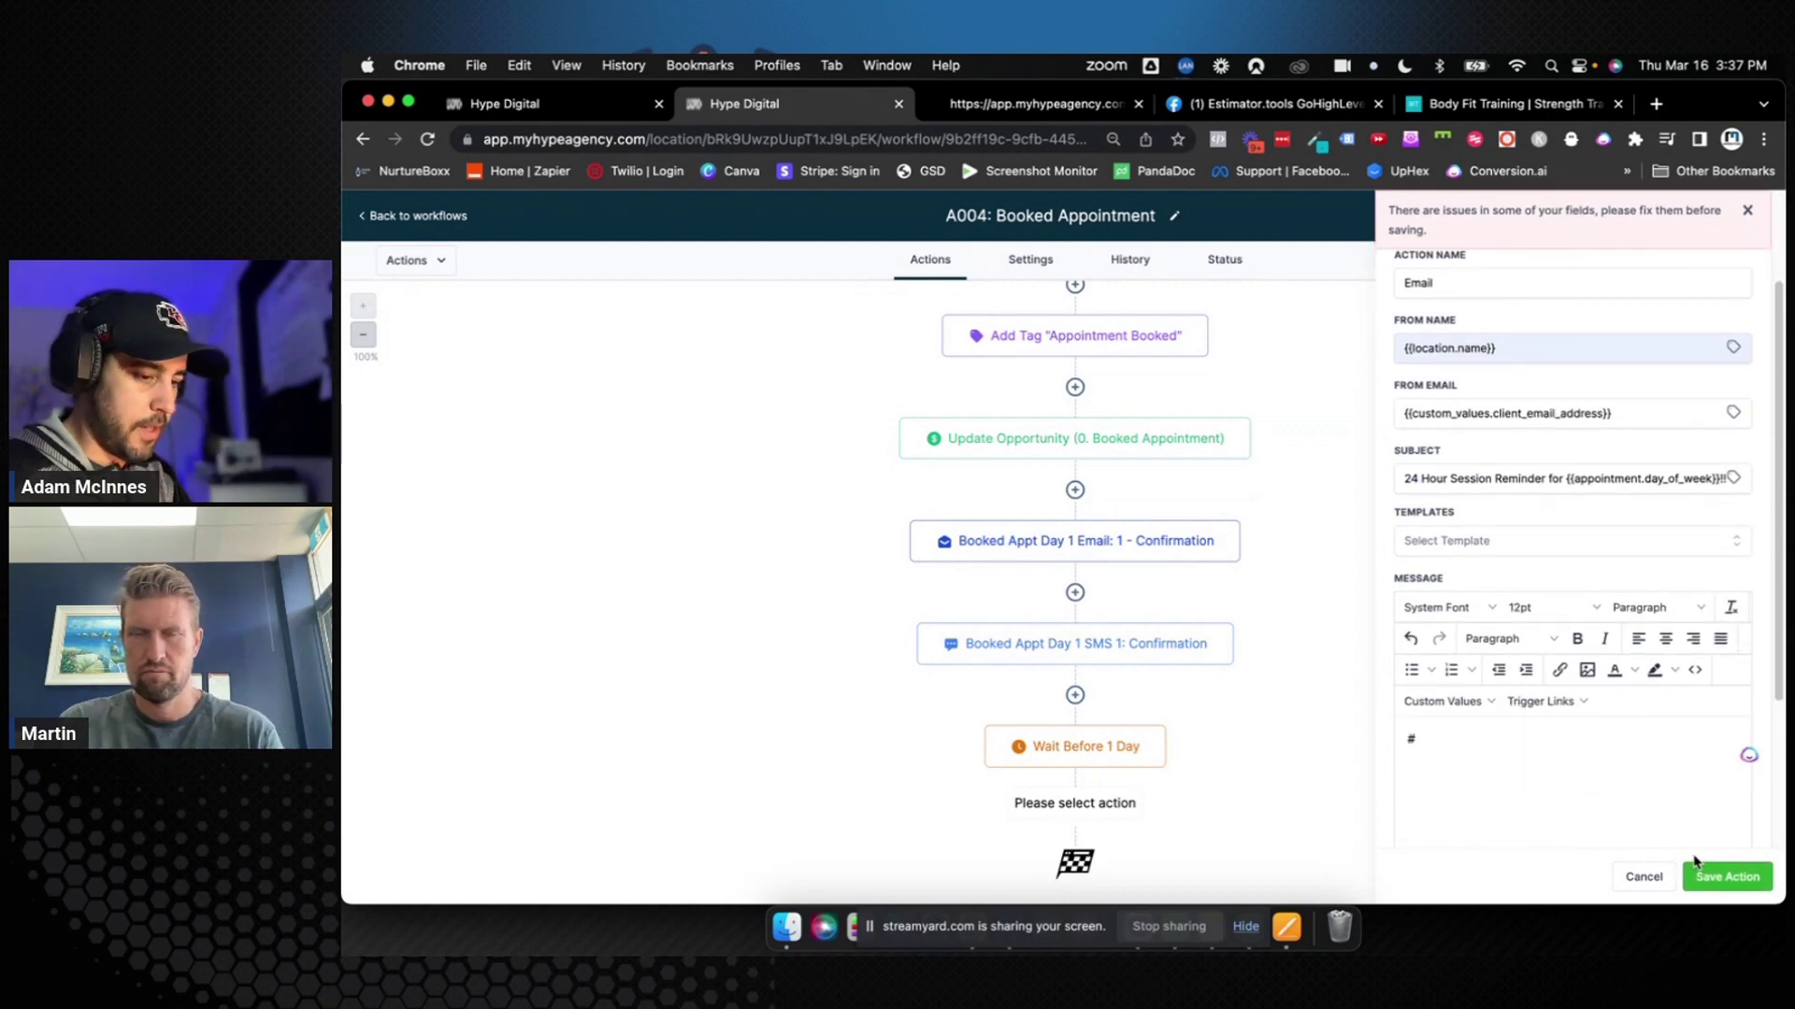
pyautogui.click(1727, 877)
pyautogui.click(1764, 209)
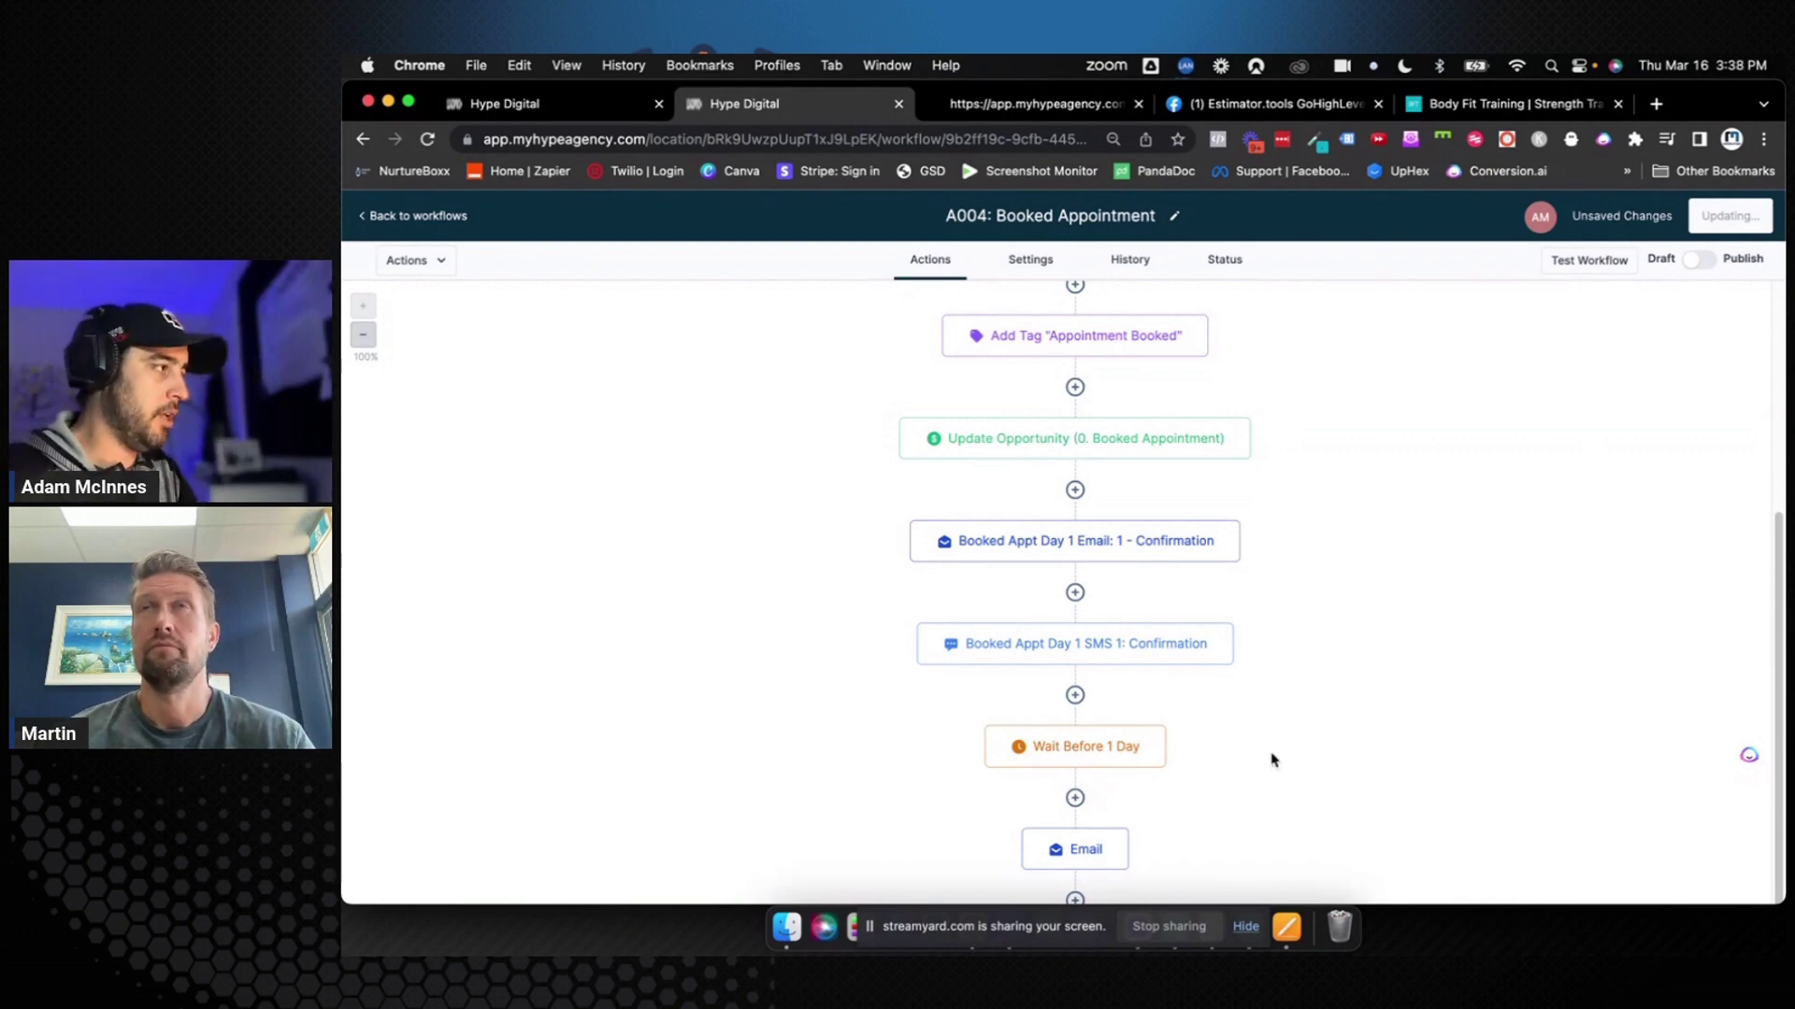
# In workflow Settings, set the default sender to {{location.name}} and the Client Email Address custom value
pyautogui.click(1026, 264)
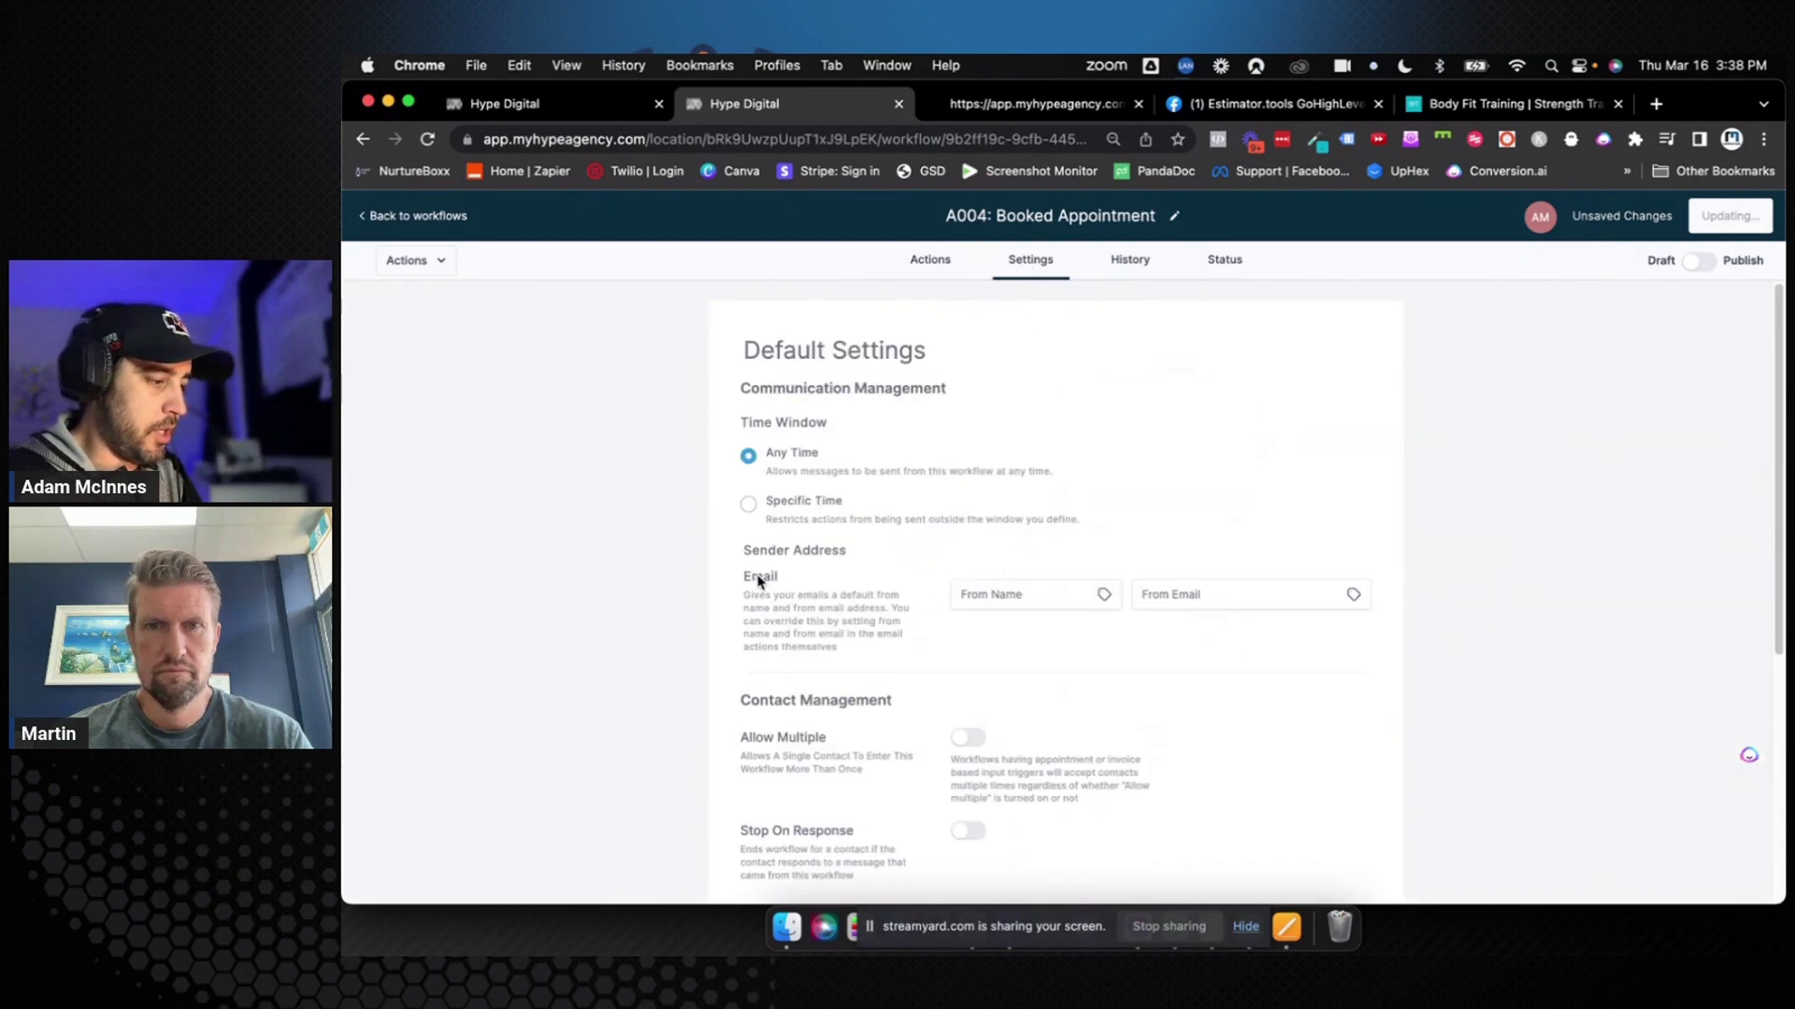
pyautogui.moveTo(748, 577); pyautogui.dragTo(984, 600)
pyautogui.click(984, 600)
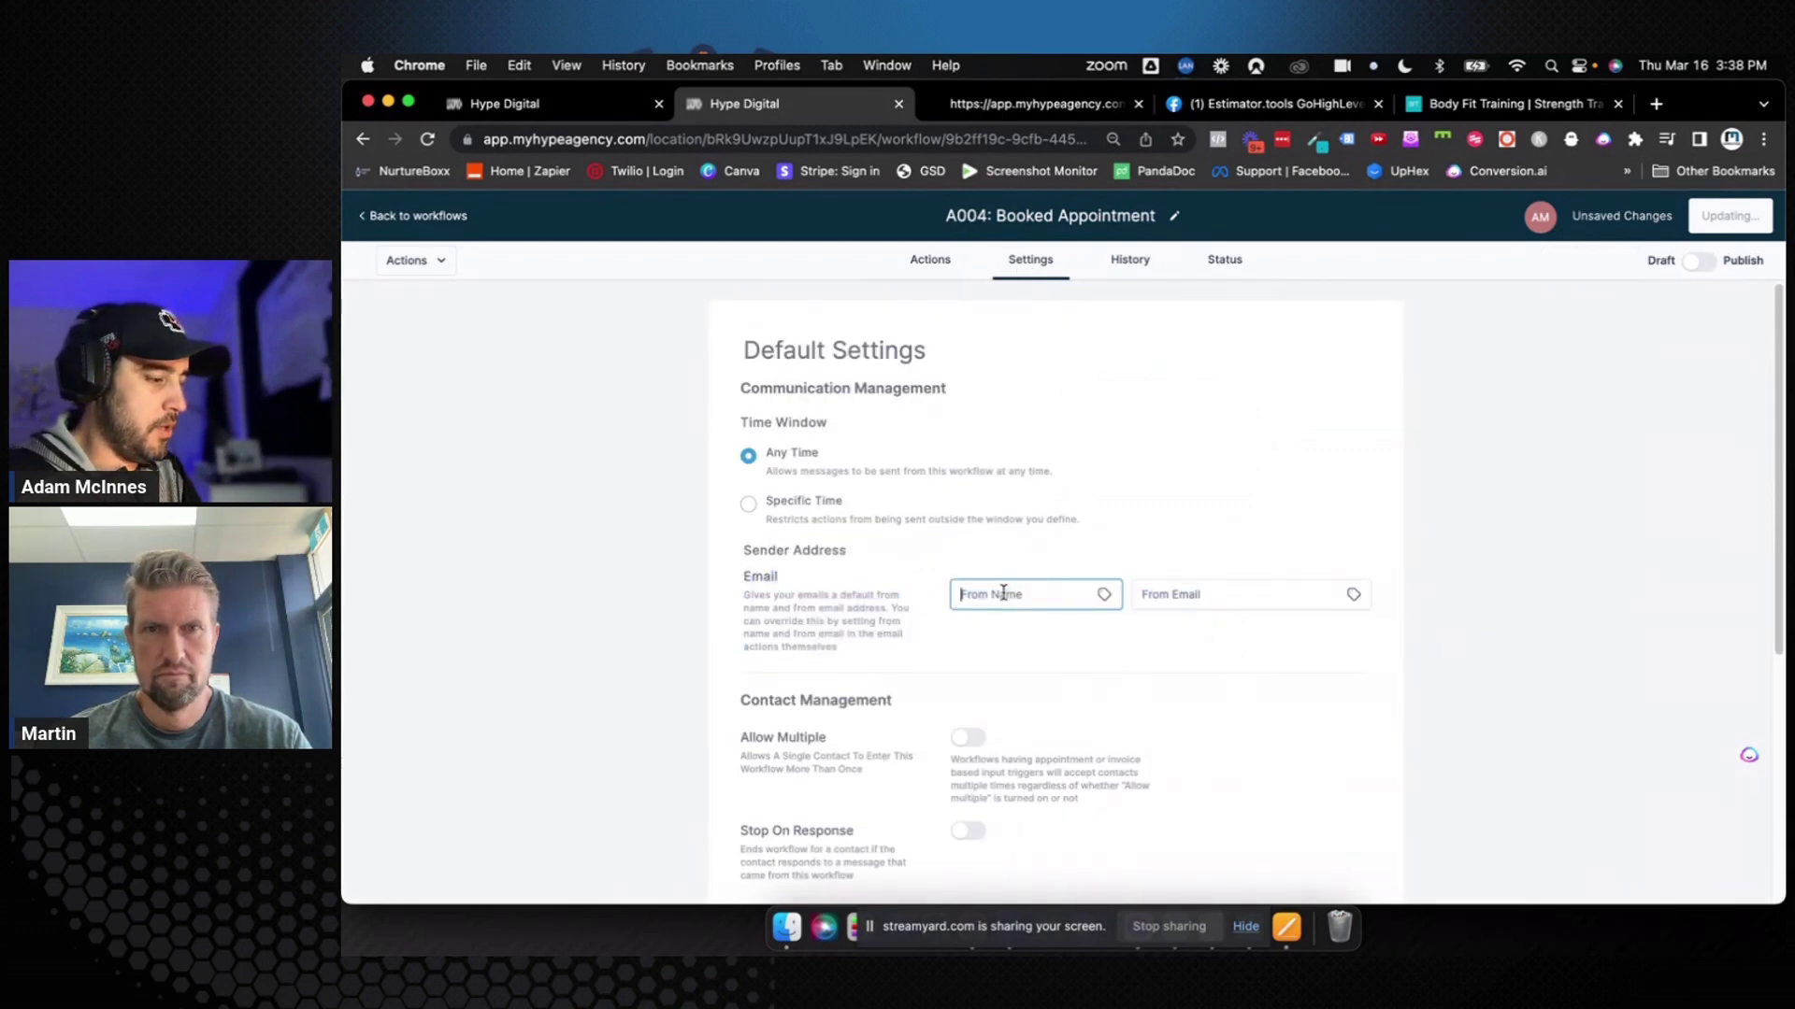
pyautogui.write('{{locatio')
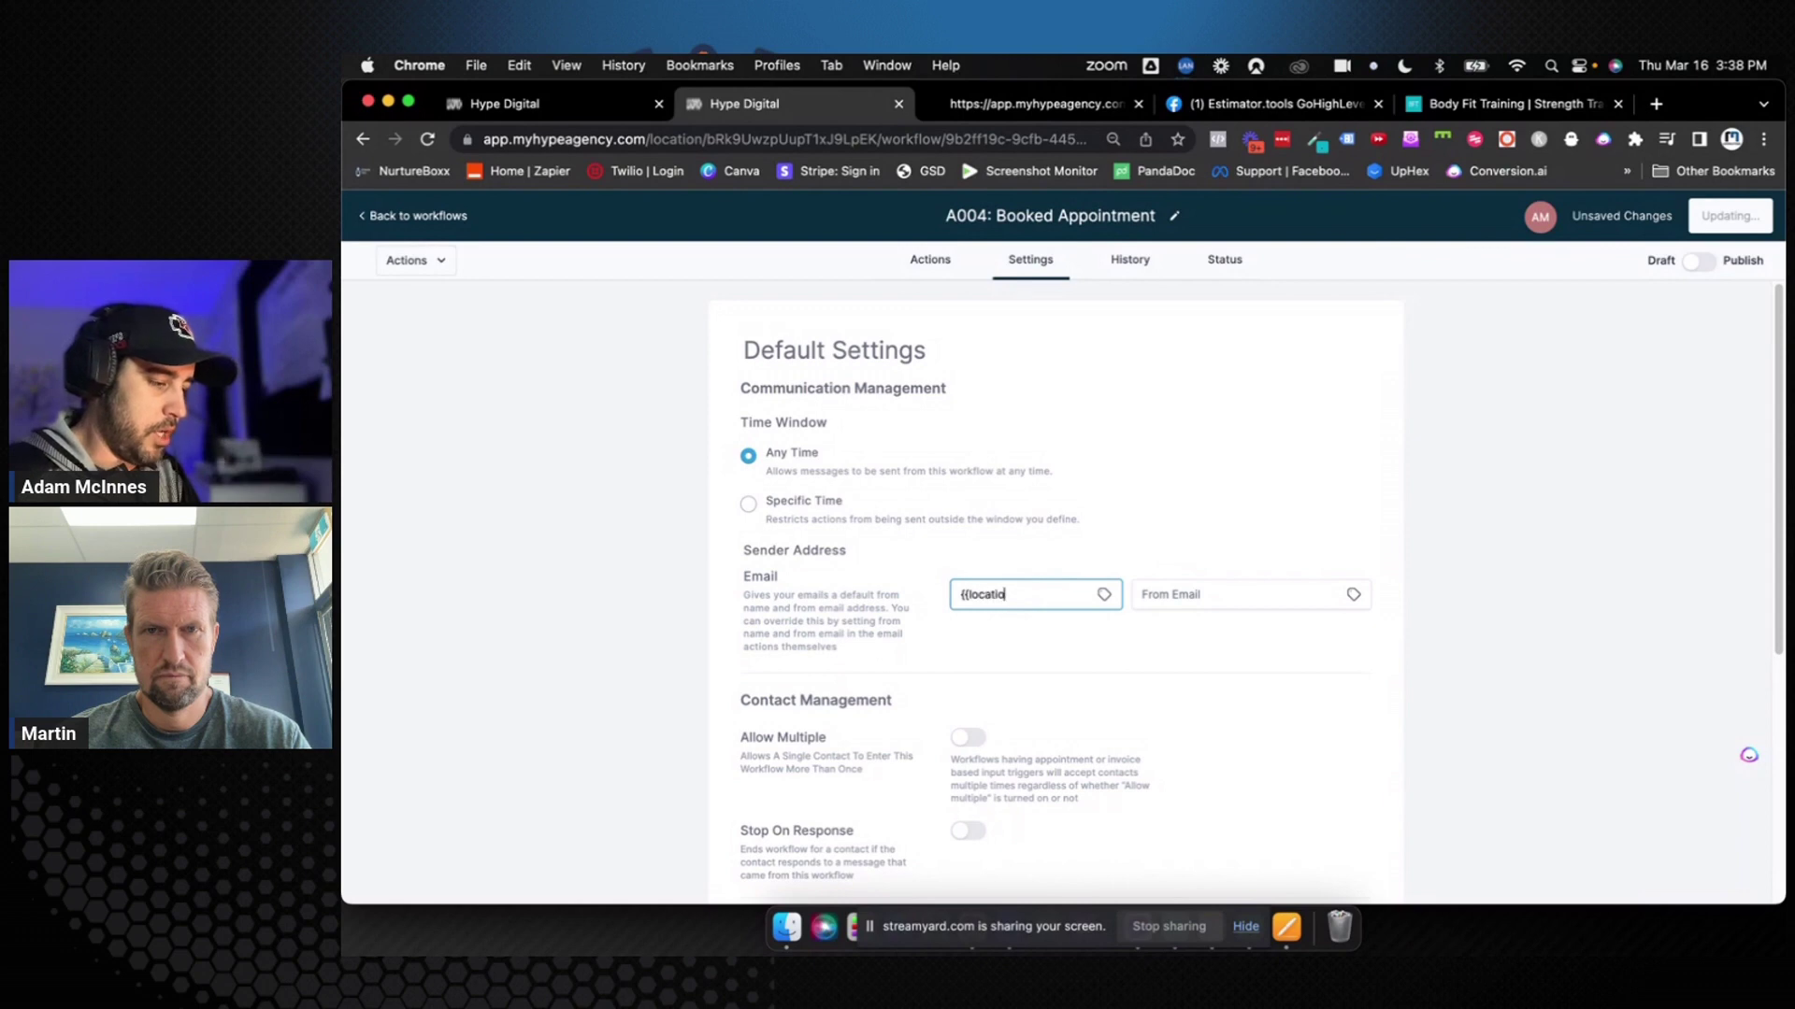
pyautogui.write('n.name')
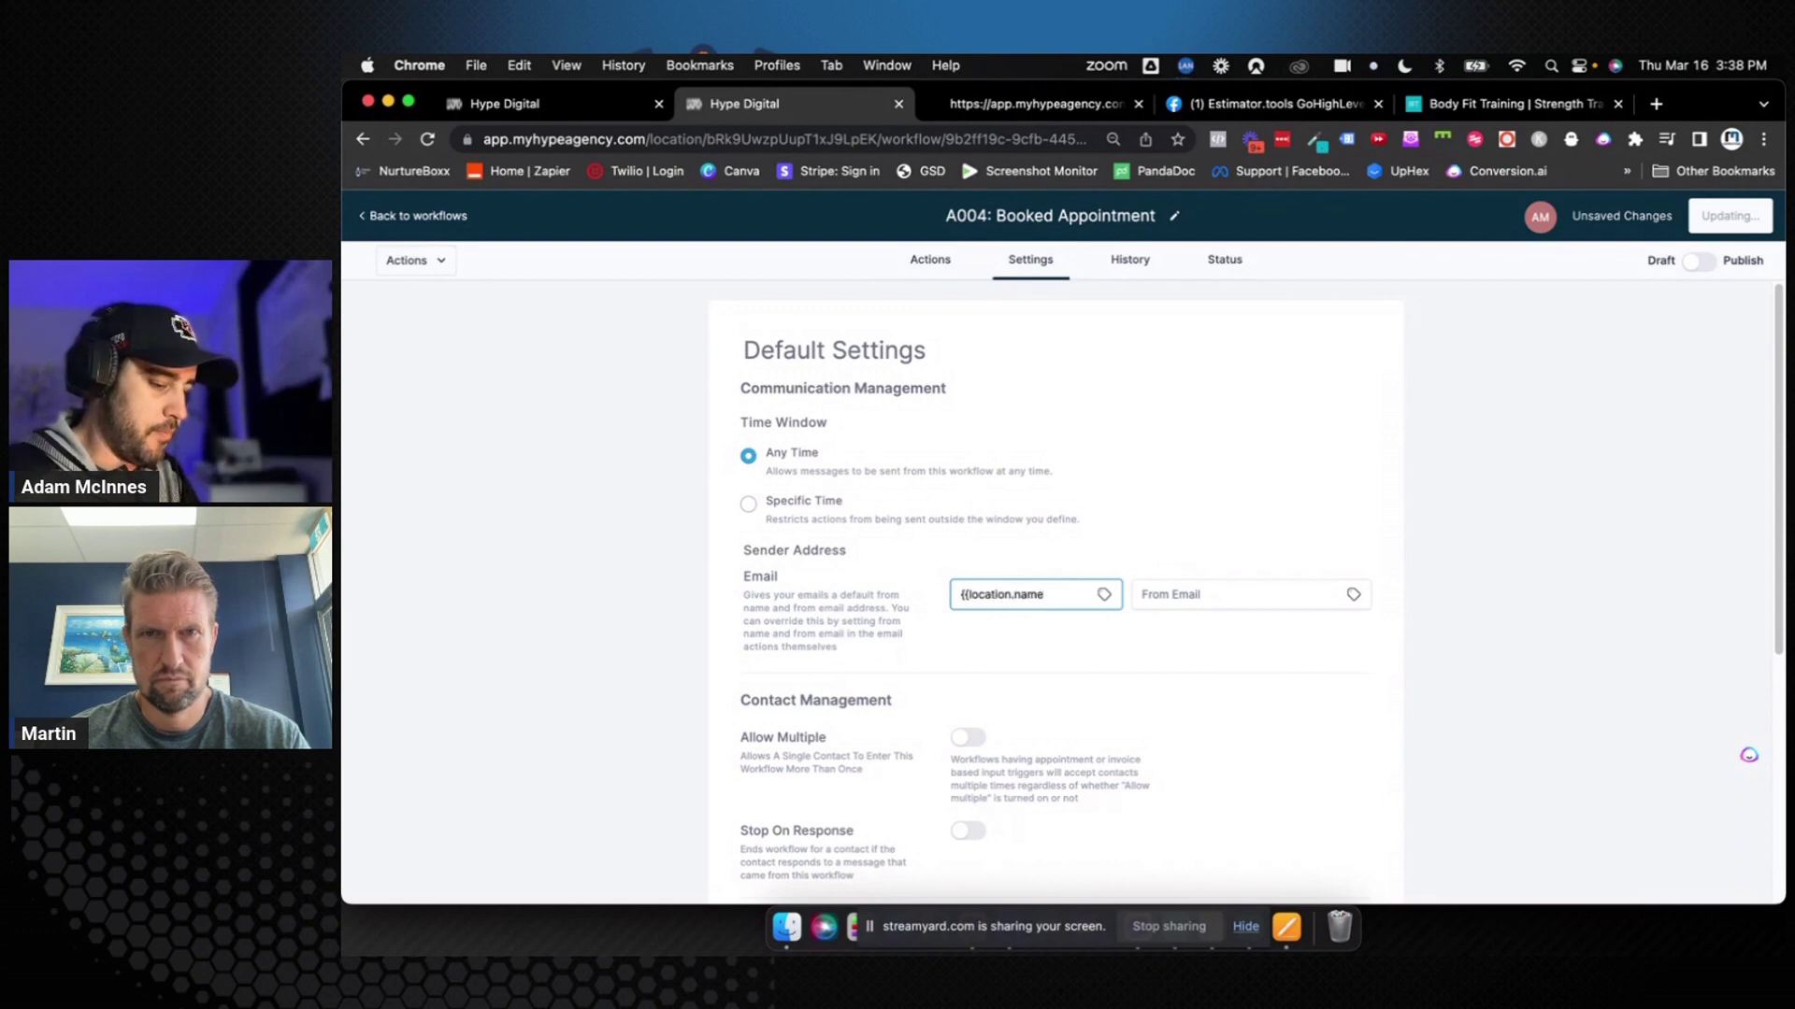
pyautogui.write('}}')
pyautogui.press('Tab')
pyautogui.click(1354, 594)
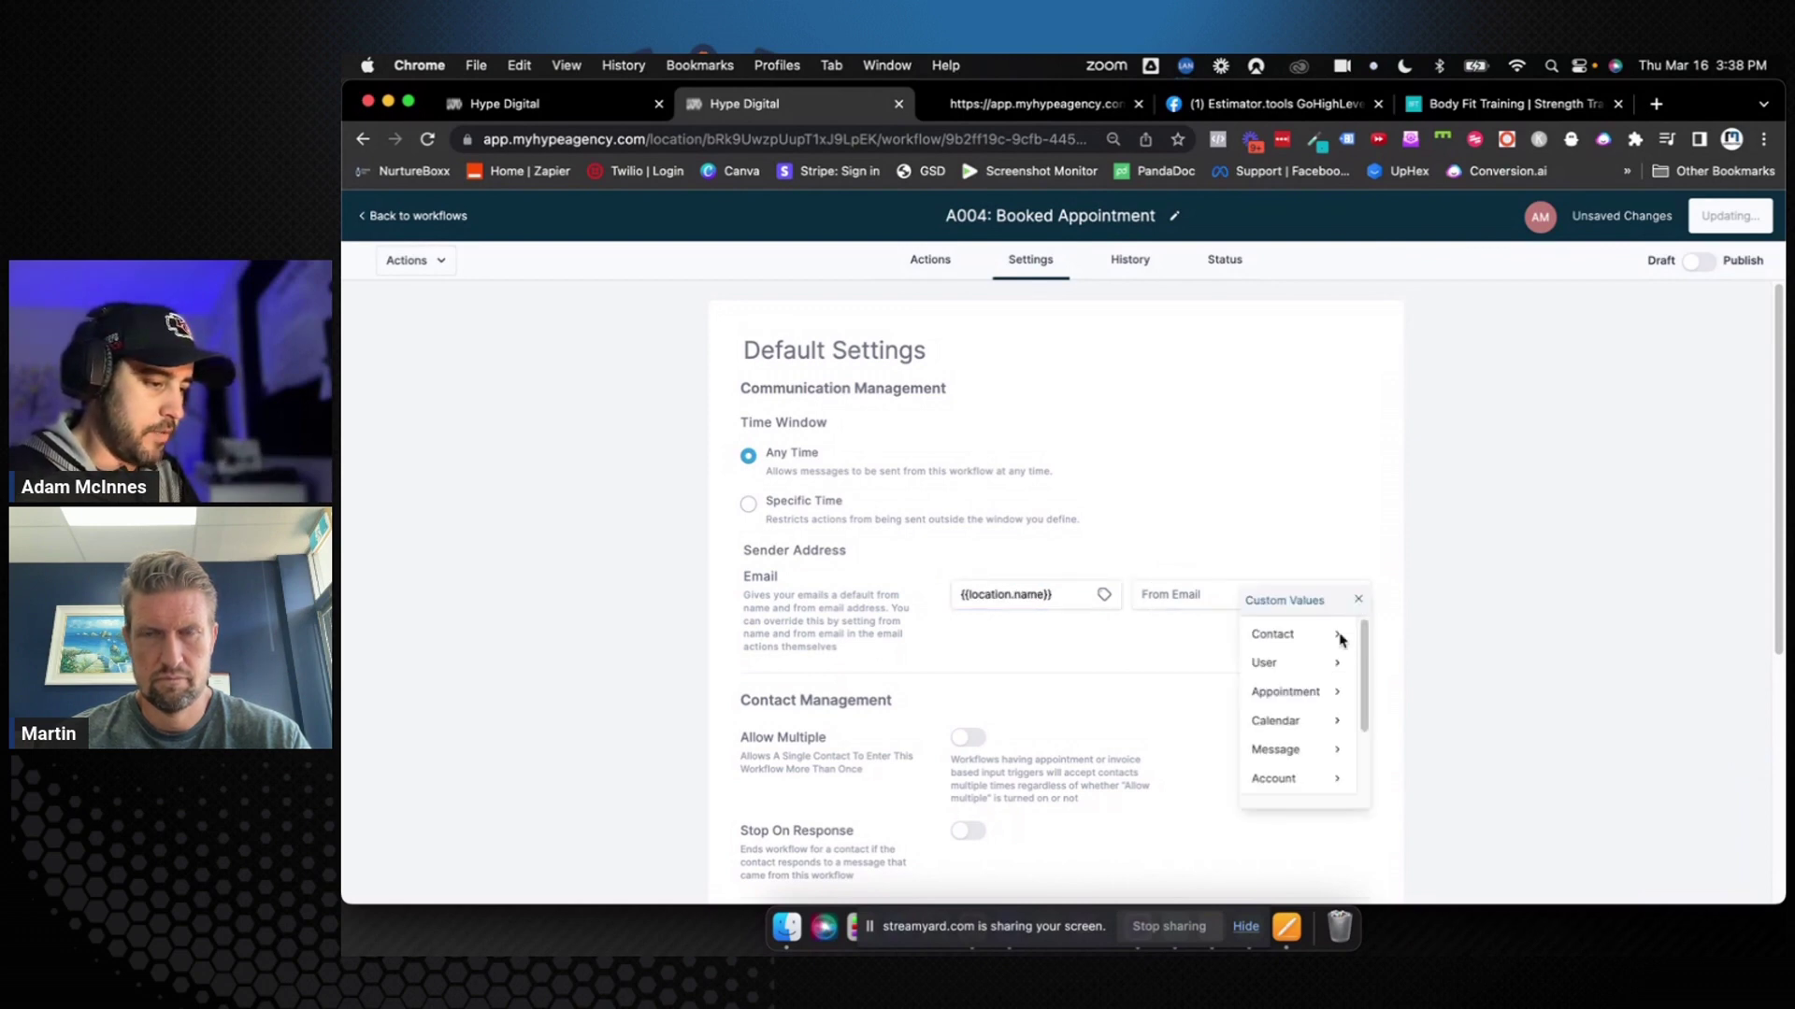
pyautogui.scroll(-3, 1327, 663)
pyautogui.click(1304, 771)
pyautogui.click(1288, 641)
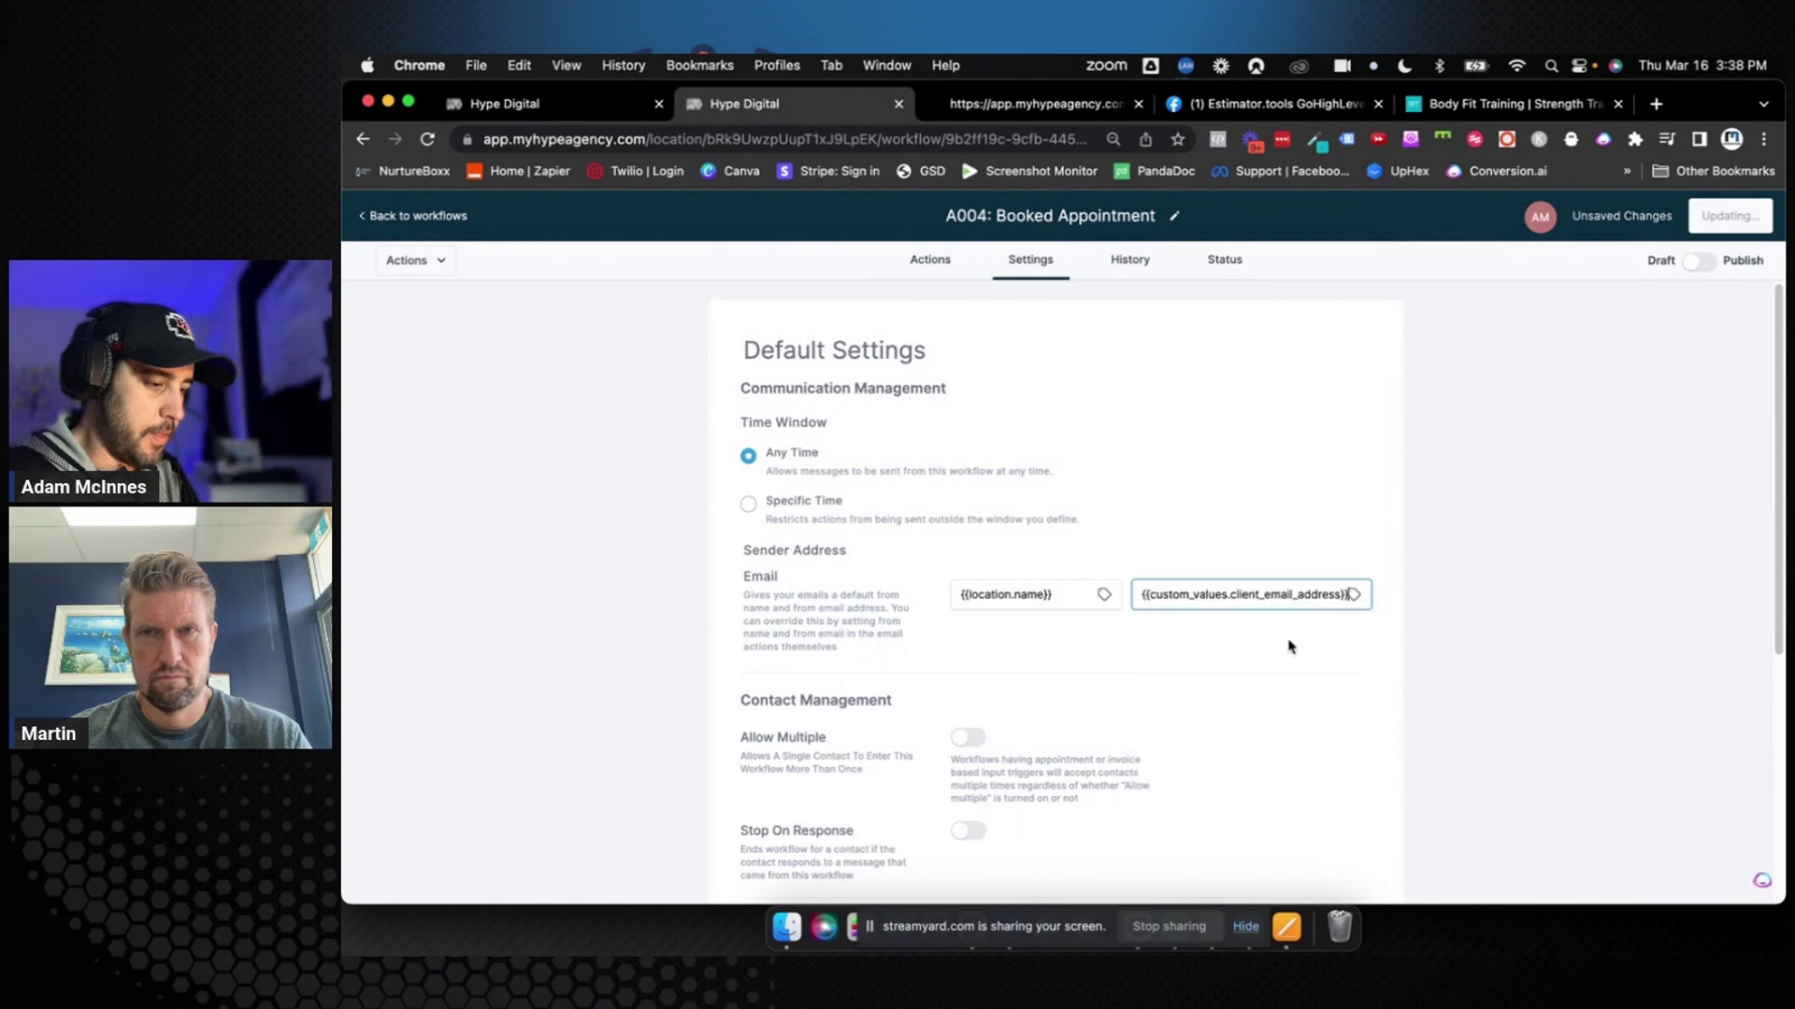
# Turn on Allow Multiple and Auto Mark as Read, then save the settings
pyautogui.click(963, 738)
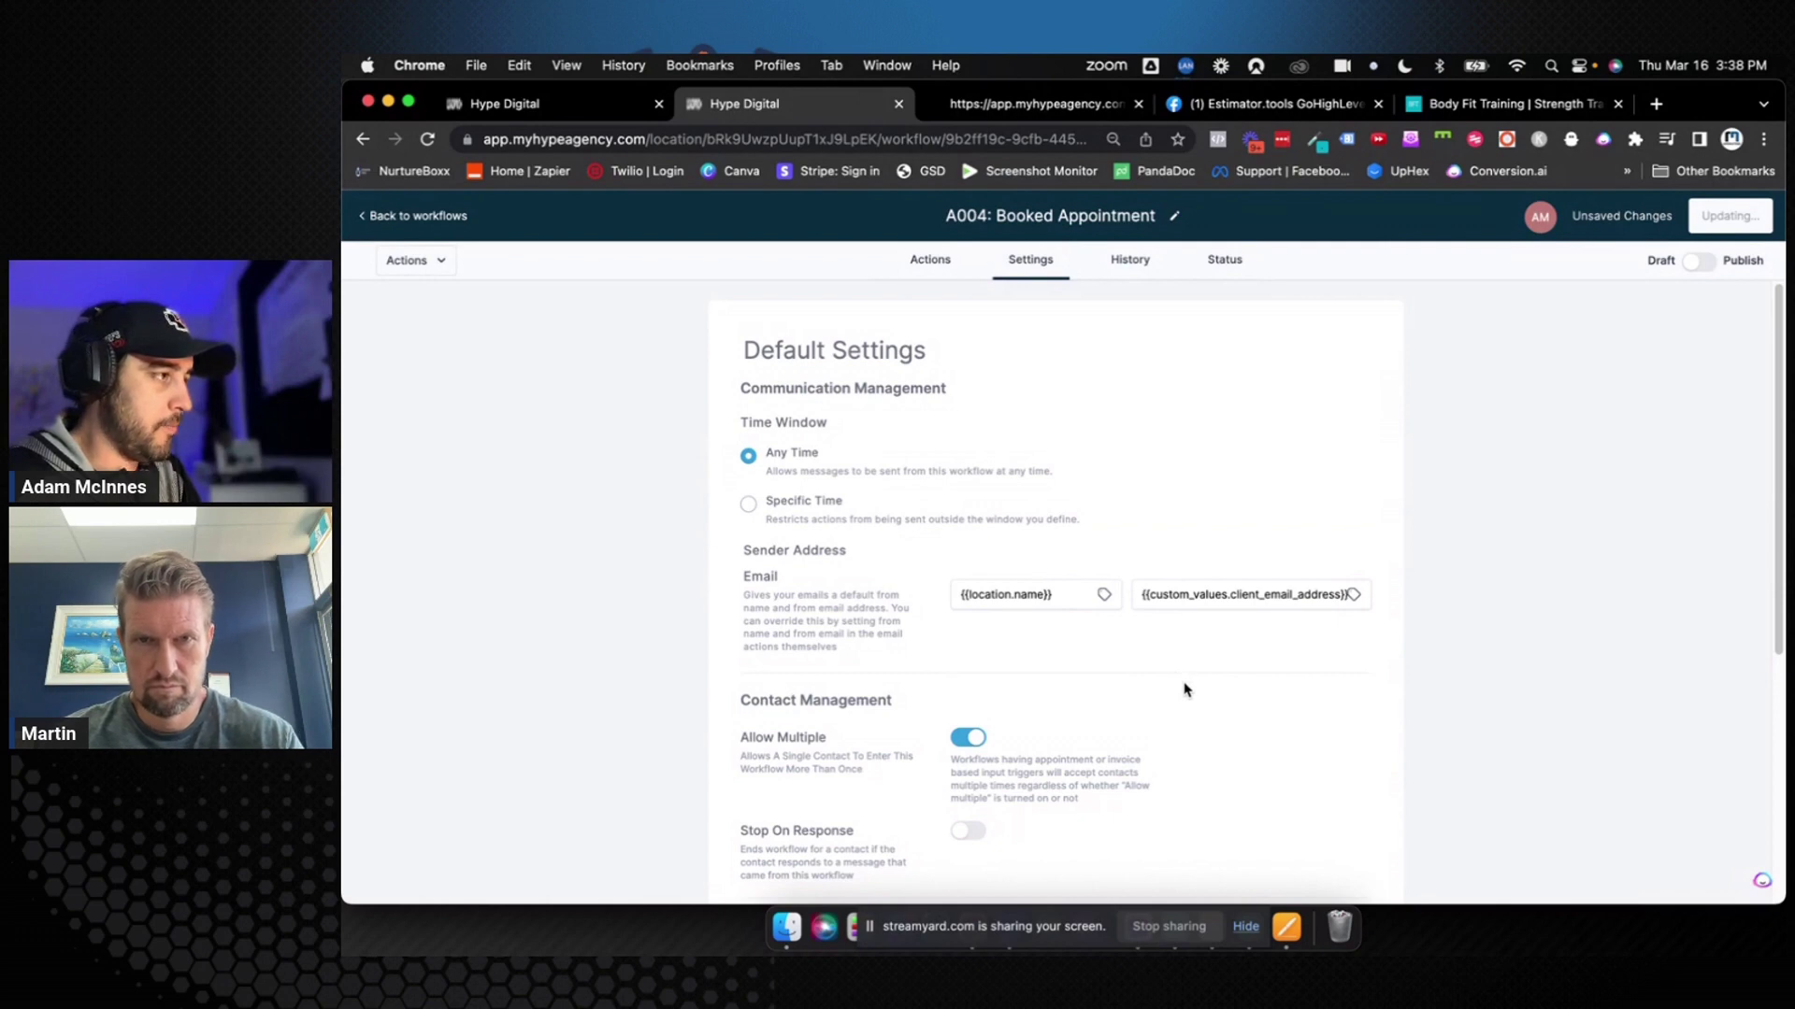
pyautogui.scroll(-5, 1184, 689)
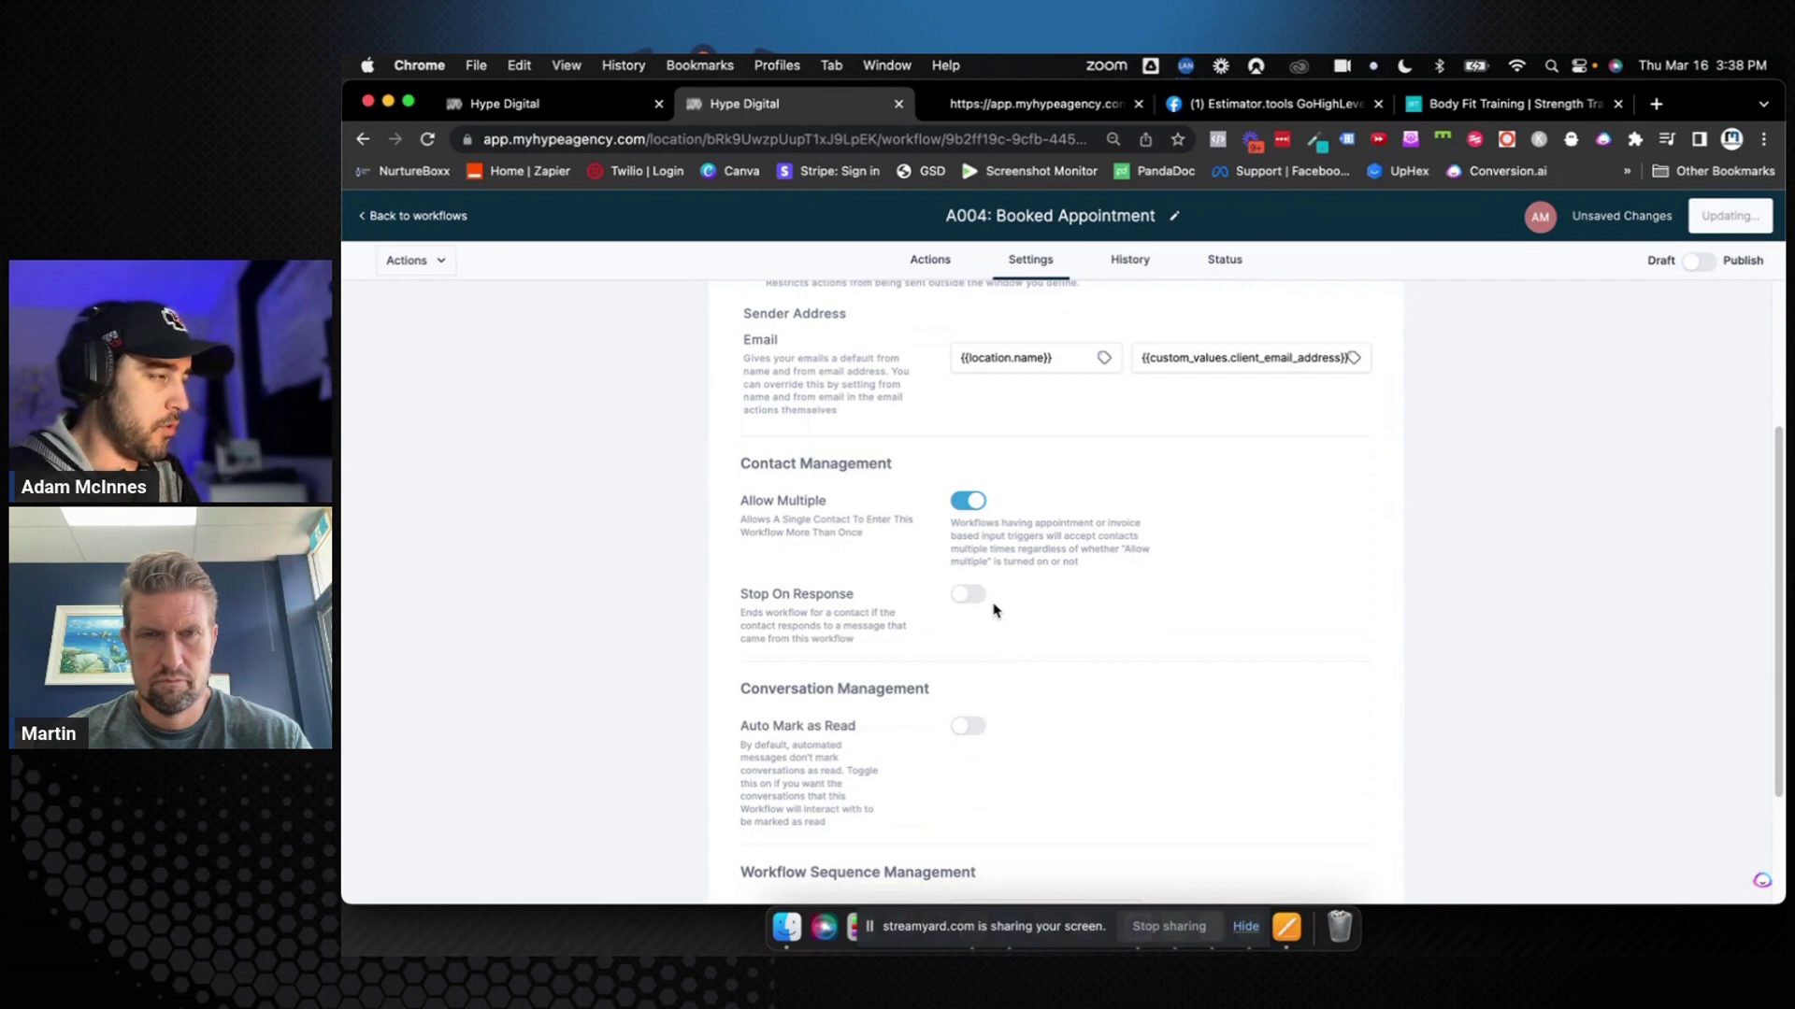
pyautogui.scroll(-4, 994, 608)
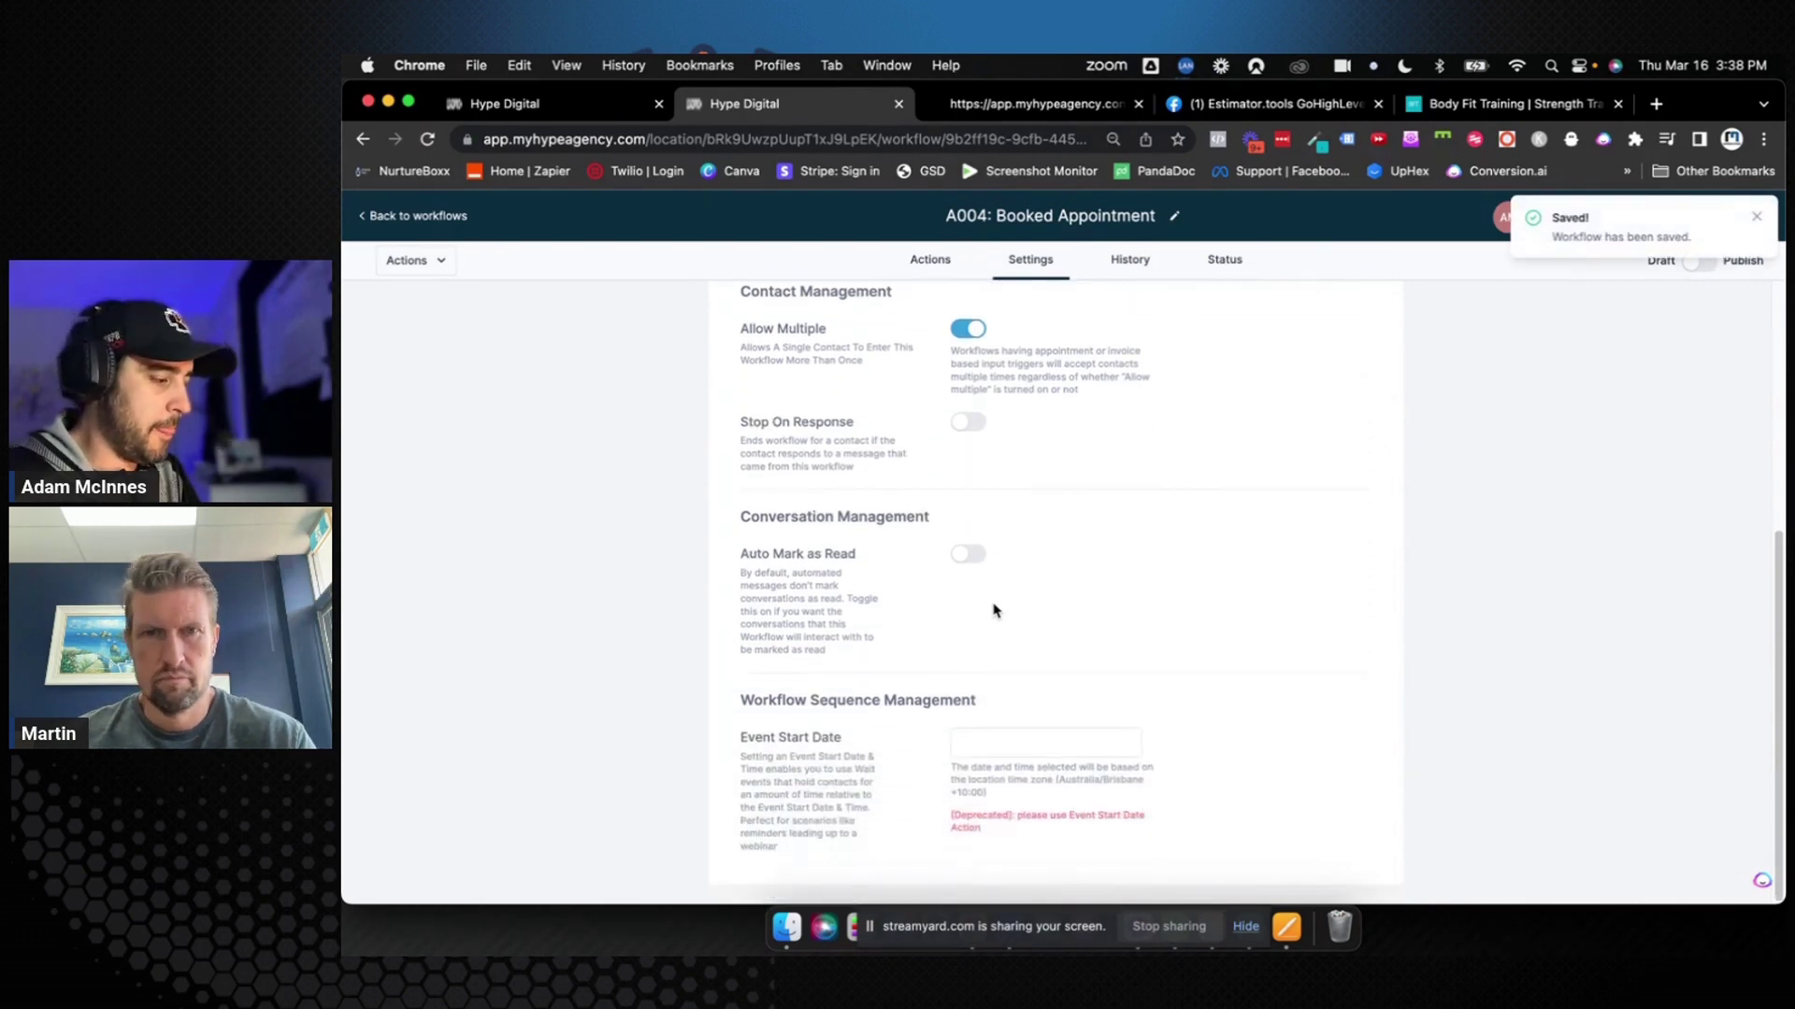
pyautogui.click(963, 559)
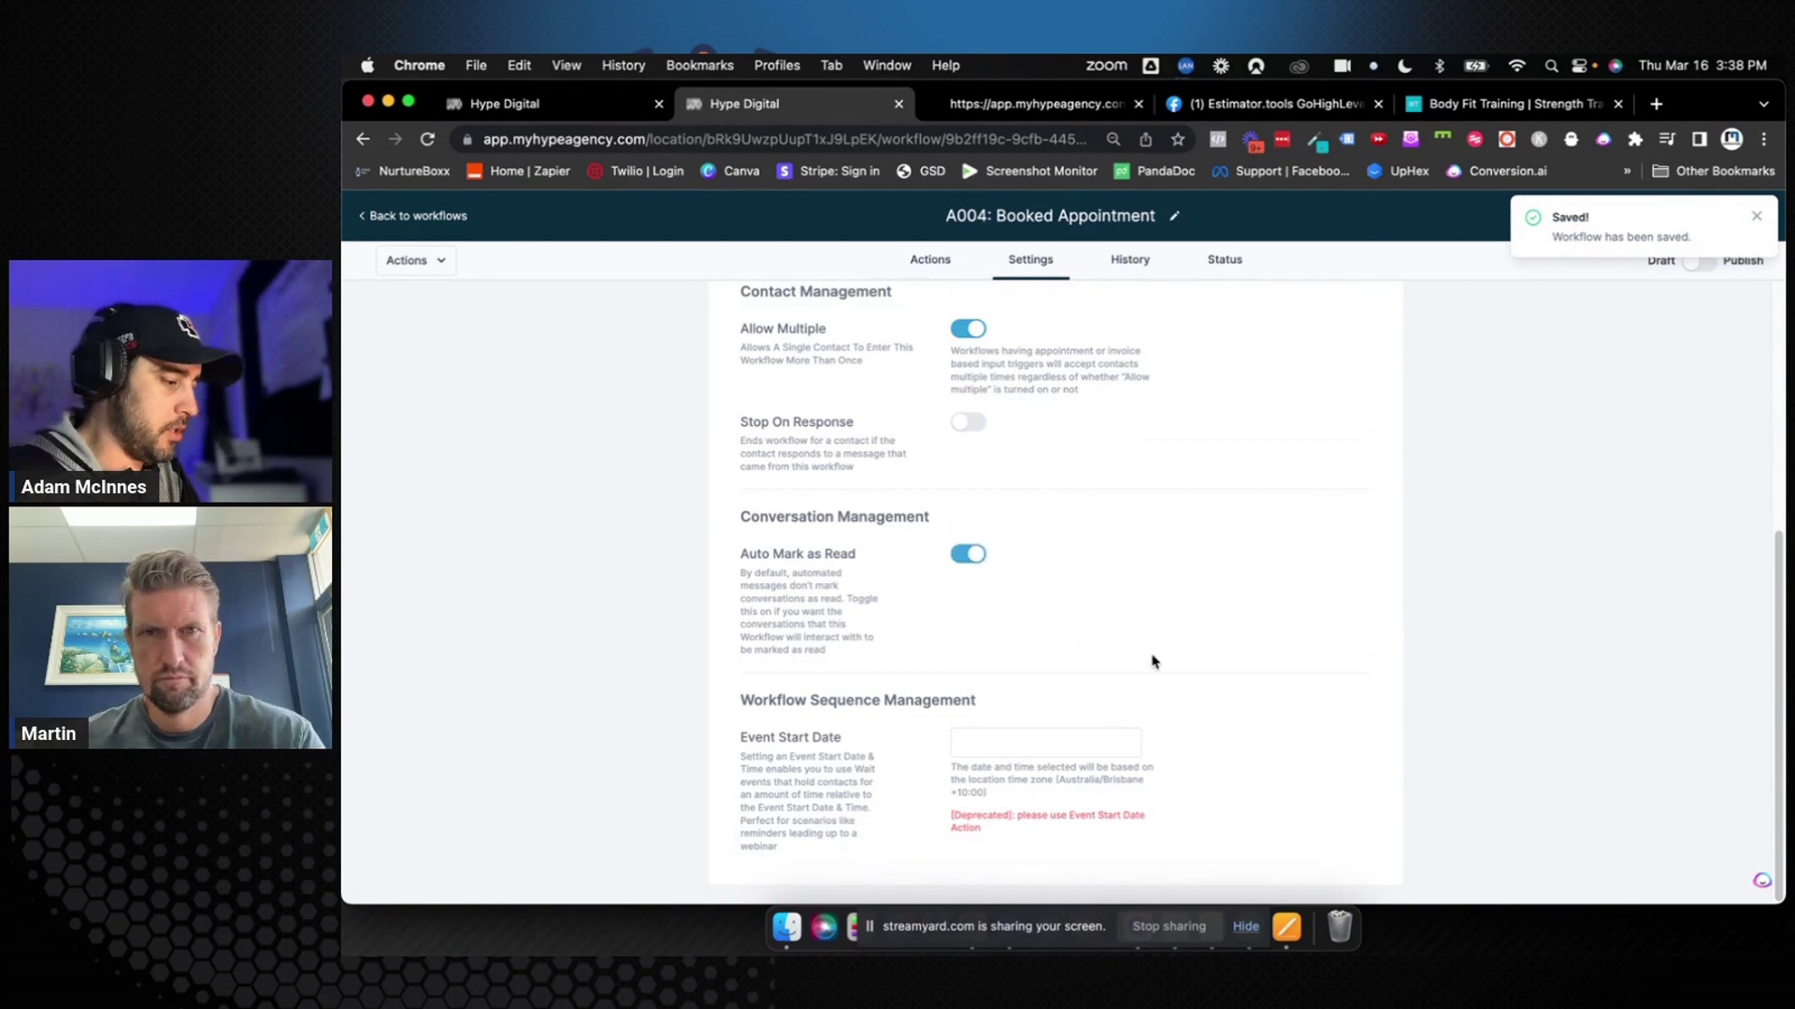
pyautogui.scroll(5, 1153, 662)
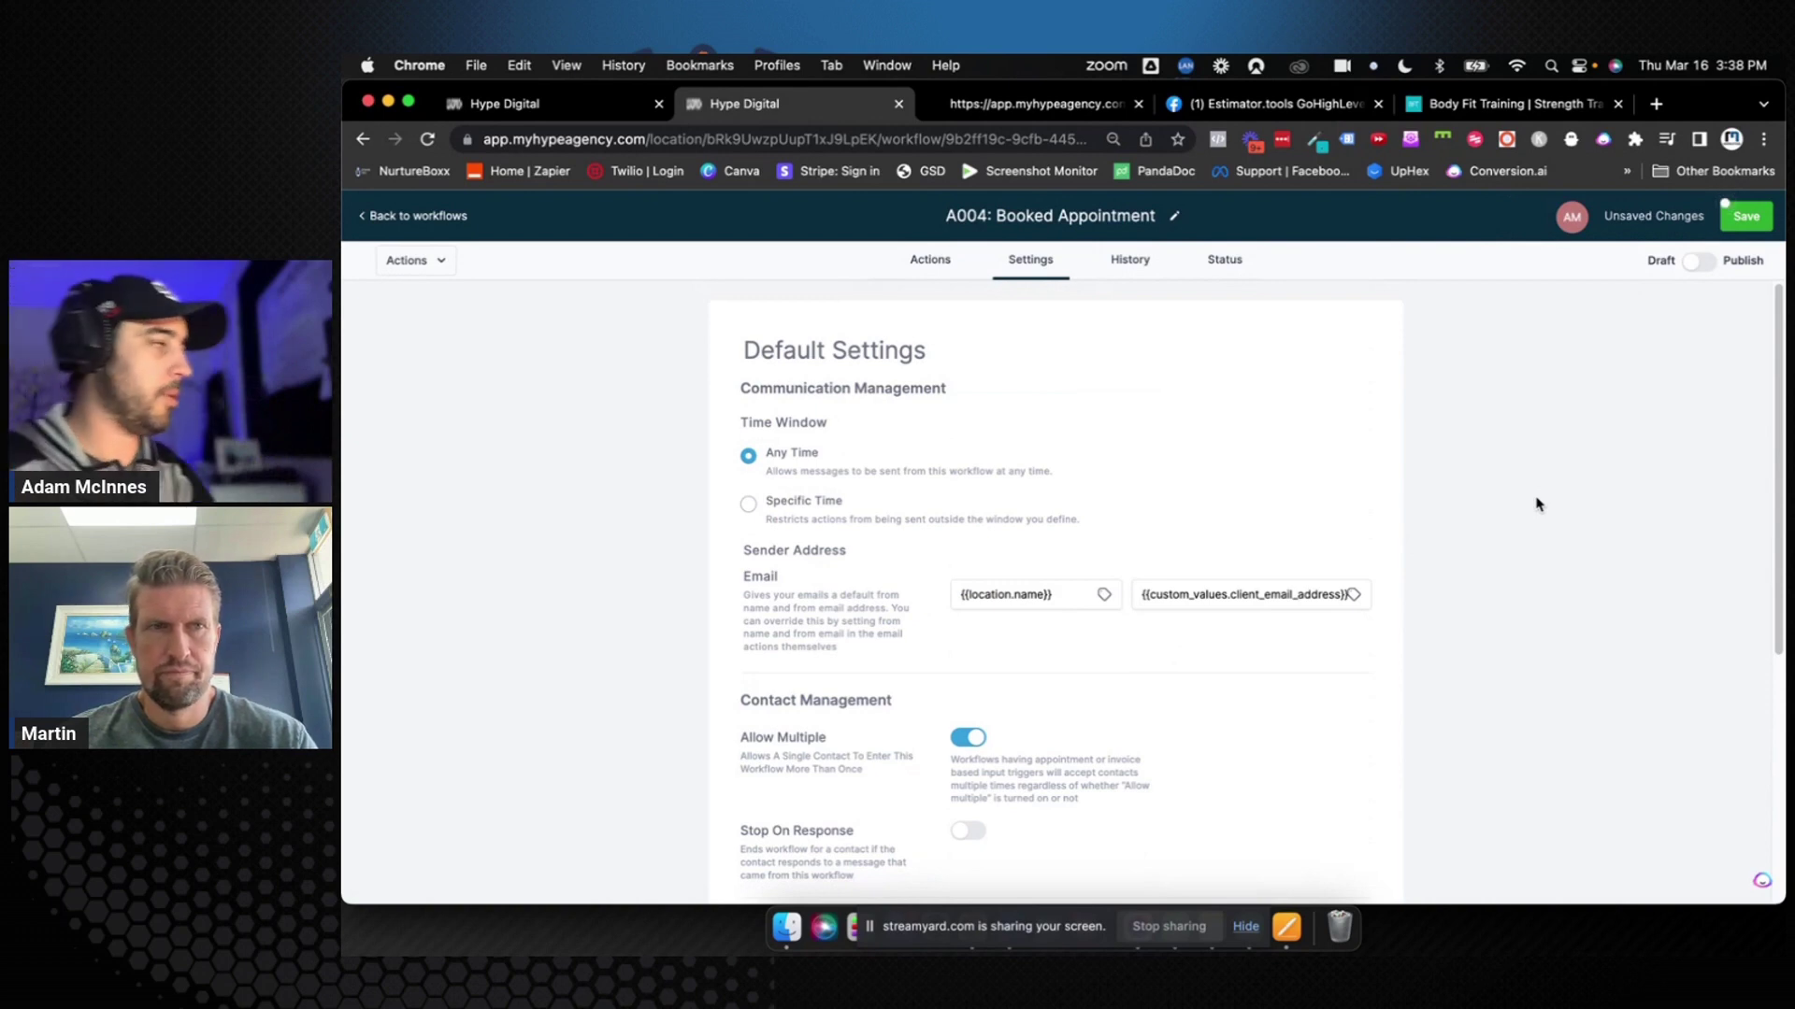
pyautogui.click(1744, 216)
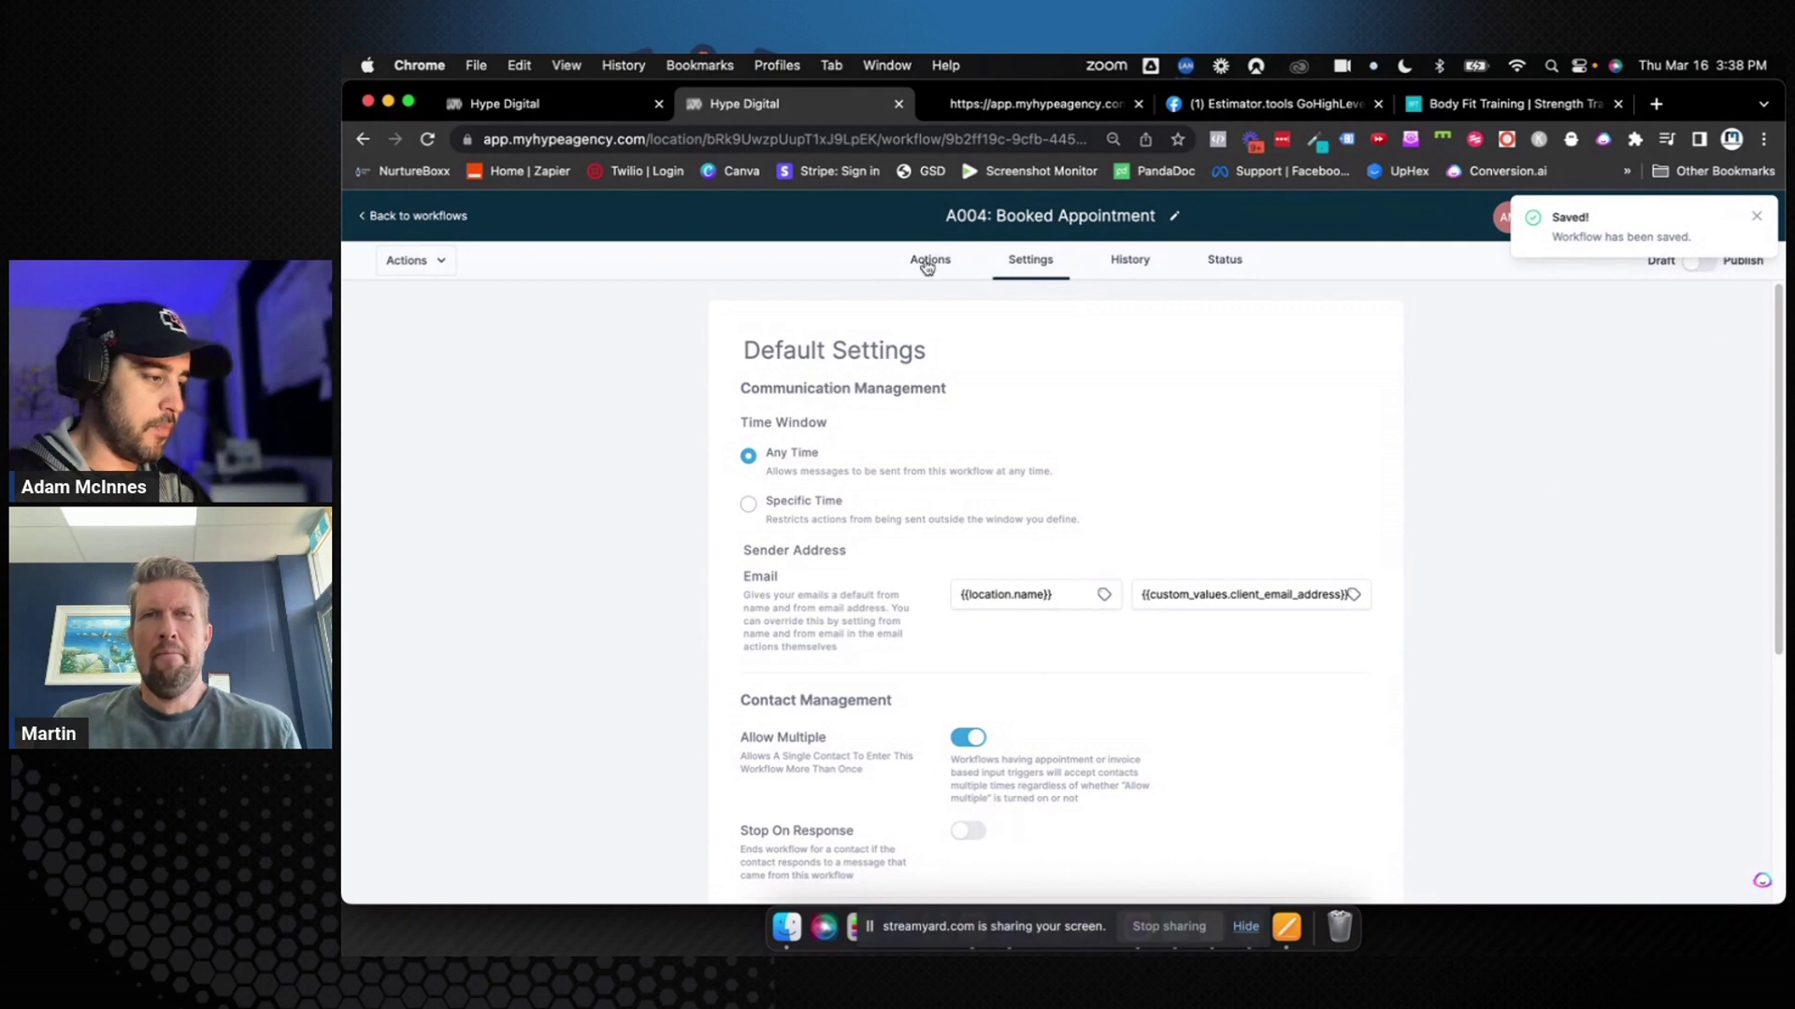
# Delete the From Name and From Email values from the reminder Email step
pyautogui.click(930, 260)
pyautogui.scroll(-5, 1110, 771)
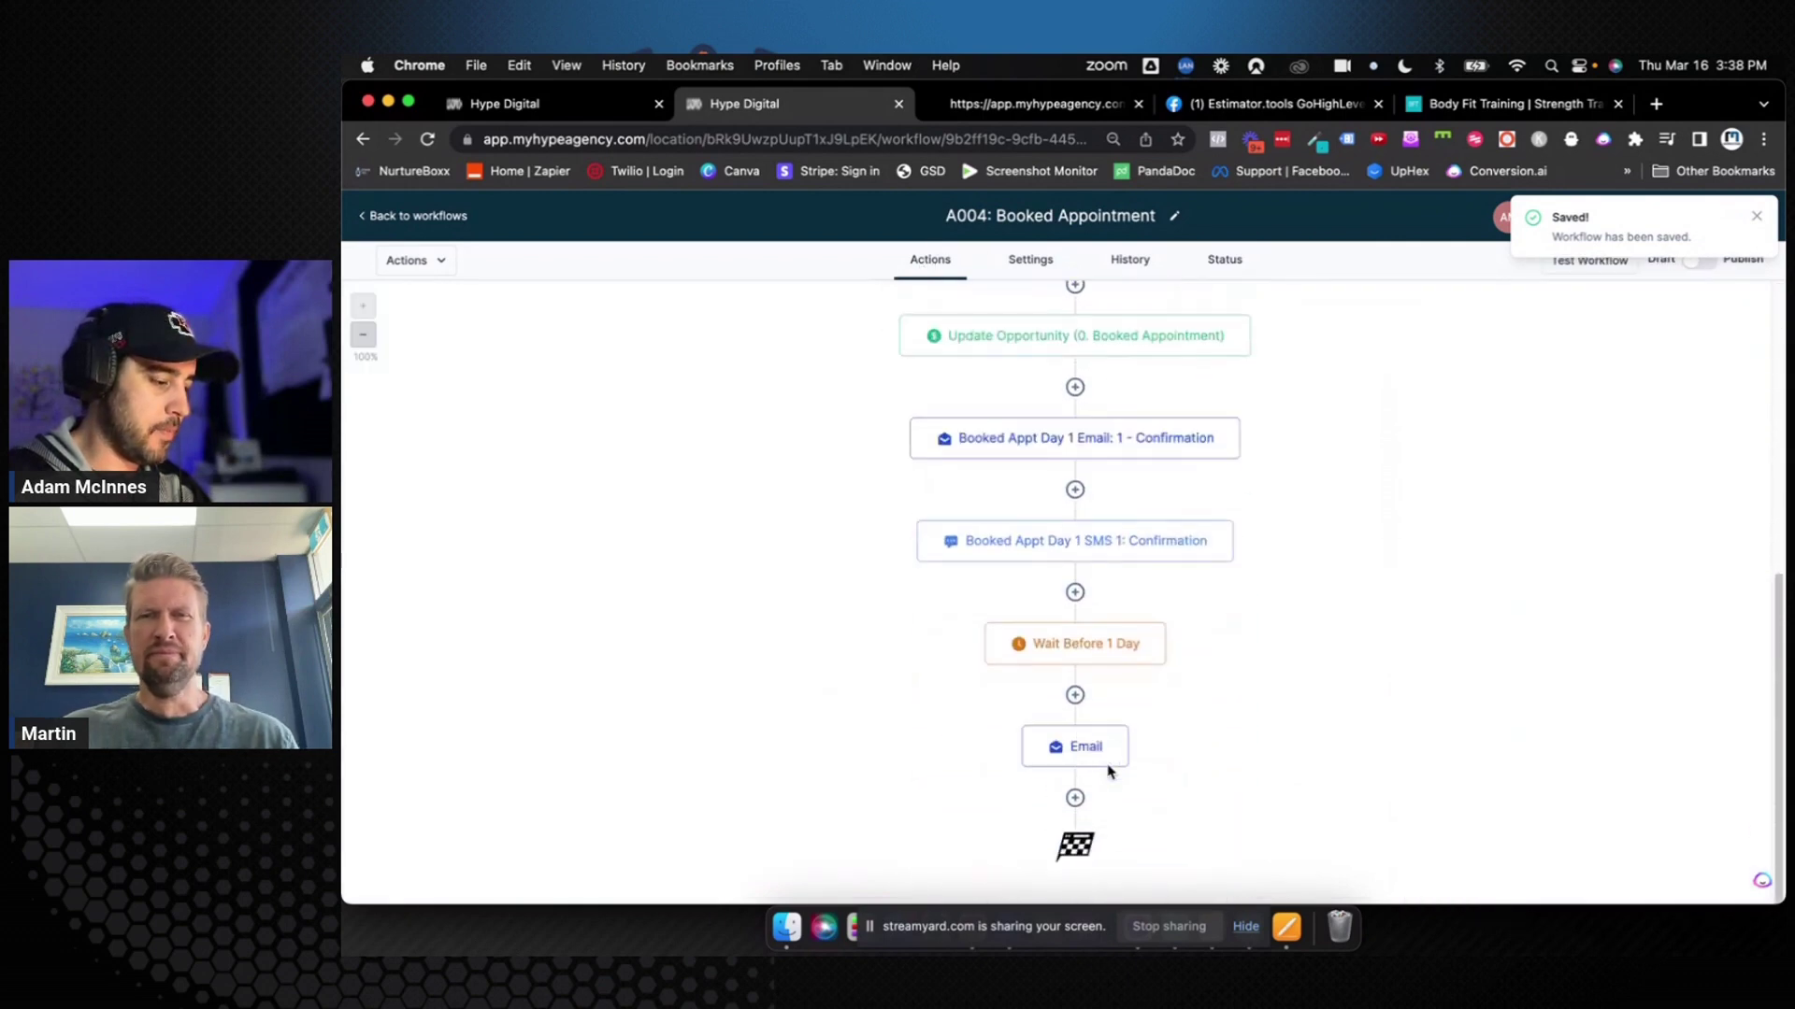
pyautogui.click(1103, 747)
pyautogui.tripleClick(1514, 433)
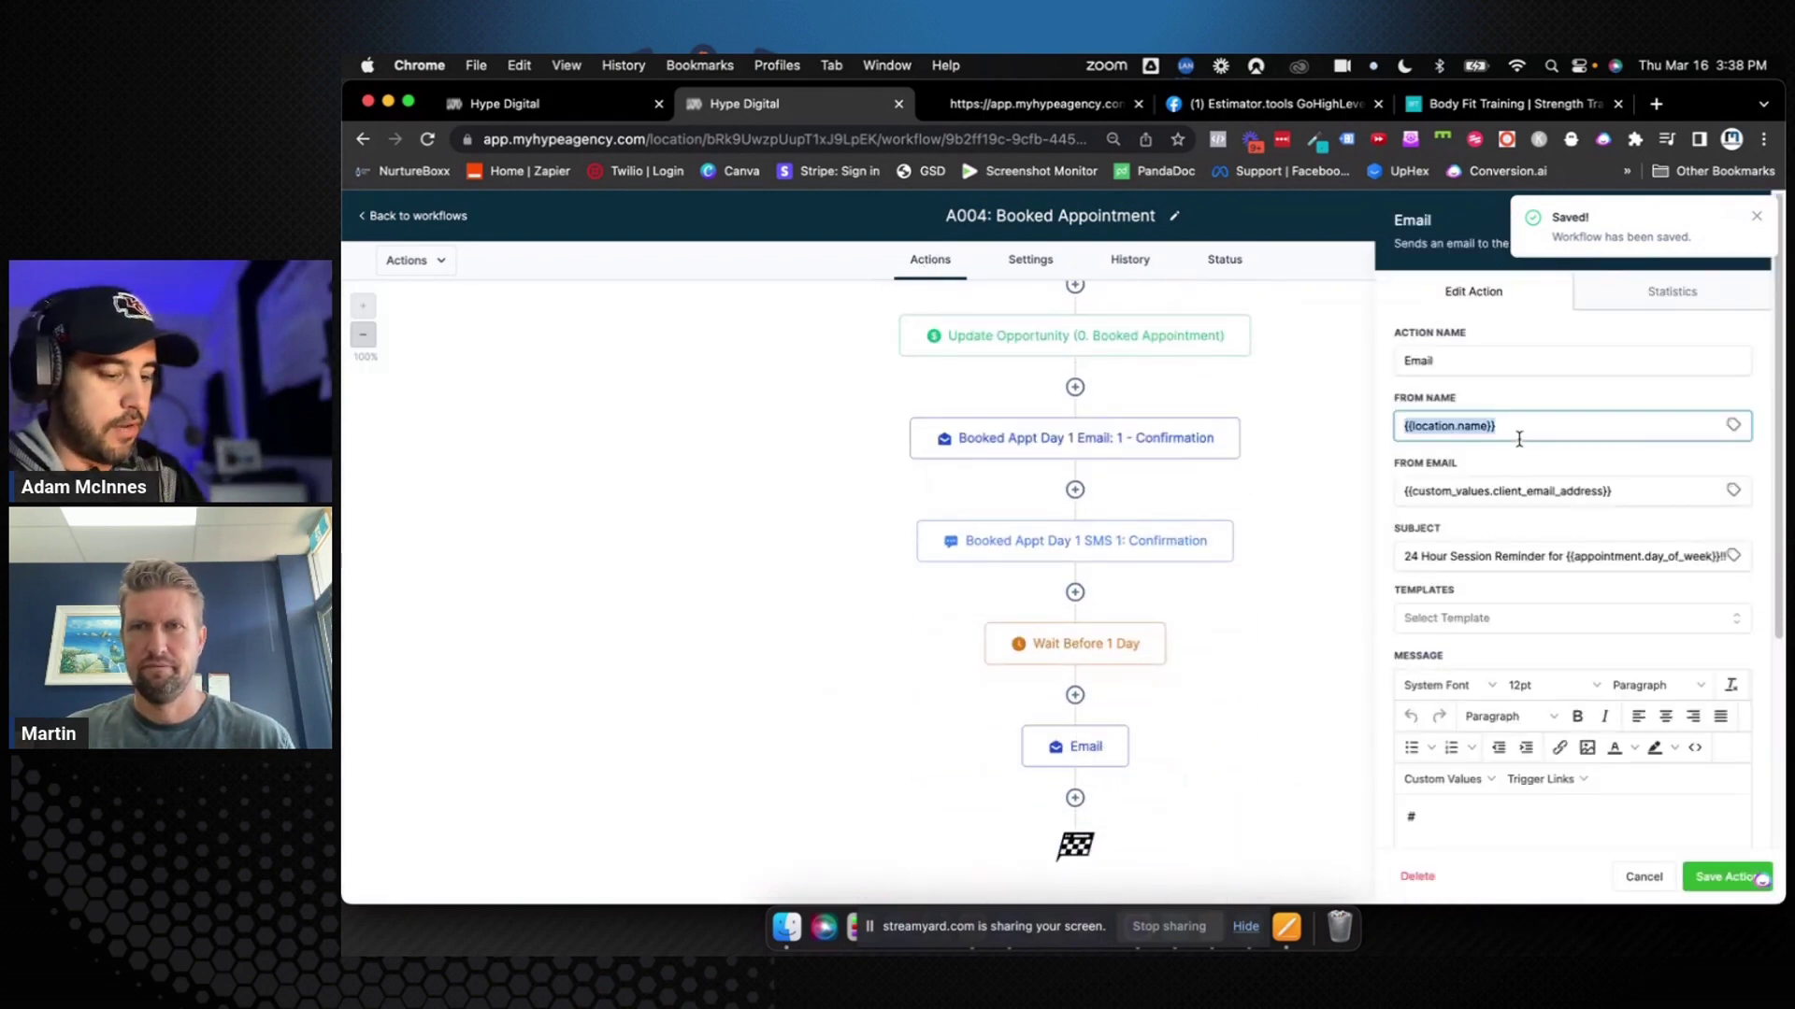
pyautogui.press('BackSpace')
pyautogui.tripleClick(1528, 486)
pyautogui.press('BackSpace')
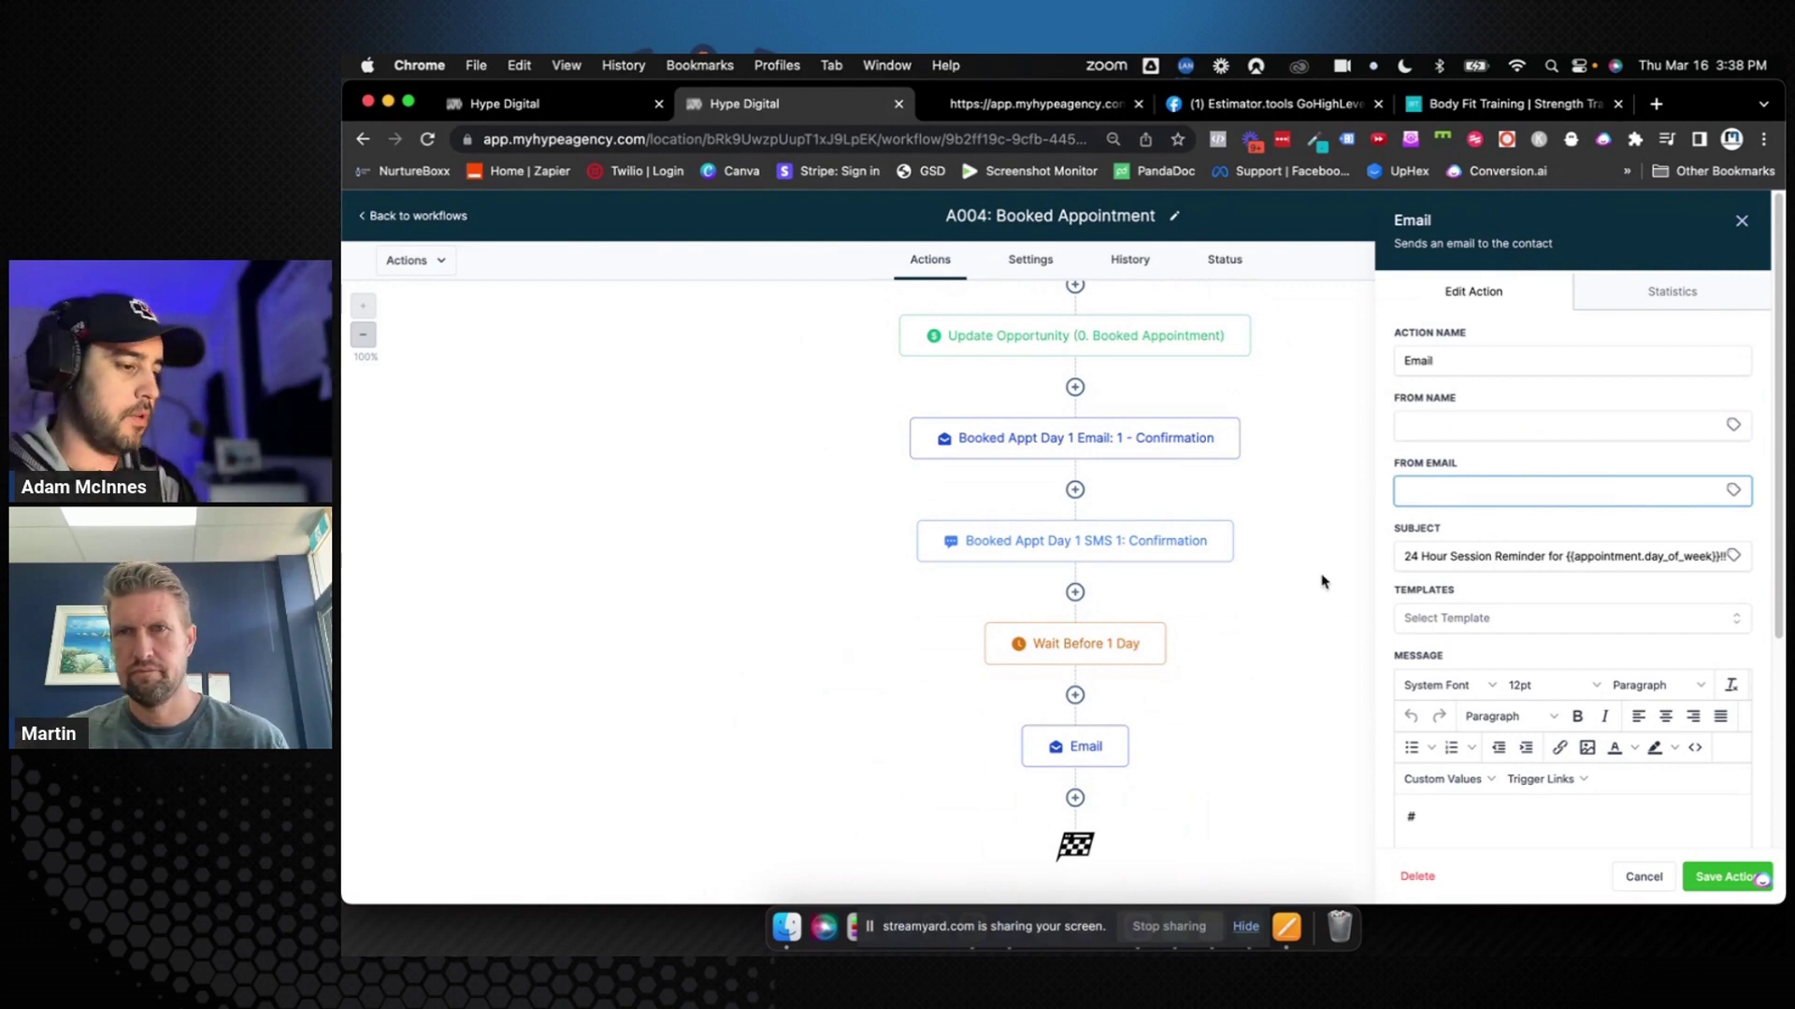
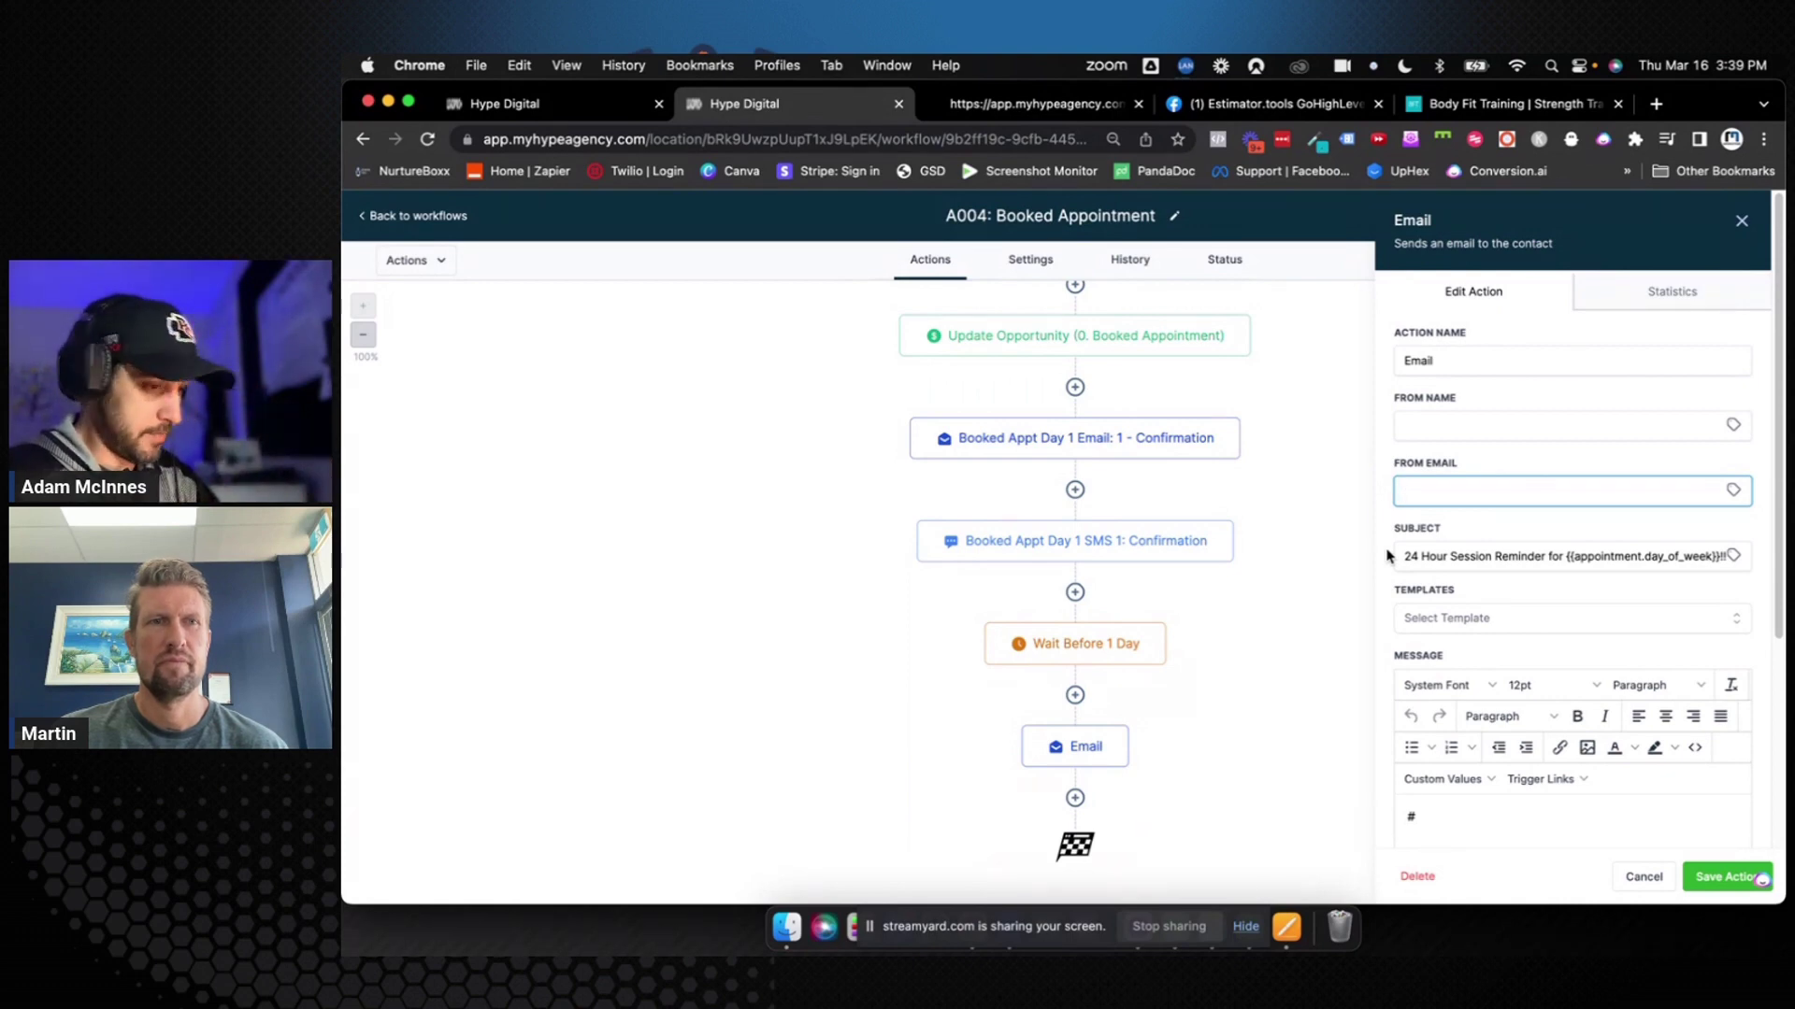
# Copy the Day 1 confirmation email's action name into the final Email step's name
pyautogui.scroll(-1, 1386, 555)
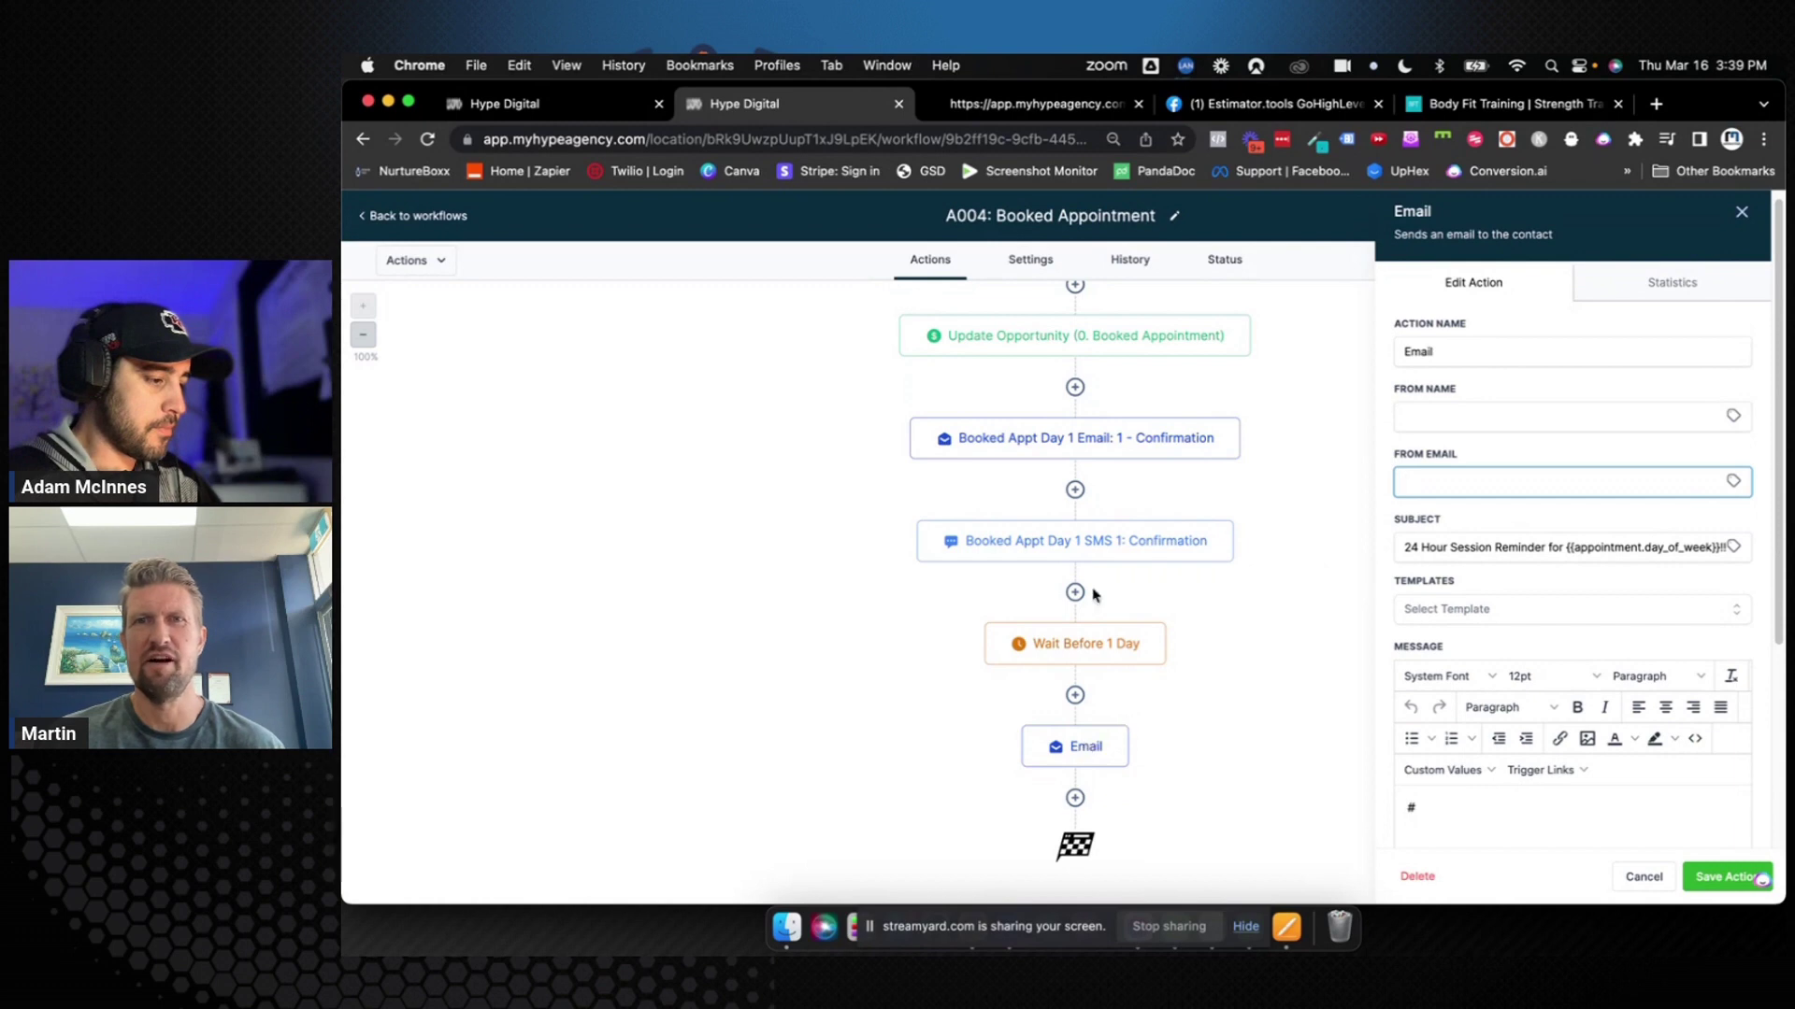
pyautogui.click(1232, 426)
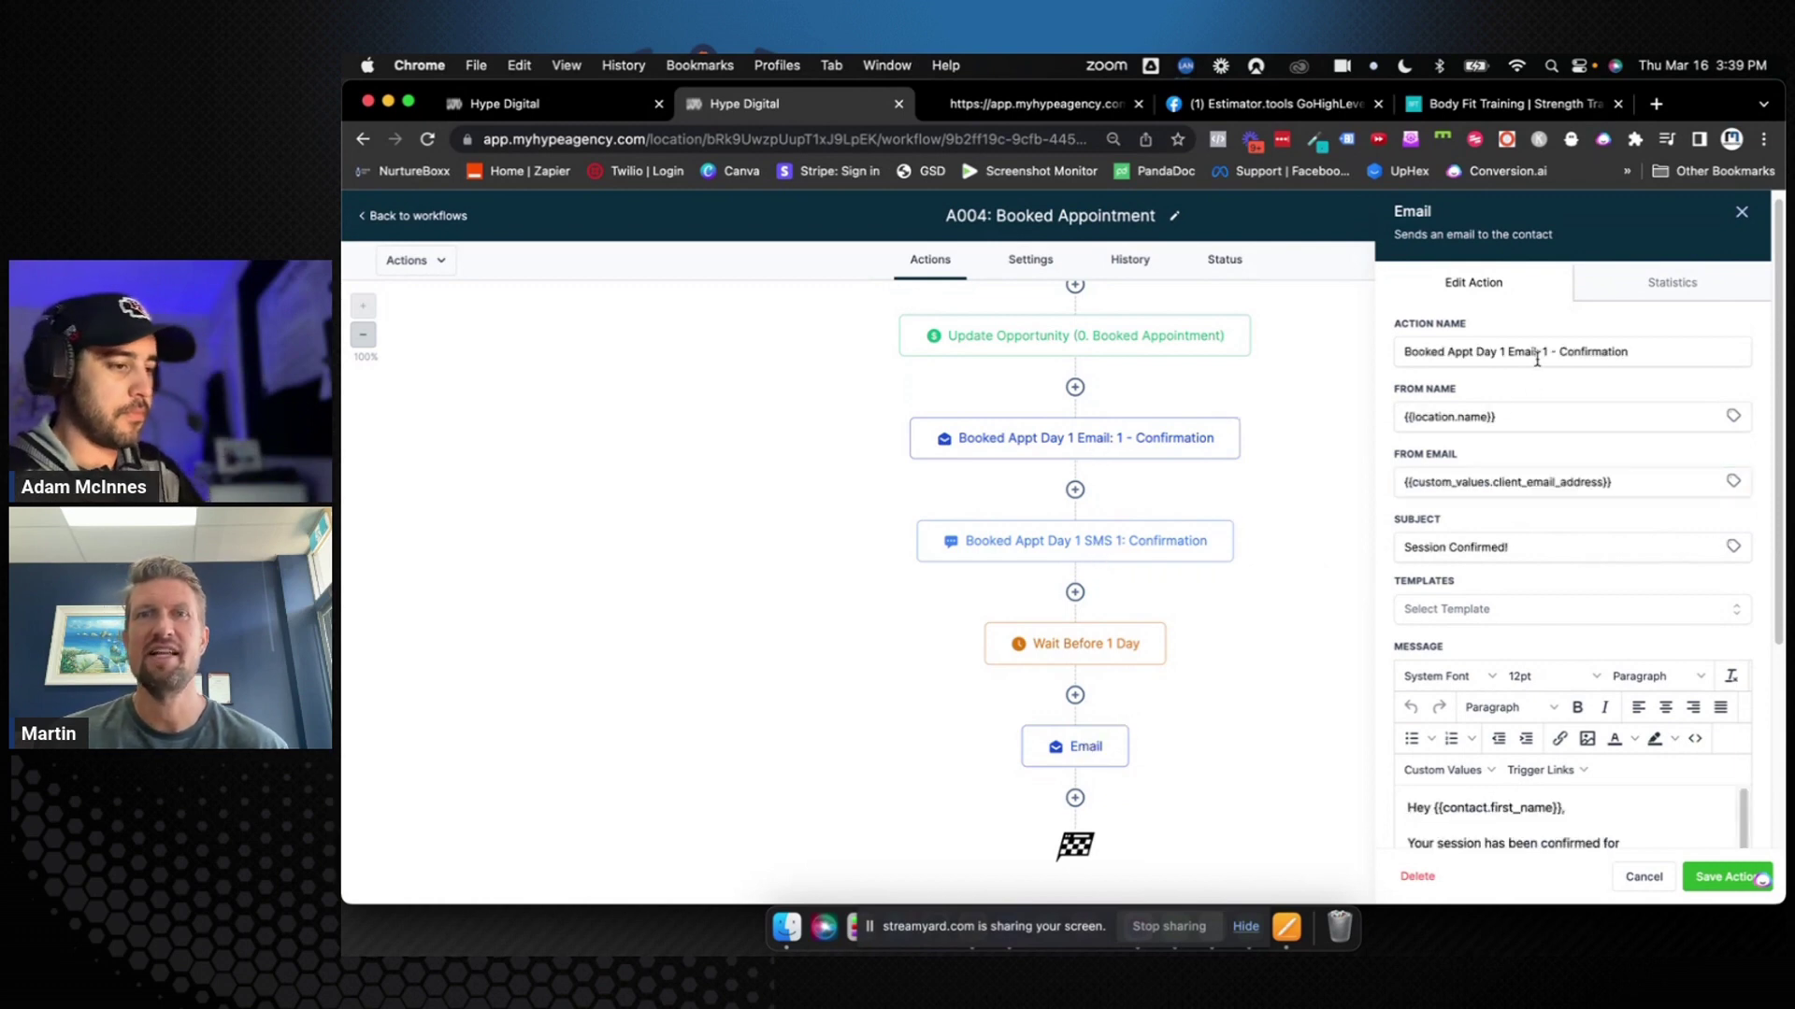
pyautogui.tripleClick(1537, 353)
pyautogui.press('cmd+c')
pyautogui.click(1074, 752)
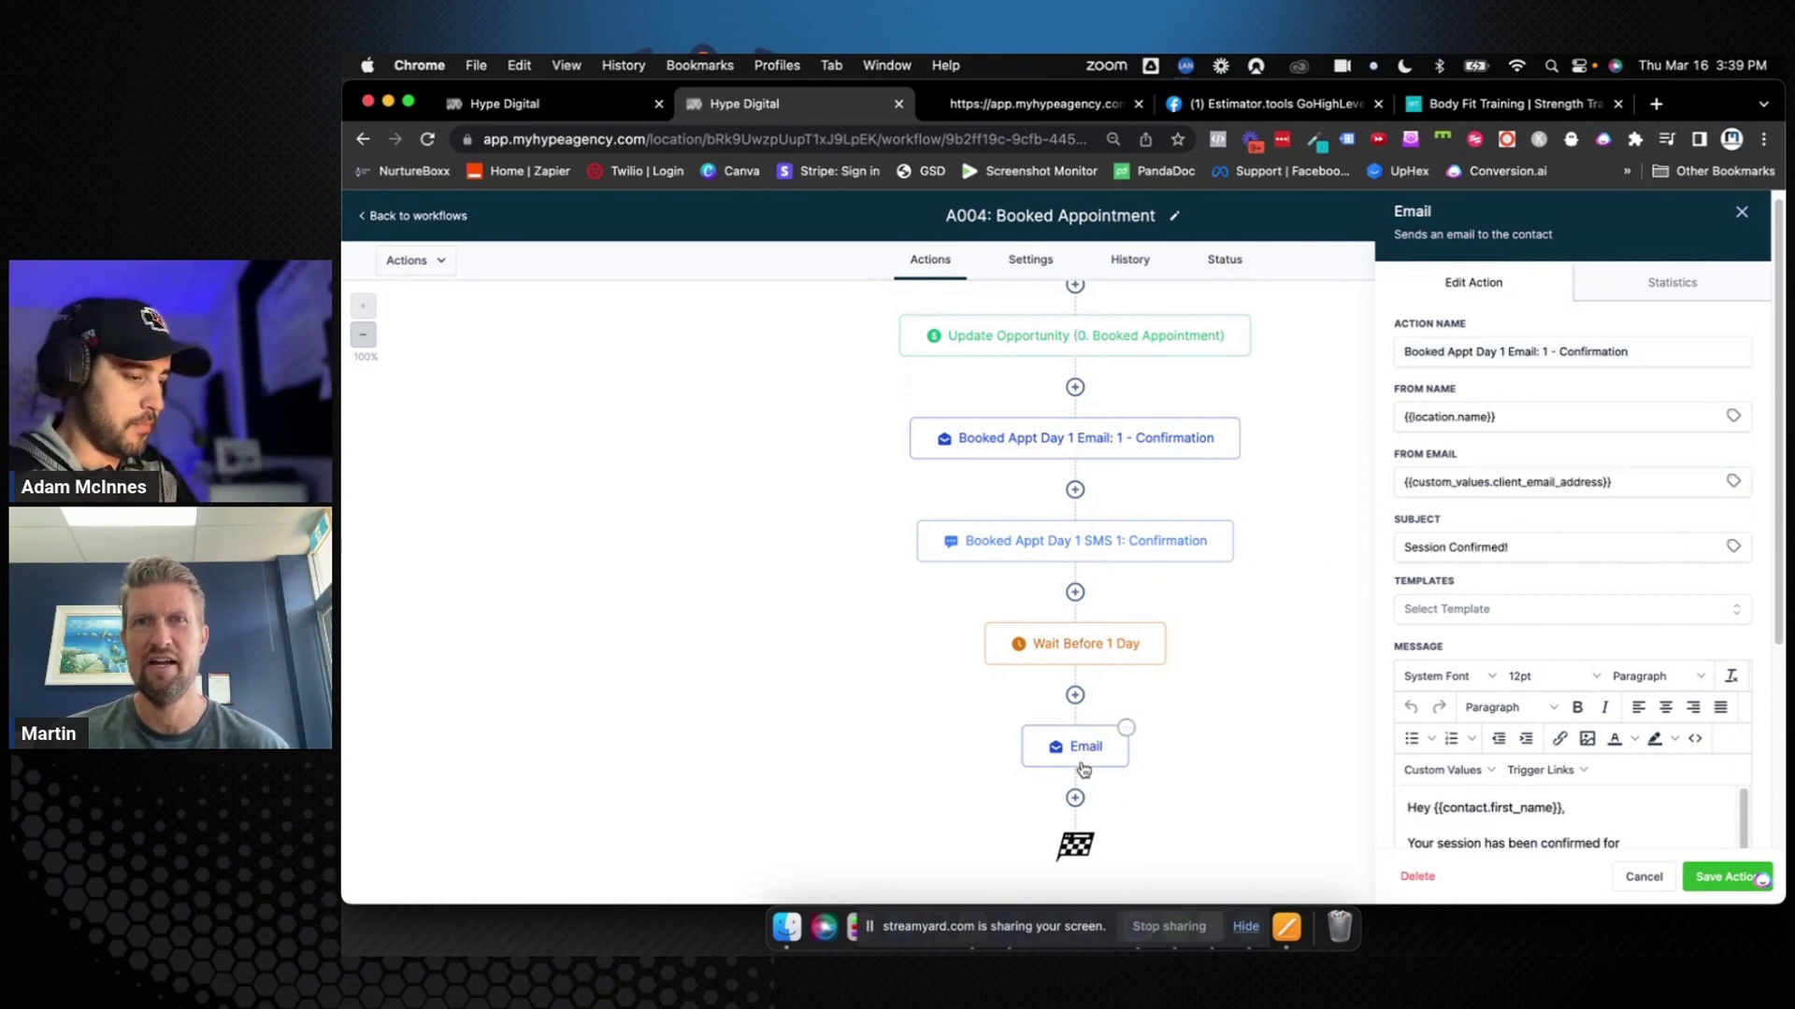
pyautogui.doubleClick(1462, 373)
pyautogui.doubleClick(1462, 354)
pyautogui.press('cmd+v')
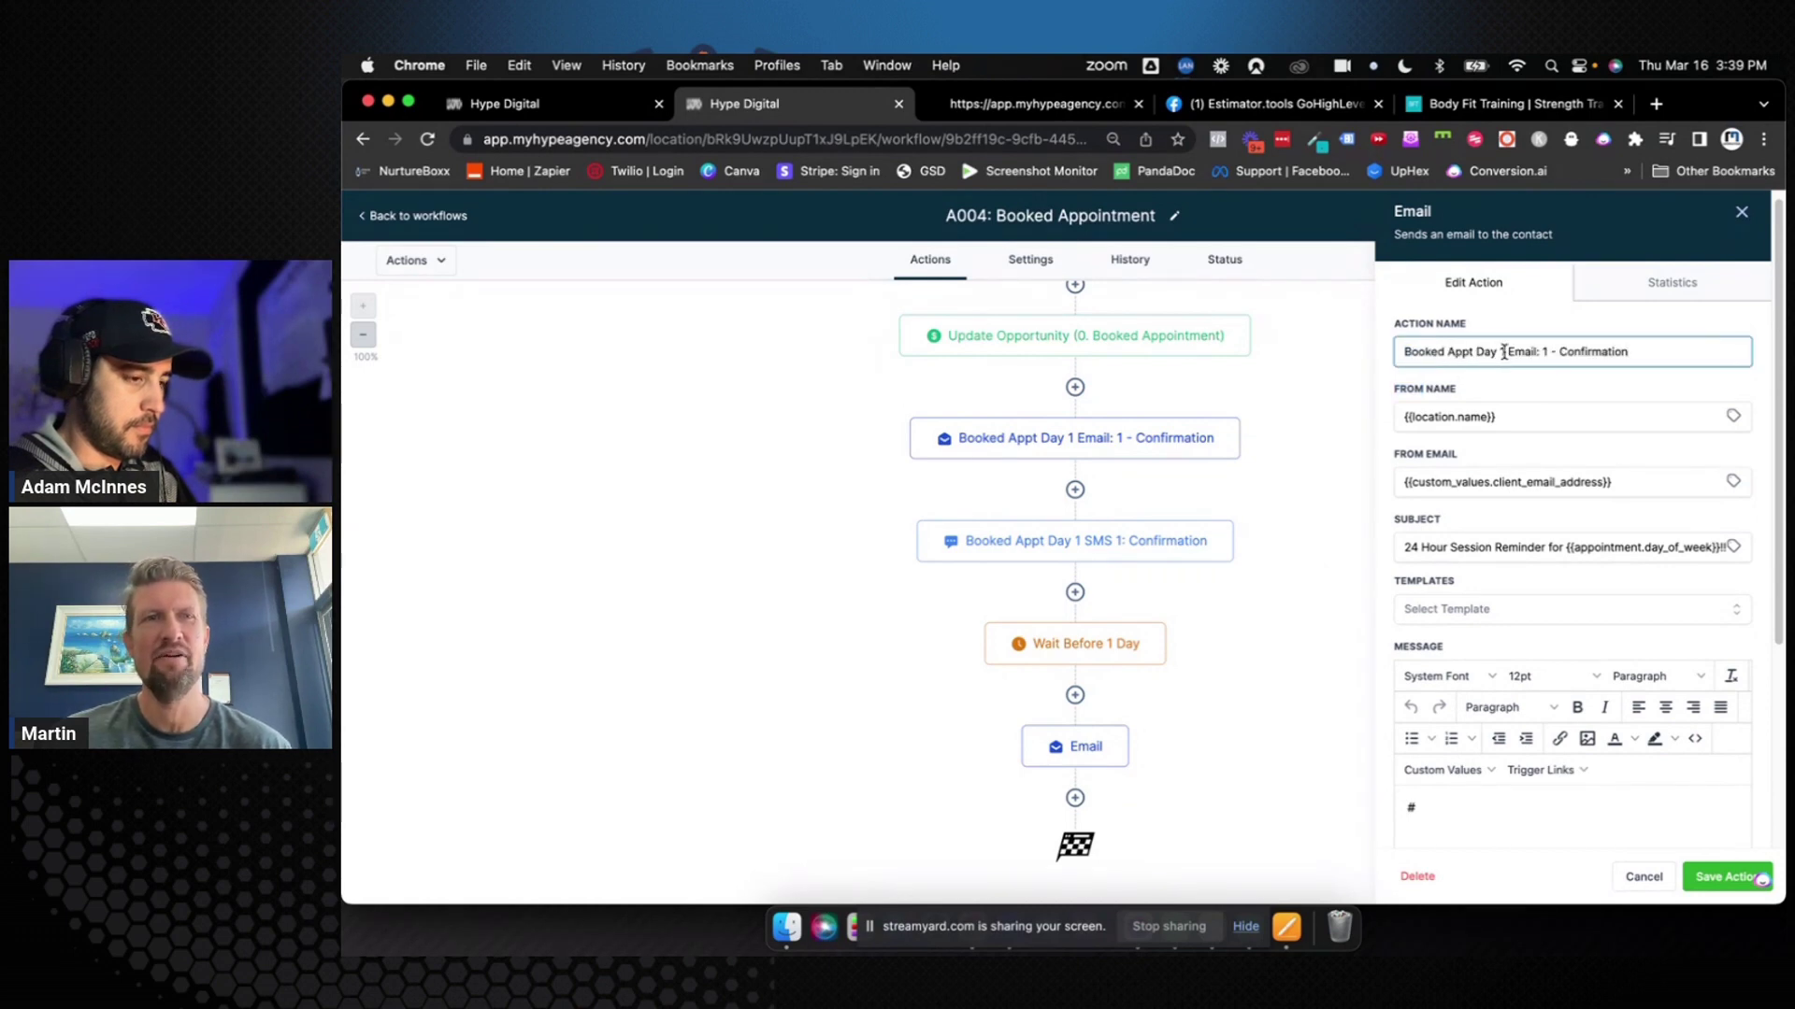
# Edit the pasted name into 'Booked Appt Email: 2 - 24 Hours'
pyautogui.moveTo(1503, 353); pyautogui.dragTo(1473, 352)
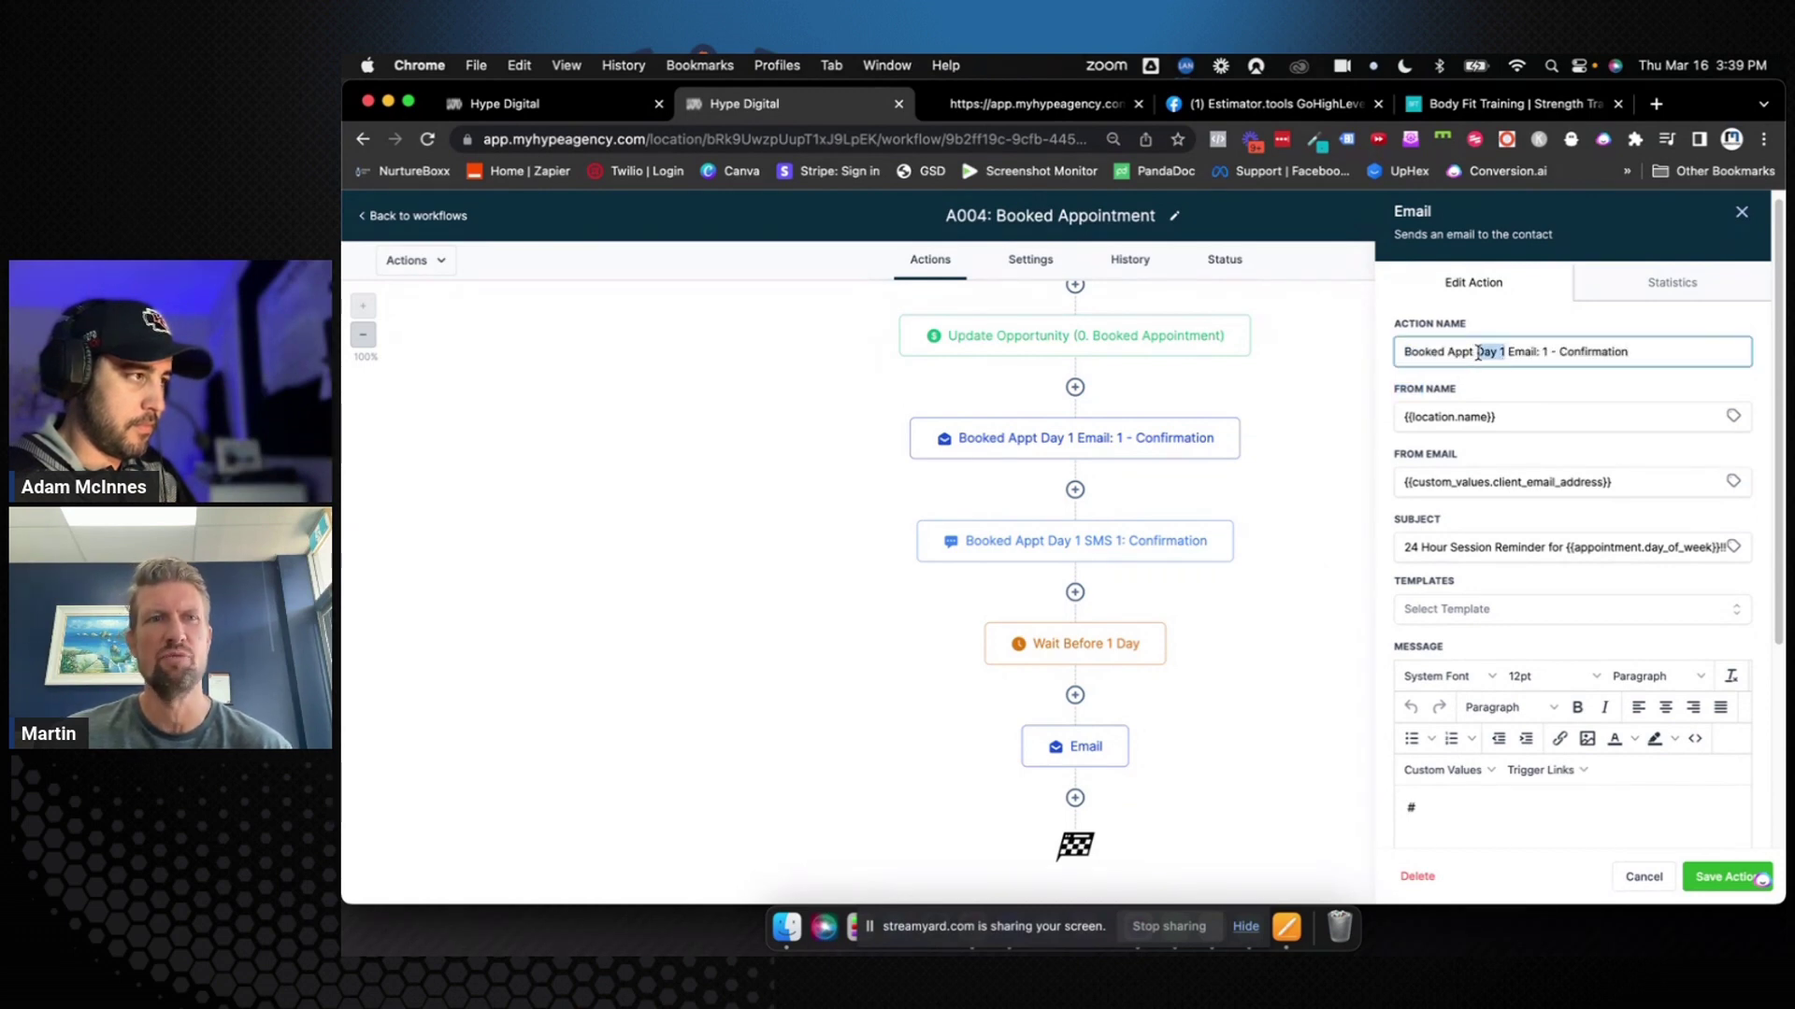
pyautogui.write('24')
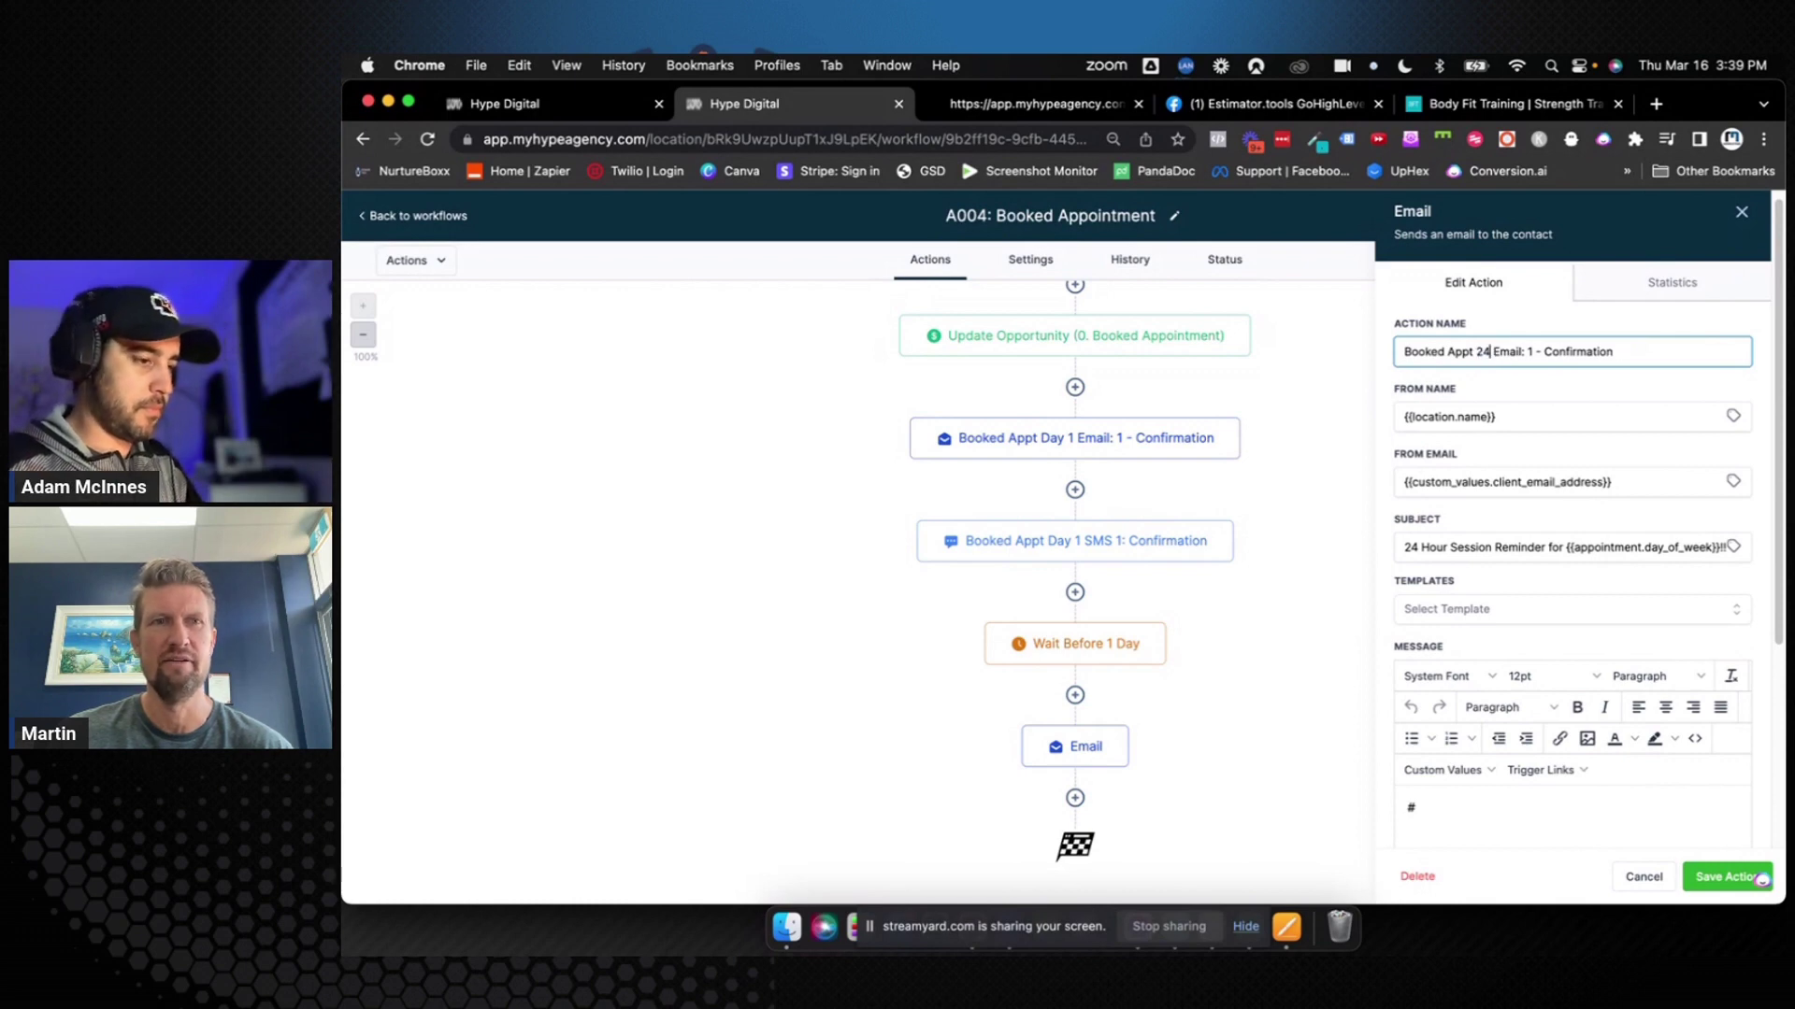
pyautogui.write(' Hours')
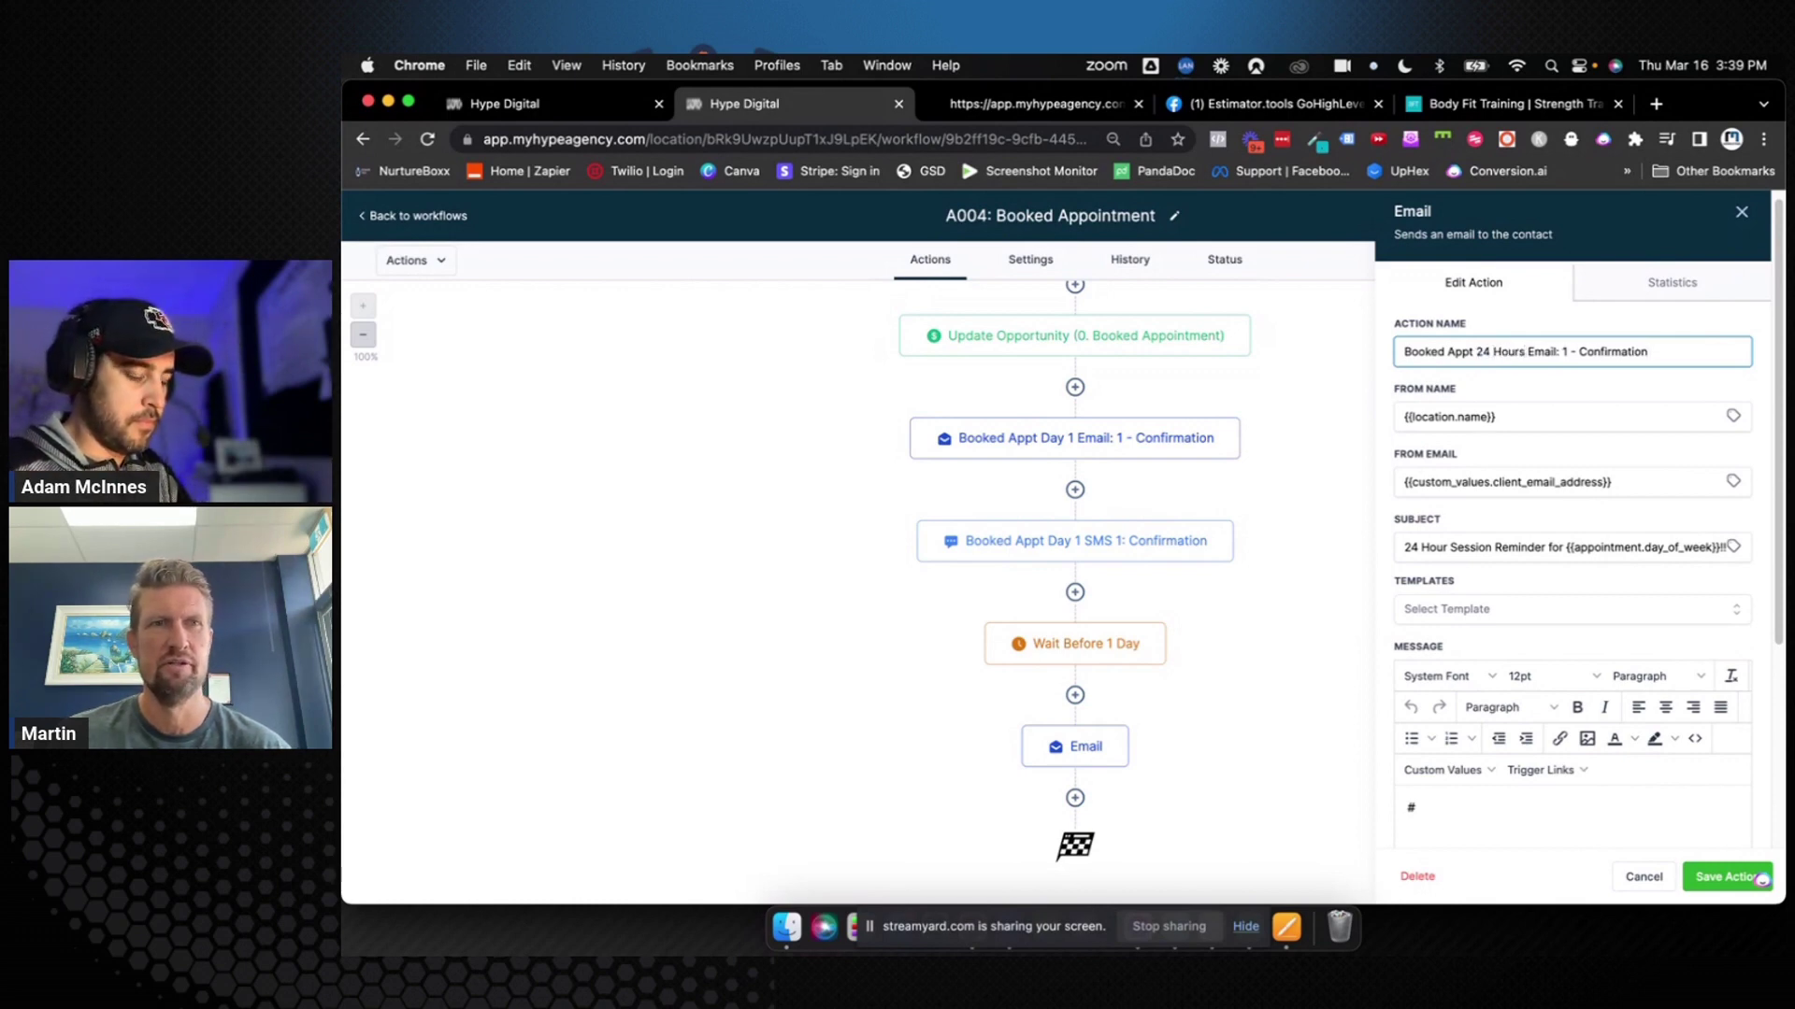
pyautogui.click(1568, 351)
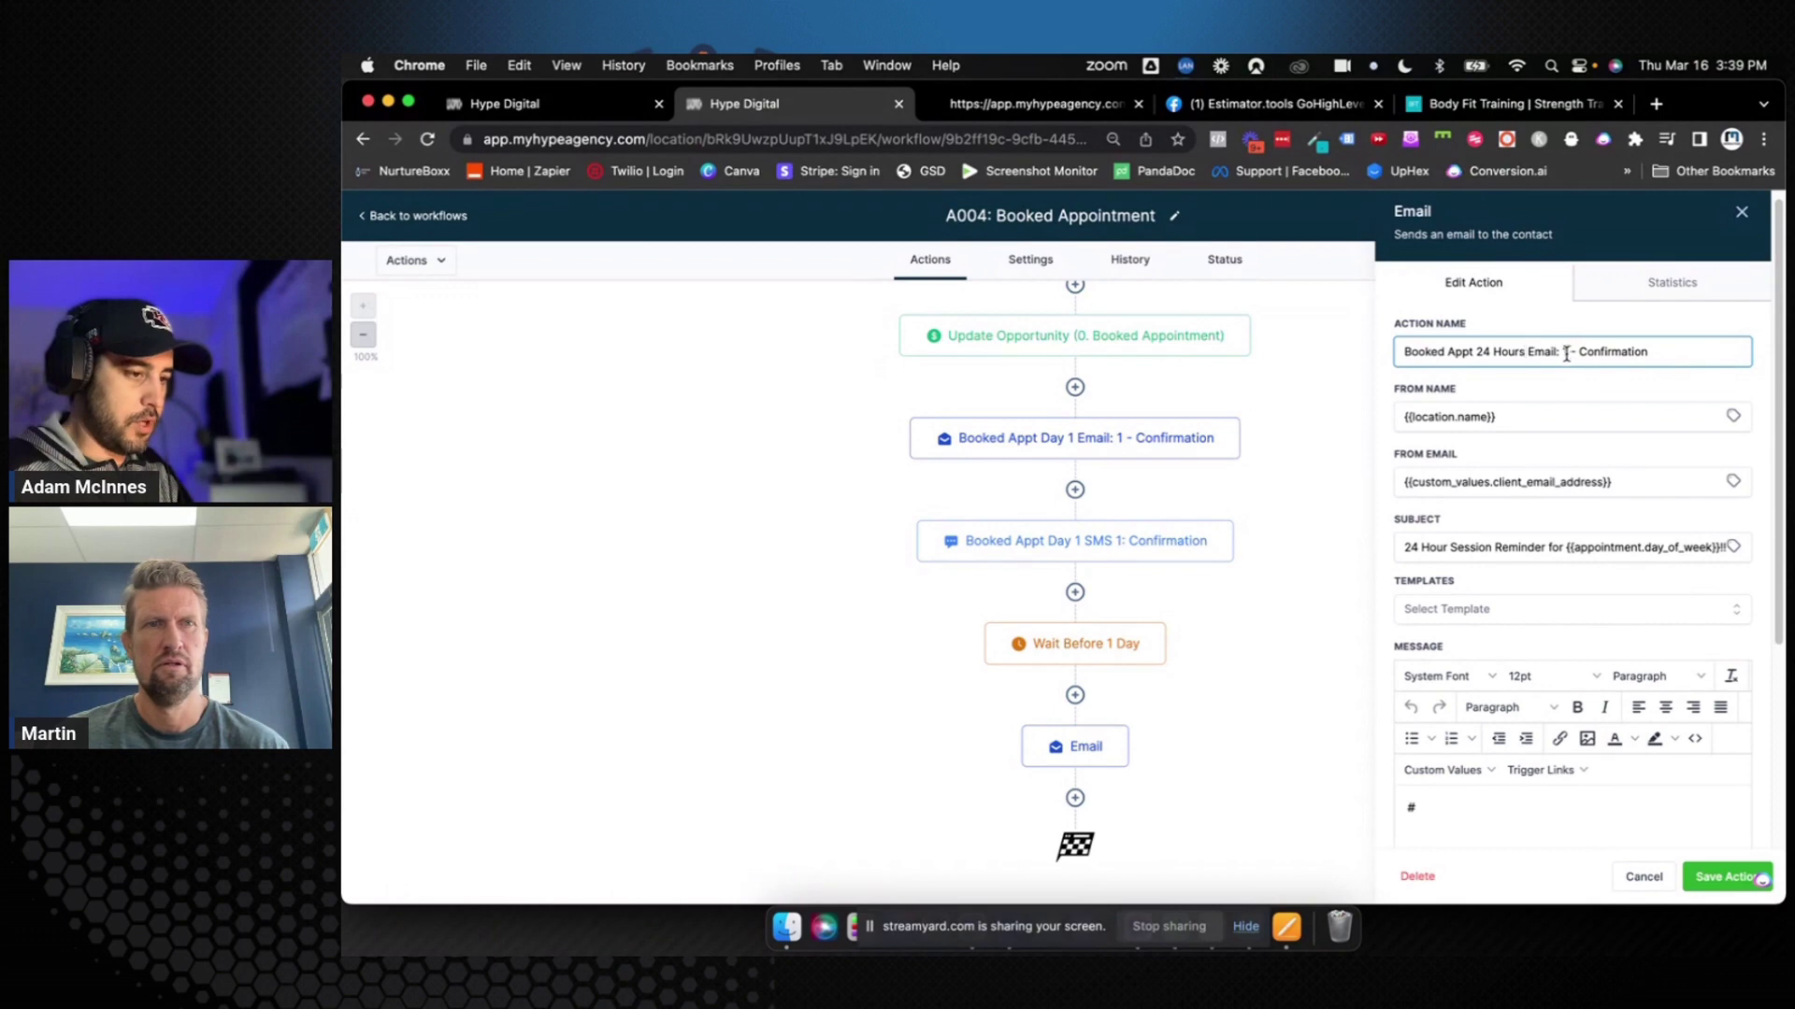
pyautogui.press('BackSpace')
pyautogui.write('2')
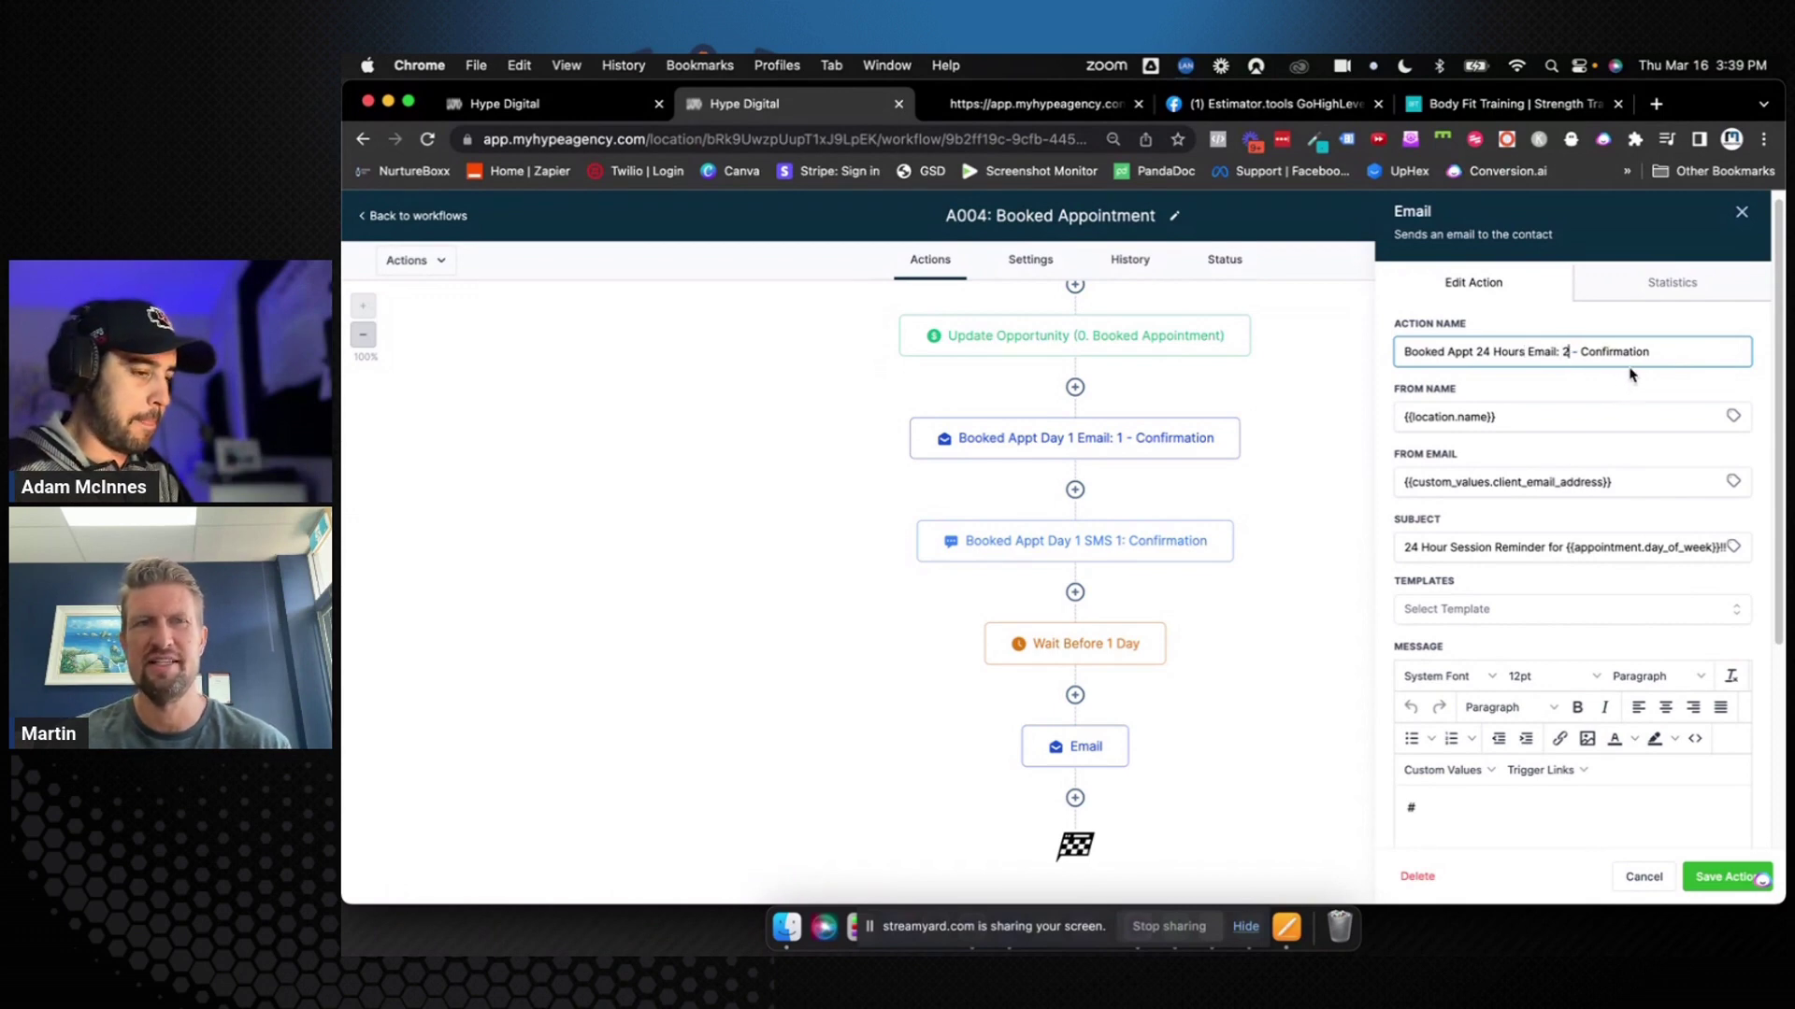
pyautogui.doubleClick(1630, 353)
pyautogui.press('BackSpace')
pyautogui.press('BackSpace')
pyautogui.press('BackSpace')
pyautogui.press('BackSpace')
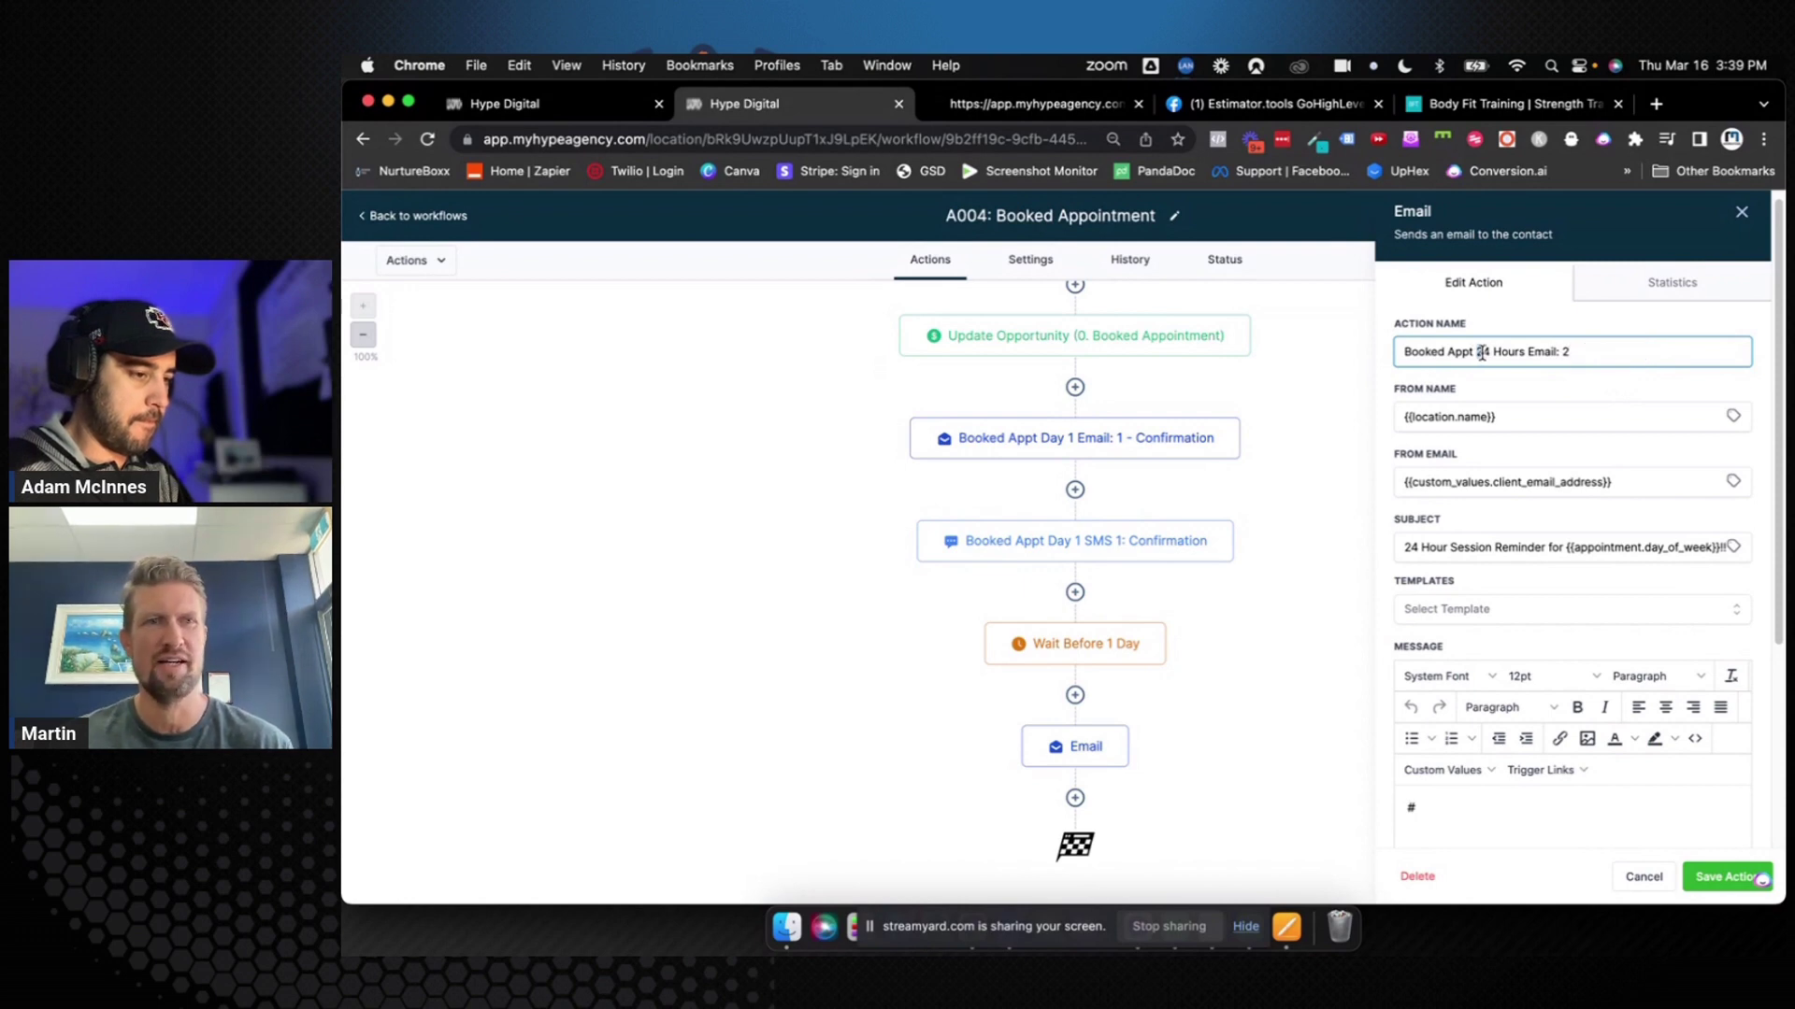
pyautogui.moveTo(1477, 352); pyautogui.dragTo(1529, 353)
pyautogui.press('super+c')
pyautogui.press('BackSpace')
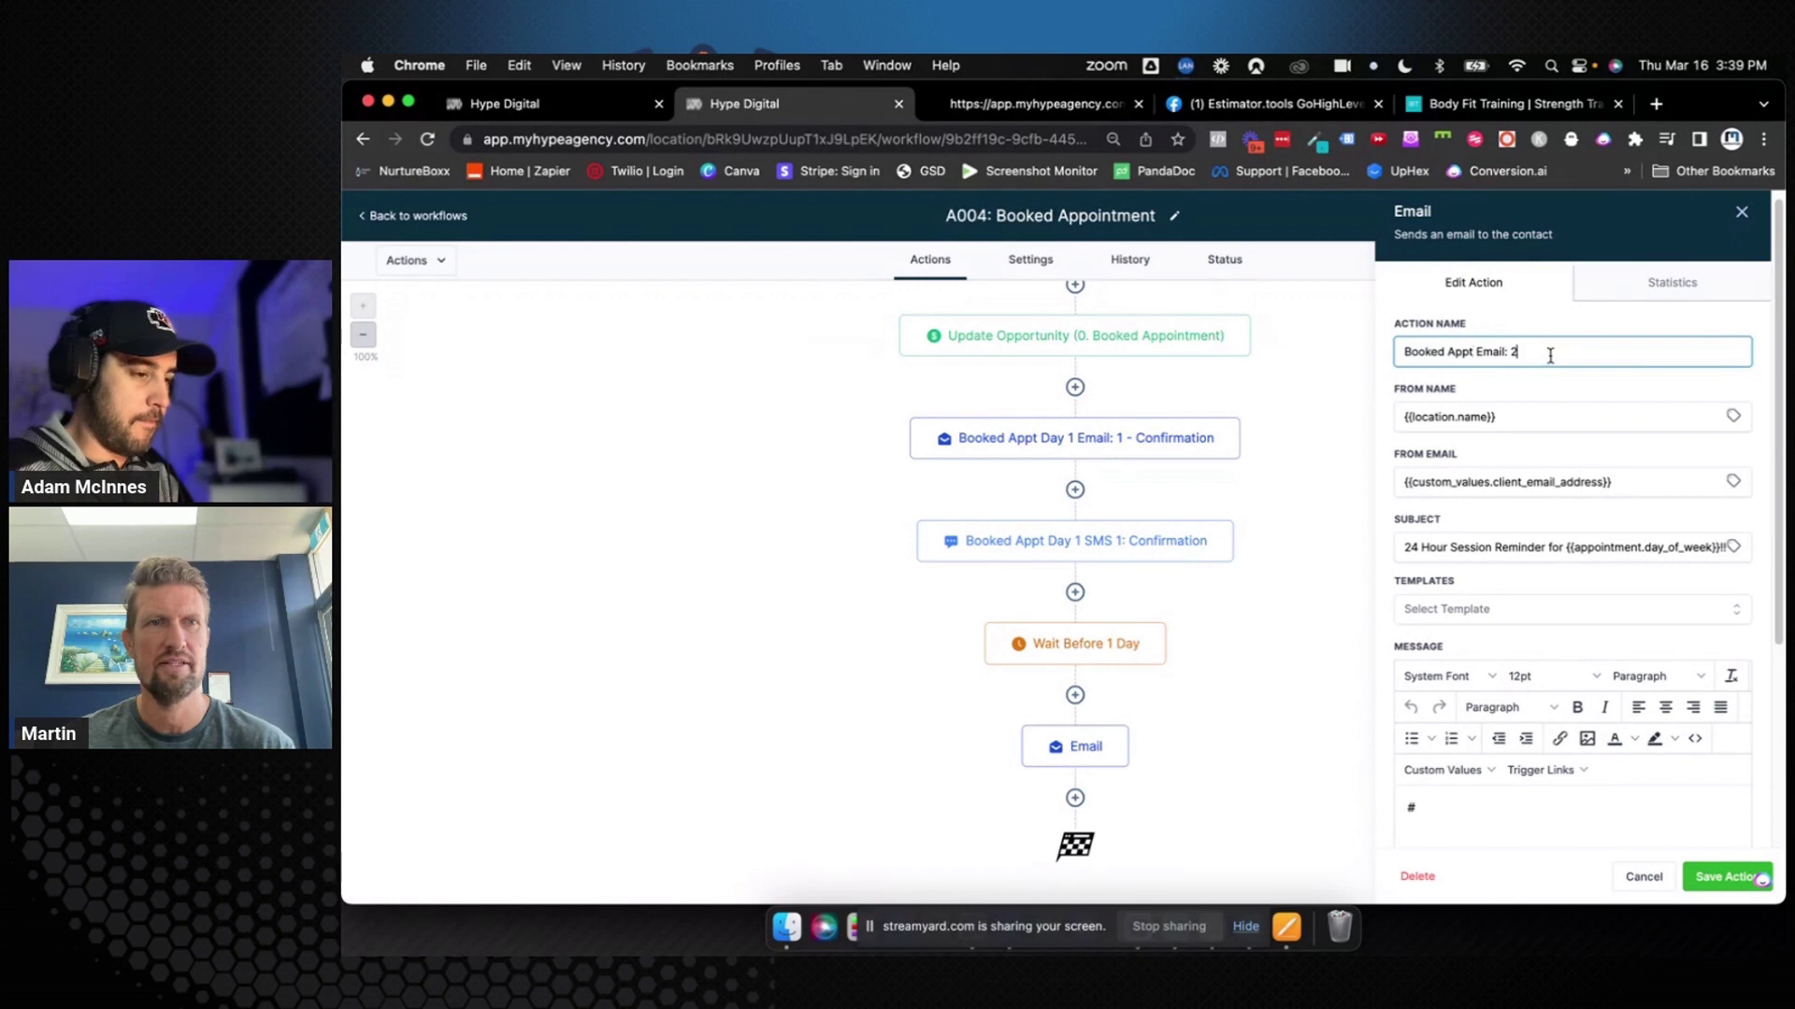
pyautogui.write('-')
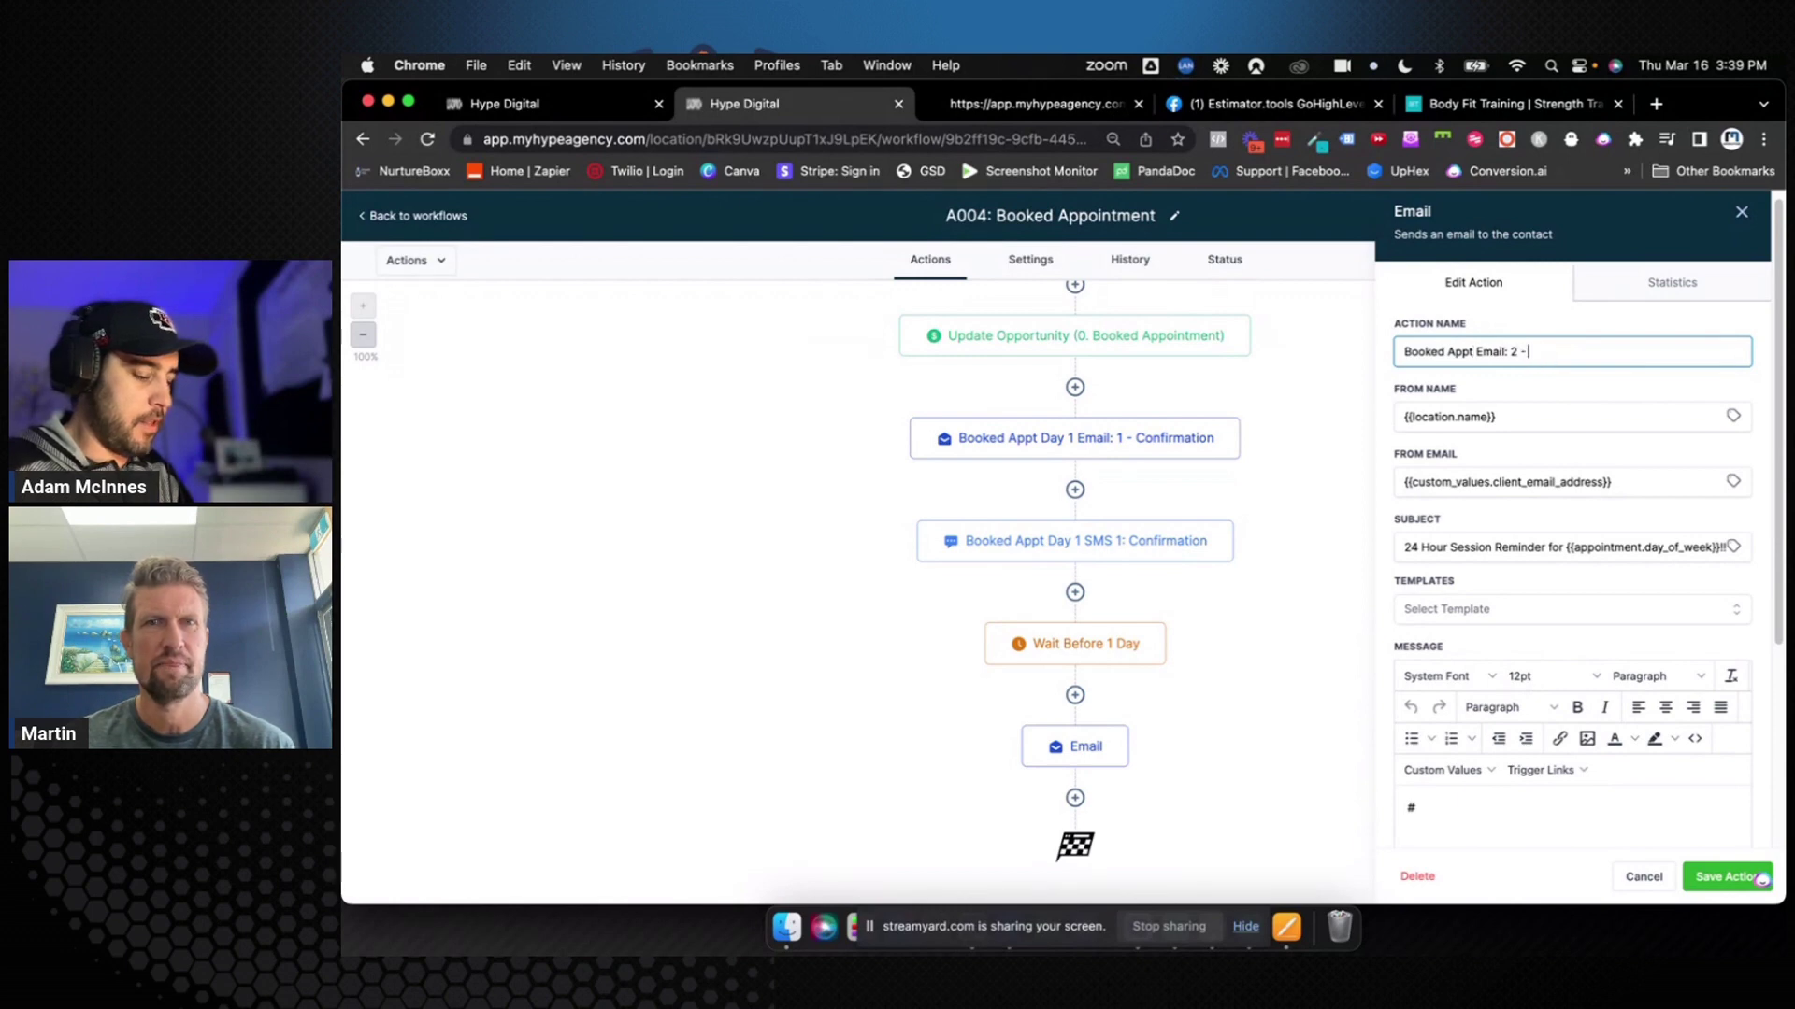
pyautogui.press('super+v')
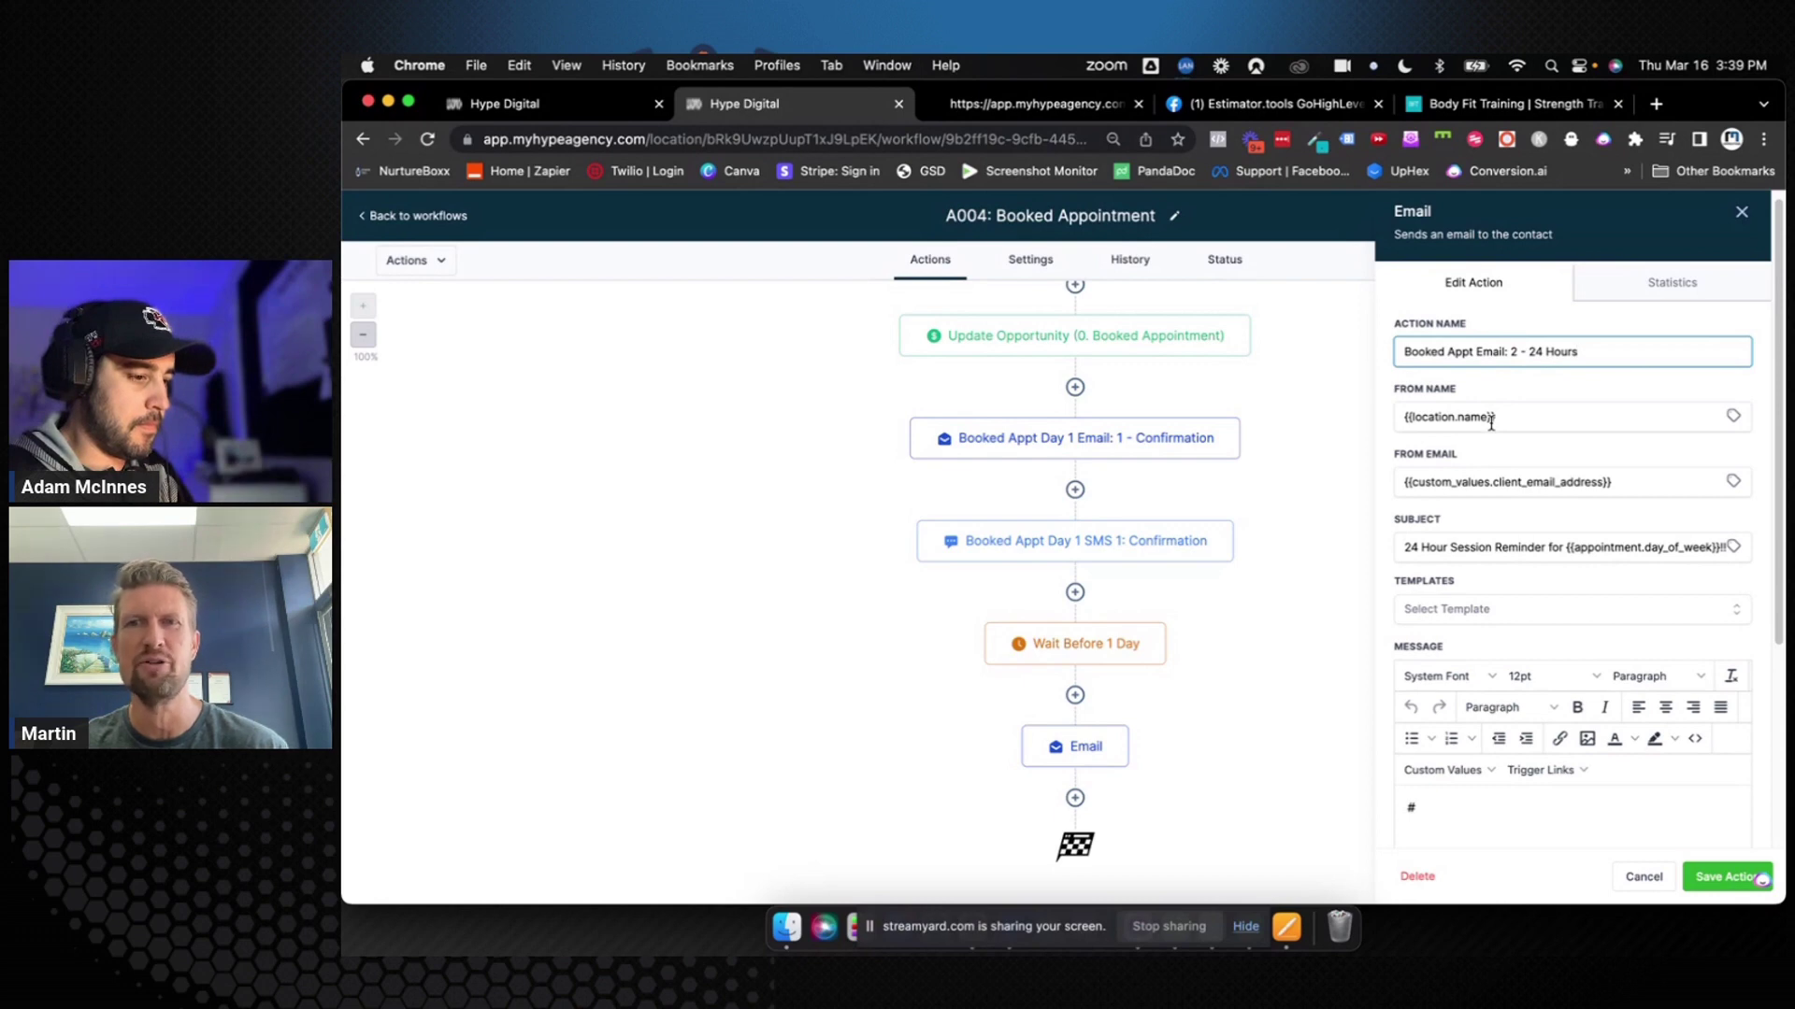
# Clear the From Name and From Email fields of the 24-hour reminder email
pyautogui.tripleClick(1499, 420)
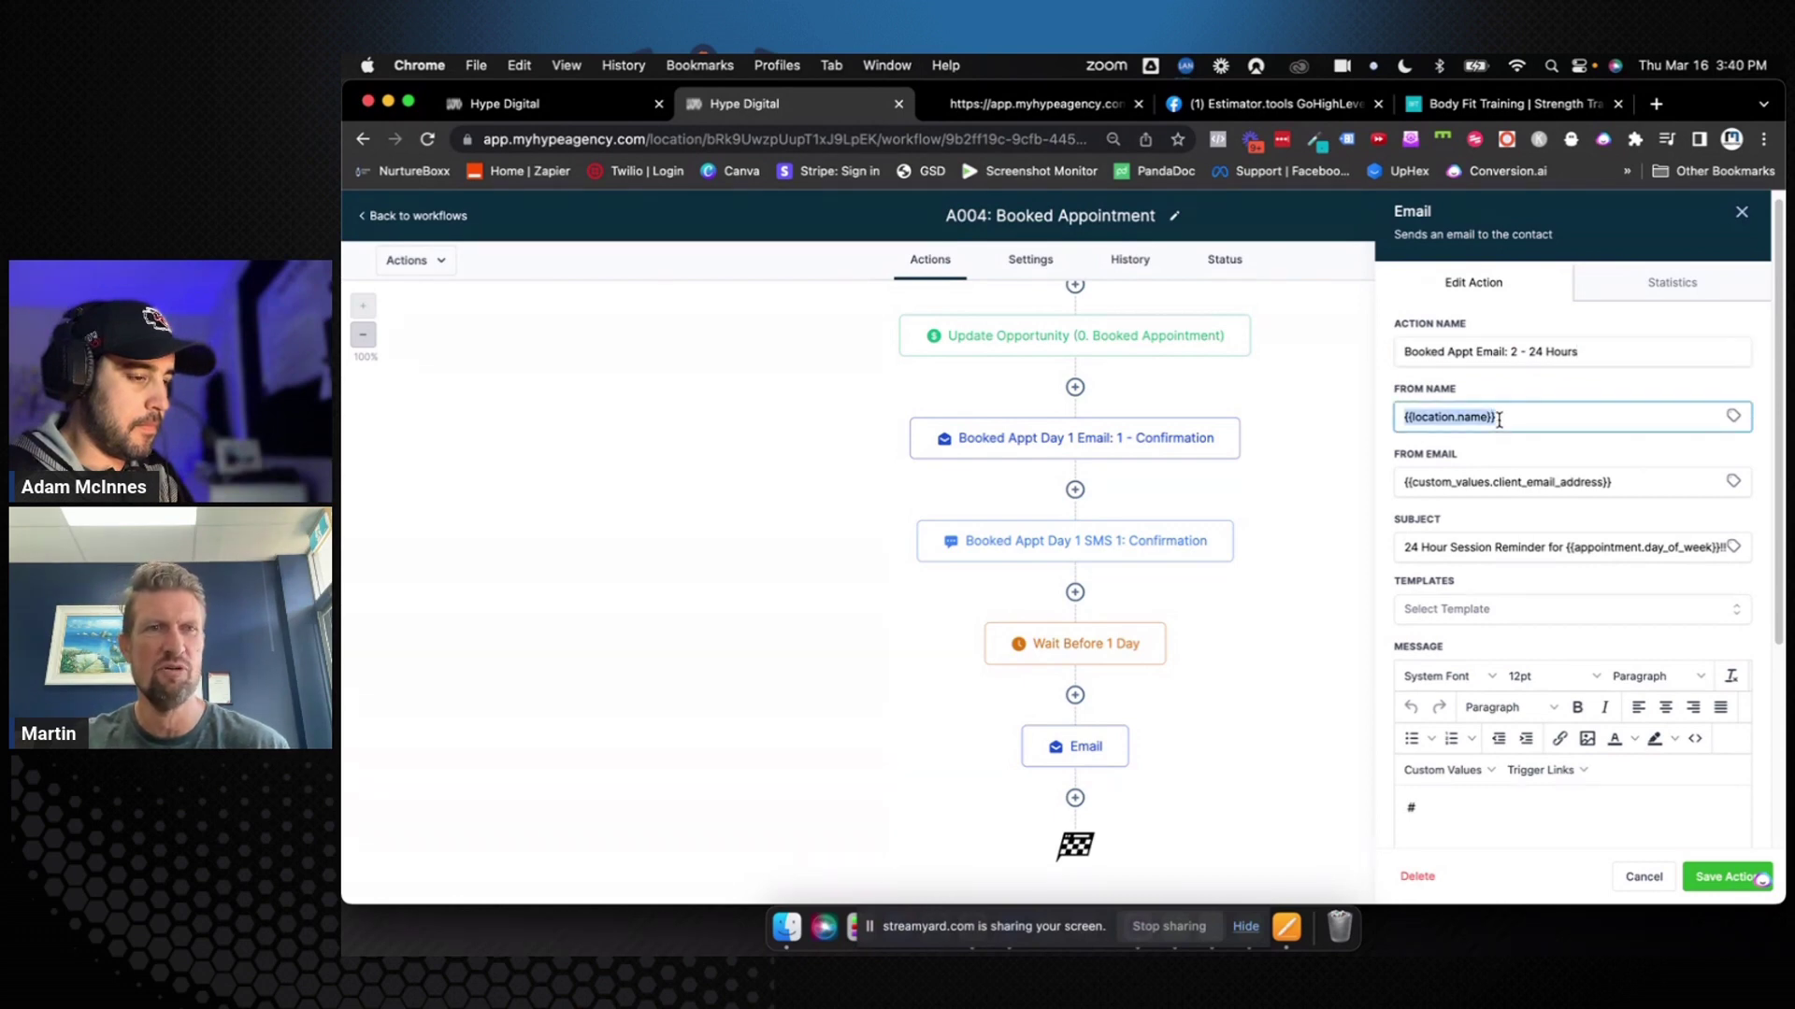
pyautogui.press('BackSpace')
pyautogui.tripleClick(1503, 478)
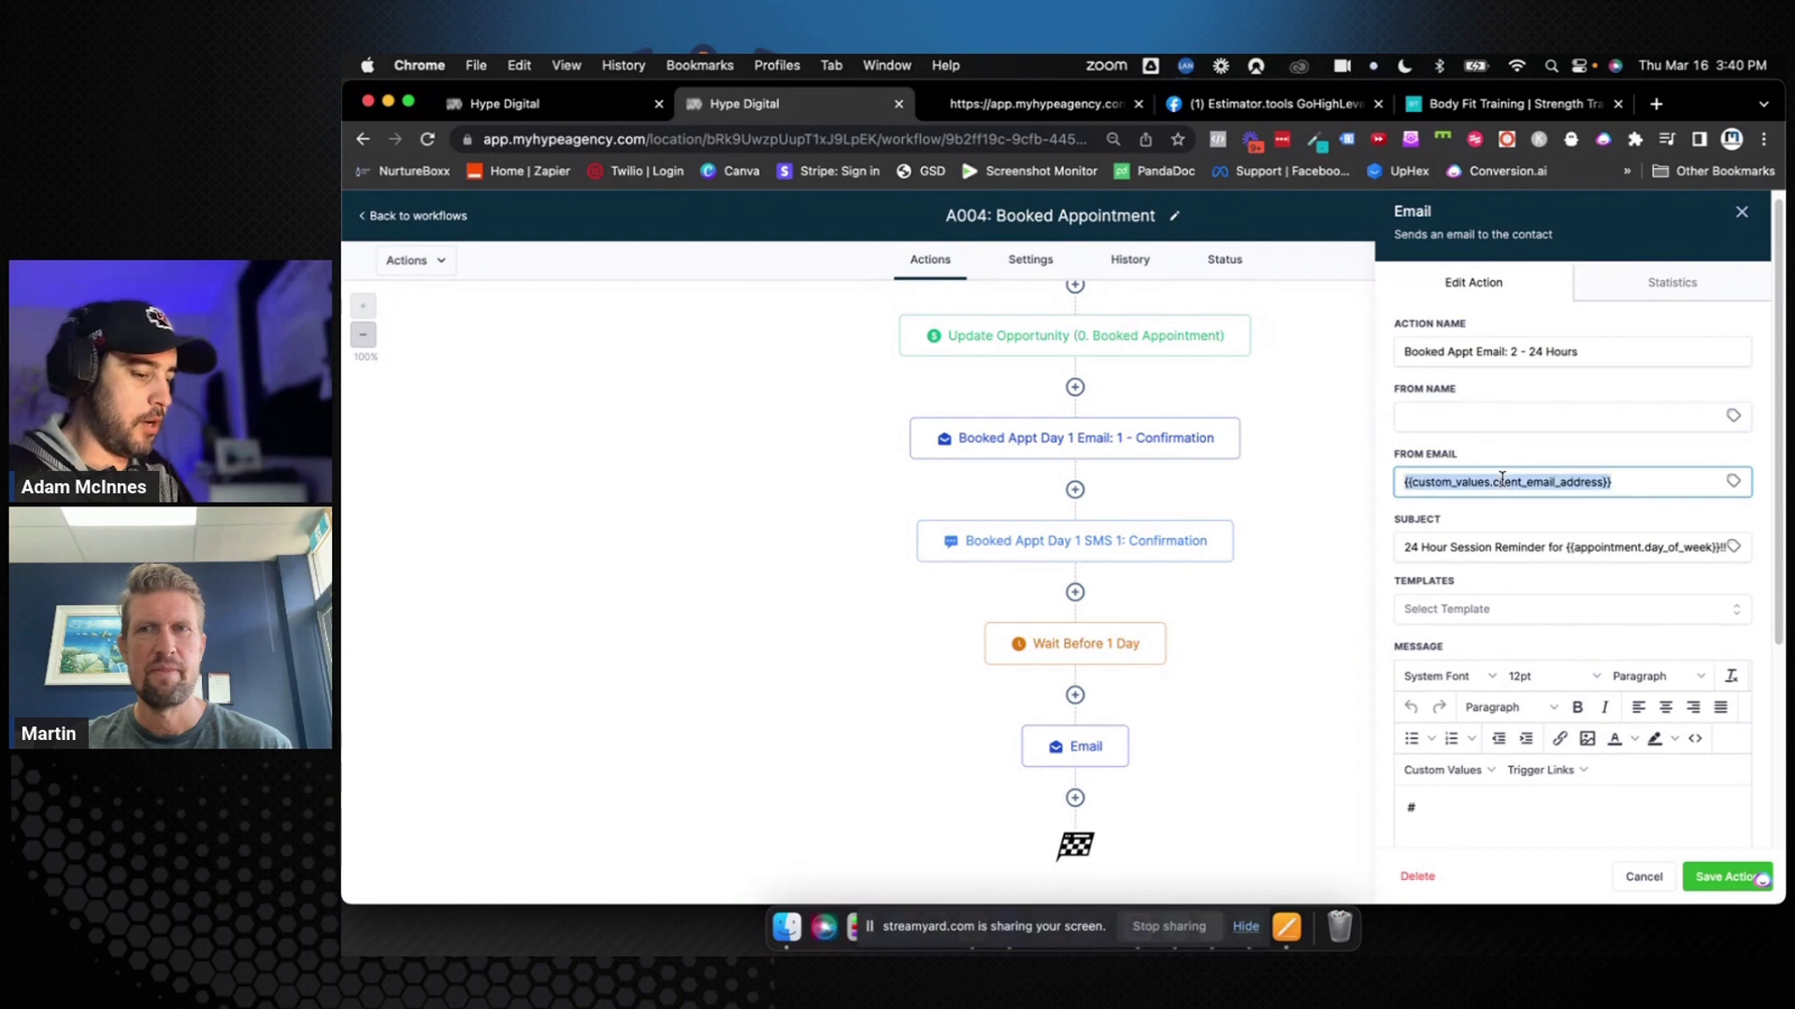
pyautogui.press('BackSpace')
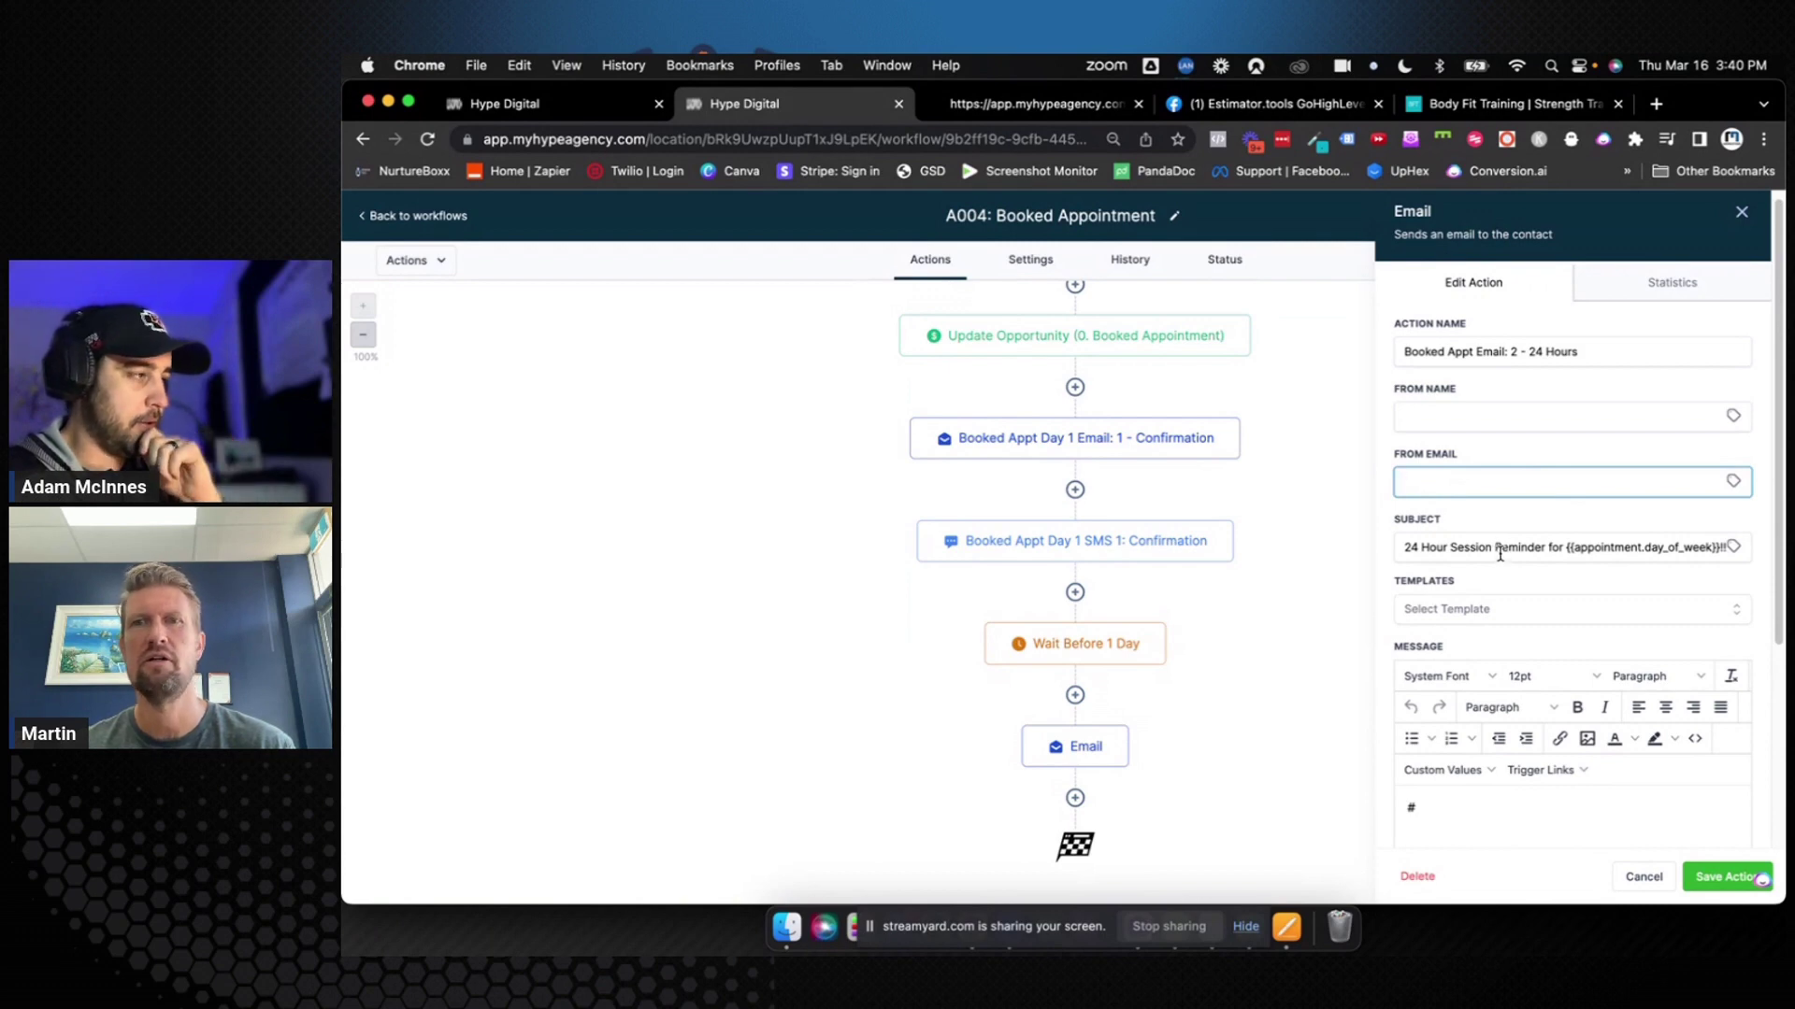
pyautogui.scroll(-2, 1499, 553)
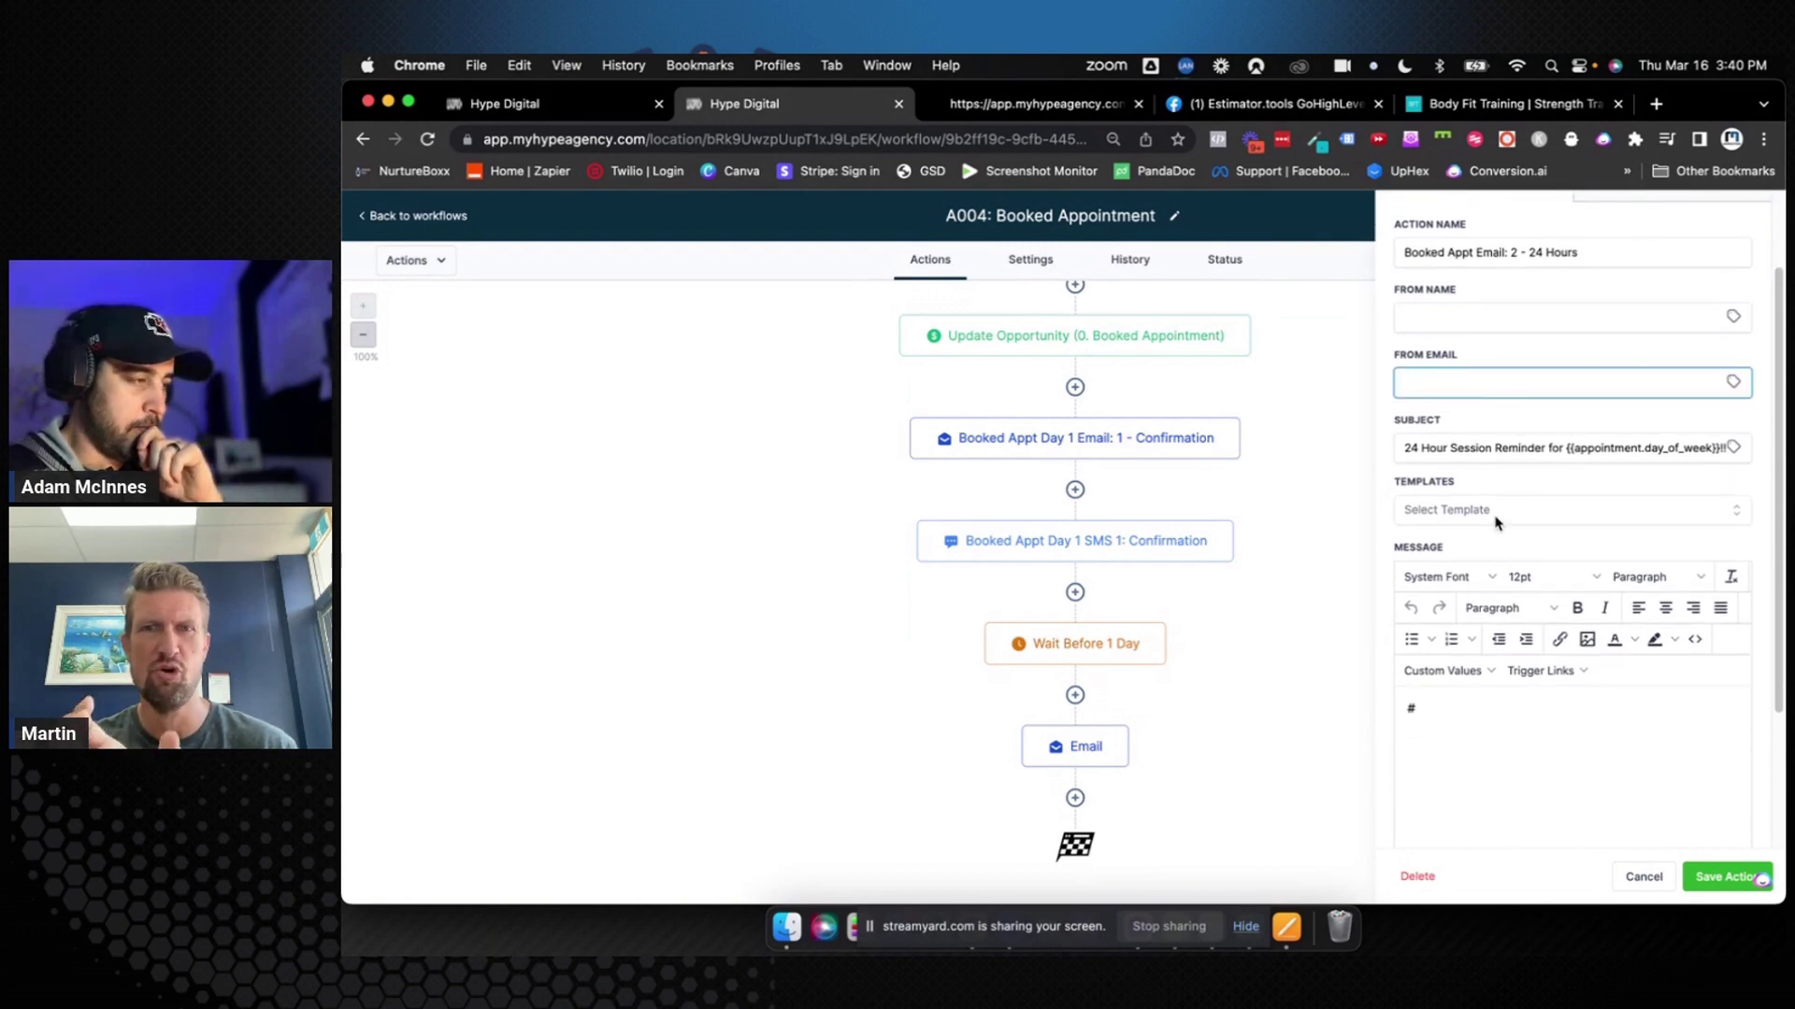
pyautogui.click(1482, 710)
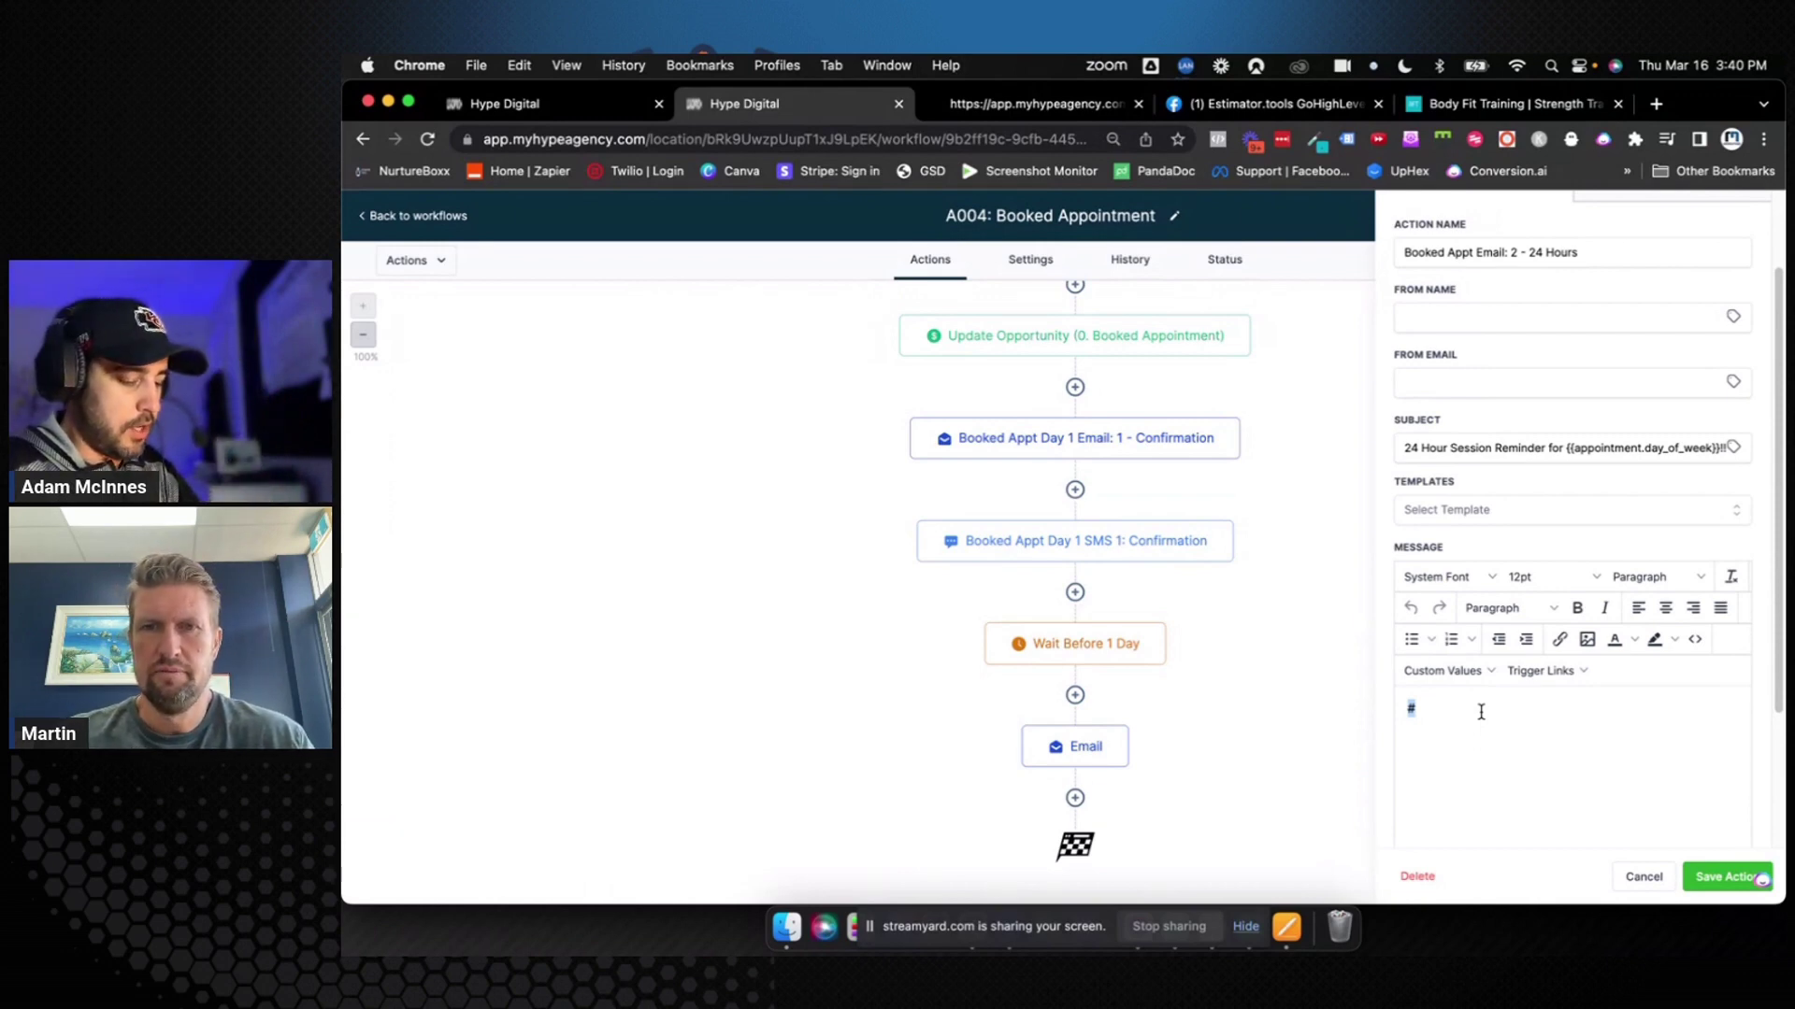
# Write the greeting about meeting tomorrow for the first session, followed by {{location.name}}
pyautogui.write('Hey {{')
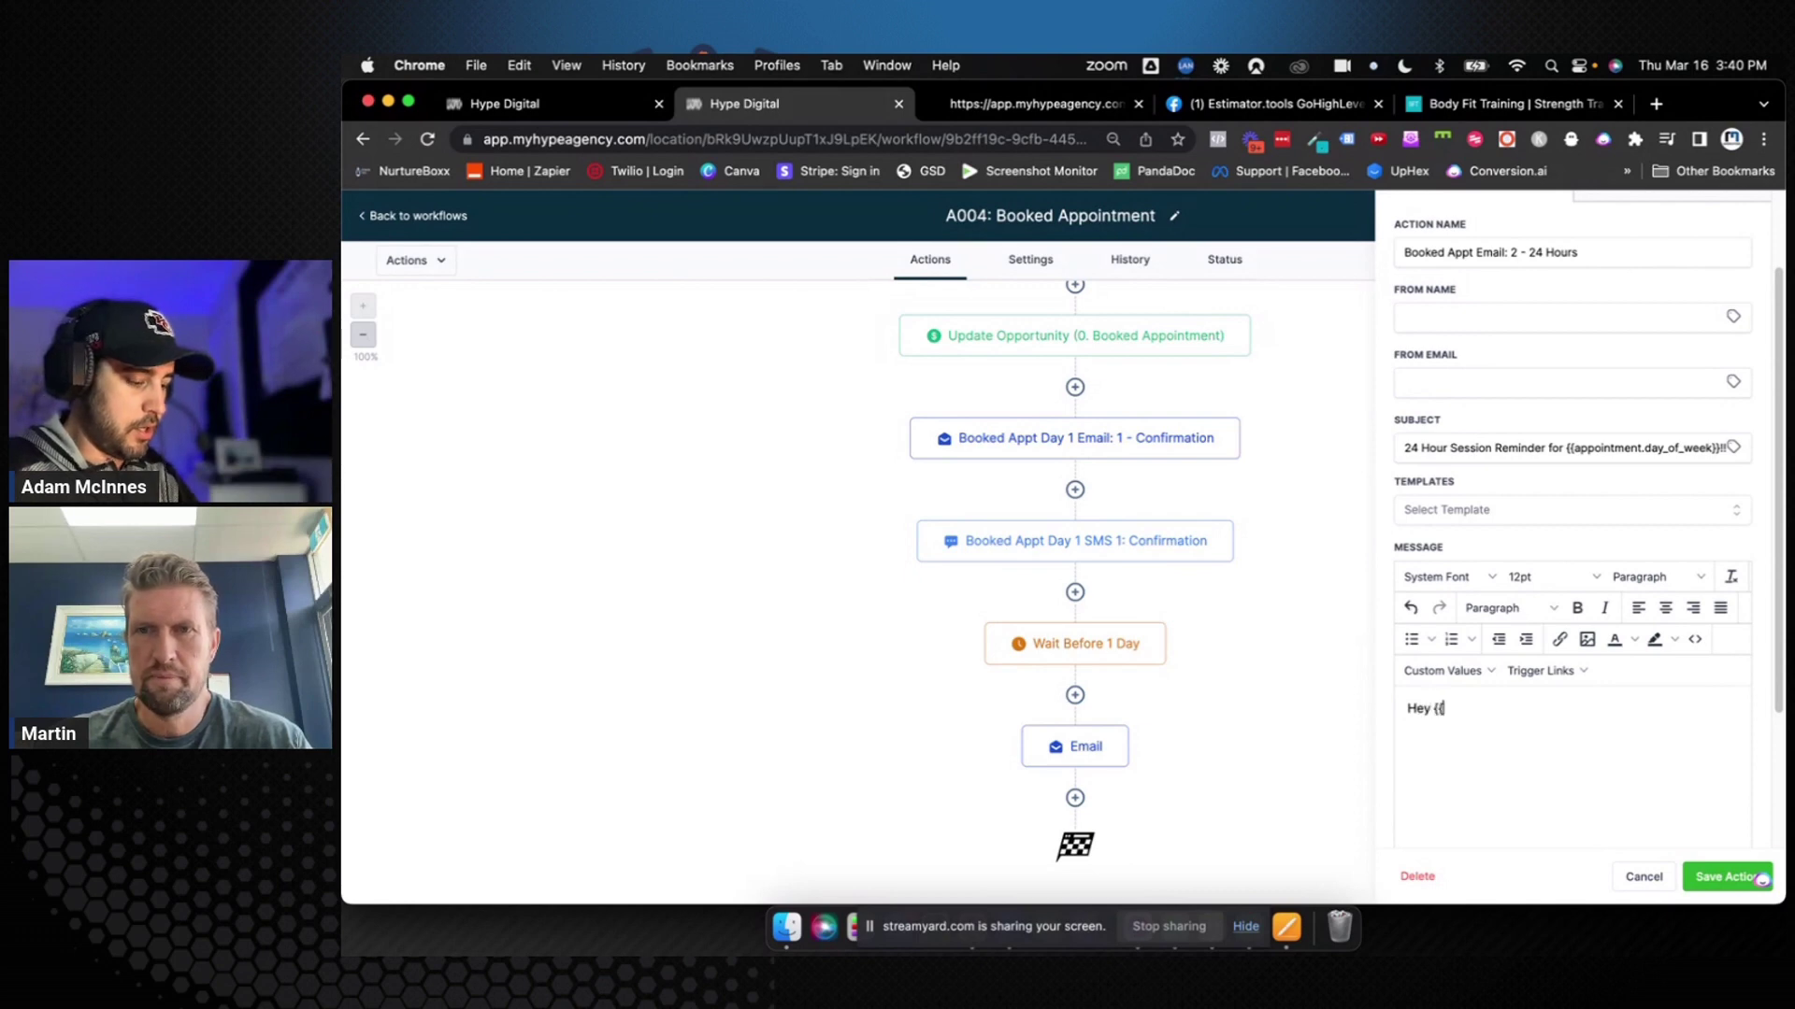
pyautogui.write('caontact.first')
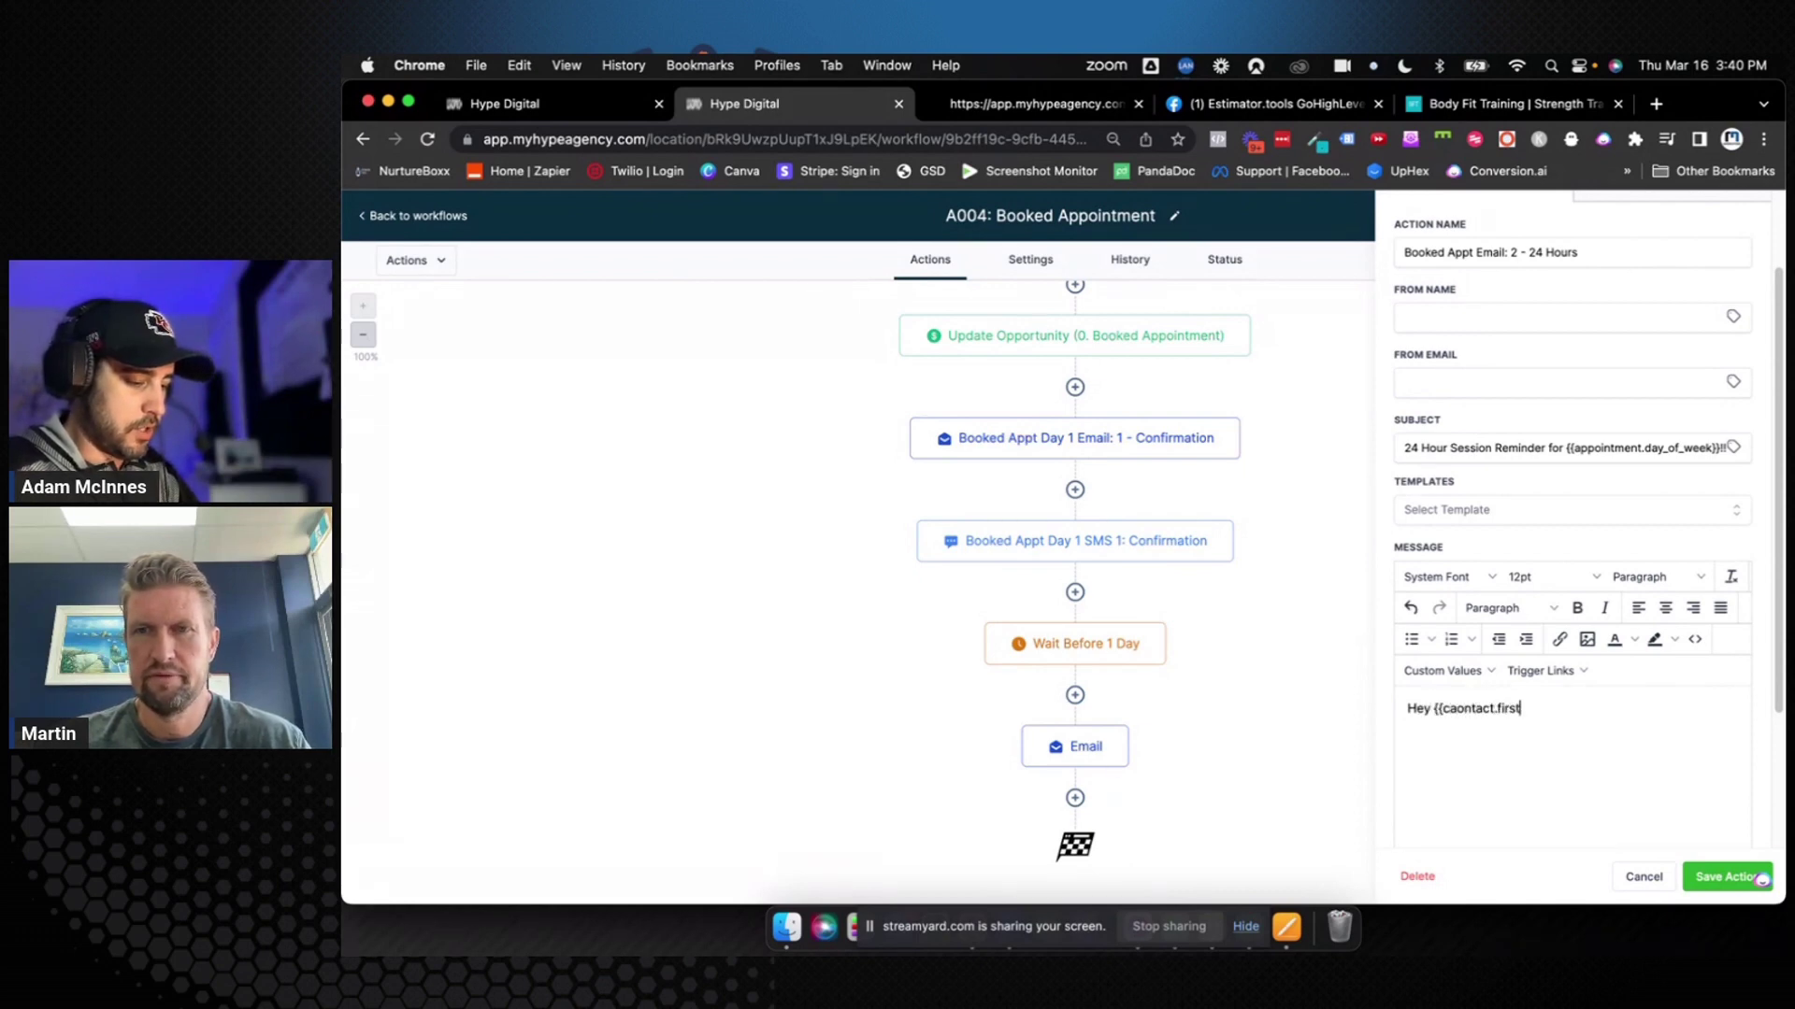
pyautogui.write('_name}},  ')
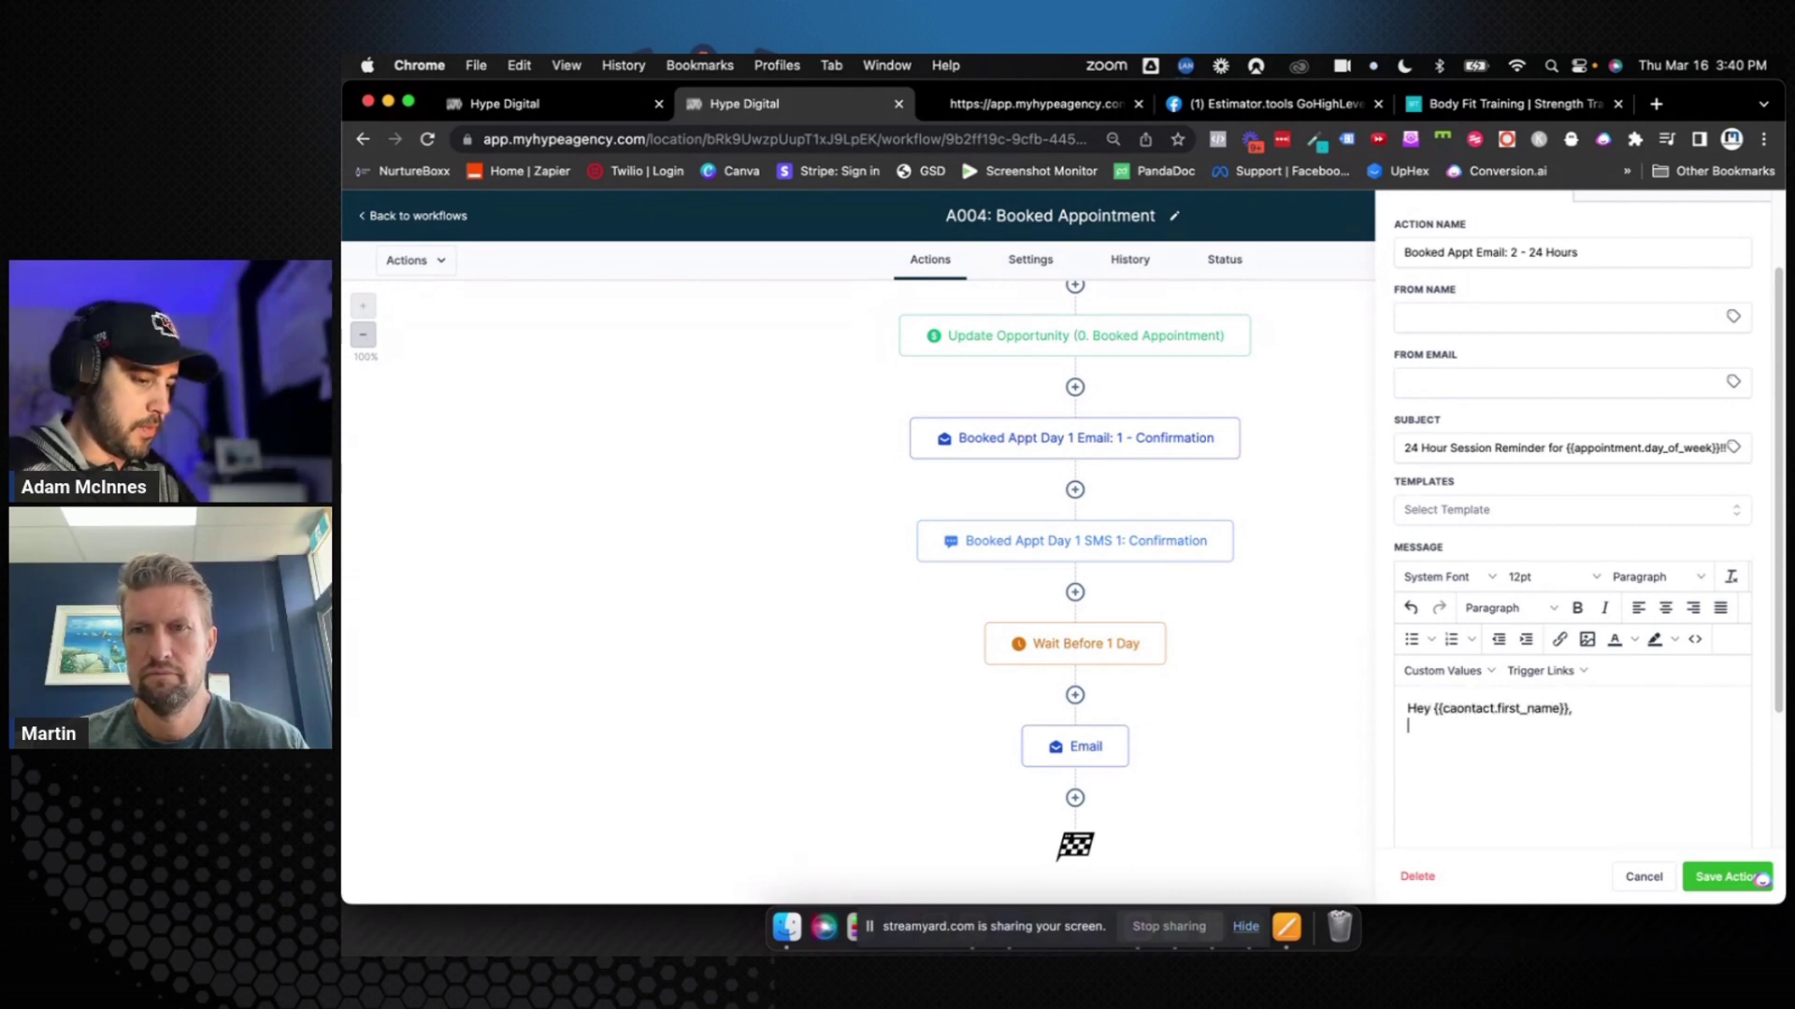
pyautogui.write("We're look")
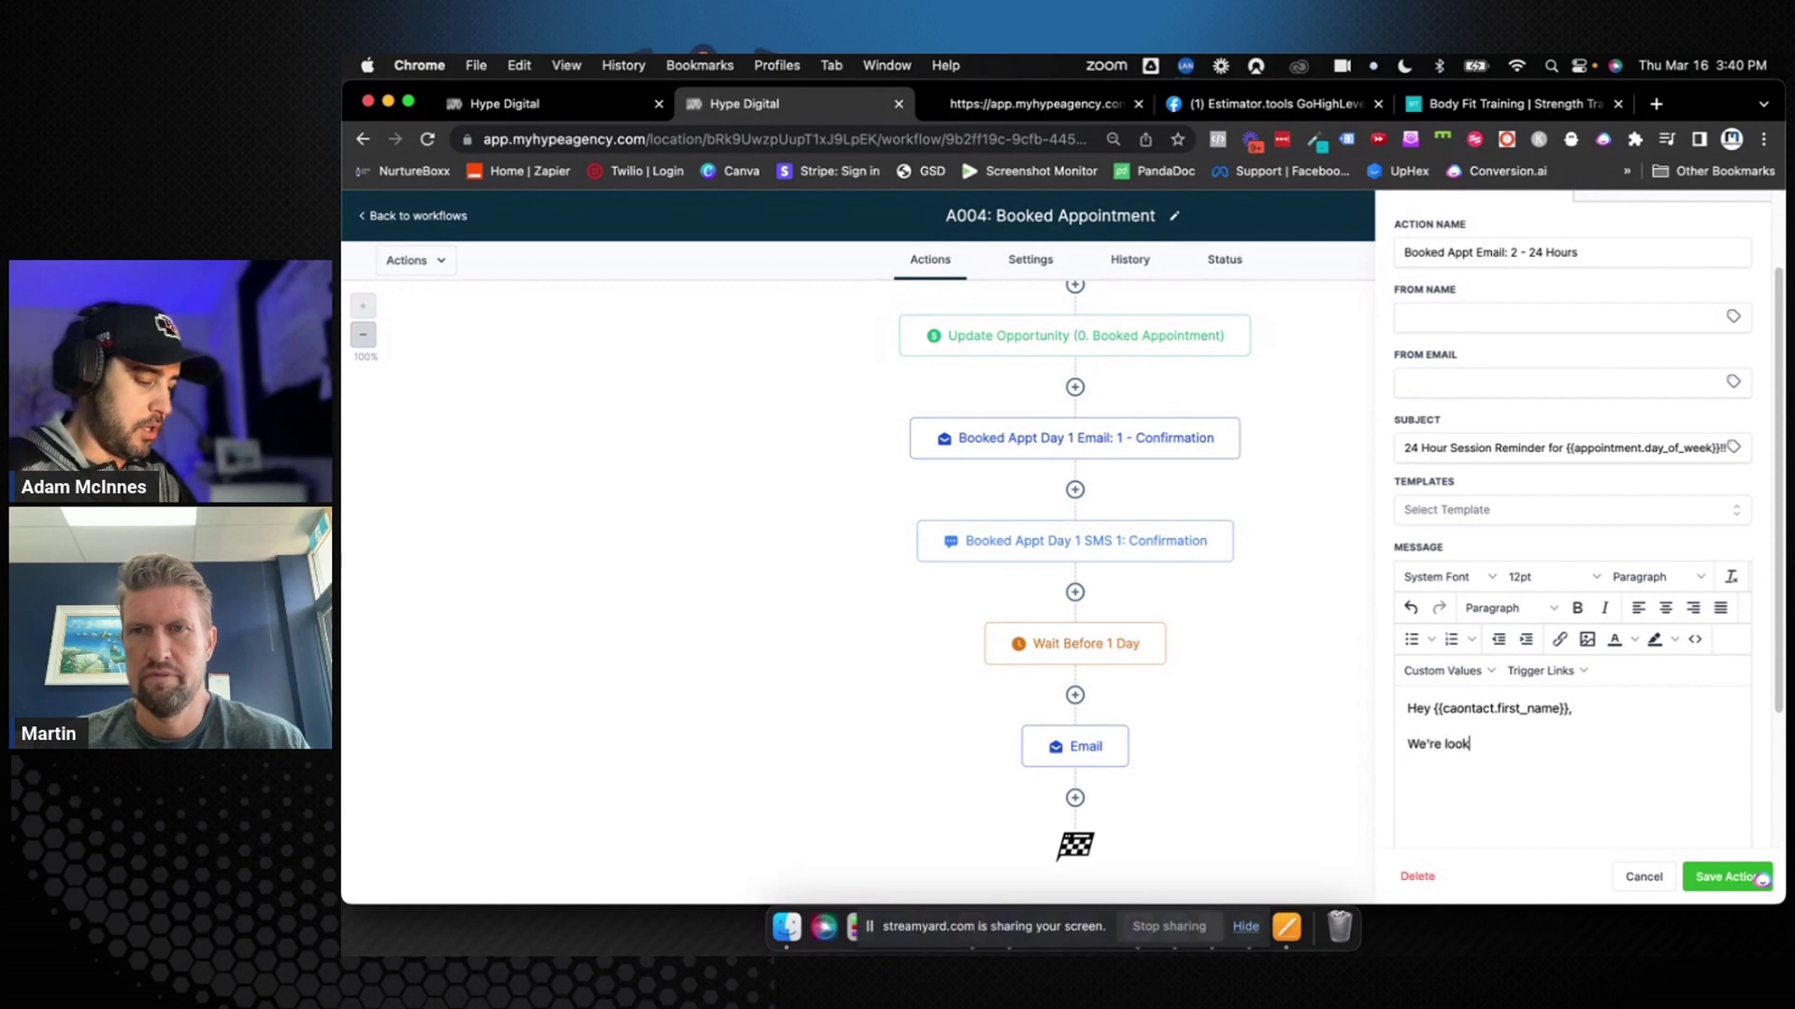
pyautogui.write('ing forward to m')
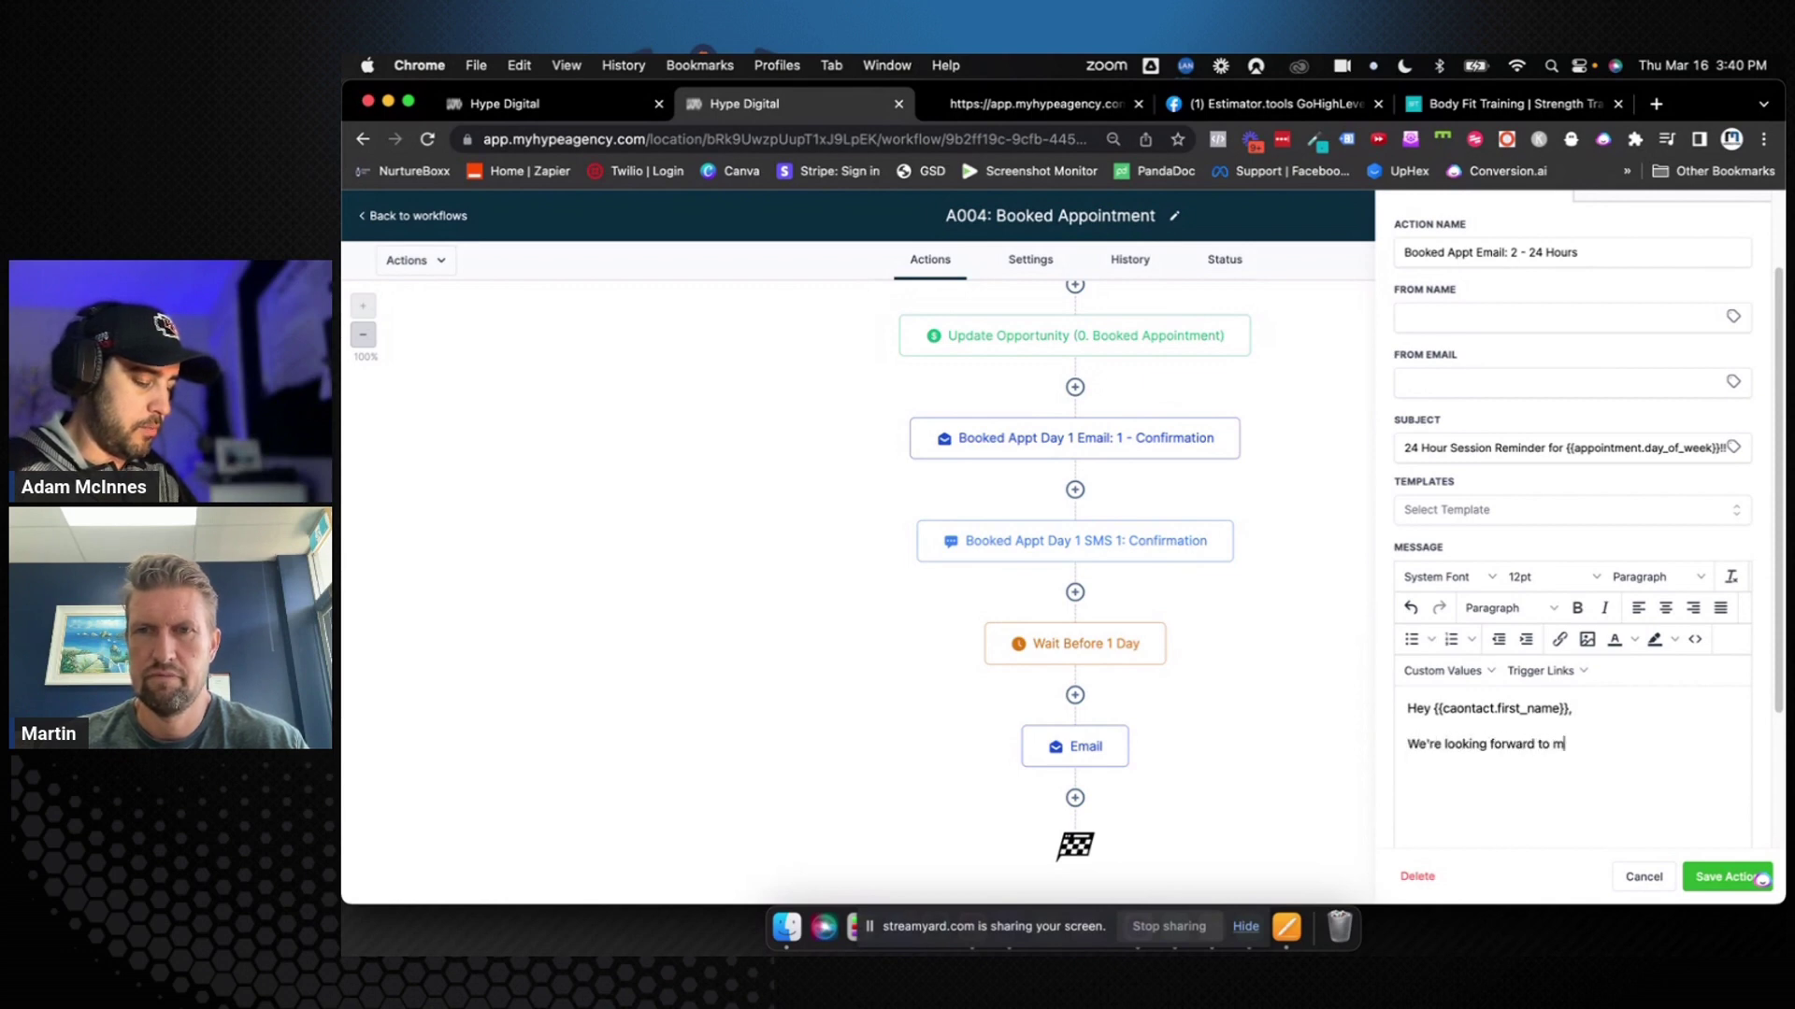
pyautogui.write('eeting you tomorrow for your')
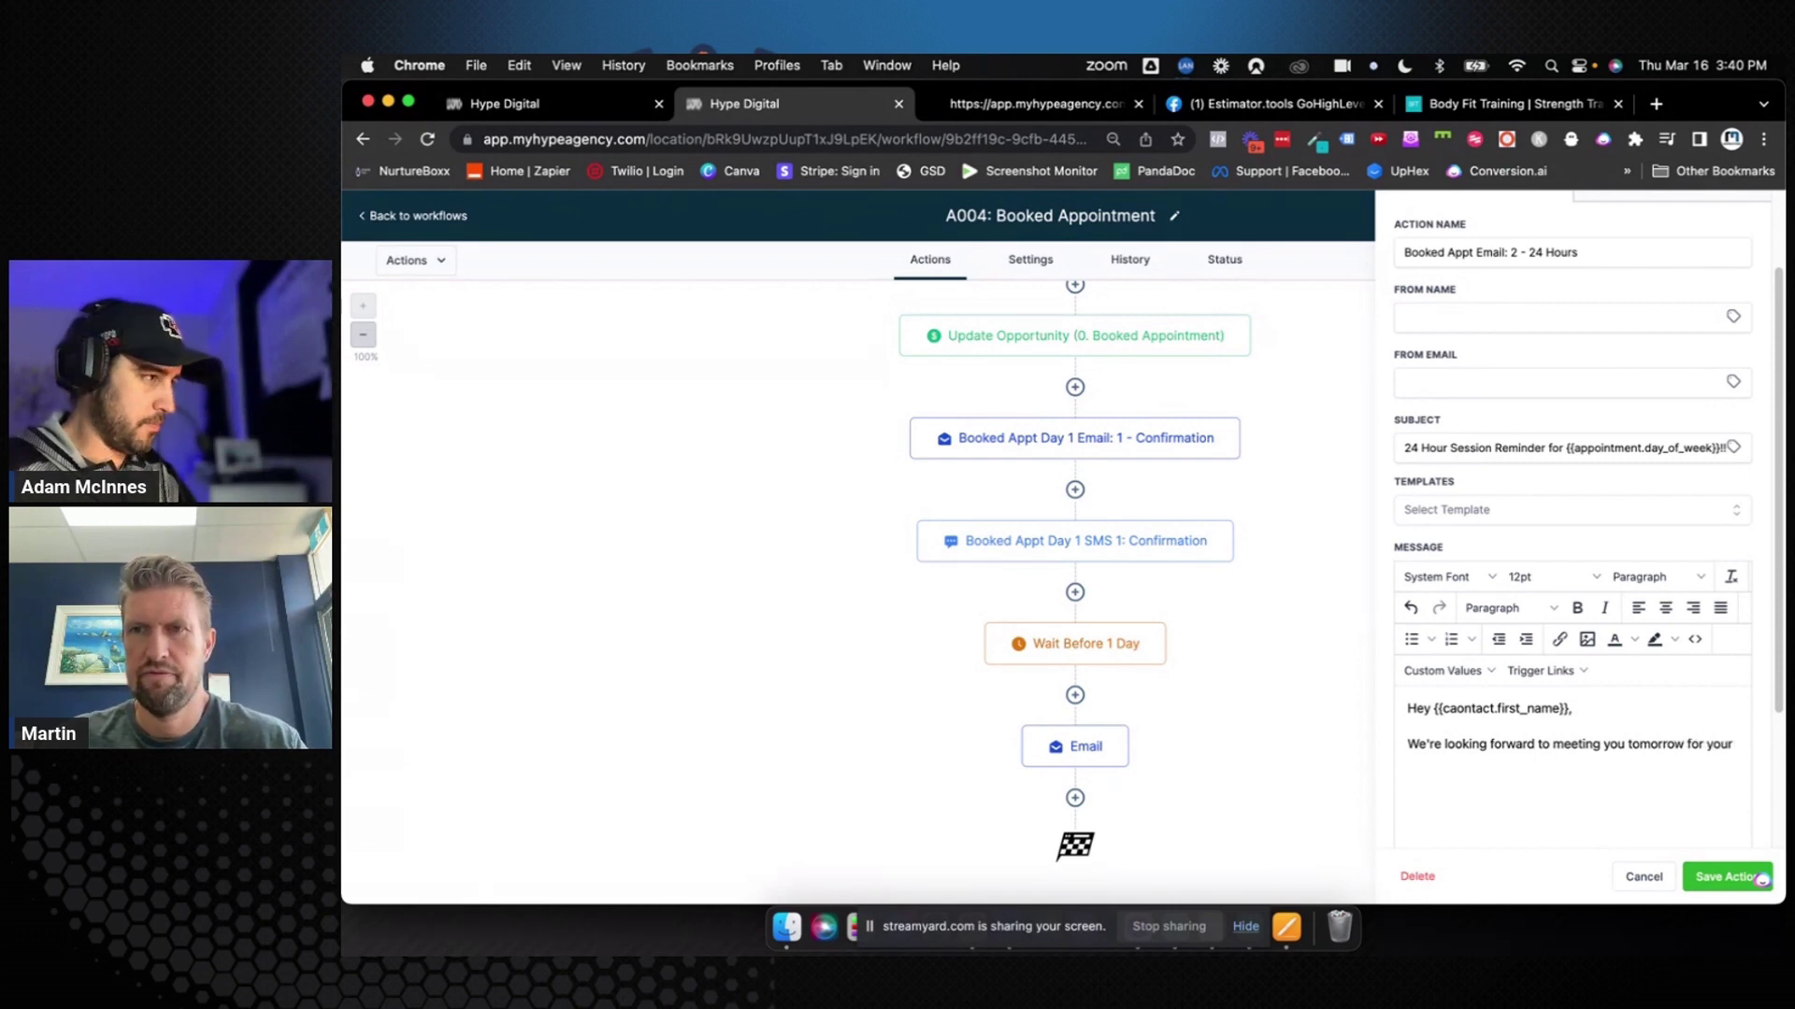
pyautogui.write('fir')
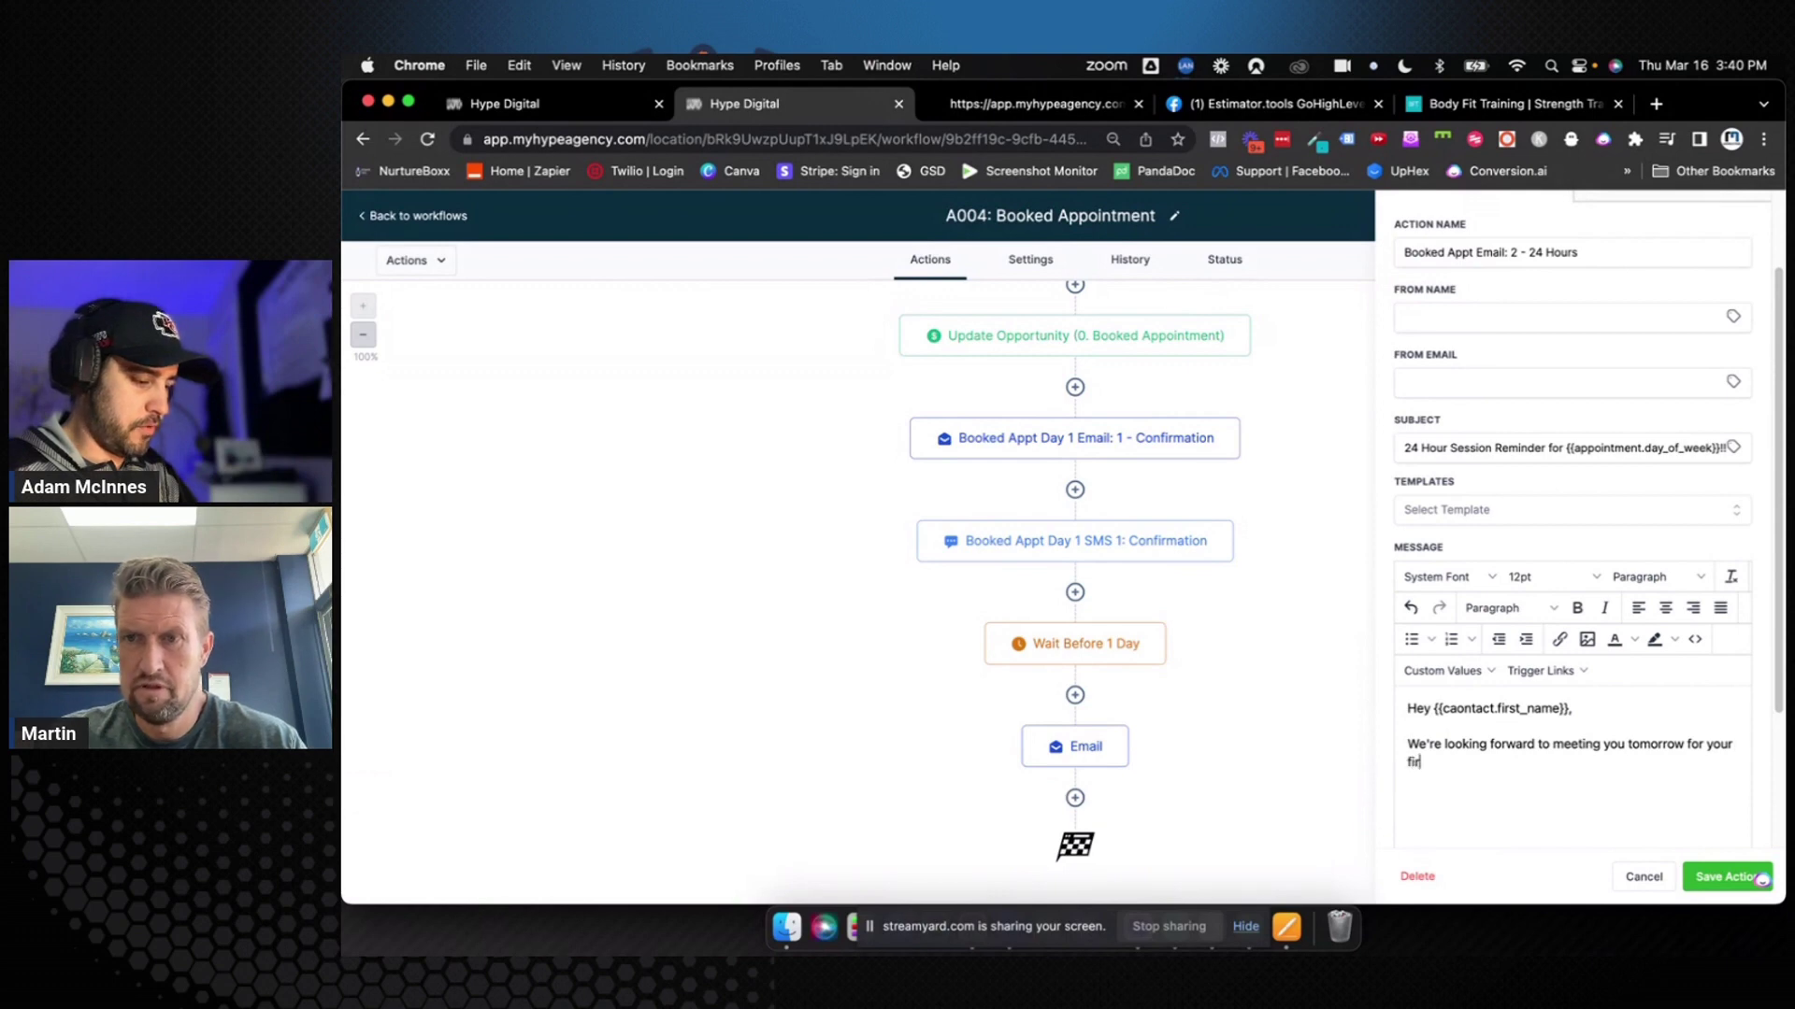
pyautogui.write('st sess')
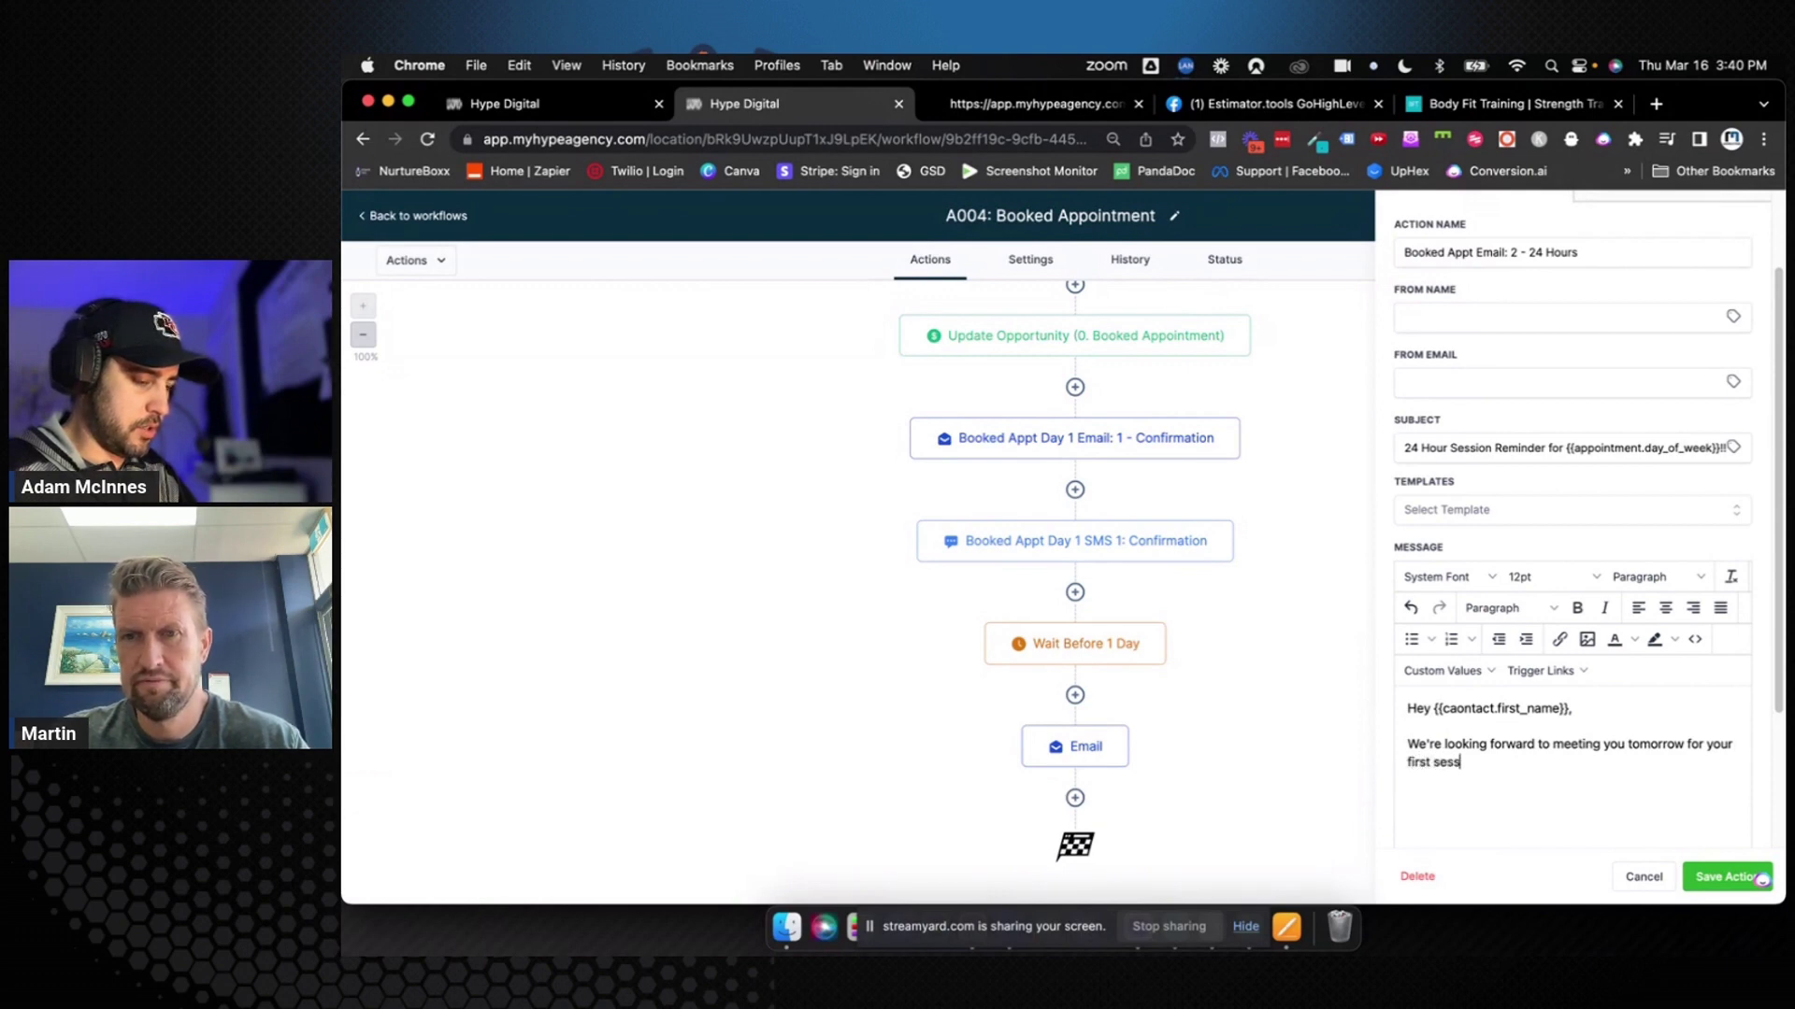
pyautogui.write('ion!')
pyautogui.press('Return')
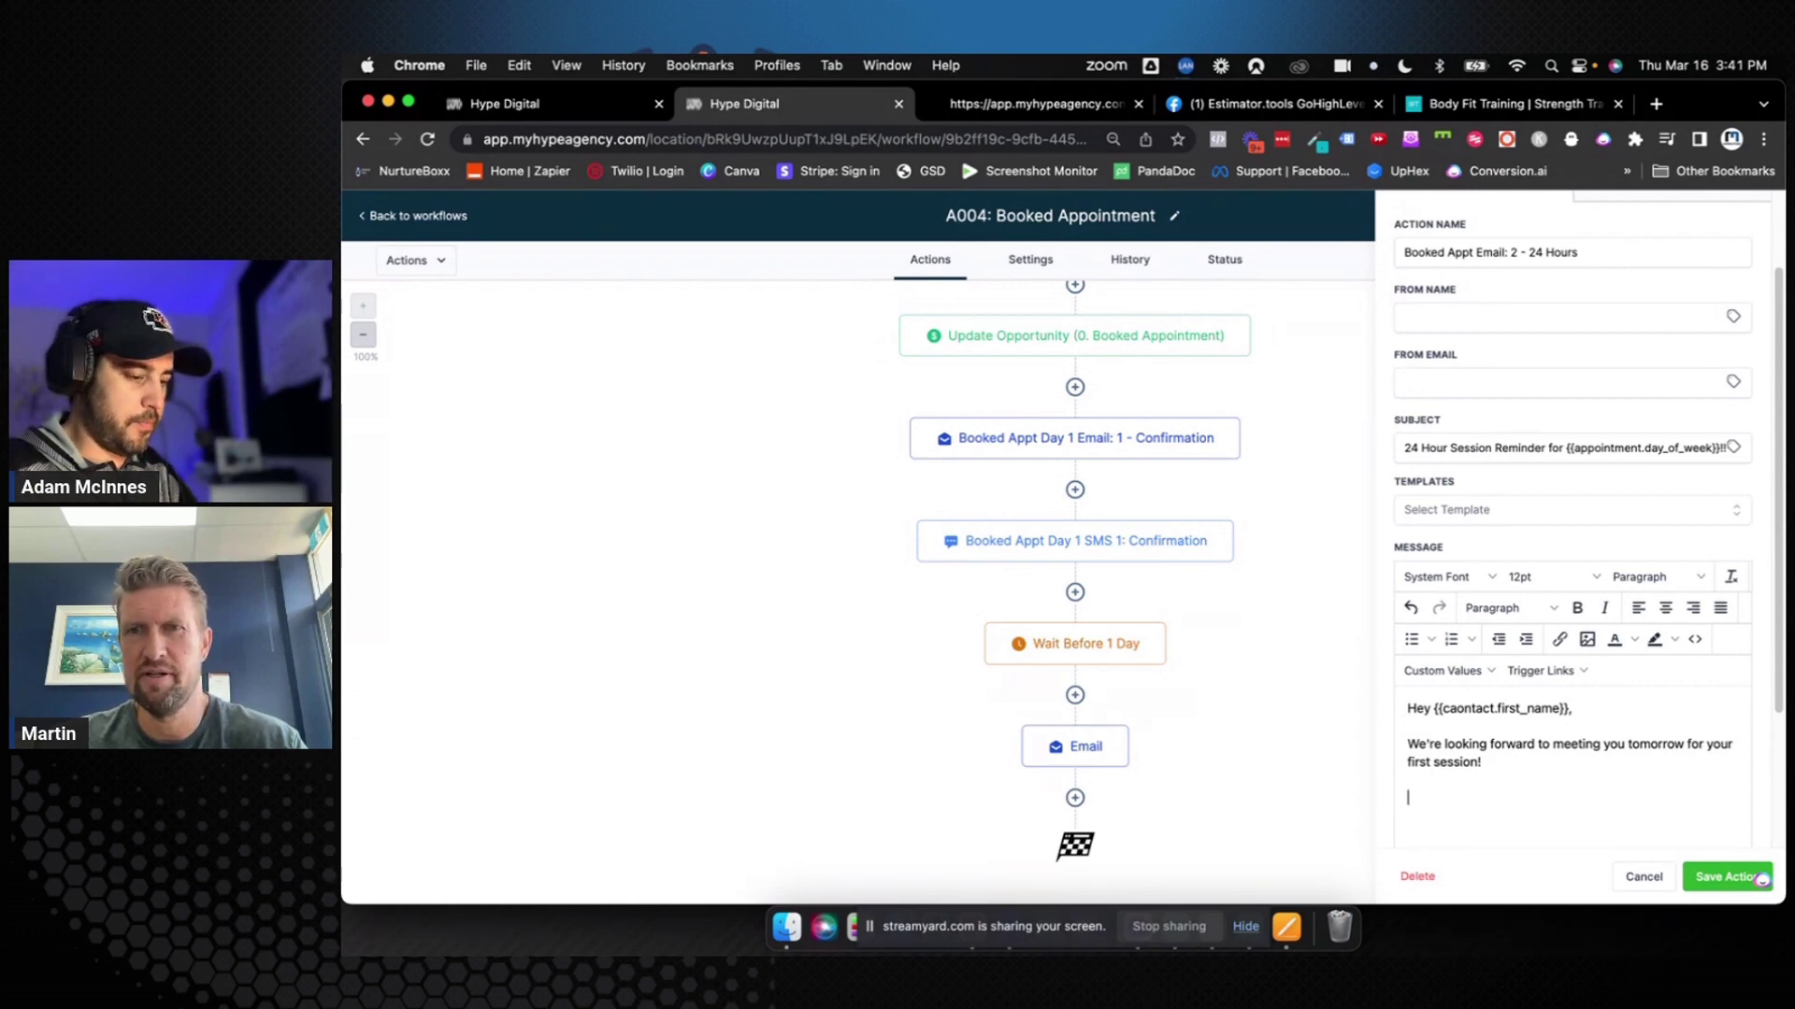
pyautogui.write('{{loc')
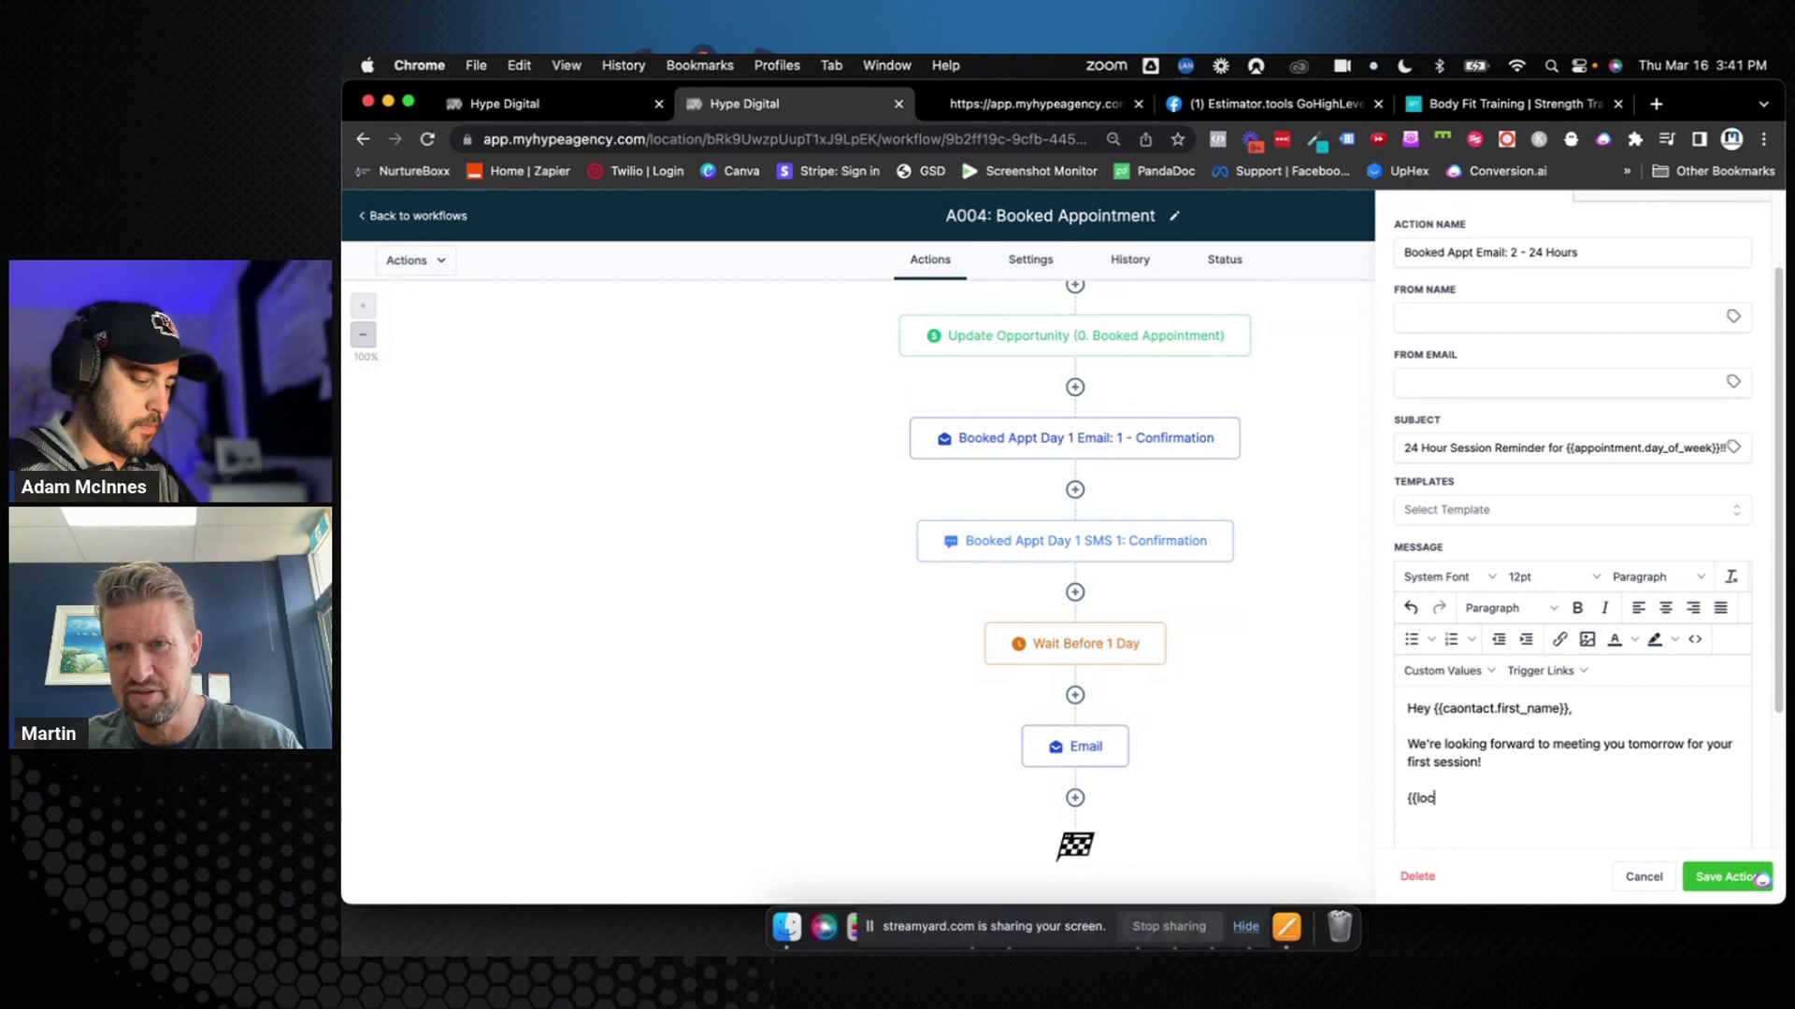
pyautogui.write('ation.name}}')
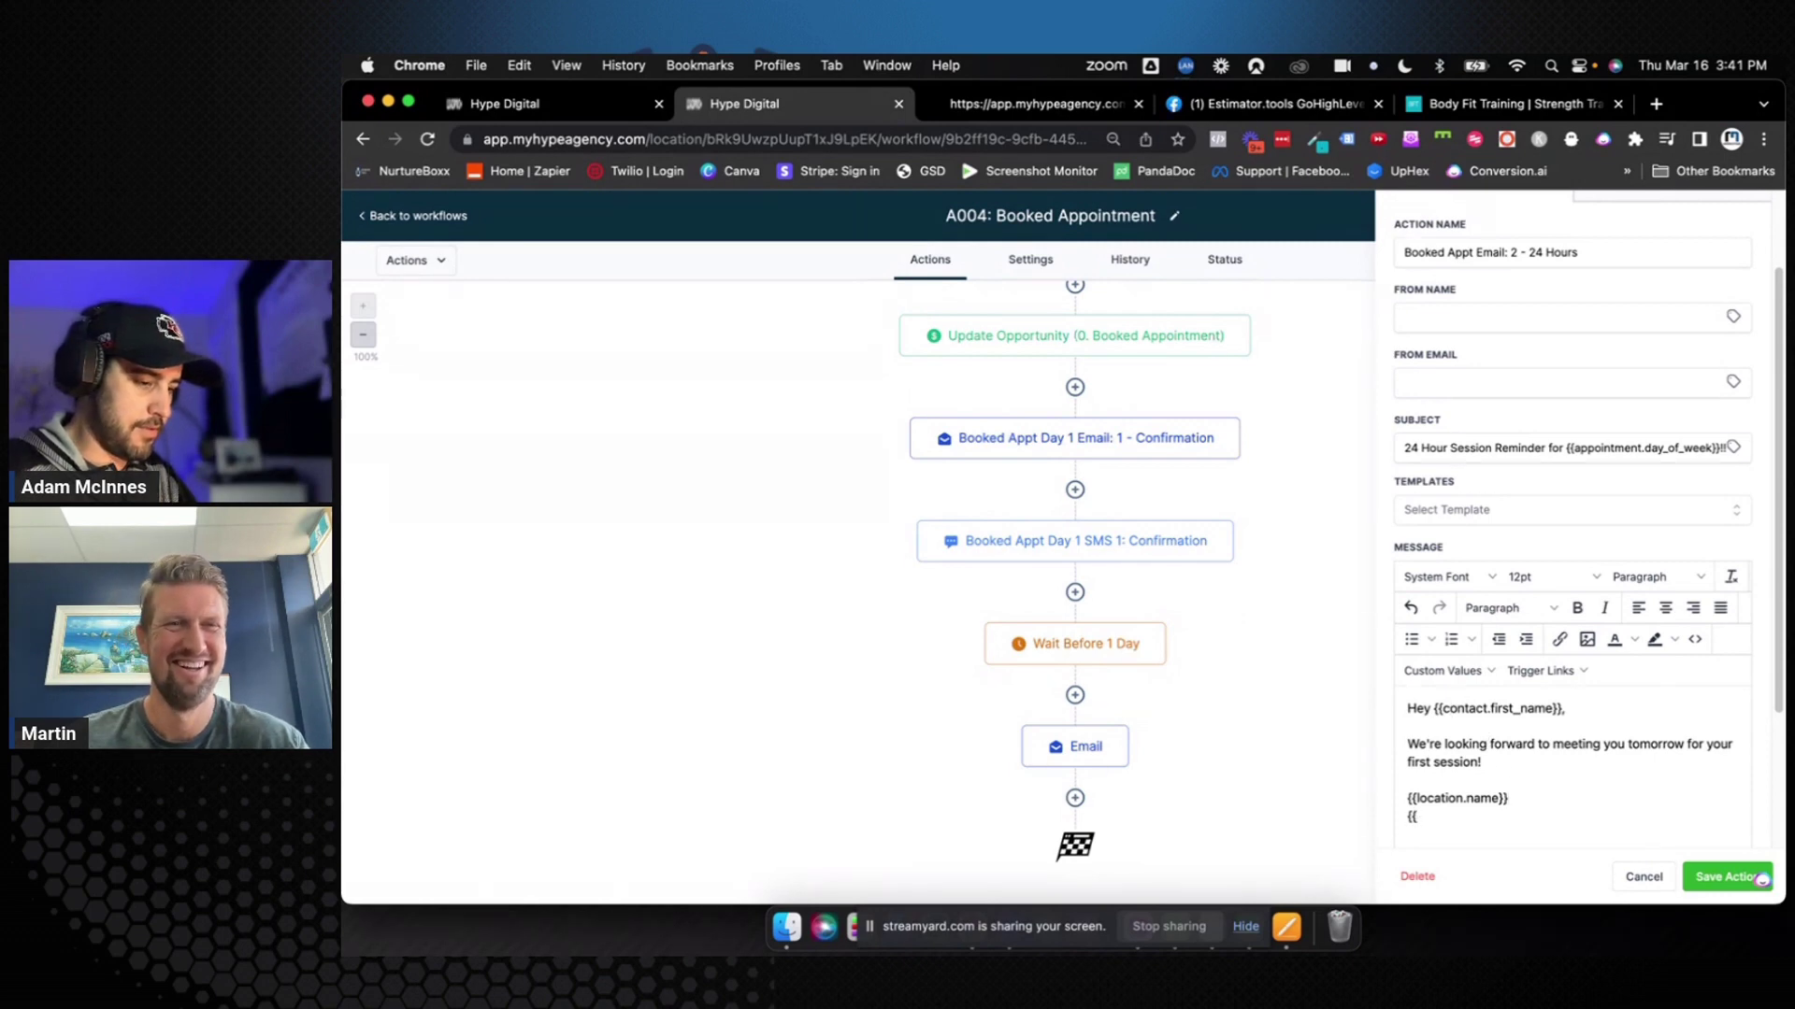
# Insert the Client Email Address custom value and save the email step
pyautogui.click(1444, 670)
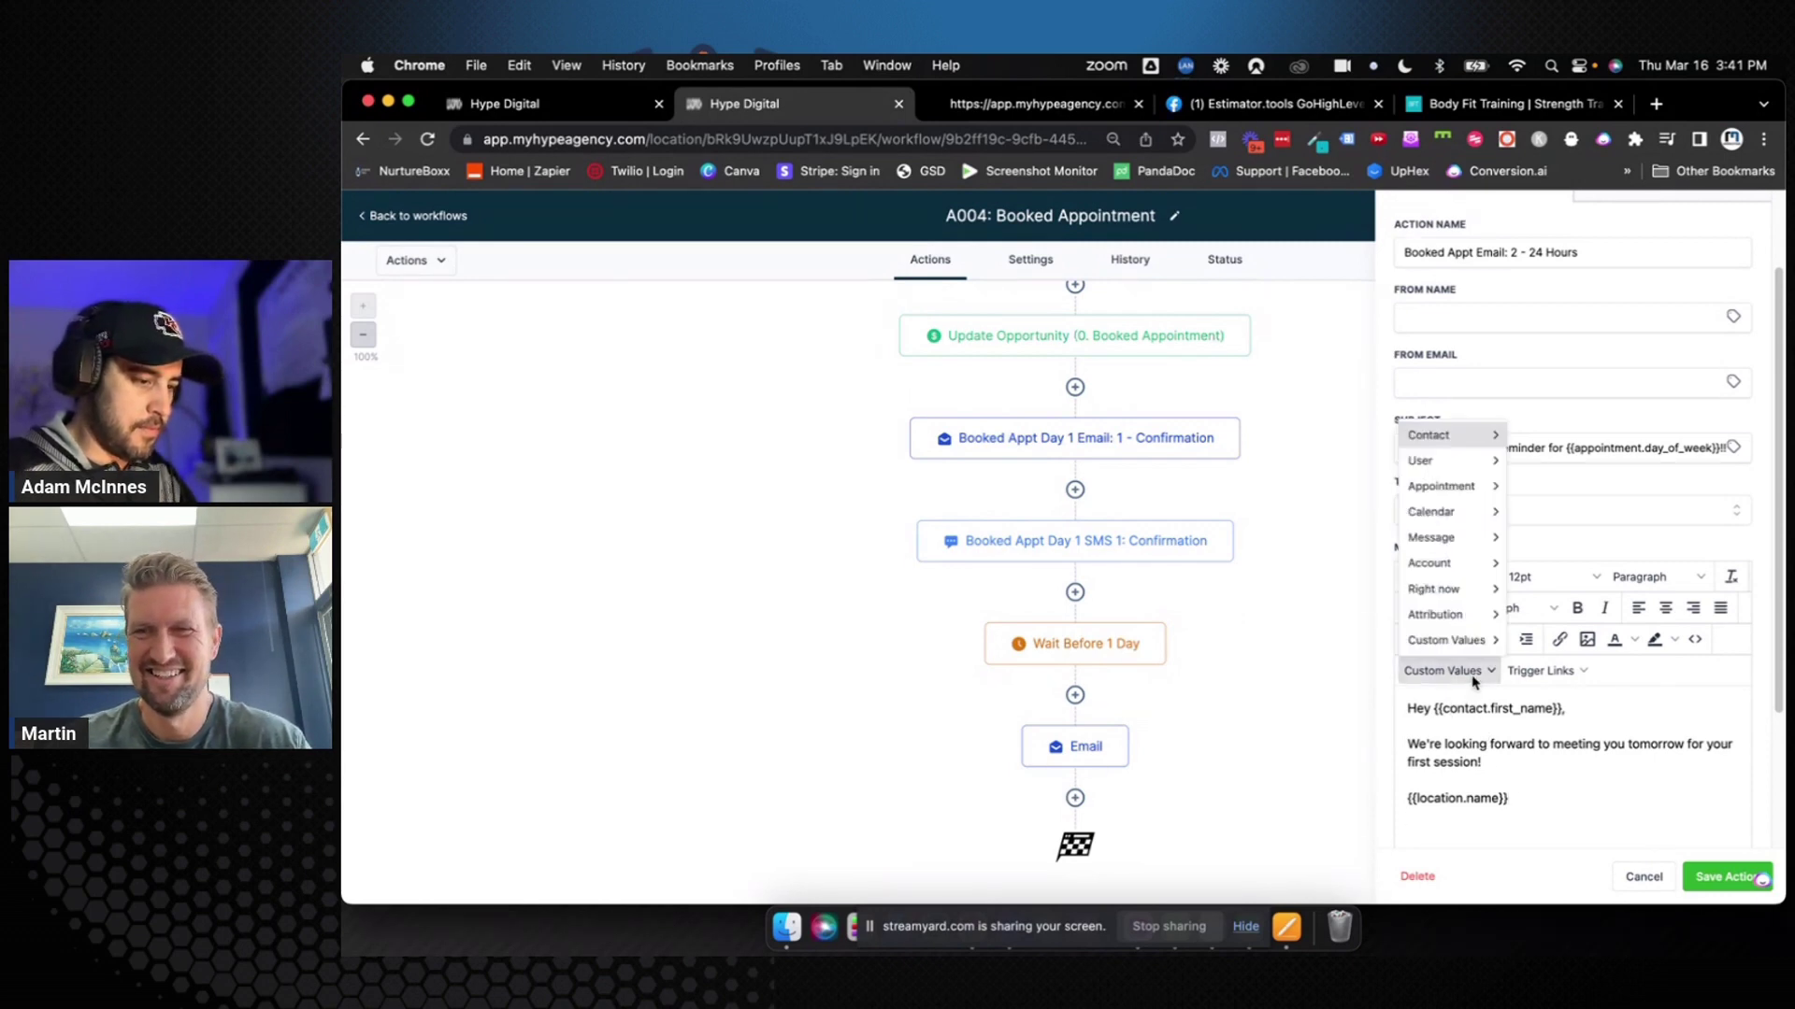
pyautogui.moveTo(1466, 619)
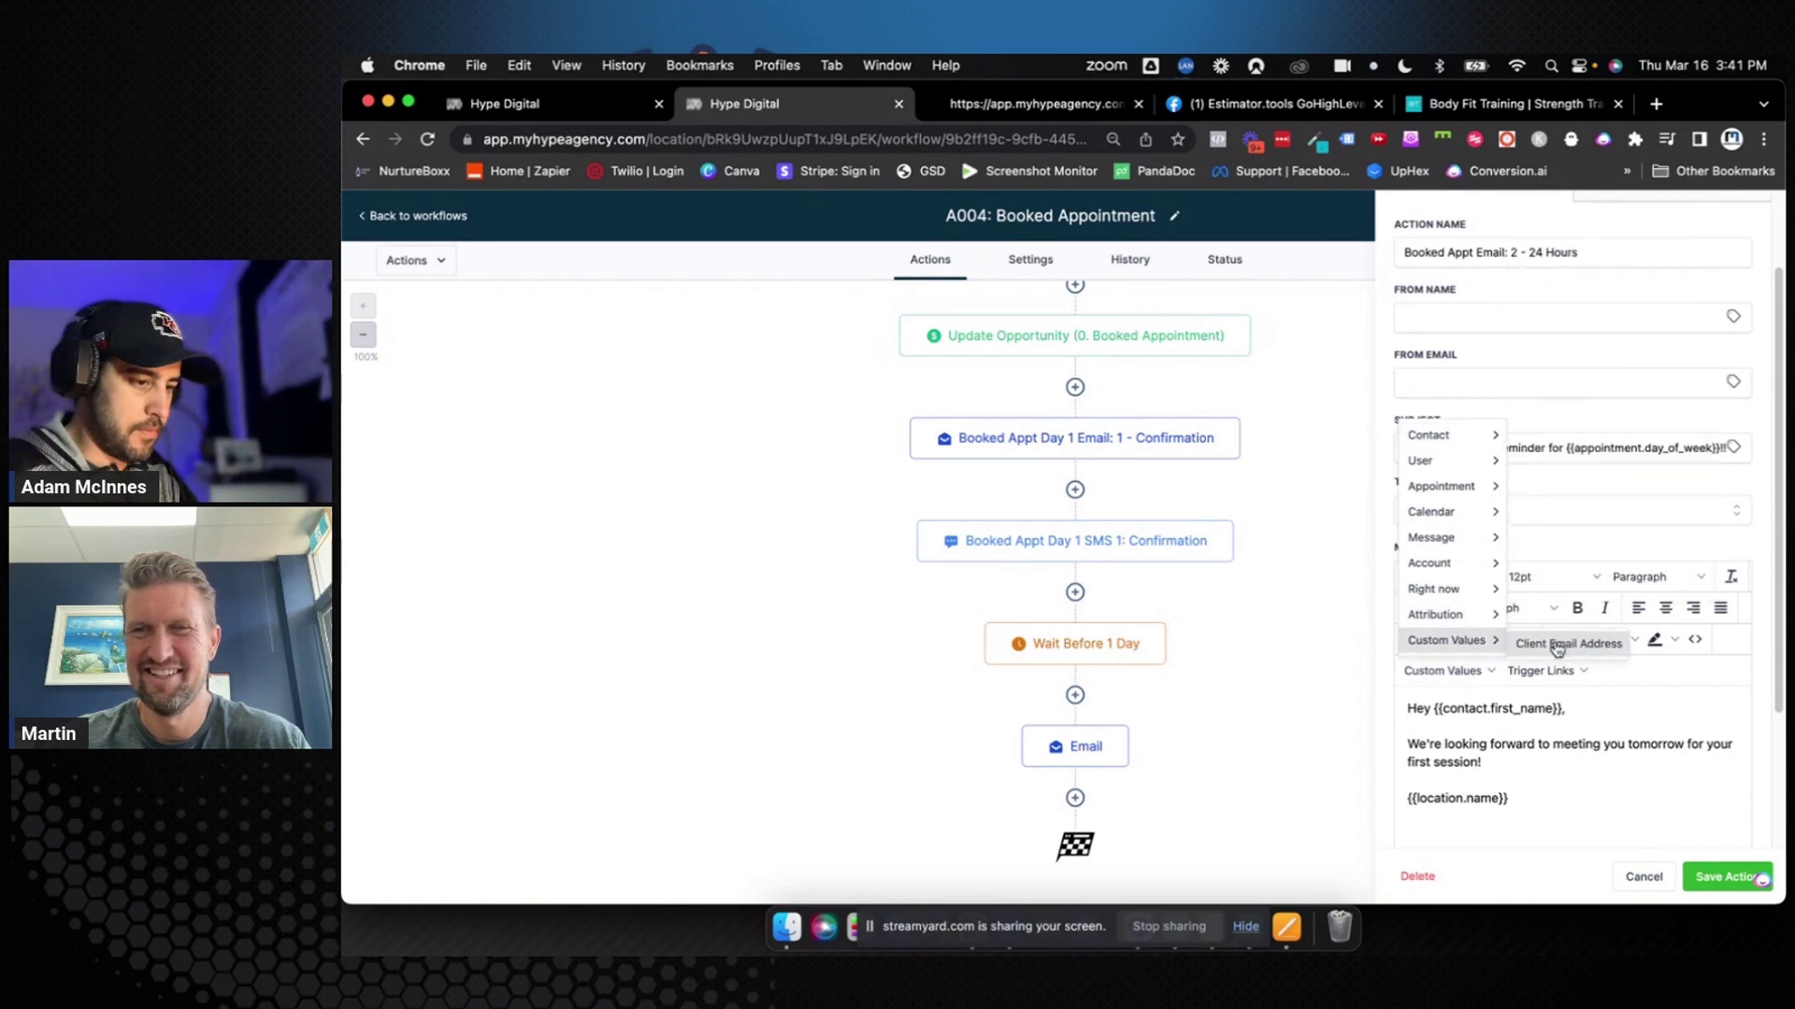
pyautogui.click(1554, 645)
pyautogui.scroll(-1, 1520, 774)
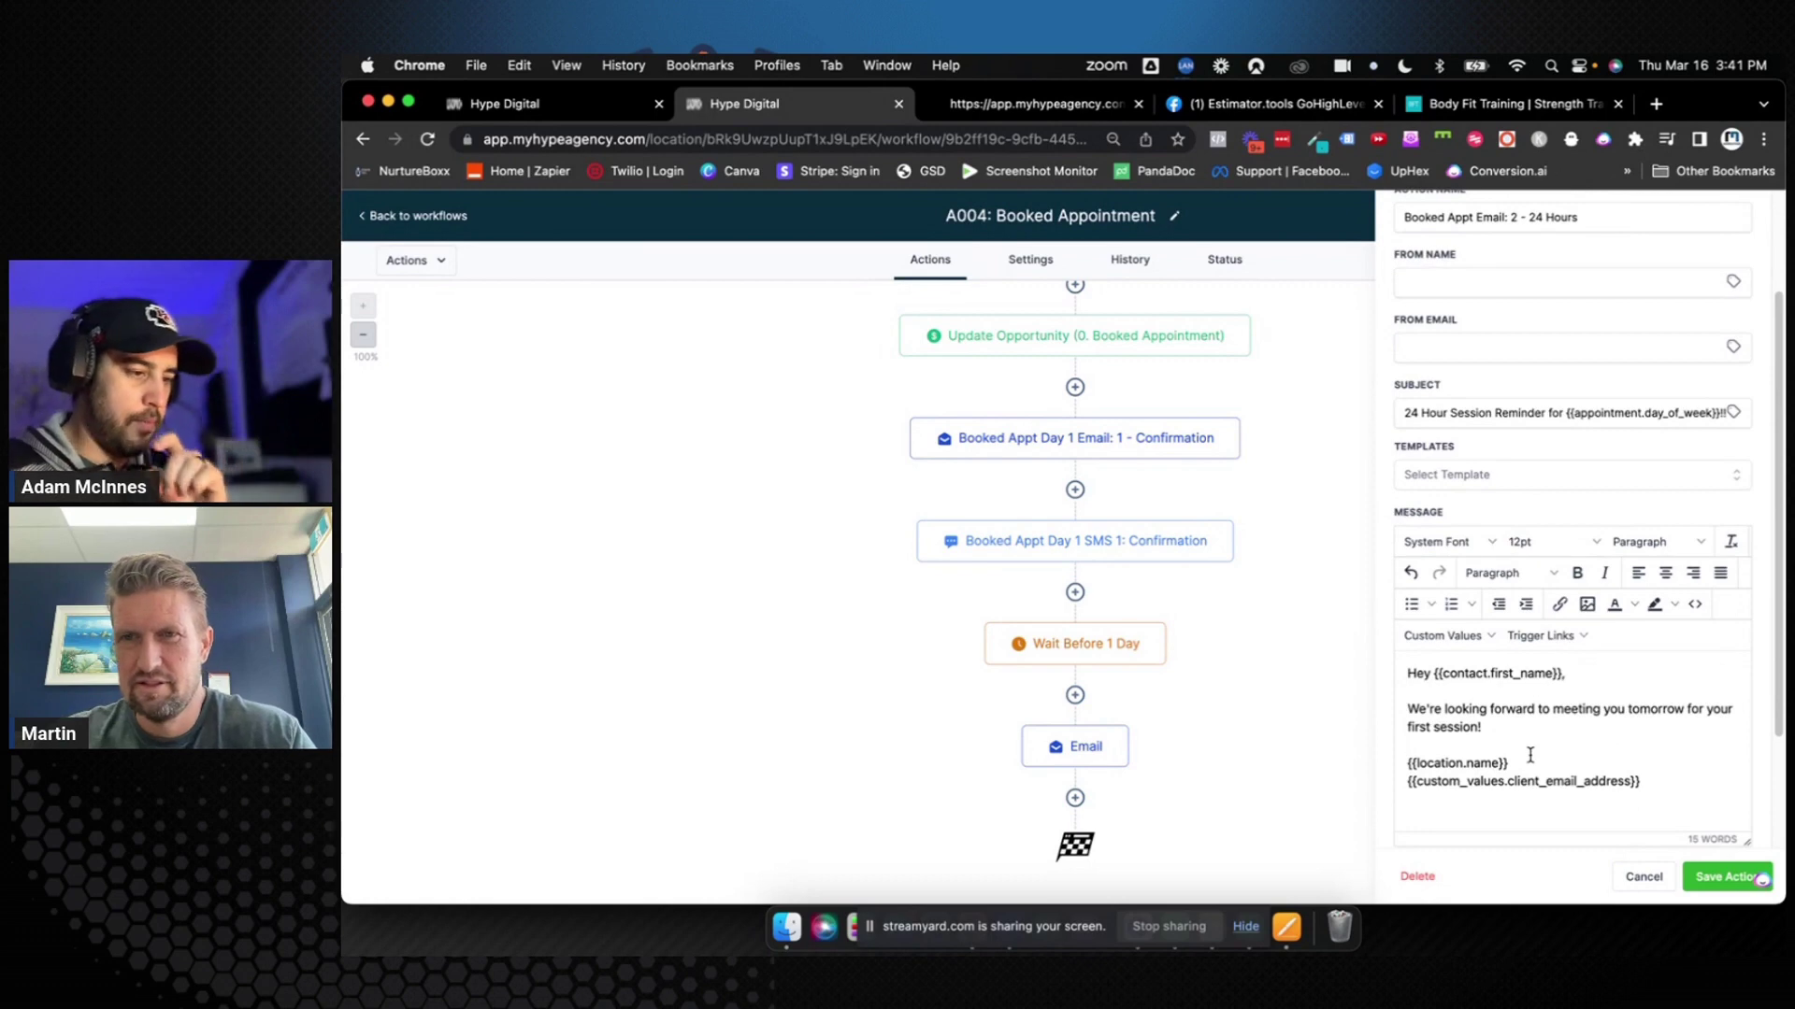
pyautogui.click(1715, 879)
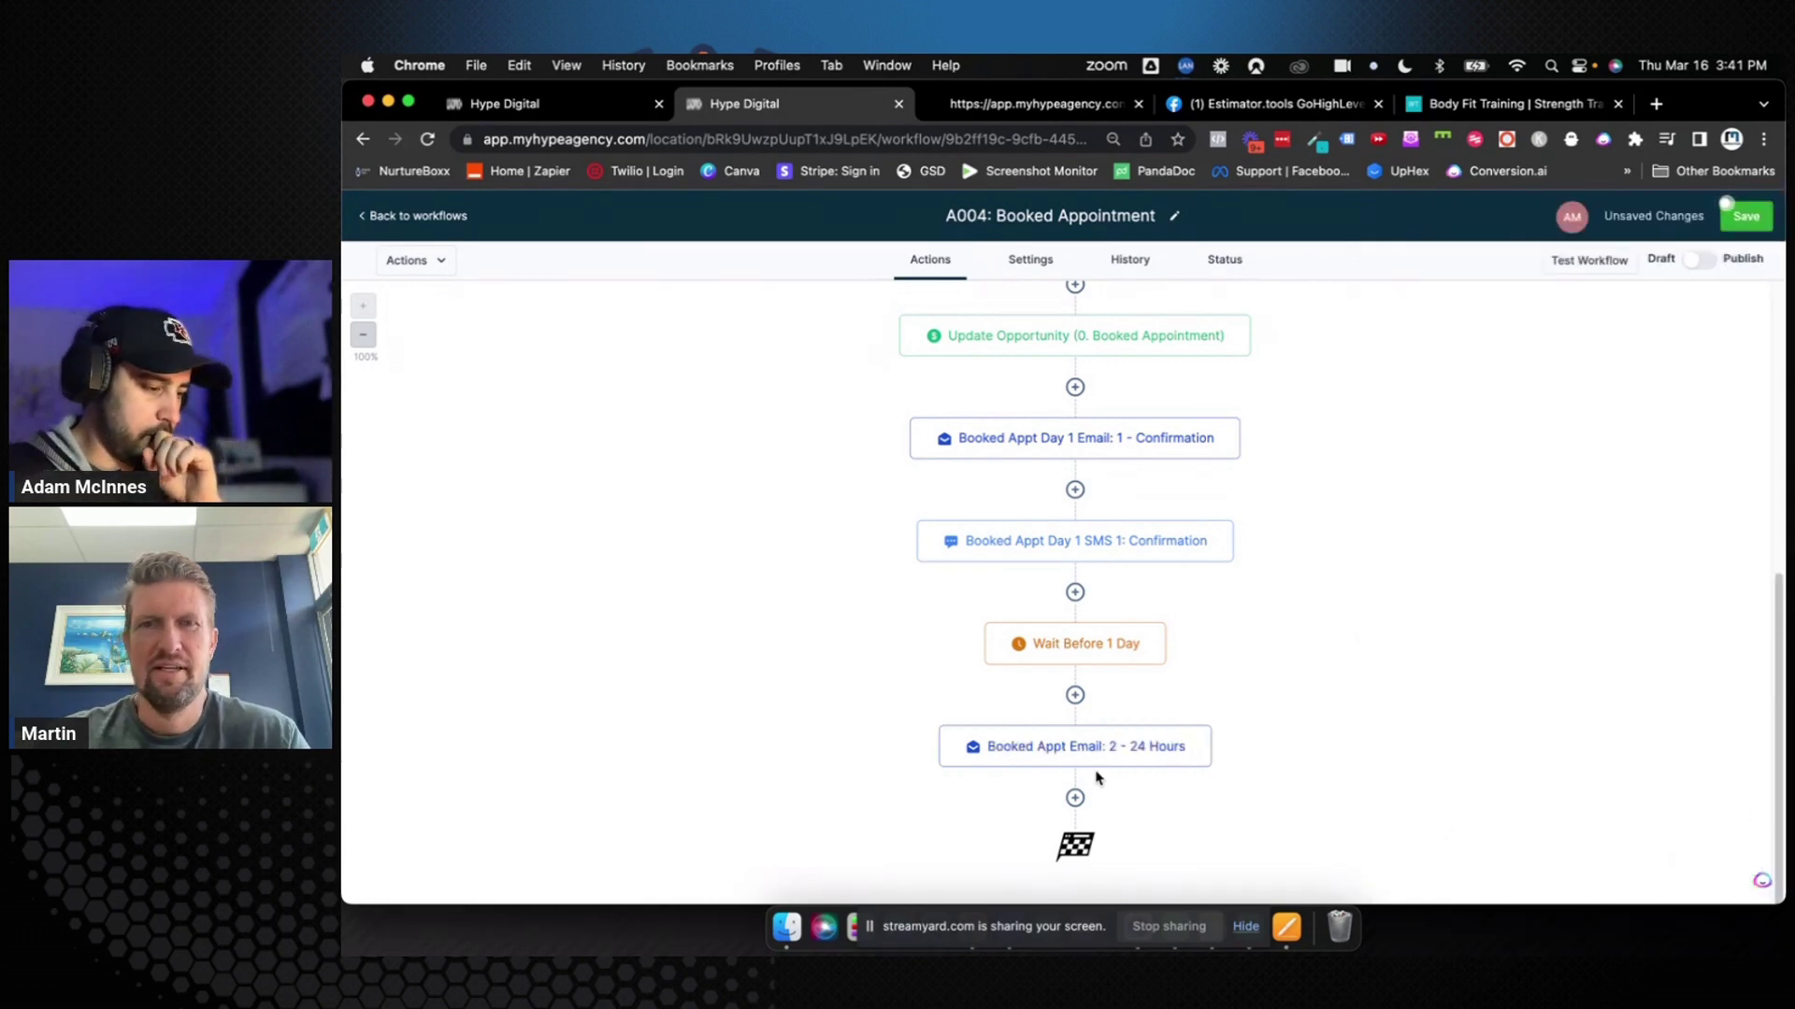
# Add a Send SMS step after the email, named 'Booked Appt SMS 2: 24 Hours'
pyautogui.click(1075, 797)
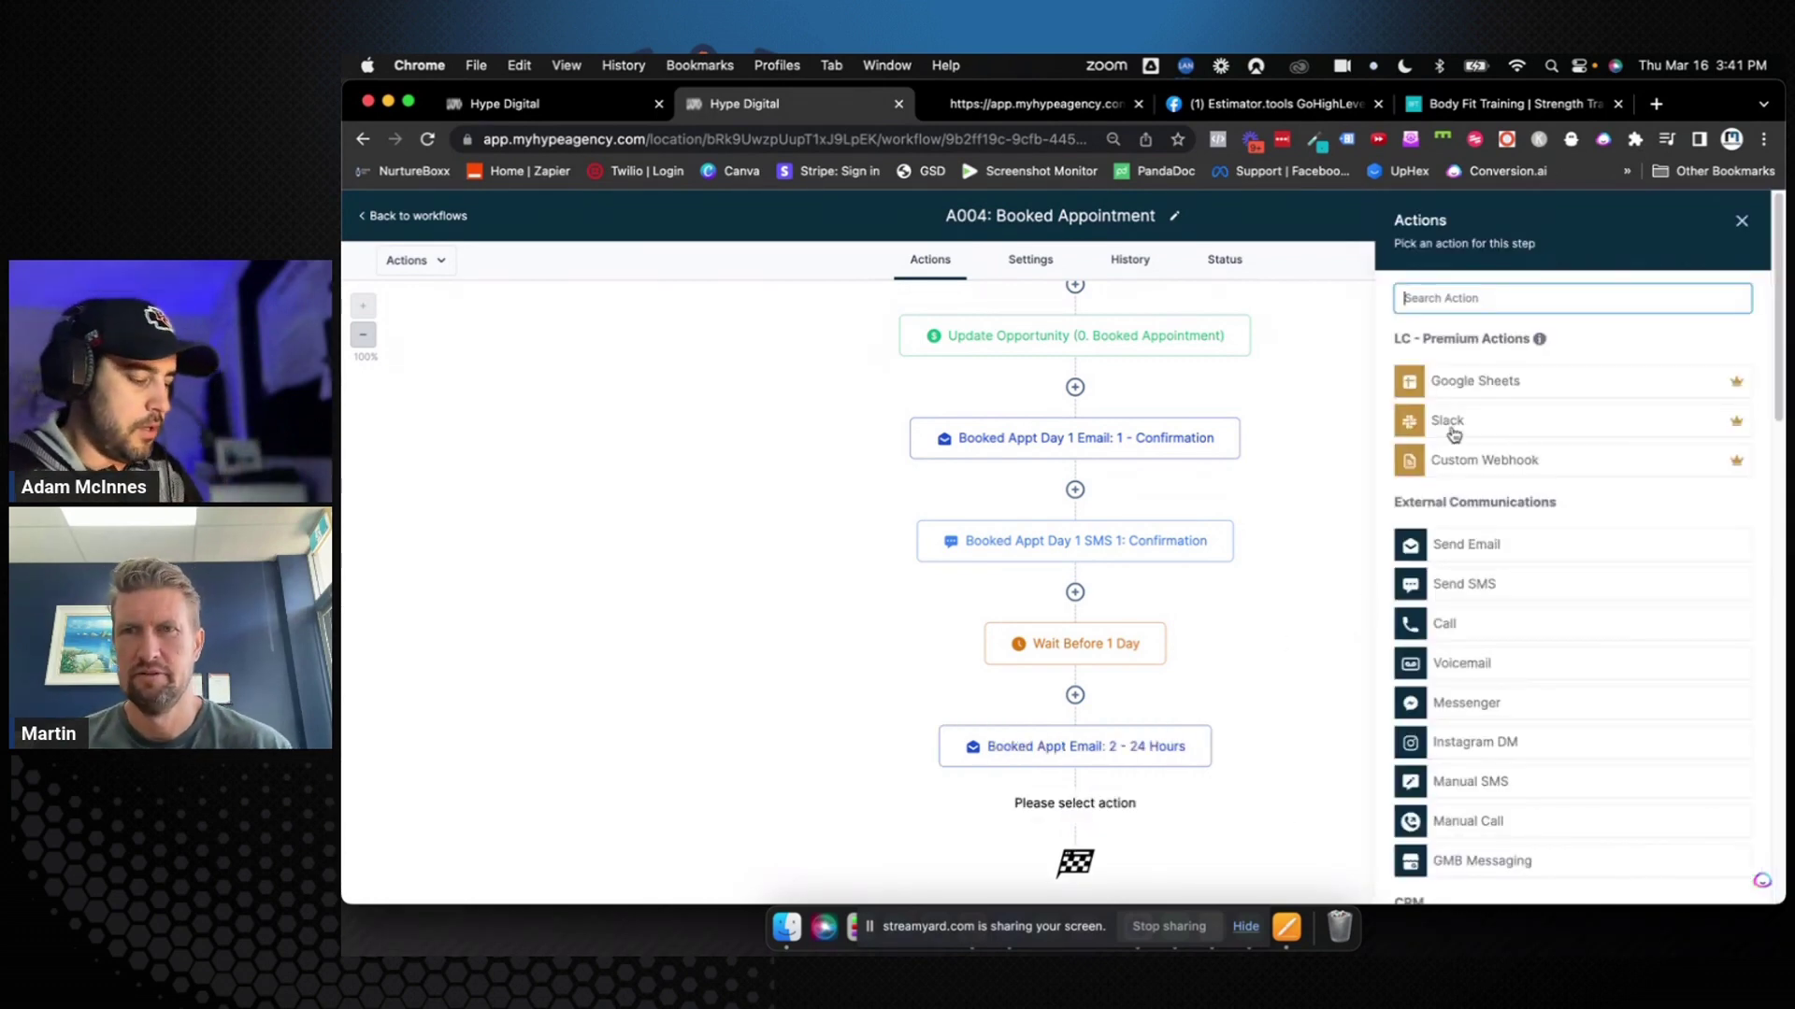
pyautogui.write('sms')
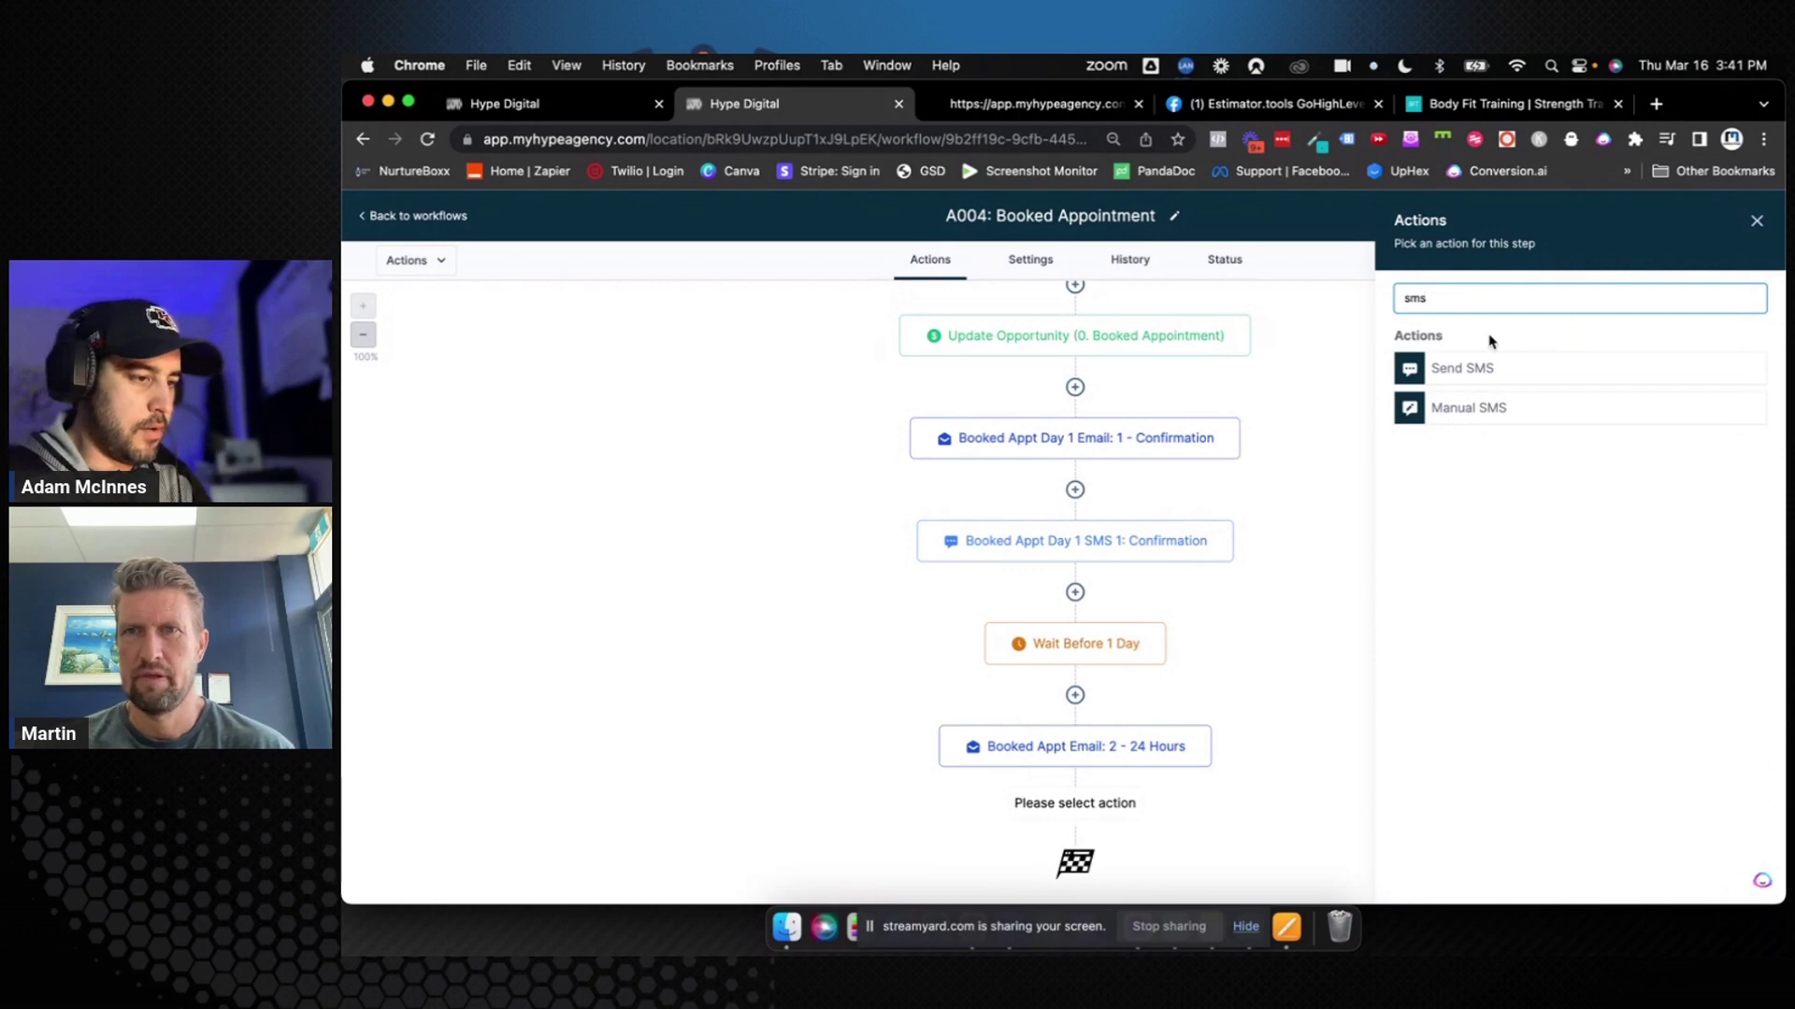
pyautogui.click(1470, 370)
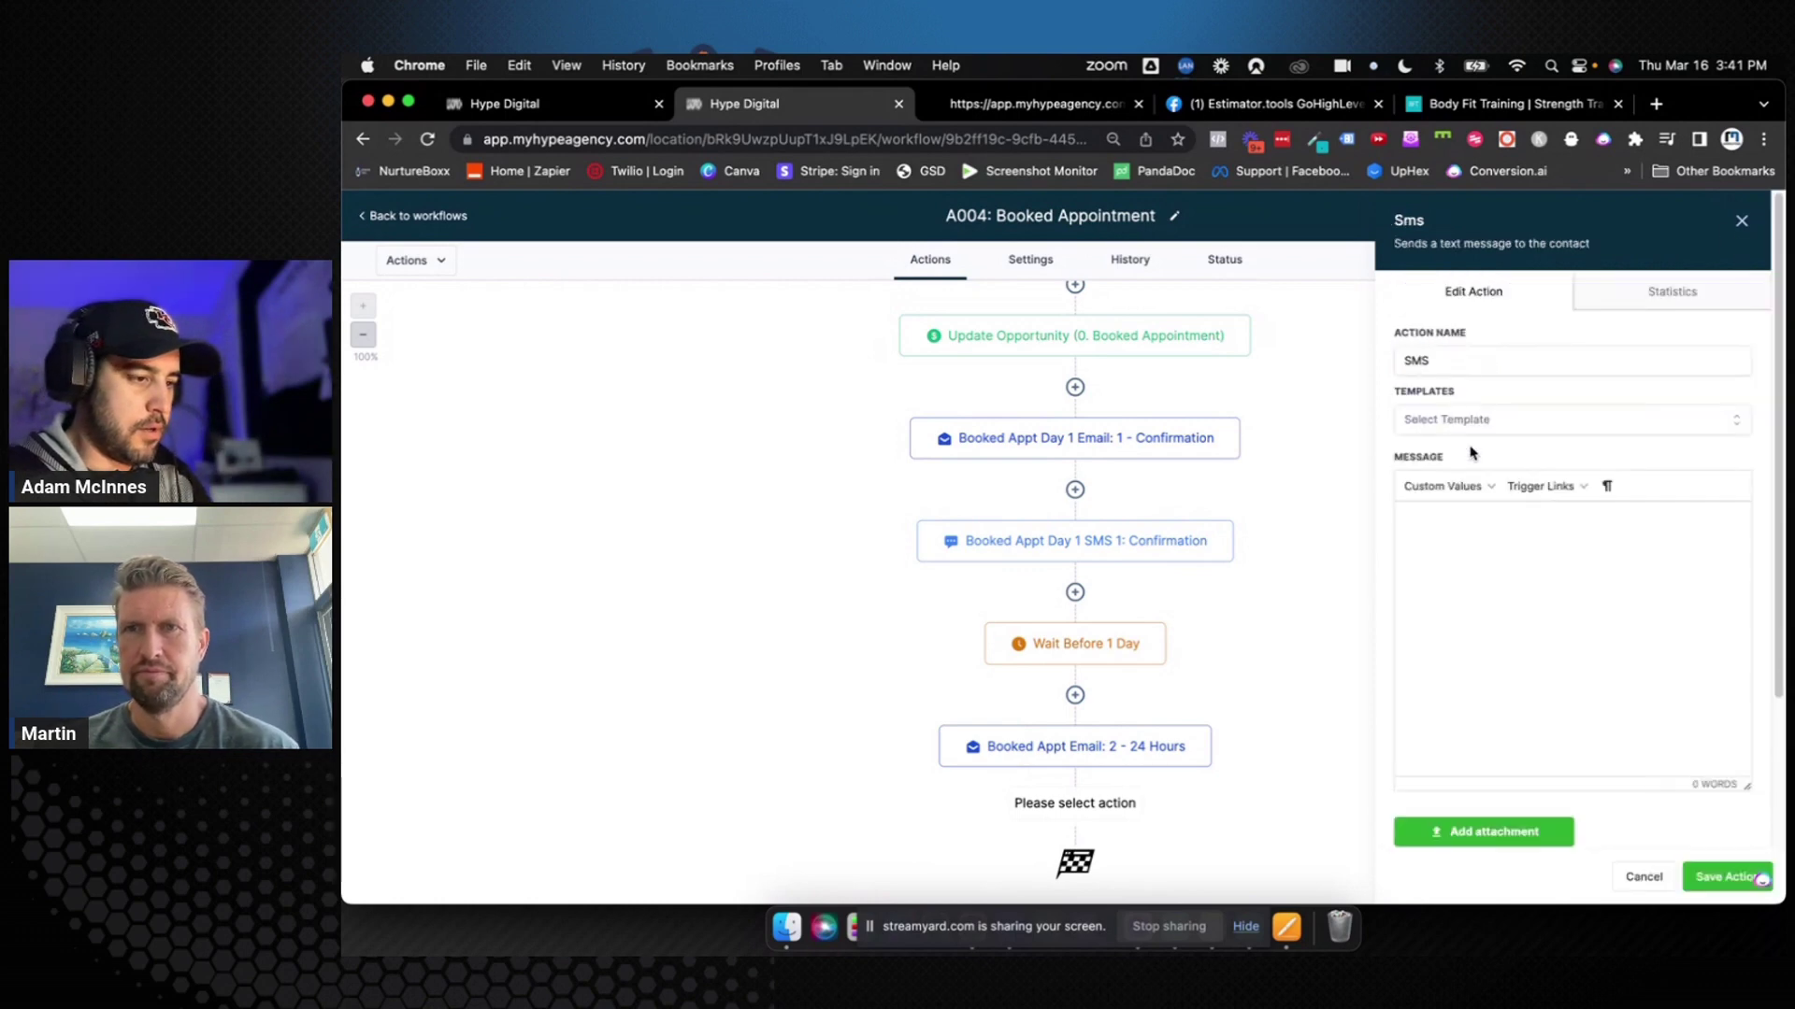
pyautogui.click(1453, 366)
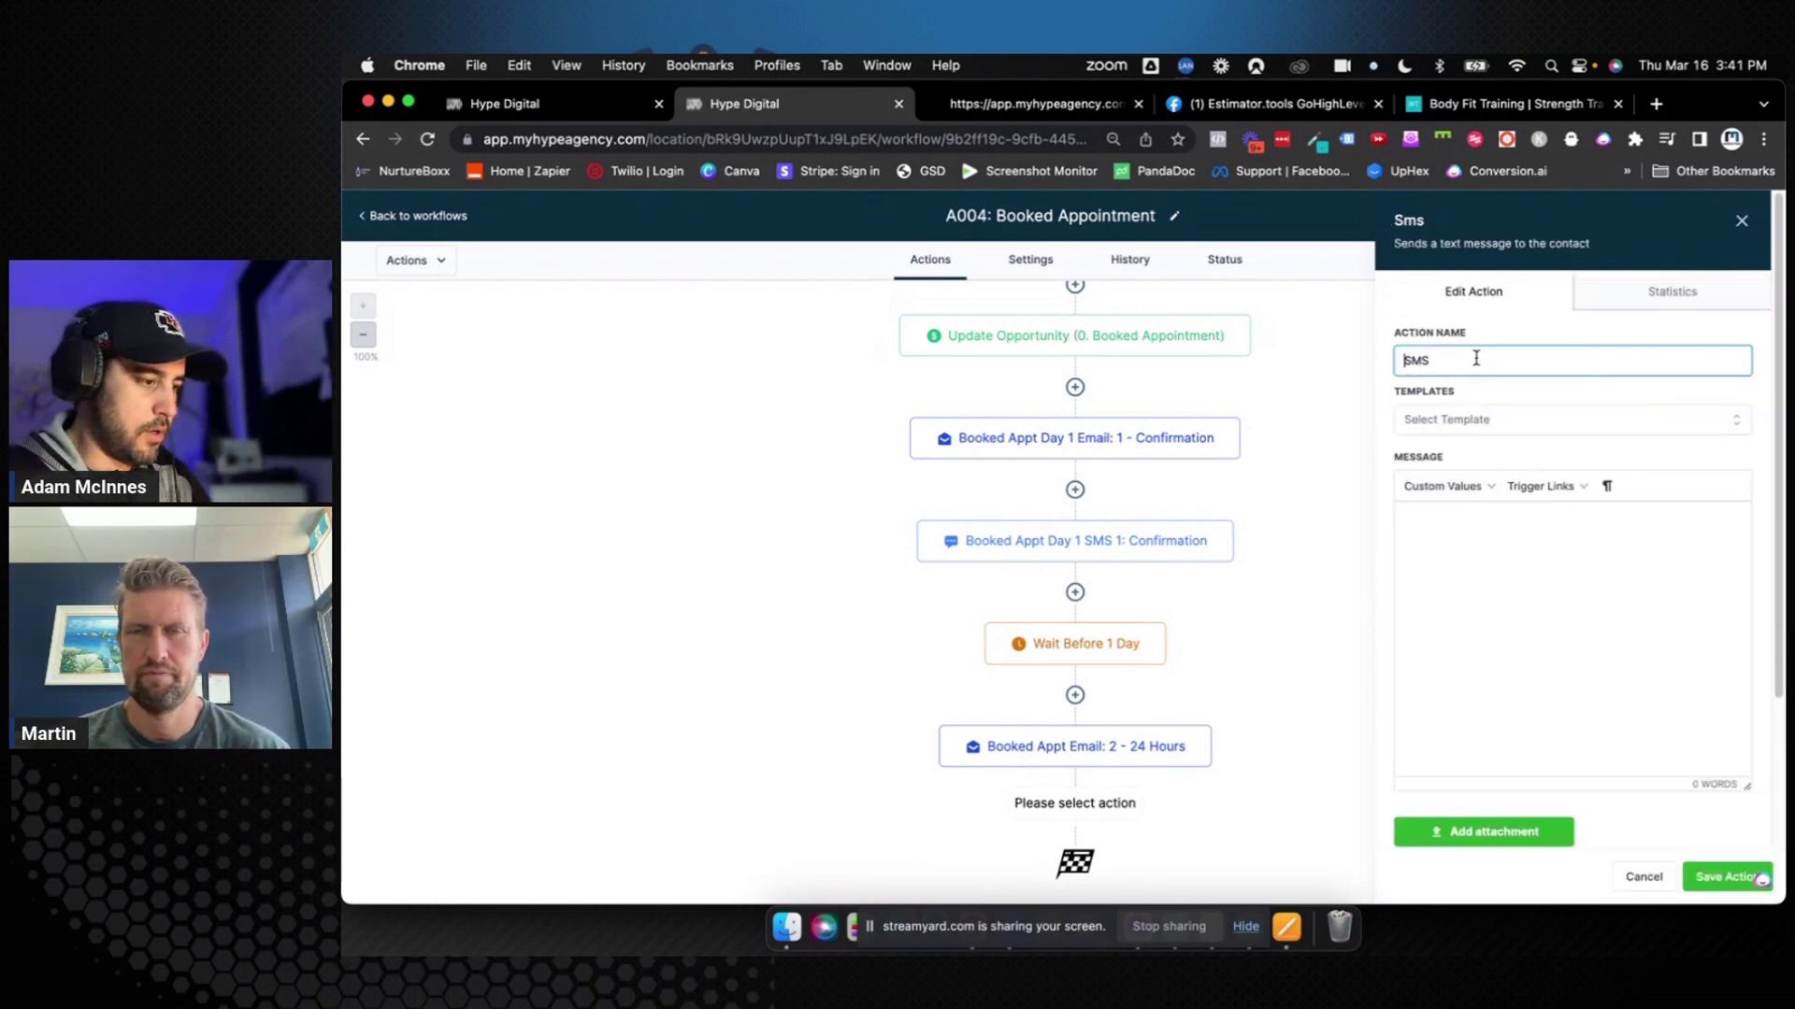
pyautogui.write('Booked Appt')
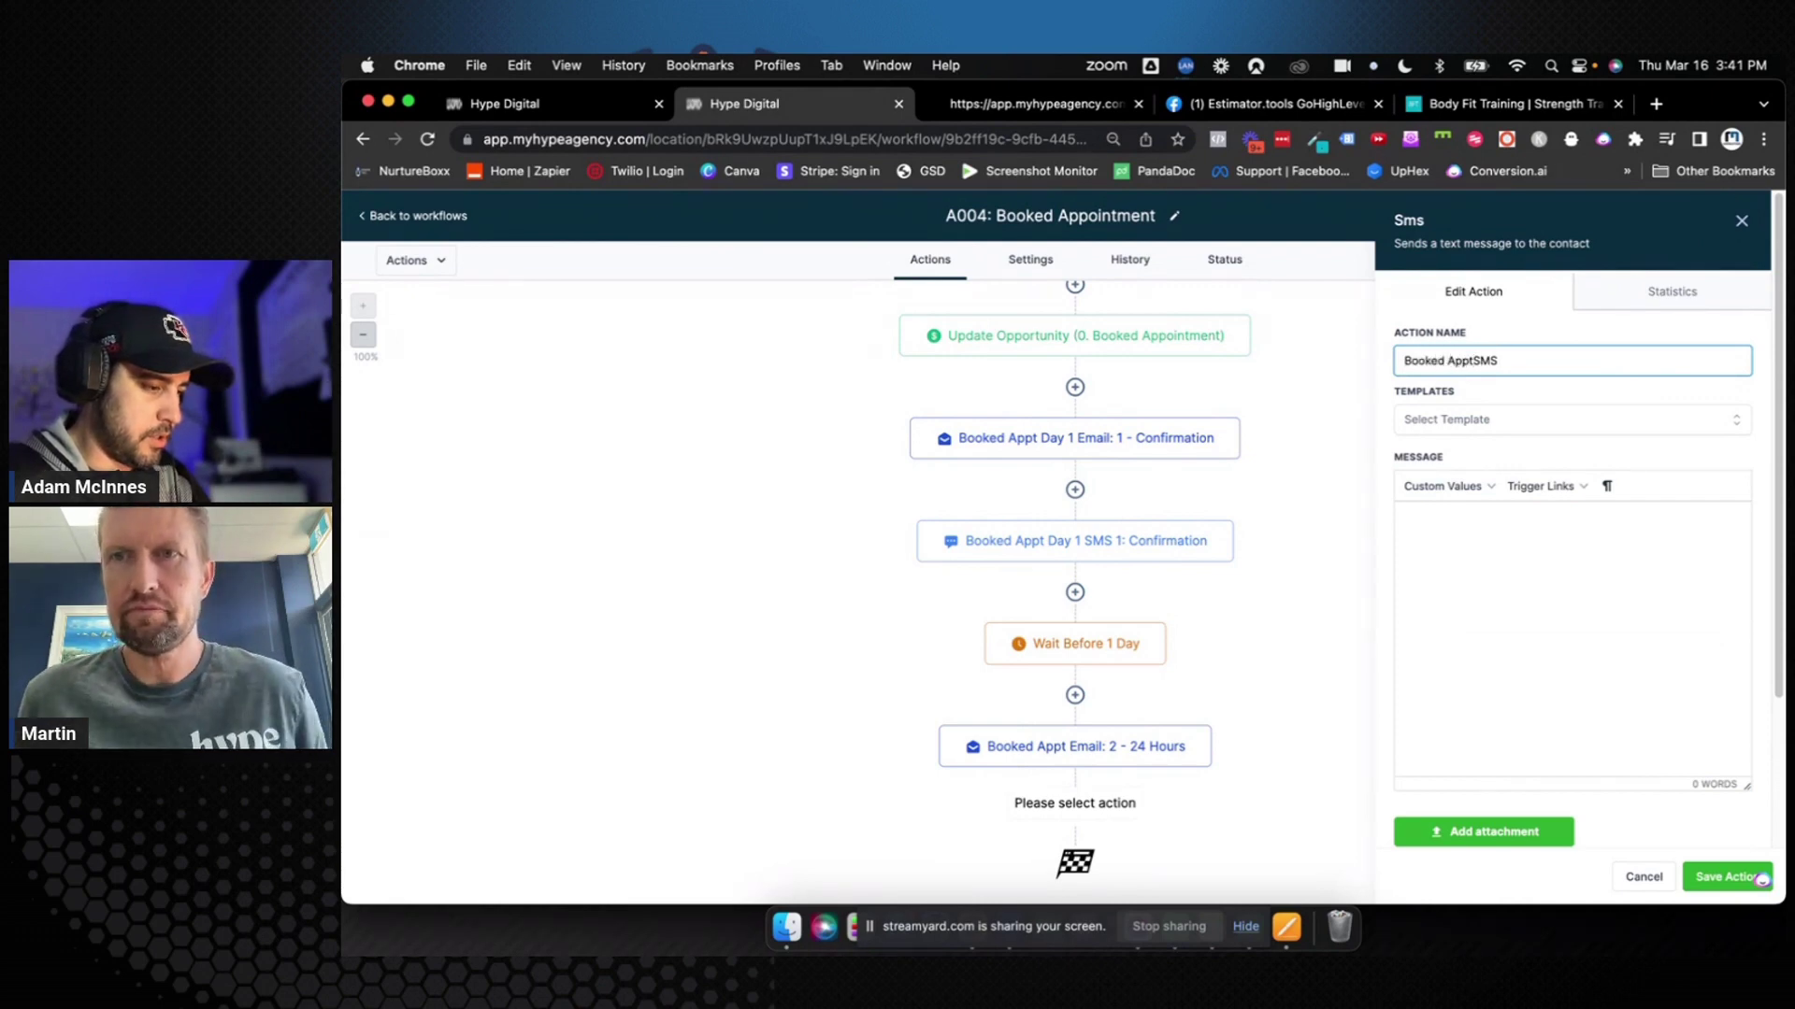
pyautogui.click(1503, 361)
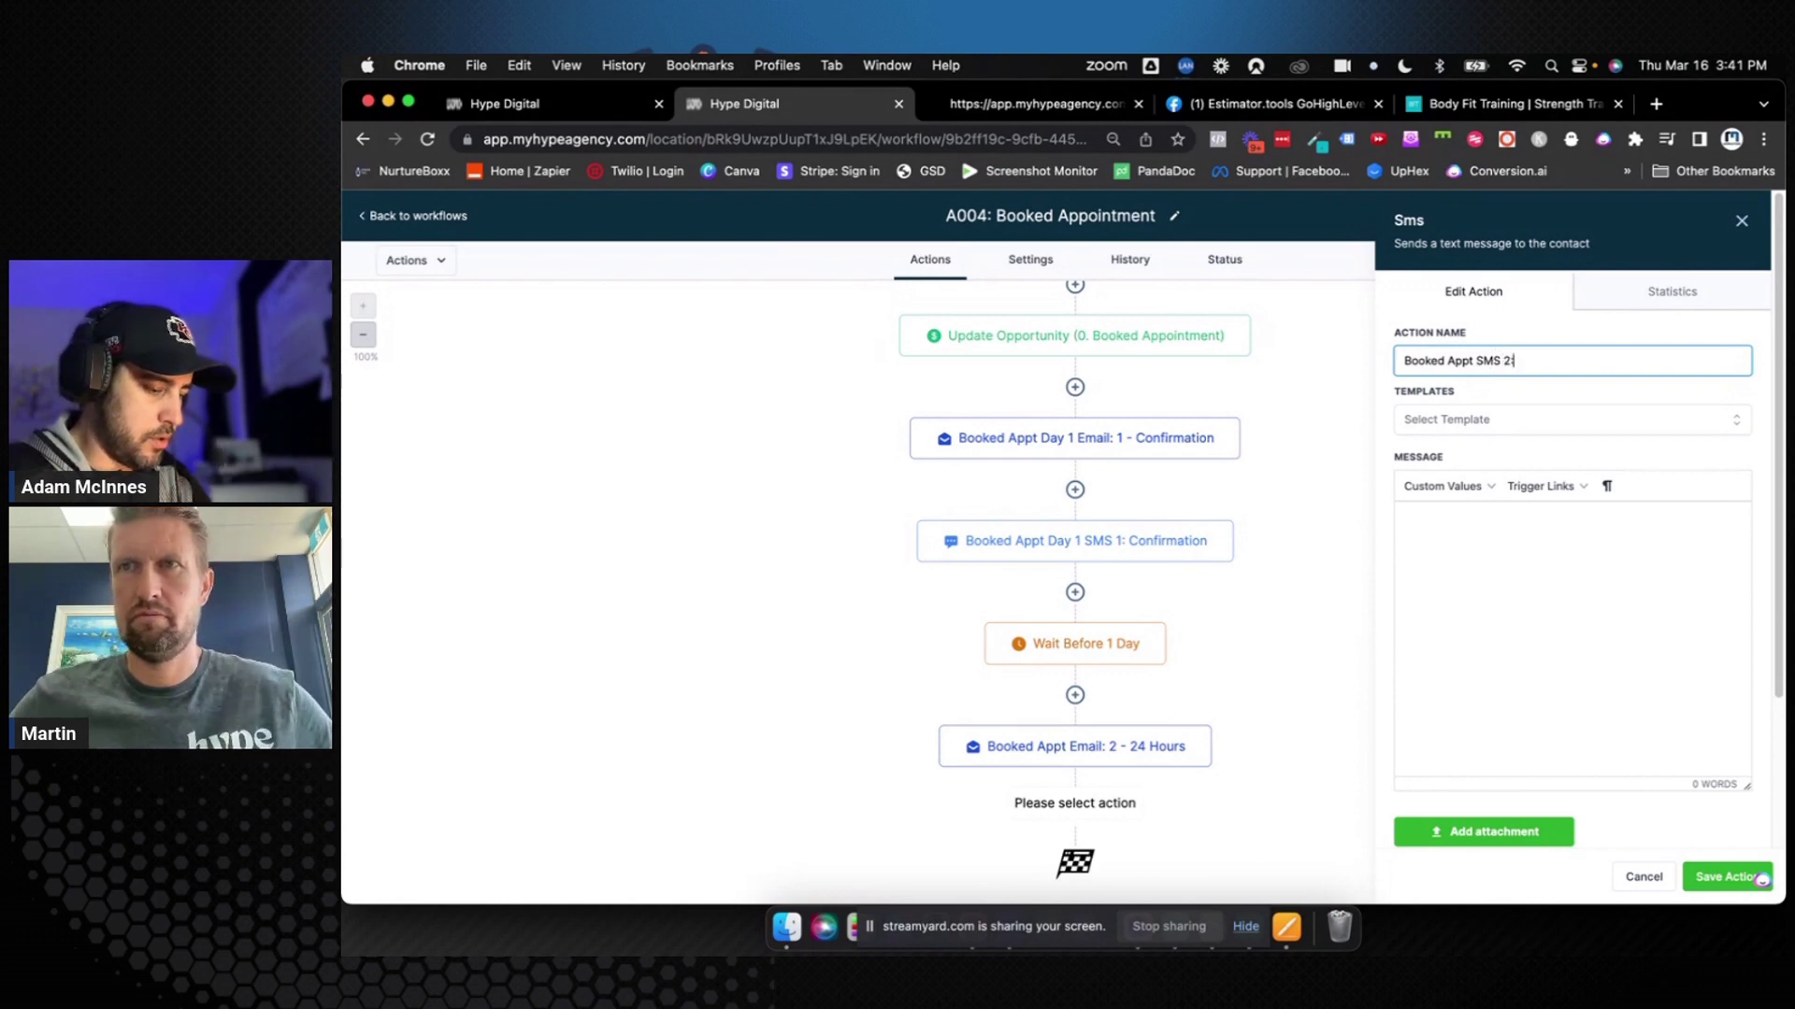
pyautogui.write('2: 24 Hour')
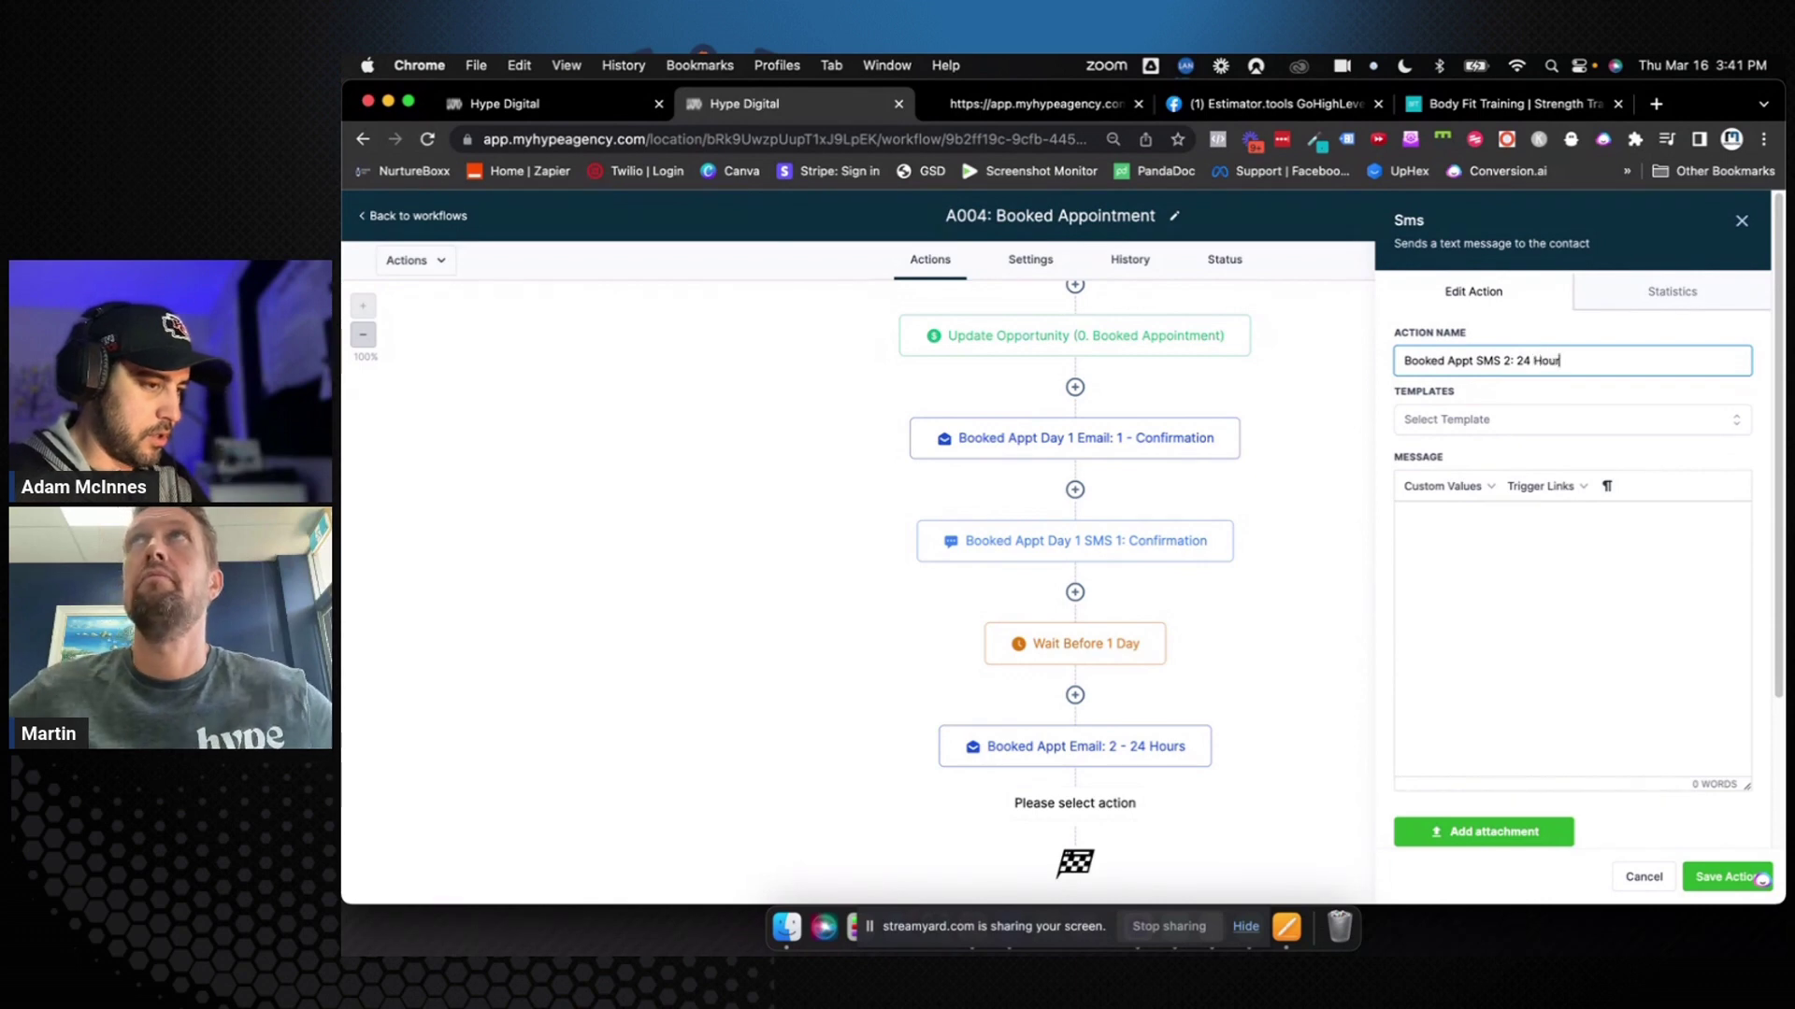
pyautogui.write('s')
# Write the SMS greeting the contact about meeting tomorrow at their location
pyautogui.click(1466, 528)
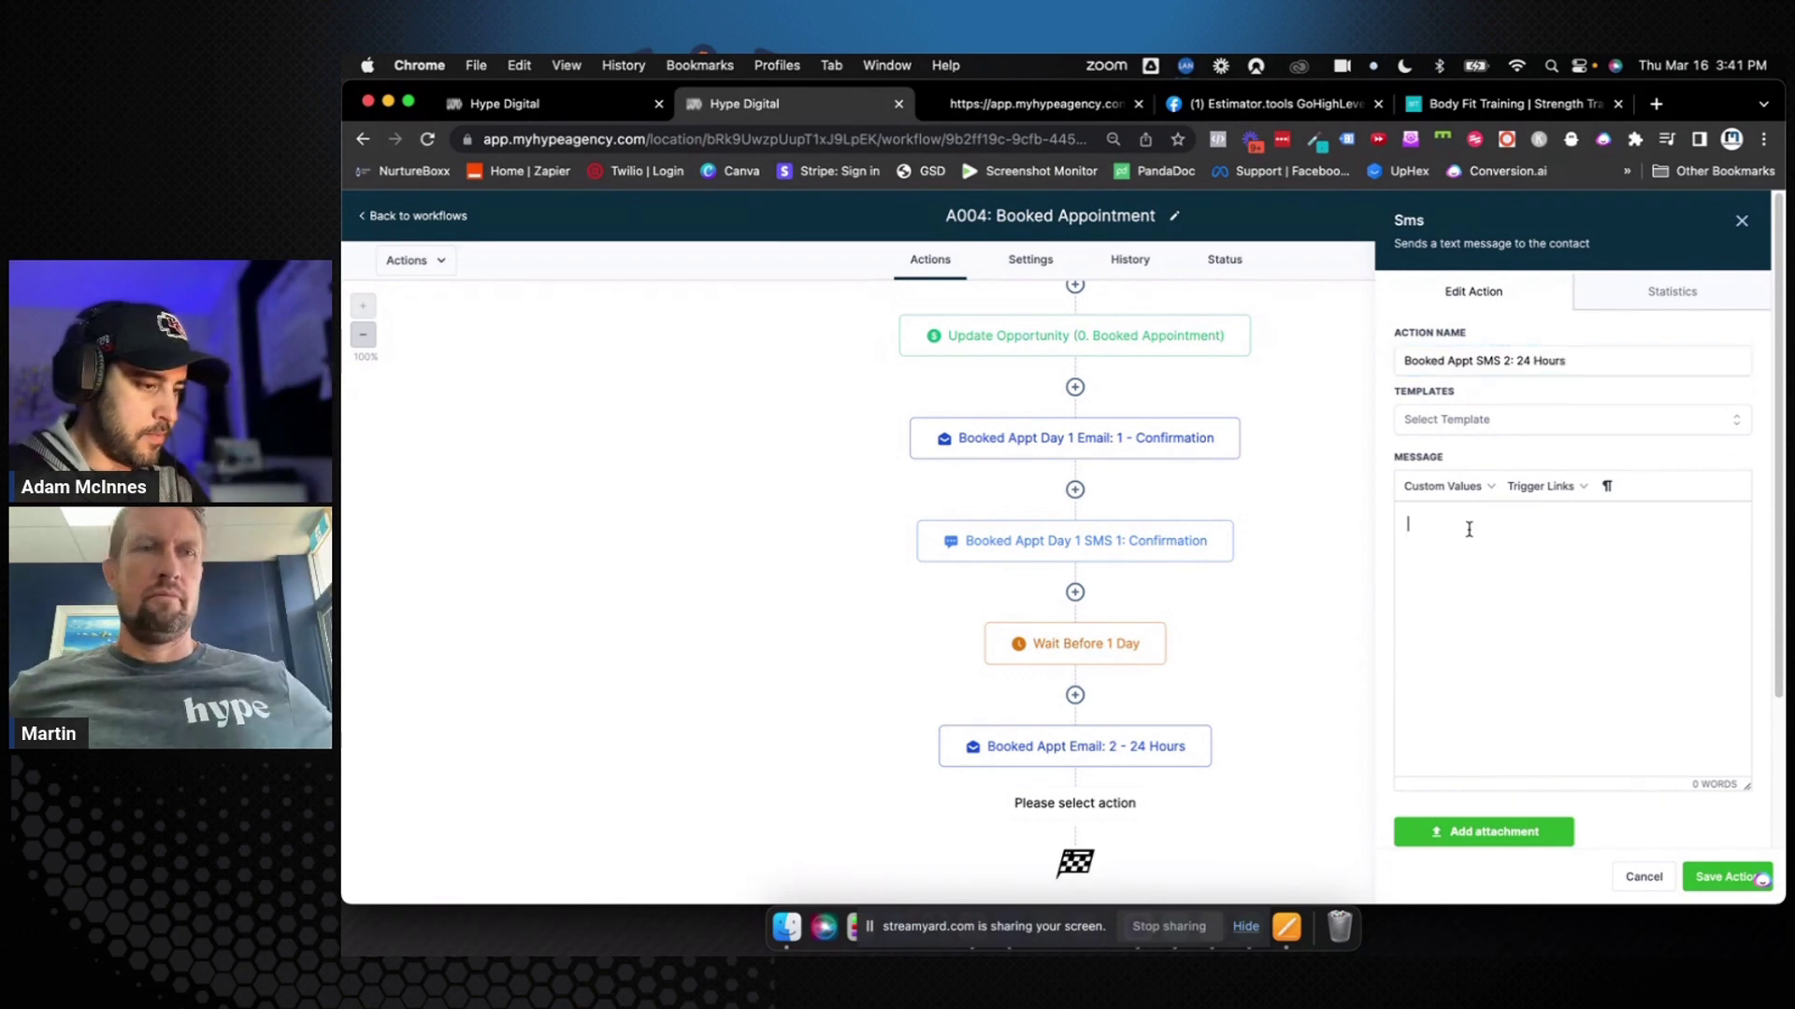
pyautogui.write('Hey {{contac')
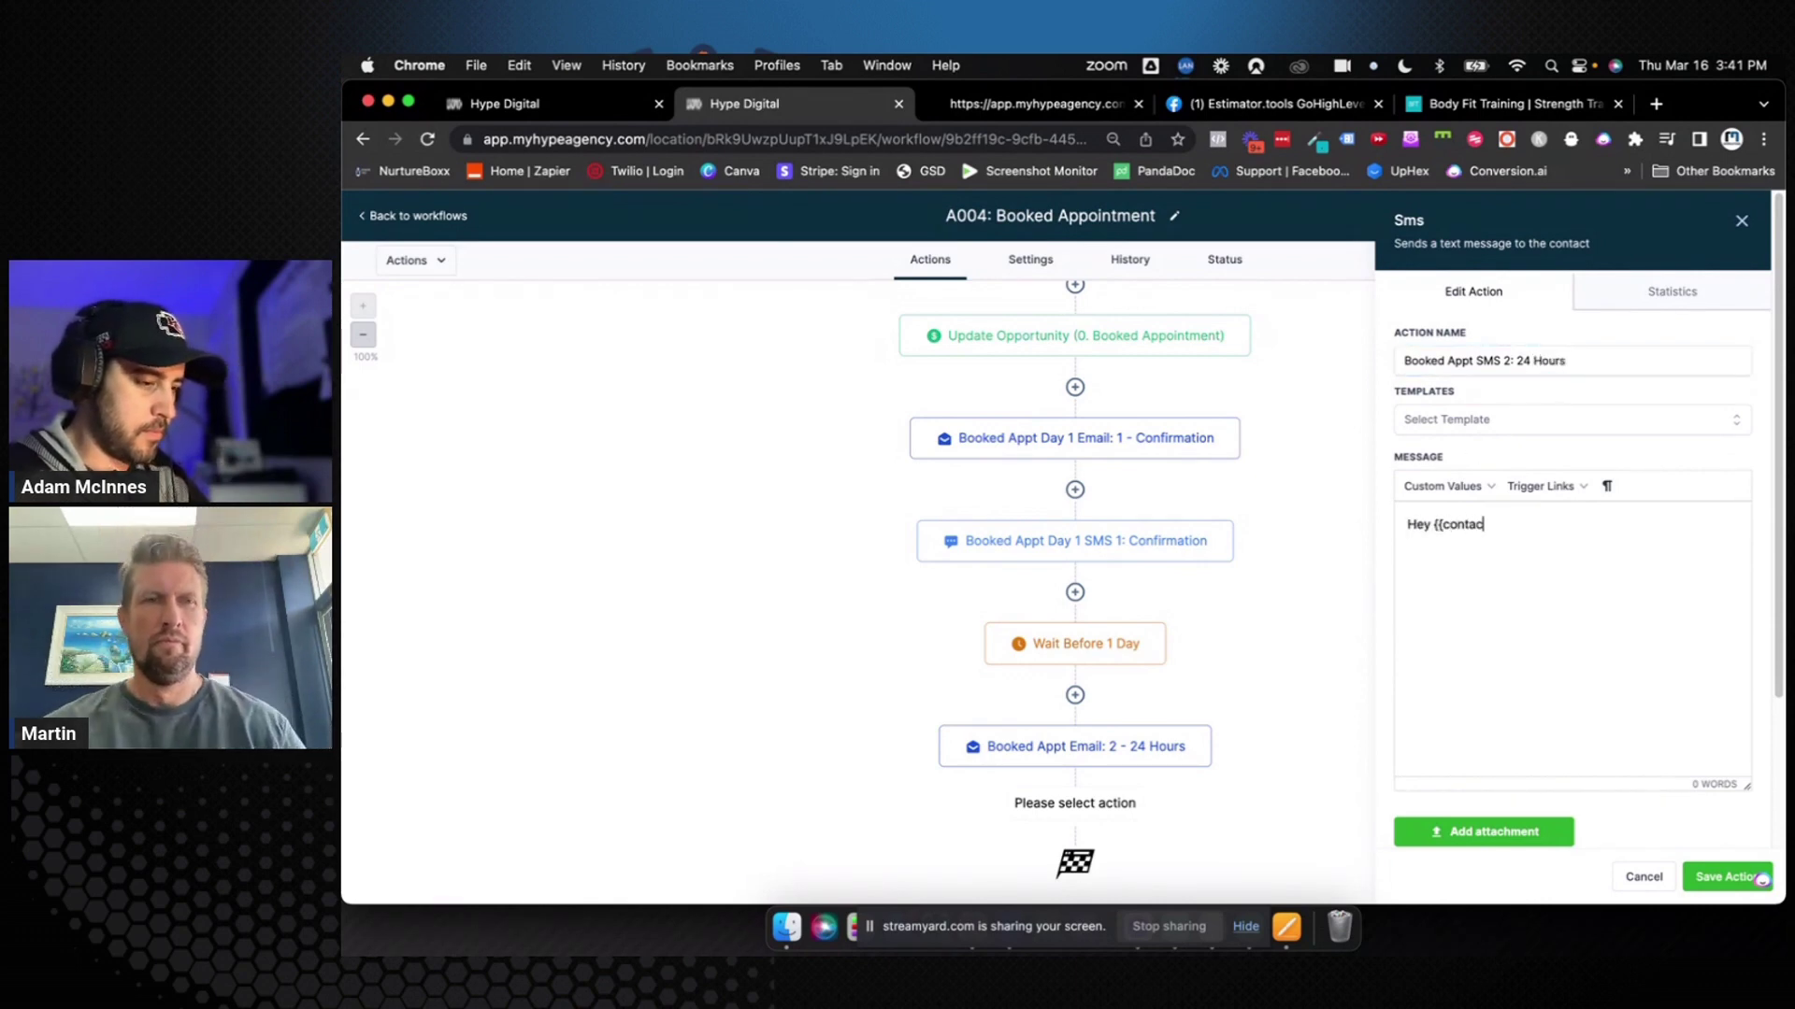
pyautogui.write('t.first_name}}, ')
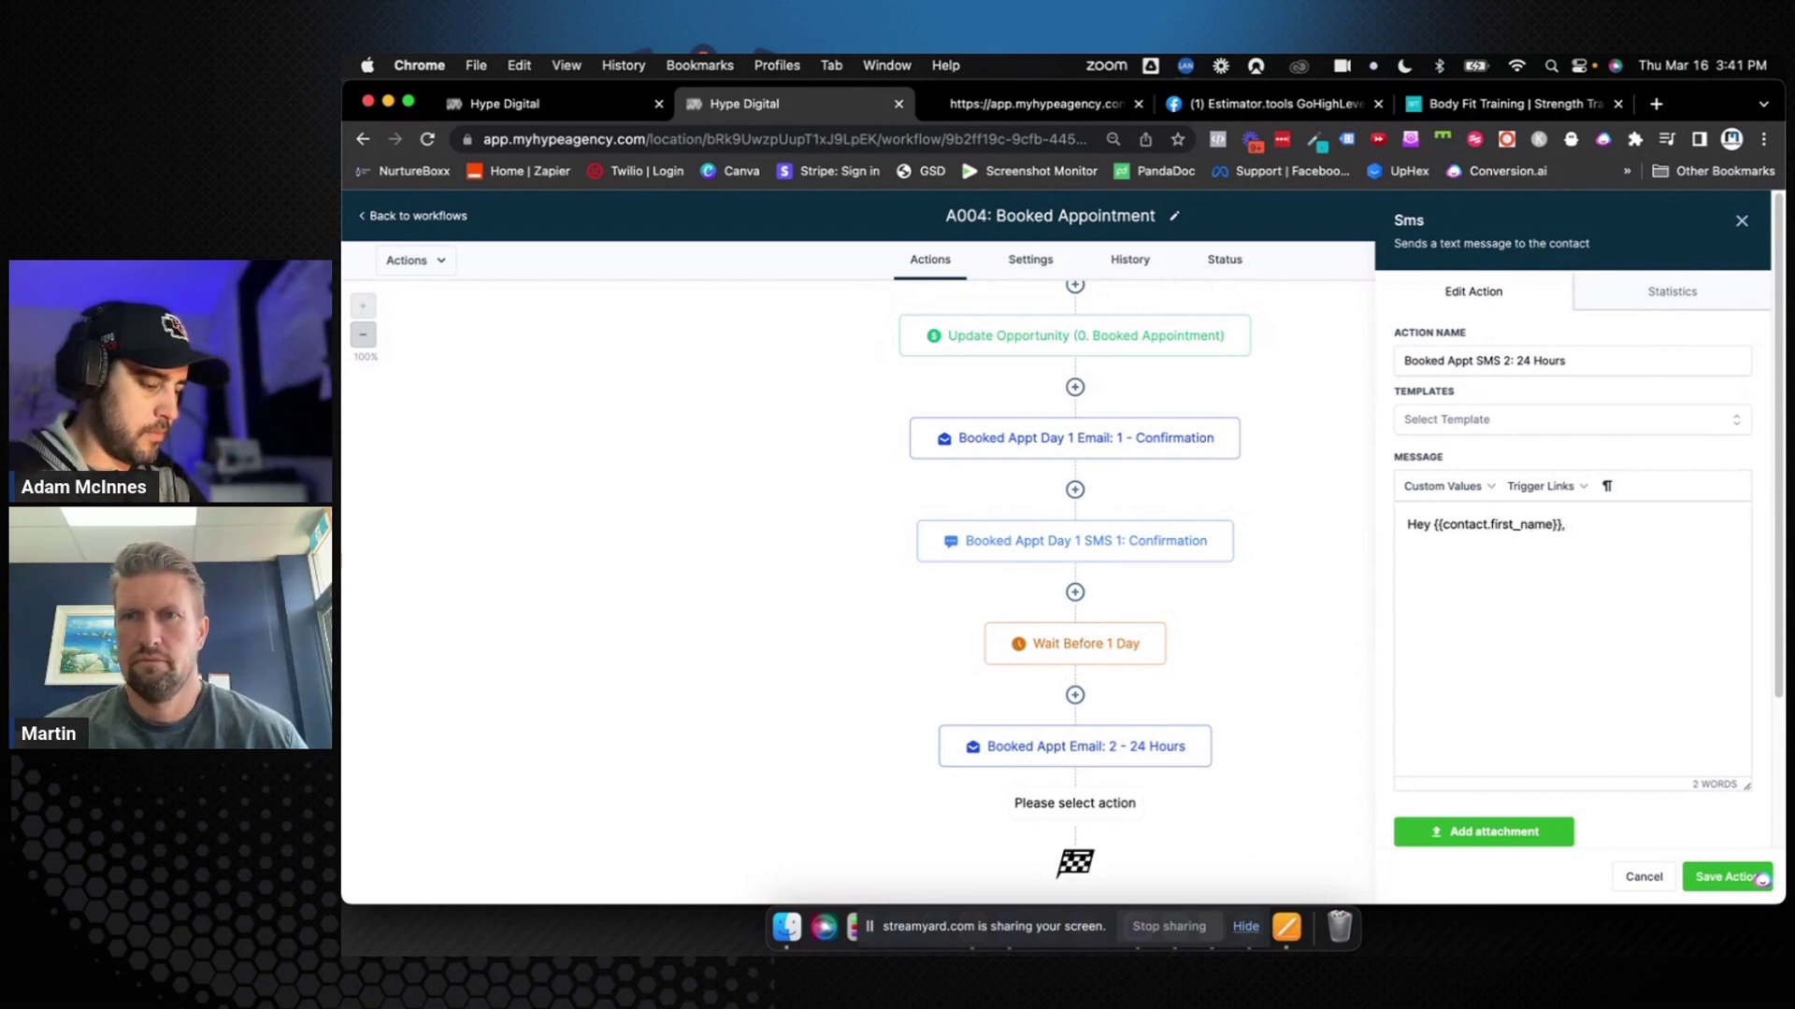
pyautogui.write("We're looking")
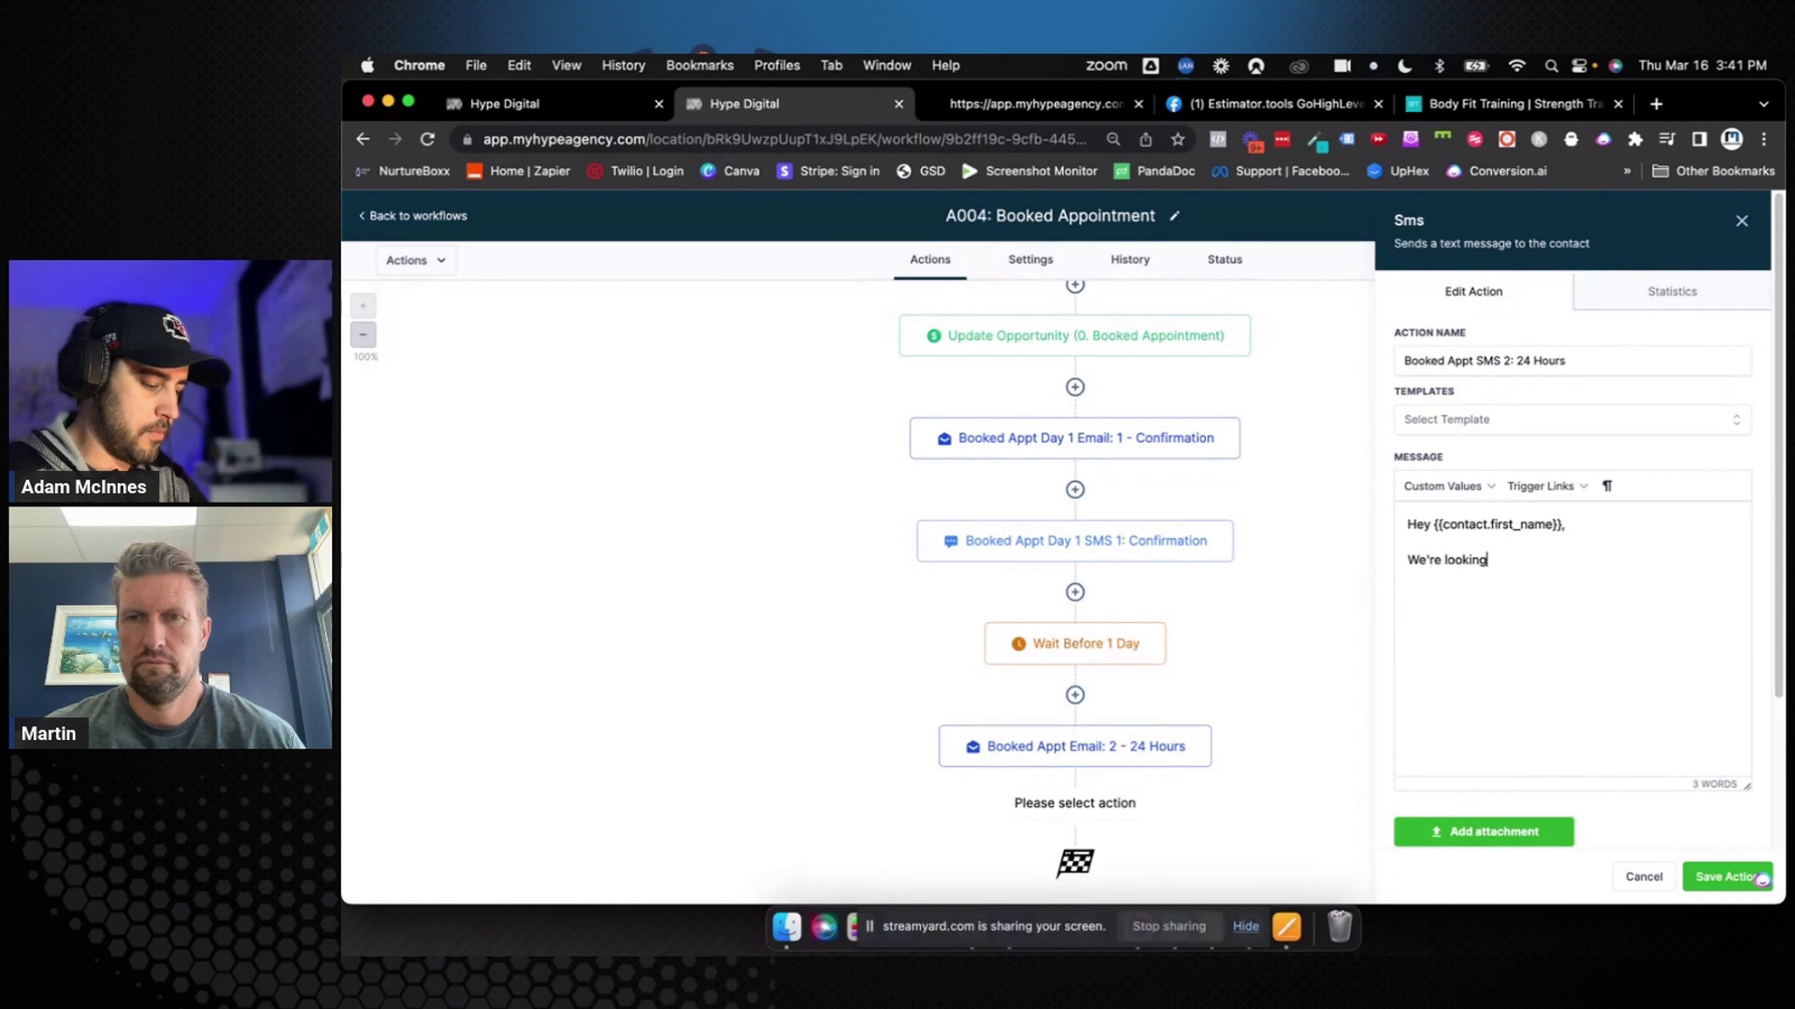
pyautogui.write(' forward to mee')
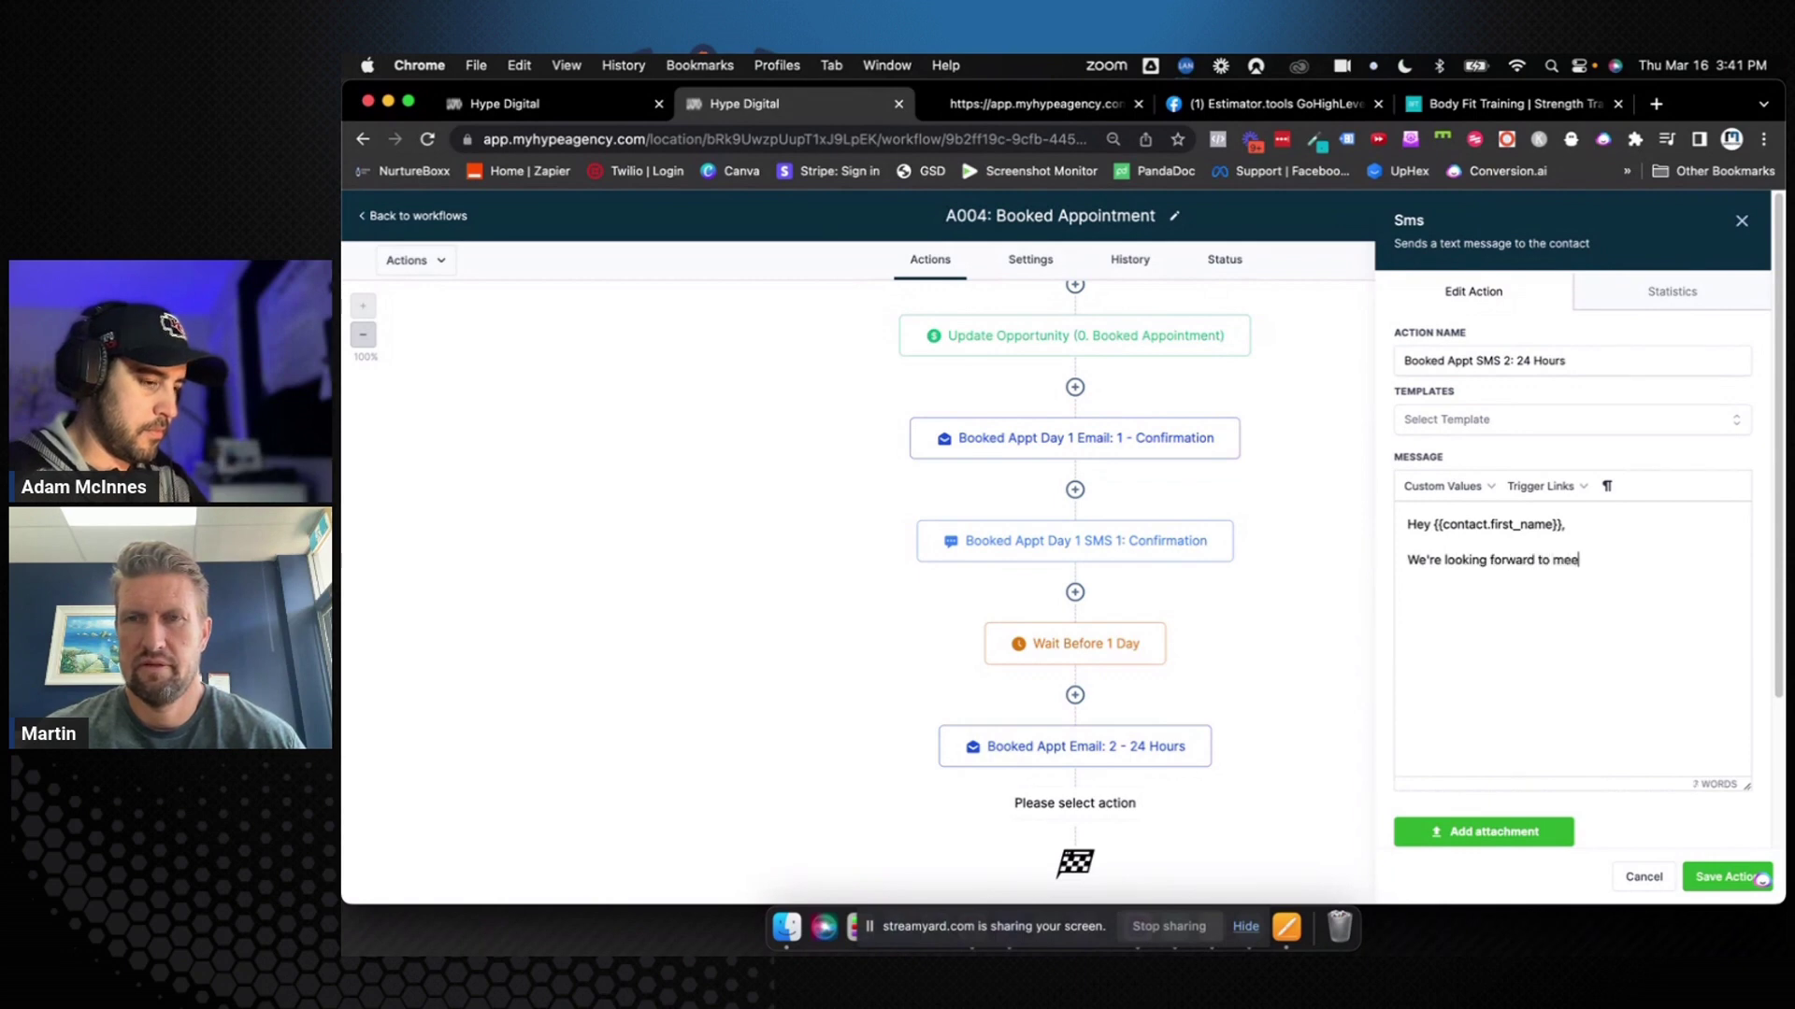
pyautogui.write('ting you tomorrow! ')
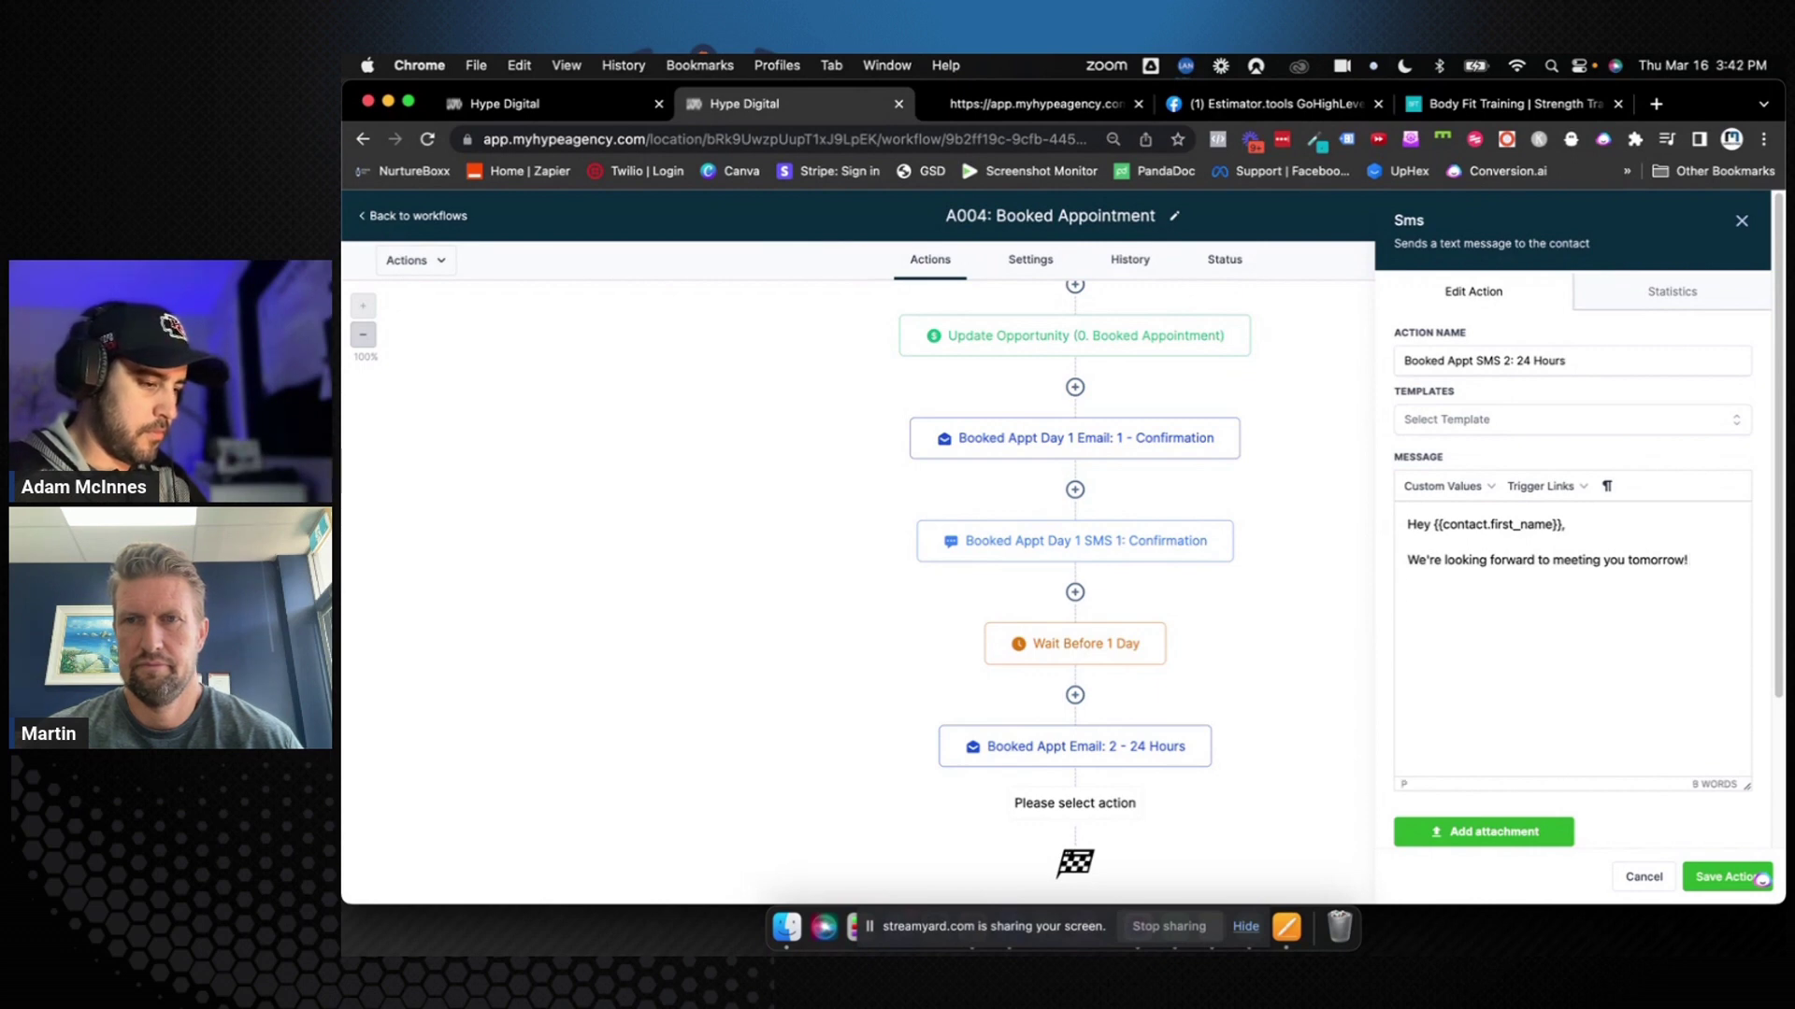
pyautogui.write('{{locati')
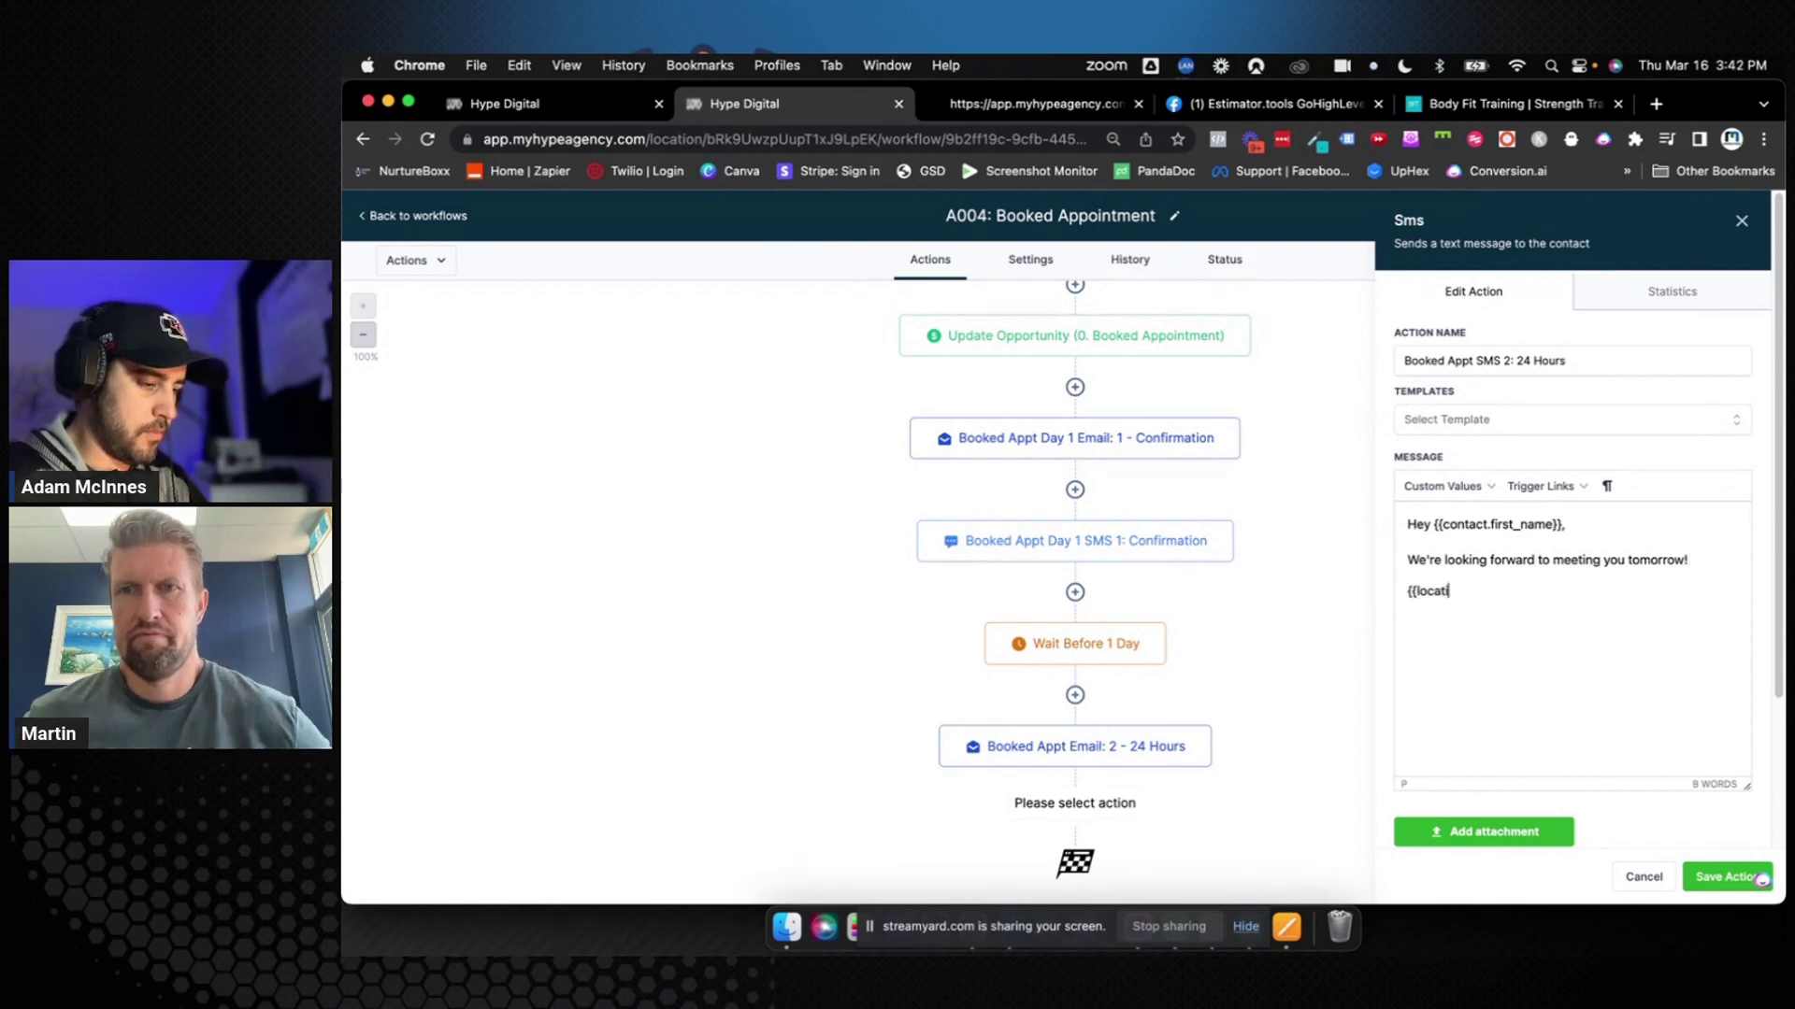
pyautogui.write('on.name}}')
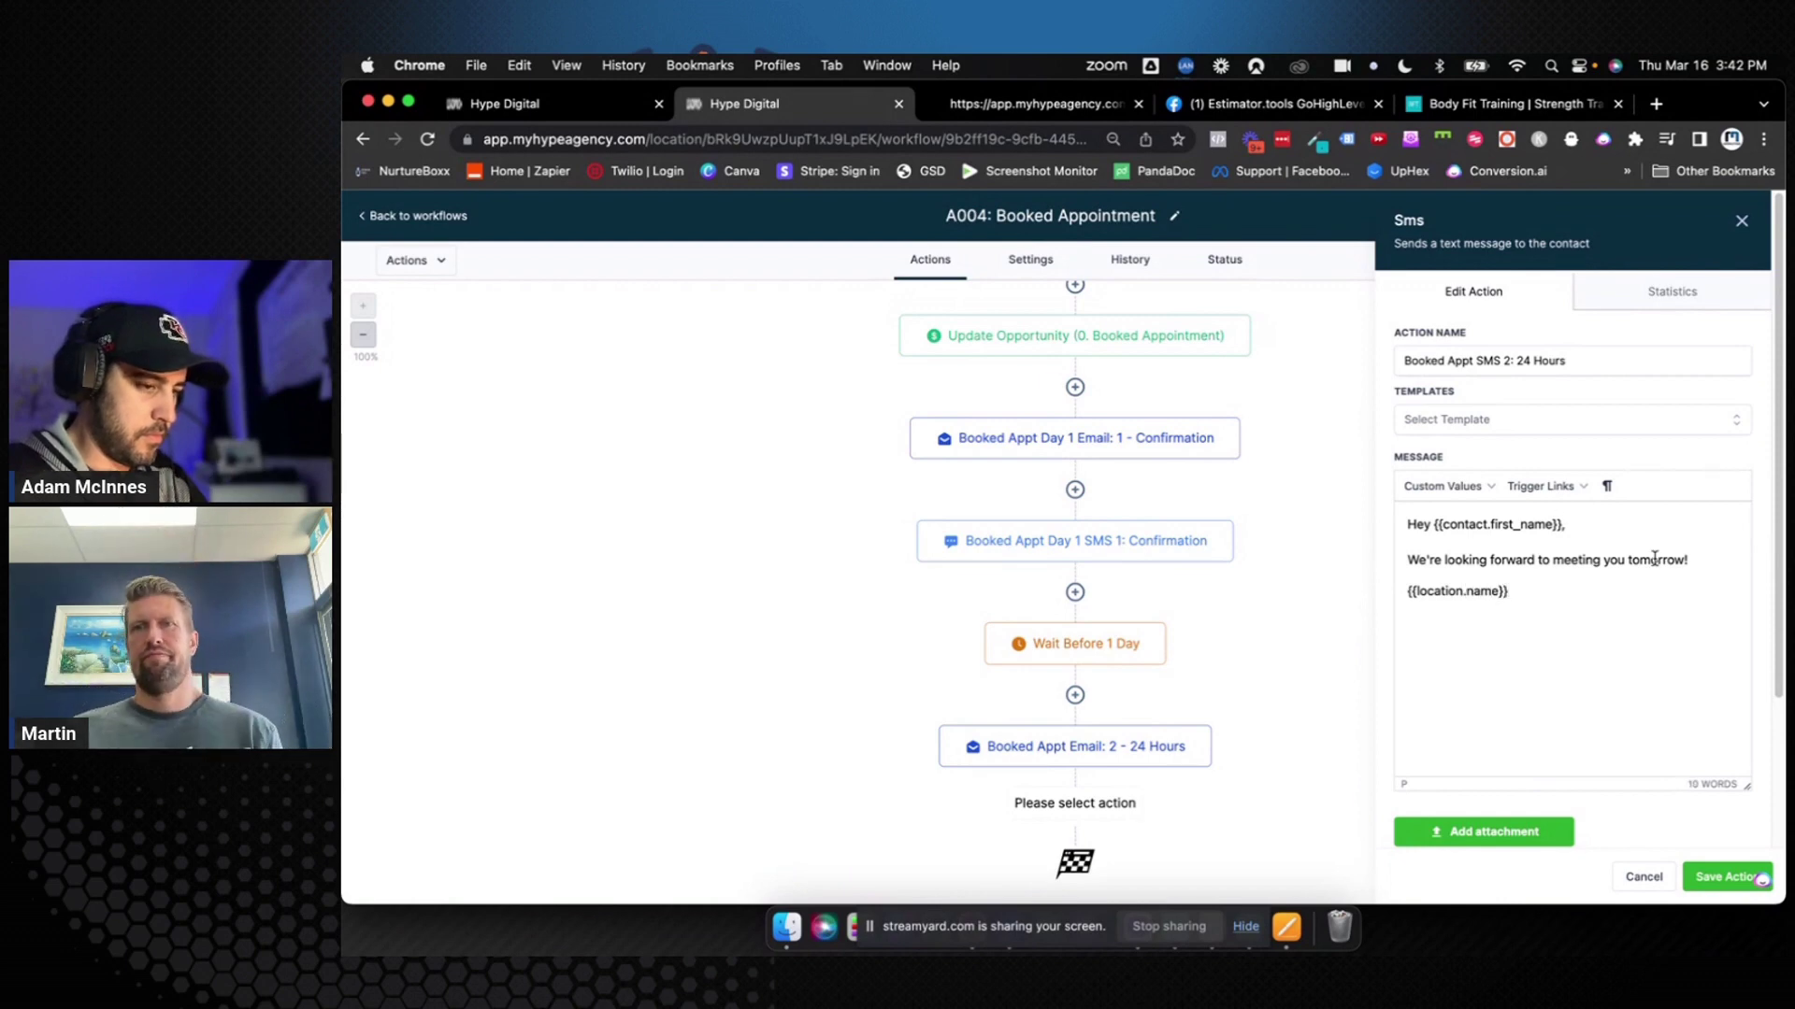
pyautogui.click(1701, 560)
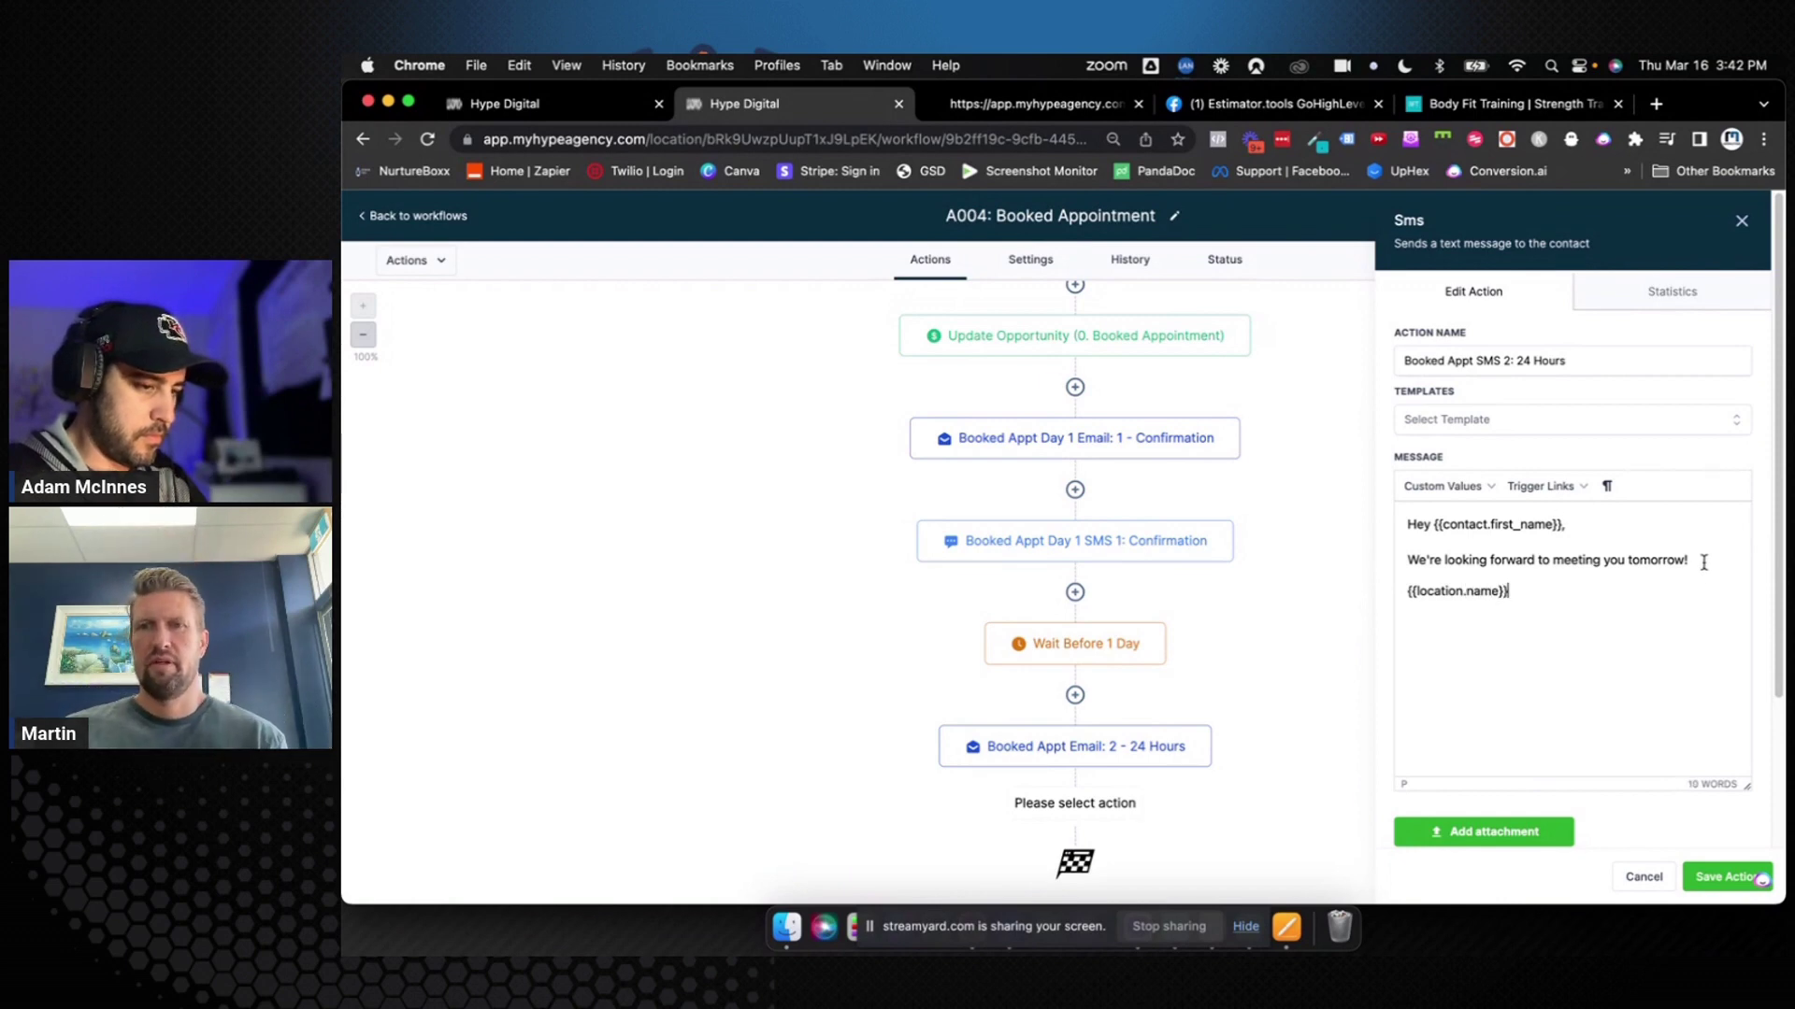
pyautogui.press('BackSpace')
pyautogui.write('at')
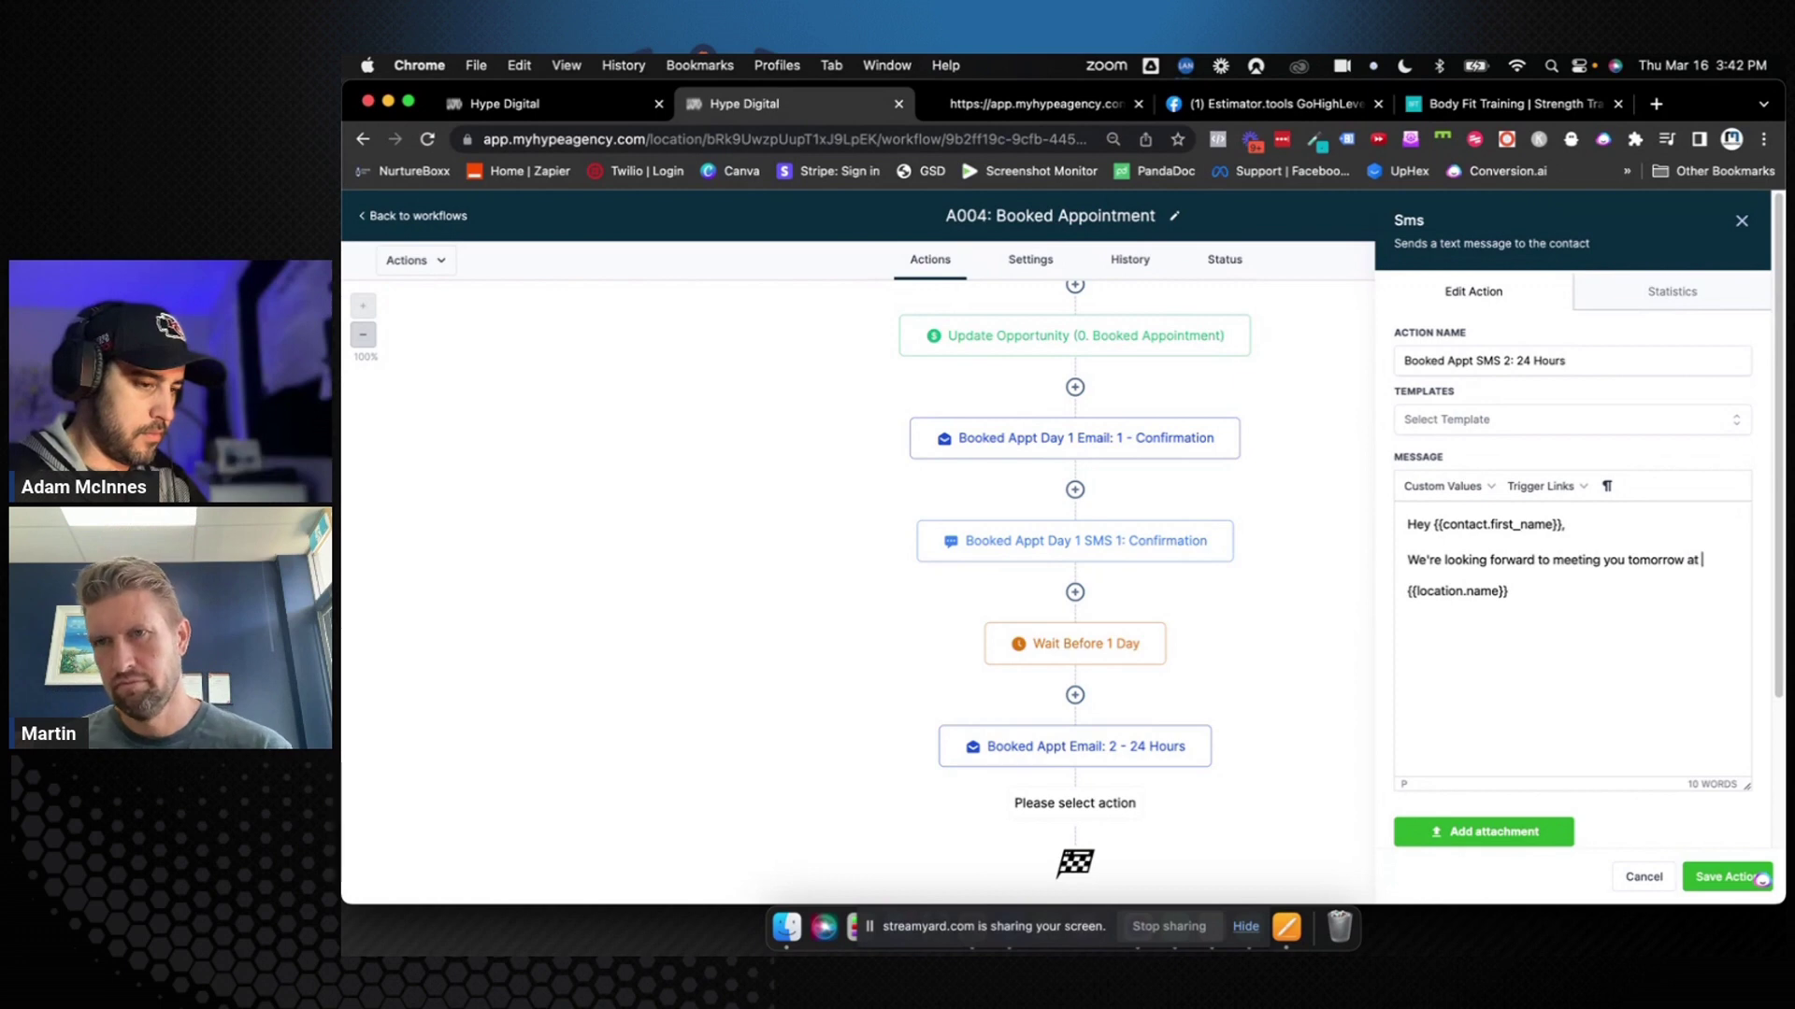
# Place the appointment start time placeholder after 'tomorrow at' and save the SMS step
pyautogui.click(1458, 500)
pyautogui.moveTo(1467, 573)
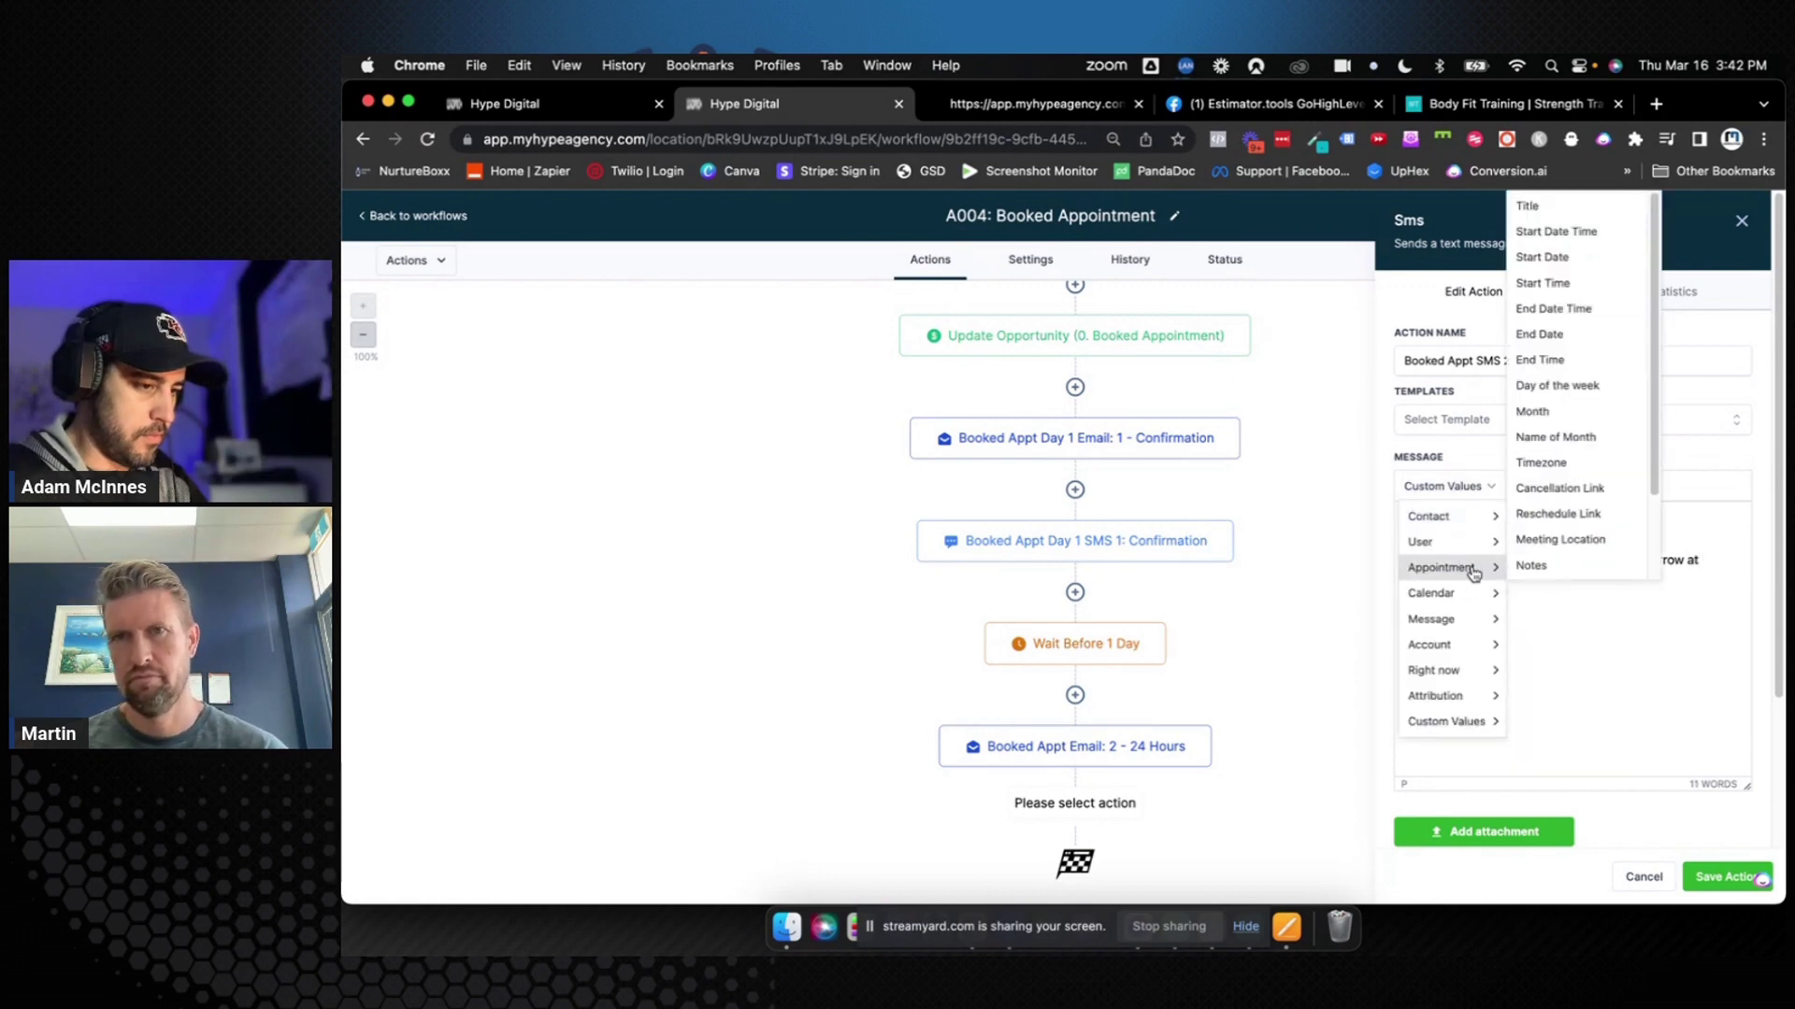
pyautogui.click(1571, 283)
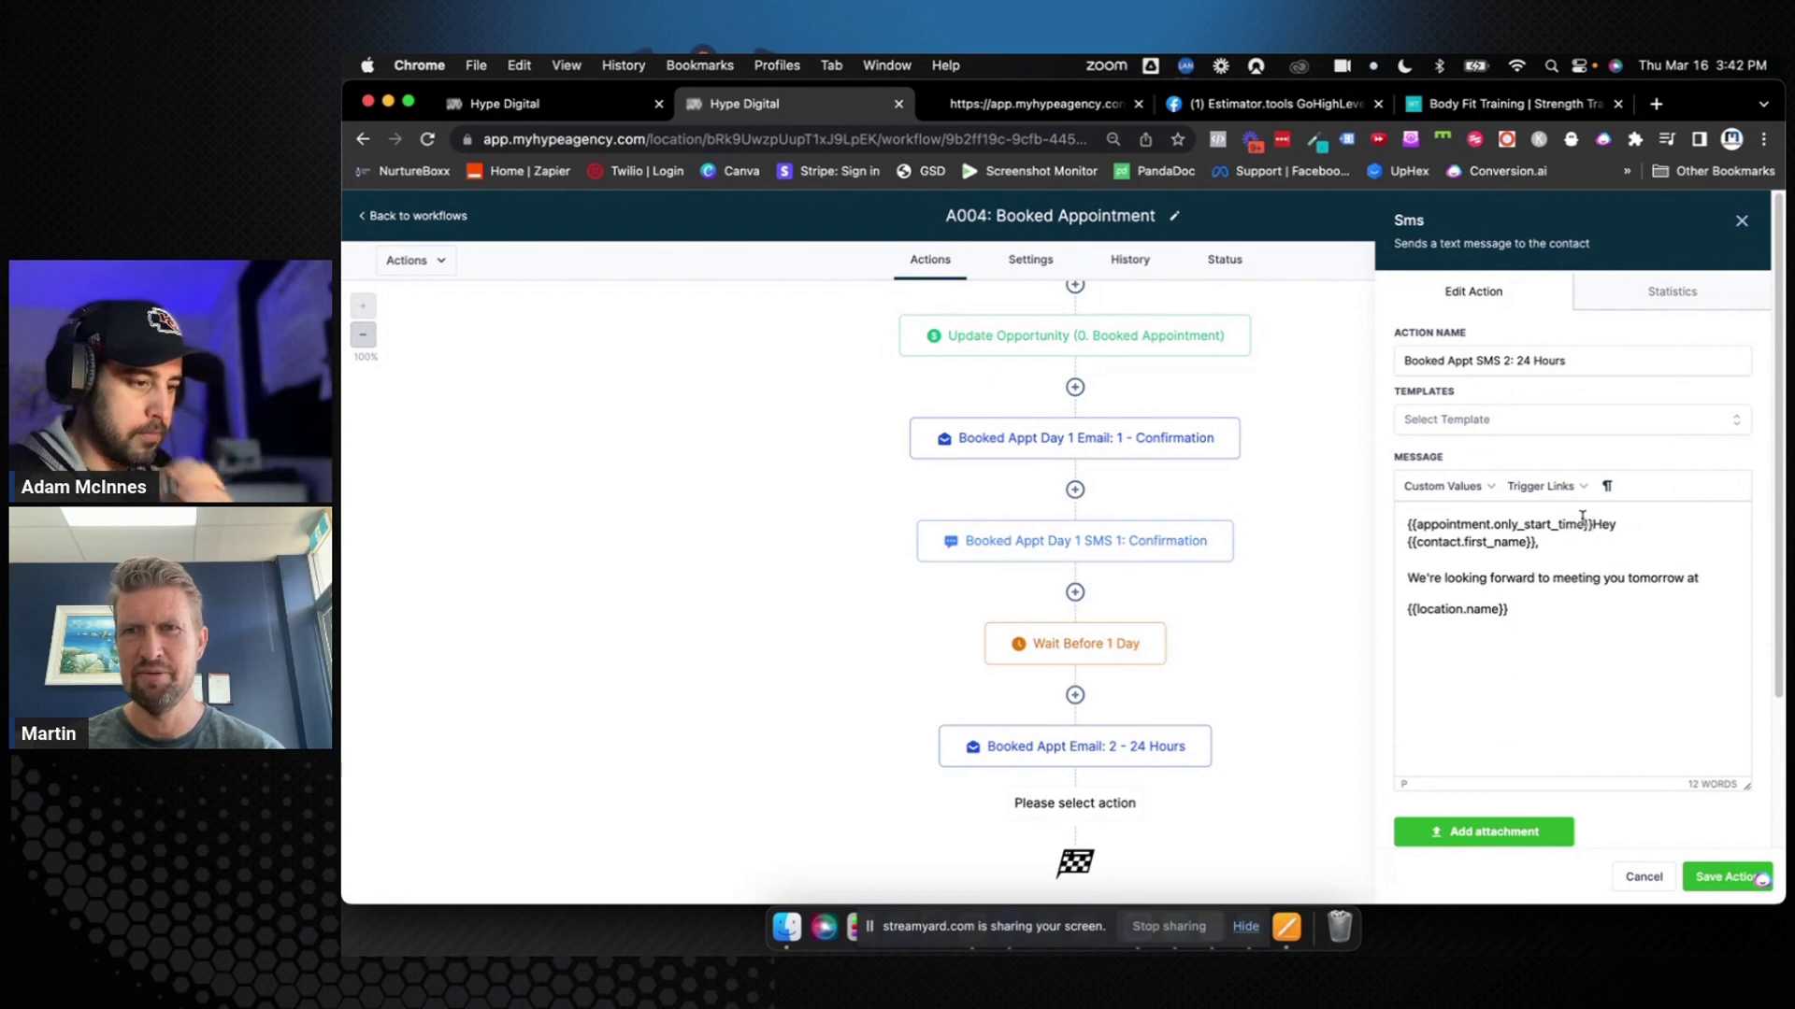
pyautogui.moveTo(1594, 525); pyautogui.dragTo(1408, 514)
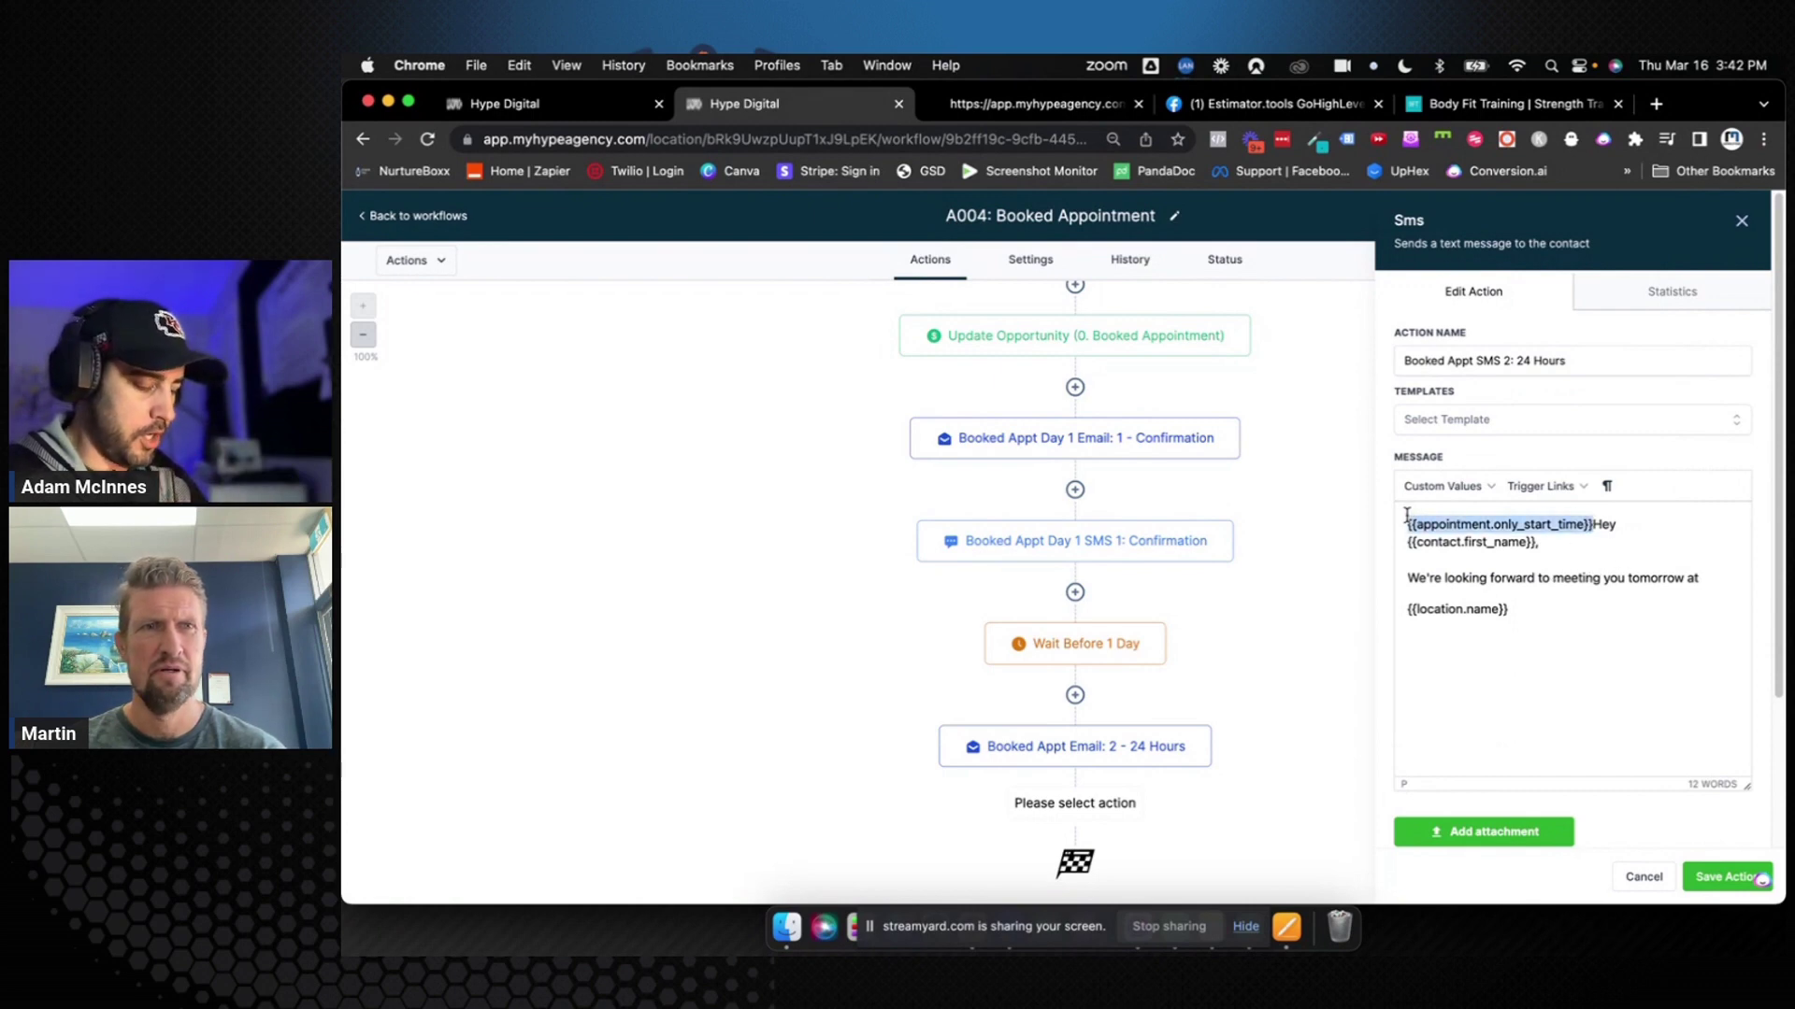
pyautogui.hotkey('ctrl', 'x')
pyautogui.click(1716, 565)
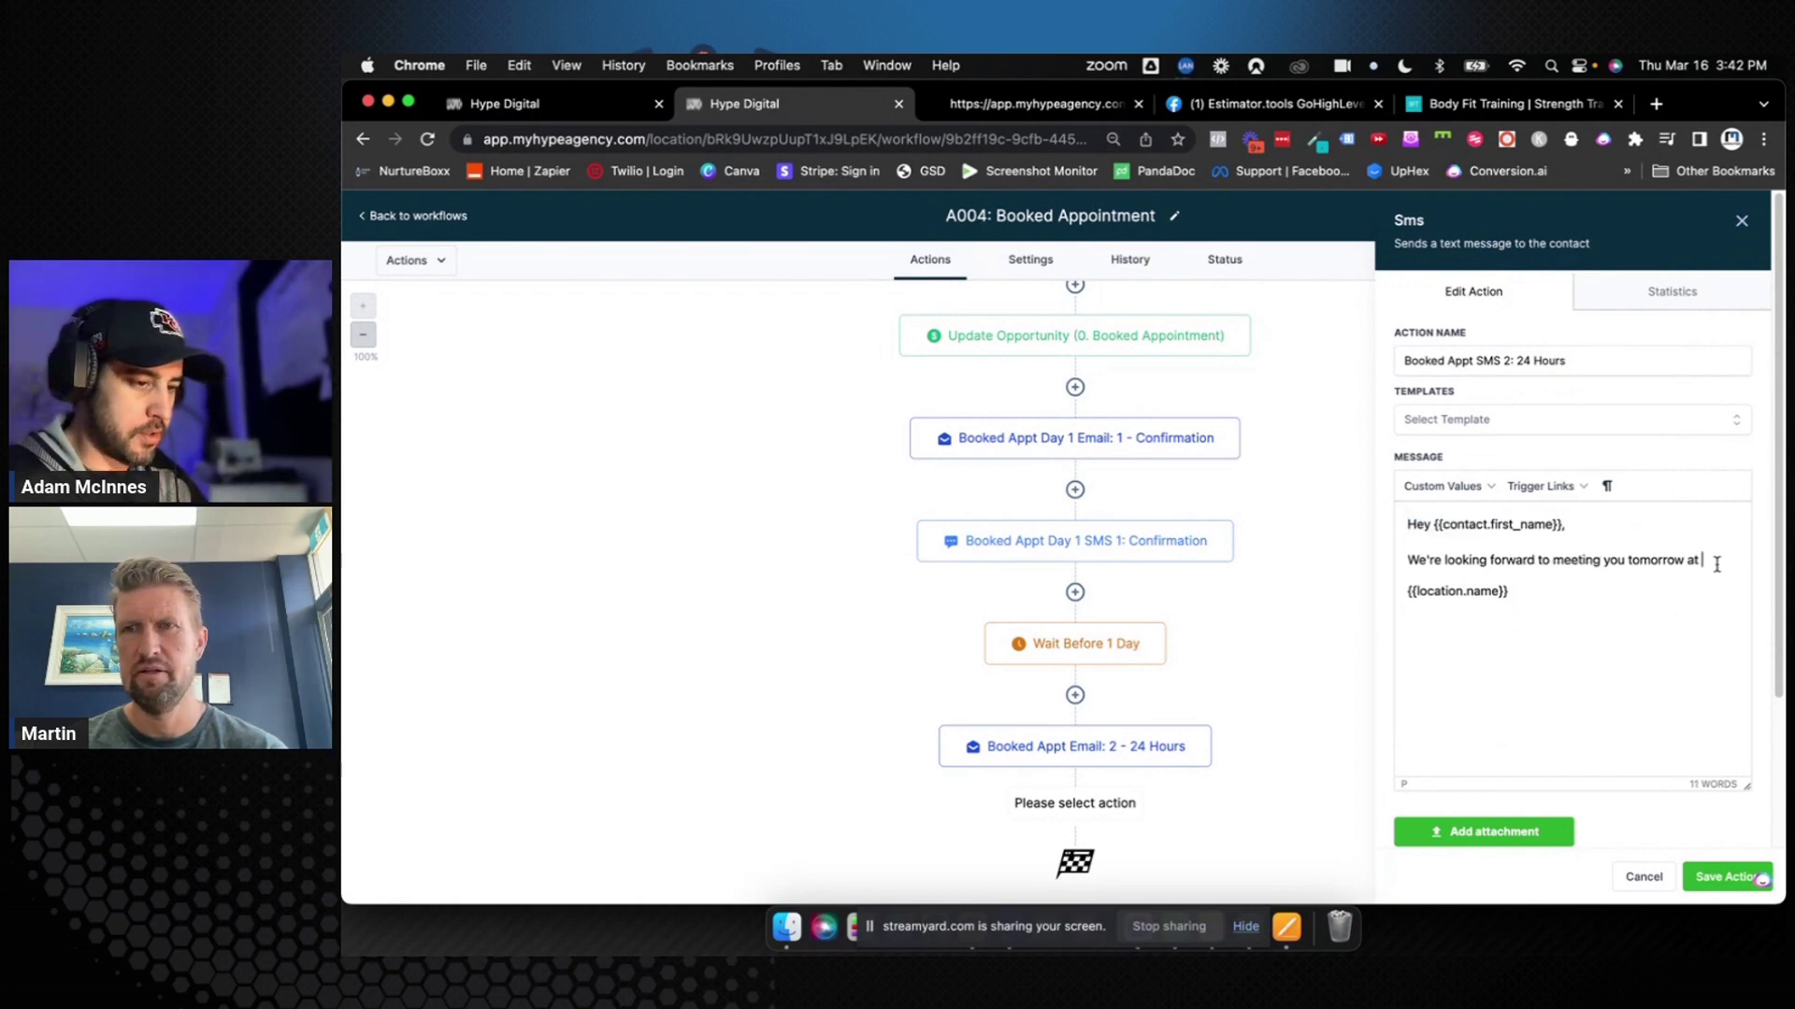
pyautogui.hotkey('ctrl', 'v')
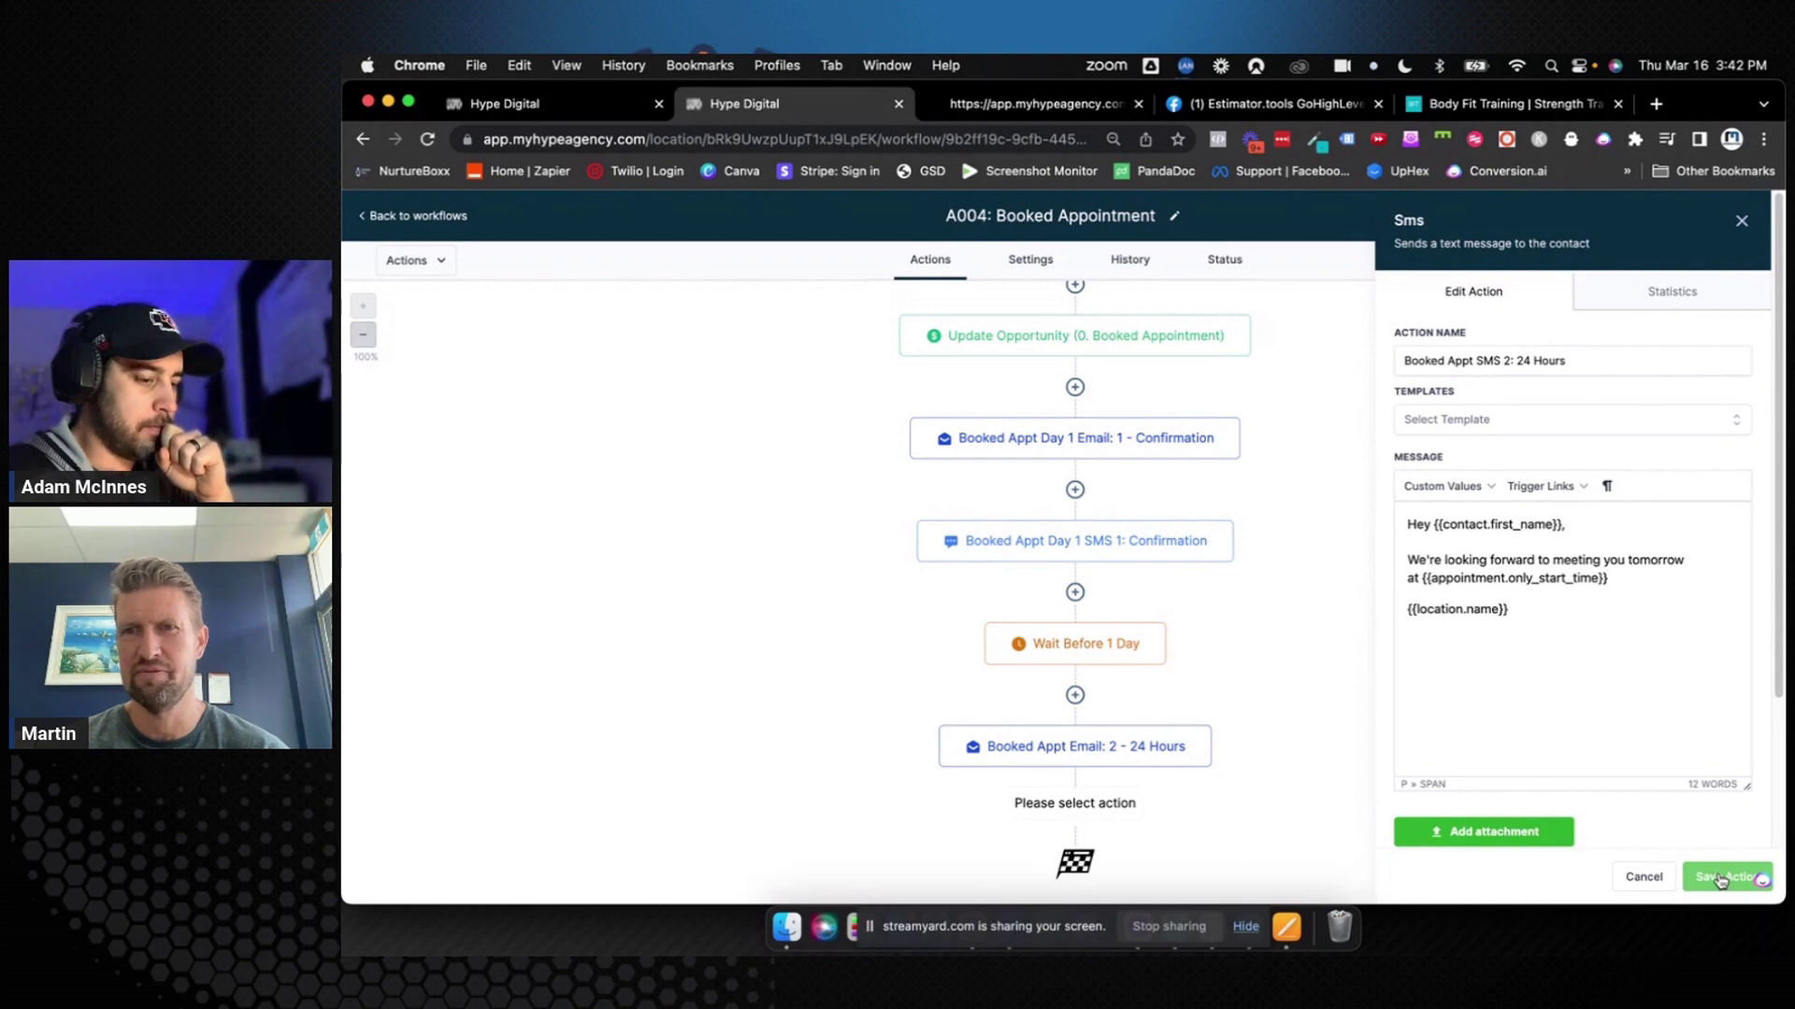
pyautogui.click(1721, 879)
pyautogui.scroll(-1, 1382, 822)
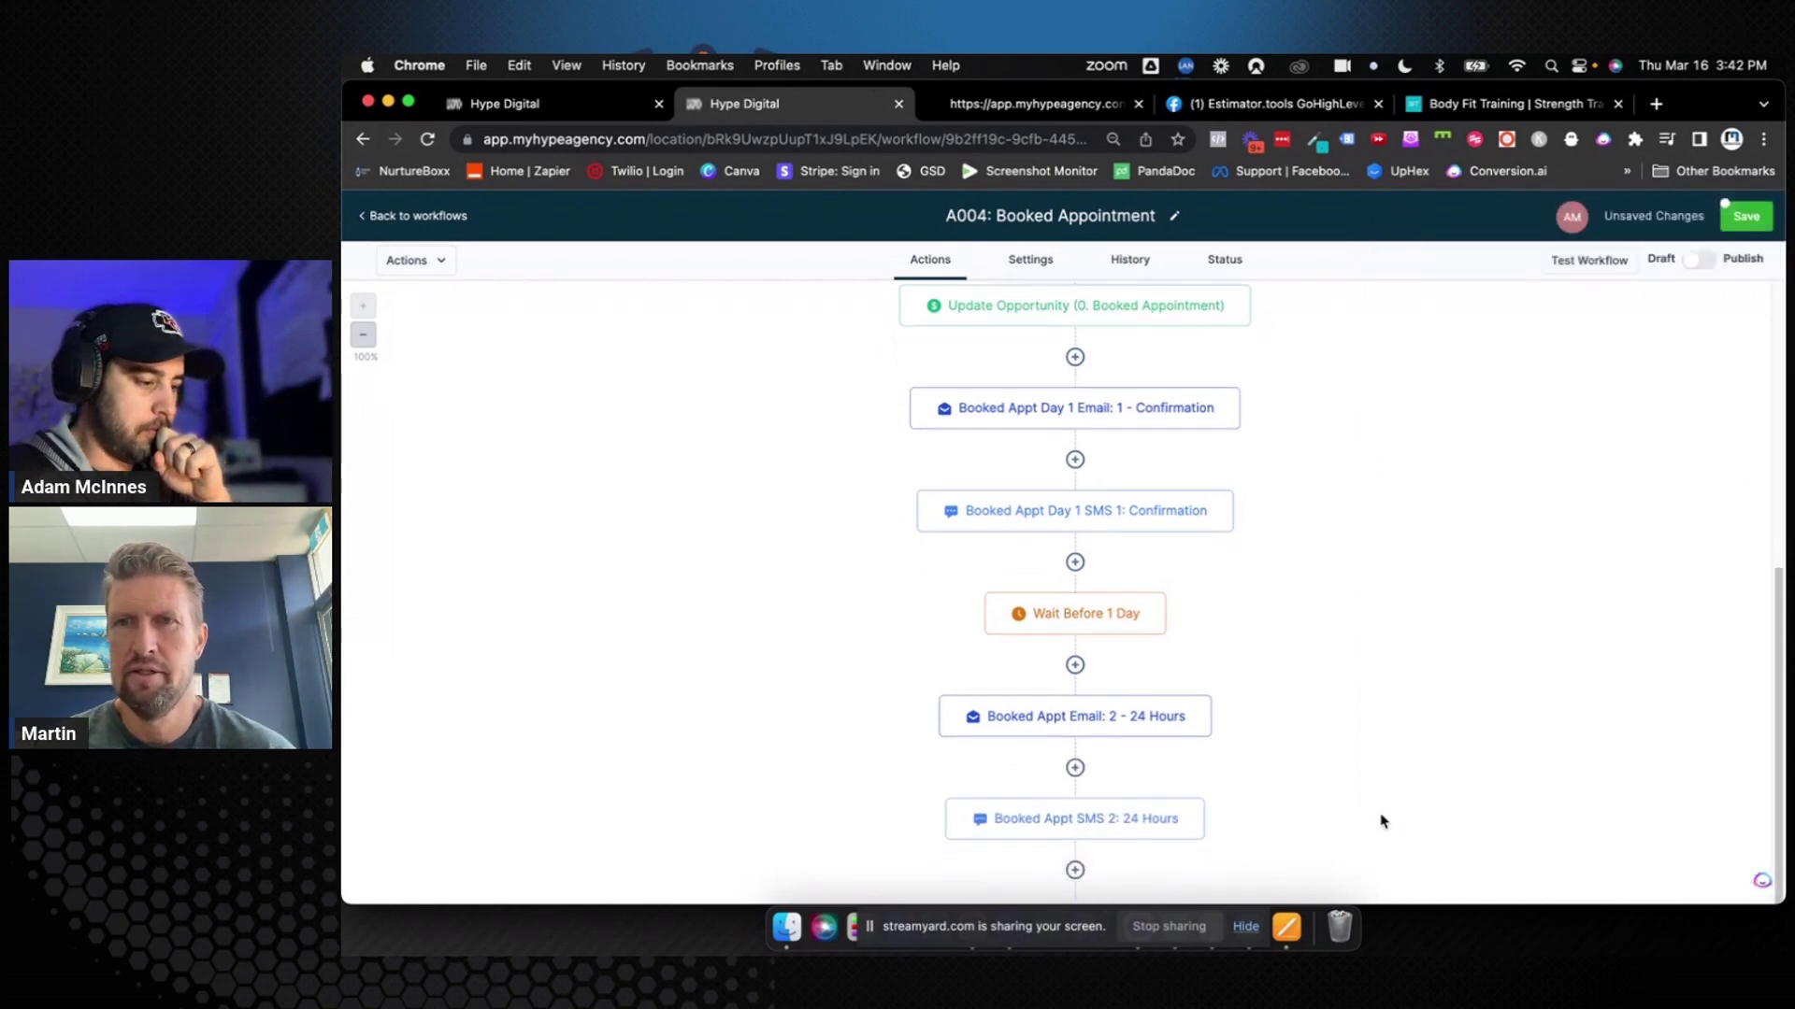
# Save the workflow and copy all actions from Wait Before 1 Day to the workflow's end
pyautogui.scroll(-2, 1382, 822)
pyautogui.click(1731, 216)
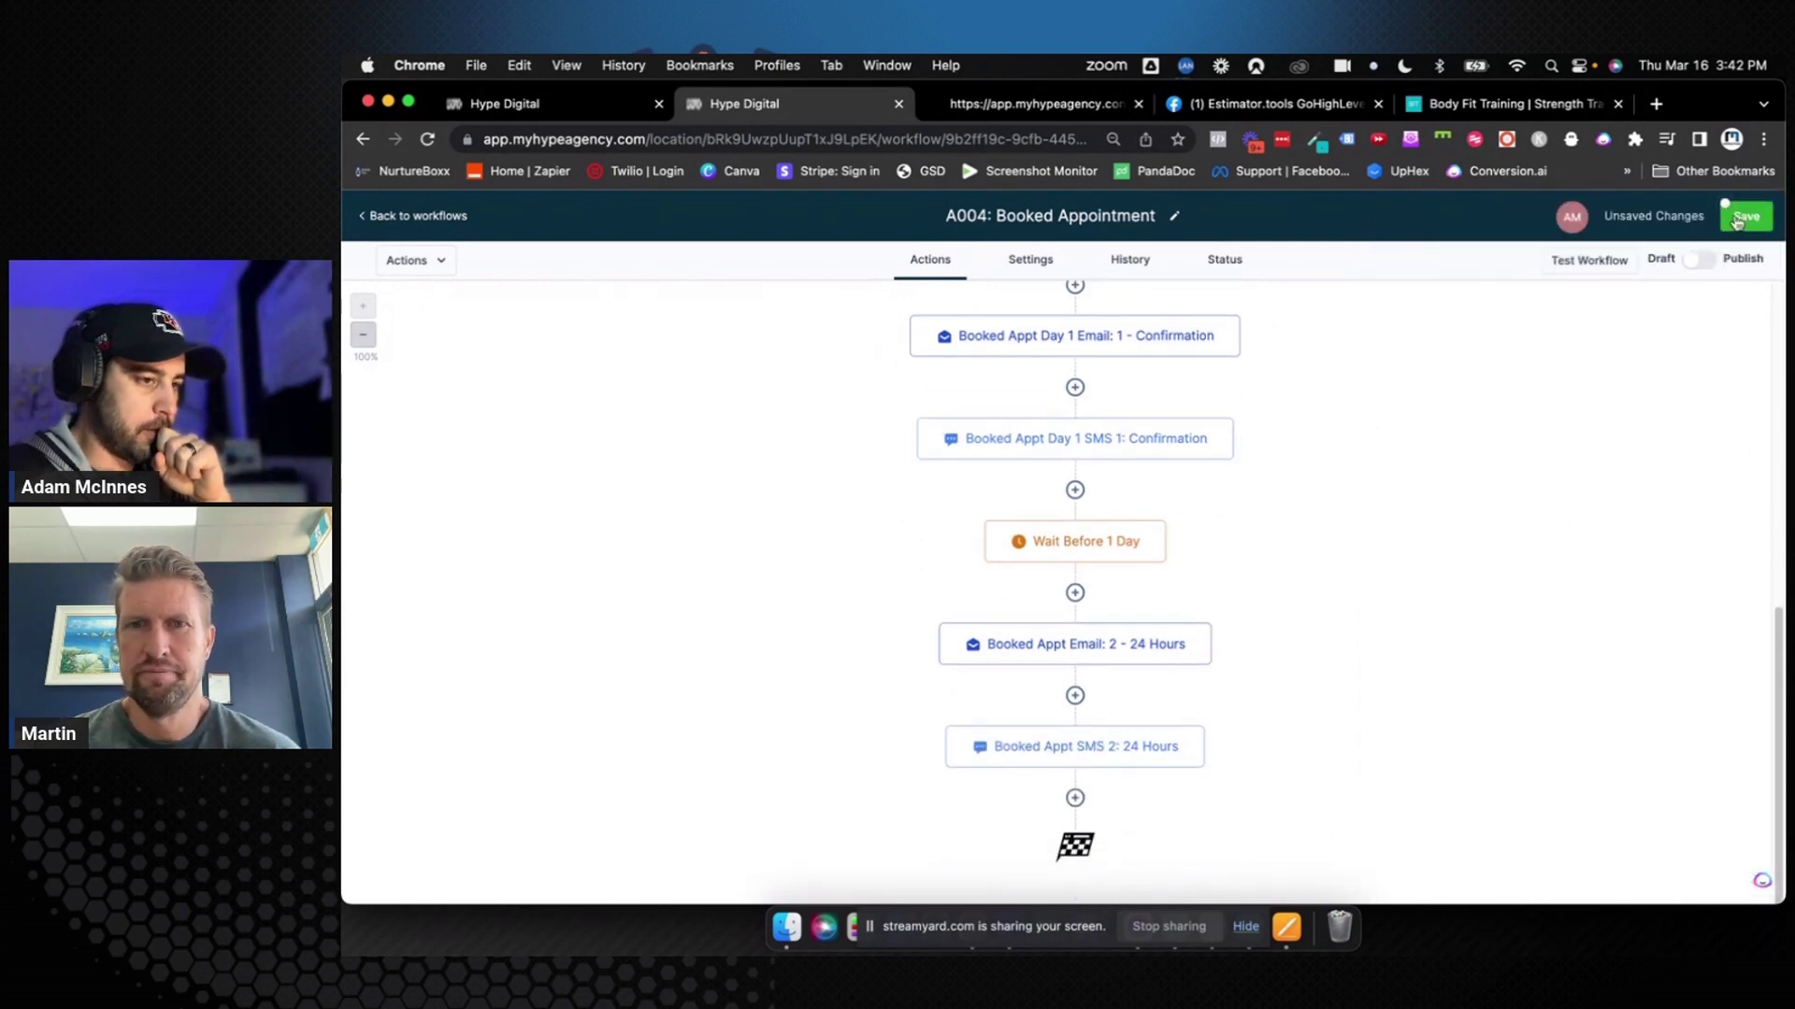
pyautogui.click(1075, 799)
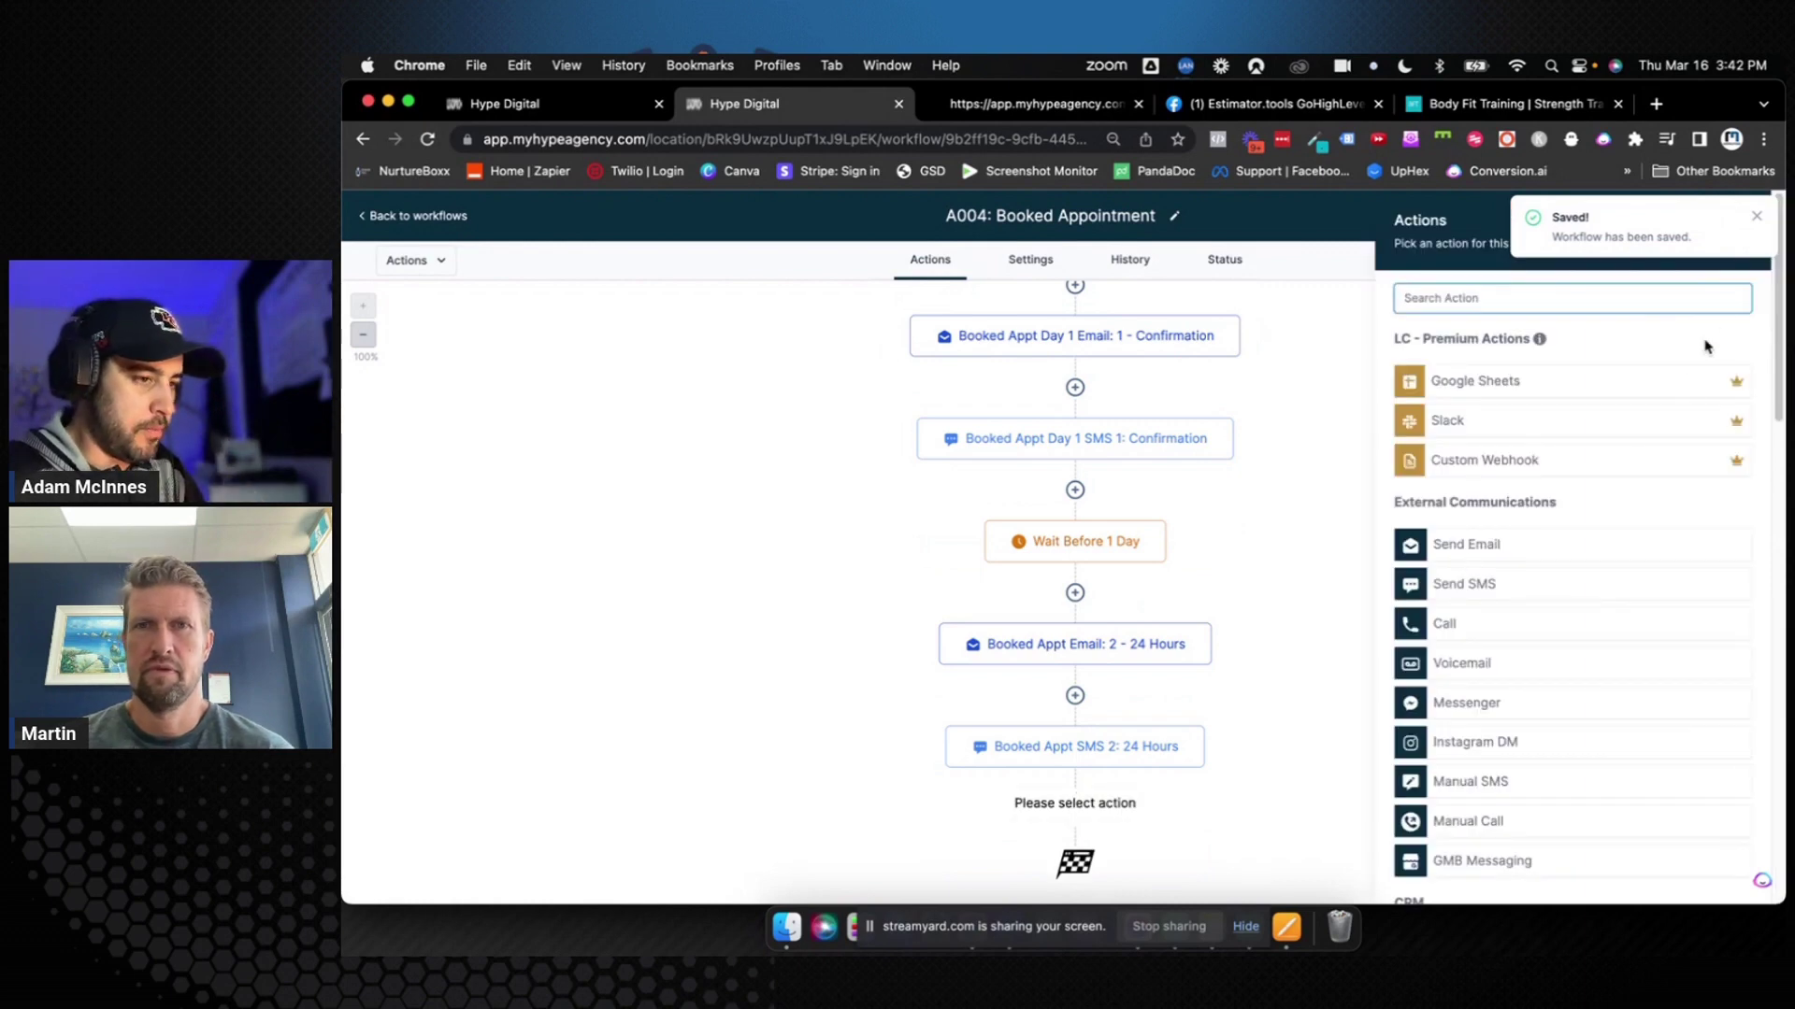
pyautogui.click(1757, 217)
pyautogui.click(1755, 222)
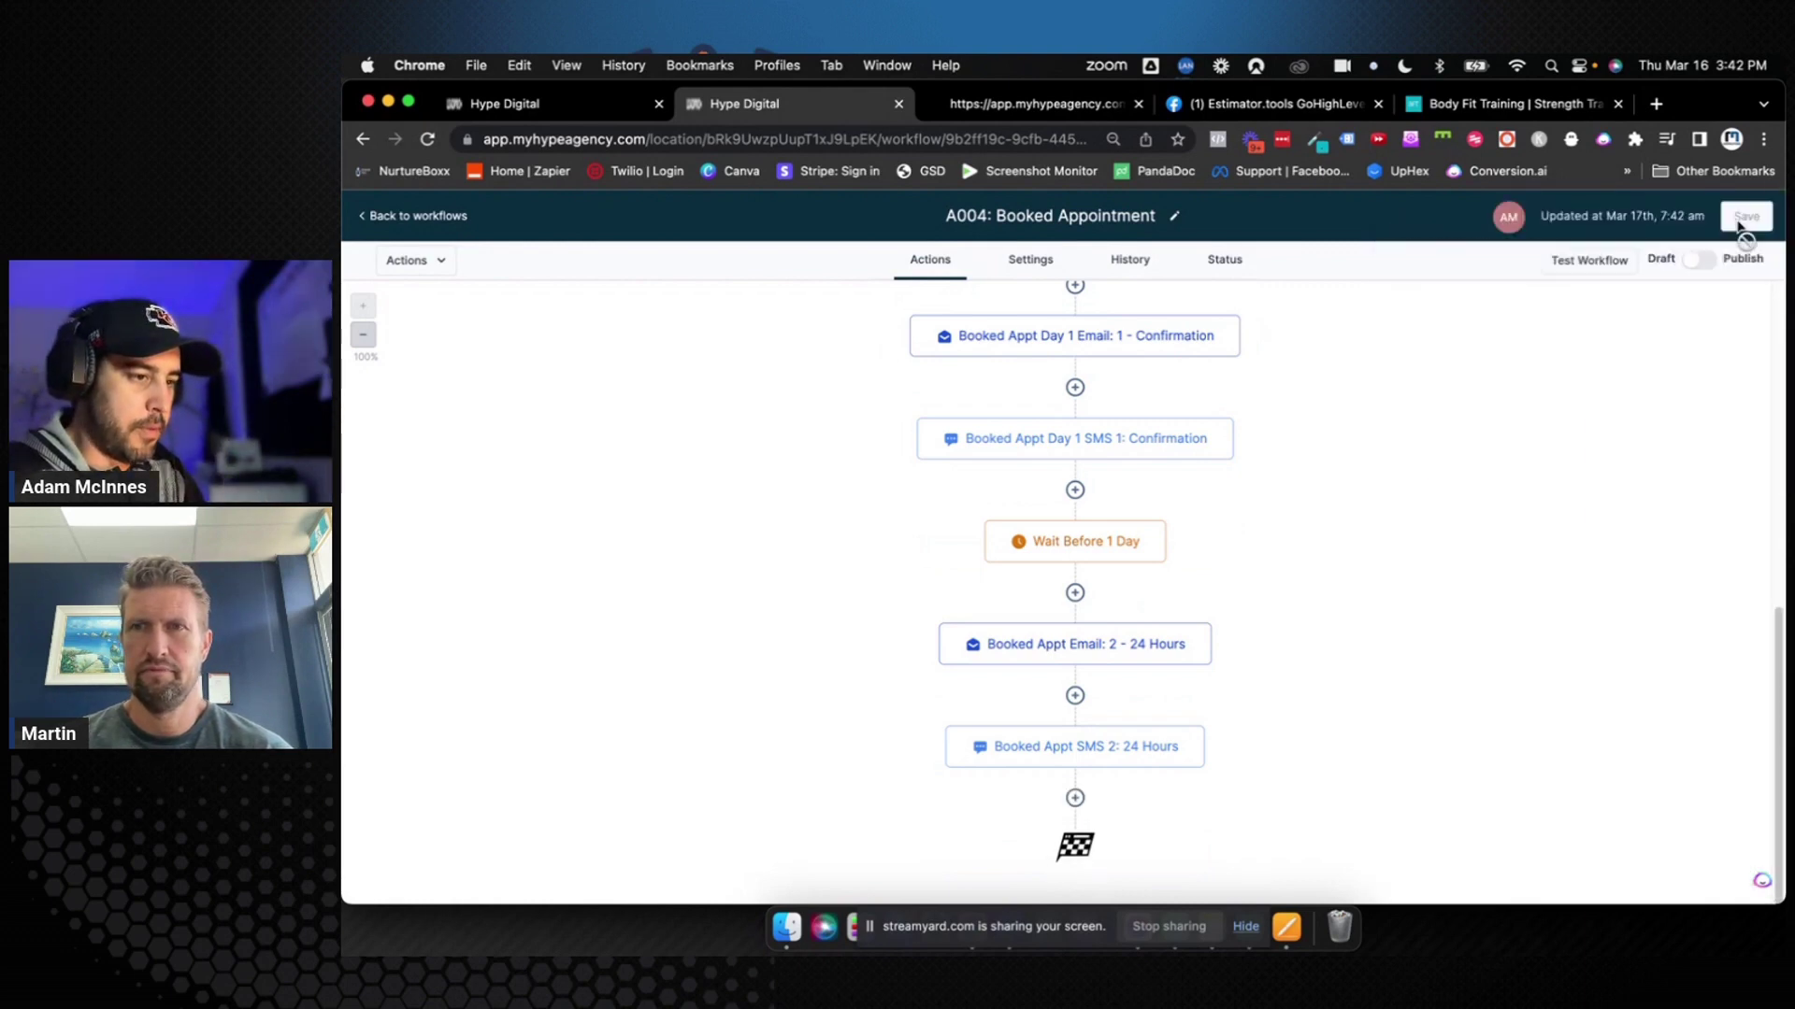
pyautogui.click(1164, 521)
pyautogui.moveTo(1201, 606)
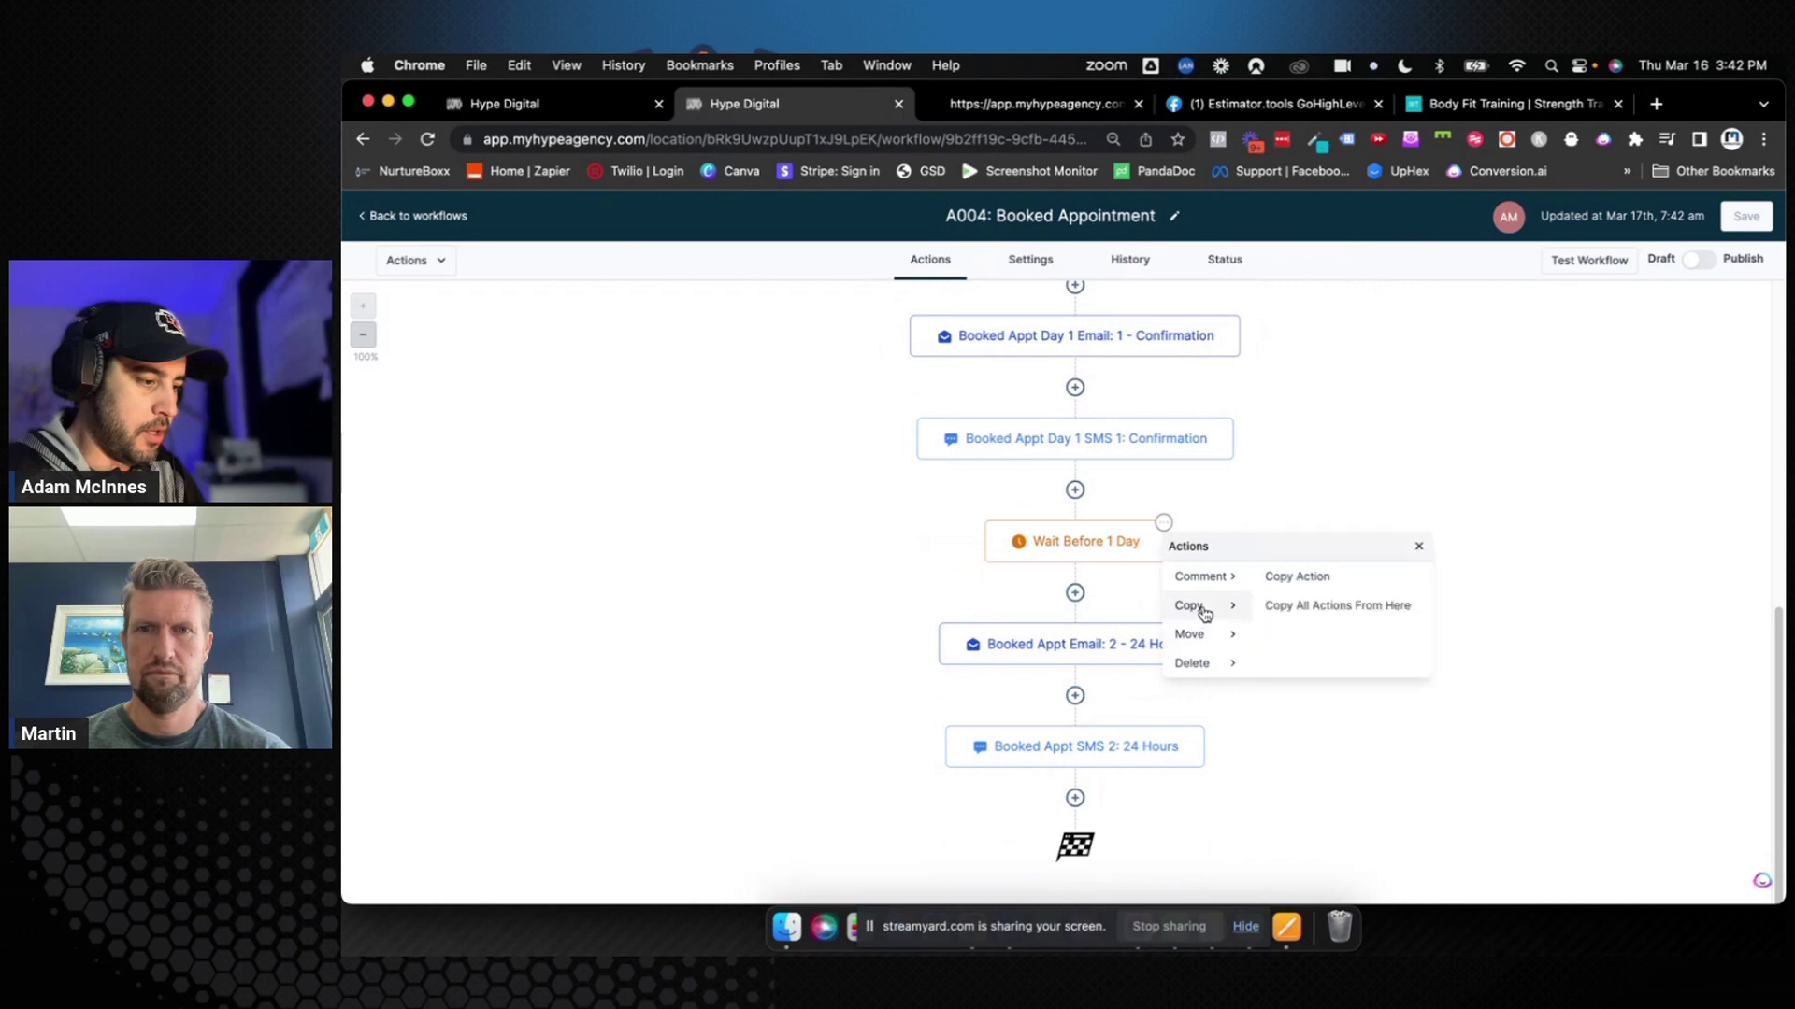
pyautogui.click(1323, 609)
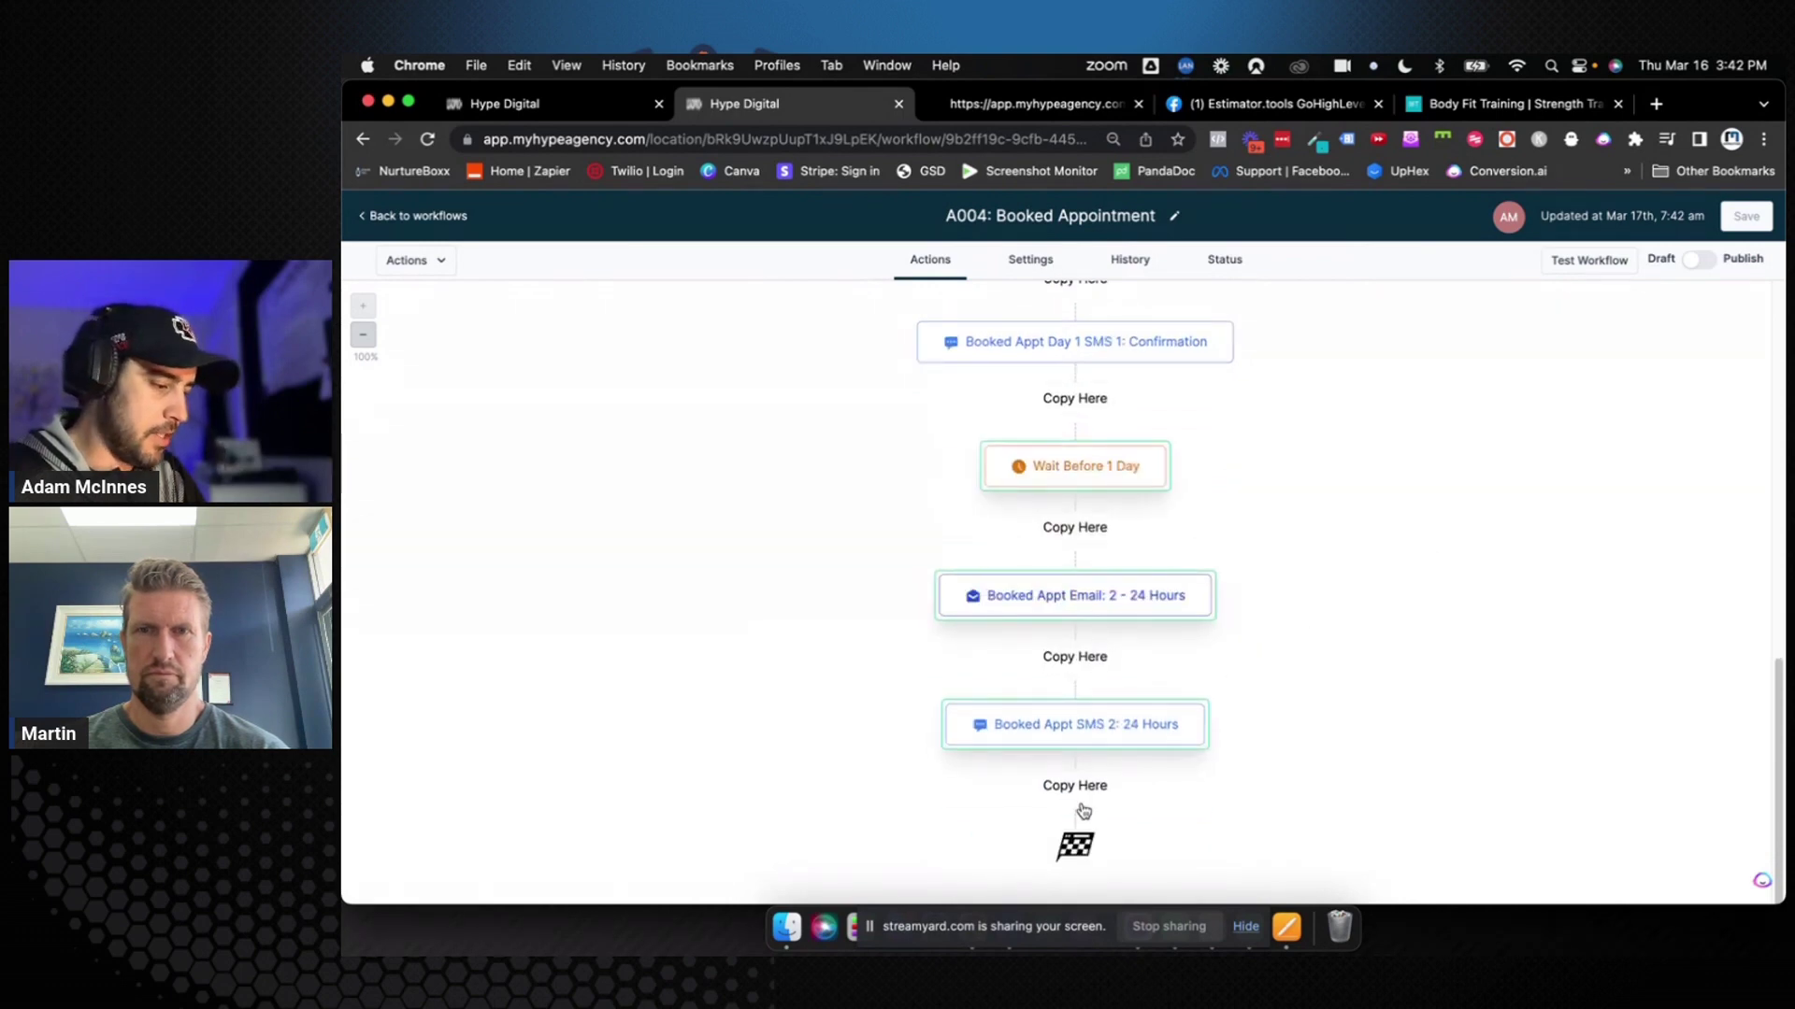
pyautogui.click(1077, 788)
pyautogui.scroll(-2, 1215, 748)
# Set the copied wait to 0 days 4 hours, rename it 'Wait Before 4 hours', and save
pyautogui.click(1101, 589)
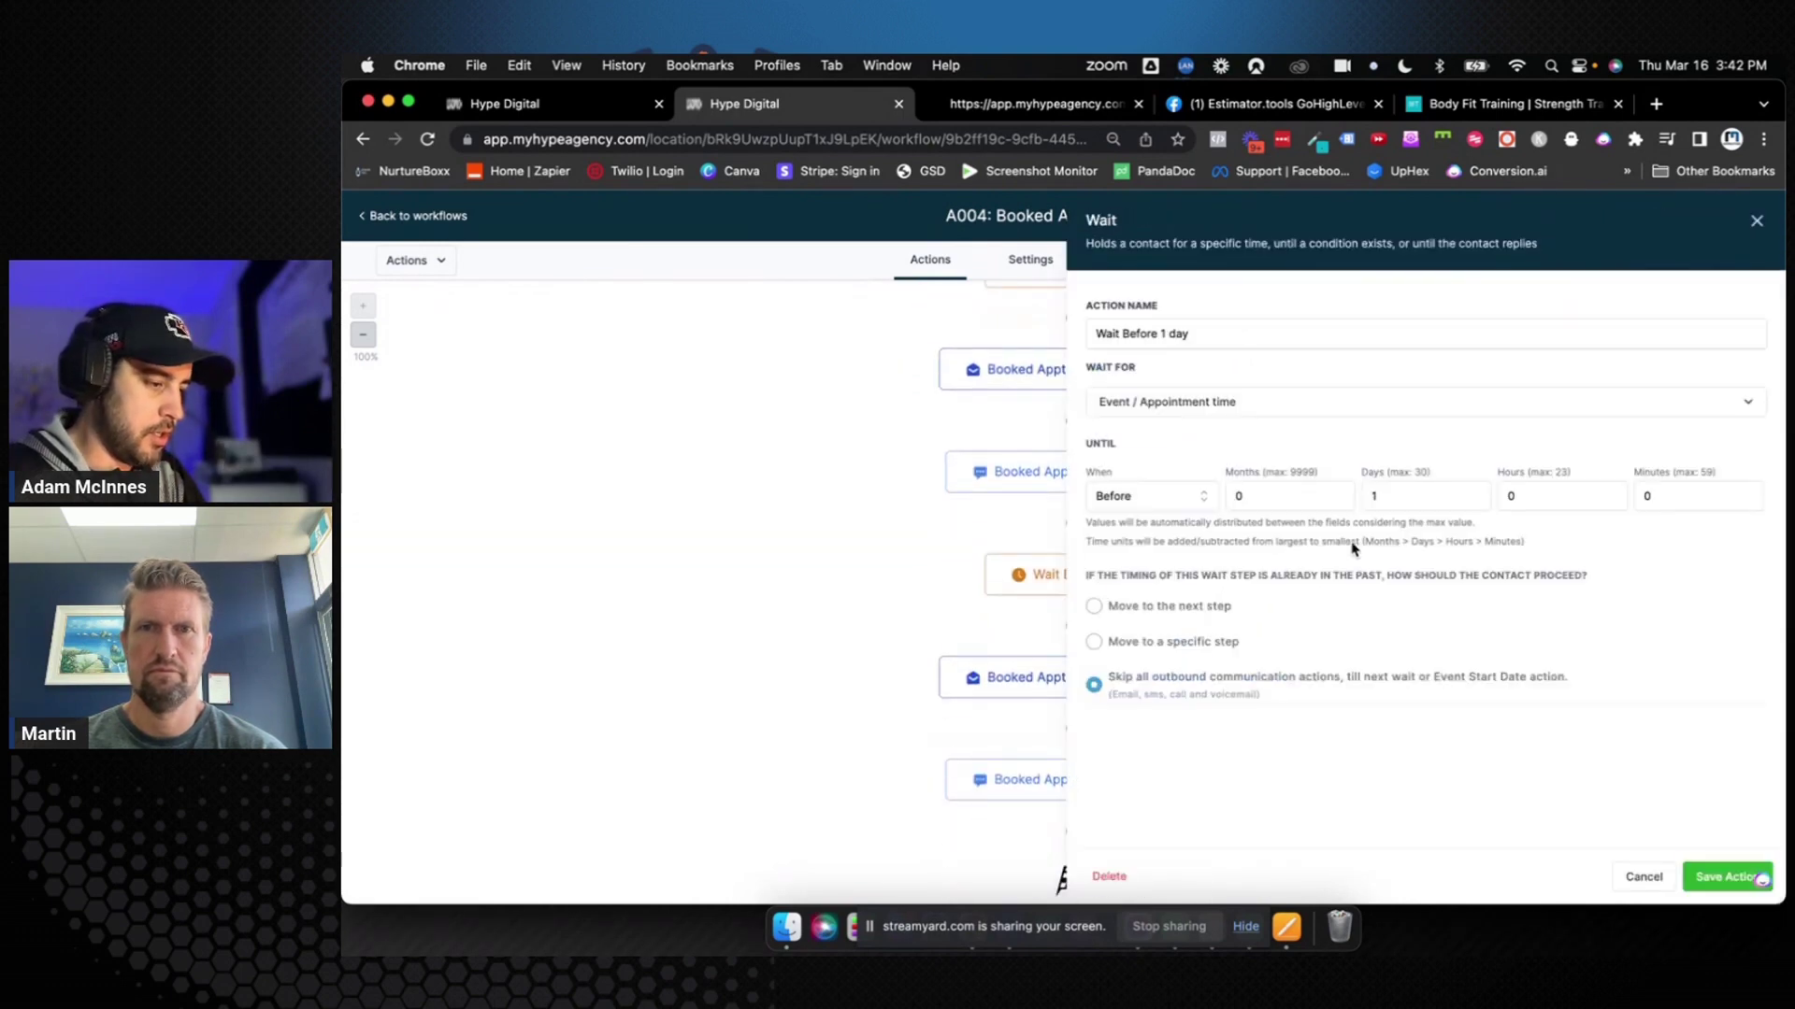
pyautogui.click(1393, 497)
pyautogui.press('BackSpace')
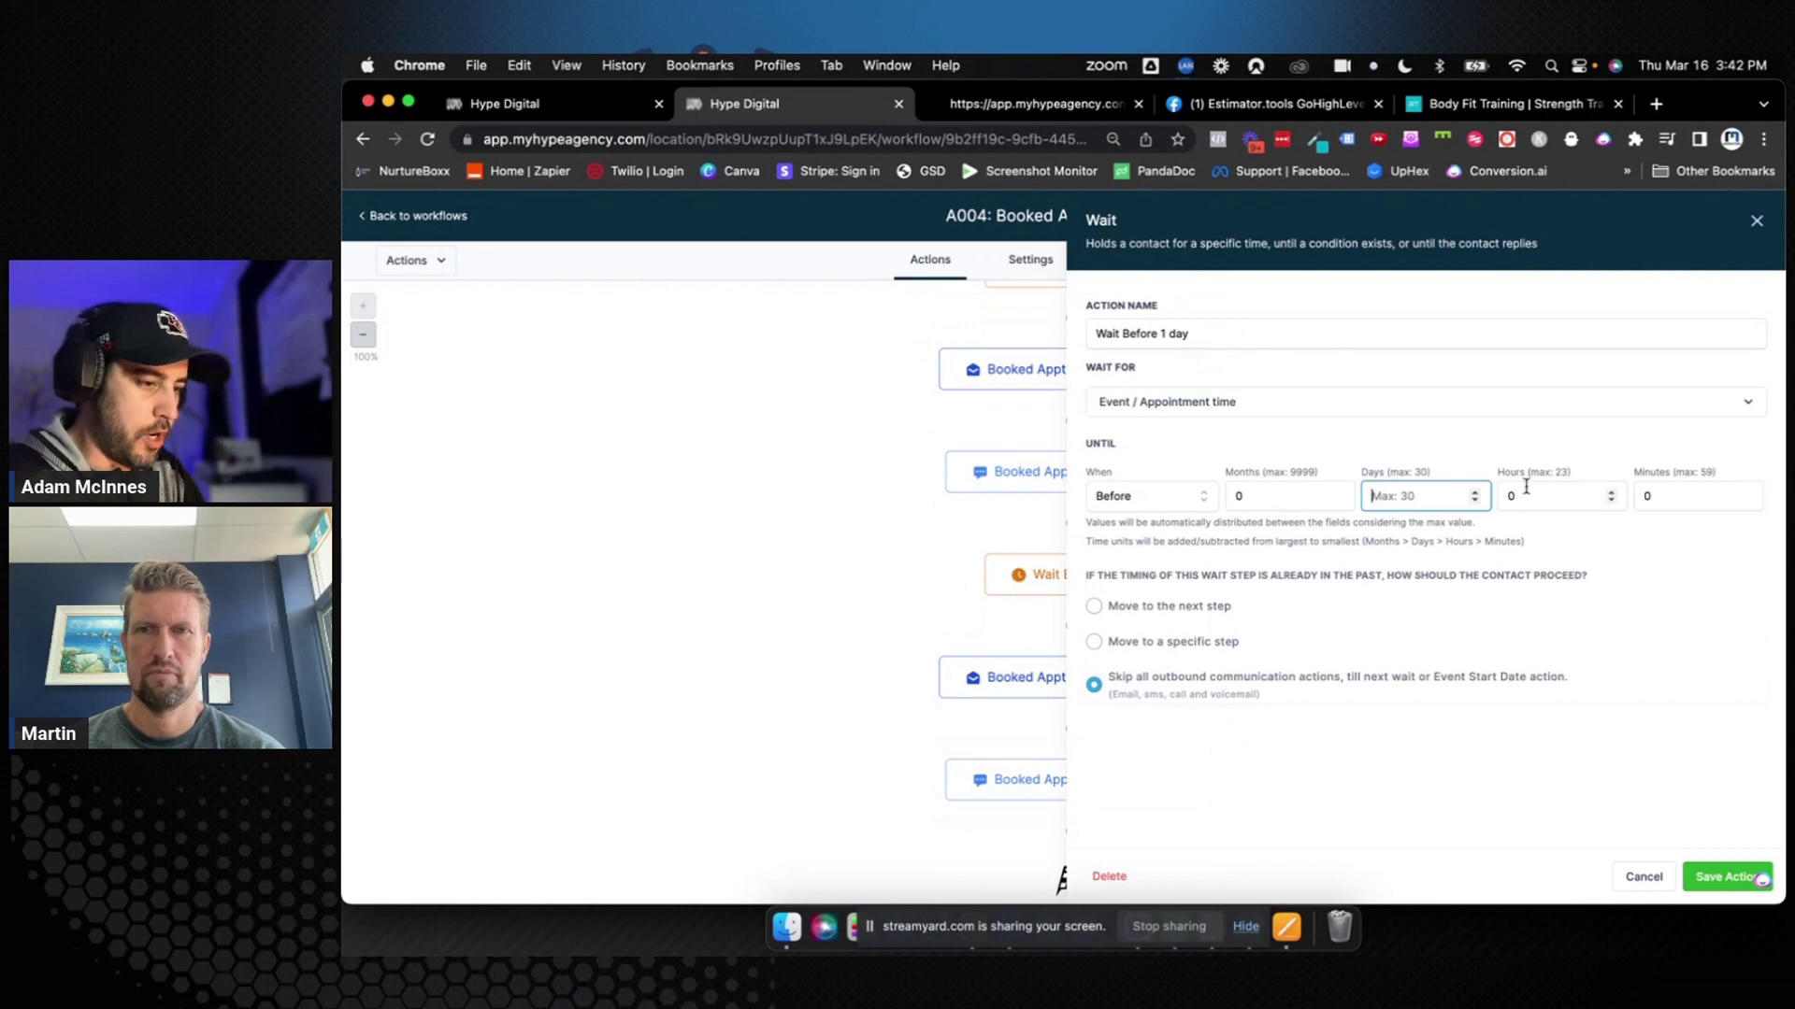
pyautogui.click(1527, 493)
pyautogui.press('BackSpace')
pyautogui.write('4')
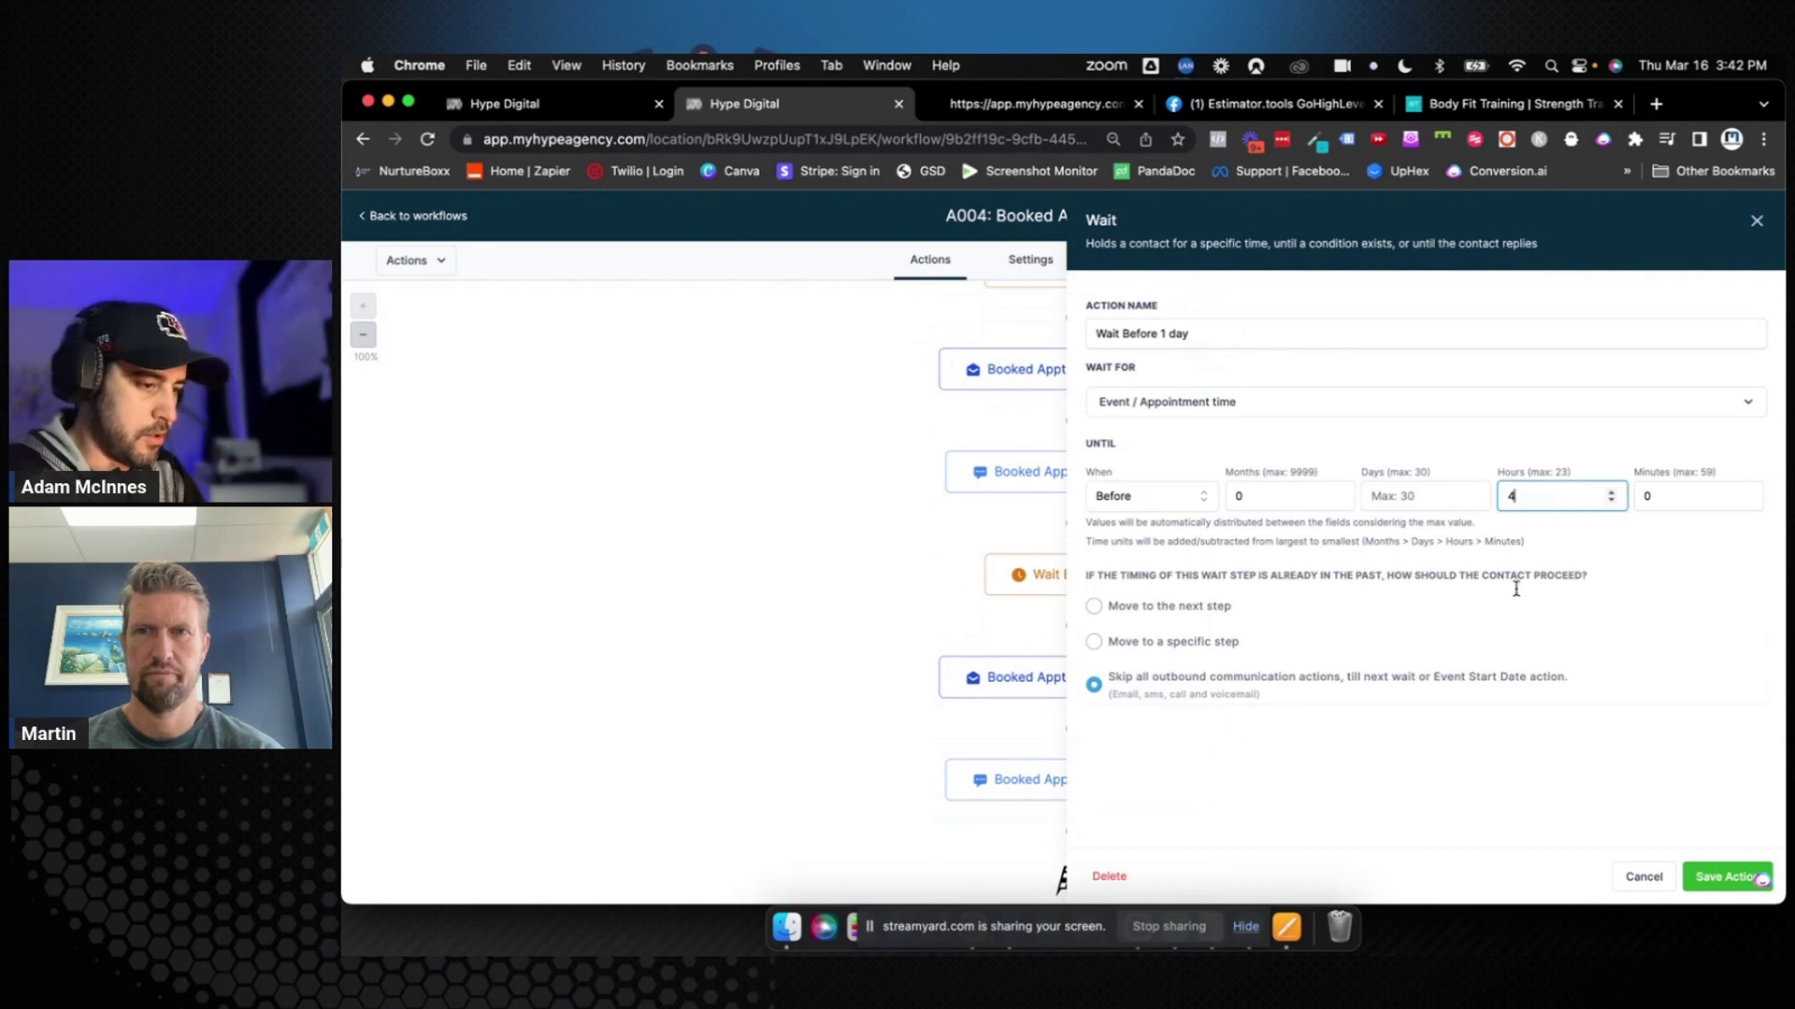
pyautogui.click(1163, 333)
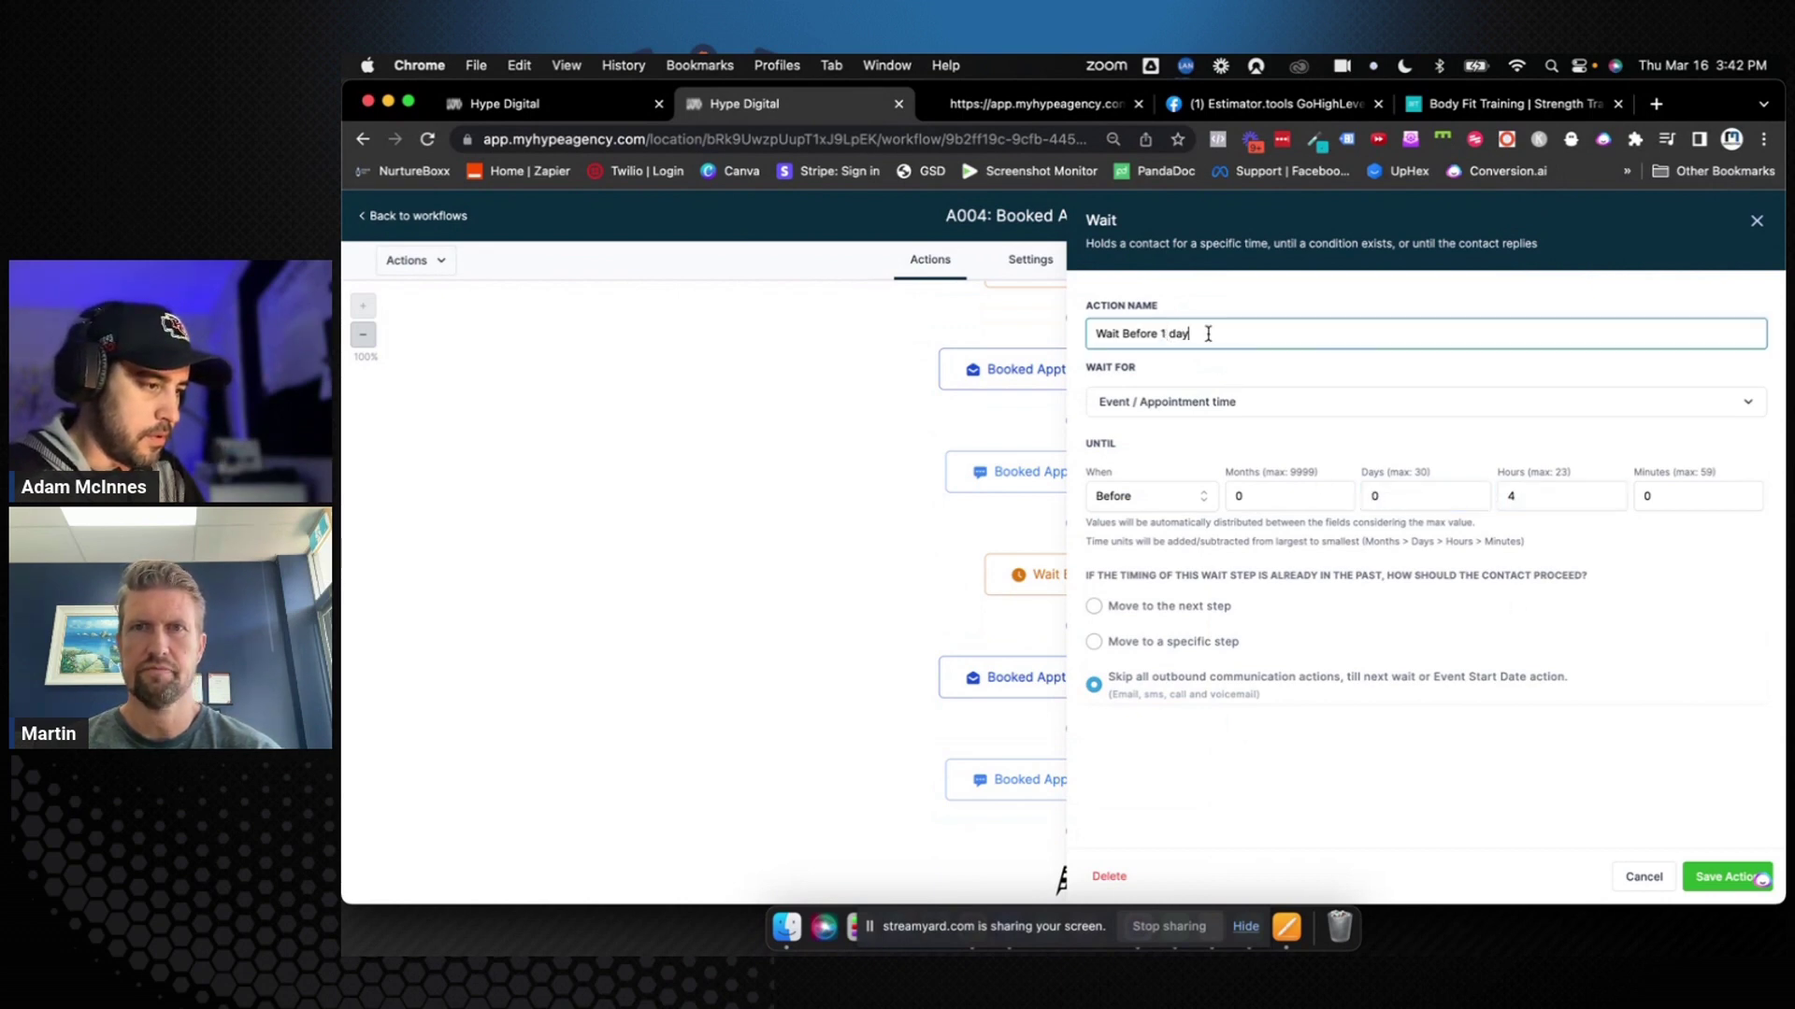
pyautogui.moveTo(1205, 334); pyautogui.dragTo(1158, 334)
pyautogui.write('4 hours')
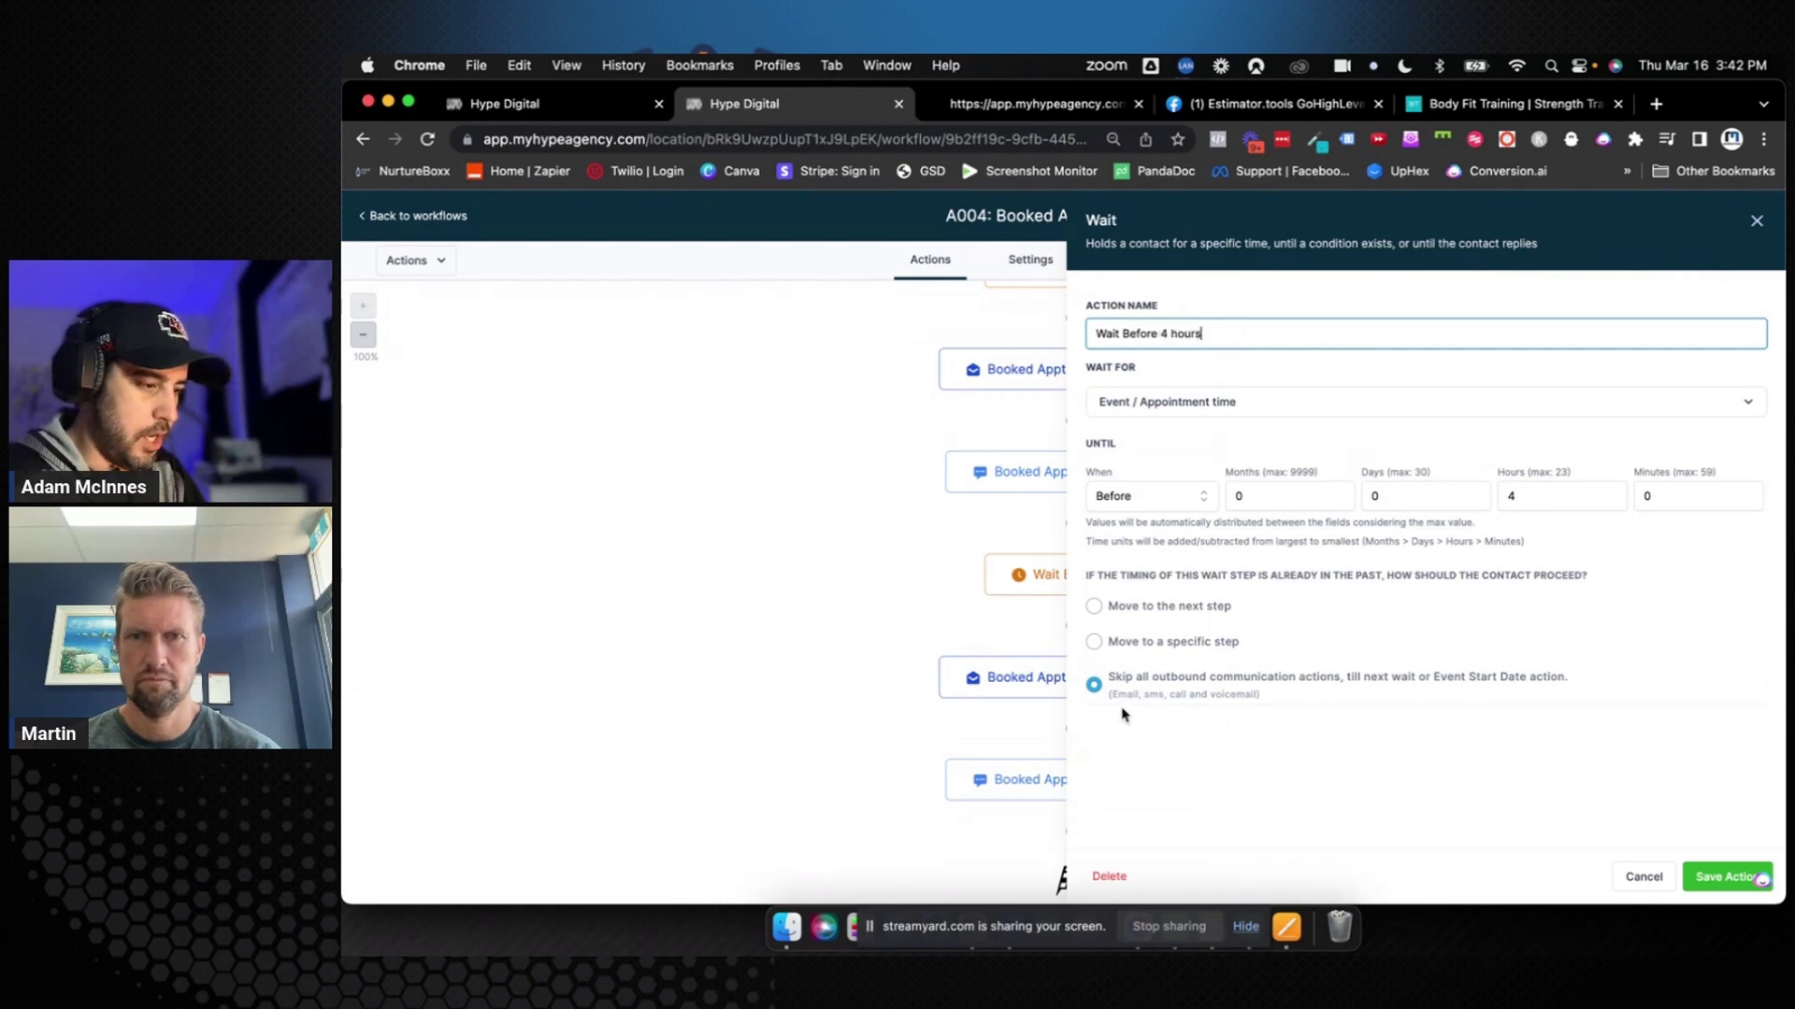
pyautogui.click(1721, 879)
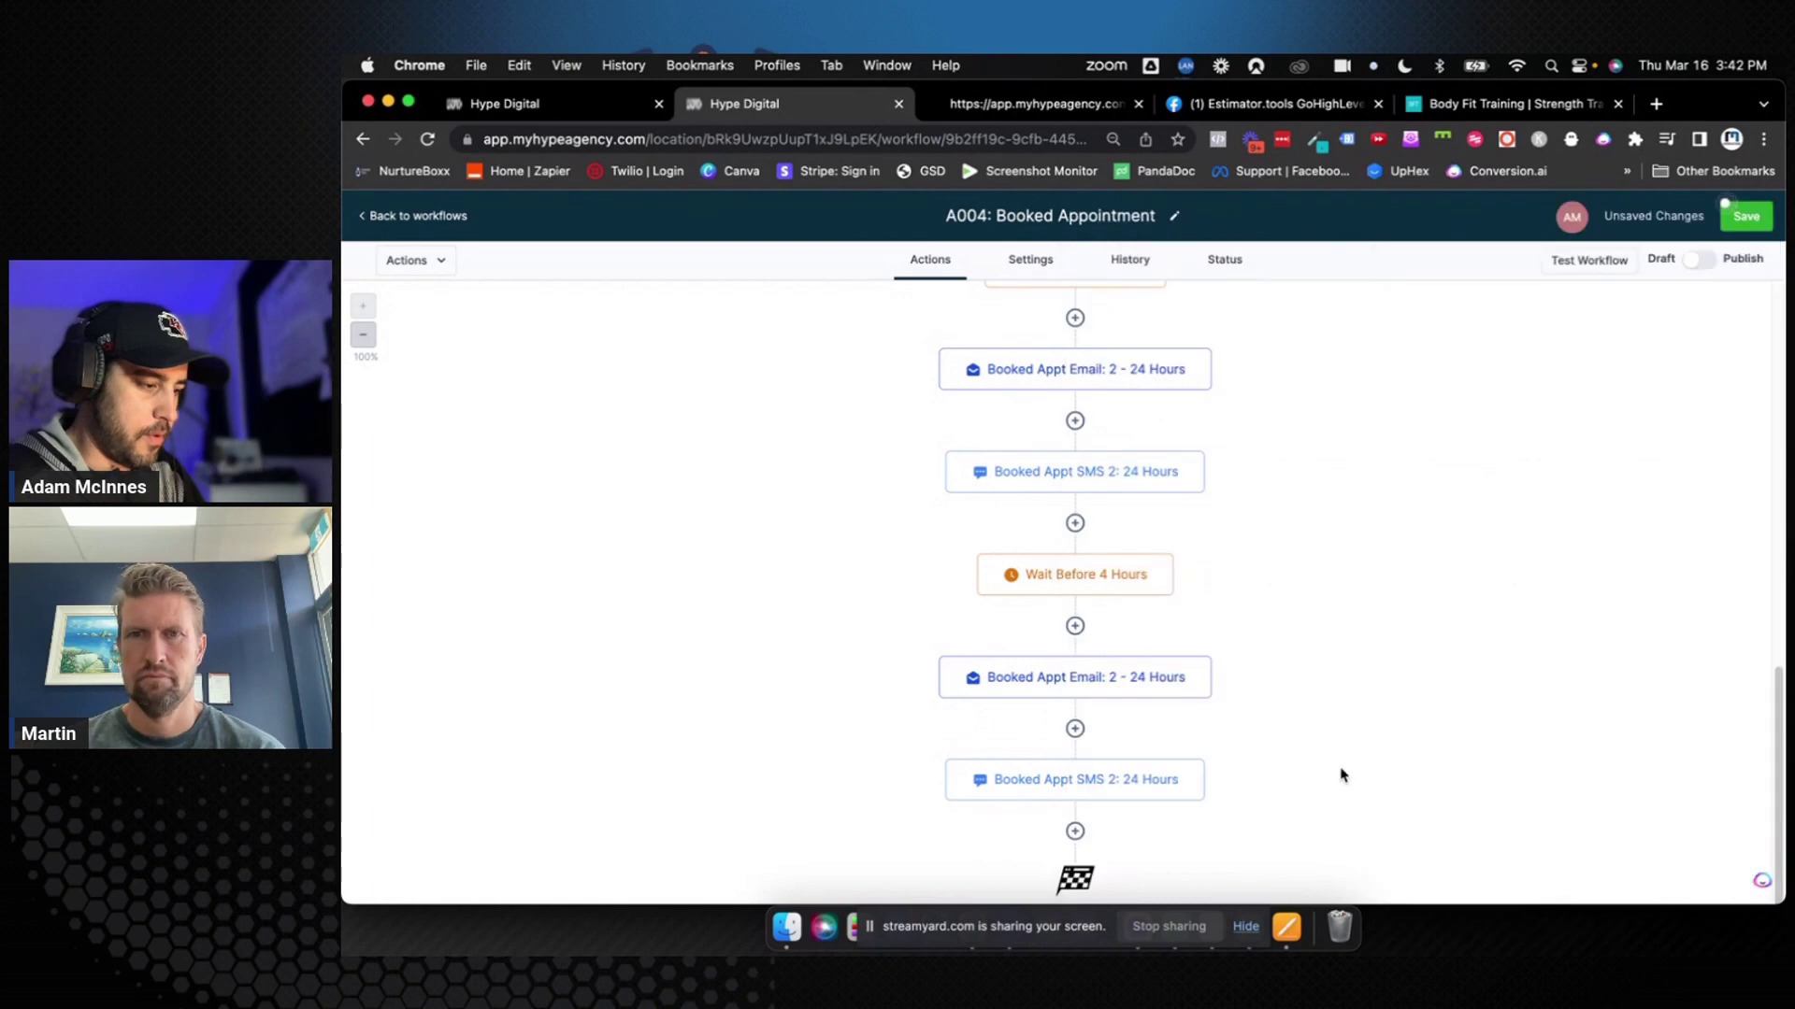
# Rename the copied email step to 'Booked Appt Email: 3 - 4 Hours'
pyautogui.click(1141, 641)
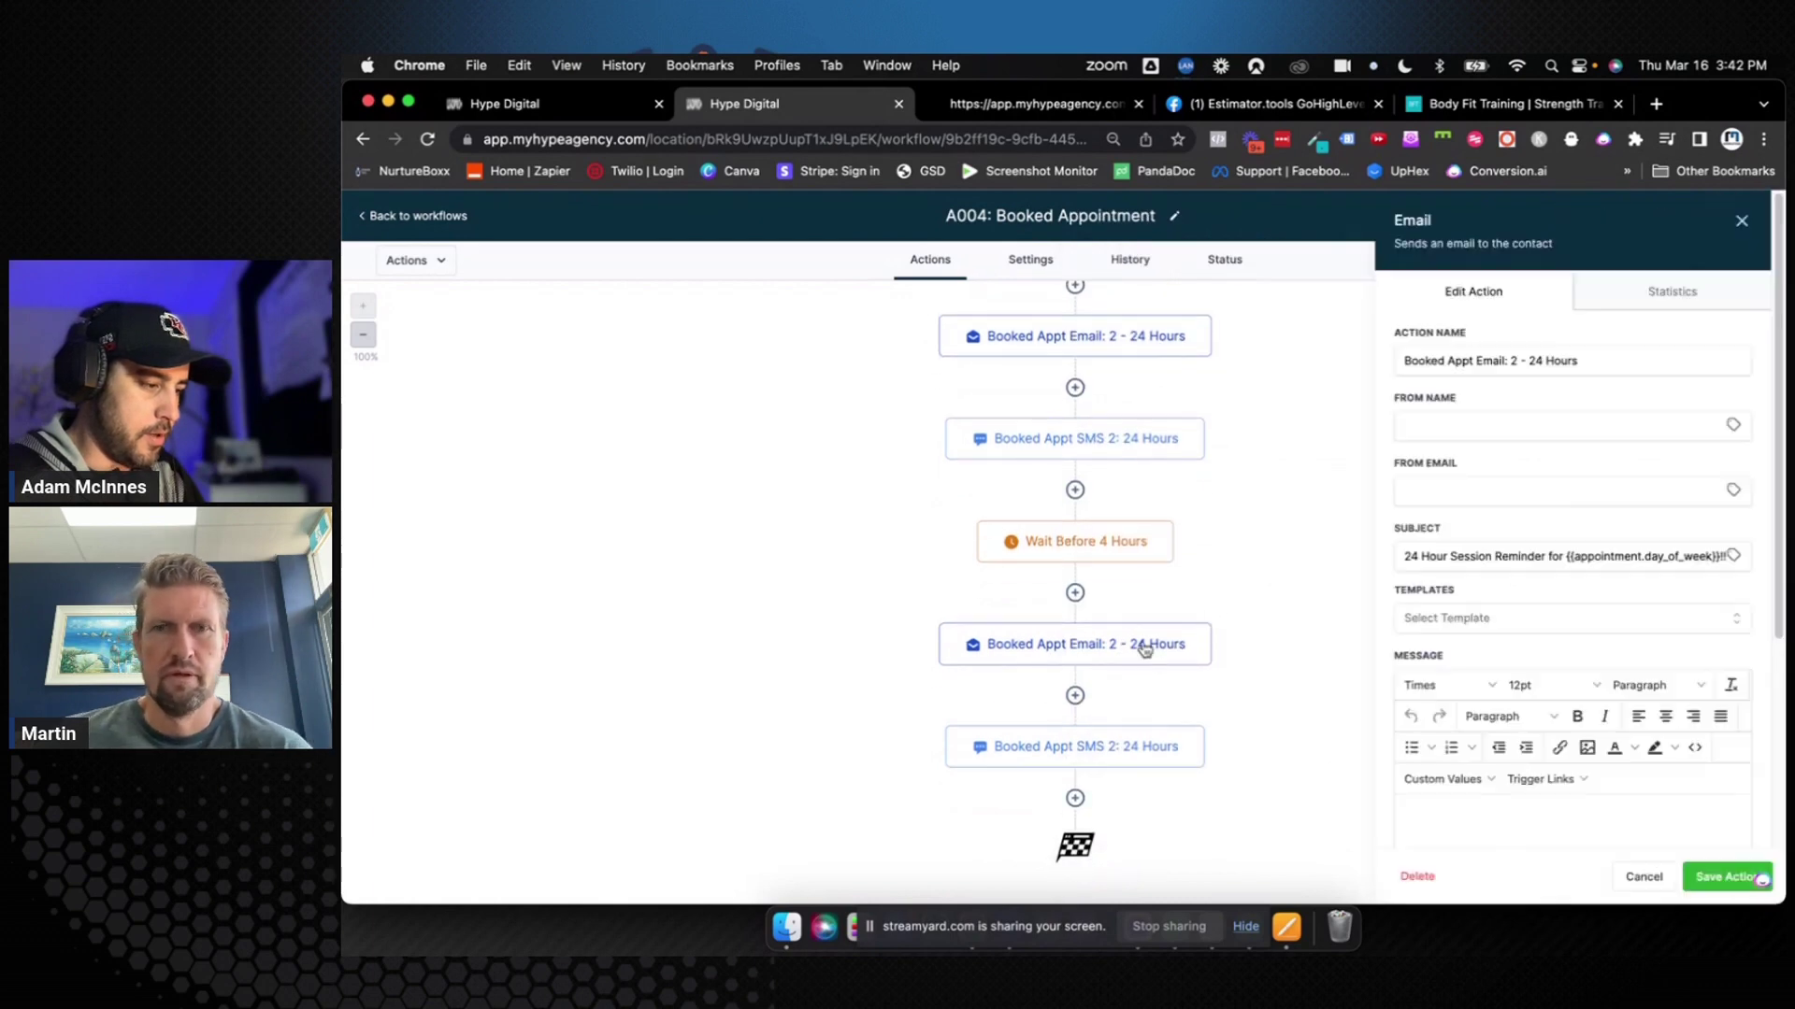
pyautogui.doubleClick(1514, 361)
pyautogui.press('BackSpace')
pyautogui.write('3')
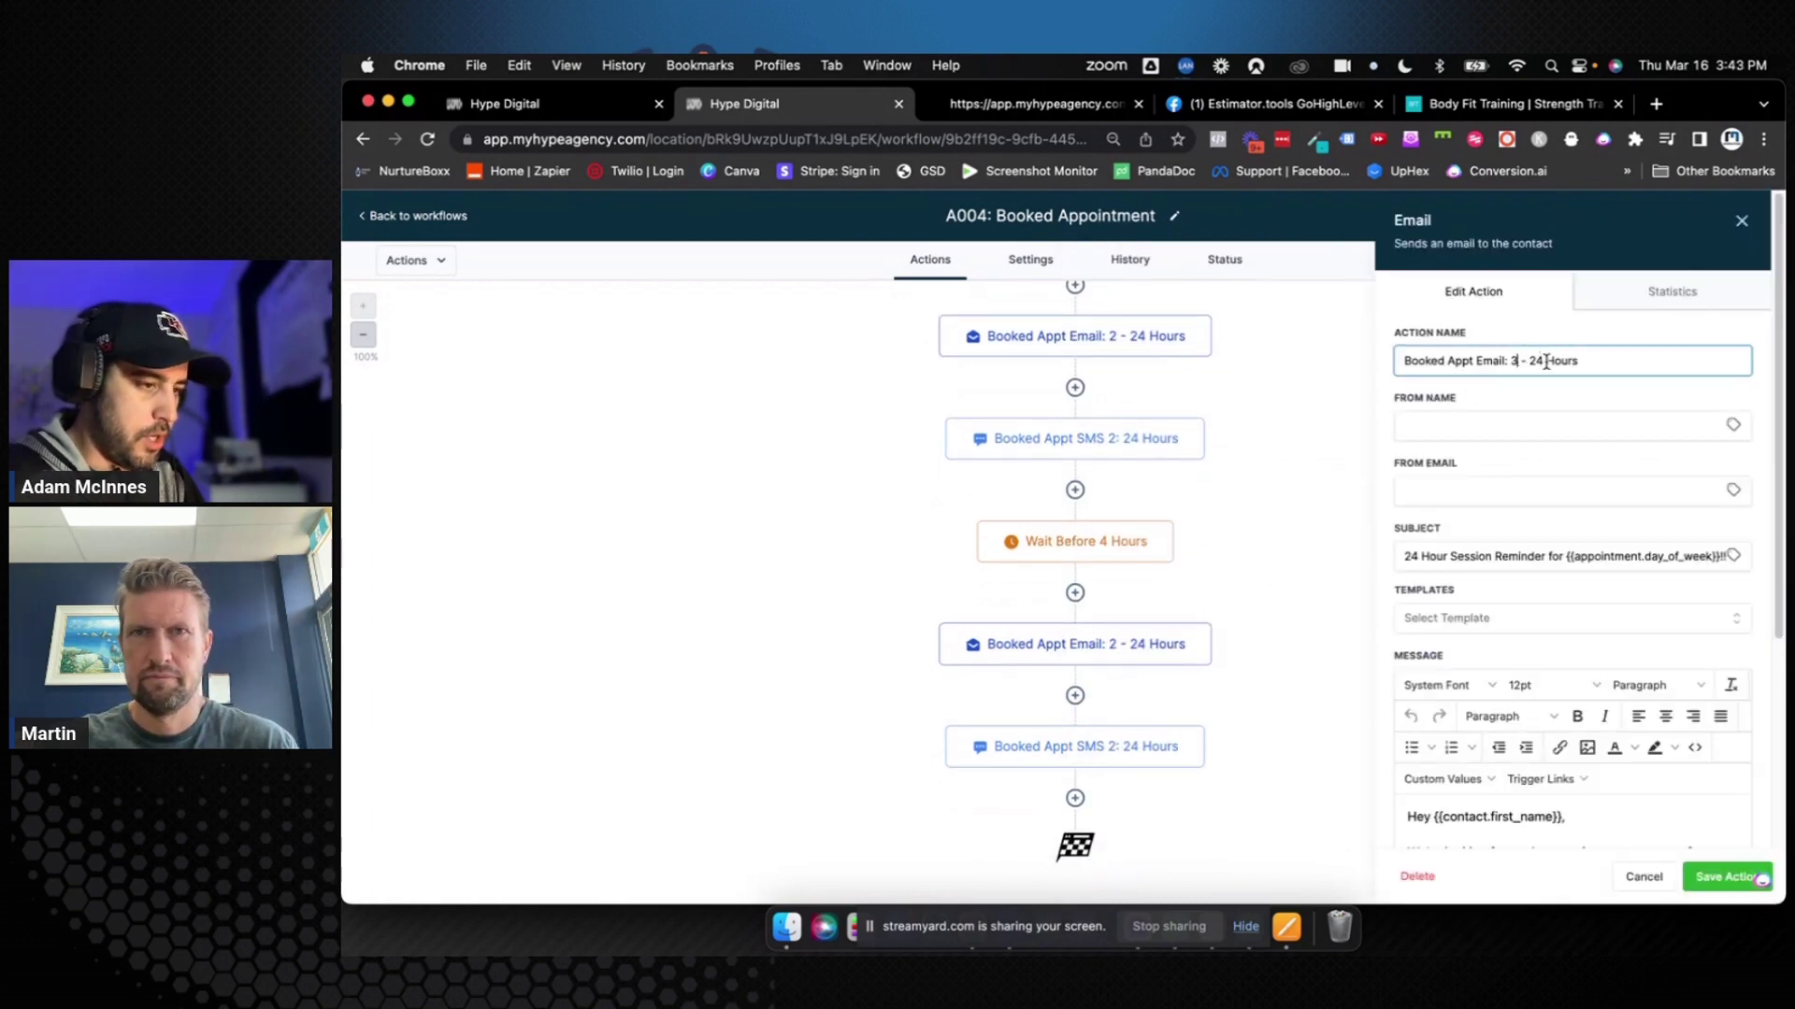
pyautogui.click(1535, 360)
pyautogui.press('BackSpace')
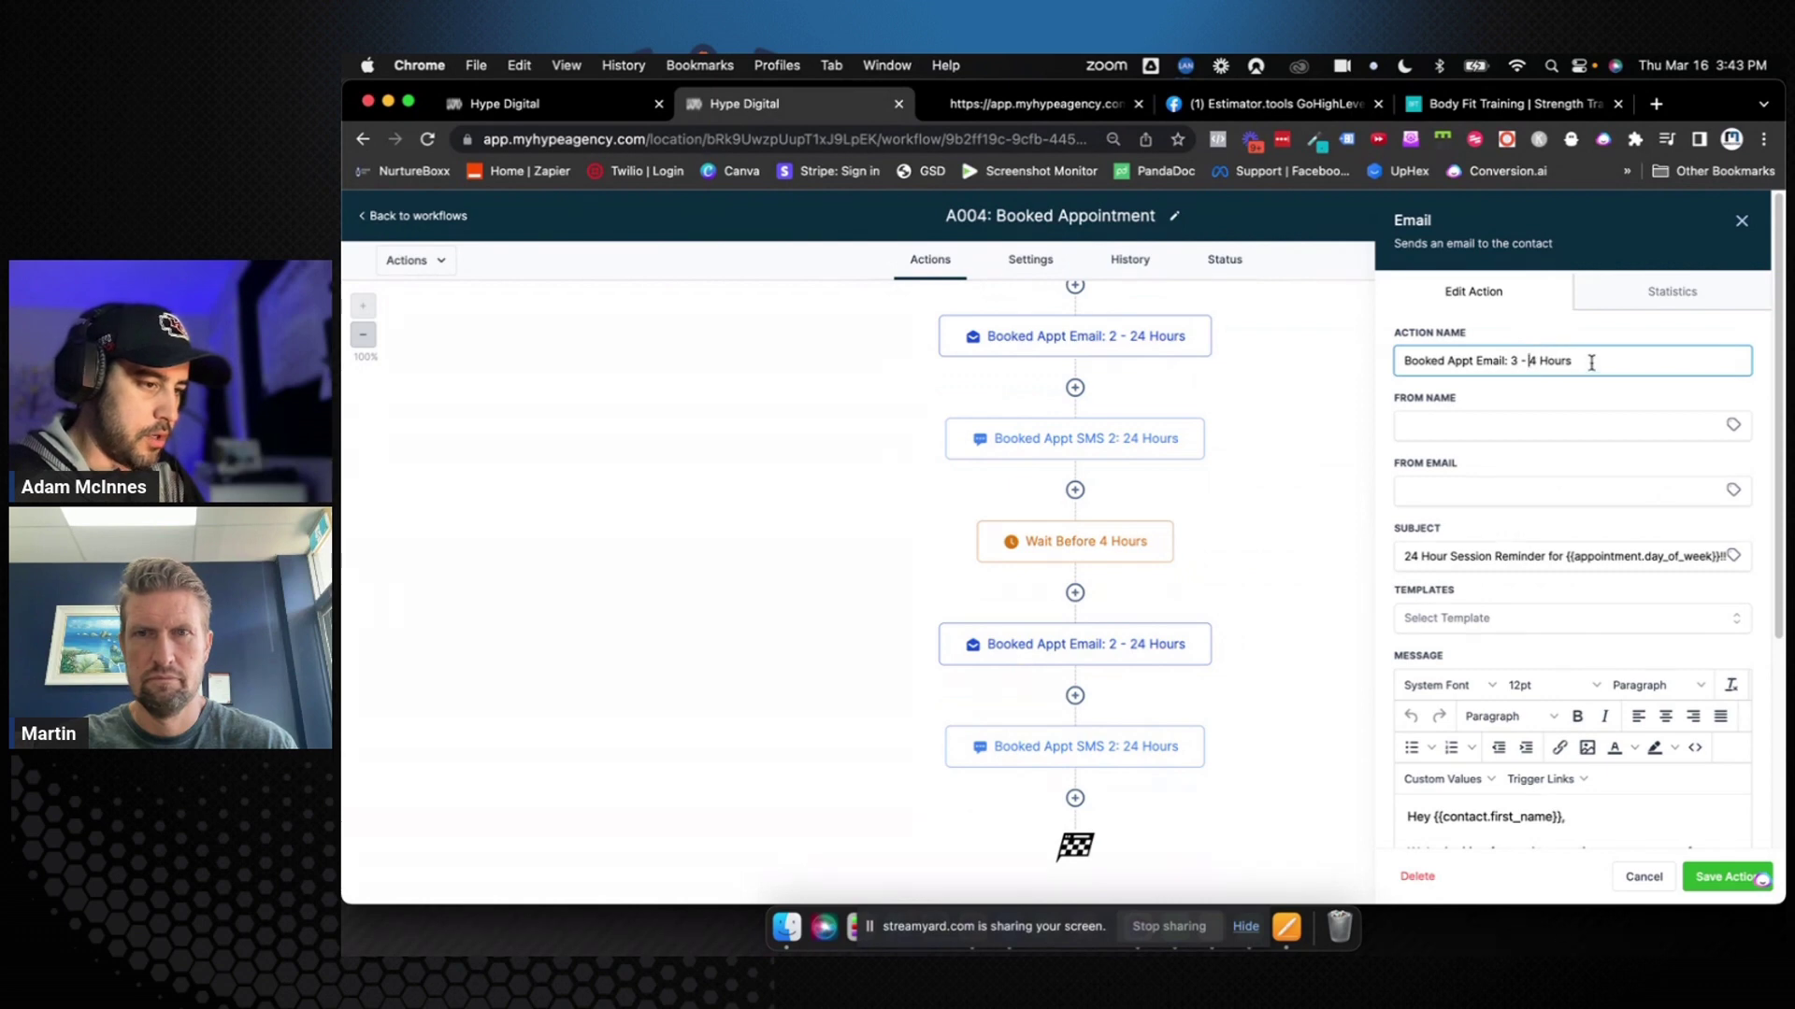
# Change the subject to '4 Hour Session Reminder for Today!!' and body to 'See you in 4 hours!', then save
pyautogui.click(1413, 556)
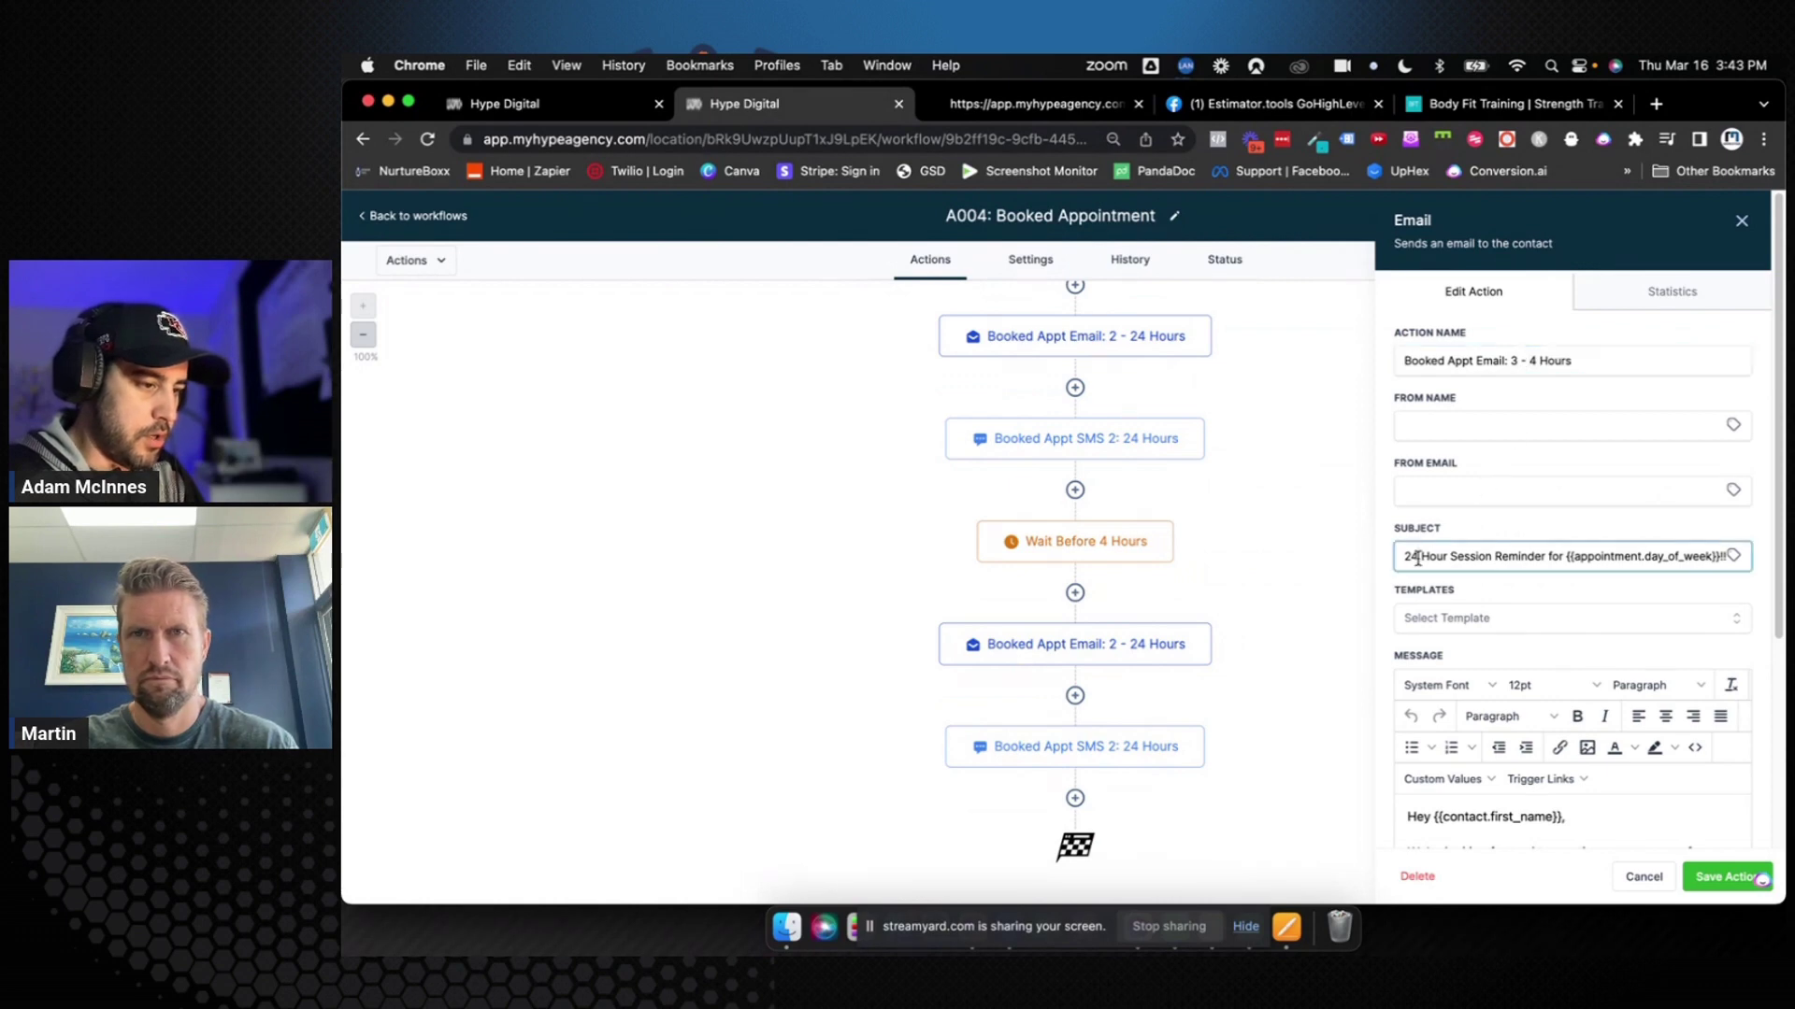
pyautogui.press('BackSpace')
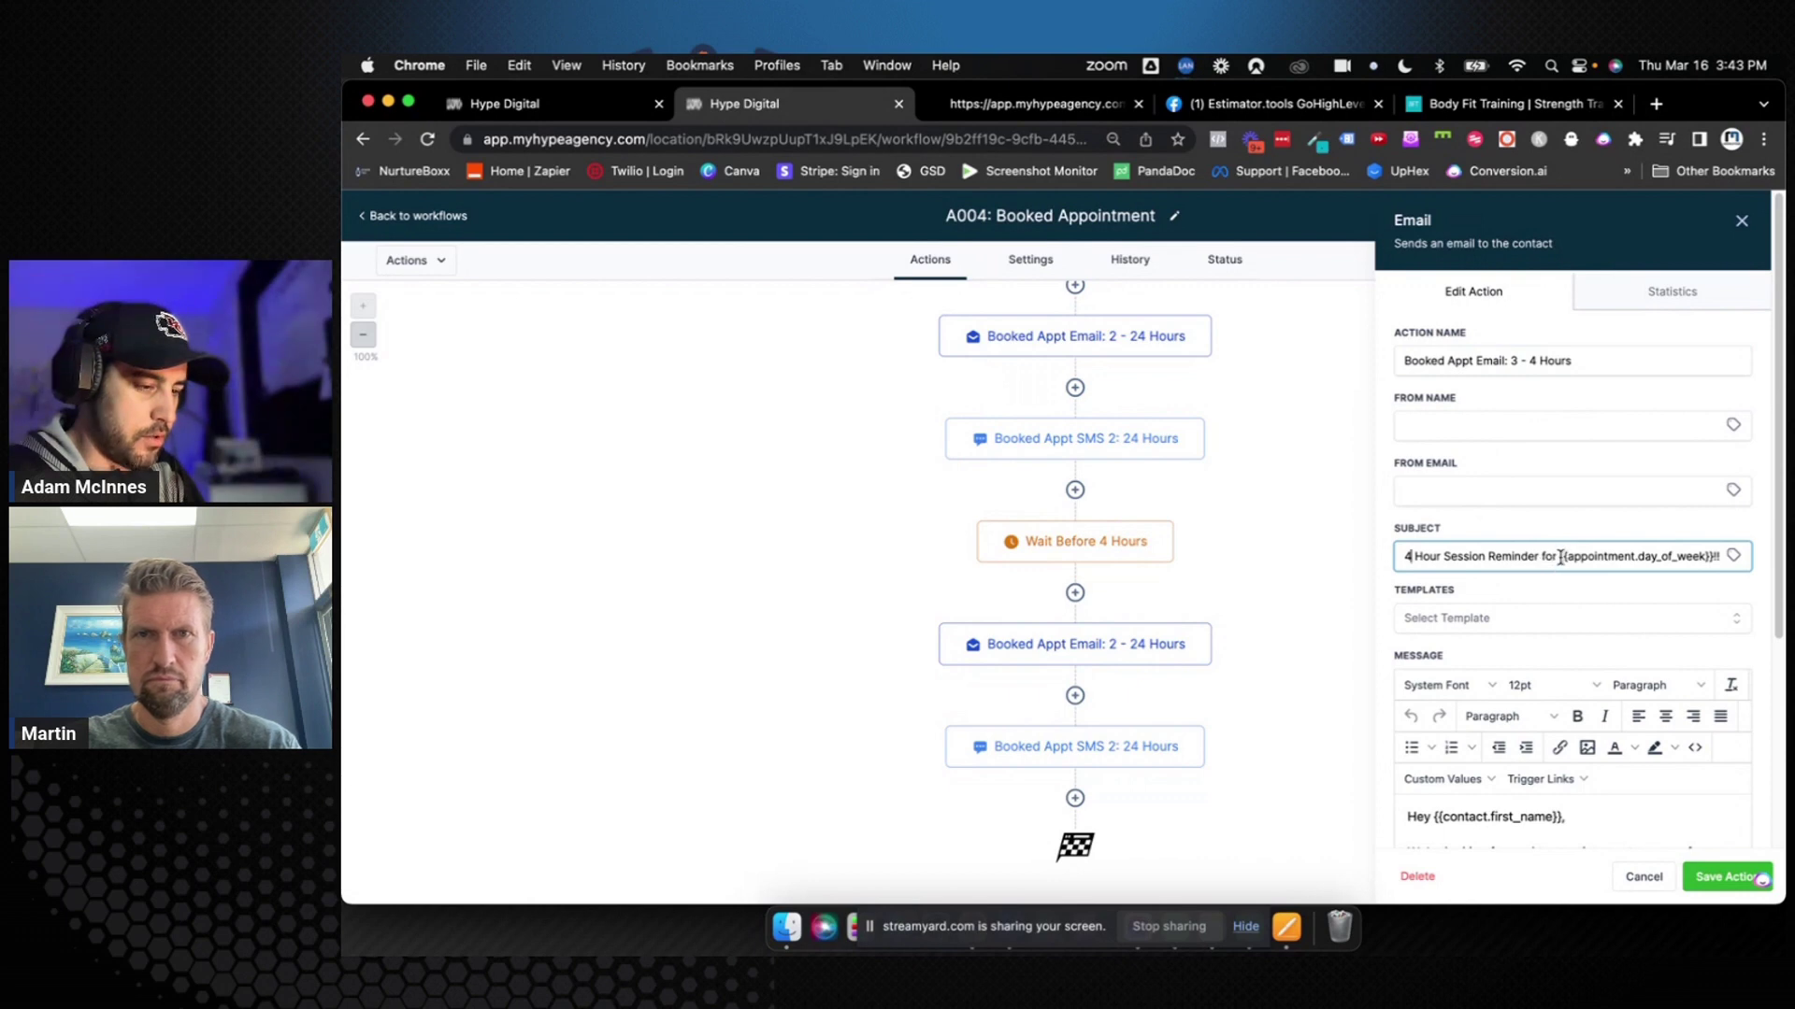
pyautogui.moveTo(1560, 558); pyautogui.dragTo(1703, 558)
pyautogui.write('Today')
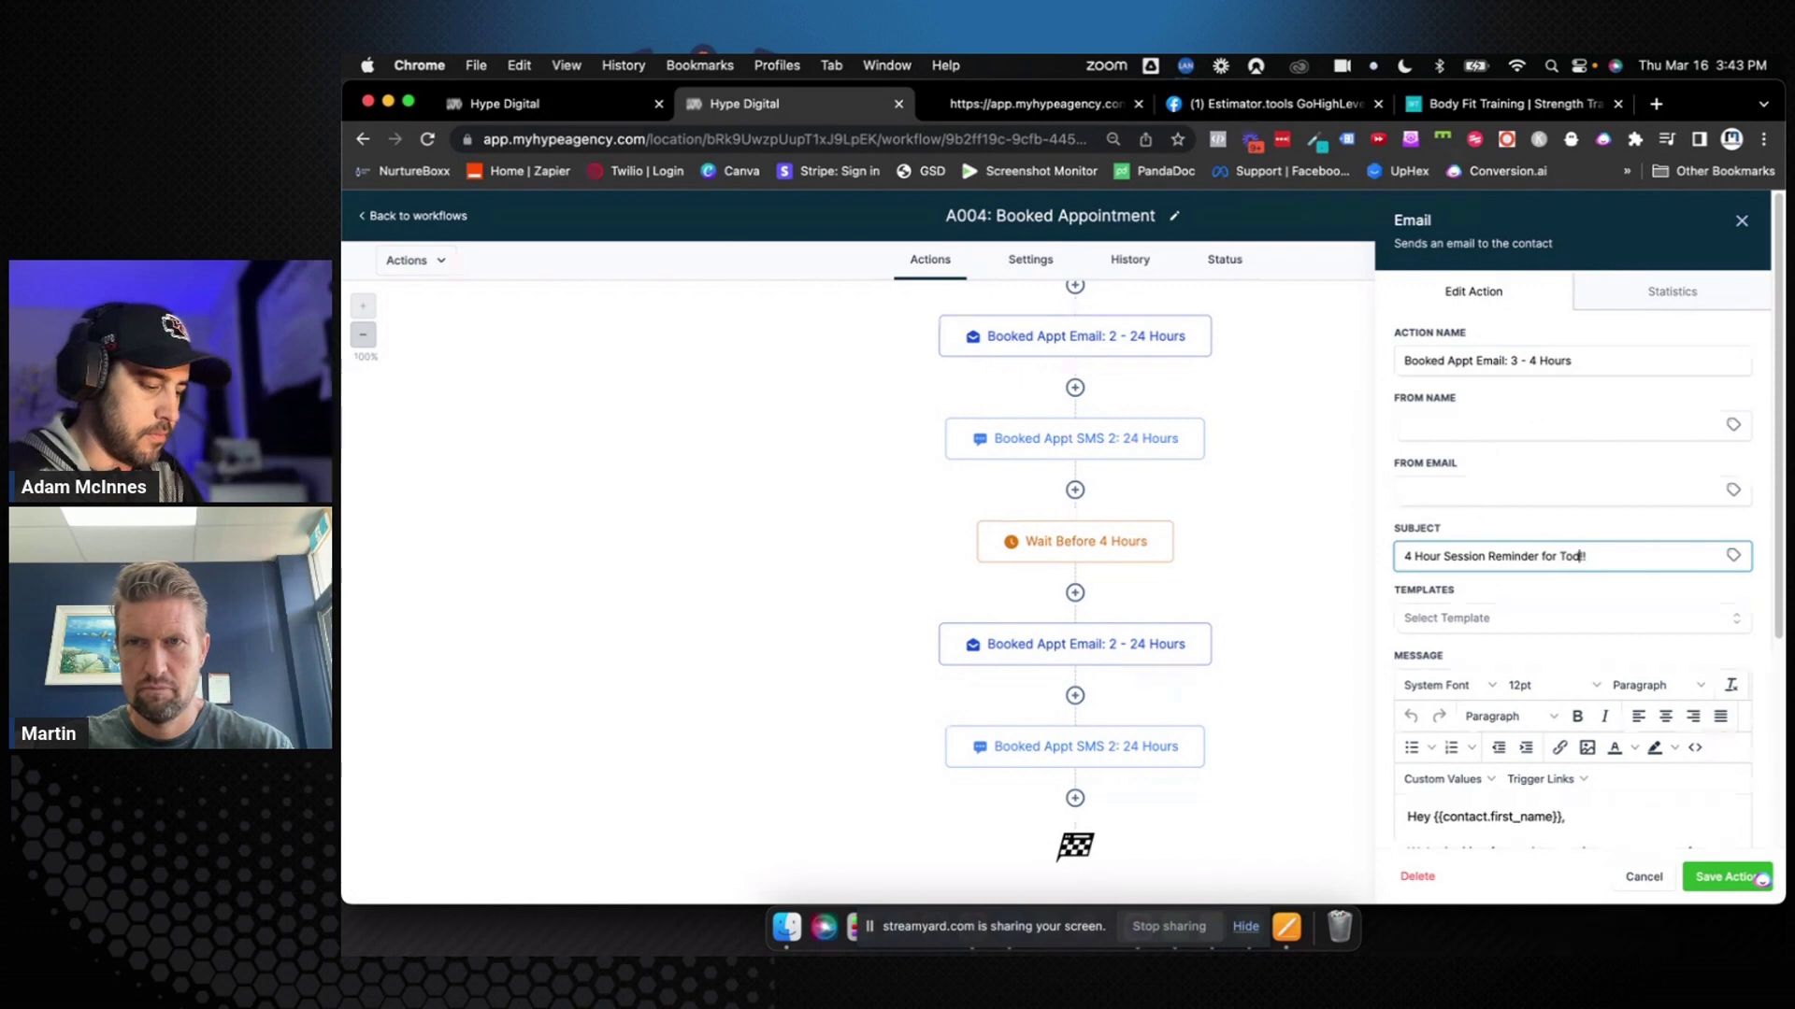
pyautogui.scroll(-3, 1668, 621)
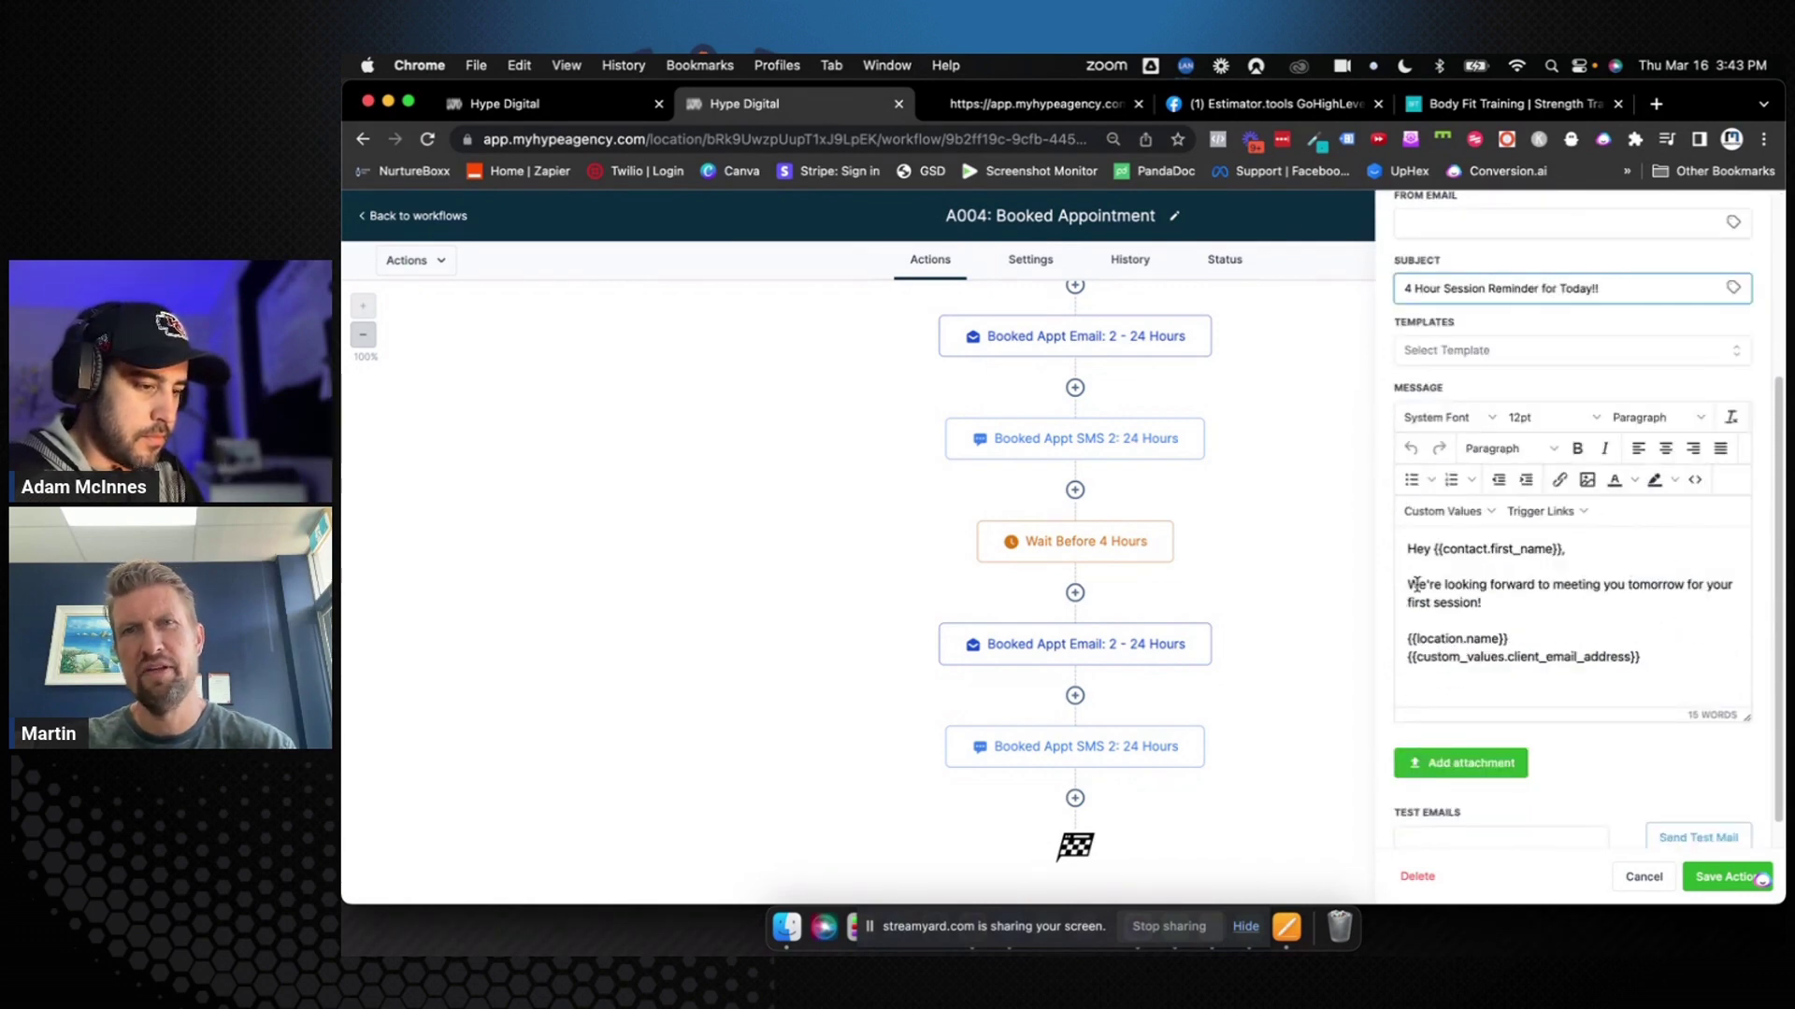
pyautogui.moveTo(1416, 585); pyautogui.dragTo(1475, 598)
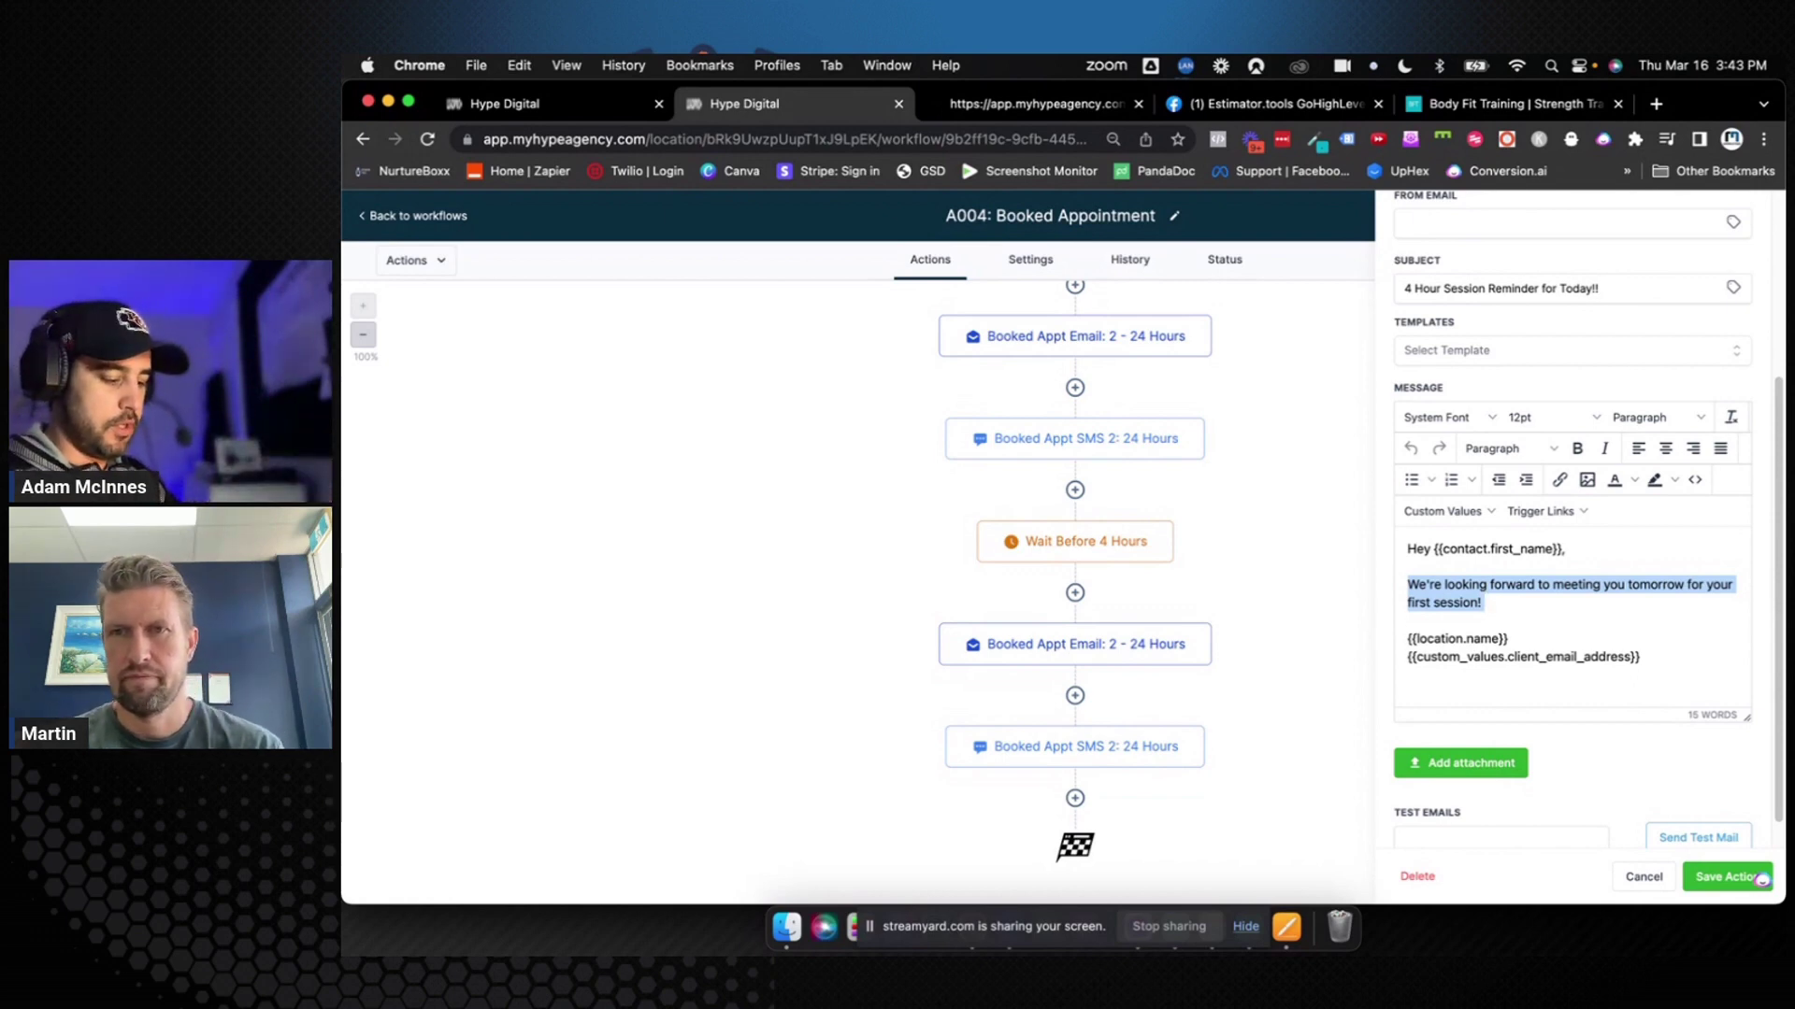
pyautogui.write('See you in')
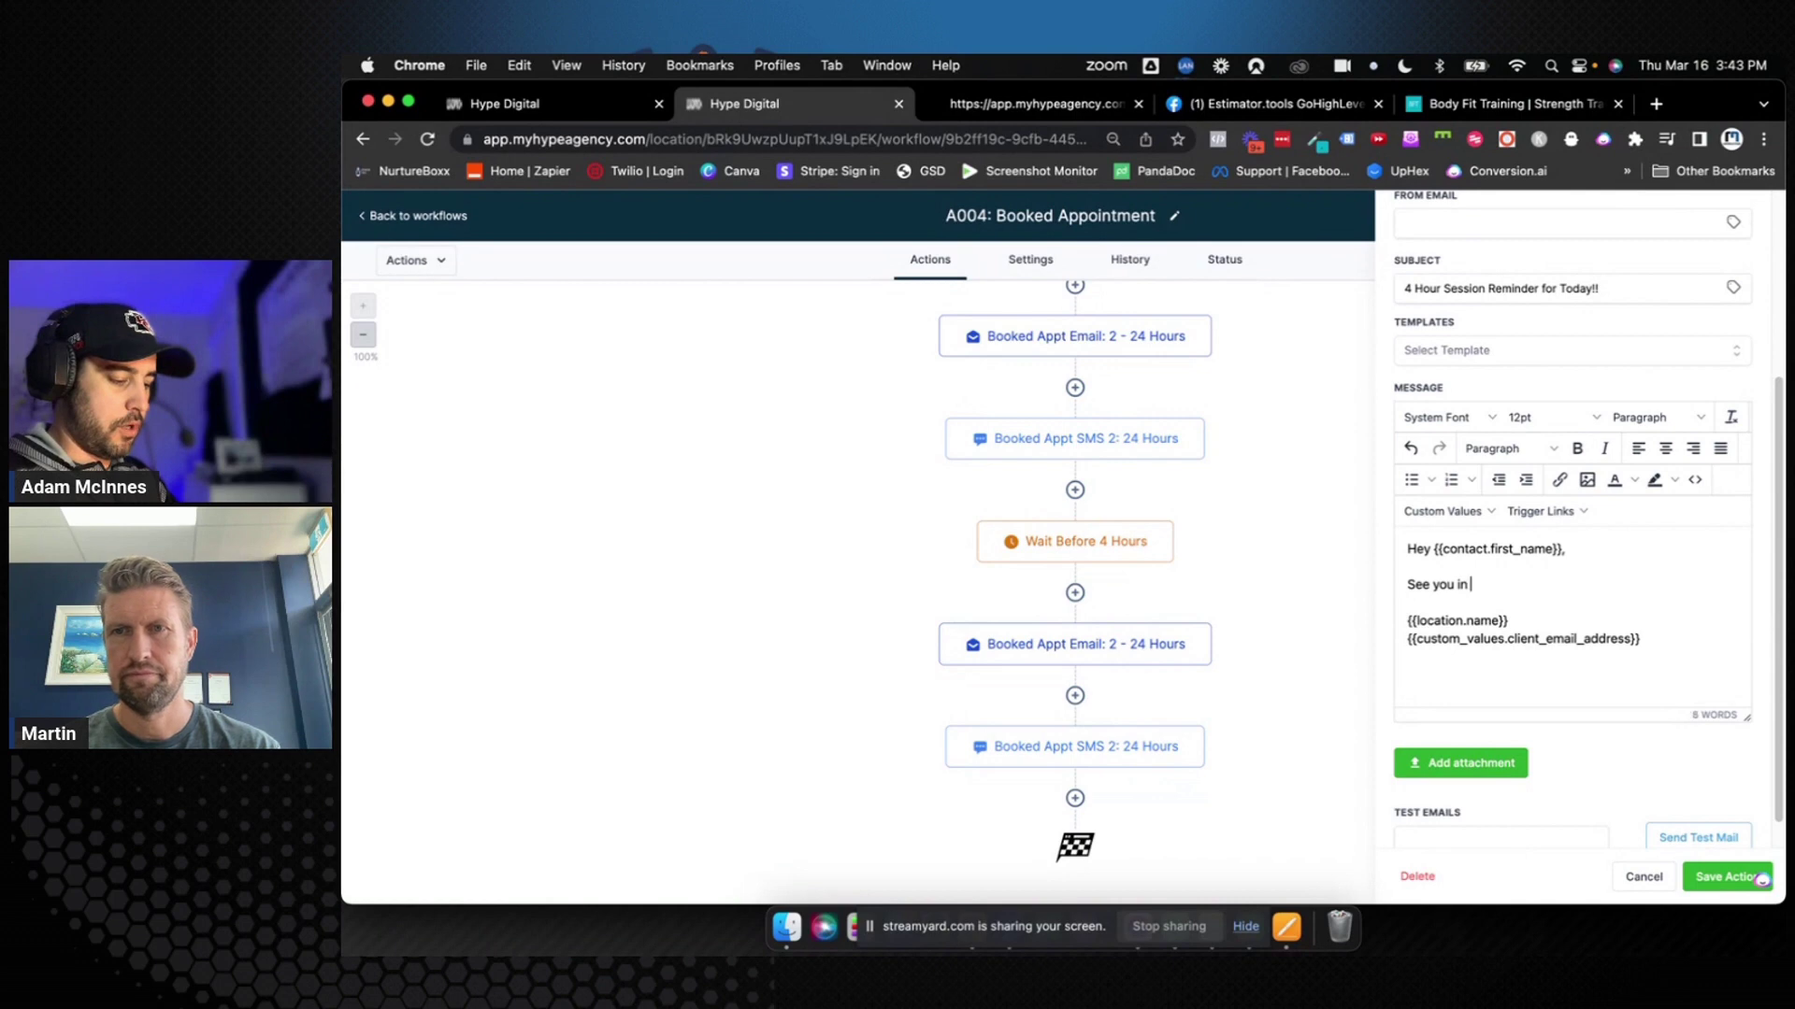
pyautogui.write(' 4 hours!')
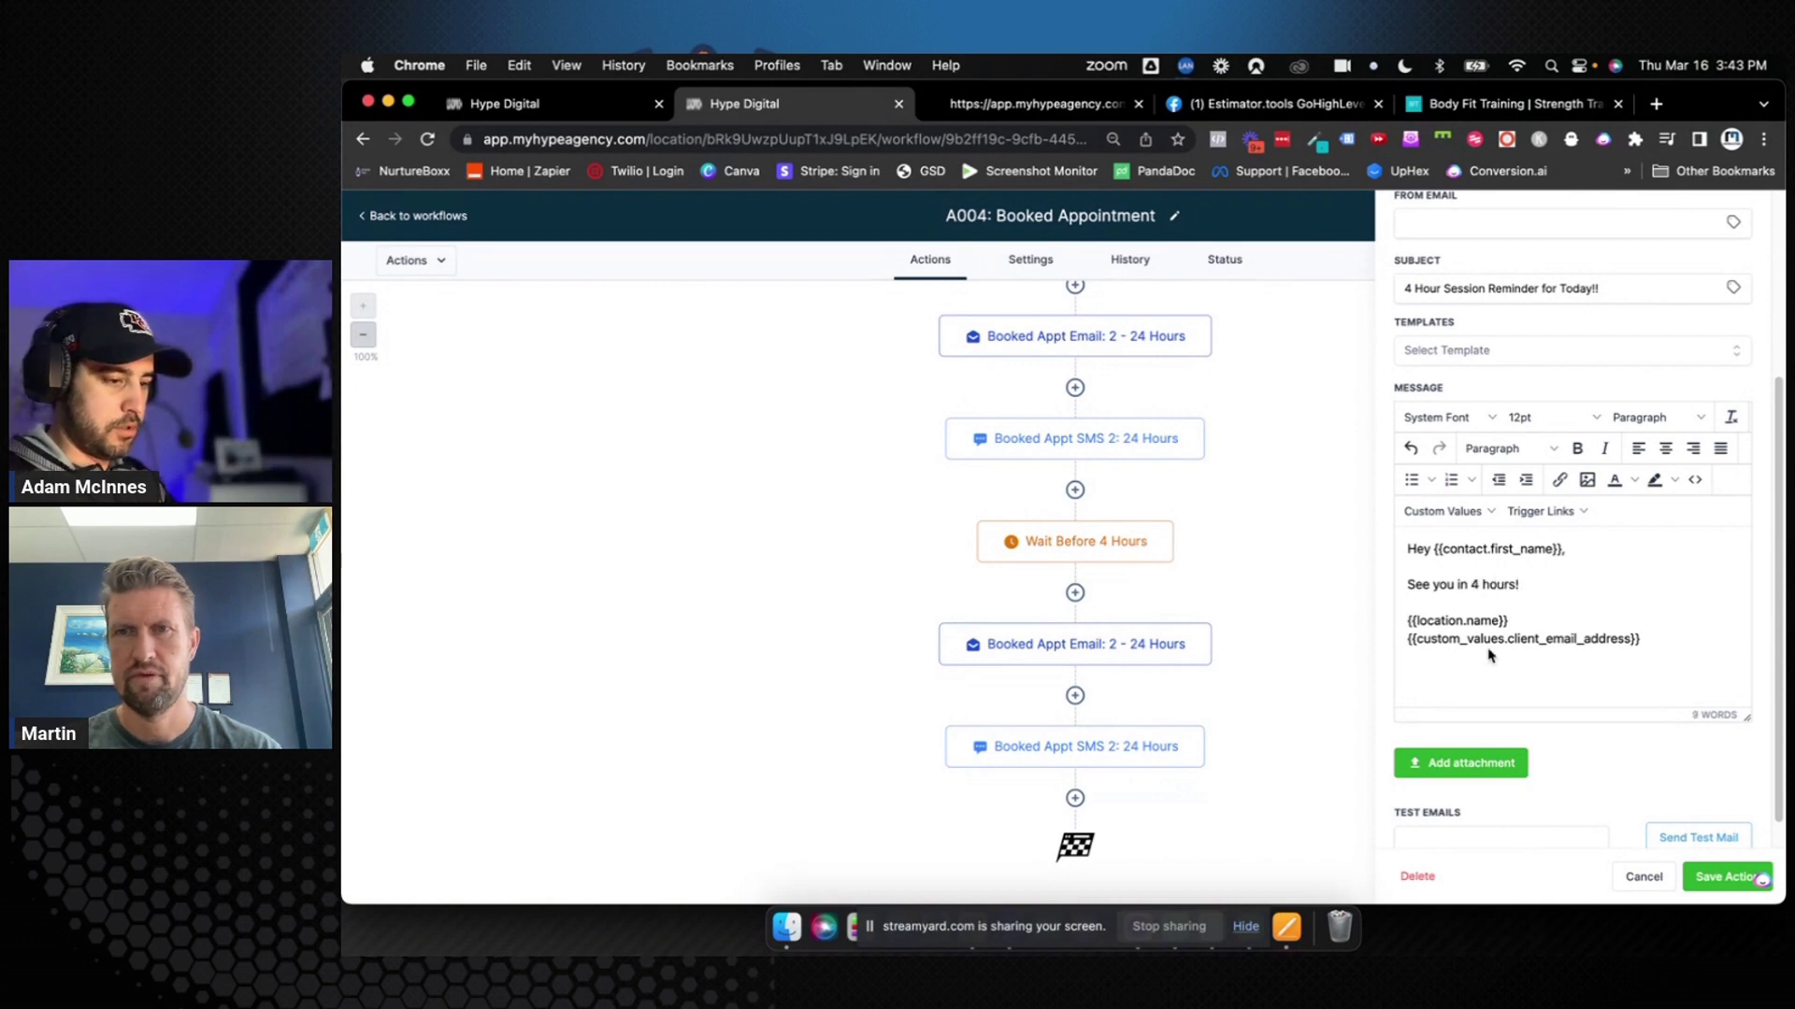
pyautogui.click(1712, 875)
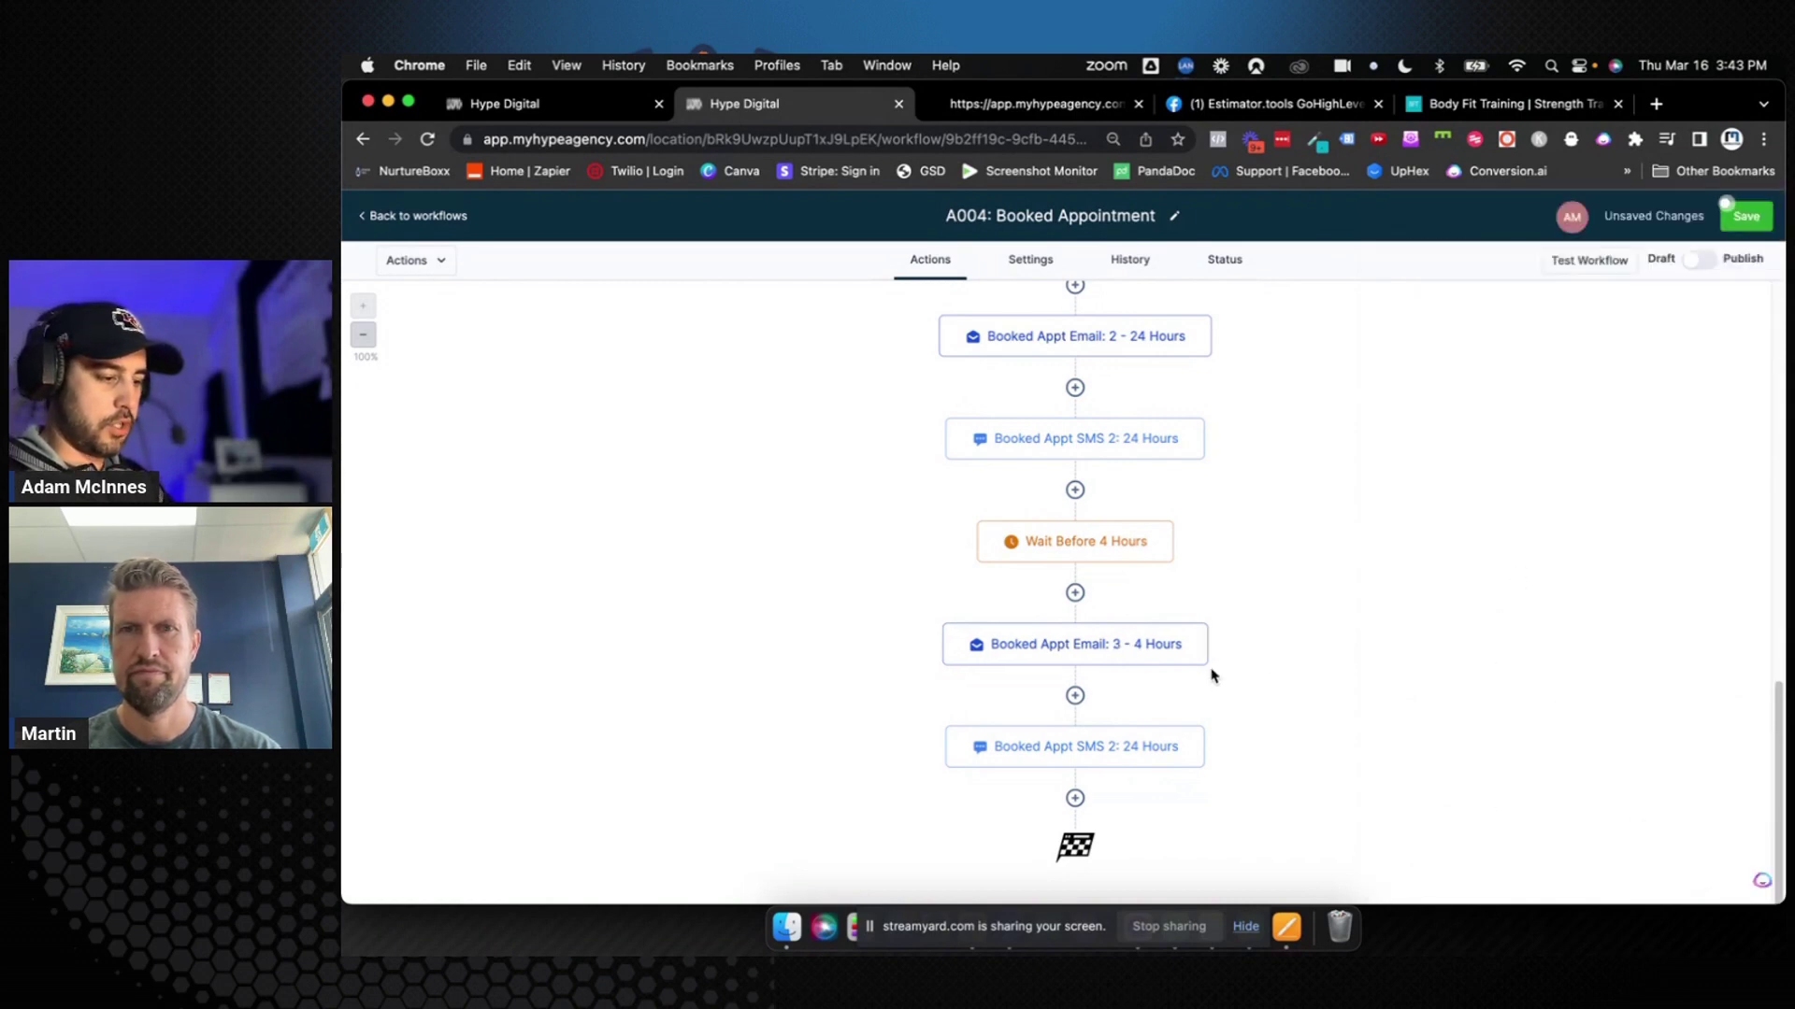
# Copy the 4-hour email's message and paste it over the last SMS step's body
pyautogui.click(1136, 643)
pyautogui.scroll(-3, 1441, 736)
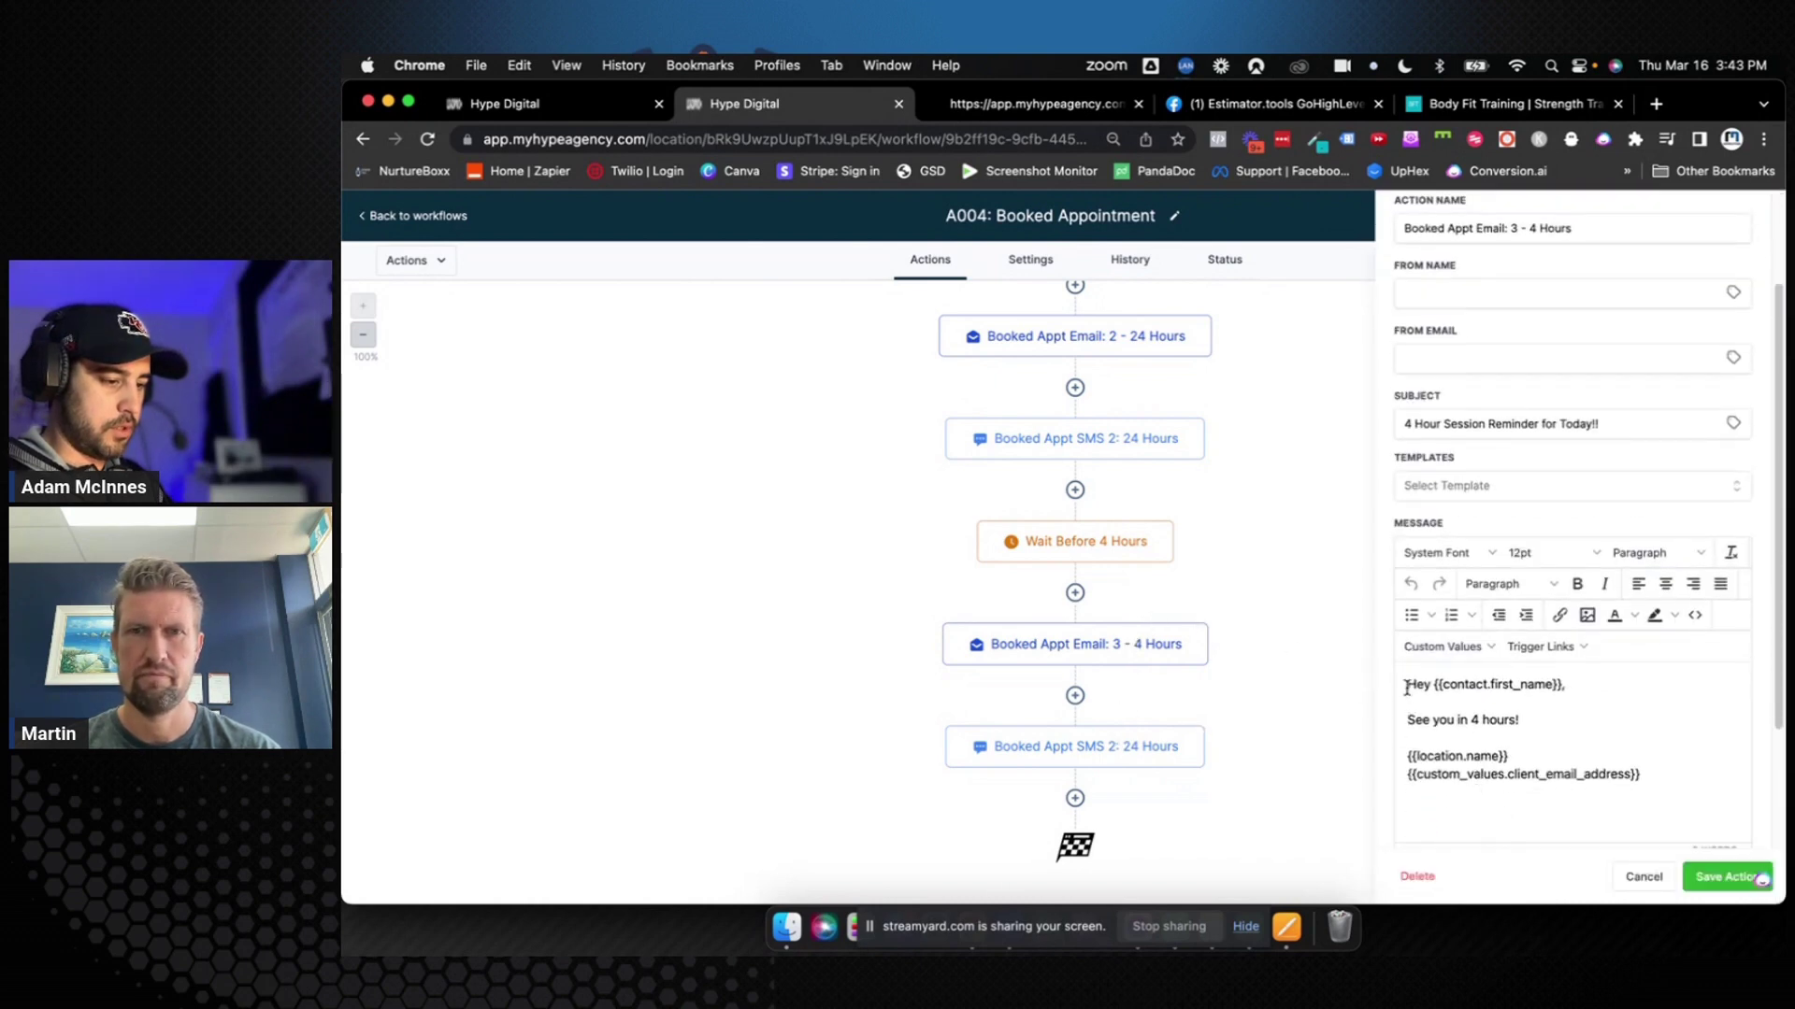
pyautogui.moveTo(1406, 689); pyautogui.dragTo(1657, 777)
pyautogui.press('super+c')
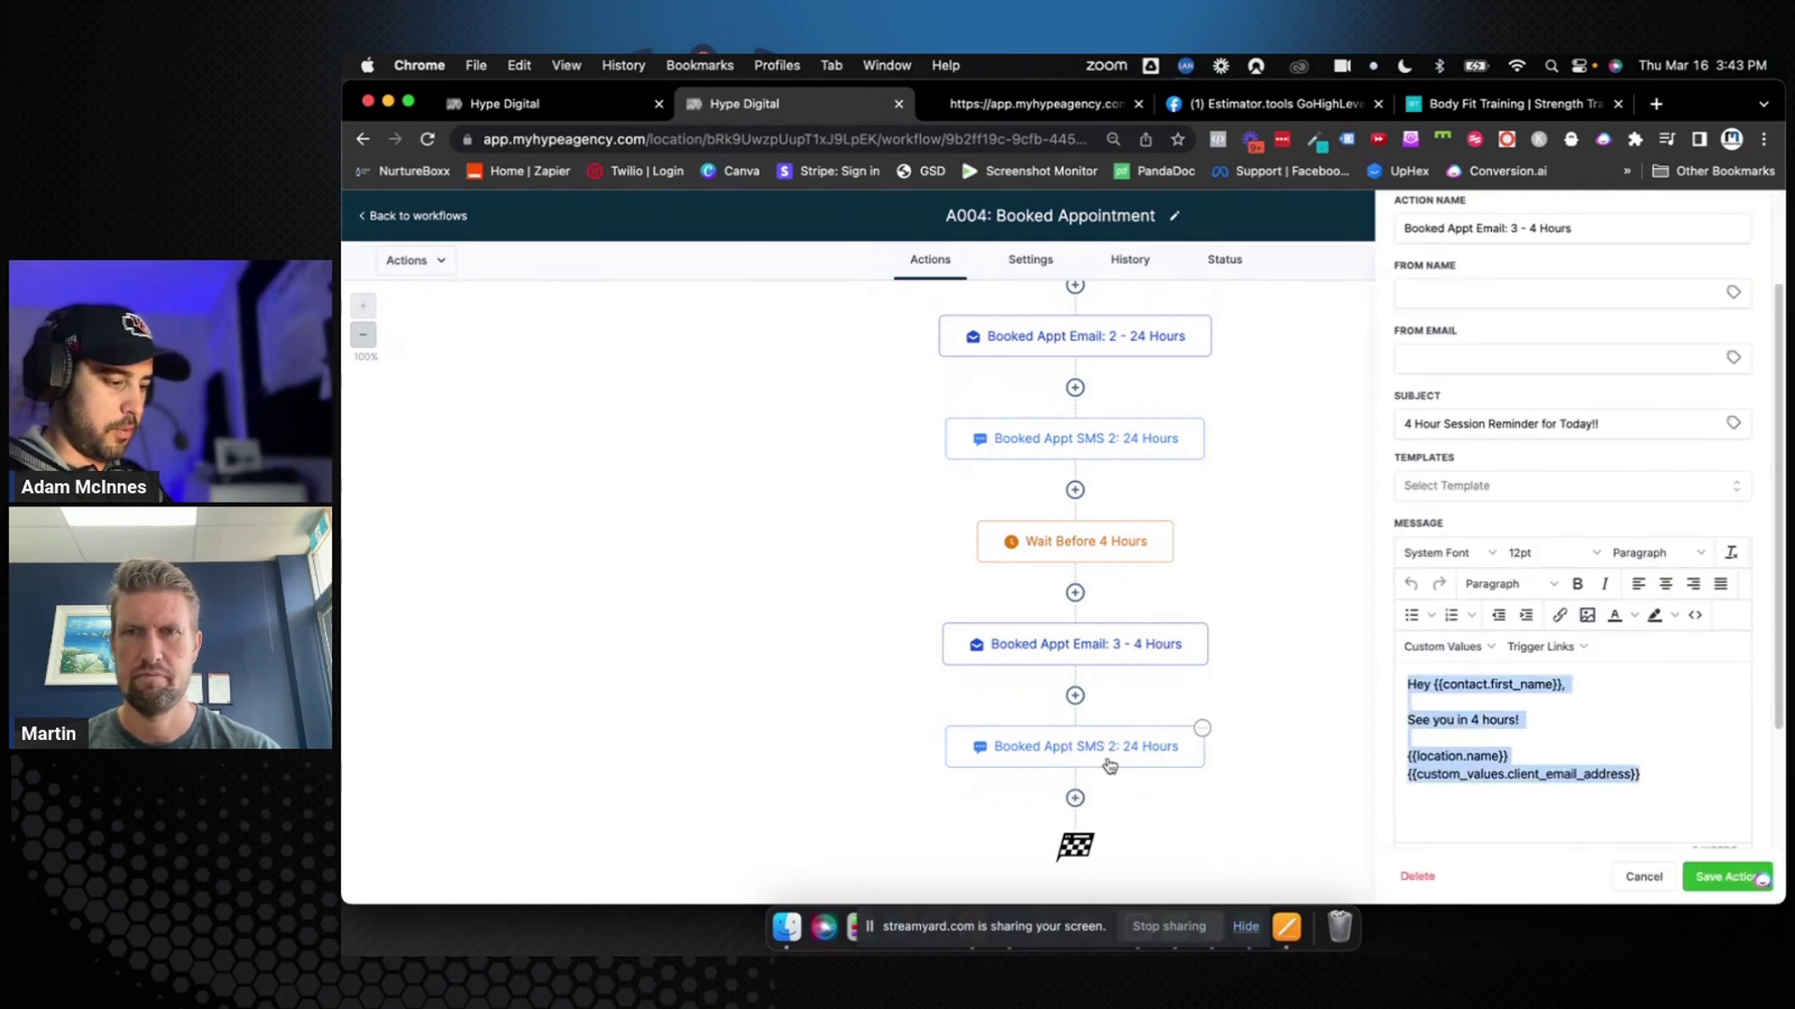
pyautogui.click(1109, 766)
pyautogui.moveTo(1531, 602); pyautogui.dragTo(1399, 513)
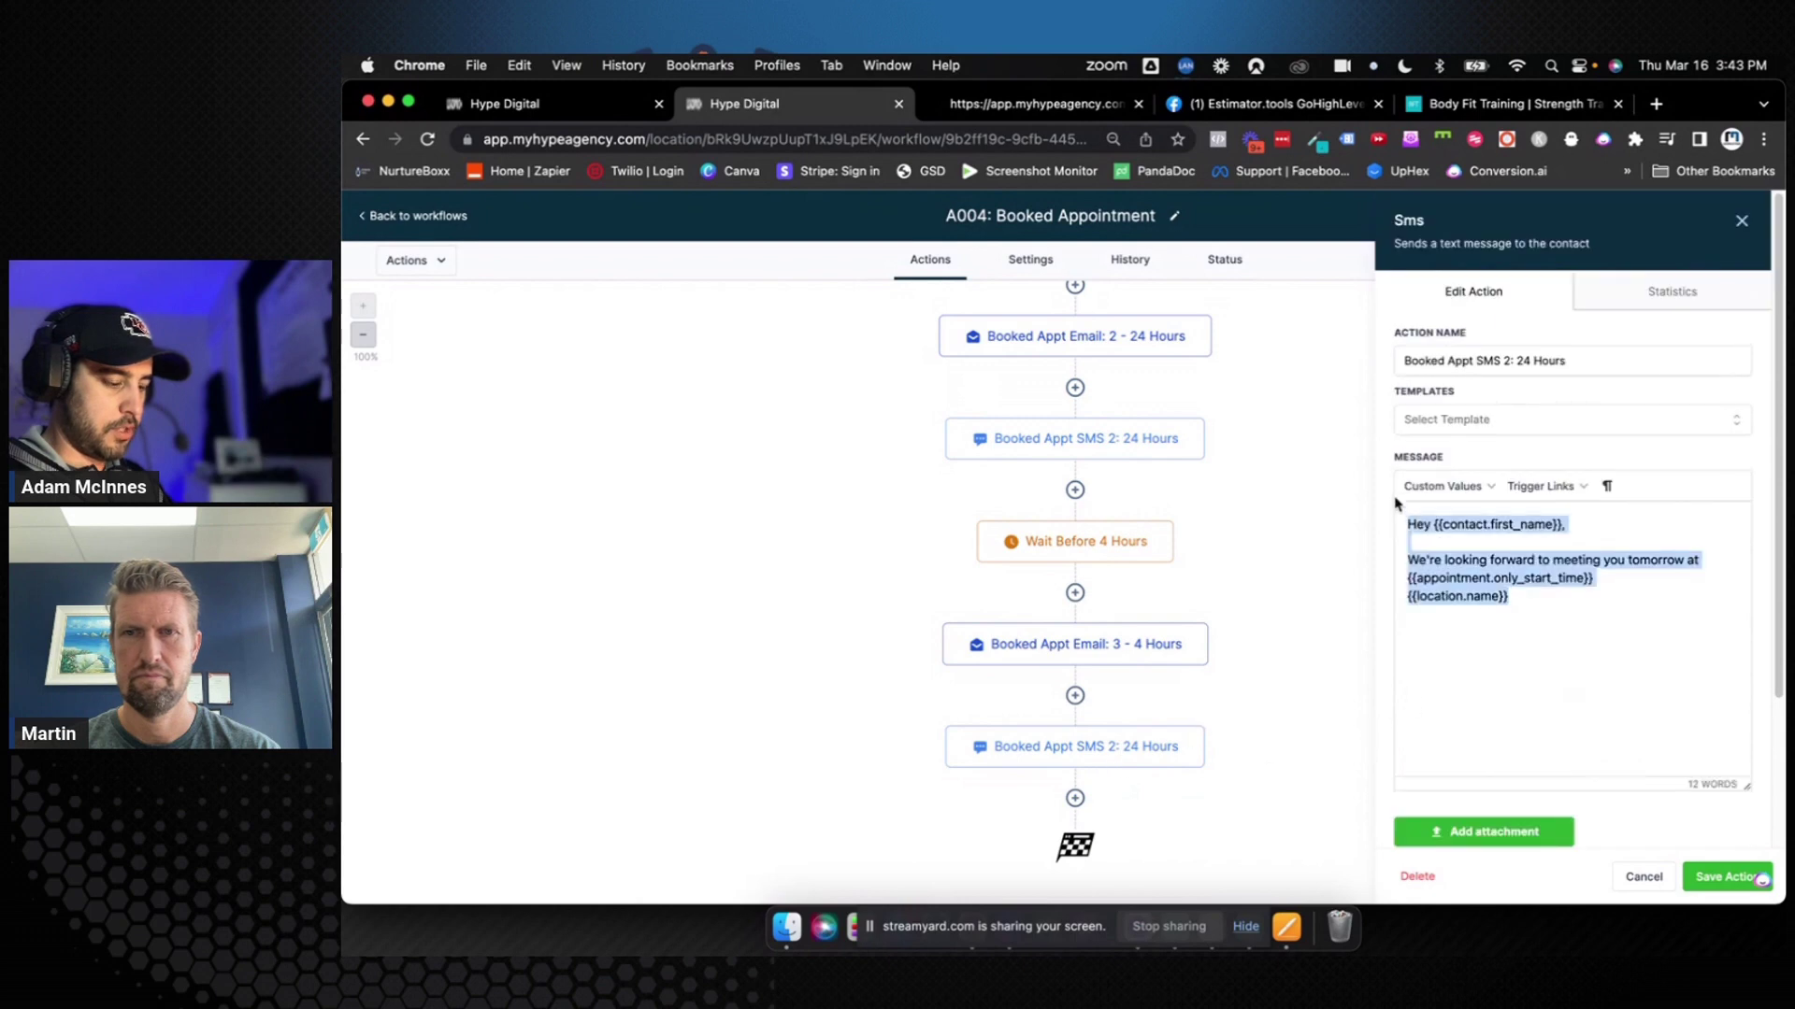
pyautogui.press('super+v')
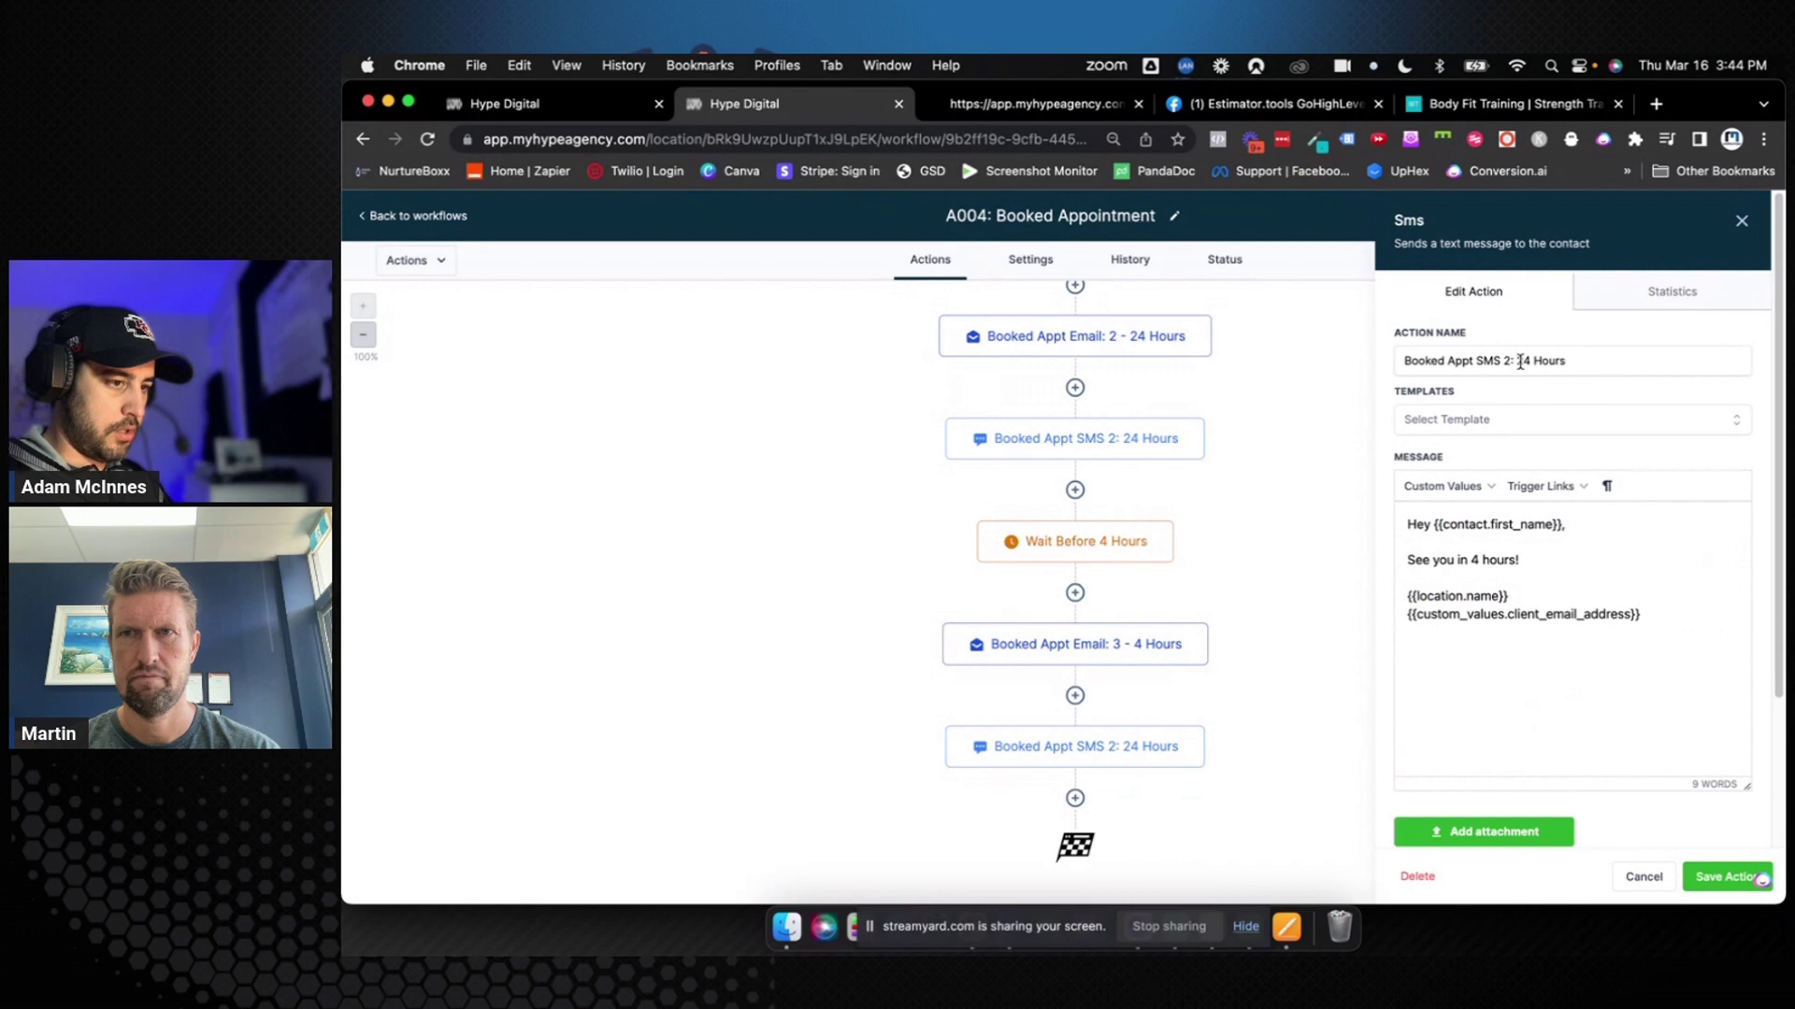
# Rename the SMS step to 'Booked Appt SMS 3: 4 Hours'
pyautogui.click(1517, 364)
pyautogui.press('Delete')
pyautogui.write('4')
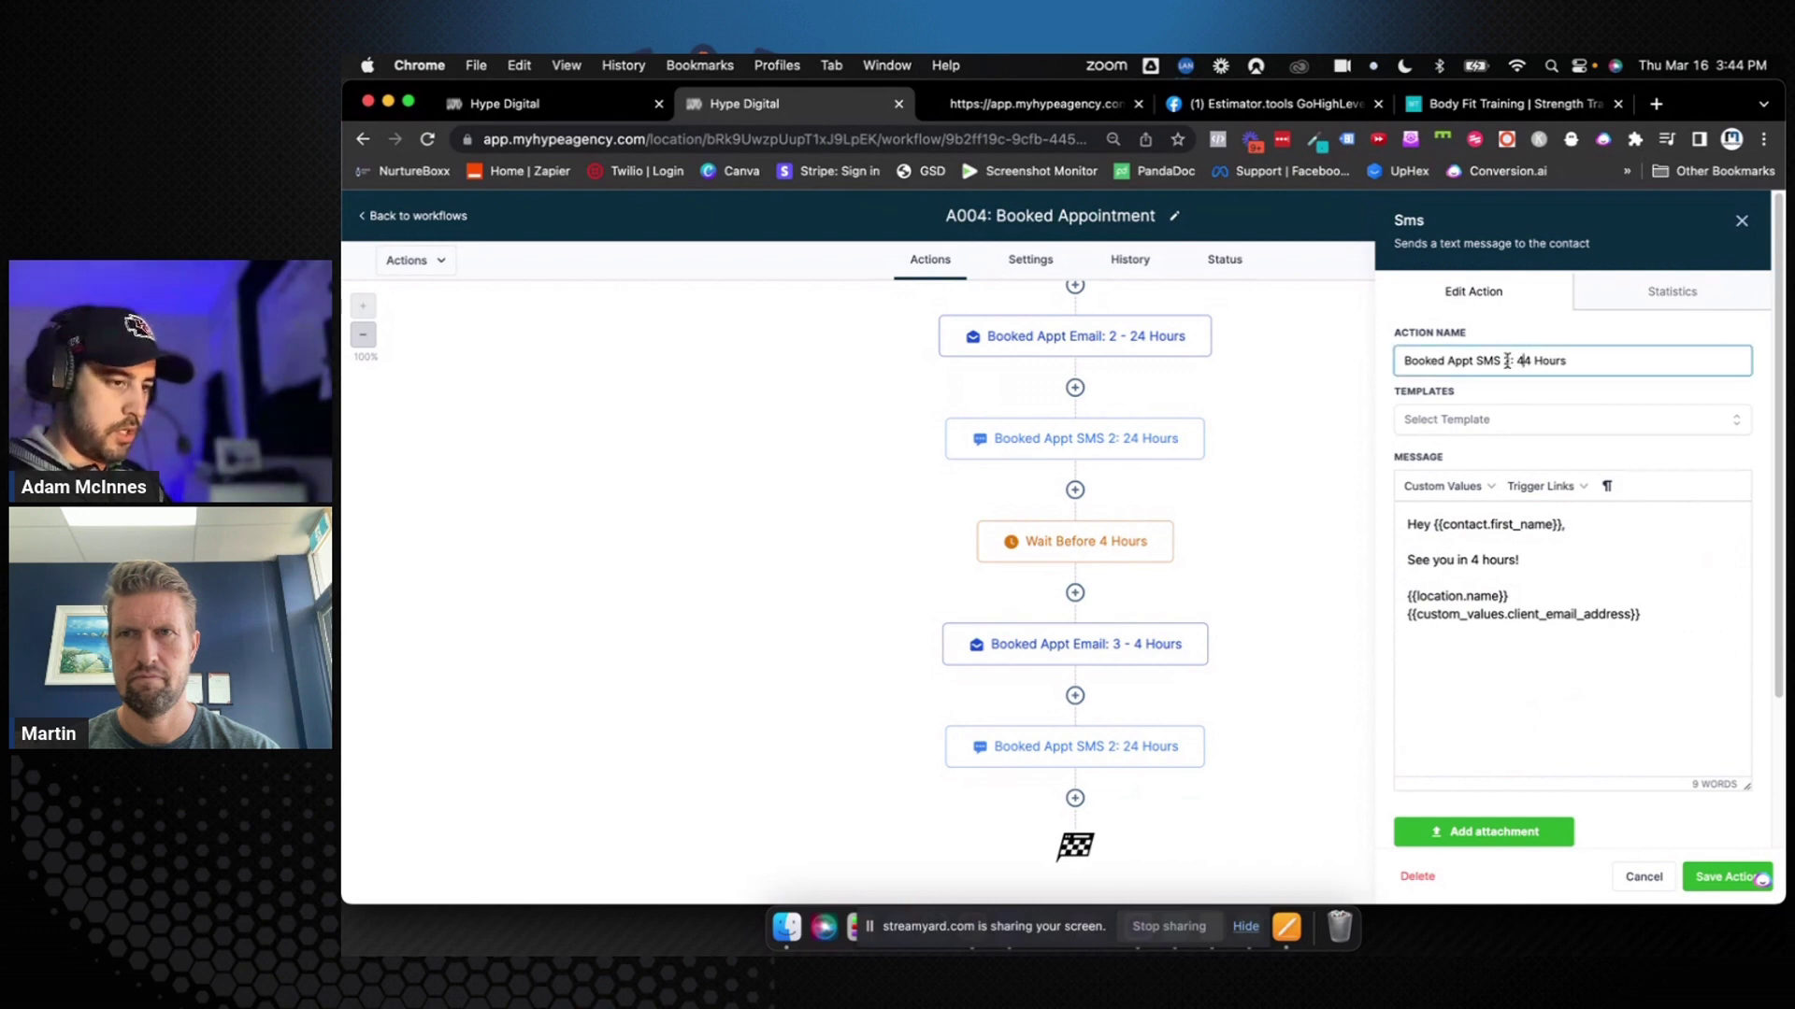
pyautogui.press('Left')
pyautogui.press('Left')
pyautogui.press('Left')
pyautogui.press('BackSpace')
pyautogui.write('3')
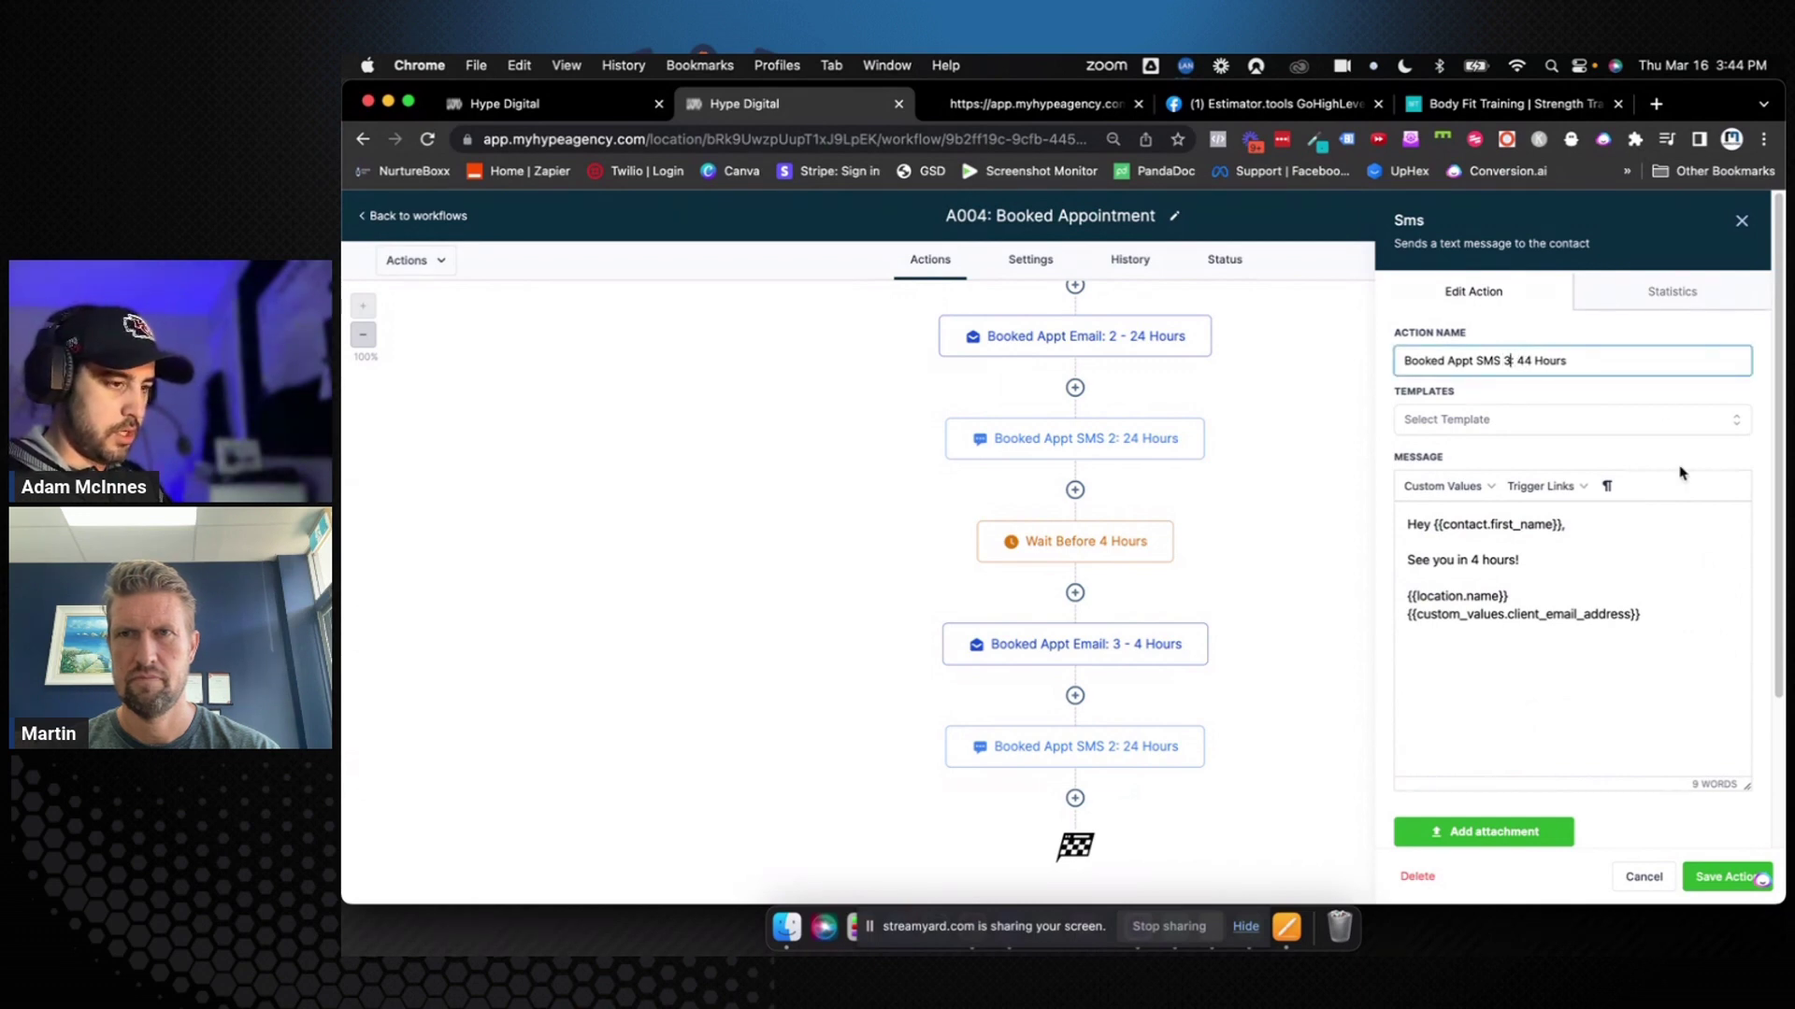
pyautogui.click(1521, 360)
pyautogui.press('Delete')
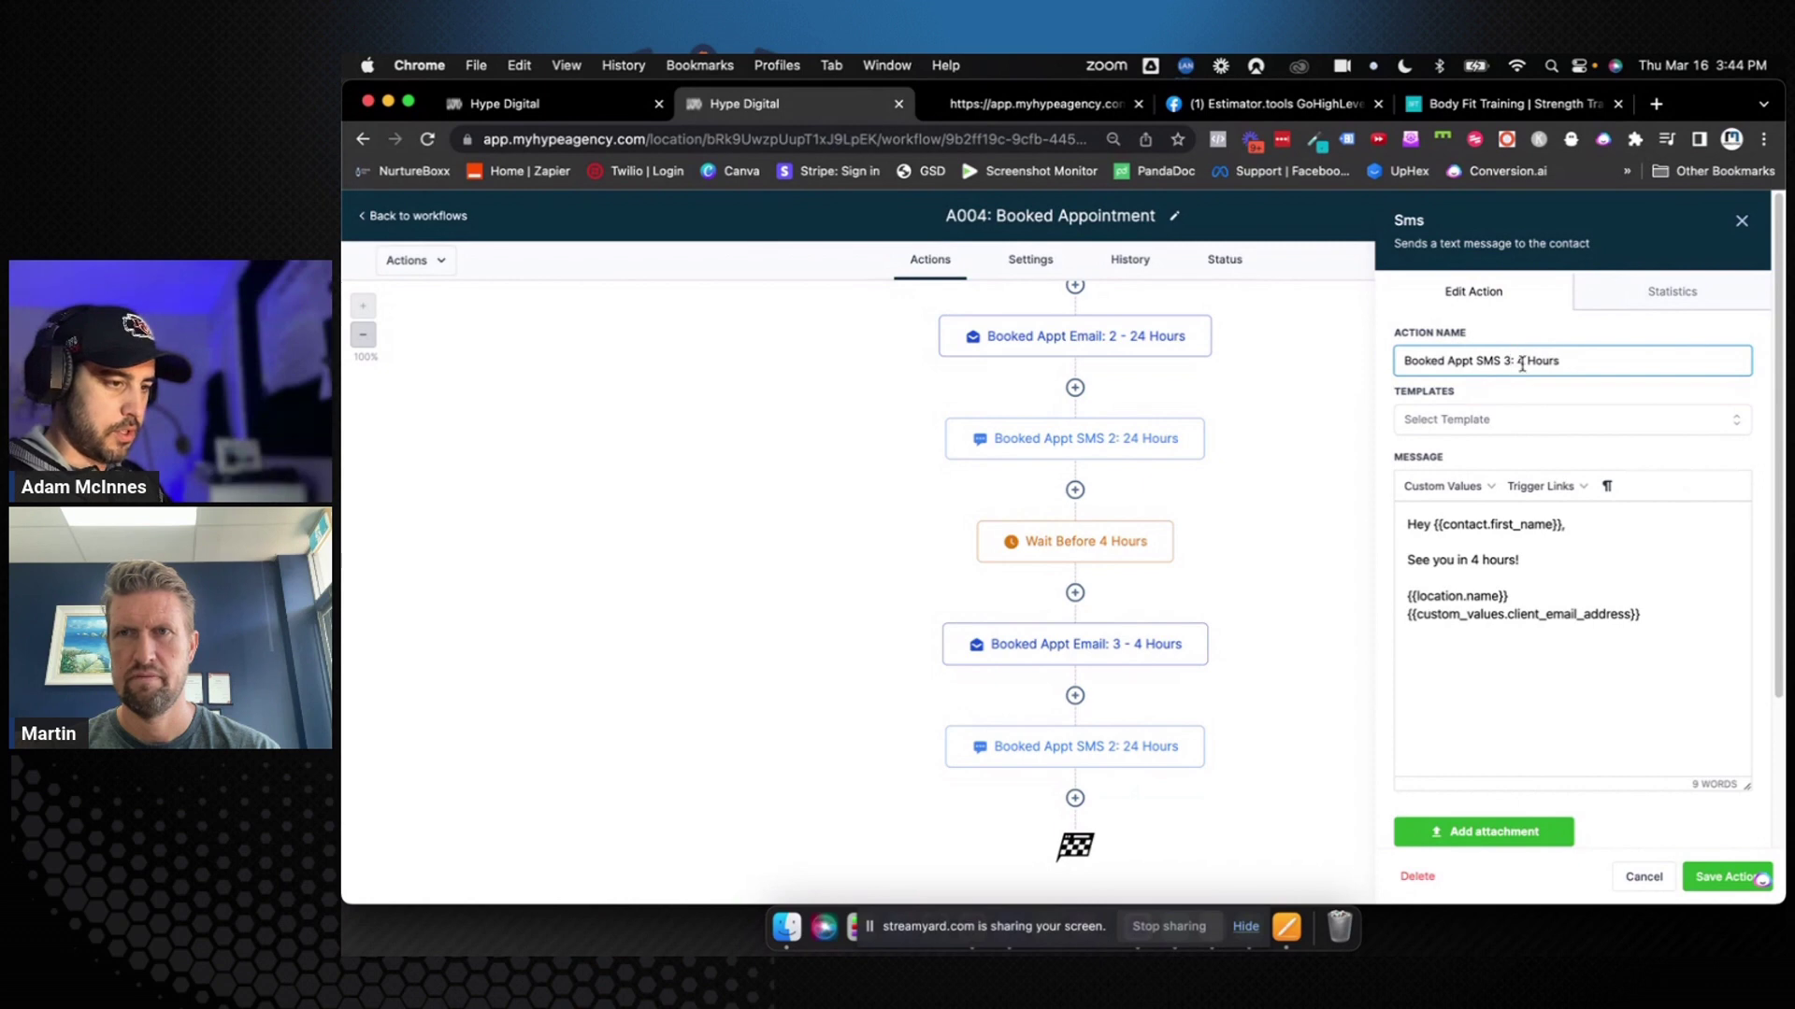
# Save the SMS step and the whole workflow
pyautogui.click(1725, 877)
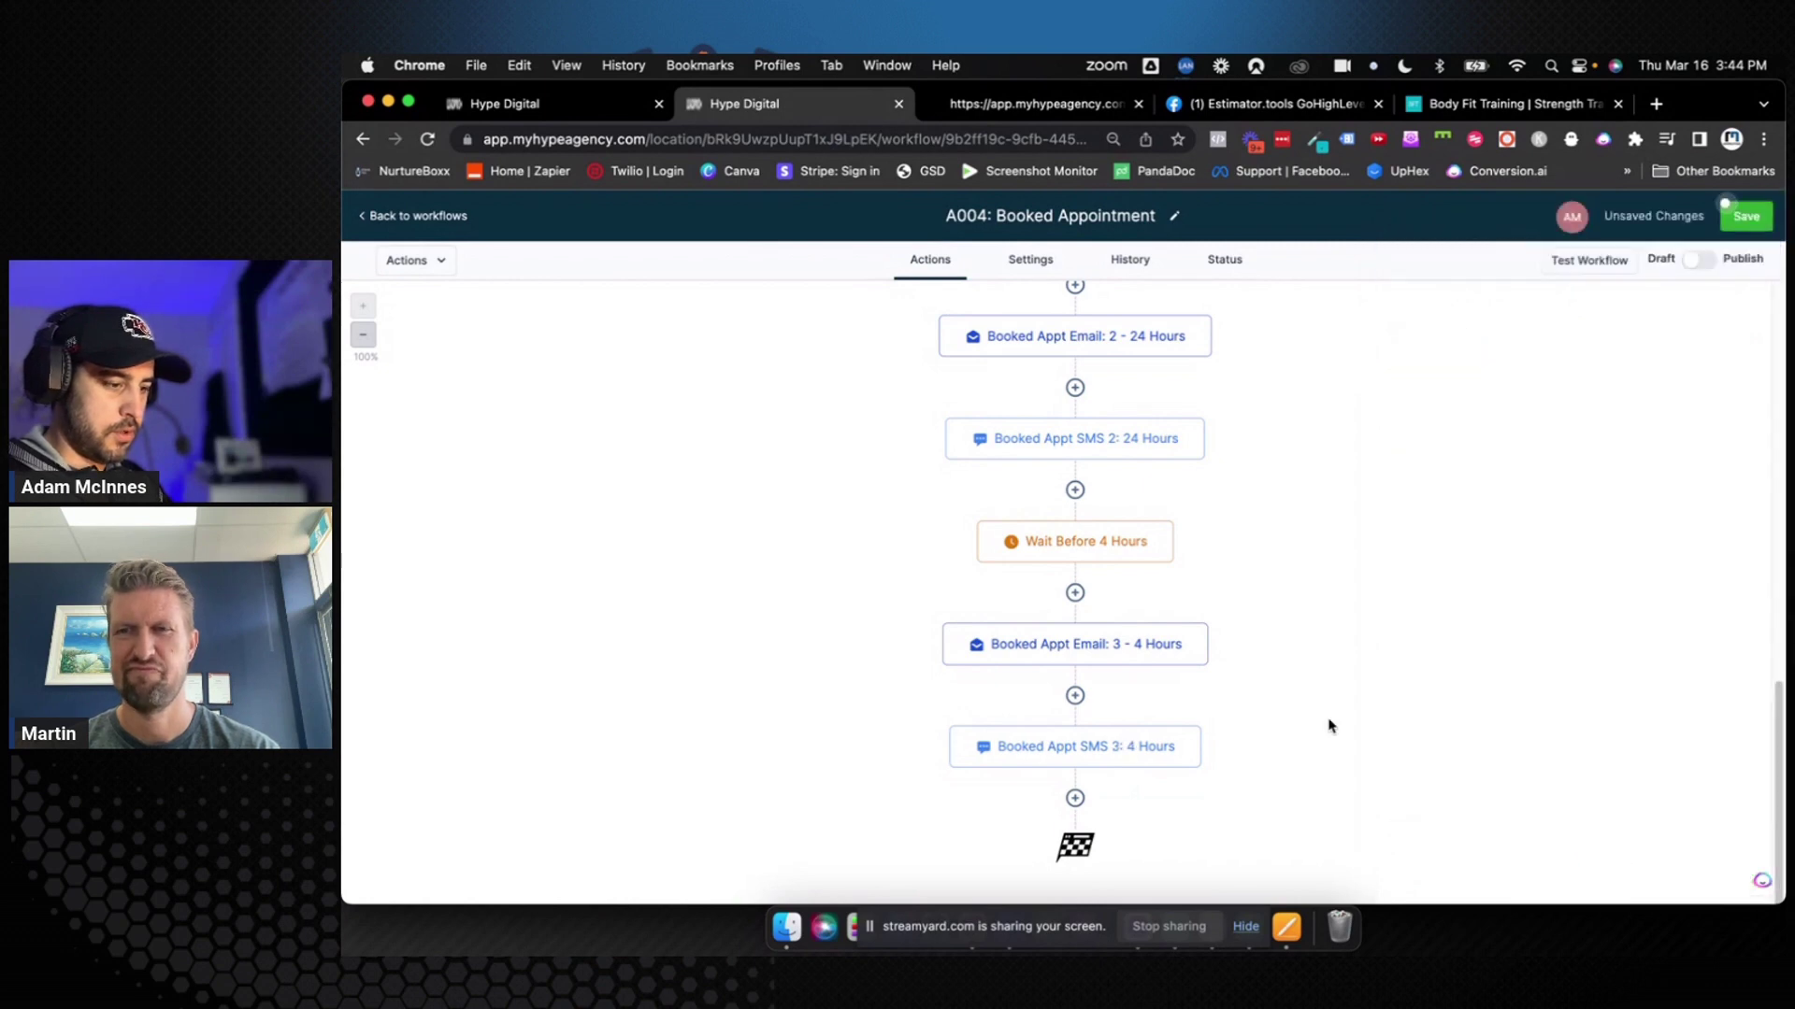
pyautogui.click(1748, 217)
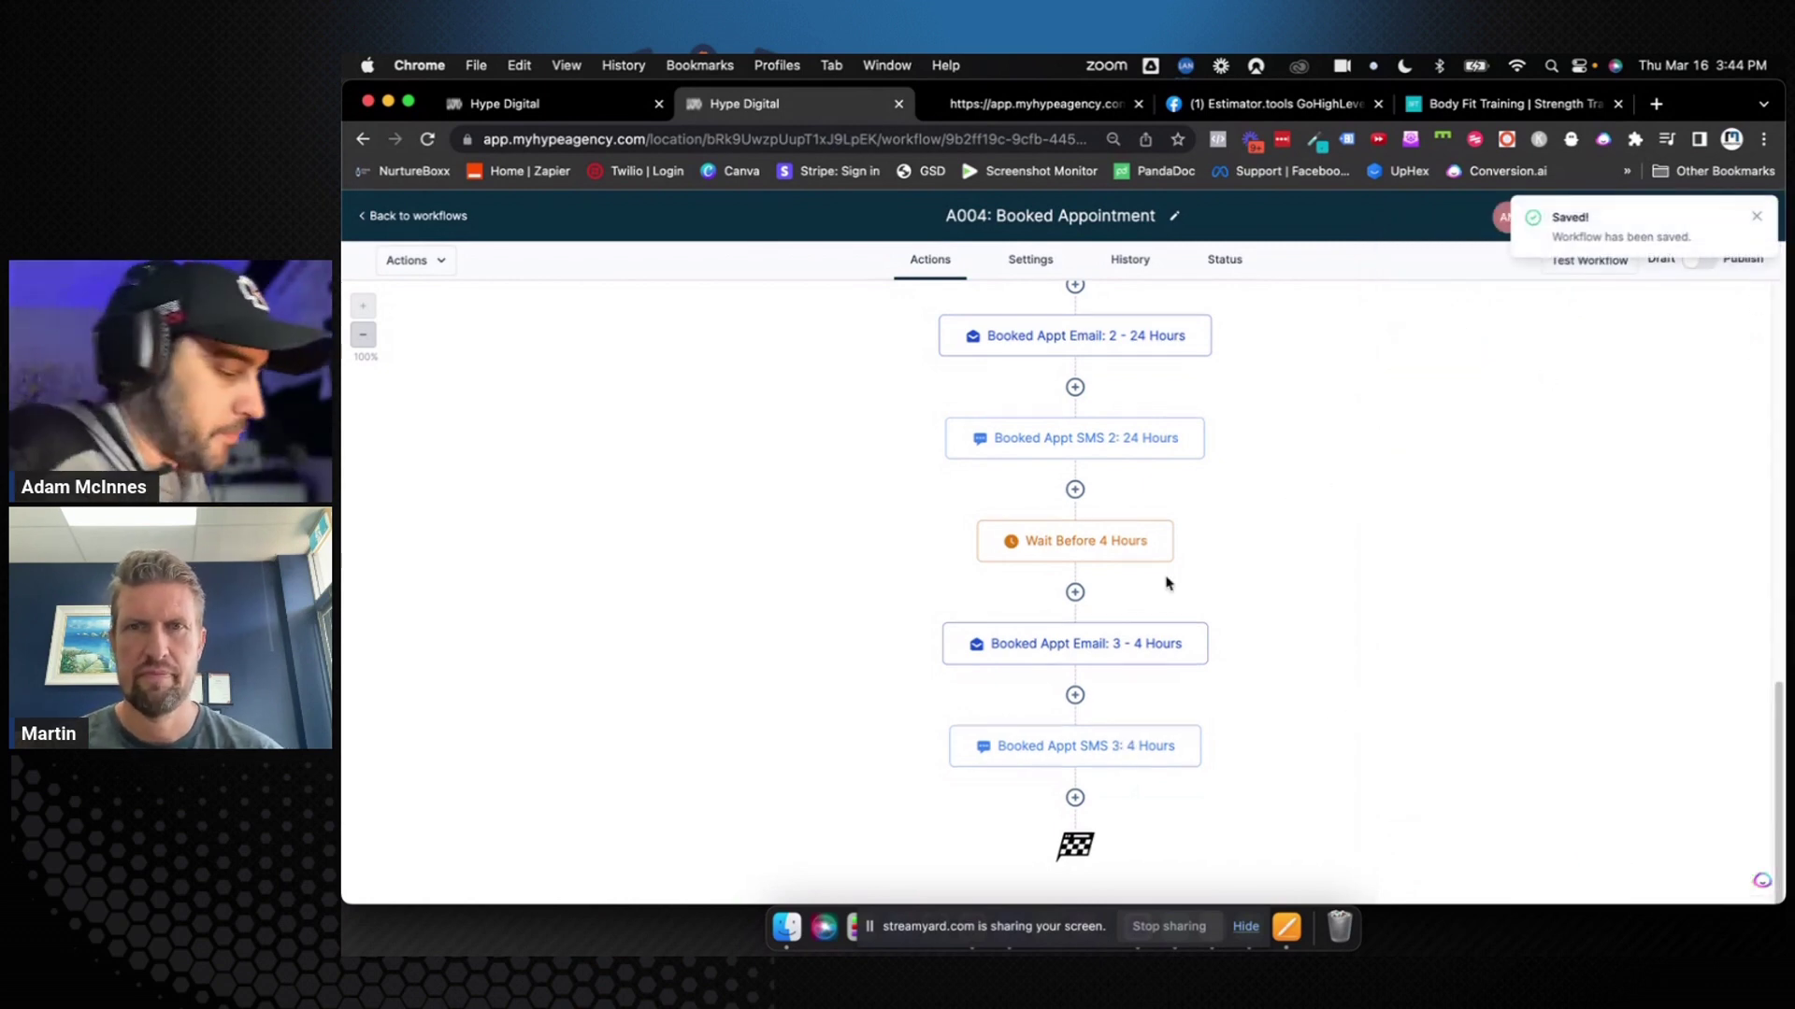
pyautogui.click(1757, 218)
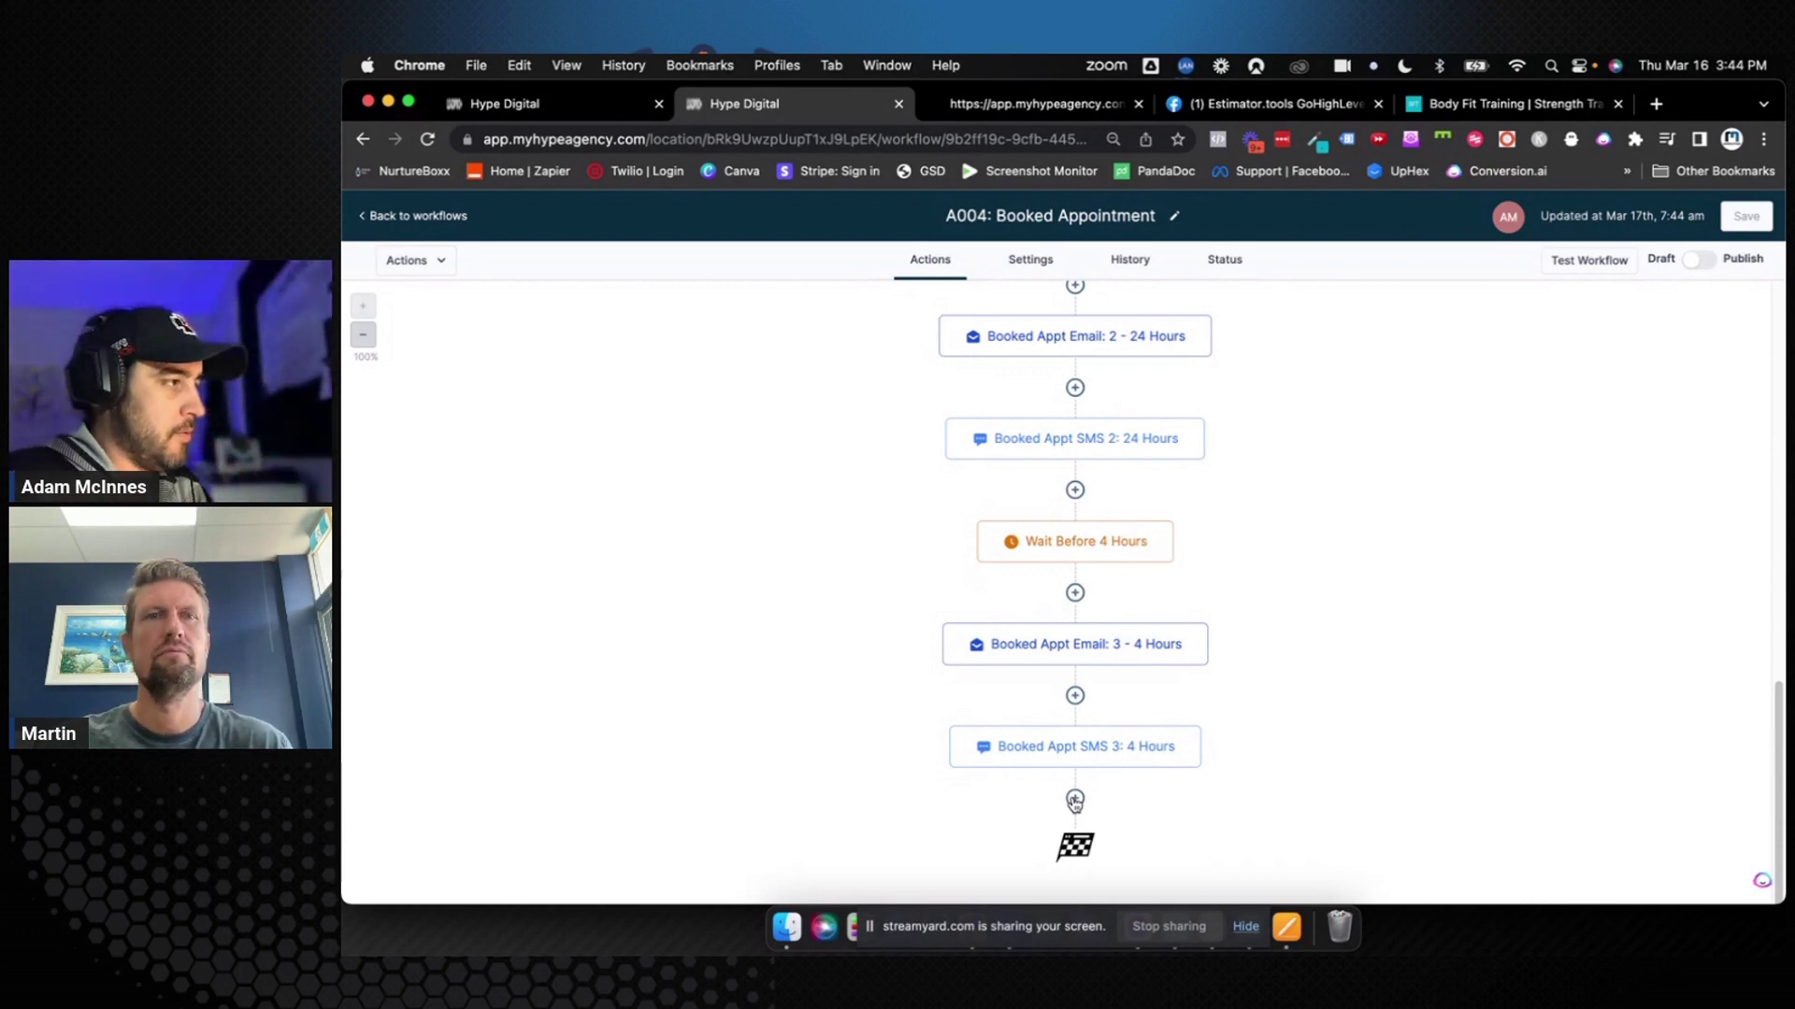
# Add a Wait step at the end of the workflow using the 'wa' search
pyautogui.click(1075, 801)
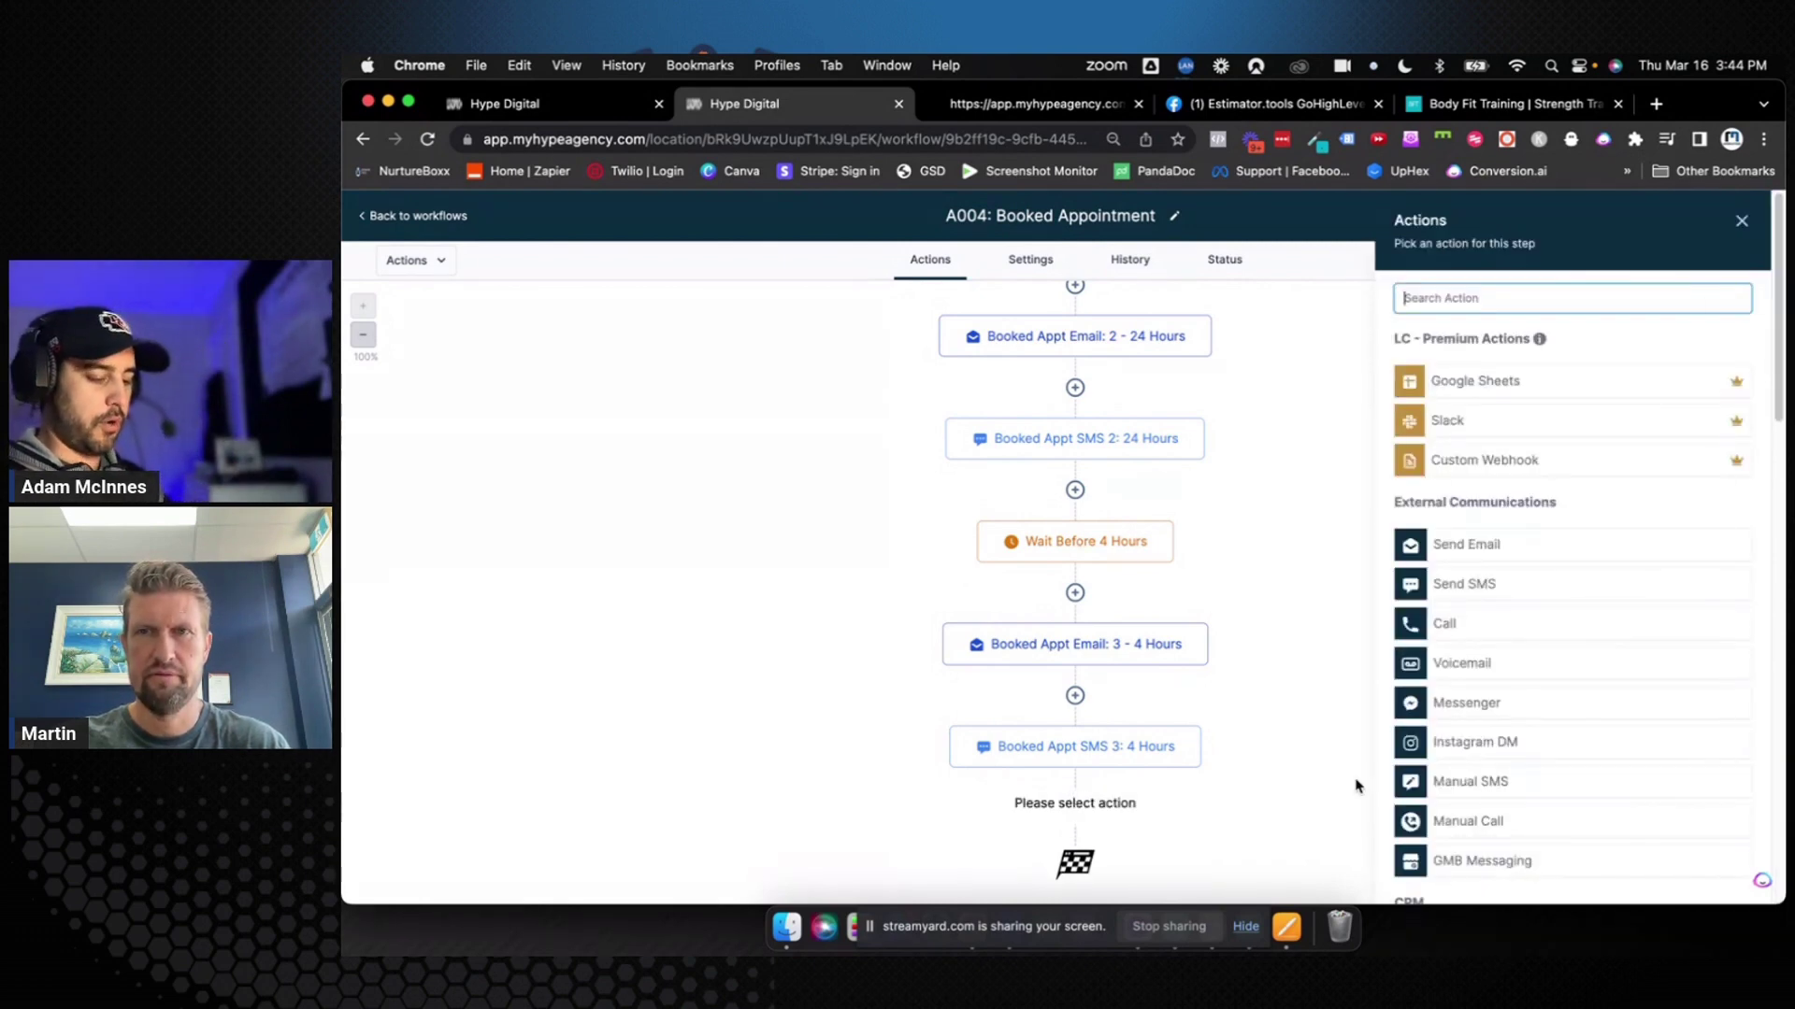
pyautogui.write('wait')
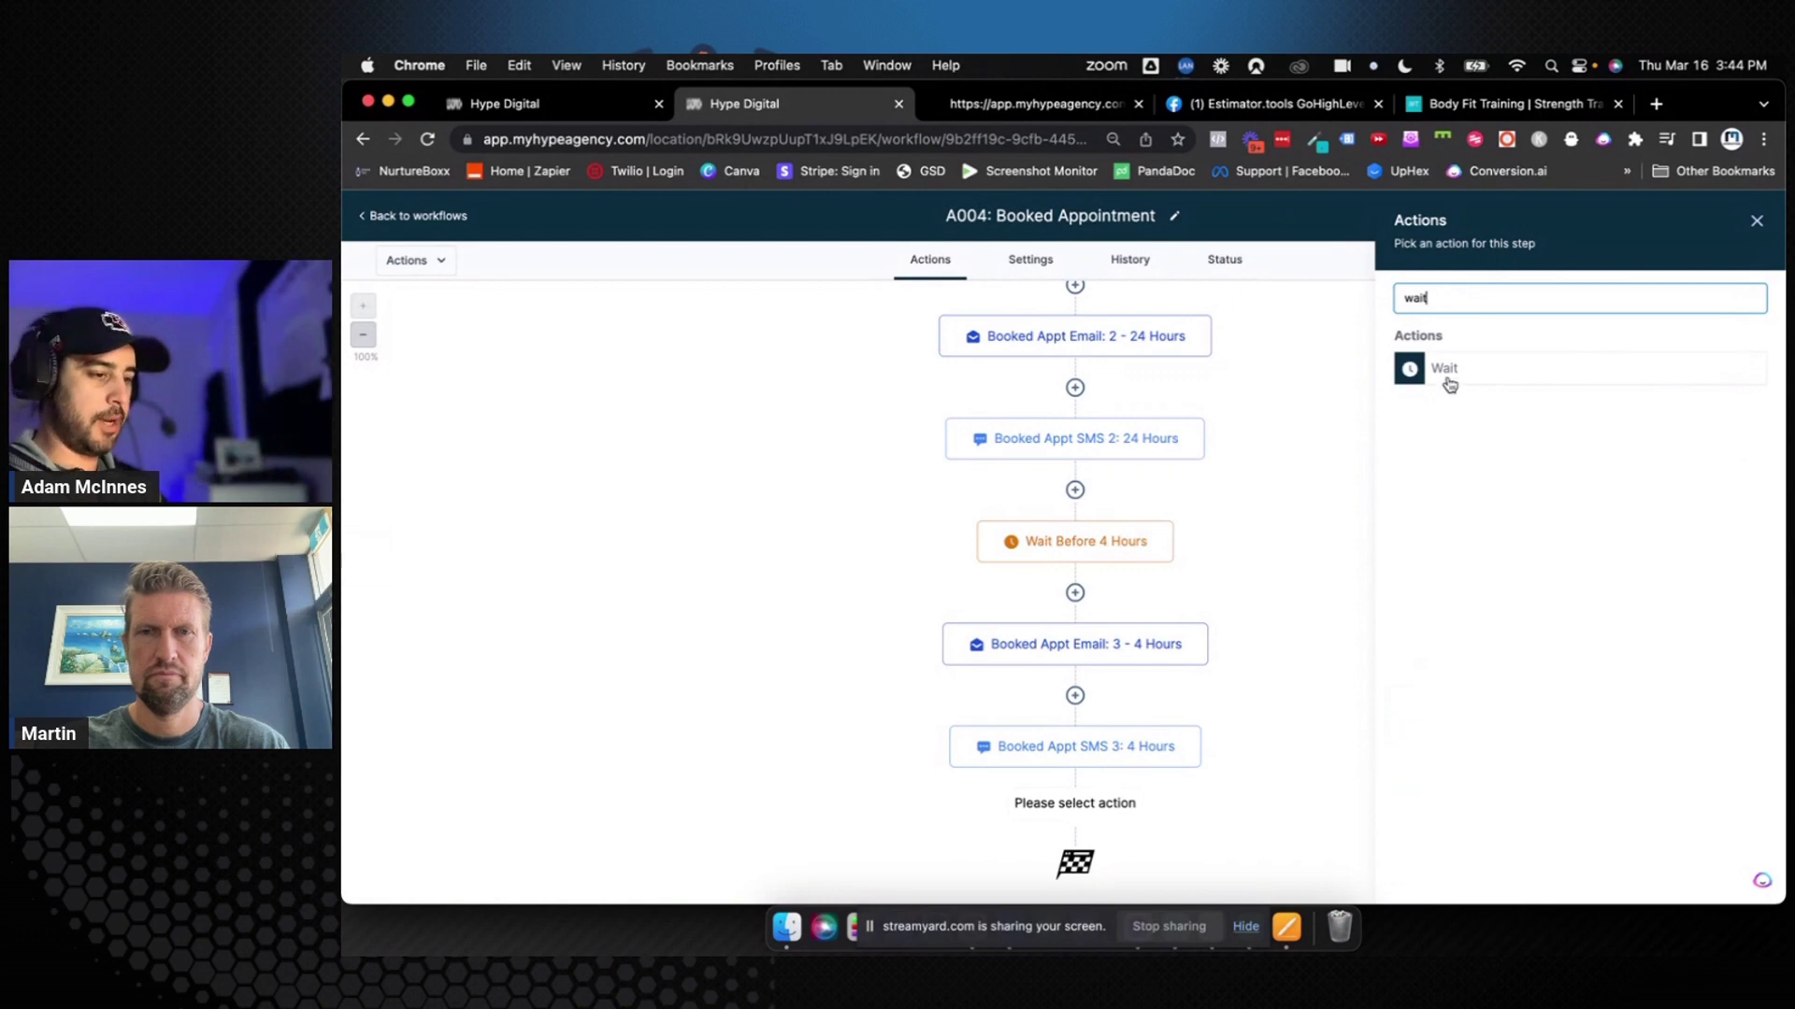
pyautogui.click(1449, 376)
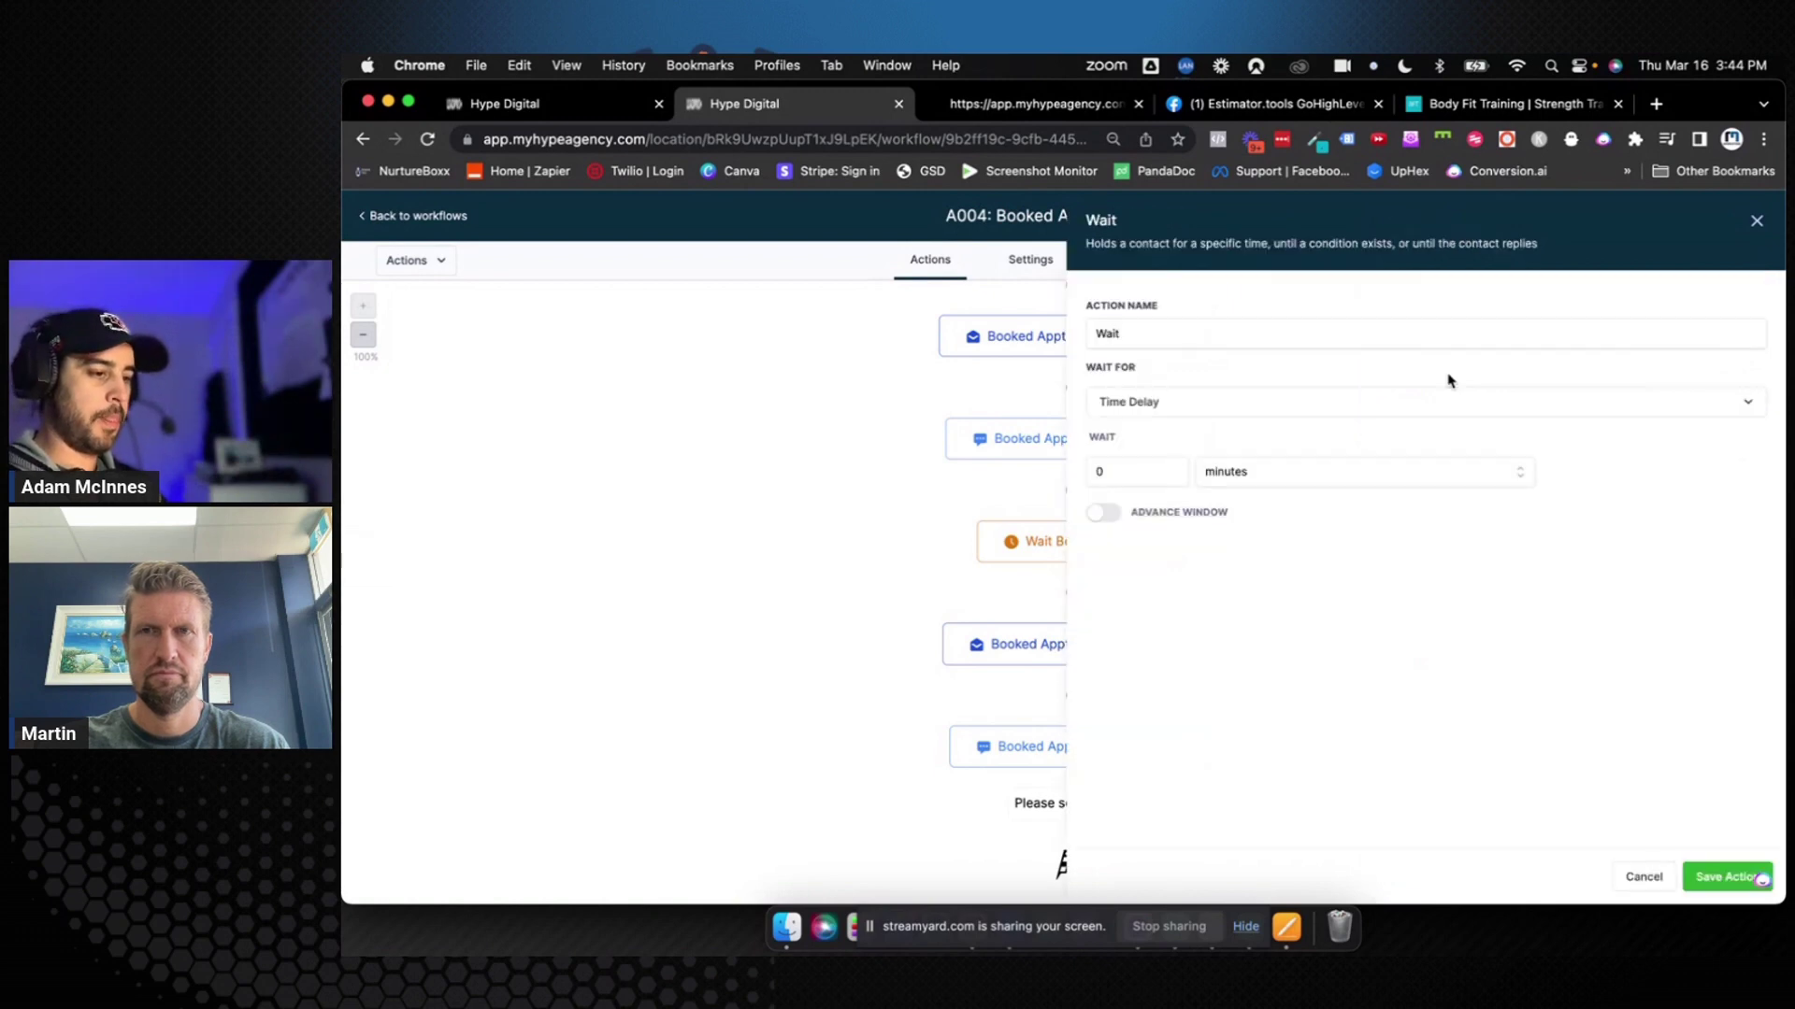
# Change the new Wait step's Wait For type from Event/Appointment Time to Condition
pyautogui.click(1256, 418)
pyautogui.click(1186, 552)
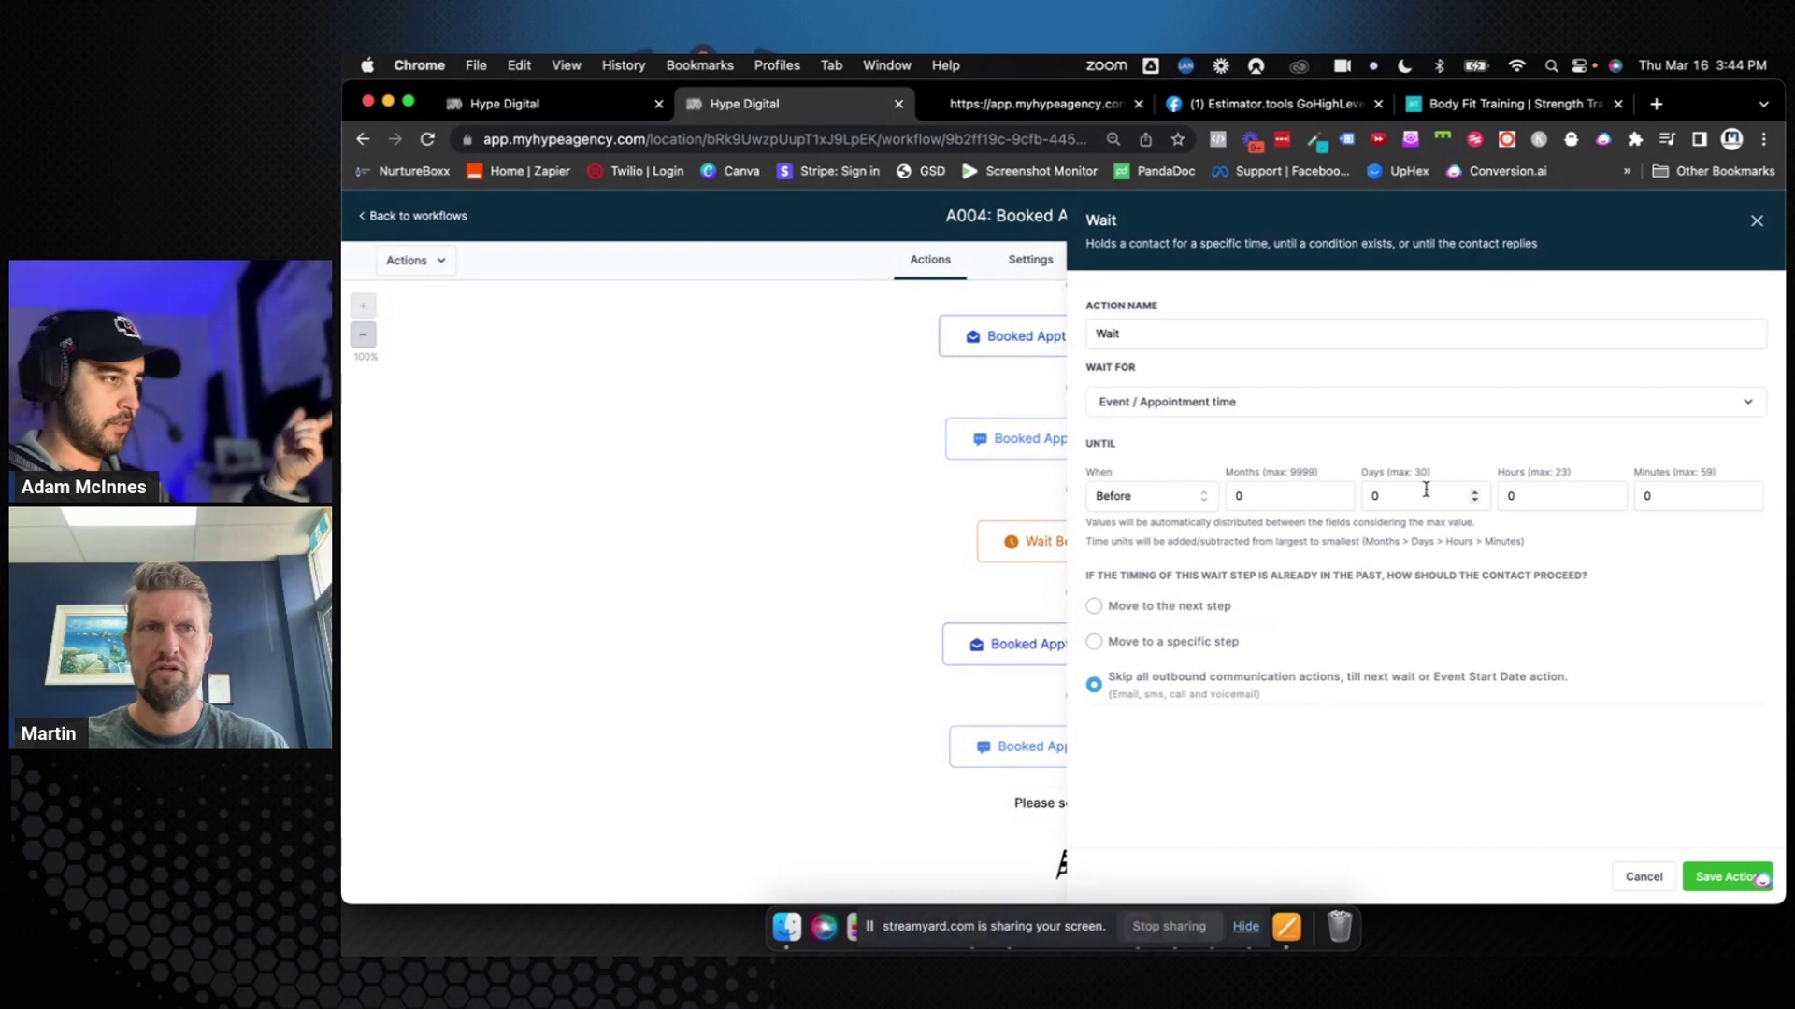
pyautogui.click(1292, 404)
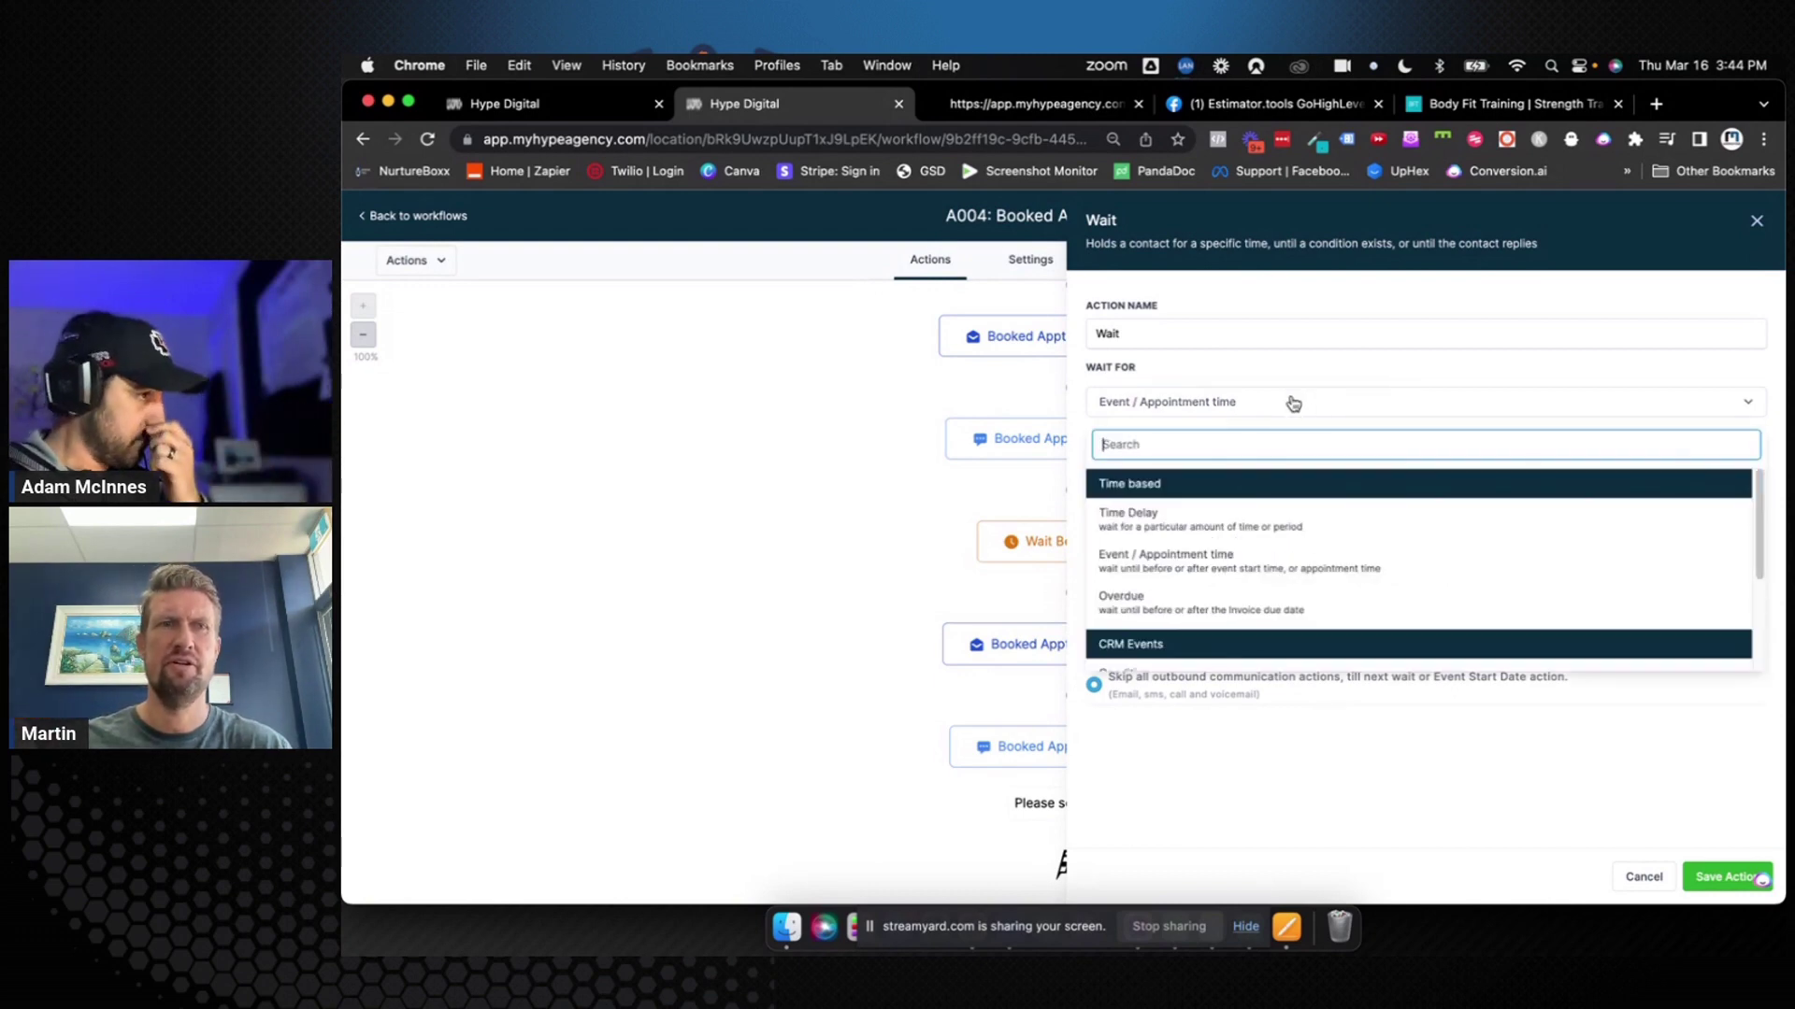
pyautogui.scroll(-3, 1298, 521)
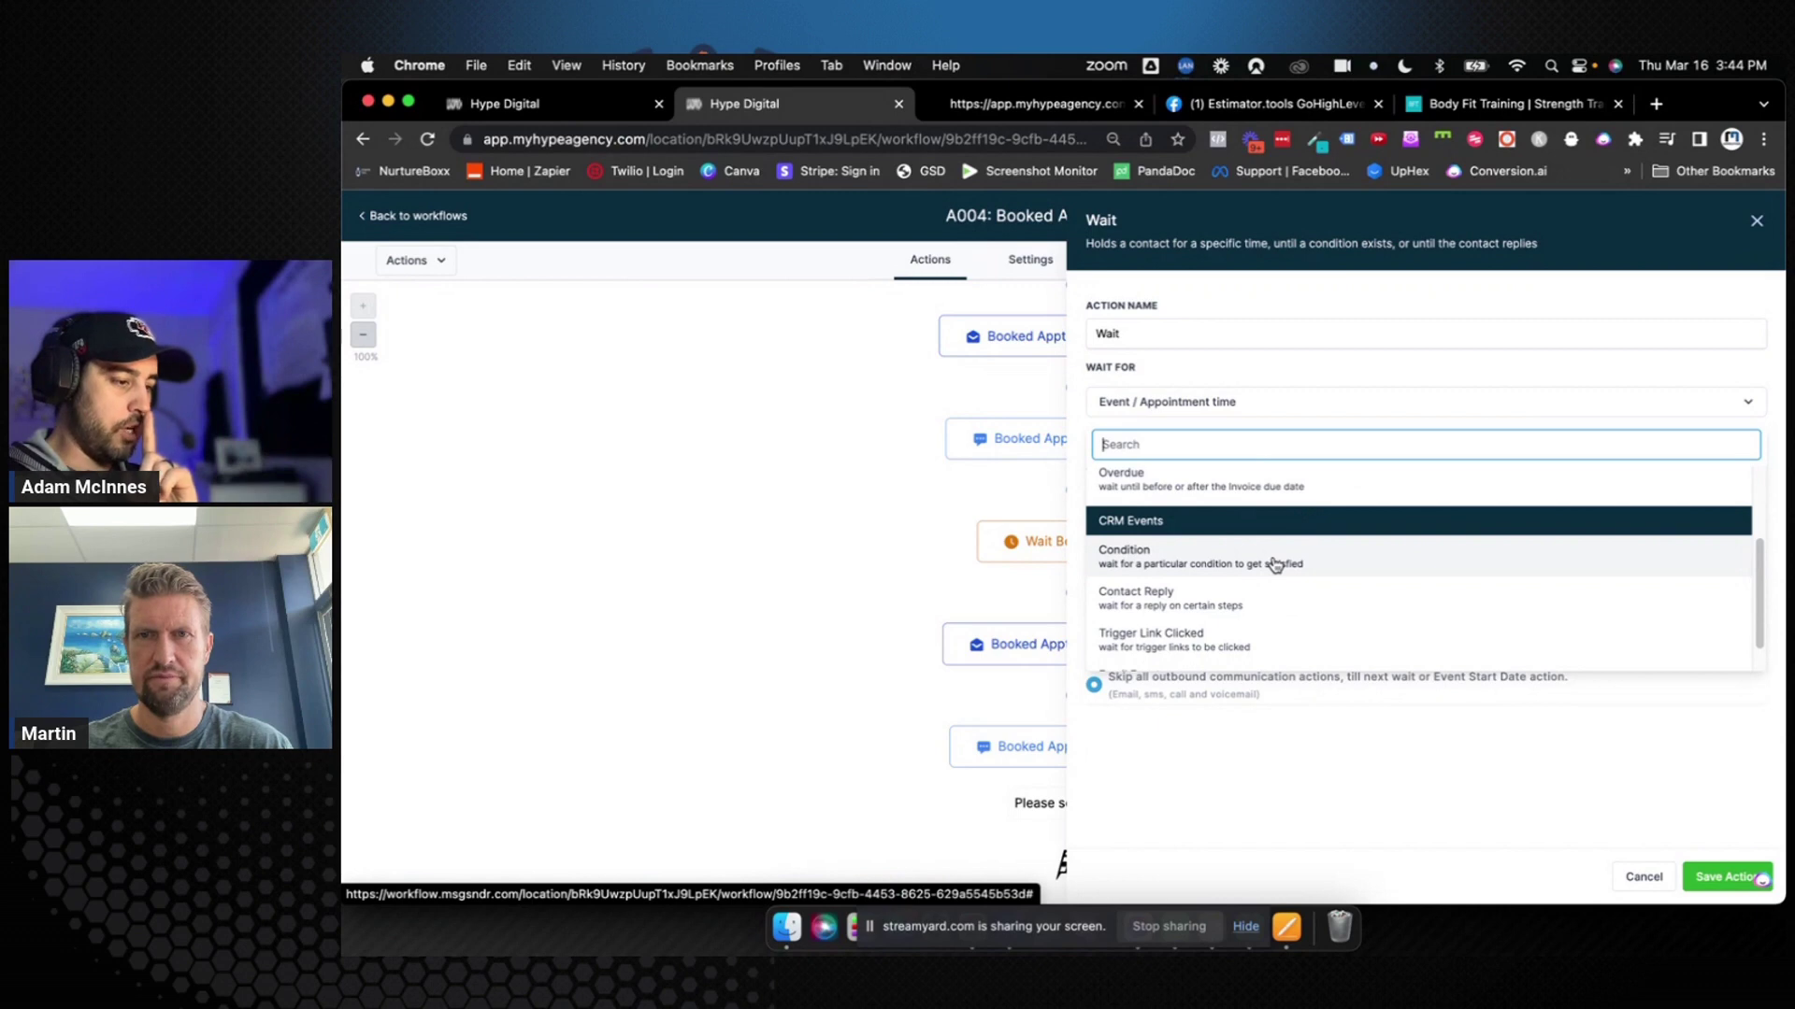
pyautogui.click(1275, 564)
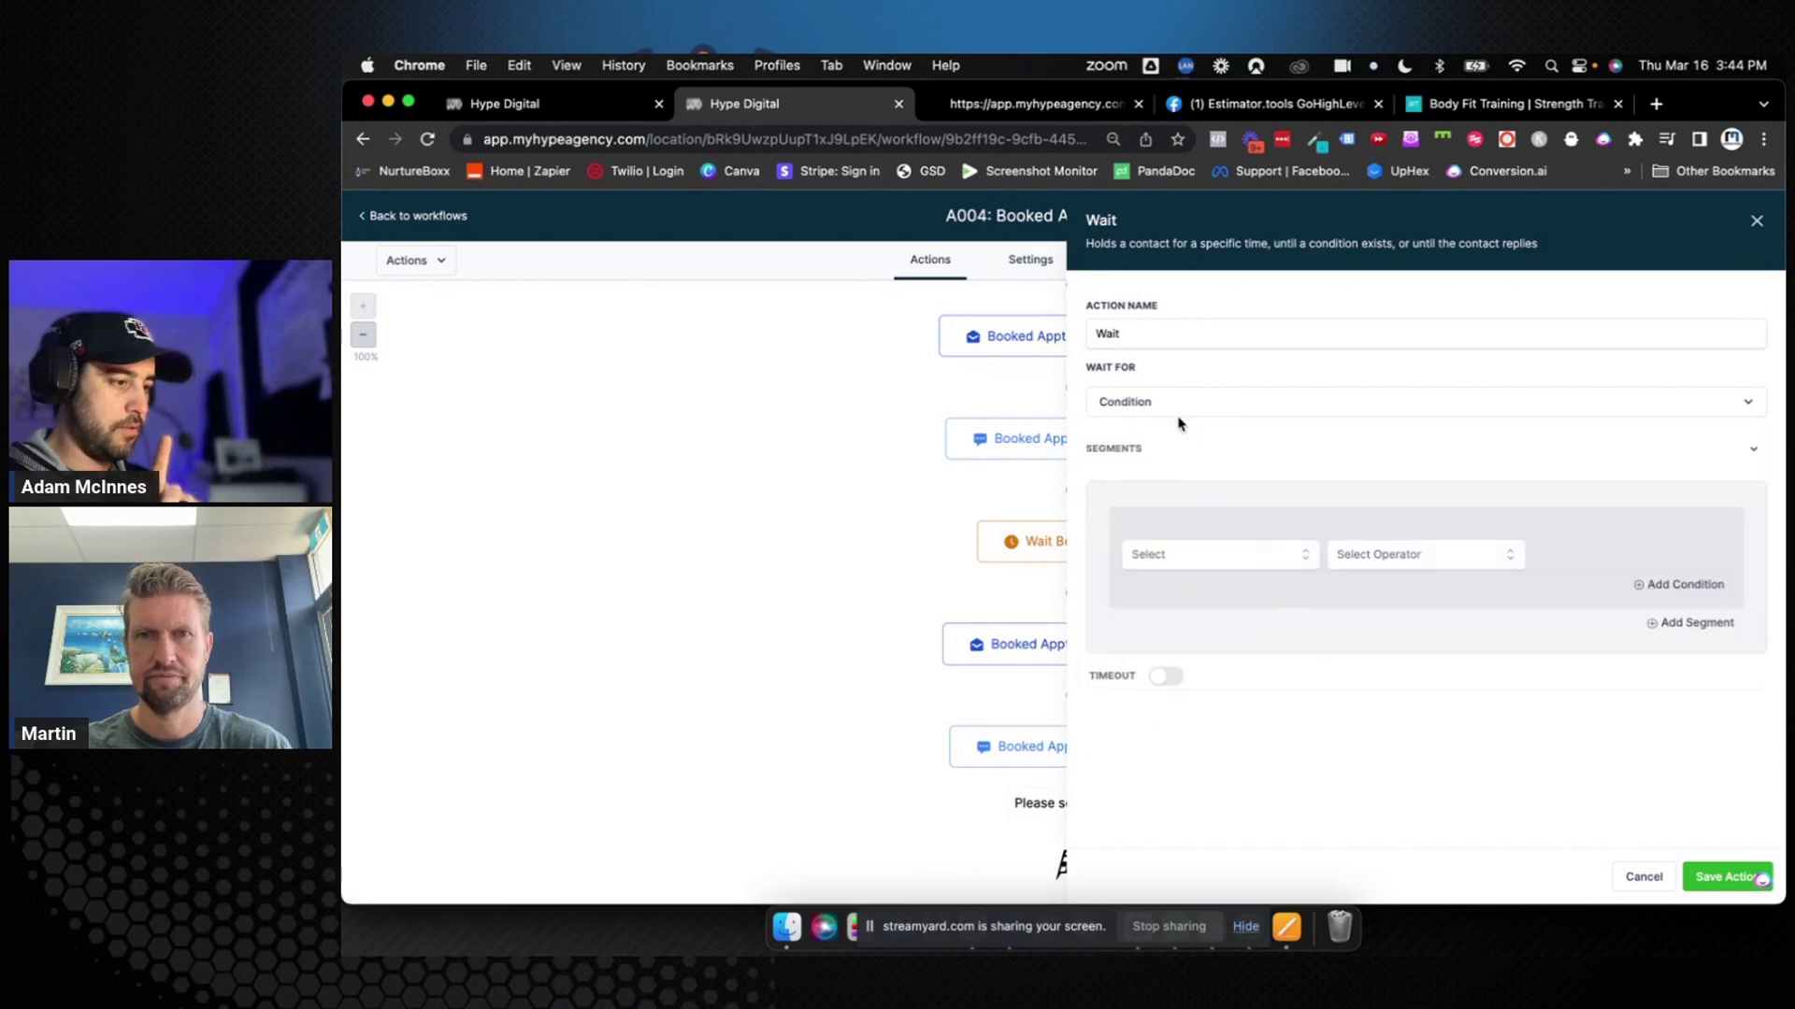
# Build a condition on Contact Details Tags with the Includes operator
pyautogui.click(1224, 565)
pyautogui.click(1227, 586)
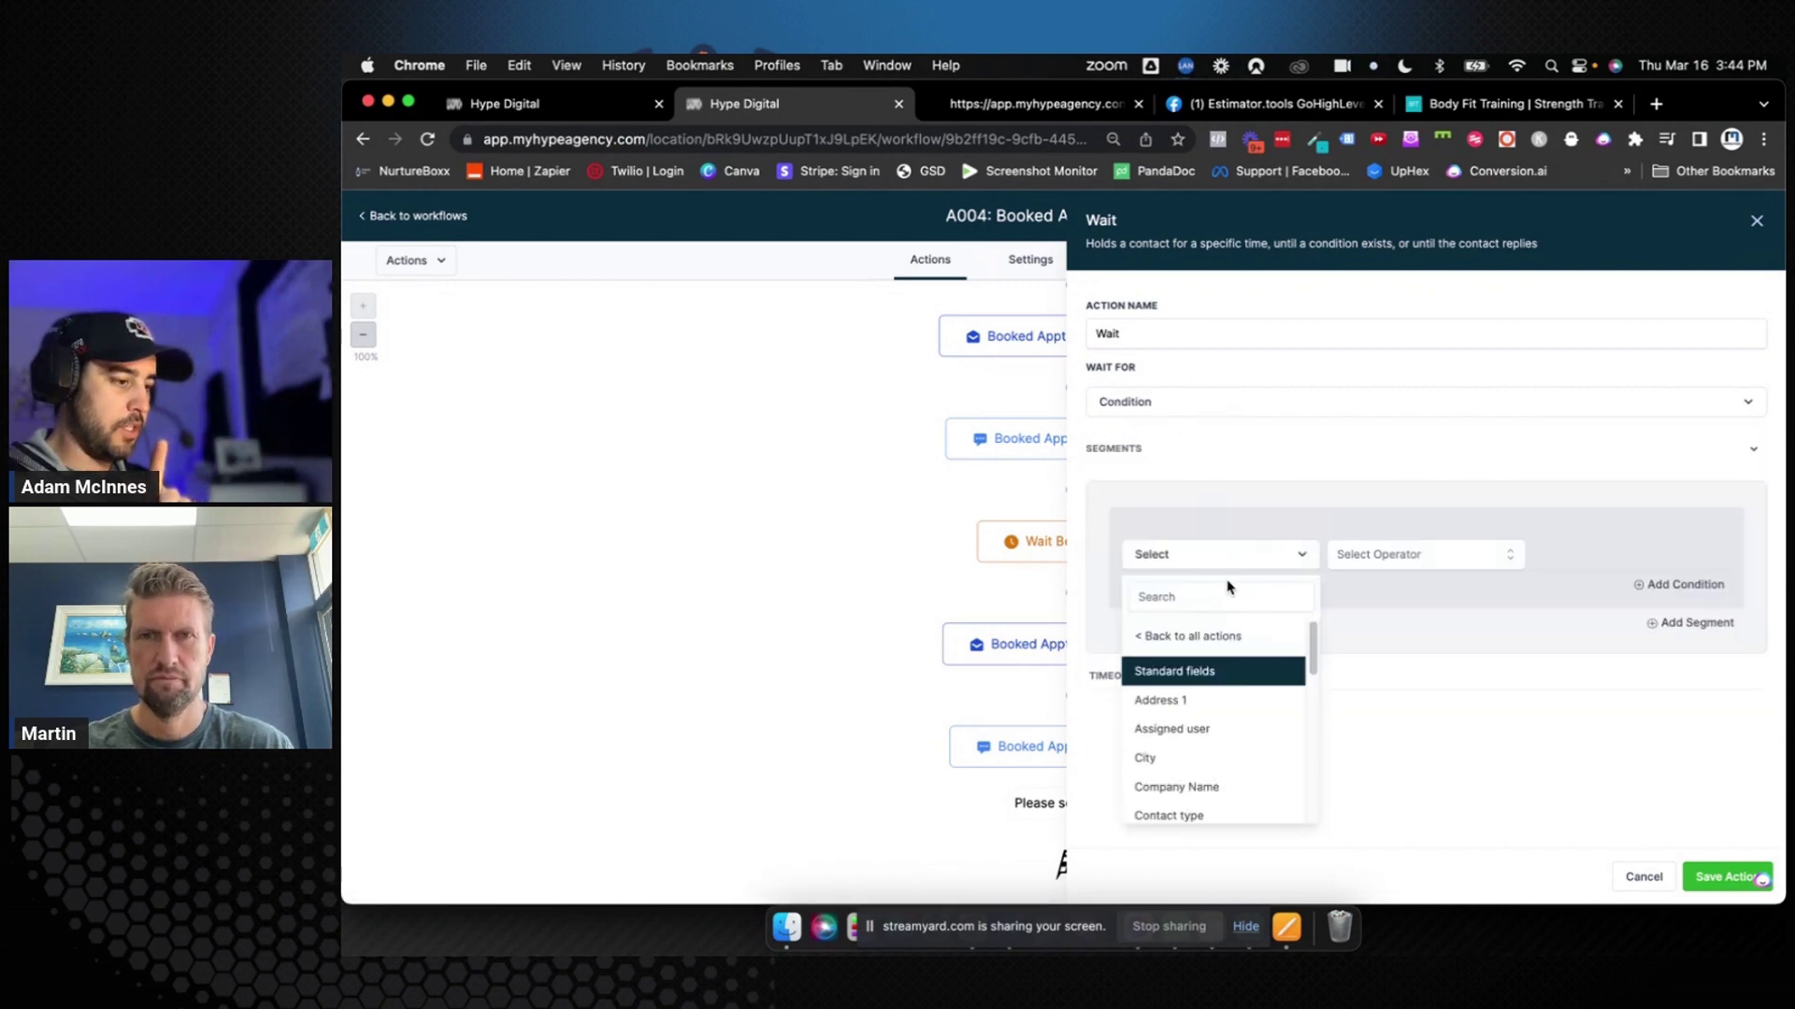
pyautogui.click(1227, 598)
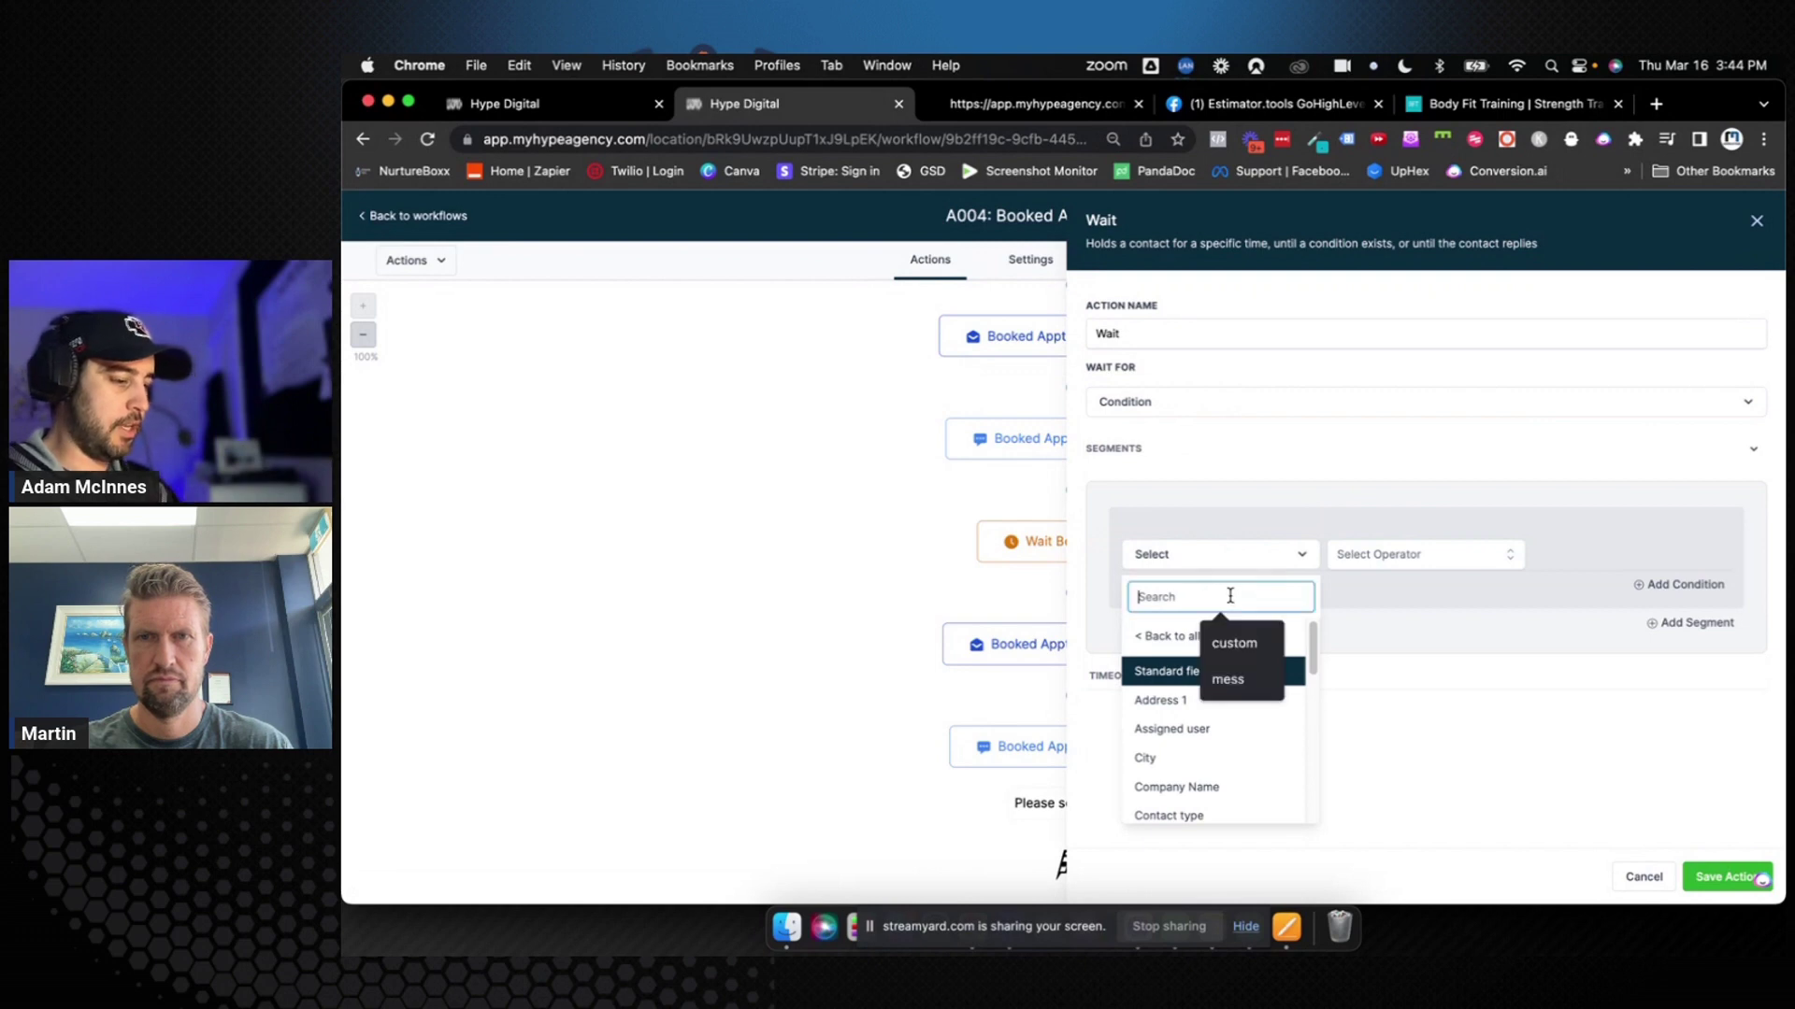
pyautogui.write('tag')
pyautogui.click(1210, 665)
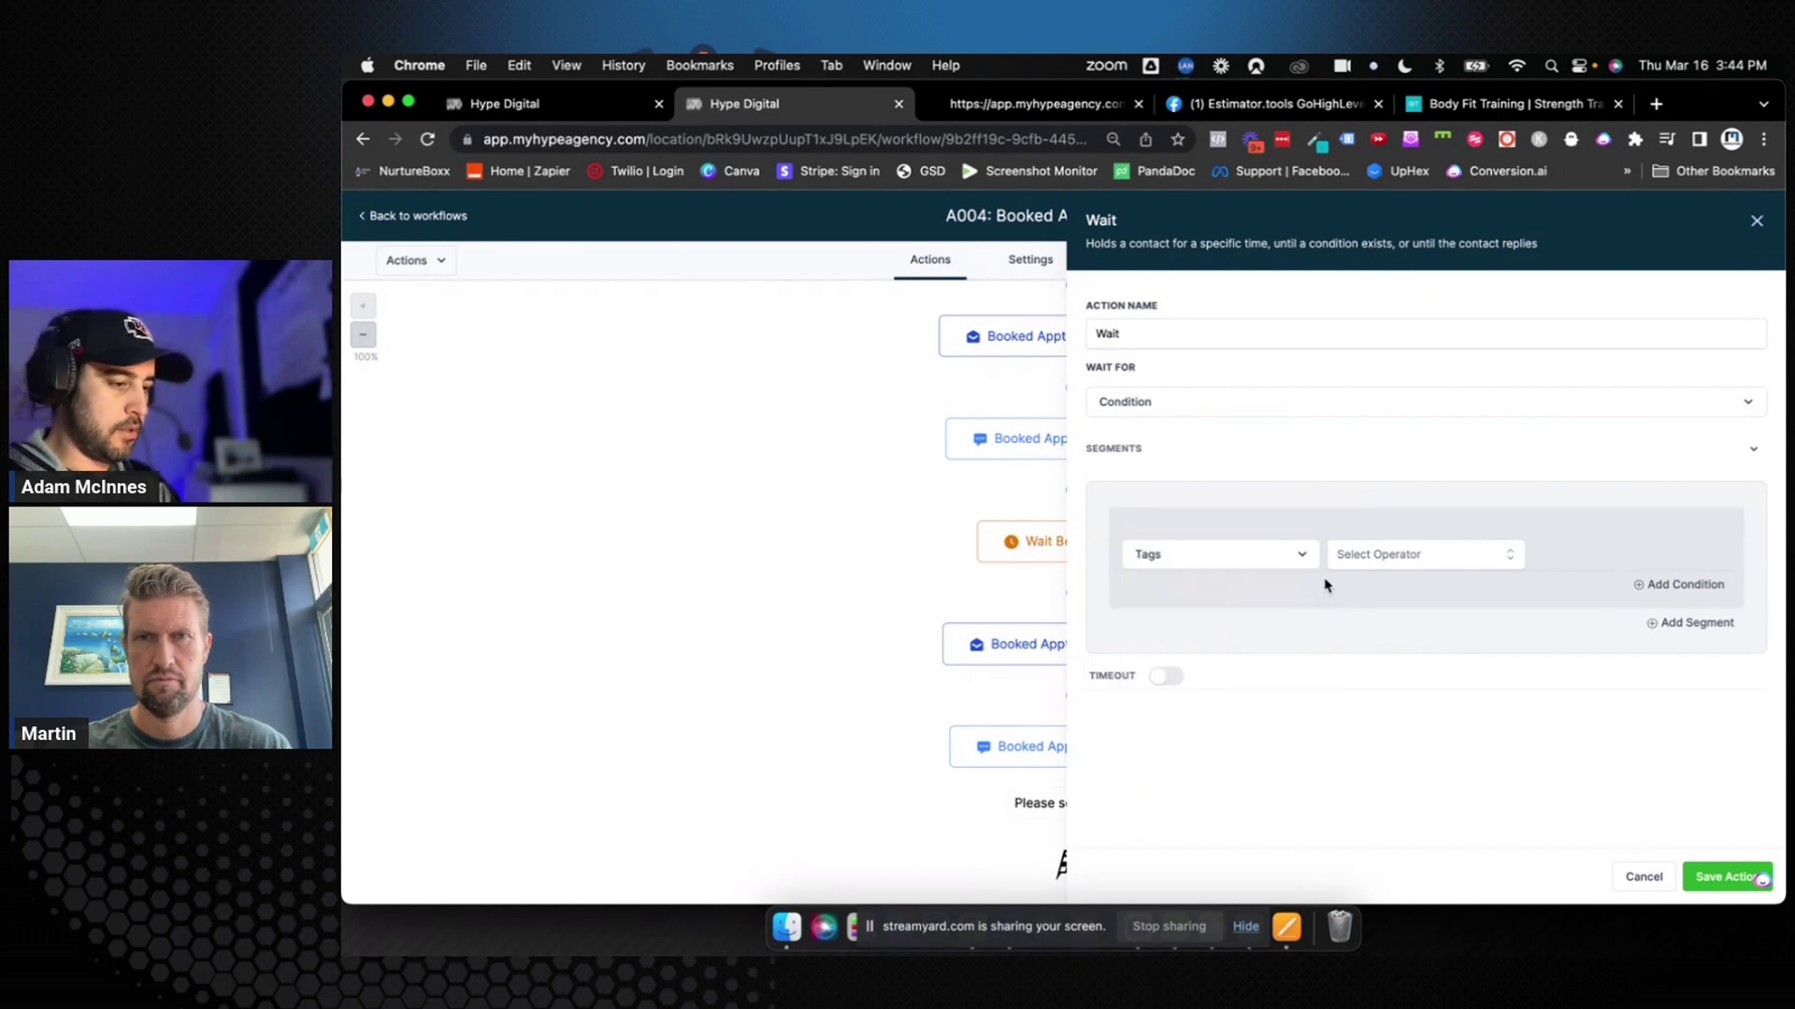
pyautogui.click(1367, 557)
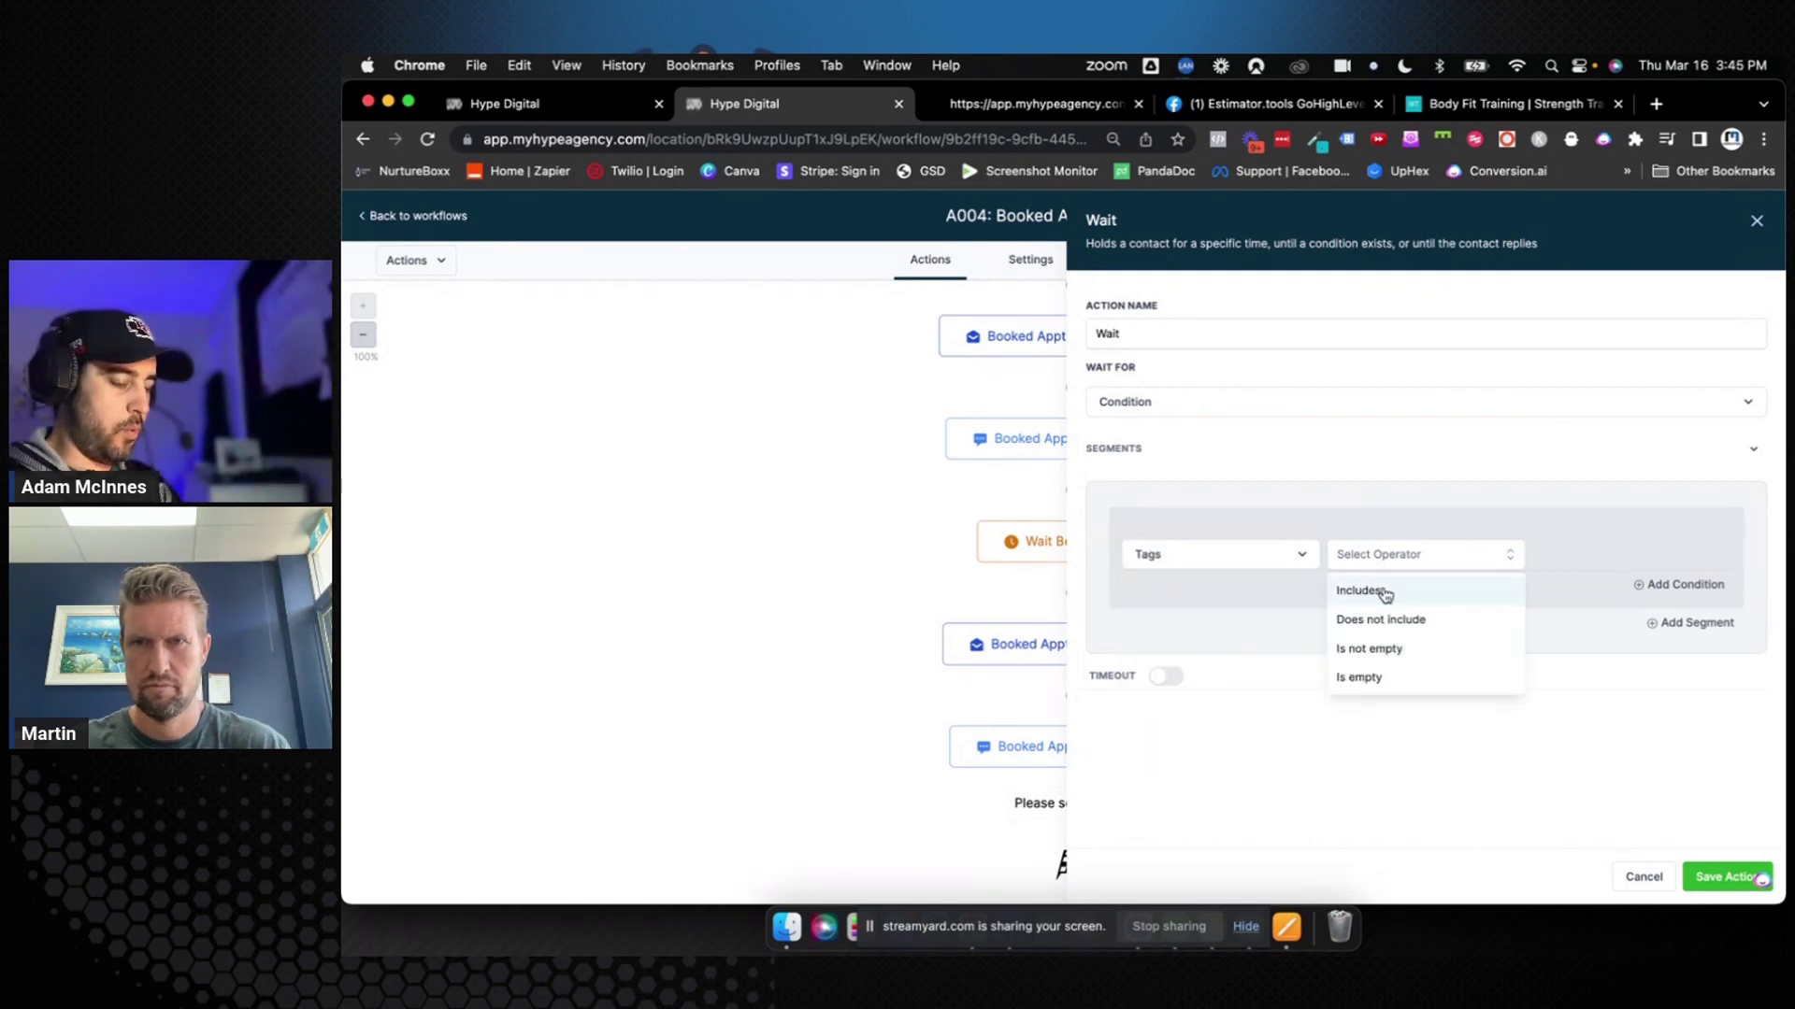
pyautogui.click(1384, 592)
pyautogui.click(1542, 561)
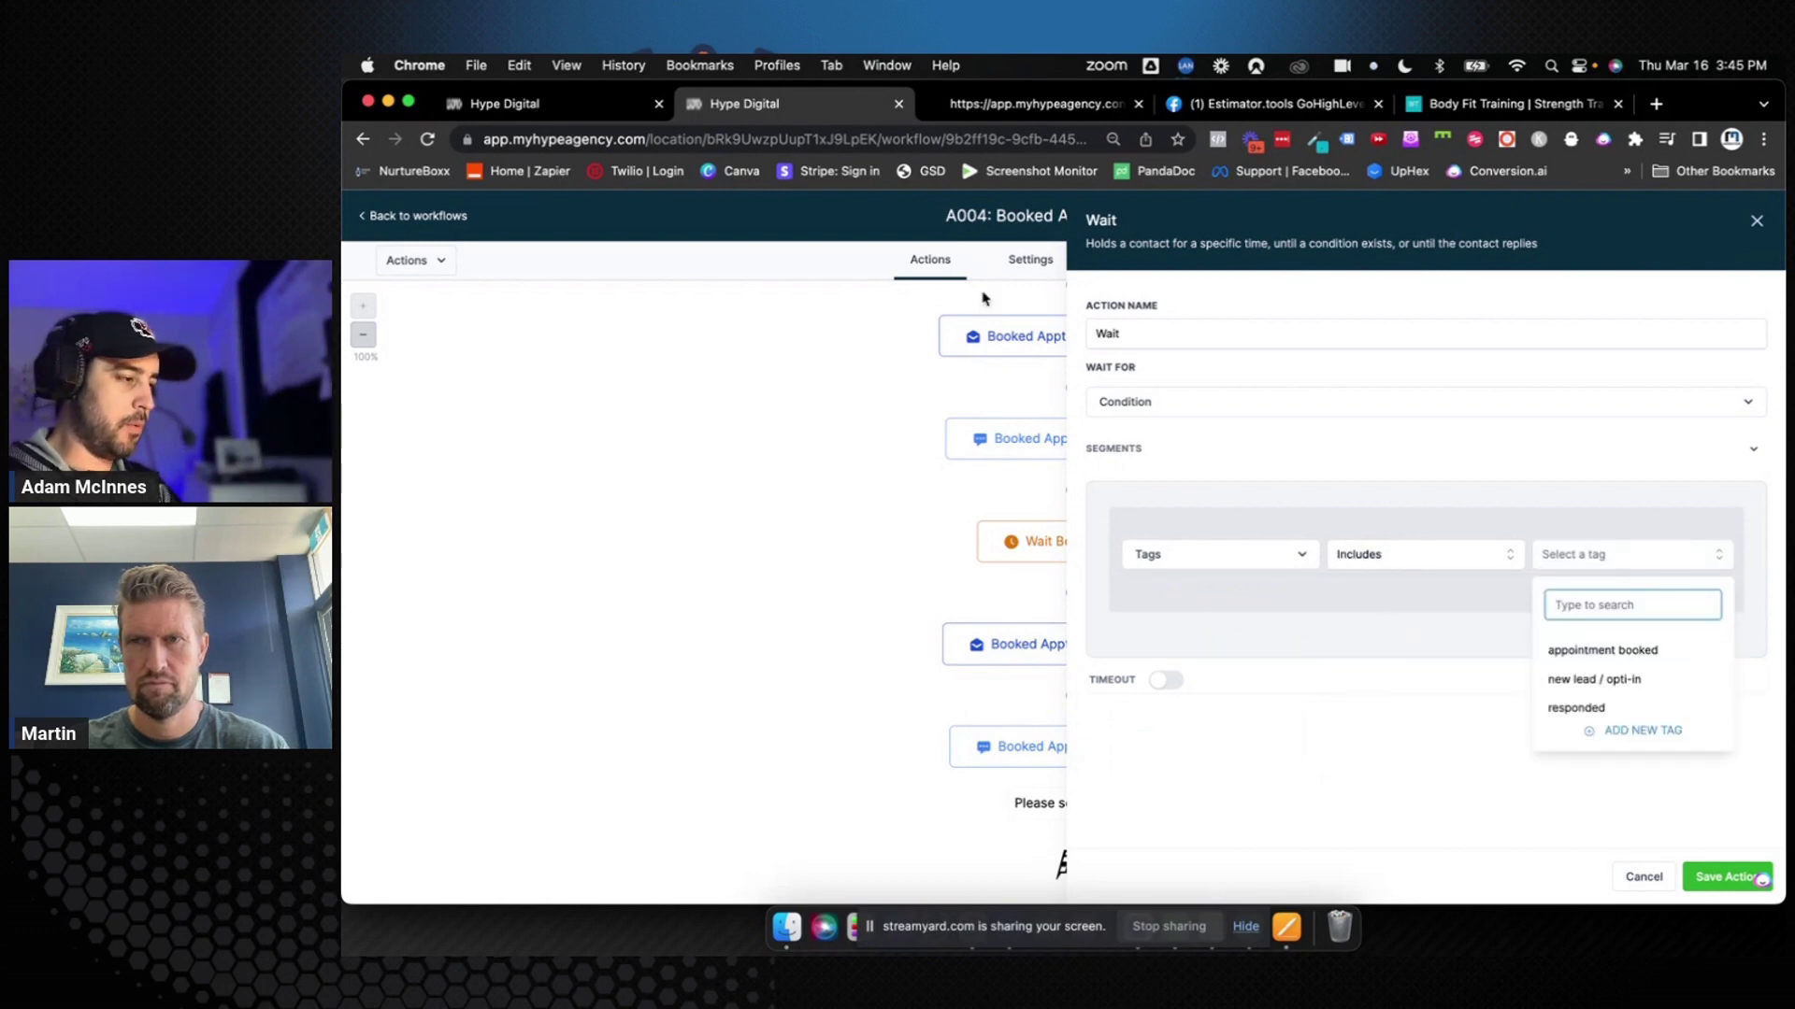
# Copy the 'First Session Showed' stage name from Opportunities and paste it as the tag
pyautogui.click(617, 110)
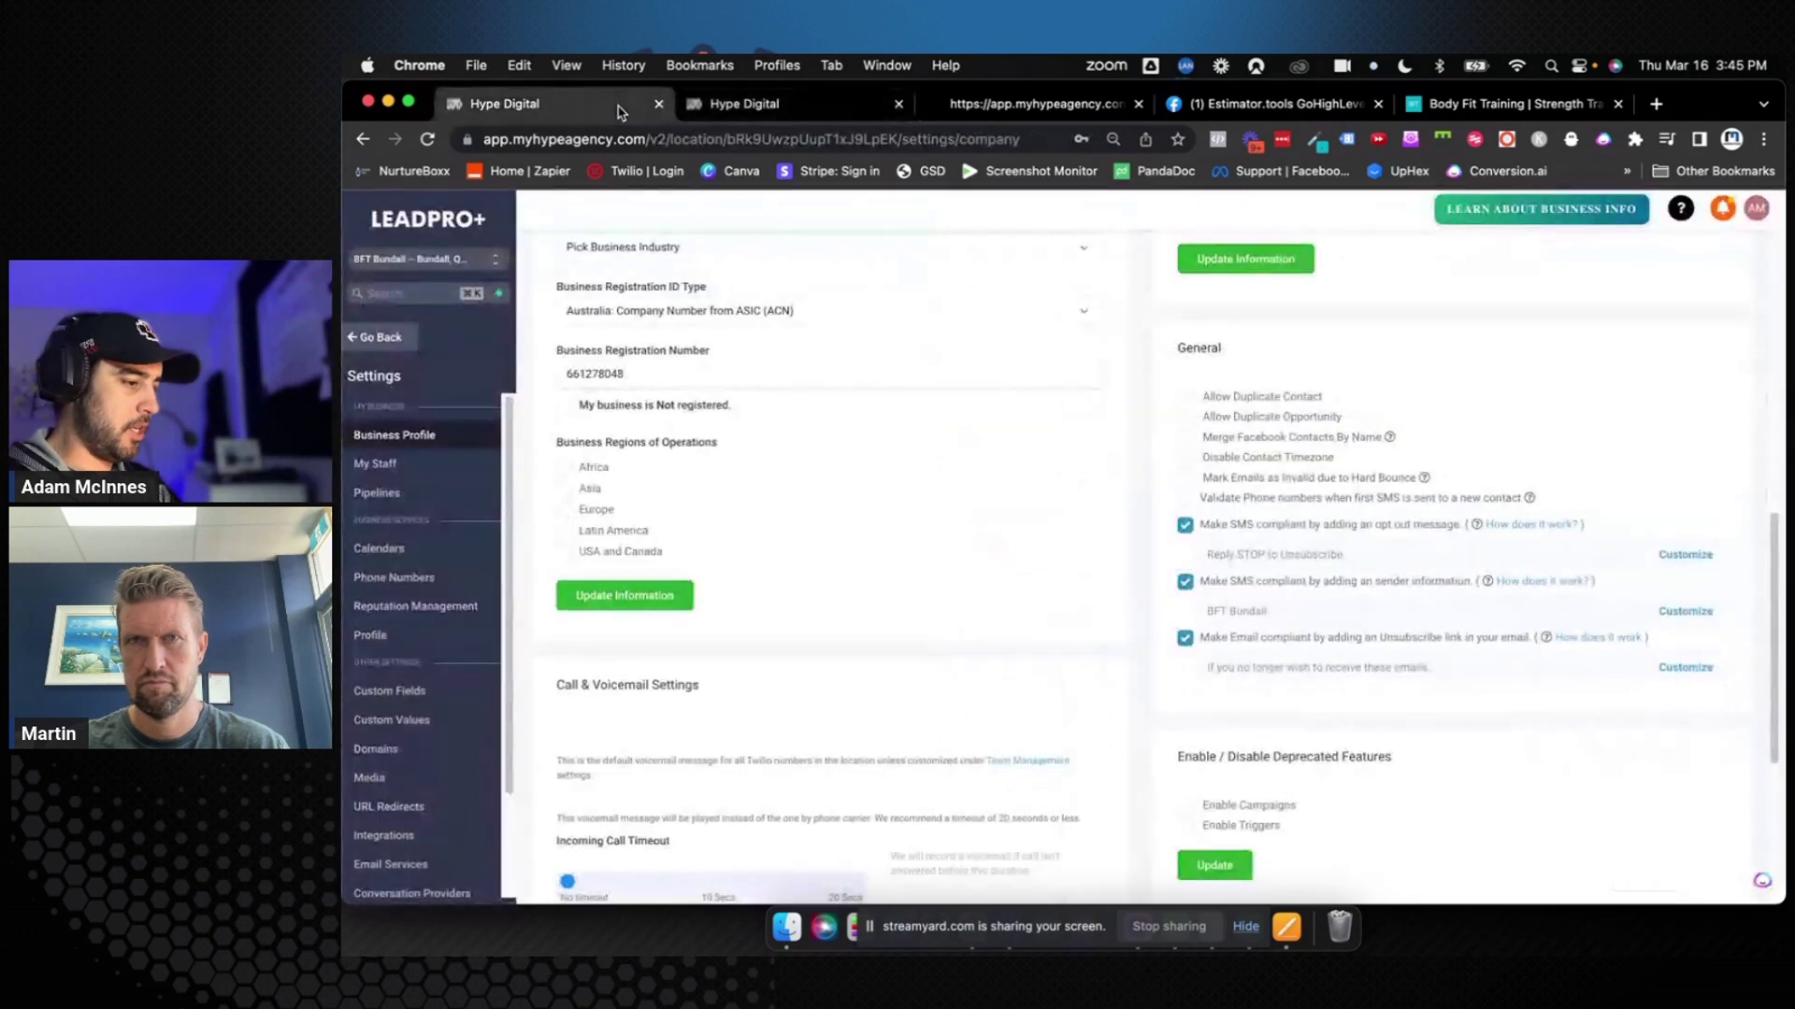
pyautogui.click(379, 338)
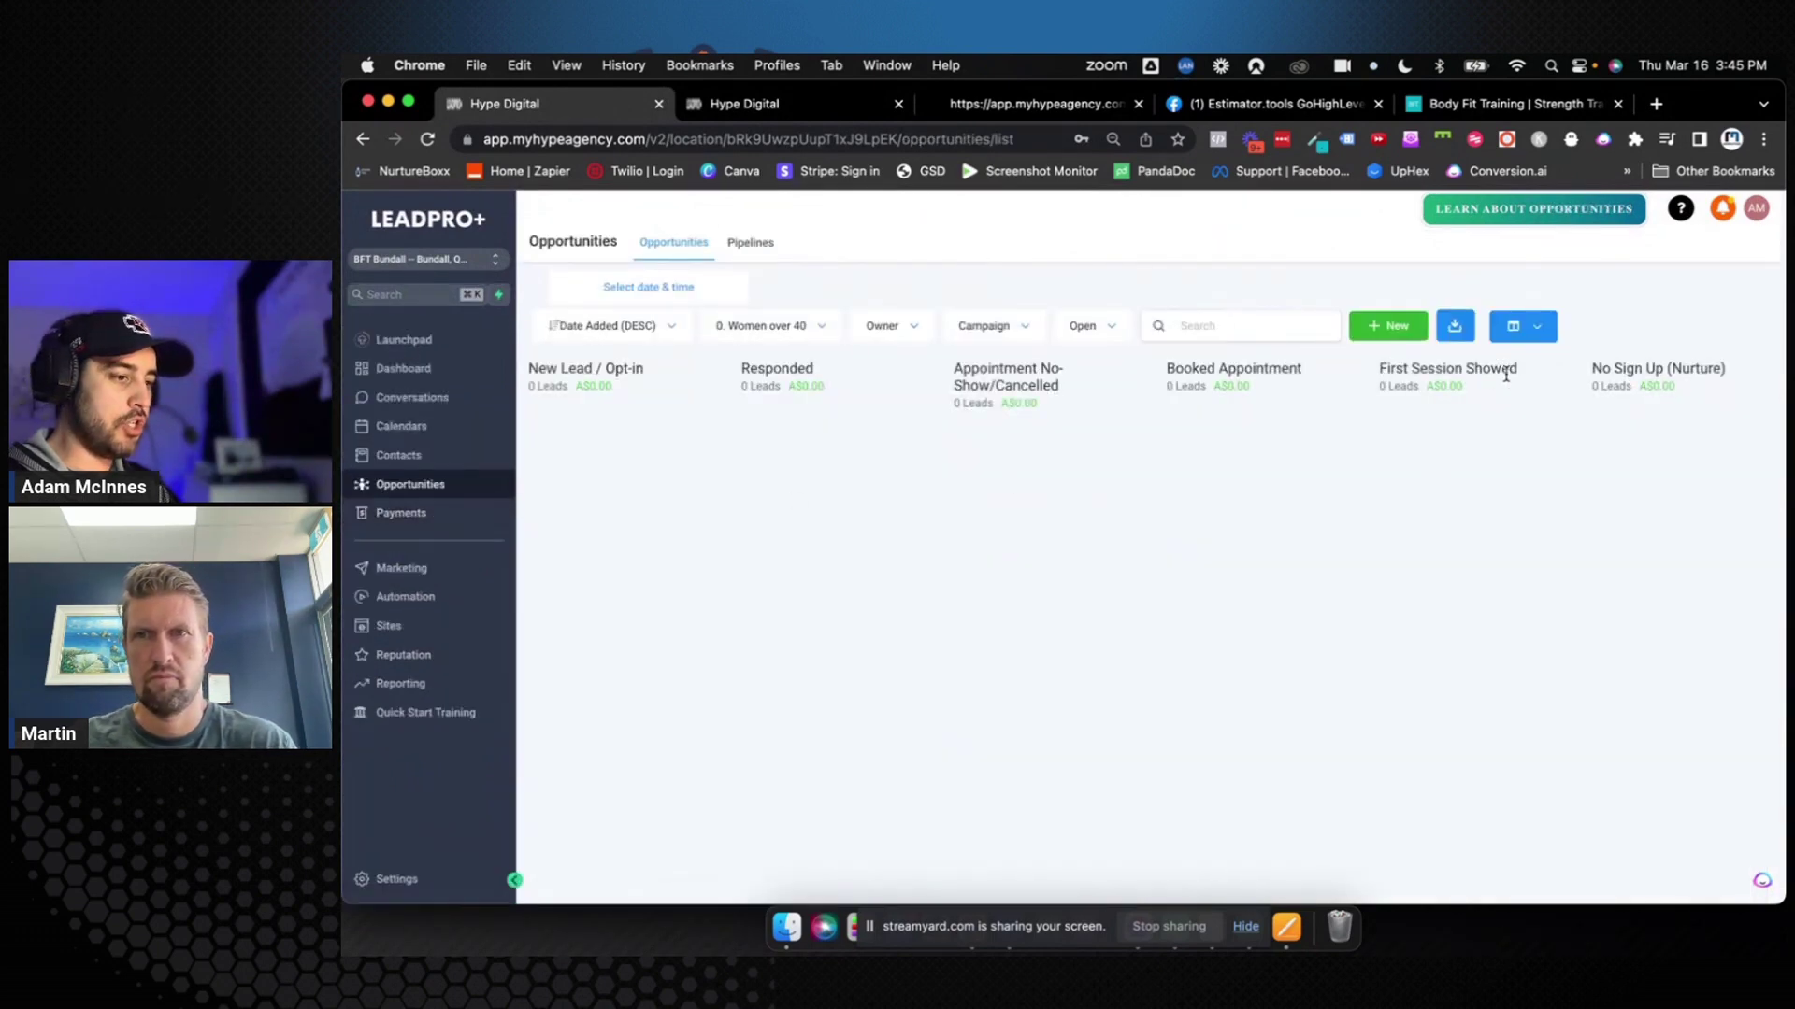
pyautogui.moveTo(1525, 377); pyautogui.dragTo(1375, 370)
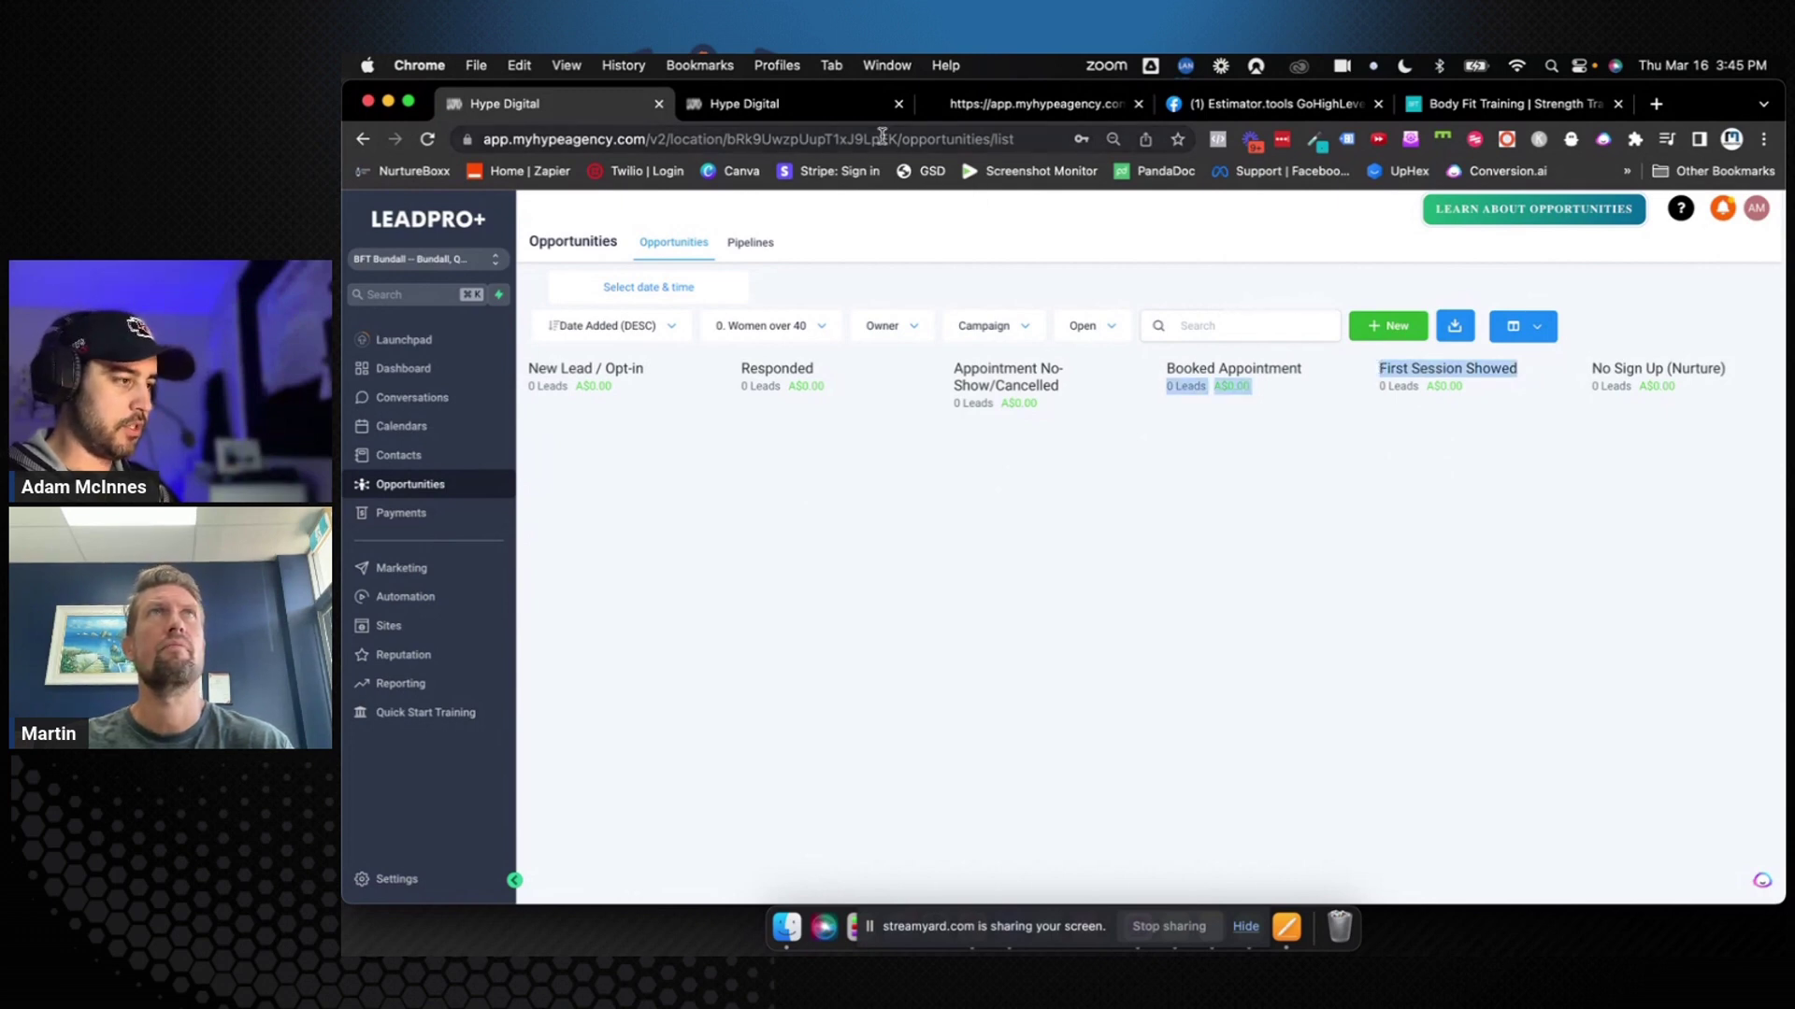
pyautogui.click(846, 113)
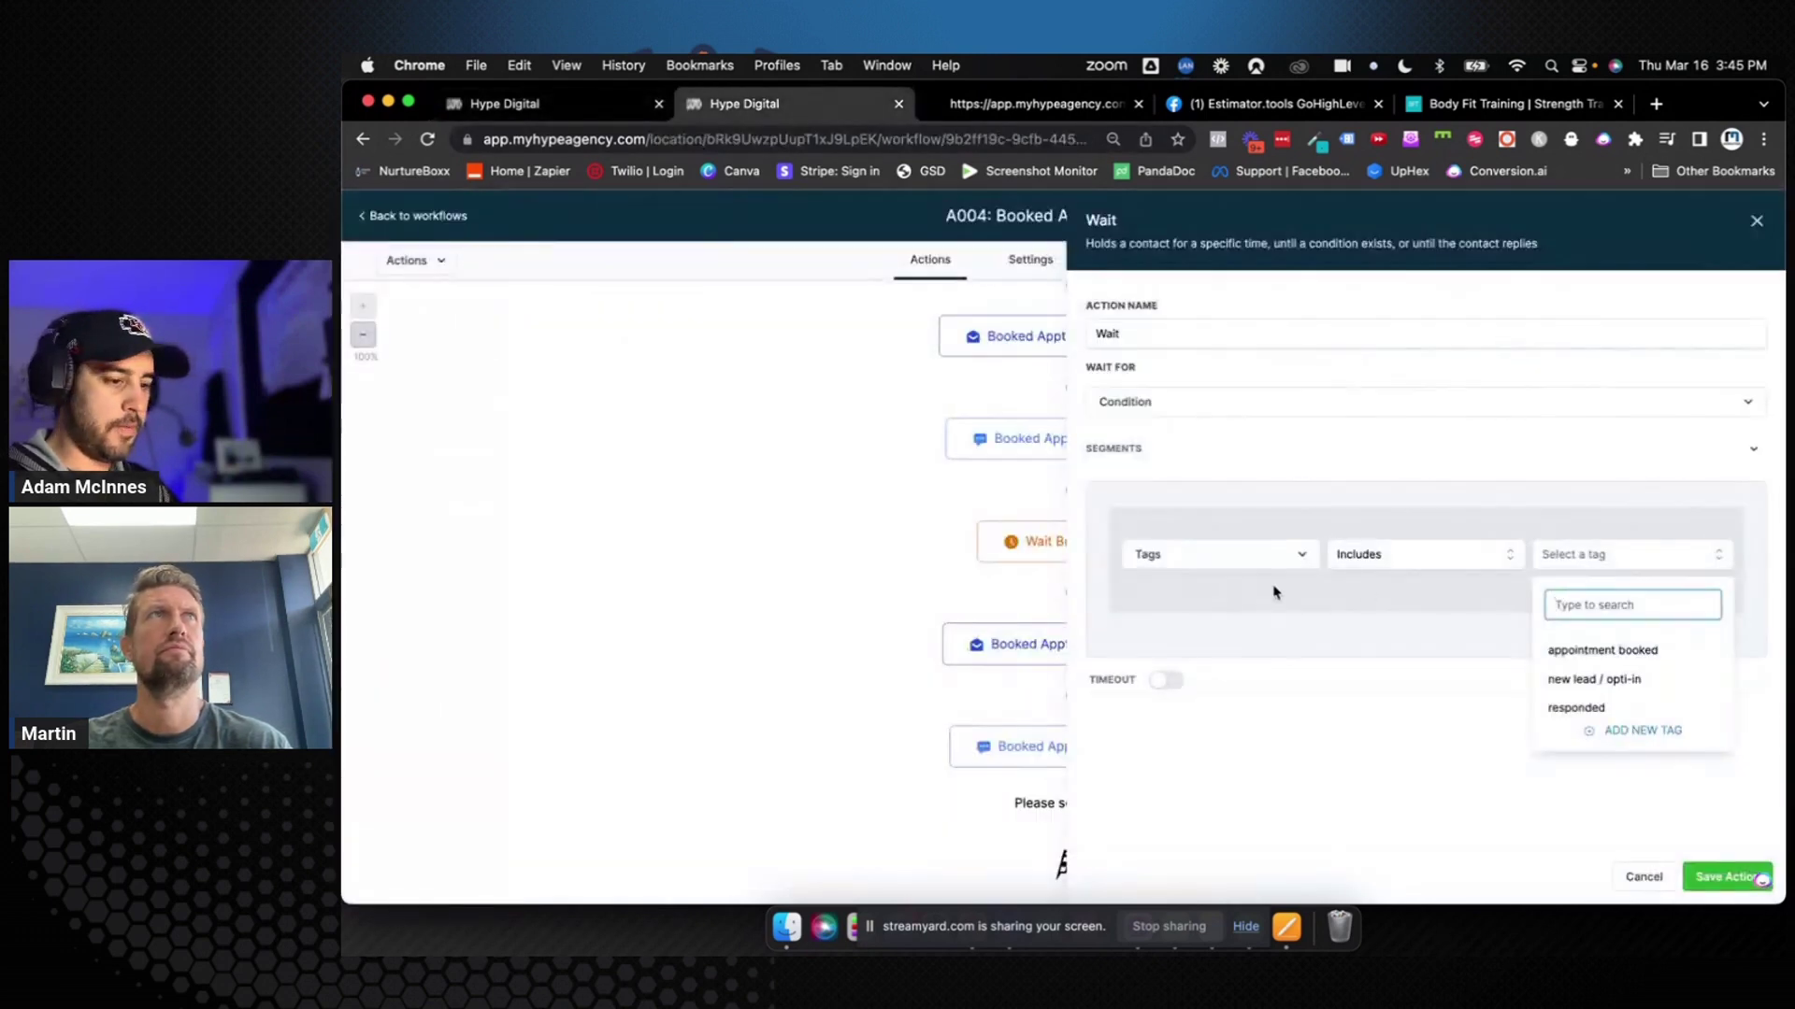
pyautogui.write('A$0.00 First Session Showed')
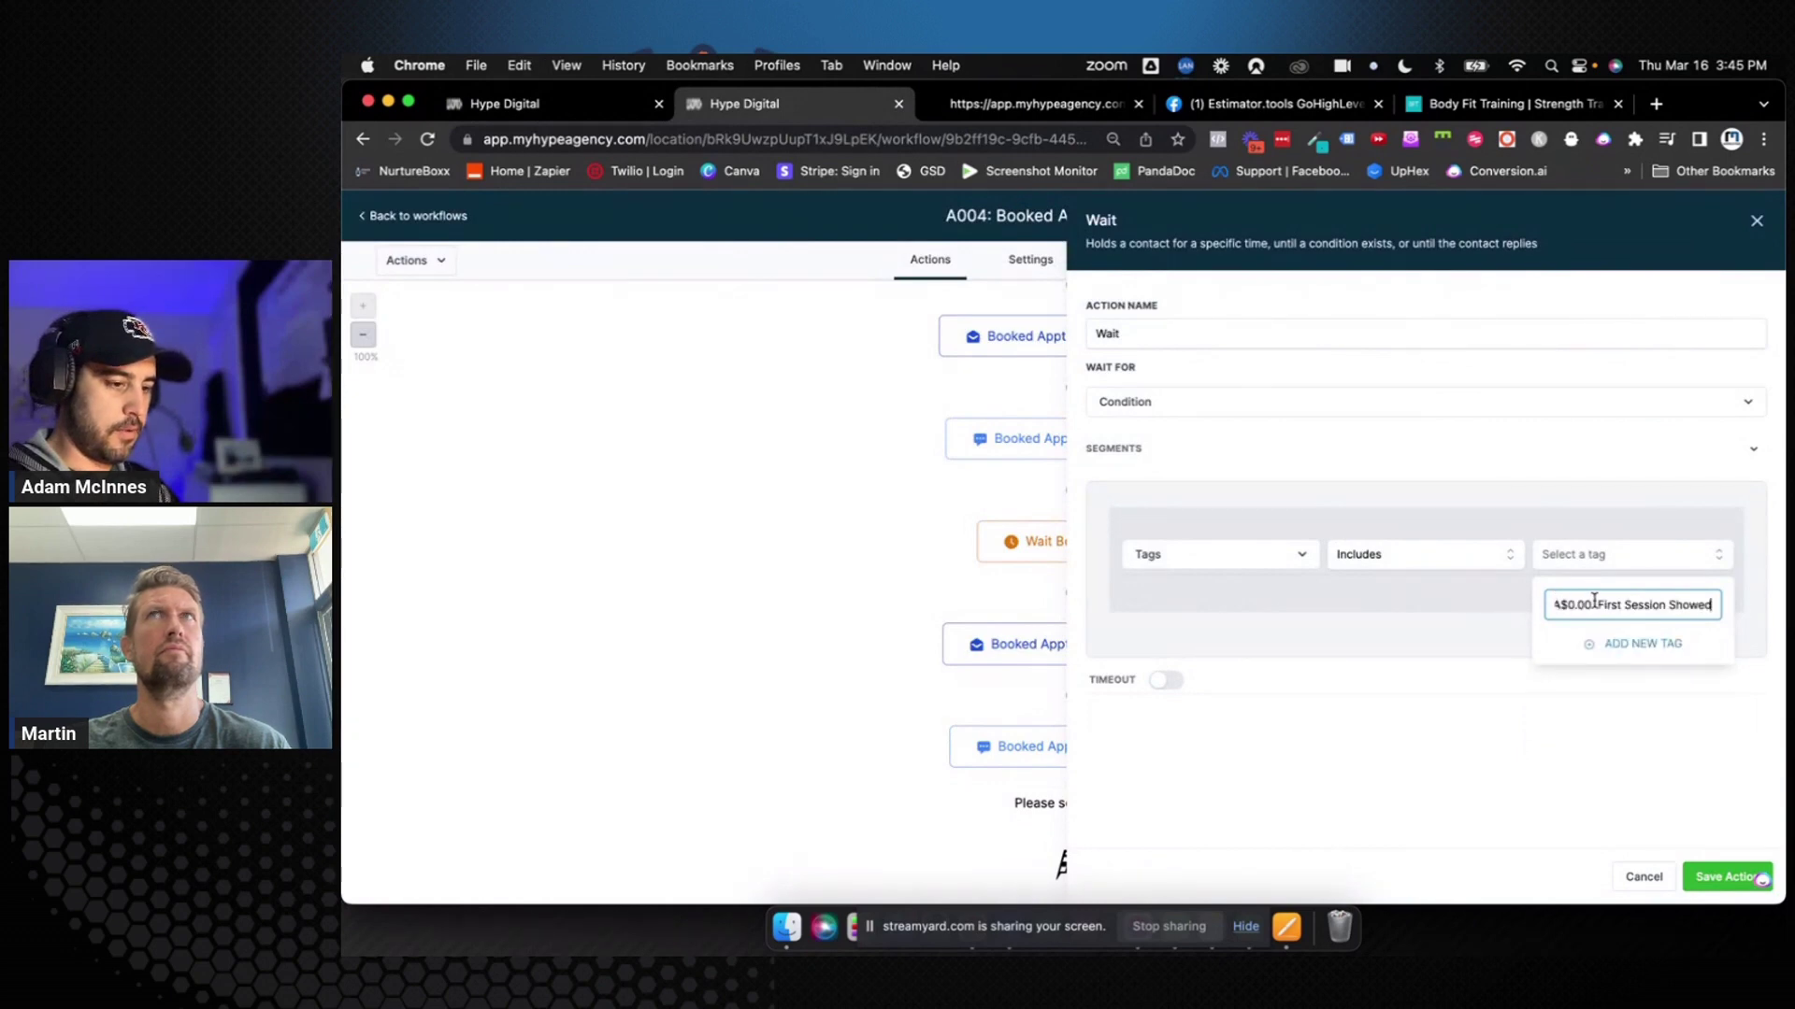
pyautogui.tripleClick(1597, 603)
pyautogui.click(1529, 606)
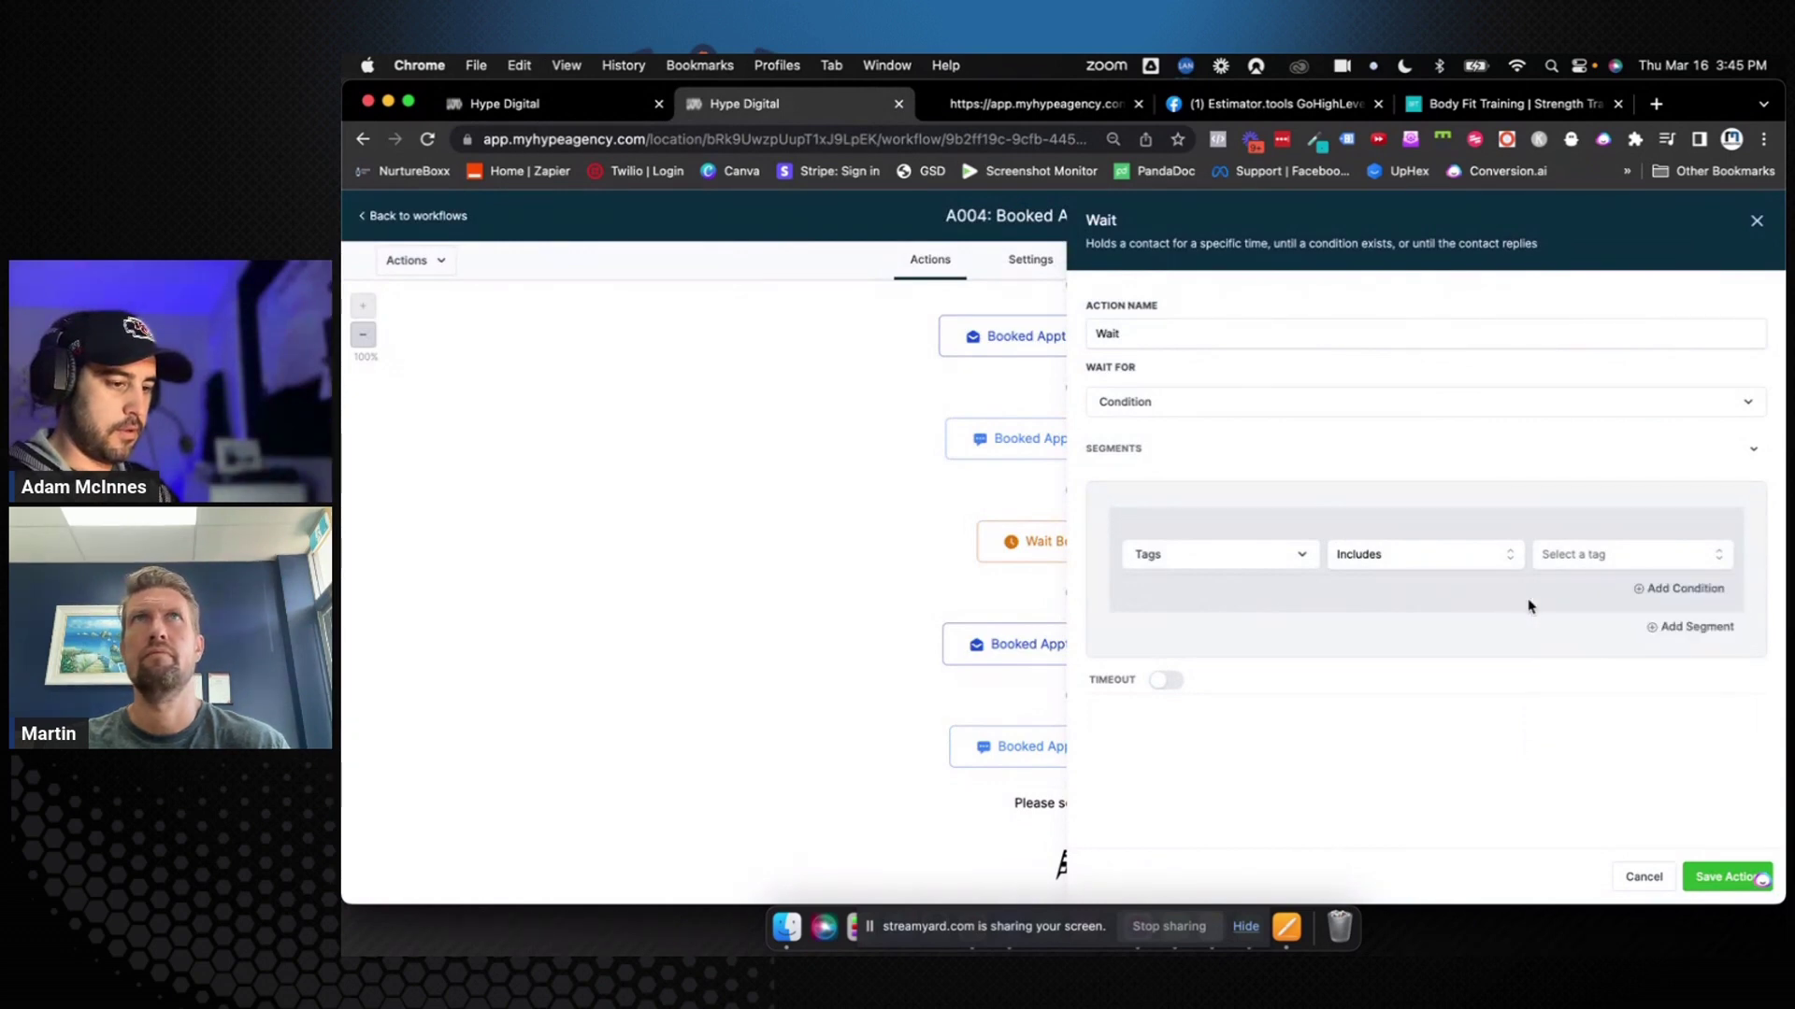
pyautogui.click(1572, 556)
pyautogui.press('BackSpace')
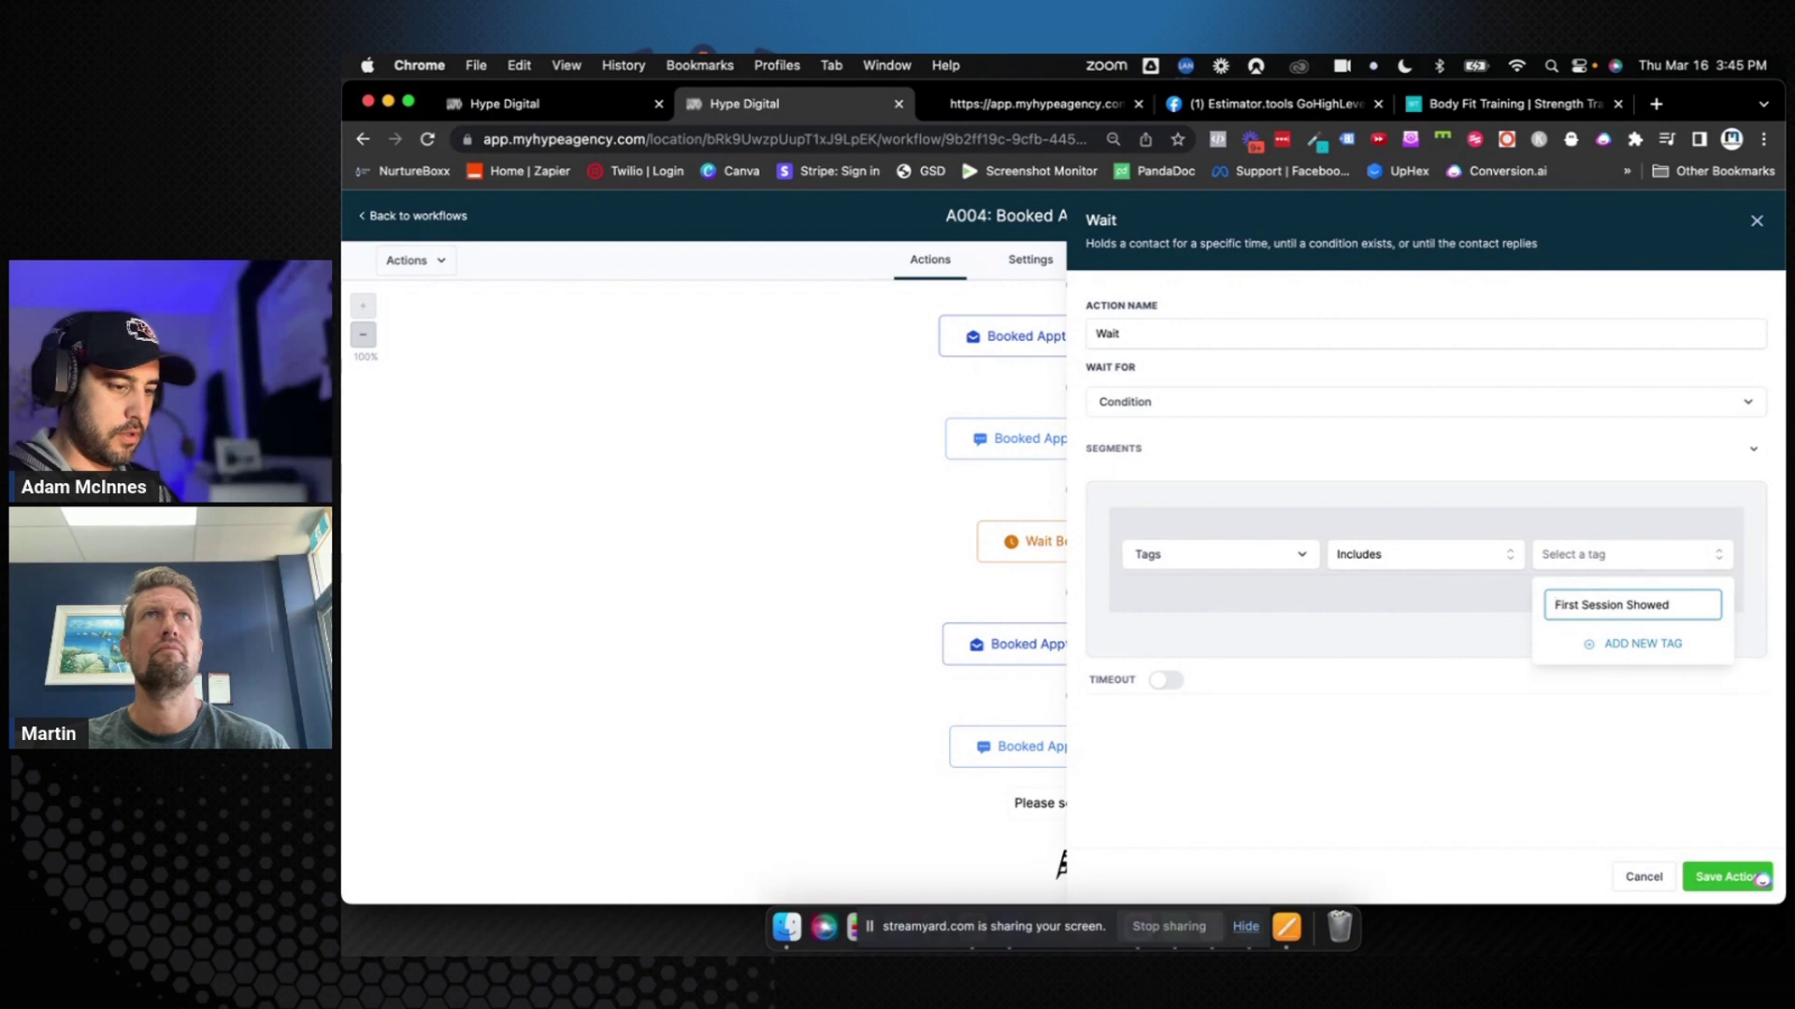
# Wait on the first session showed tag with a 1-hour timeout, named Wait For "First Session Tag", and save
pyautogui.click(1631, 647)
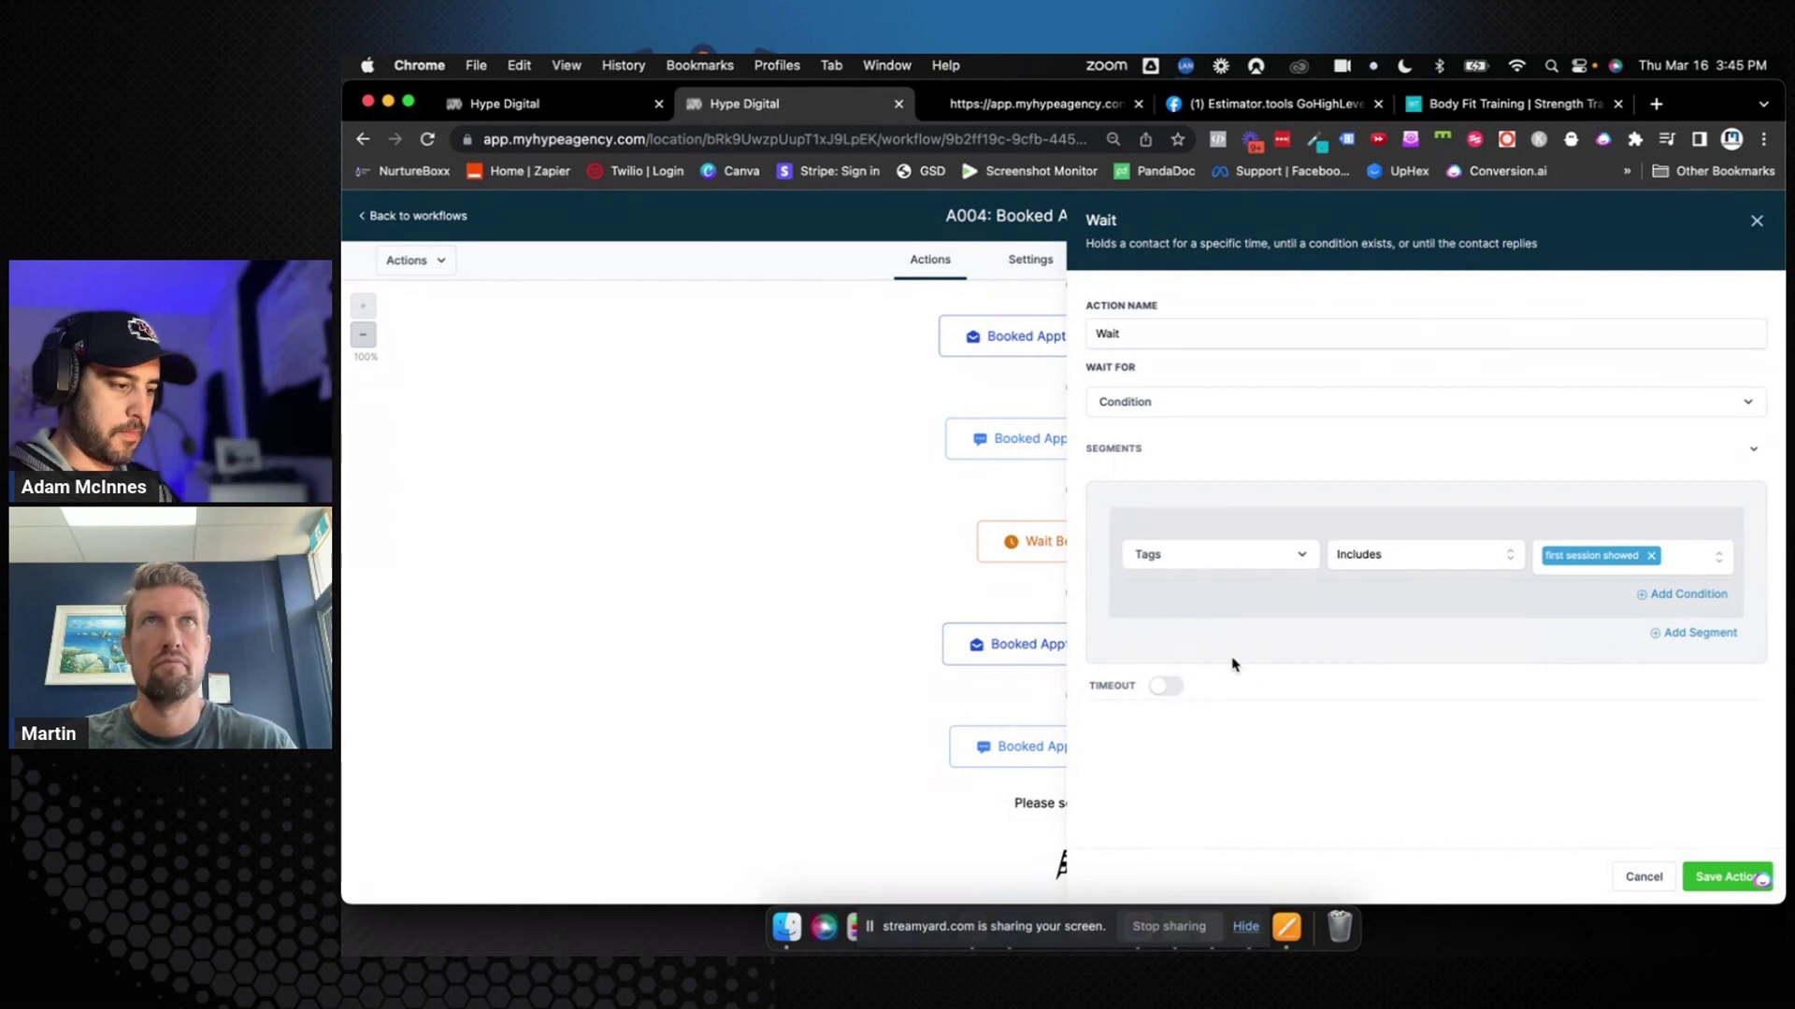
pyautogui.click(1178, 687)
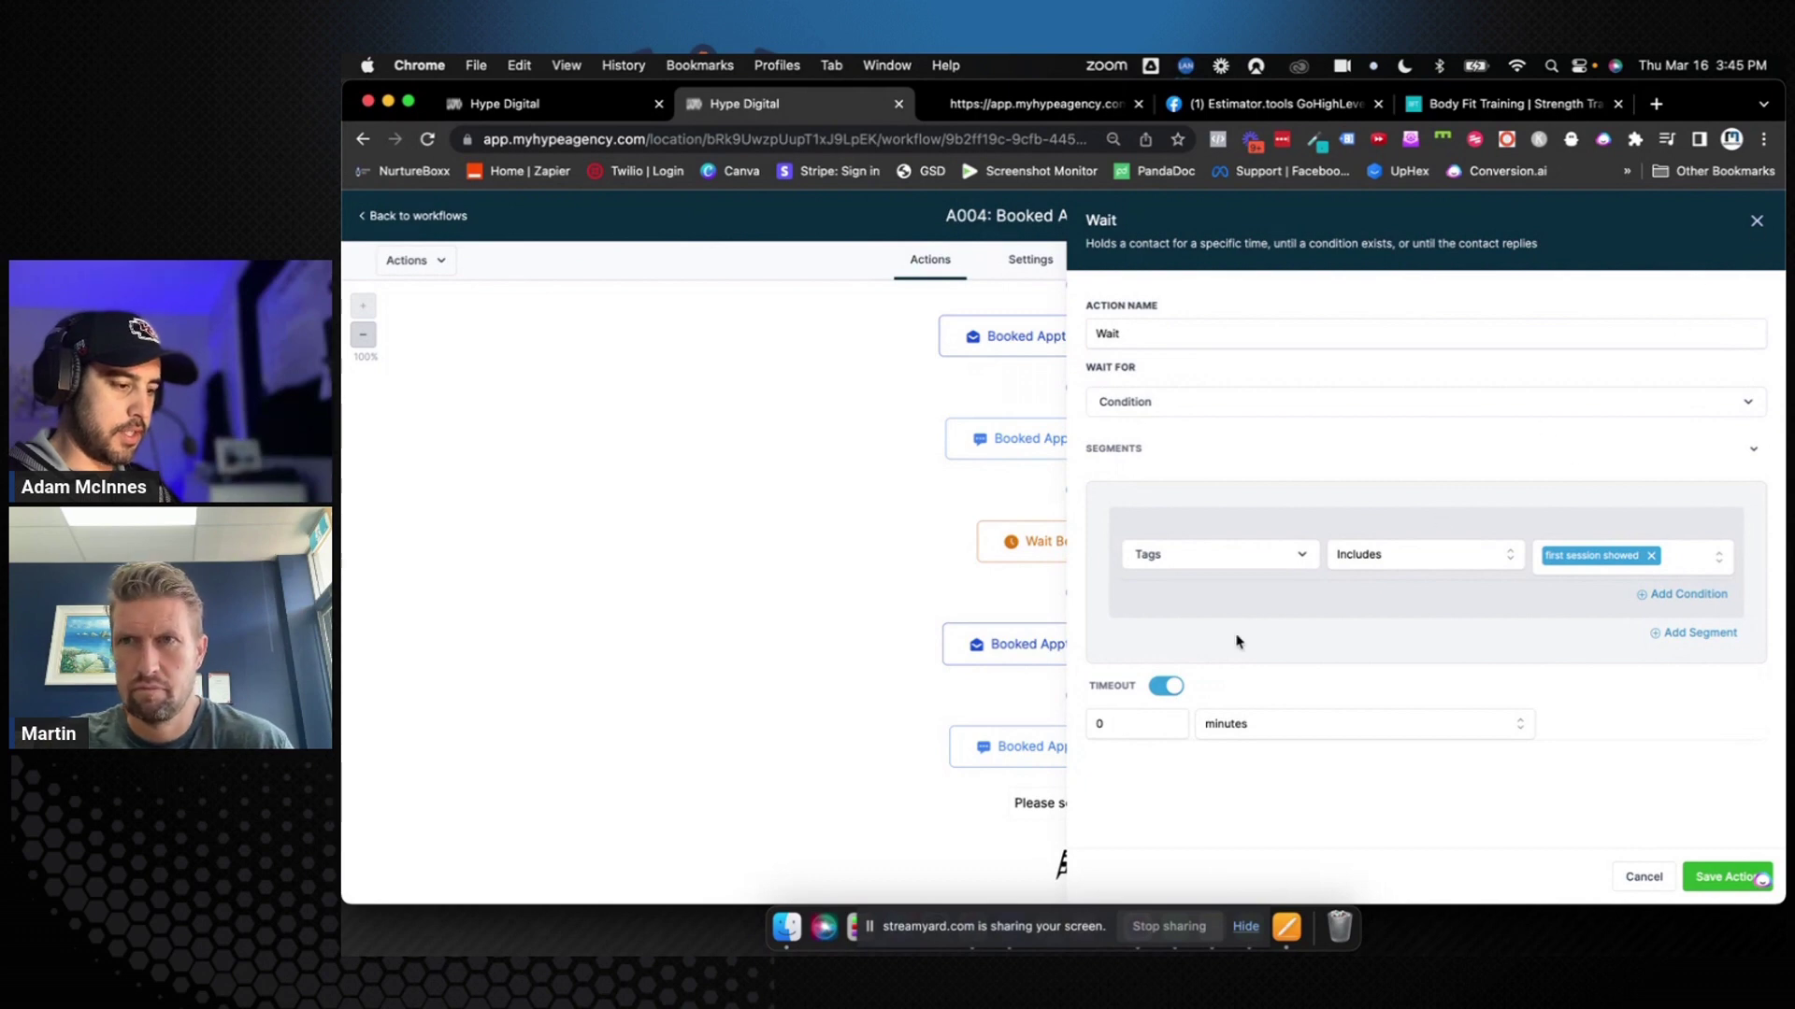
pyautogui.click(1125, 724)
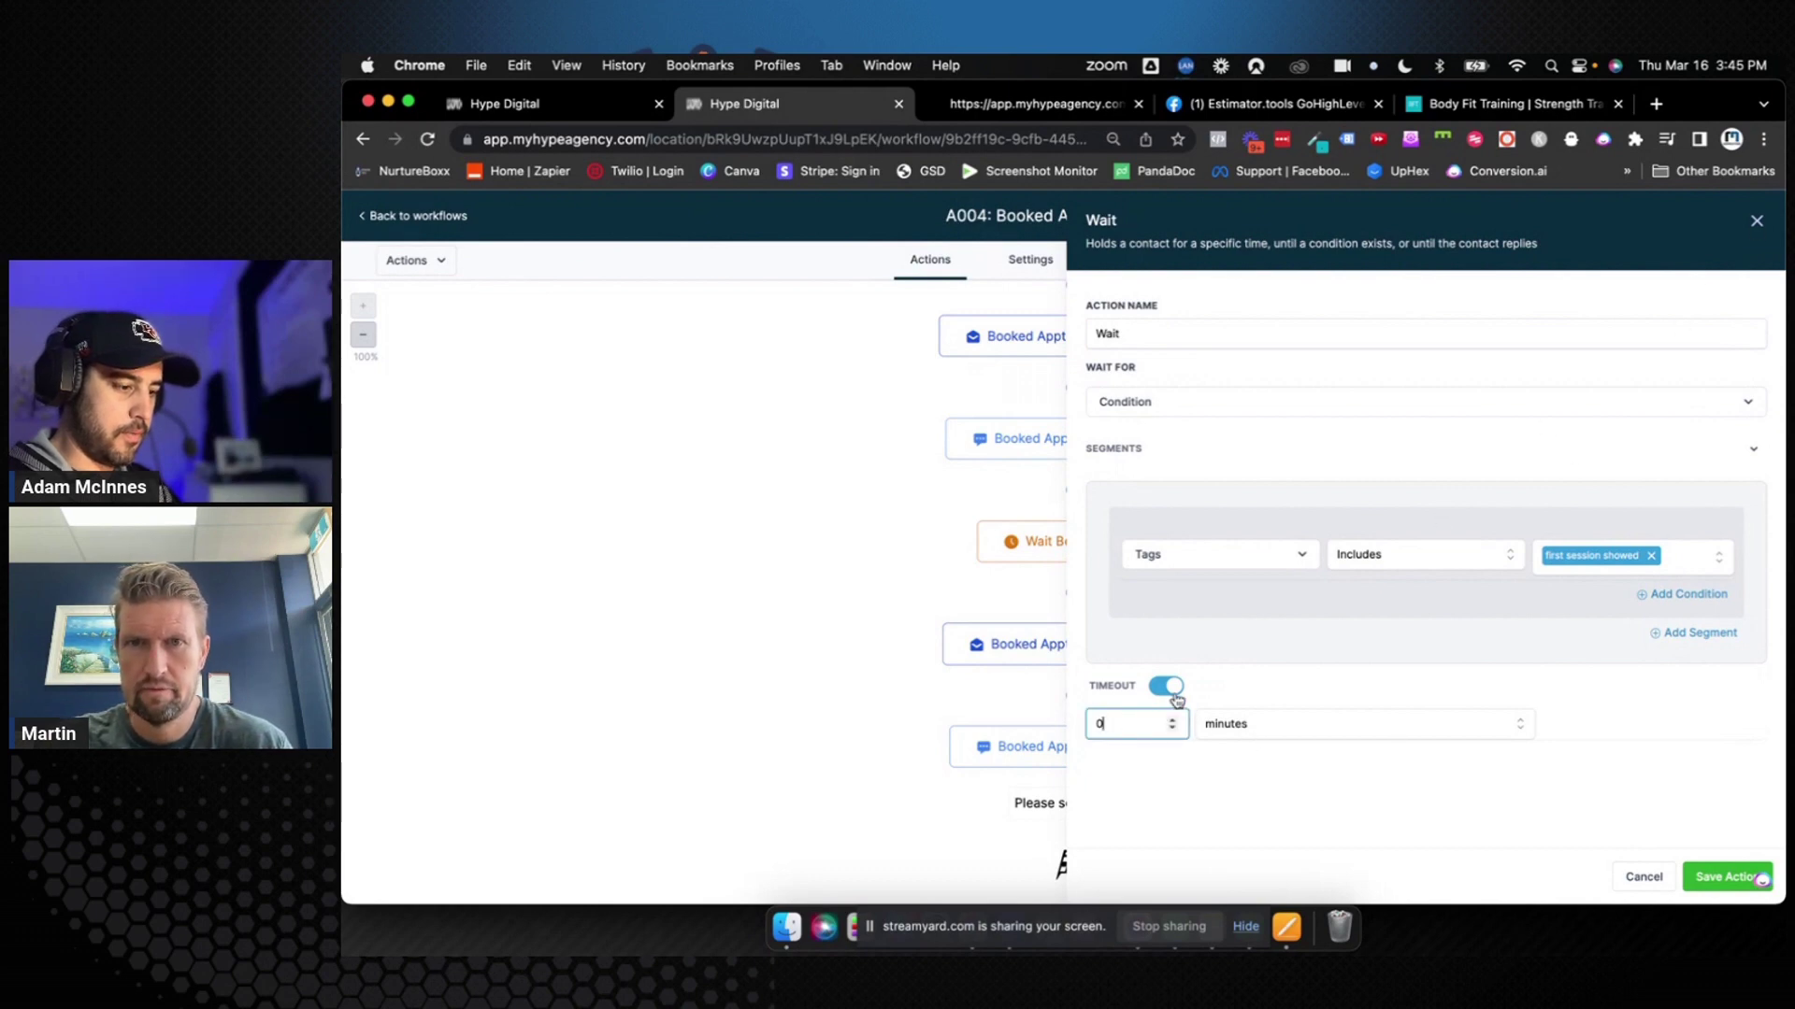
pyautogui.write('1')
pyautogui.click(1263, 726)
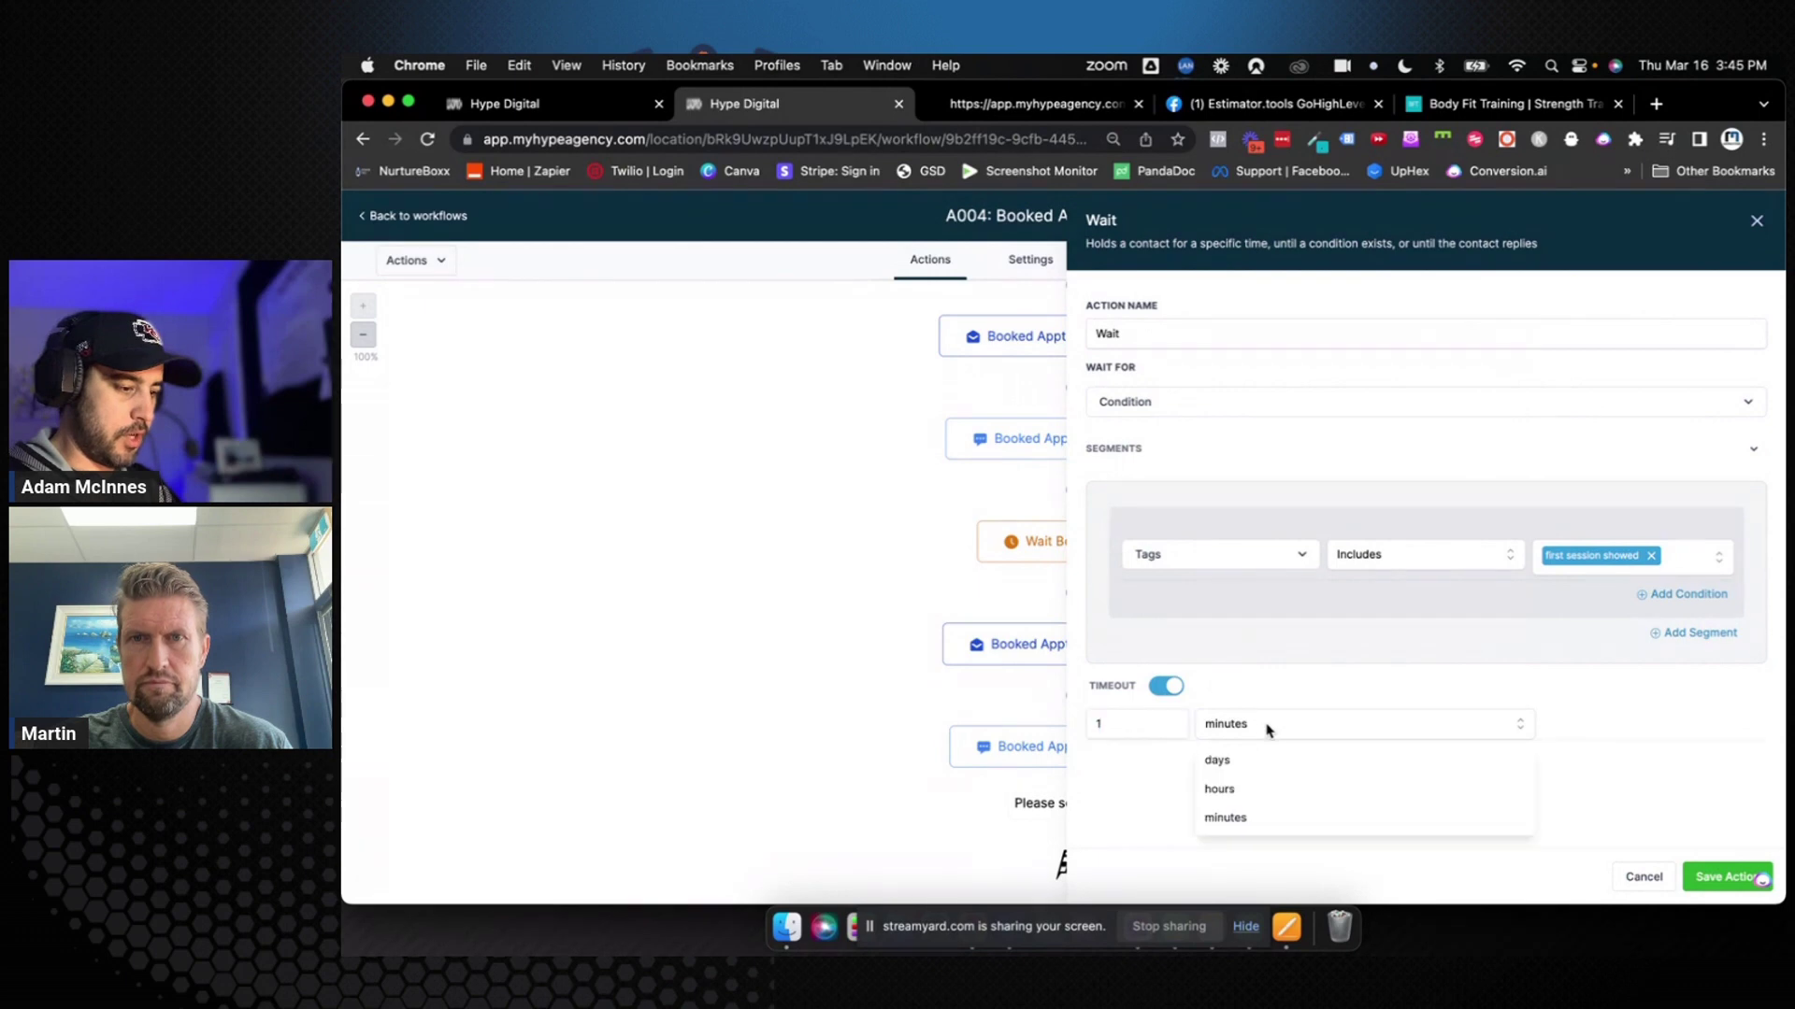
pyautogui.click(1250, 793)
pyautogui.click(1203, 328)
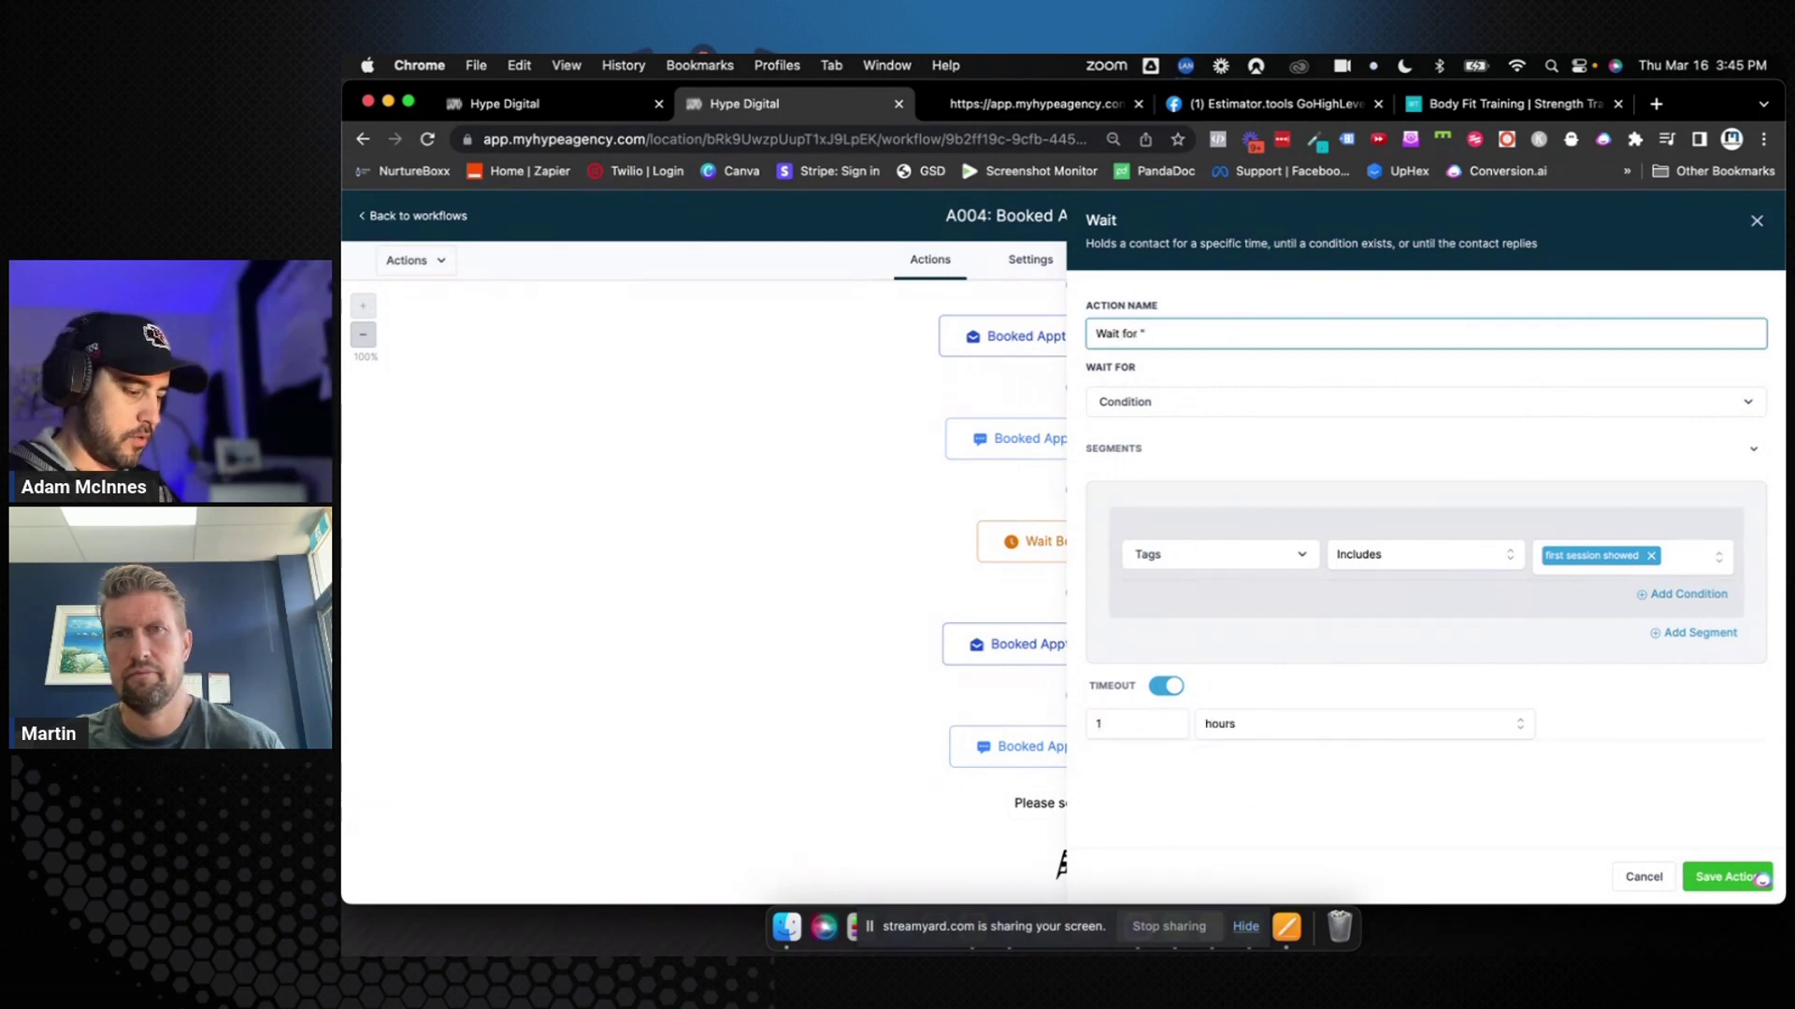
pyautogui.write('for "First Session Tag"')
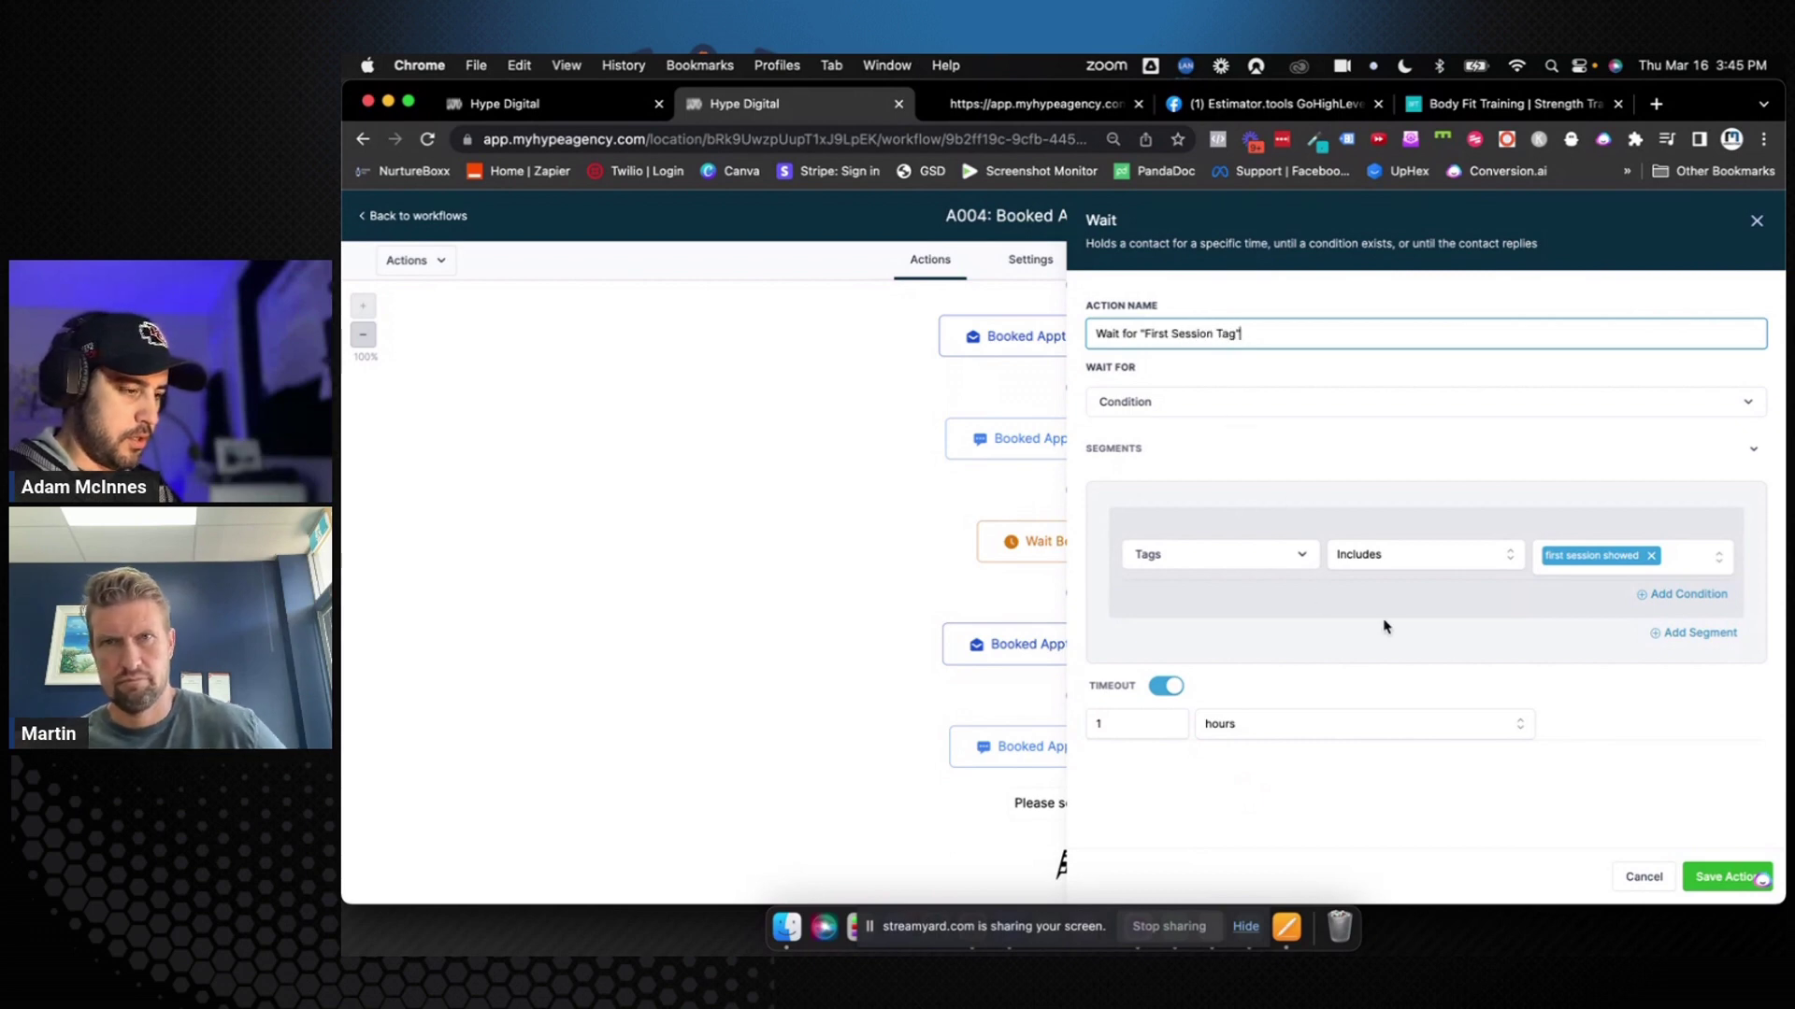
pyautogui.click(1724, 877)
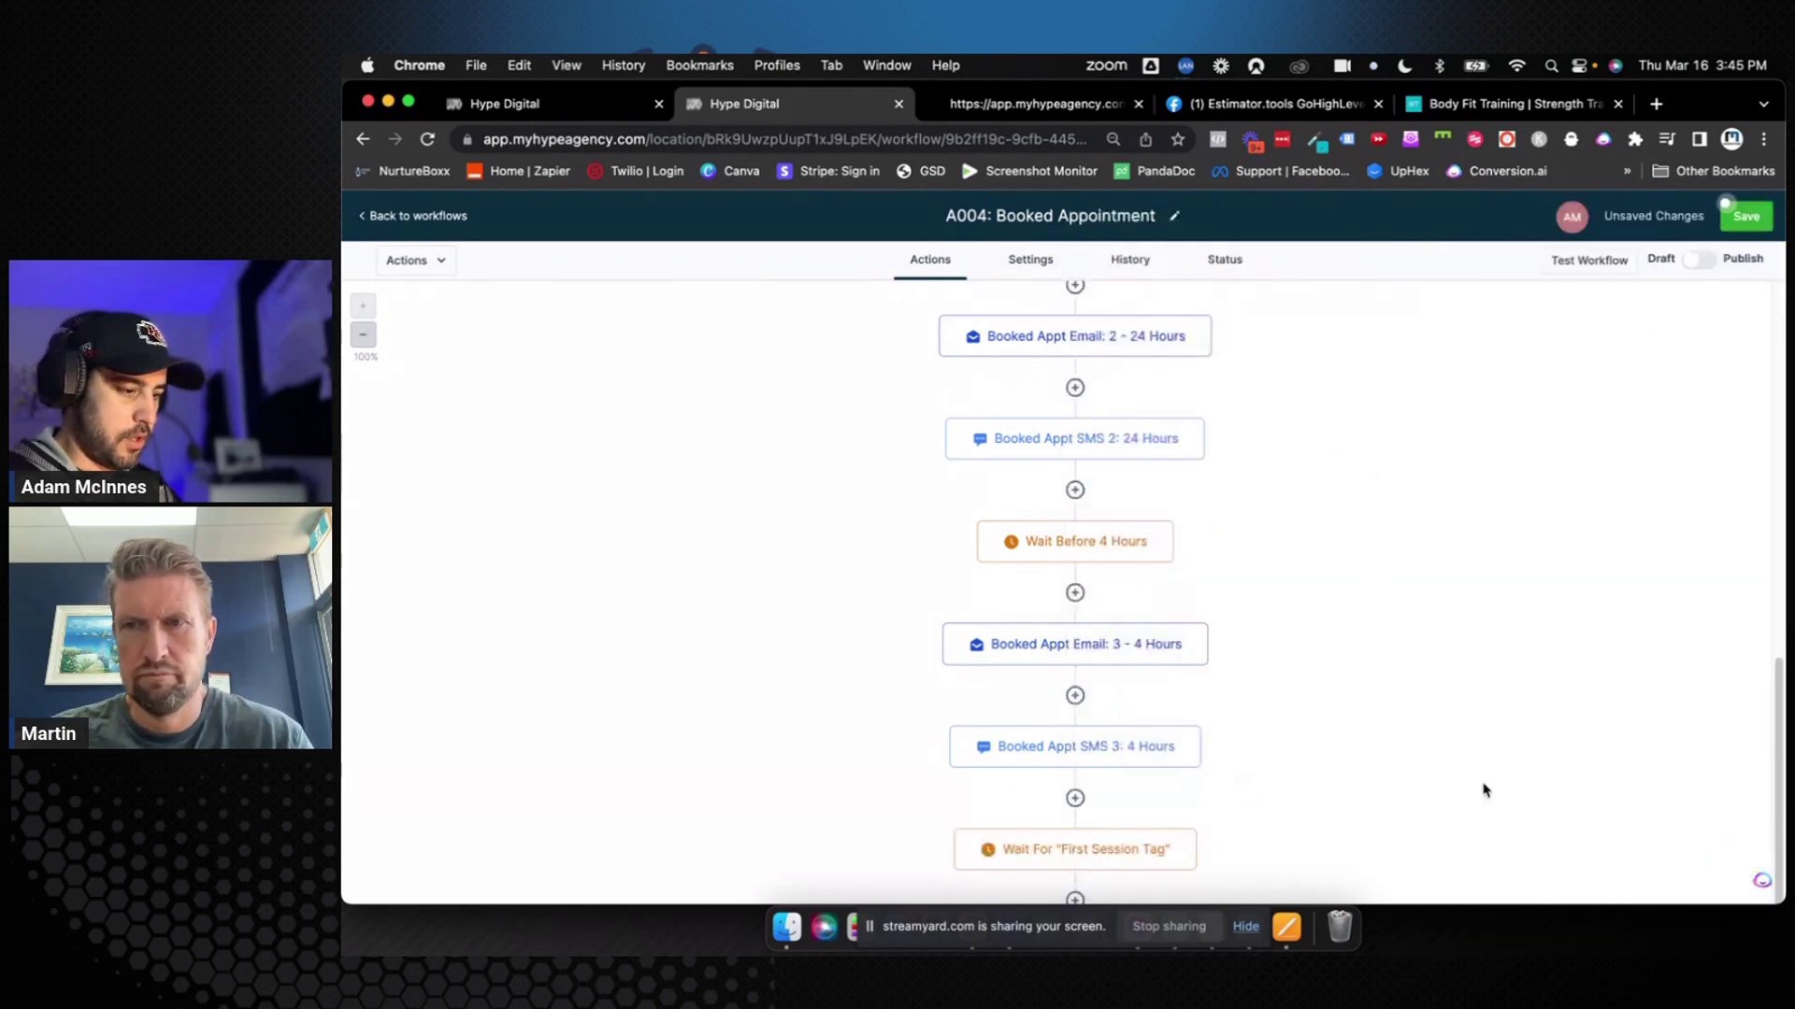
# Insert a Wait step after Booked Appt SMS 3
pyautogui.scroll(-2, 1403, 748)
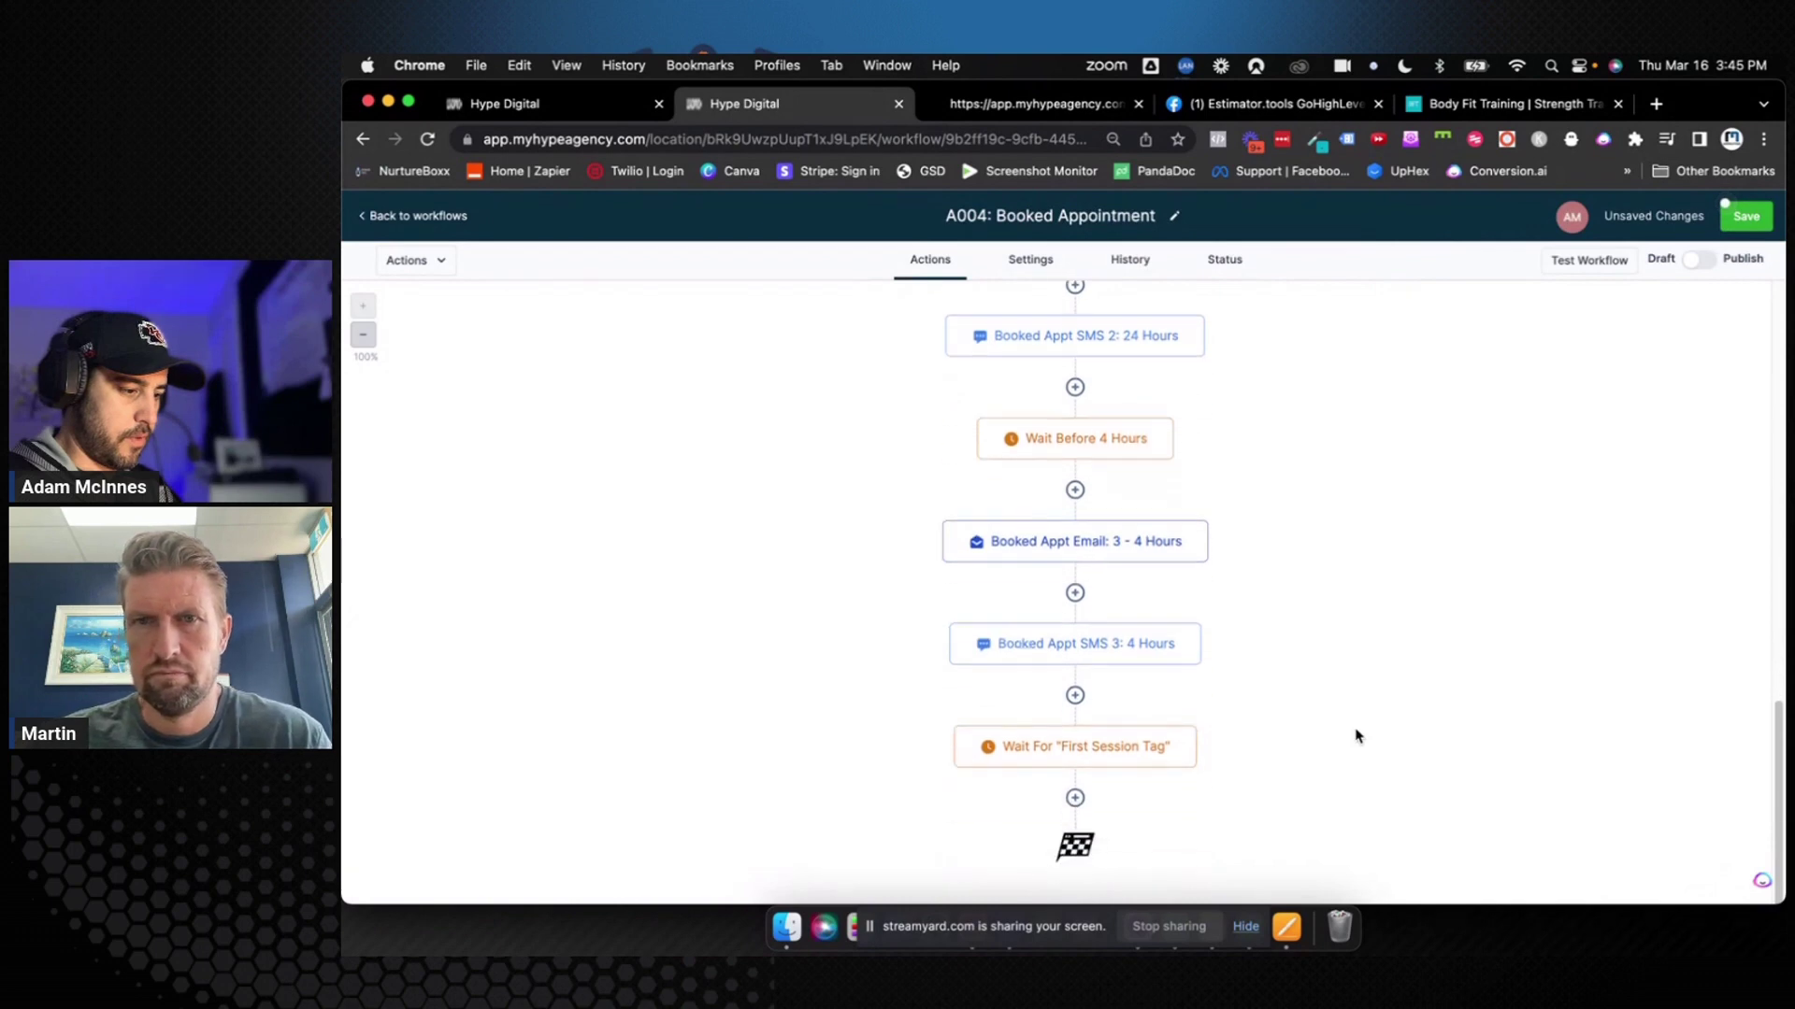
pyautogui.click(1075, 696)
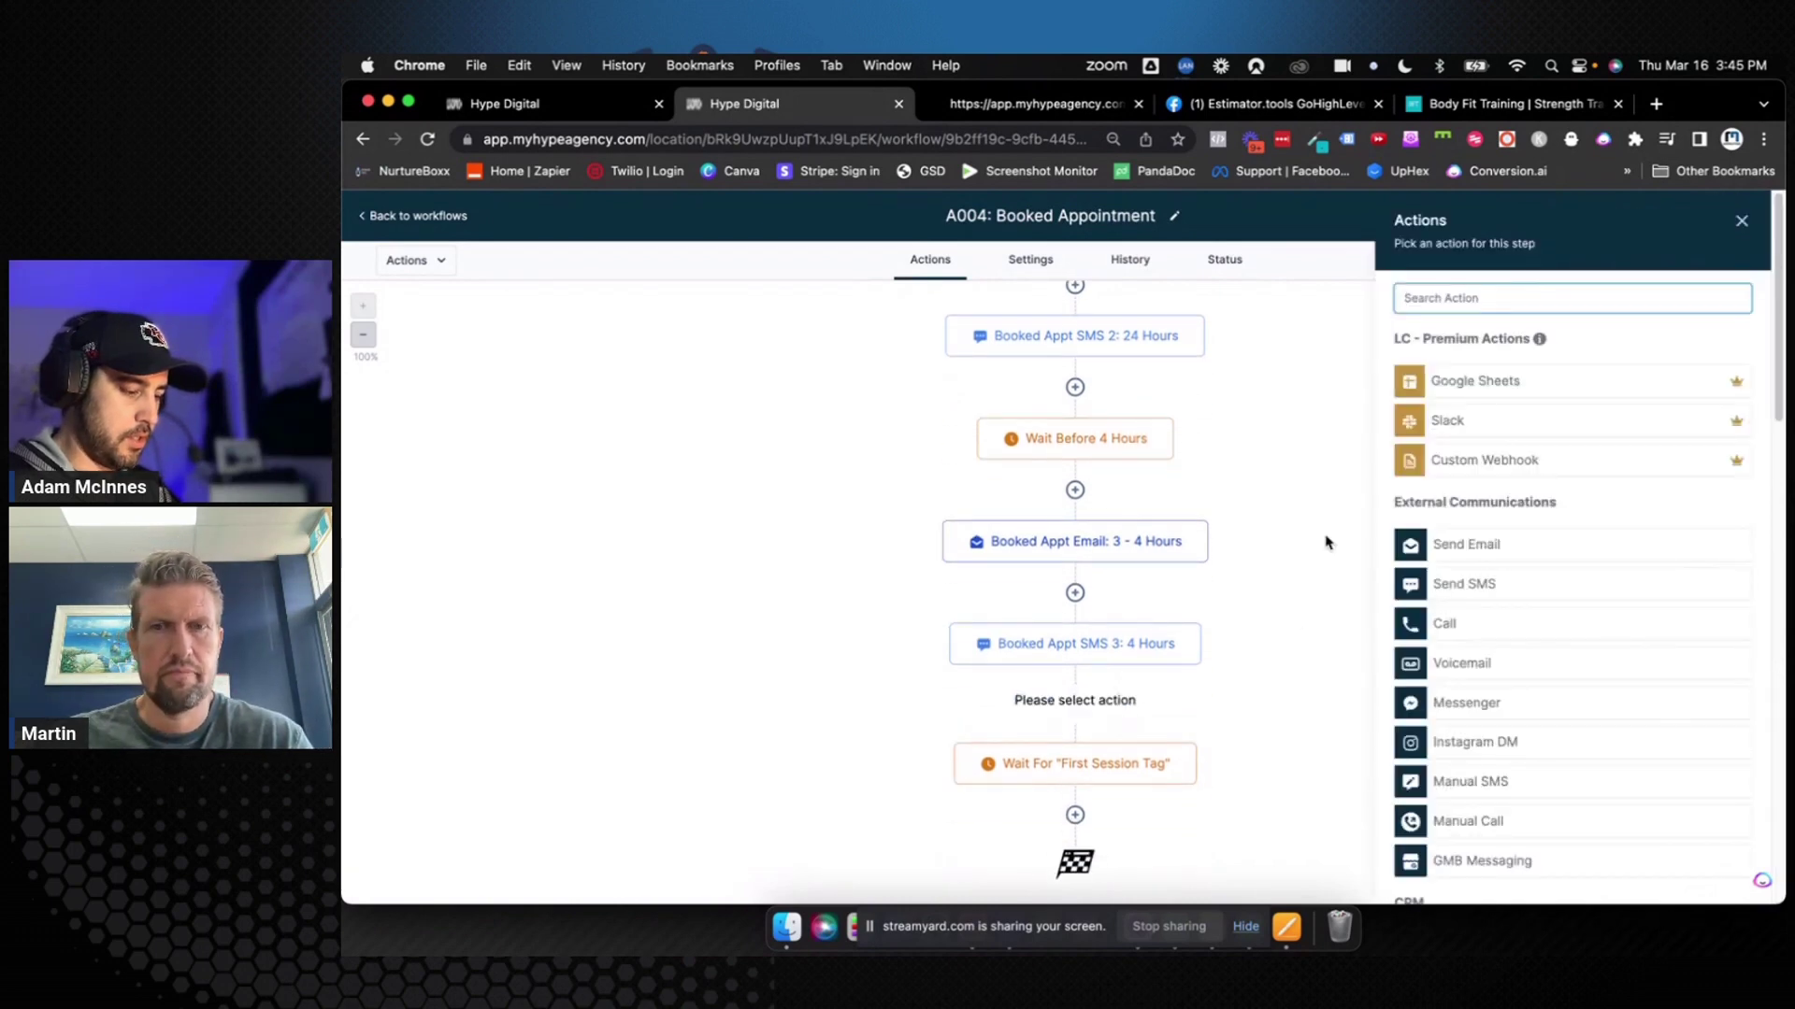
pyautogui.write('wait')
pyautogui.click(1449, 382)
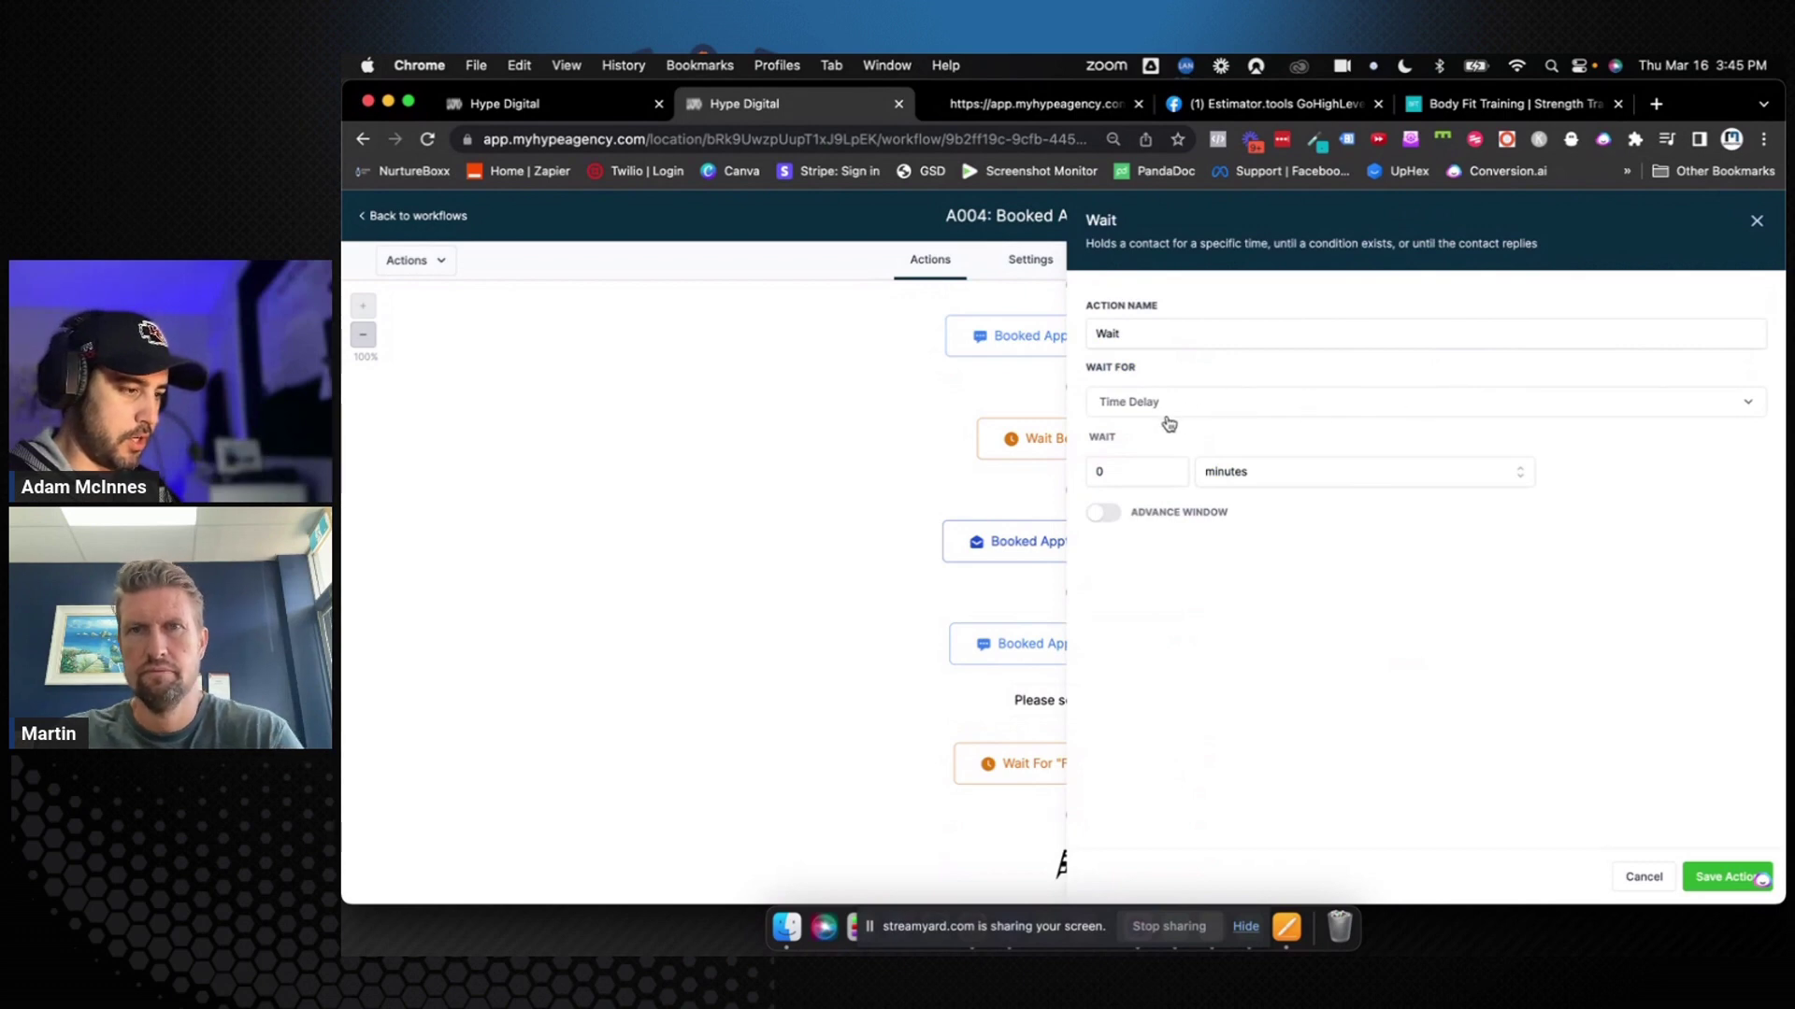
# Wait until 1 minute before the event/appointment time, name it Wait 1 Minute Before, and save
pyautogui.click(1126, 471)
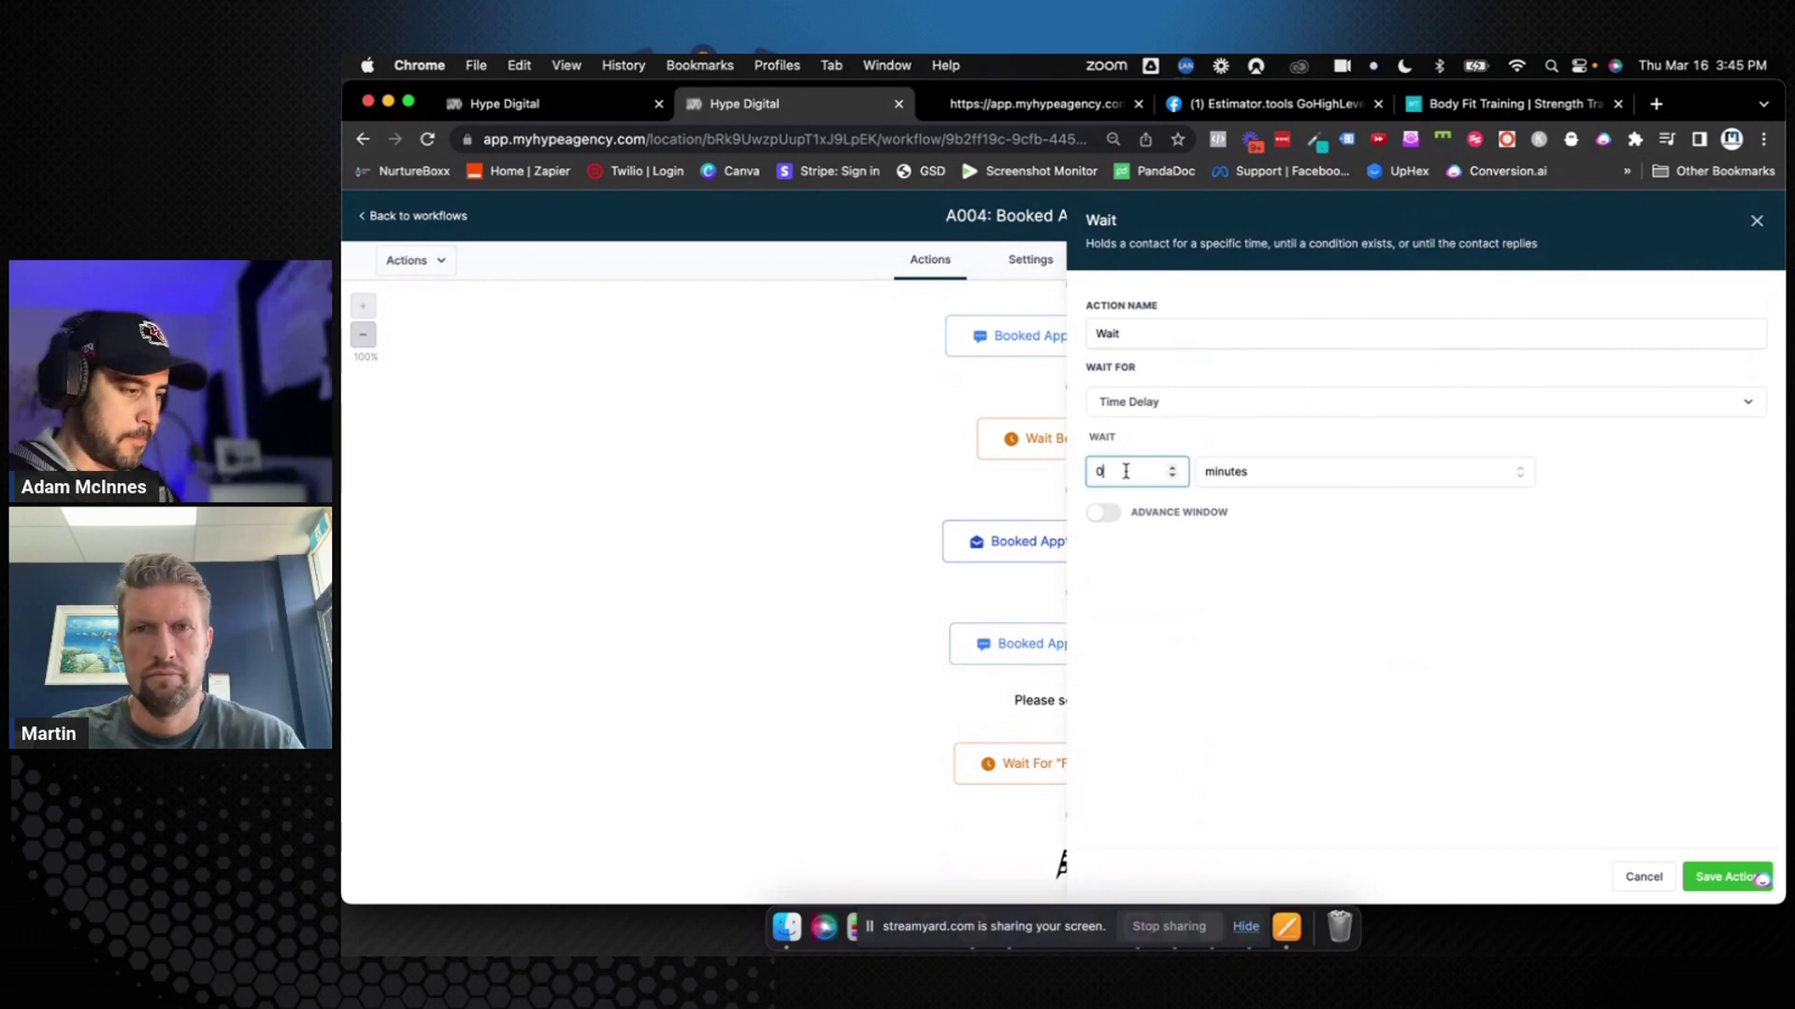
pyautogui.click(1166, 405)
pyautogui.scroll(-3, 1156, 519)
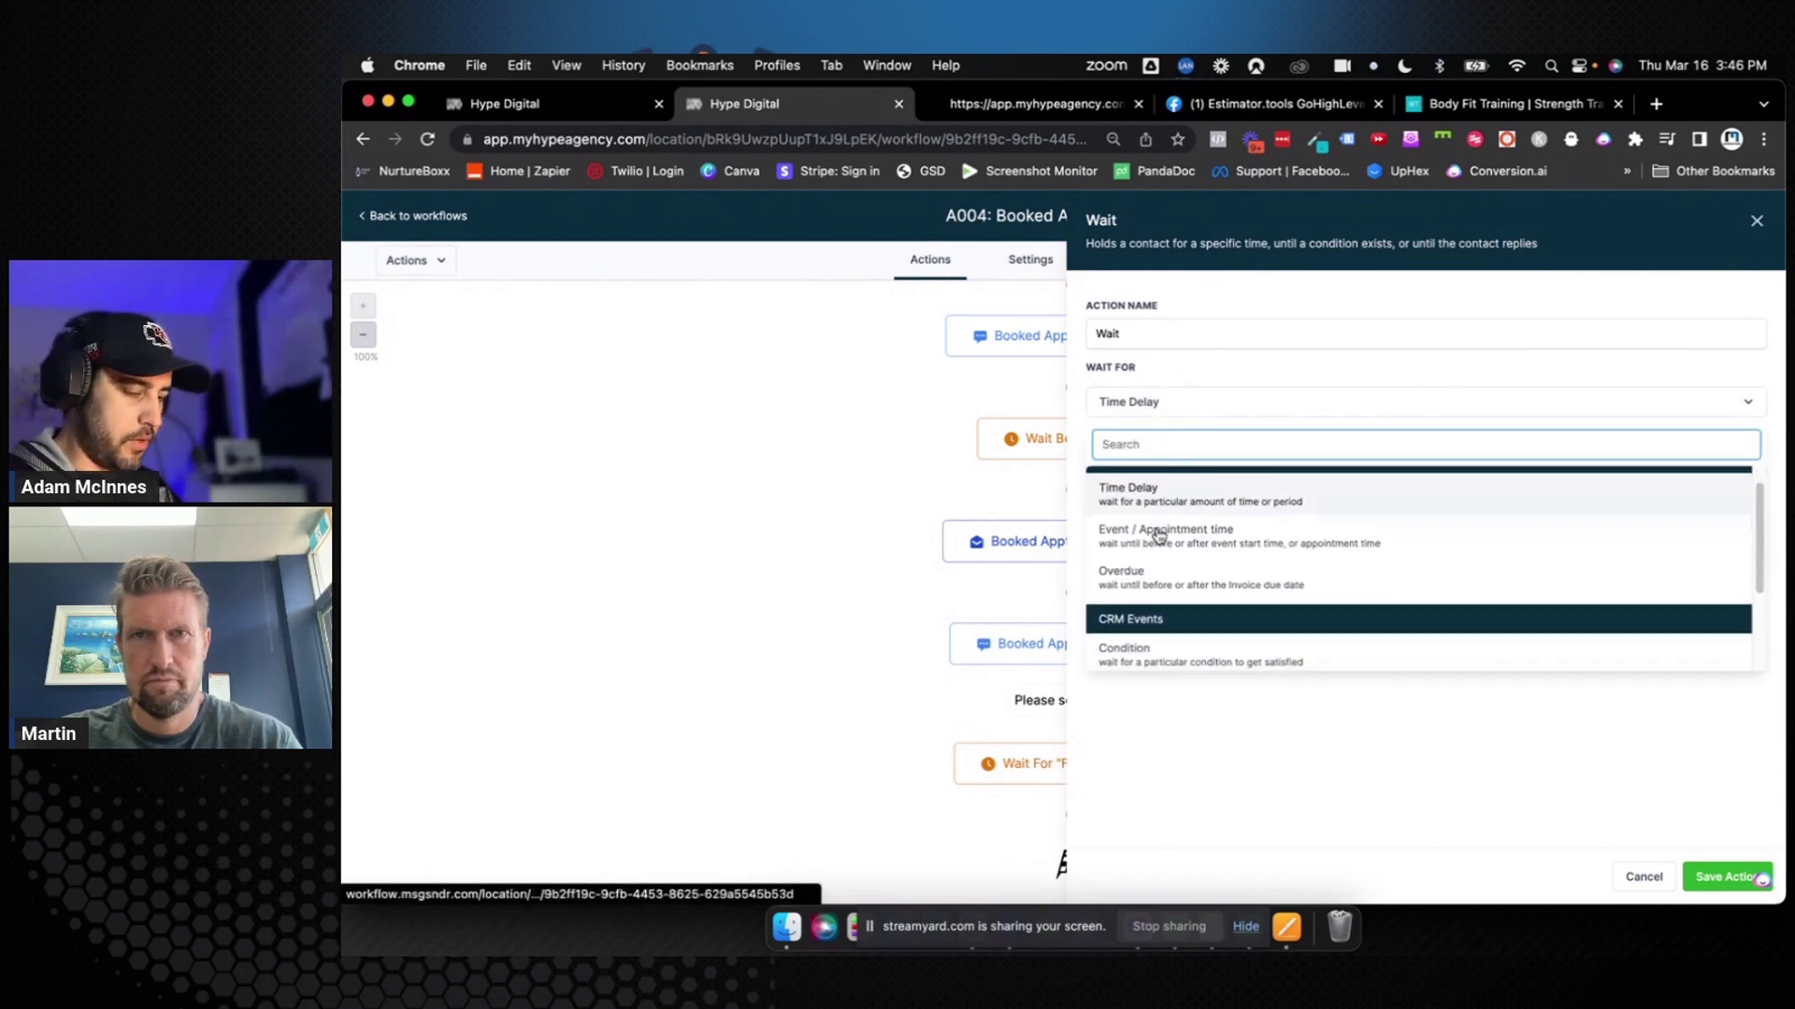
pyautogui.scroll(-1, 1157, 560)
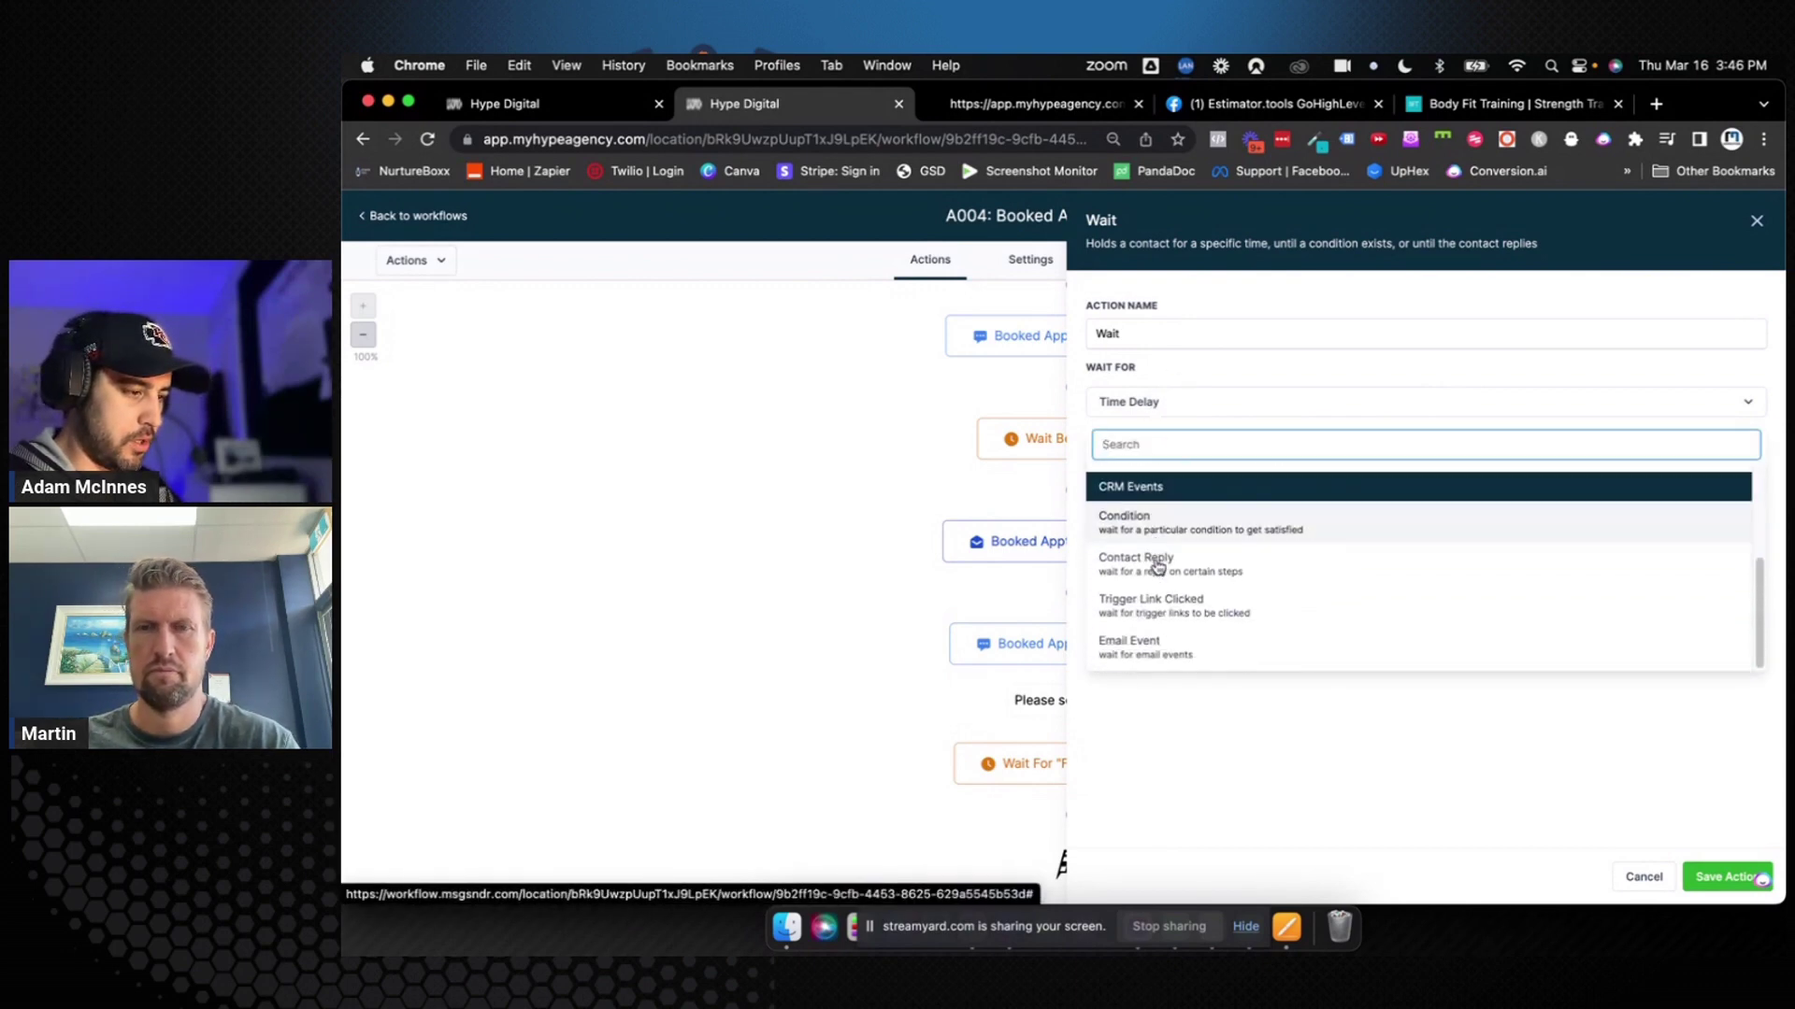
pyautogui.scroll(4, 1157, 566)
pyautogui.click(1168, 554)
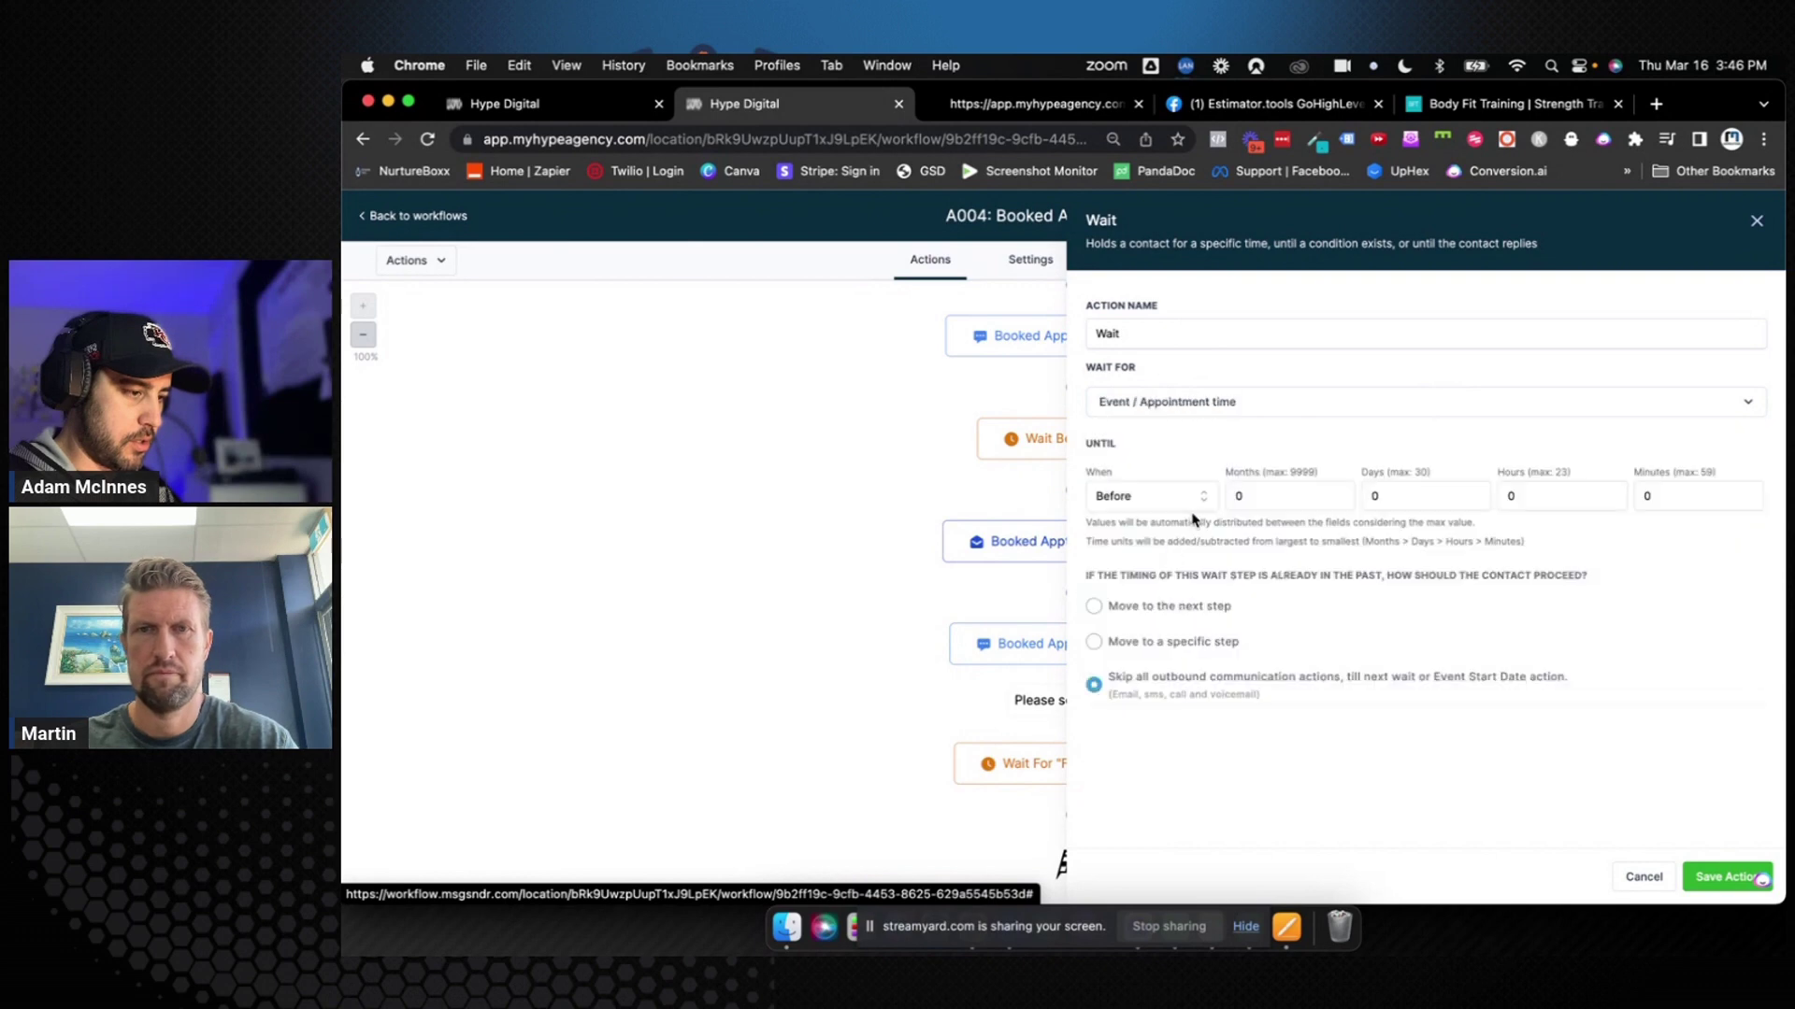
pyautogui.click(1653, 496)
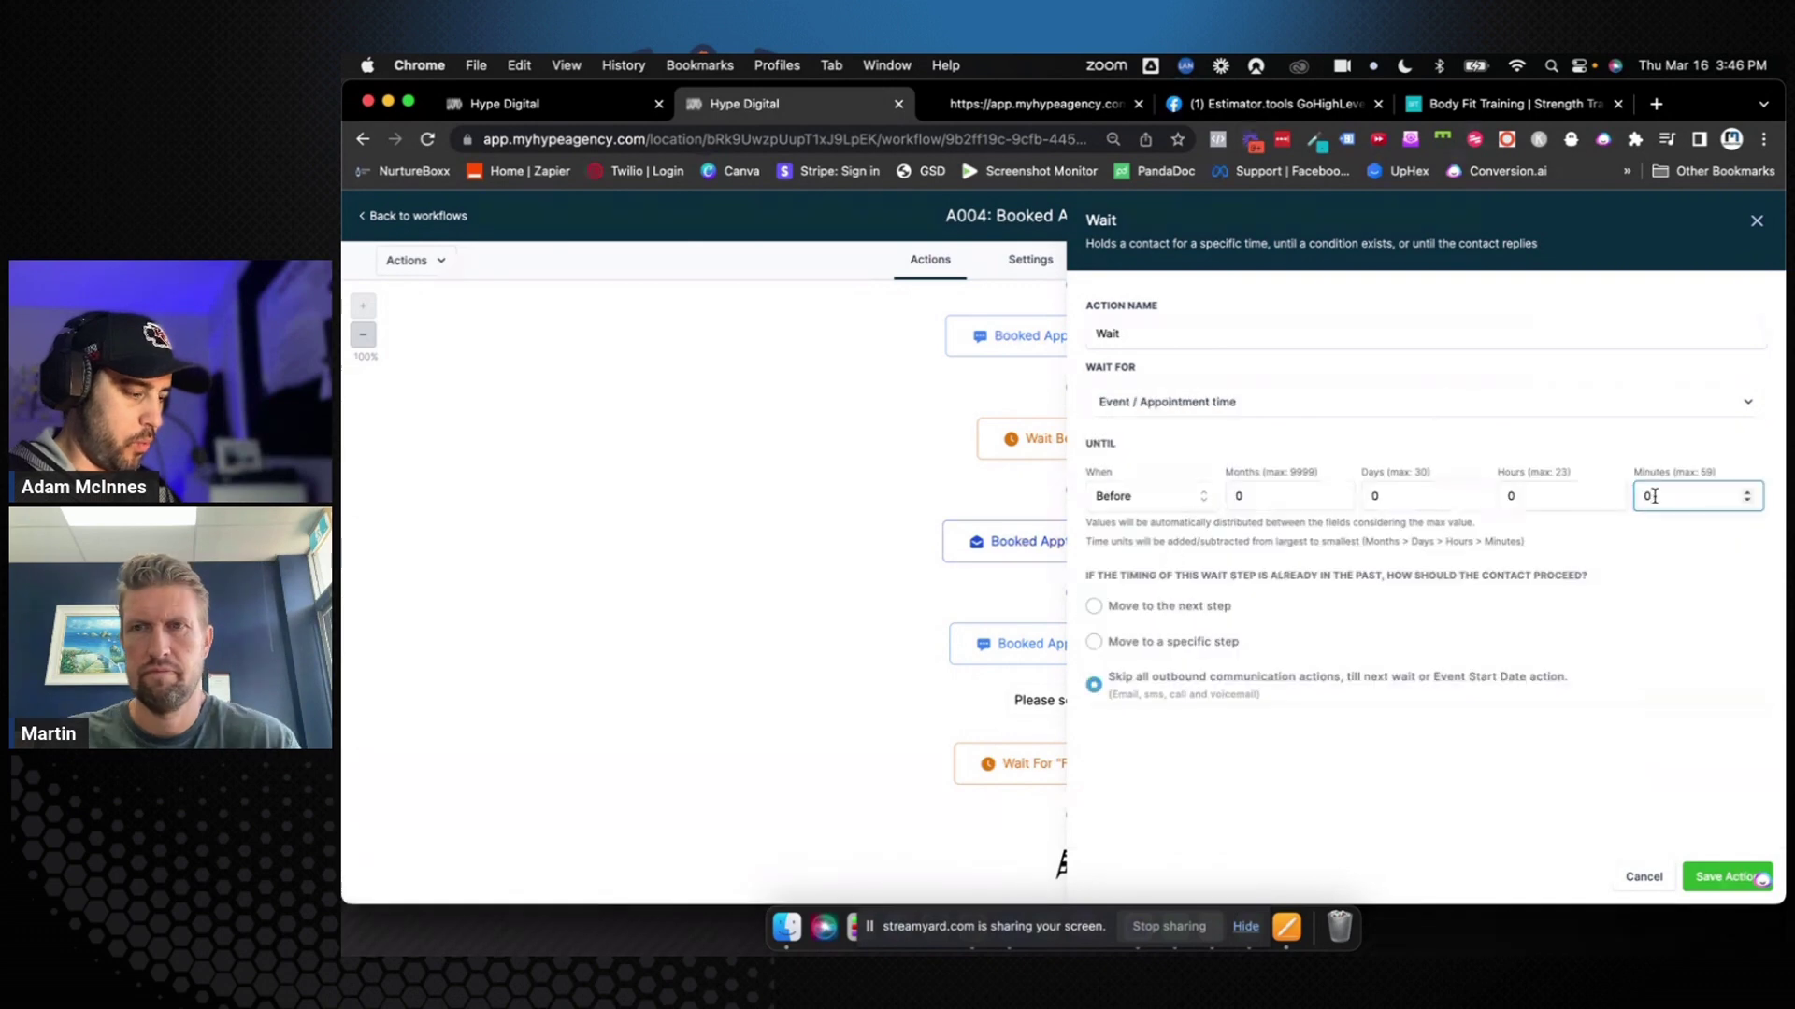
pyautogui.press('BackSpace')
pyautogui.write('1')
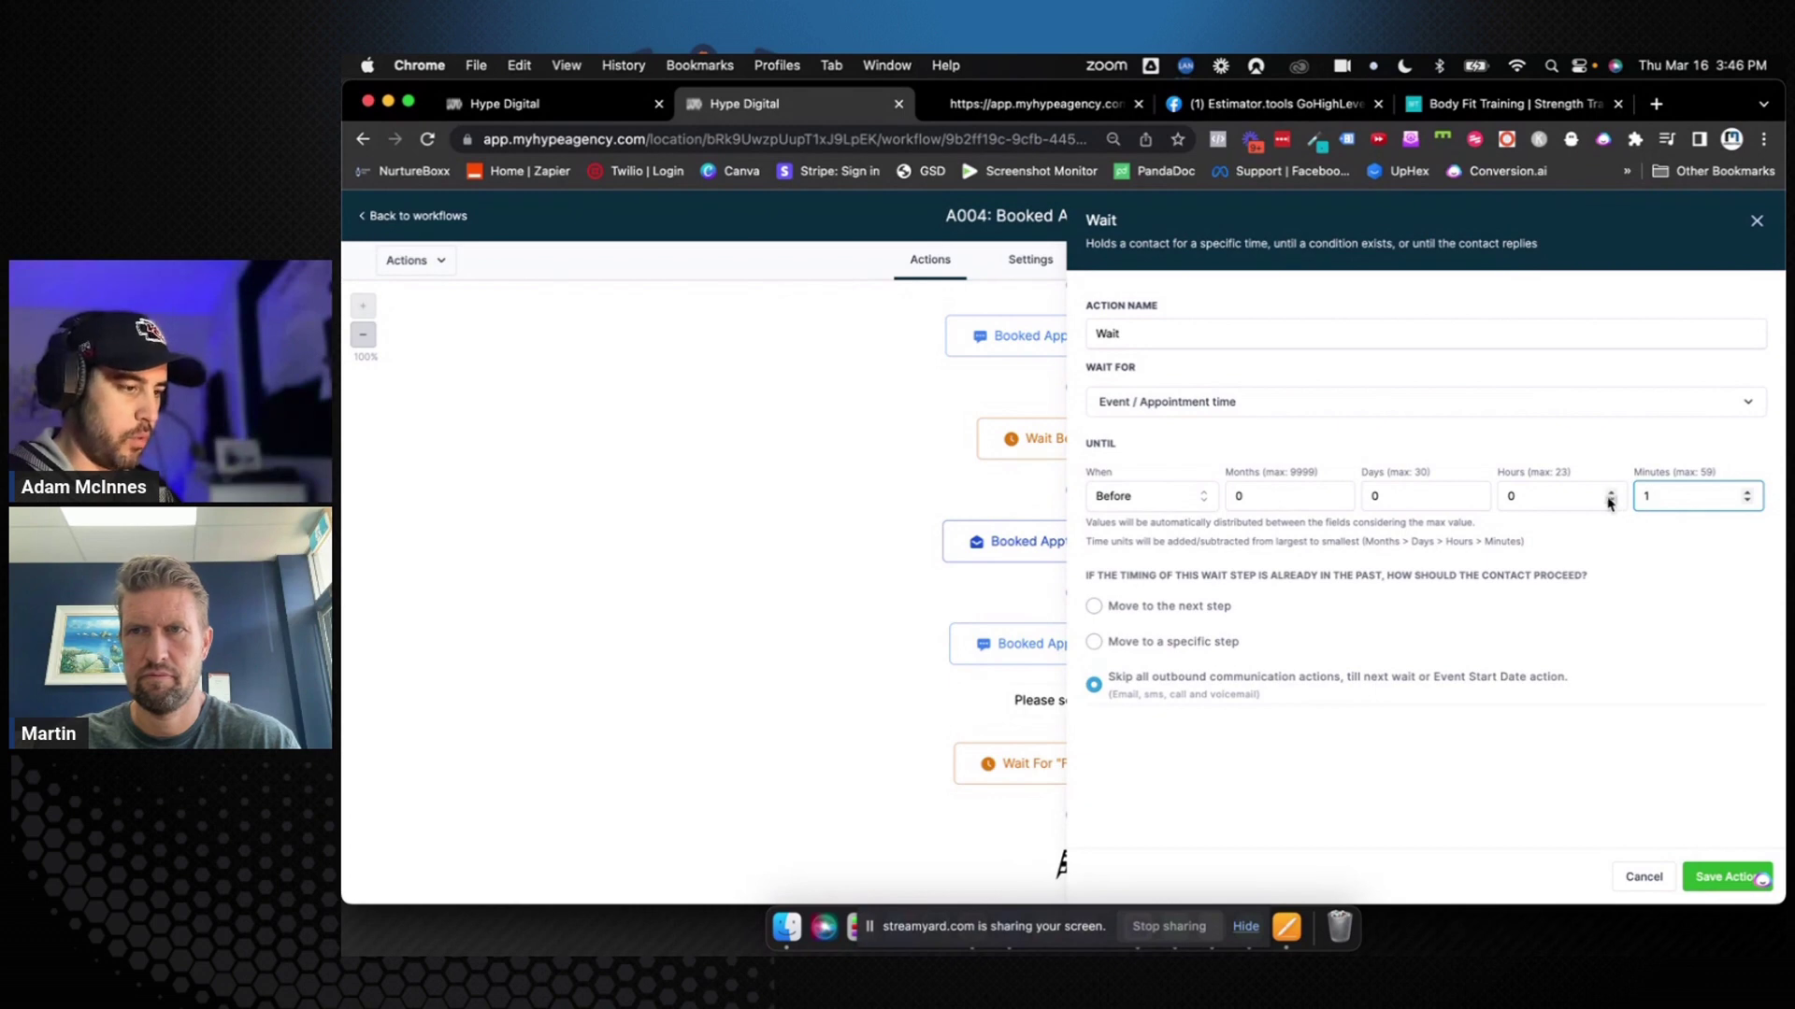
pyautogui.click(1156, 329)
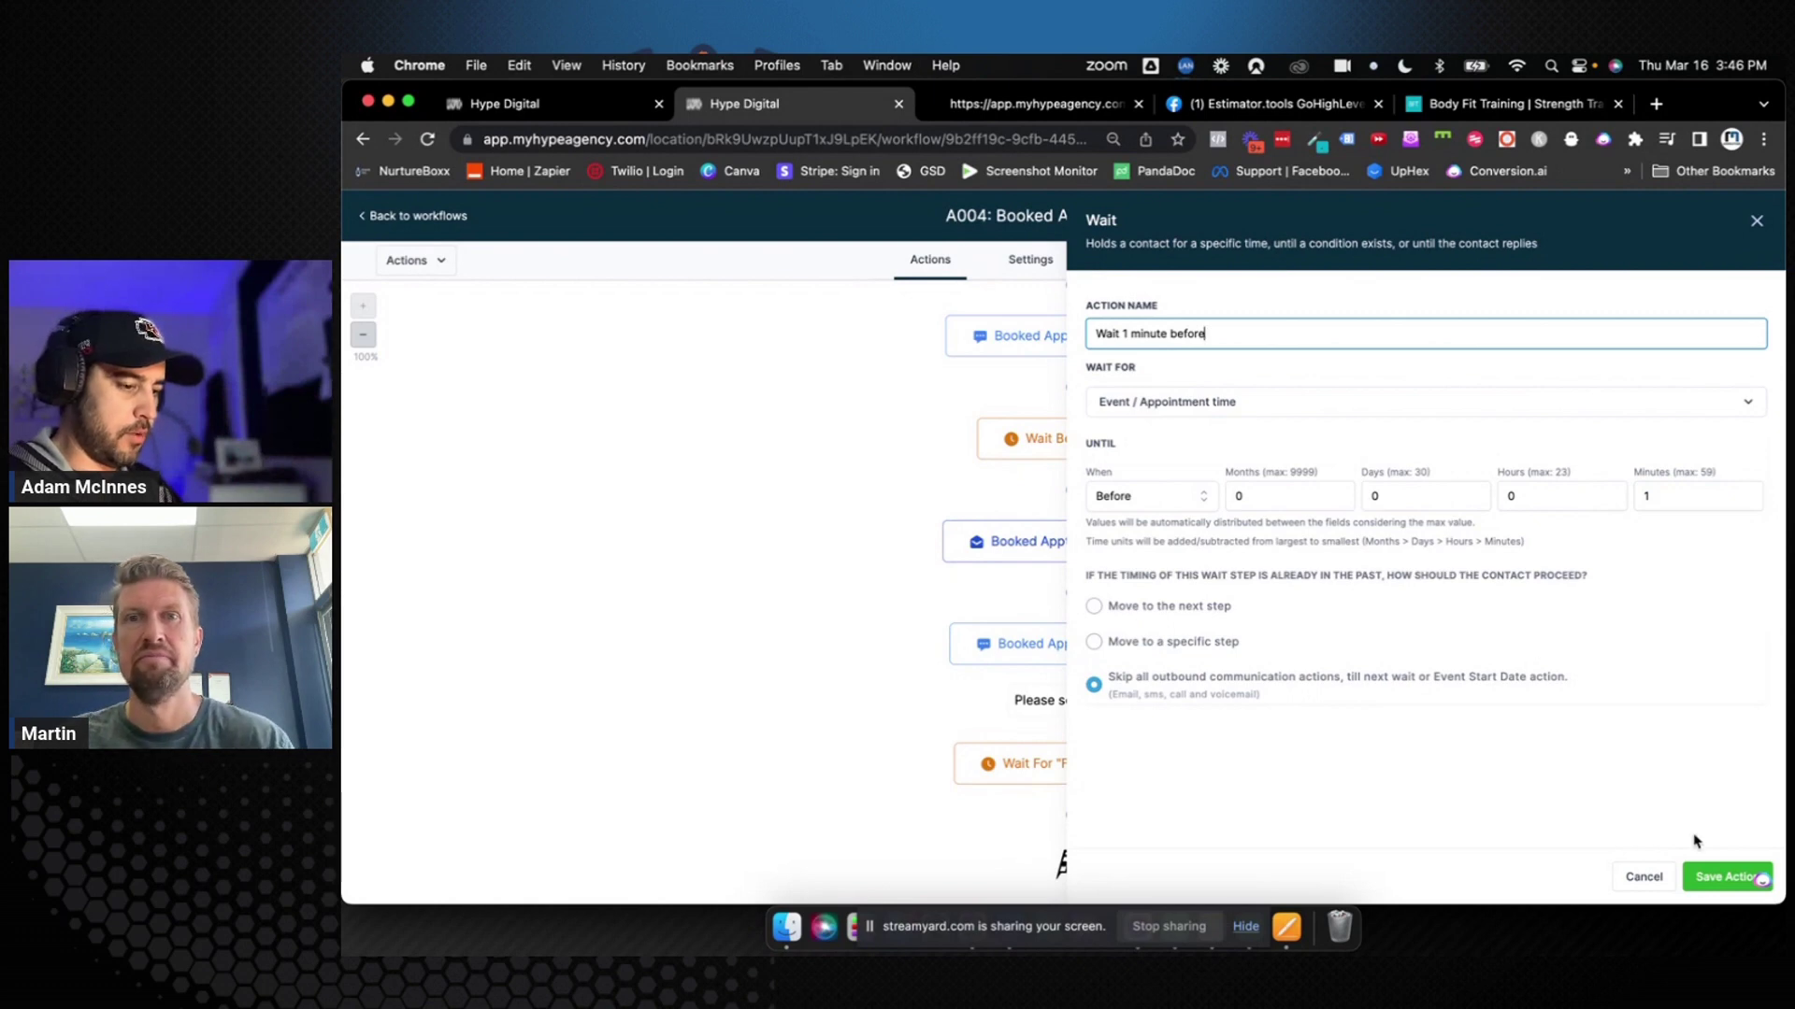
pyautogui.click(1722, 879)
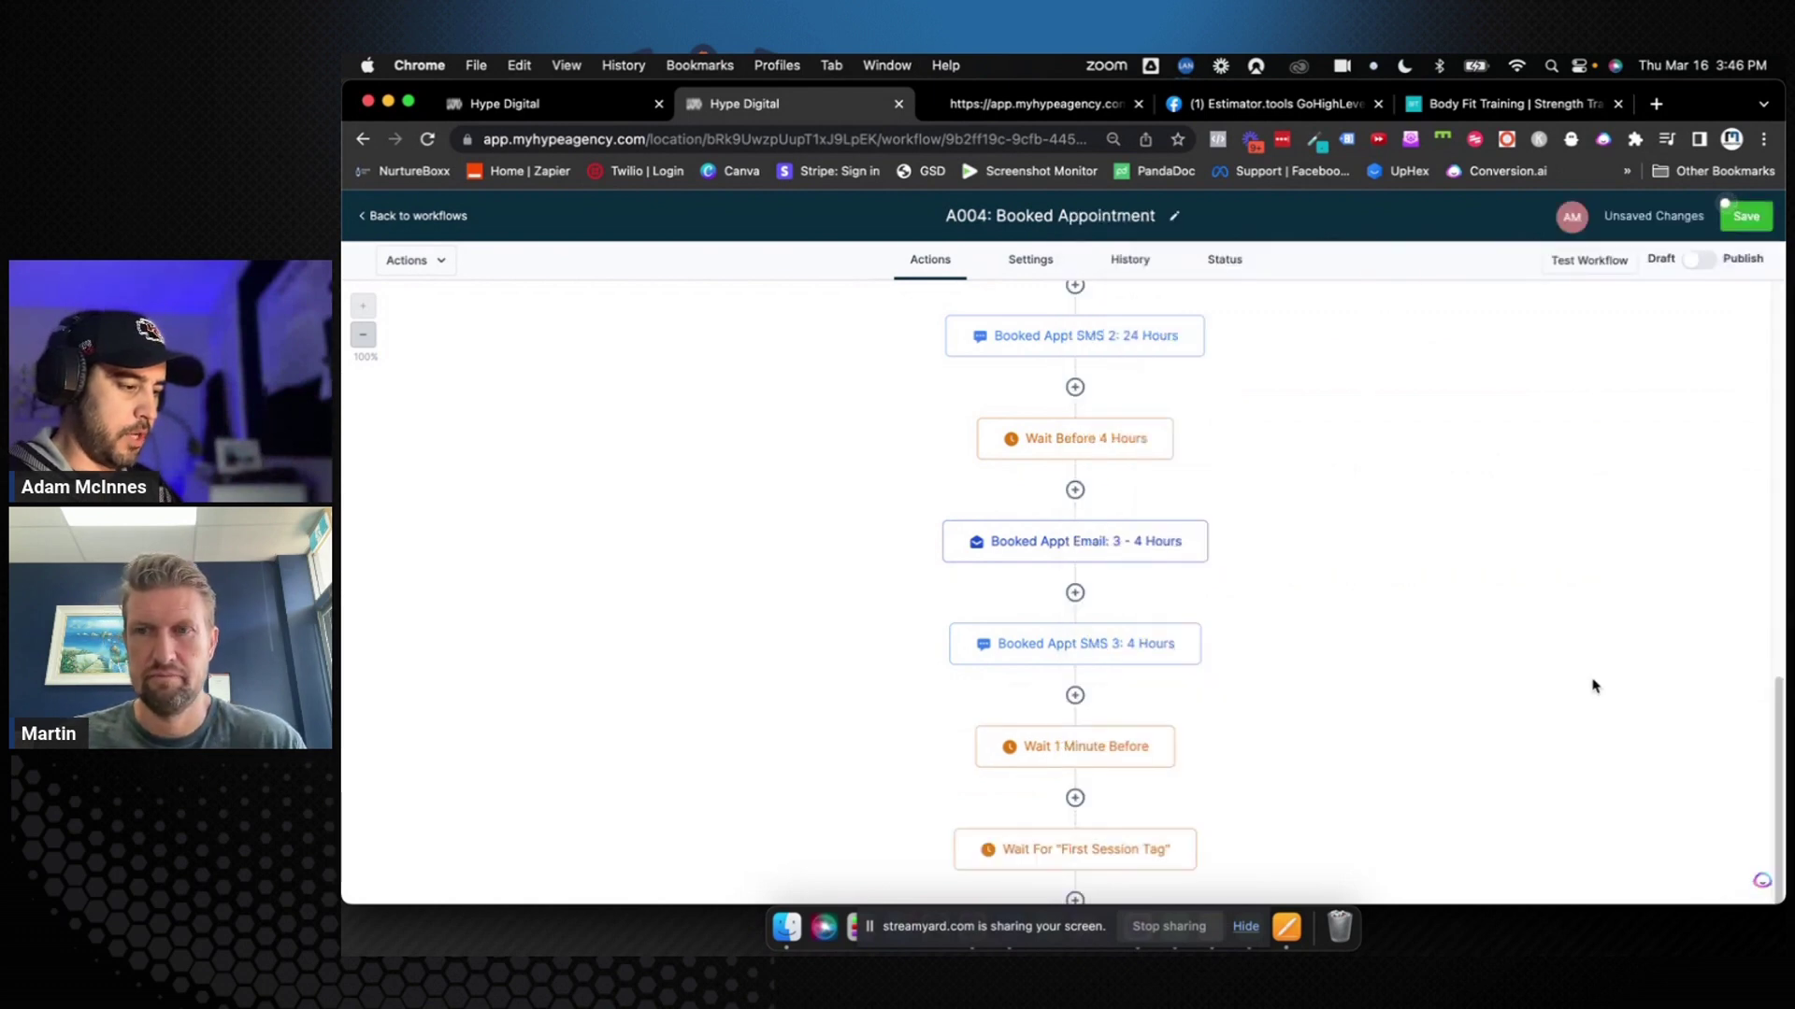
# Save the workflow, re-confirm the Wait For "First Session Tag" step unchanged, and save again
pyautogui.click(1745, 218)
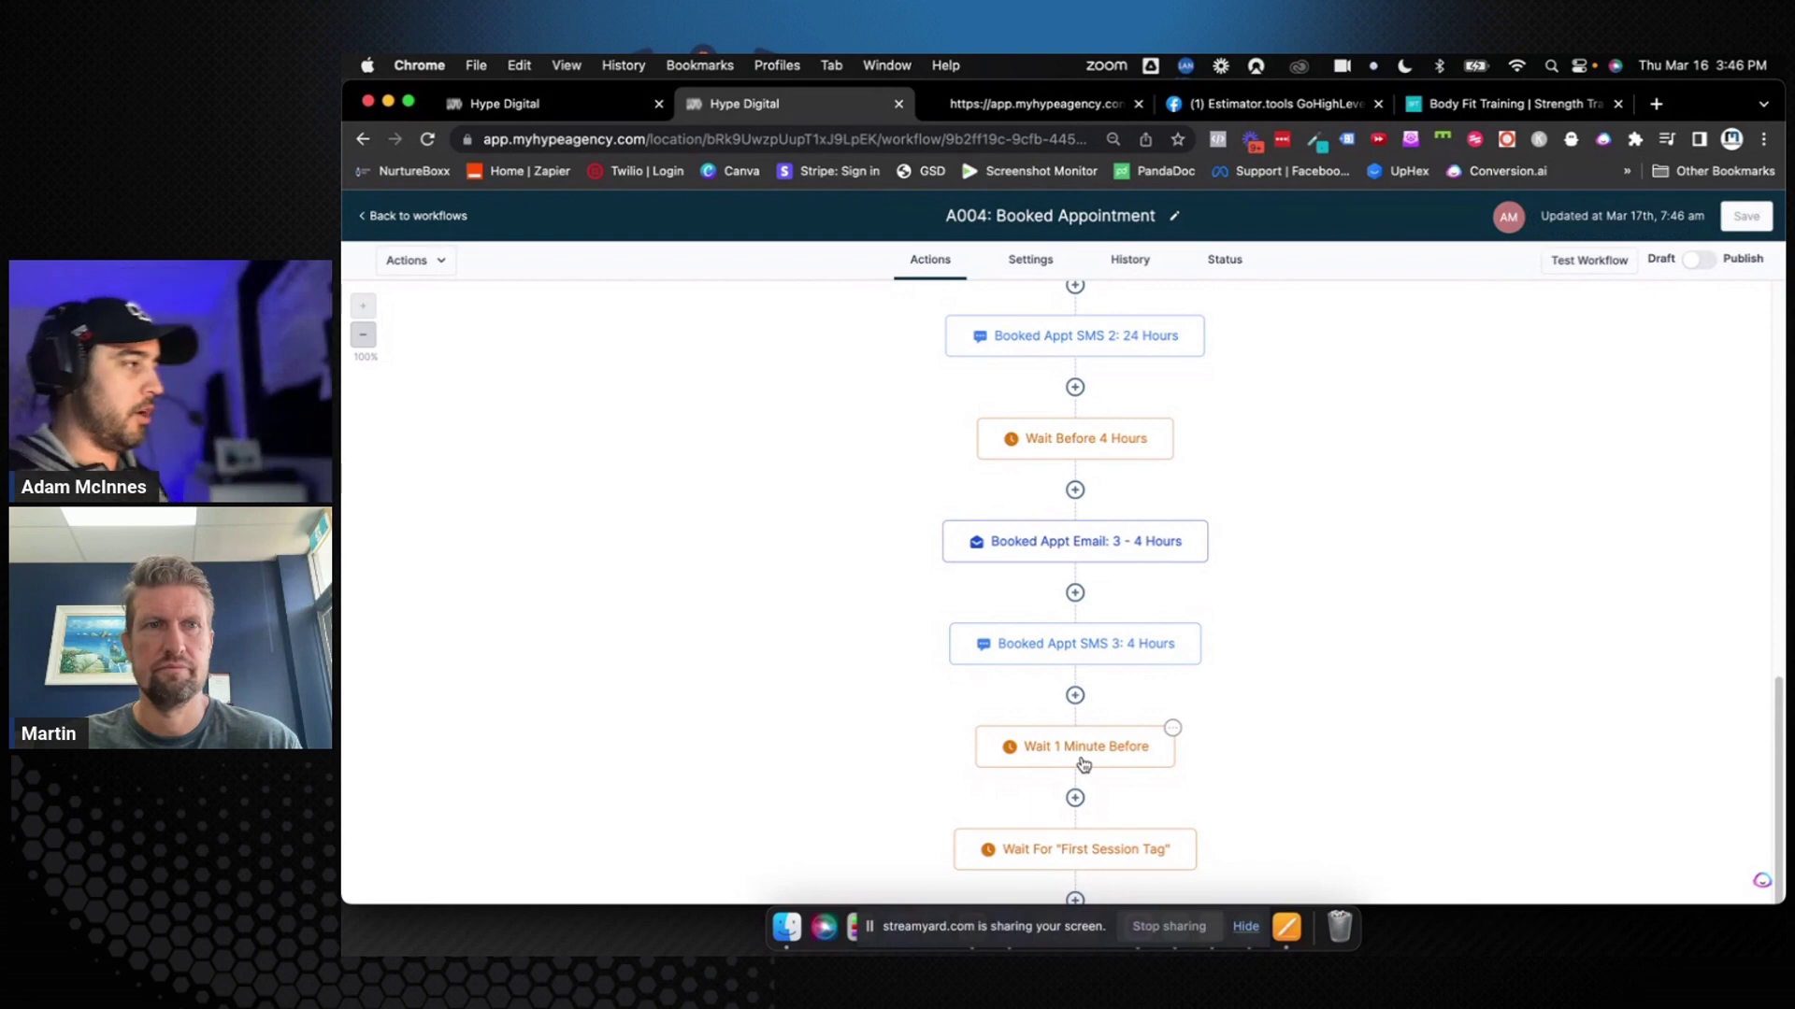
pyautogui.scroll(-2, 1083, 765)
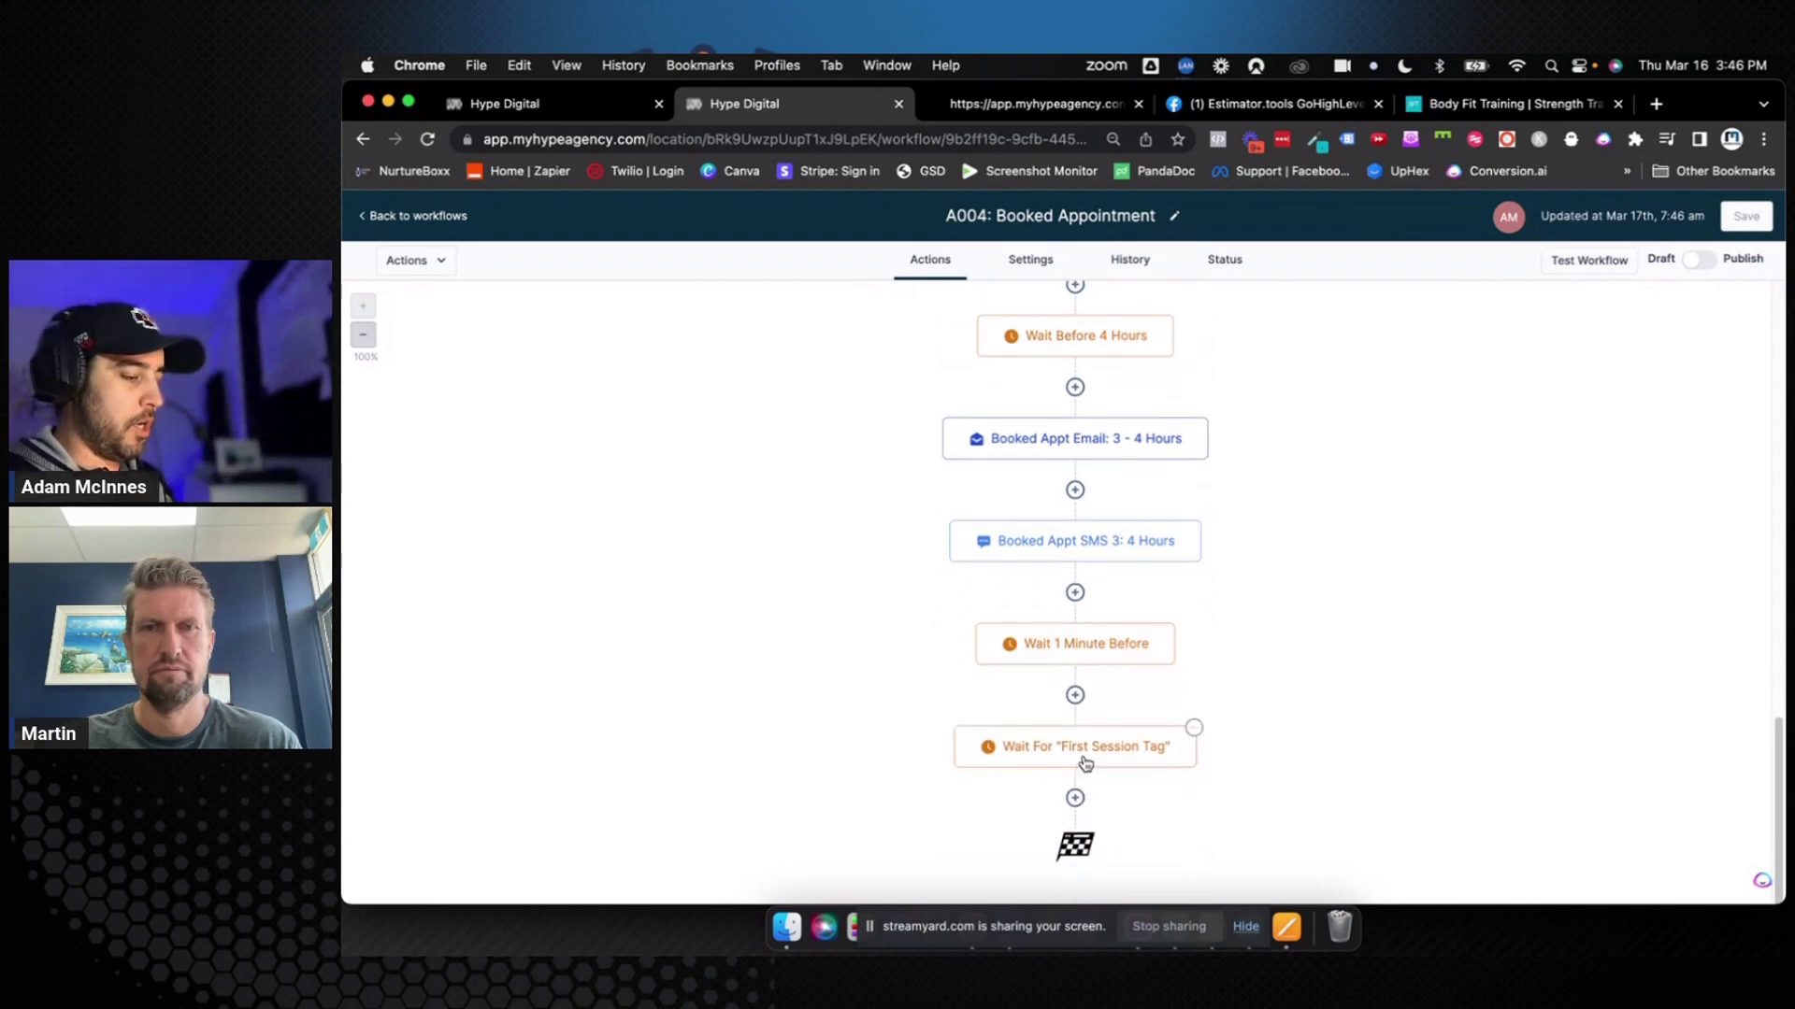
pyautogui.click(1084, 753)
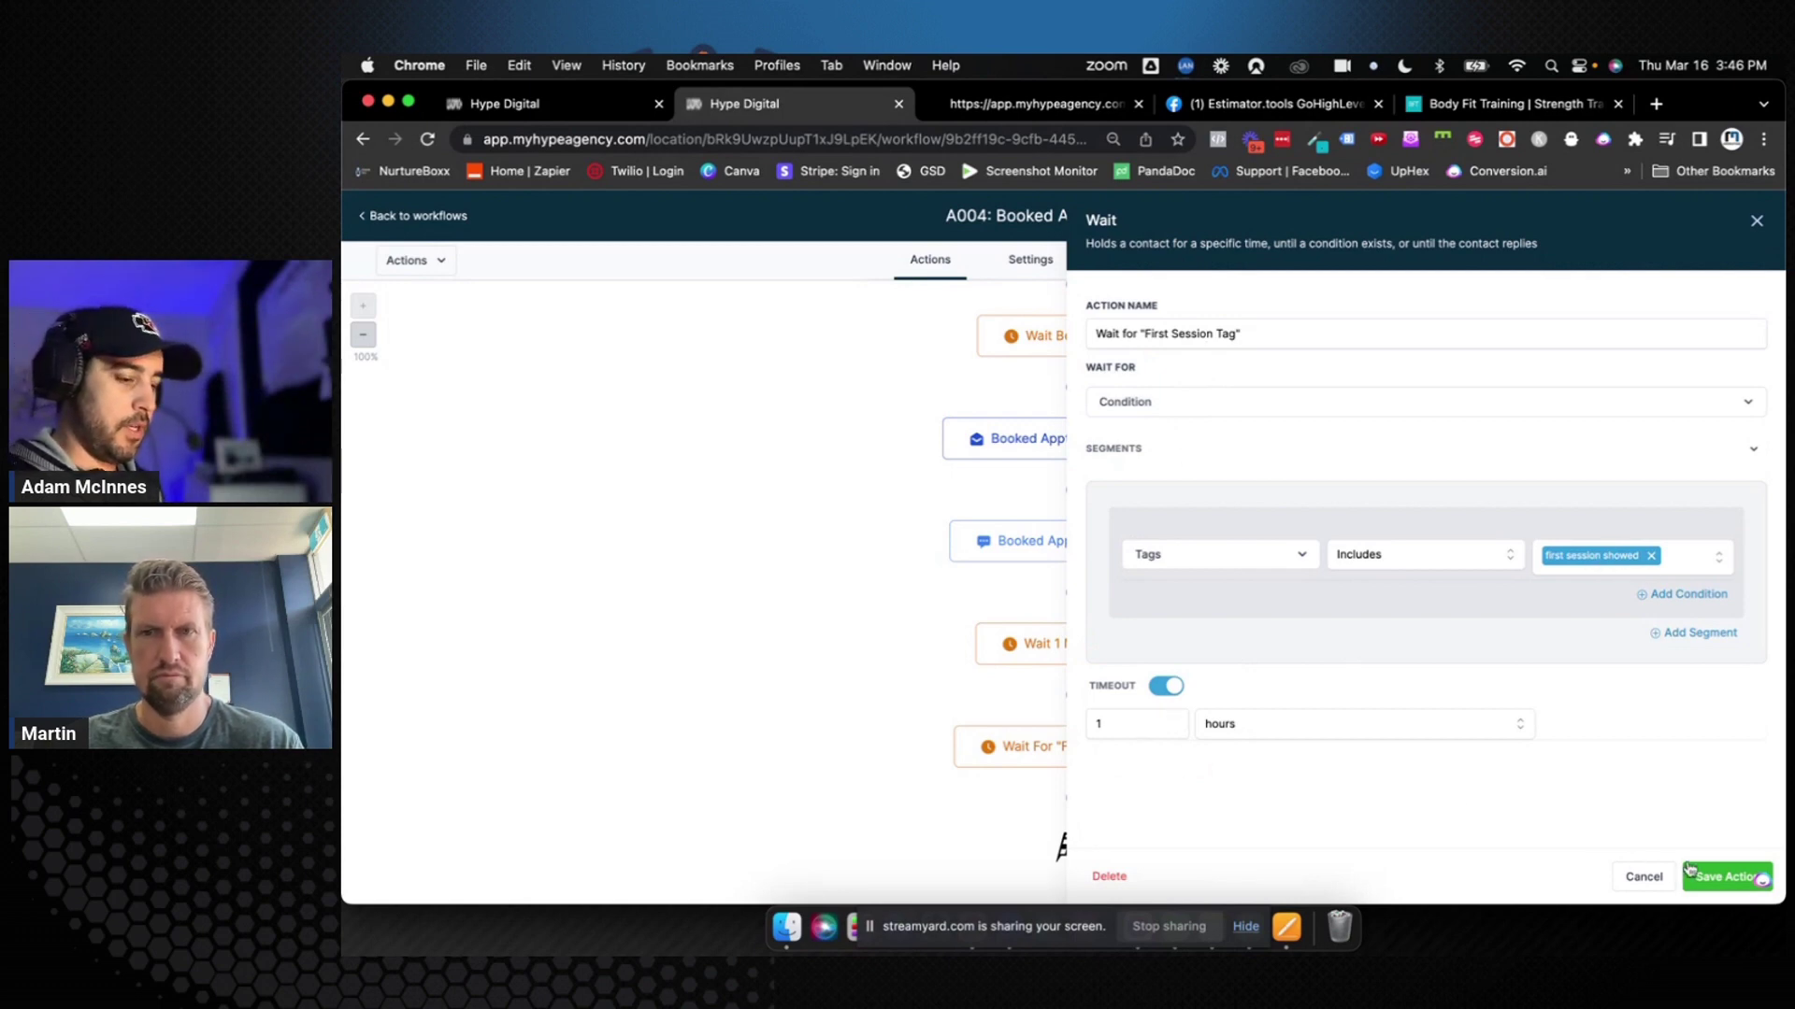
pyautogui.click(1725, 876)
pyautogui.click(1746, 216)
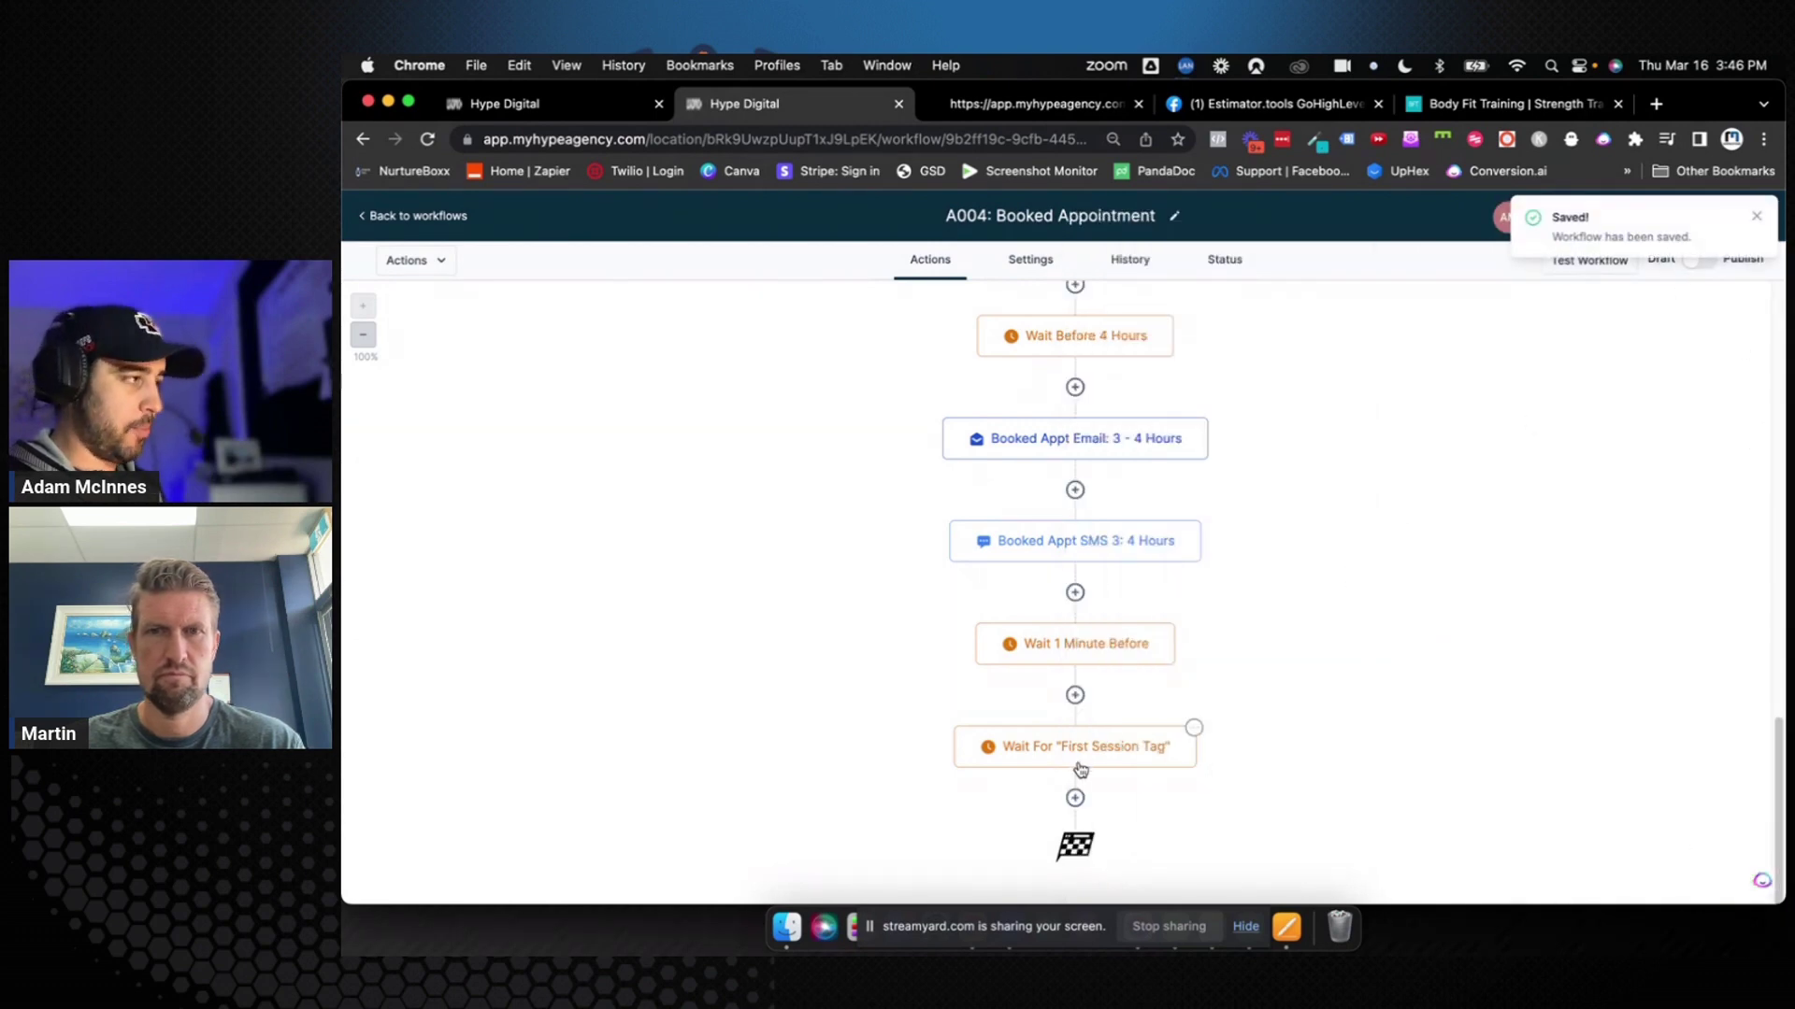
# Add an If / Else step after the tag wait named 'Did they show?' with a branch named 'Yes'
pyautogui.click(1075, 799)
pyautogui.write('if')
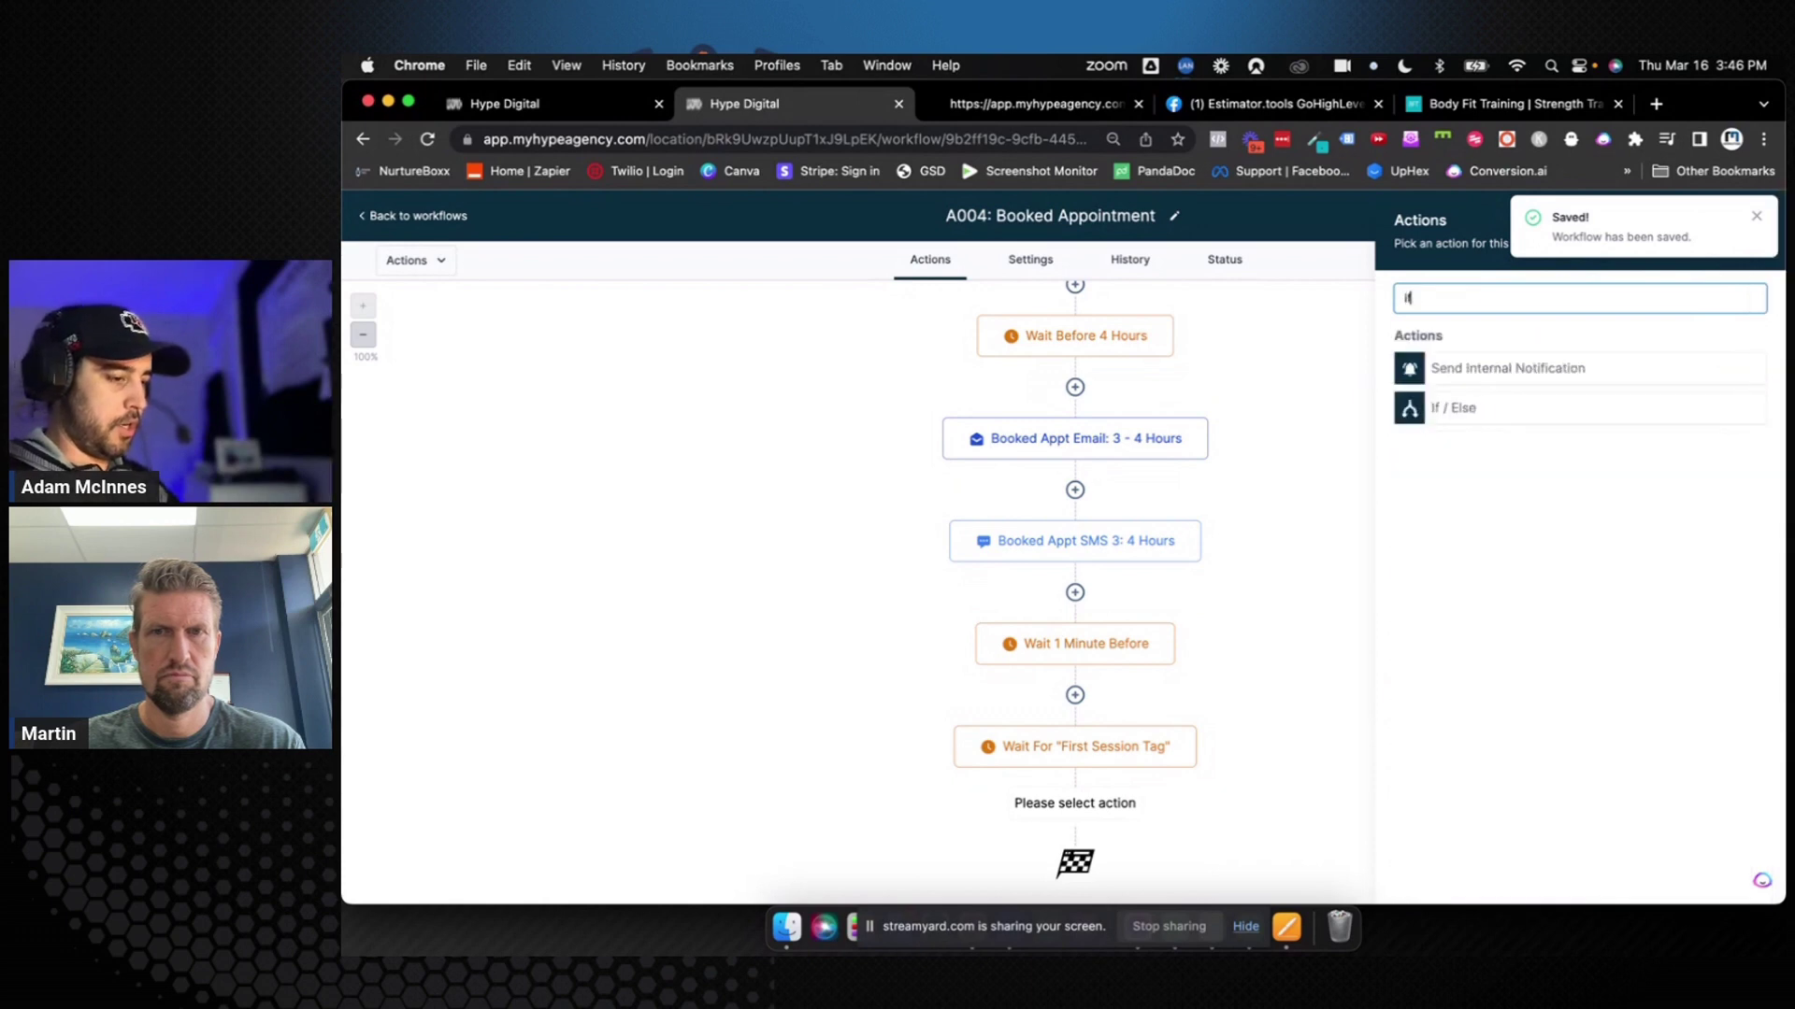
pyautogui.click(1473, 413)
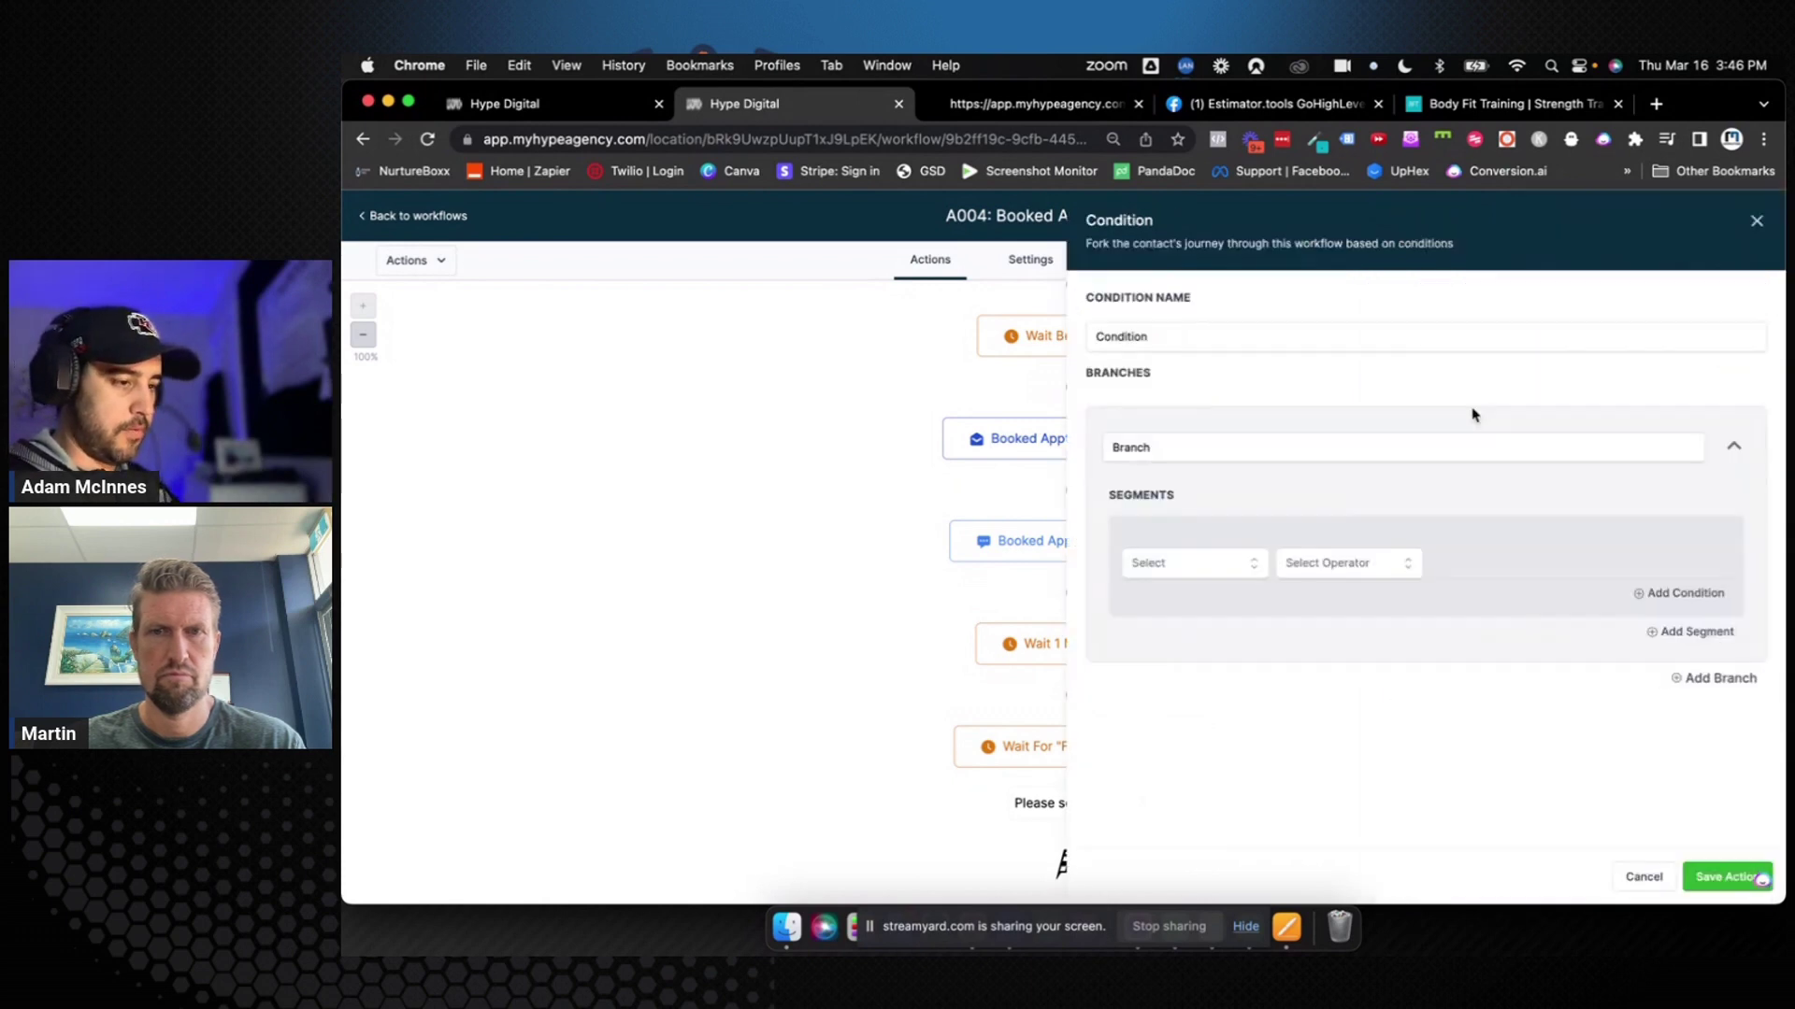
pyautogui.doubleClick(1169, 337)
pyautogui.write('Did they show?')
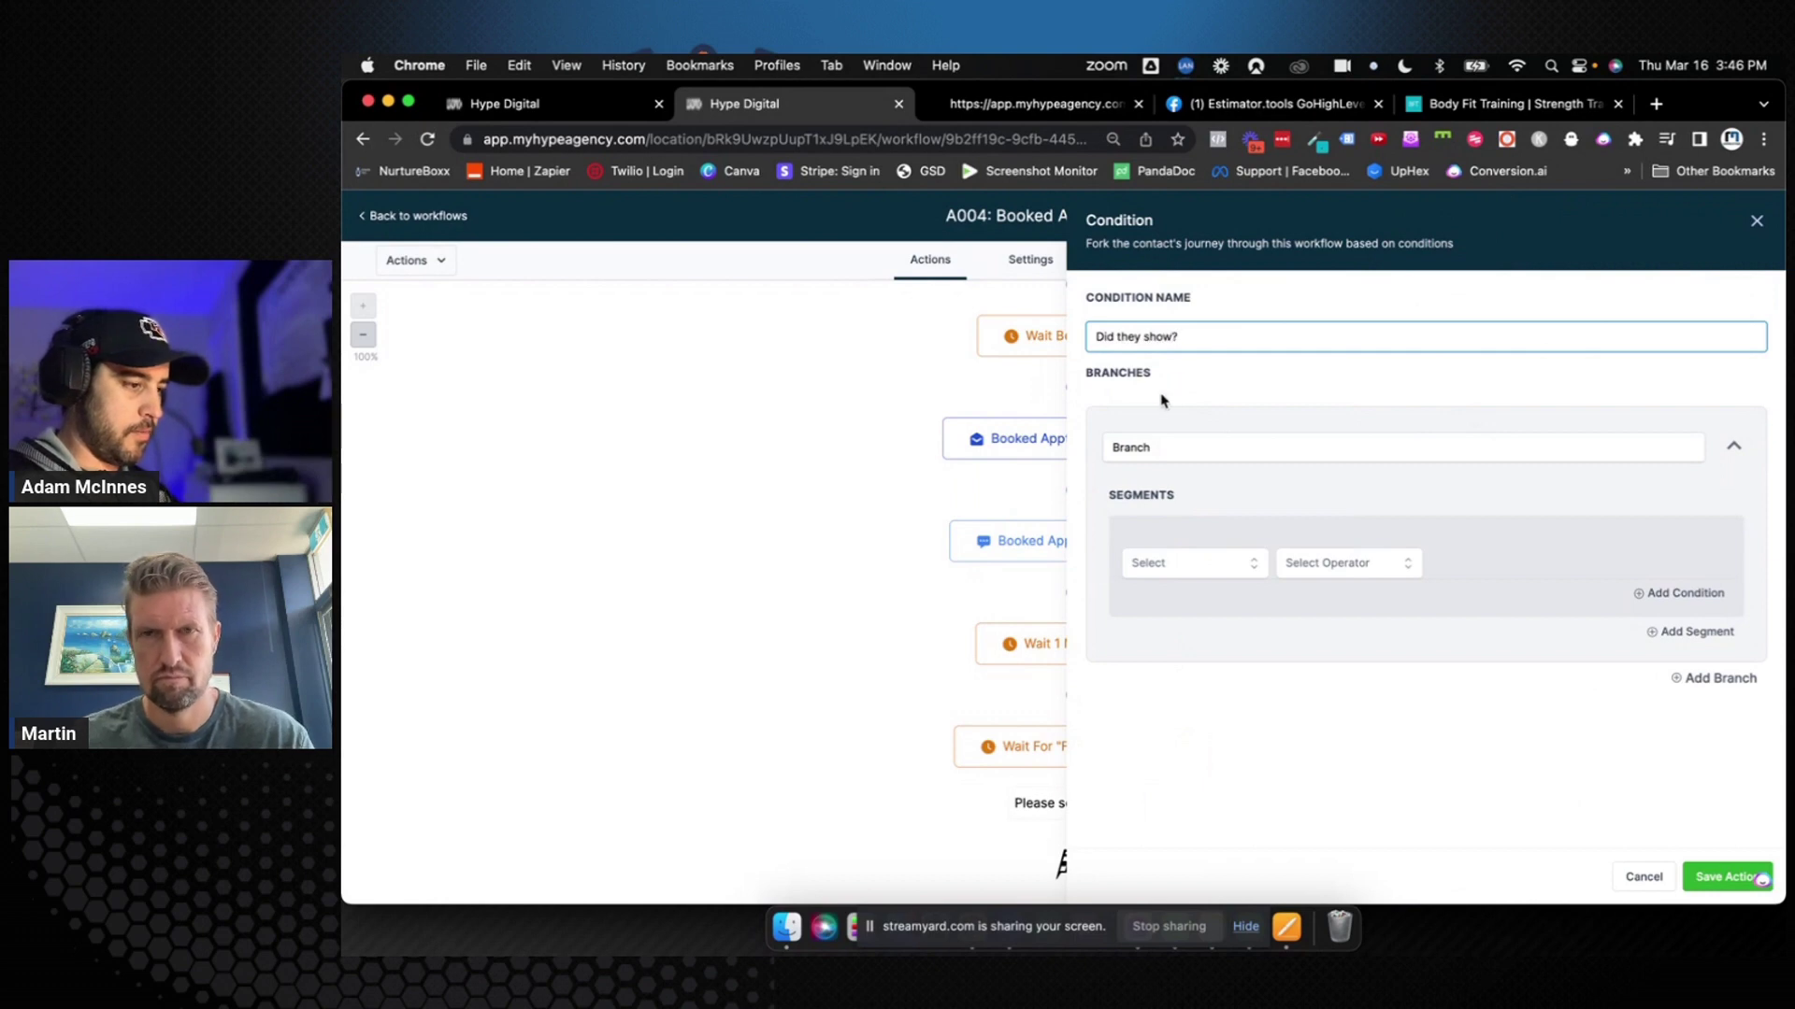
pyautogui.doubleClick(1137, 445)
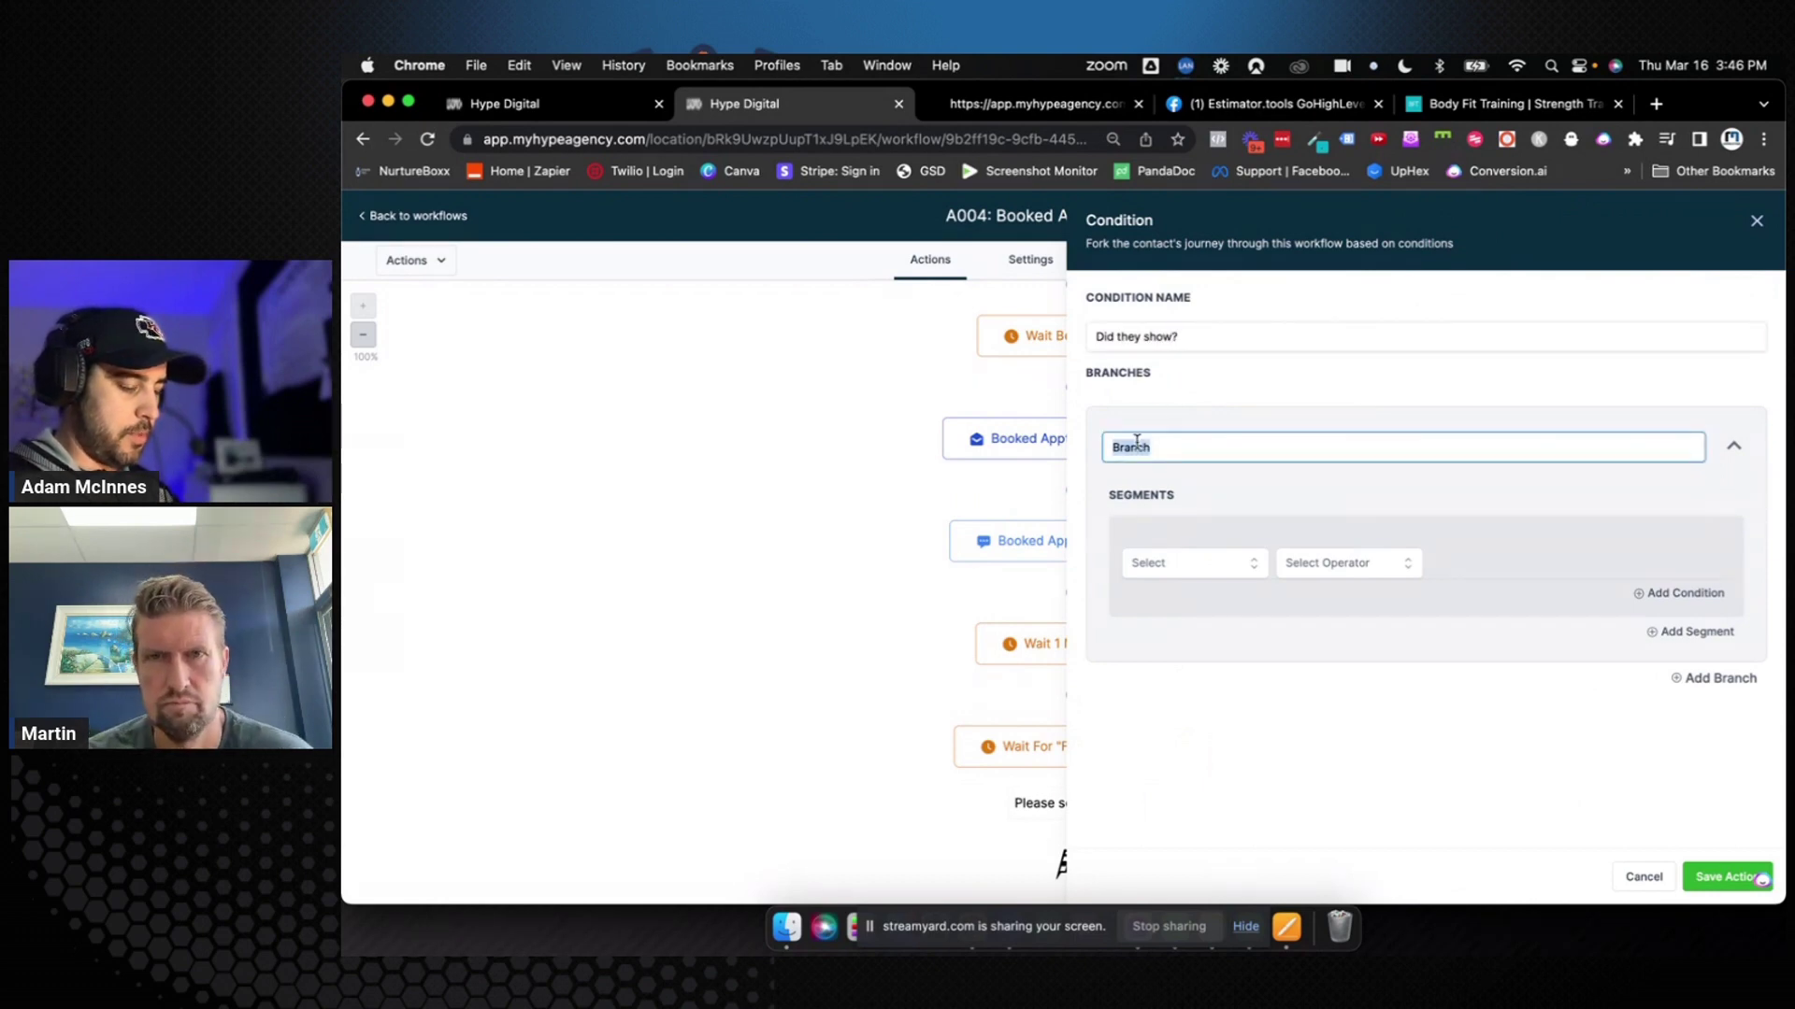
pyautogui.write('Yes')
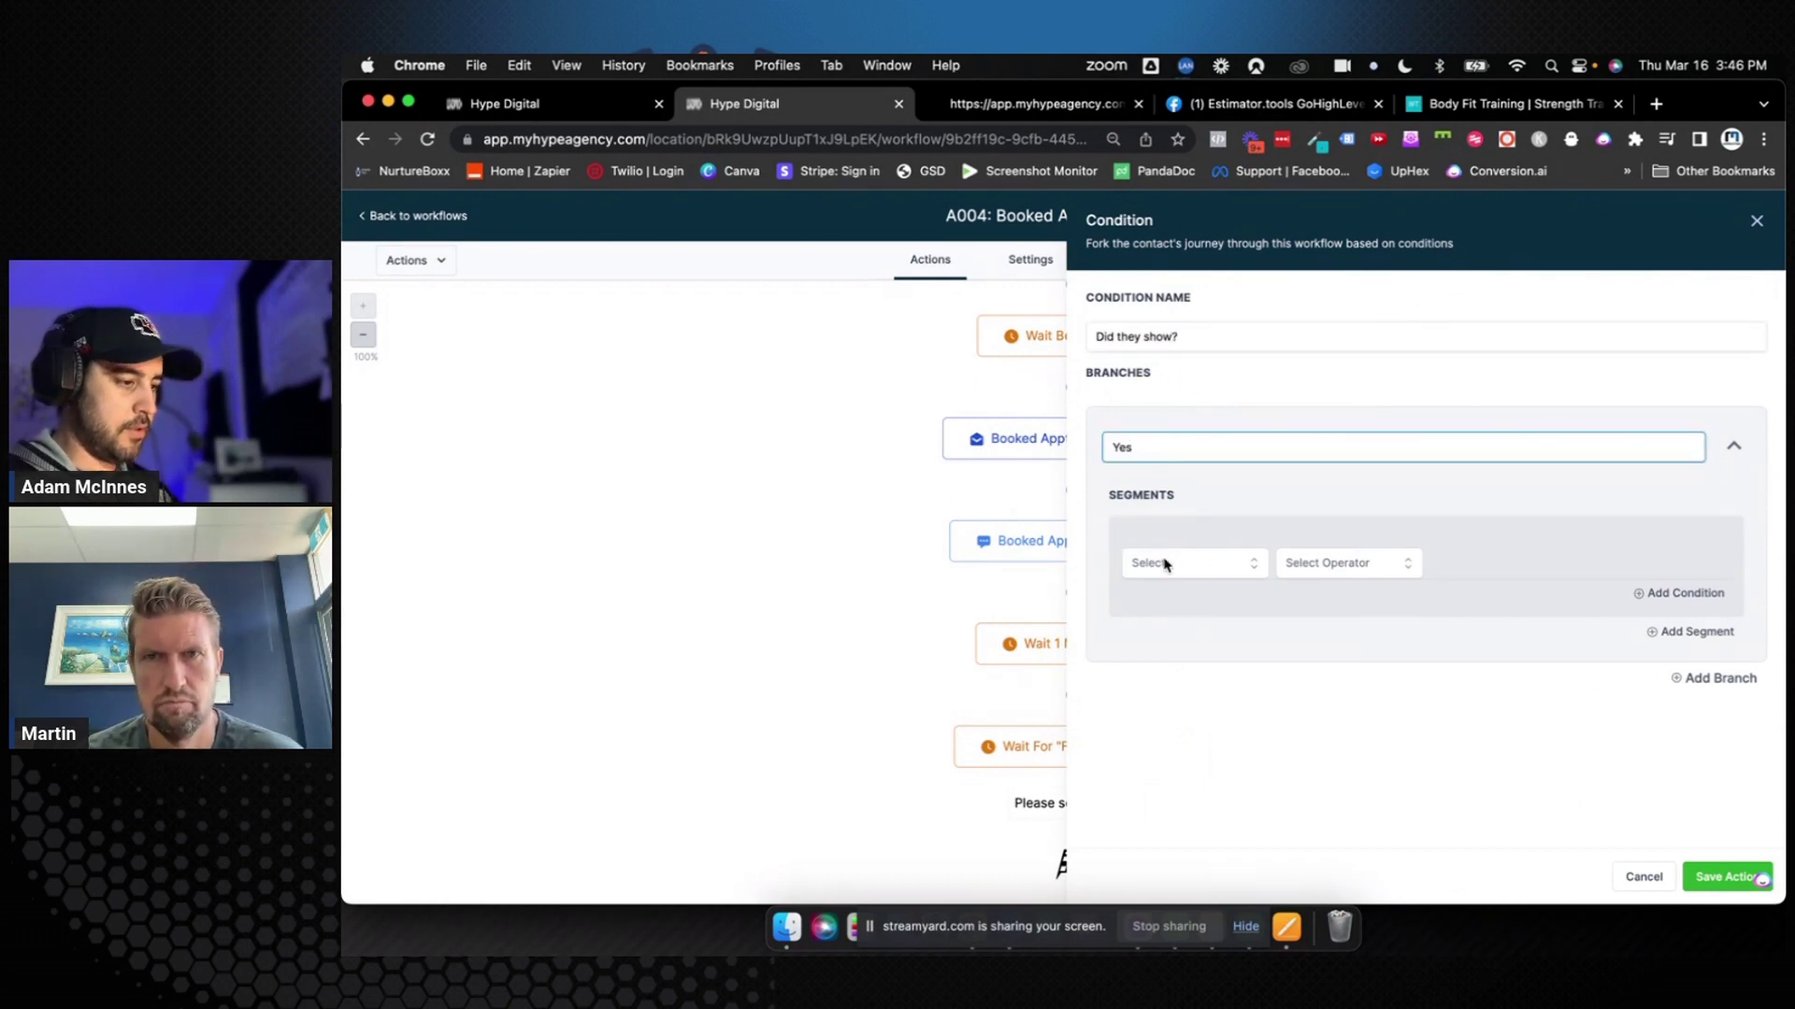
# Make the Yes branch require contact Tags to include first session showed, and save the condition
pyautogui.click(1165, 563)
pyautogui.click(1159, 595)
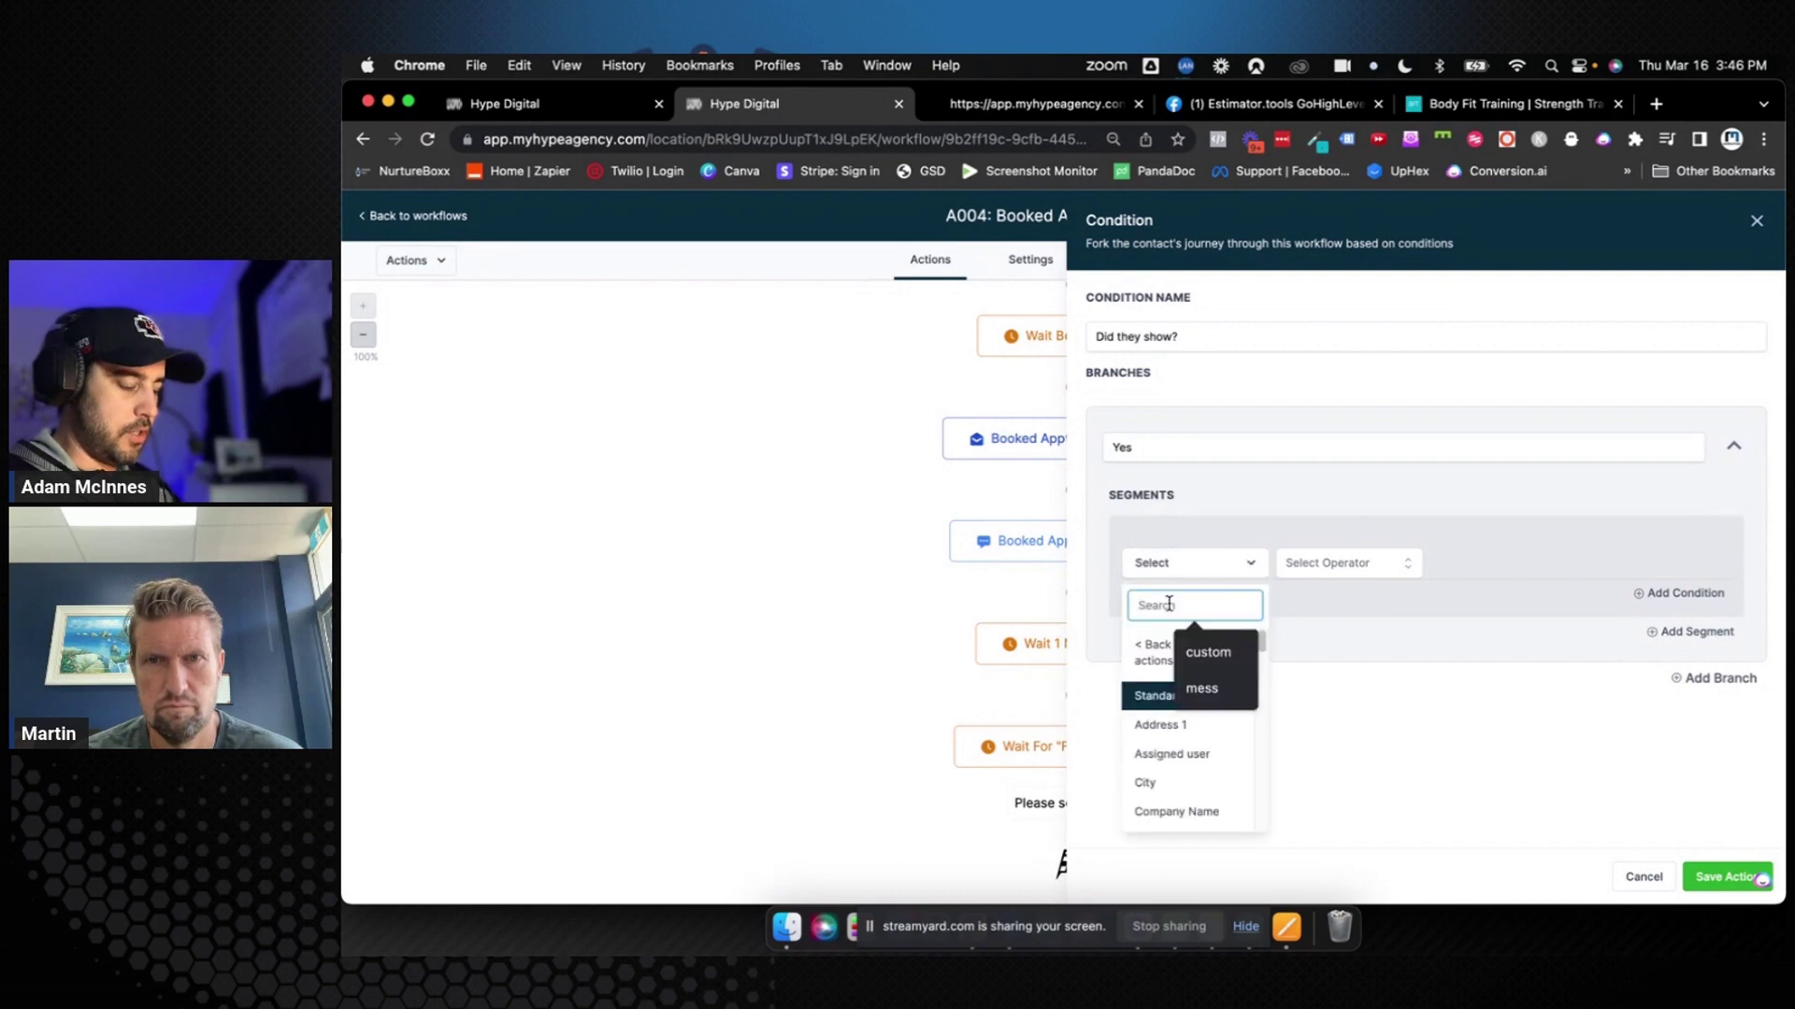
pyautogui.write('tag')
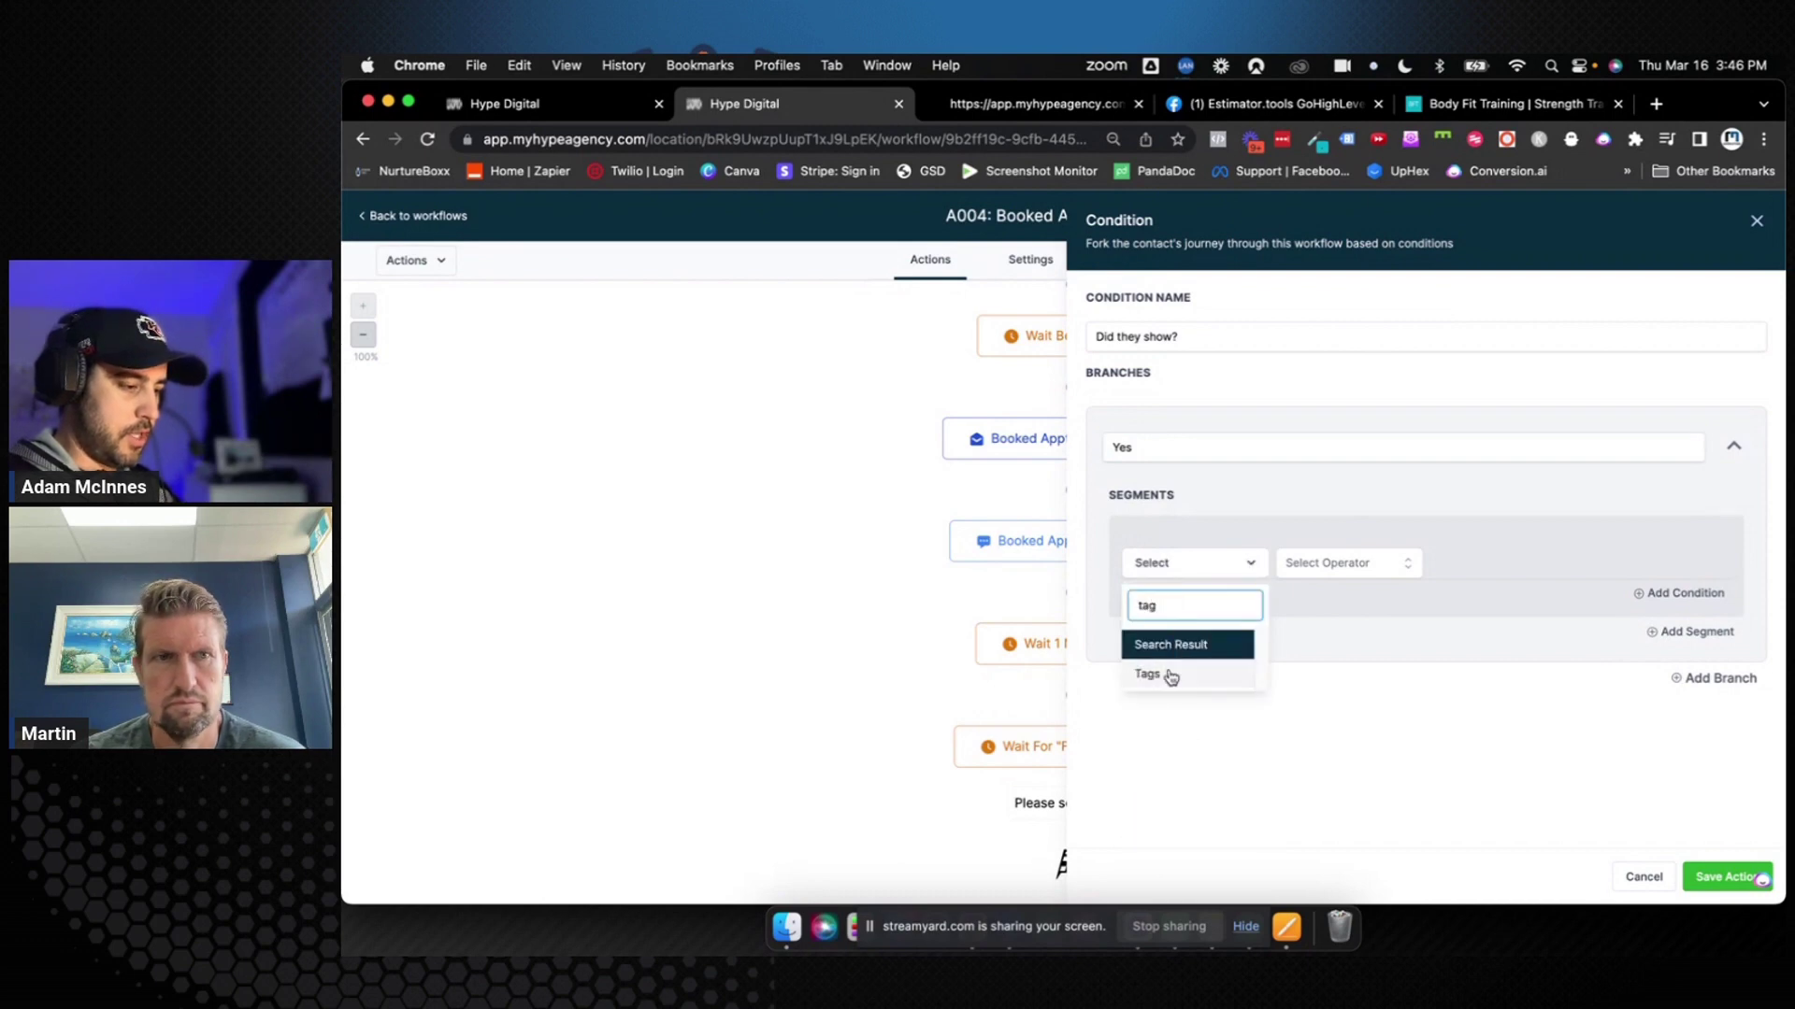
pyautogui.click(1169, 677)
pyautogui.click(1393, 563)
pyautogui.click(1351, 600)
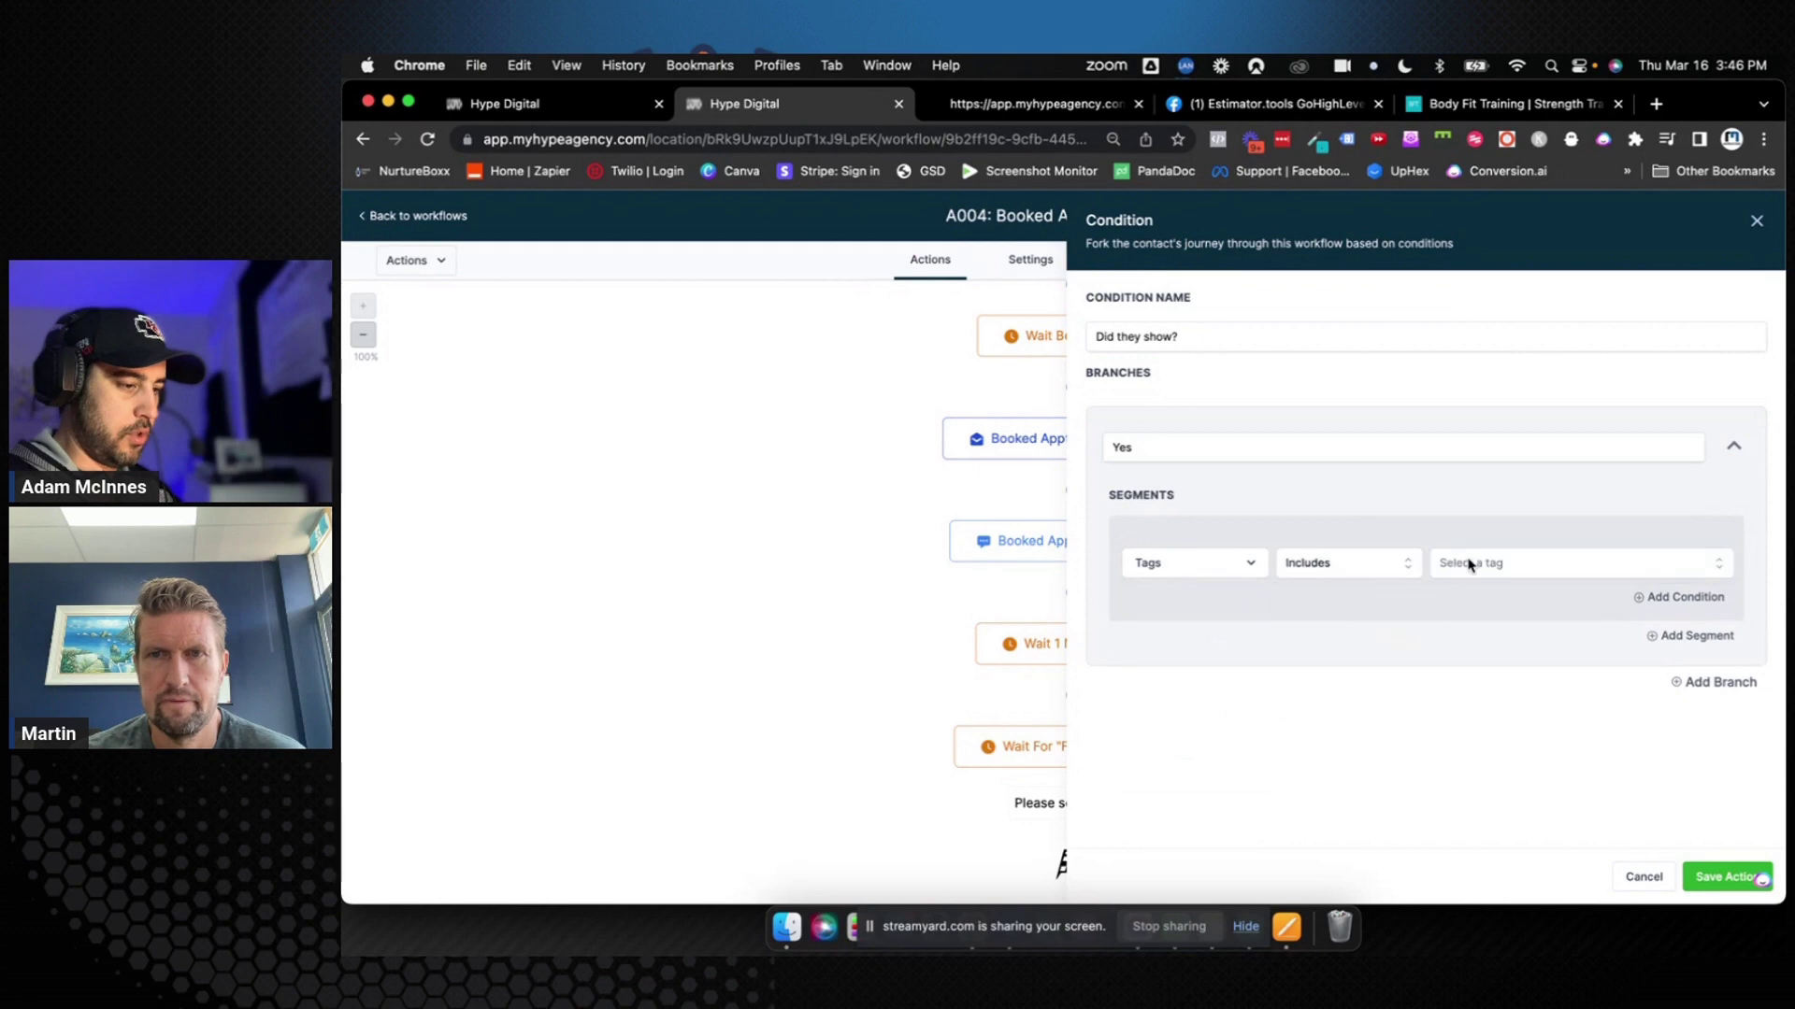
pyautogui.click(1472, 564)
pyautogui.click(1495, 745)
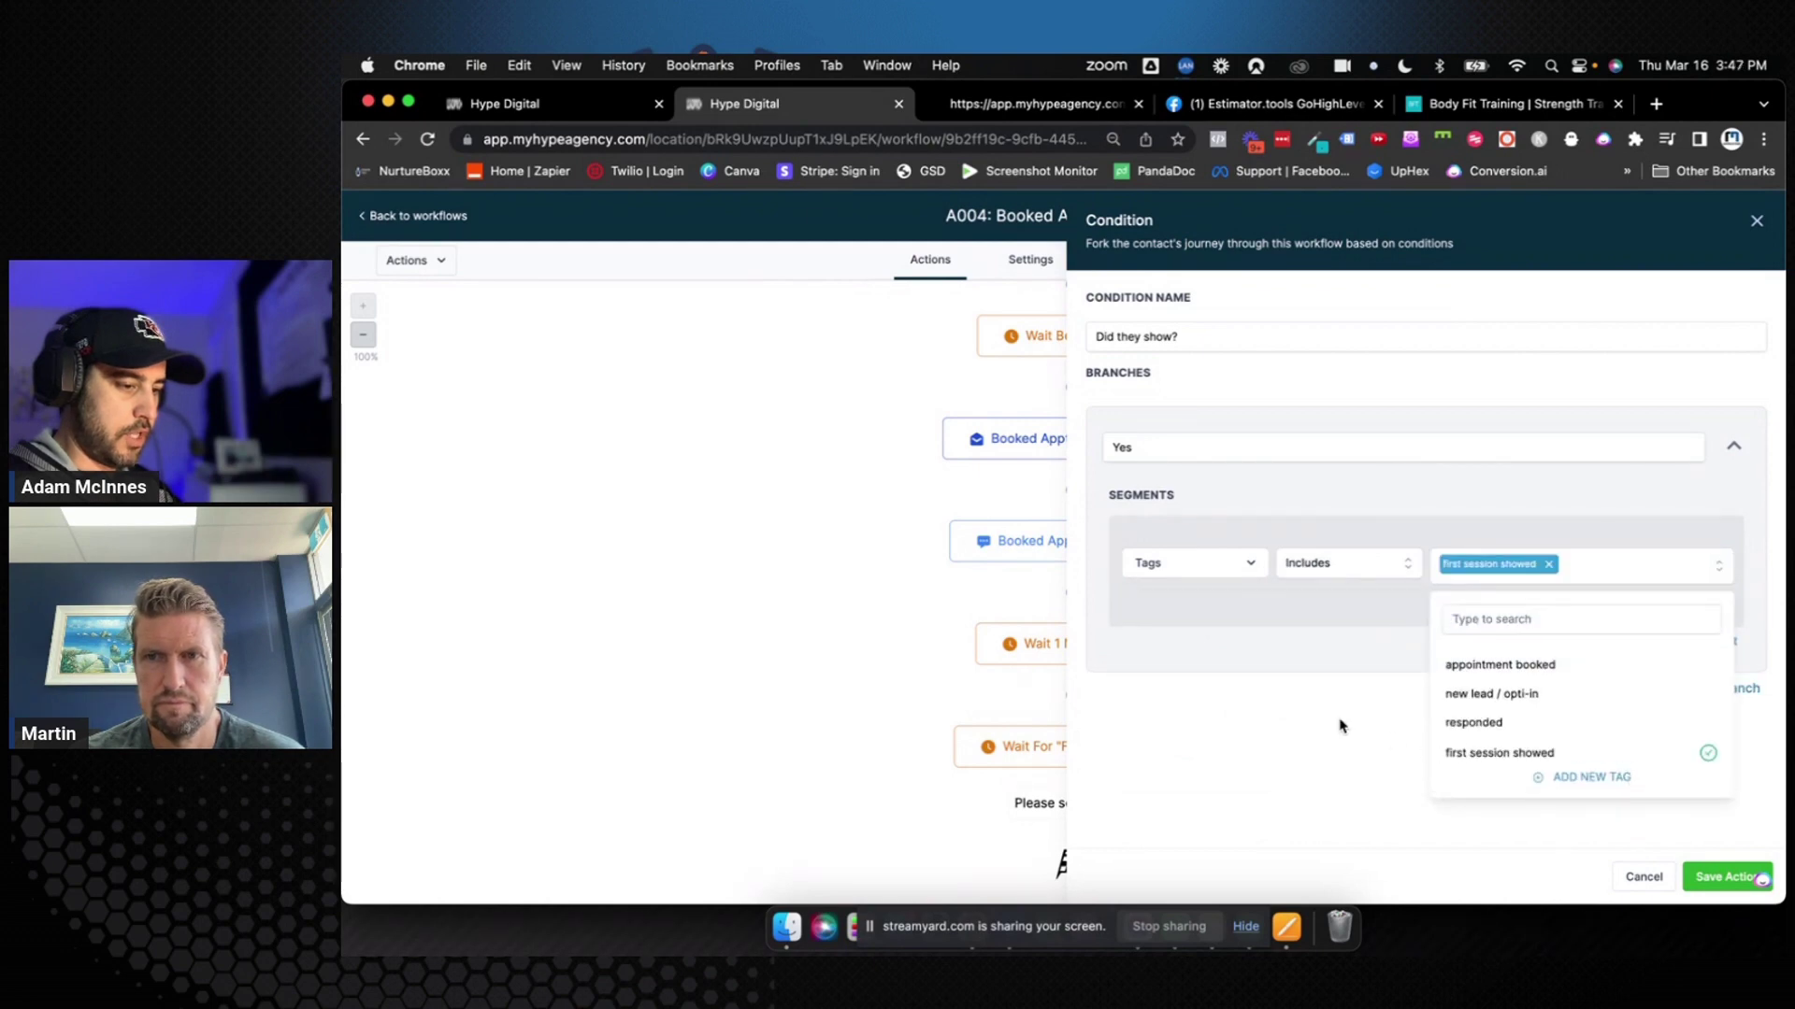
pyautogui.click(1343, 723)
pyautogui.click(1713, 875)
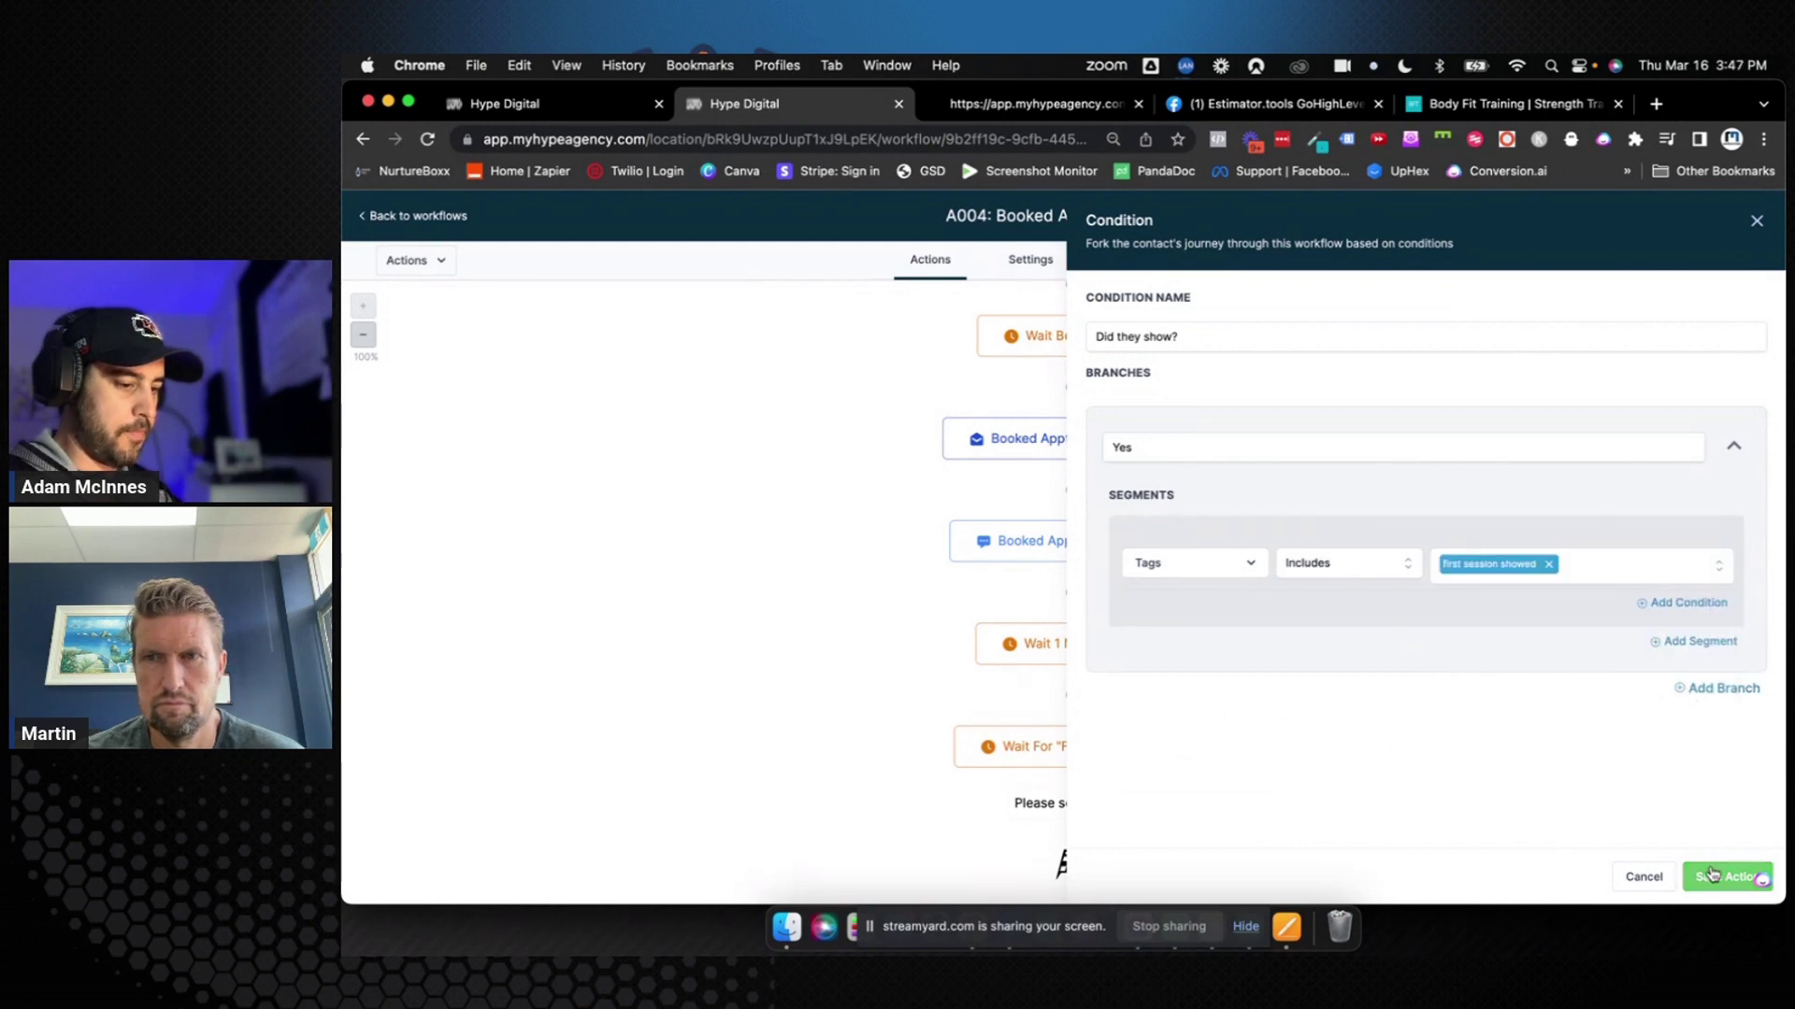
pyautogui.scroll(-3, 1380, 715)
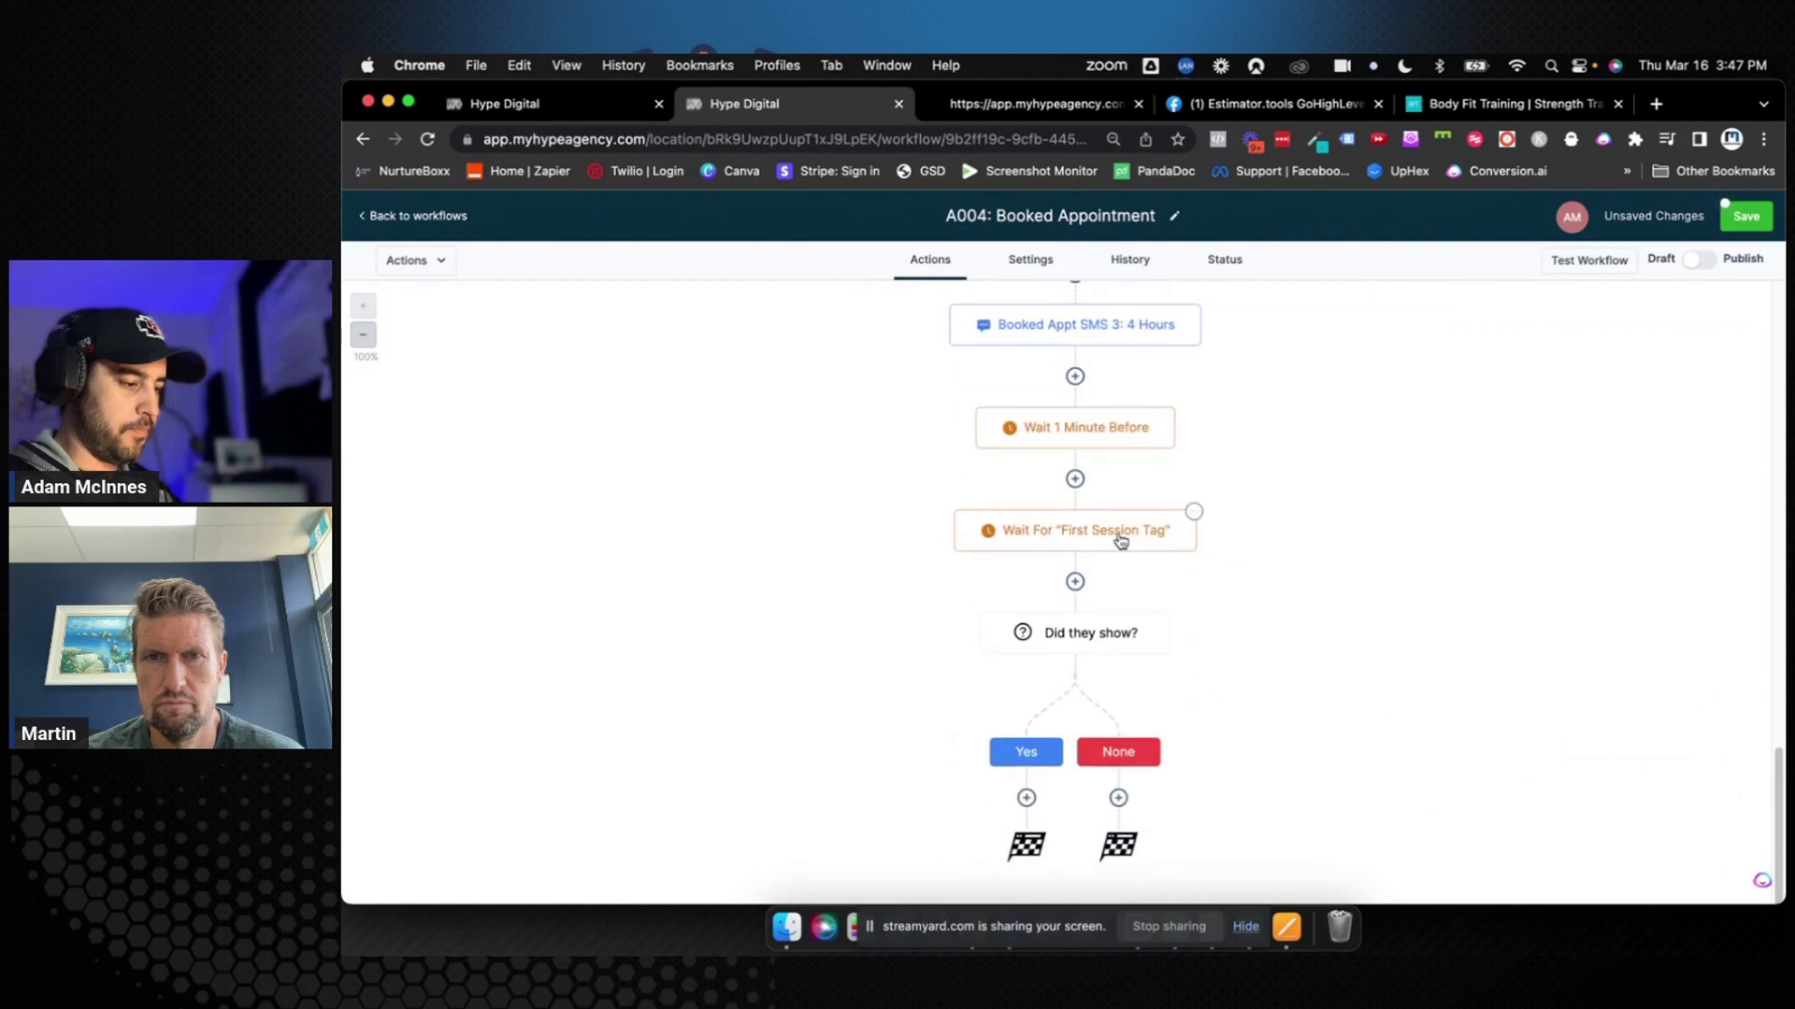
# Add a Create/Update Opportunity action under Yes: pipeline 0. Women over 40, stage First Session Showed
pyautogui.click(1025, 797)
pyautogui.write('update')
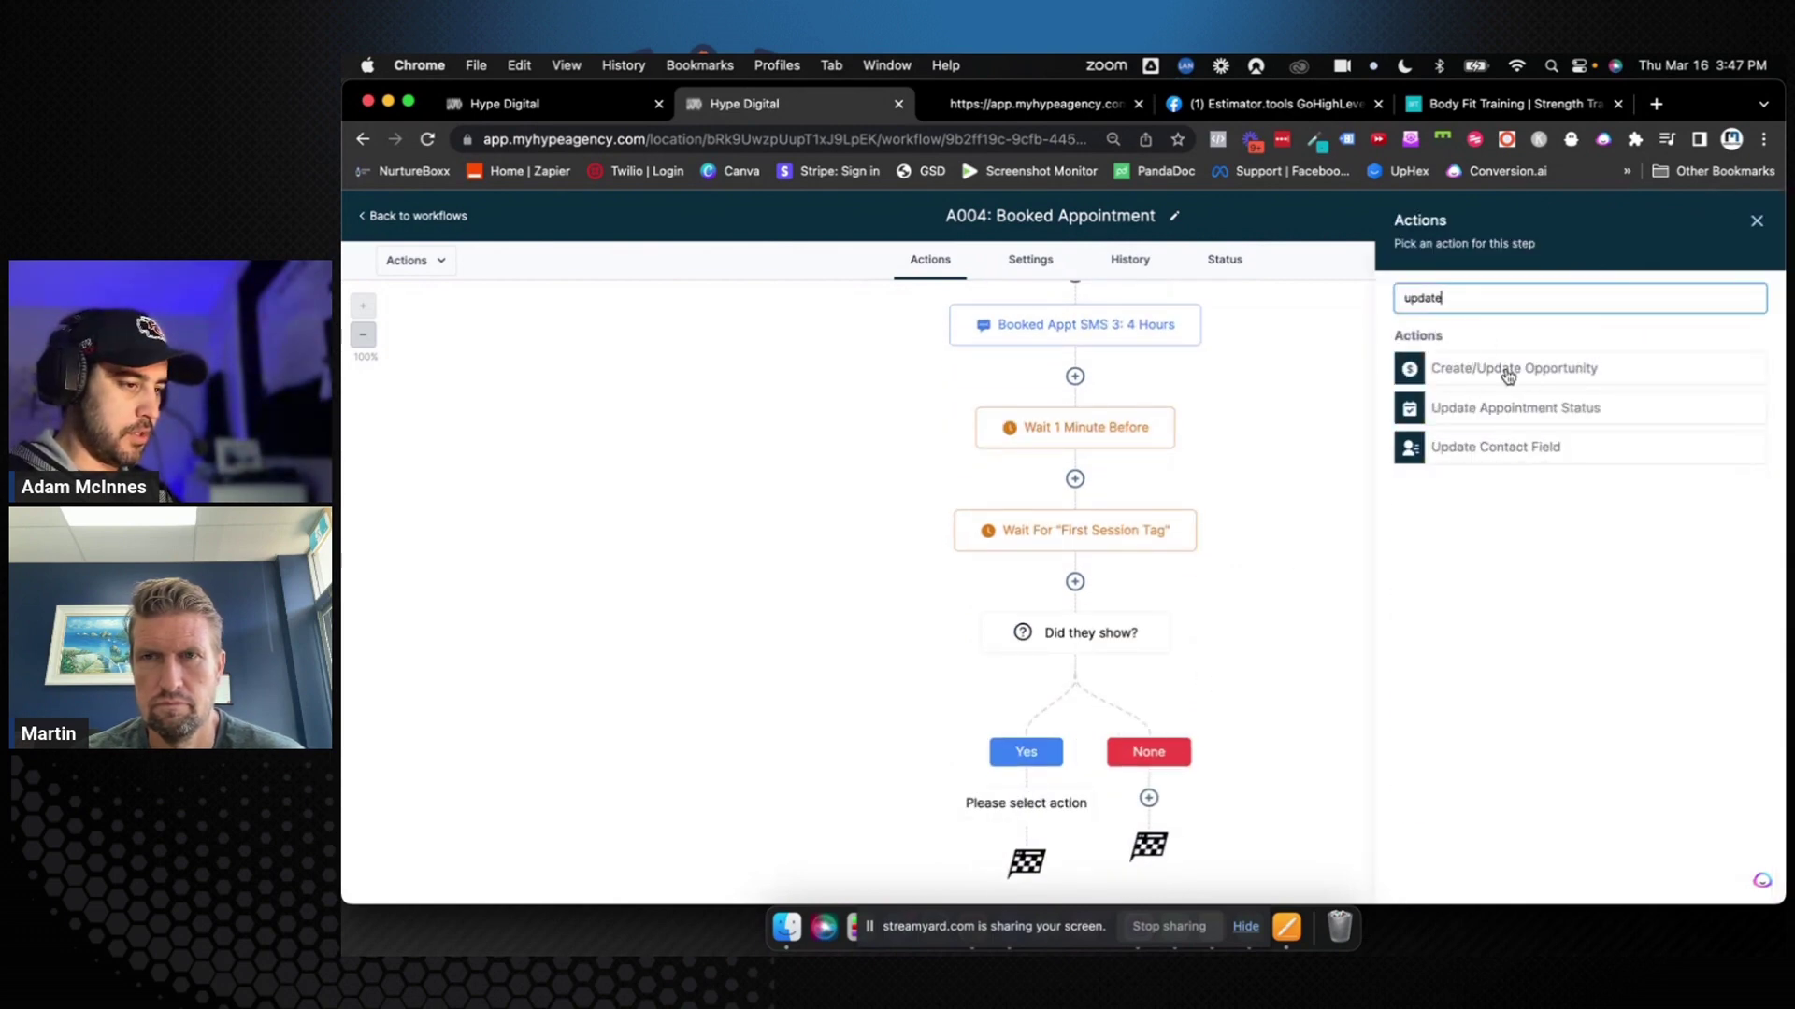
pyautogui.click(1507, 375)
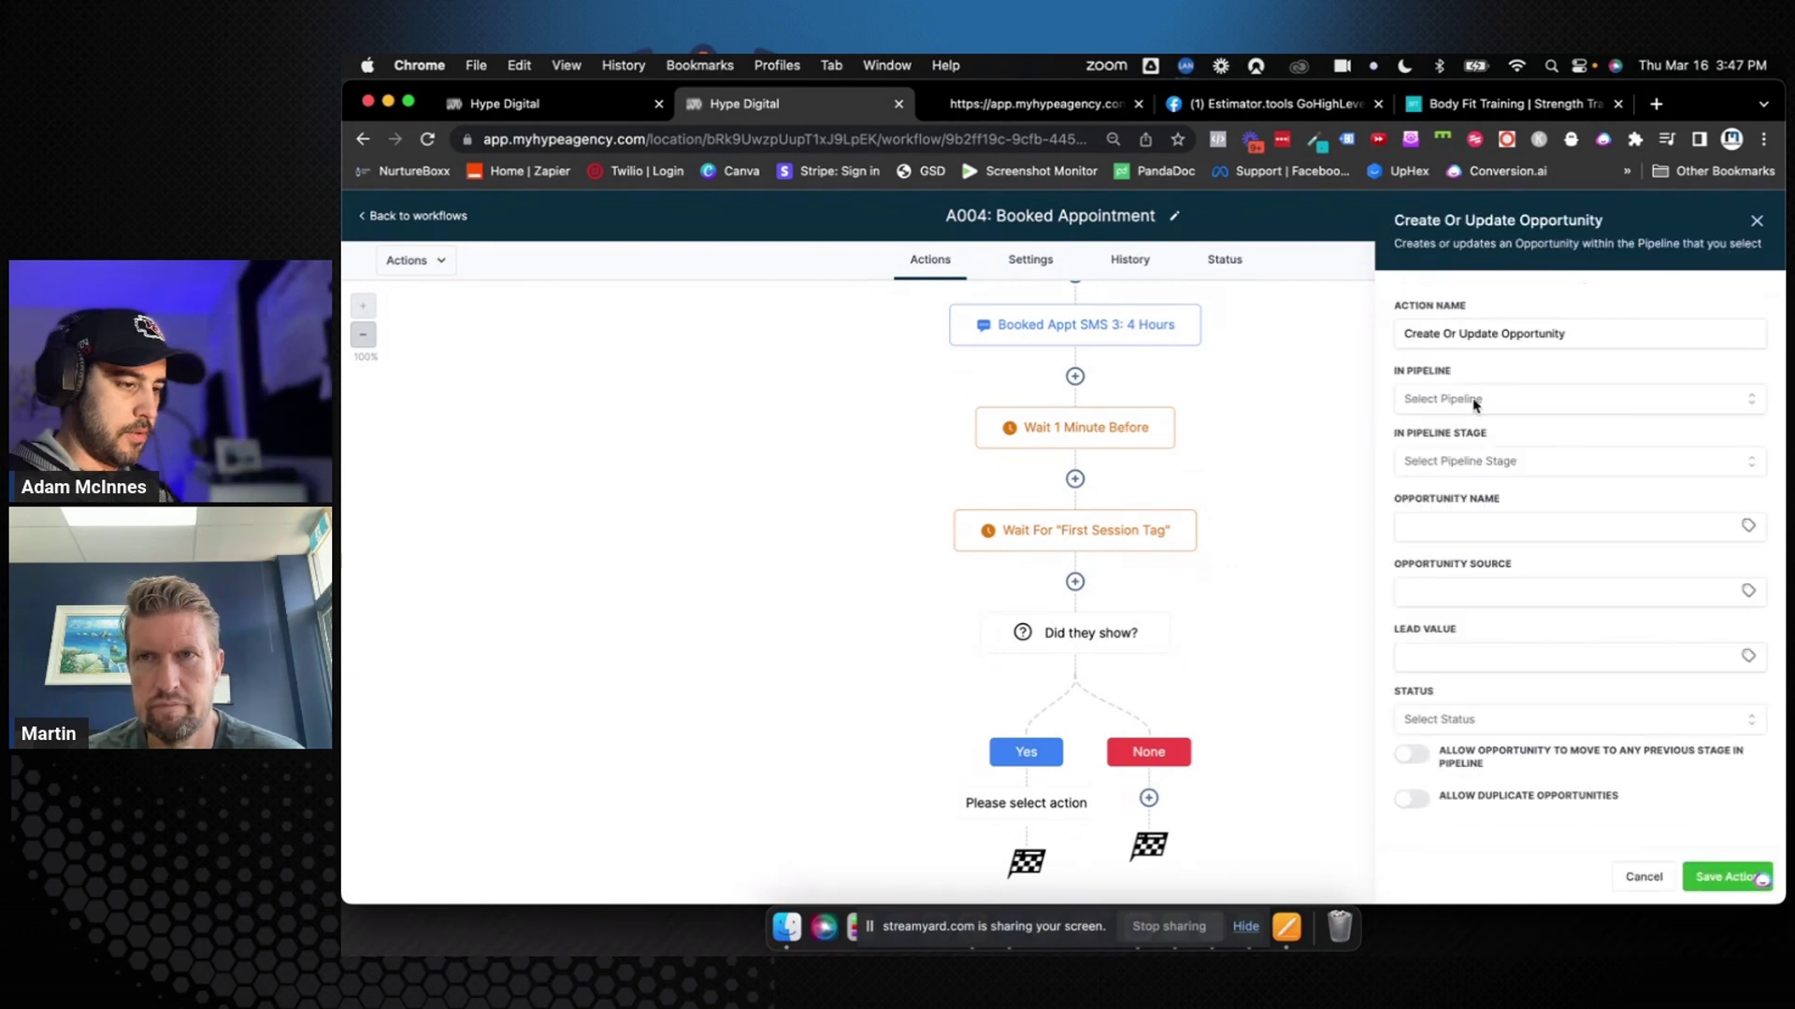
pyautogui.click(1475, 400)
pyautogui.click(1478, 468)
pyautogui.click(1478, 464)
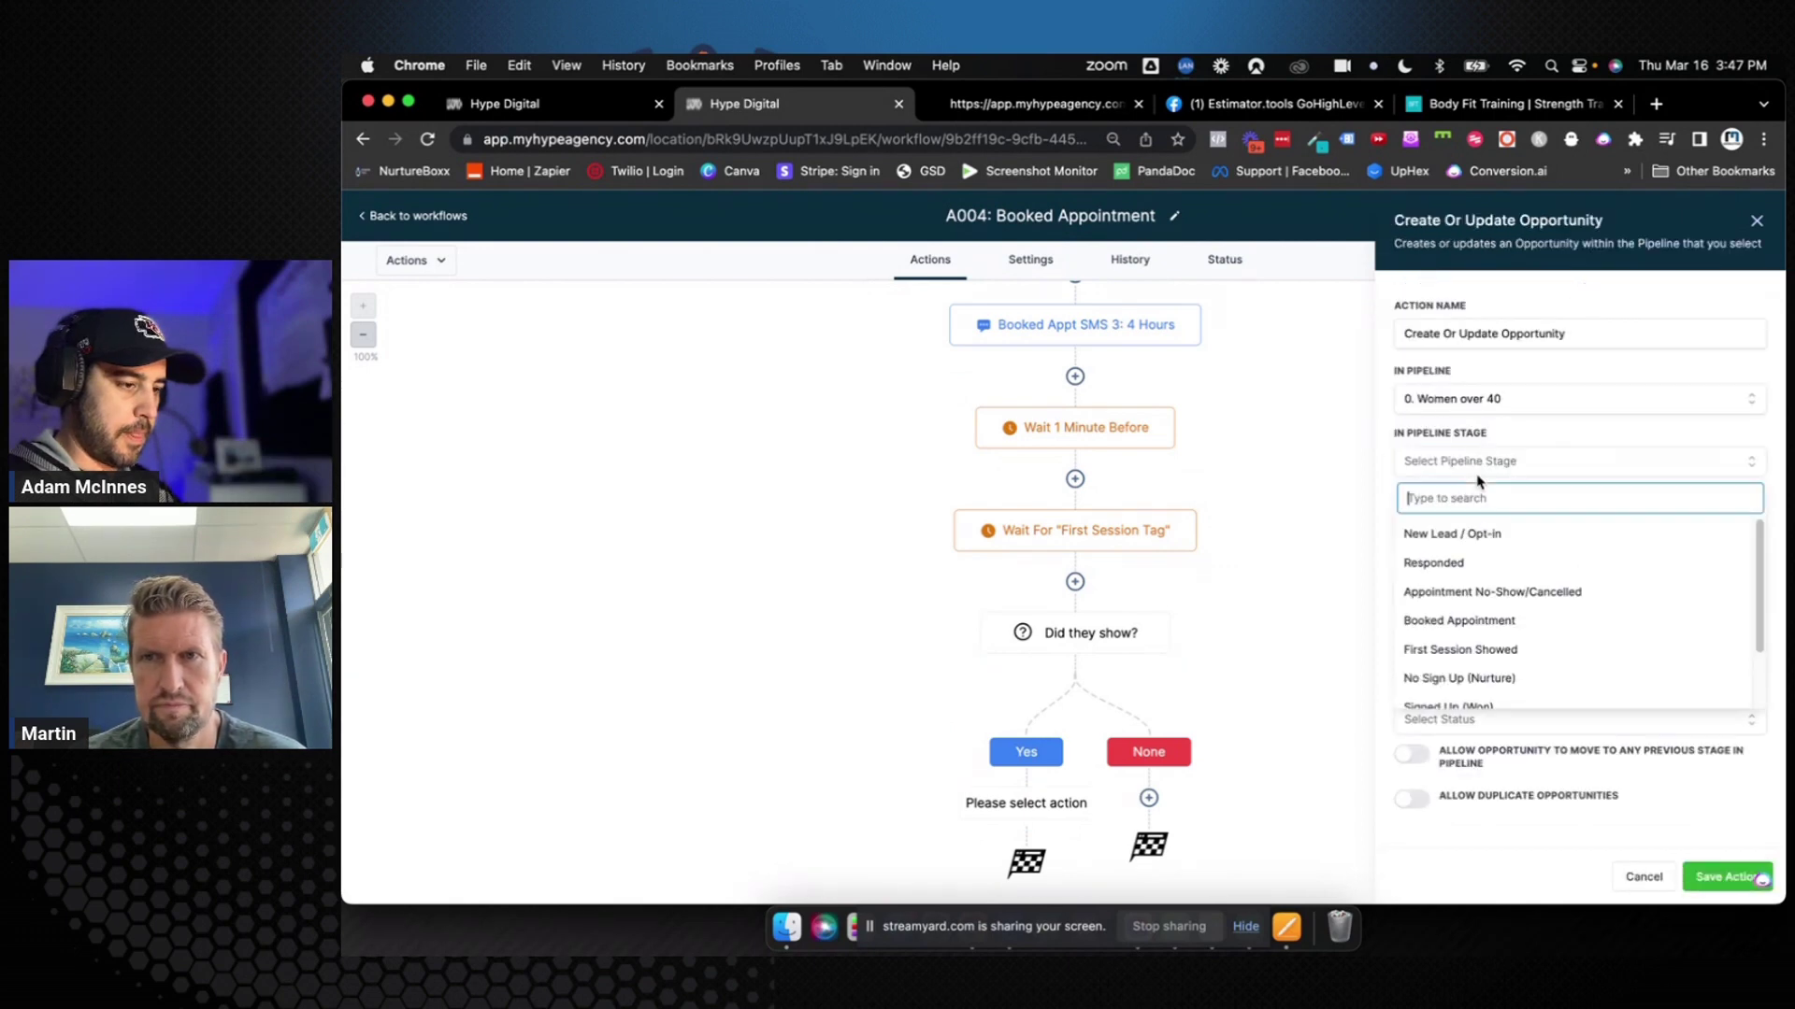
pyautogui.click(1473, 648)
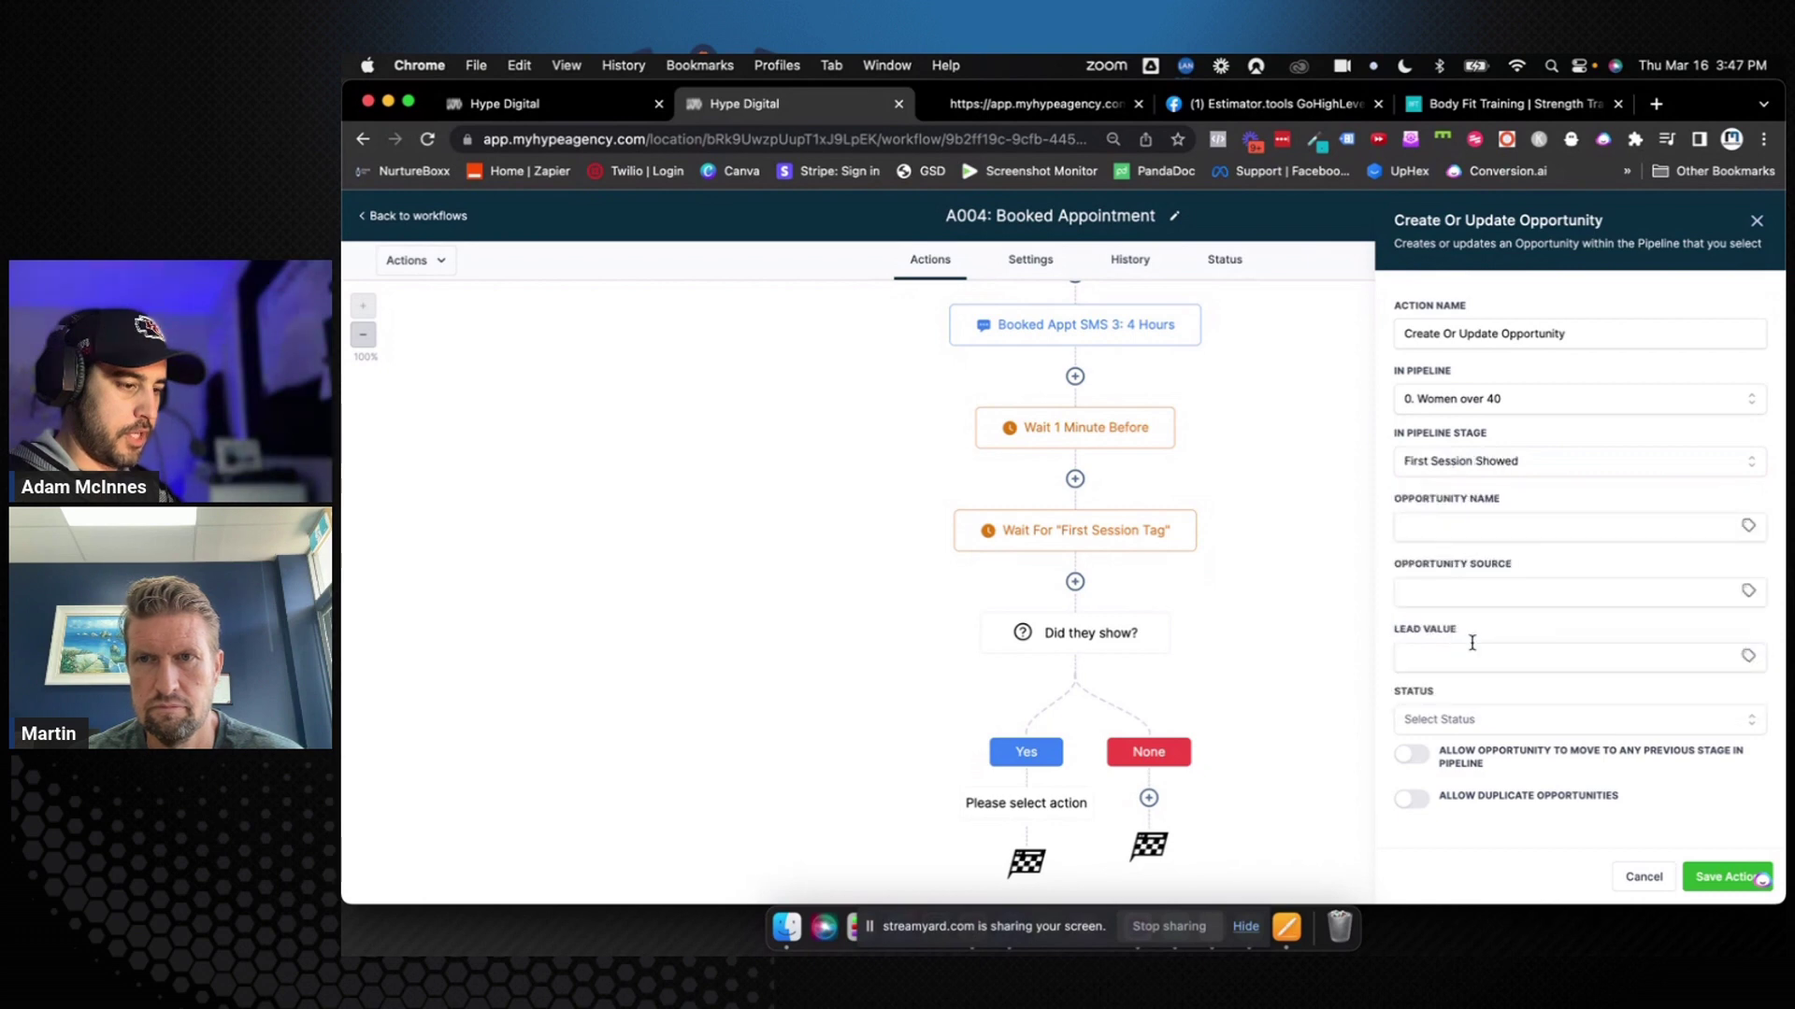
# Rename it 'Update Opportunity (0. Showed)', use a contact merge field as opportunity name, and save
pyautogui.click(1462, 334)
pyautogui.moveTo(1460, 334); pyautogui.dragTo(1402, 335)
pyautogui.press('BackSpace')
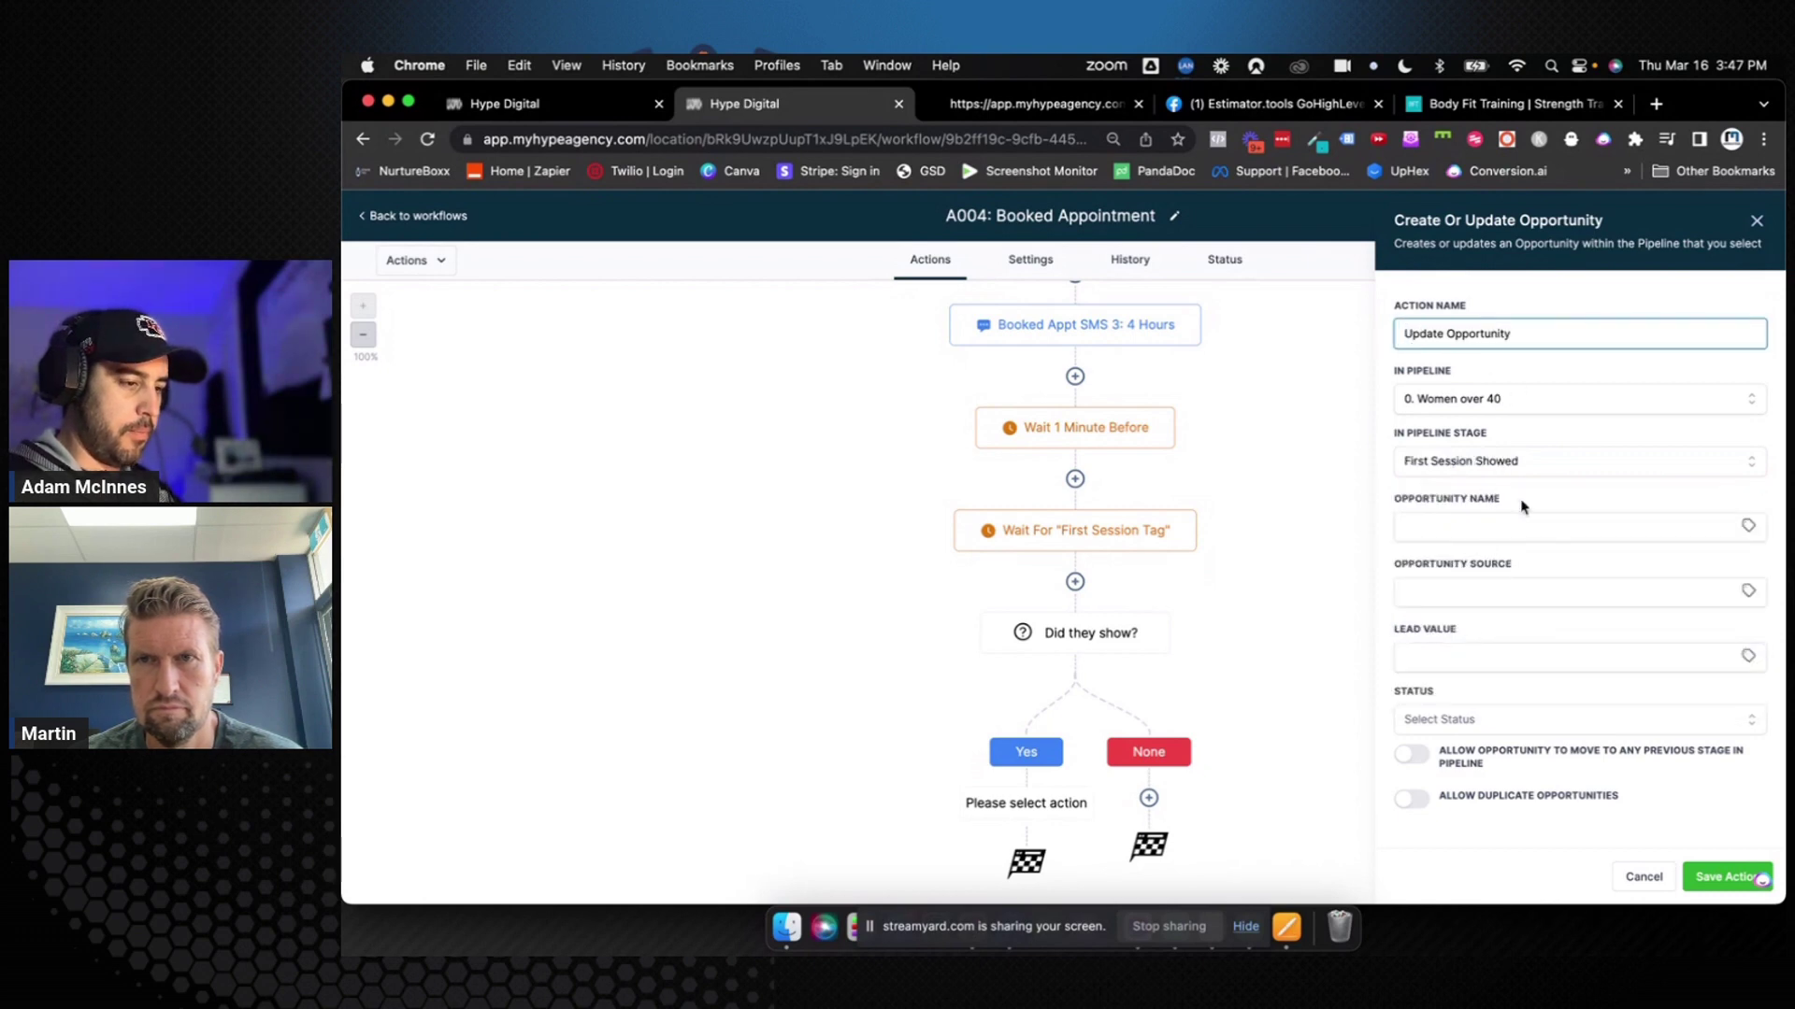
pyautogui.click(1490, 529)
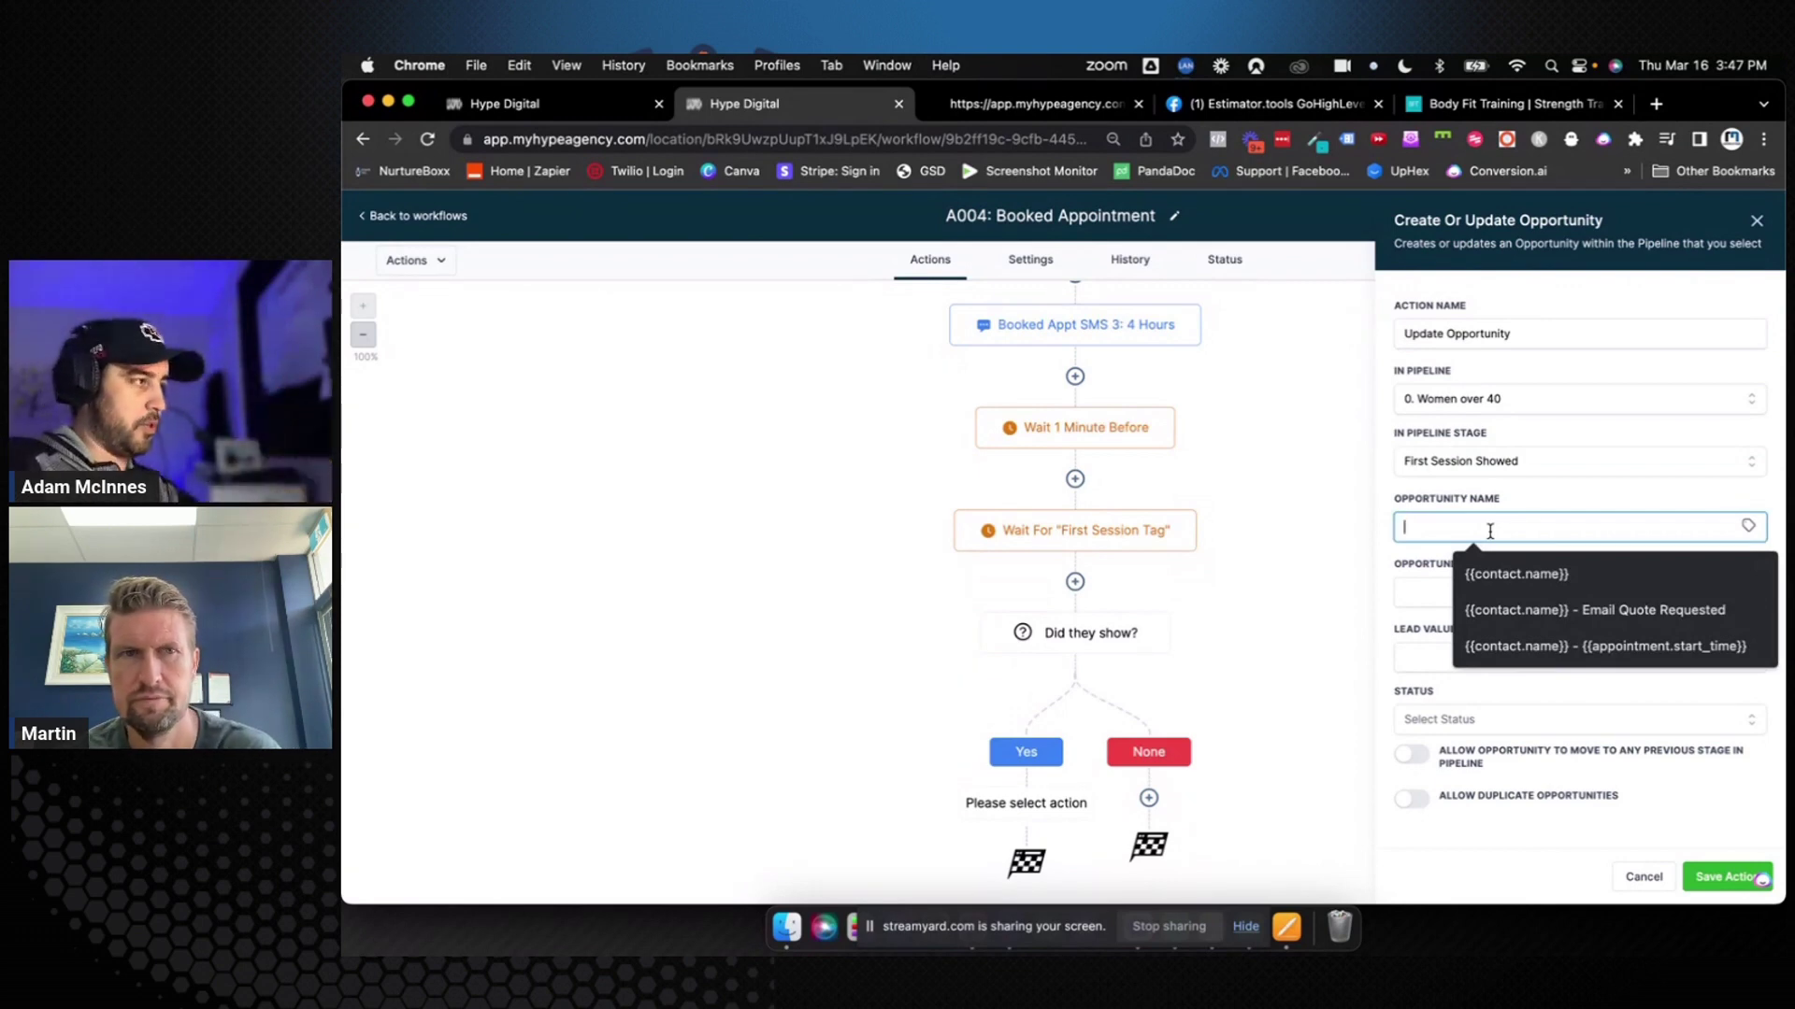
pyautogui.write('{{c')
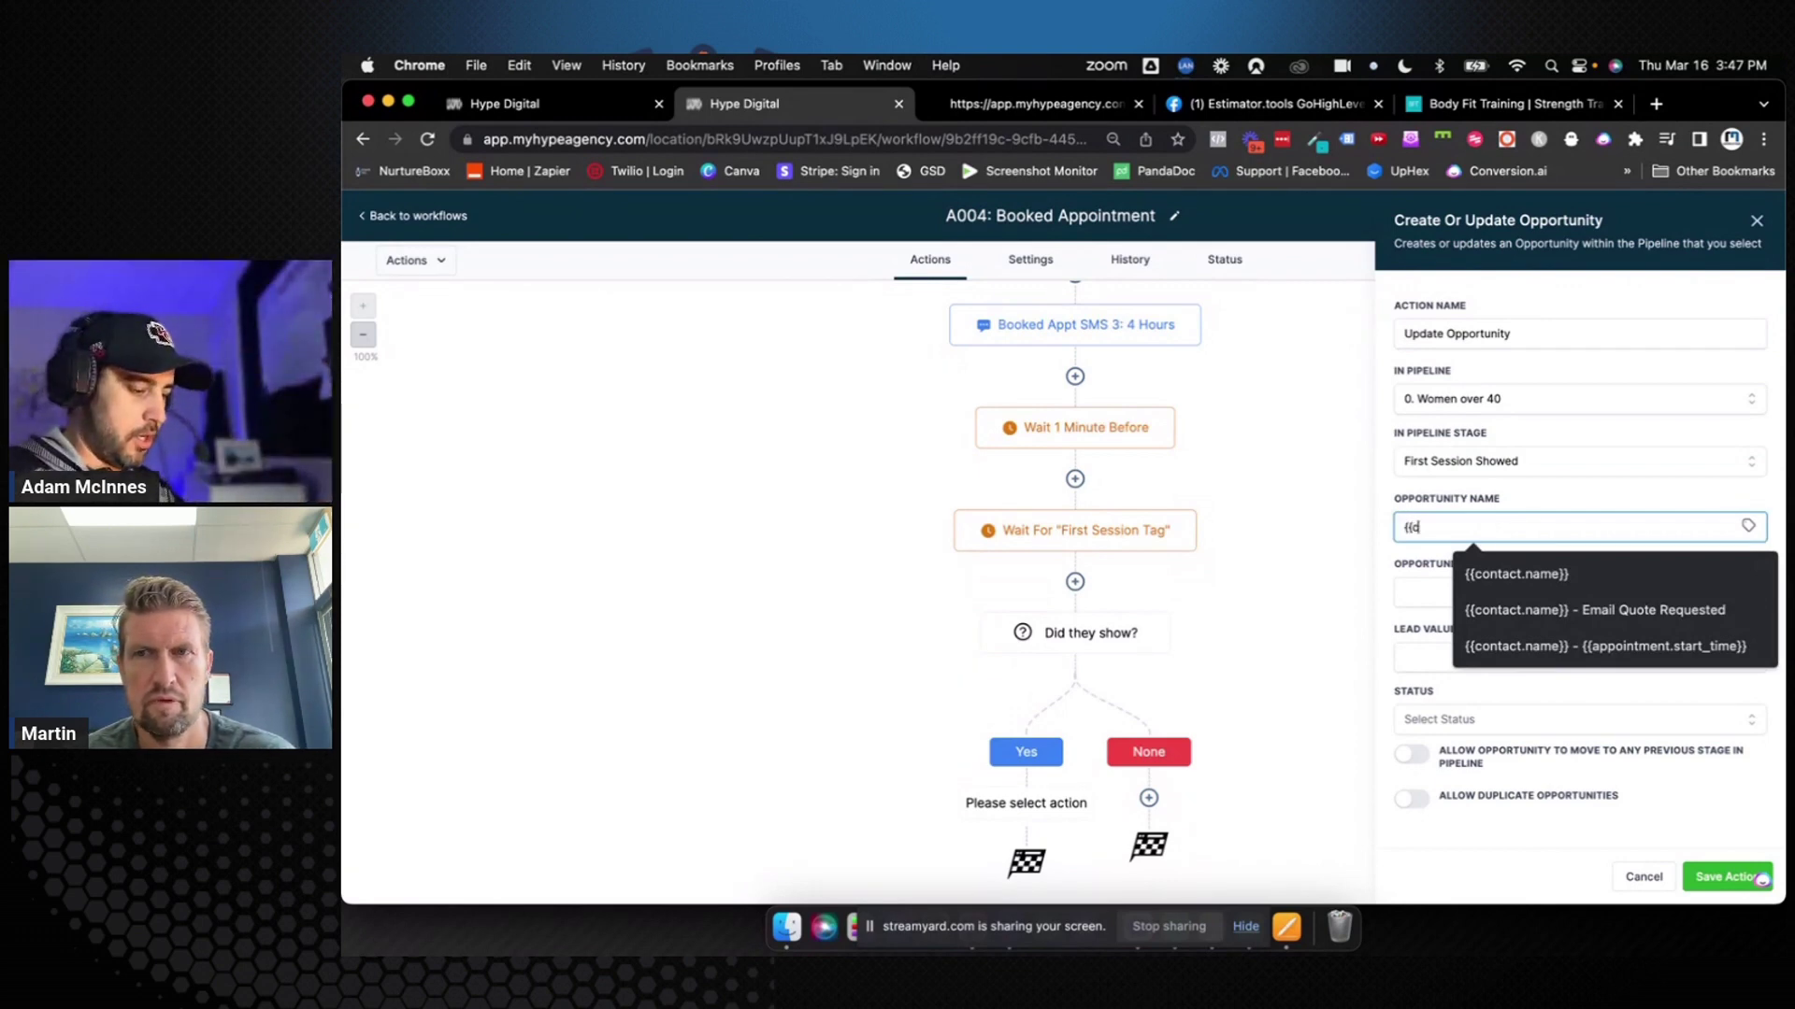
pyautogui.write('ontact.name')
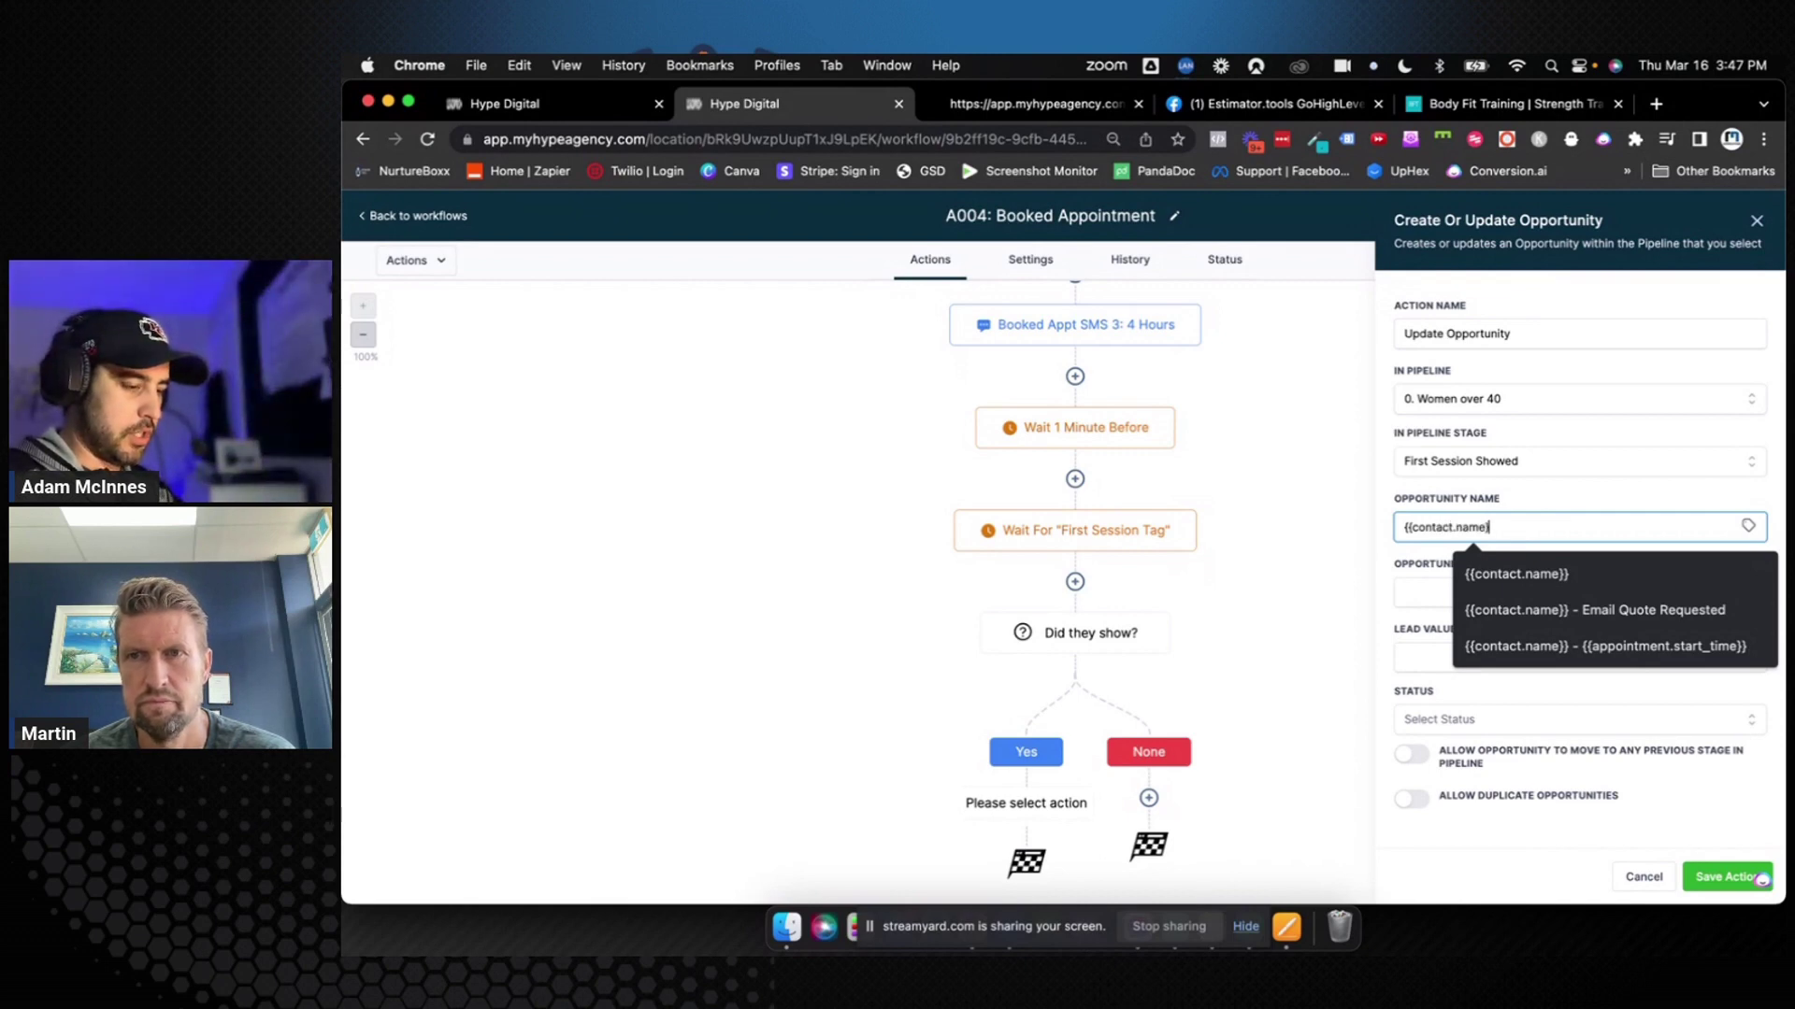
pyautogui.click(1547, 496)
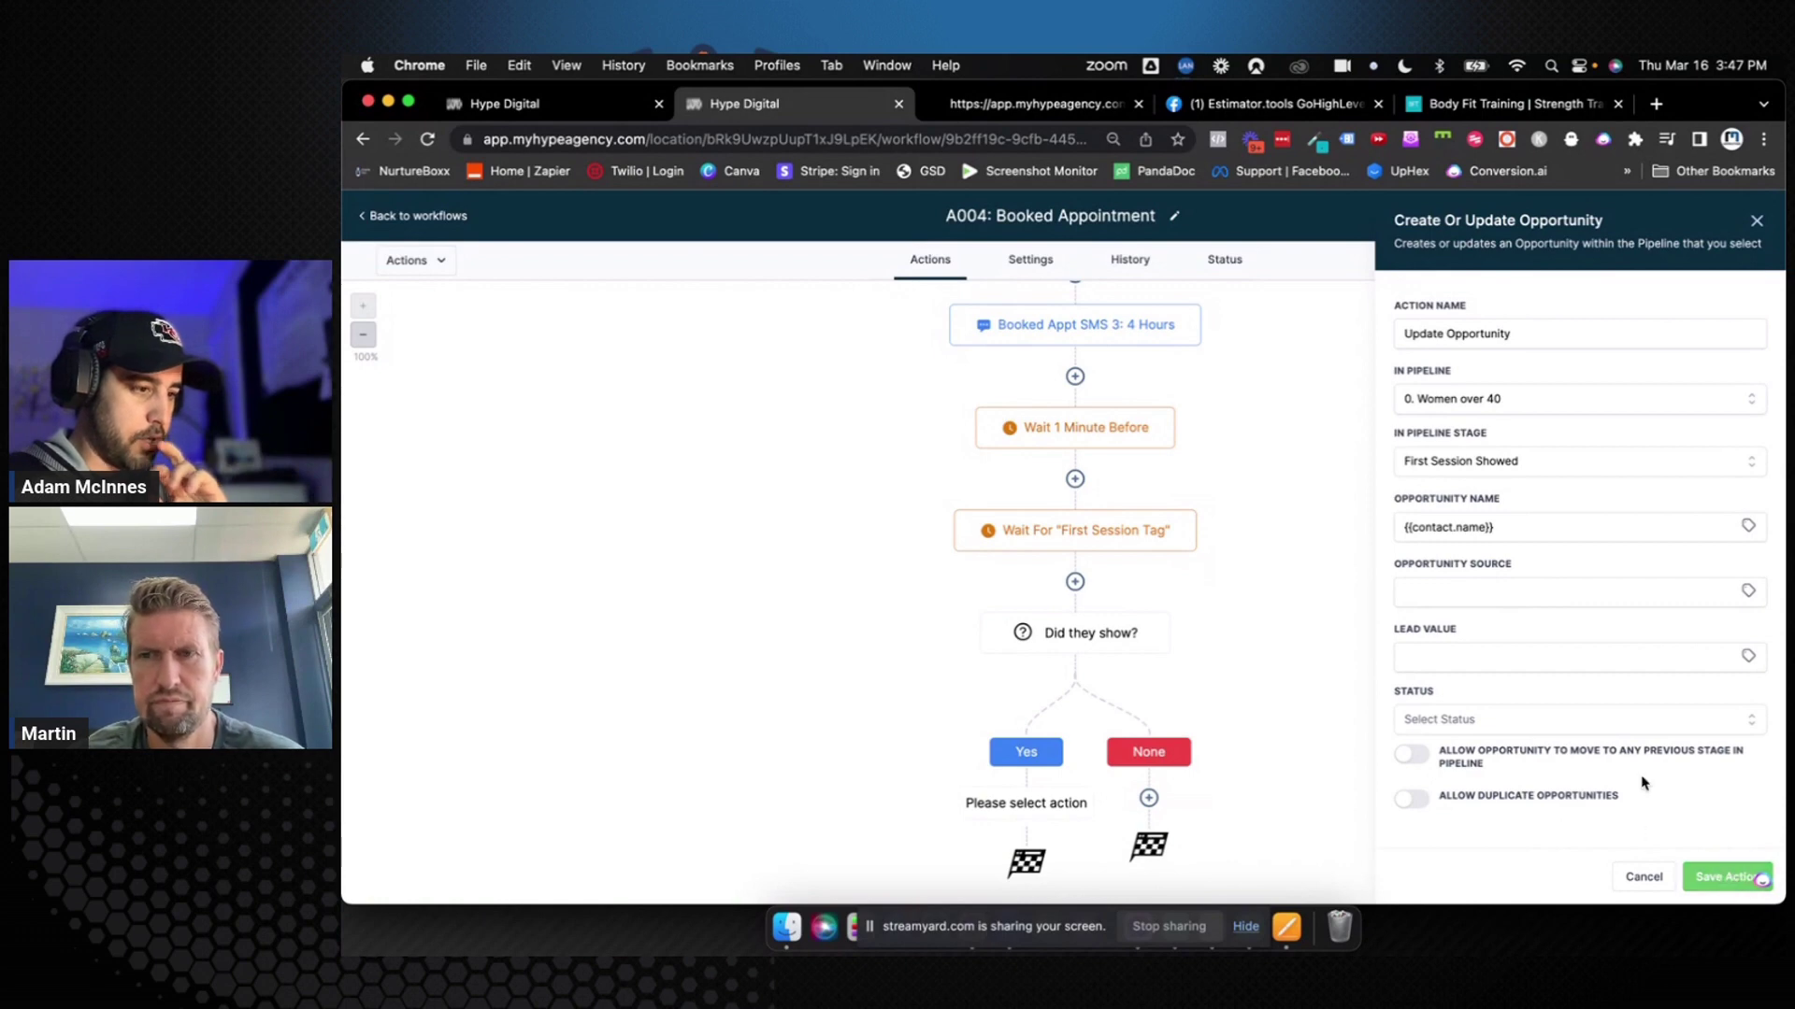
pyautogui.click(1572, 340)
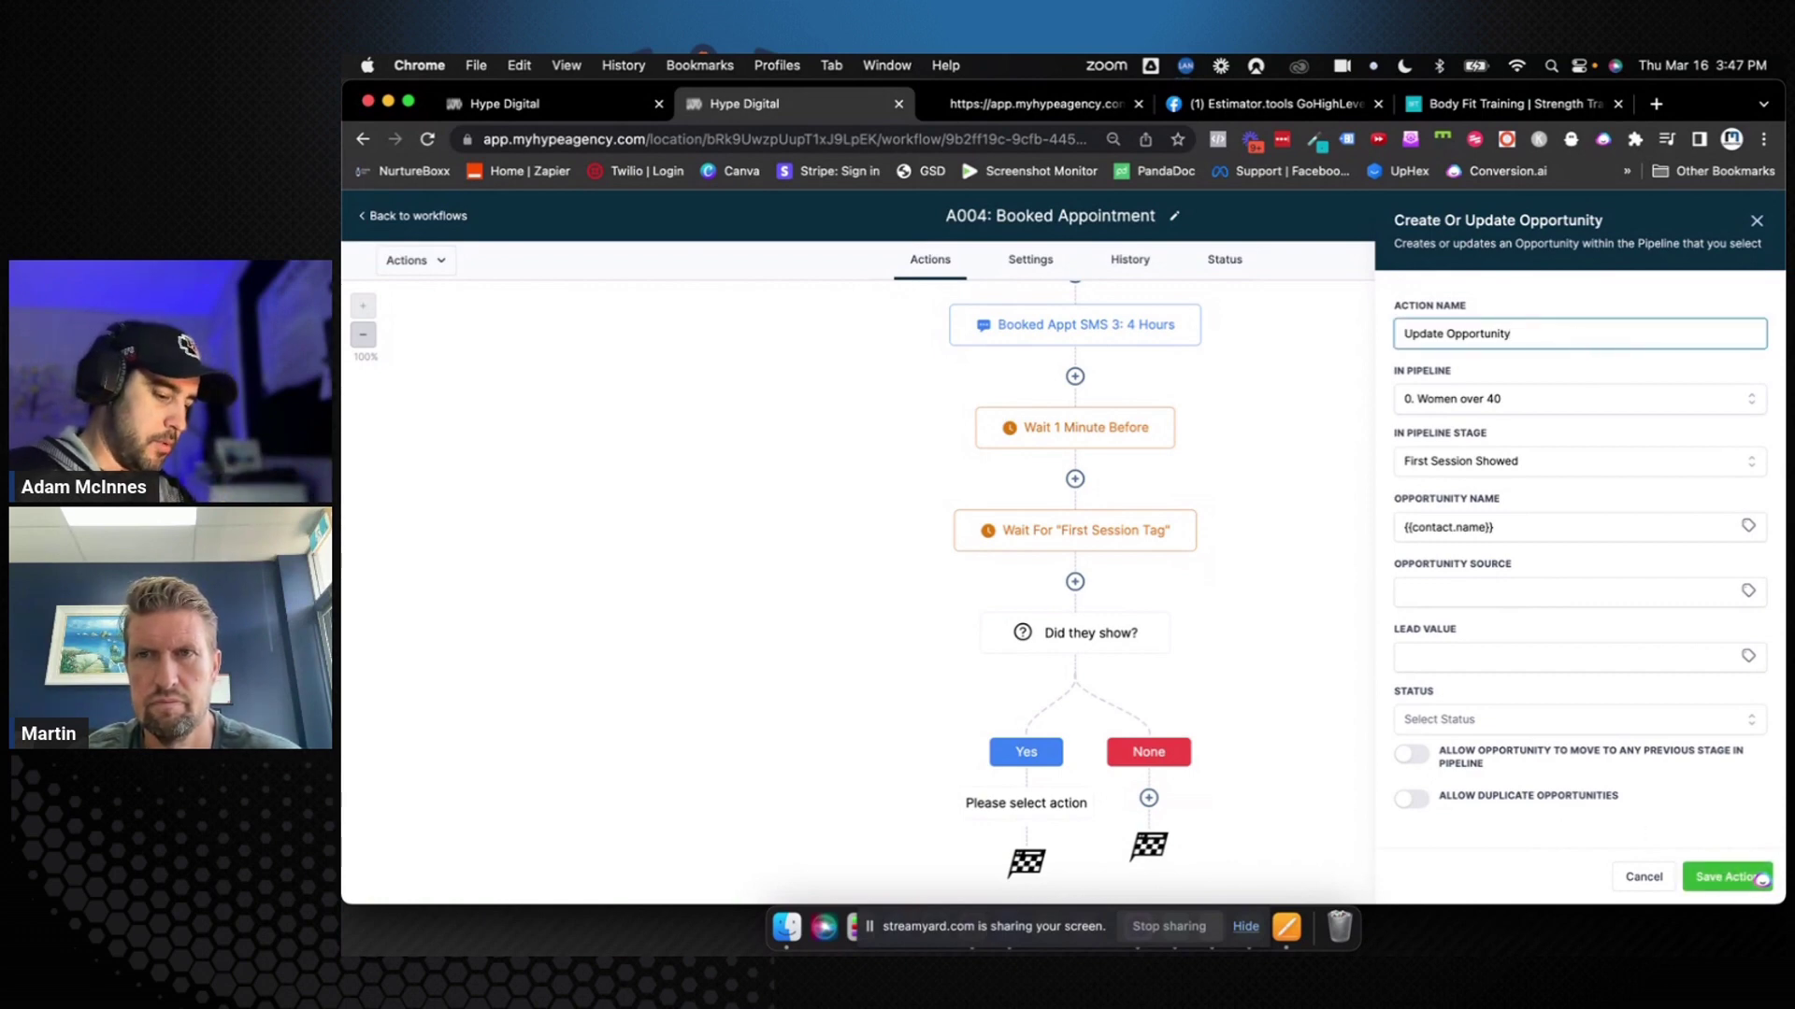
pyautogui.write('0')
pyautogui.press('BackSpace')
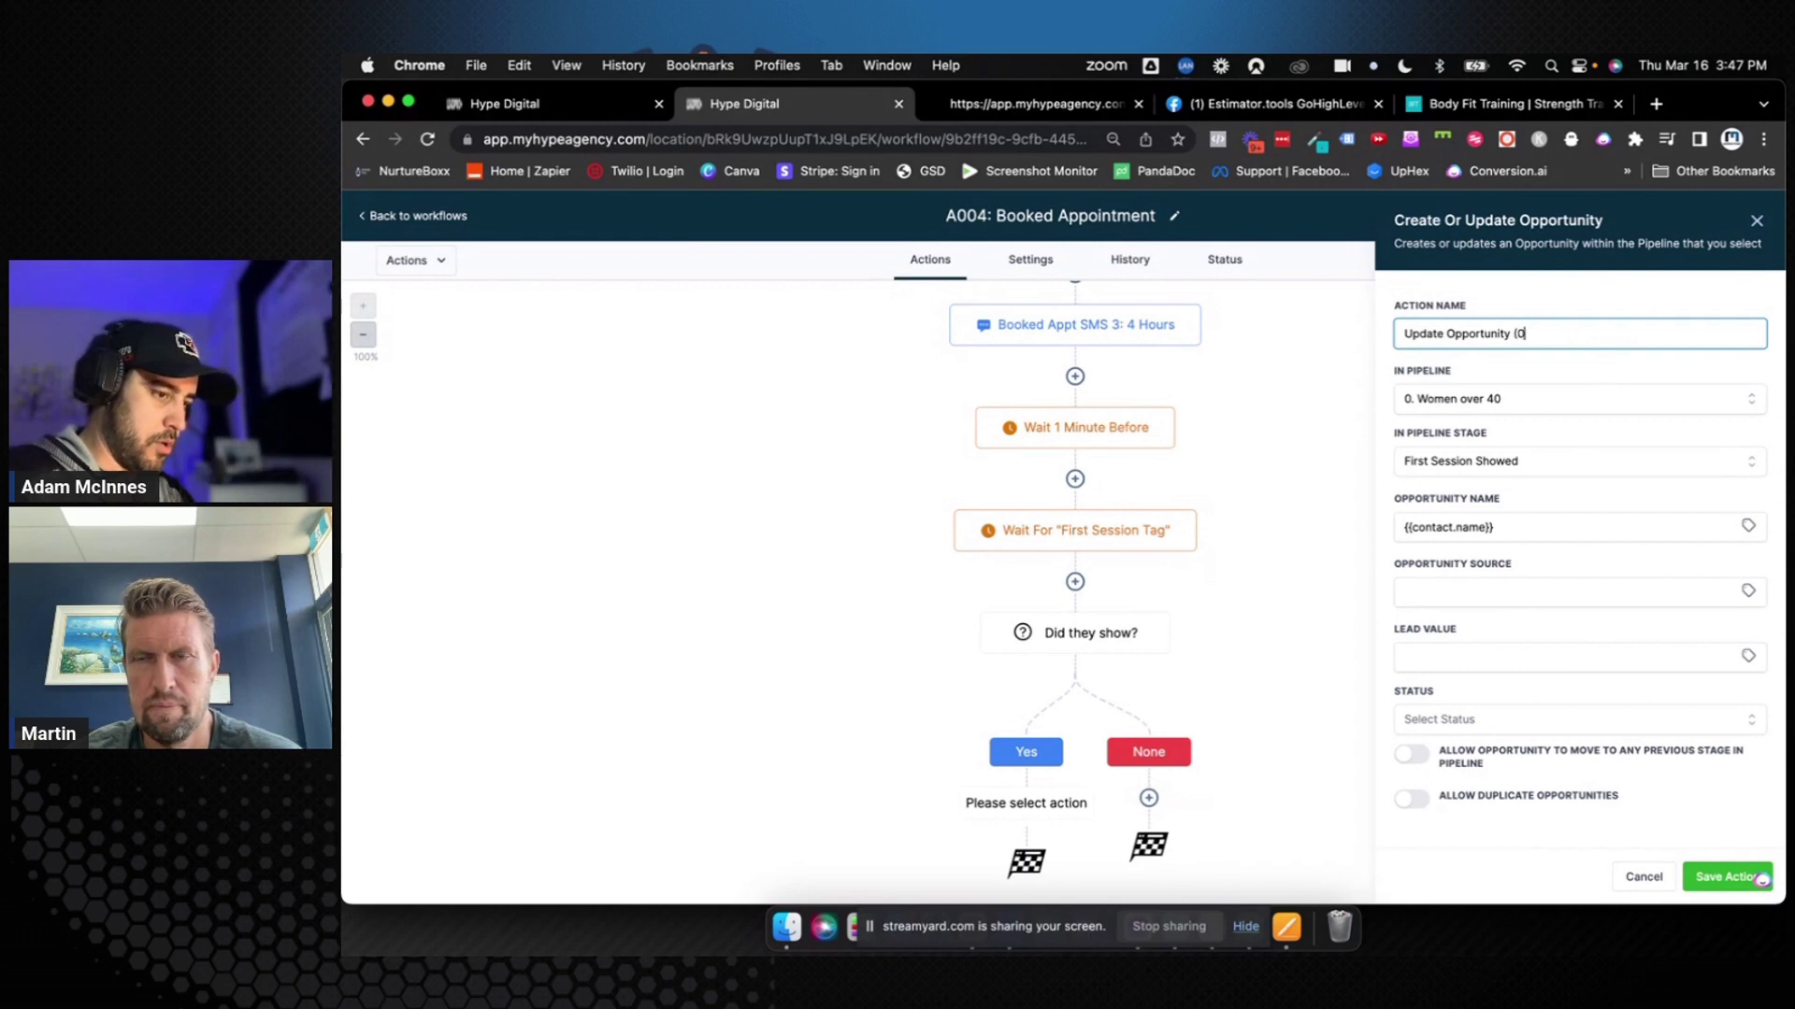
pyautogui.write('(0. Showed')
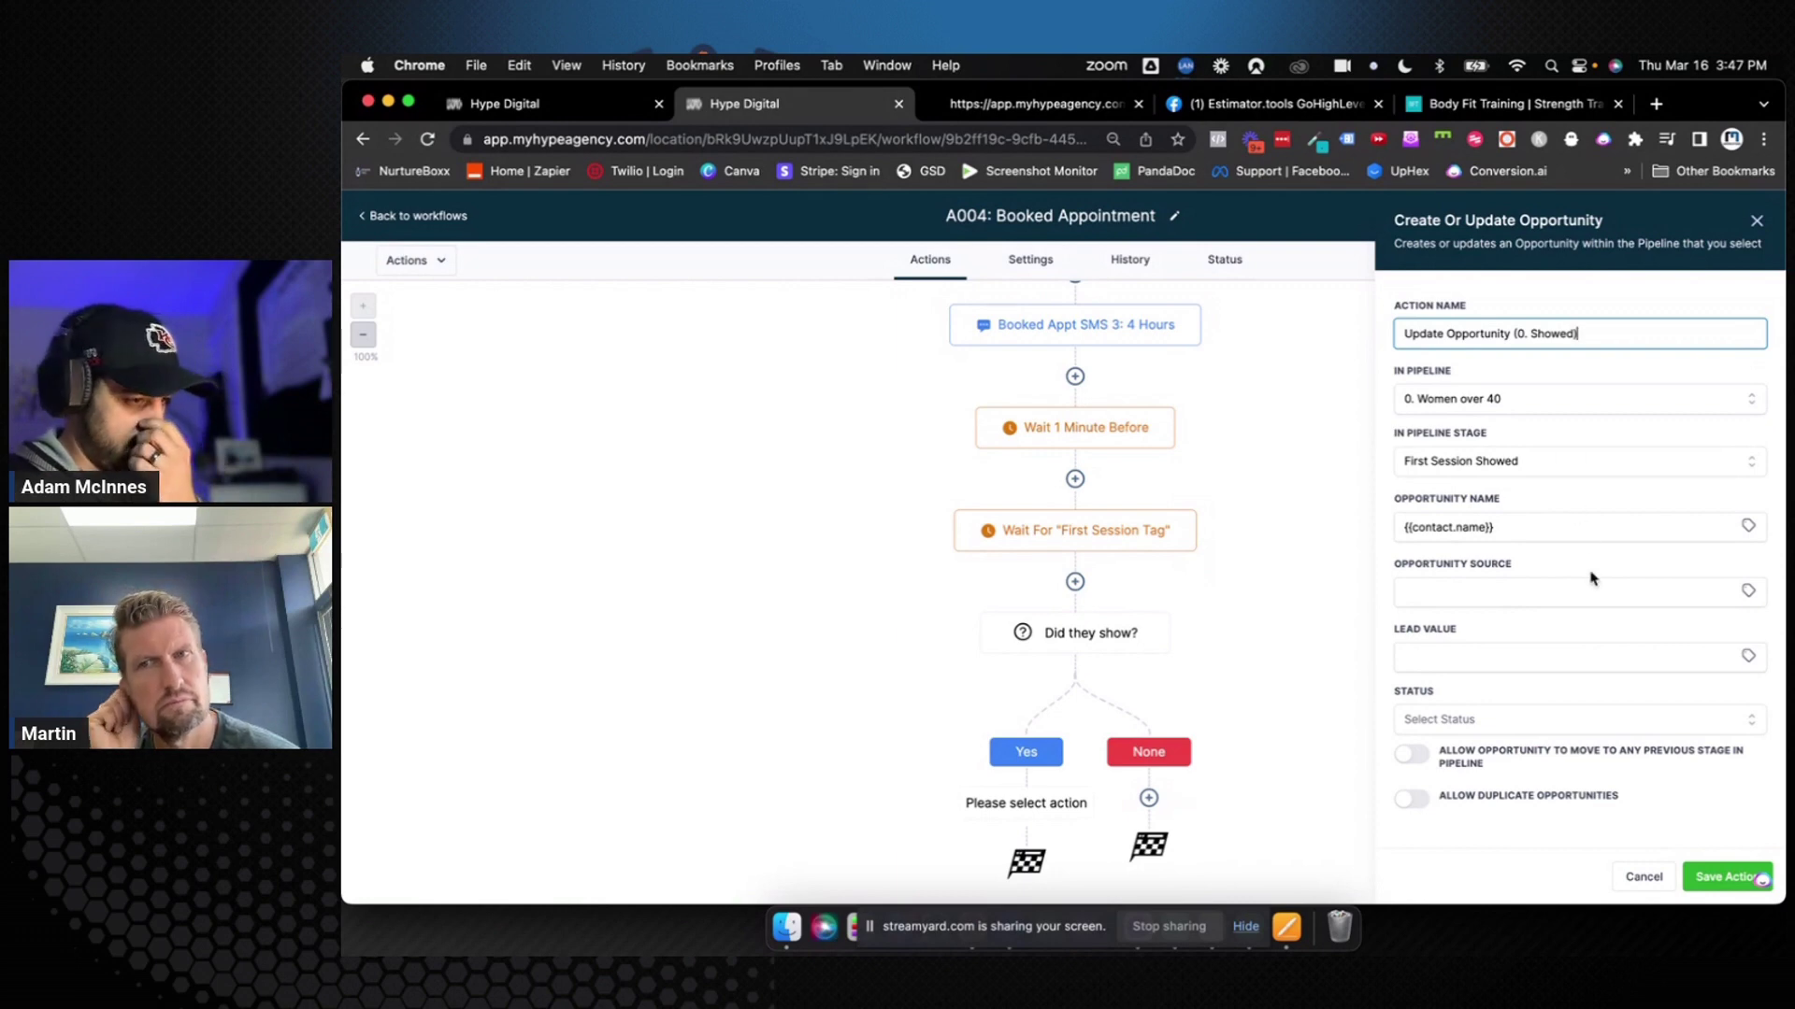
pyautogui.click(1710, 881)
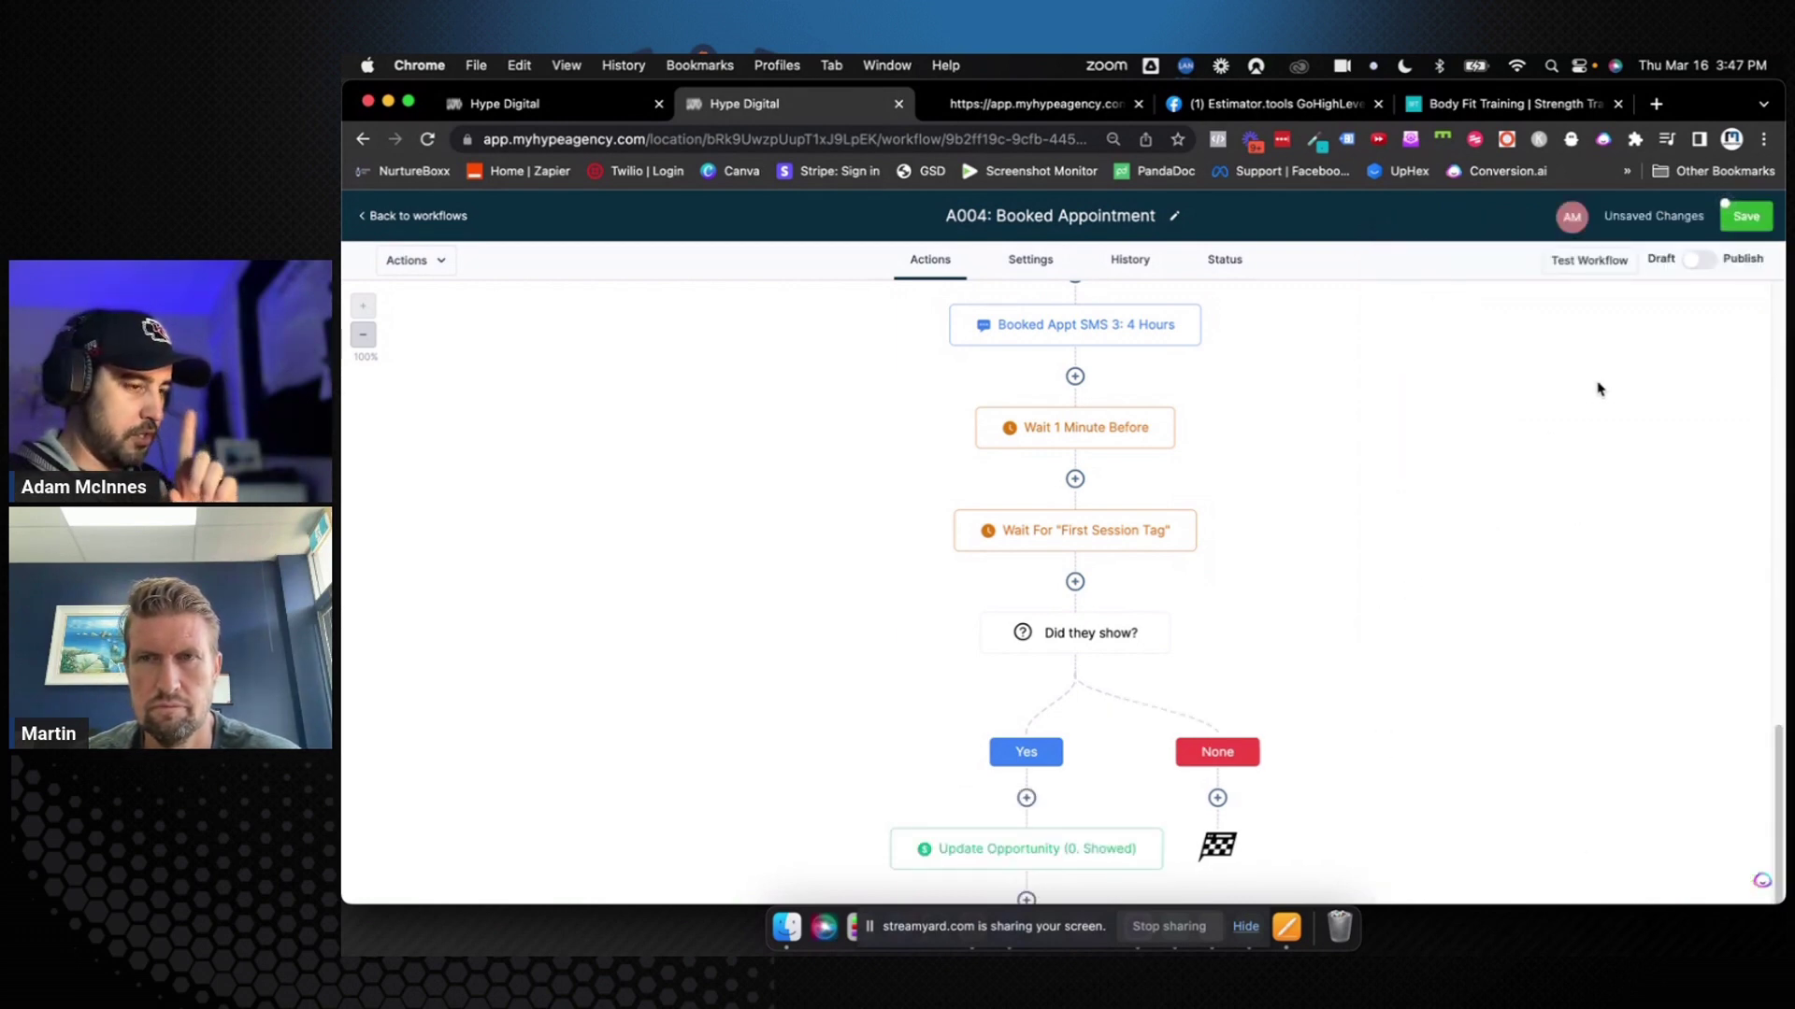
pyautogui.click(1746, 216)
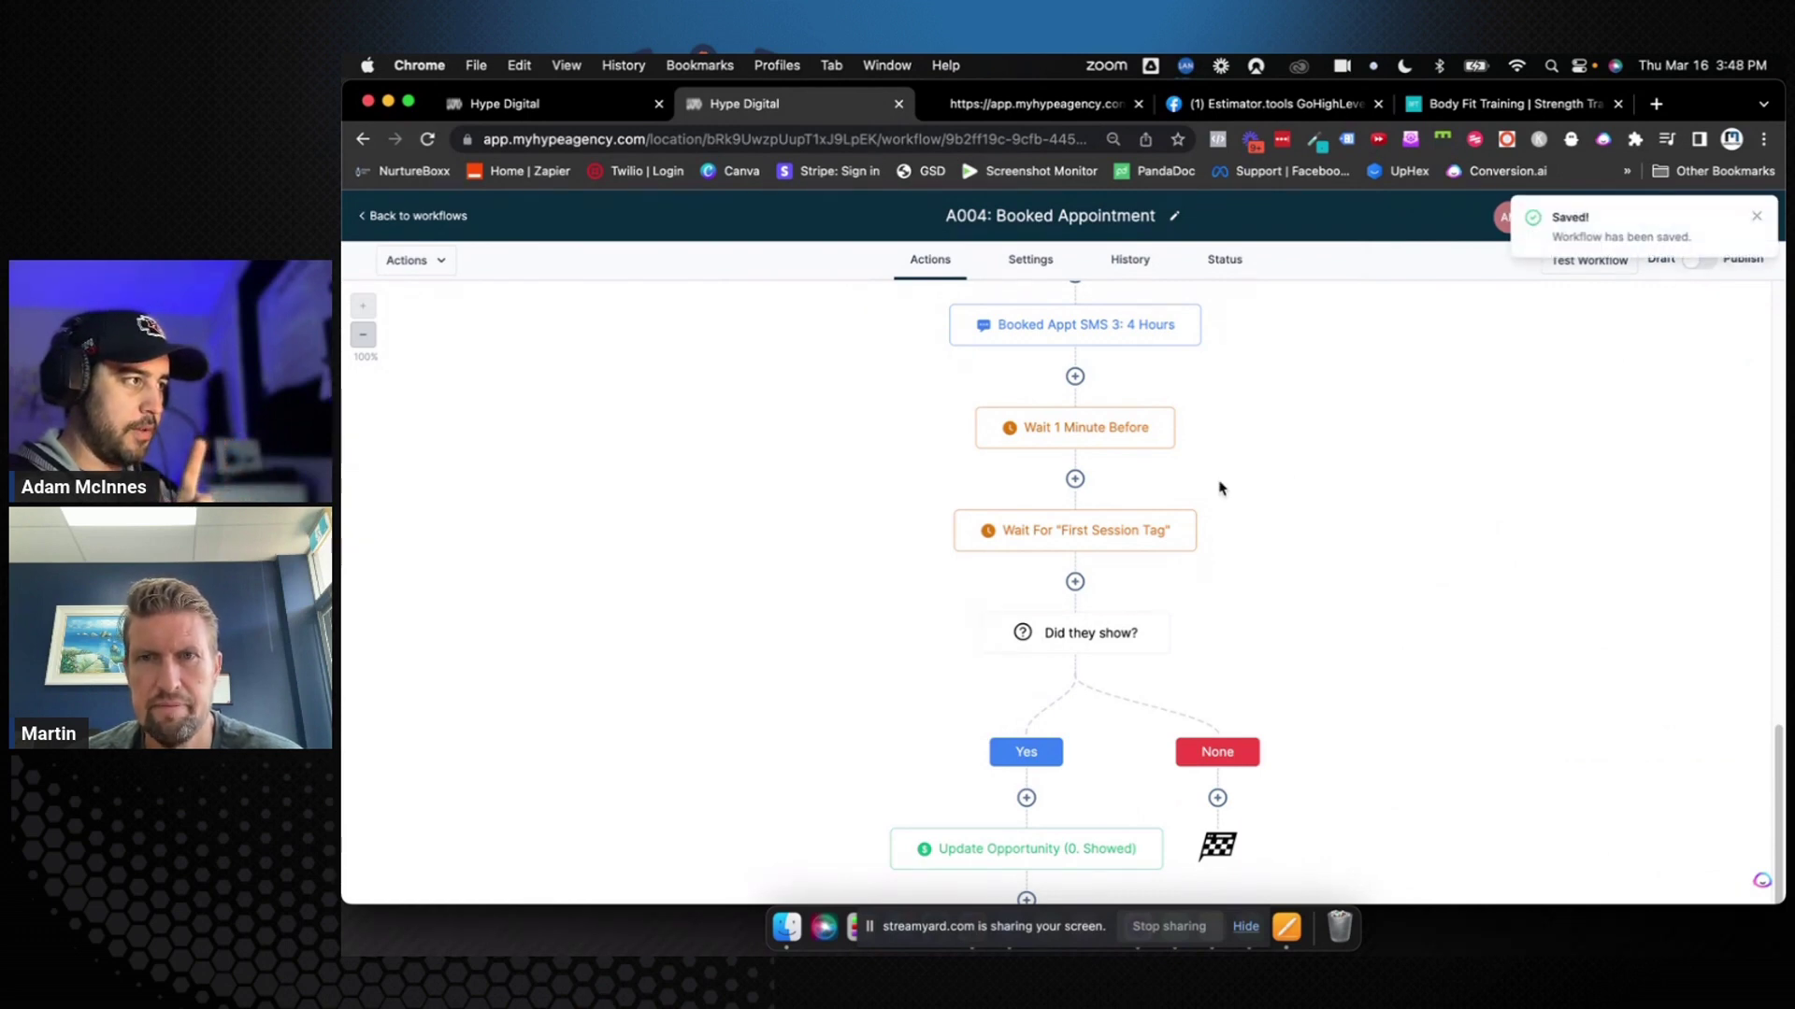
pyautogui.scroll(-2, 1220, 487)
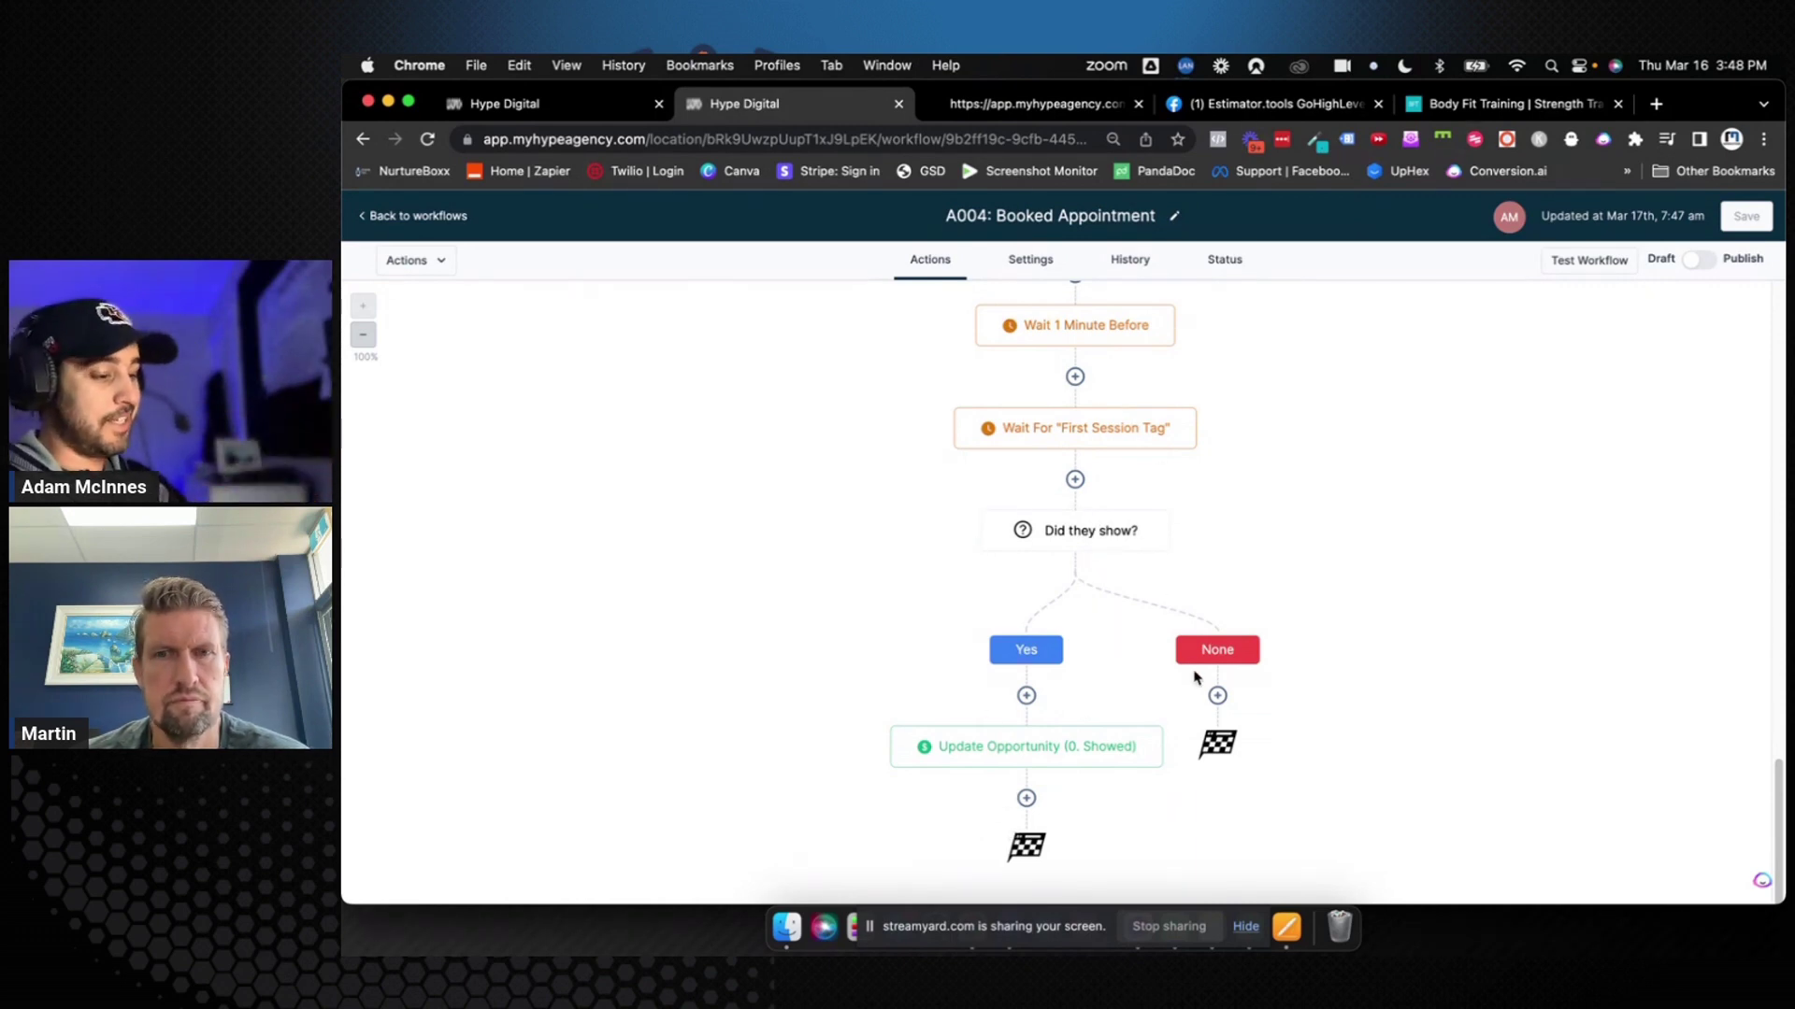
pyautogui.click(1216, 697)
# Add a Create/Update Opportunity action under None: pipeline 0. Women over 40, stage Appointment No-Show/Cancelled
pyautogui.write('u')
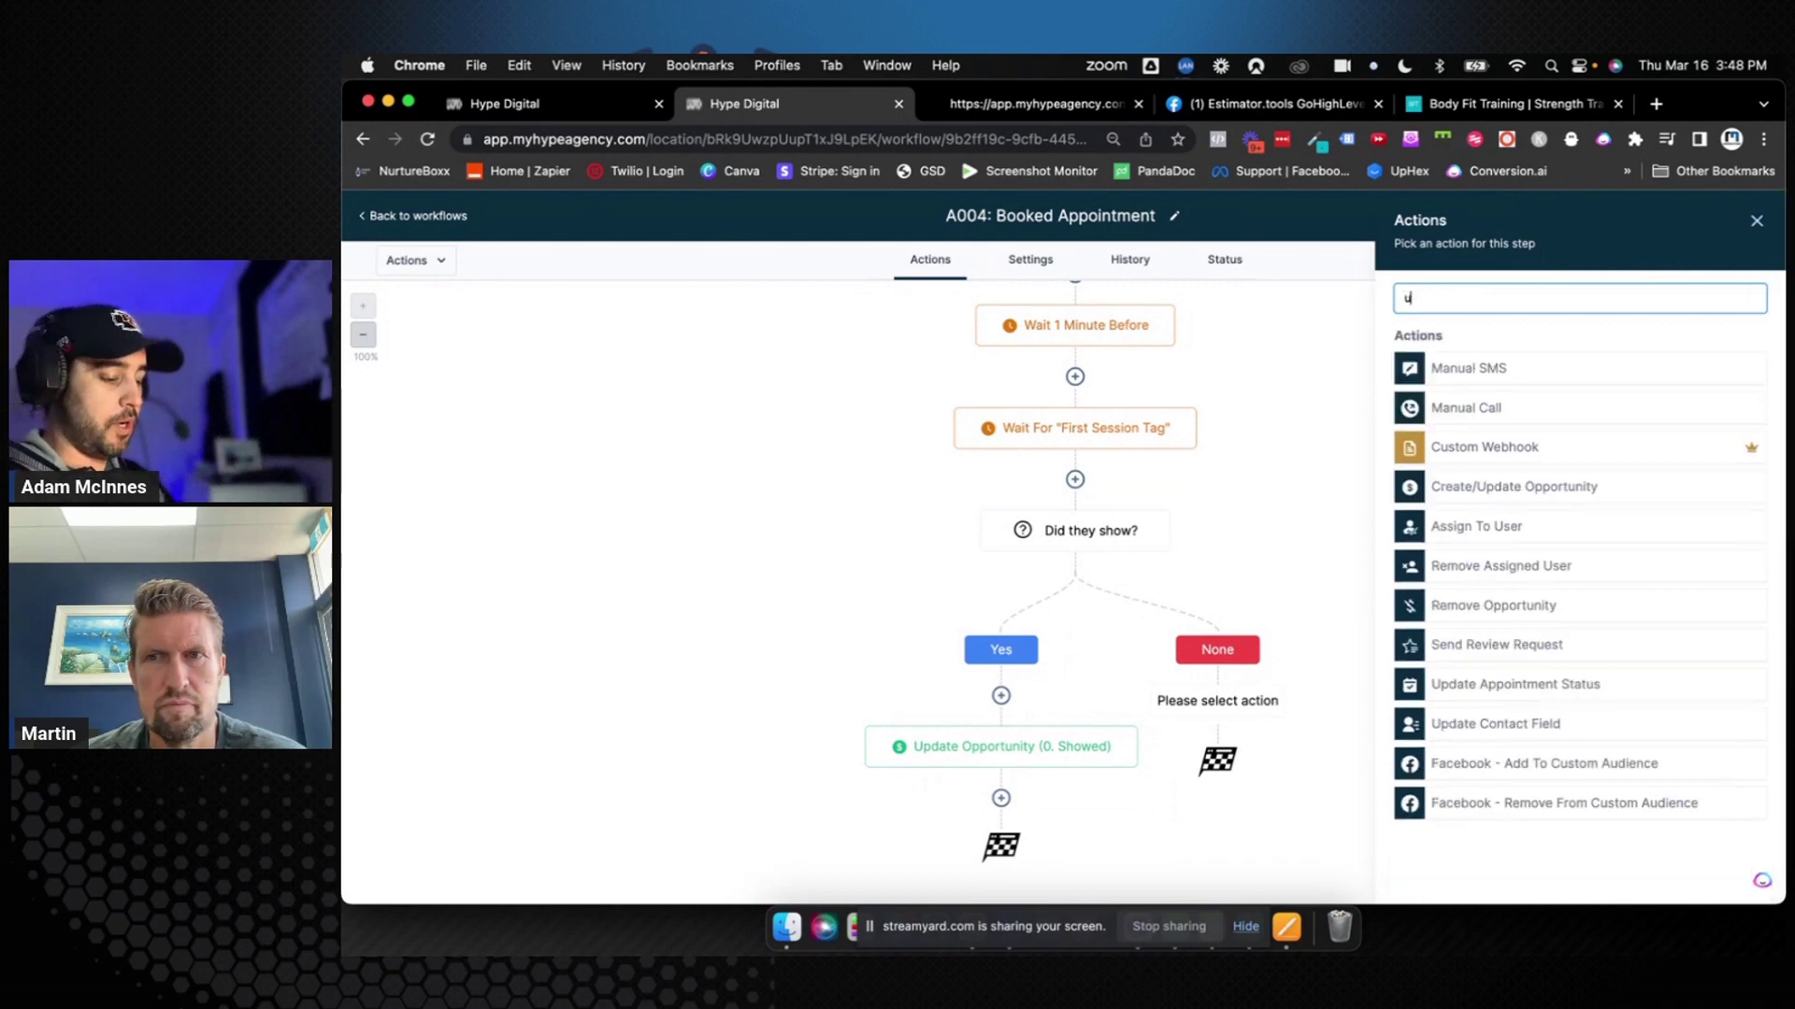
pyautogui.write('pdate')
pyautogui.click(1526, 370)
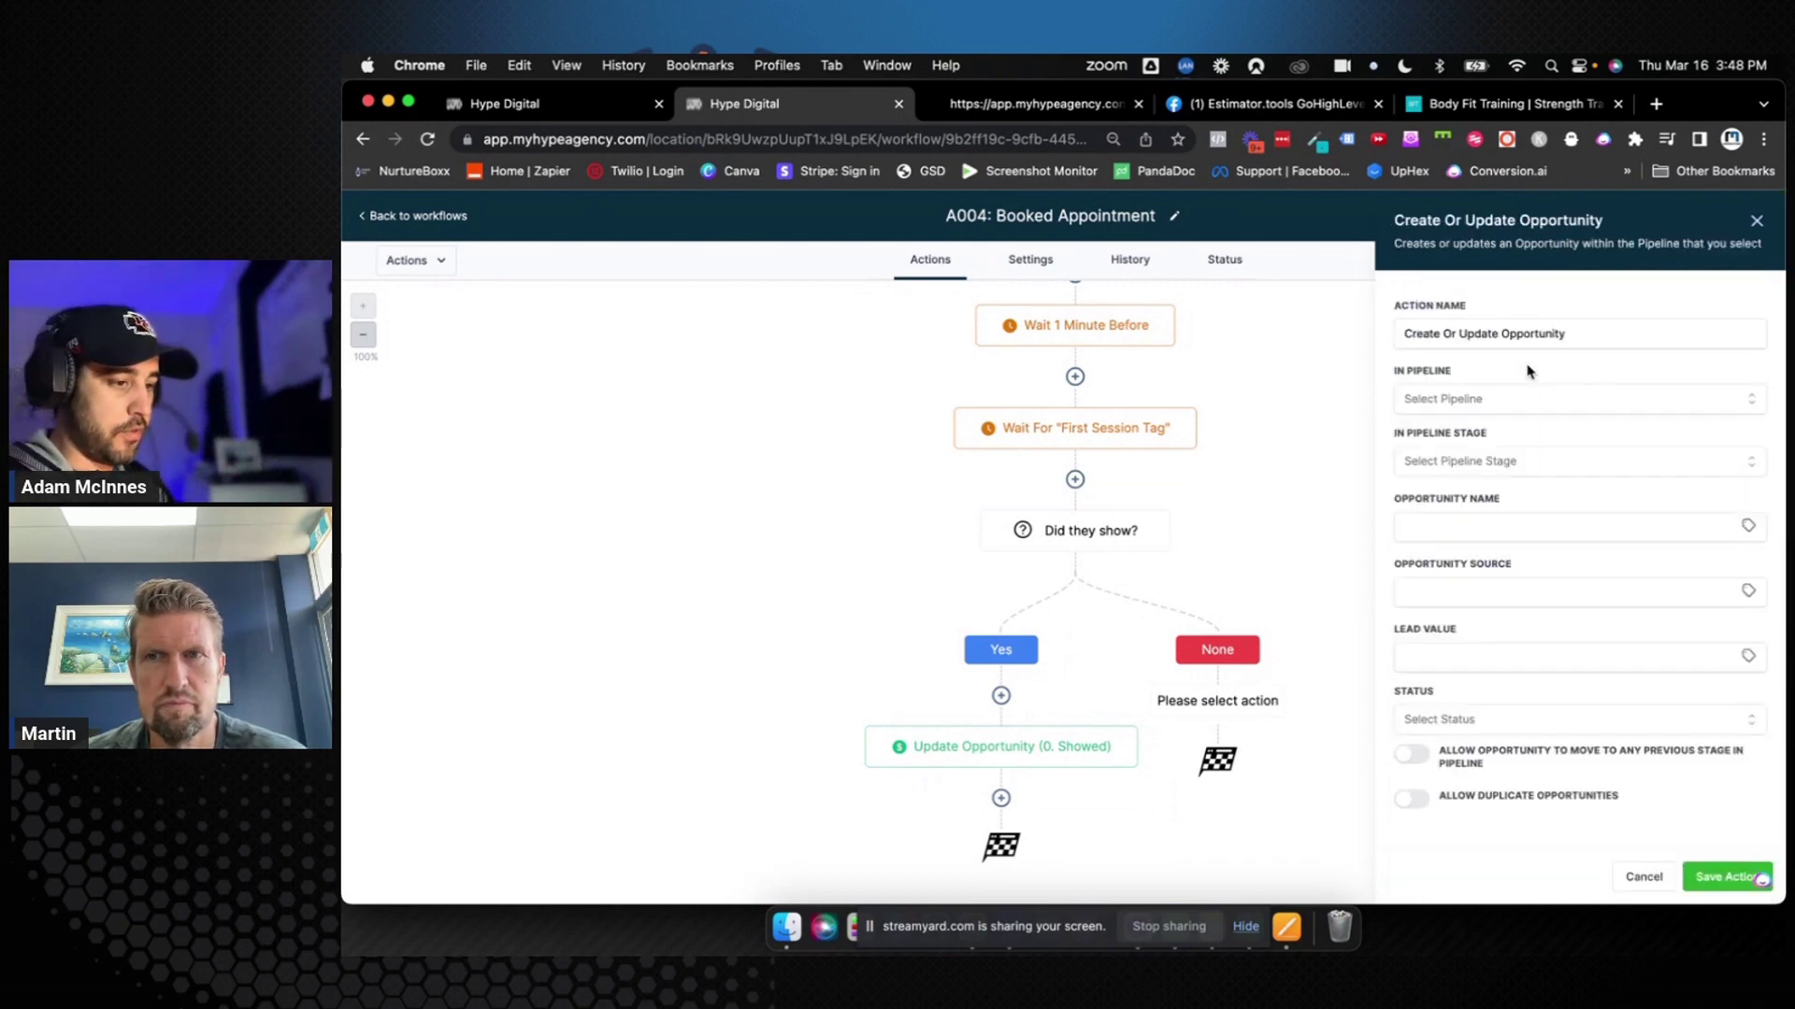
pyautogui.click(1492, 398)
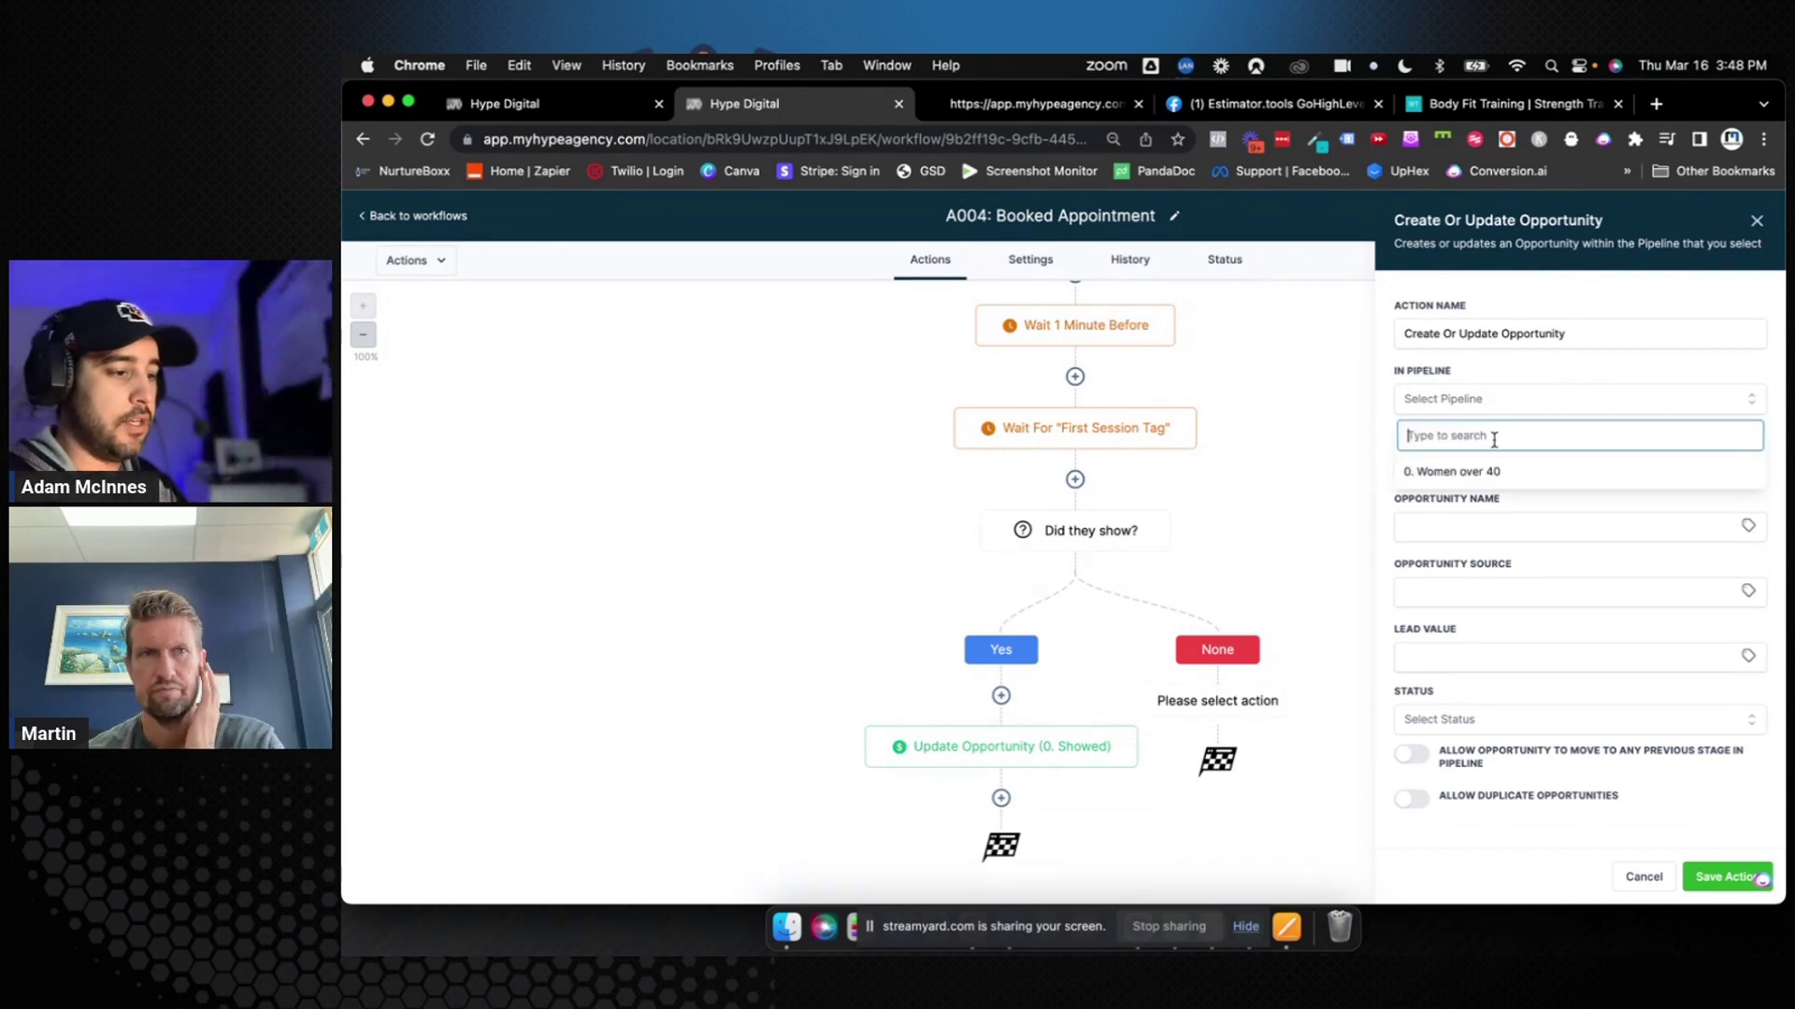
pyautogui.click(1479, 465)
pyautogui.click(1480, 472)
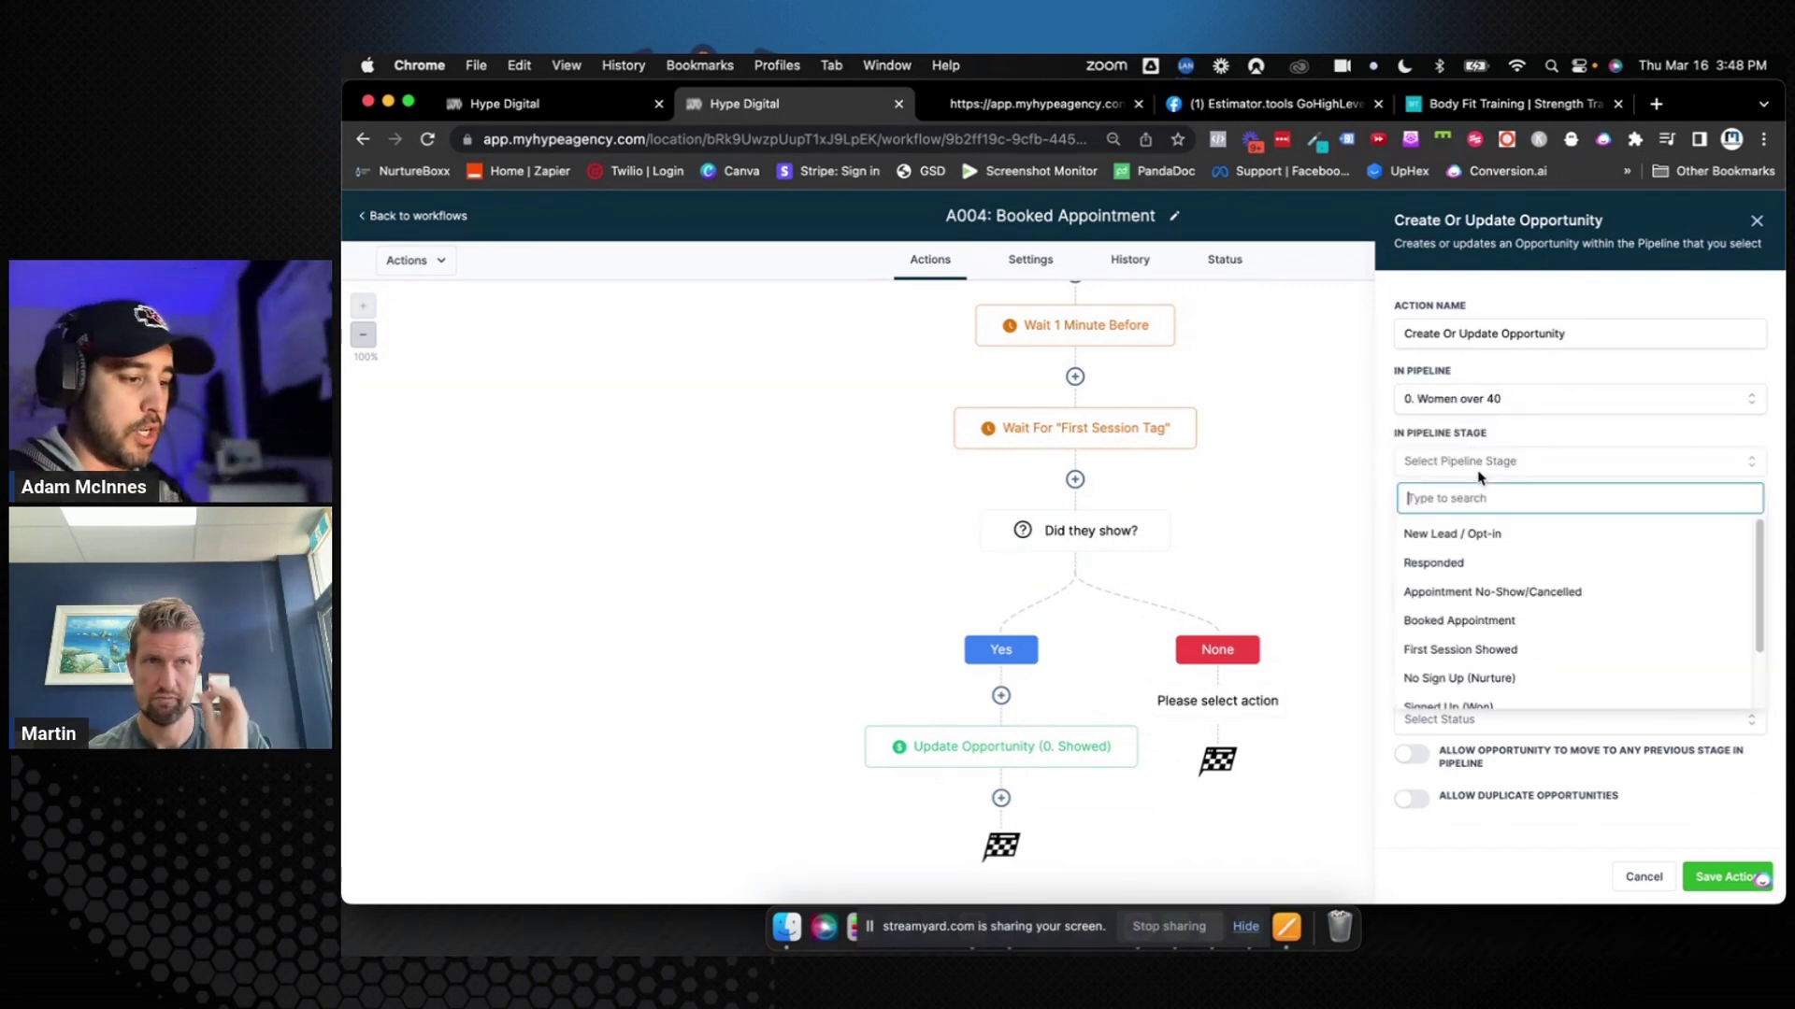
pyautogui.click(1489, 593)
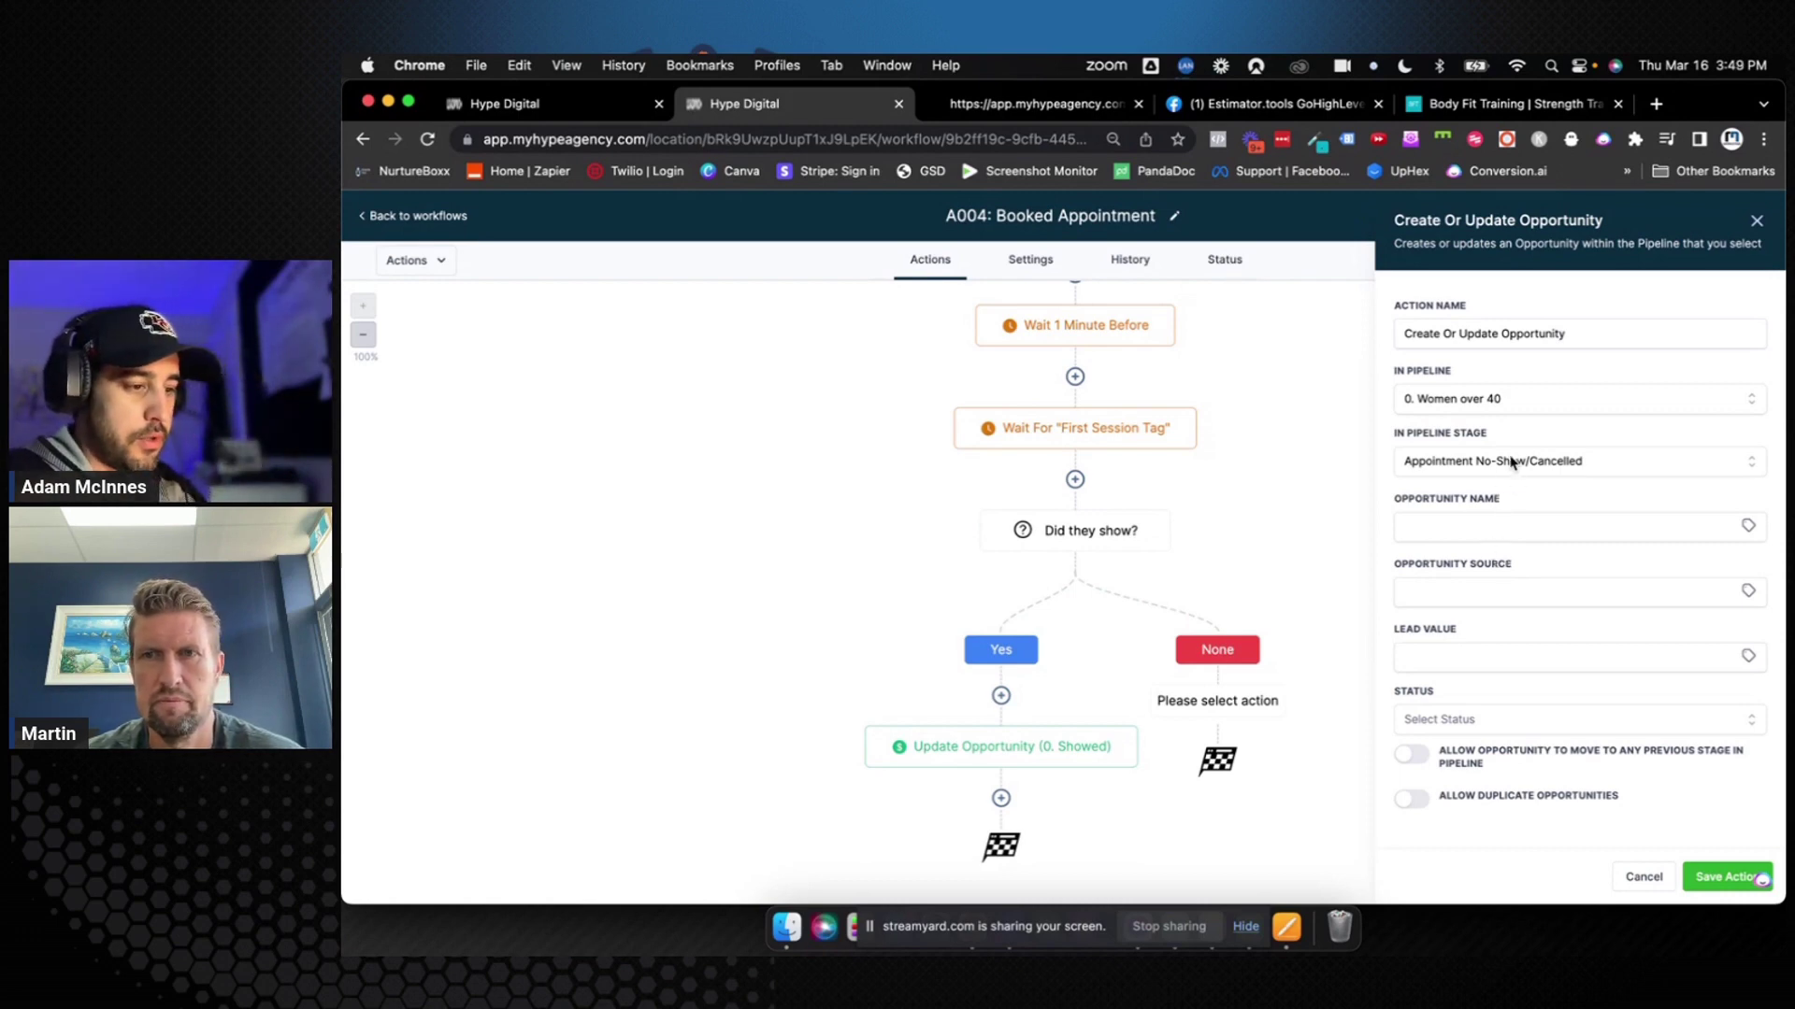
# Allow the opportunity to move to previous stages, then save the step and the workflow
pyautogui.click(1469, 526)
pyautogui.click(1573, 507)
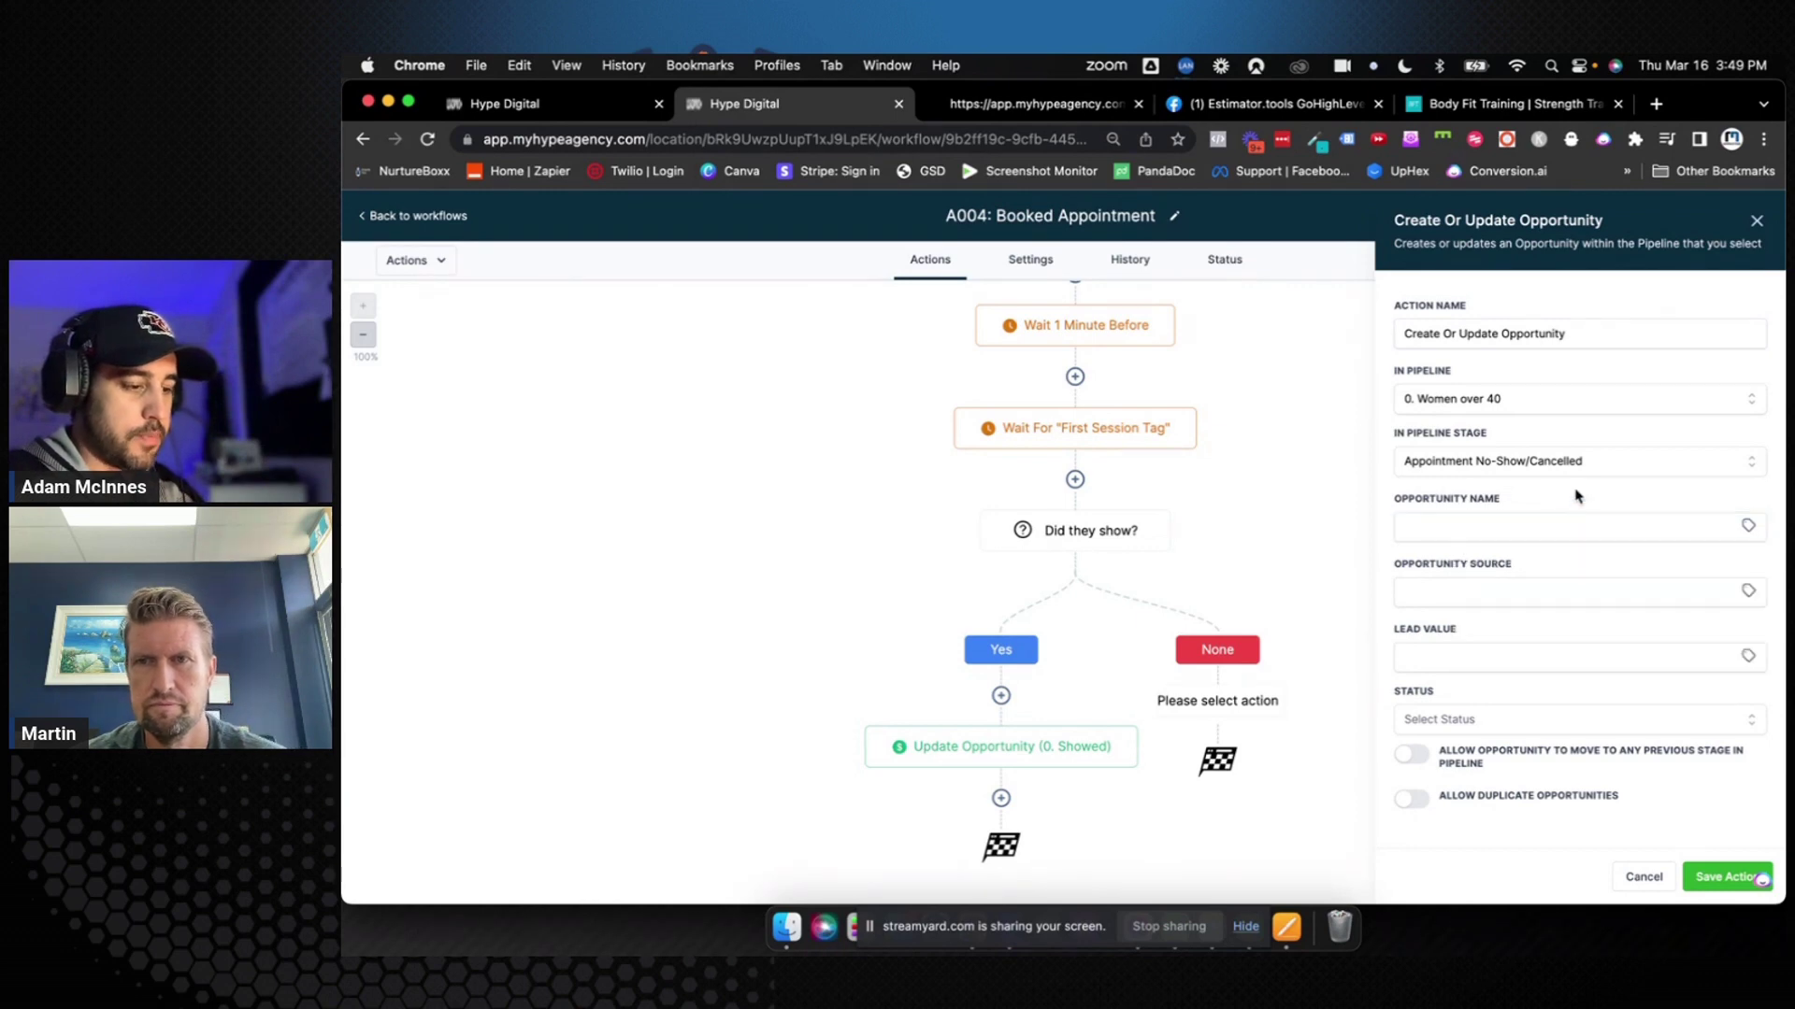
pyautogui.click(1414, 757)
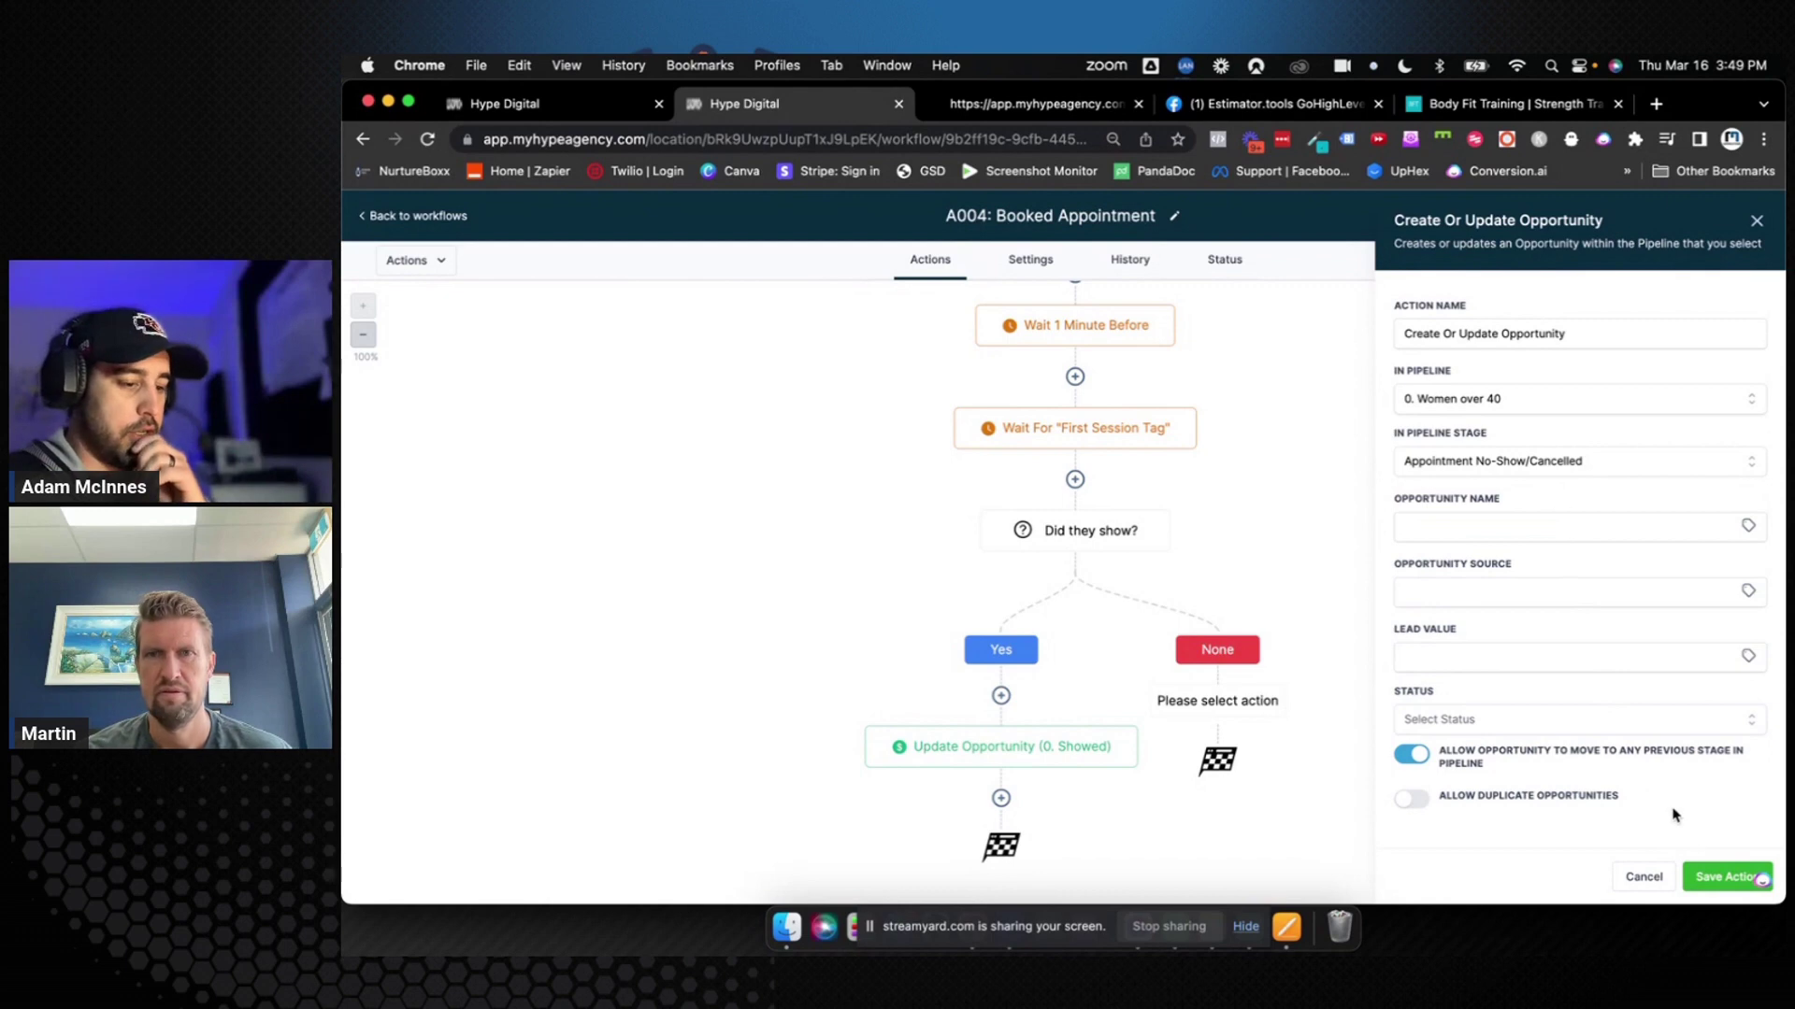
pyautogui.click(1724, 877)
pyautogui.click(1742, 221)
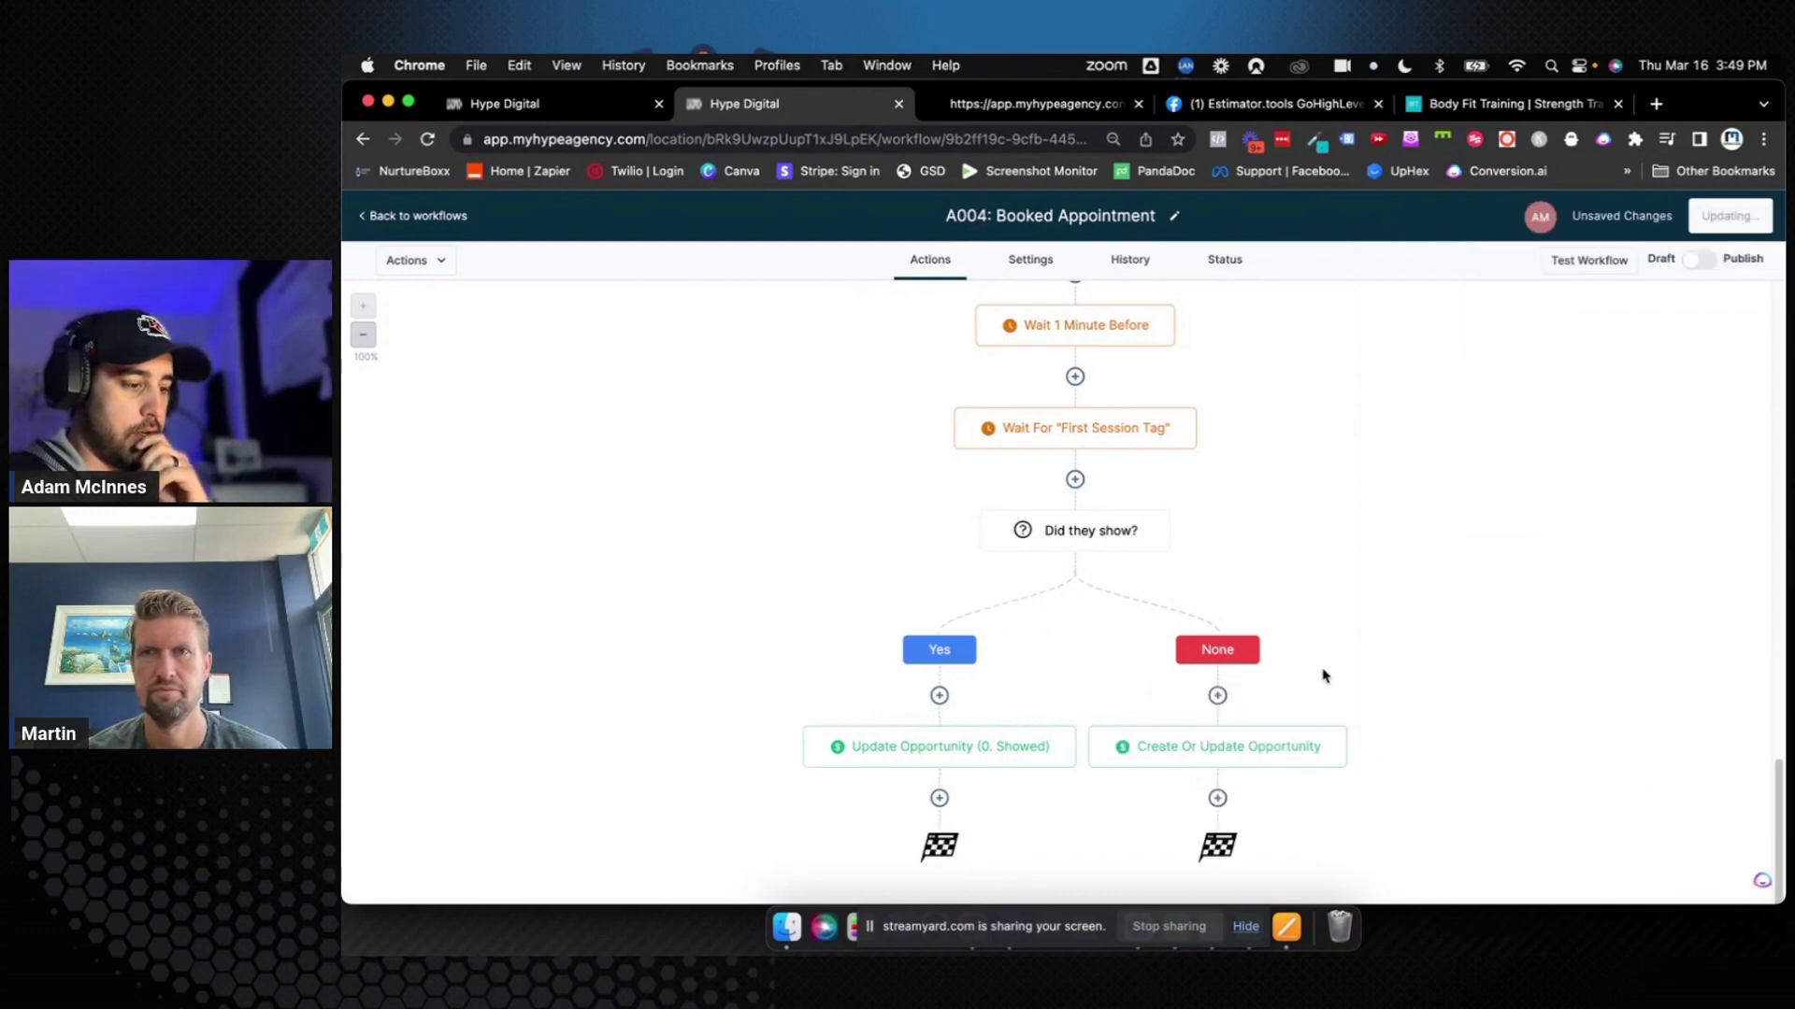
# Rename the step to 'Update Opportunity (0. No Show)' by dropping 'Create Or', and save the workflow
pyautogui.click(1276, 746)
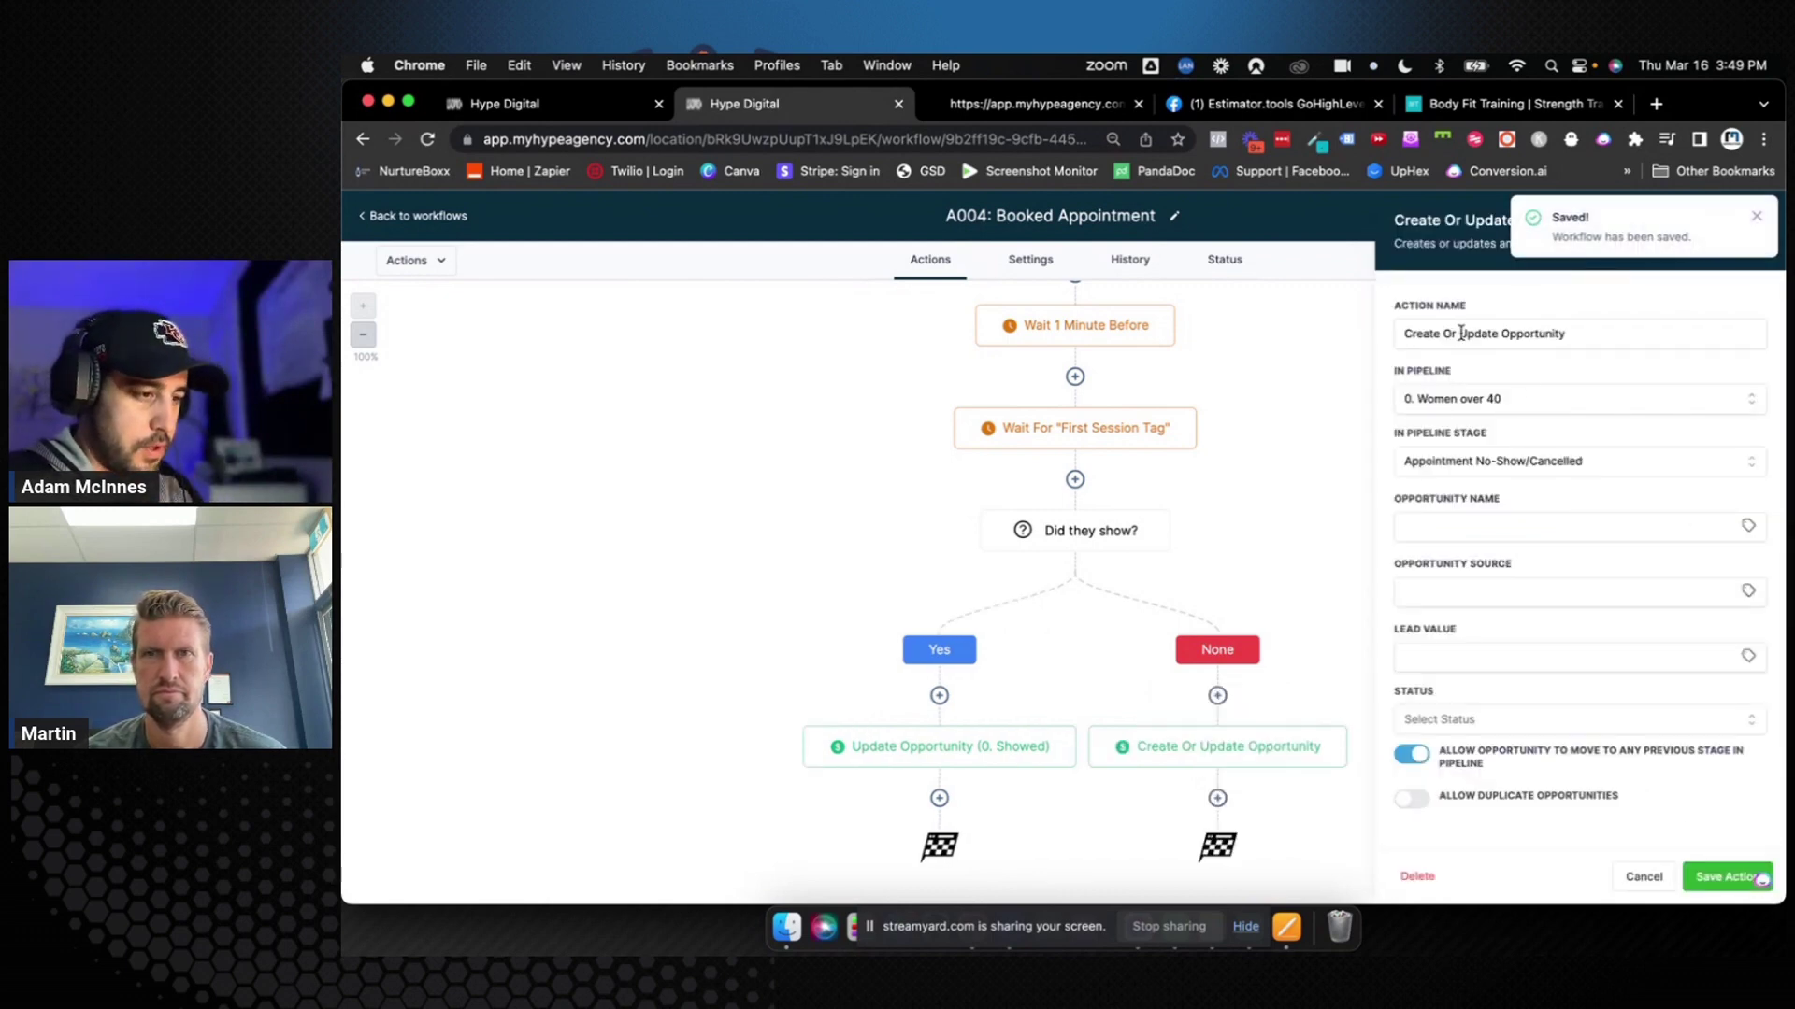
pyautogui.moveTo(1461, 334); pyautogui.dragTo(1381, 339)
pyautogui.press('BackSpace')
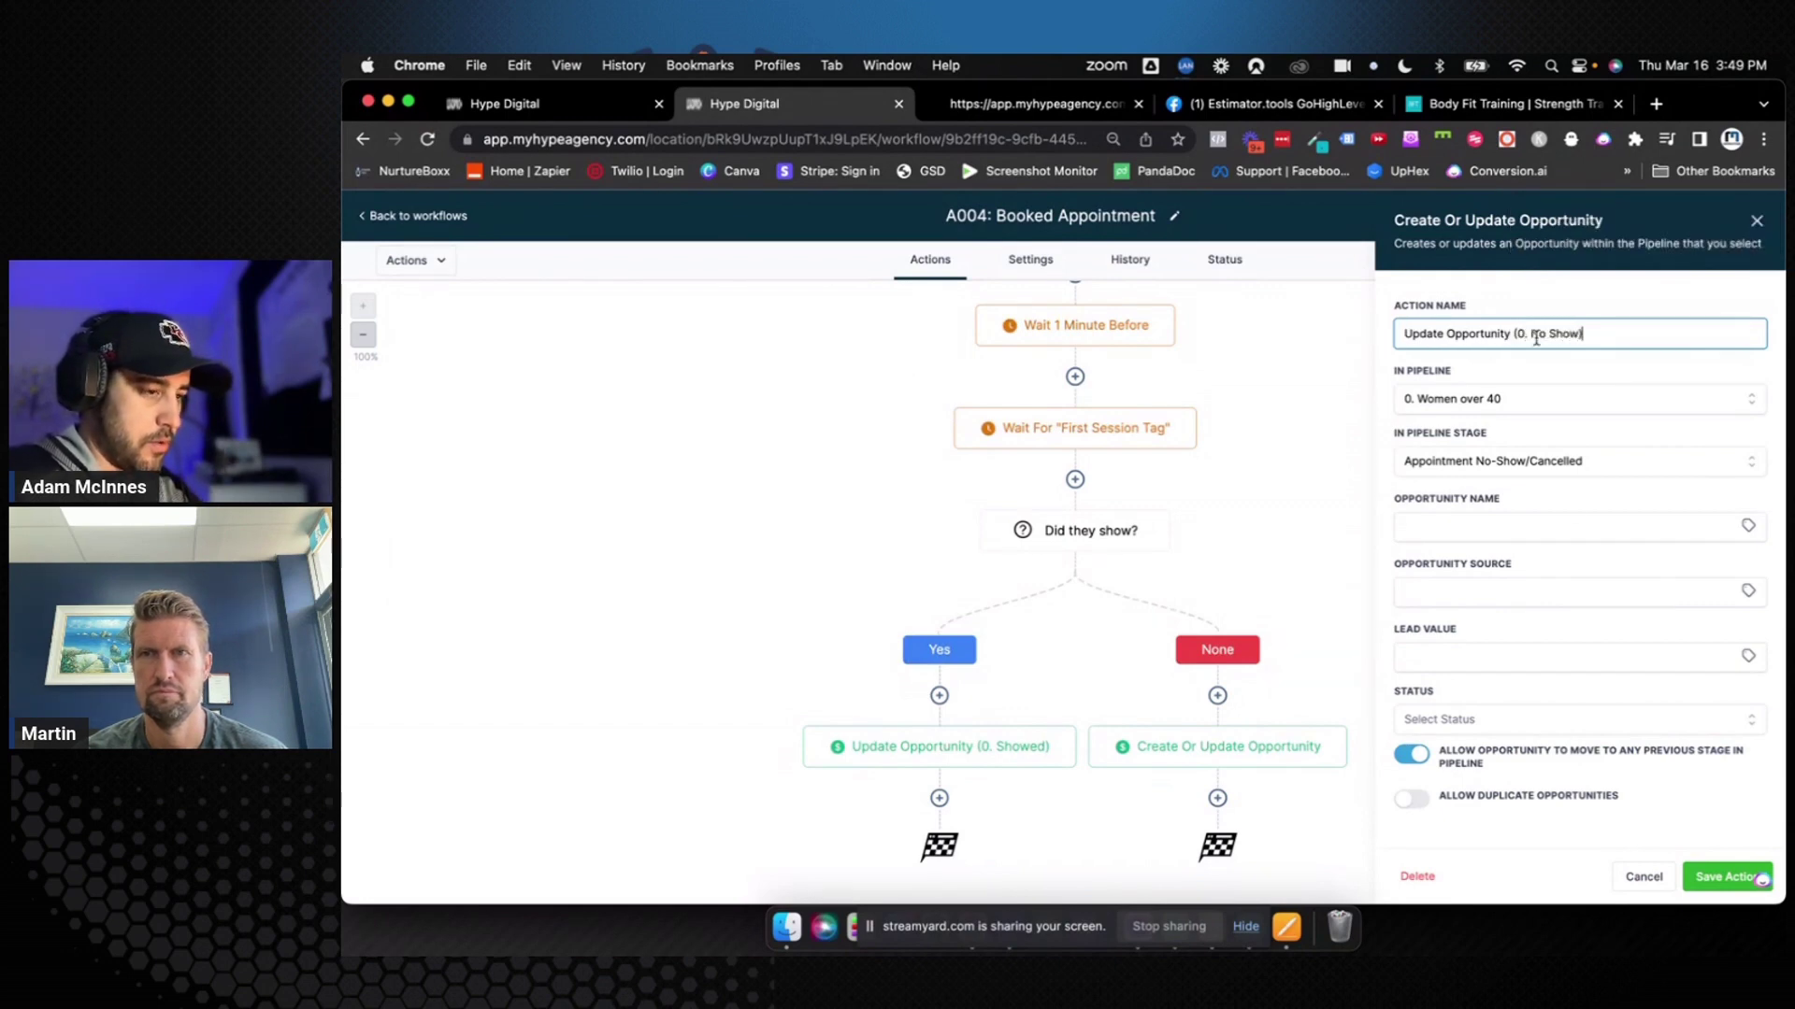
pyautogui.click(1726, 877)
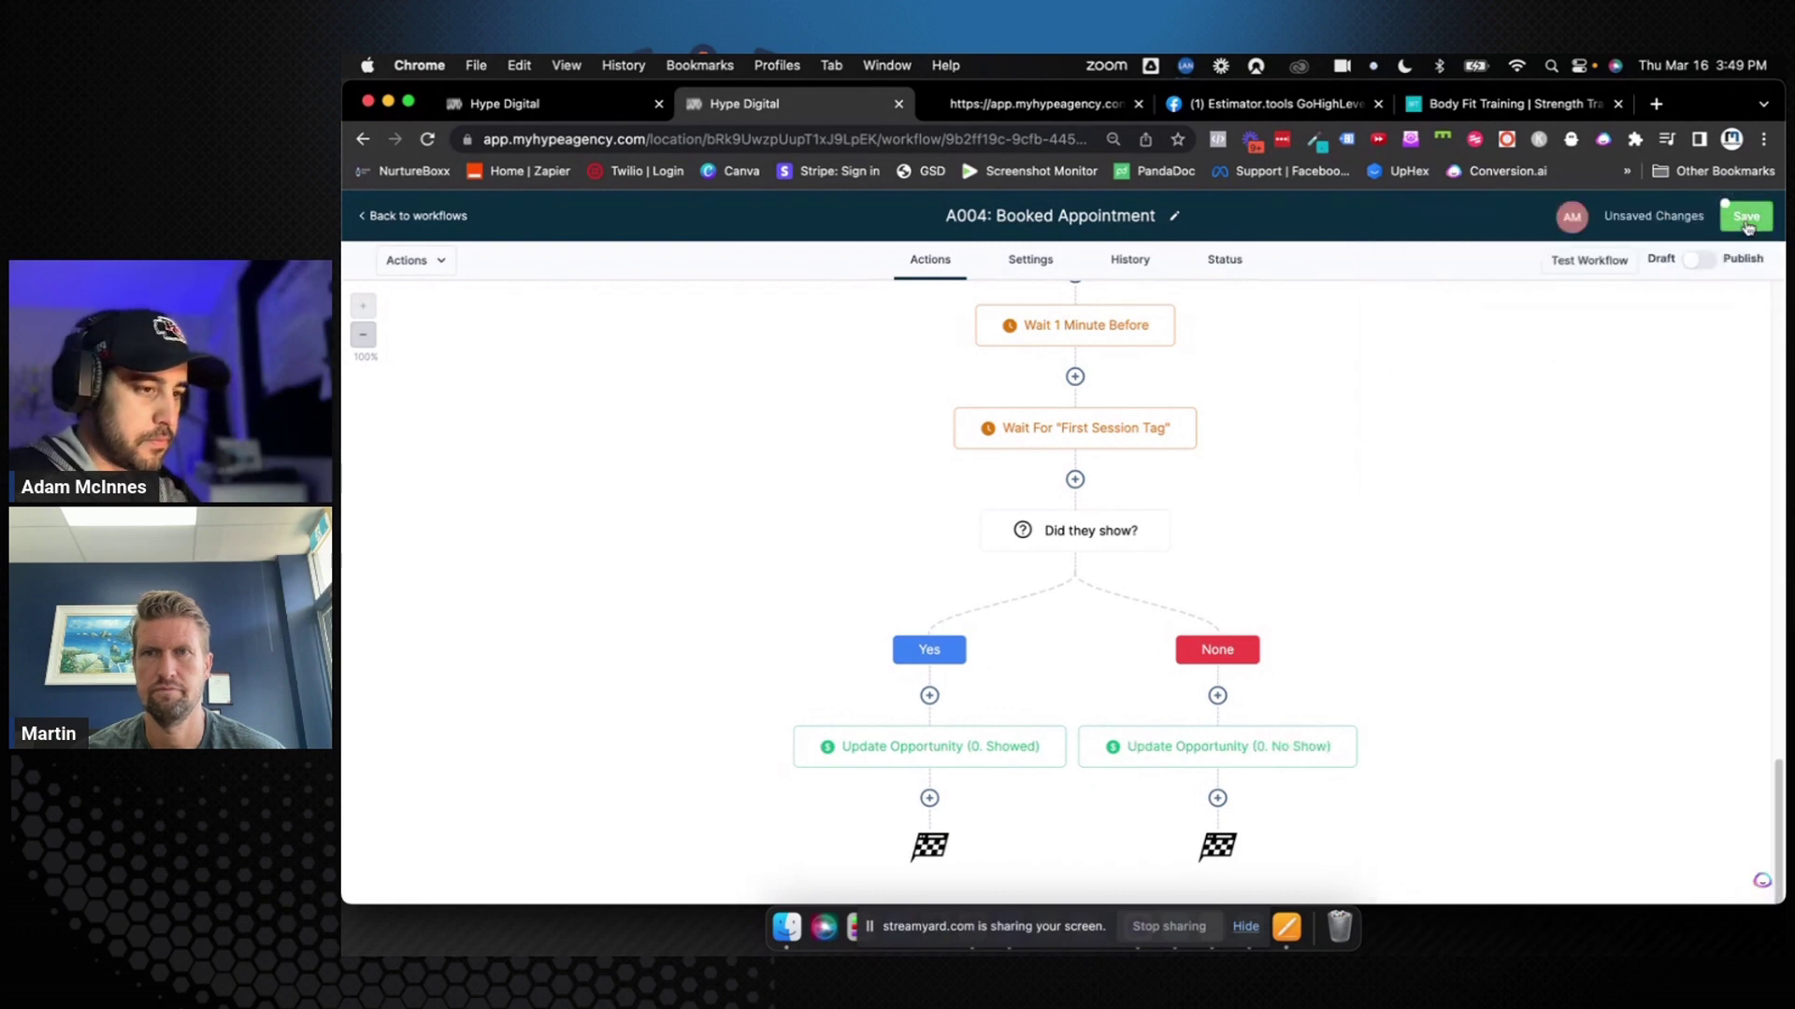
pyautogui.click(1746, 224)
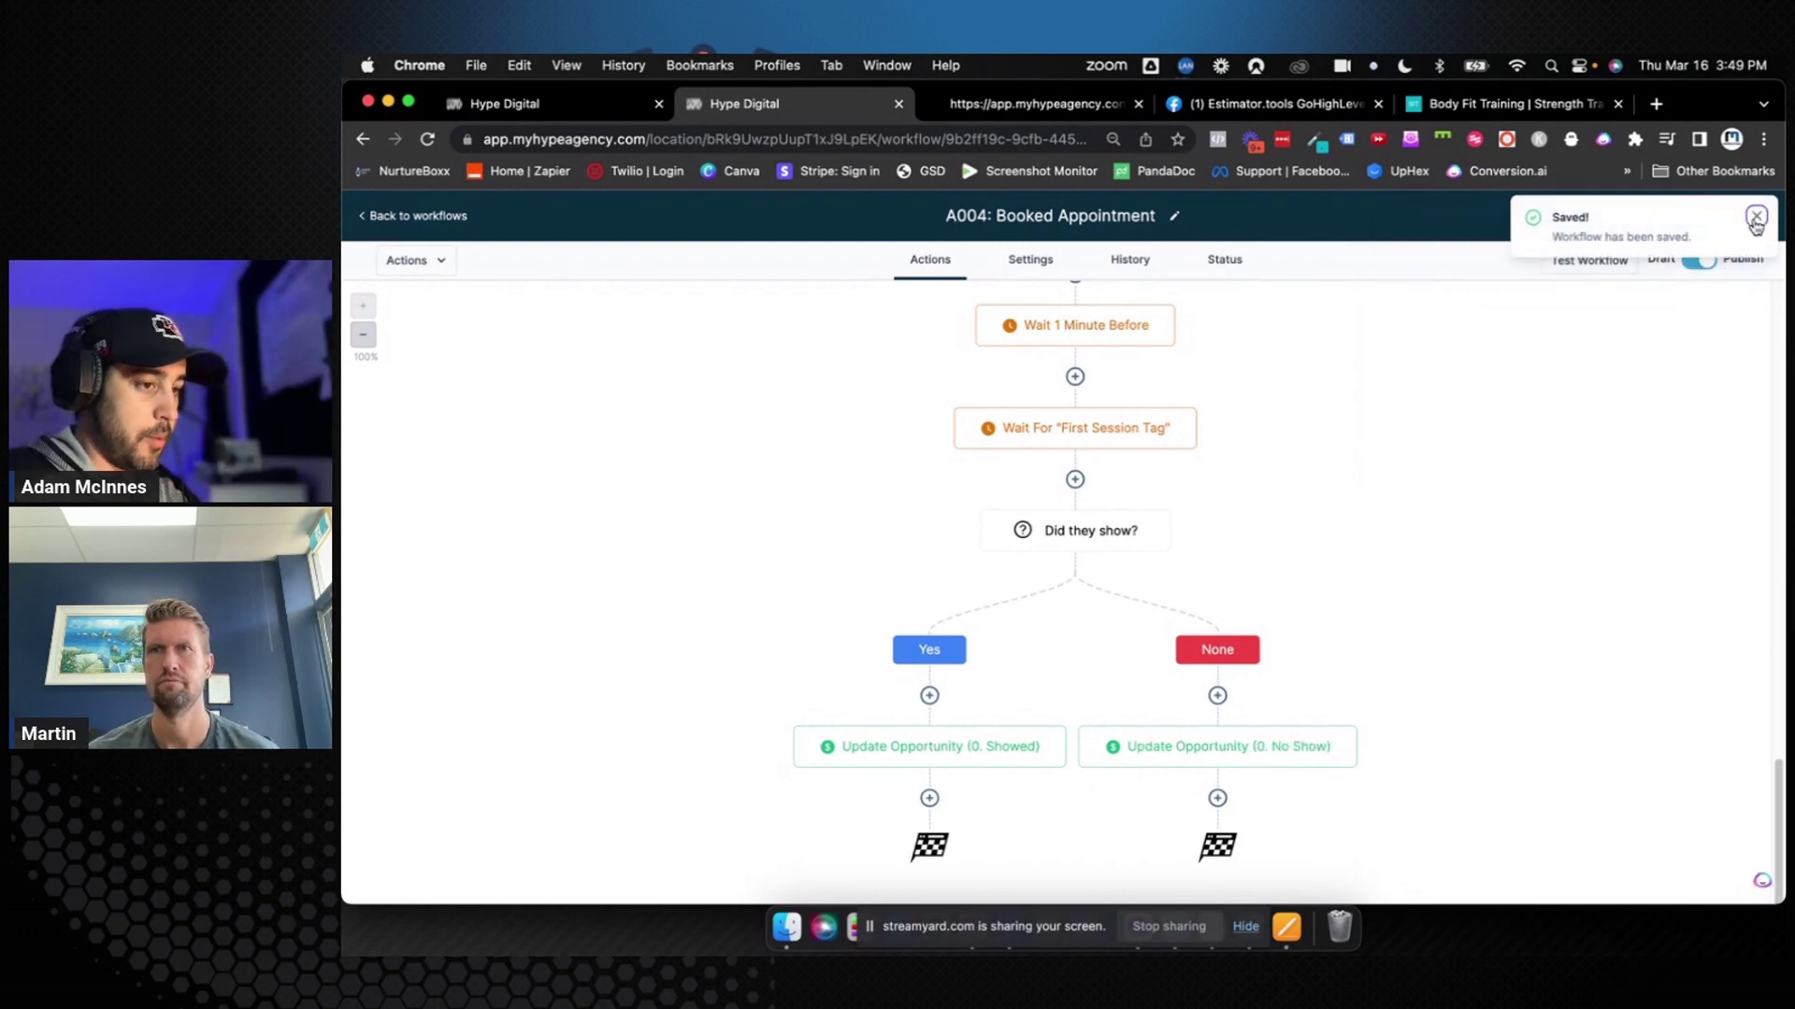
pyautogui.click(1755, 220)
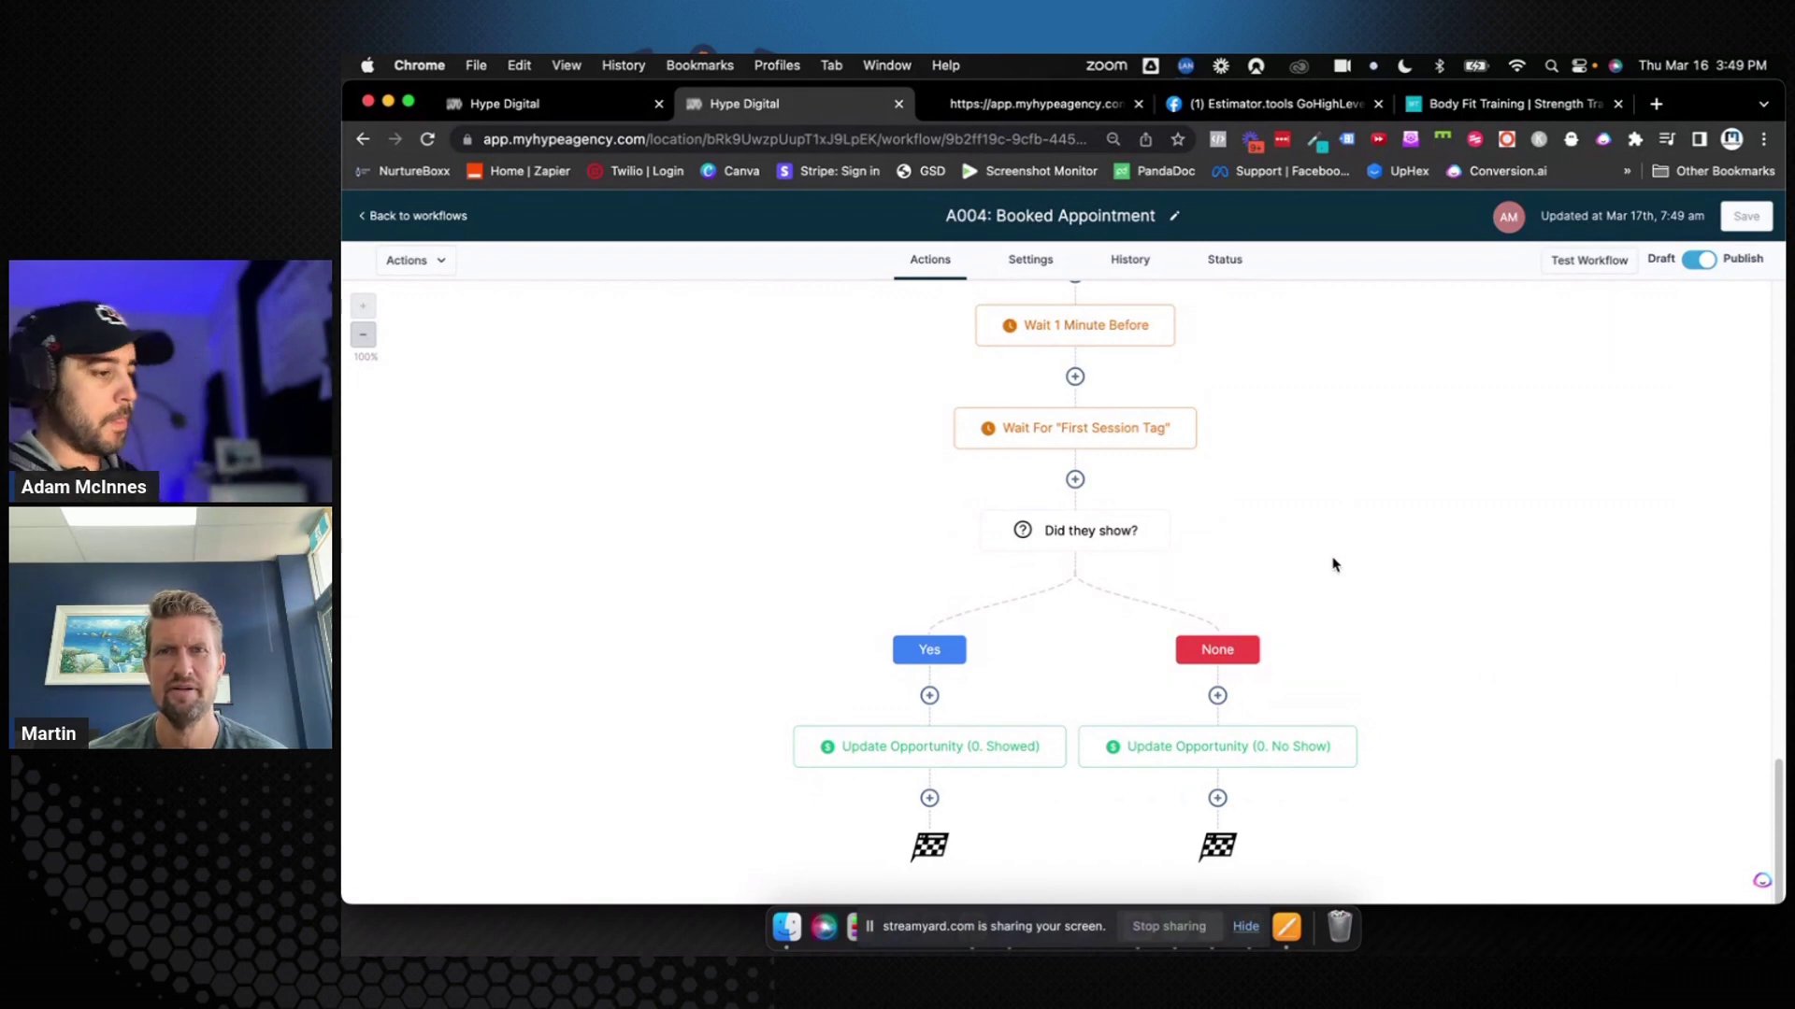
# Scroll up the canvas and open the Wait For "First Session Tag" step's settings
pyautogui.scroll(5, 1334, 564)
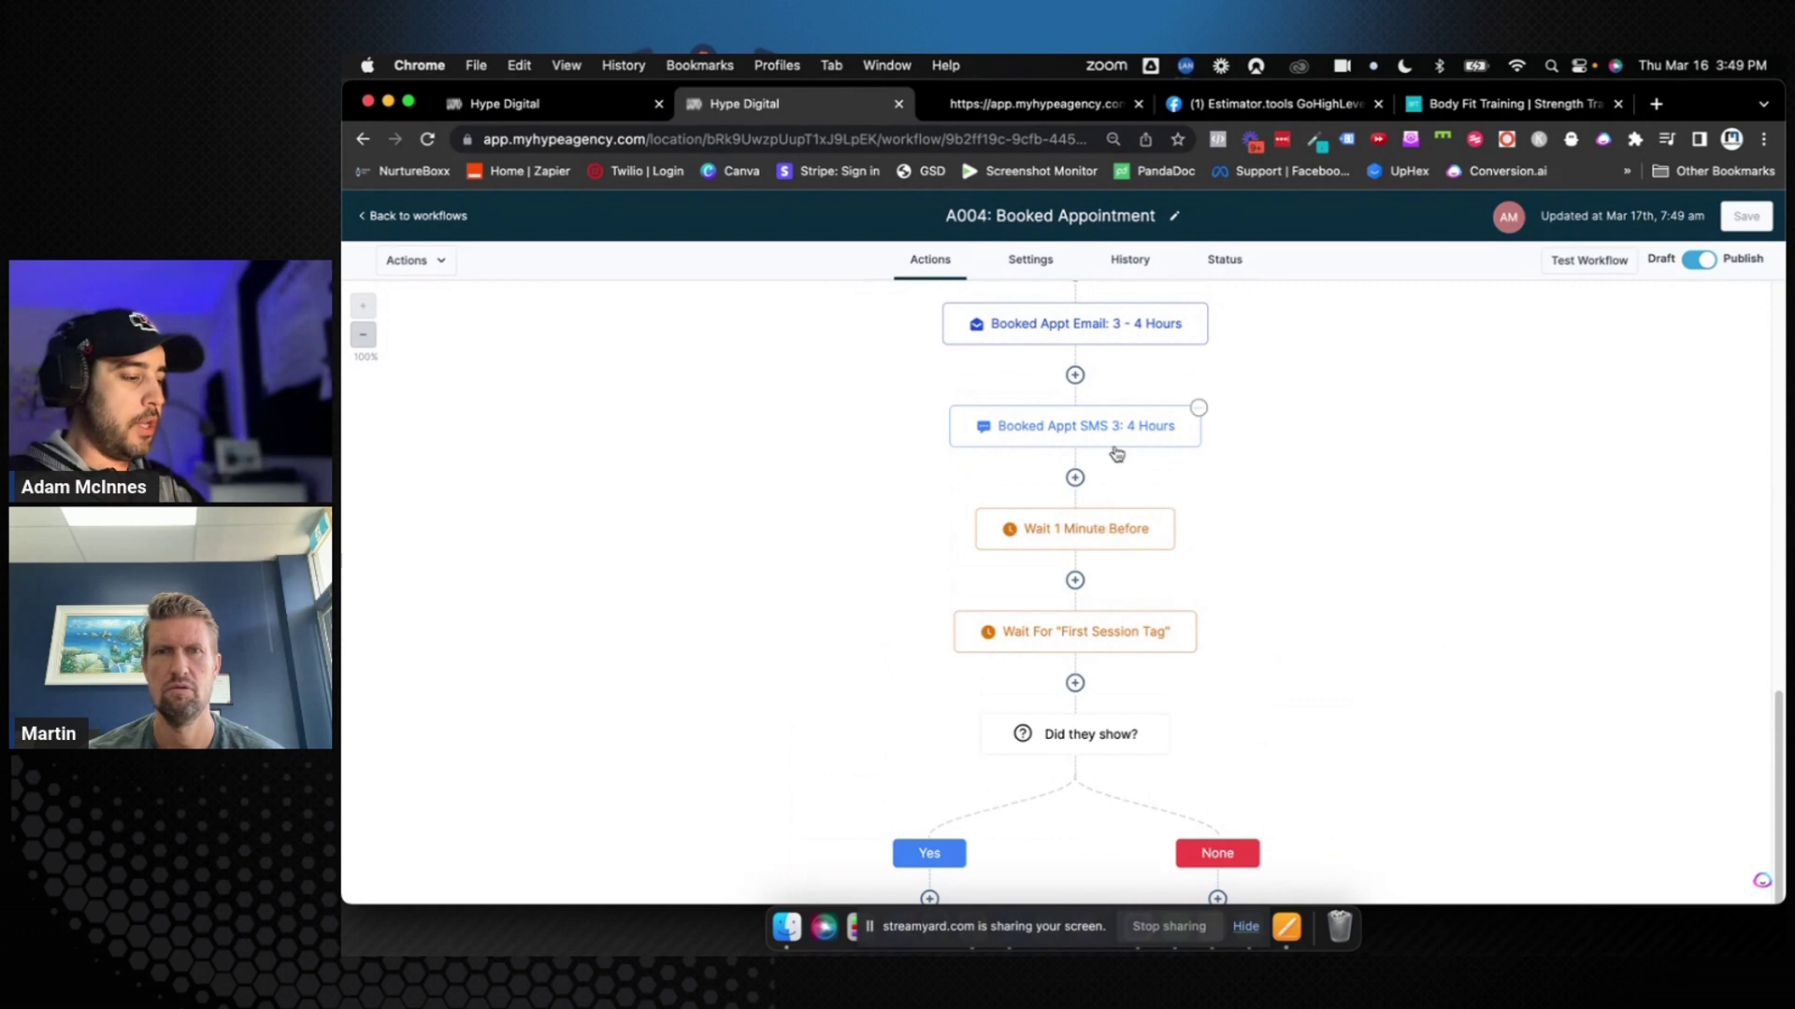
pyautogui.scroll(2, 1117, 454)
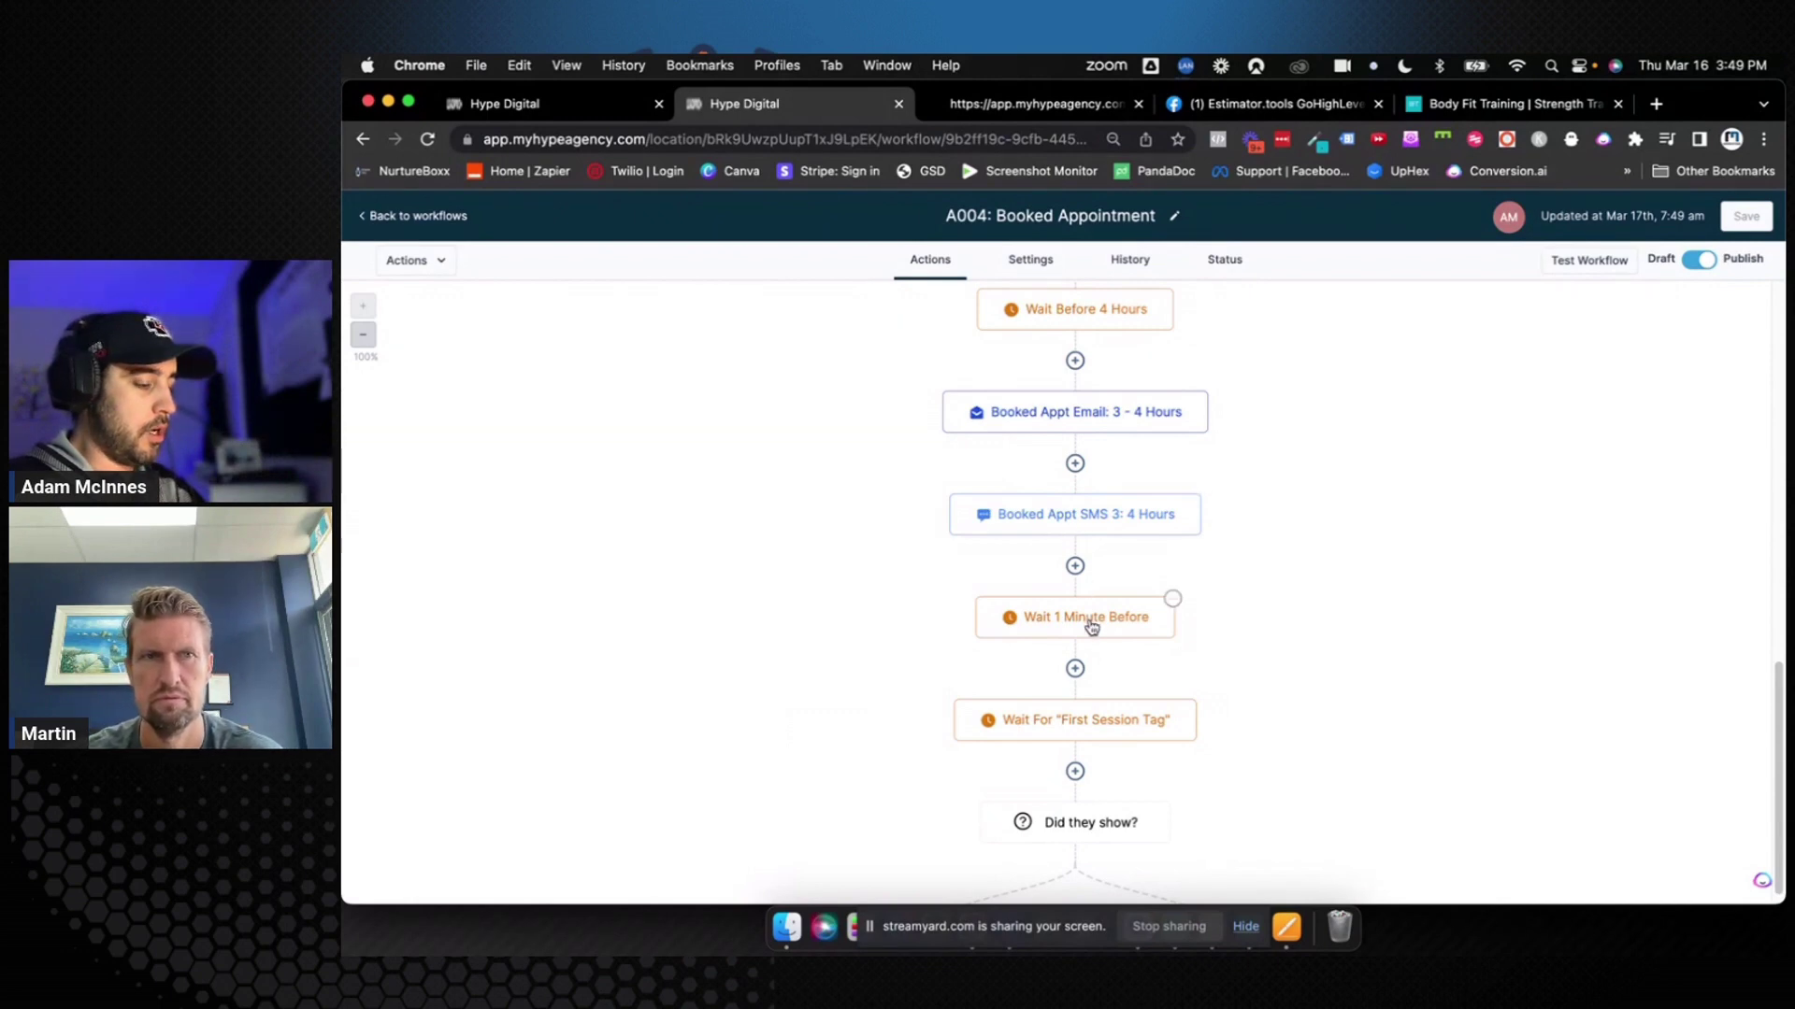
pyautogui.click(1089, 716)
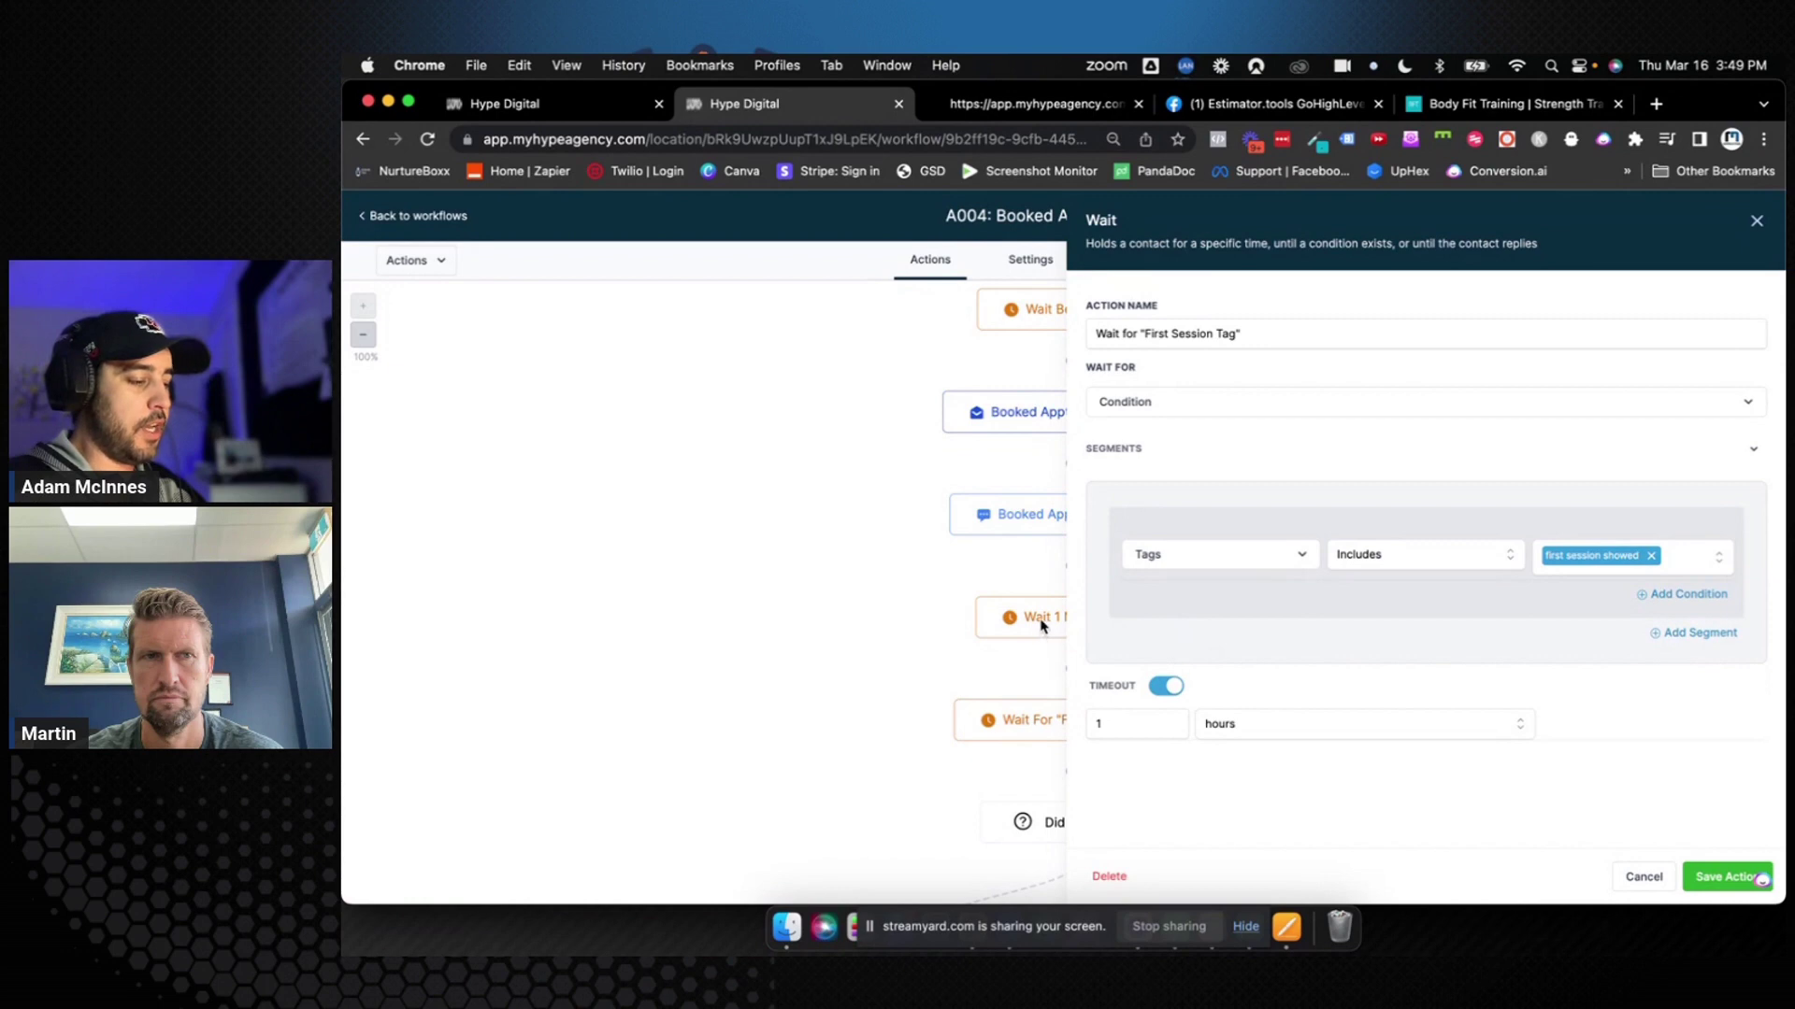
# Check the Wait 1 Minute Before step, then resave the First Session Tag wait with its 1-hour timeout
pyautogui.click(1757, 225)
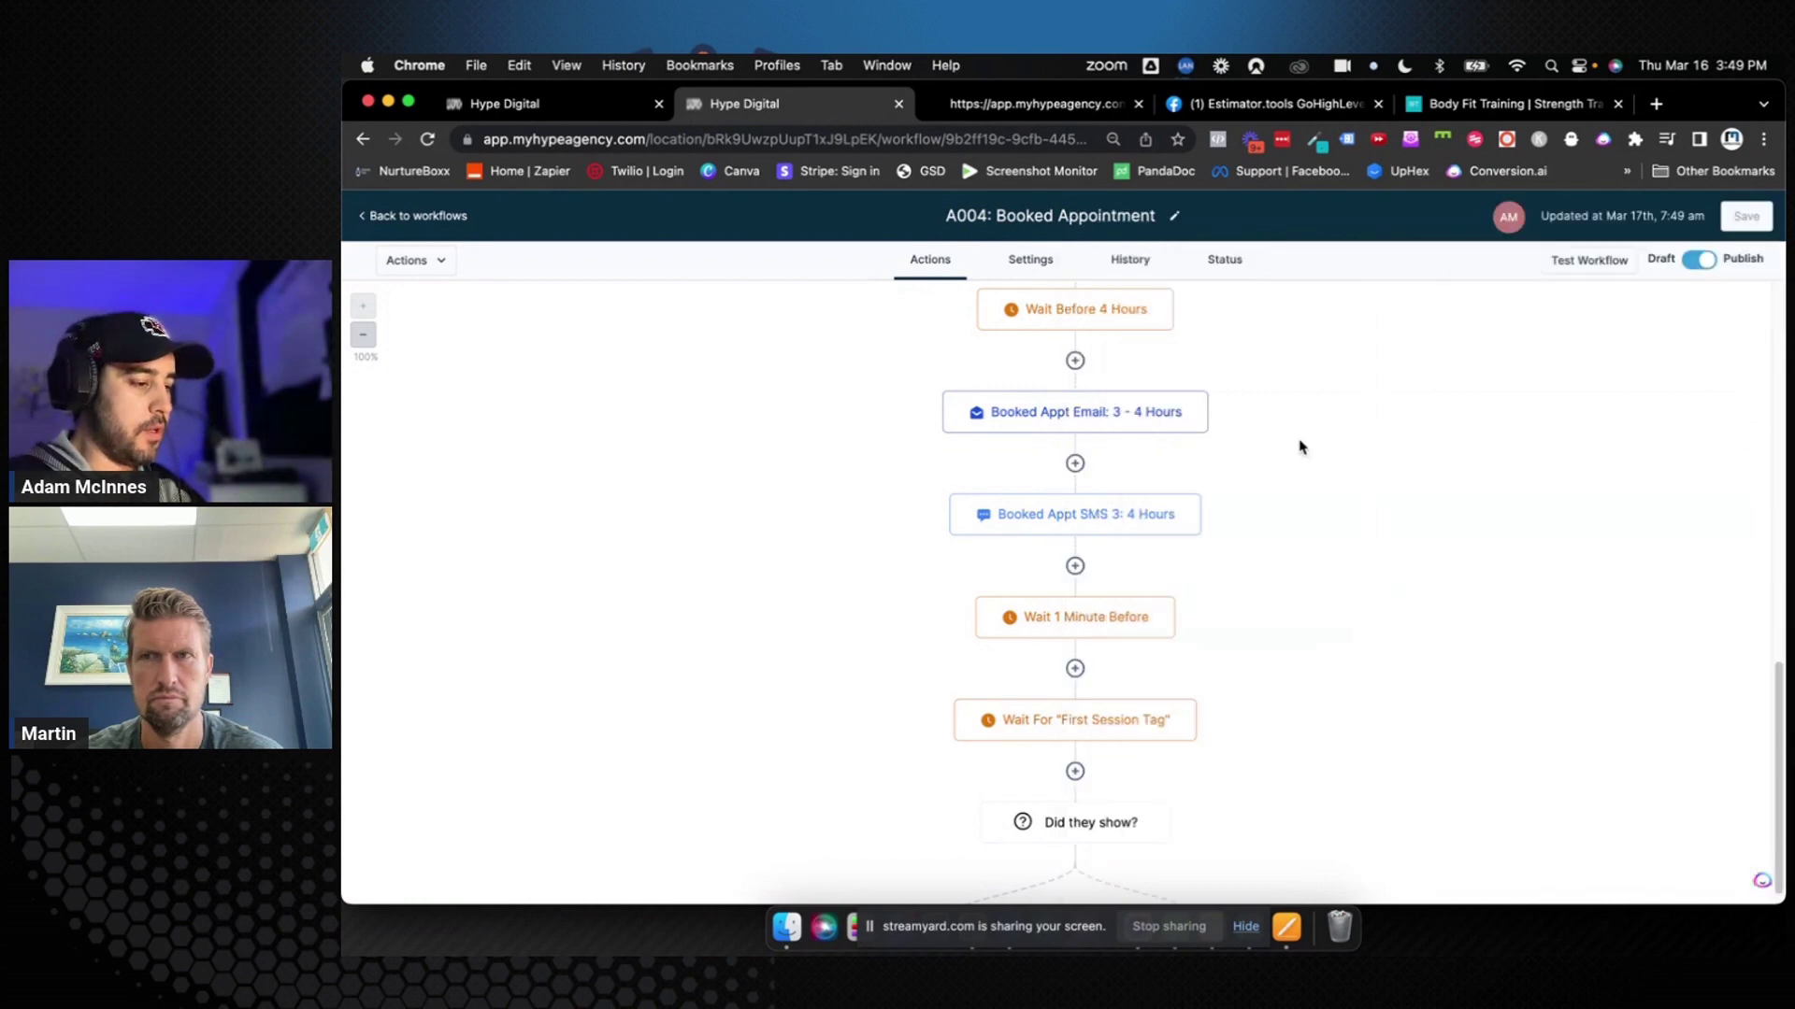
pyautogui.click(1094, 626)
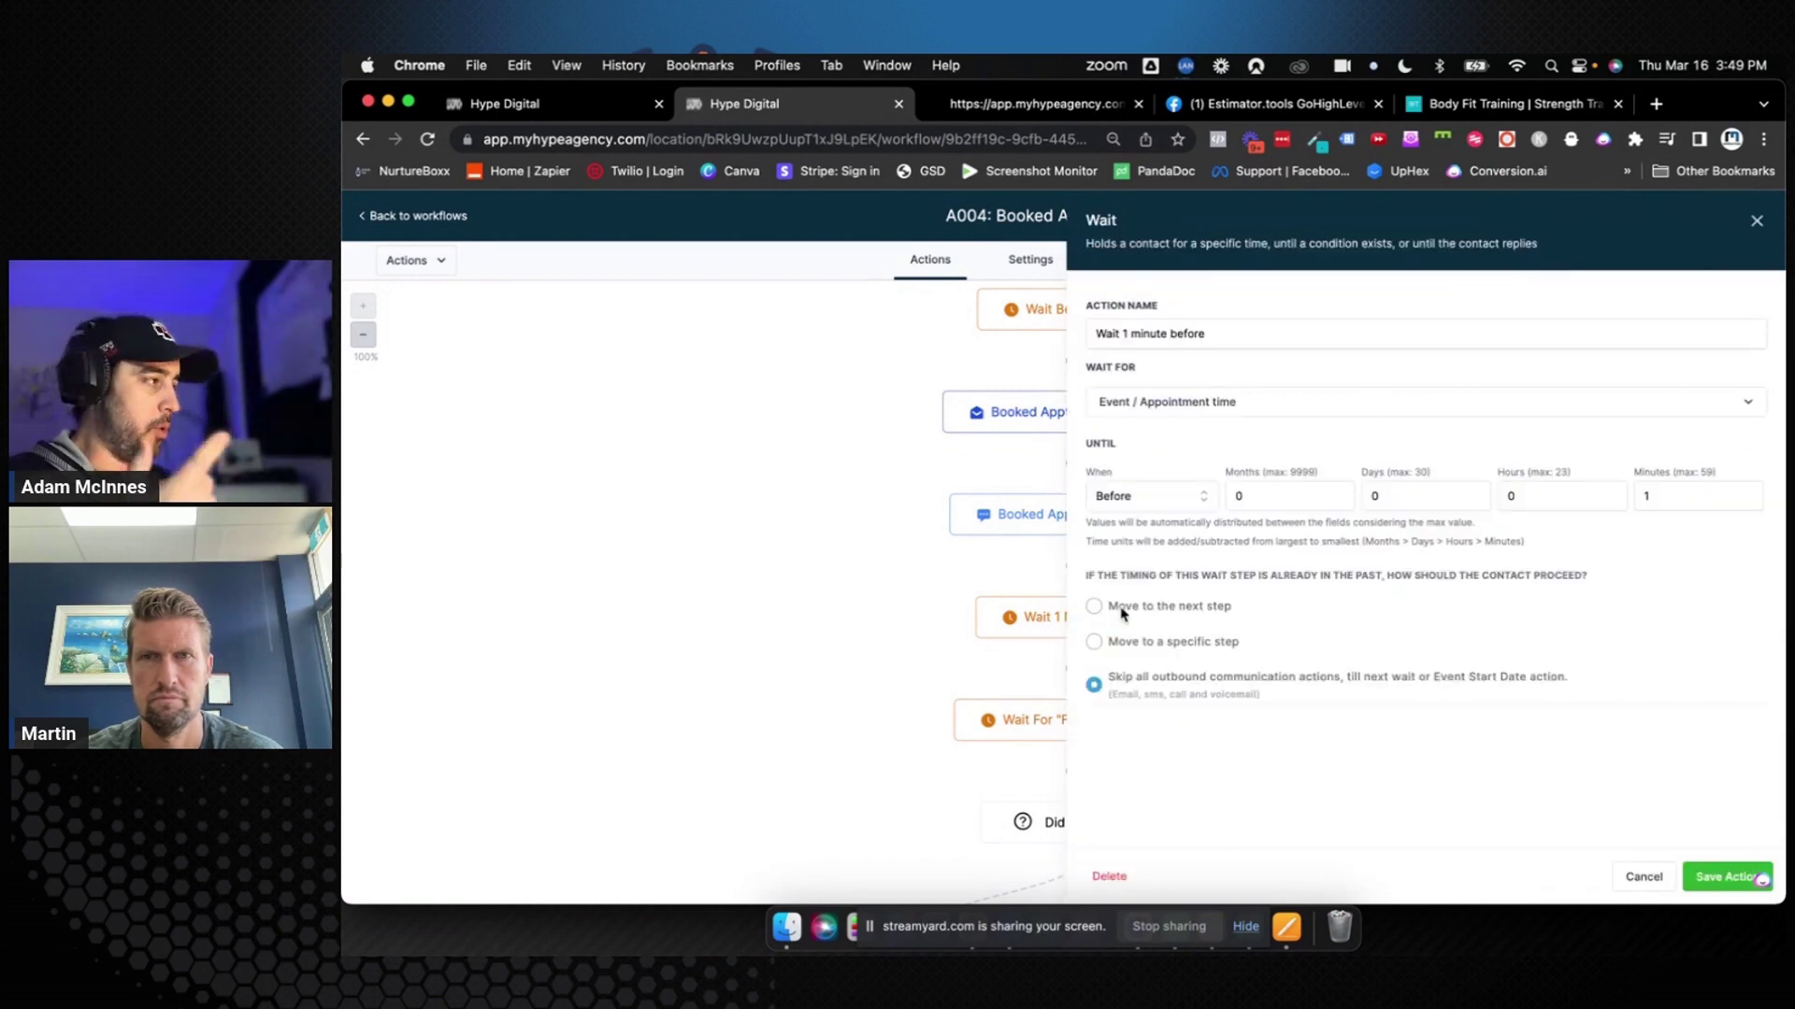
pyautogui.click(1757, 220)
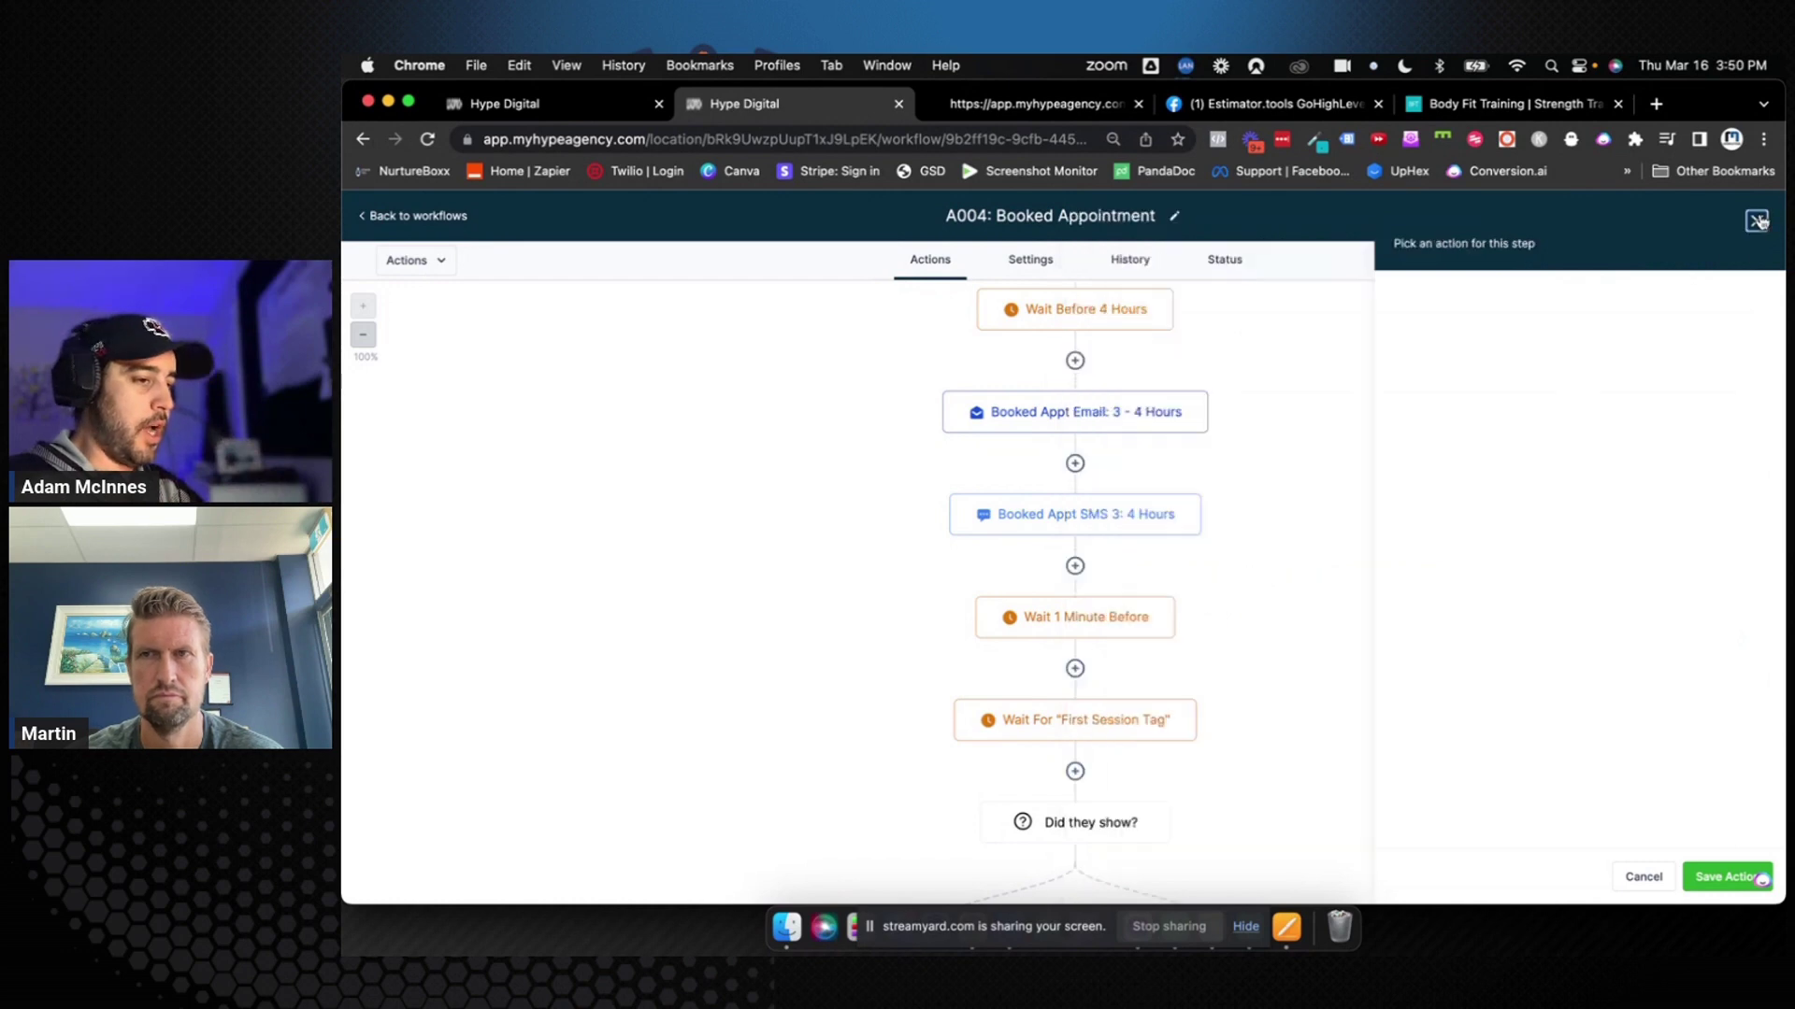
pyautogui.click(1080, 735)
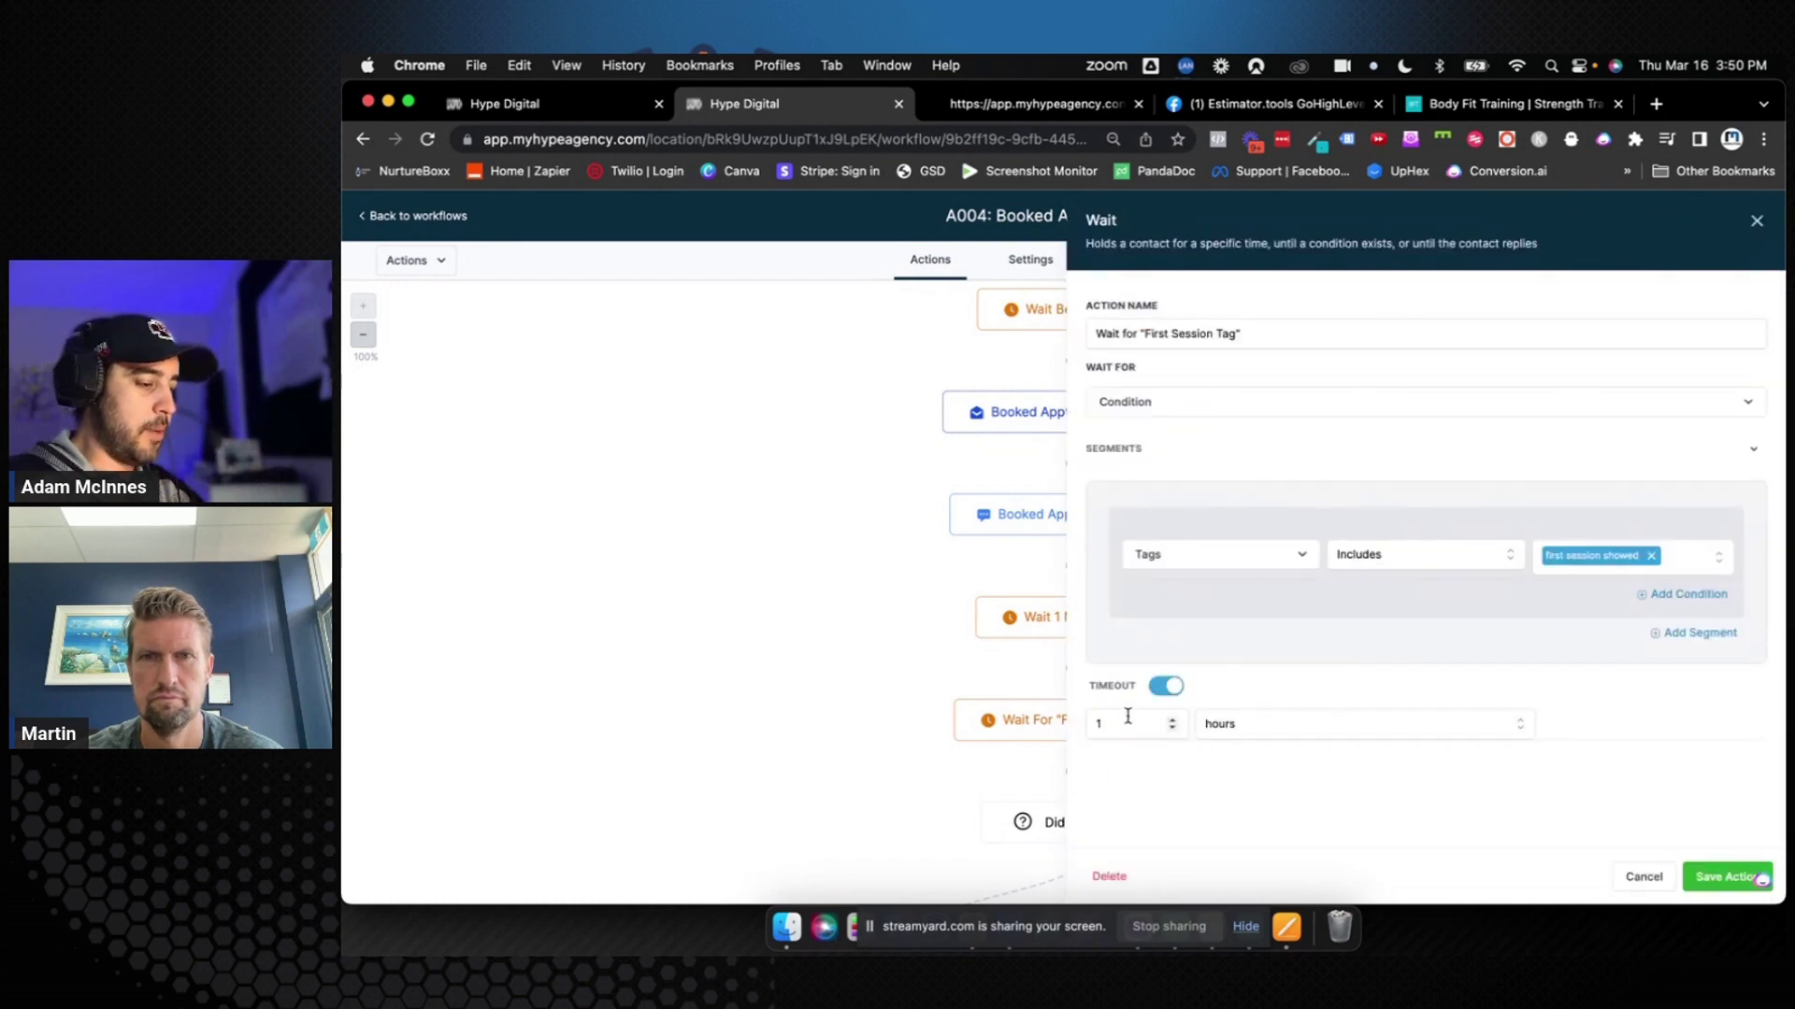
pyautogui.click(1121, 723)
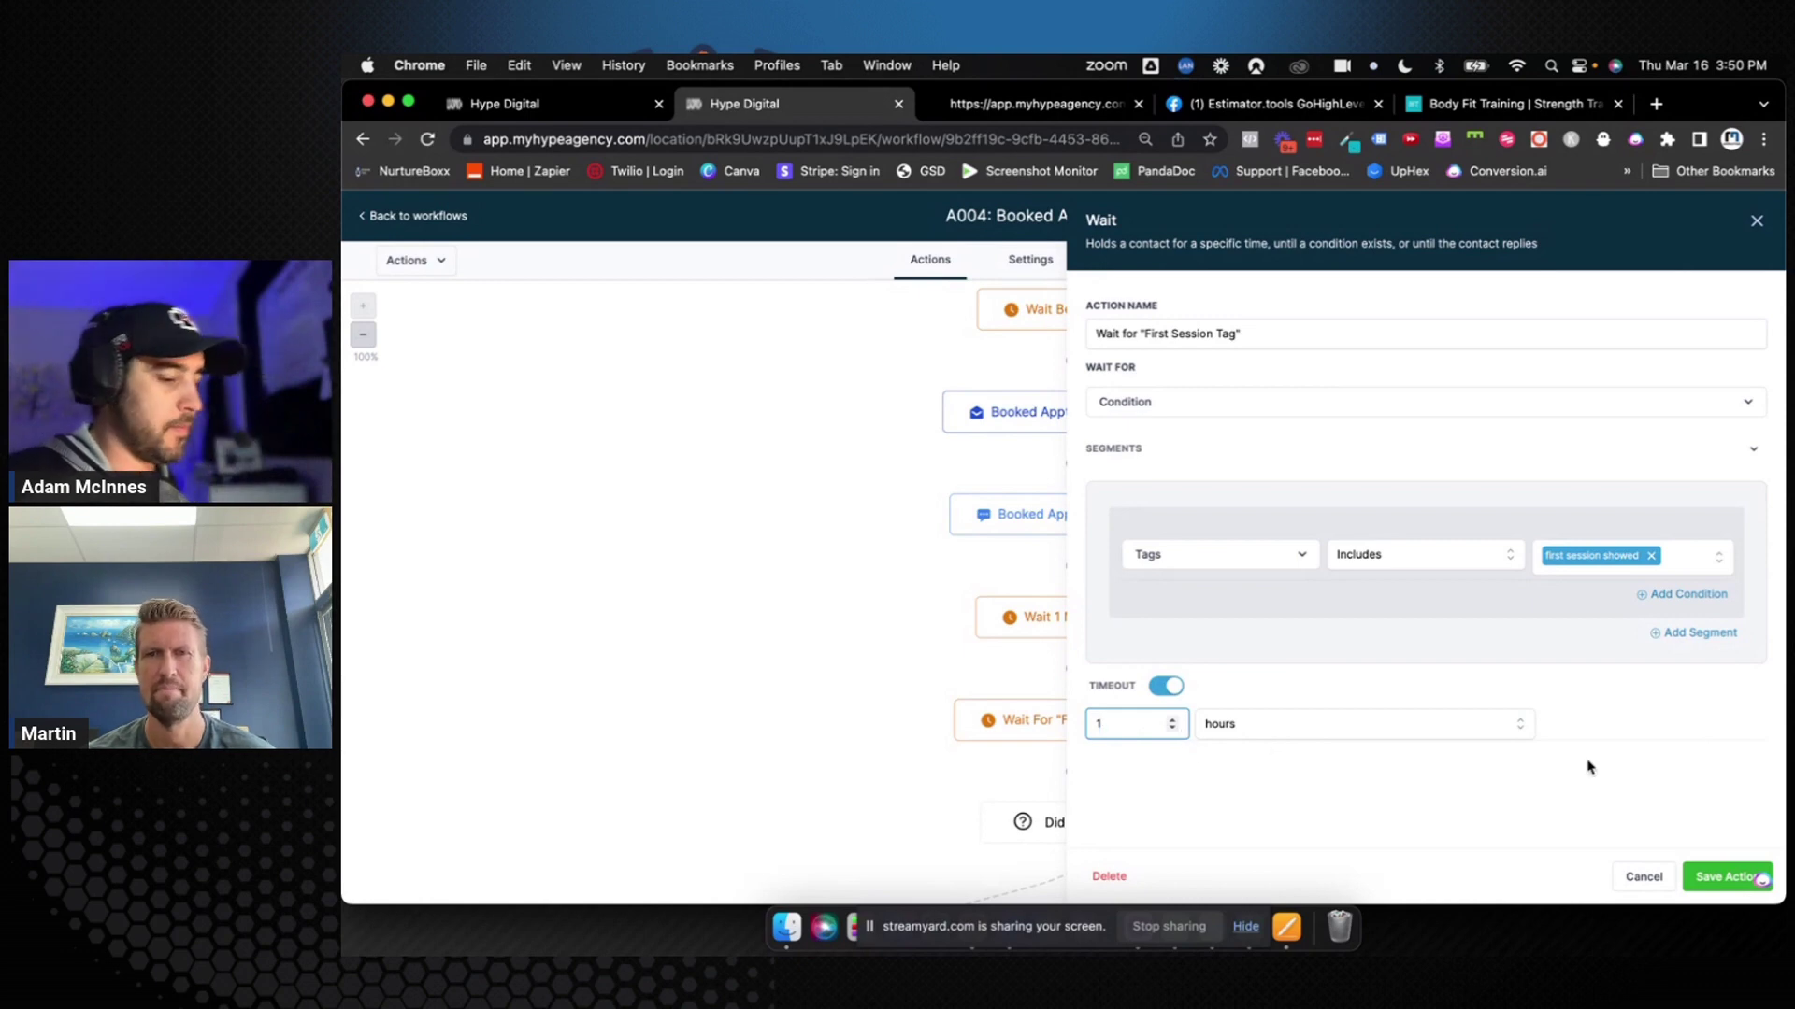
pyautogui.click(1717, 877)
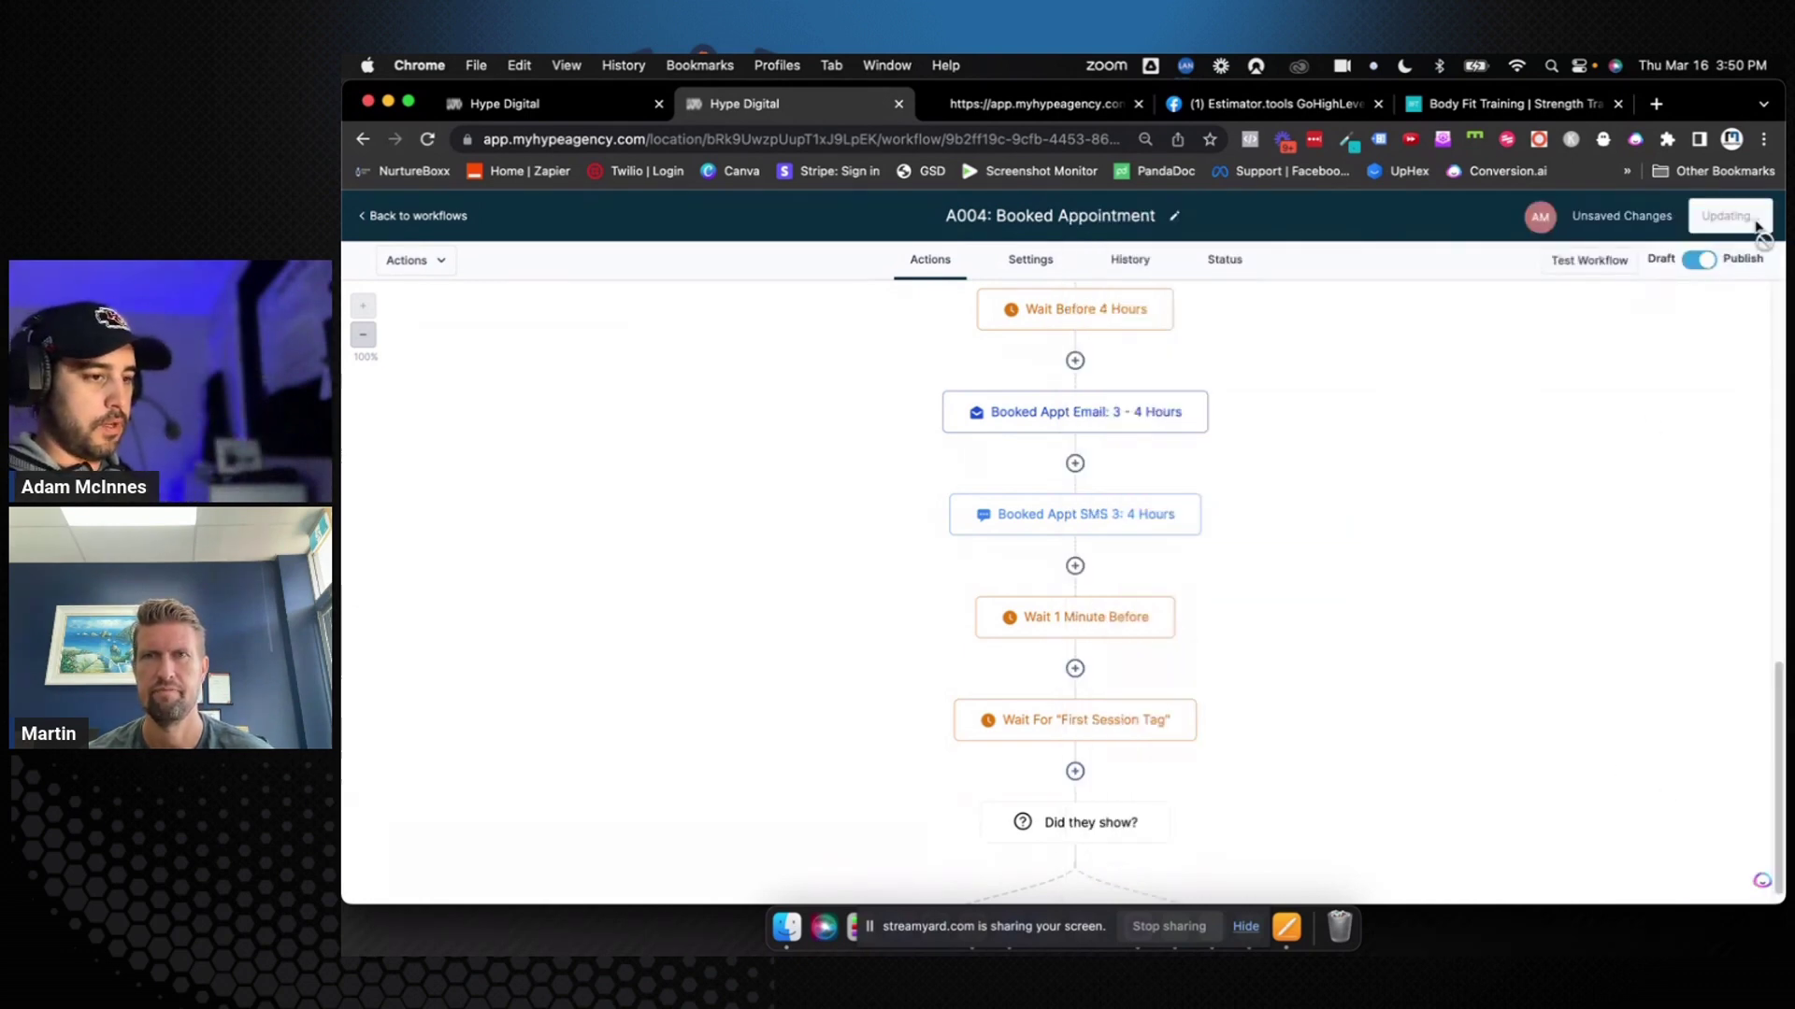
pyautogui.scroll(-3, 1386, 605)
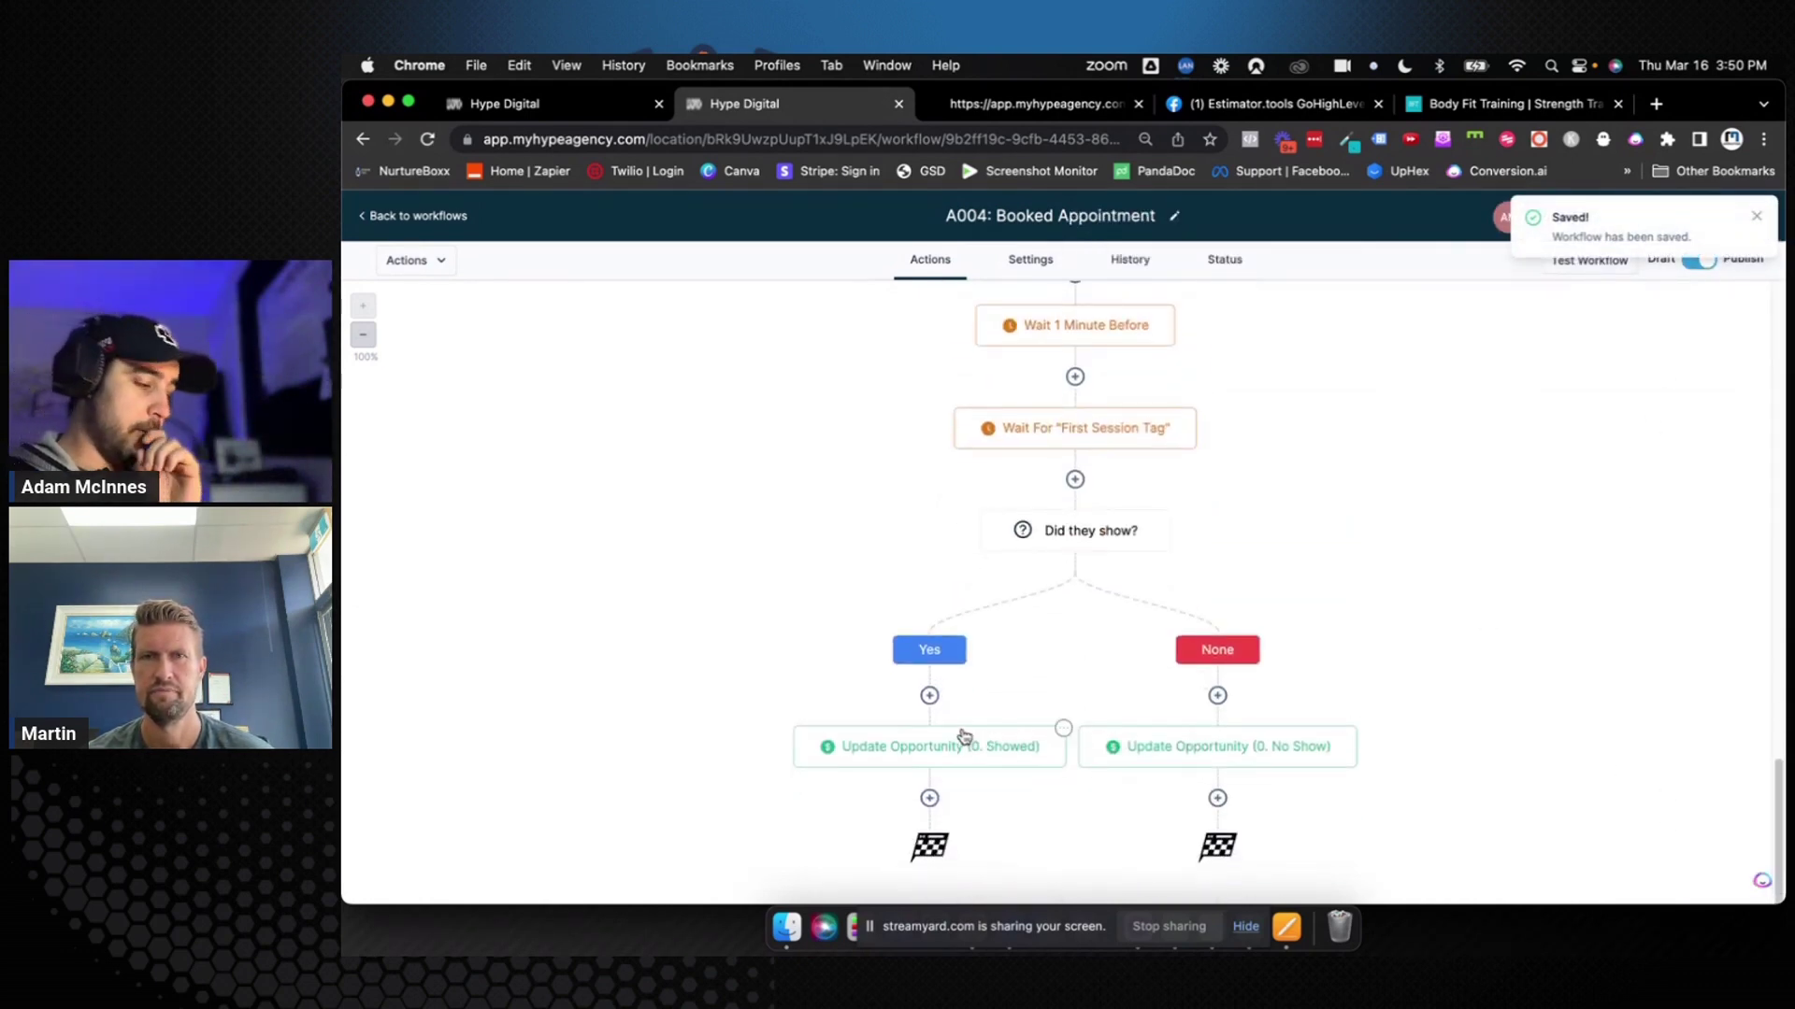
# After the Showed opportunity step, add Update Appointment Status with status Showed, named 'Update Appointment Status (Showed)'
pyautogui.click(930, 799)
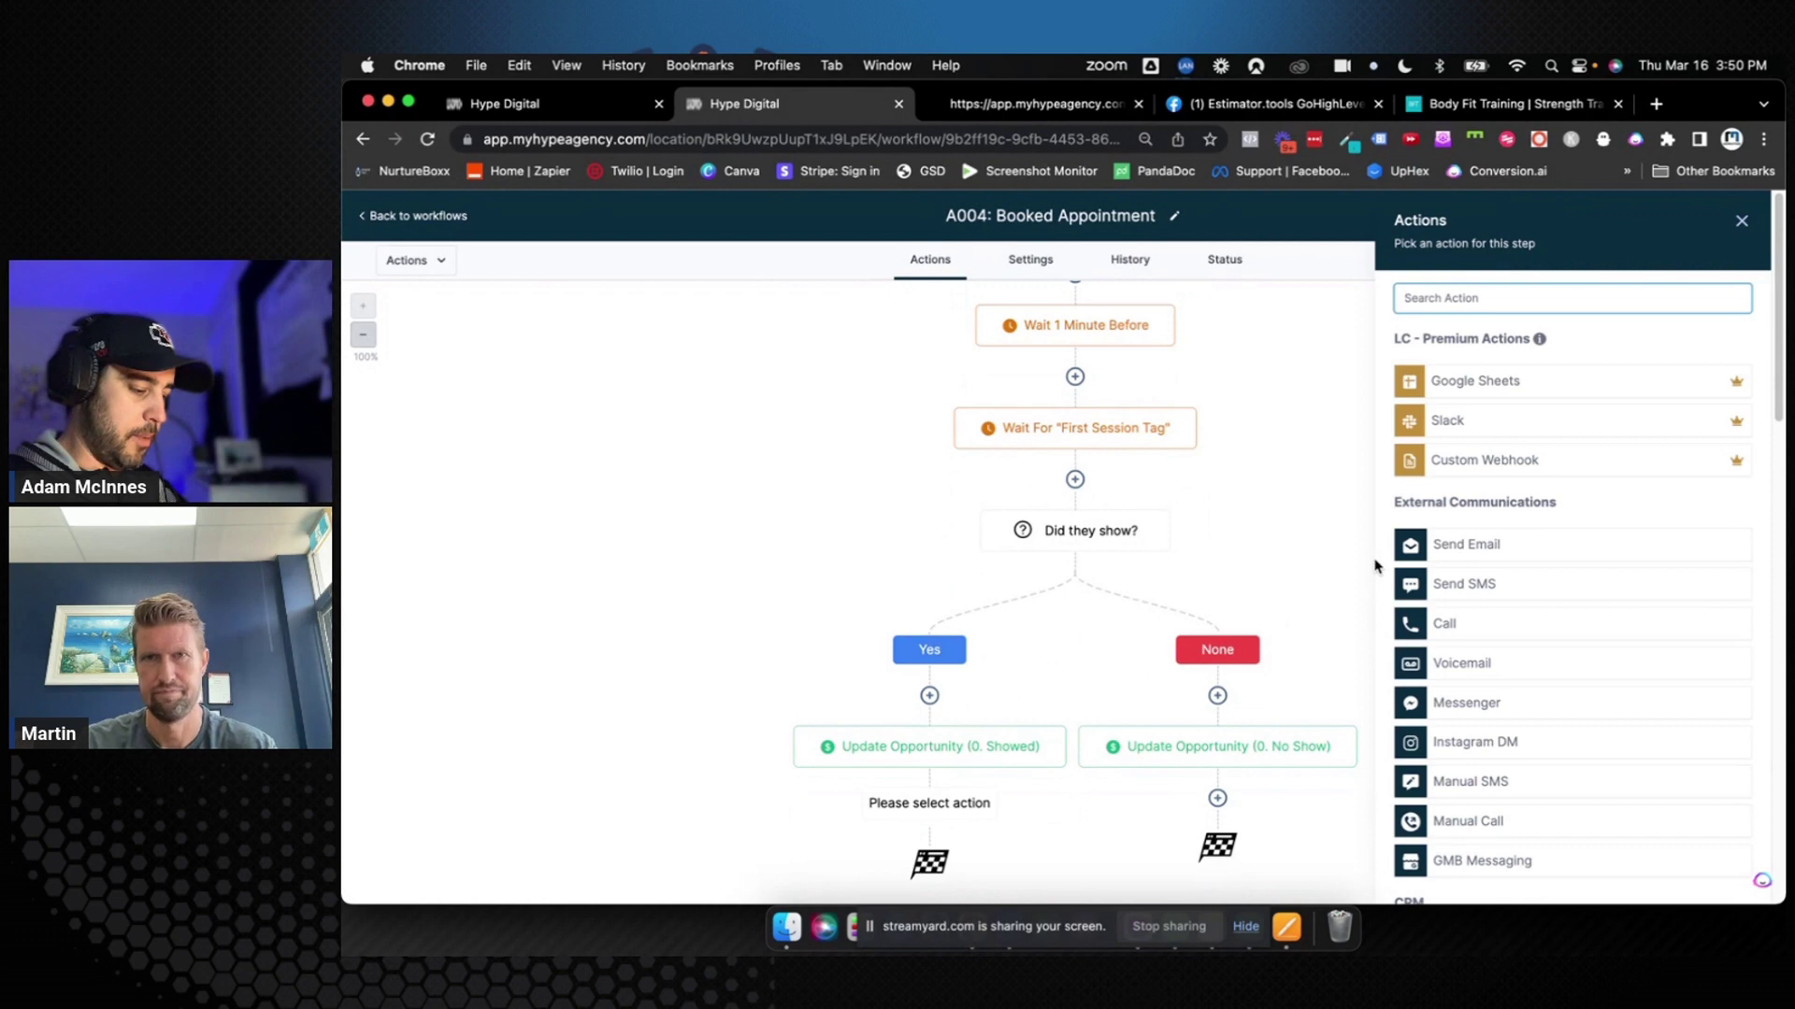
pyautogui.write('u')
pyautogui.press('BackSpace')
pyautogui.write('ap')
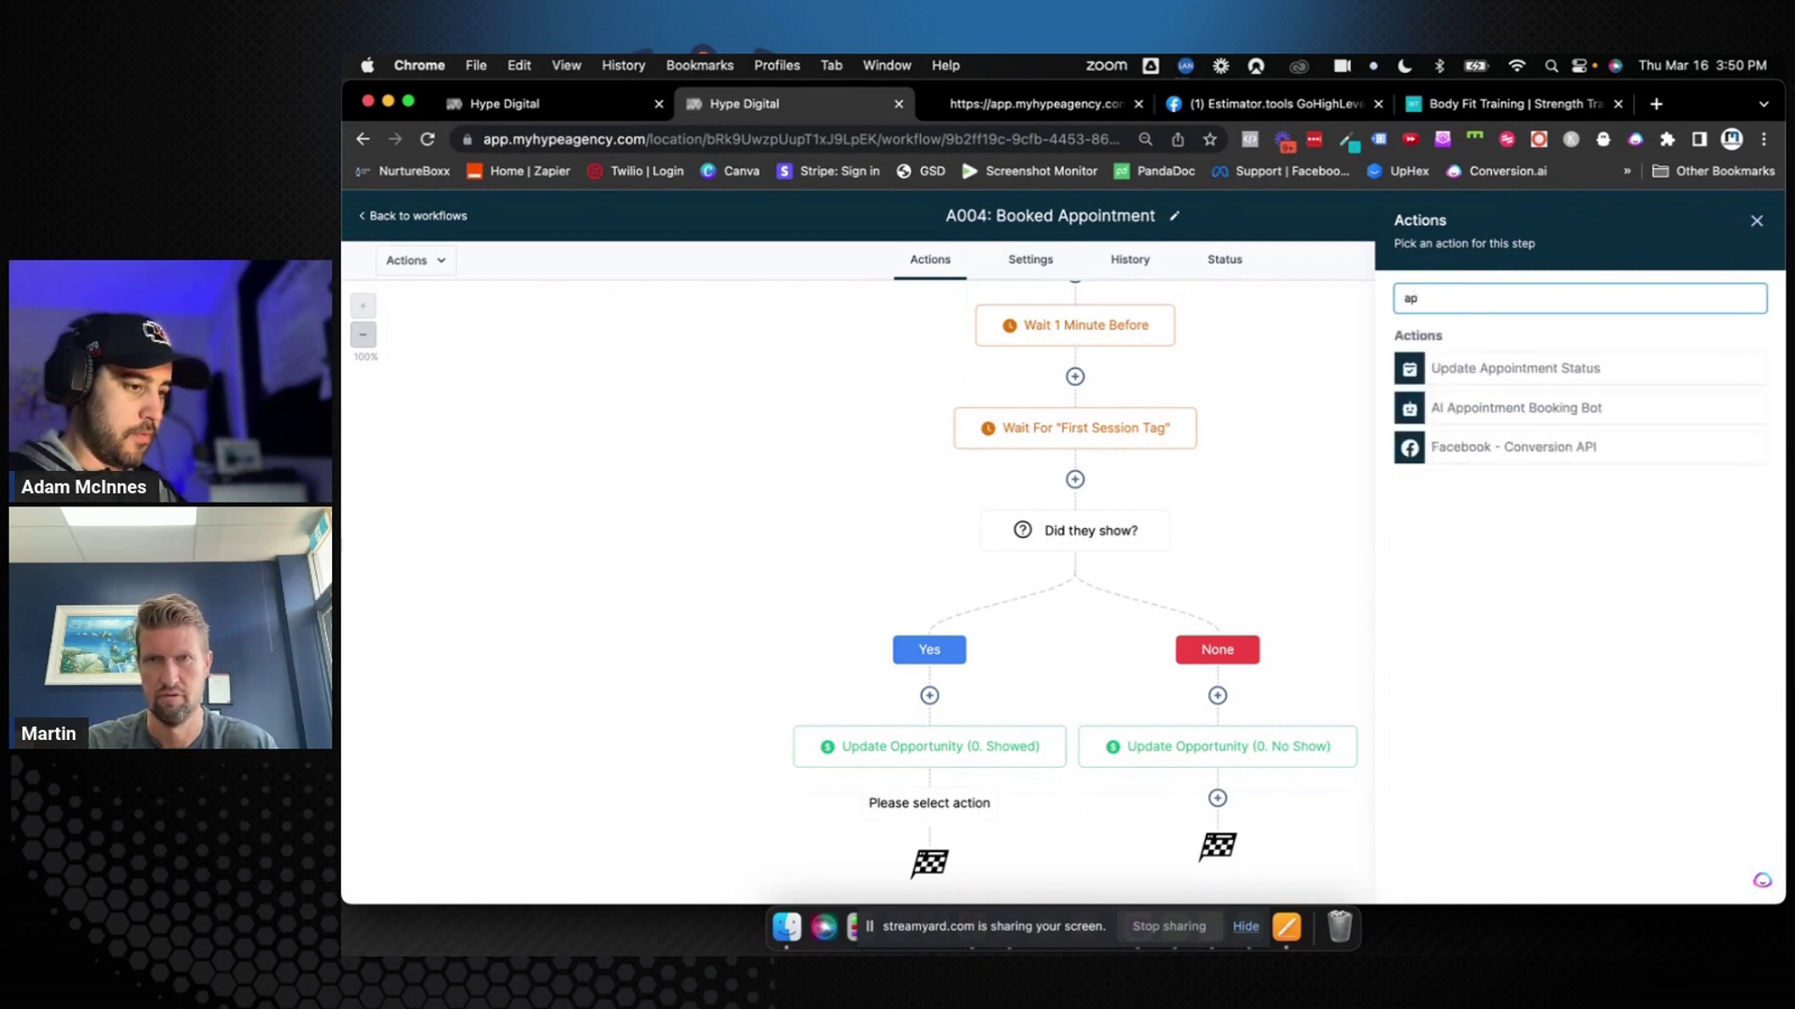
pyautogui.click(1490, 368)
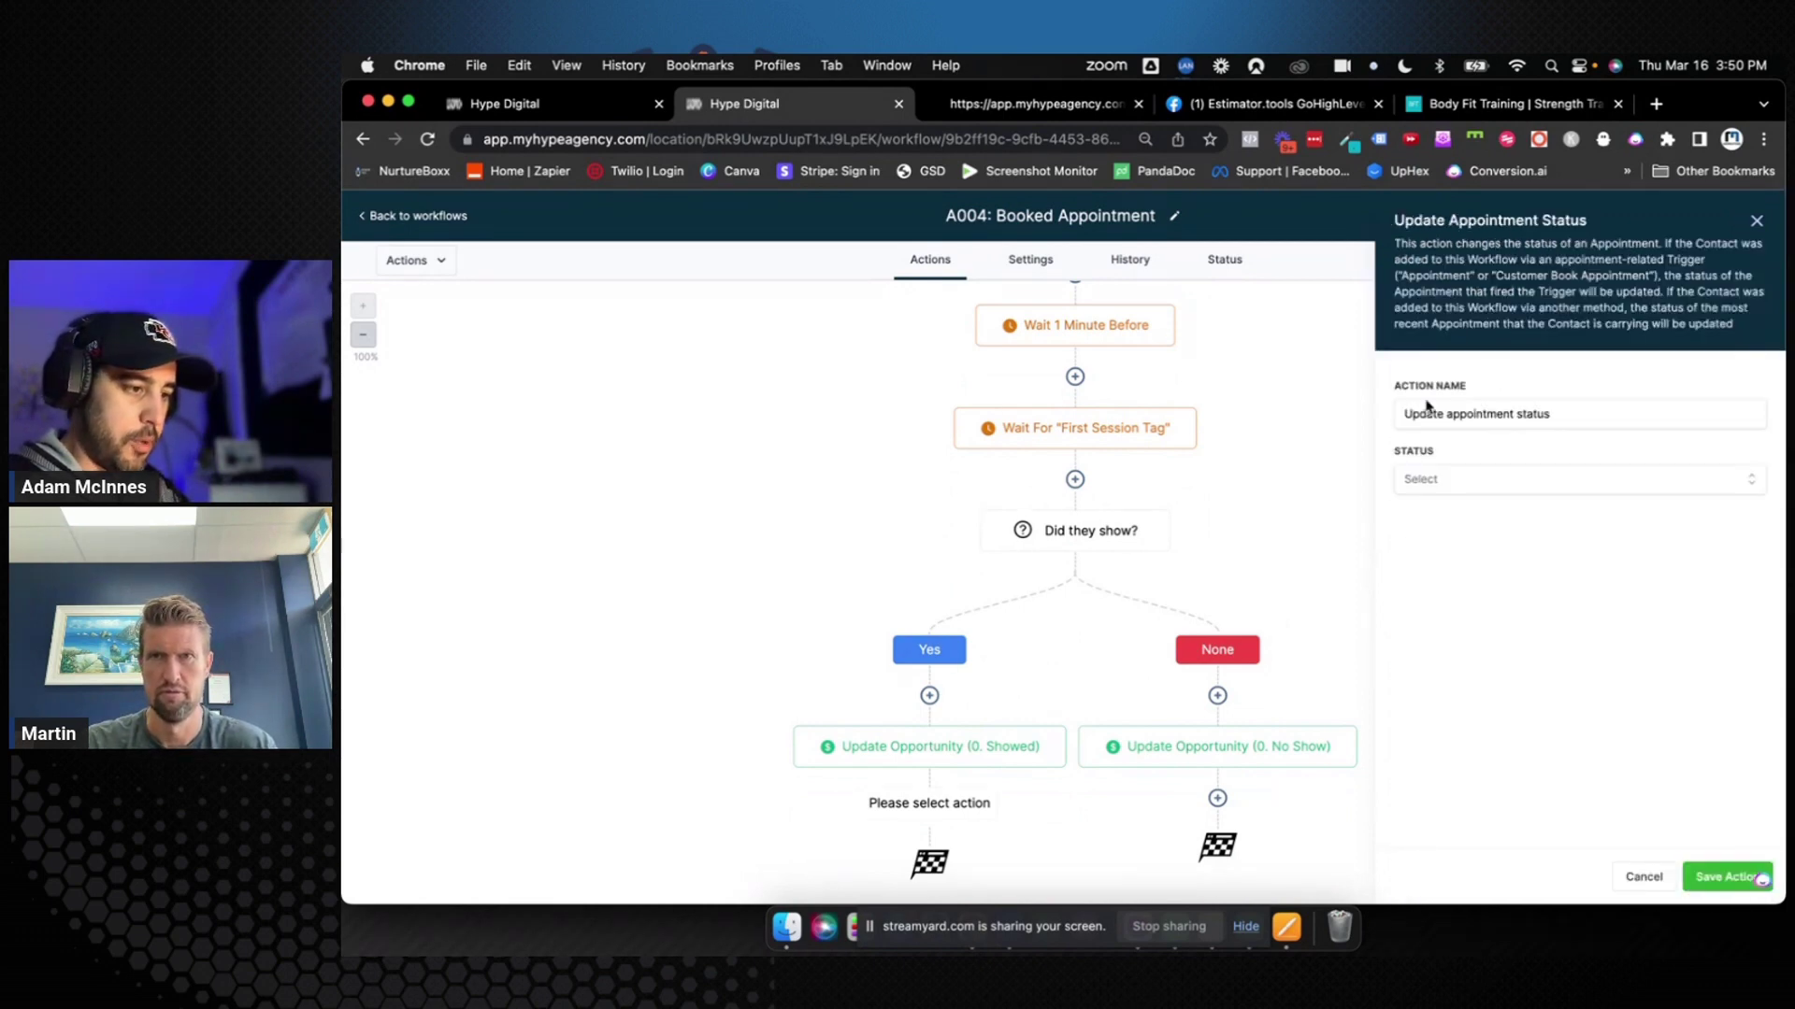
pyautogui.click(1451, 476)
pyautogui.click(1437, 608)
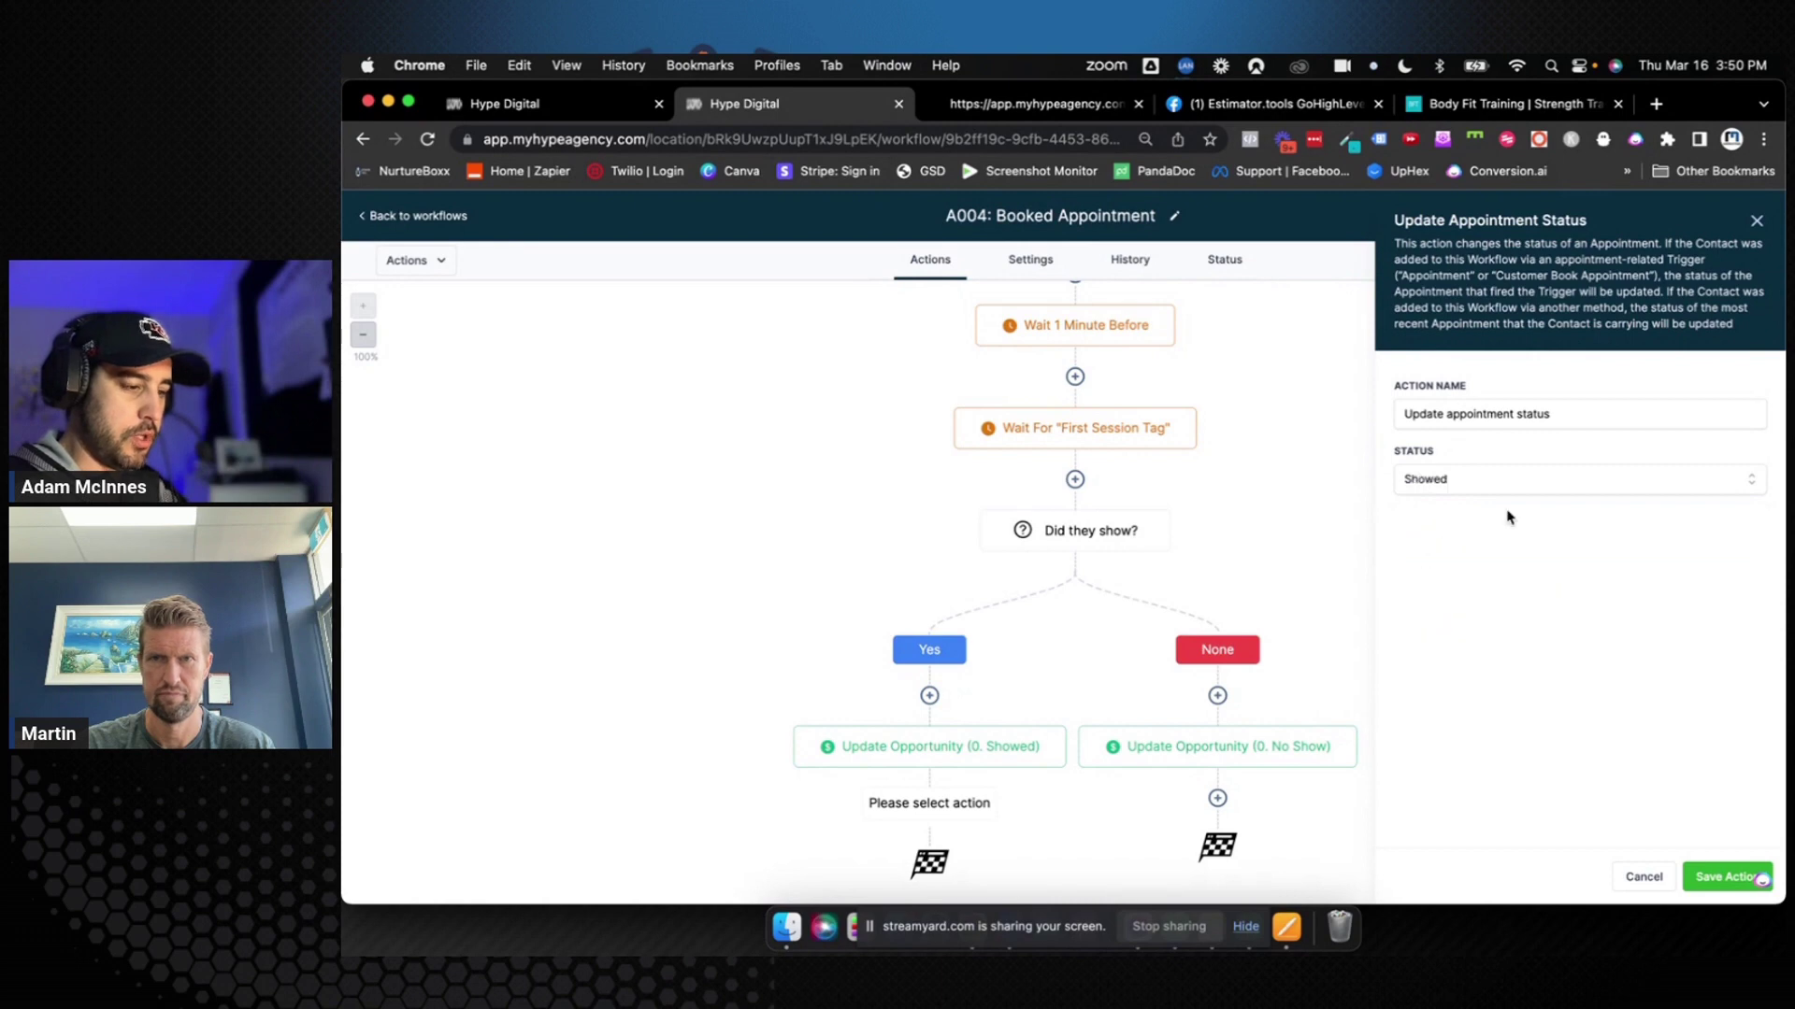
pyautogui.click(1558, 416)
pyautogui.write('(Showed')
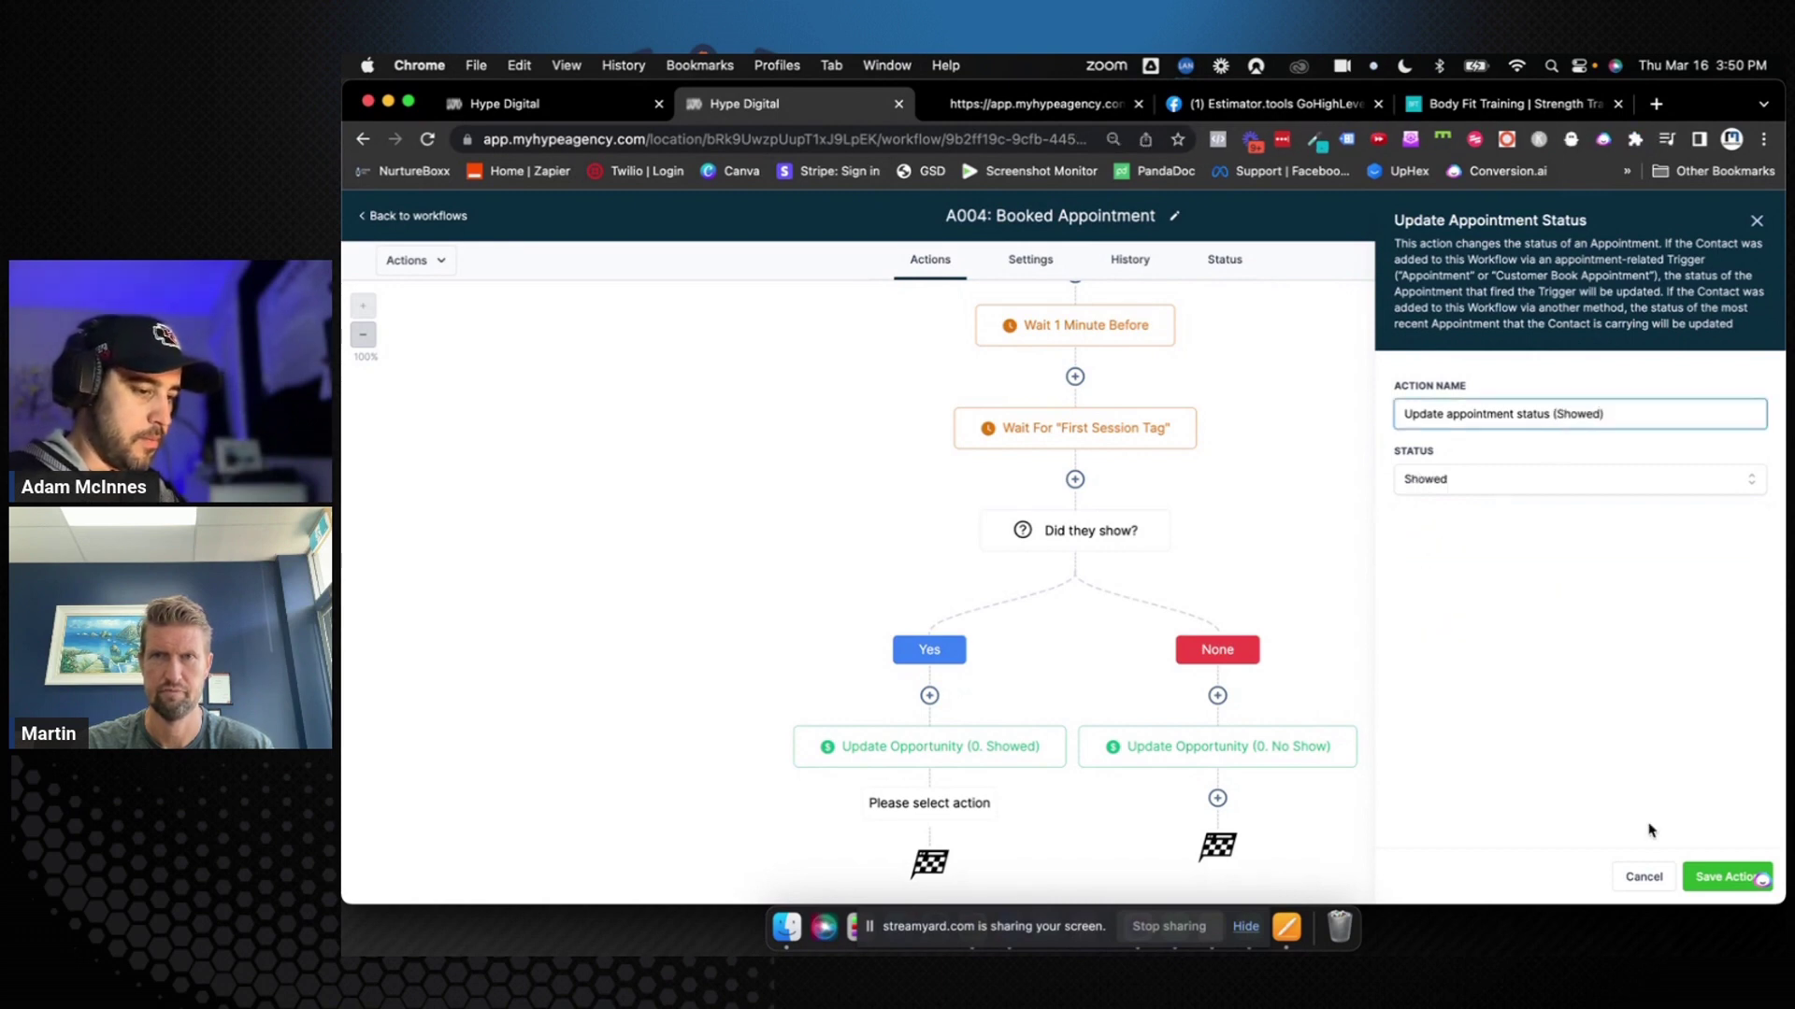
pyautogui.click(1726, 877)
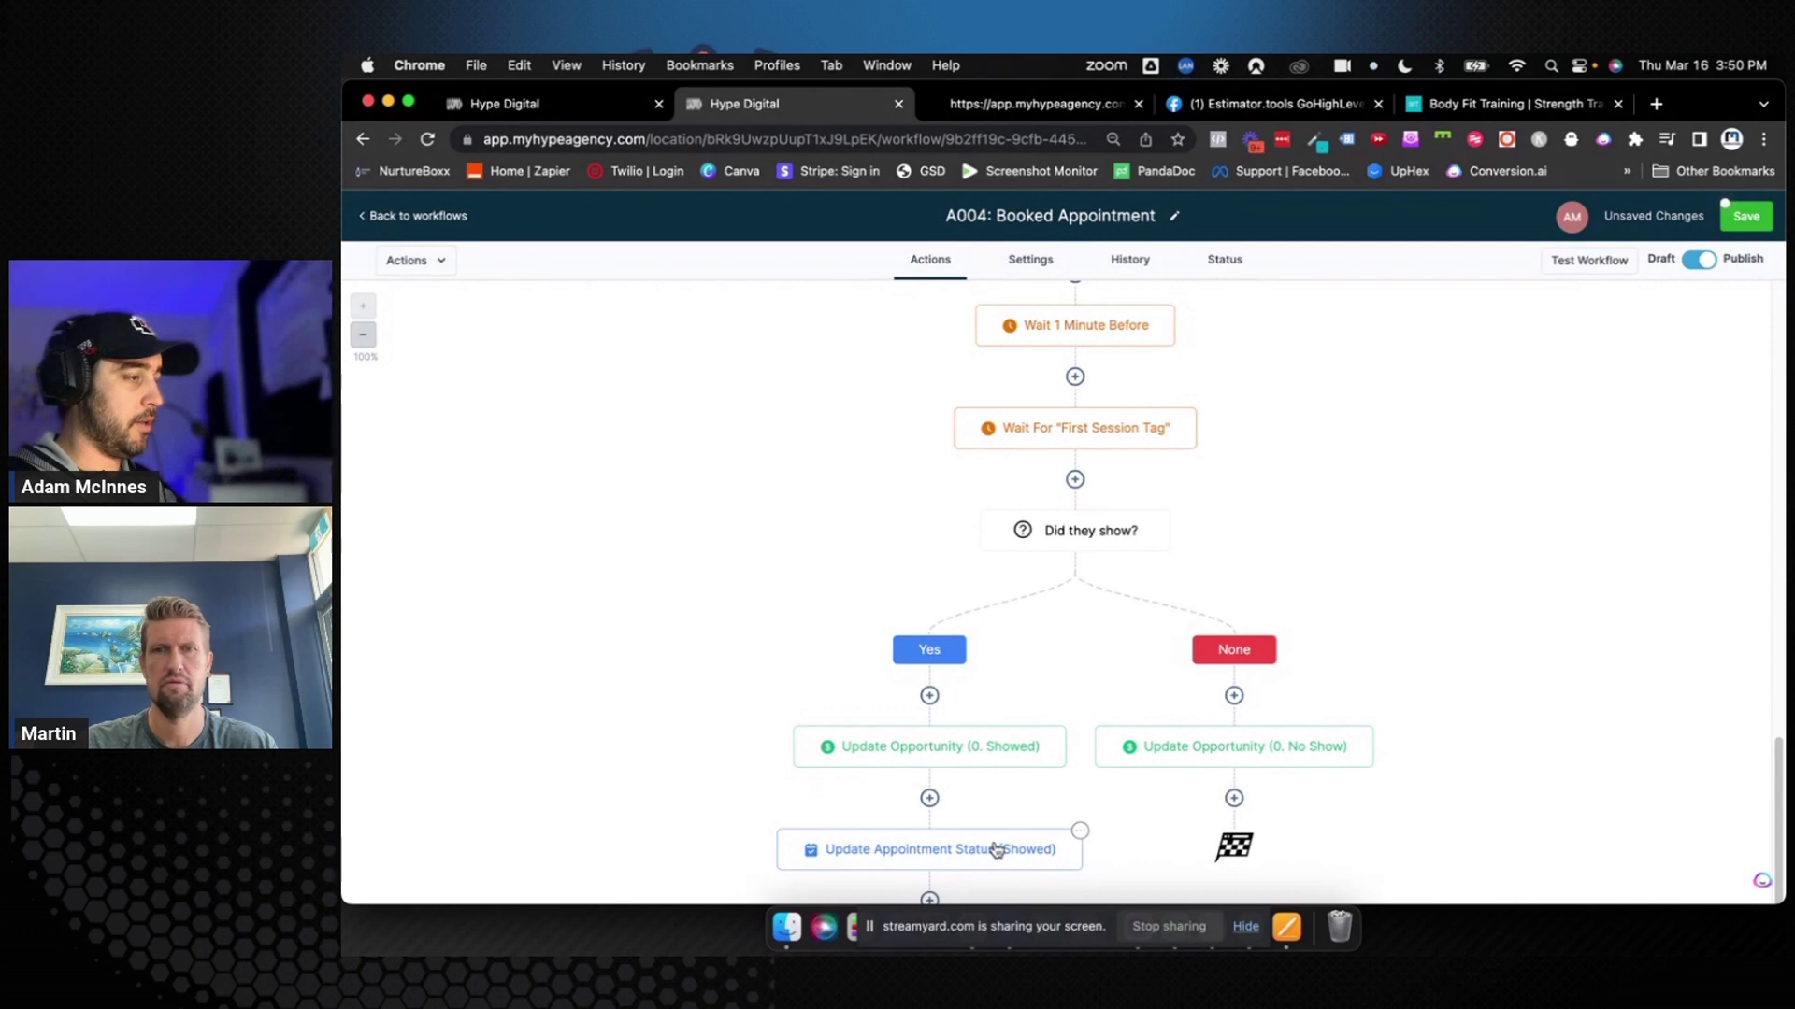
# Copy the Update Appointment Status (Showed) step and paste it under the None branch
pyautogui.click(1080, 833)
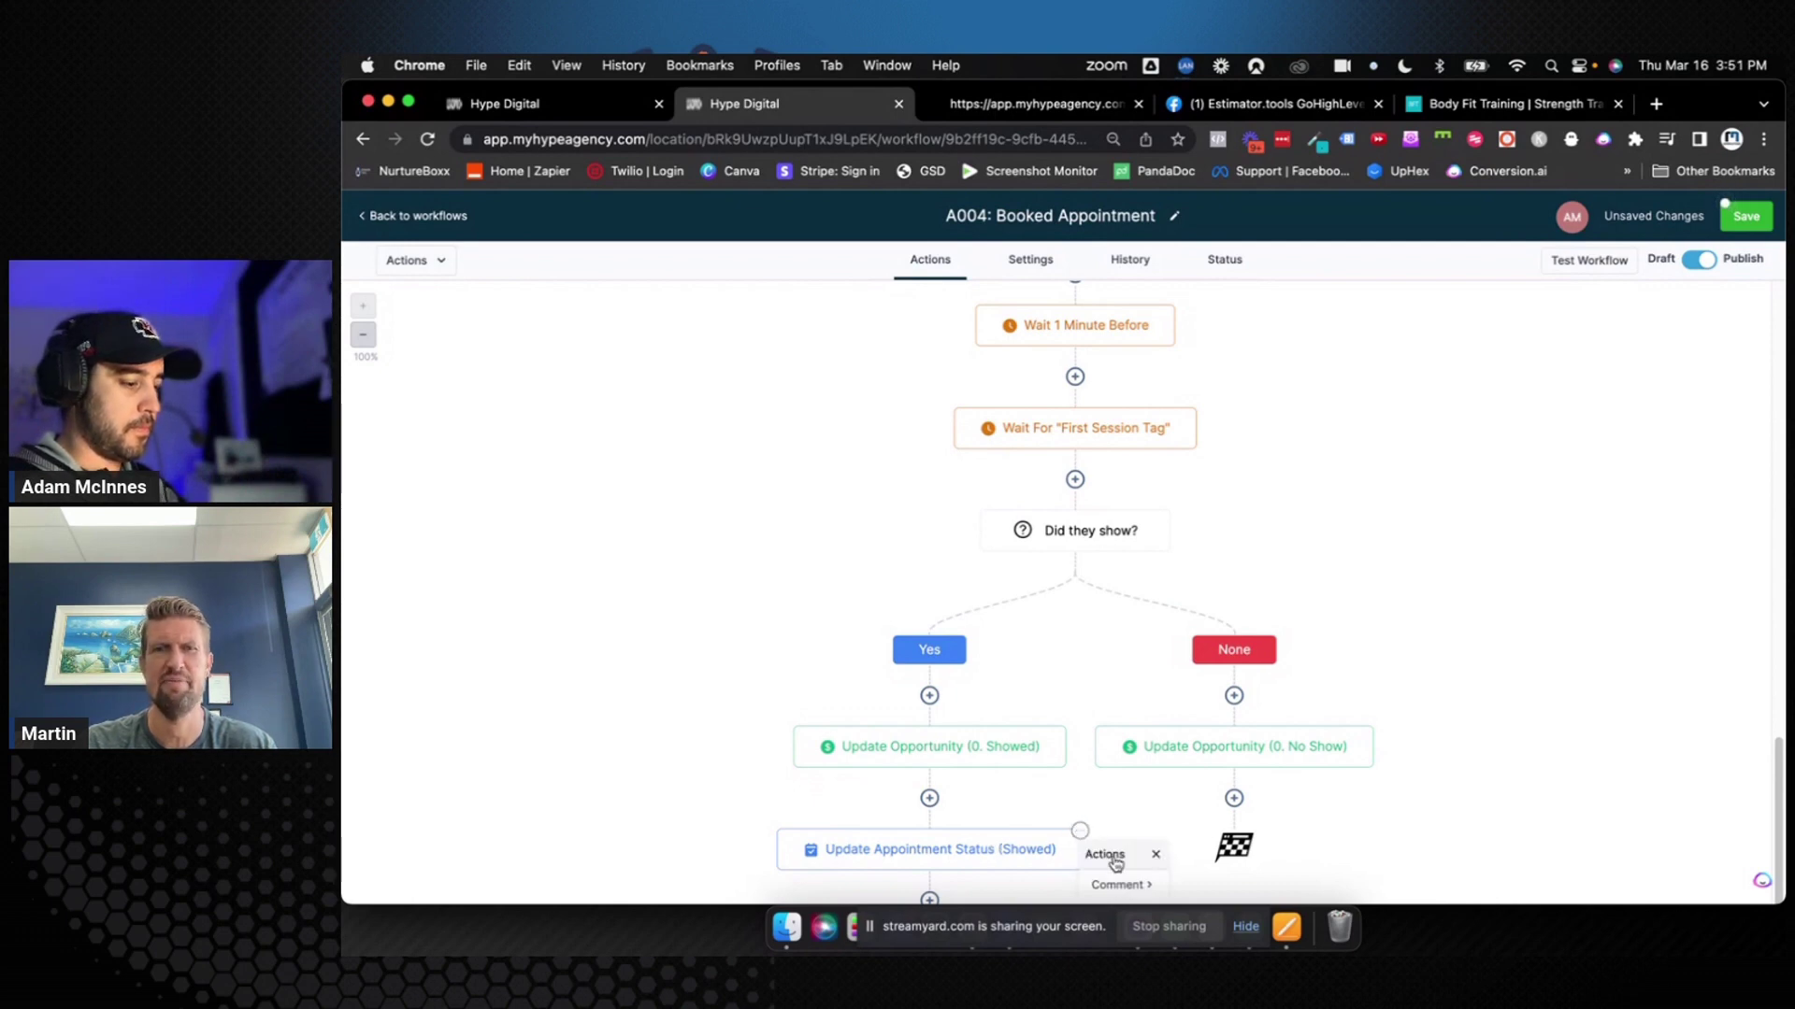
pyautogui.scroll(-2, 1117, 846)
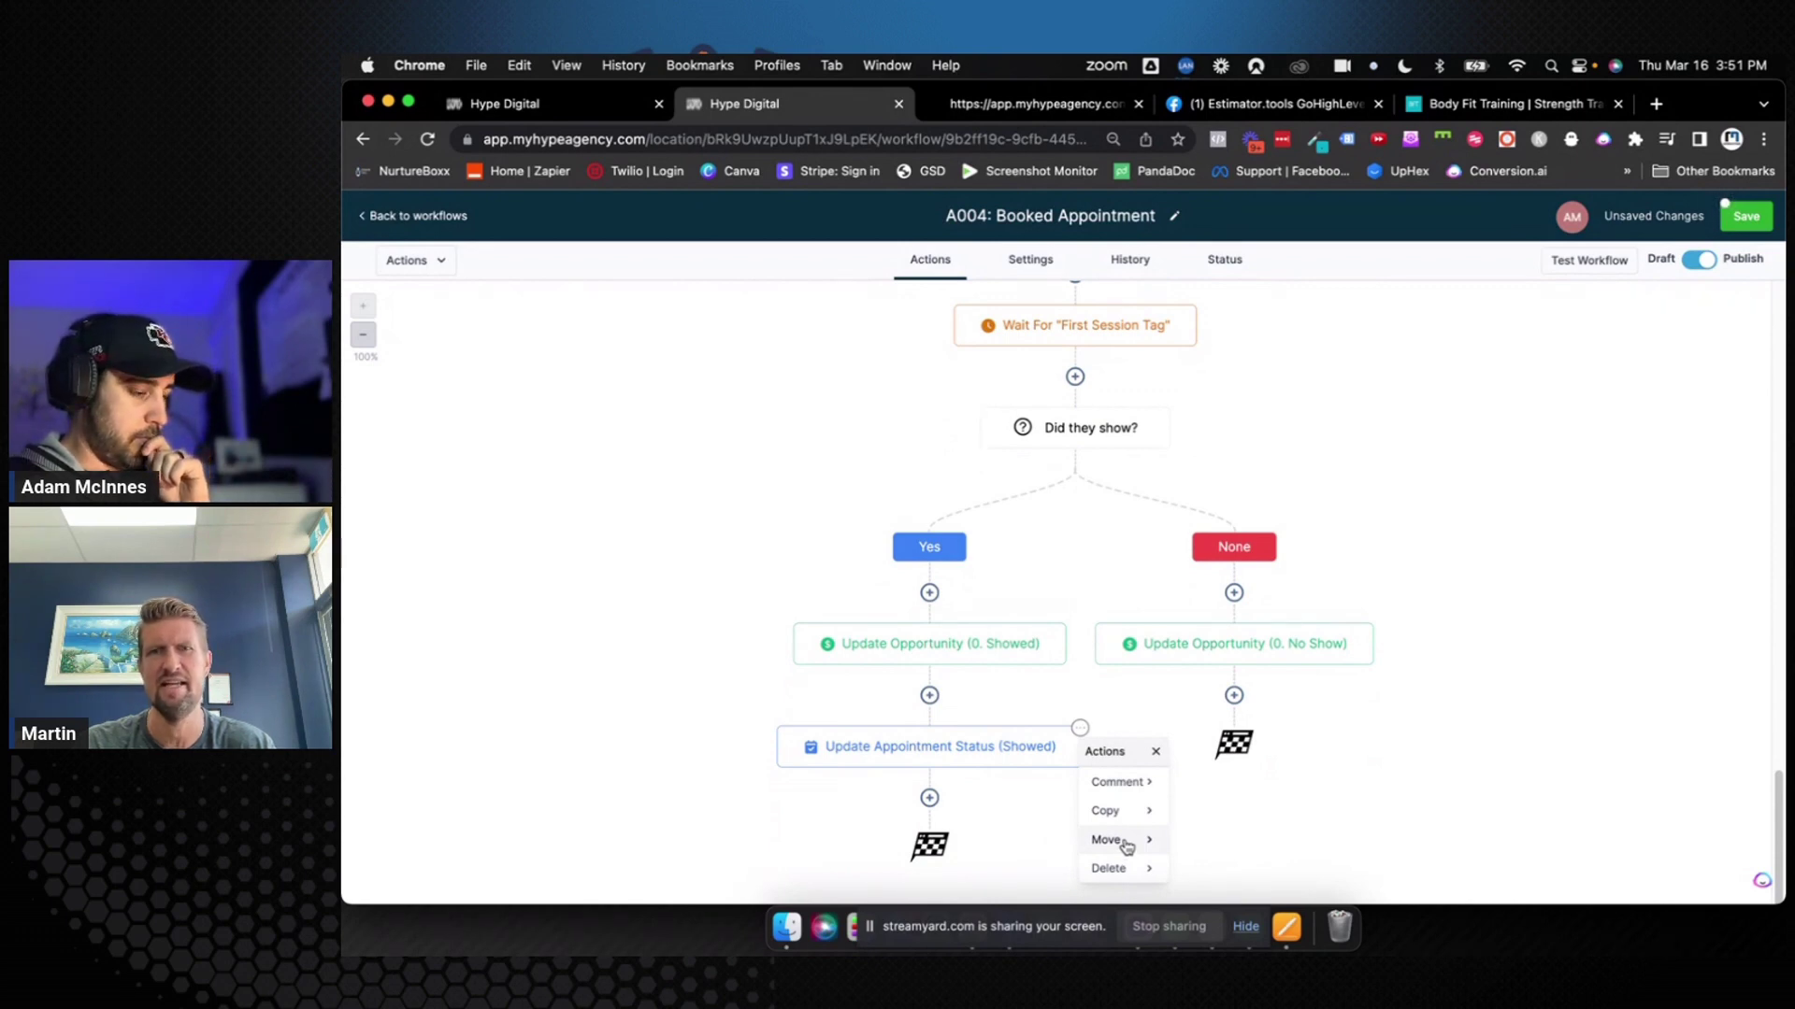
pyautogui.moveTo(1124, 812)
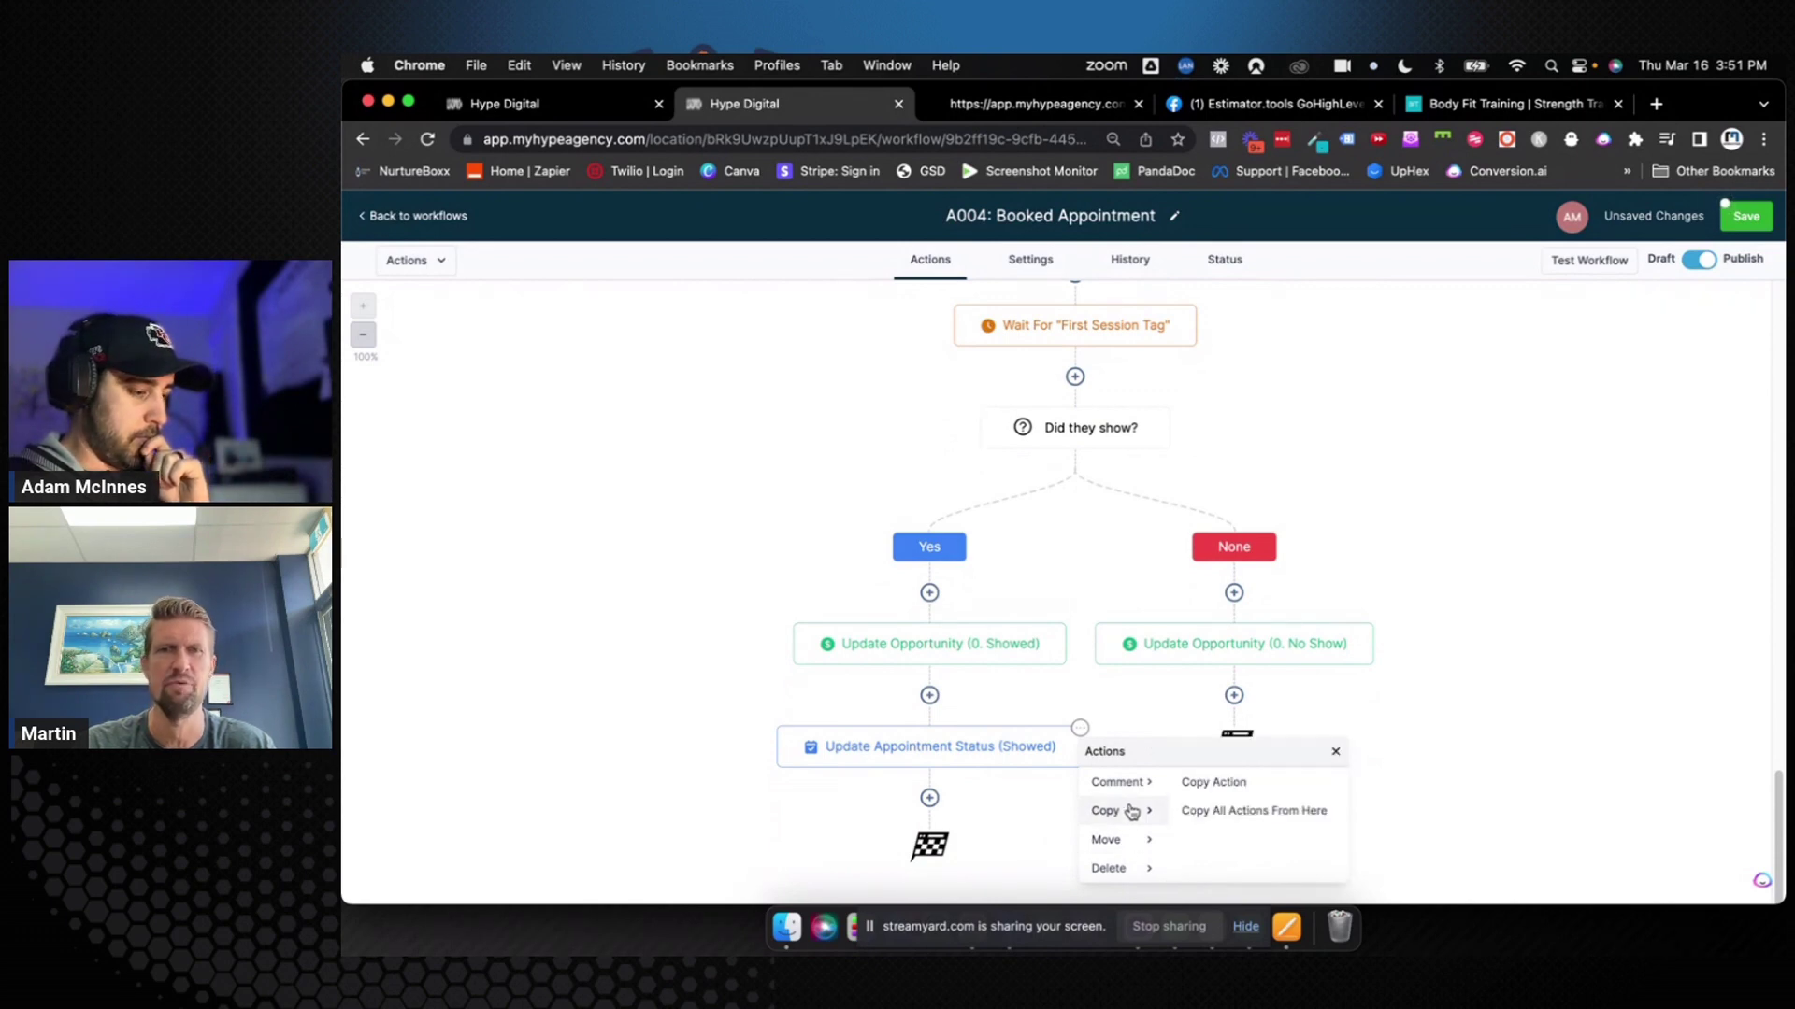
pyautogui.click(1219, 785)
pyautogui.click(1253, 747)
# Rename the copy '(No-Showed/Cancelled)', set status to No-show, and save the step and workflow
pyautogui.click(1220, 750)
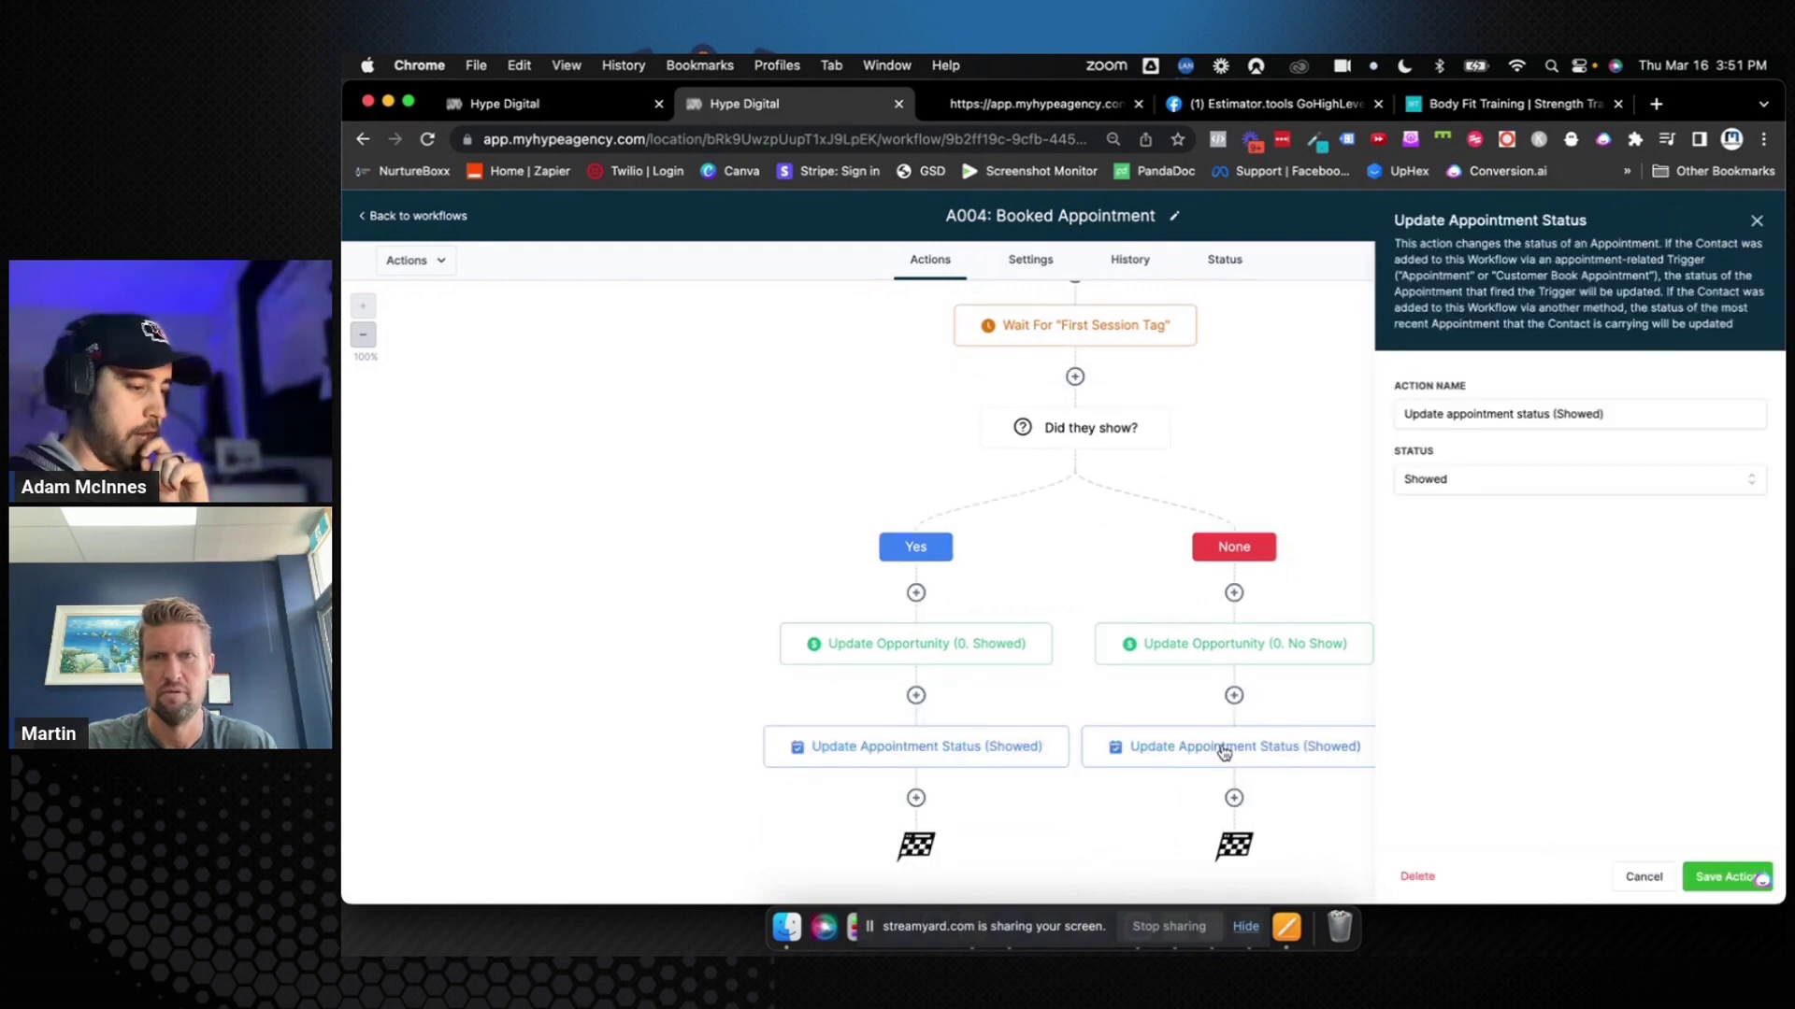
pyautogui.doubleClick(1576, 414)
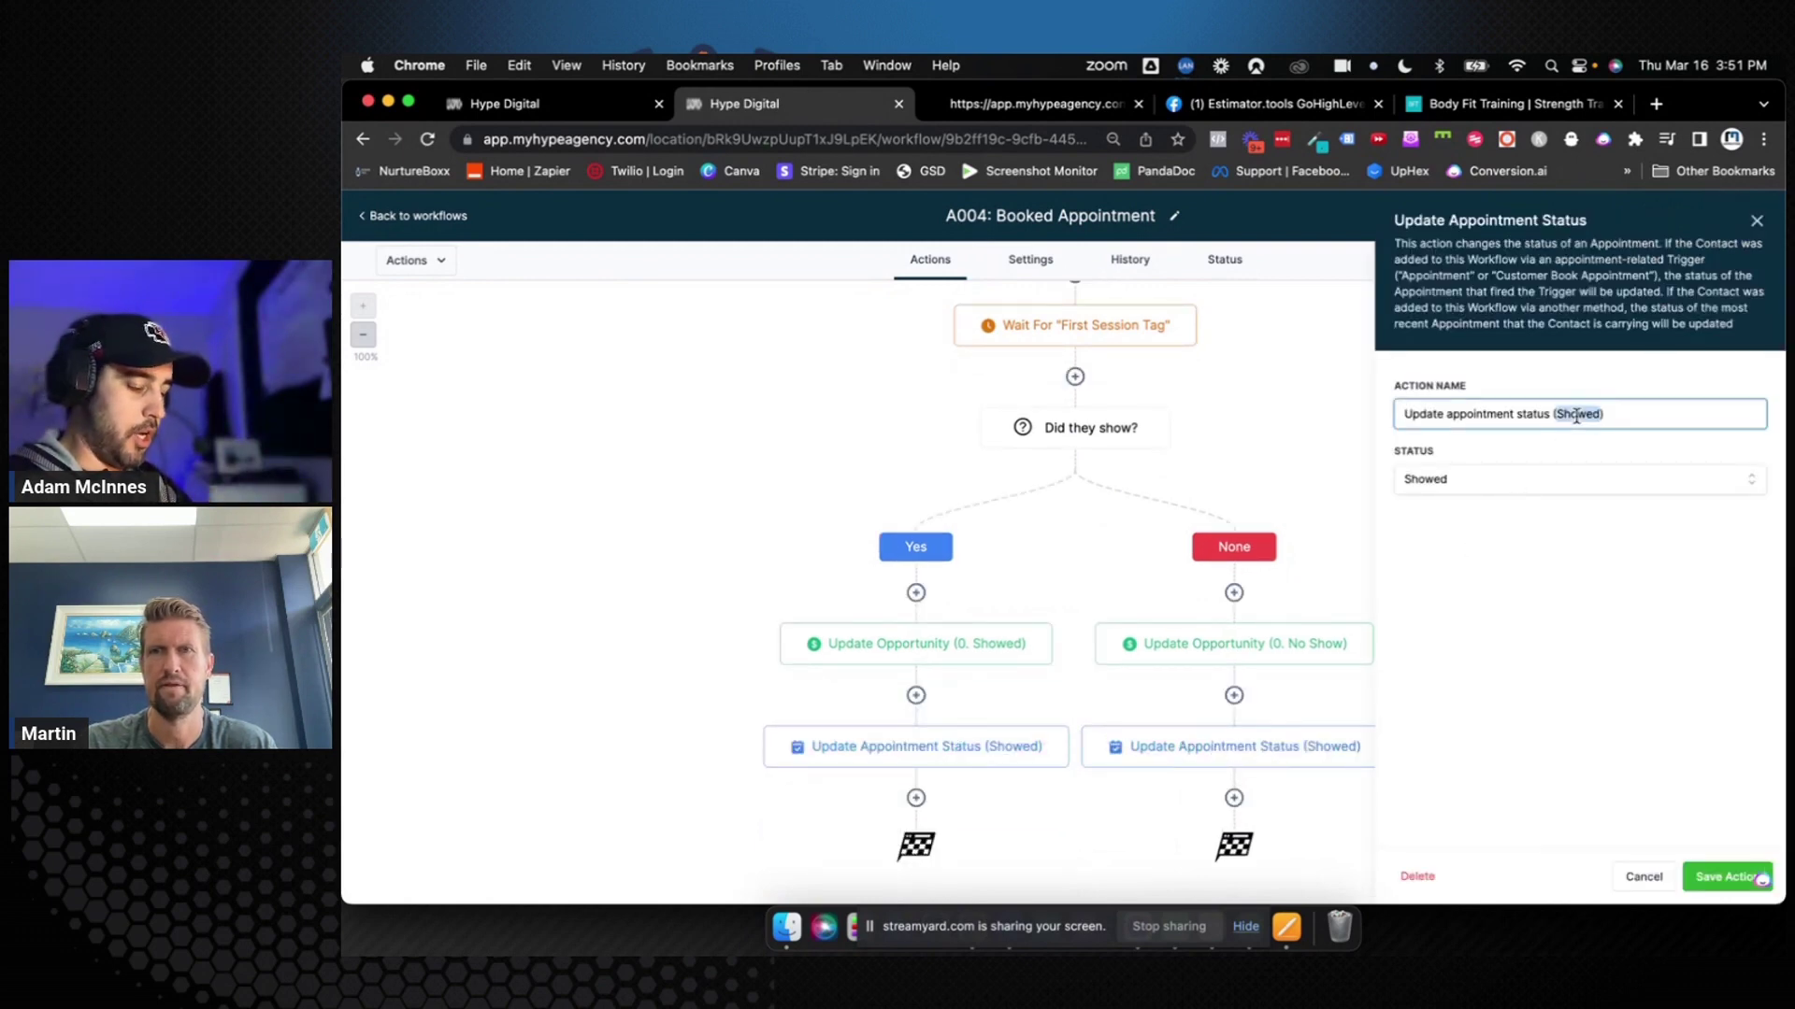
pyautogui.write('No-')
pyautogui.write('Showed')
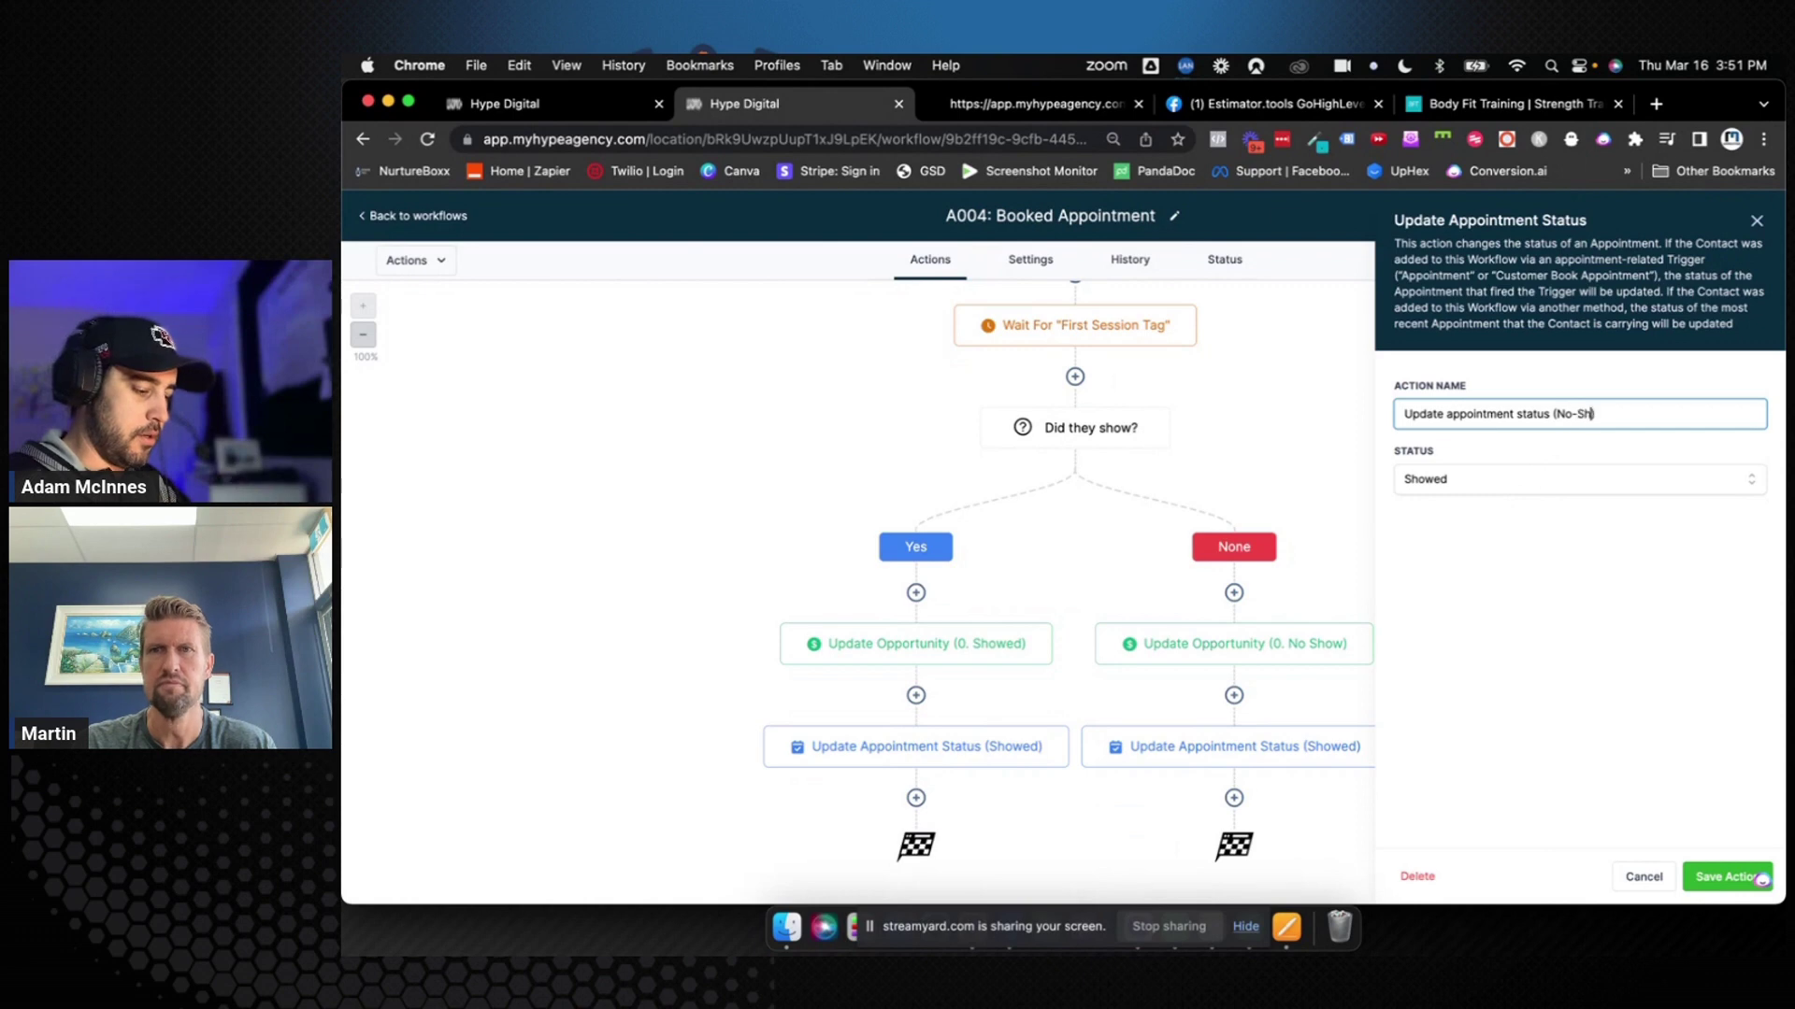
pyautogui.write('/')
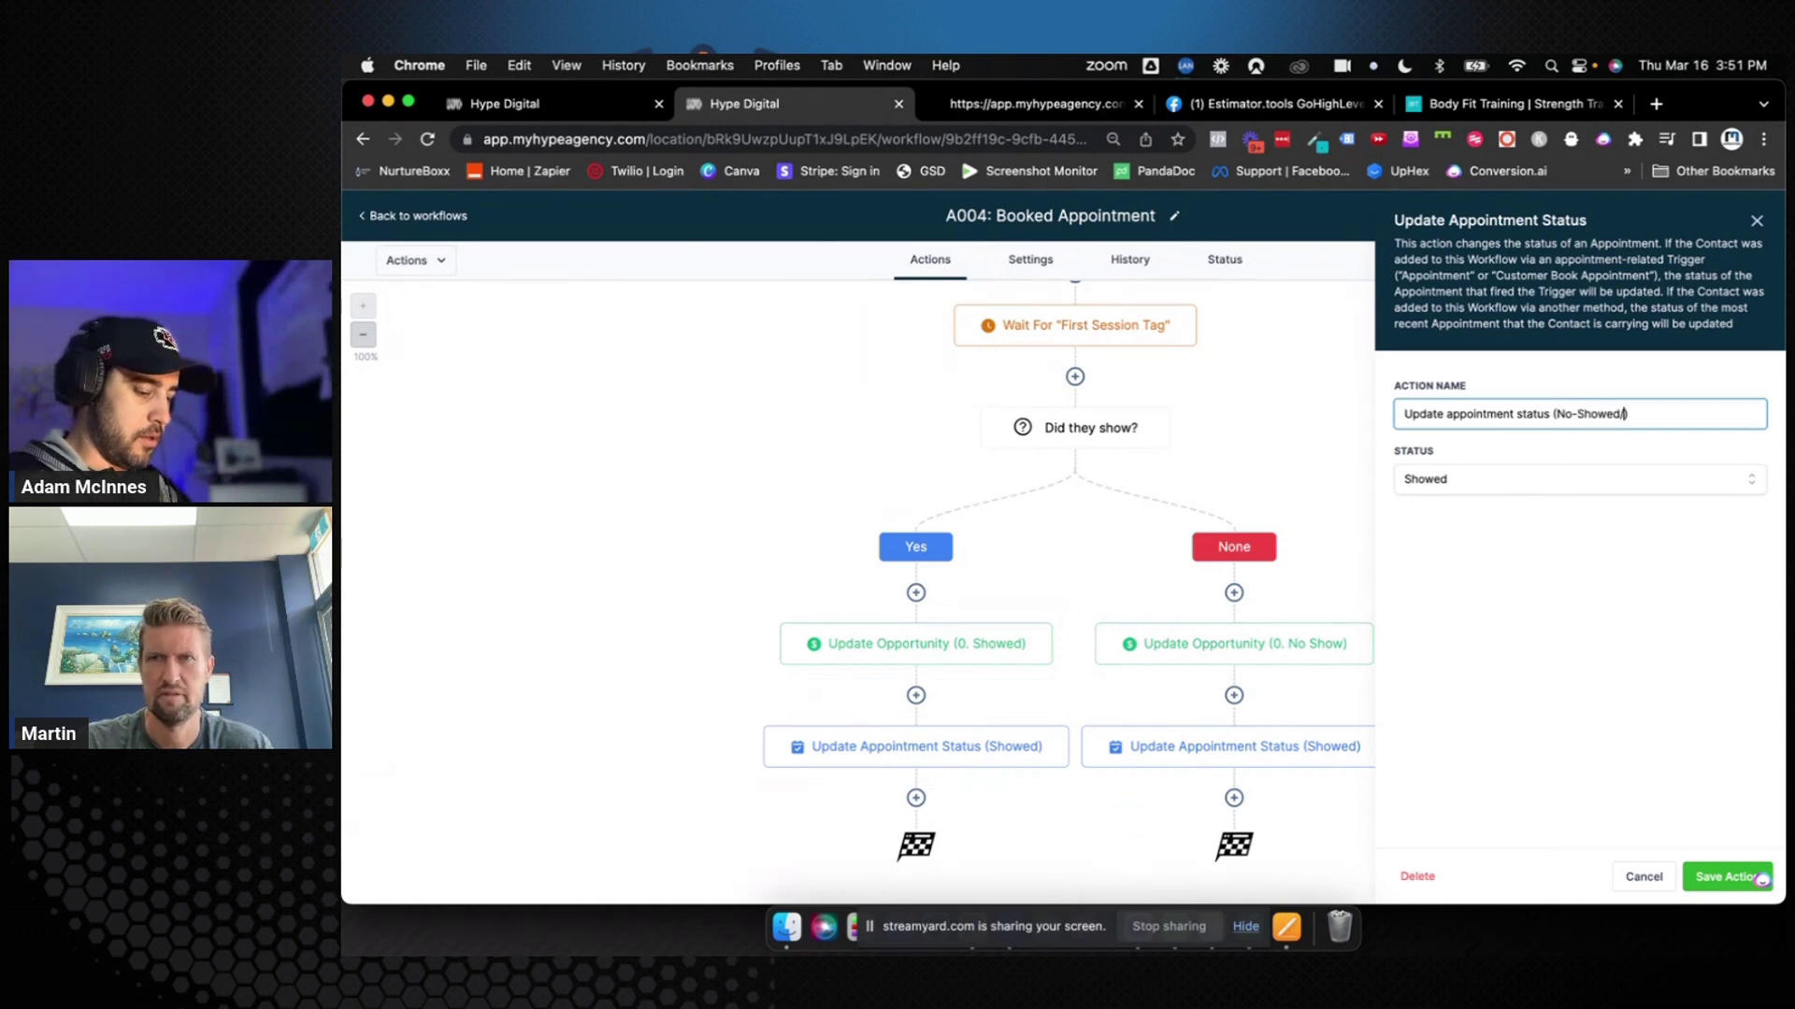
pyautogui.write('Cancelled')
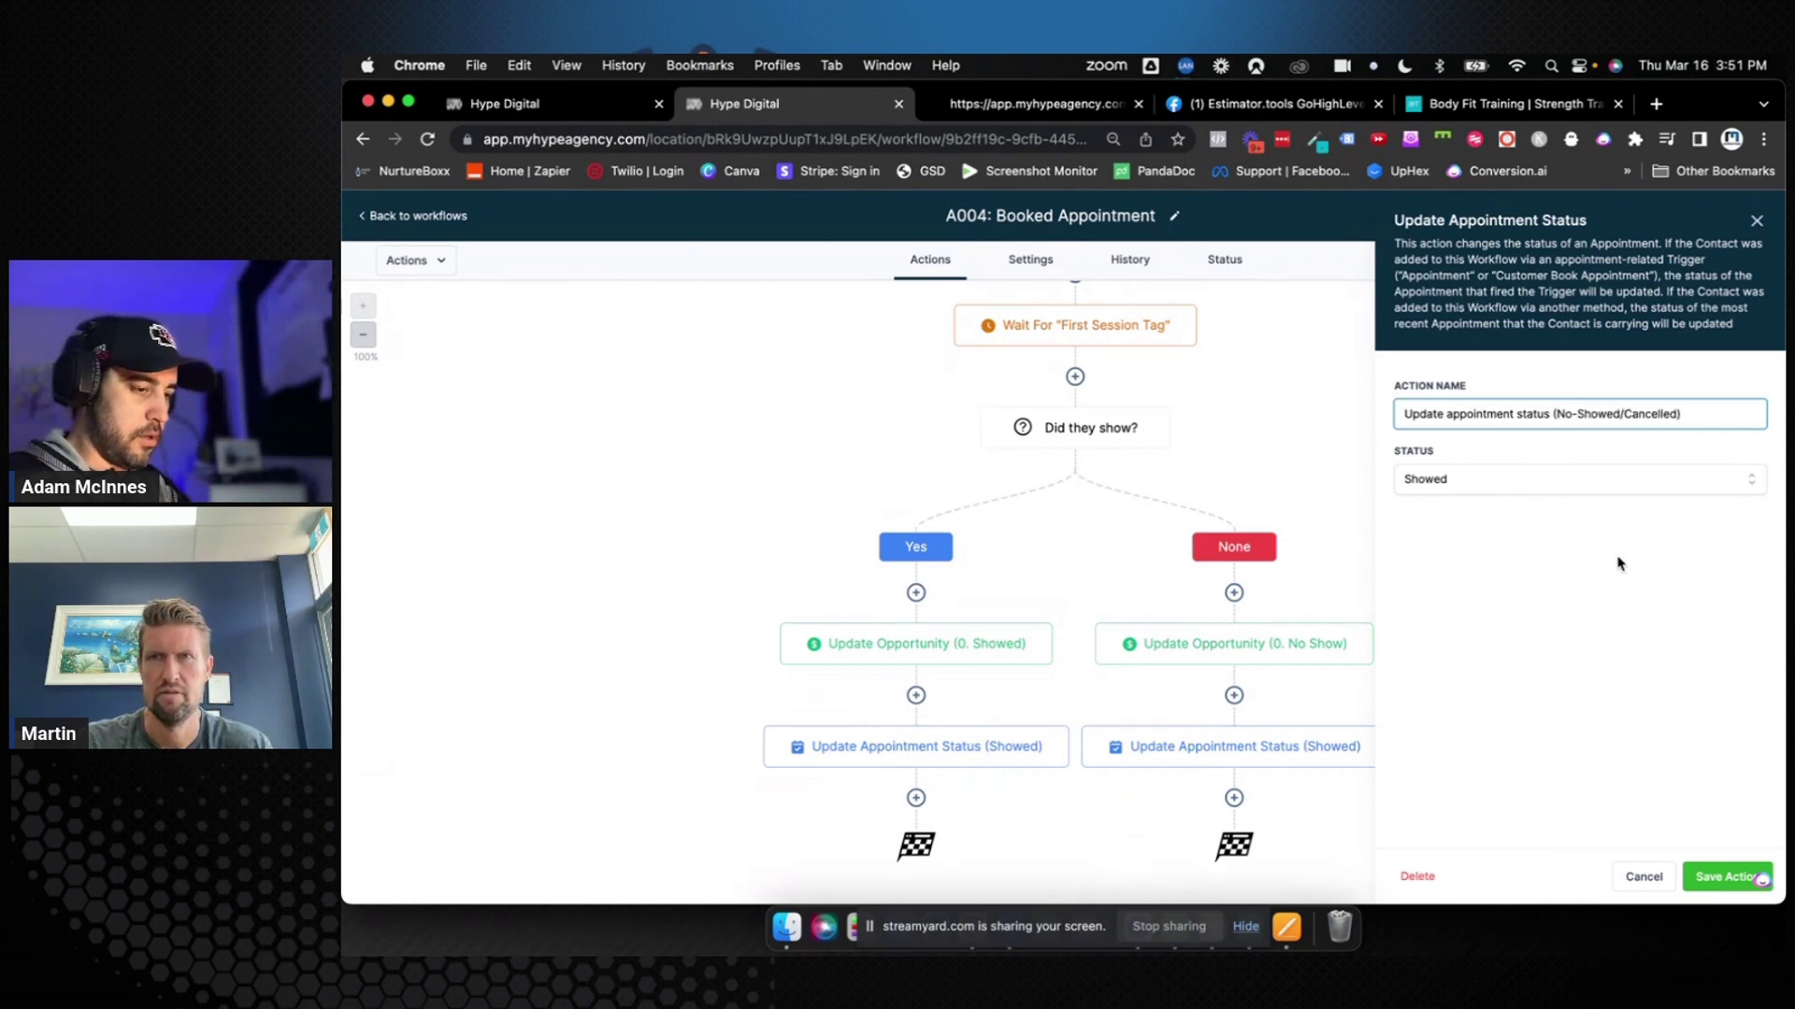
pyautogui.click(1595, 477)
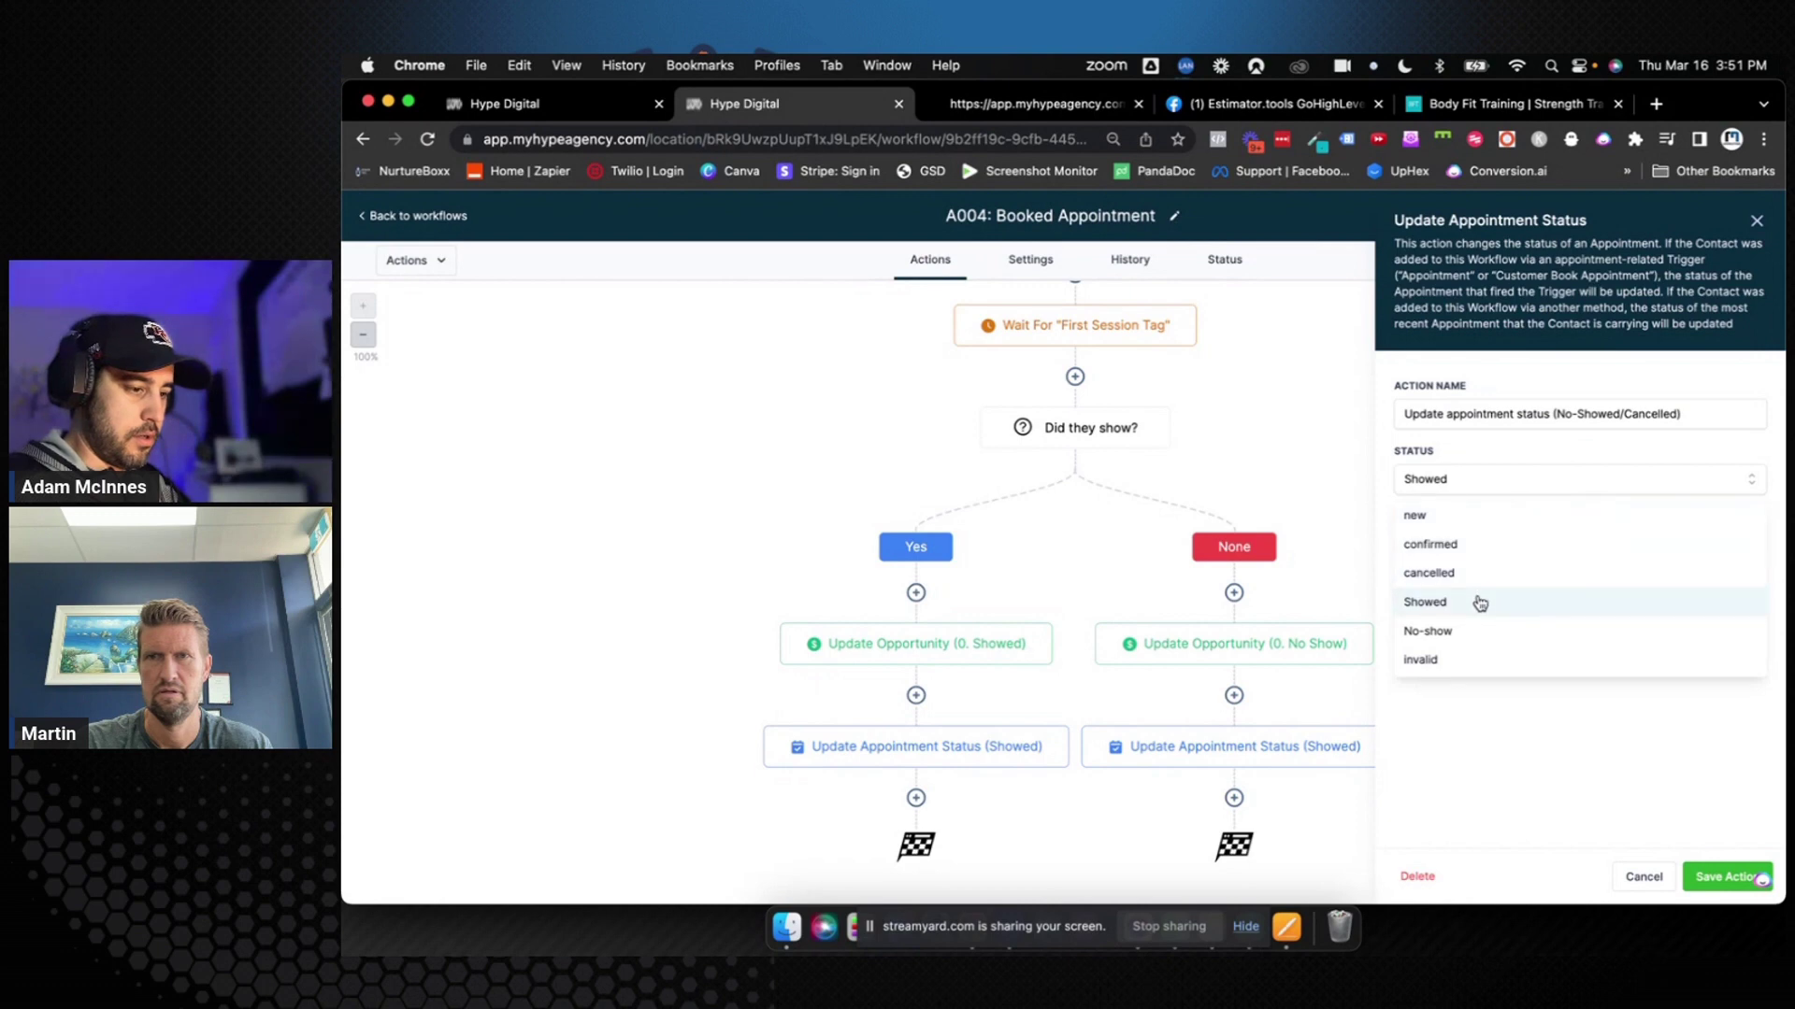
pyautogui.click(1480, 602)
pyautogui.click(1536, 487)
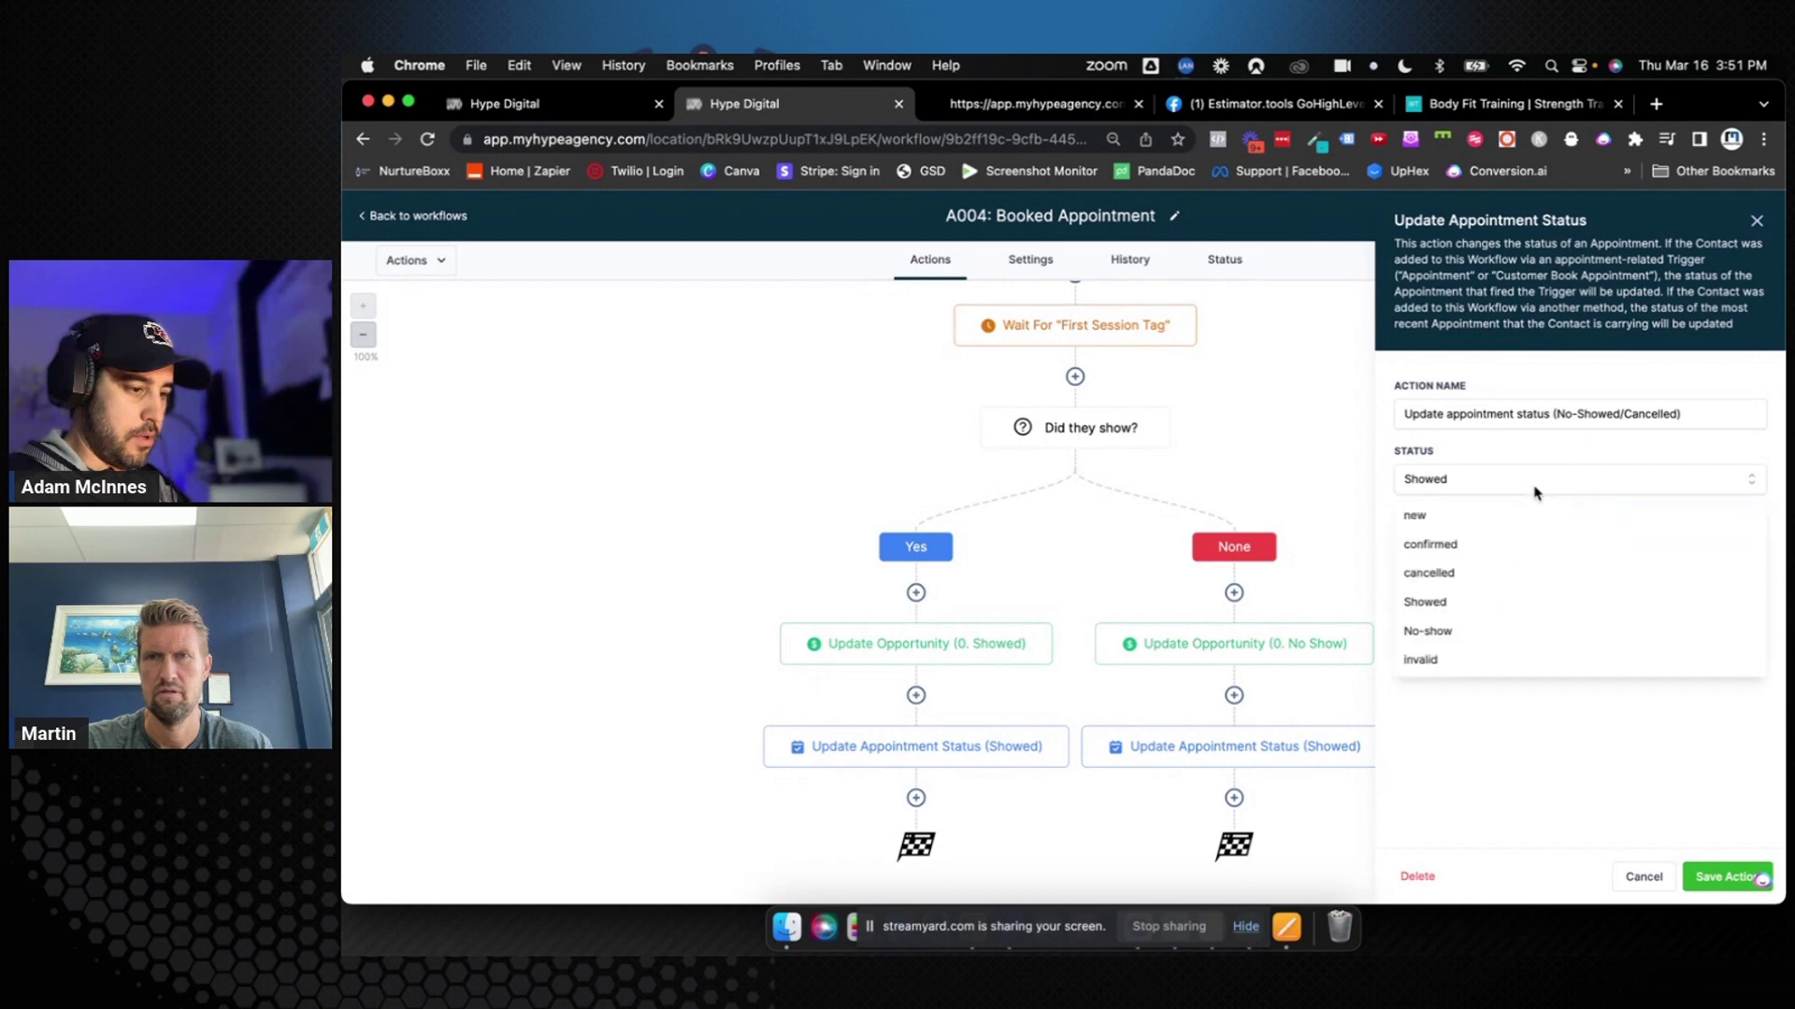
pyautogui.click(1467, 631)
pyautogui.click(1724, 876)
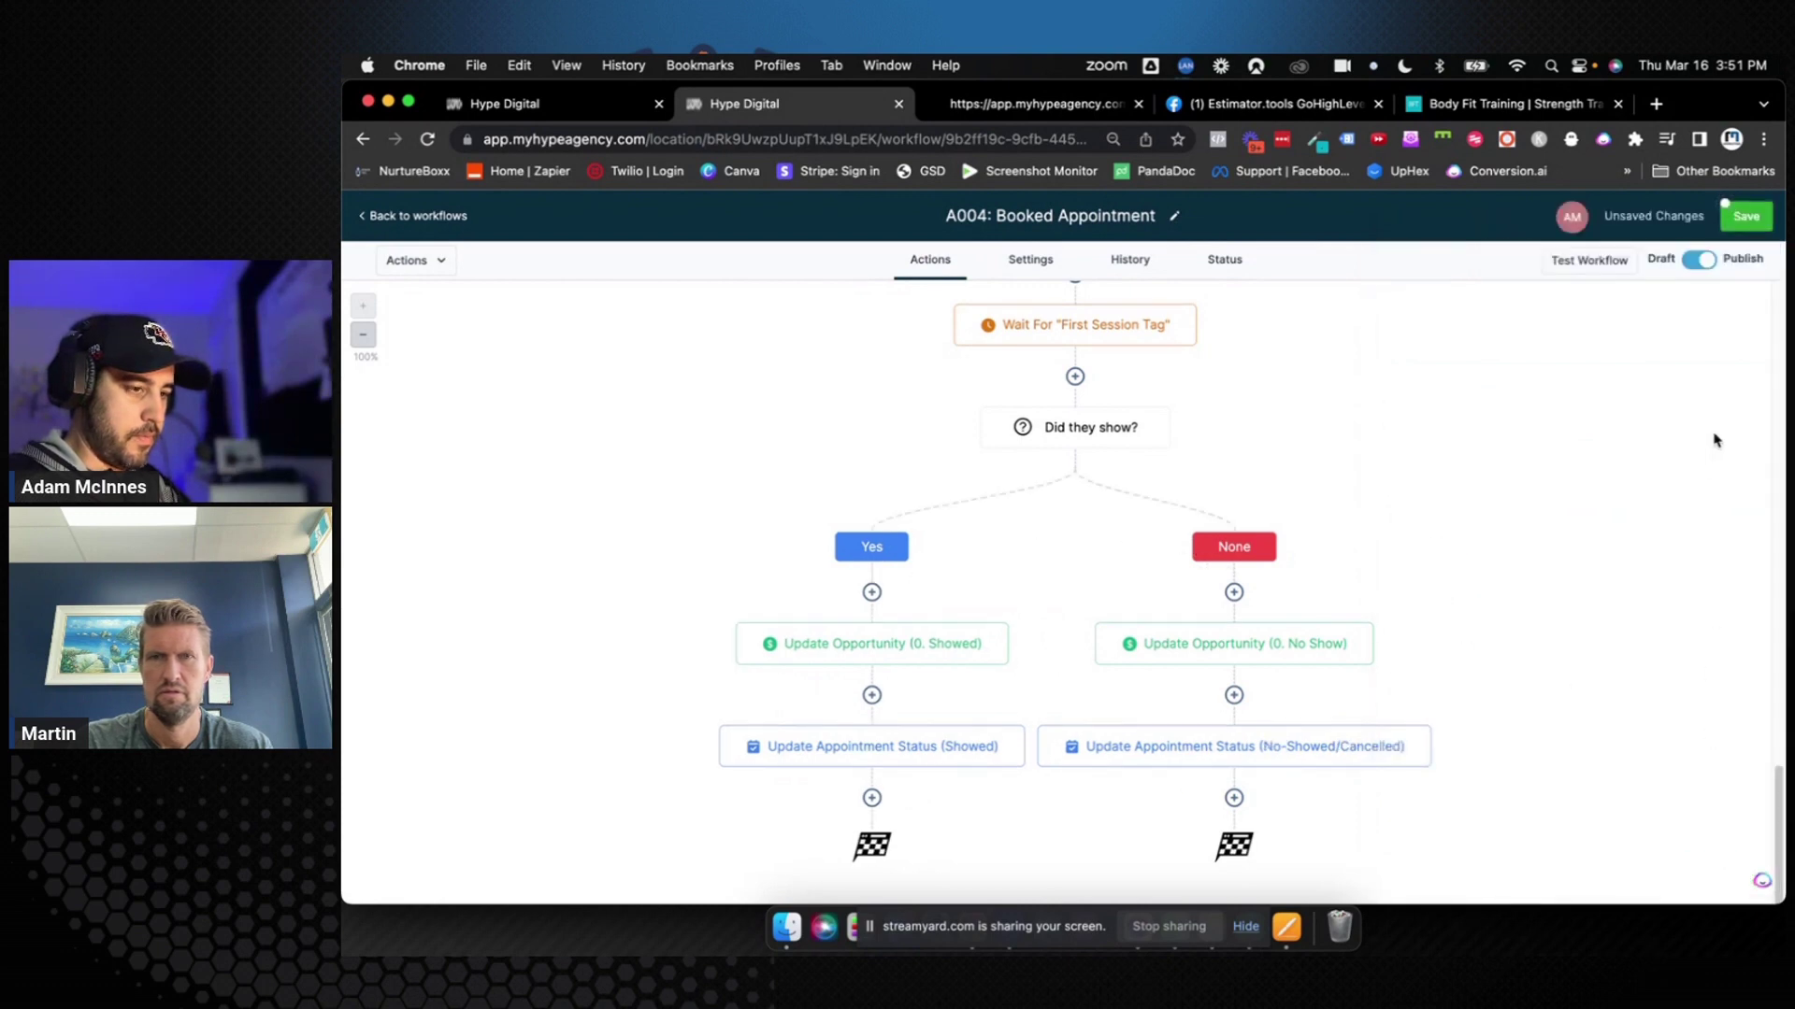
pyautogui.click(1746, 216)
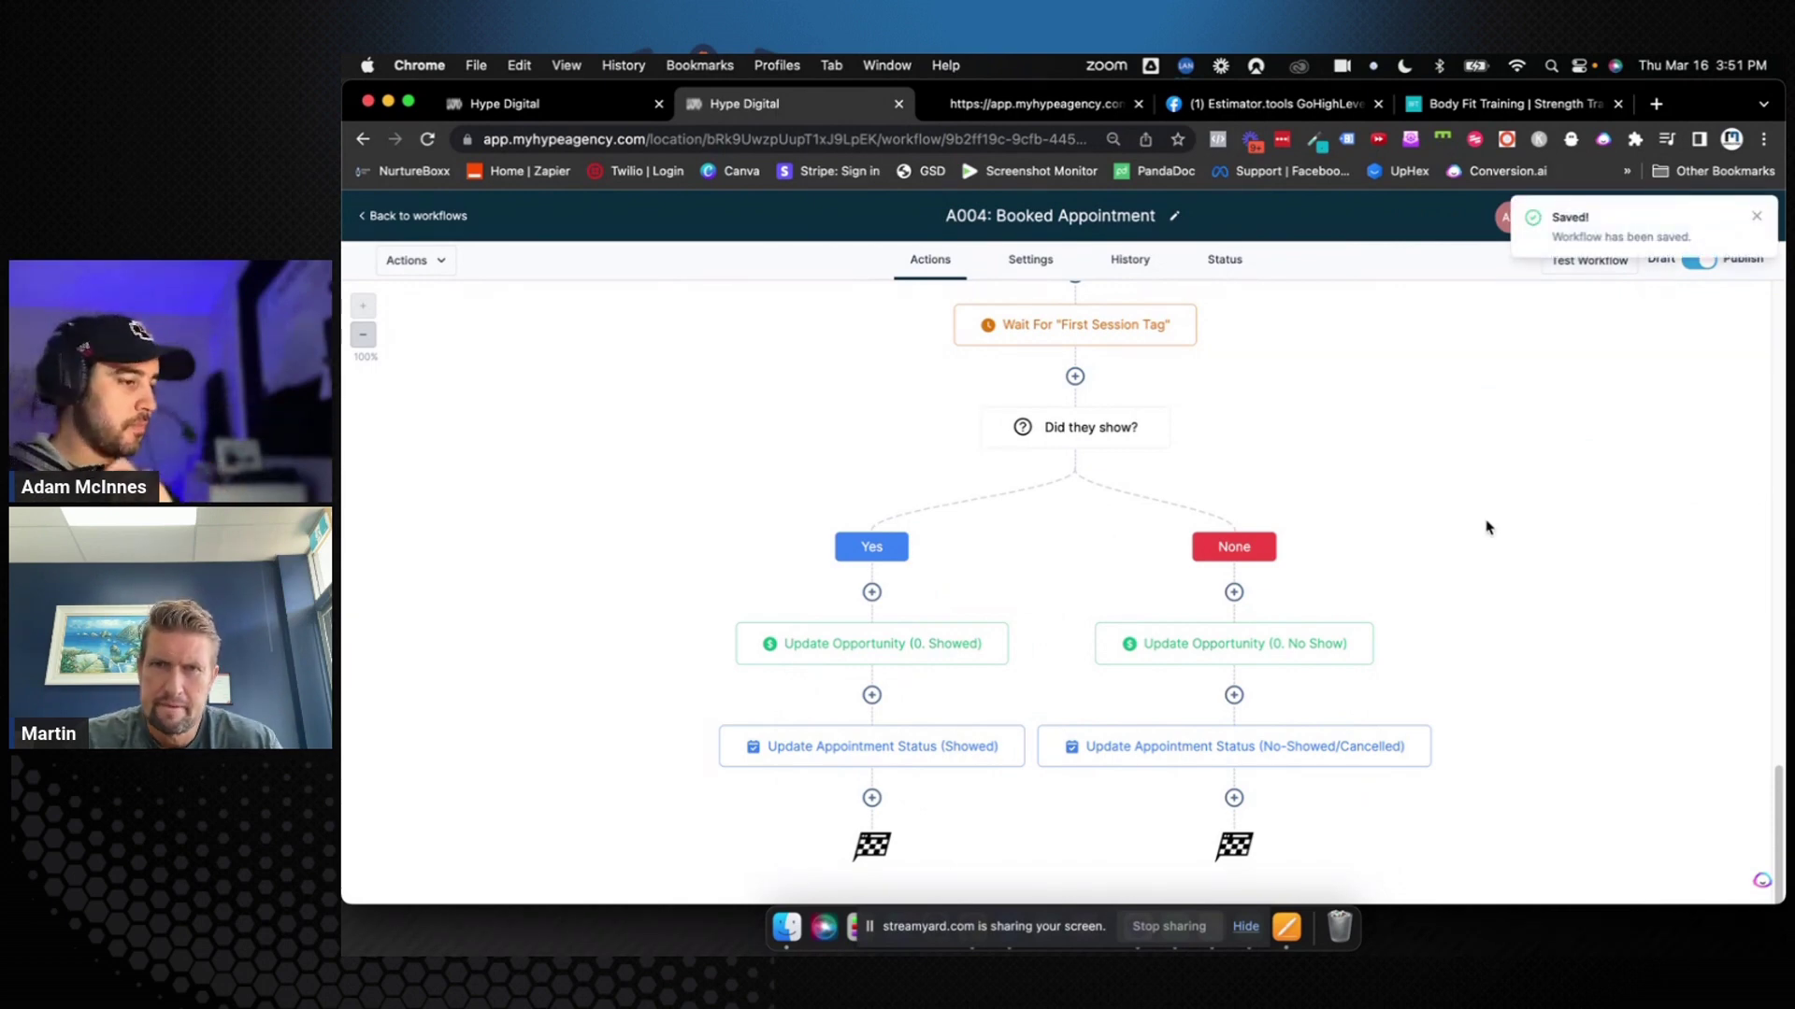
pyautogui.click(1755, 217)
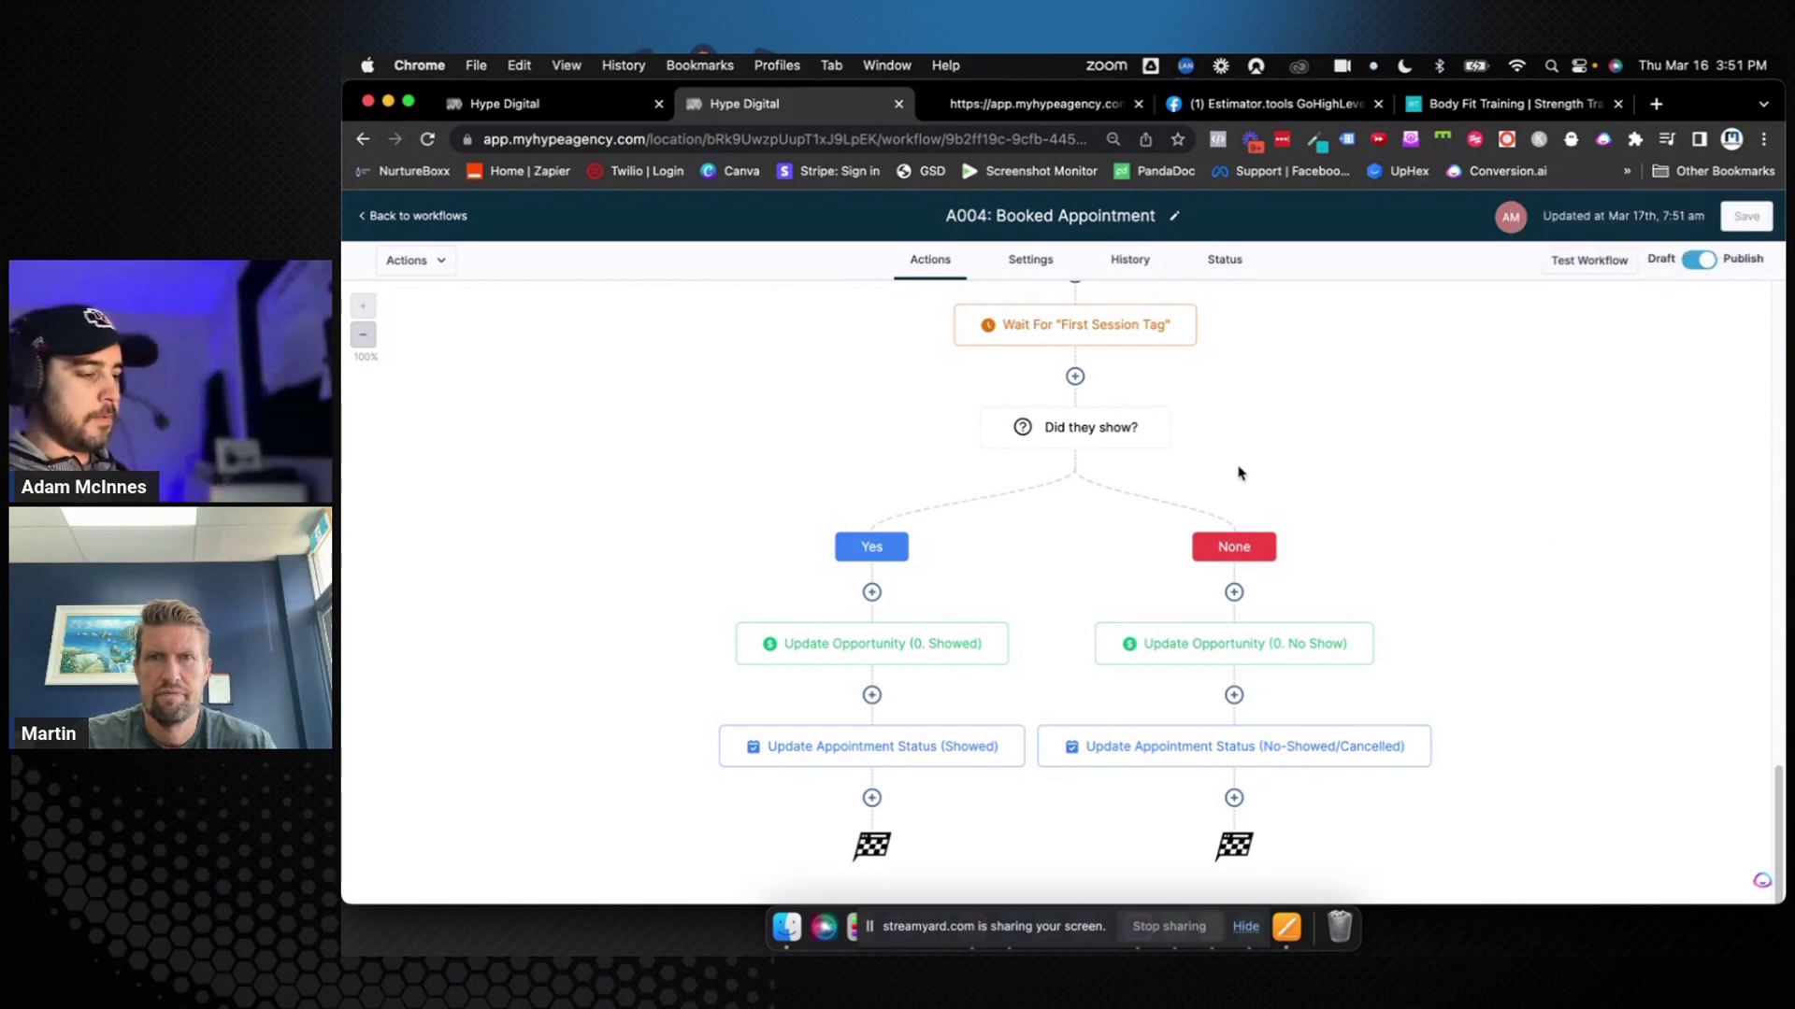
# Re-save the Update Opportunity (0. Showed) step and the A004 workflow, then return to the workflows list
pyautogui.scroll(10, 1241, 468)
pyautogui.scroll(-7, 1239, 472)
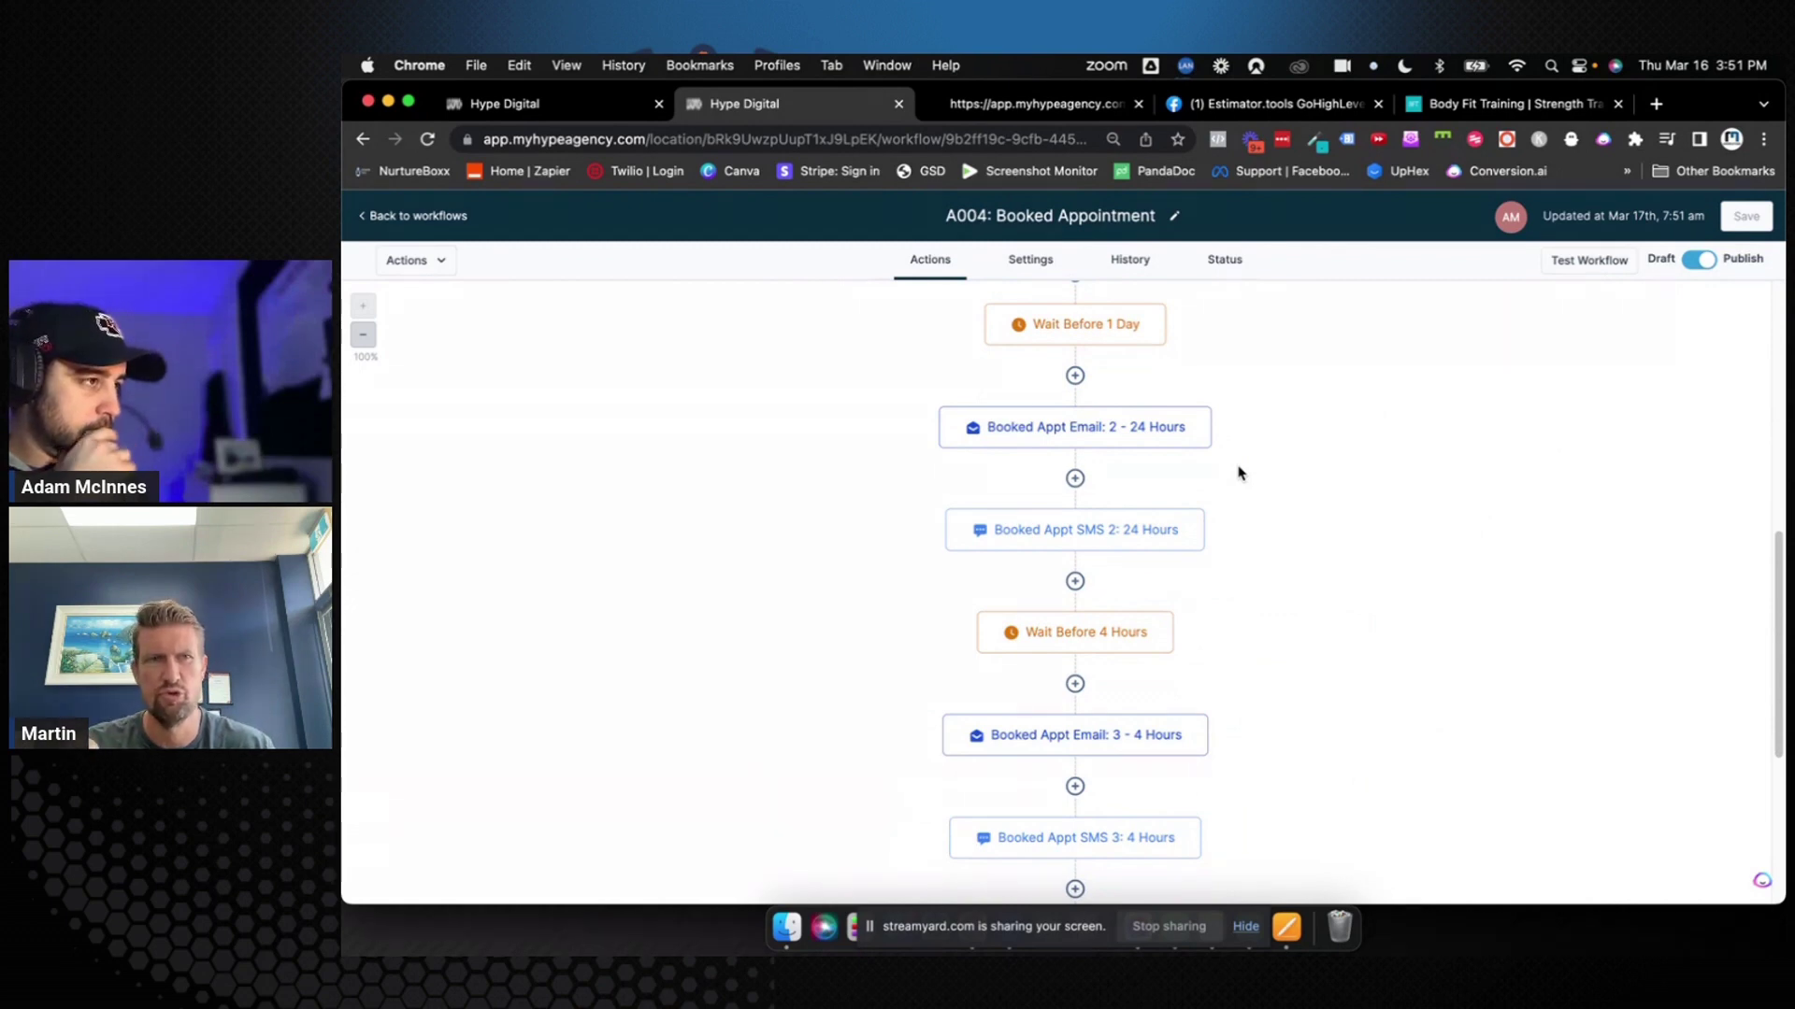
pyautogui.scroll(-8, 1238, 473)
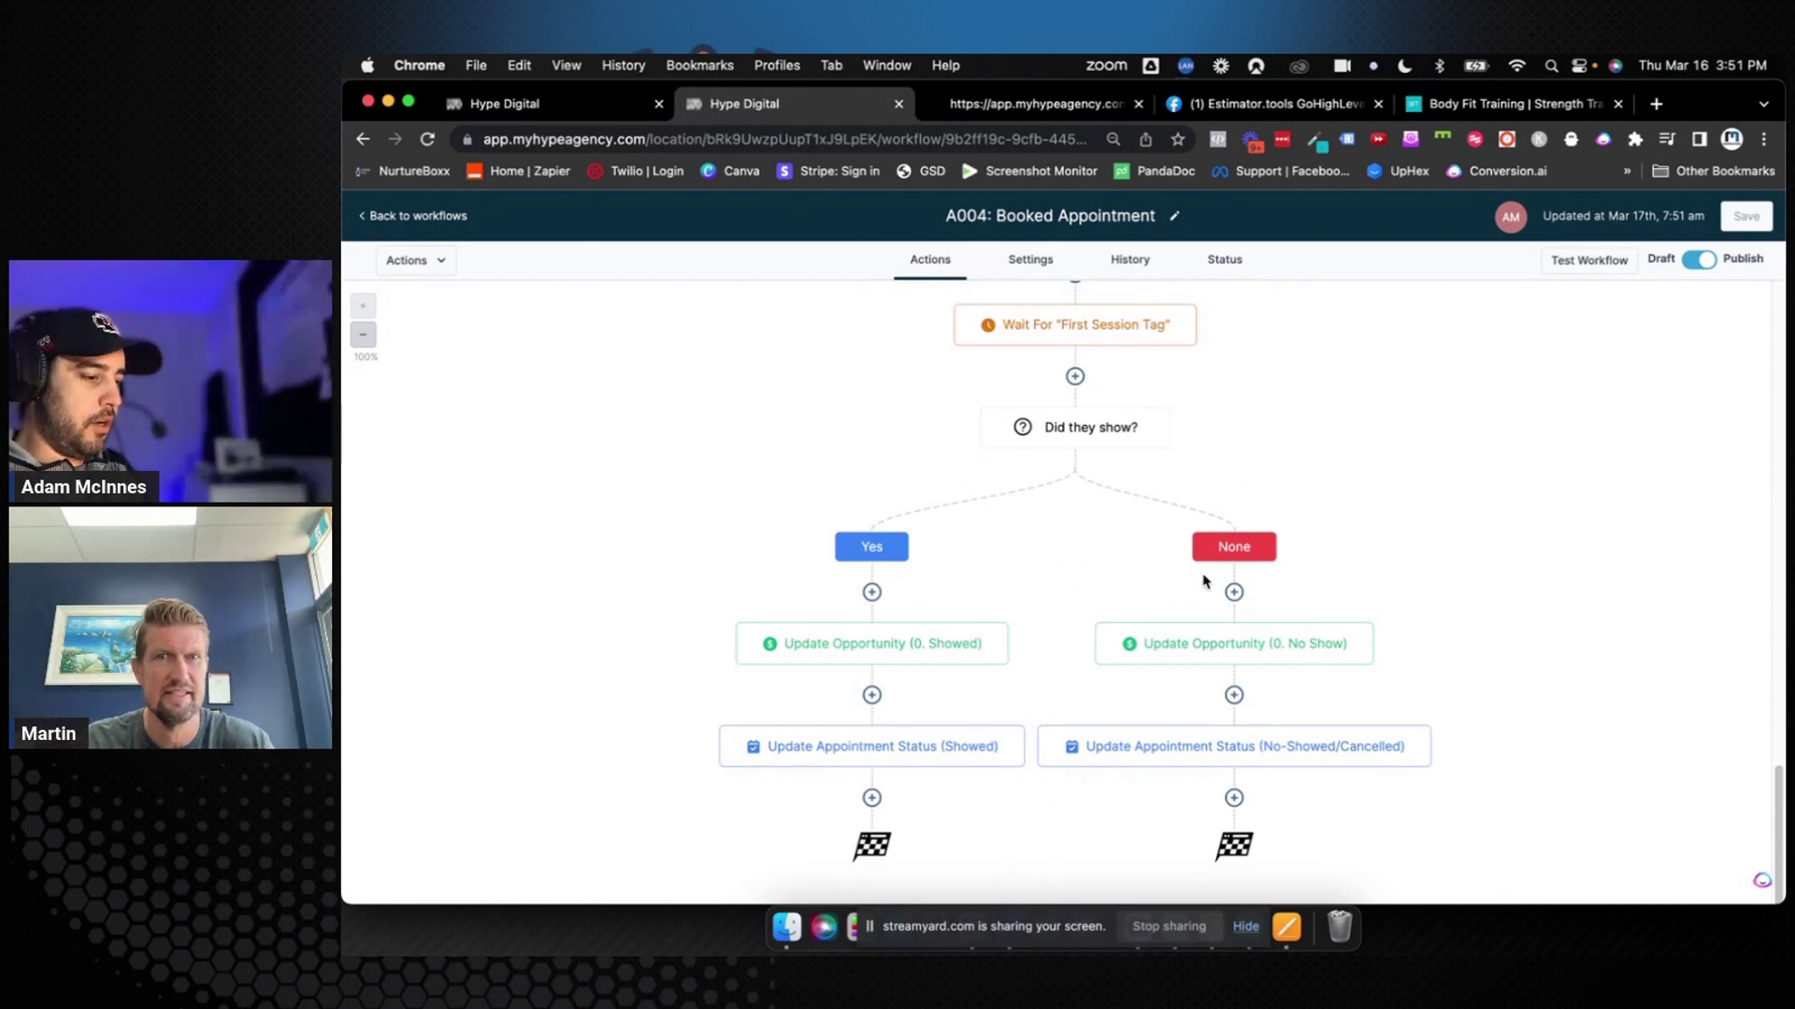
pyautogui.click(866, 645)
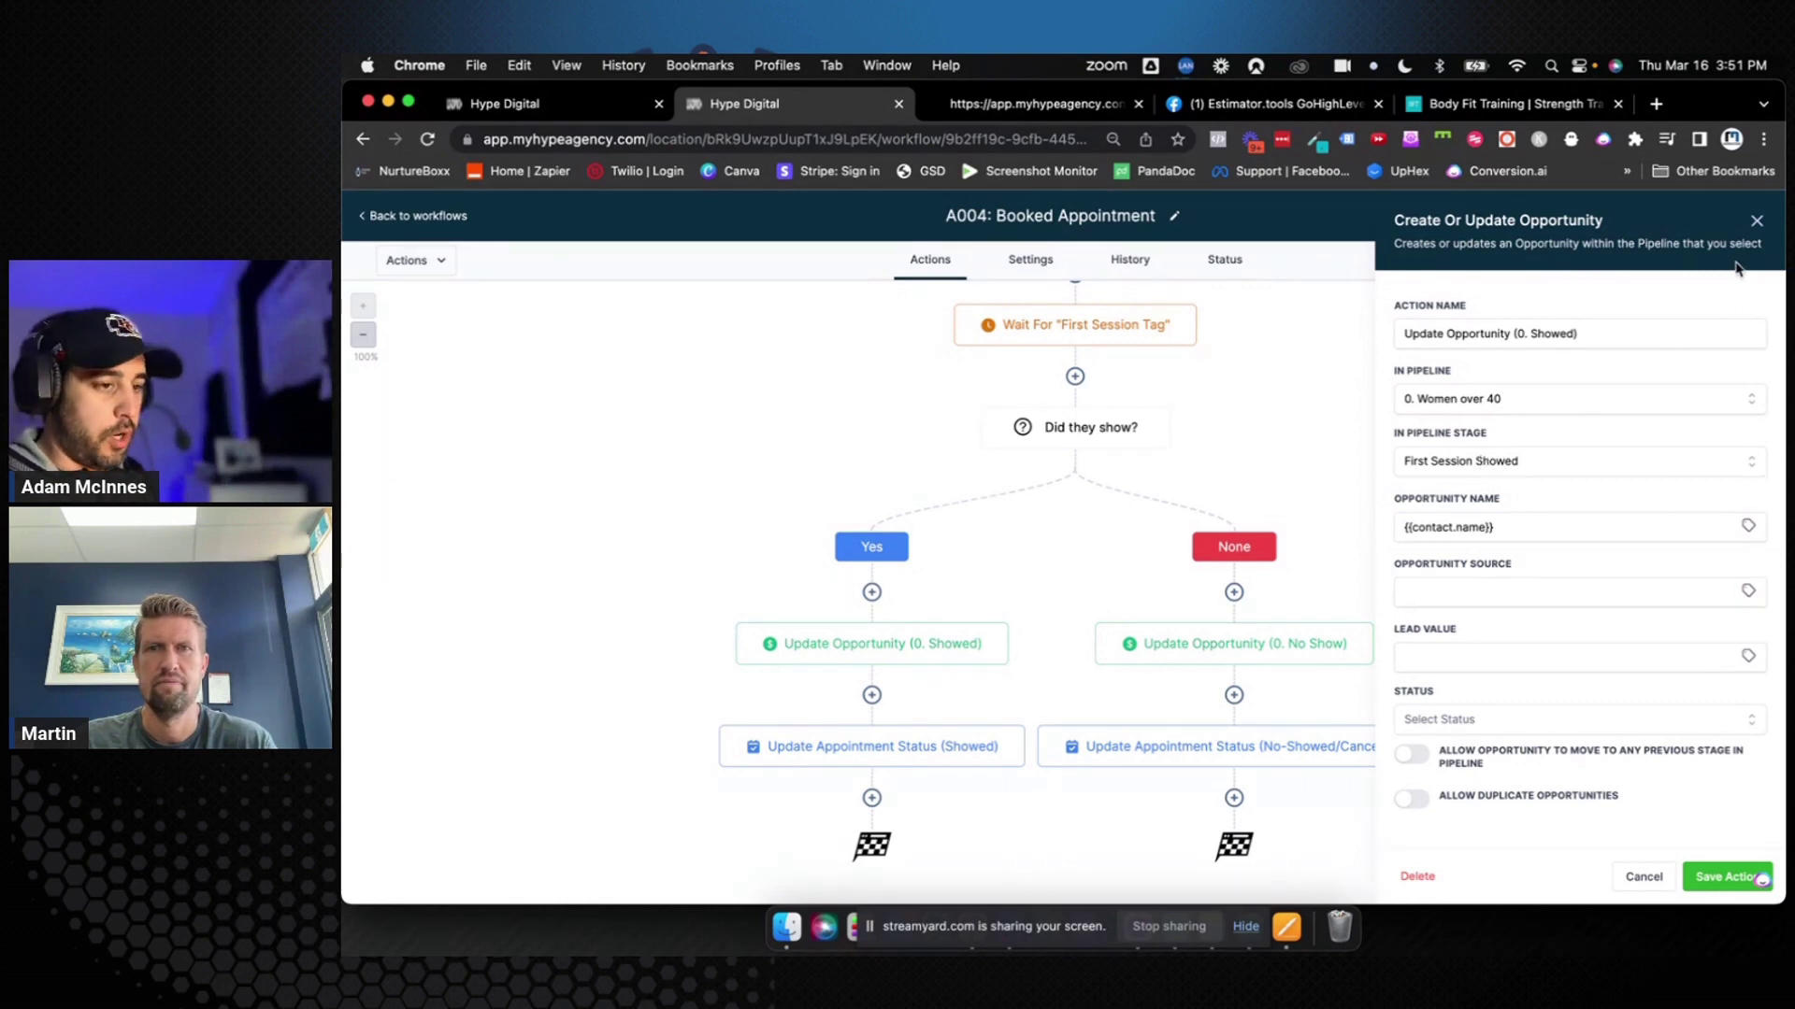
pyautogui.click(1723, 875)
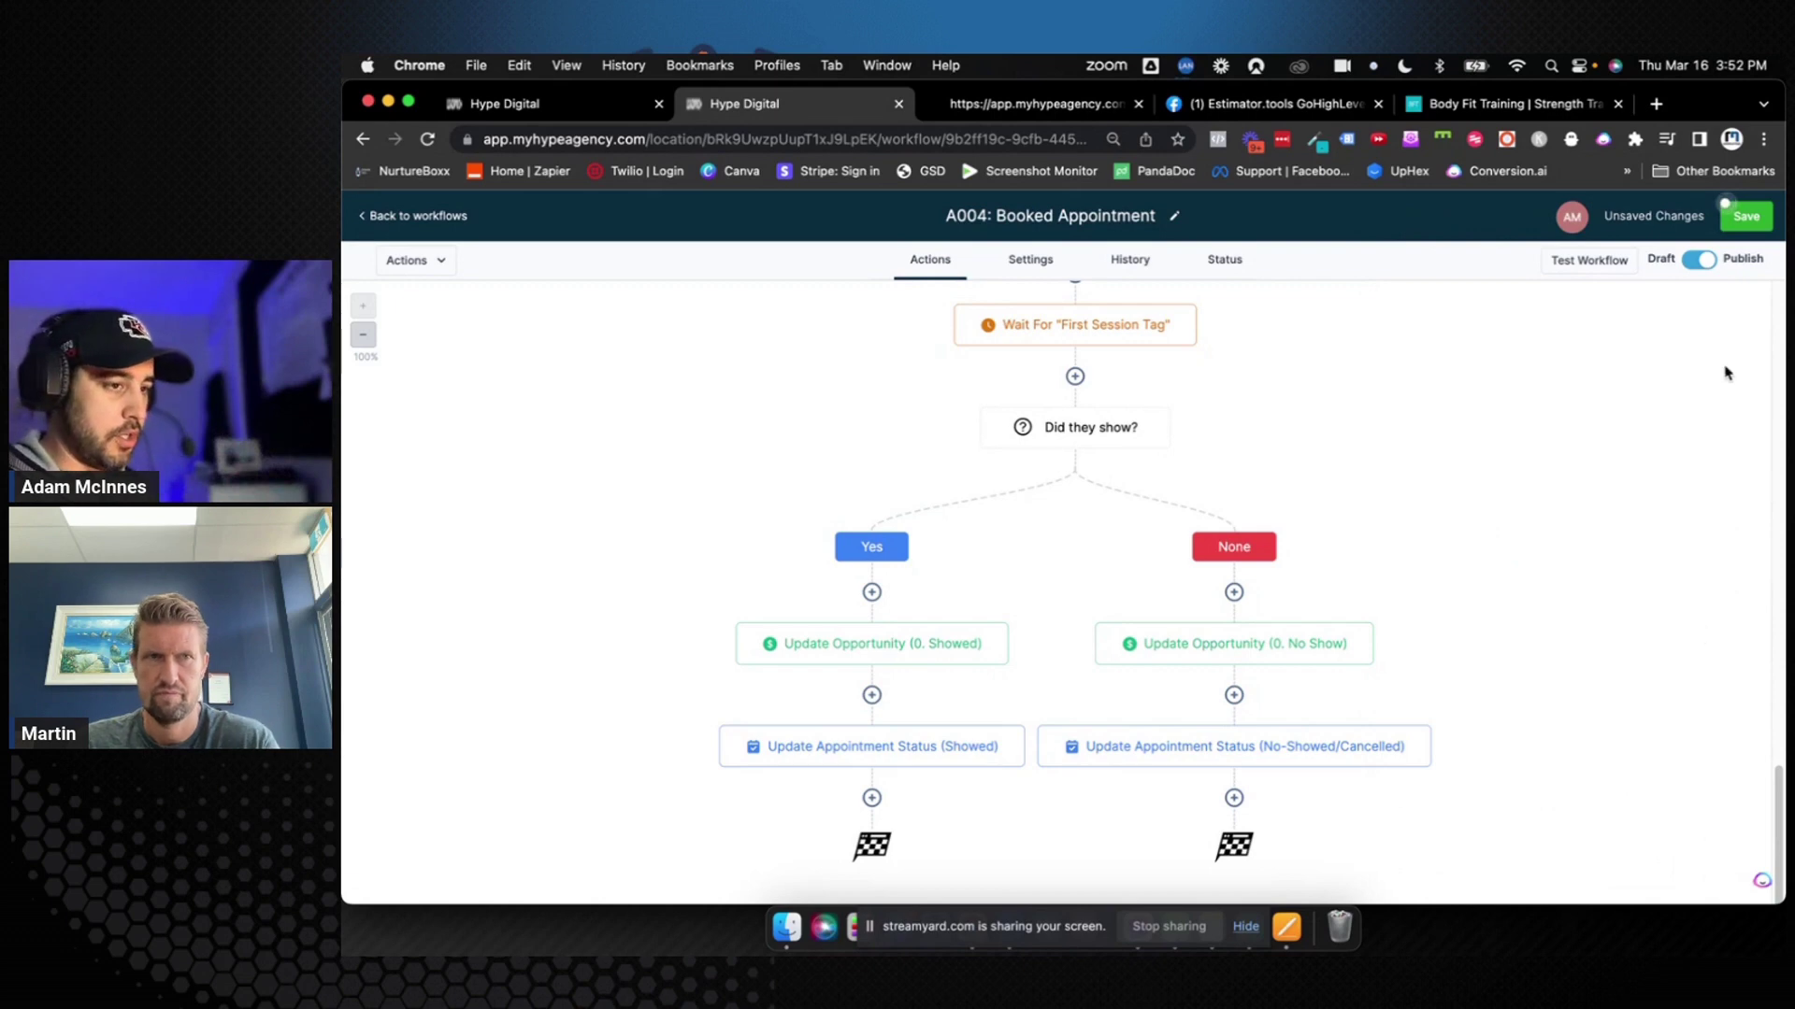
pyautogui.click(1745, 216)
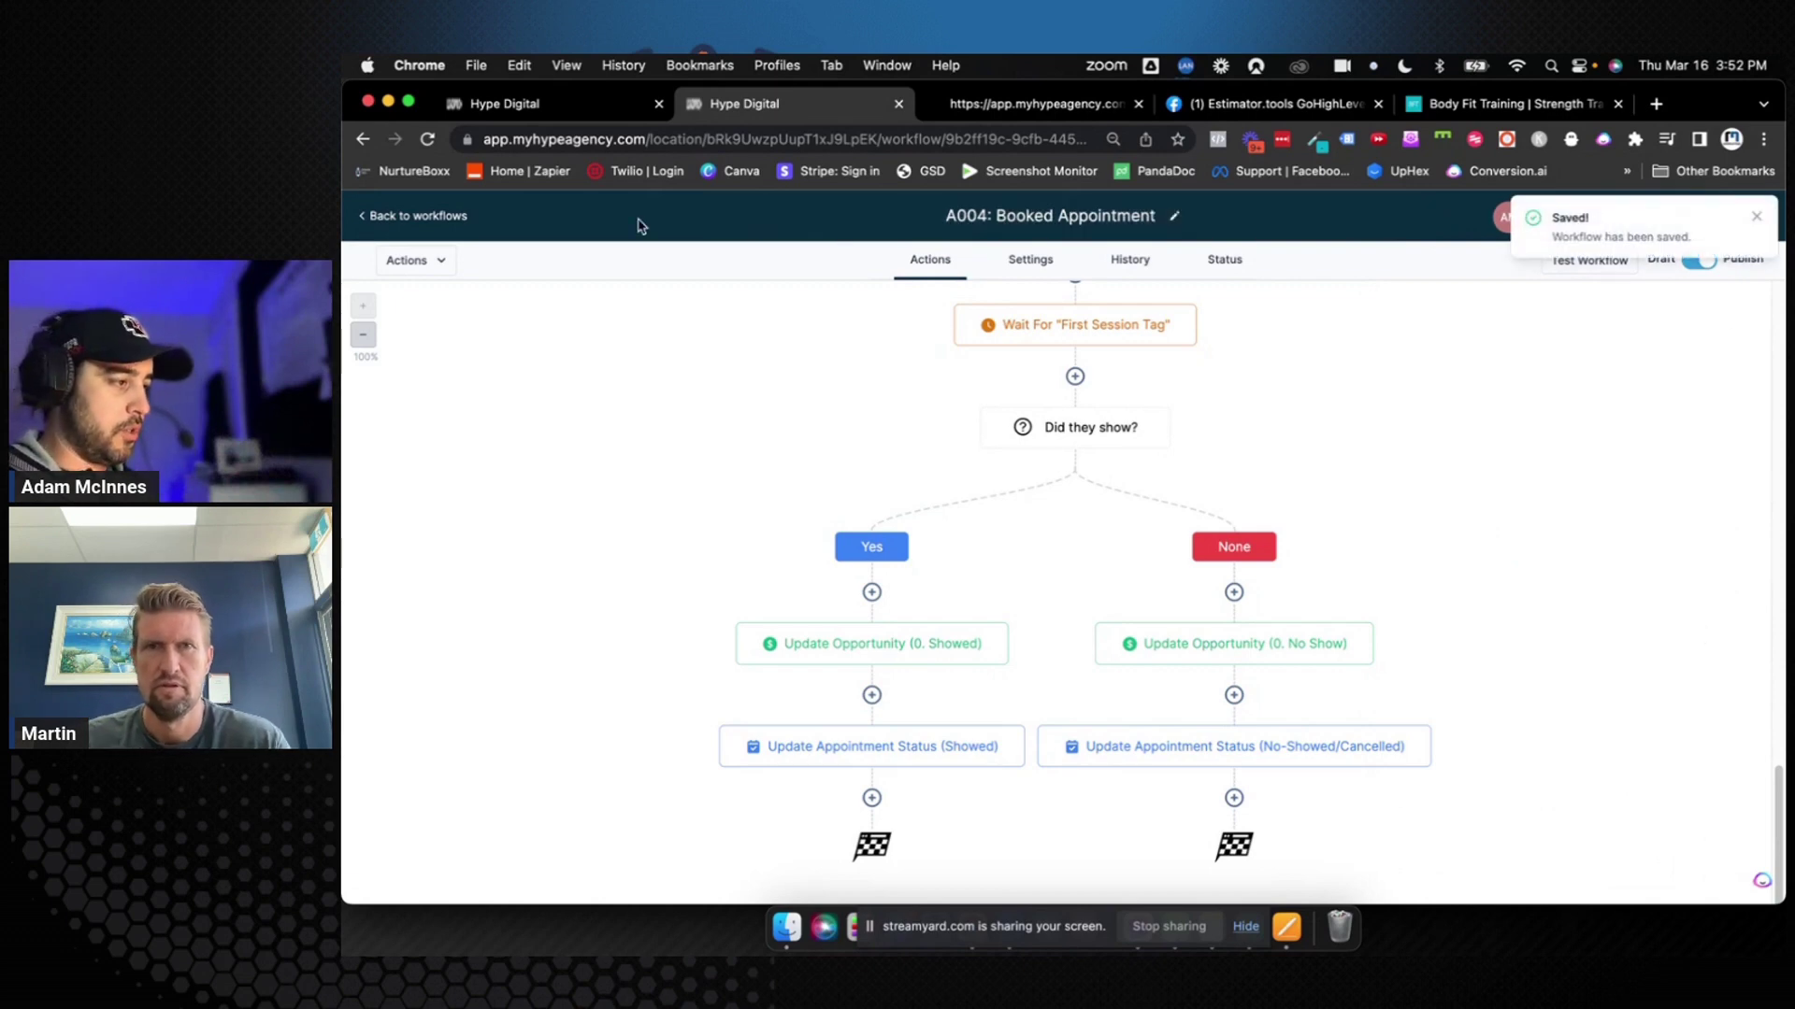
pyautogui.click(442, 216)
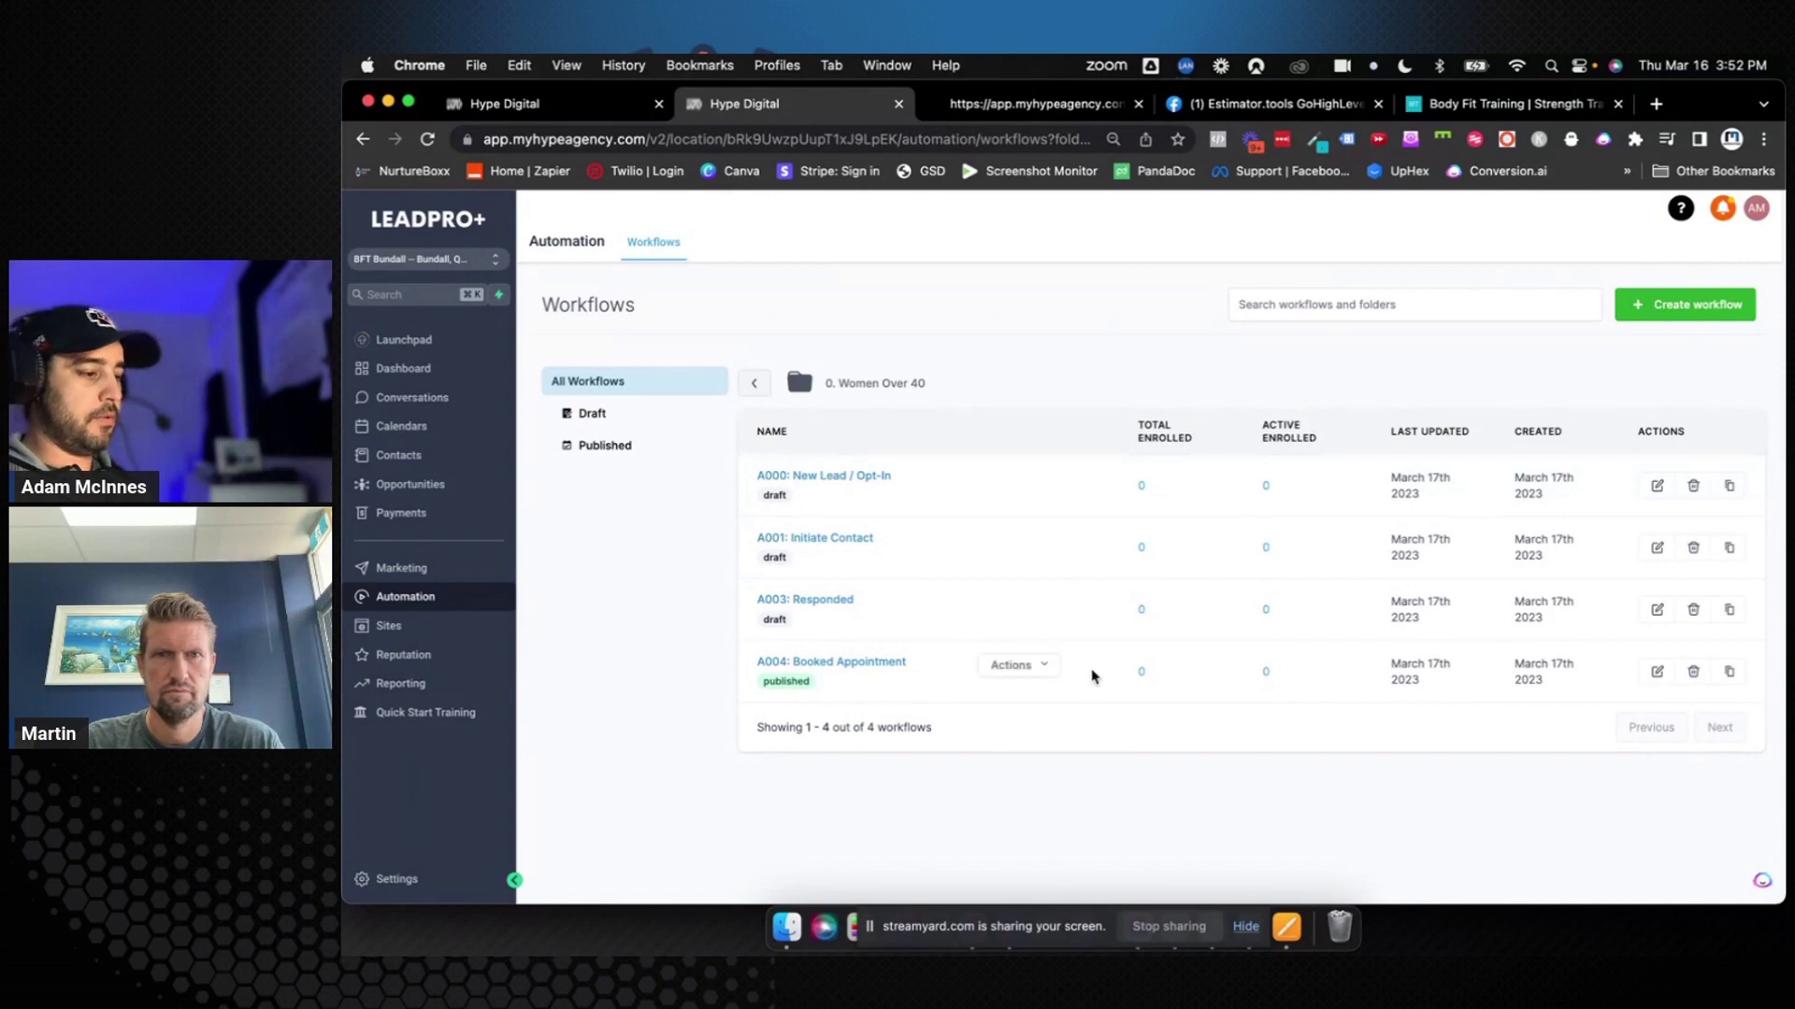
# Create a new workflow from scratch in the 0. Women Over 40 folder
pyautogui.moveTo(1110, 680)
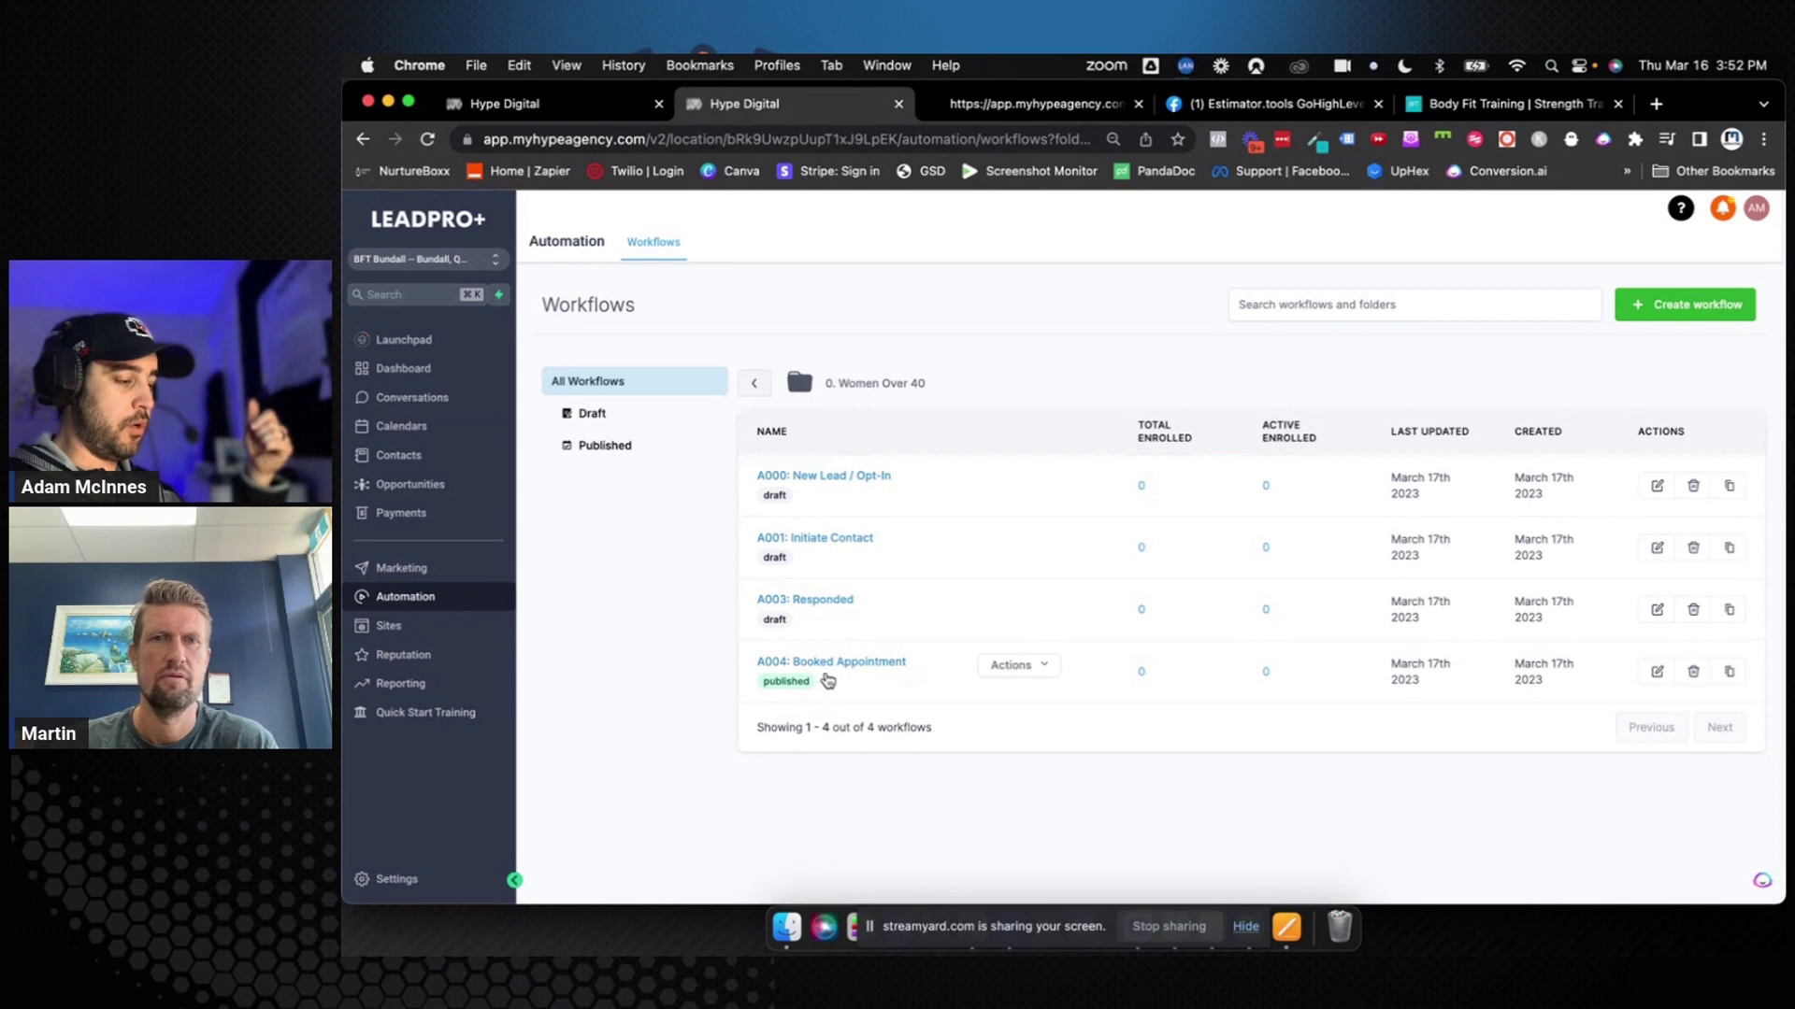
pyautogui.click(1649, 310)
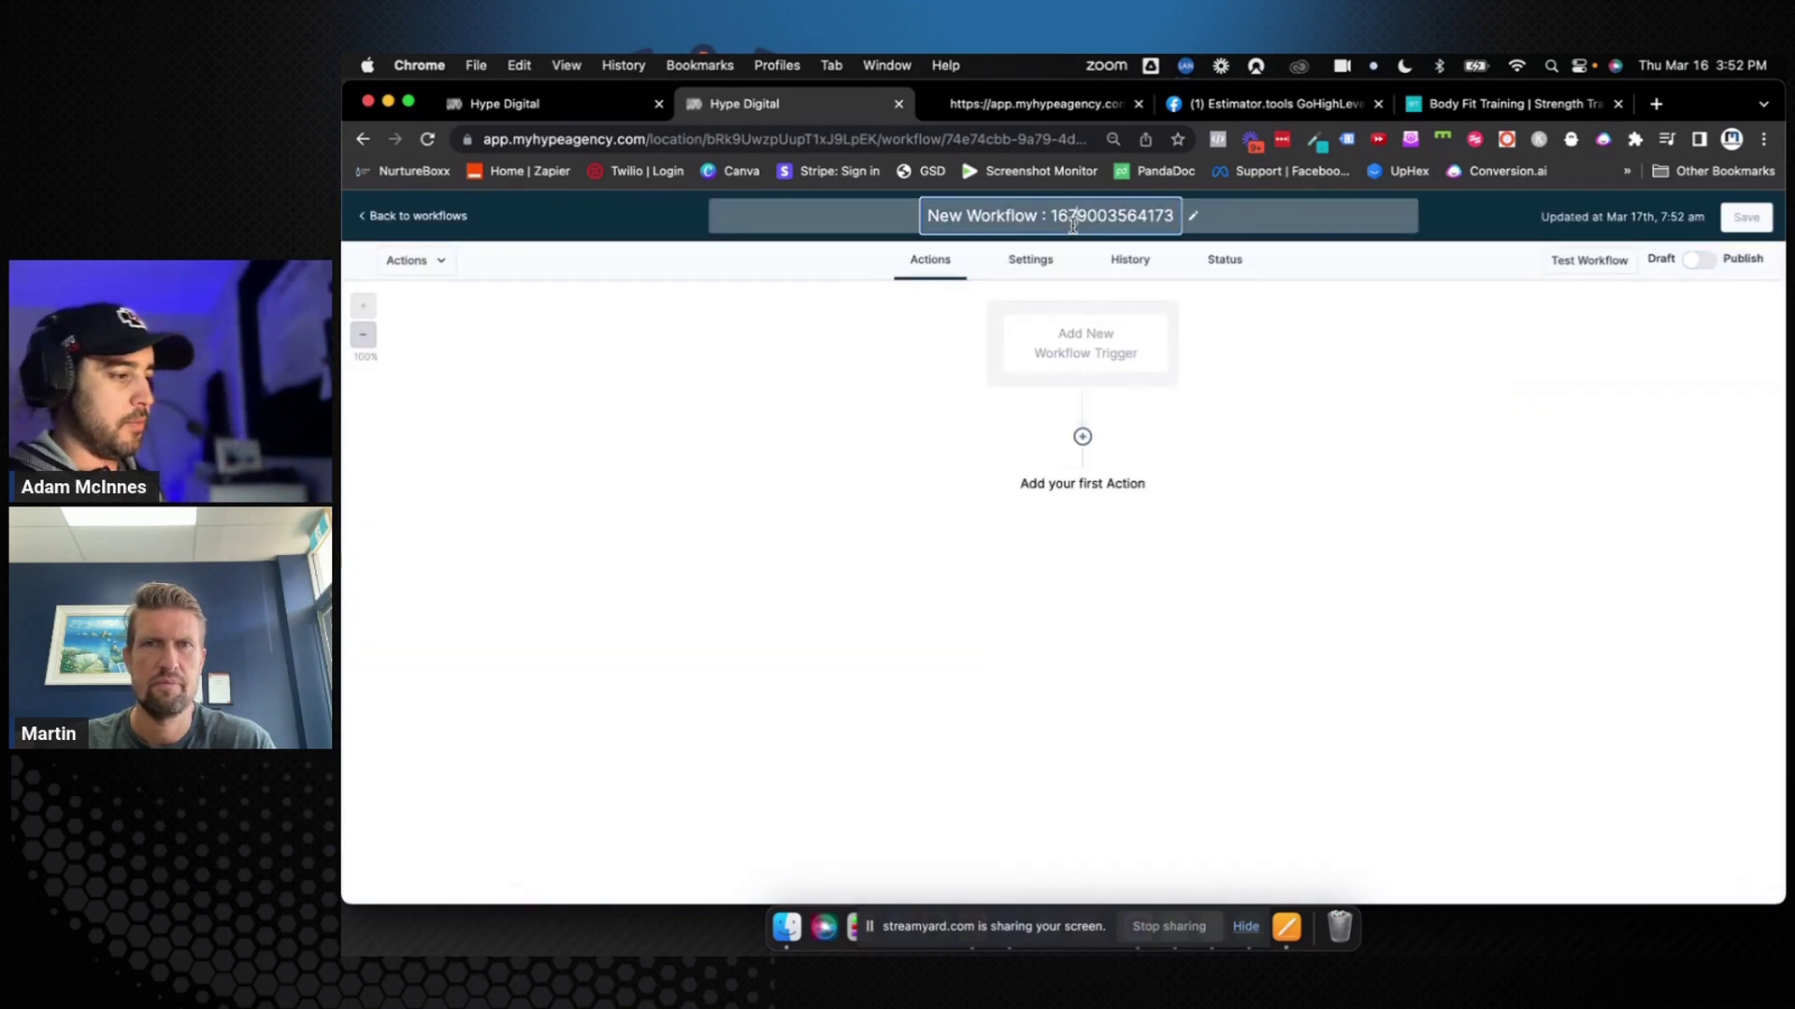
# Rename the new workflow to 'A004.5: No Show/Cancelled' and save it
pyautogui.click(1072, 225)
pyautogui.write('A')
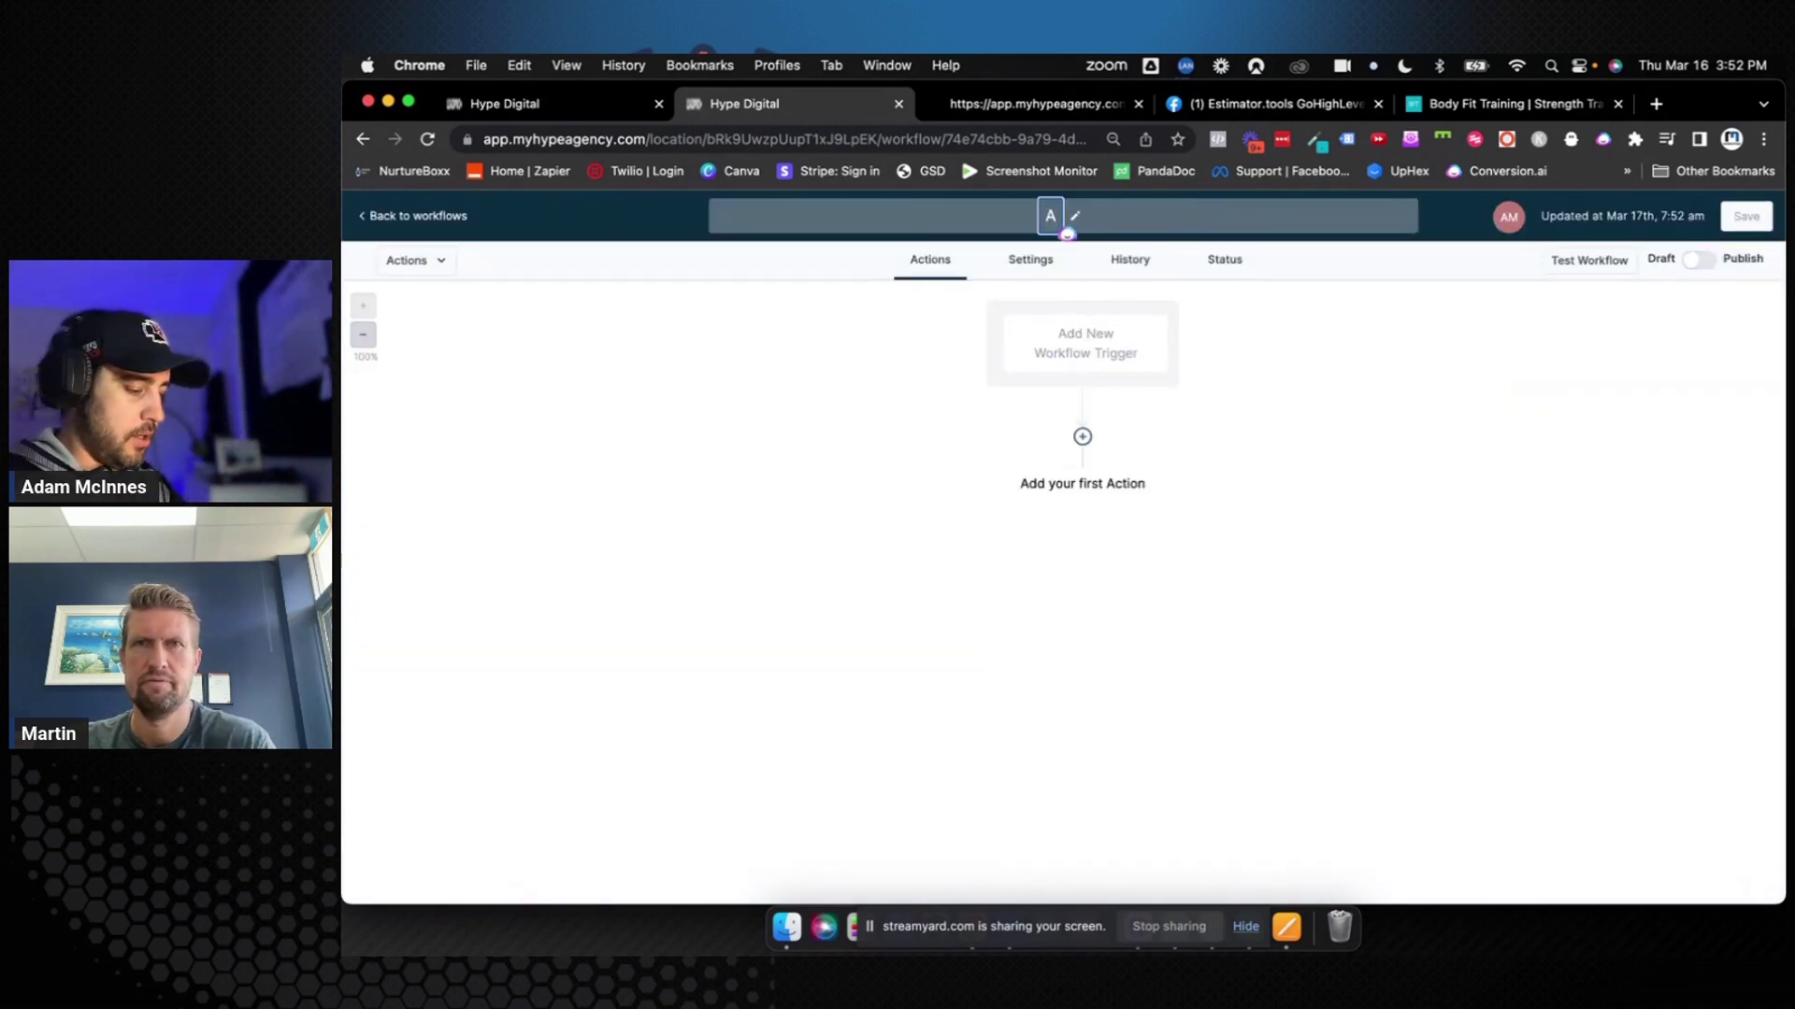
pyautogui.write('004.5: ')
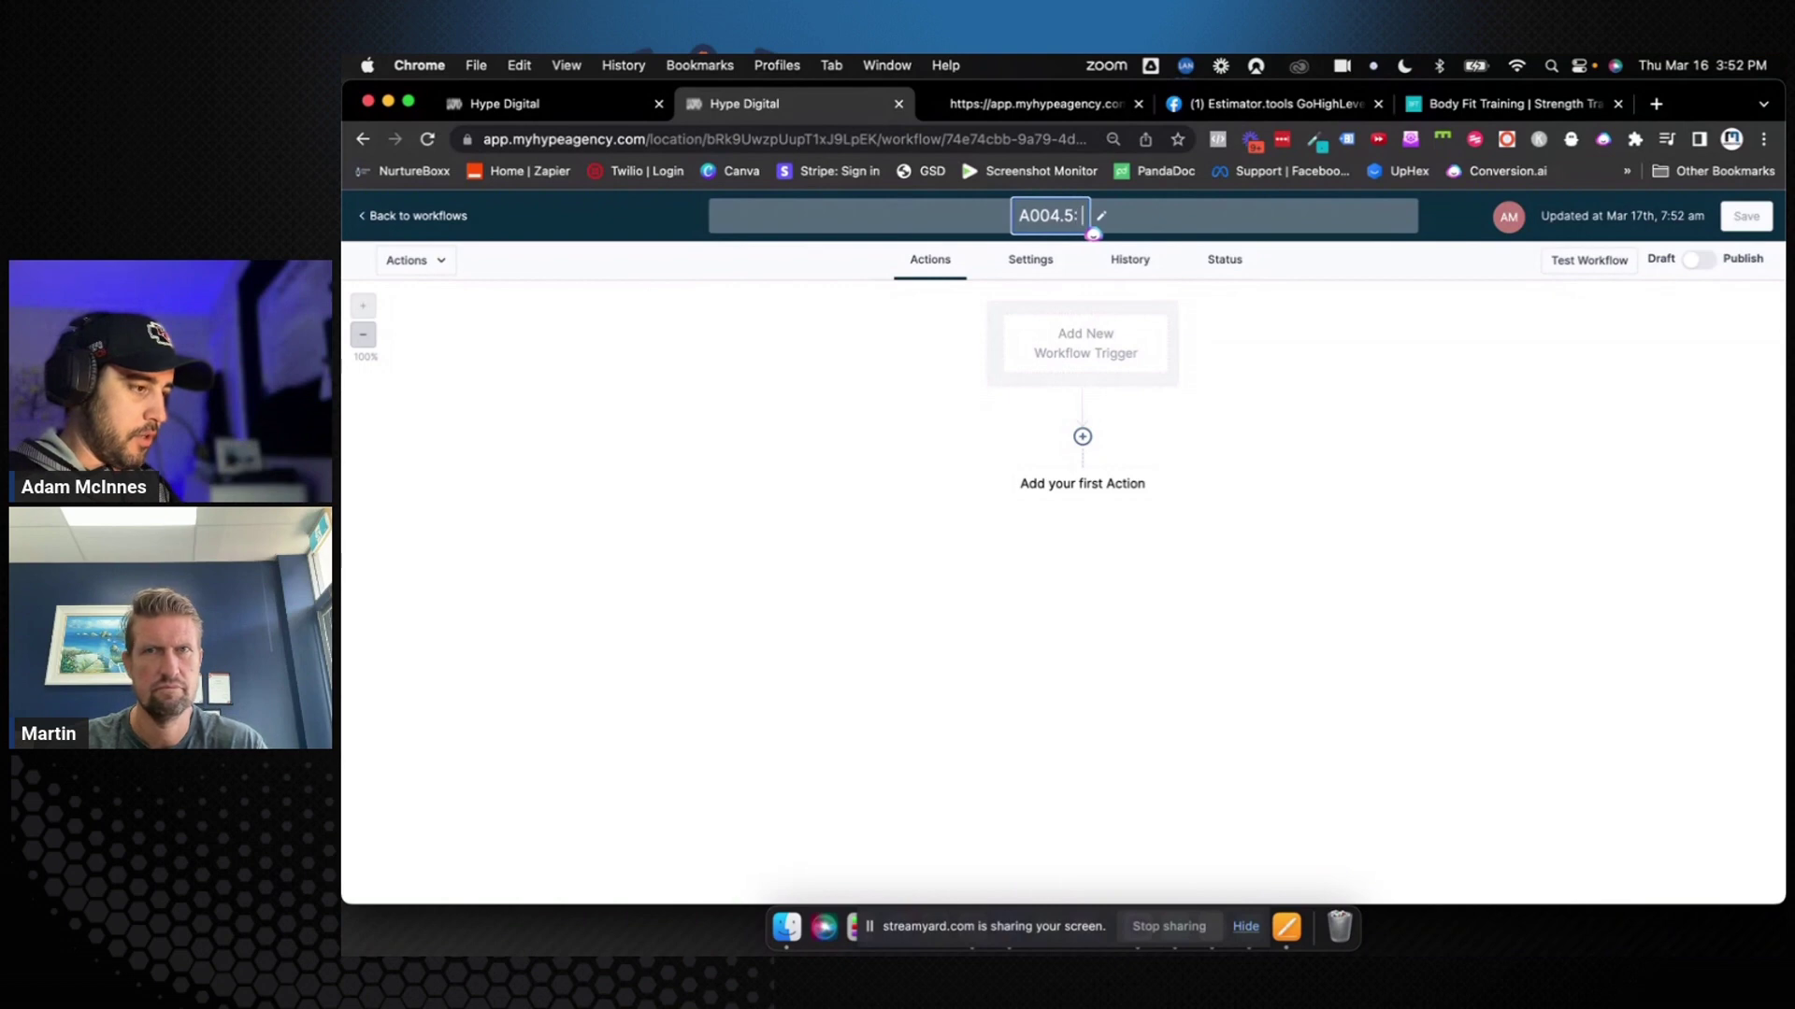
pyautogui.write('No Show')
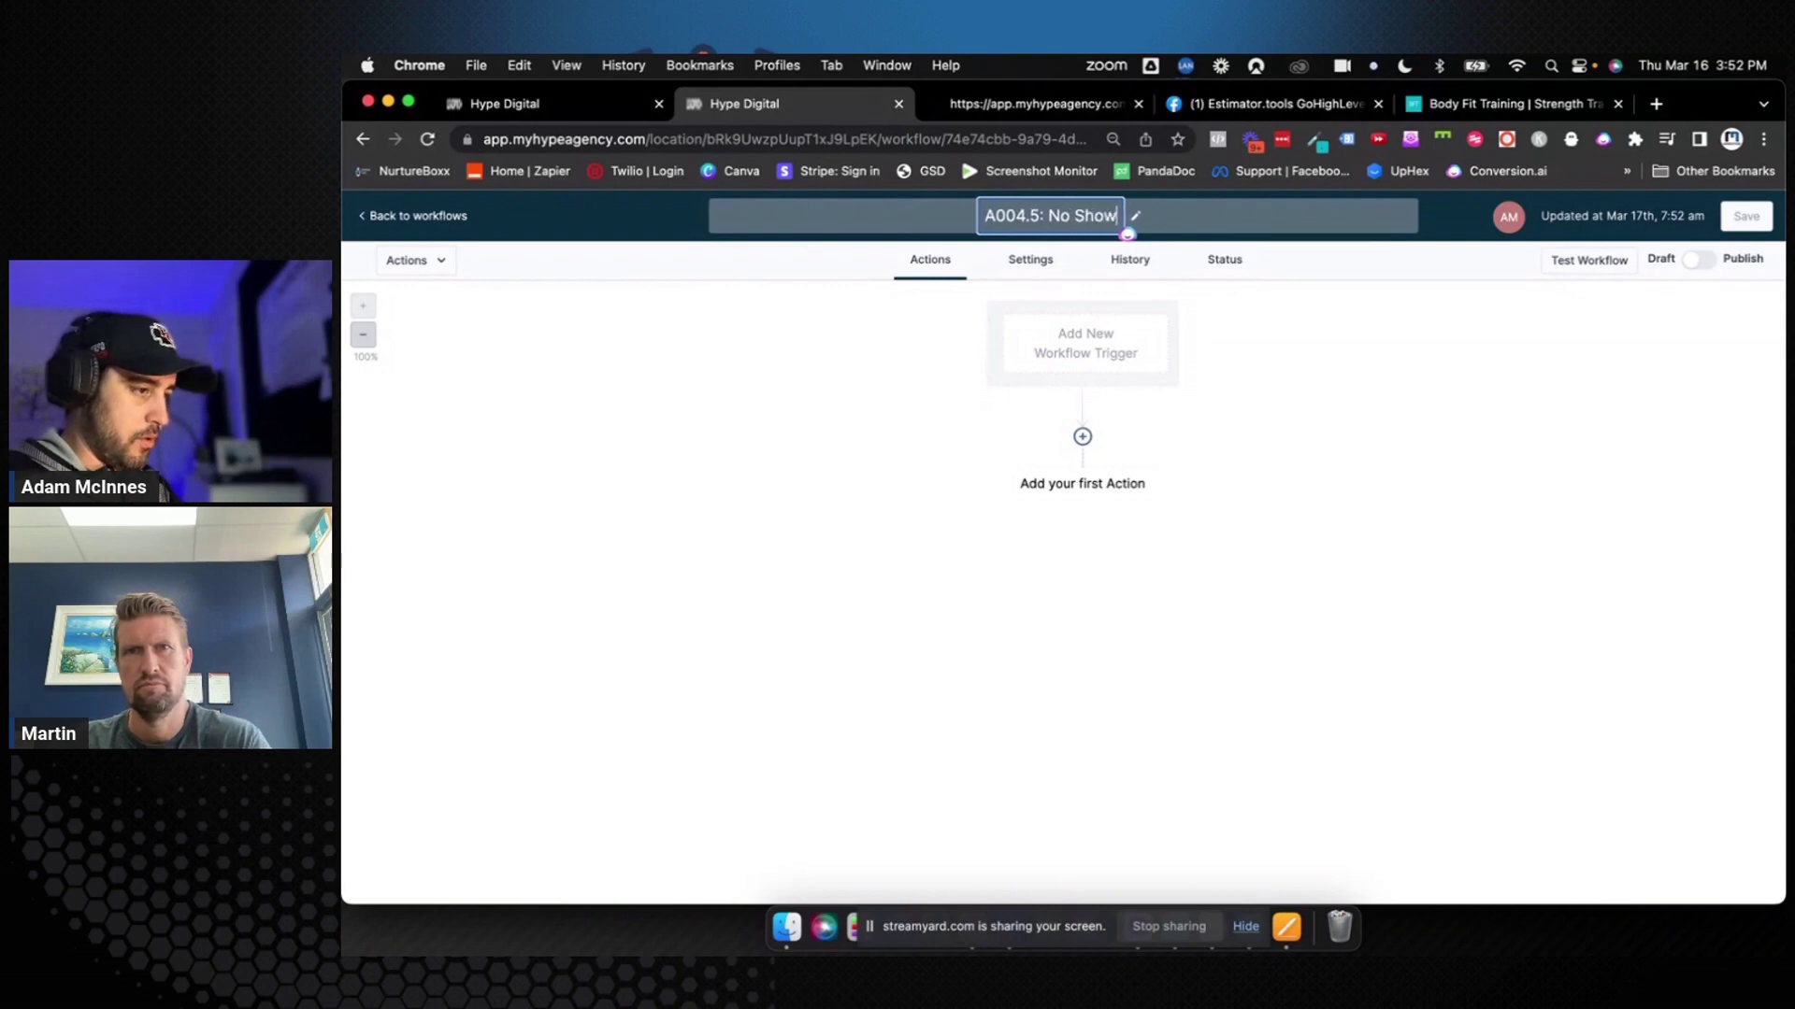
pyautogui.write('/Can')
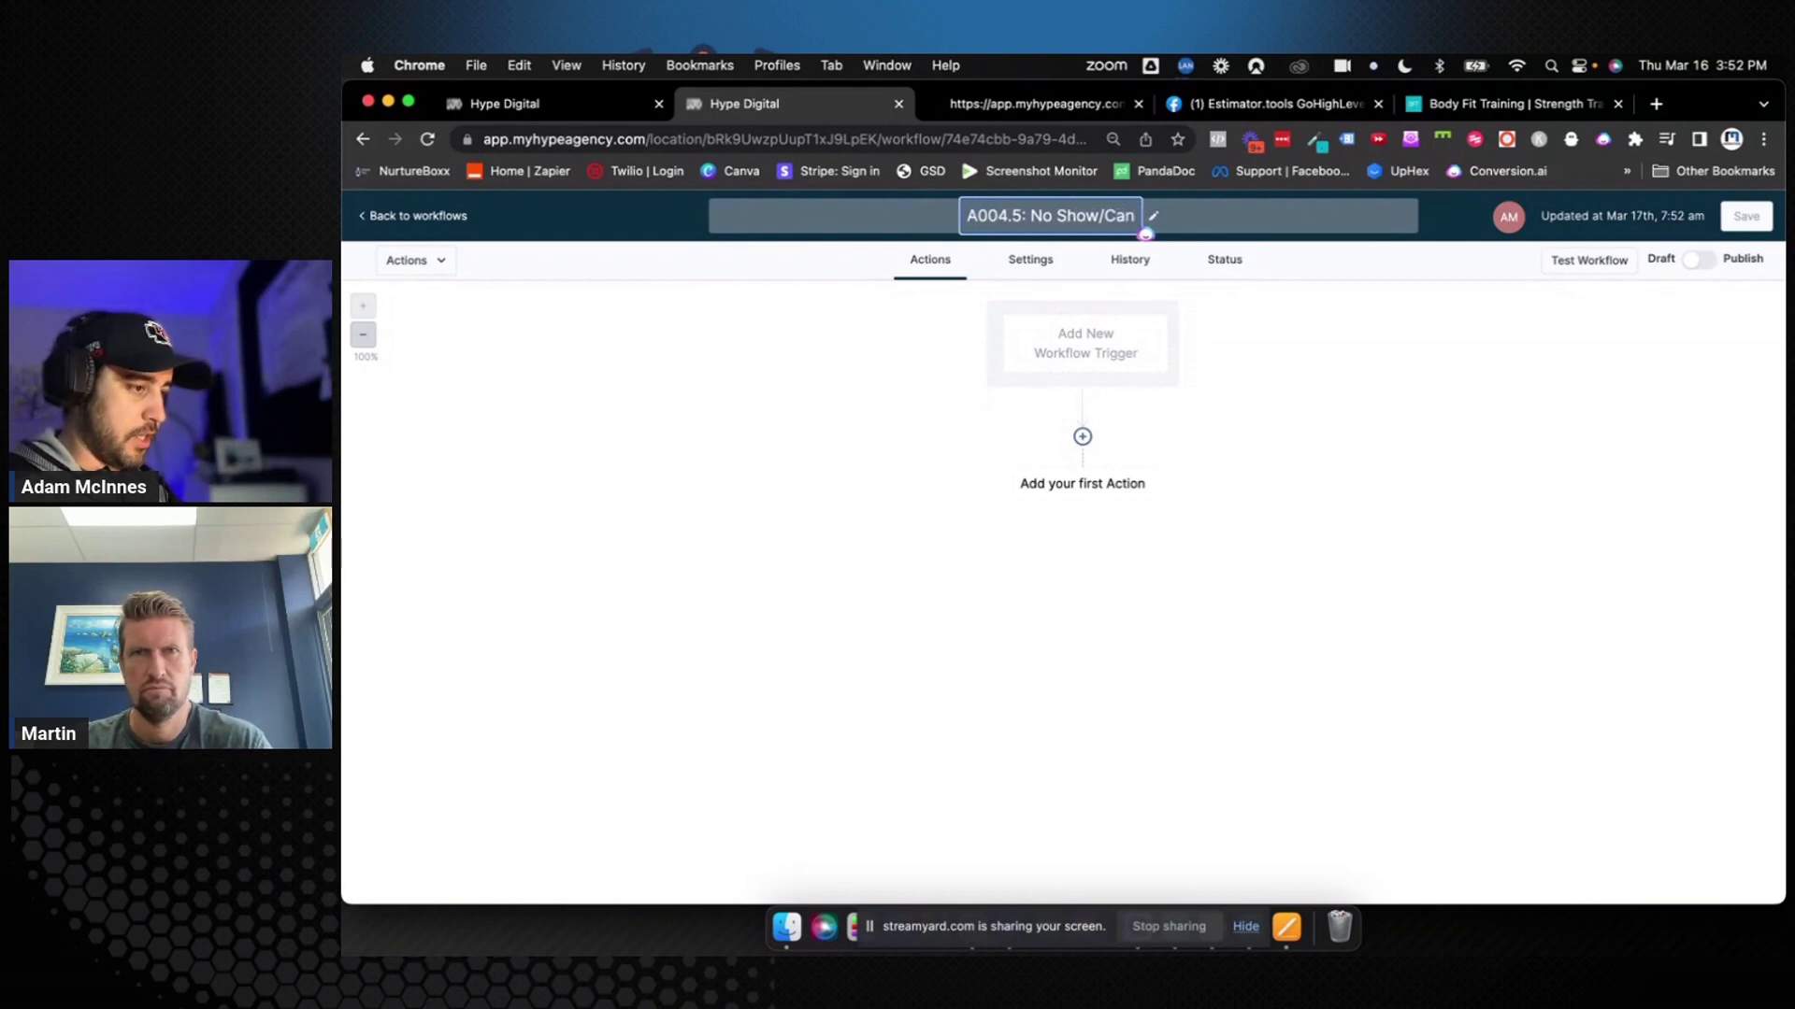
pyautogui.write('celled')
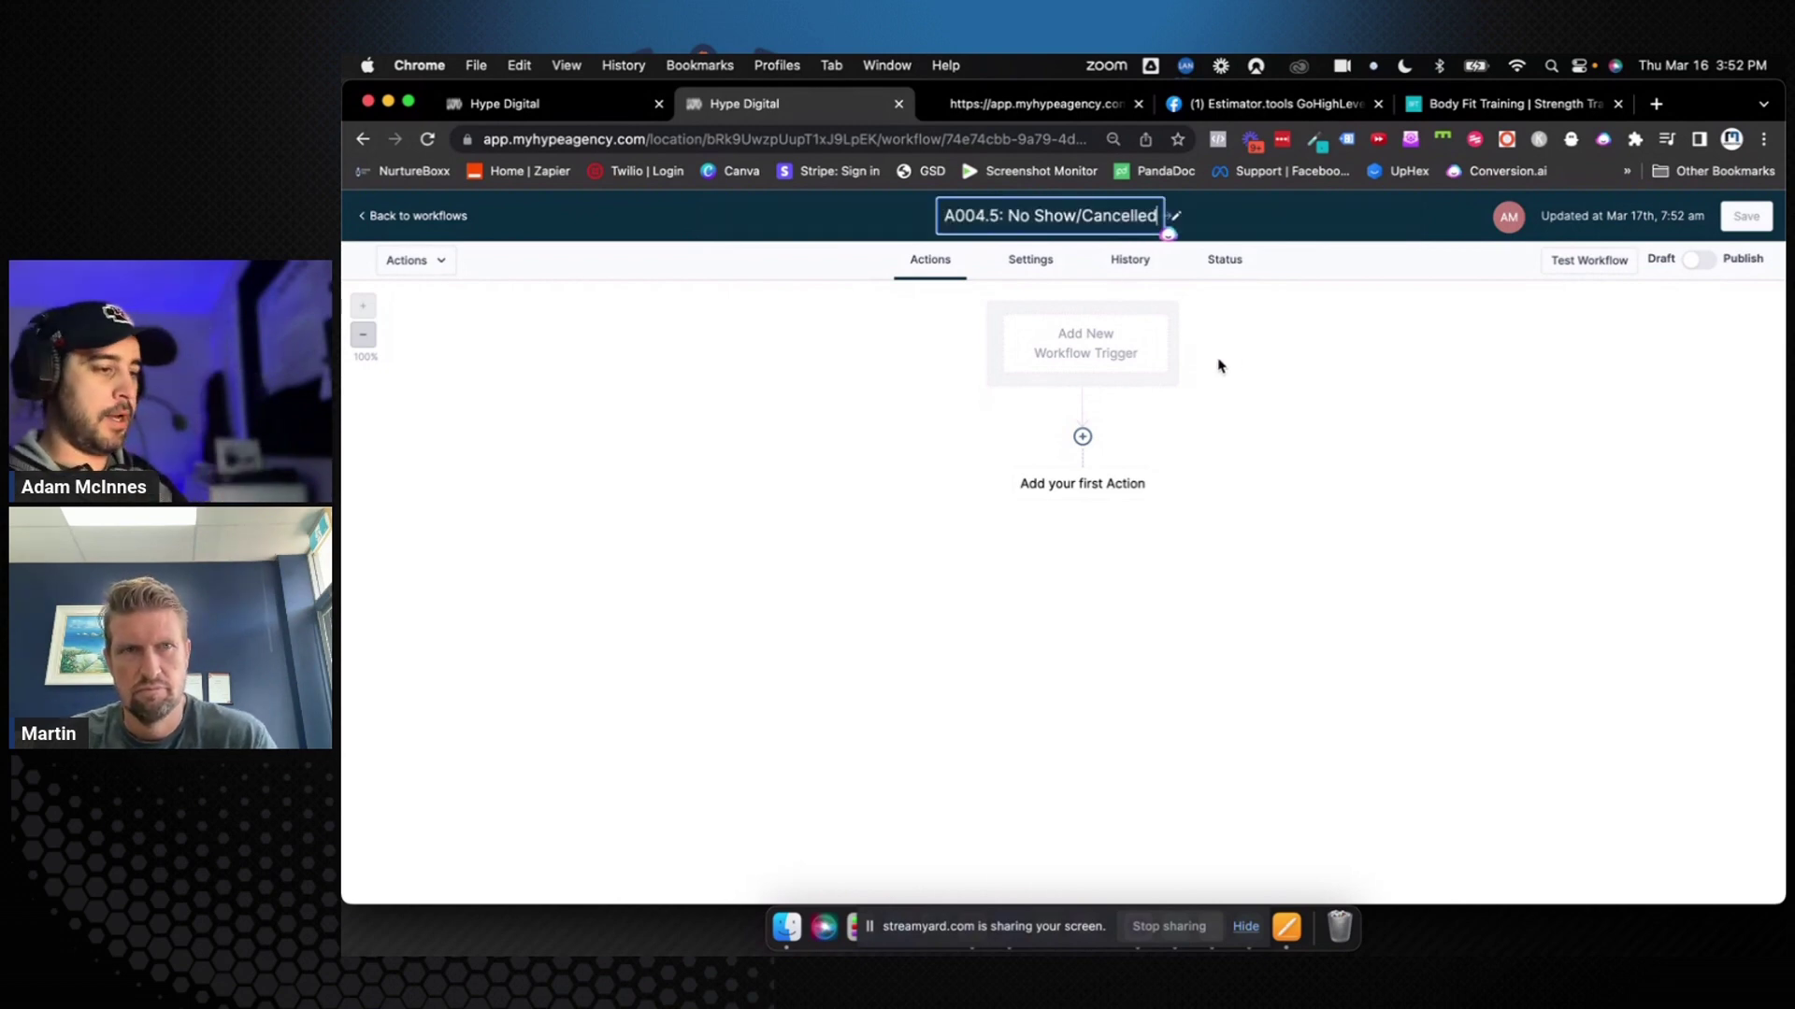
pyautogui.press('Return')
pyautogui.click(1745, 215)
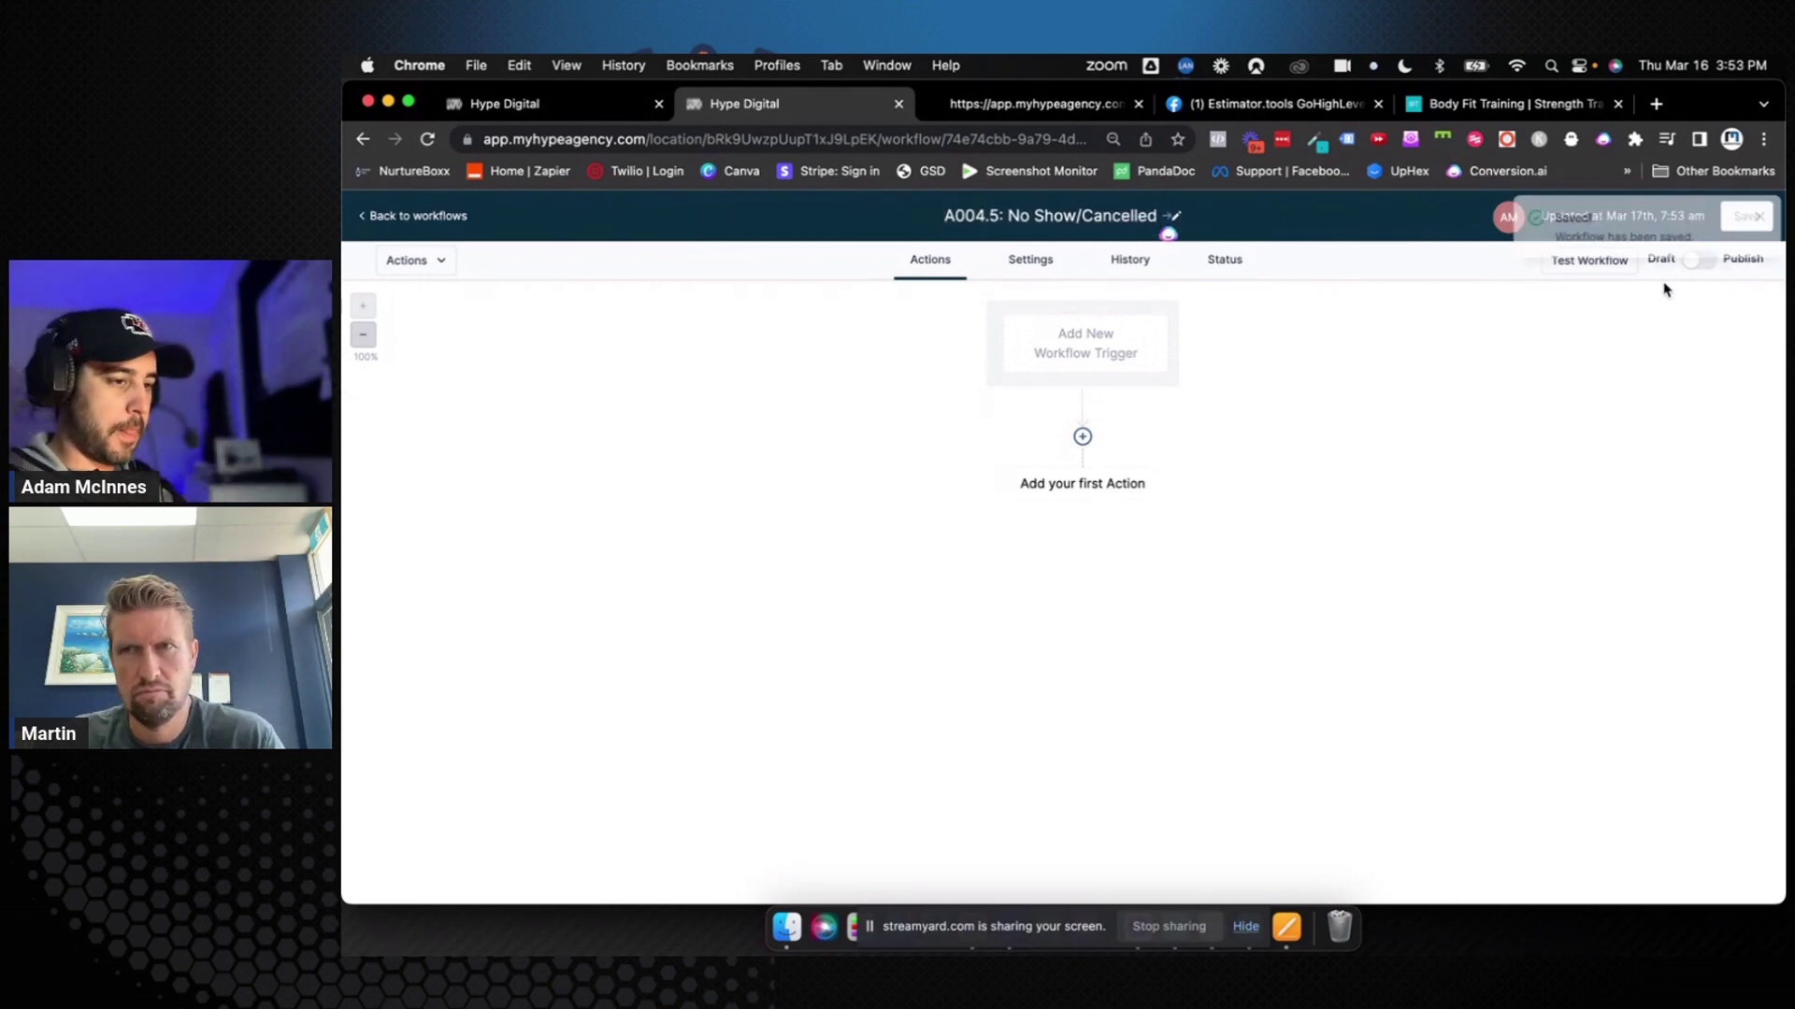
# Add an Appointment Status trigger filtered to the No-show status
pyautogui.click(1075, 333)
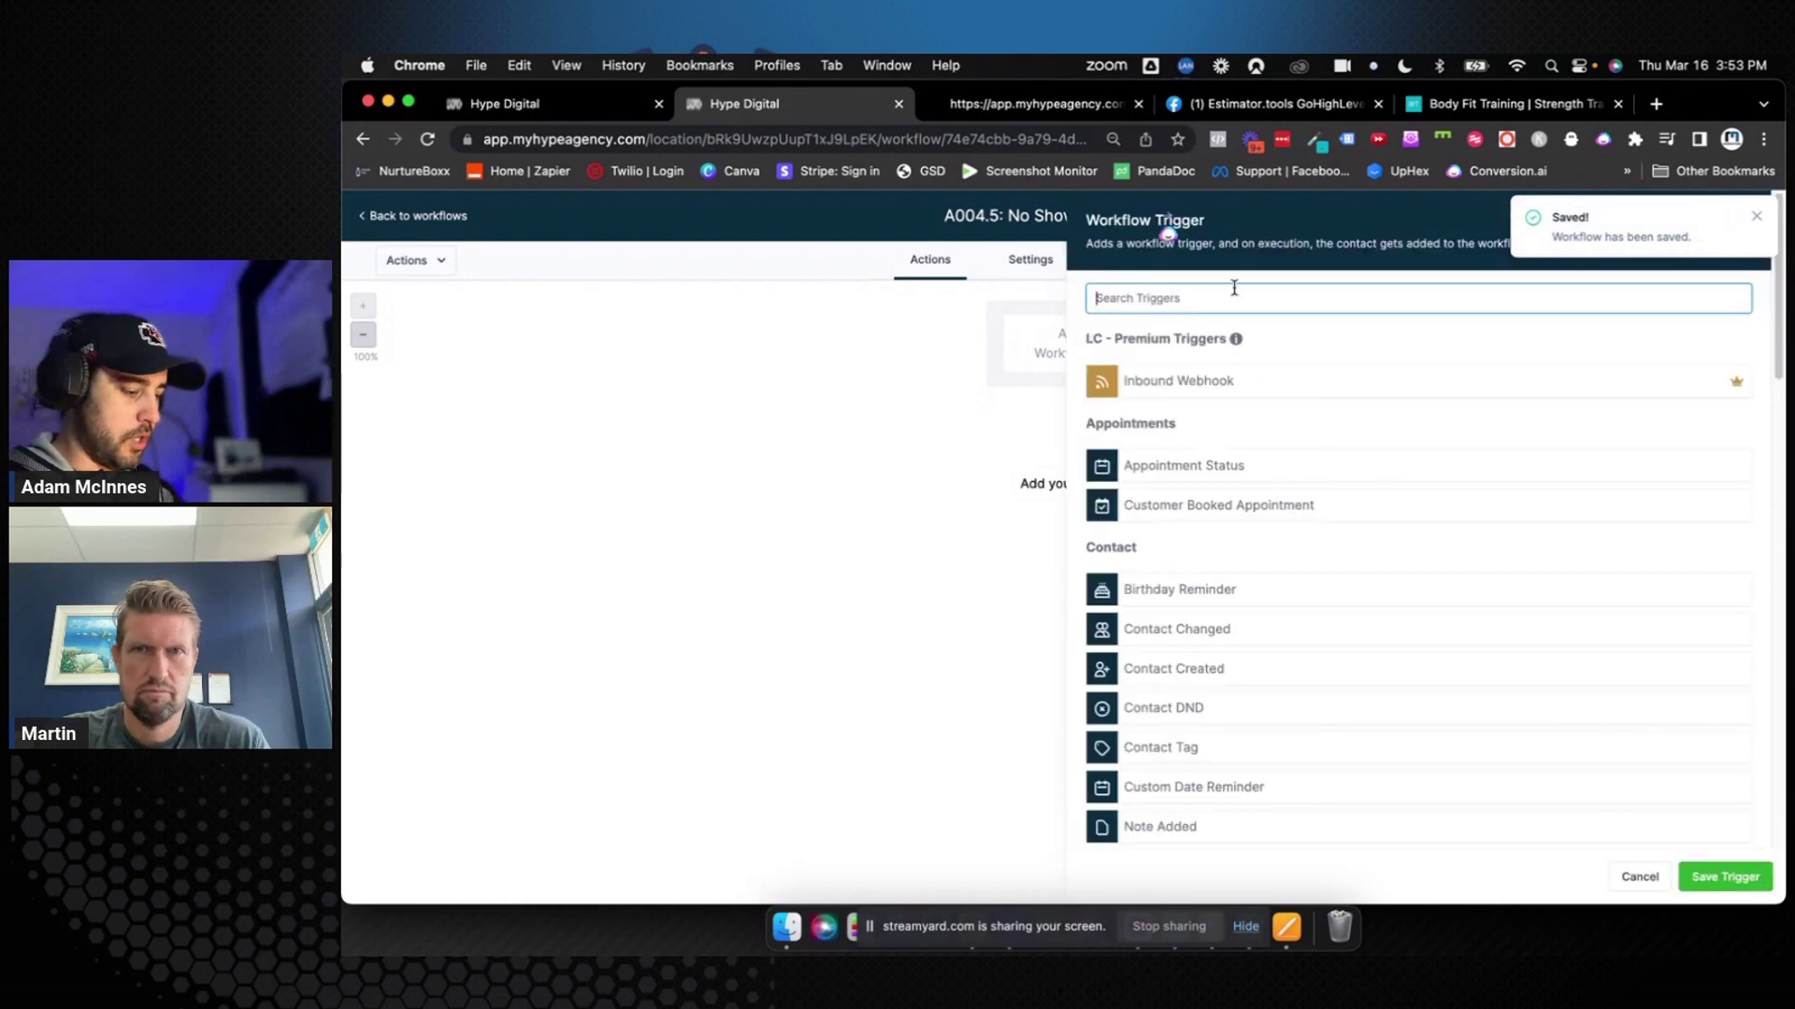
pyautogui.write('app')
pyautogui.click(1193, 380)
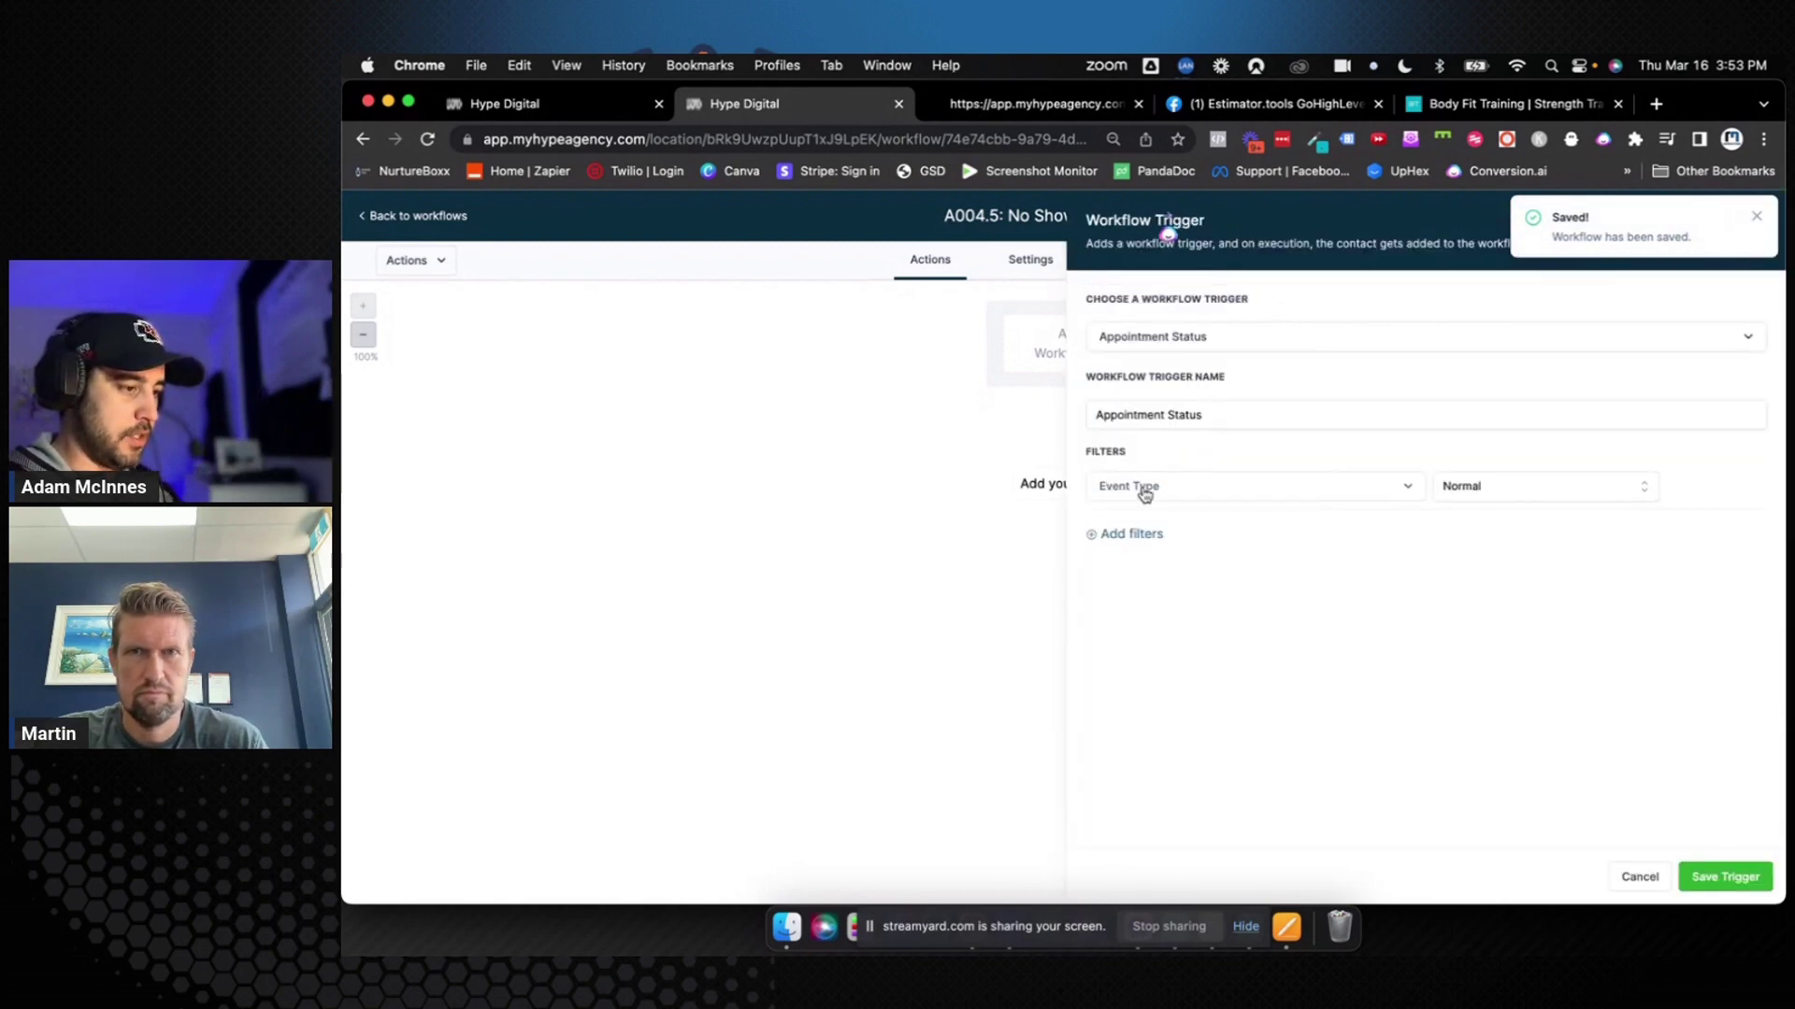
pyautogui.click(1129, 536)
pyautogui.click(1184, 535)
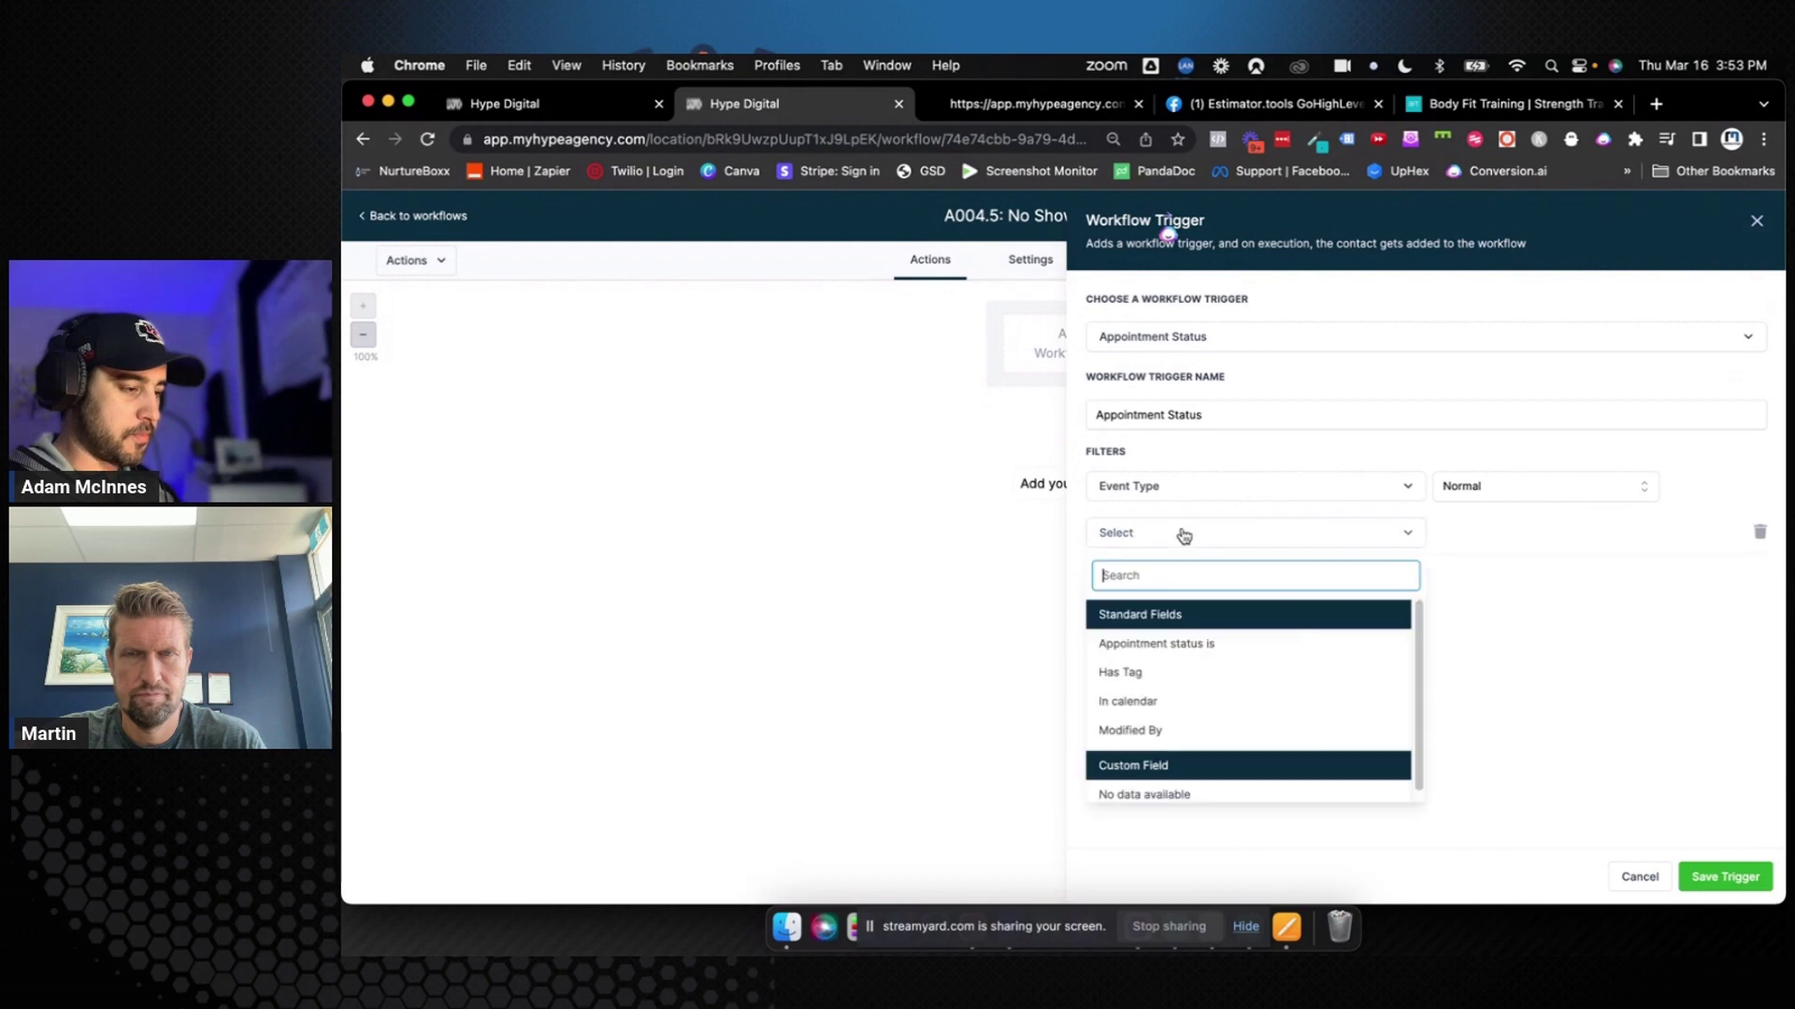
pyautogui.click(1188, 644)
pyautogui.click(1483, 529)
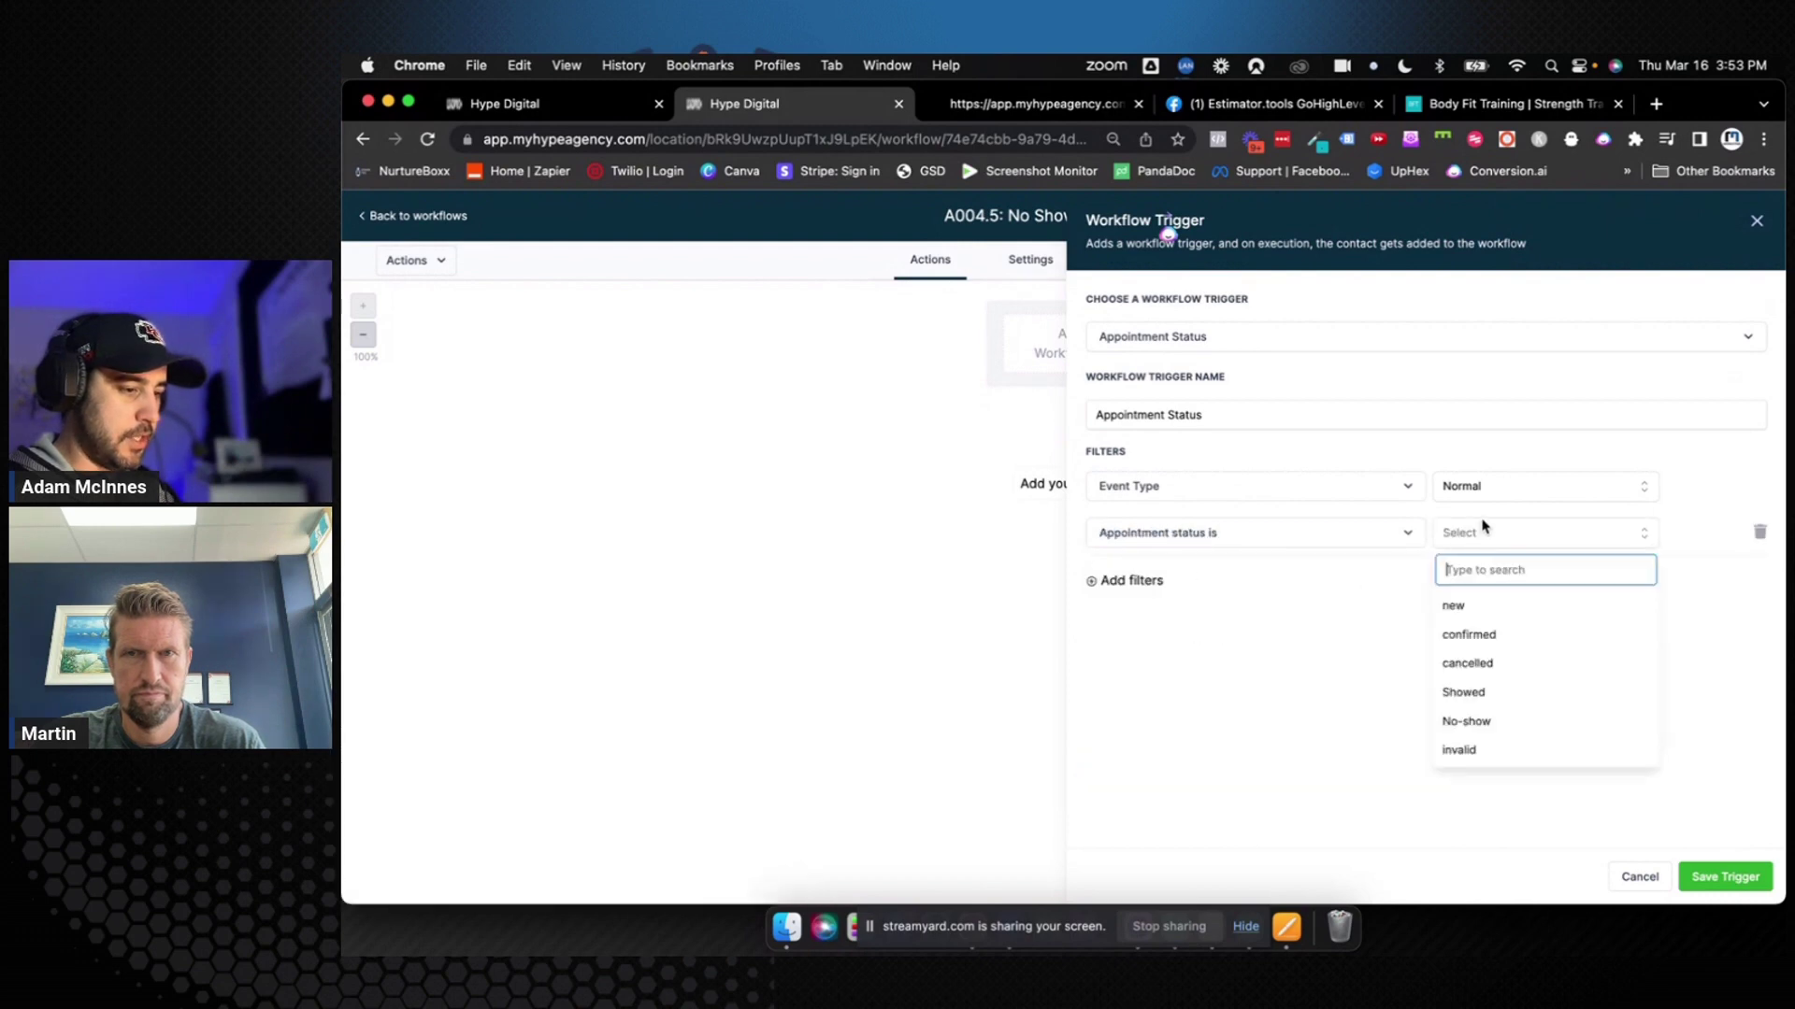
pyautogui.click(1474, 719)
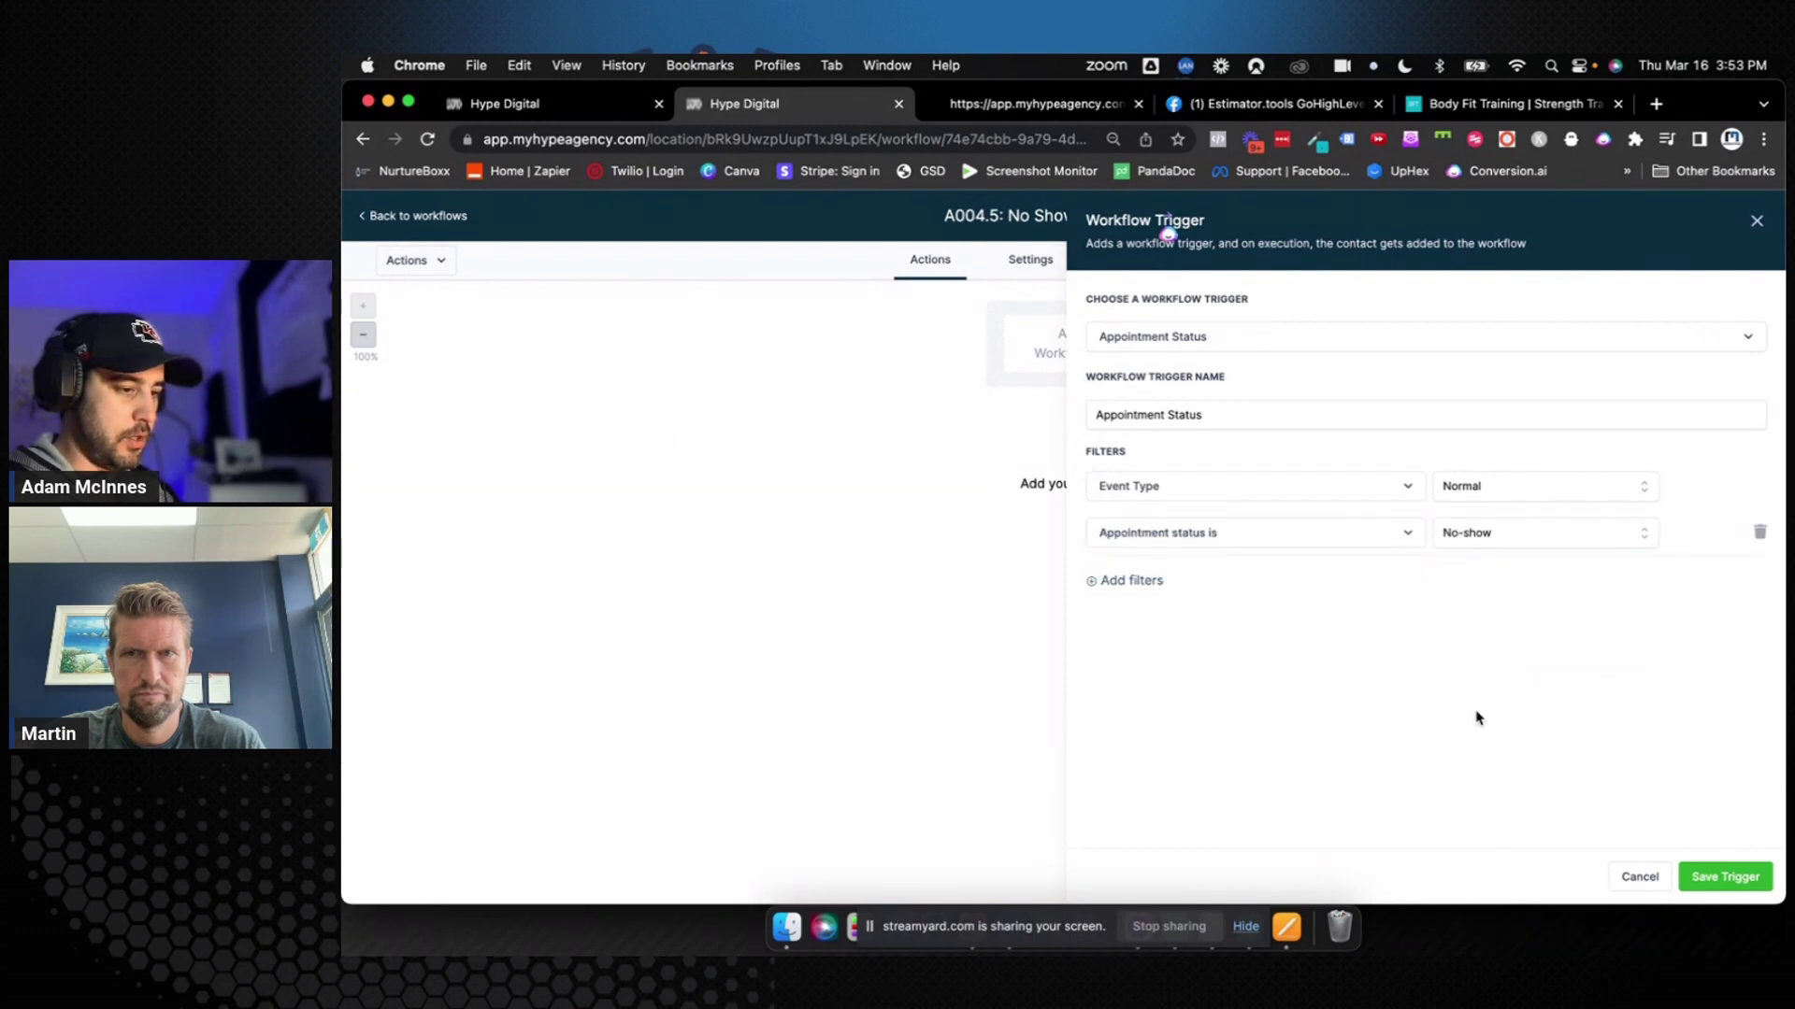
# Limit the No show trigger to the Female Over 40 4 Week Challenge calendar, rename it, and save it
pyautogui.click(1152, 580)
pyautogui.click(1157, 581)
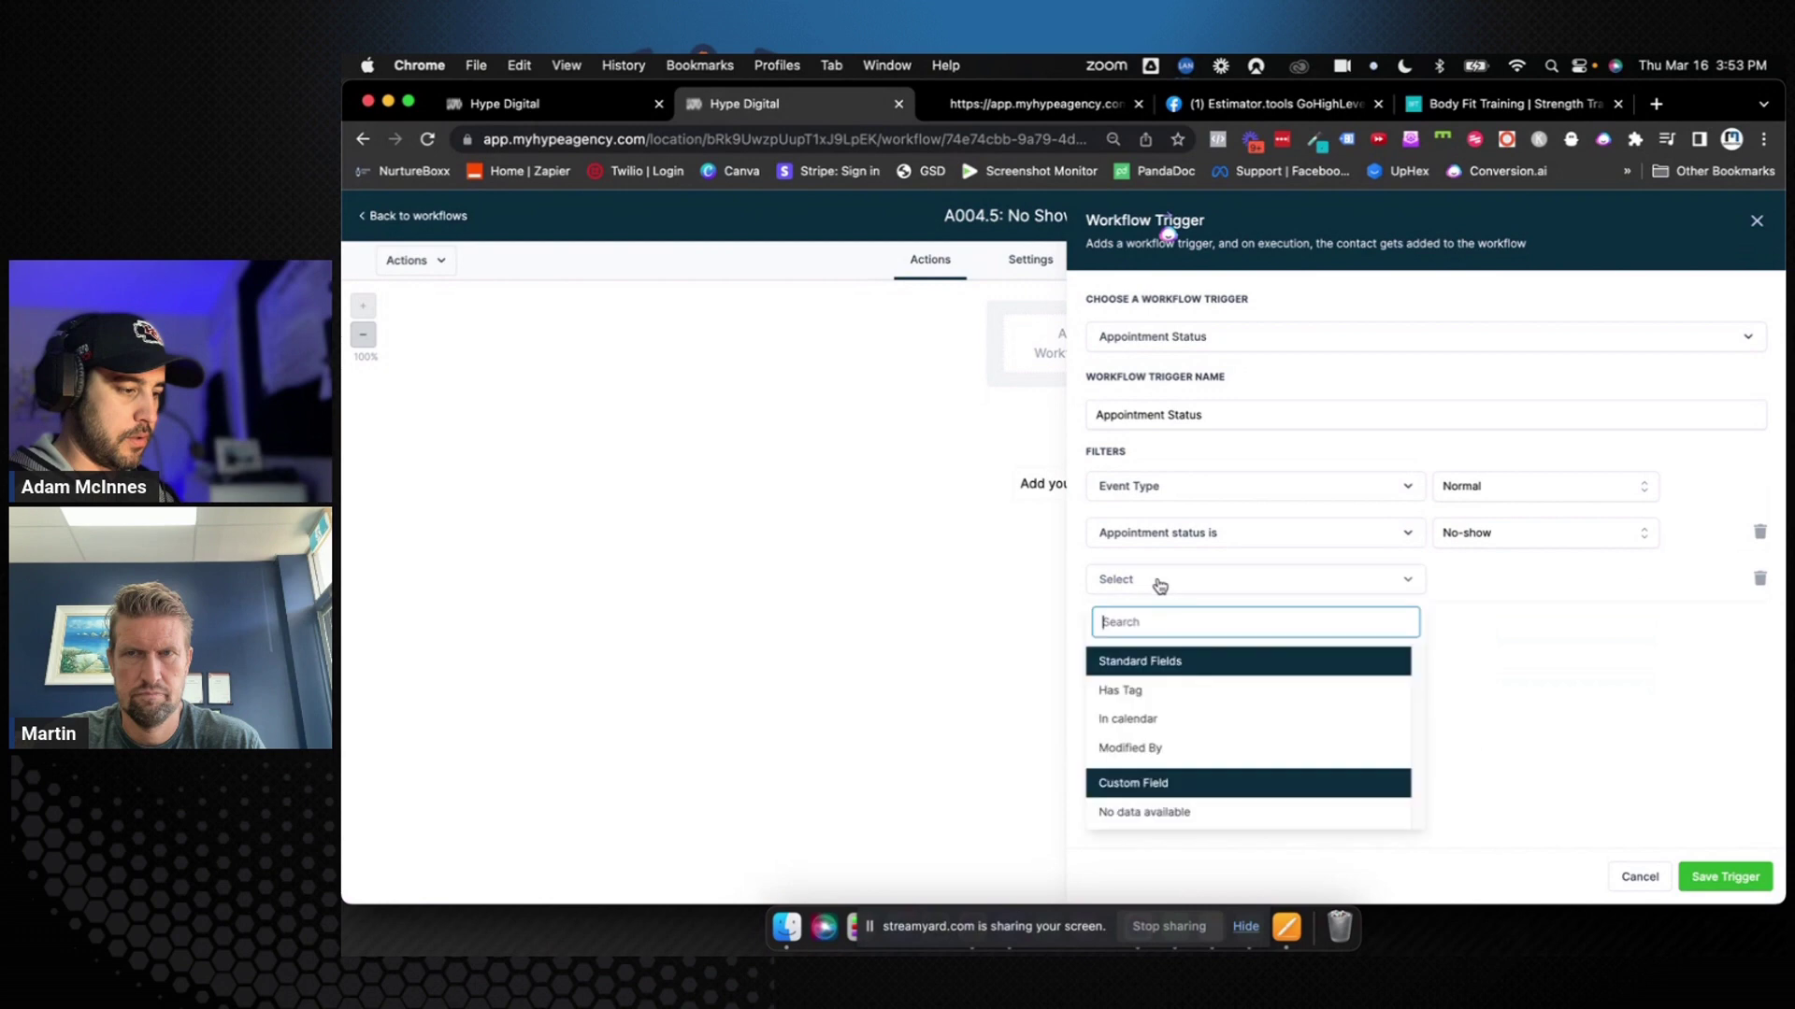
pyautogui.click(1176, 722)
pyautogui.click(1515, 587)
pyautogui.click(1527, 652)
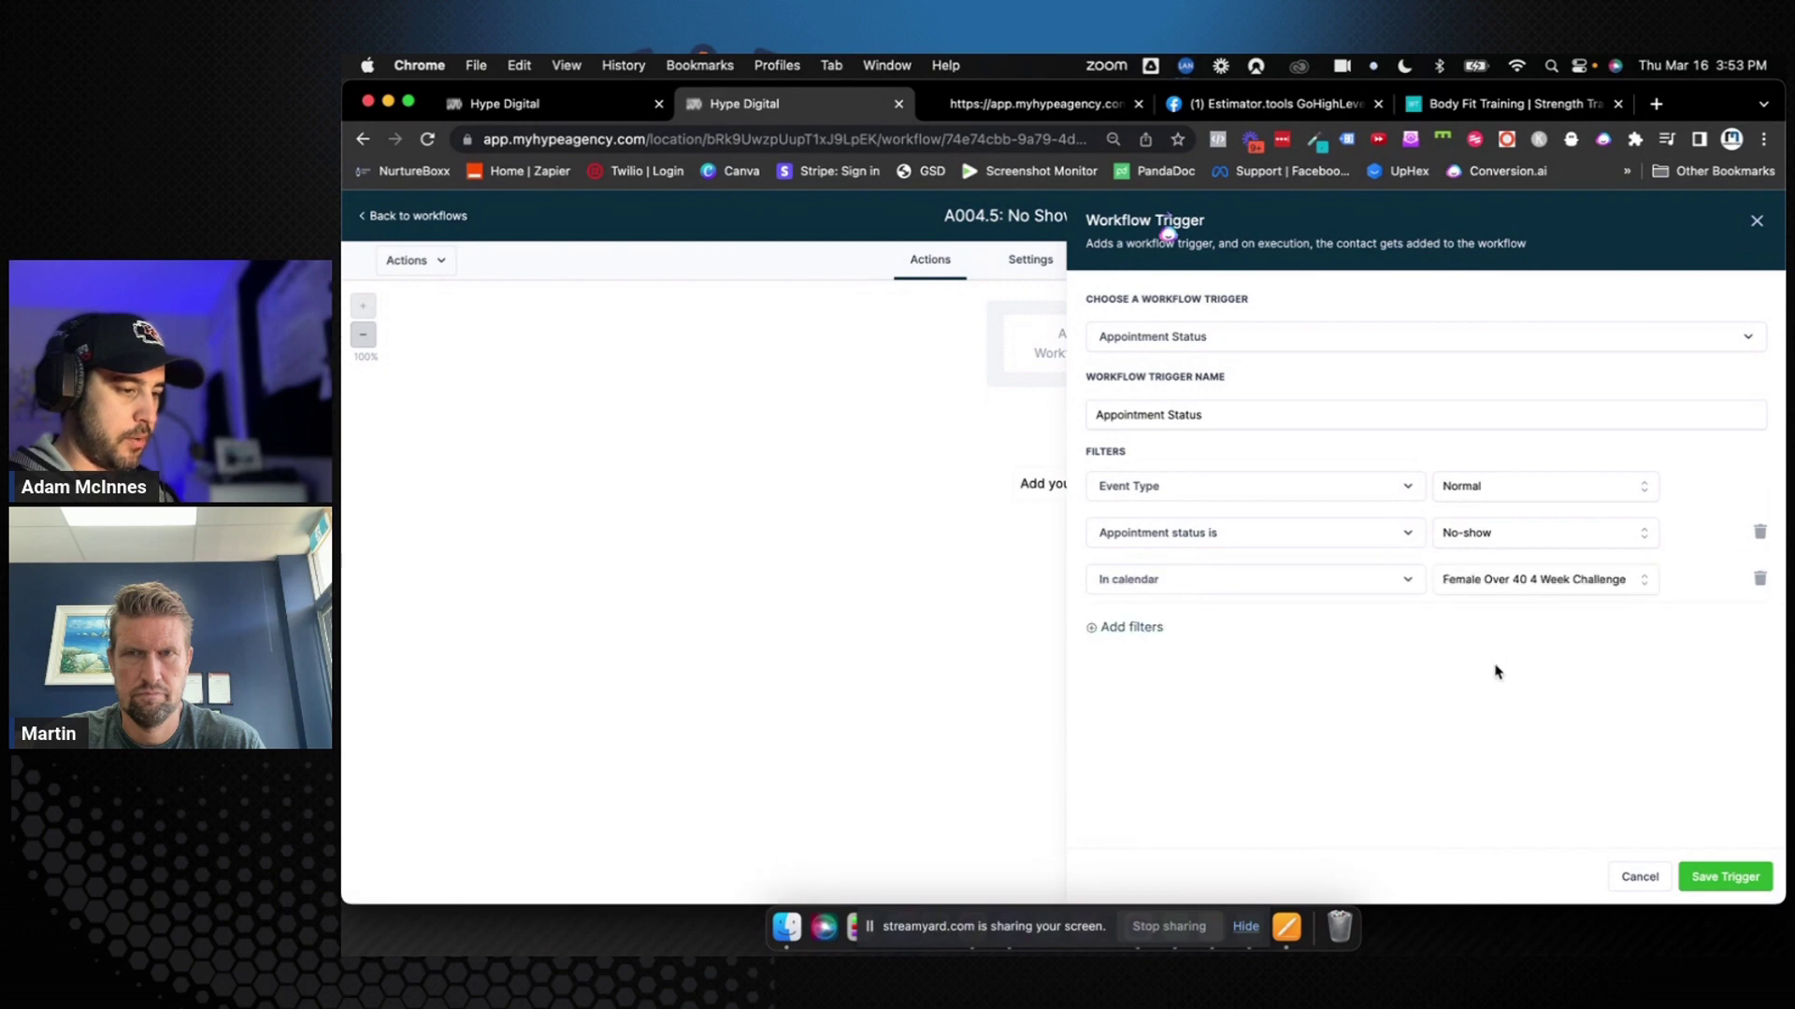
pyautogui.click(1301, 425)
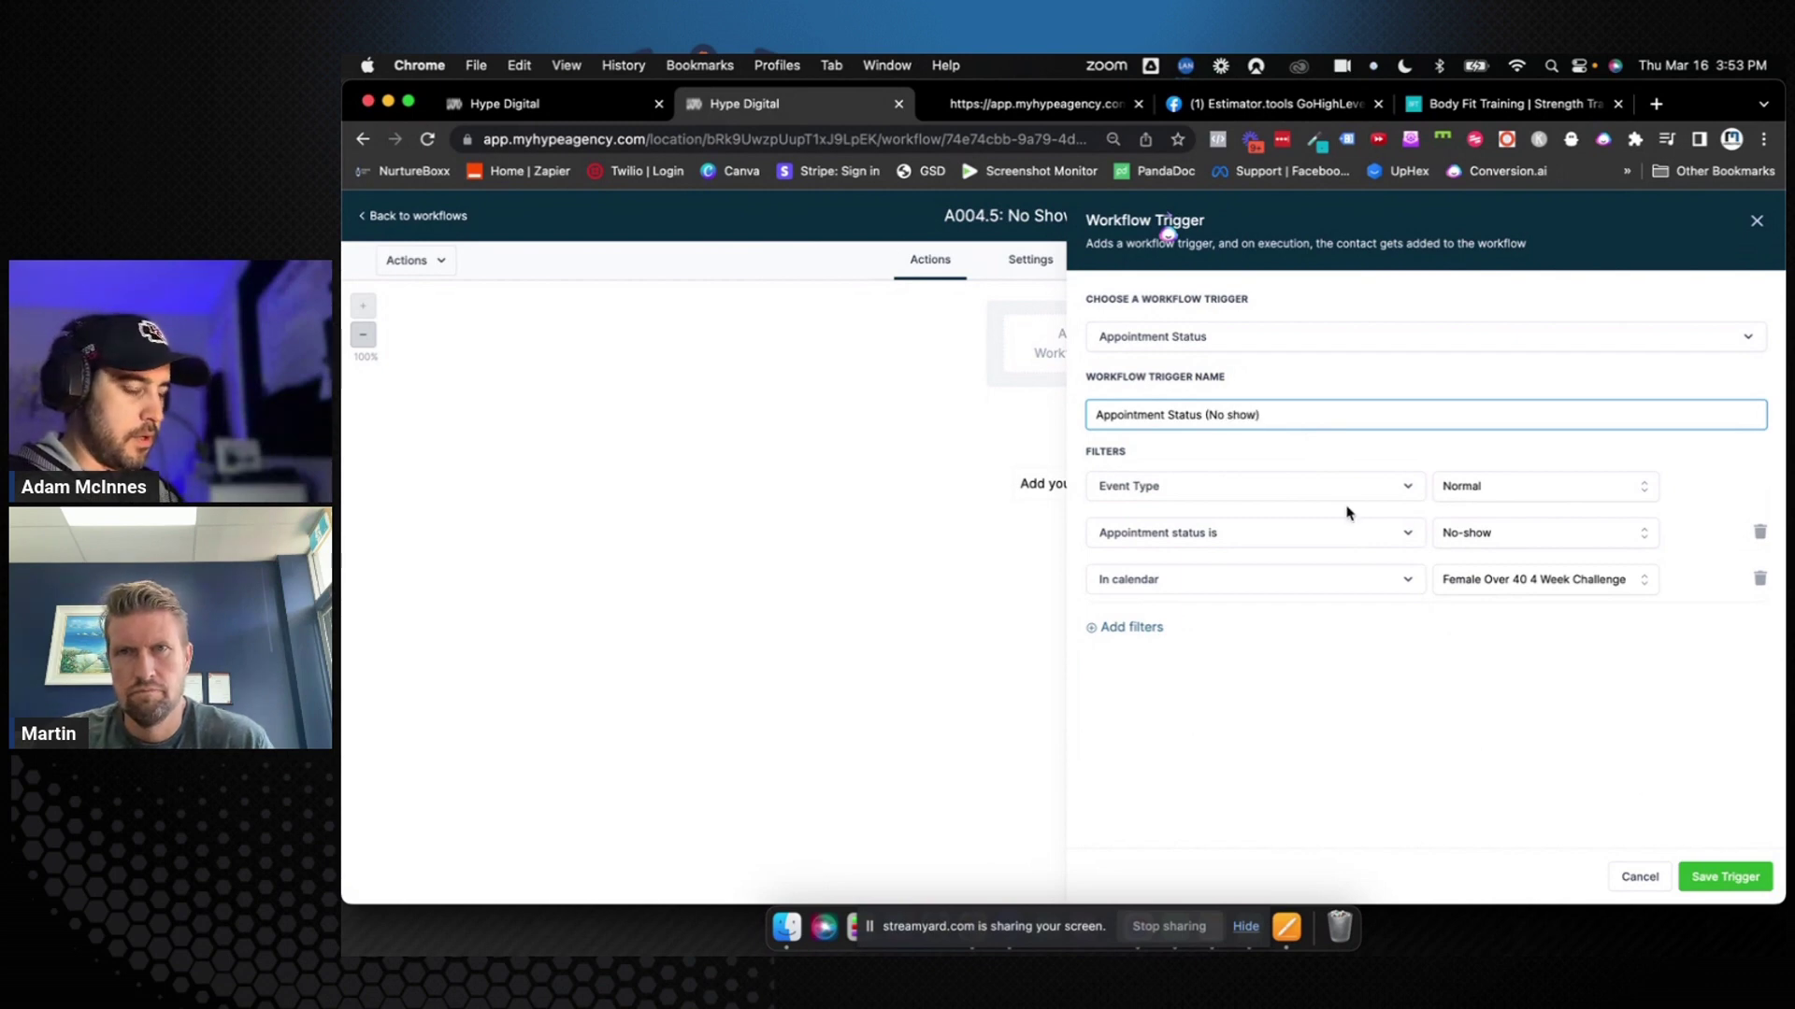
pyautogui.click(1718, 875)
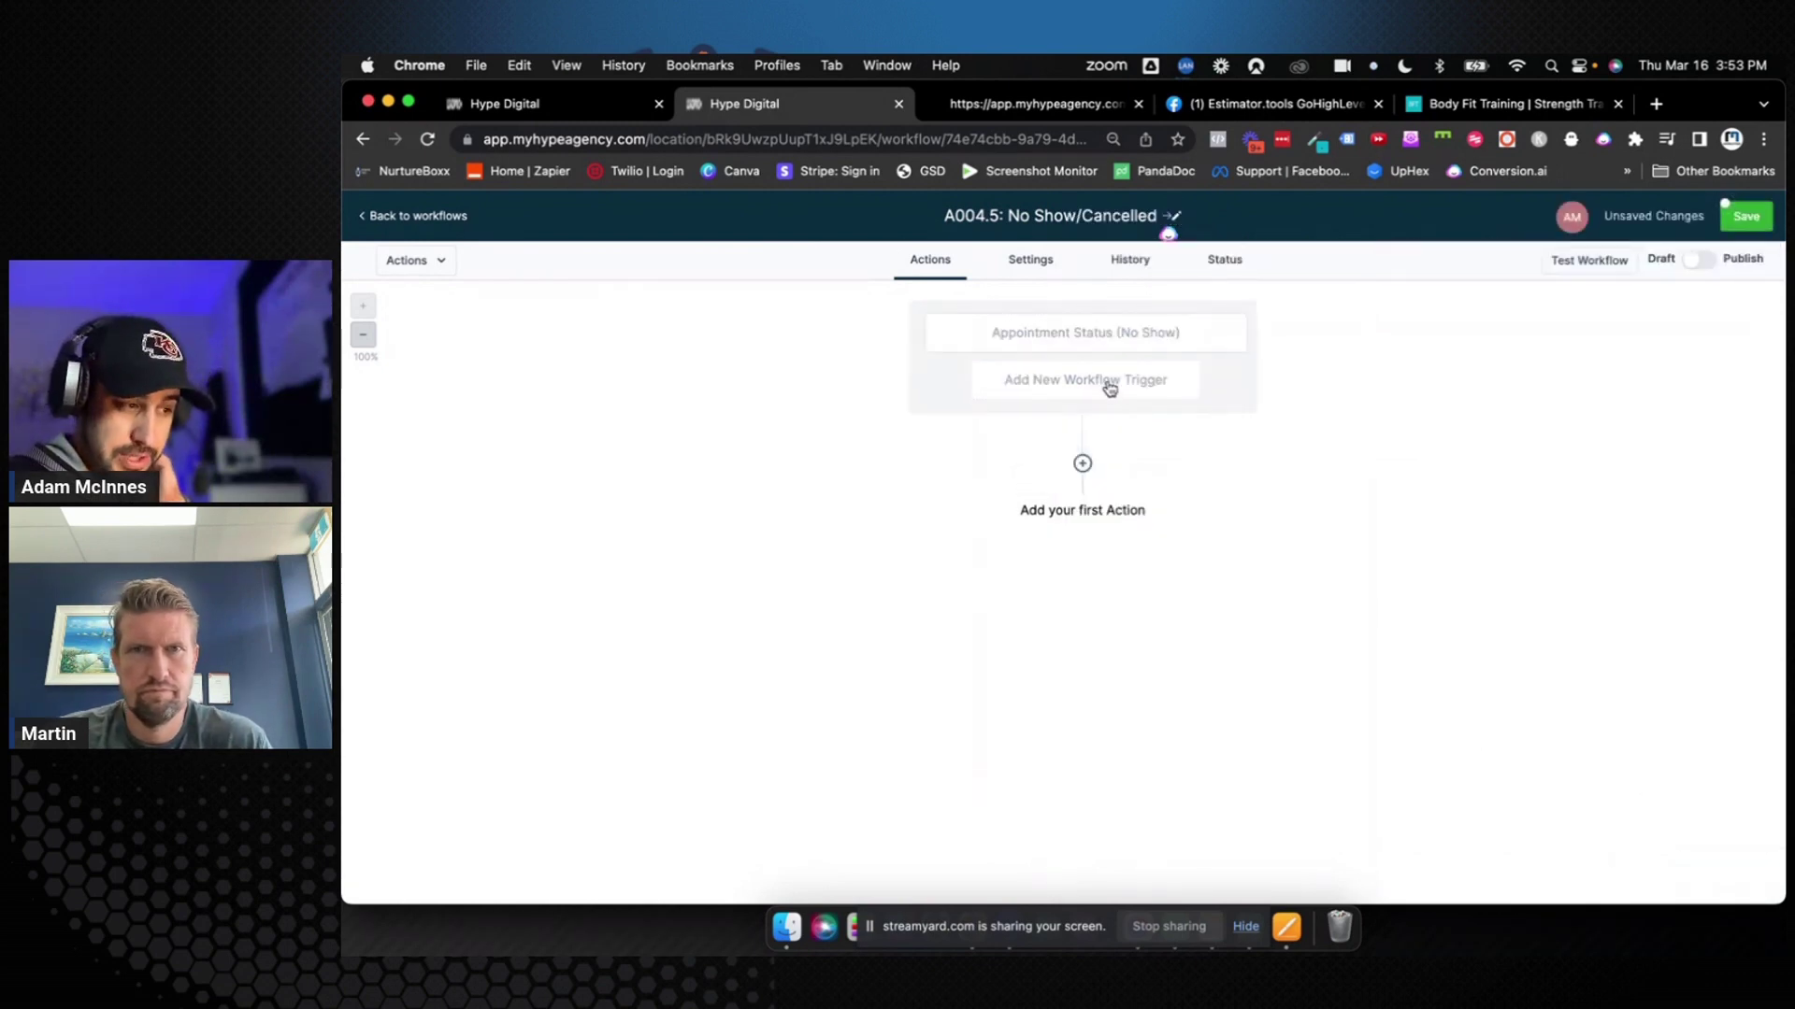
pyautogui.click(1110, 386)
pyautogui.write('app')
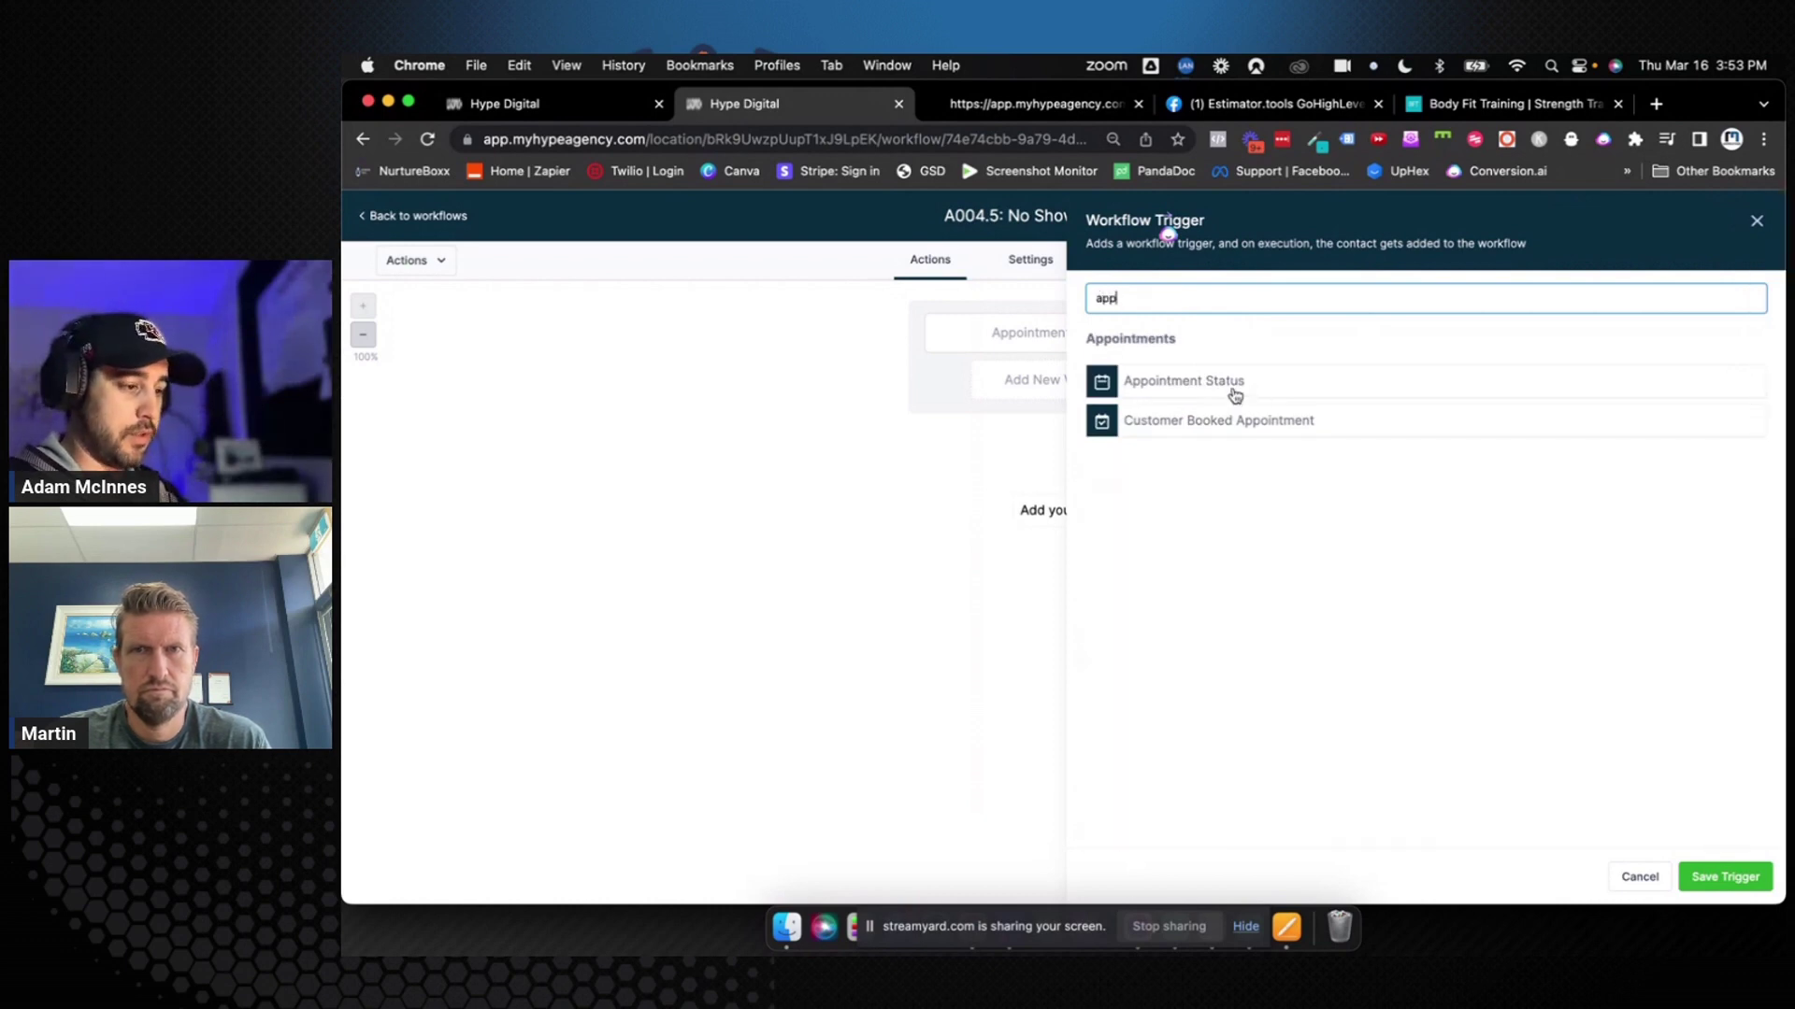
# Add a second Appointment Status trigger filtered to the cancelled status
pyautogui.click(1237, 395)
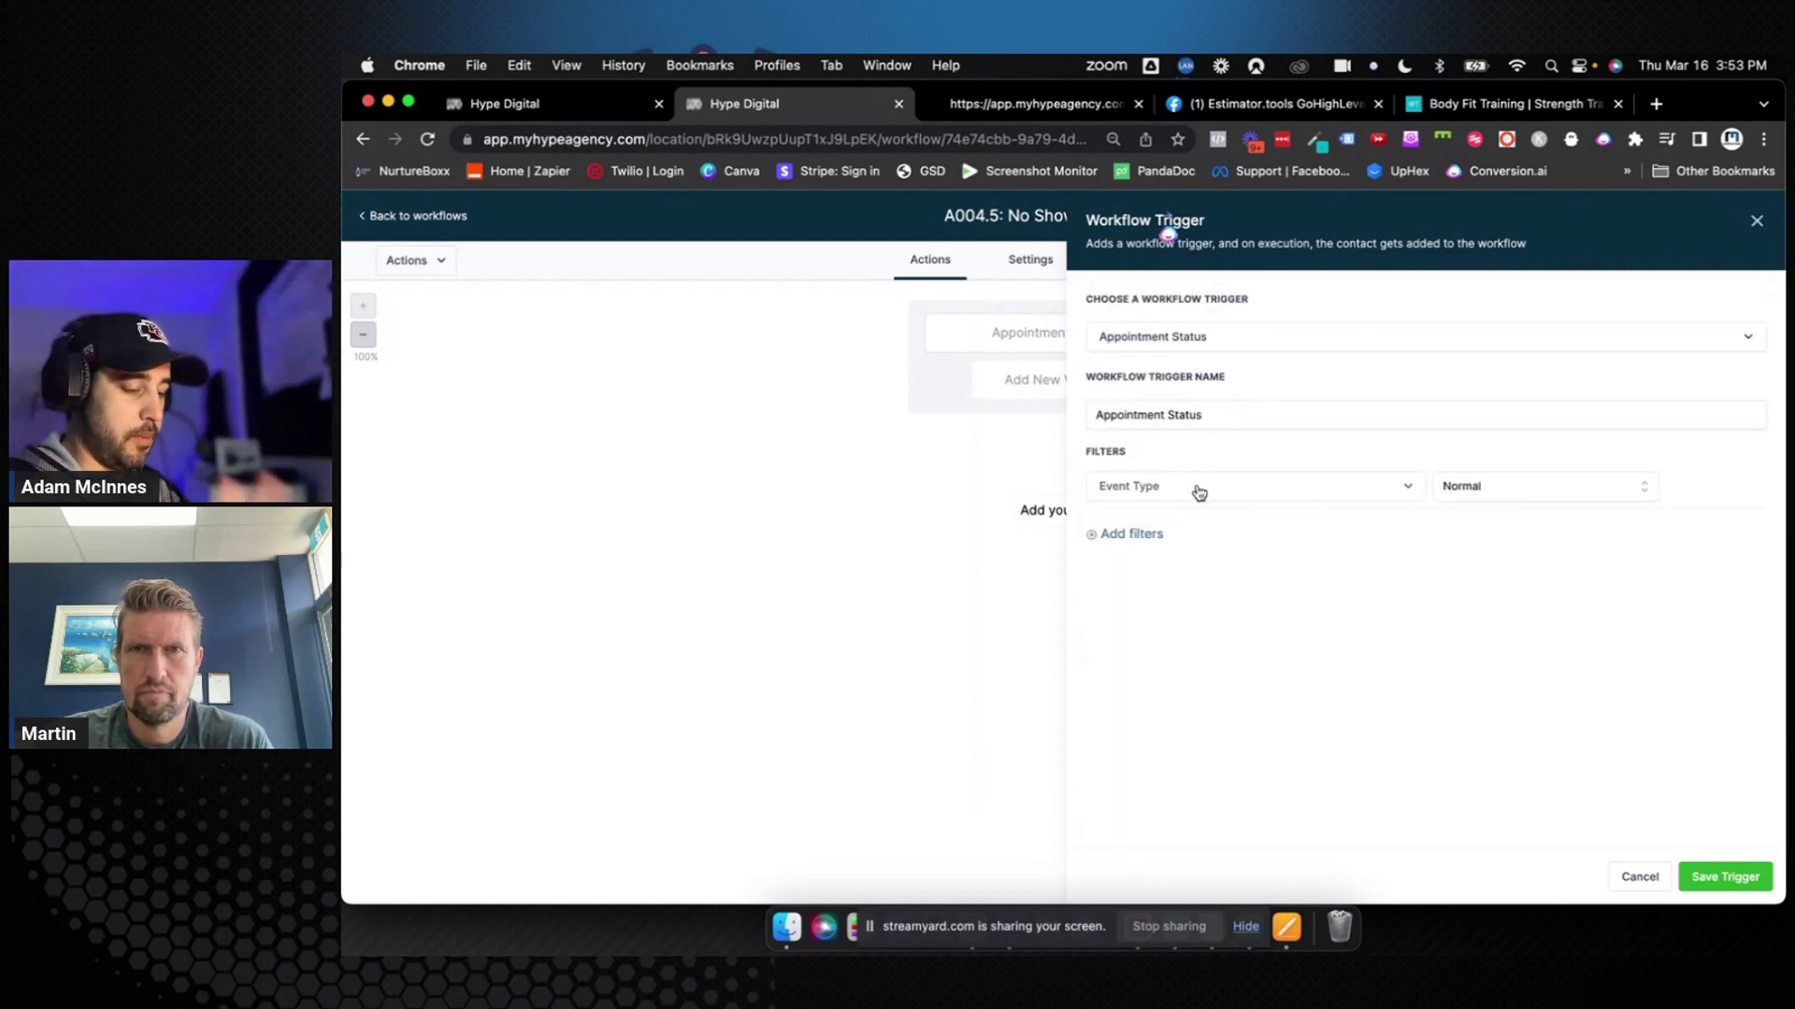
pyautogui.click(1124, 535)
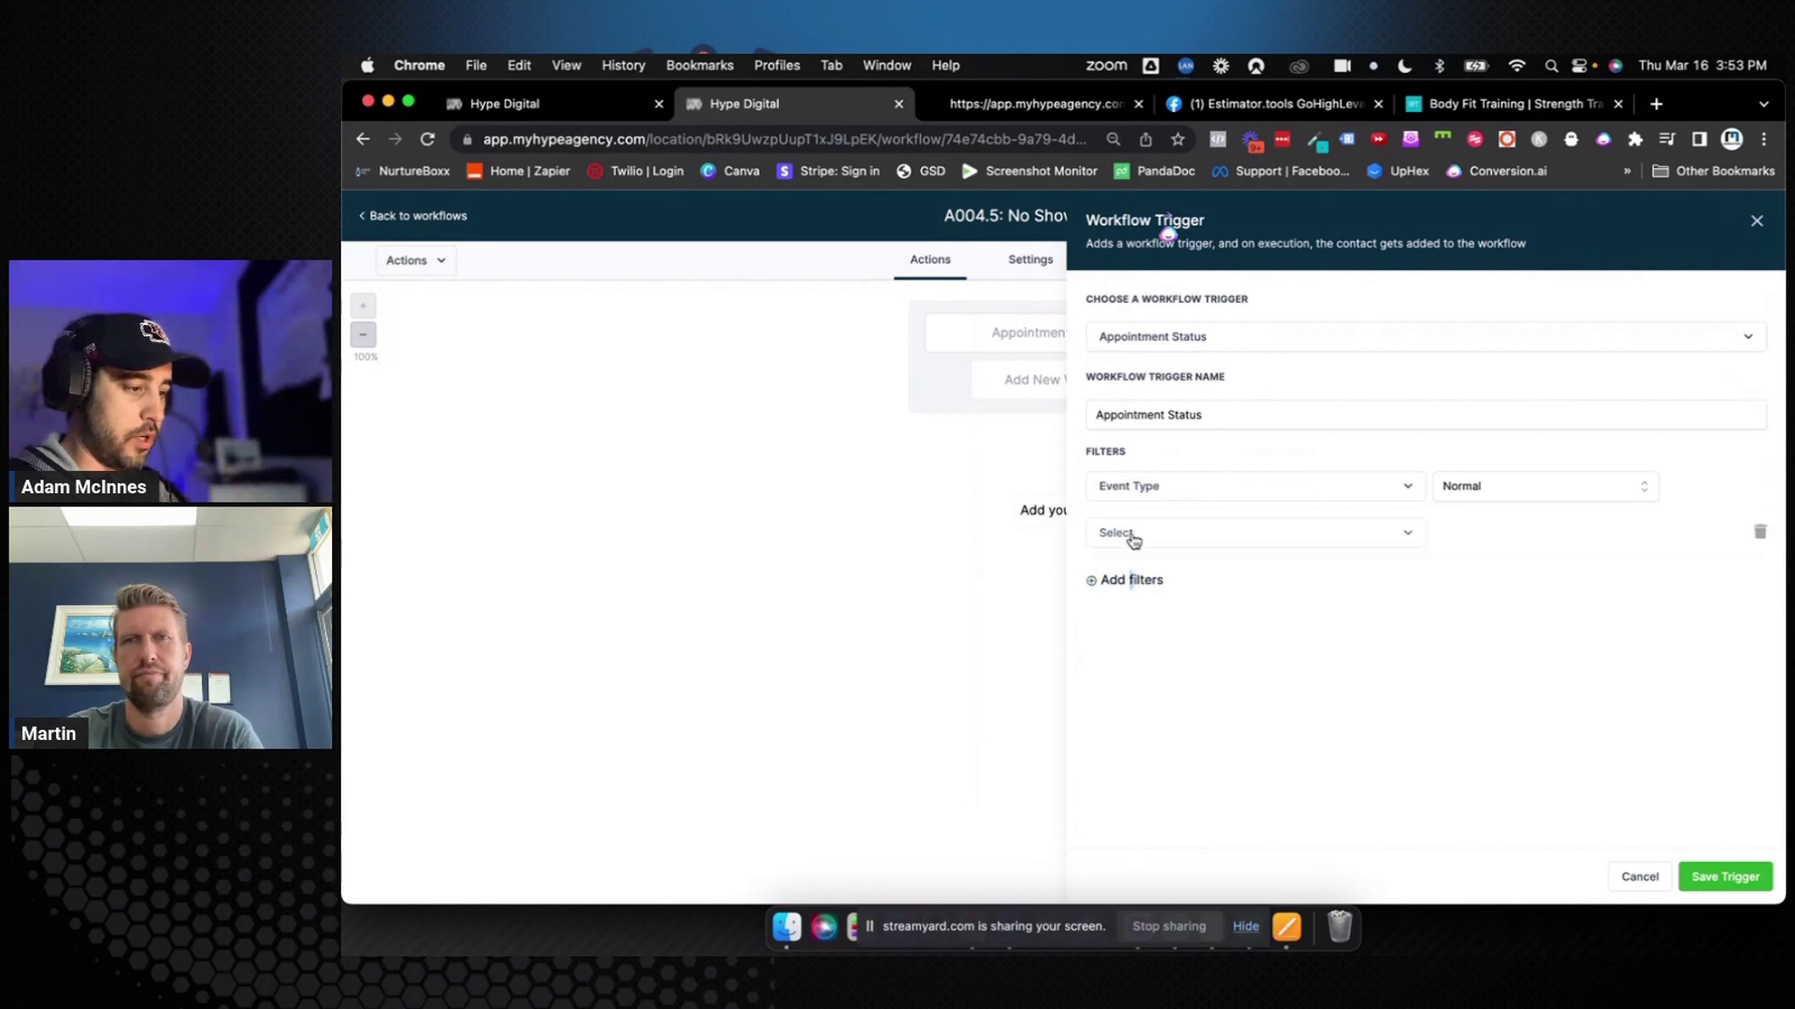
pyautogui.click(1167, 541)
pyautogui.click(1186, 657)
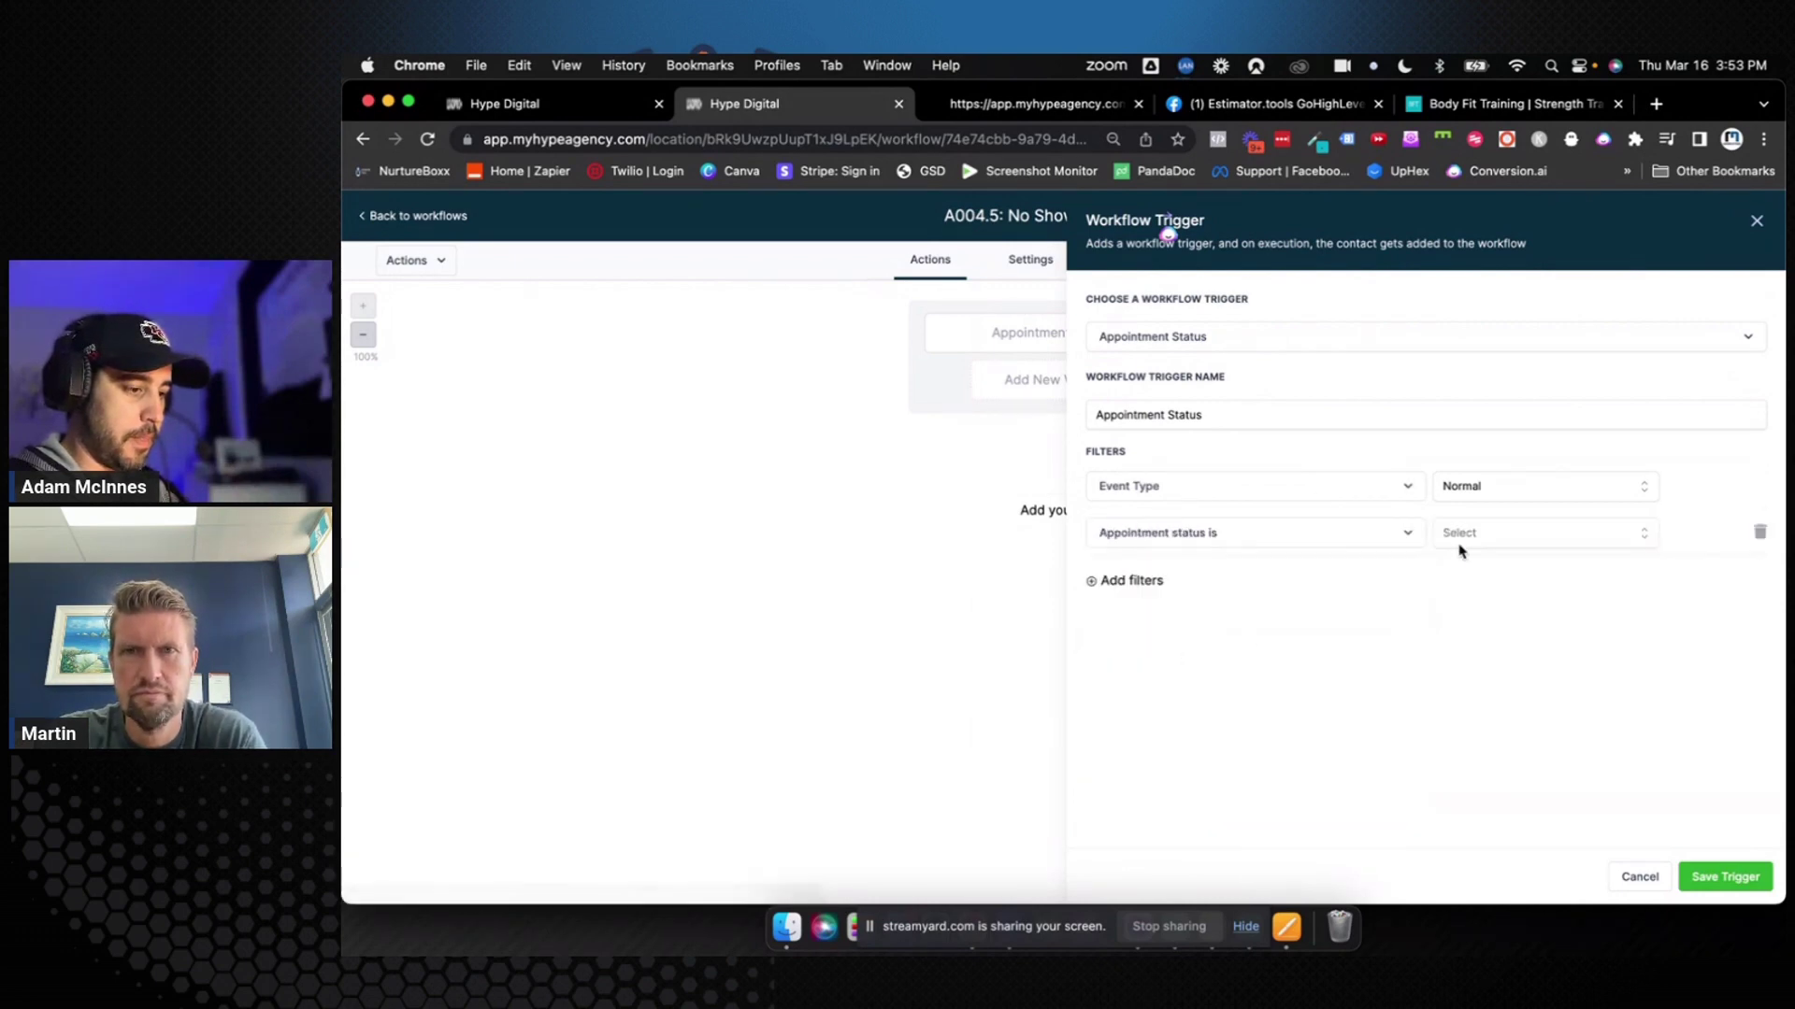
pyautogui.click(1460, 544)
pyautogui.click(1477, 666)
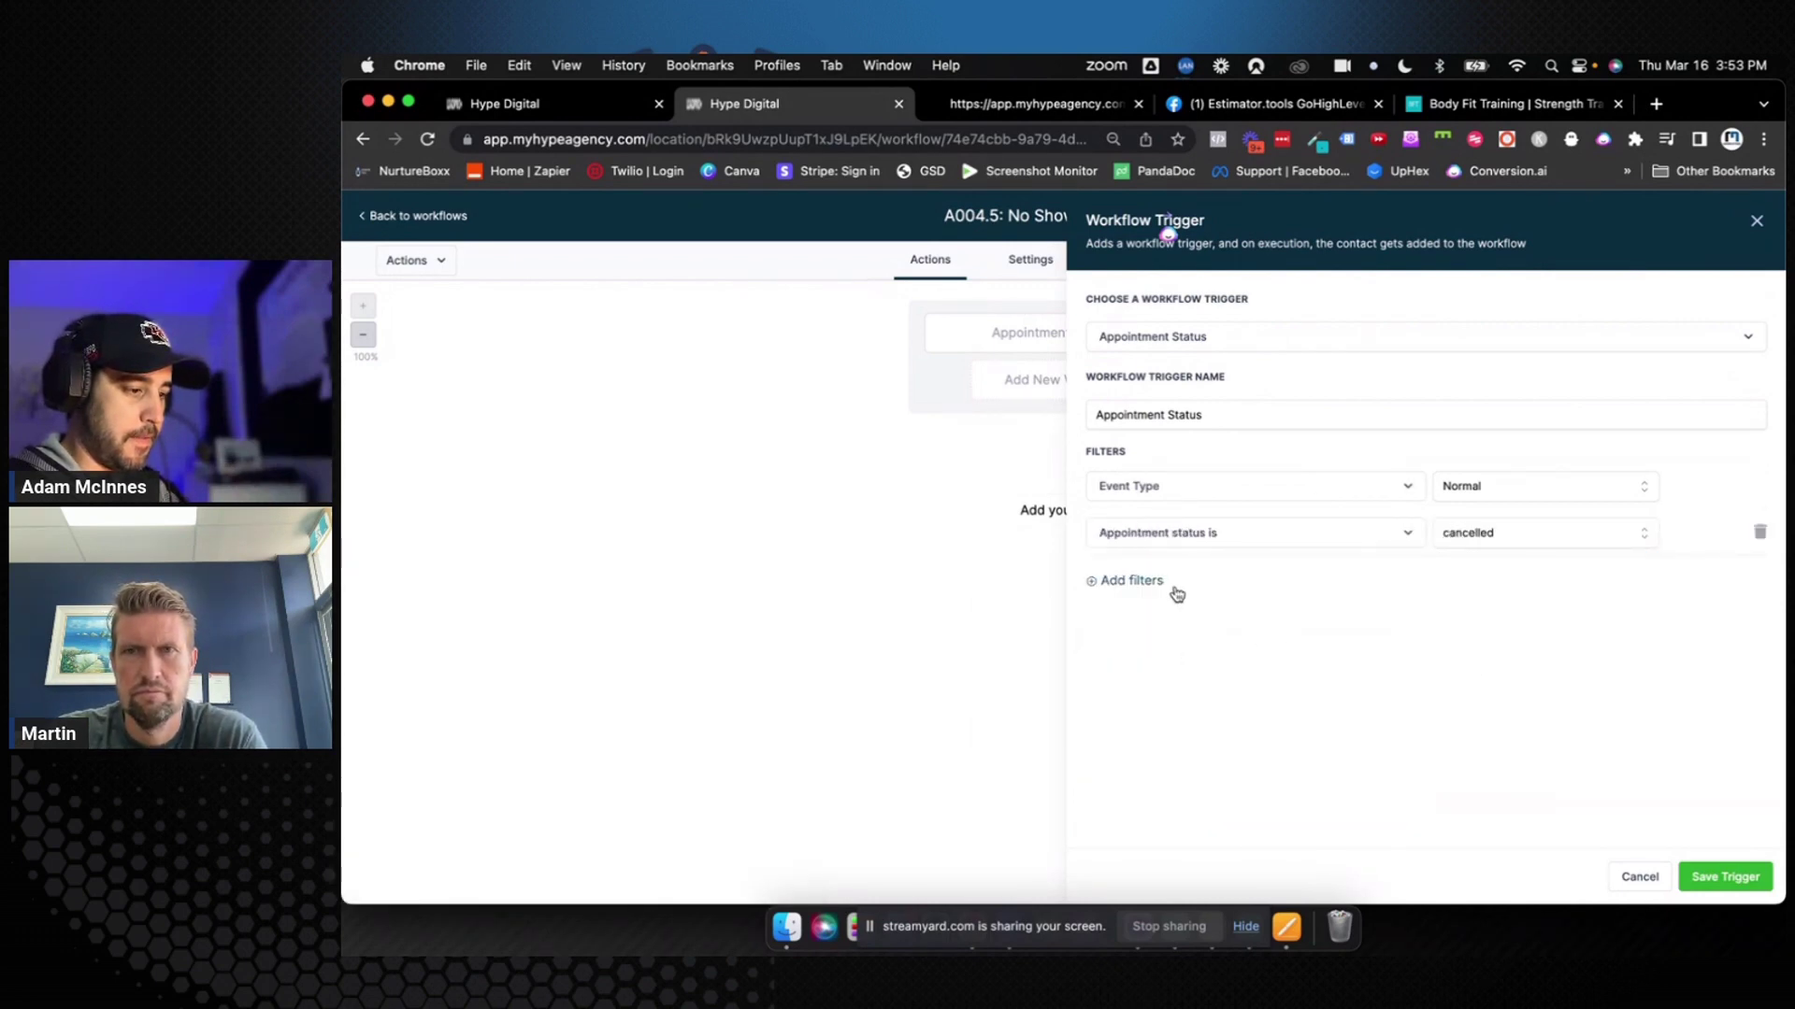
# Restrict it to the Female Over 40 4 Week Challenge calendar and save it as '(Cancelled)'
pyautogui.click(1165, 583)
pyautogui.click(1170, 582)
pyautogui.click(1178, 734)
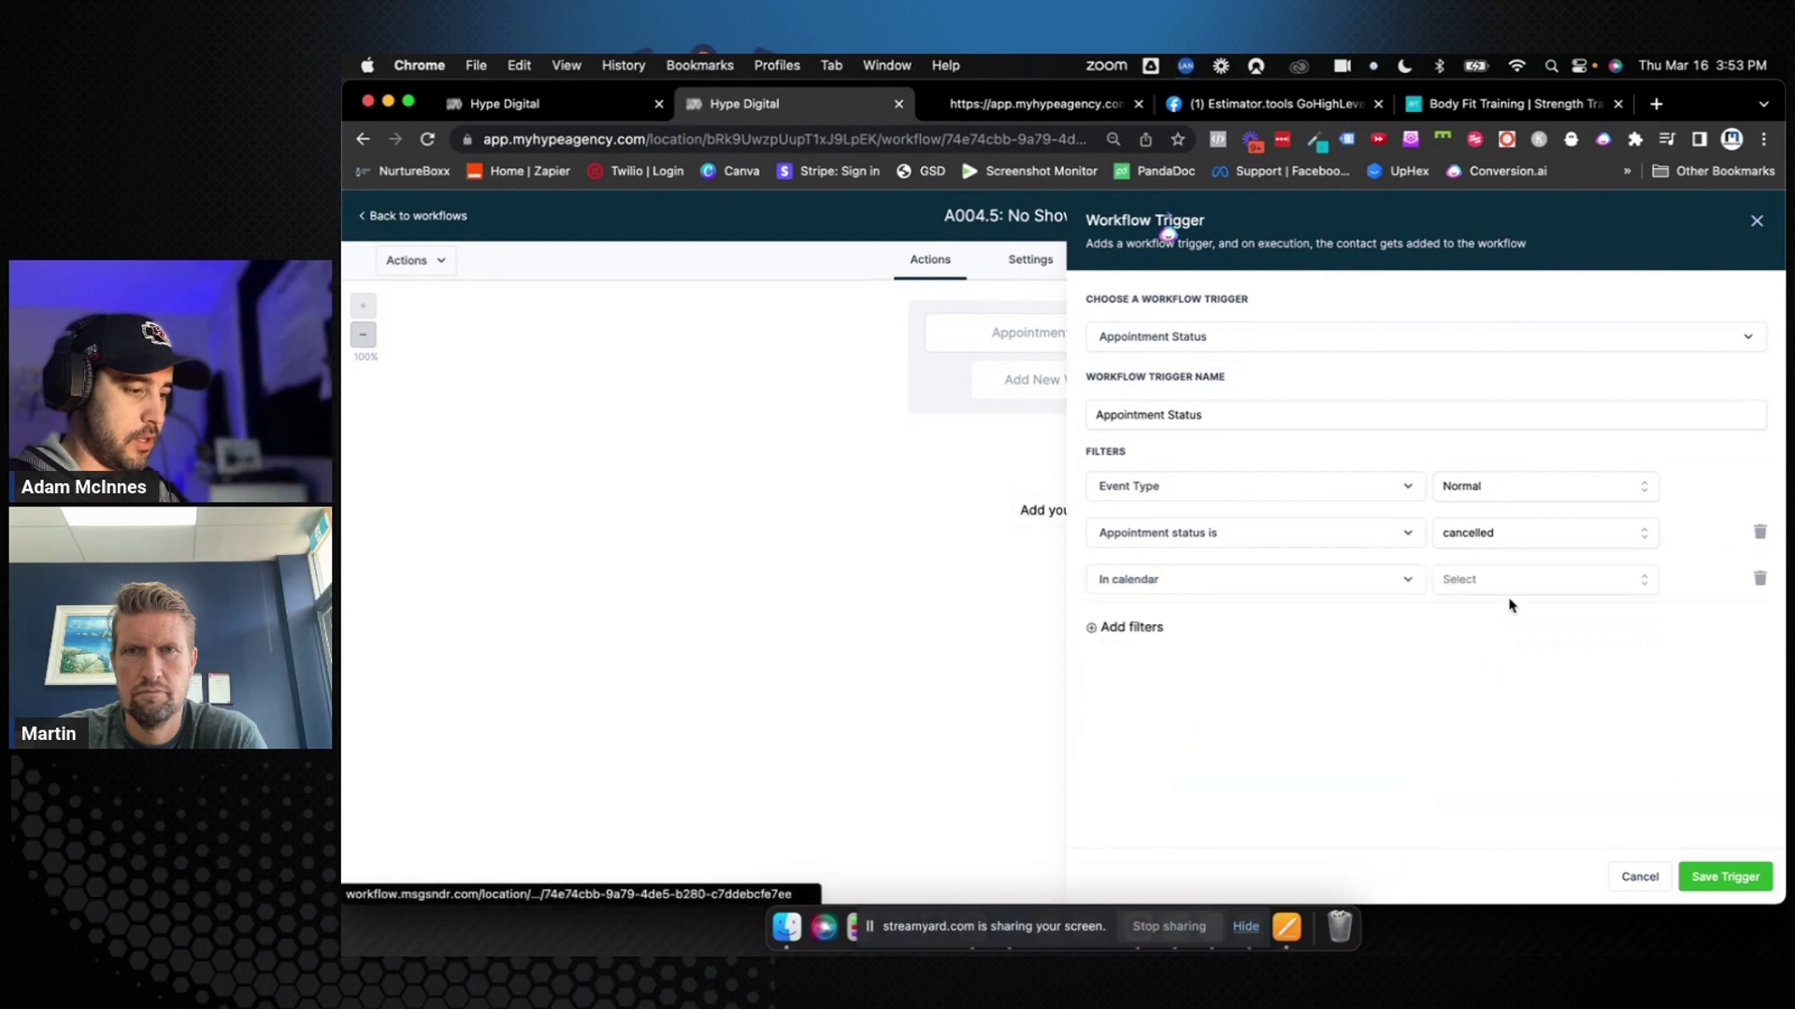
pyautogui.click(1542, 586)
pyautogui.click(1536, 652)
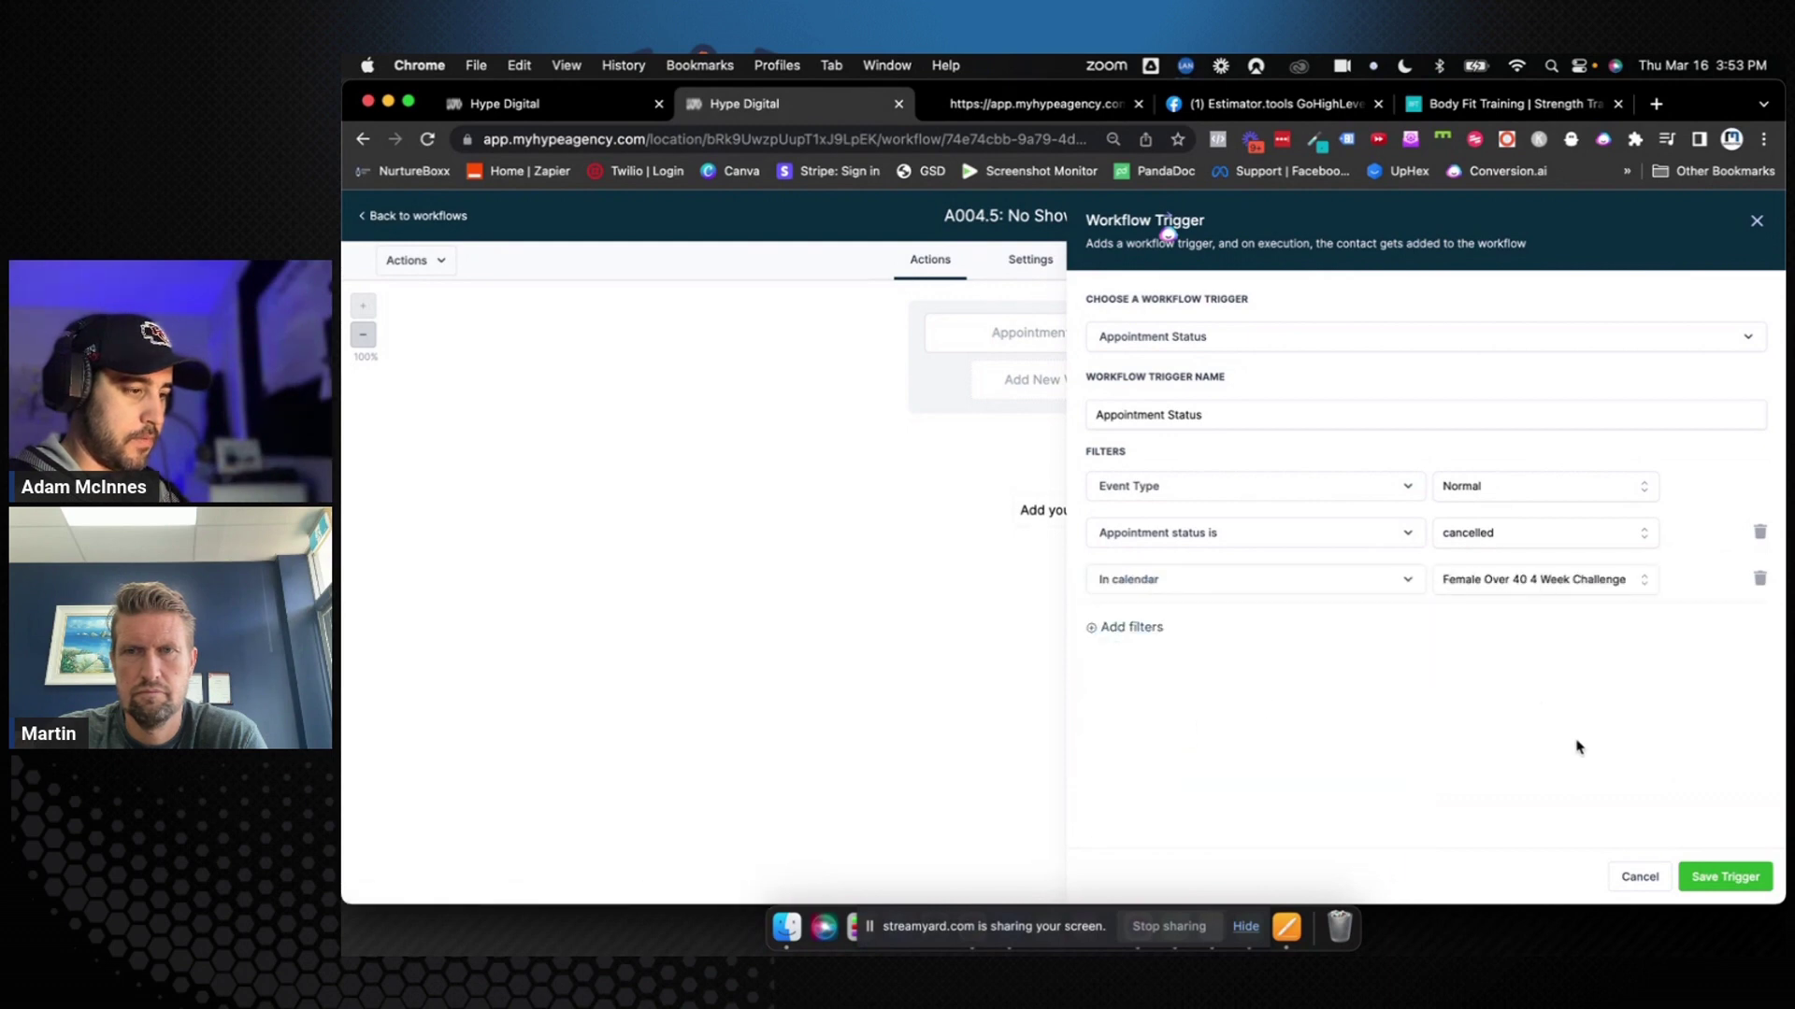
pyautogui.click(1263, 415)
pyautogui.write('(Can')
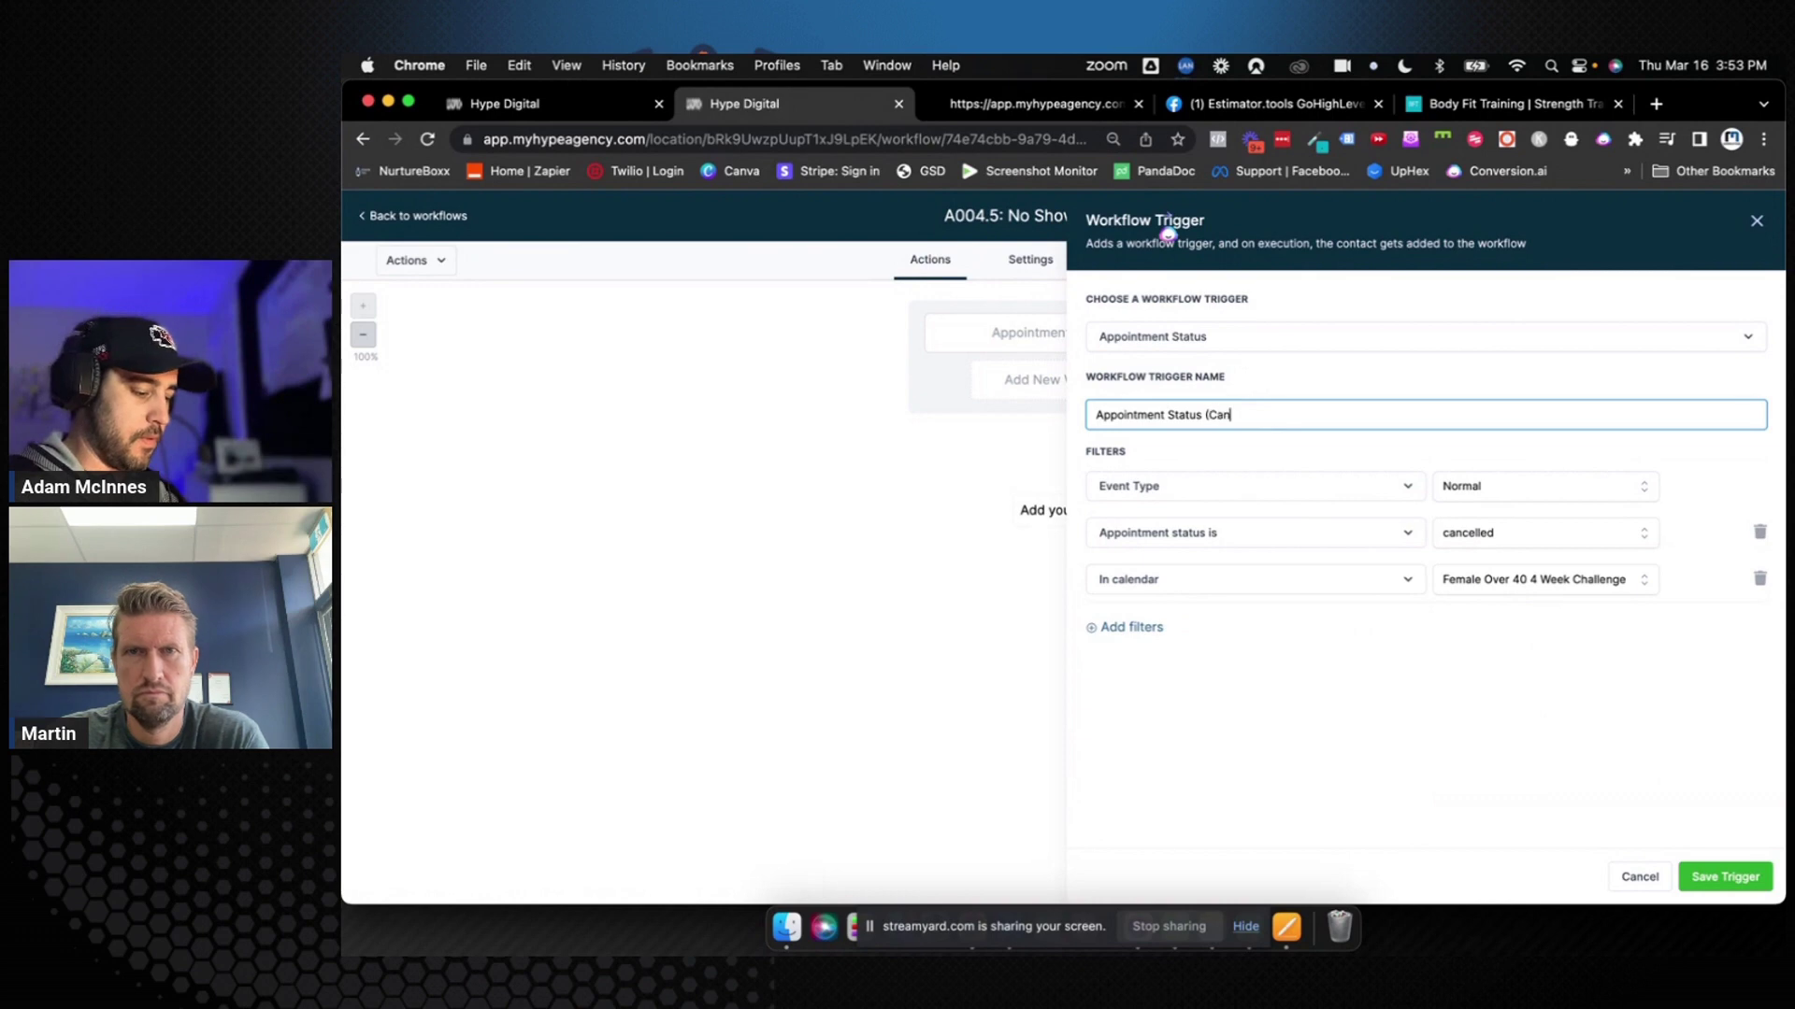
pyautogui.write('celled')
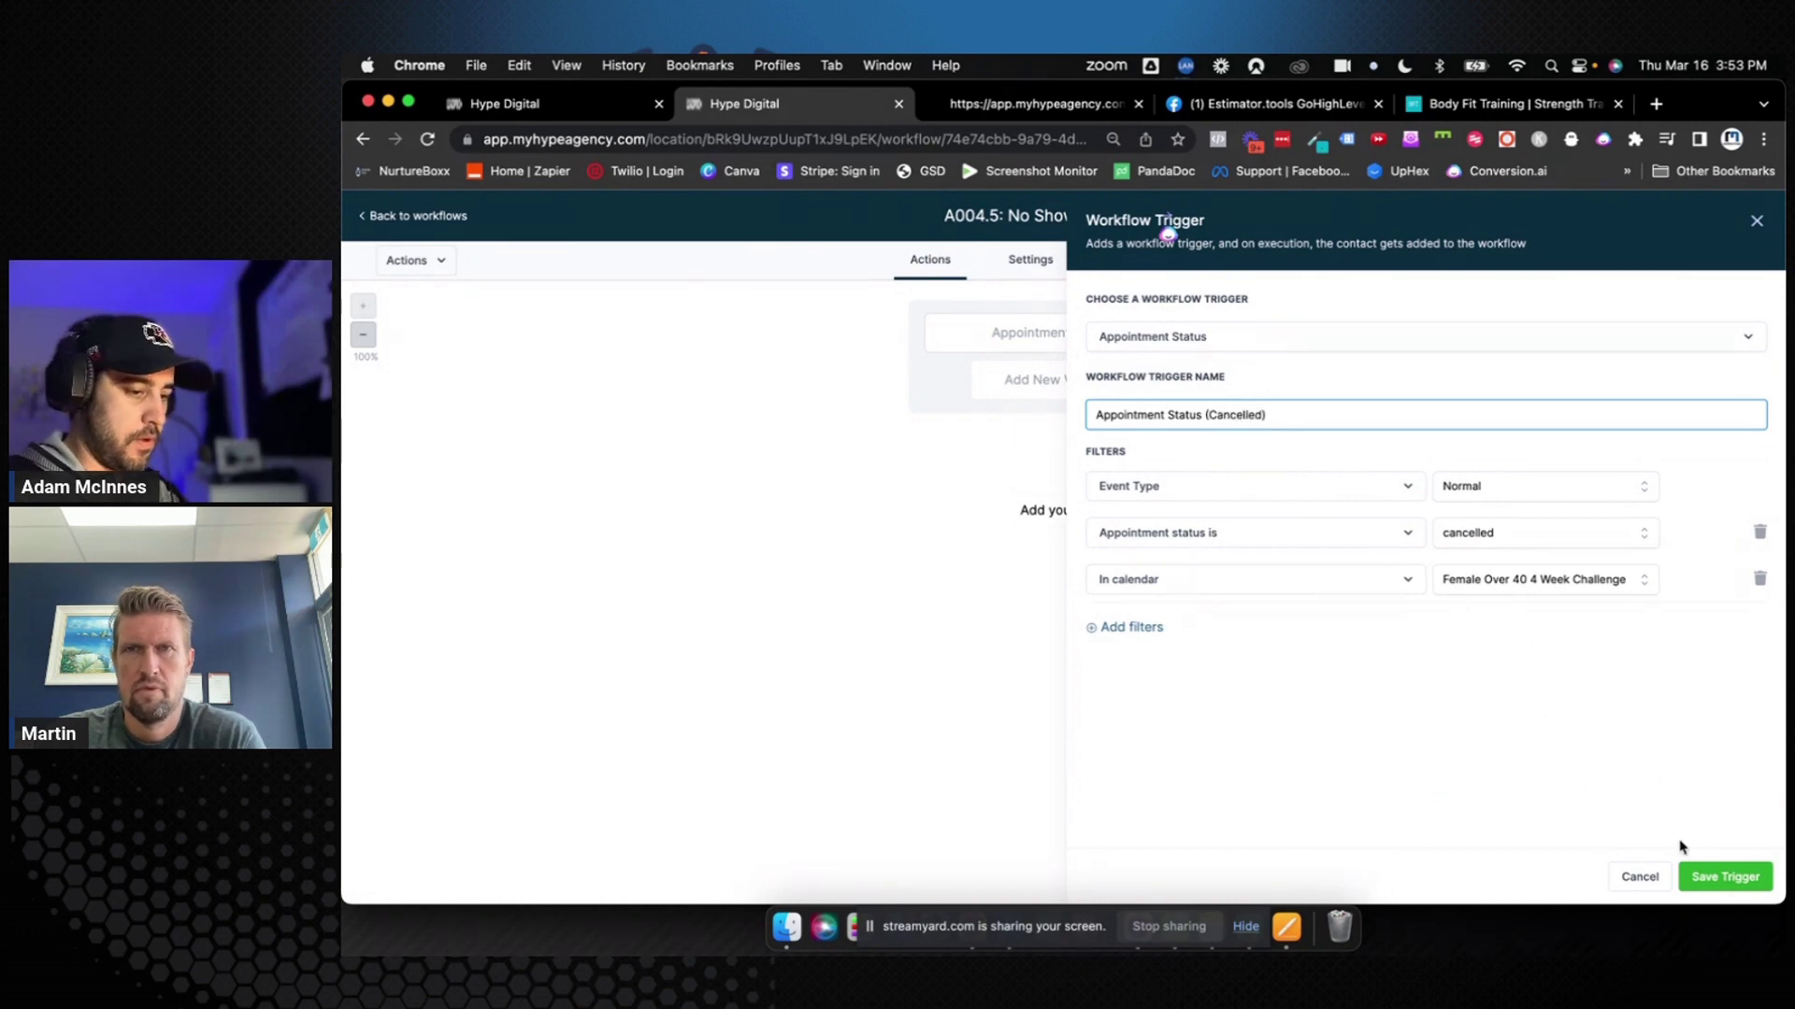
pyautogui.click(1718, 876)
# Save the A004.5 workflow with both triggers
pyautogui.click(1107, 519)
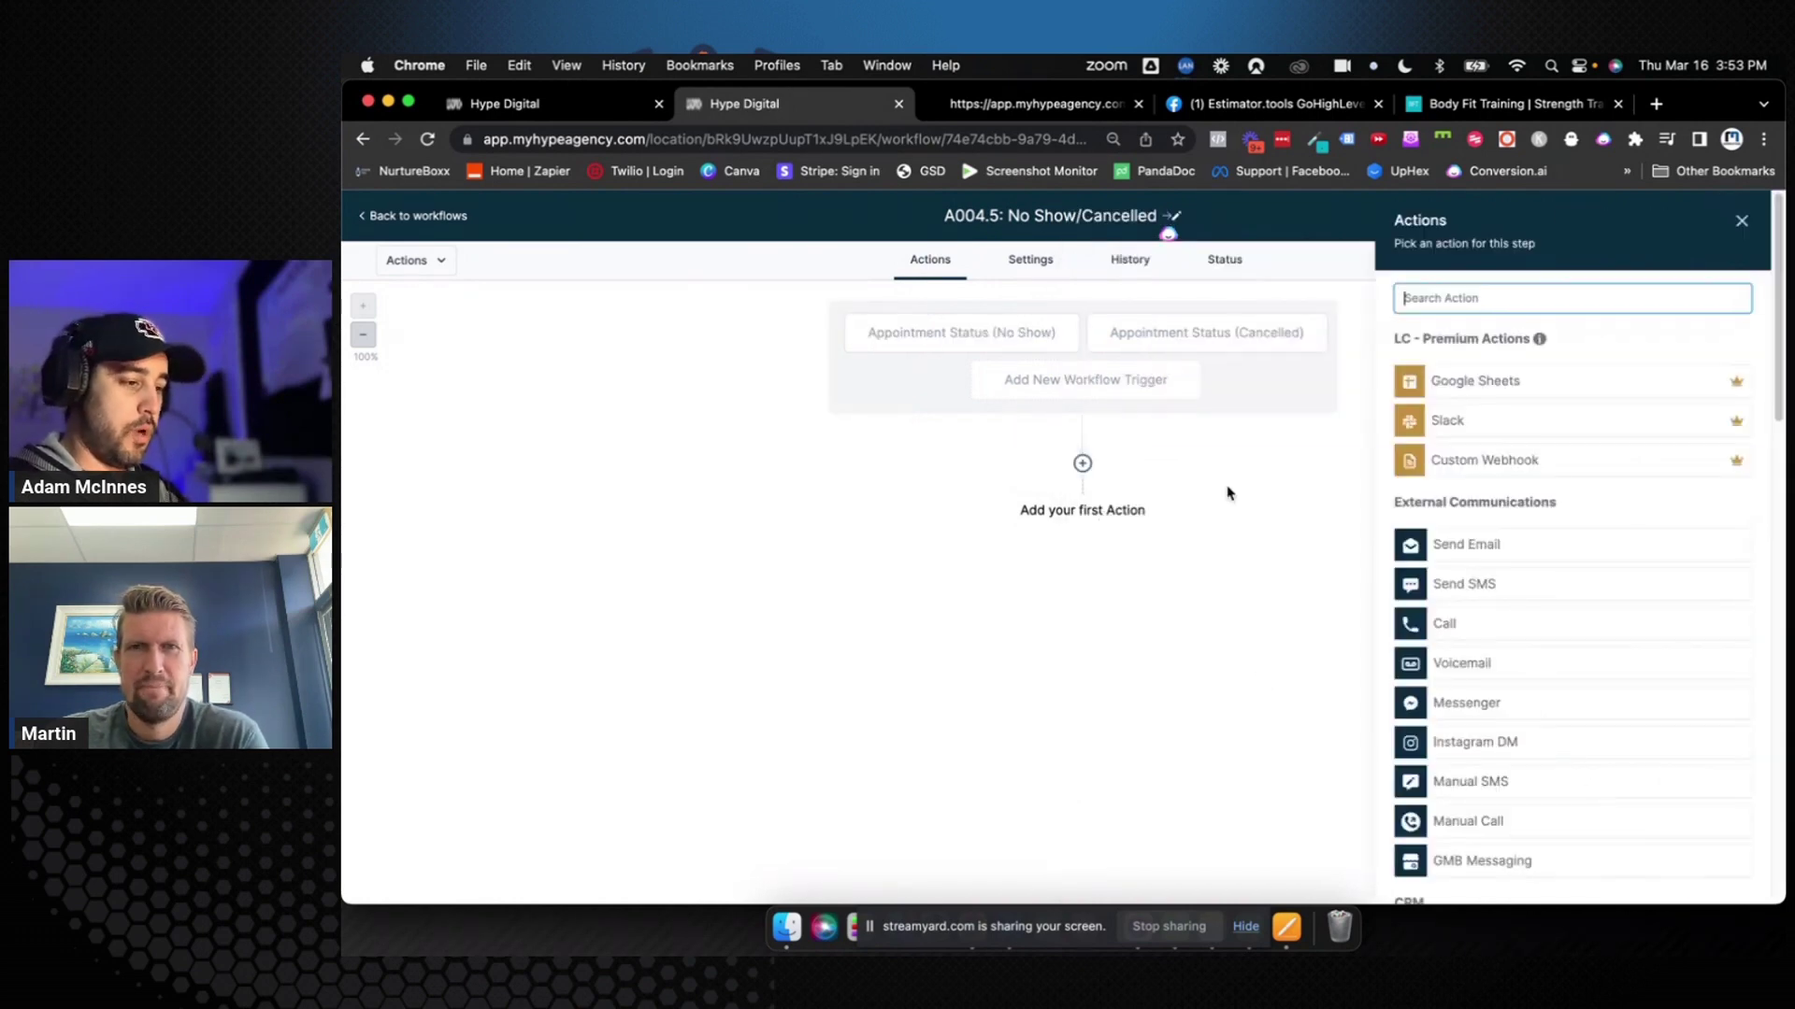
pyautogui.click(1745, 226)
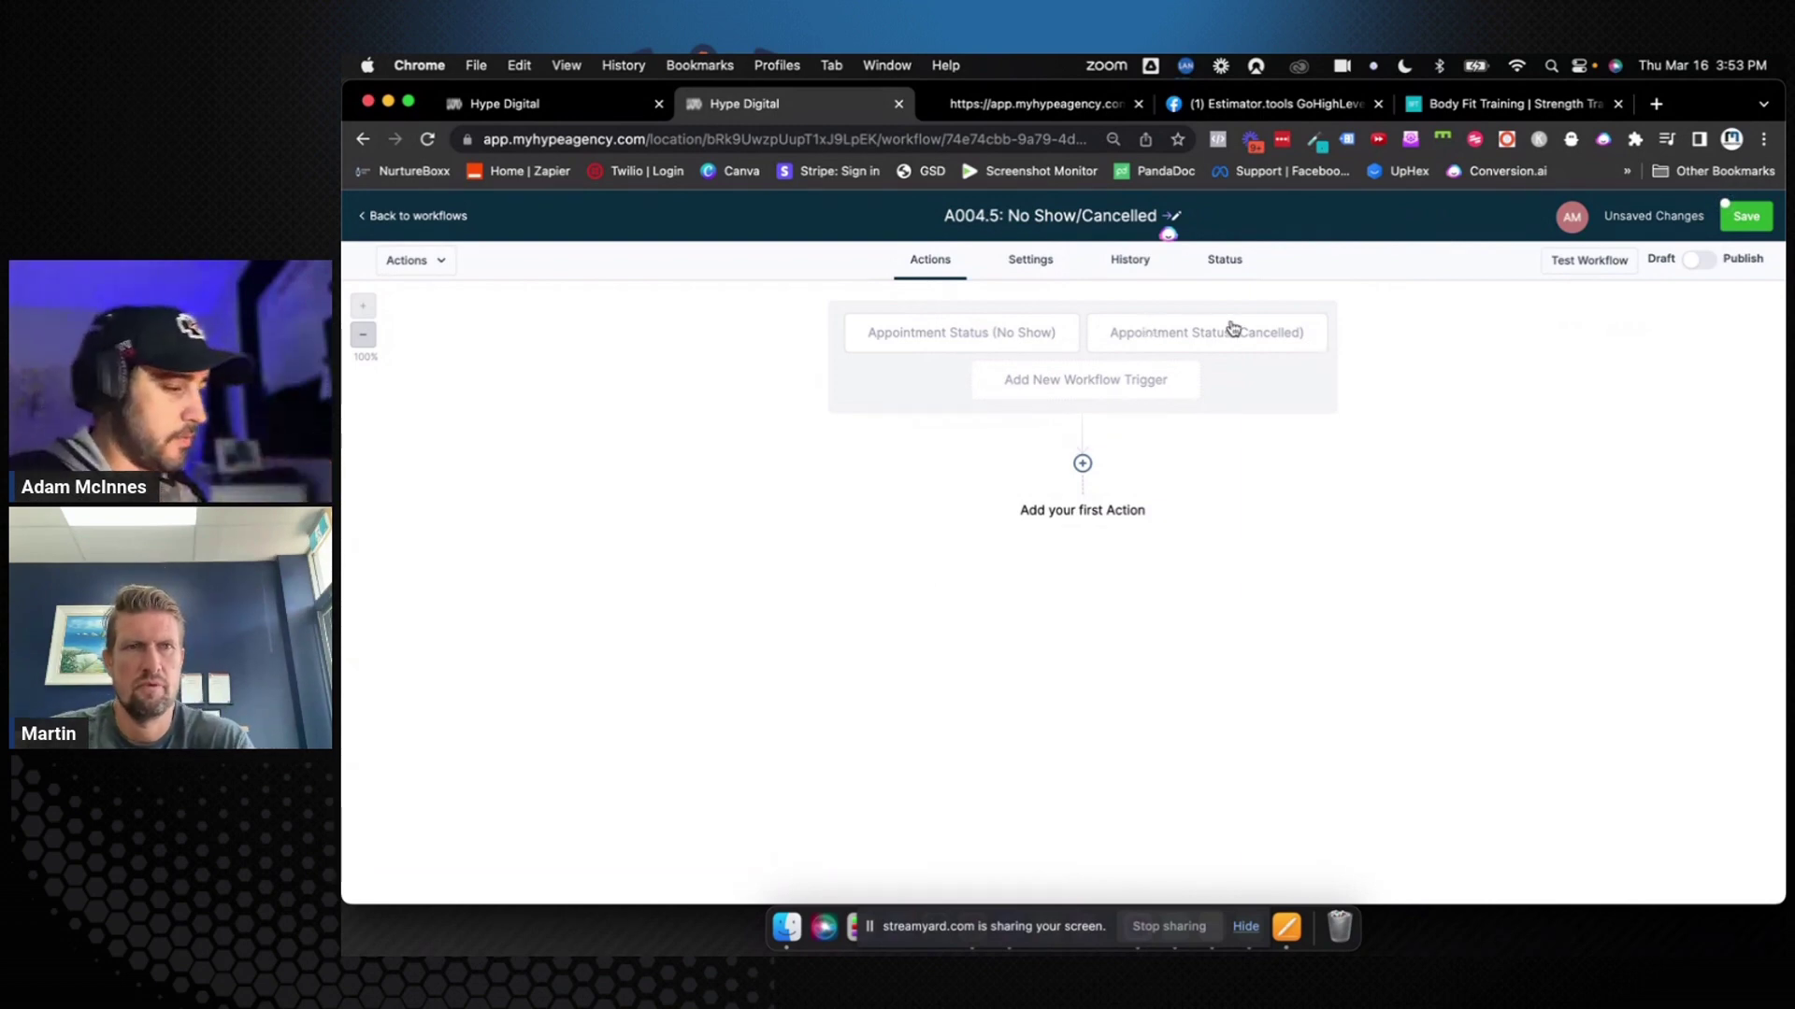
pyautogui.click(1744, 216)
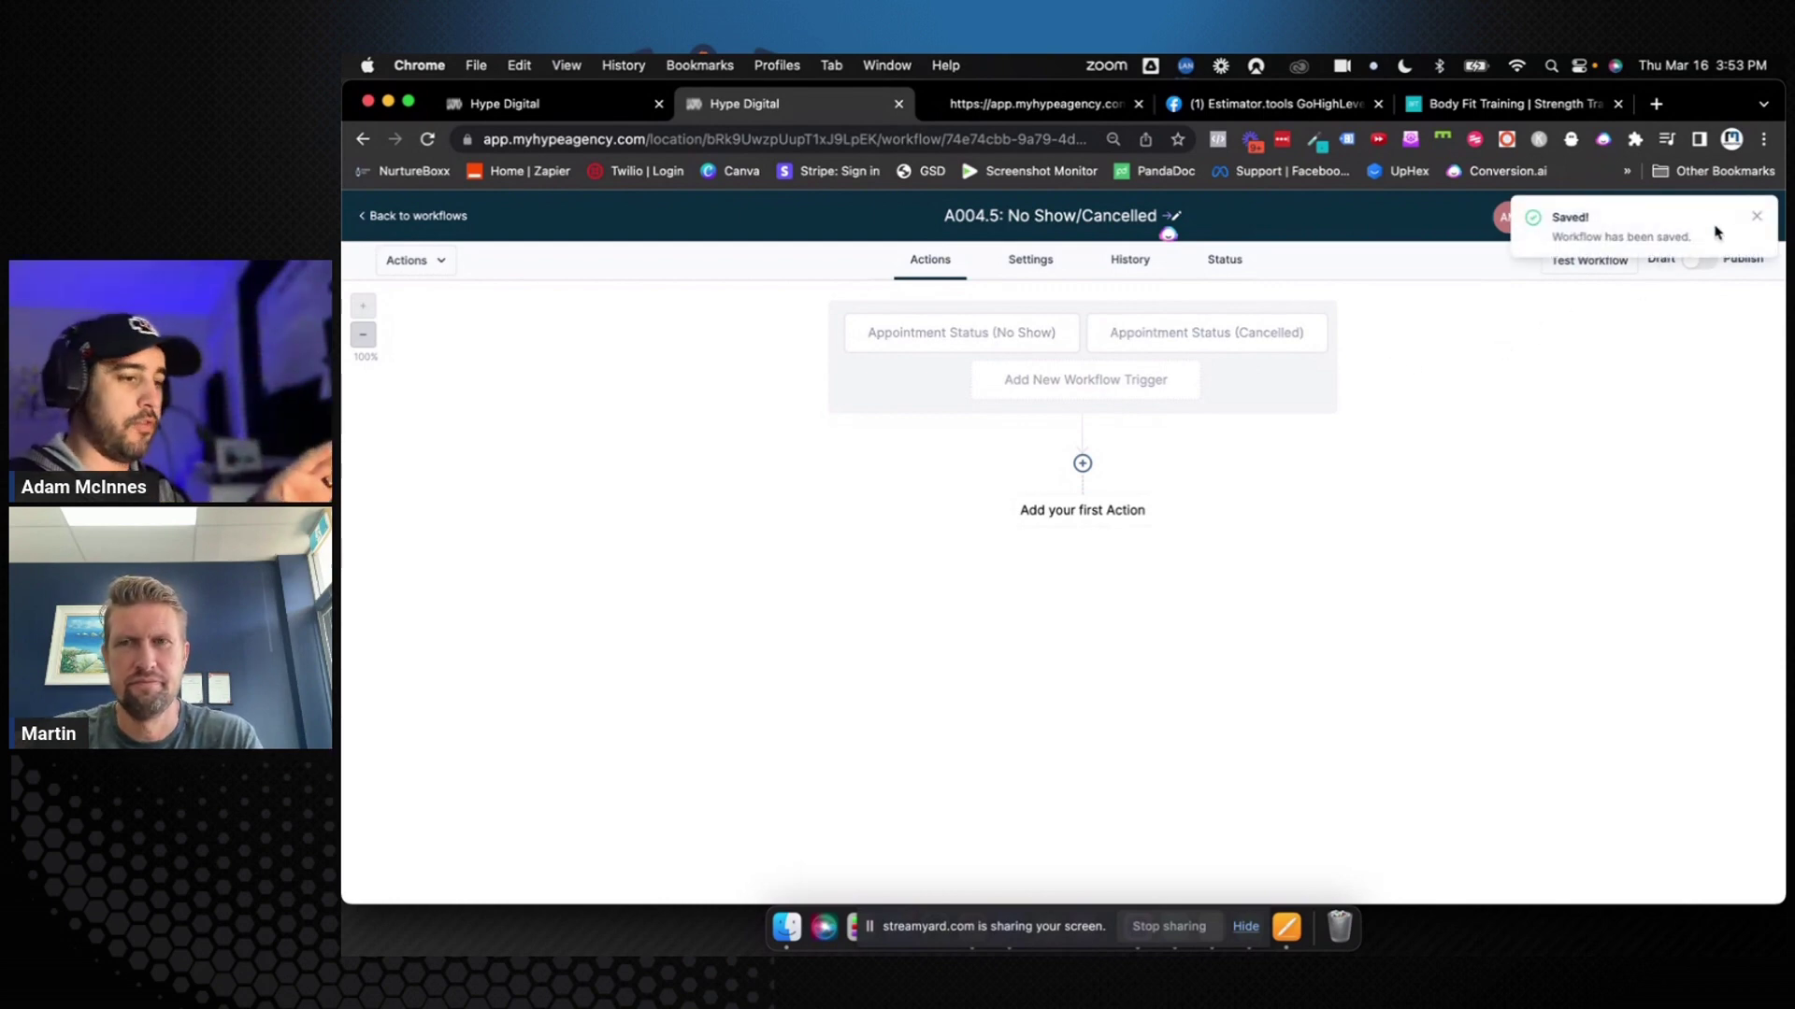
pyautogui.click(1756, 217)
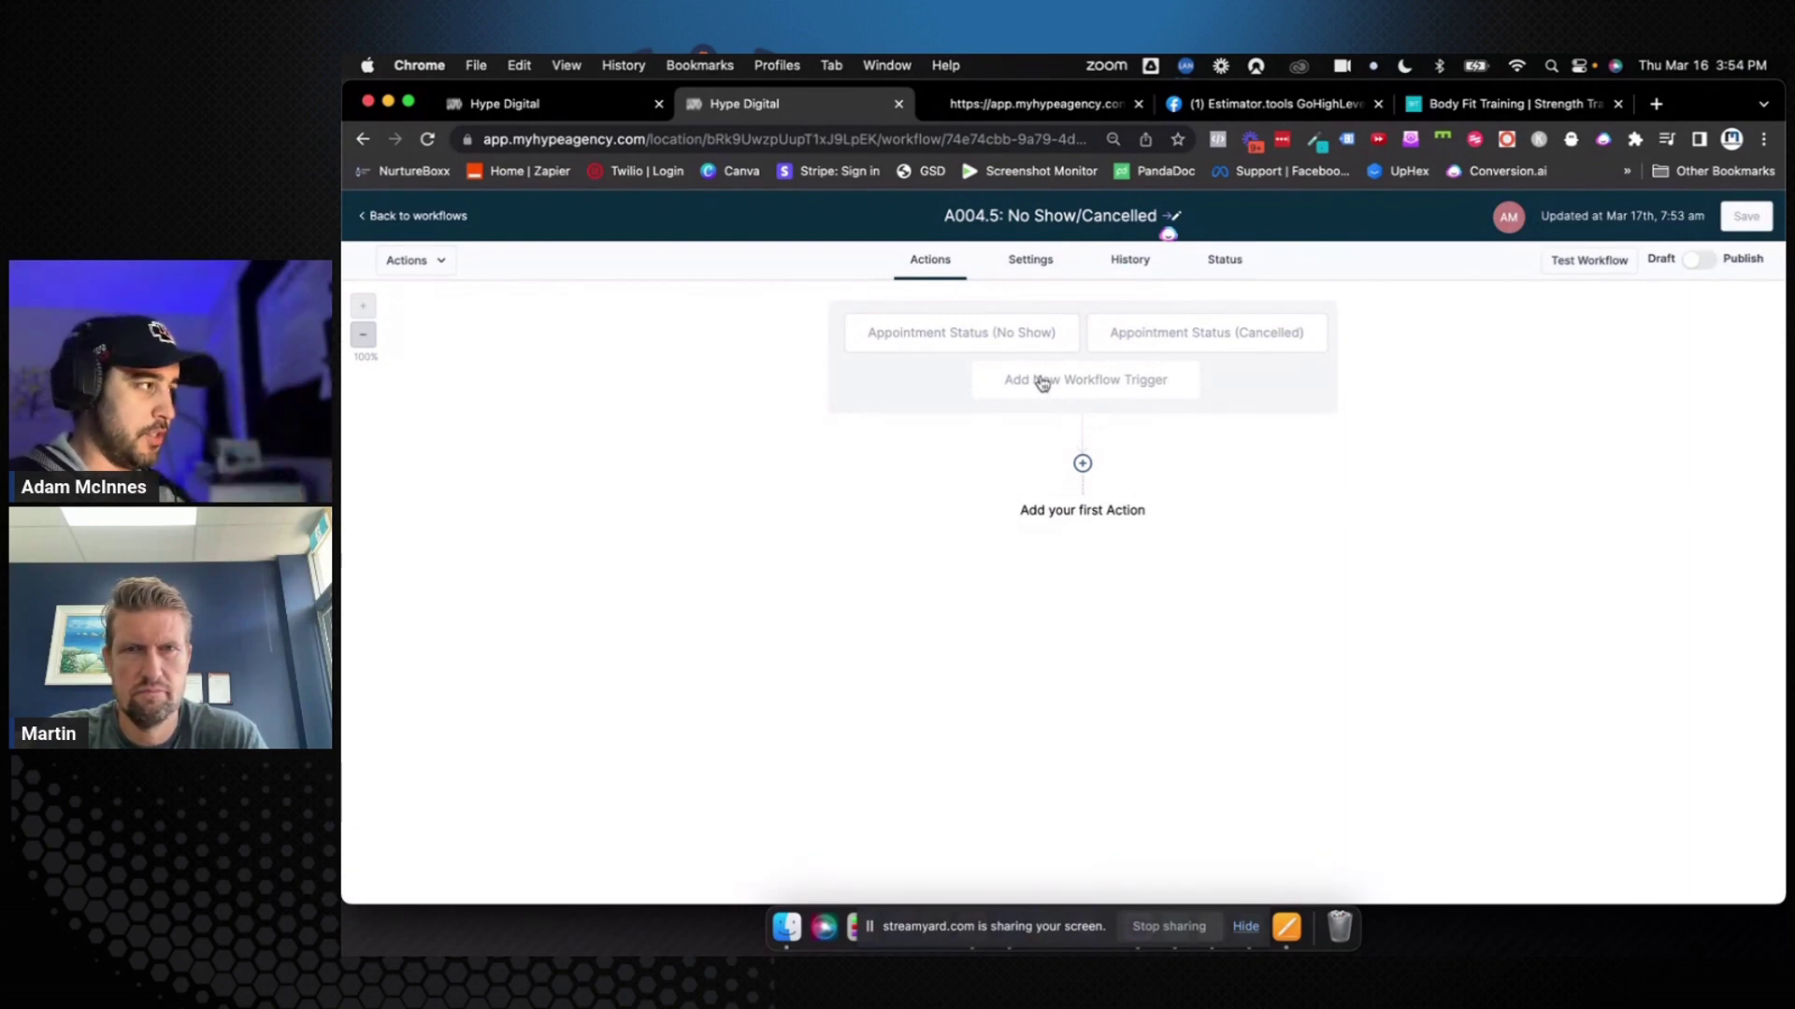
# Add an If / Else condition with a No Show branch: Workflow Trigger is Appointment Status (No show)
pyautogui.click(1093, 513)
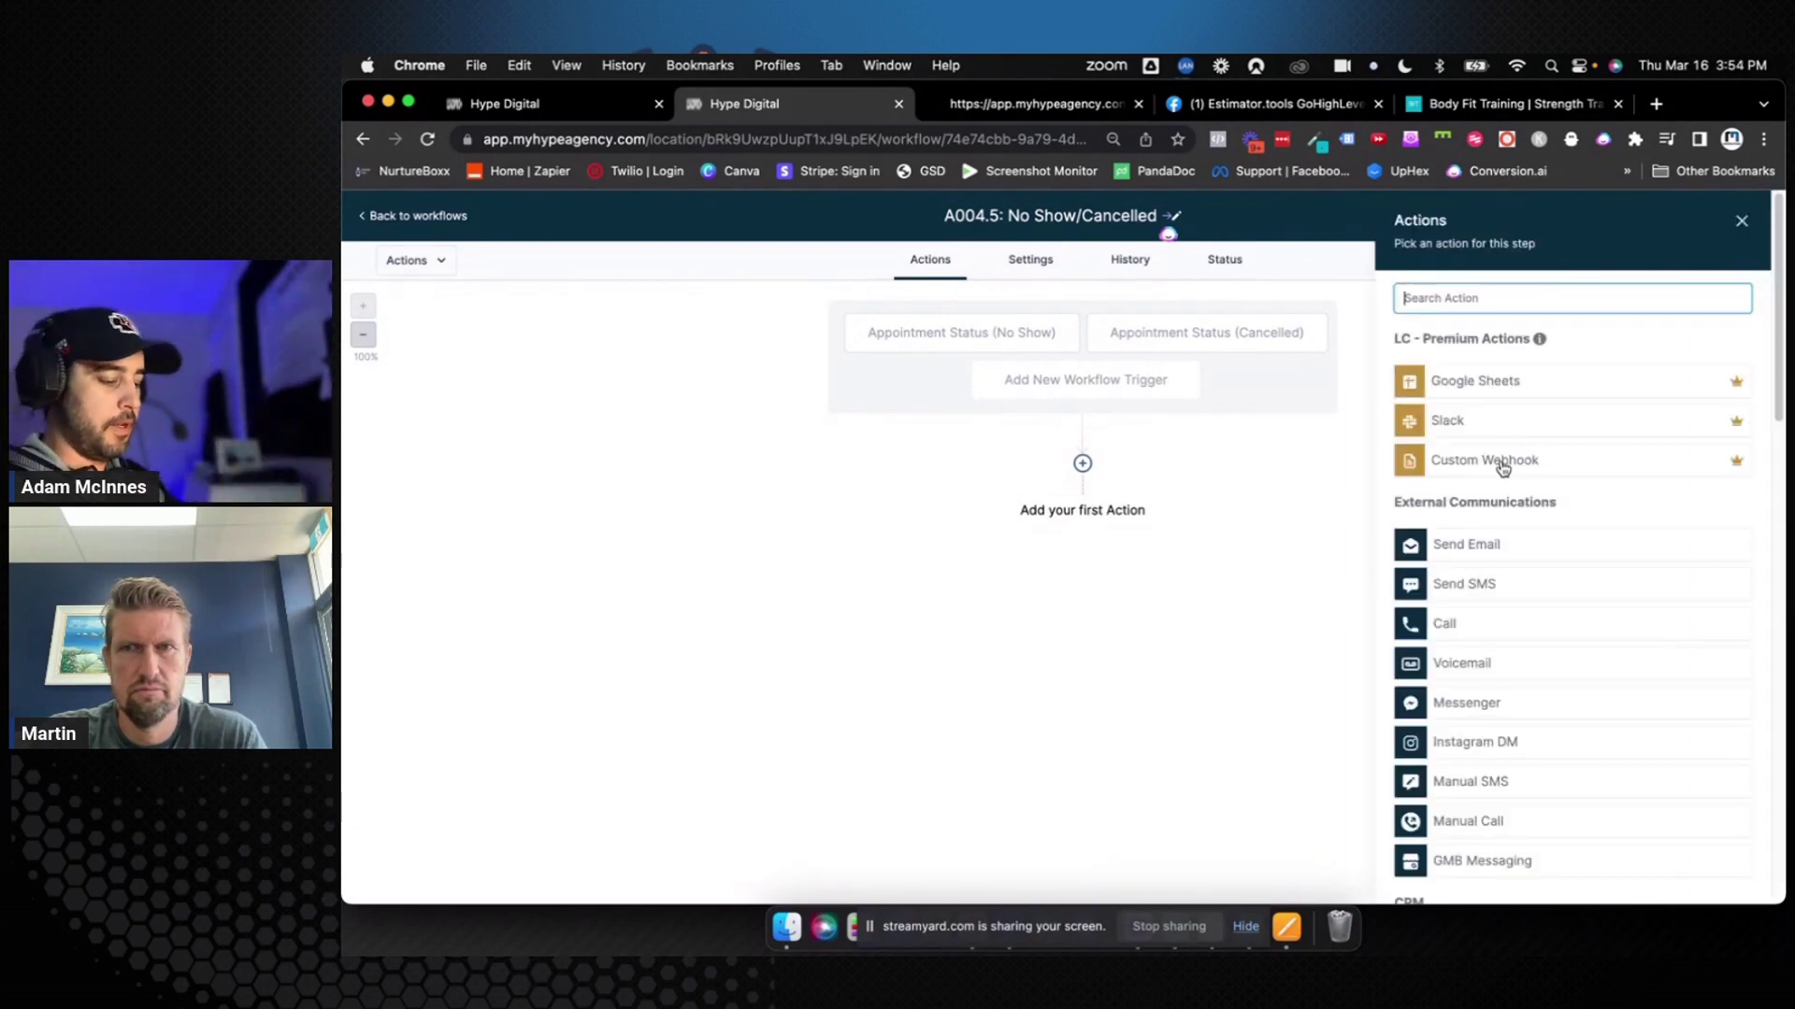
pyautogui.write('if')
pyautogui.press('BackSpace')
pyautogui.press('BackSpace')
pyautogui.write('if')
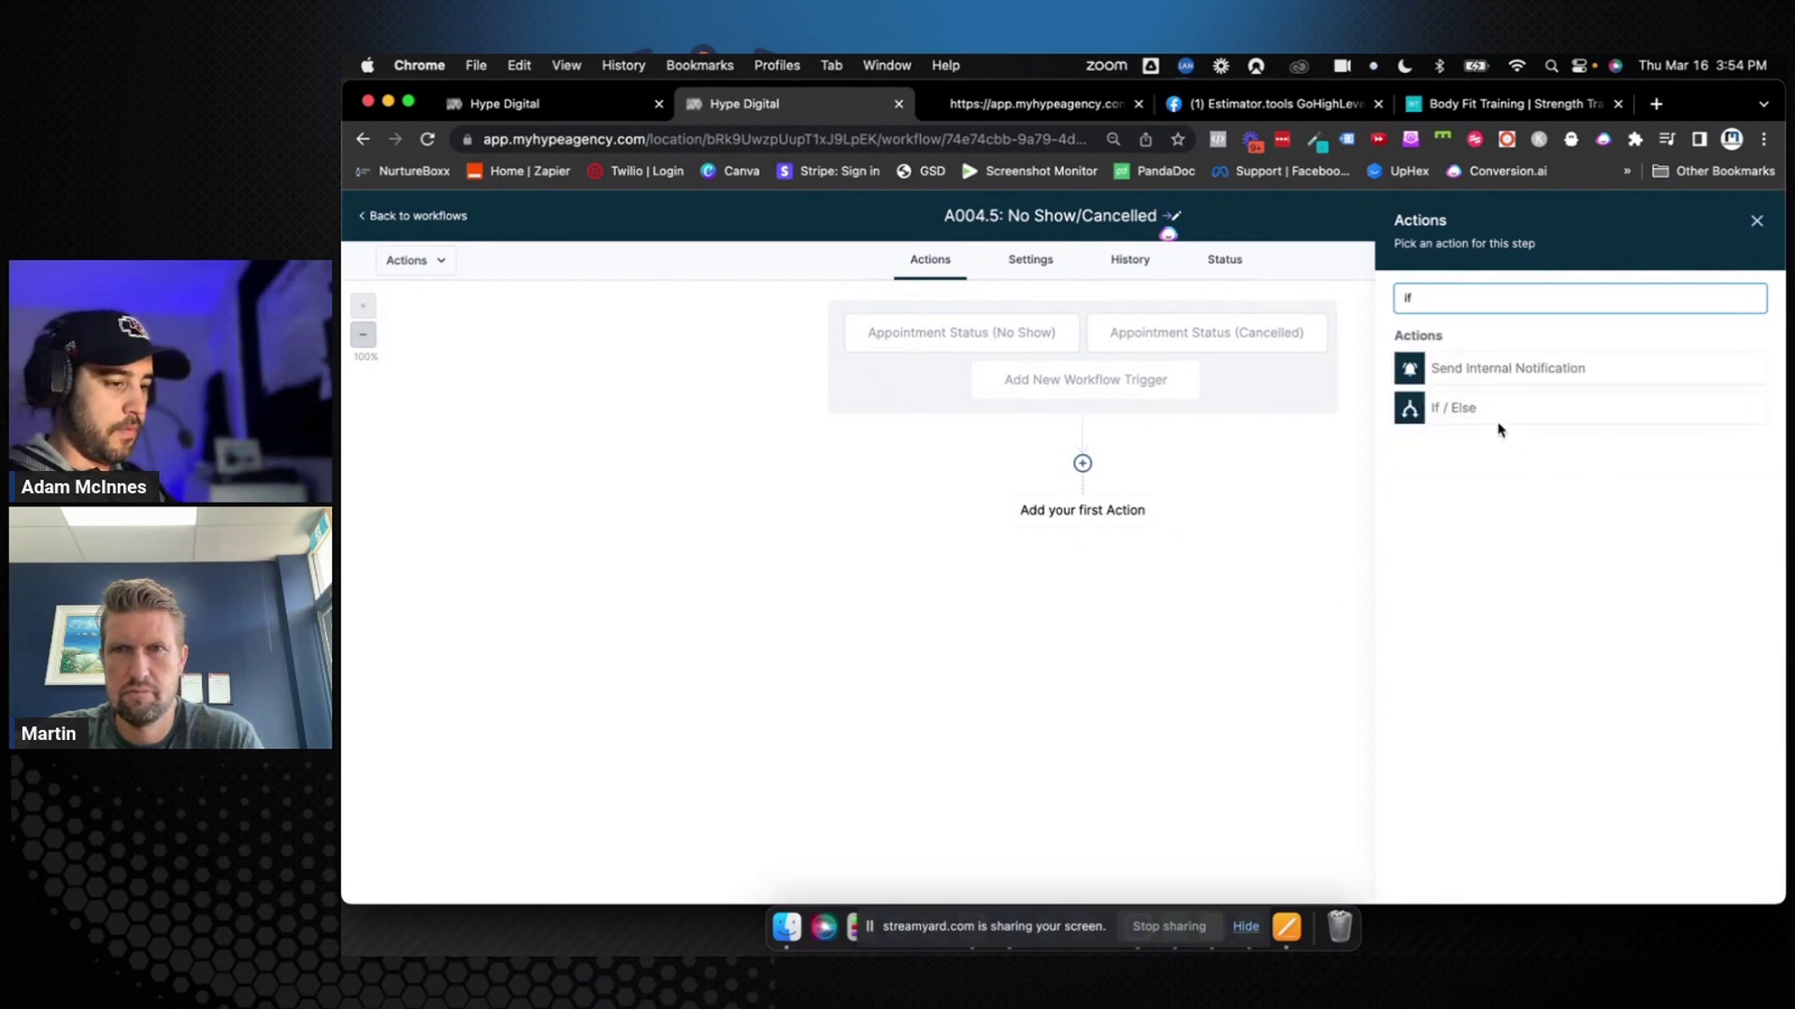
pyautogui.click(1495, 412)
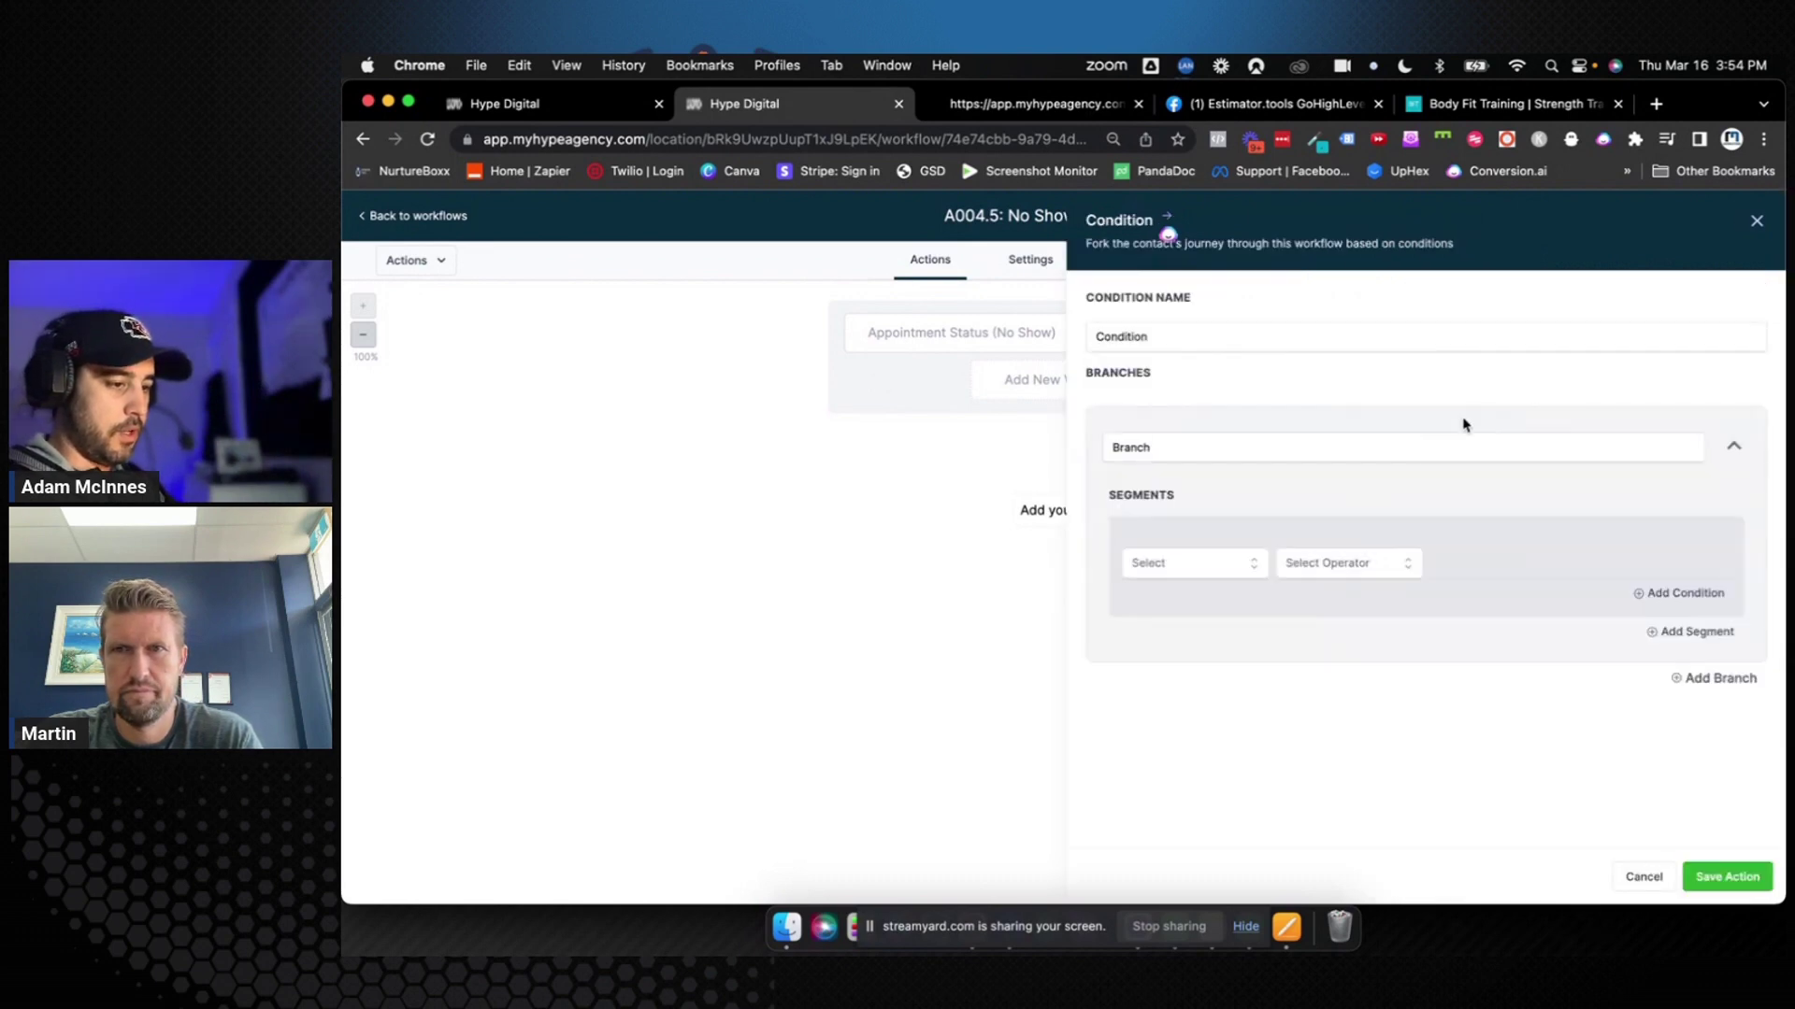
pyautogui.doubleClick(1159, 446)
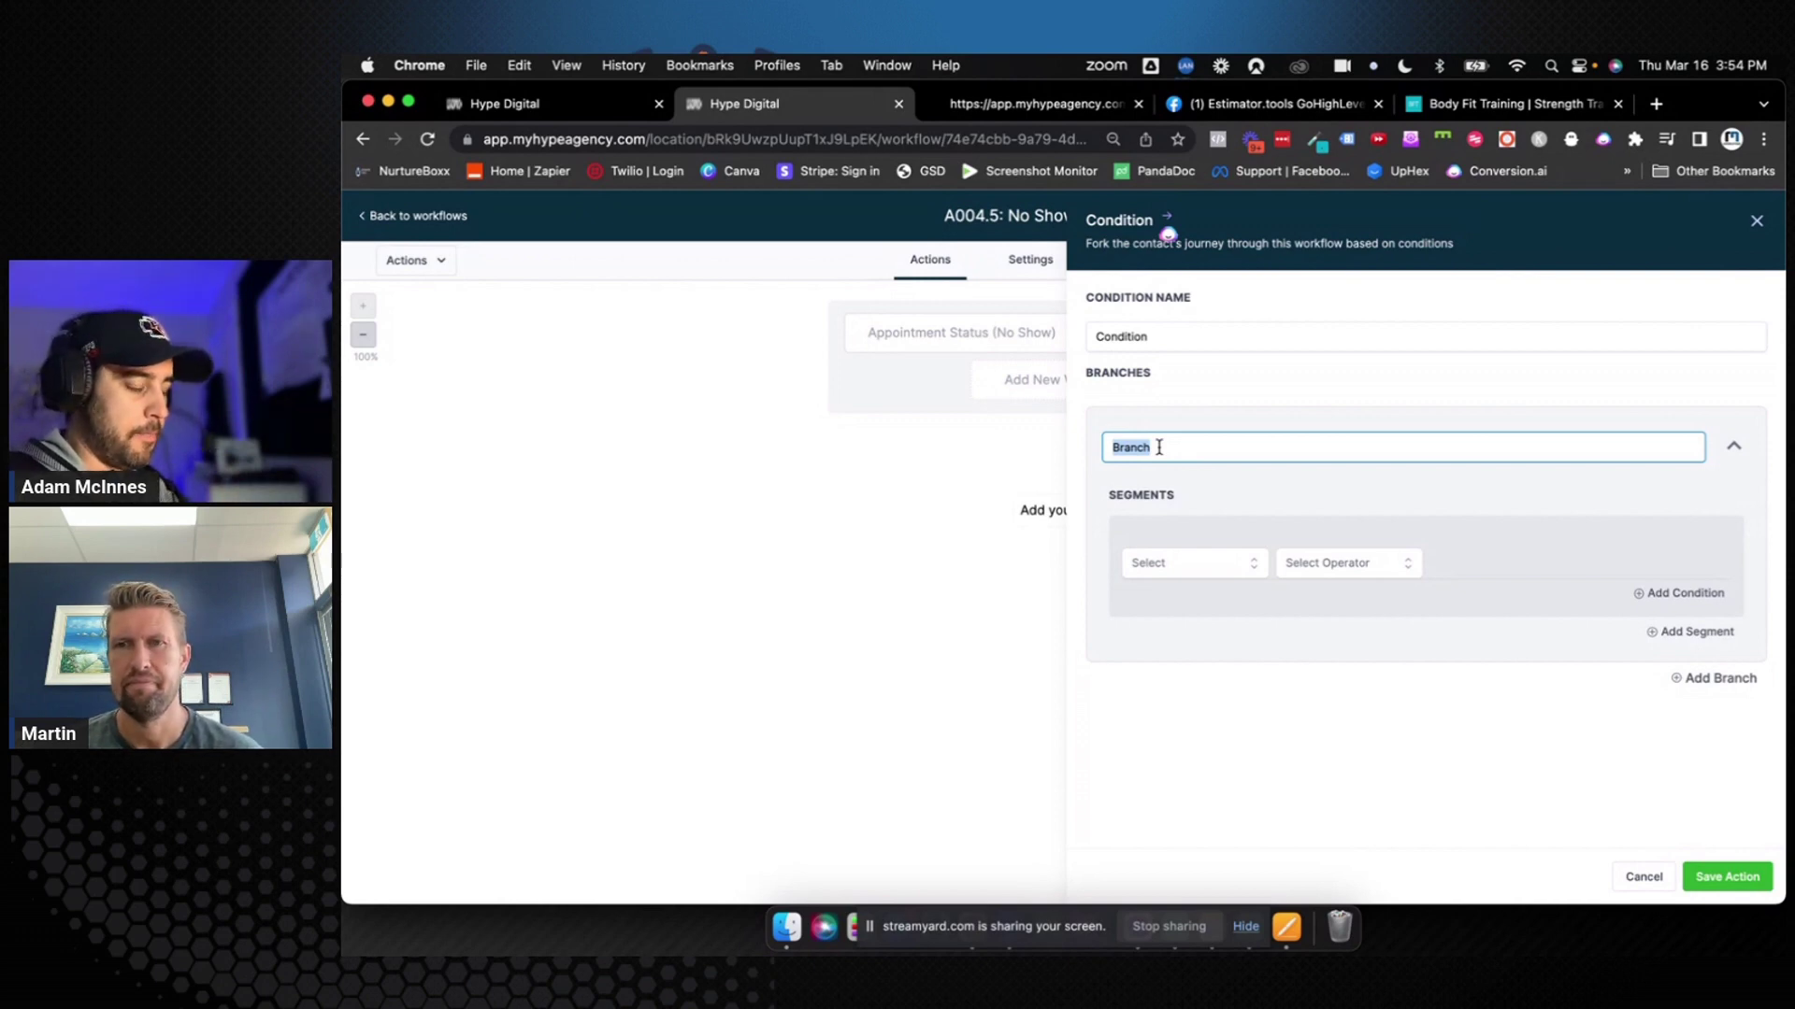
pyautogui.write('No Show')
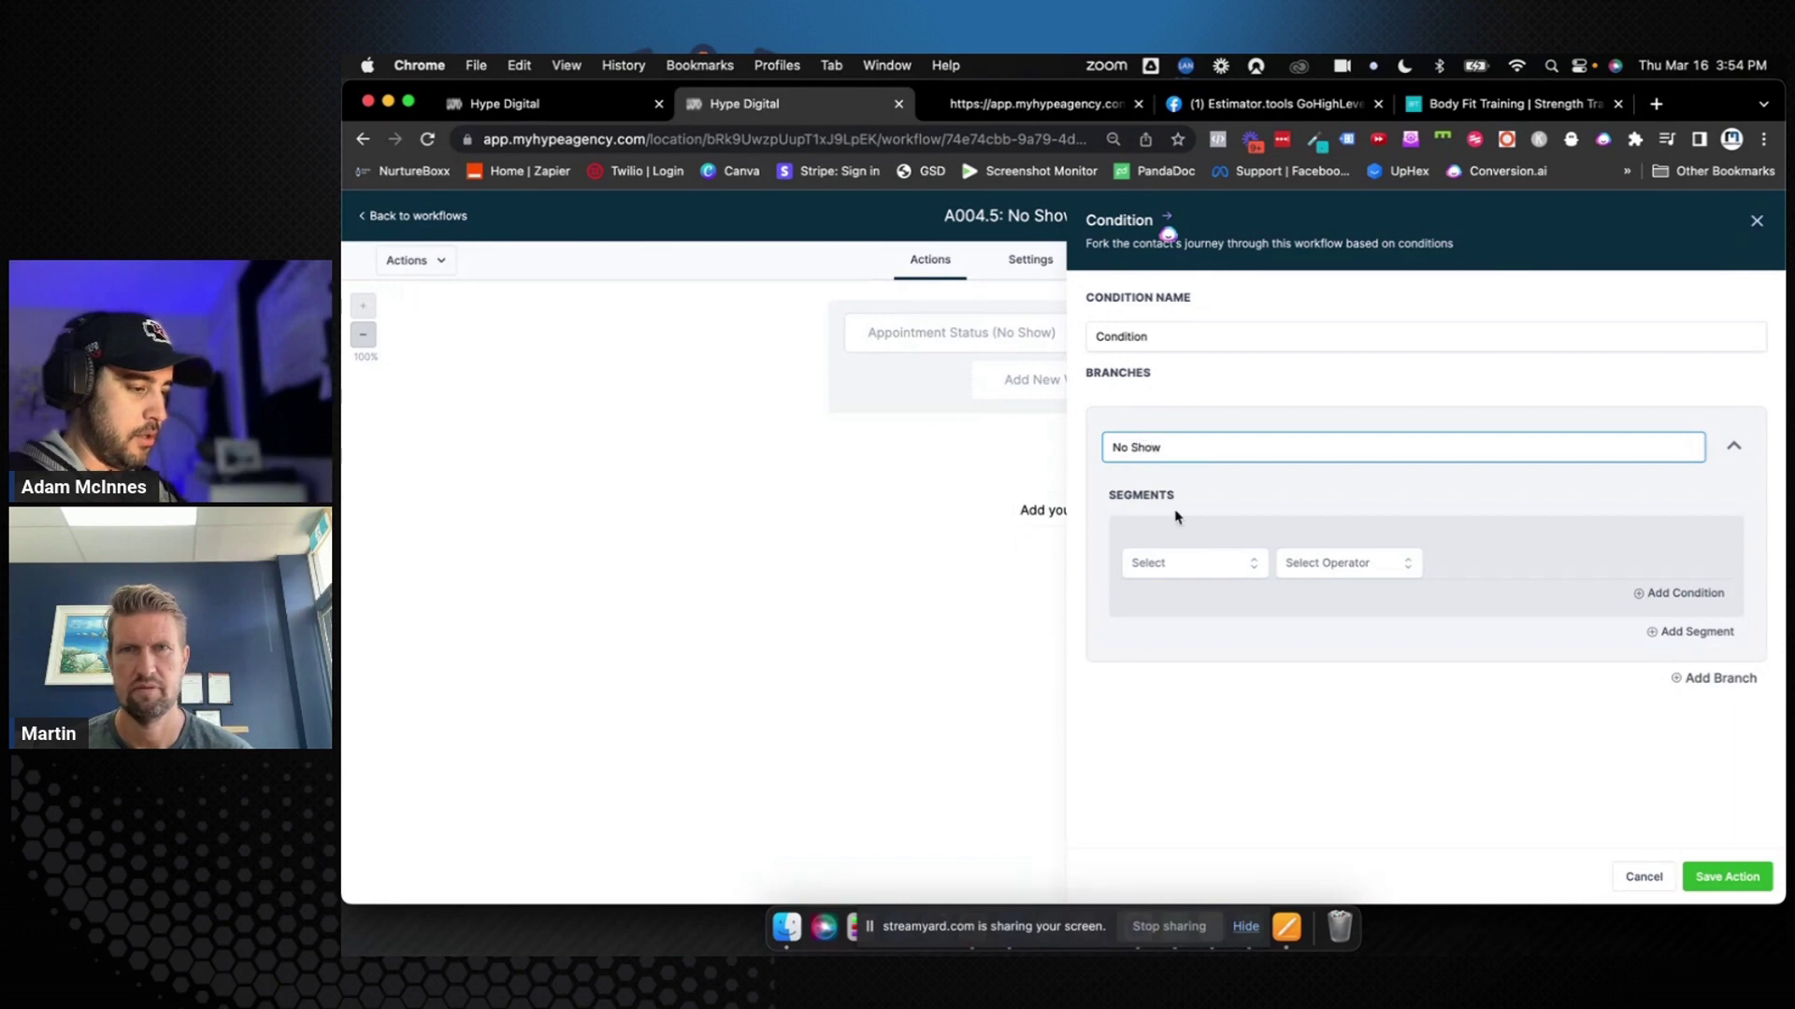
pyautogui.click(1180, 562)
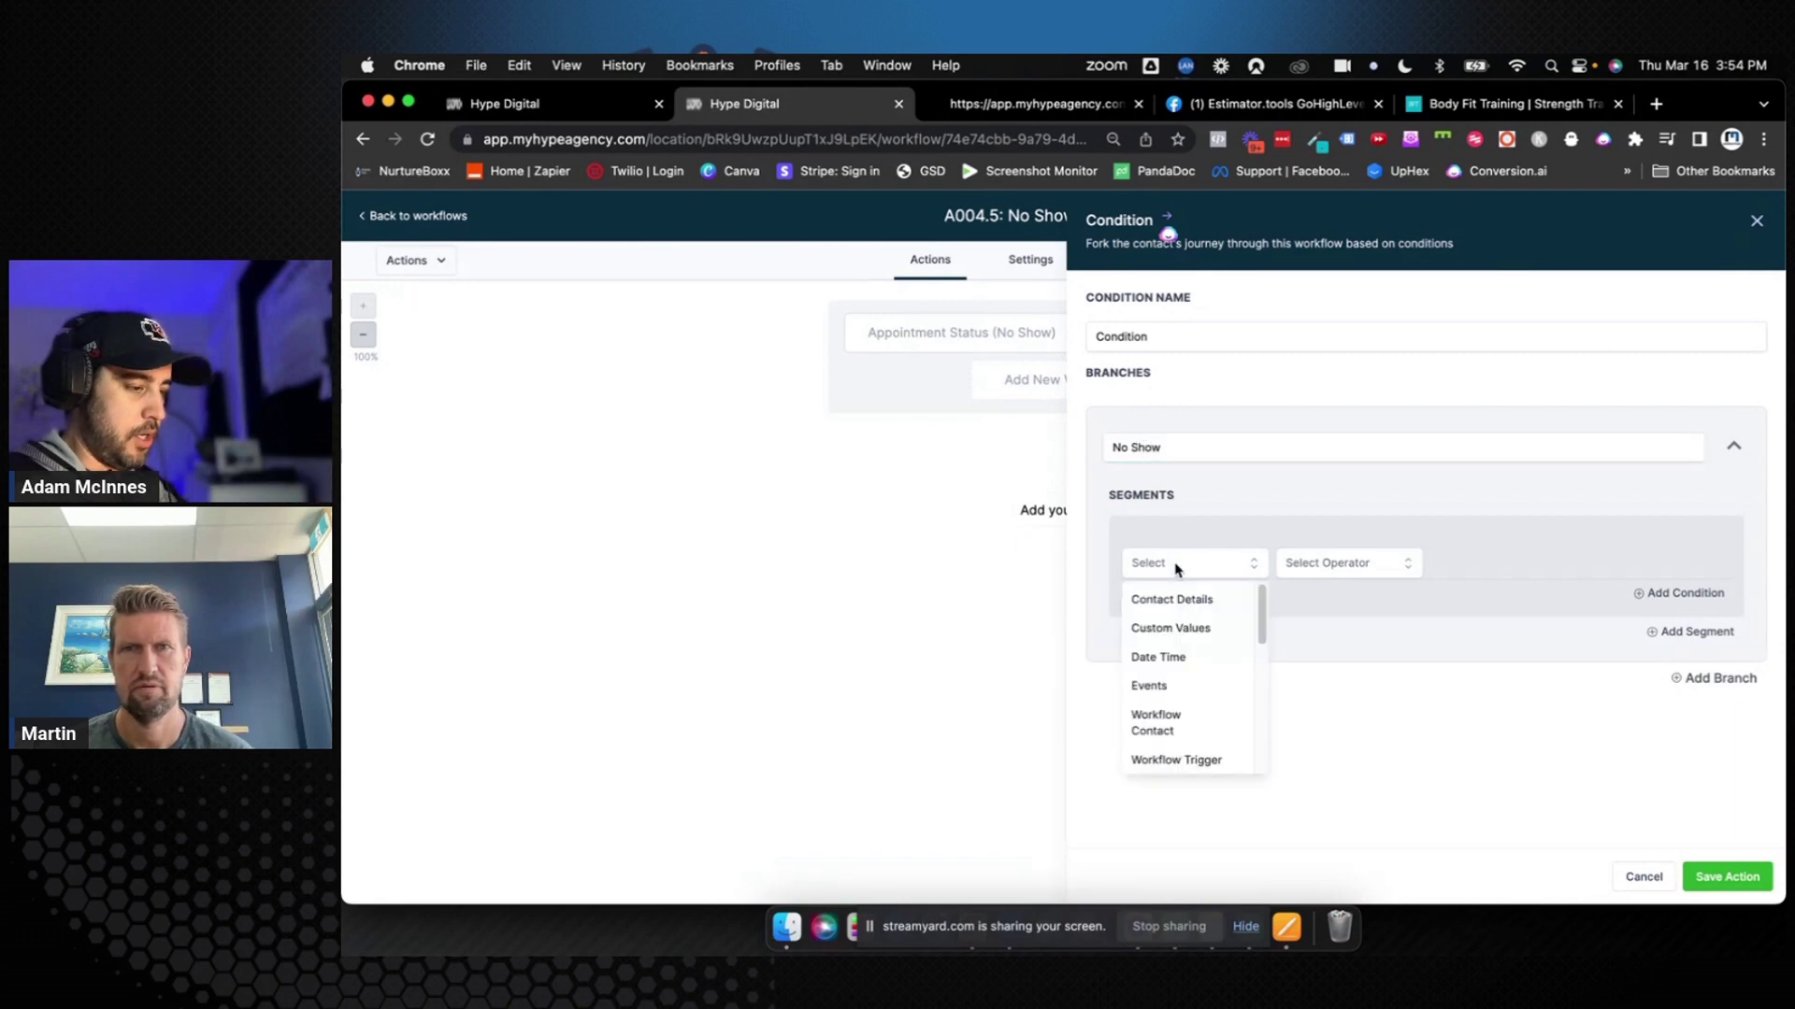
pyautogui.click(1188, 757)
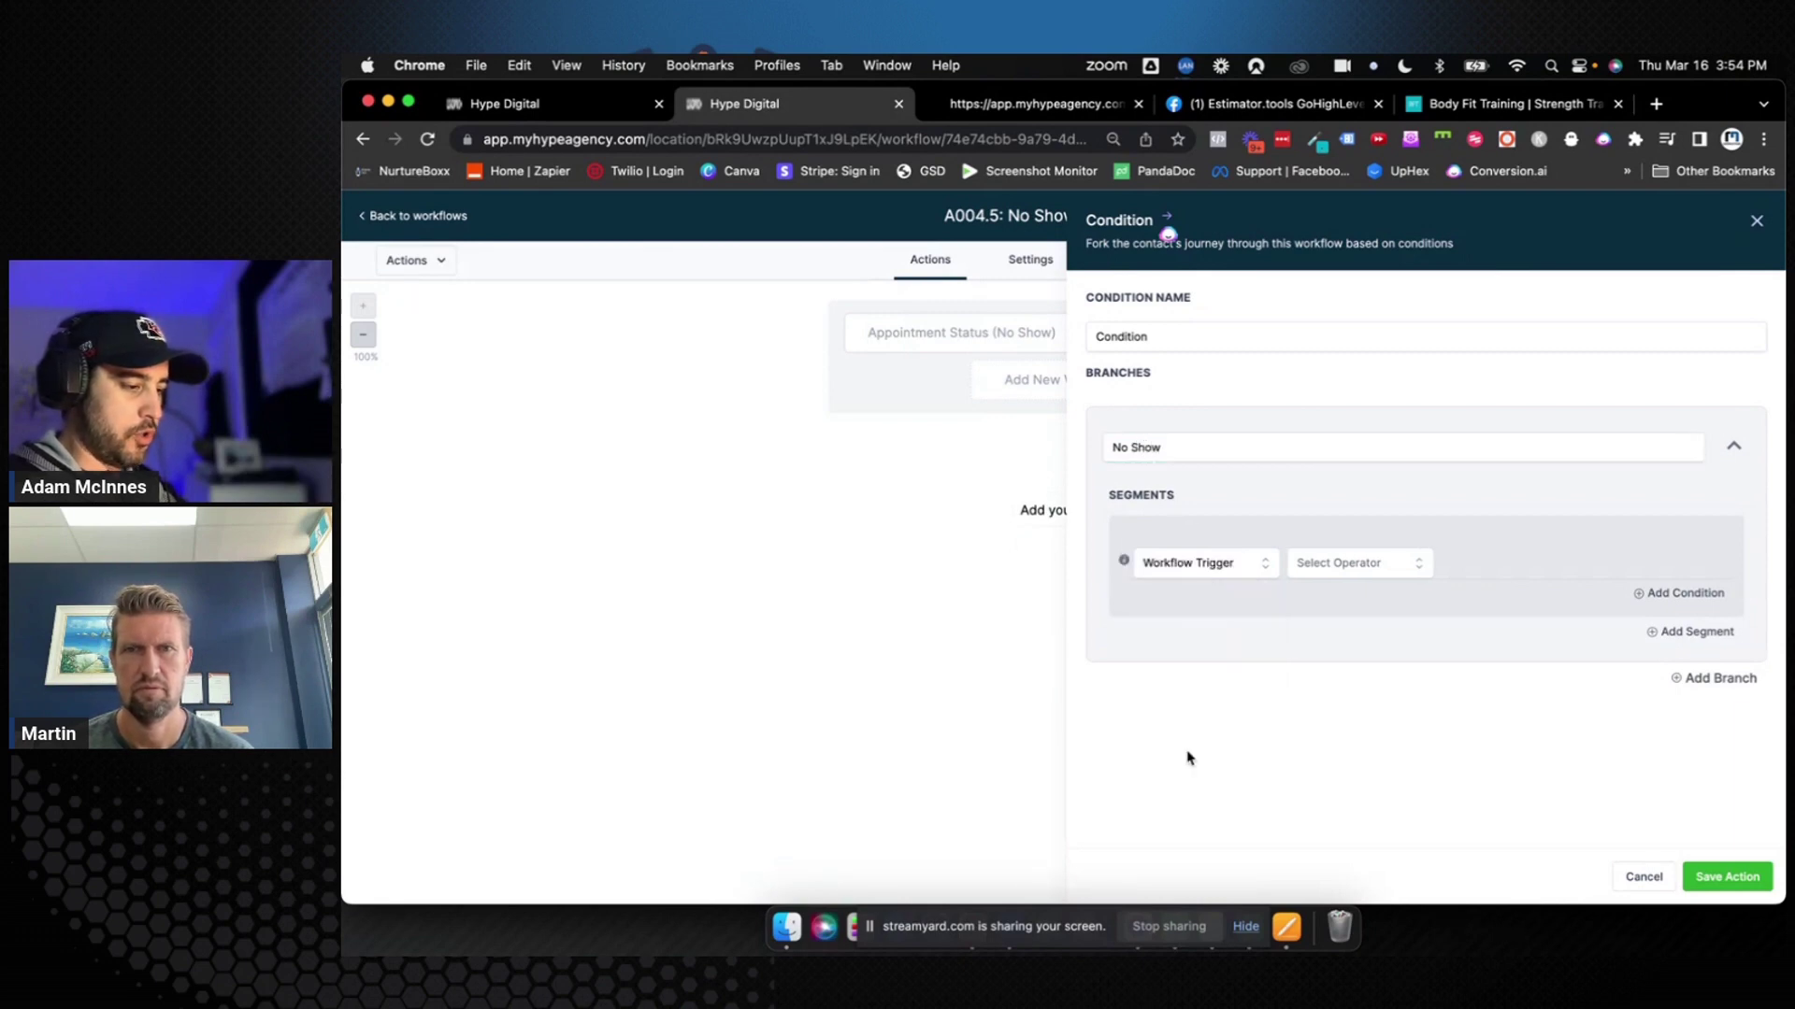
pyautogui.click(1353, 562)
pyautogui.click(1382, 593)
pyautogui.click(1447, 570)
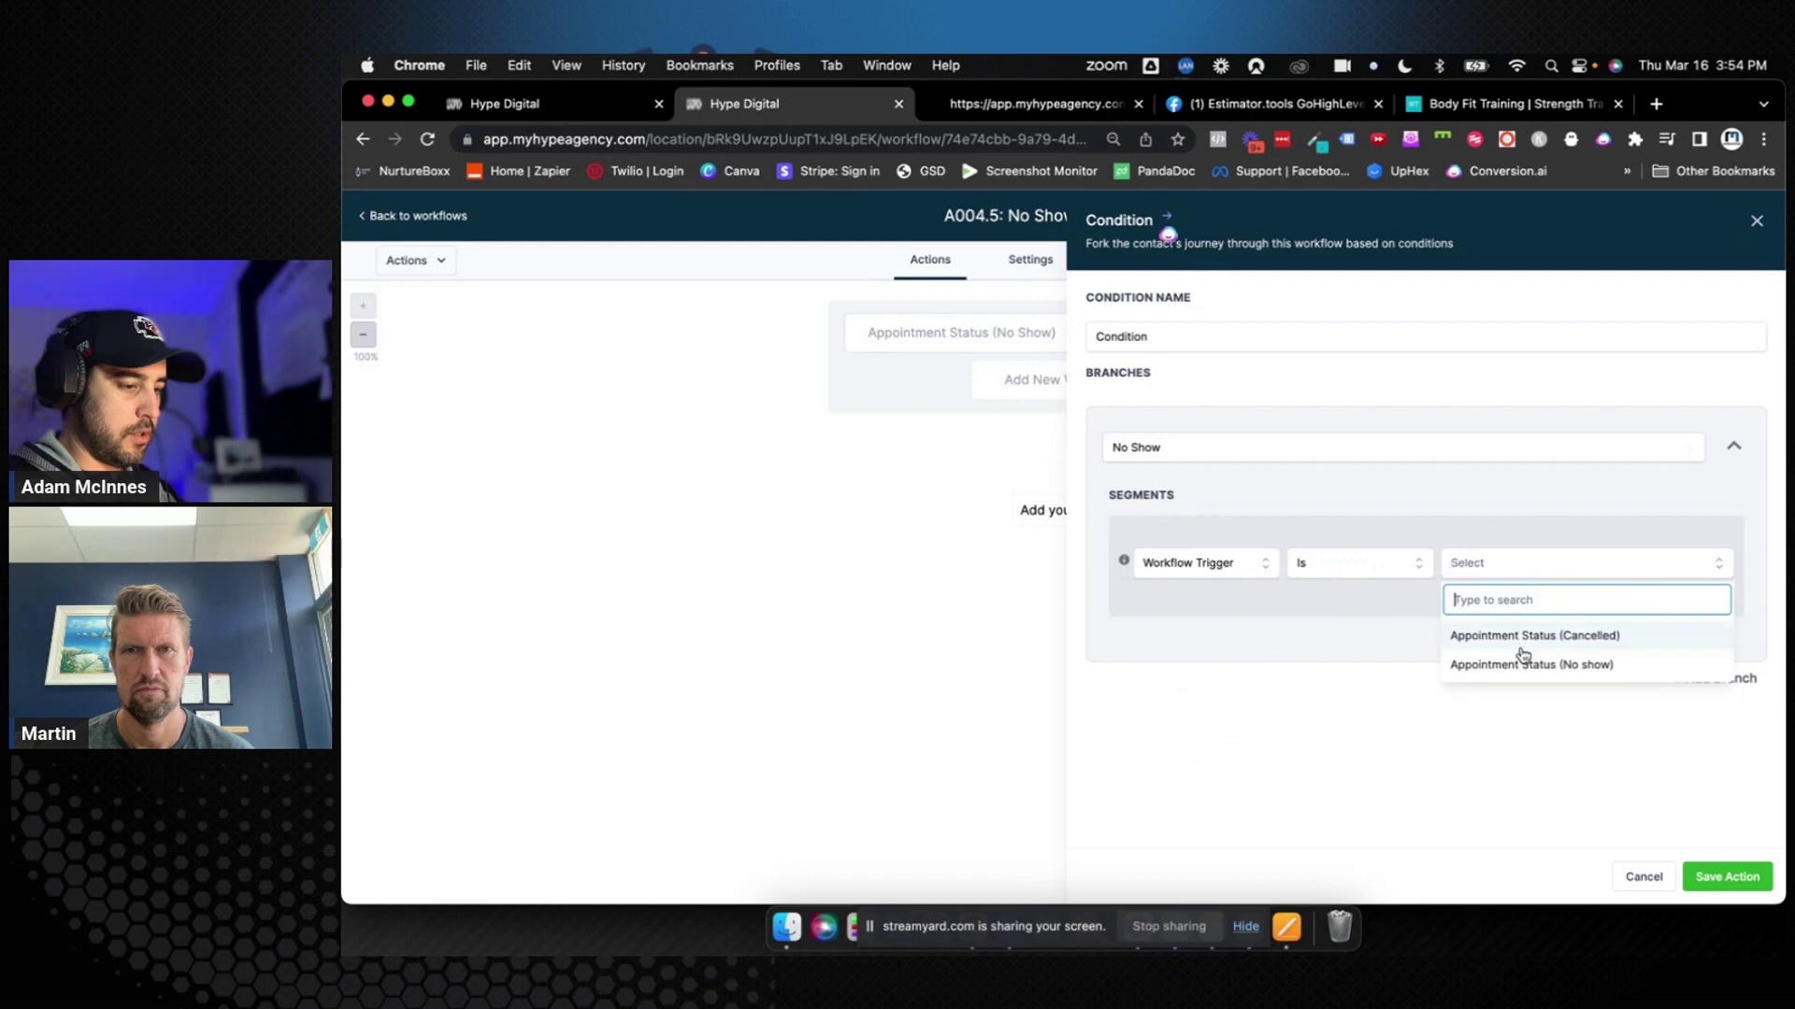
pyautogui.click(1531, 665)
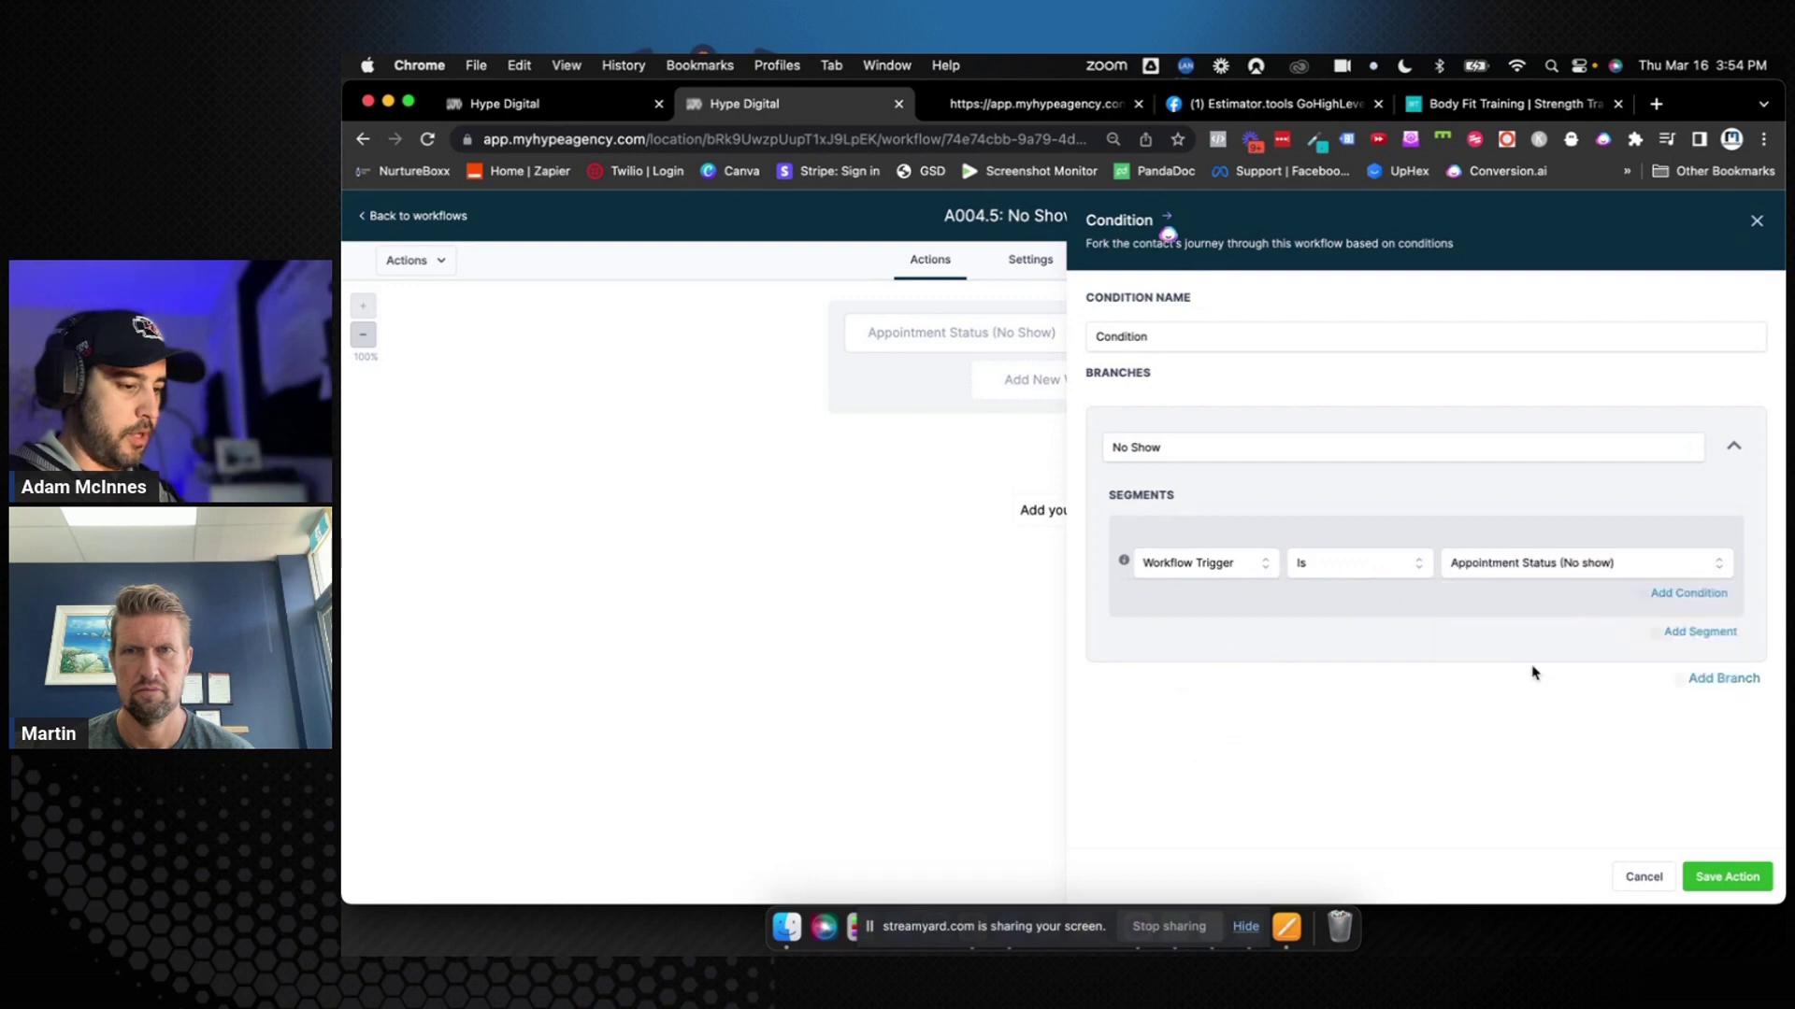
# Add a Cancelled branch matching Appointment Status (Cancelled) and save the condition
pyautogui.click(1720, 680)
pyautogui.scroll(-3, 1346, 713)
pyautogui.doubleClick(1147, 582)
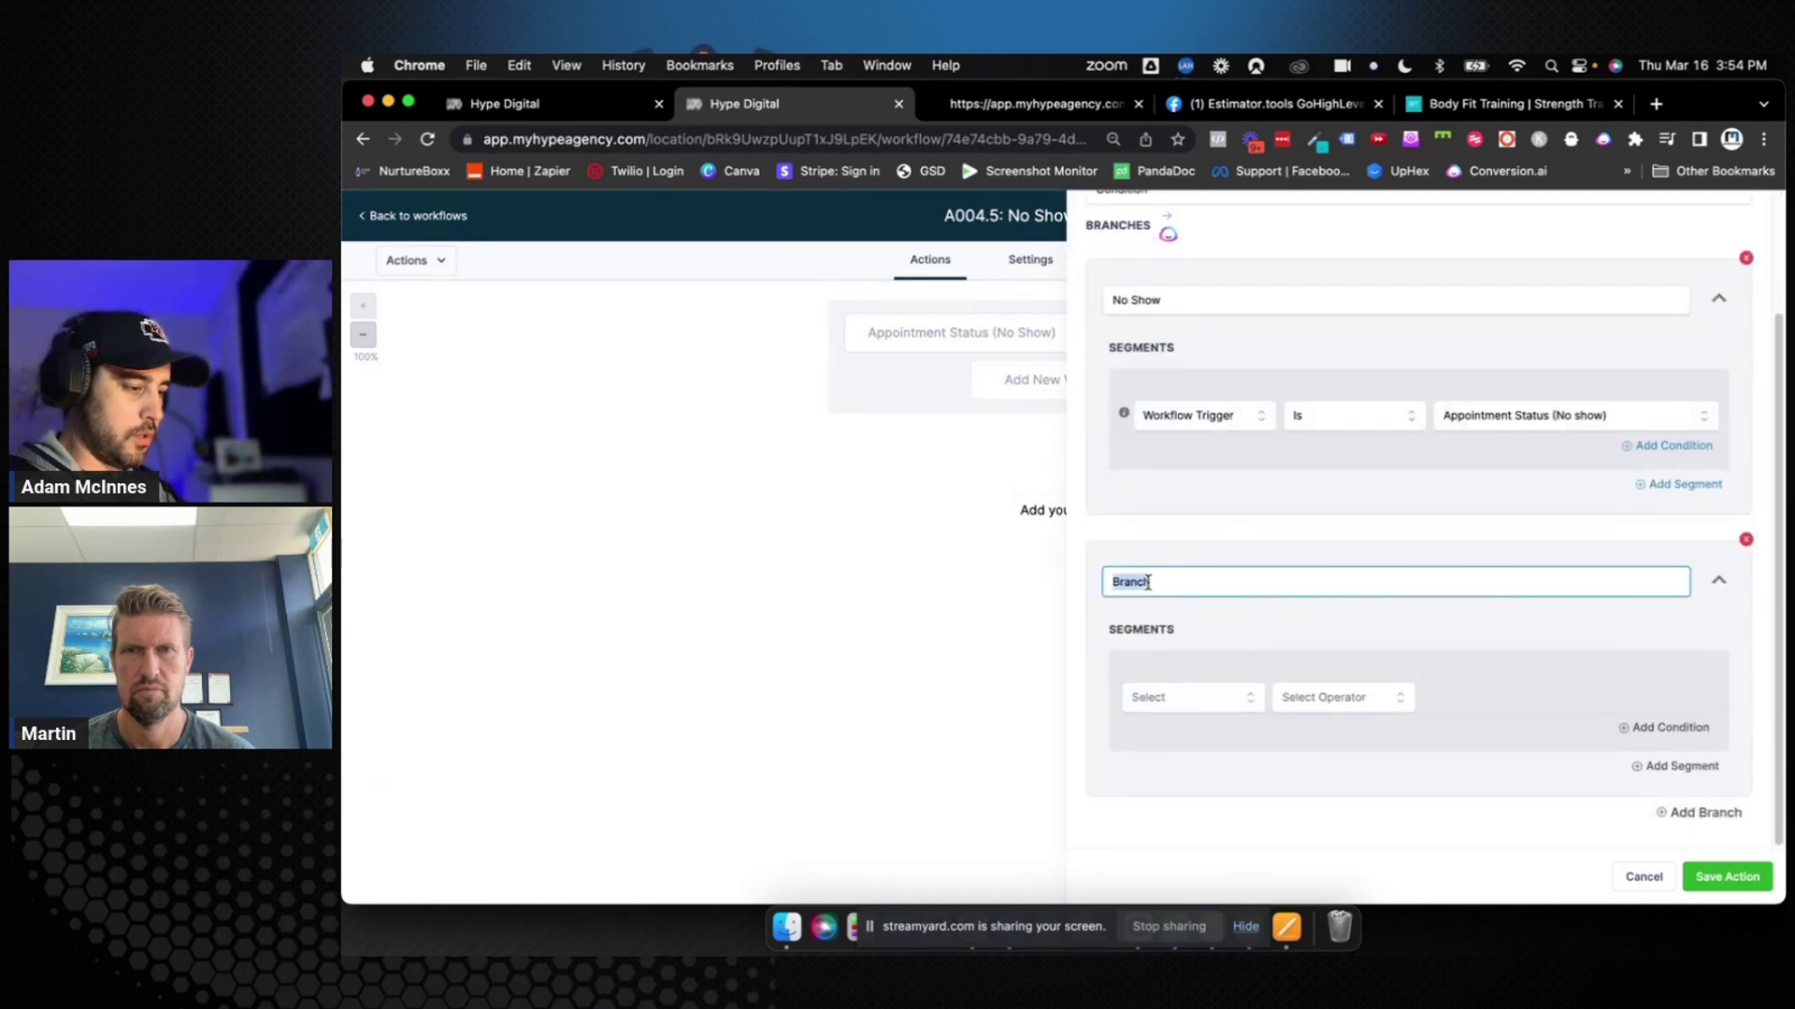
pyautogui.write('Canc')
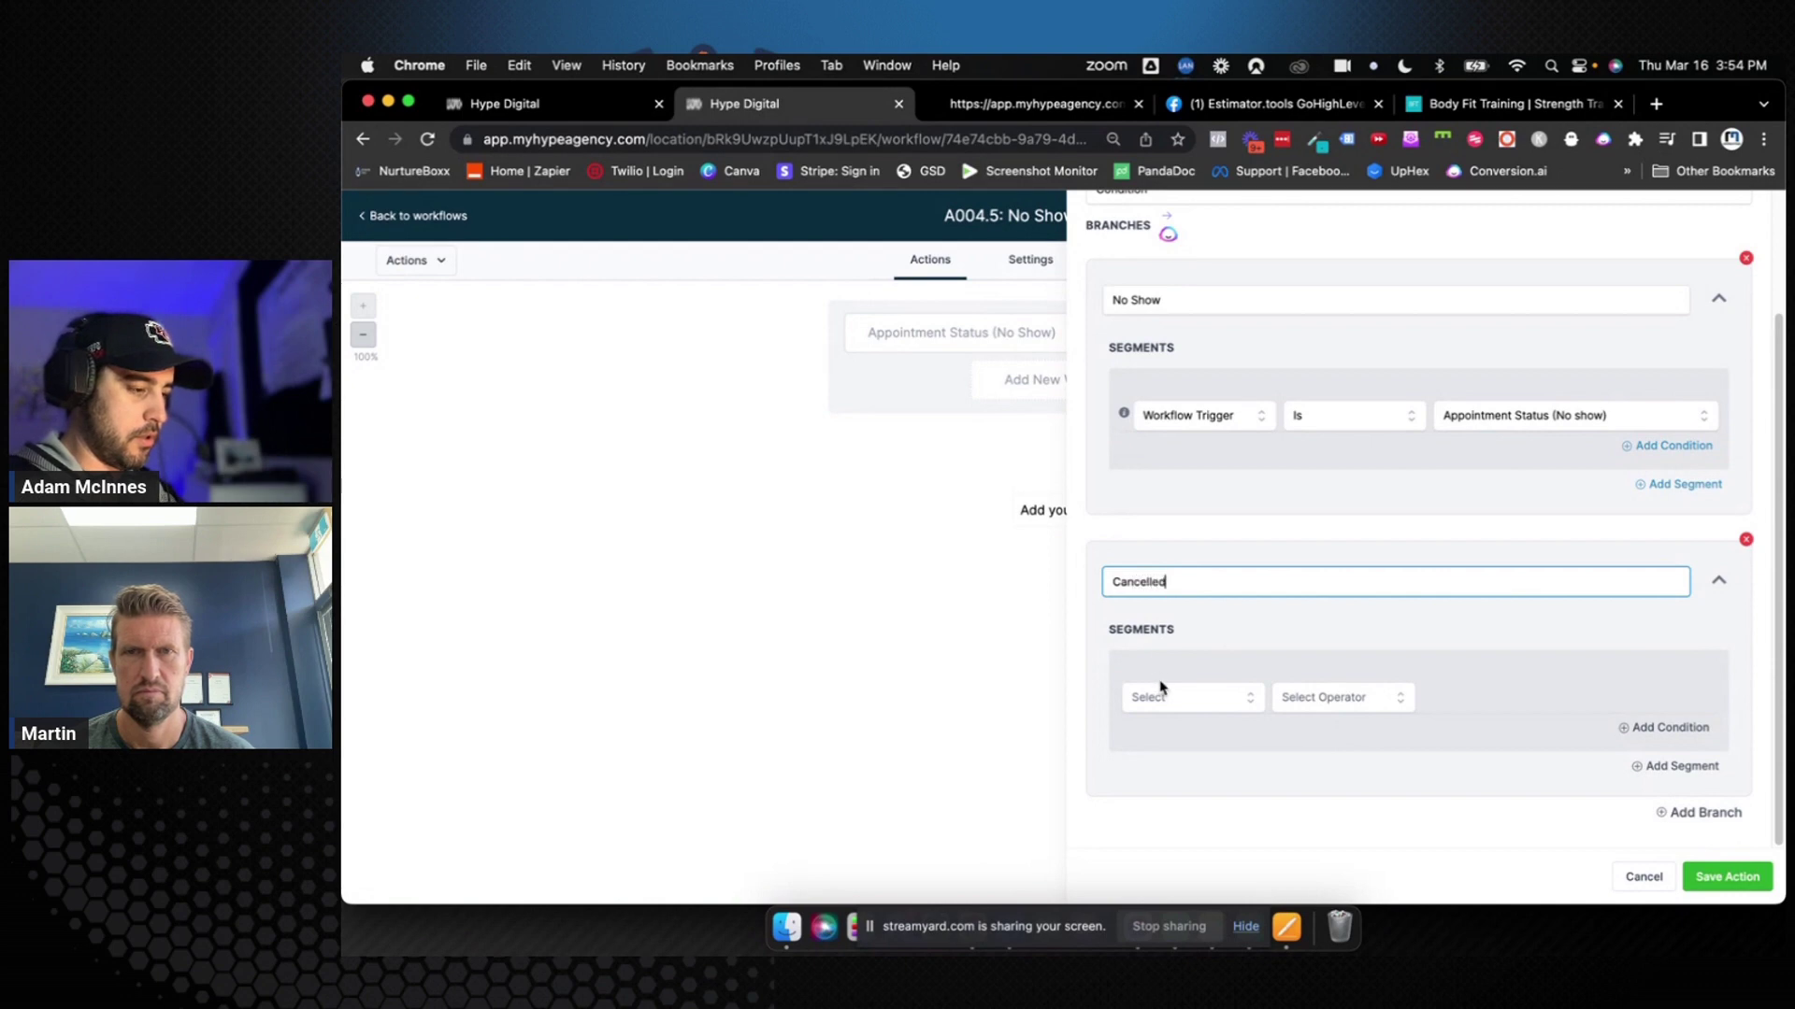
pyautogui.click(1168, 700)
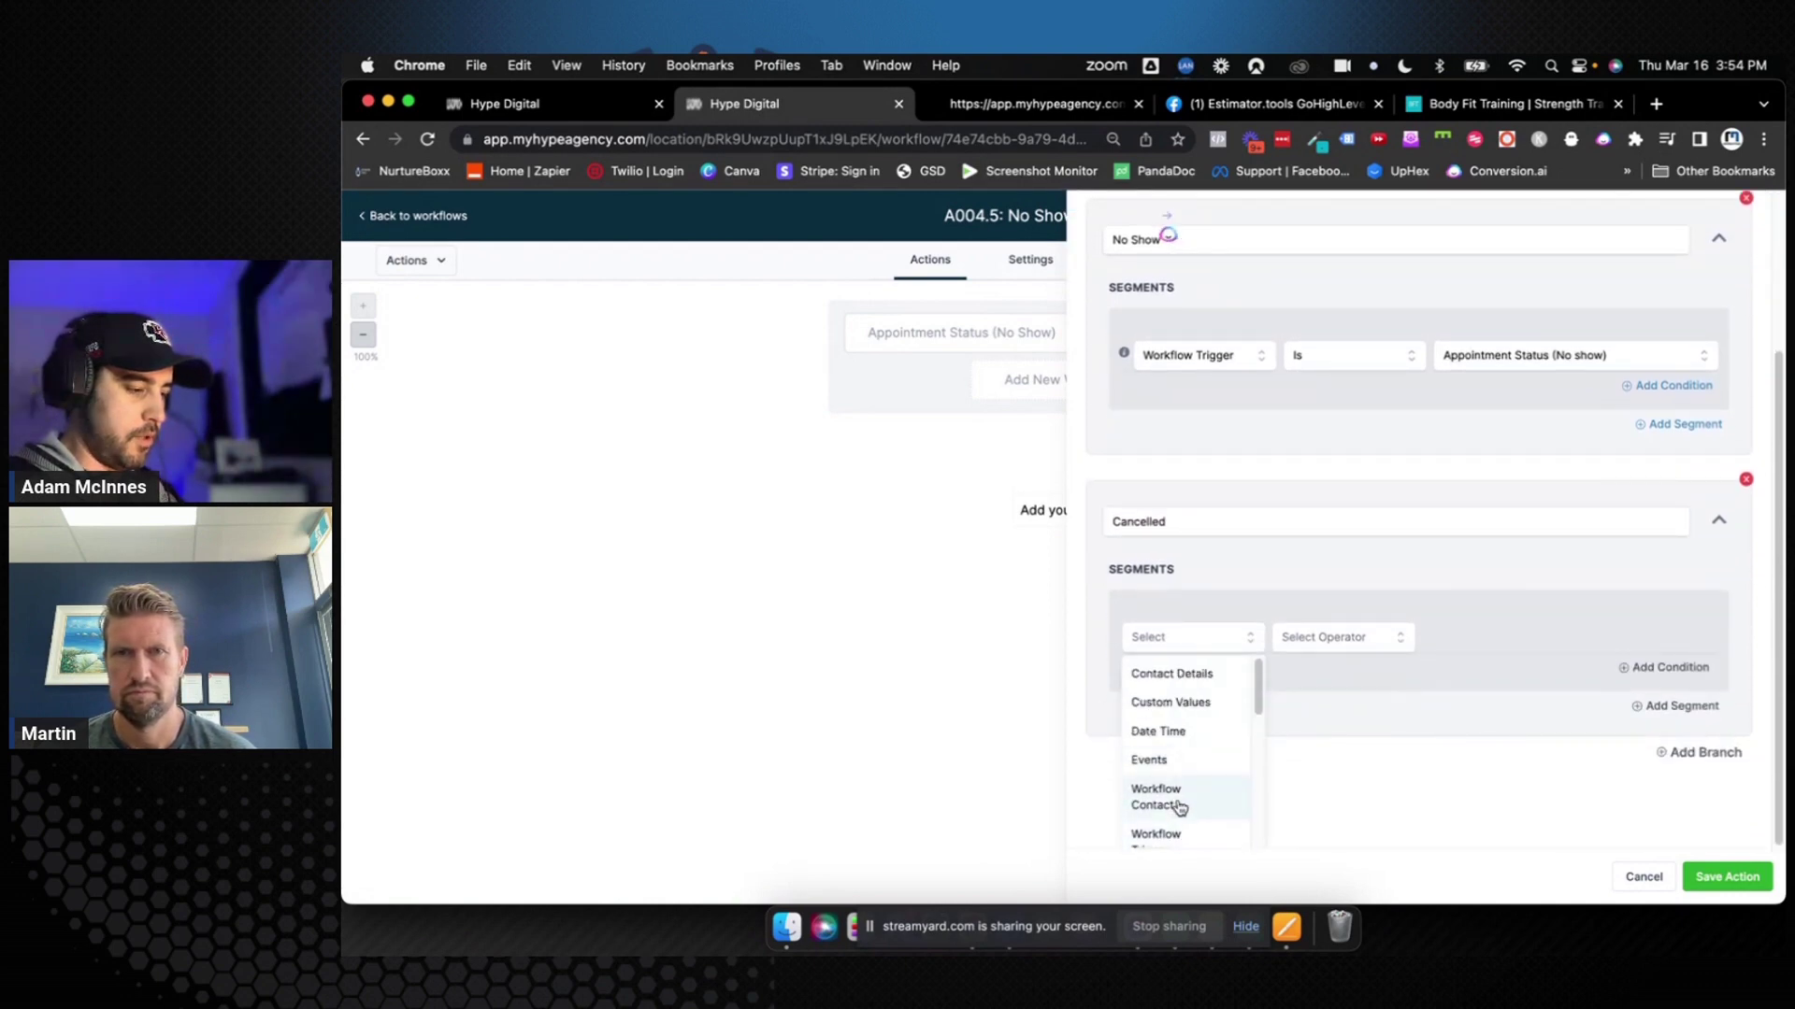
pyautogui.click(1169, 834)
pyautogui.click(1332, 697)
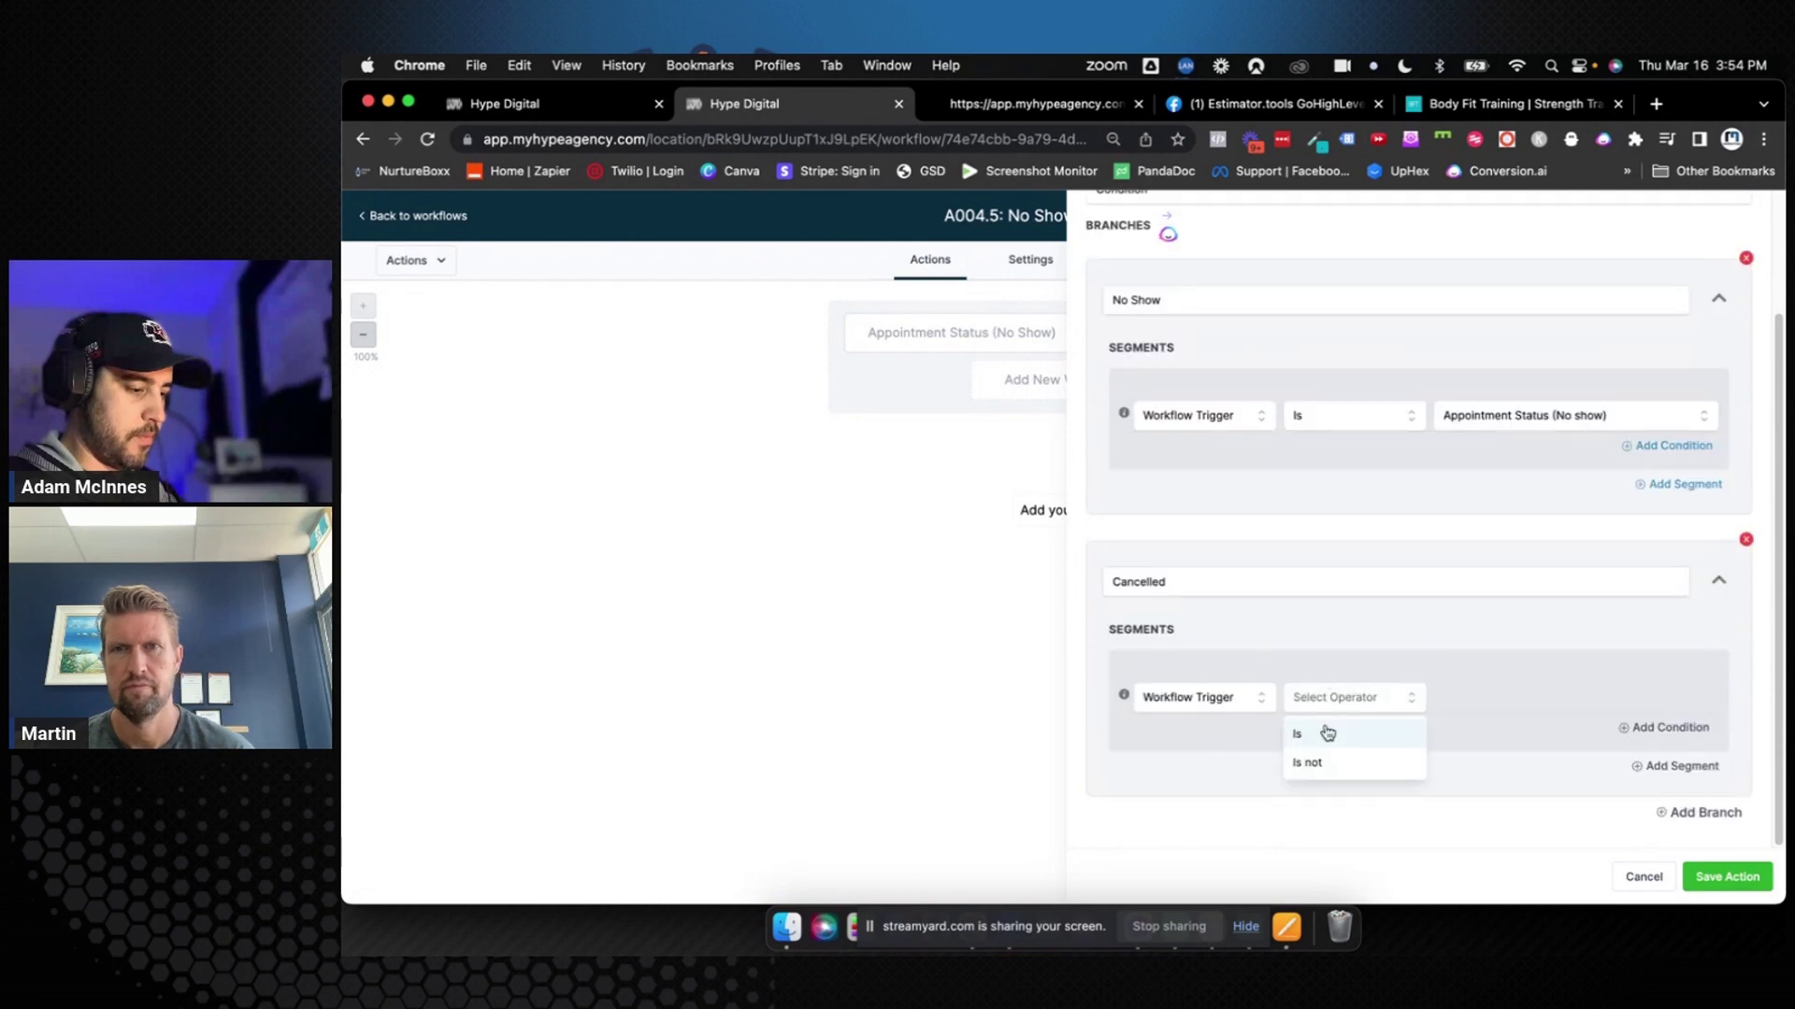
pyautogui.click(1322, 729)
pyautogui.click(1484, 706)
pyautogui.click(1505, 770)
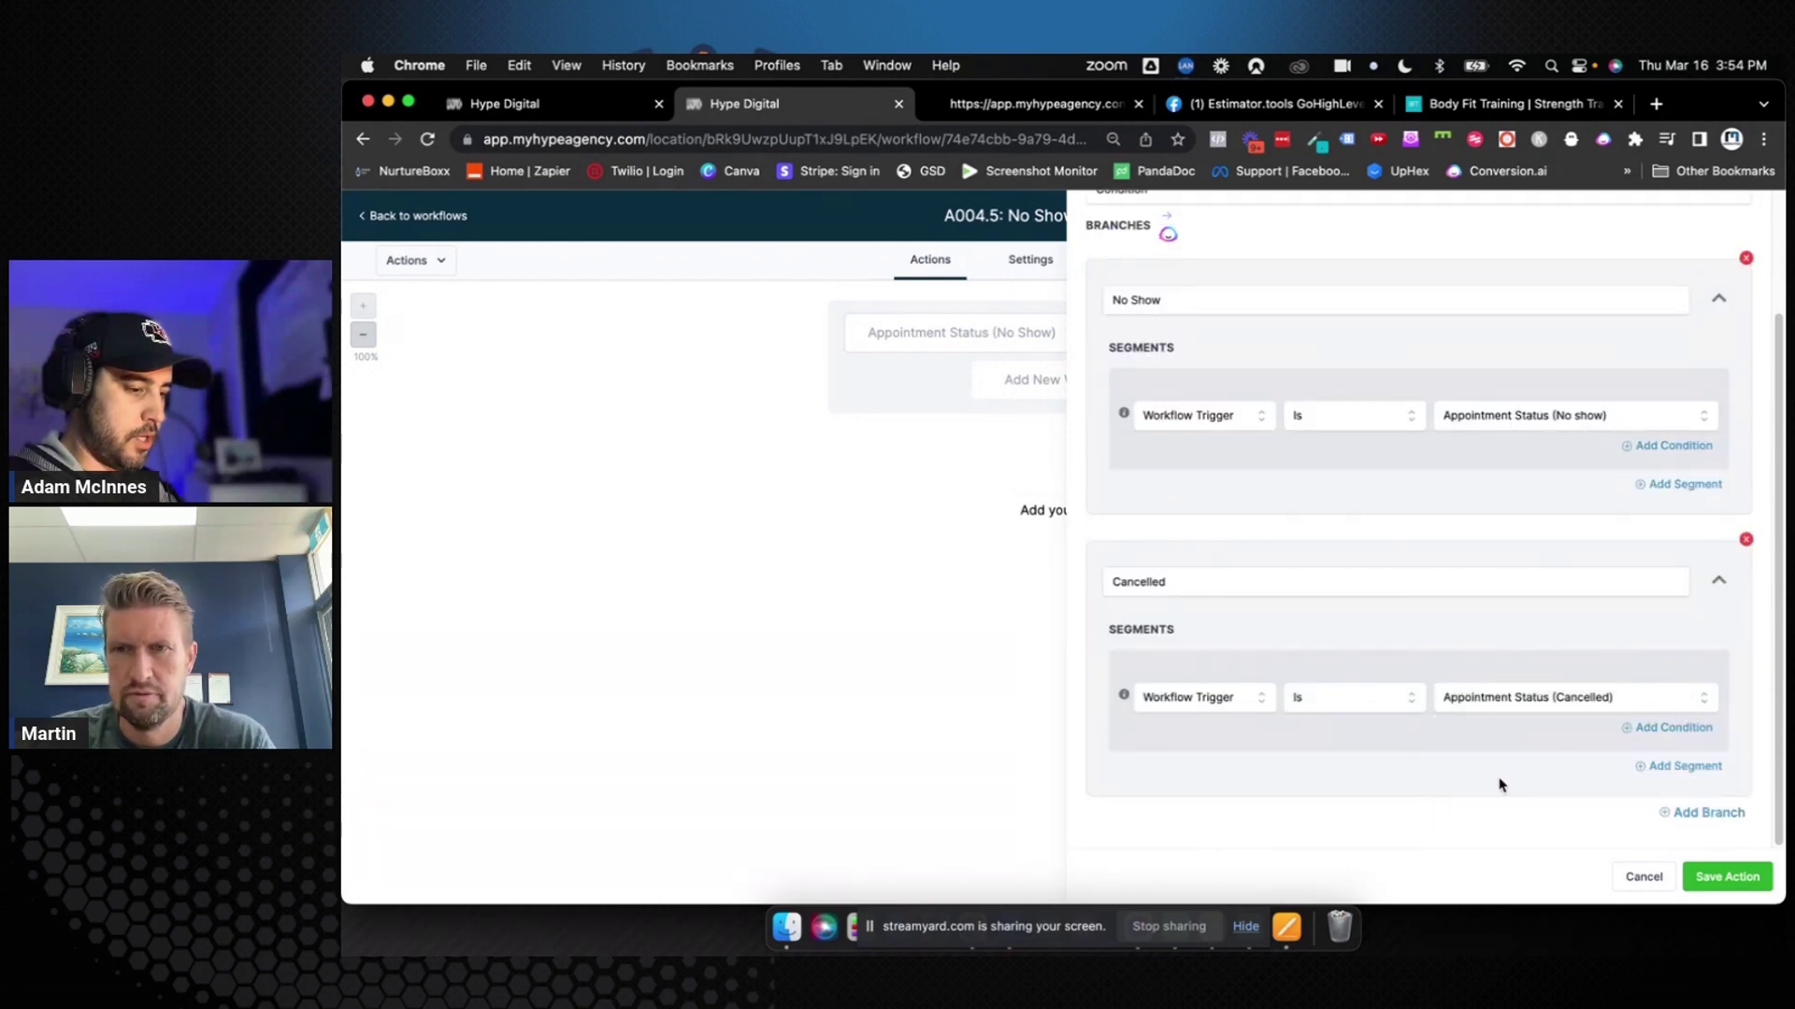
pyautogui.click(1727, 877)
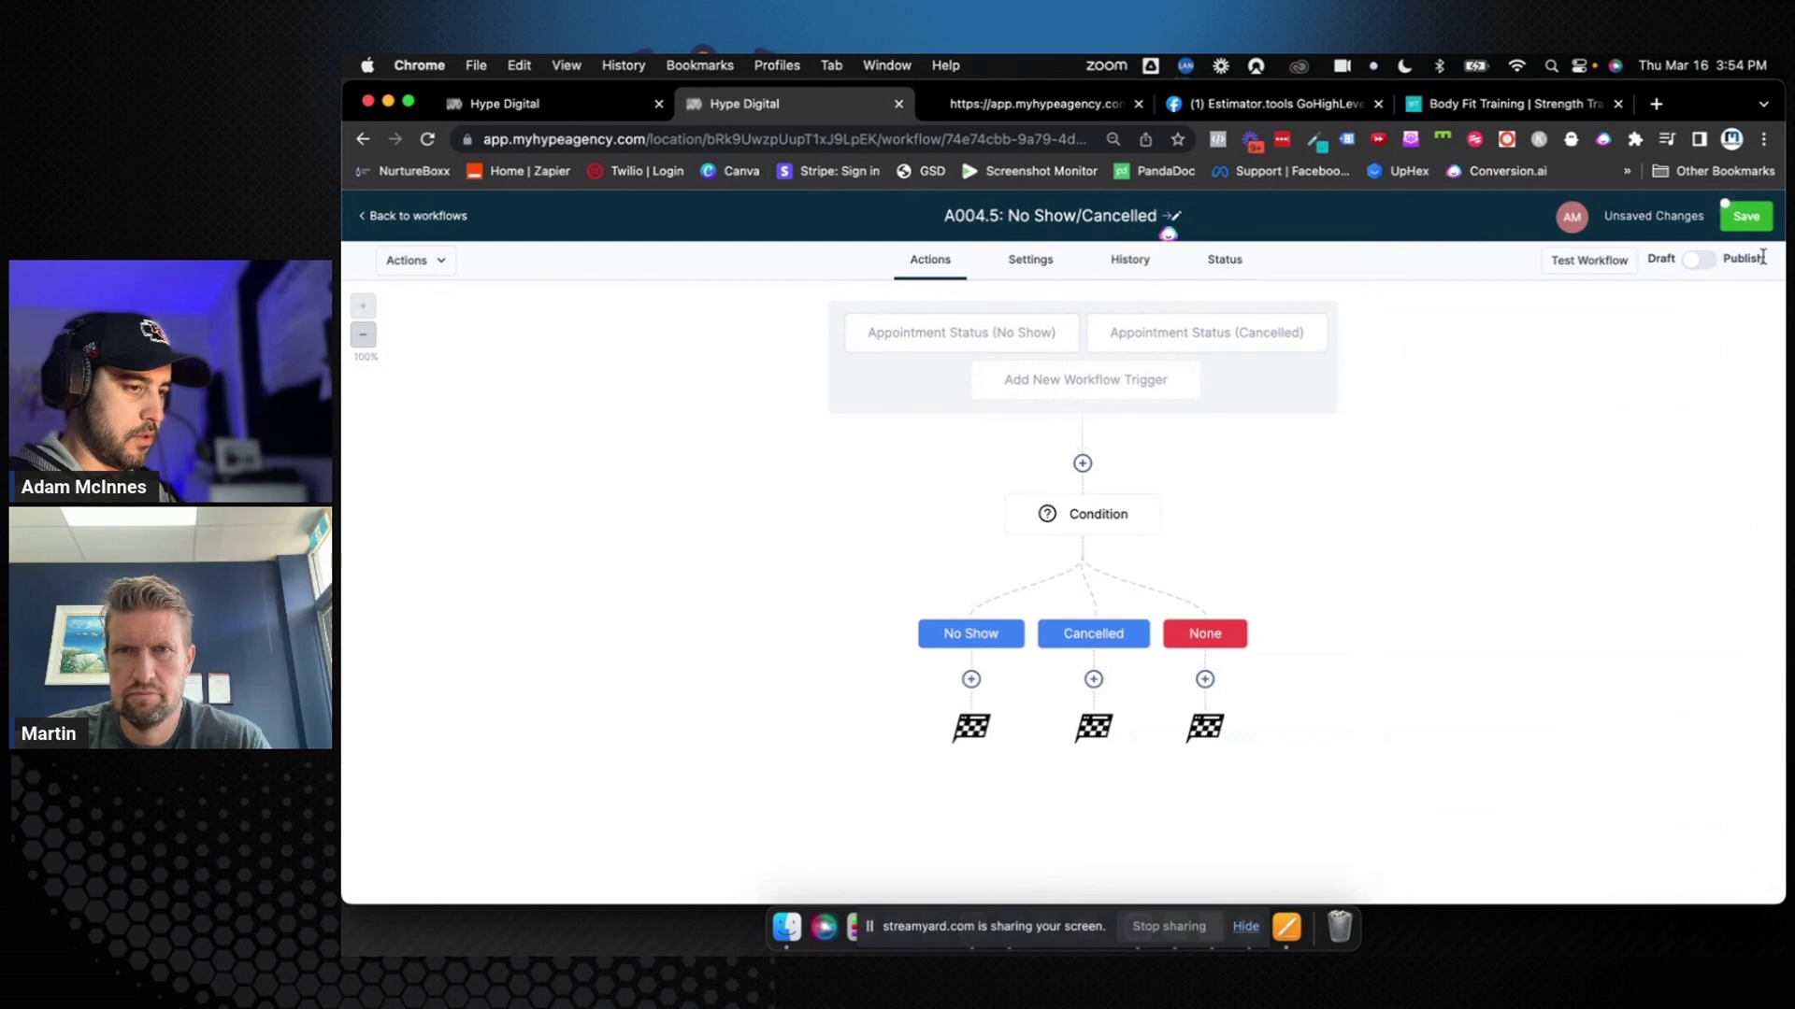
# Insert a Remove Contact Tag step for 'appointment booked' before the condition, named Remove Tag "Appointment Booked"
pyautogui.click(1083, 463)
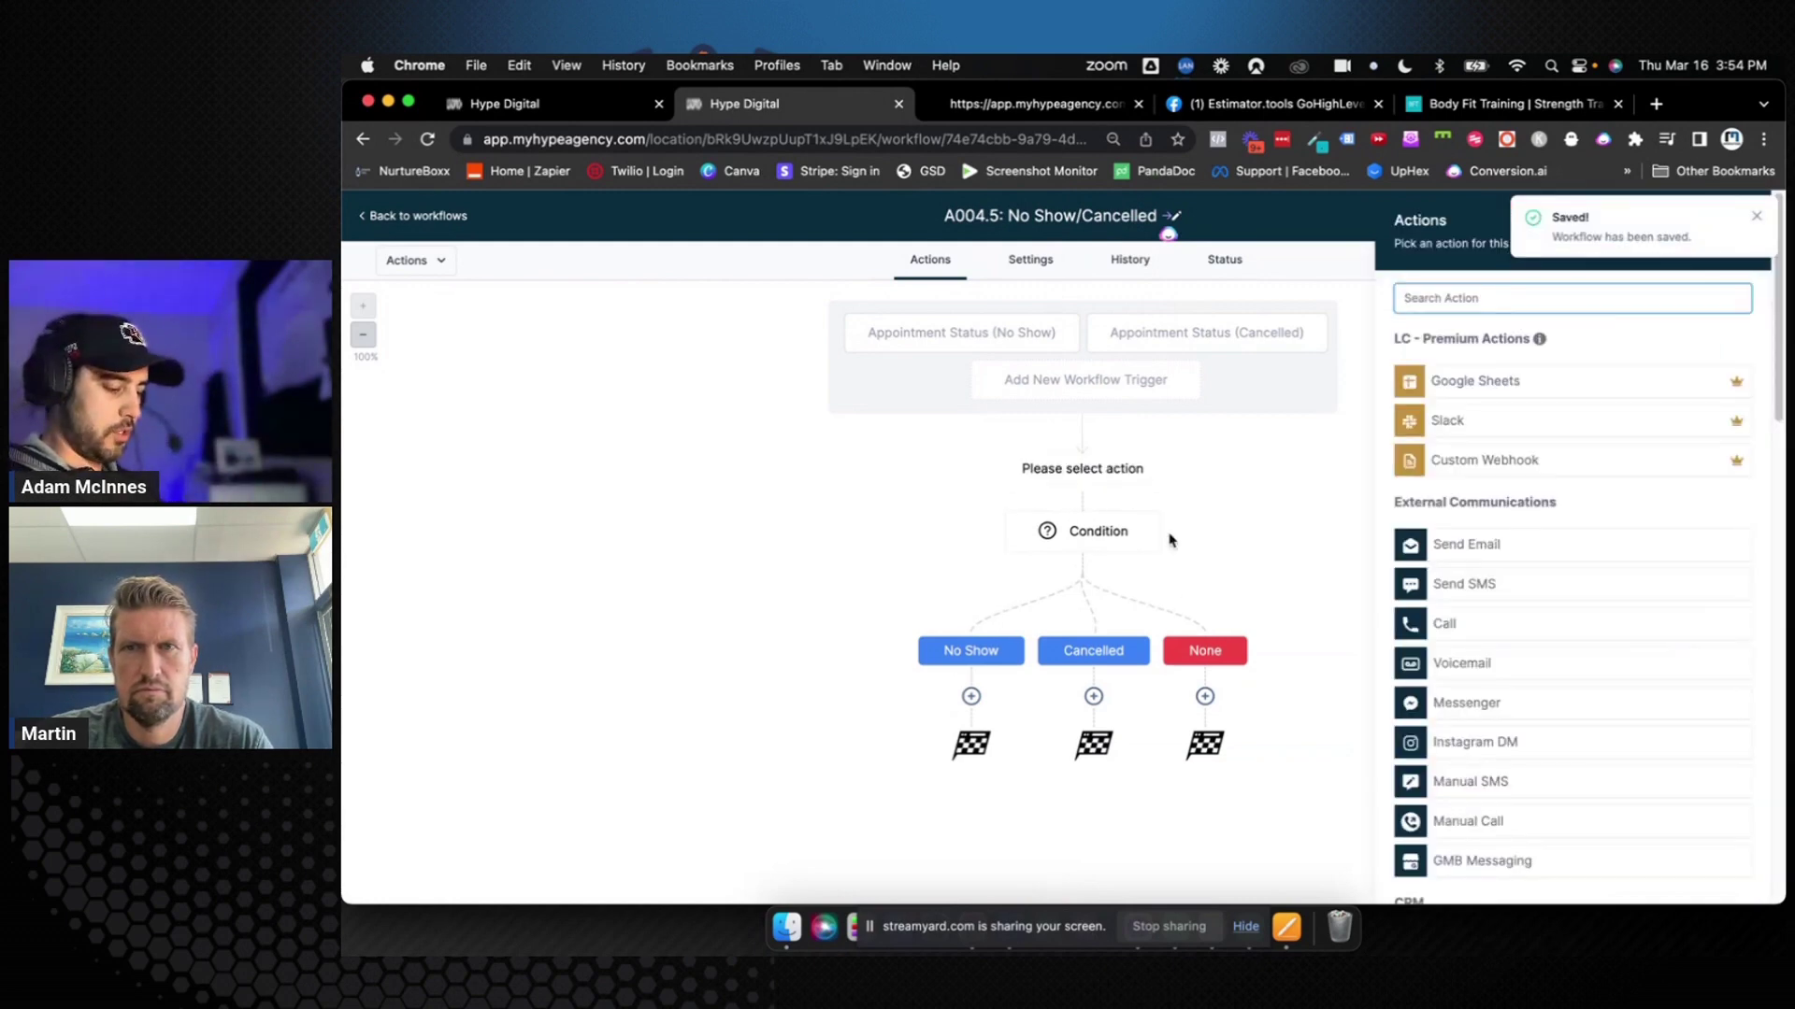
pyautogui.write('remove')
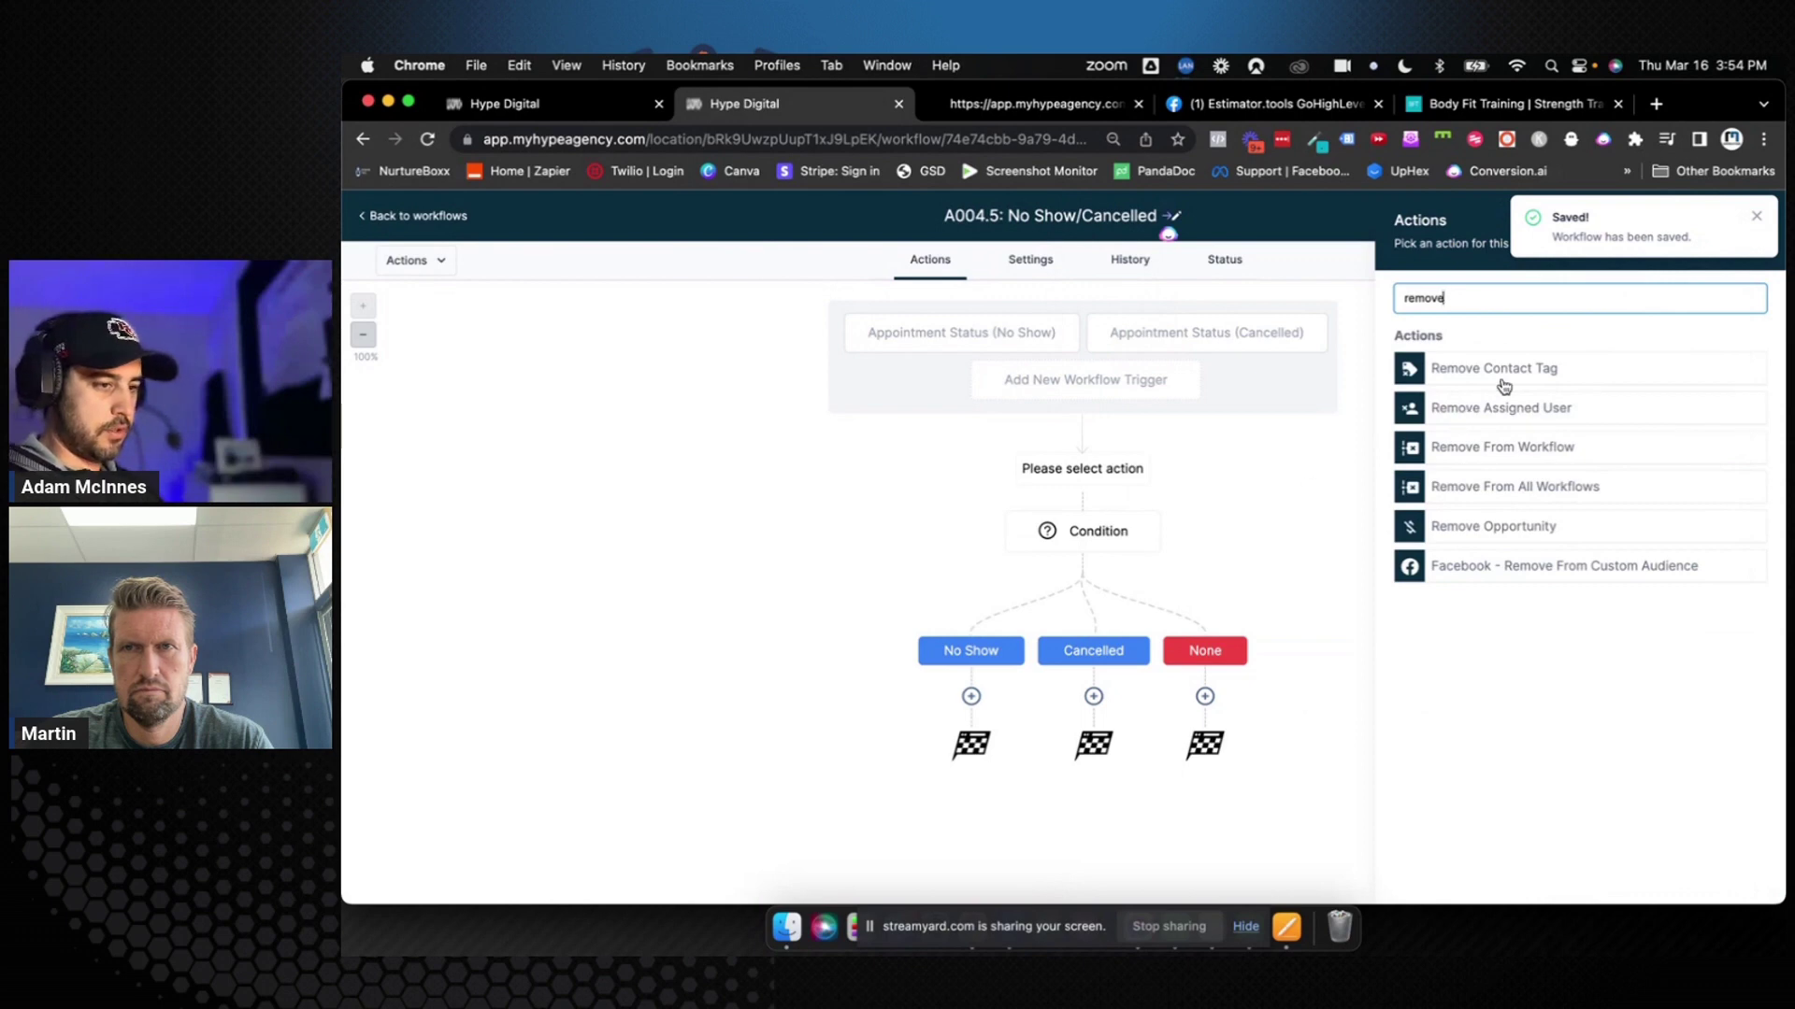
pyautogui.click(1511, 371)
pyautogui.click(1451, 399)
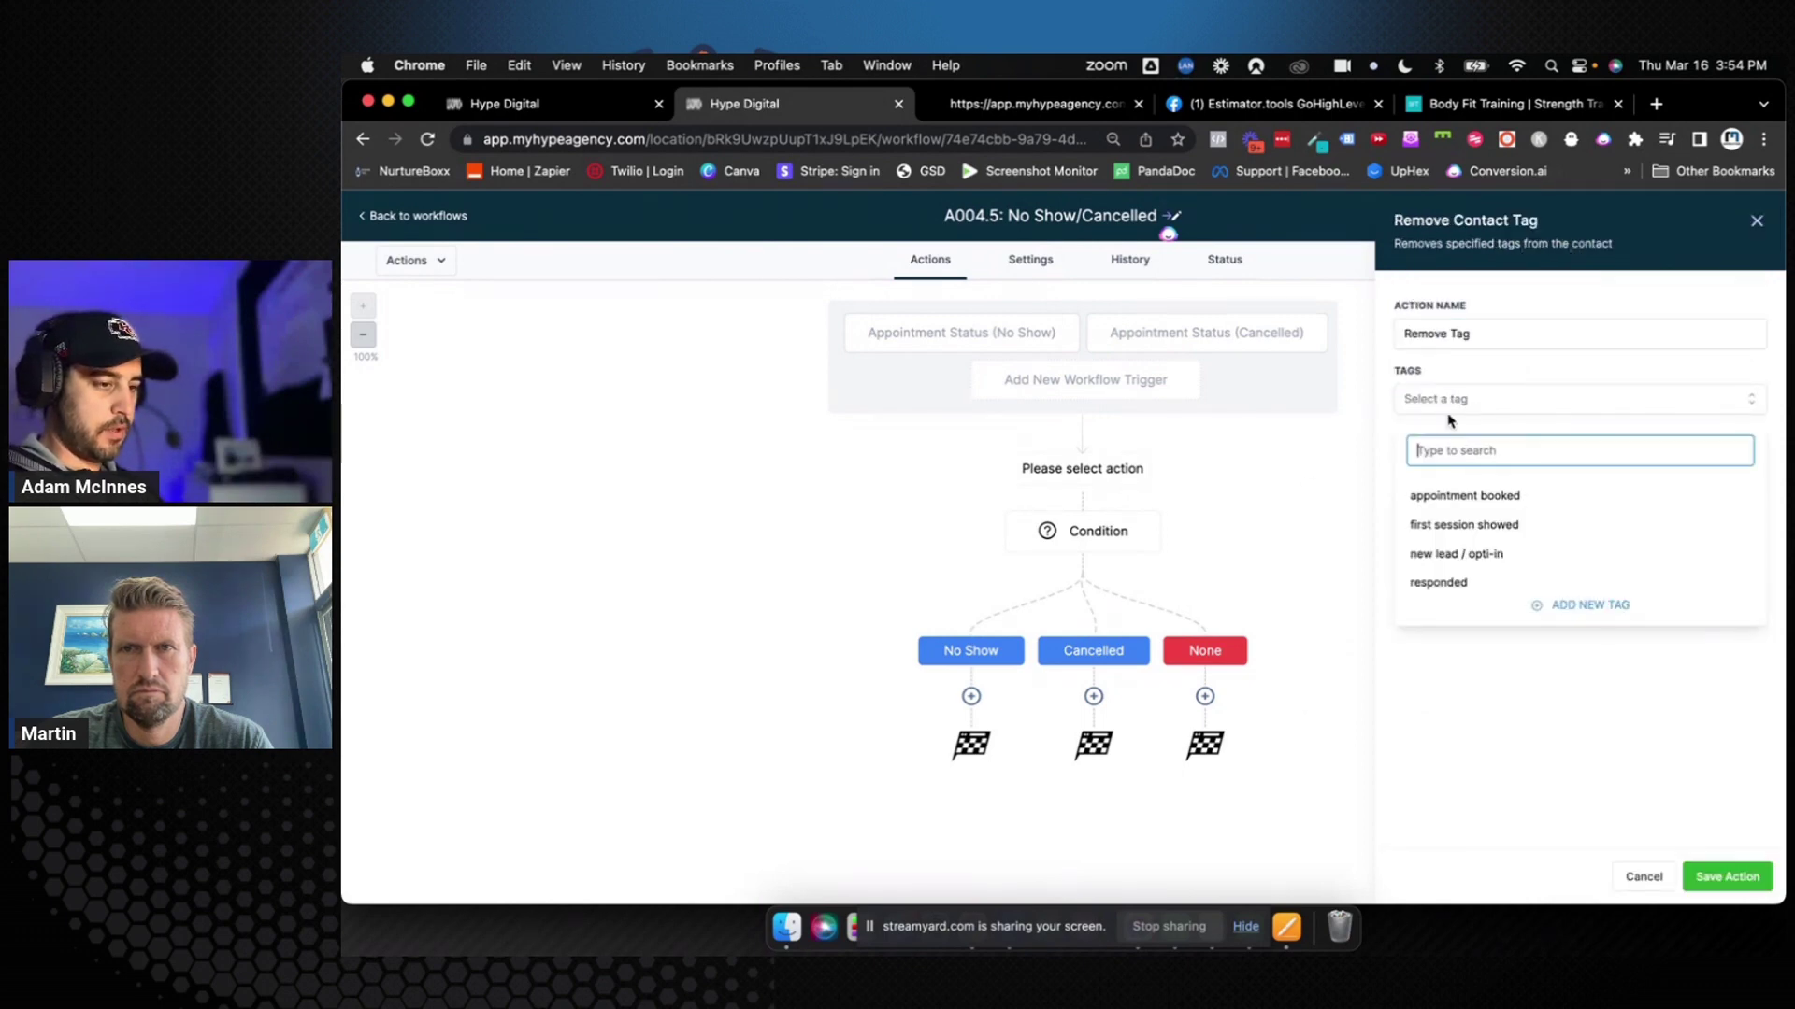
pyautogui.click(1456, 503)
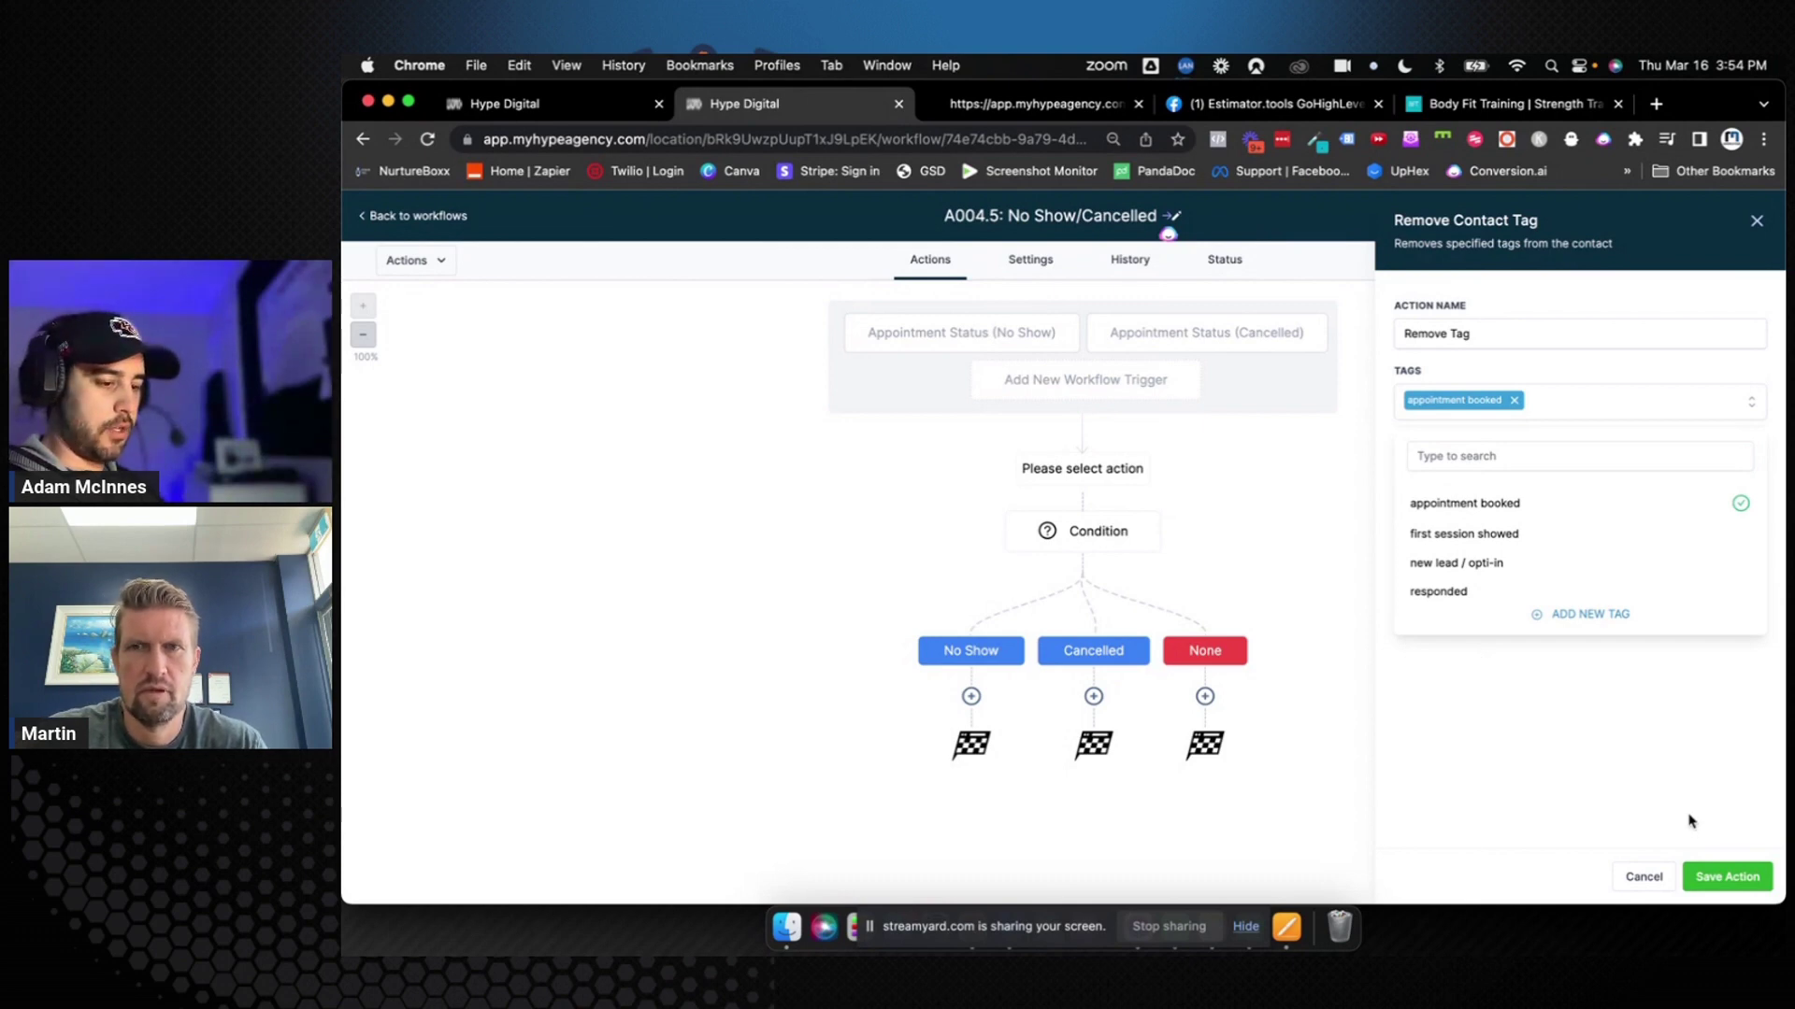
pyautogui.click(1538, 337)
pyautogui.write('"Appointment booked')
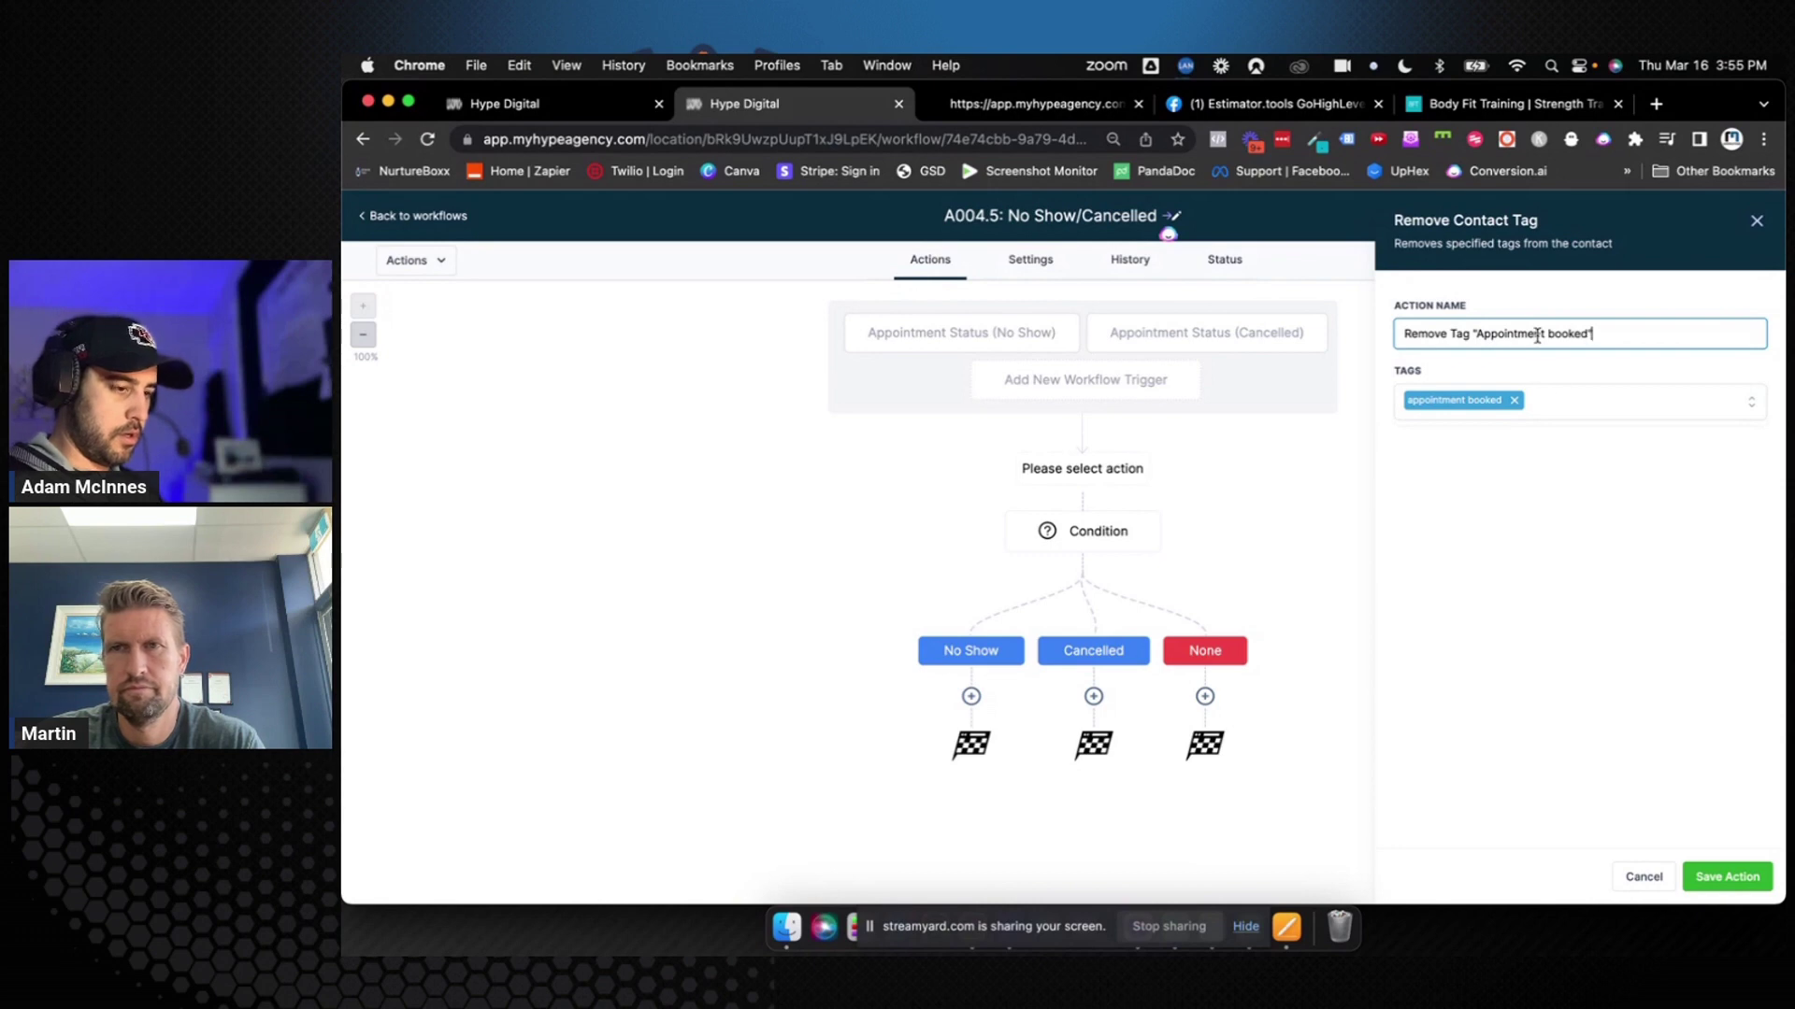
pyautogui.click(1727, 877)
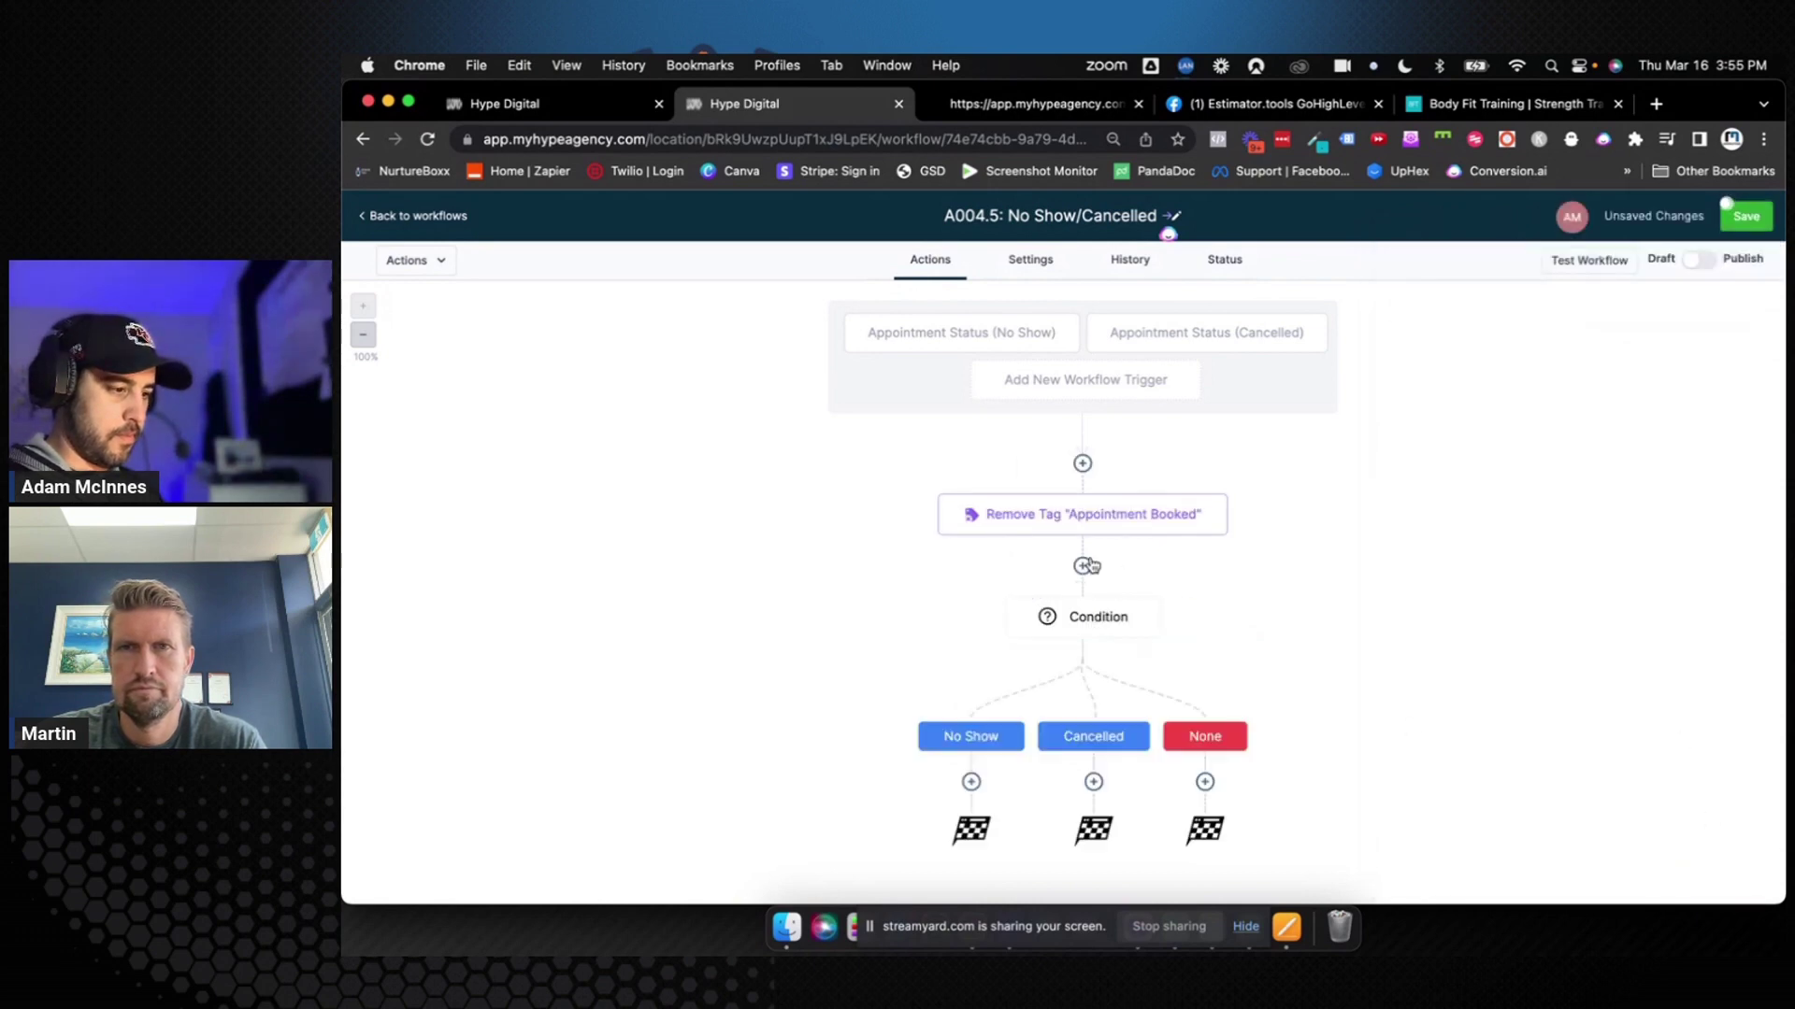
pyautogui.click(969, 783)
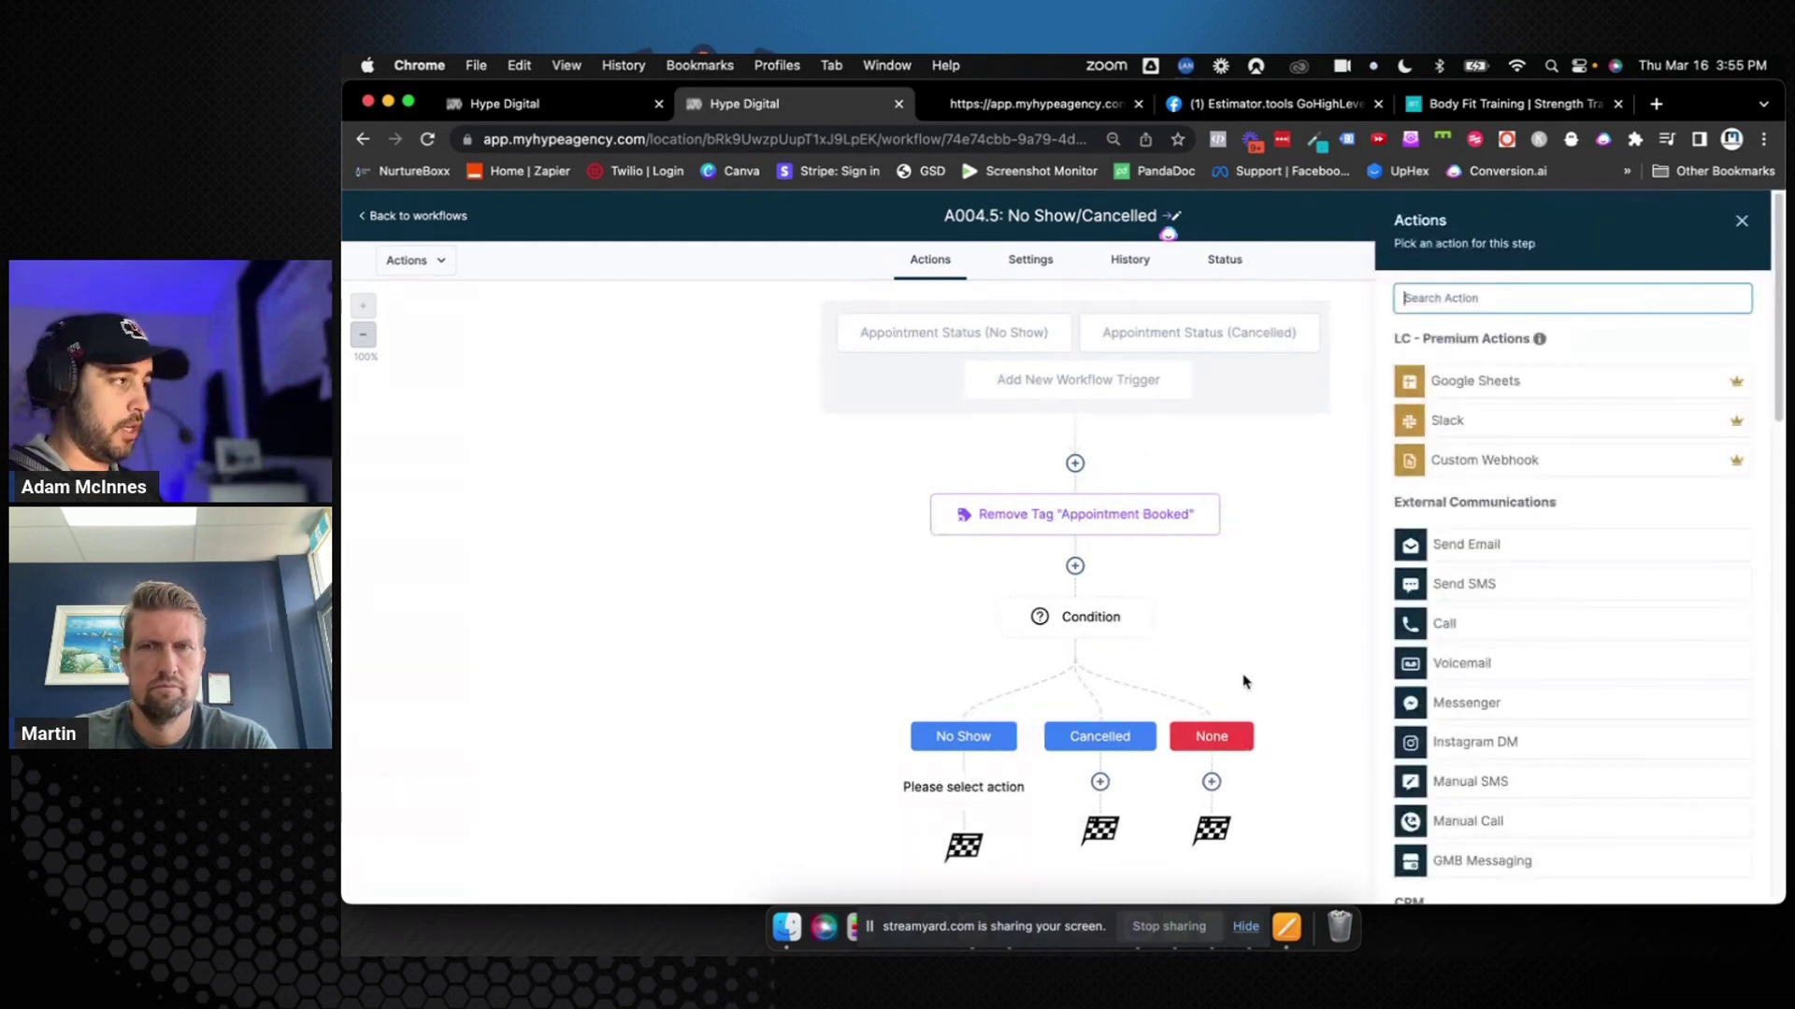
# Add an Add Contact Tag step on the No Show branch with a new 'Appointment No Show' tag
pyautogui.write('tag')
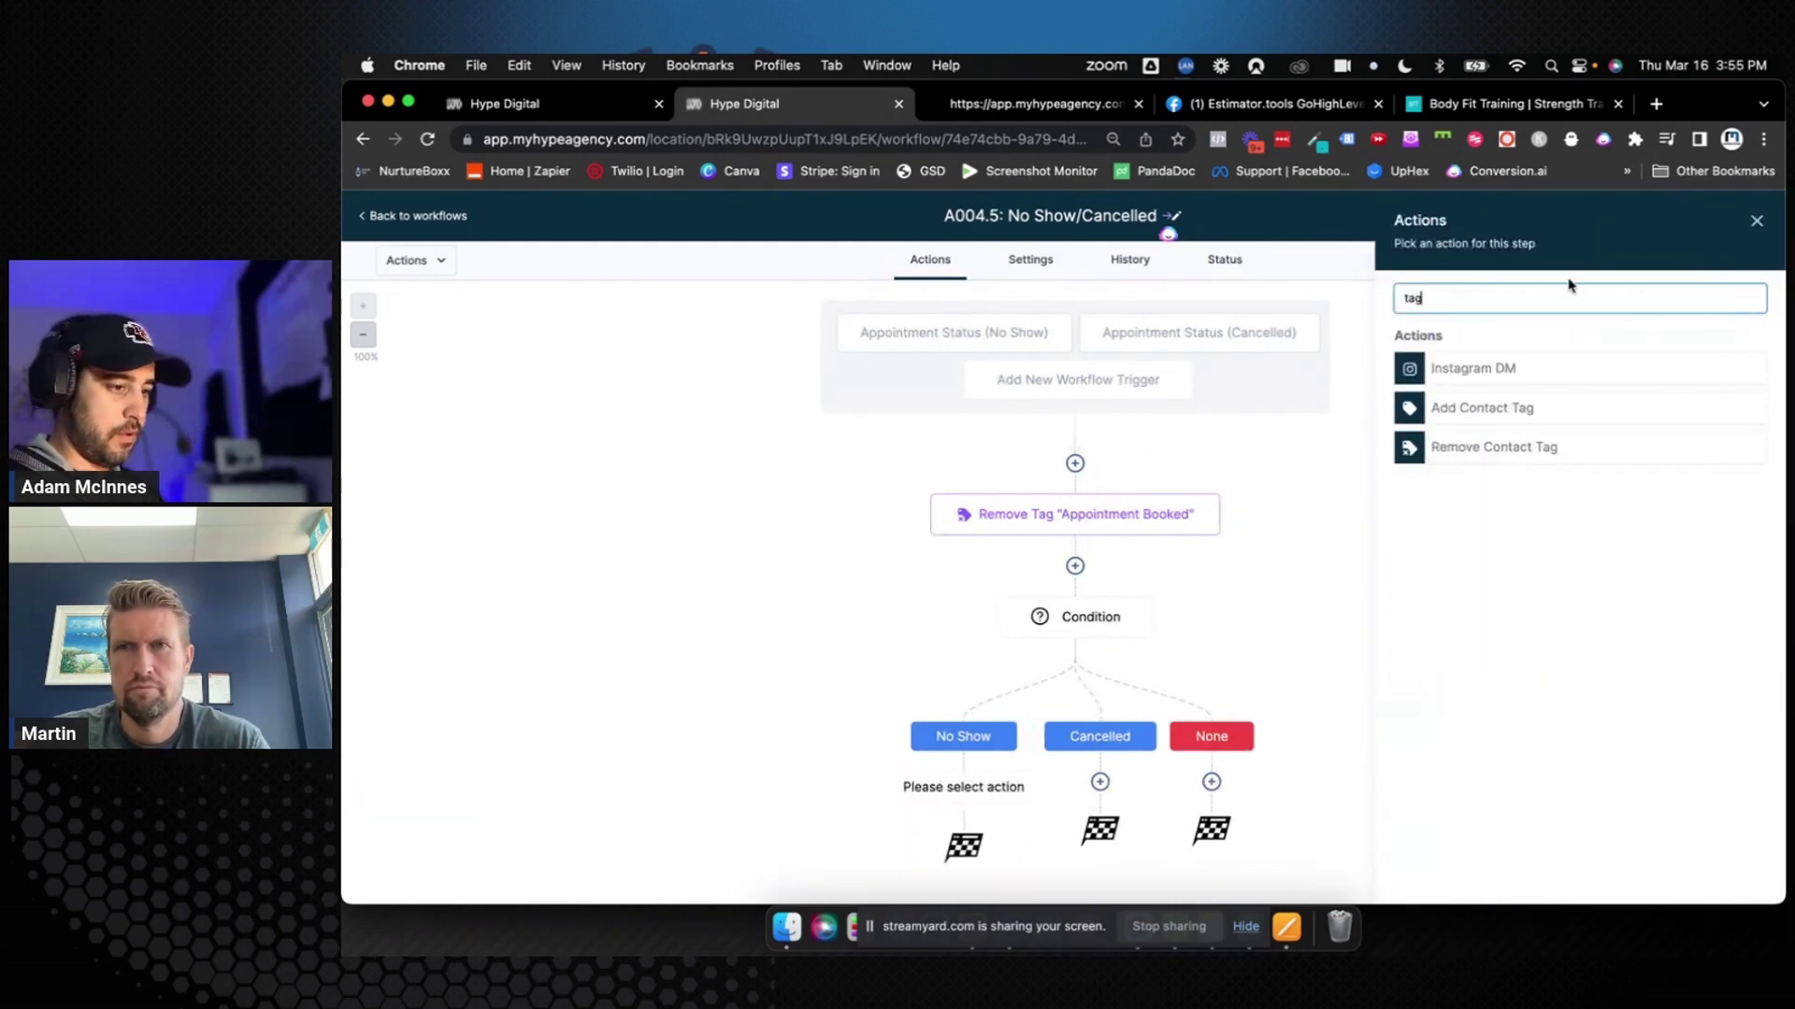
pyautogui.click(1505, 412)
pyautogui.click(1463, 397)
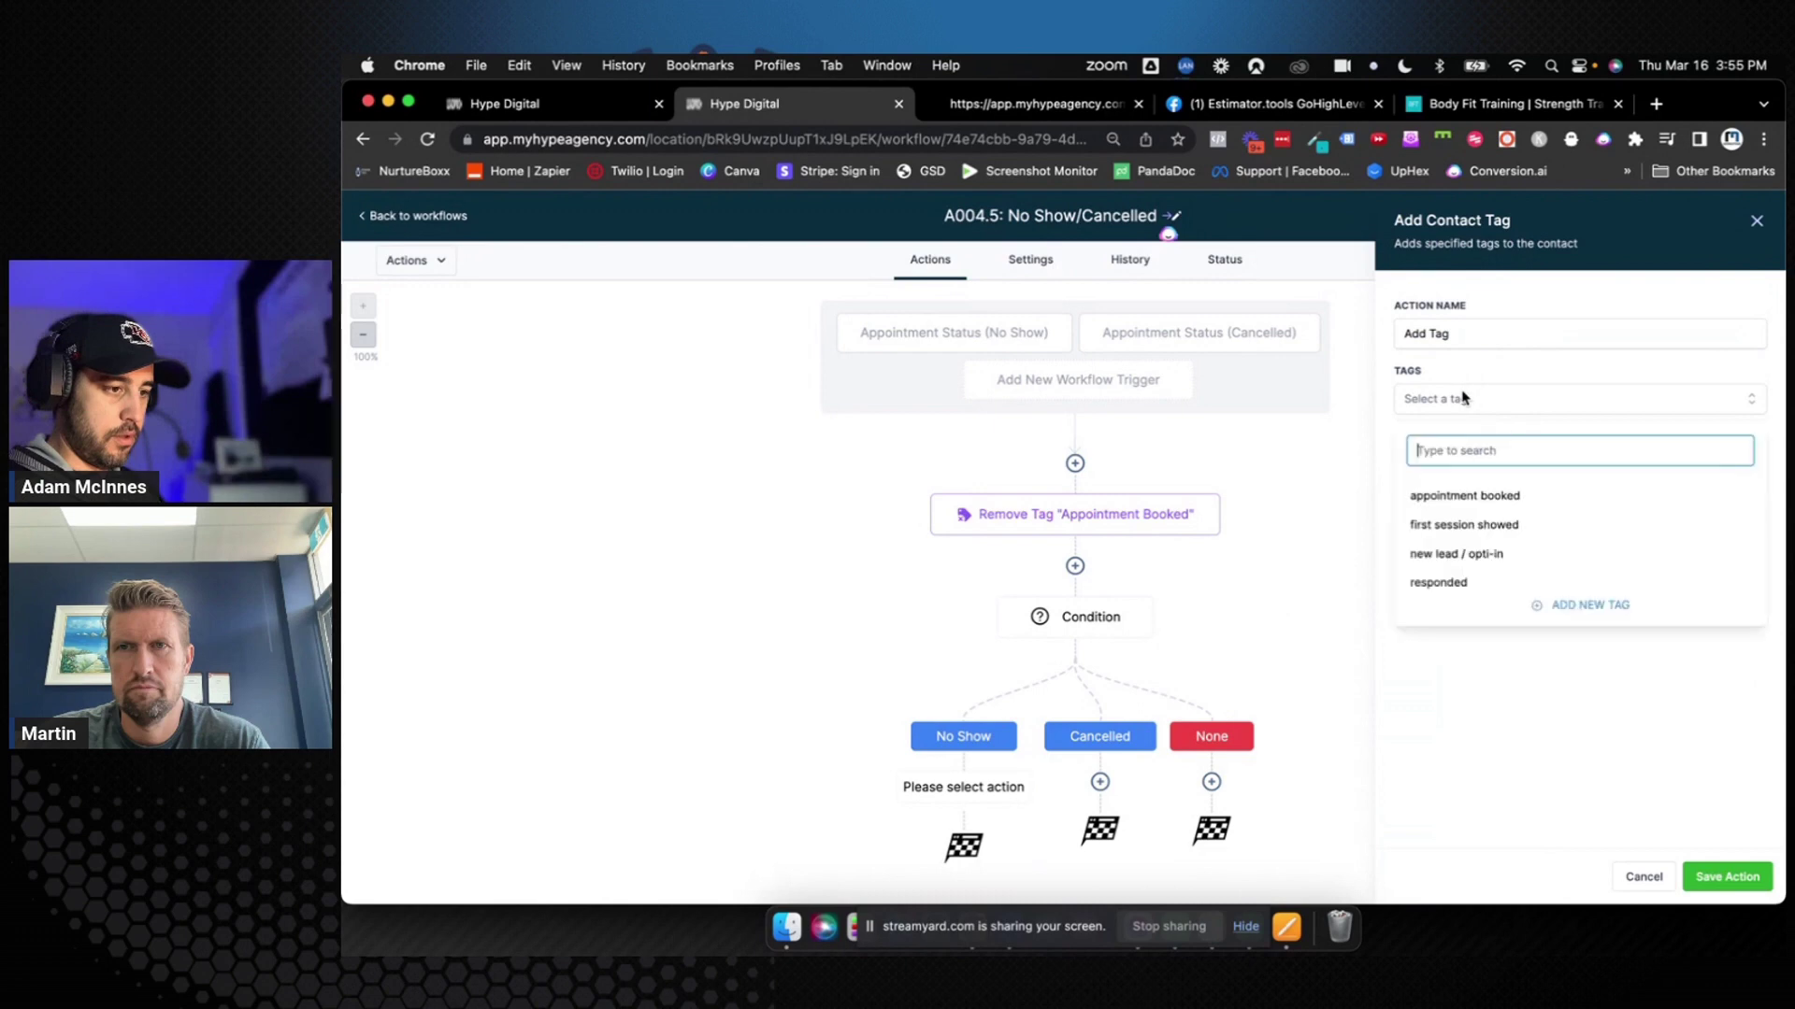
pyautogui.write('Appoin')
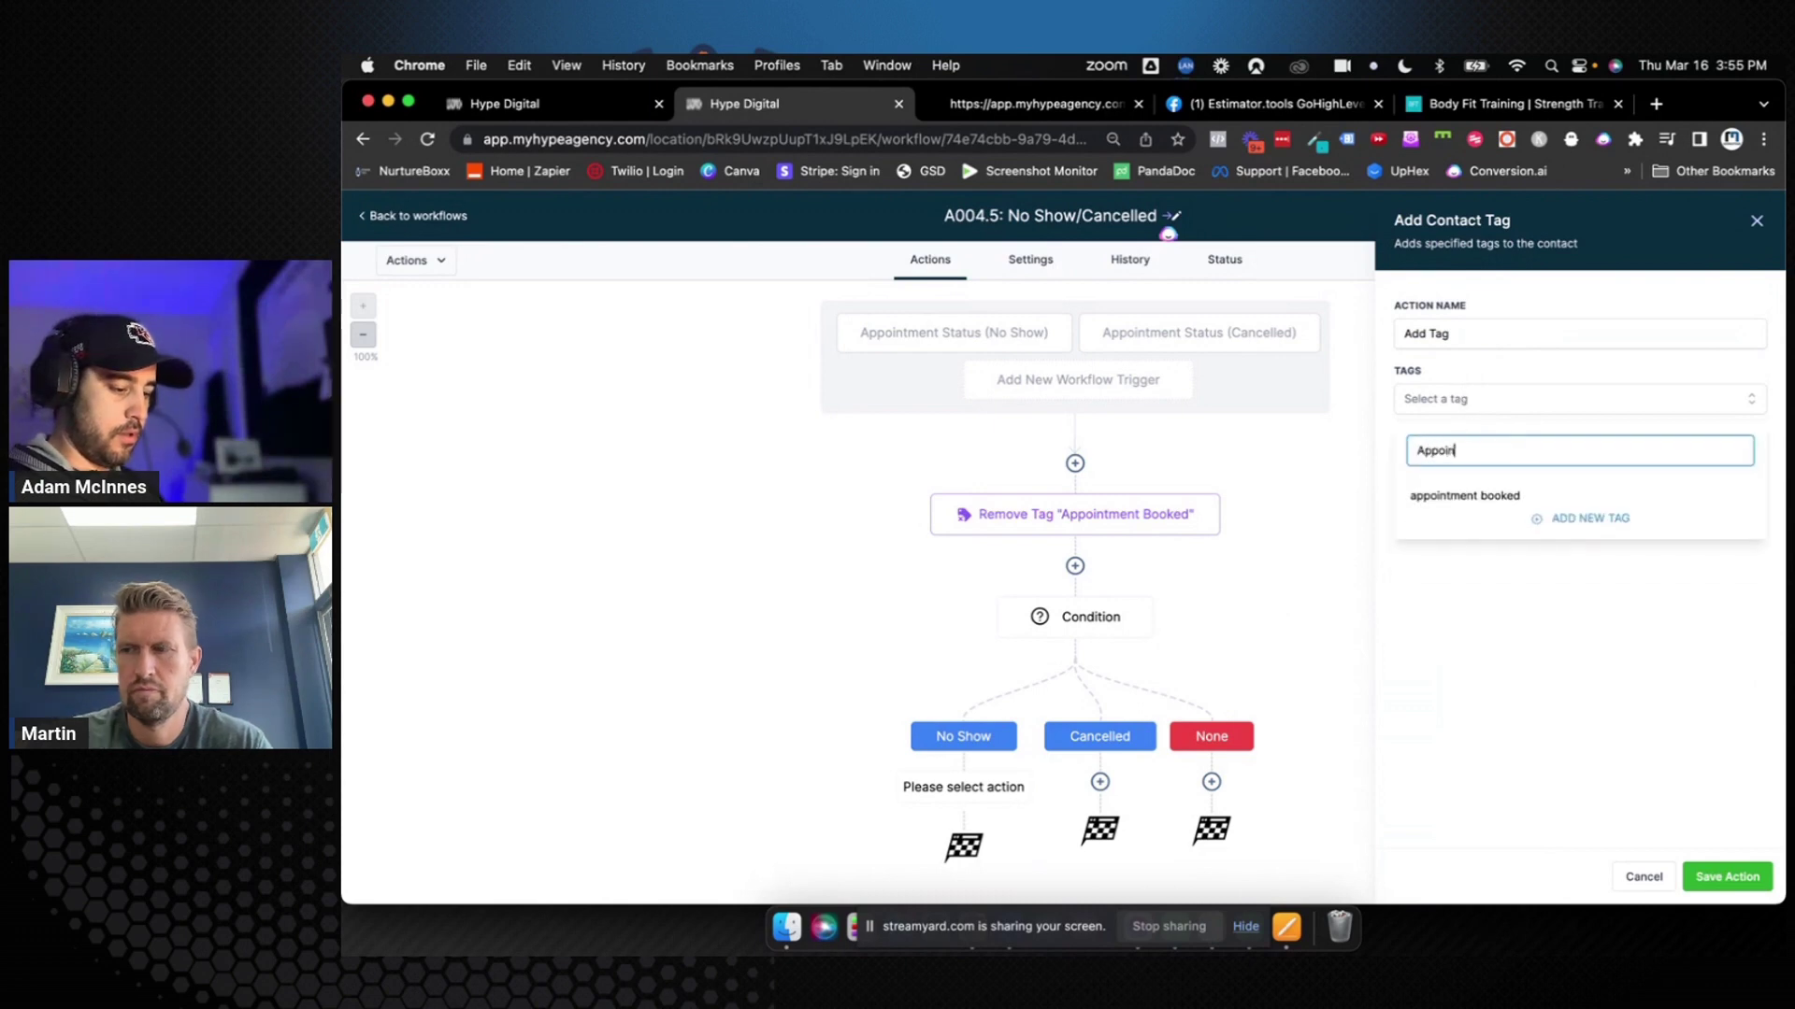
pyautogui.write('tment No Show')
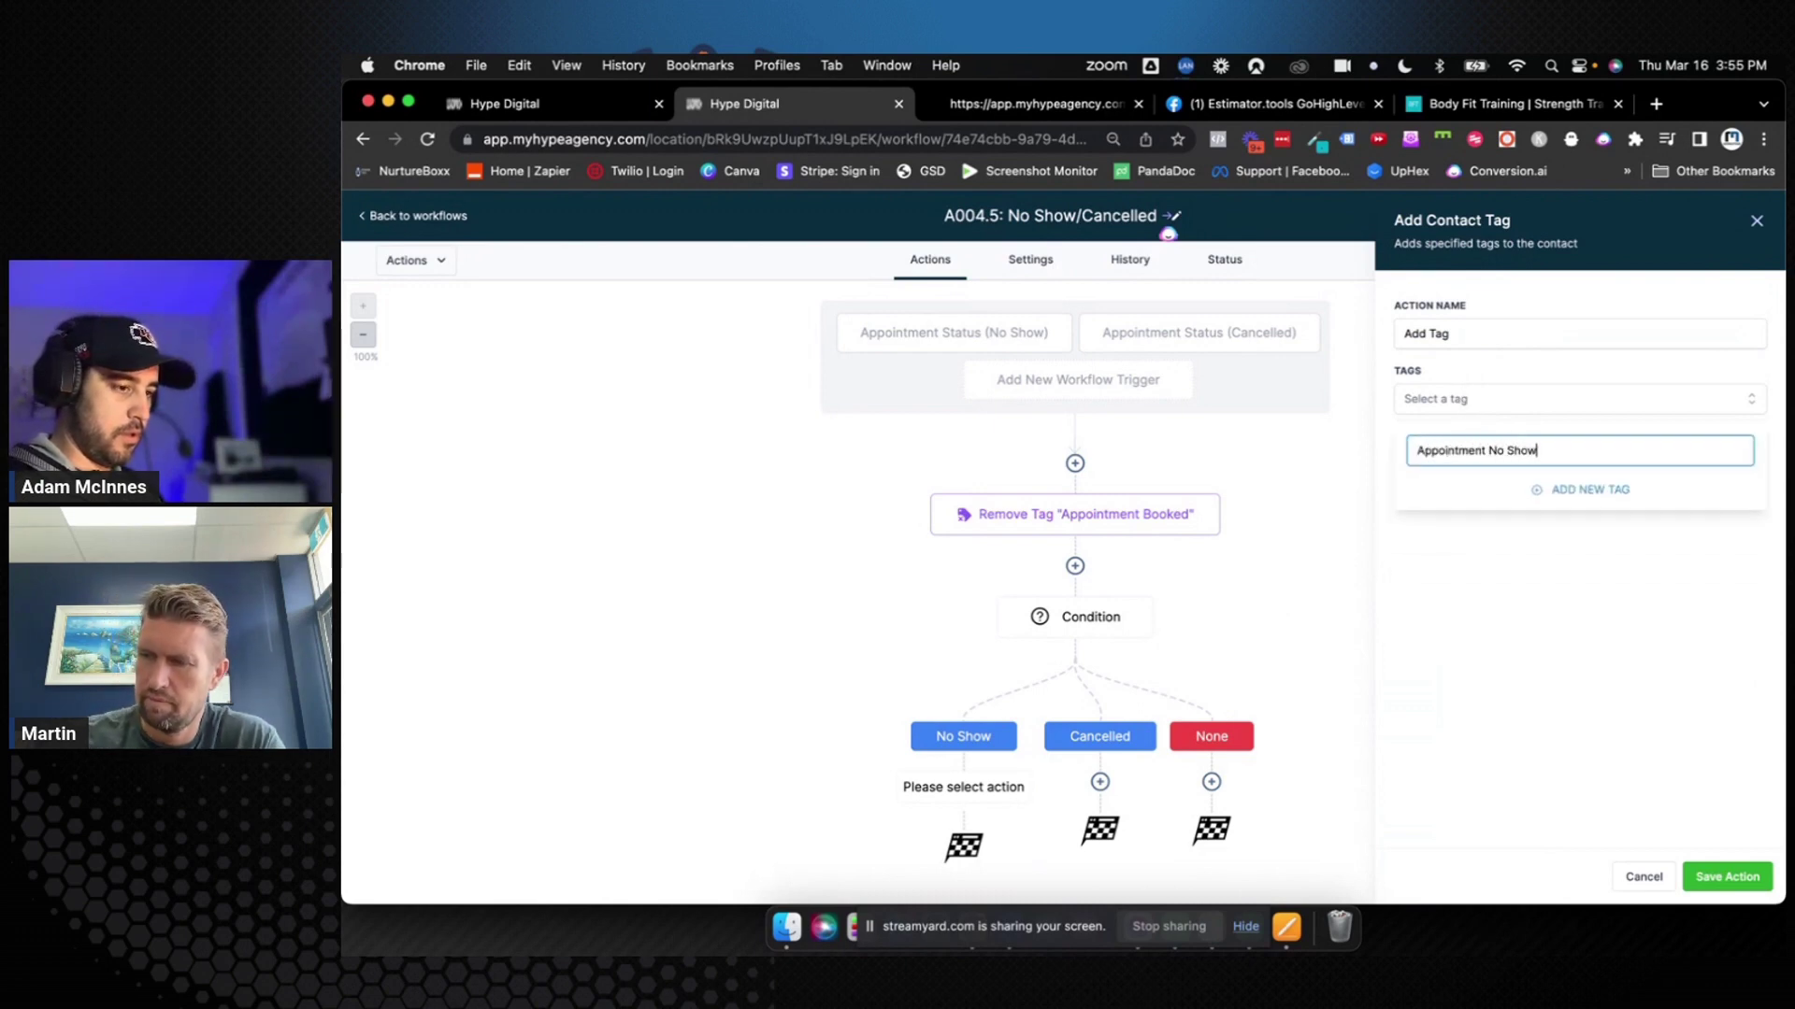
pyautogui.click(1568, 491)
pyautogui.click(1497, 341)
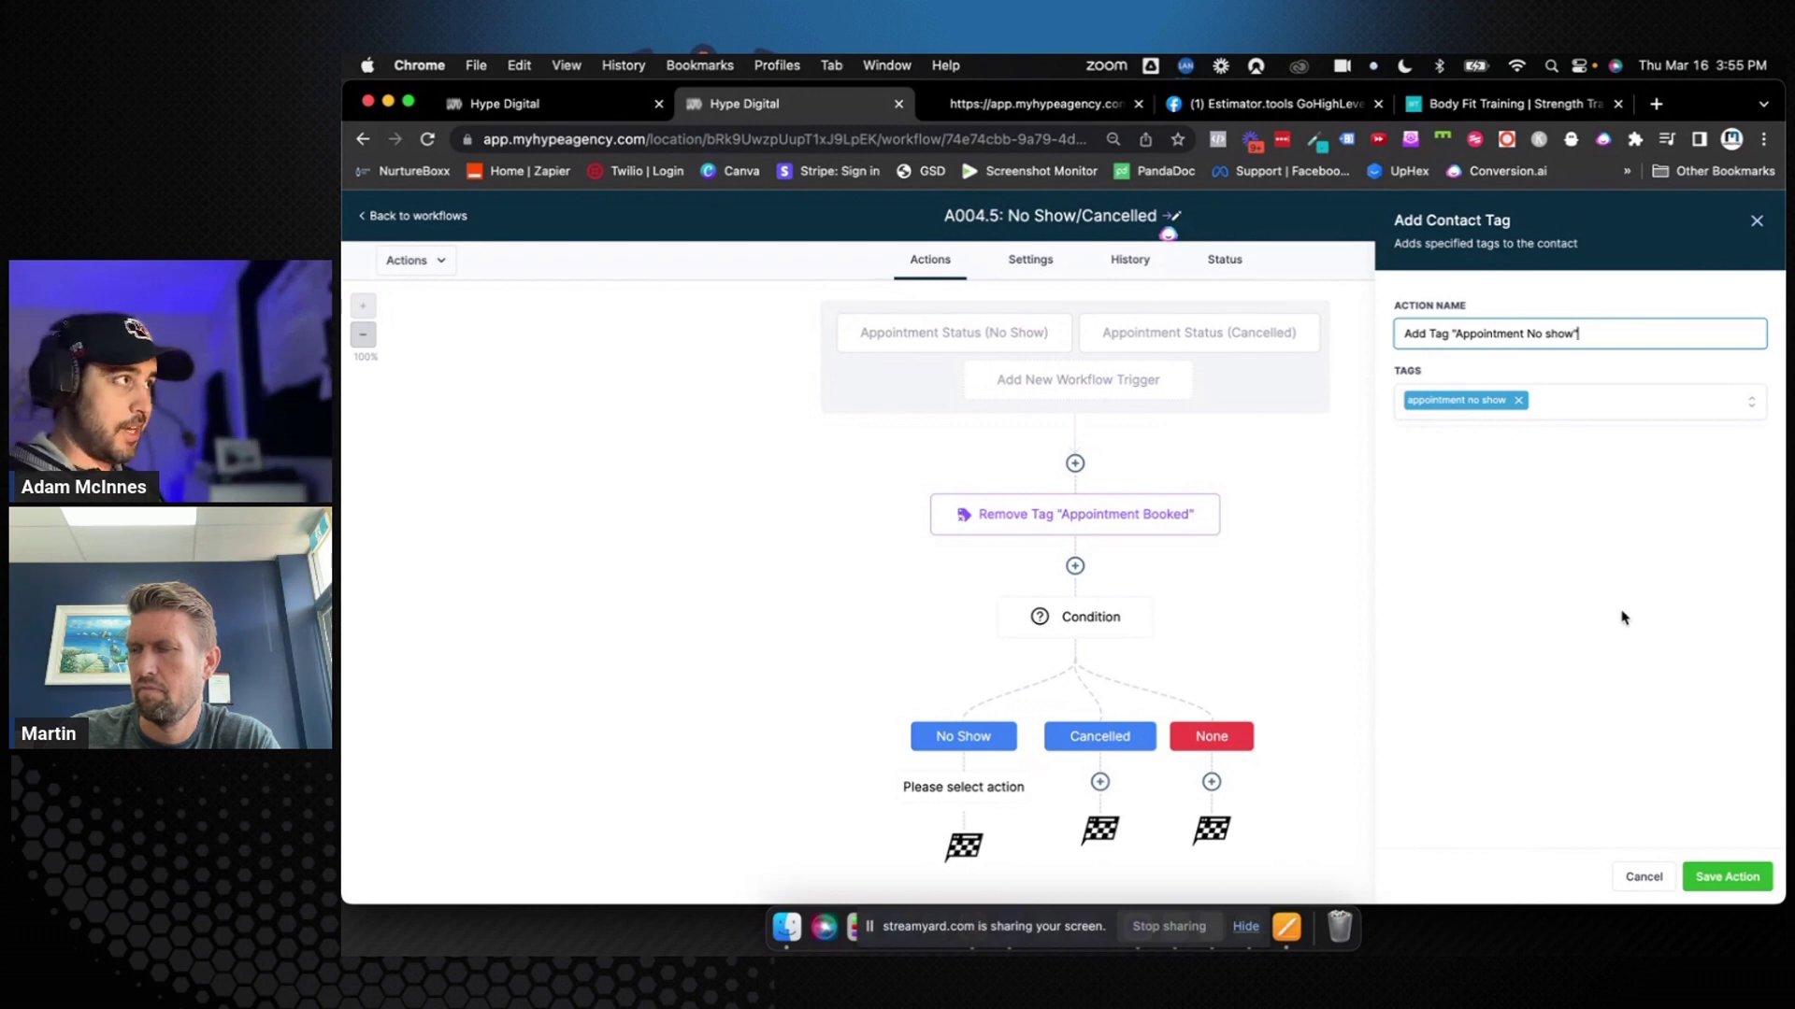
pyautogui.click(1712, 877)
pyautogui.scroll(-2, 1439, 741)
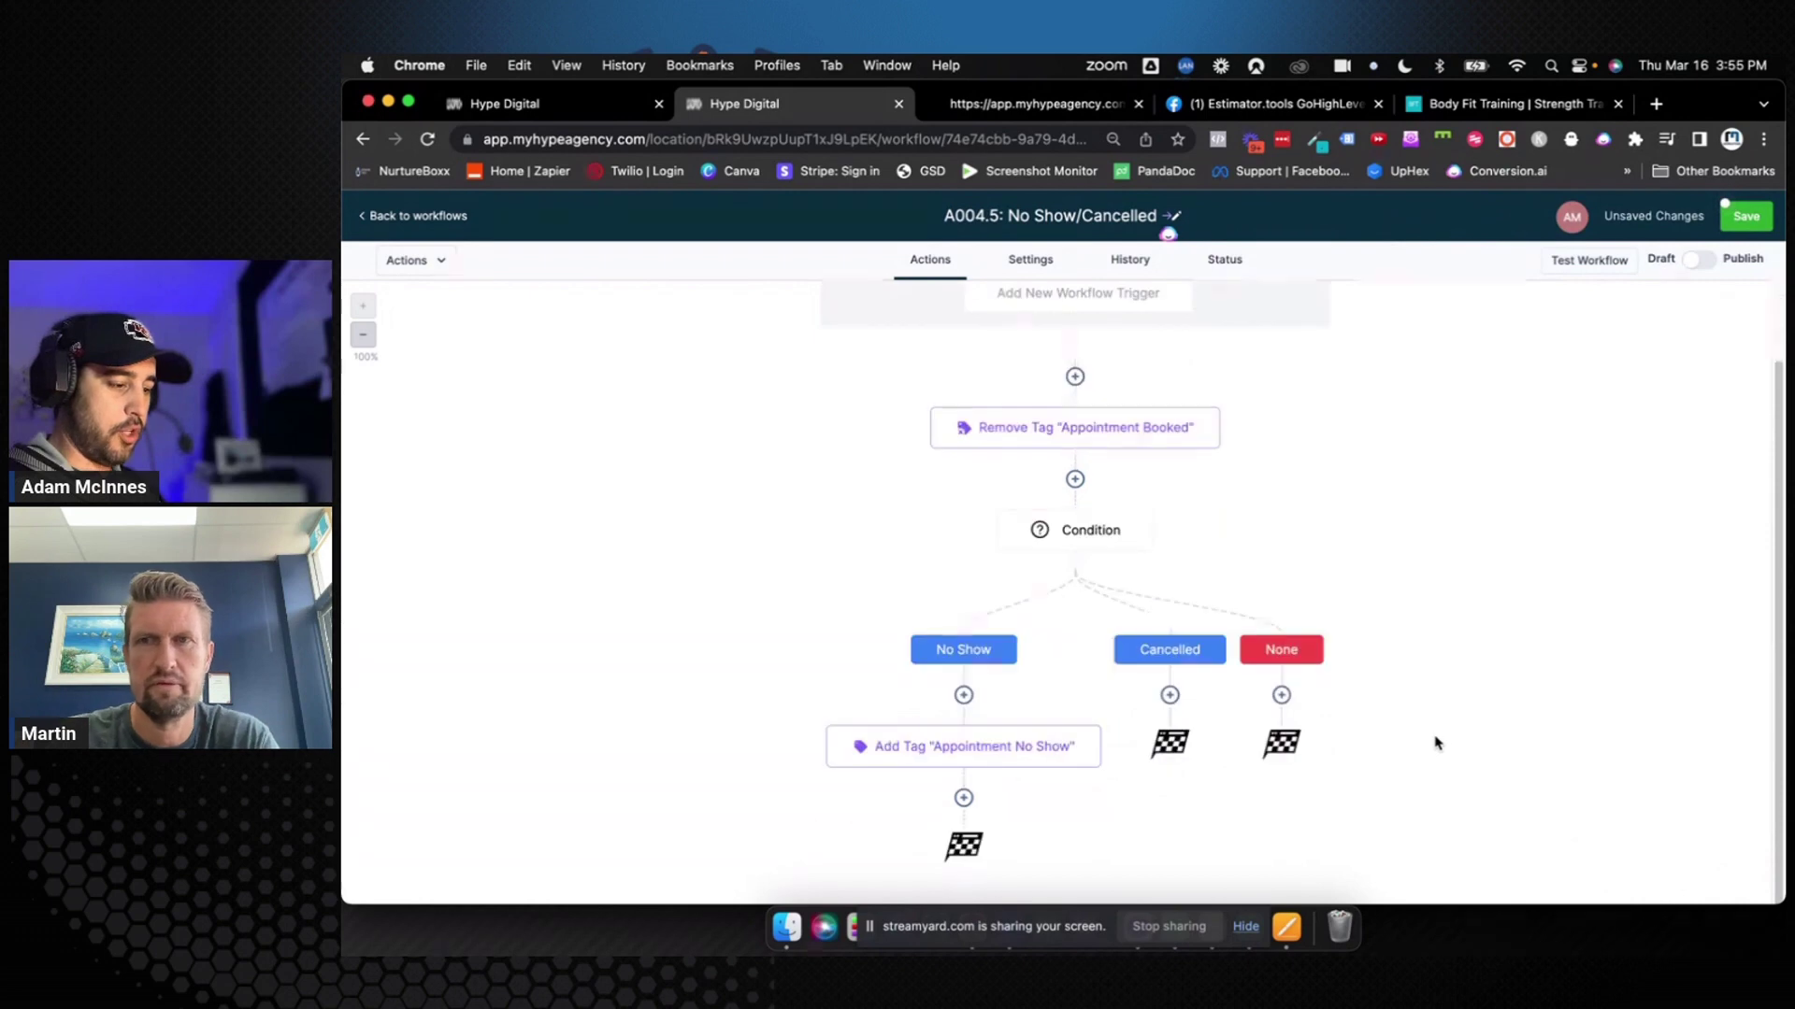
# Add an Add Contact Tag step on the Cancelled branch with a new 'Appointment Cancelled' tag, named to match
pyautogui.click(1169, 696)
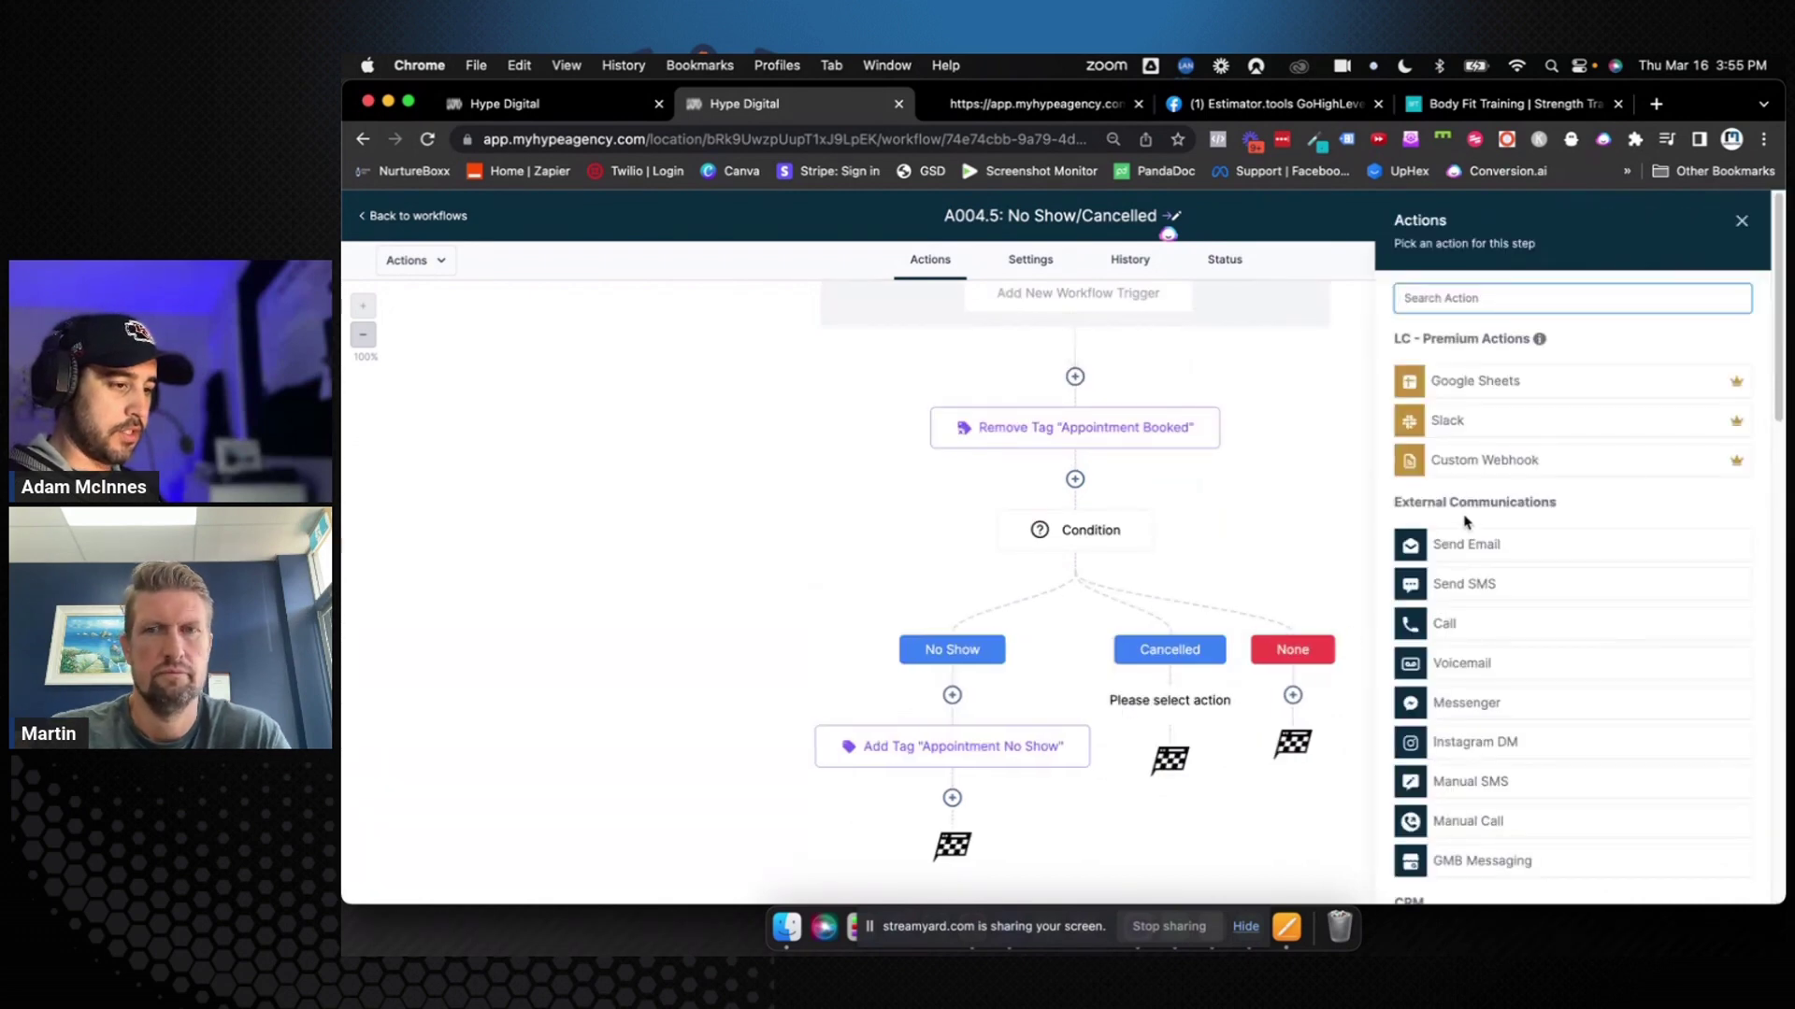
pyautogui.write('tag')
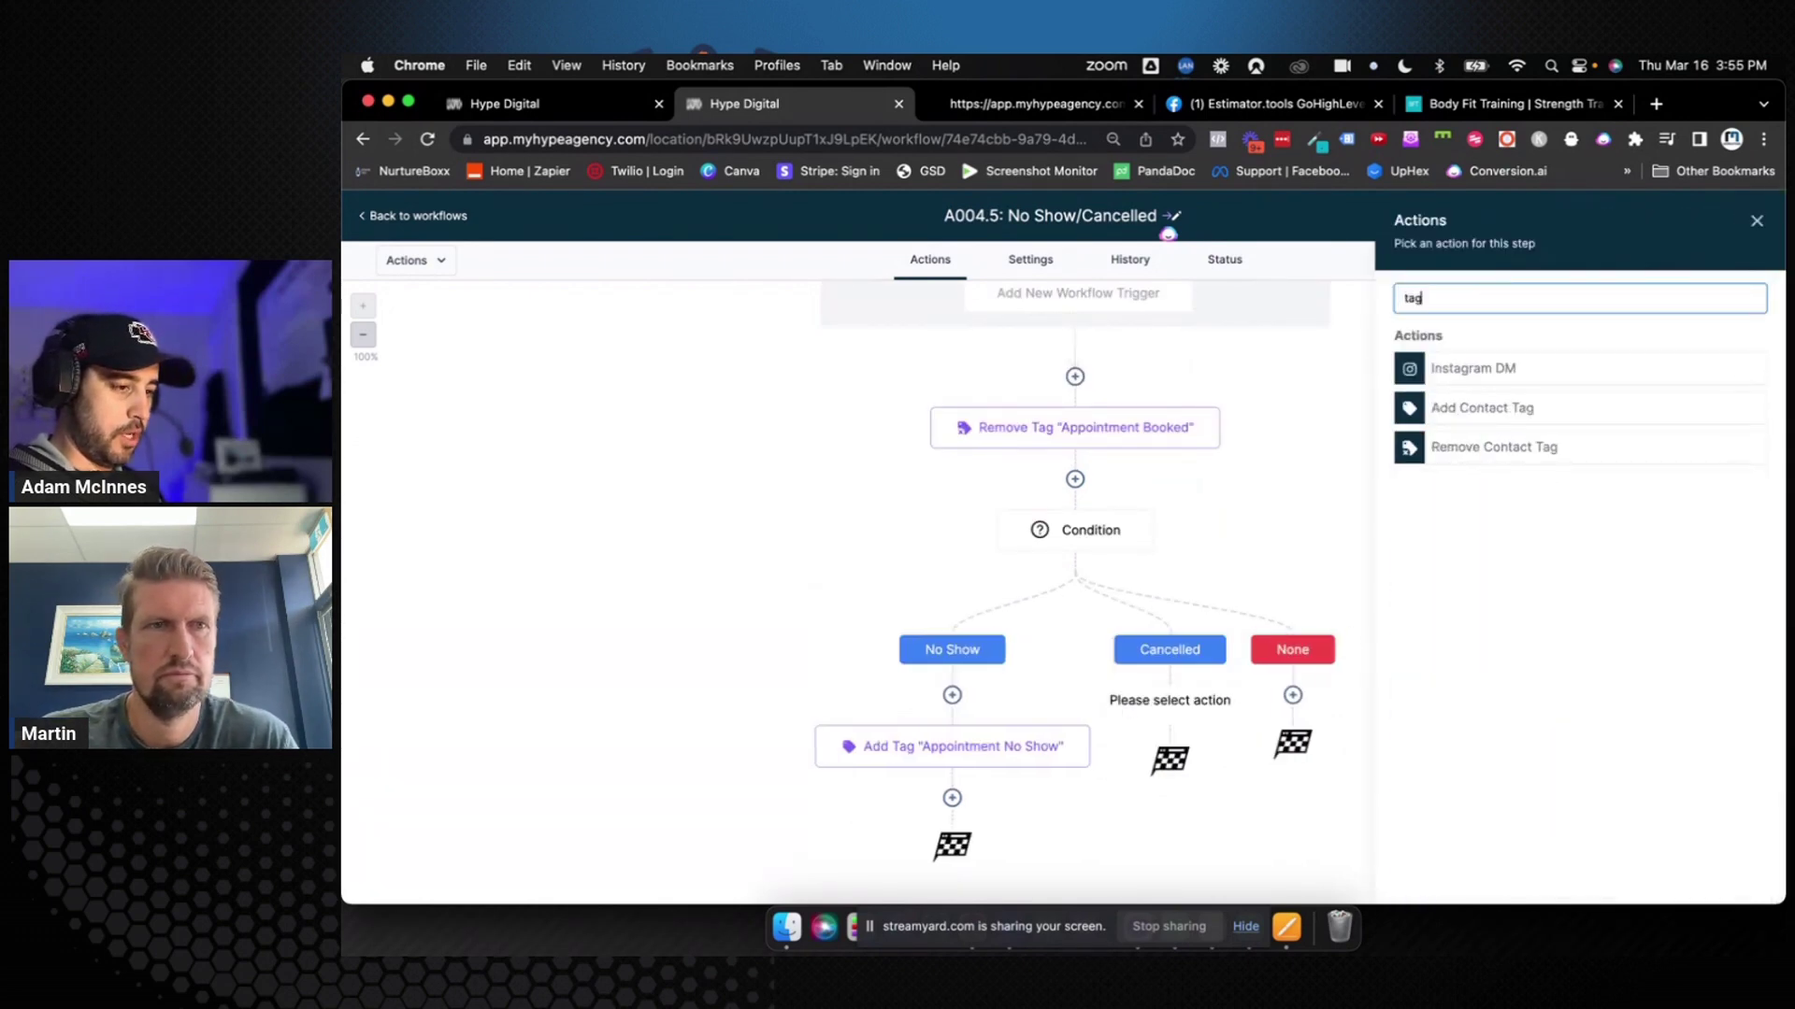
pyautogui.click(1524, 405)
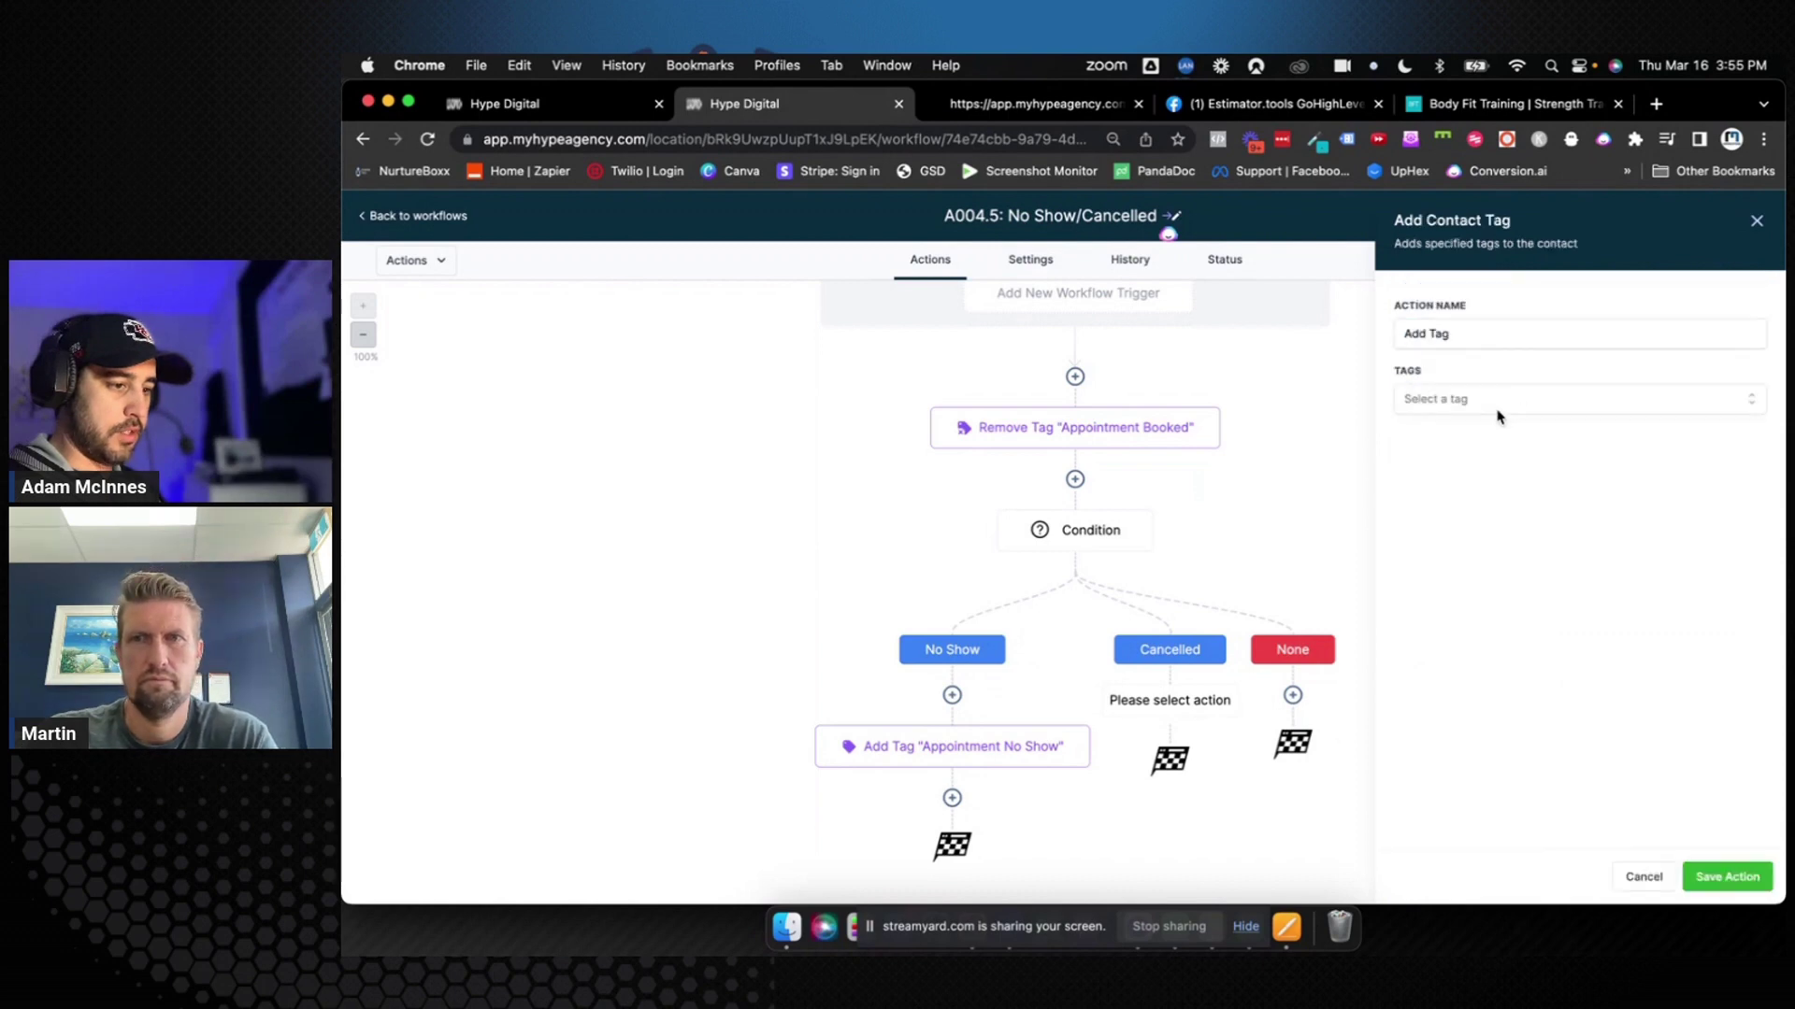
pyautogui.click(1498, 403)
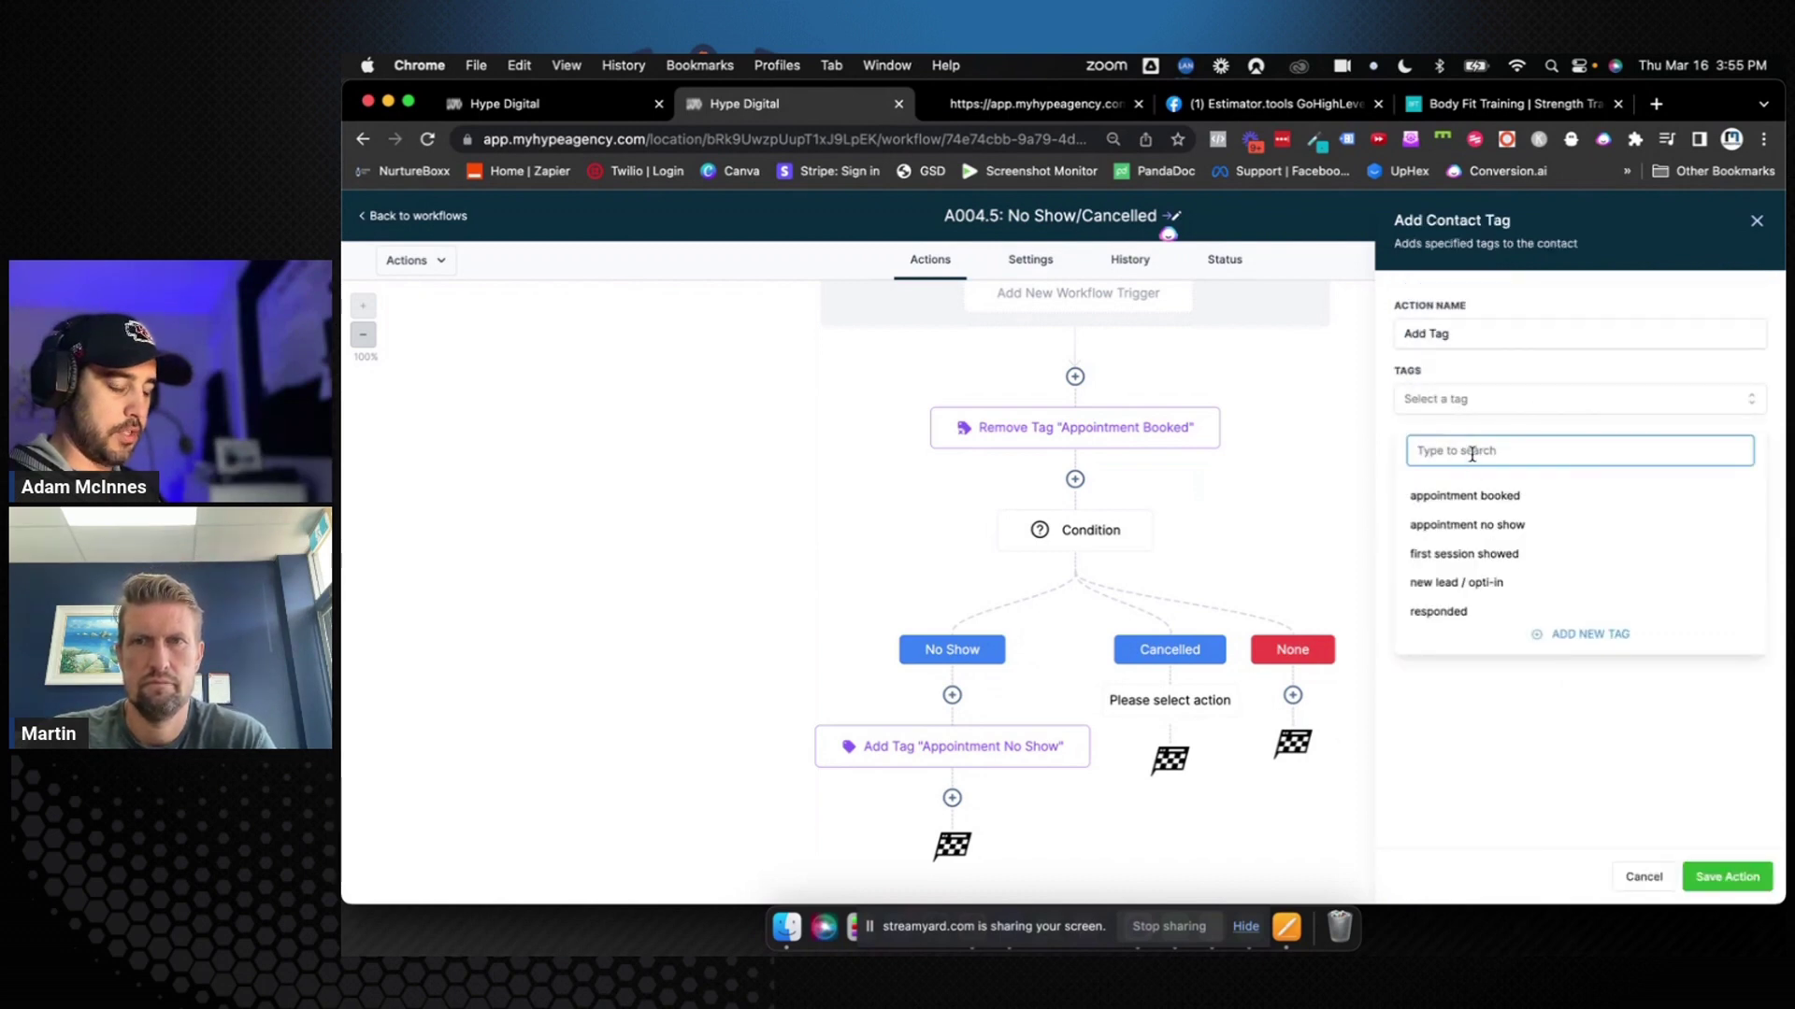
pyautogui.write('Appointme')
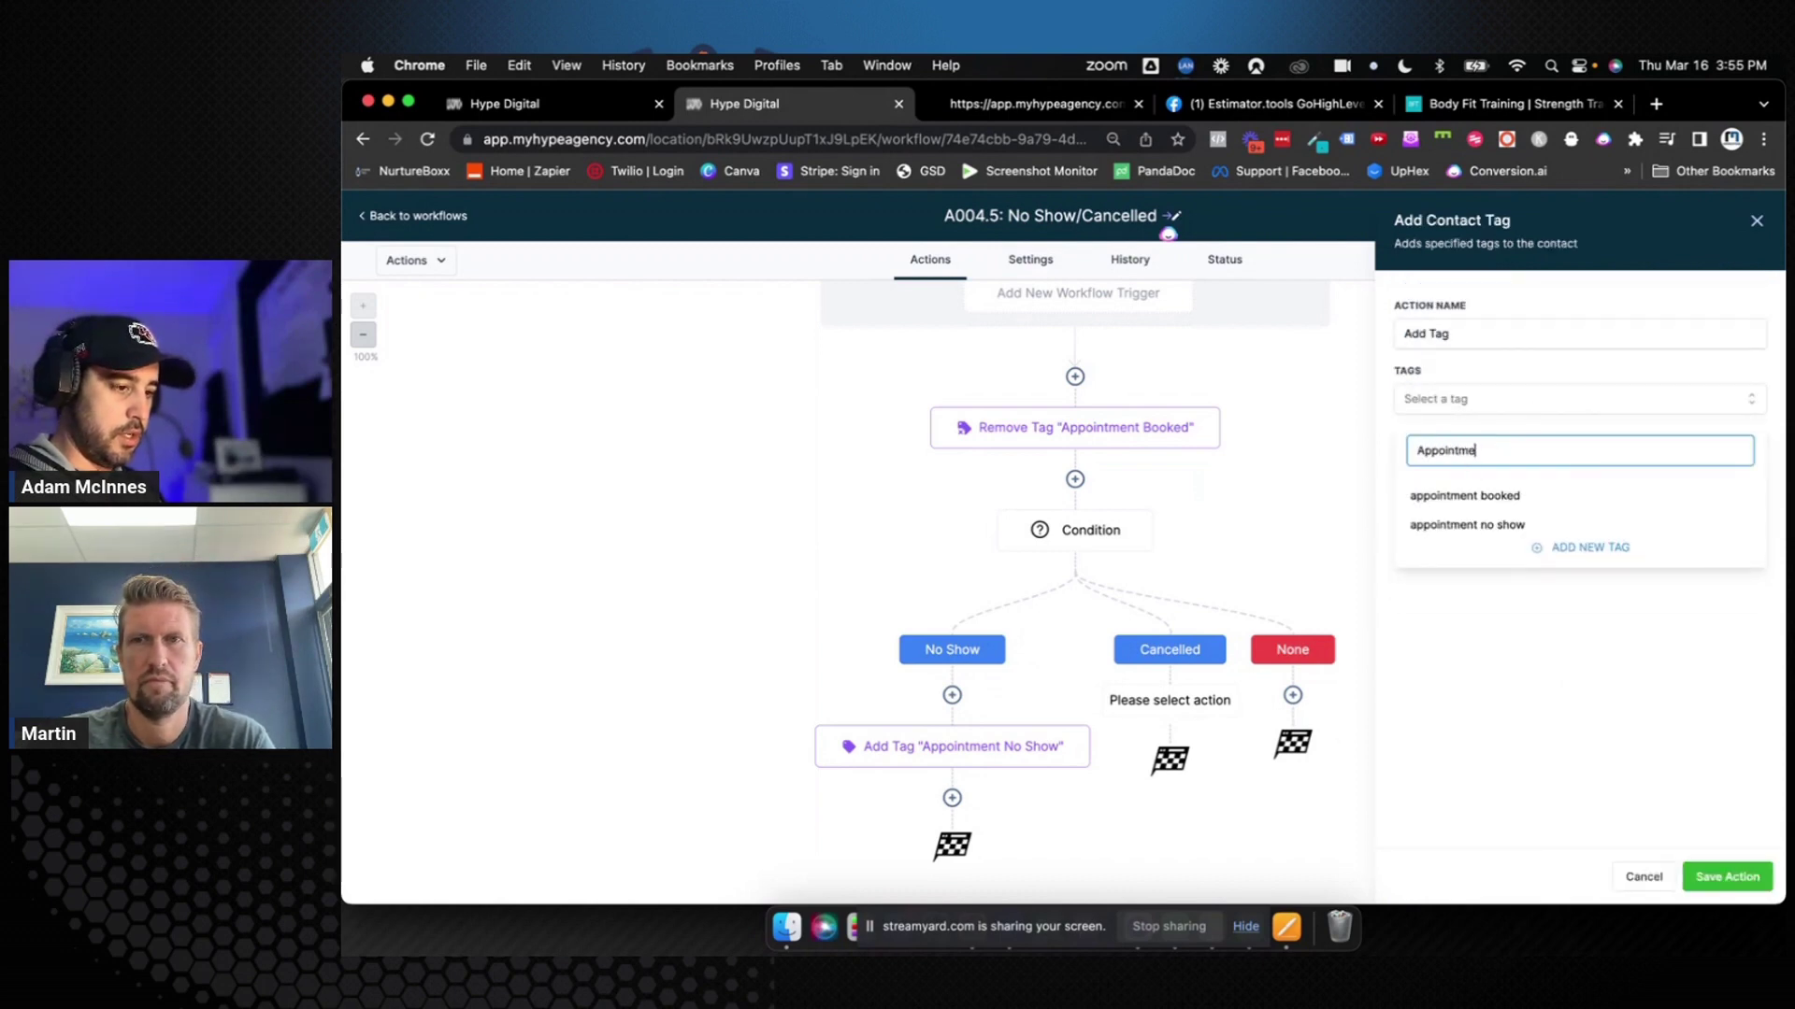
pyautogui.write('nt Ca')
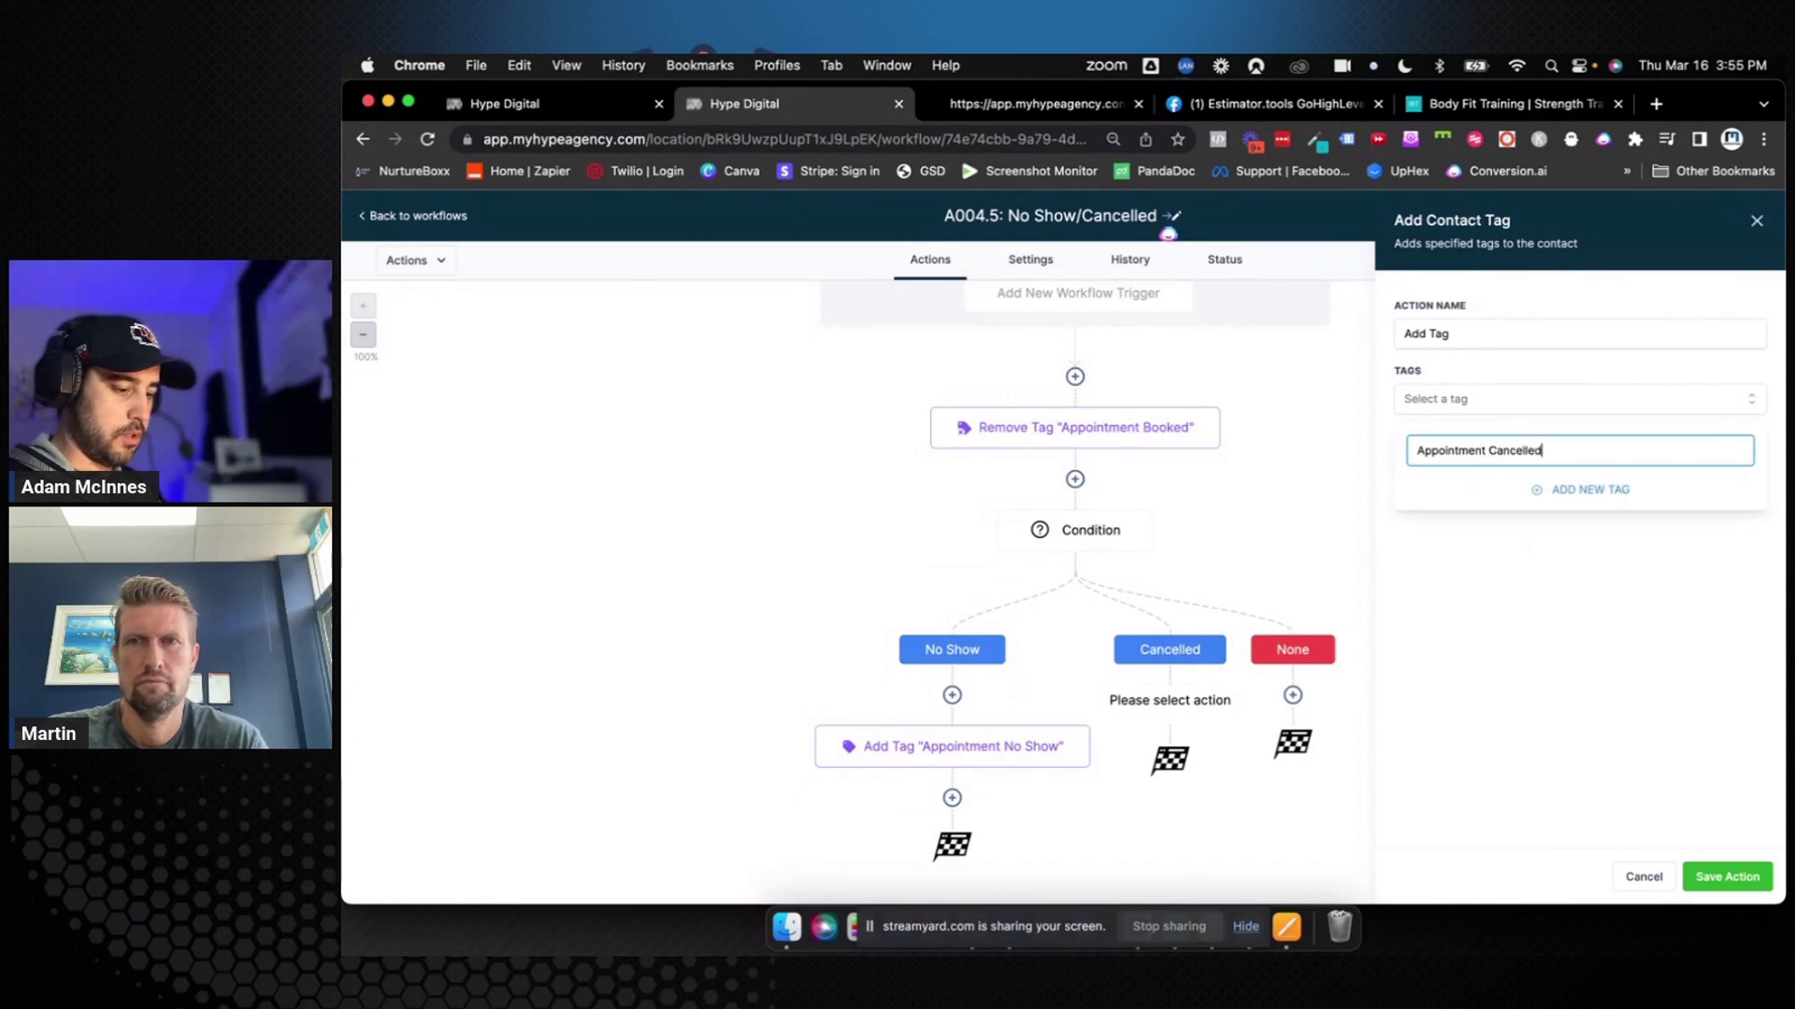
pyautogui.write('ncelled')
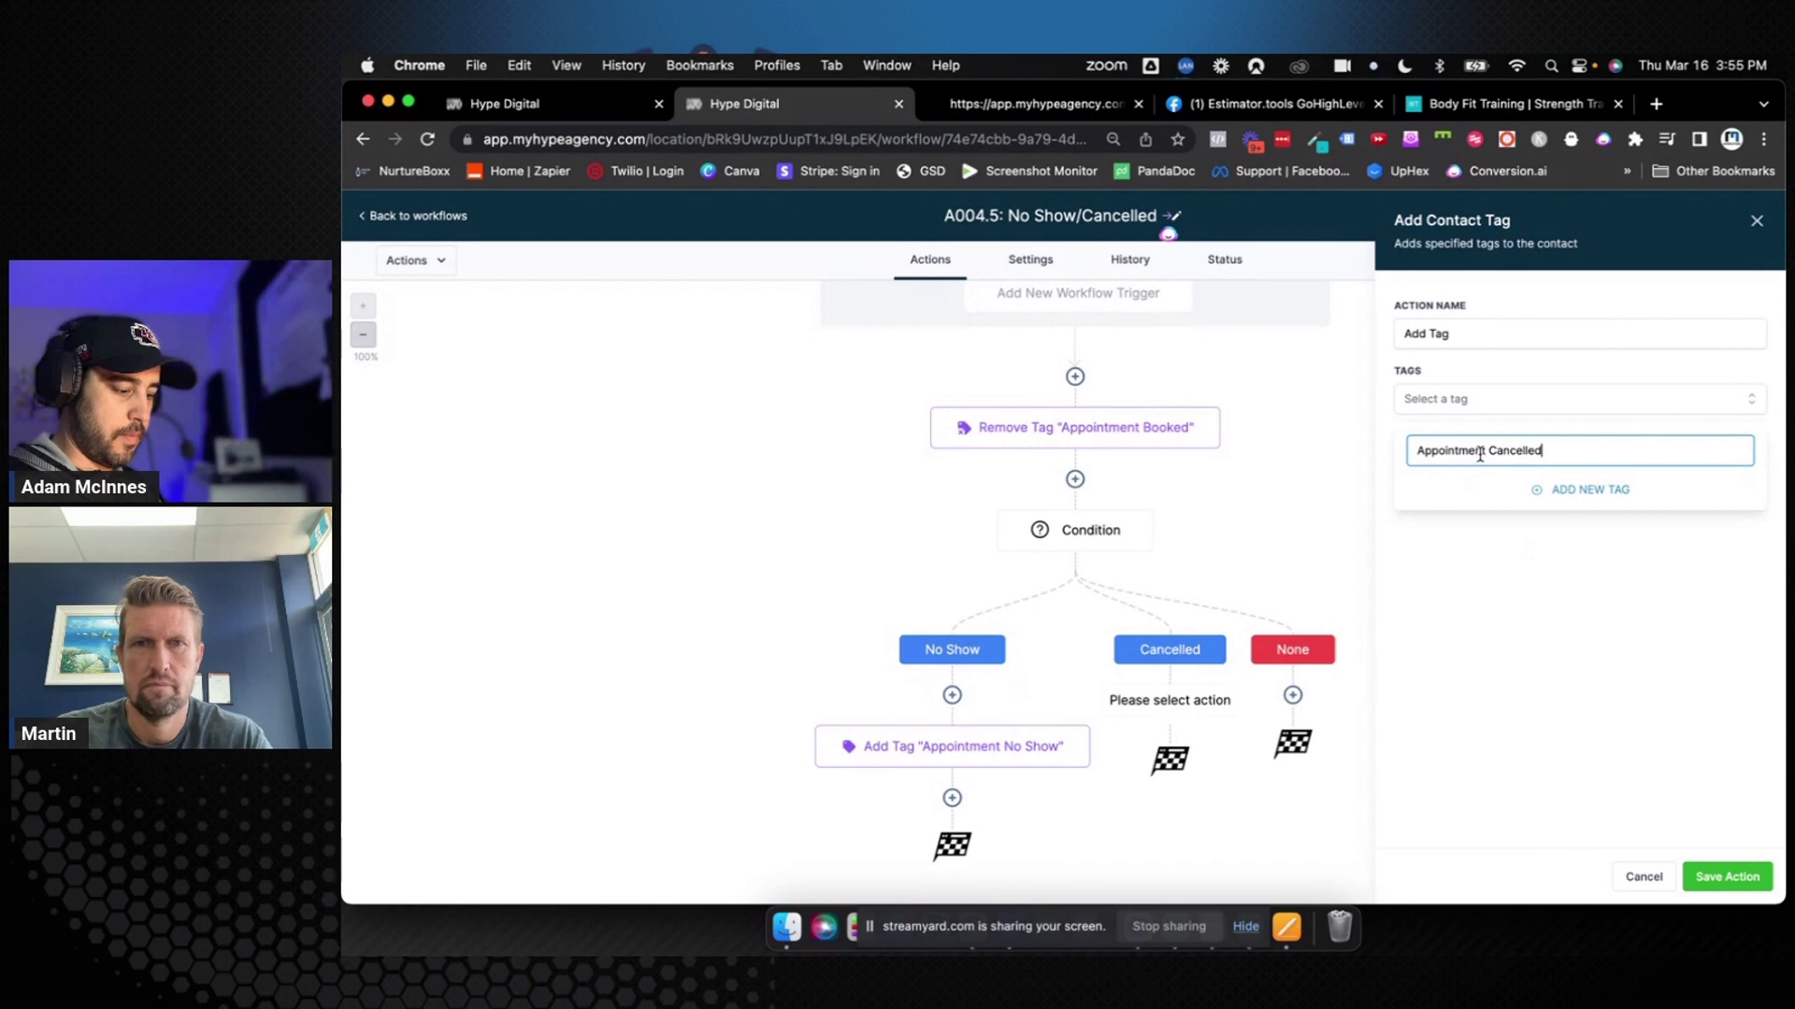
pyautogui.tripleClick(1480, 454)
pyautogui.press('super+c')
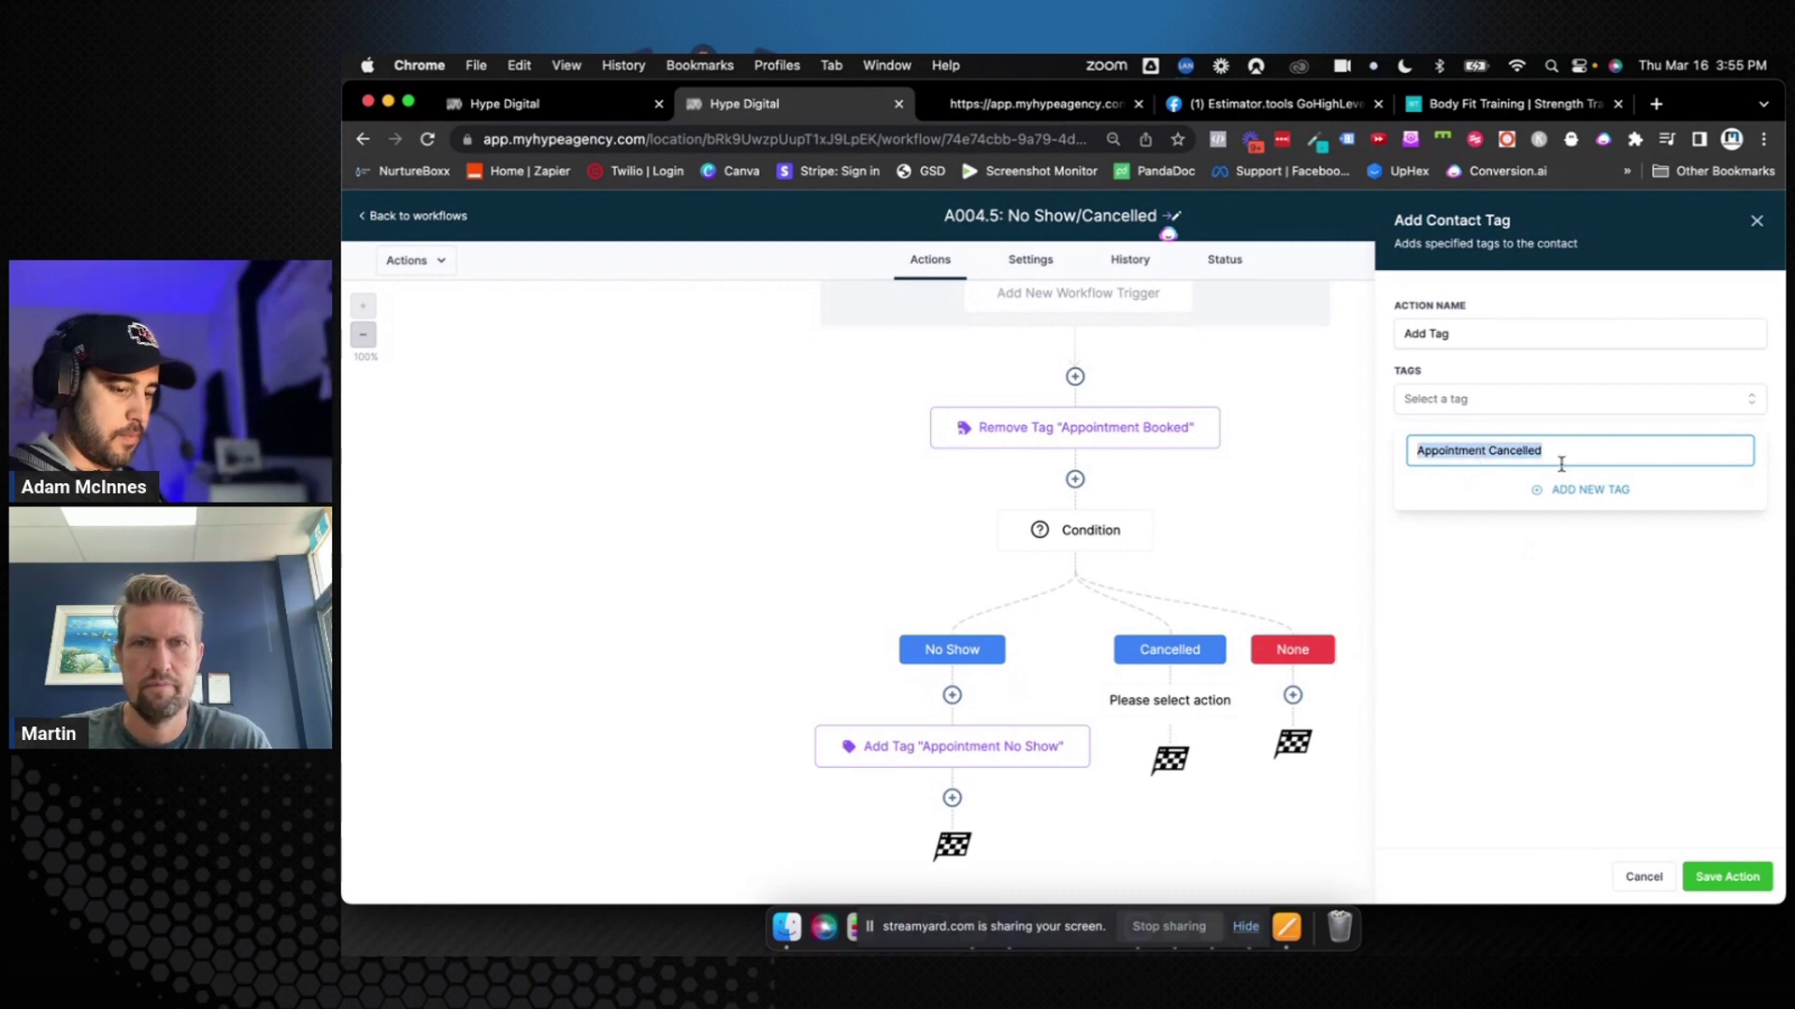
pyautogui.click(1568, 487)
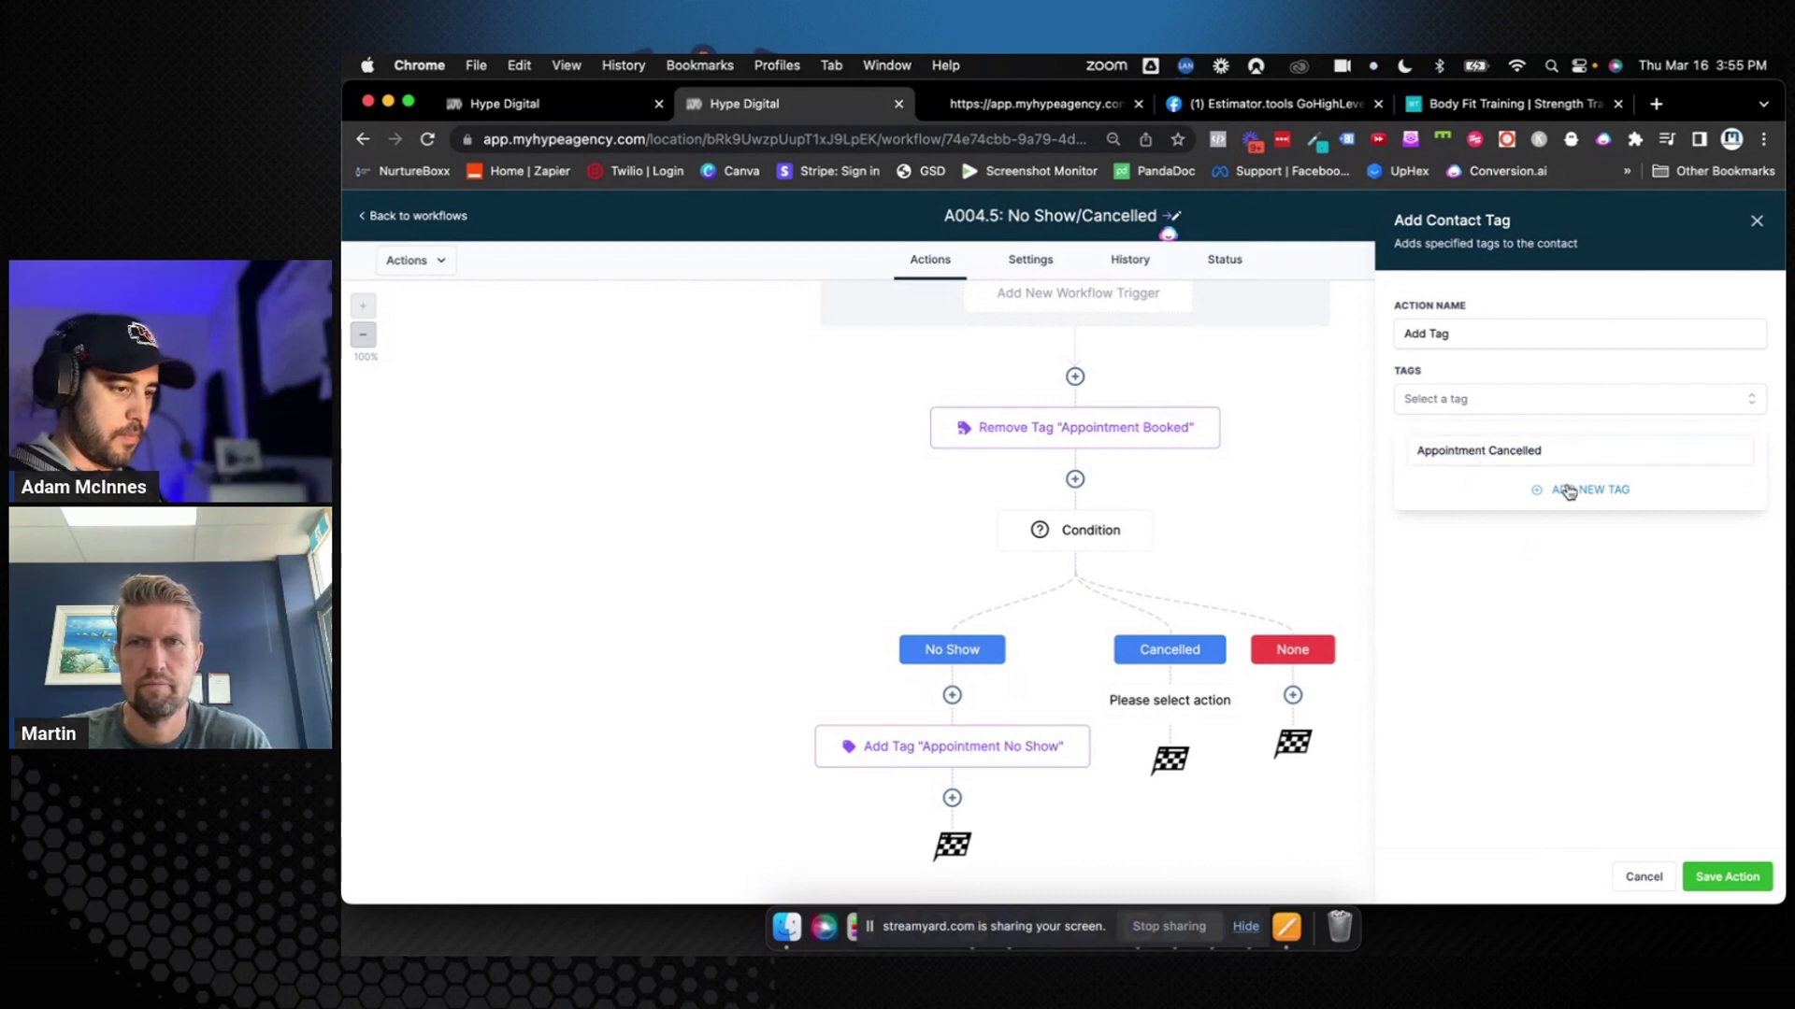
pyautogui.click(1534, 332)
pyautogui.press('super+v')
pyautogui.write('"')
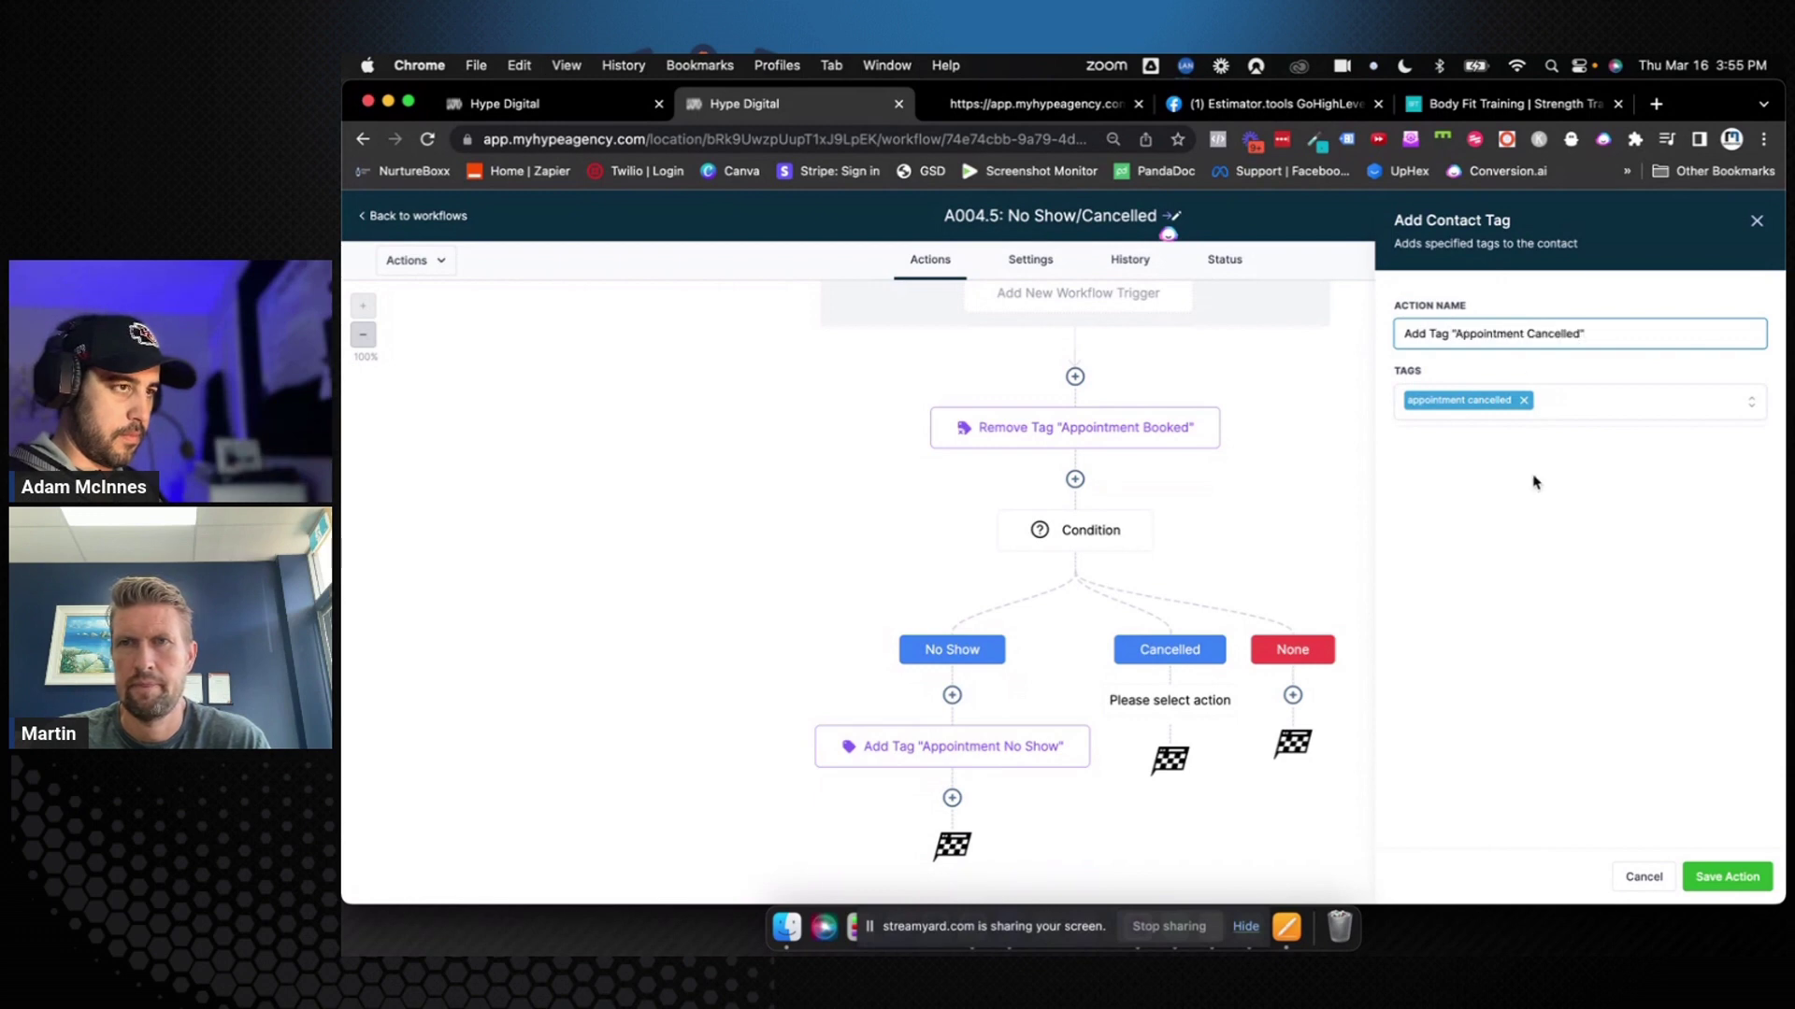
pyautogui.click(1552, 535)
pyautogui.click(1716, 867)
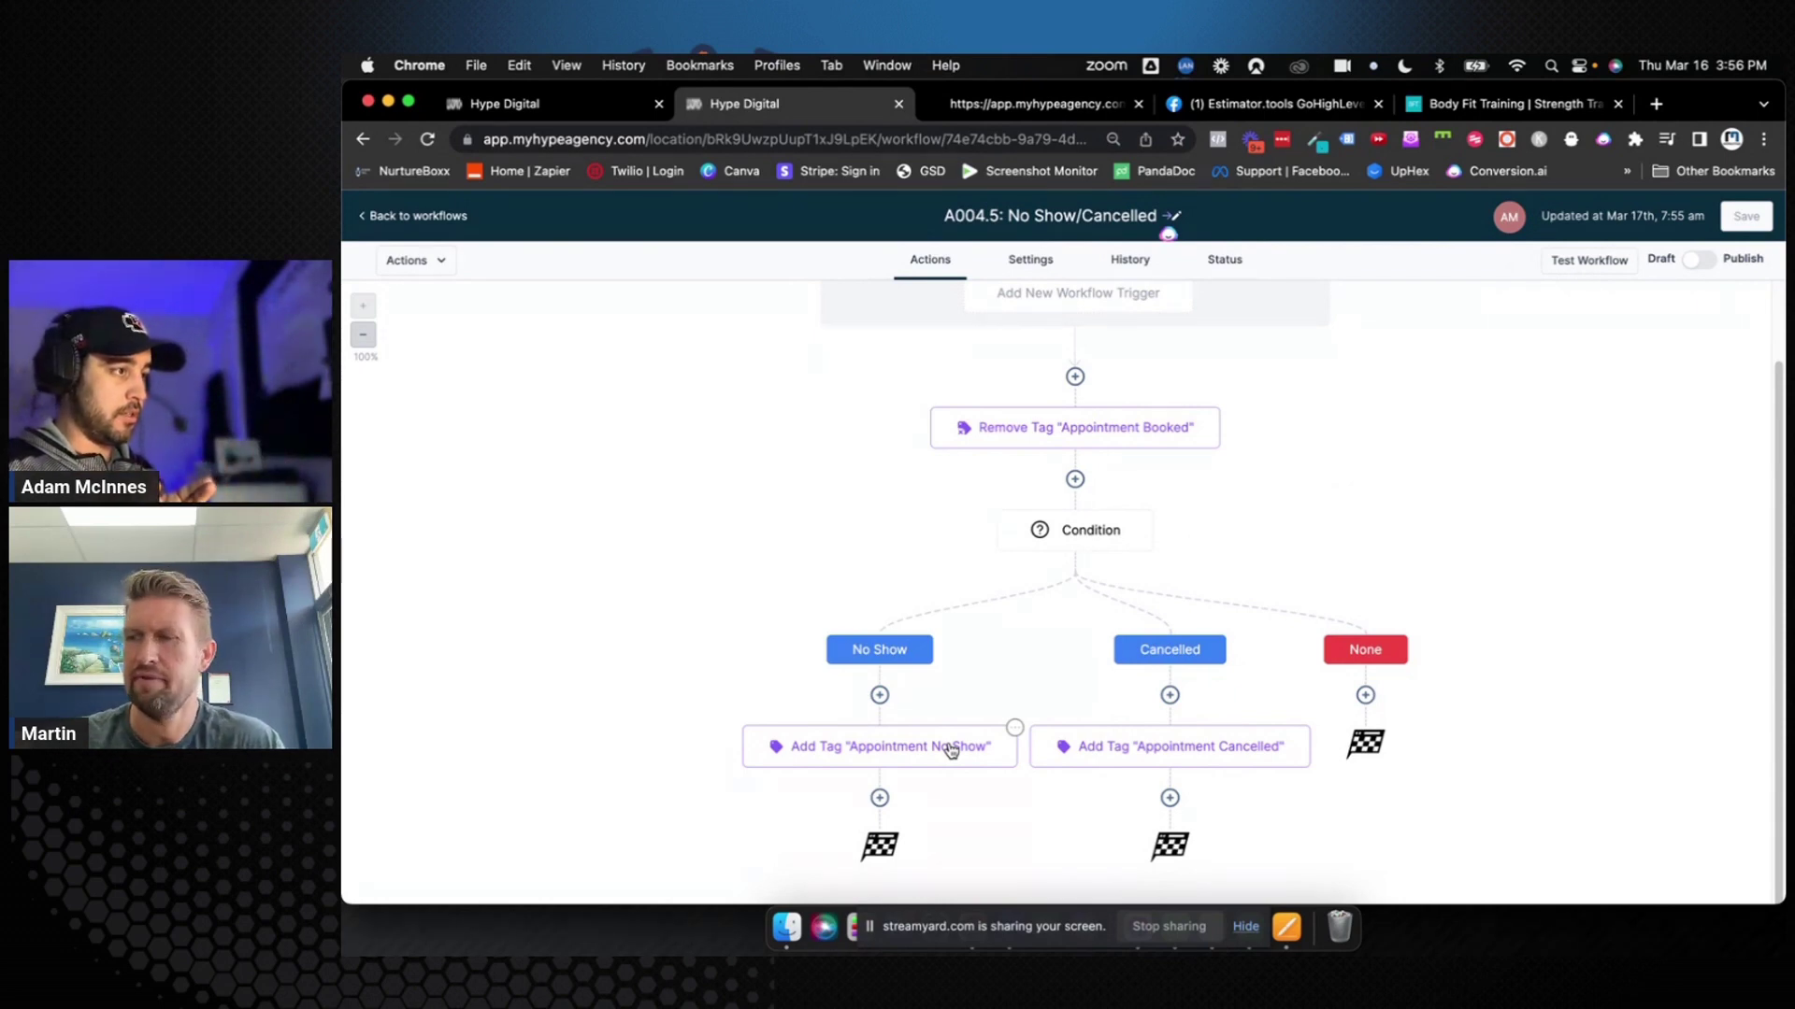
# Return to the workflows list and create another blank workflow from scratch
pyautogui.click(414, 215)
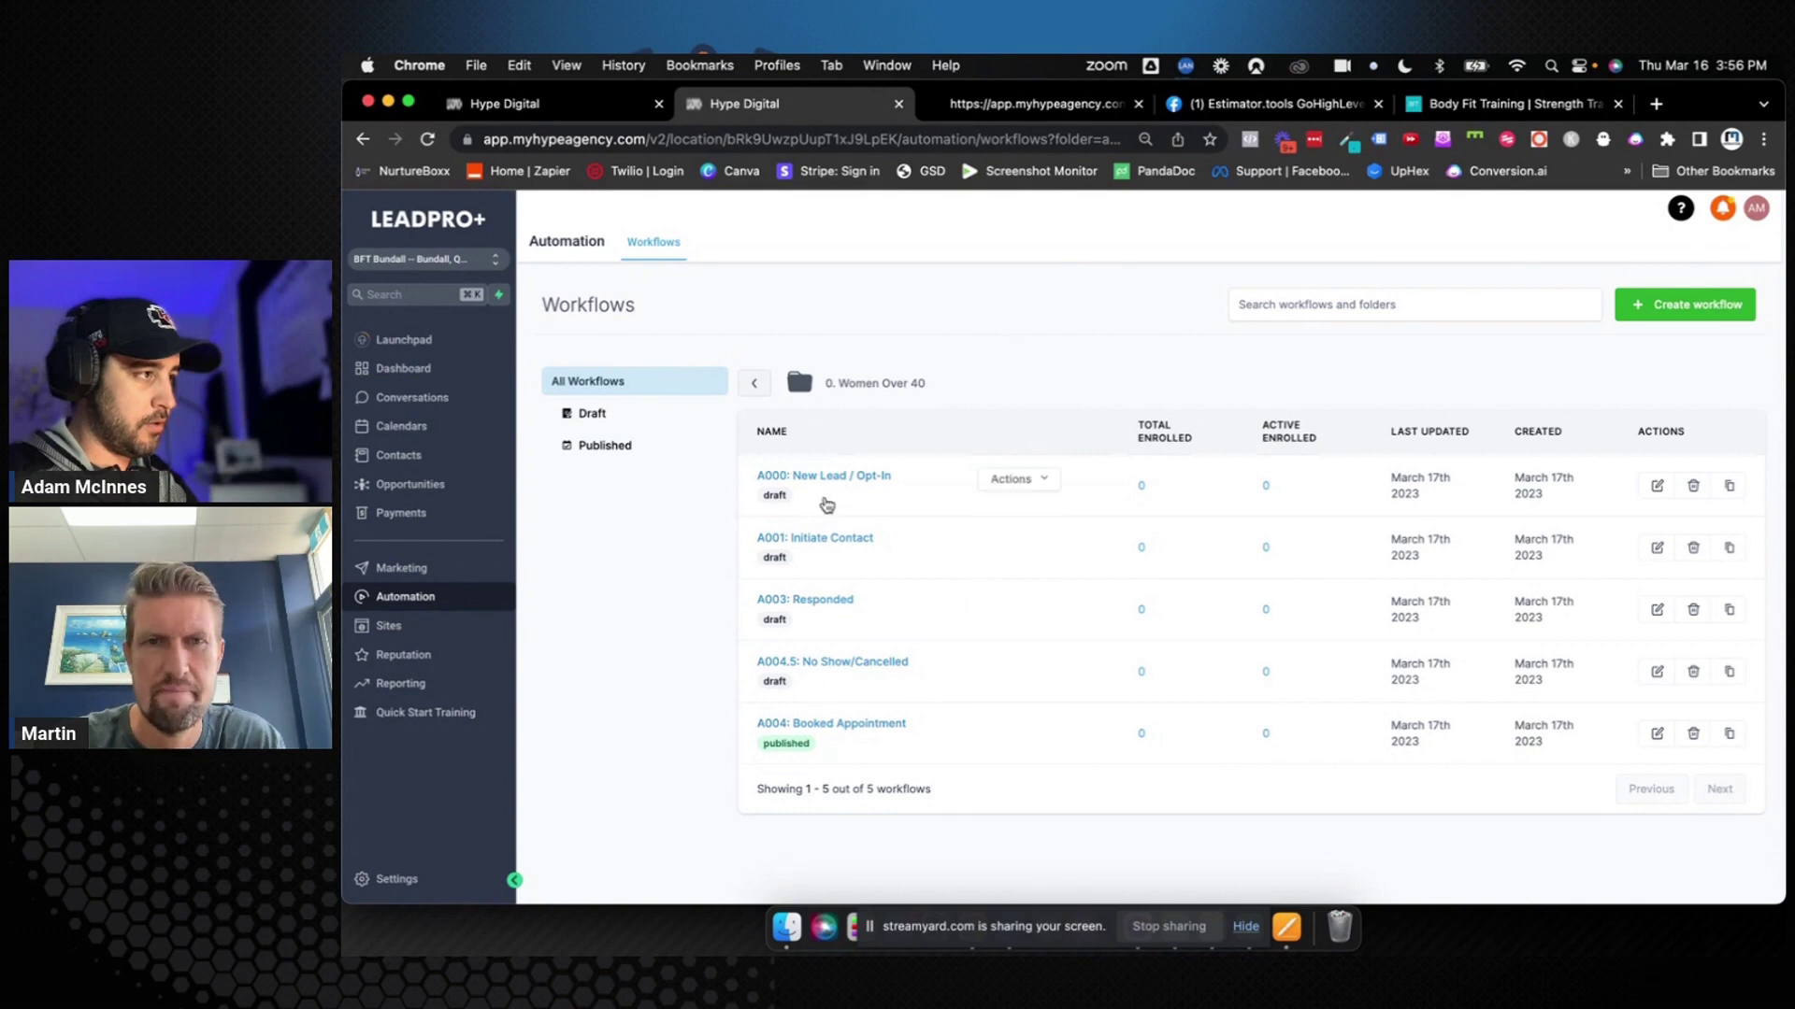
pyautogui.click(1669, 306)
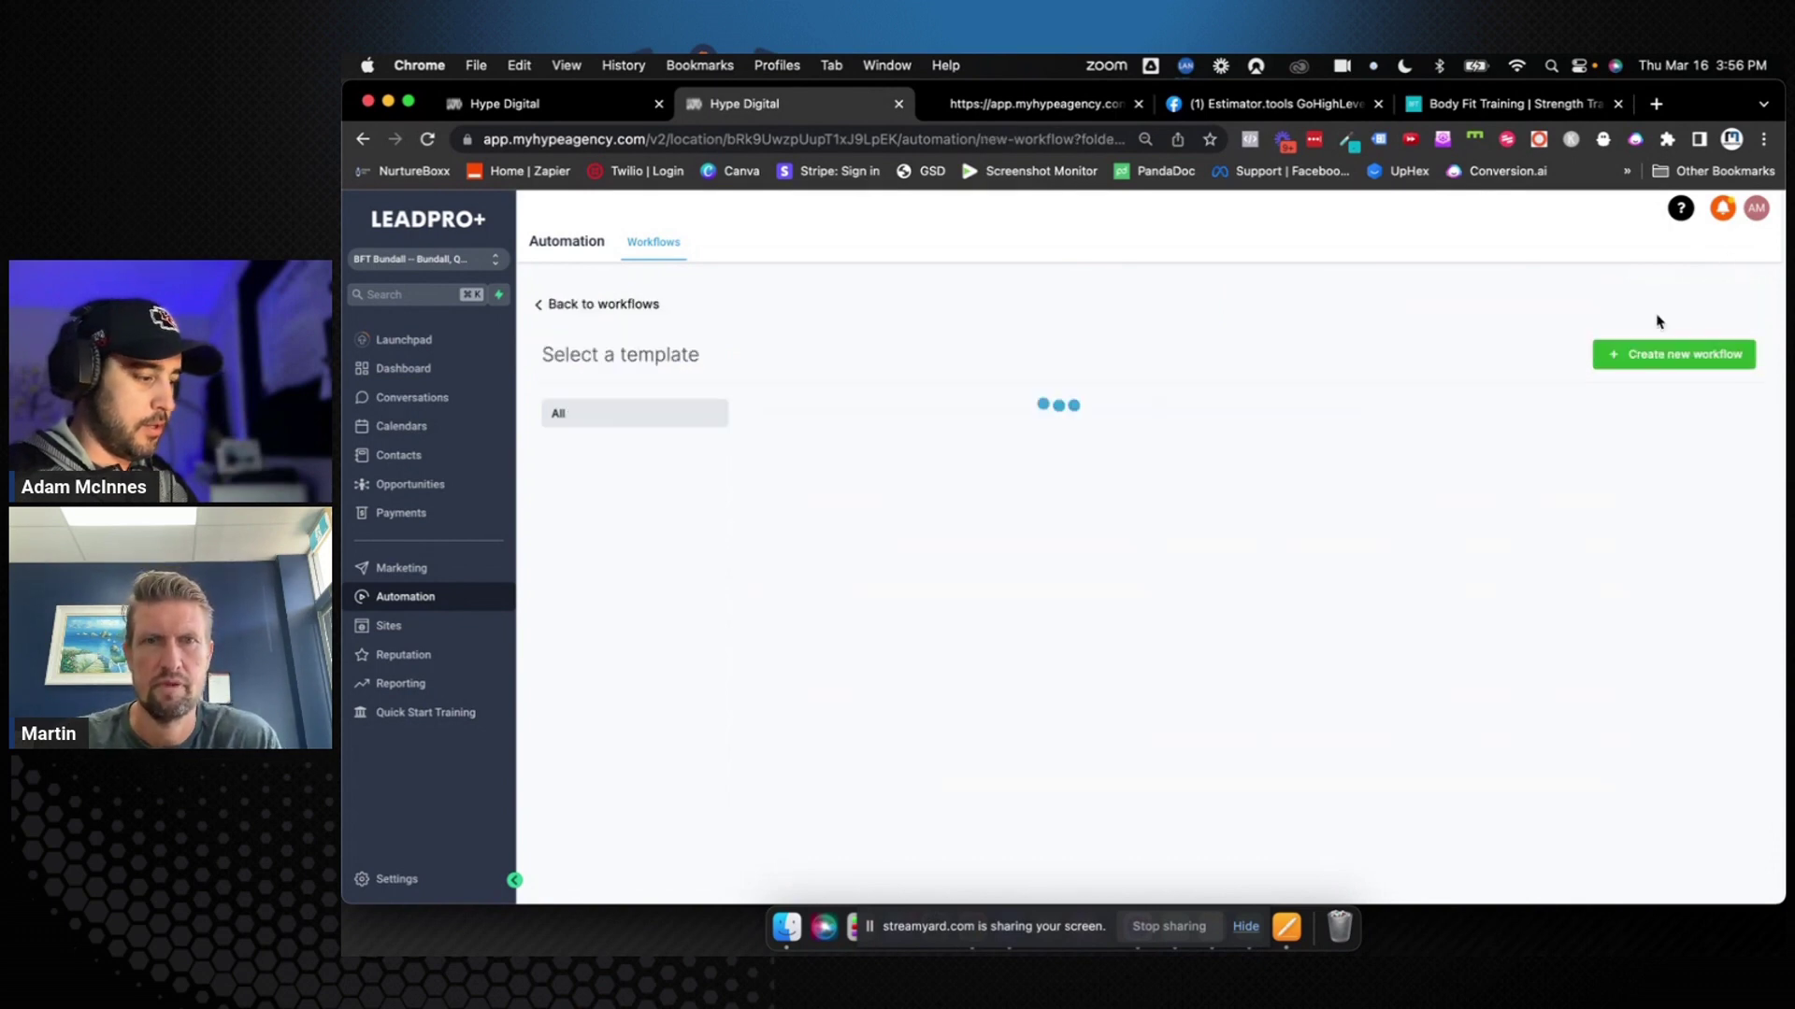
pyautogui.click(1015, 606)
pyautogui.click(1625, 366)
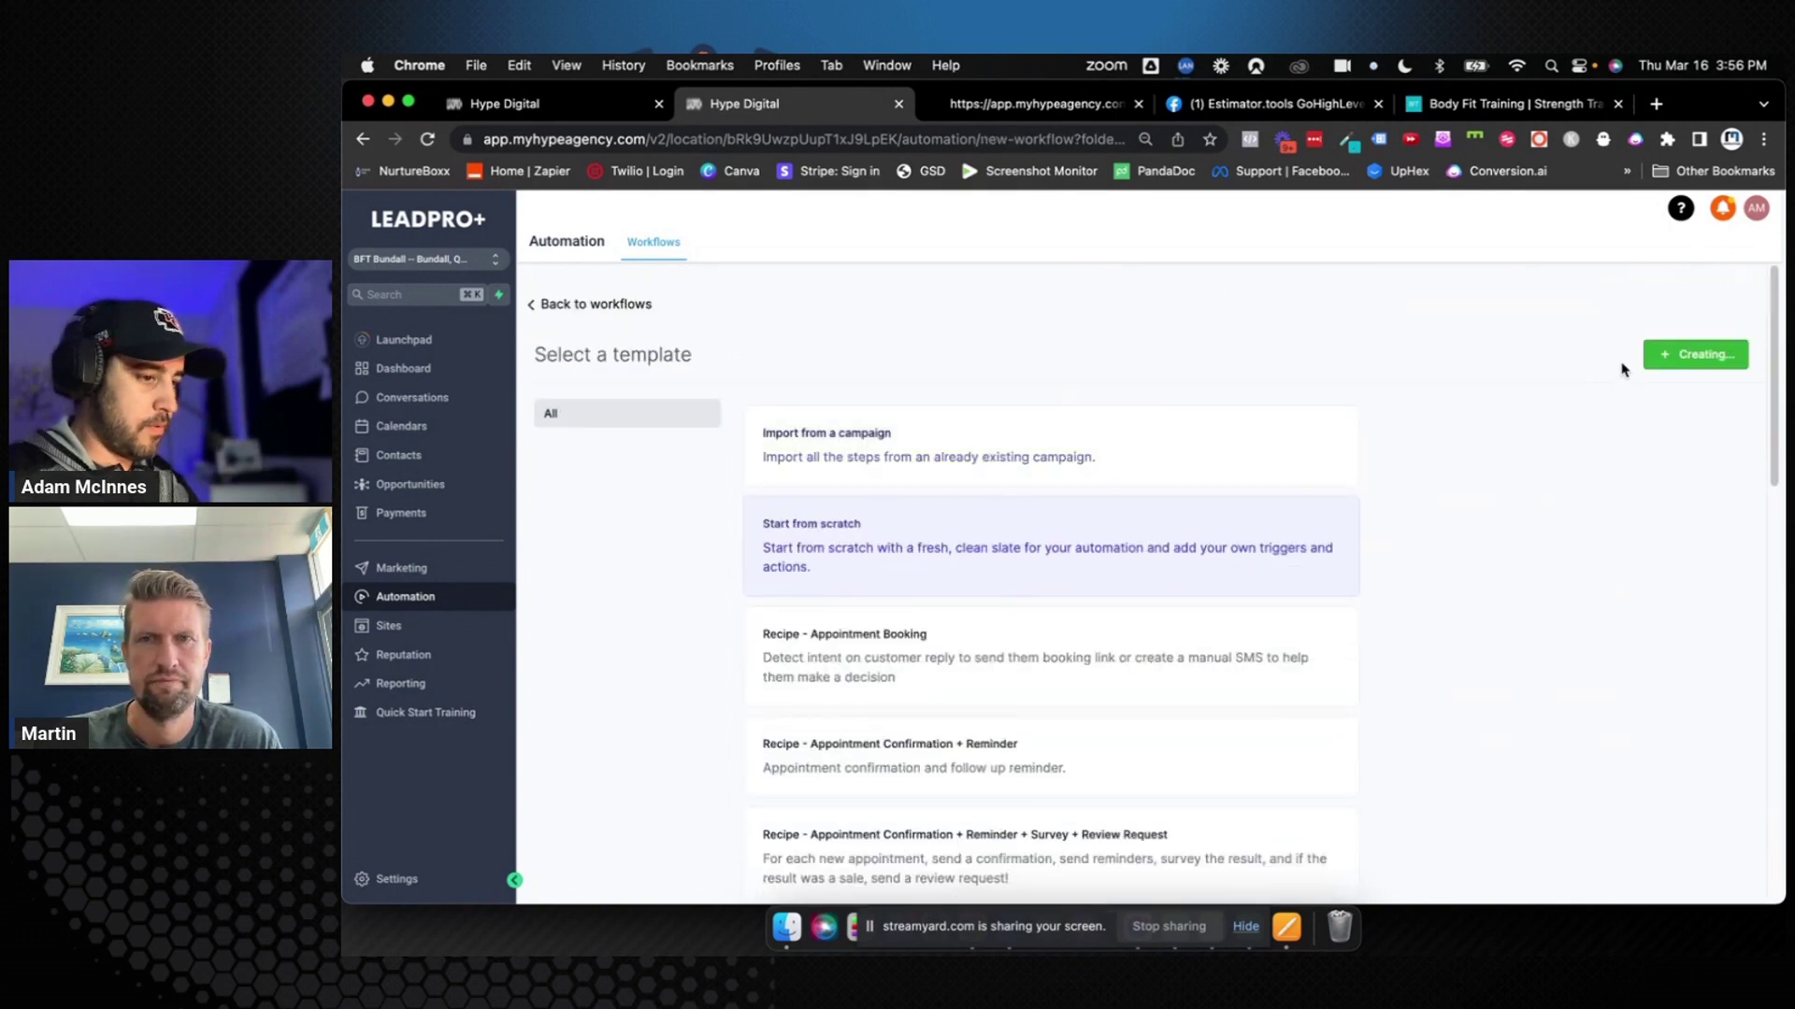
pyautogui.click(1057, 217)
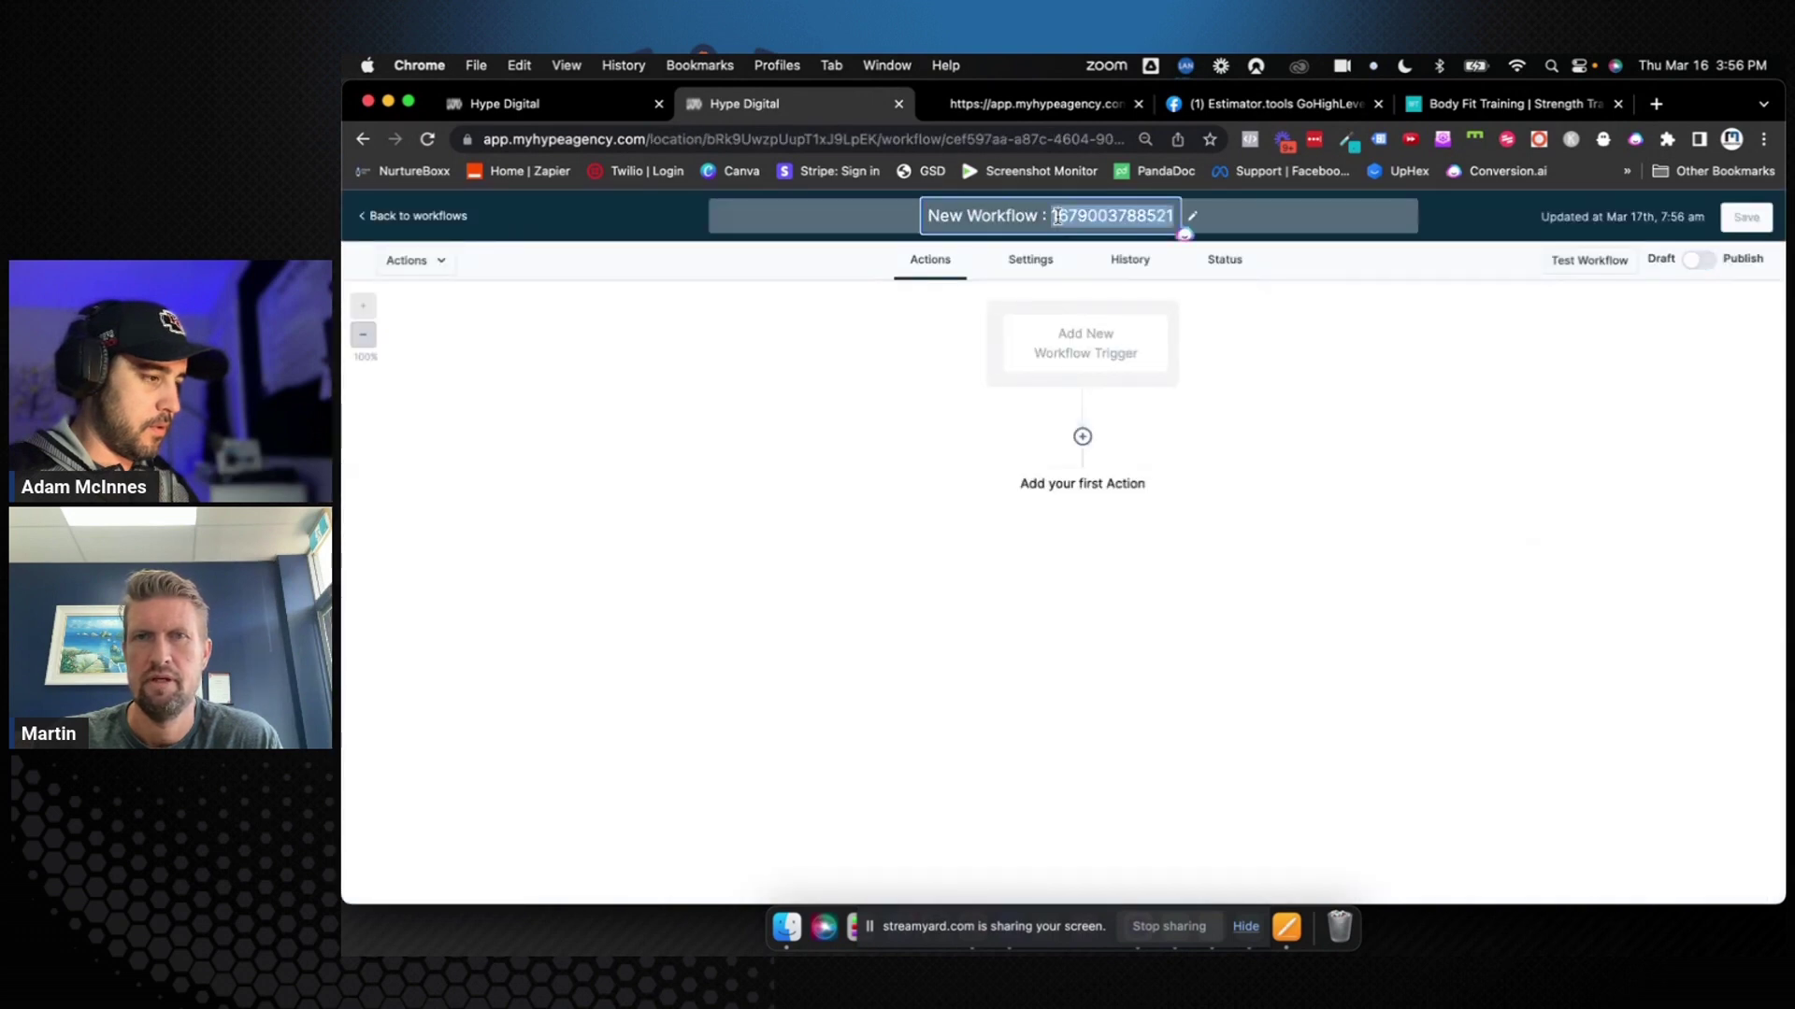
# Title the new workflow 'A005: First Session Showed (Nurture Campaign'
pyautogui.write('A005:')
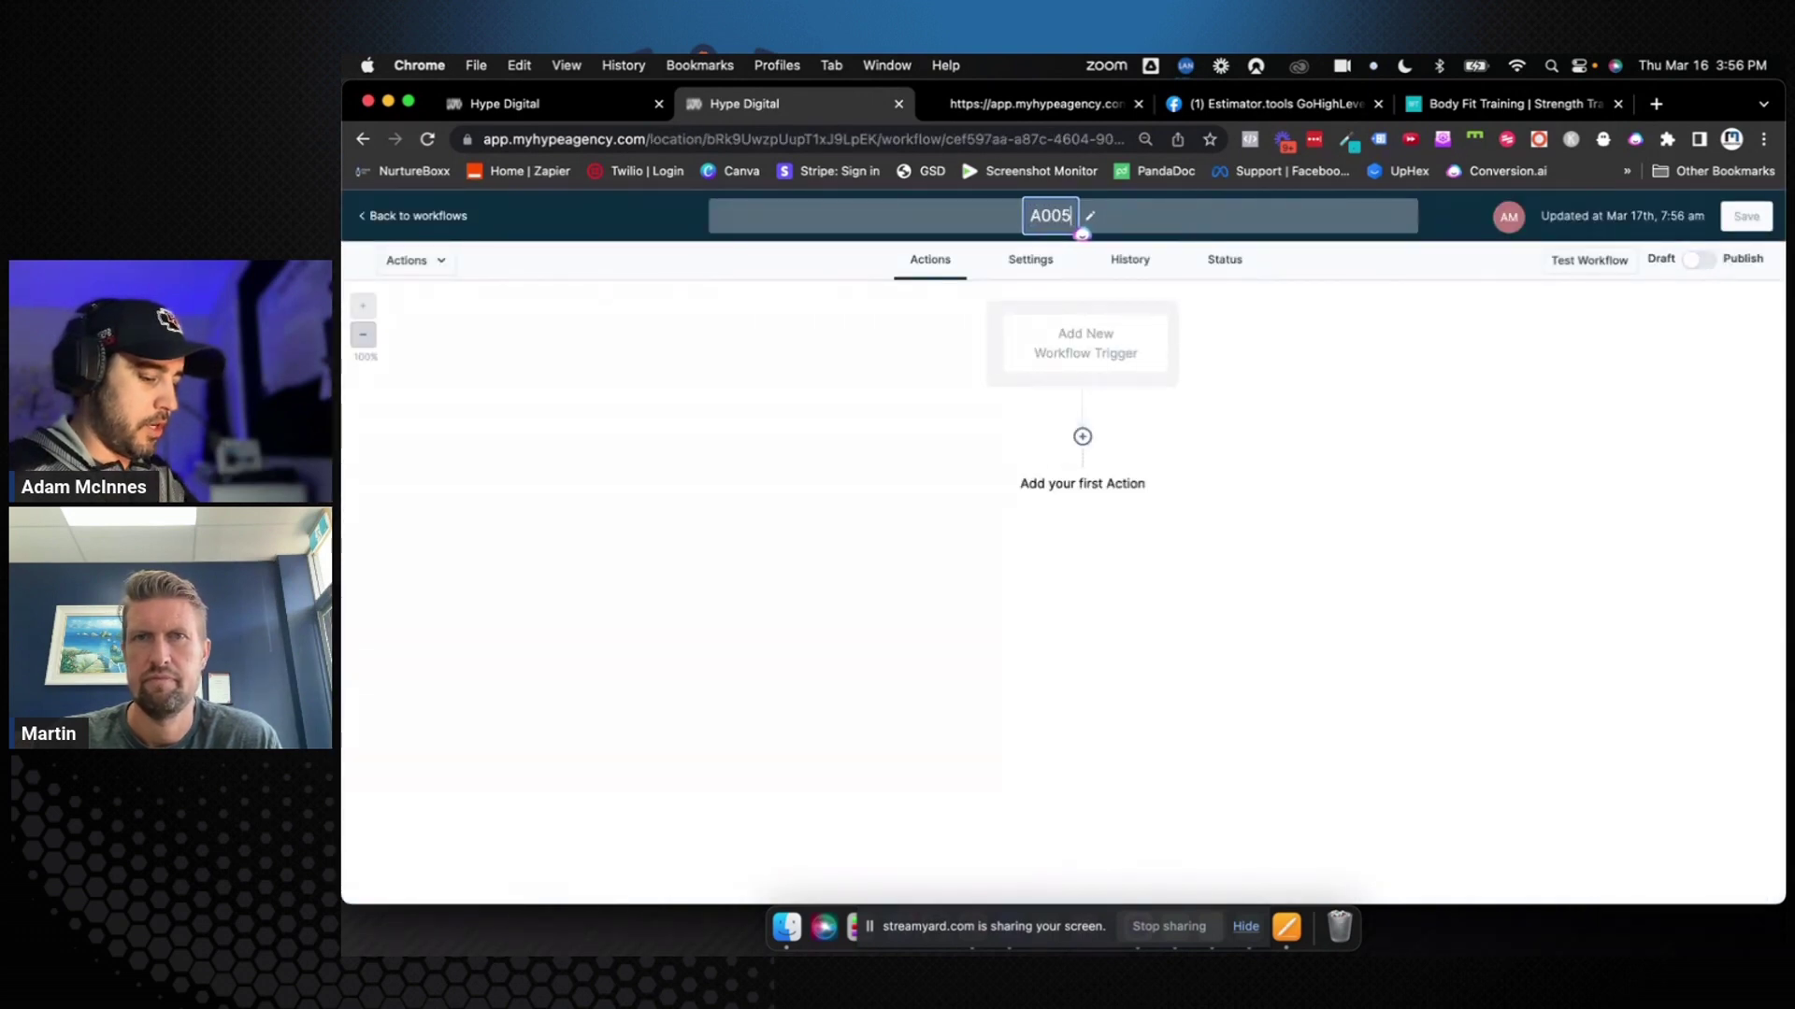
pyautogui.write('st ')
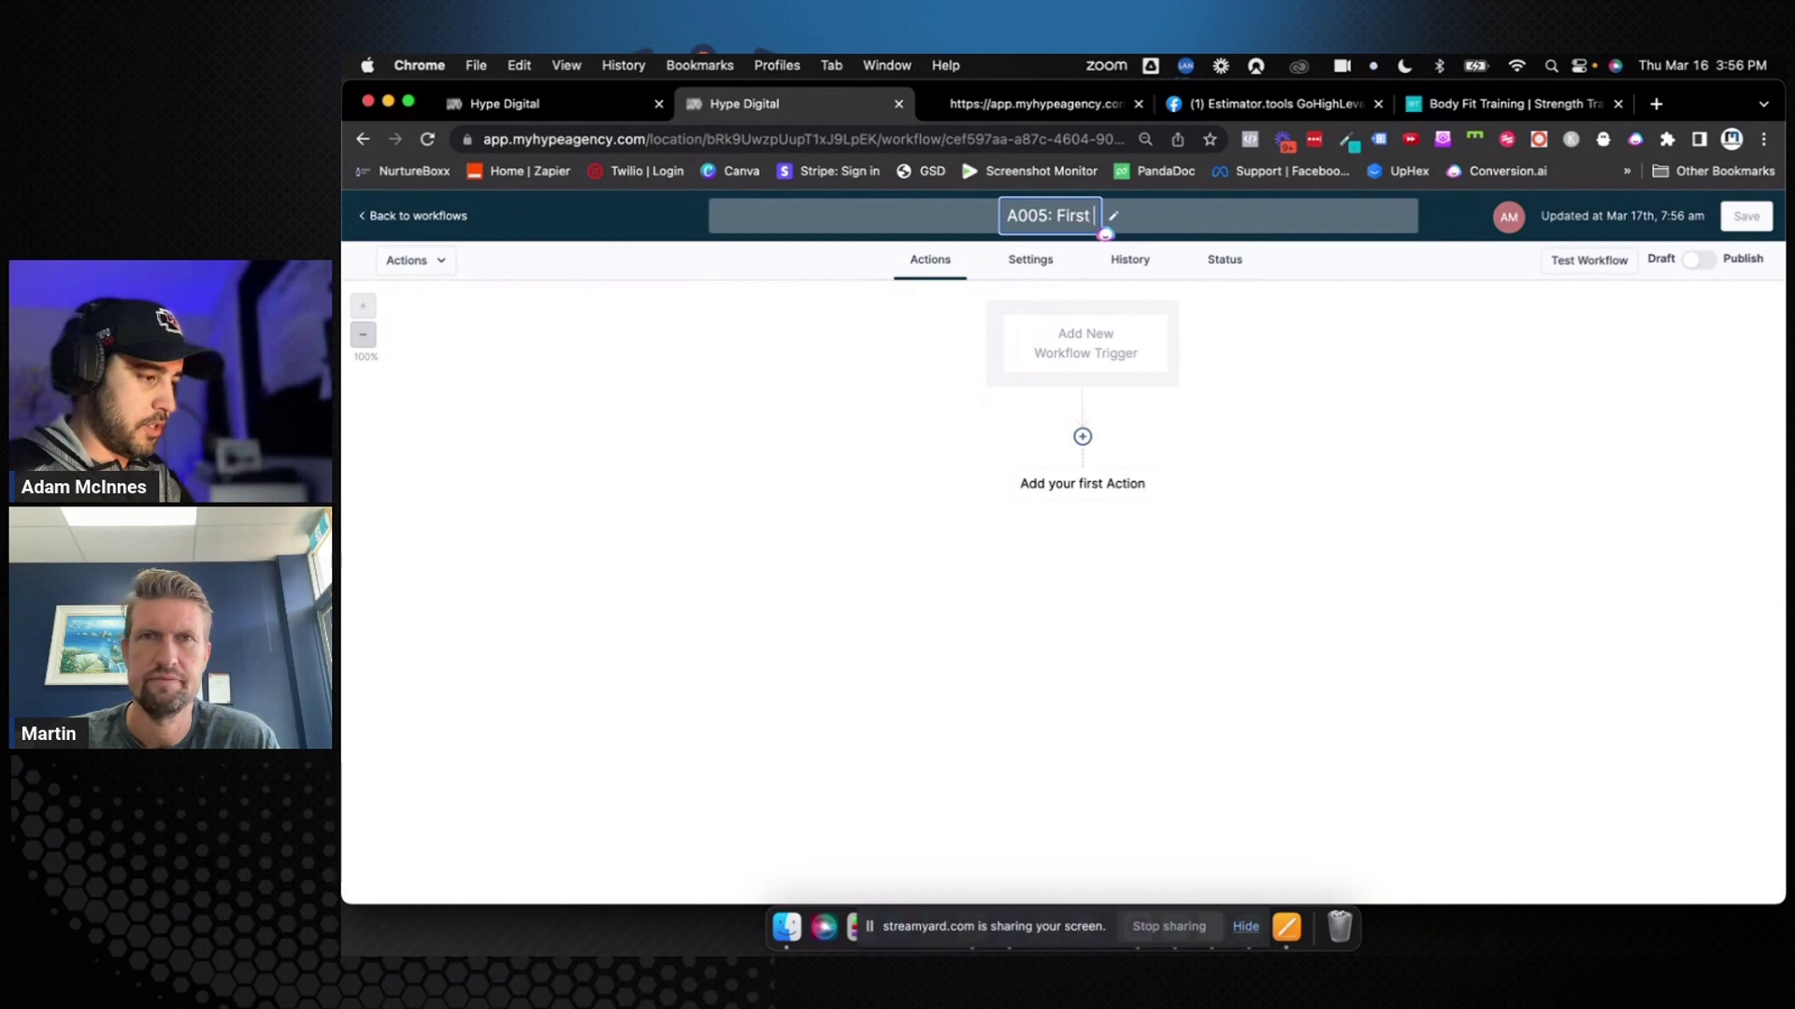
pyautogui.write('Session Show')
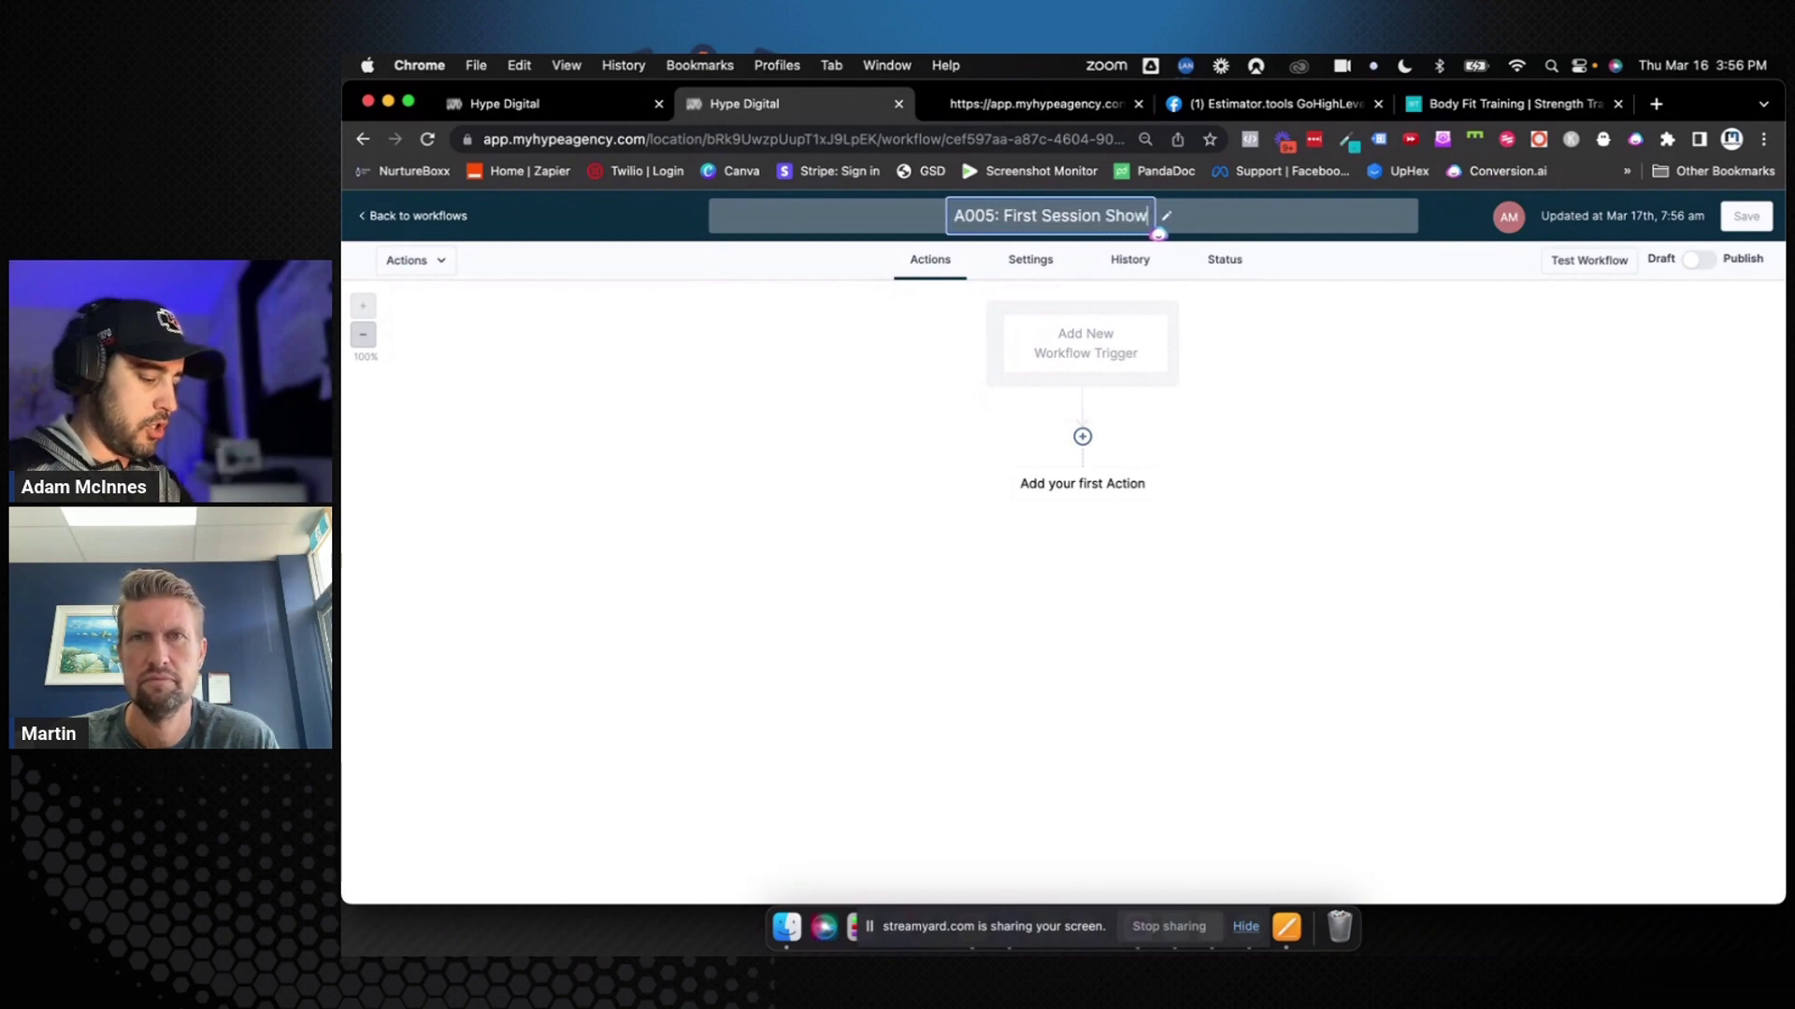
pyautogui.write('ed ')
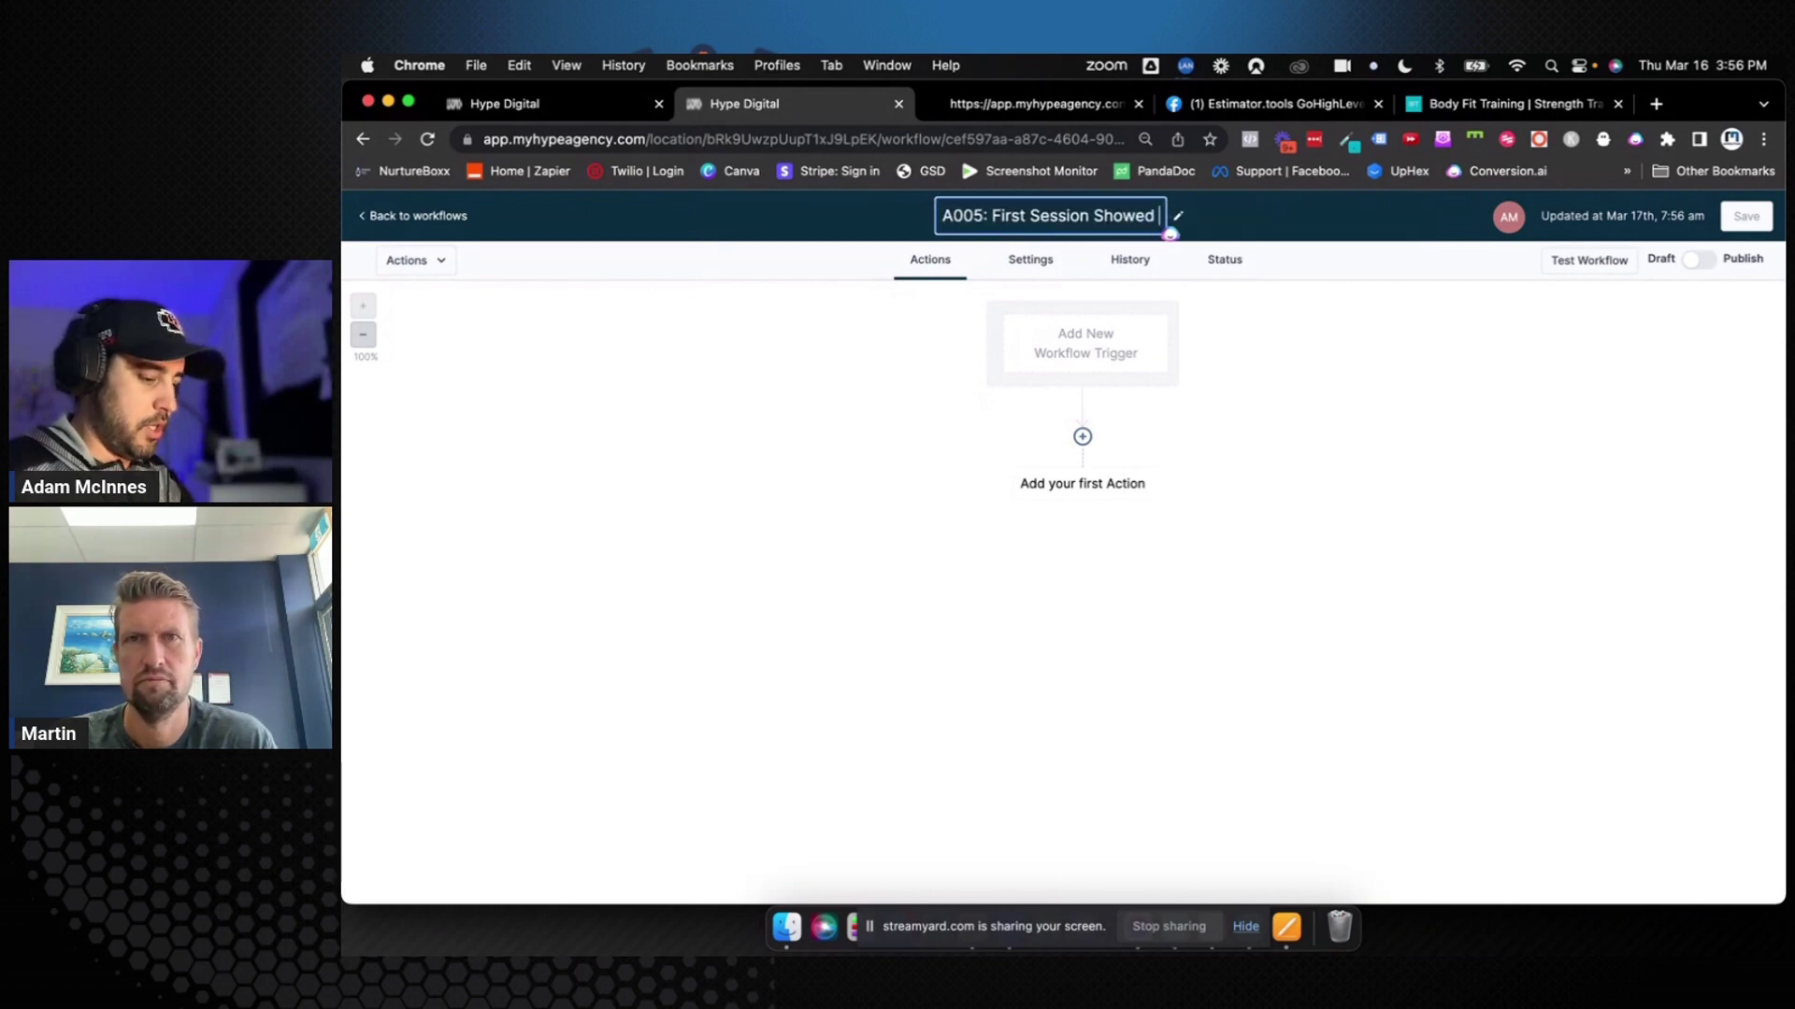
pyautogui.write('(Nur')
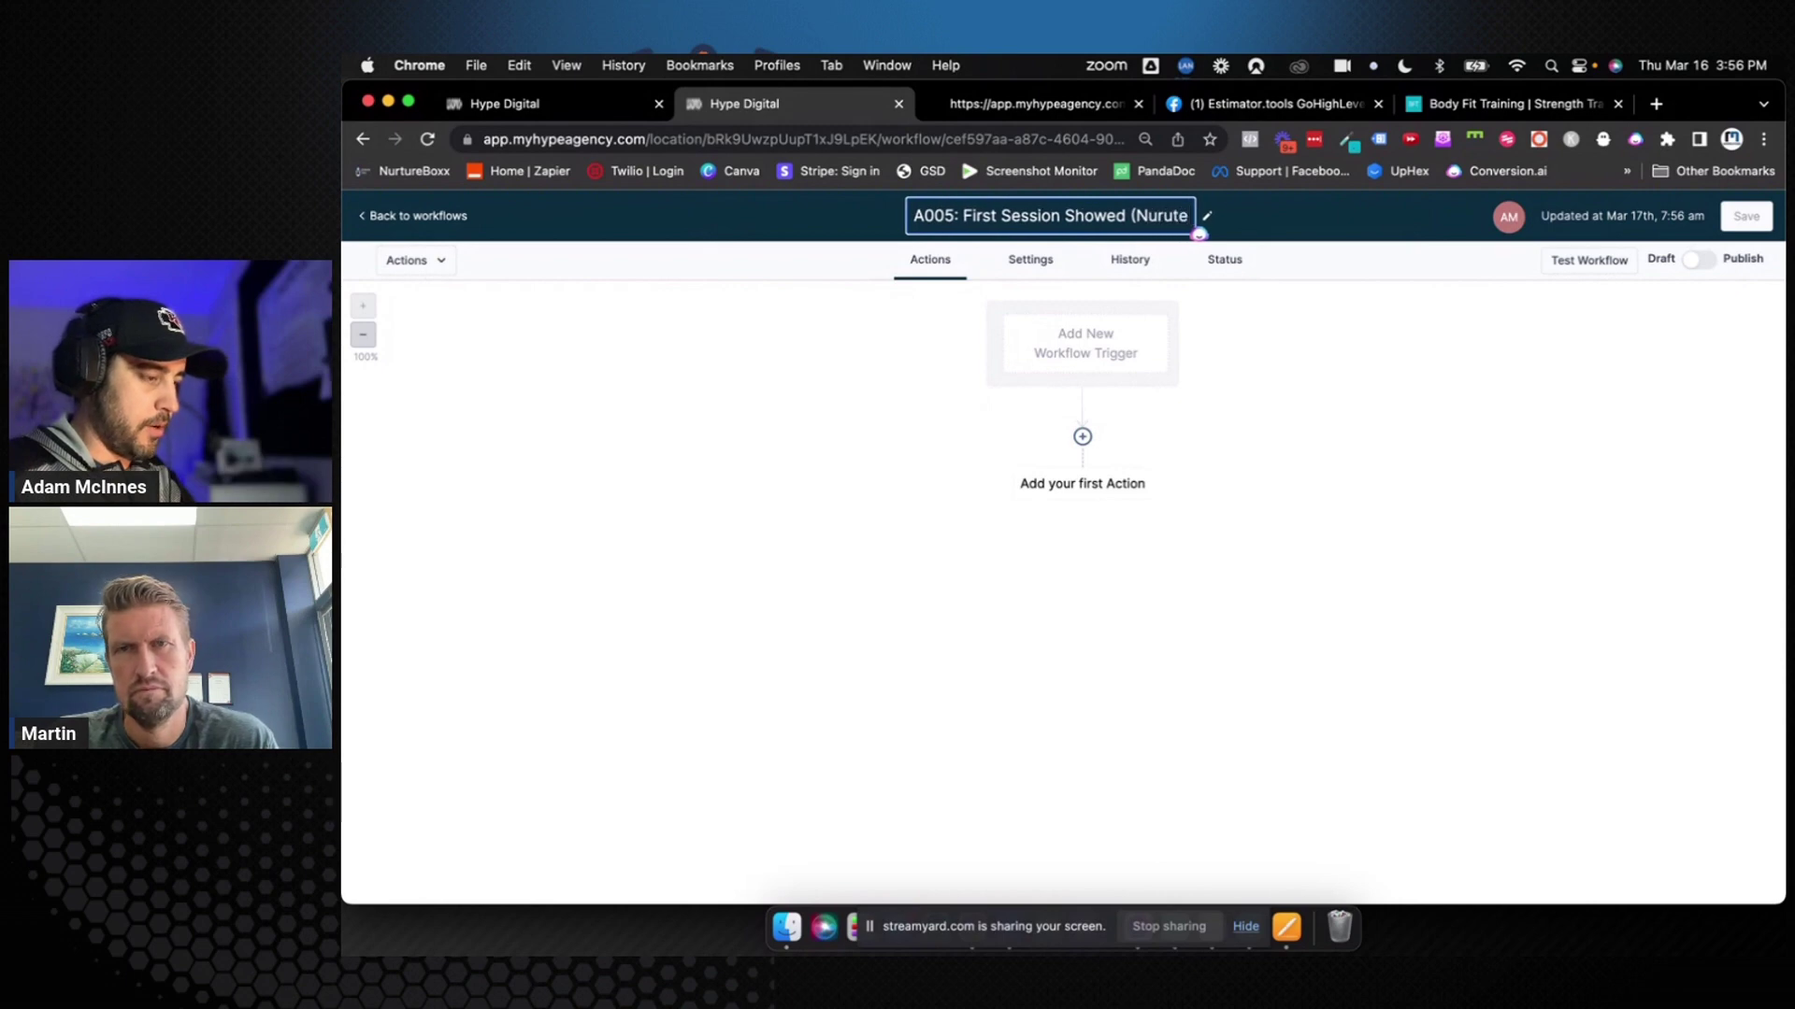
pyautogui.write('ture Campaign')
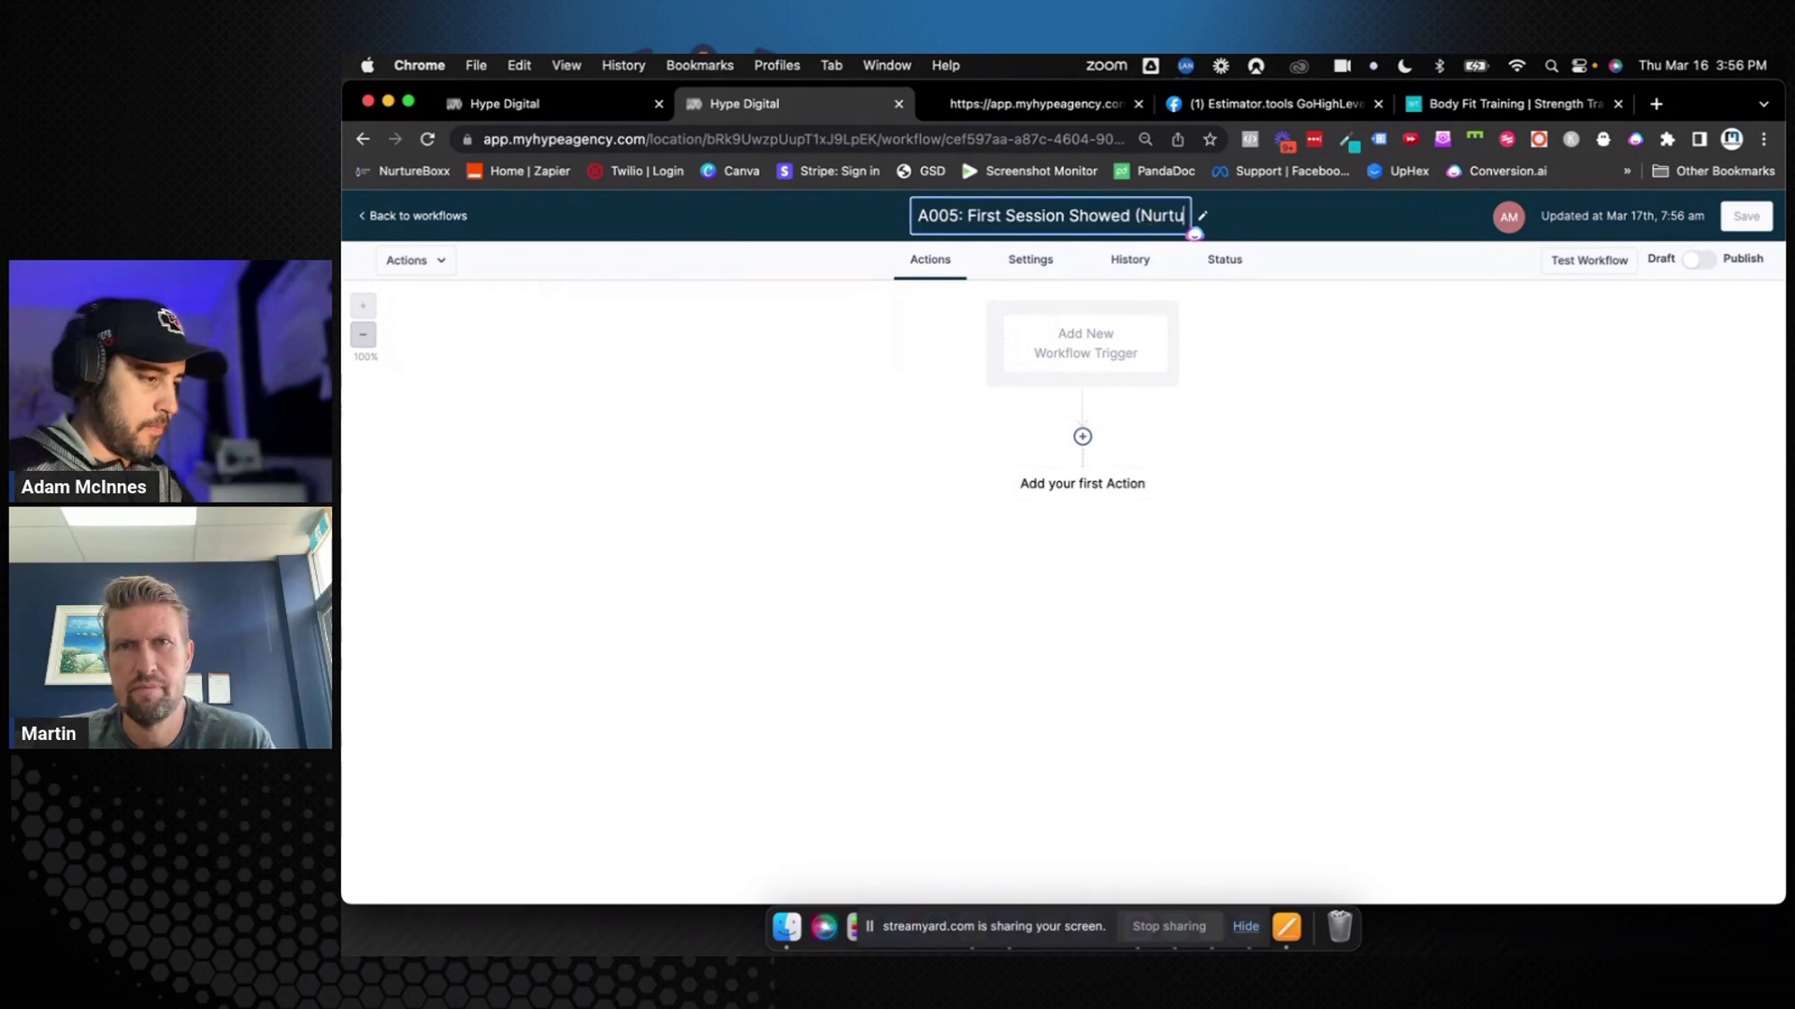
pyautogui.click(1063, 350)
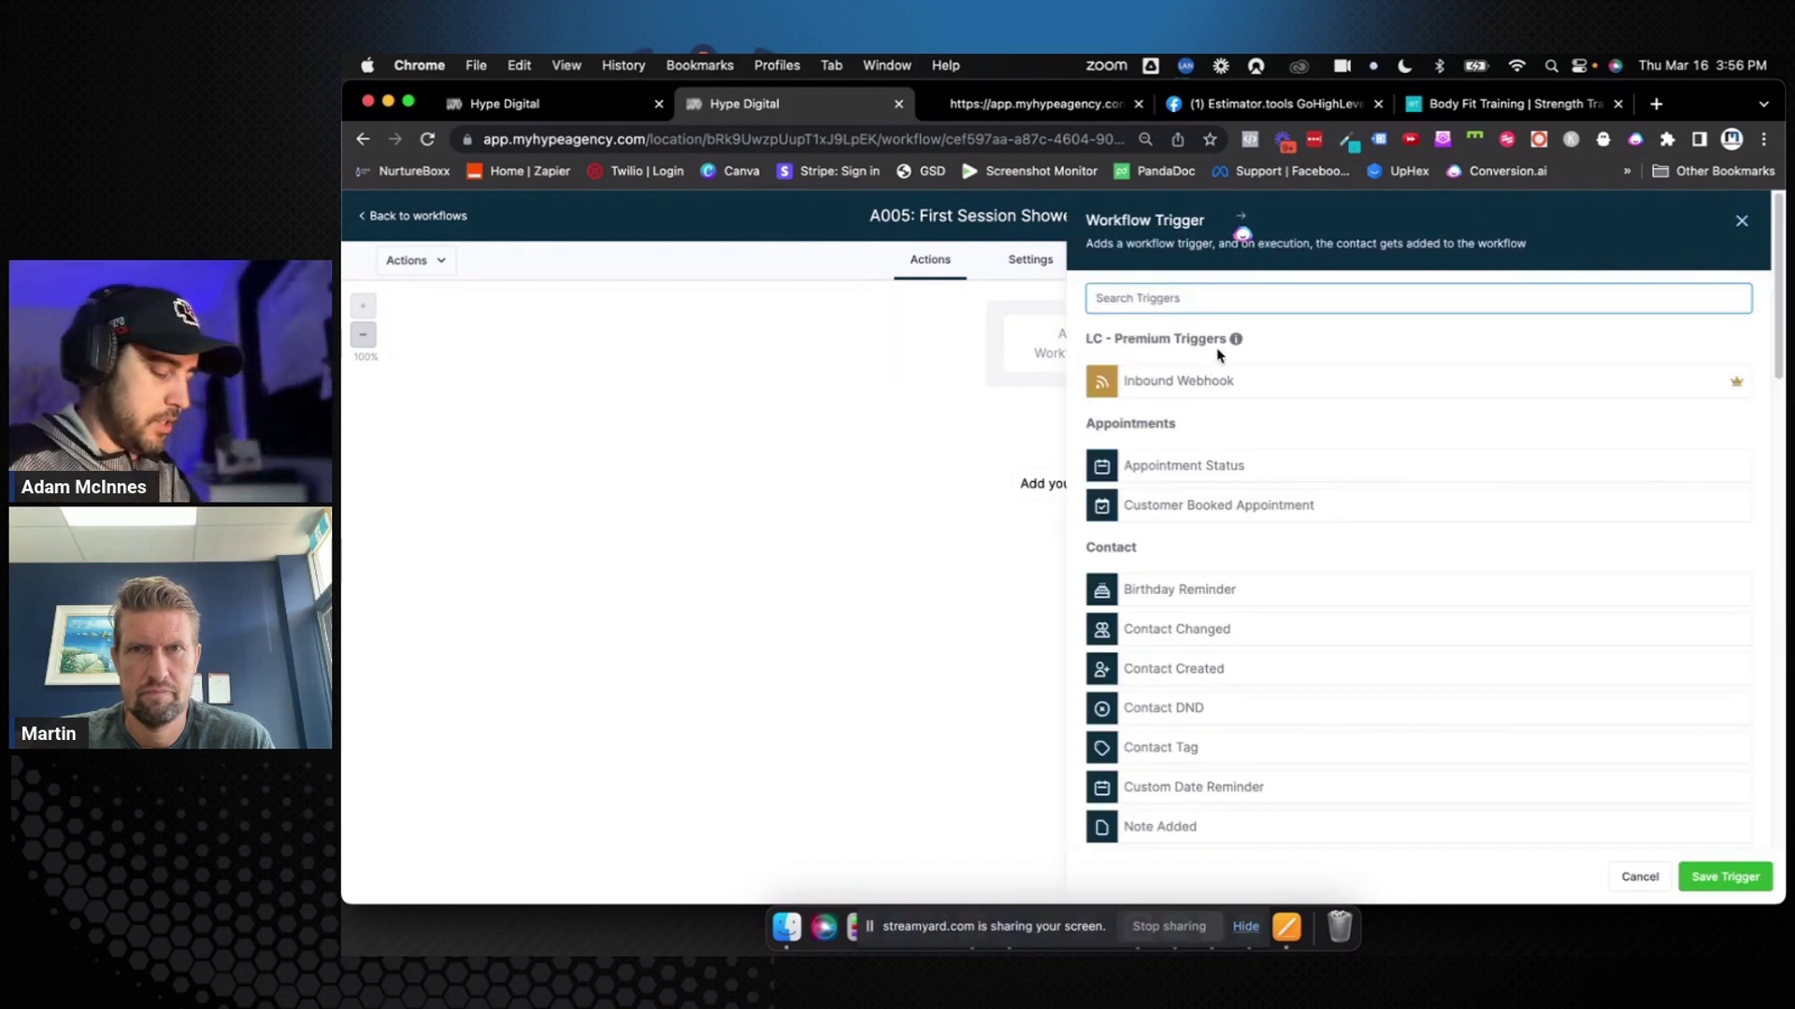
# Add a Form Submitted trigger filtered to Form is Sign In Form, then save the workflow
pyautogui.write('form')
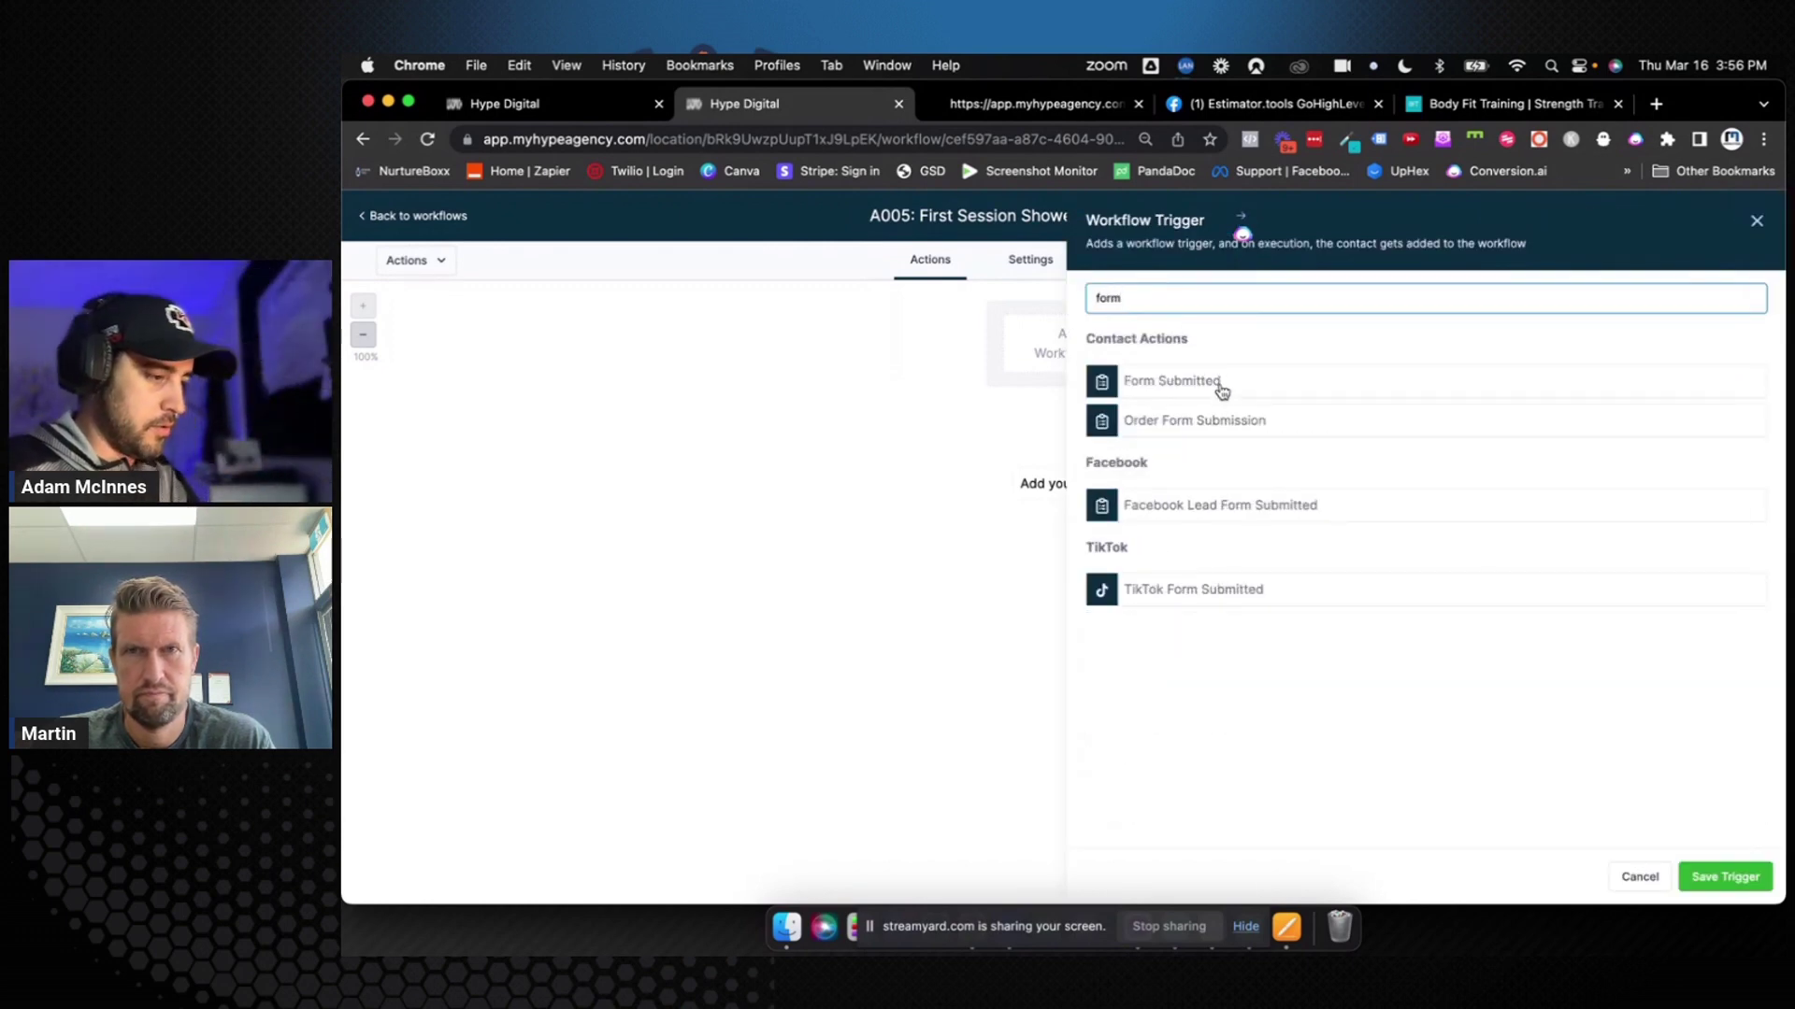
pyautogui.click(1222, 382)
pyautogui.click(1142, 485)
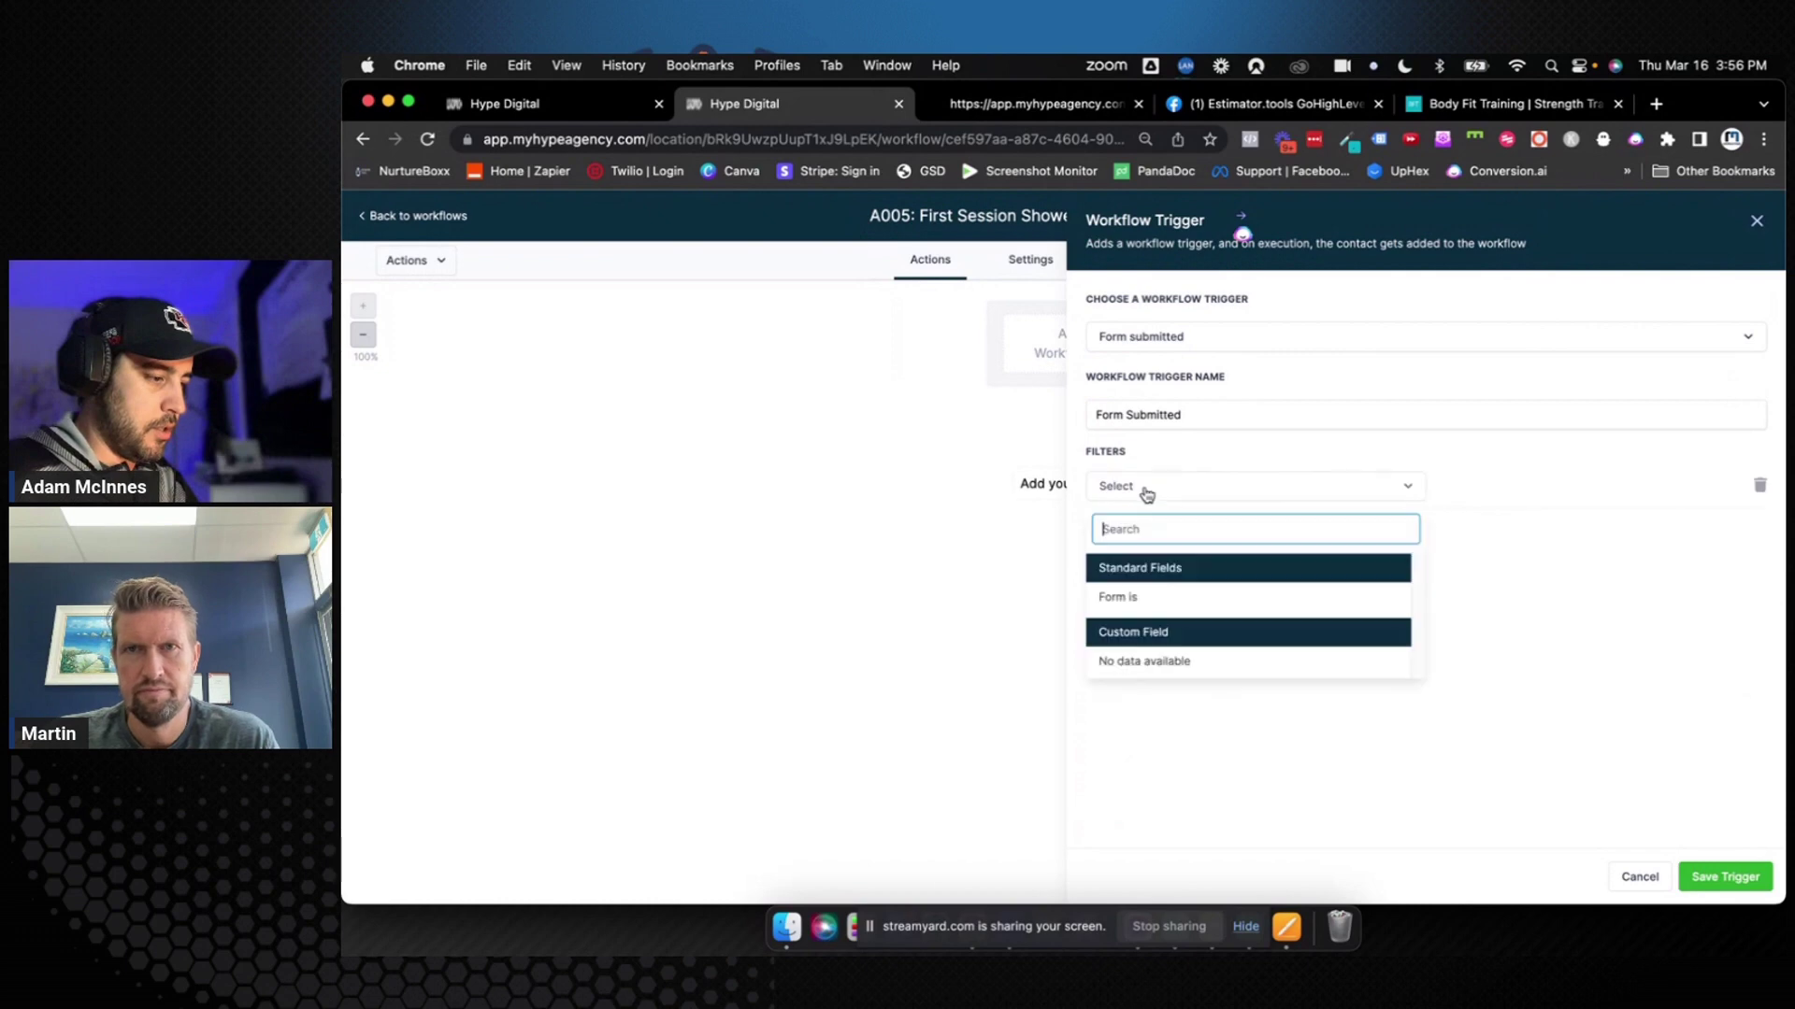
pyautogui.click(1150, 599)
pyautogui.click(1519, 487)
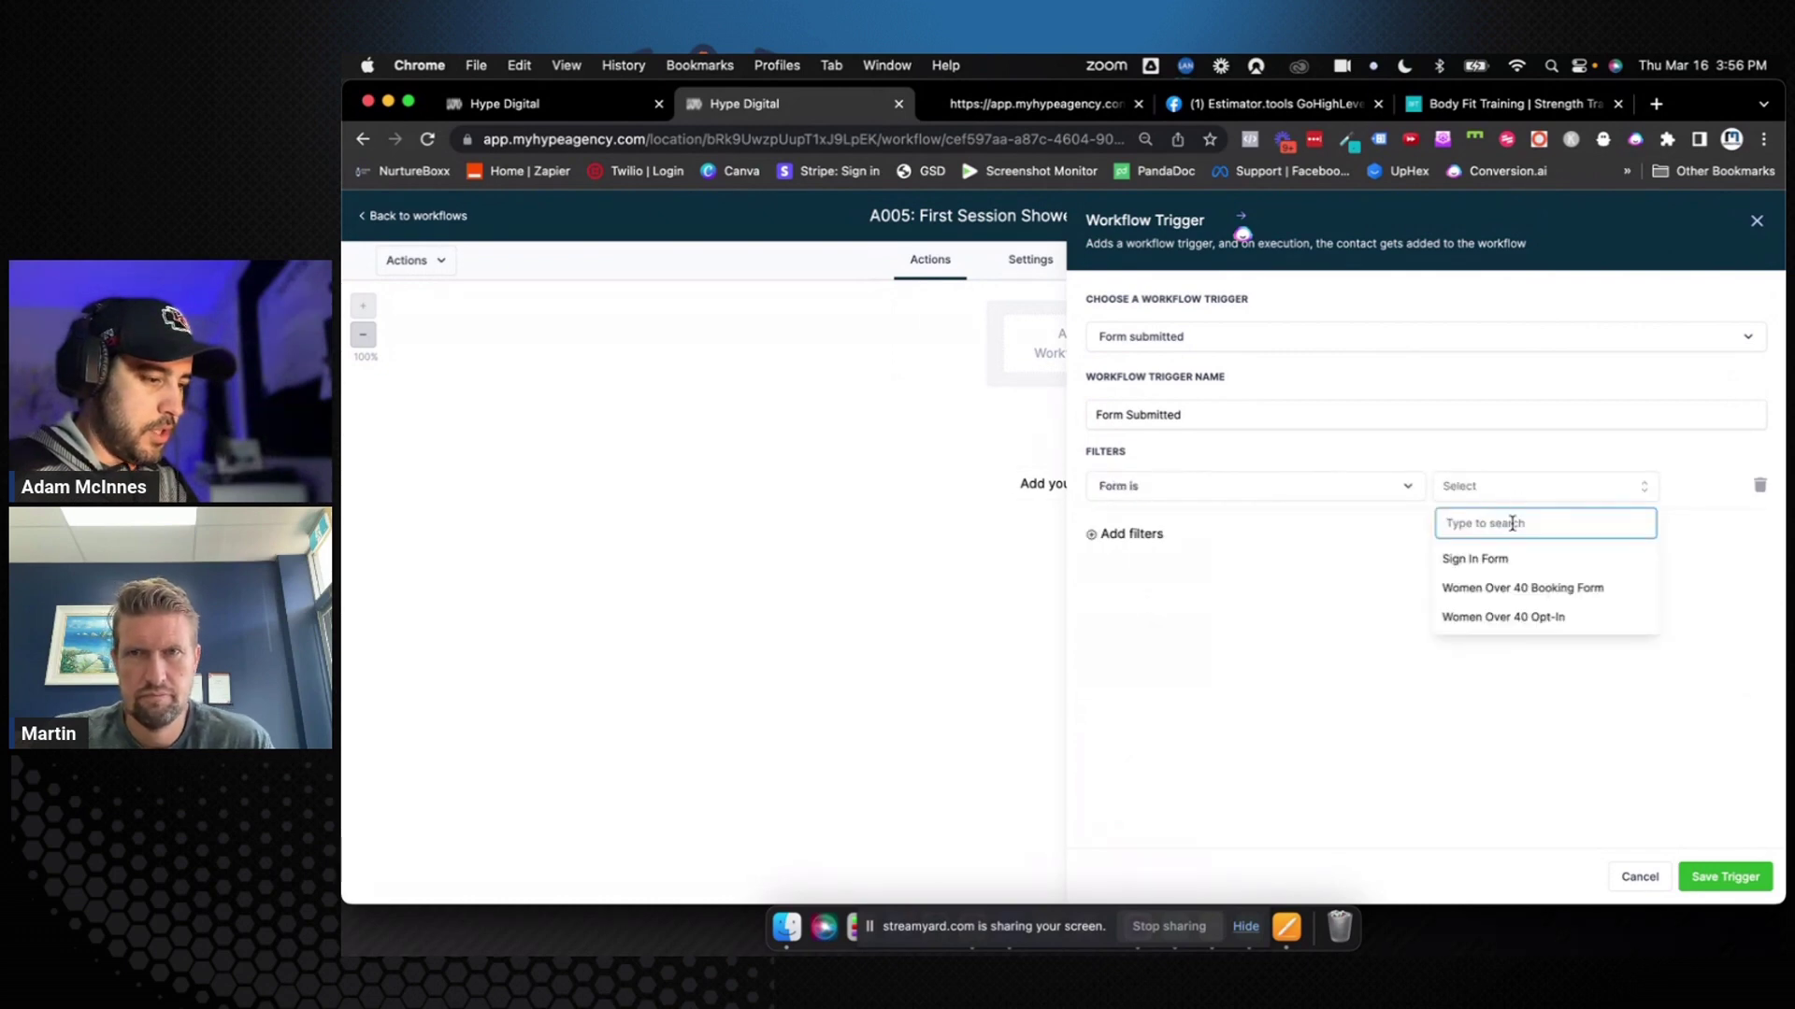
pyautogui.click(1503, 567)
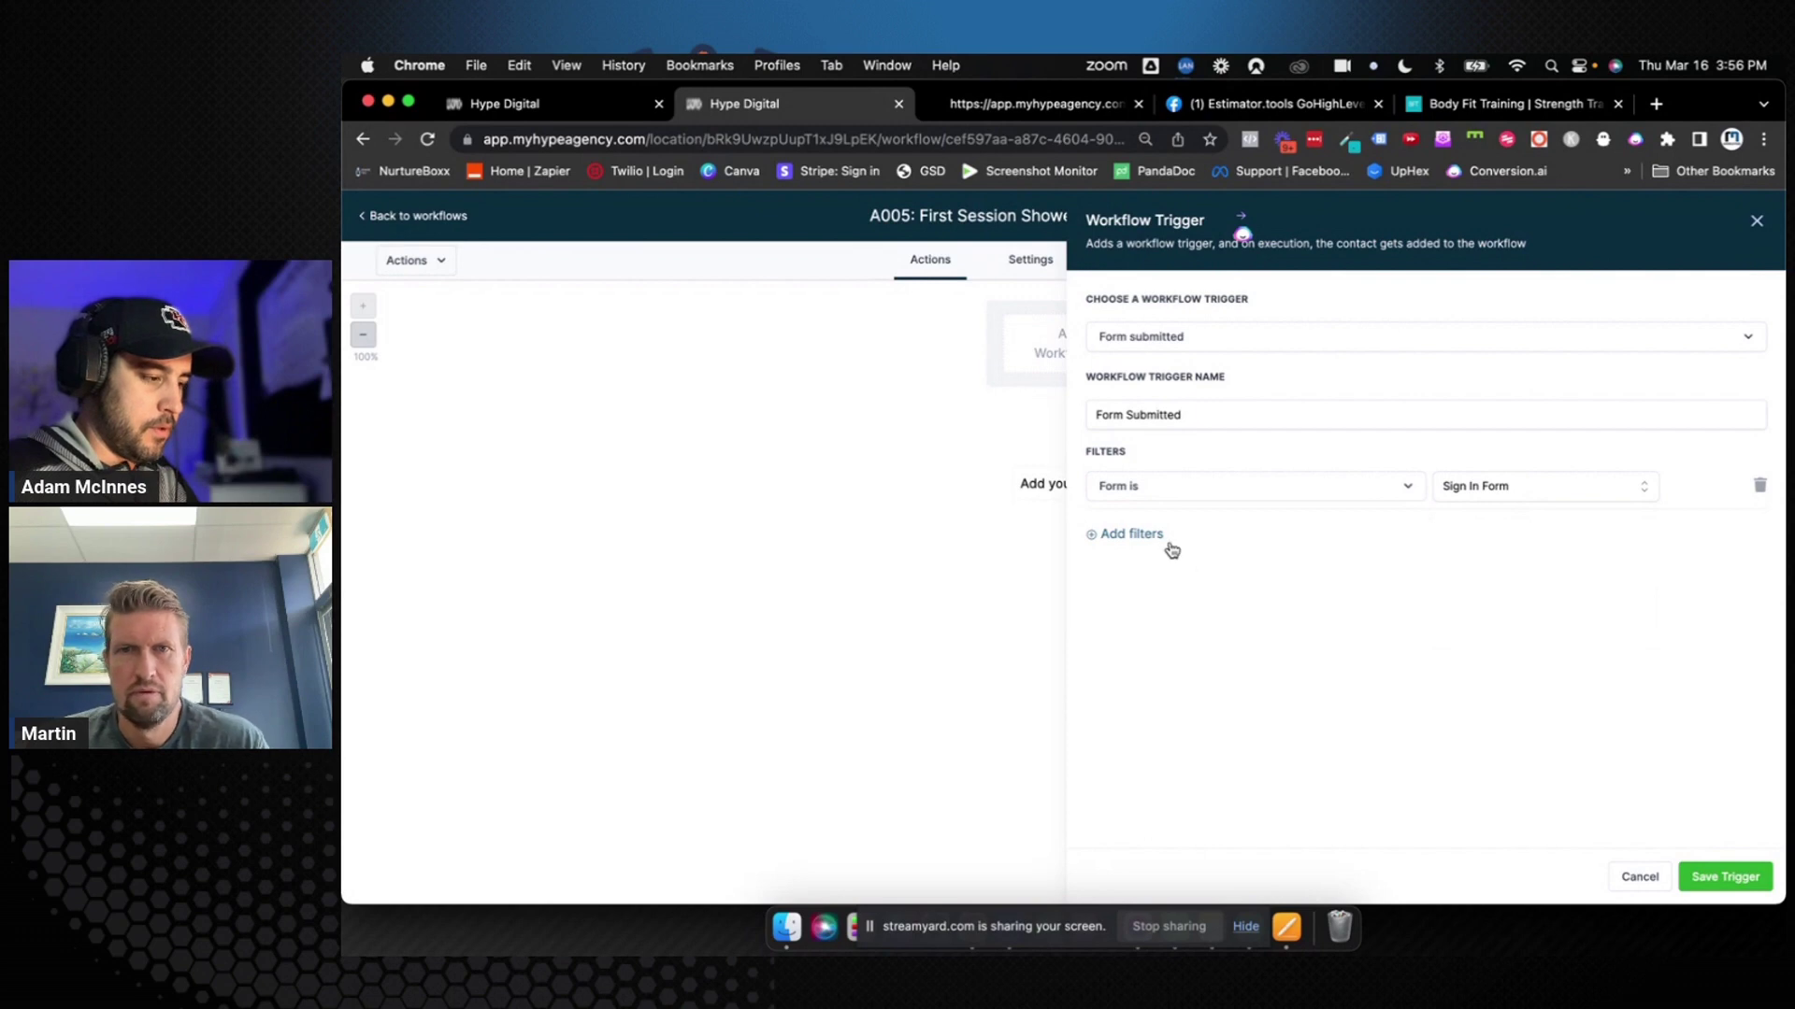
pyautogui.click(1725, 875)
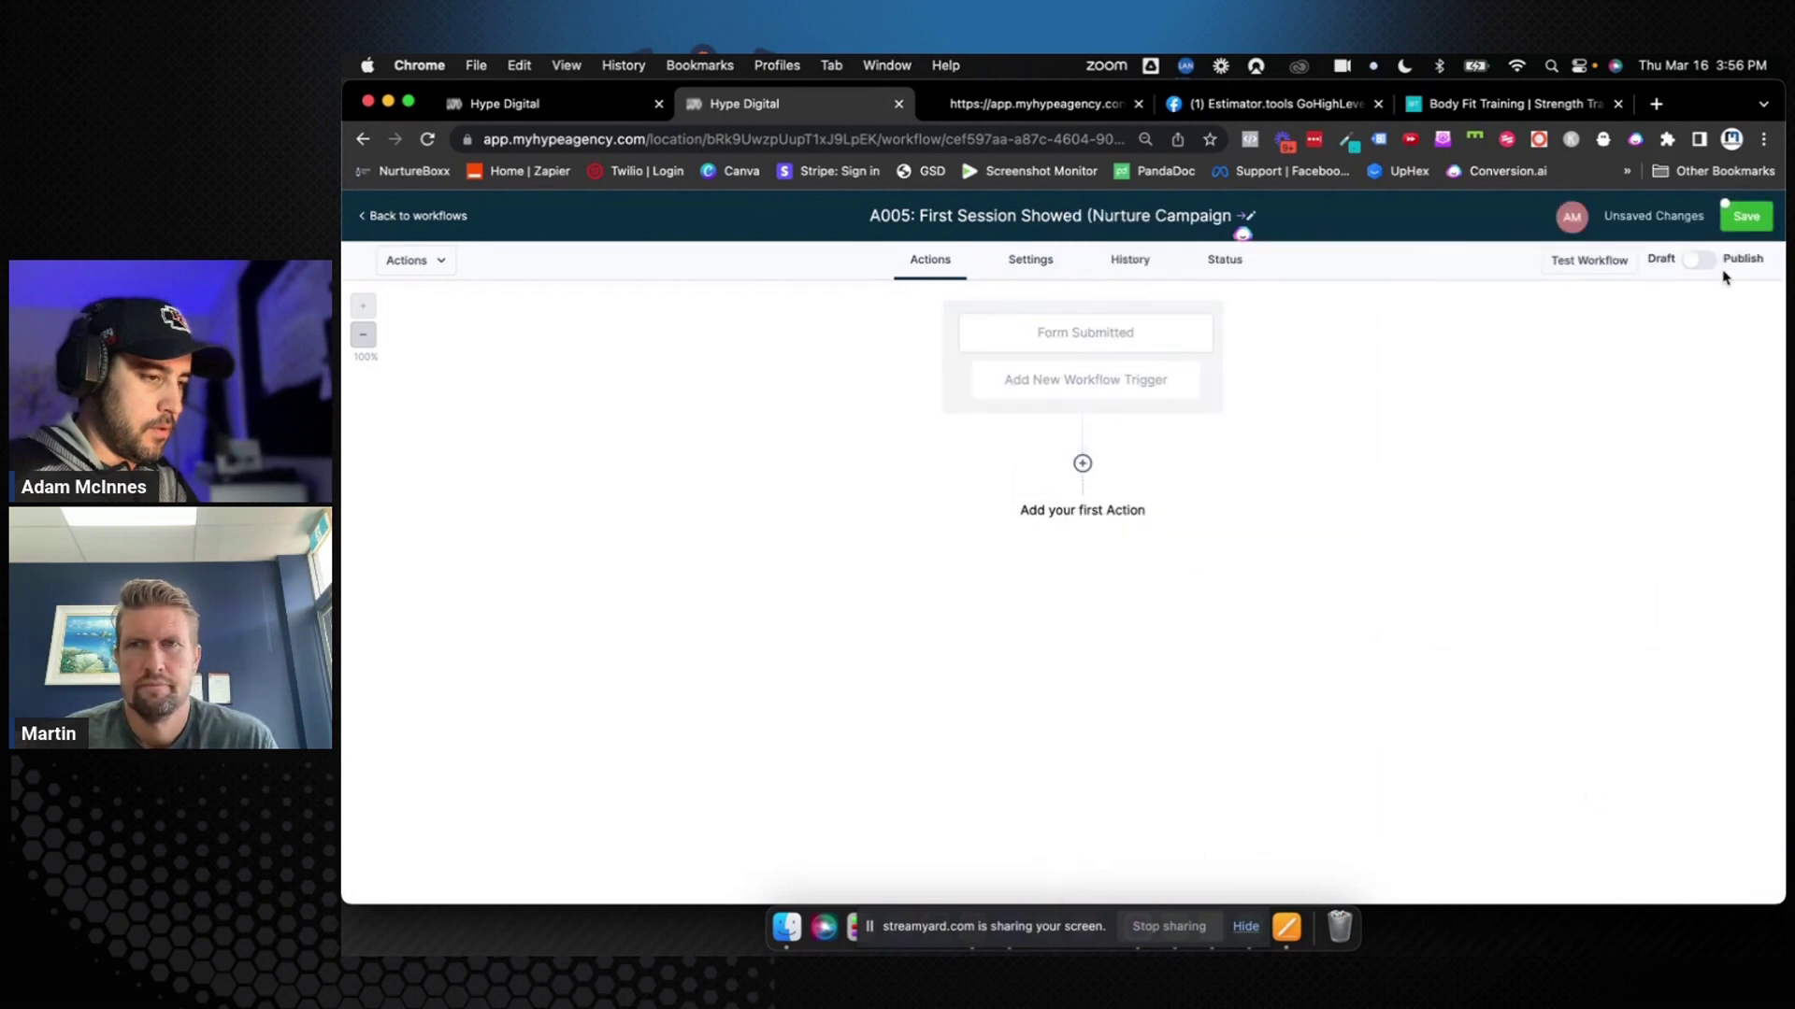
pyautogui.click(1746, 218)
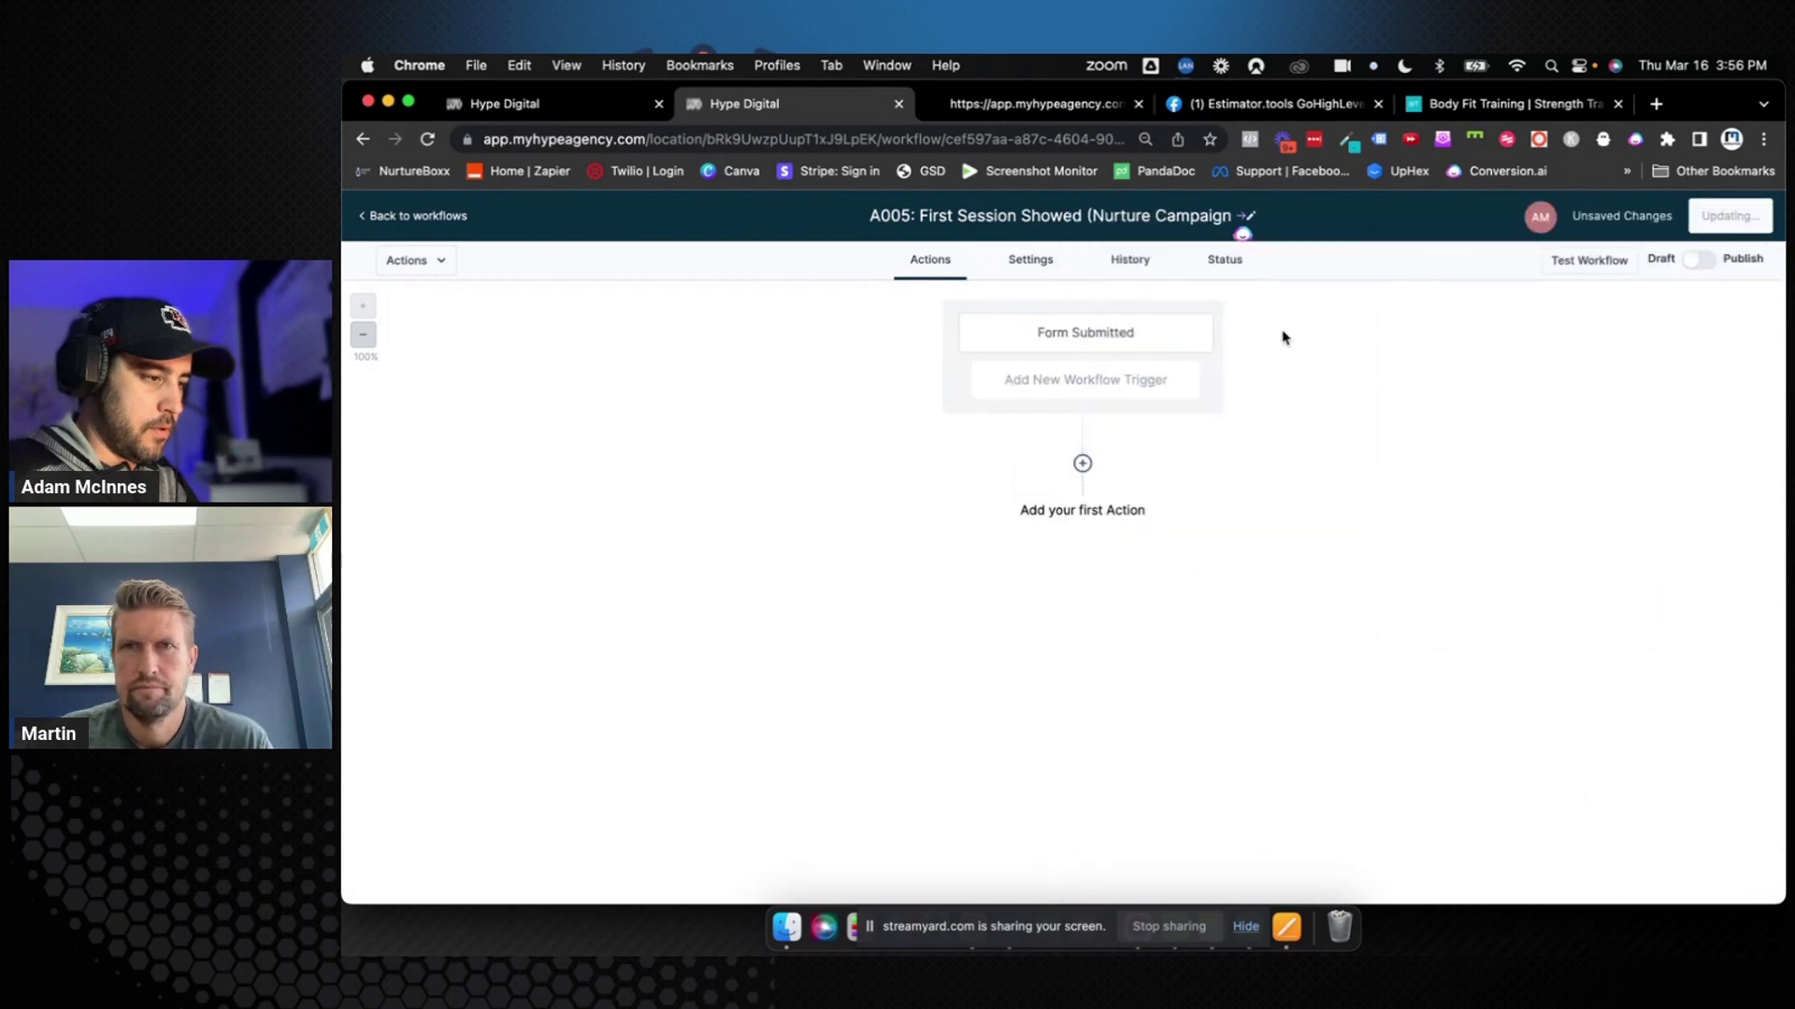
# Rename the trigger to Form Submitted "Sign In" and save the workflow again
pyautogui.click(1148, 340)
pyautogui.click(1278, 417)
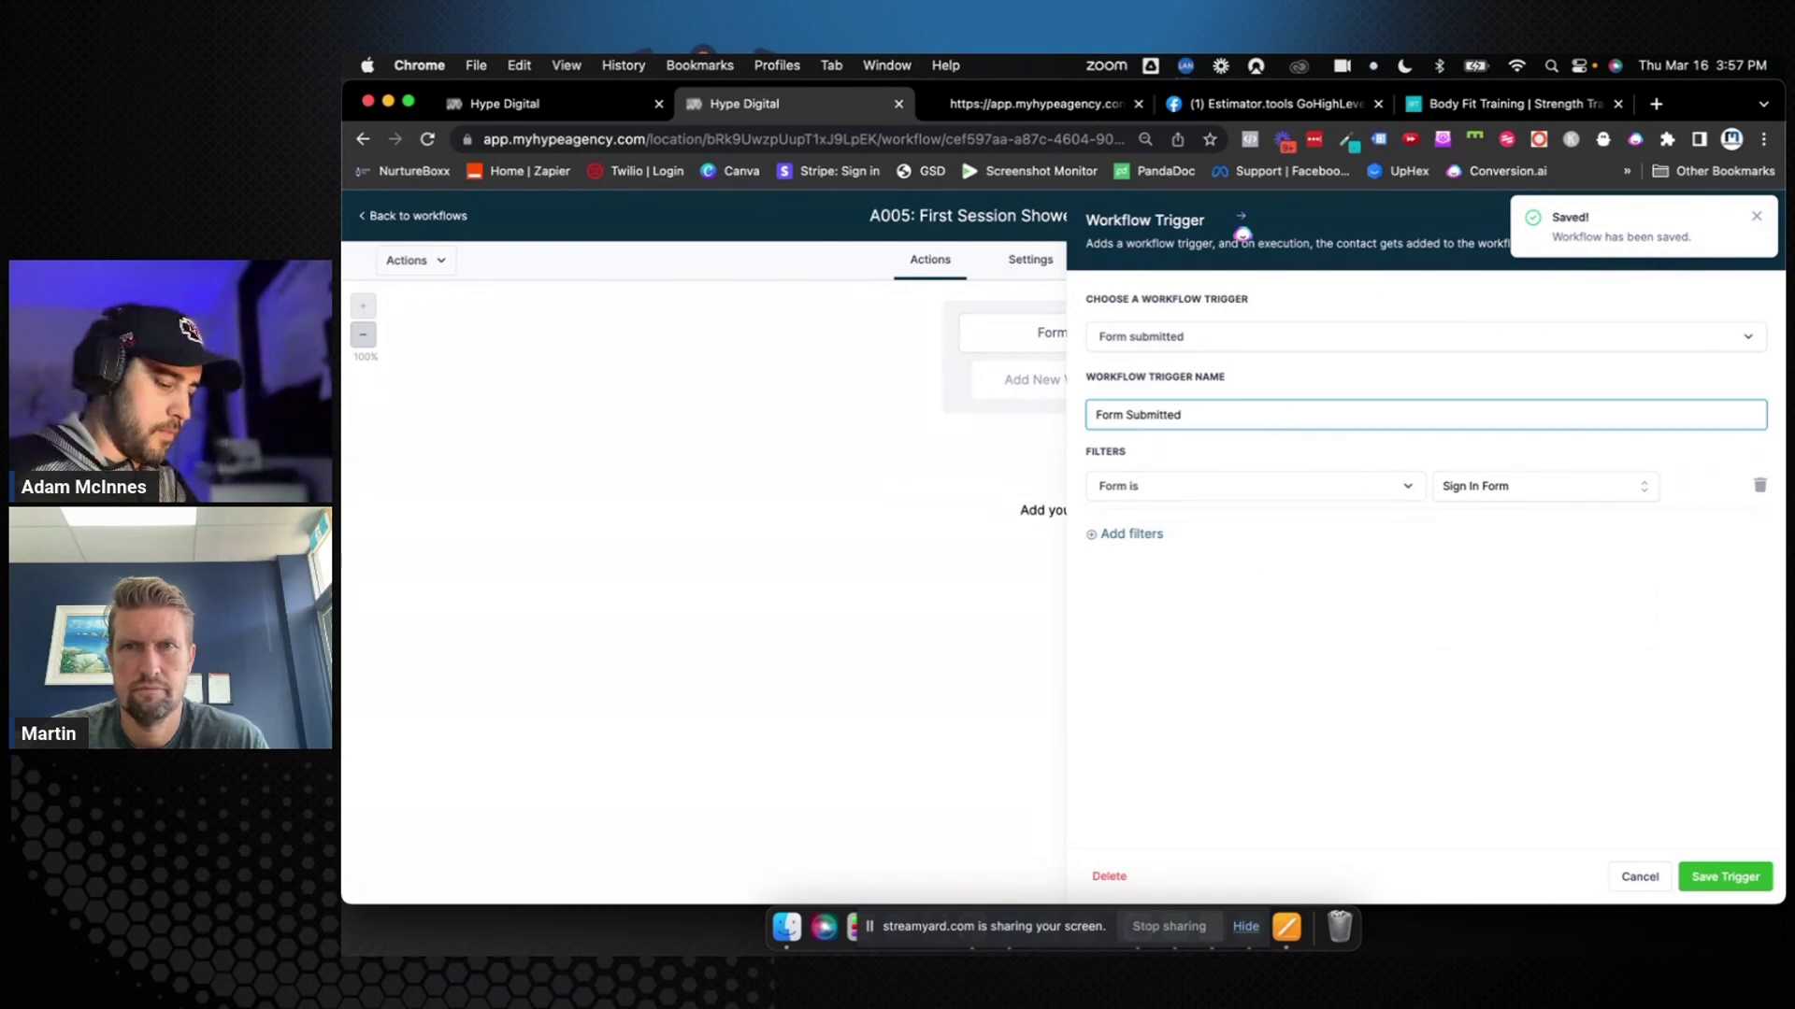
pyautogui.write('"Sign ')
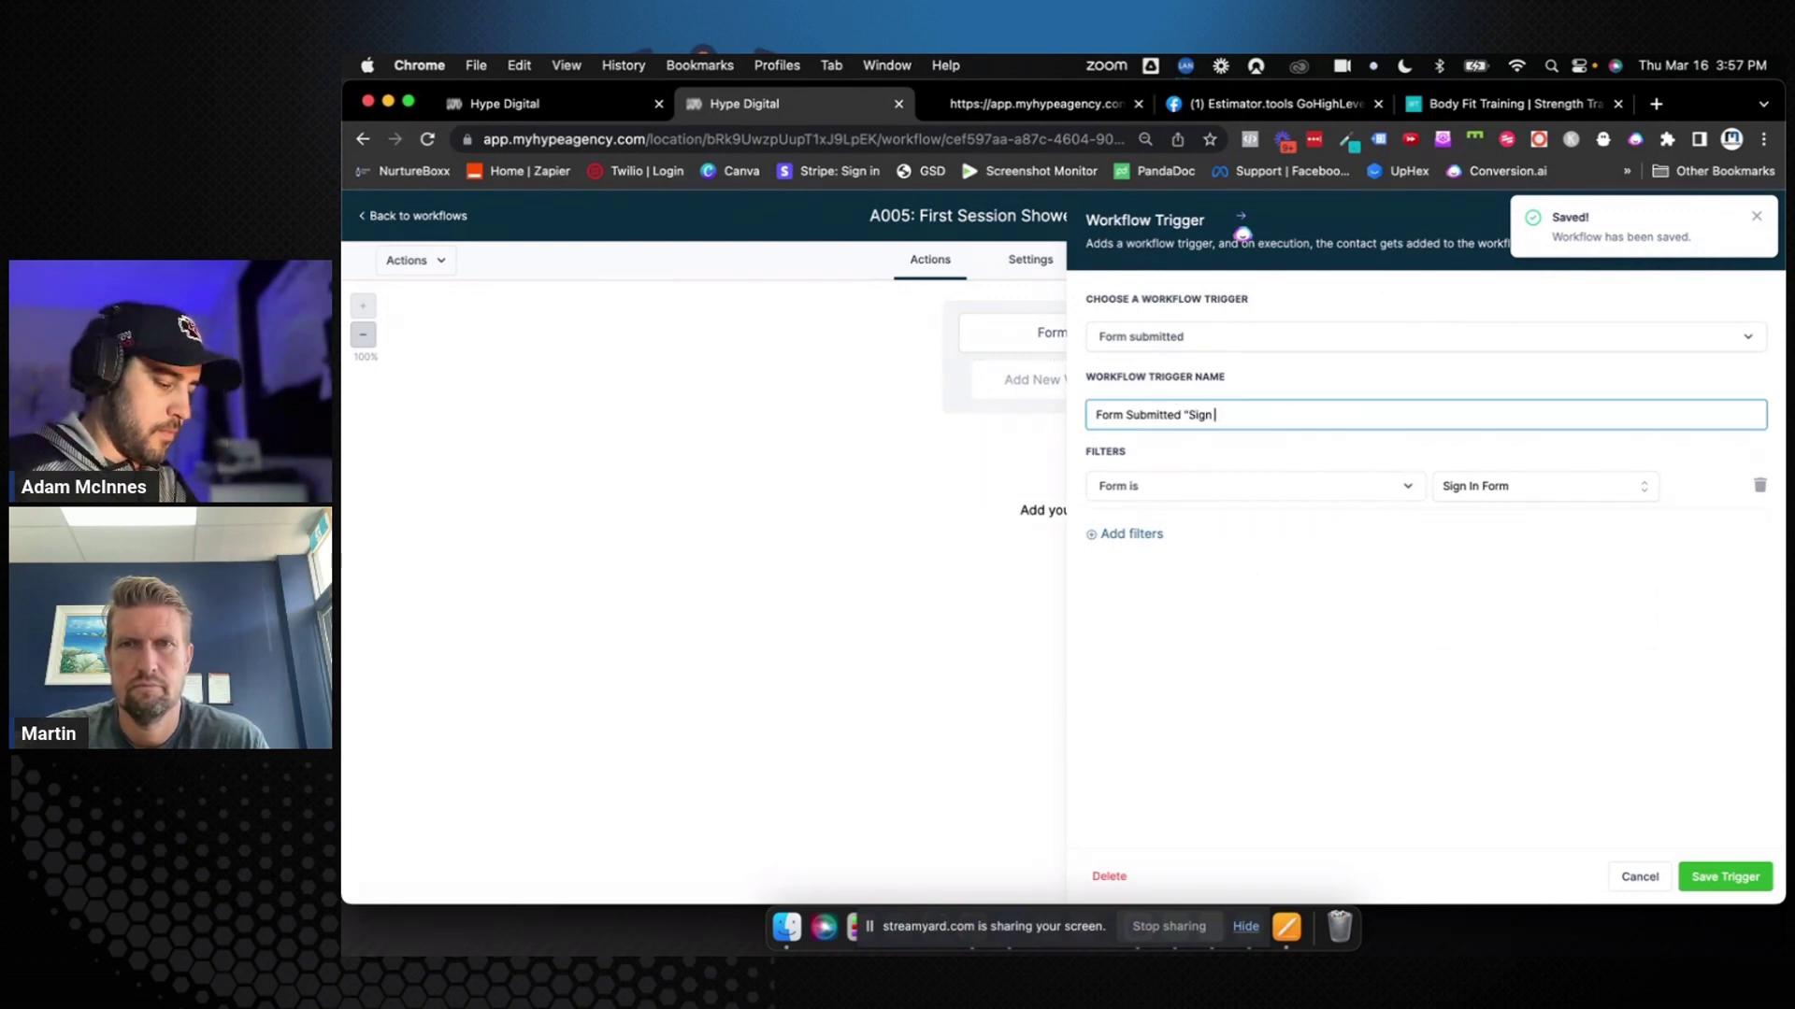
pyautogui.write('In')
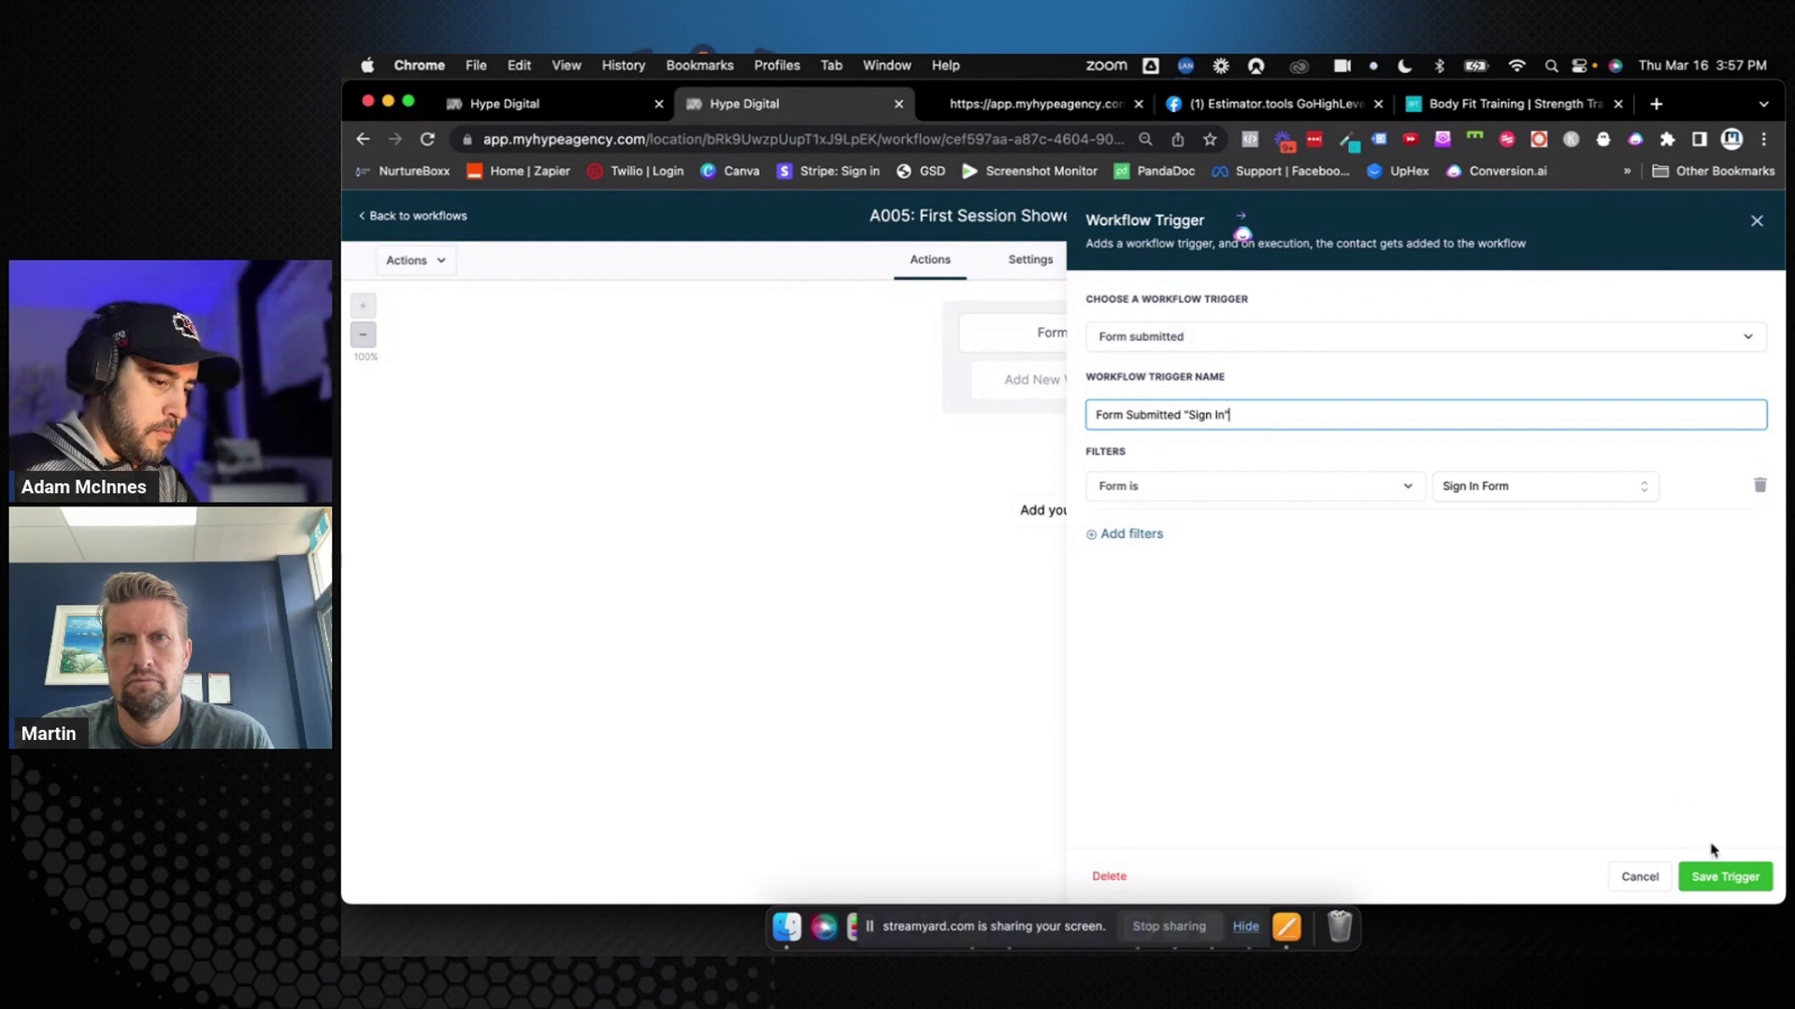
pyautogui.click(1714, 877)
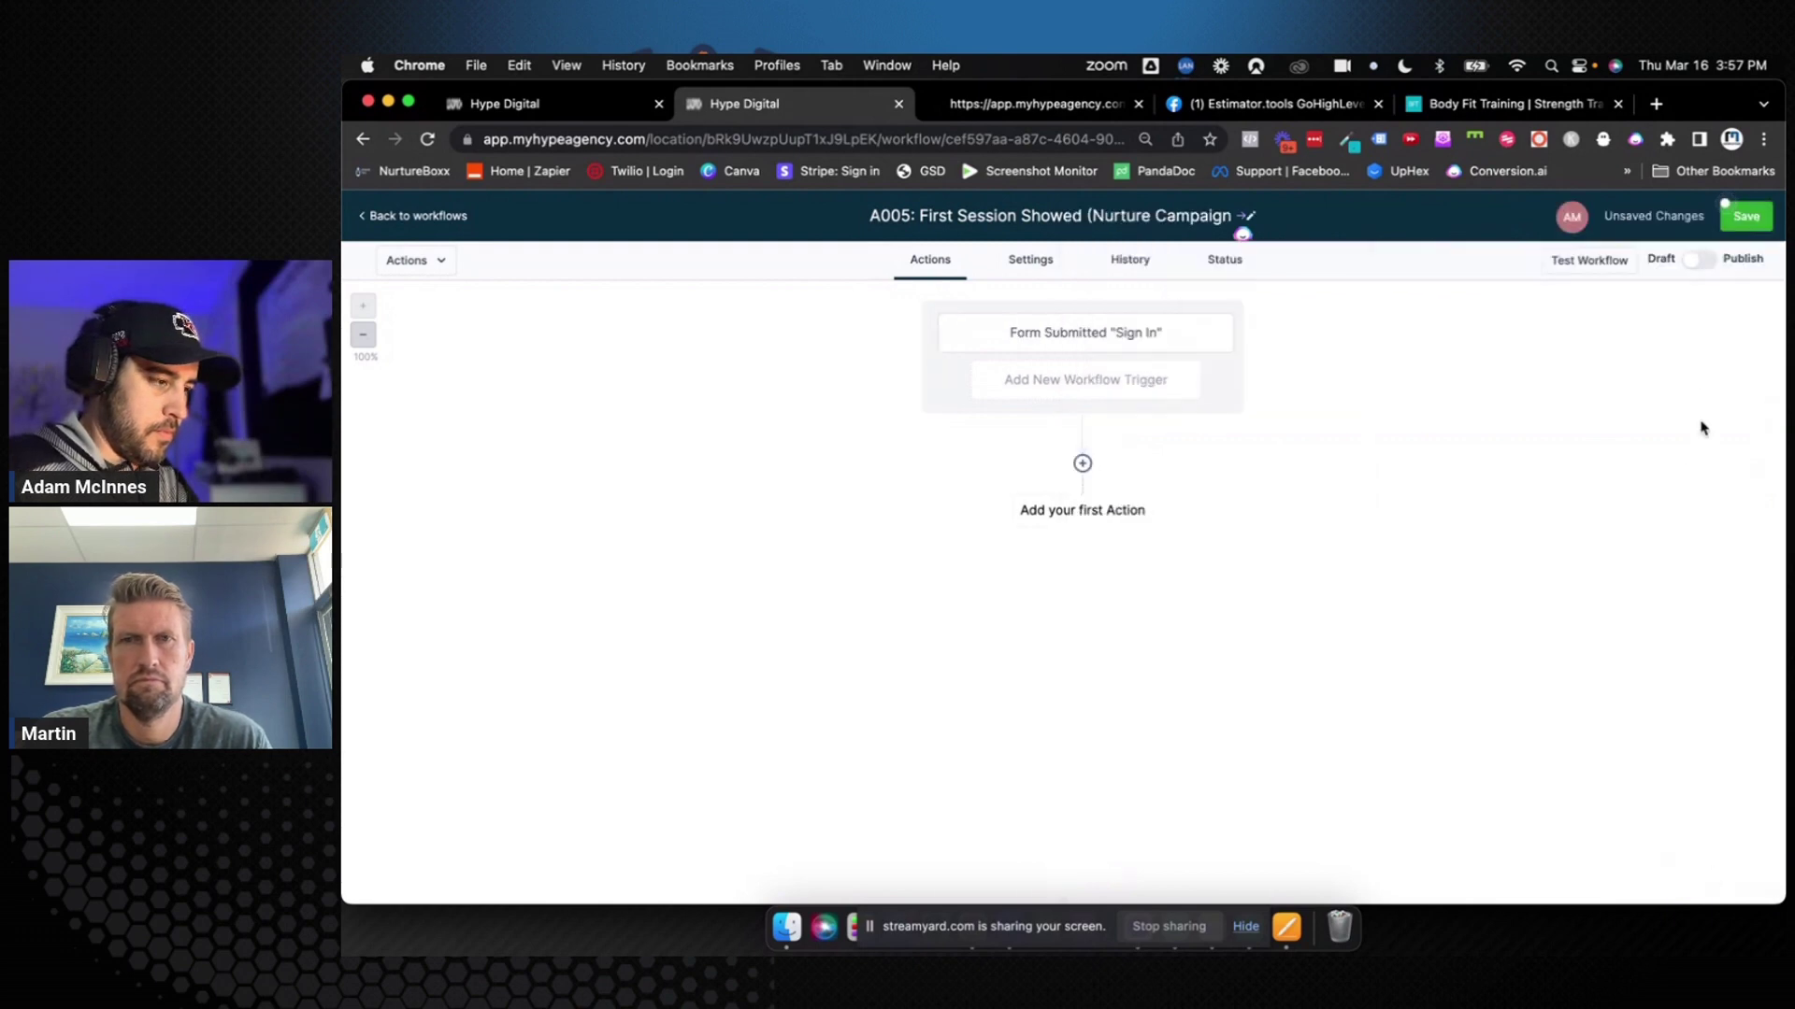
pyautogui.click(1732, 224)
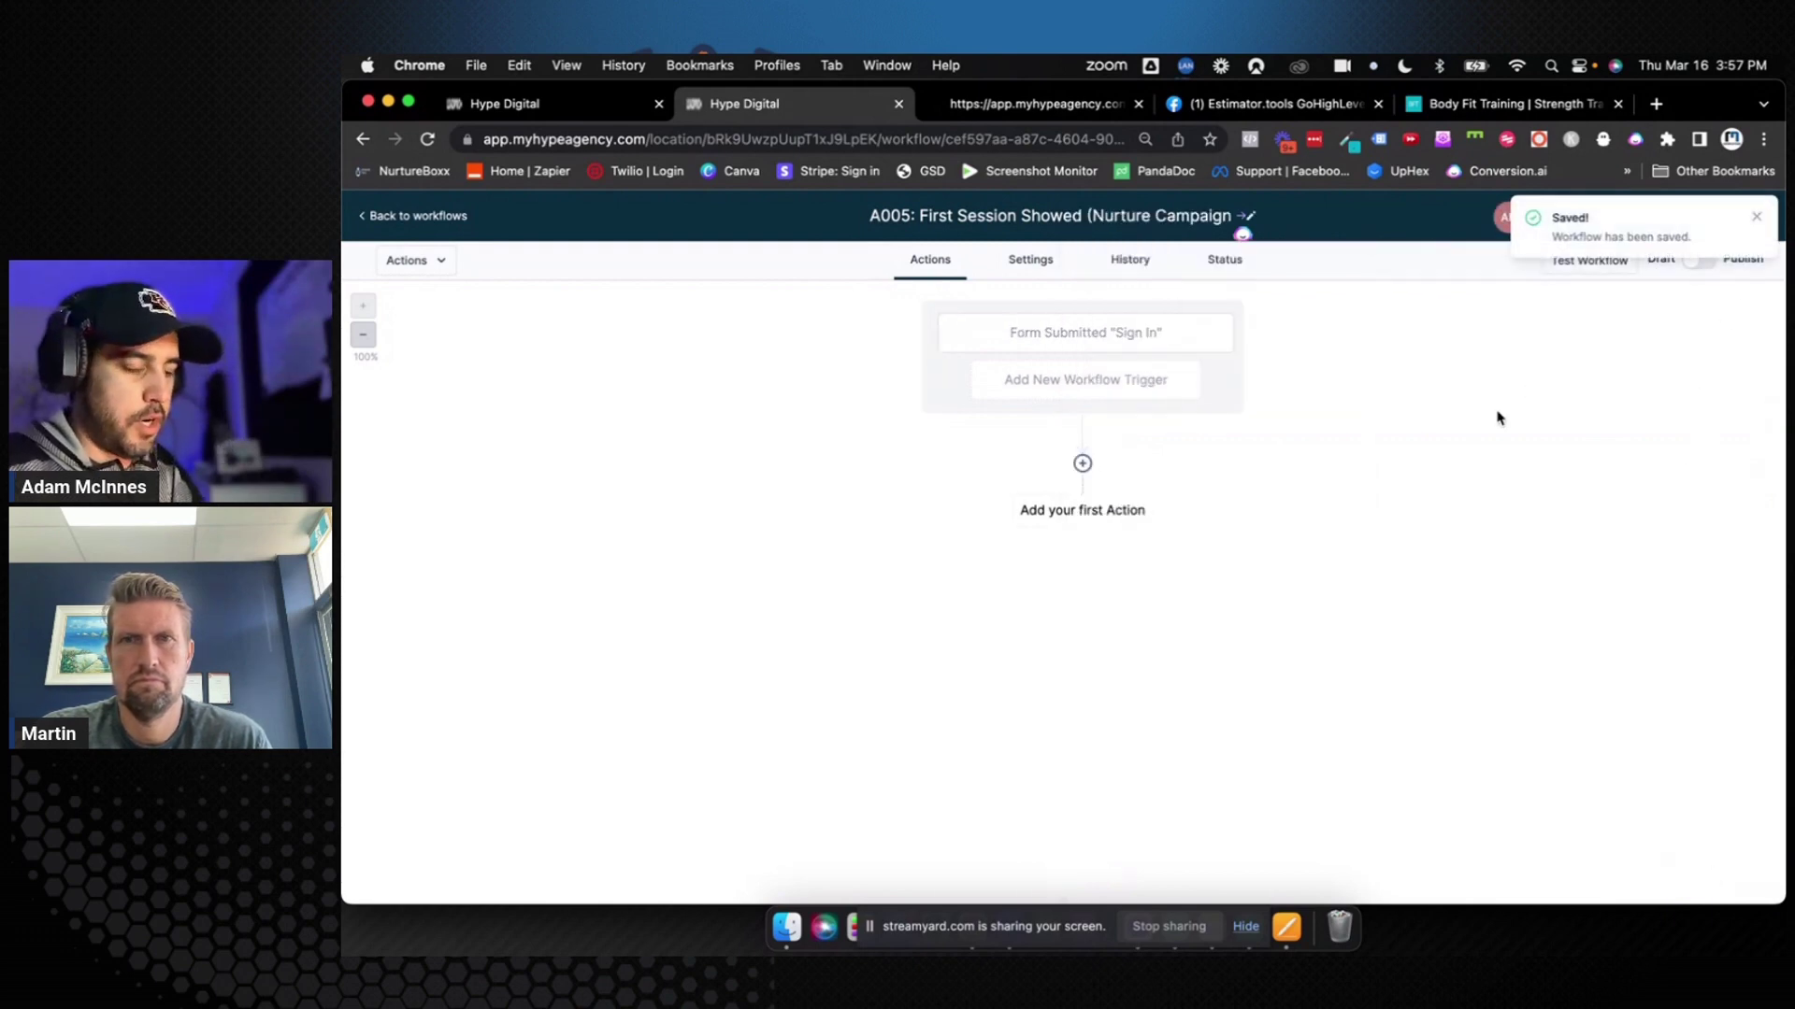
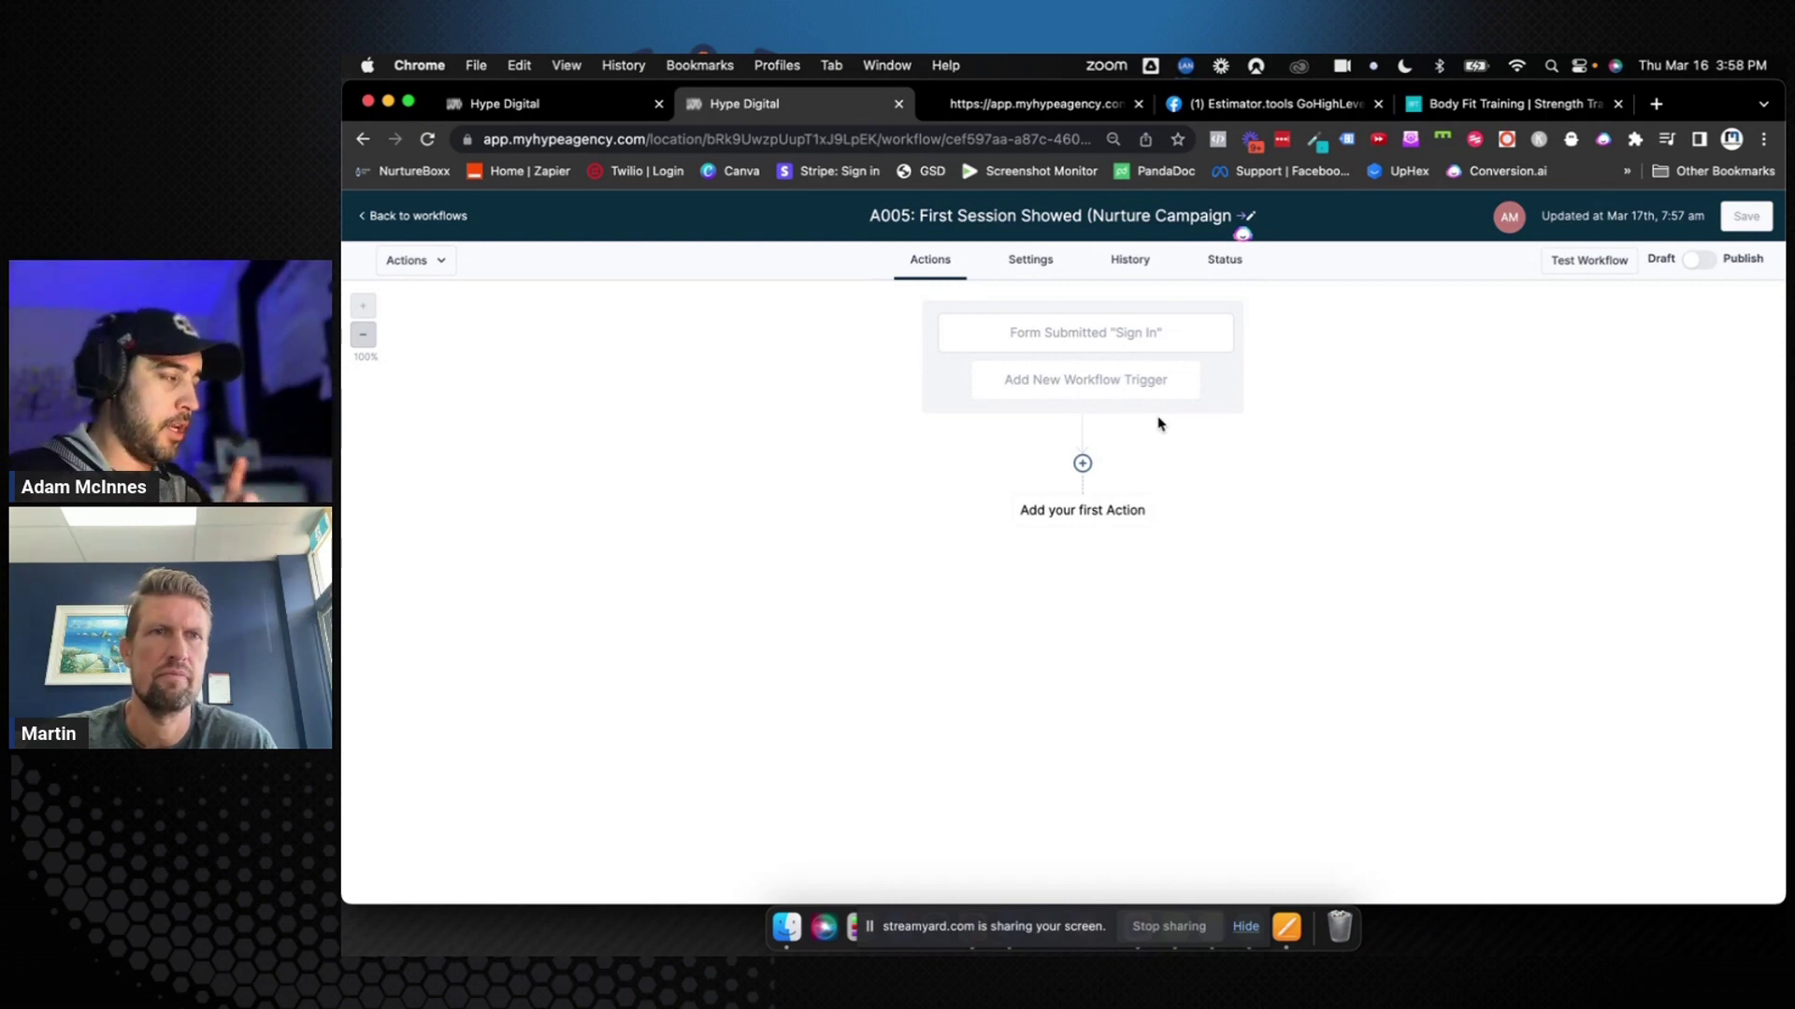
# Add a Remove Contact Tag action for 'appointment booked', titled Remove Tag "Appointment Booked"
pyautogui.click(1091, 514)
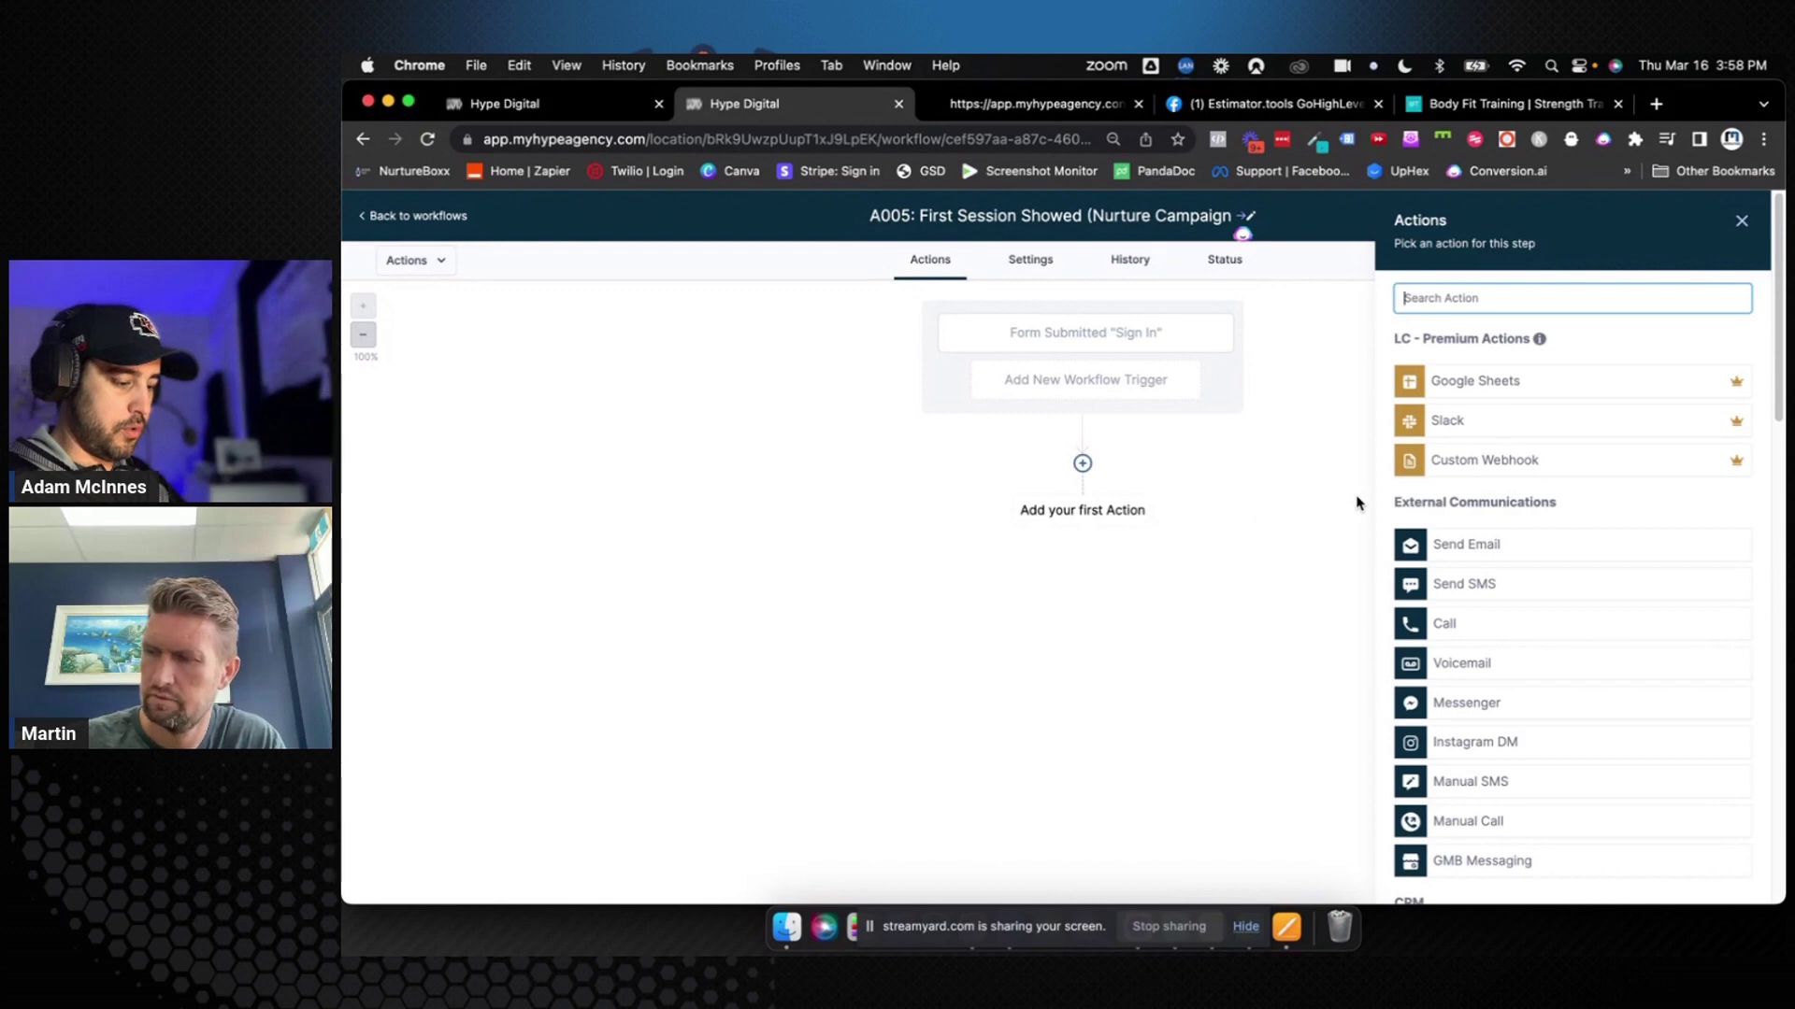
pyautogui.write('rem')
pyautogui.click(1510, 371)
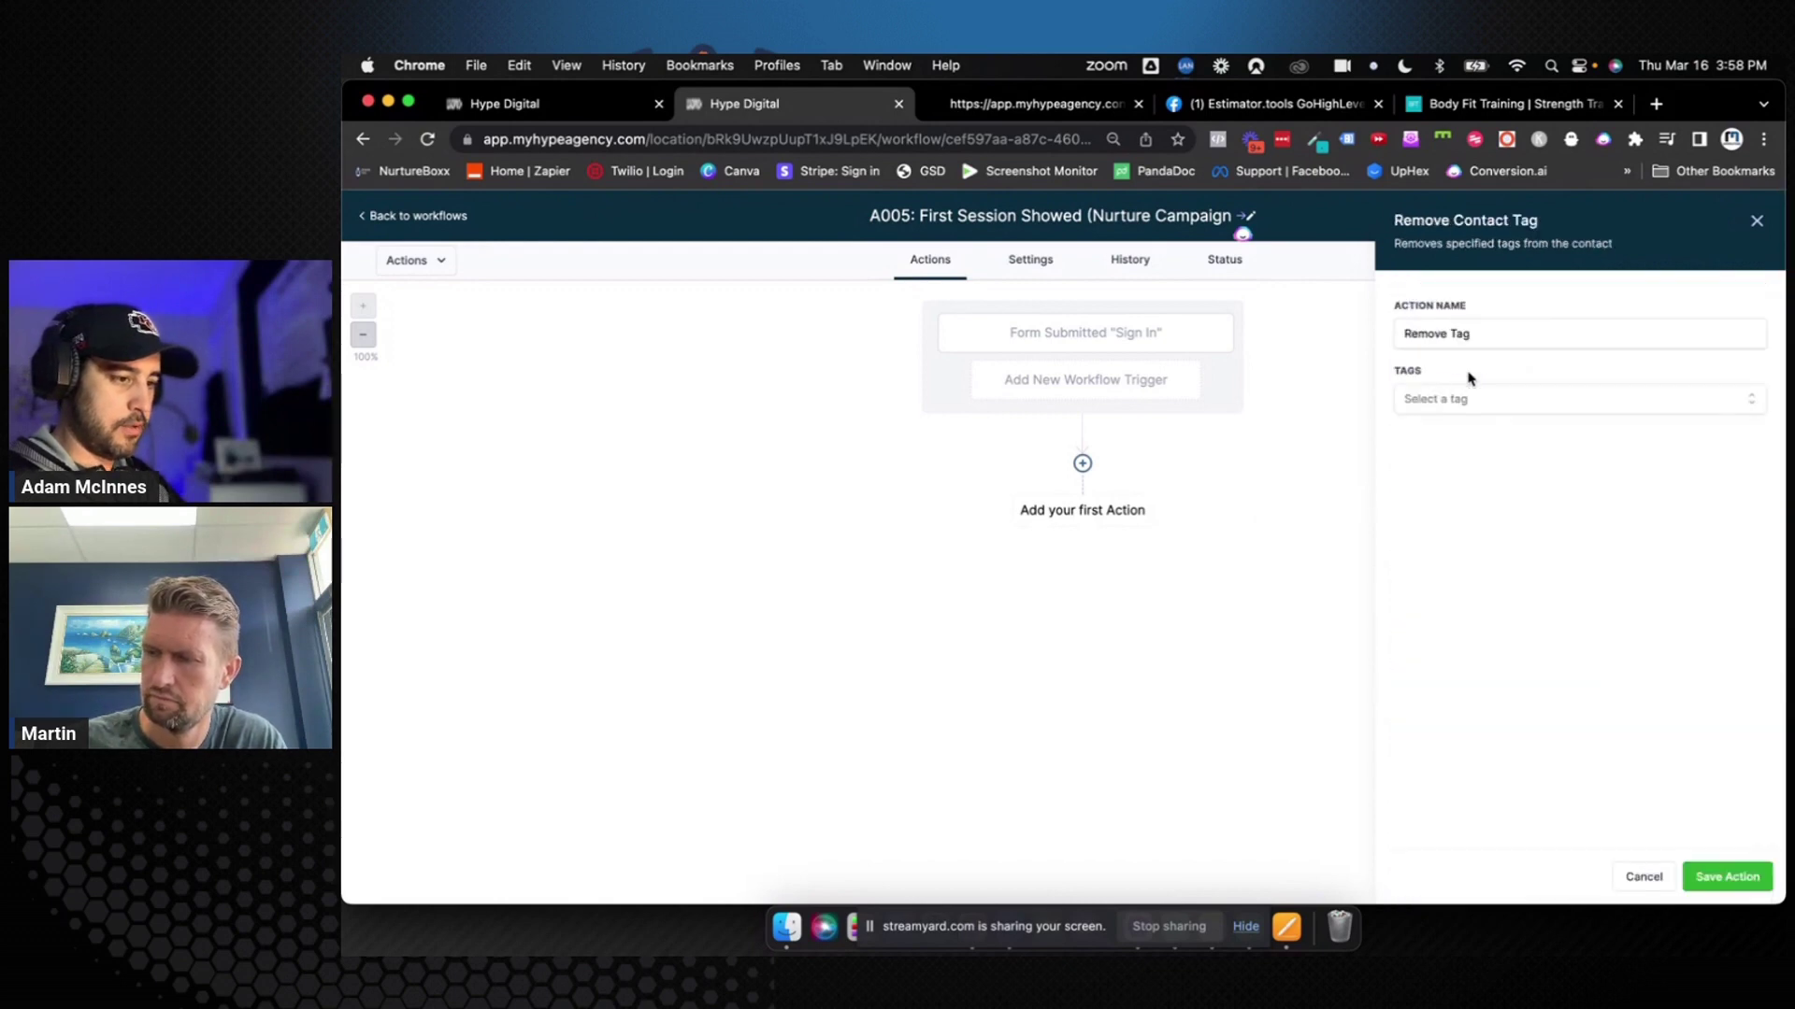
pyautogui.click(1452, 399)
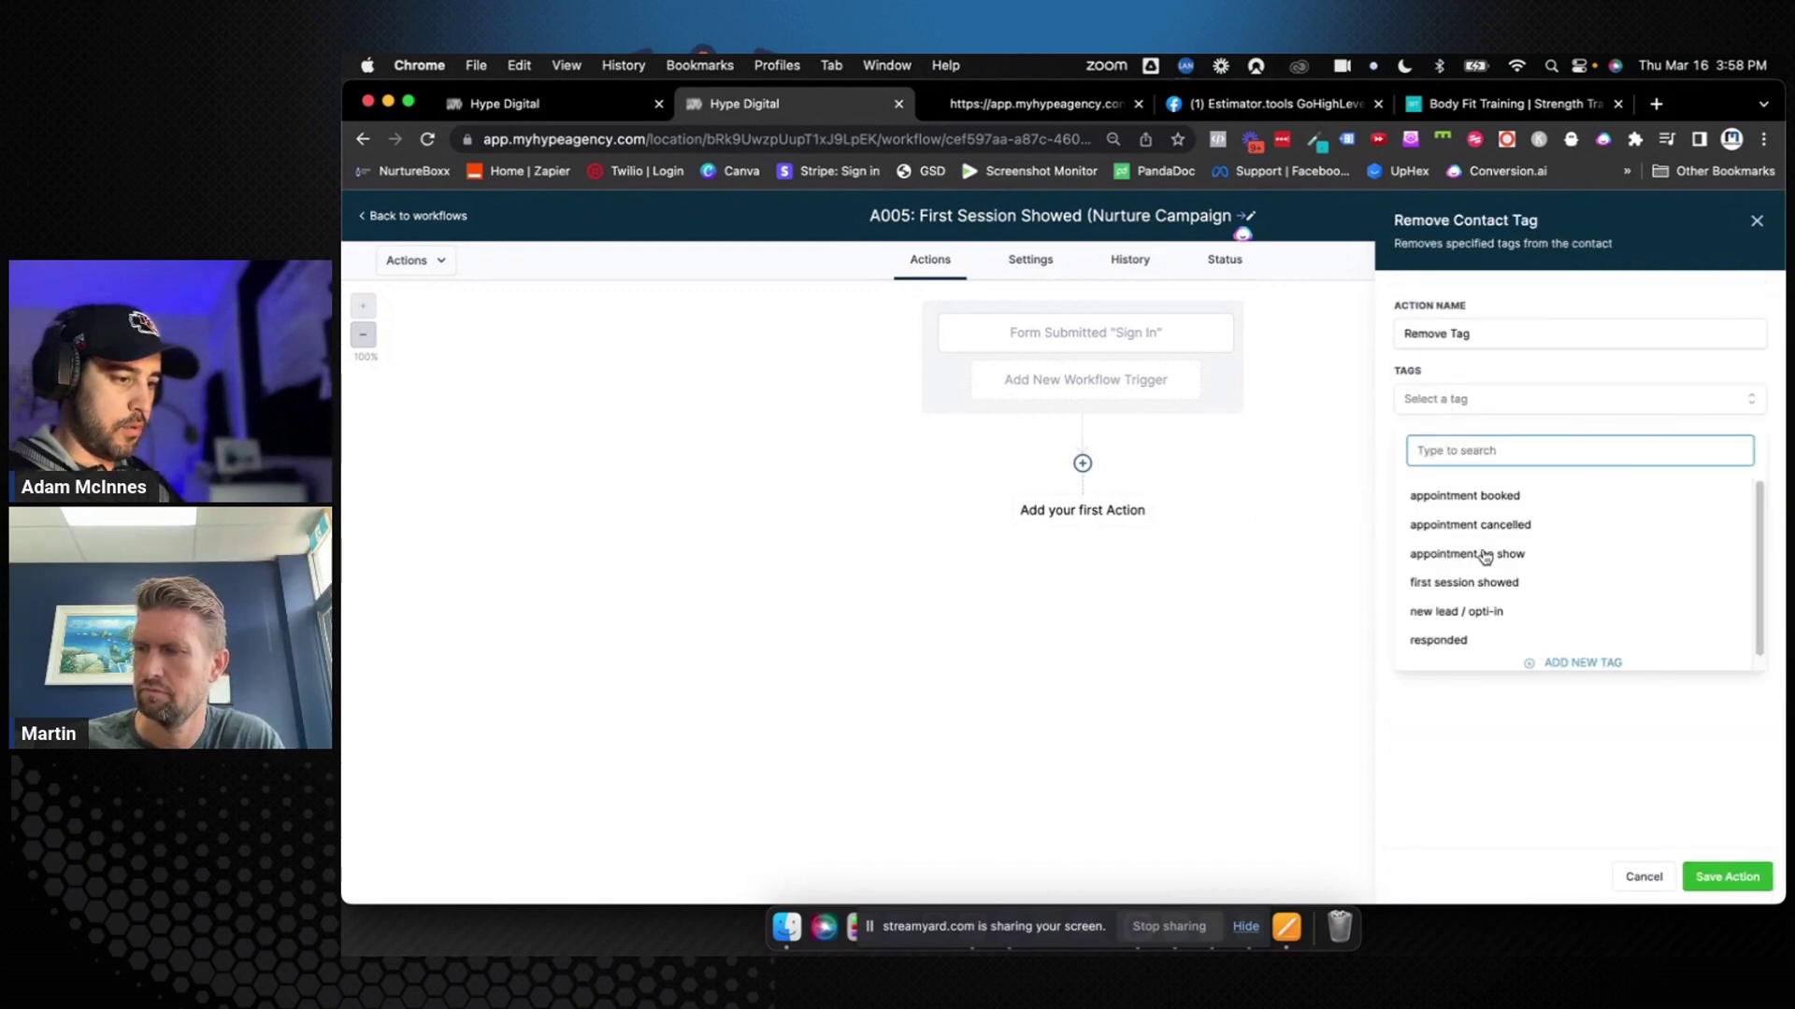
pyautogui.click(1491, 501)
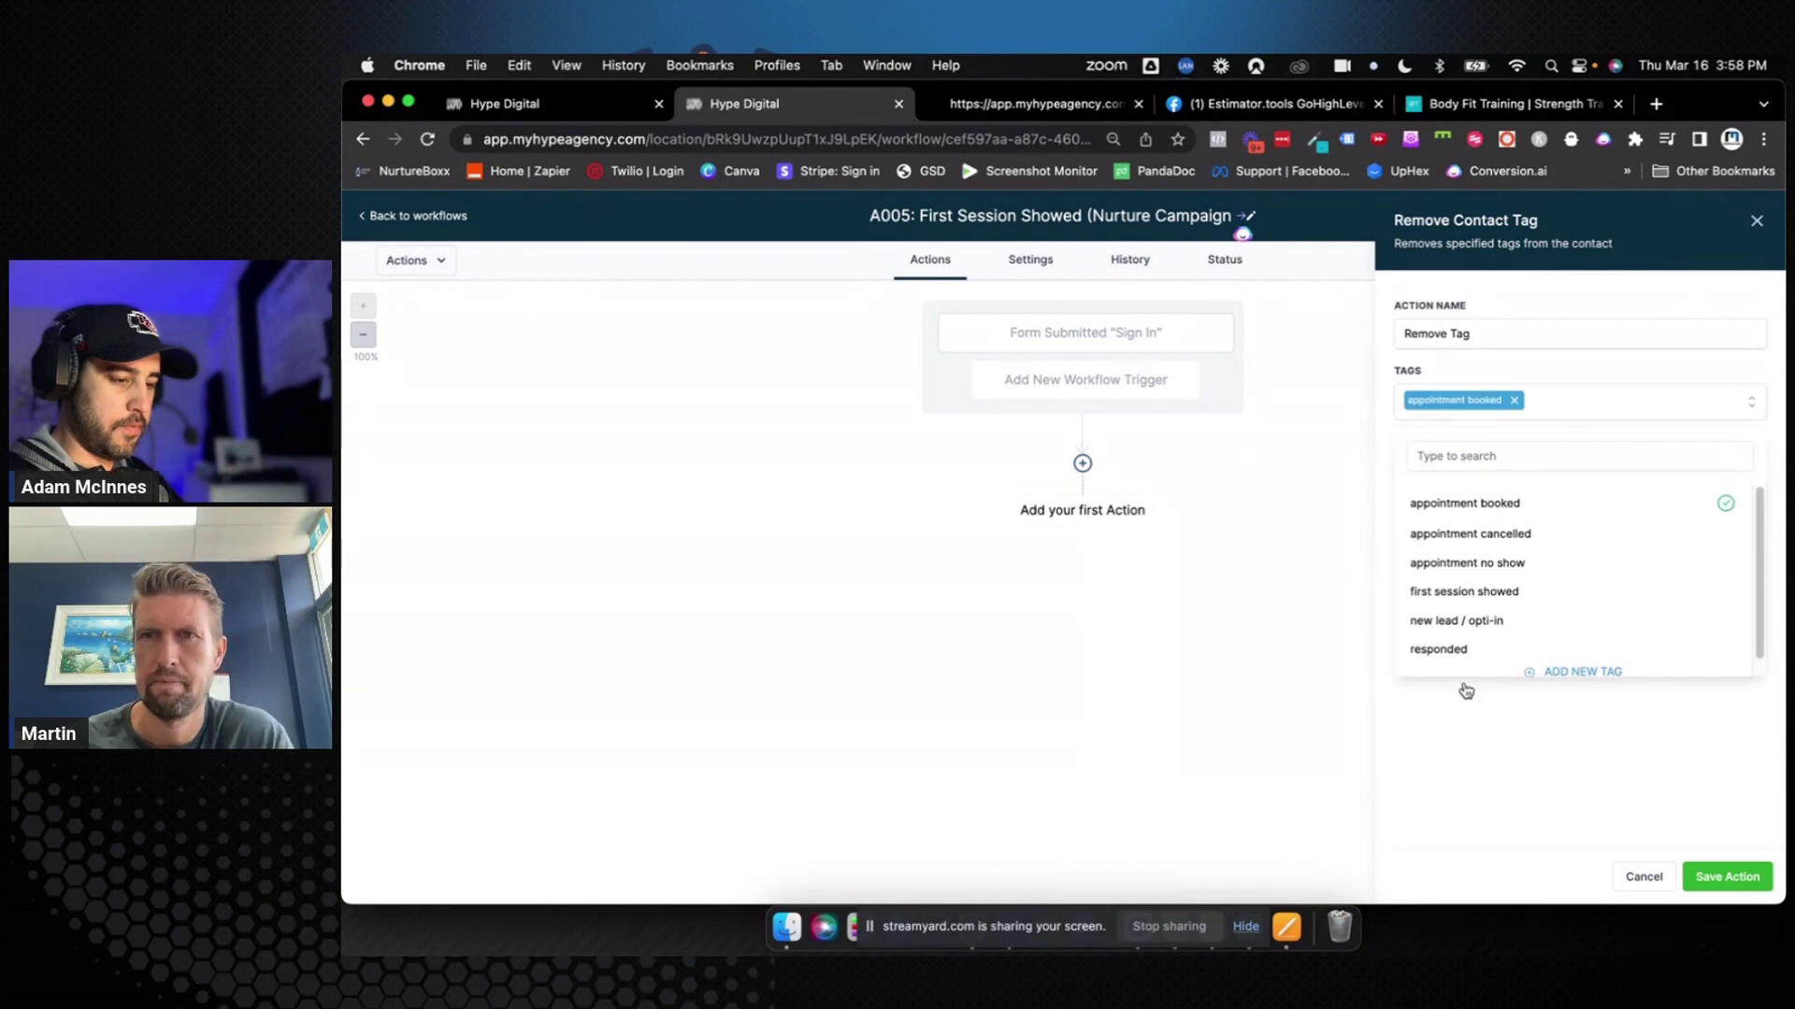
pyautogui.click(1464, 739)
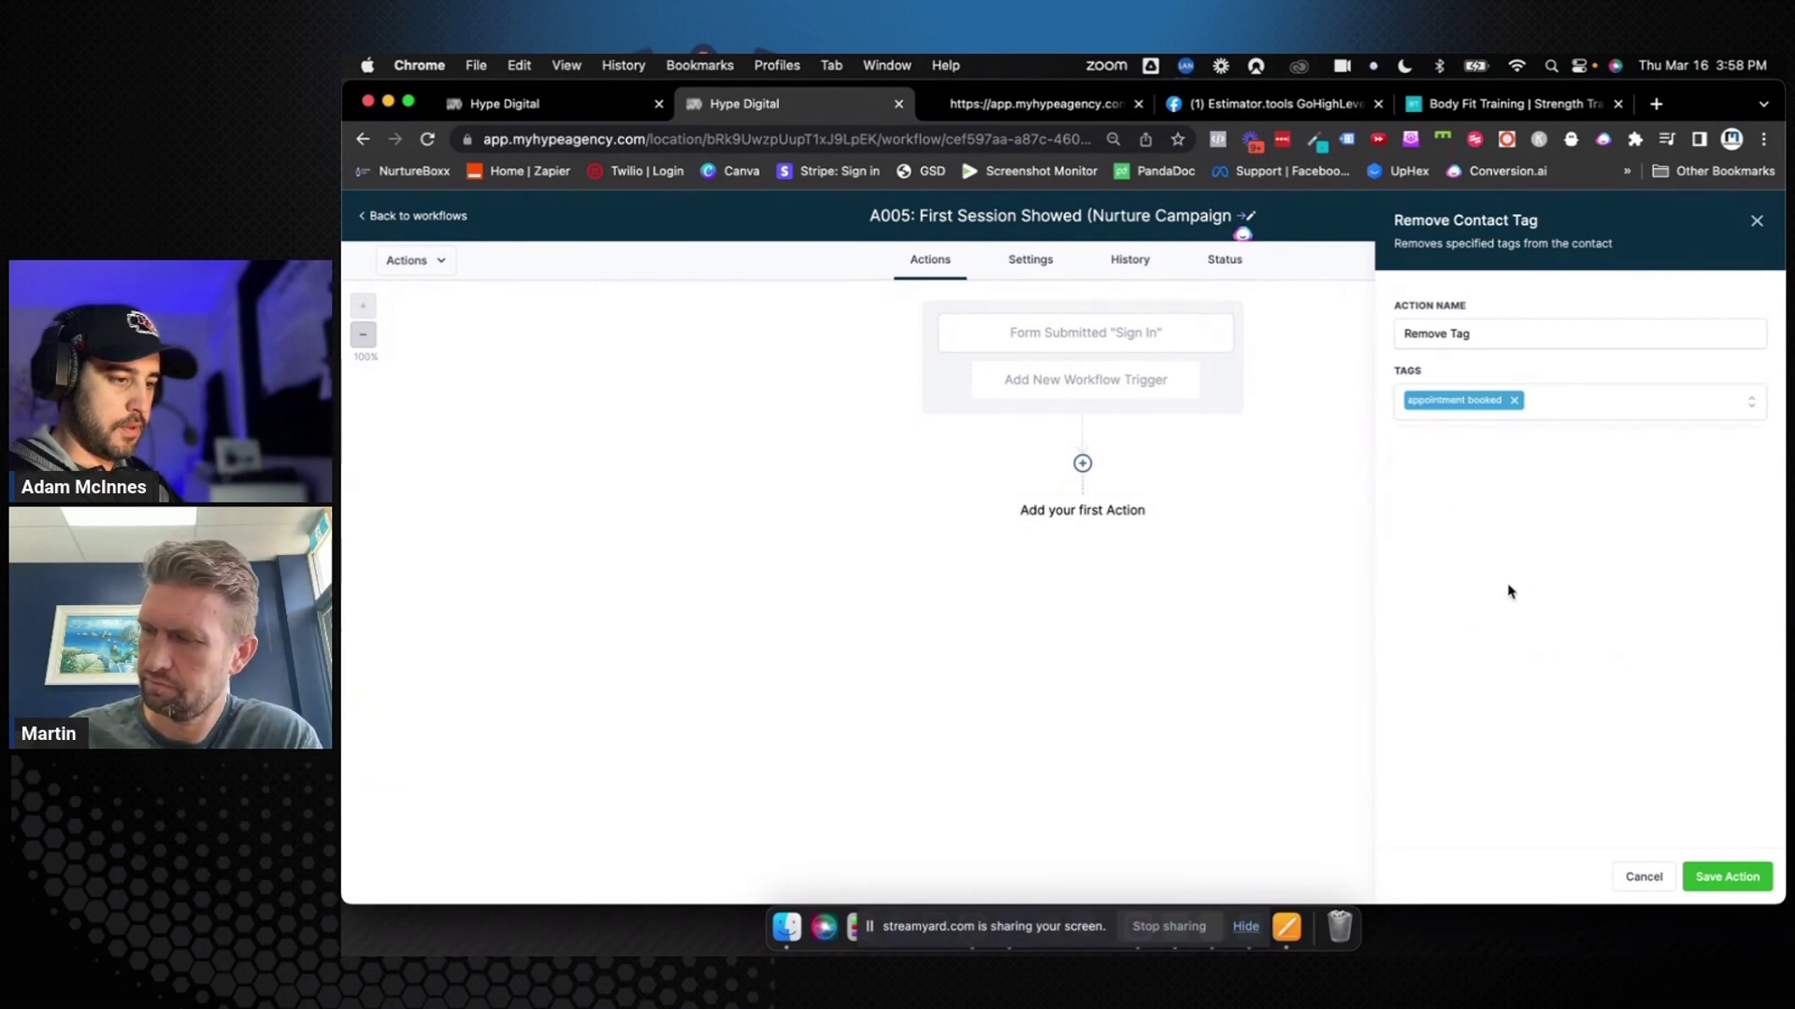
pyautogui.click(1514, 338)
pyautogui.write('"A')
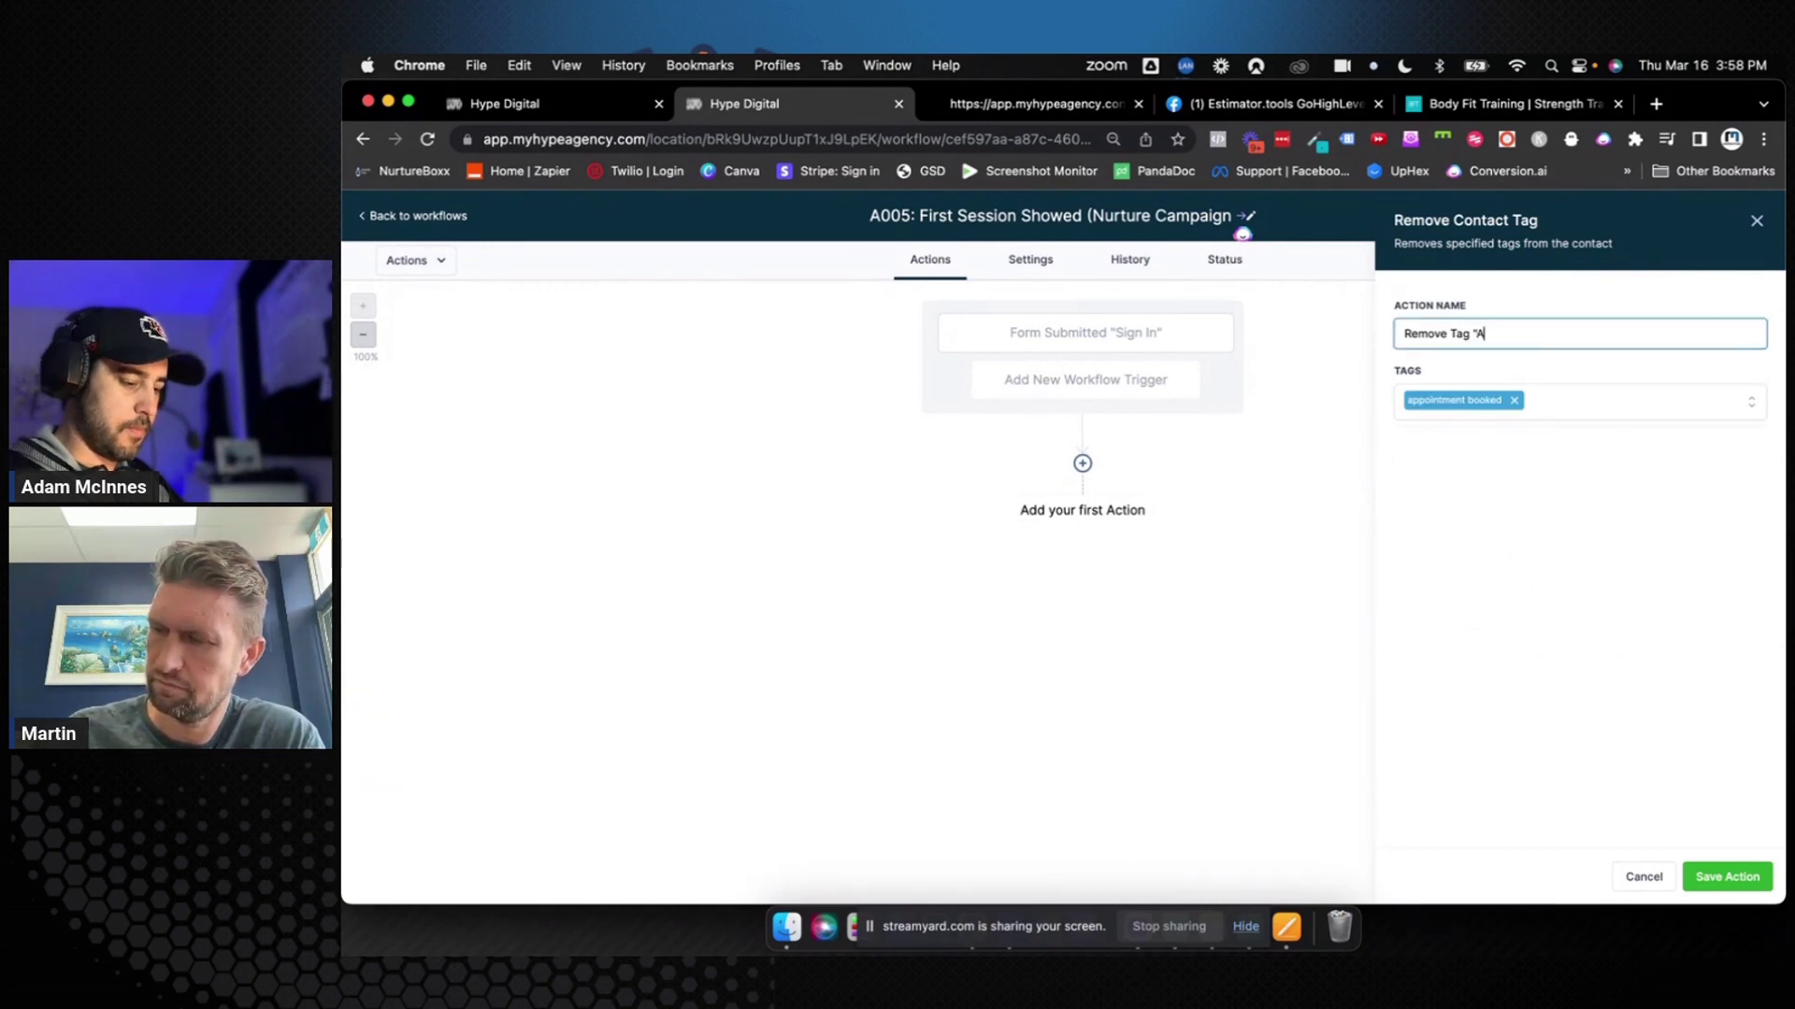
pyautogui.write('ppointment booked"')
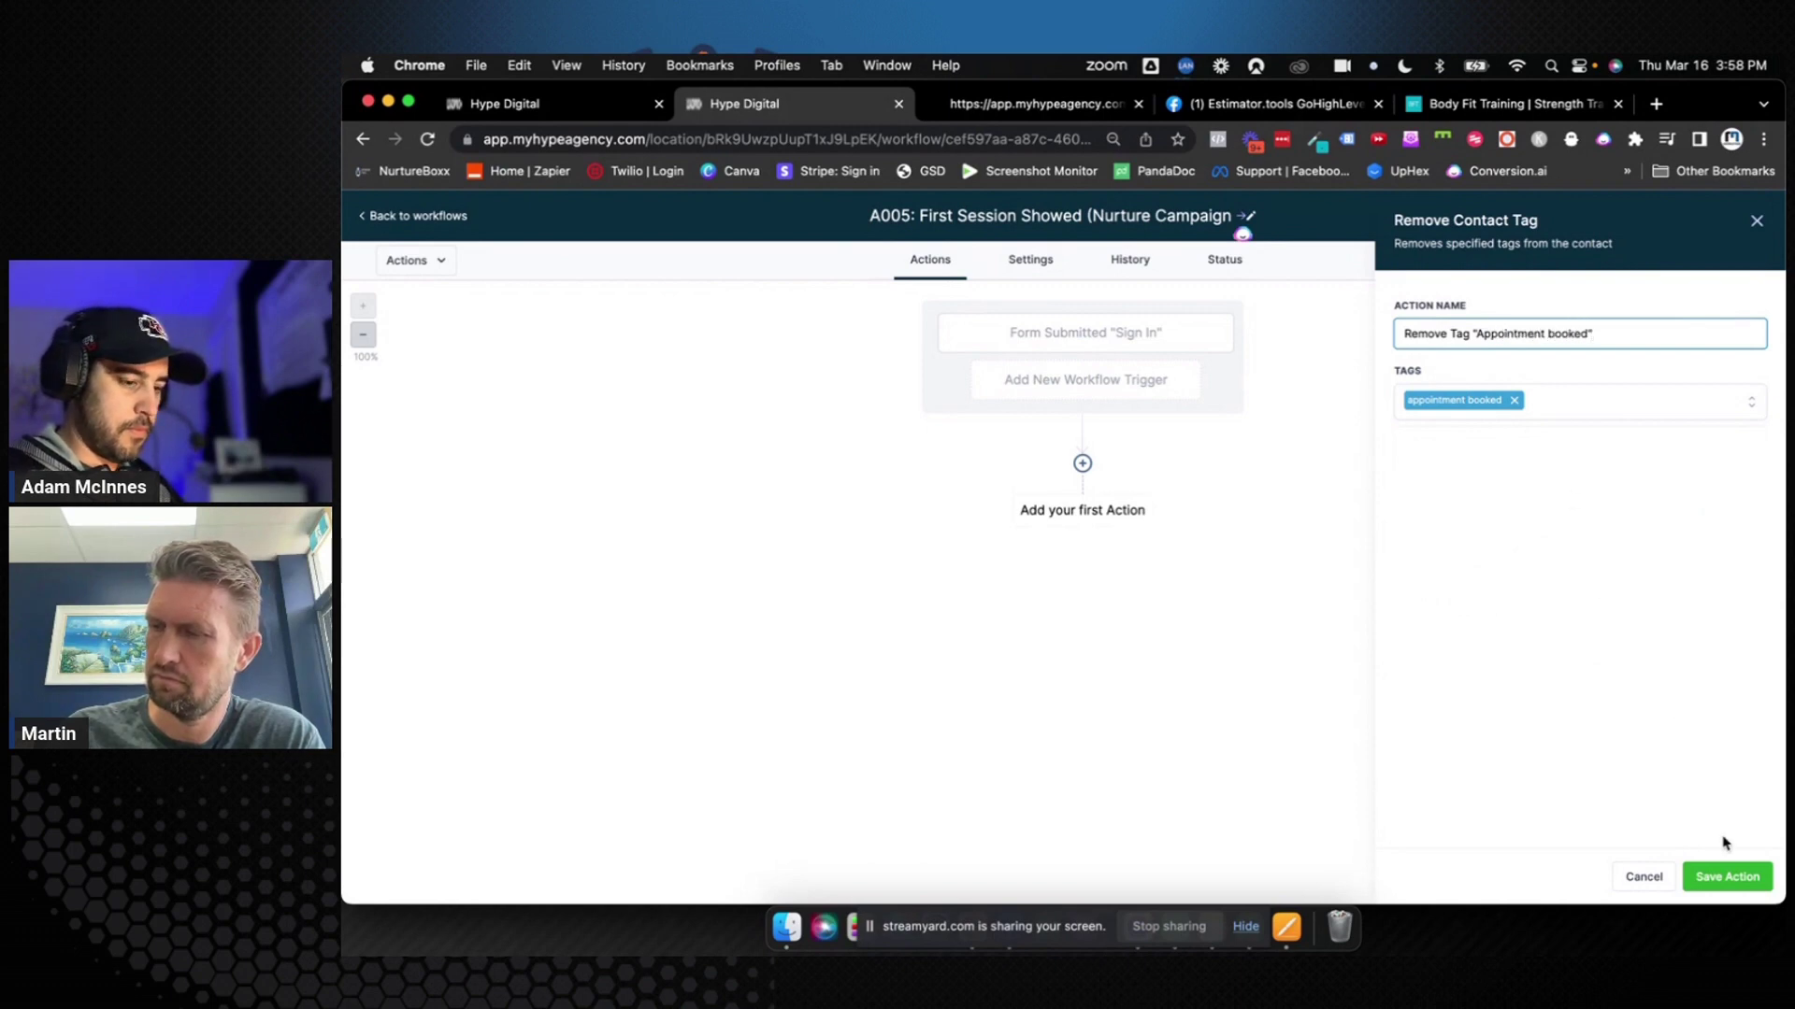
pyautogui.click(1726, 875)
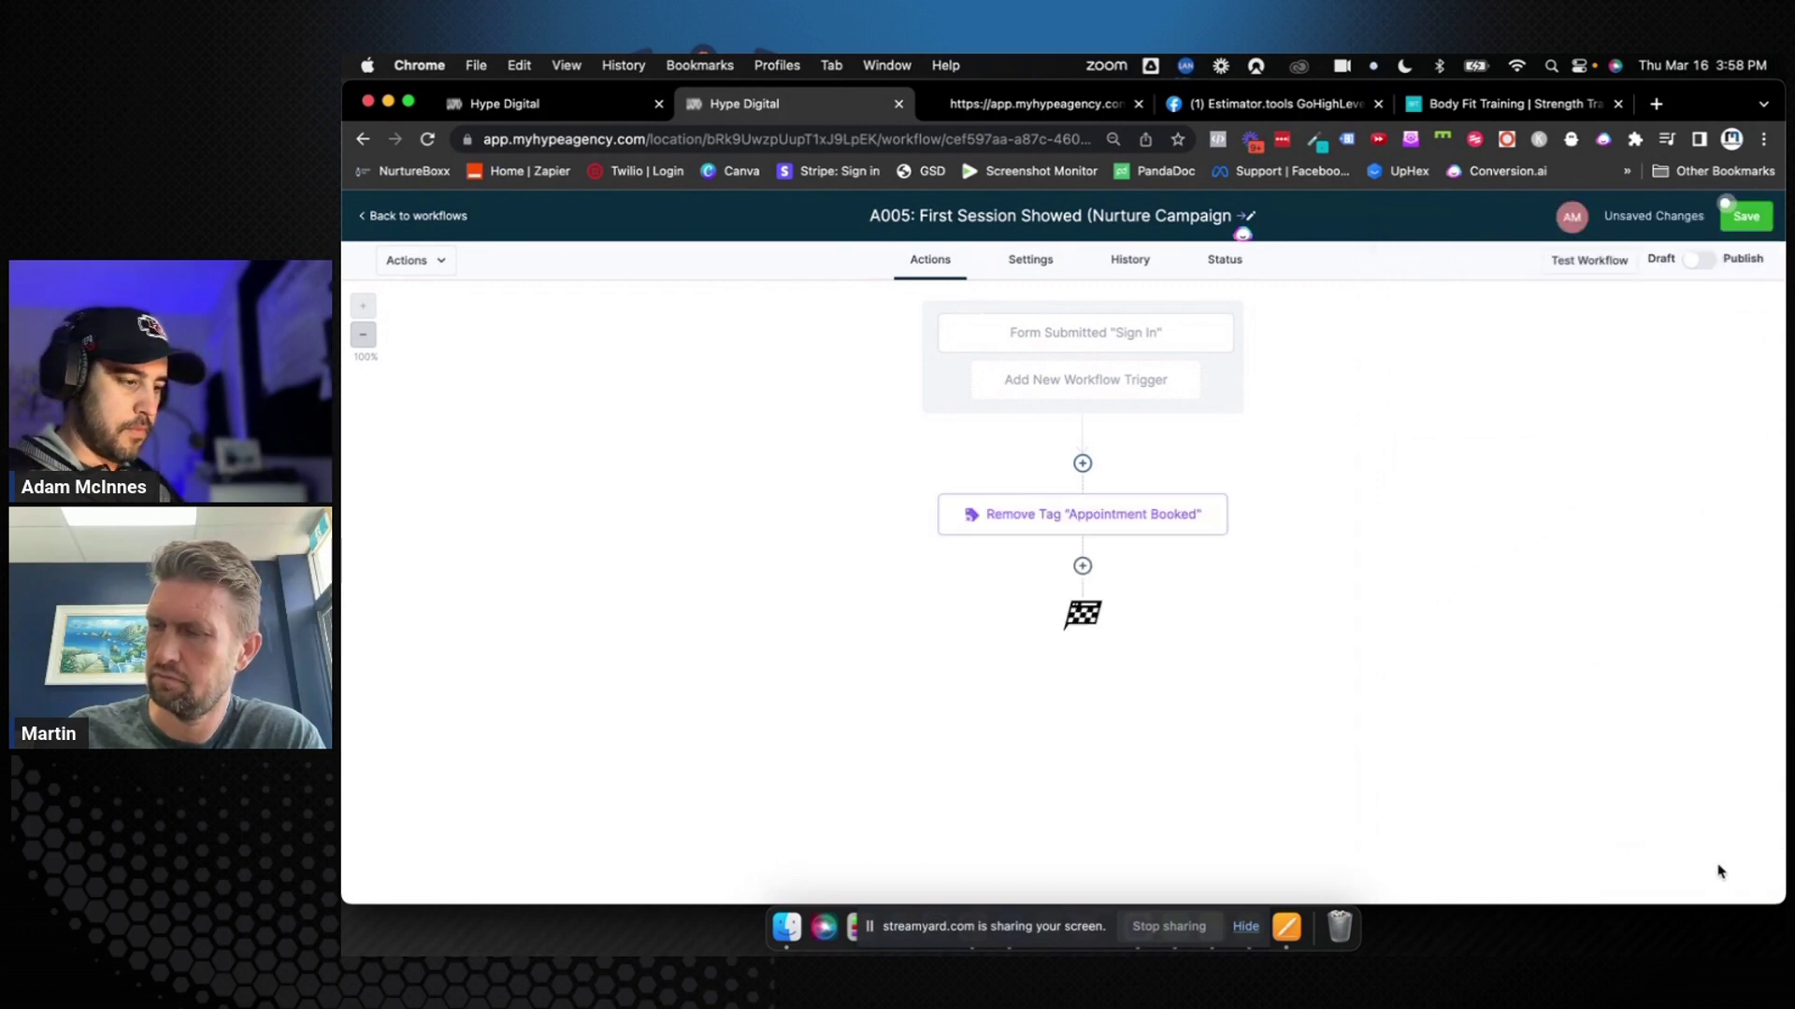
# Add an Add Contact Tag action for 'first session showed', titled Add Tag "First Session Showed", and save the workflow
pyautogui.click(1082, 570)
pyautogui.write('tag')
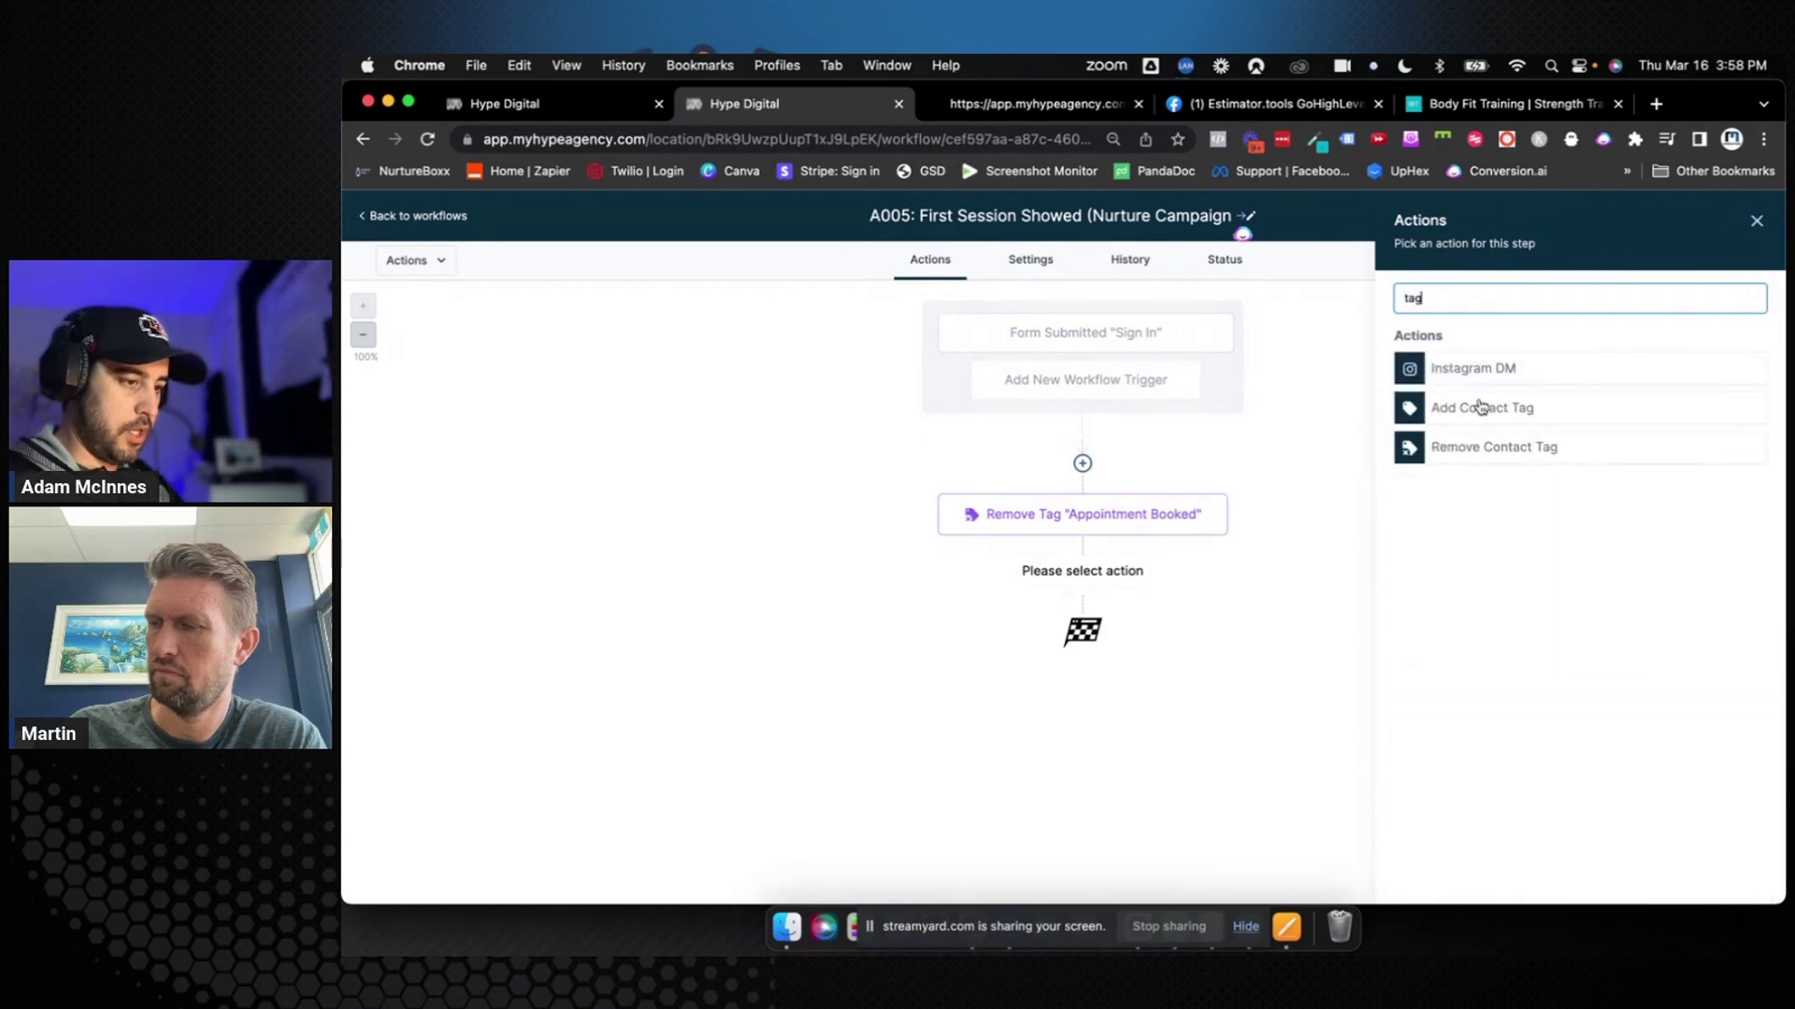
pyautogui.click(1481, 407)
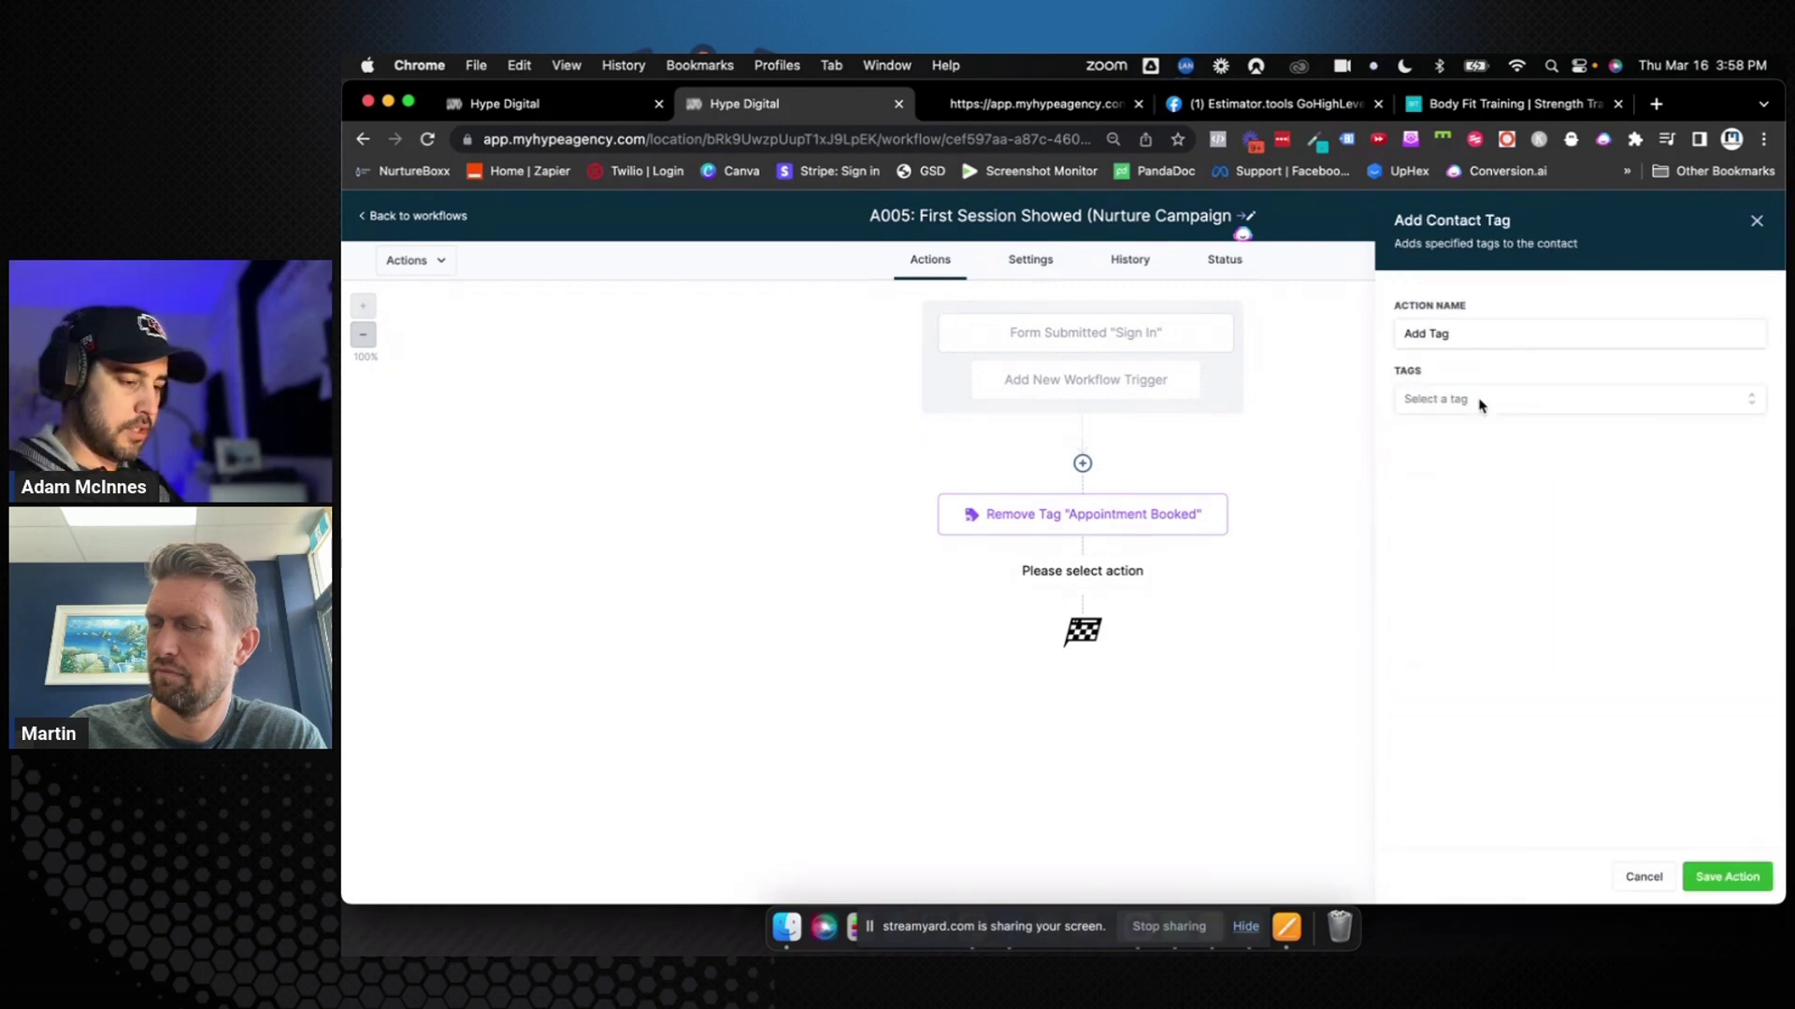
pyautogui.click(1480, 402)
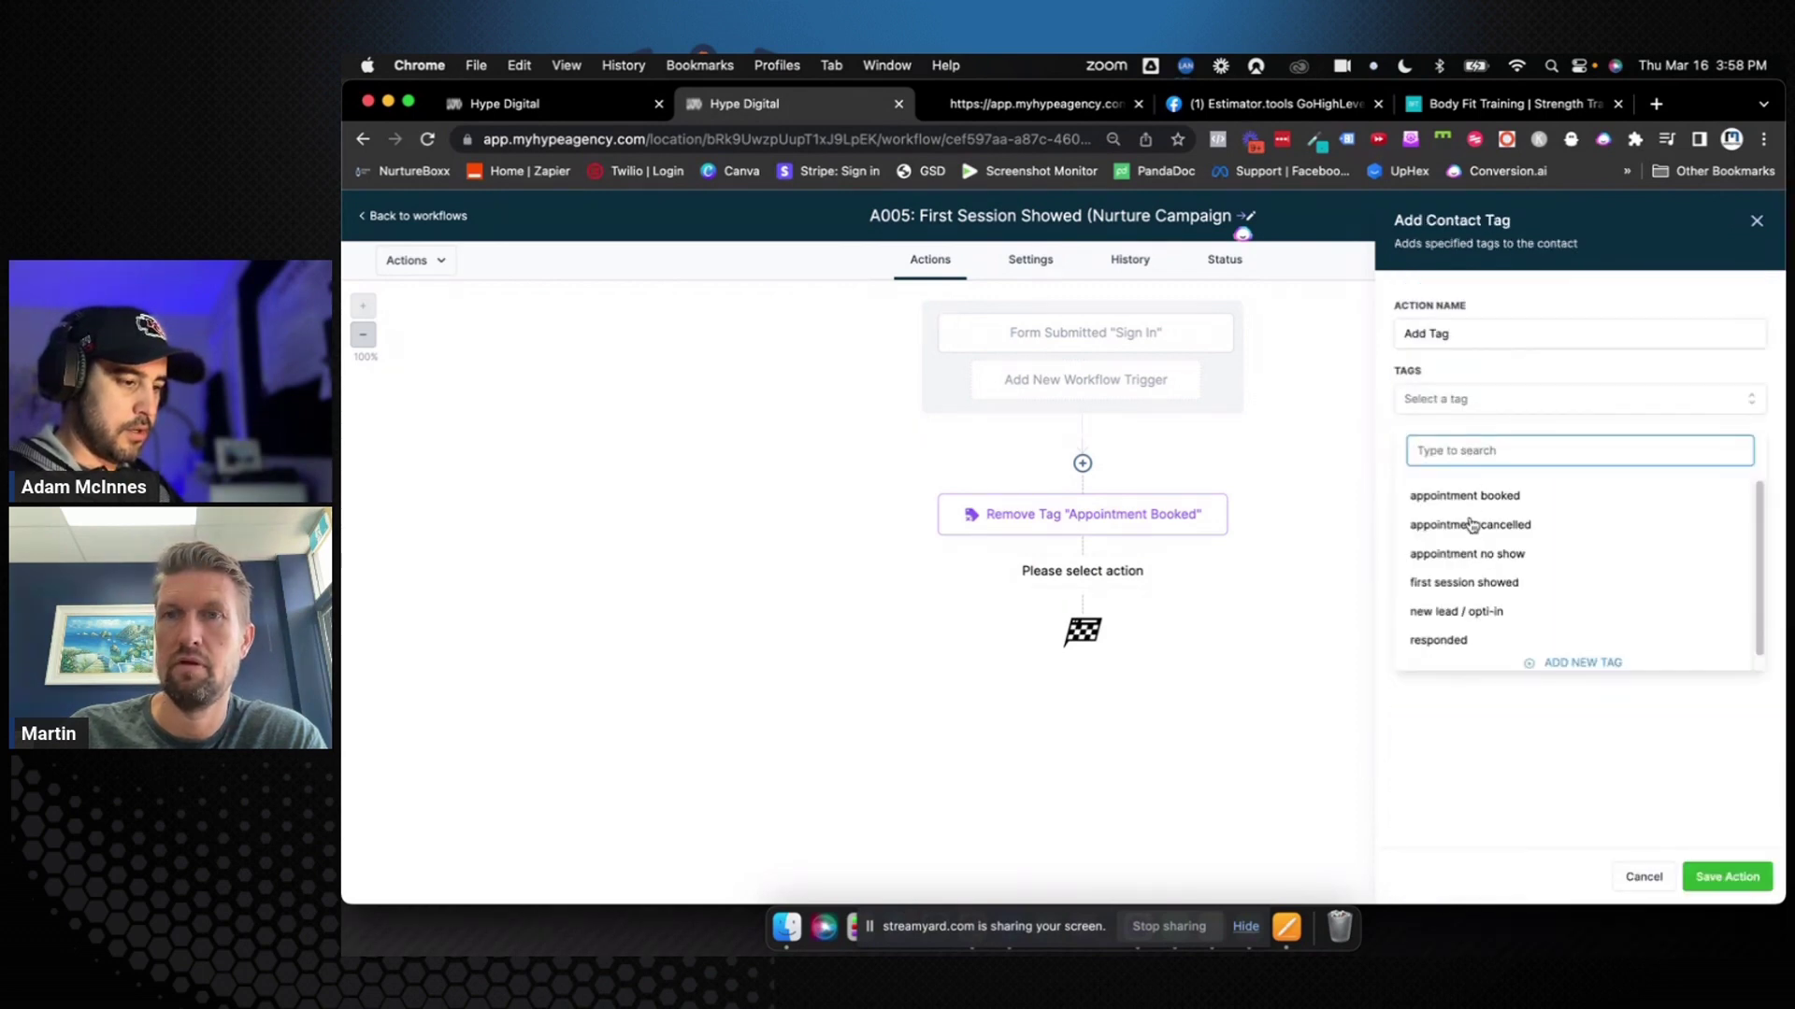
pyautogui.click(1466, 583)
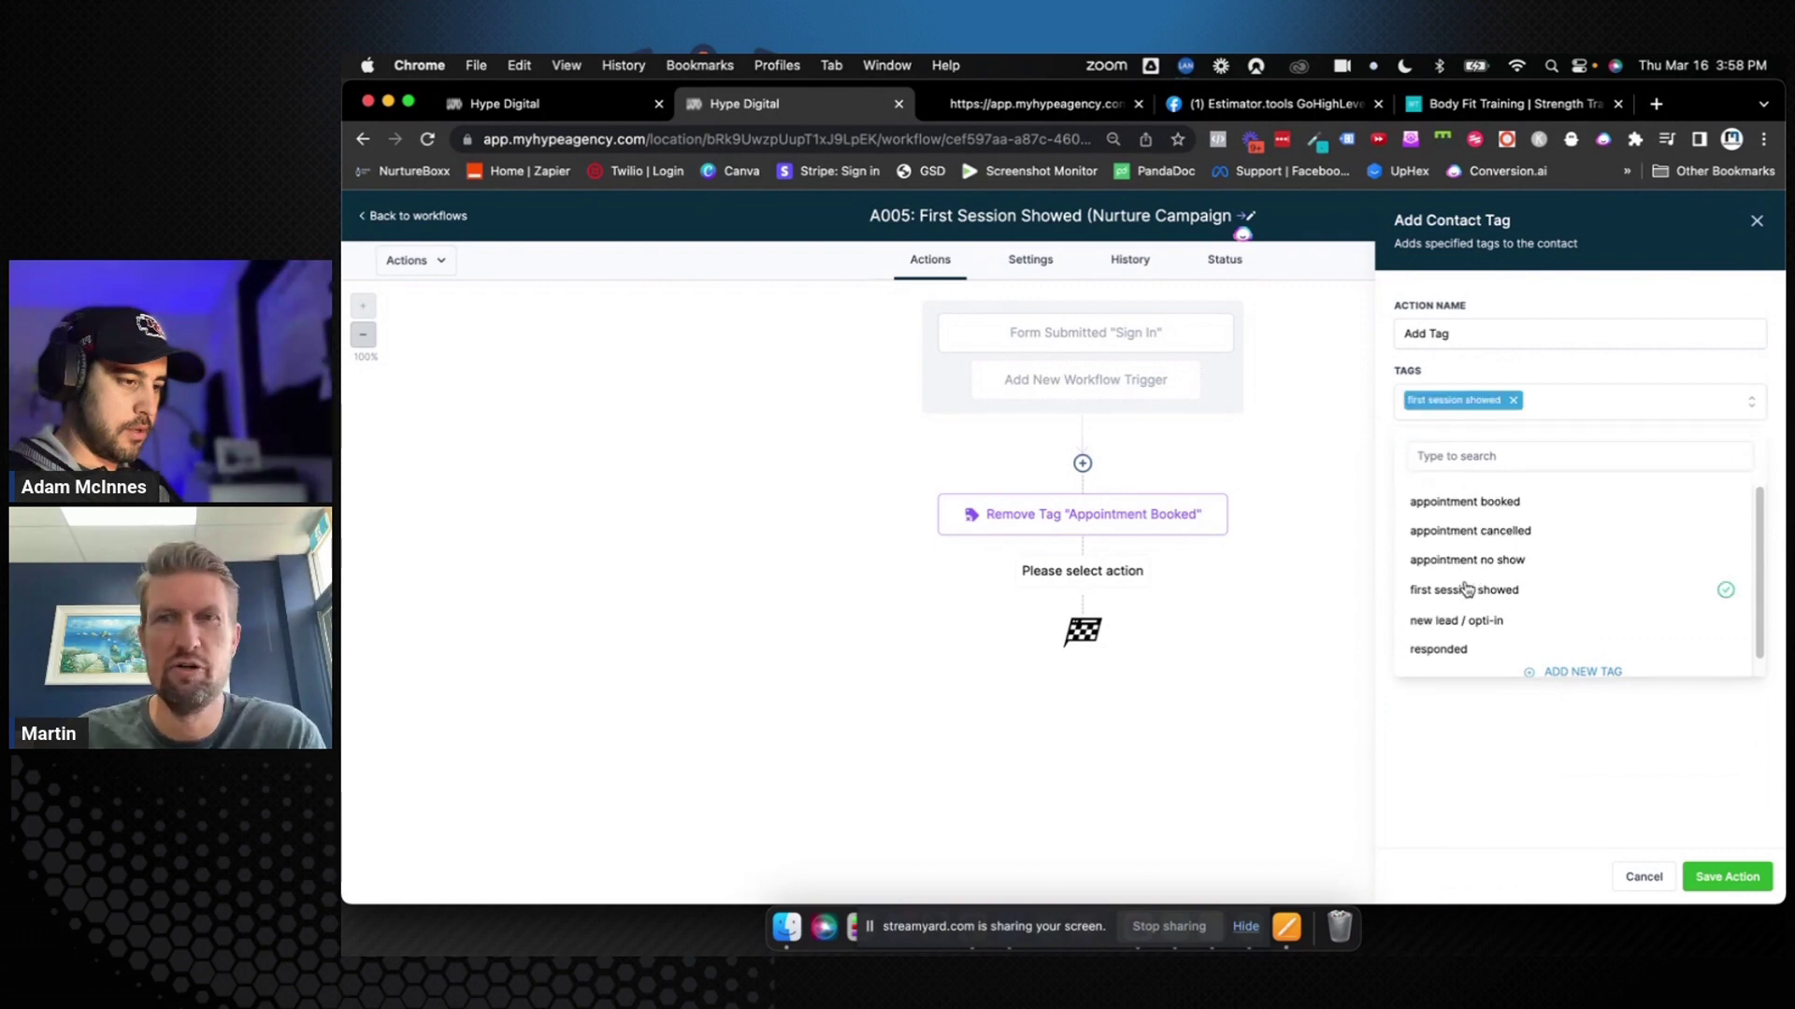
pyautogui.click(1499, 334)
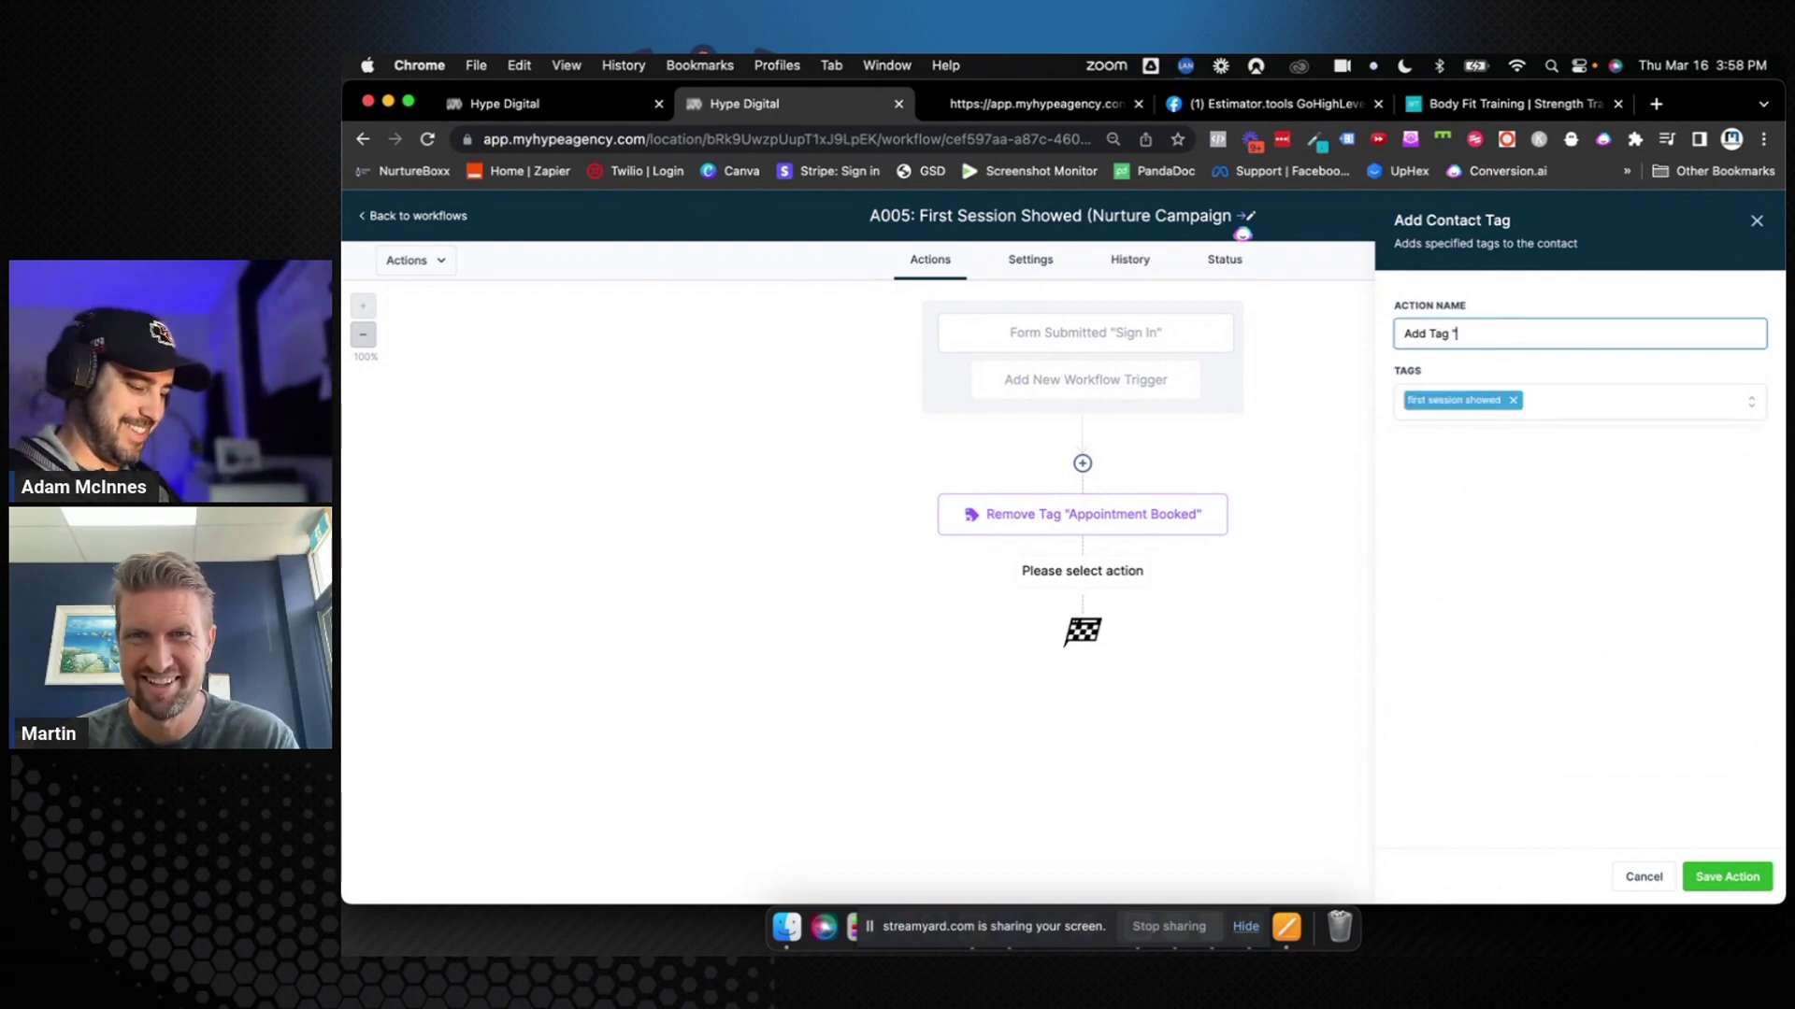
pyautogui.write('Add Tag "First Session Showed"')
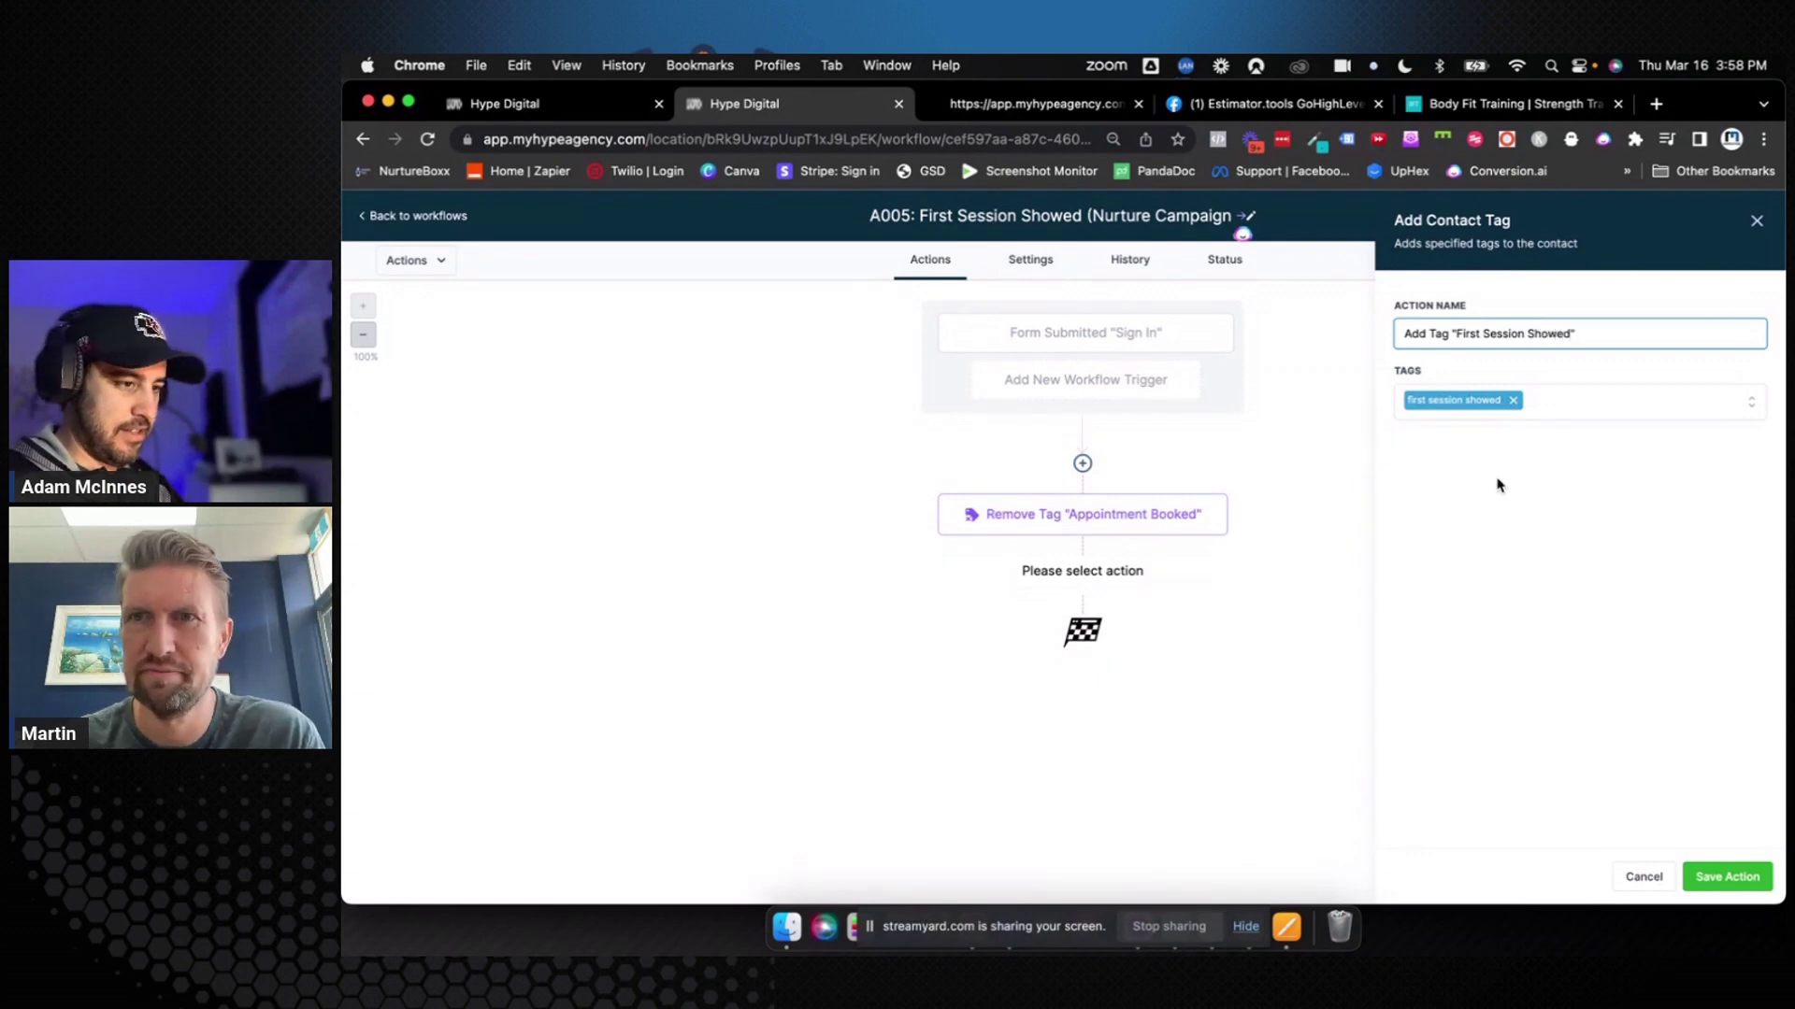
pyautogui.click(1702, 883)
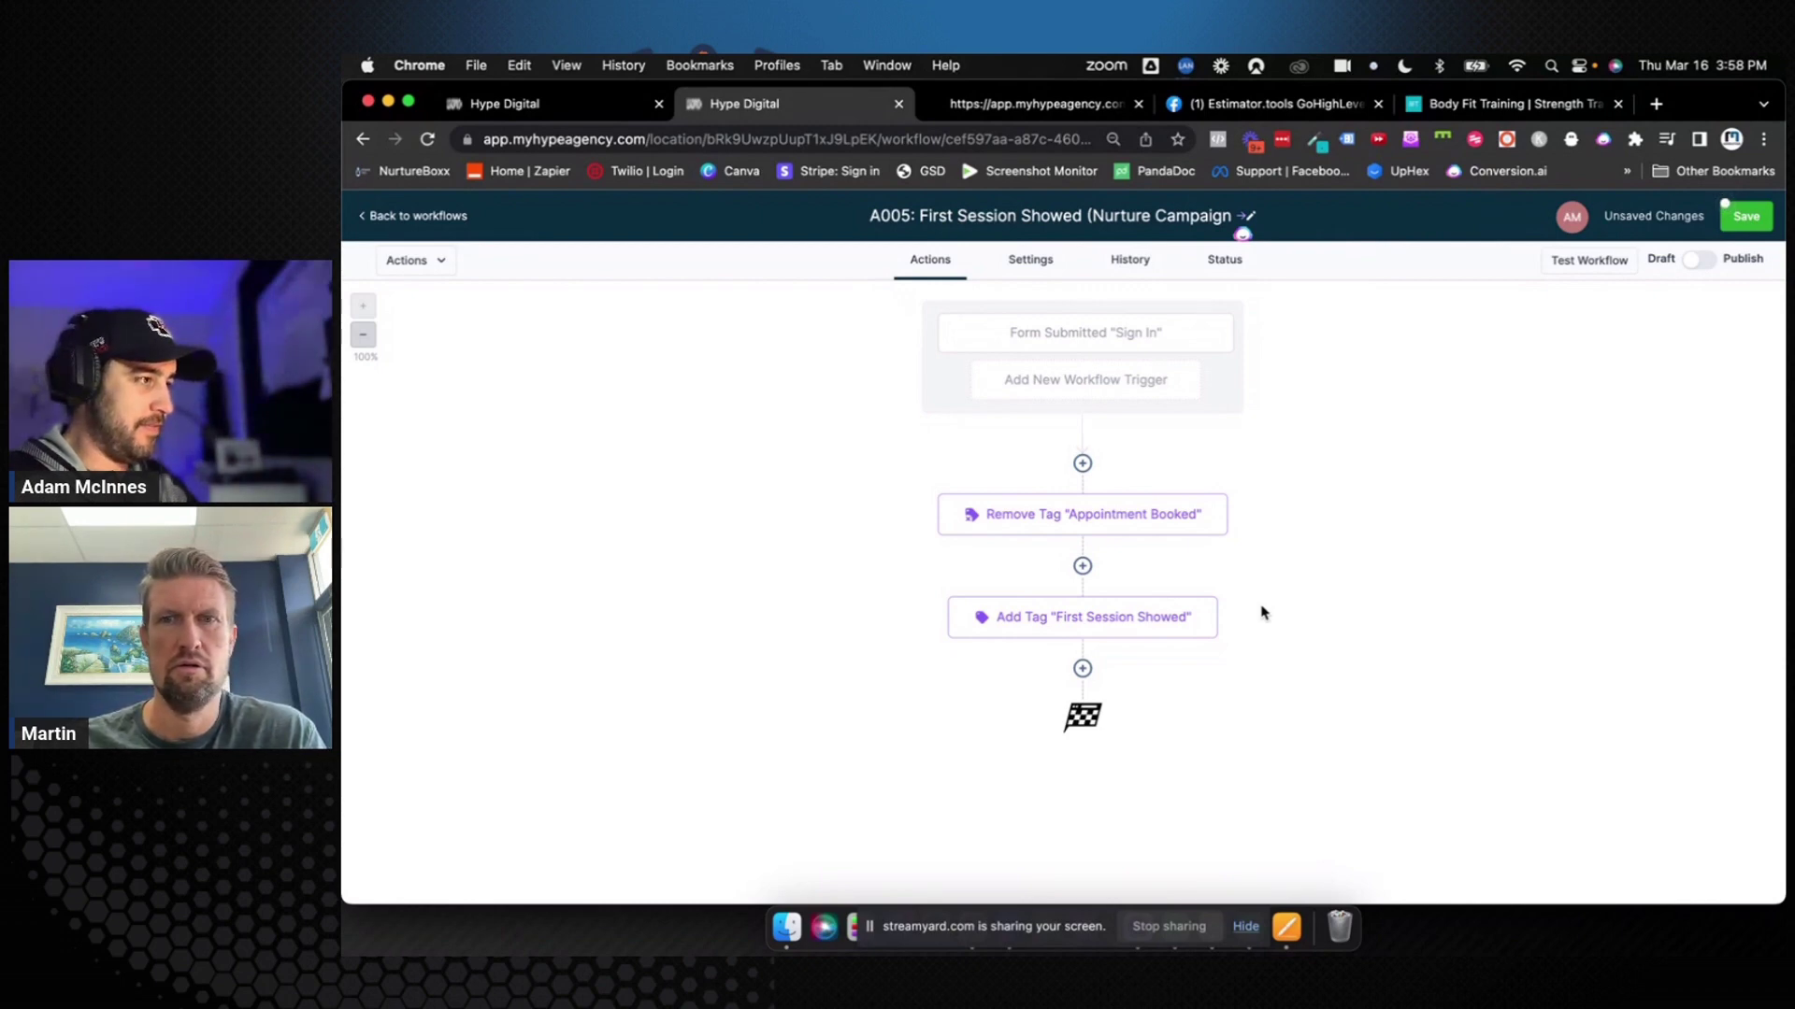
pyautogui.click(1741, 216)
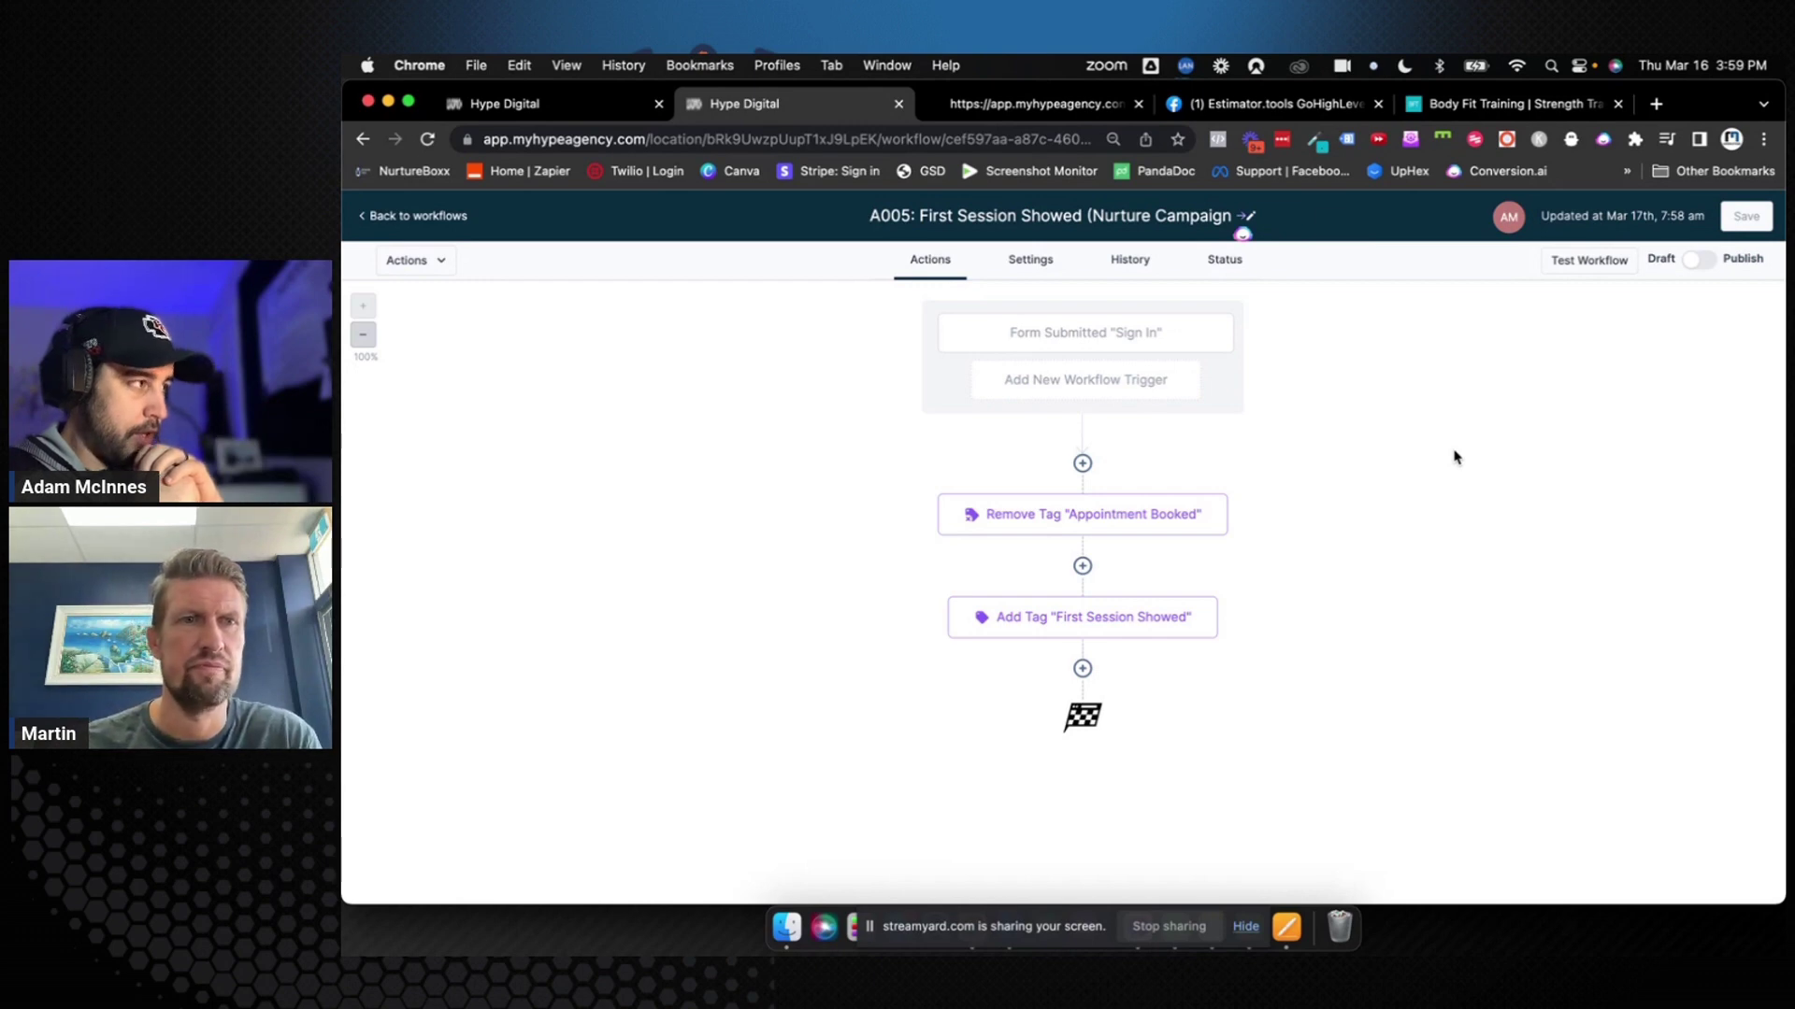
# Open the A004: Booked Appointment workflow from the 0. Women Over 40 automation folder
pyautogui.click(617, 105)
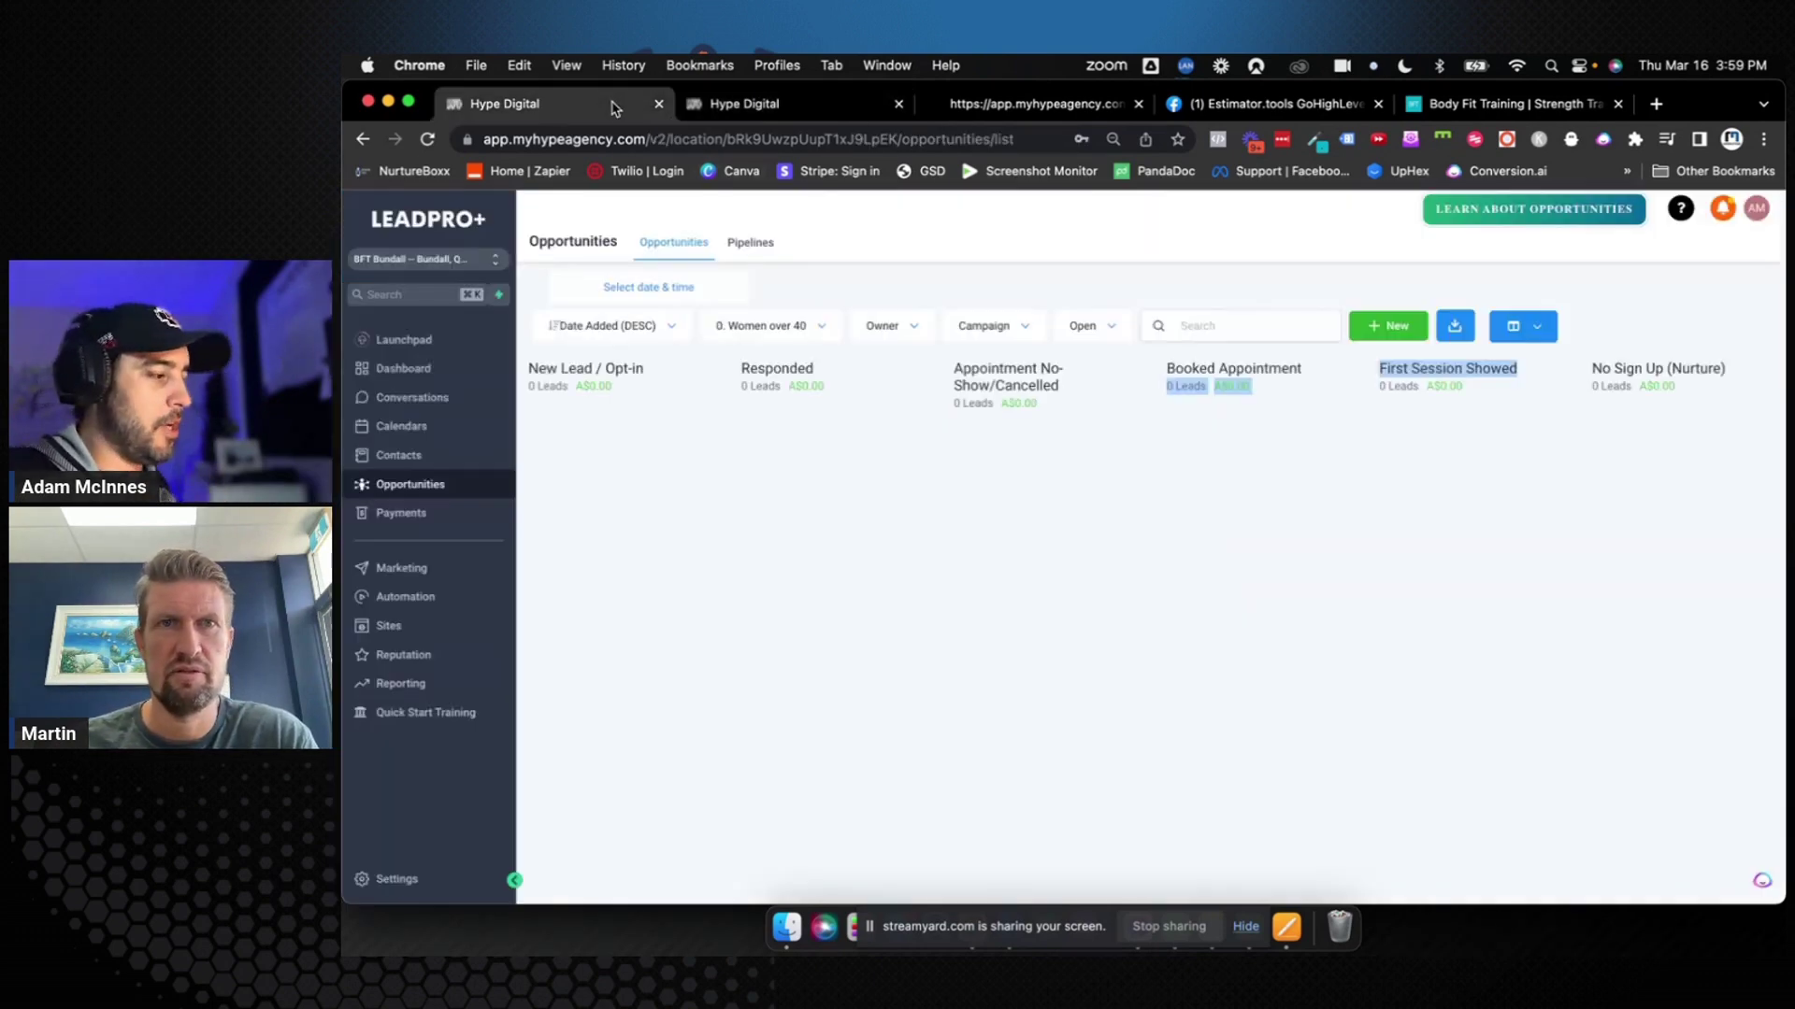
pyautogui.click(432, 599)
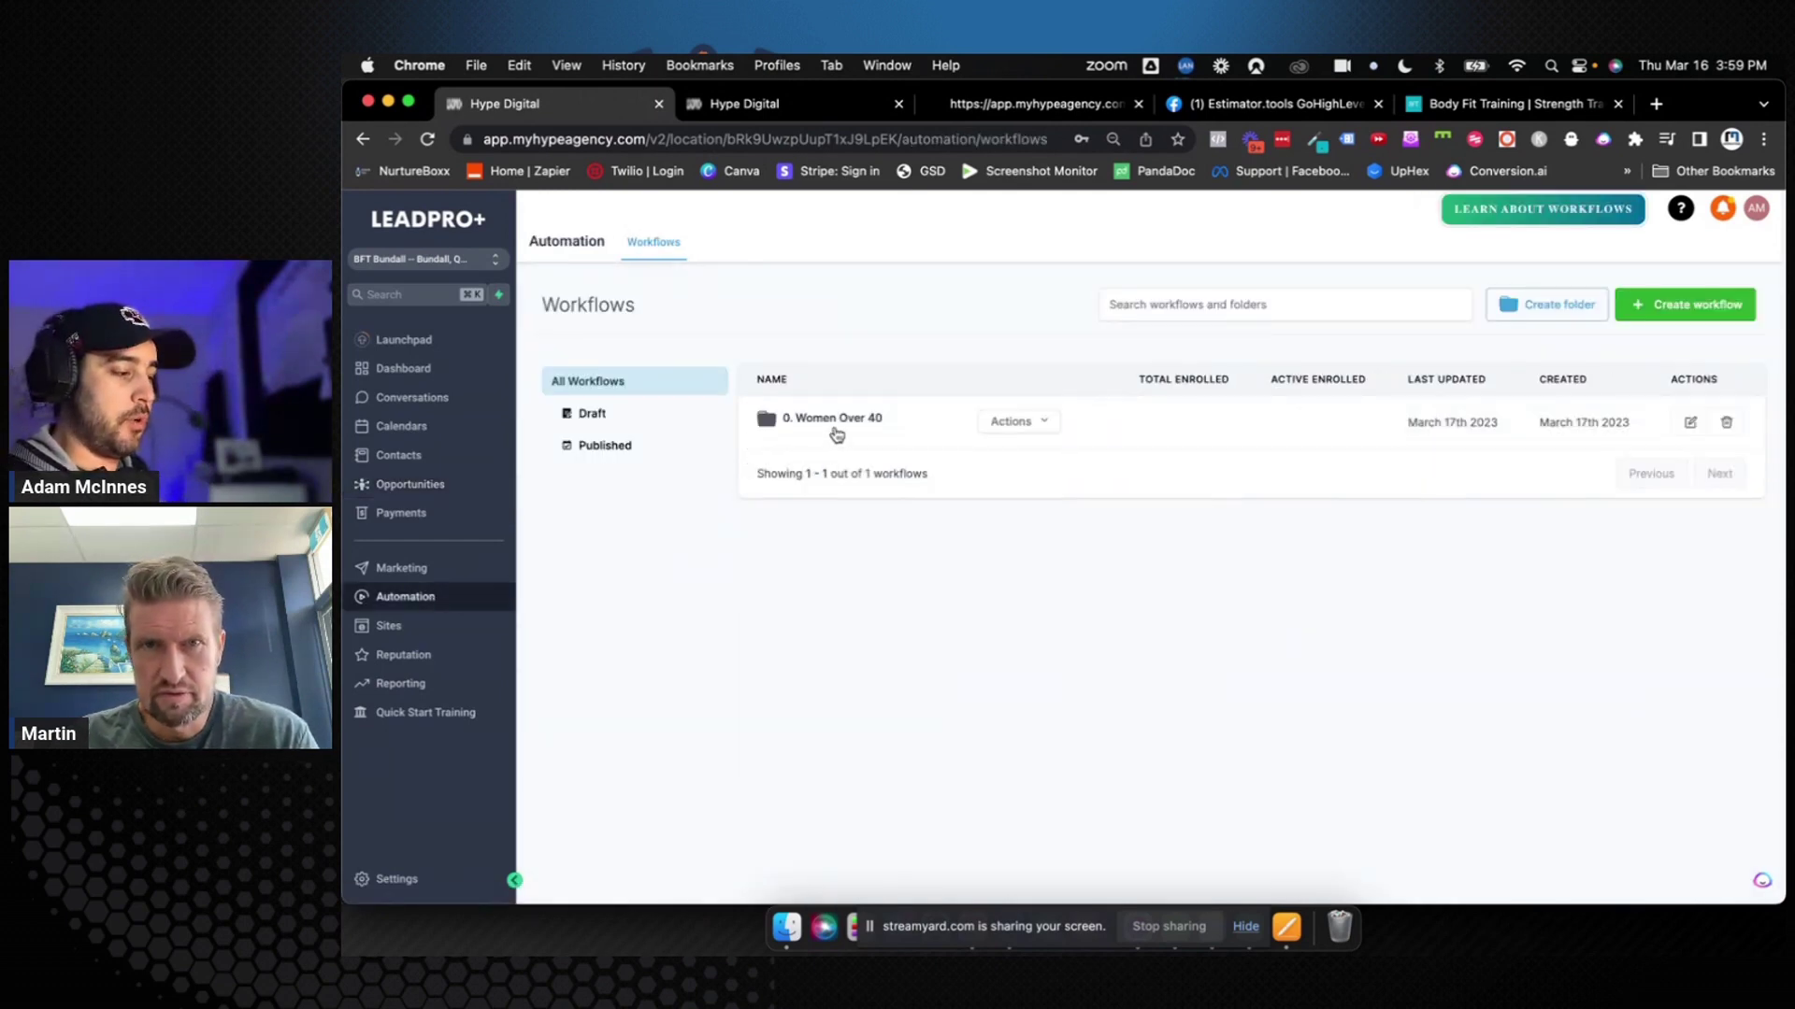
pyautogui.click(834, 424)
pyautogui.scroll(-1, 852, 703)
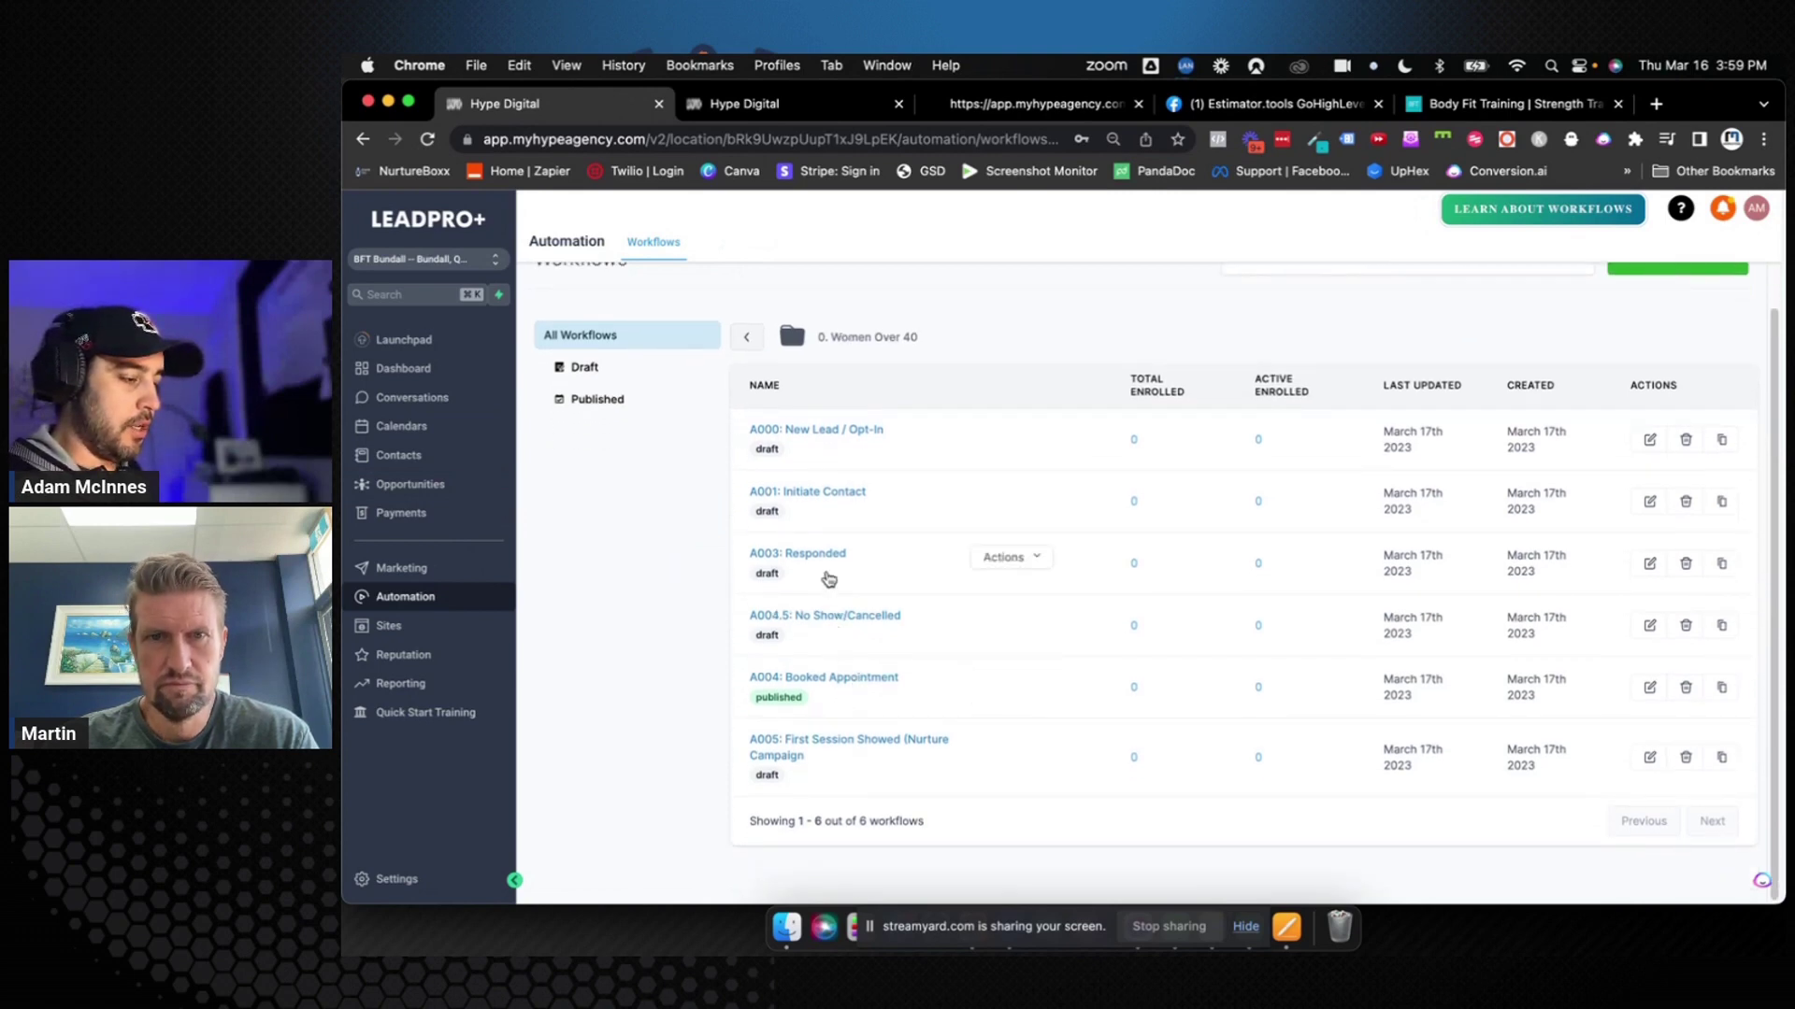
pyautogui.click(827, 677)
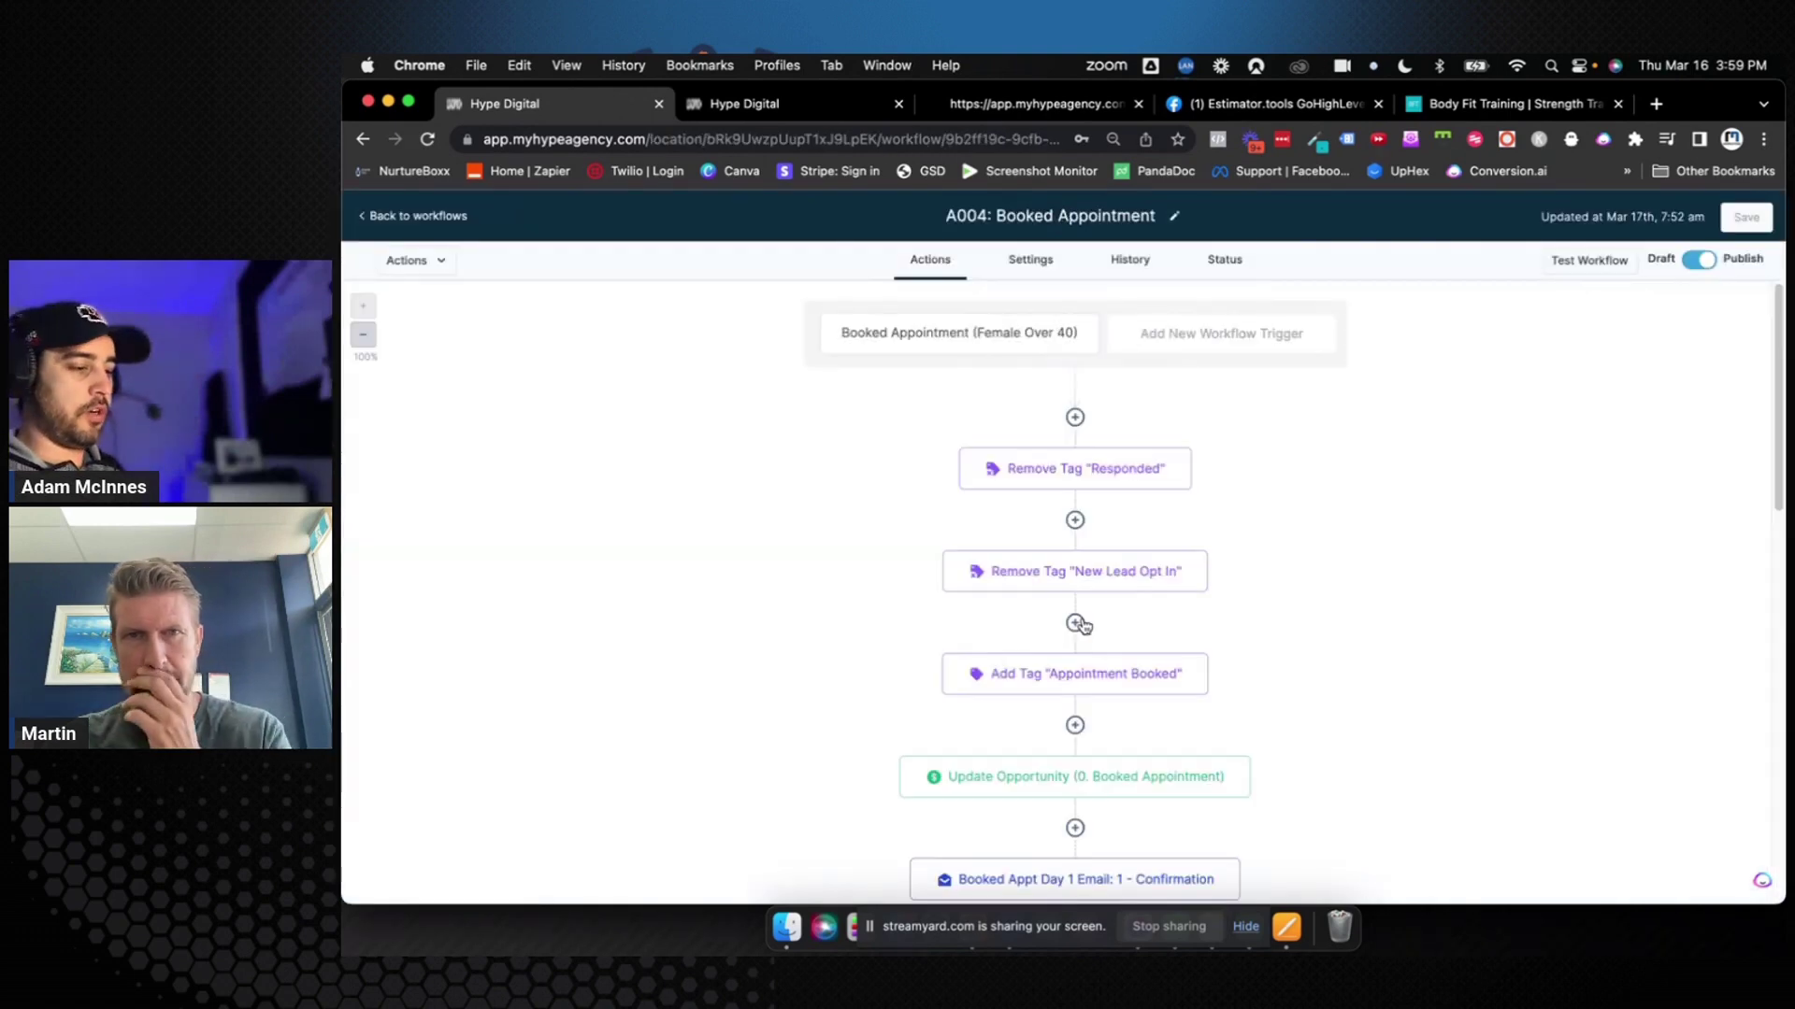
# Find the Wait For "First Session Tag" step on the canvas and open its settings
pyautogui.scroll(-10, 1080, 624)
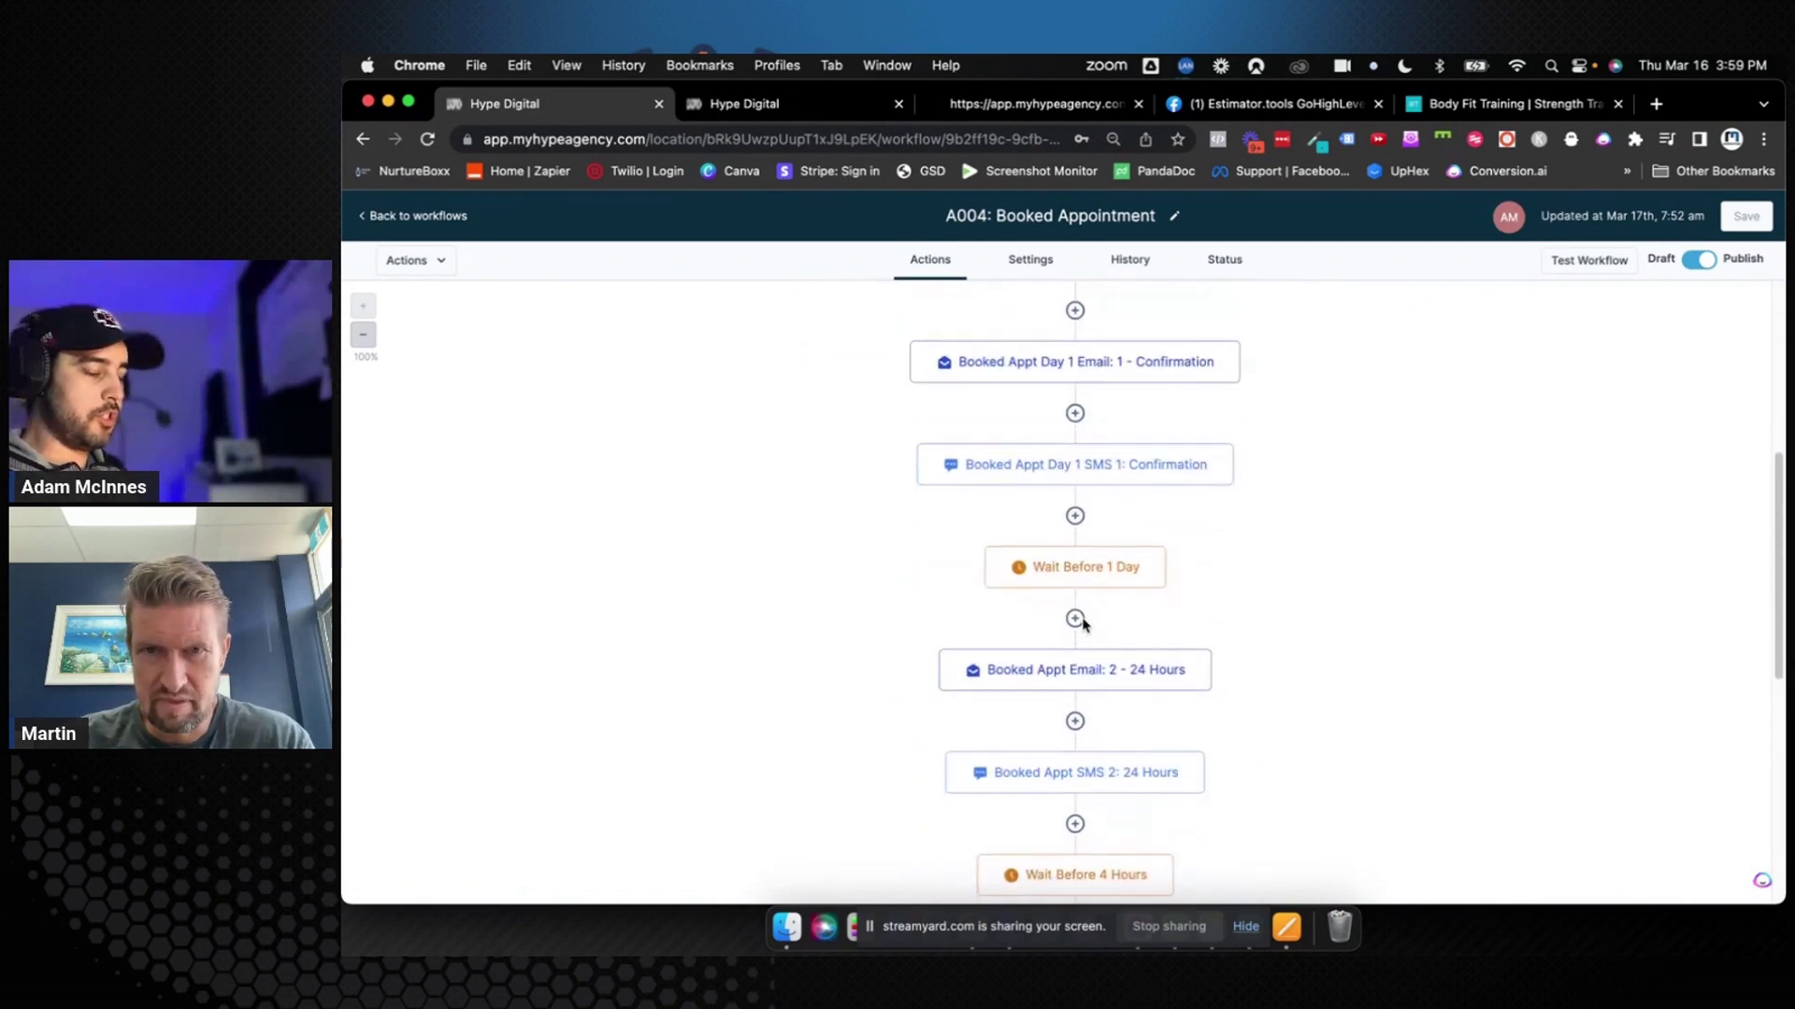
pyautogui.scroll(-3, 1084, 624)
pyautogui.scroll(-5, 1082, 625)
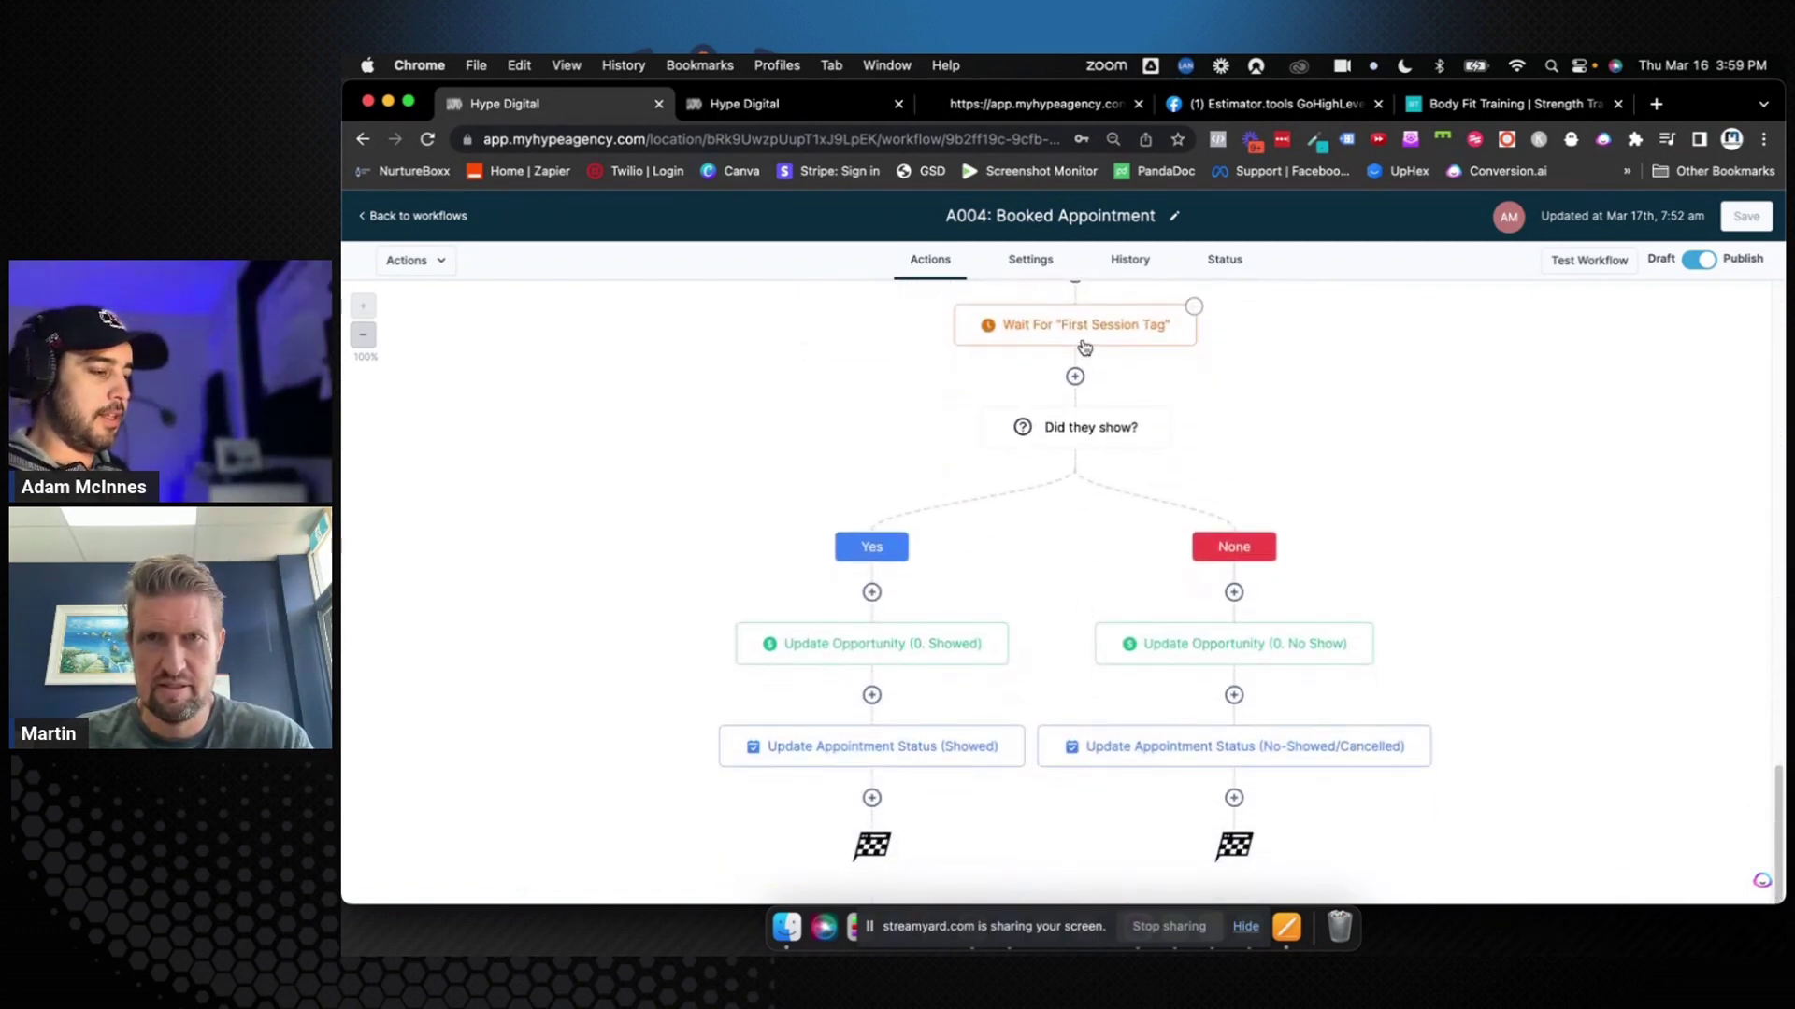
pyautogui.scroll(2, 1075, 435)
pyautogui.click(1062, 463)
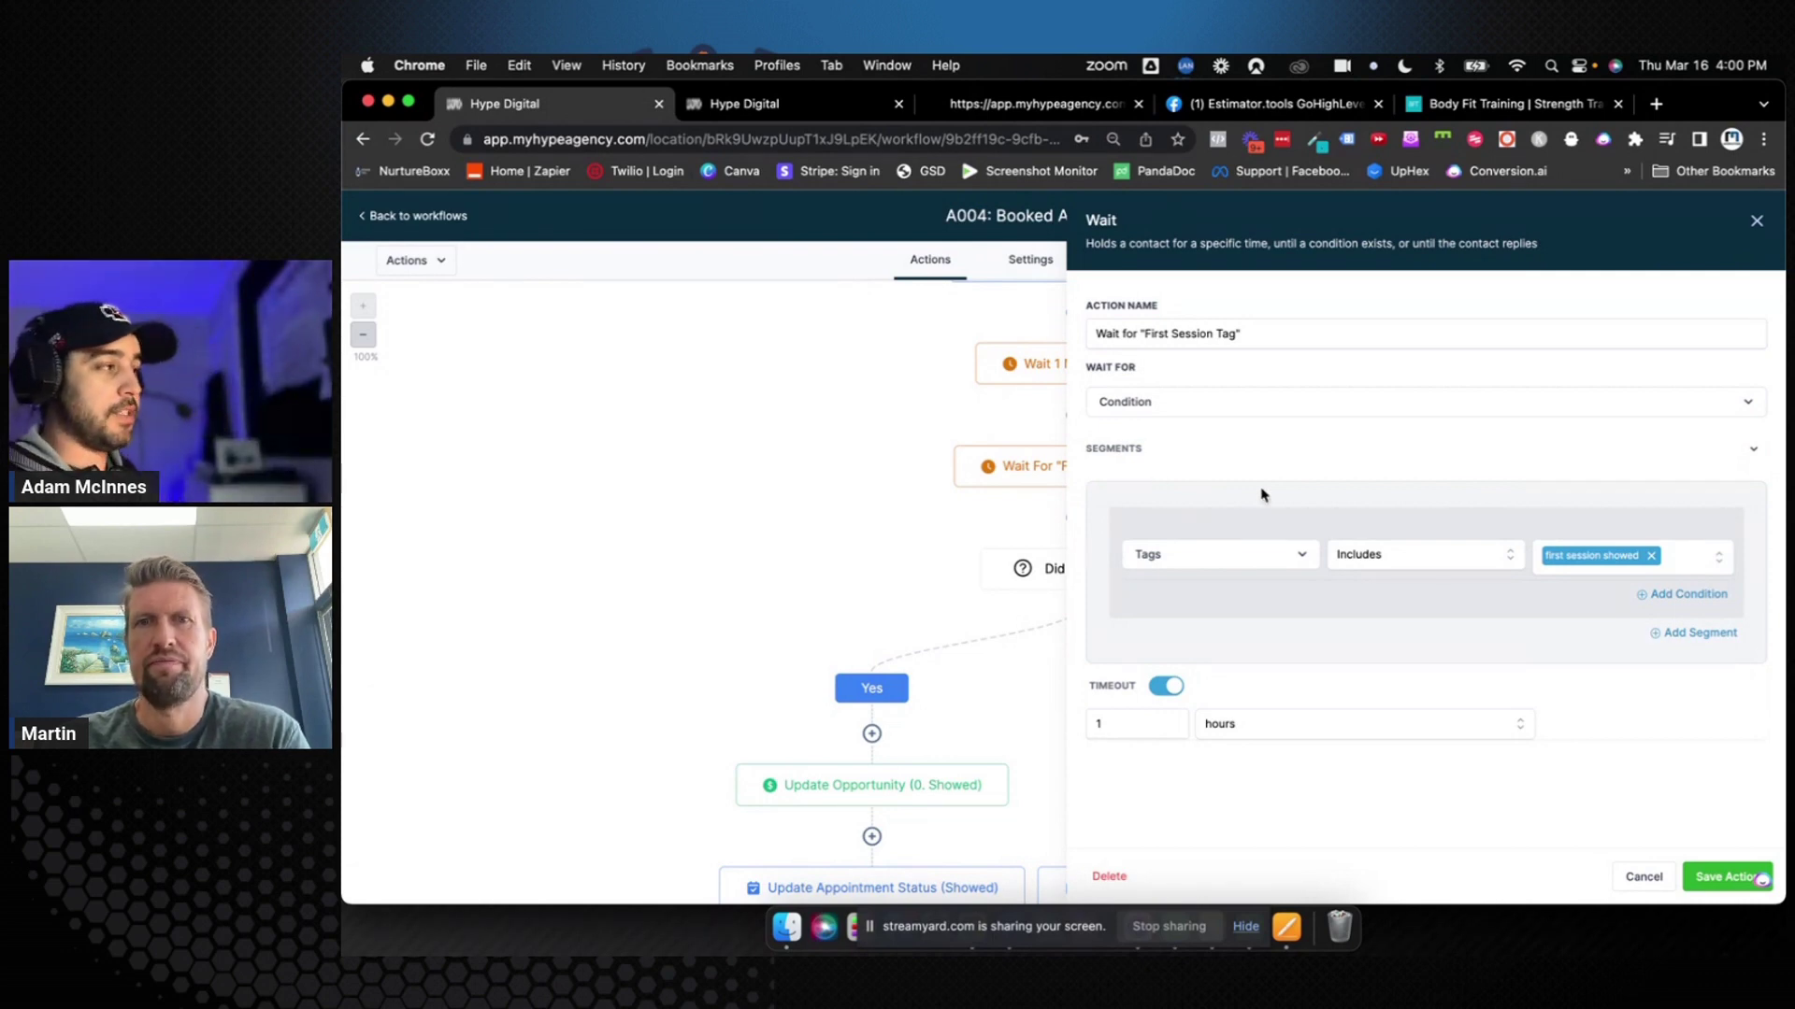
# Compare the A004 steps with the A005 tab, closing the Wait step settings, then end on A005
pyautogui.click(765, 111)
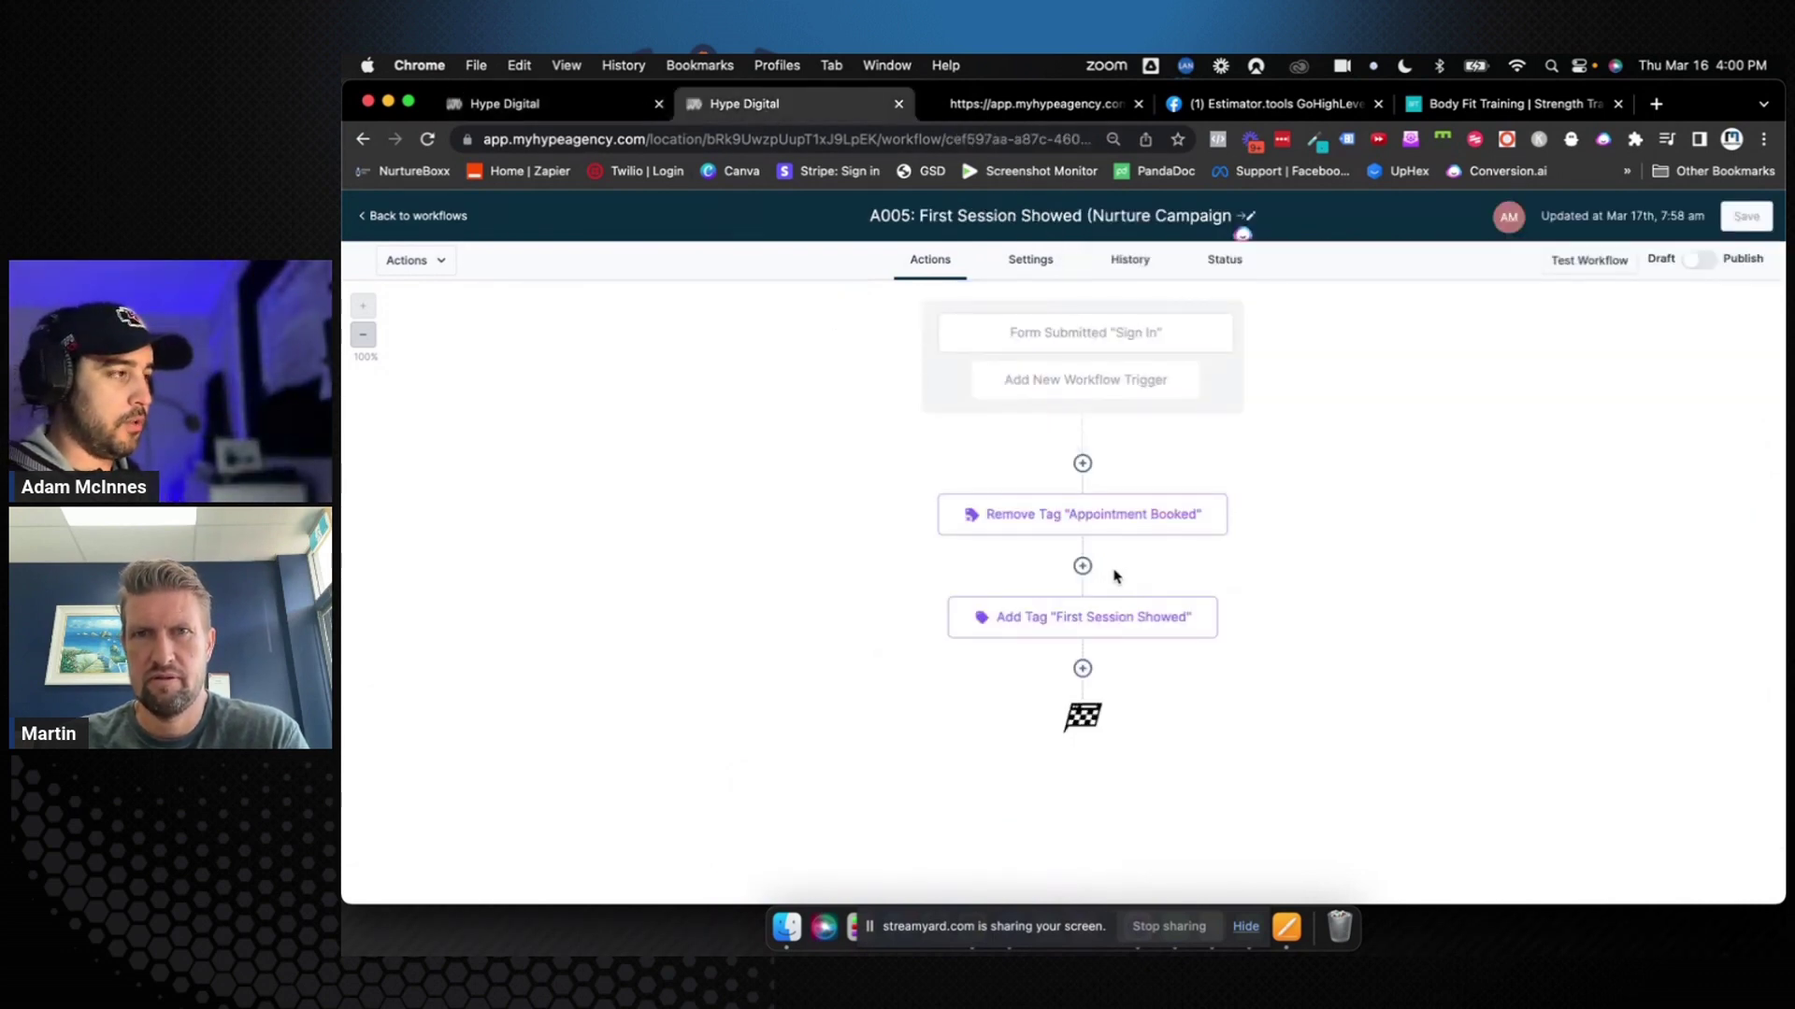
pyautogui.click(598, 113)
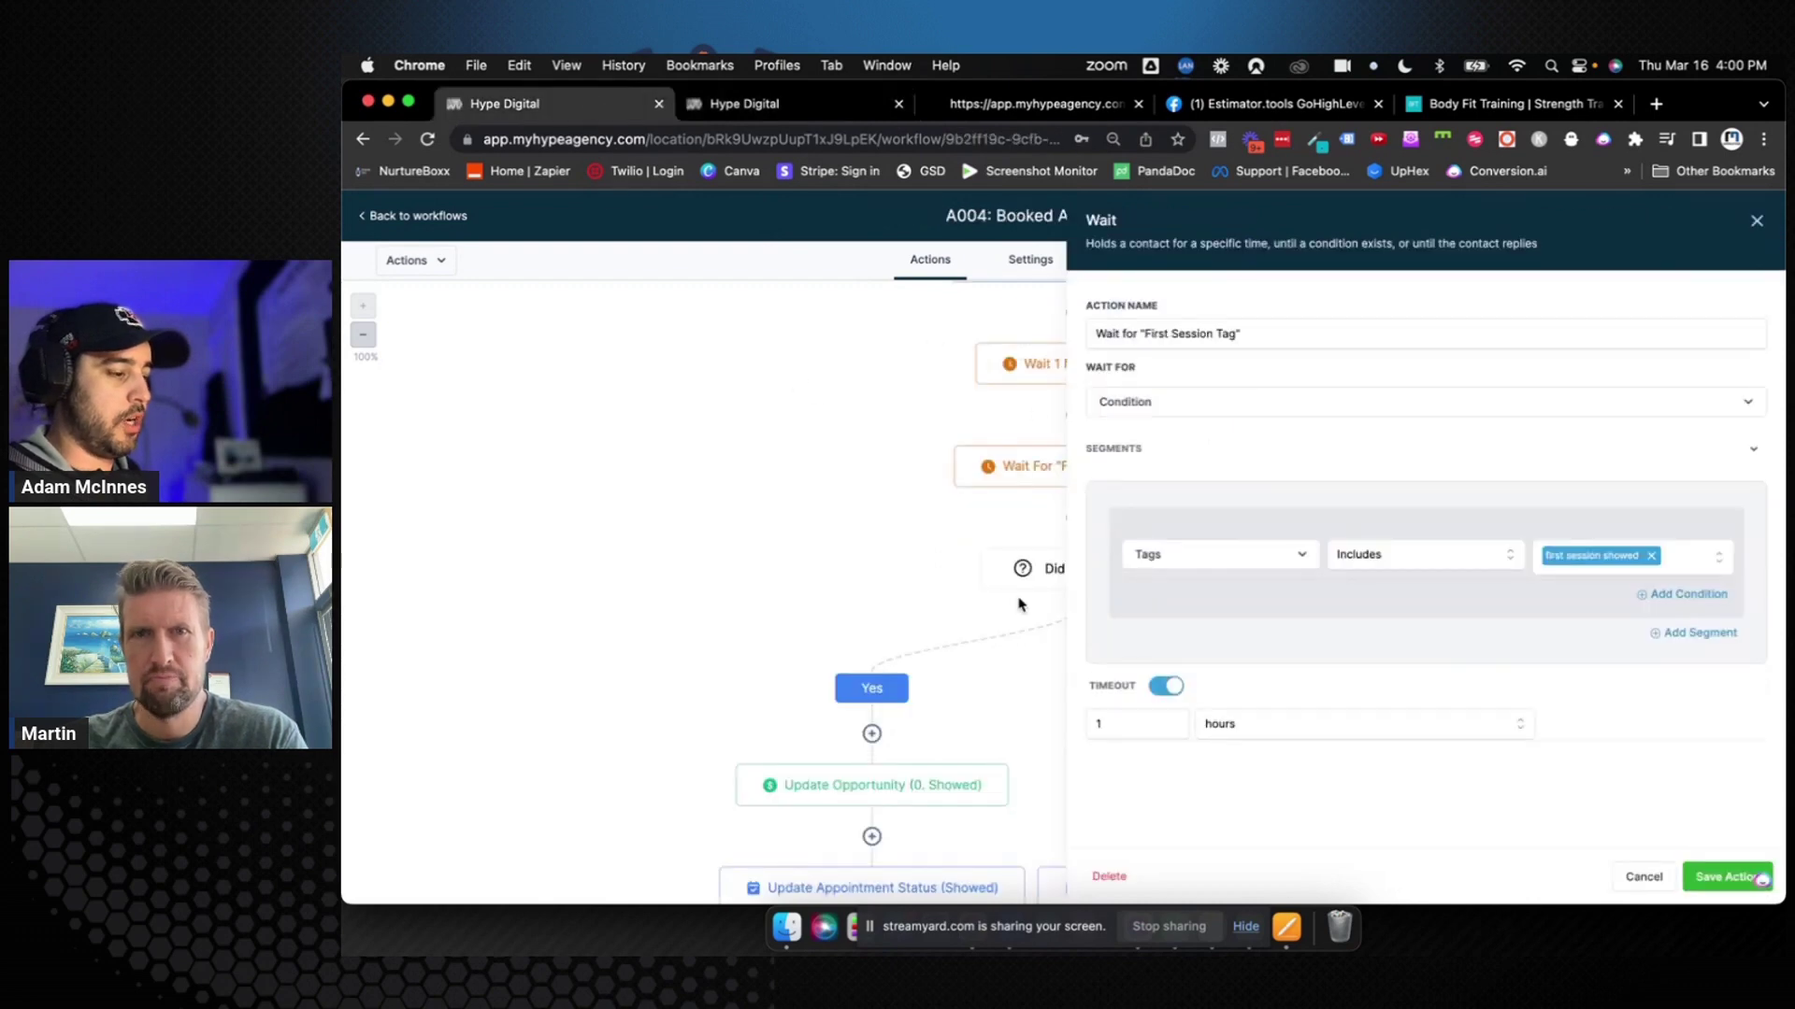
pyautogui.click(1756, 221)
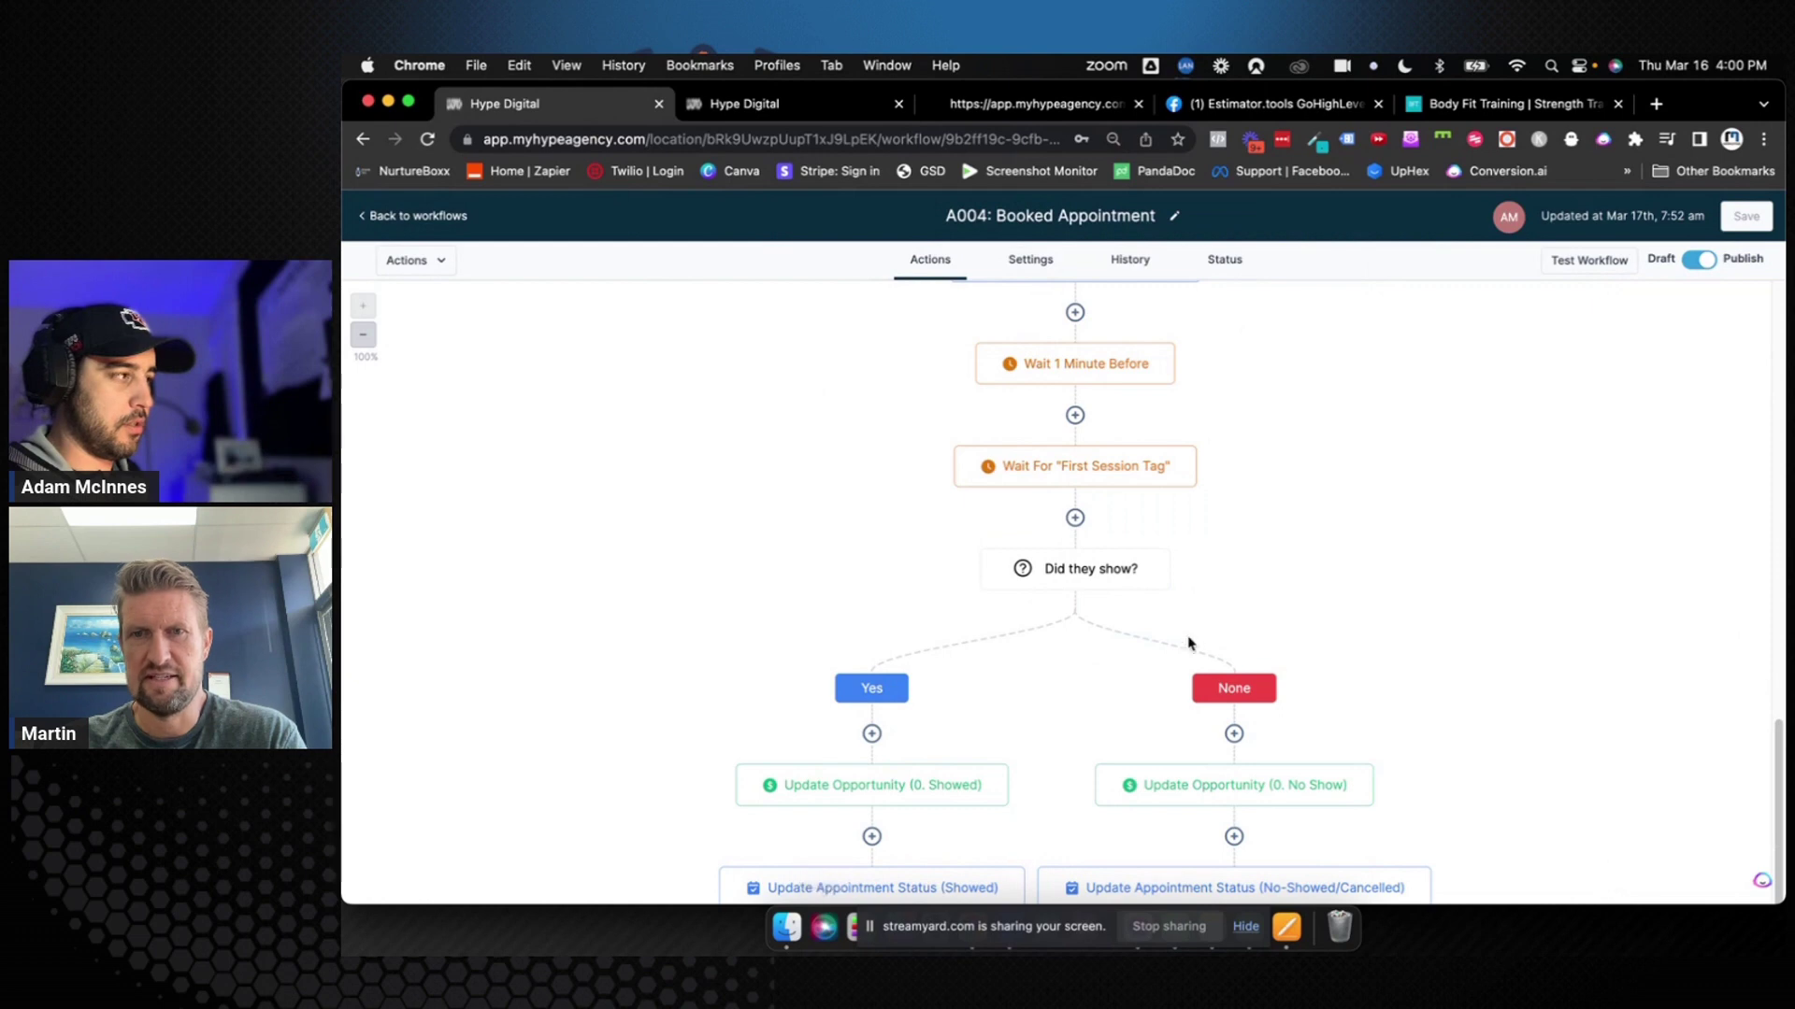
pyautogui.scroll(-3, 999, 709)
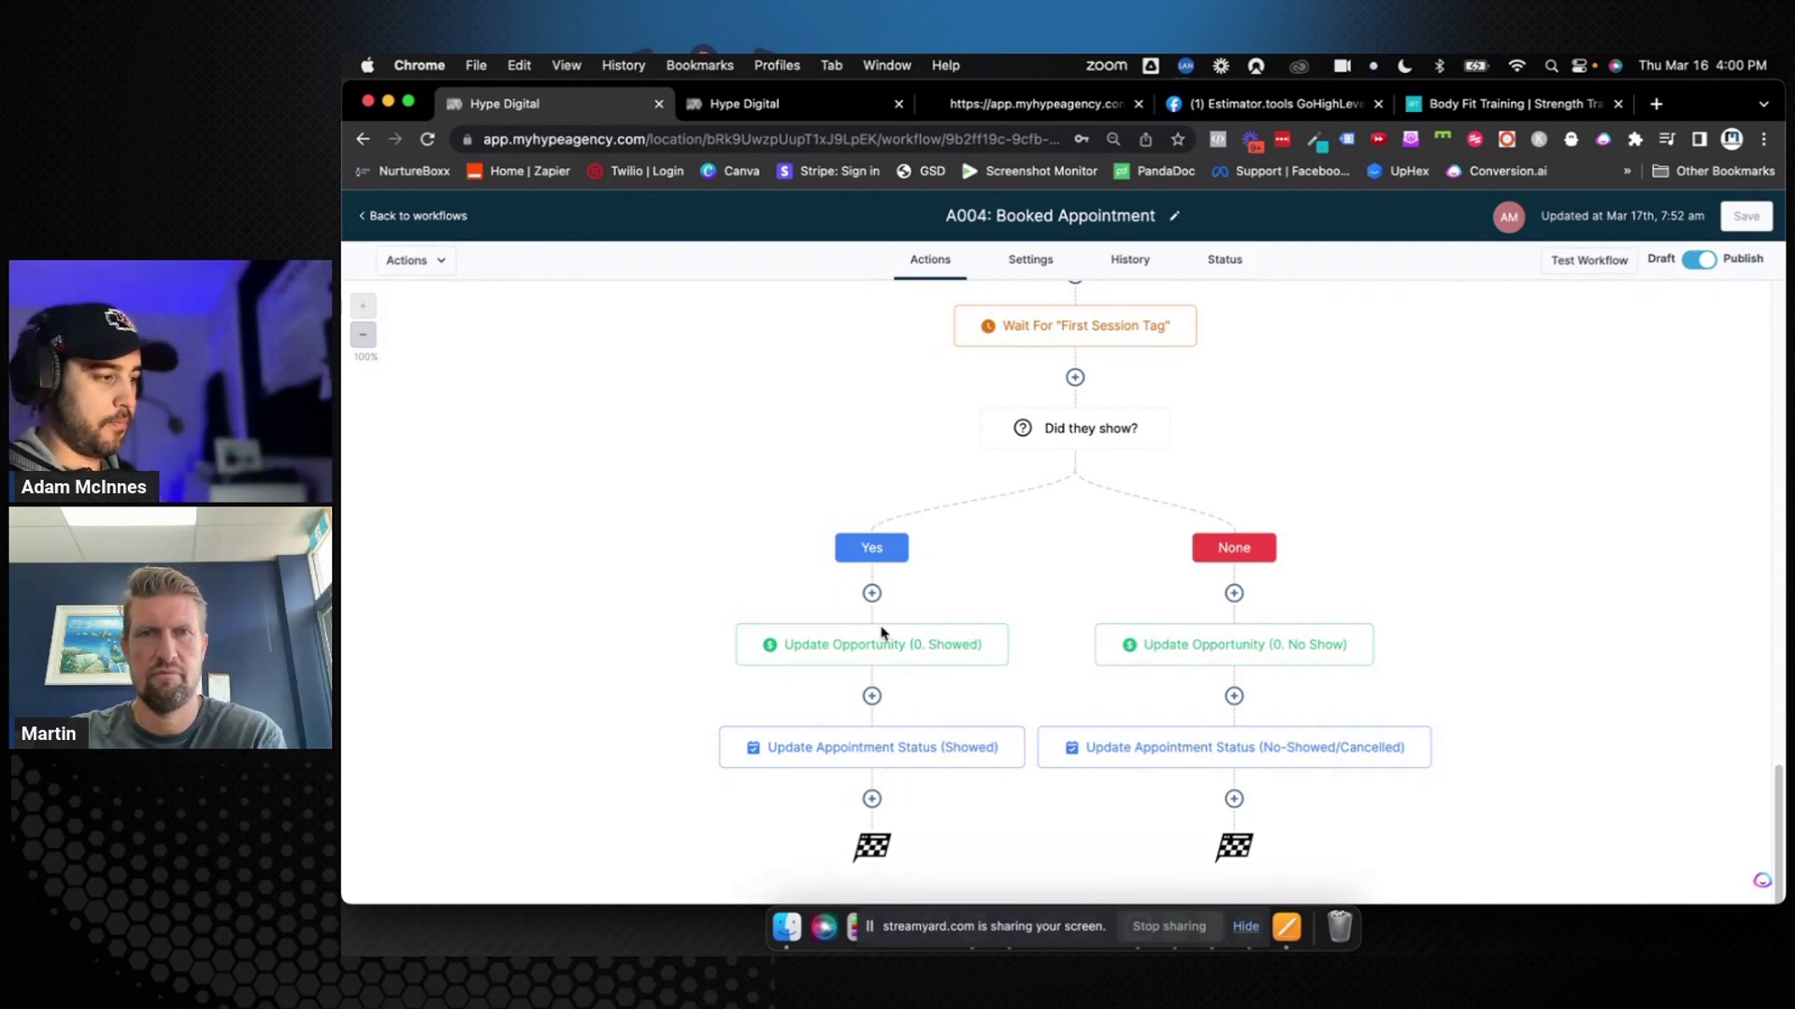
pyautogui.click(790, 105)
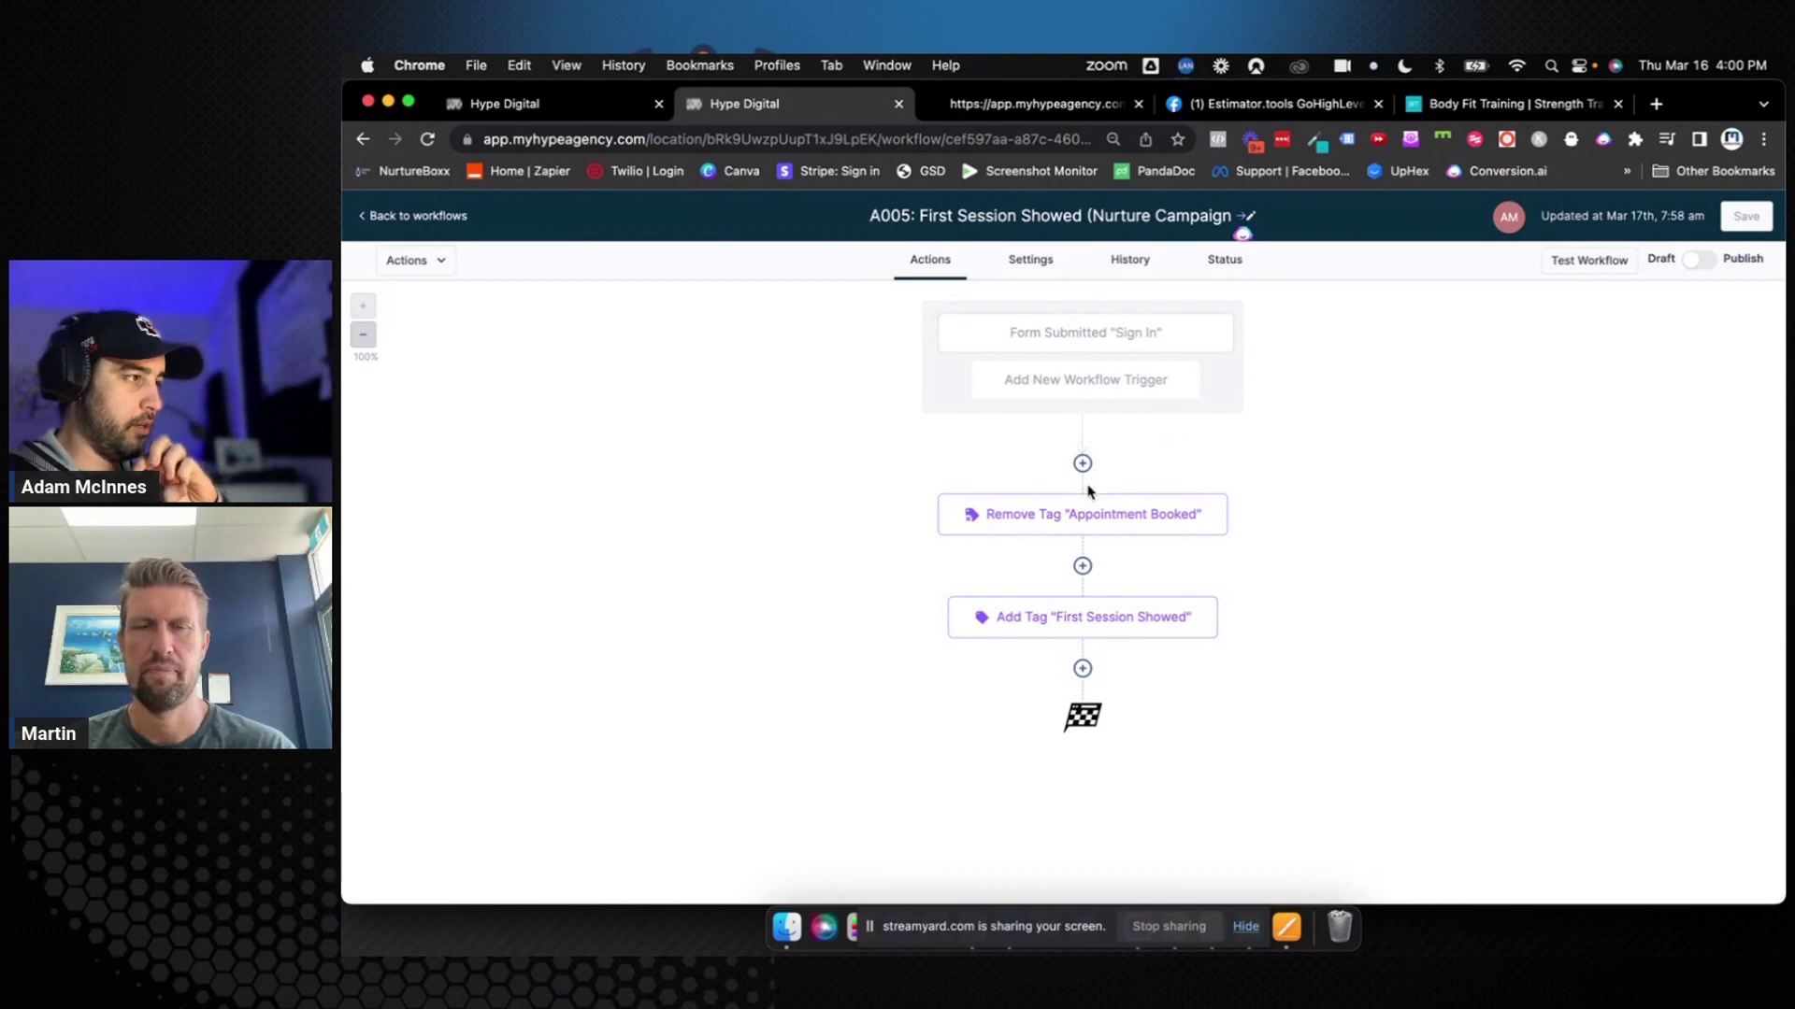
pyautogui.click(570, 105)
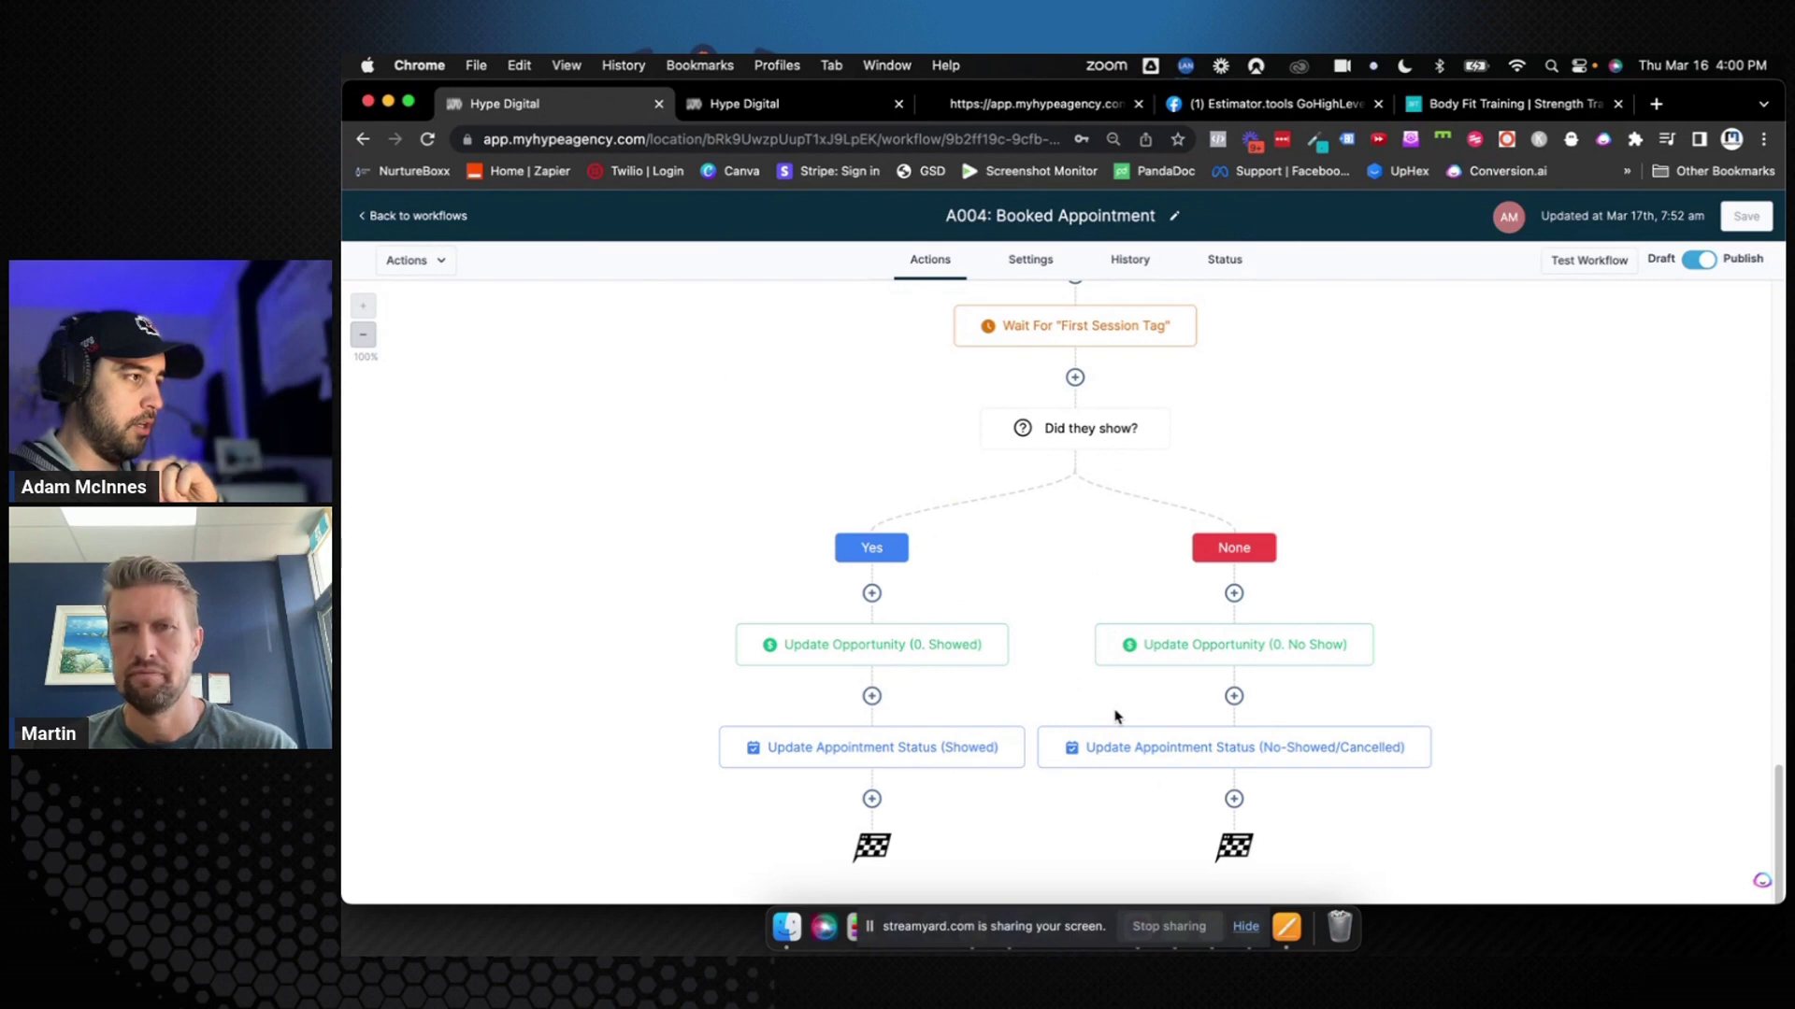
pyautogui.scroll(5, 1066, 721)
pyautogui.scroll(10, 1062, 719)
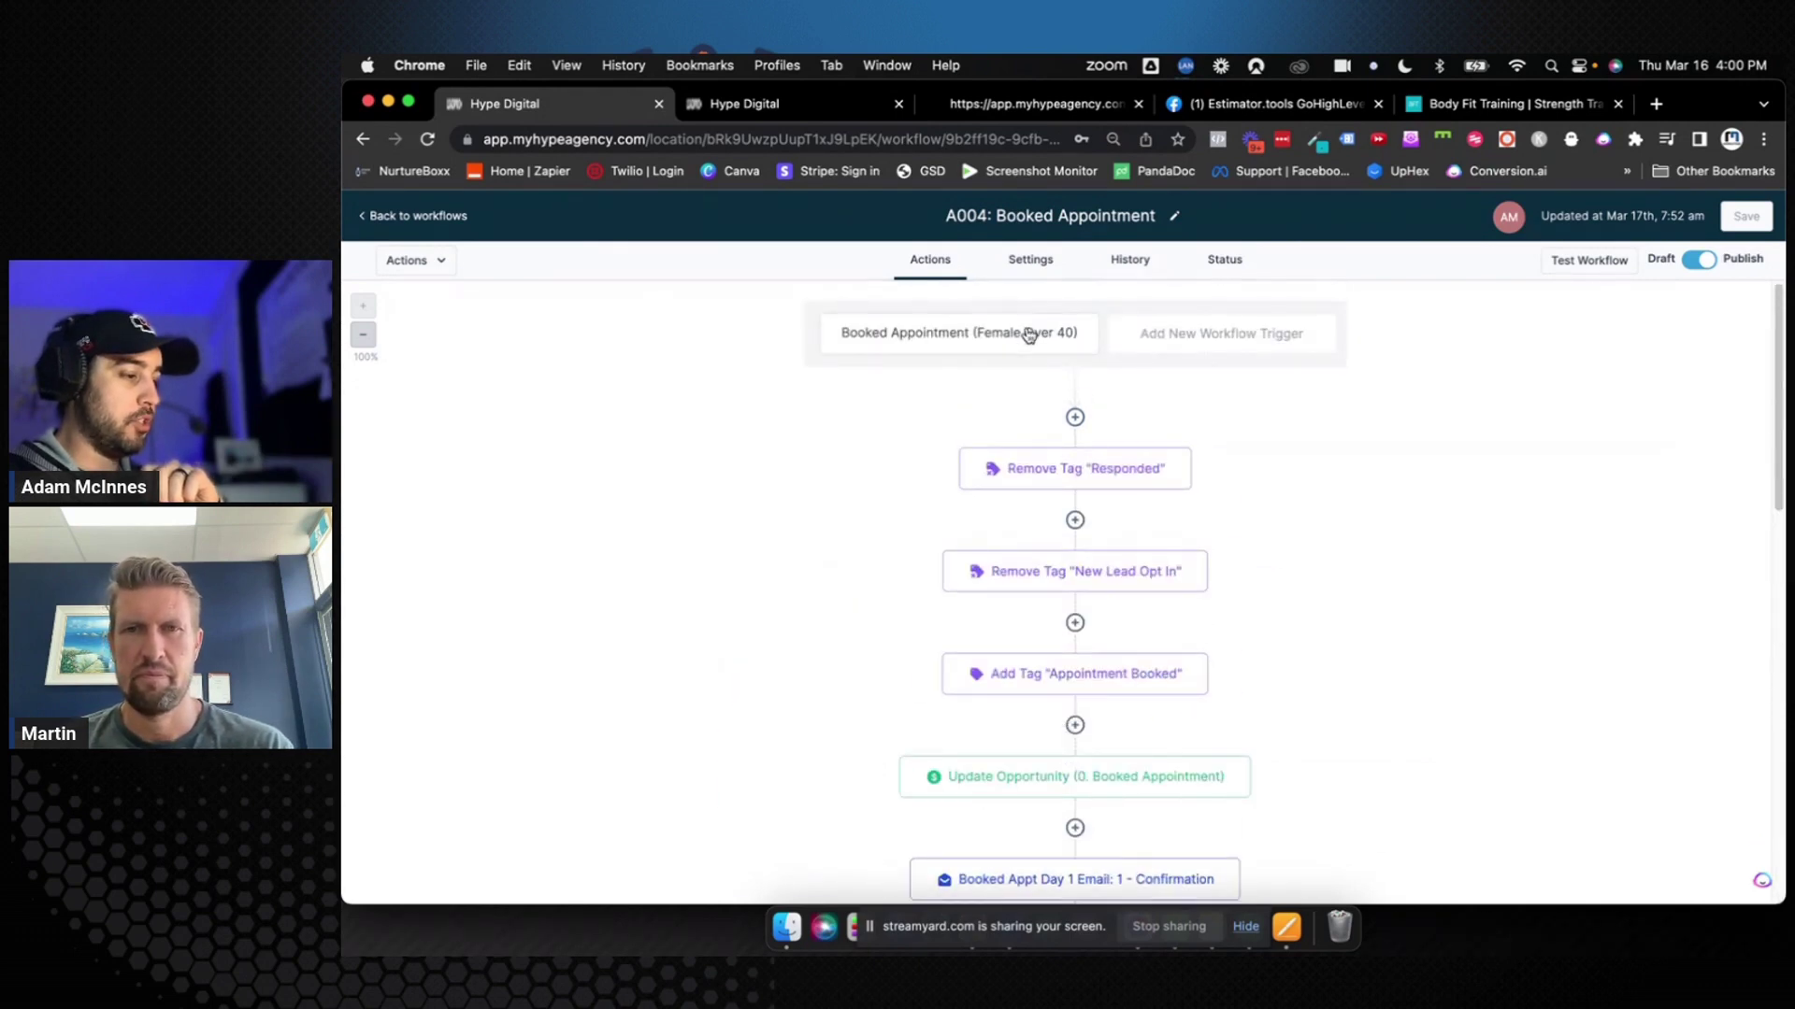
pyautogui.scroll(-10, 1028, 335)
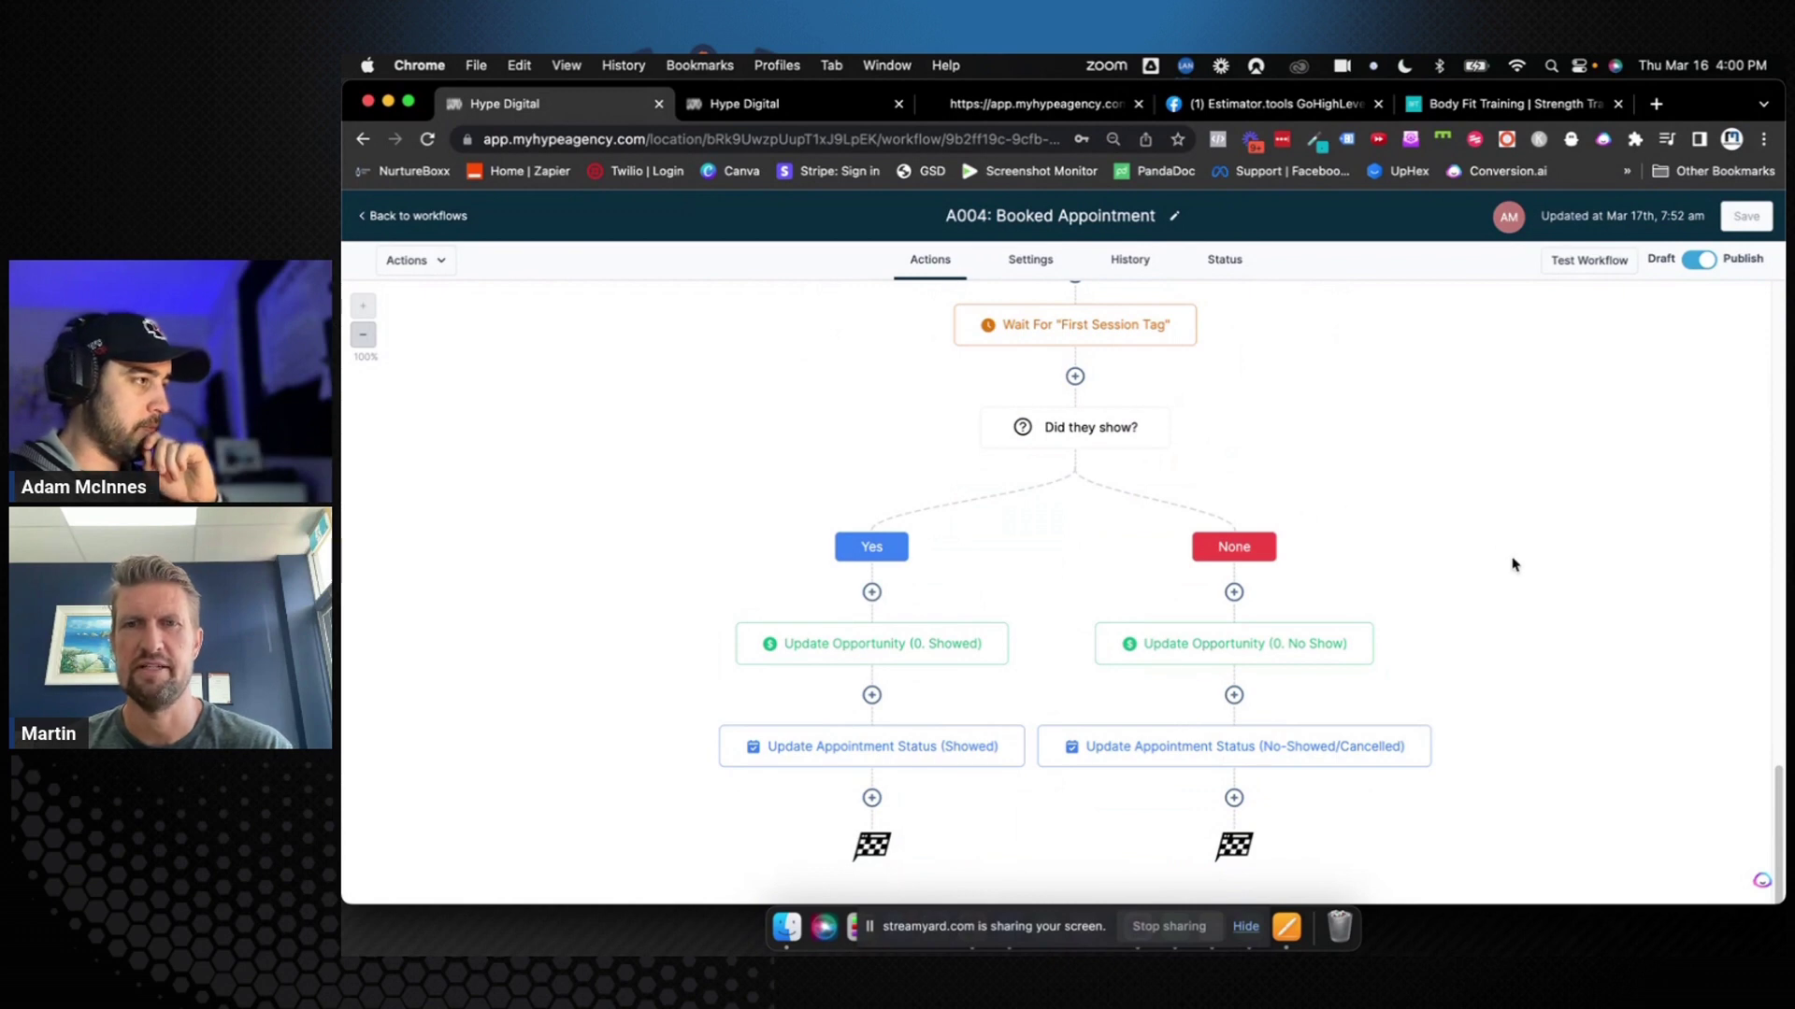
pyautogui.click(819, 105)
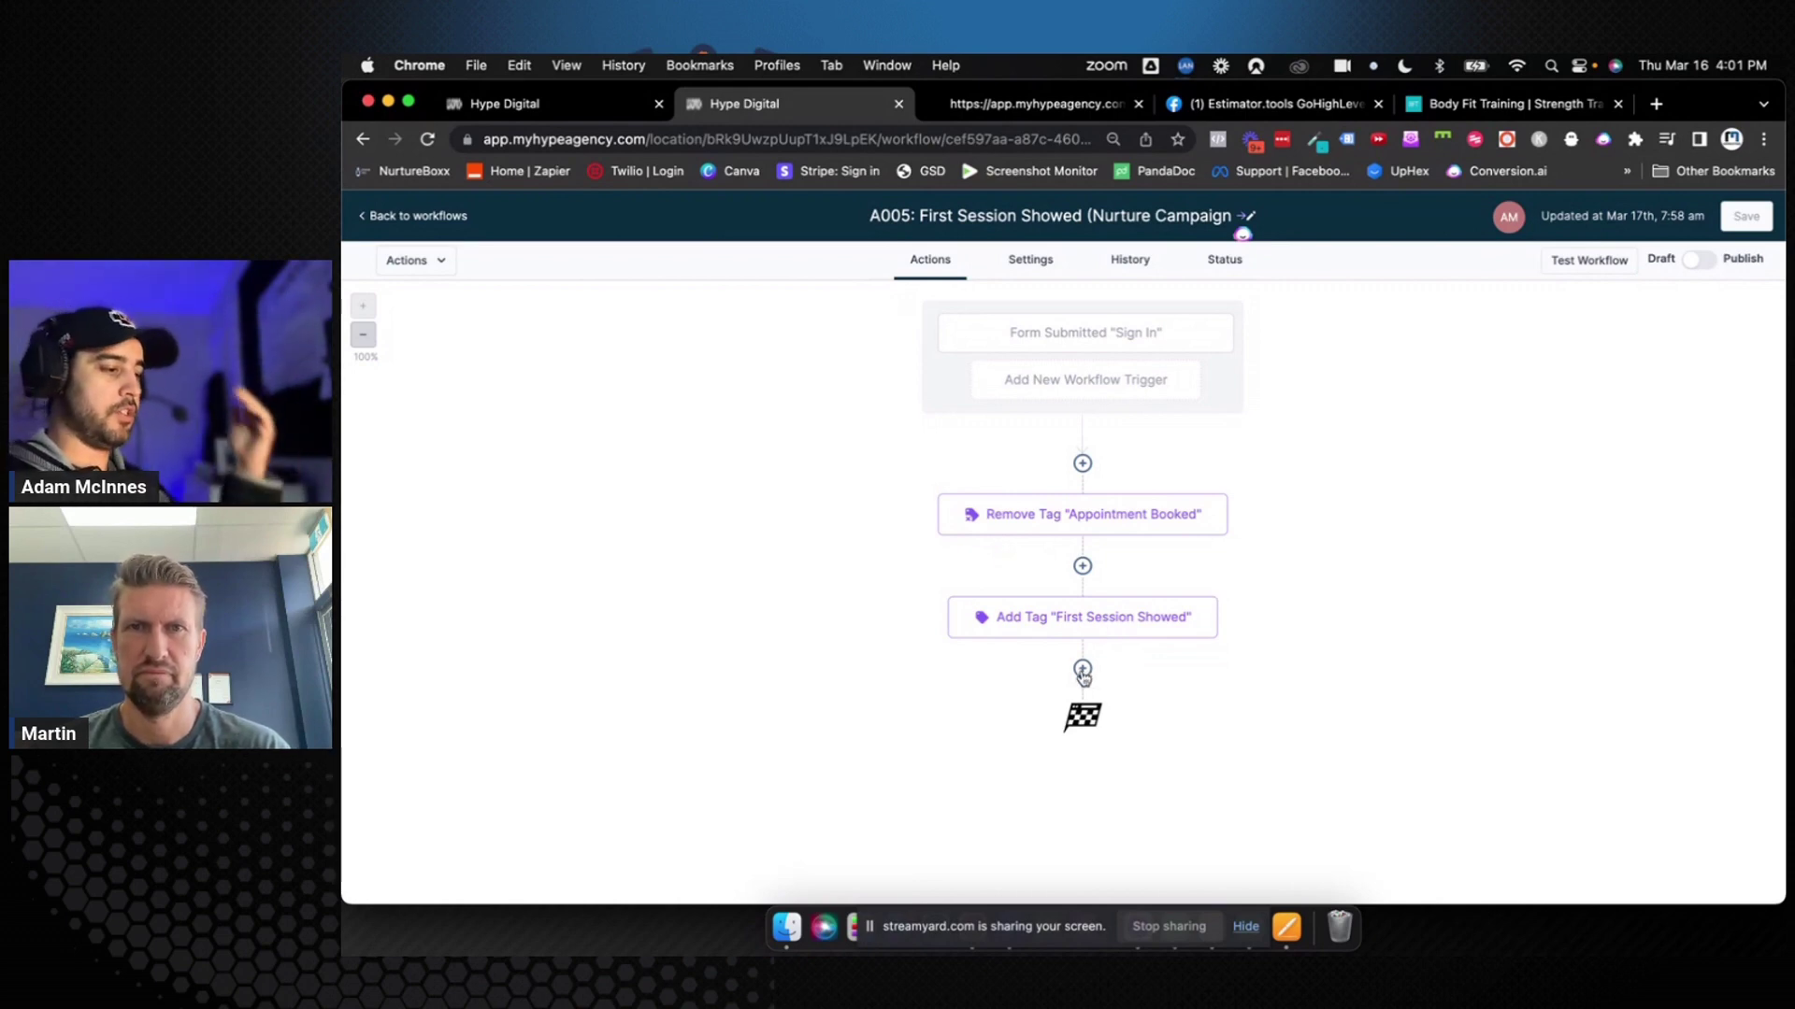
pyautogui.hotkey('ctrl', 'Right')
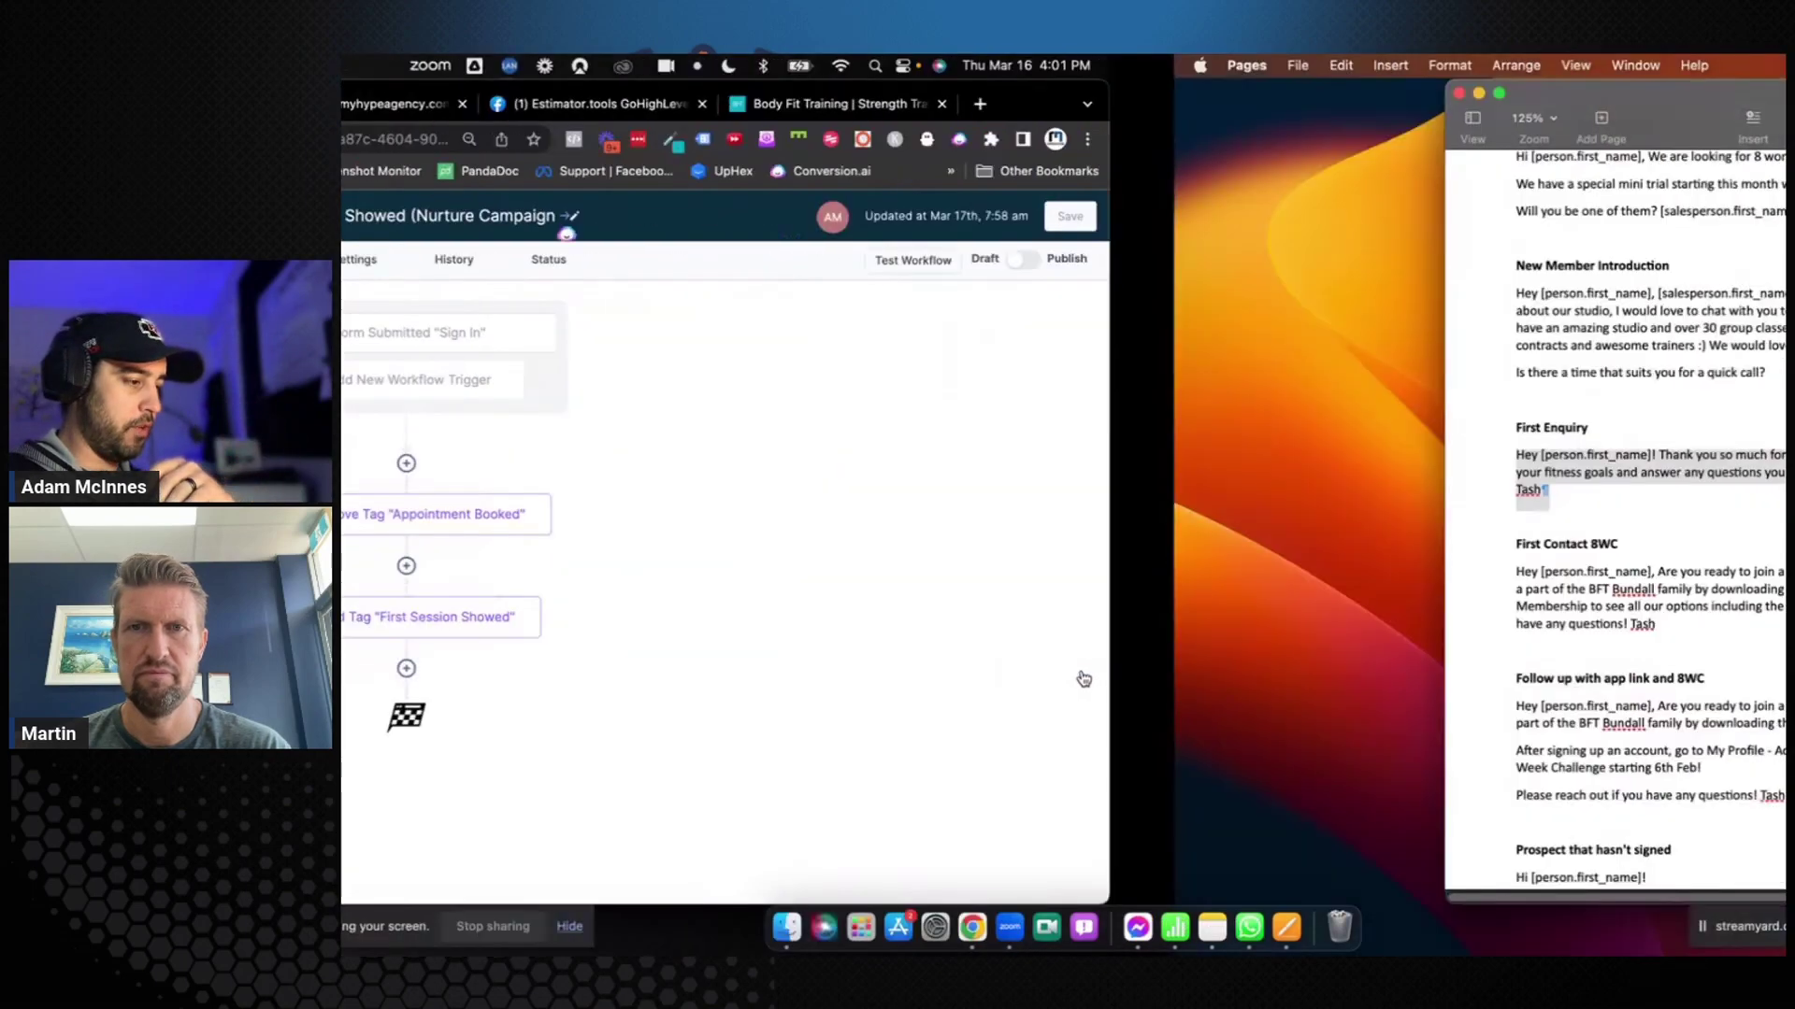
pyautogui.scroll(-10, 954, 482)
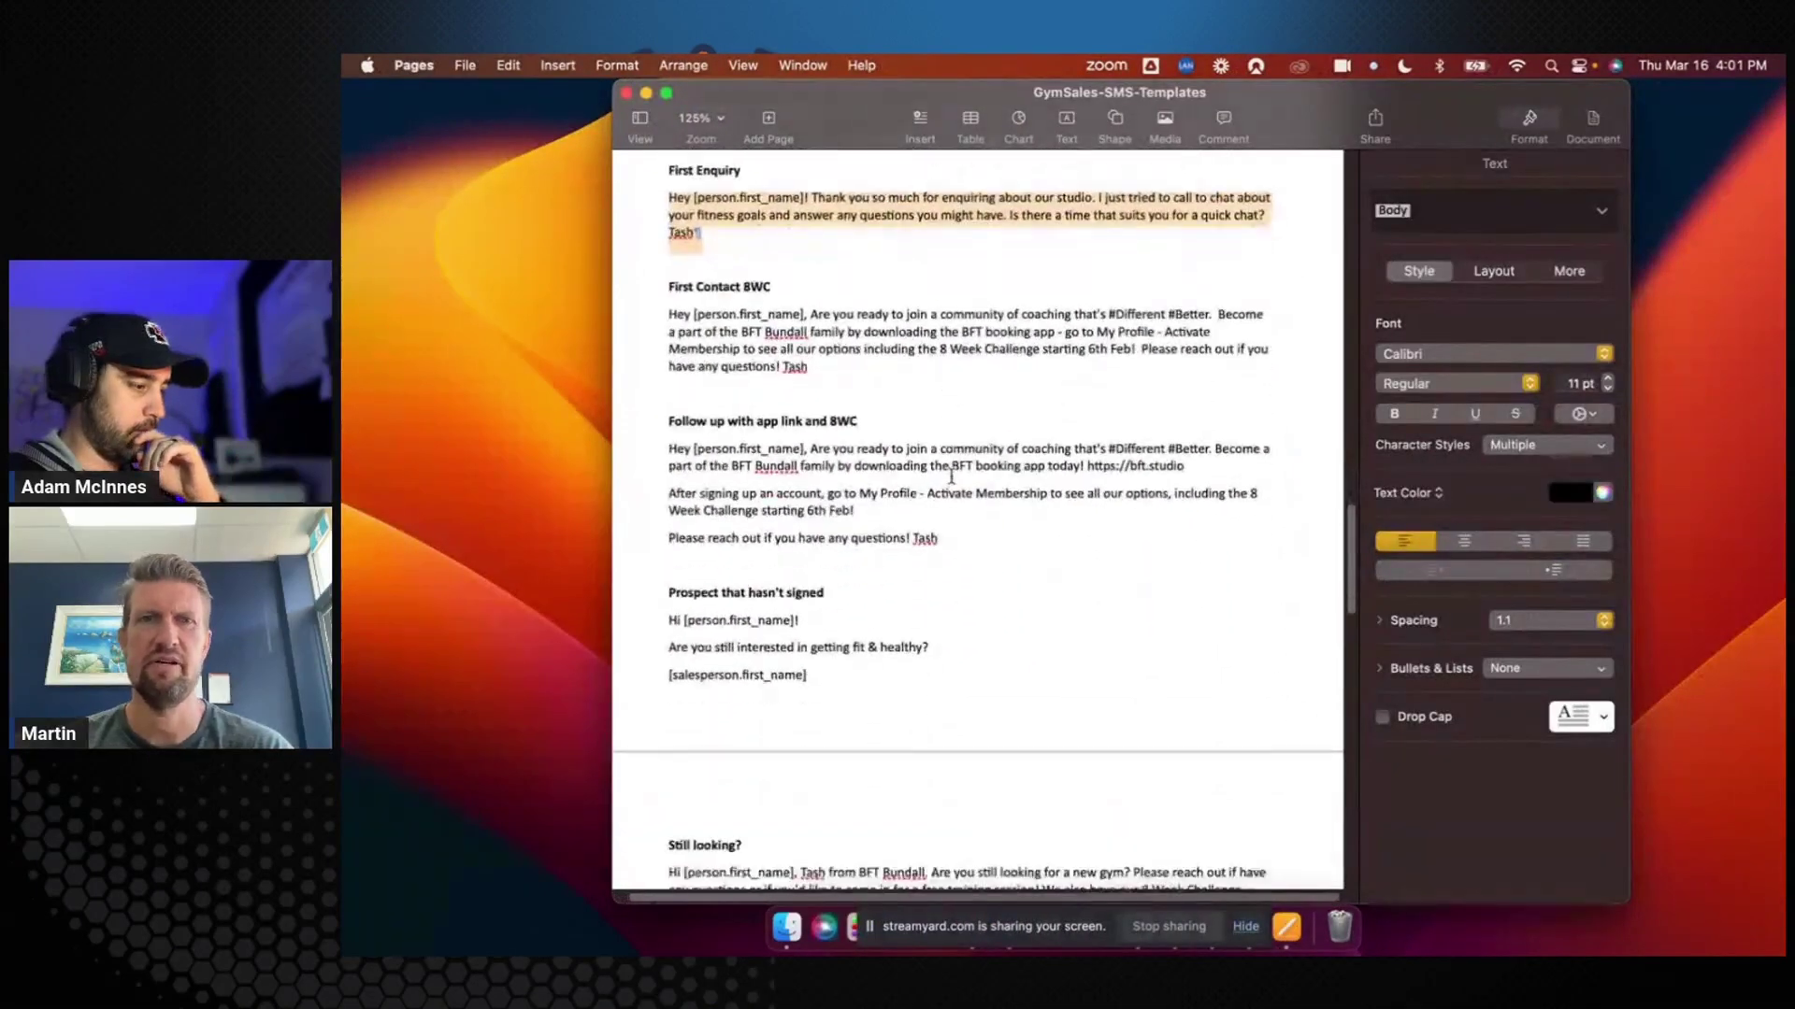
pyautogui.scroll(-7, 952, 482)
pyautogui.scroll(2, 952, 479)
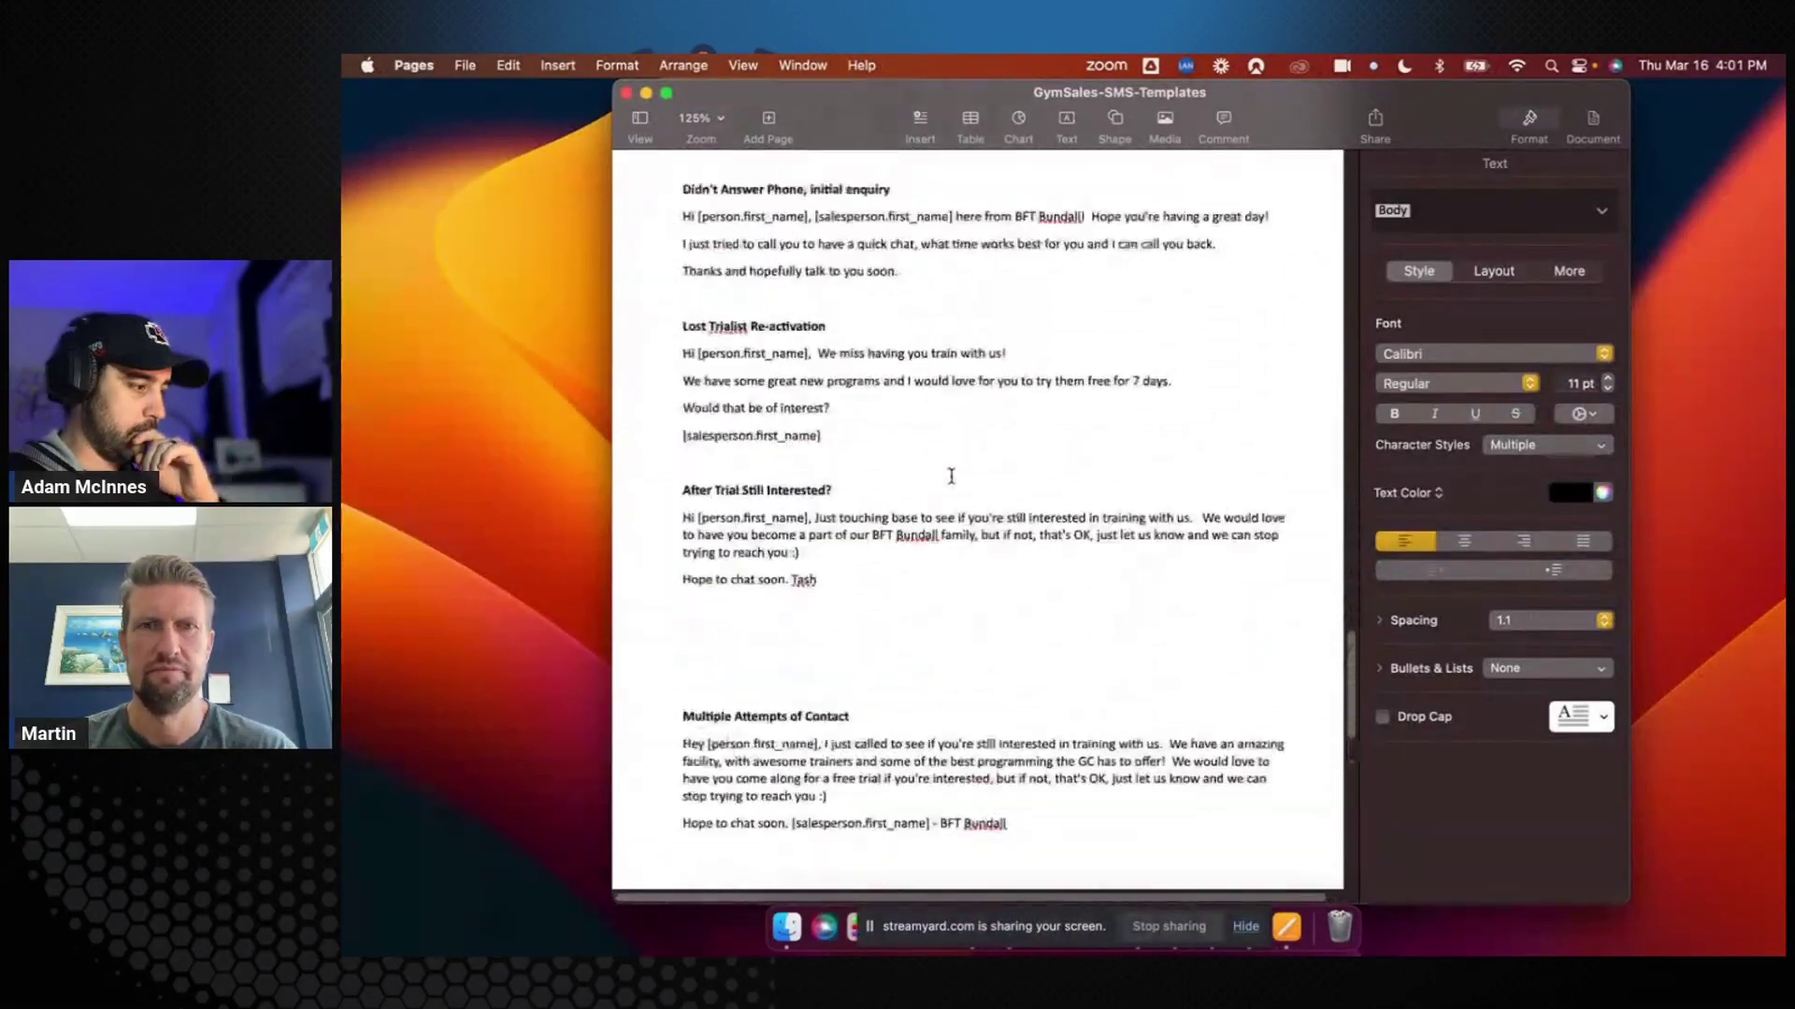
pyautogui.scroll(1, 951, 476)
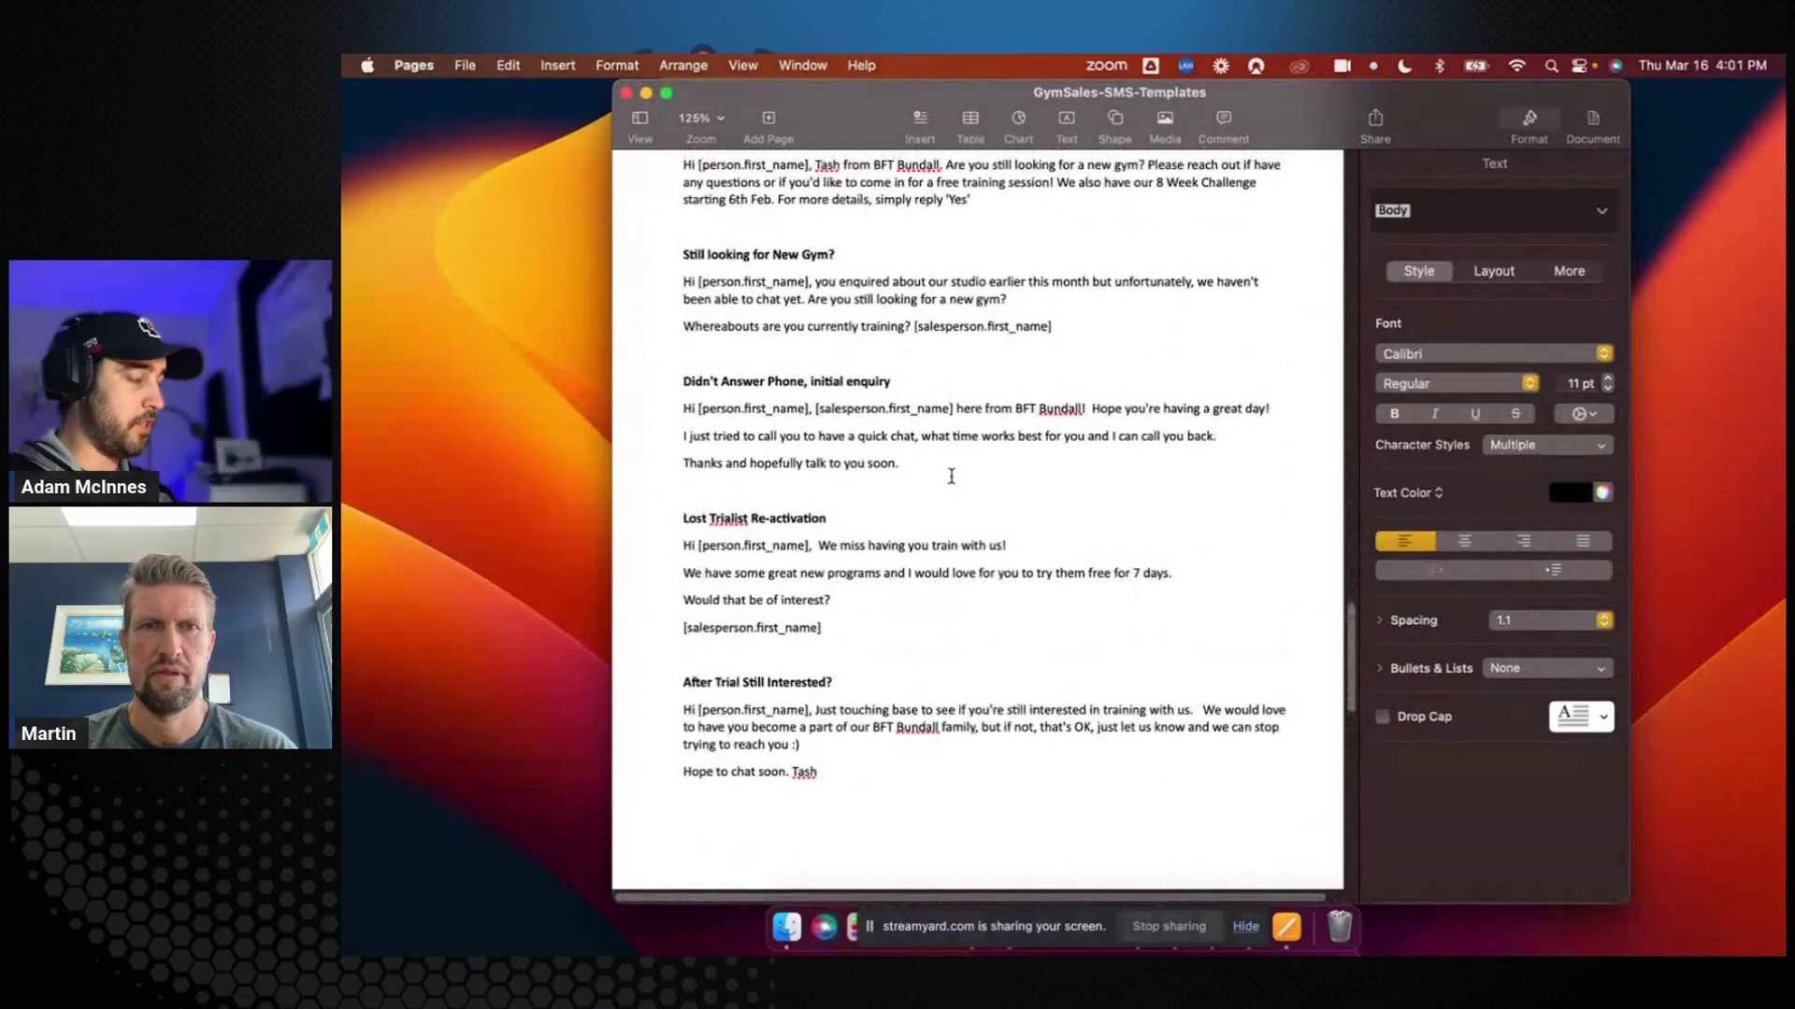
pyautogui.hotkey('ctrl', 'Left')
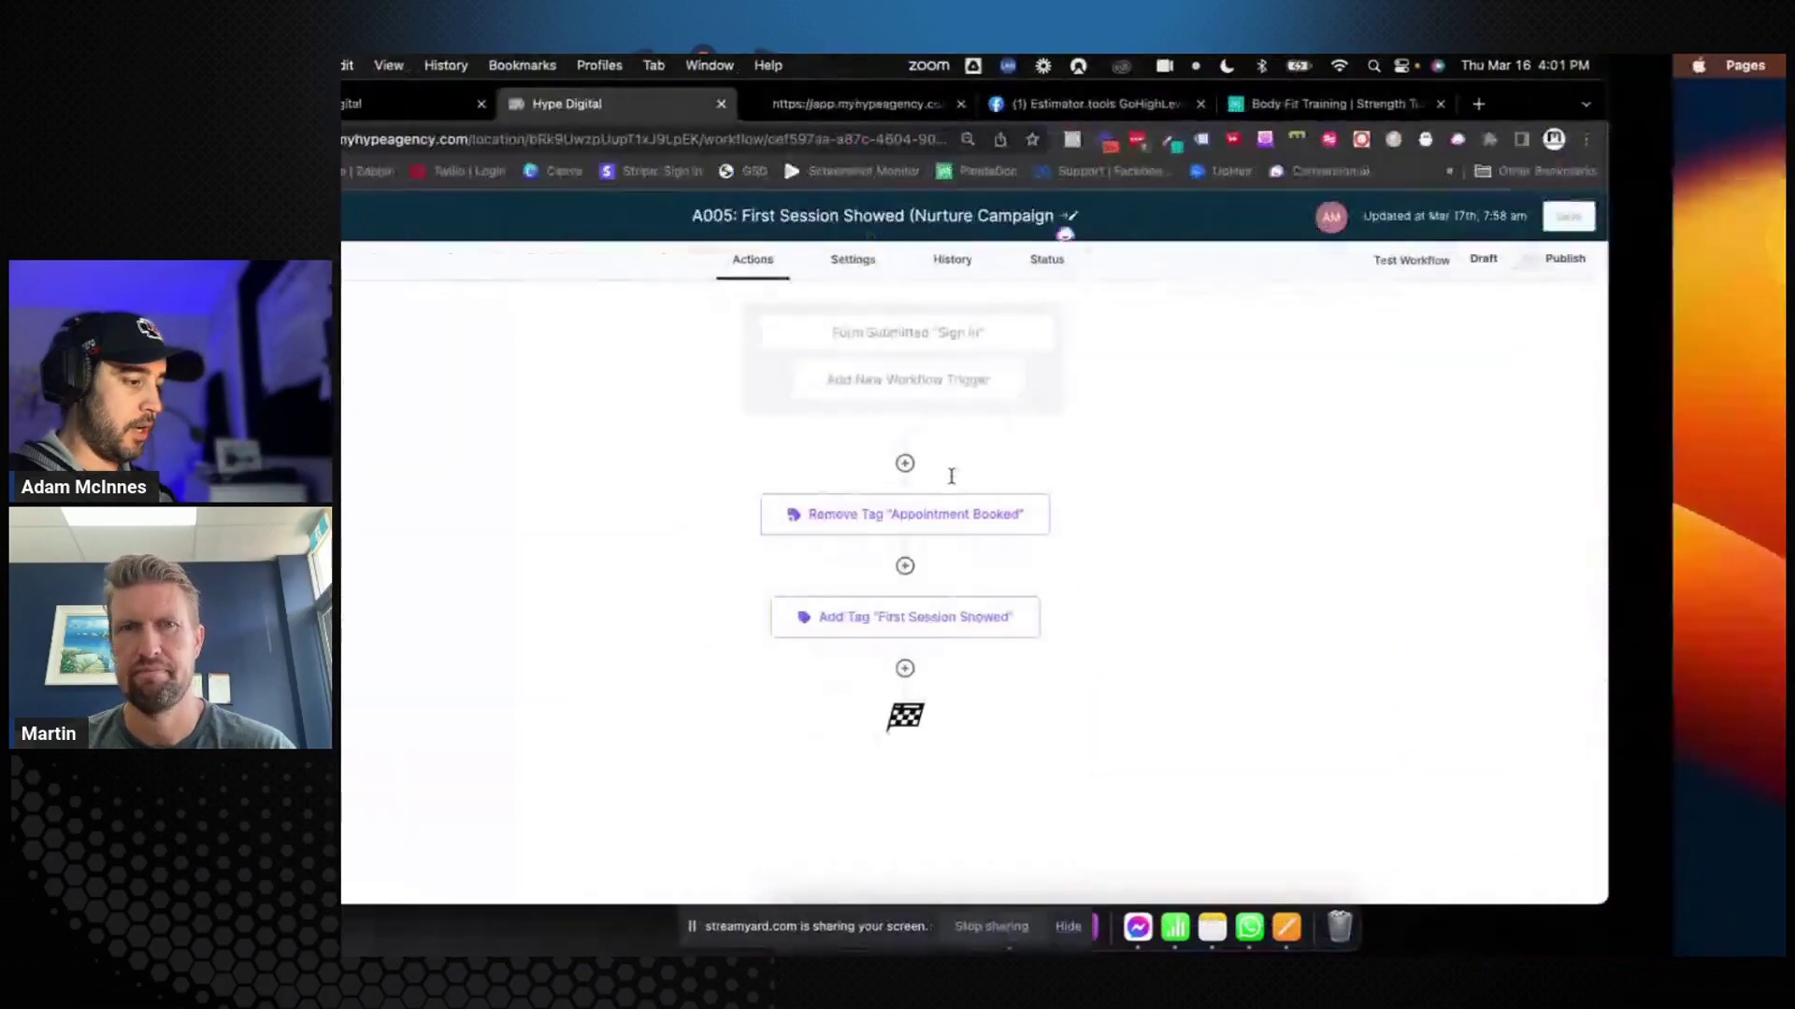
# Cancel adding an end step in A005, then go from A004 back to the Women Over 40 workflow list
pyautogui.click(1082, 671)
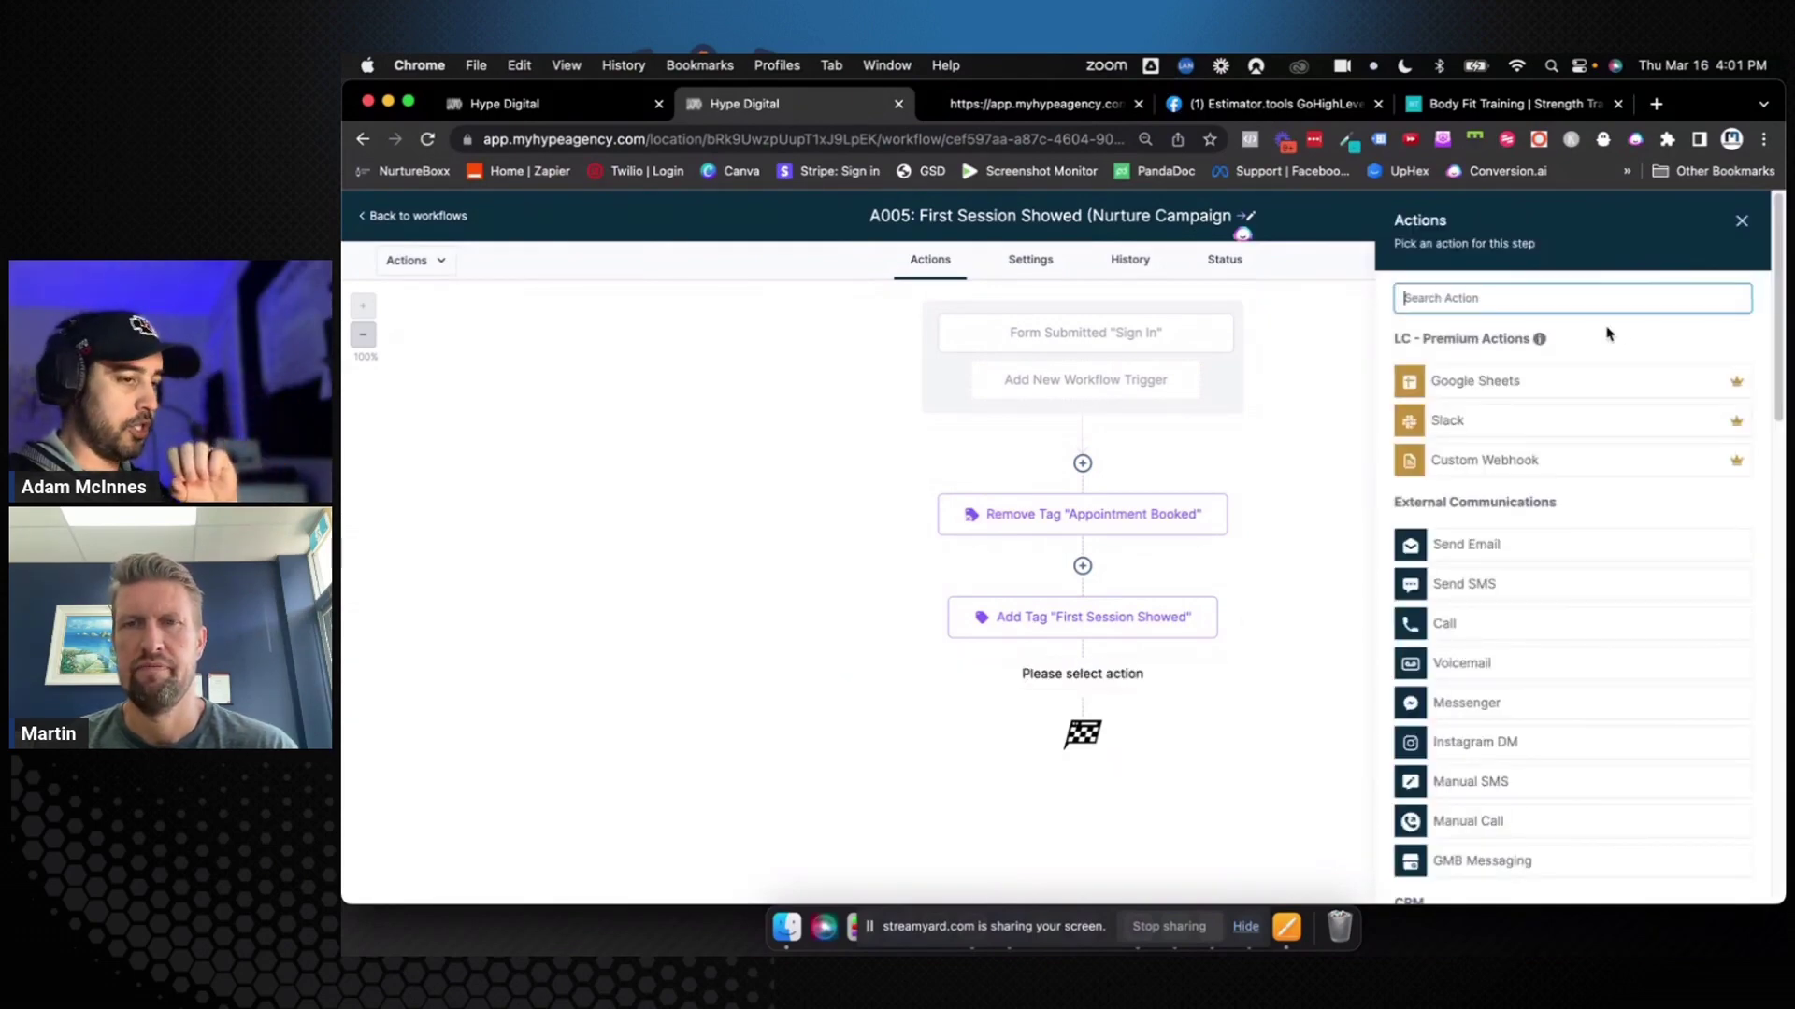
pyautogui.click(1741, 220)
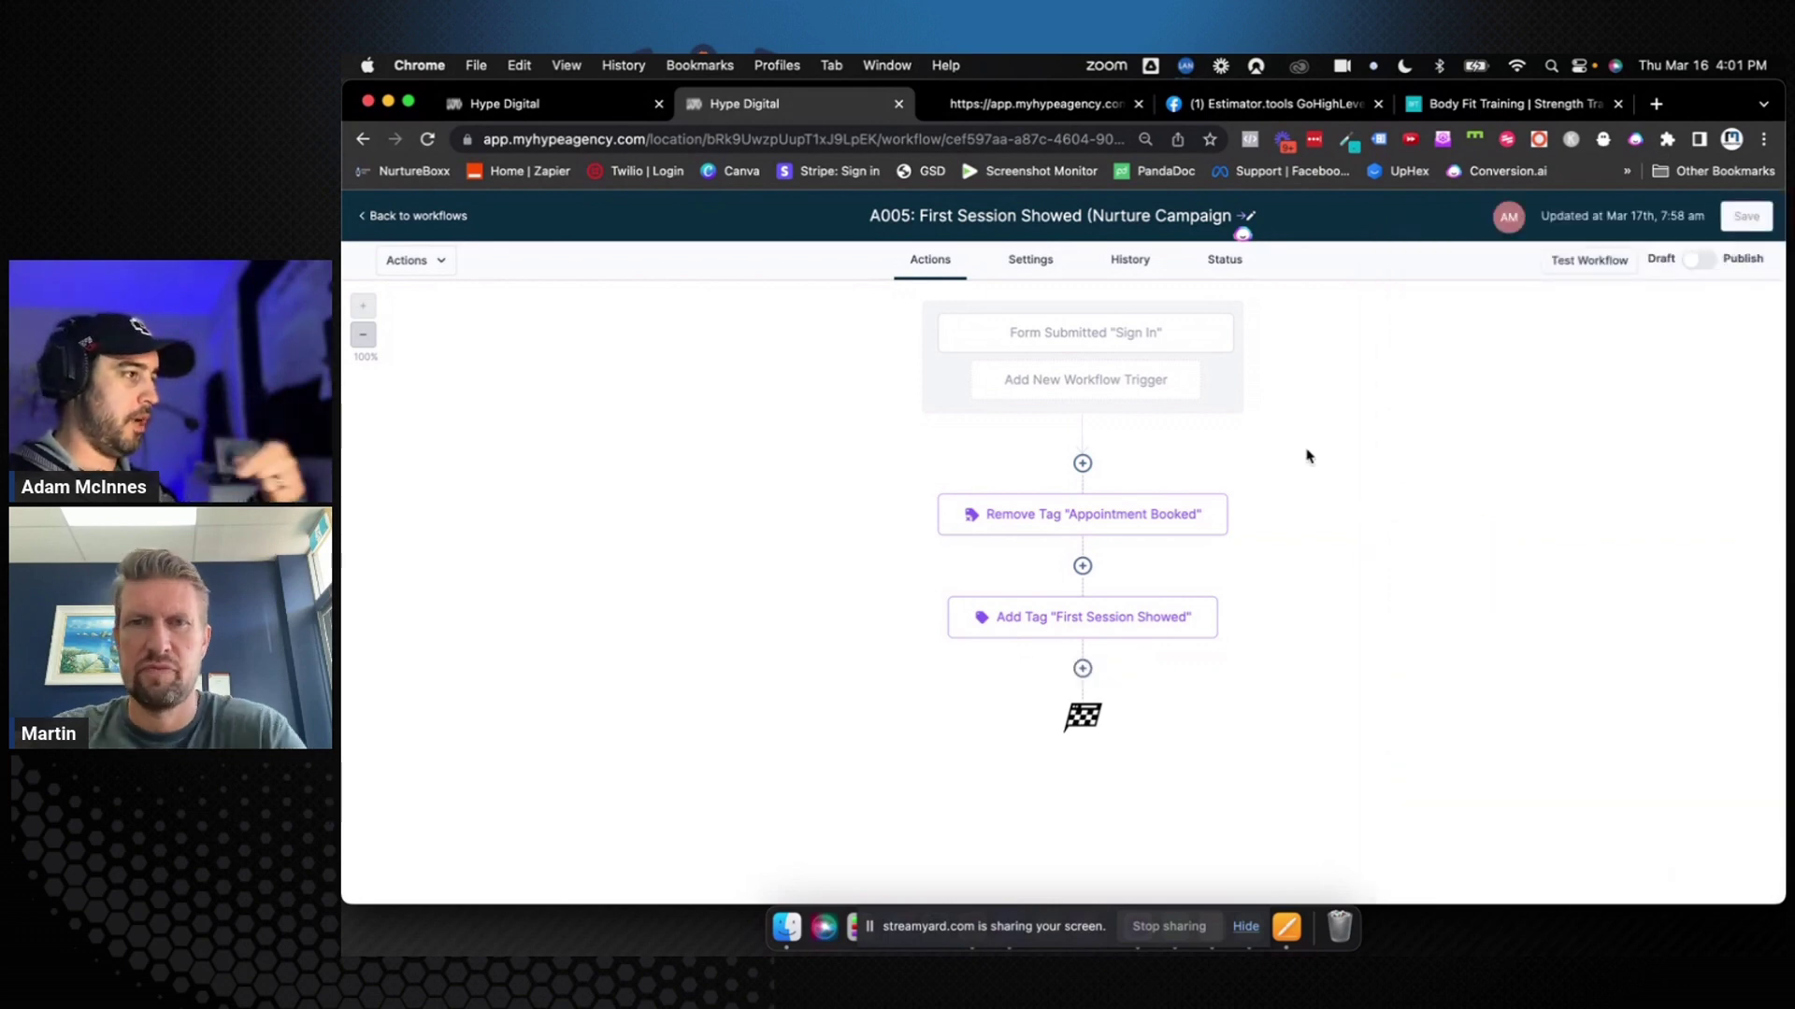
pyautogui.click(605, 105)
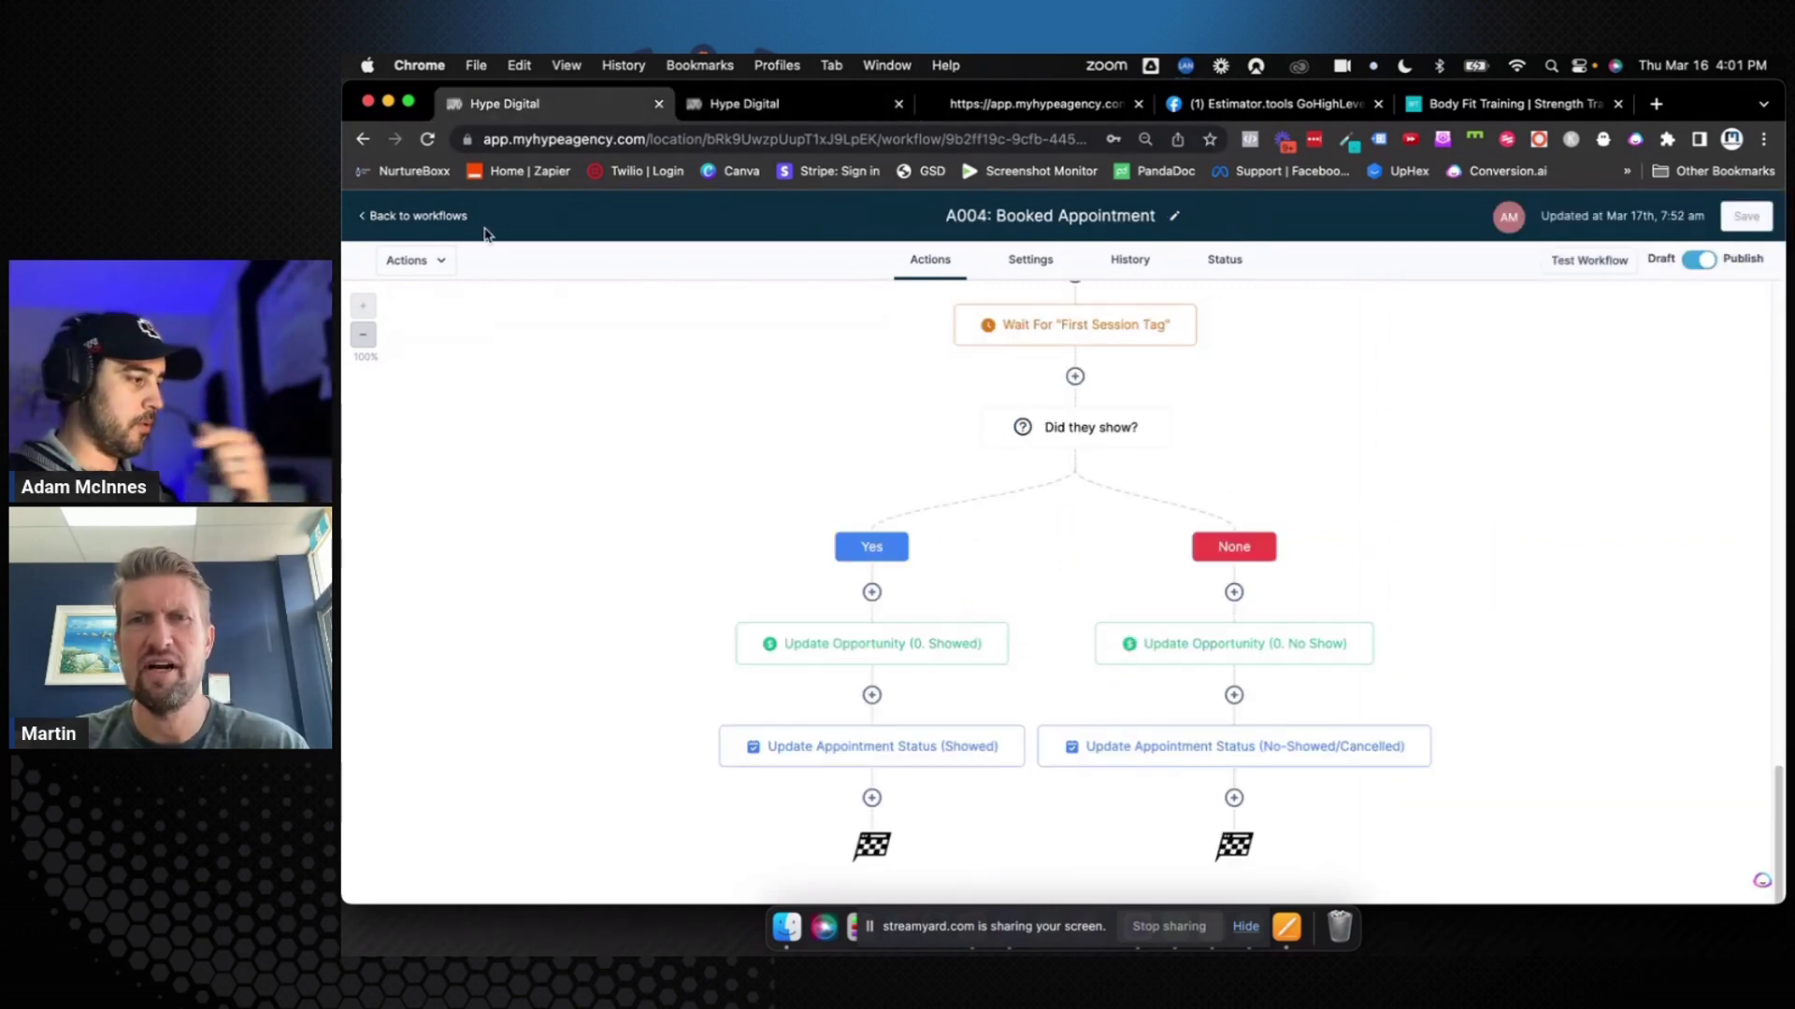
pyautogui.click(448, 216)
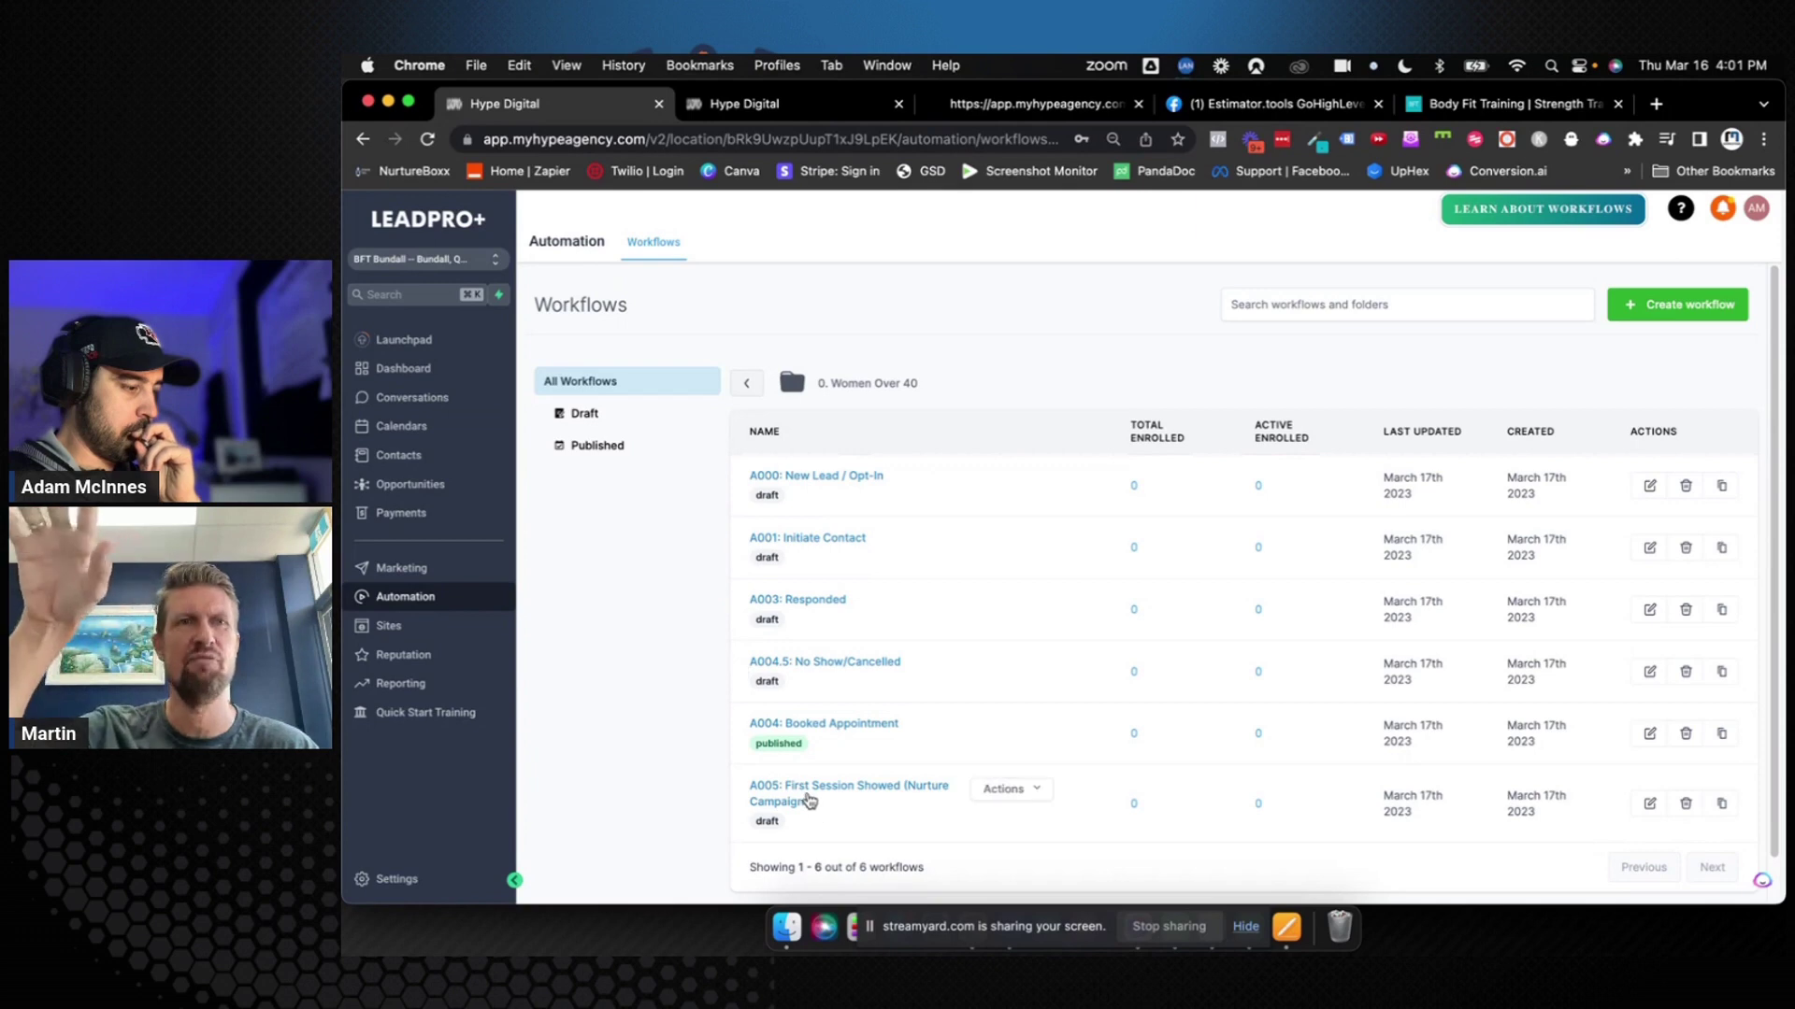
# Switch to the second Hype Digital tab showing the A005: First Session Showed draft
pyautogui.click(800, 116)
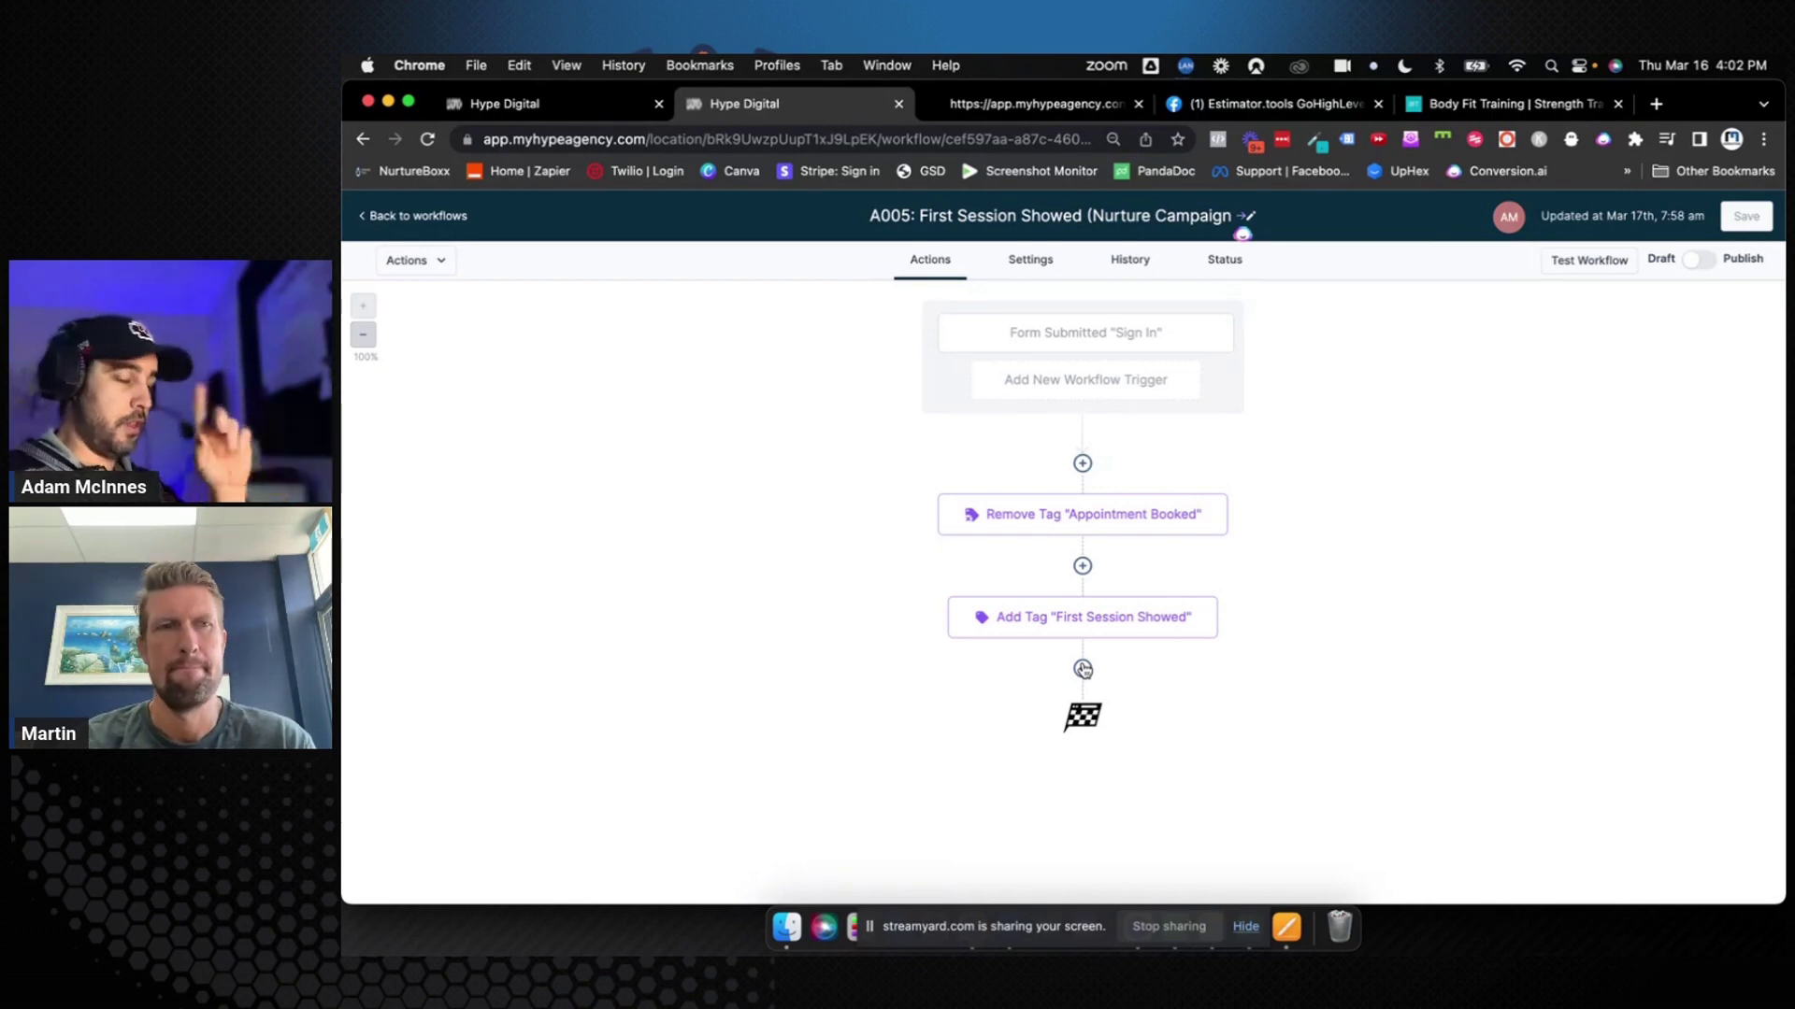
# Switch to the first Hype Digital tab with the Women Over 40 workflow list
pyautogui.click(606, 104)
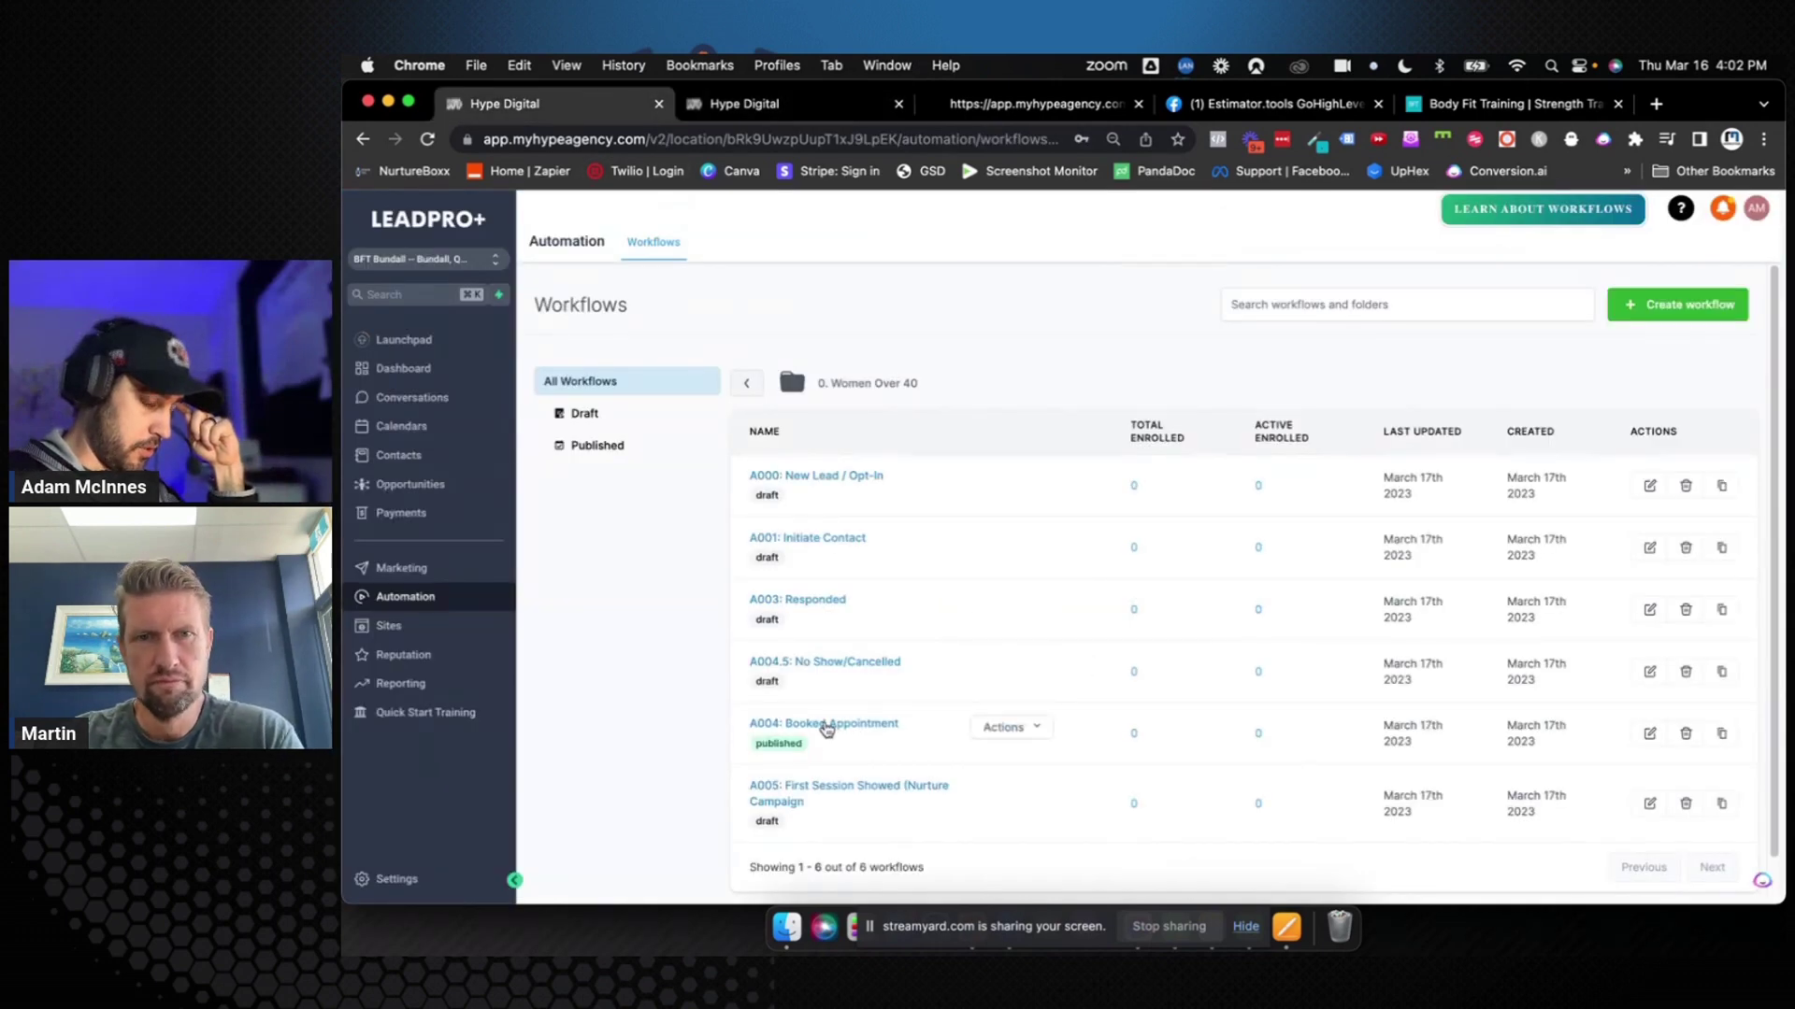
# Open A004: Booked Appointment, inspect the ends of its Yes/None branches, then return to A005
pyautogui.click(826, 726)
pyautogui.scroll(-5, 1007, 701)
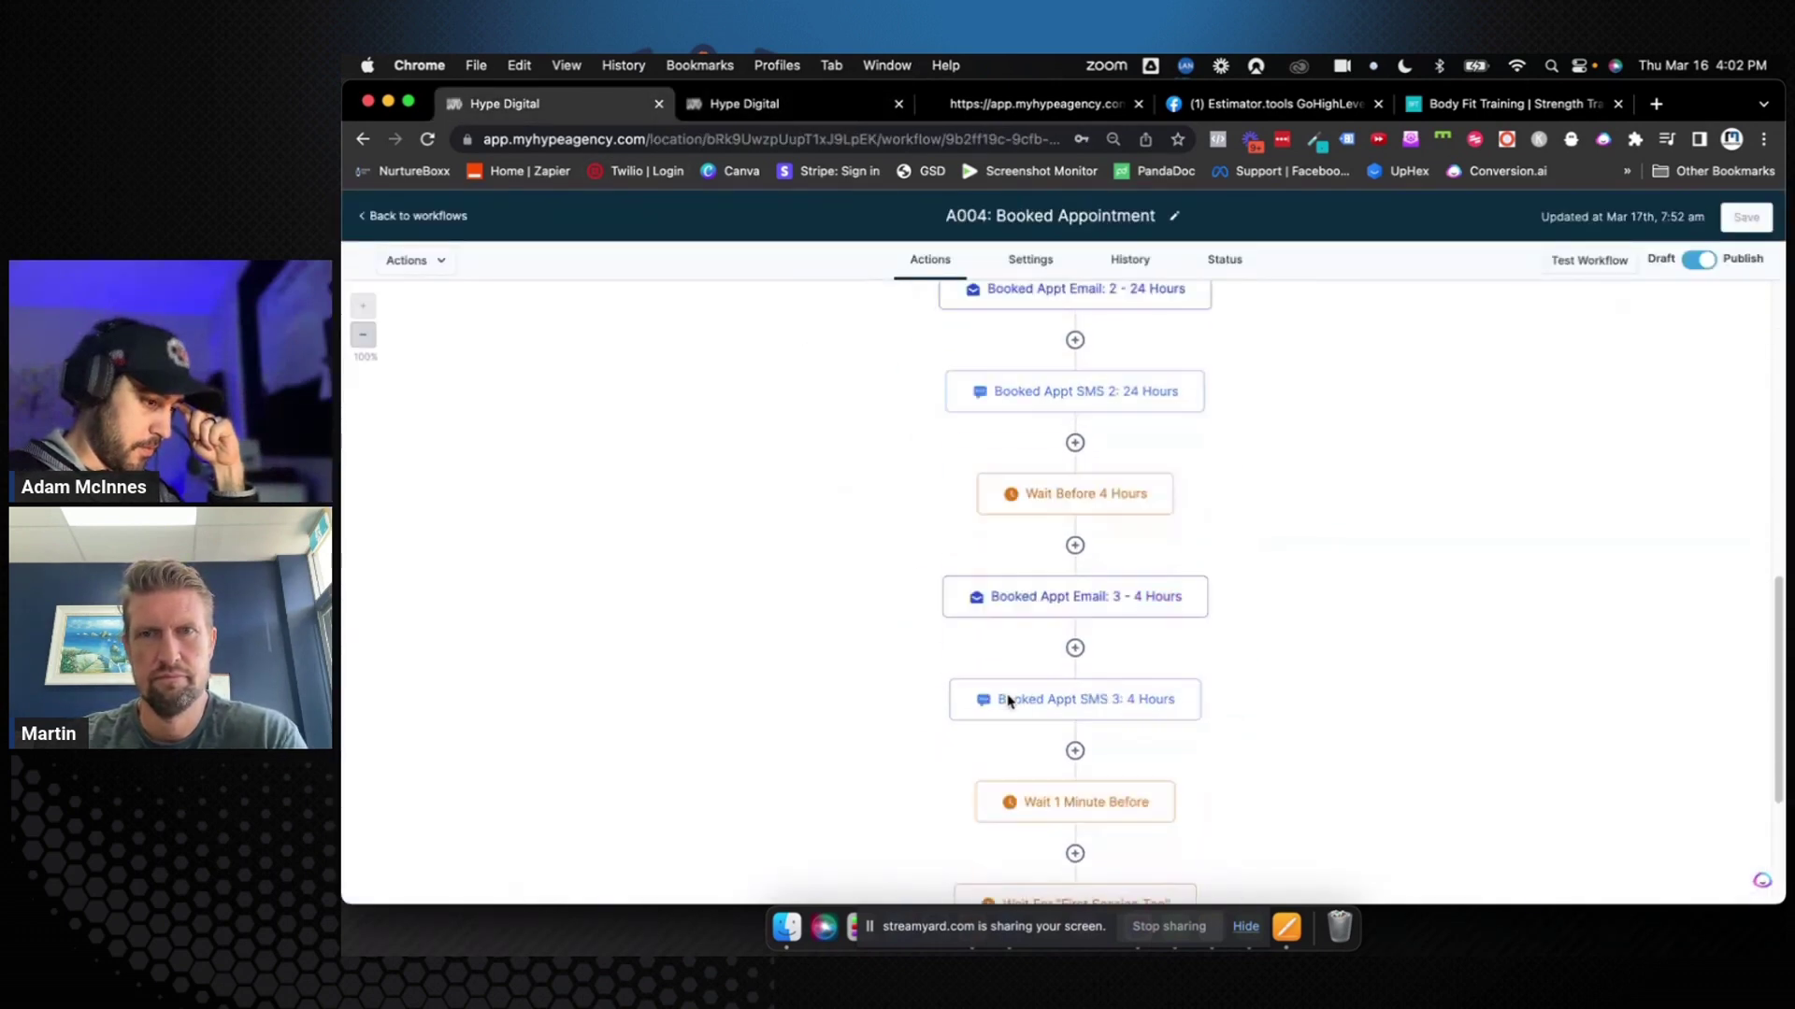
pyautogui.scroll(-5, 1007, 701)
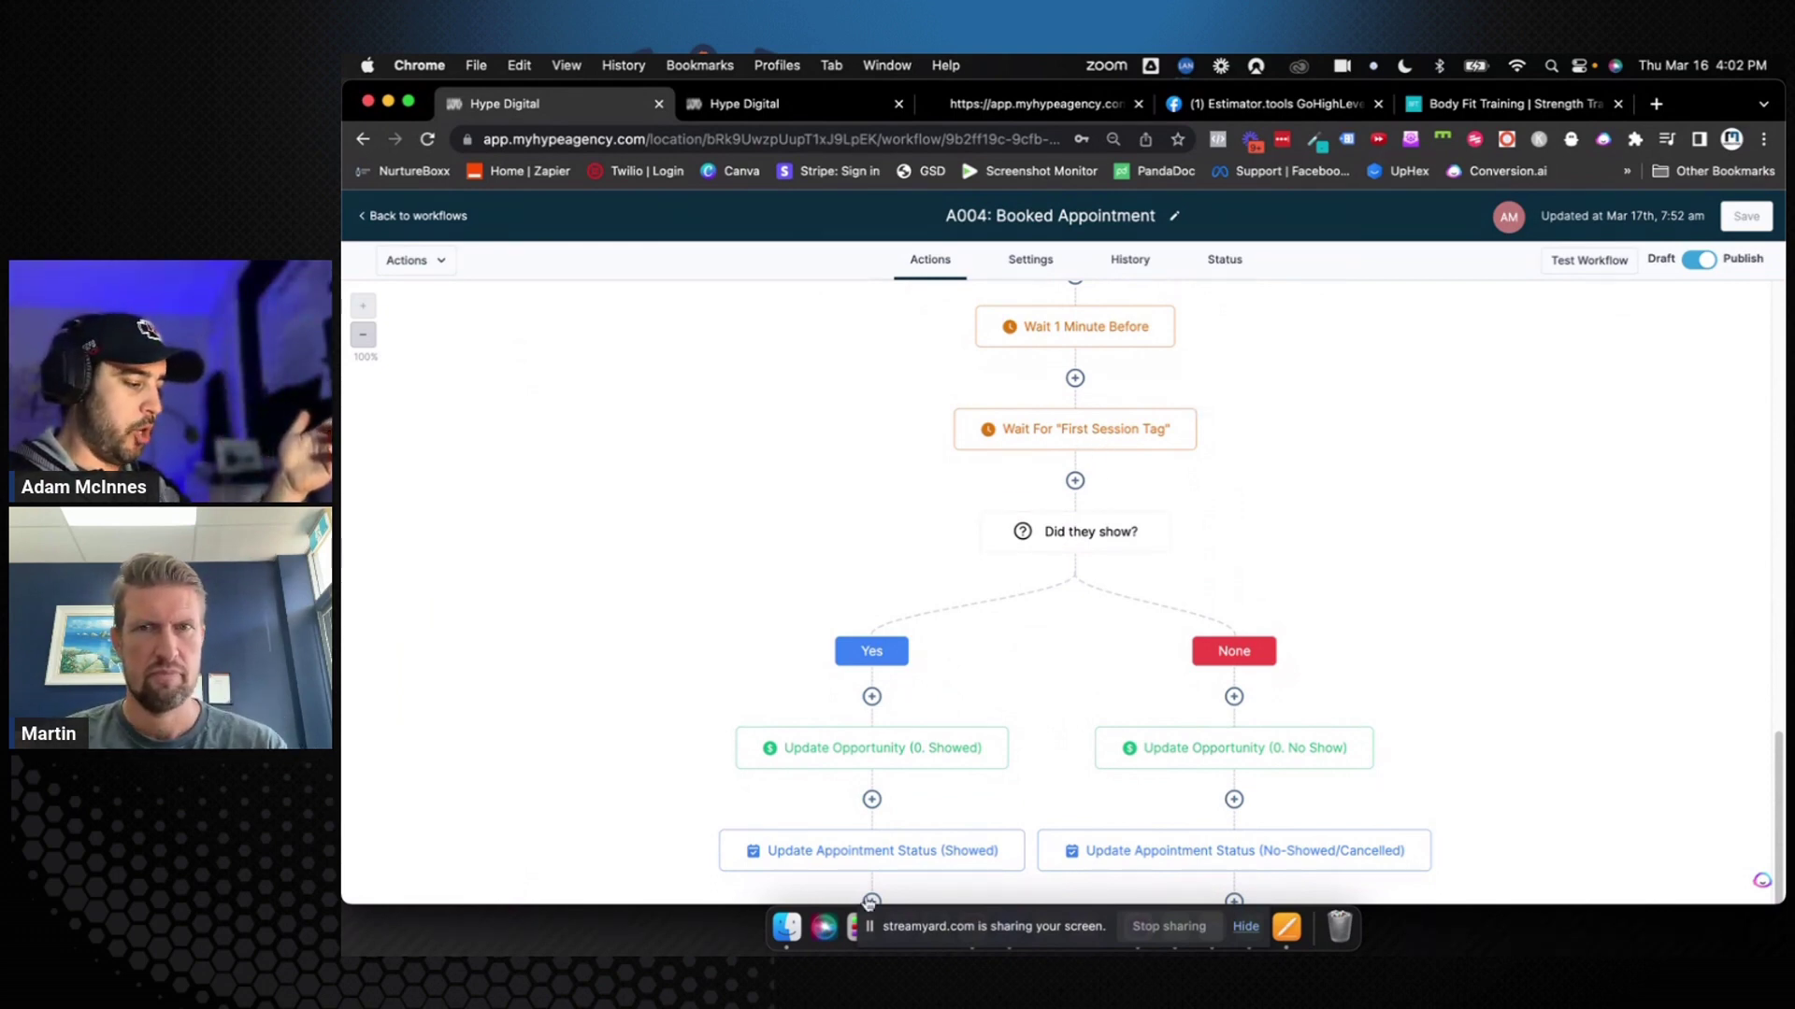
pyautogui.moveTo(871, 885); pyautogui.dragTo(867, 818)
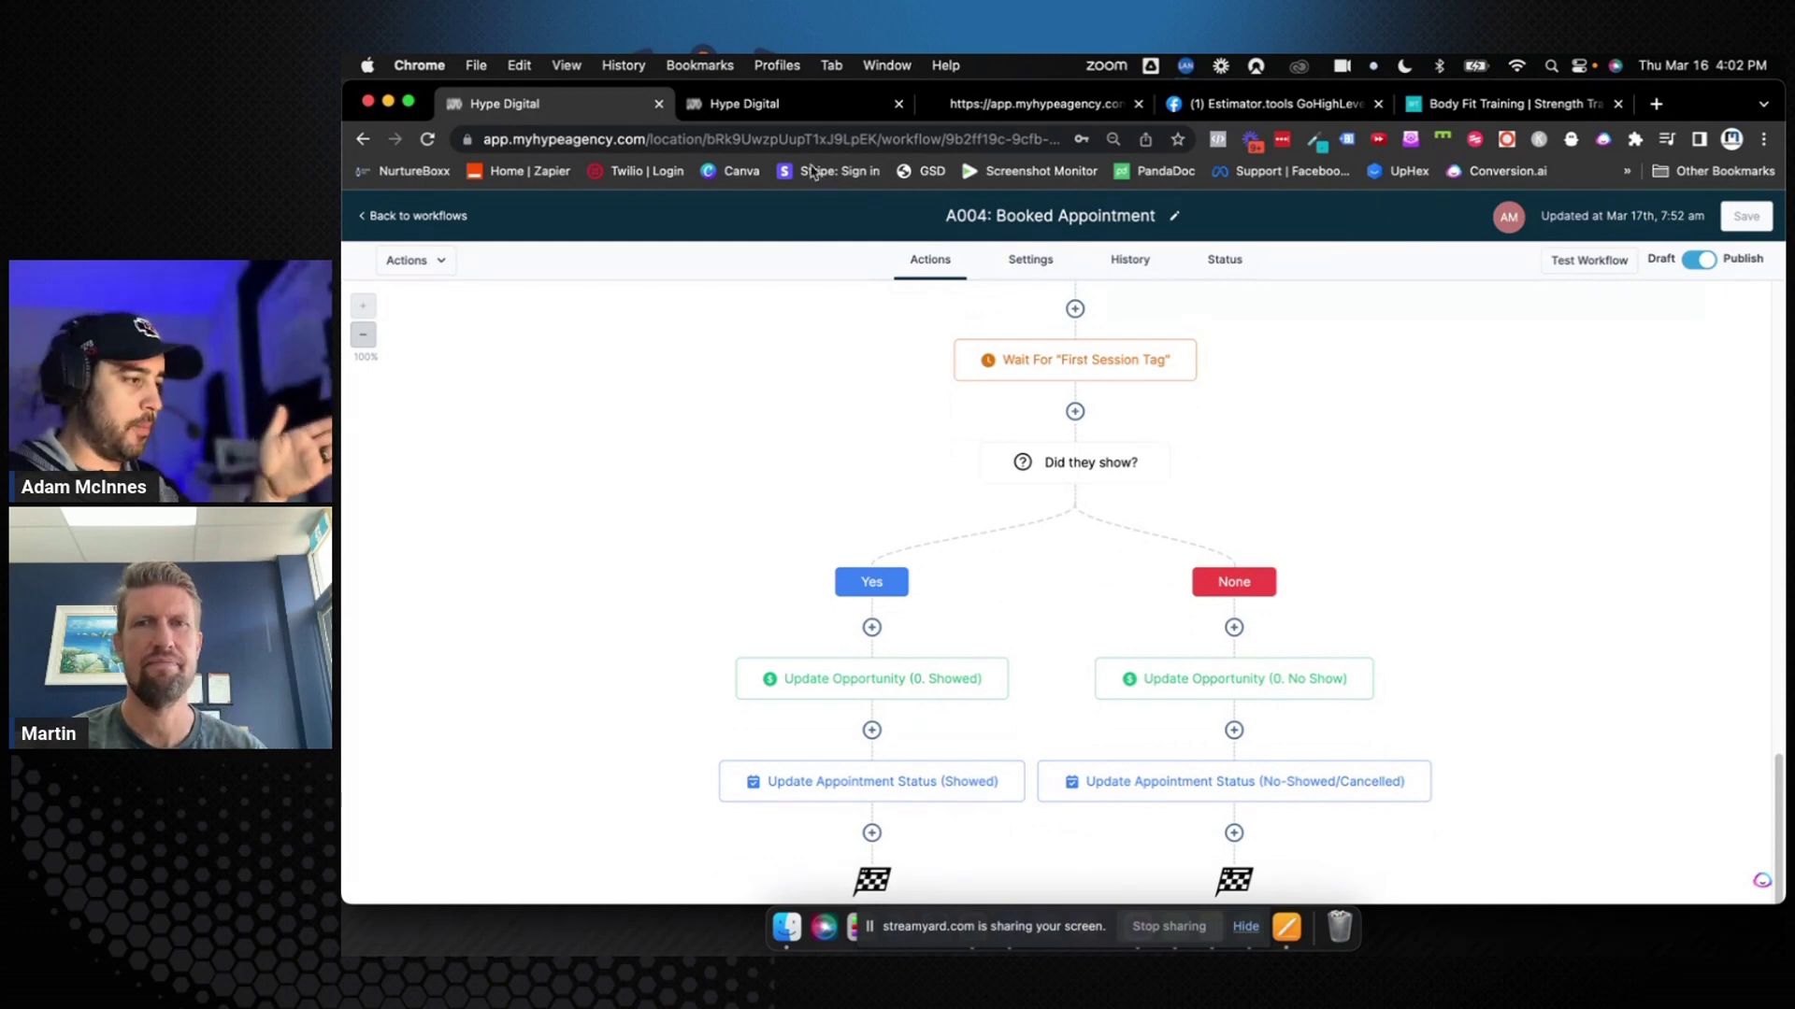
pyautogui.click(795, 105)
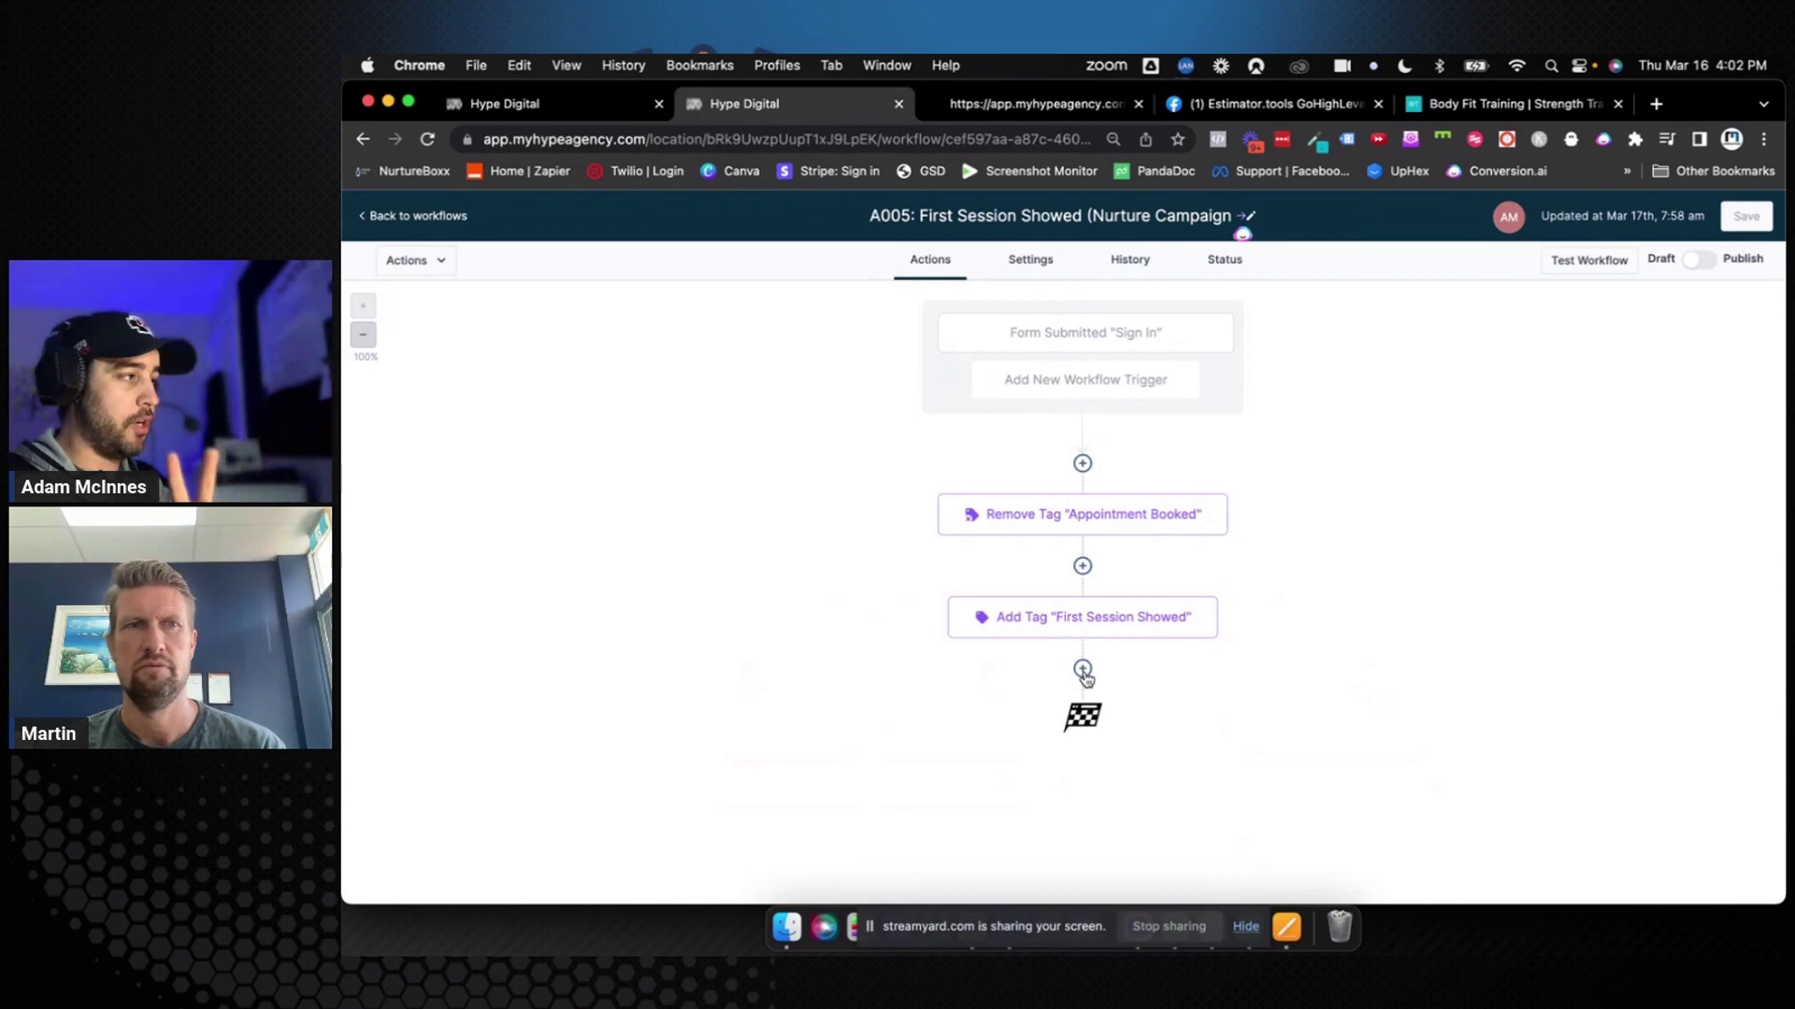
# Add a Wait step of 2 hours named 'Wait 2 hours' after Add Tag "First Session Showed"
pyautogui.click(1083, 671)
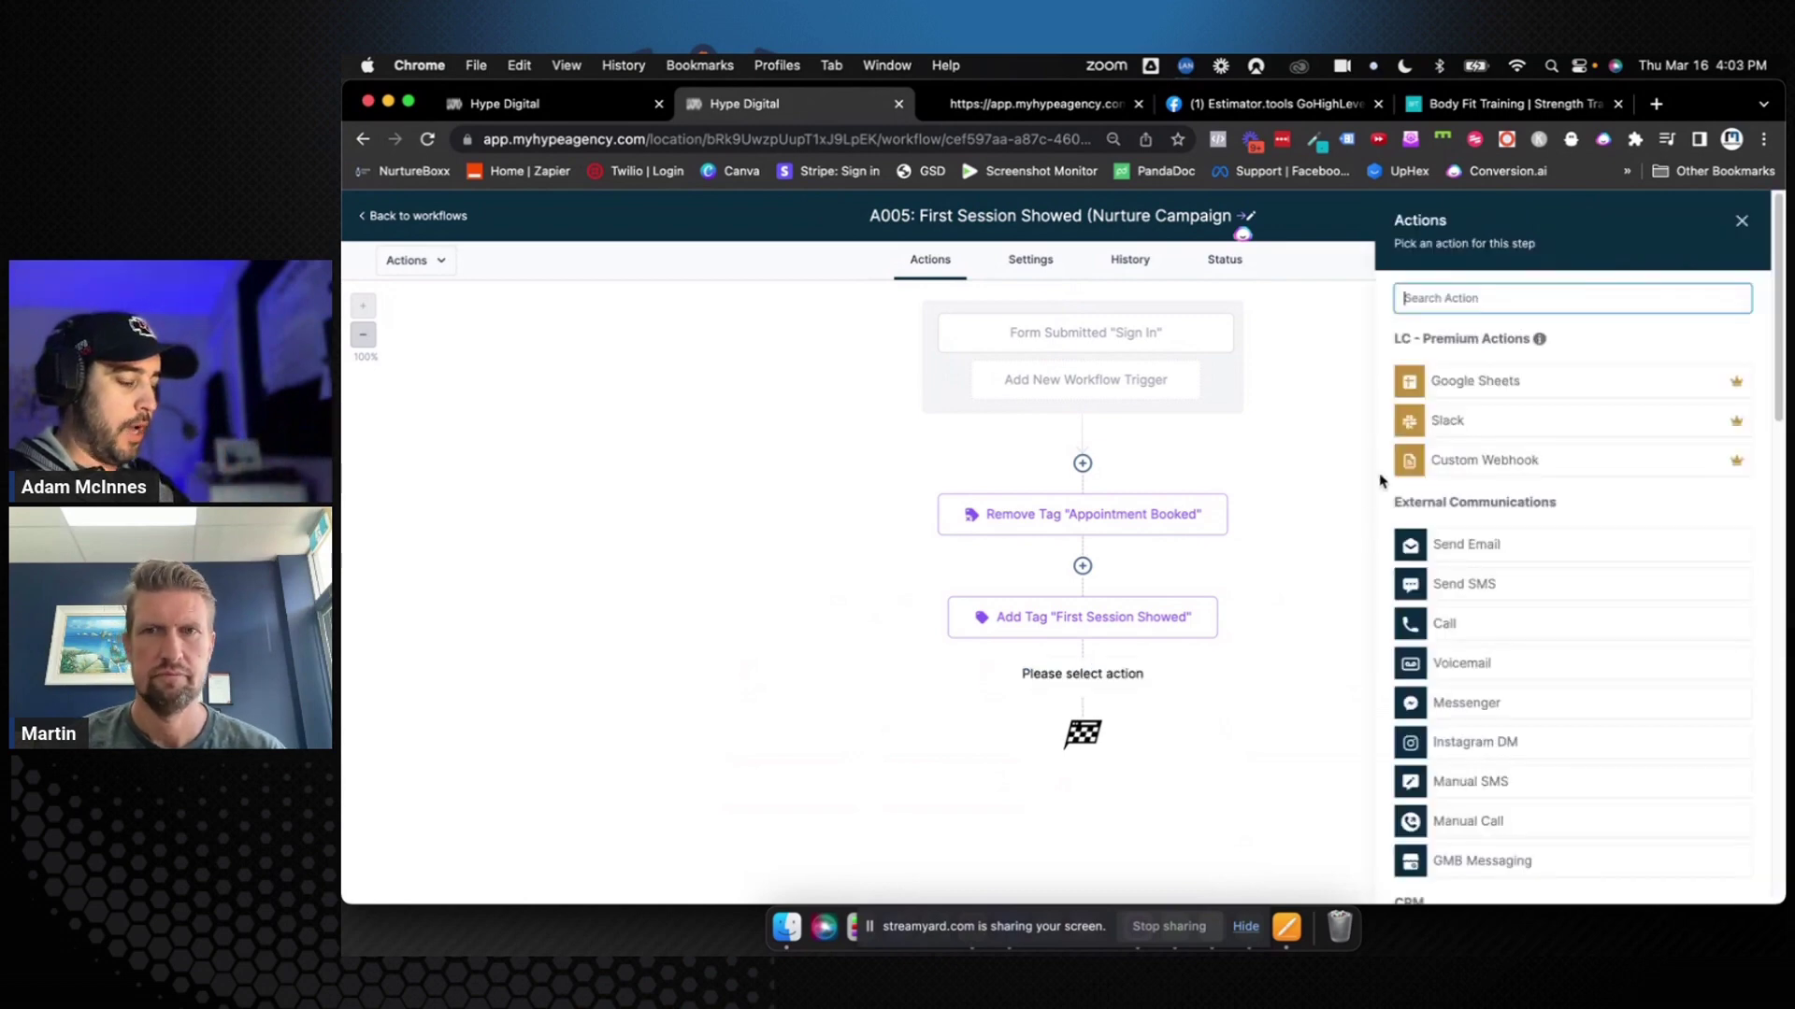
pyautogui.write('wait')
pyautogui.click(1471, 375)
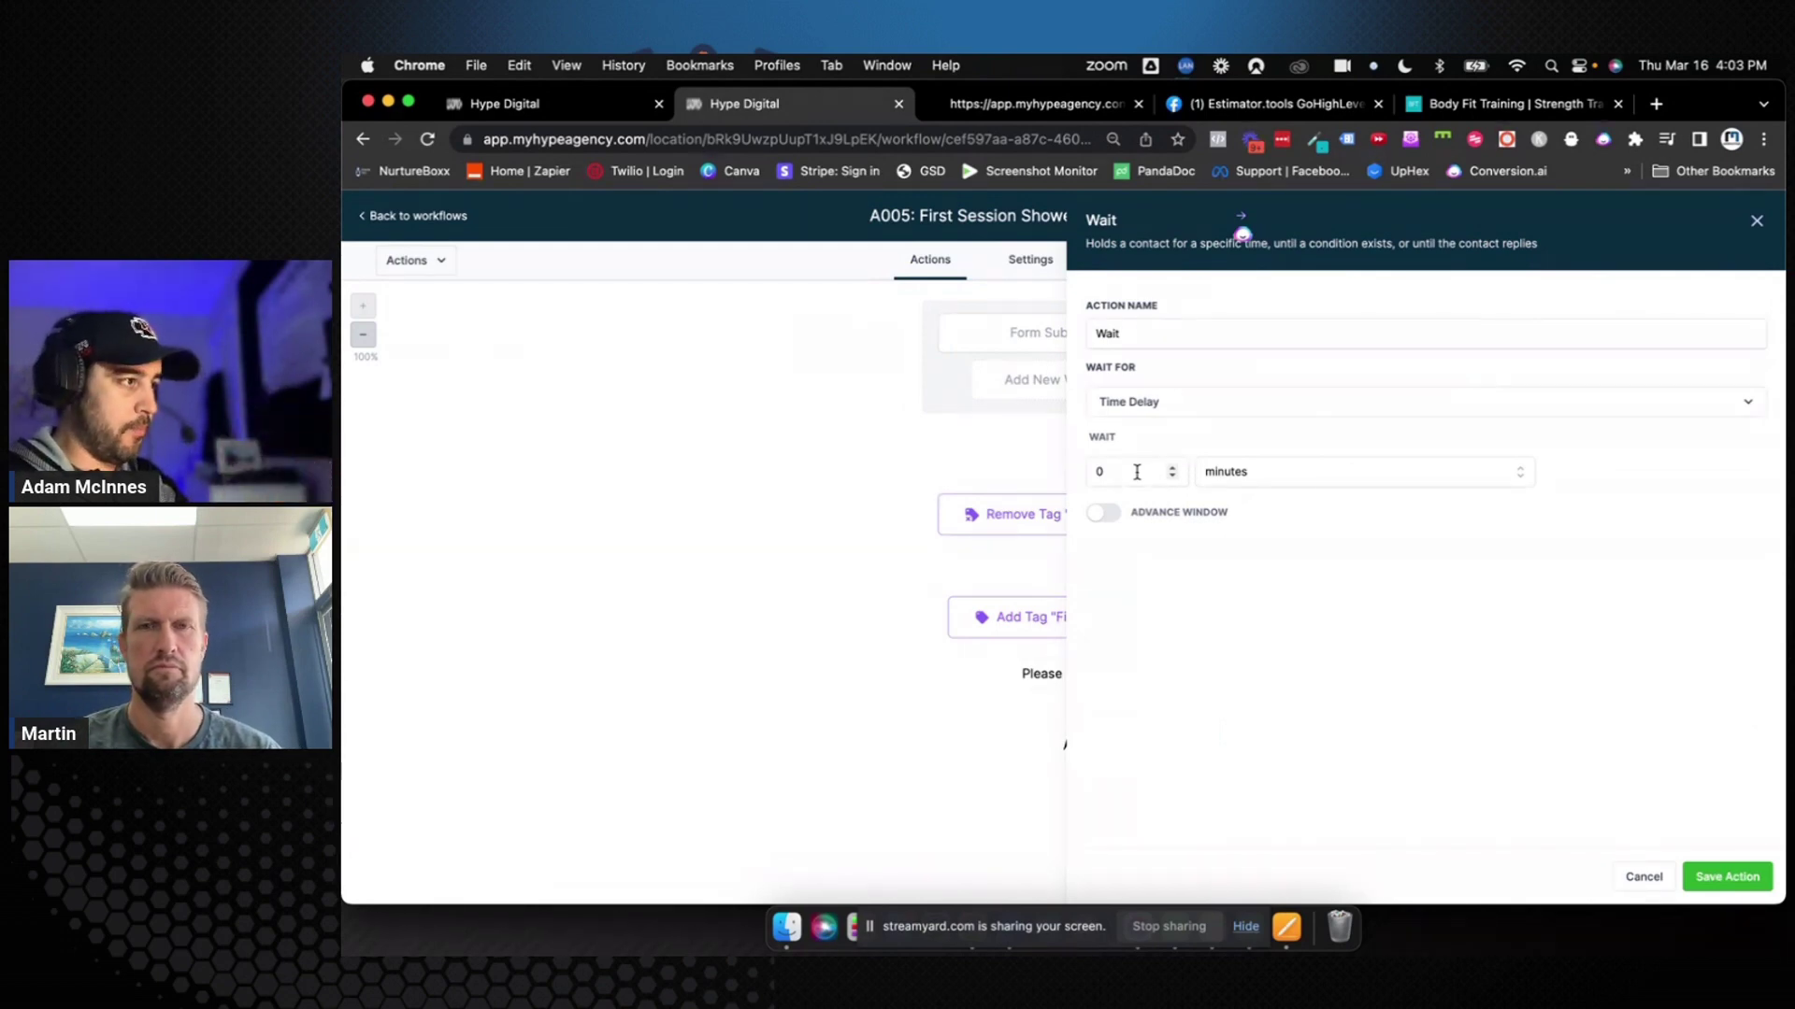
pyautogui.click(1136, 472)
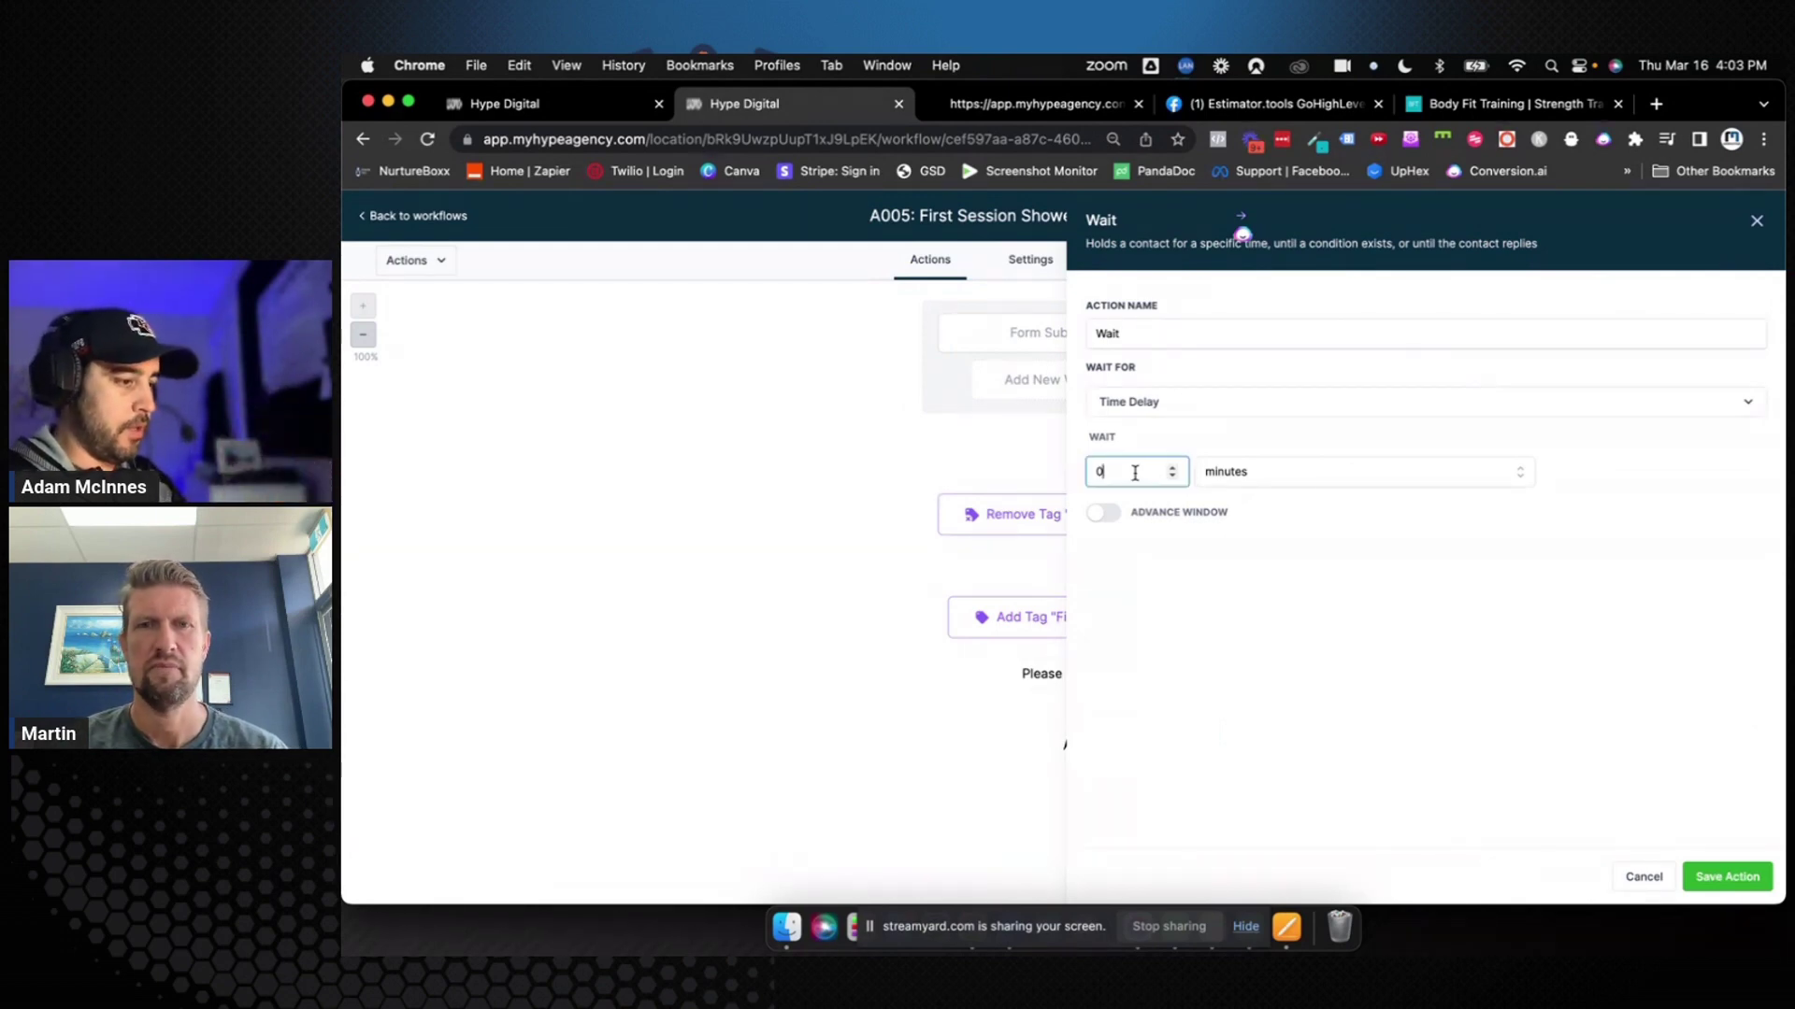
pyautogui.click(1225, 473)
pyautogui.click(1222, 533)
pyautogui.click(1188, 333)
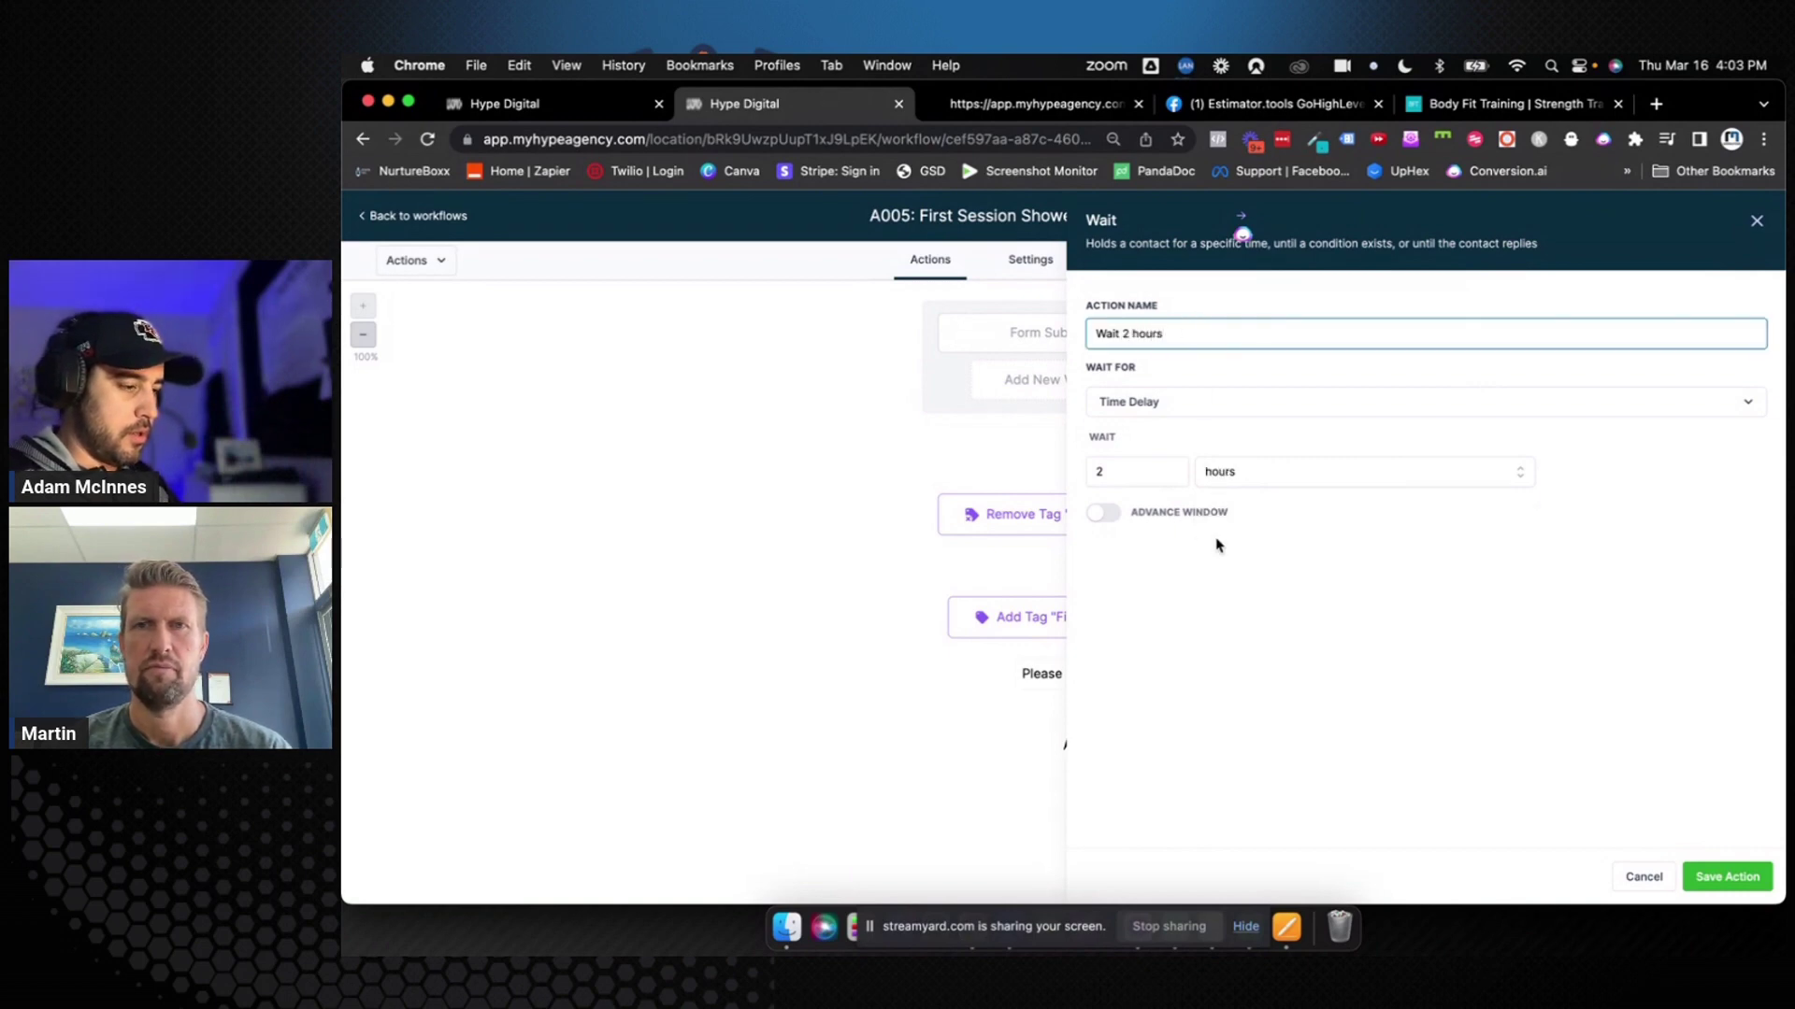
pyautogui.click(1711, 878)
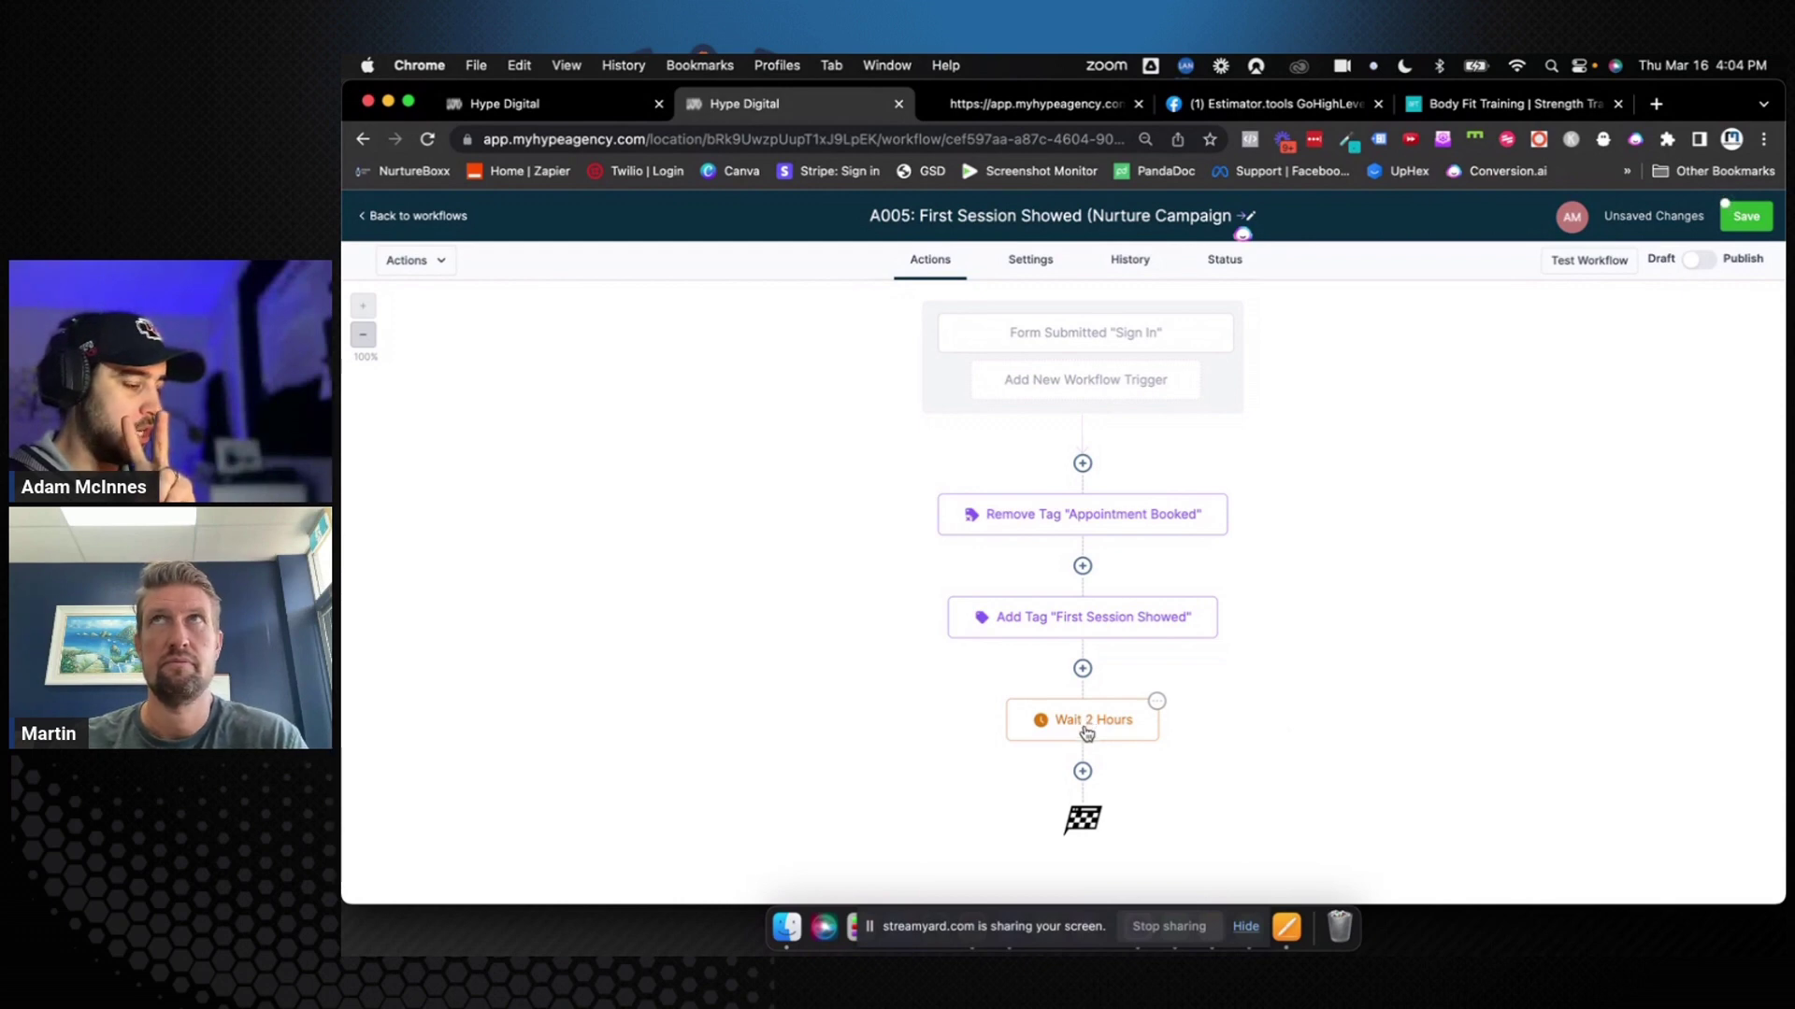
# Add an Internal Notification step after the 2-hour wait, with type set to Notification
pyautogui.click(1083, 771)
pyautogui.write('intern')
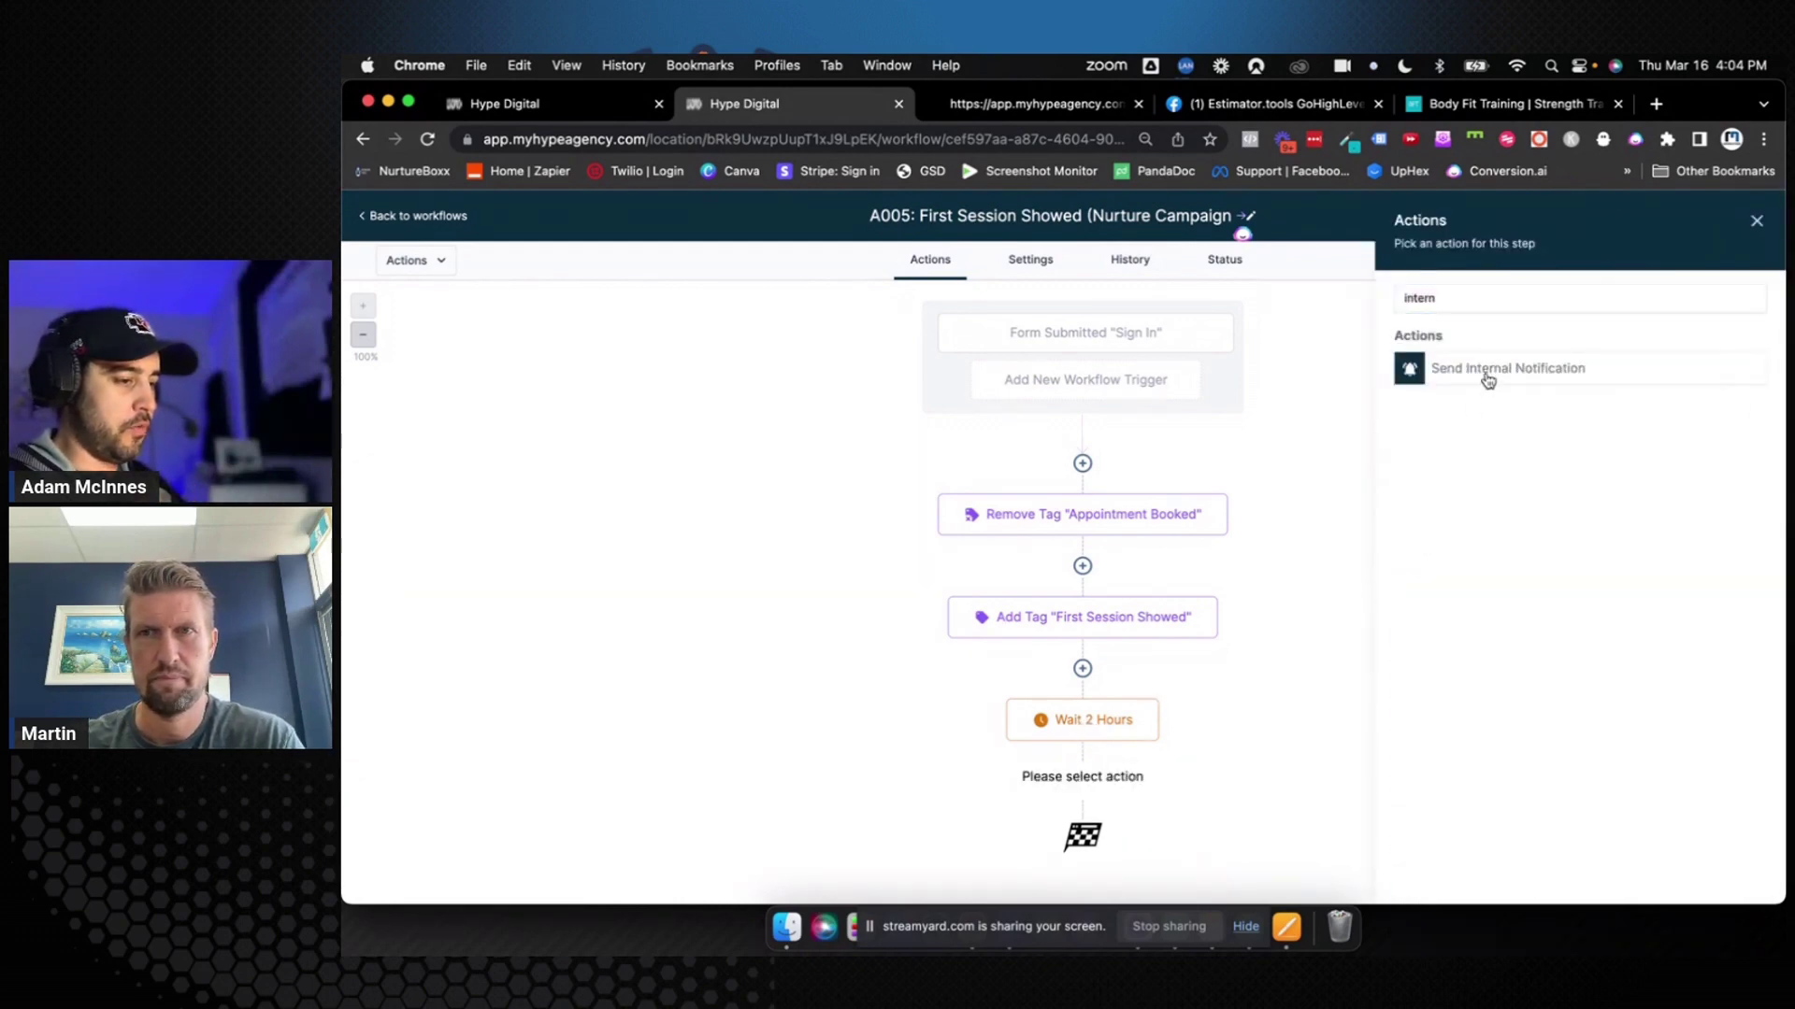
pyautogui.click(1488, 377)
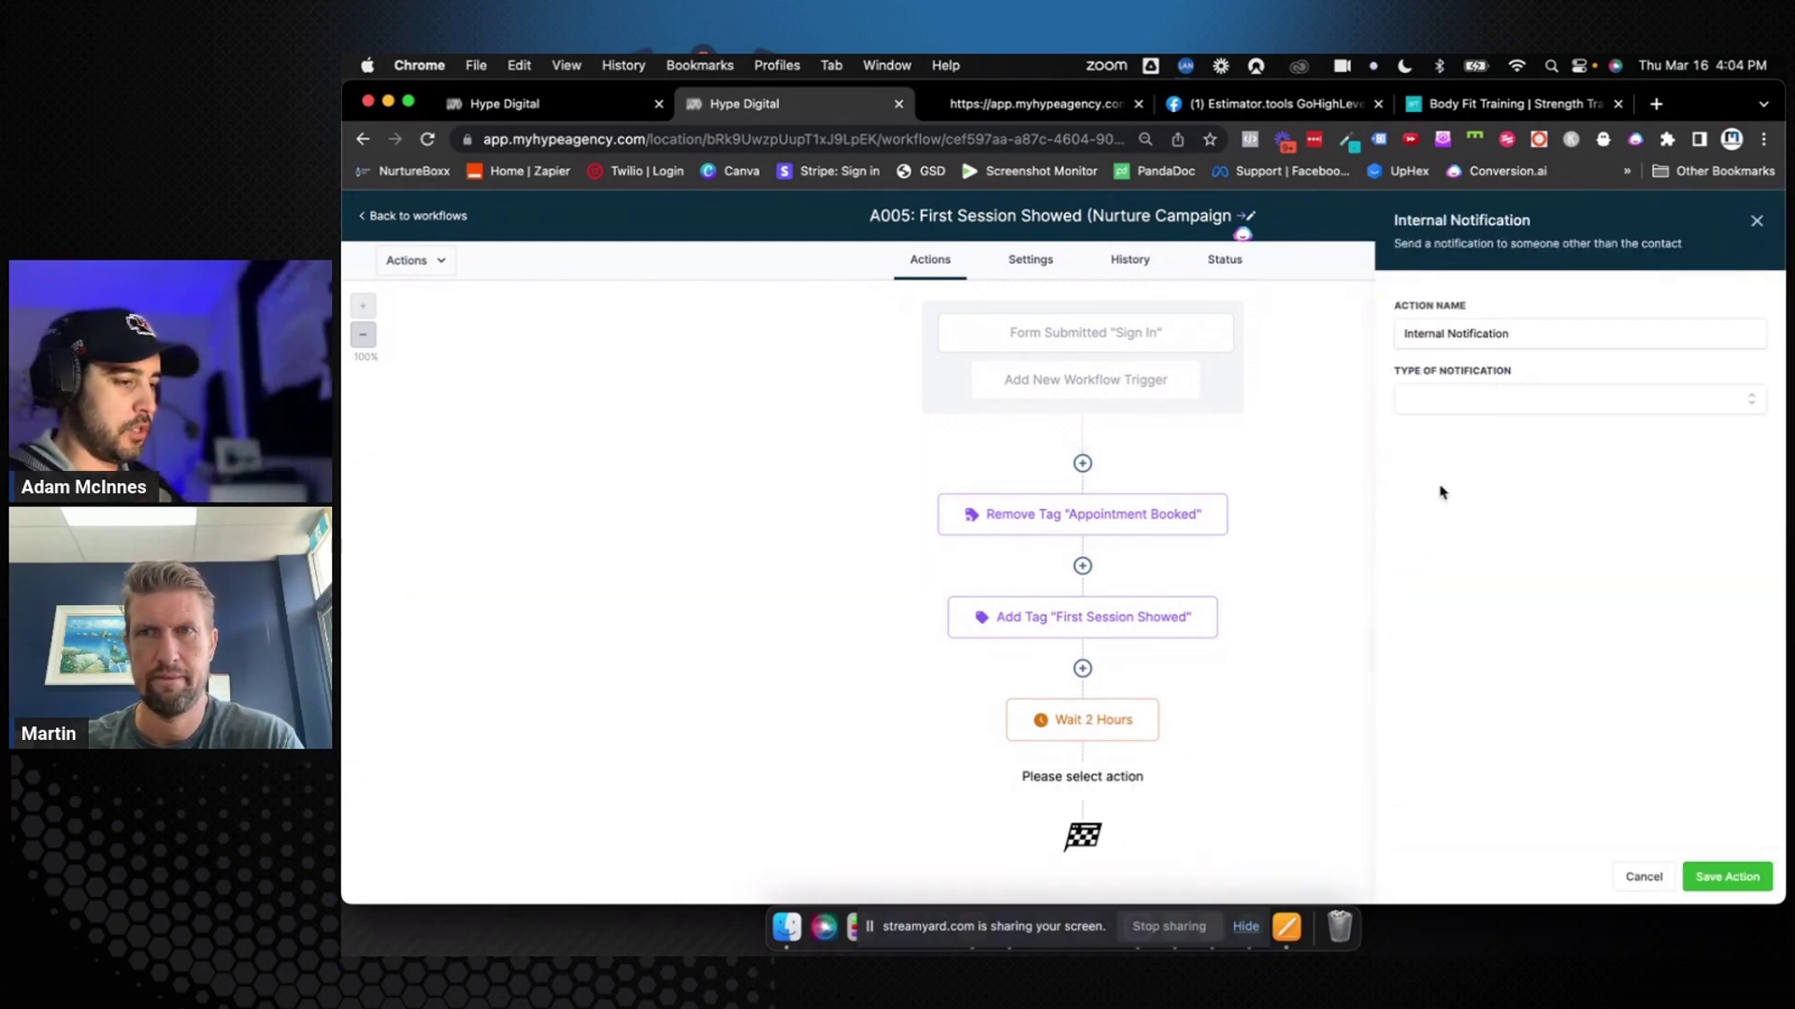
pyautogui.click(1477, 404)
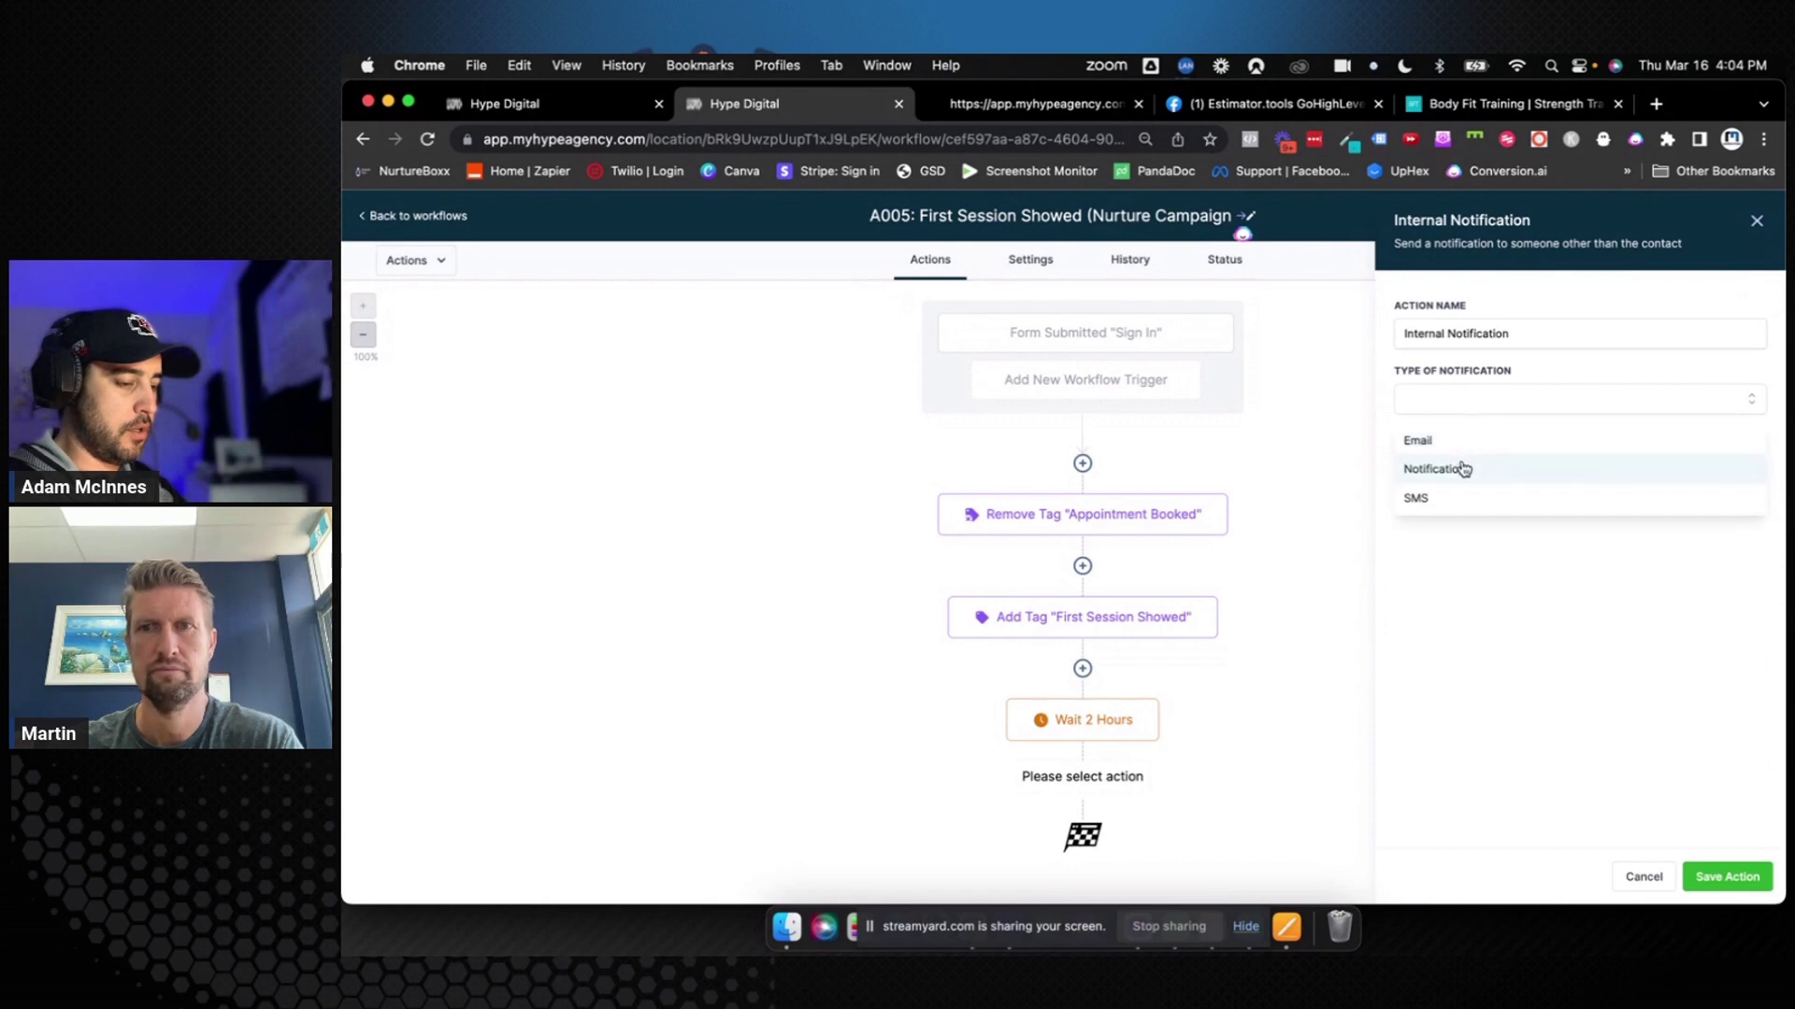
pyautogui.click(1462, 467)
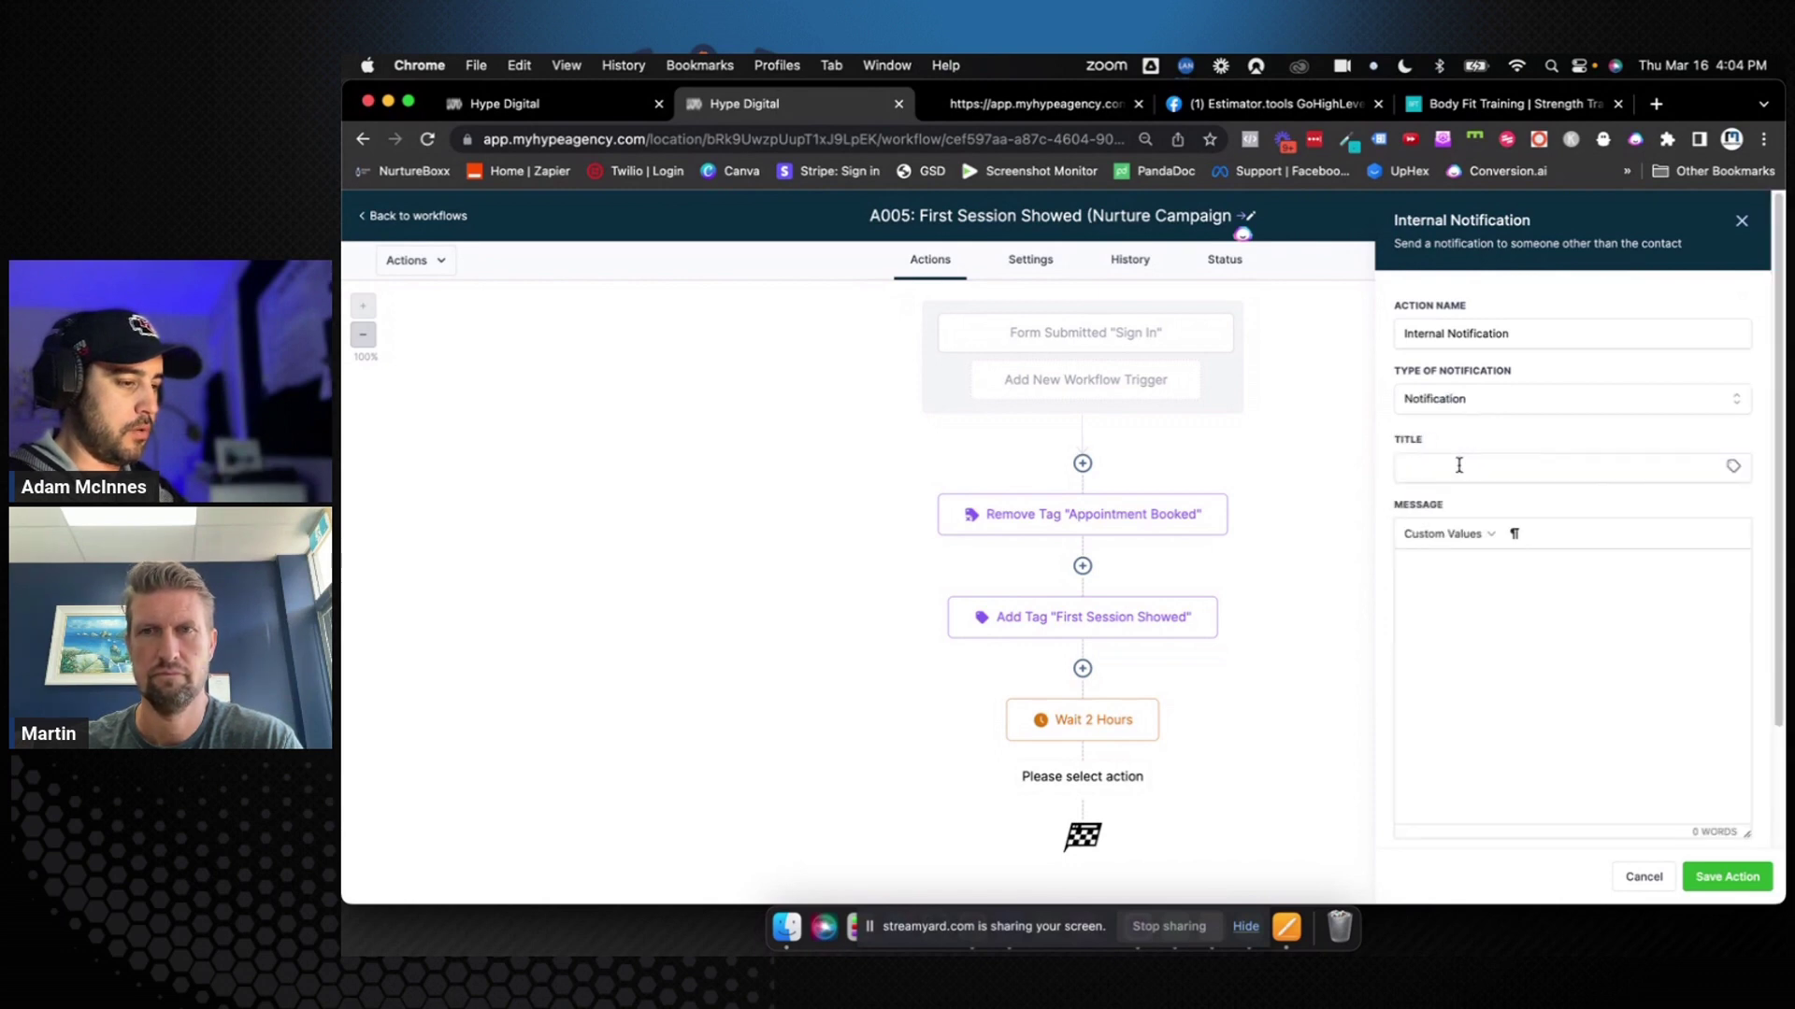
# Title it '{{contact.name}} Update Opportunity (Did they sign up?)' with a 'Please update the opportunity for {{contact.name}}' message
pyautogui.click(1459, 465)
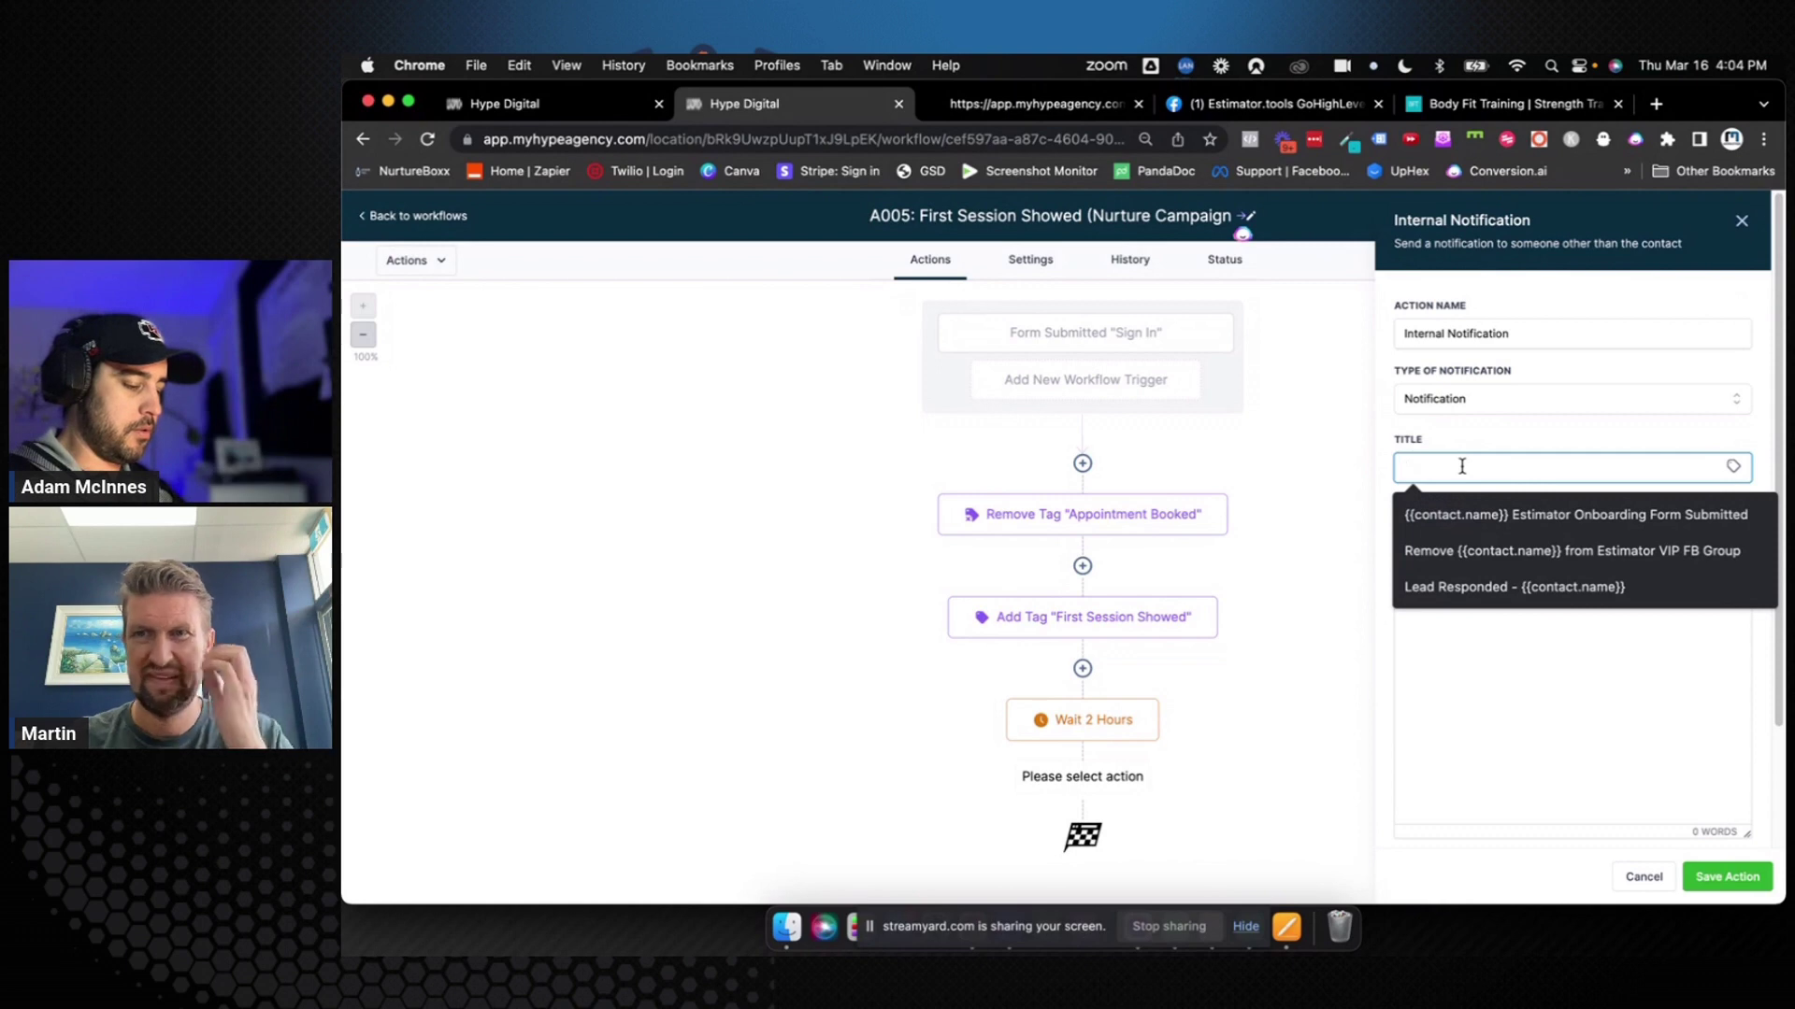
pyautogui.write('Update Op')
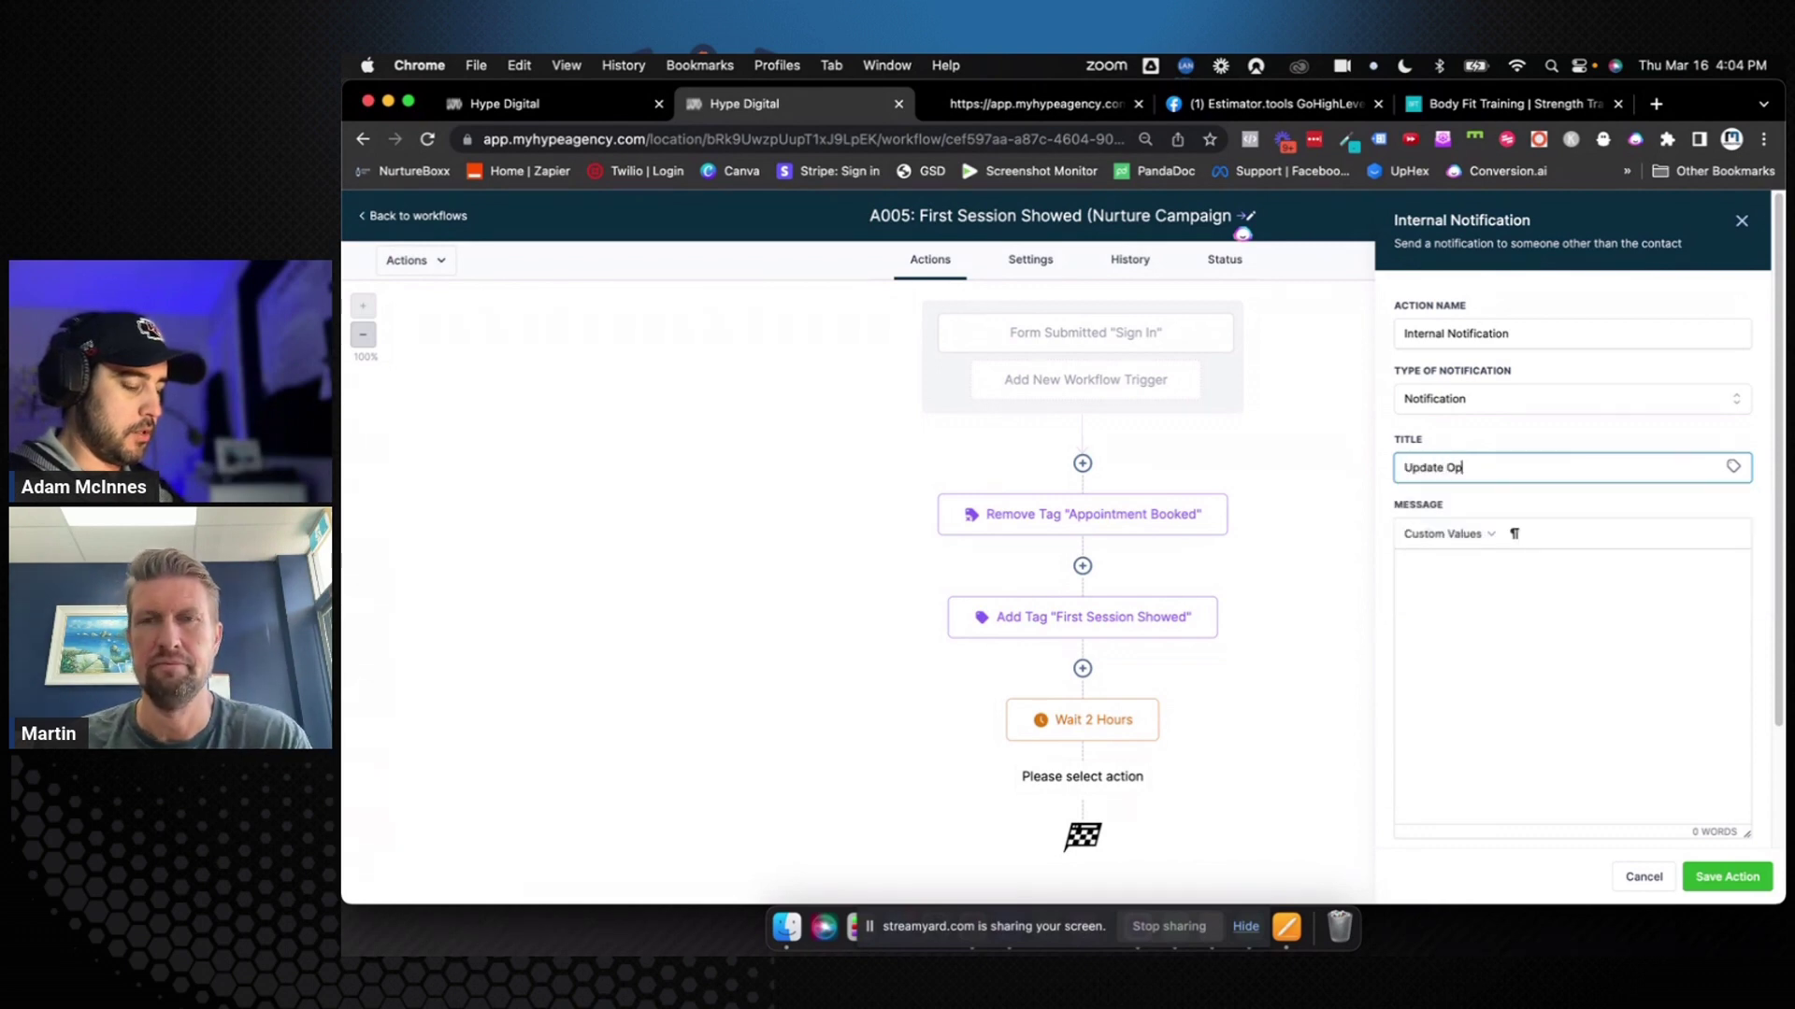
pyautogui.write('portunity ')
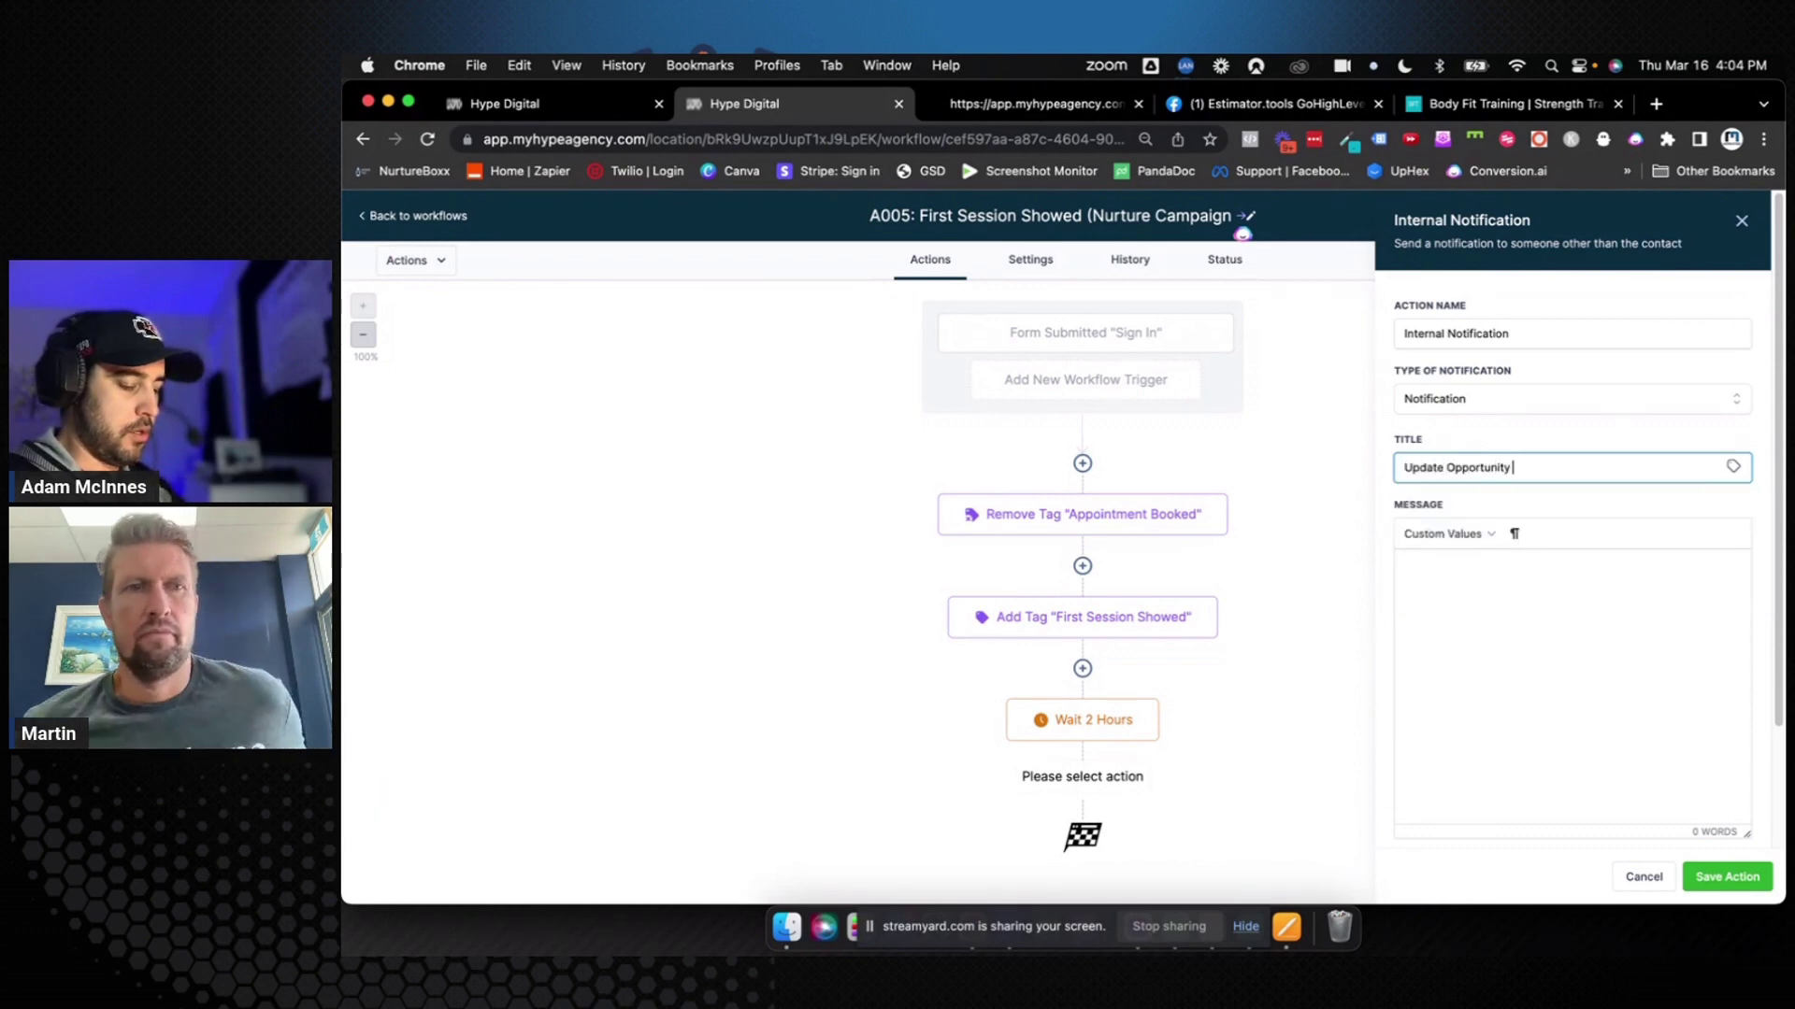
pyautogui.write('(Did they sign')
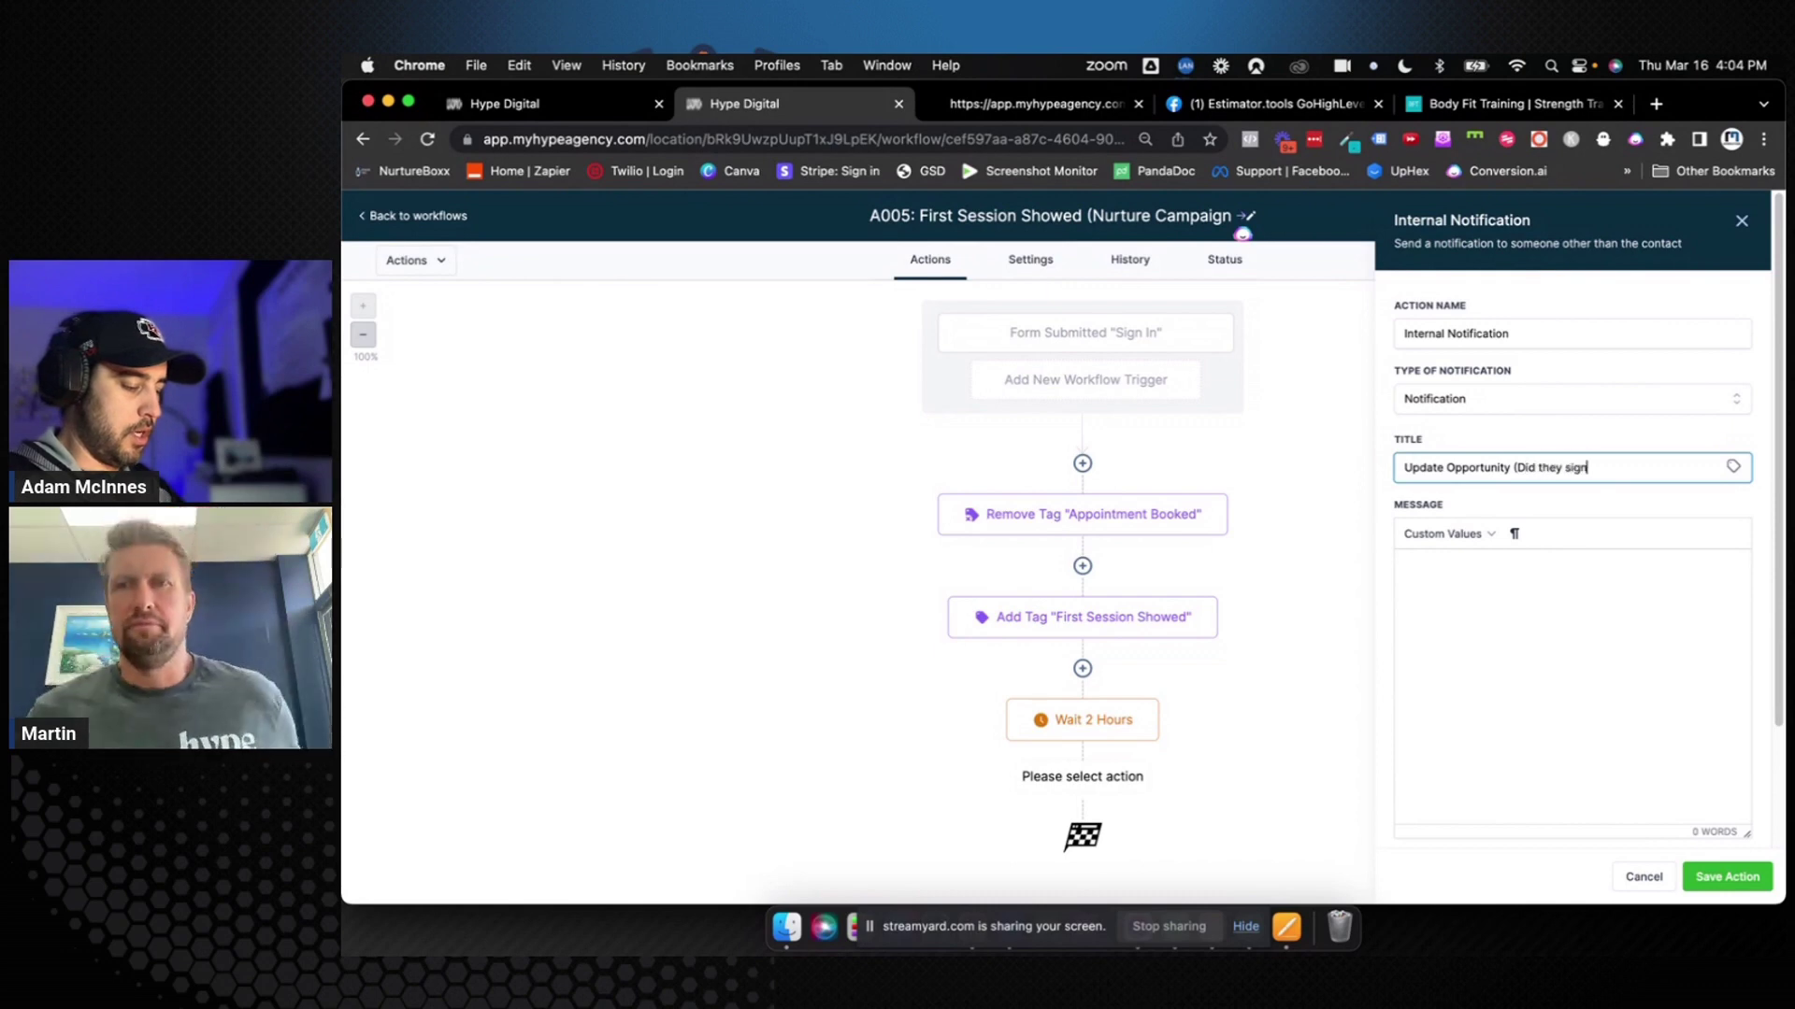
pyautogui.write(' up?)')
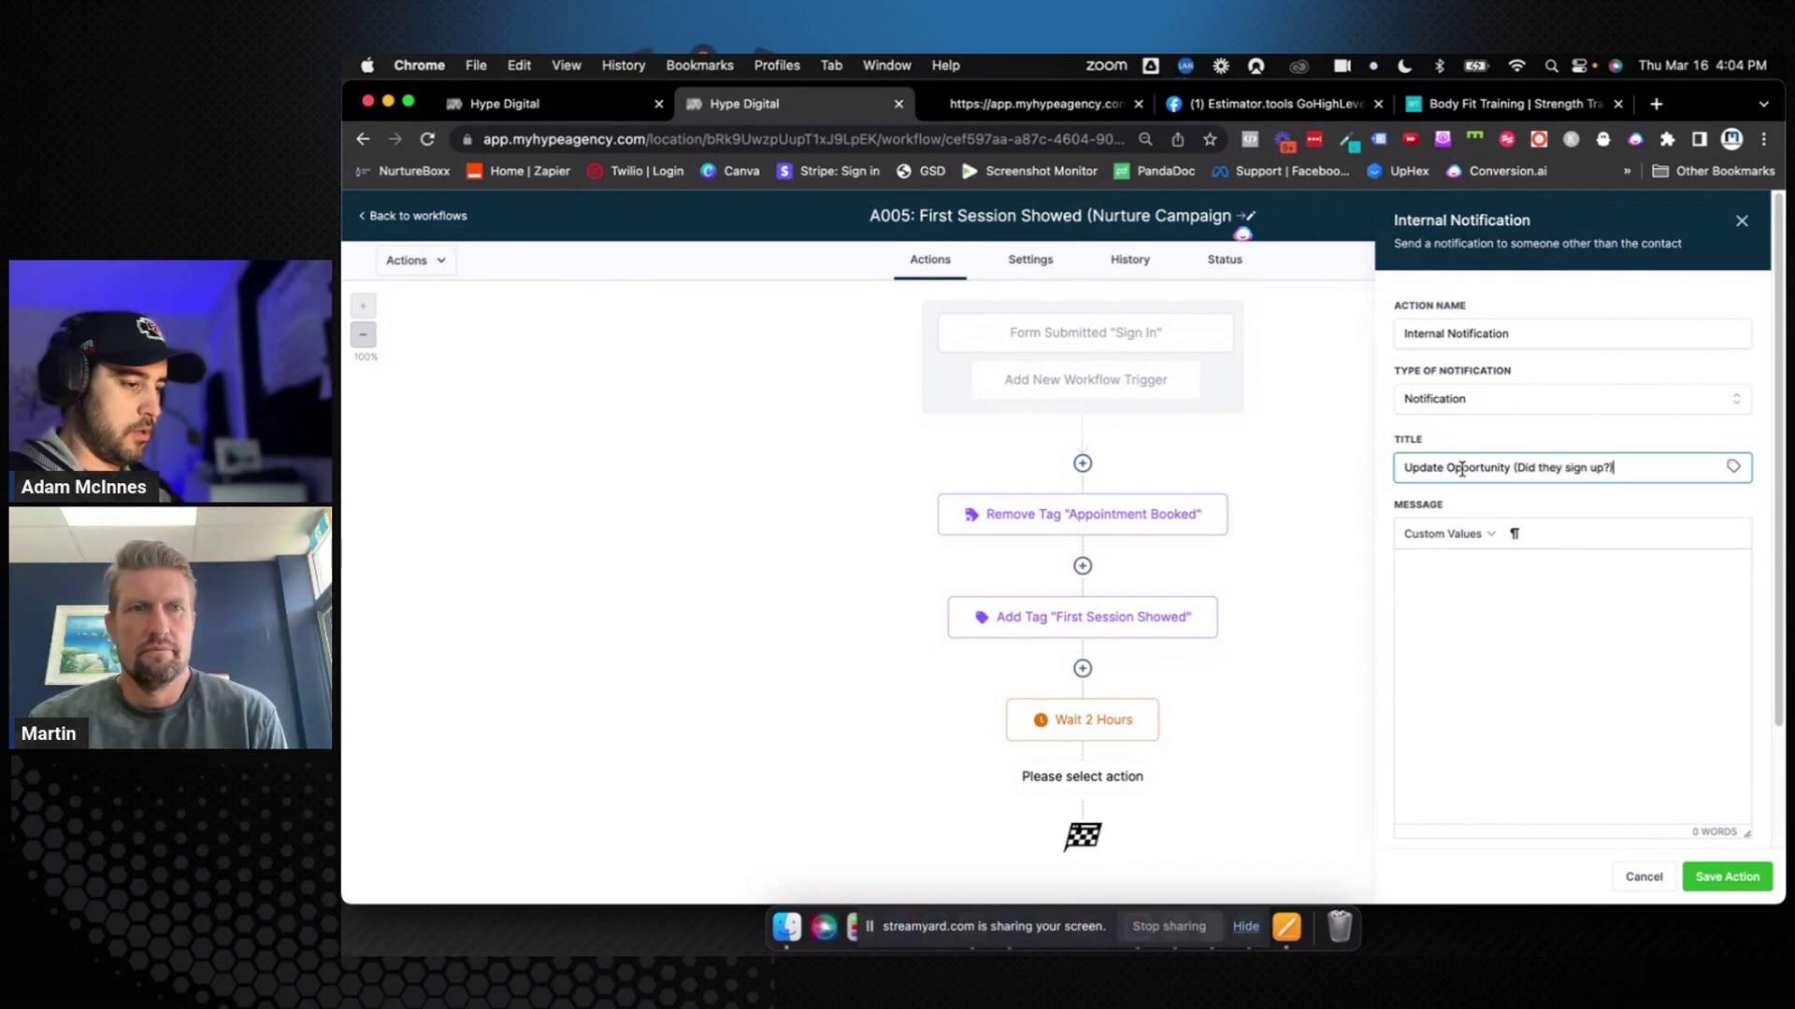
pyautogui.click(1445, 589)
pyautogui.write('Please ')
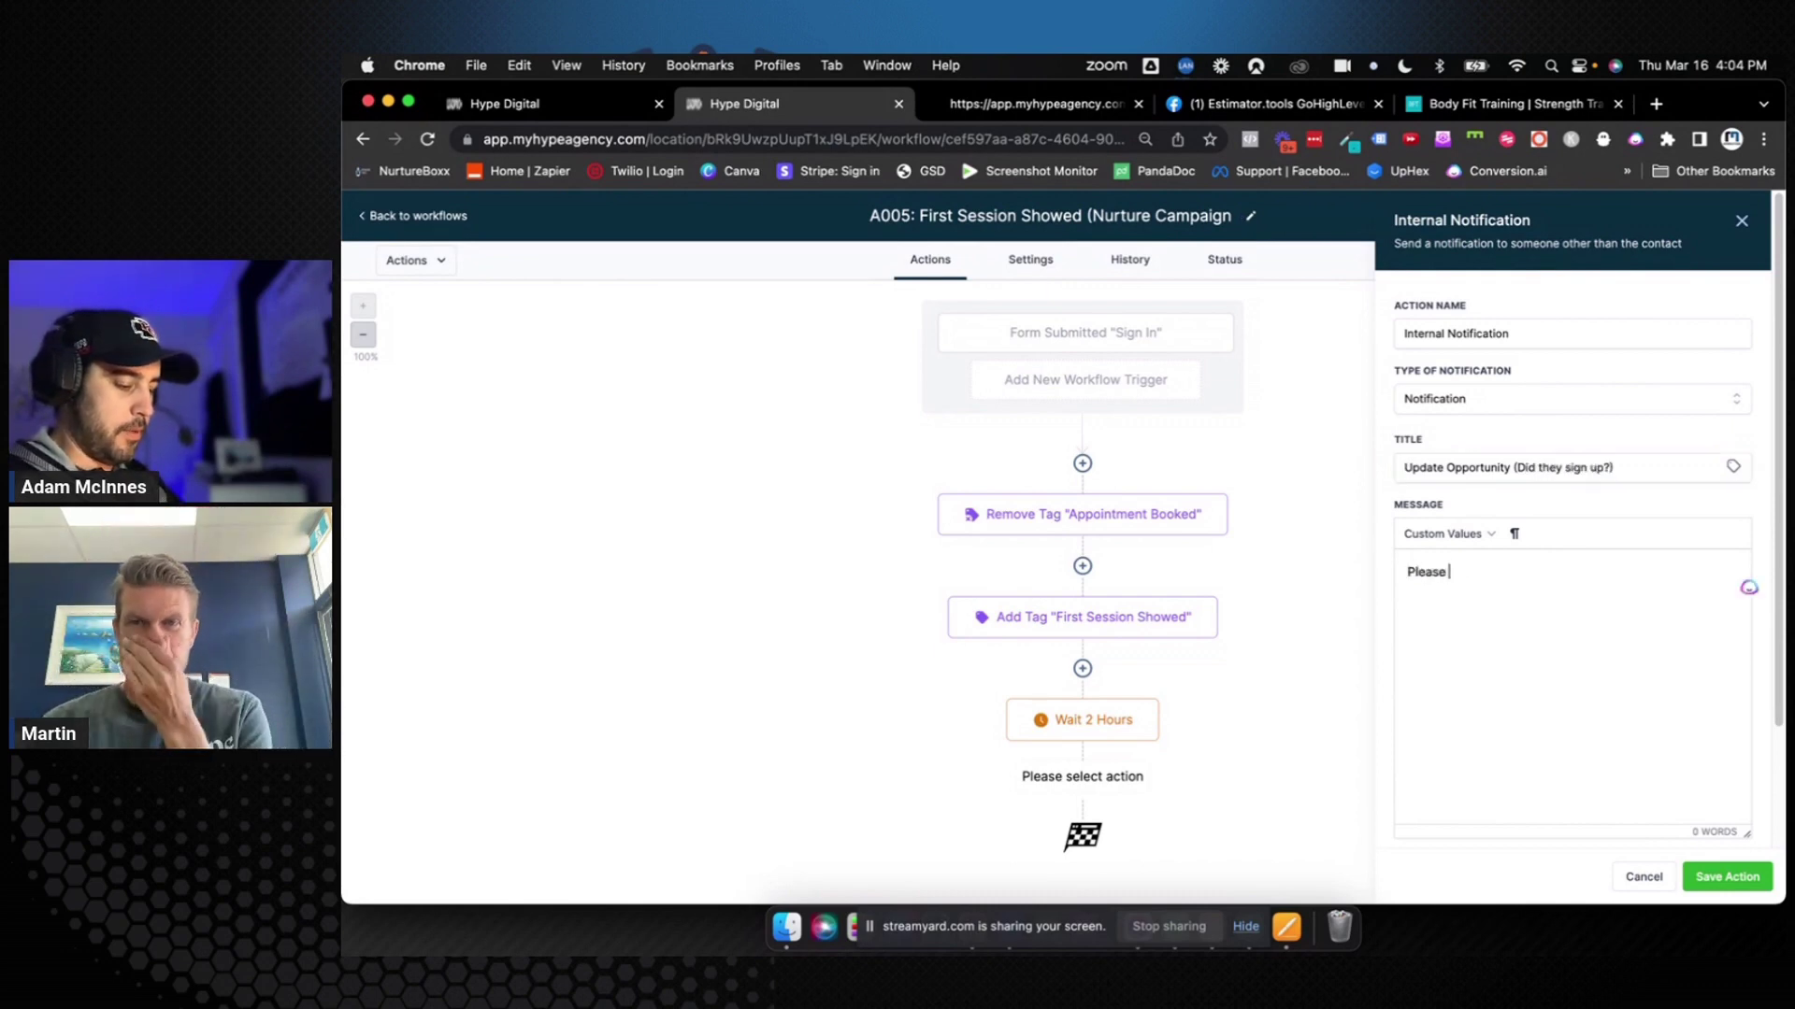
pyautogui.write('update the ')
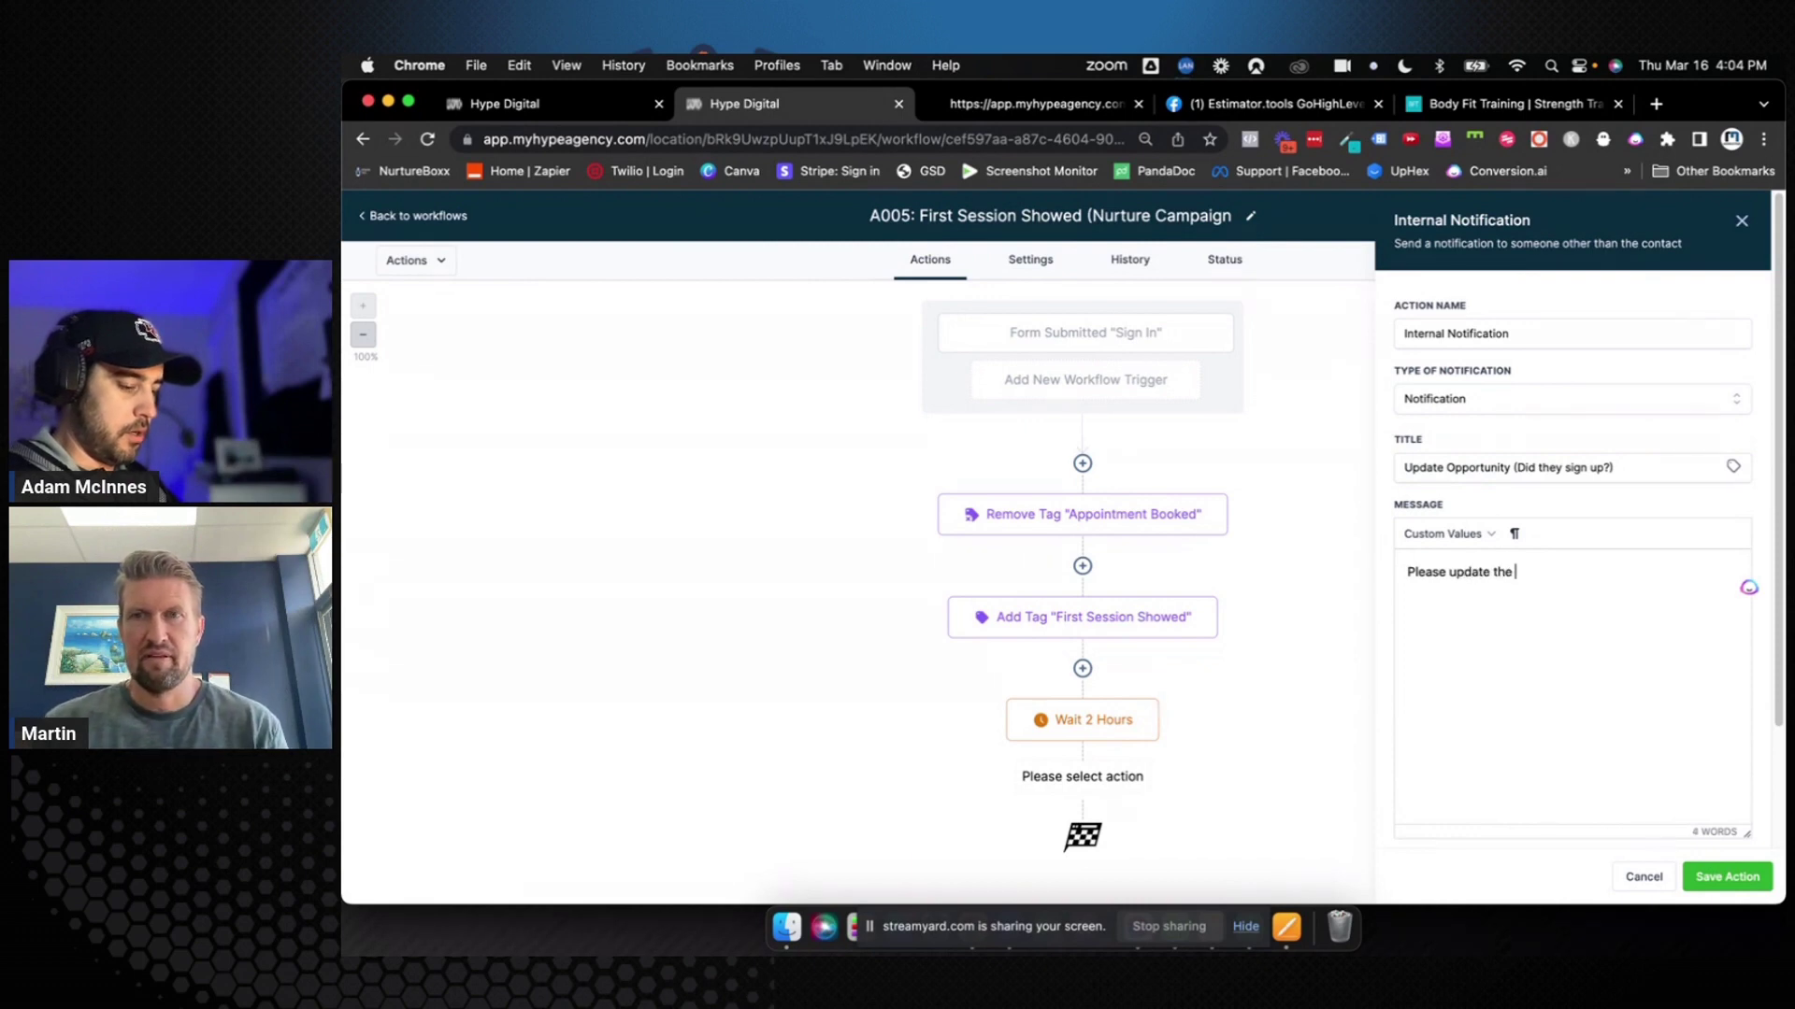
pyautogui.write('opportunity for')
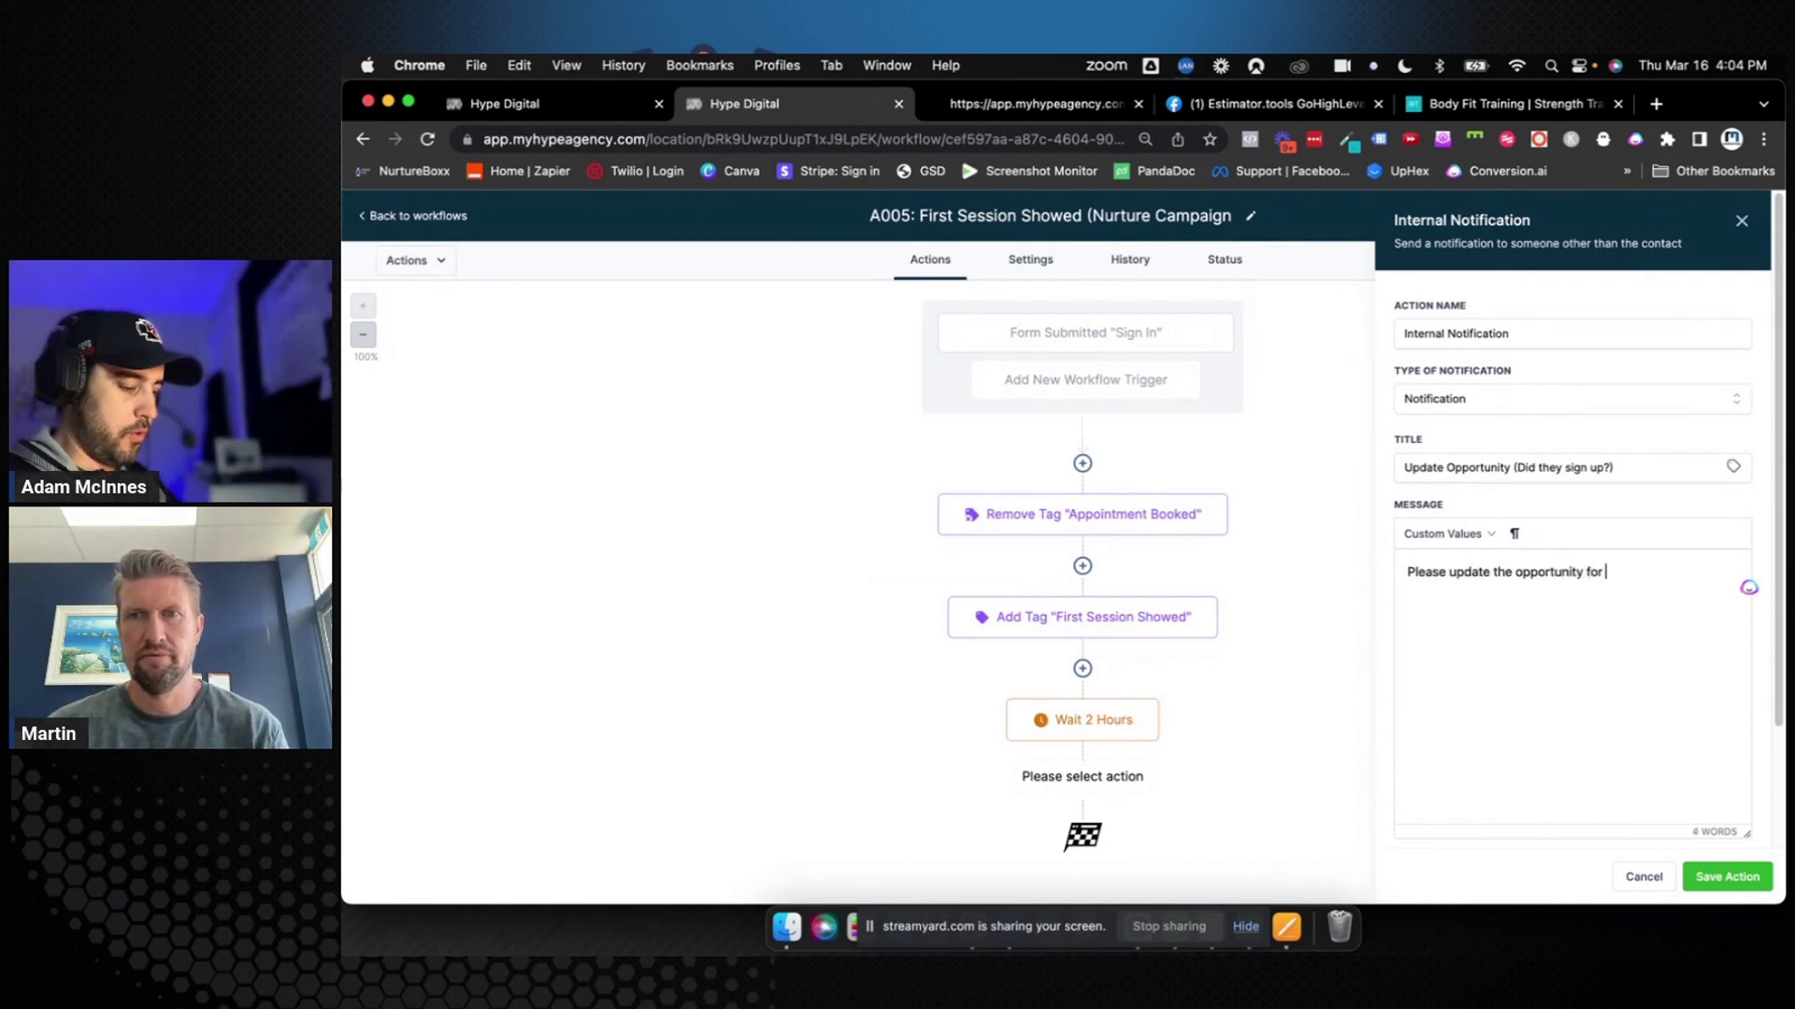
pyautogui.write(' {{contact.name}}')
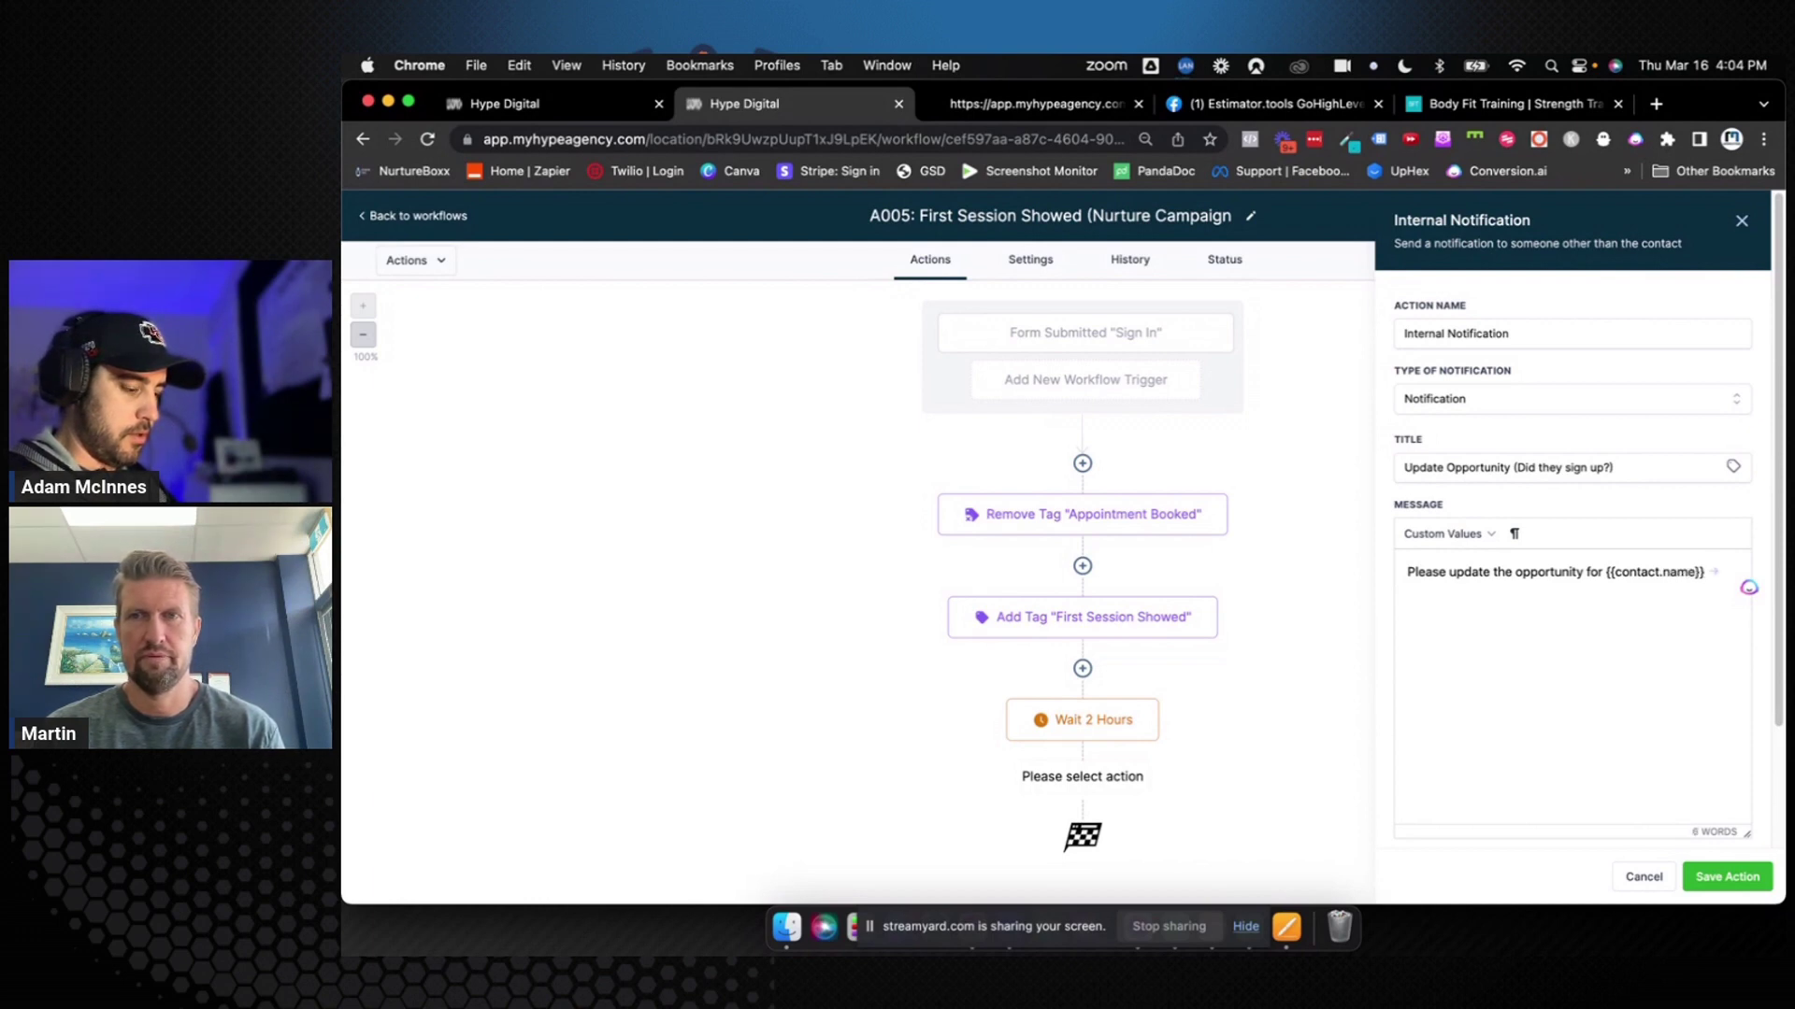
pyautogui.write('. Did they sig')
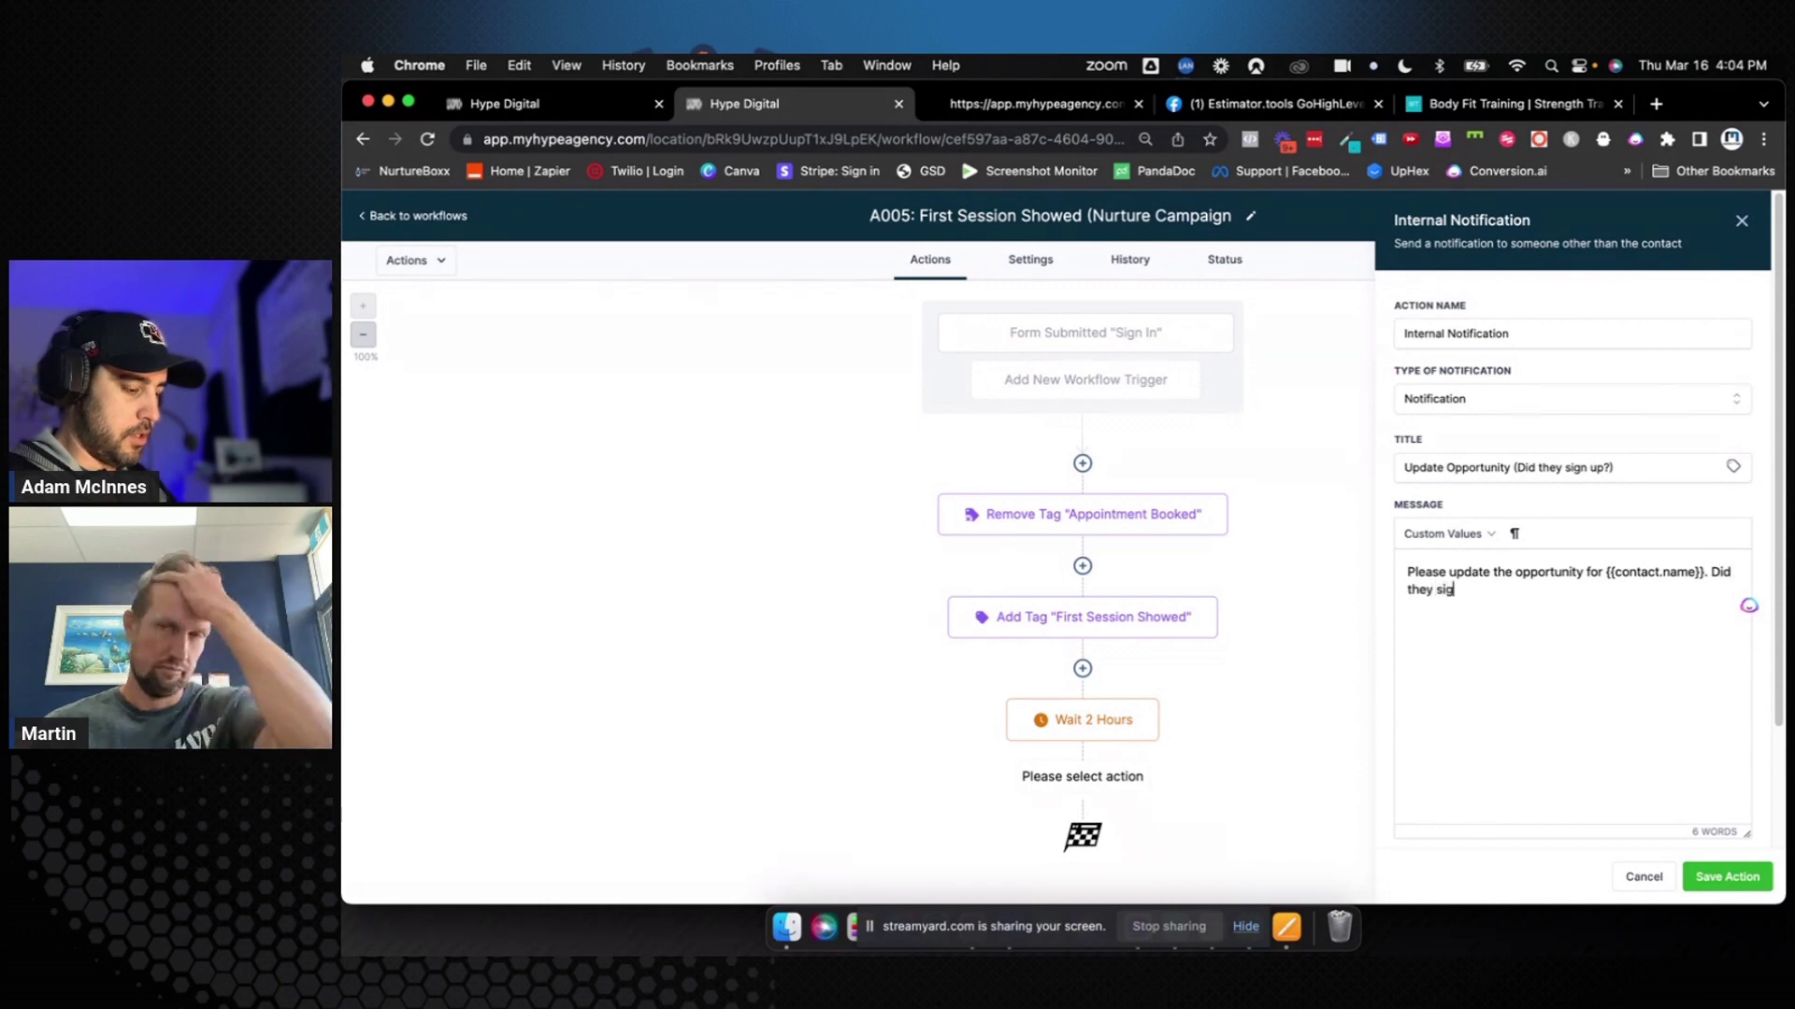
pyautogui.write('n up after the')
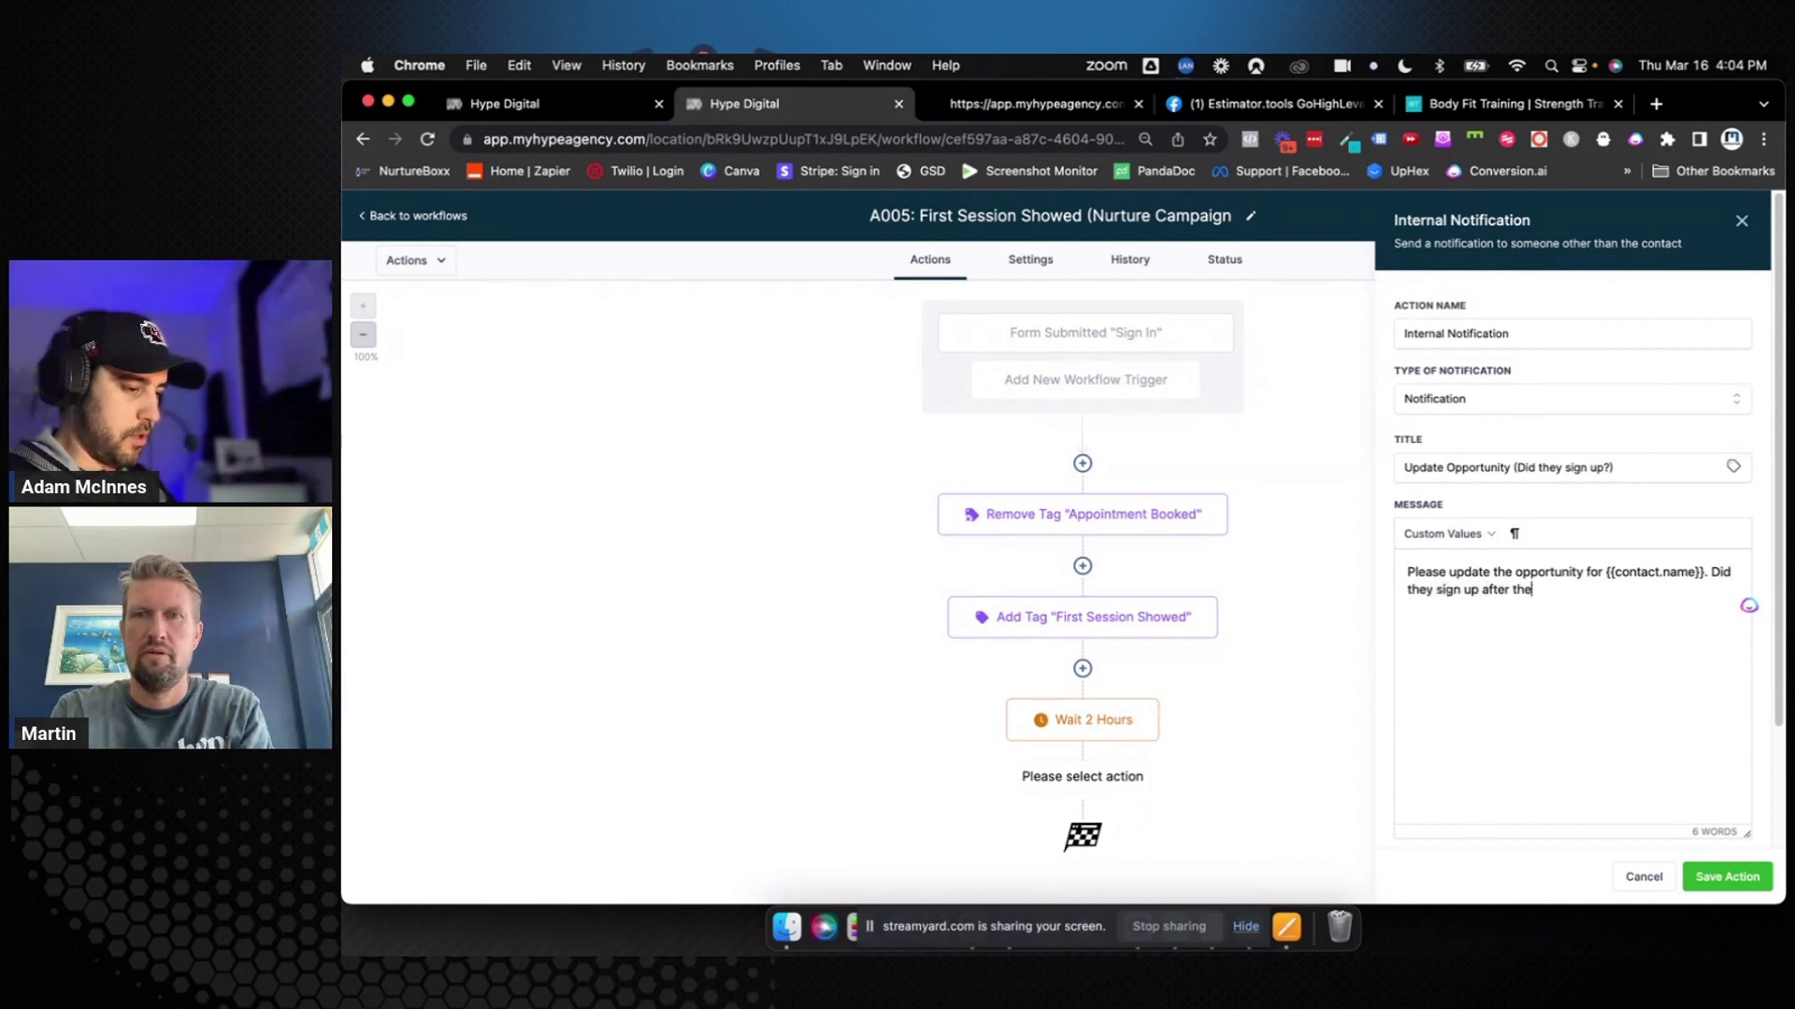
pyautogui.write('ir session?')
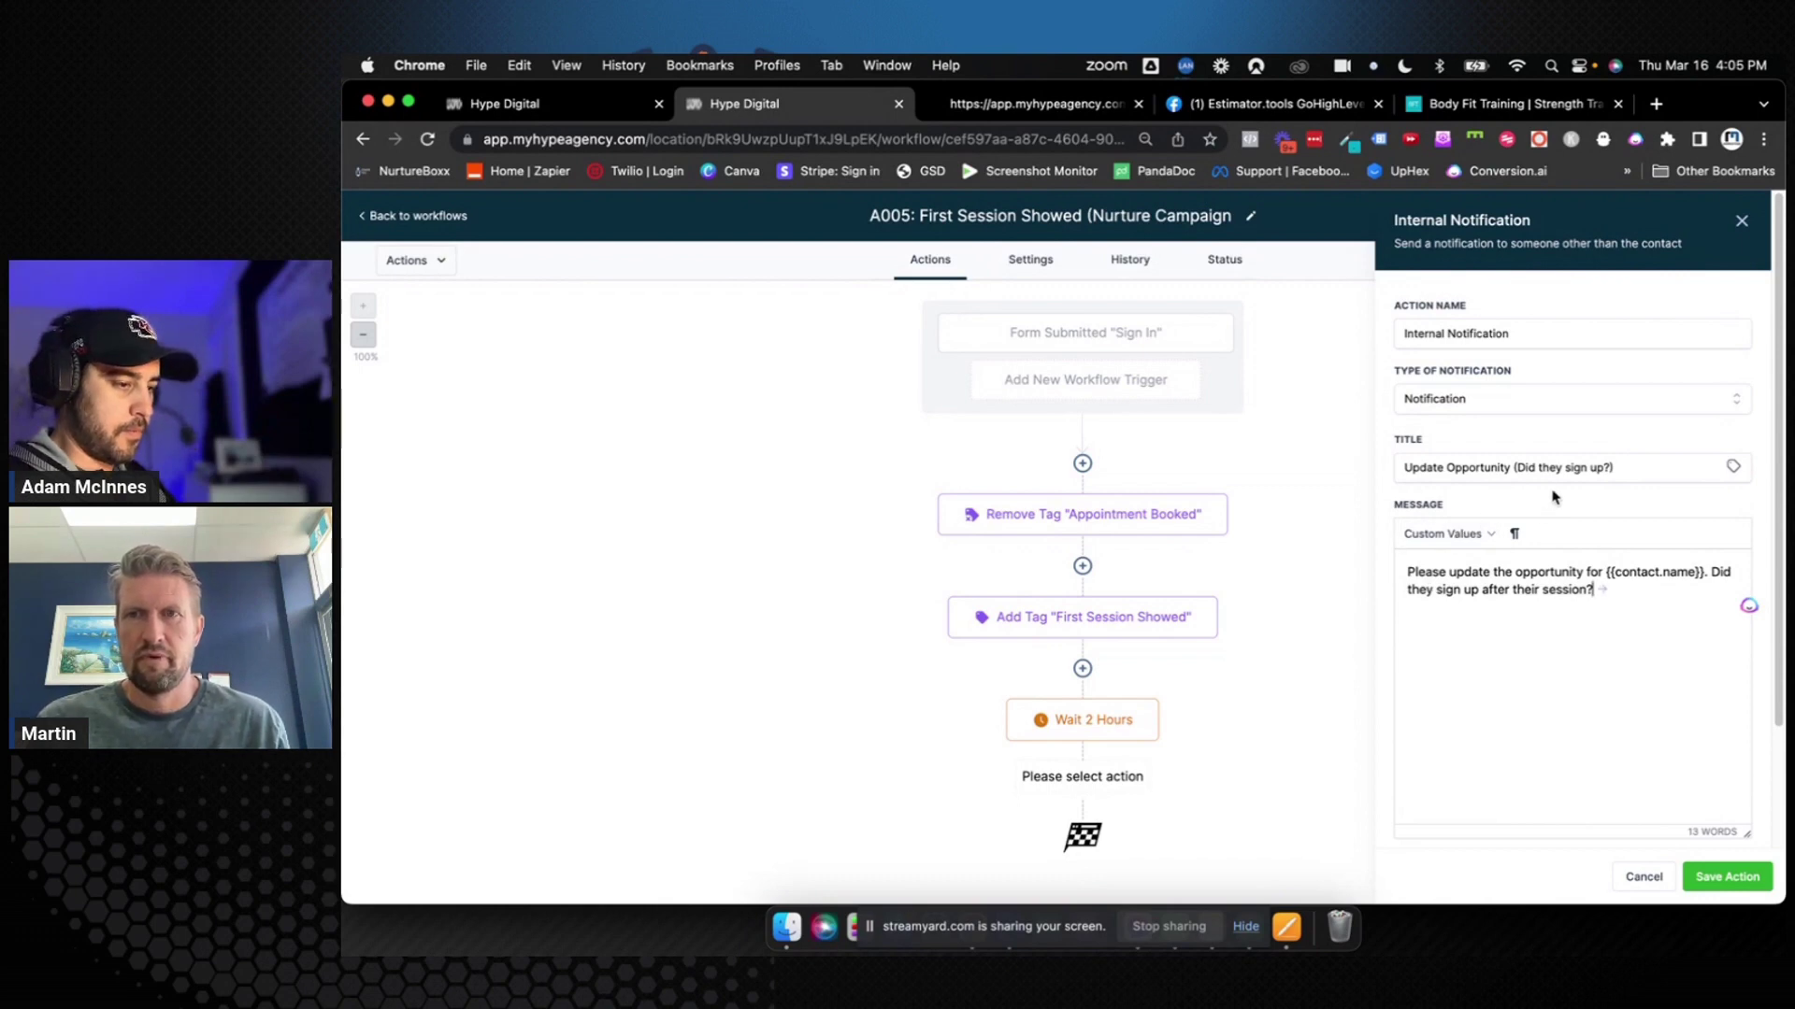
pyautogui.click(1404, 465)
pyautogui.write('{{contact')
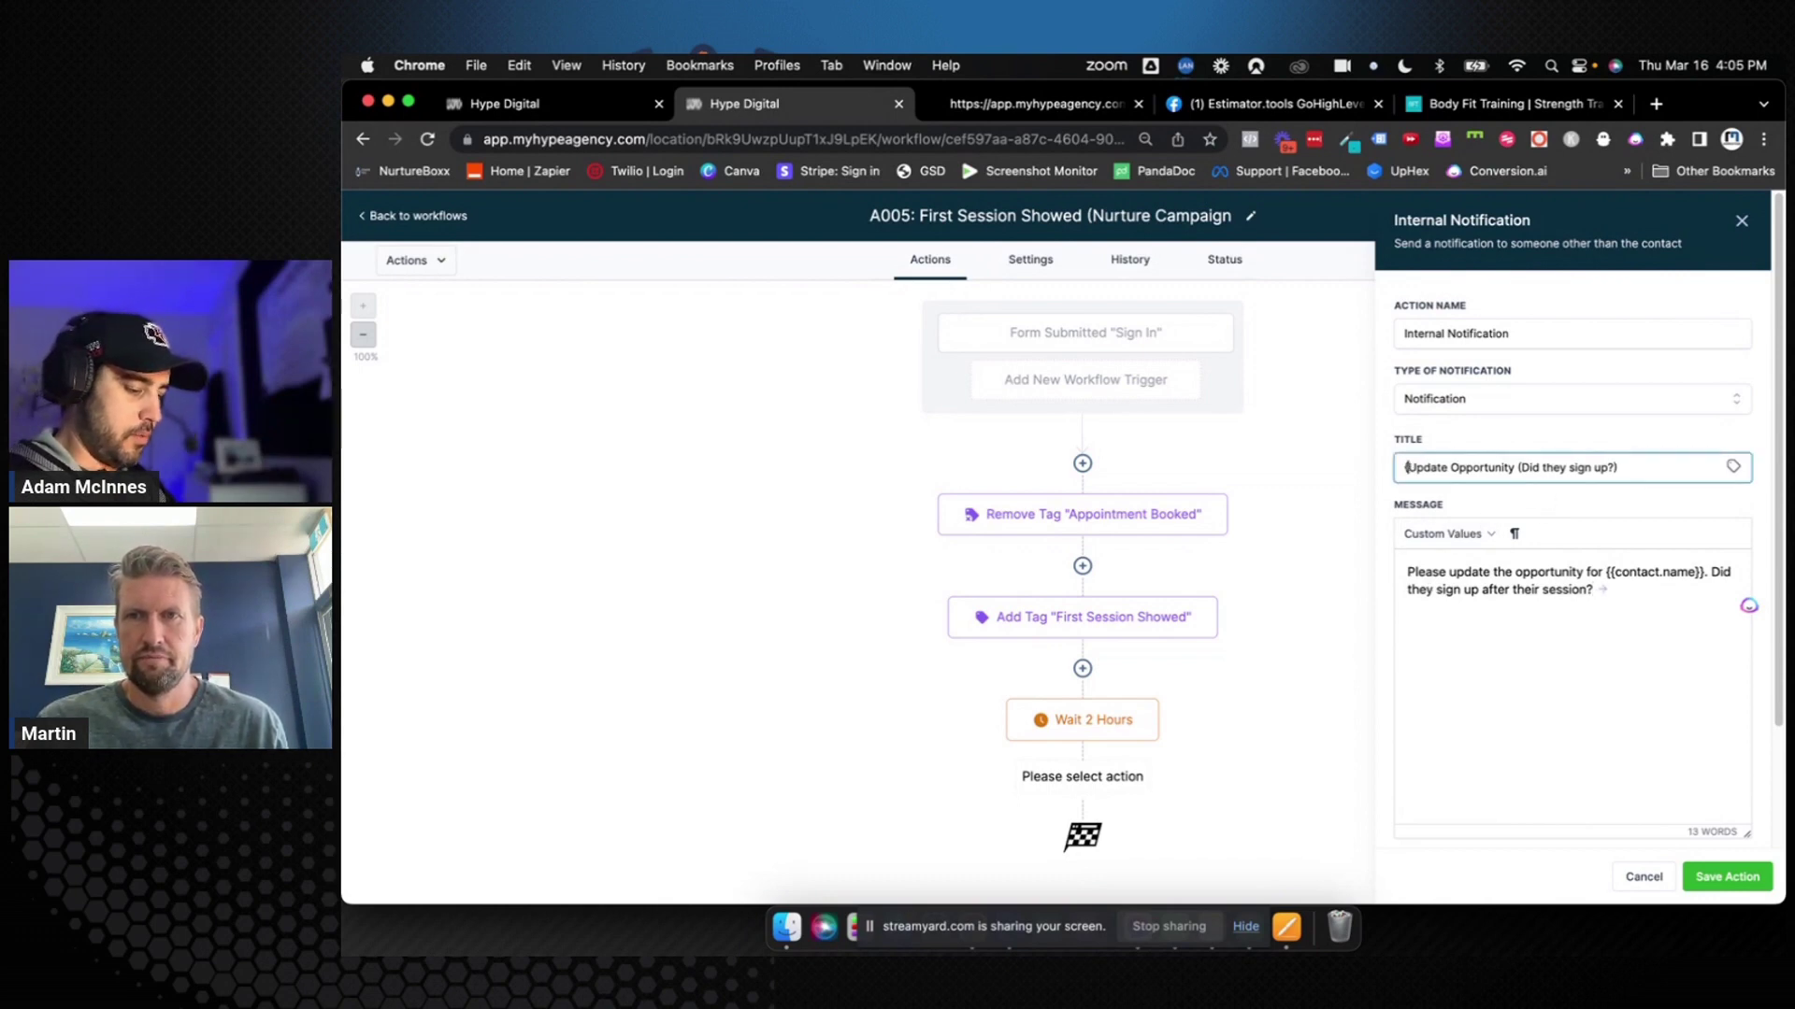
pyautogui.write('.name}}')
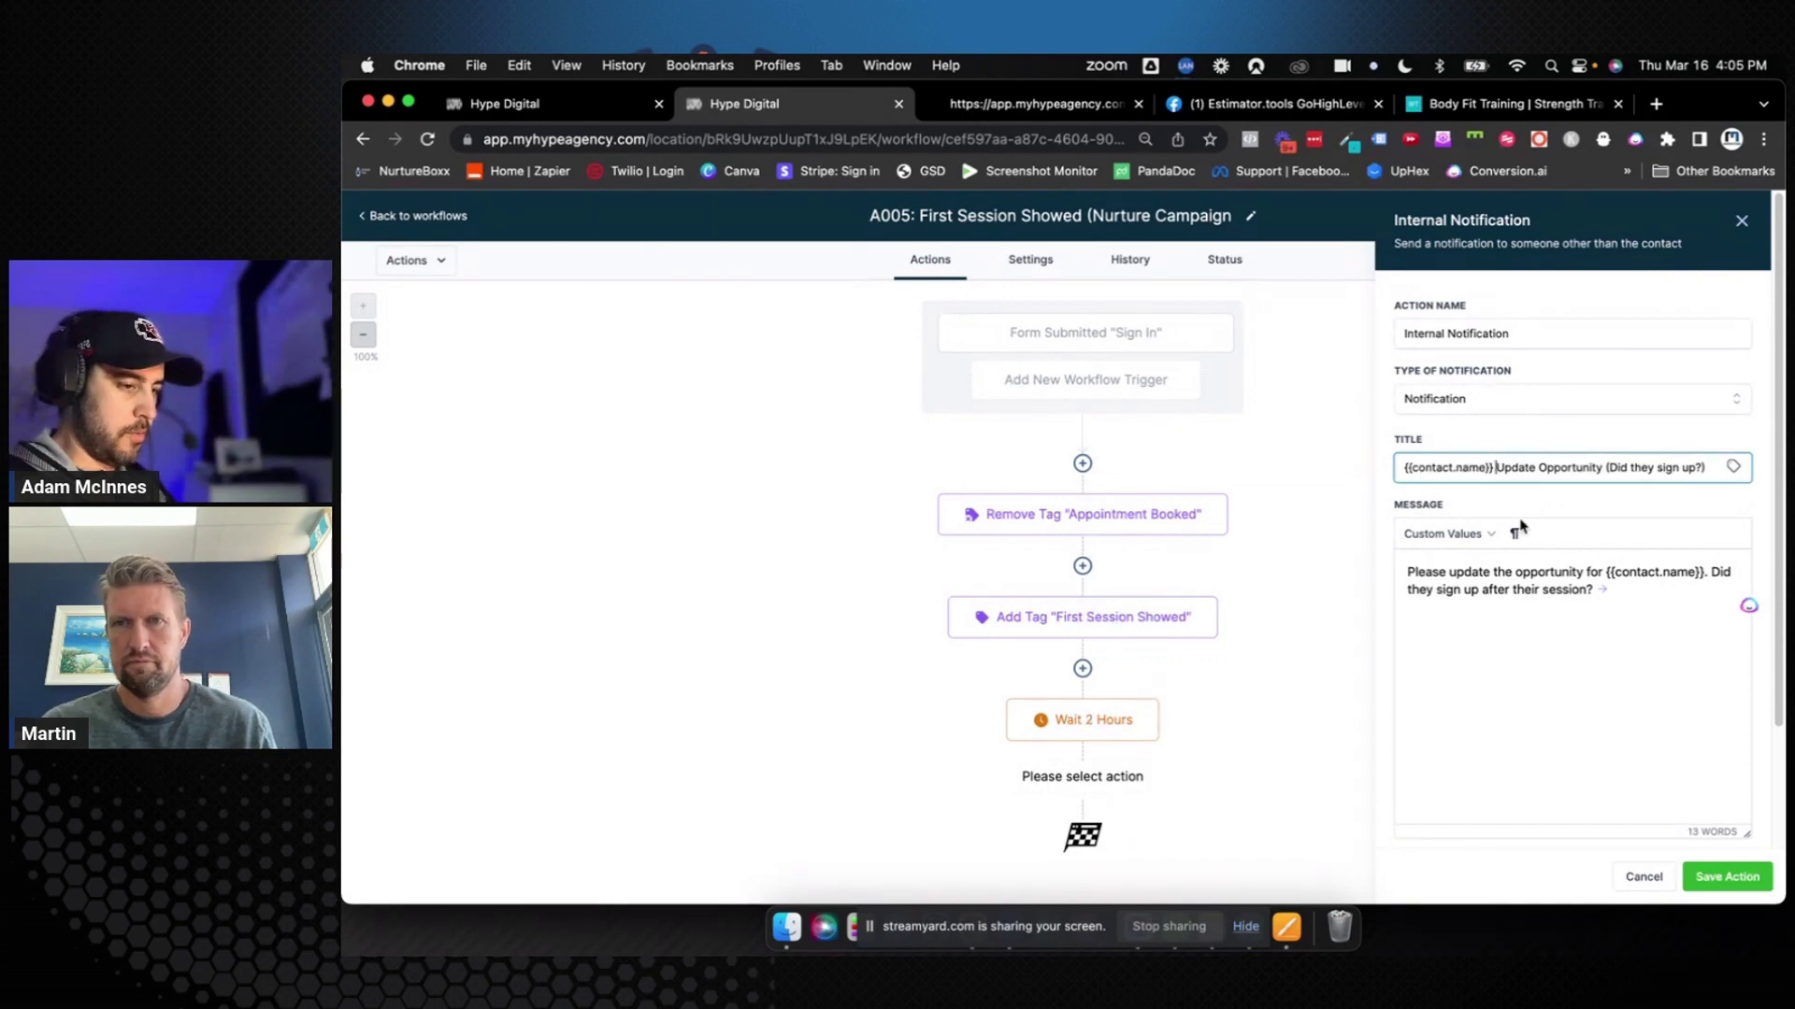
# Redirect the notification to the Opportunity page, send it to the assigned user, and save everything
pyautogui.scroll(-3, 1593, 621)
pyautogui.click(1537, 754)
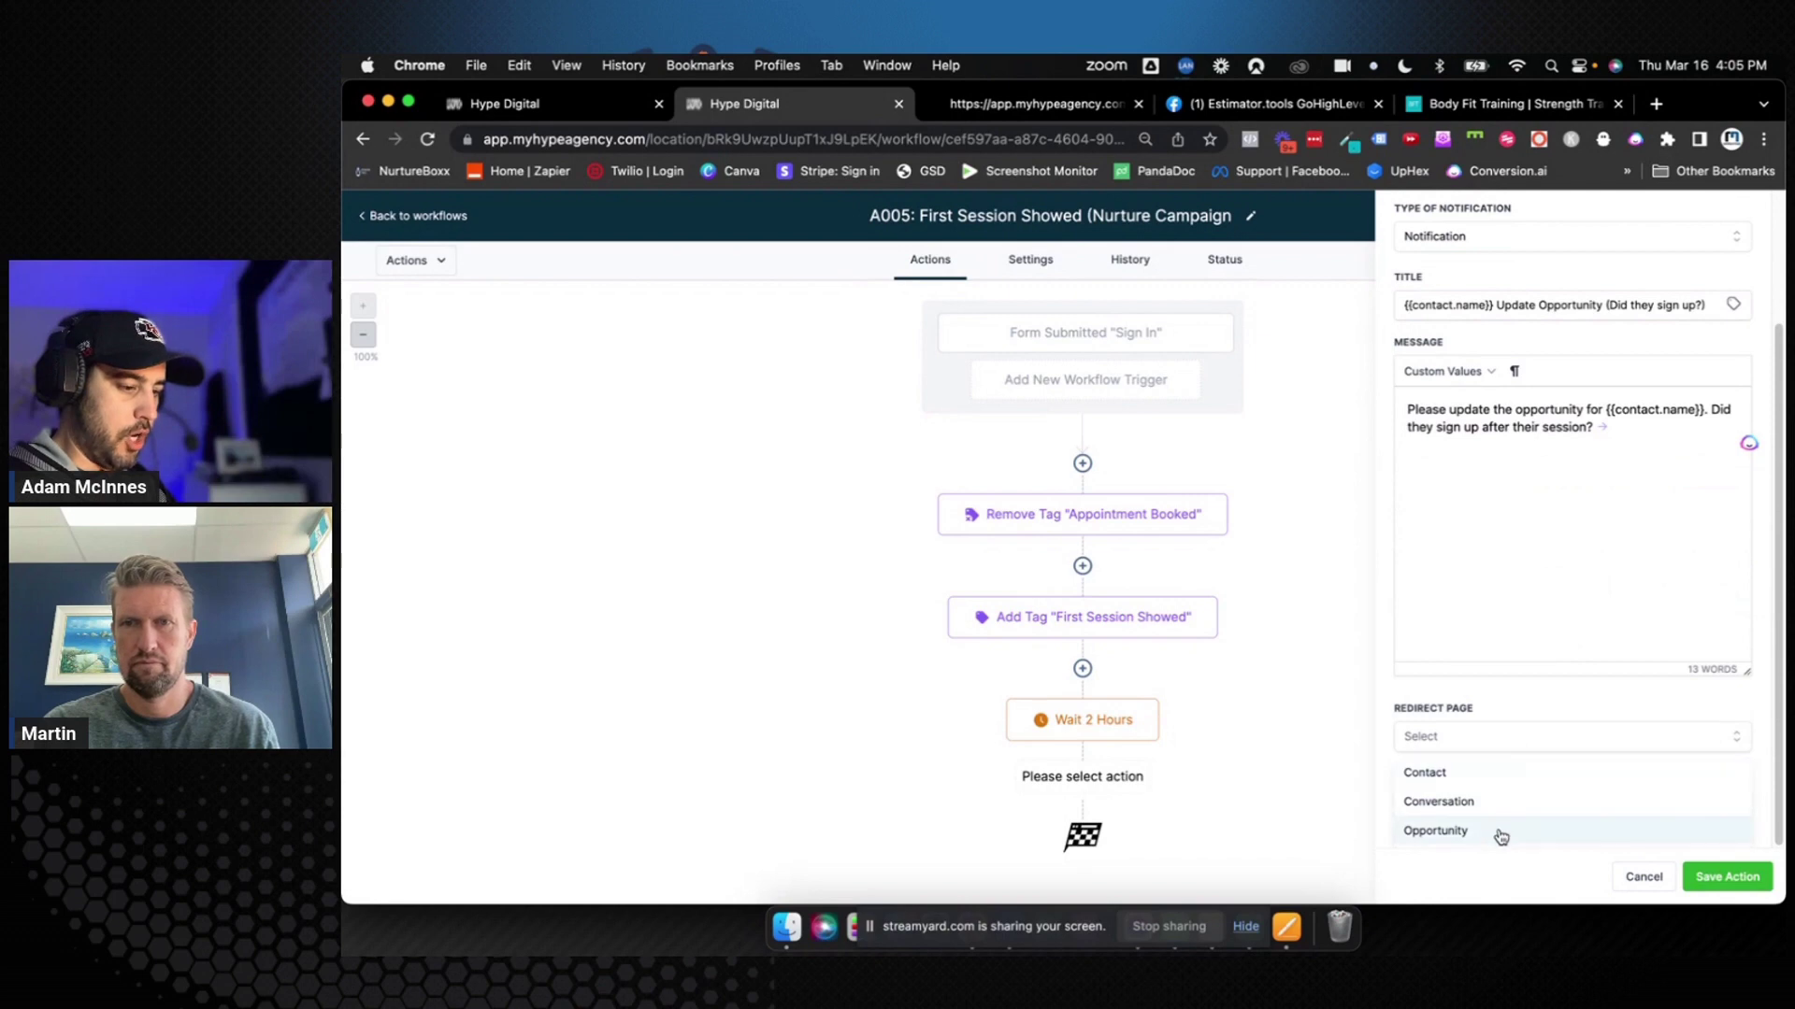
pyautogui.click(1500, 832)
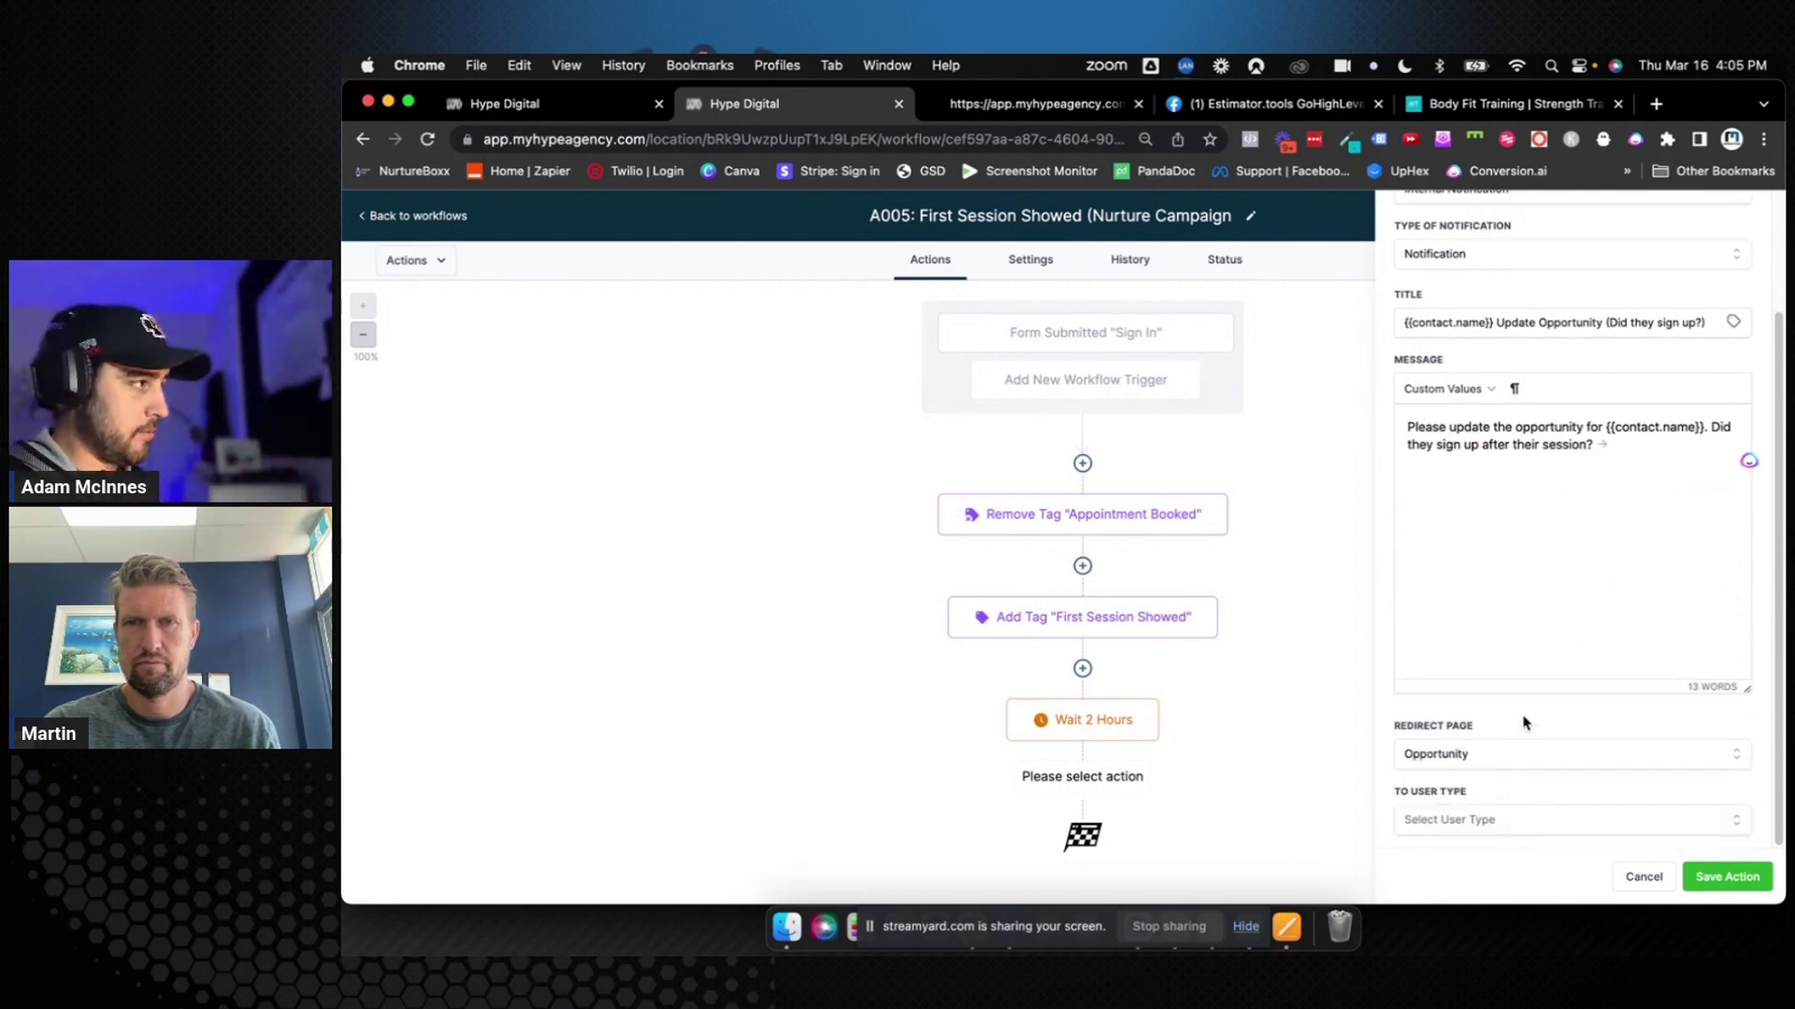
pyautogui.click(1506, 819)
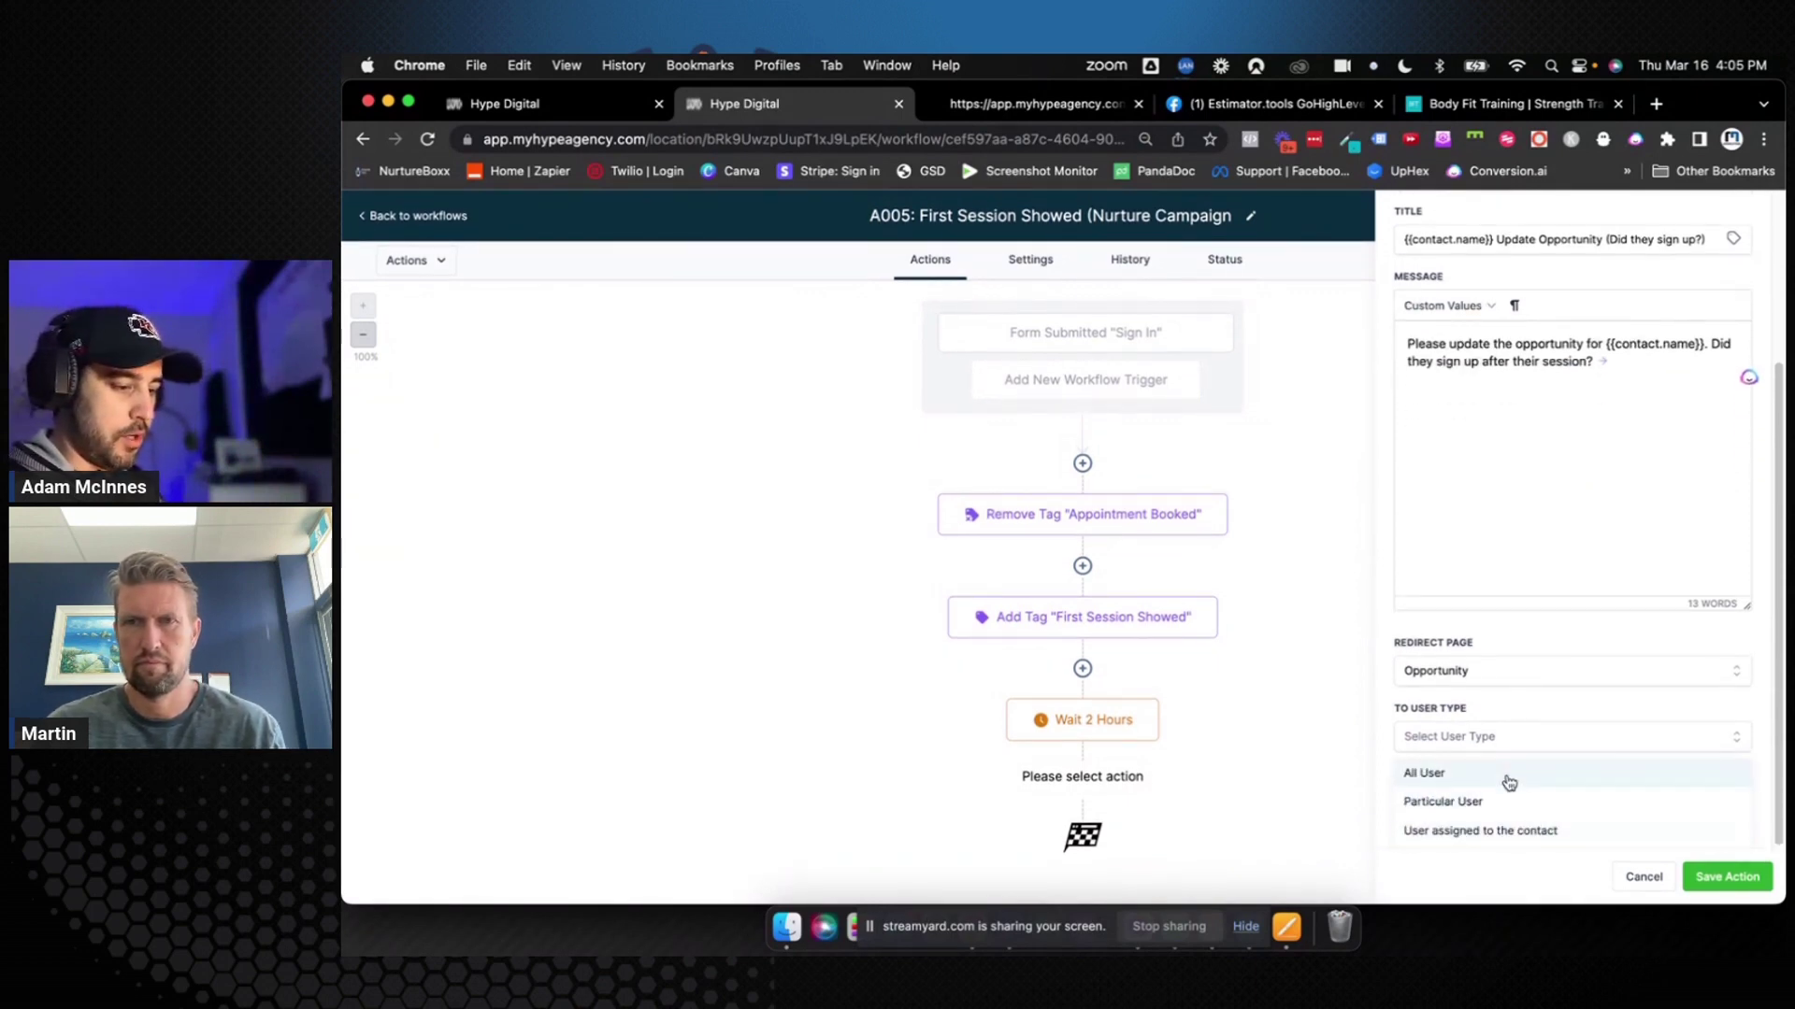
pyautogui.click(1507, 830)
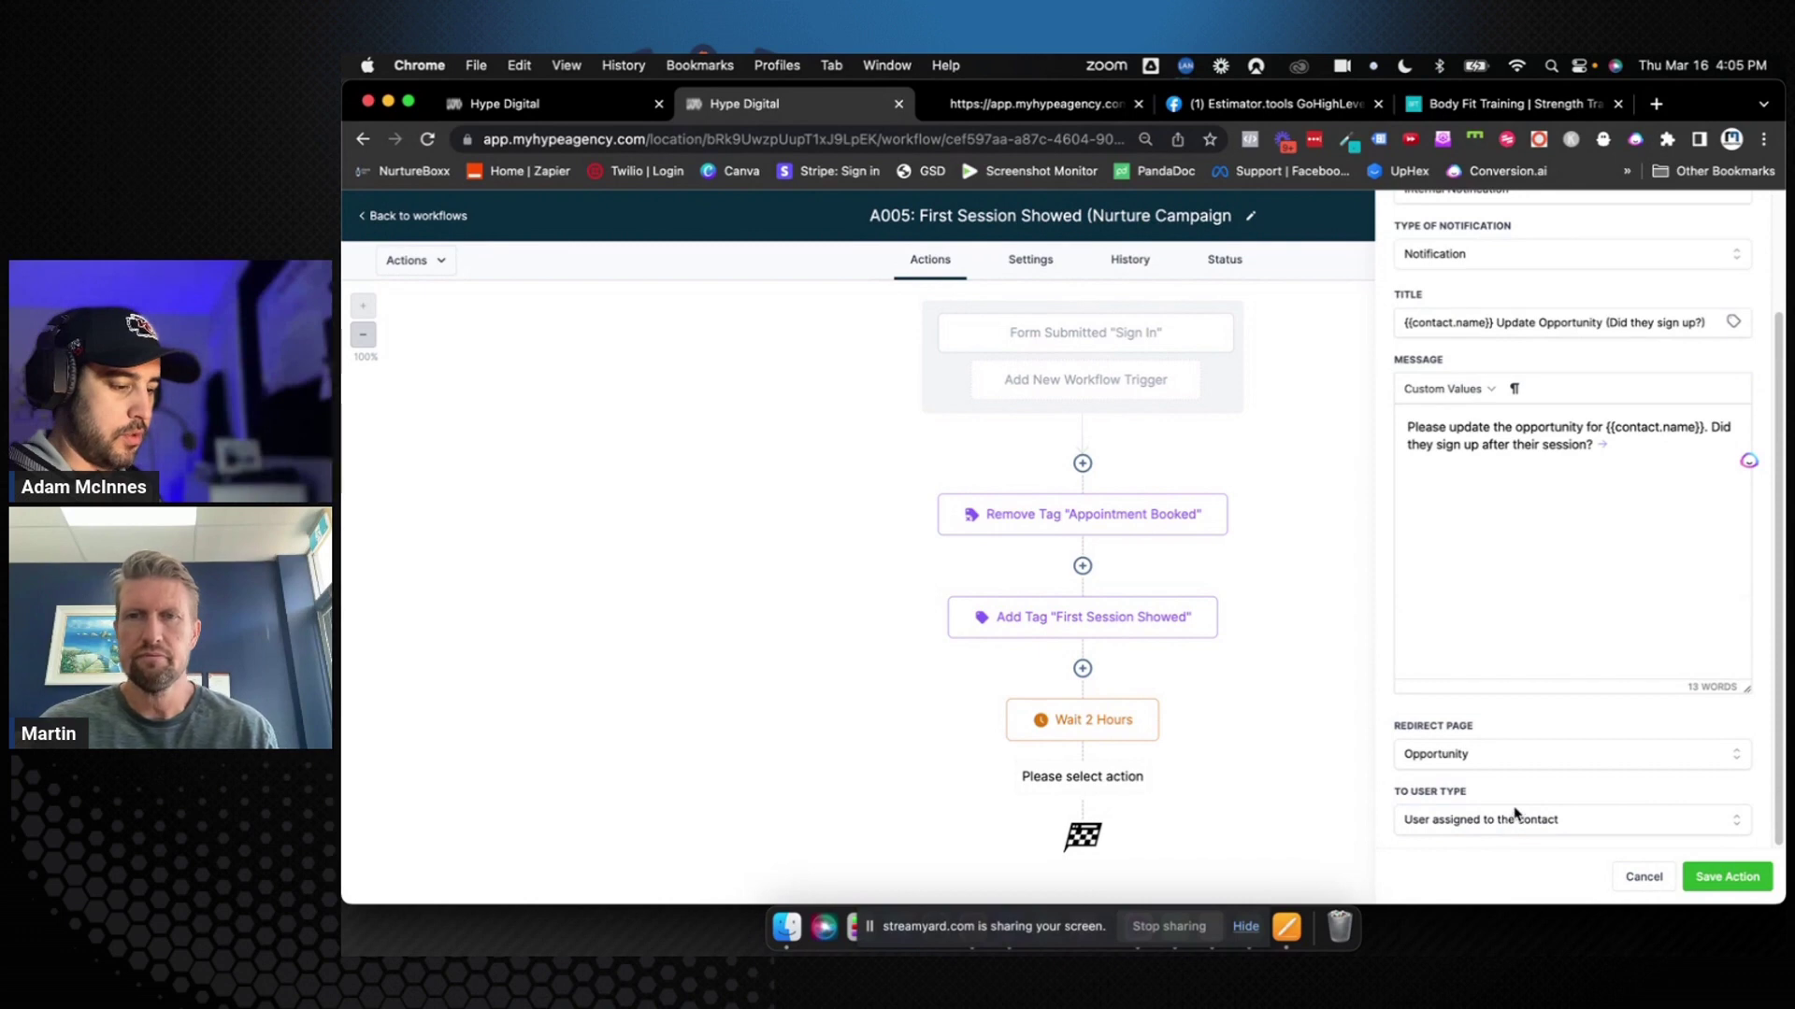
pyautogui.click(1725, 877)
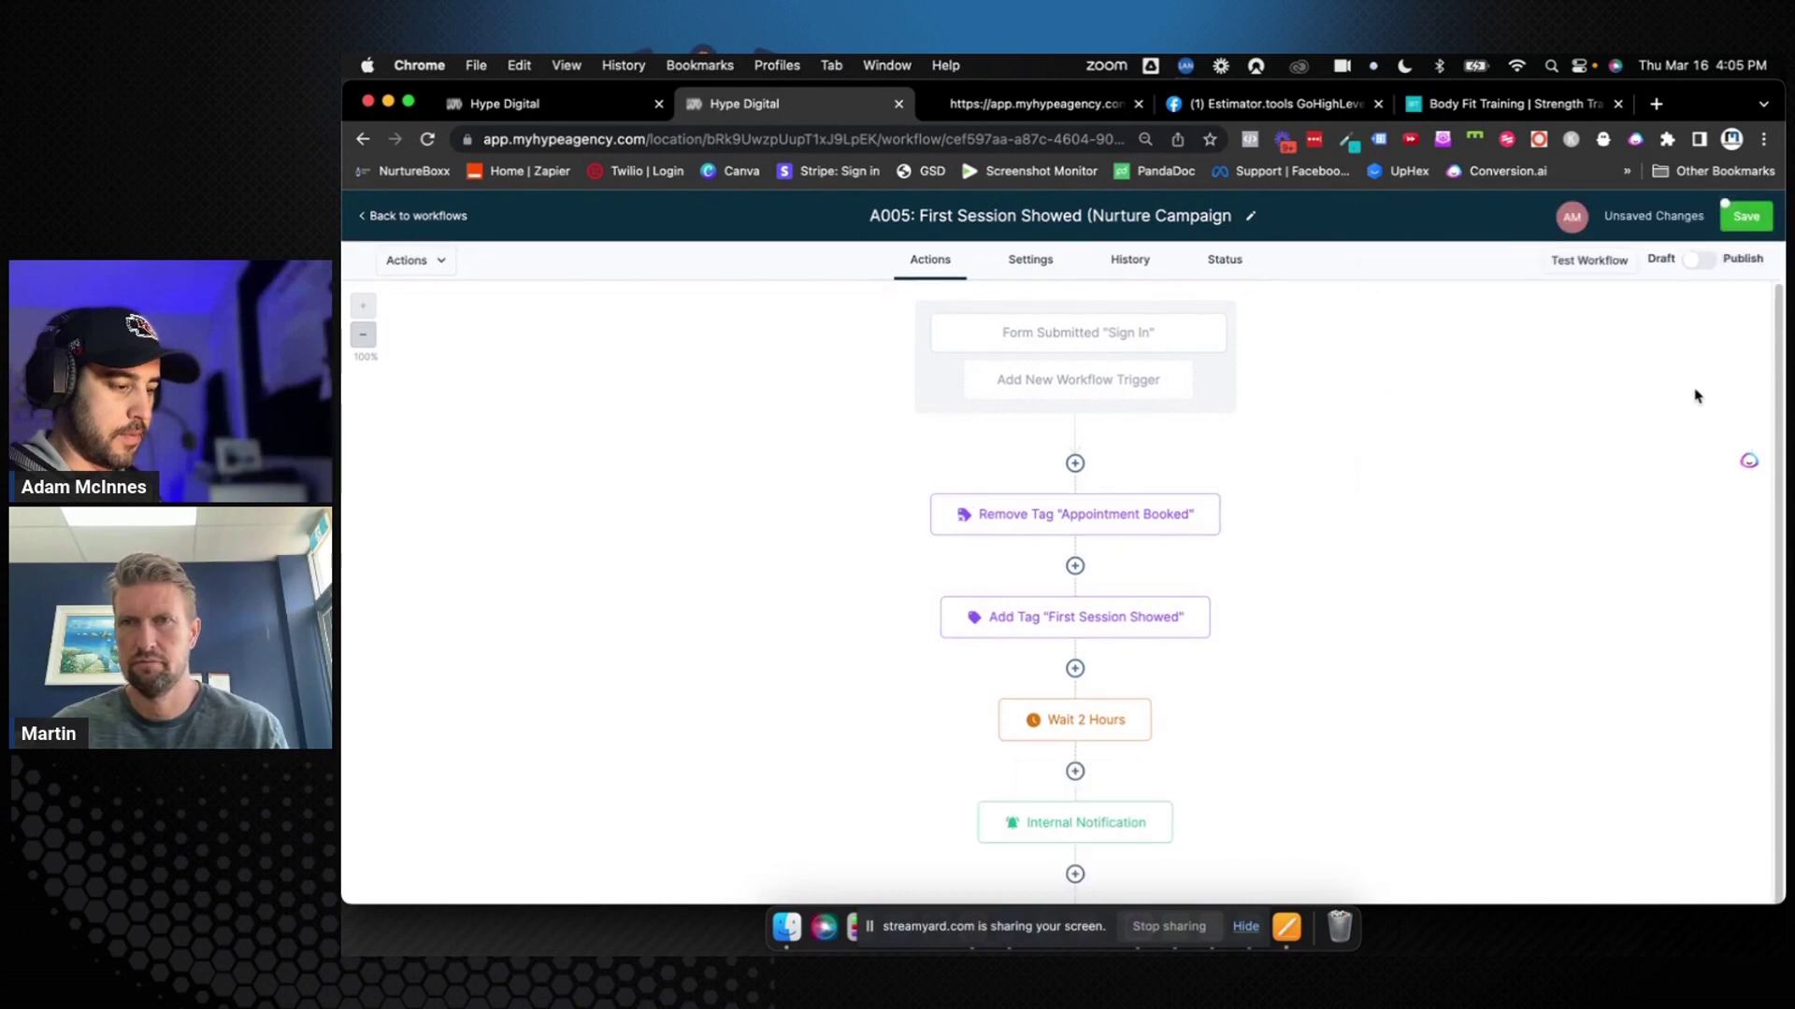
pyautogui.click(1747, 219)
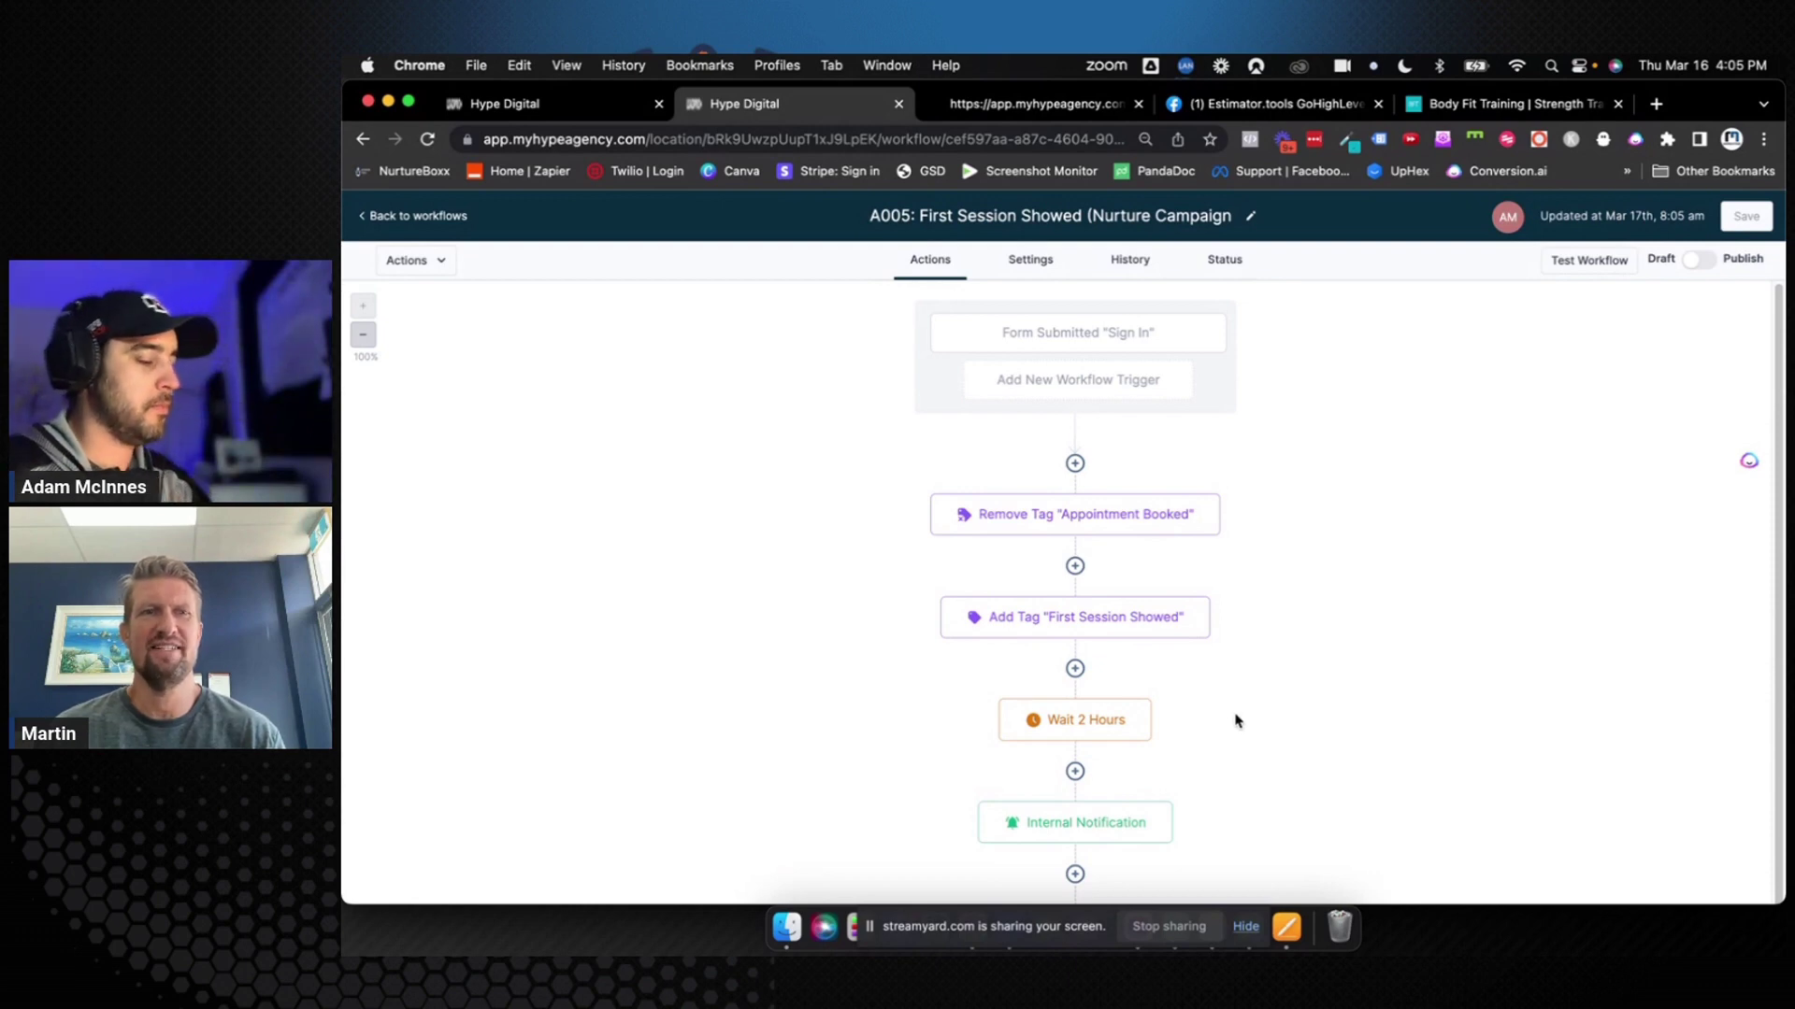
pyautogui.scroll(-1, 1206, 739)
pyautogui.scroll(-2, 1206, 739)
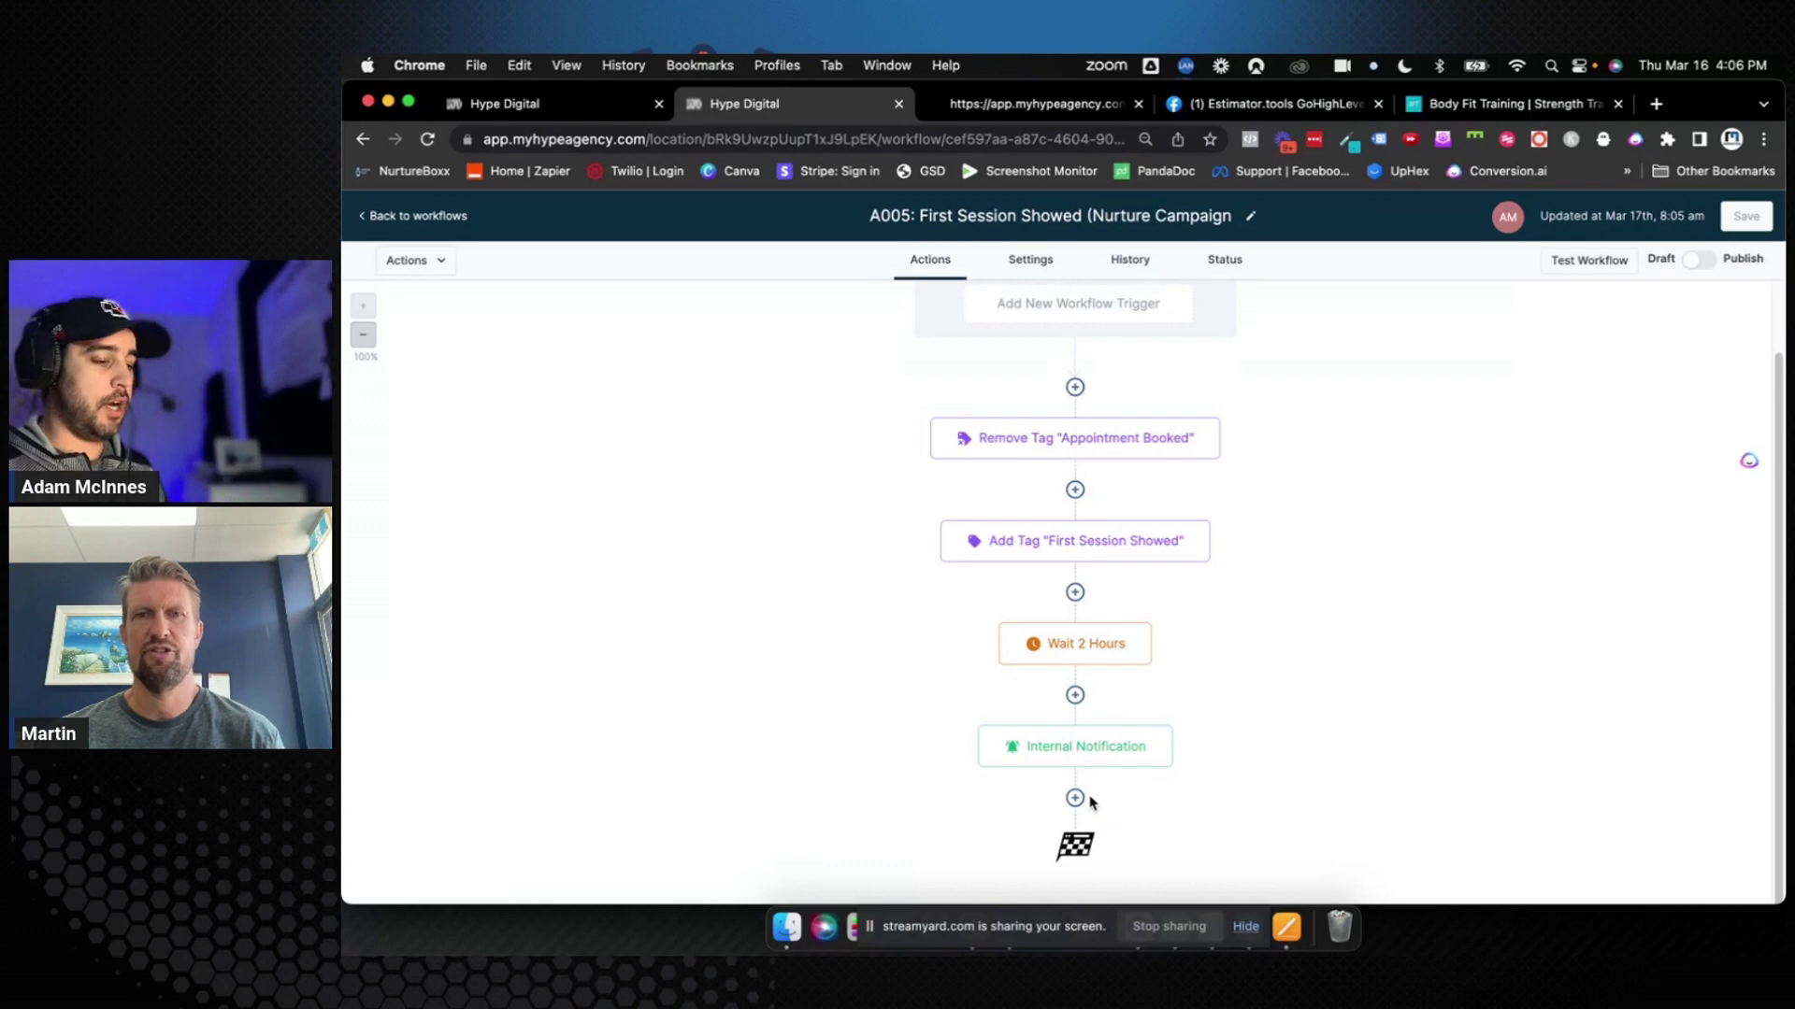
# Add an Add Task step after the Internal Notification step
pyautogui.click(1096, 751)
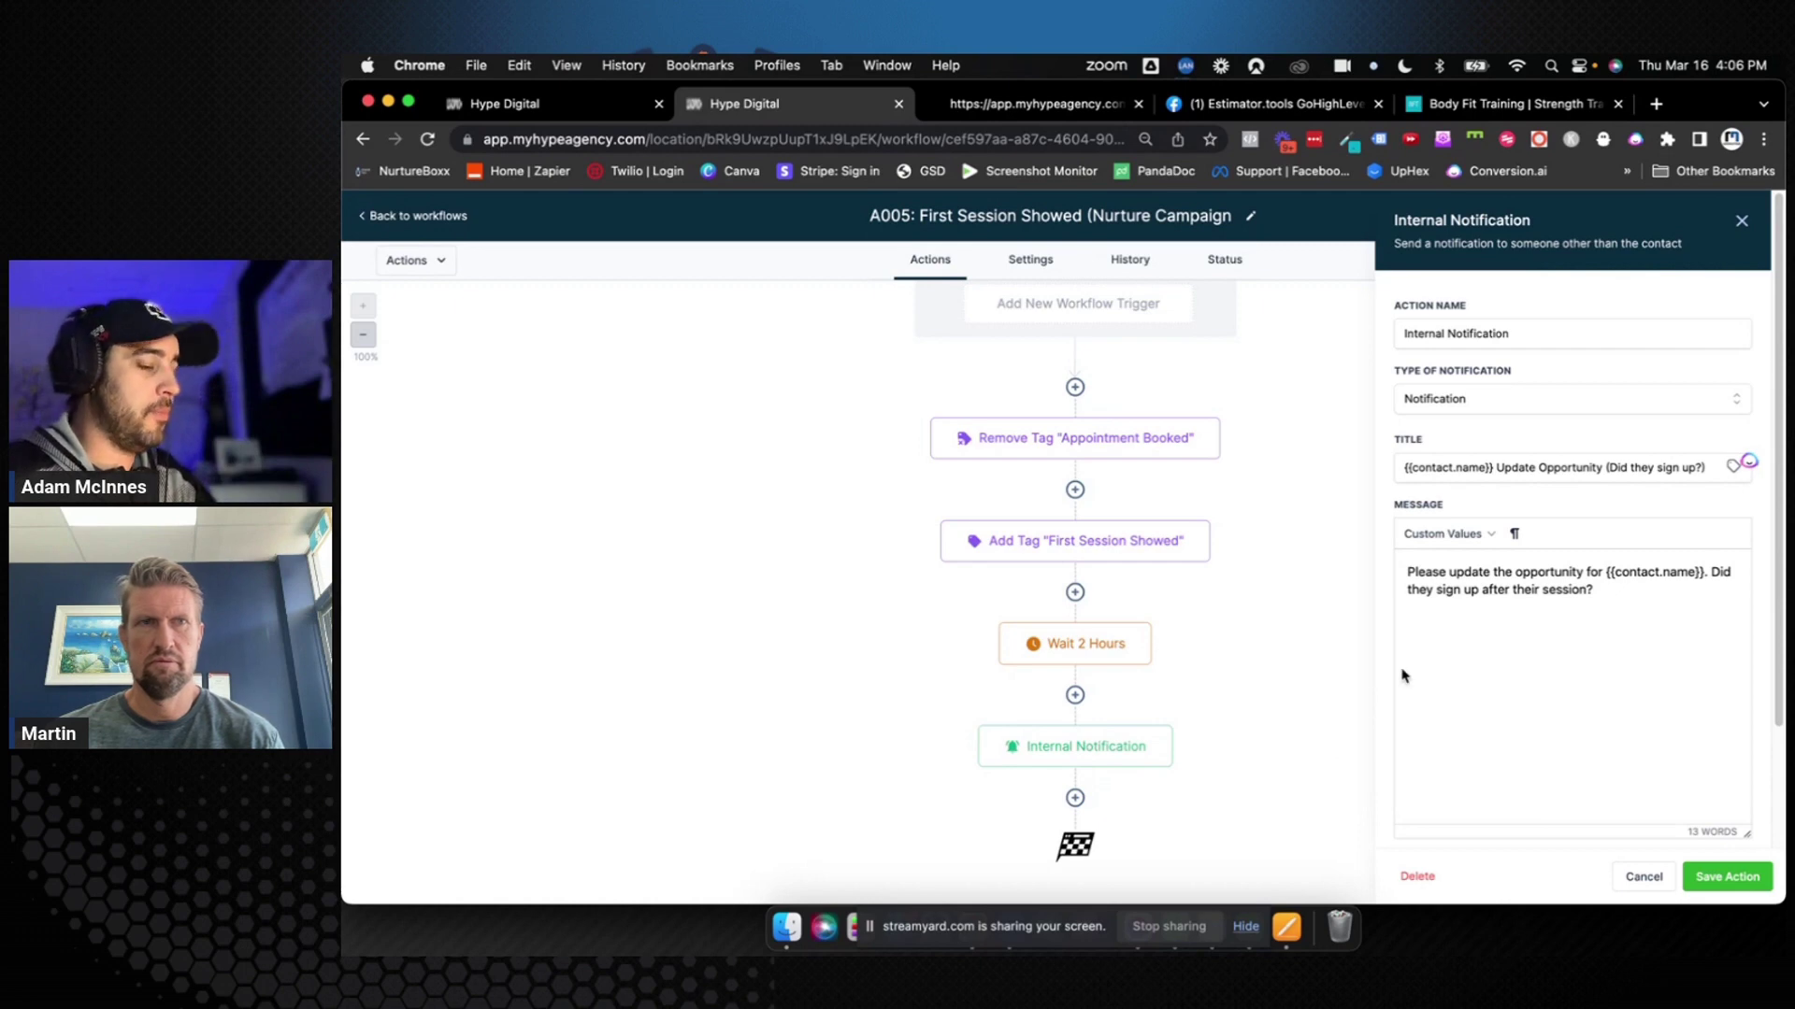
pyautogui.click(1742, 224)
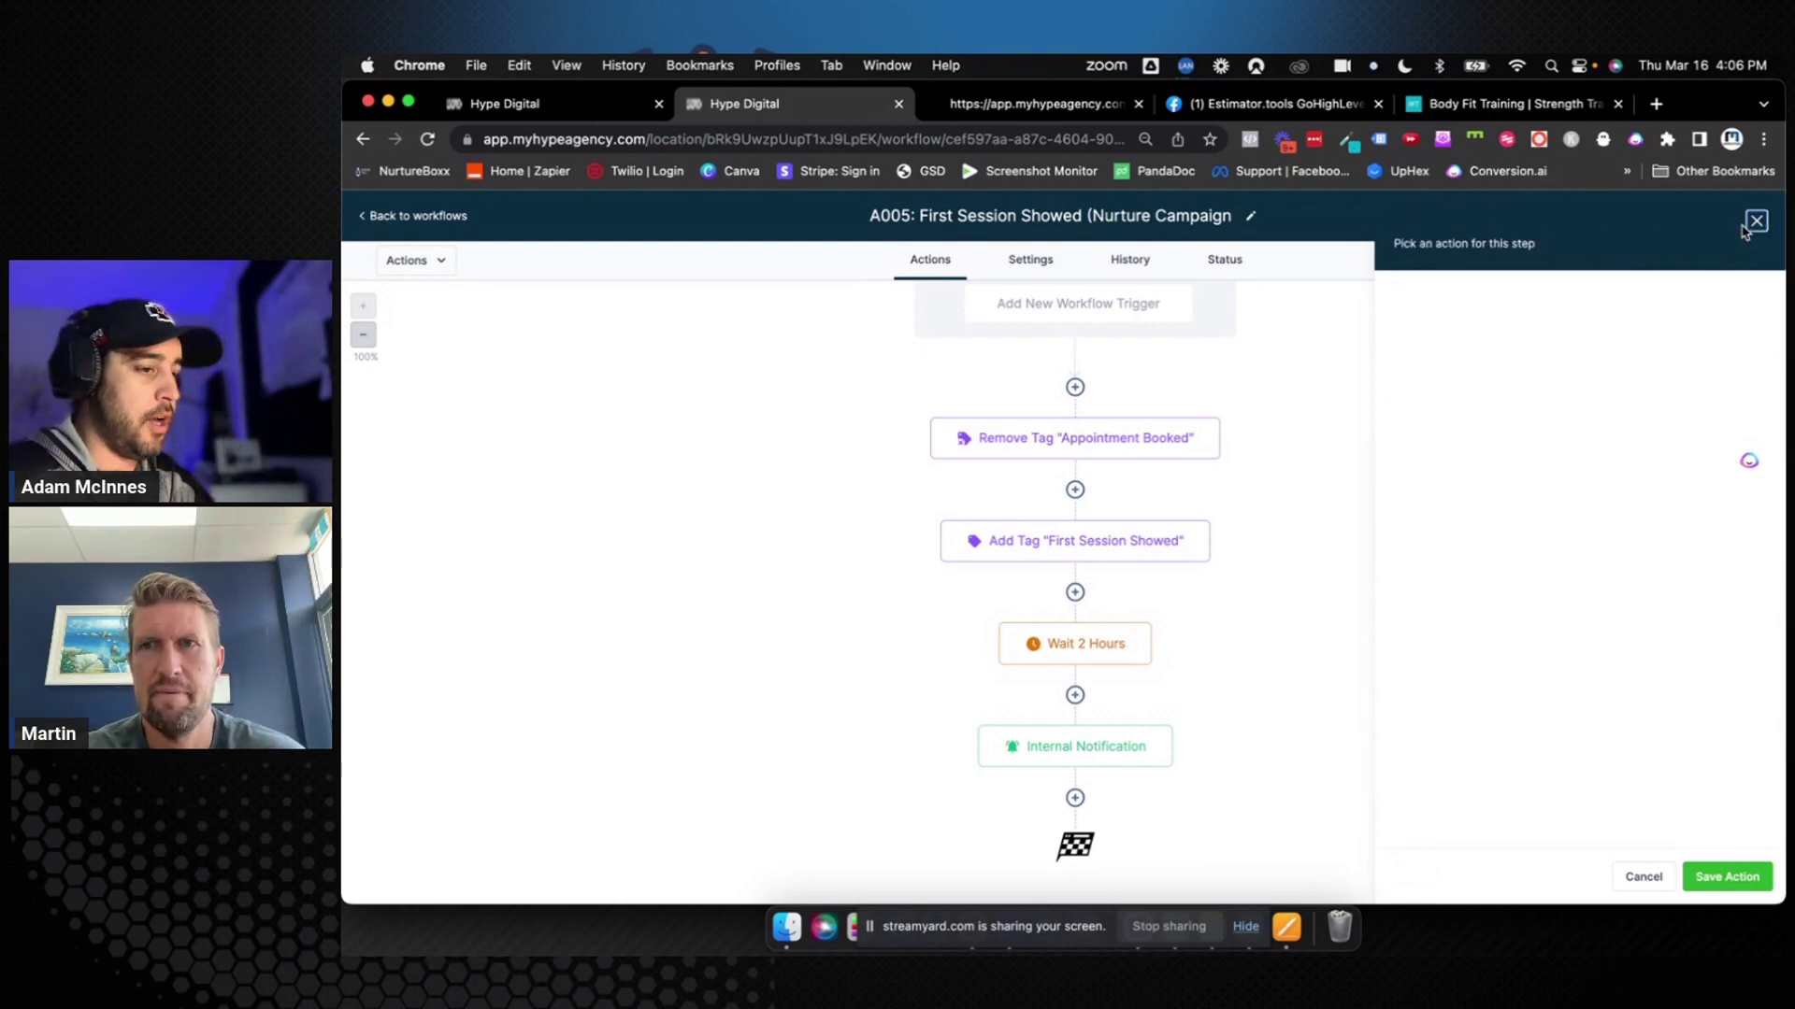
pyautogui.click(1076, 800)
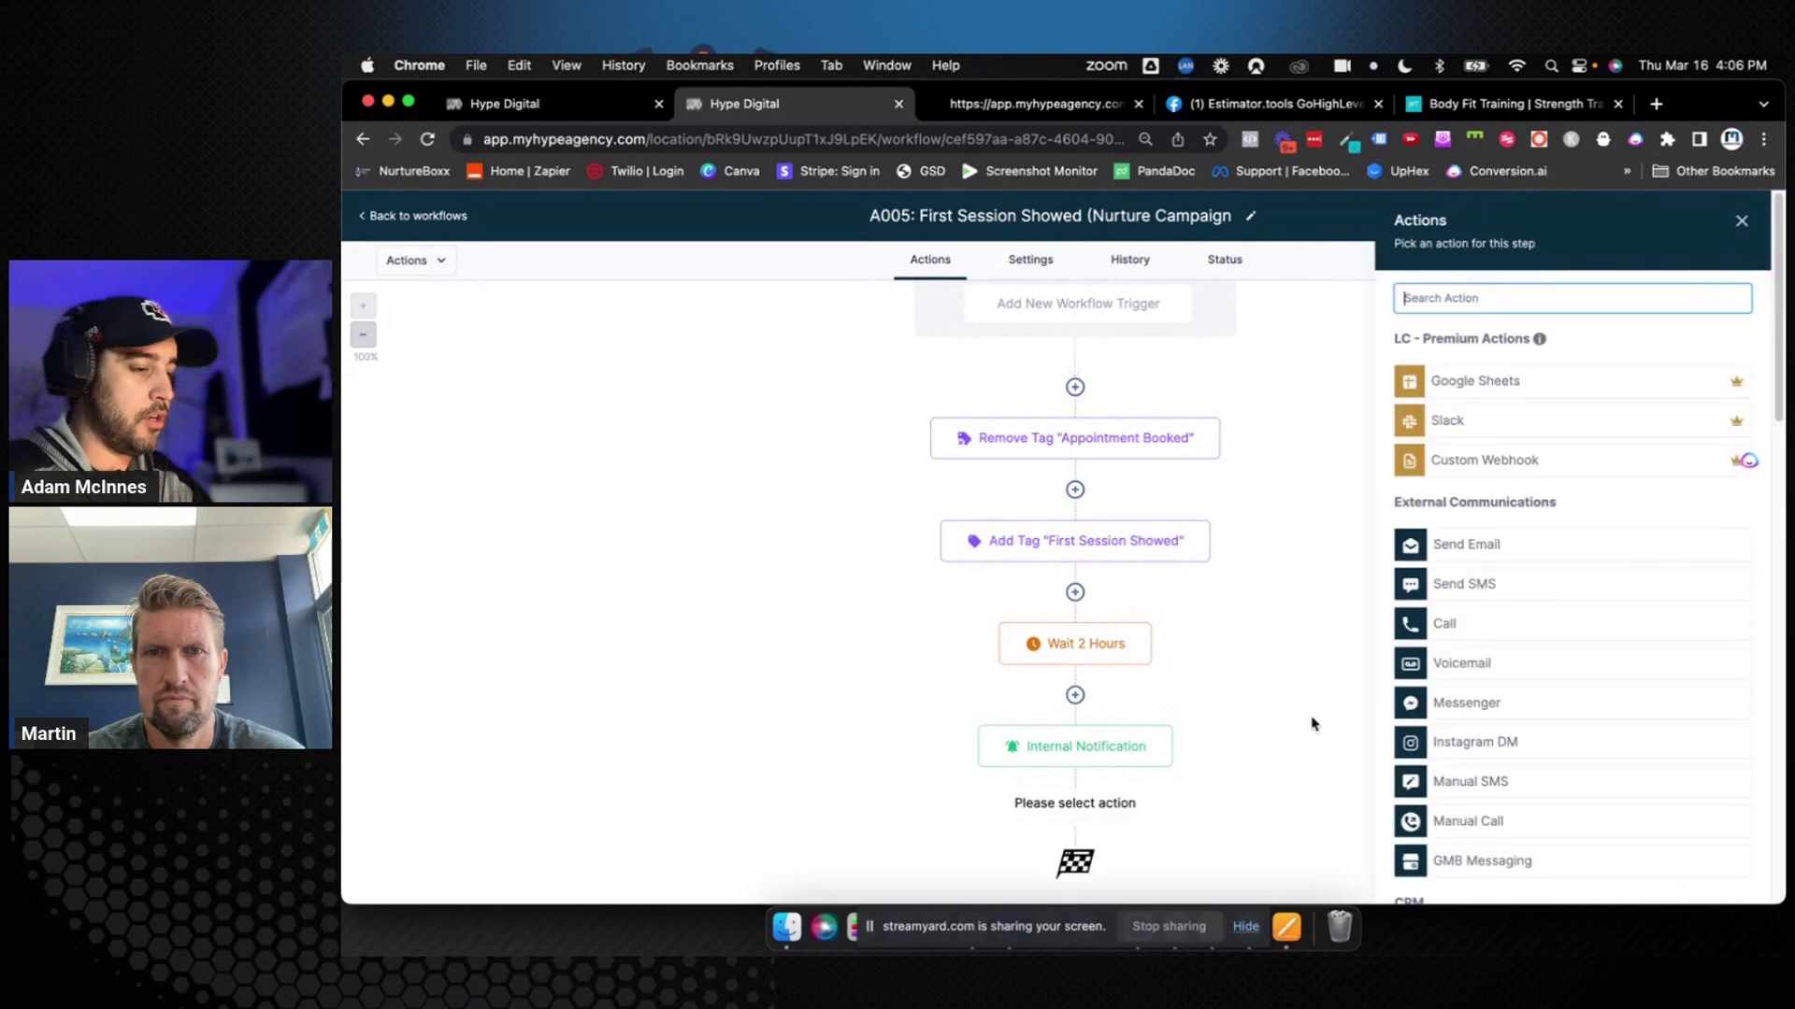
pyautogui.write('task')
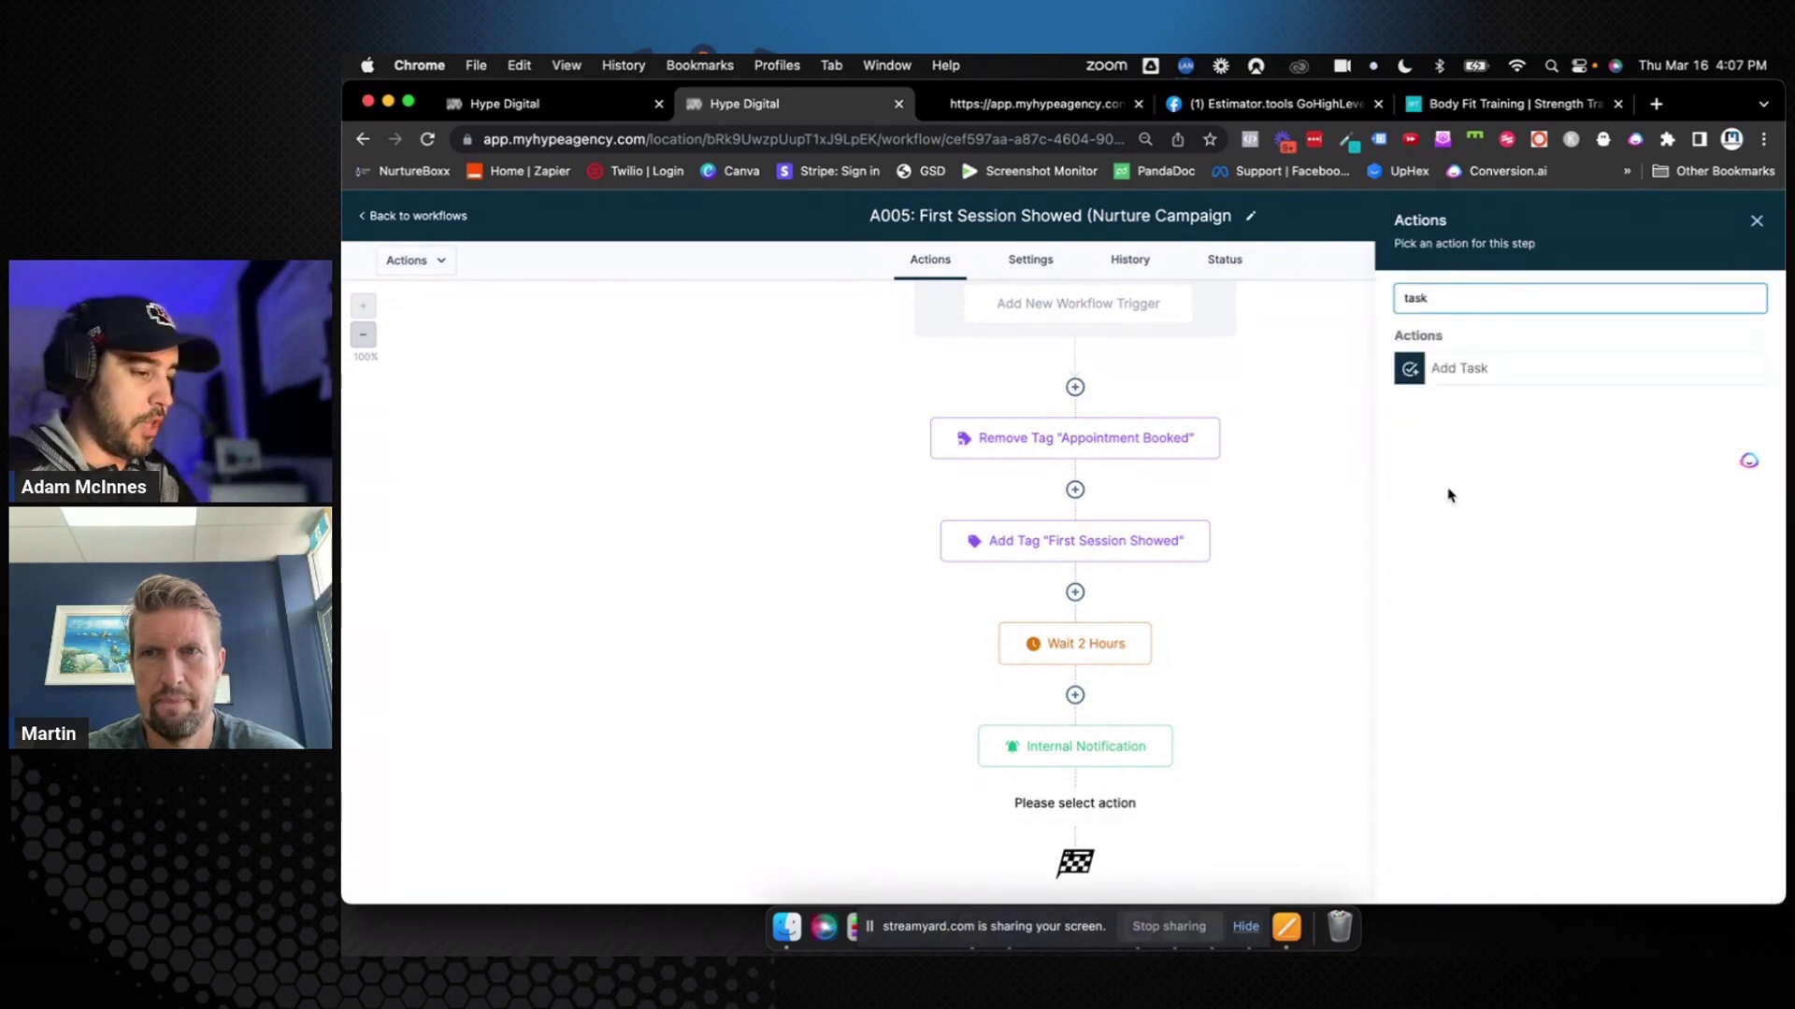
pyautogui.click(1474, 367)
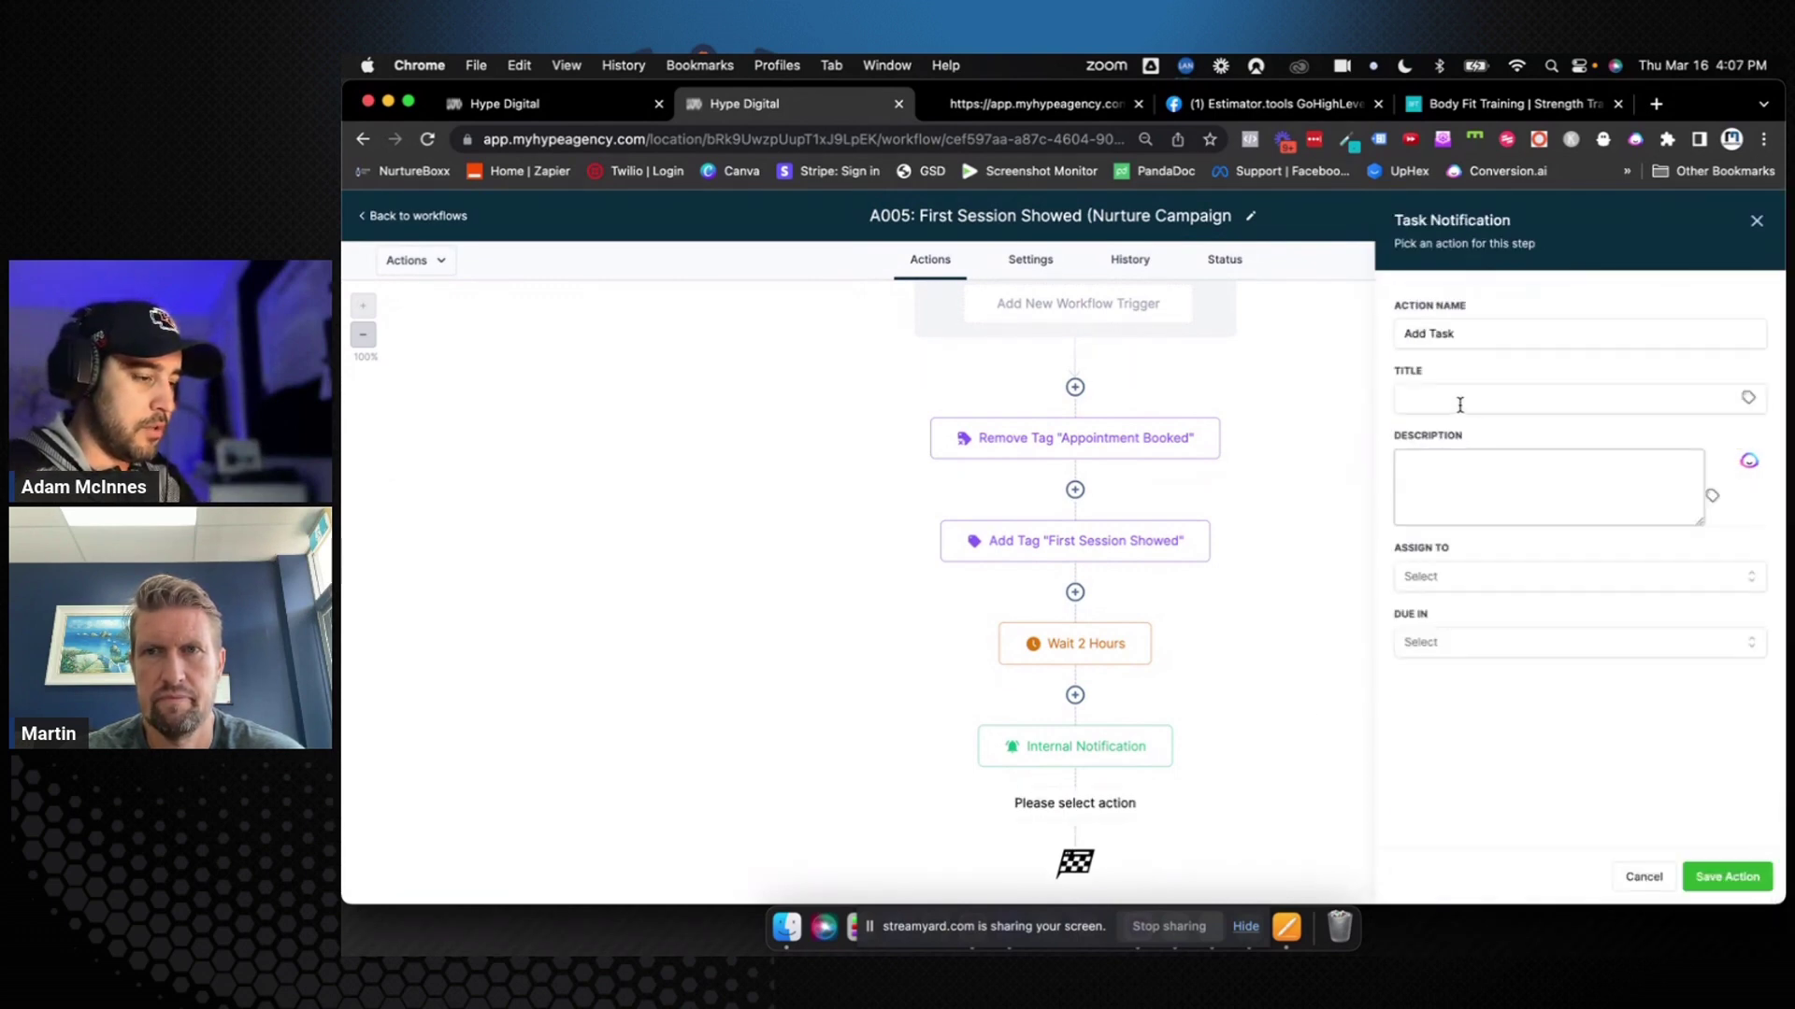
# Title the task 'Did {{contact.name}} Sign up?' and start the description 'Please update the {{contact.name}} -'
pyautogui.click(1459, 404)
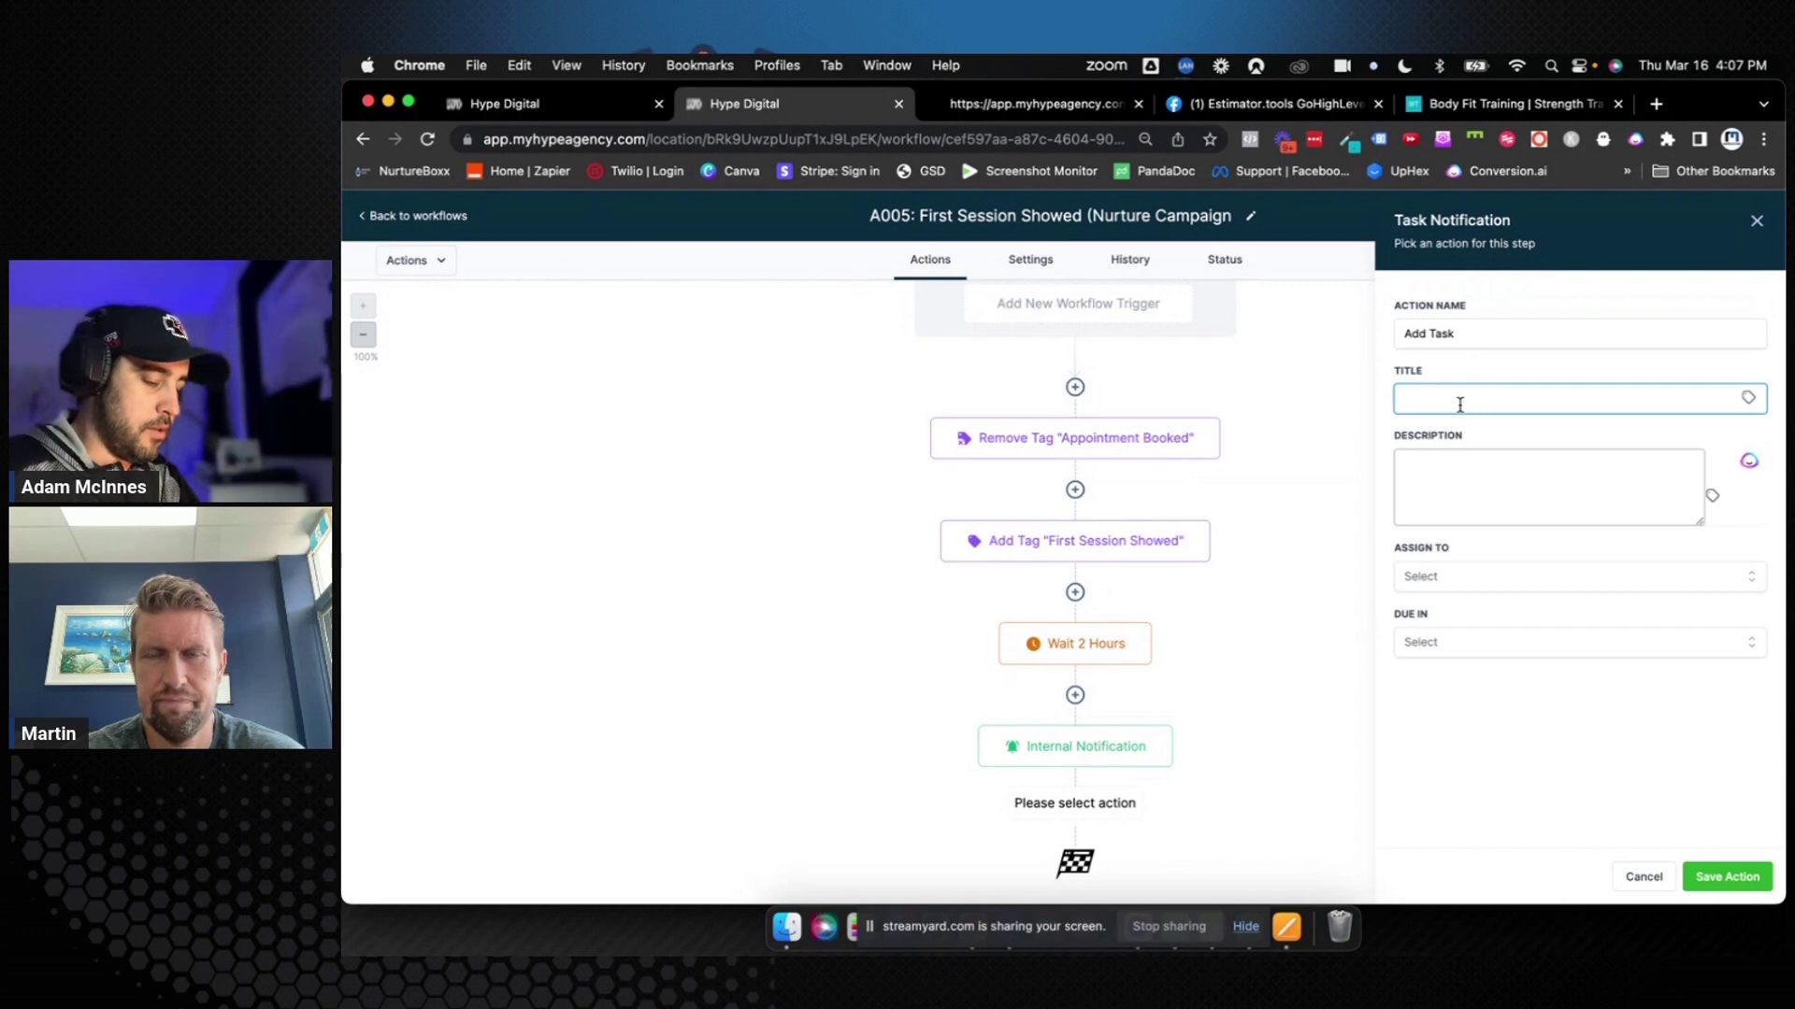
pyautogui.write('D')
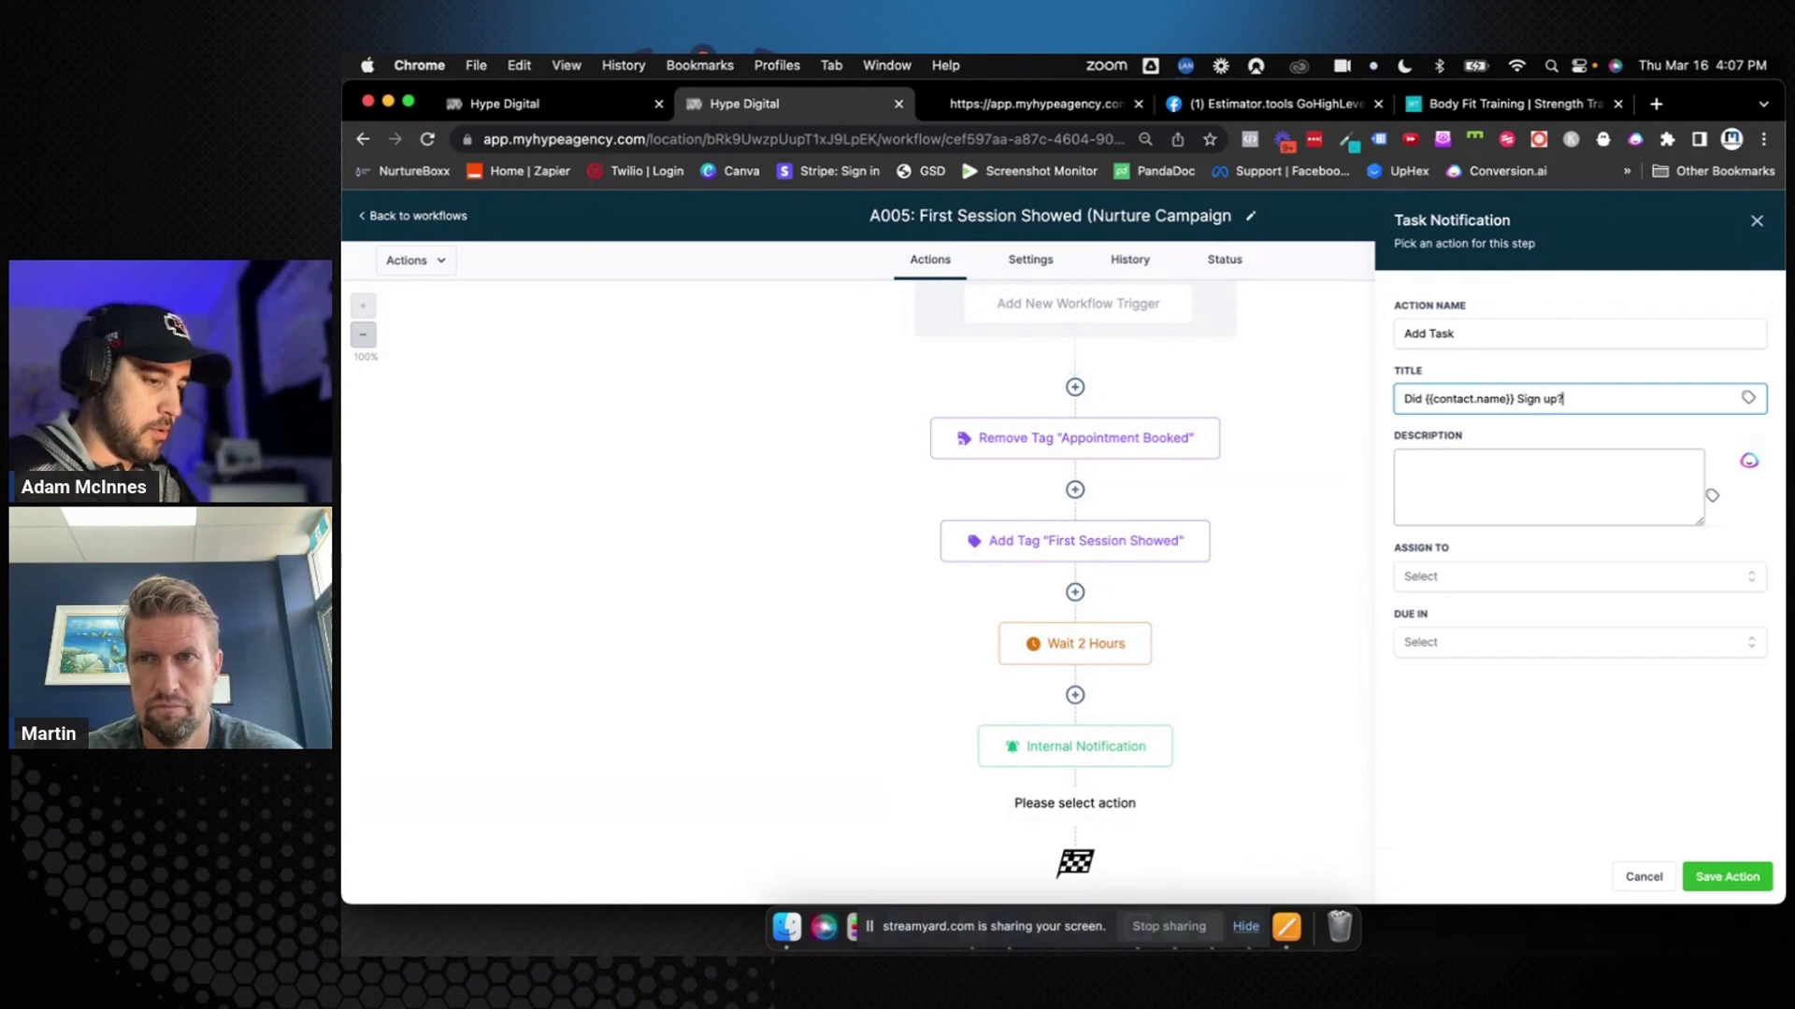
pyautogui.click(1416, 469)
pyautogui.write('P')
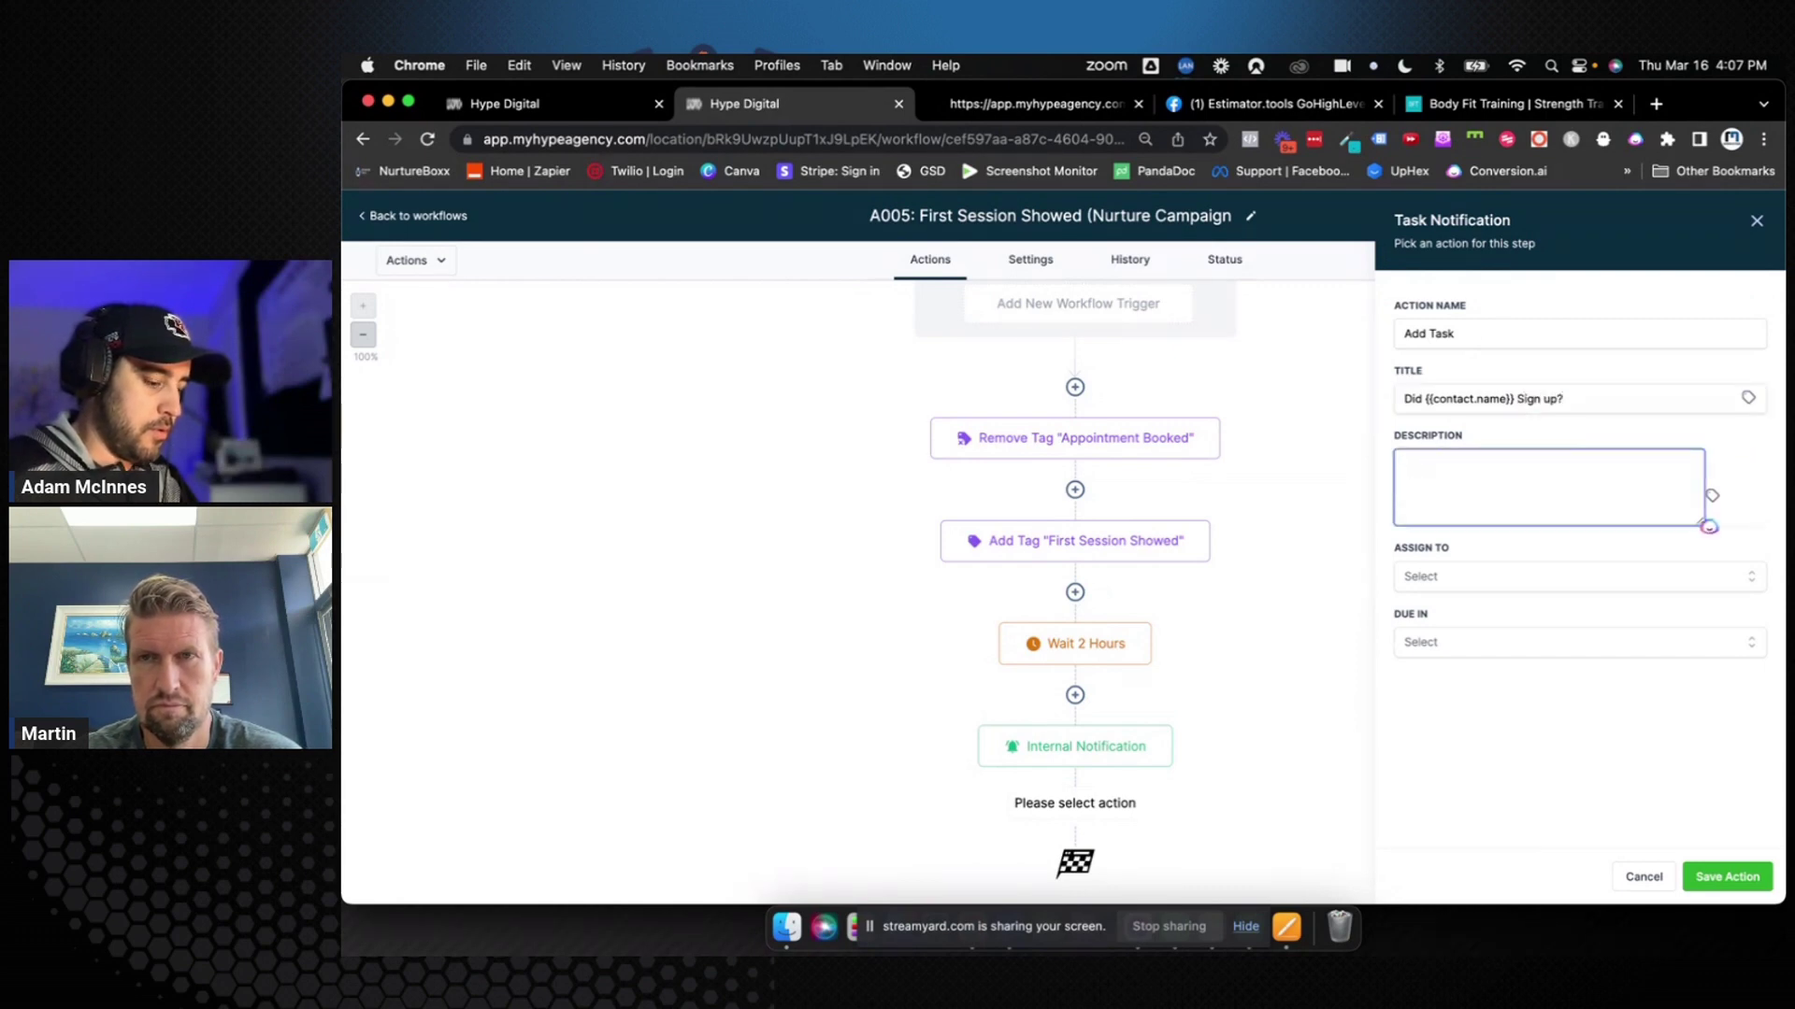
pyautogui.write('lease update the opportunity card for')
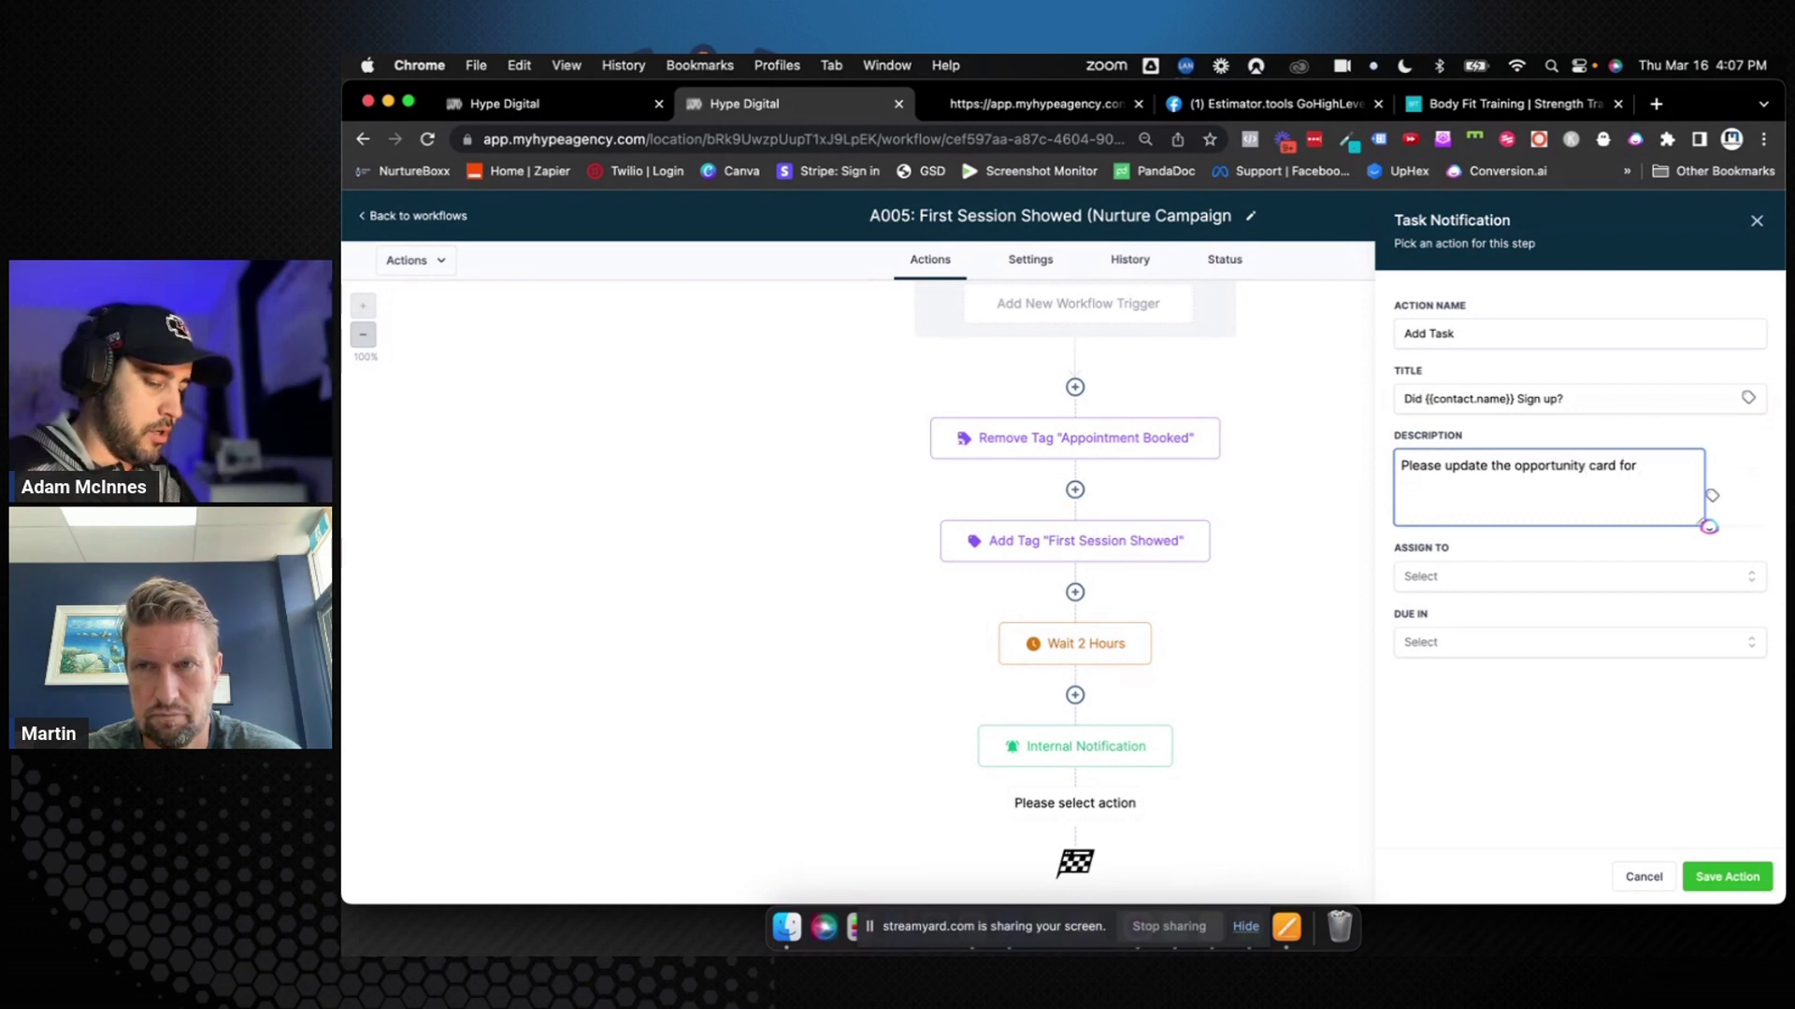
pyautogui.write('contact.name}}')
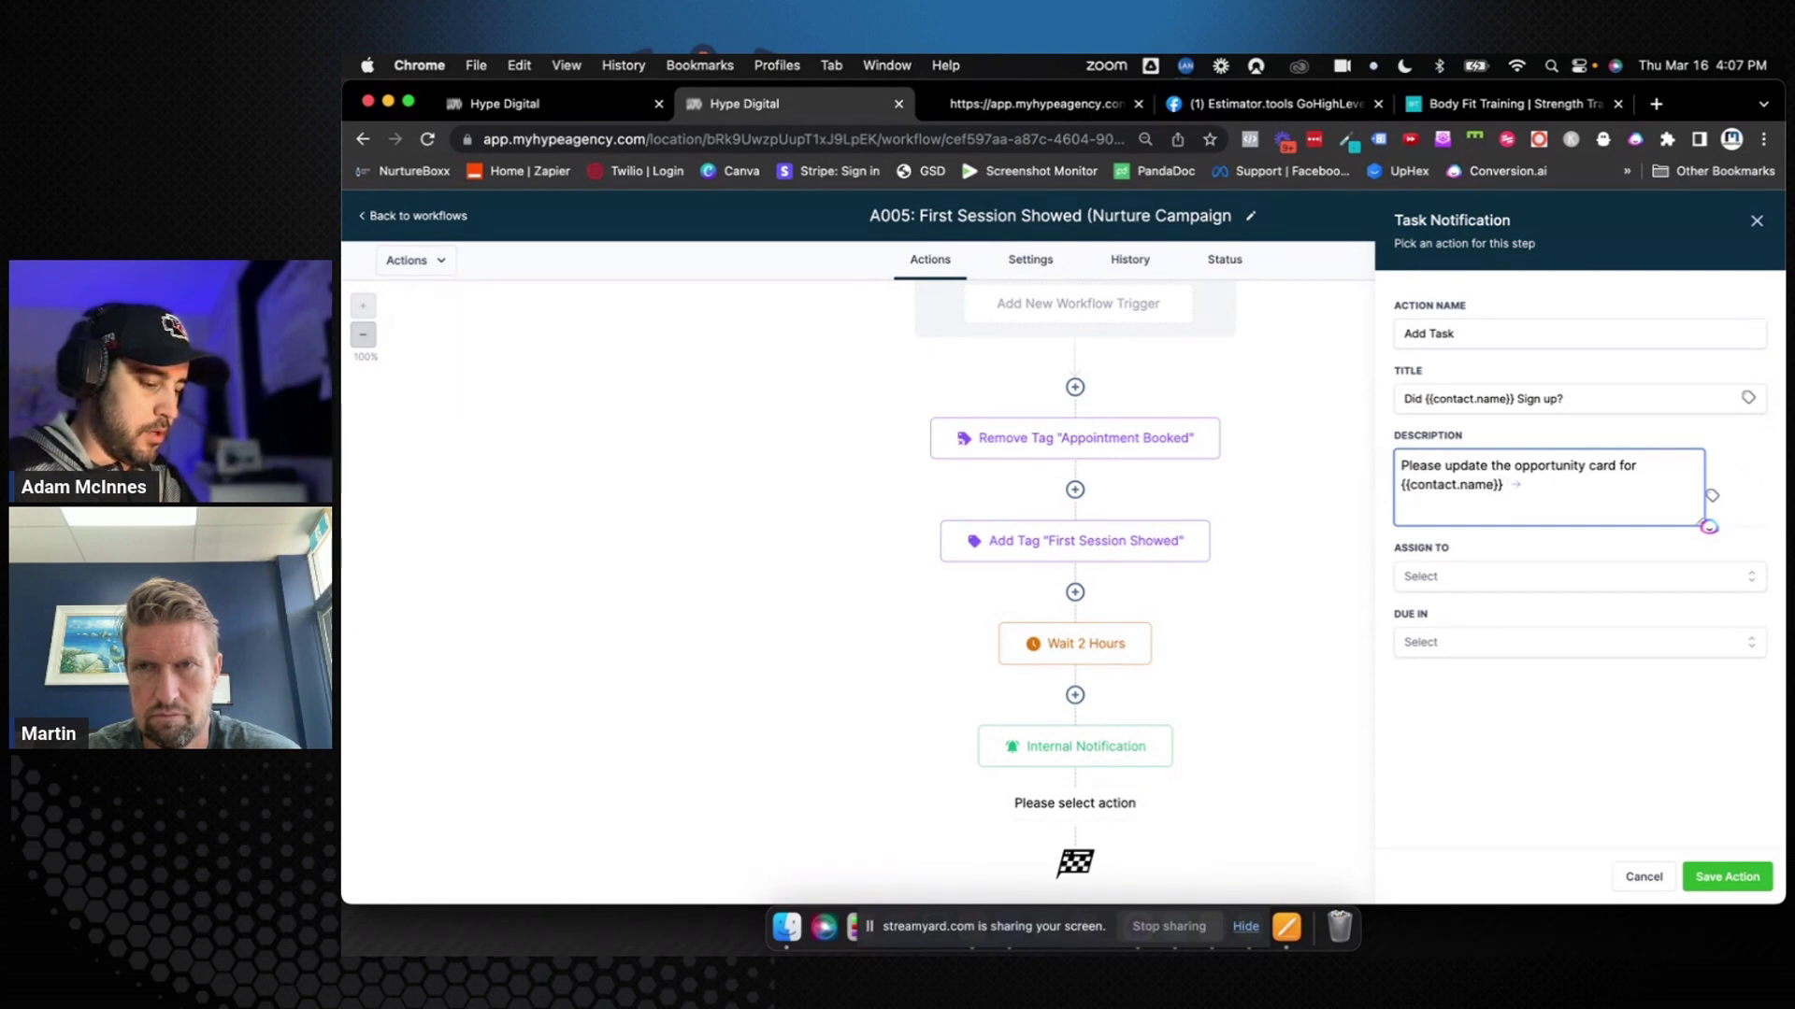
pyautogui.write(' -')
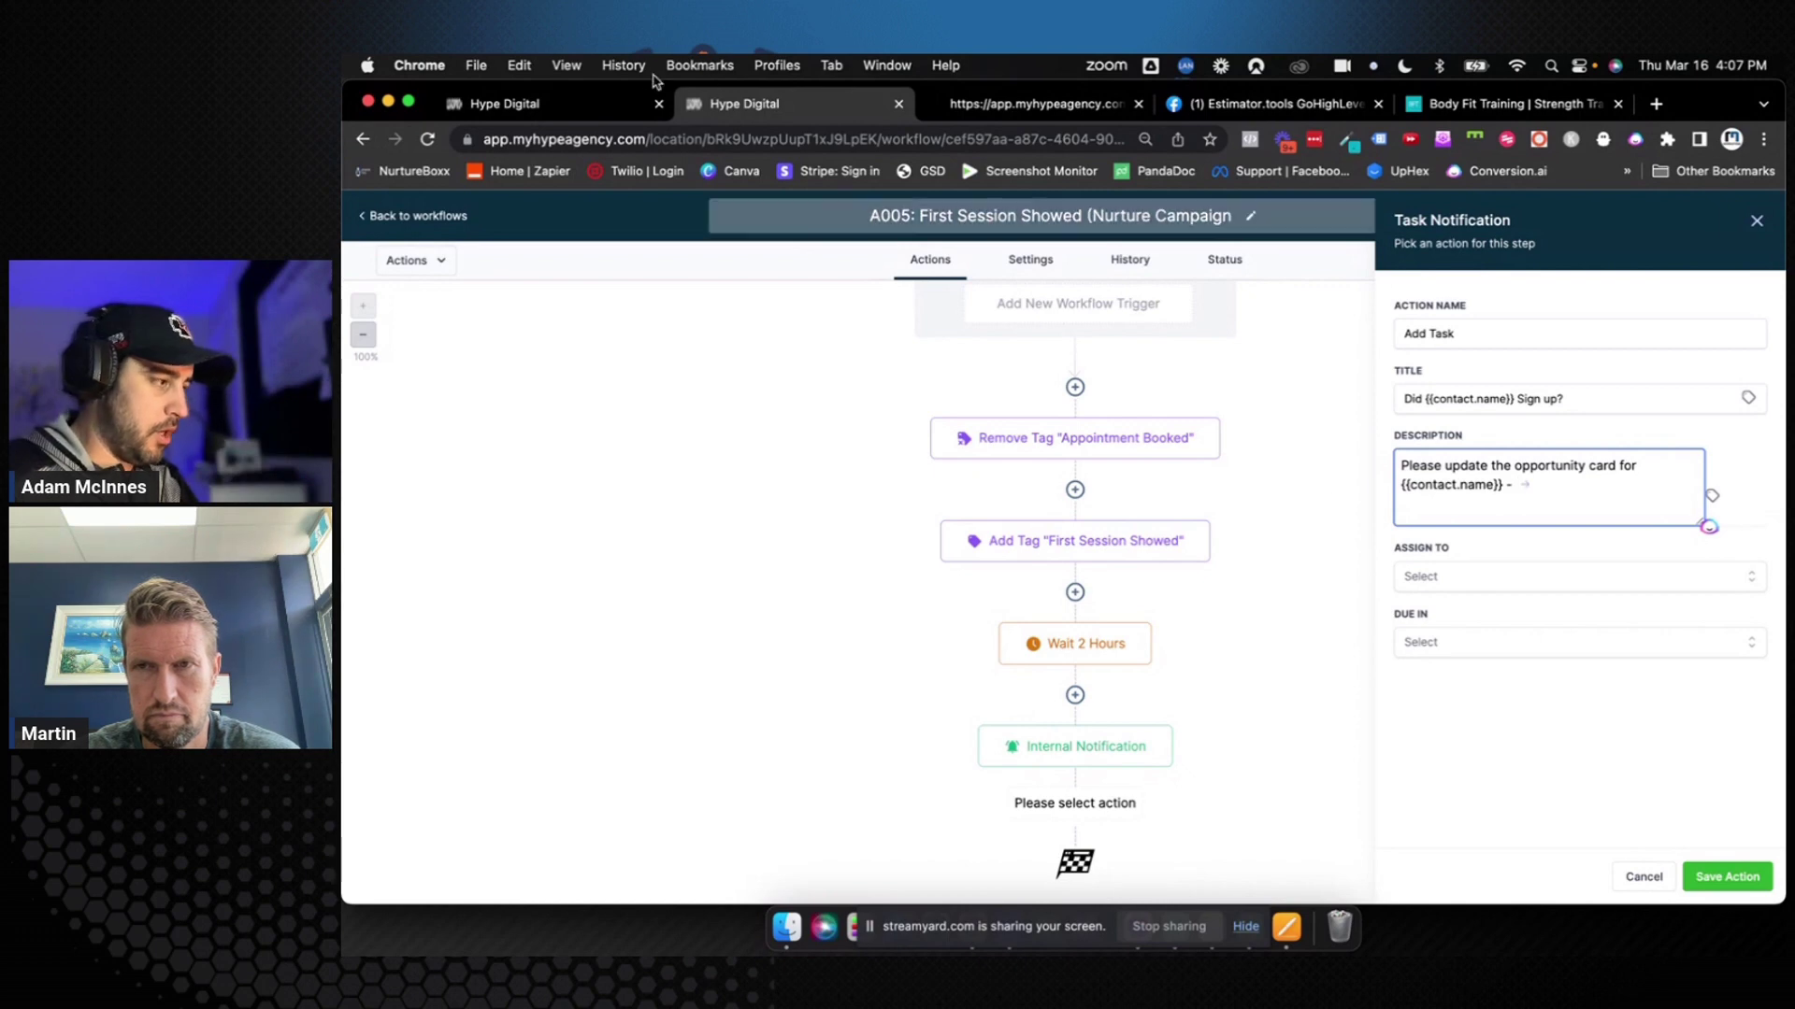
# Copy the No Sign Up (Nurture) stage name from the Opportunities pipeline
pyautogui.click(524, 103)
pyautogui.click(418, 216)
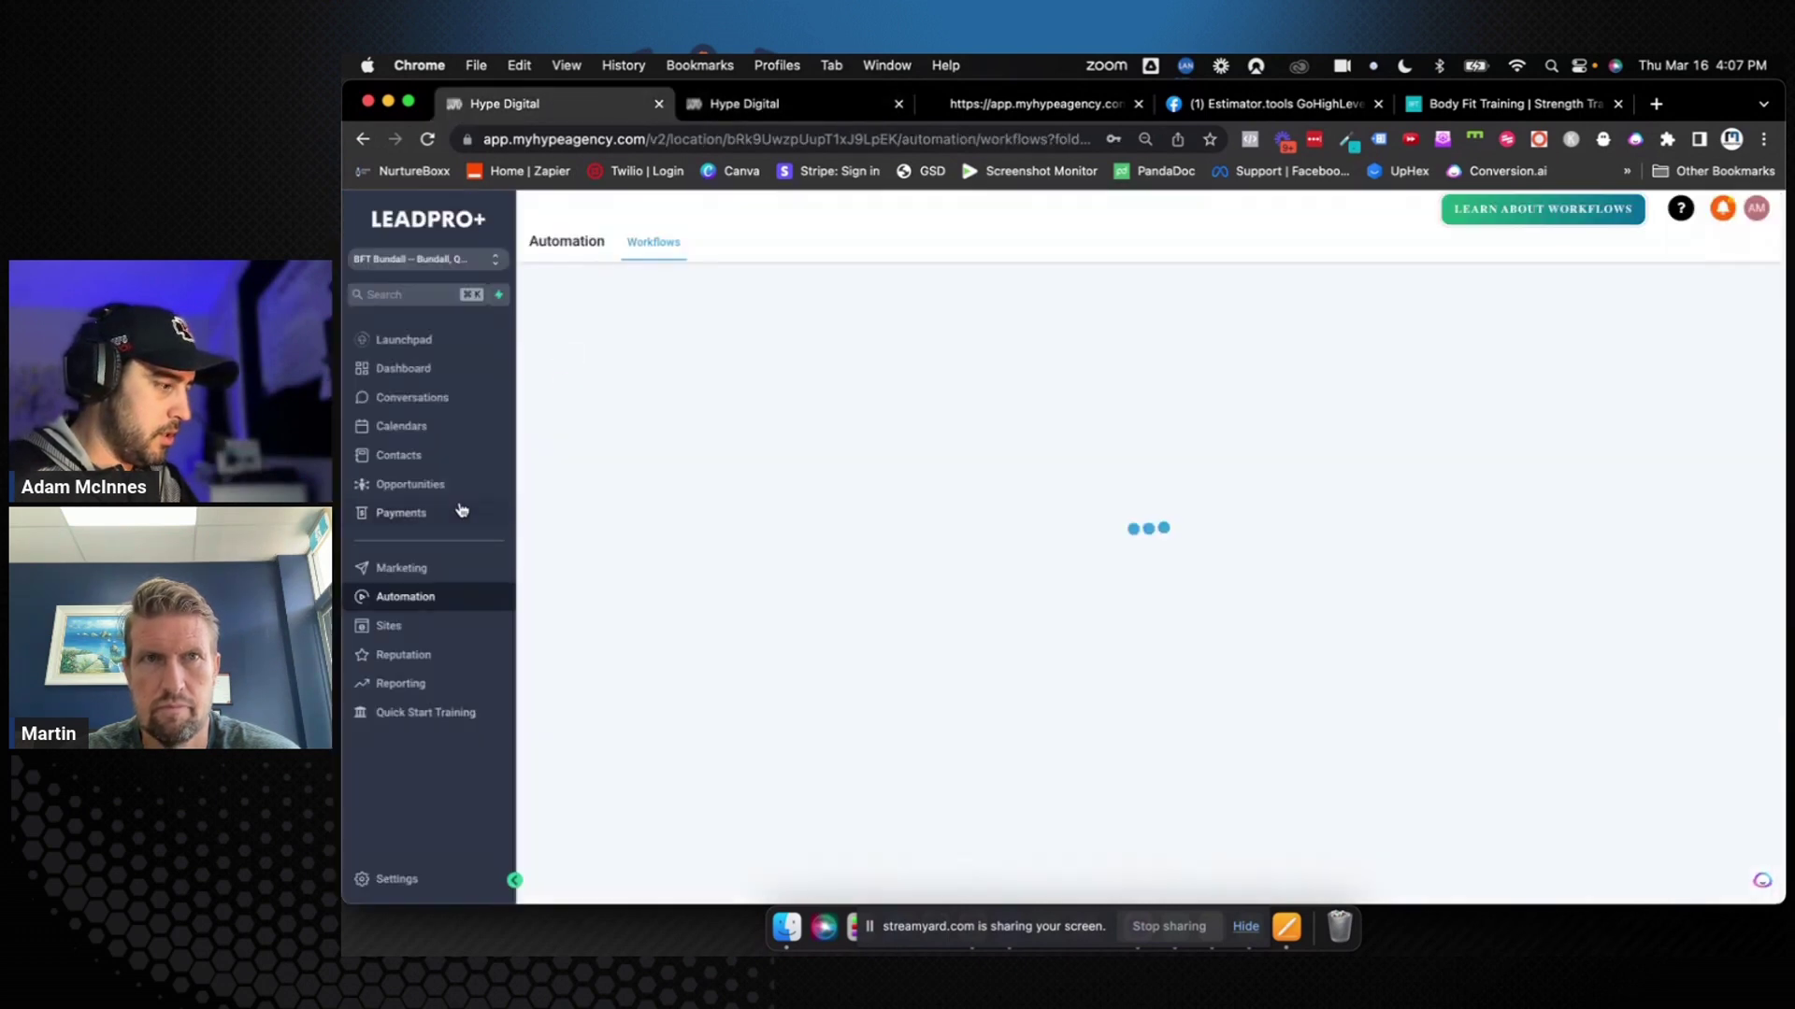
pyautogui.click(439, 484)
pyautogui.hscroll(5, 1283, 491)
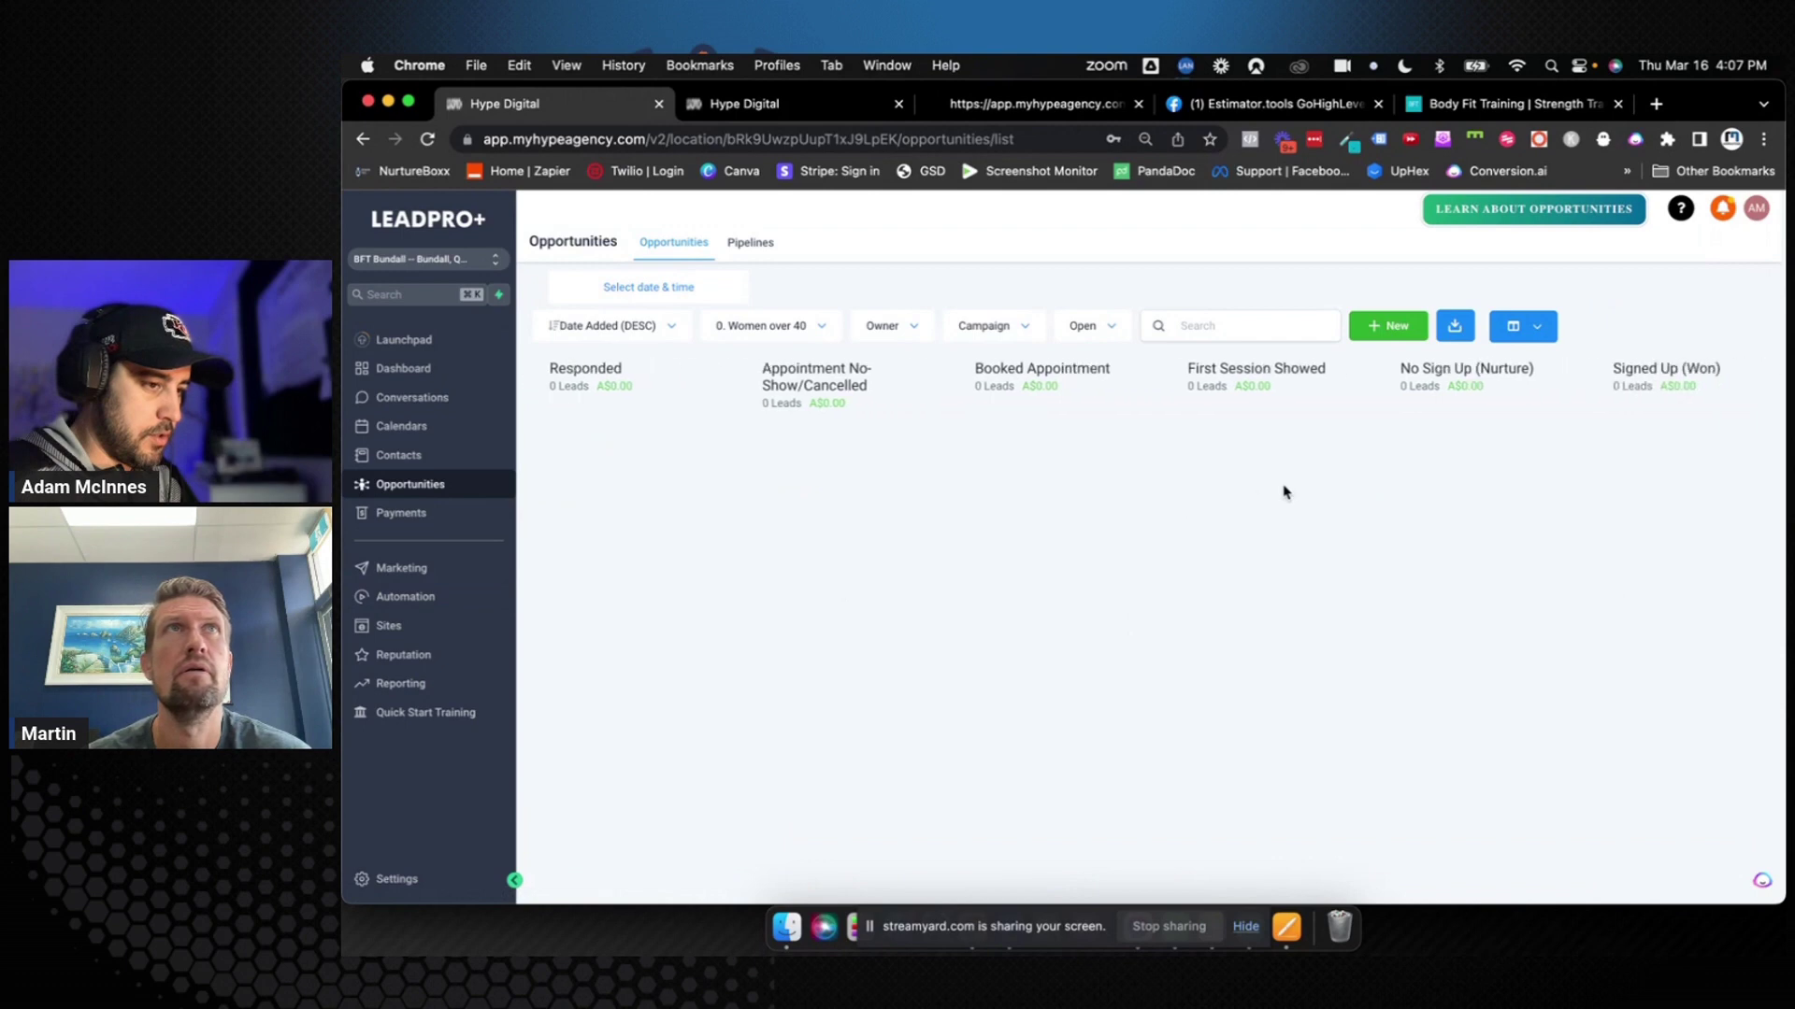
pyautogui.moveTo(1137, 368); pyautogui.dragTo(1273, 372)
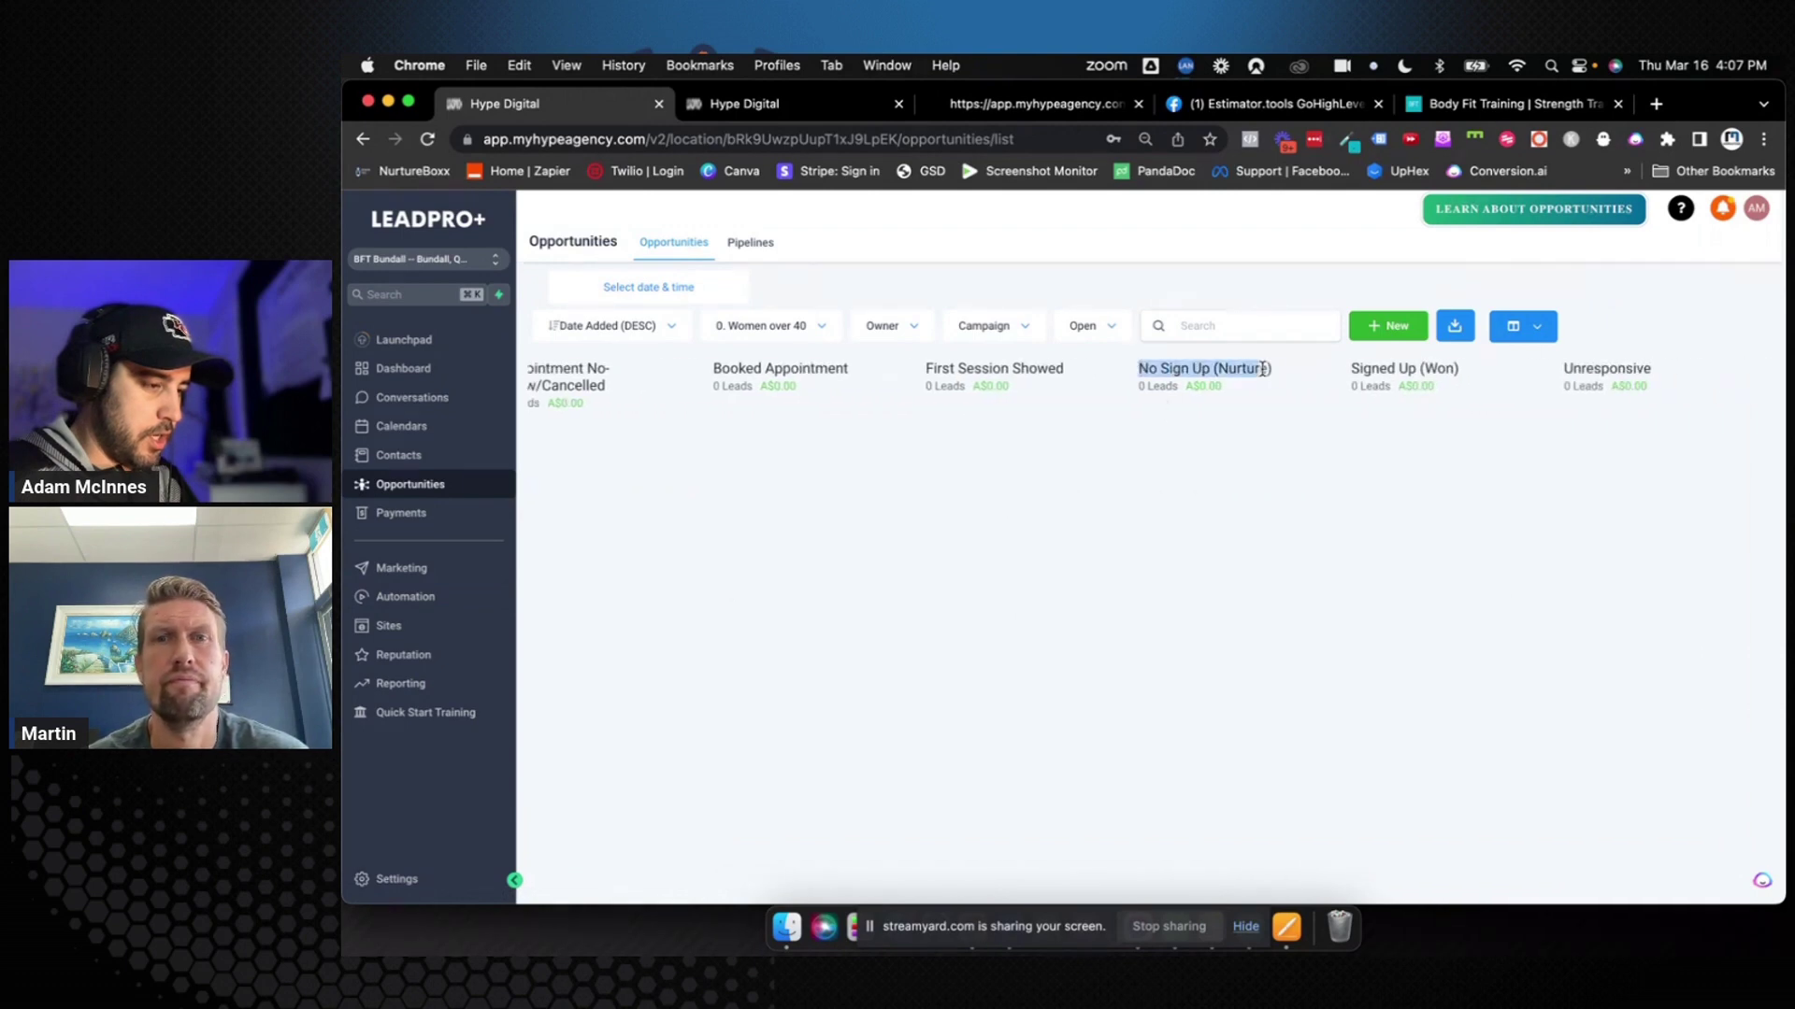
pyautogui.press('super+c')
# Paste No Sign Up (Nurture) into the task description, followed by 'or'
pyautogui.click(852, 110)
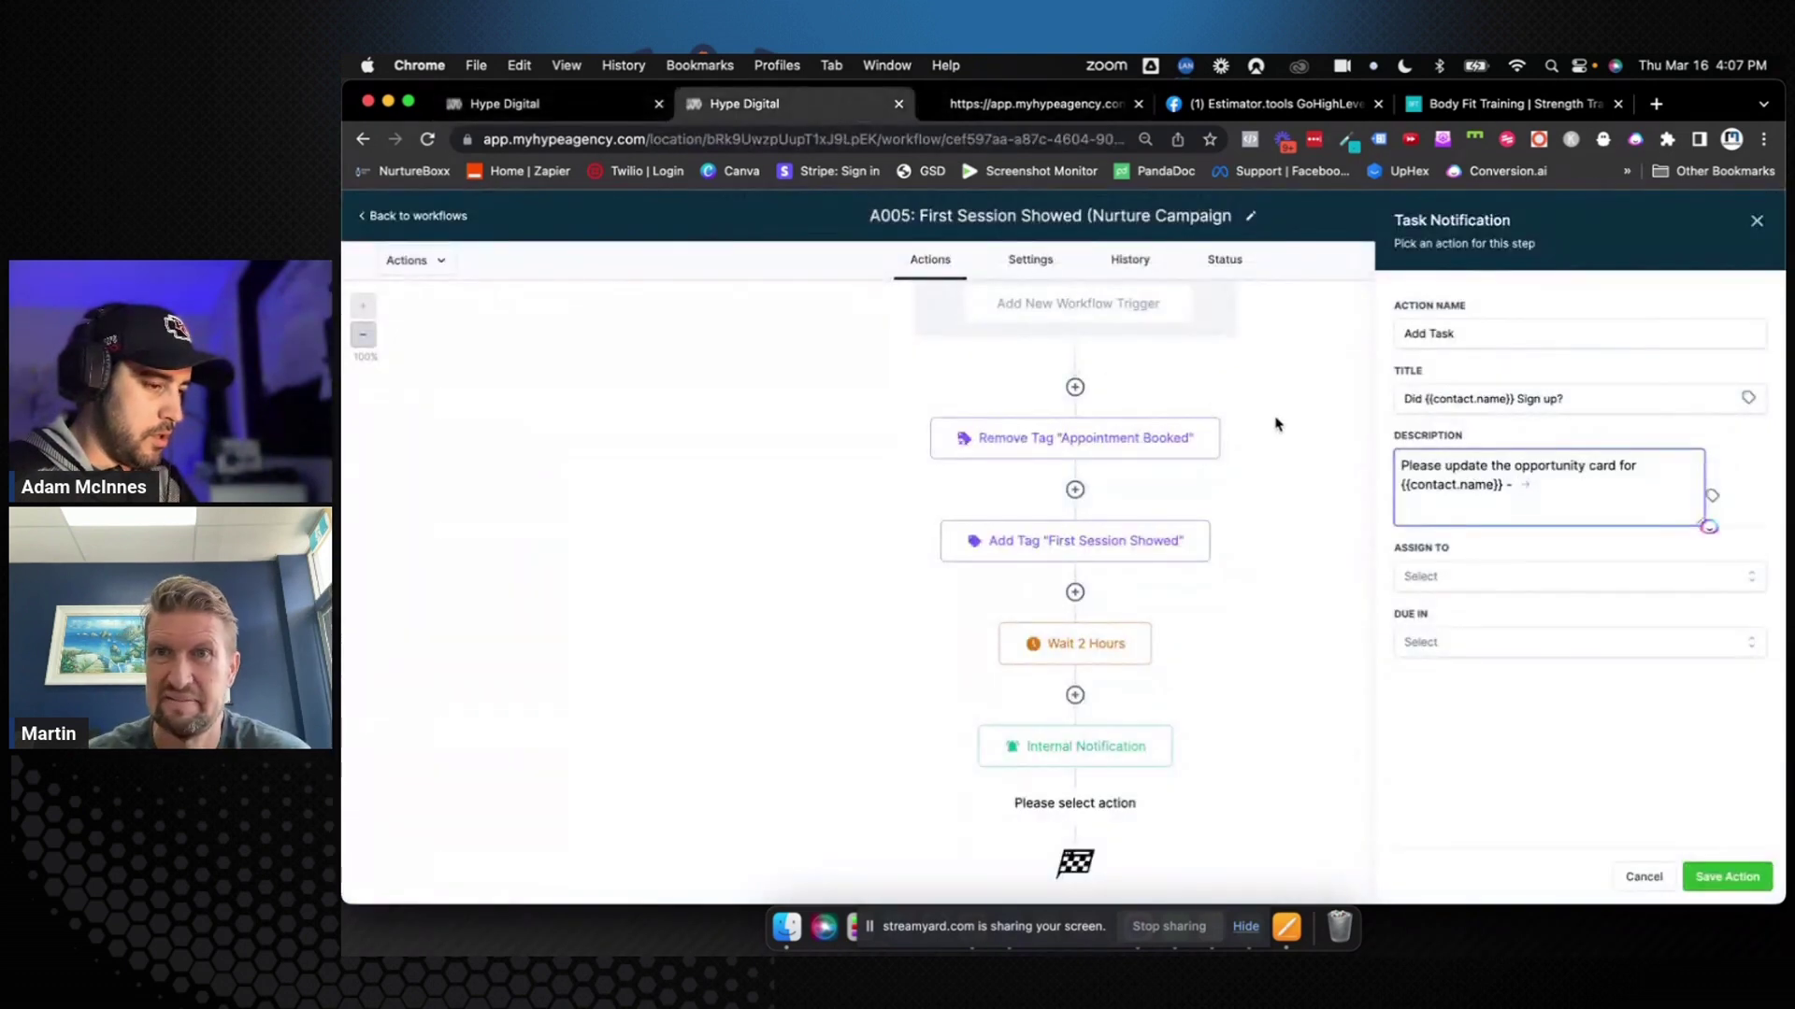
pyautogui.write('o')
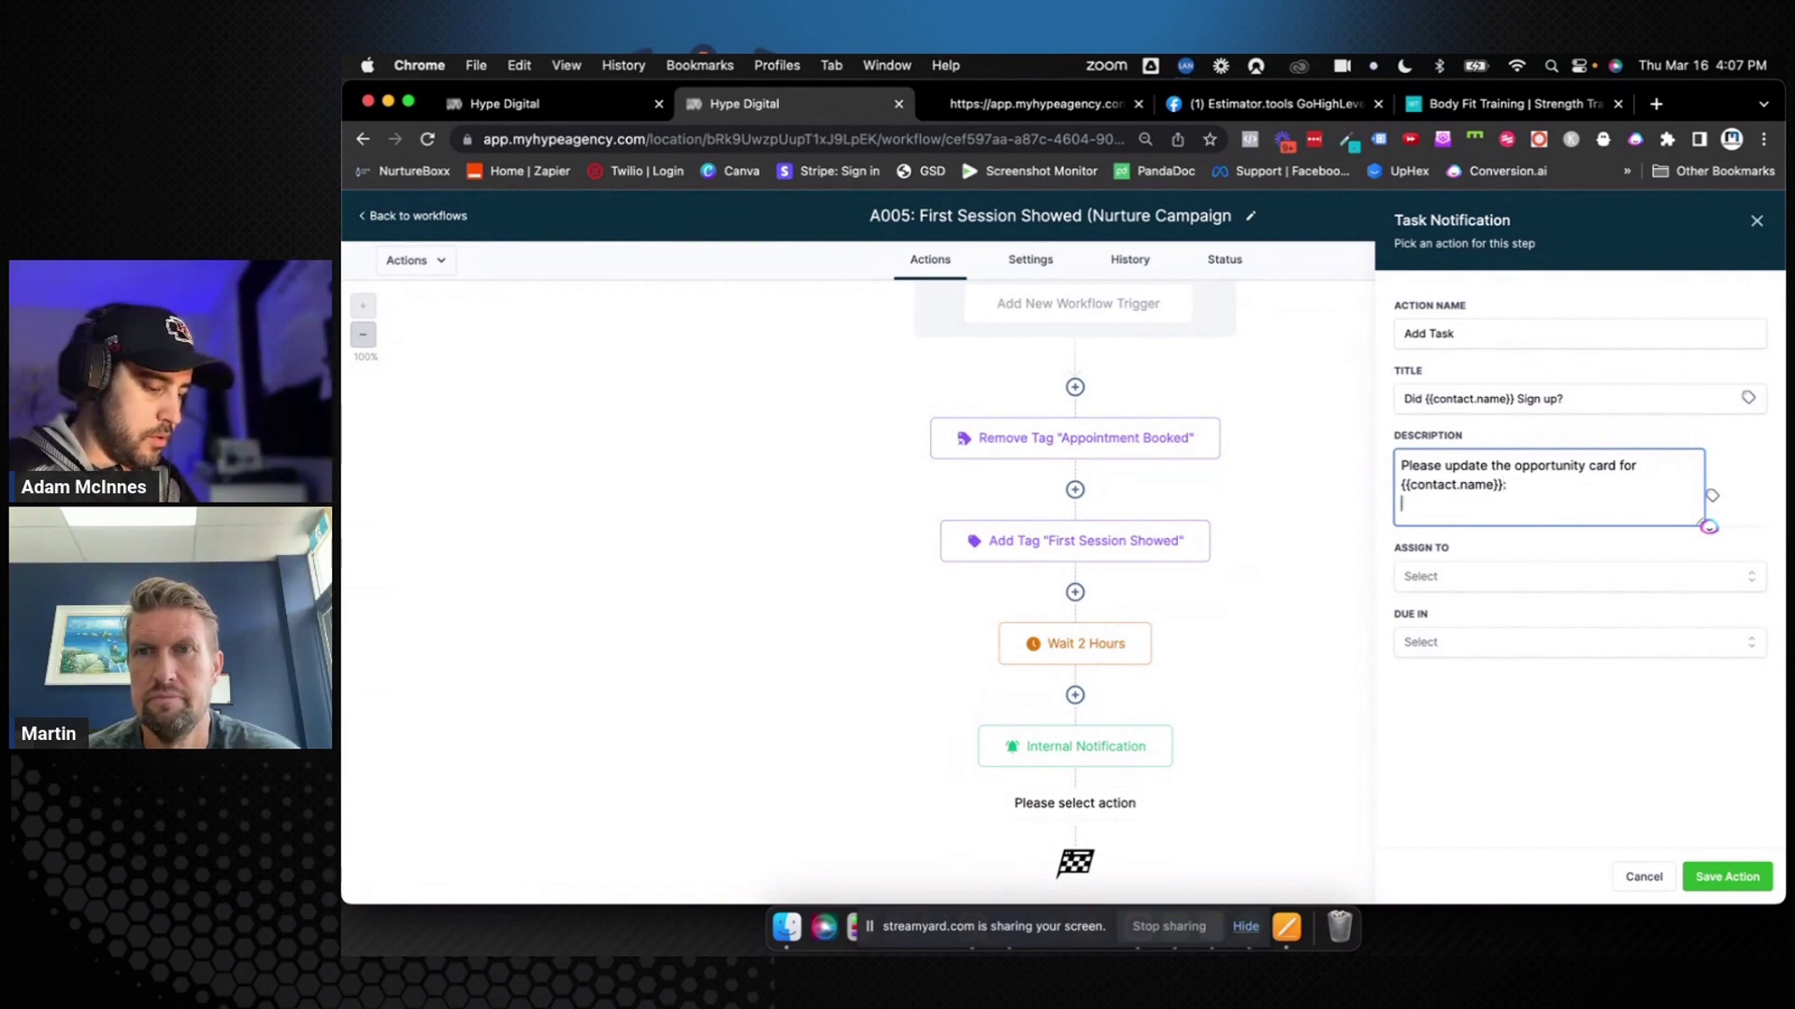
pyautogui.press('super+n')
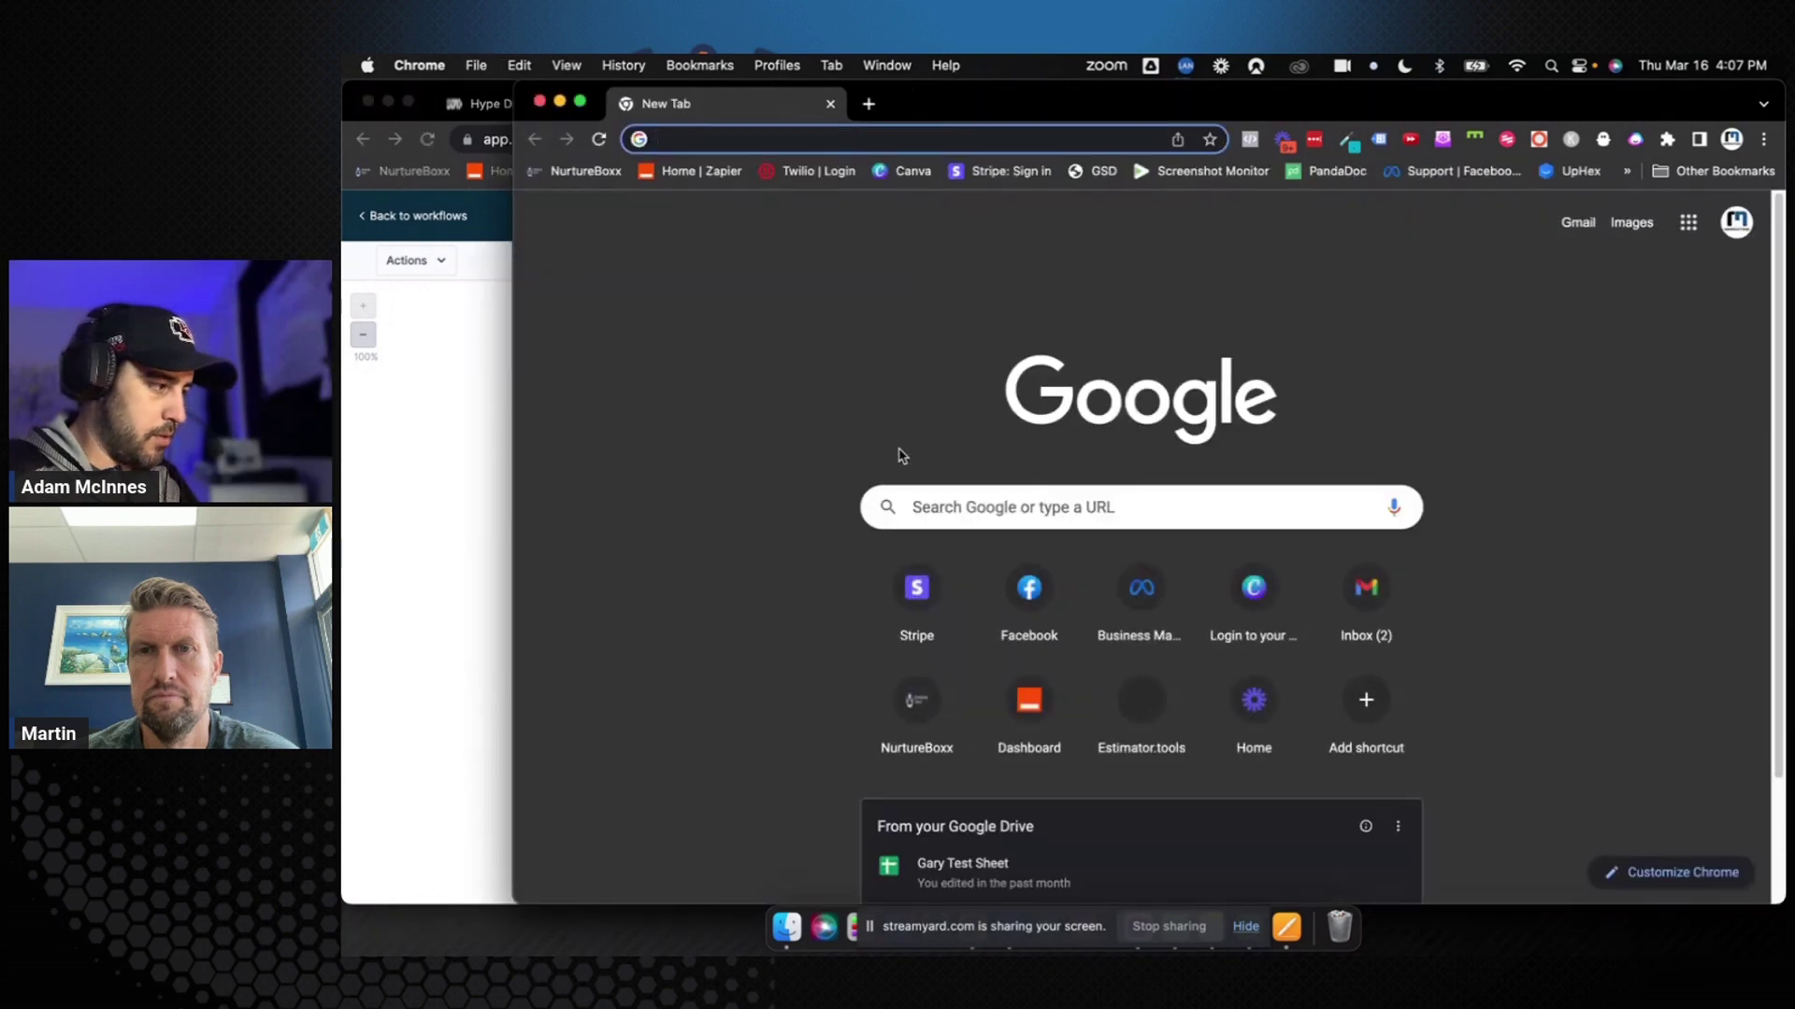
pyautogui.click(540, 100)
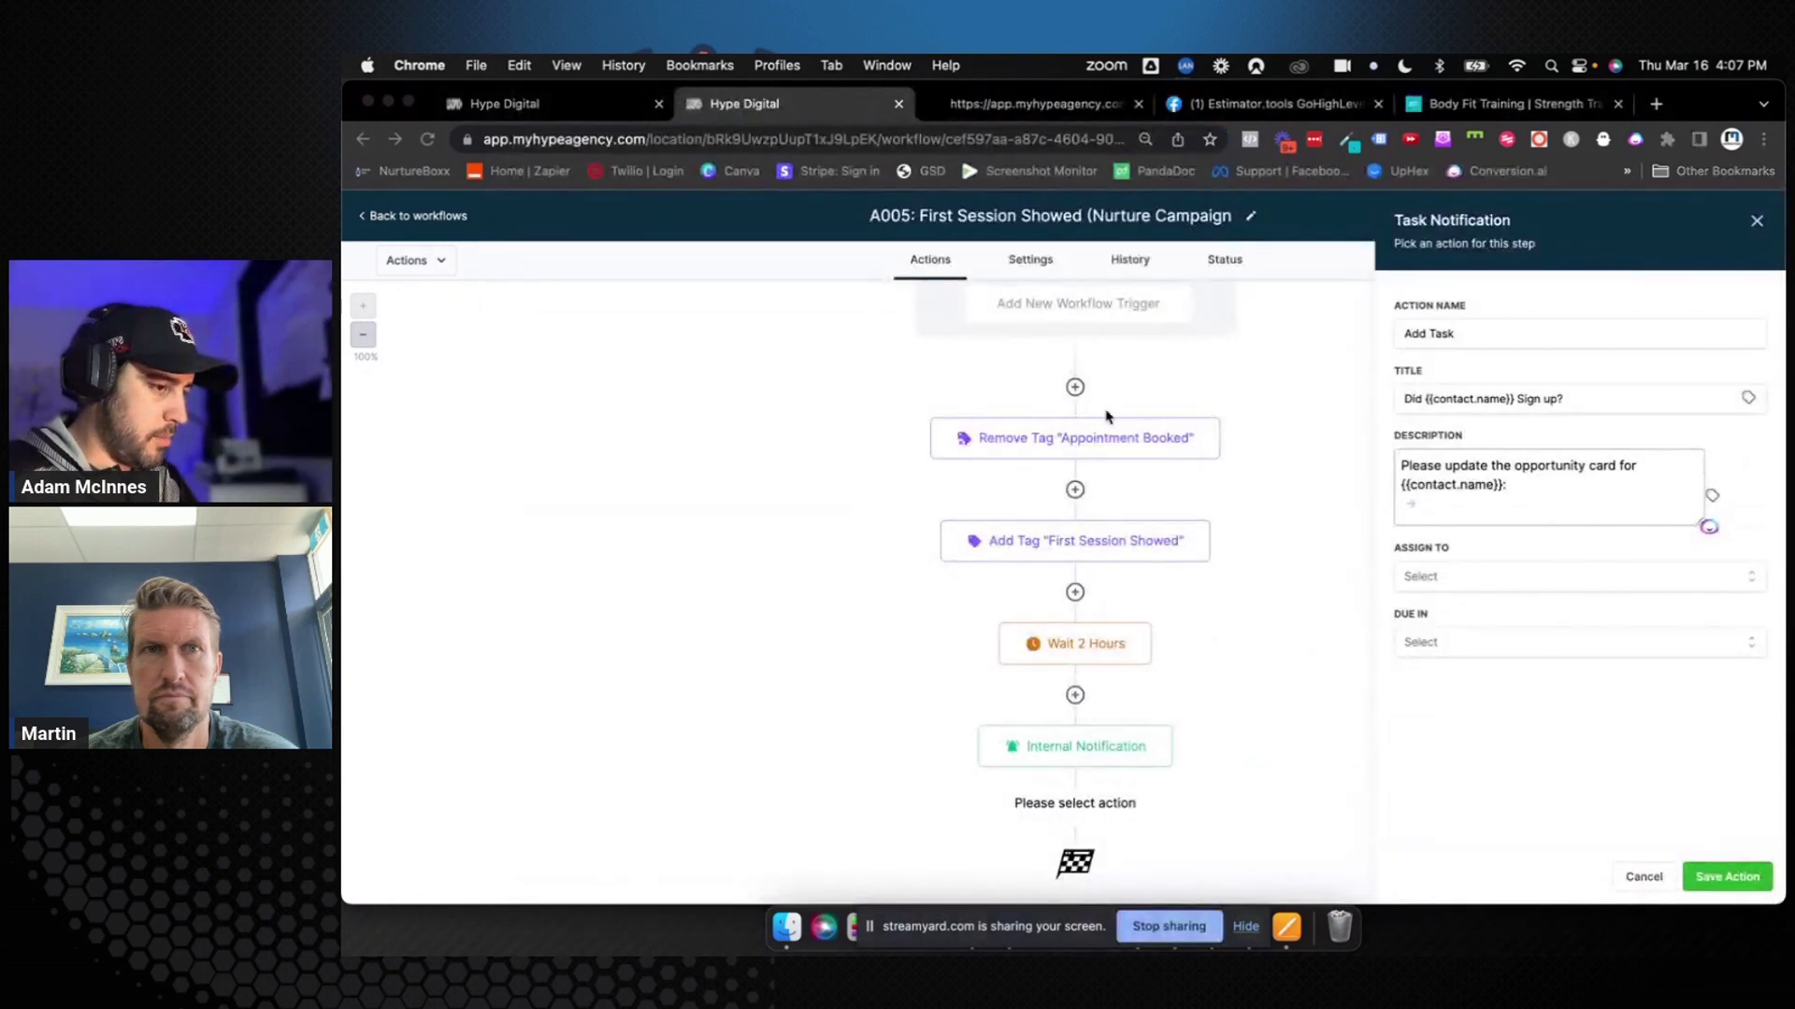
pyautogui.press('super+v')
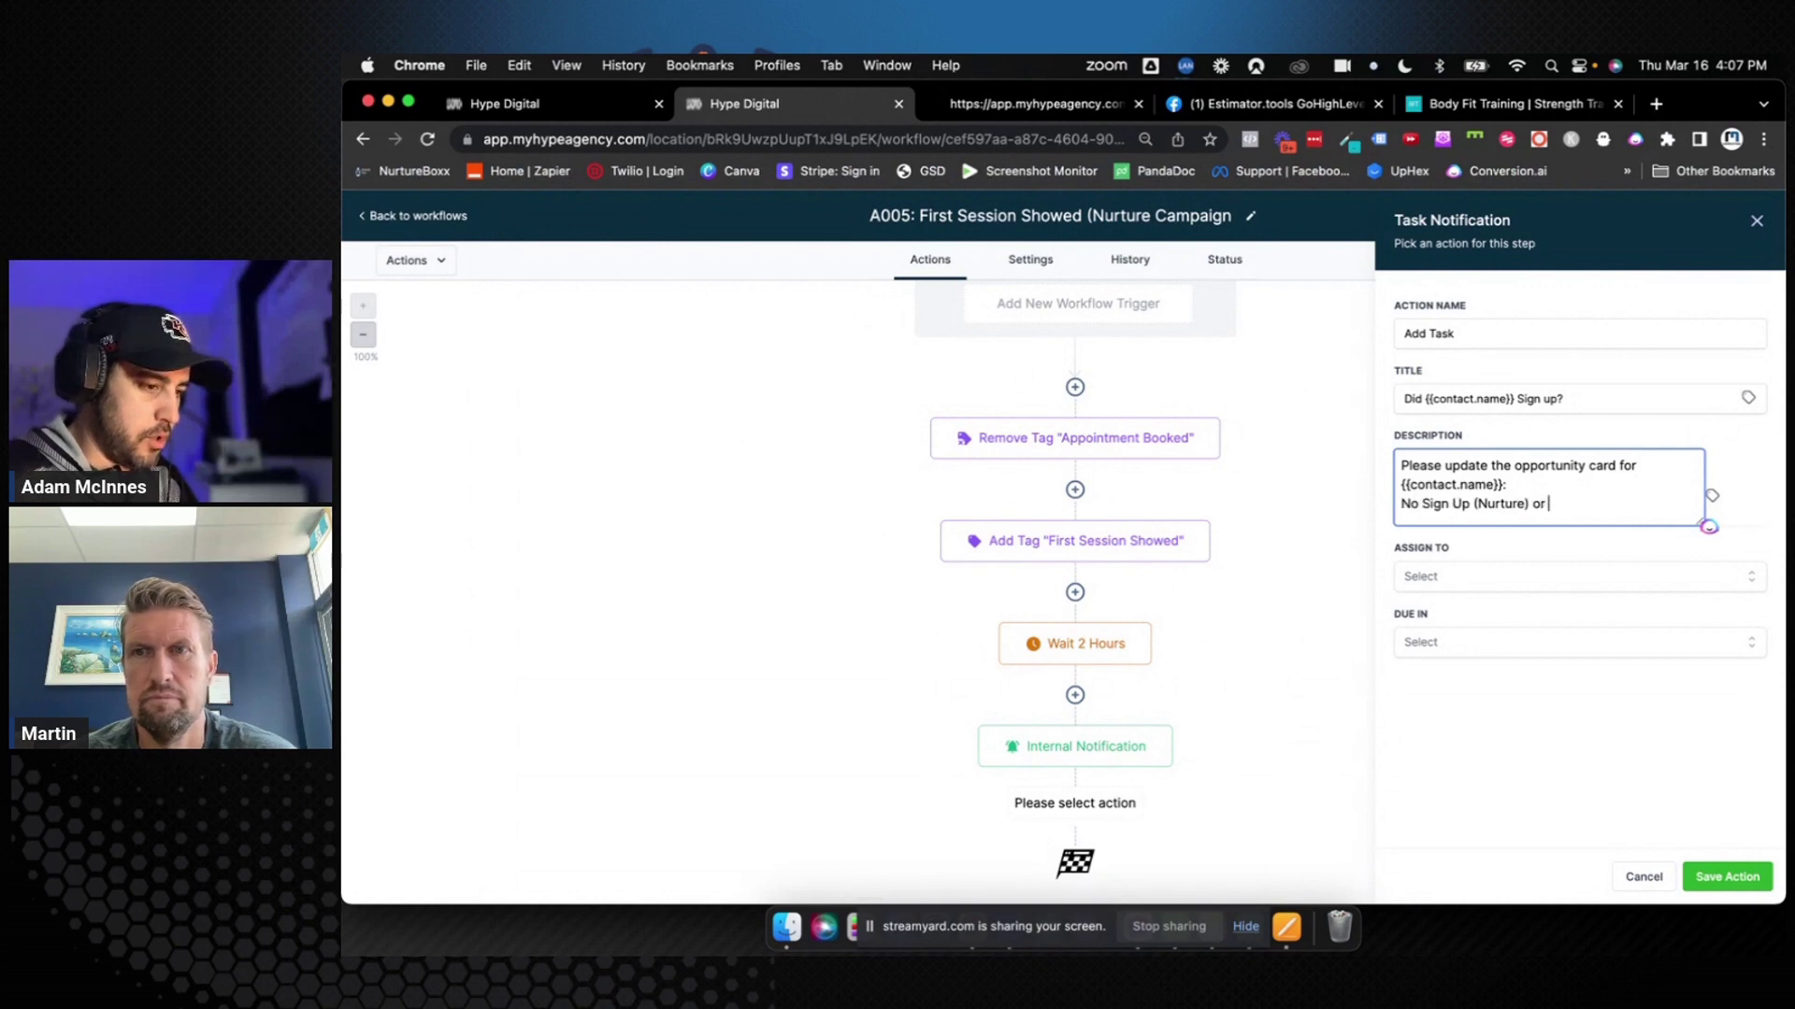
pyautogui.write('or')
# Copy Signed Up (Won) from the pipeline and paste it into the task description
pyautogui.hotkey('ctrl', 'shift', 'Tab')
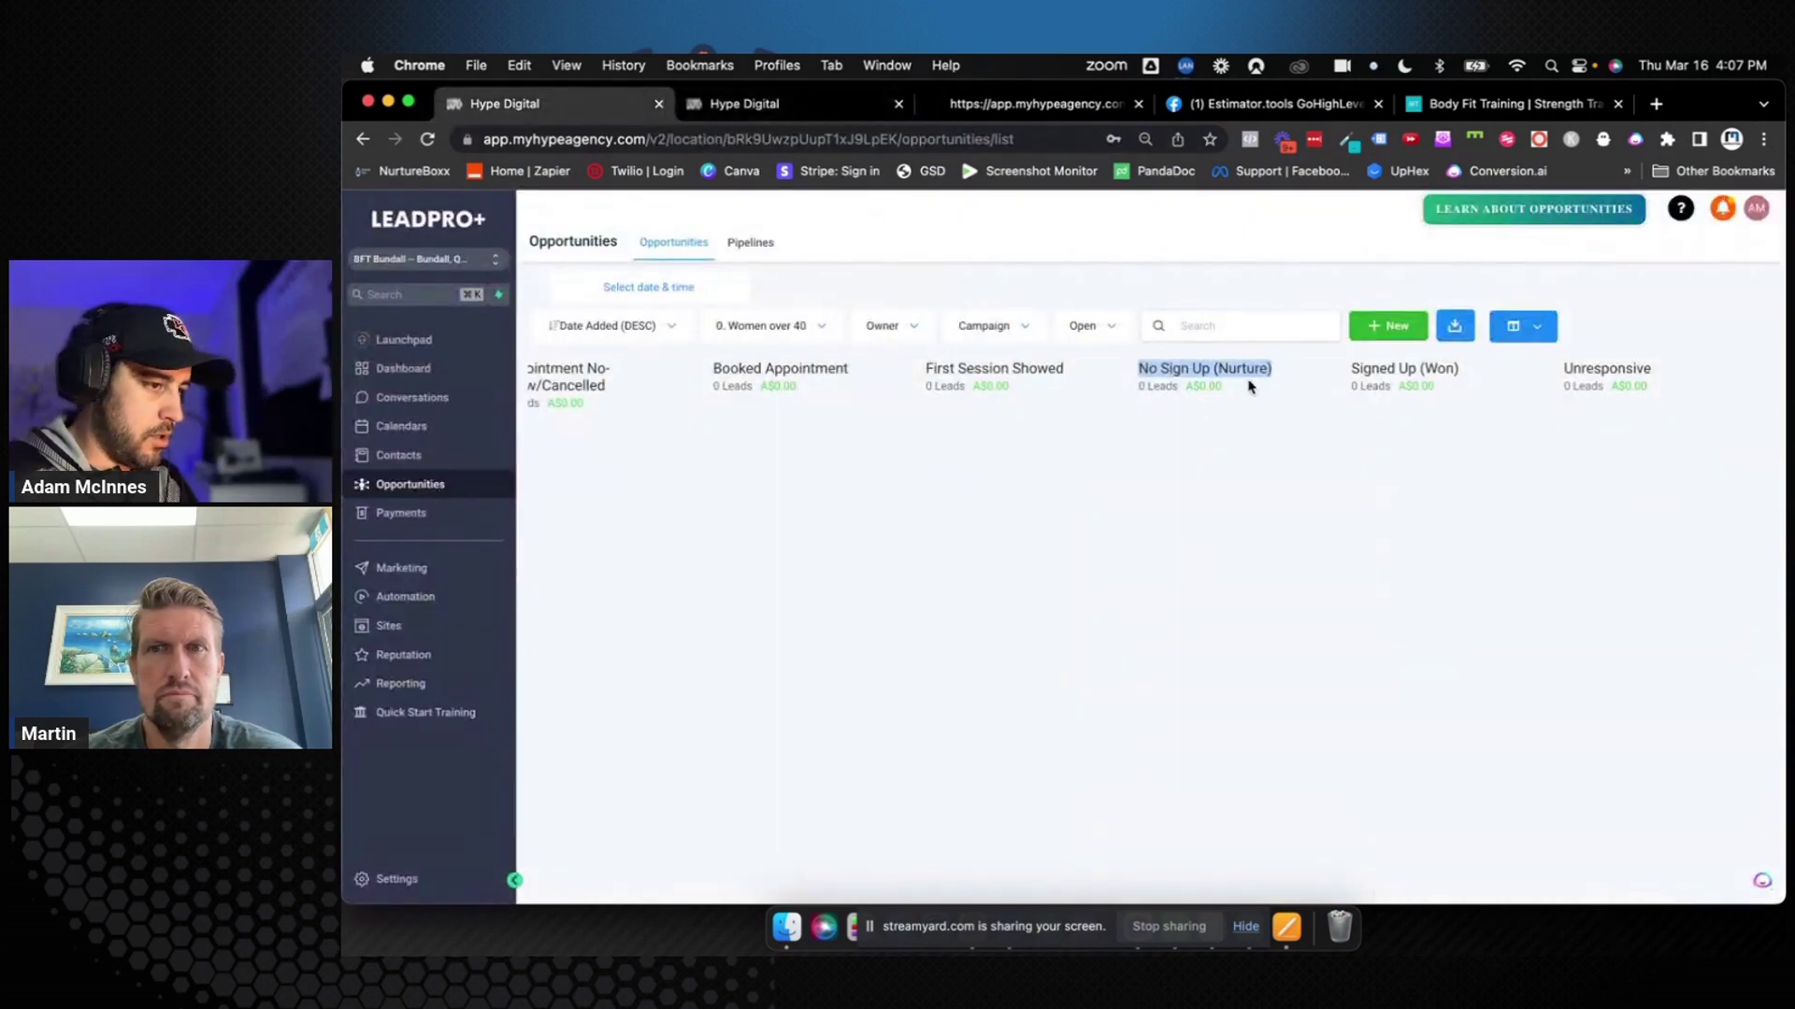
pyautogui.moveTo(1349, 369); pyautogui.dragTo(1463, 375)
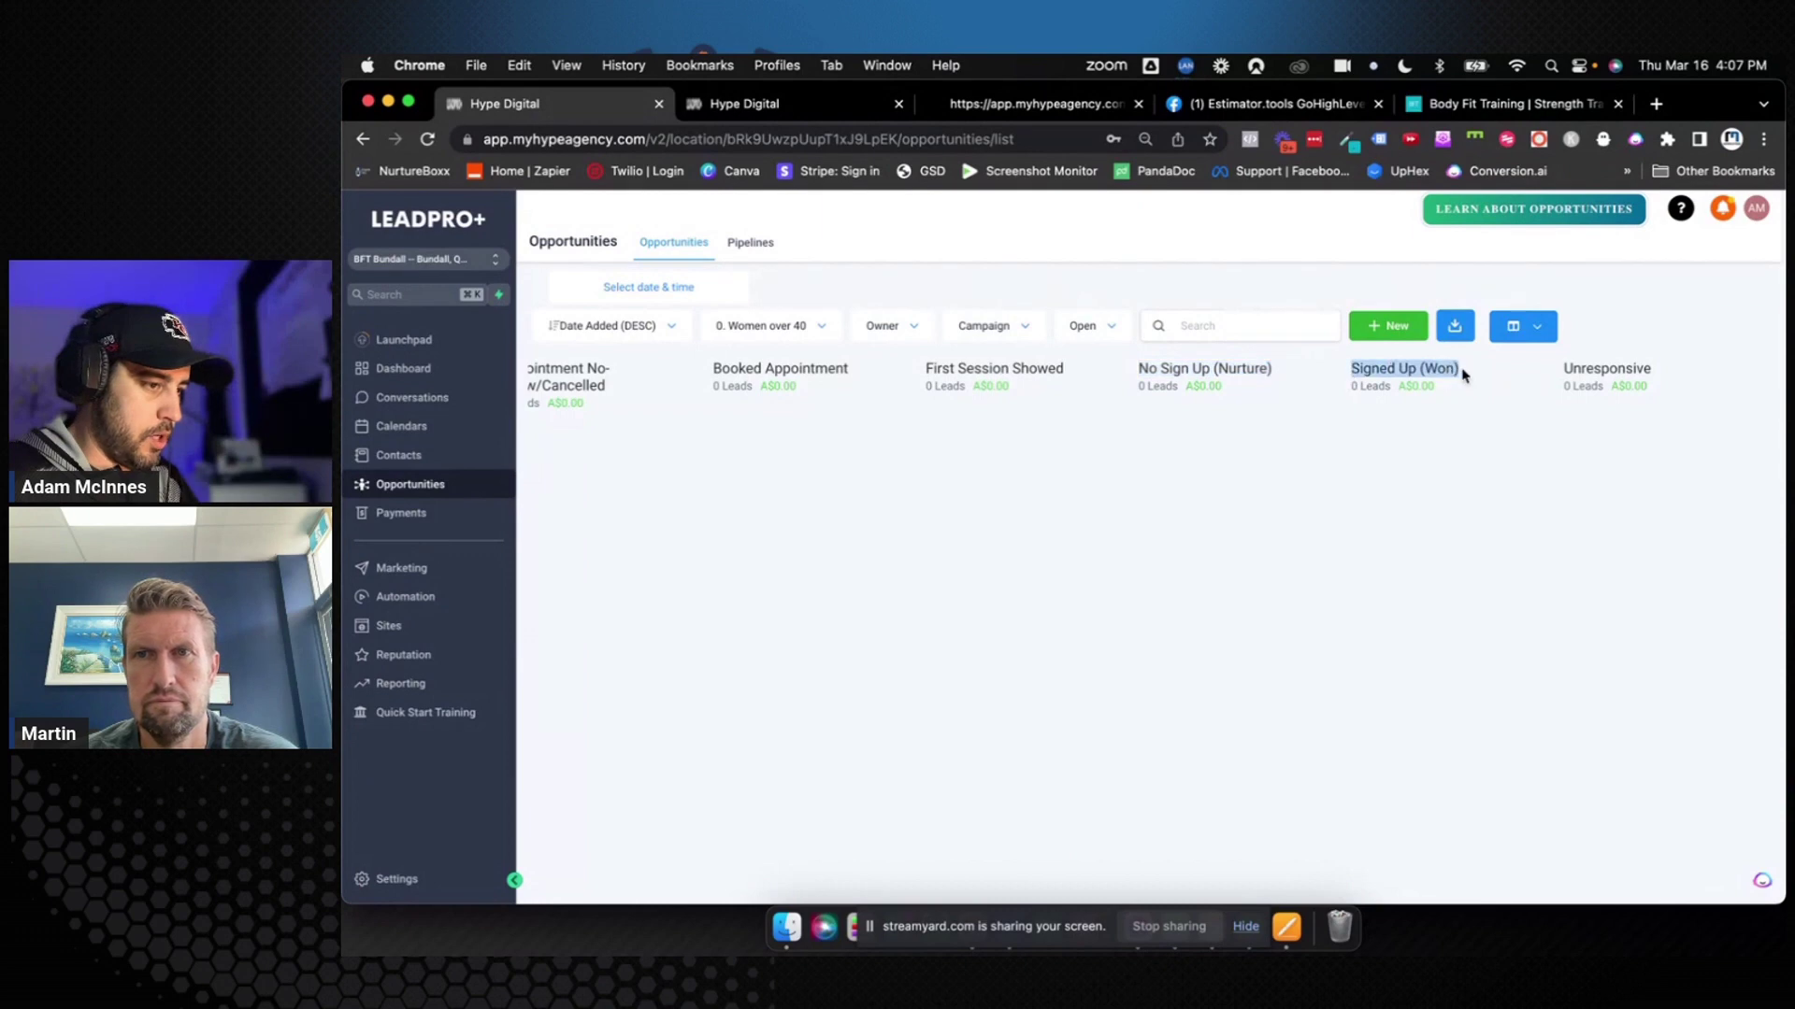
pyautogui.press('super+c')
pyautogui.hotkey('ctrl', 'Tab')
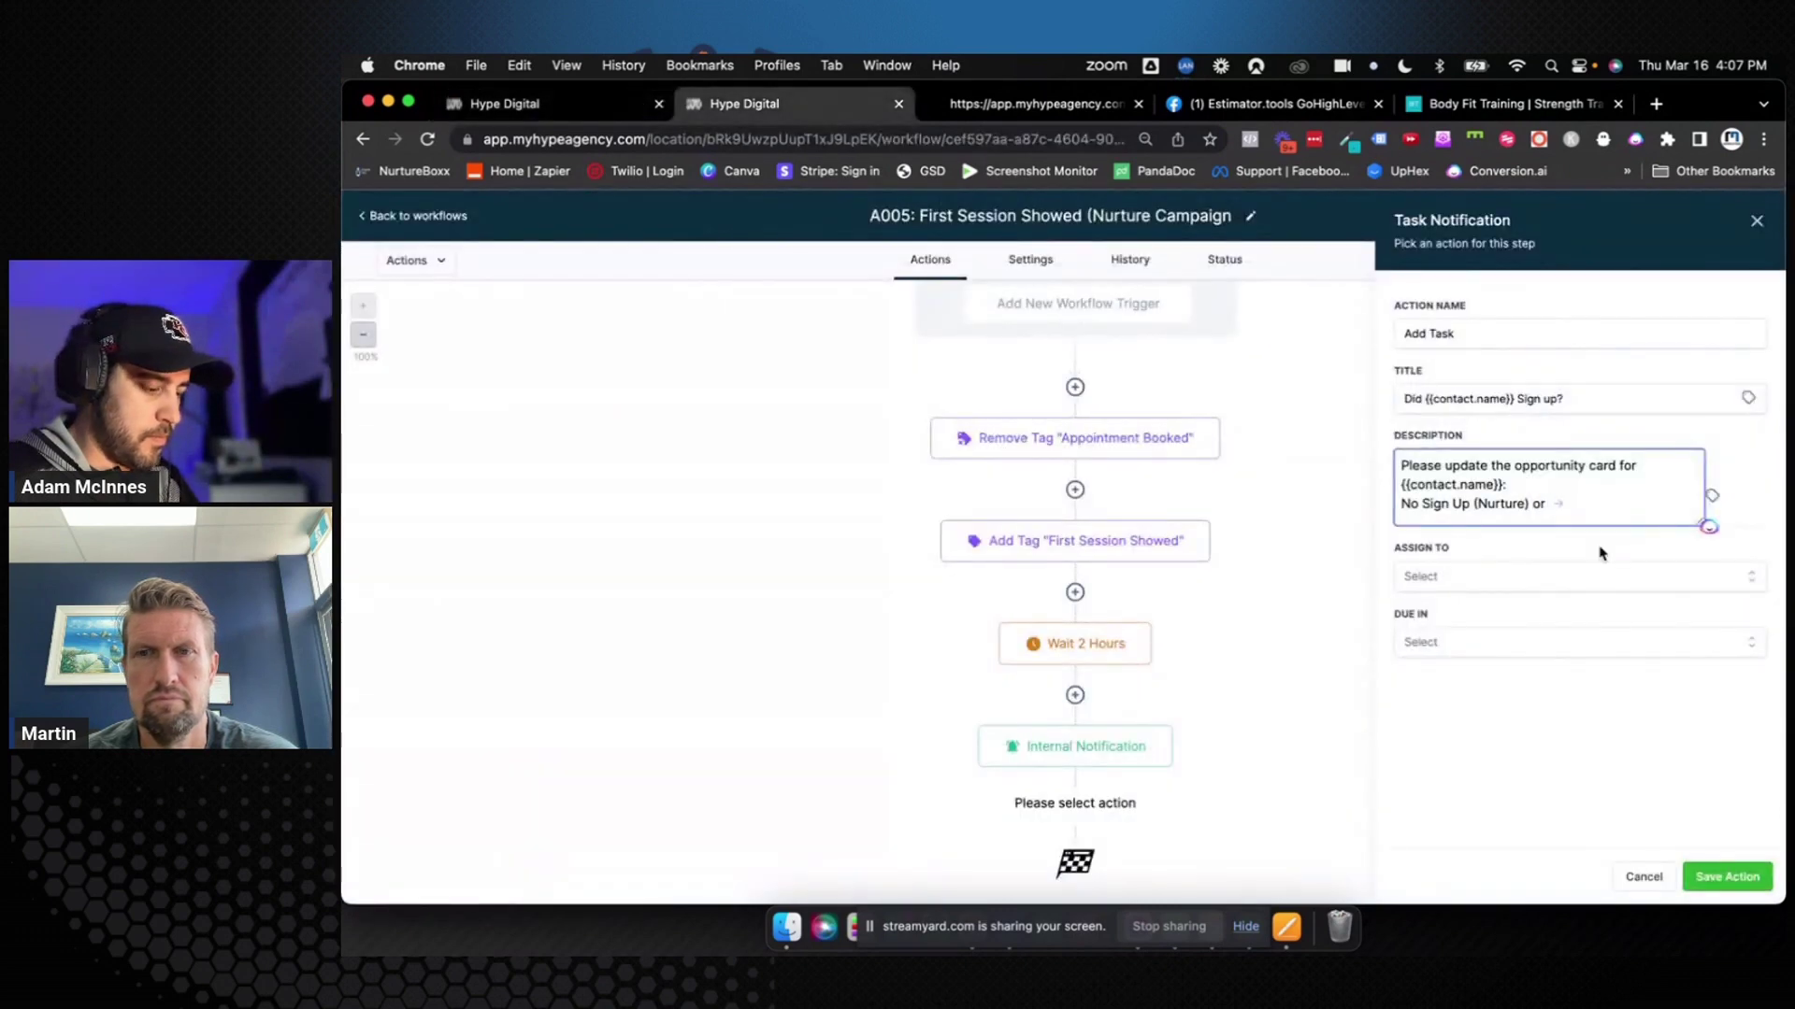
pyautogui.press('super+v')
pyautogui.click(1516, 576)
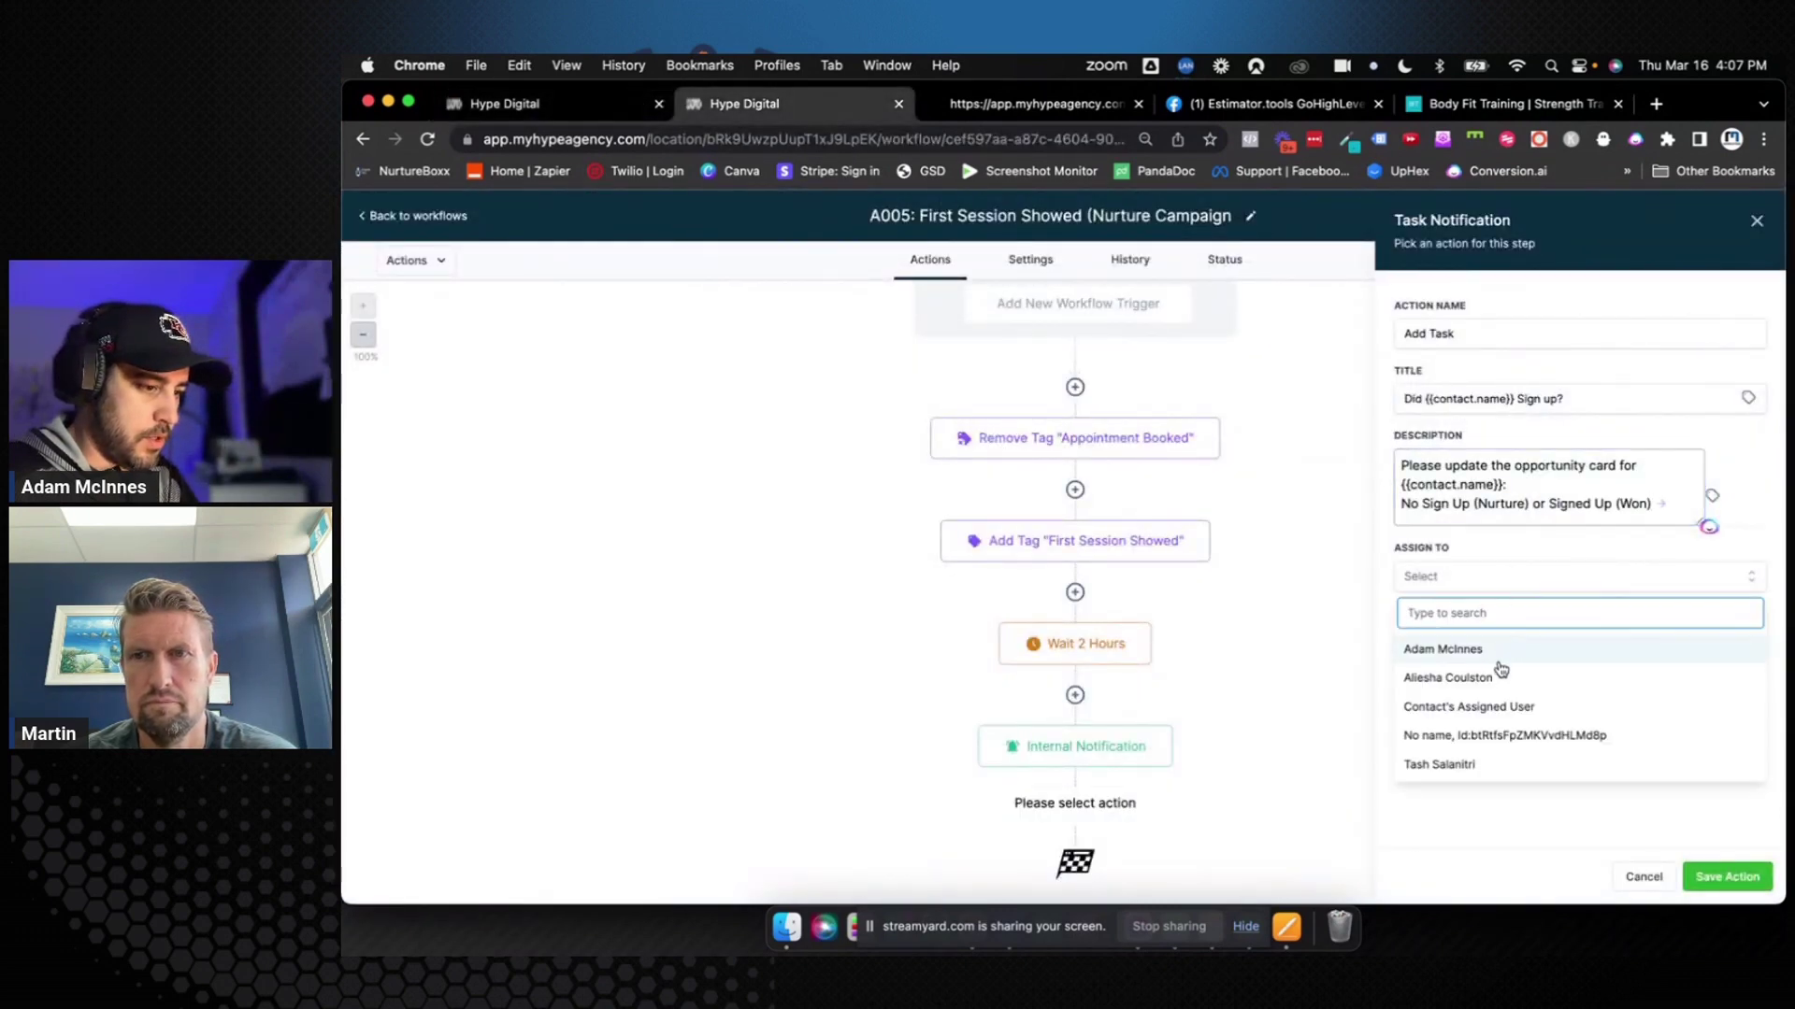
# Assign the task to a team member, due in 1 Day, and save the workflow
pyautogui.click(1500, 570)
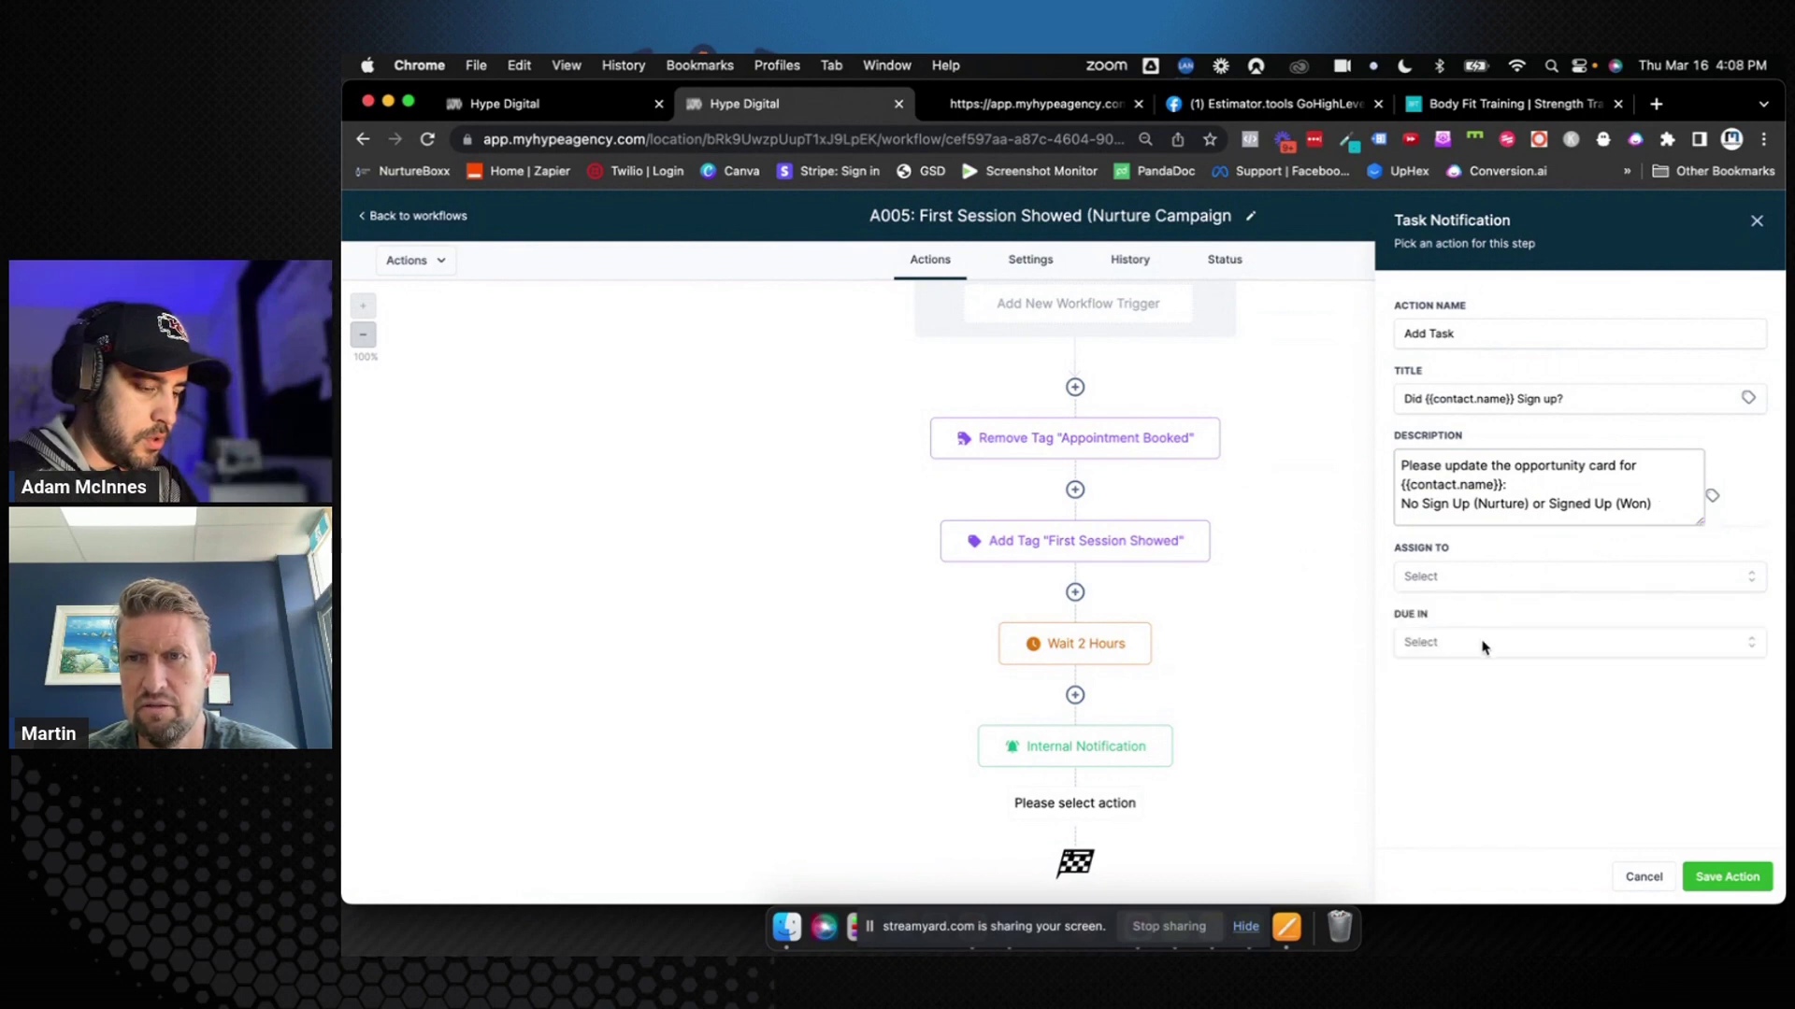
pyautogui.click(1490, 581)
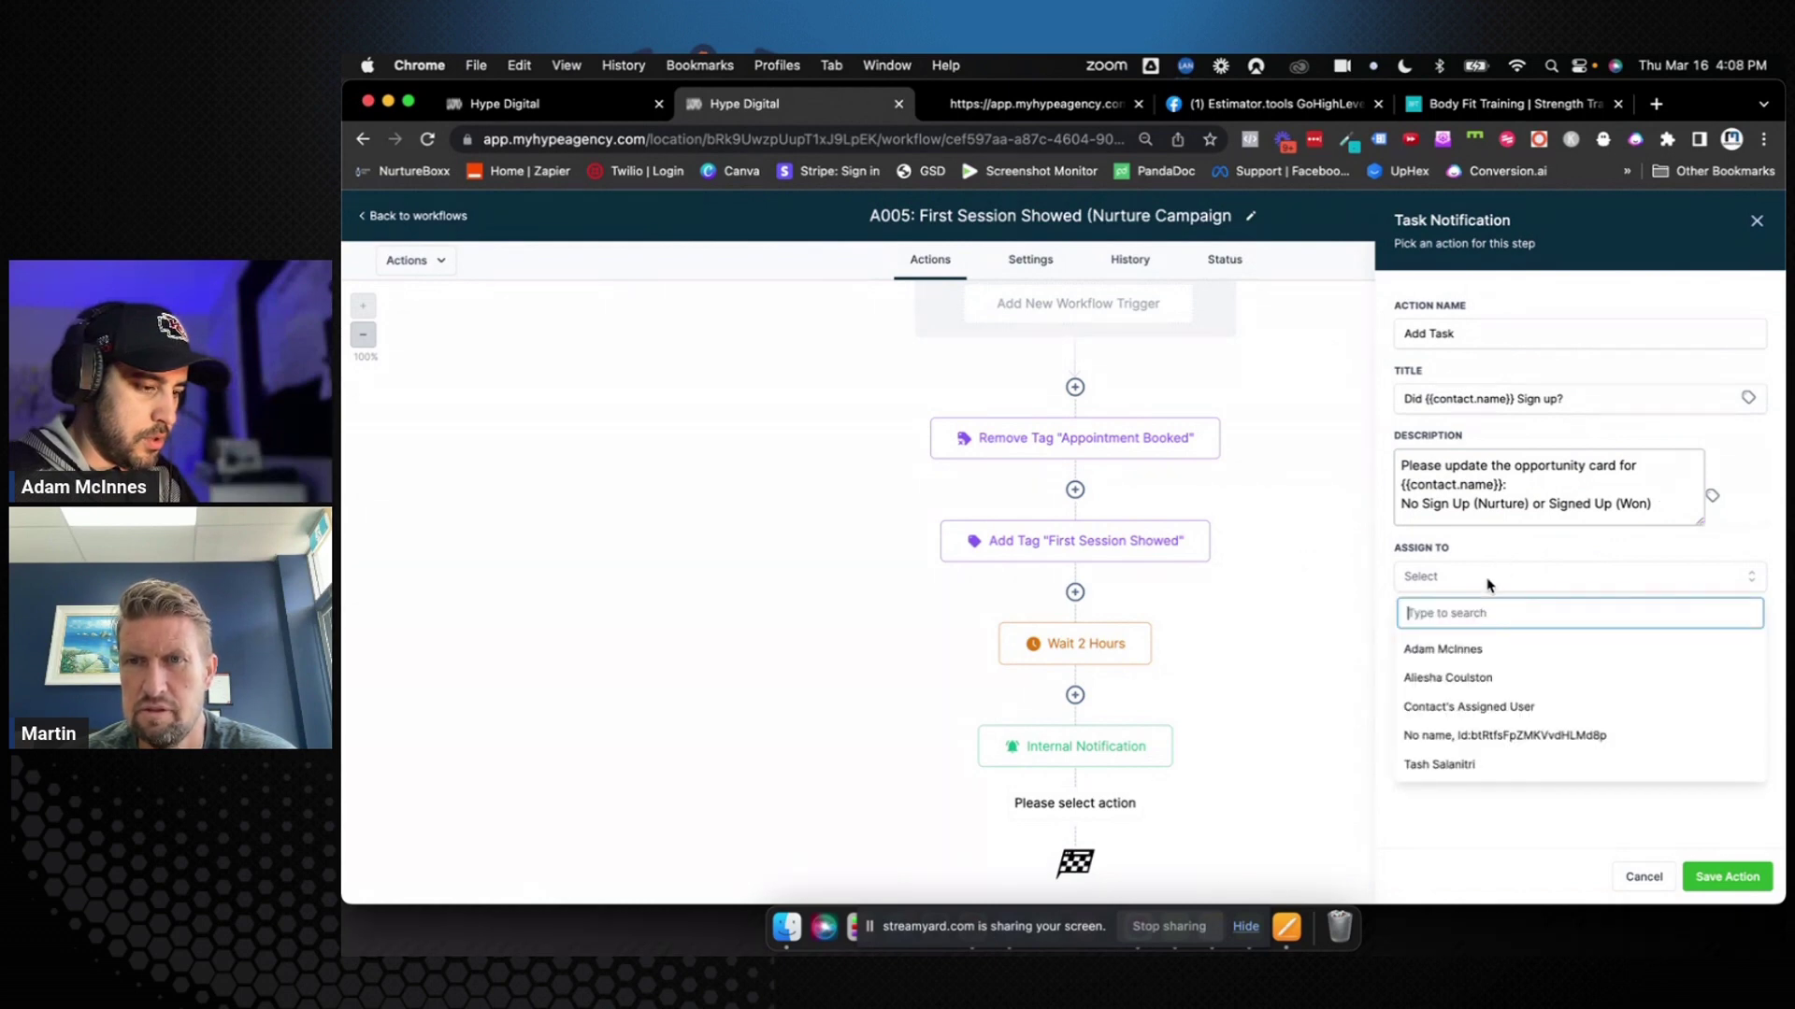
pyautogui.click(1469, 764)
pyautogui.click(1480, 645)
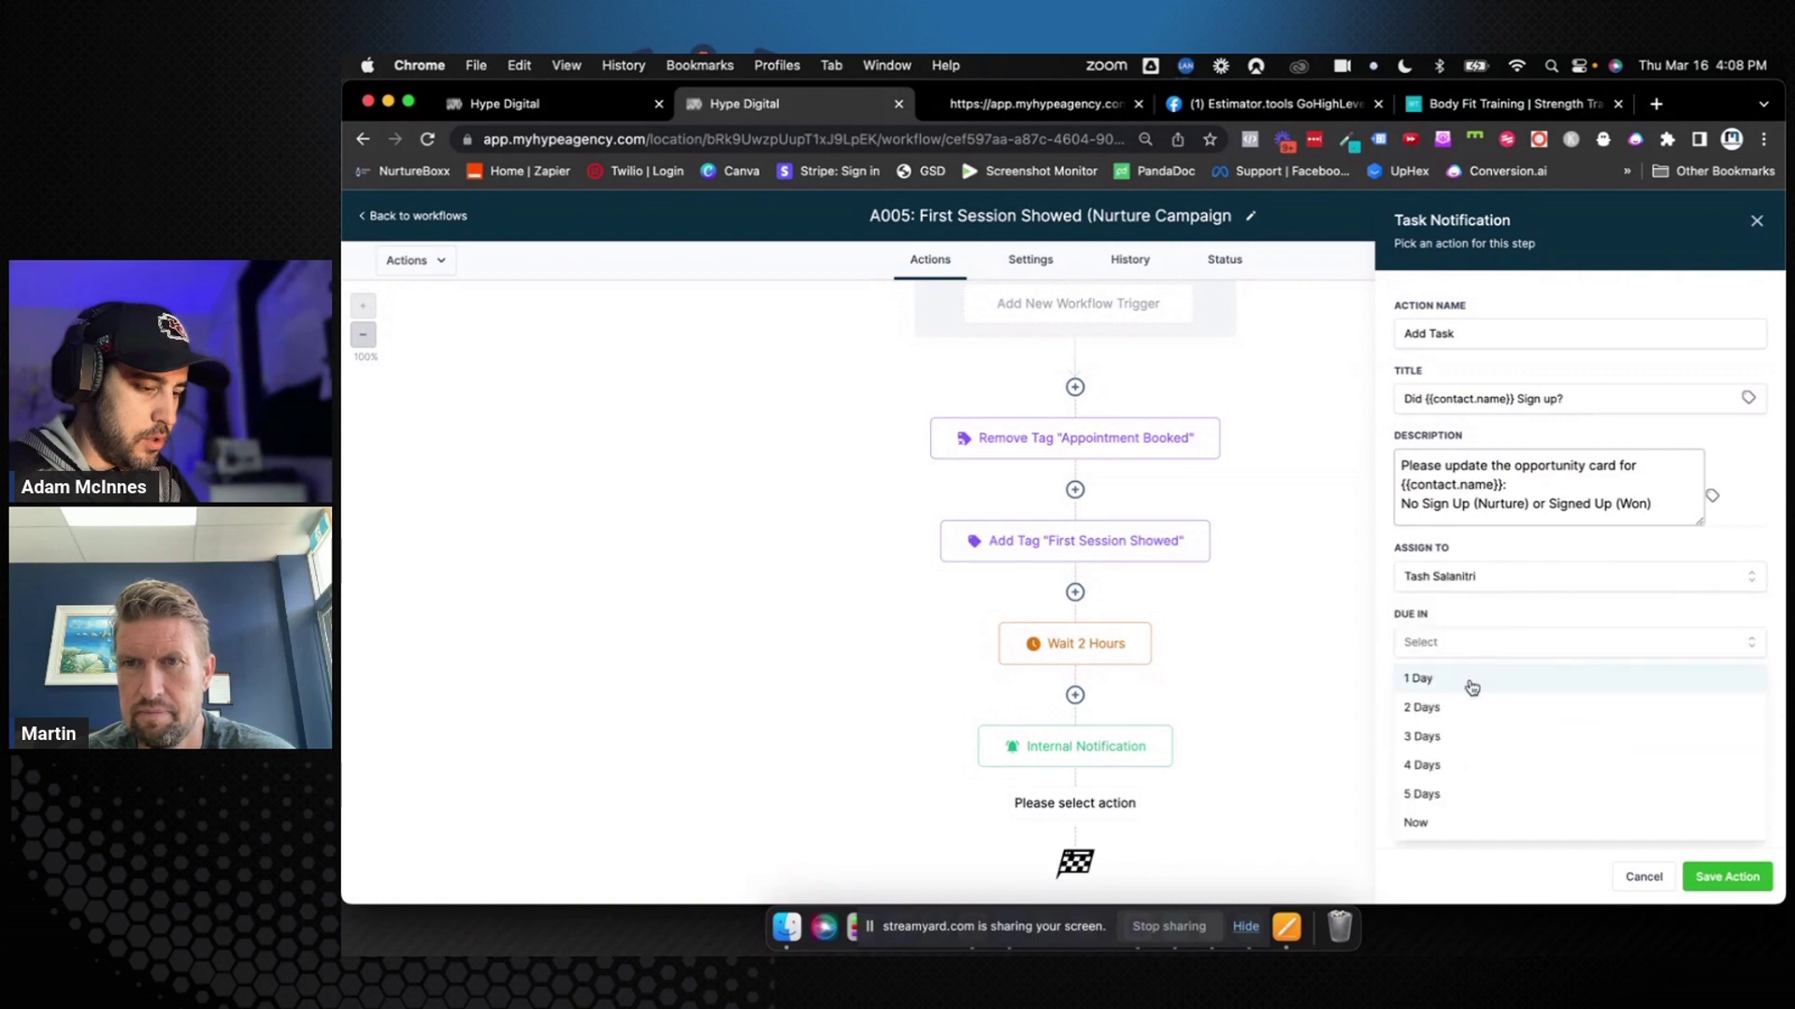
pyautogui.click(1471, 687)
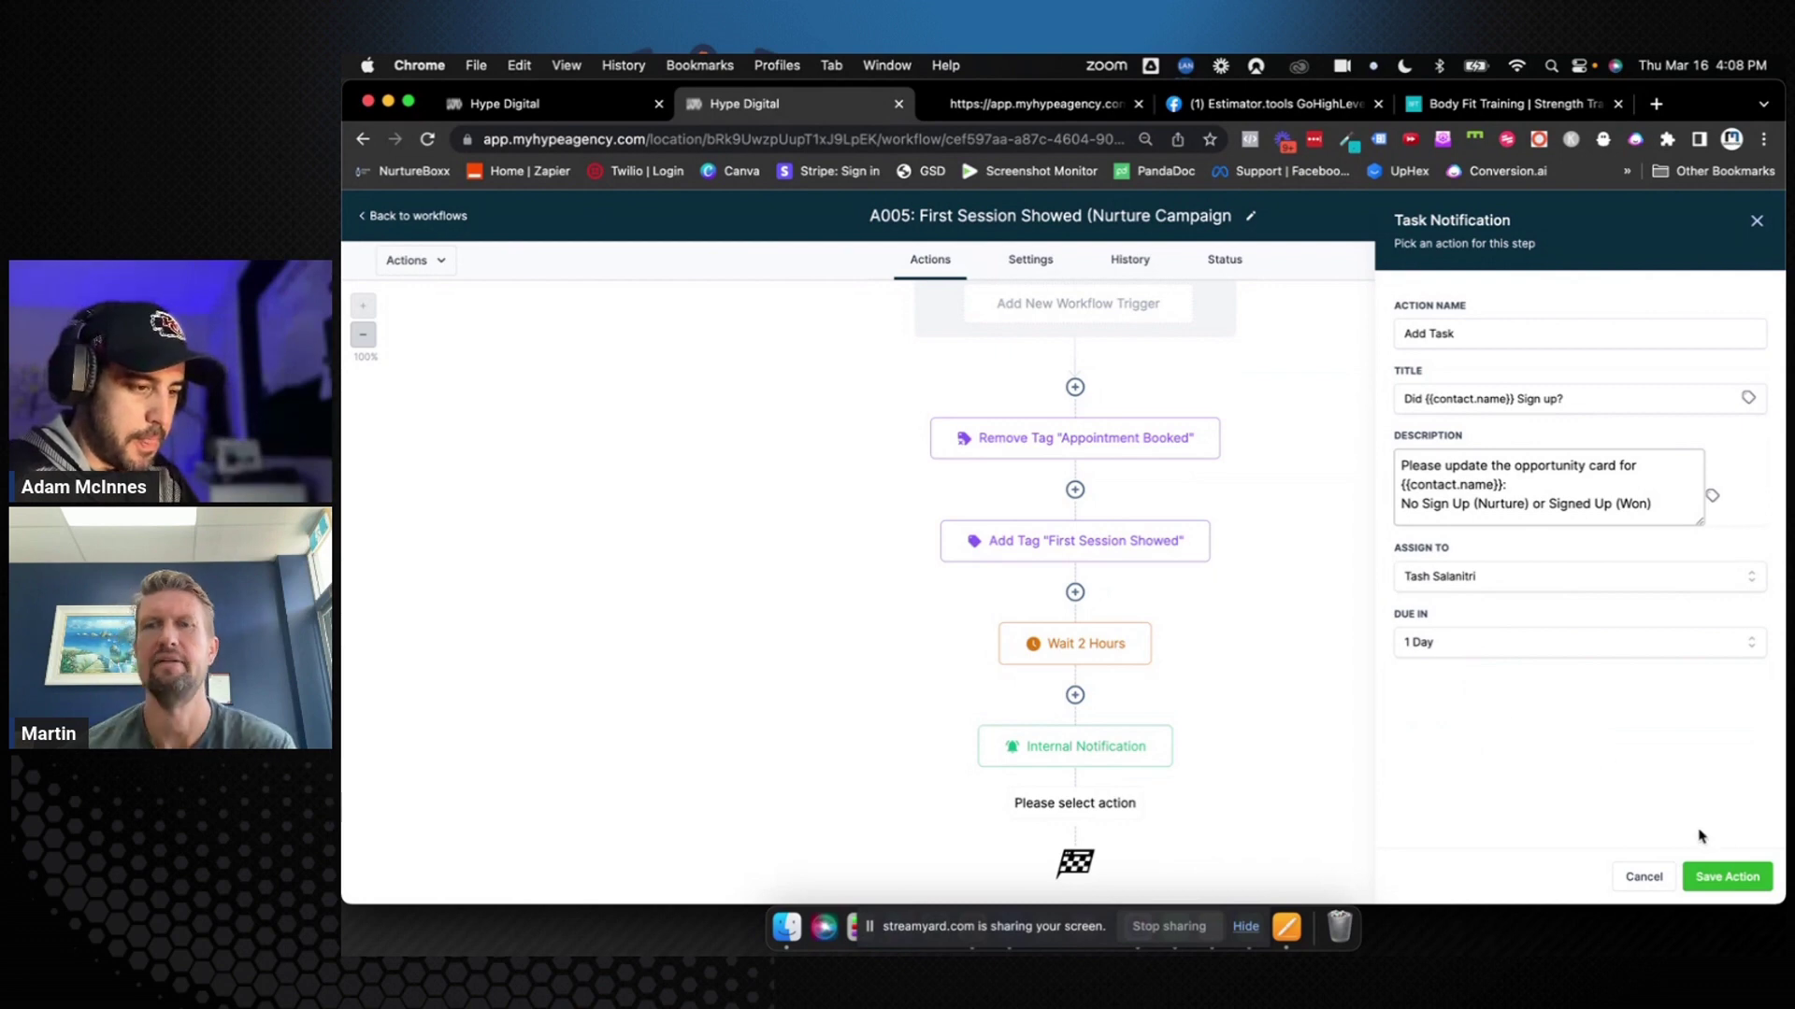
pyautogui.click(1727, 876)
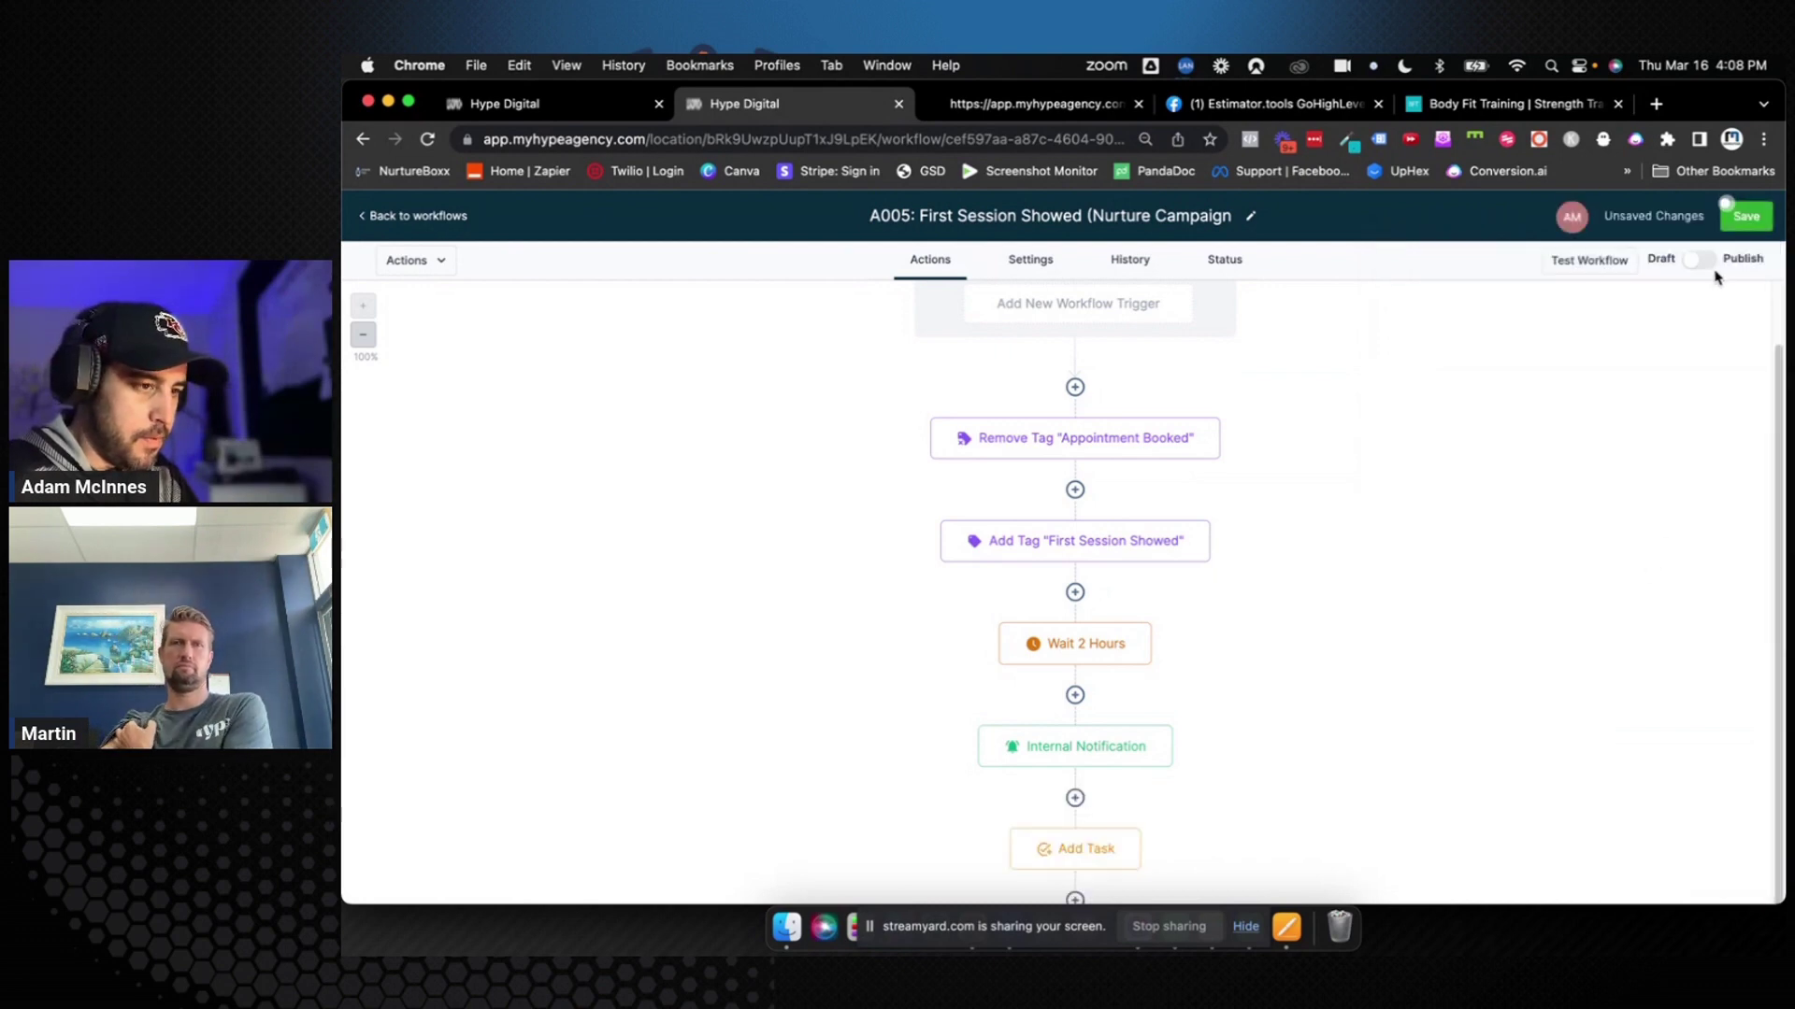
pyautogui.click(1727, 206)
# Append '(Update Opportunity' to the task step's action name and save the workflow
pyautogui.click(1085, 849)
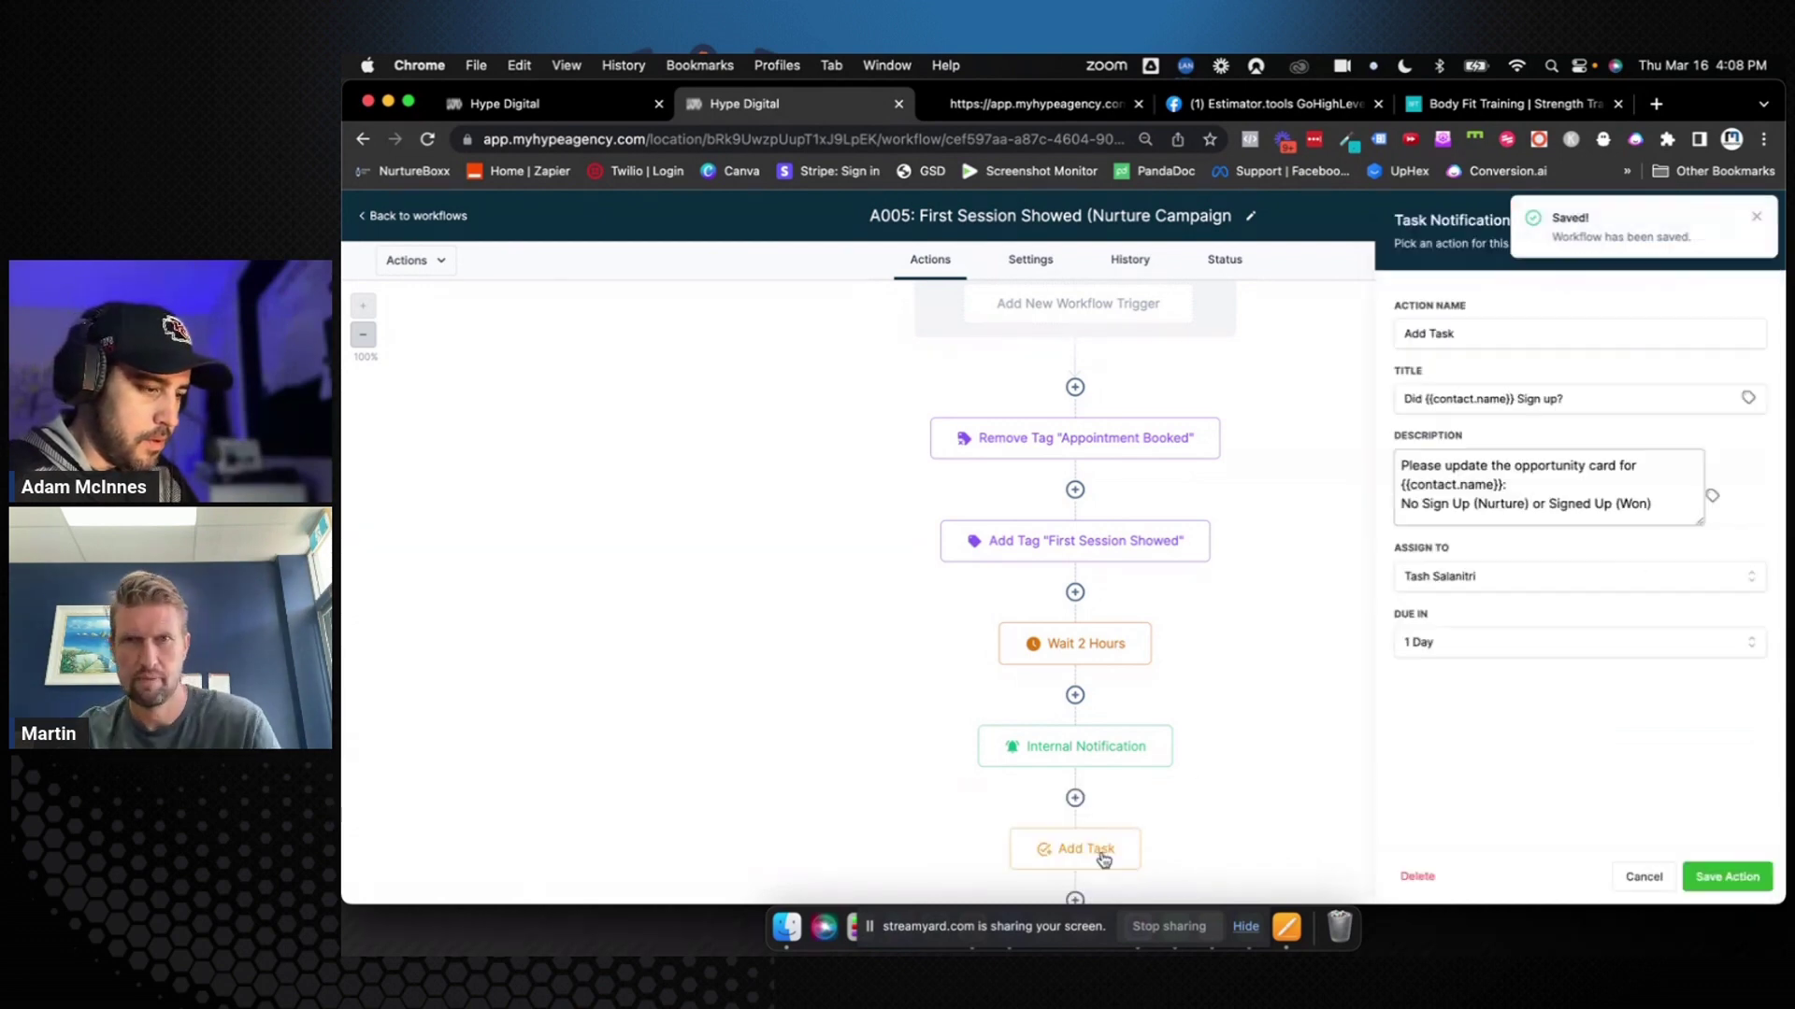
pyautogui.click(1489, 335)
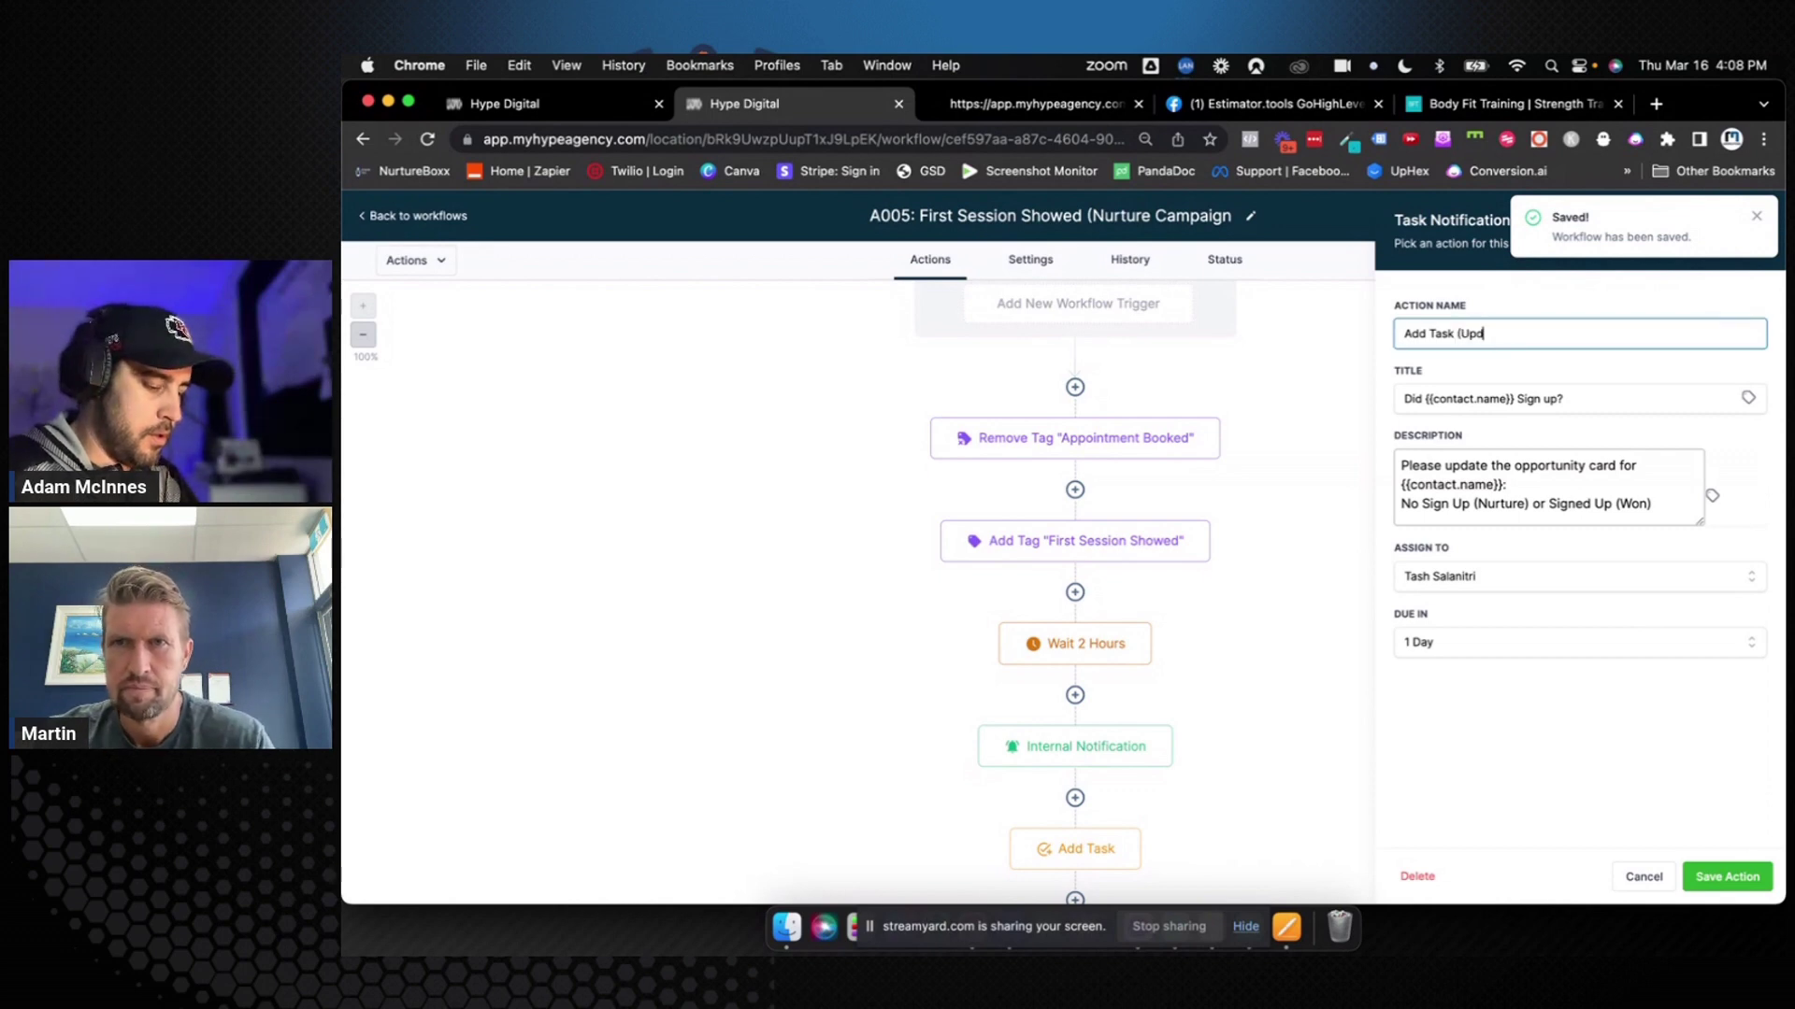
pyautogui.write('(Update Opportu')
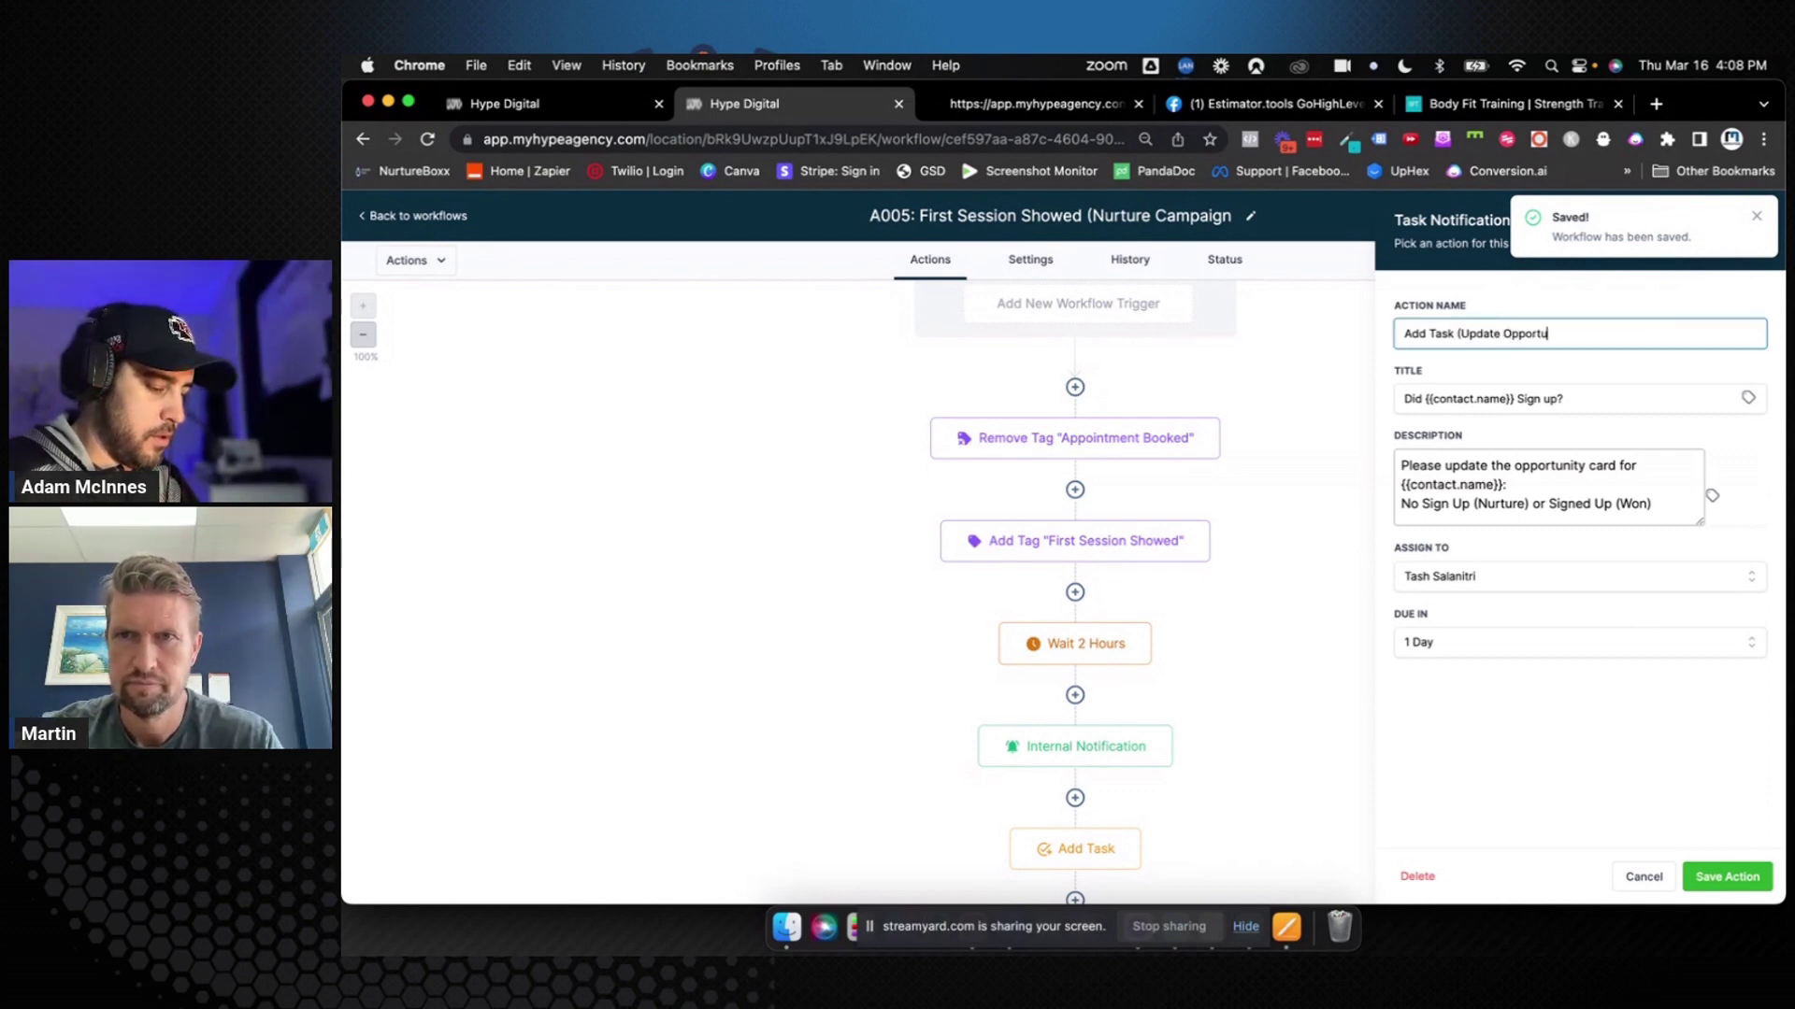
pyautogui.write('nity')
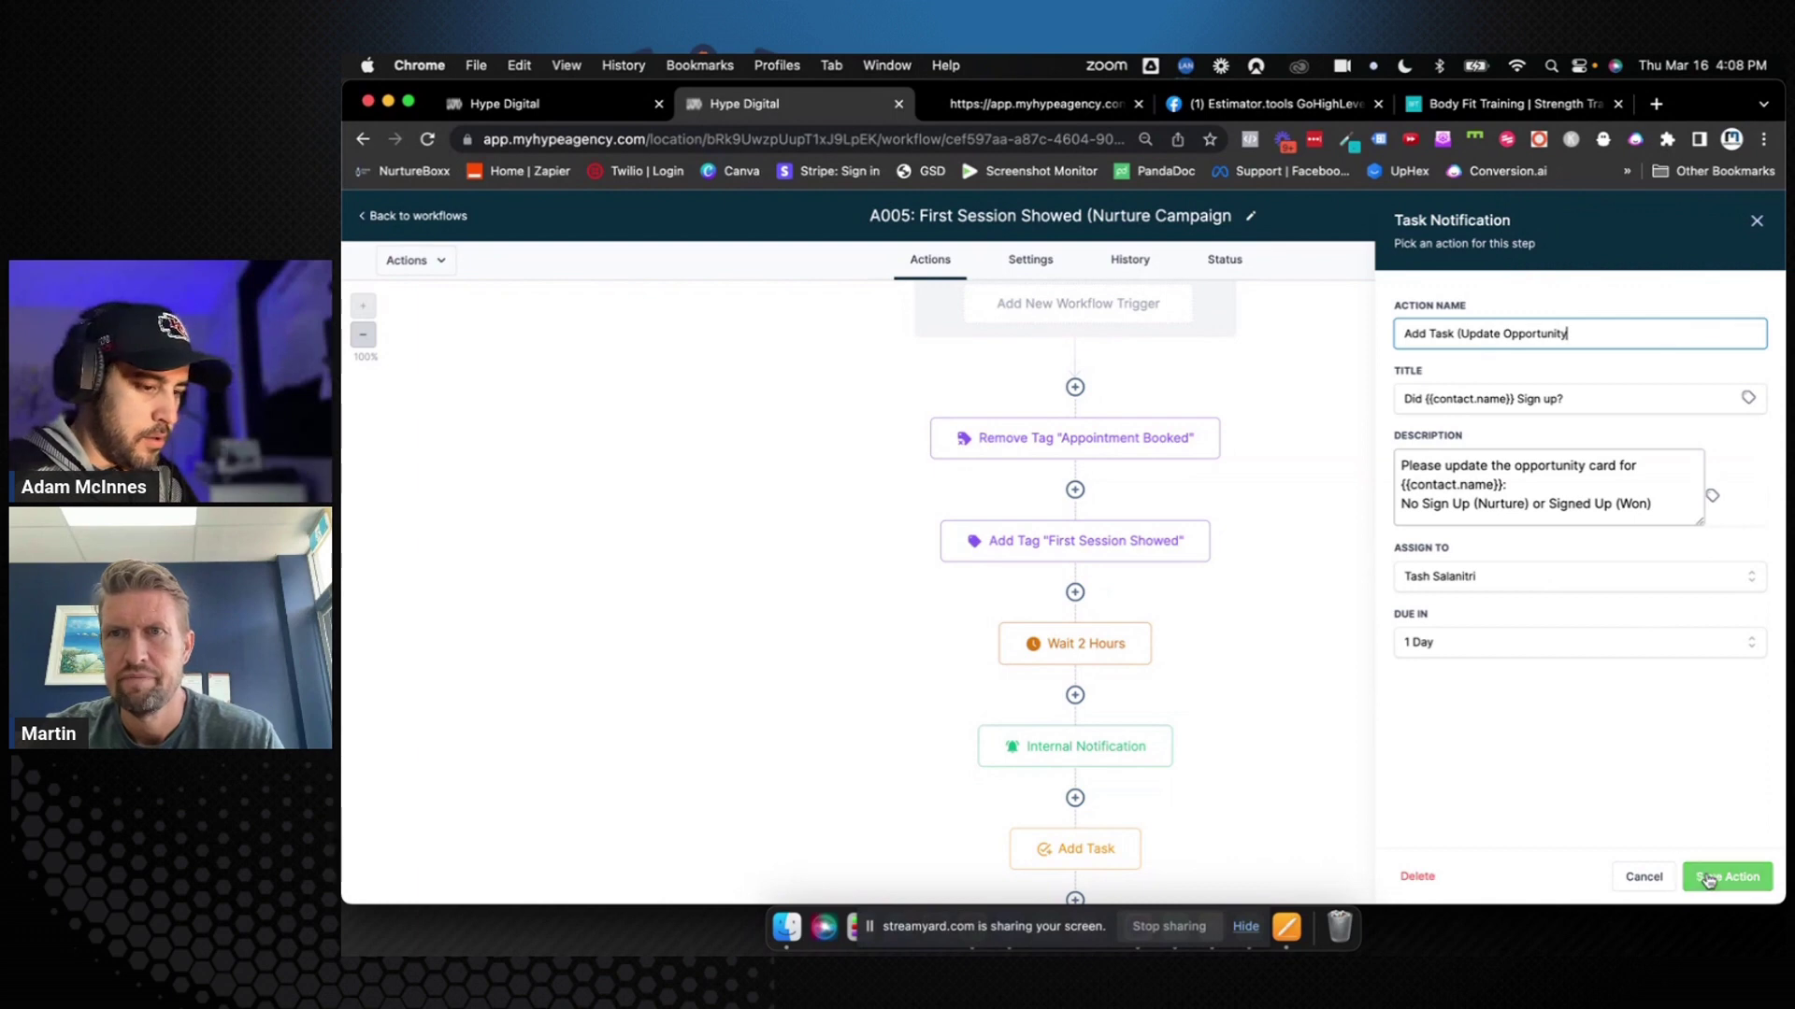
pyautogui.click(1727, 877)
pyautogui.click(1752, 226)
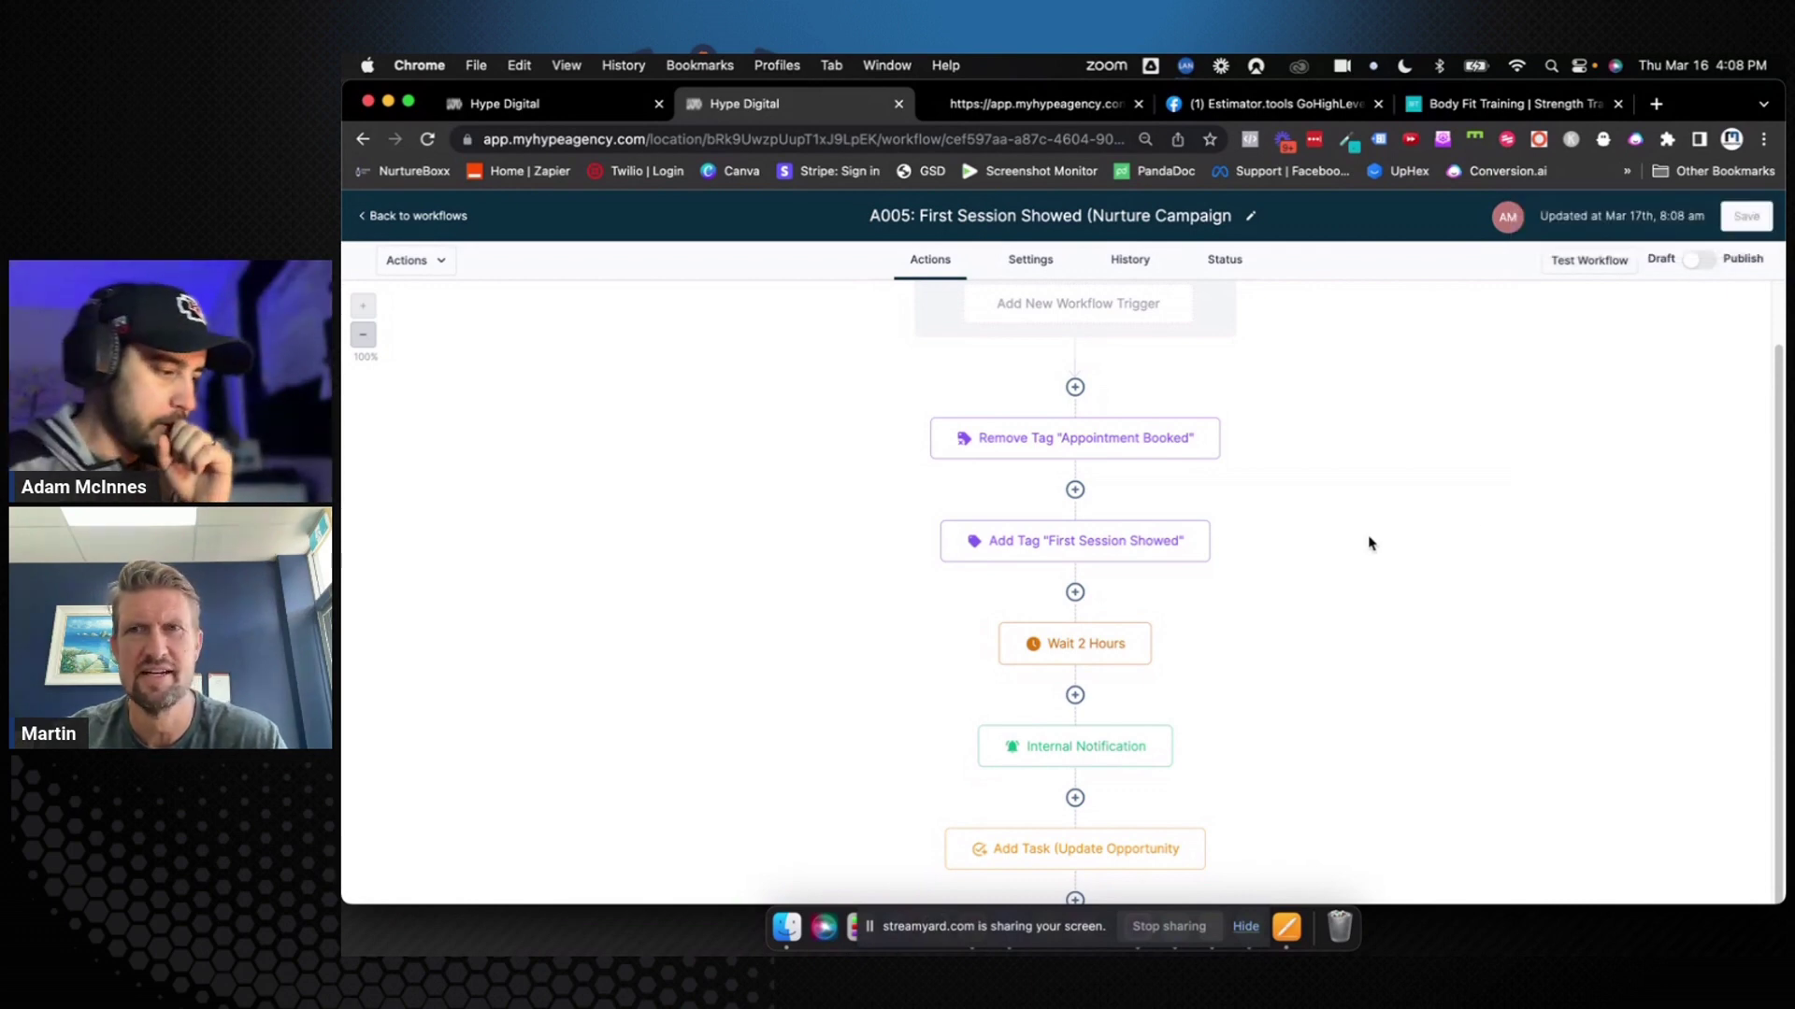
# Start a test run with a contact, then close the test panel and glance at the pipeline
pyautogui.click(1595, 270)
pyautogui.click(1507, 334)
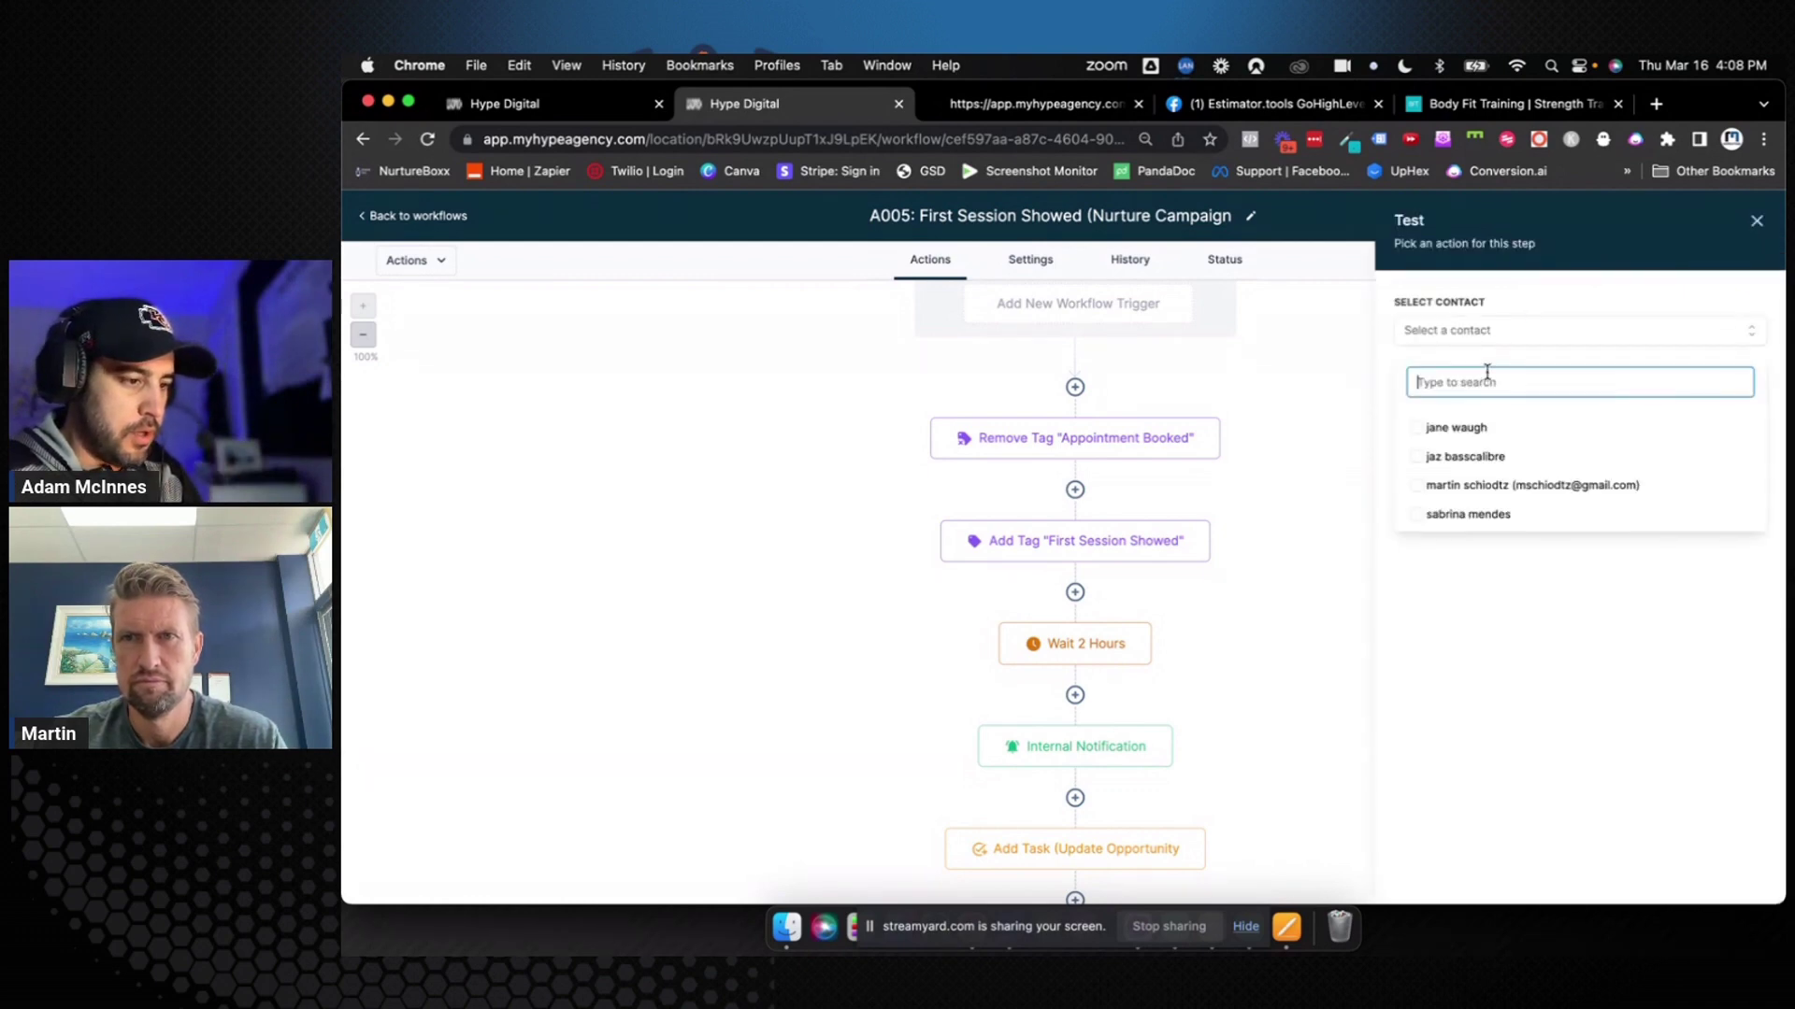
pyautogui.click(1418, 487)
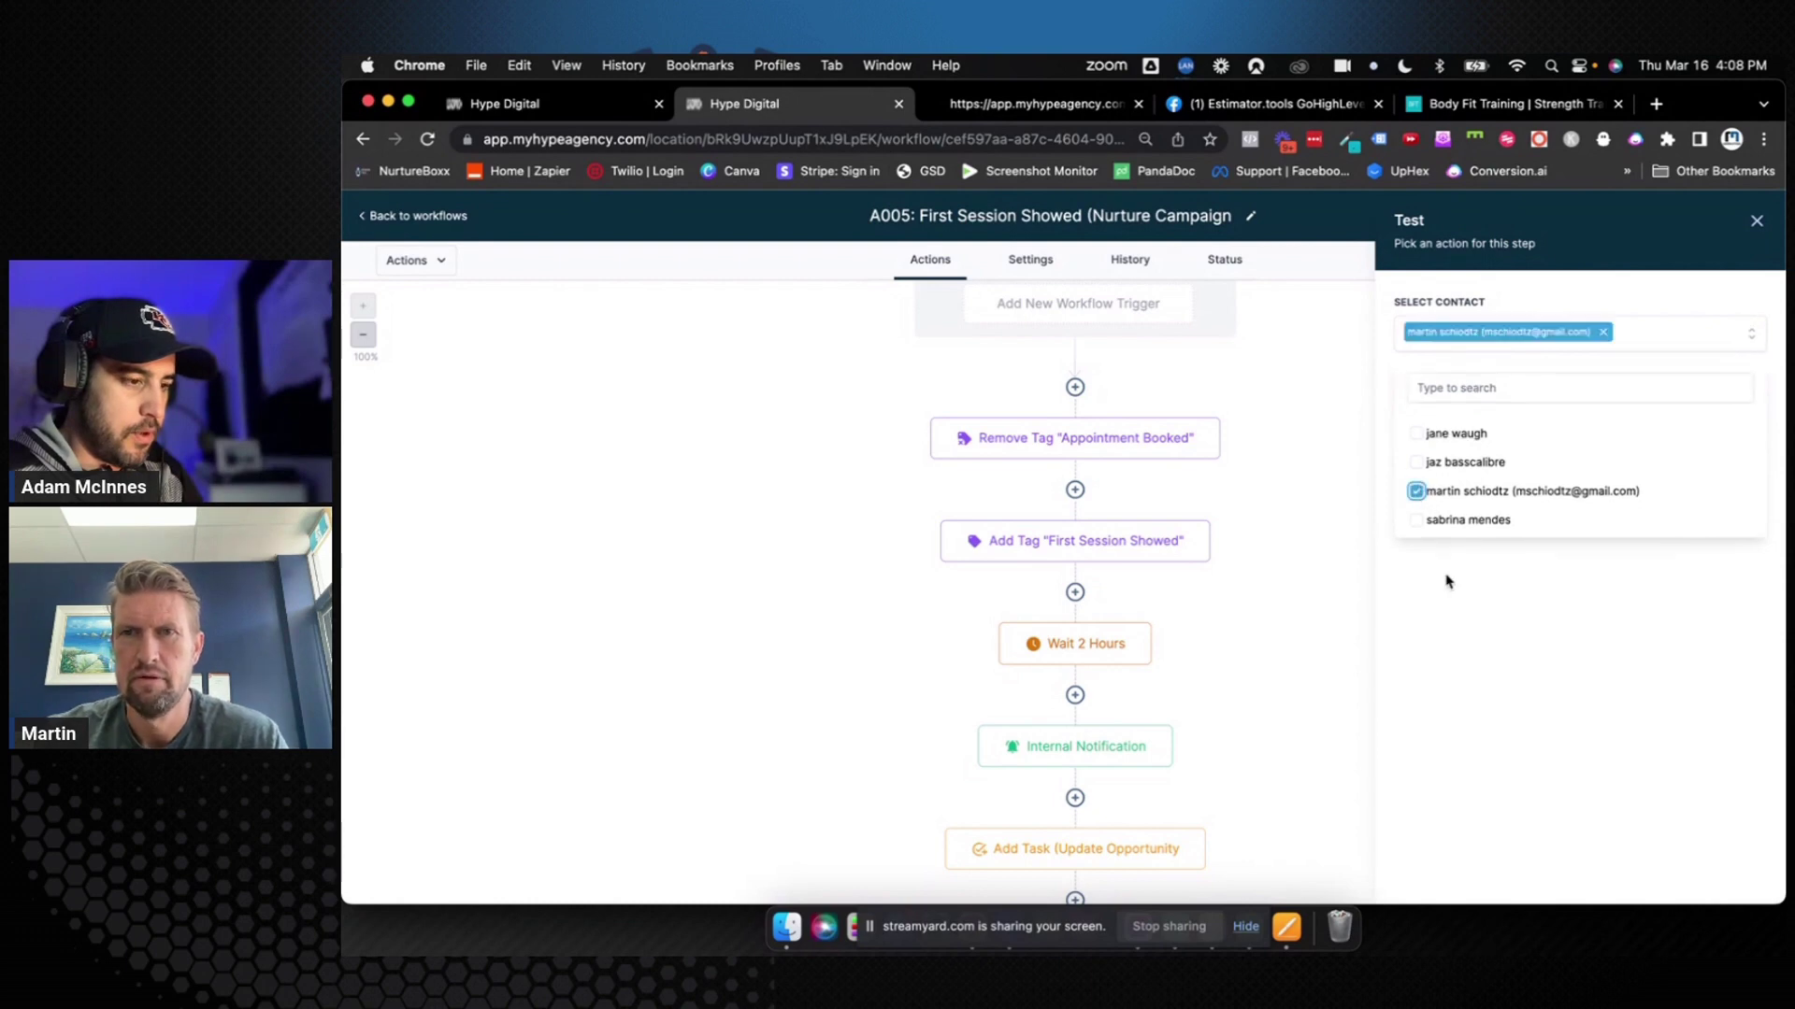
pyautogui.click(1756, 220)
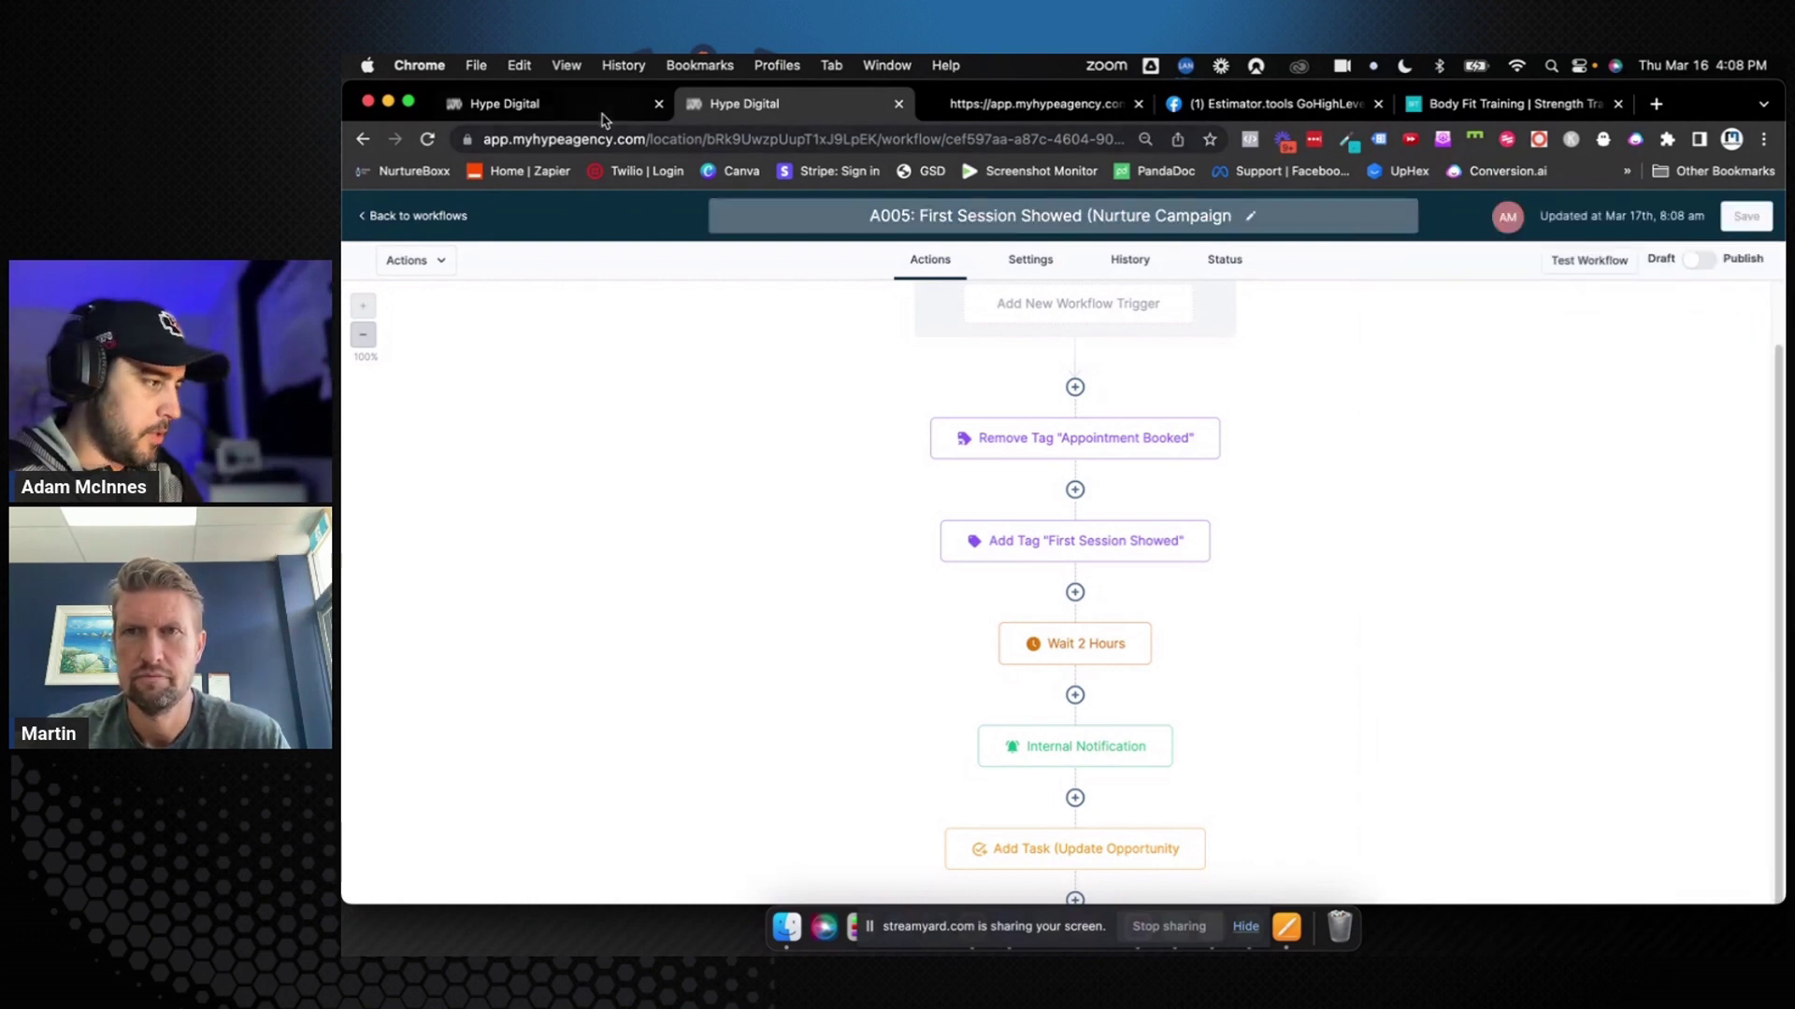
pyautogui.click(589, 106)
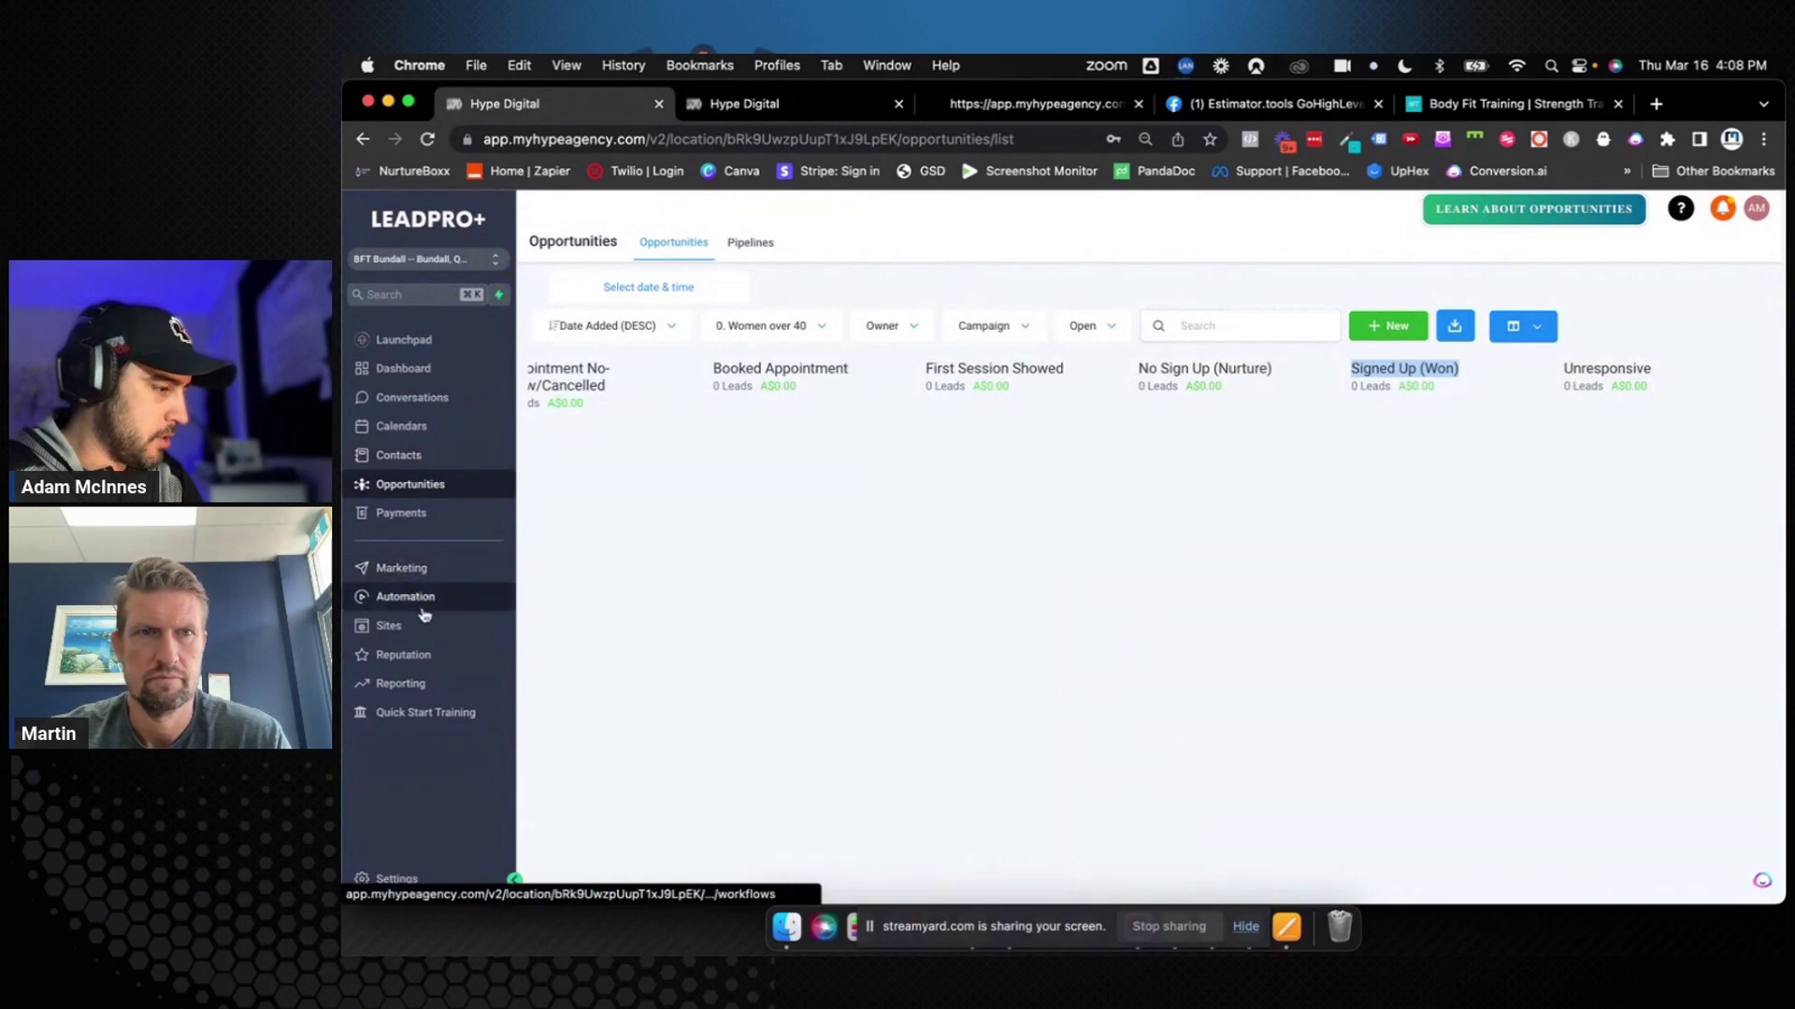
pyautogui.click(757, 104)
# Reassign the Update Opportunity task to the account's own user and save the workflow
pyautogui.scroll(-2, 1028, 711)
pyautogui.click(1073, 745)
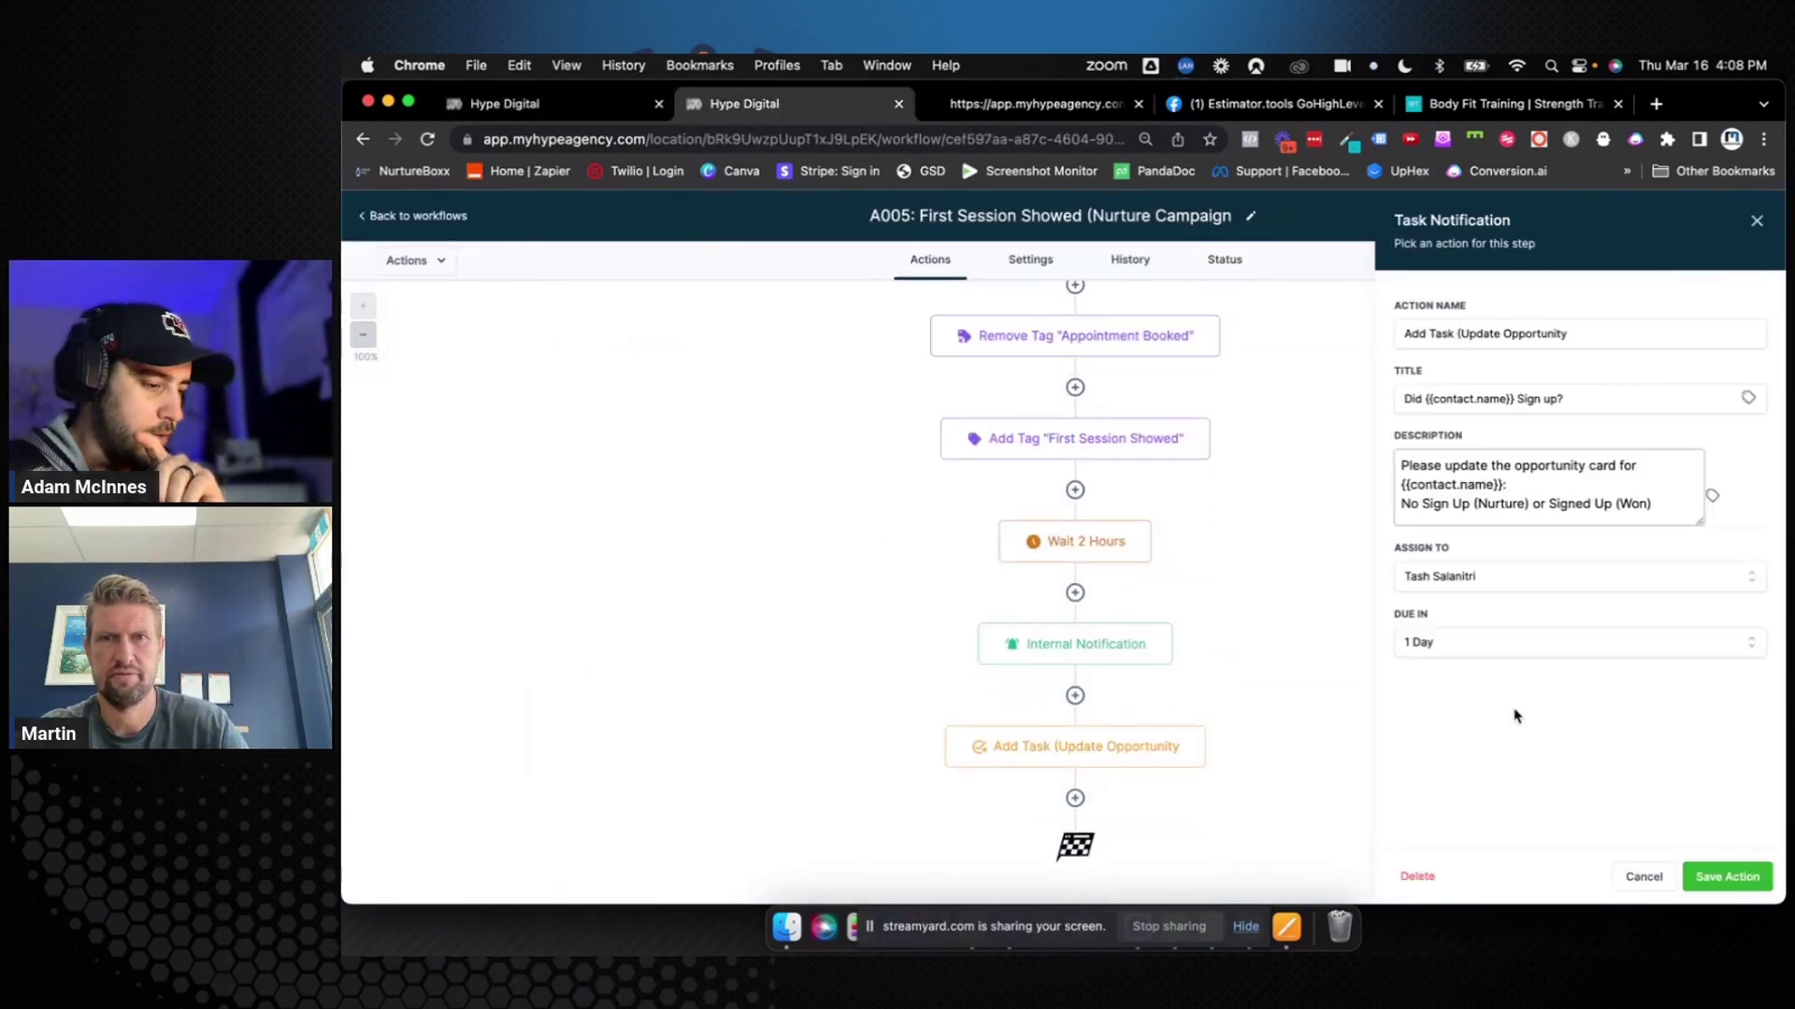
pyautogui.click(1580, 582)
pyautogui.click(1534, 649)
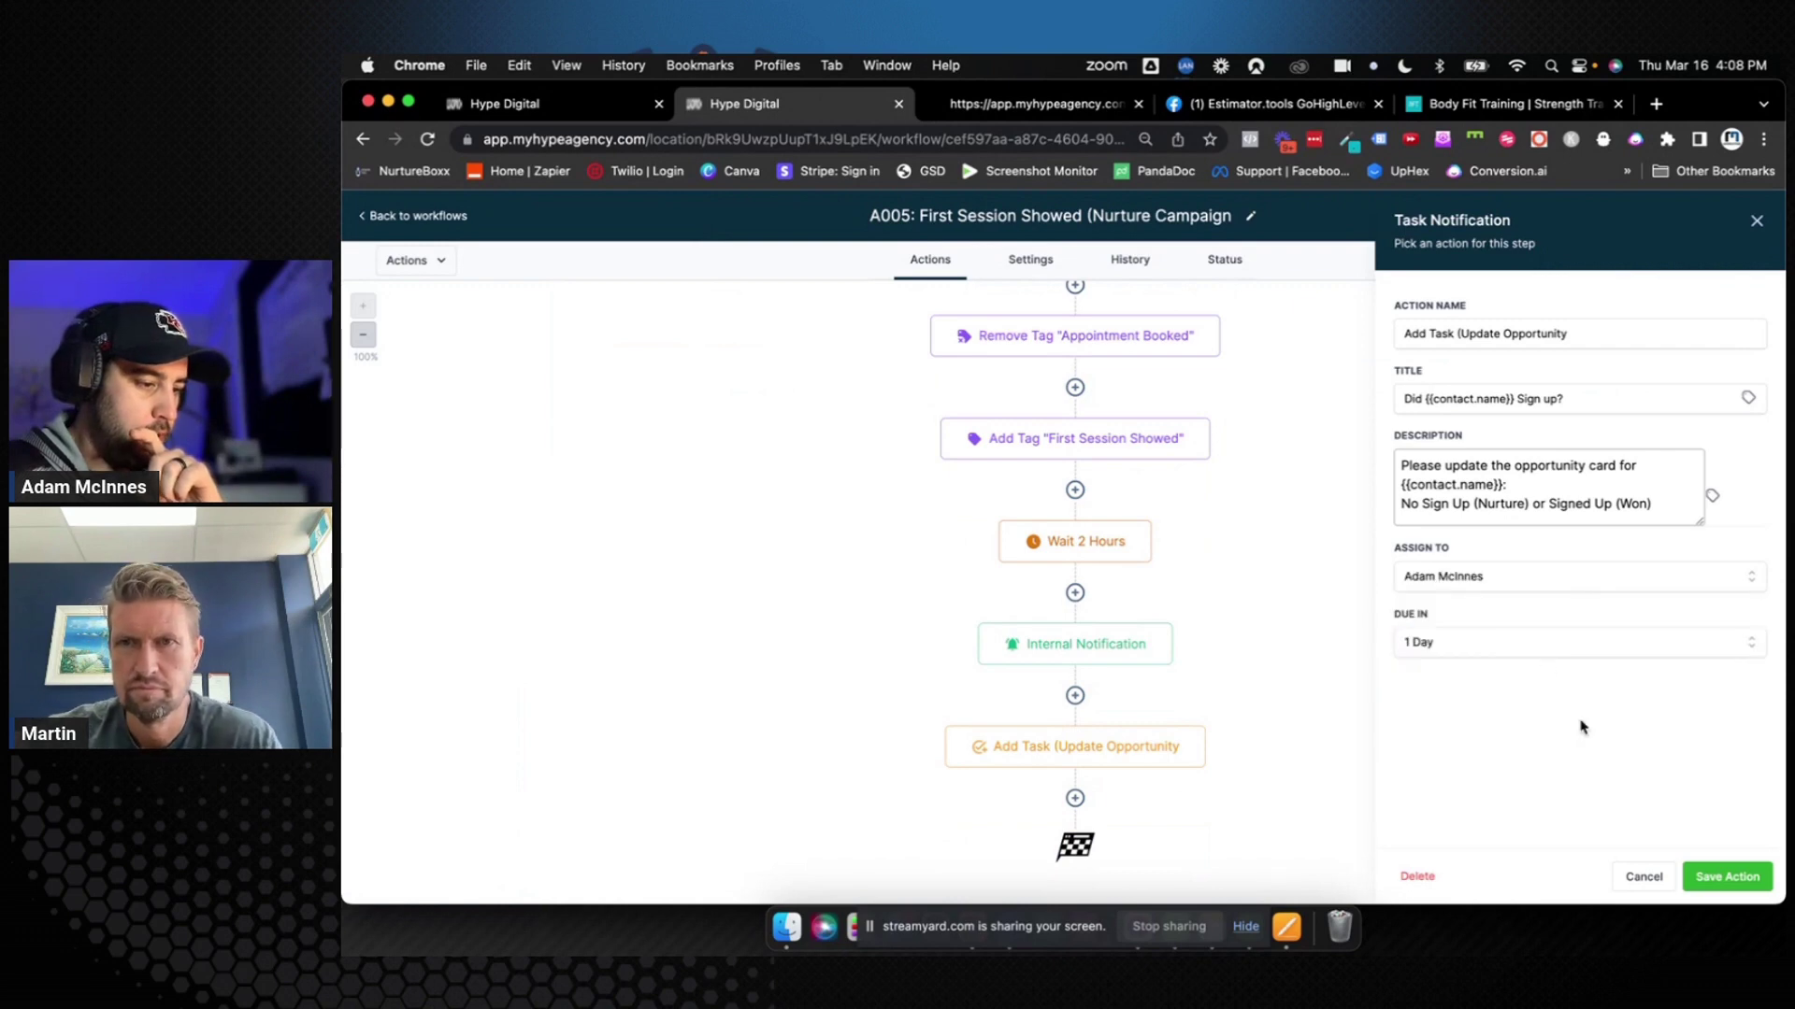
pyautogui.click(1718, 875)
pyautogui.click(1746, 216)
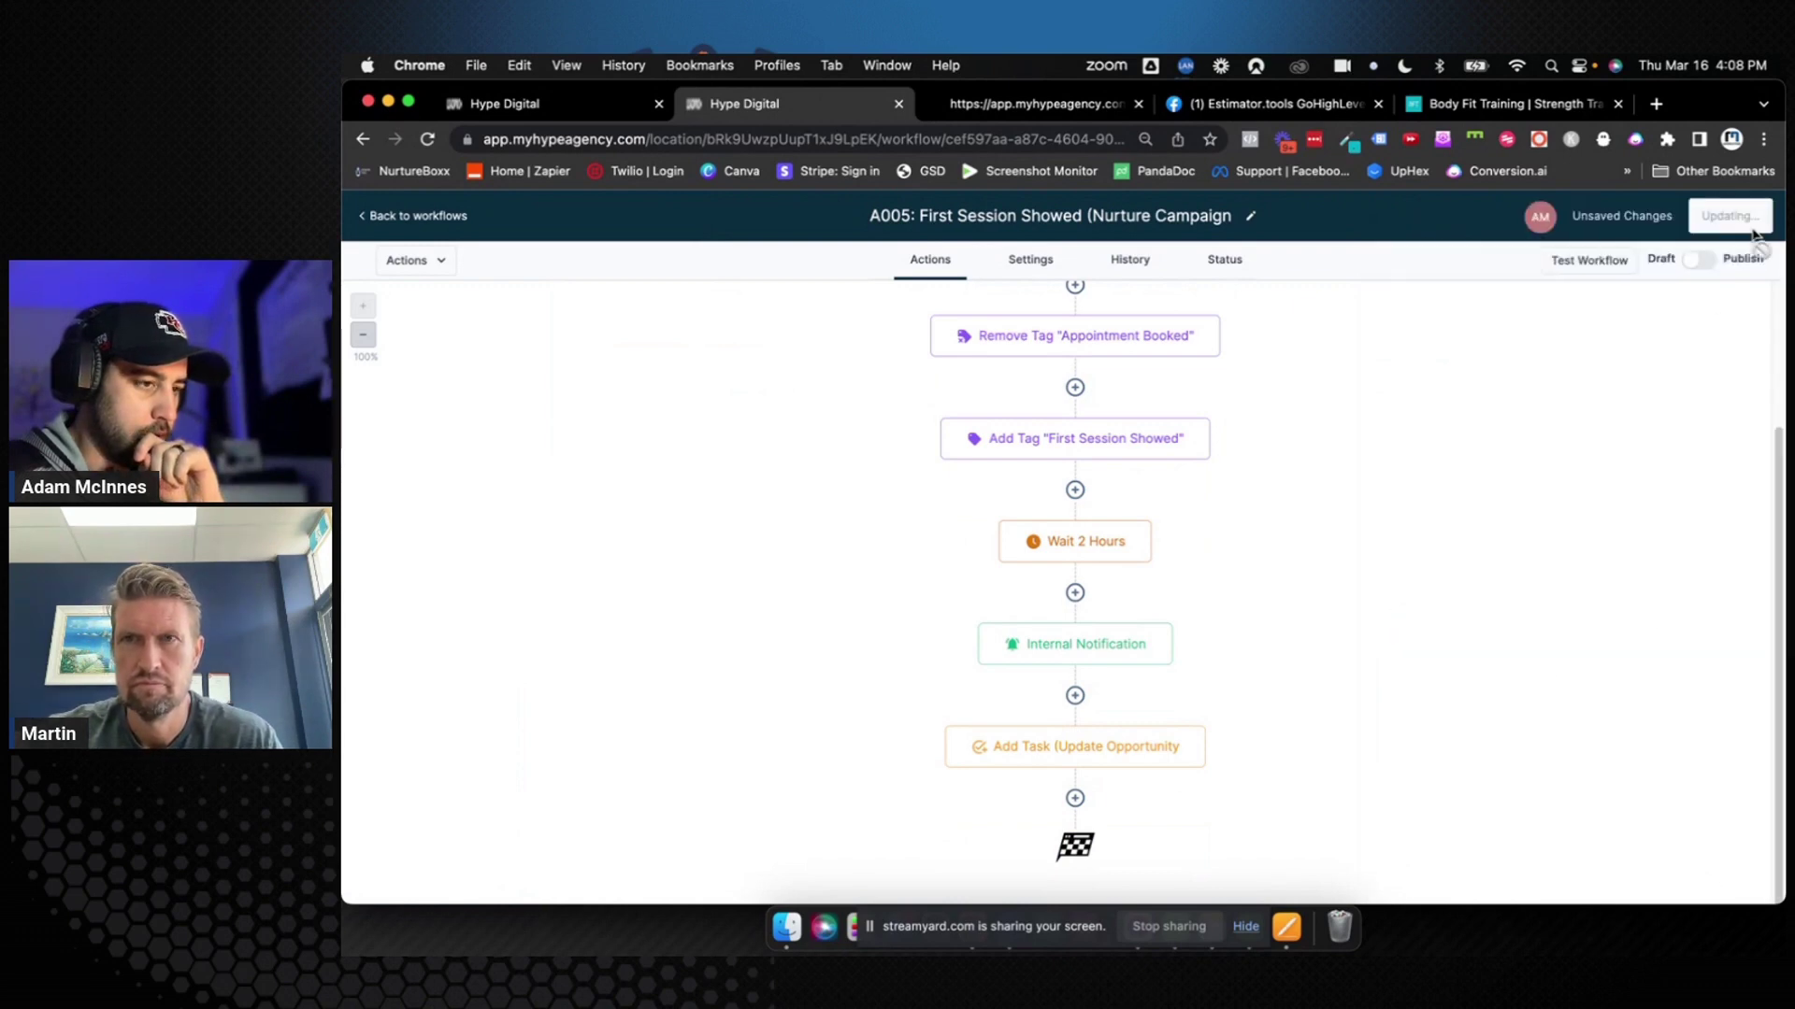
# Pick a test contact in Test Workflow, then close the test panel without running
pyautogui.click(1603, 268)
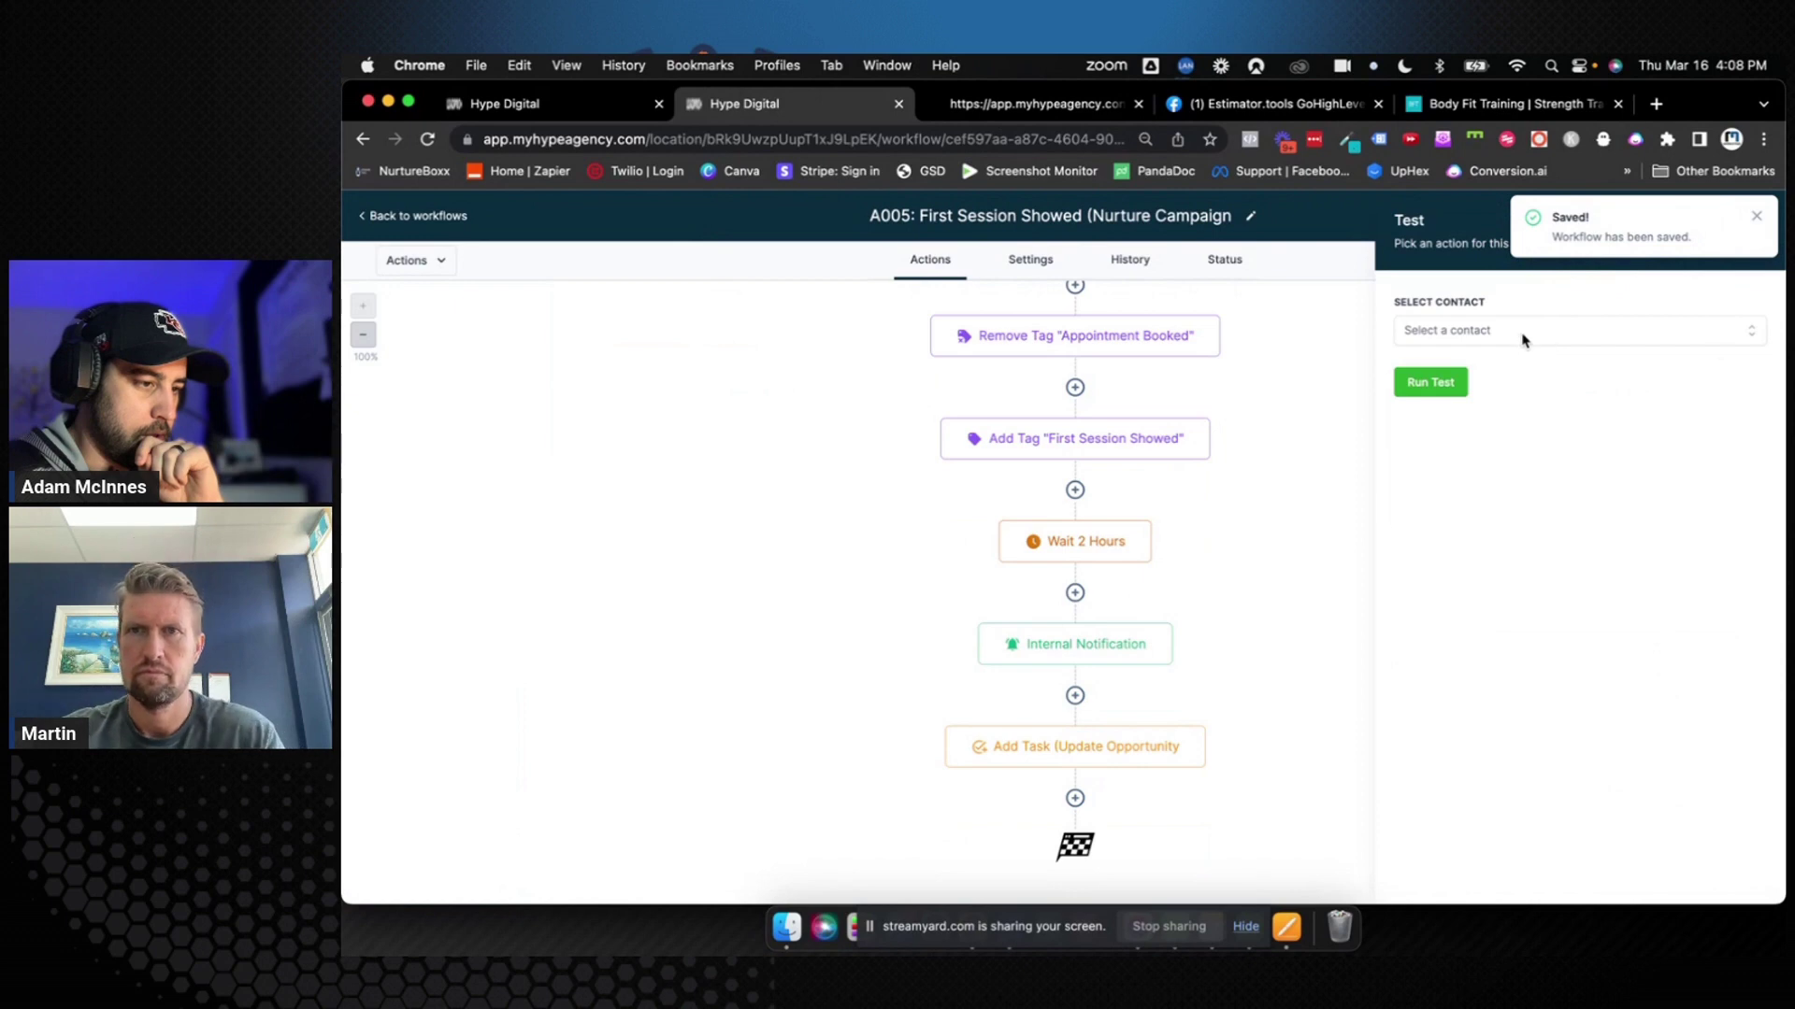
pyautogui.click(1526, 336)
pyautogui.click(1428, 485)
pyautogui.click(1475, 624)
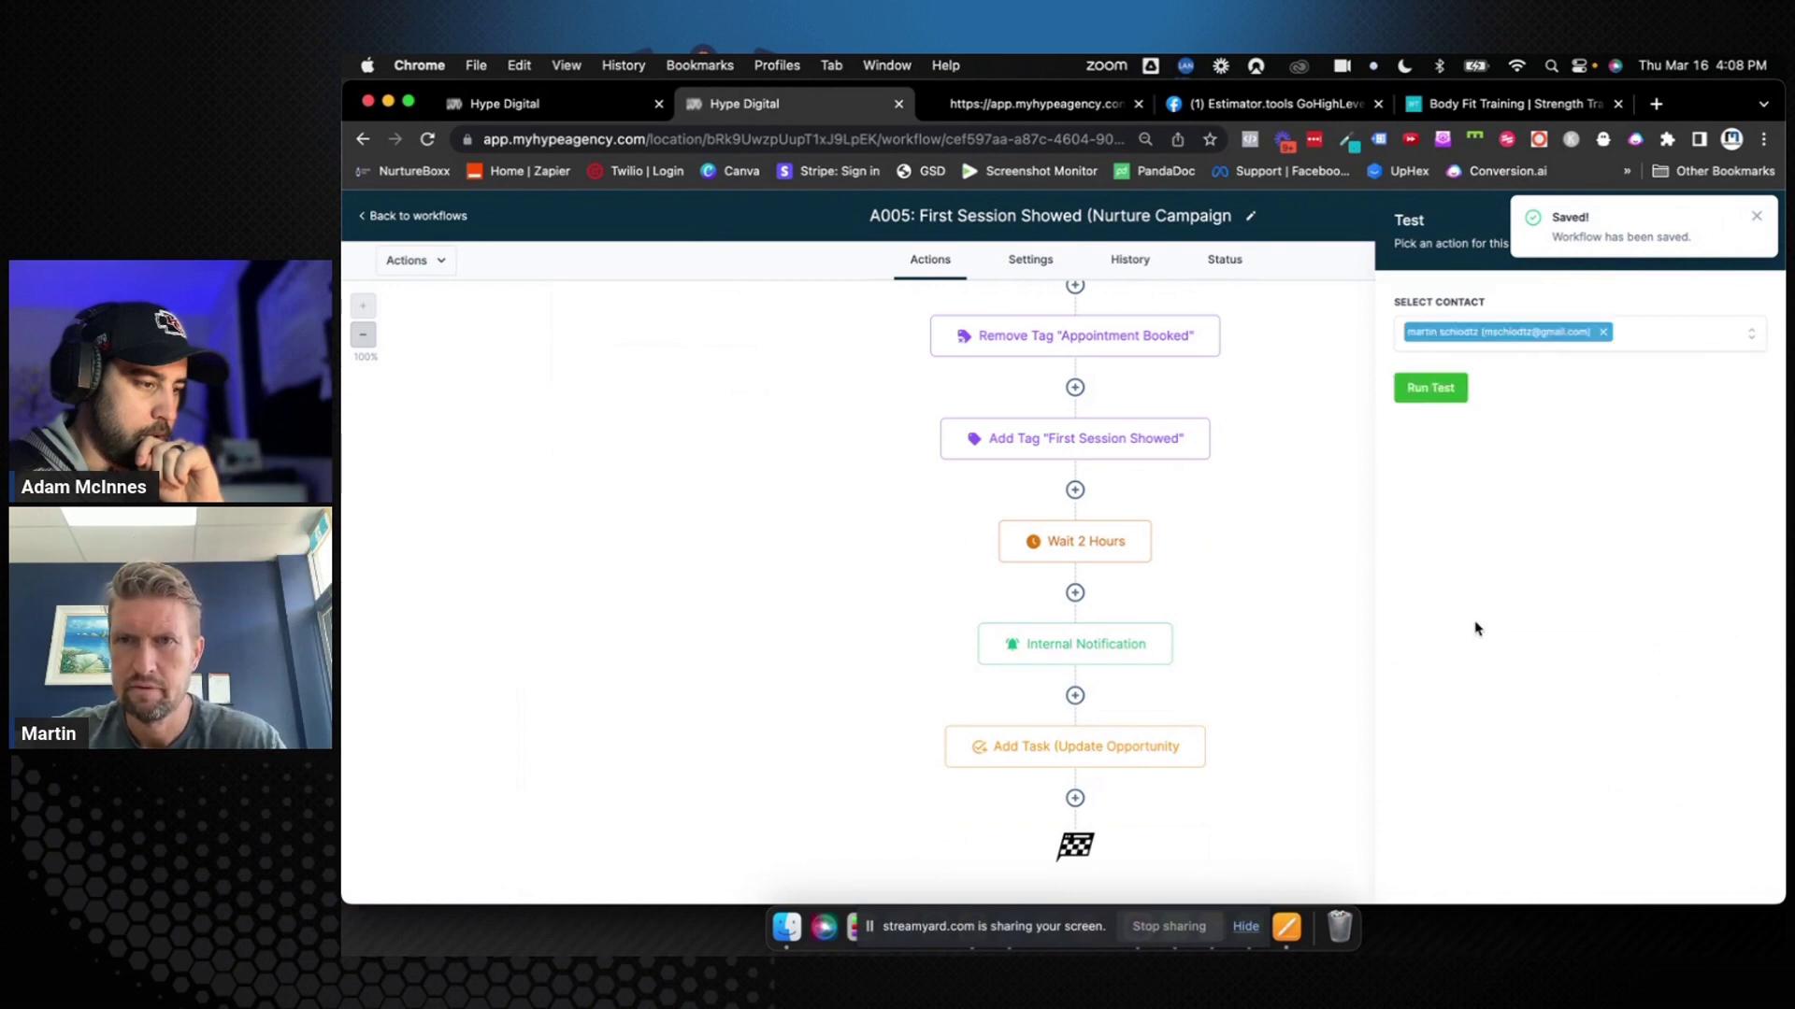
pyautogui.click(1756, 218)
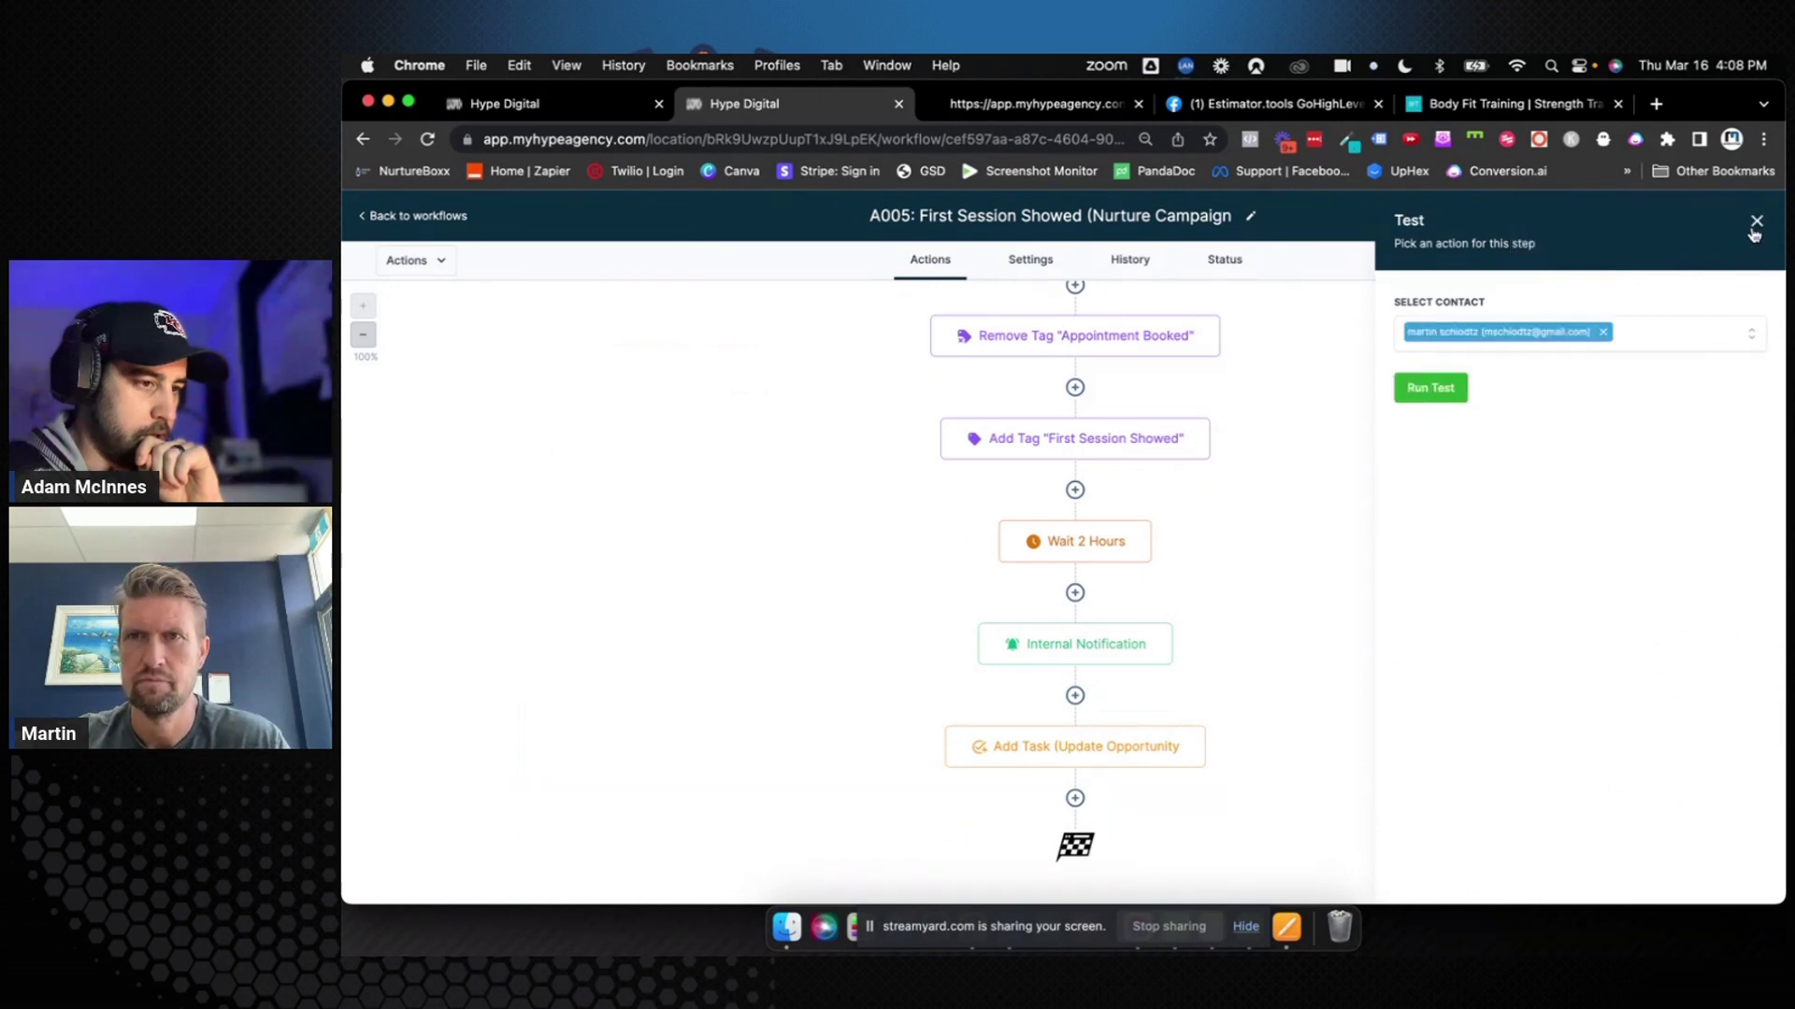
pyautogui.click(1757, 224)
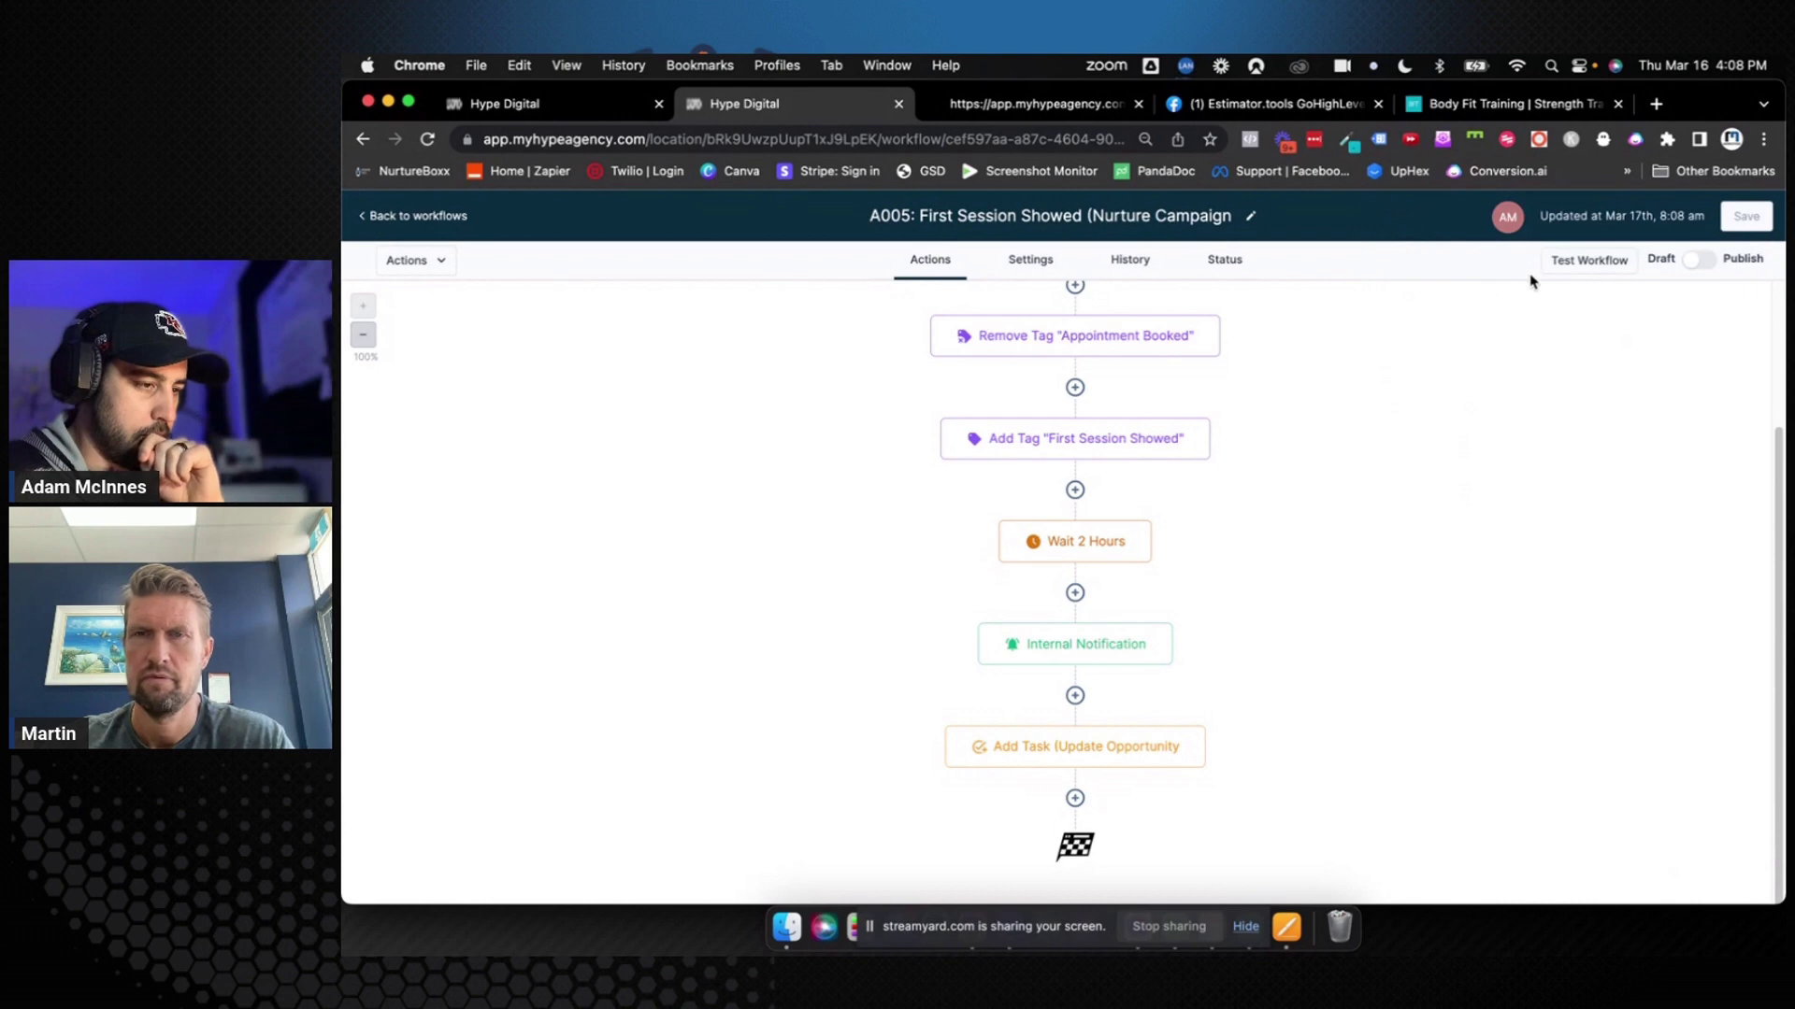
# Turn on Allow Multiple in the A005 workflow settings and save it
pyautogui.click(1226, 261)
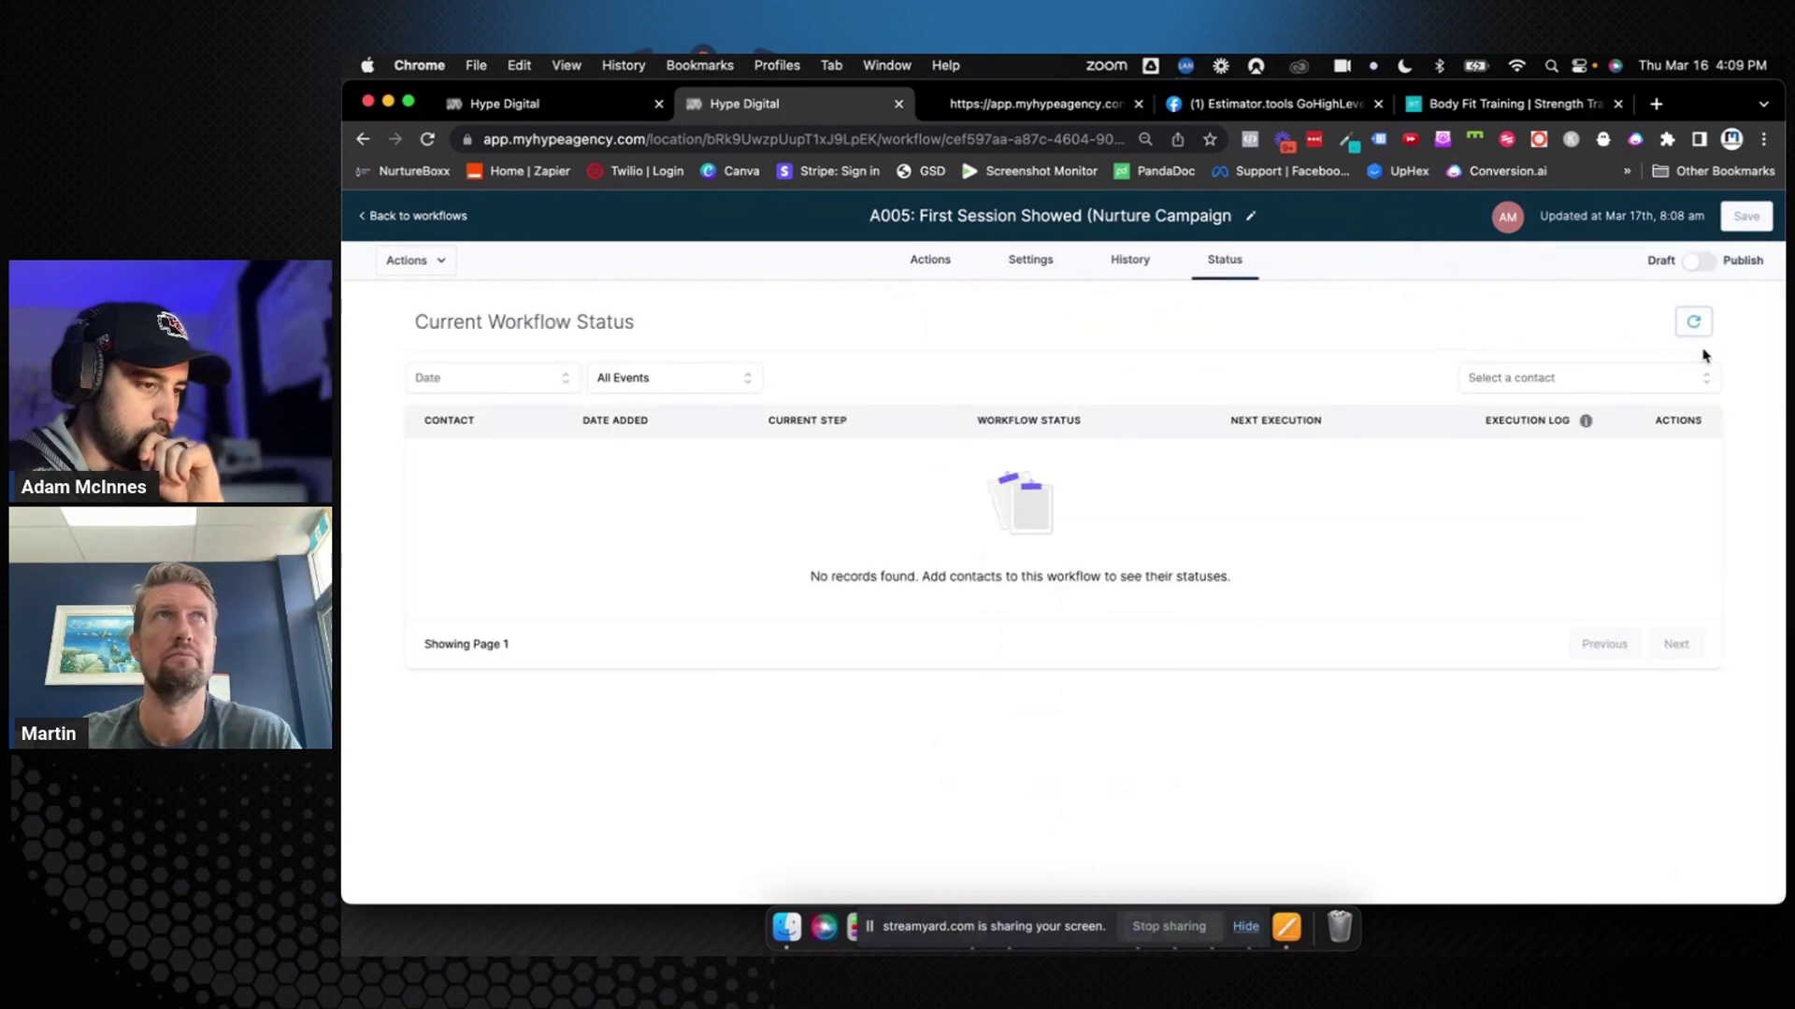
pyautogui.click(925, 255)
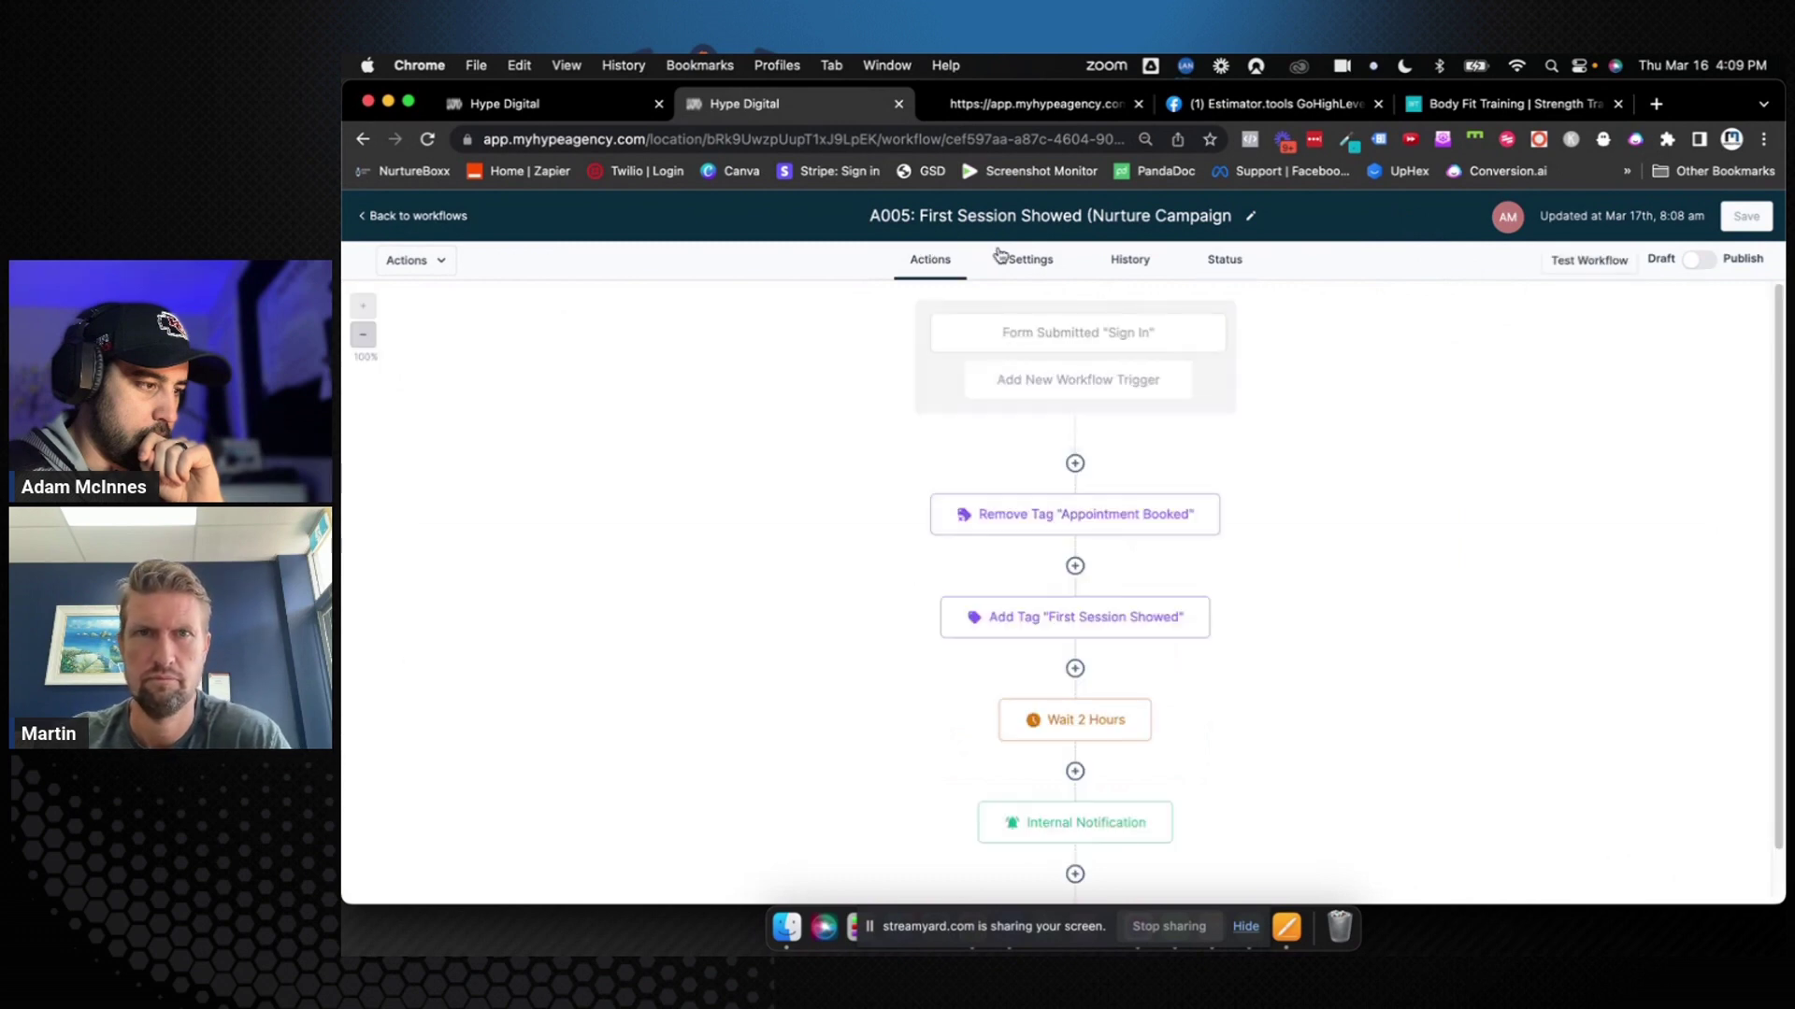
pyautogui.click(996, 255)
pyautogui.click(968, 738)
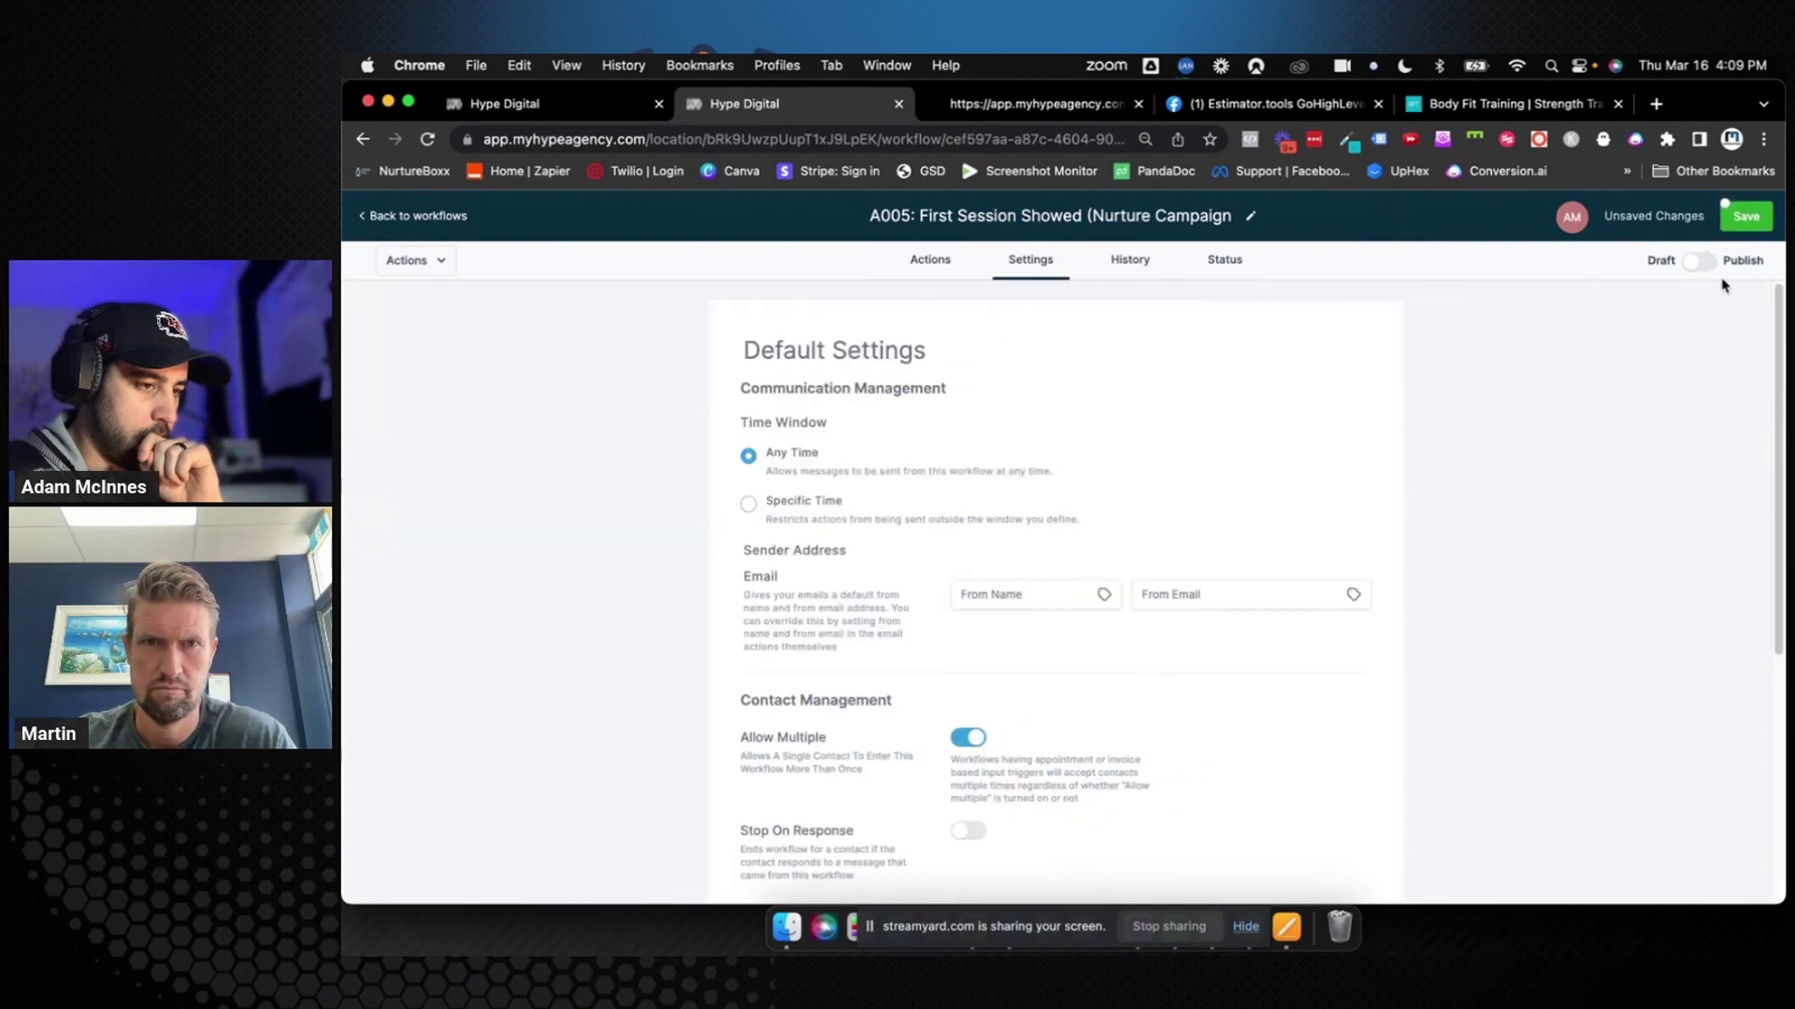
pyautogui.click(1747, 220)
pyautogui.click(1244, 264)
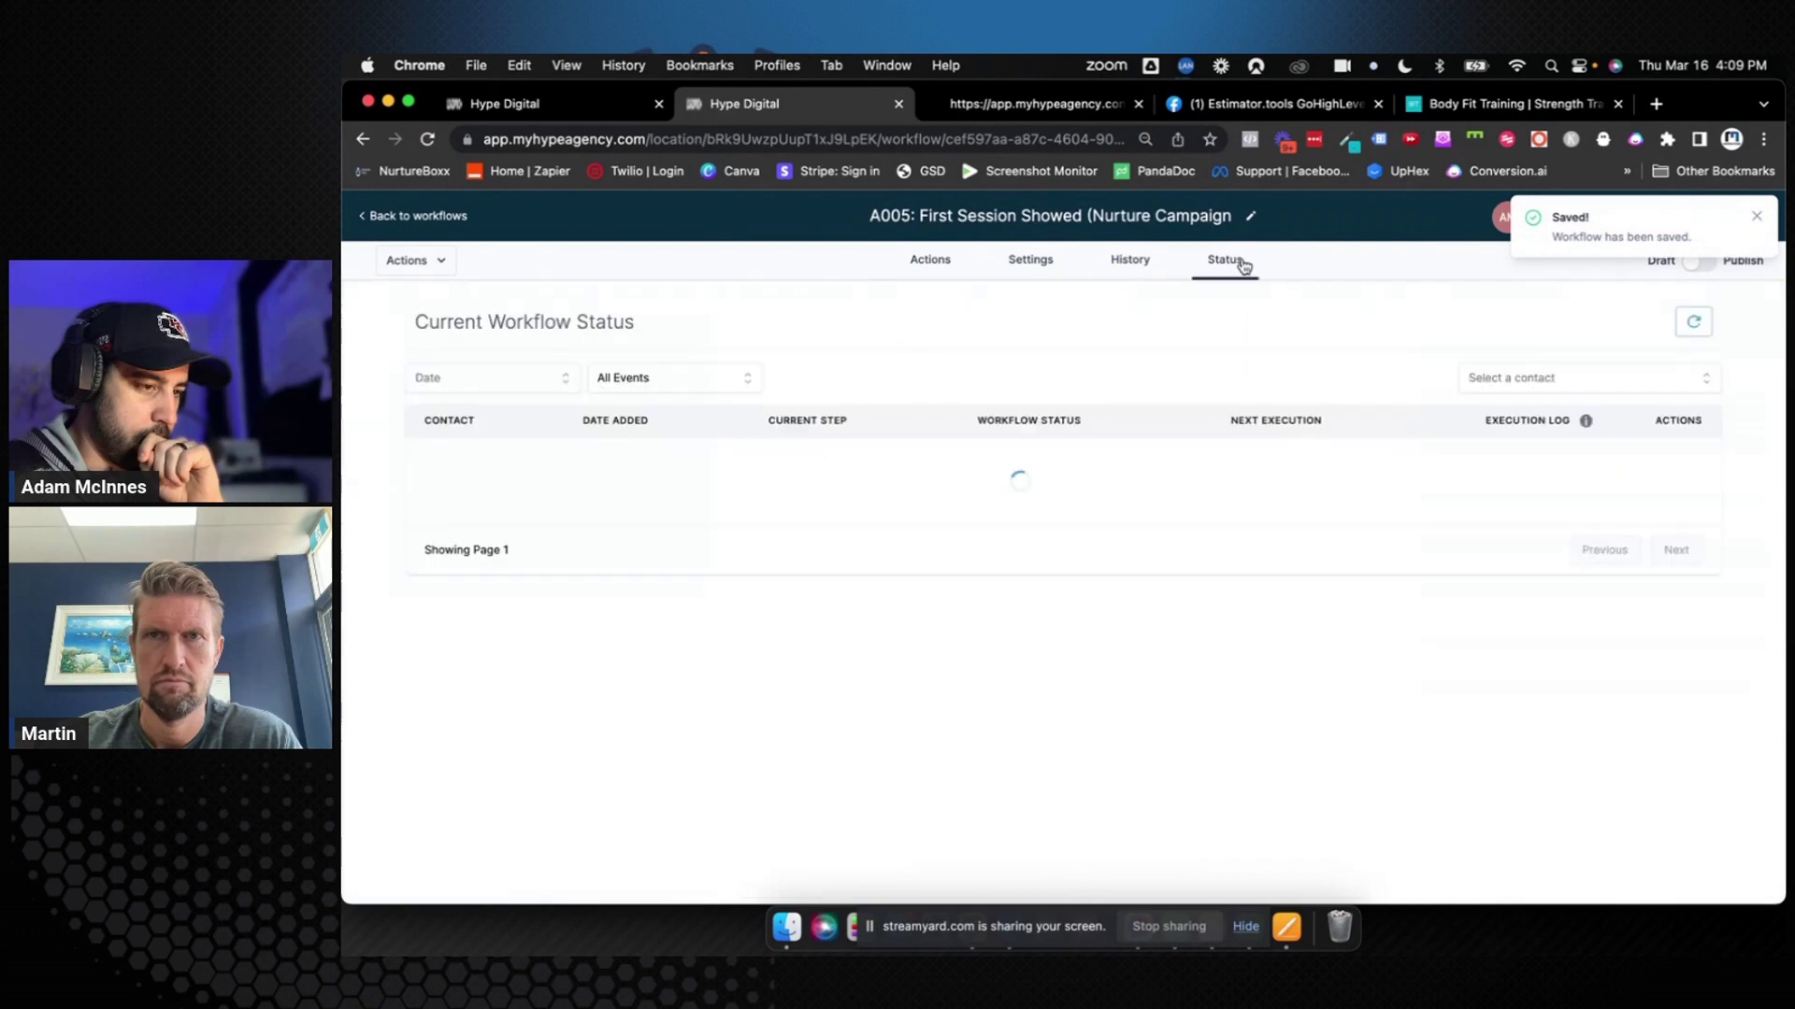
pyautogui.click(925, 261)
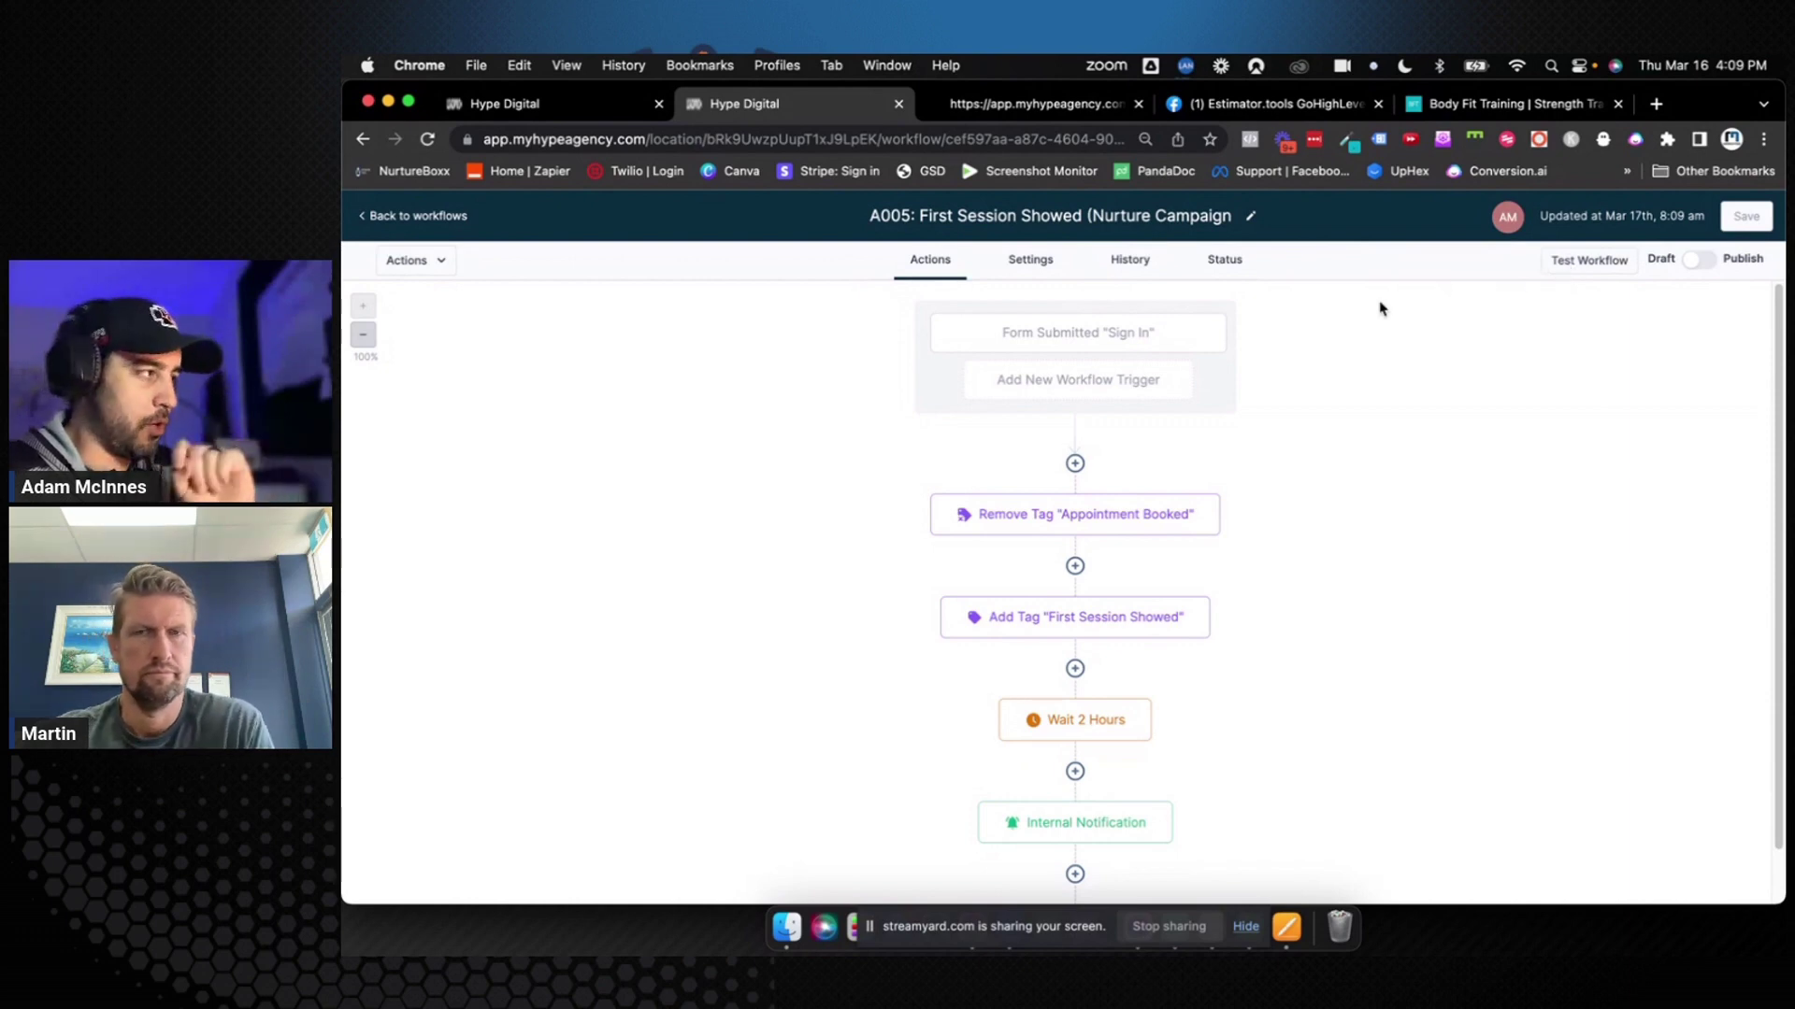
# Run a test of the A005 workflow on the chosen contact
pyautogui.click(1591, 265)
pyautogui.click(1482, 333)
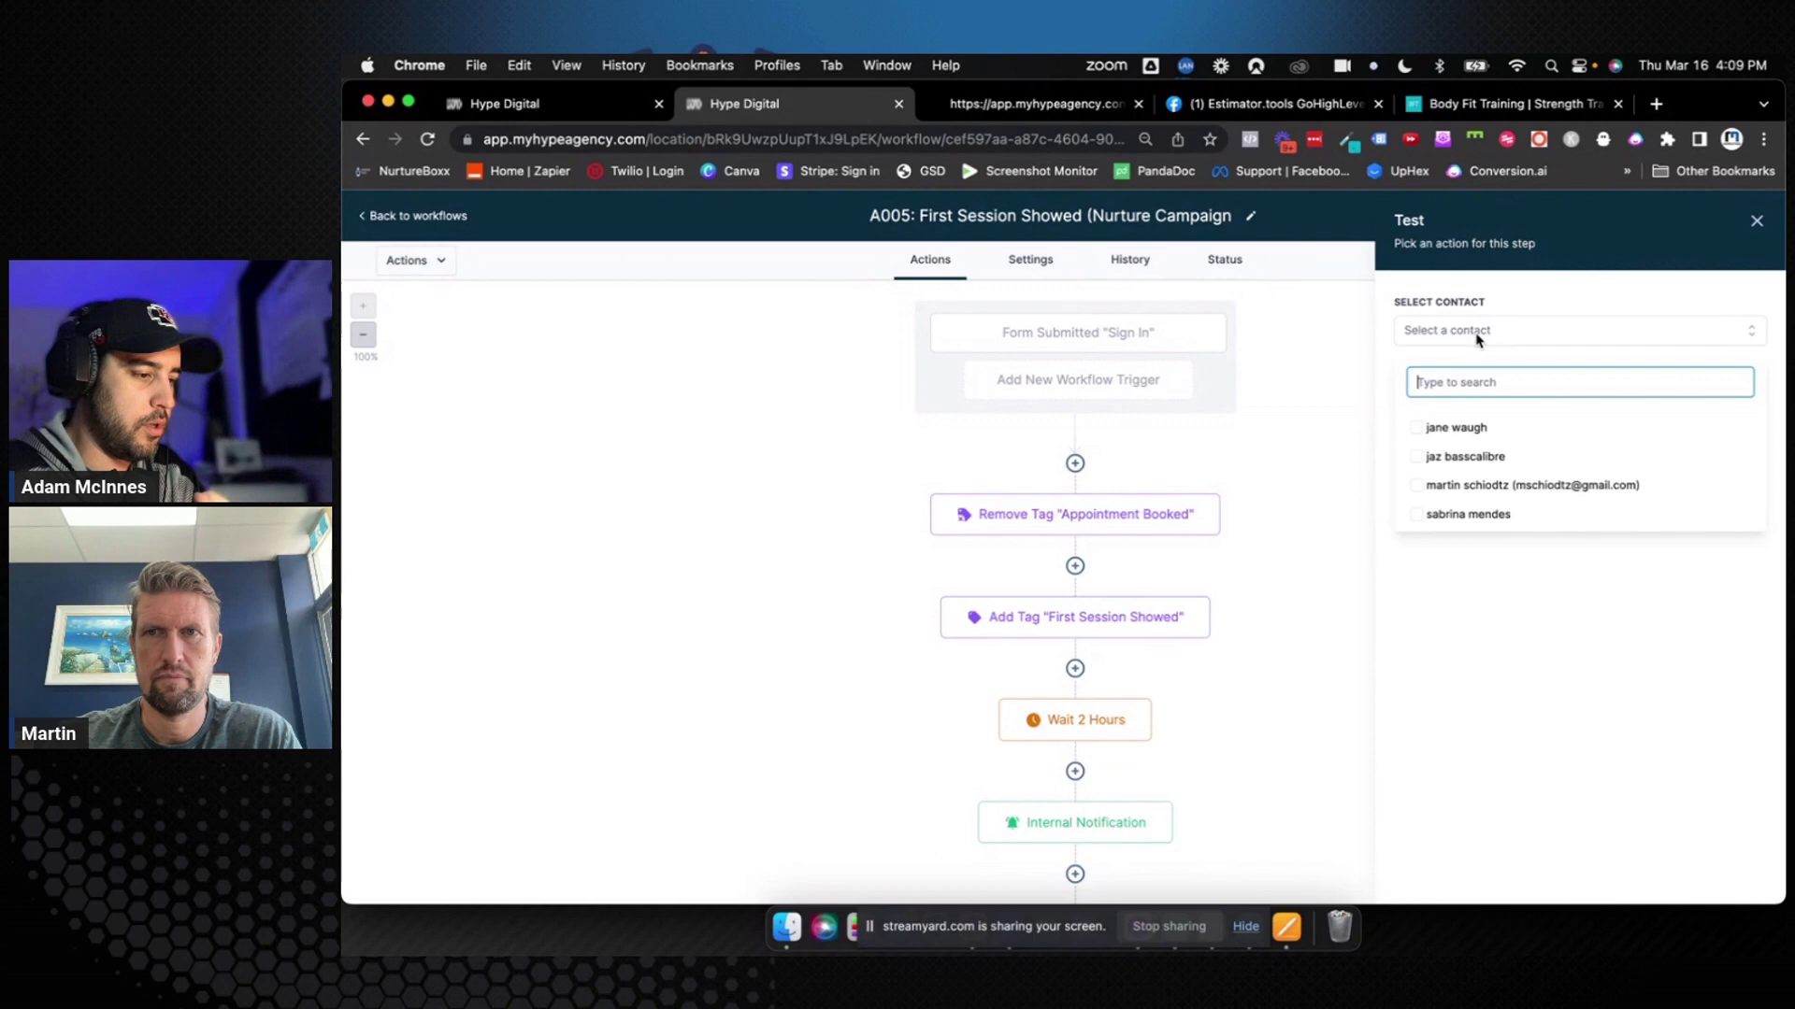
pyautogui.click(1418, 487)
pyautogui.click(1450, 569)
pyautogui.click(1438, 390)
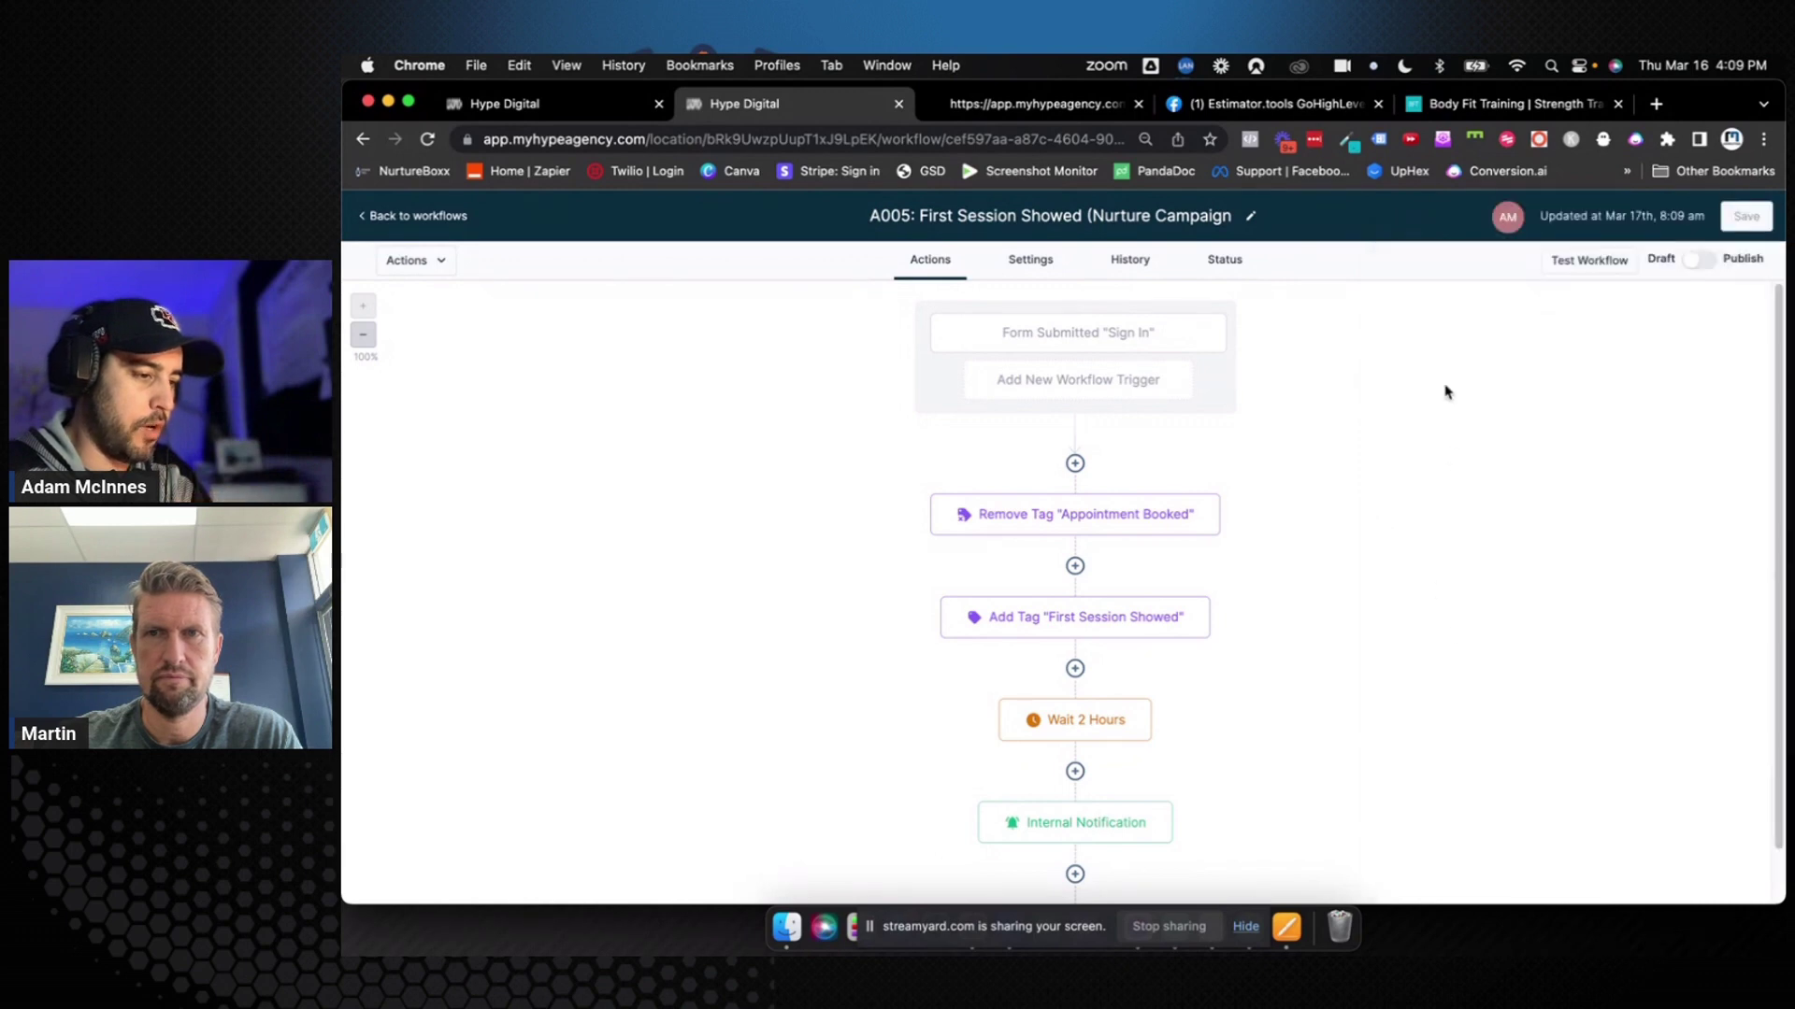
# In Status, force the contact past the Wait 2 hours step to the next action
pyautogui.click(1241, 264)
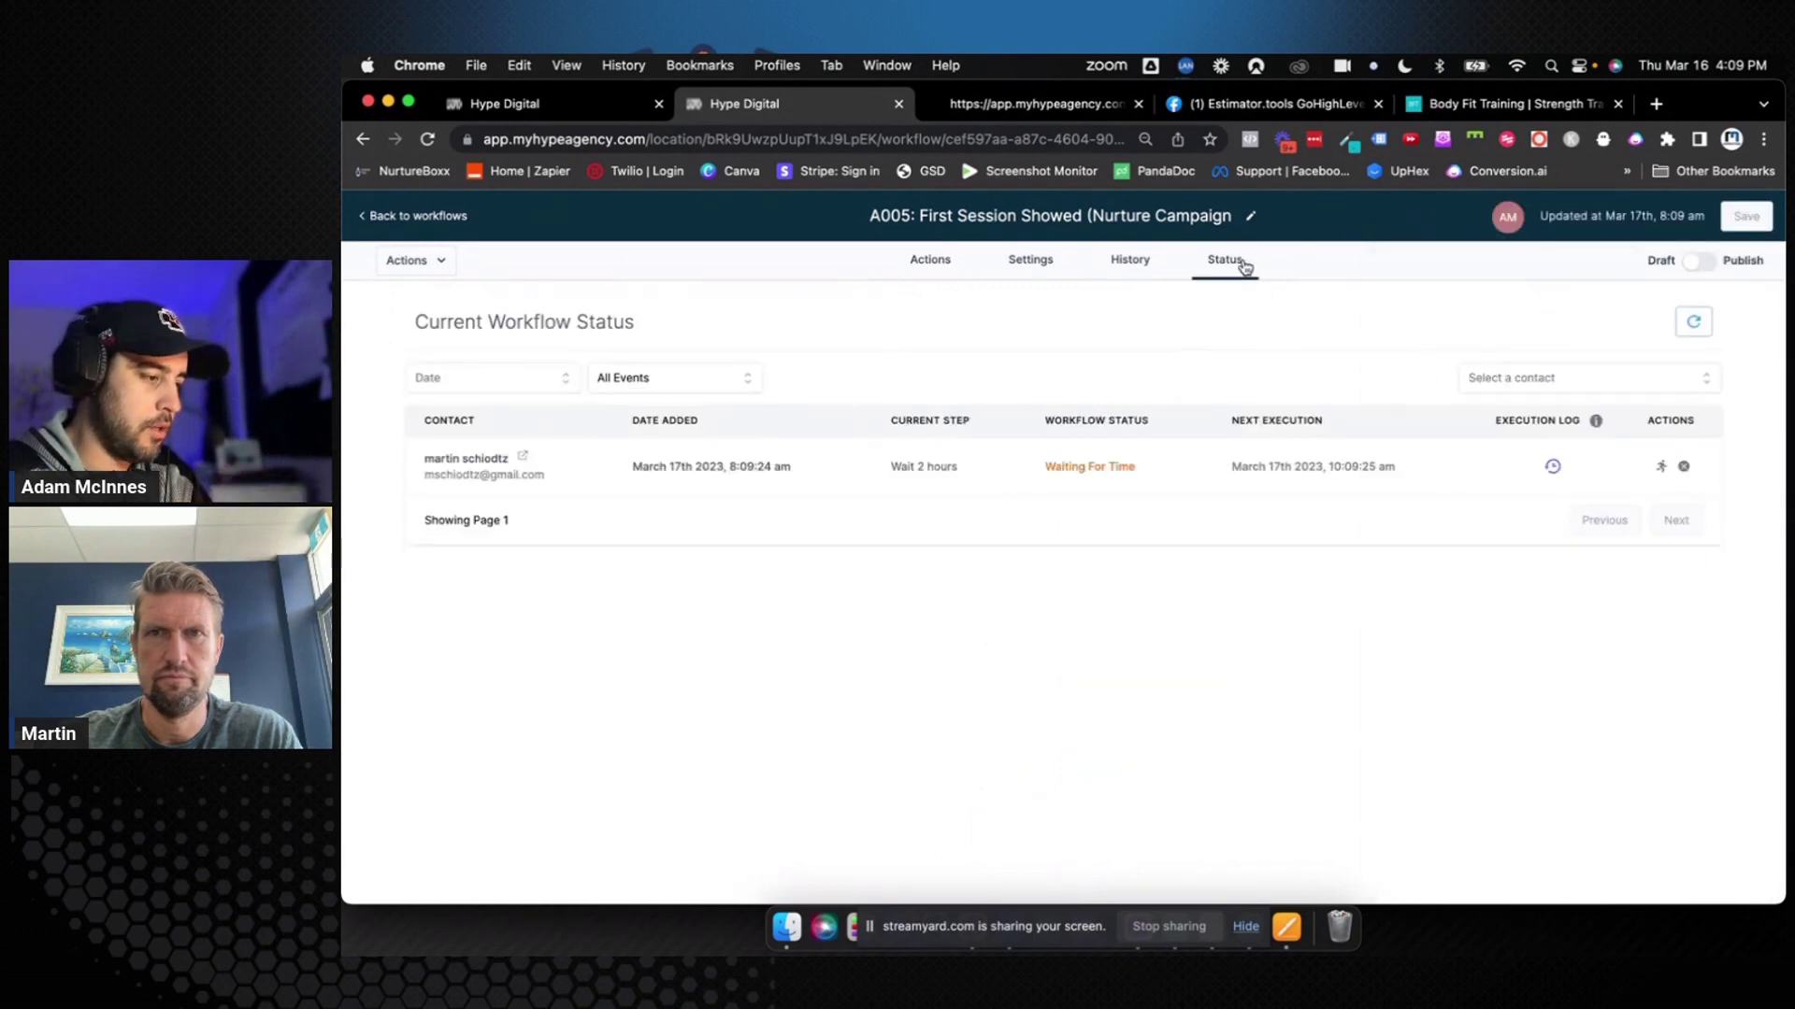
pyautogui.moveTo(885, 477); pyautogui.dragTo(1033, 479)
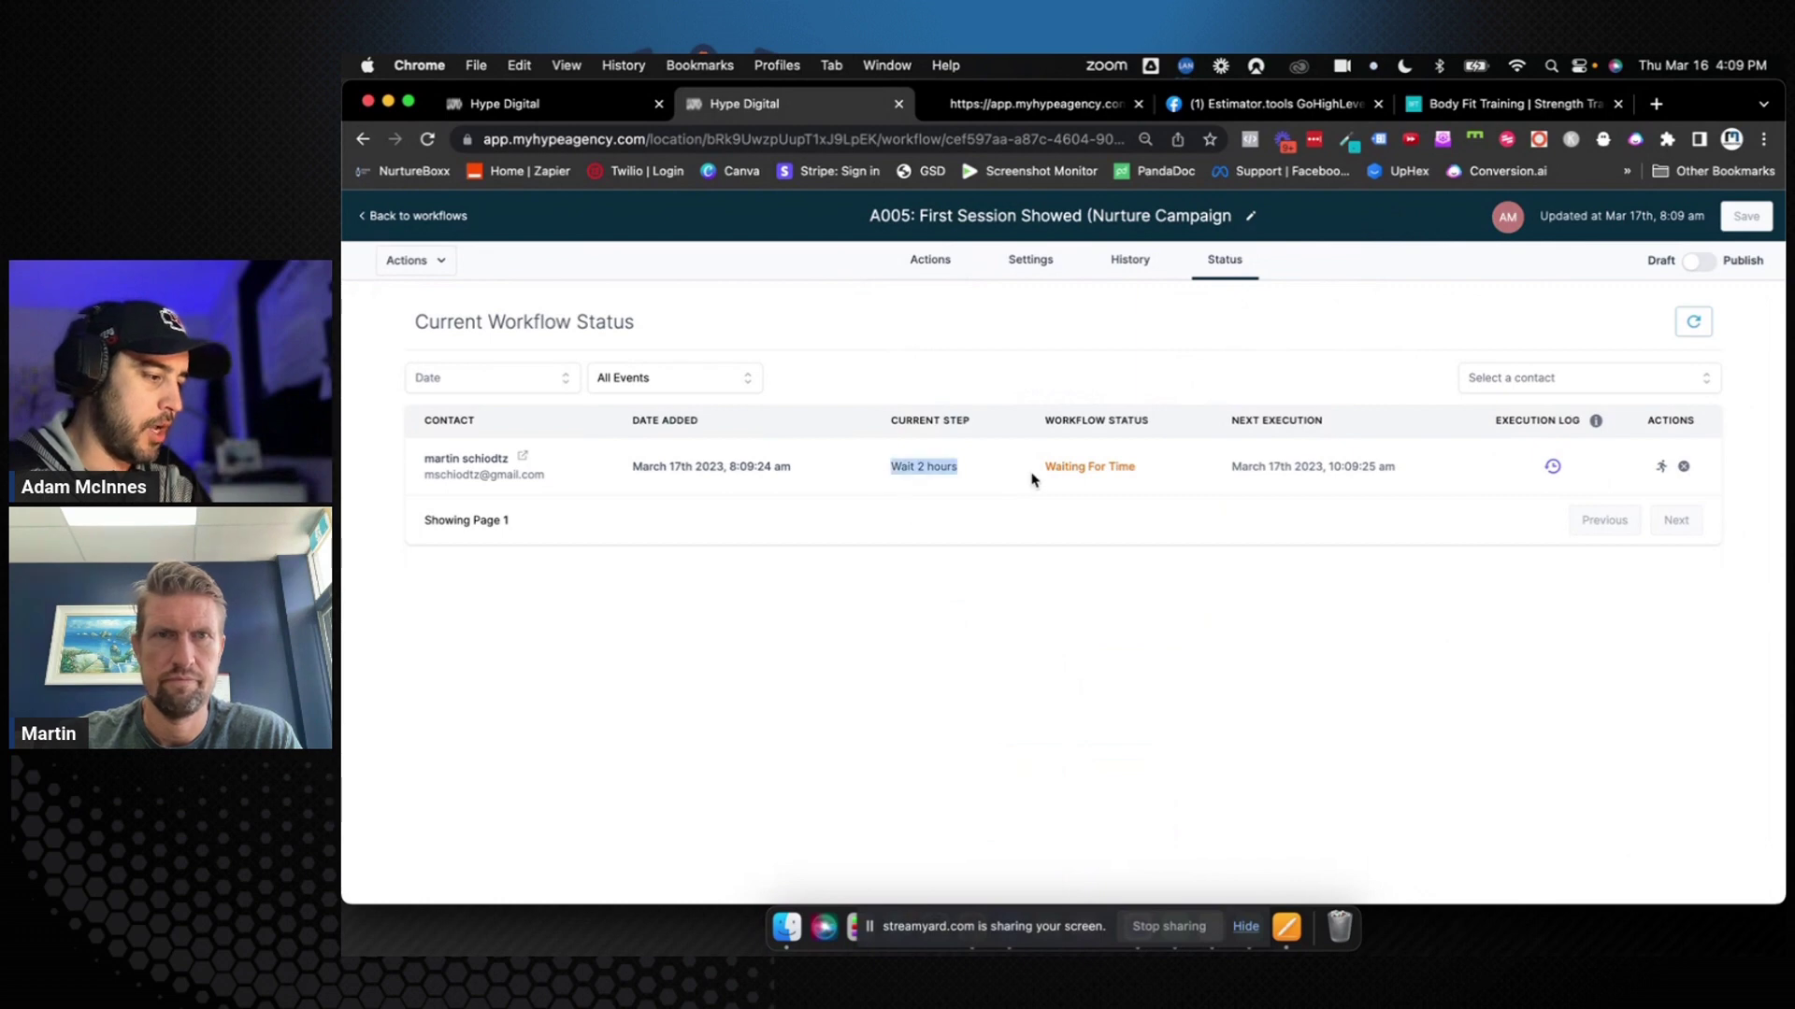
pyautogui.click(1258, 631)
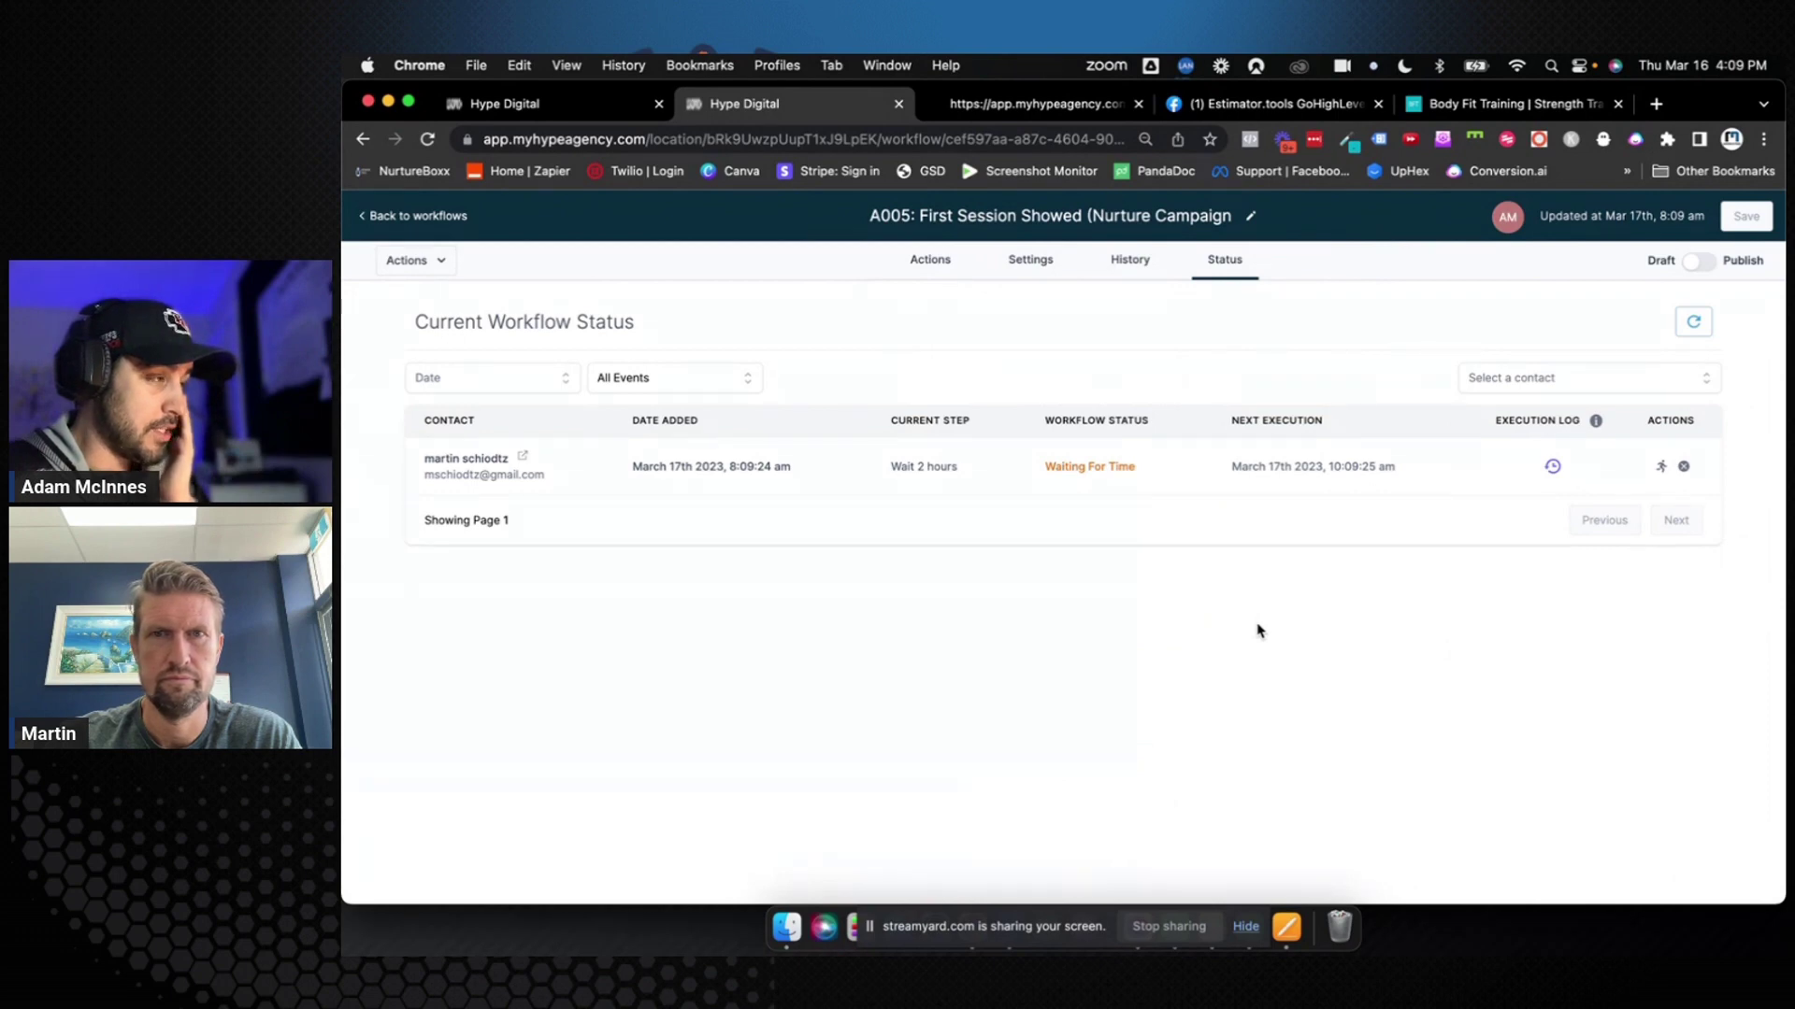
pyautogui.click(1660, 468)
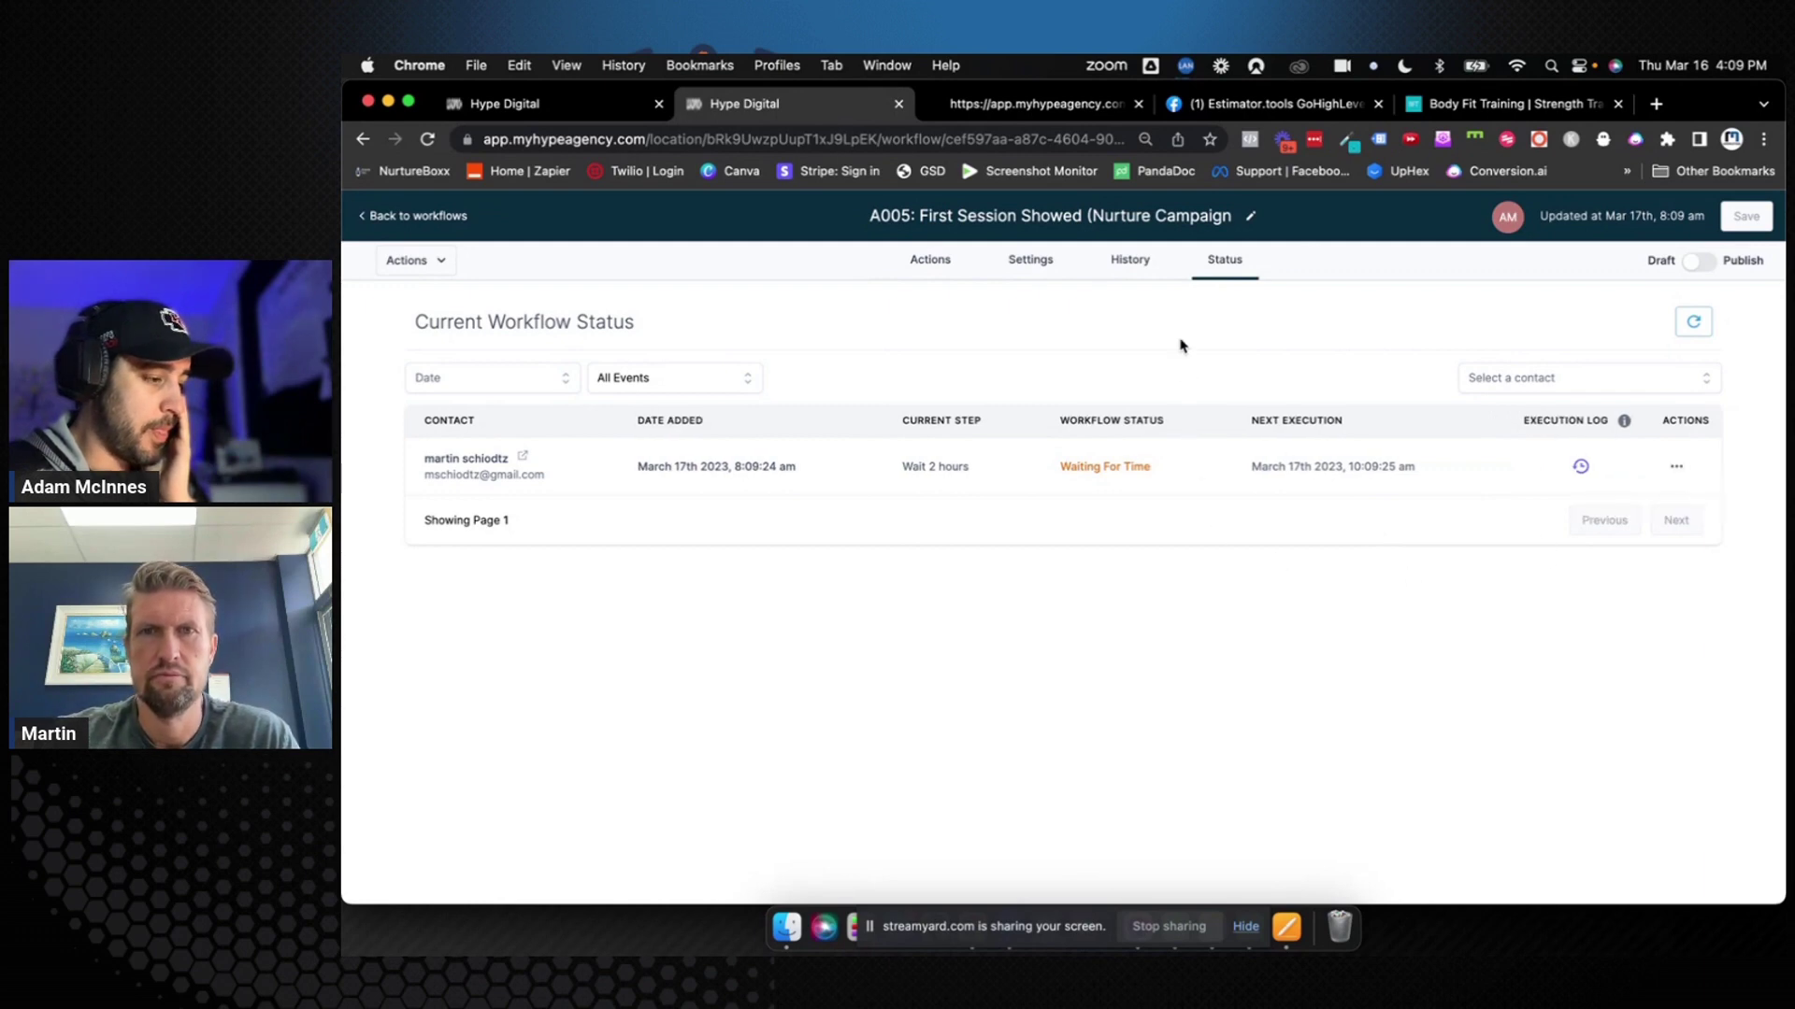
# Return to the workflows list and check the recent notifications
pyautogui.click(939, 268)
pyautogui.scroll(-5, 1173, 573)
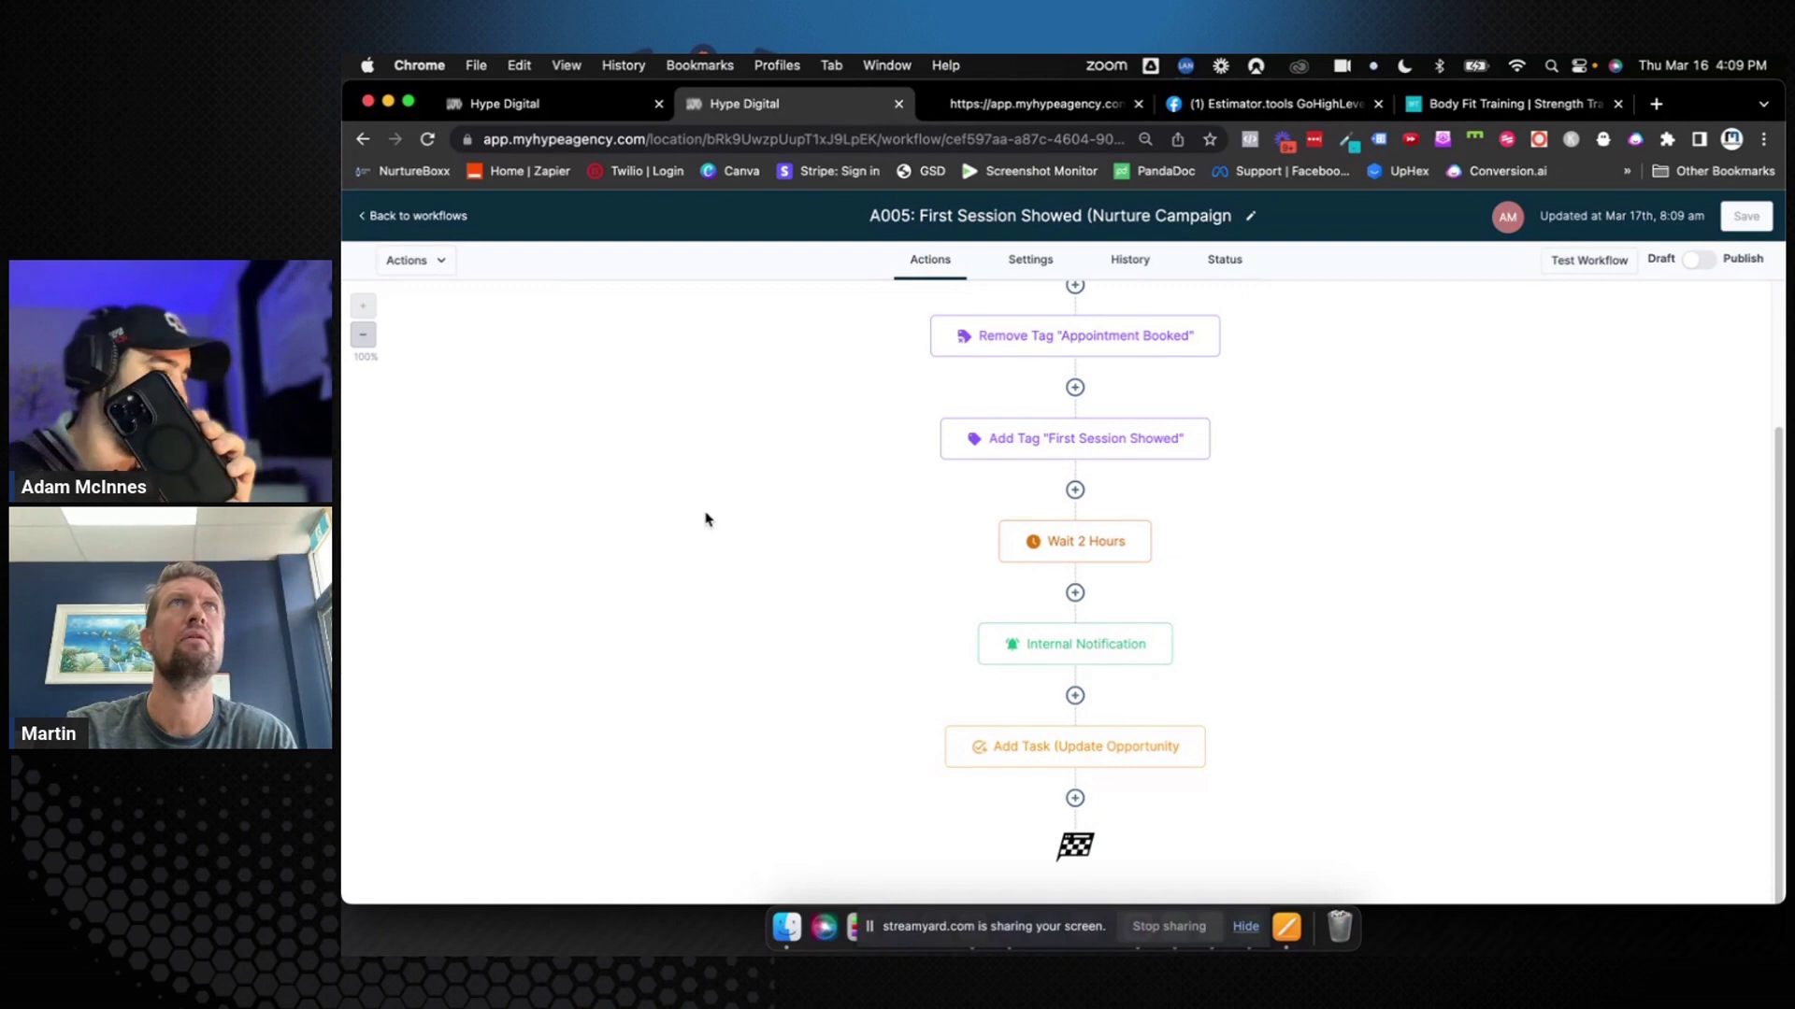
pyautogui.click(439, 218)
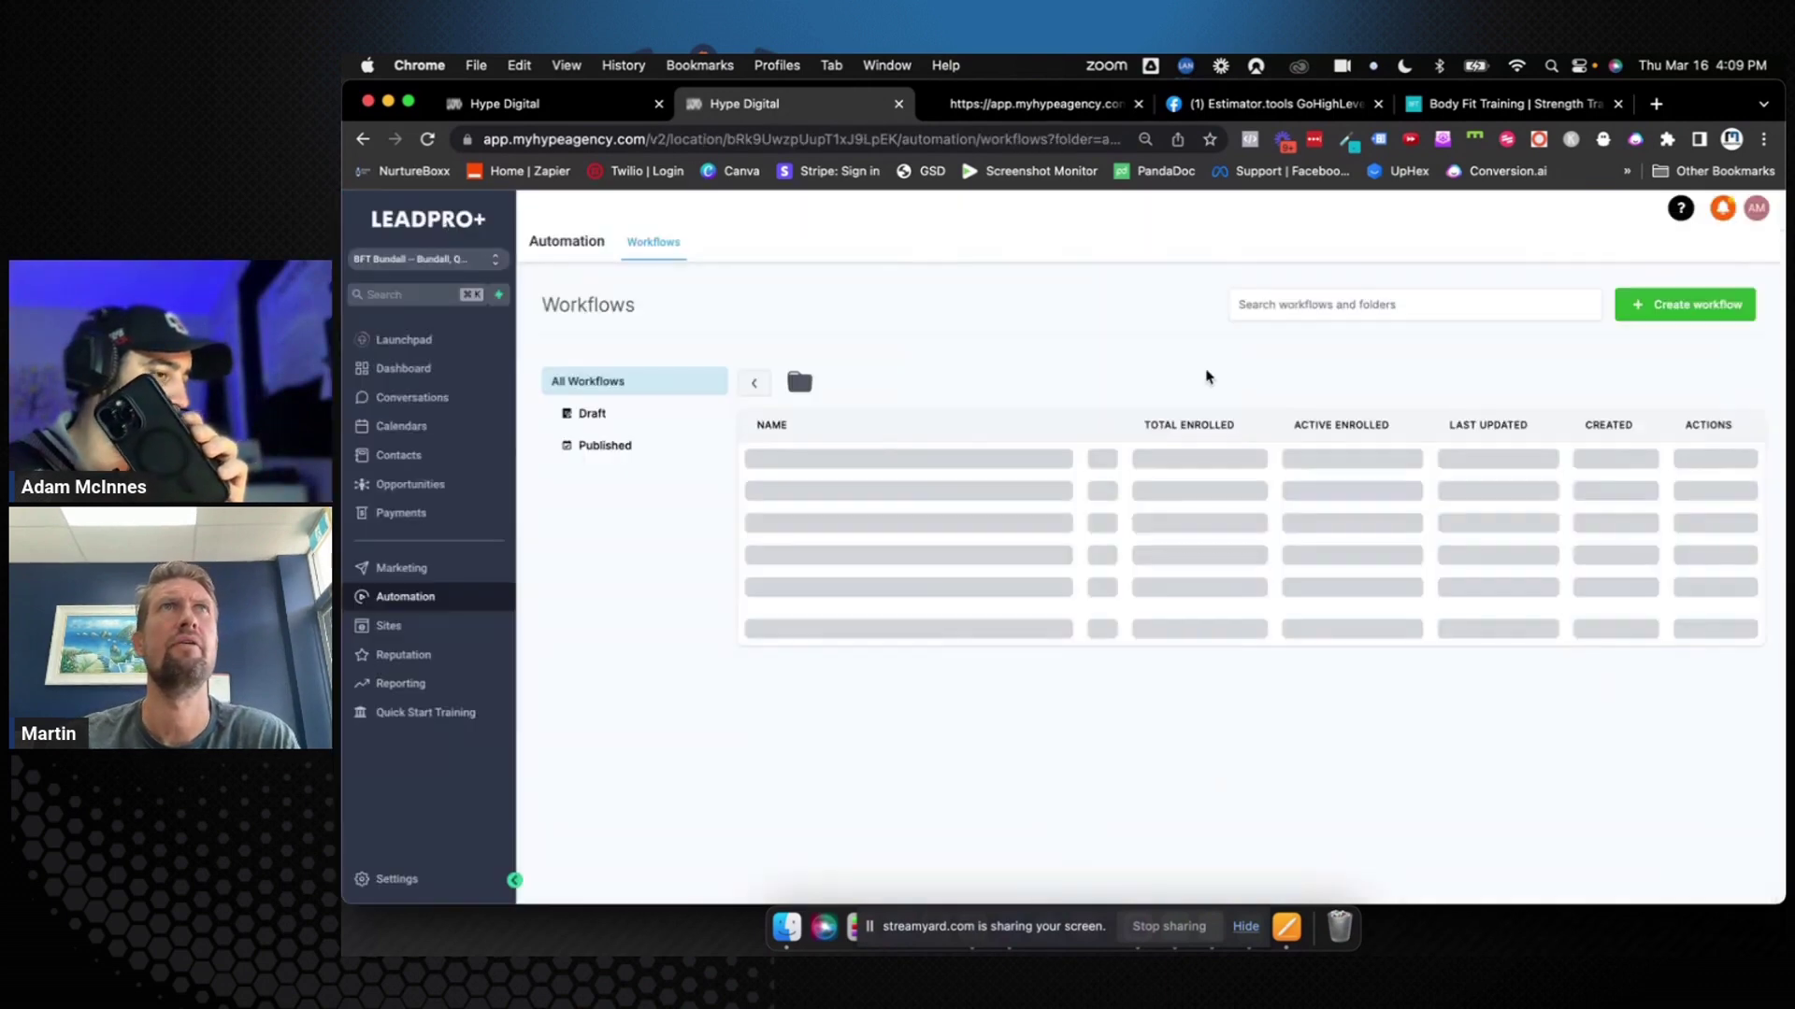
pyautogui.click(1721, 207)
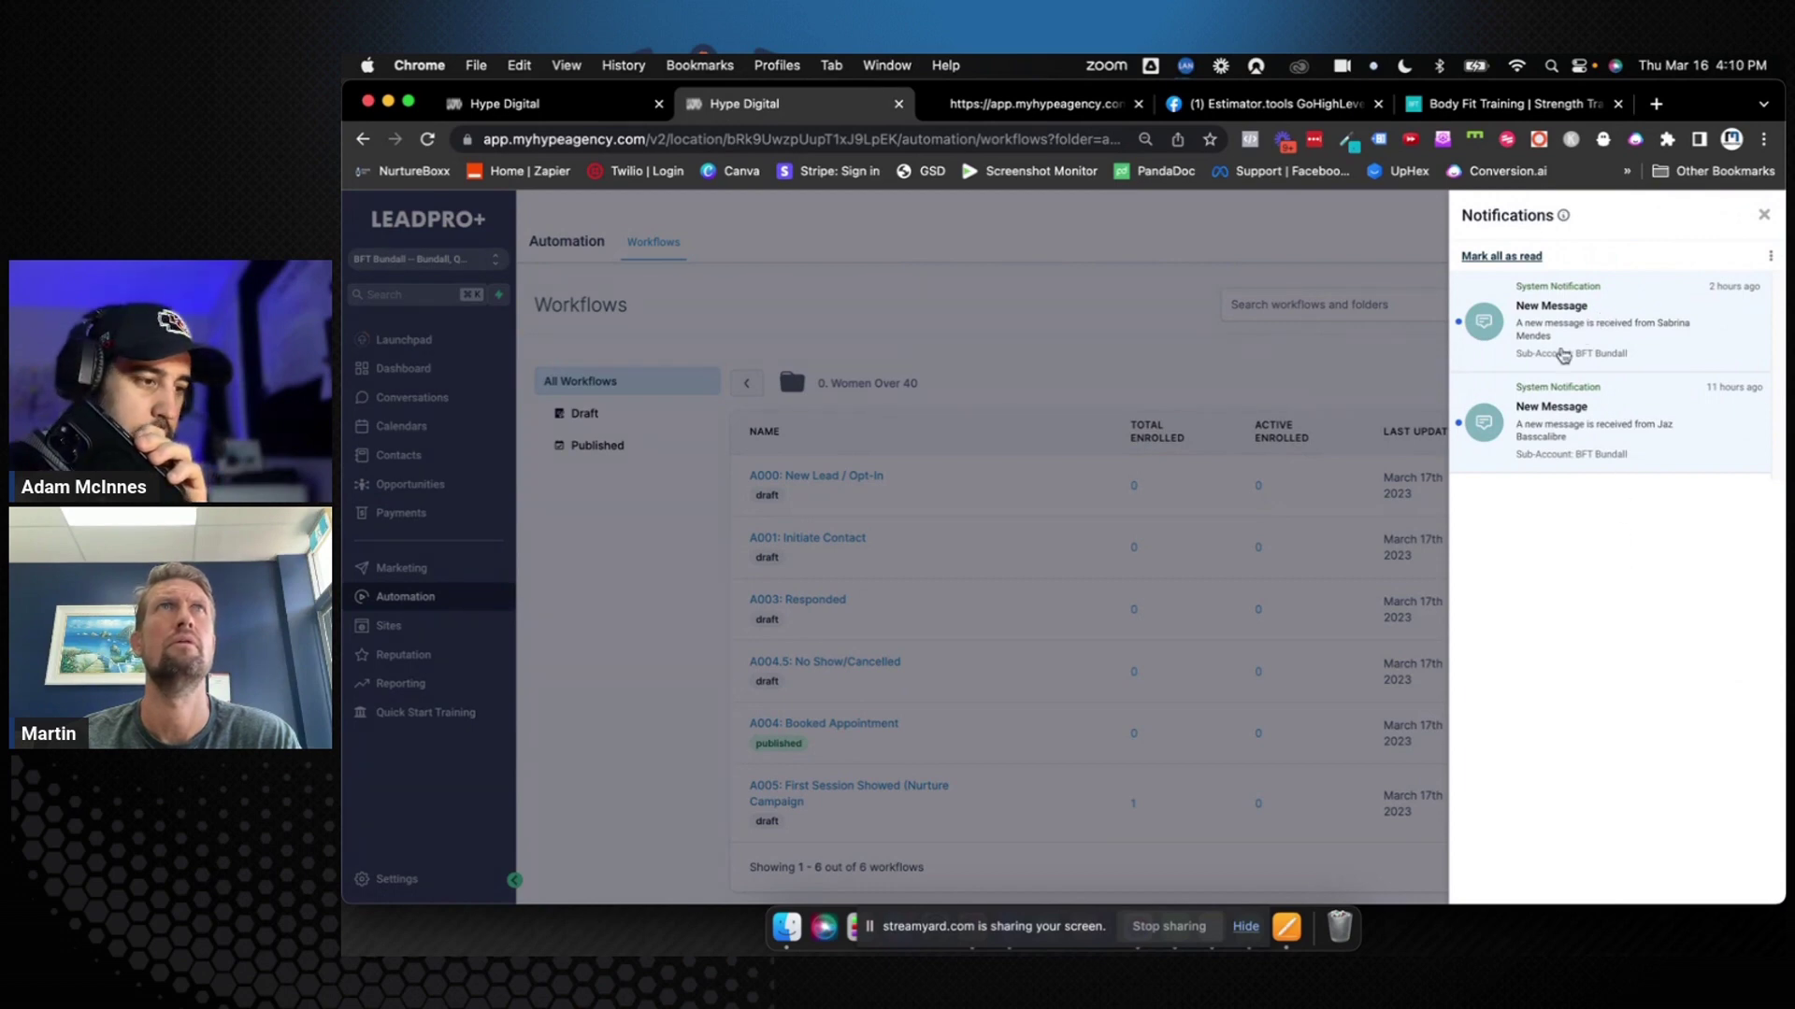
pyautogui.click(1763, 221)
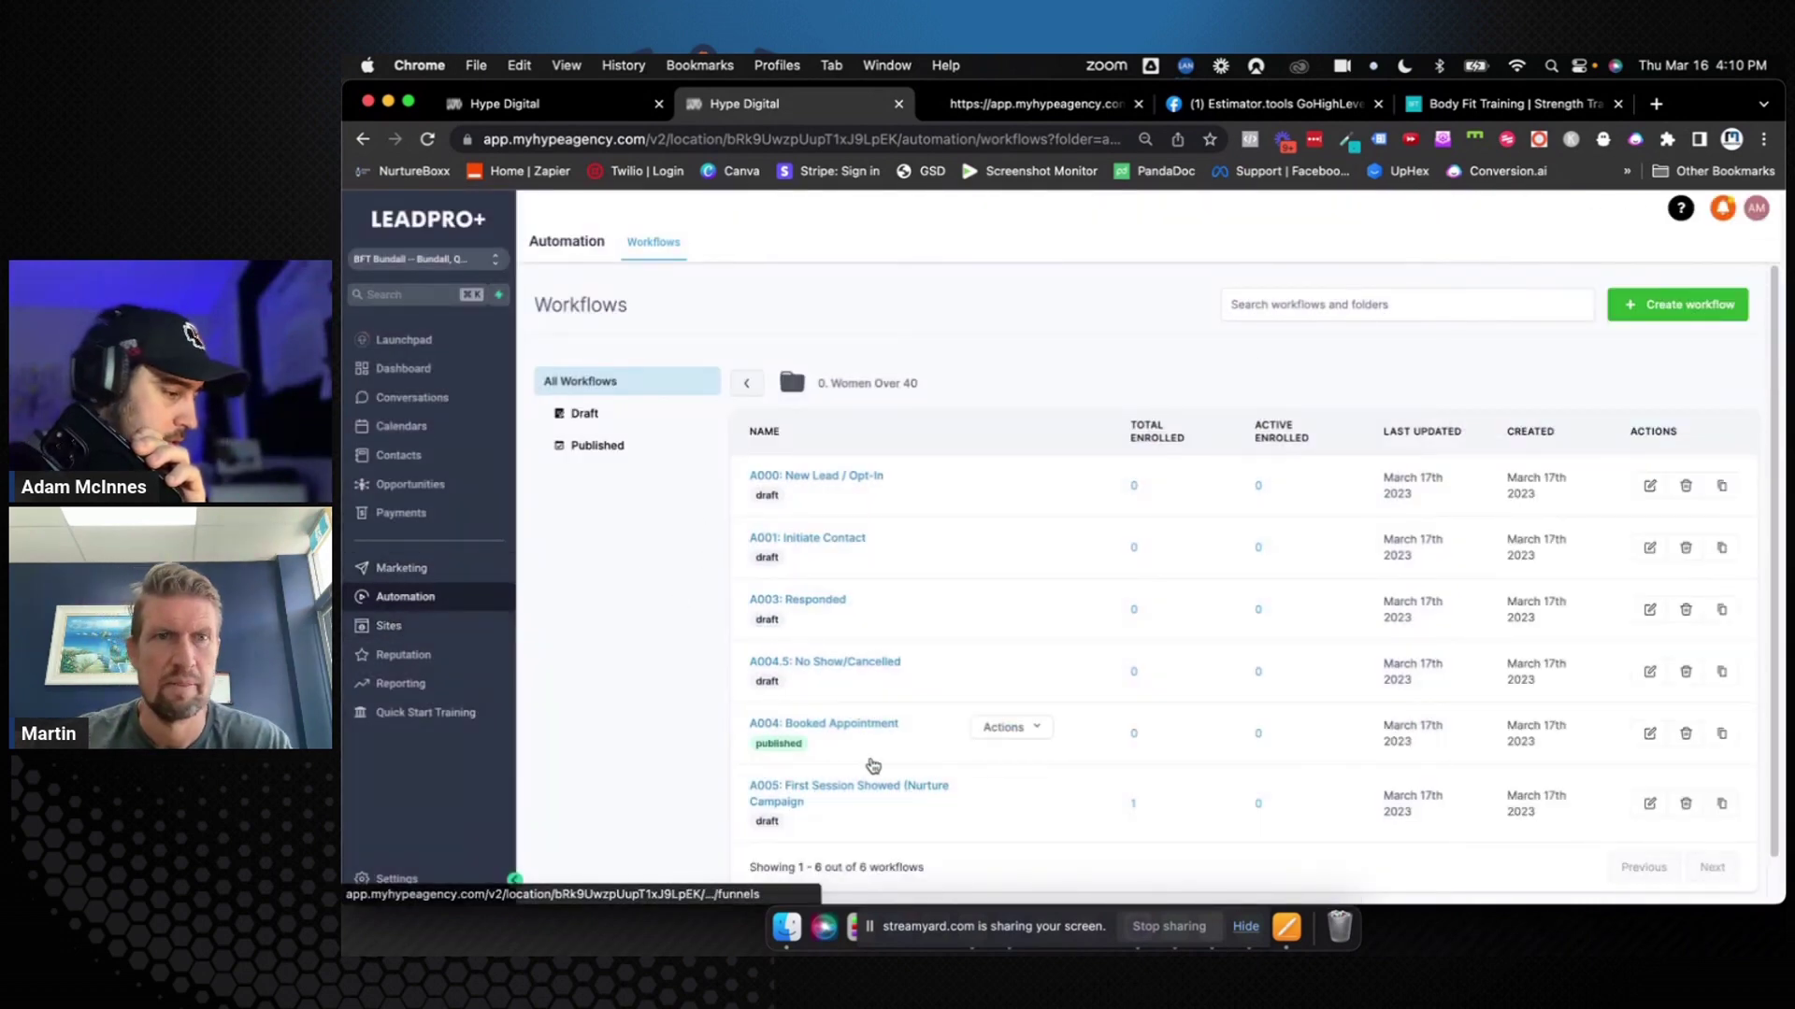
# Review A005's Add Task (Update Opportunity) and Internal Notification settings, then go to the dashboard
pyautogui.click(883, 797)
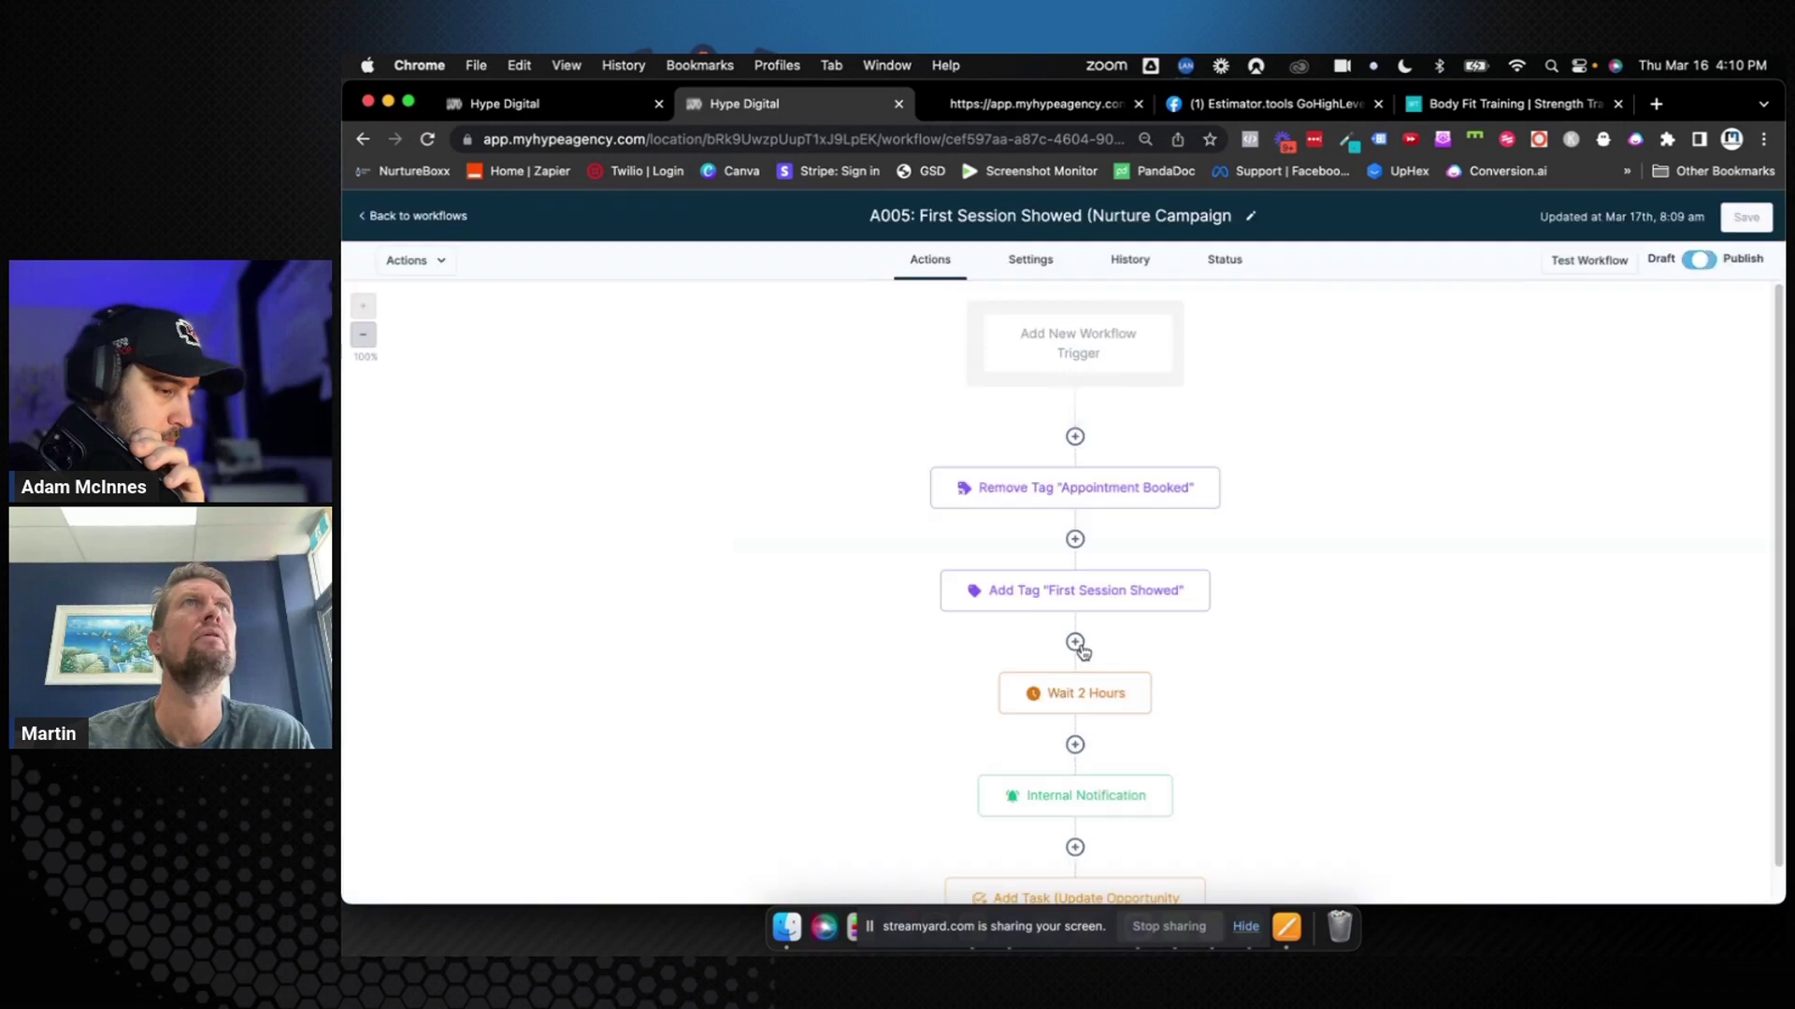
pyautogui.scroll(-1, 1075, 746)
pyautogui.click(1196, 743)
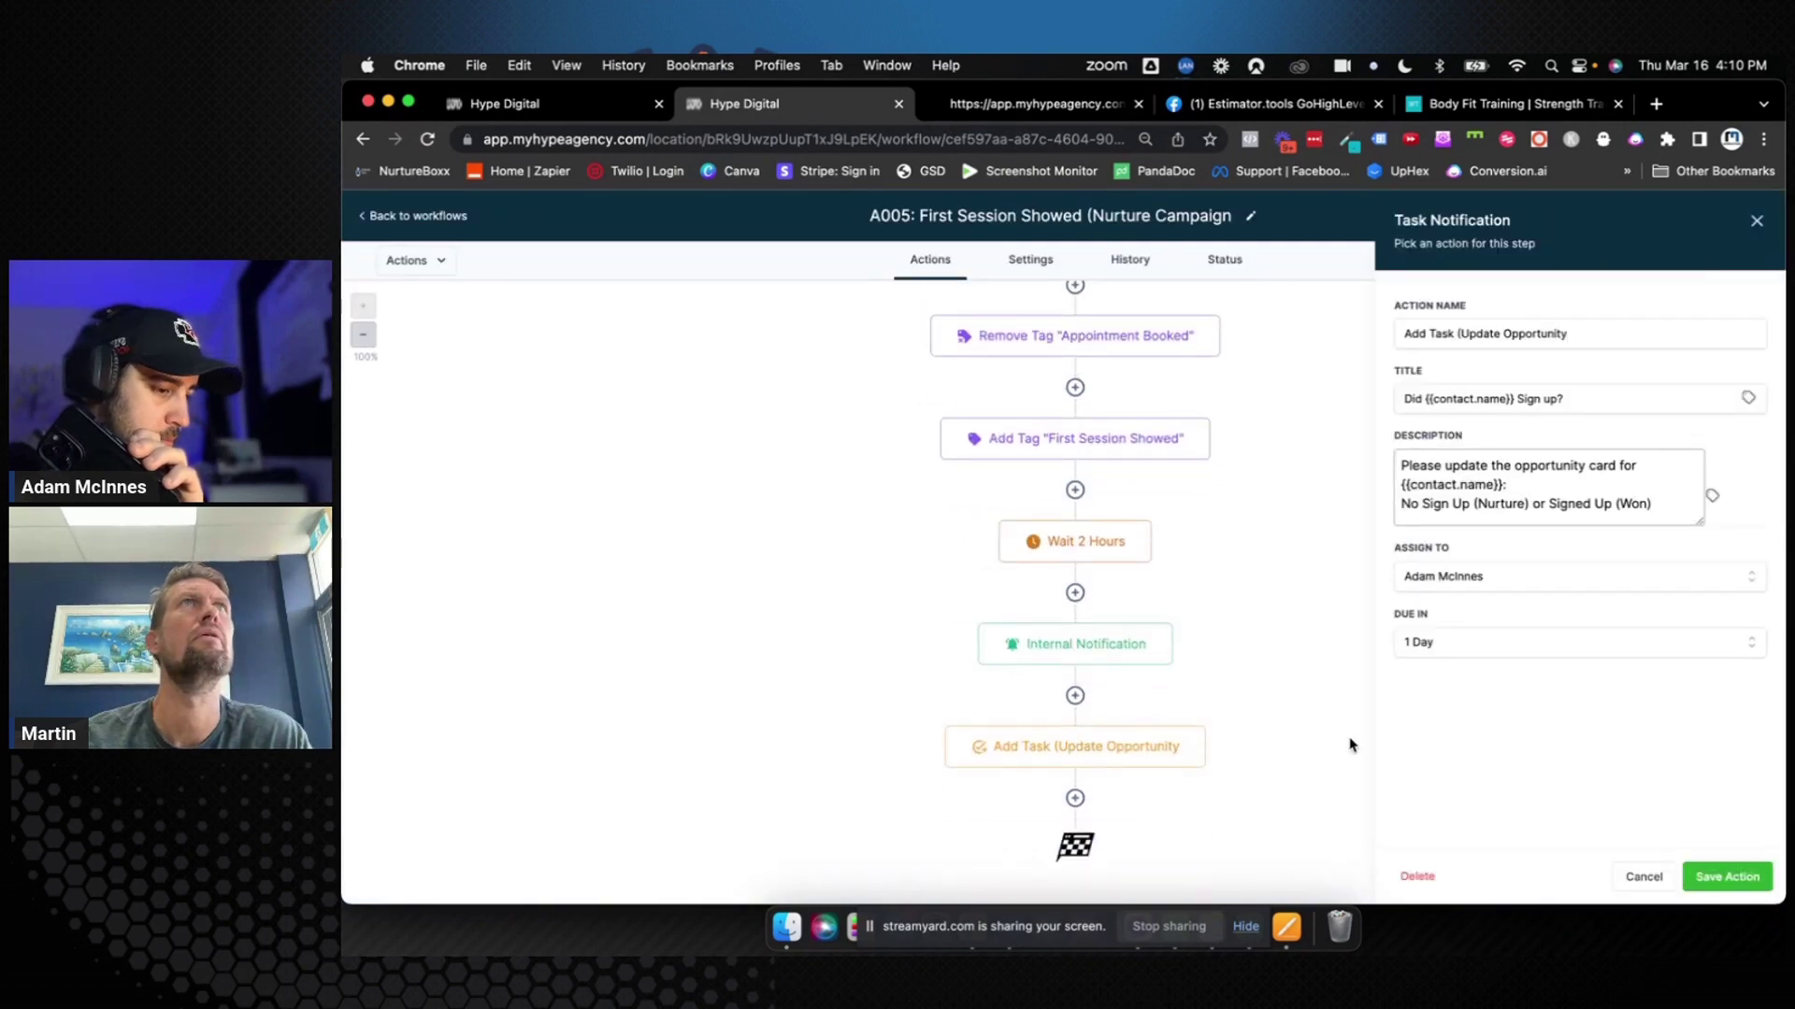
pyautogui.click(1135, 649)
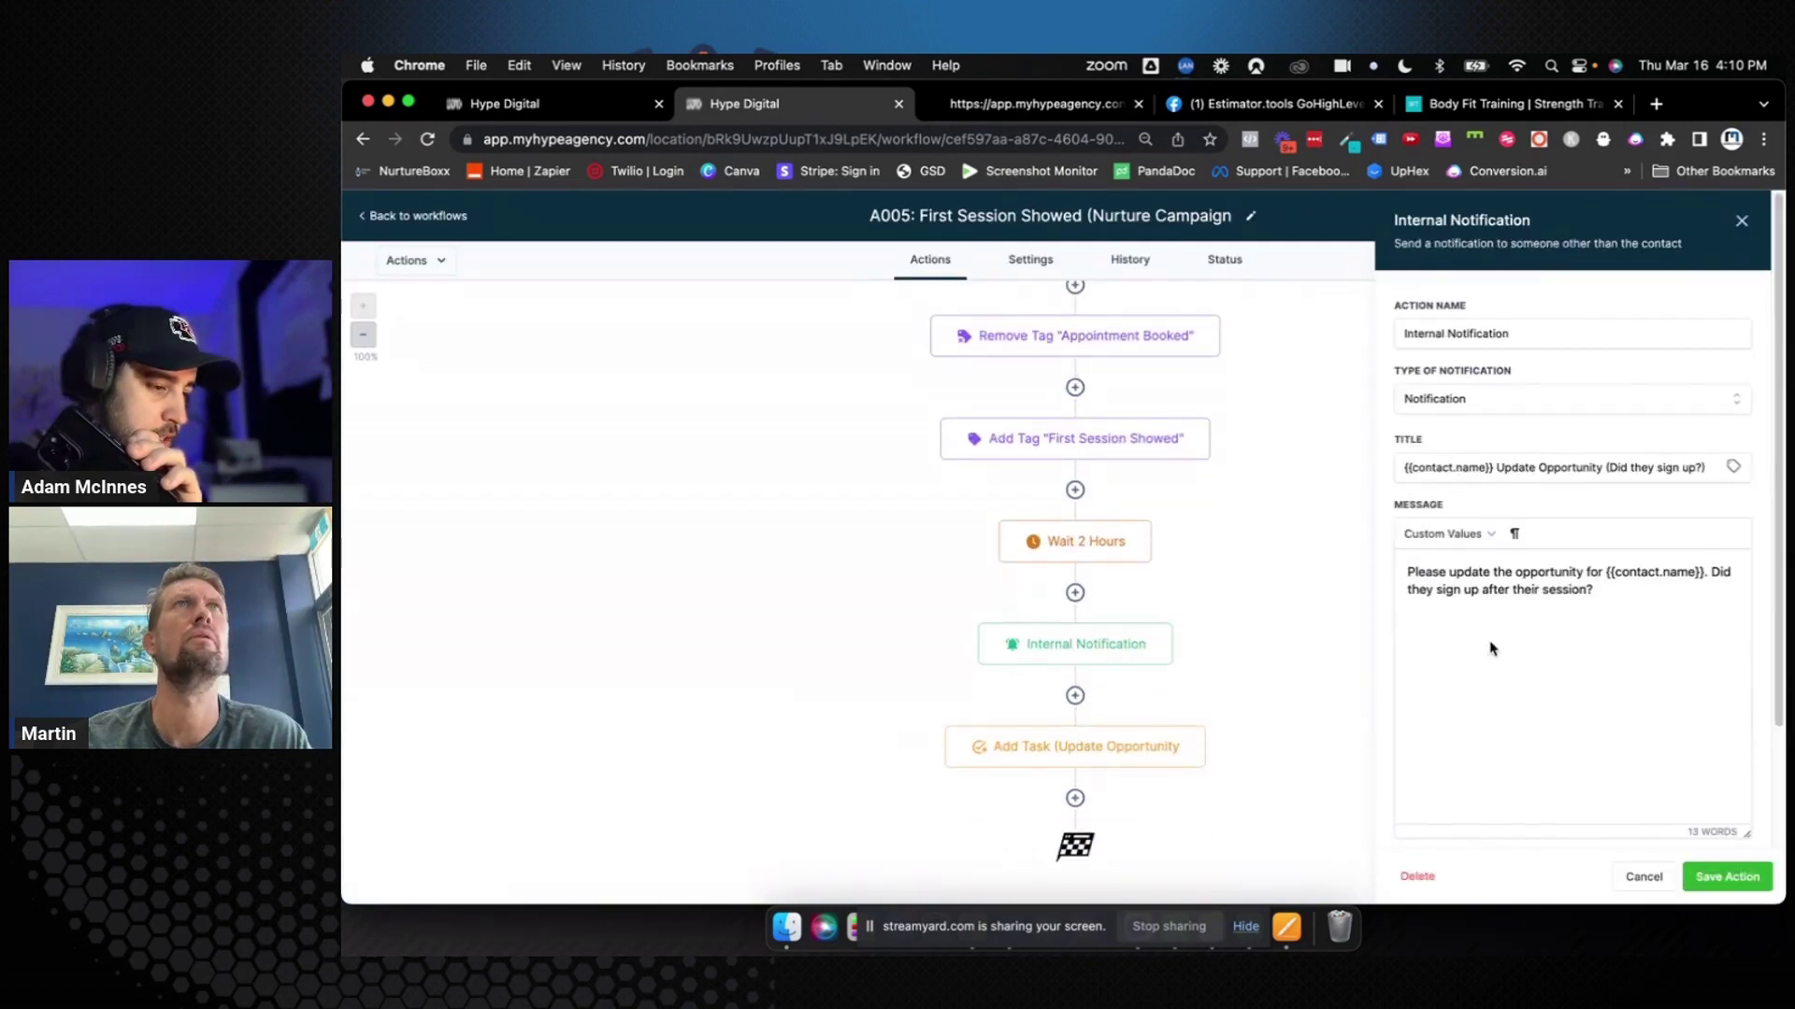
pyautogui.scroll(-3, 1488, 632)
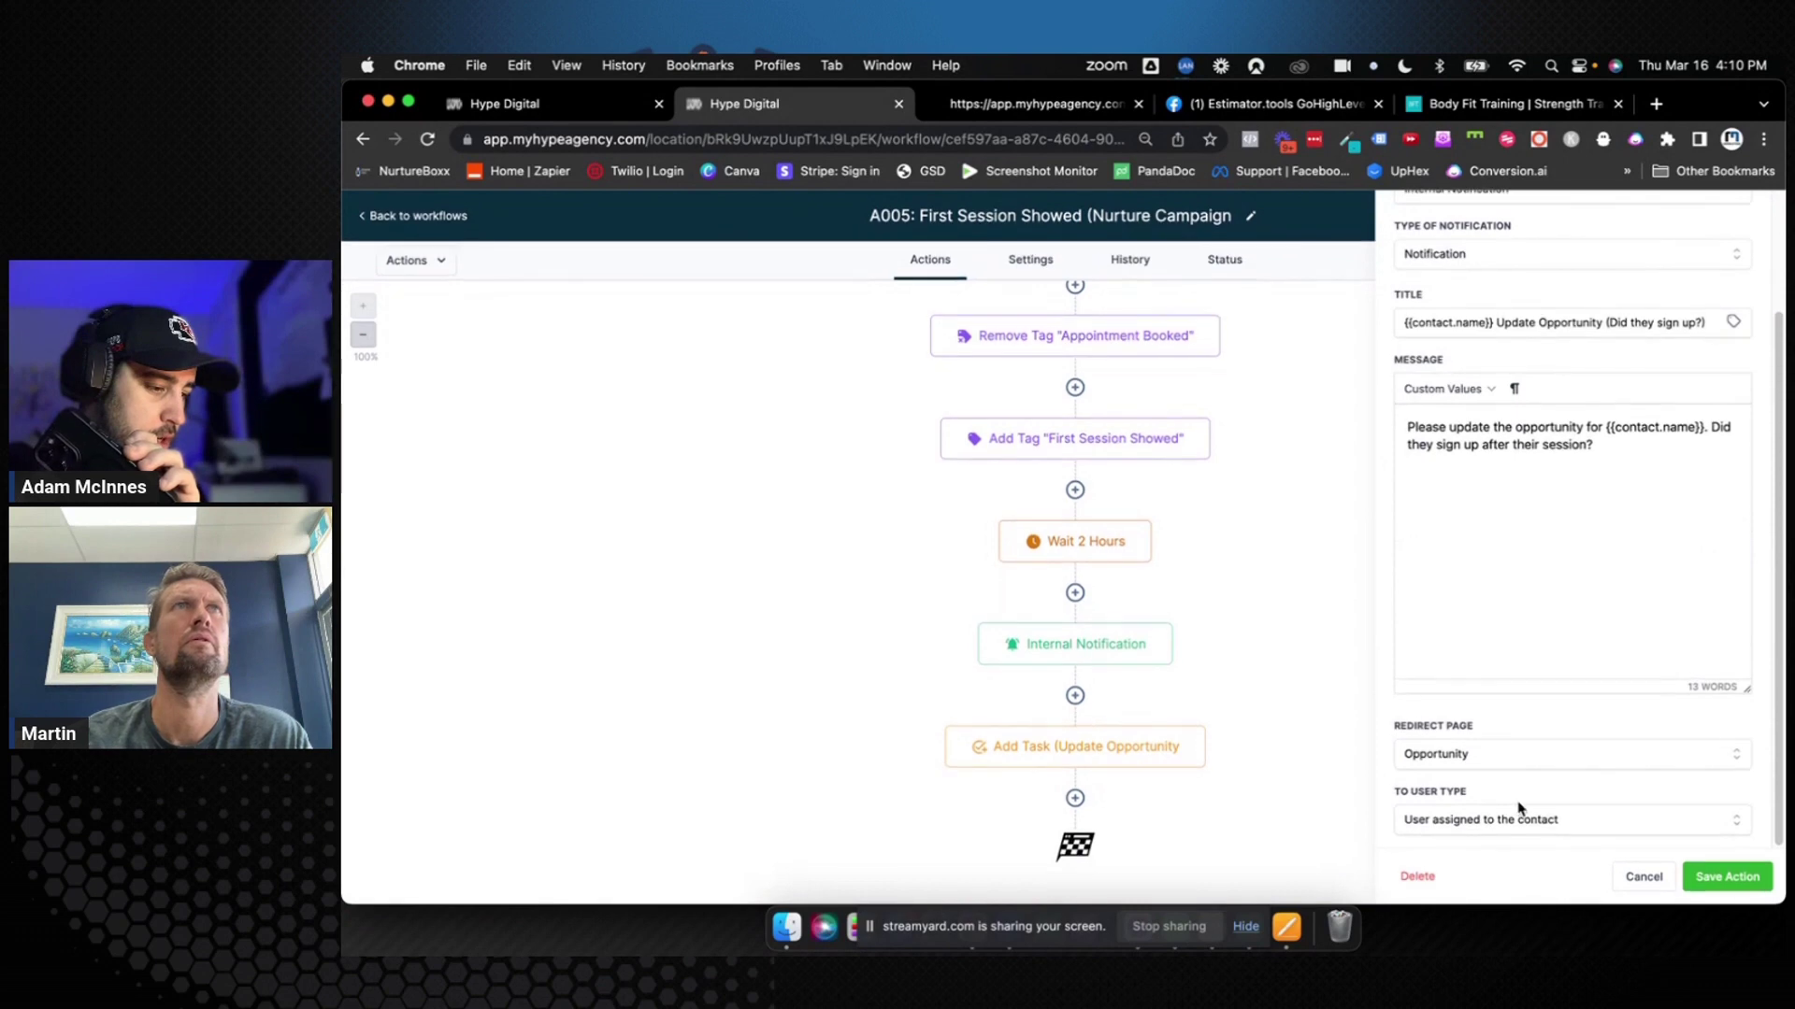
pyautogui.scroll(3, 1518, 806)
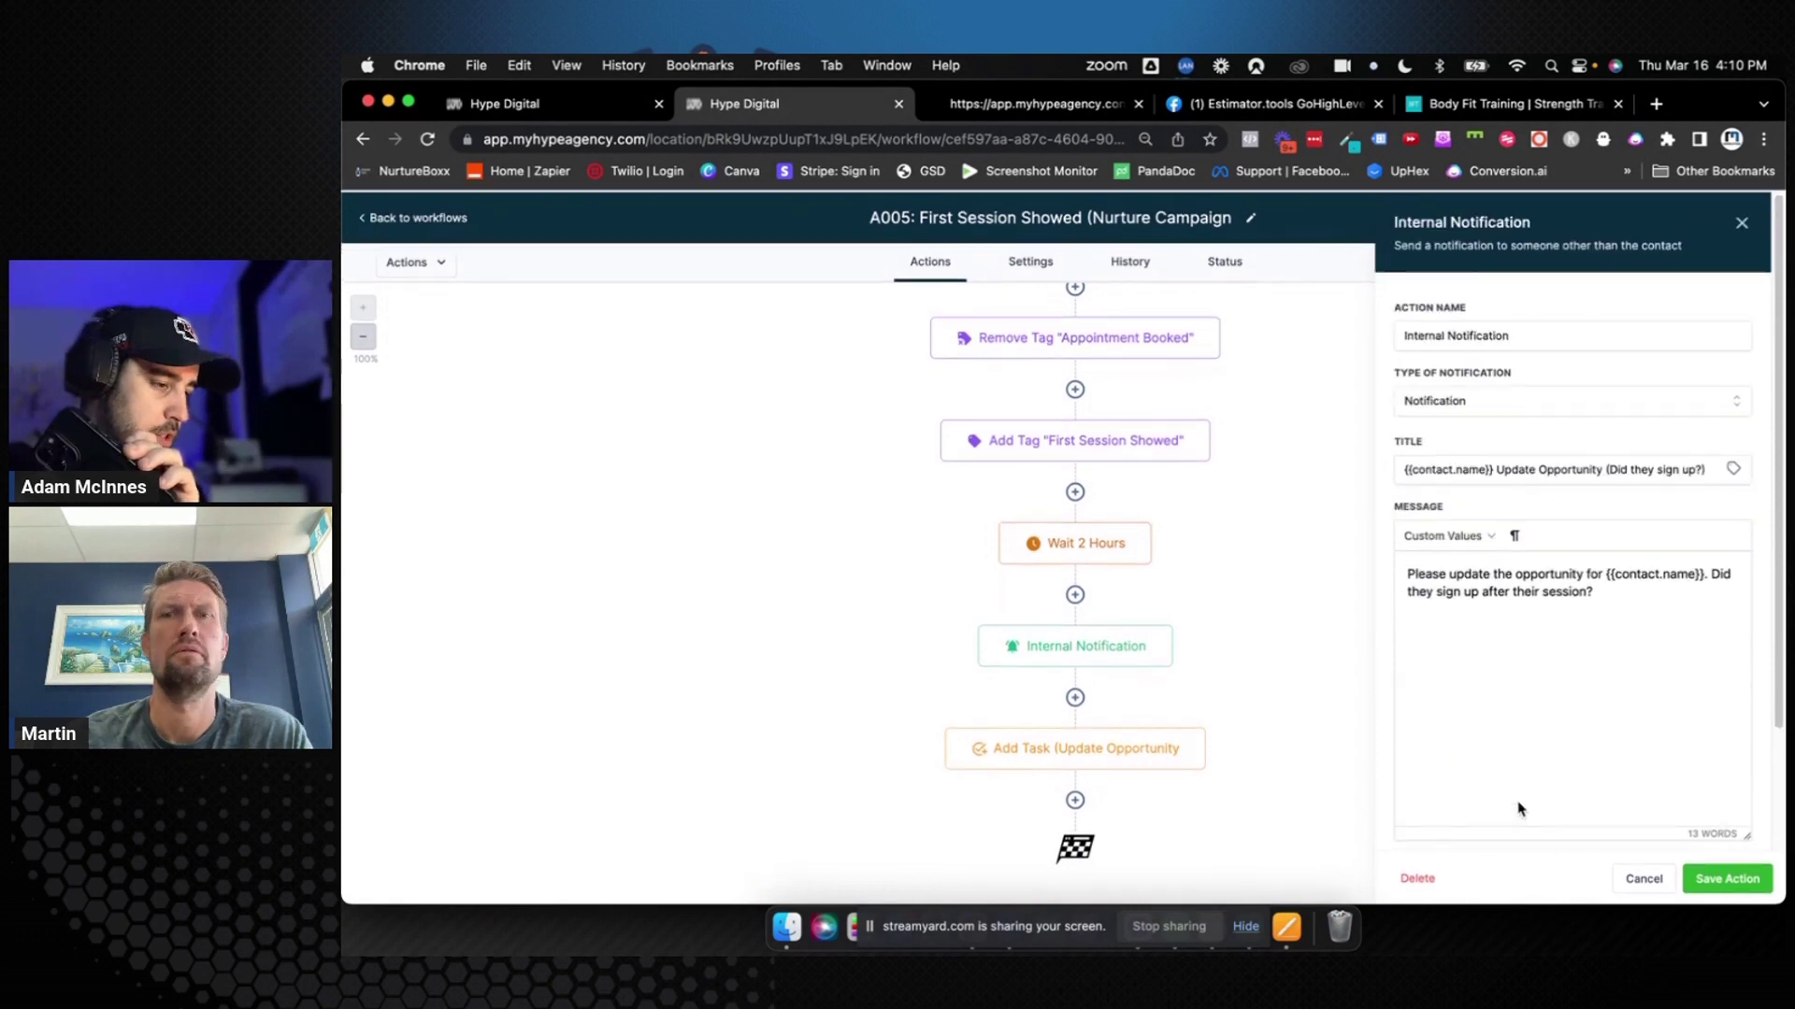
pyautogui.click(1742, 222)
pyautogui.click(428, 218)
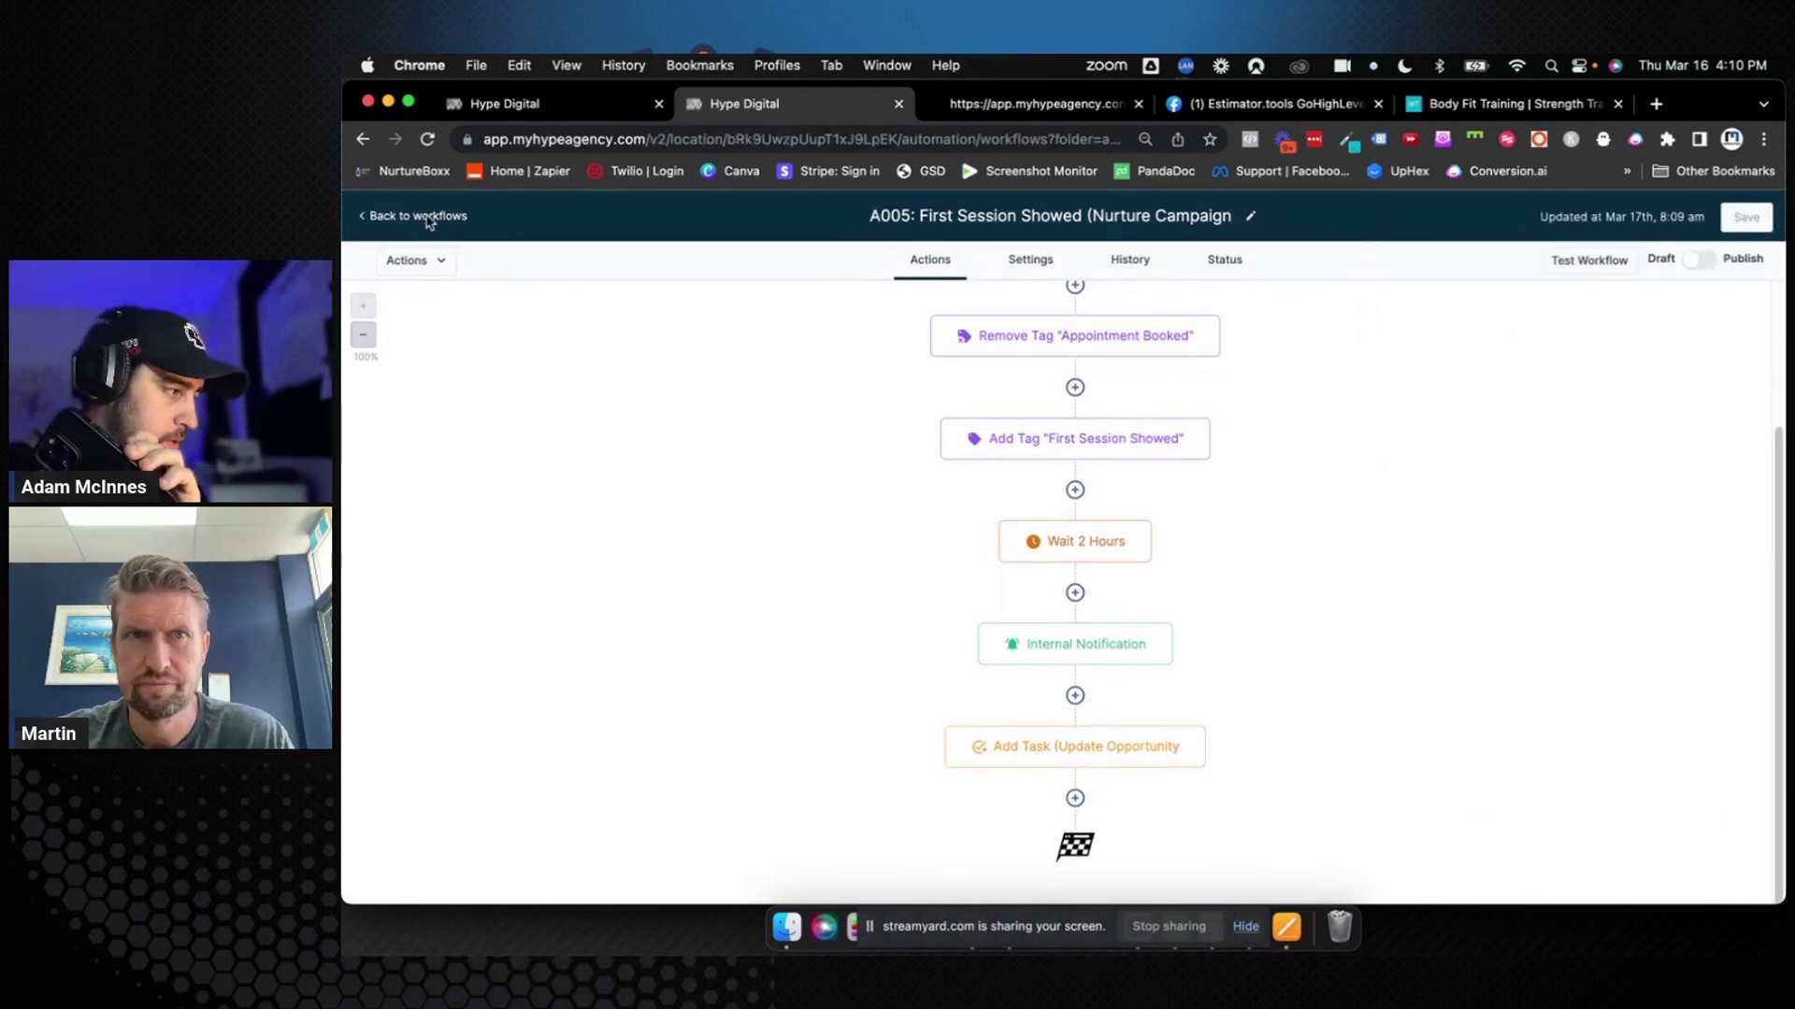
pyautogui.click(404, 369)
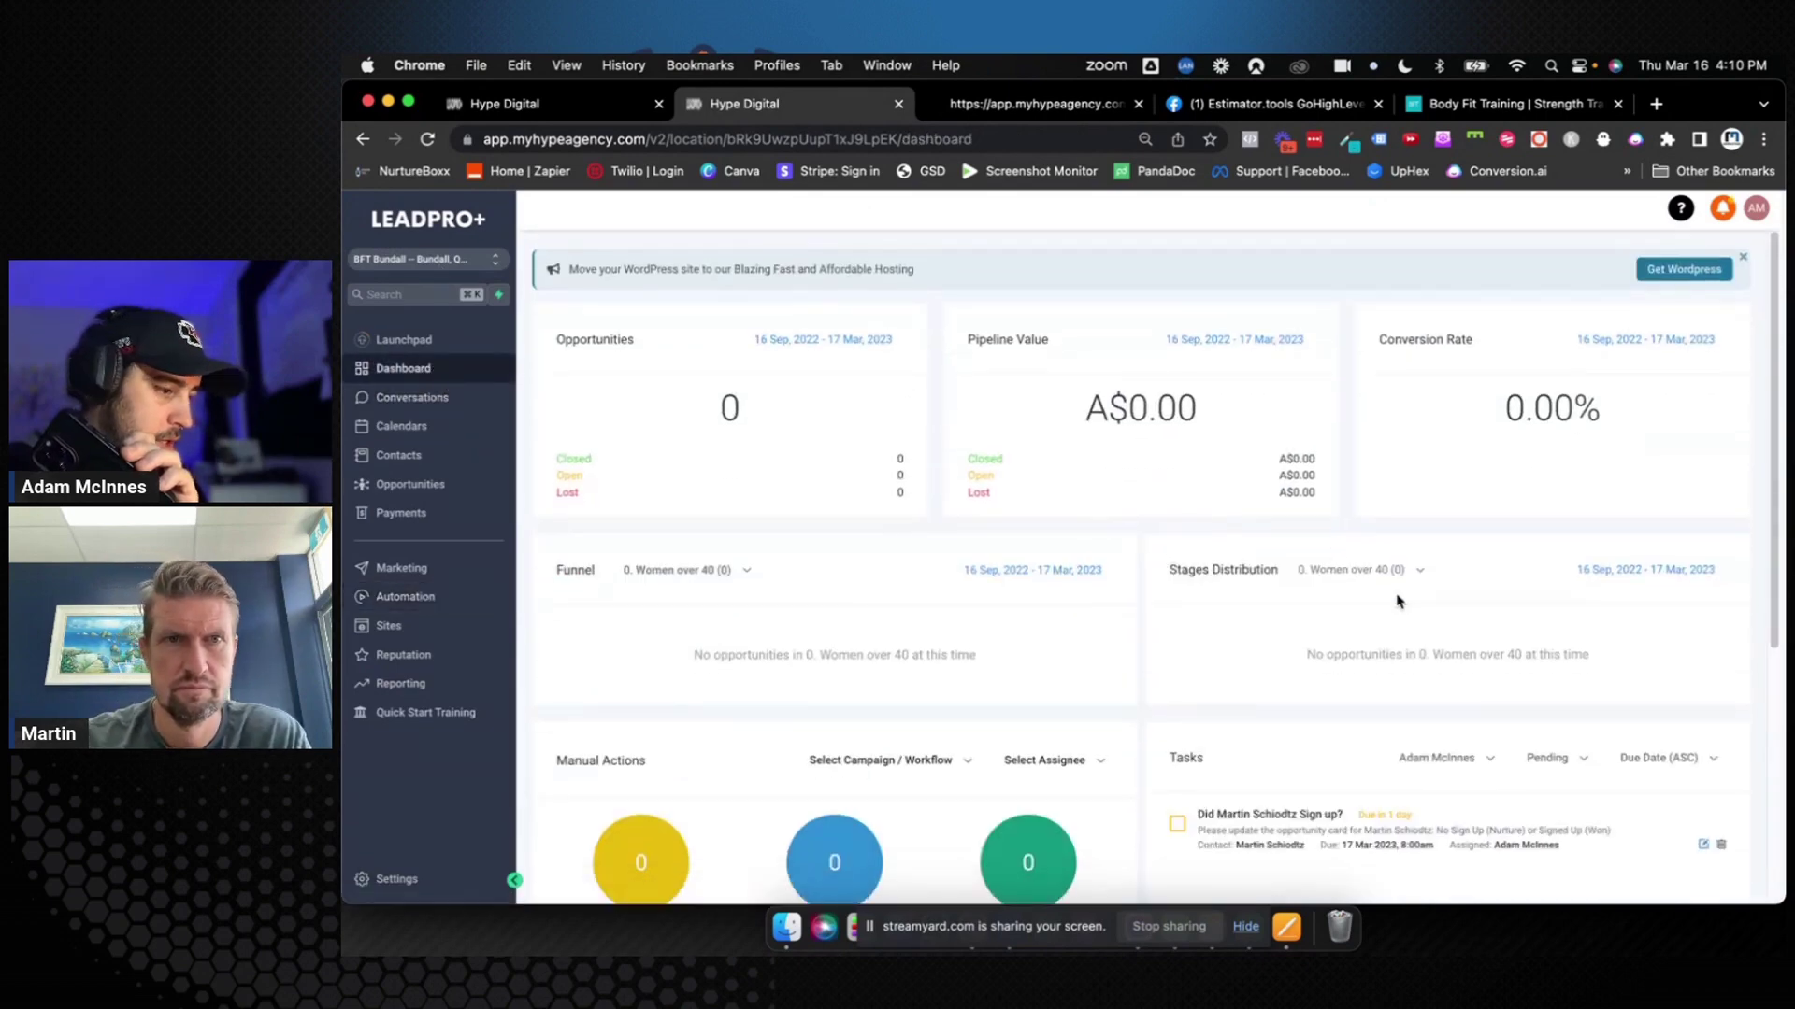
# Assign the last contact in the contacts list to a team member
pyautogui.scroll(-3, 1400, 601)
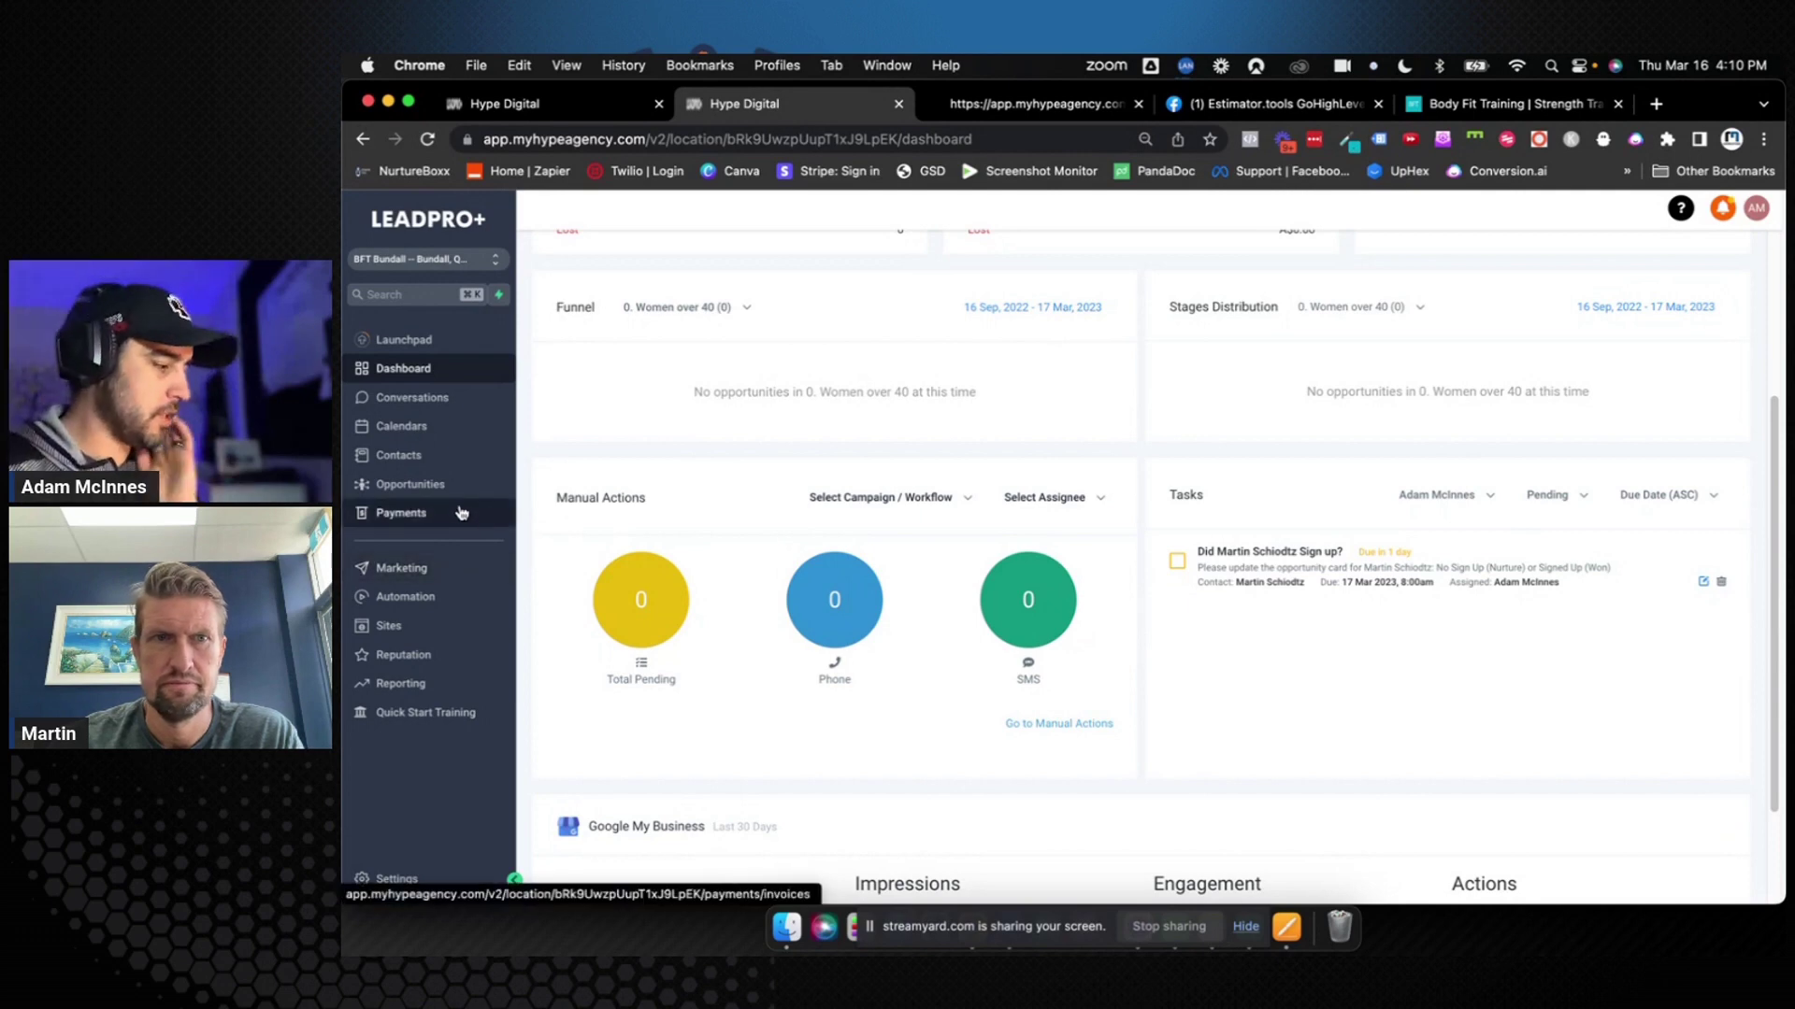
pyautogui.click(440, 455)
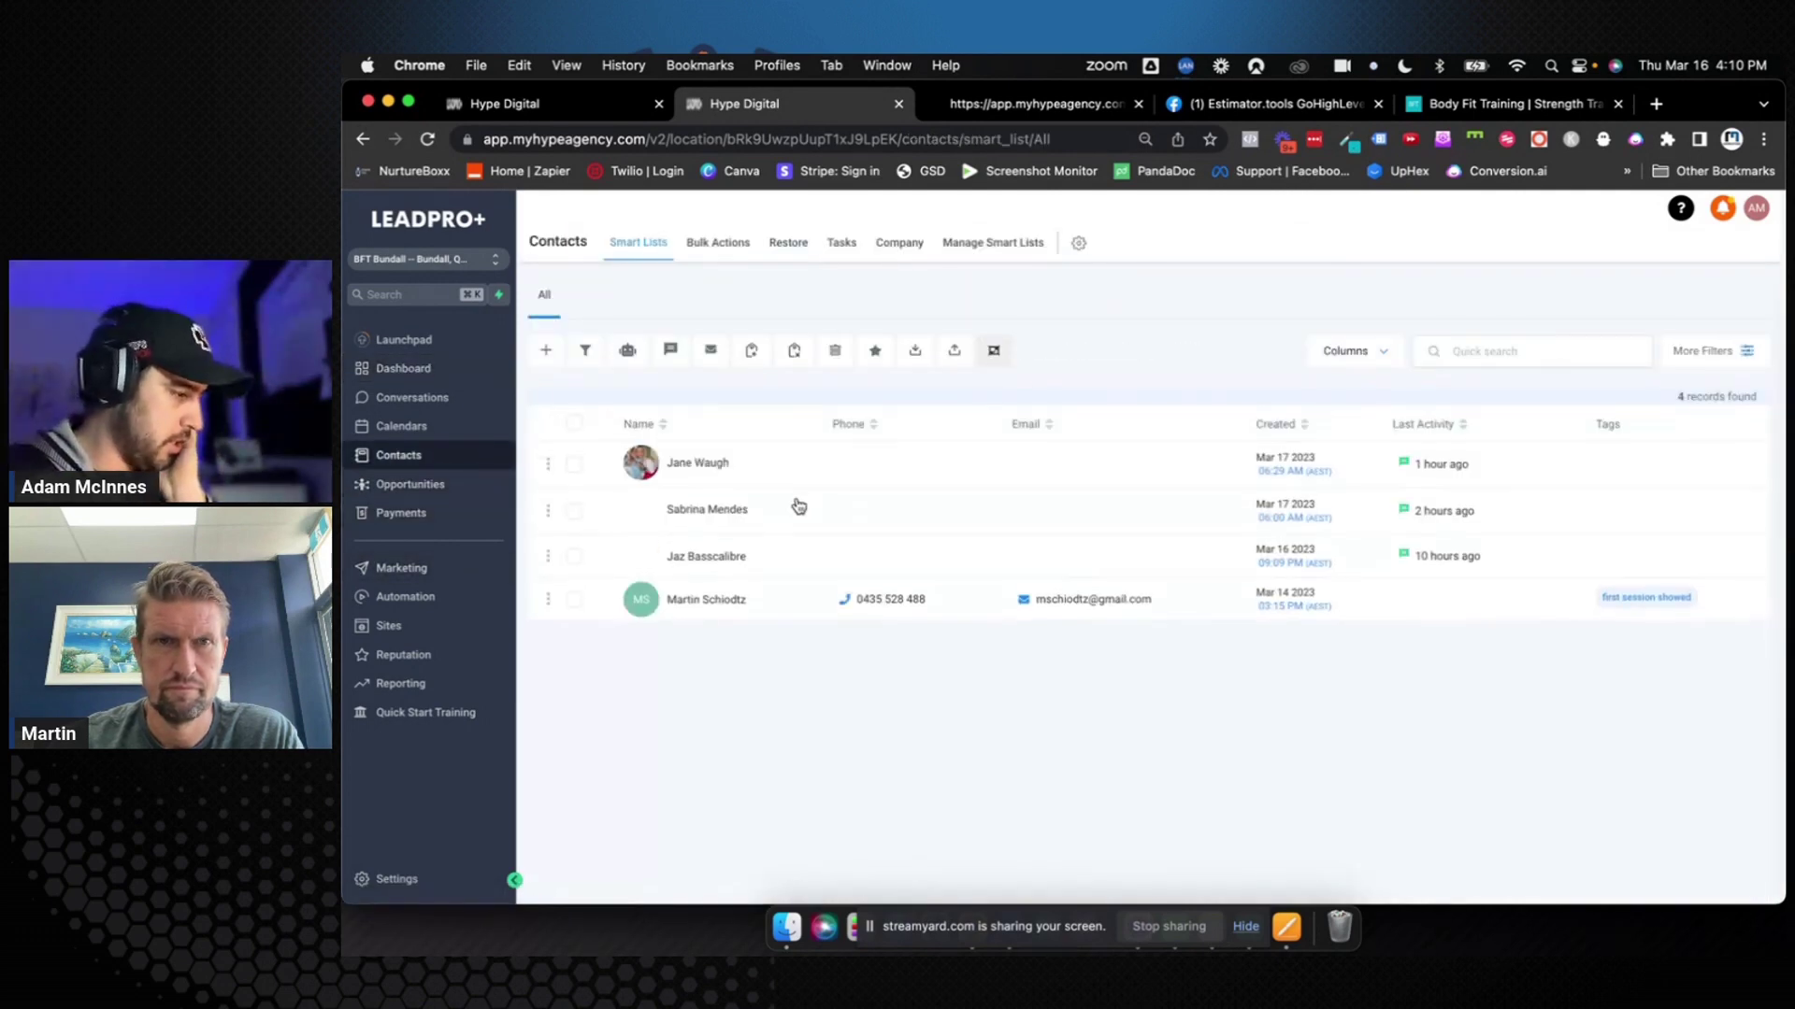
pyautogui.click(705, 601)
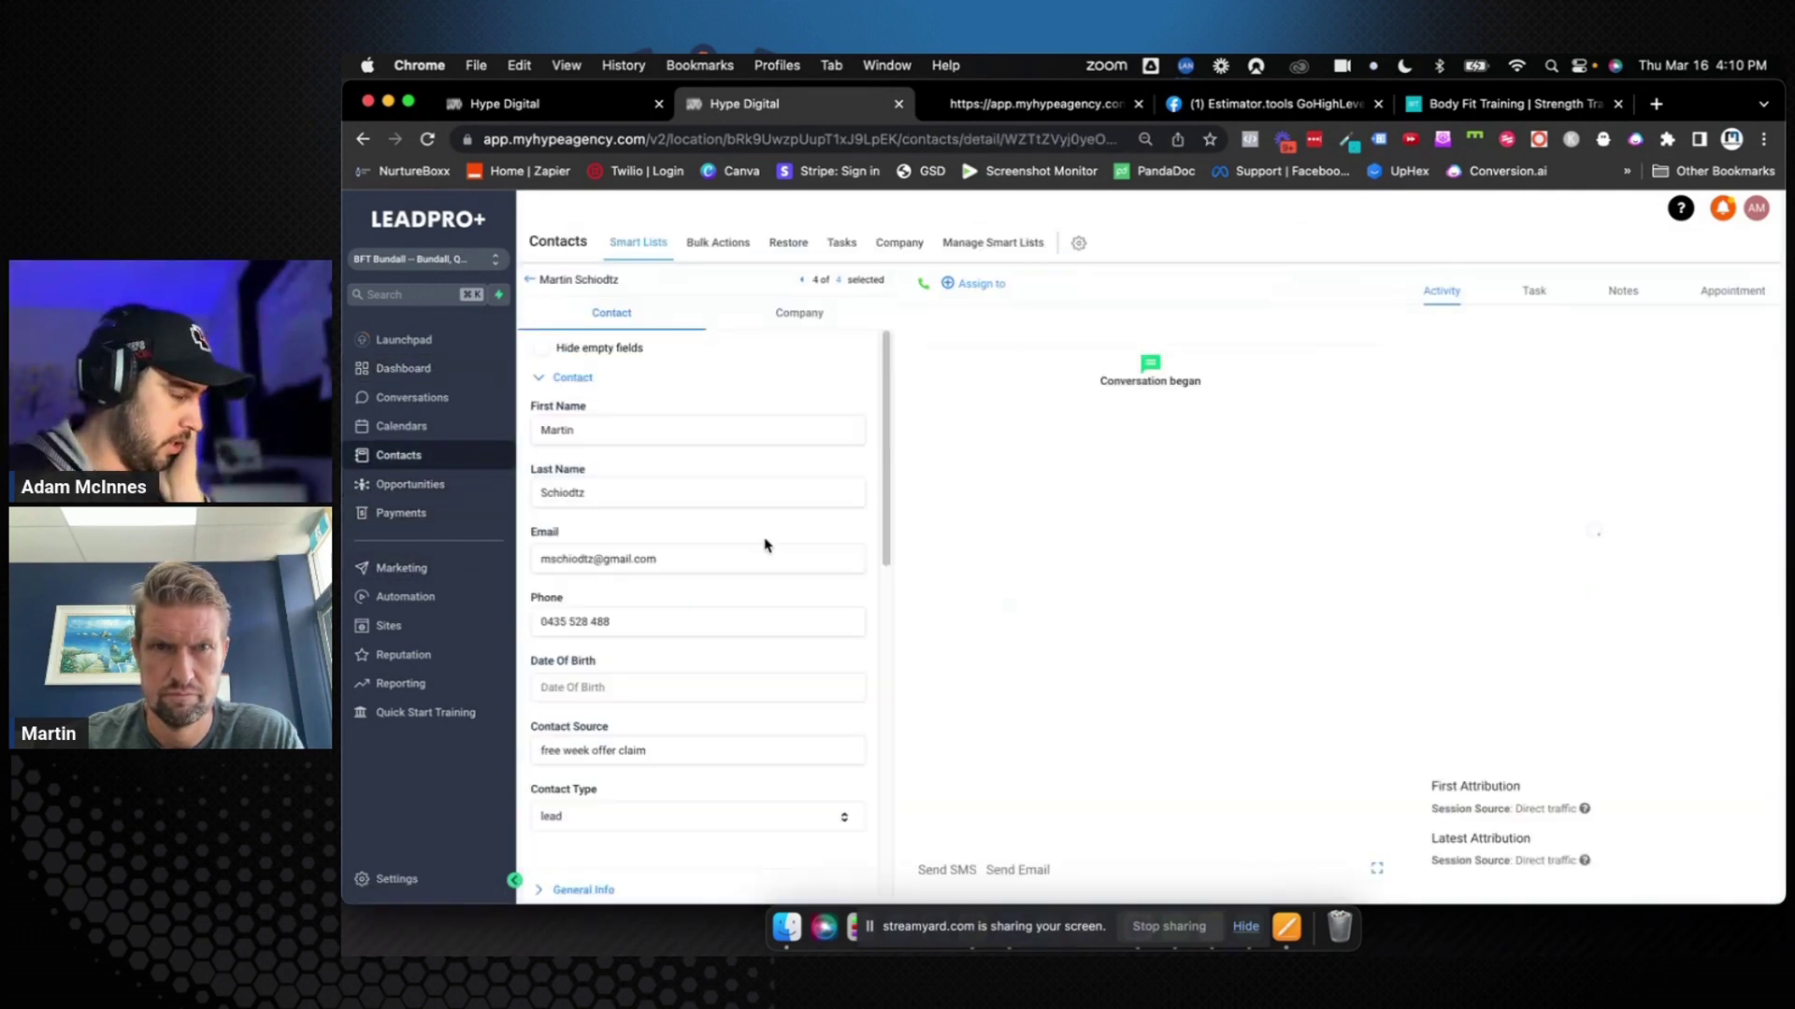
pyautogui.click(971, 289)
pyautogui.click(989, 335)
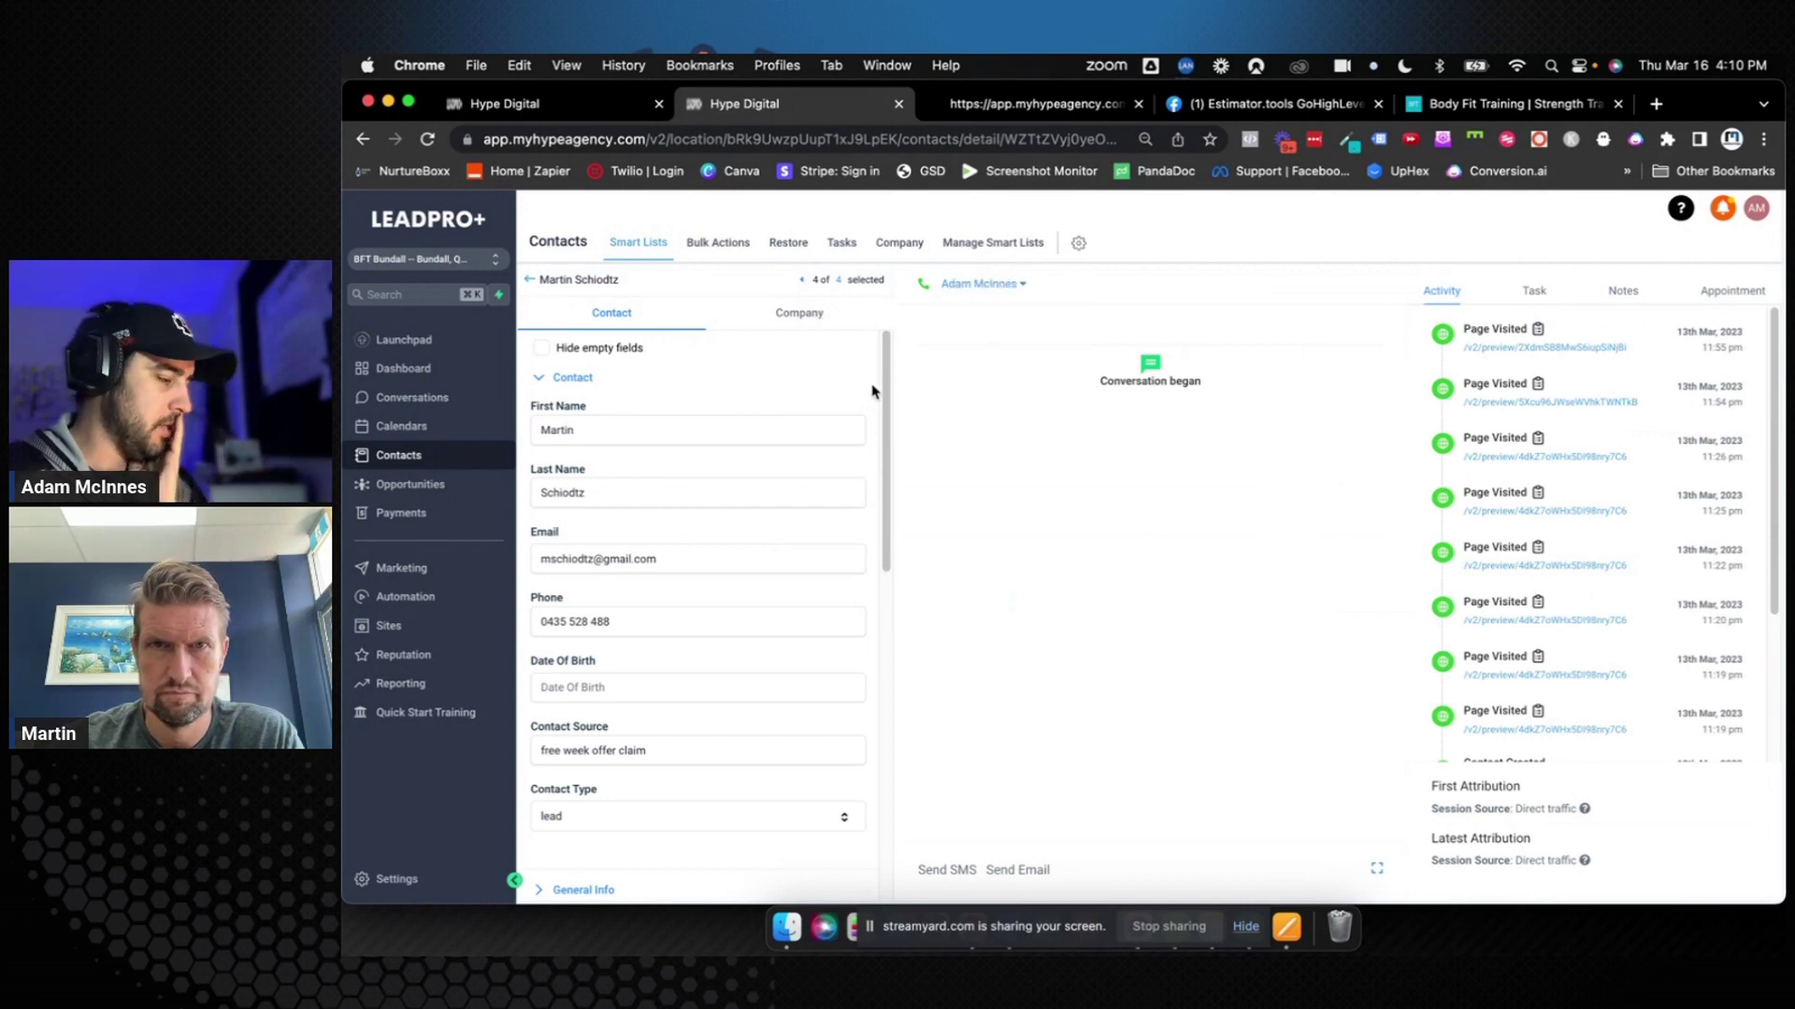
# Open the 0. Women Over 40 folder under Automation workflows
pyautogui.click(444, 596)
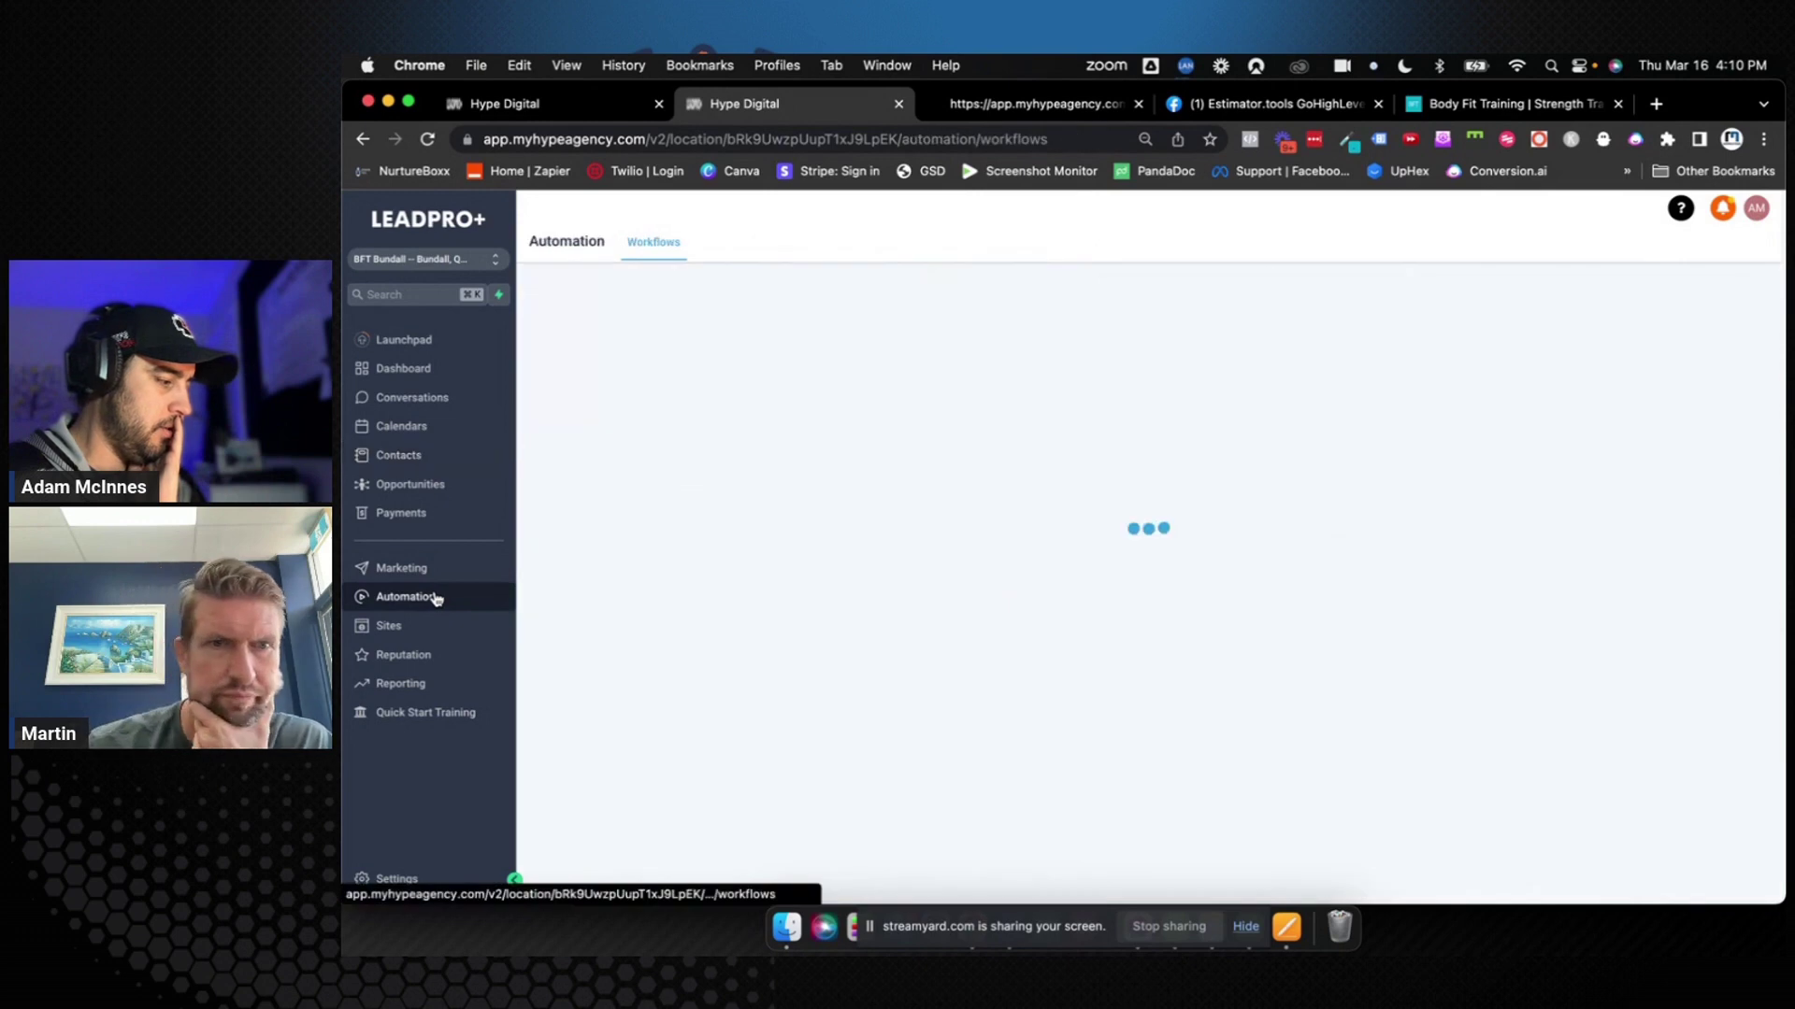
pyautogui.click(827, 419)
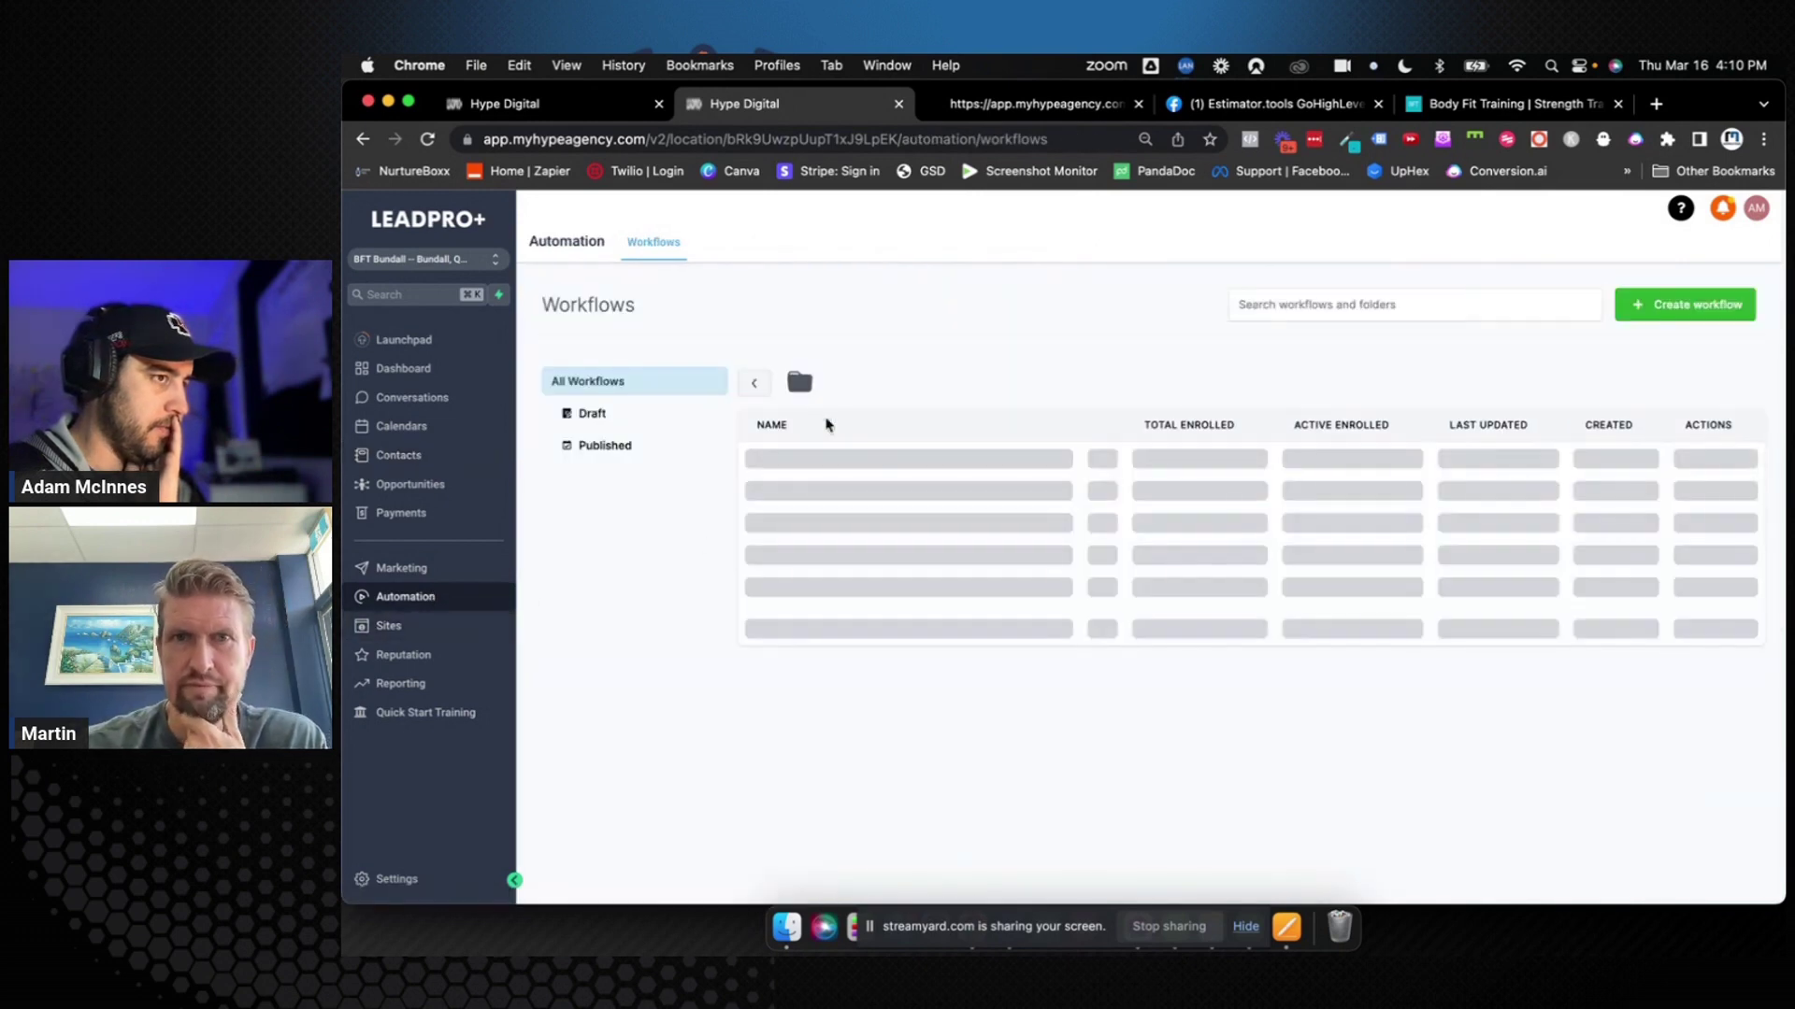
pyautogui.scroll(-1, 897, 528)
# Test-run A005 First Session Showed on the contact and confirm it Finished at Add Task (Update Opportunity)
pyautogui.click(851, 745)
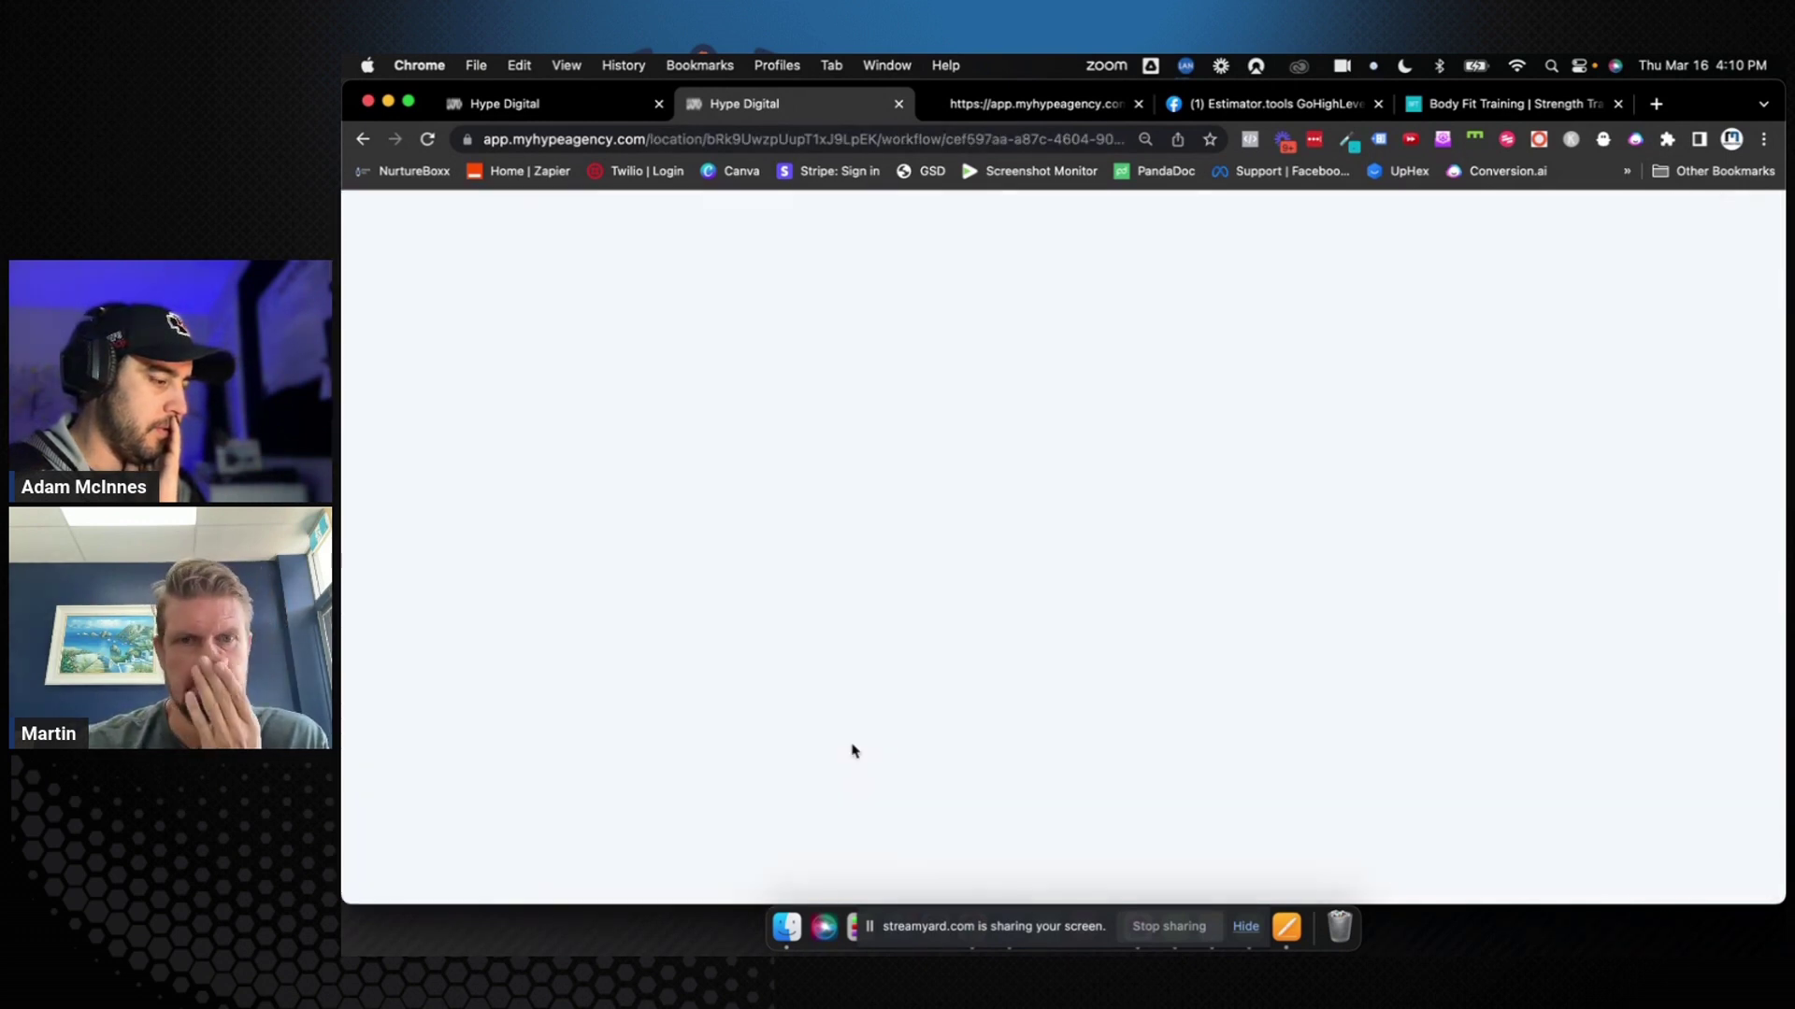
pyautogui.scroll(-2, 1148, 561)
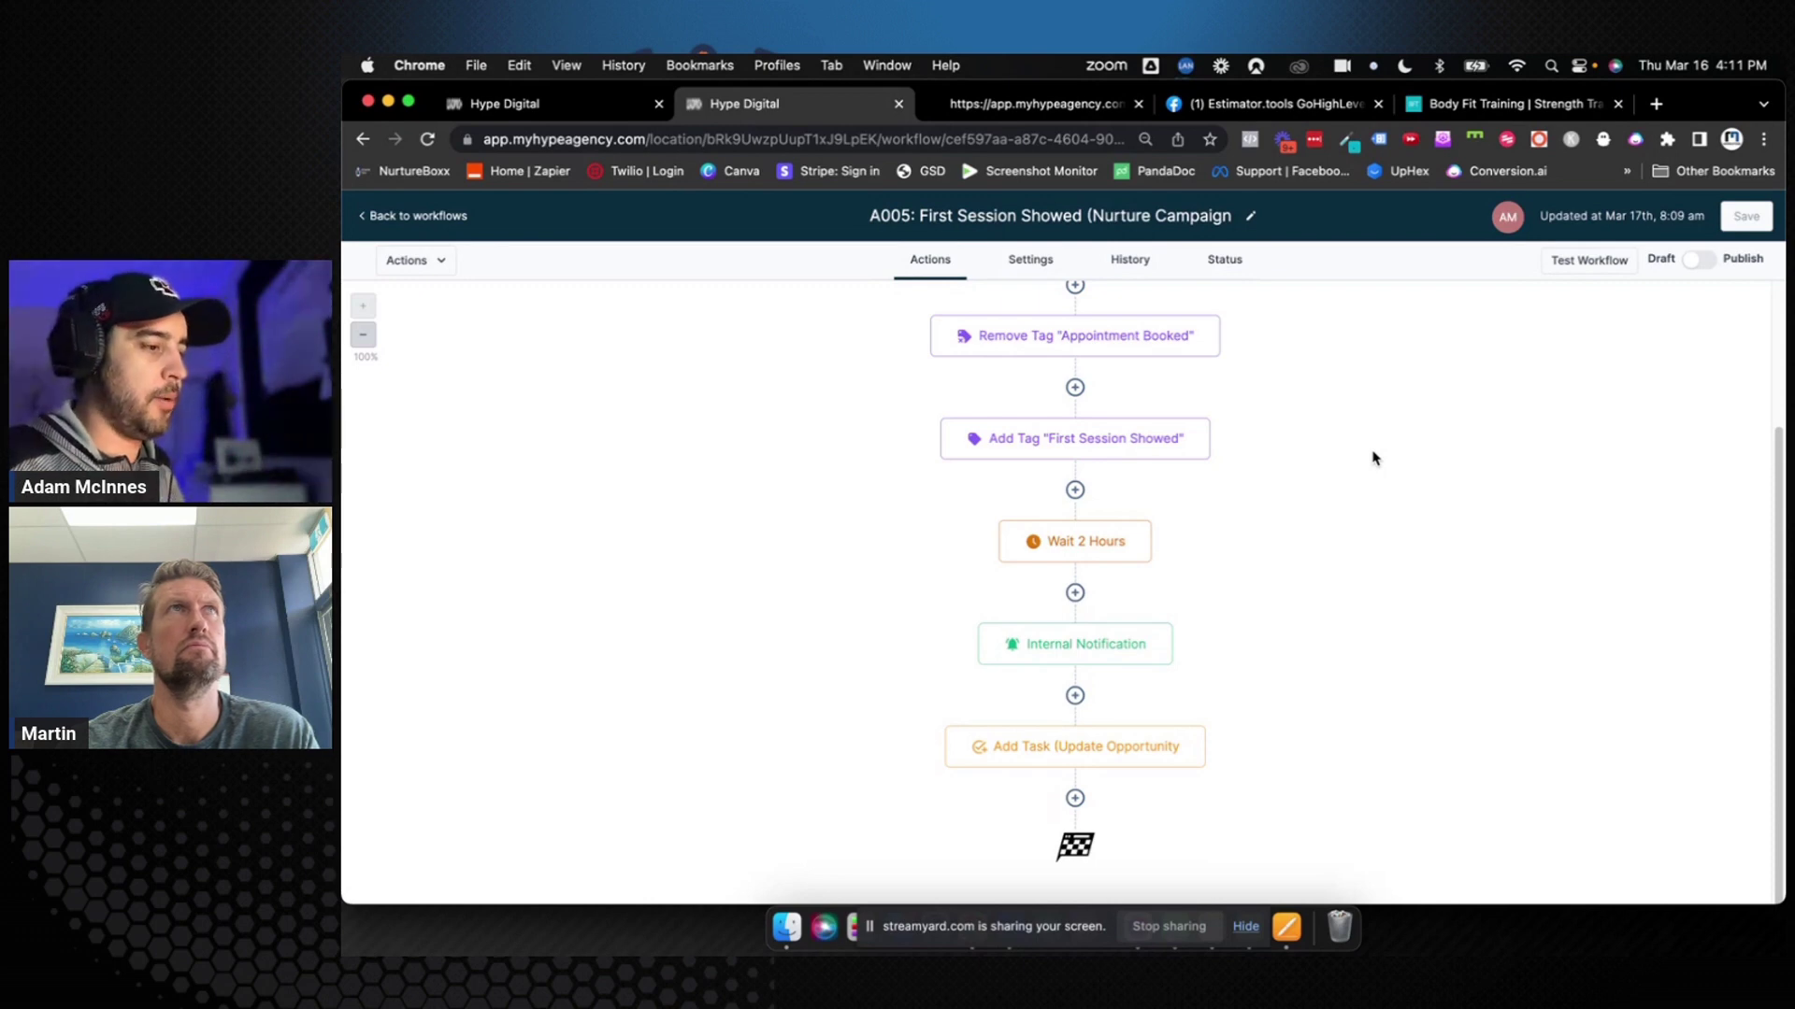
pyautogui.click(1580, 265)
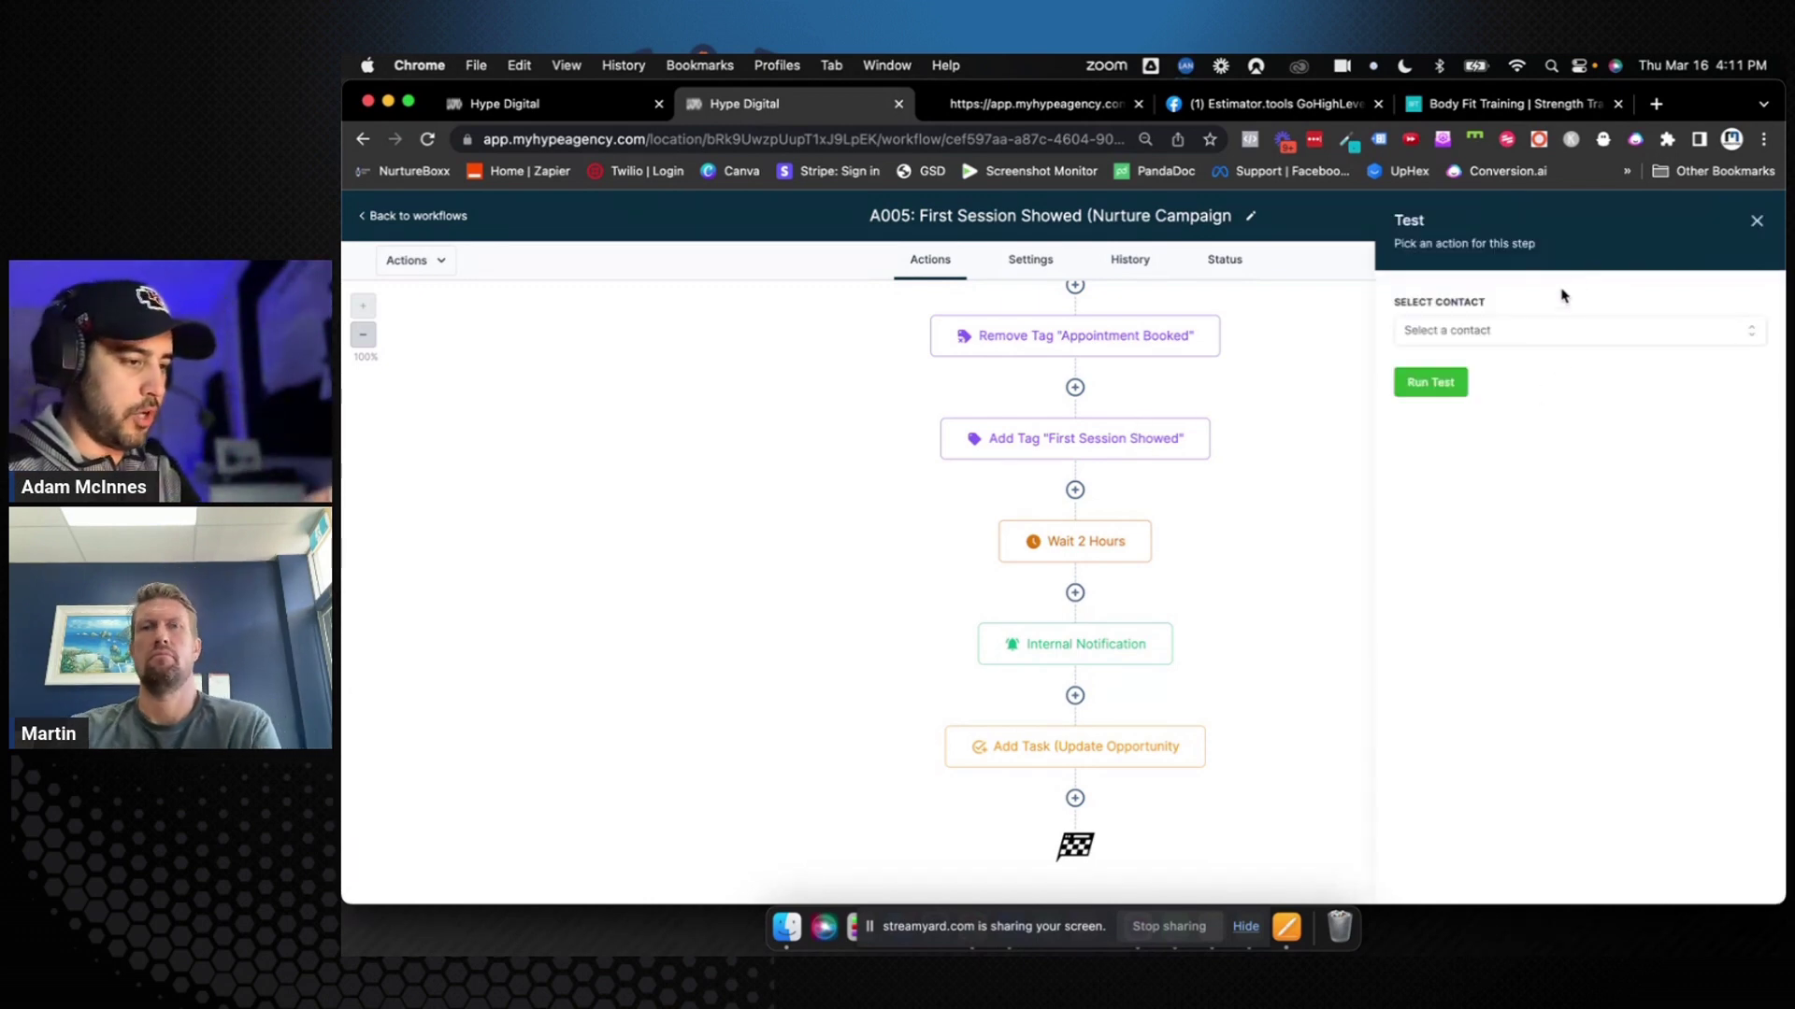
pyautogui.click(1524, 329)
pyautogui.click(1417, 492)
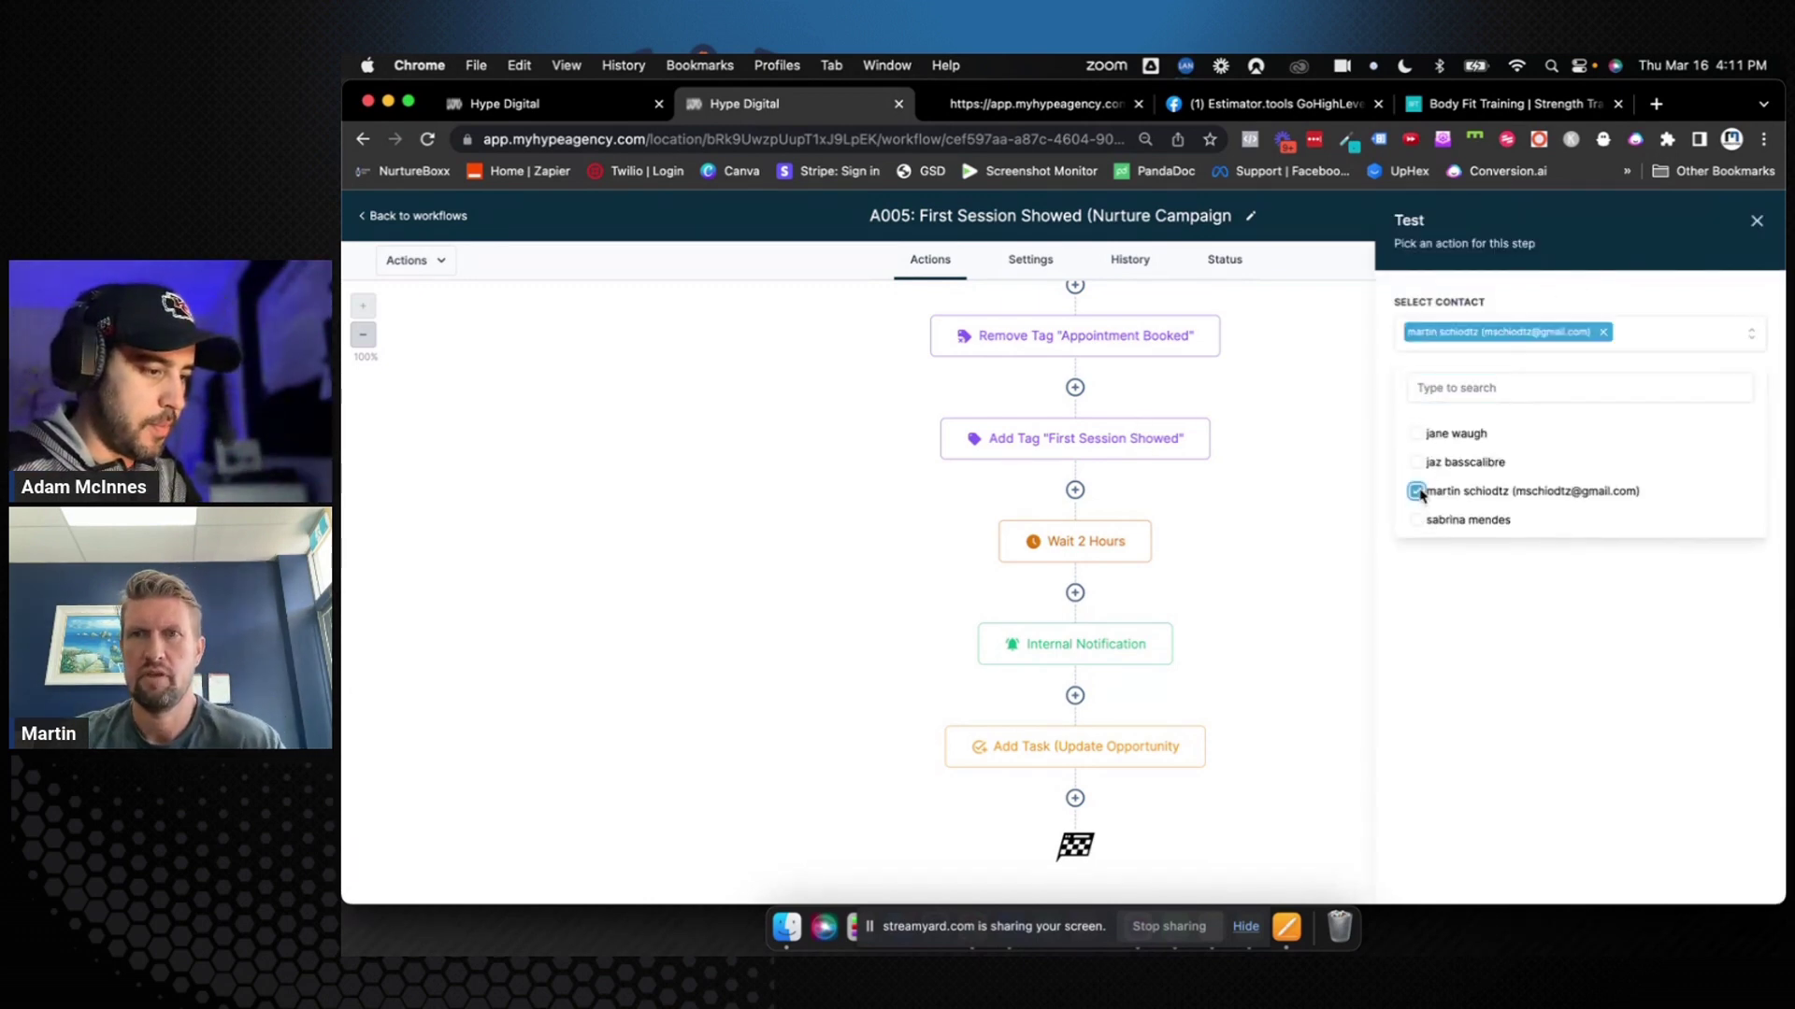
pyautogui.click(1449, 570)
pyautogui.click(1451, 397)
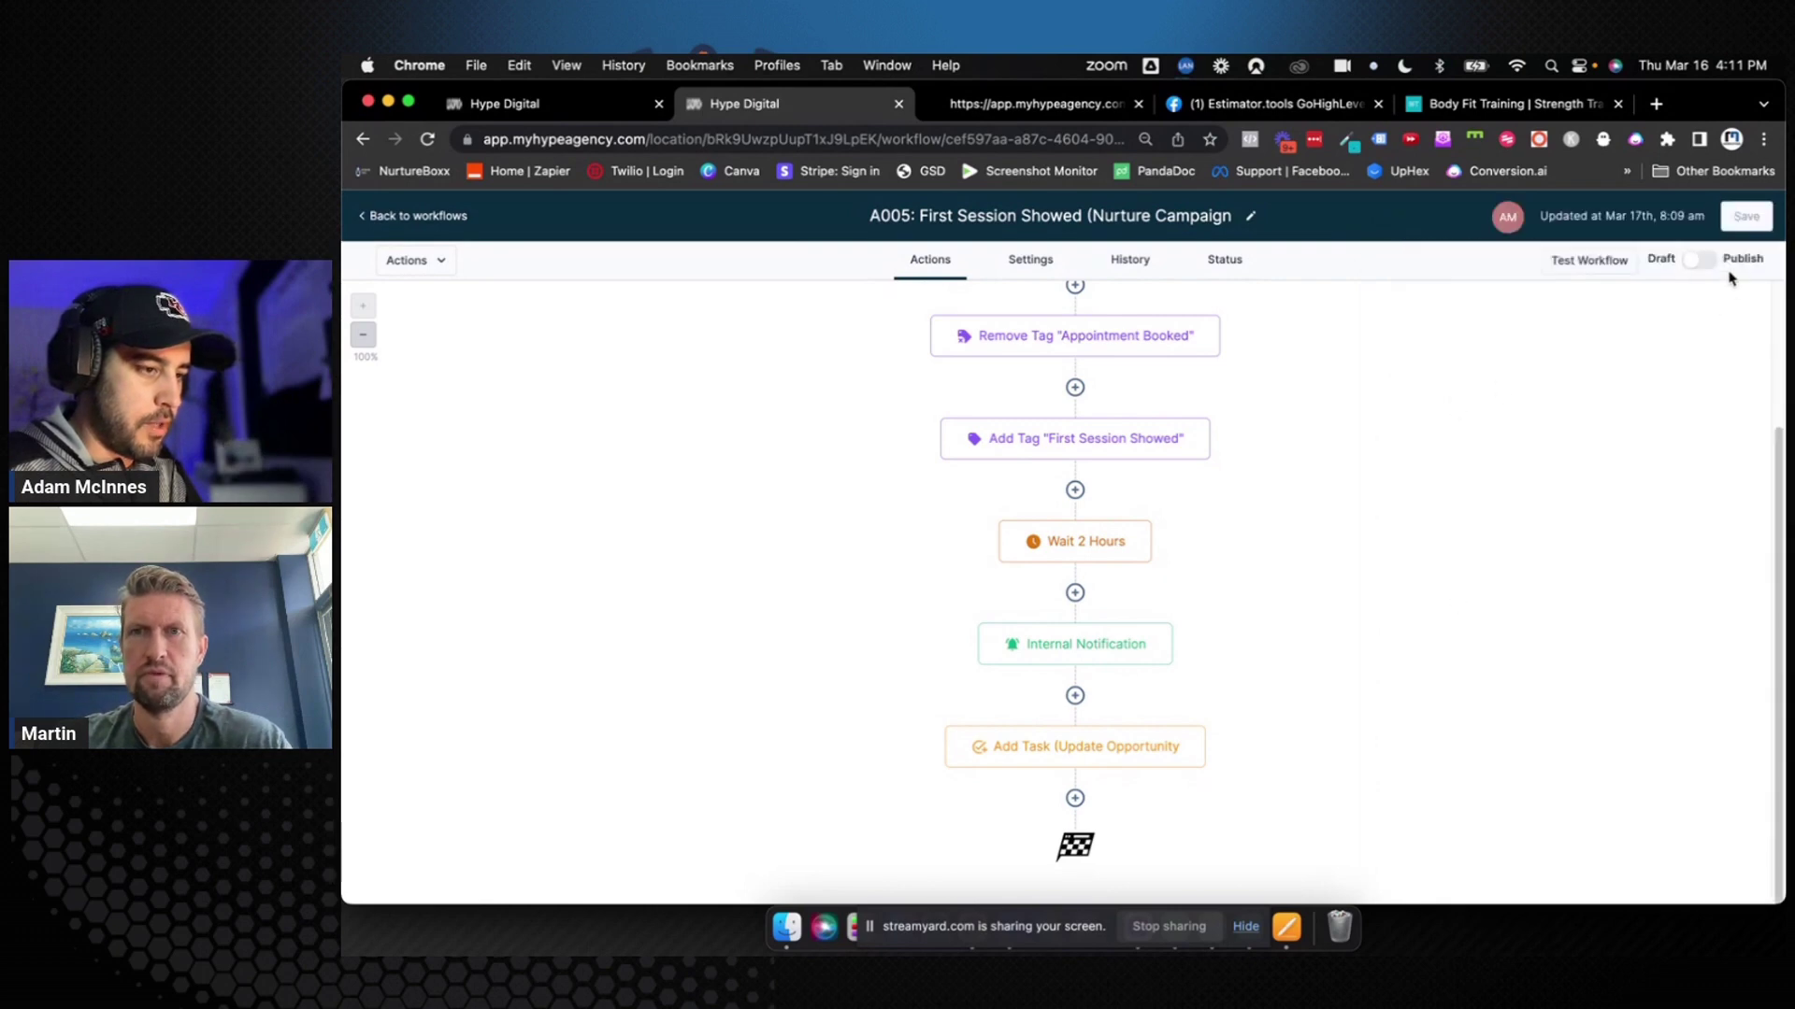
pyautogui.click(1600, 267)
pyautogui.click(1217, 269)
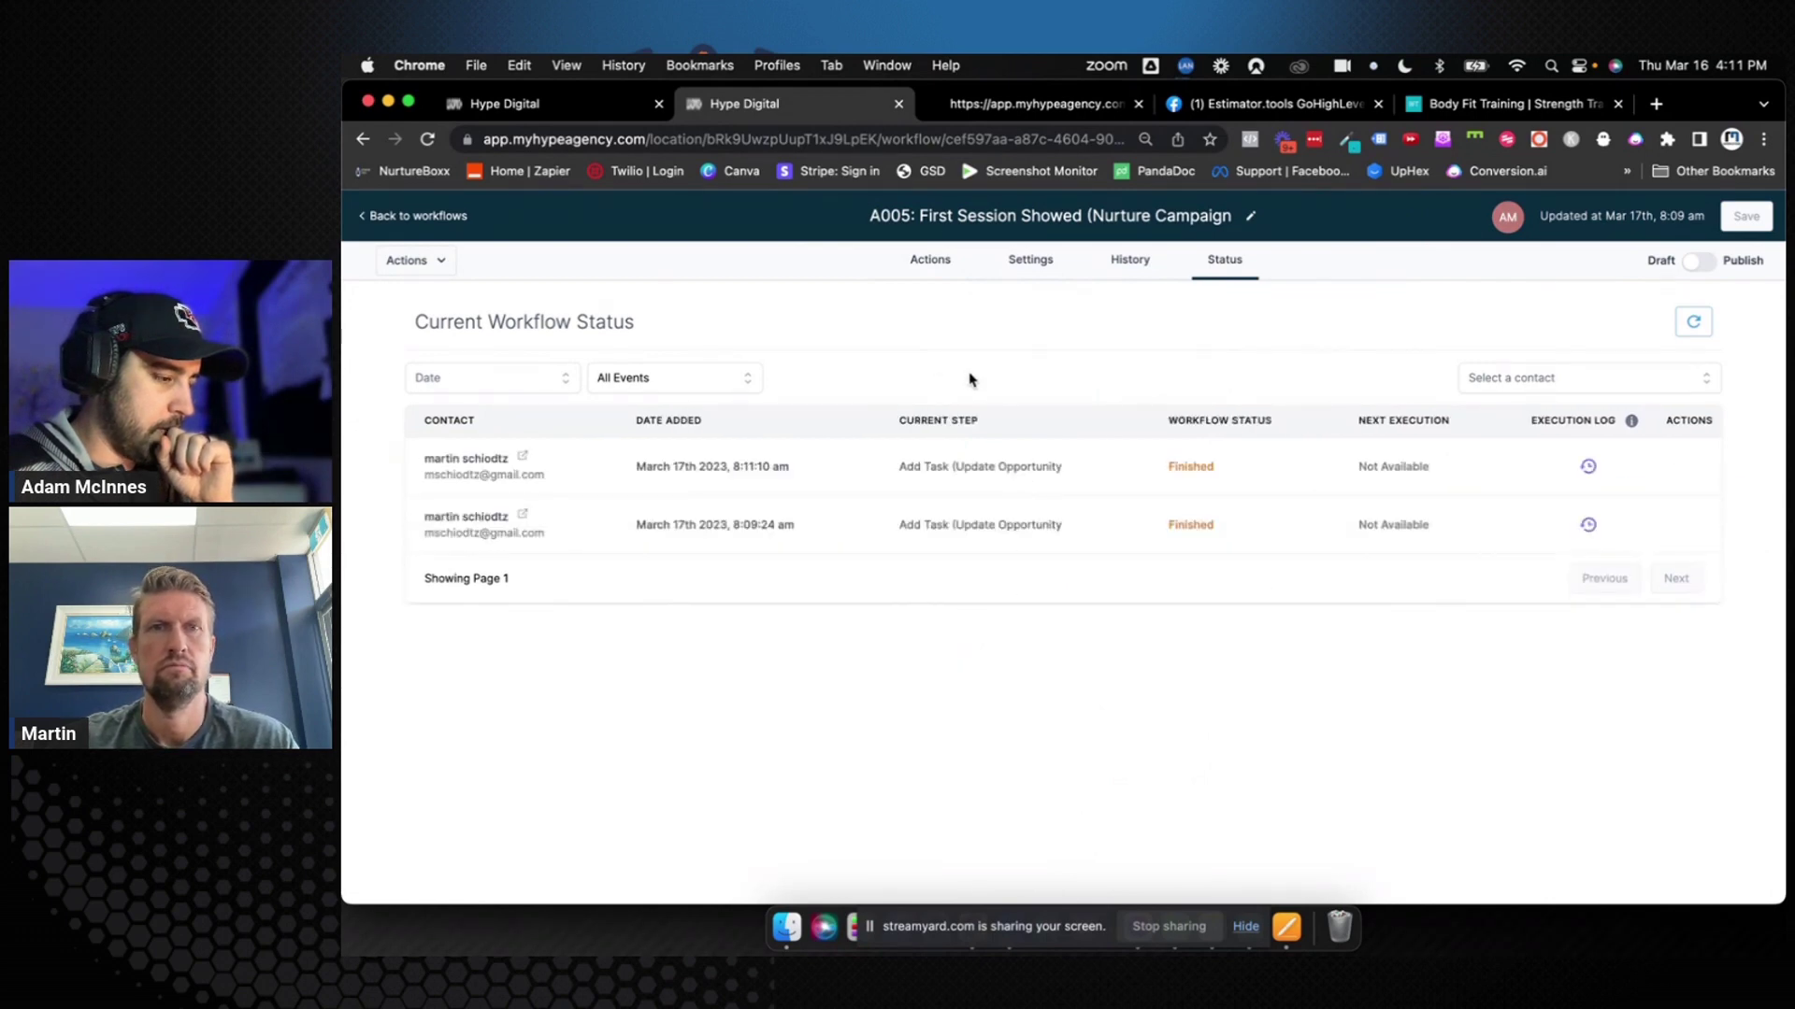
pyautogui.click(430, 216)
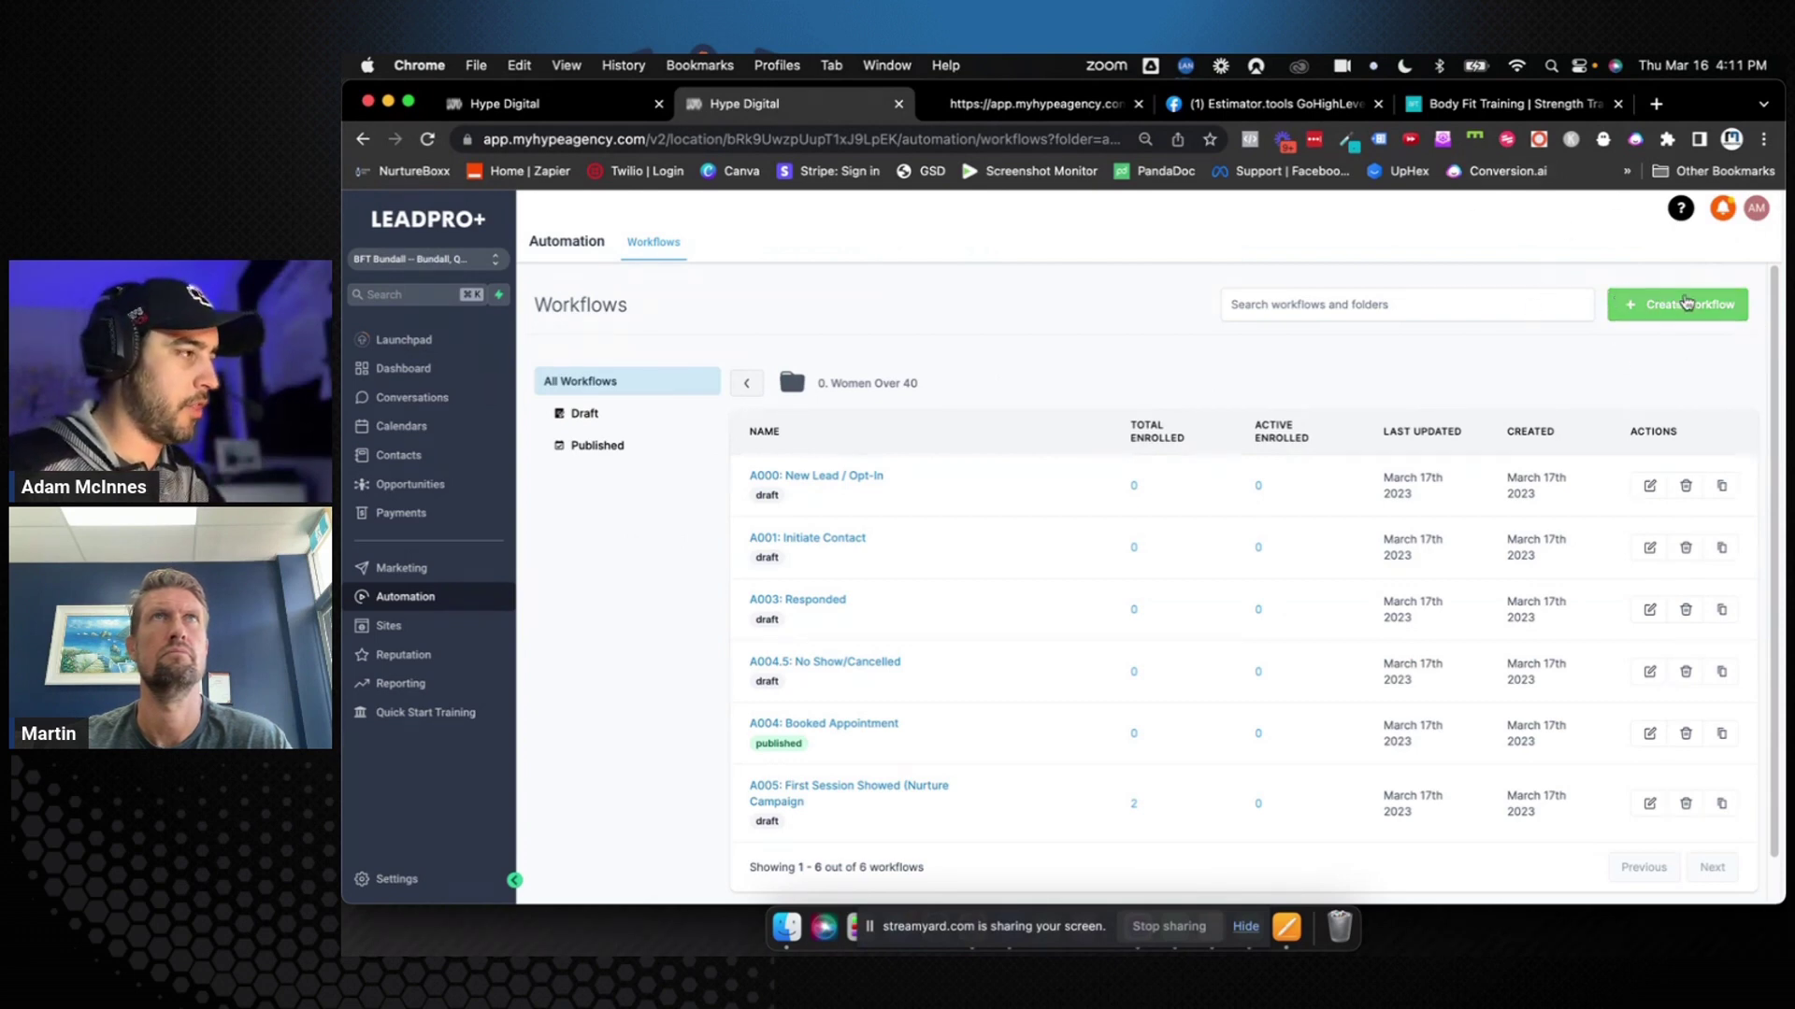
# Open the Update Opportunity notification and then the 0. Women over 40 opportunities board
pyautogui.click(1723, 210)
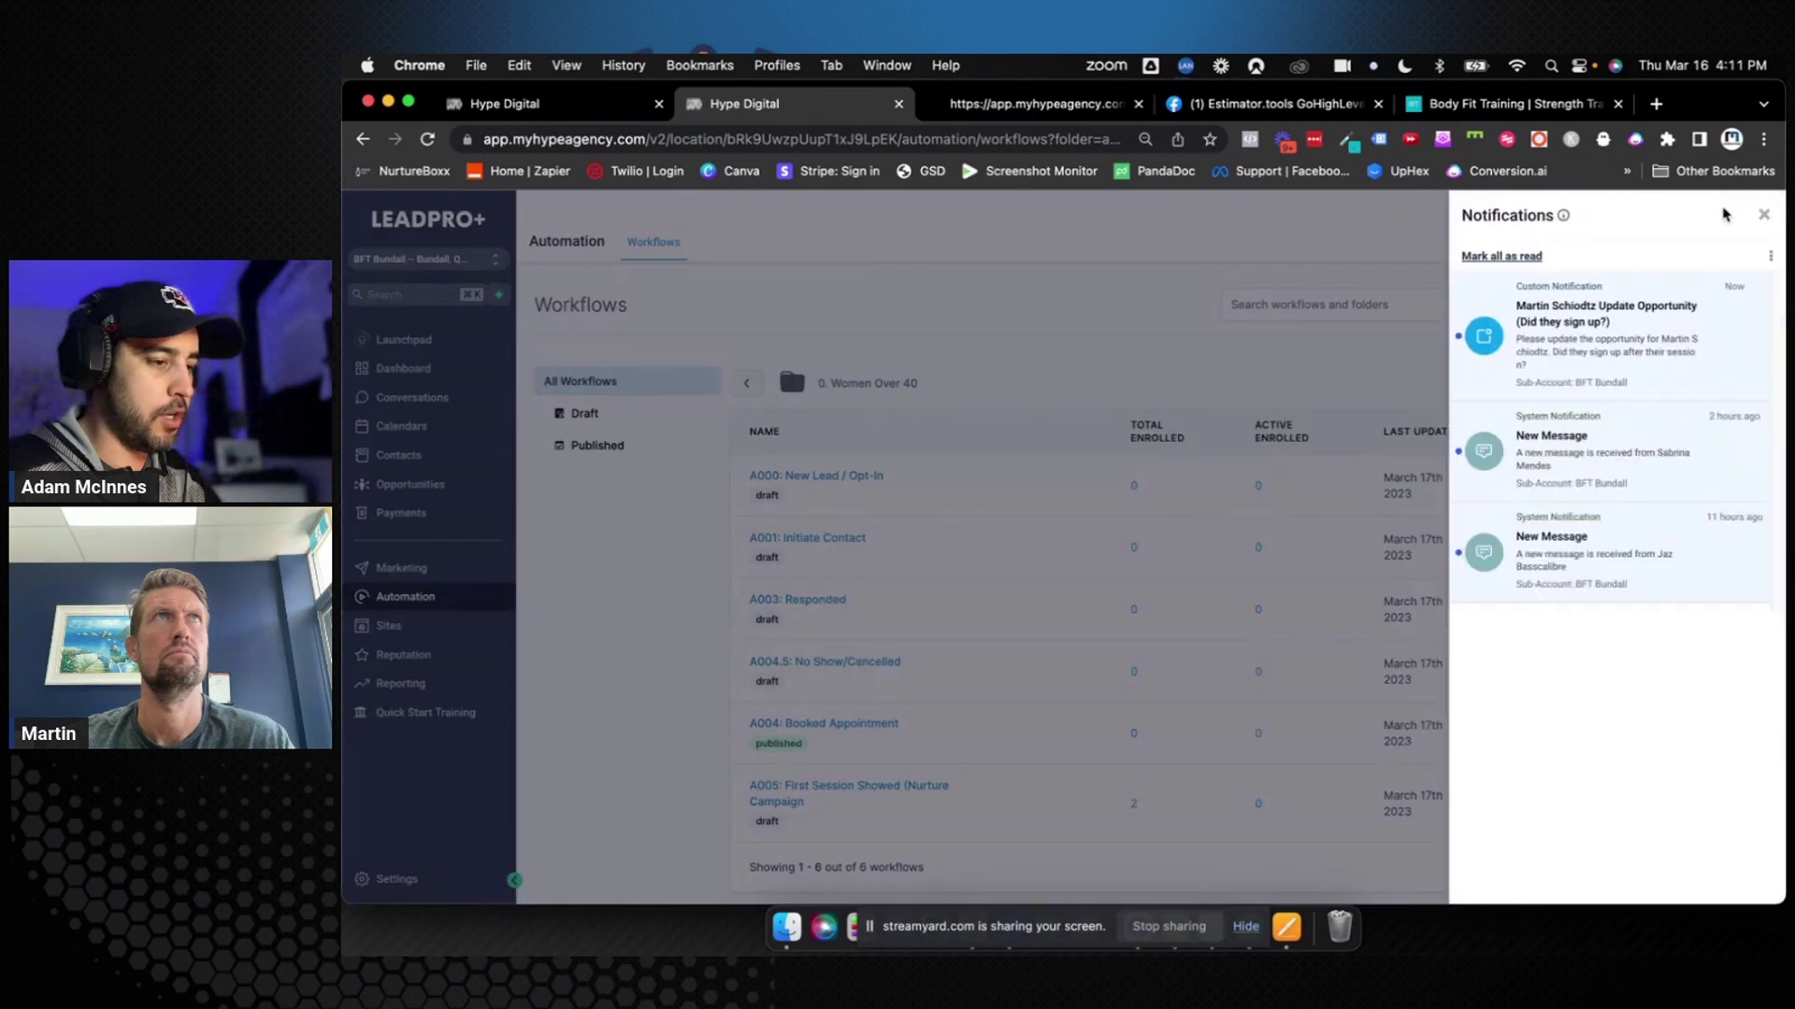
pyautogui.click(1571, 318)
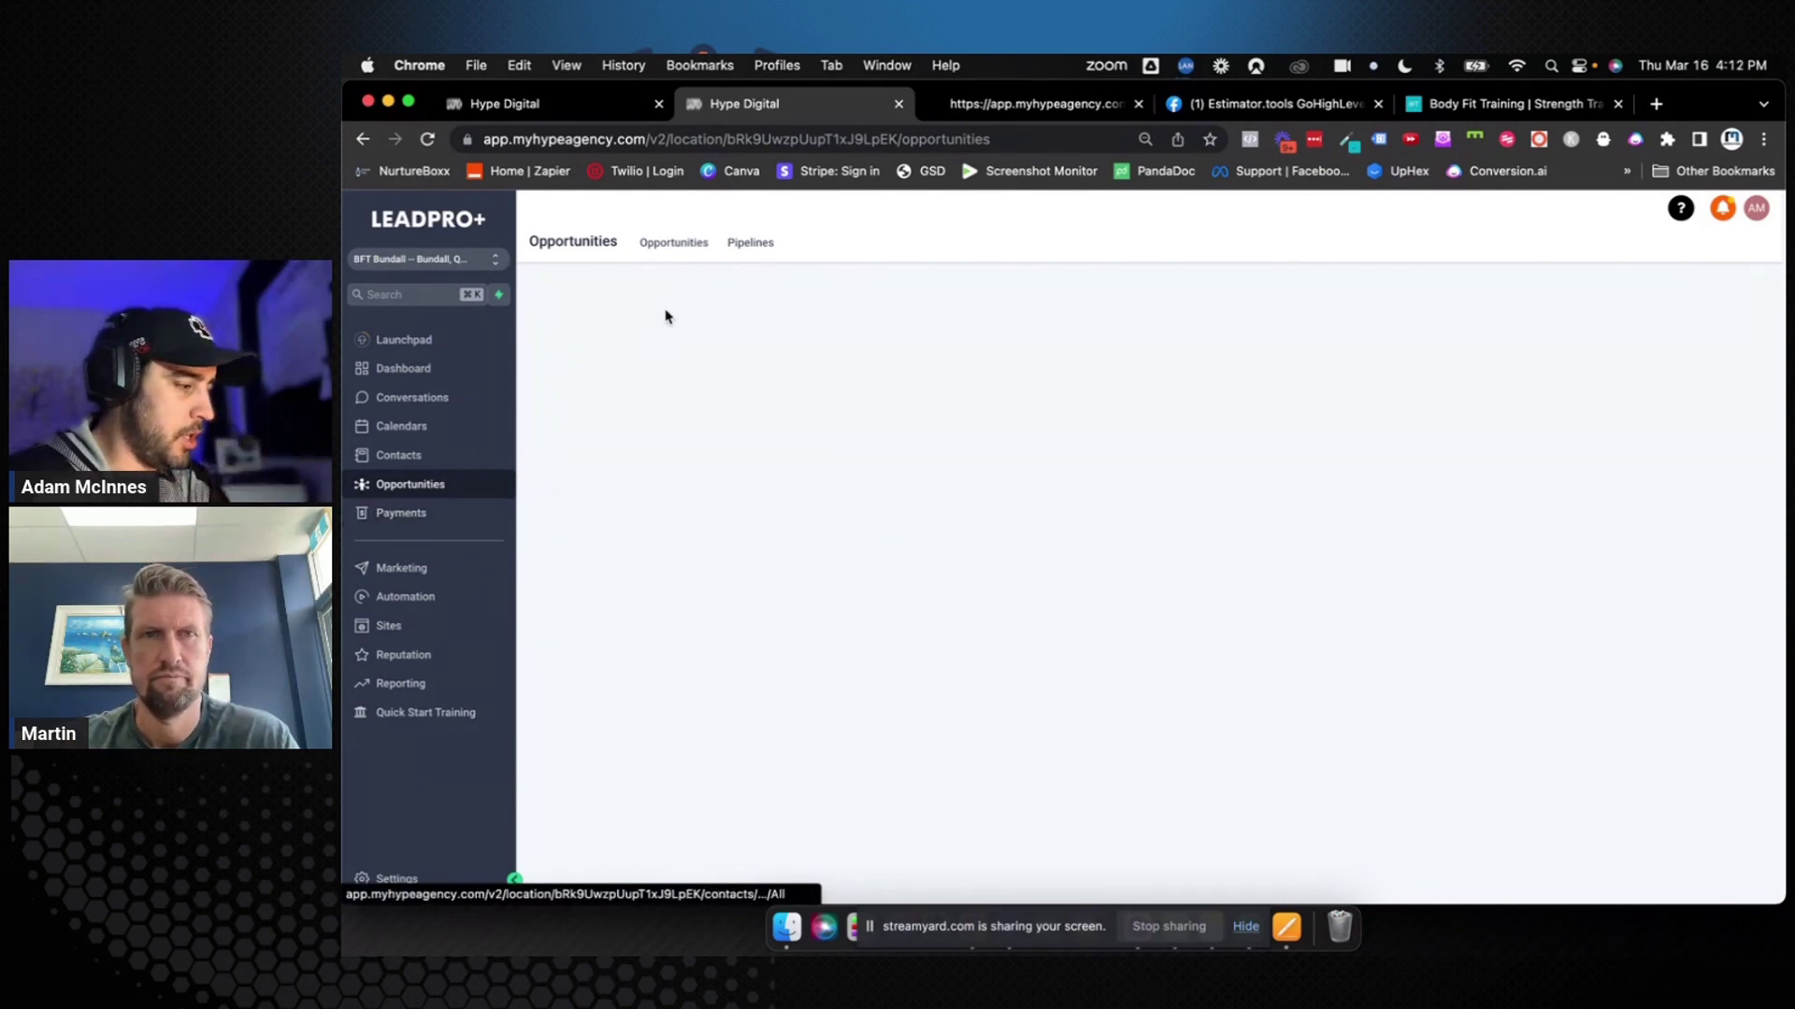
pyautogui.click(677, 245)
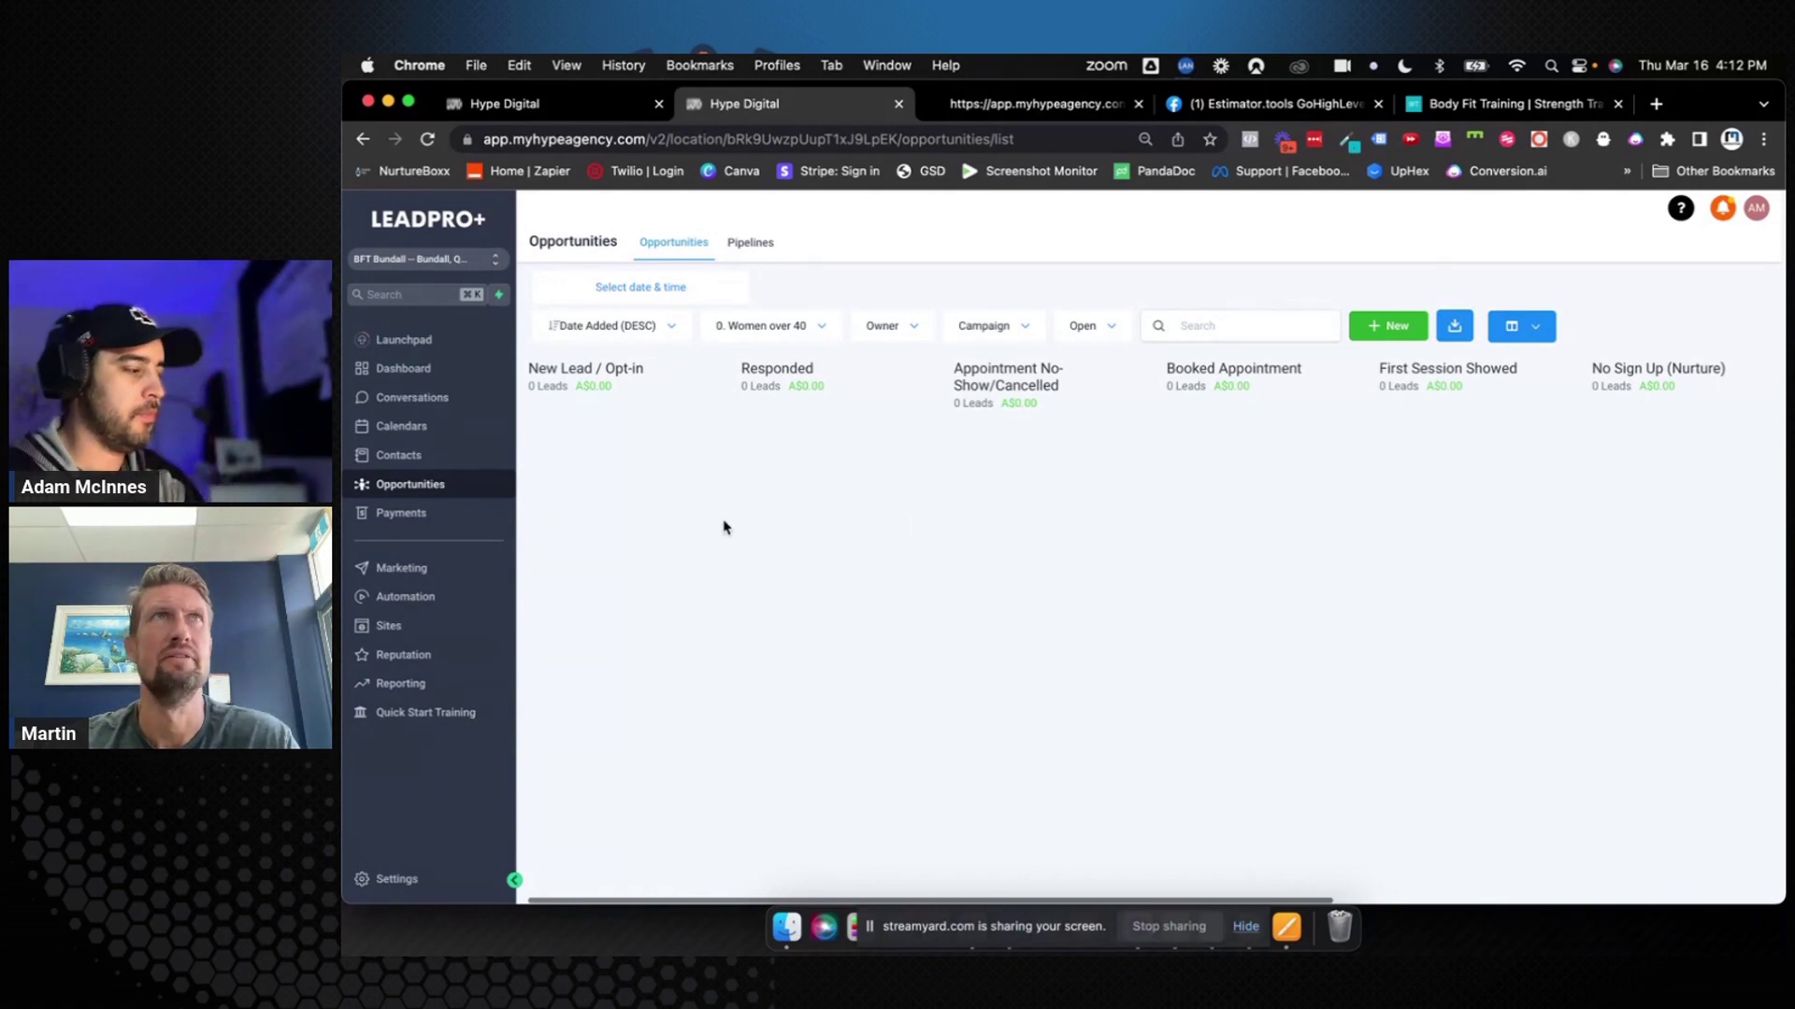
# Tick both 'Sign up?' tasks as complete on the dashboard
pyautogui.click(452, 369)
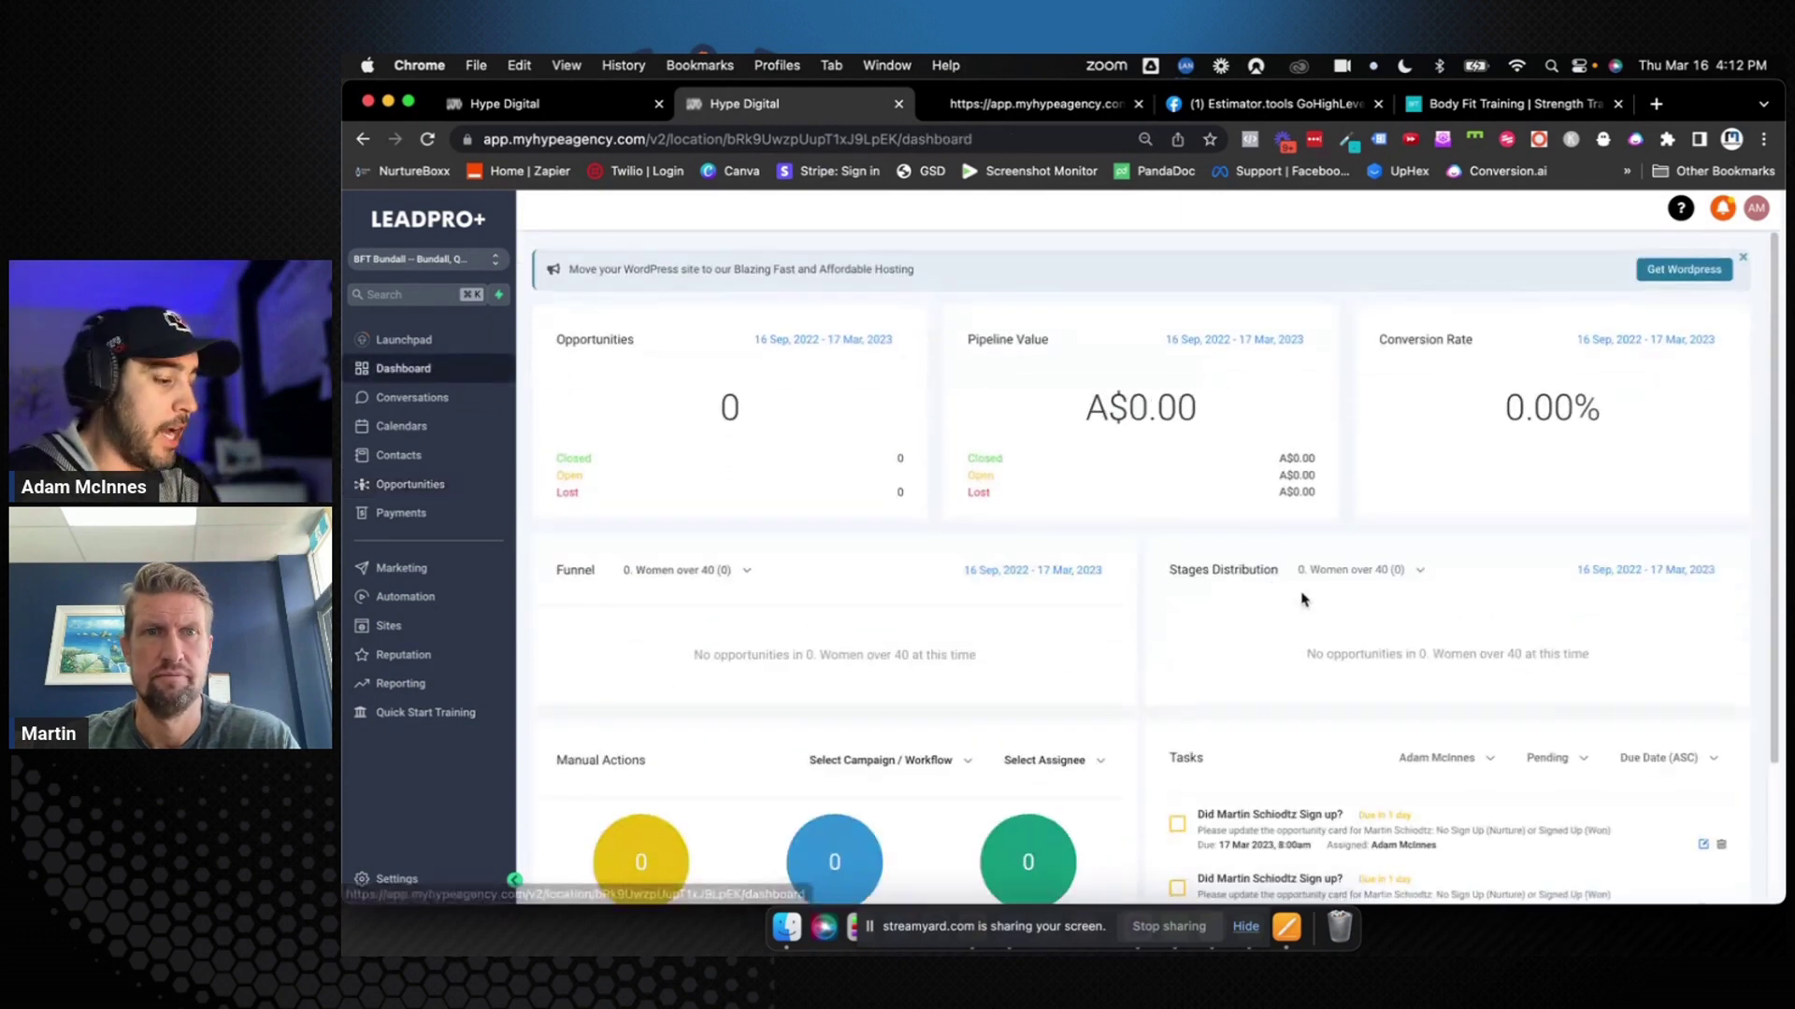
pyautogui.scroll(-5, 1290, 593)
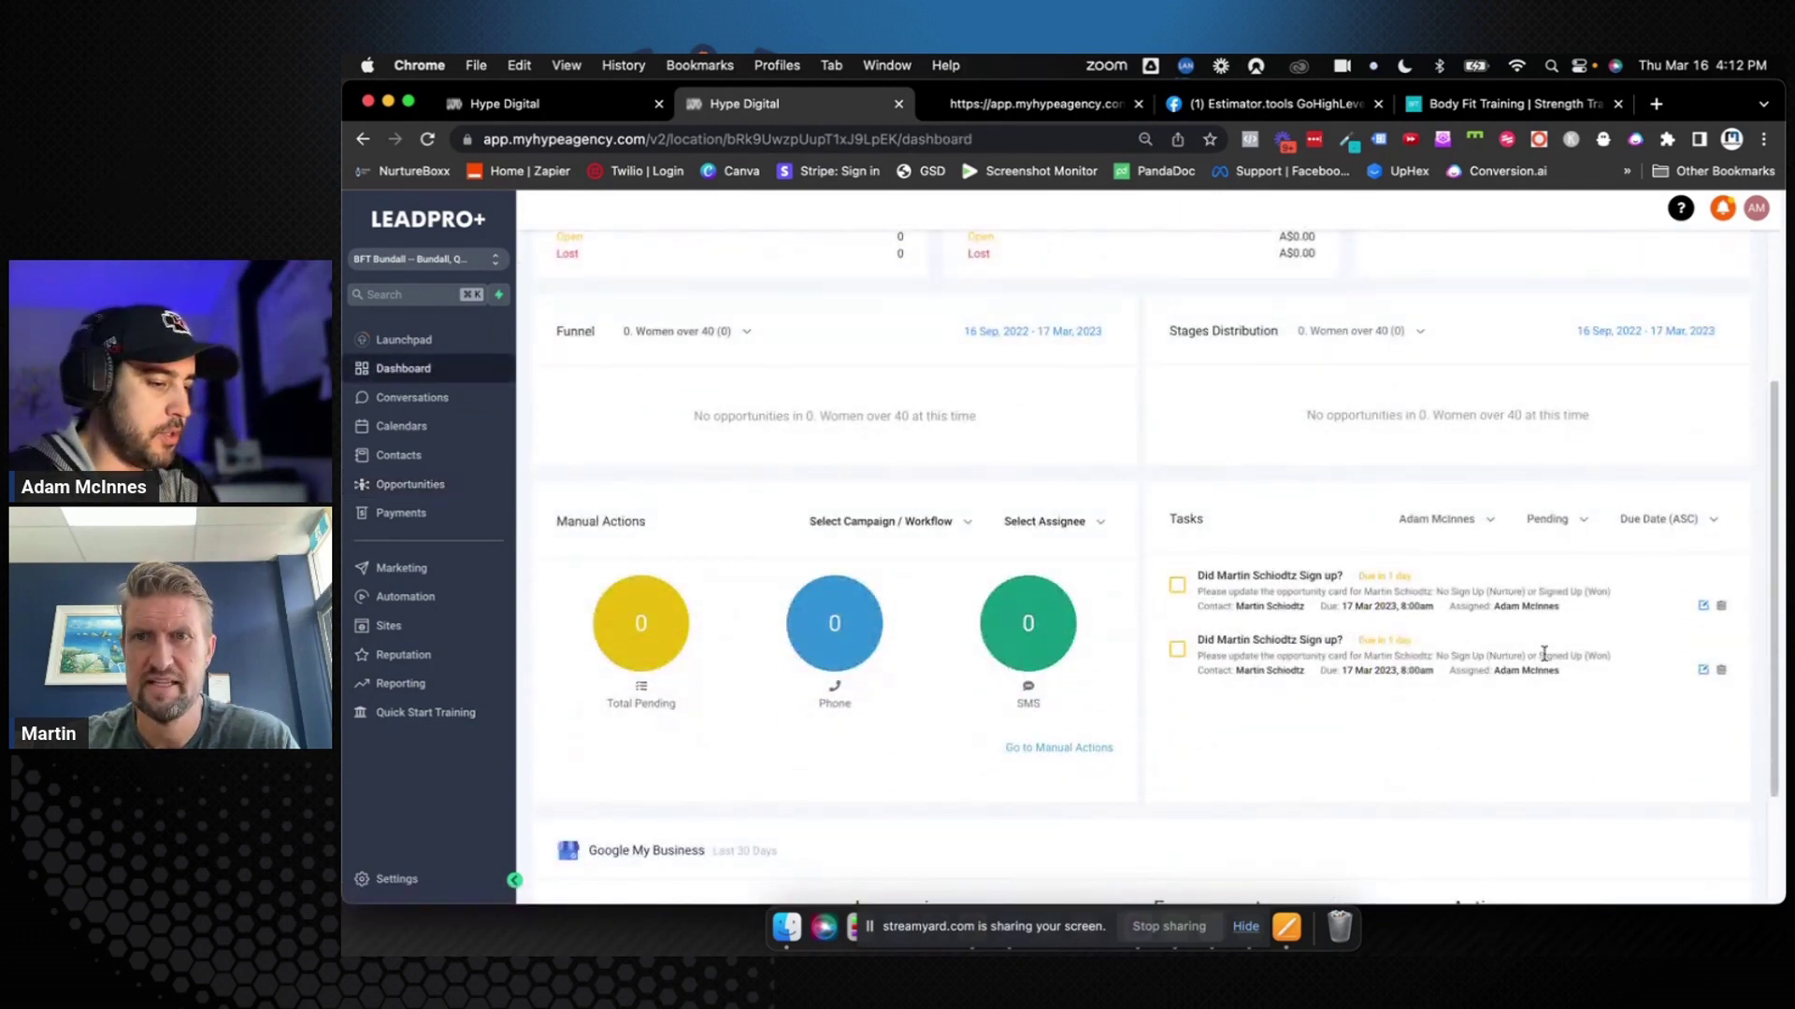
pyautogui.click(1176, 650)
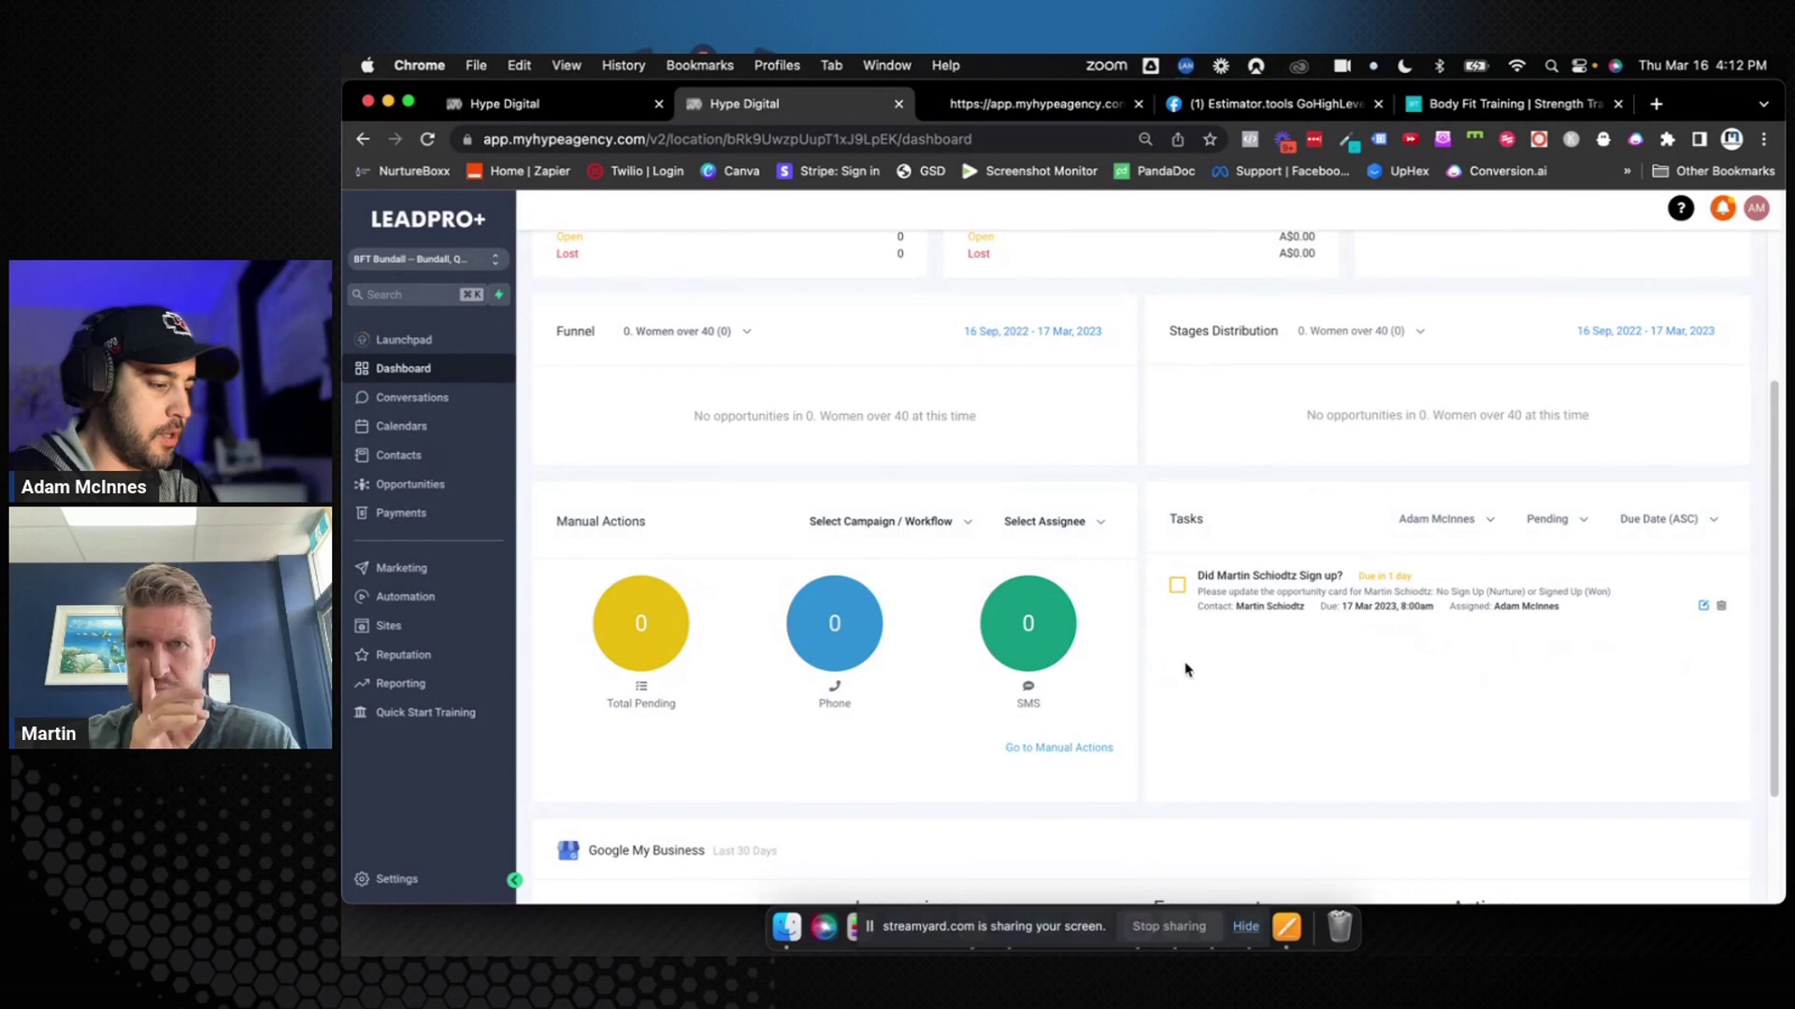
pyautogui.click(1178, 586)
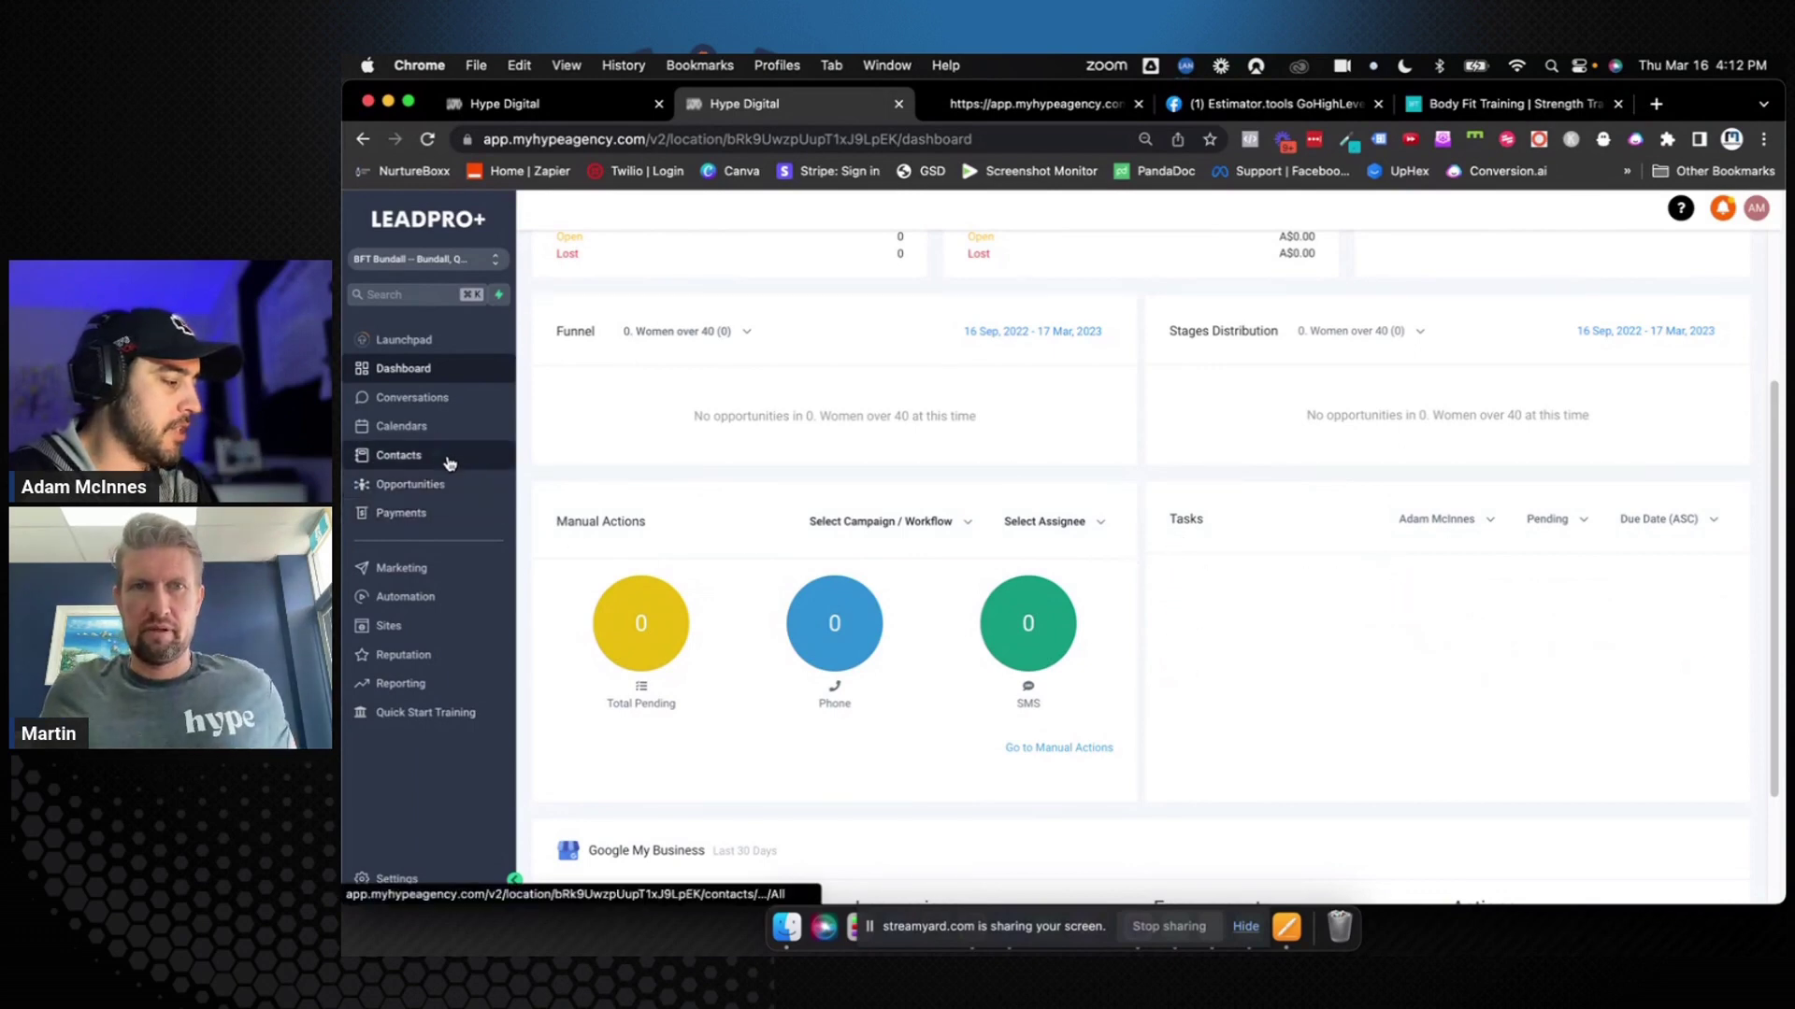
# Move between the contacts list and the opportunities pipeline, ending on the pipeline board
pyautogui.click(400, 455)
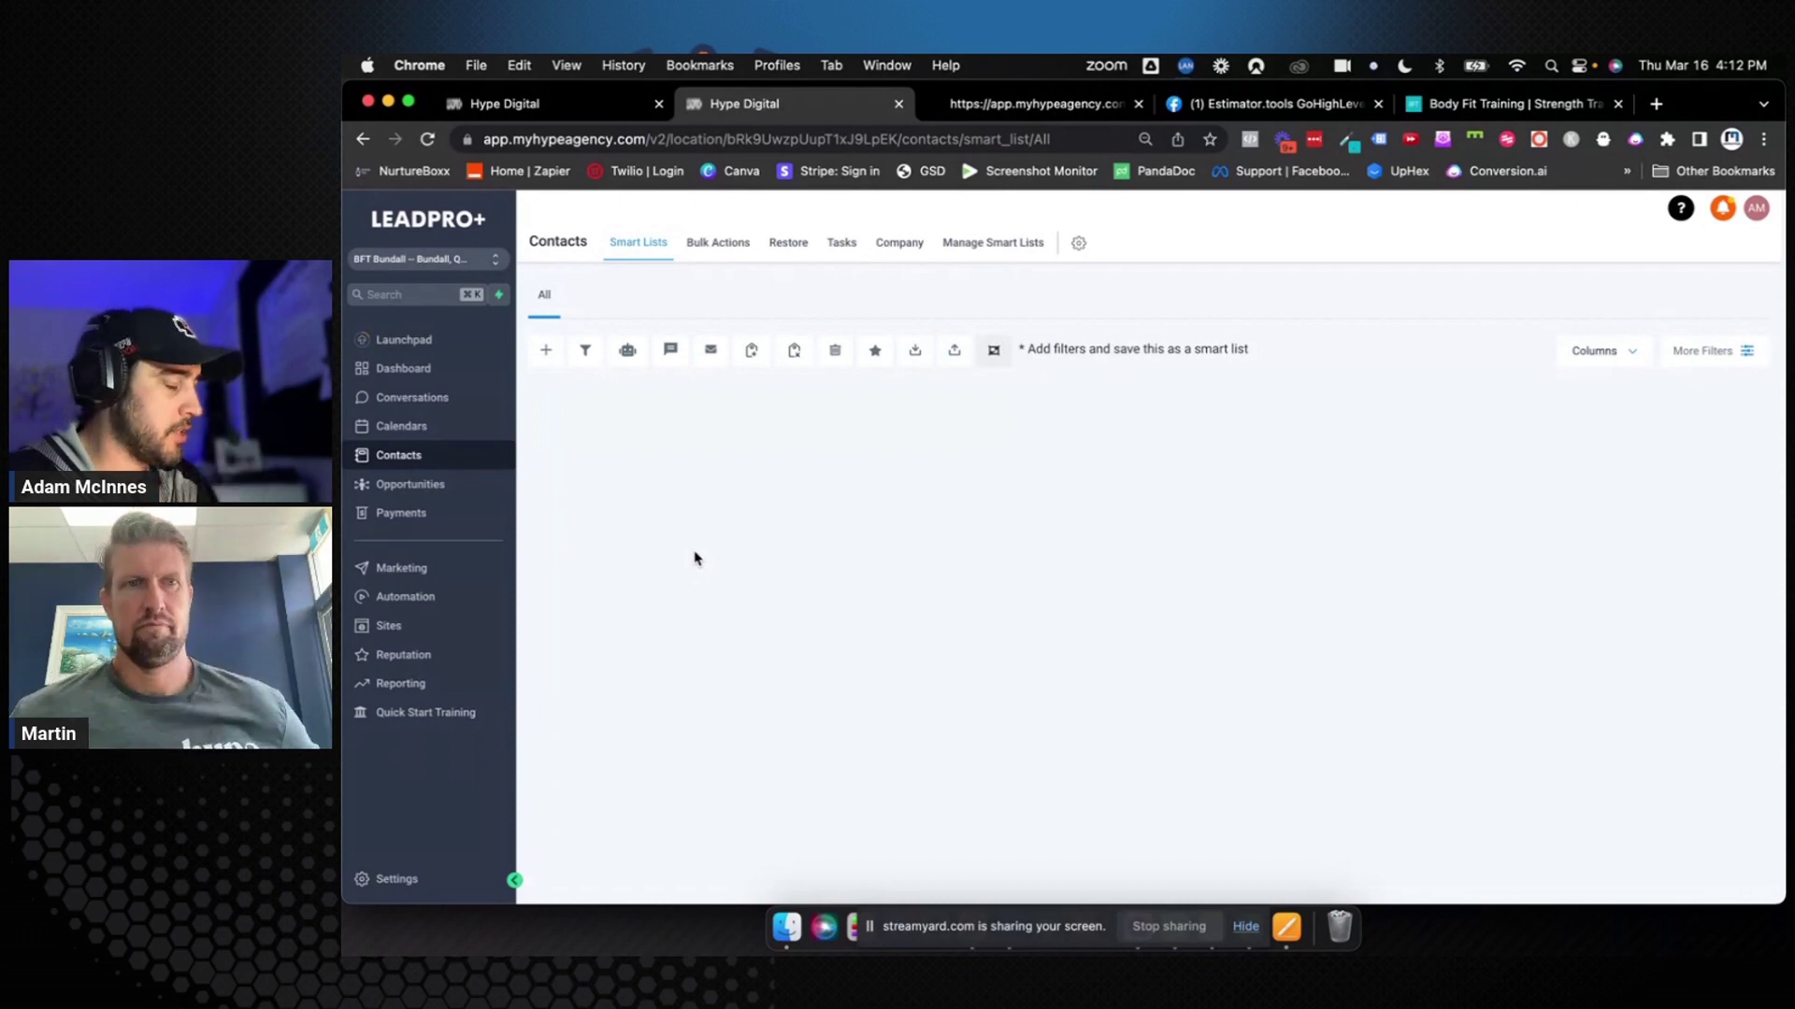
pyautogui.click(440, 484)
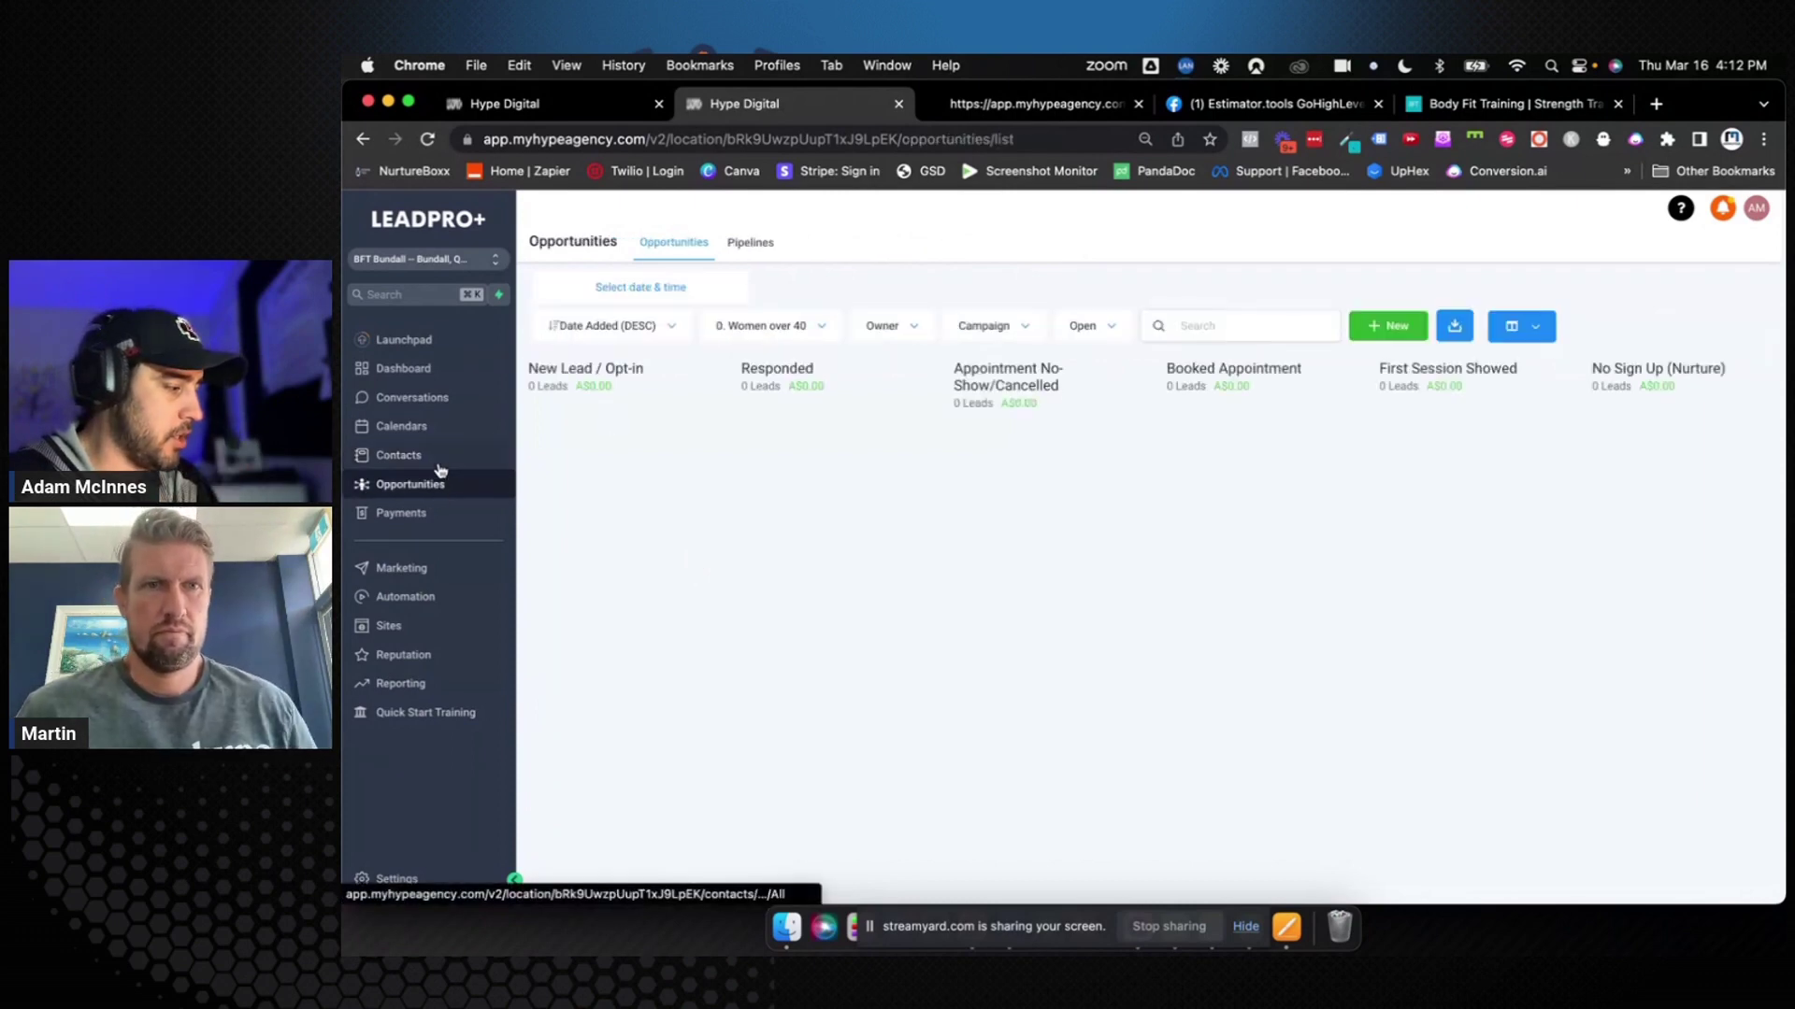
pyautogui.click(441, 456)
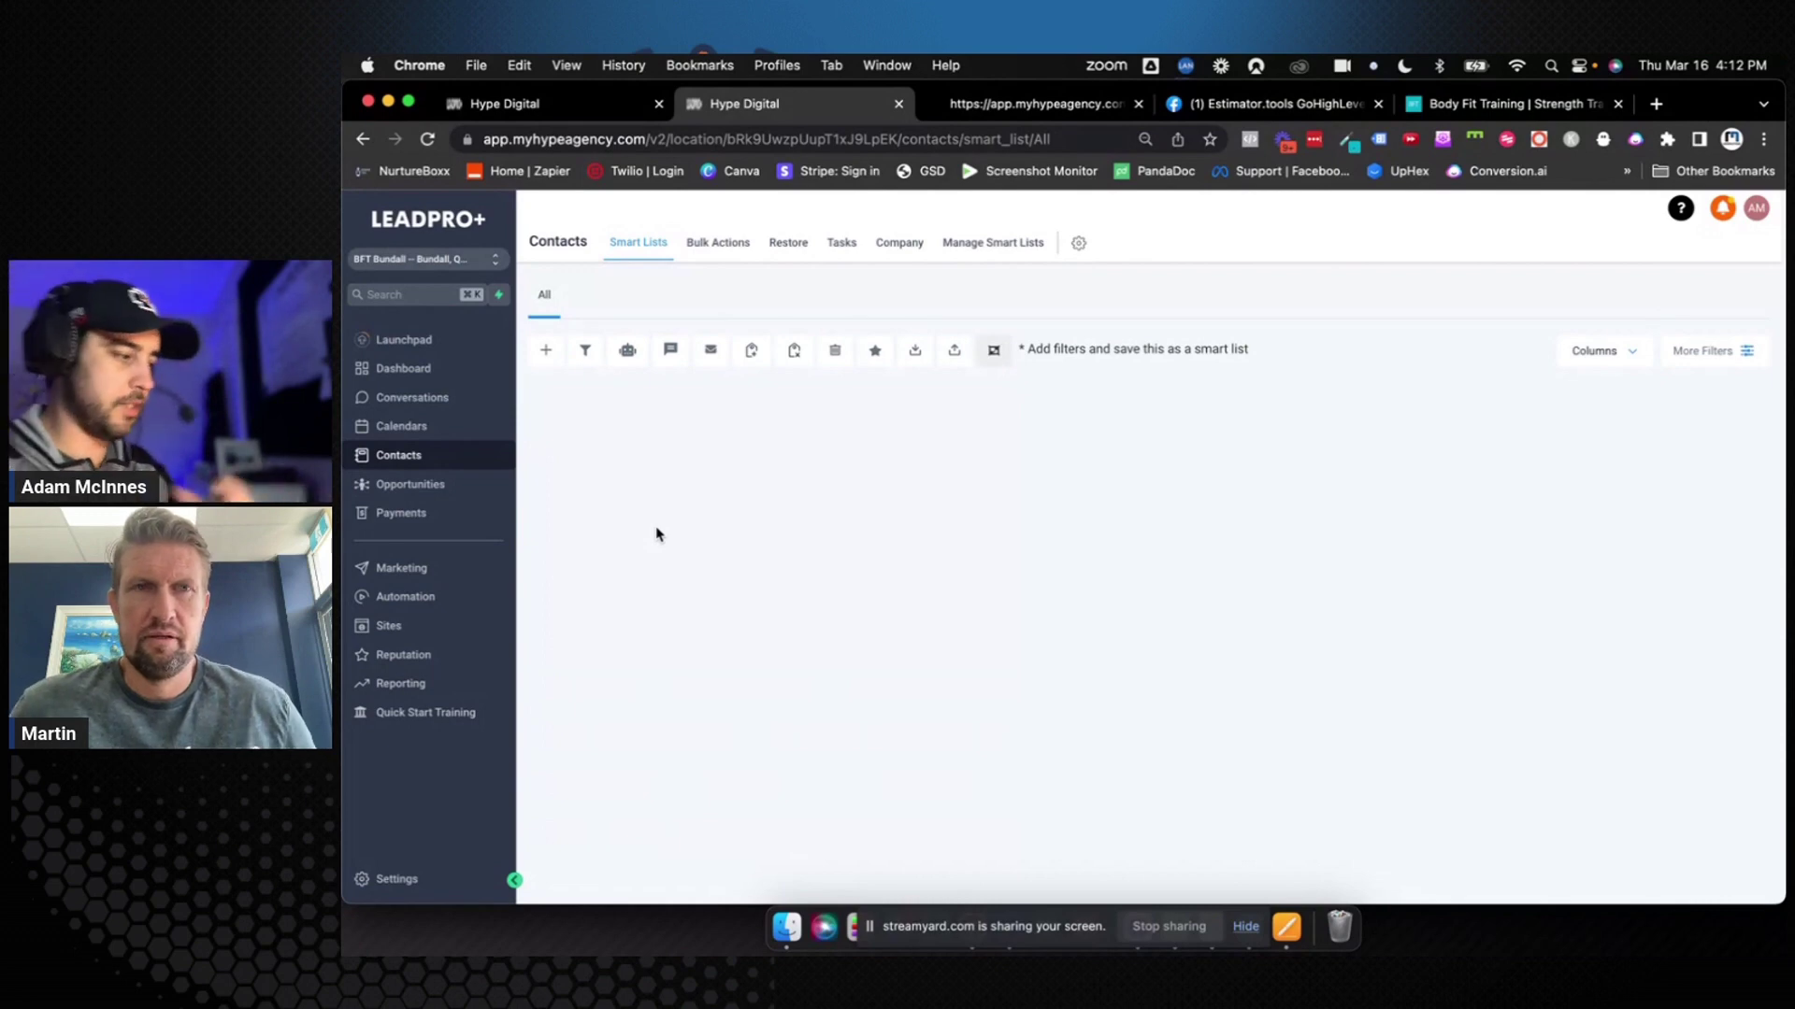
pyautogui.click(482, 485)
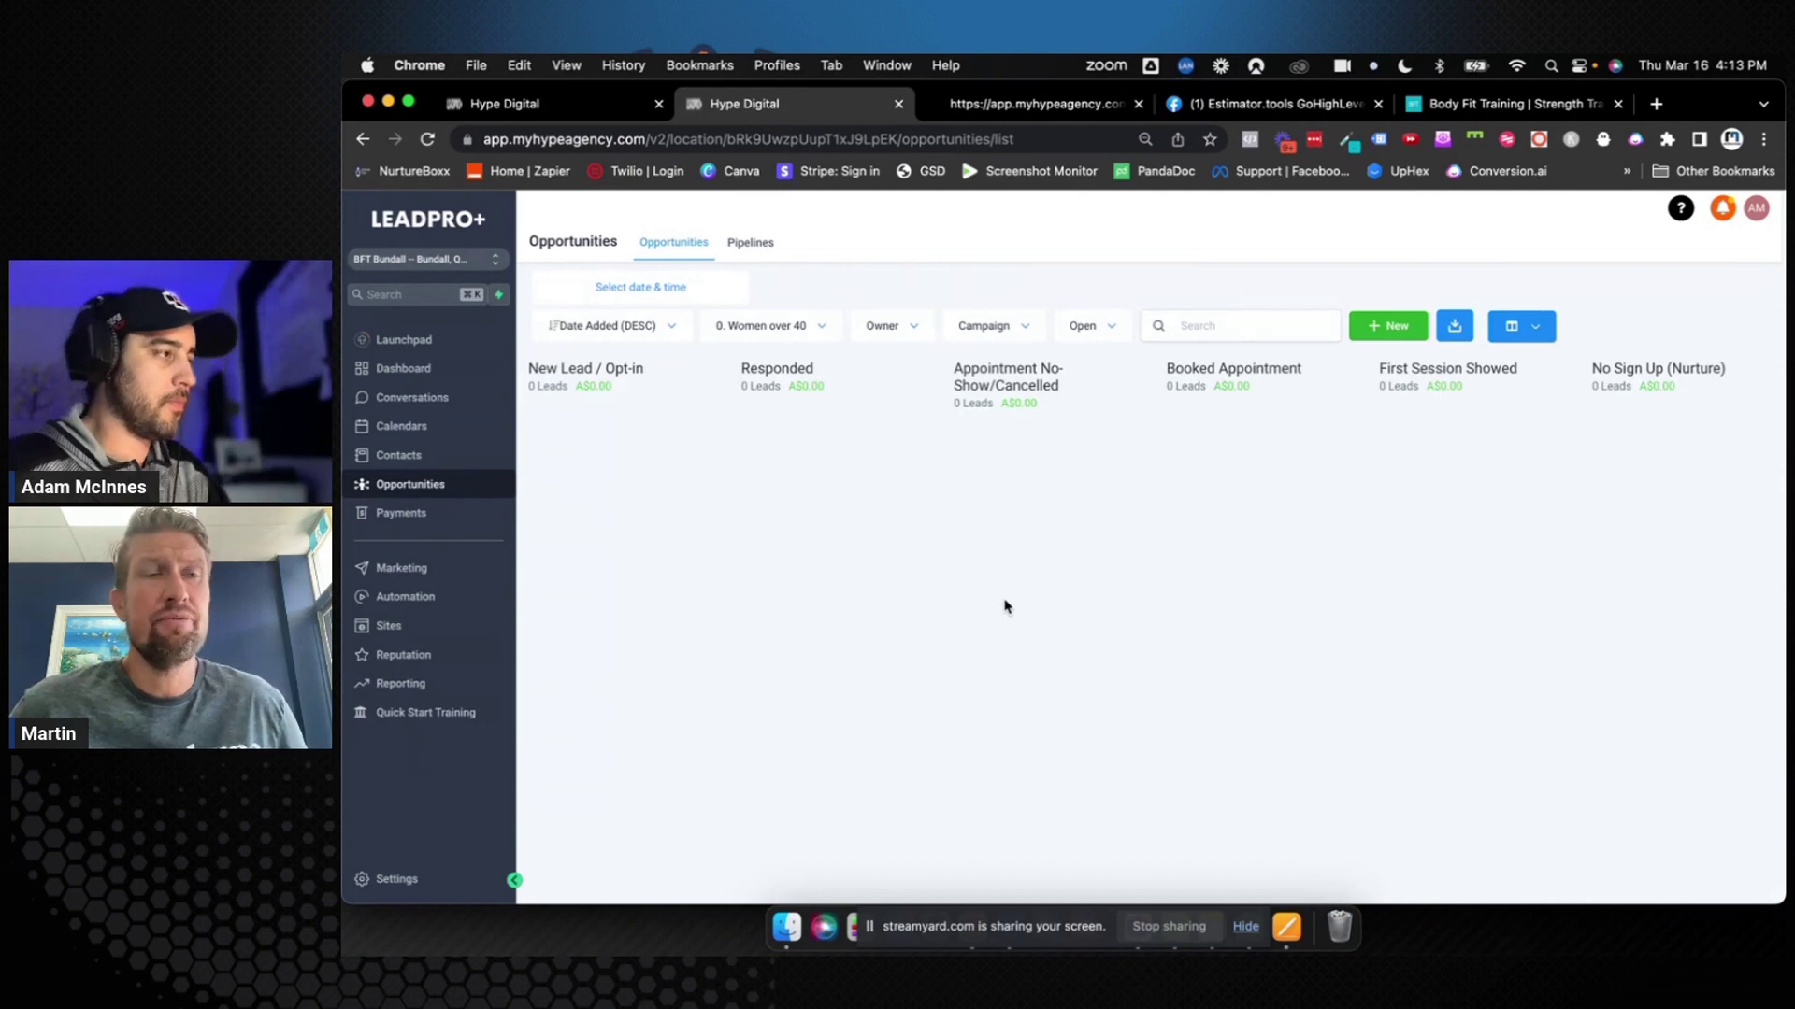
# Open A004: Booked Appointment and add an Assign To User step with two team members after the trigger
pyautogui.click(419, 598)
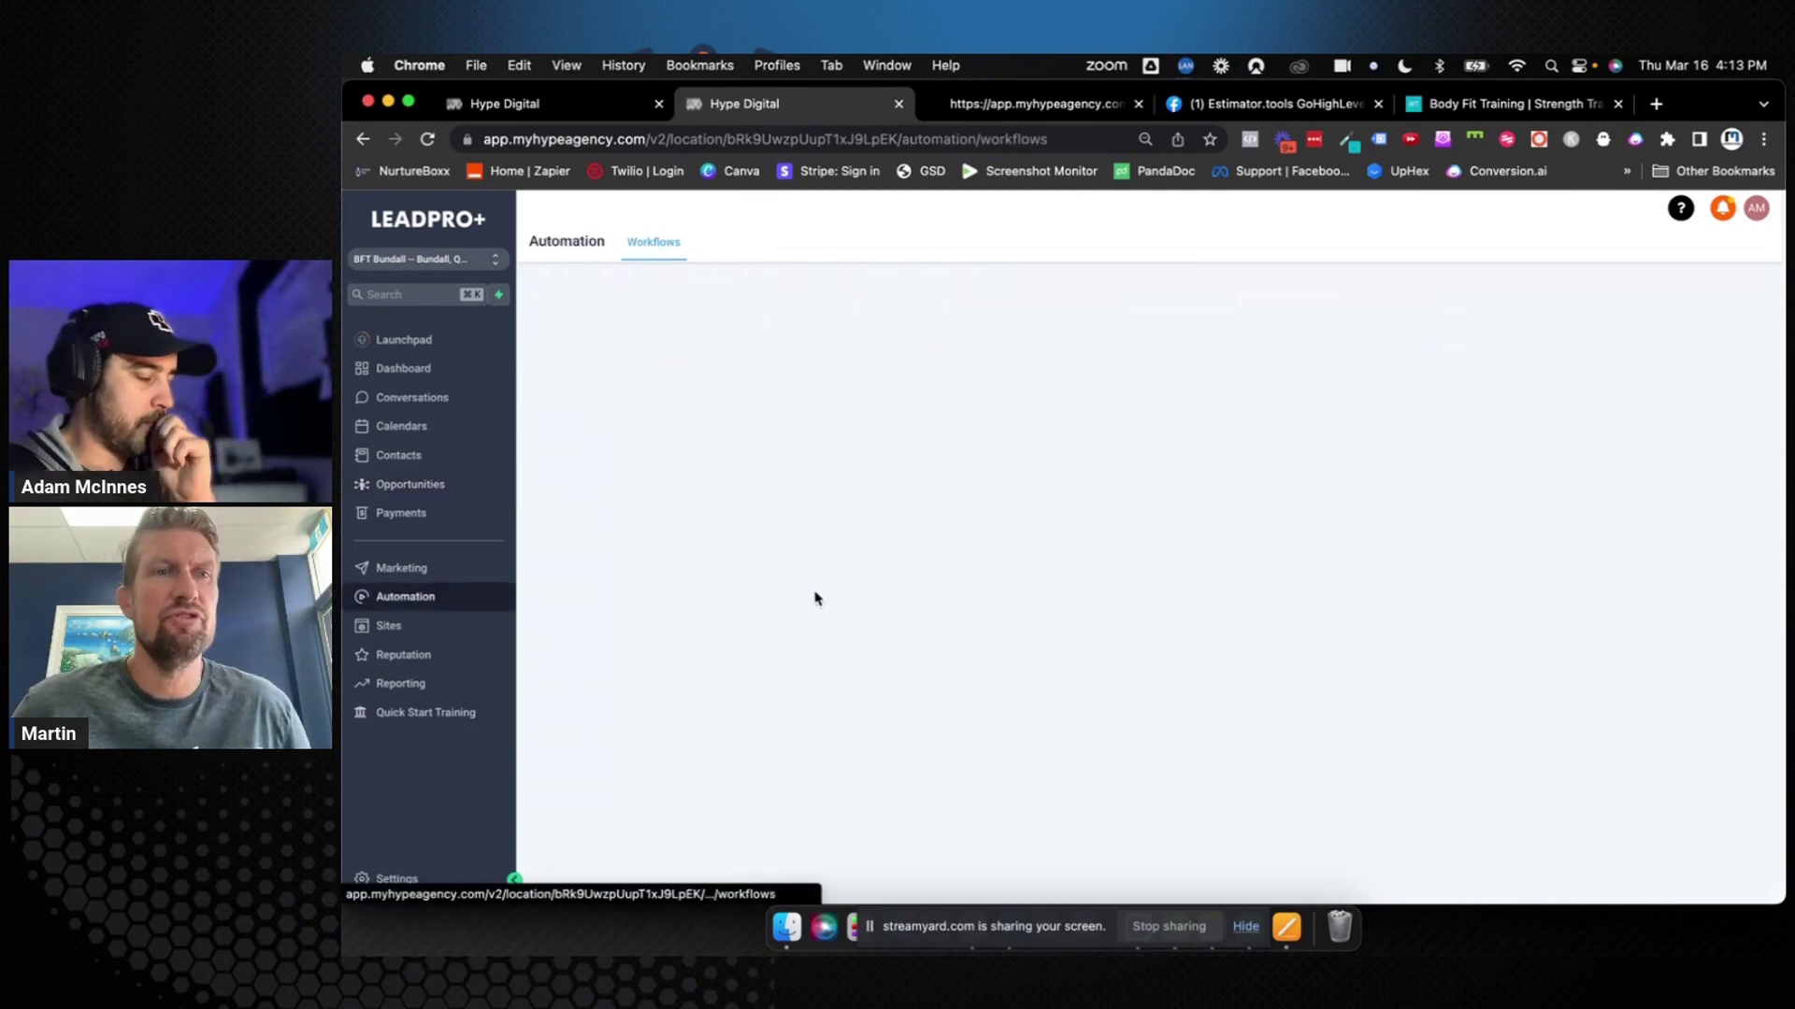
pyautogui.click(848, 419)
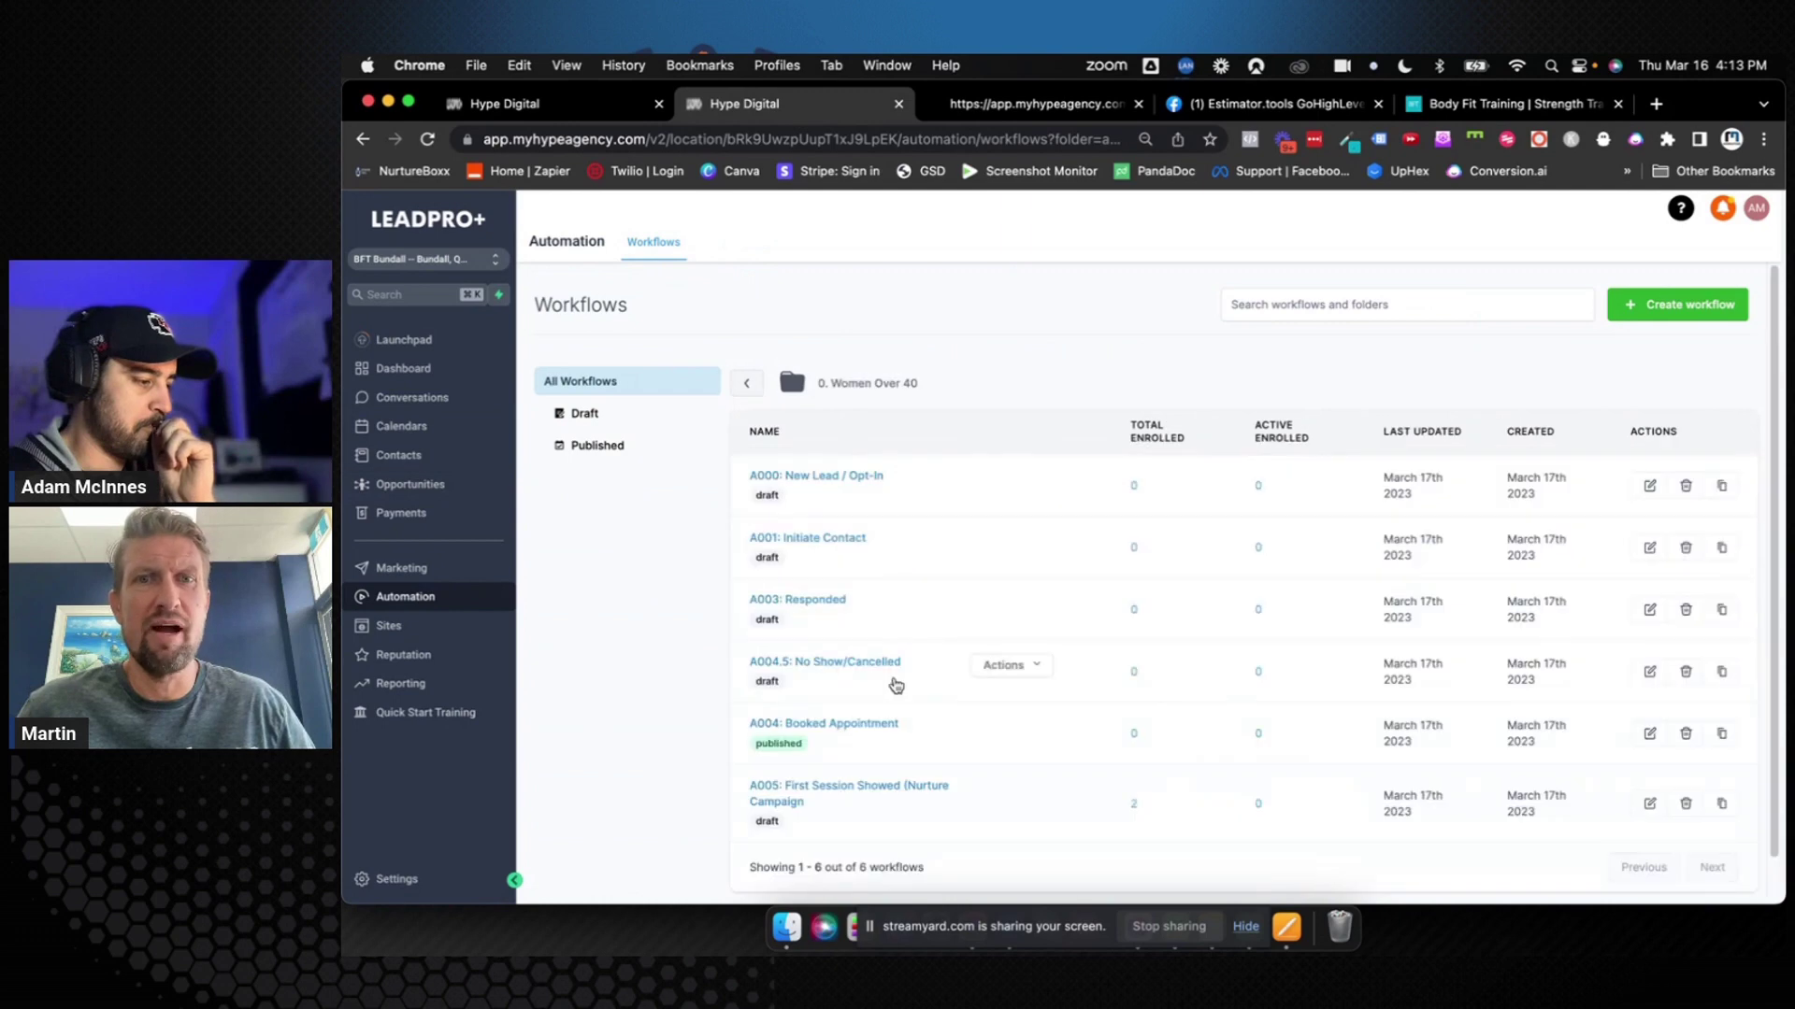
pyautogui.click(849, 732)
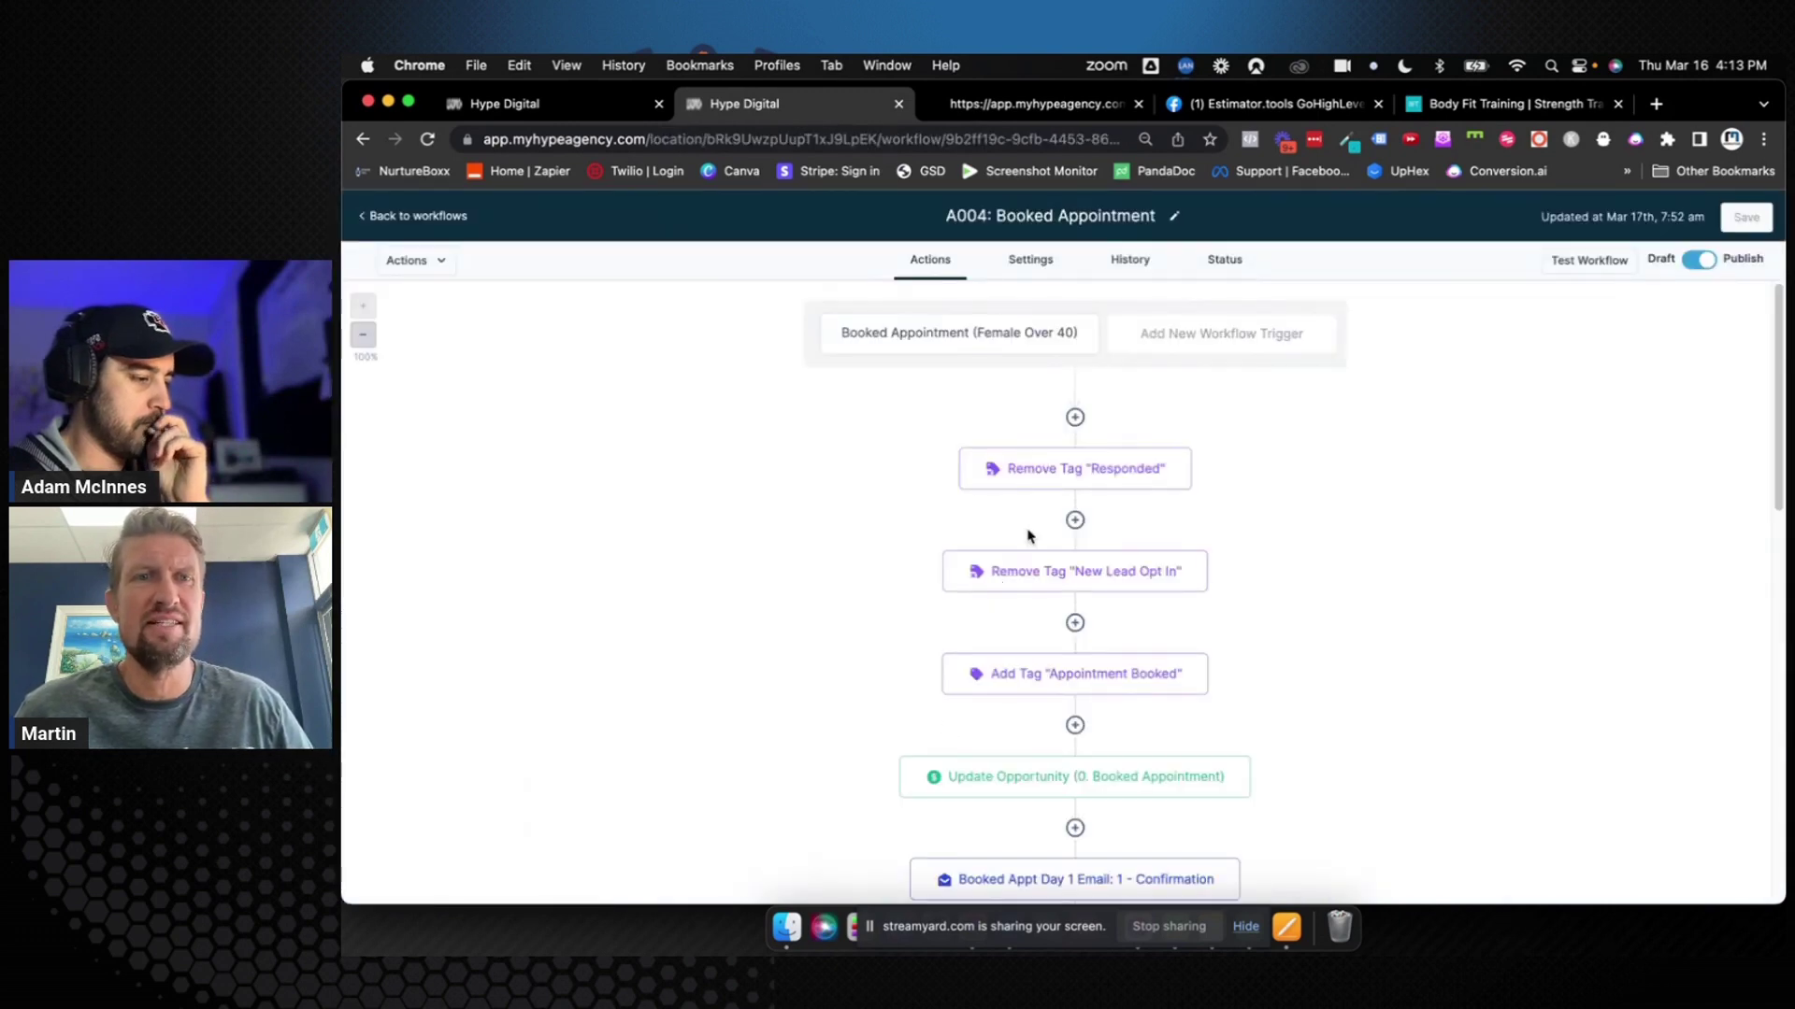
pyautogui.click(1075, 417)
pyautogui.write('assign')
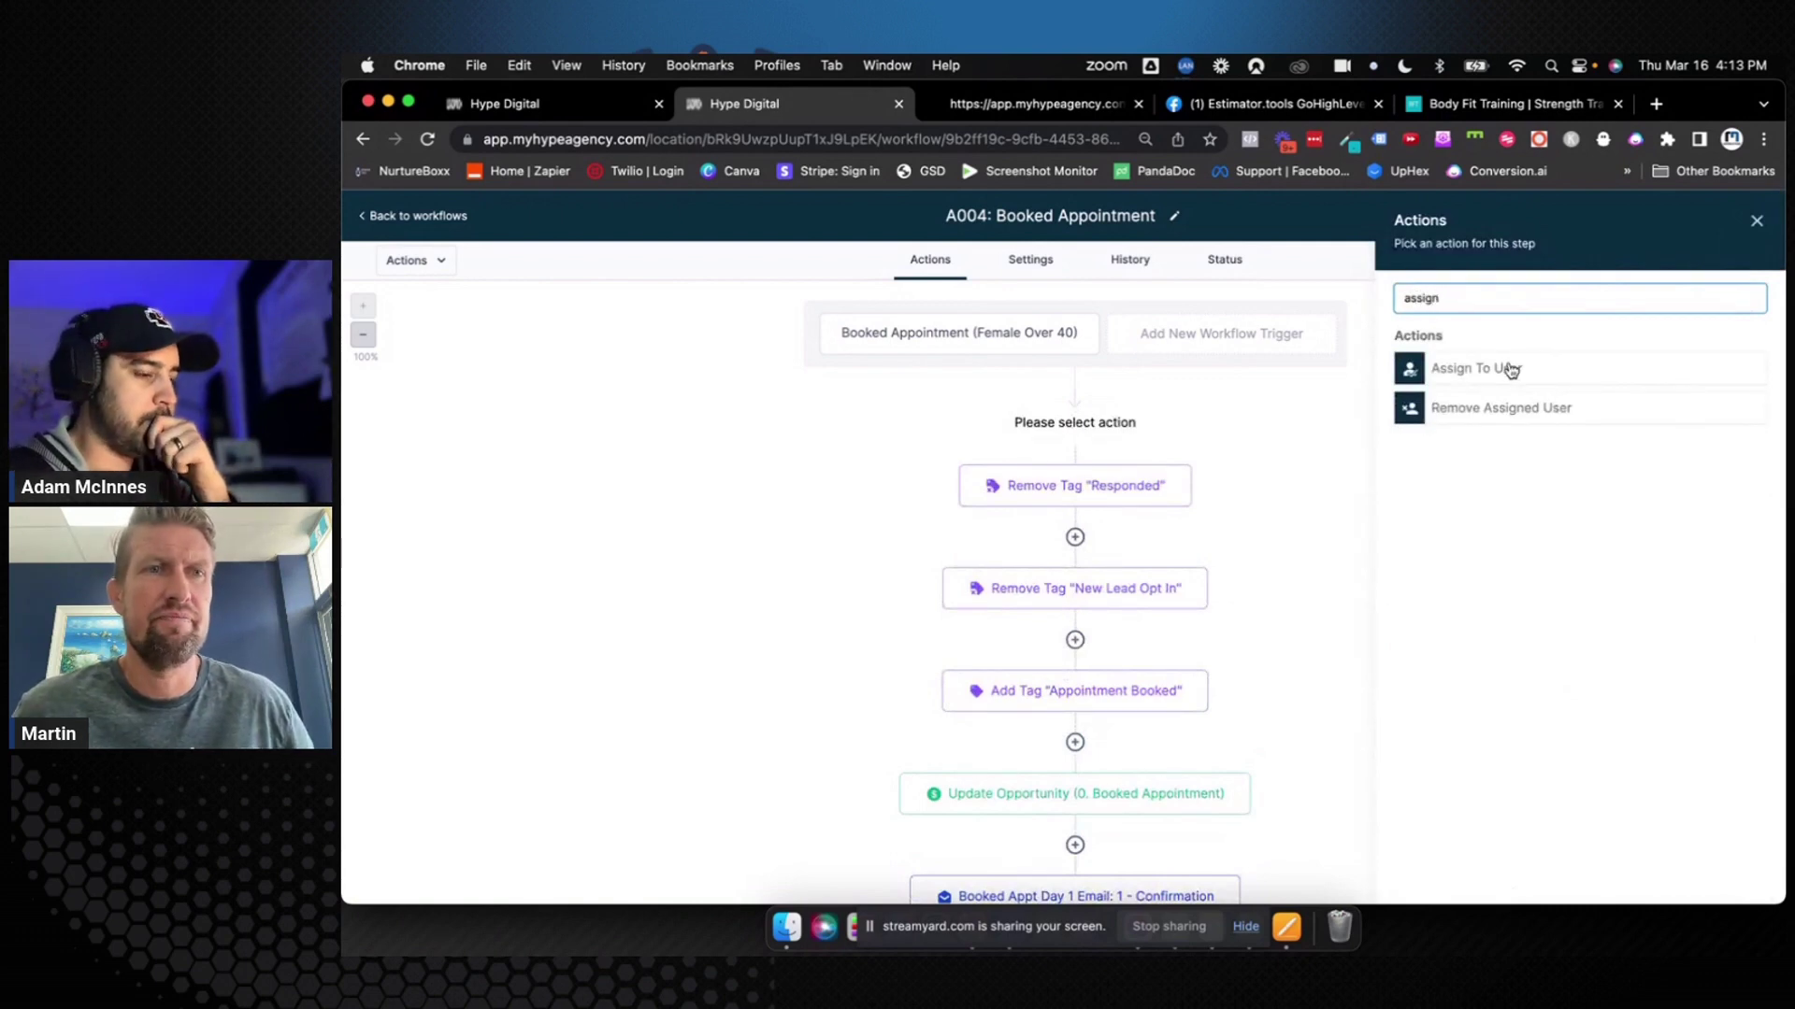
pyautogui.click(1512, 370)
pyautogui.click(1464, 425)
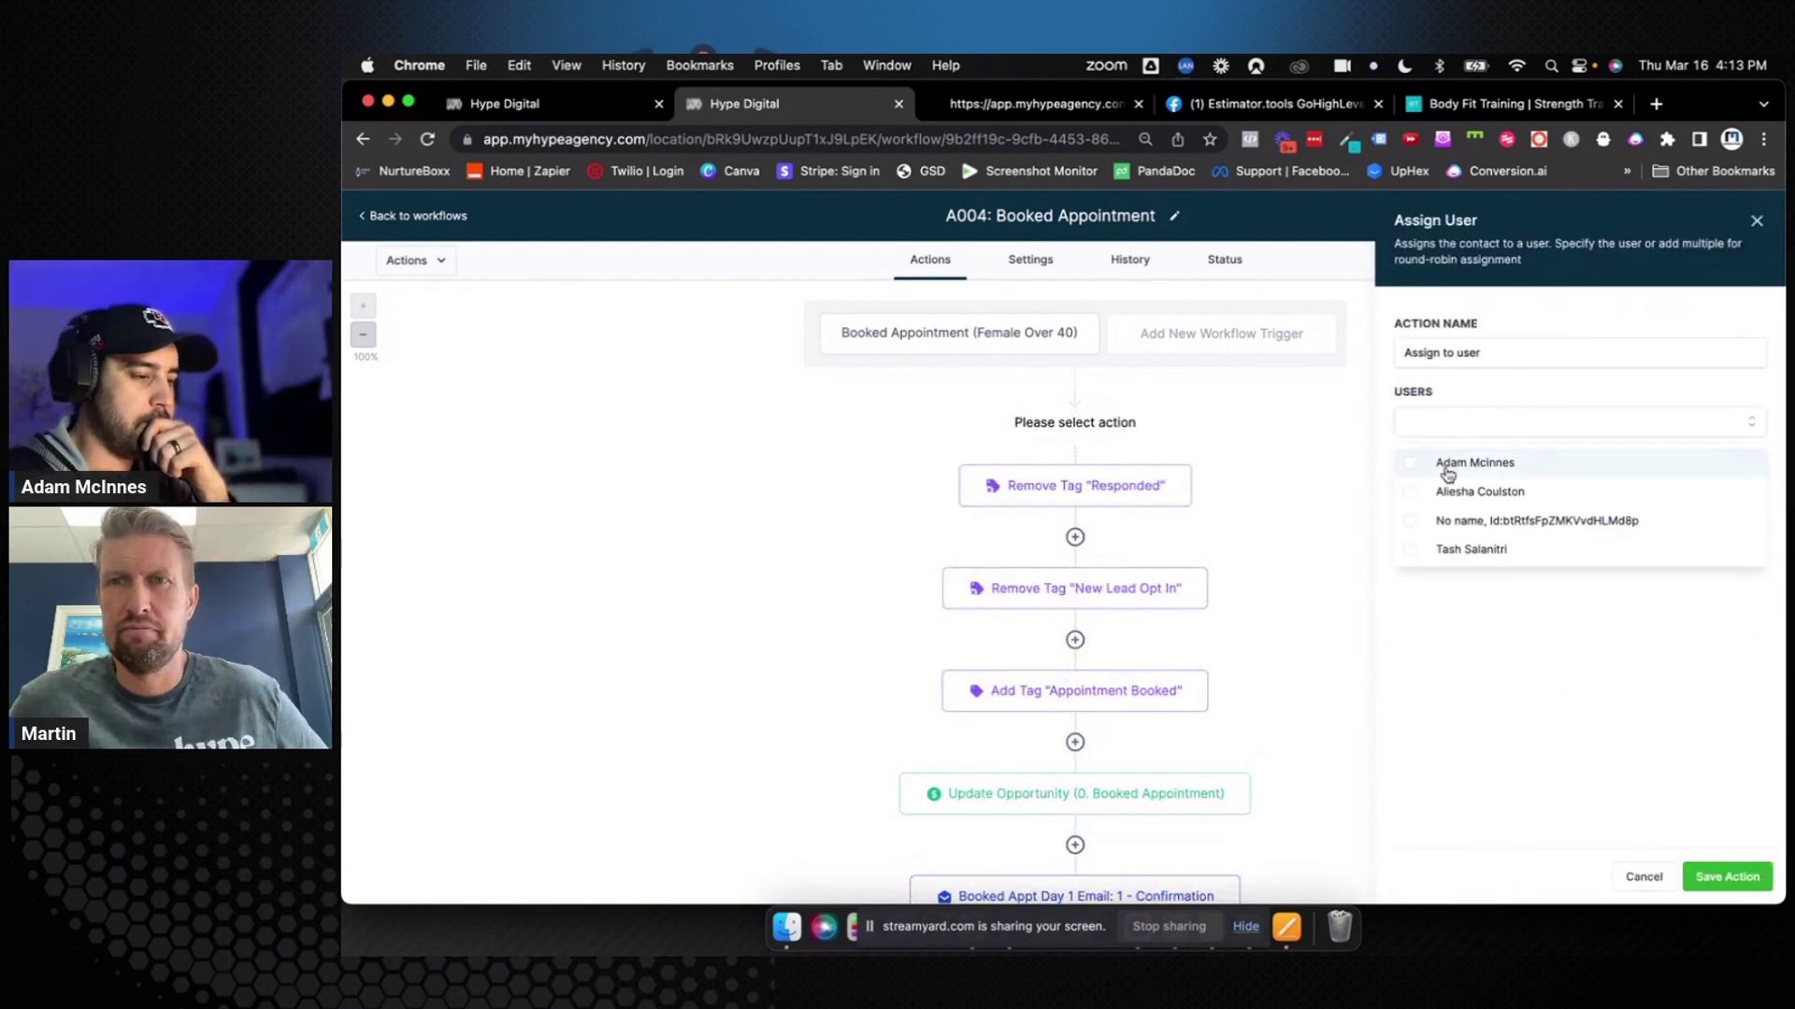
pyautogui.click(1412, 492)
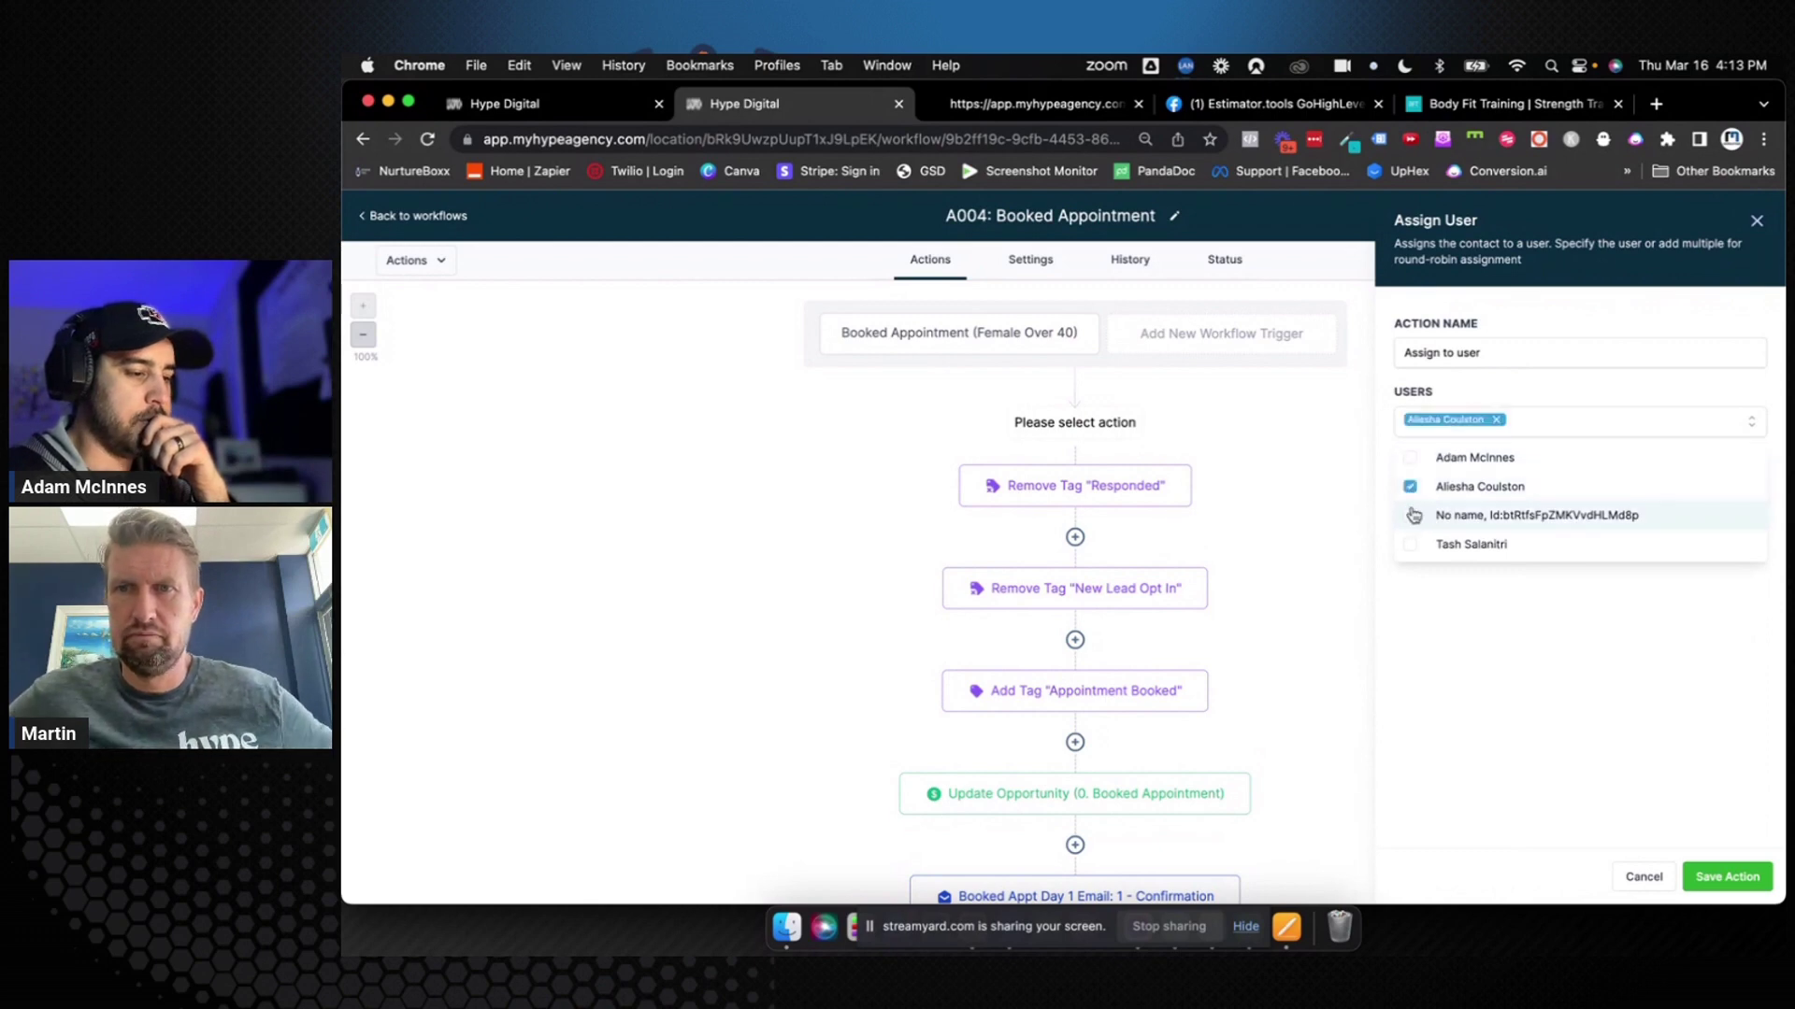
pyautogui.click(1411, 545)
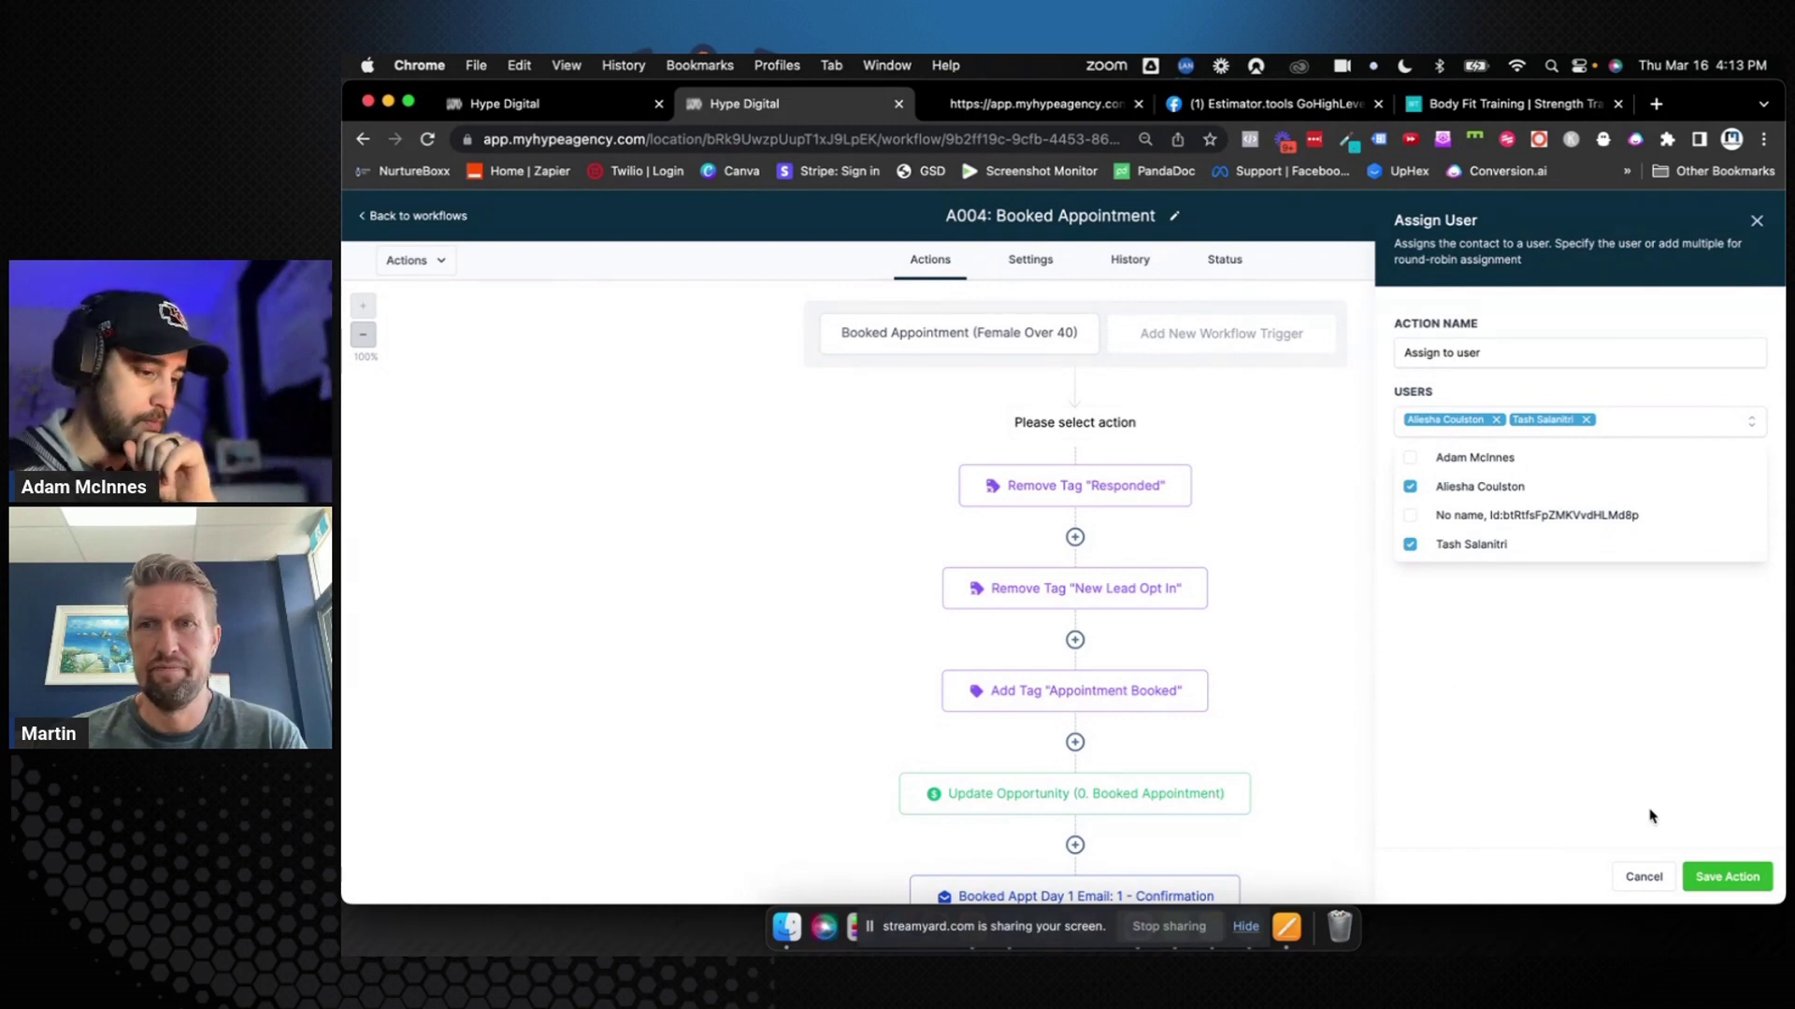
pyautogui.click(1707, 874)
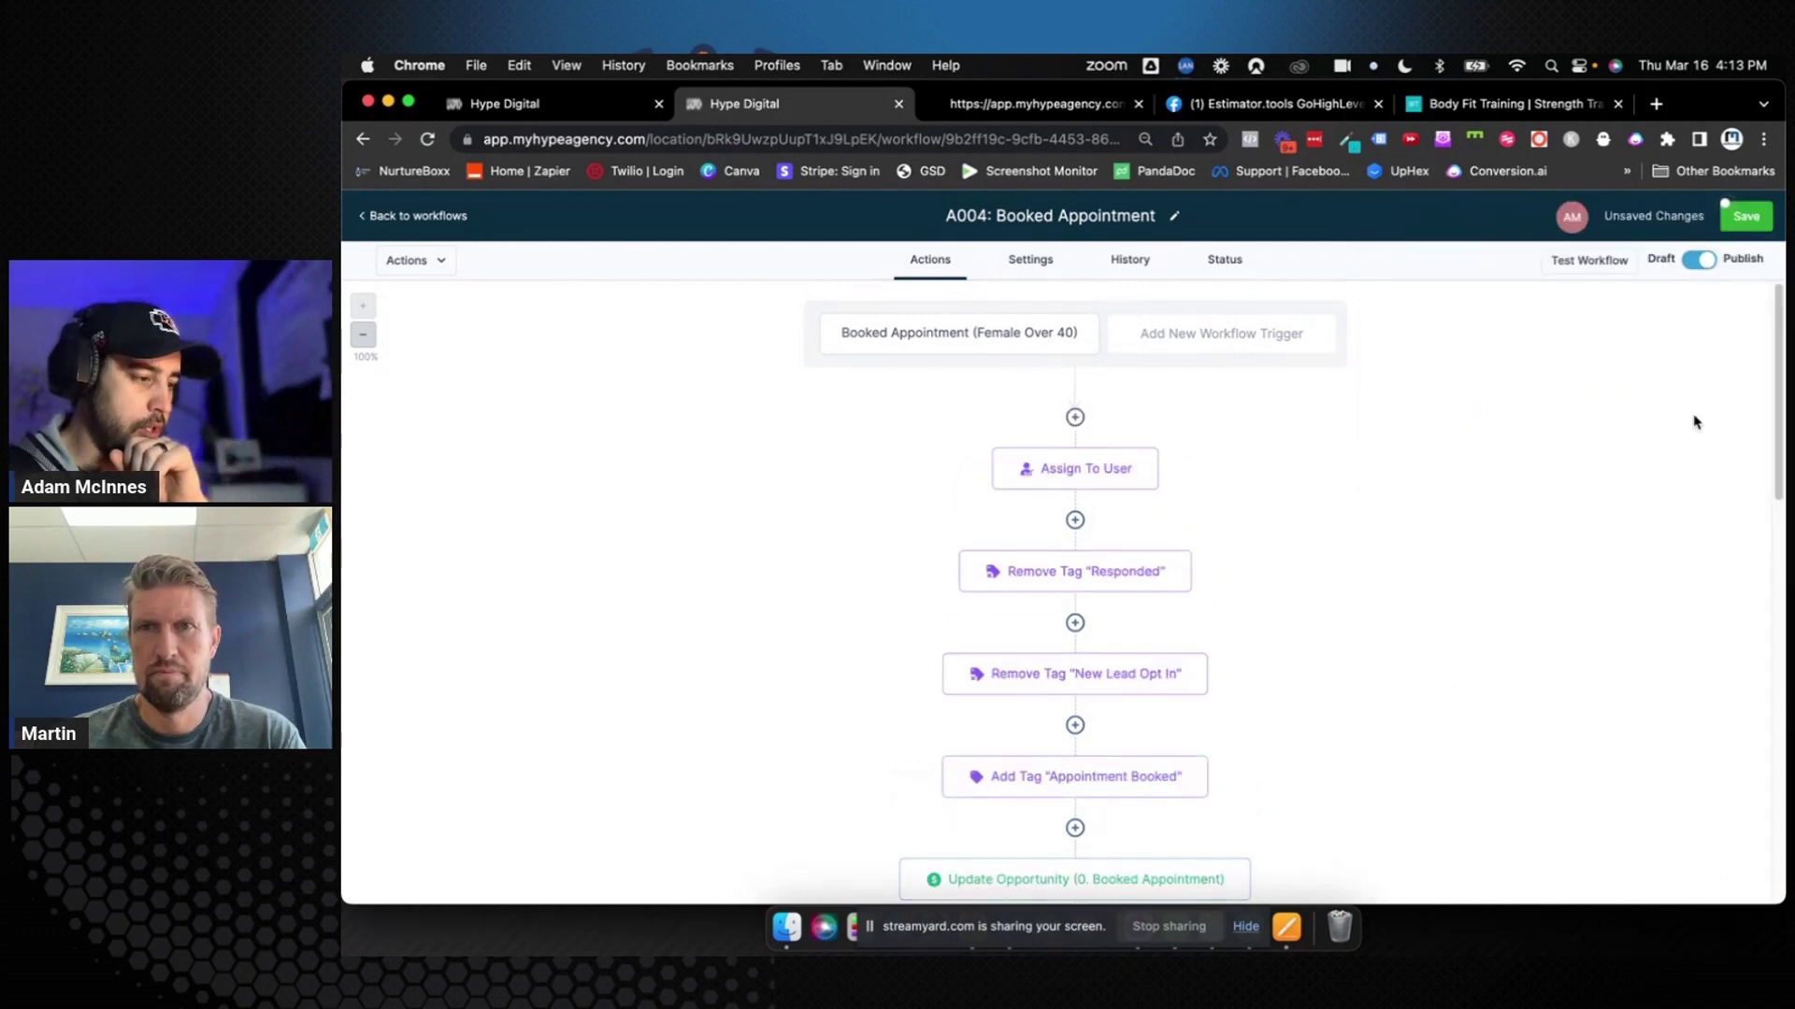
# Rename the step to 'Assign To User (Round Robin)', save it, and return to the workflows list
pyautogui.click(1119, 468)
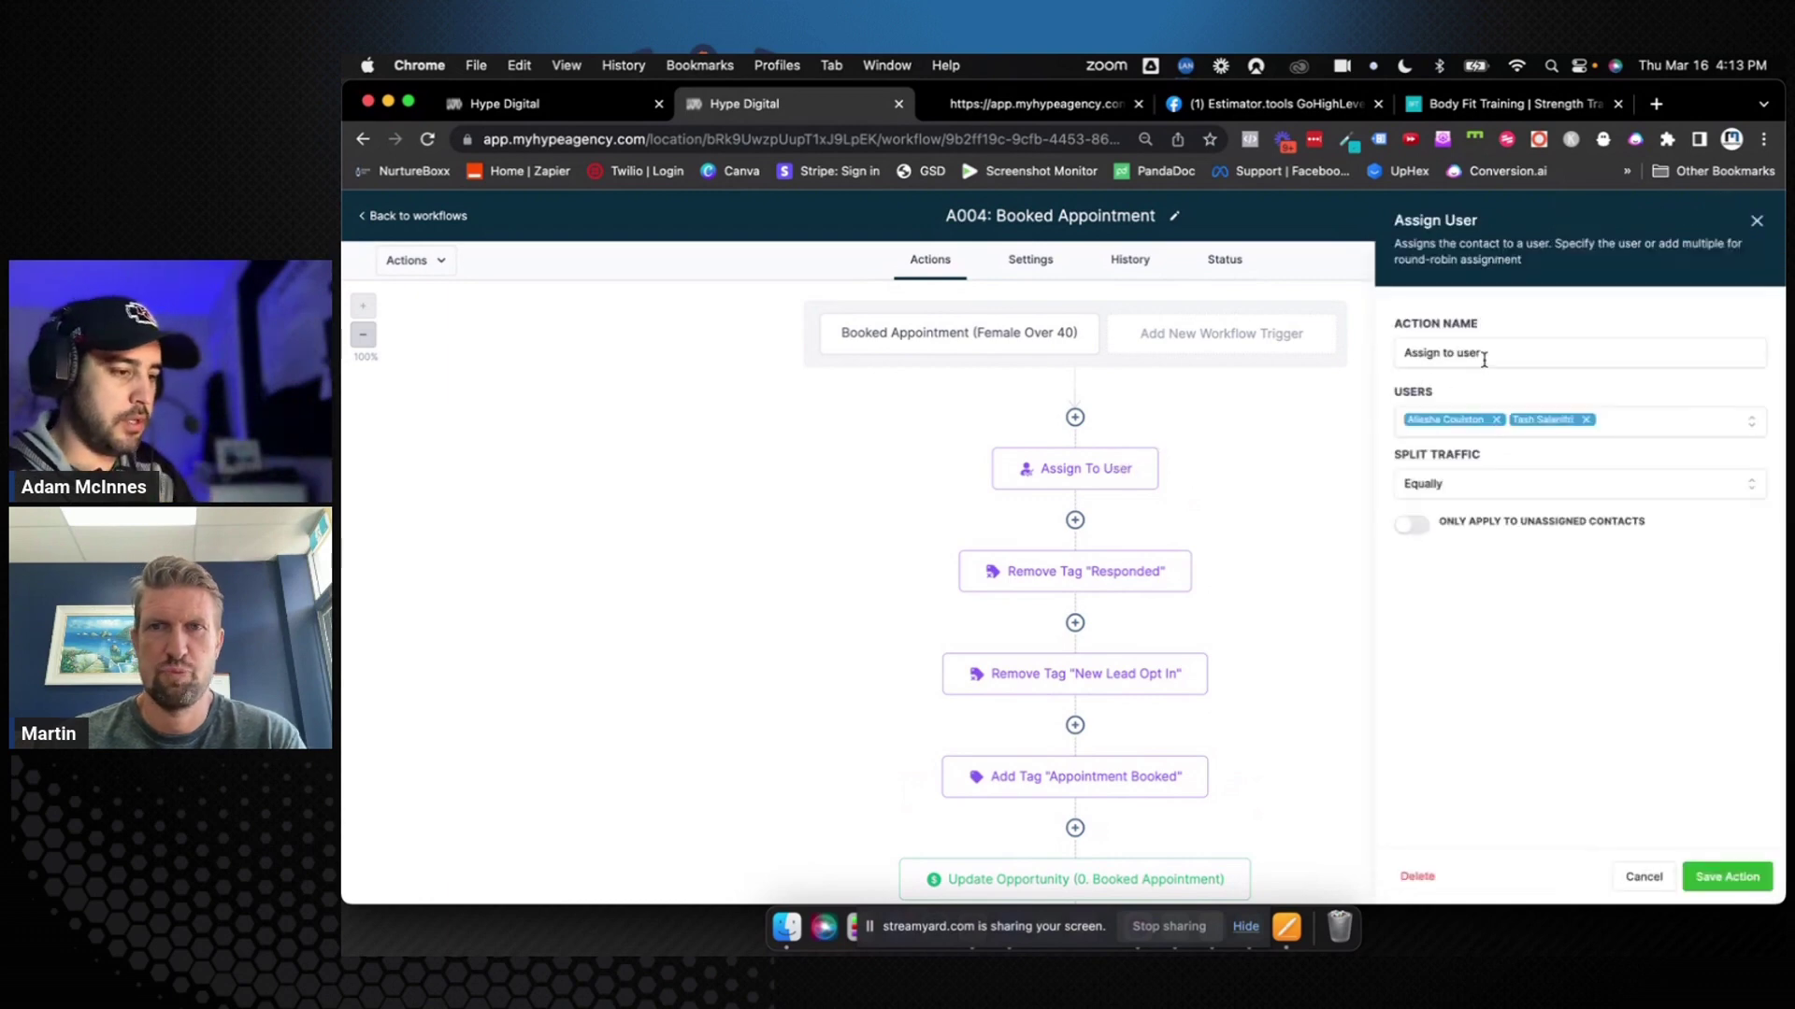
pyautogui.click(1520, 349)
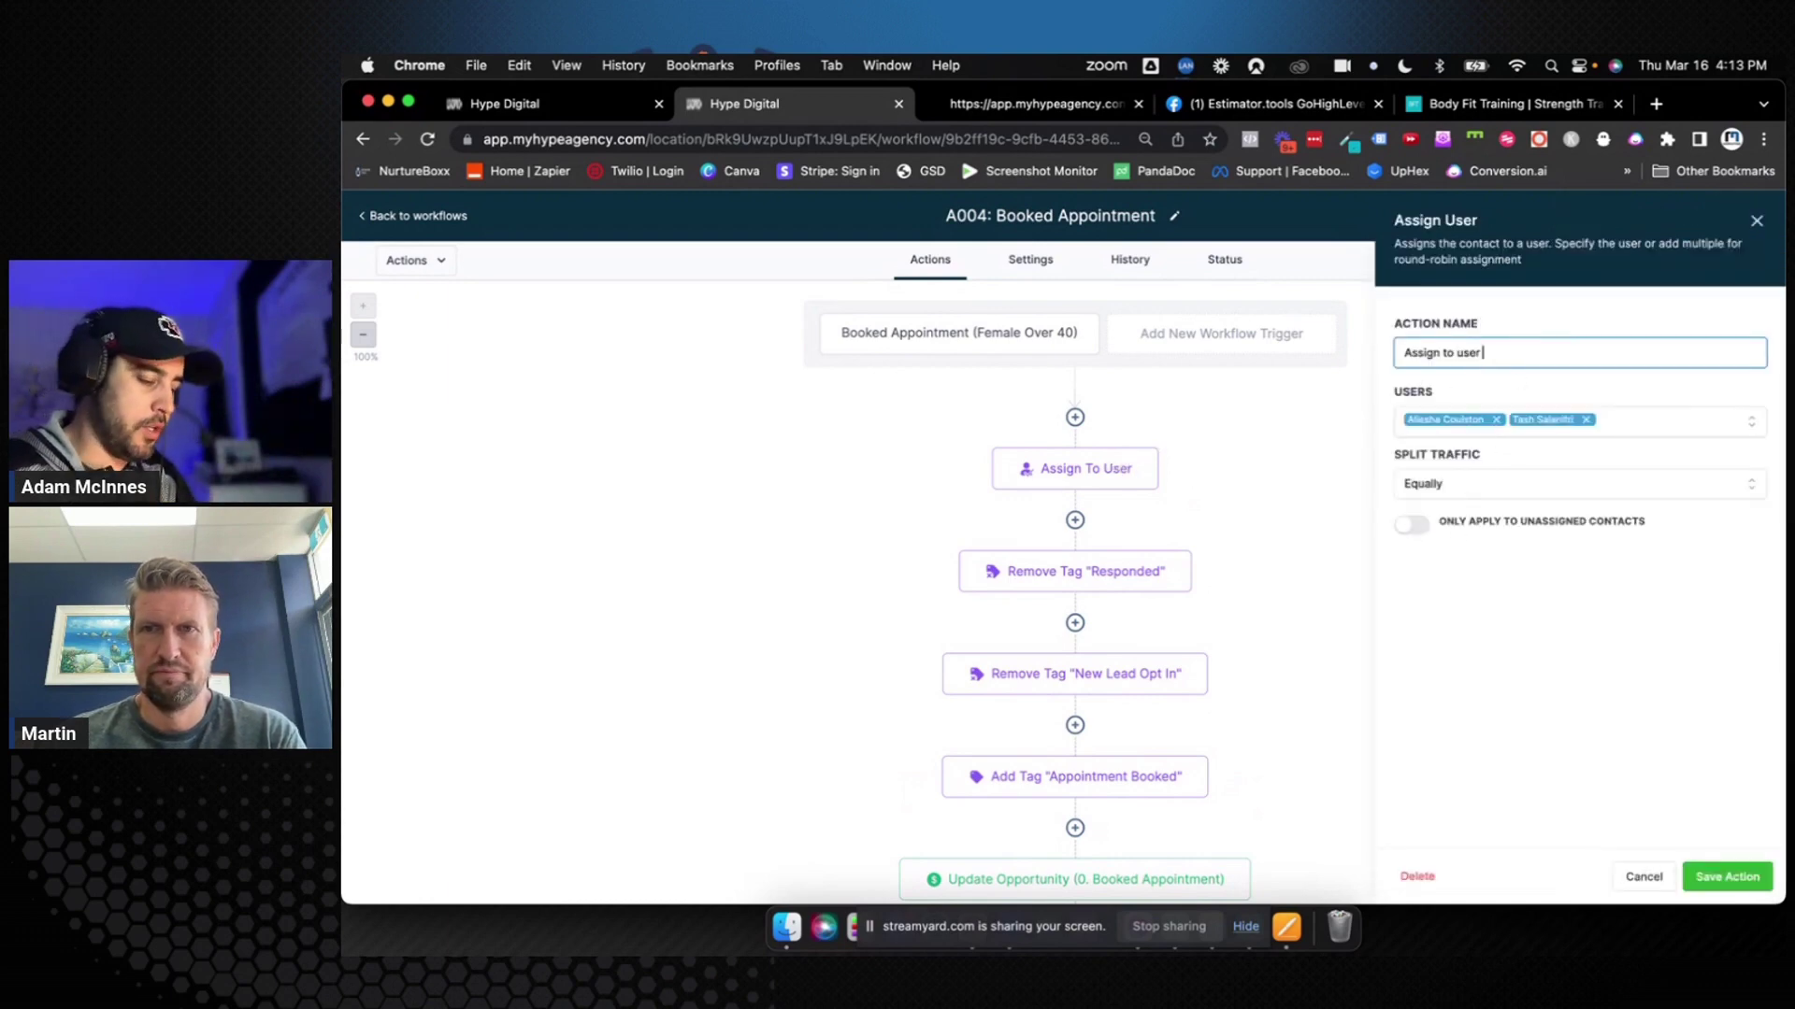
pyautogui.write('(R')
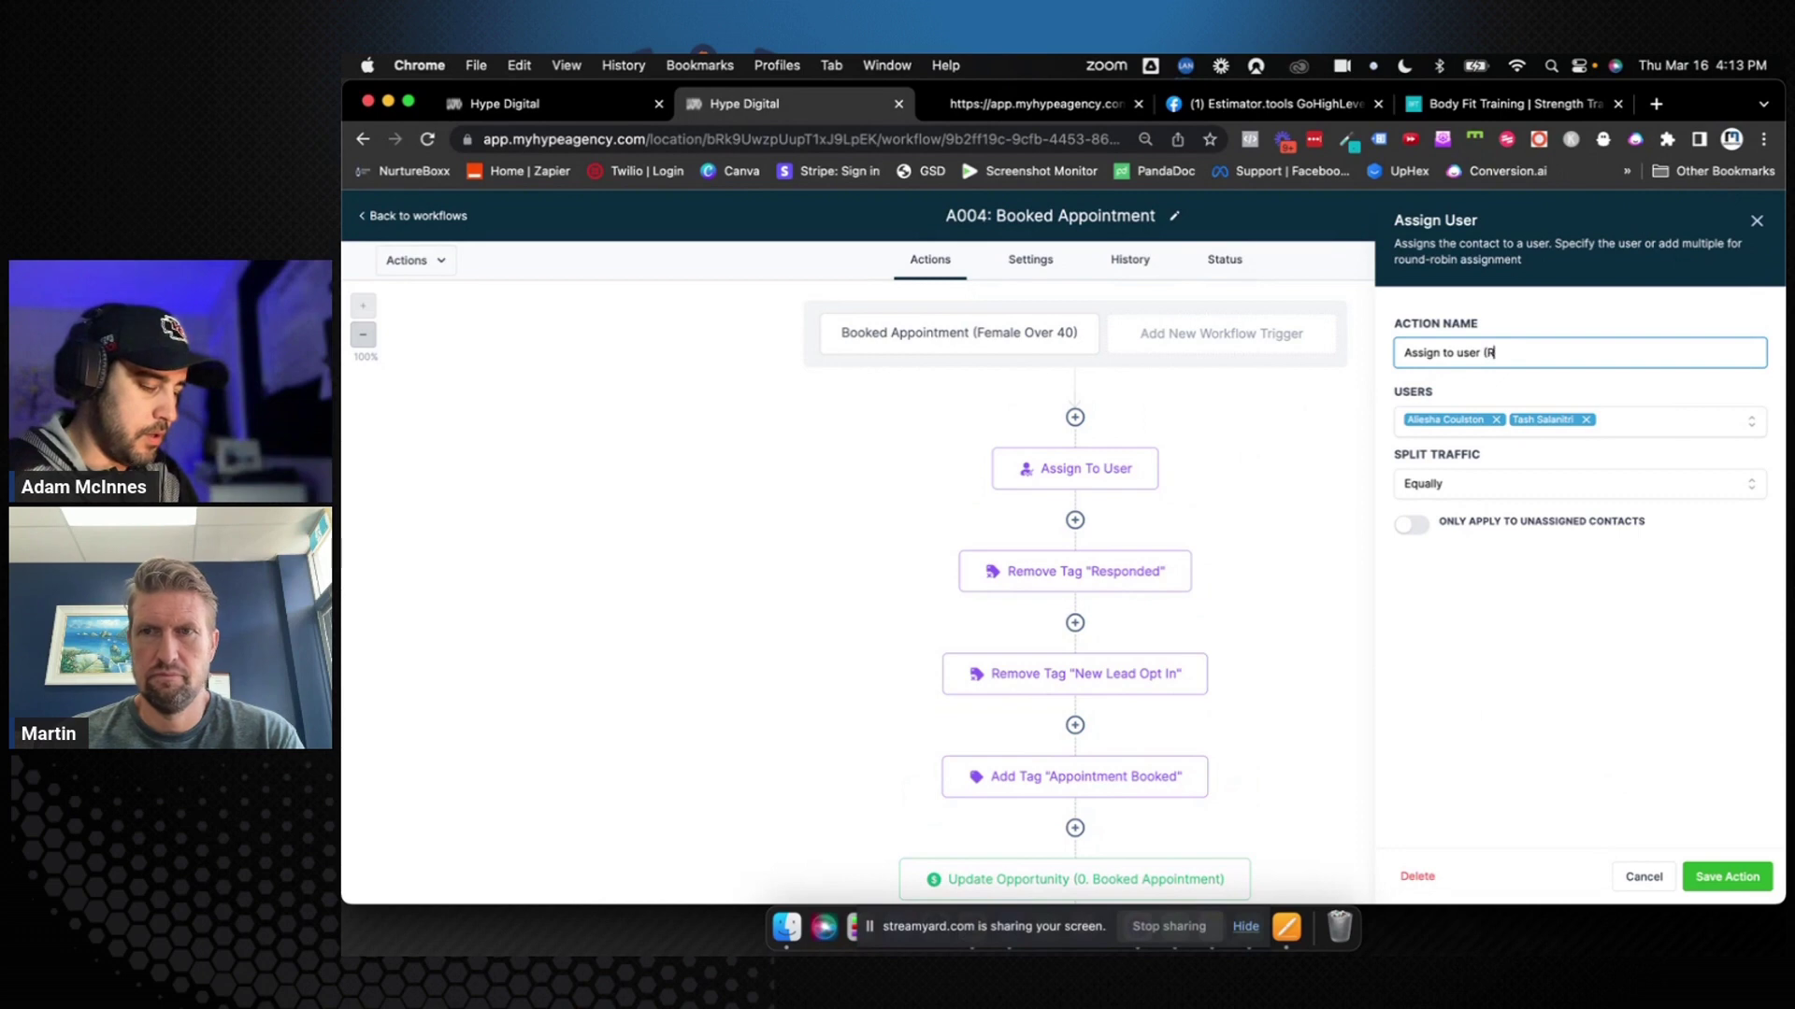
pyautogui.write('ound Robin')
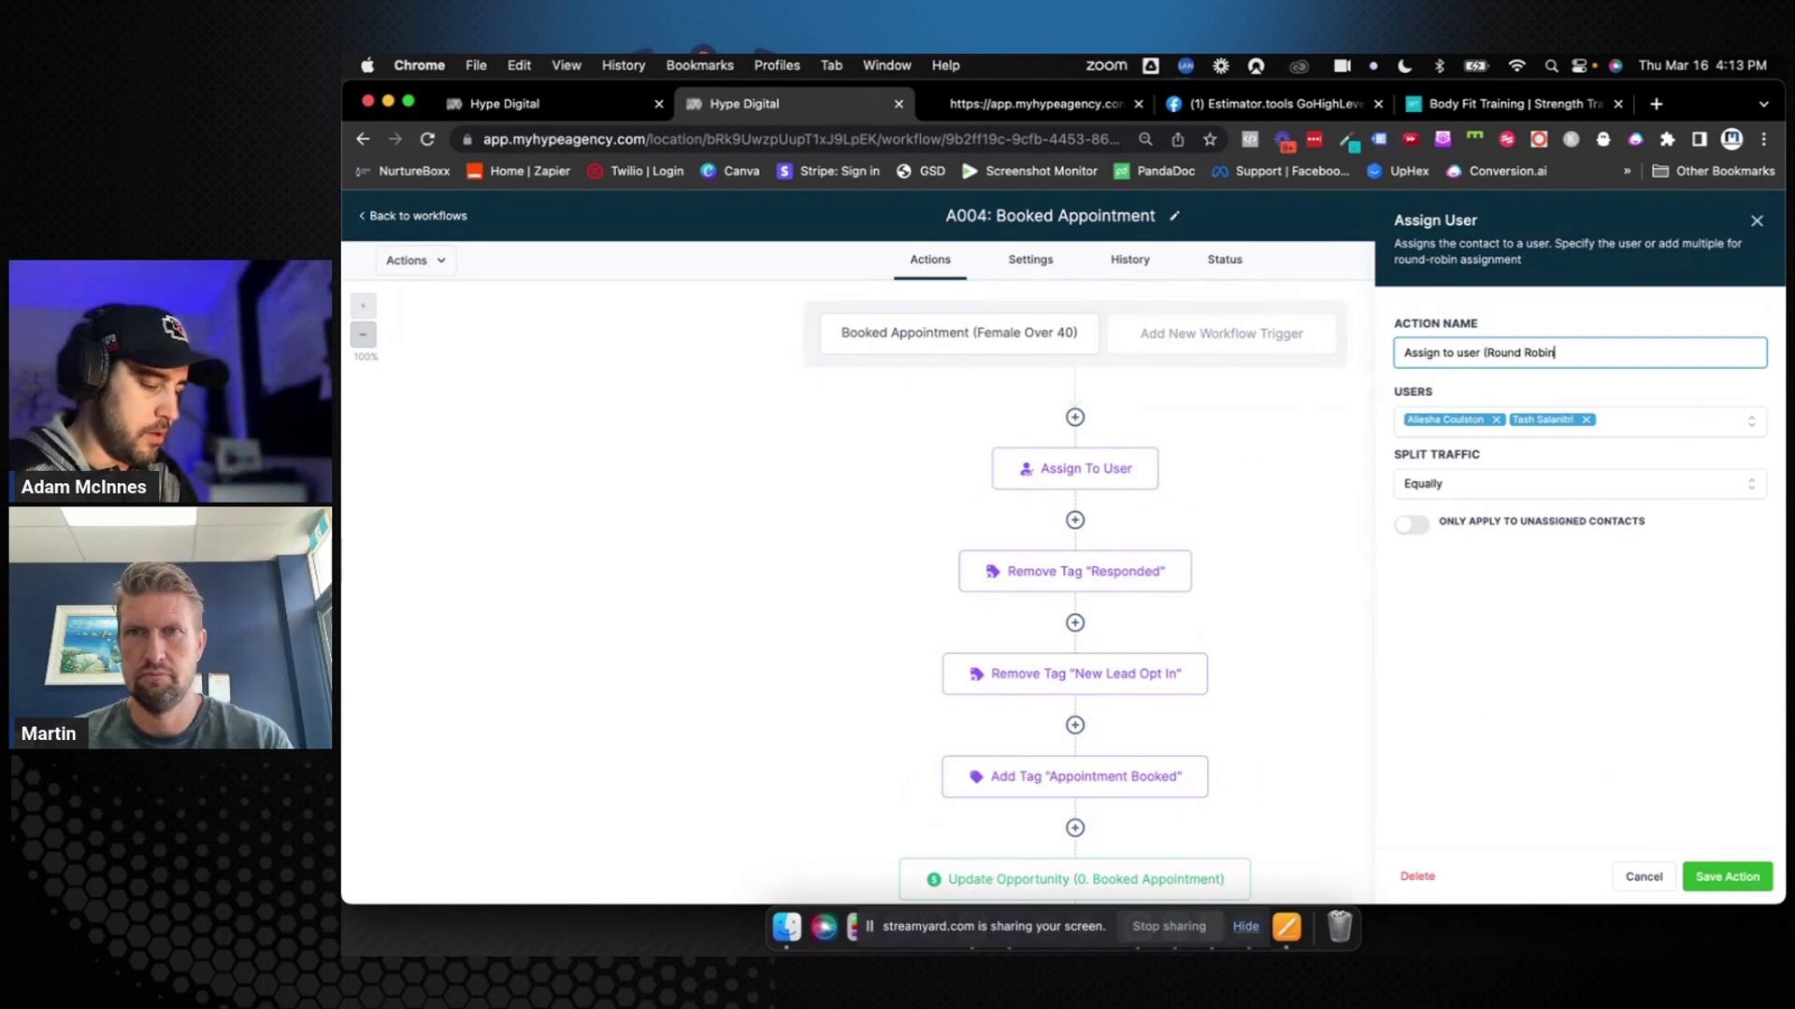
pyautogui.click(1728, 875)
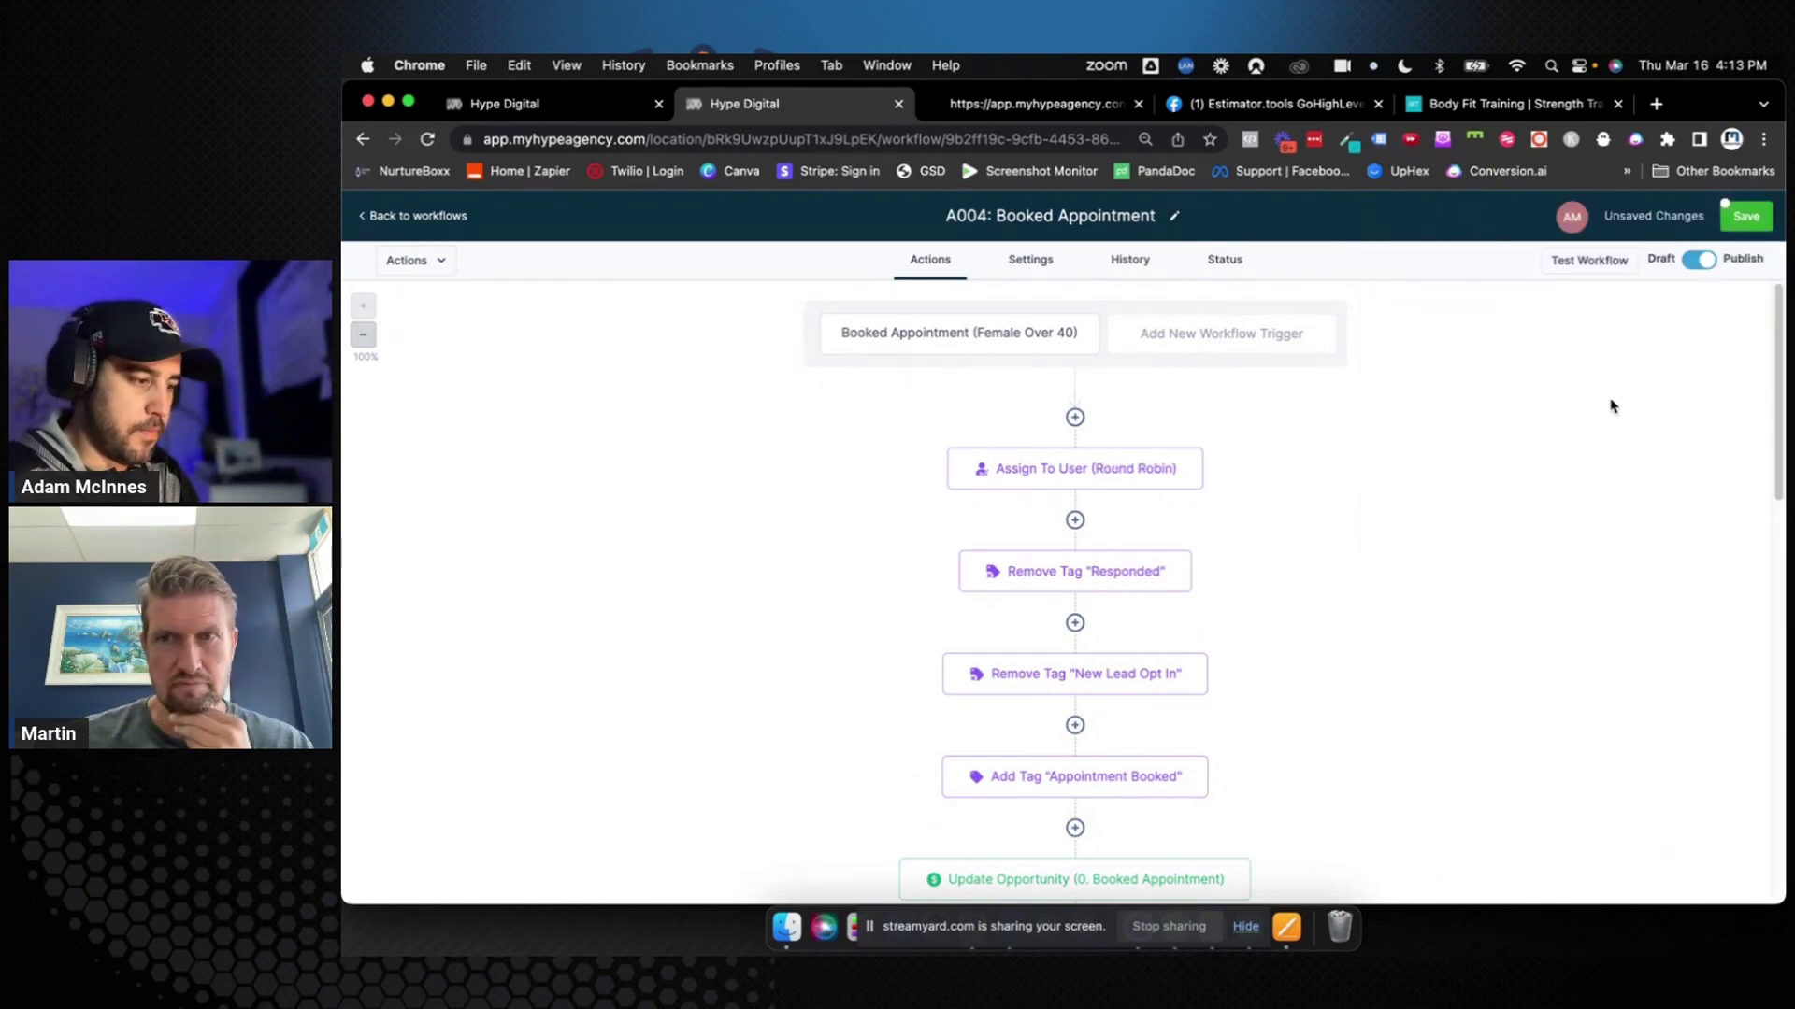
pyautogui.scroll(-15, 1225, 521)
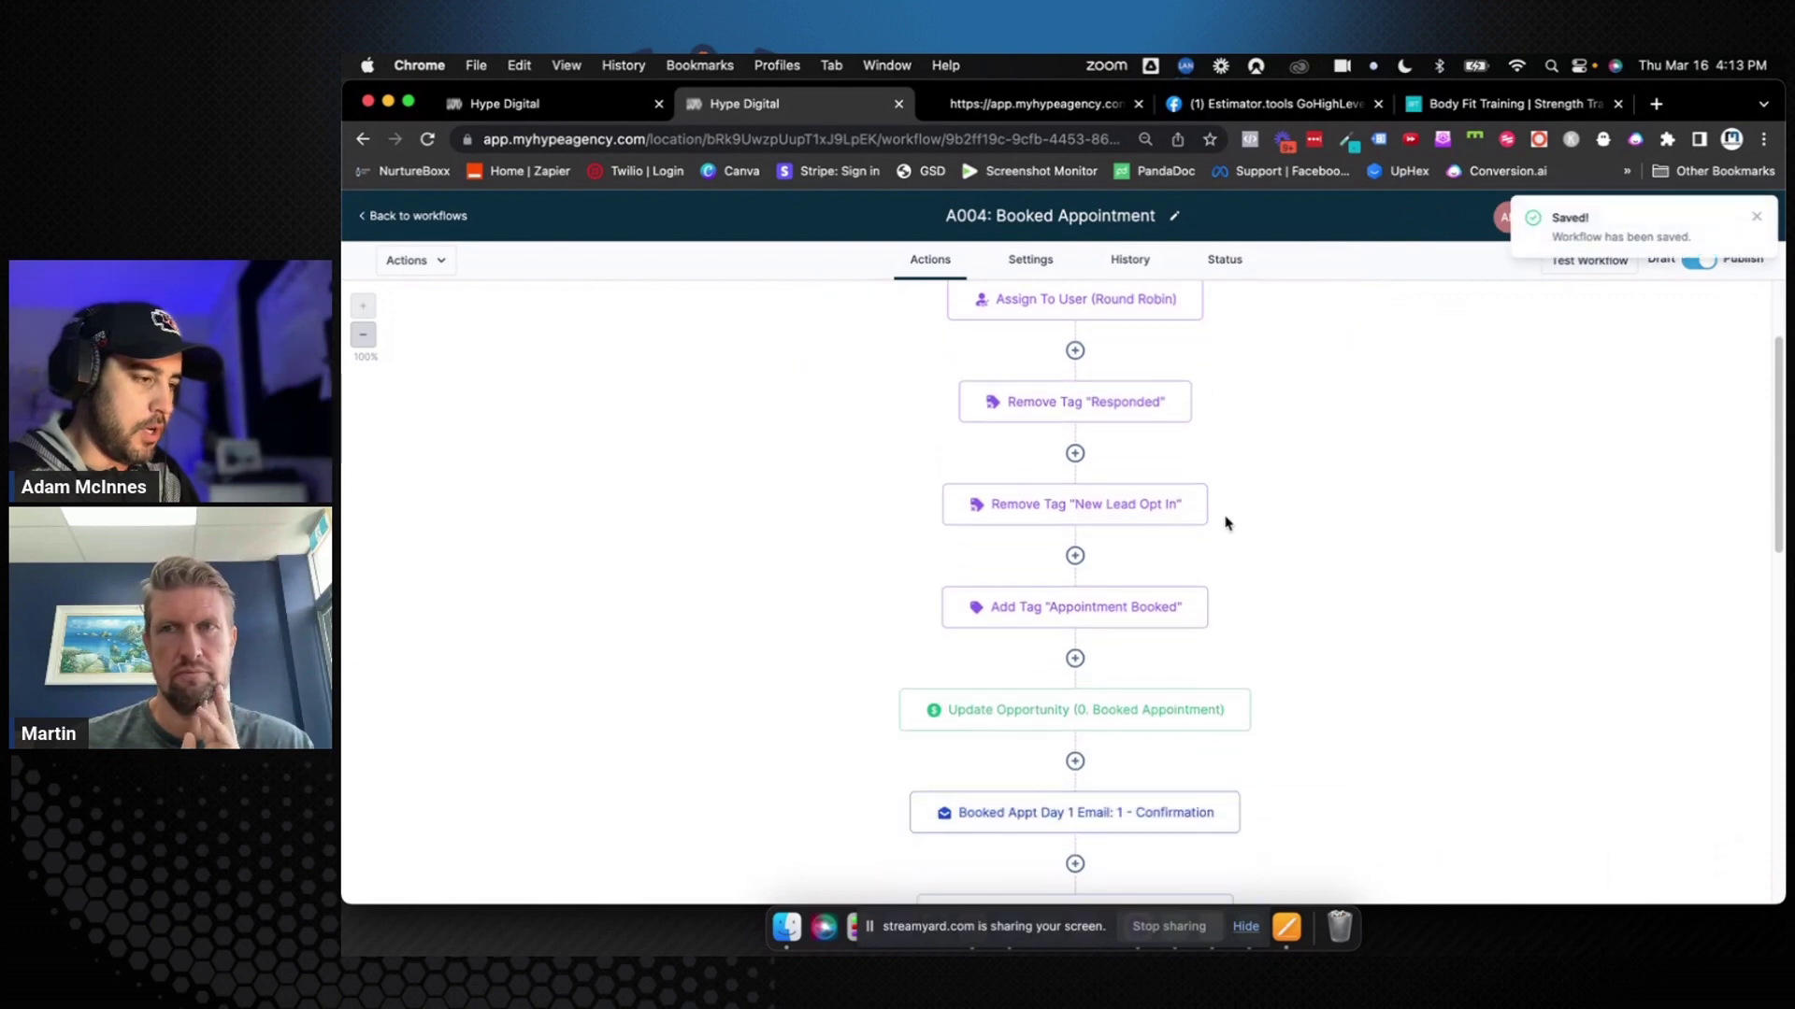
pyautogui.scroll(-3, 1225, 522)
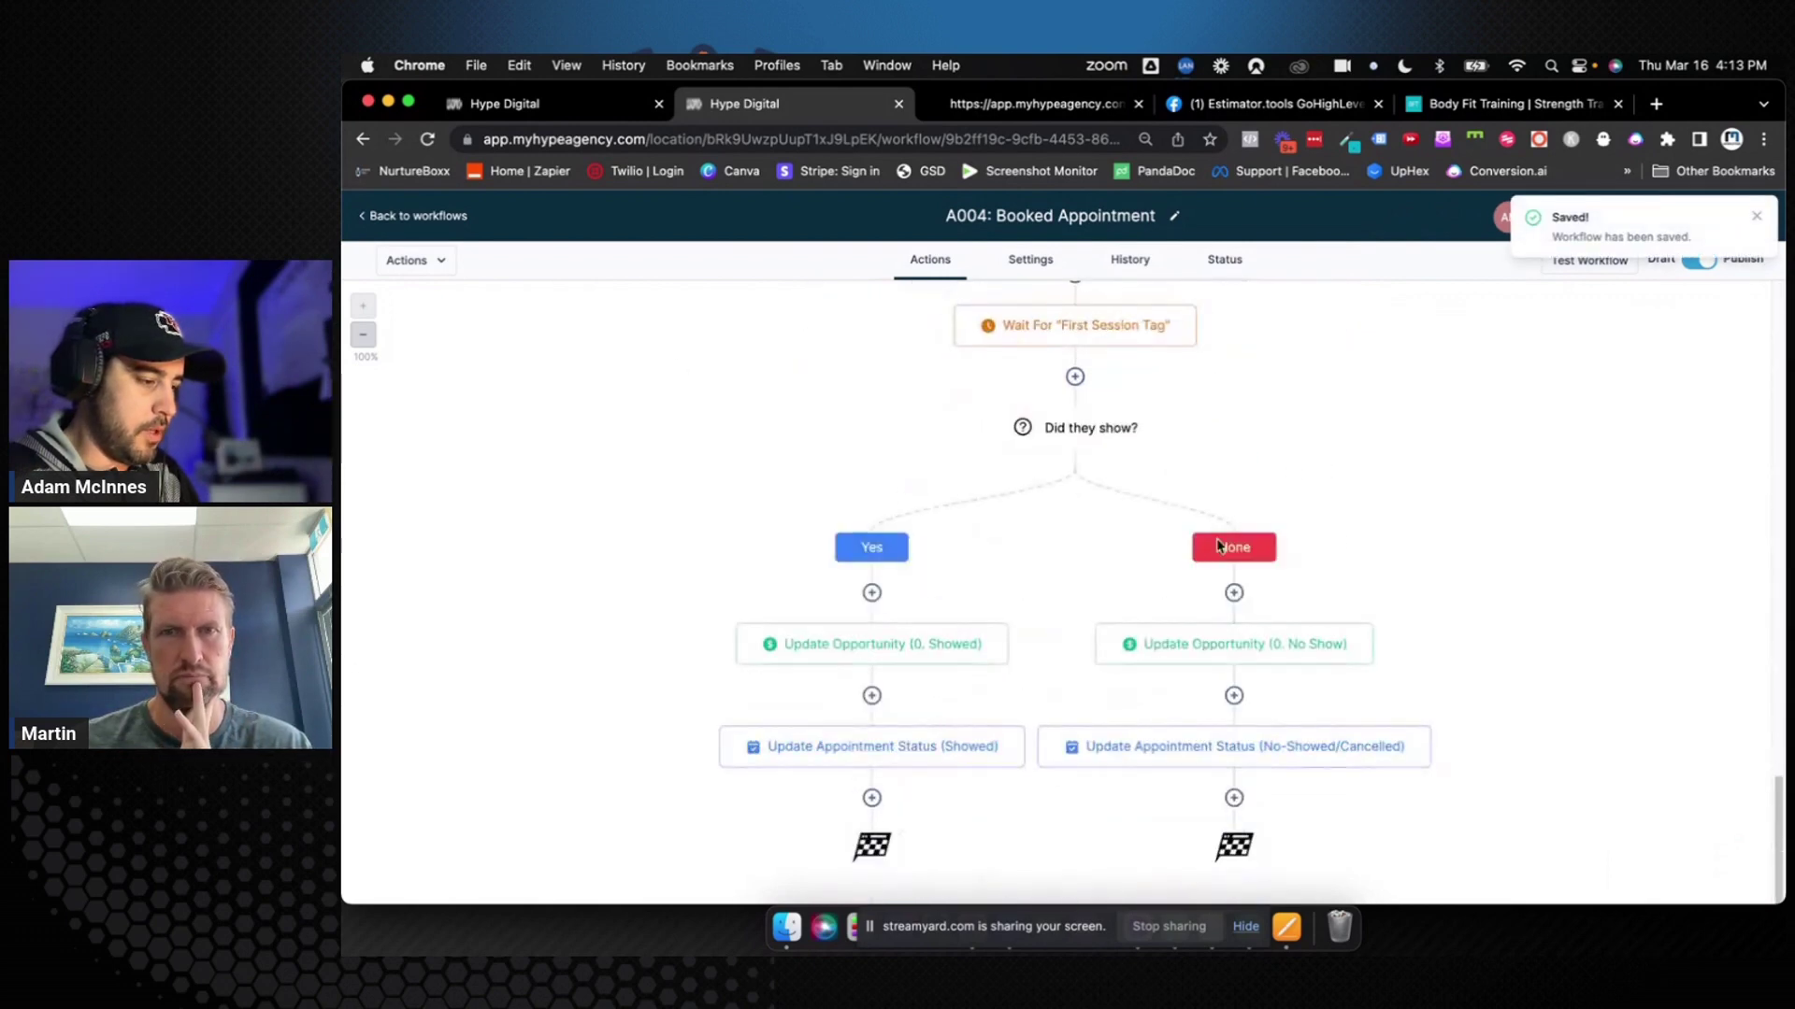
pyautogui.click(430, 216)
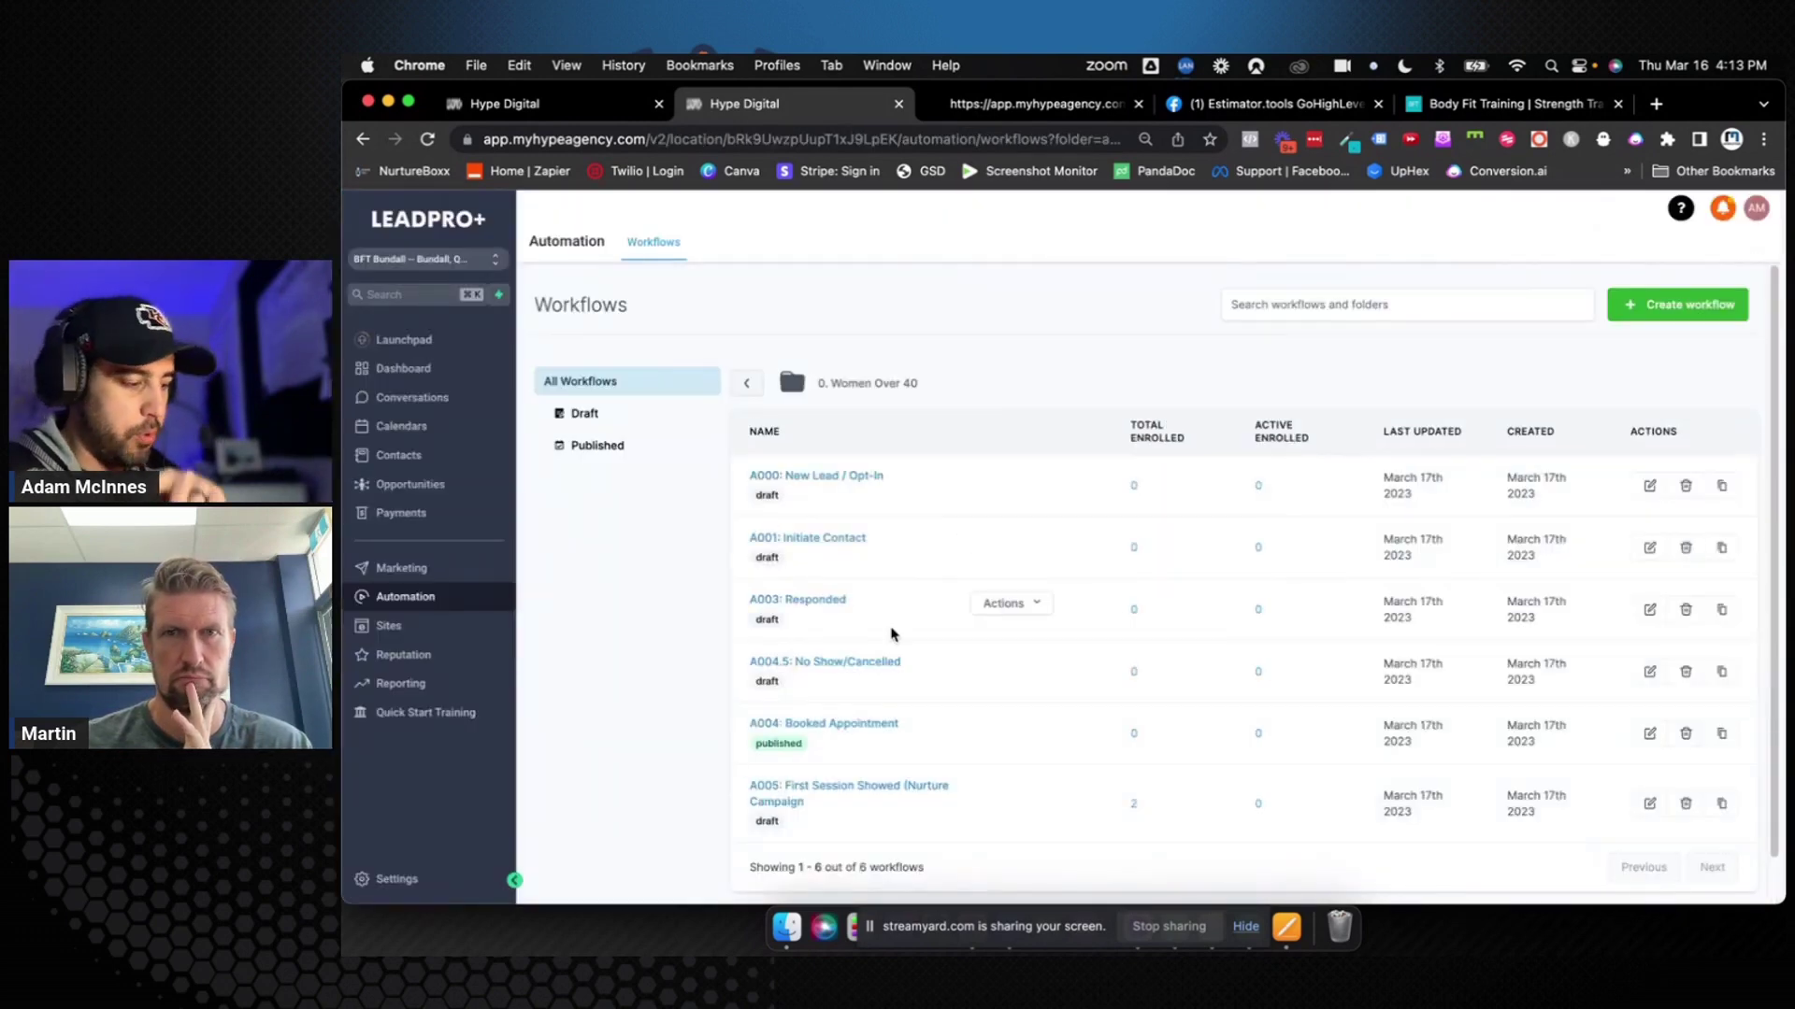
pyautogui.scroll(-1, 935, 598)
pyautogui.click(879, 744)
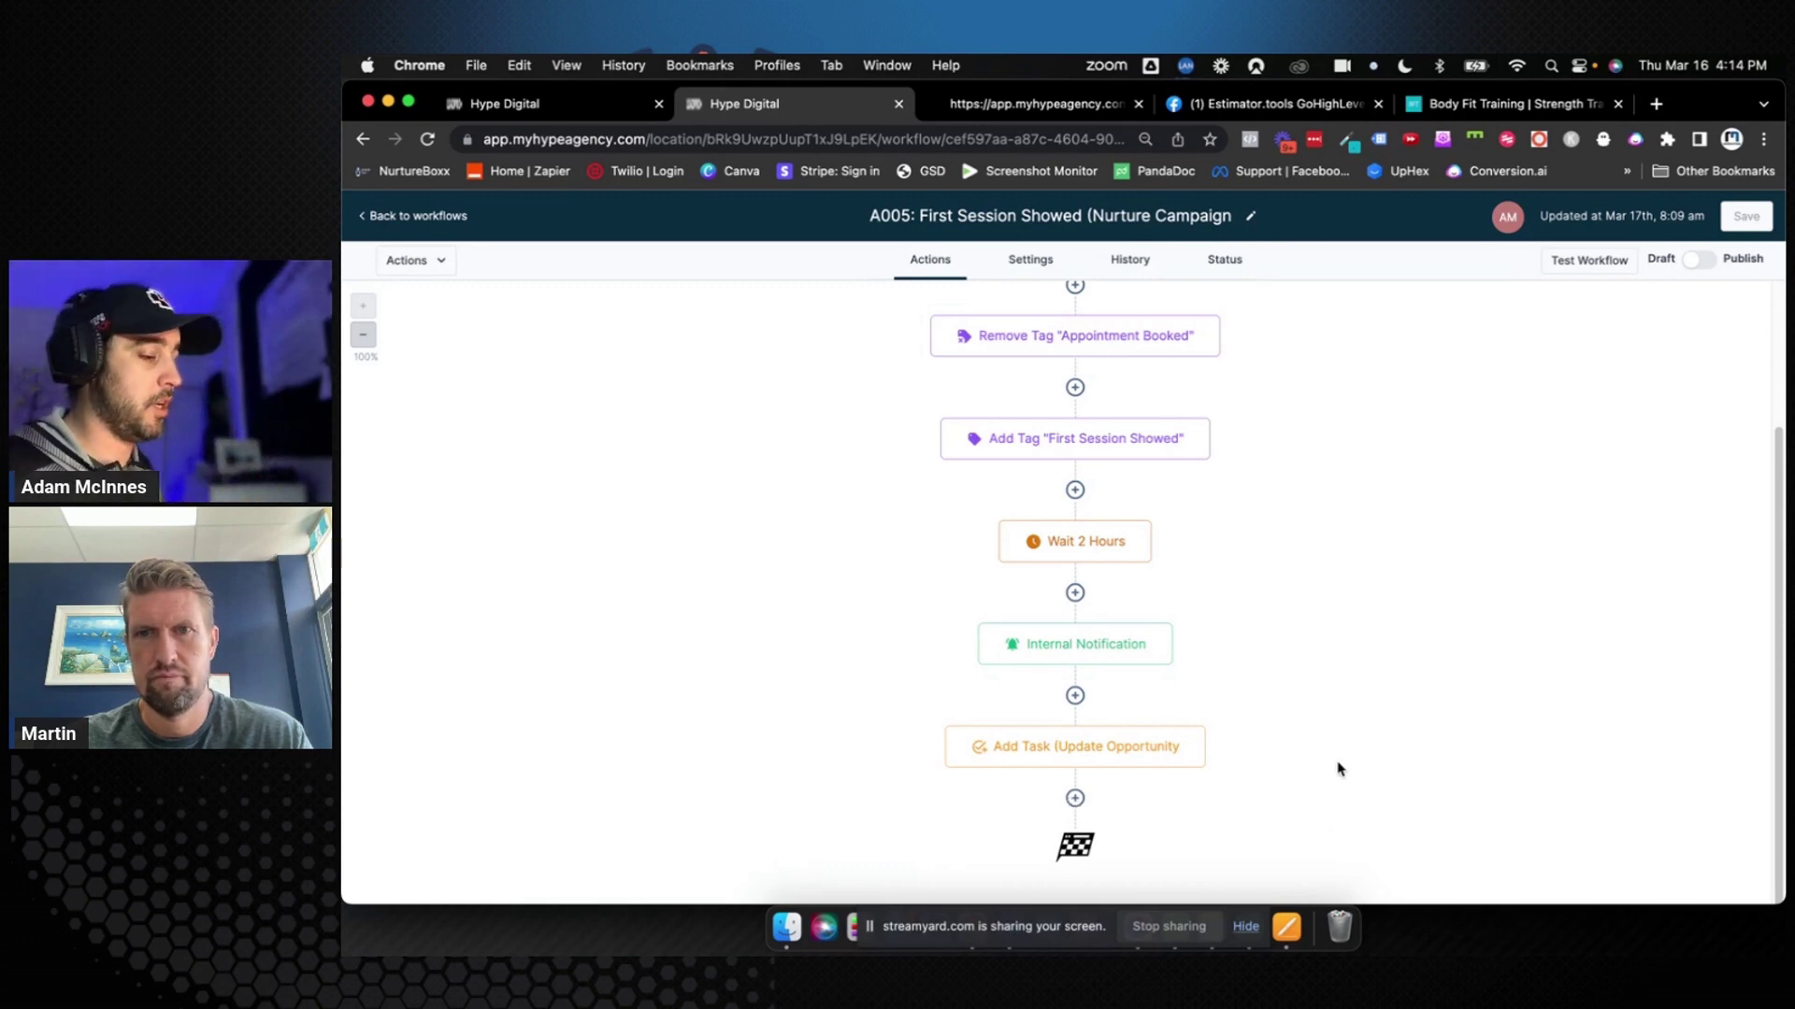
pyautogui.moveTo(1164, 644)
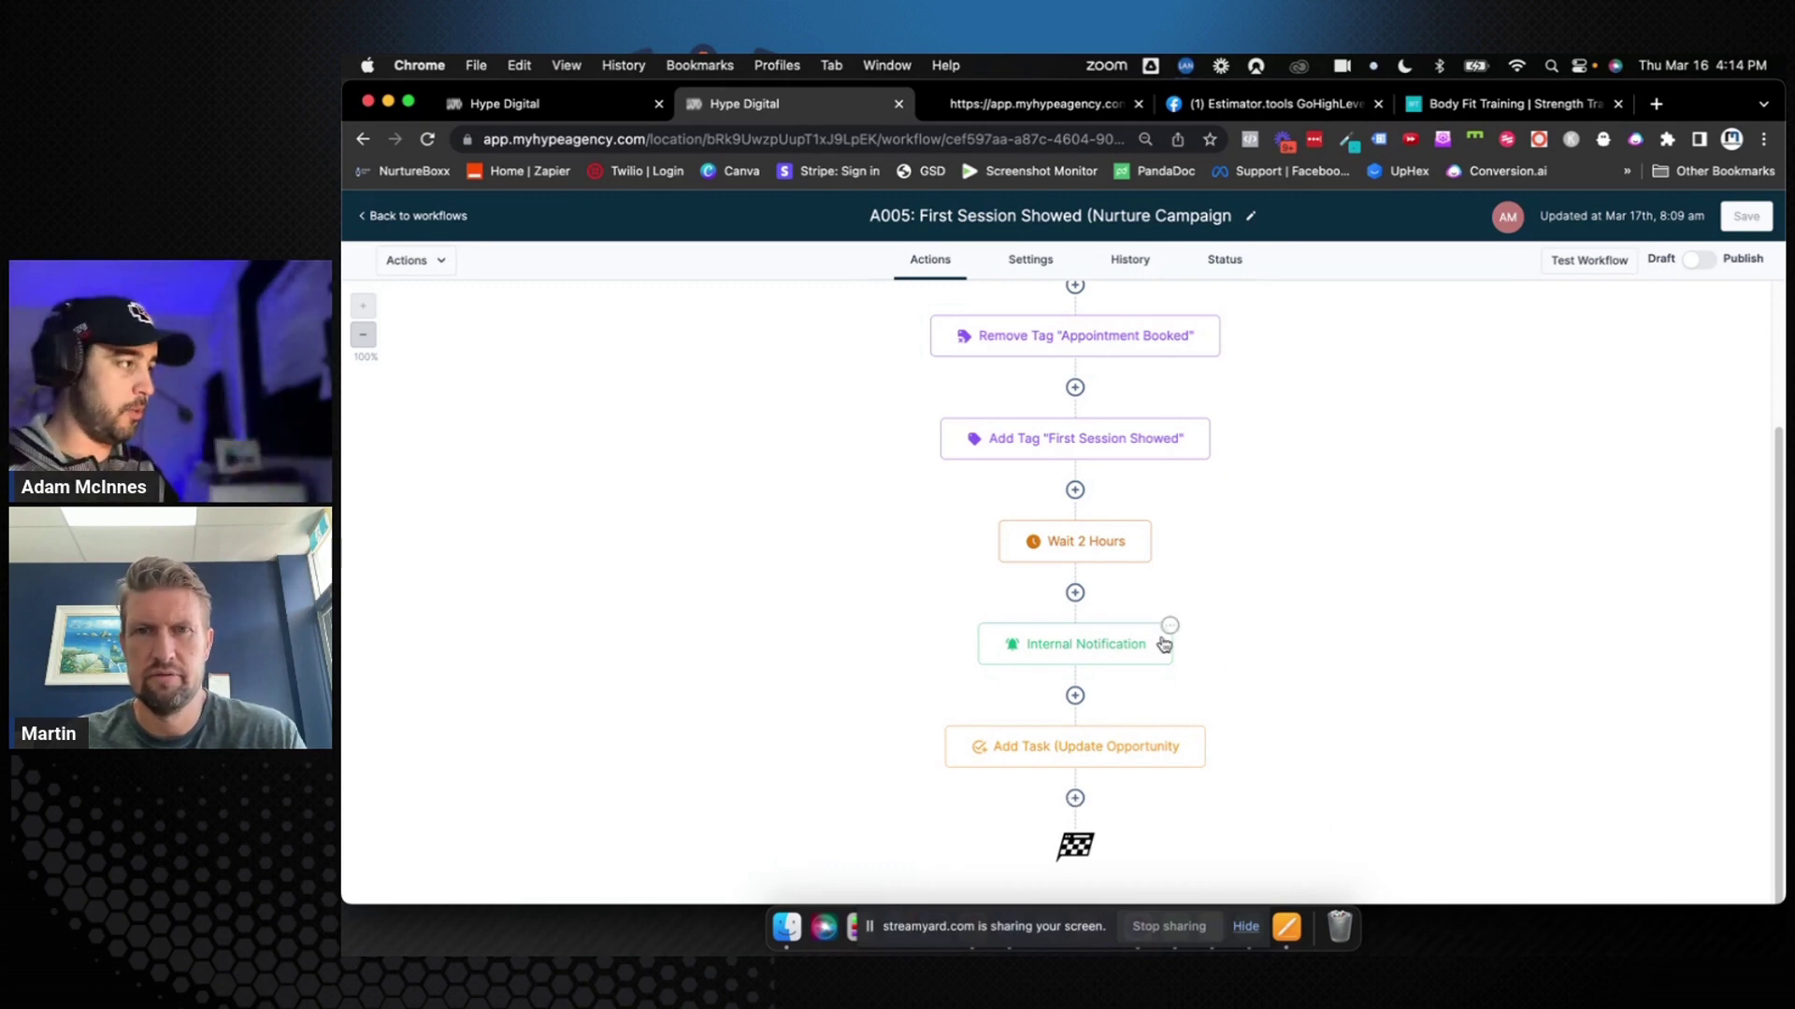
pyautogui.click(452, 217)
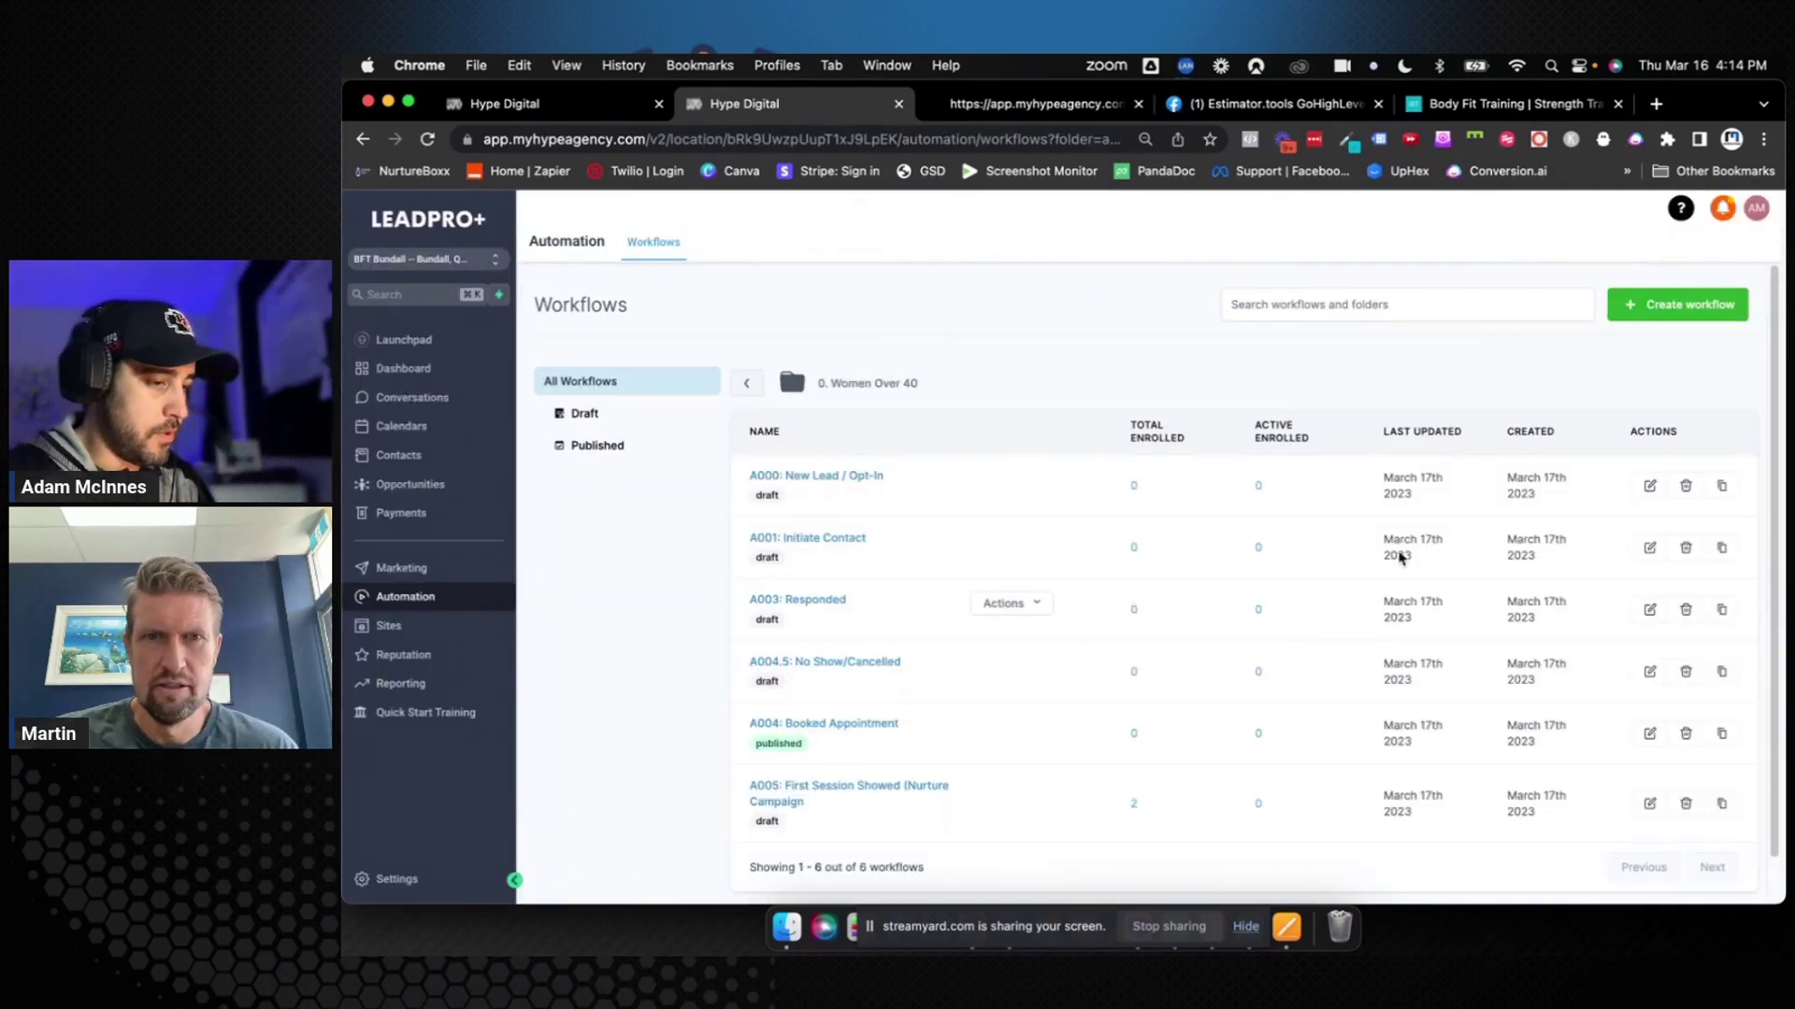
# Create a blank workflow from scratch and title it 'A006: No Sign Up (Nurture)'
pyautogui.click(1675, 304)
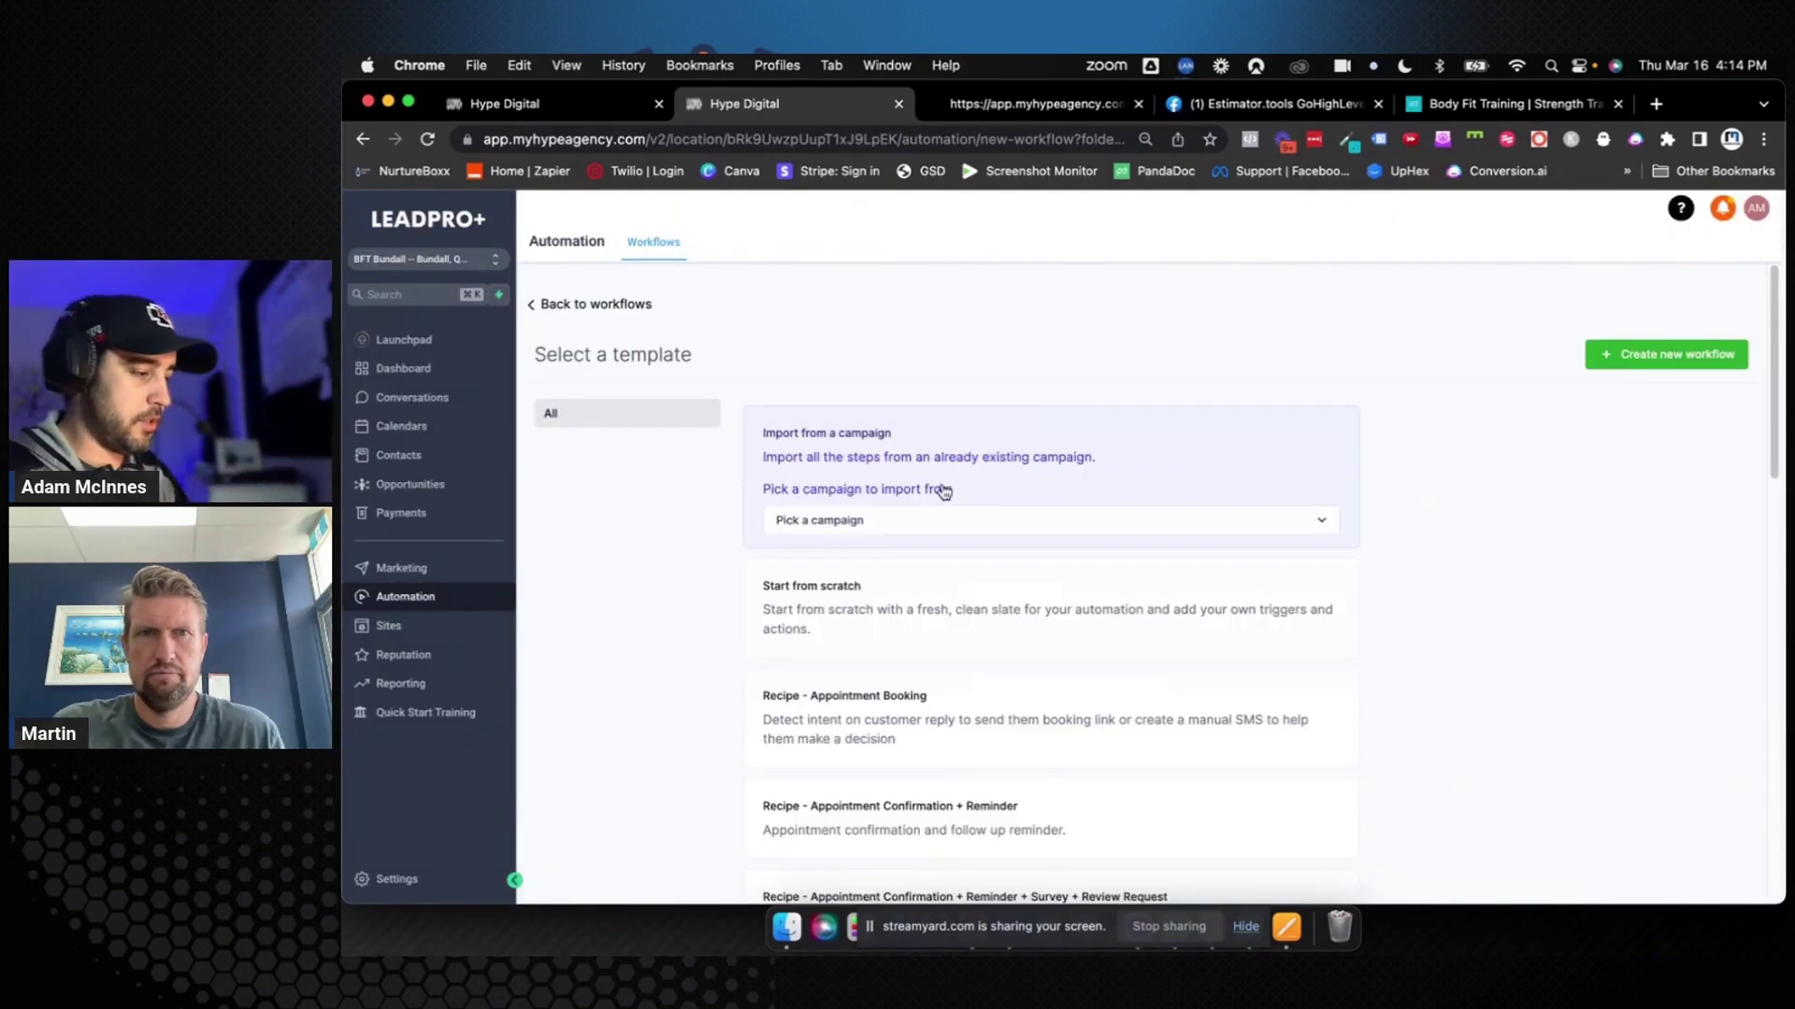
pyautogui.click(946, 611)
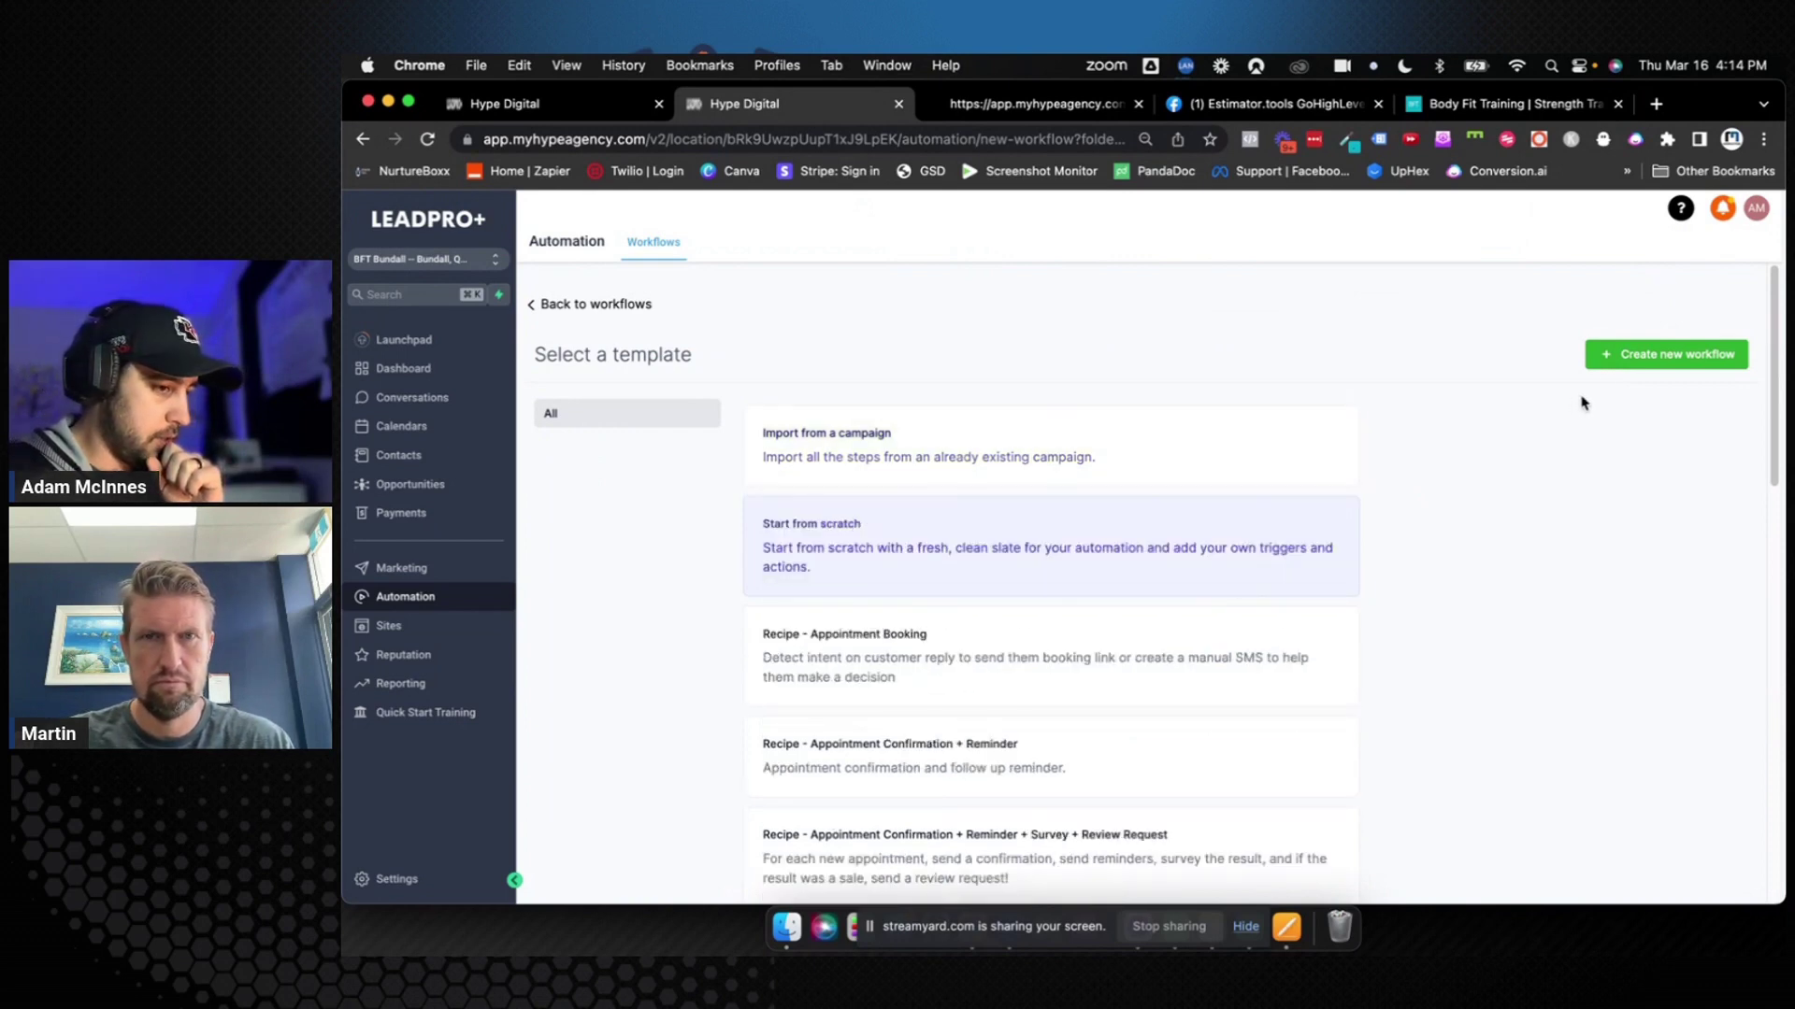
pyautogui.click(1624, 360)
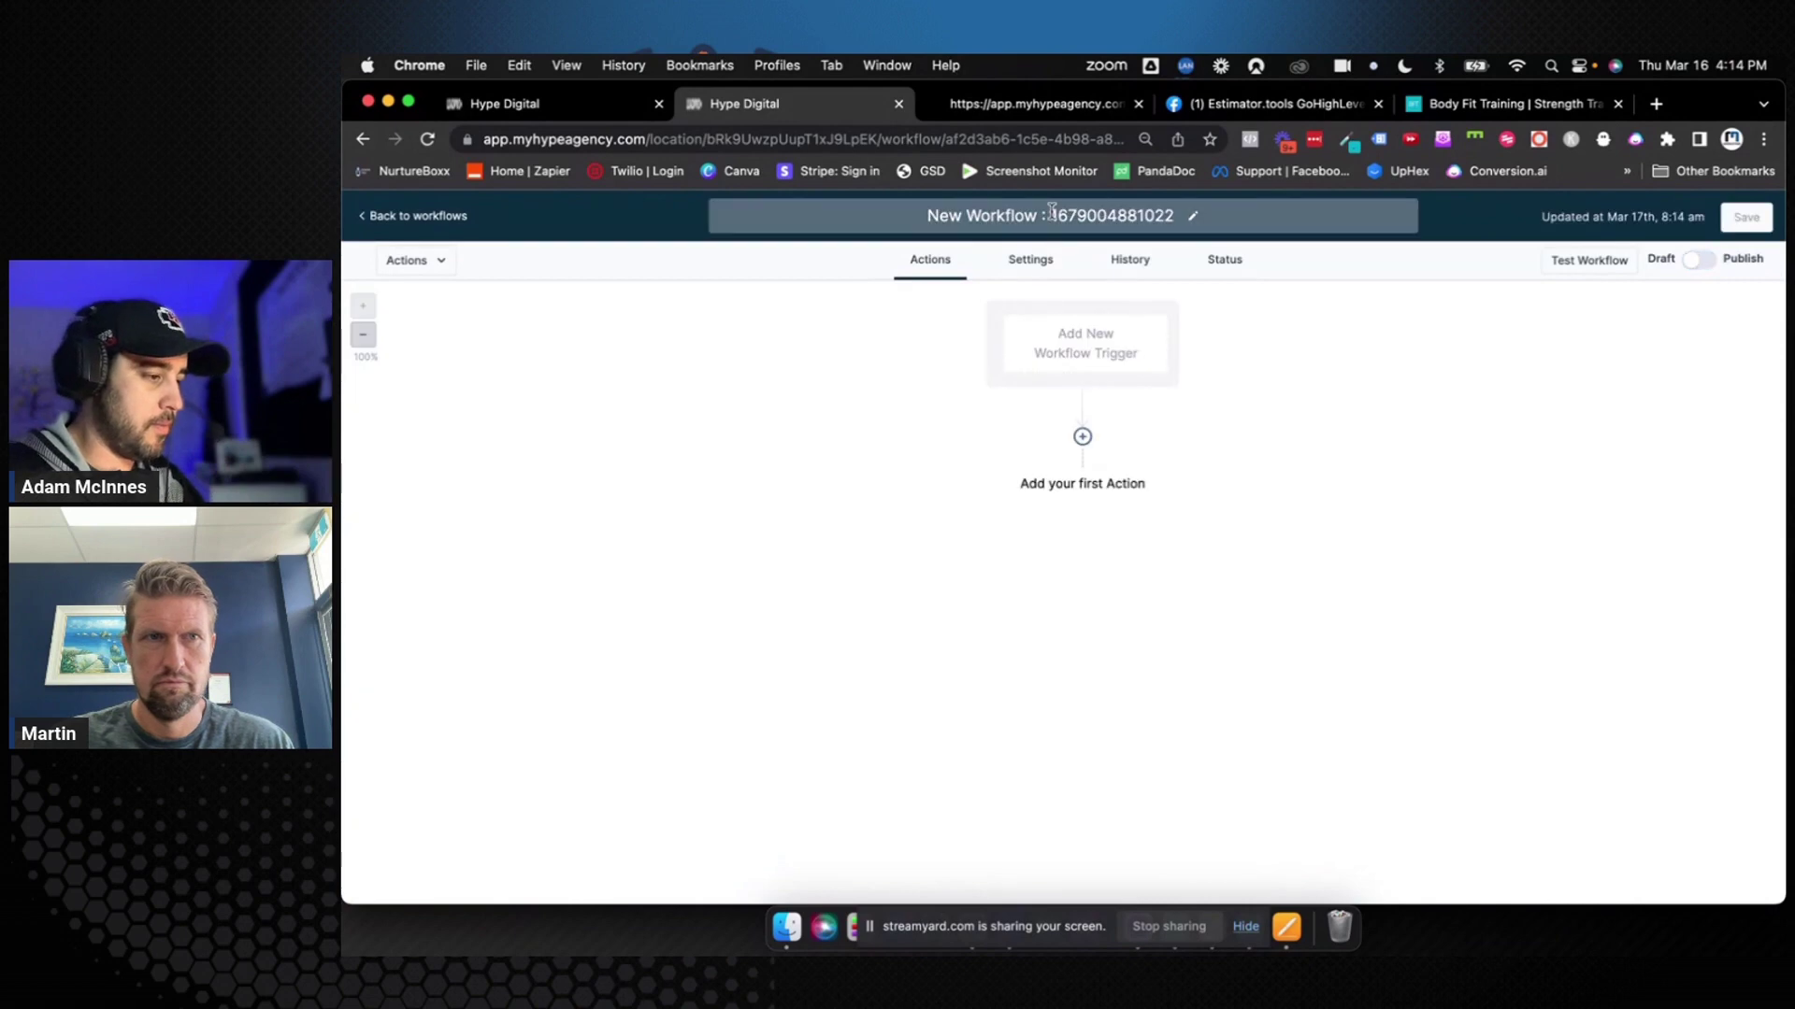
pyautogui.click(1052, 213)
pyautogui.write('A00')
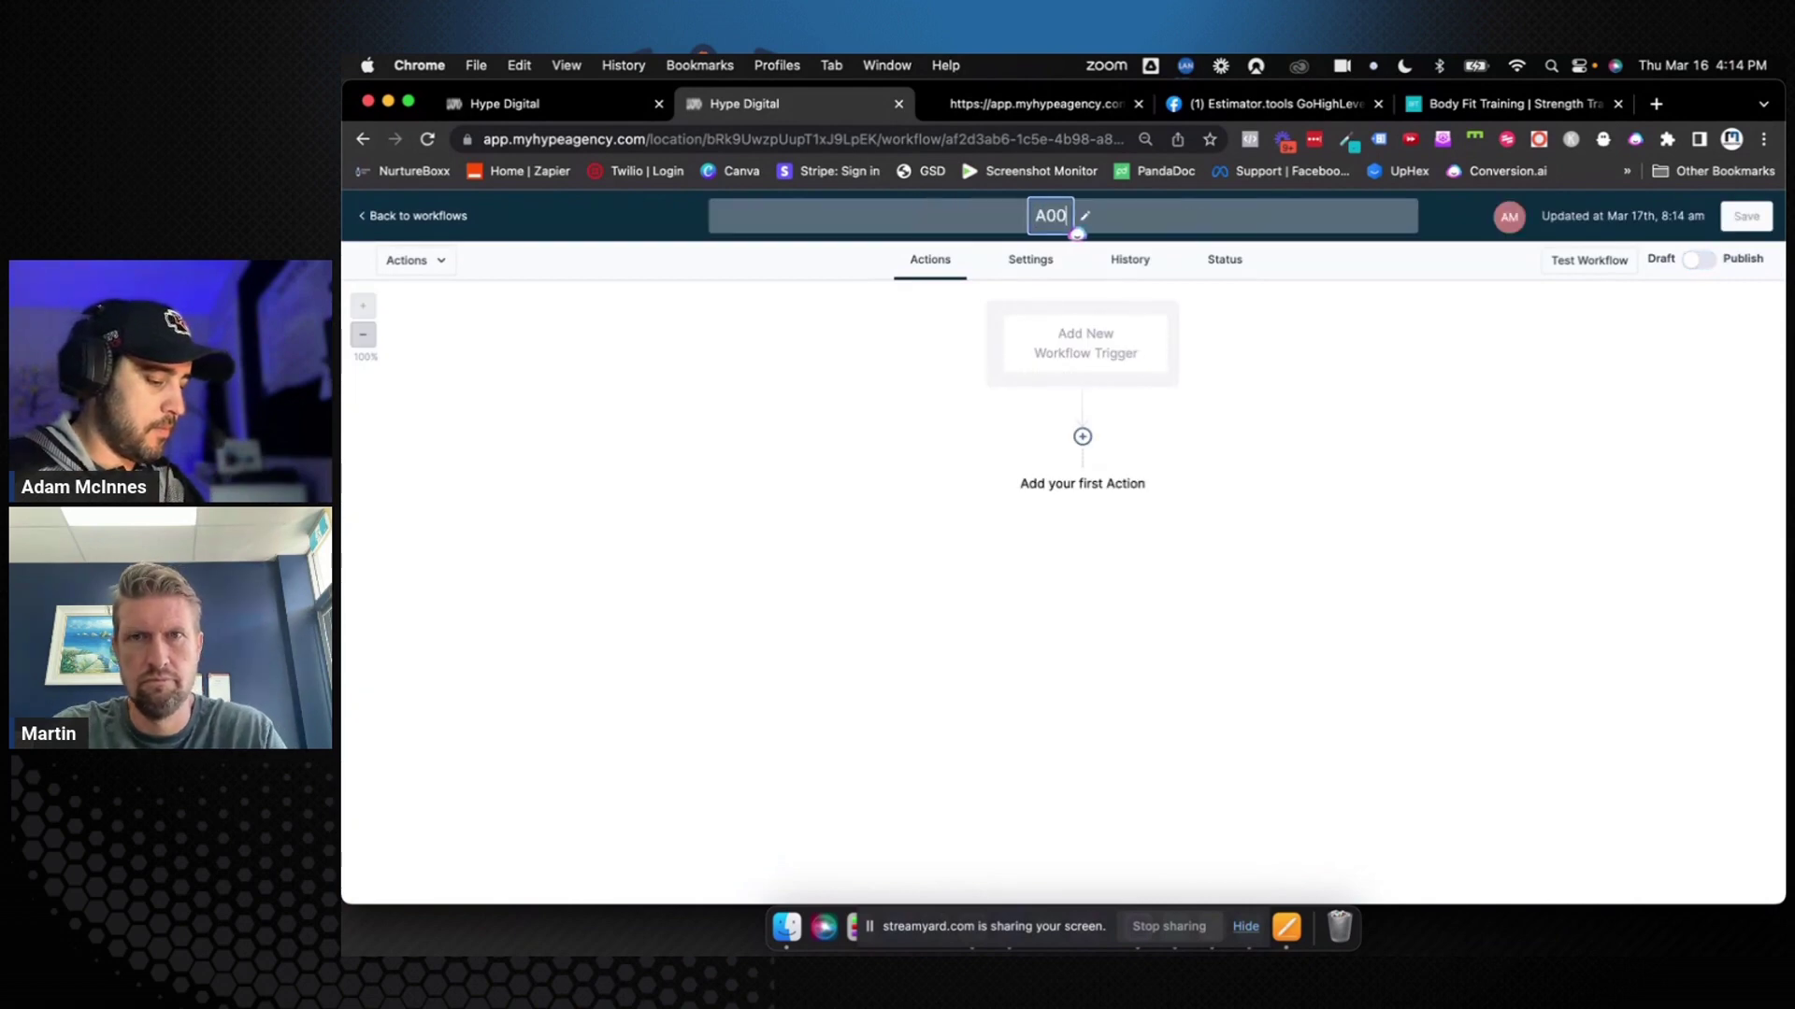
pyautogui.write('6:')
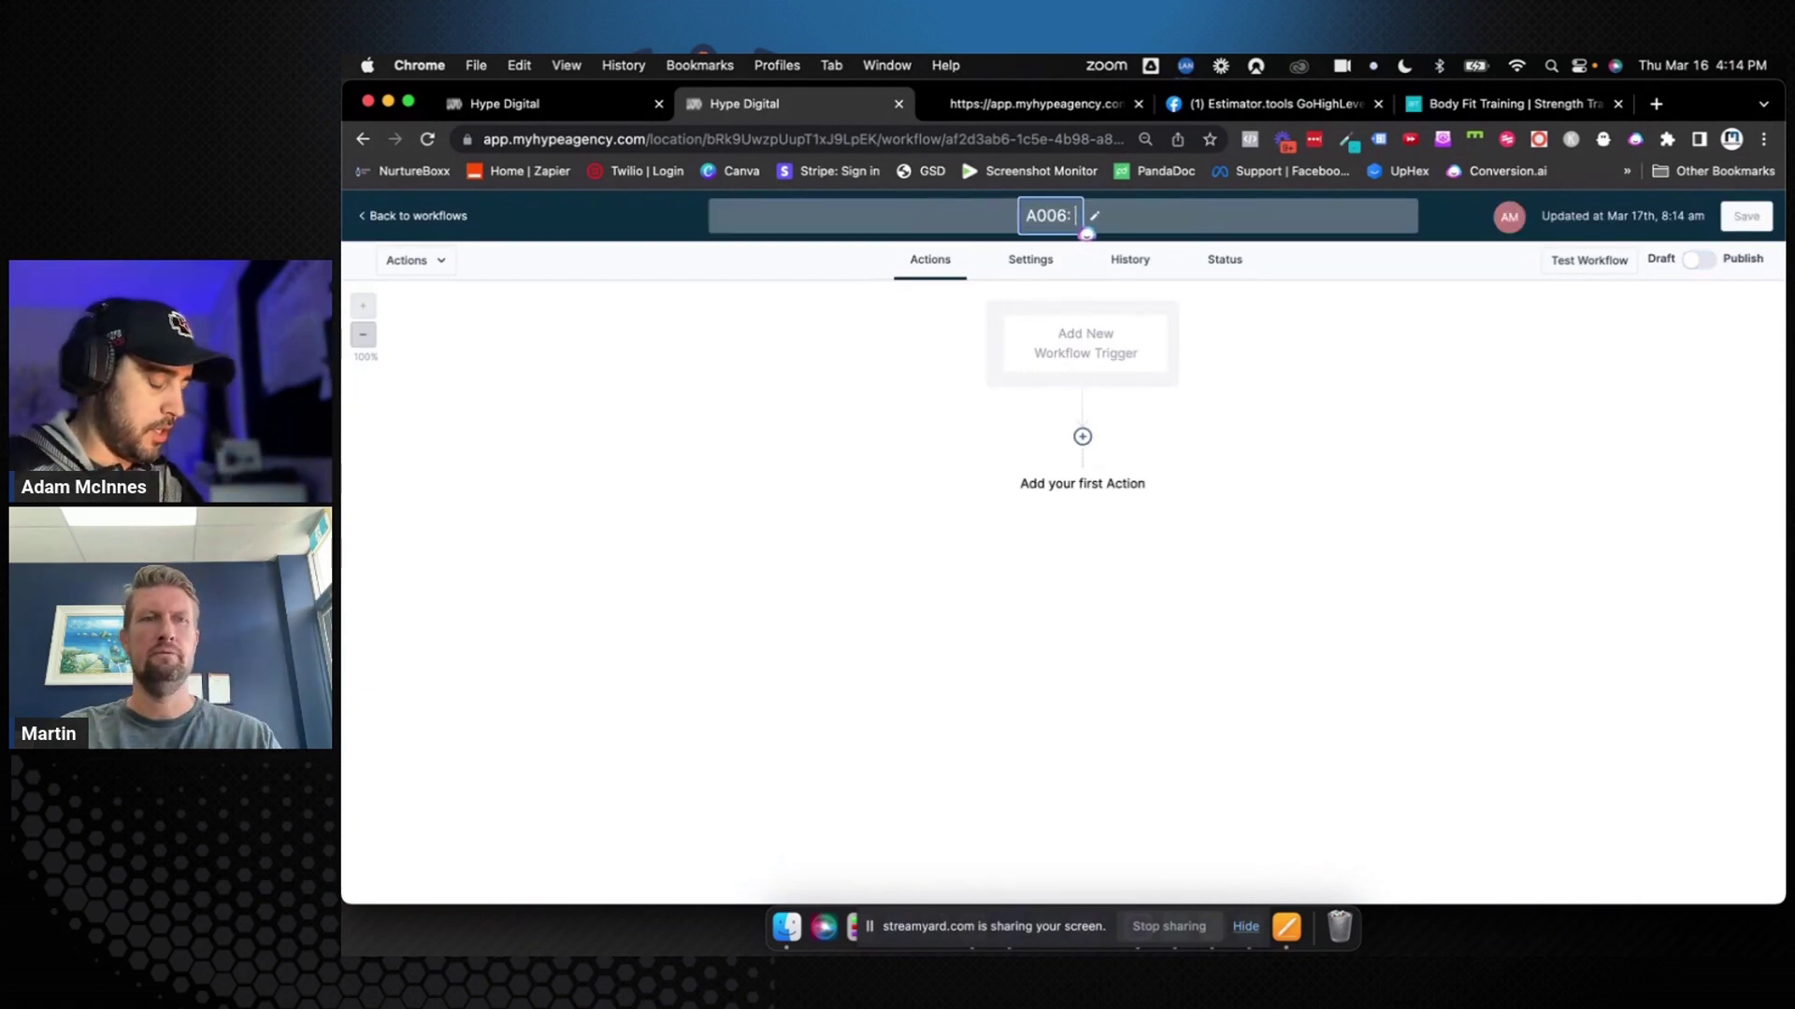
pyautogui.click(556, 103)
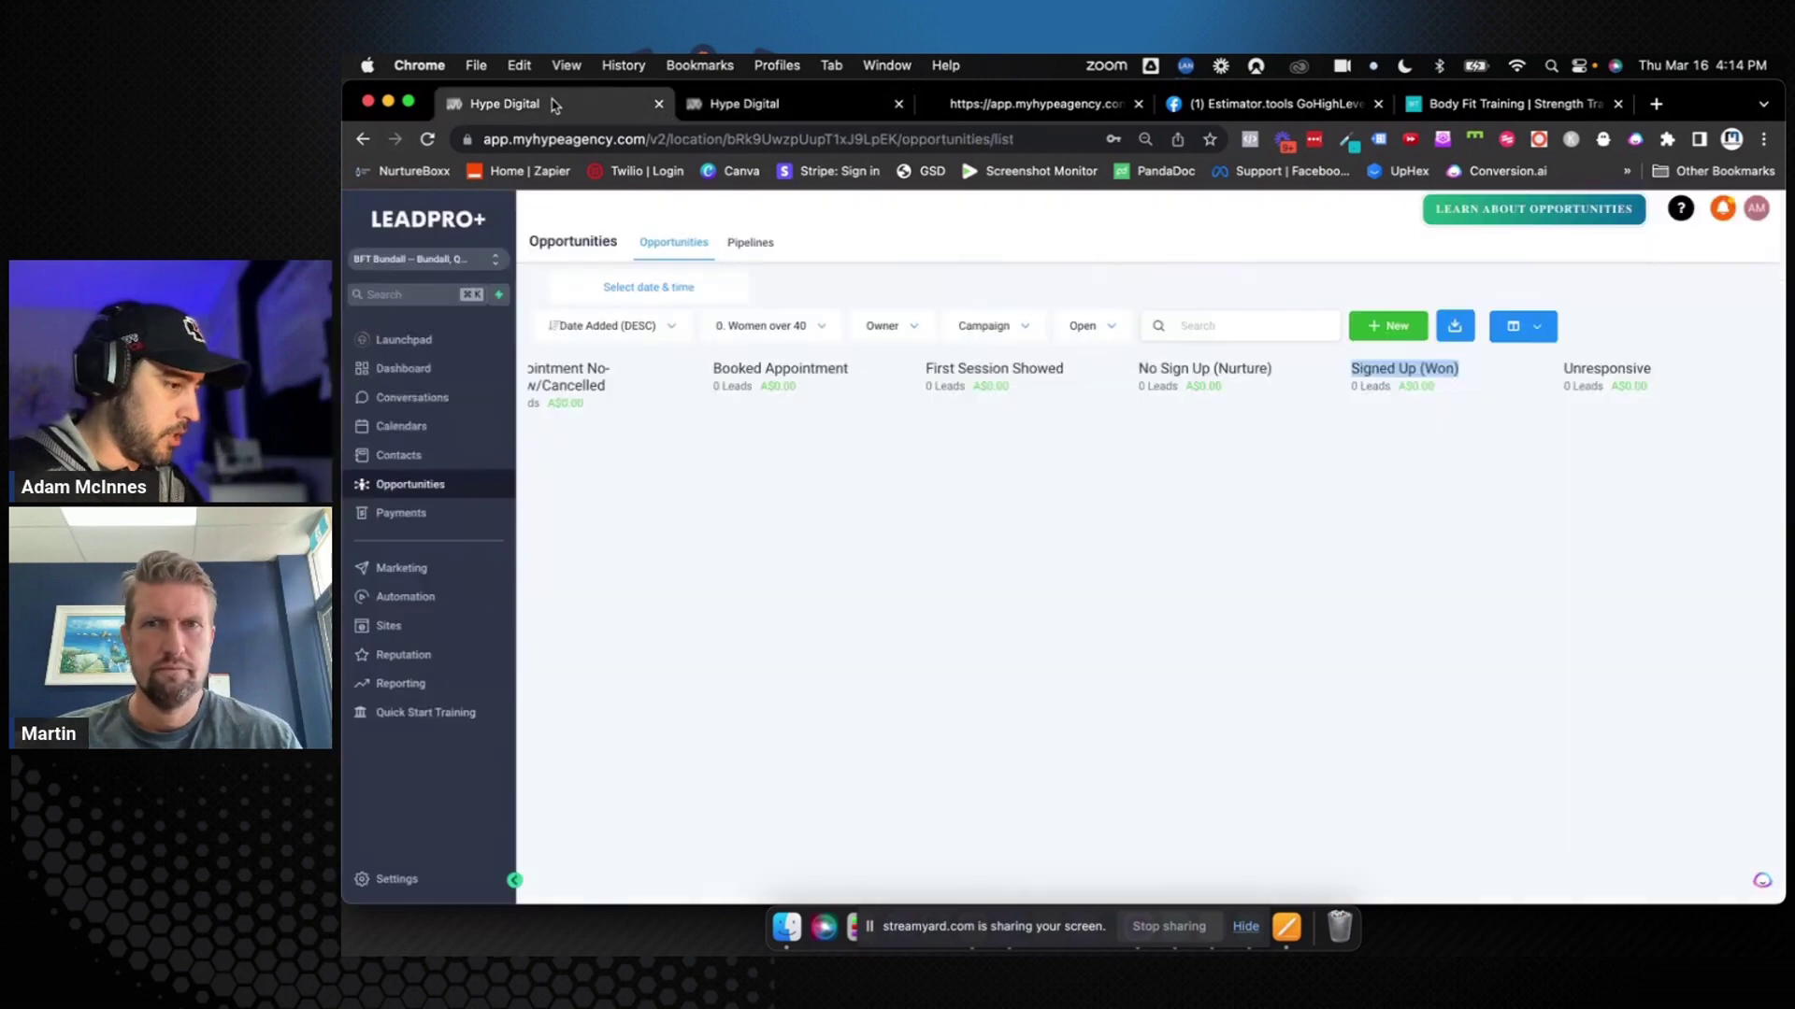
pyautogui.click(841, 104)
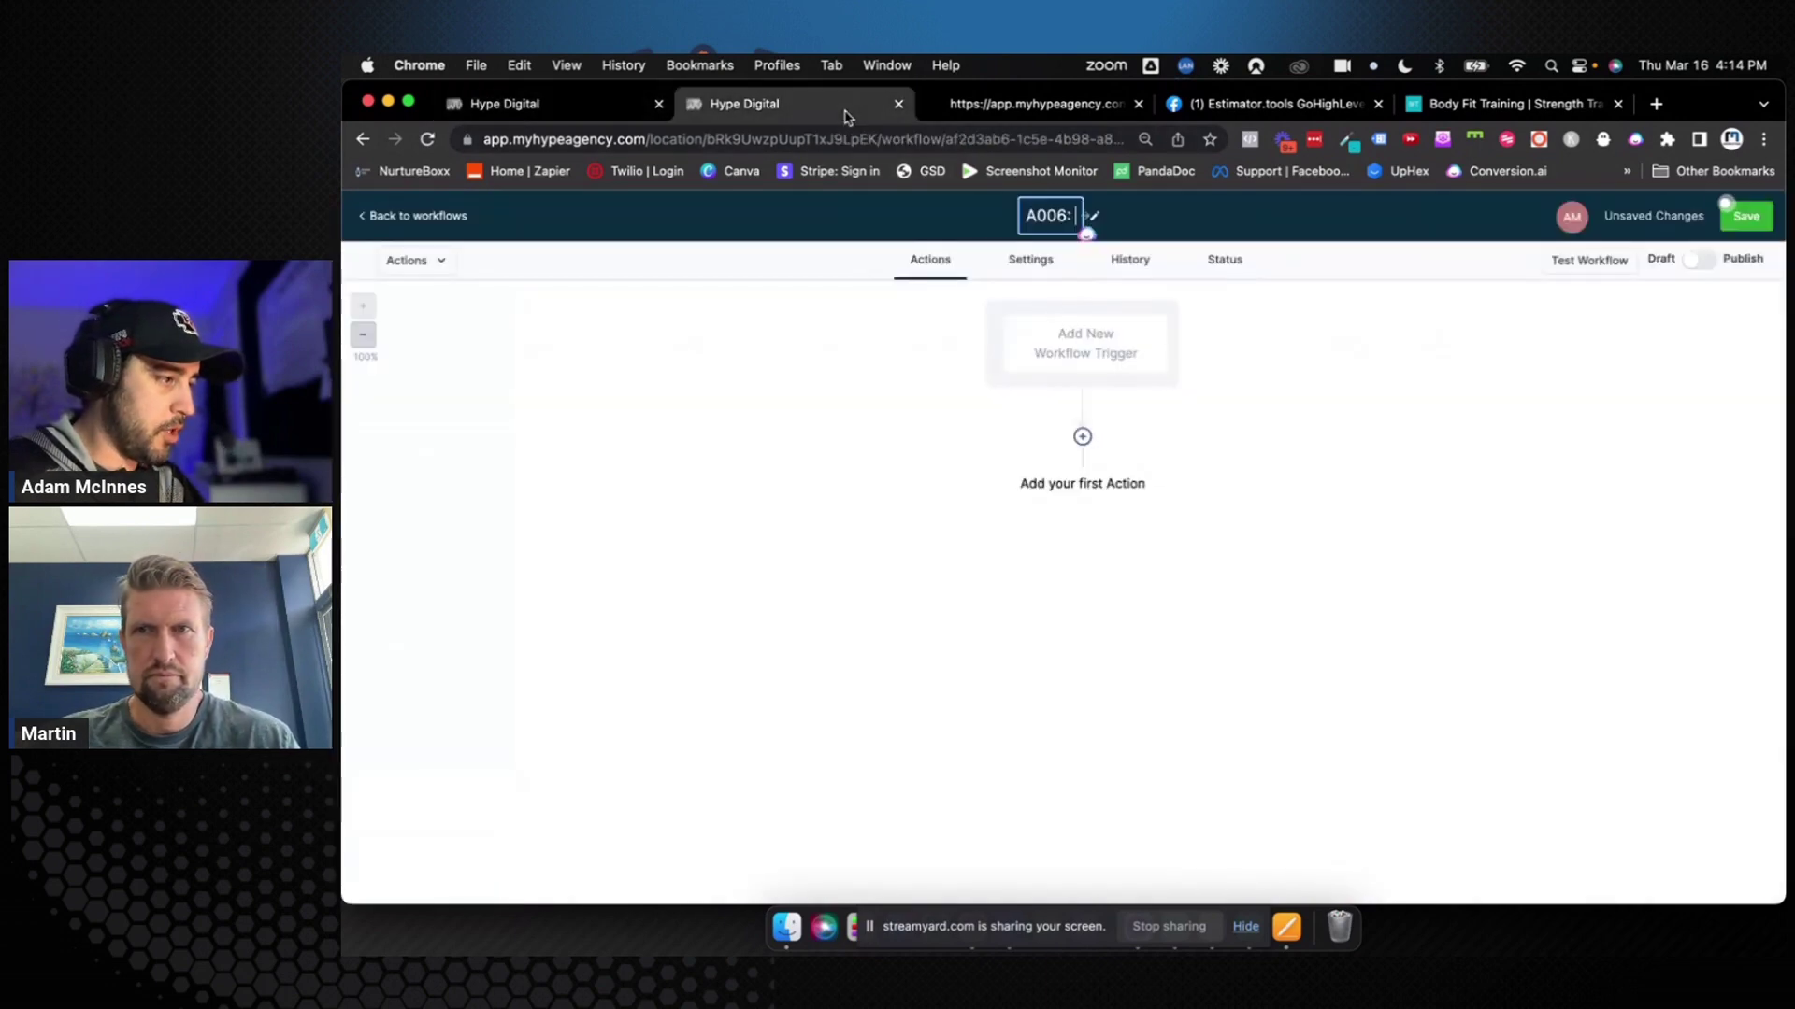
pyautogui.write('No Sign')
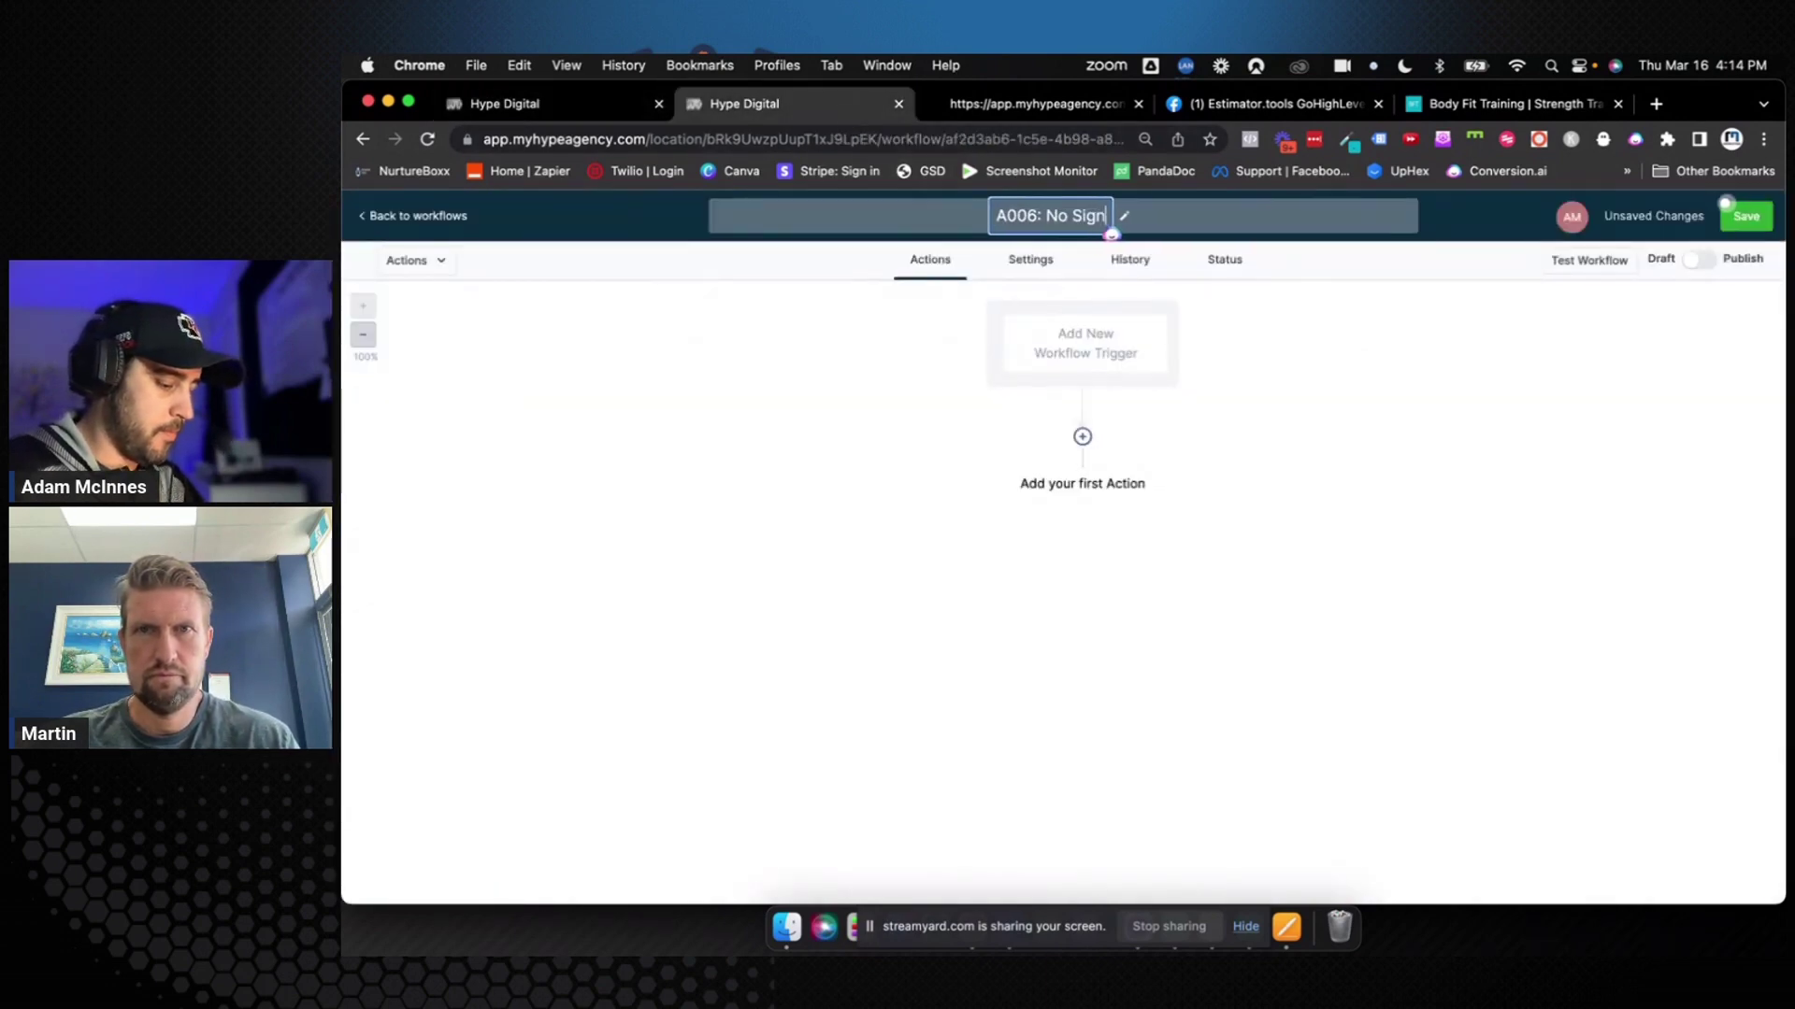
pyautogui.write(' Up (N')
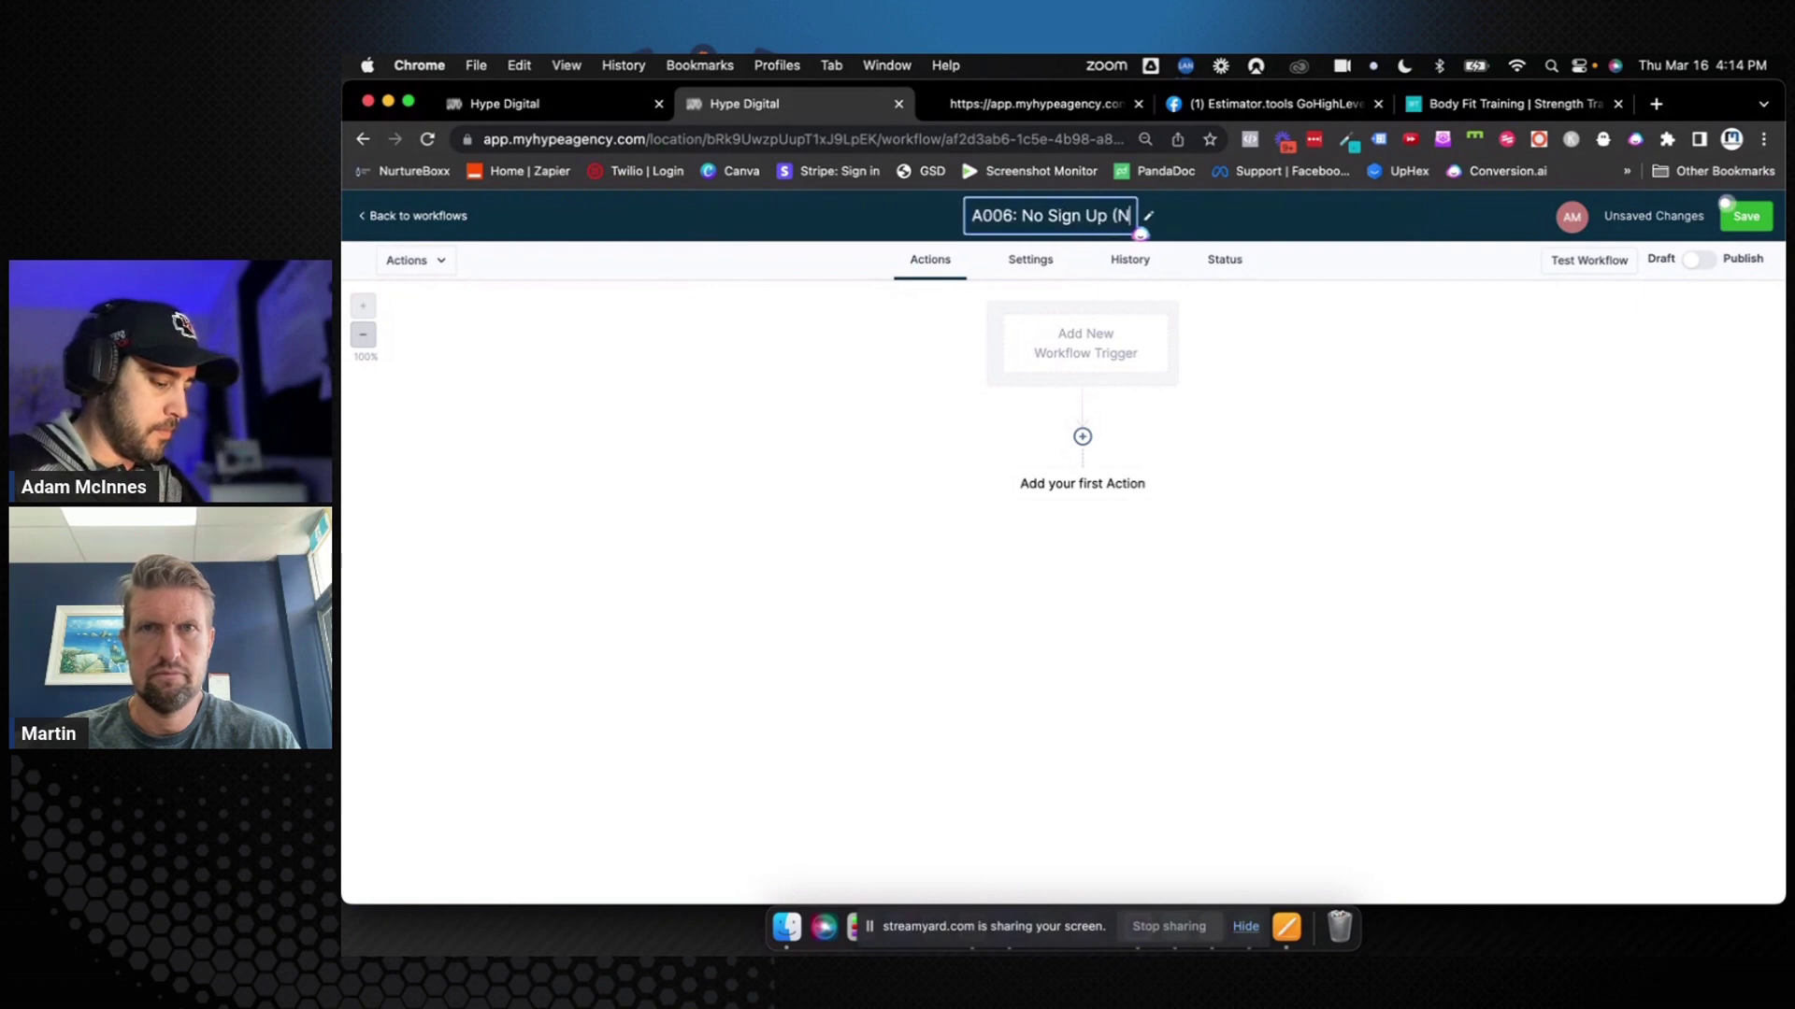
pyautogui.write('urture)')
pyautogui.press('Return')
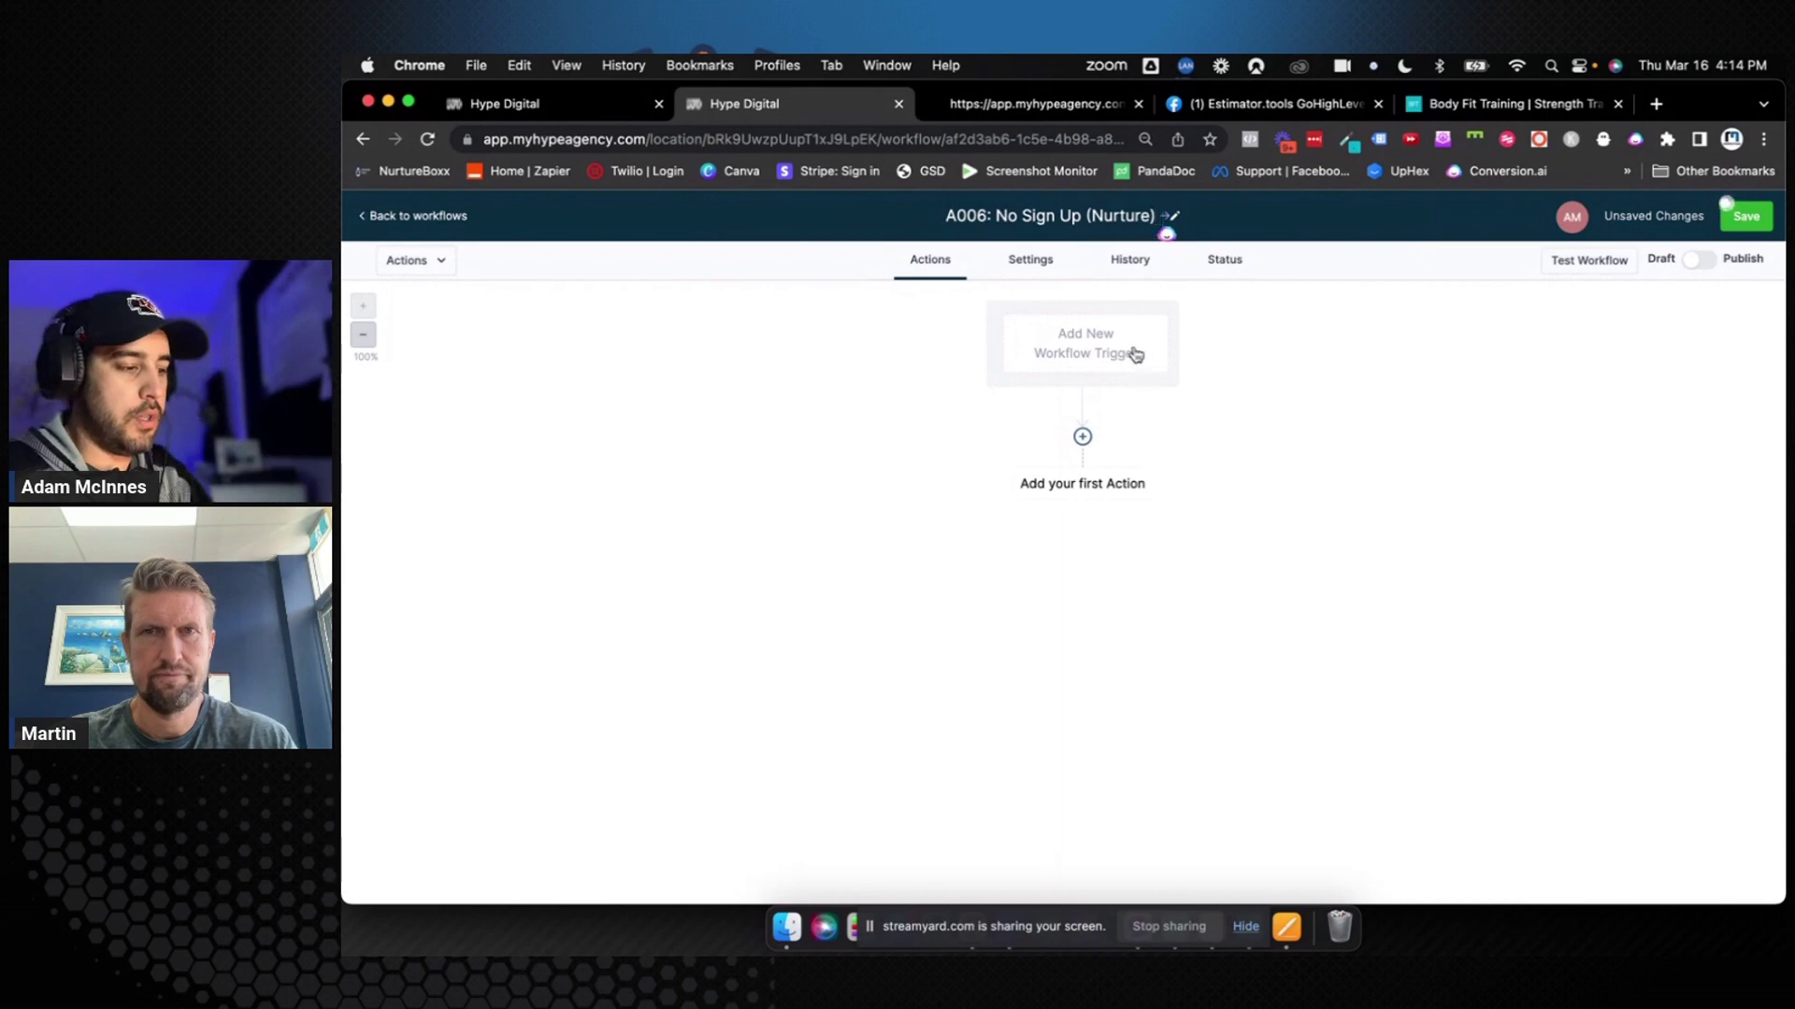
# Add a Pipeline Stage Changed trigger filtered to the 0. Women over 40 pipeline and No Sign Up (Nurture) stage
pyautogui.click(1134, 352)
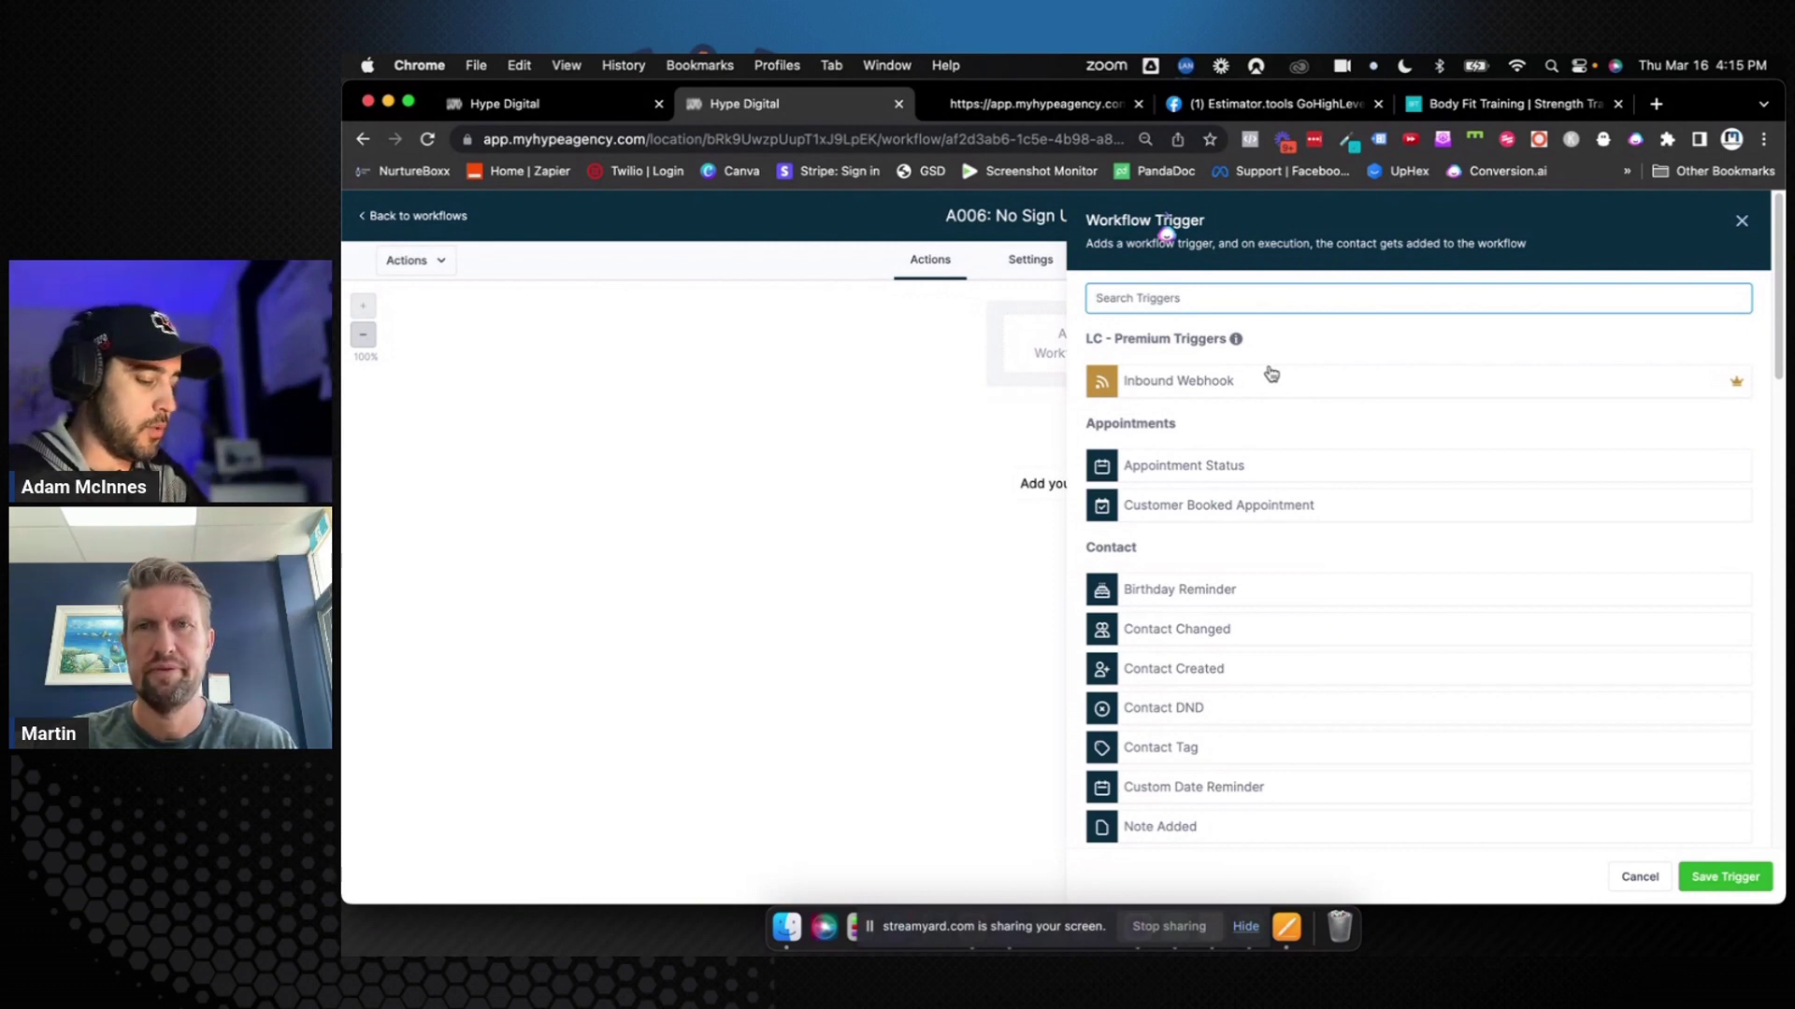
pyautogui.write('pip')
pyautogui.click(1250, 398)
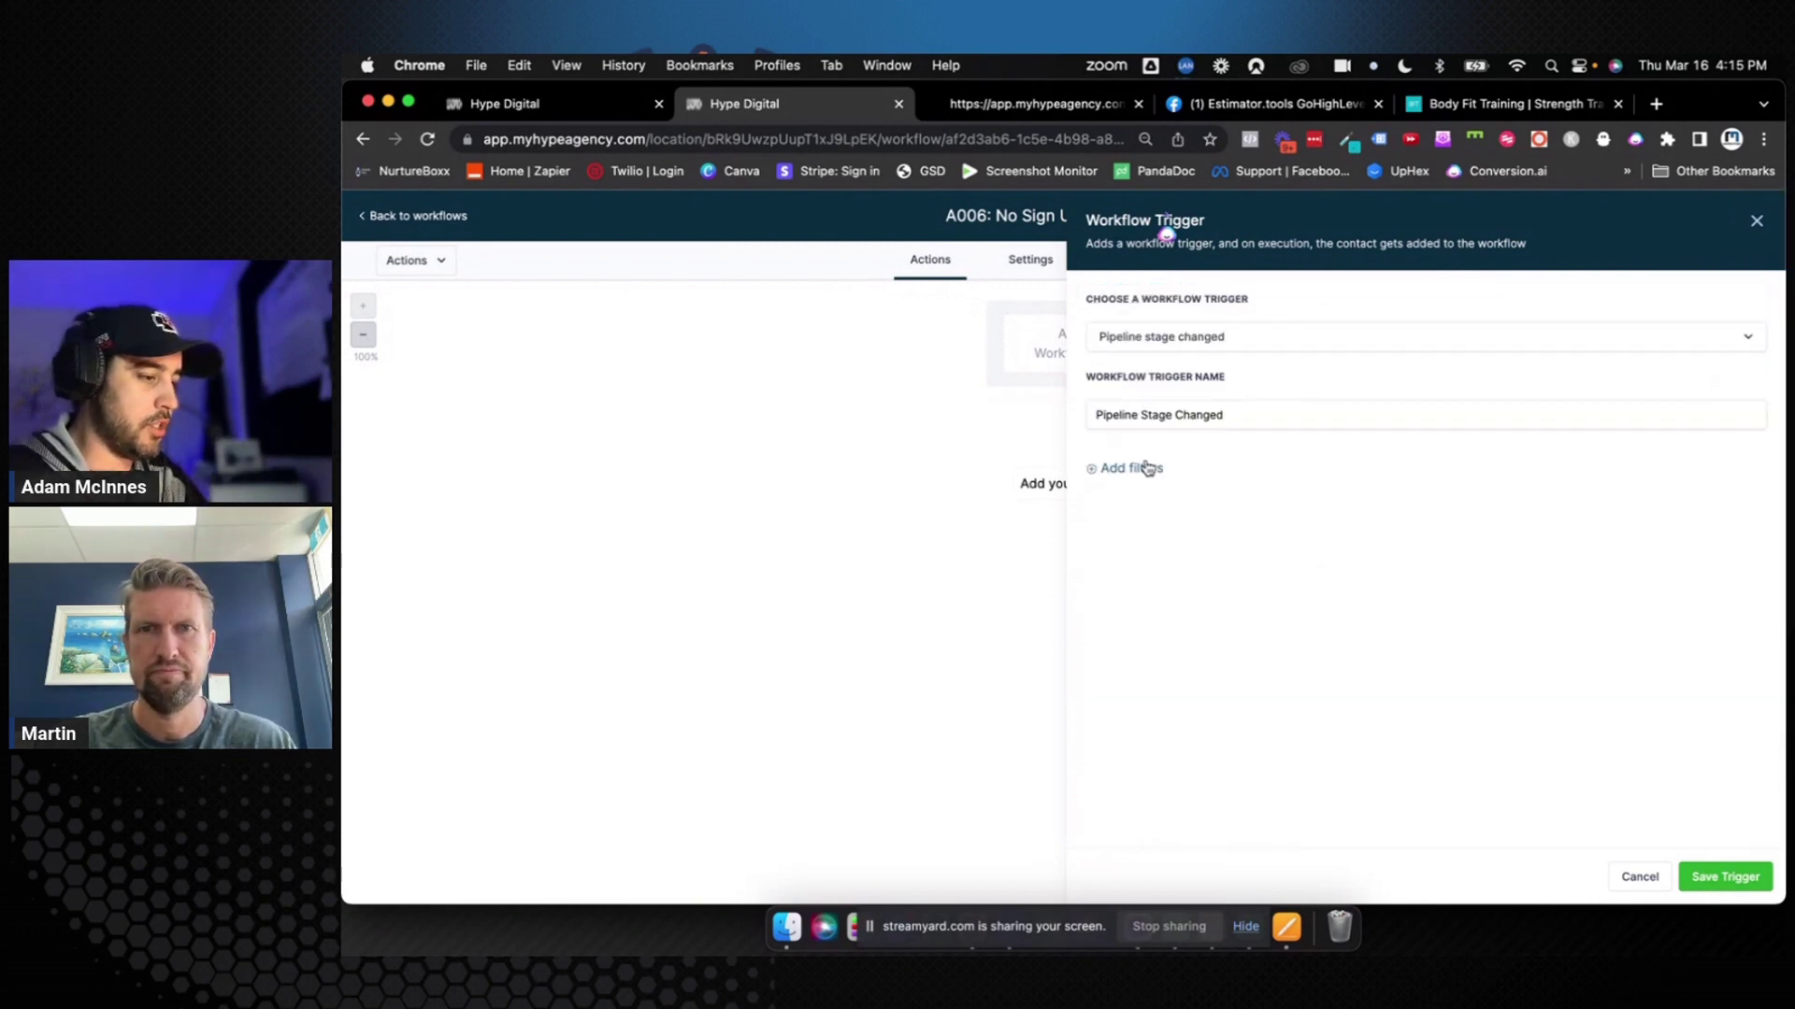
pyautogui.click(1148, 486)
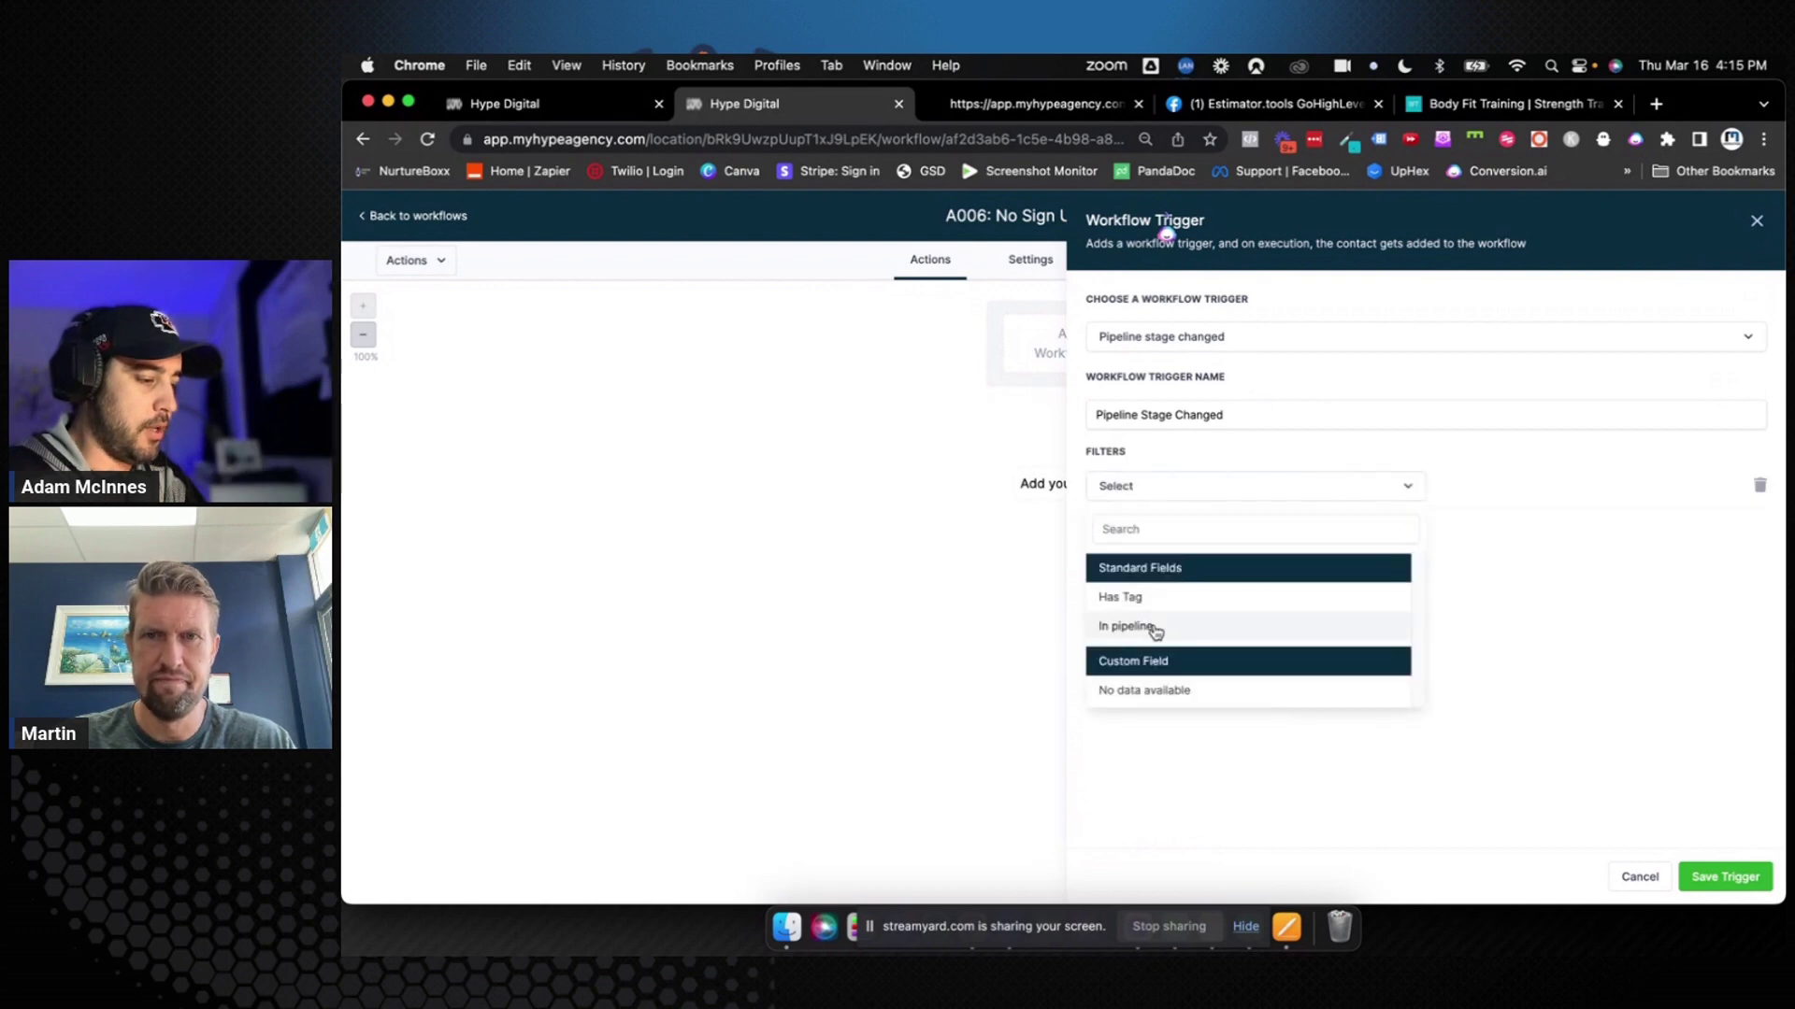
pyautogui.click(1157, 621)
pyautogui.click(1466, 486)
pyautogui.click(1470, 559)
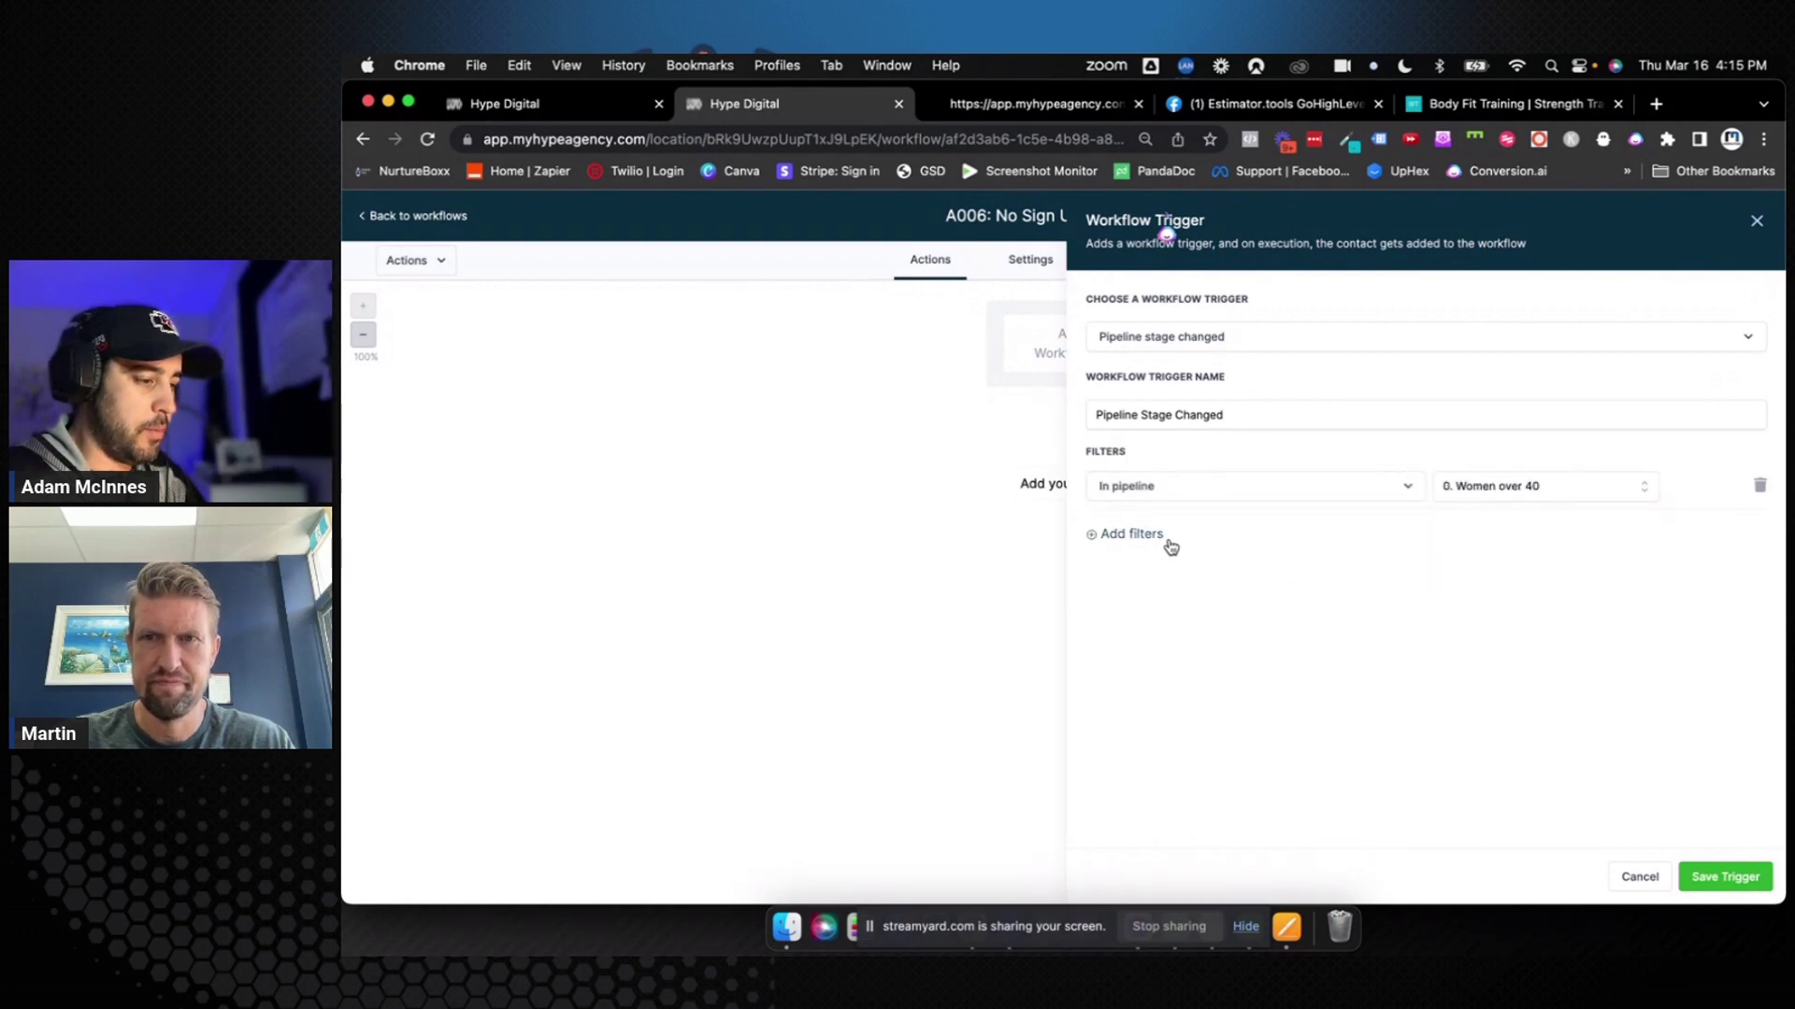
pyautogui.click(1151, 539)
pyautogui.click(1162, 542)
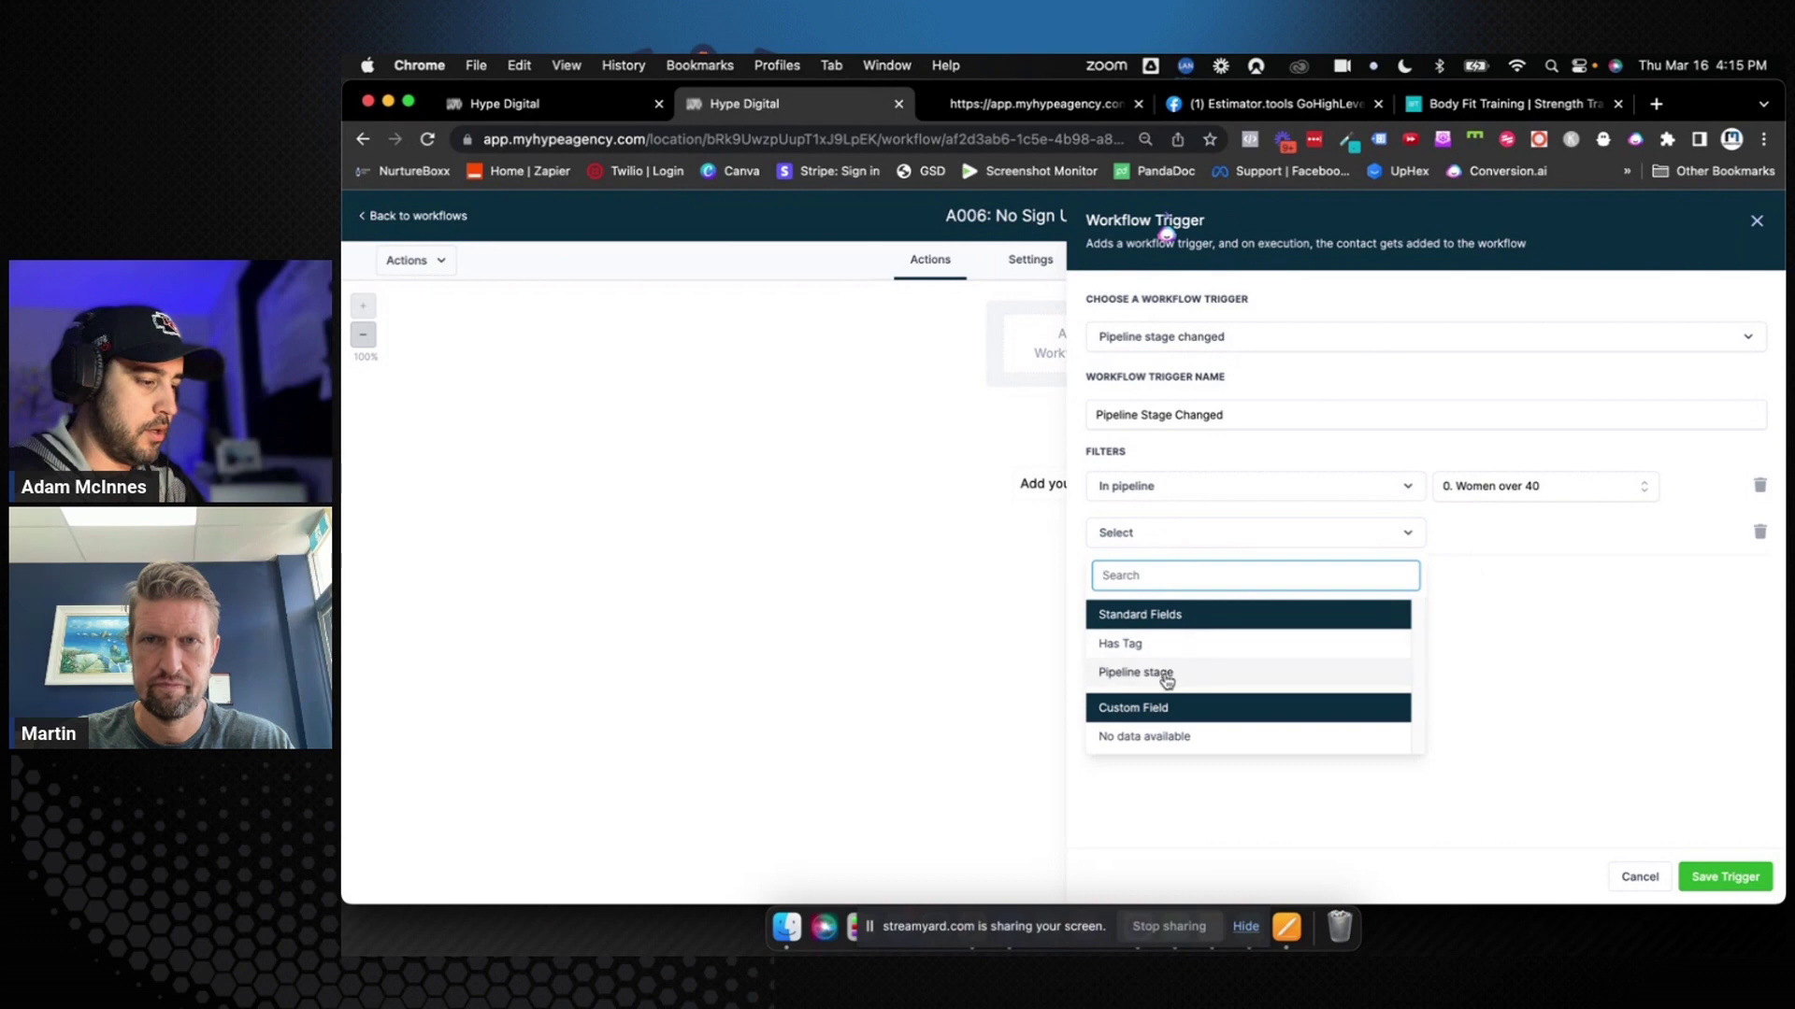
pyautogui.click(1162, 673)
pyautogui.click(1509, 534)
pyautogui.scroll(-2, 1490, 689)
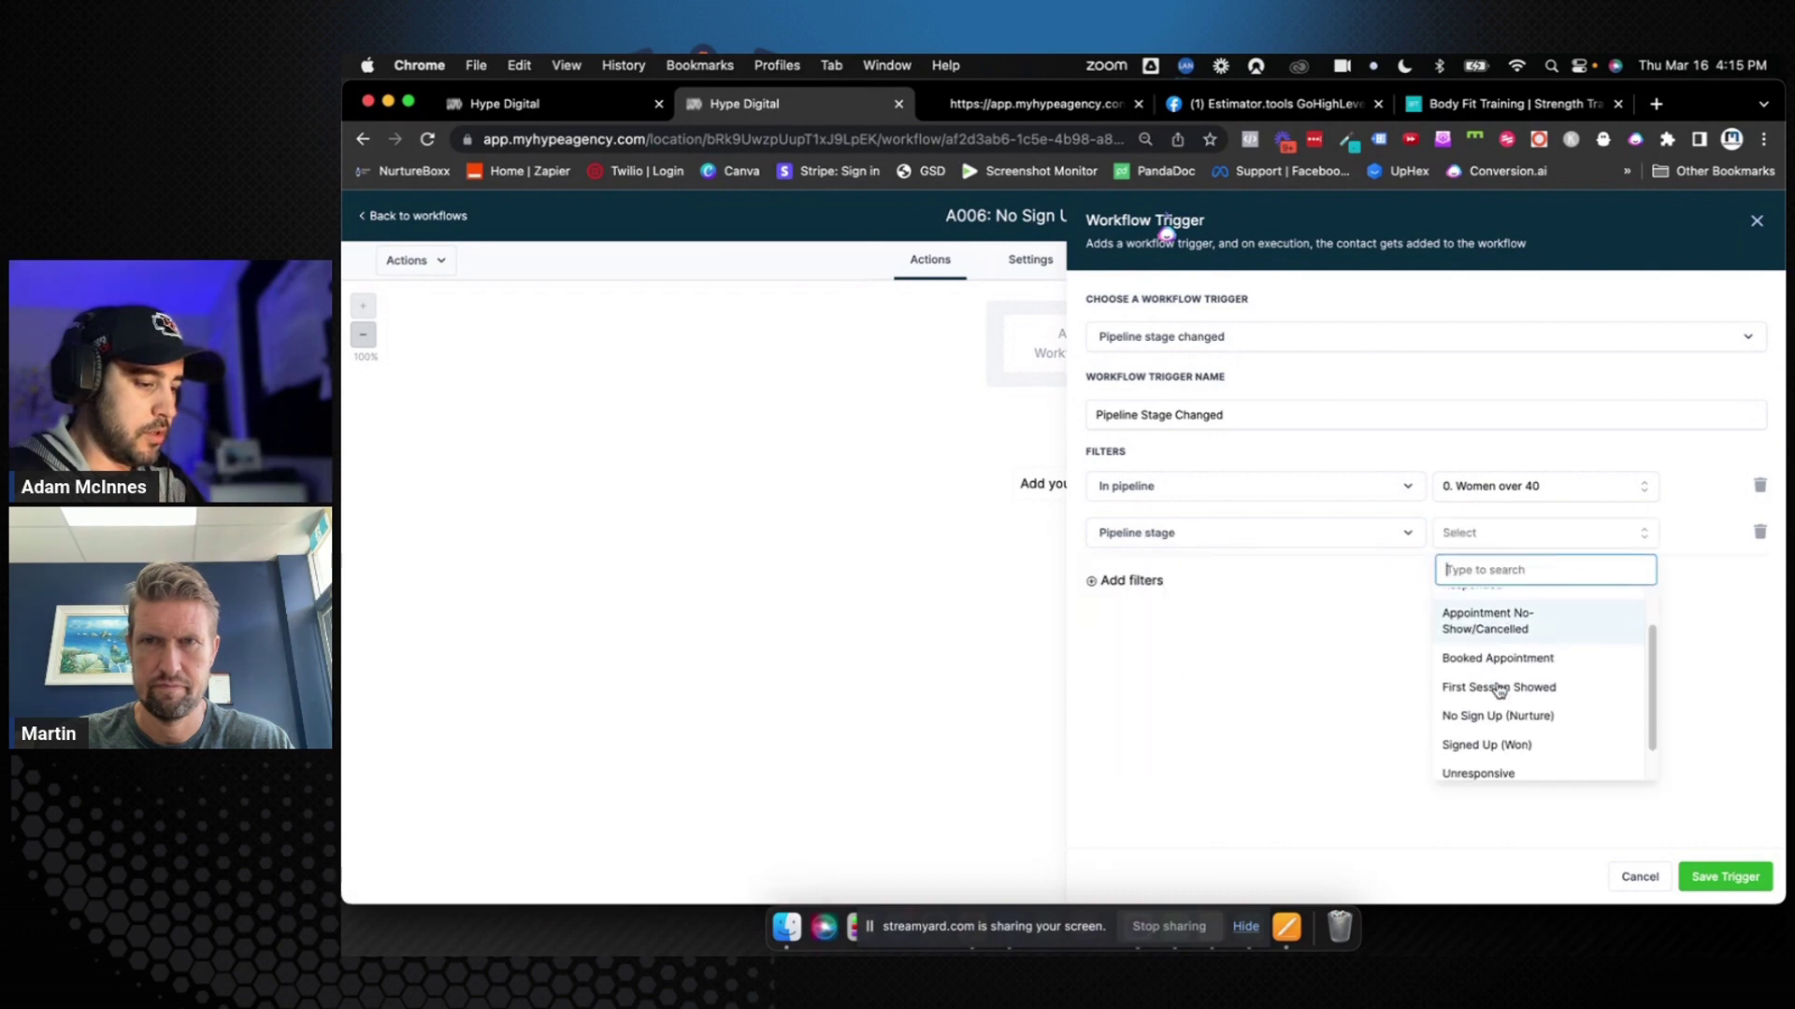
pyautogui.click(1499, 714)
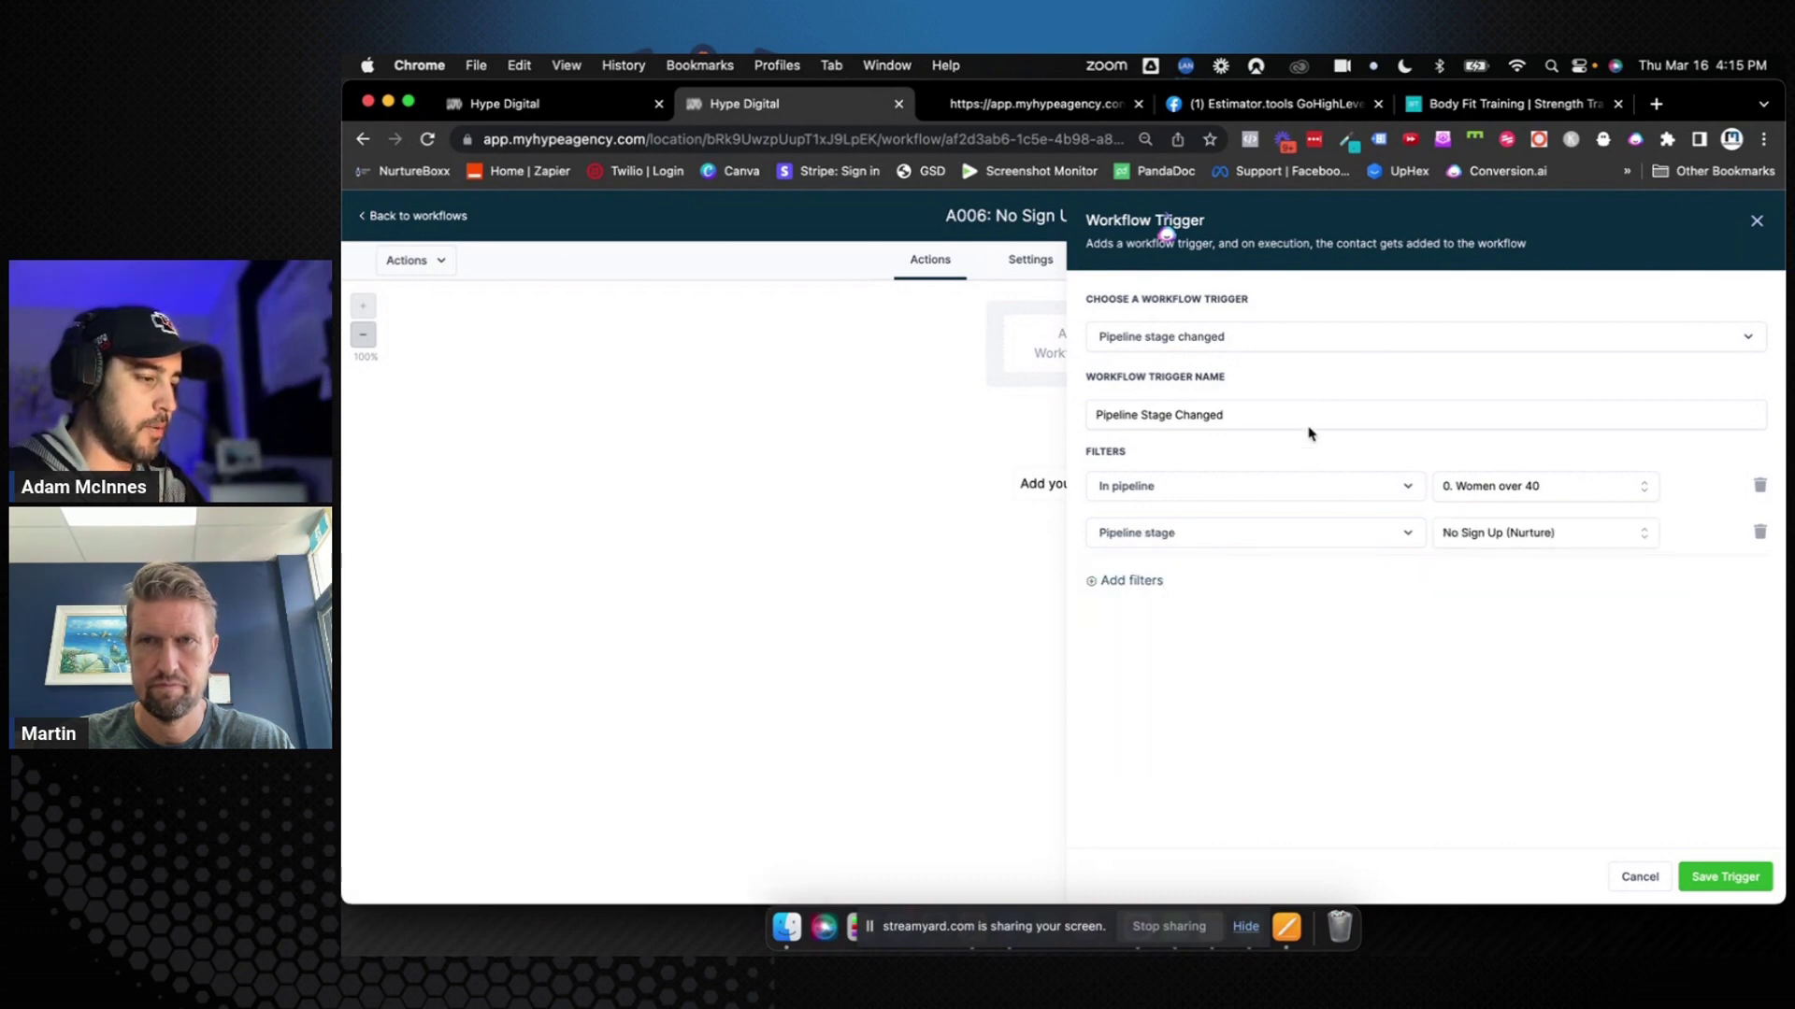
# Rename the trigger to 'Pipeline Stage Changed (0. No Sign Up Nurture)' and save the trigger and workflow
pyautogui.doubleClick(1261, 412)
pyautogui.tripleClick(1261, 412)
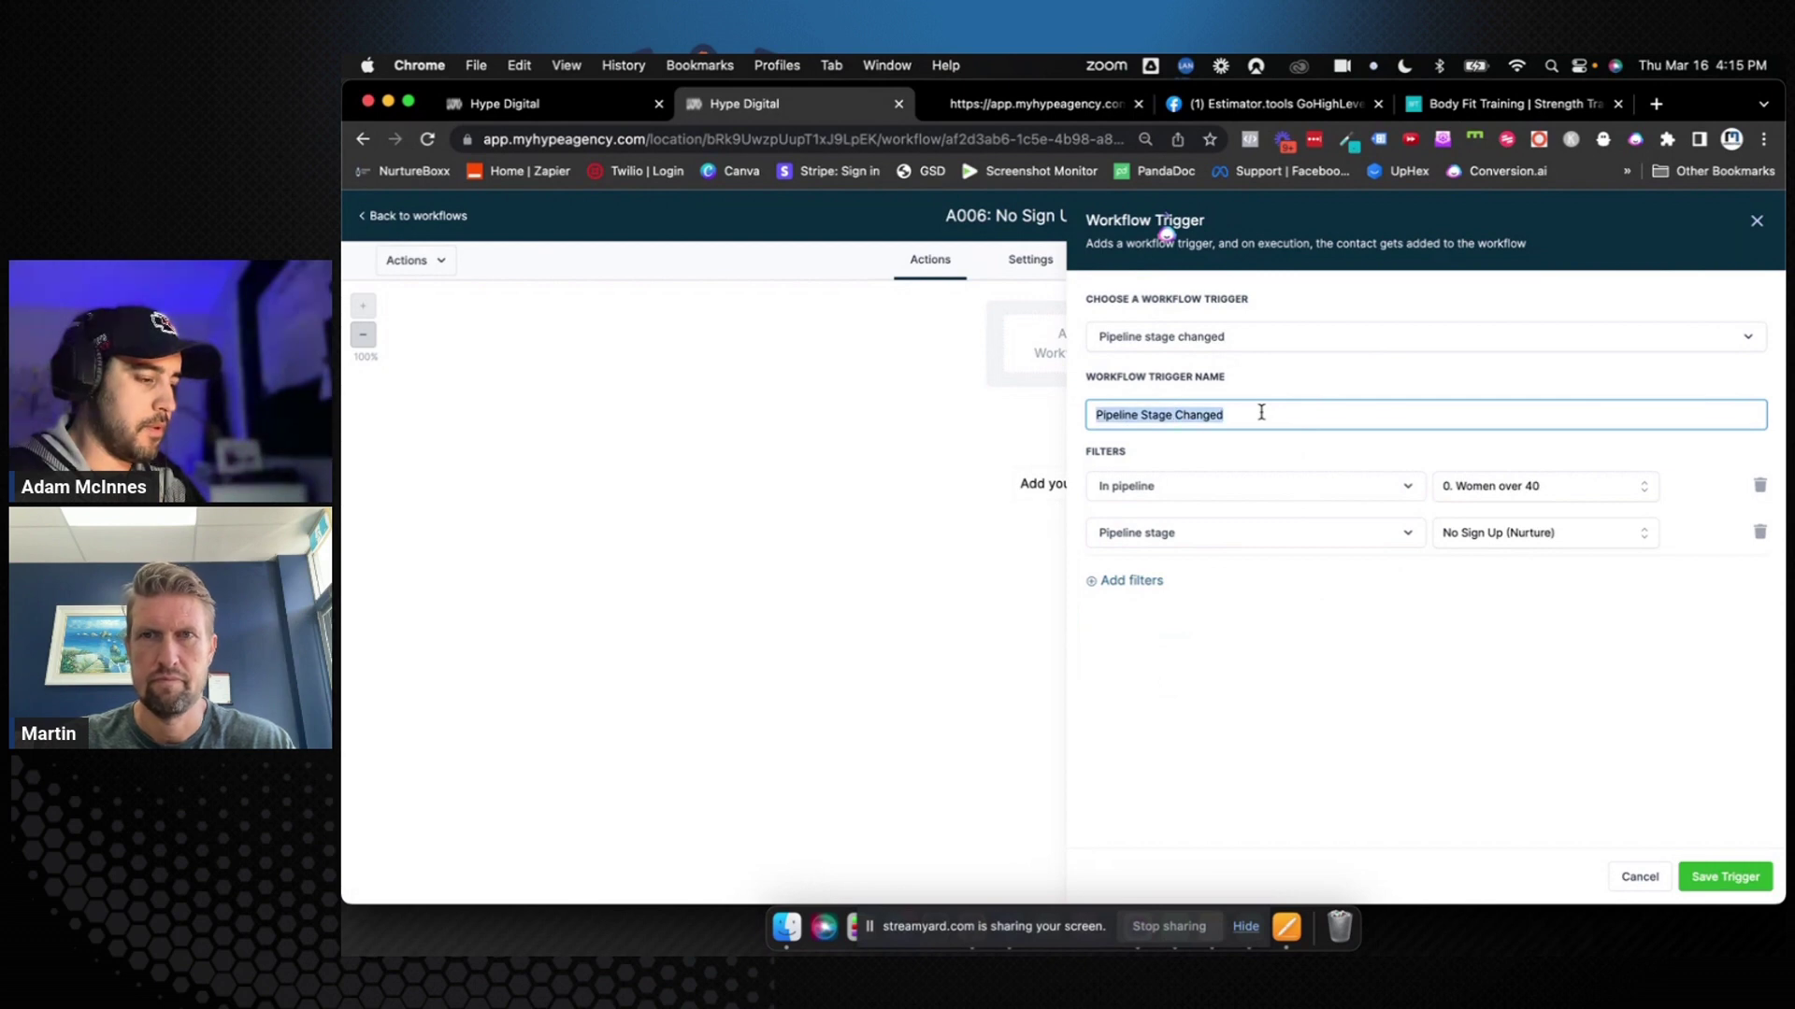
pyautogui.click(1261, 412)
pyautogui.write('(0. No Si')
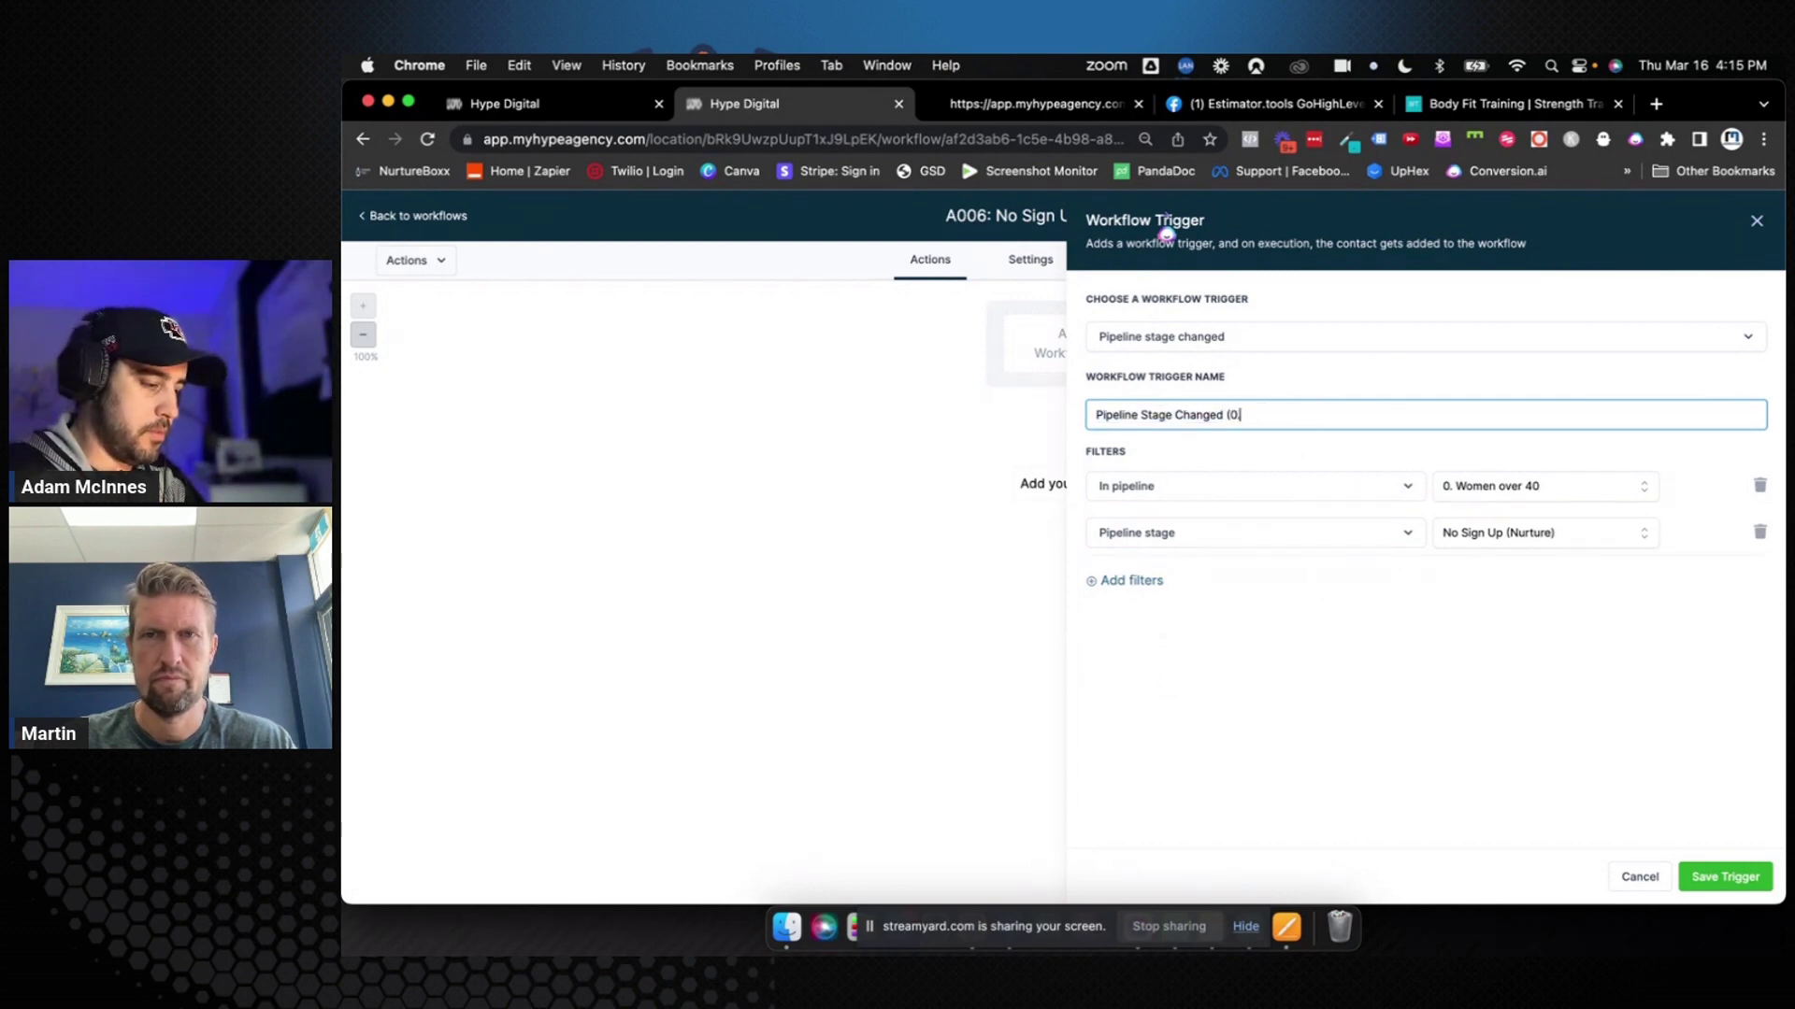
pyautogui.write('gn ')
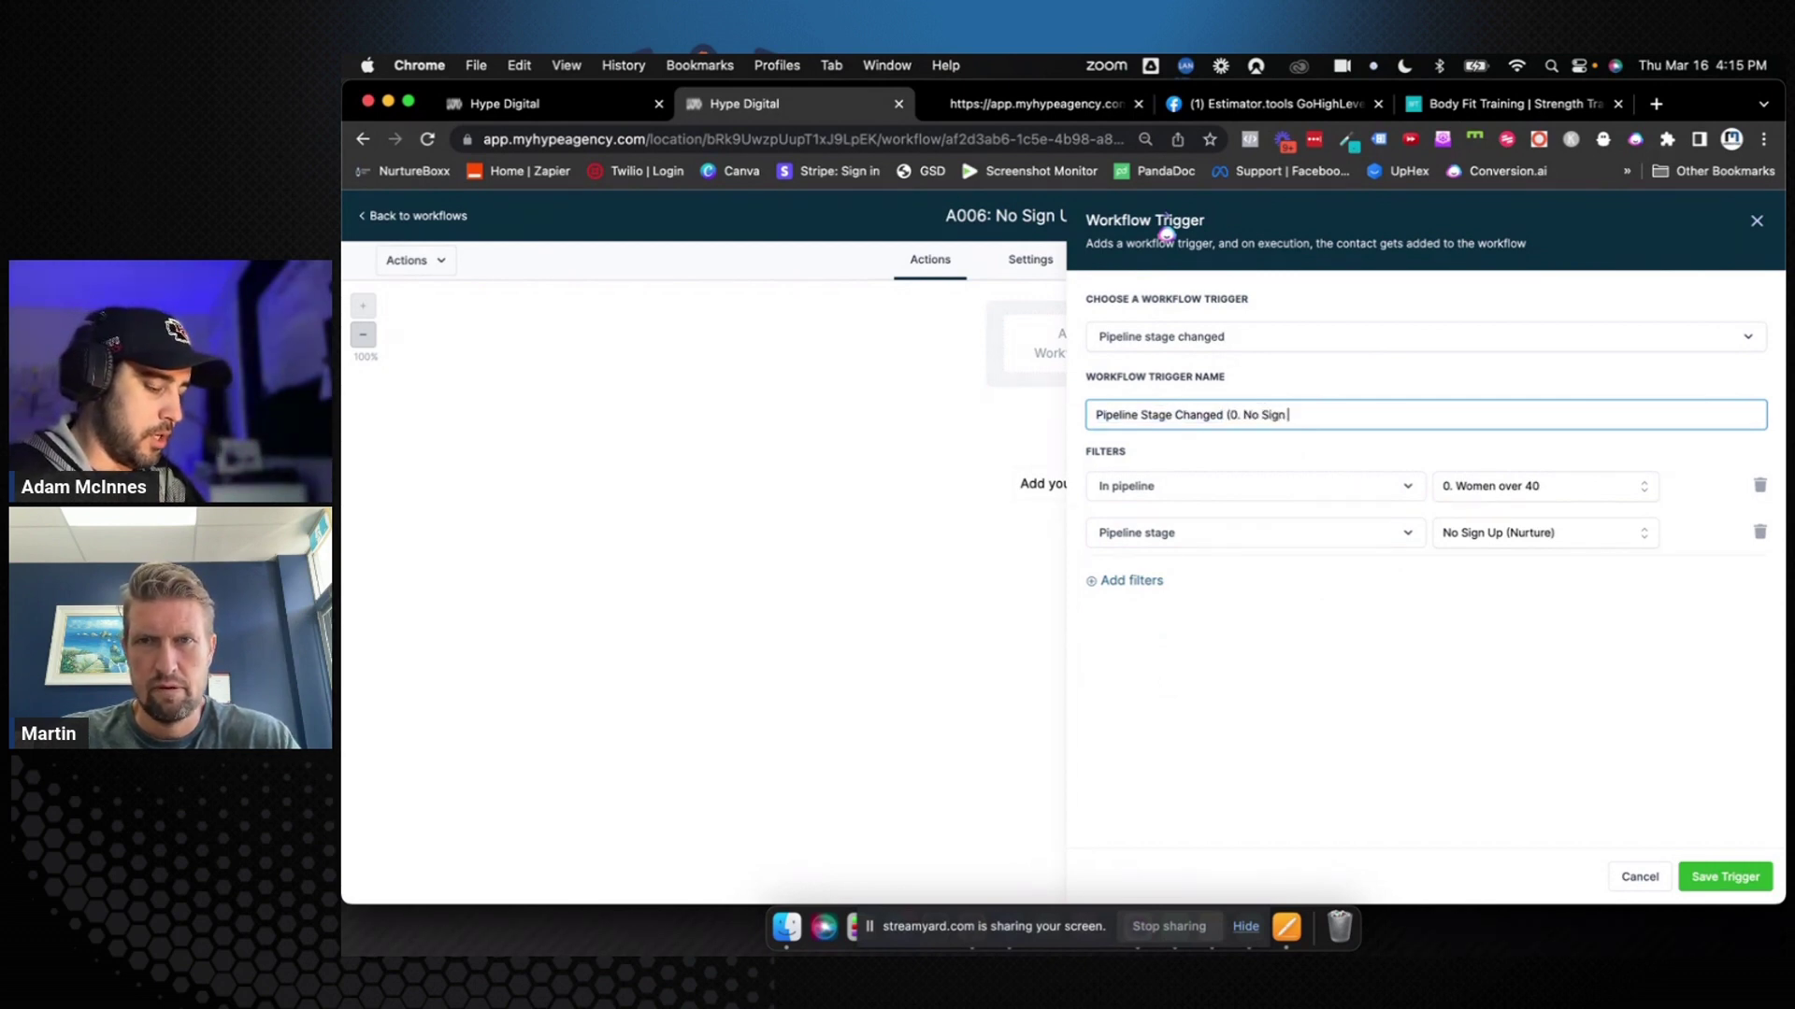
pyautogui.write('Up Nurture)')
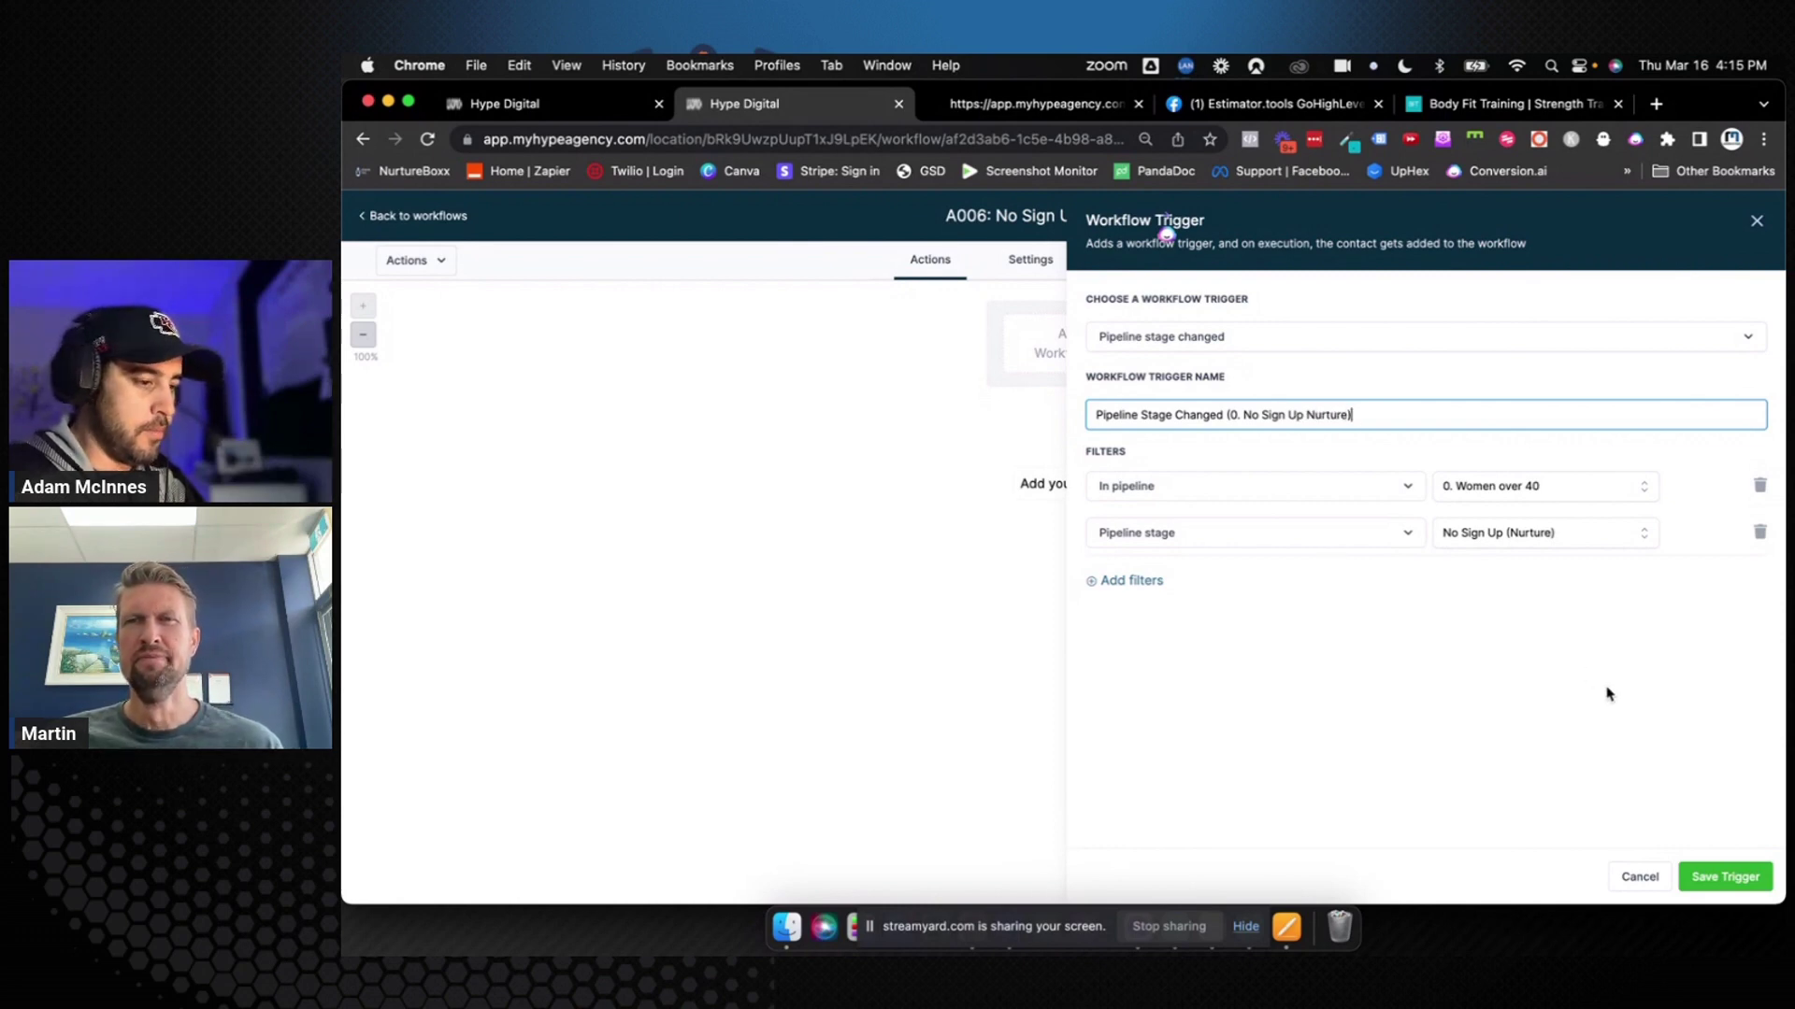
pyautogui.click(1723, 882)
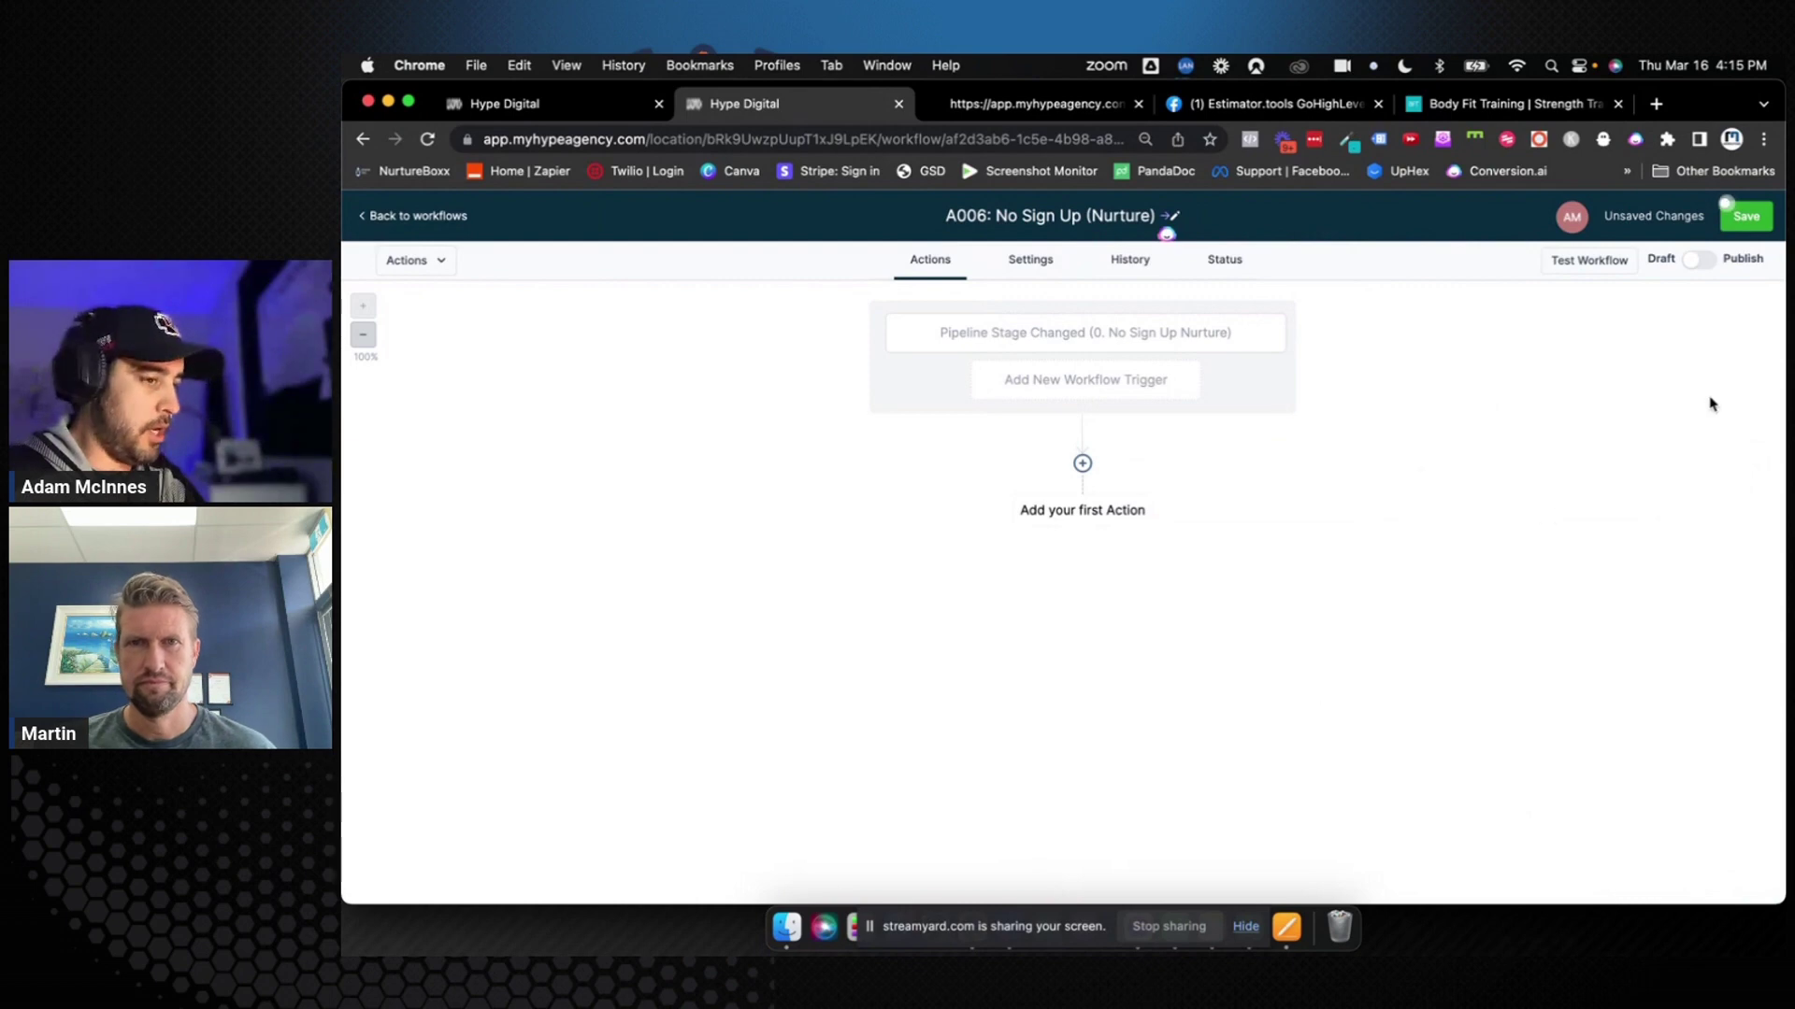
pyautogui.click(1731, 209)
pyautogui.click(1084, 467)
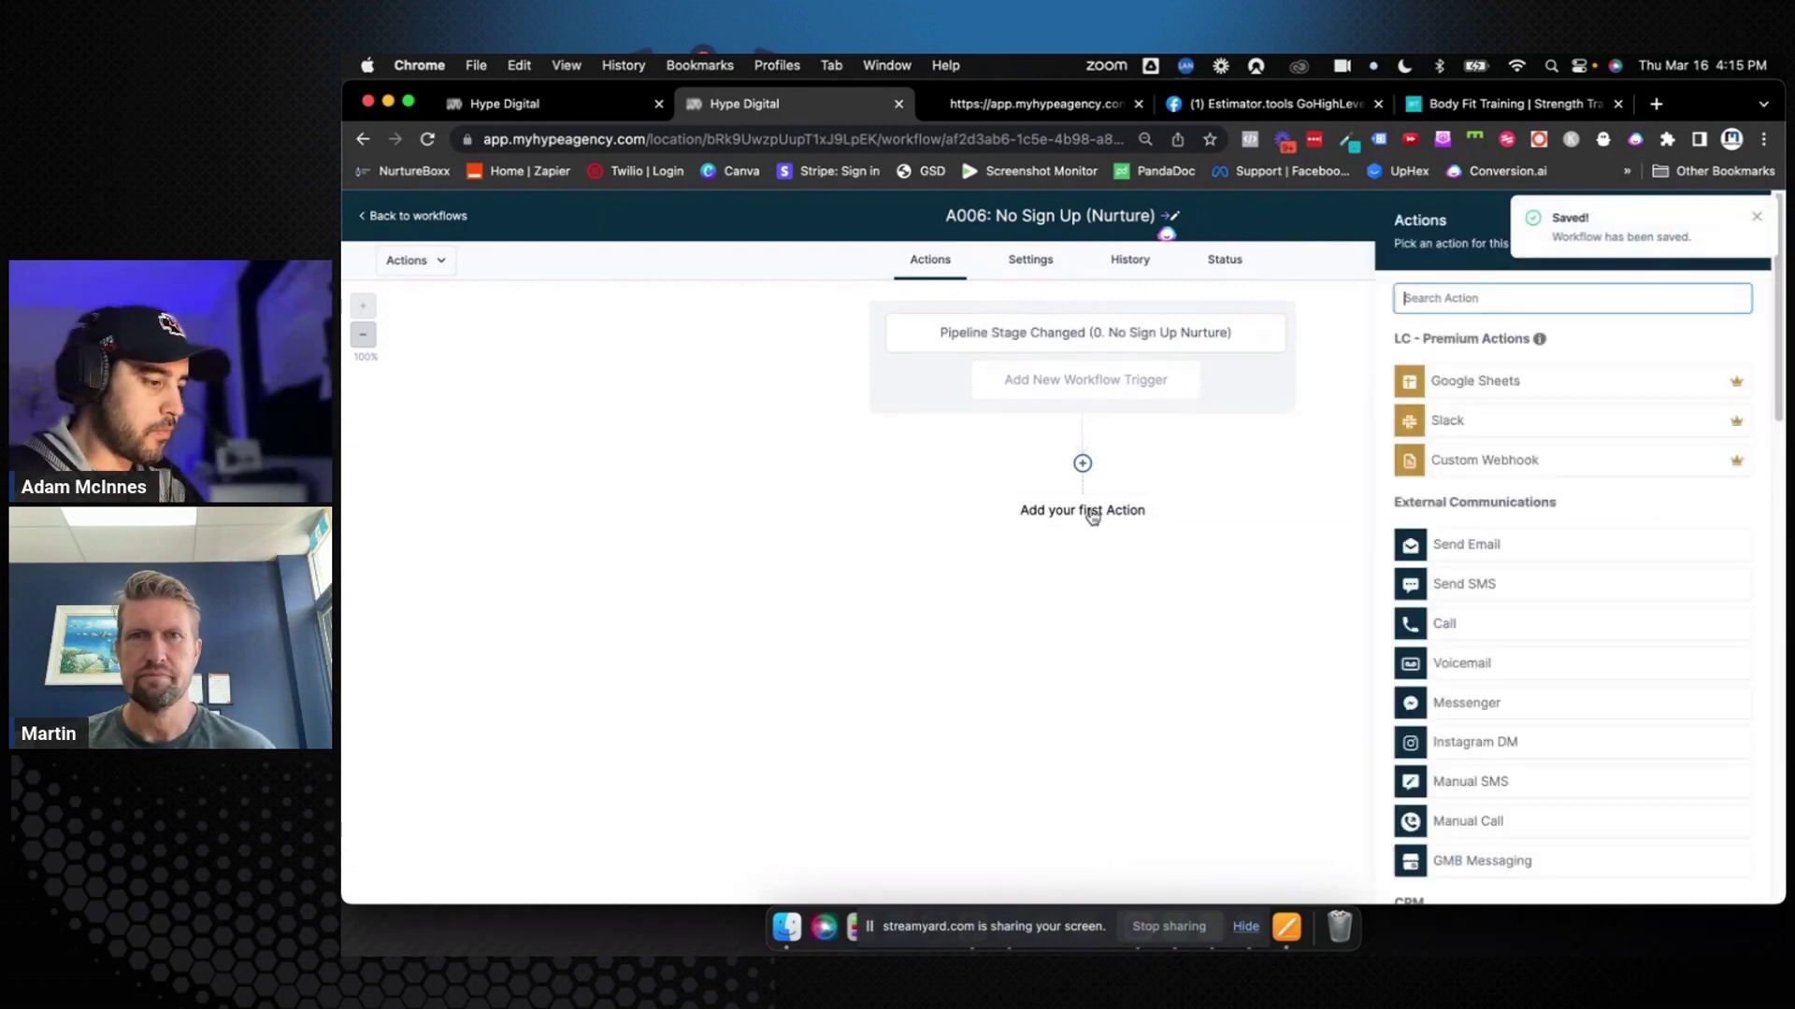
# Add a step applying a new 'Nurture' contact tag, name it Add Tag "Nurture", and save the workflow
pyautogui.write('tag')
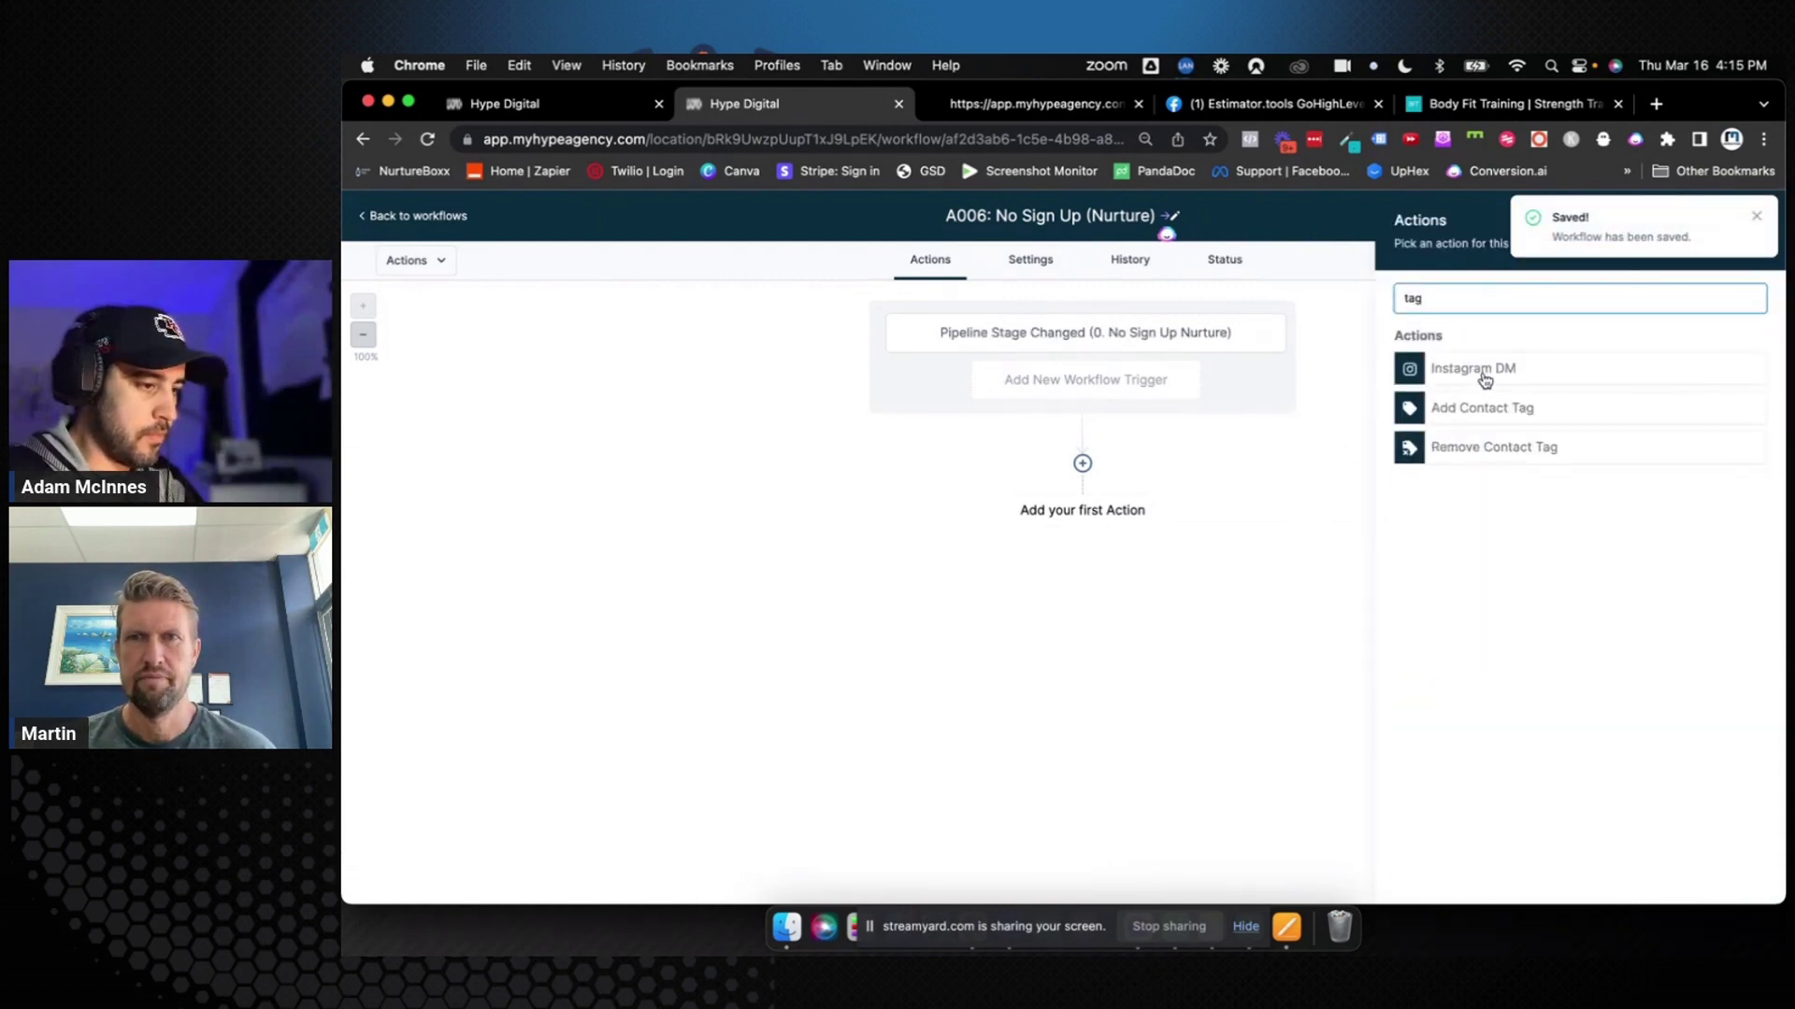
pyautogui.click(1467, 411)
pyautogui.click(1447, 400)
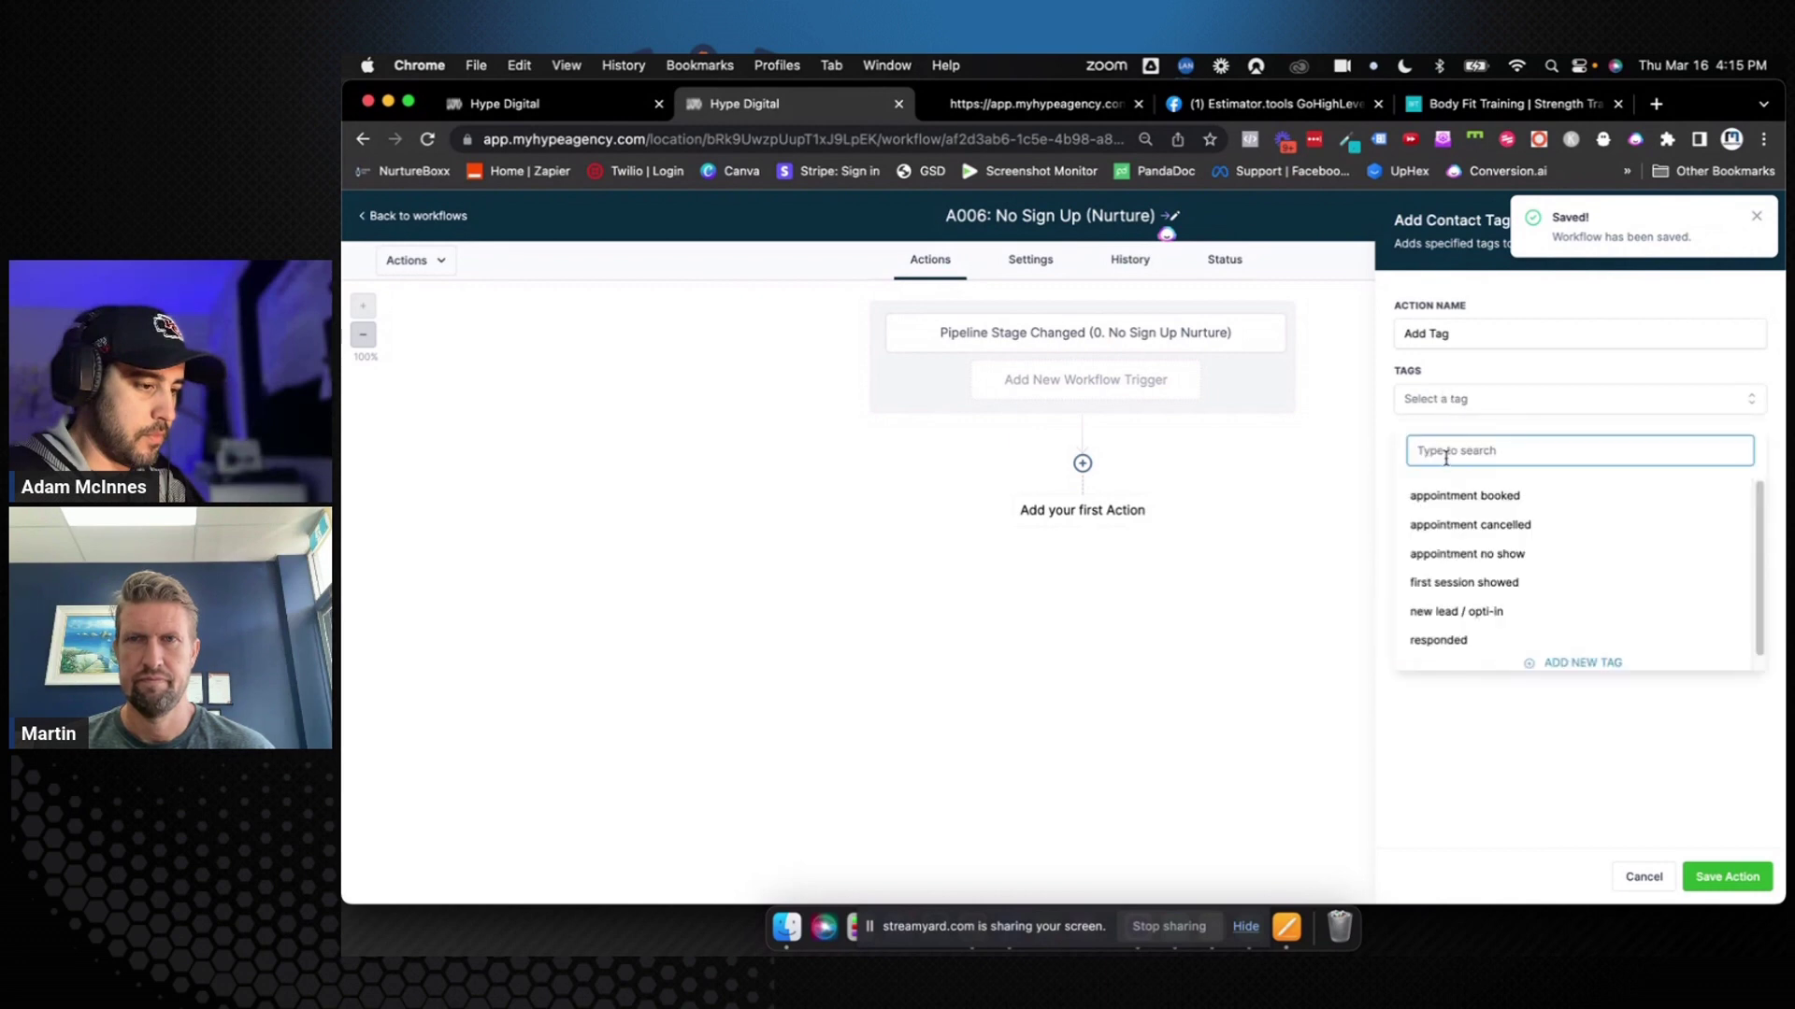
pyautogui.write('Nurture')
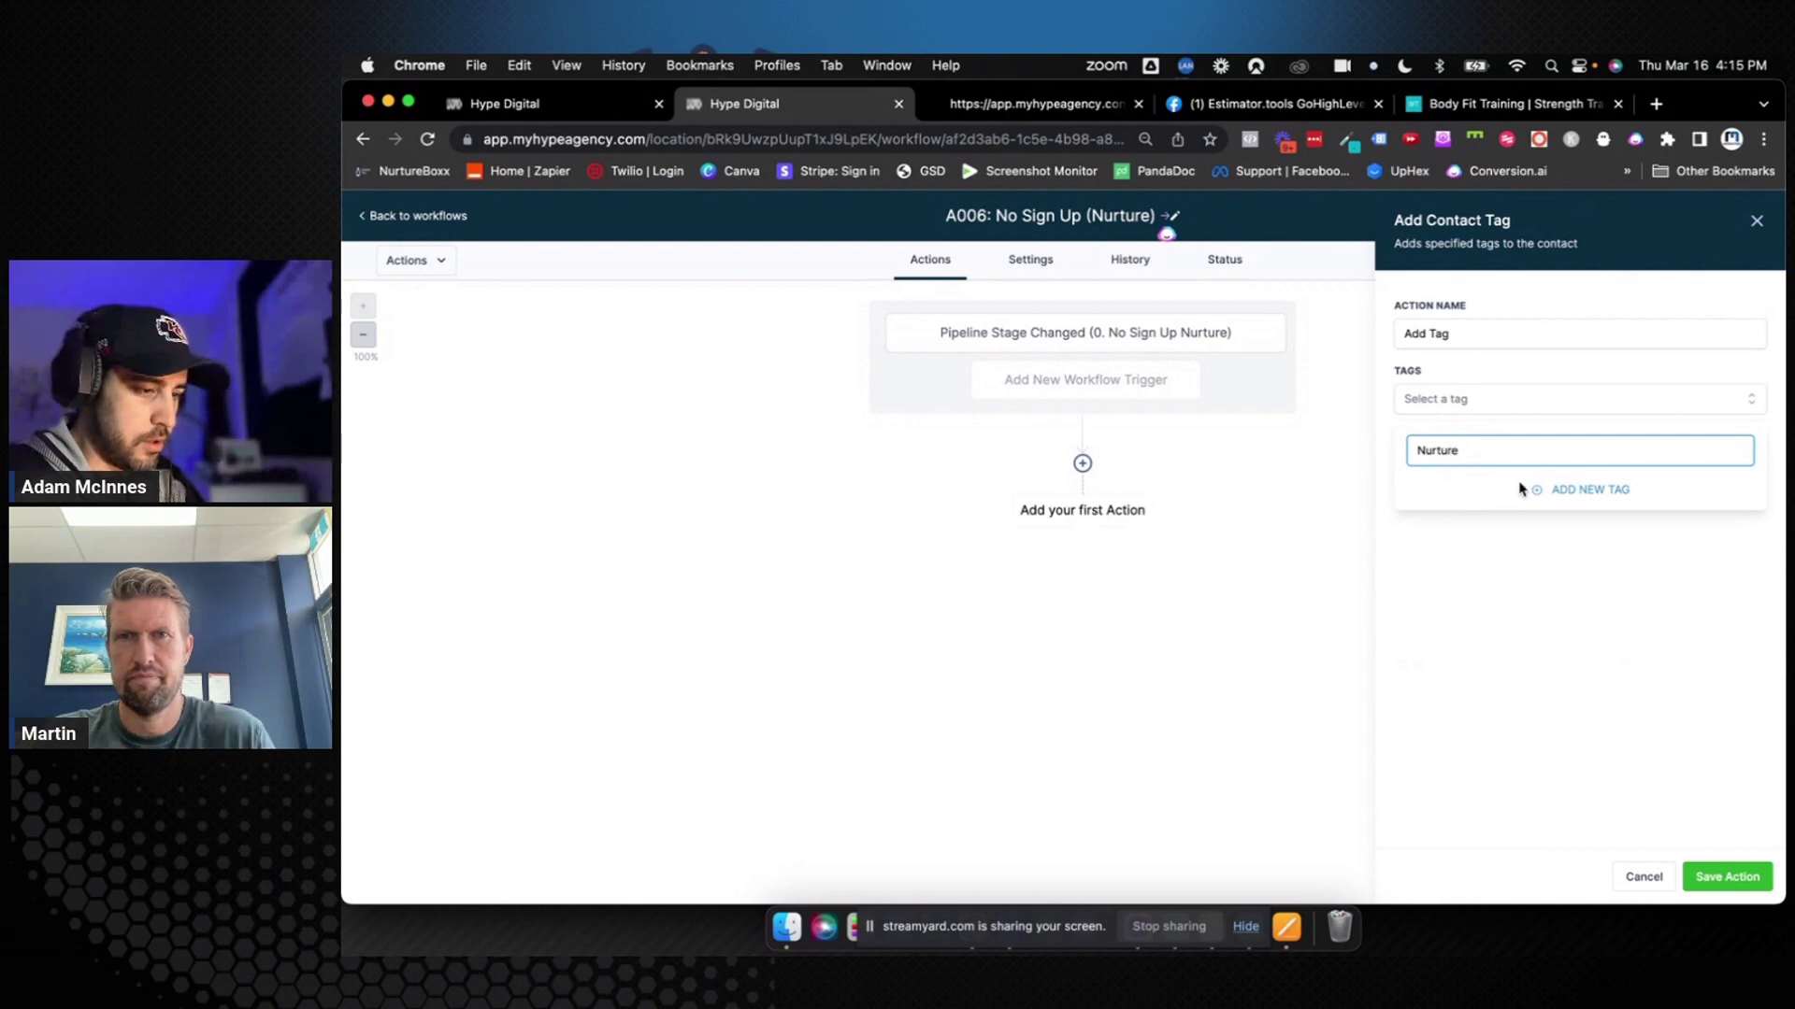
pyautogui.click(1588, 493)
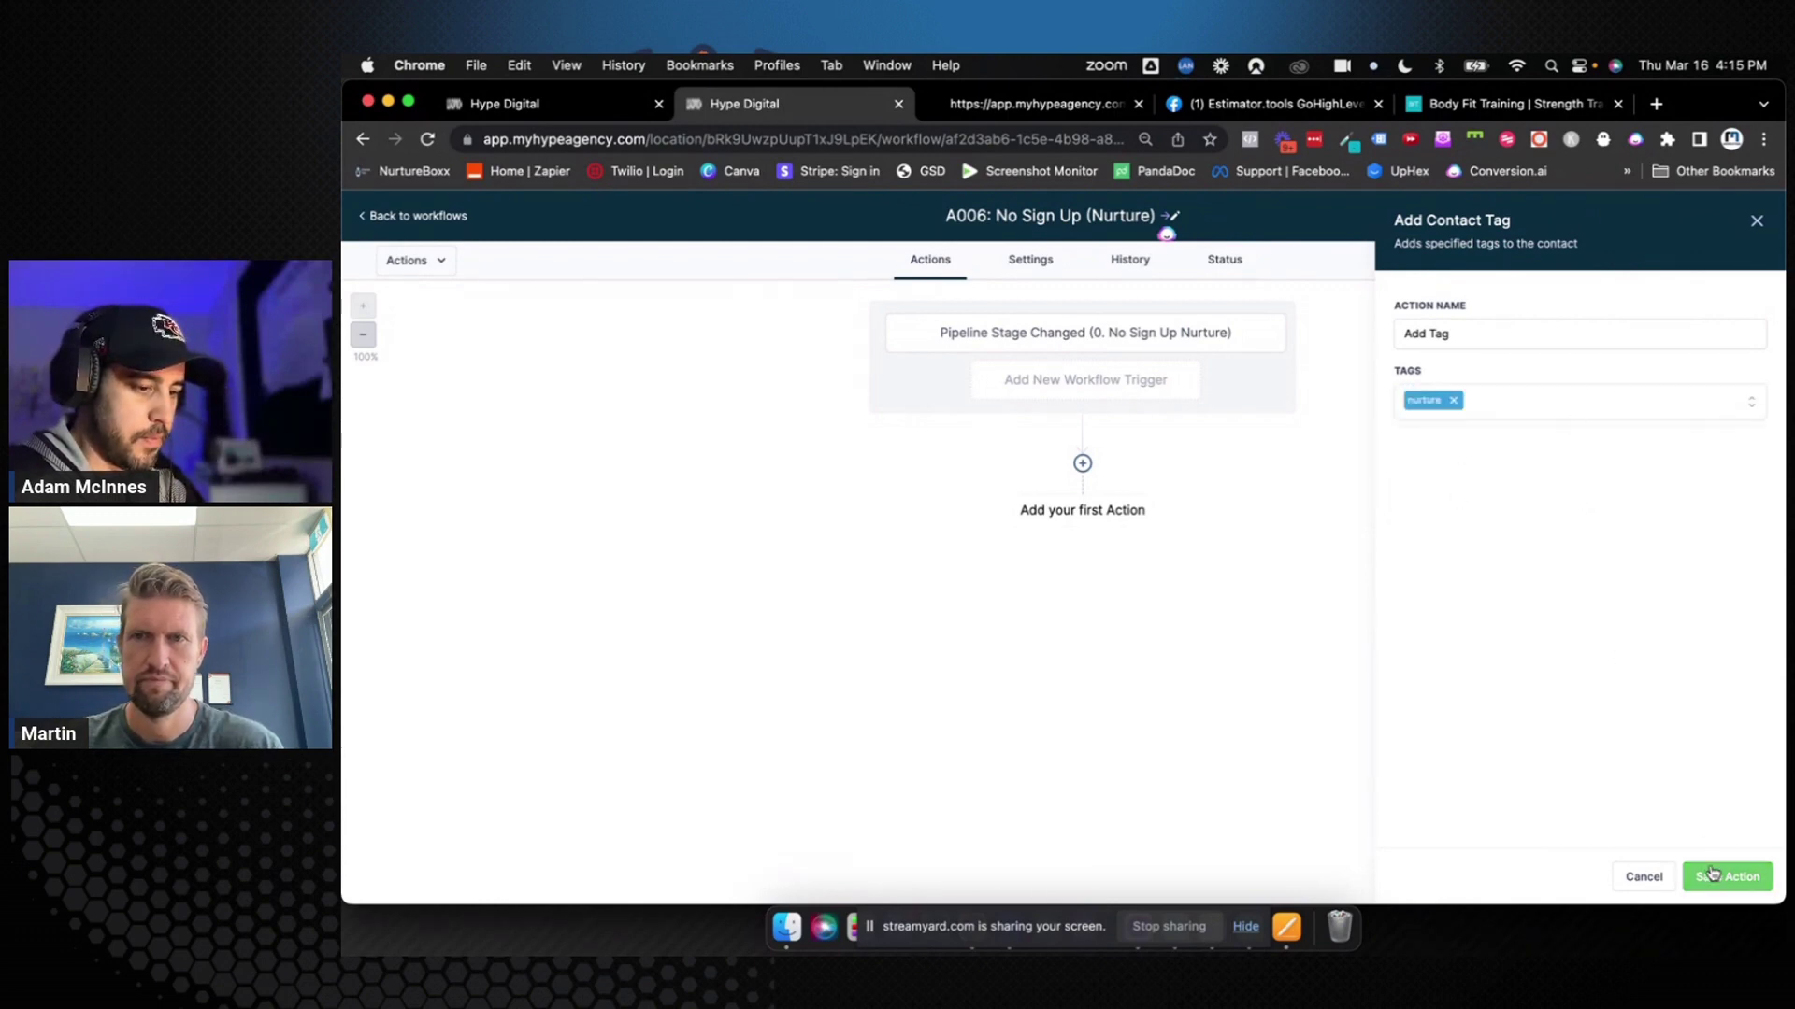
pyautogui.click(1475, 333)
pyautogui.write('"Nurture')
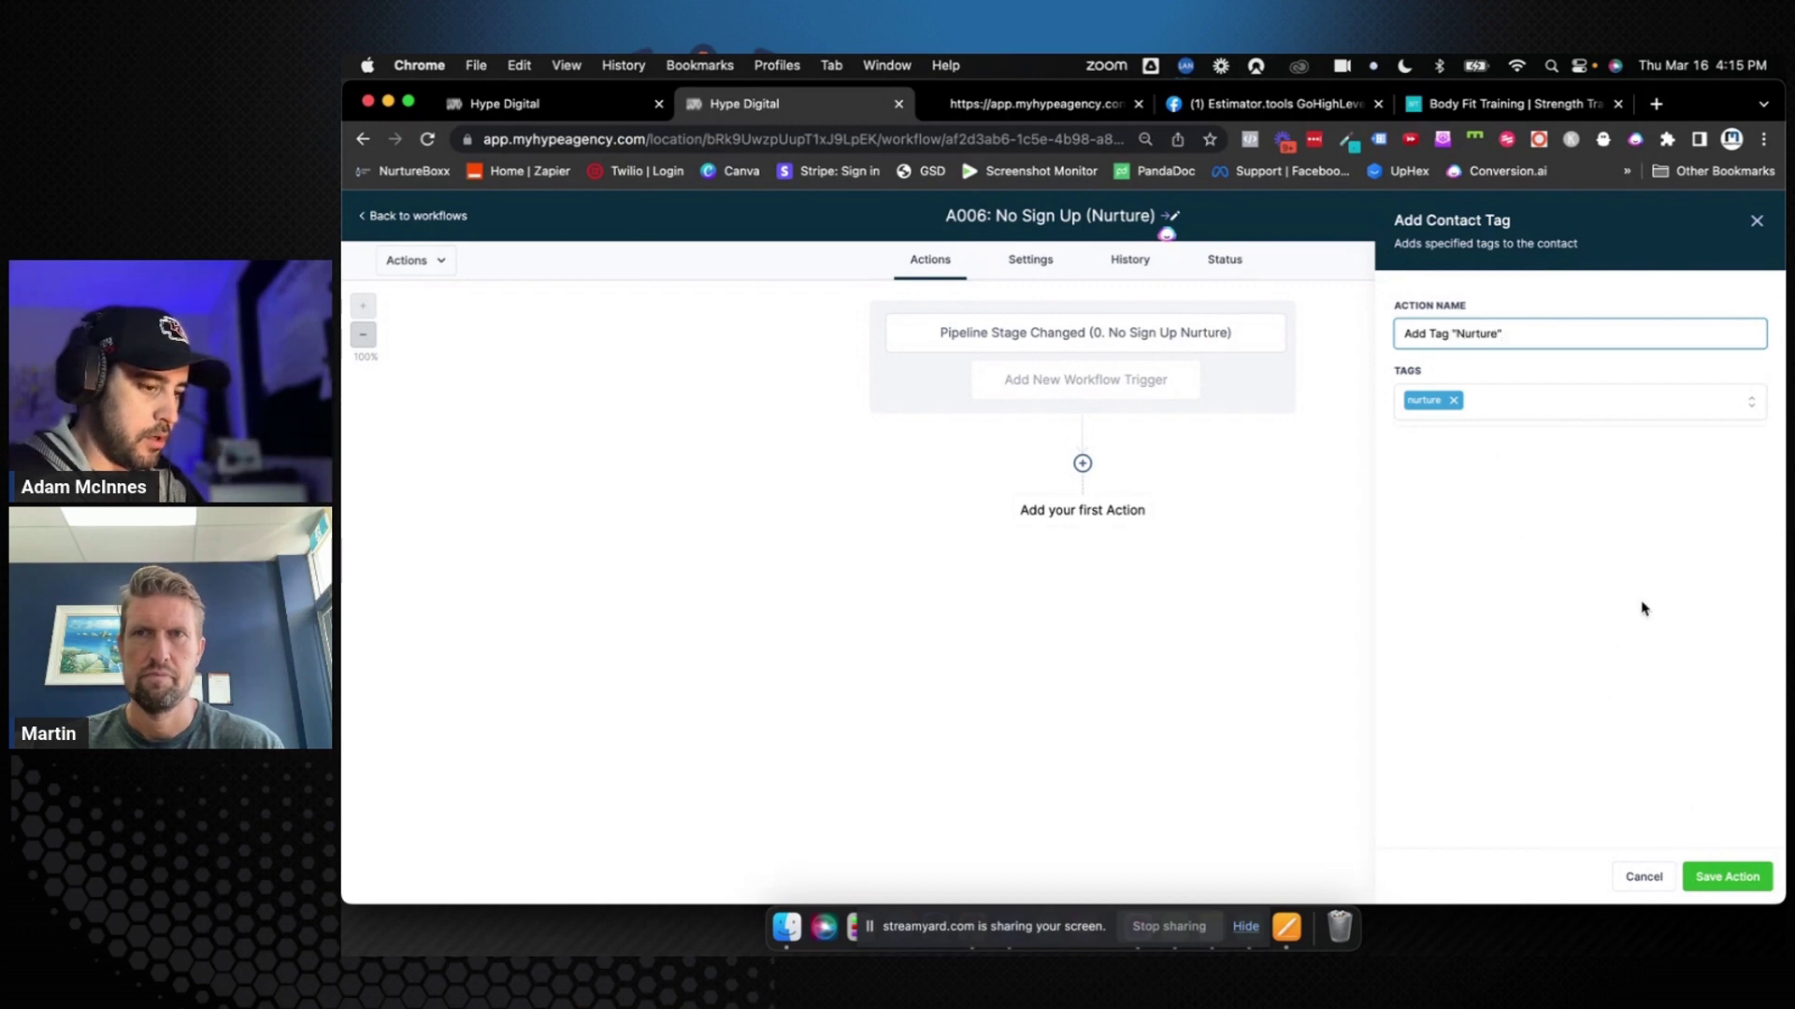
pyautogui.click(1727, 876)
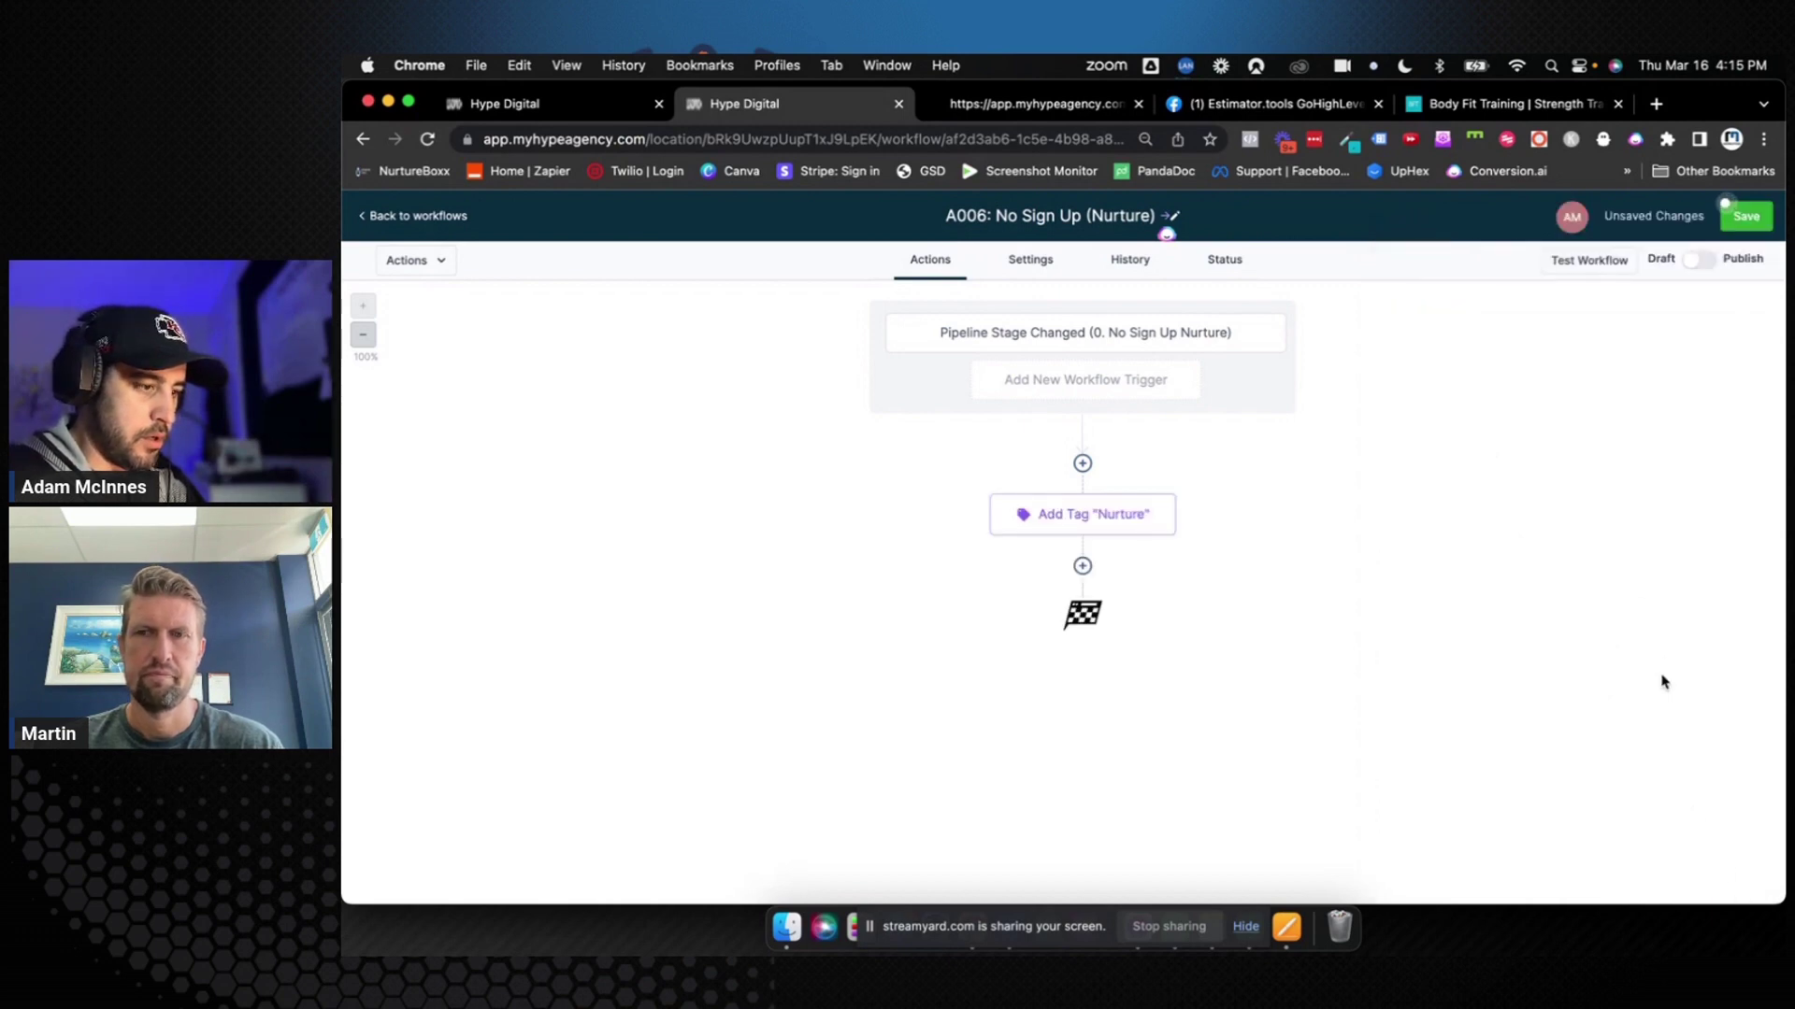
pyautogui.click(1744, 220)
pyautogui.click(572, 105)
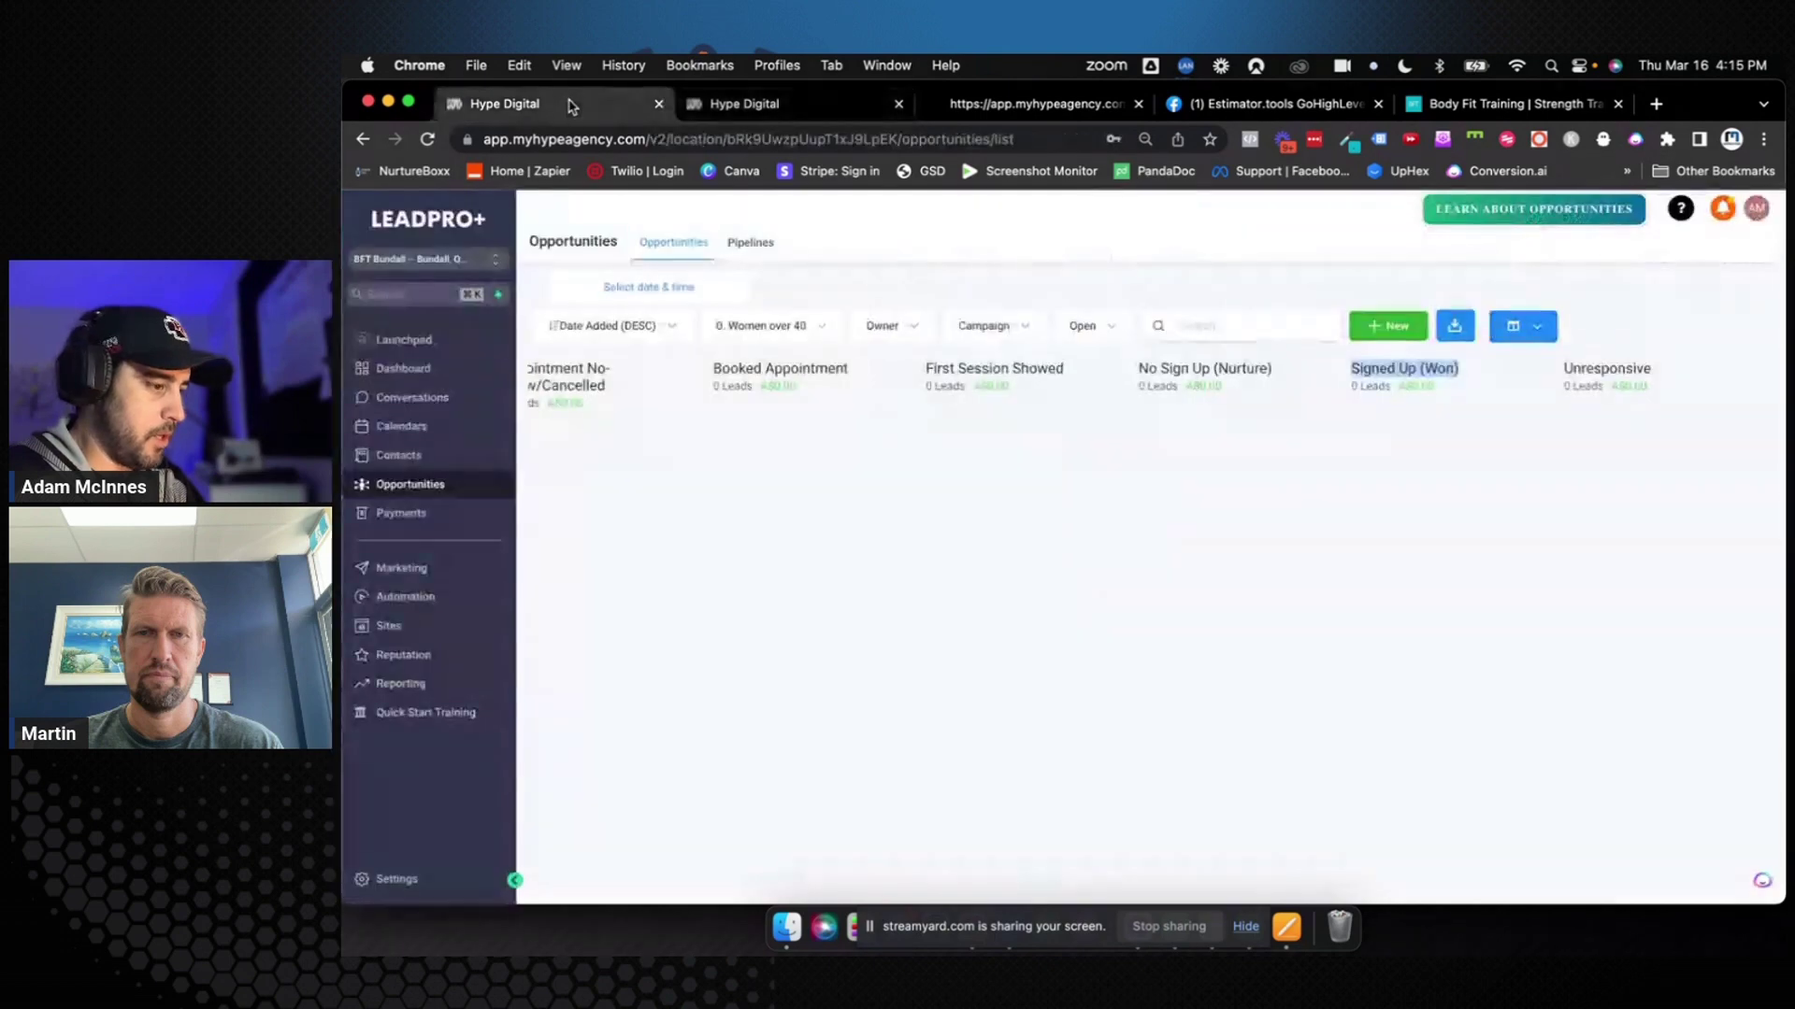
# Open the A005 First Session Showed workflow in the 0. Women Over 40 folder to review it
pyautogui.click(405, 595)
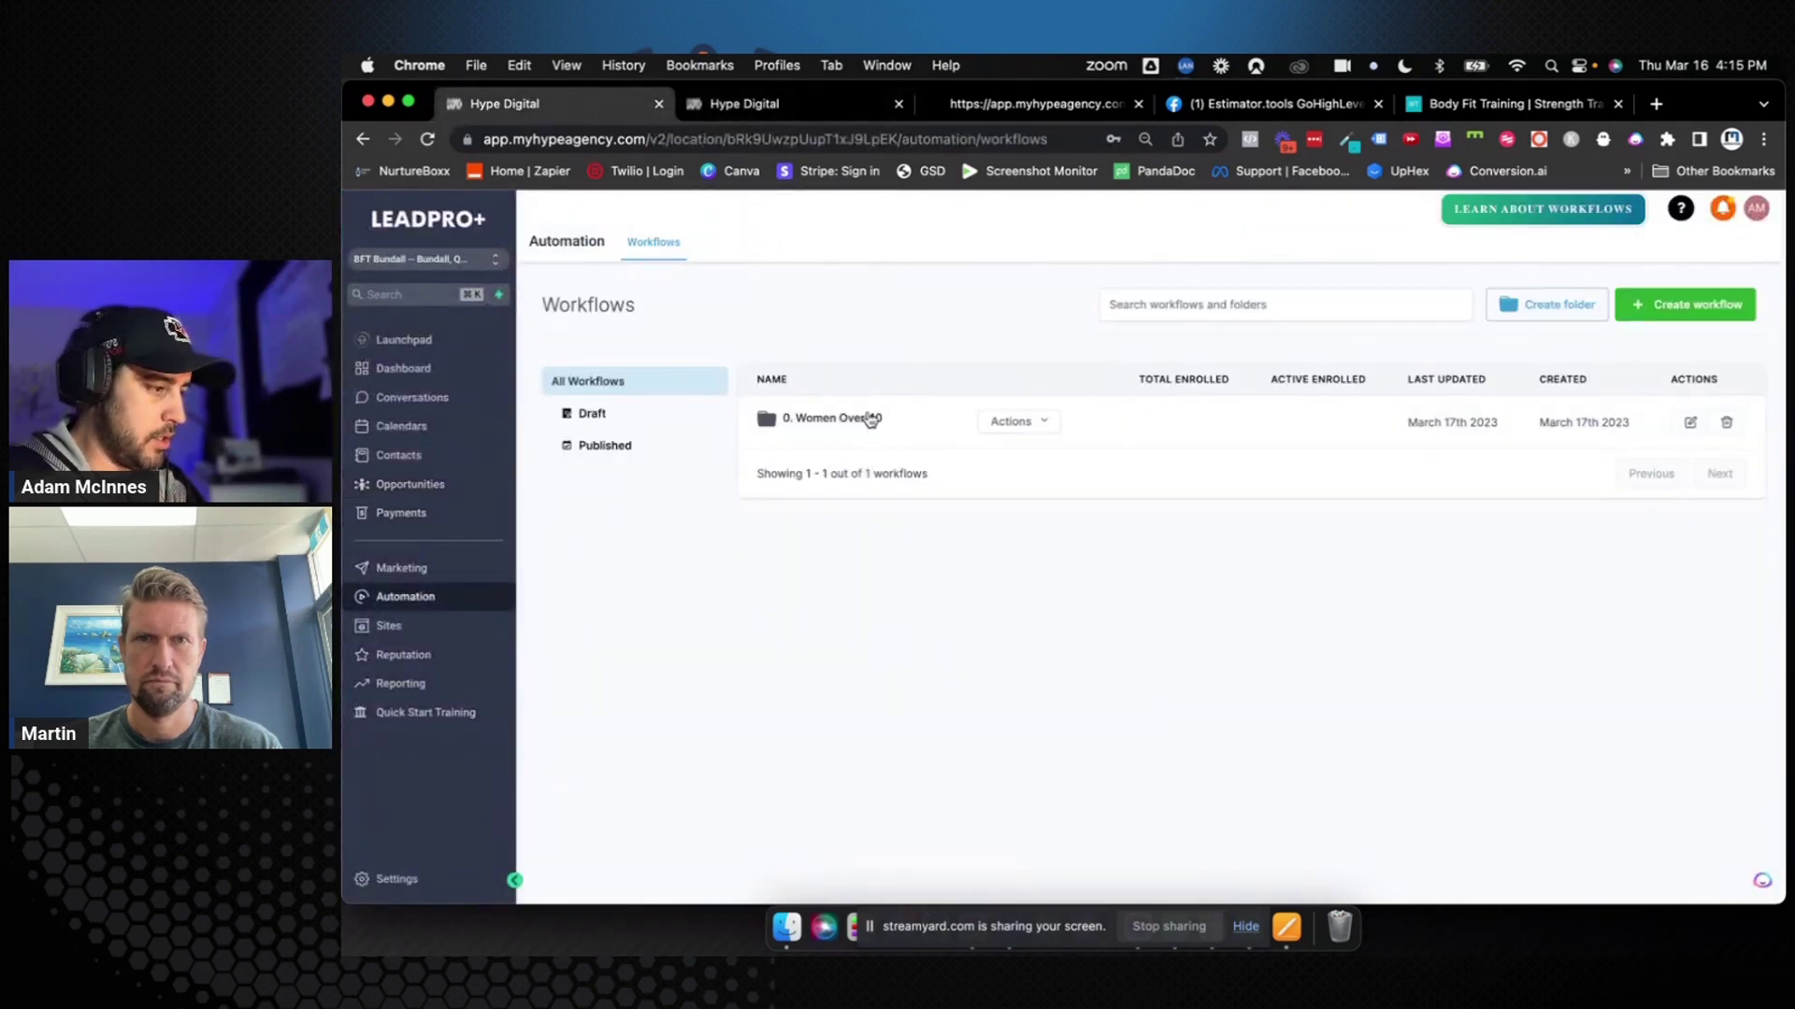
pyautogui.click(870, 419)
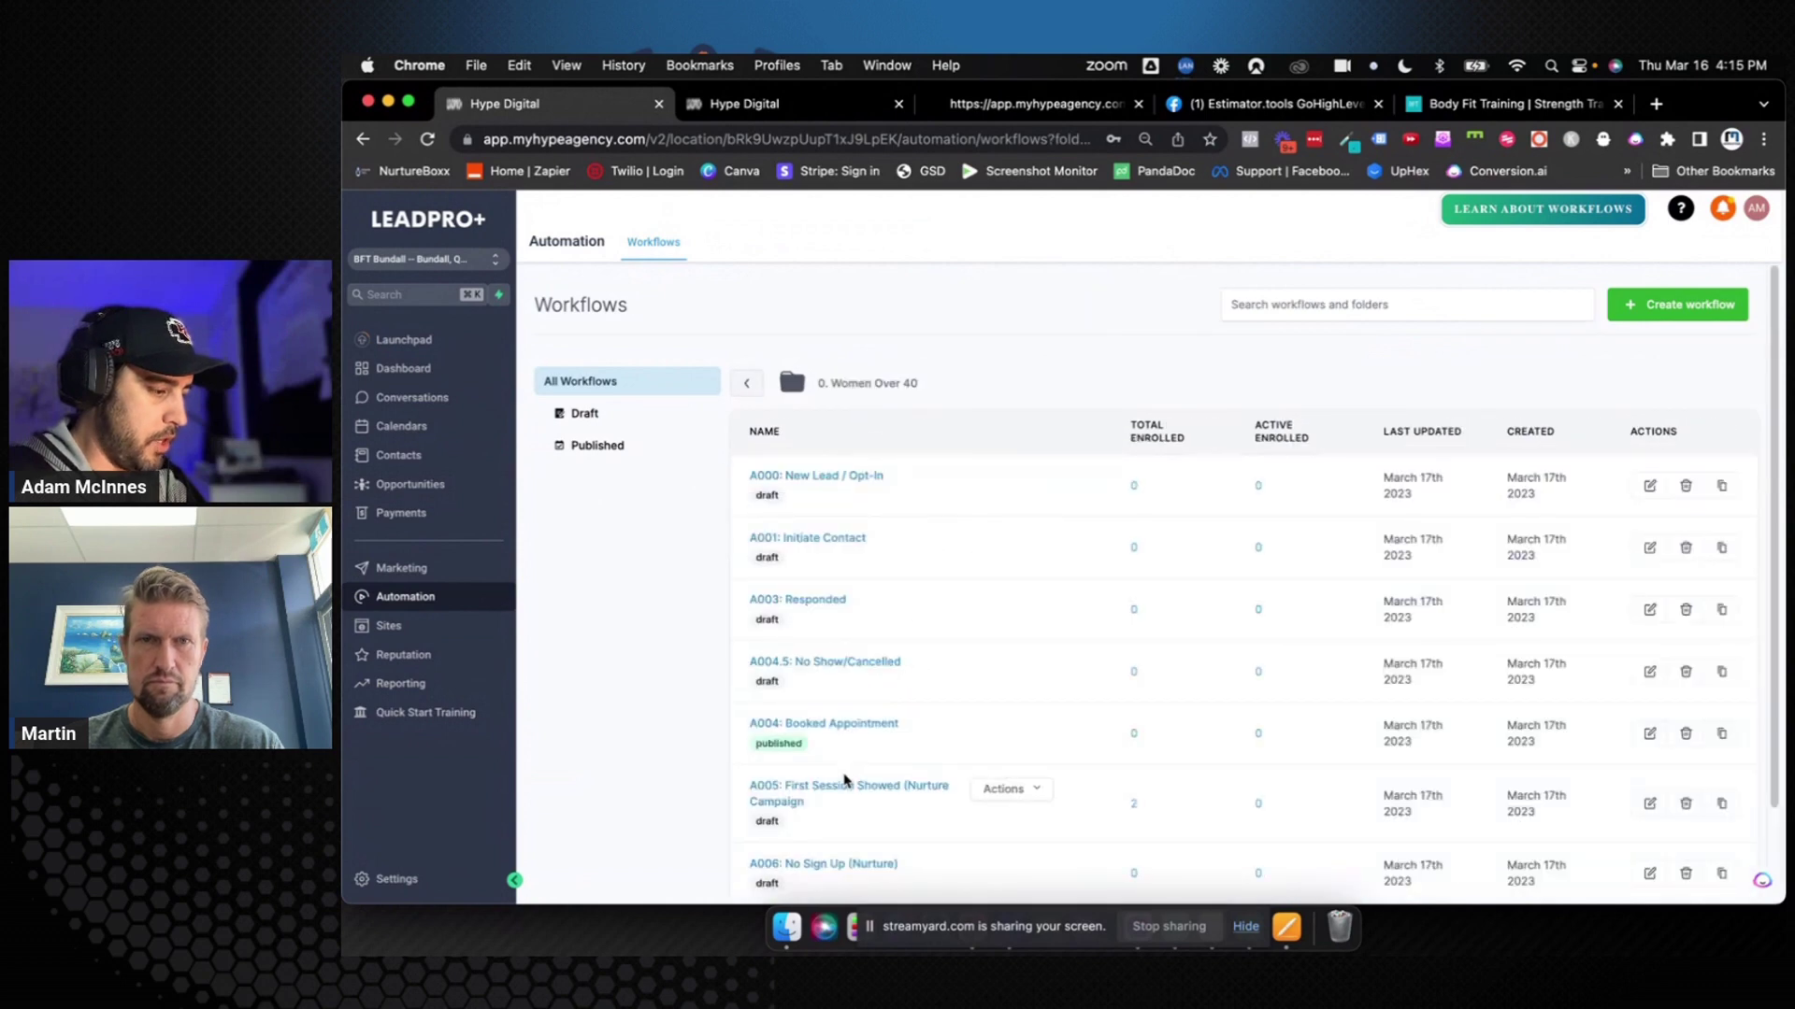
pyautogui.click(844, 786)
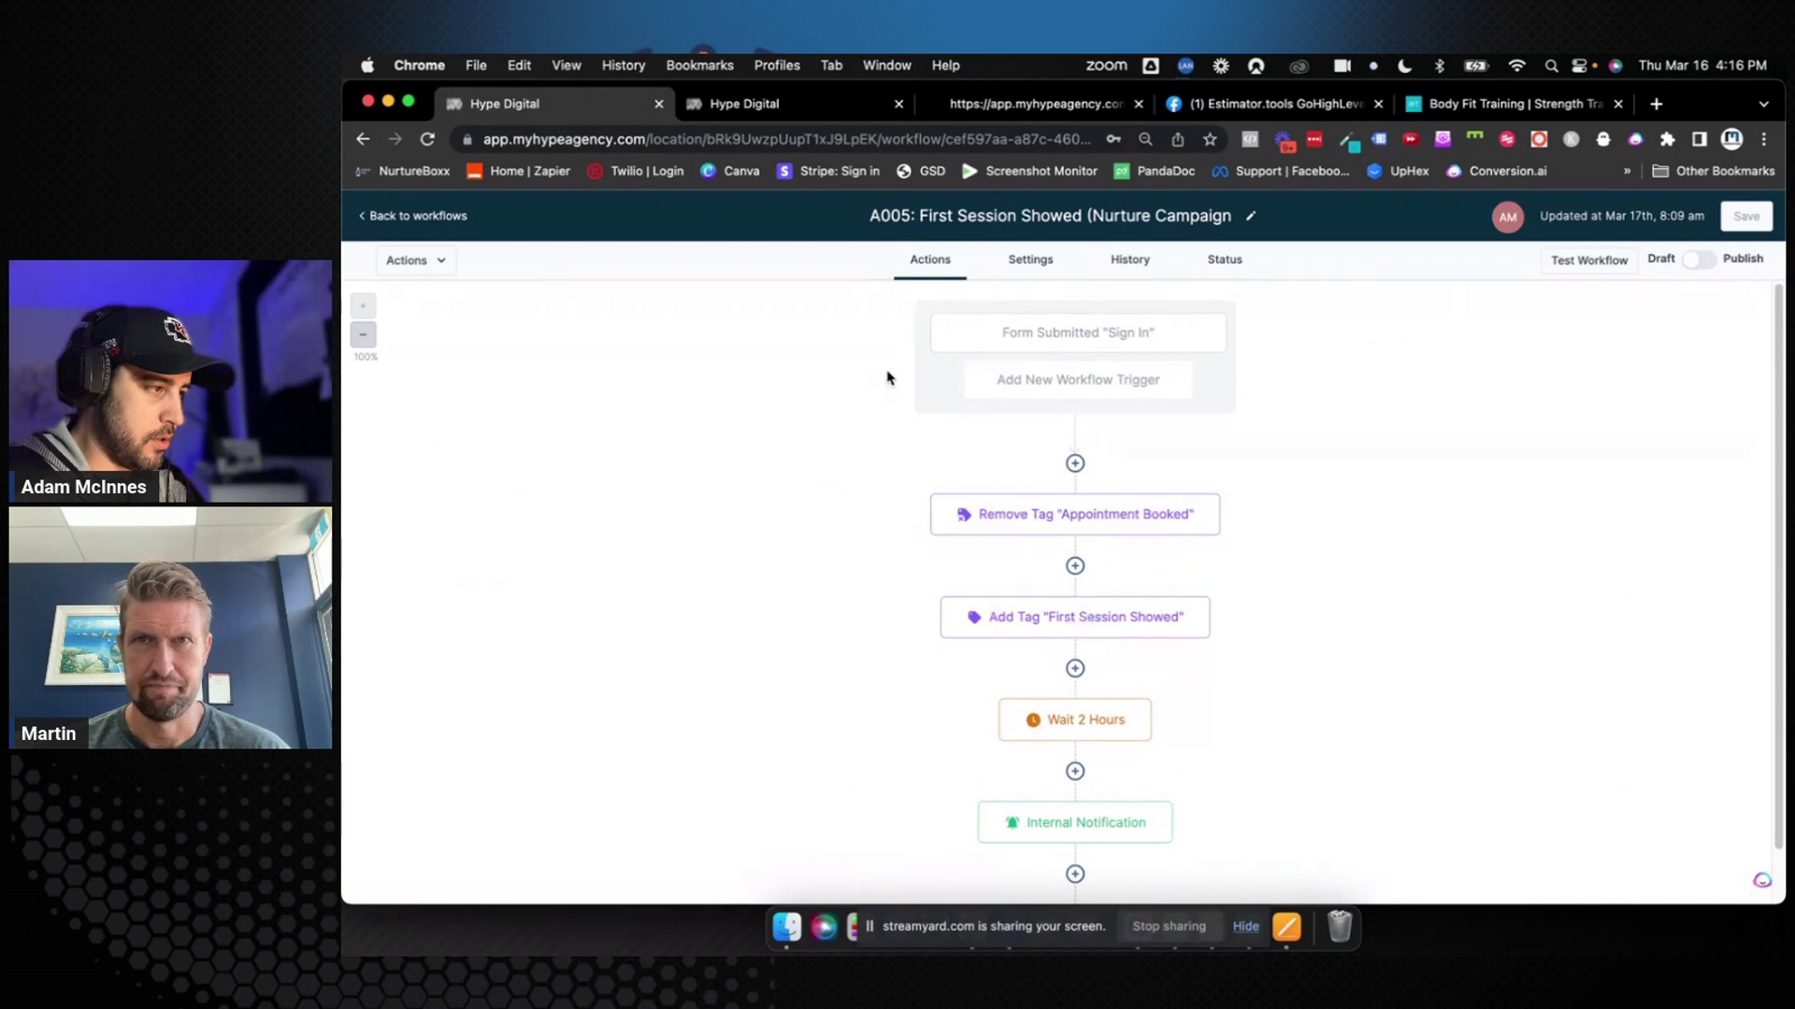
# In A006, draft a Remove Contact Tag step for the first session showed tag, then discard it unsaved
pyautogui.click(805, 109)
pyautogui.click(1083, 565)
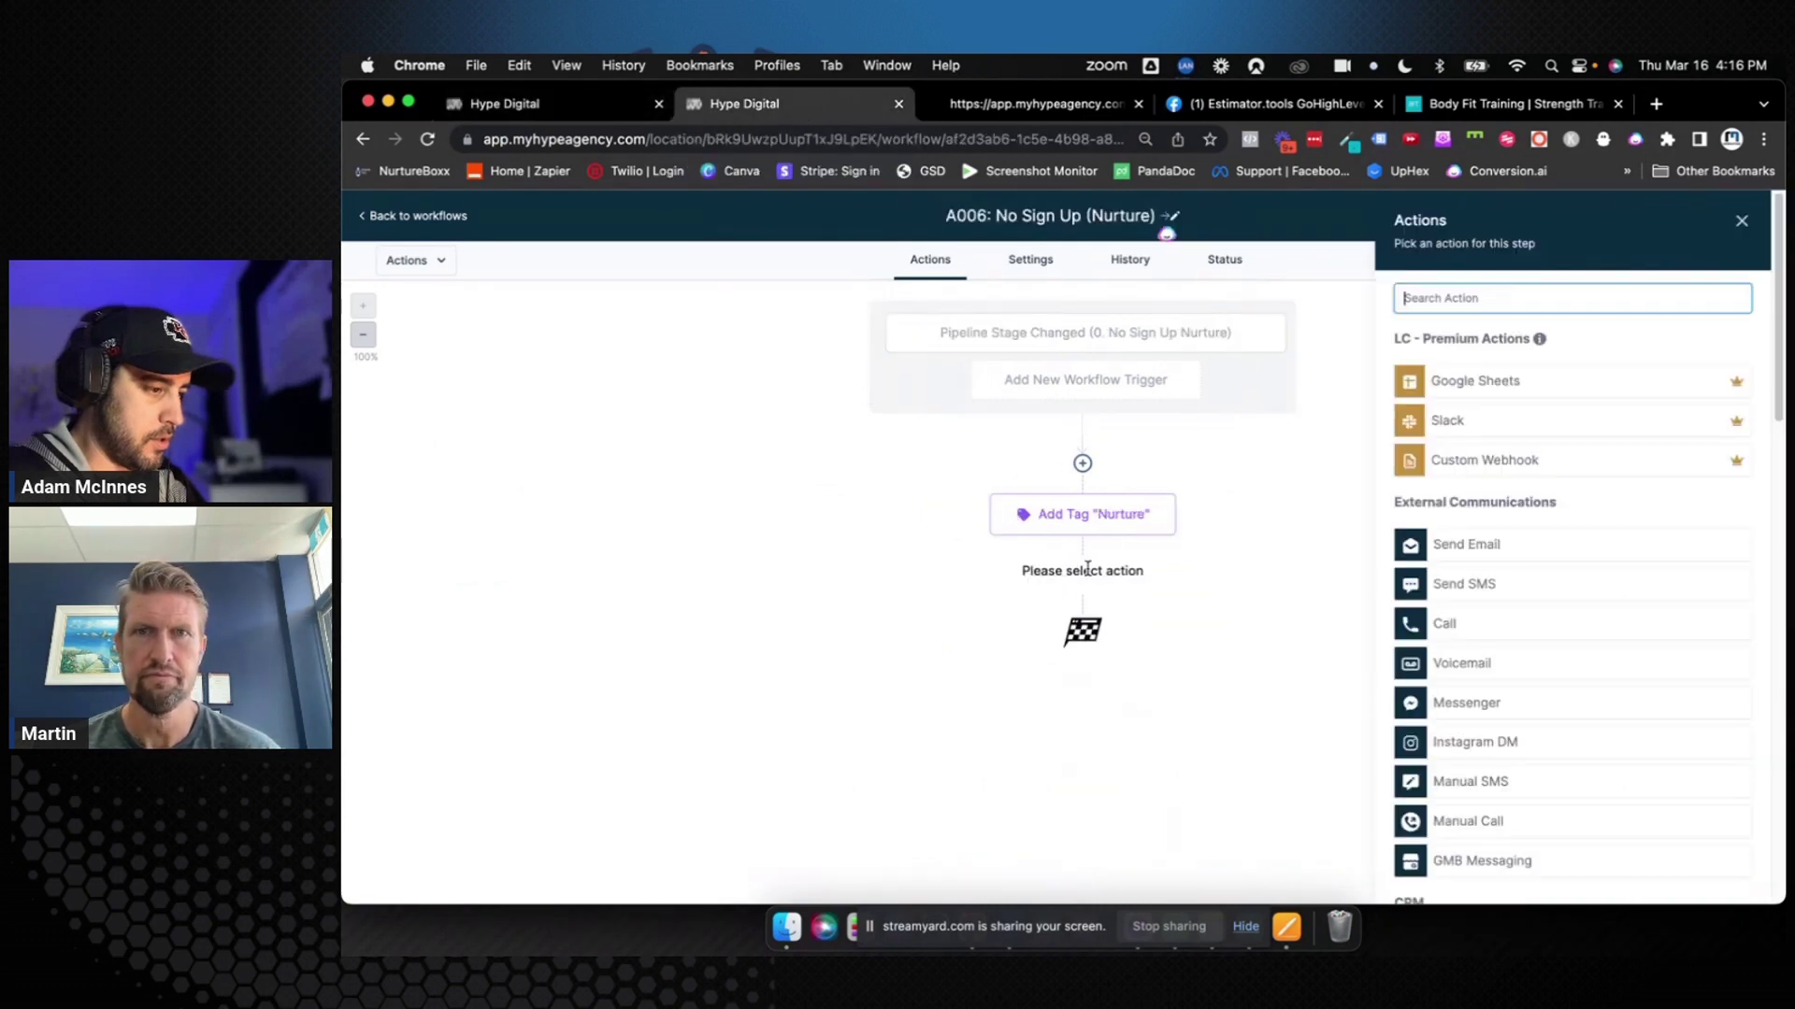
pyautogui.write('remove')
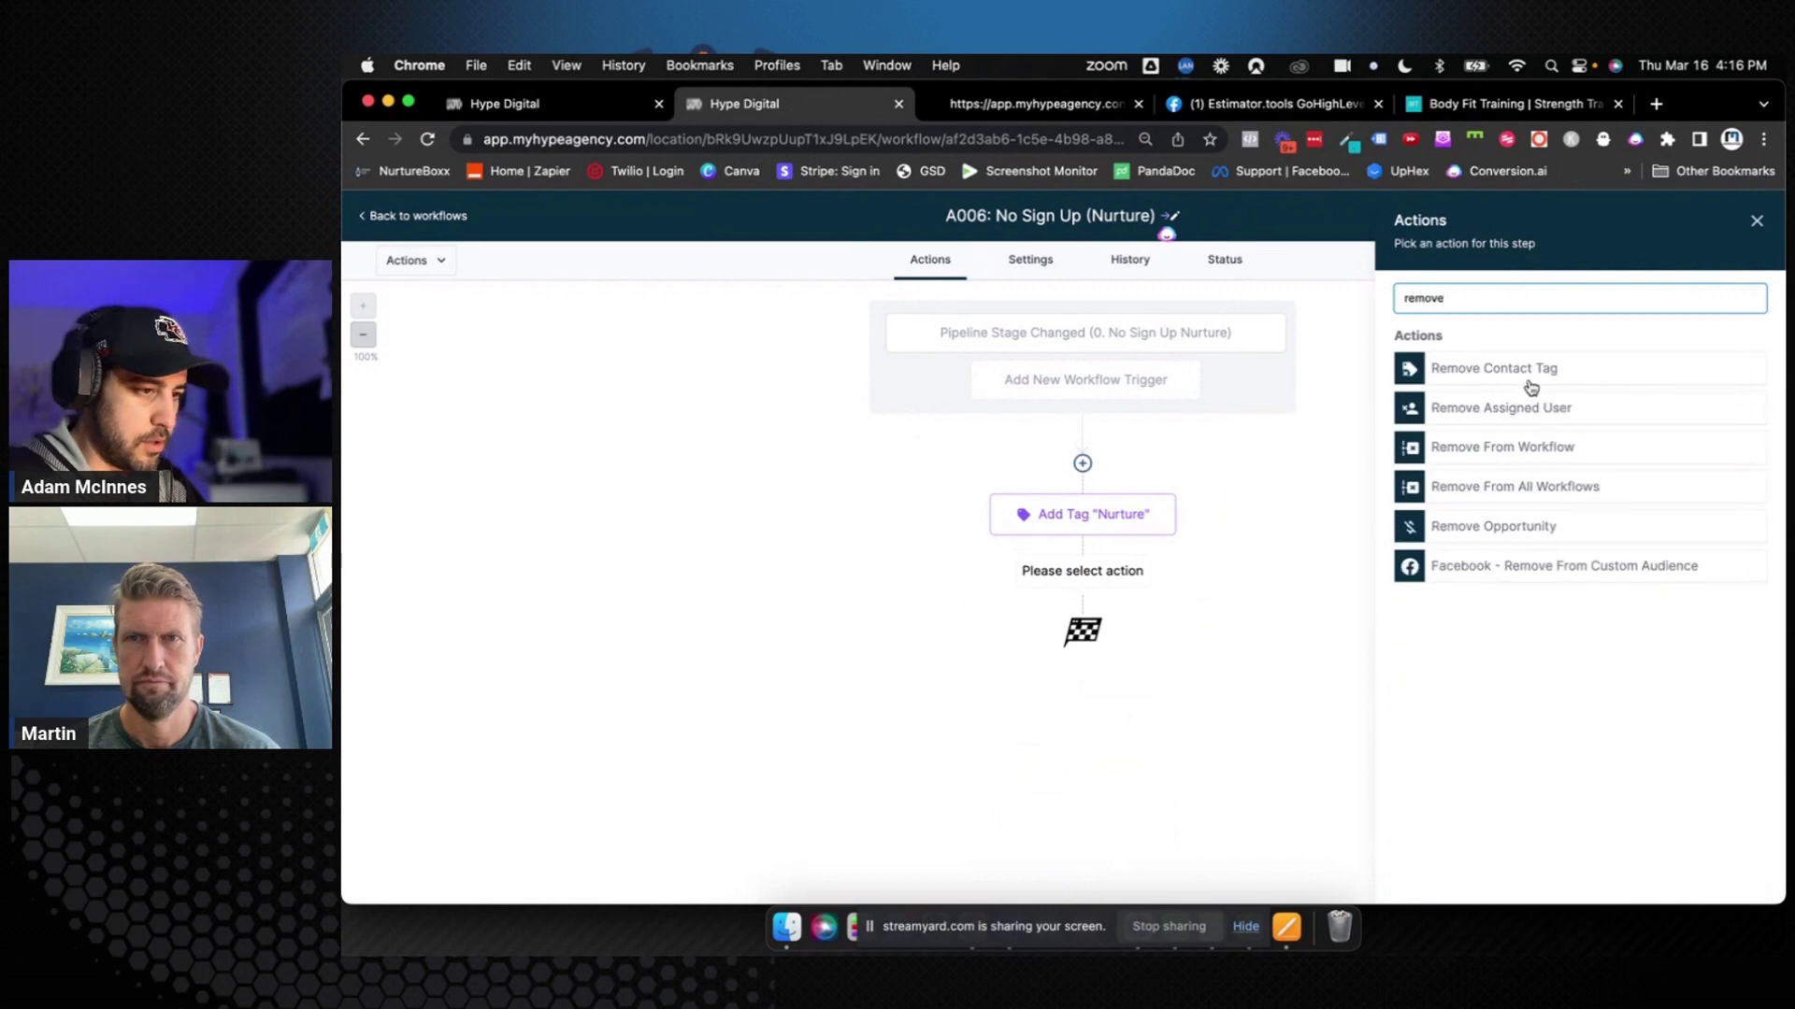
pyautogui.click(1531, 379)
pyautogui.click(1486, 402)
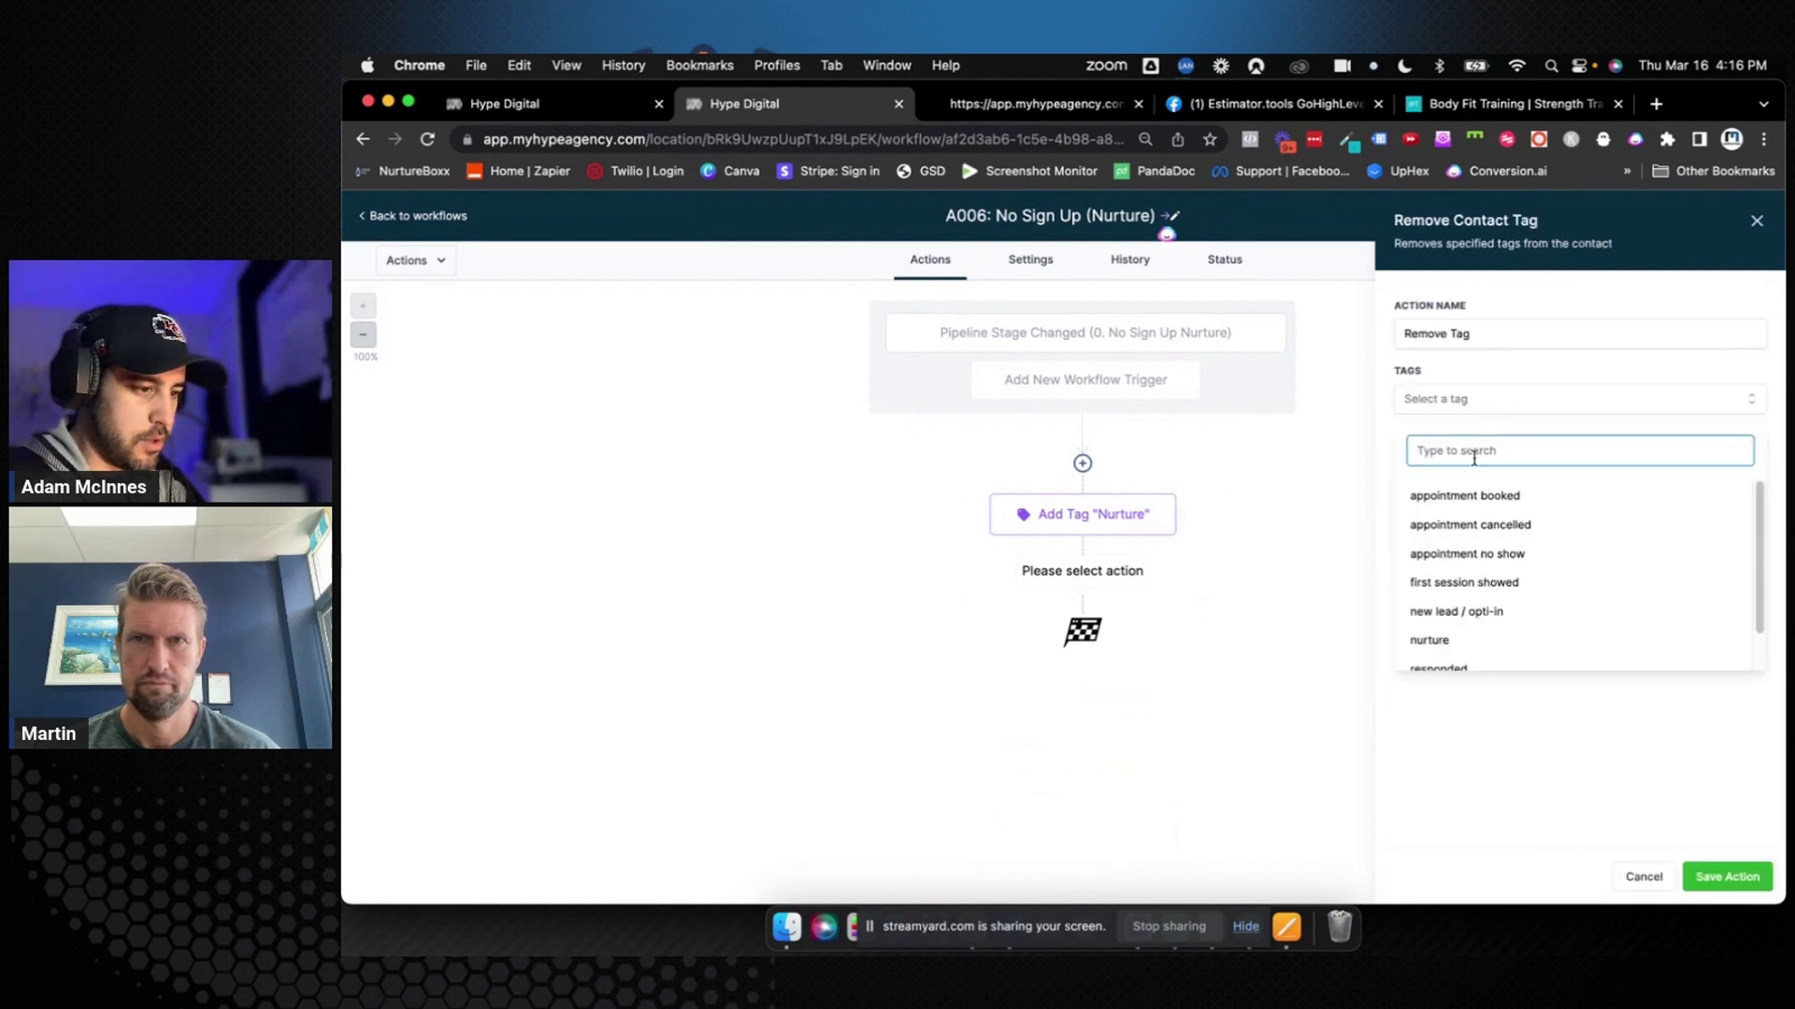
pyautogui.click(1474, 582)
pyautogui.click(1488, 703)
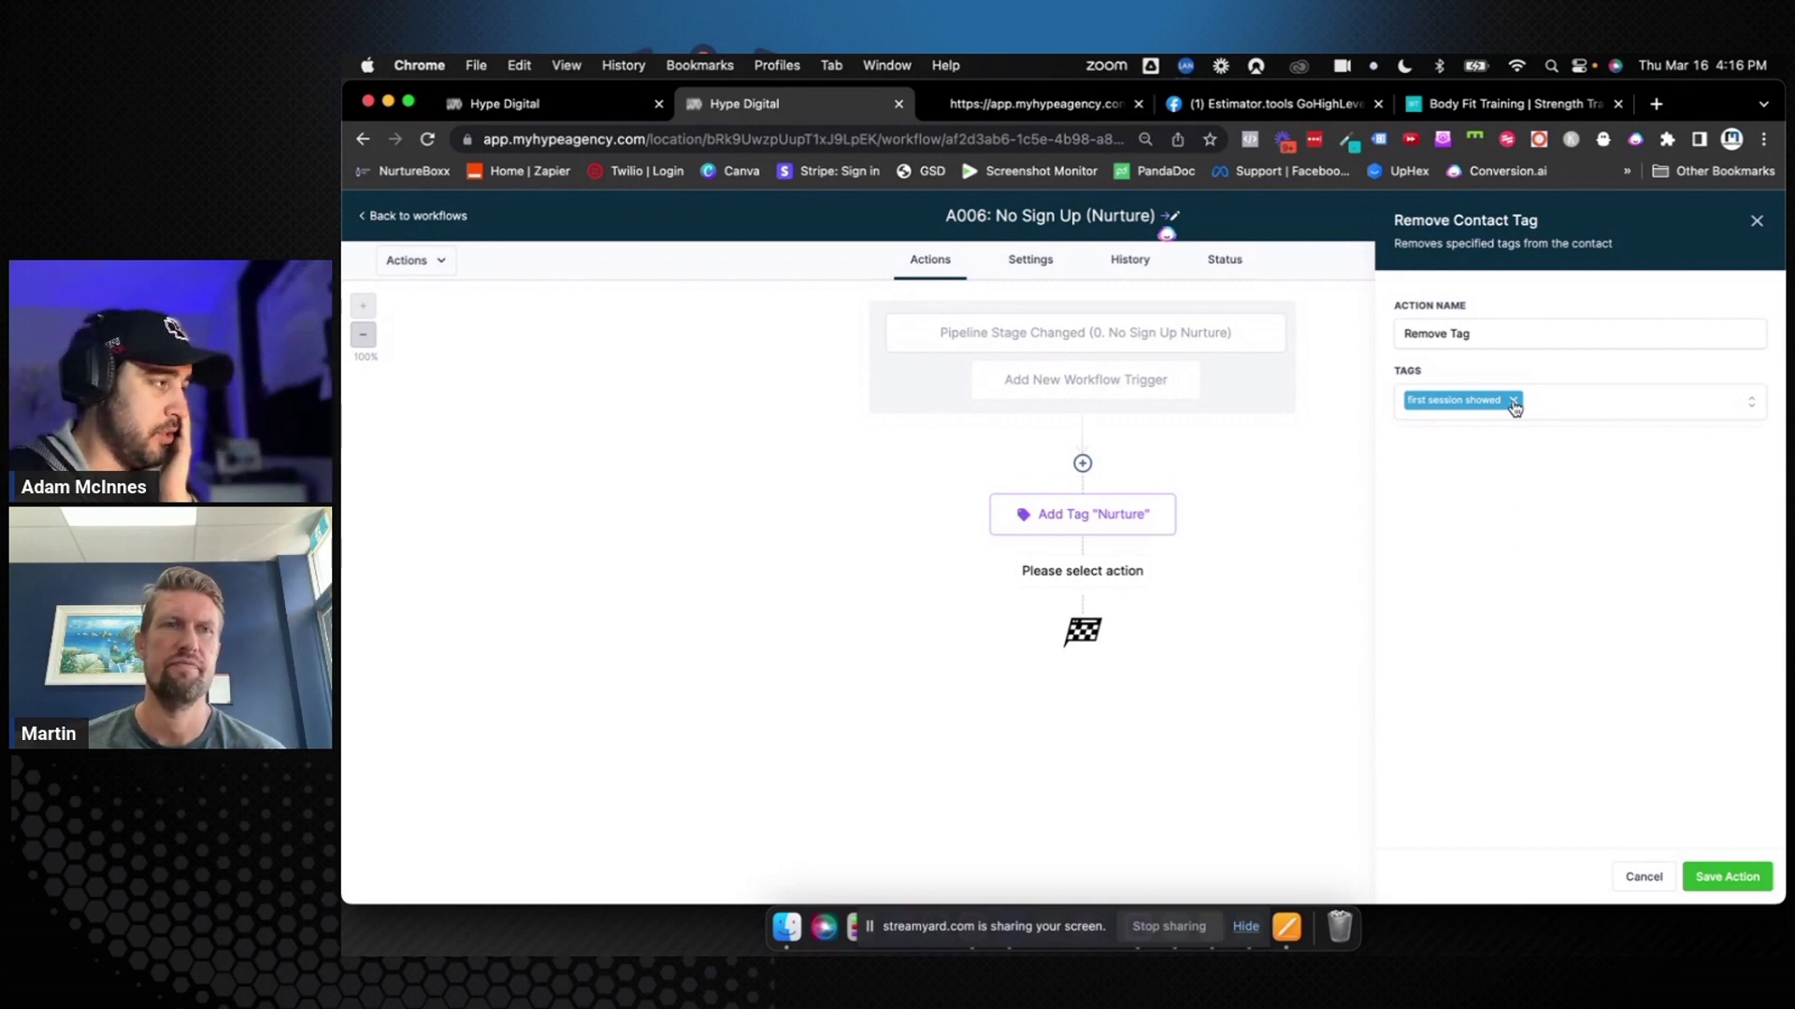
pyautogui.click(1514, 403)
pyautogui.click(1756, 221)
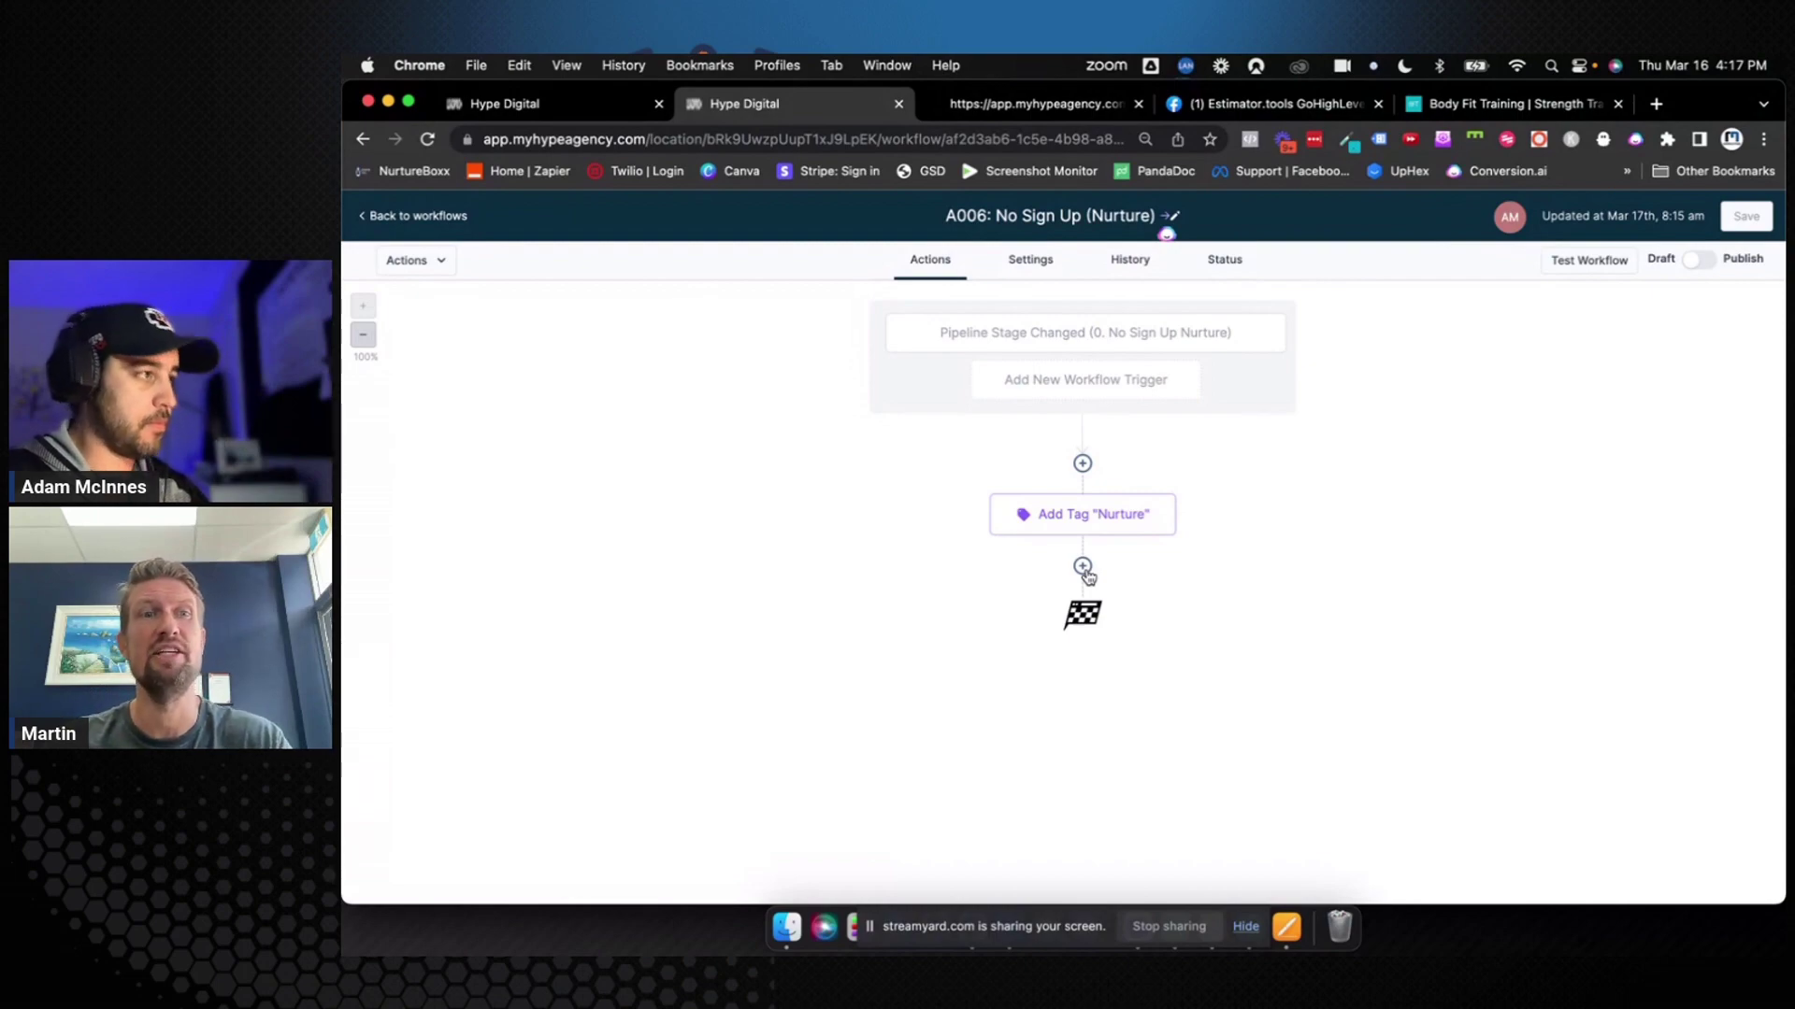
pyautogui.hotkey('ctrl', 'Right')
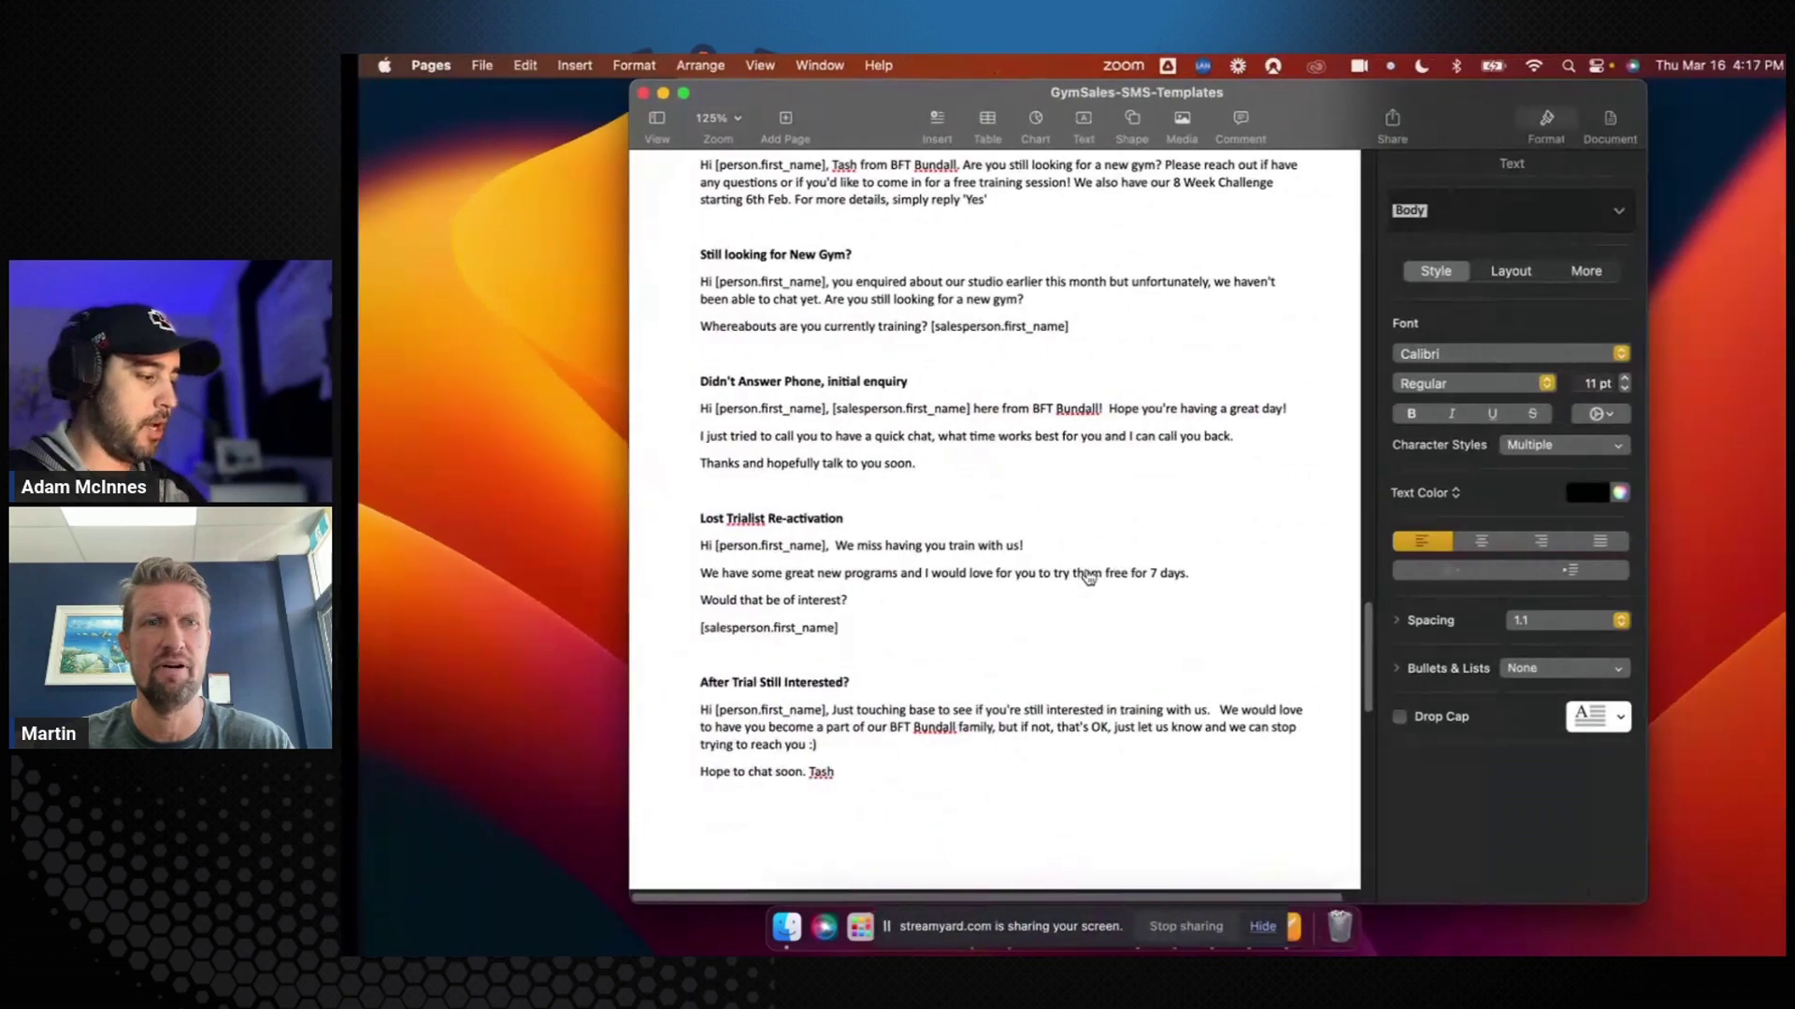
pyautogui.scroll(-2, 962, 529)
pyautogui.scroll(2, 962, 530)
pyautogui.scroll(2, 962, 529)
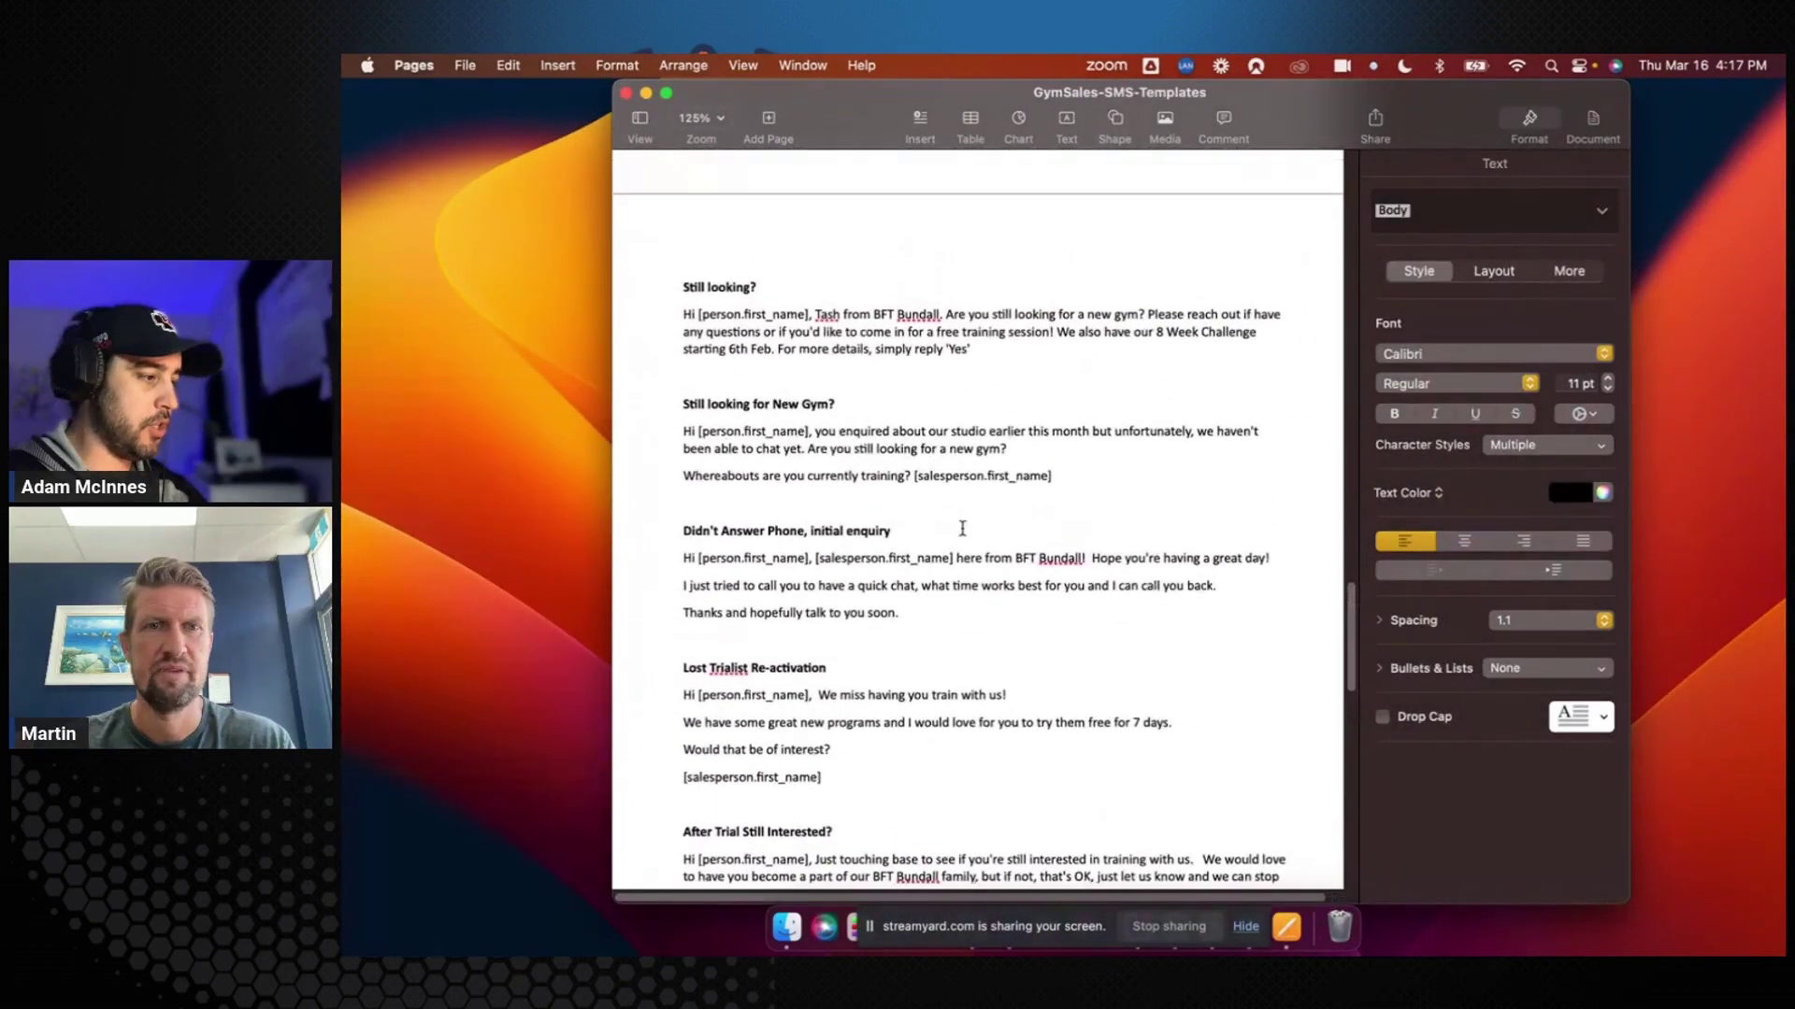
pyautogui.scroll(3, 741, 422)
pyautogui.scroll(5, 741, 422)
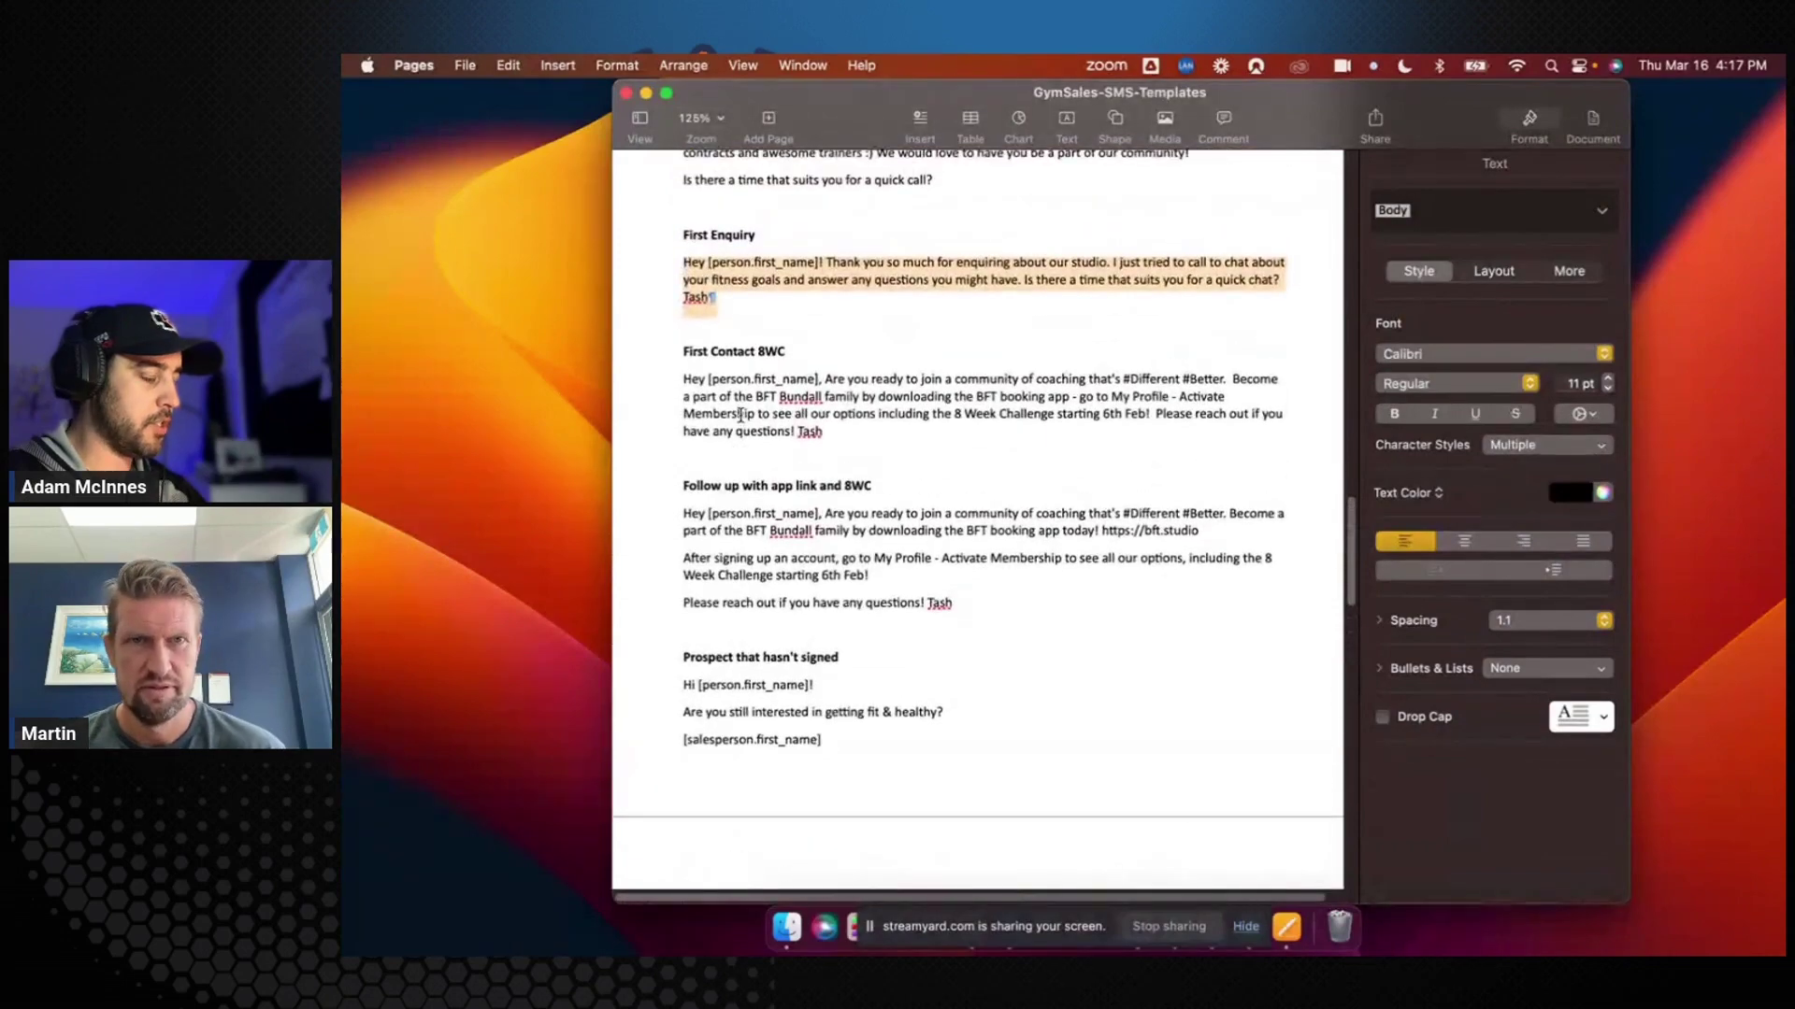
pyautogui.scroll(-3, 741, 415)
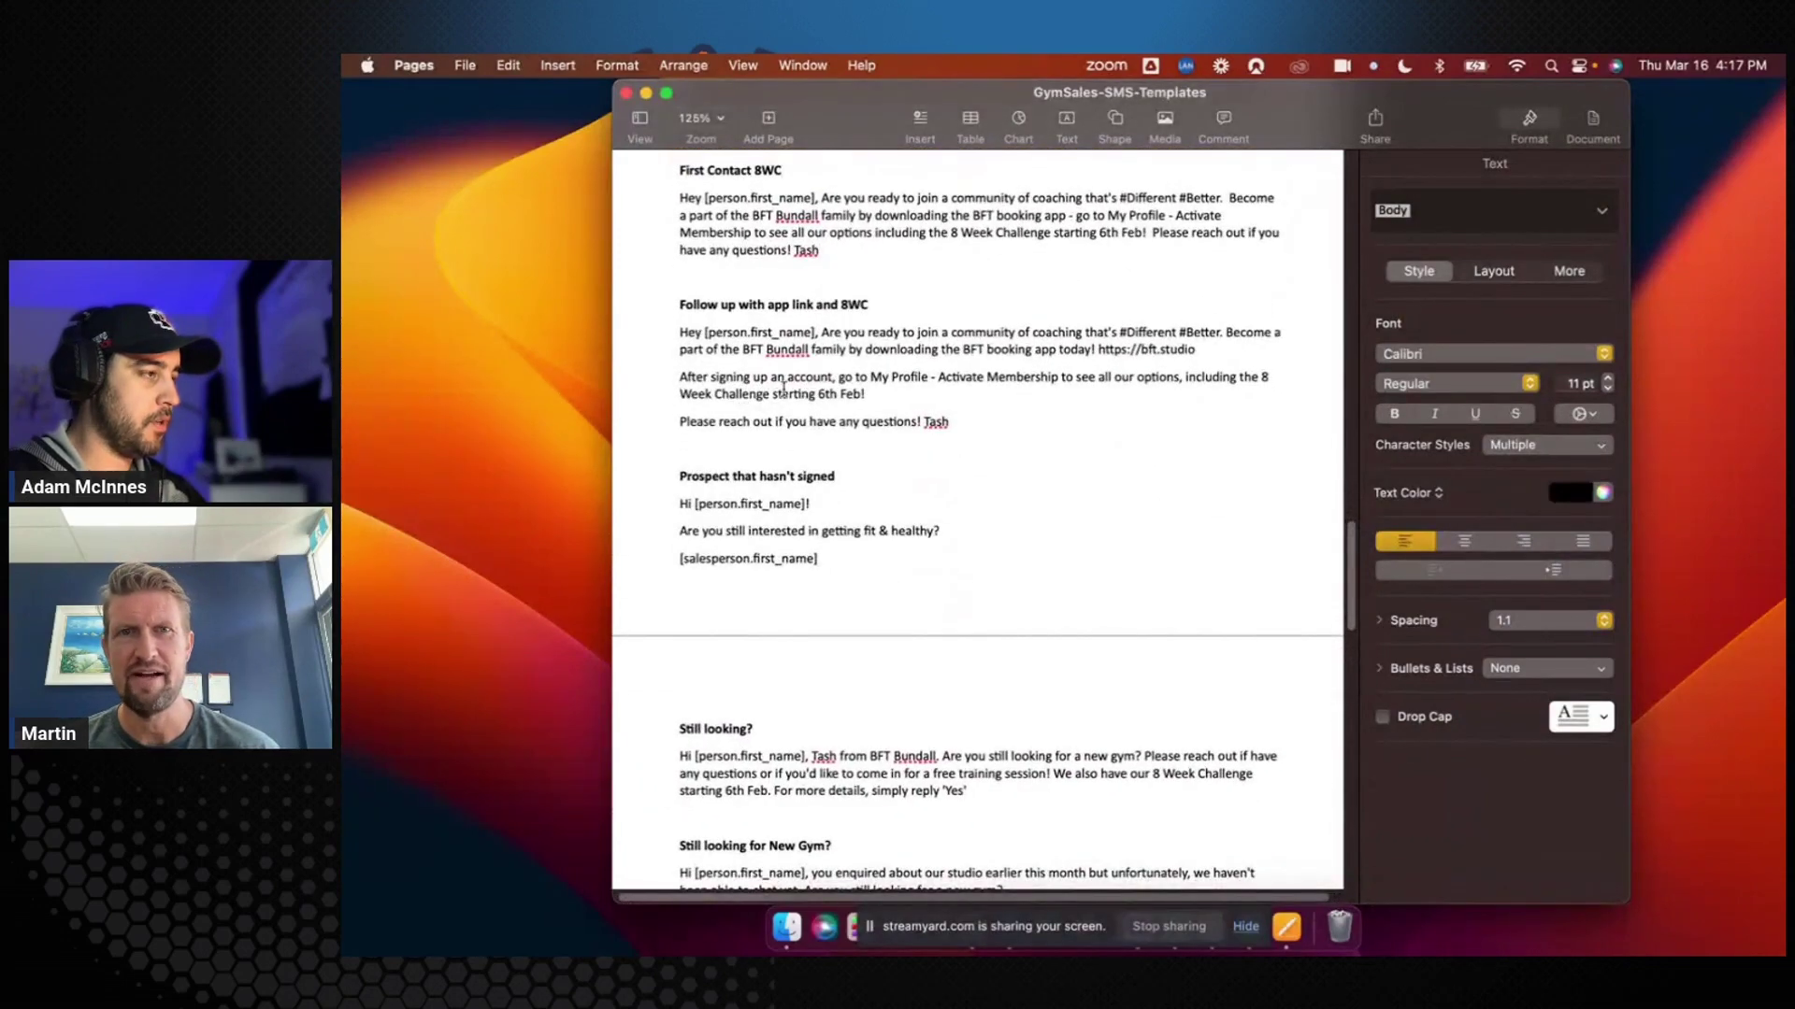
pyautogui.hotkey('ctrl', 'Left')
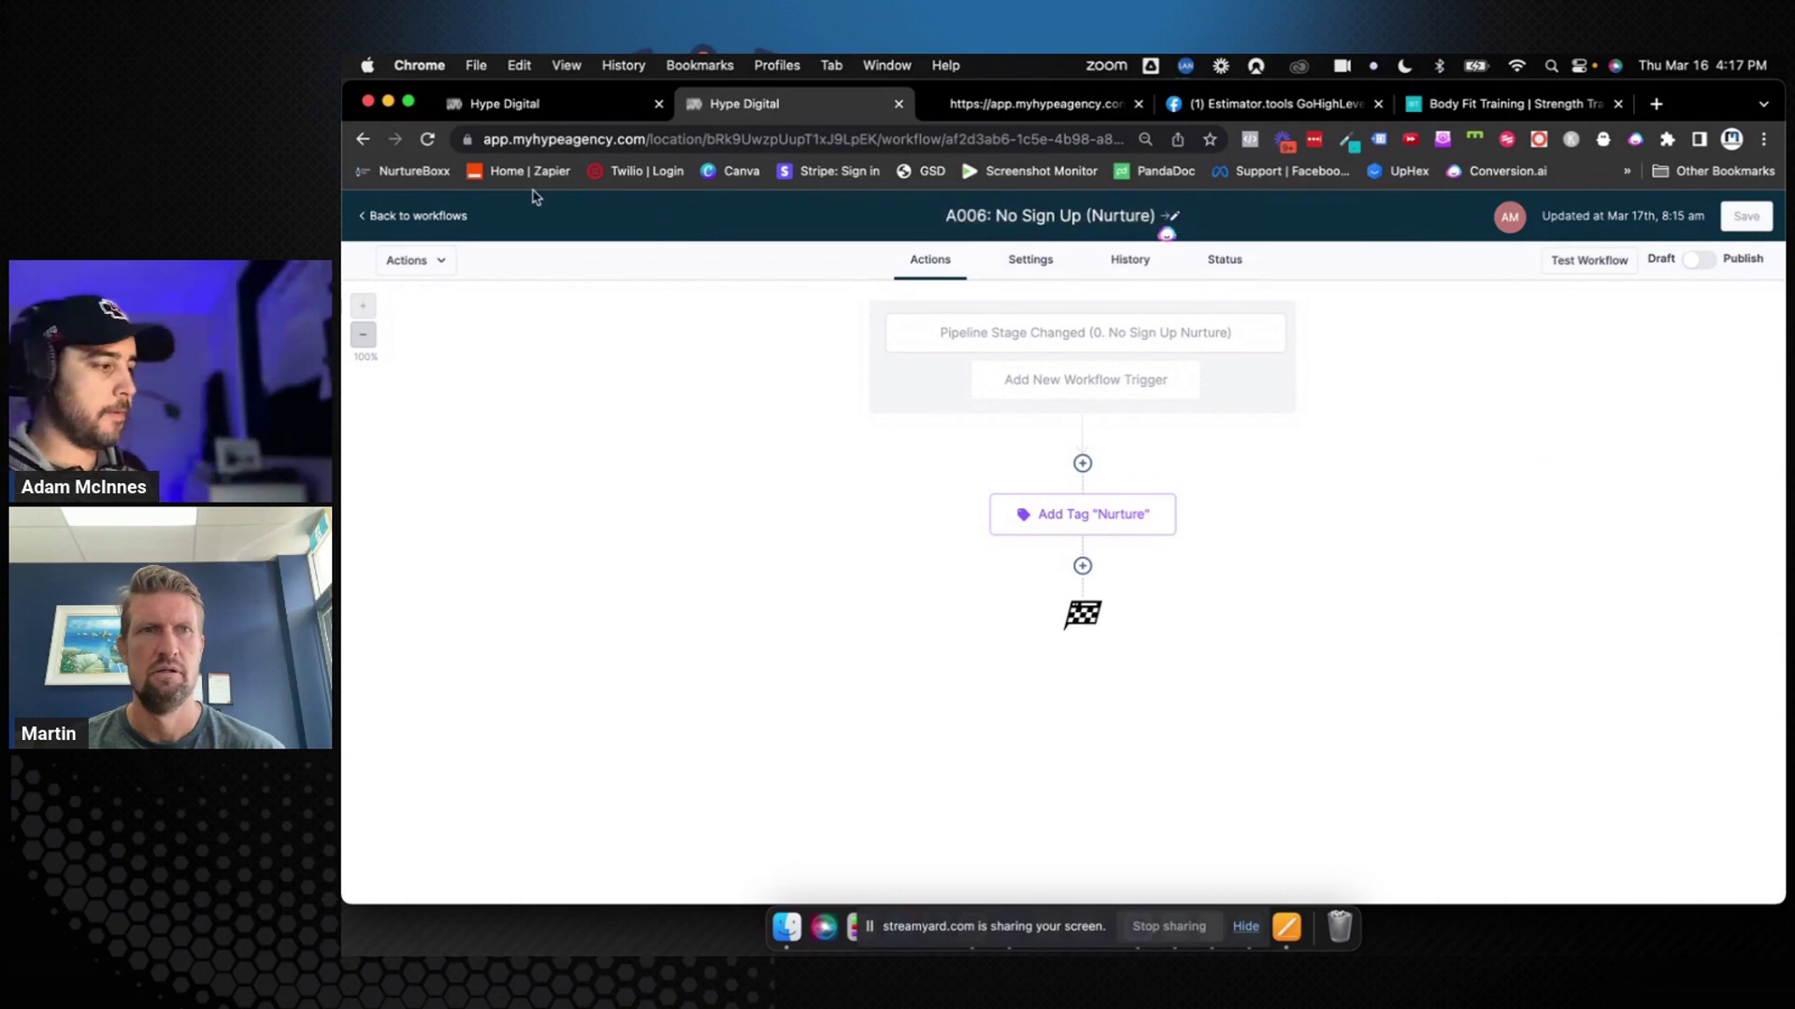
# Create a new blank workflow from scratch and begin its title with 'A007:'
pyautogui.click(417, 219)
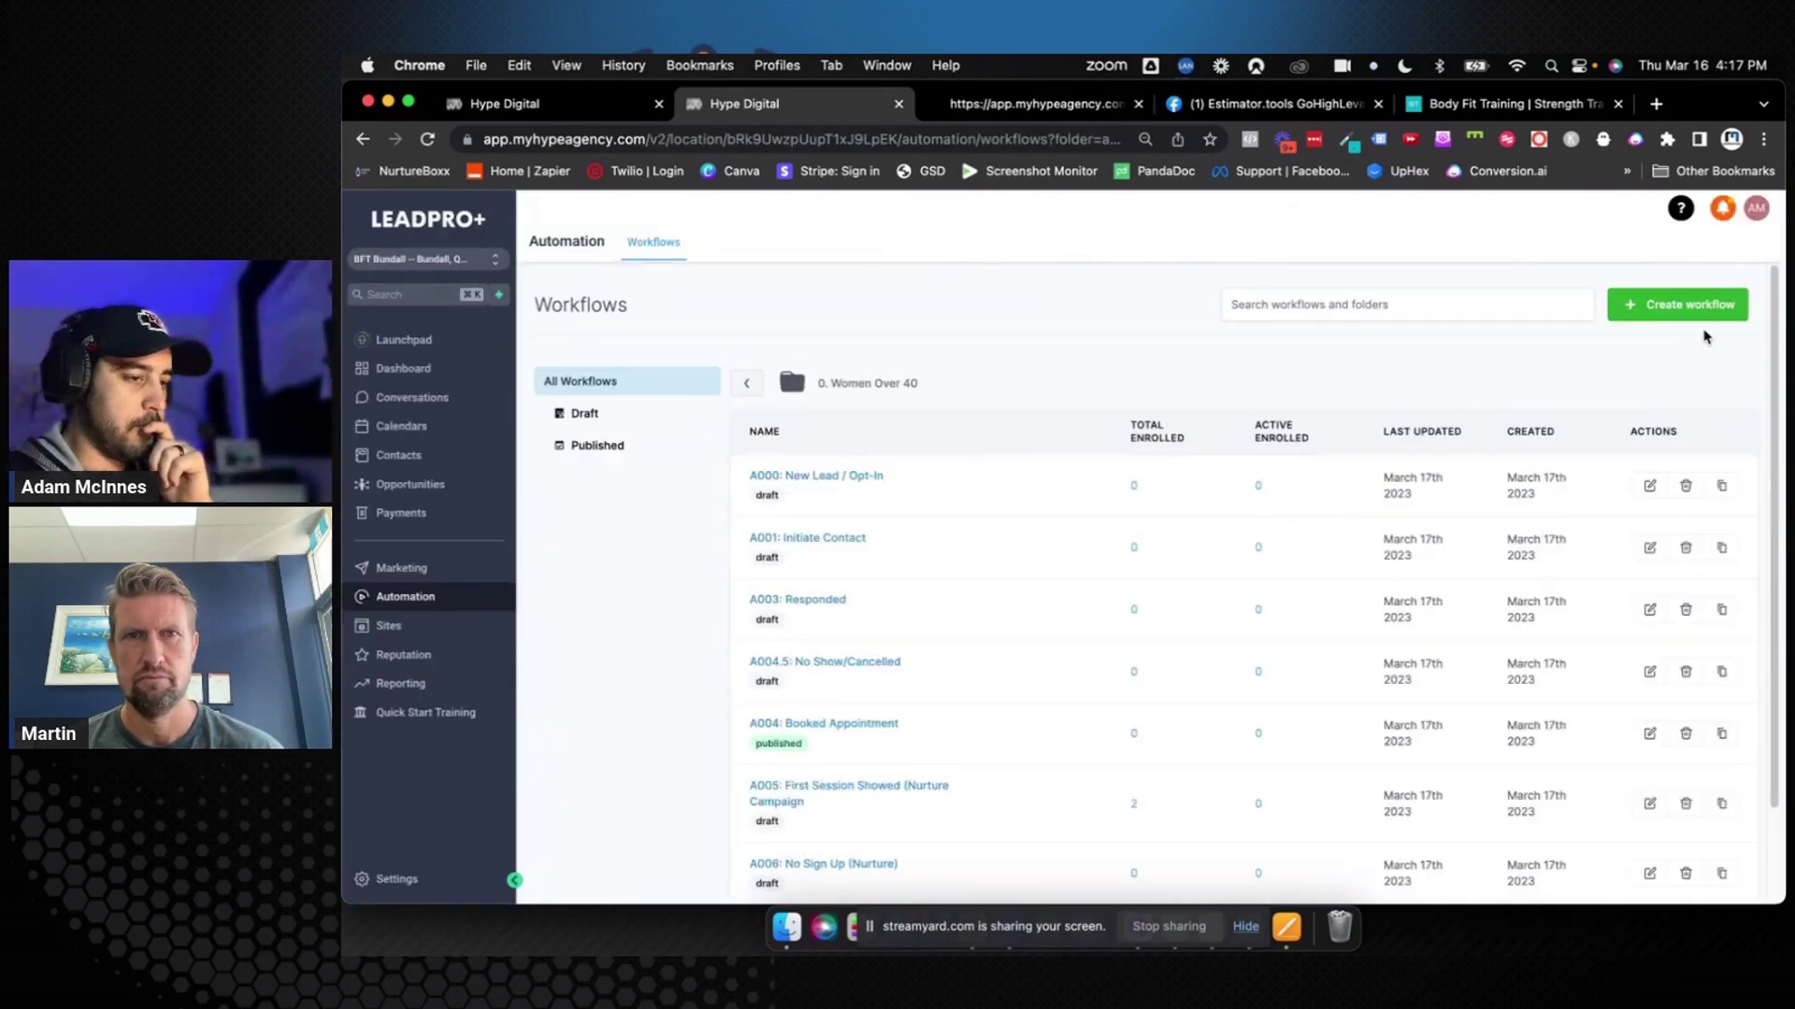
pyautogui.click(1696, 305)
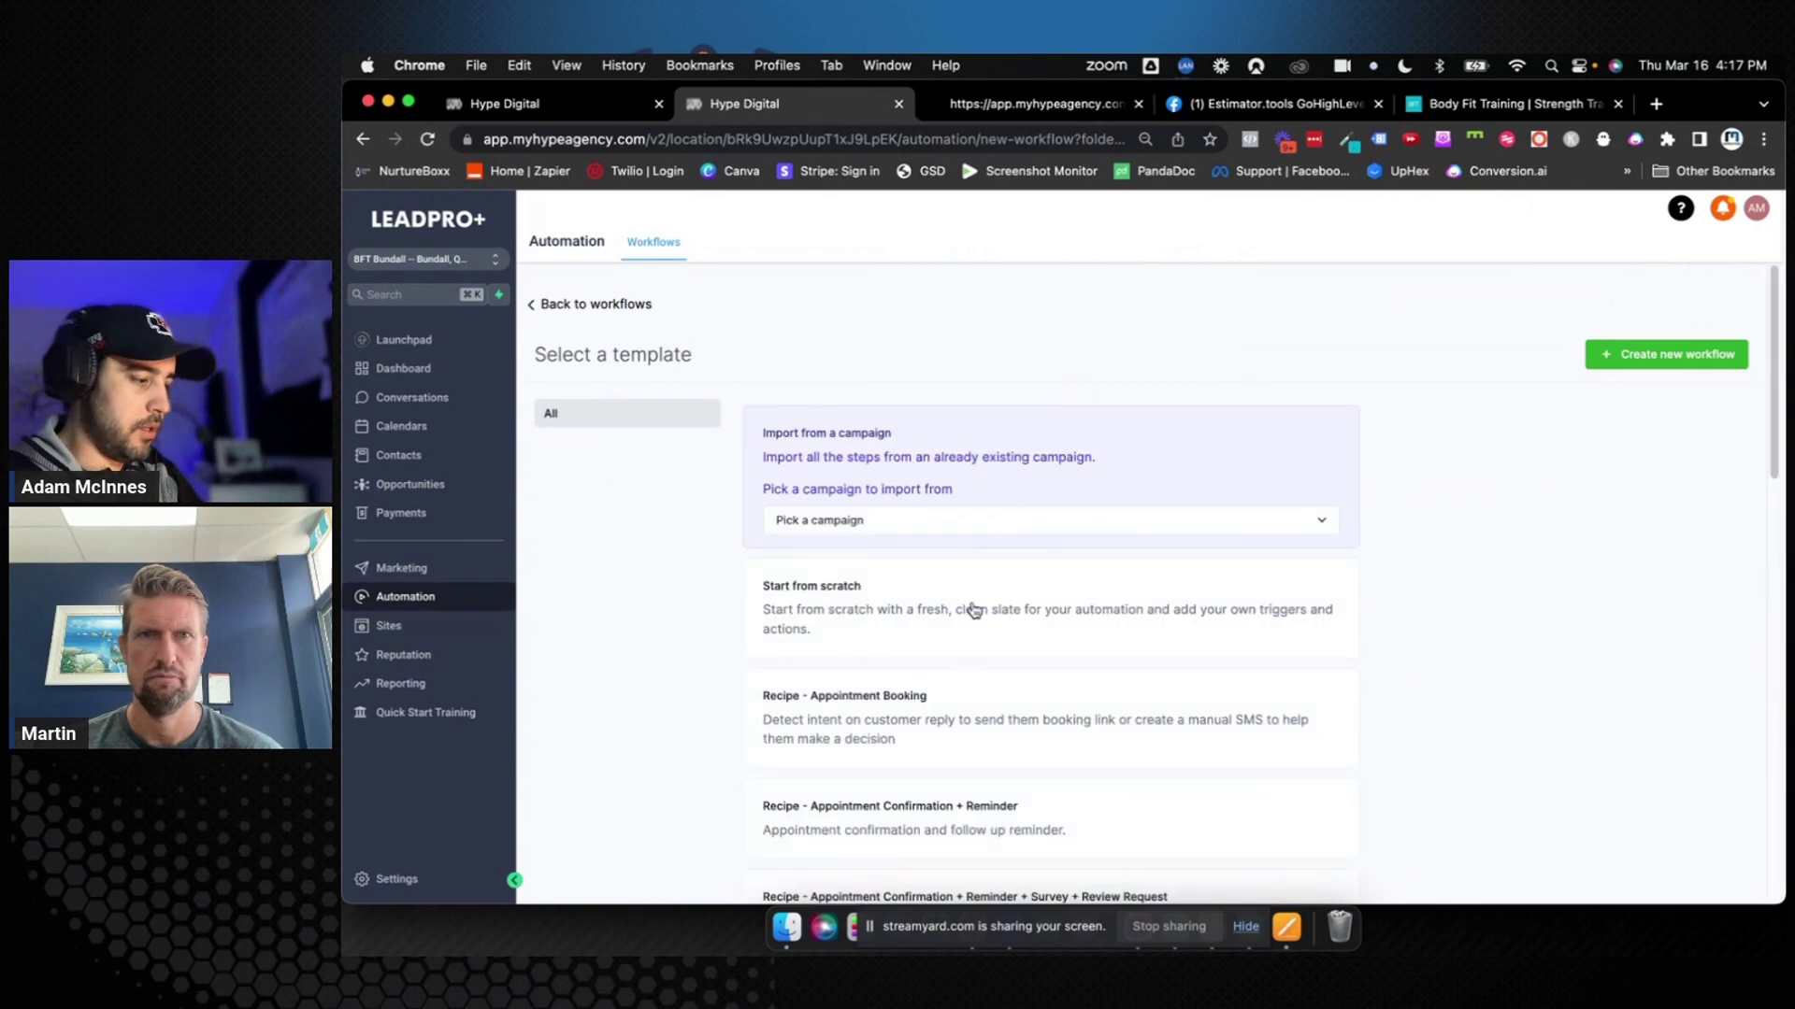
pyautogui.click(973, 611)
pyautogui.click(1666, 354)
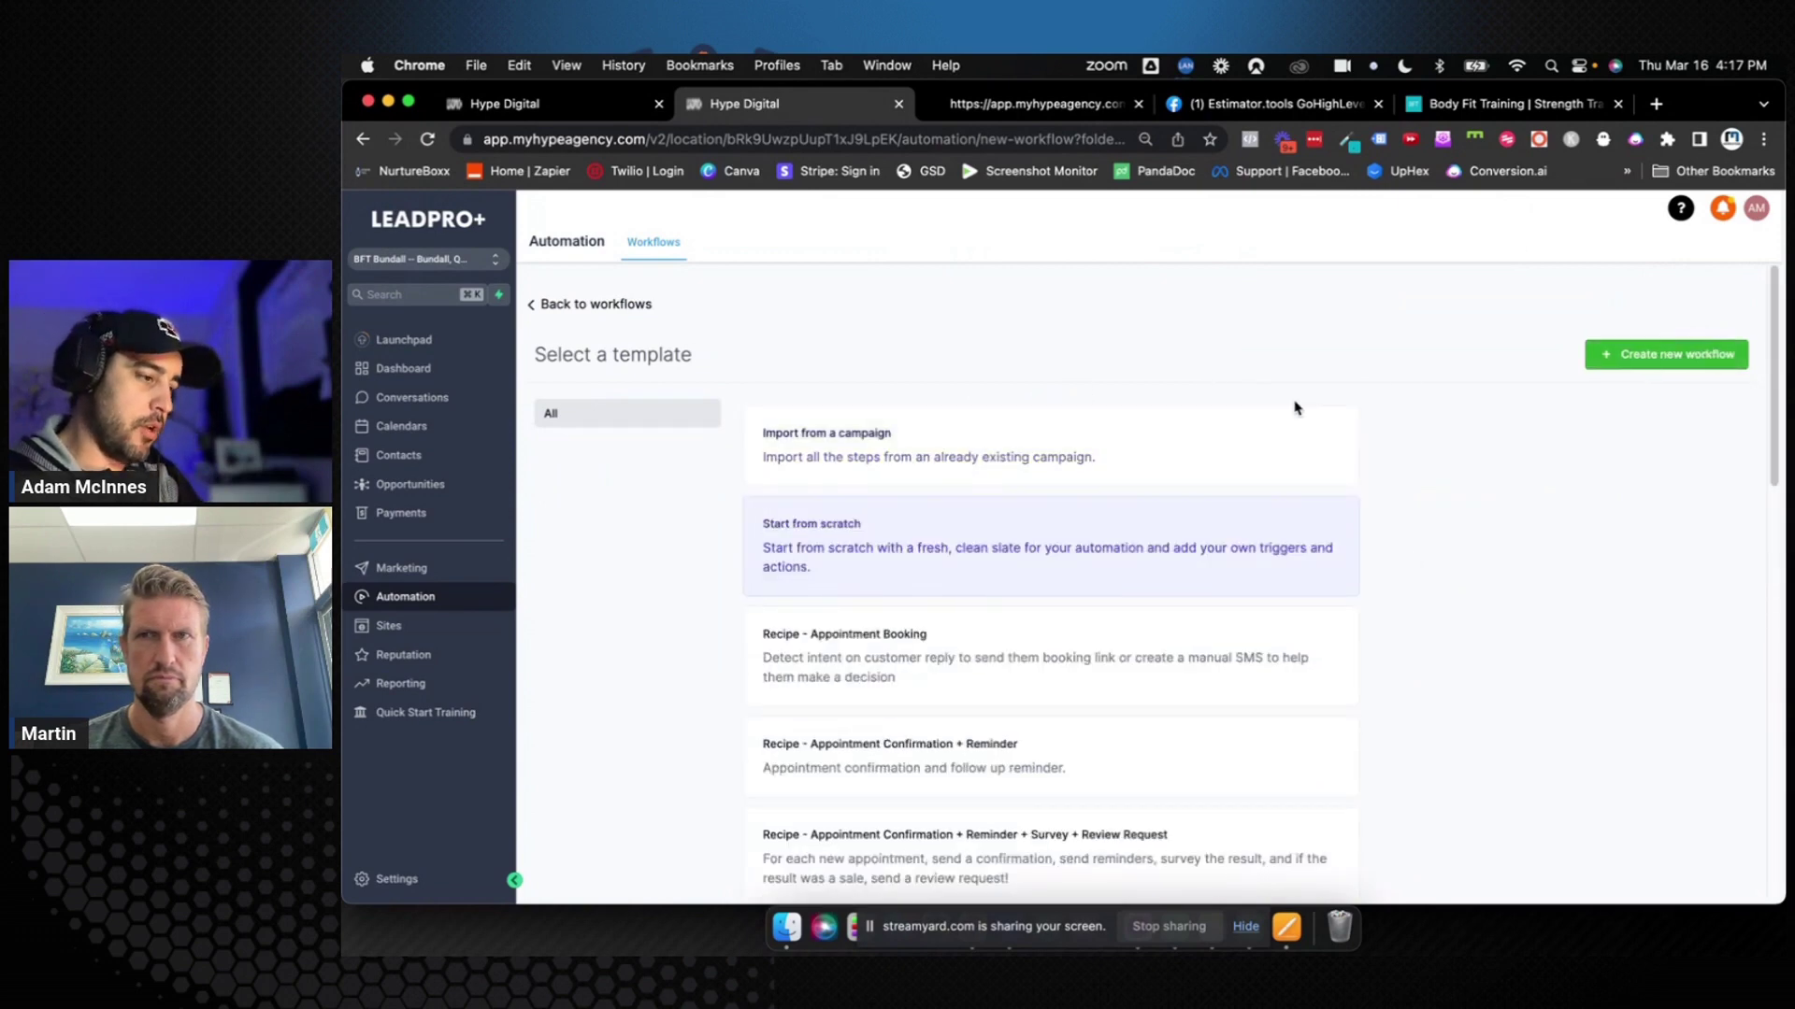
pyautogui.click(1006, 218)
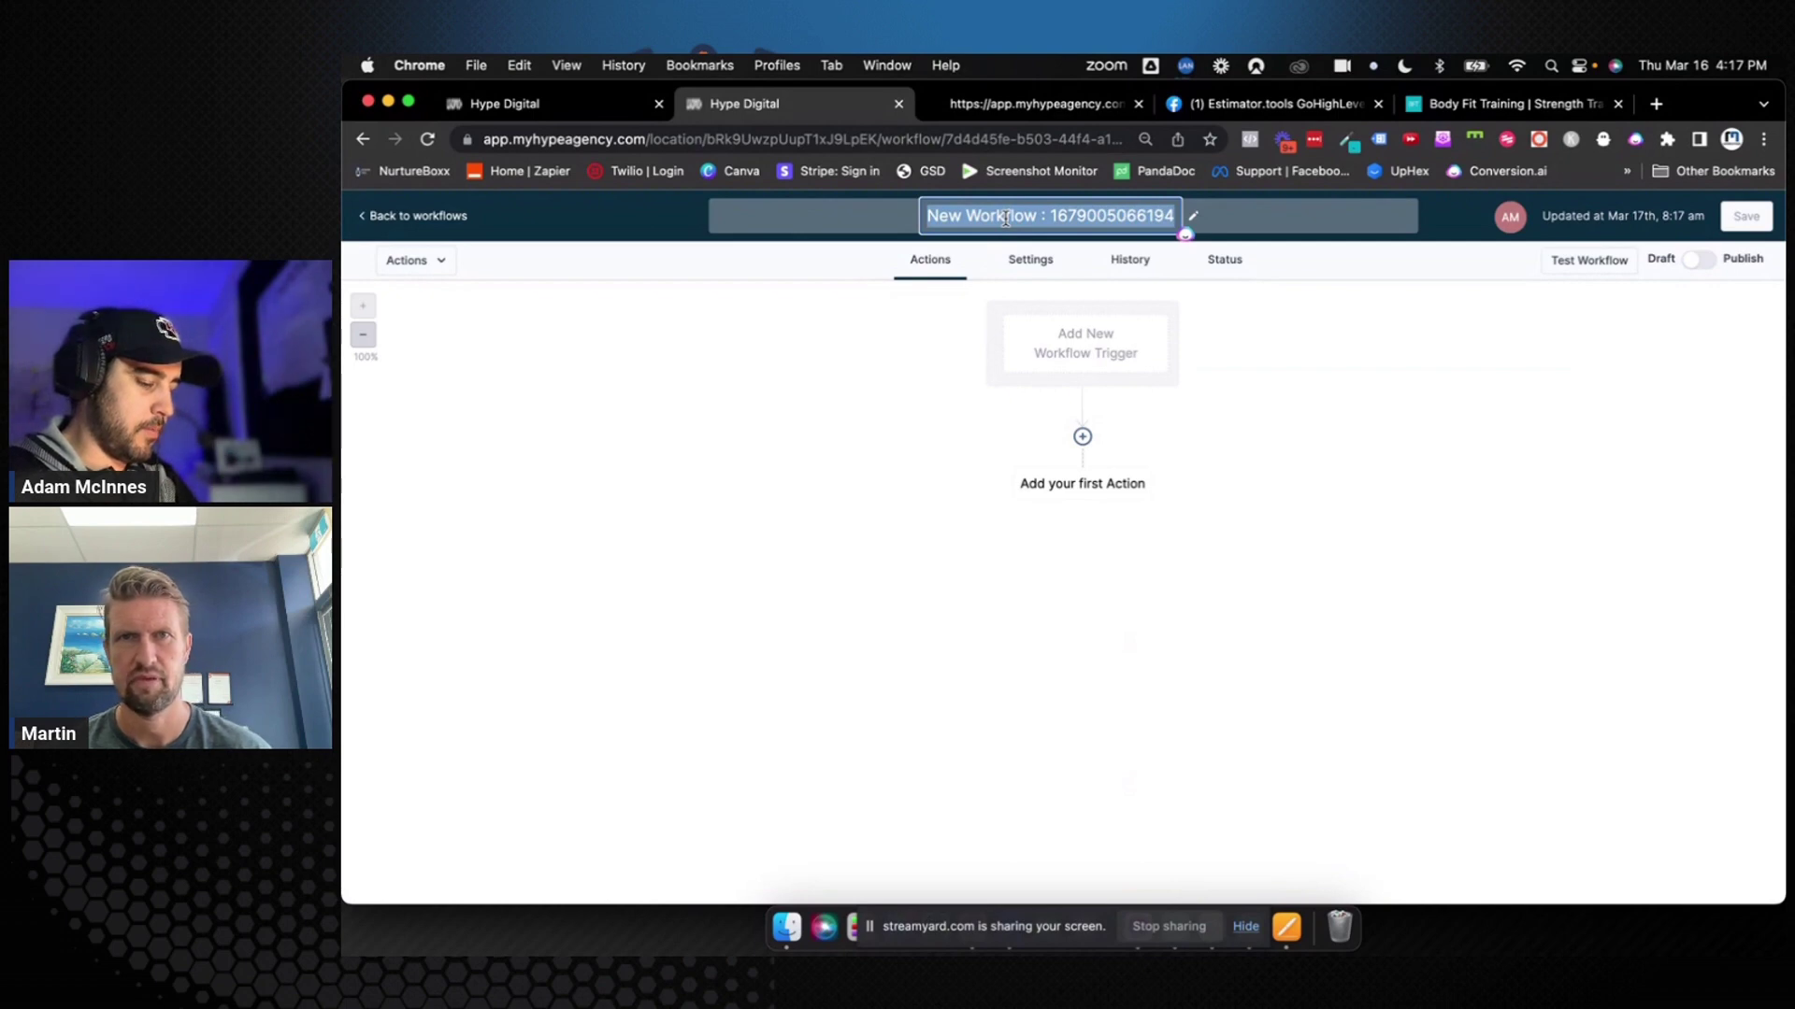
pyautogui.write('A007:')
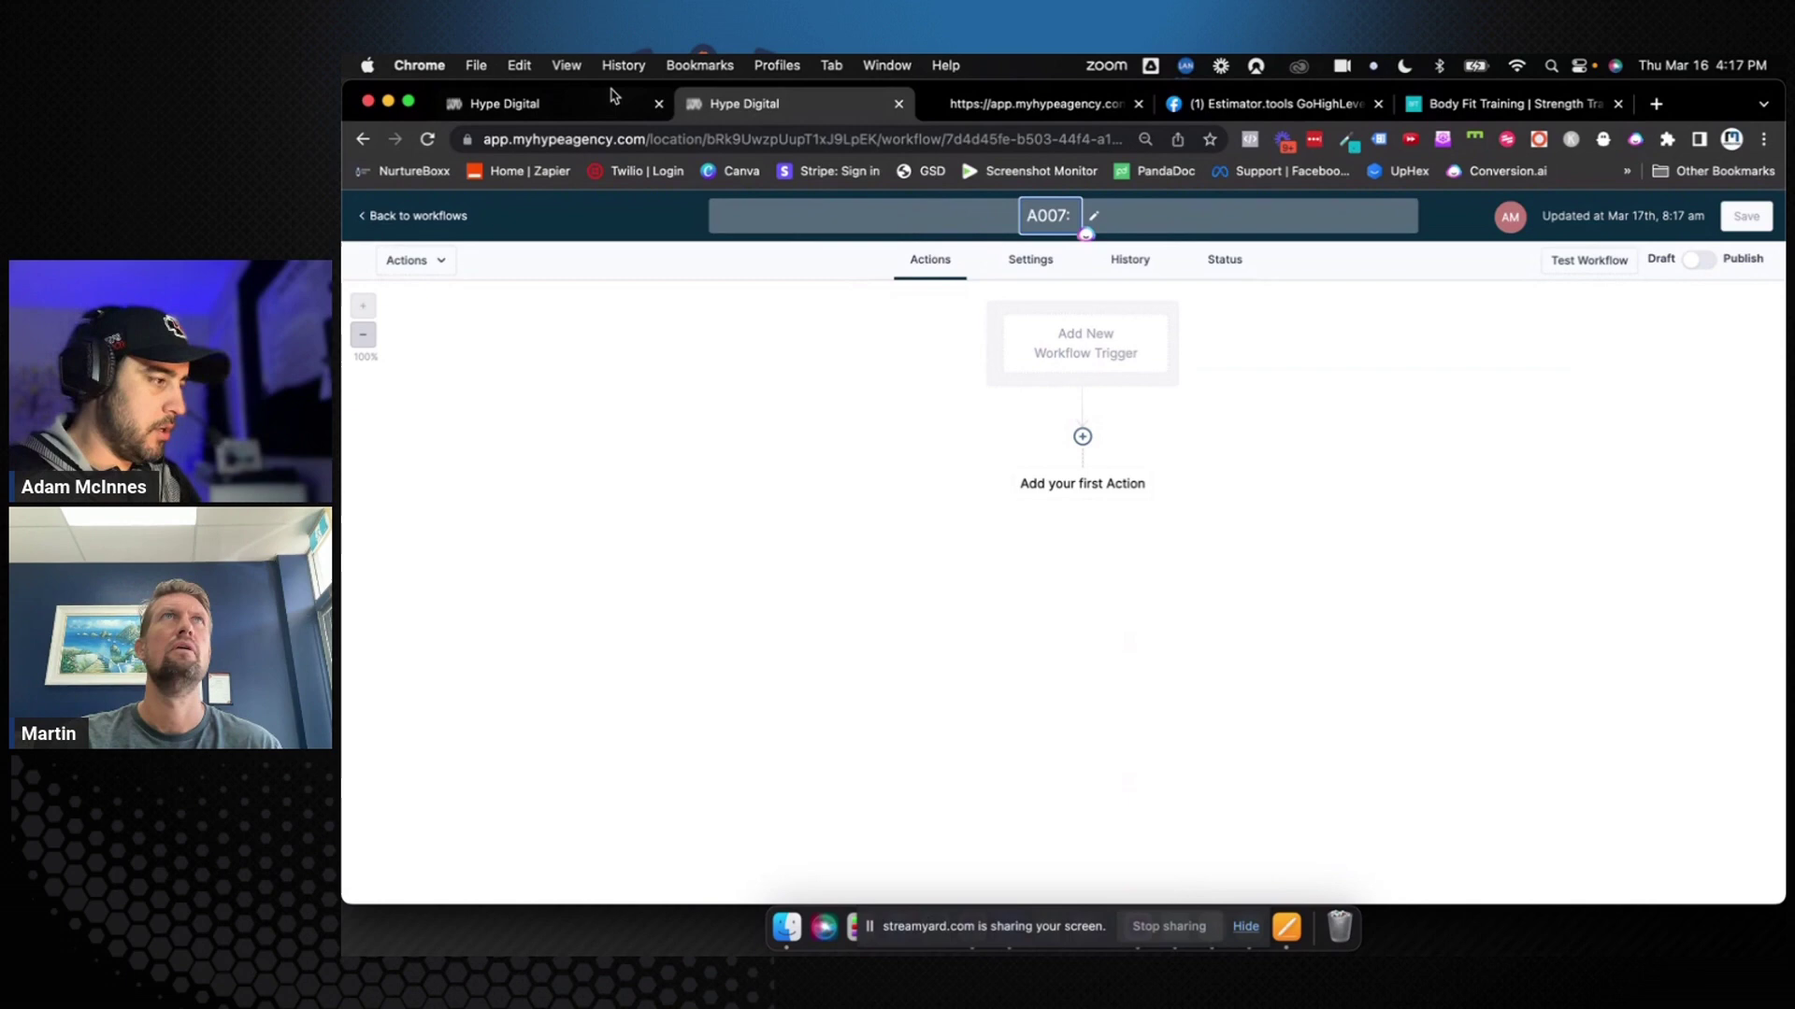
# Copy 'Signed Up (Won)' from the Opportunities board and paste it to complete the workflow title
pyautogui.click(598, 103)
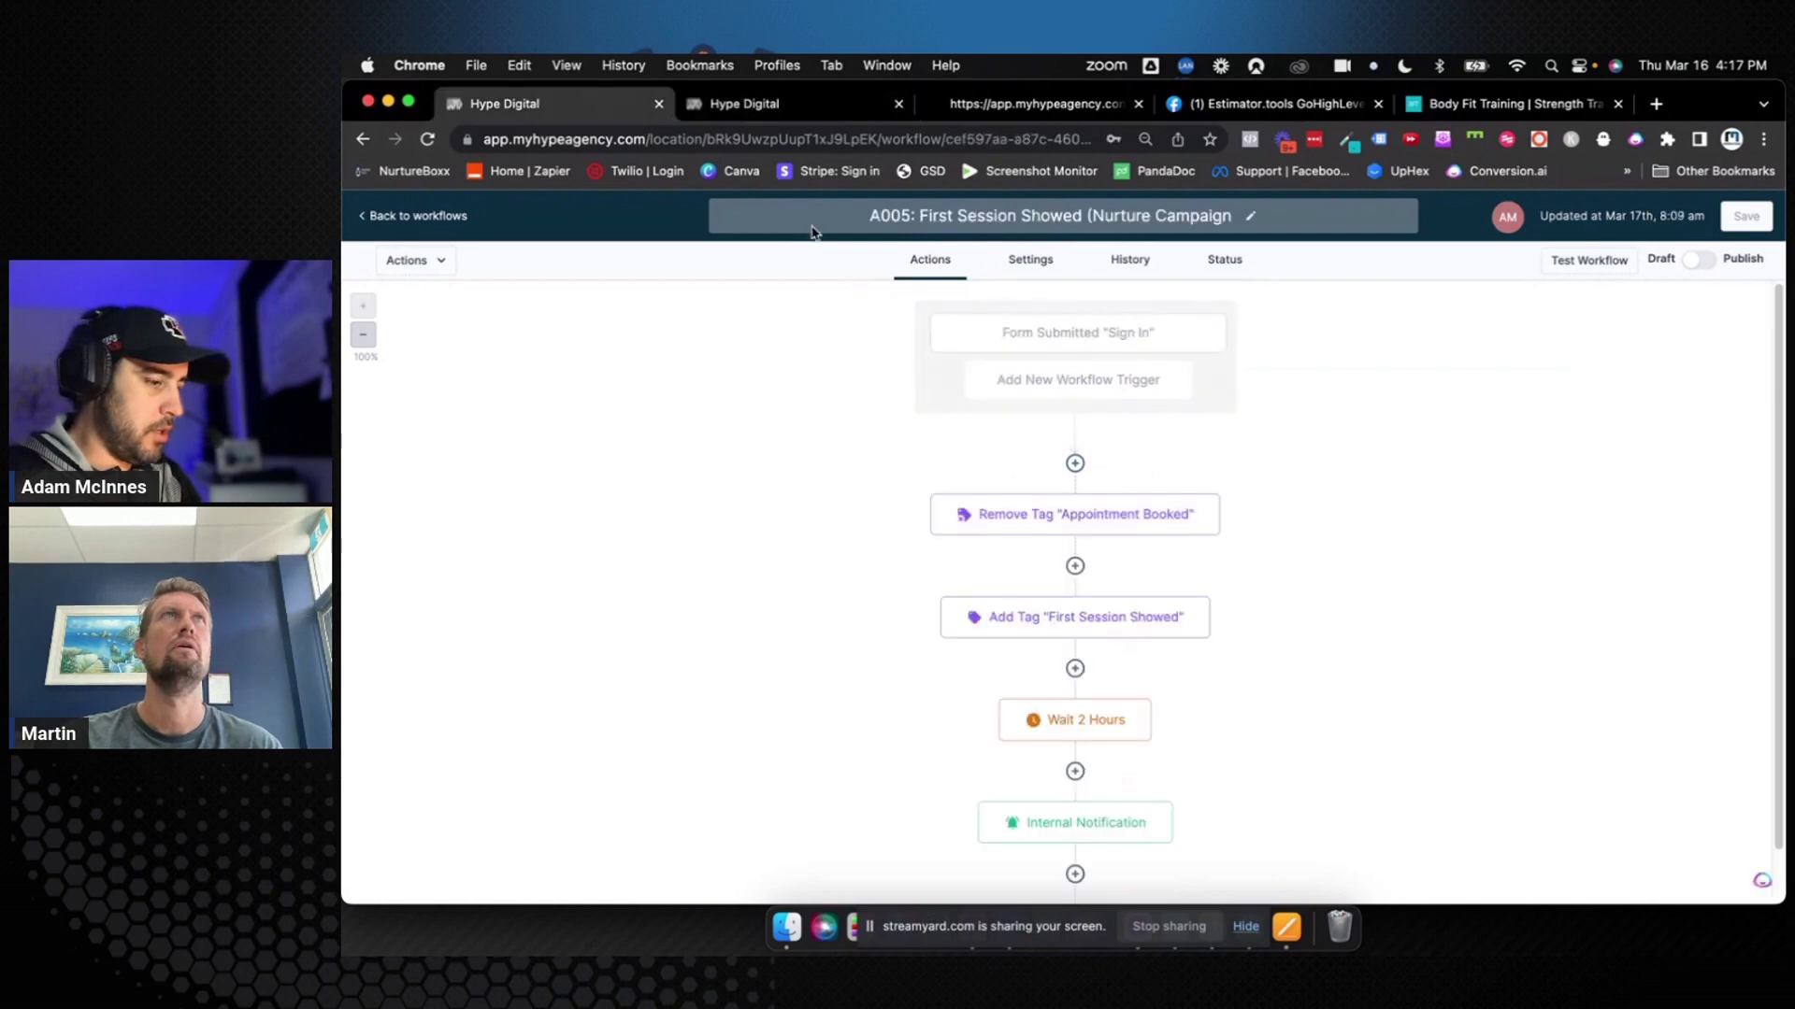
pyautogui.click(445, 217)
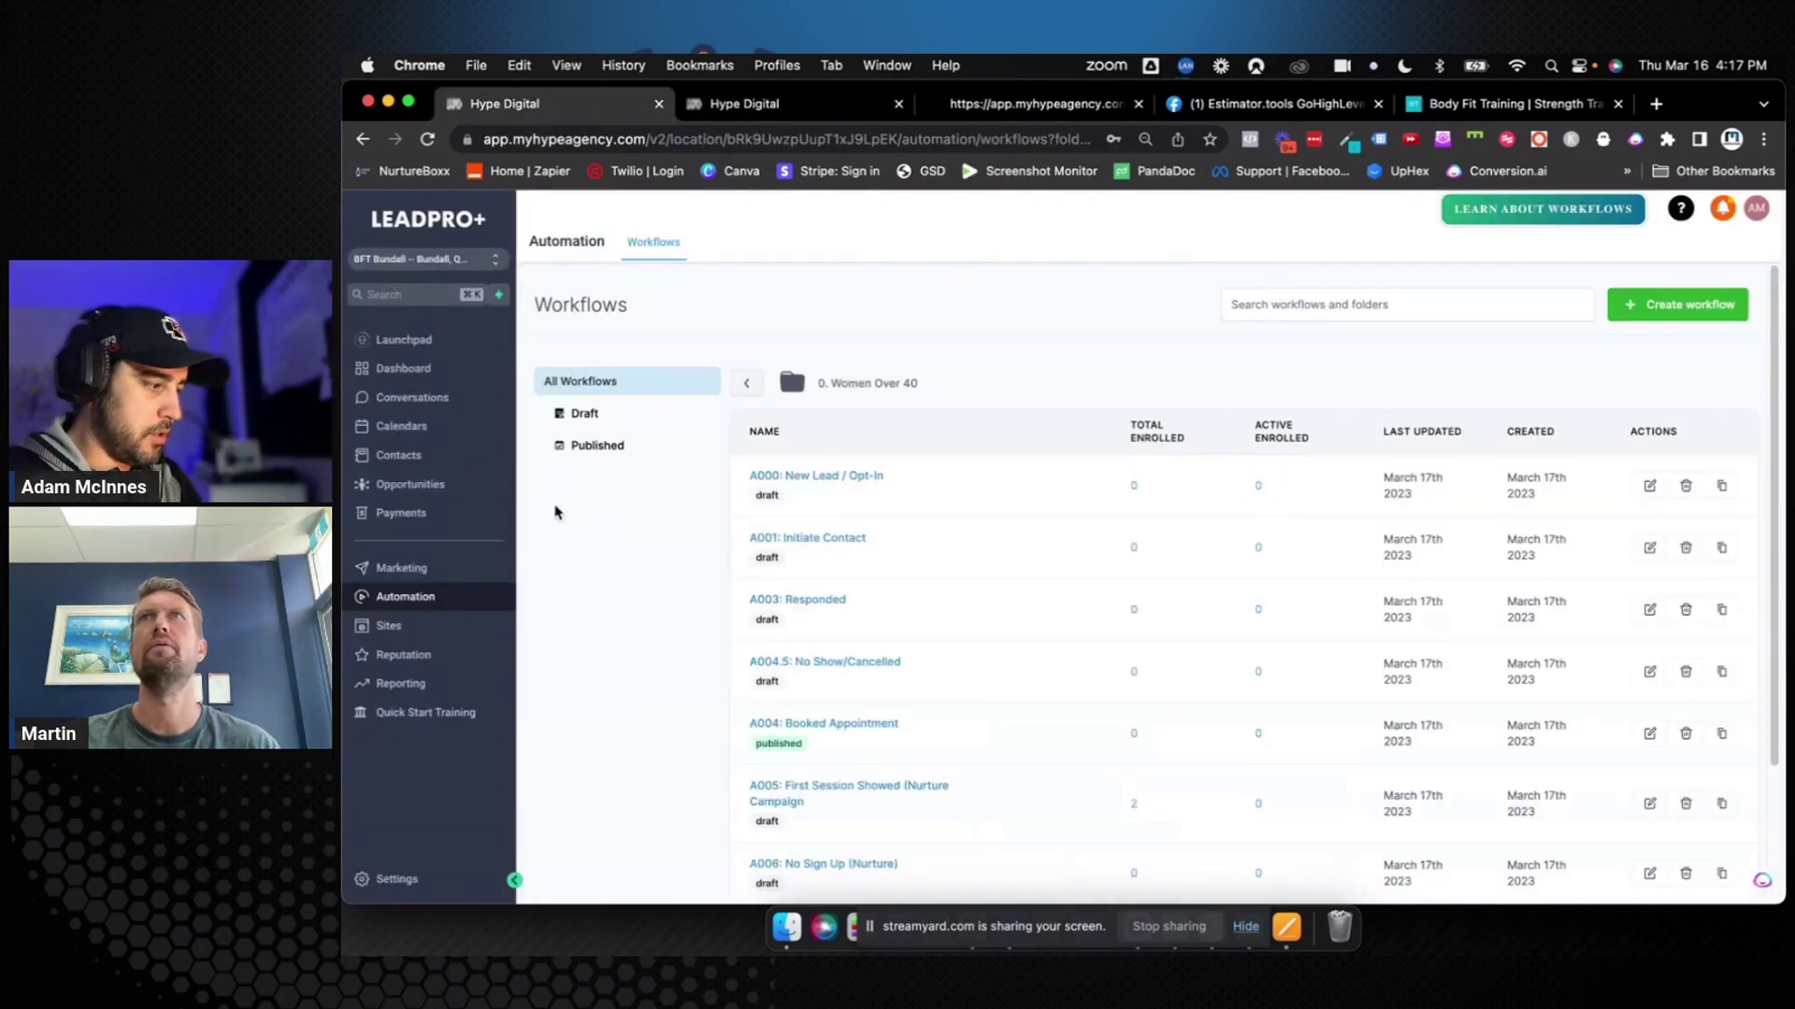
pyautogui.click(410, 484)
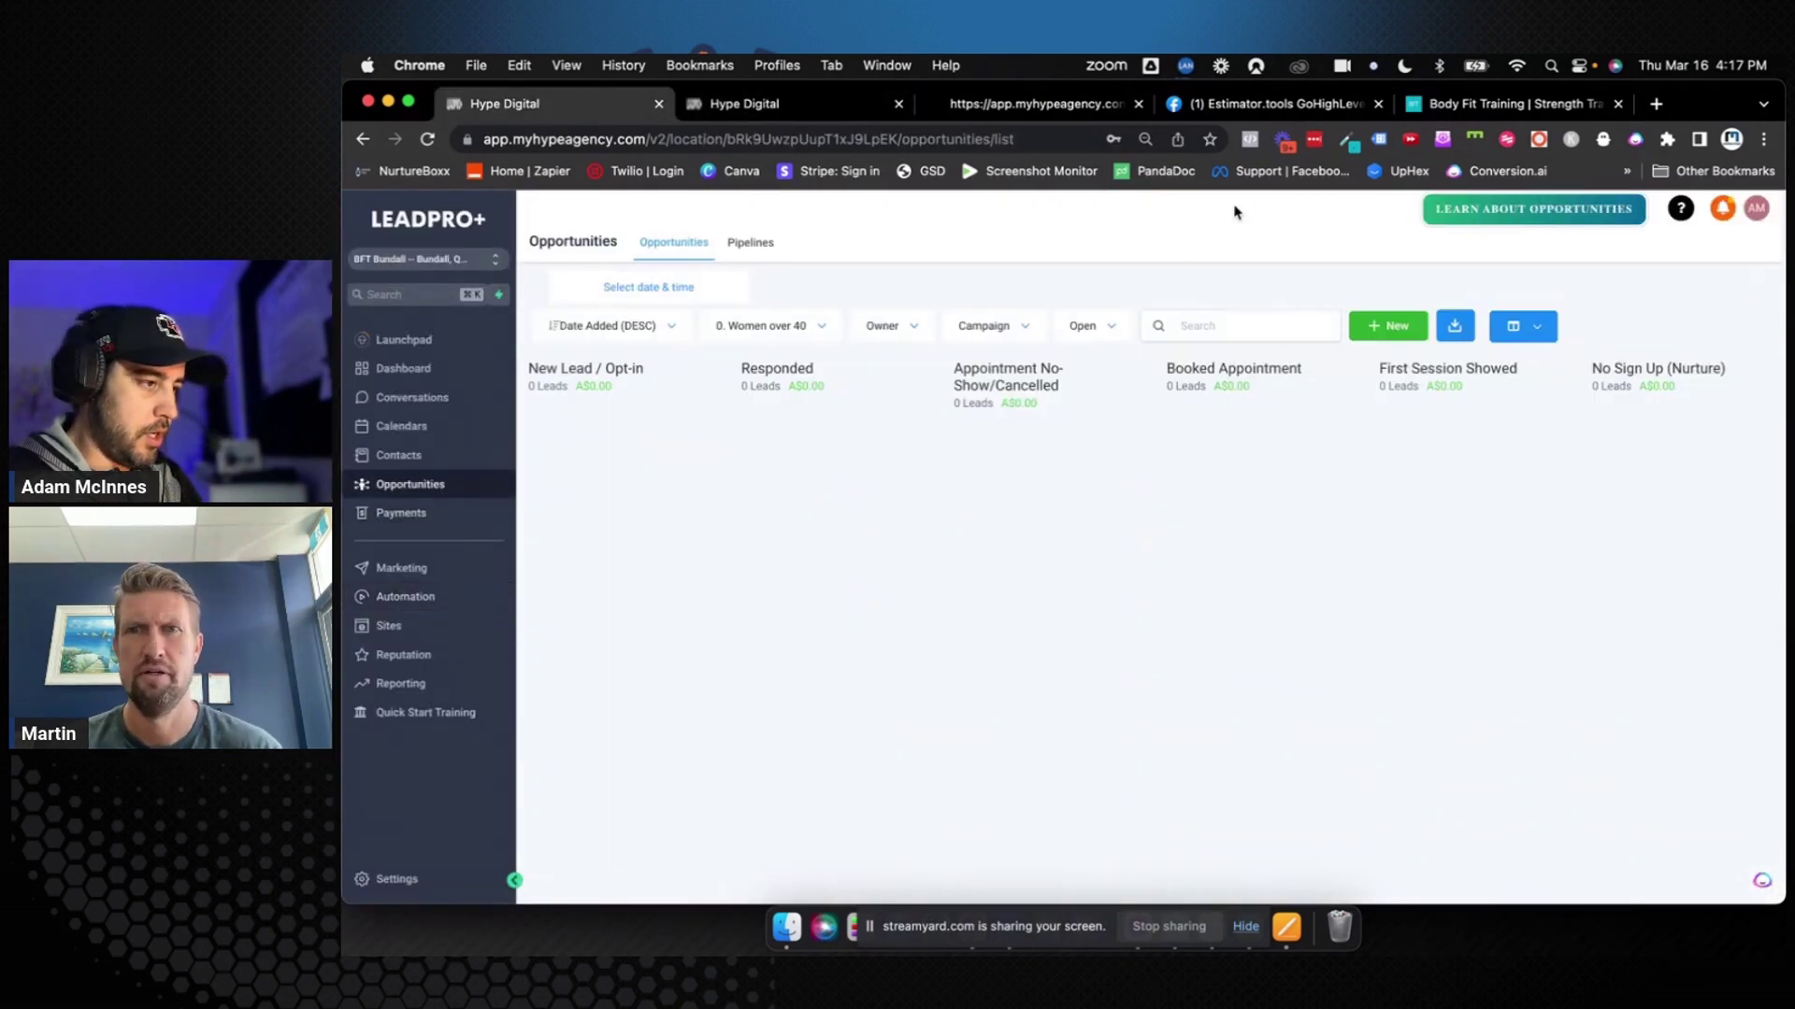
pyautogui.hscroll(3, 1288, 399)
pyautogui.hscroll(3, 1288, 399)
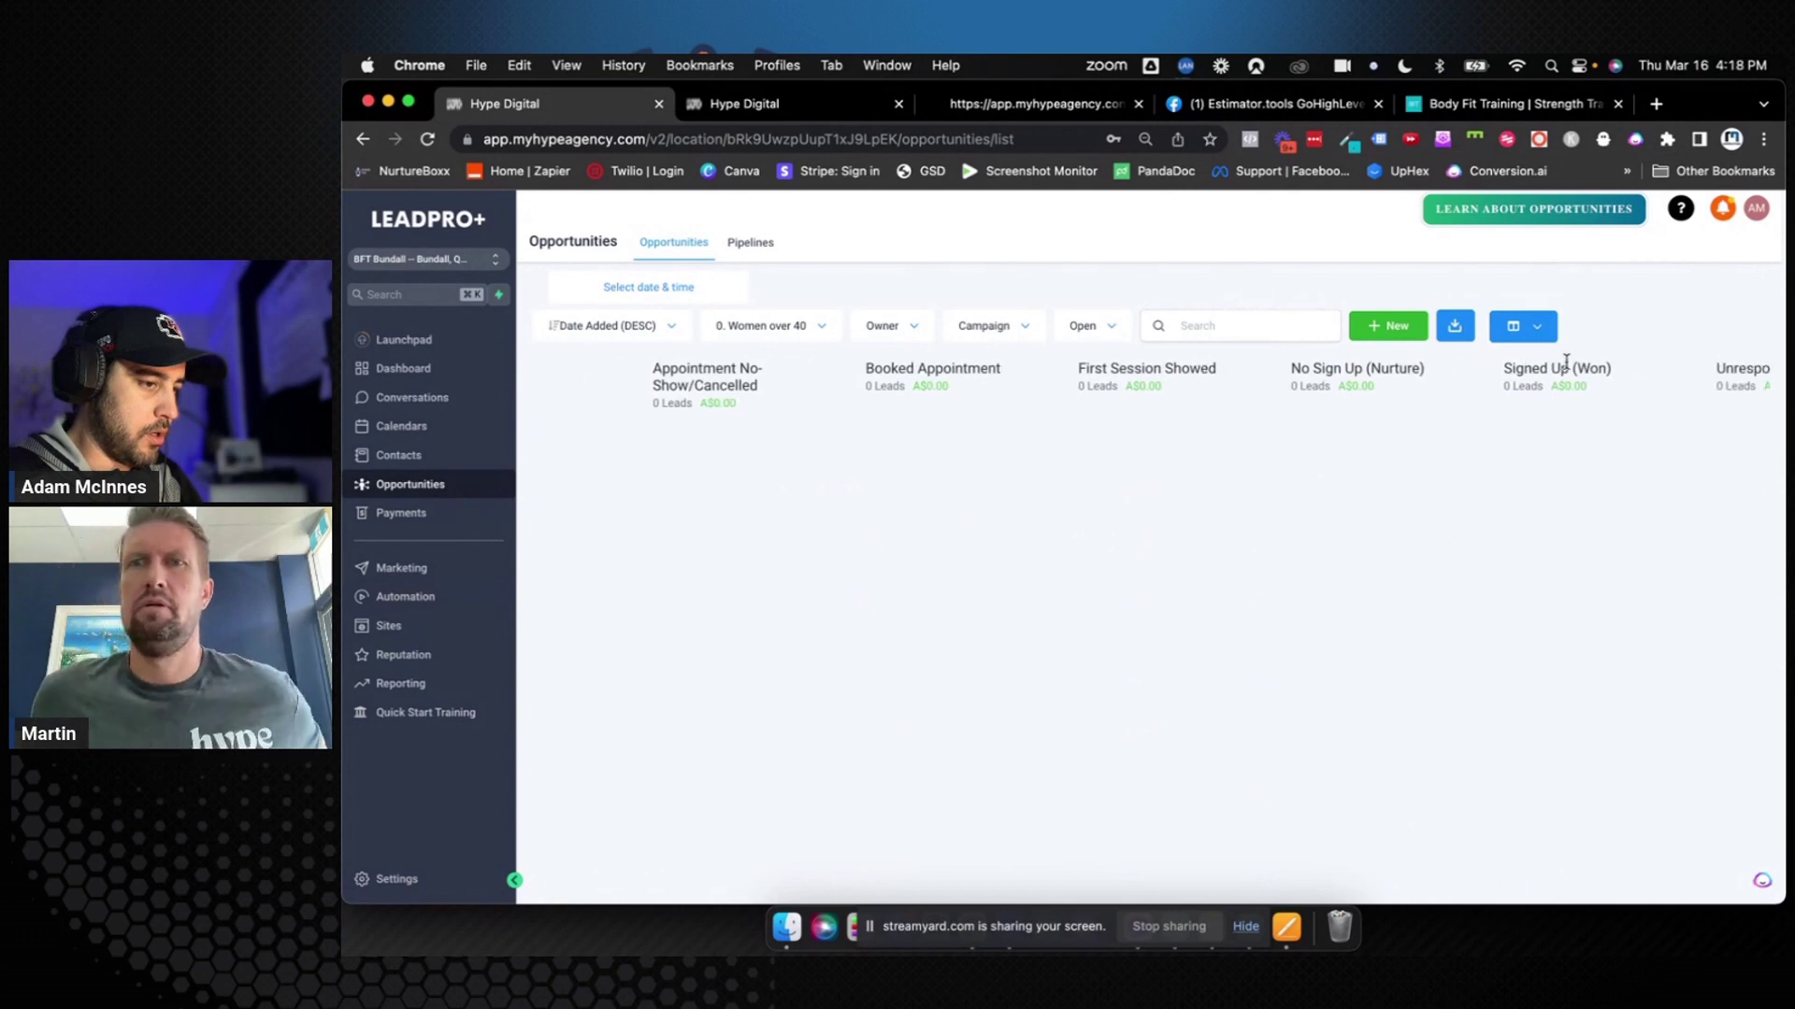
pyautogui.moveTo(1609, 368); pyautogui.dragTo(1498, 369)
pyautogui.press('super+c')
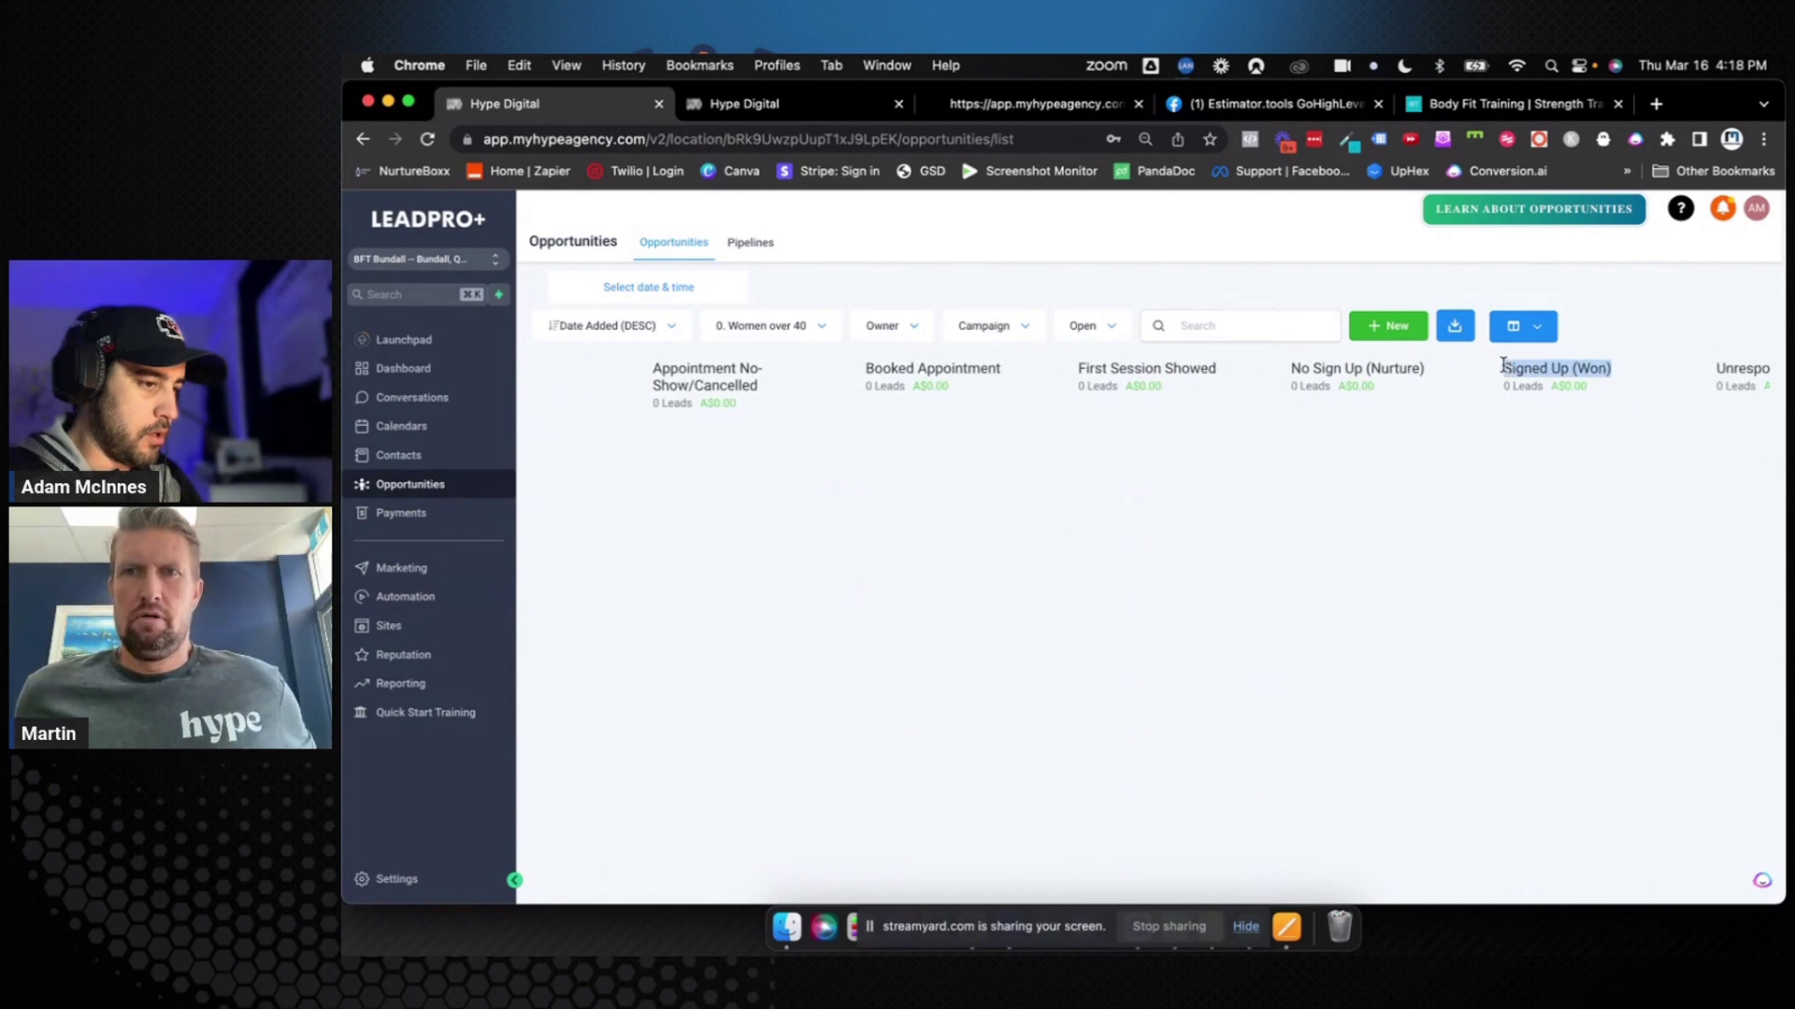
pyautogui.click(823, 104)
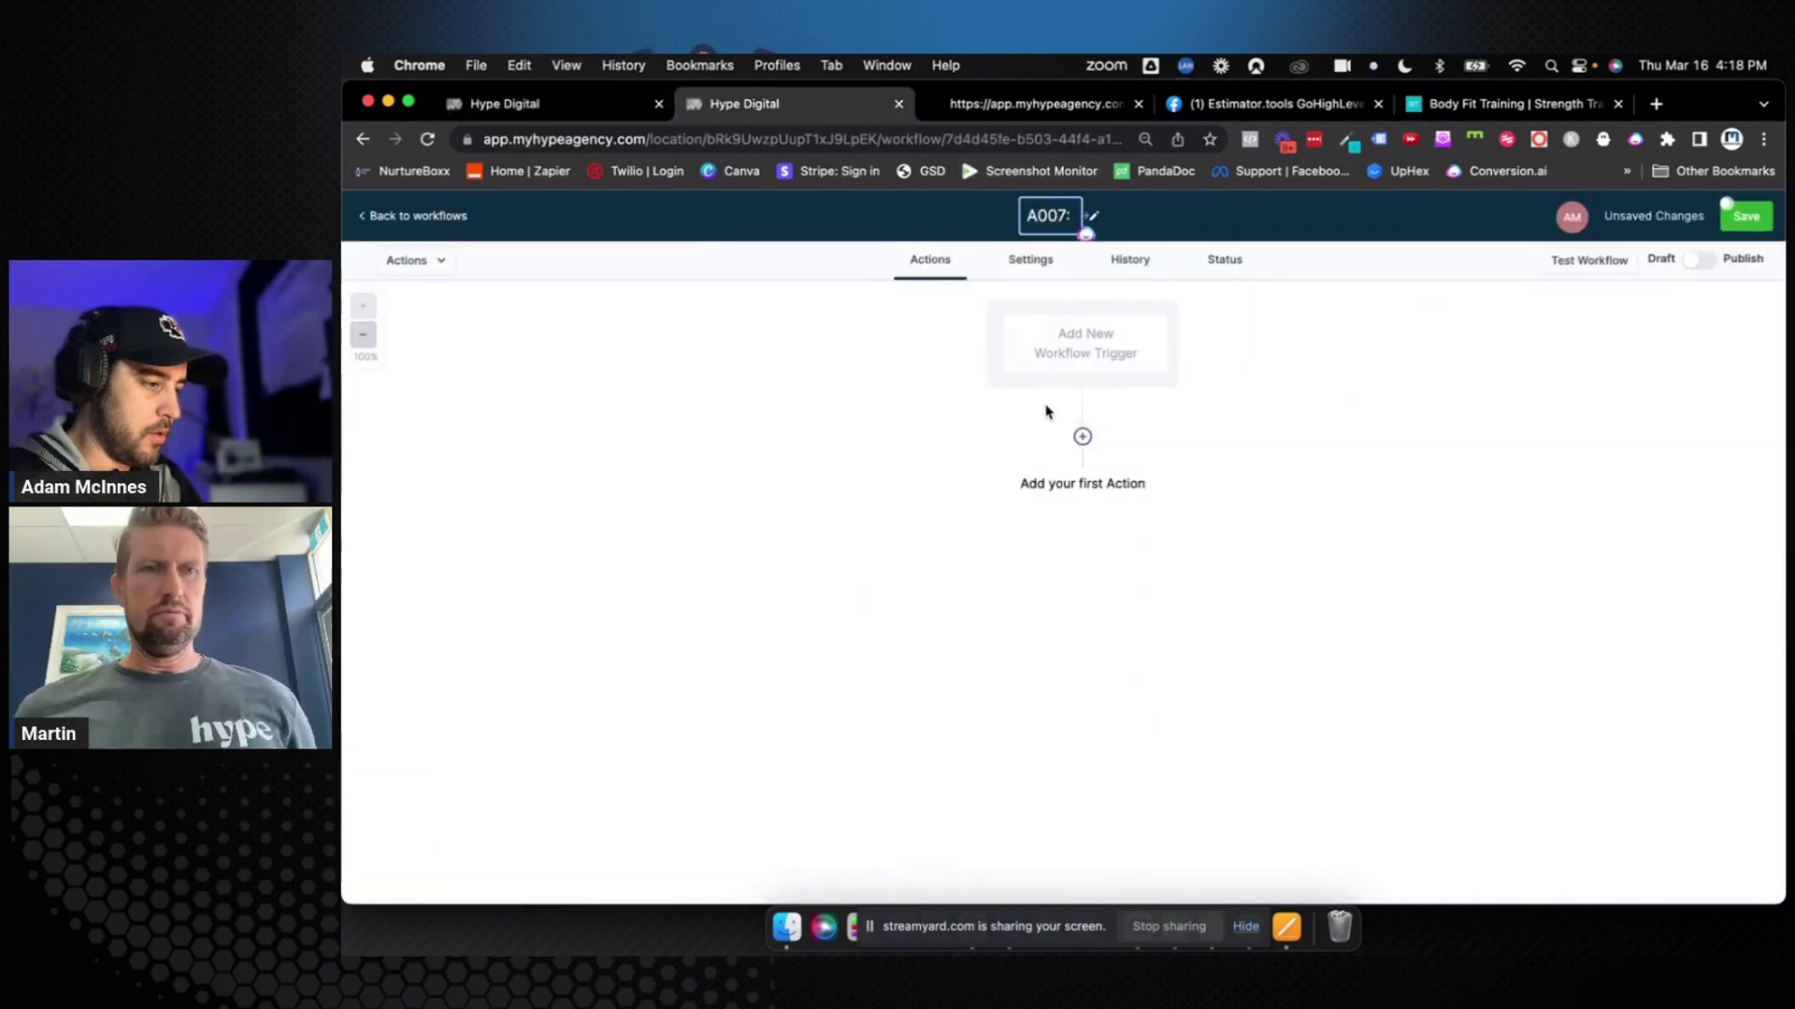
pyautogui.press('super+v')
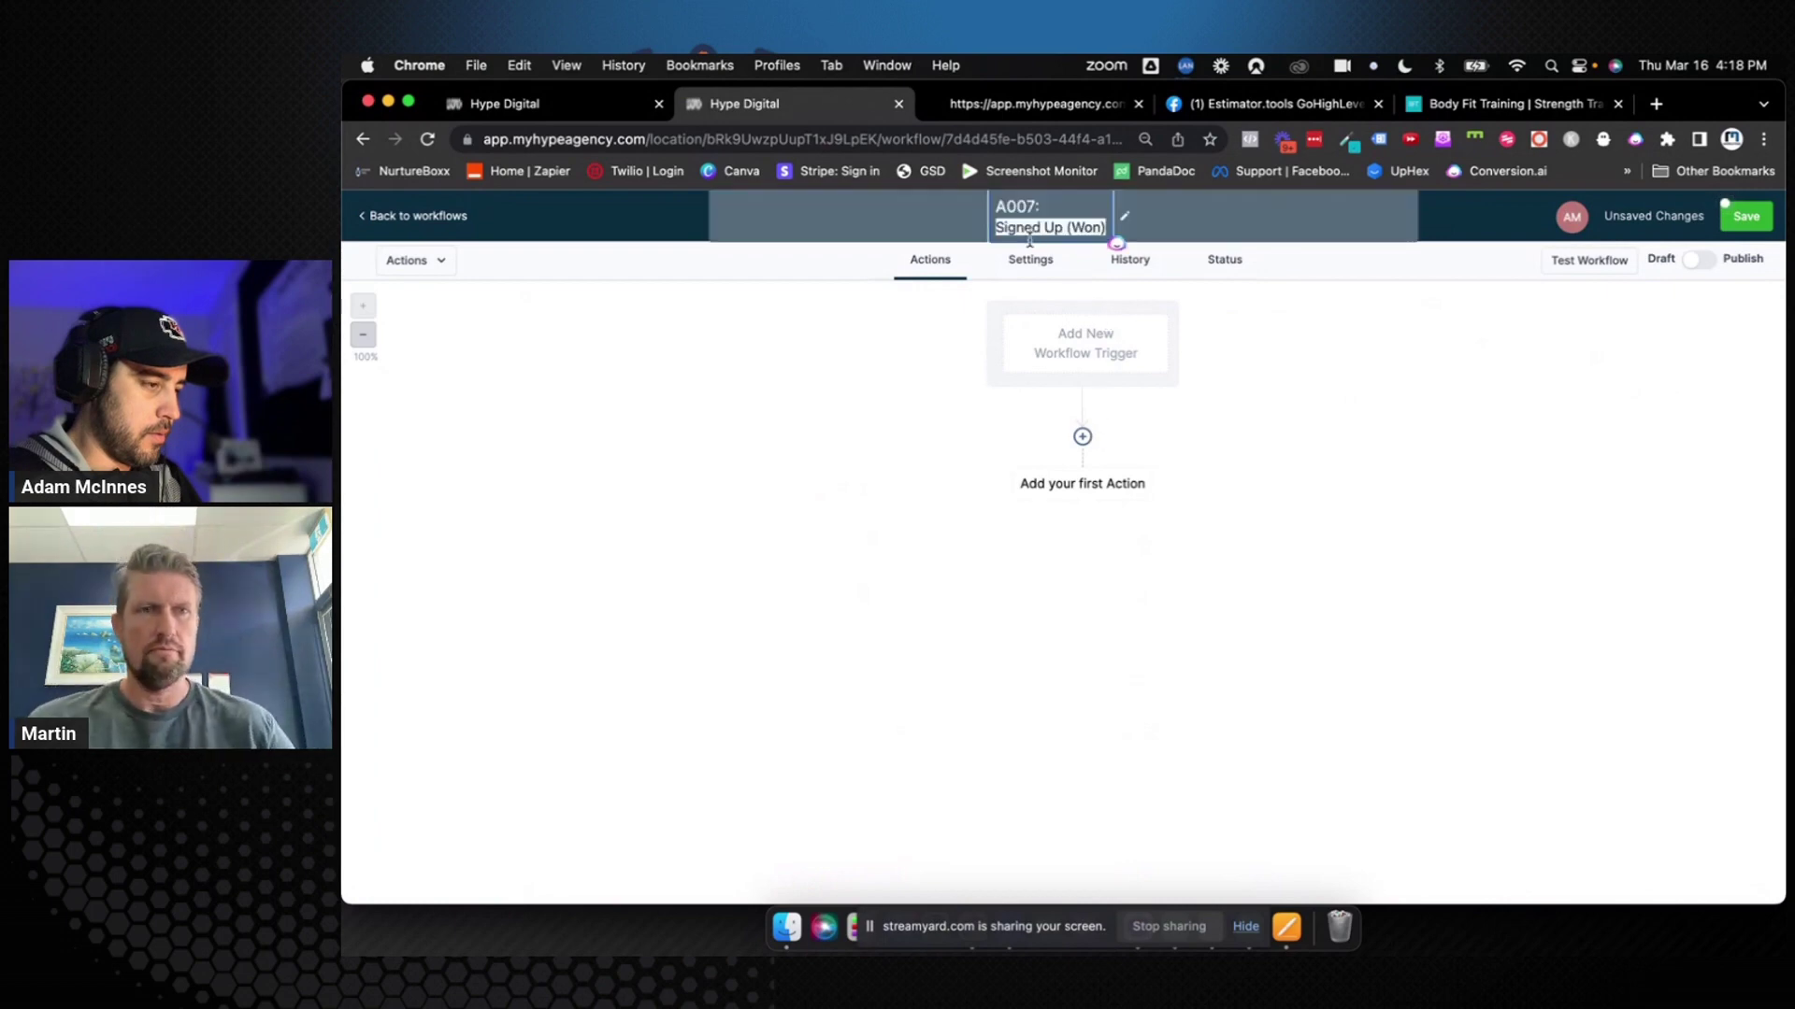
pyautogui.press('Return')
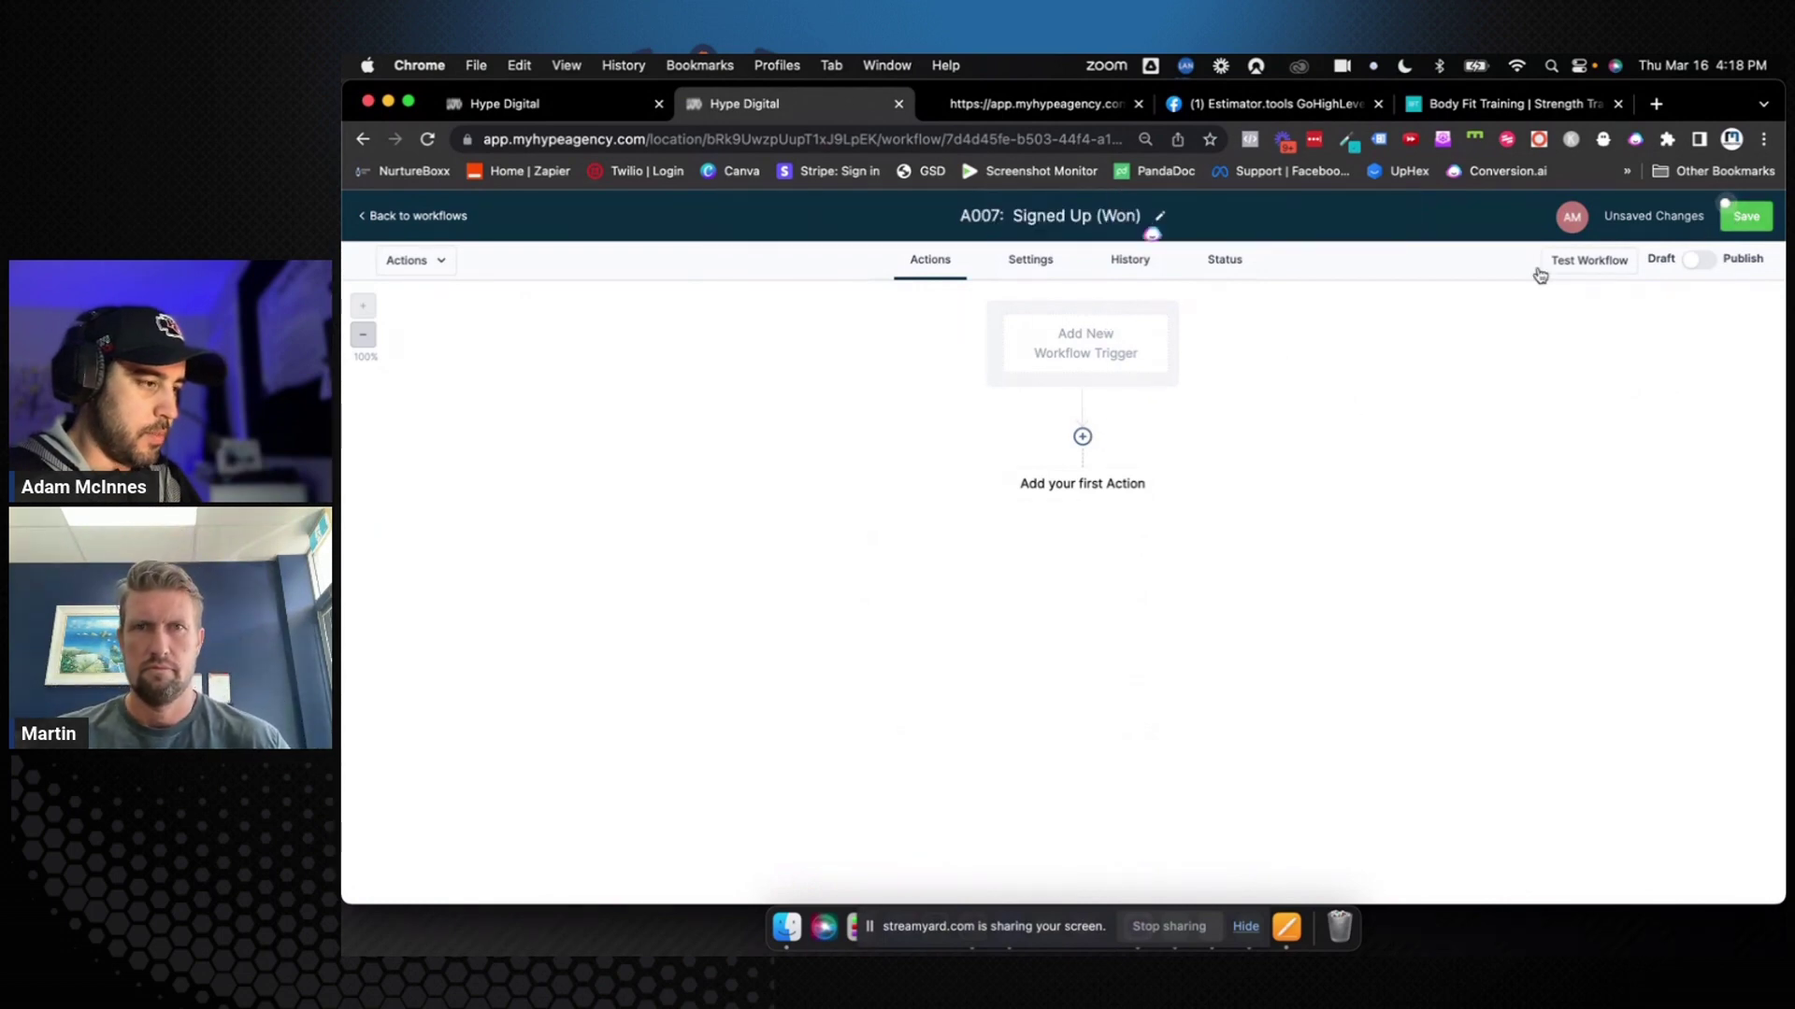
# Add a Pipeline Stage Changed trigger filtered to the 0. Women over 40 pipeline and Signed Up (Won) stage
pyautogui.click(1079, 347)
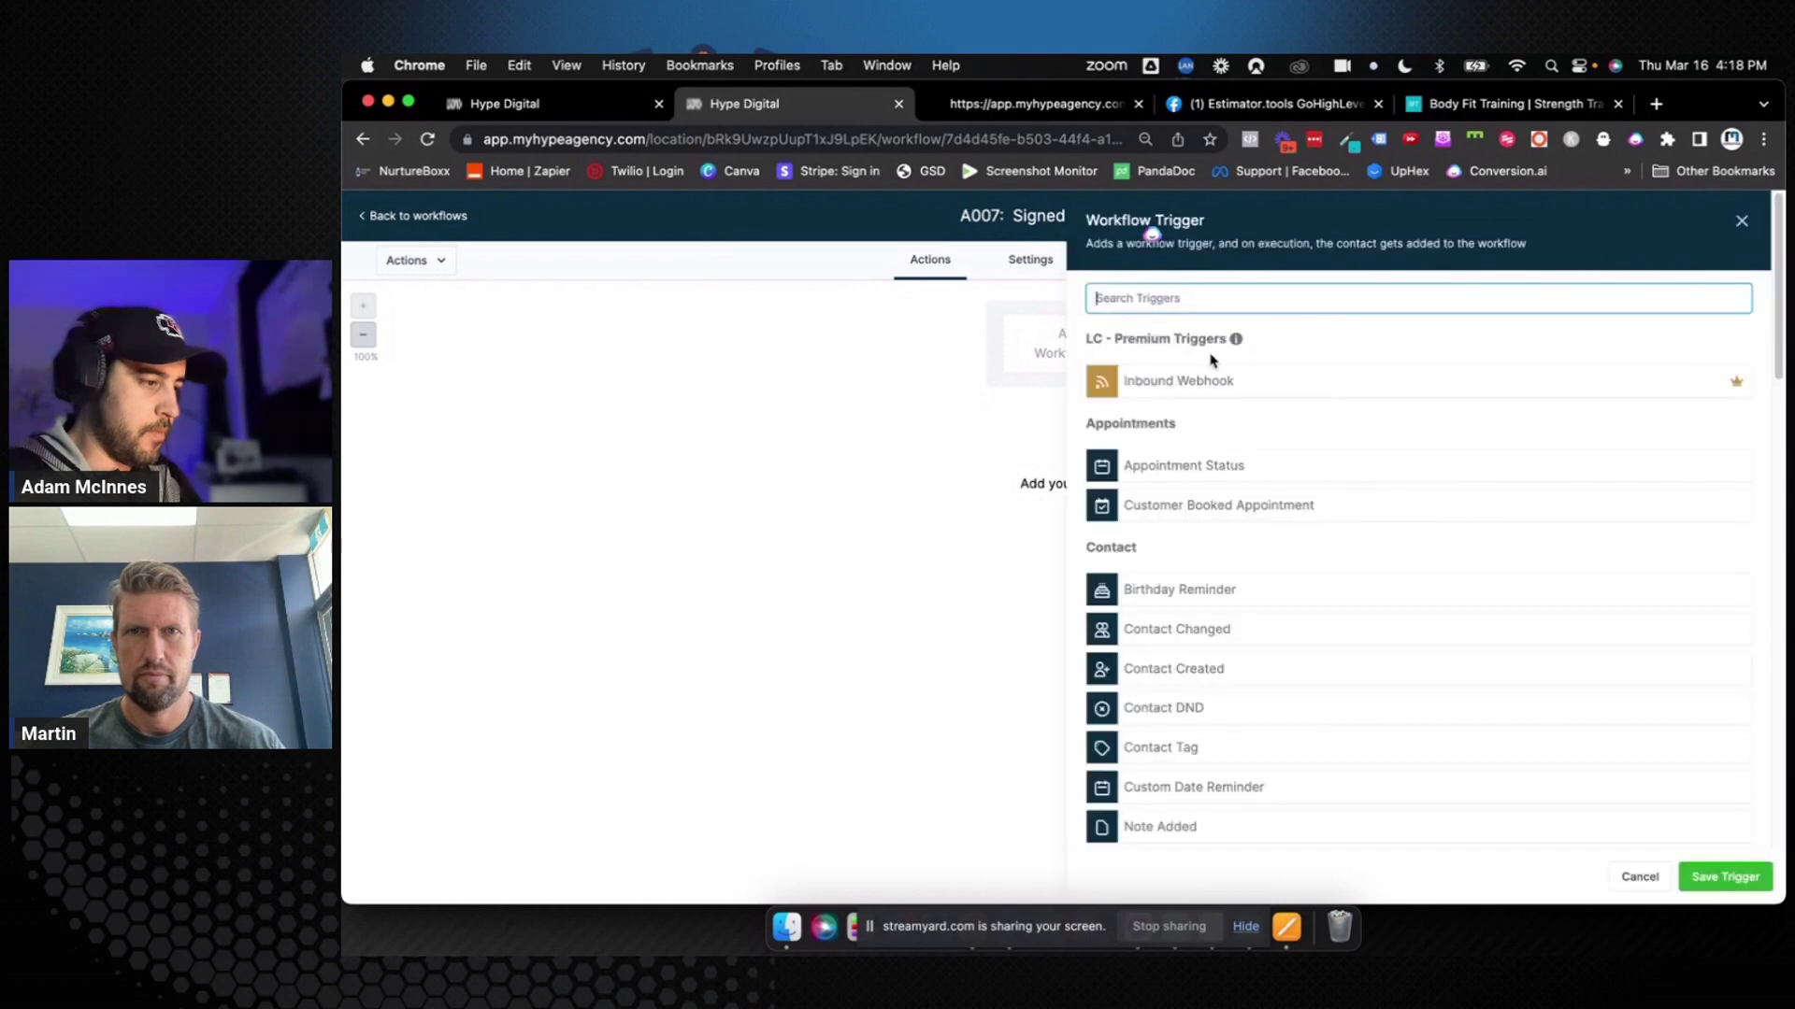
pyautogui.write('pipe')
pyautogui.click(1252, 378)
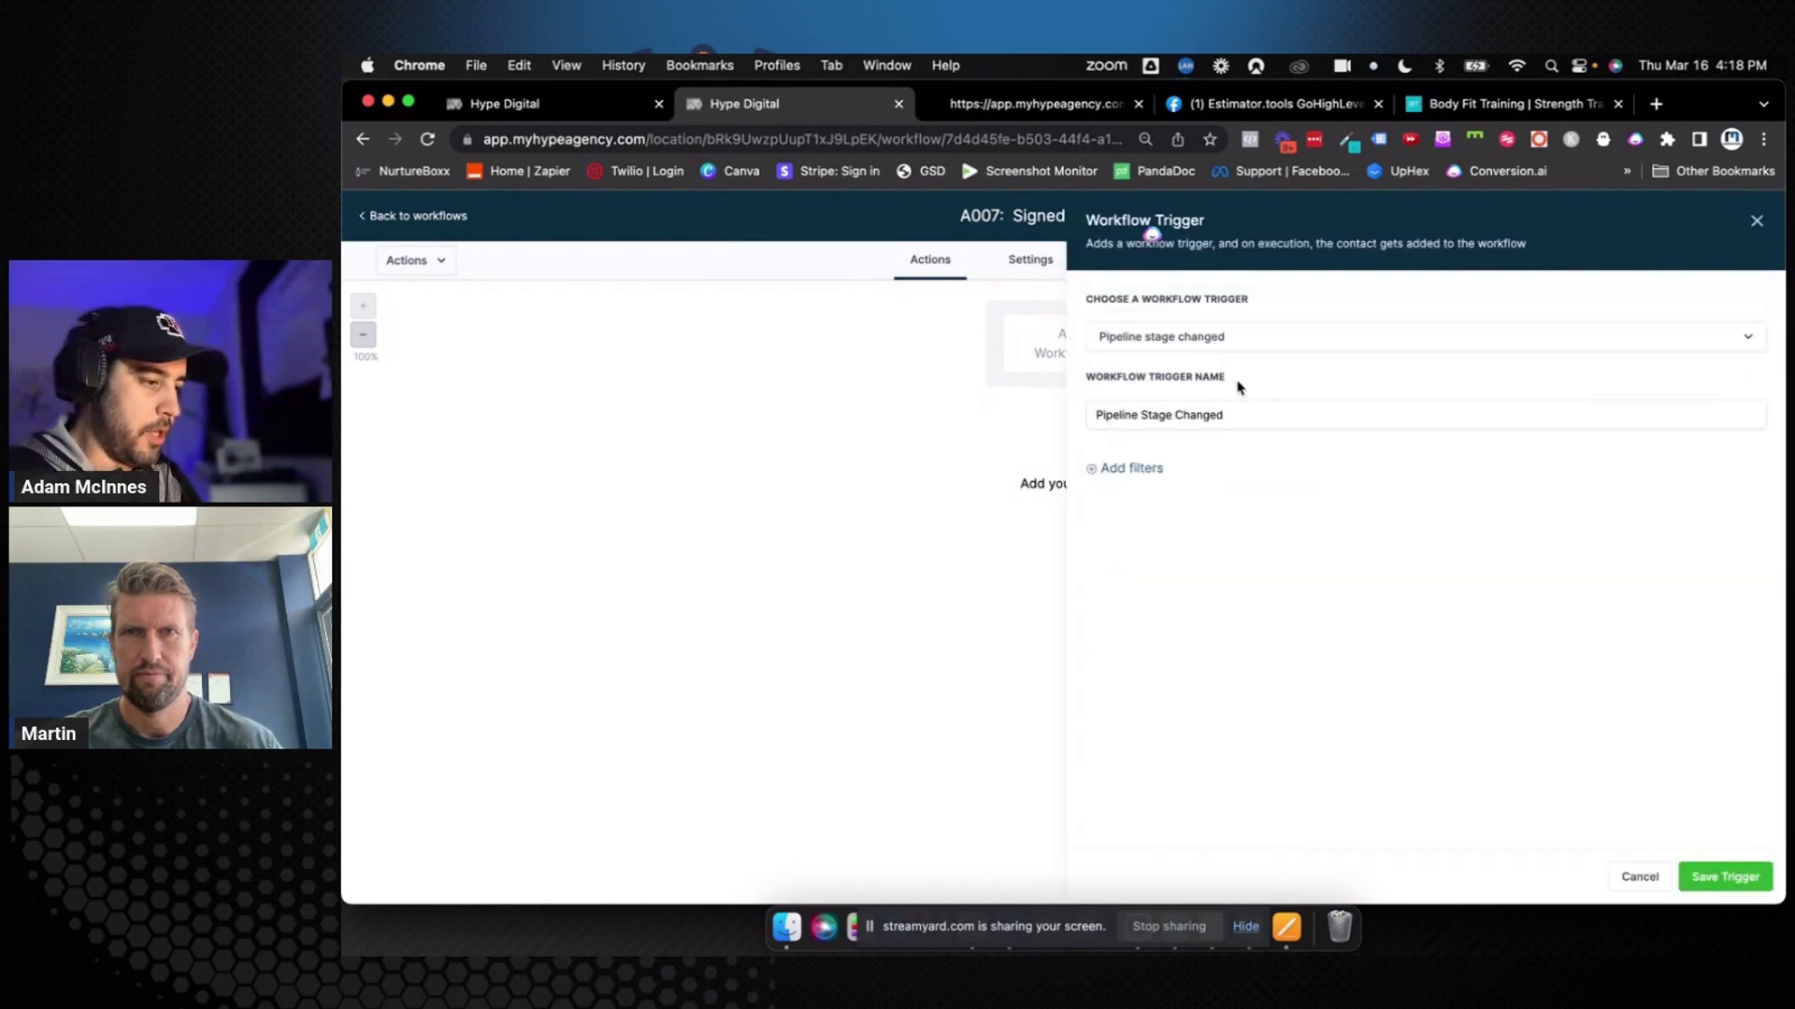
pyautogui.click(1151, 468)
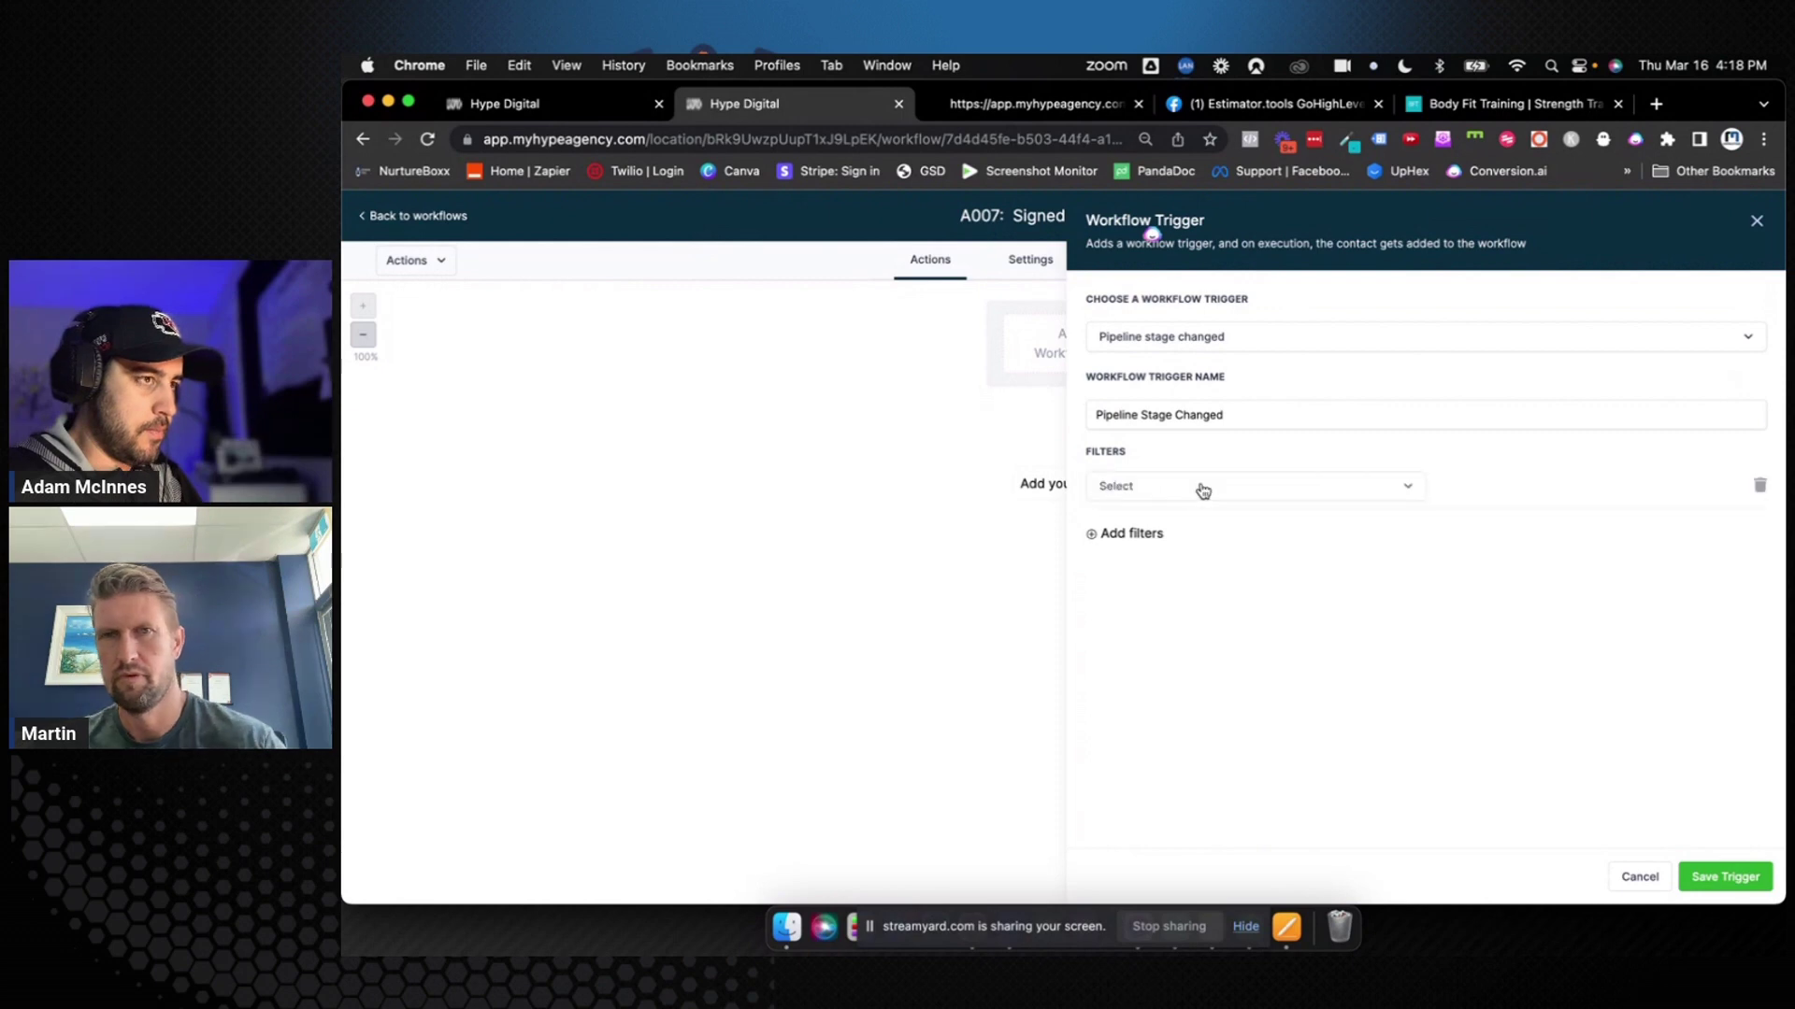
pyautogui.click(1203, 487)
pyautogui.click(1185, 623)
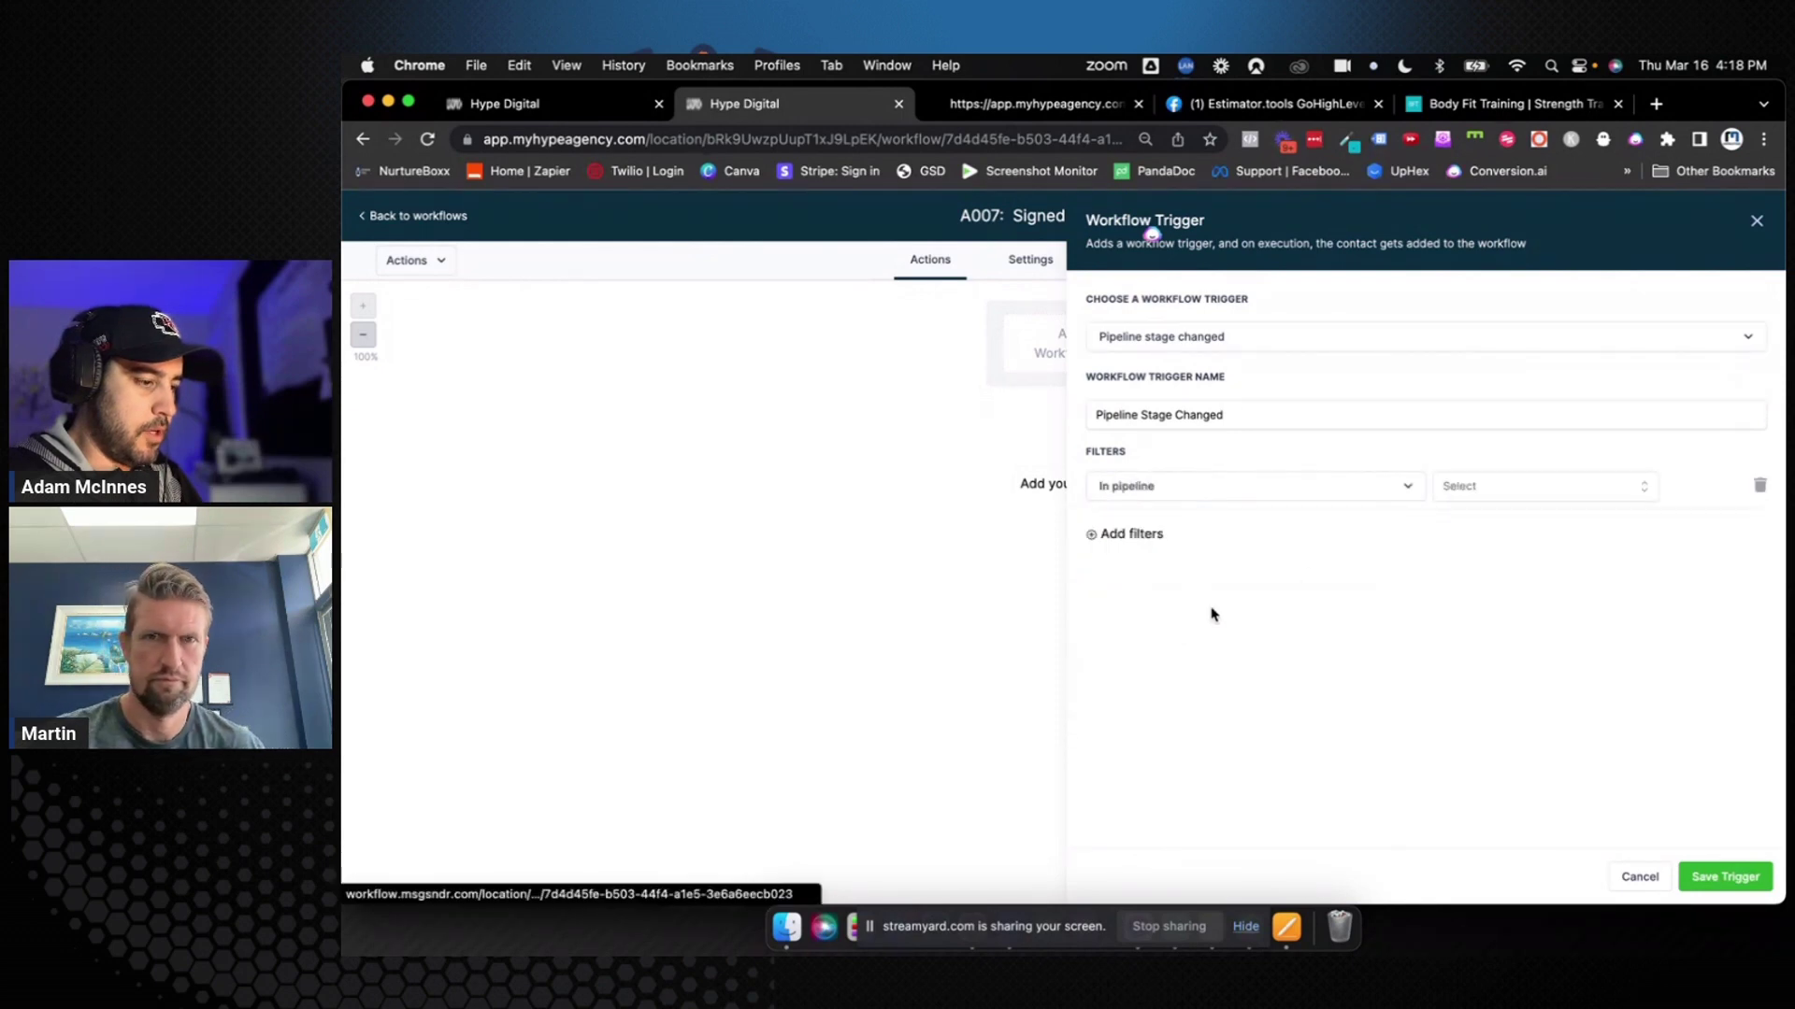
pyautogui.click(1478, 486)
pyautogui.click(1490, 558)
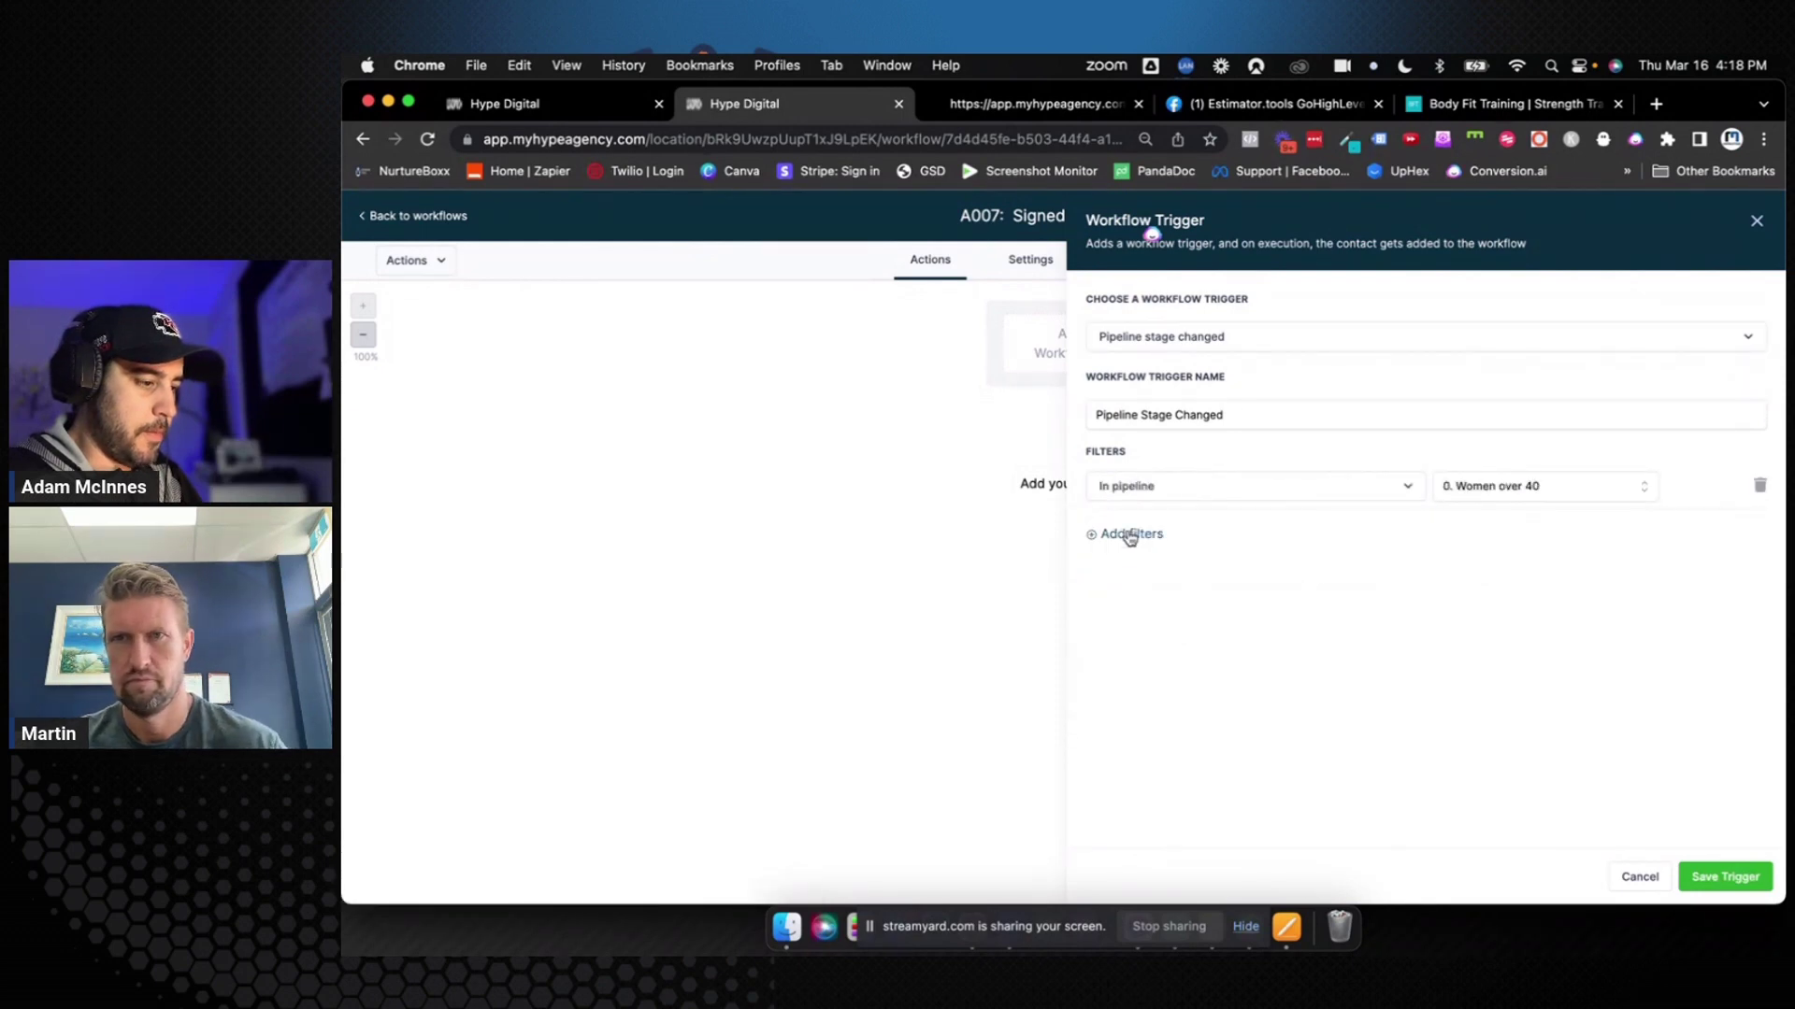
pyautogui.click(1132, 533)
pyautogui.click(1136, 538)
pyautogui.click(1175, 685)
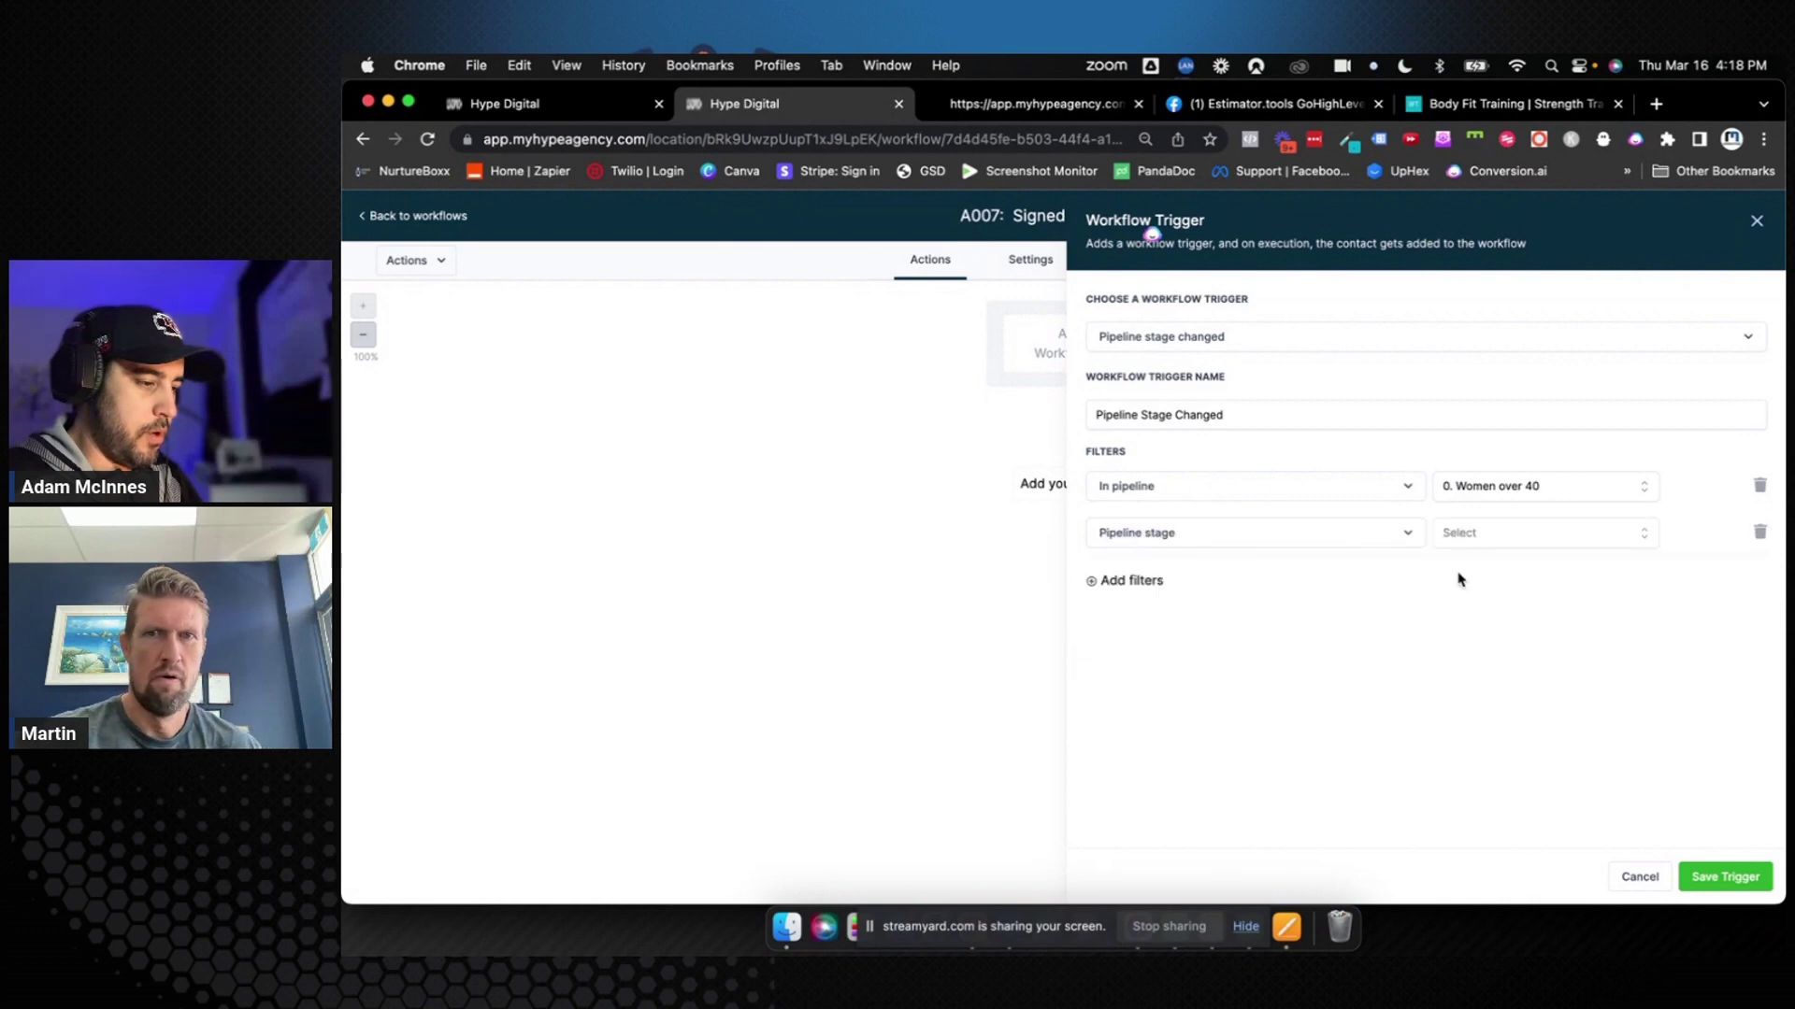
pyautogui.click(1496, 540)
pyautogui.scroll(-3, 1502, 699)
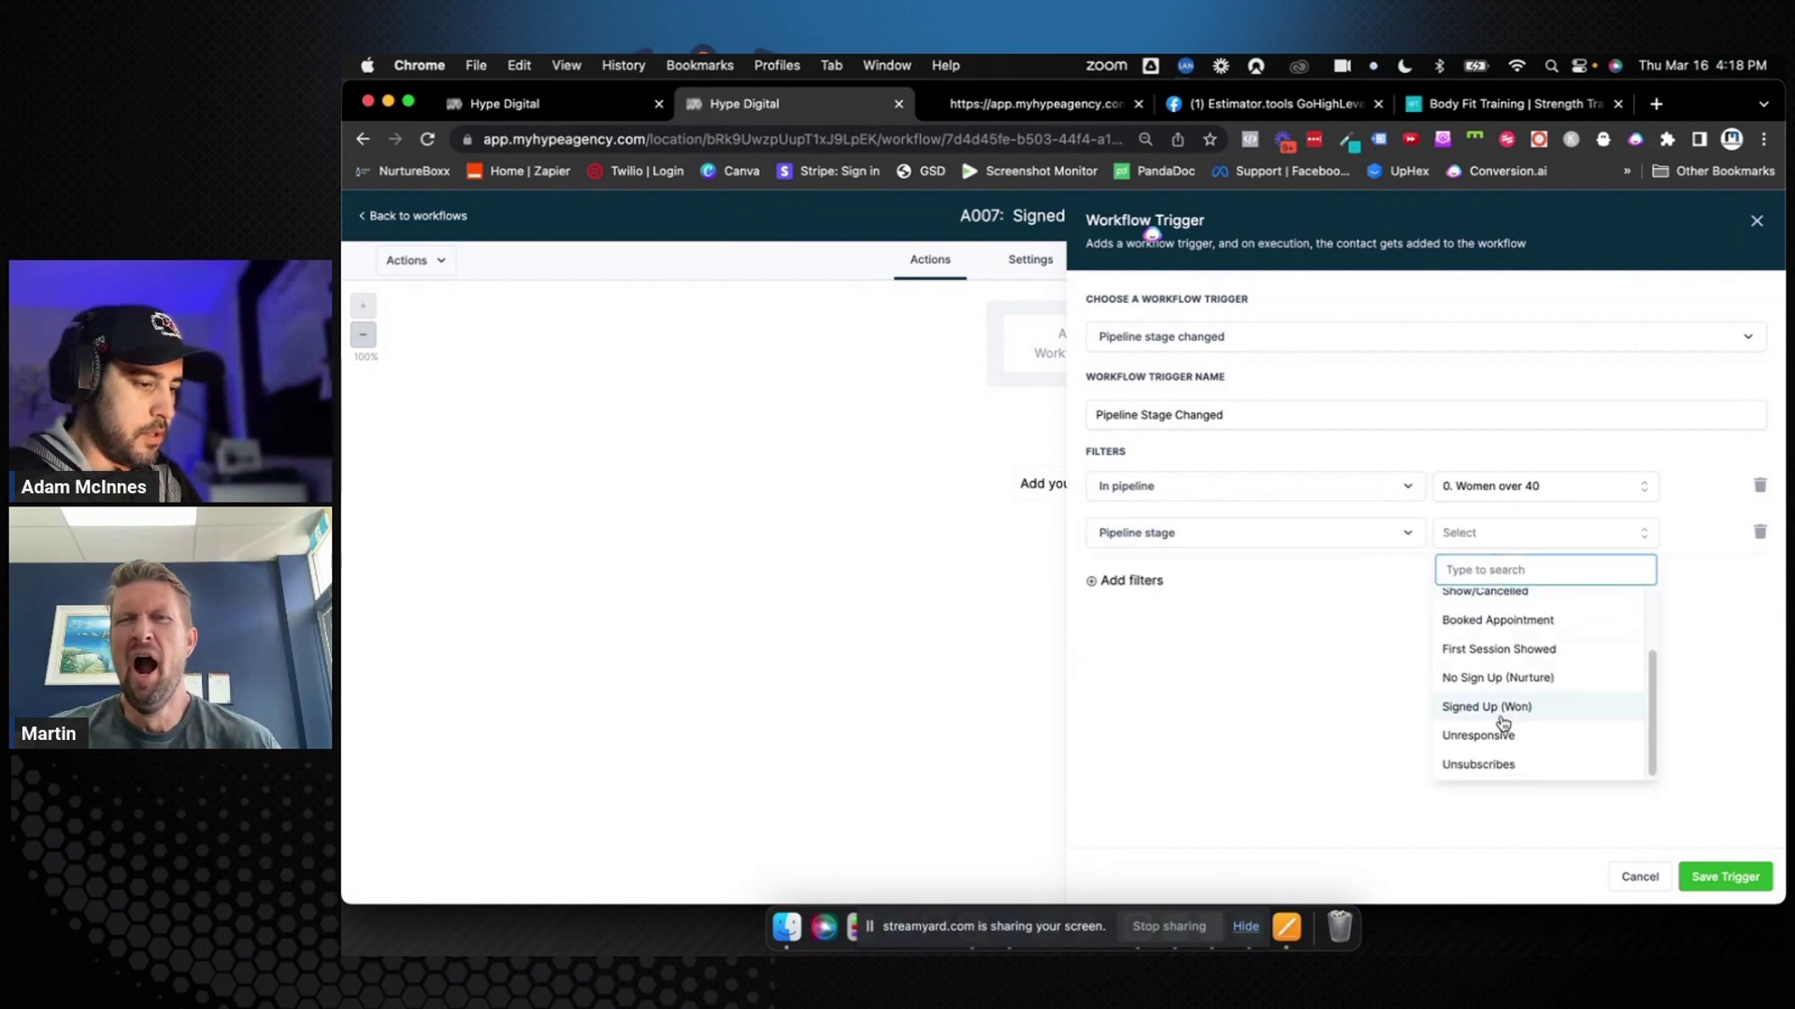
pyautogui.click(1502, 706)
pyautogui.click(1707, 879)
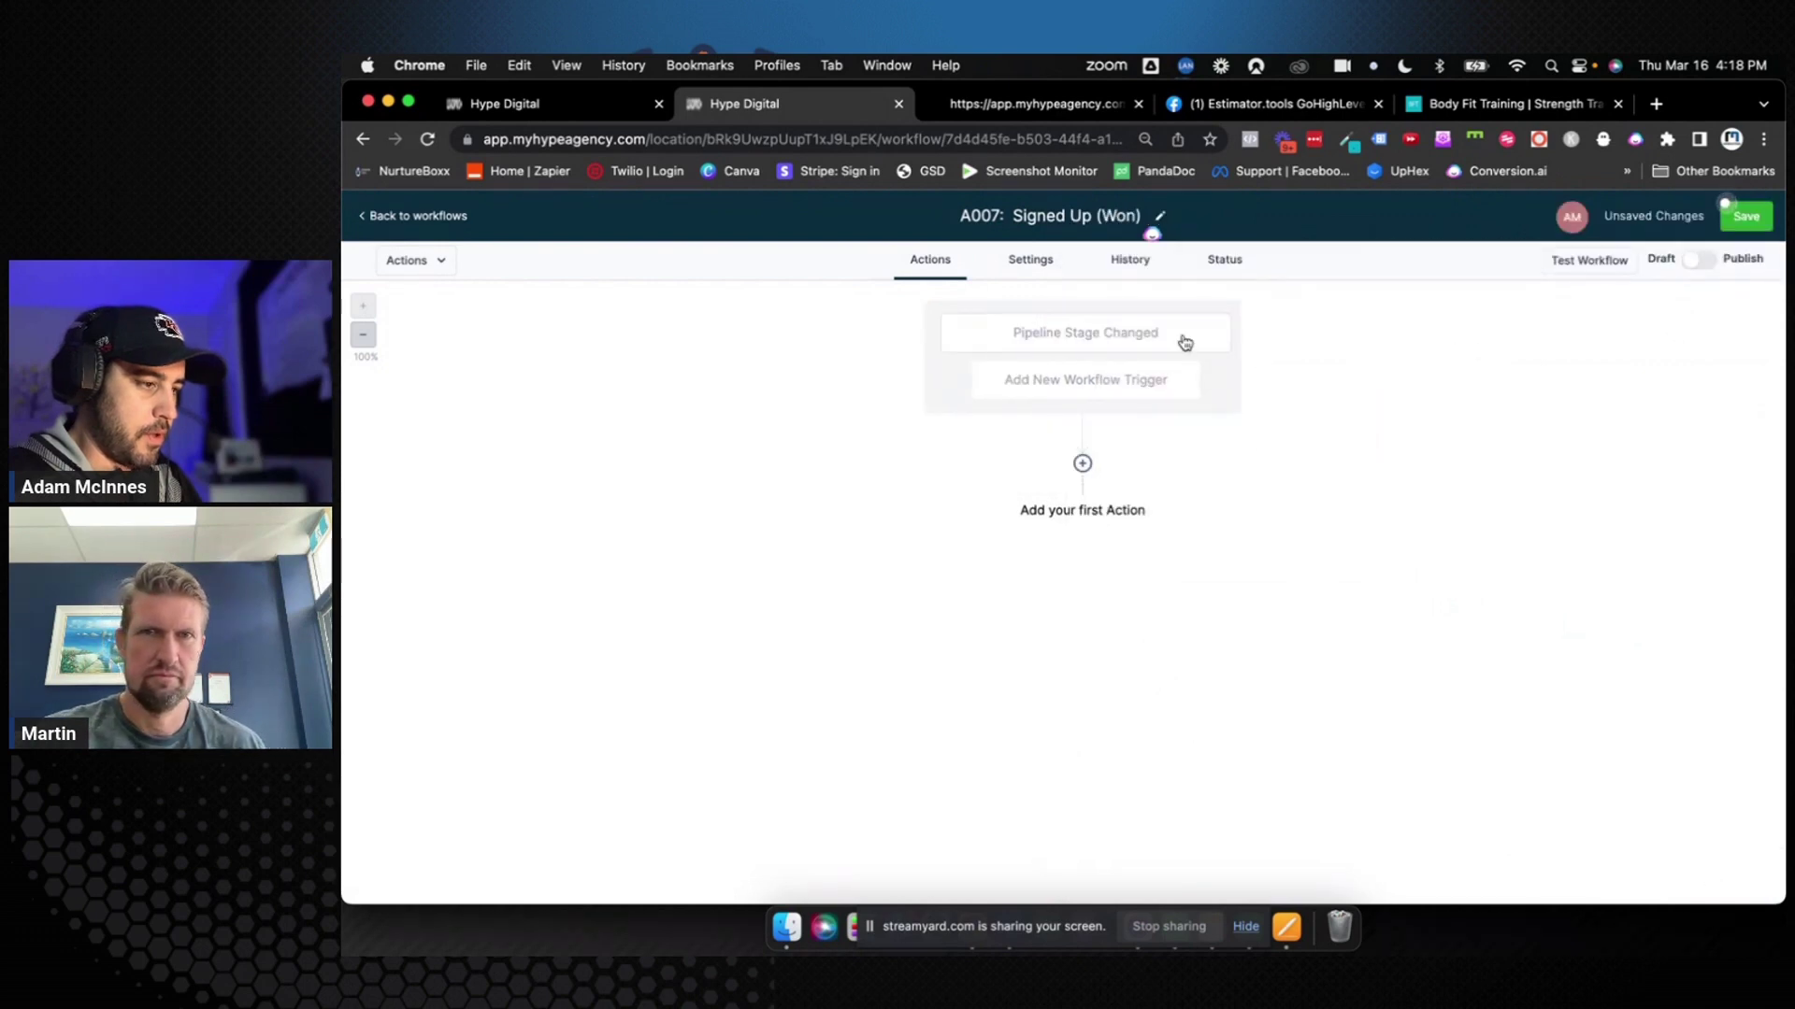
# Rename the trigger to 'Pipeline Stage Changed (Signed Up Won)' and save it
pyautogui.click(1136, 329)
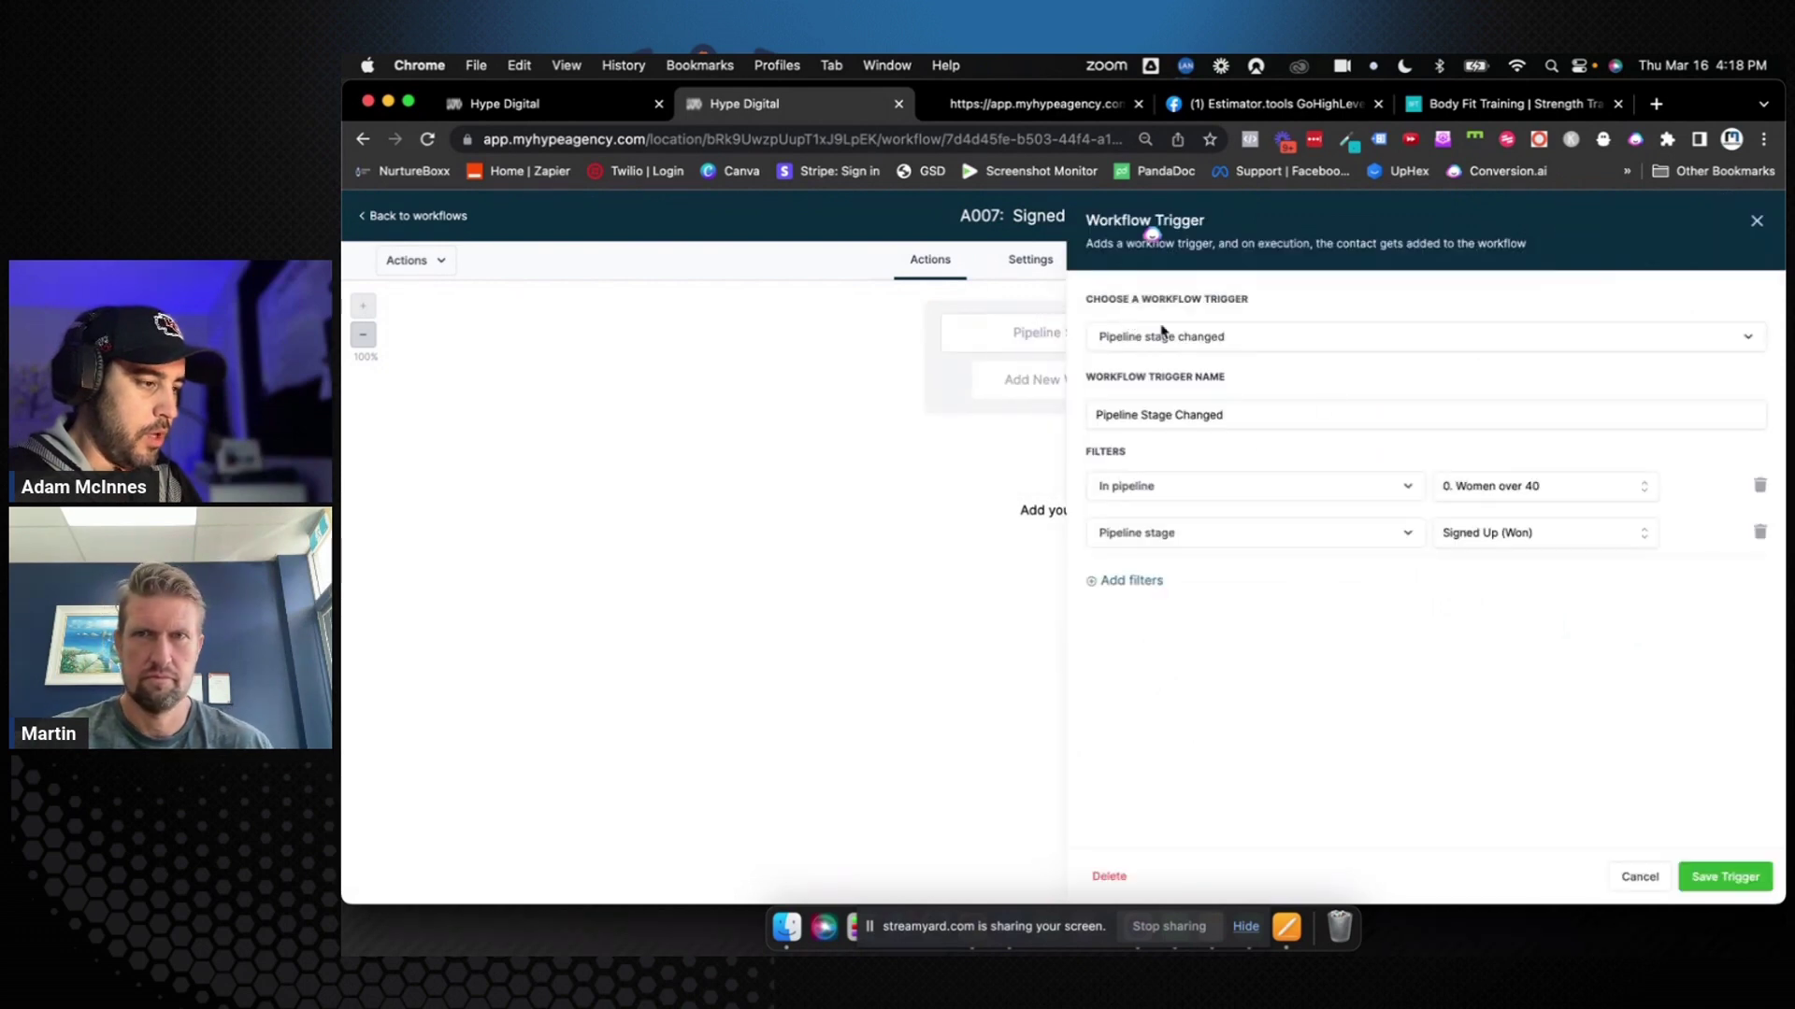
pyautogui.click(1249, 414)
pyautogui.write('(Signed U')
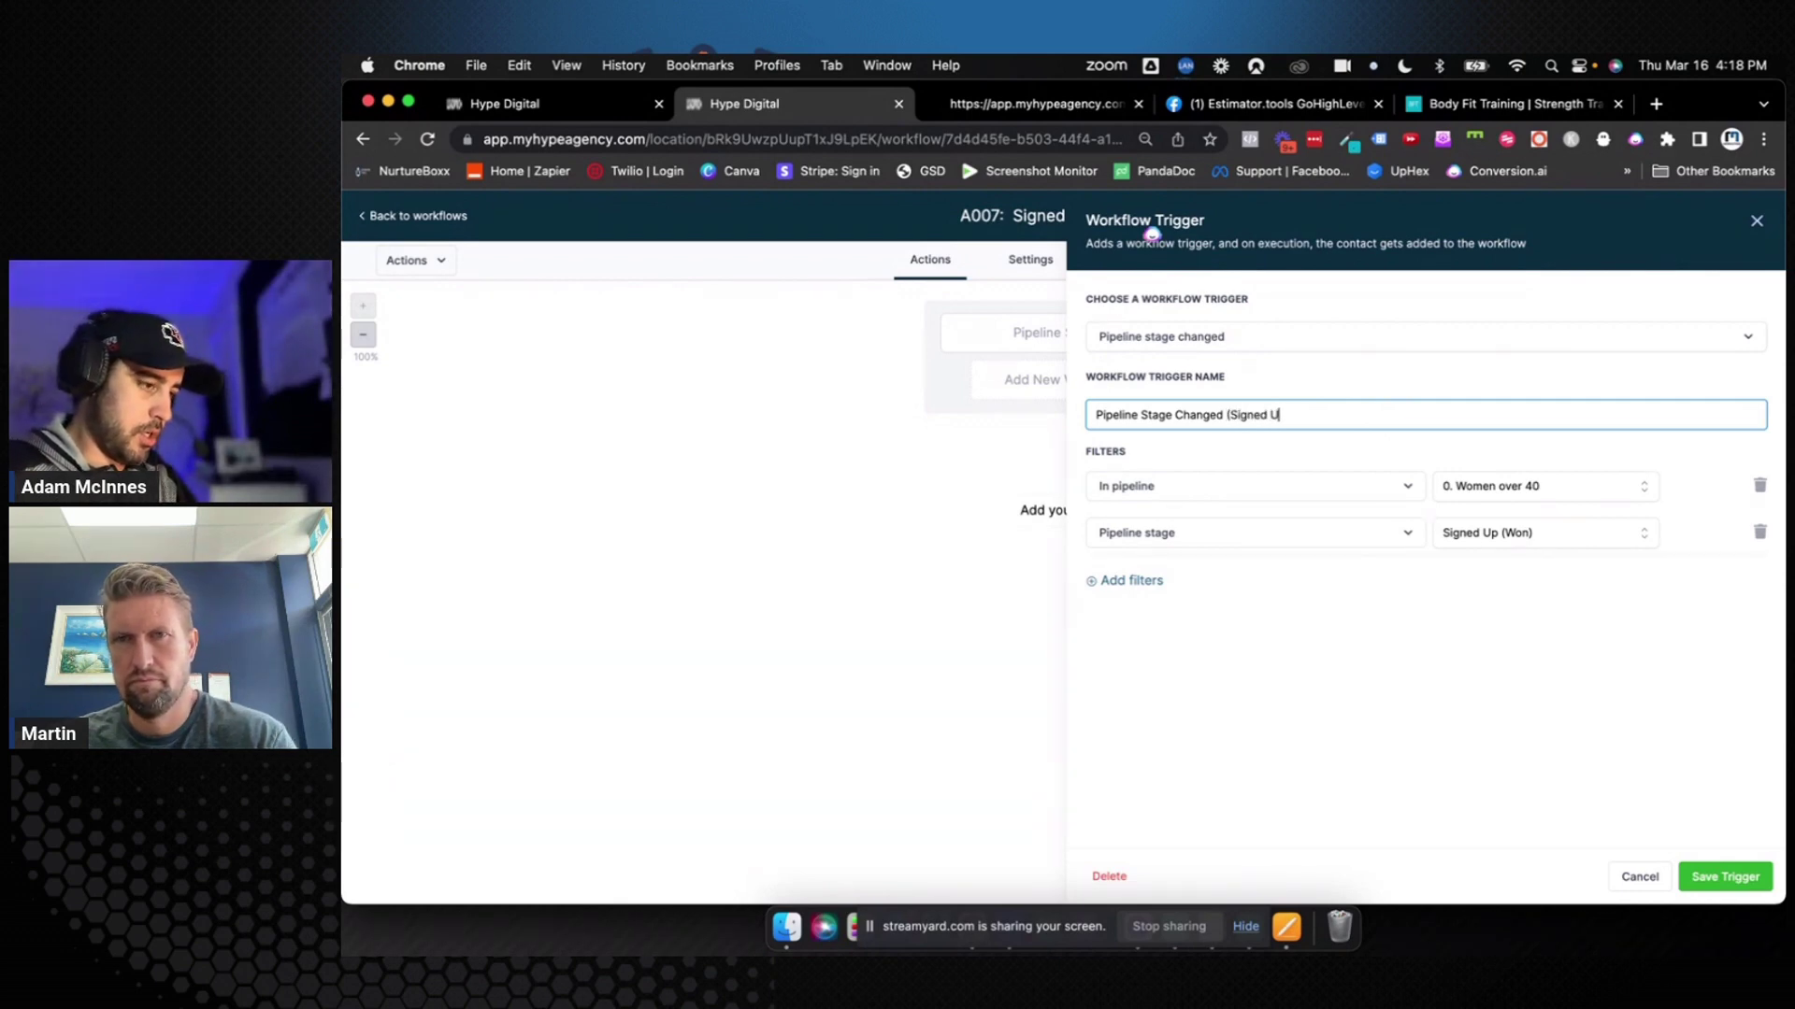
pyautogui.write(')')
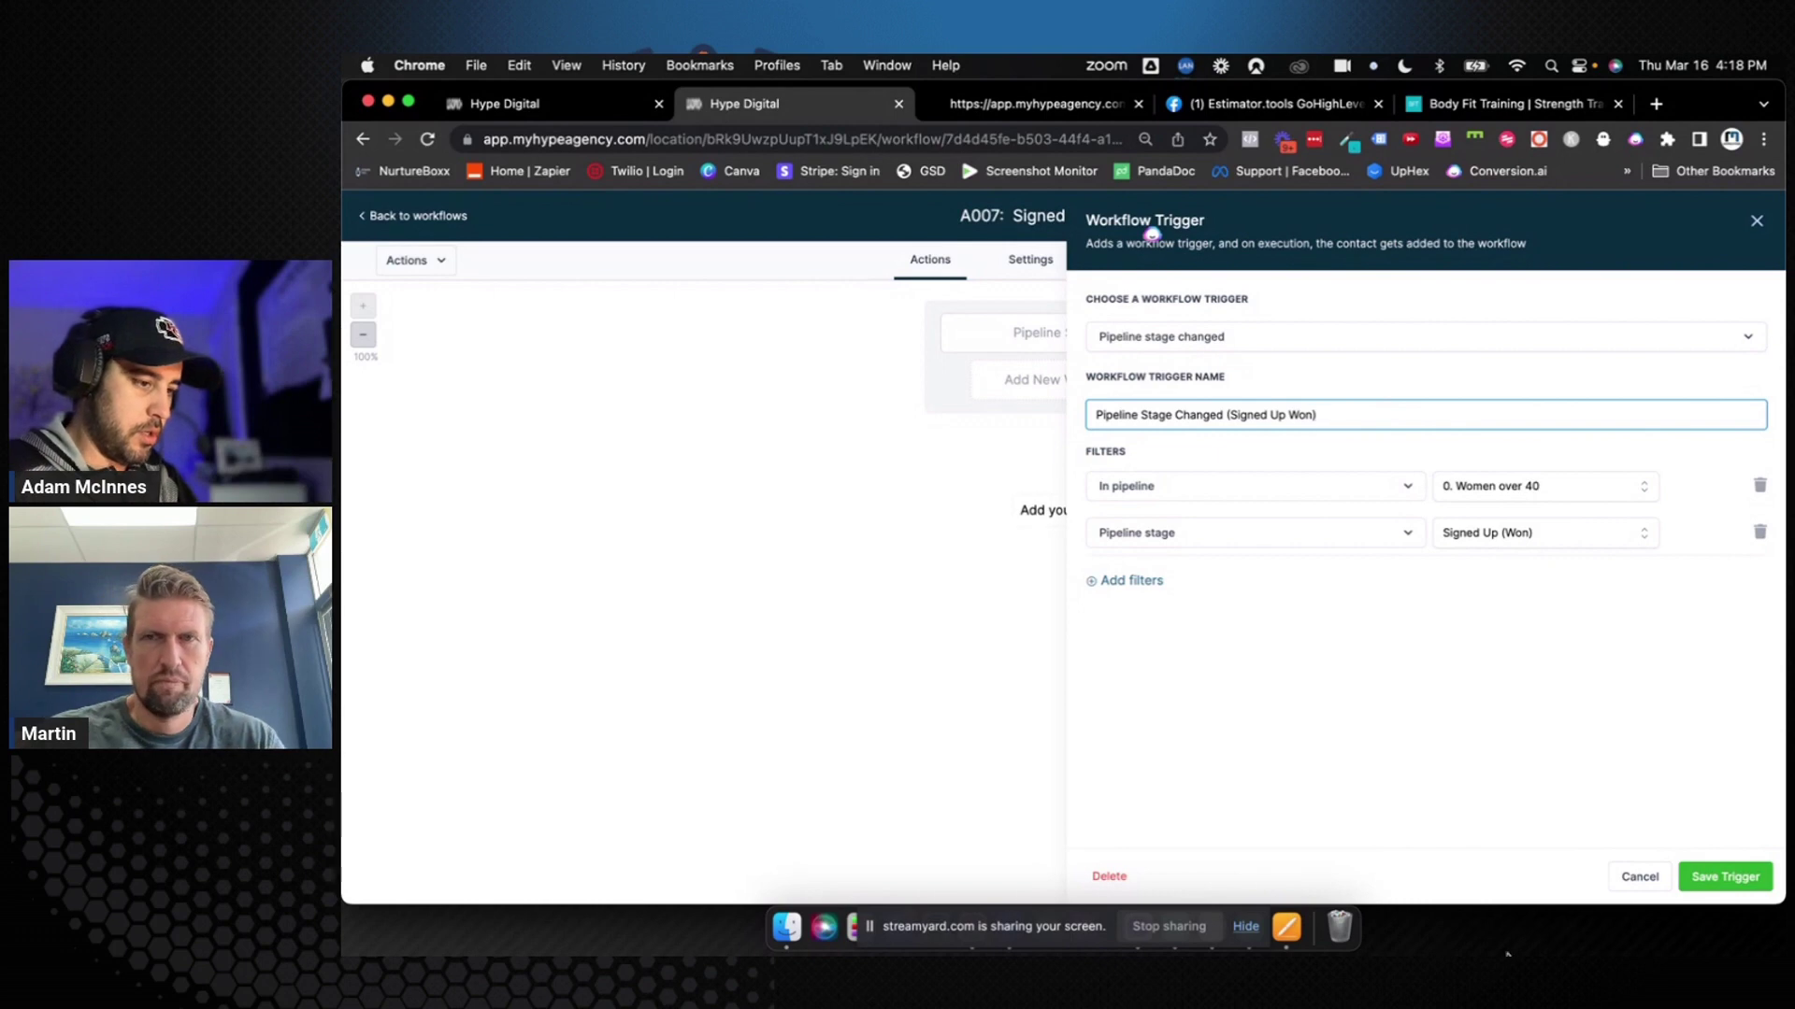
pyautogui.click(1726, 877)
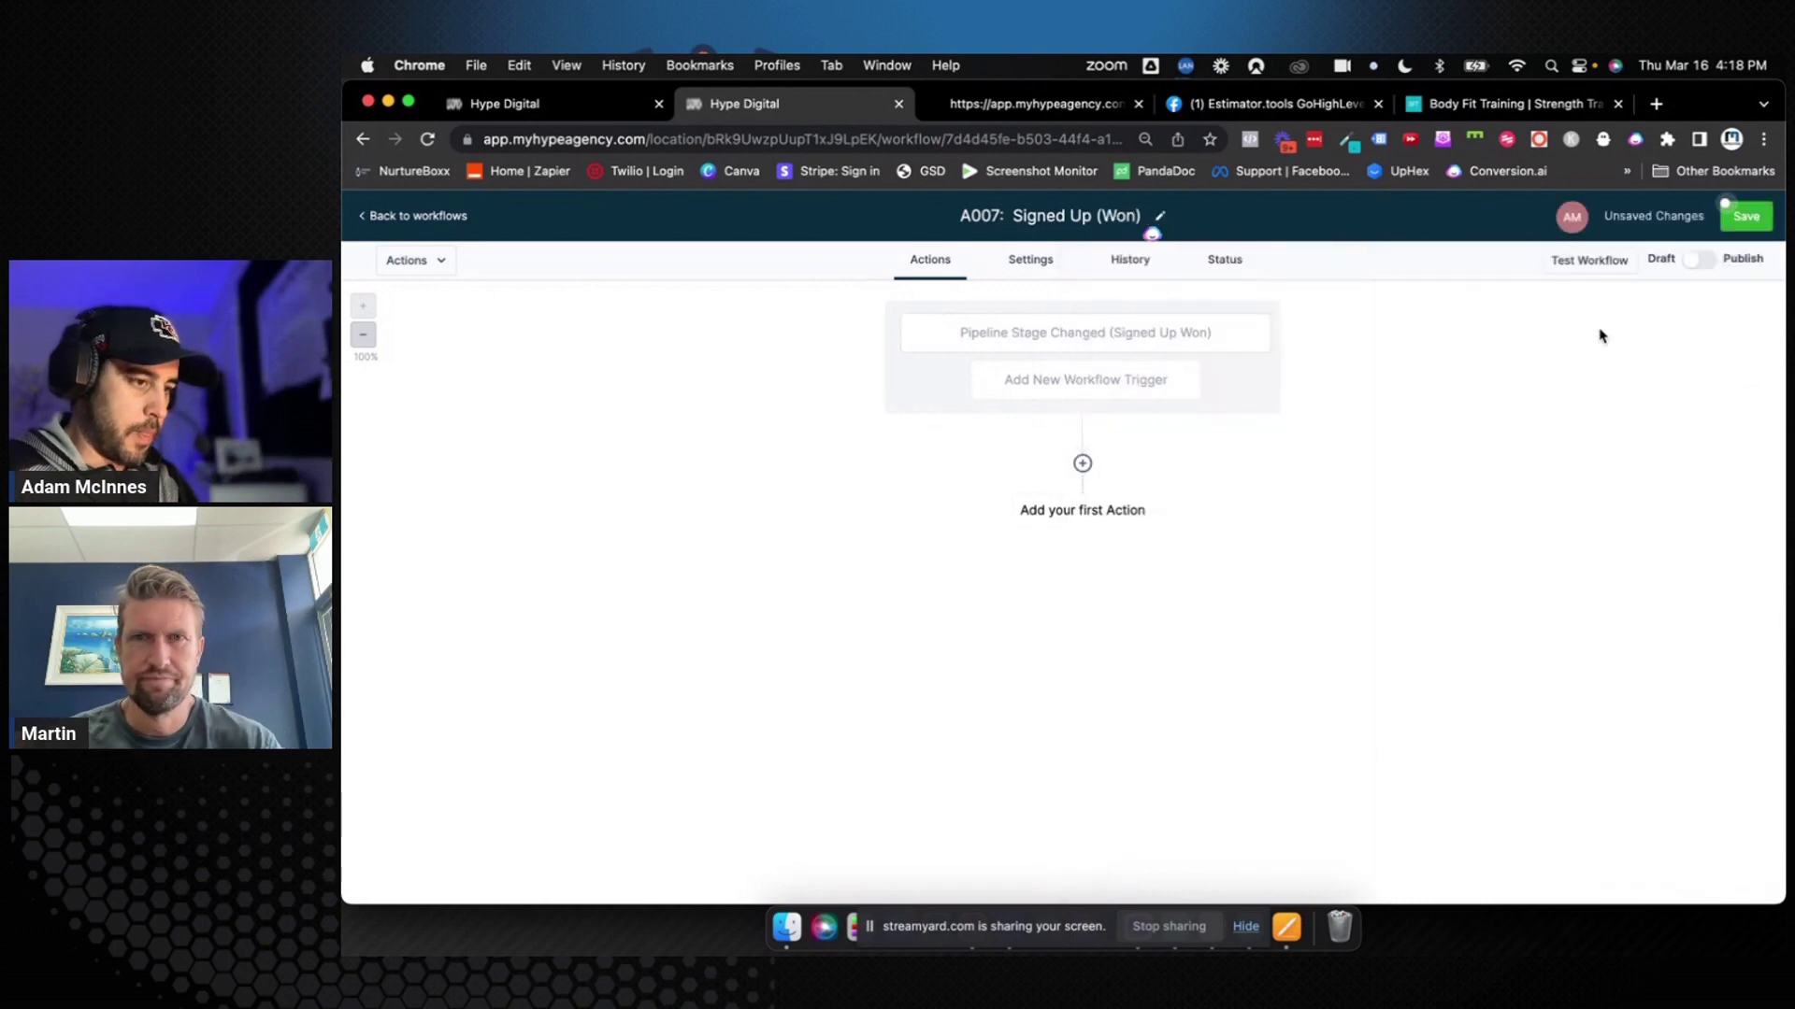
# Save the workflow, then add a Remove Contact Tag step for the first session showed tag, named Remove Tag "First Session Showed"
pyautogui.click(1744, 222)
pyautogui.click(1120, 510)
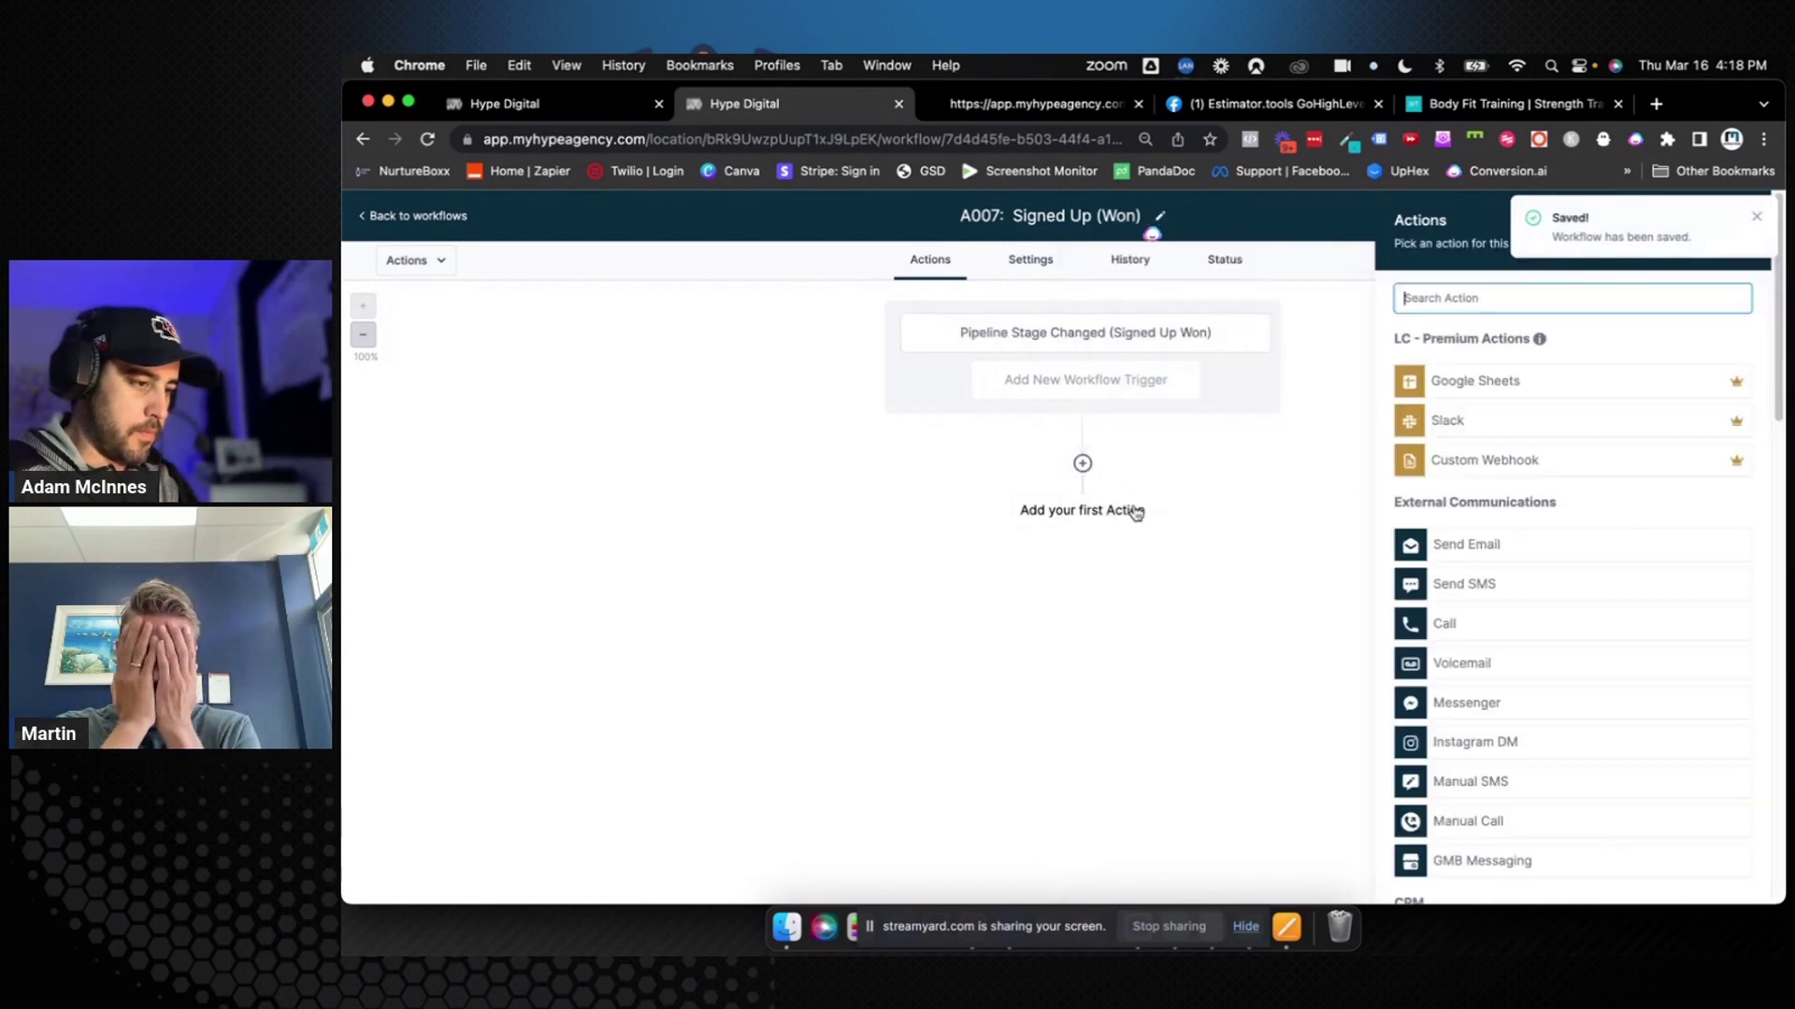
pyautogui.write('remove')
pyautogui.click(1507, 362)
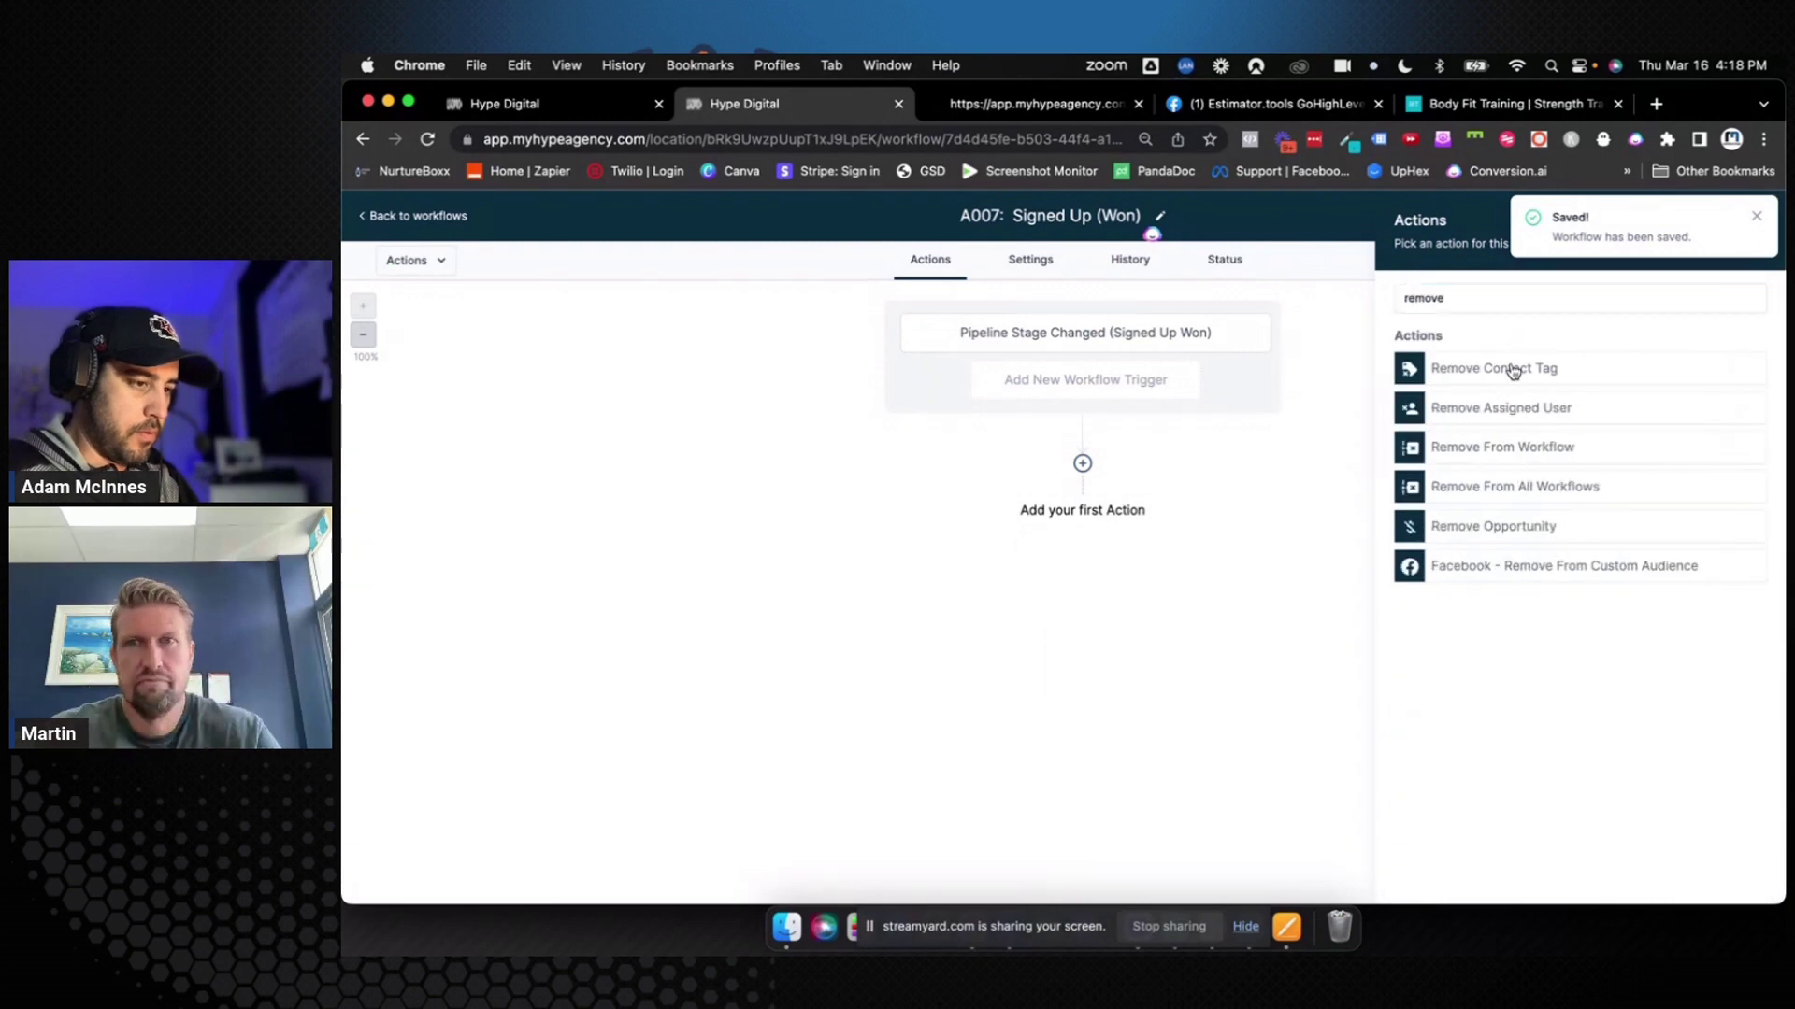
pyautogui.click(1455, 399)
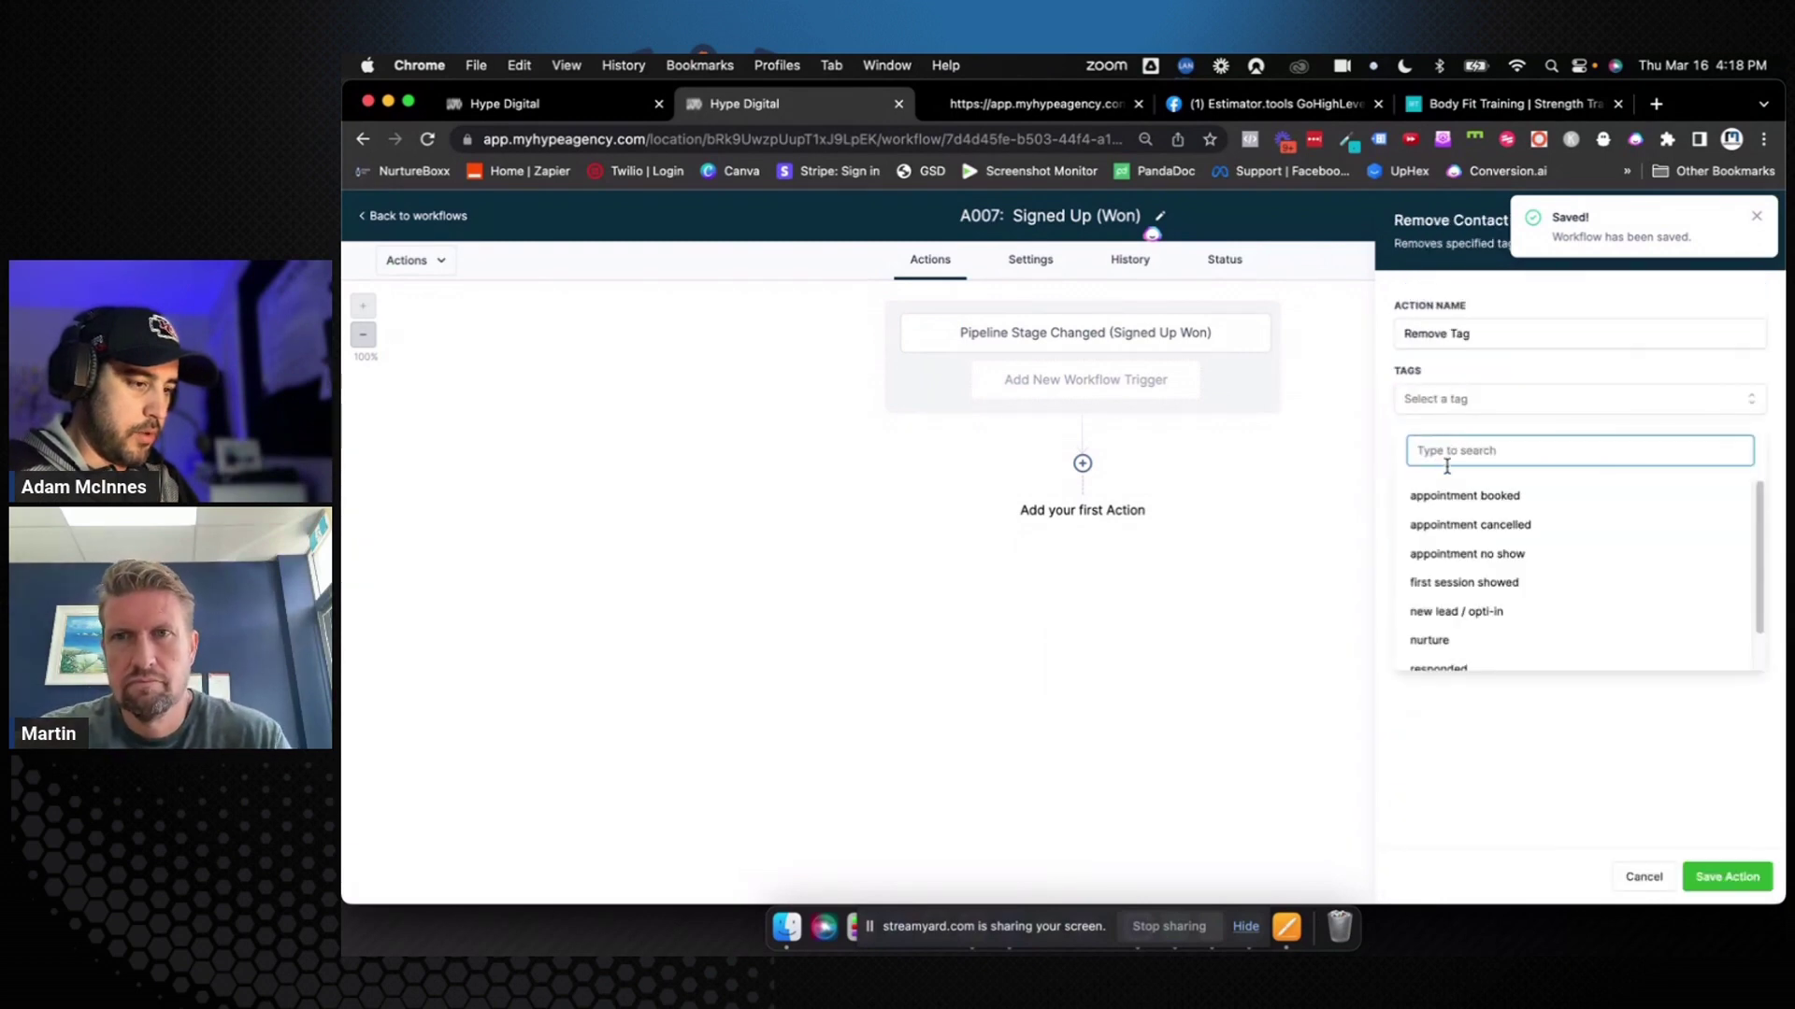
pyautogui.click(1447, 586)
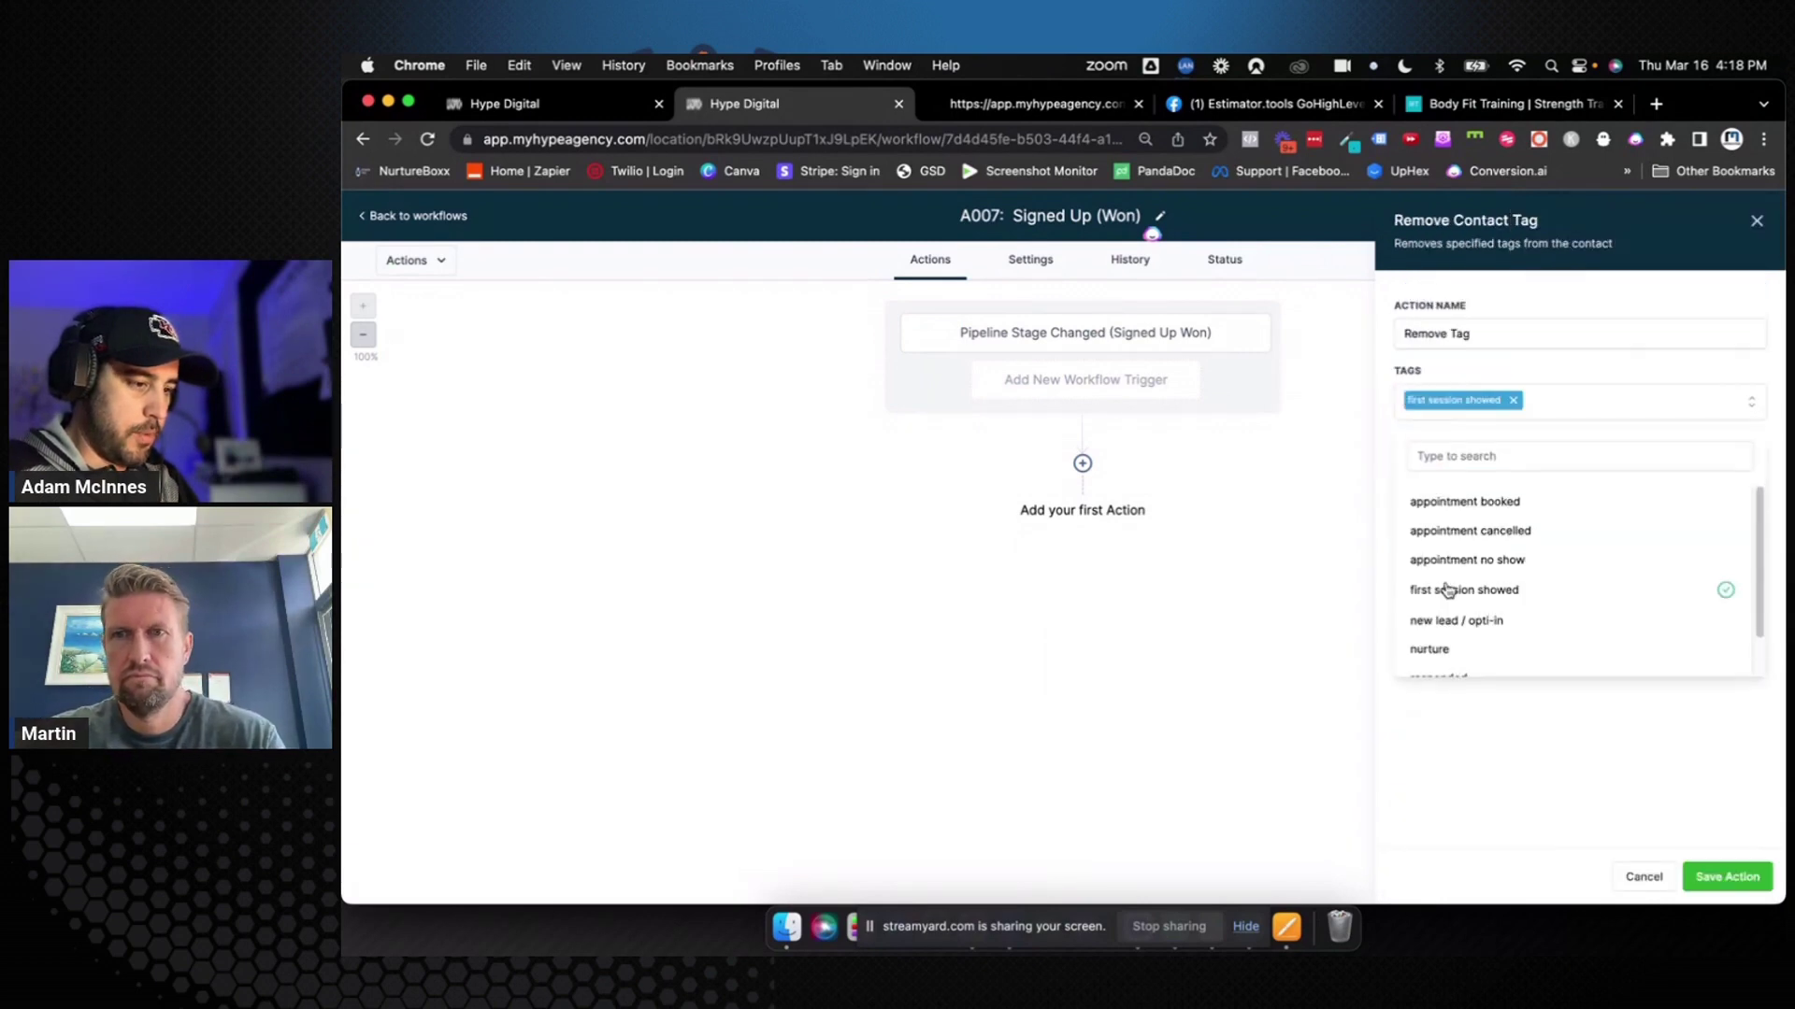
pyautogui.click(1474, 731)
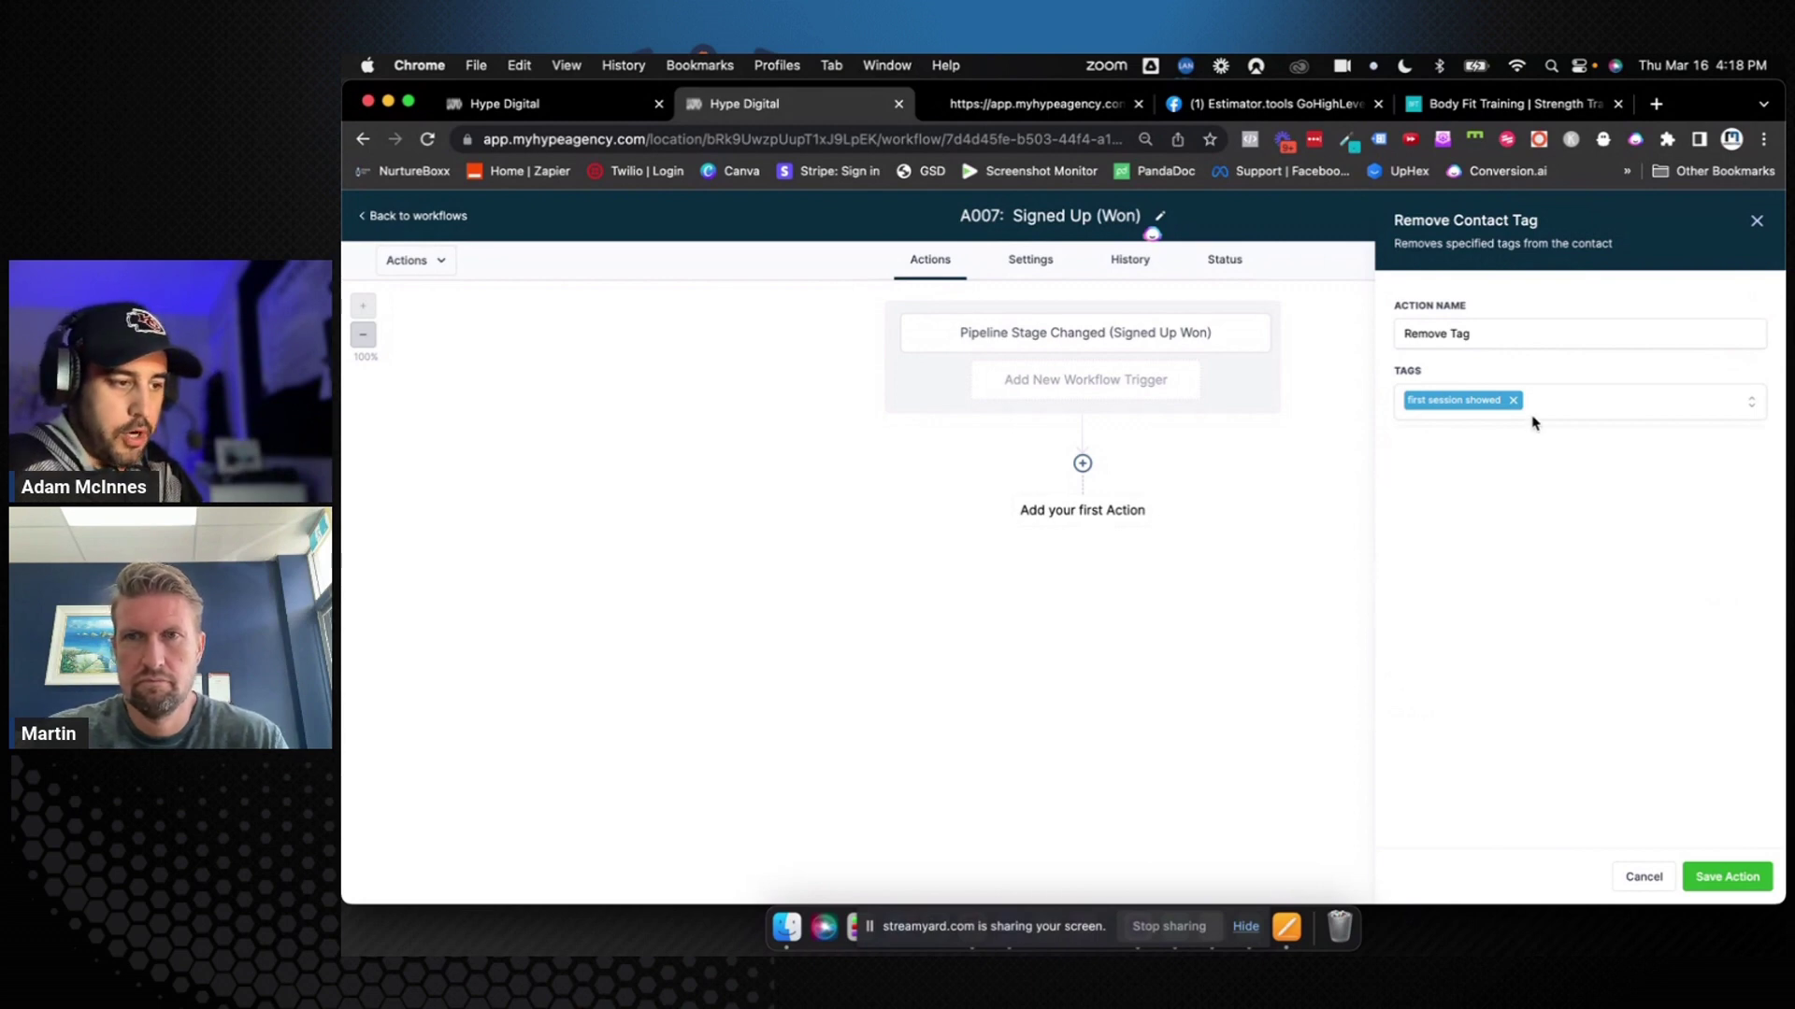
pyautogui.click(1489, 333)
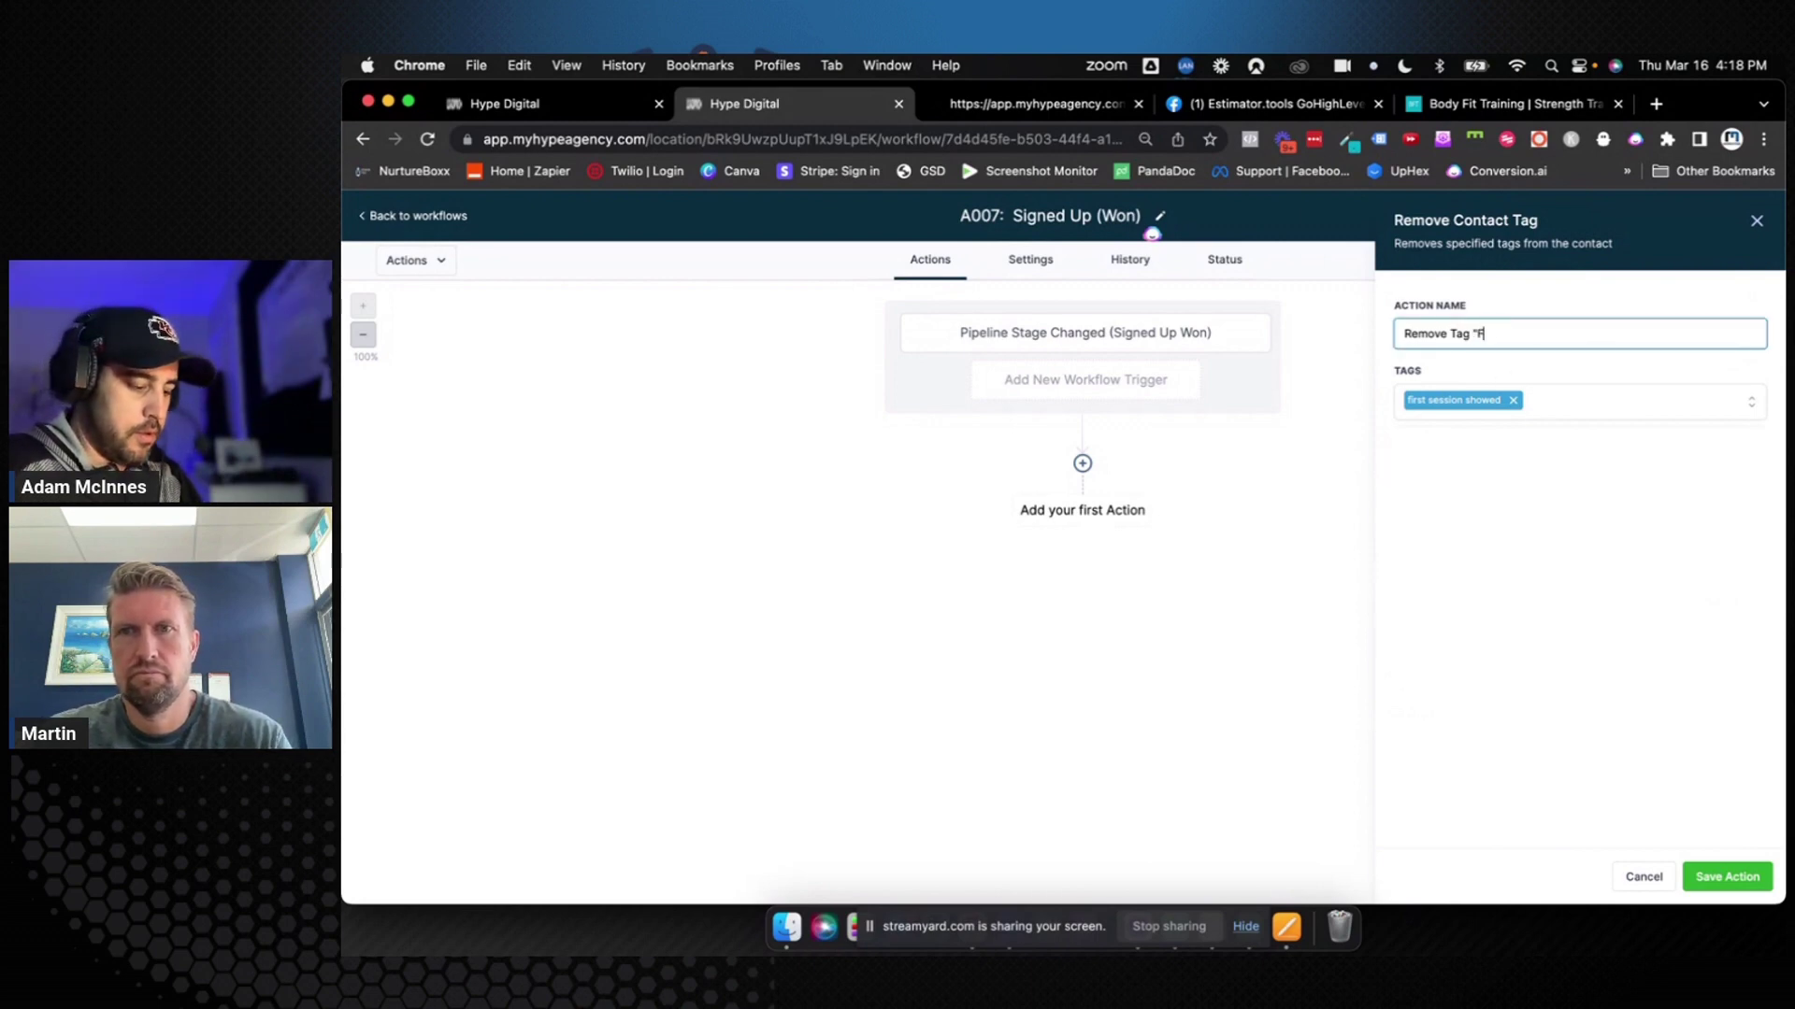
pyautogui.write('ssion showed')
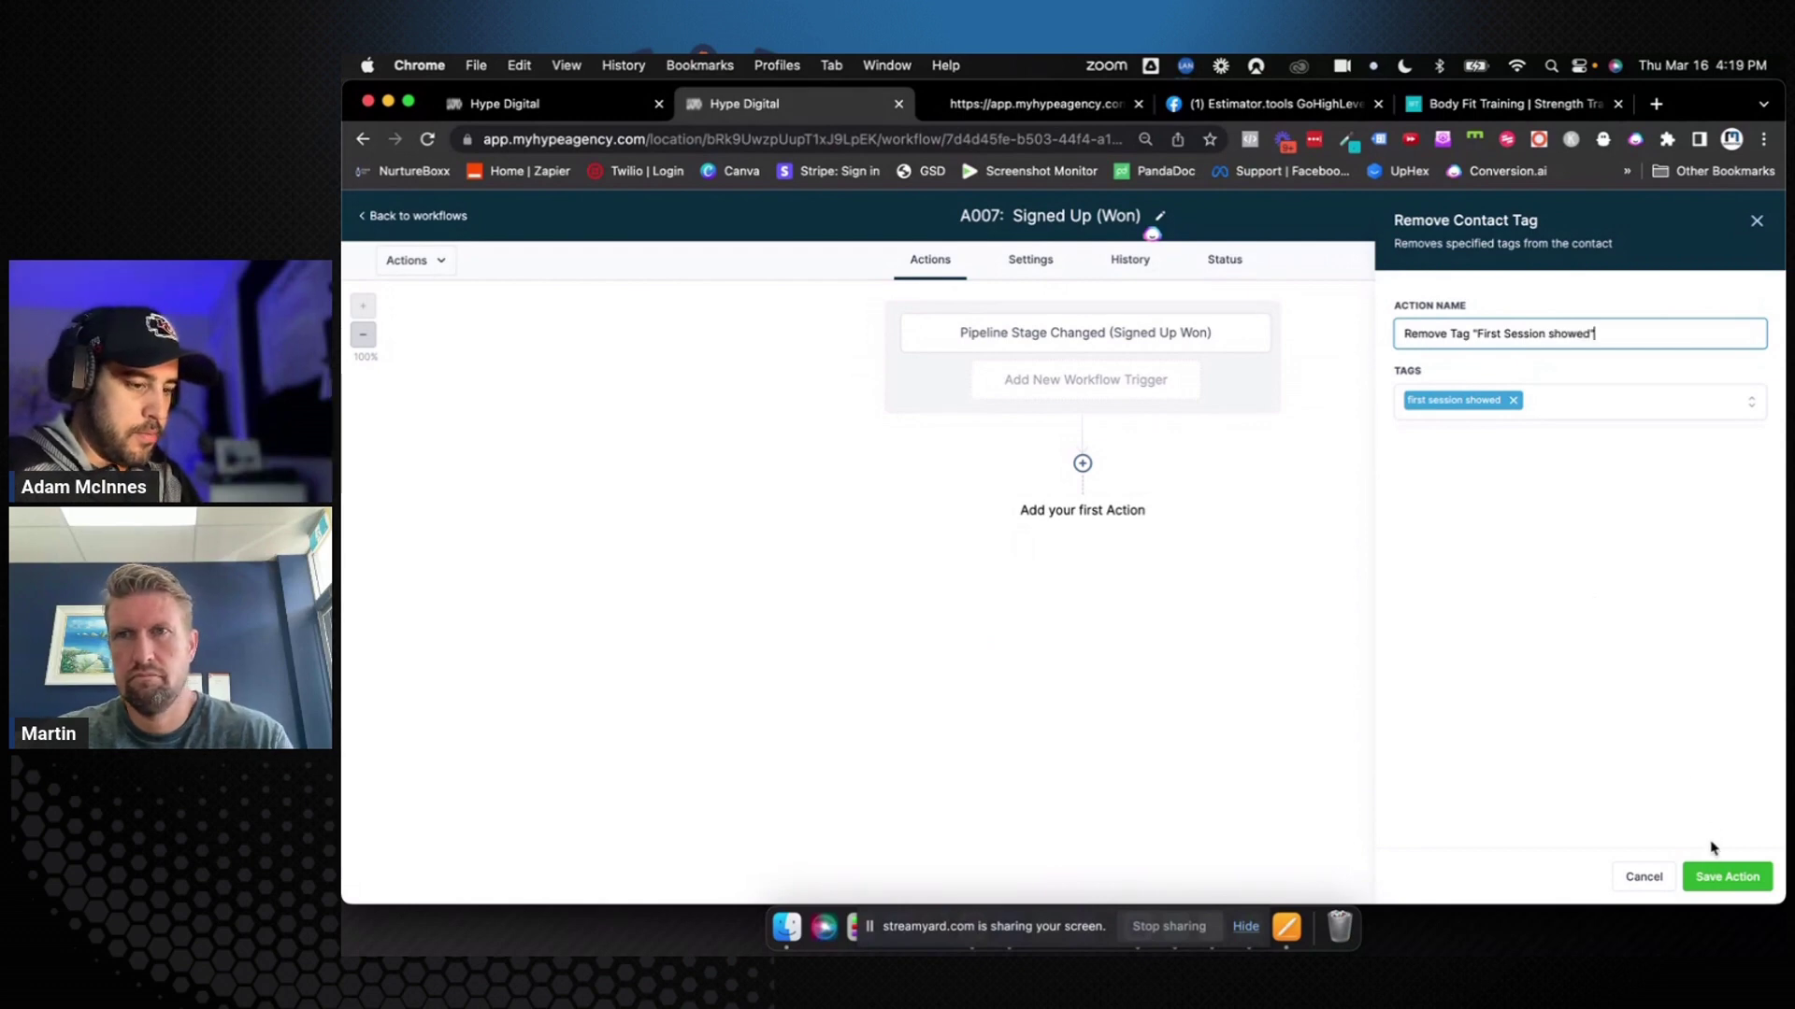
pyautogui.click(1715, 876)
pyautogui.click(1082, 558)
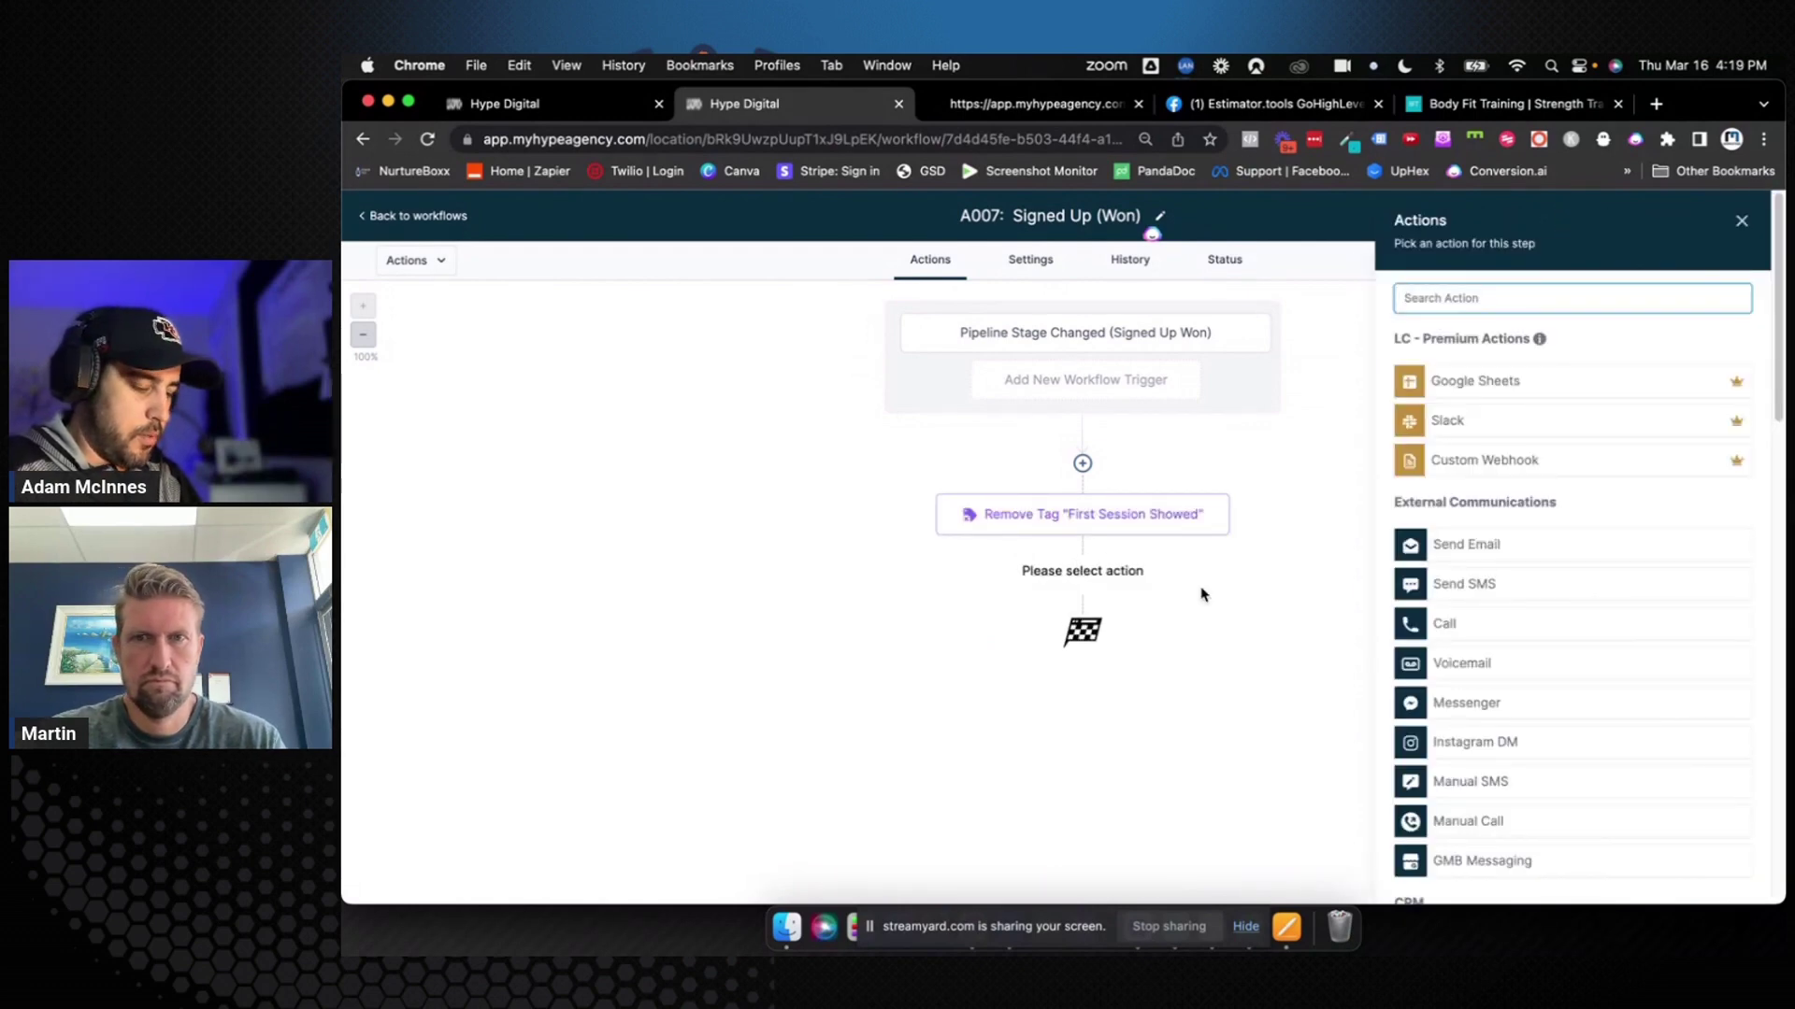
# Add a Create/Update Opportunity step set to 0. Women over 40, stage Signed Up (Won), status won
pyautogui.write('update')
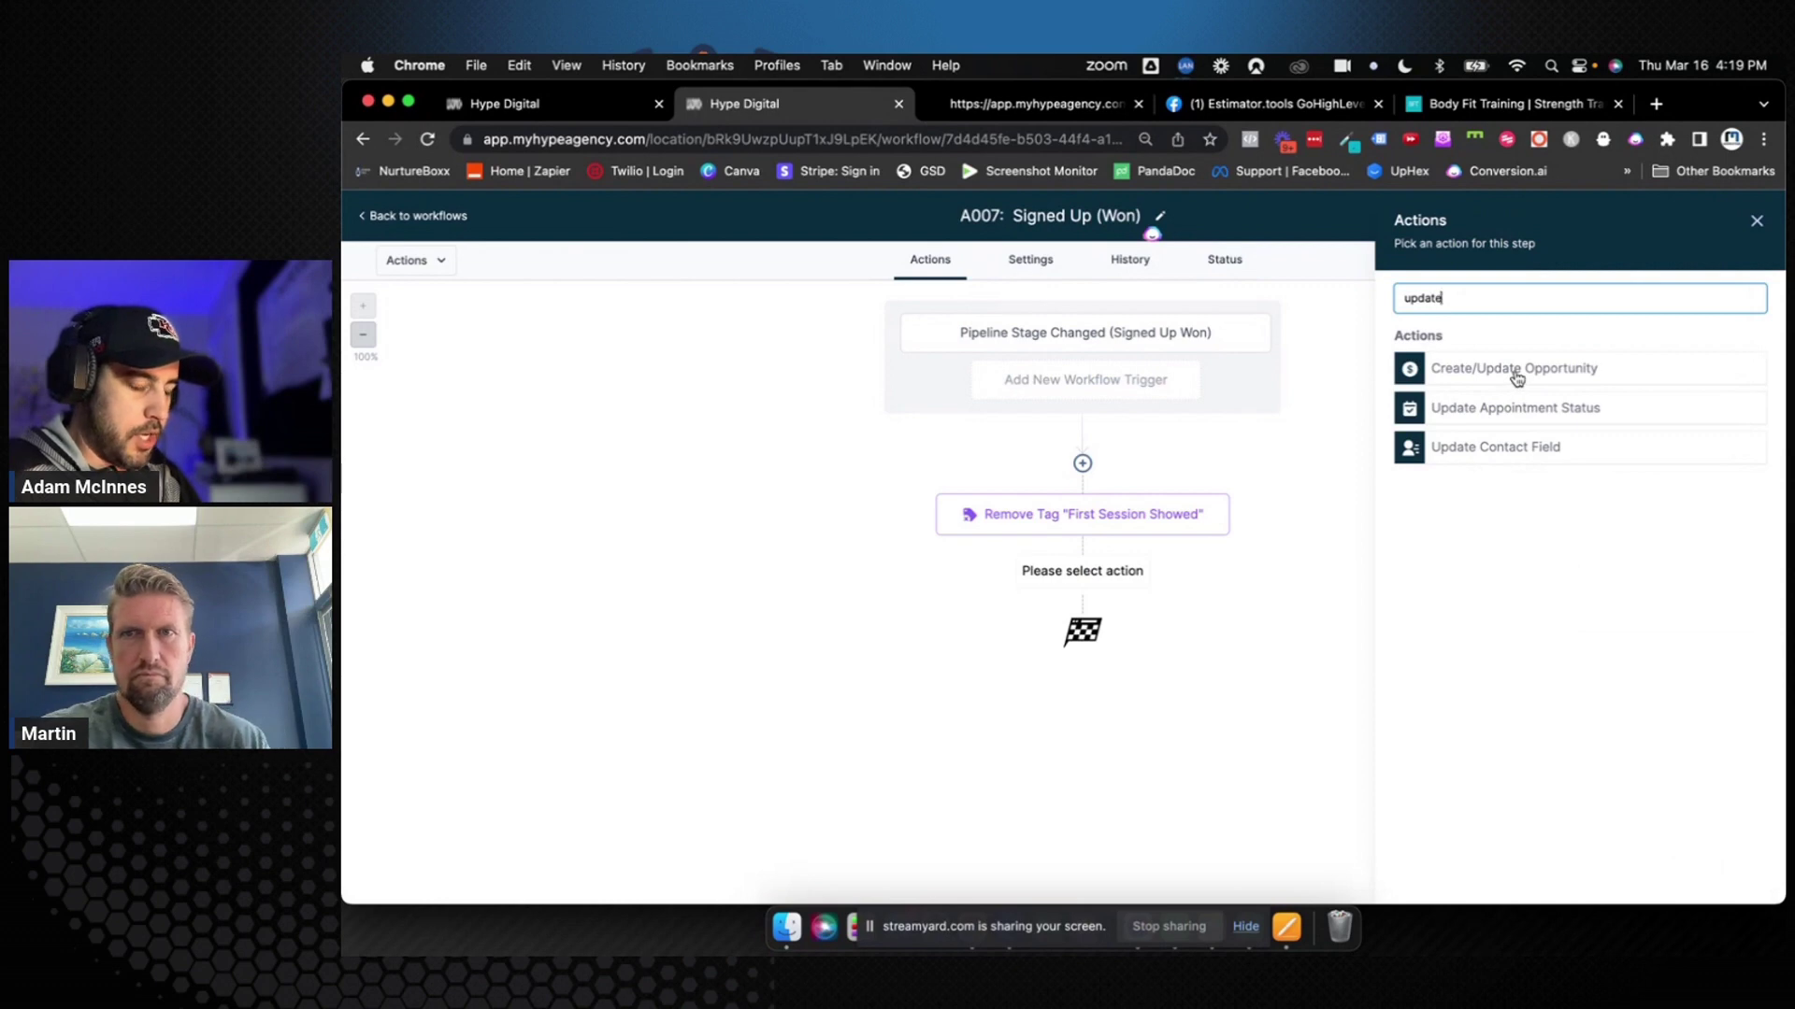
pyautogui.click(1516, 374)
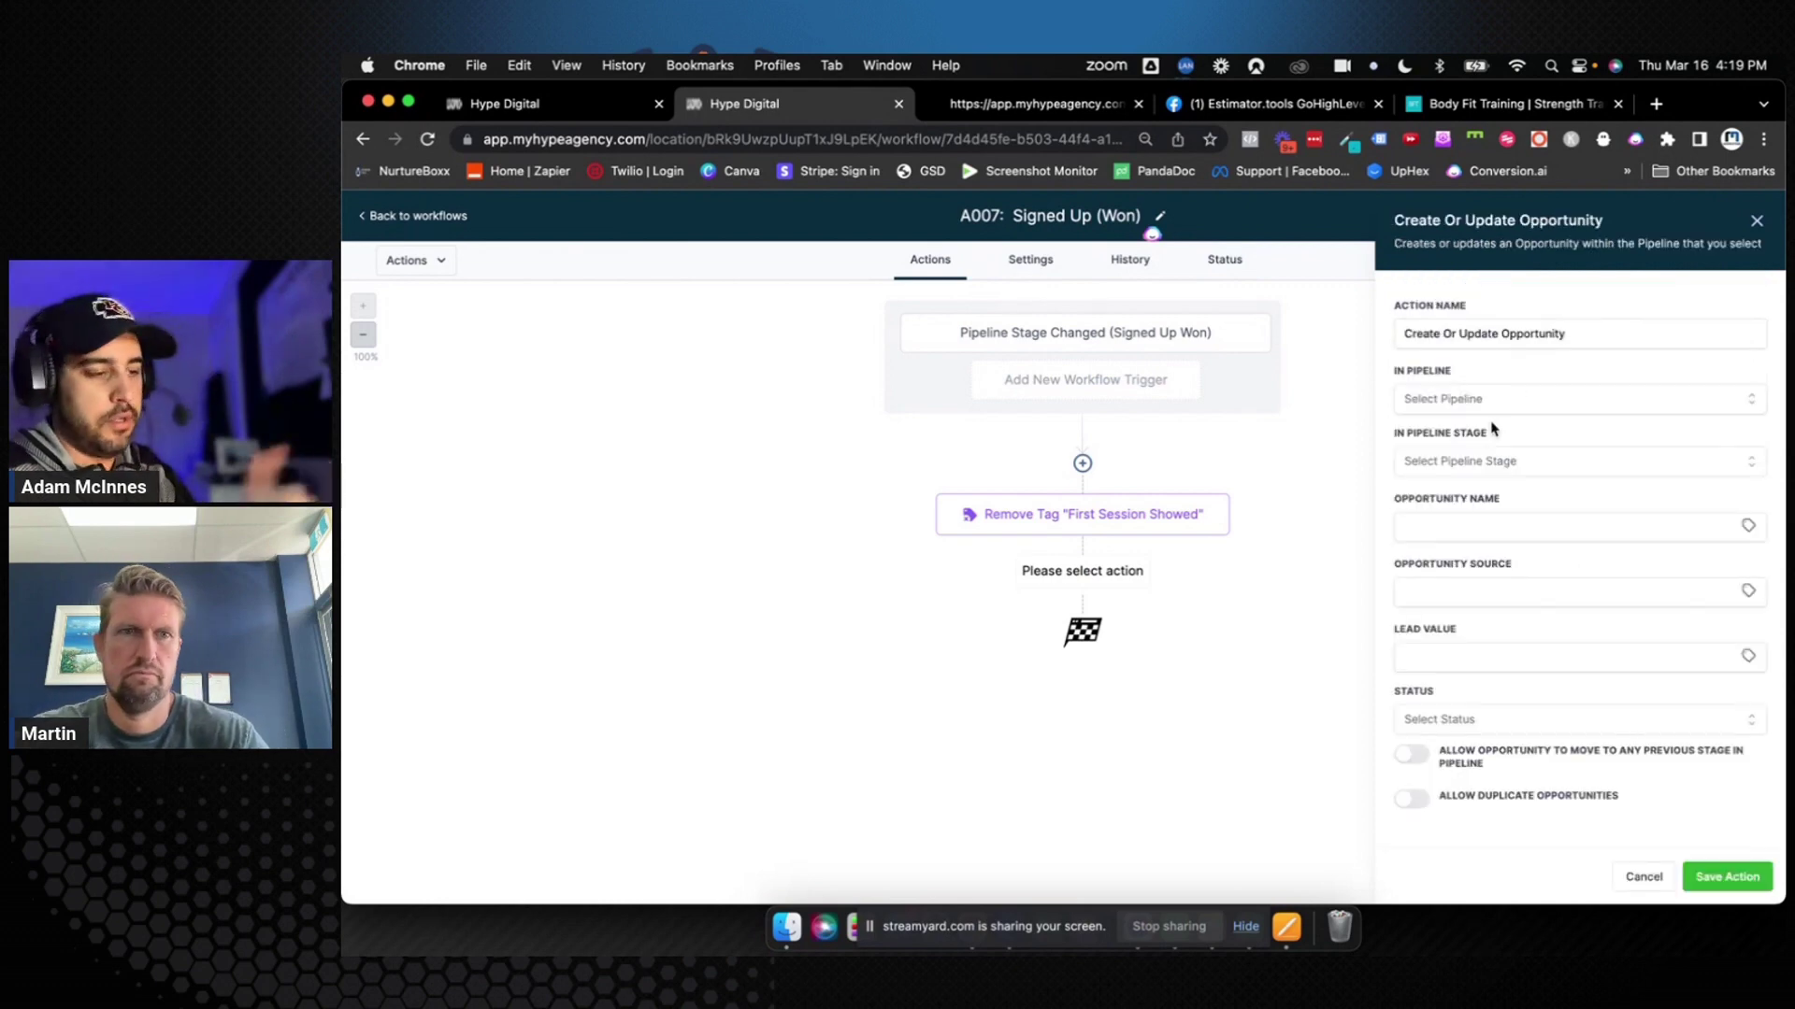
pyautogui.click(1501, 399)
pyautogui.click(1484, 471)
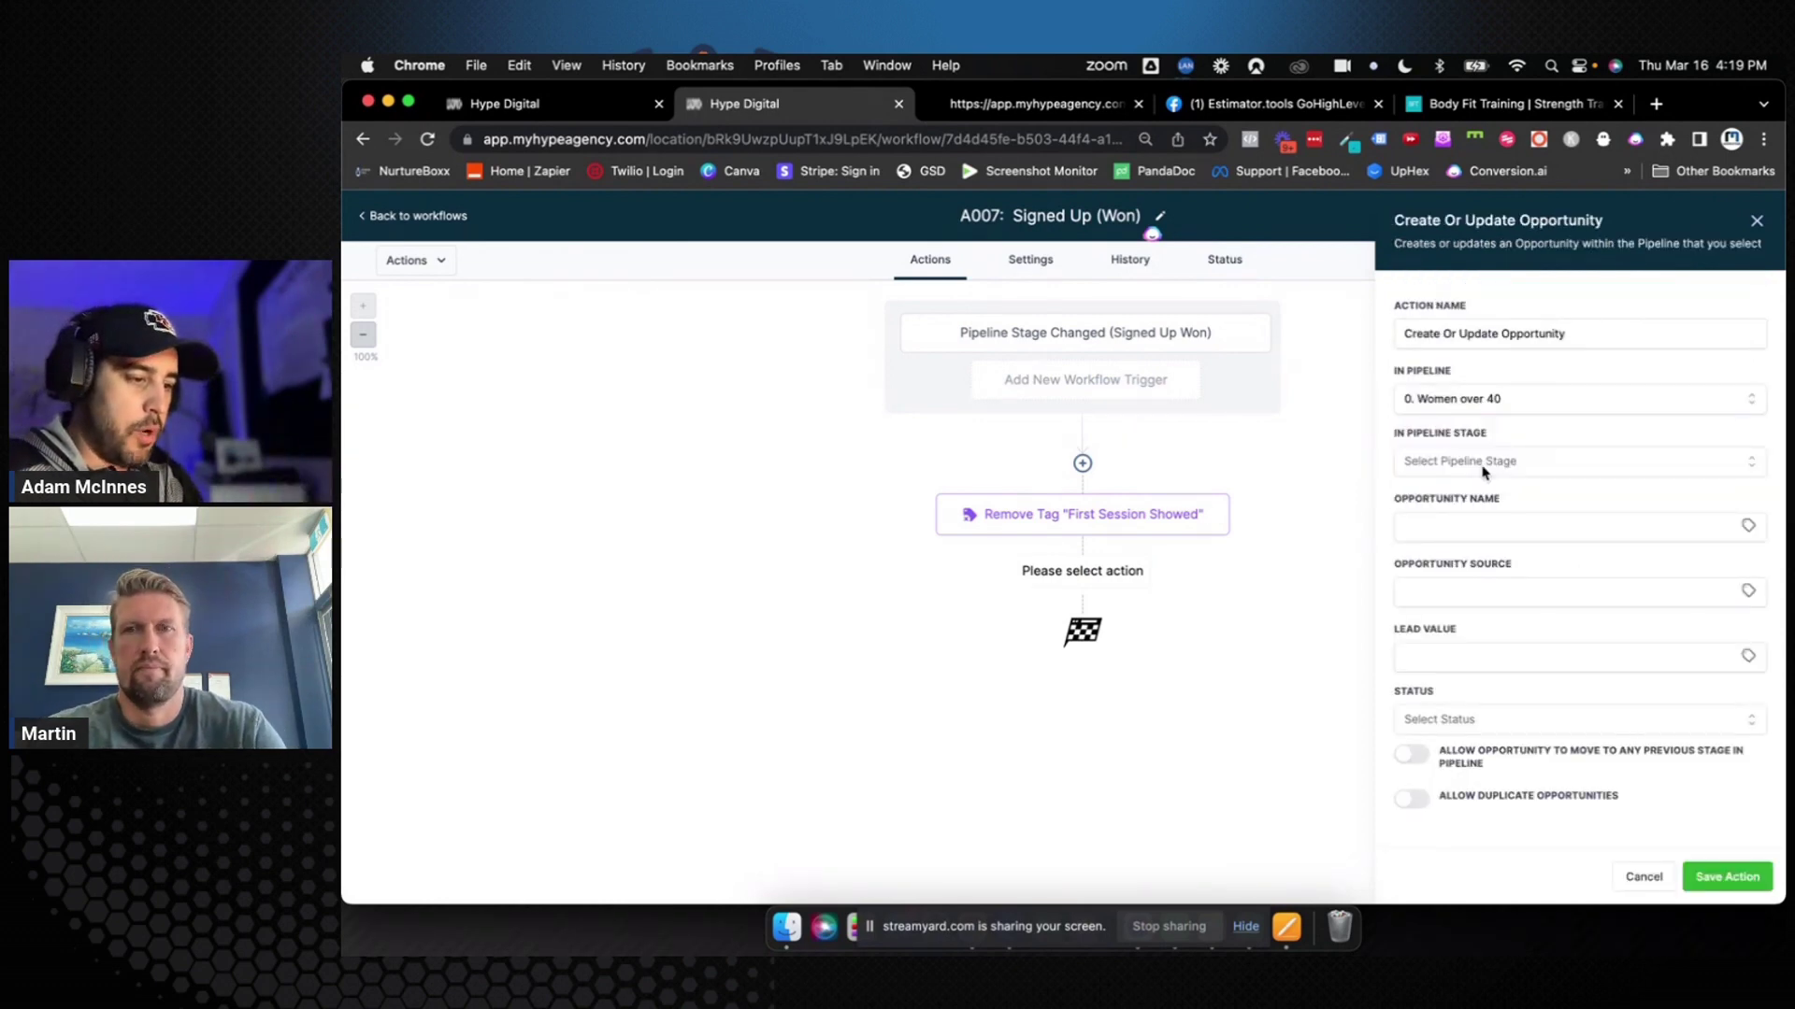
pyautogui.click(1485, 465)
pyautogui.scroll(-2, 1472, 607)
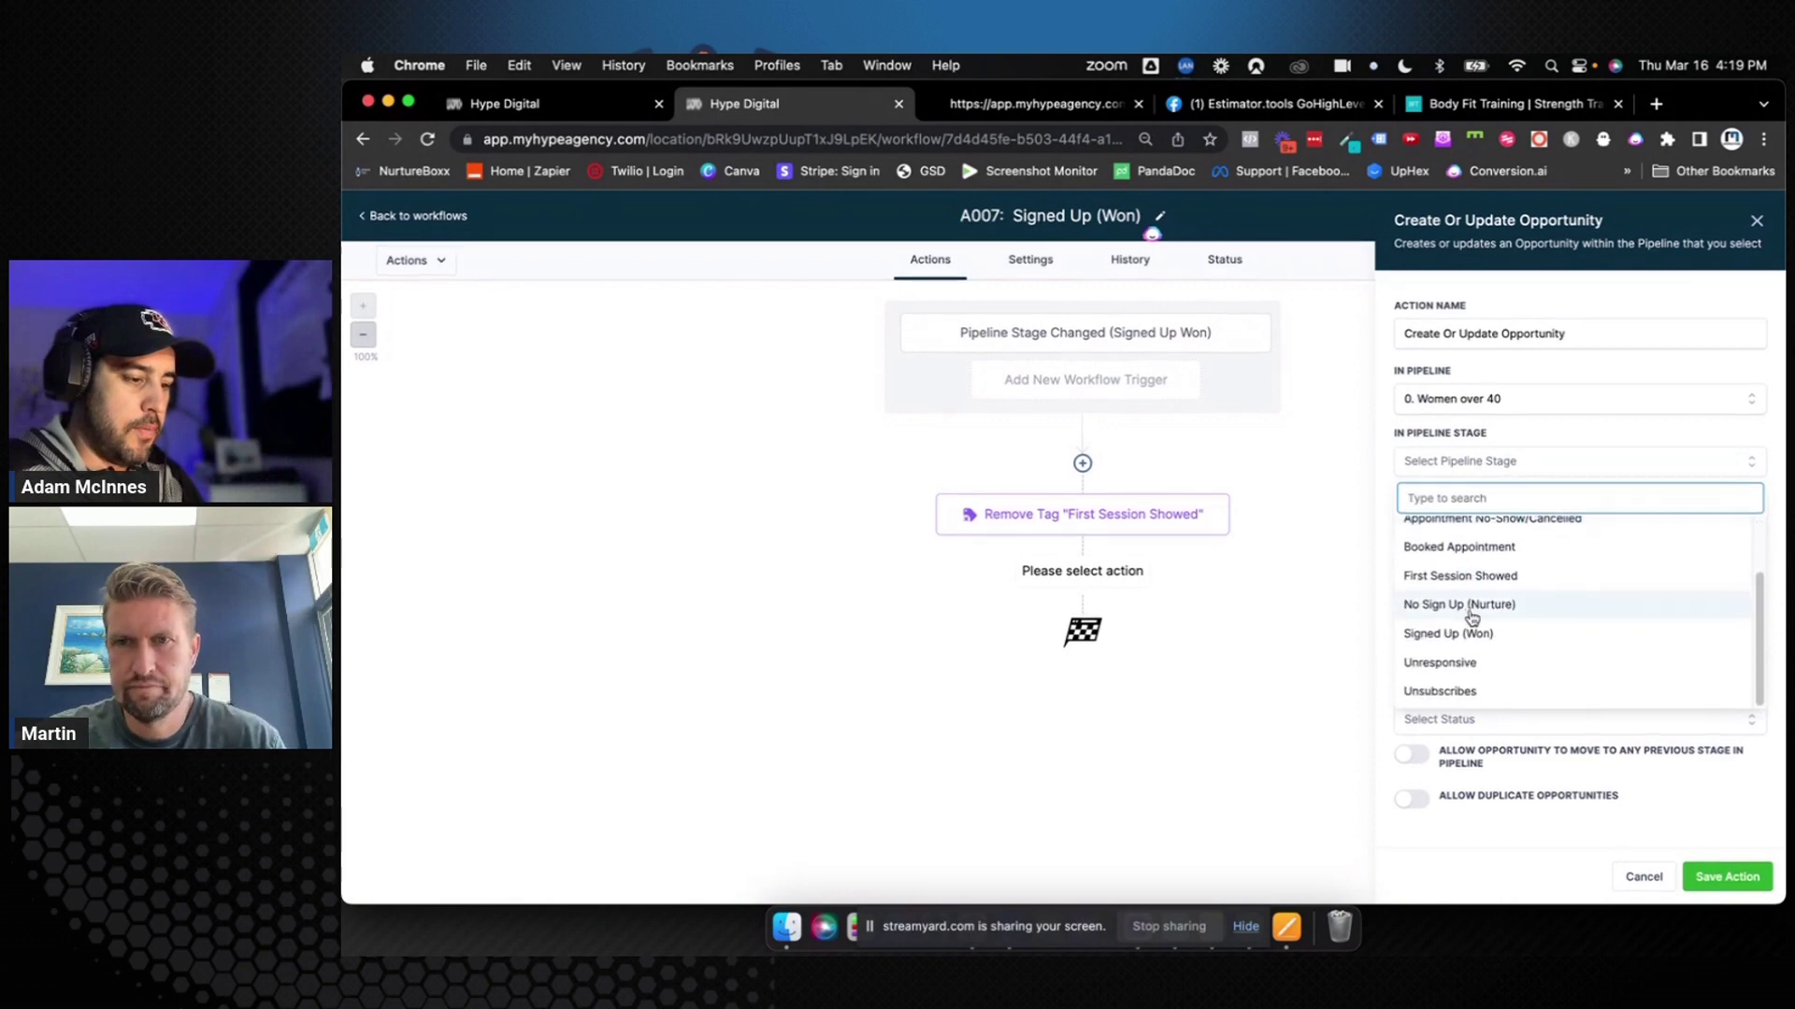
pyautogui.click(1451, 633)
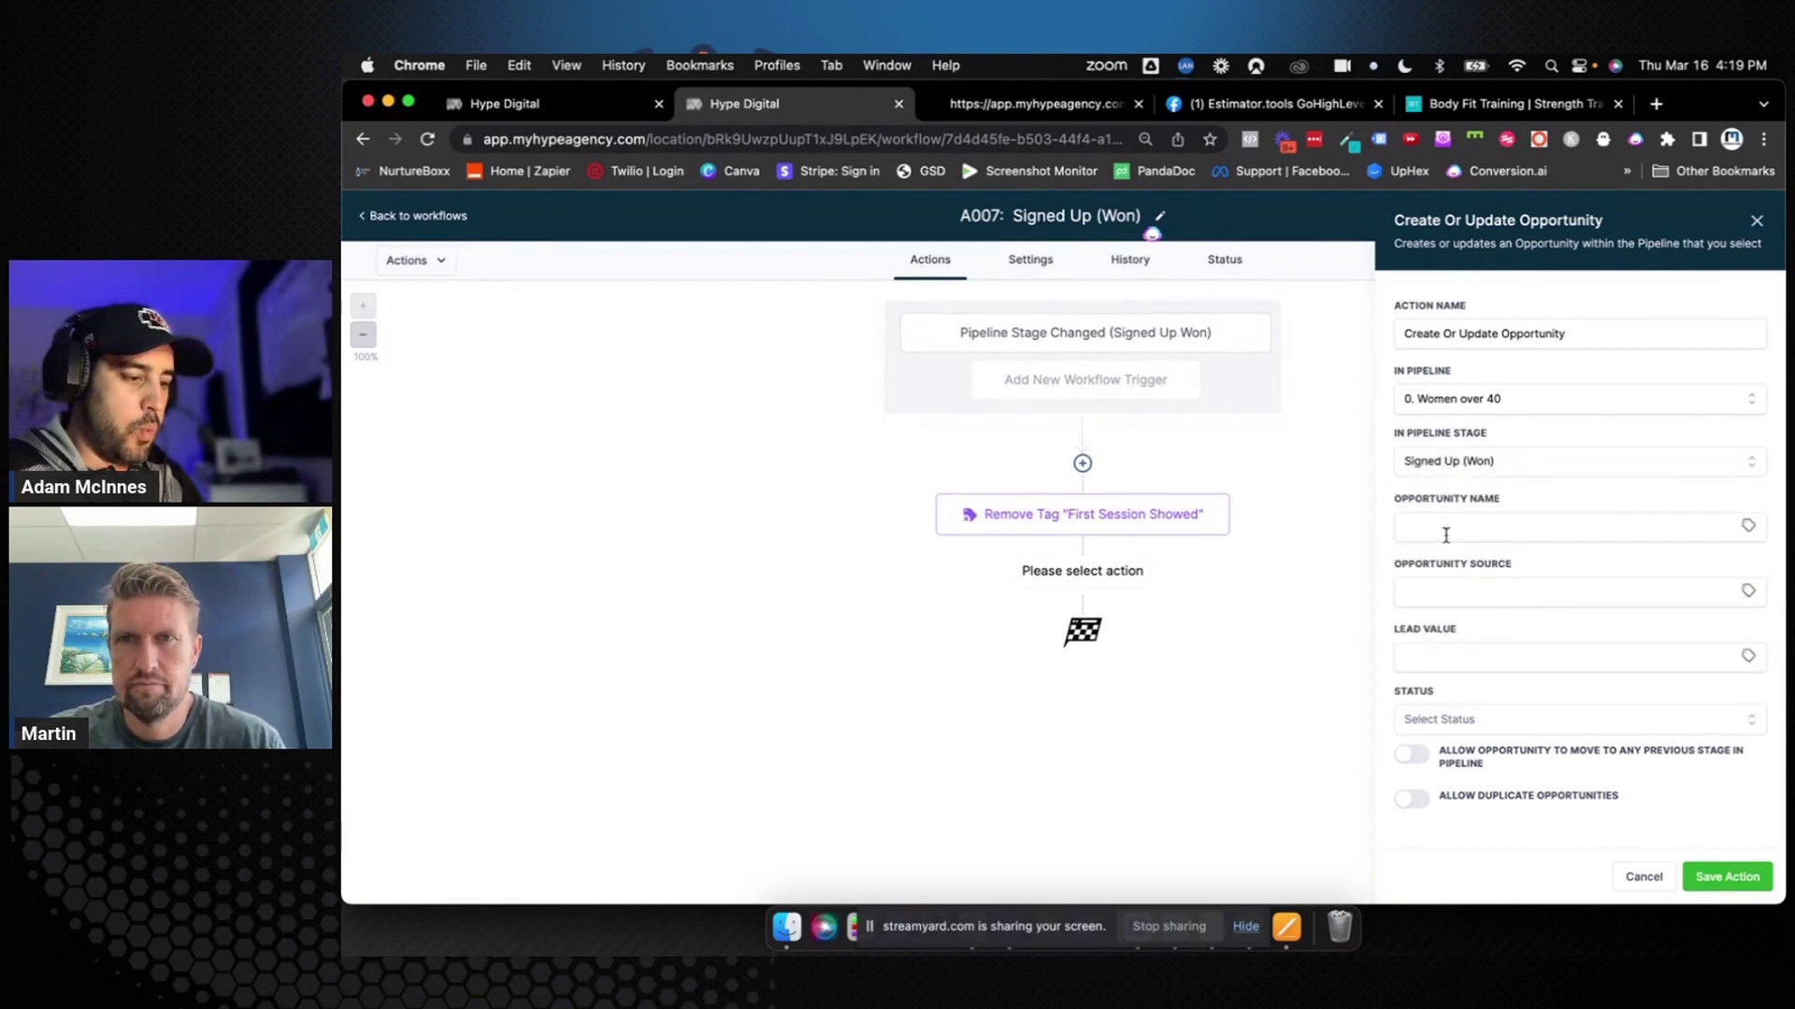
pyautogui.click(1447, 531)
pyautogui.click(1421, 727)
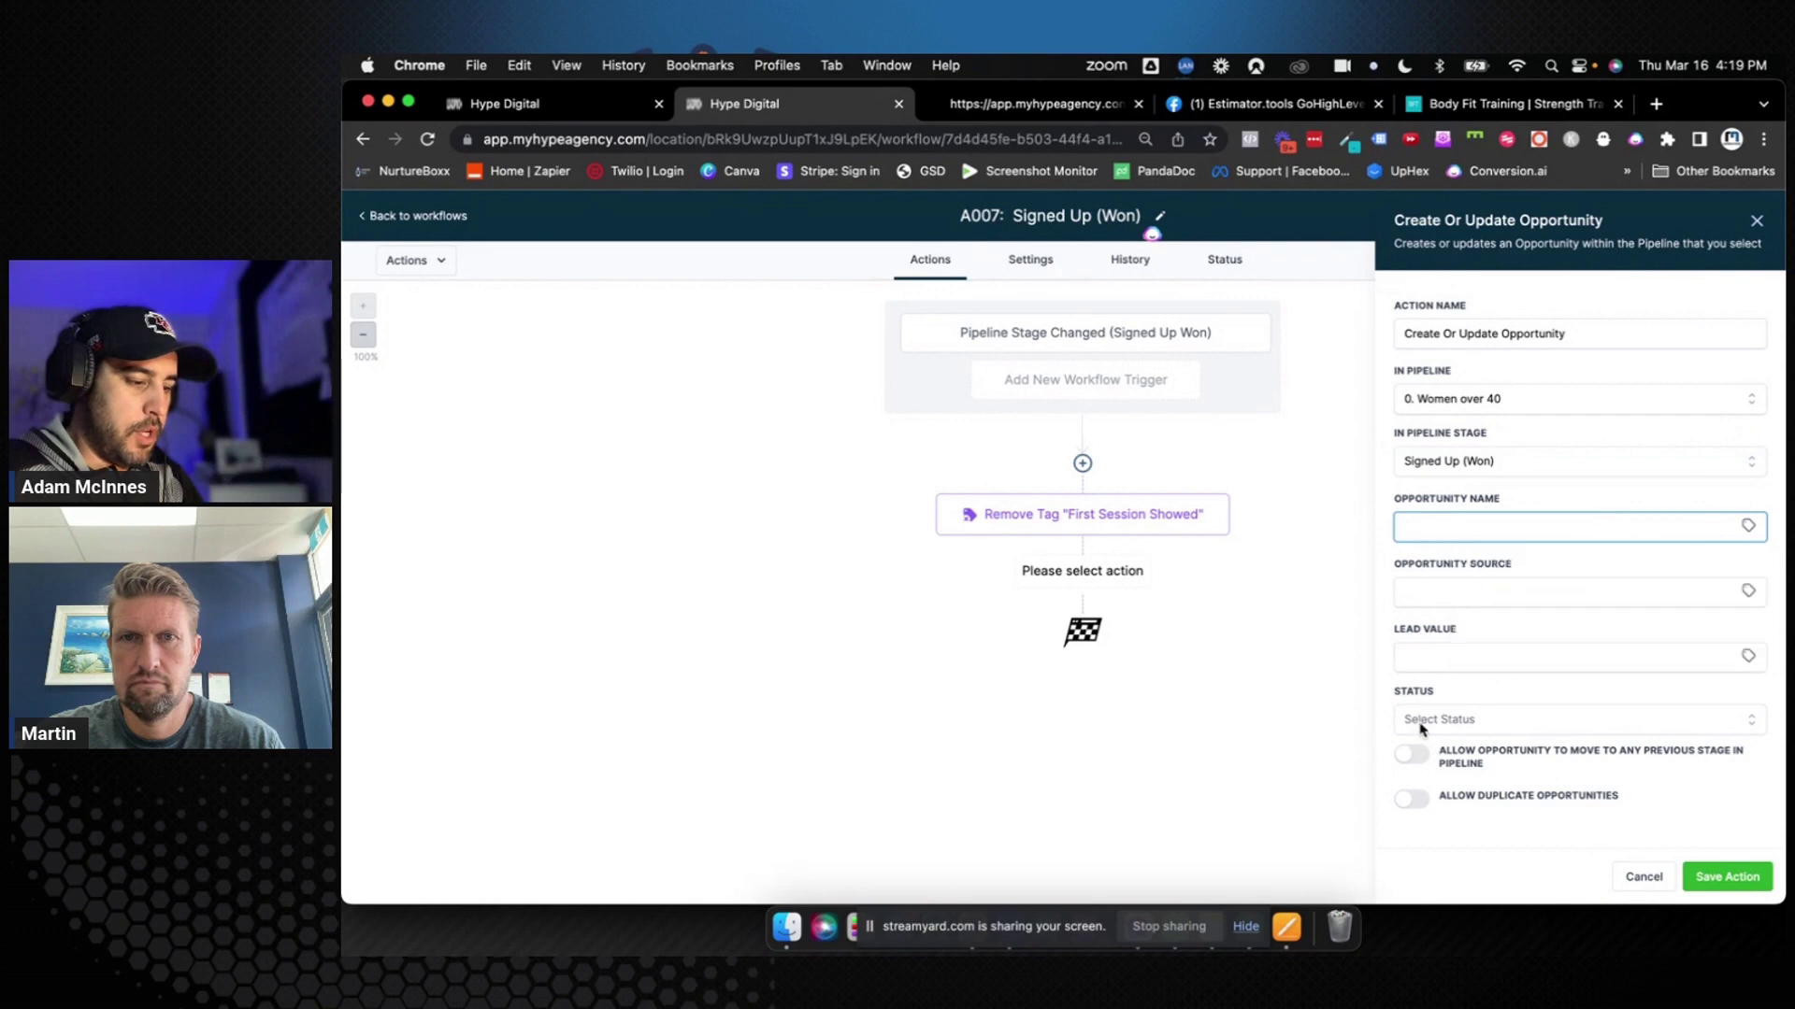
pyautogui.click(1417, 774)
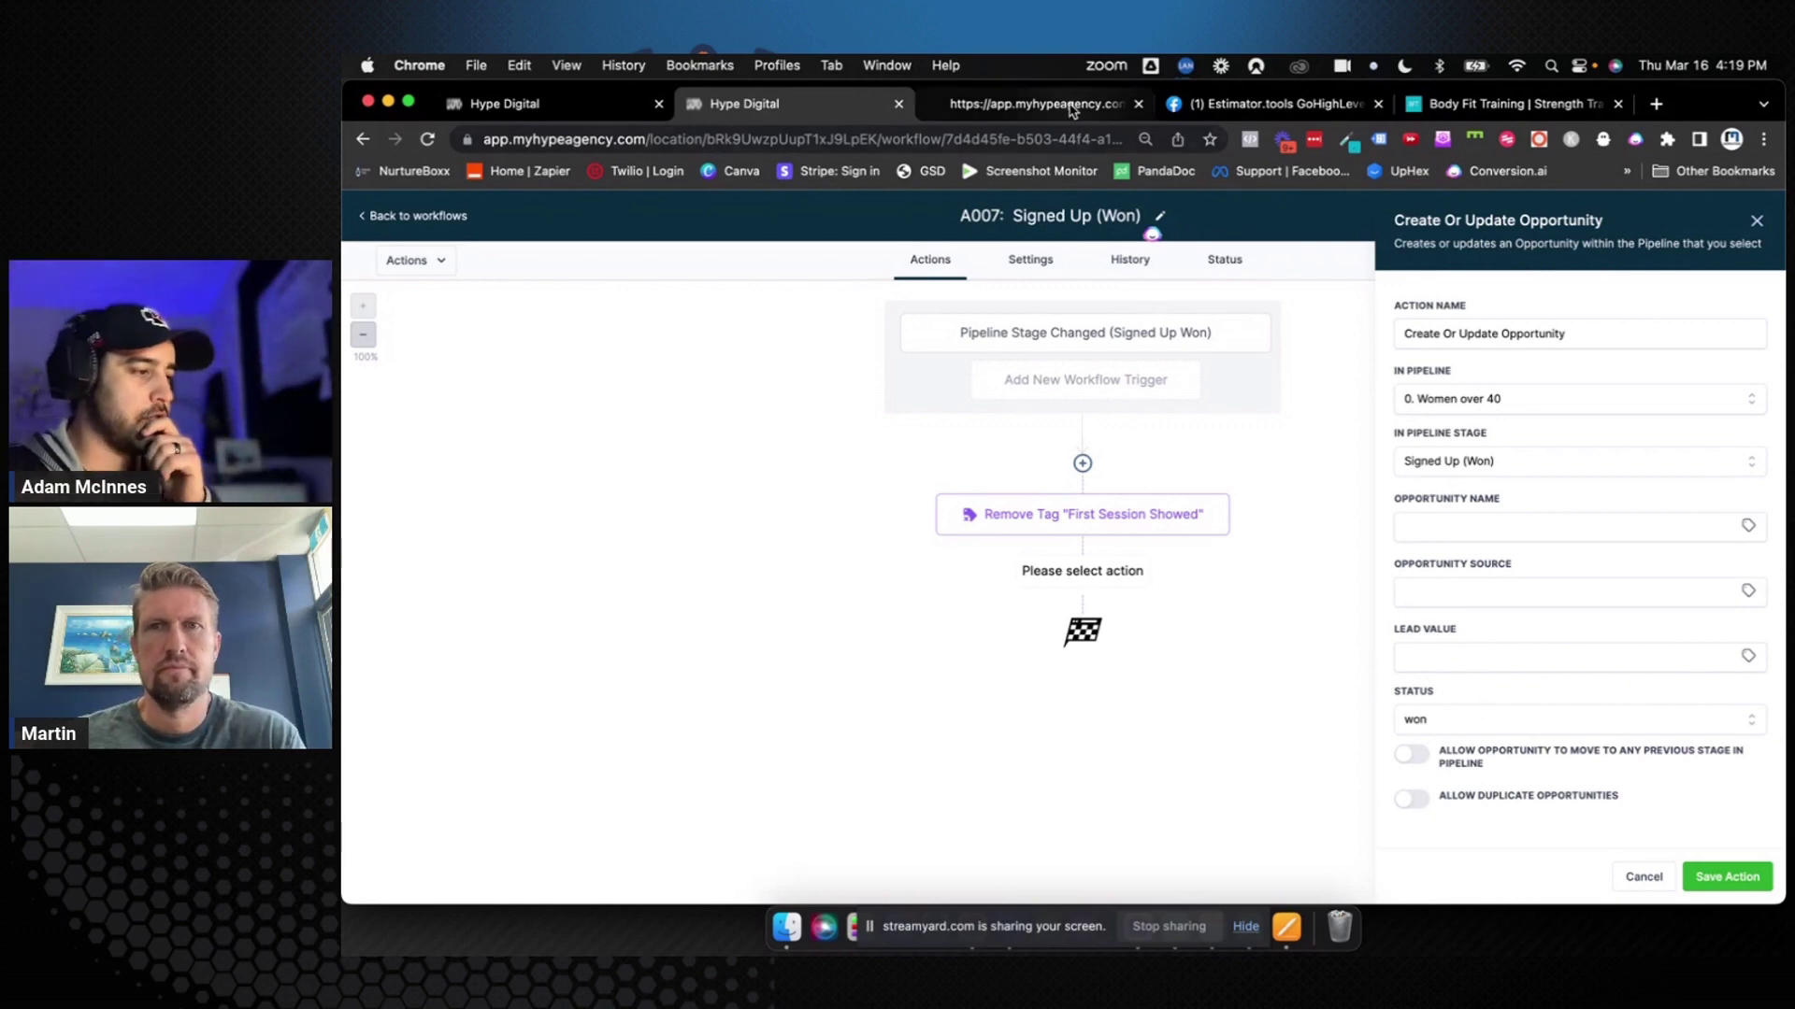
# Check the offer page's 199 price, enter 199 as the lead value, and save the step
pyautogui.click(1038, 103)
pyautogui.moveTo(901, 605); pyautogui.dragTo(933, 606)
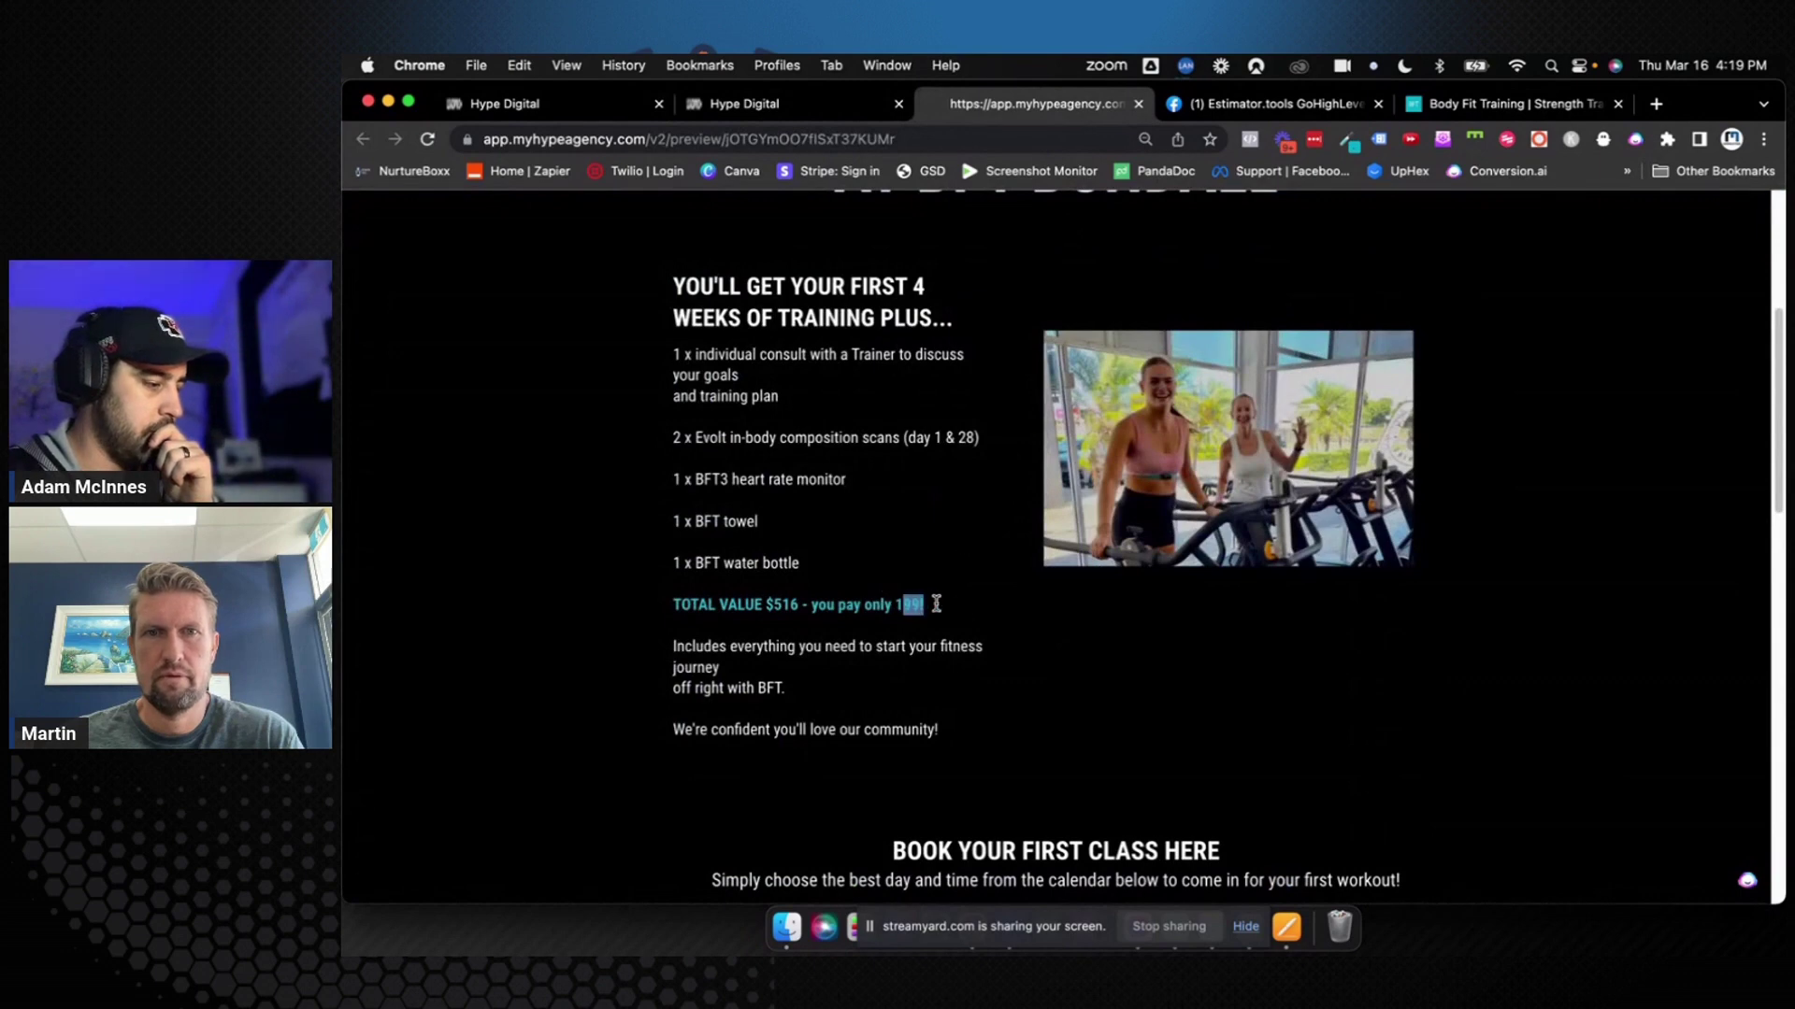
pyautogui.click(738, 103)
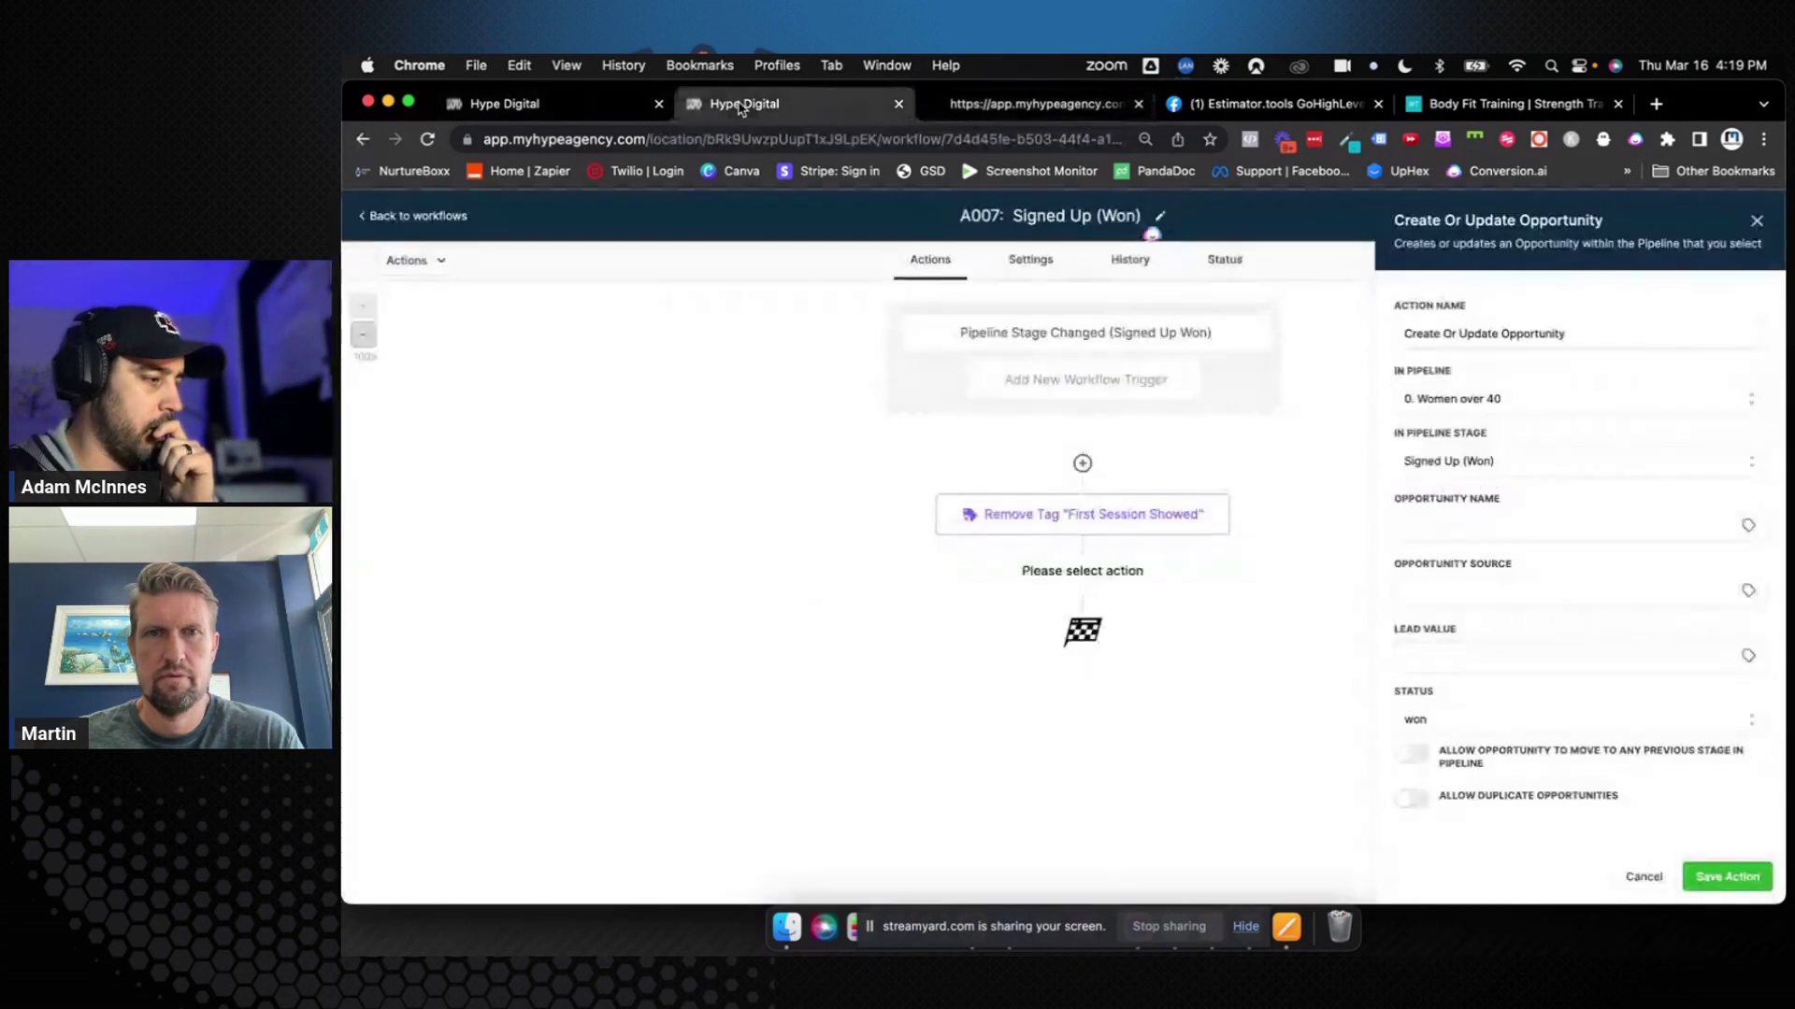
pyautogui.click(1431, 663)
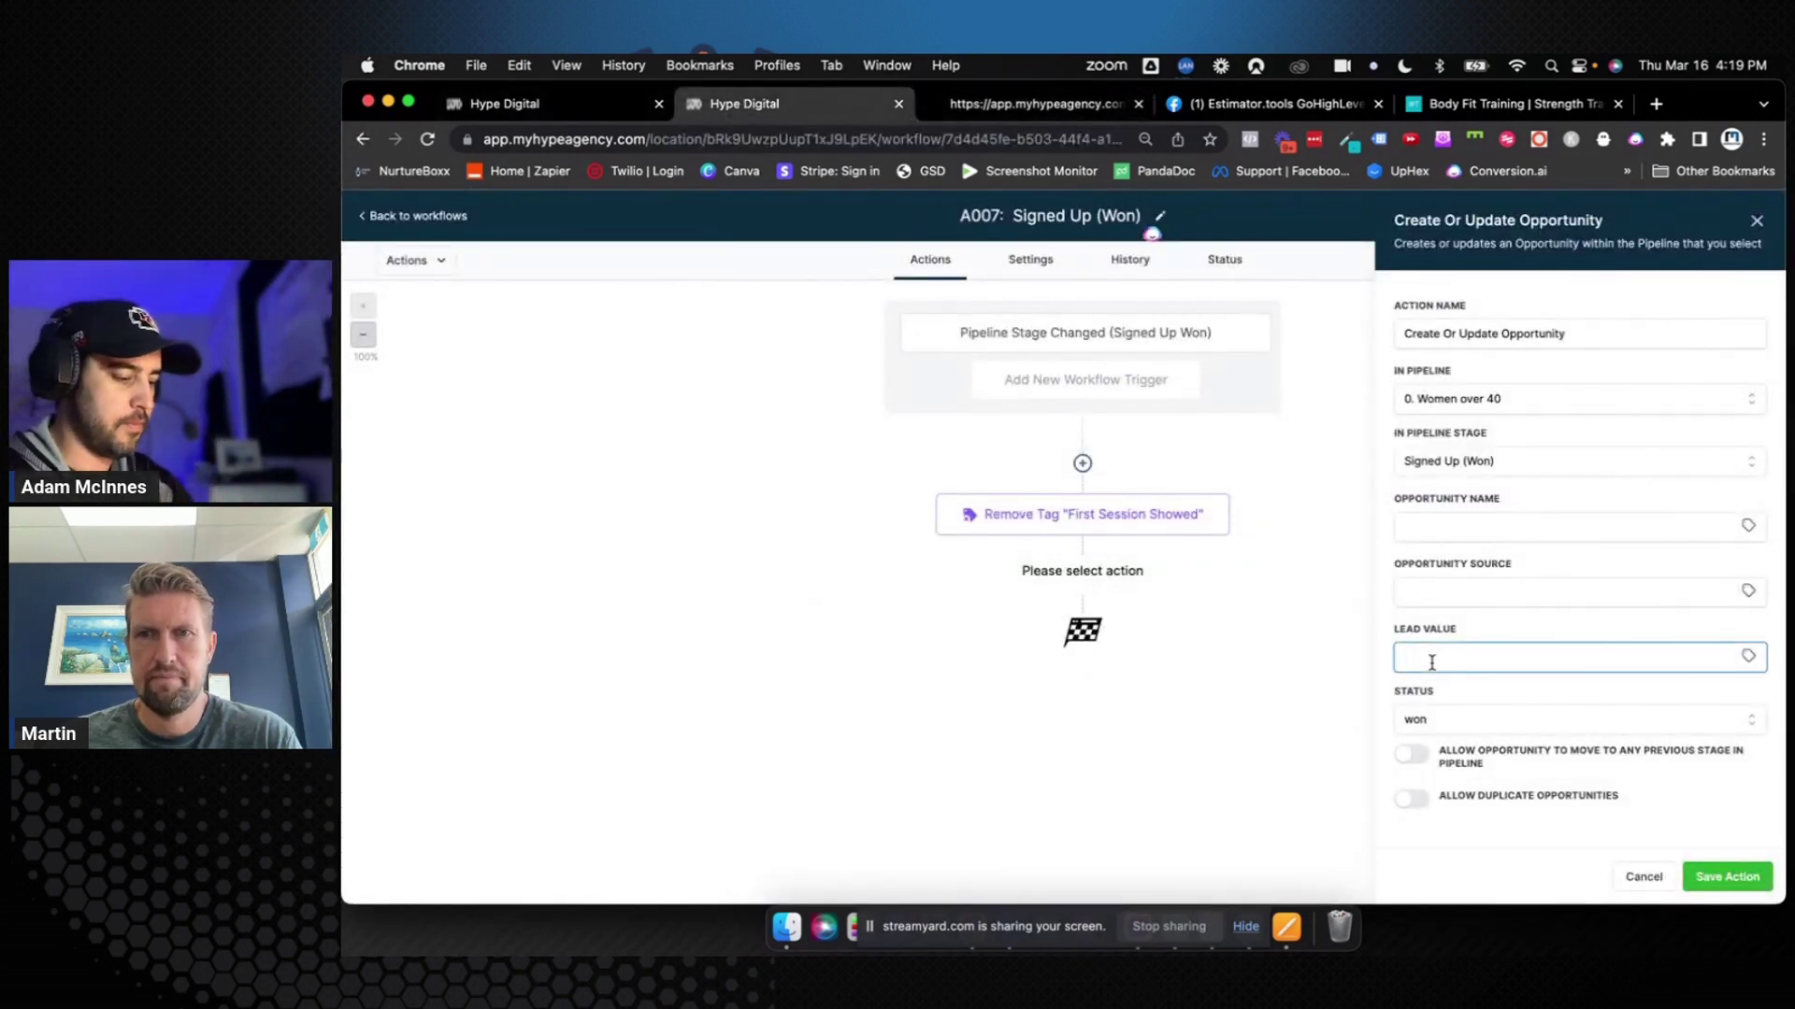
pyautogui.write('199')
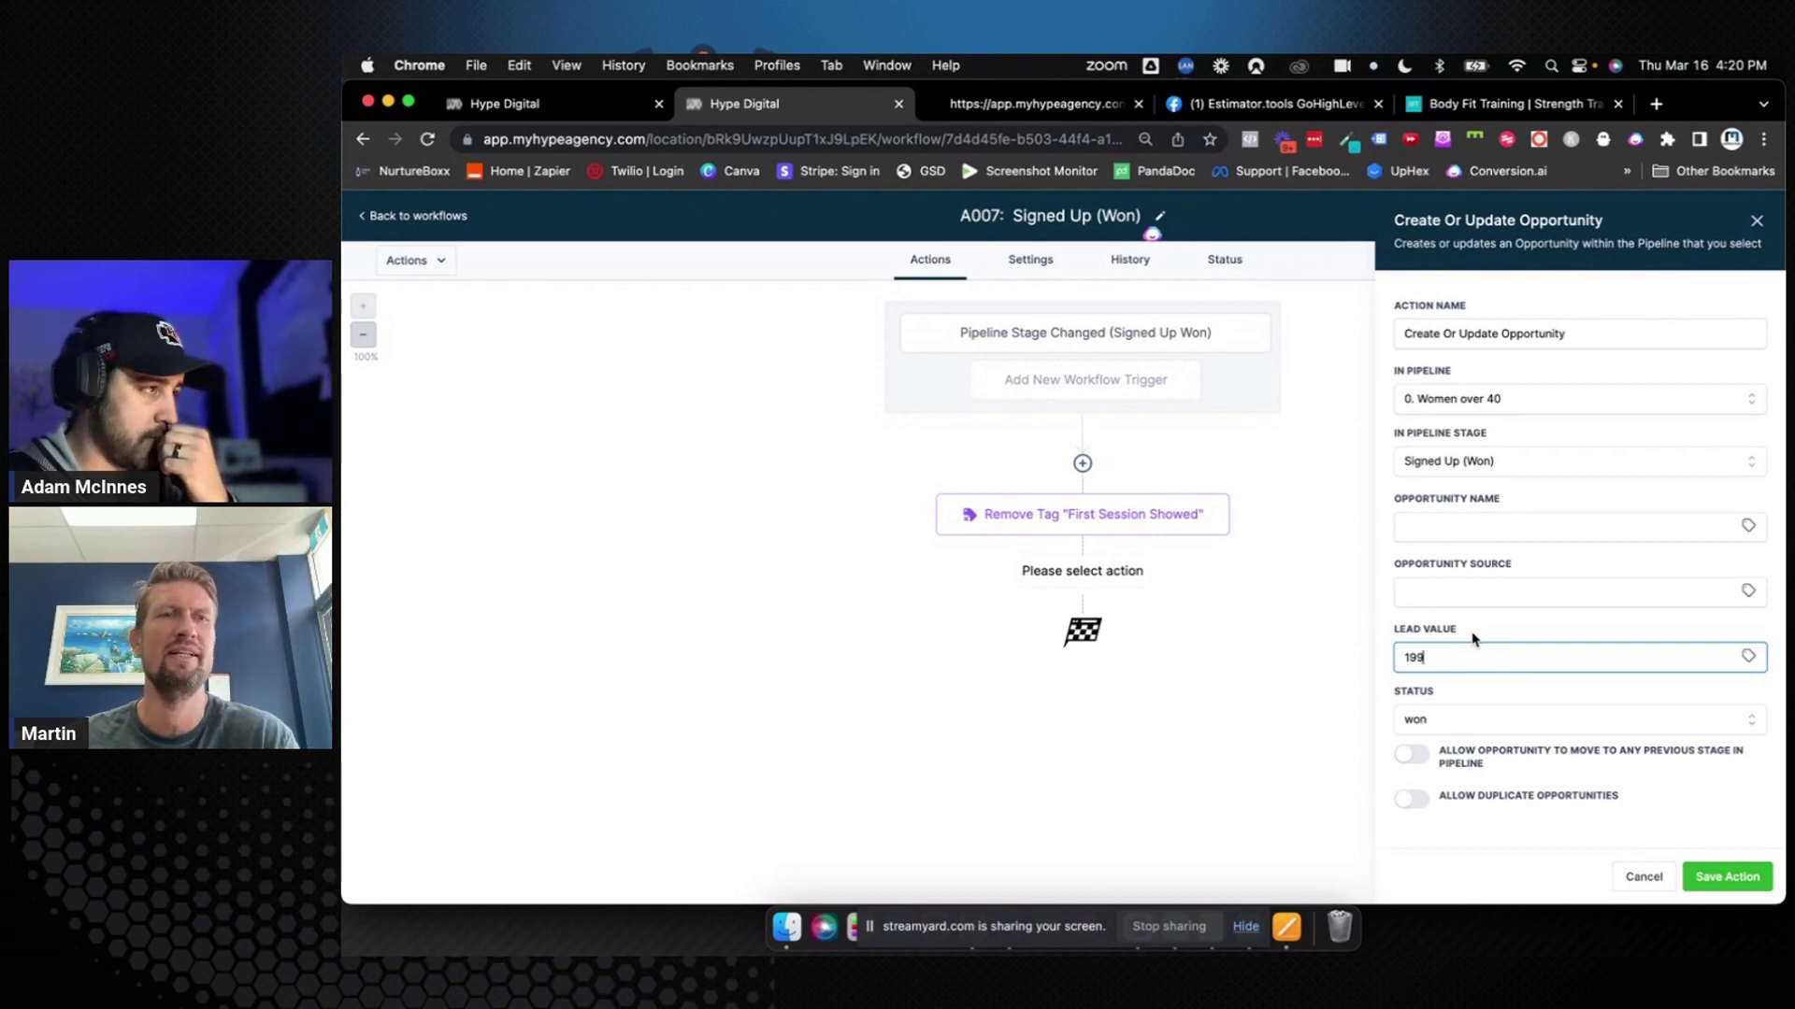
pyautogui.click(1716, 875)
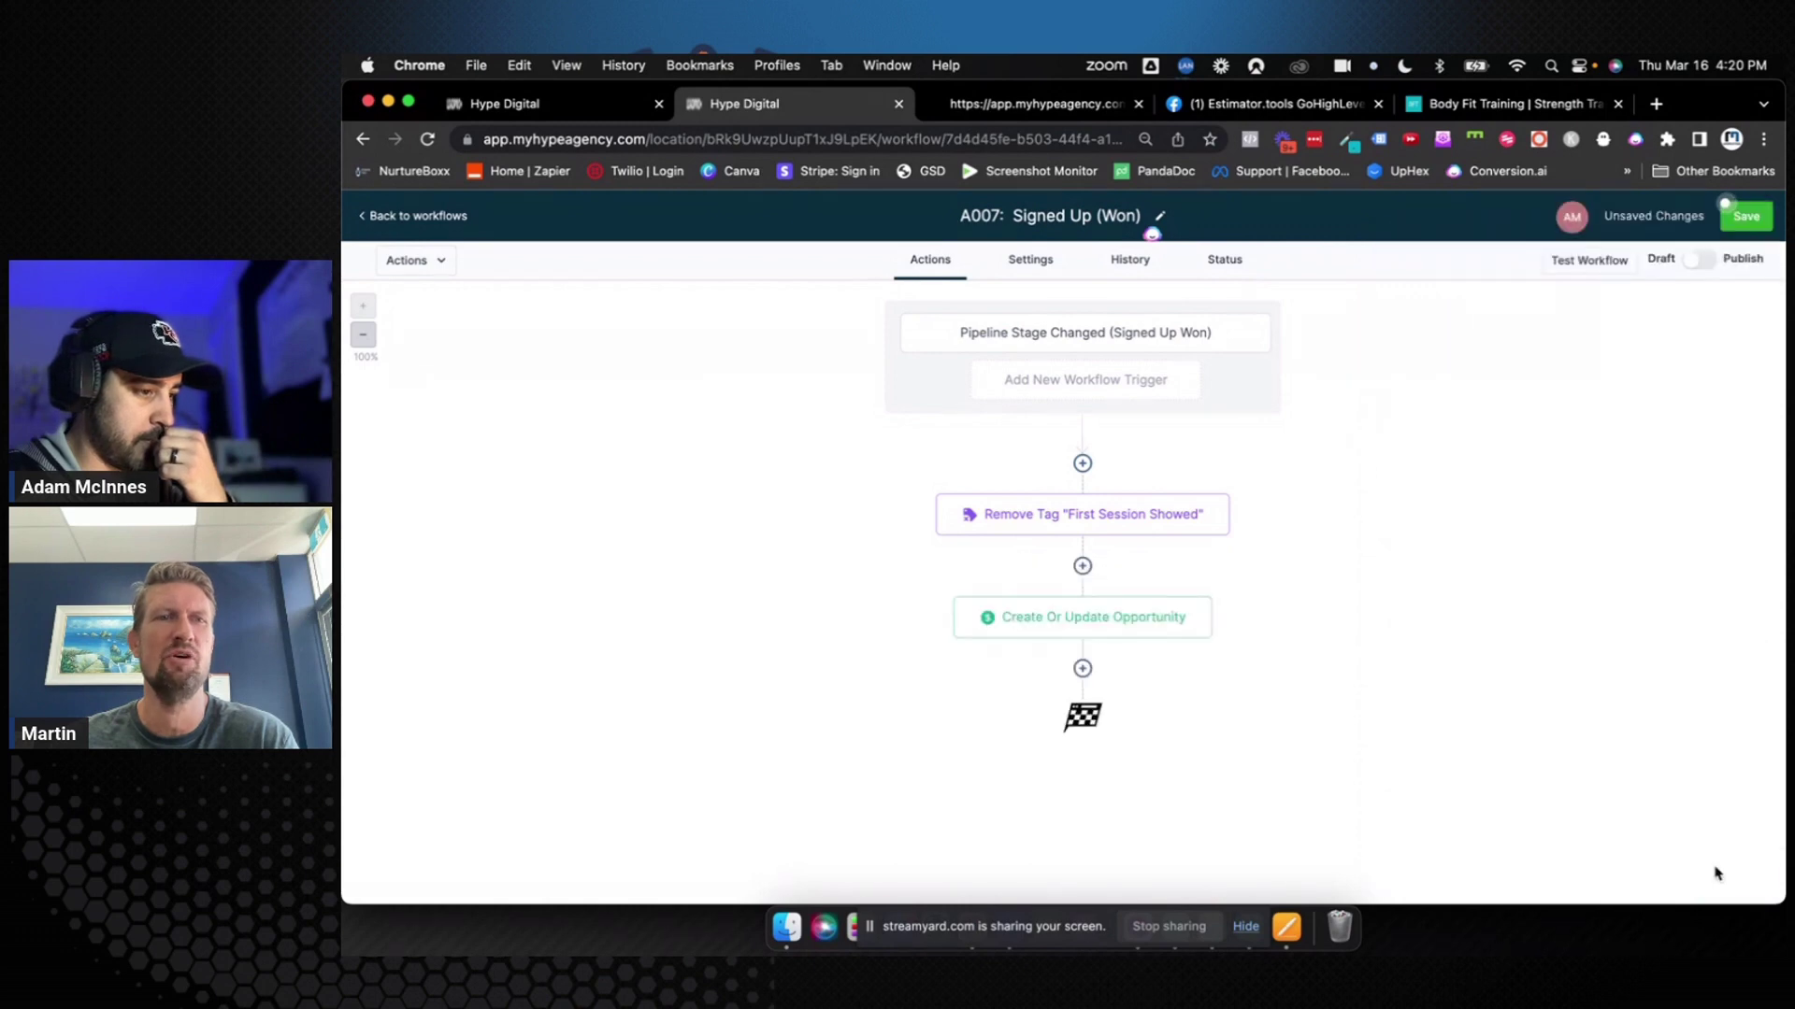
# Rename the step to 'Update Opportunity (Won)' and save it
pyautogui.click(1135, 613)
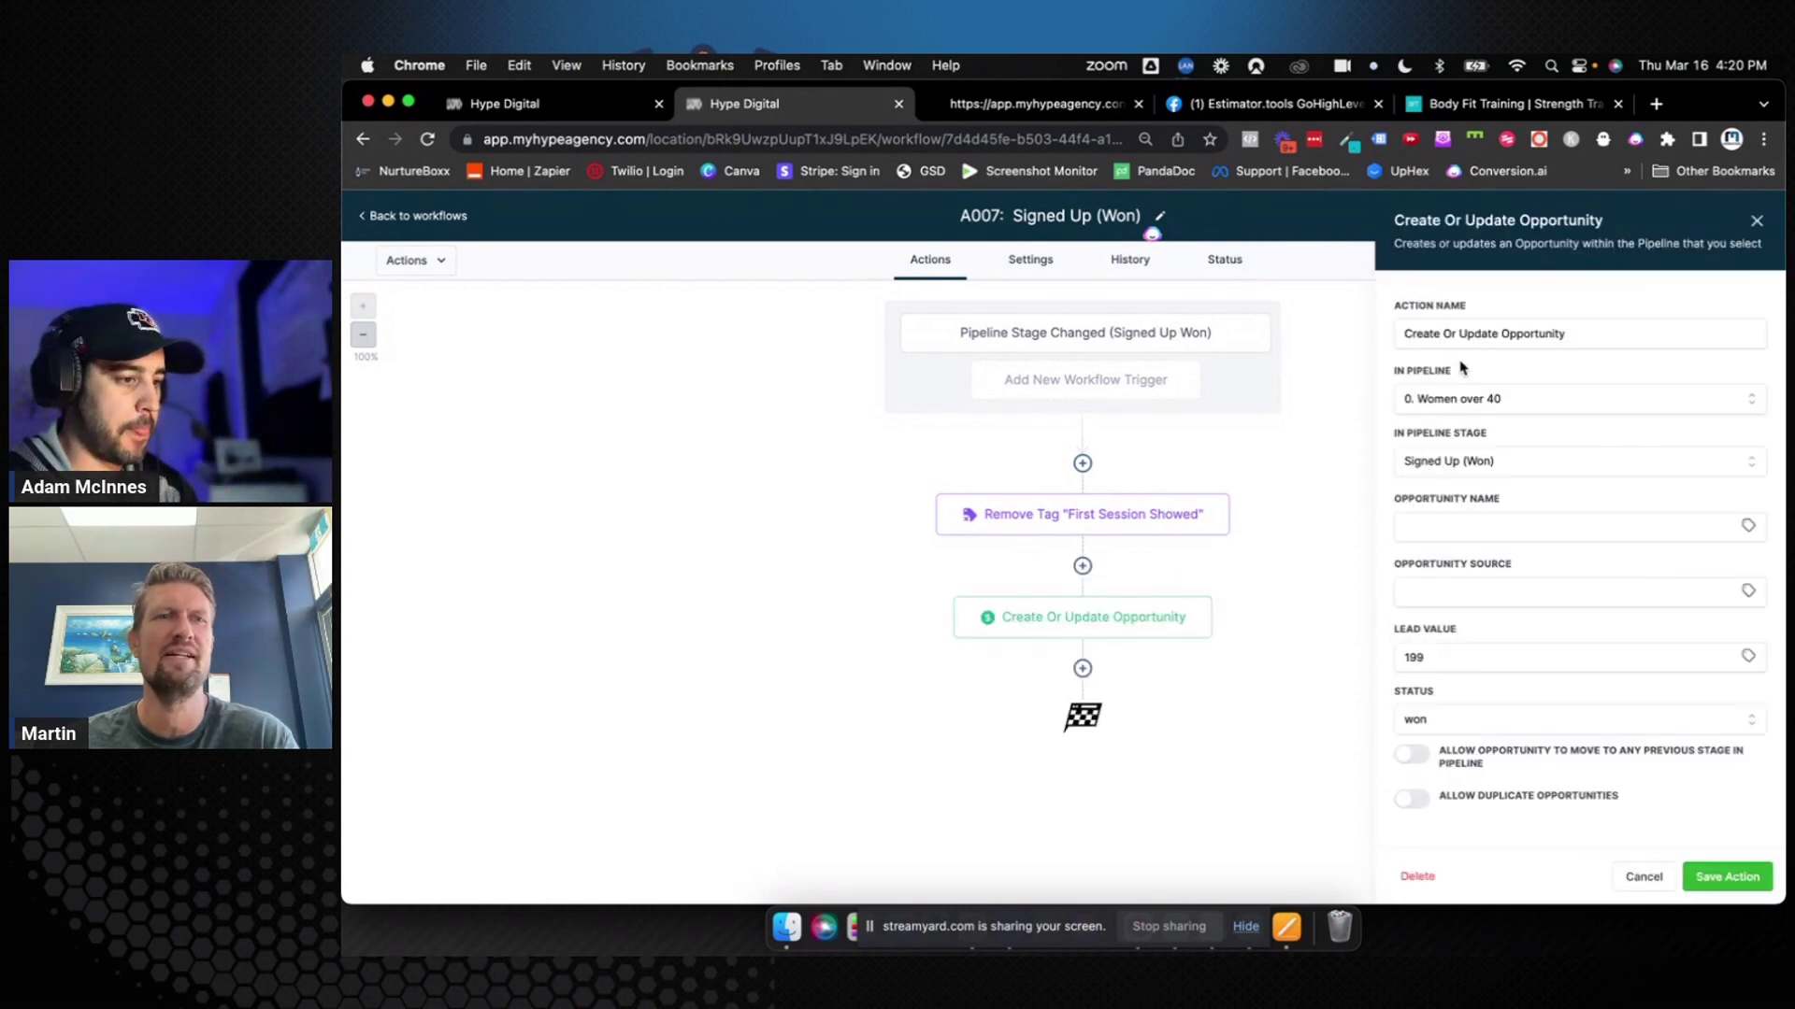
pyautogui.moveTo(1466, 334); pyautogui.dragTo(1367, 344)
pyautogui.press('BackSpace')
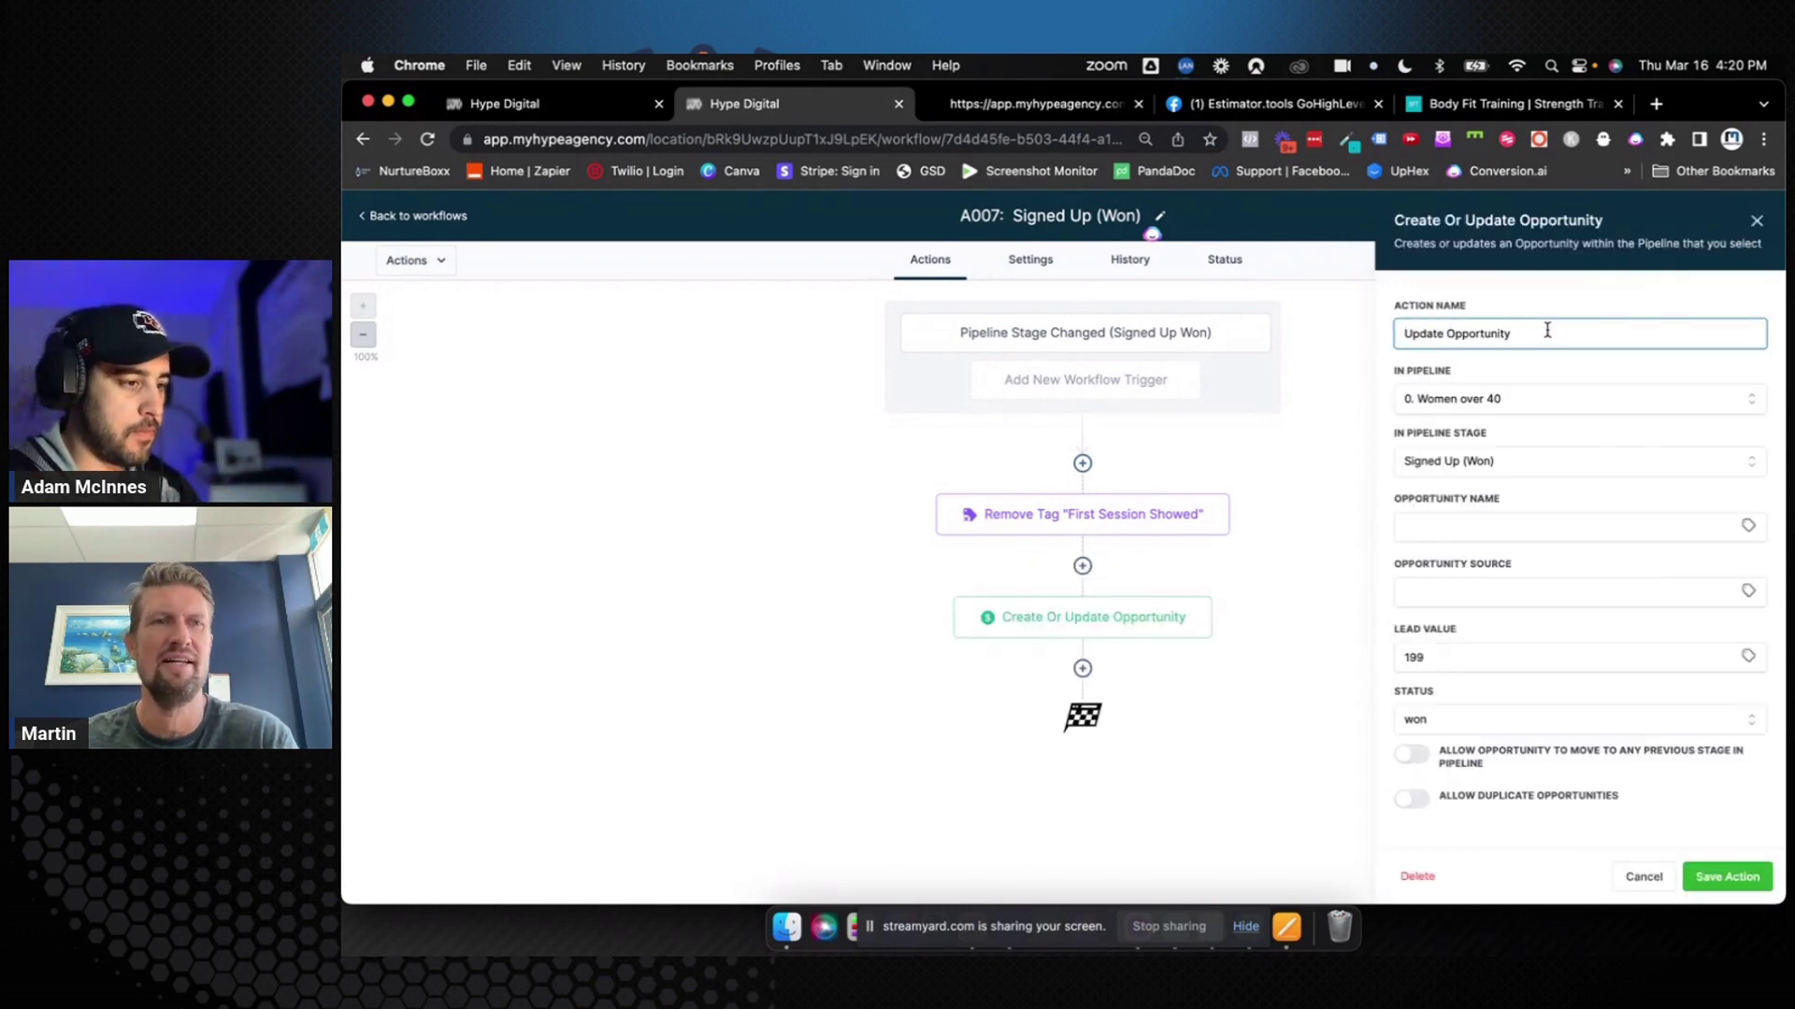
pyautogui.click(1547, 330)
pyautogui.write('(Won)')
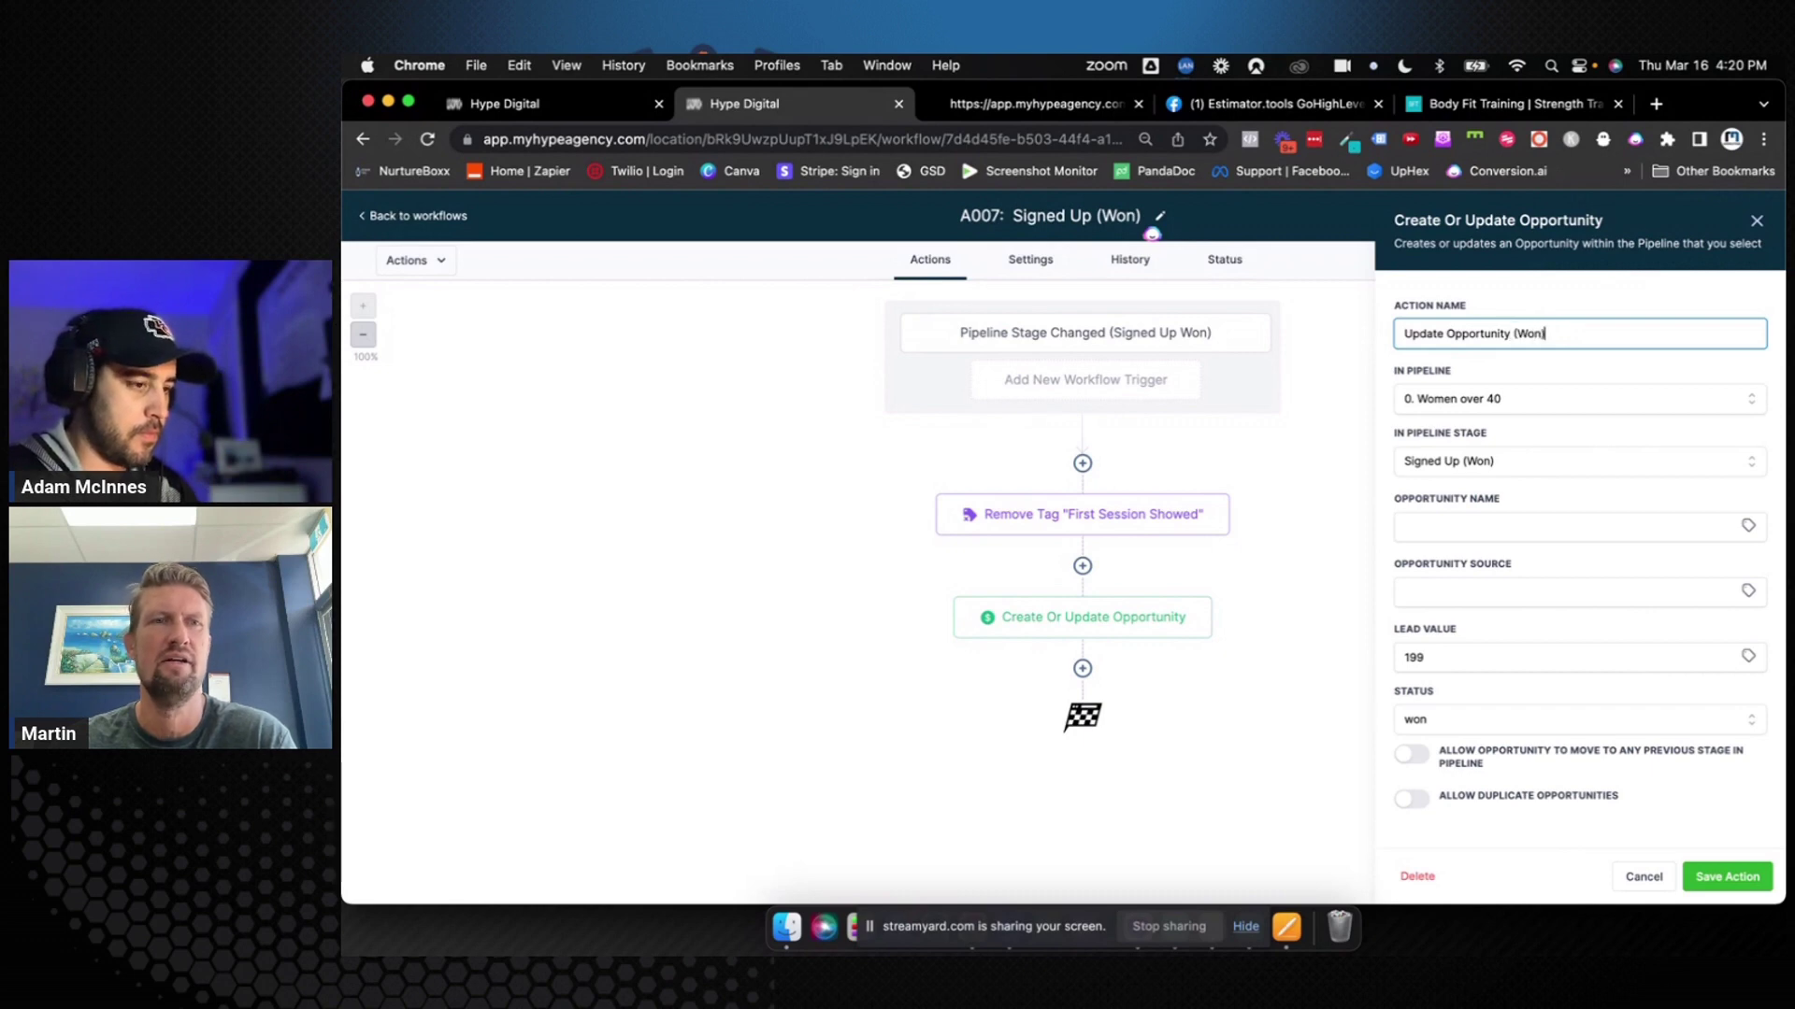
pyautogui.click(1754, 873)
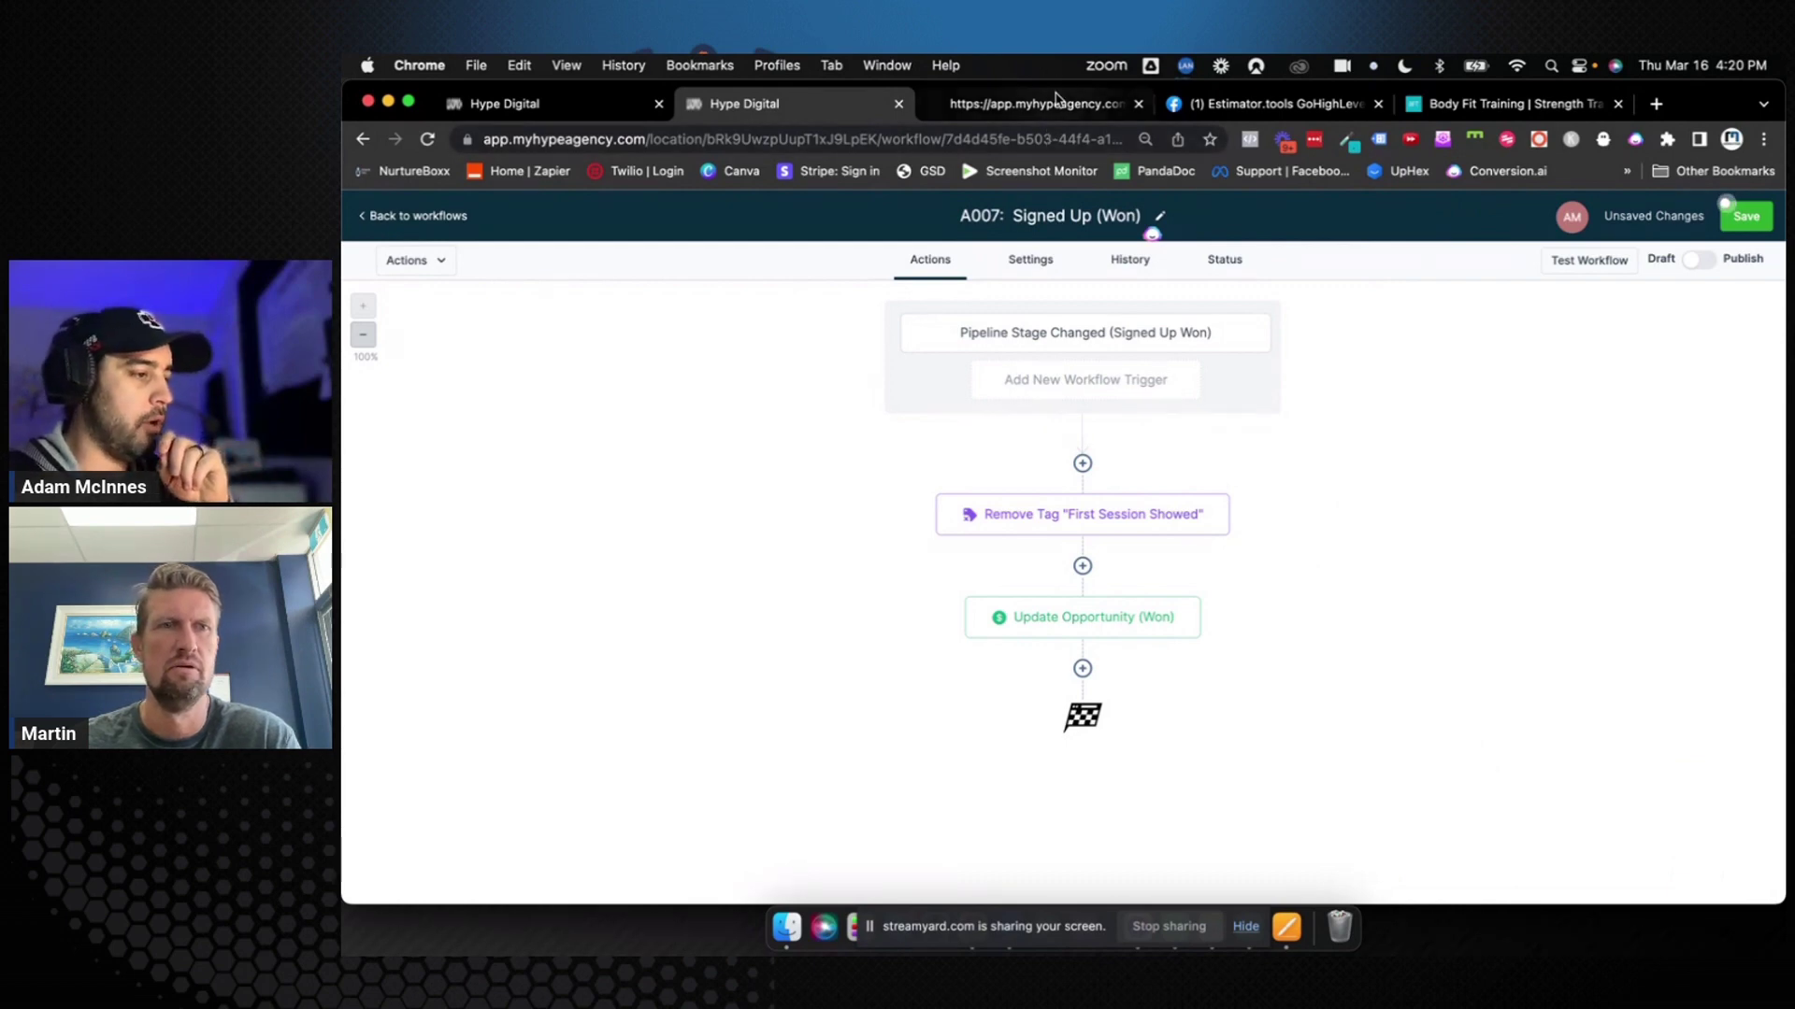
# Switch to the BFT Bundall offer page preview and review the list of included training items
pyautogui.click(1057, 100)
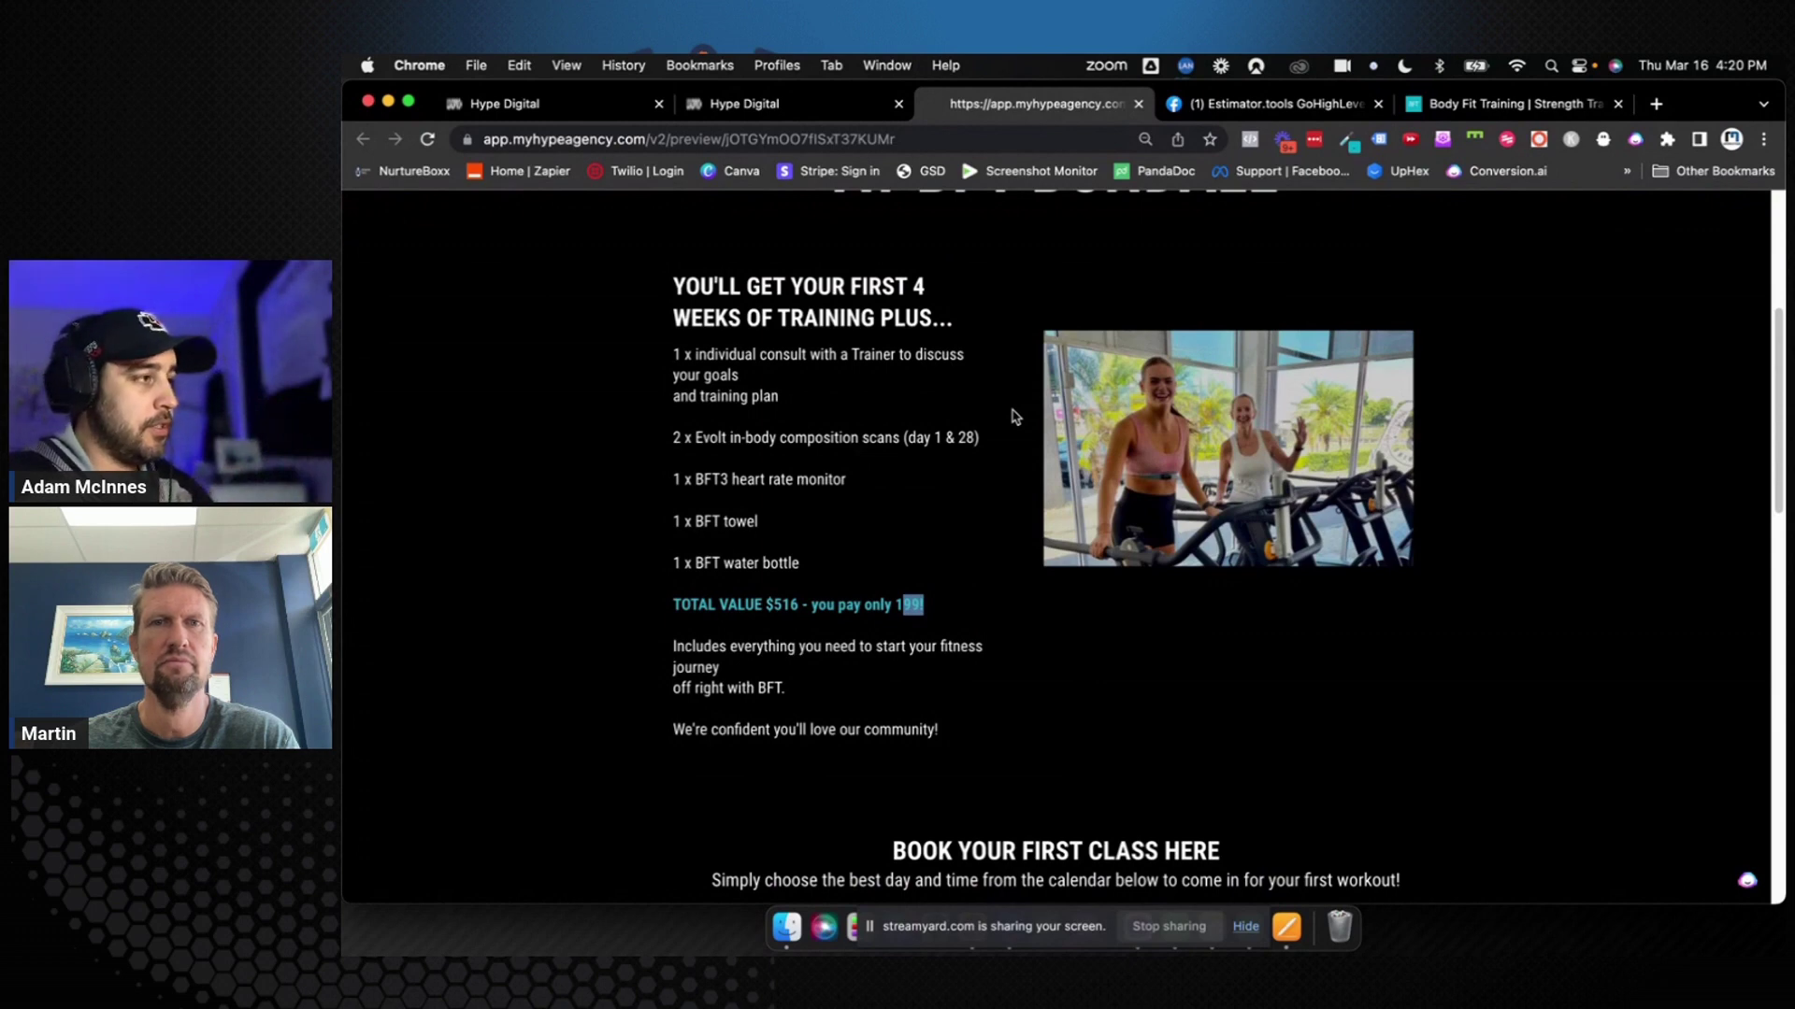
pyautogui.scroll(3, 1012, 447)
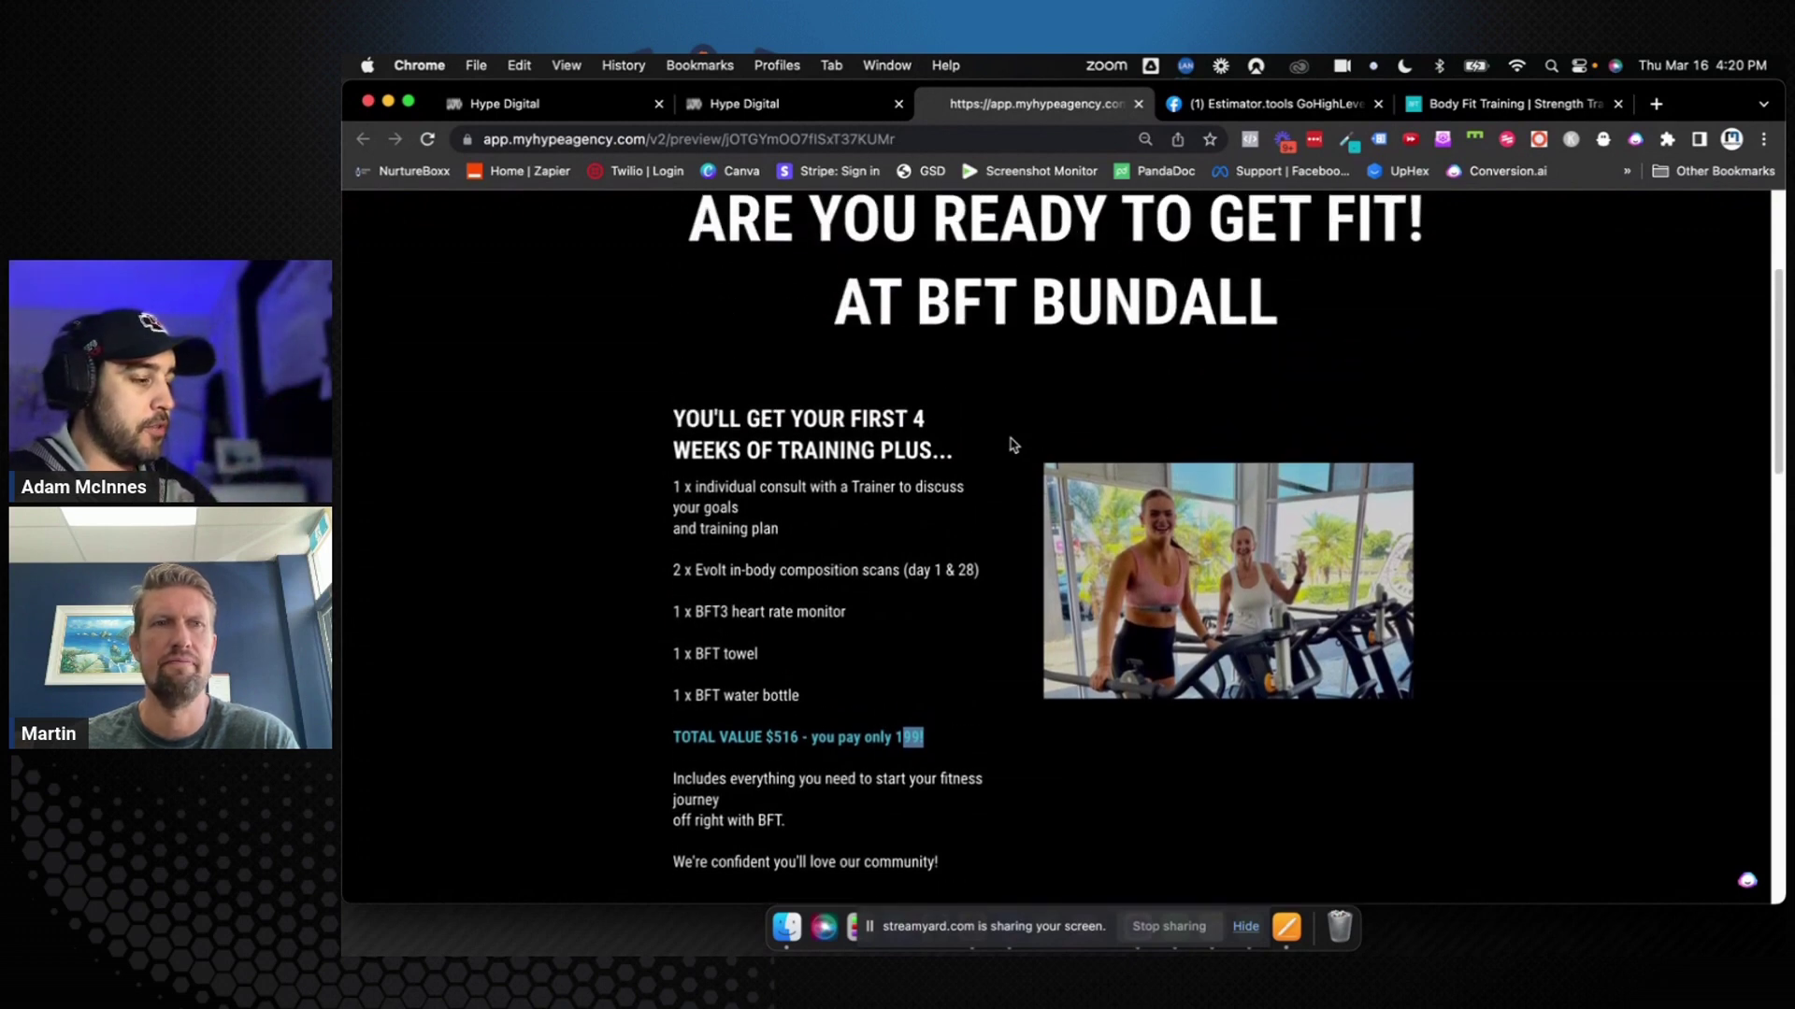
pyautogui.scroll(2, 1011, 447)
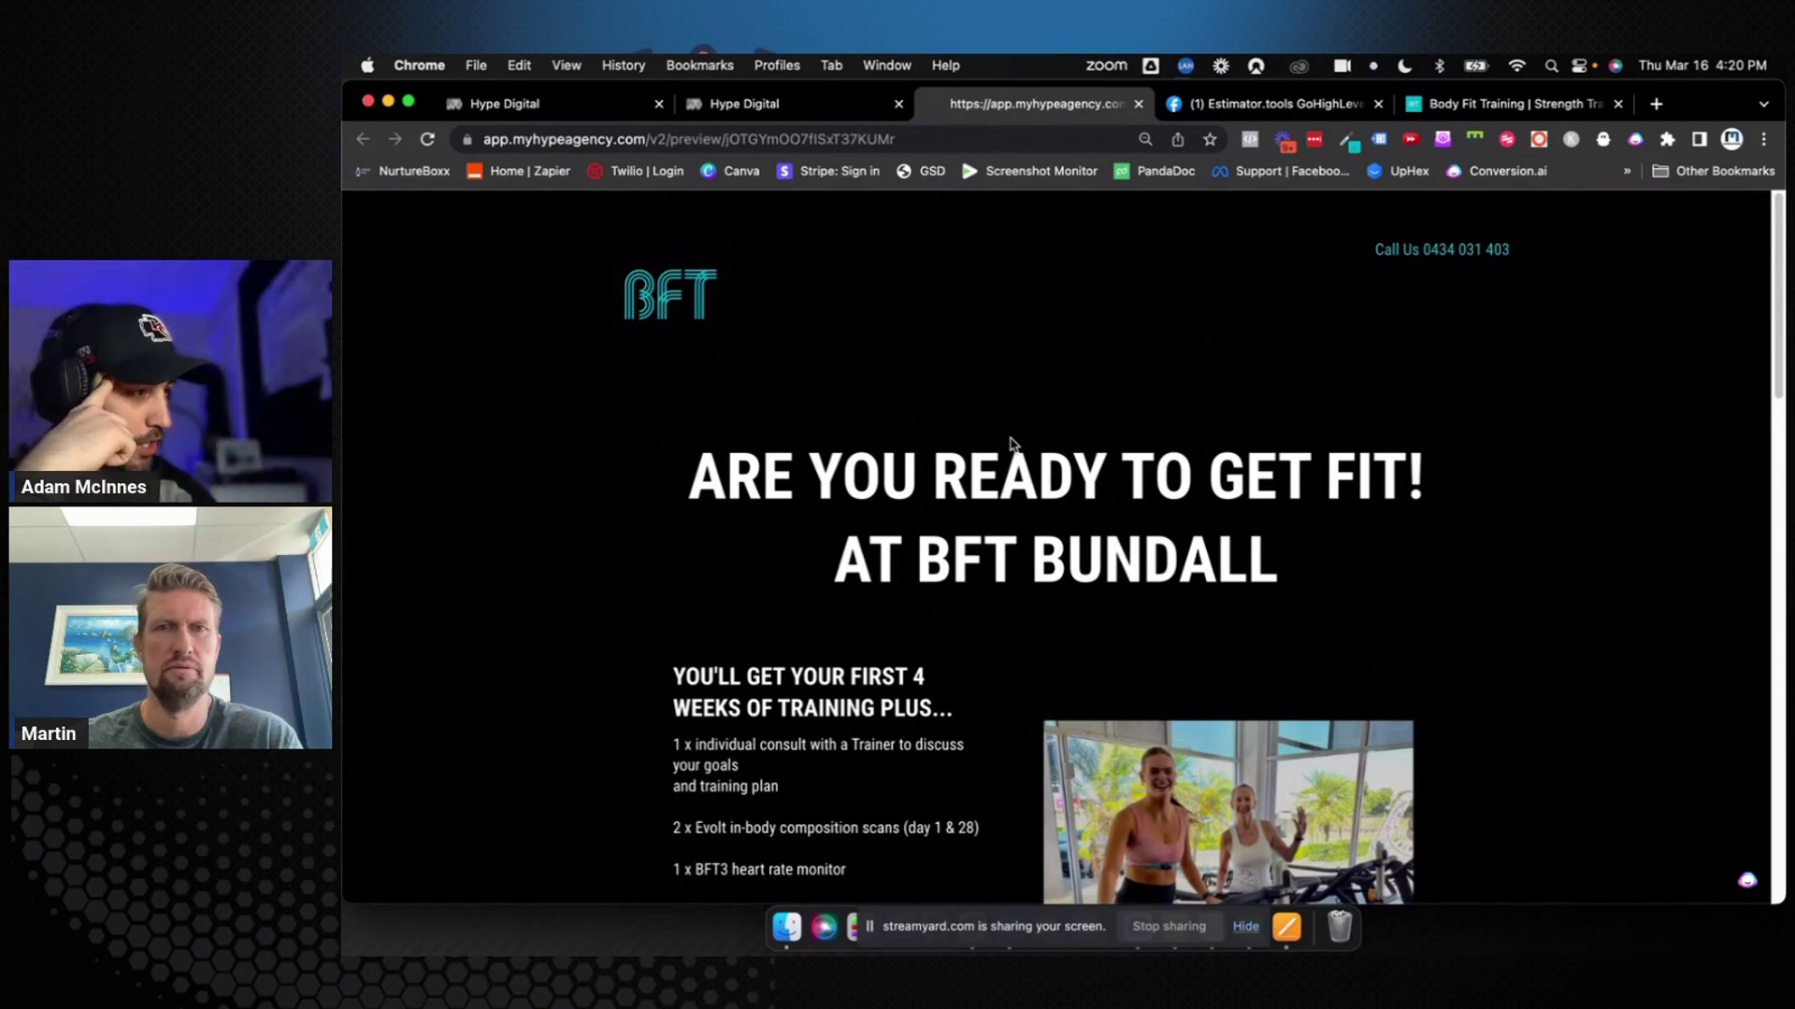
pyautogui.scroll(-5, 1010, 445)
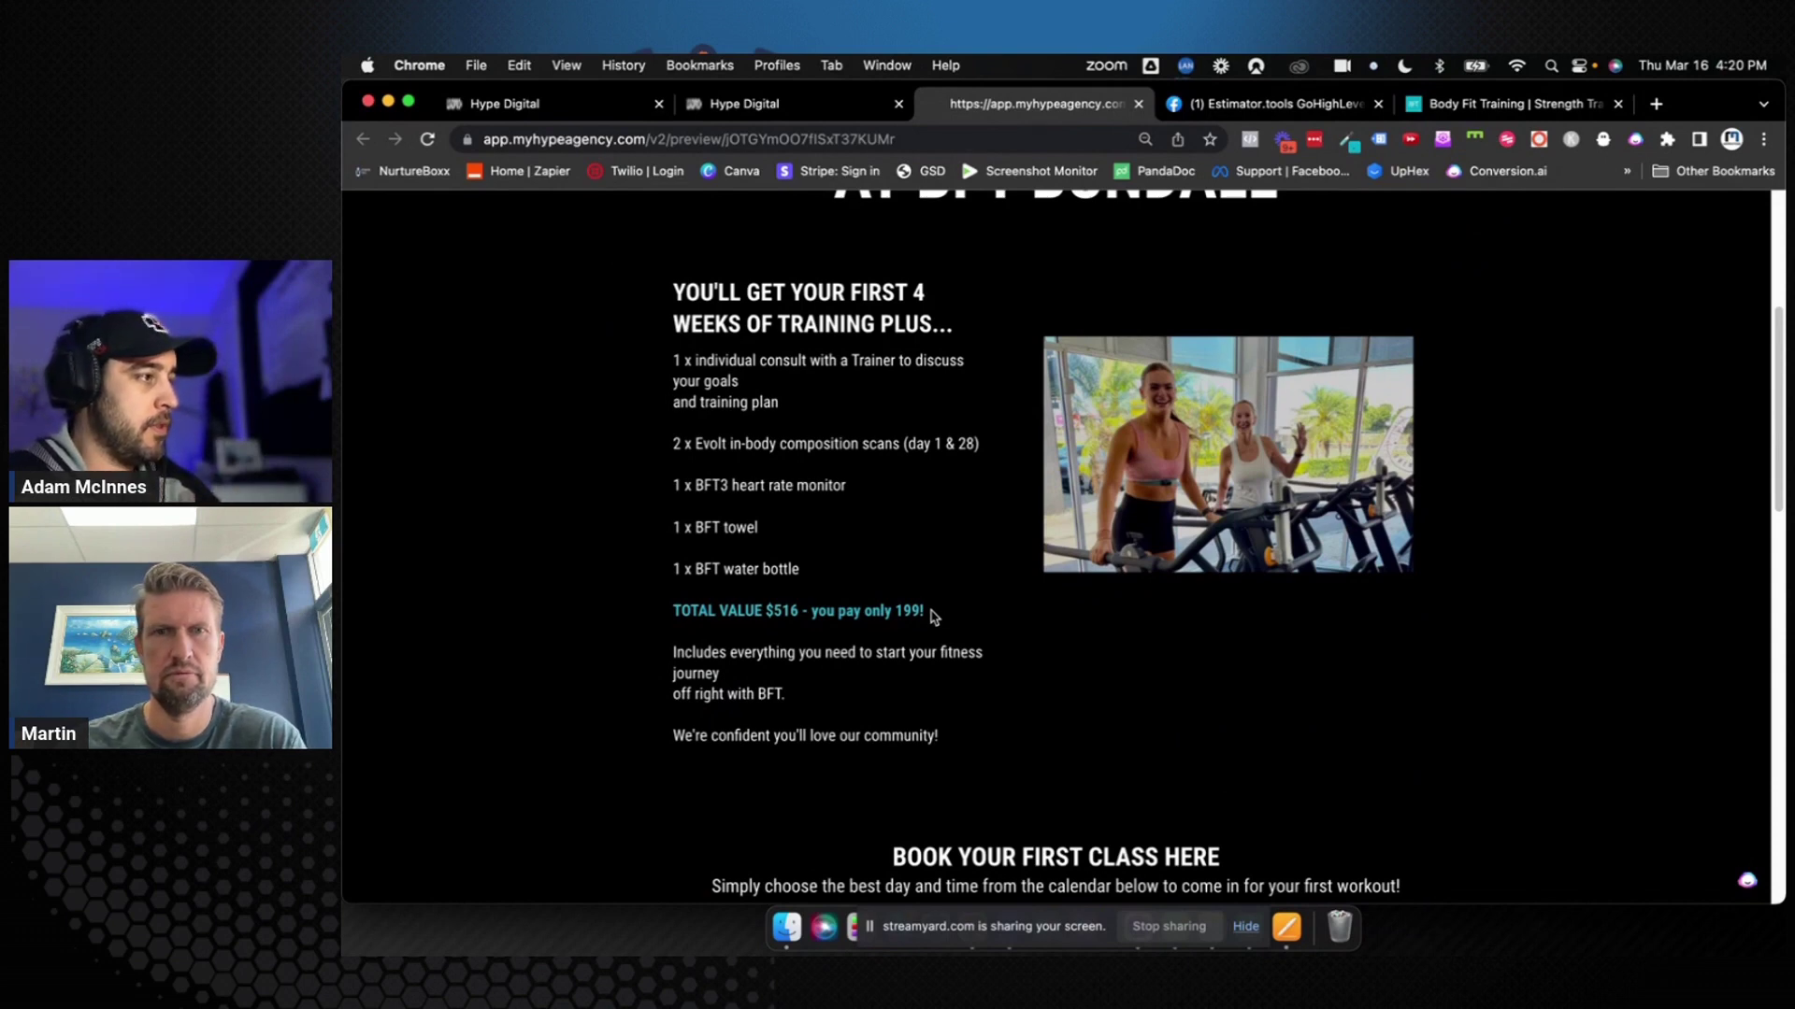
pyautogui.scroll(-1, 932, 617)
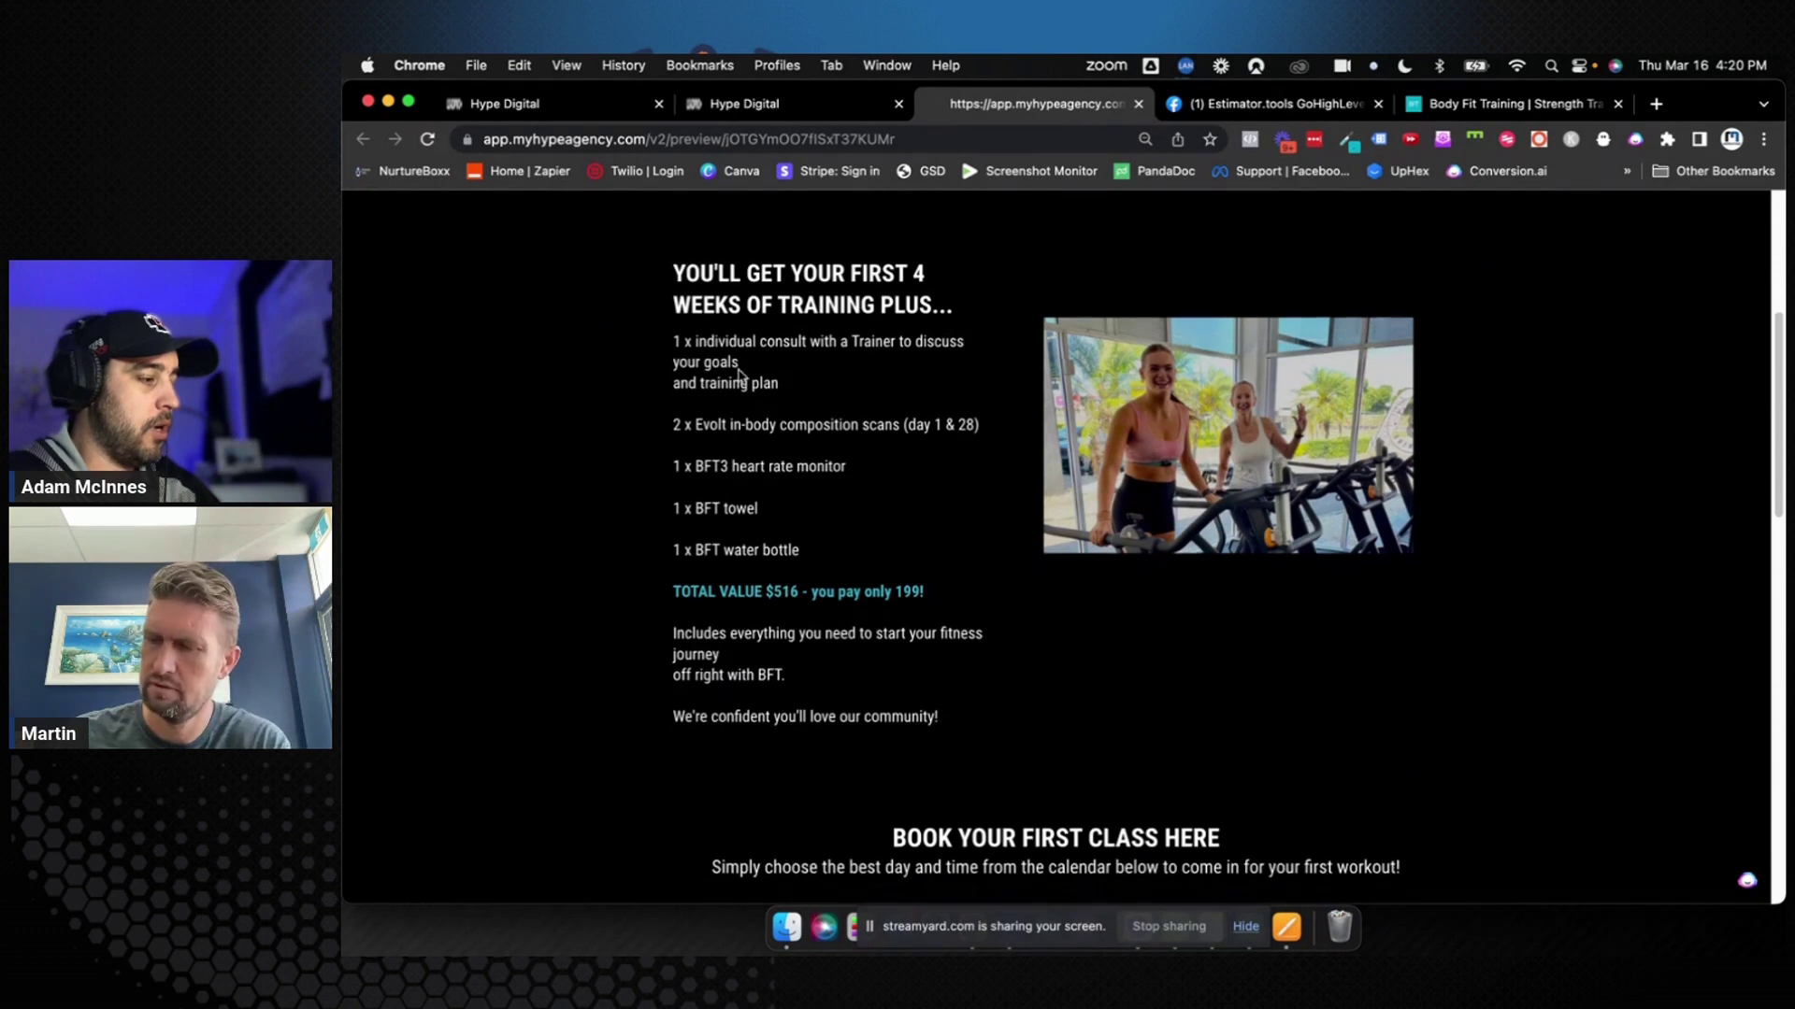
pyautogui.moveTo(675, 271); pyautogui.dragTo(938, 549)
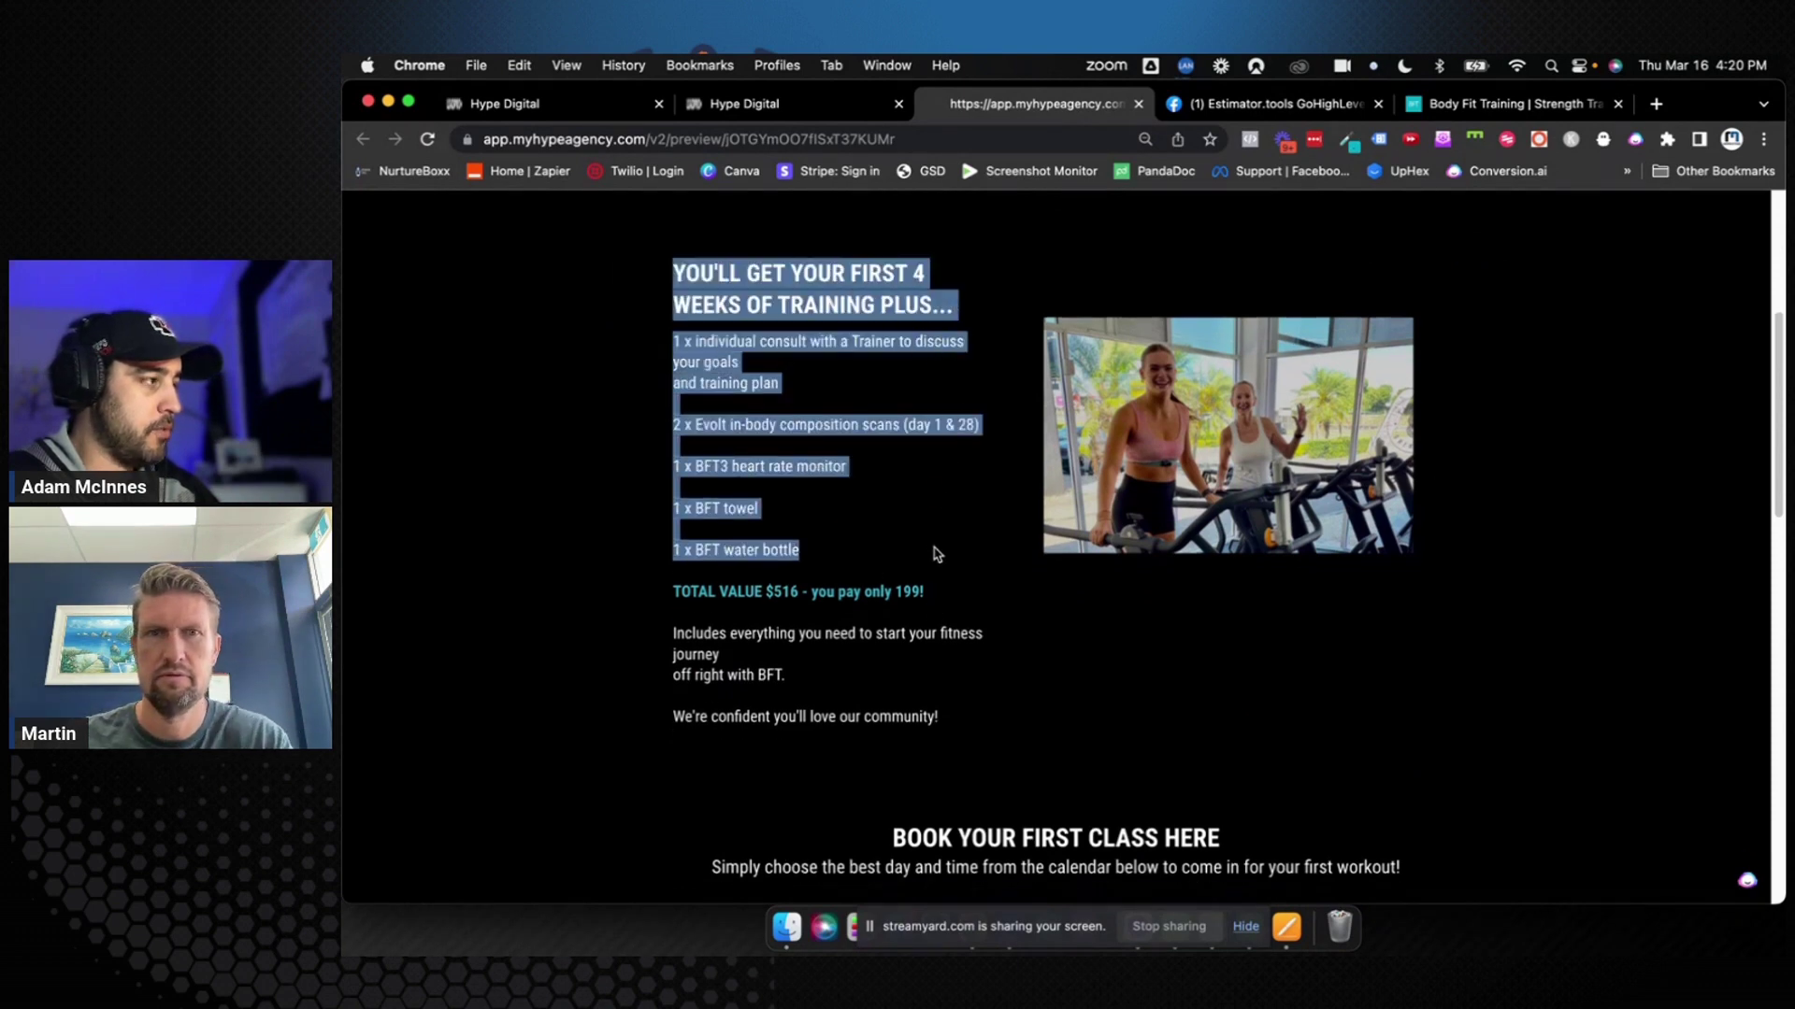
pyautogui.click(937, 553)
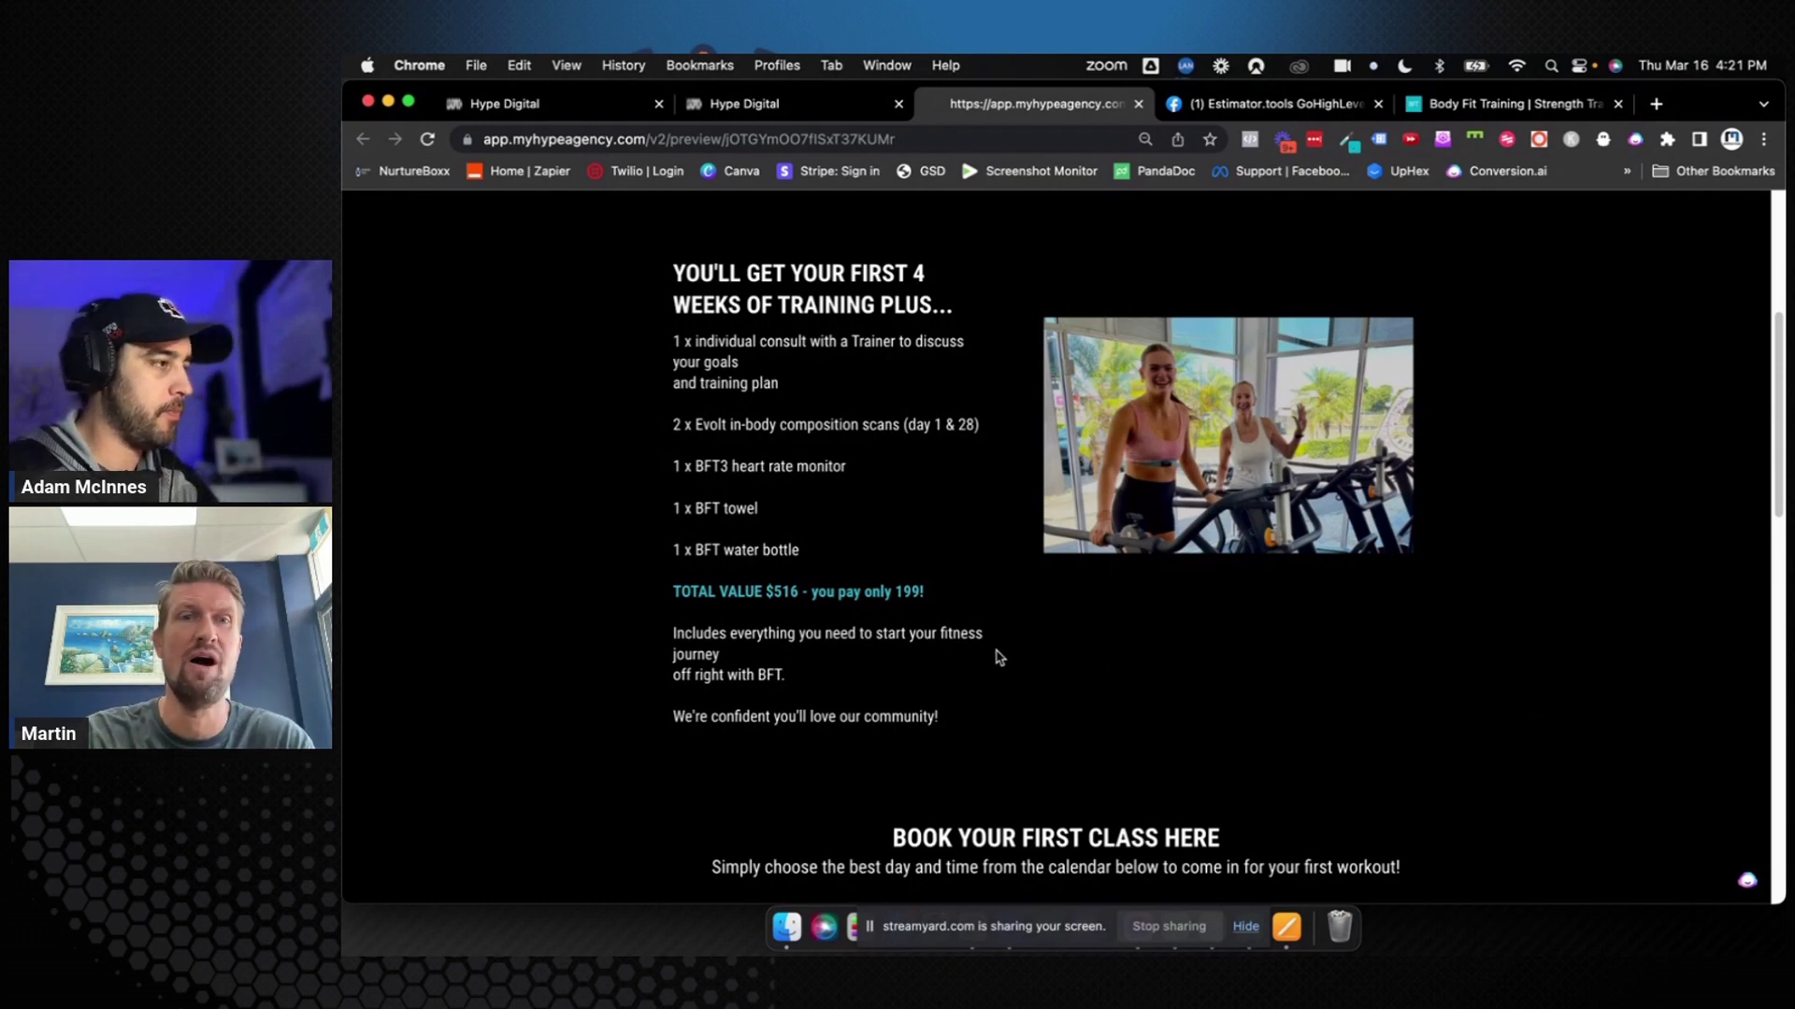
# Select the TOTAL VALUE line showing $516 total value and the 199 price
pyautogui.moveTo(673, 590); pyautogui.dragTo(1003, 597)
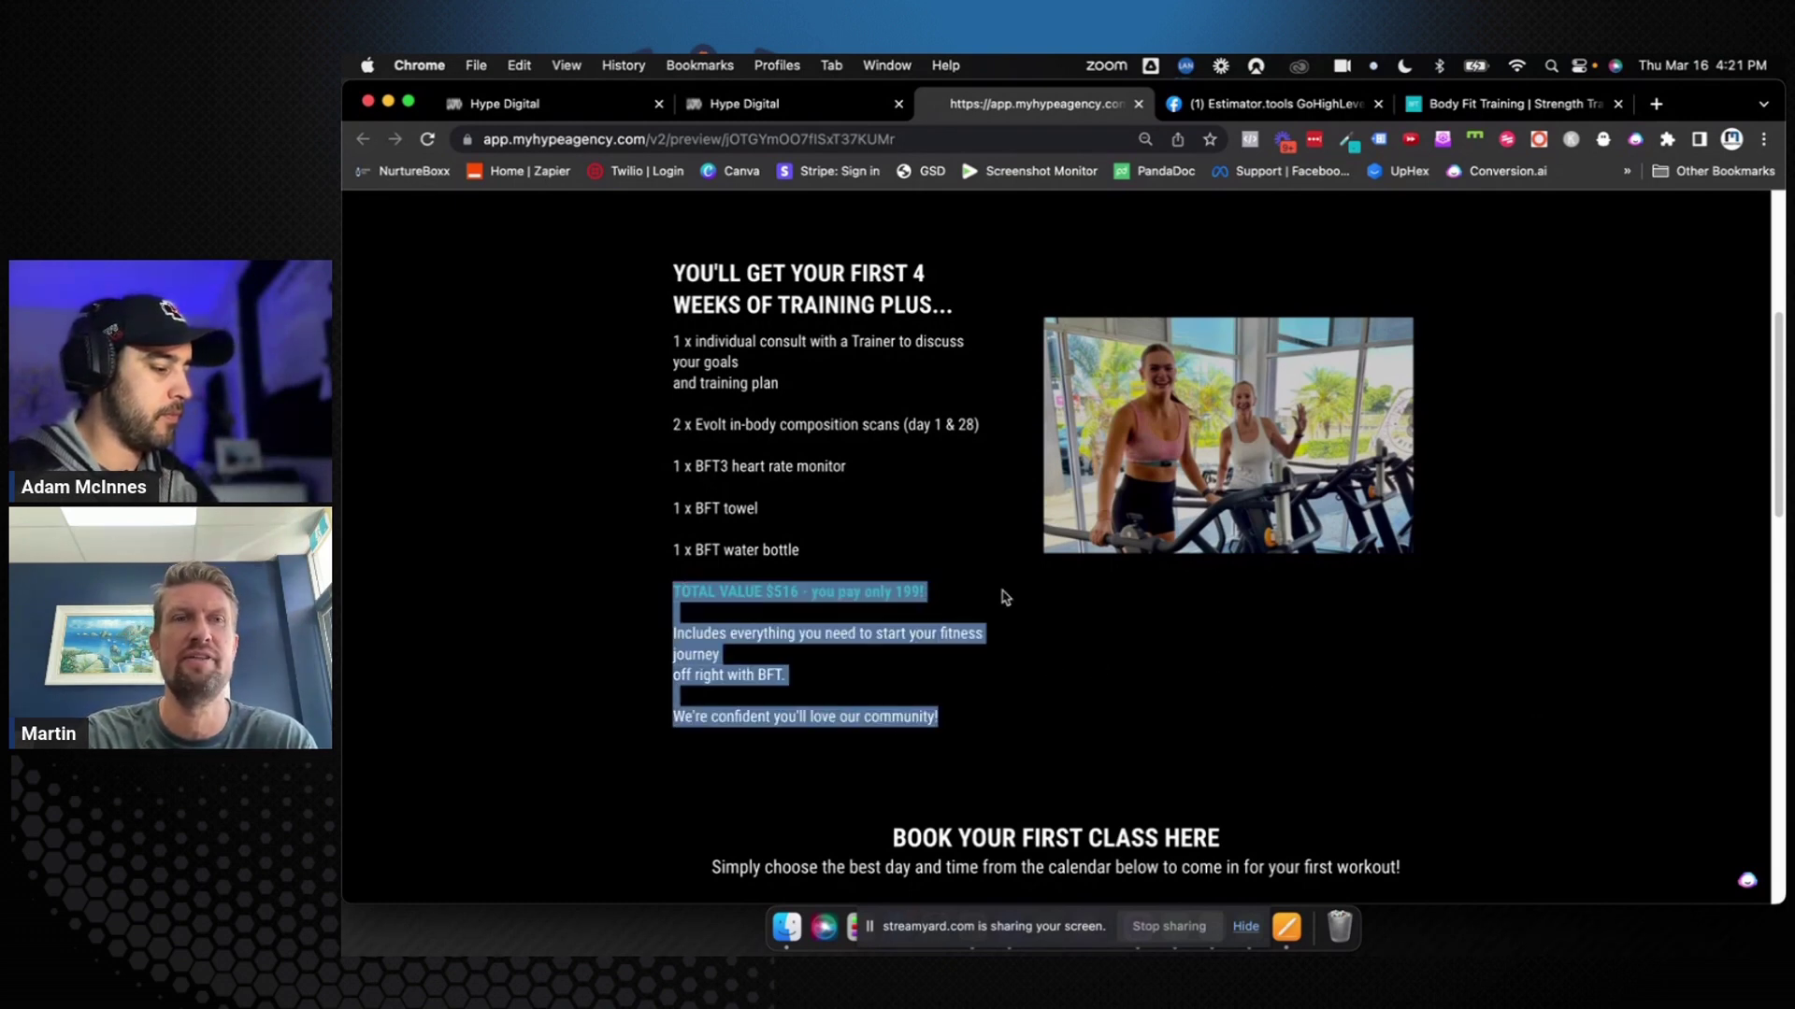
pyautogui.click(989, 596)
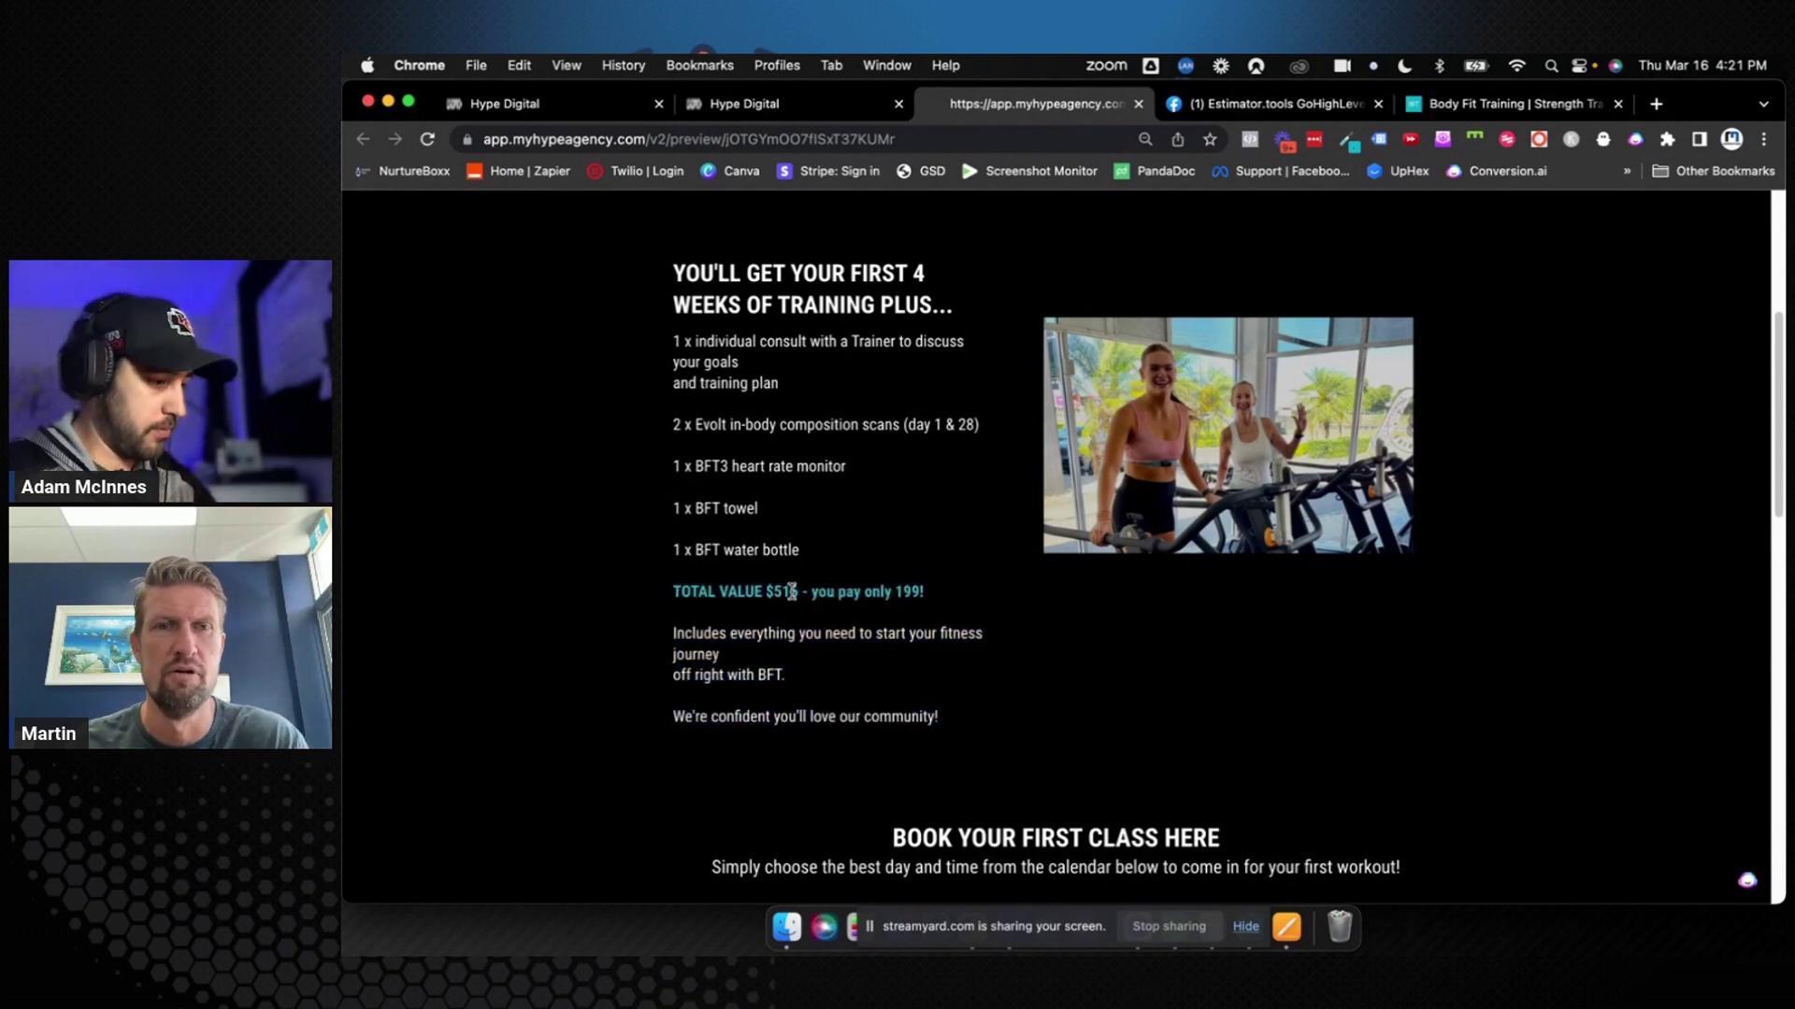
pyautogui.doubleClick(700, 592)
pyautogui.tripleClick(700, 592)
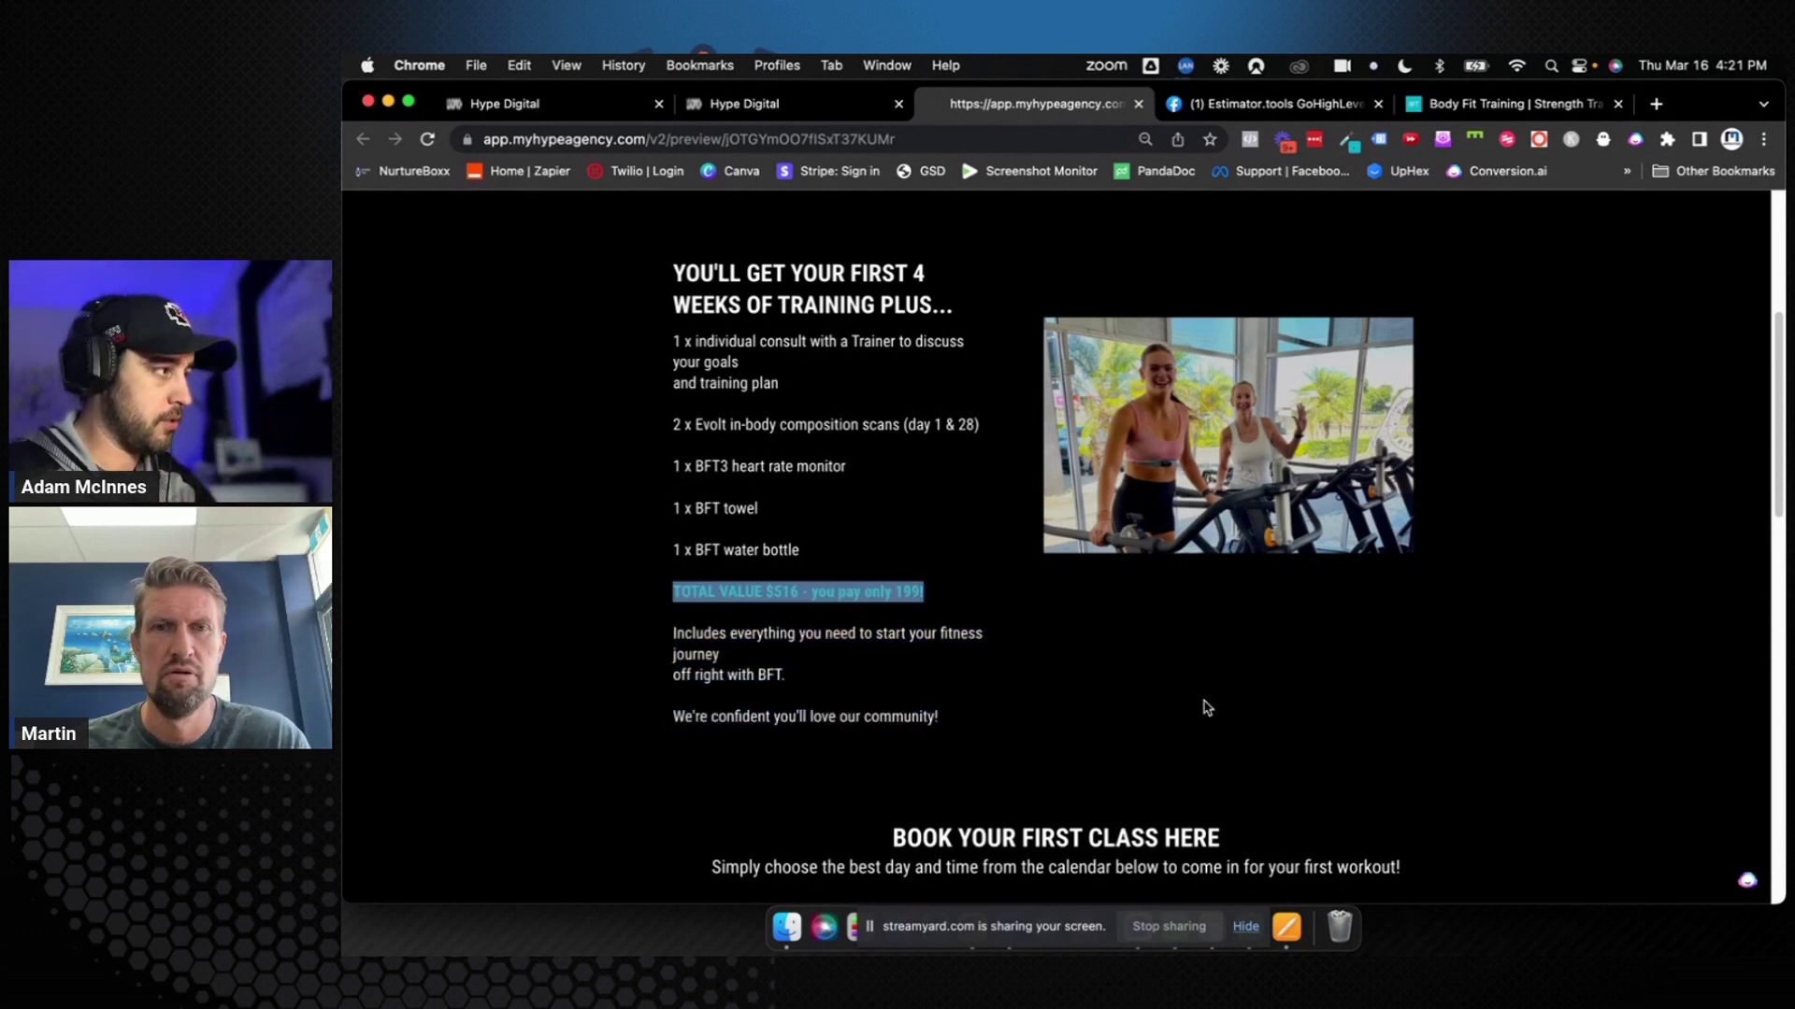
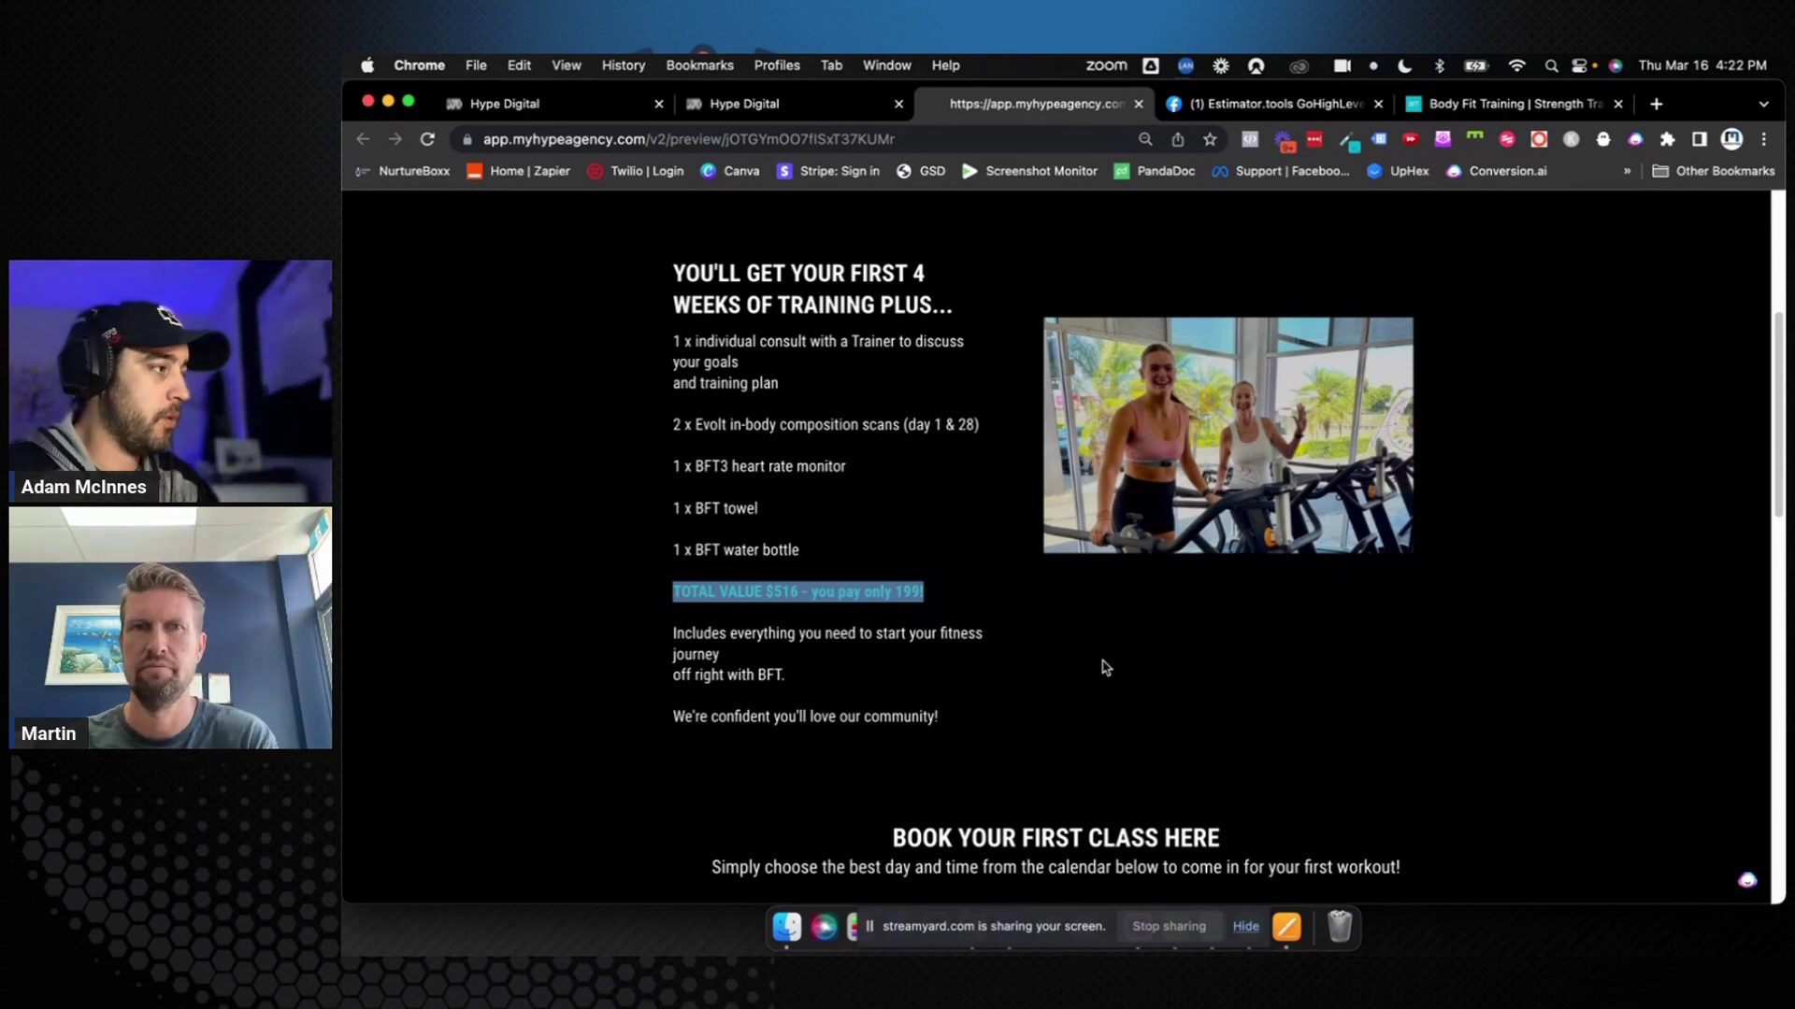
# Review the Update Opportunity (Won) step of A007 and close it without changes
pyautogui.scroll(5, 1085, 673)
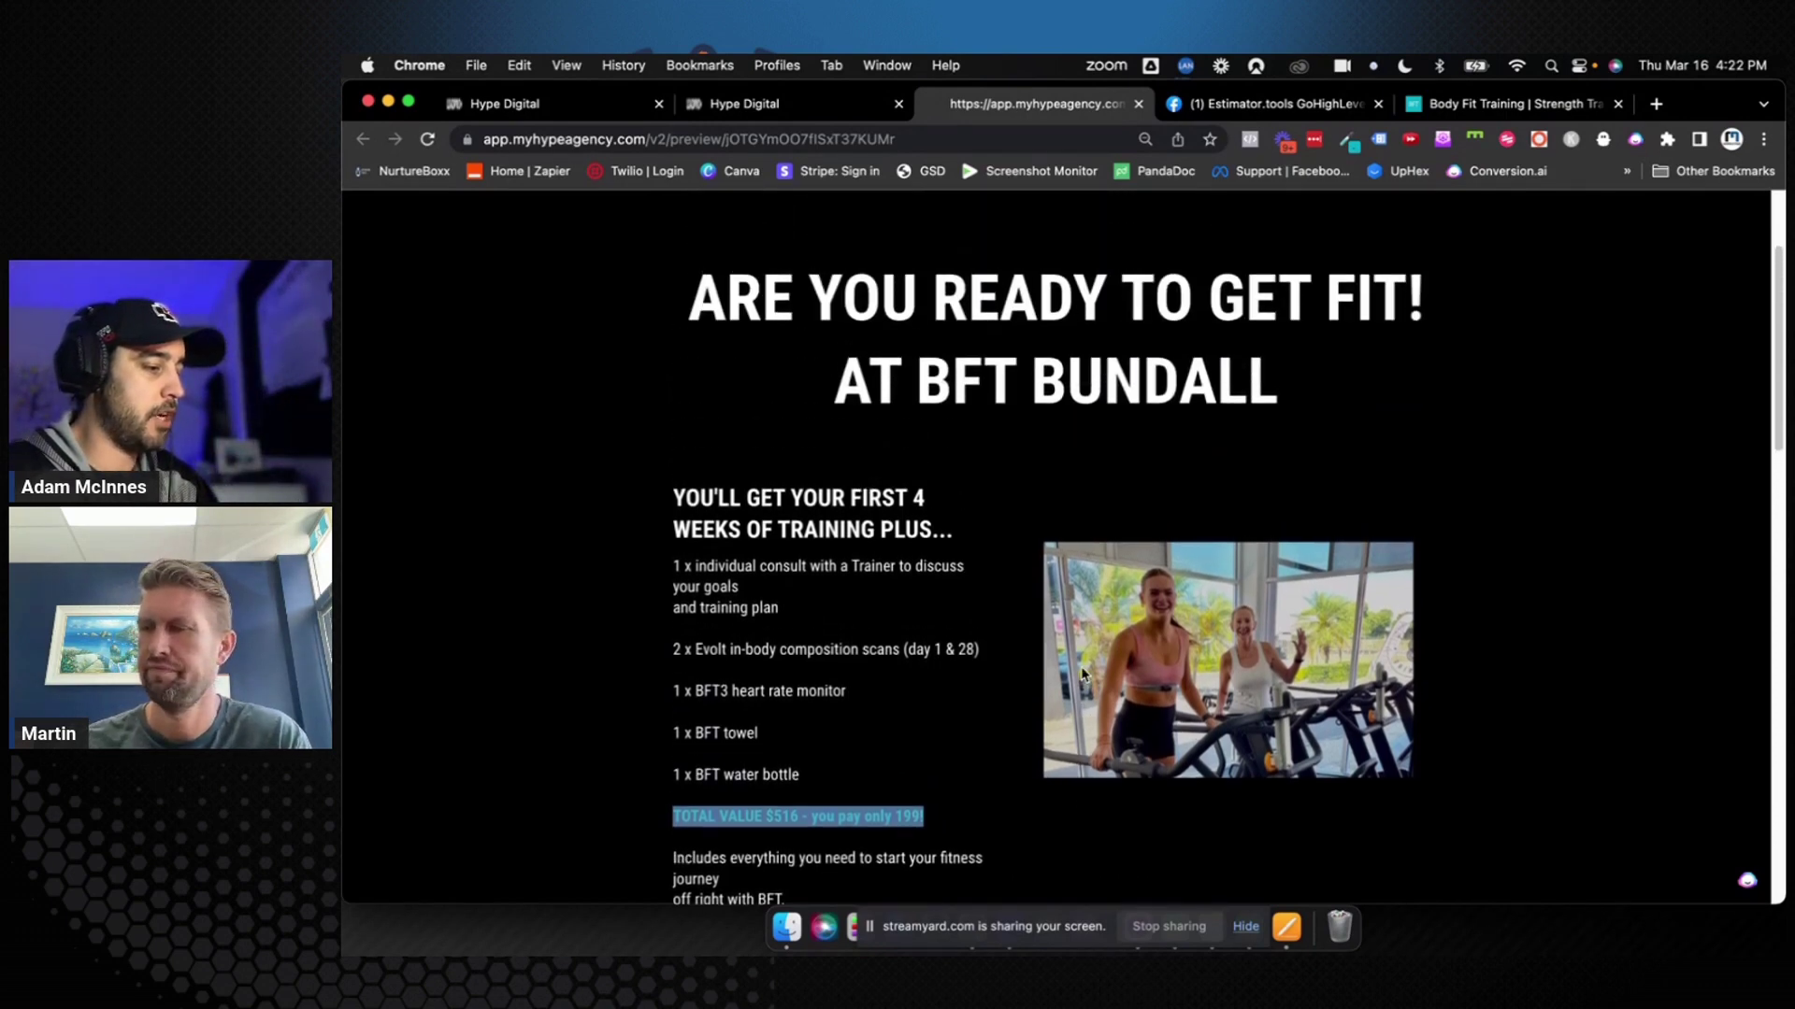
pyautogui.scroll(-4, 1082, 673)
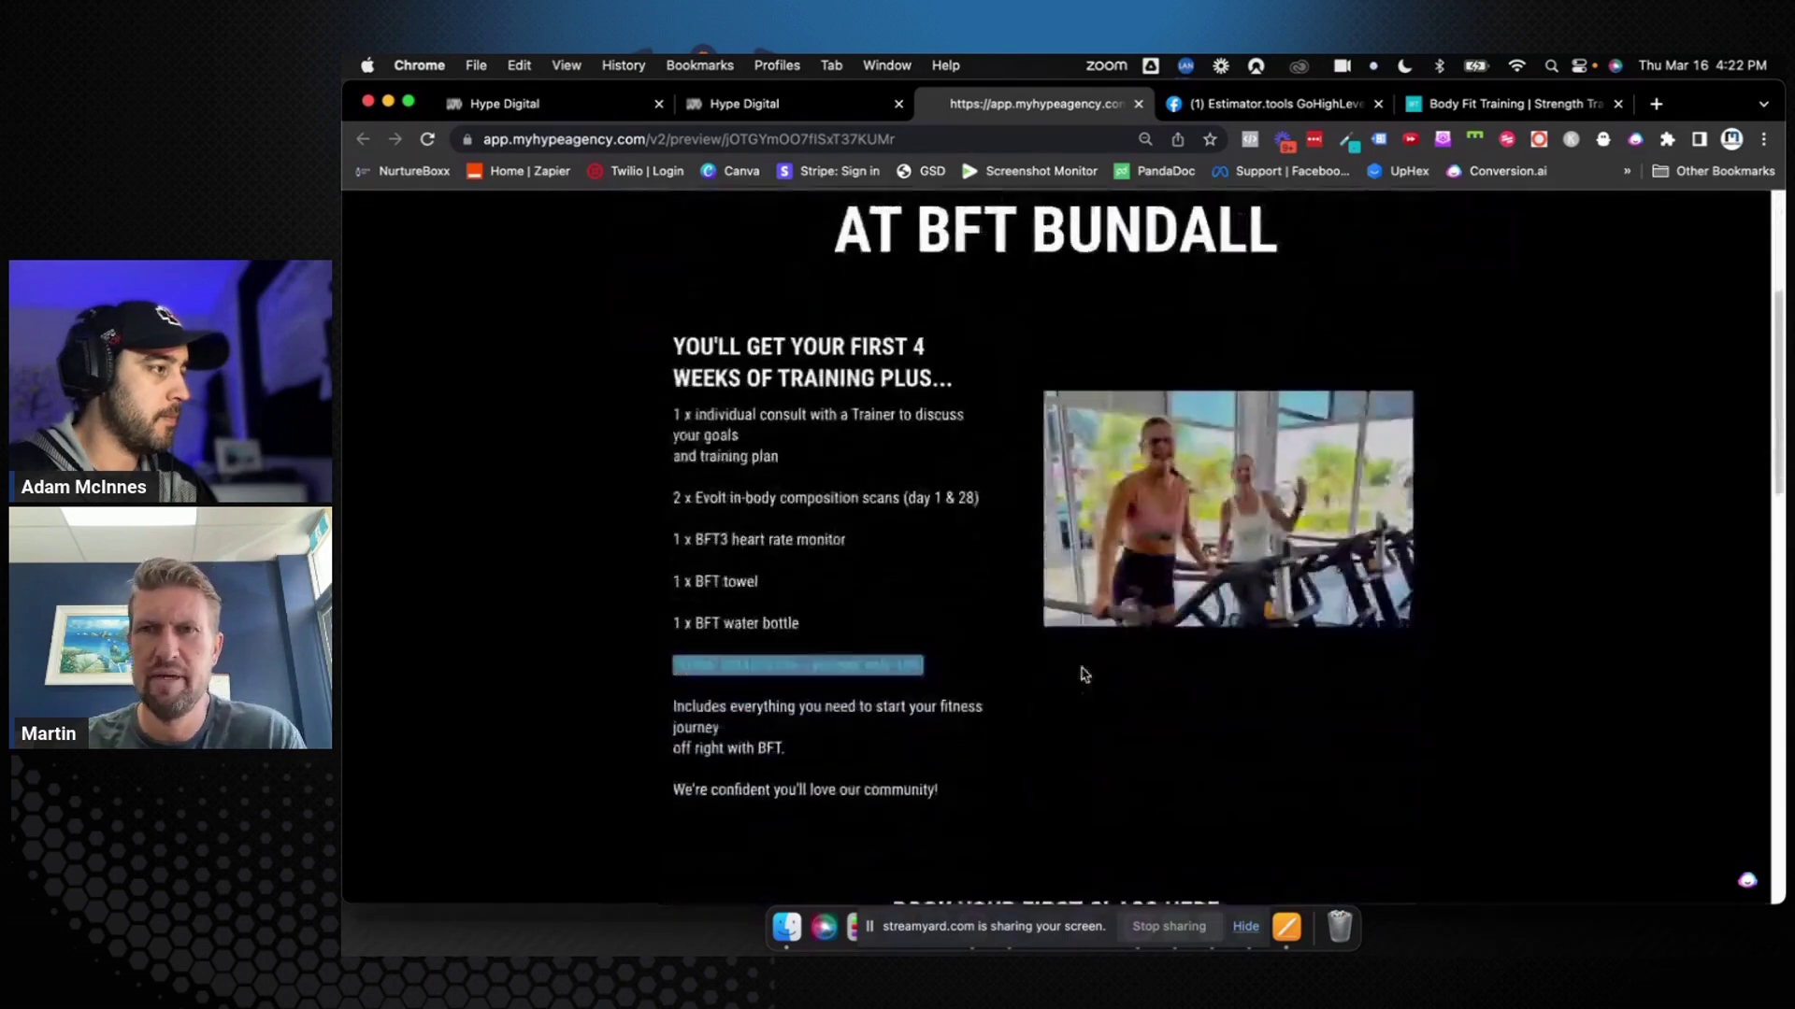
pyautogui.scroll(-1, 1083, 673)
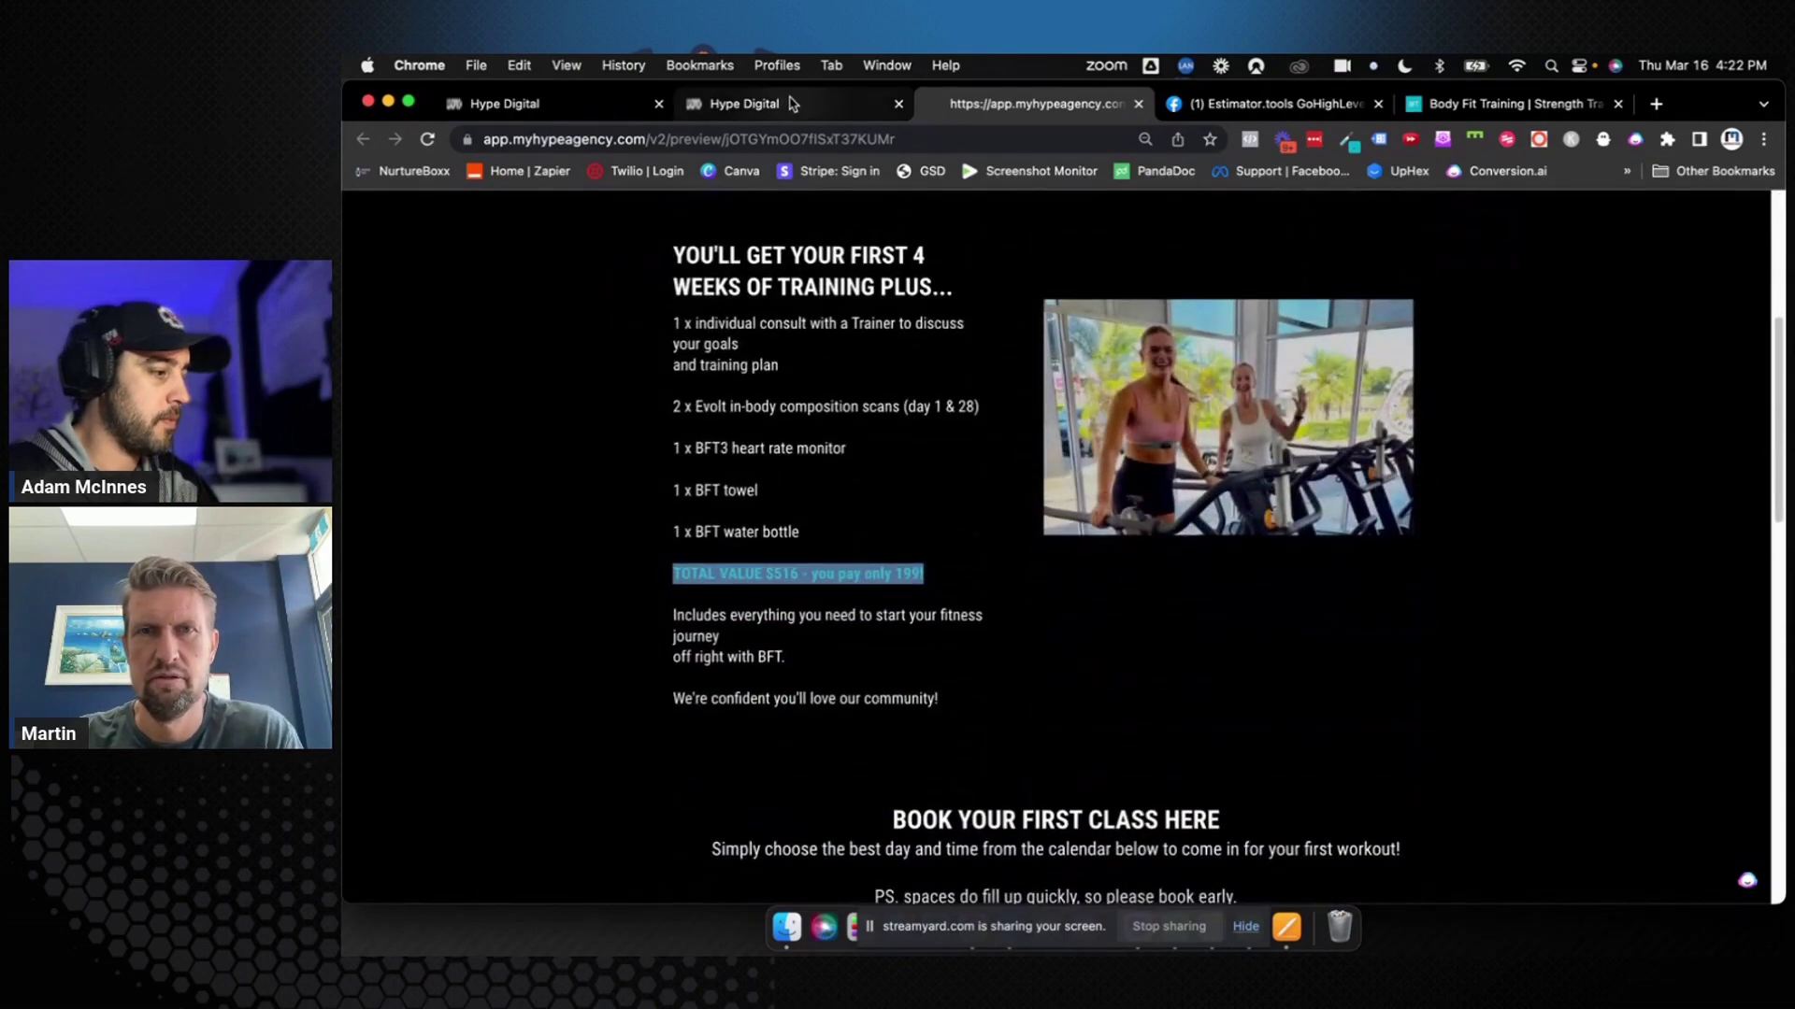
pyautogui.click(794, 105)
pyautogui.click(1113, 632)
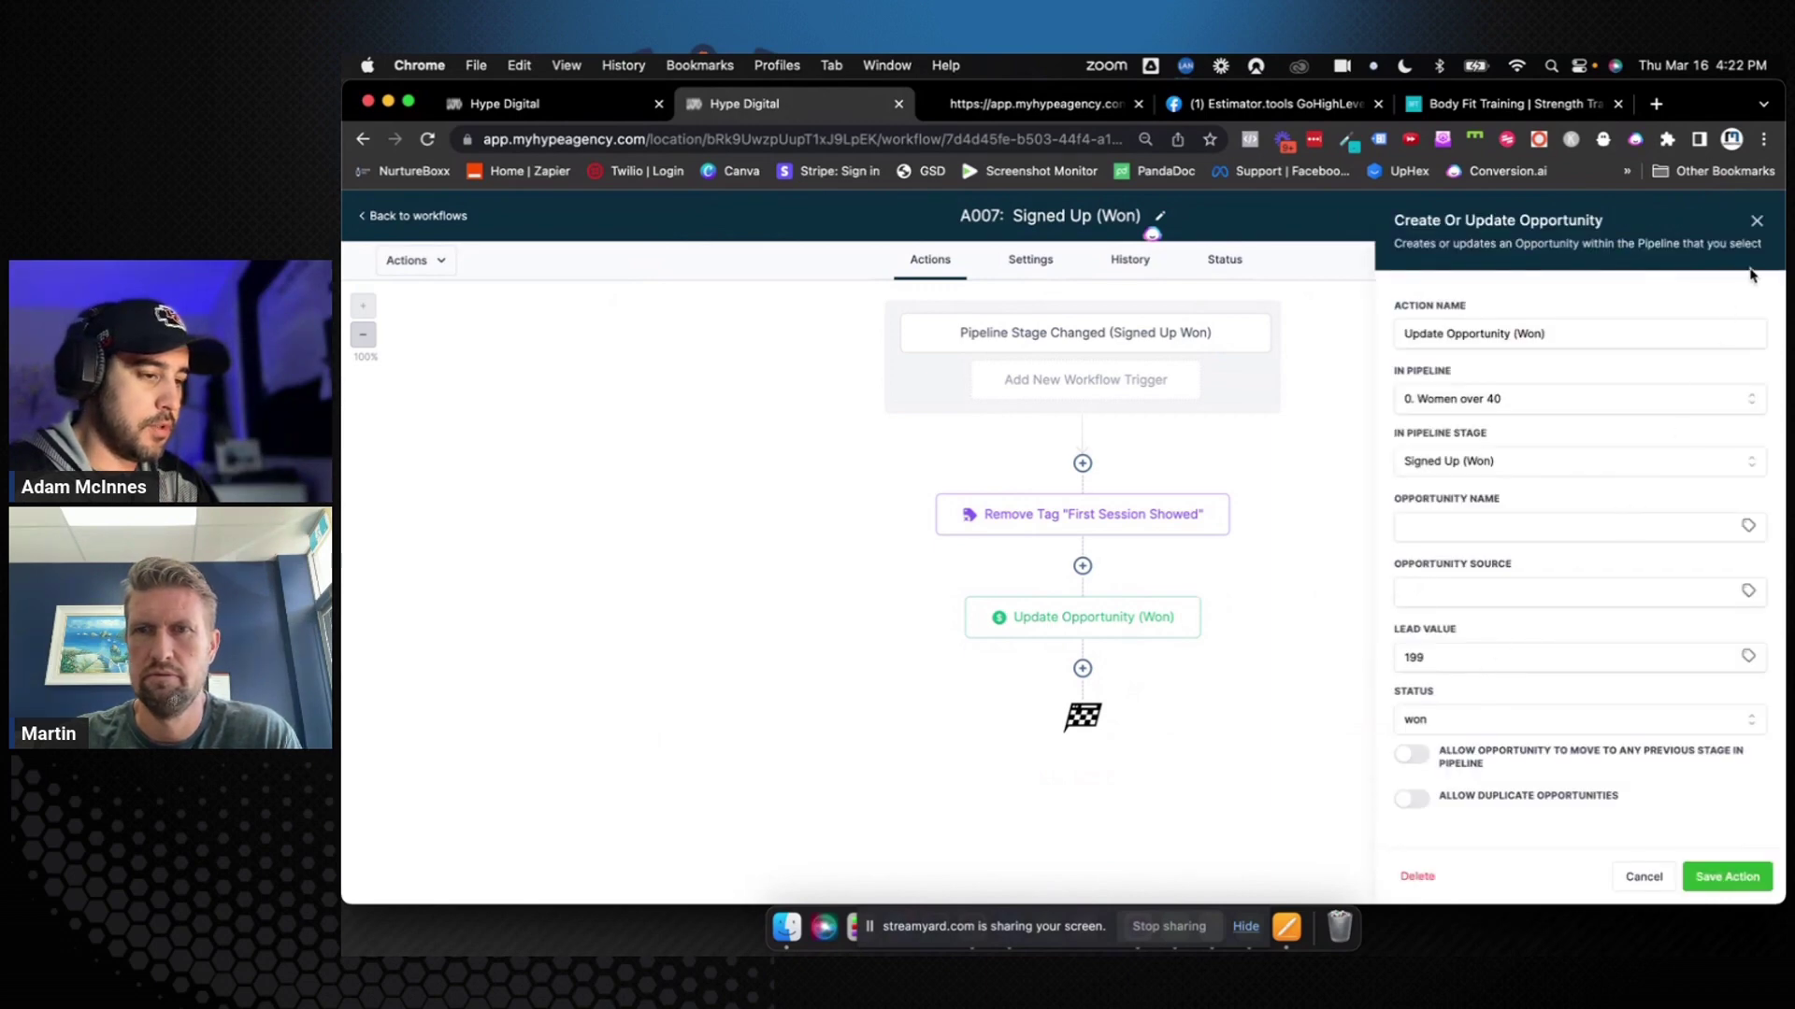
pyautogui.click(1757, 223)
# Save and publish the A007: Signed Up (Won) workflow, then return to the workflows list
pyautogui.click(1741, 215)
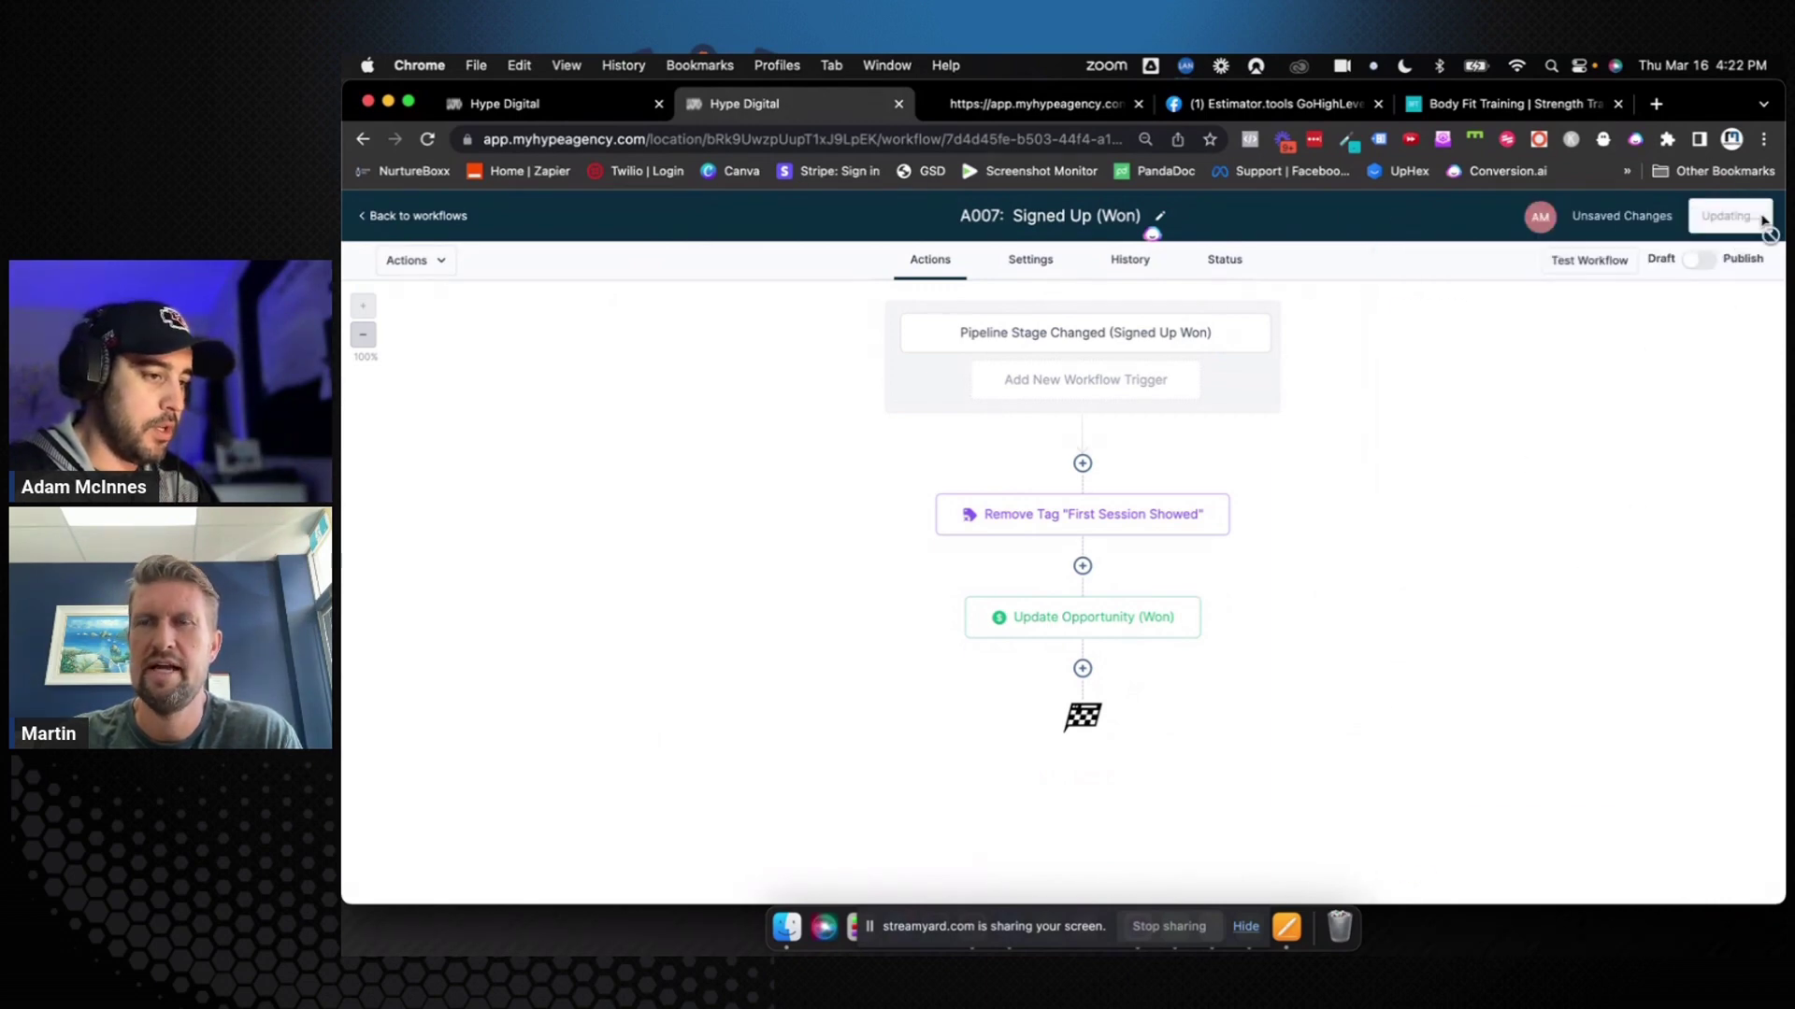
pyautogui.click(1725, 262)
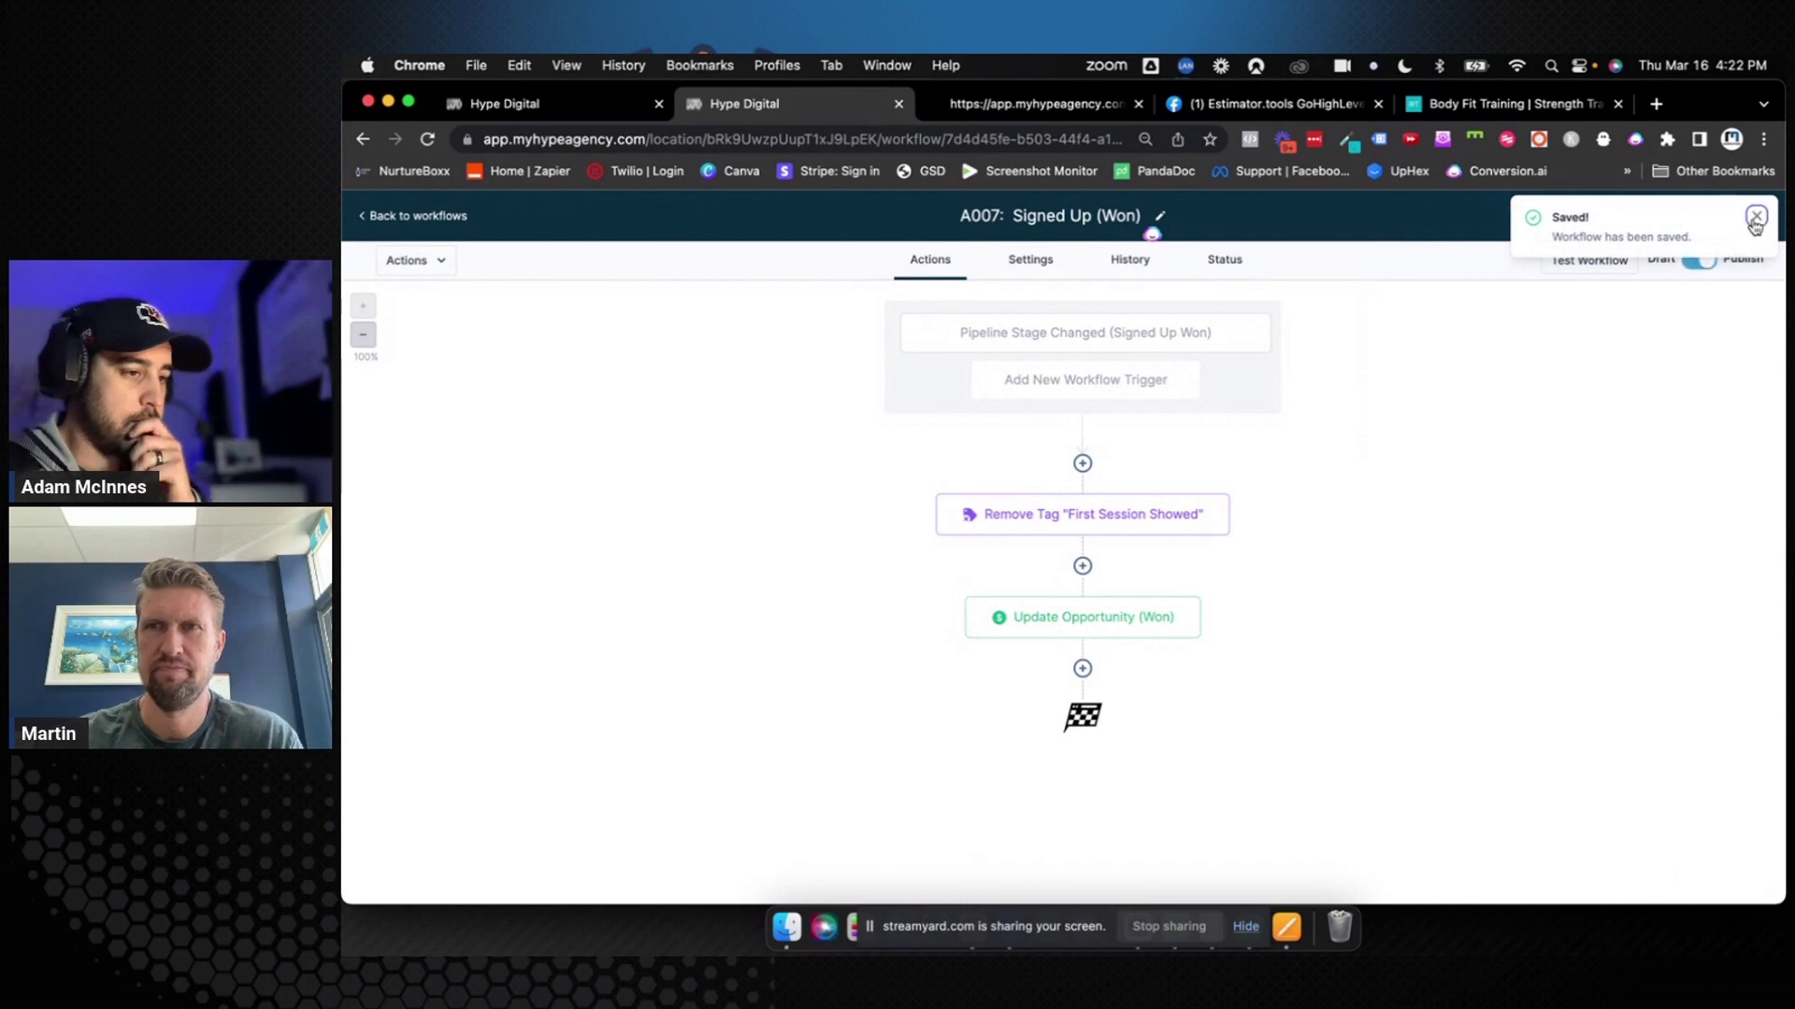
pyautogui.click(1746, 217)
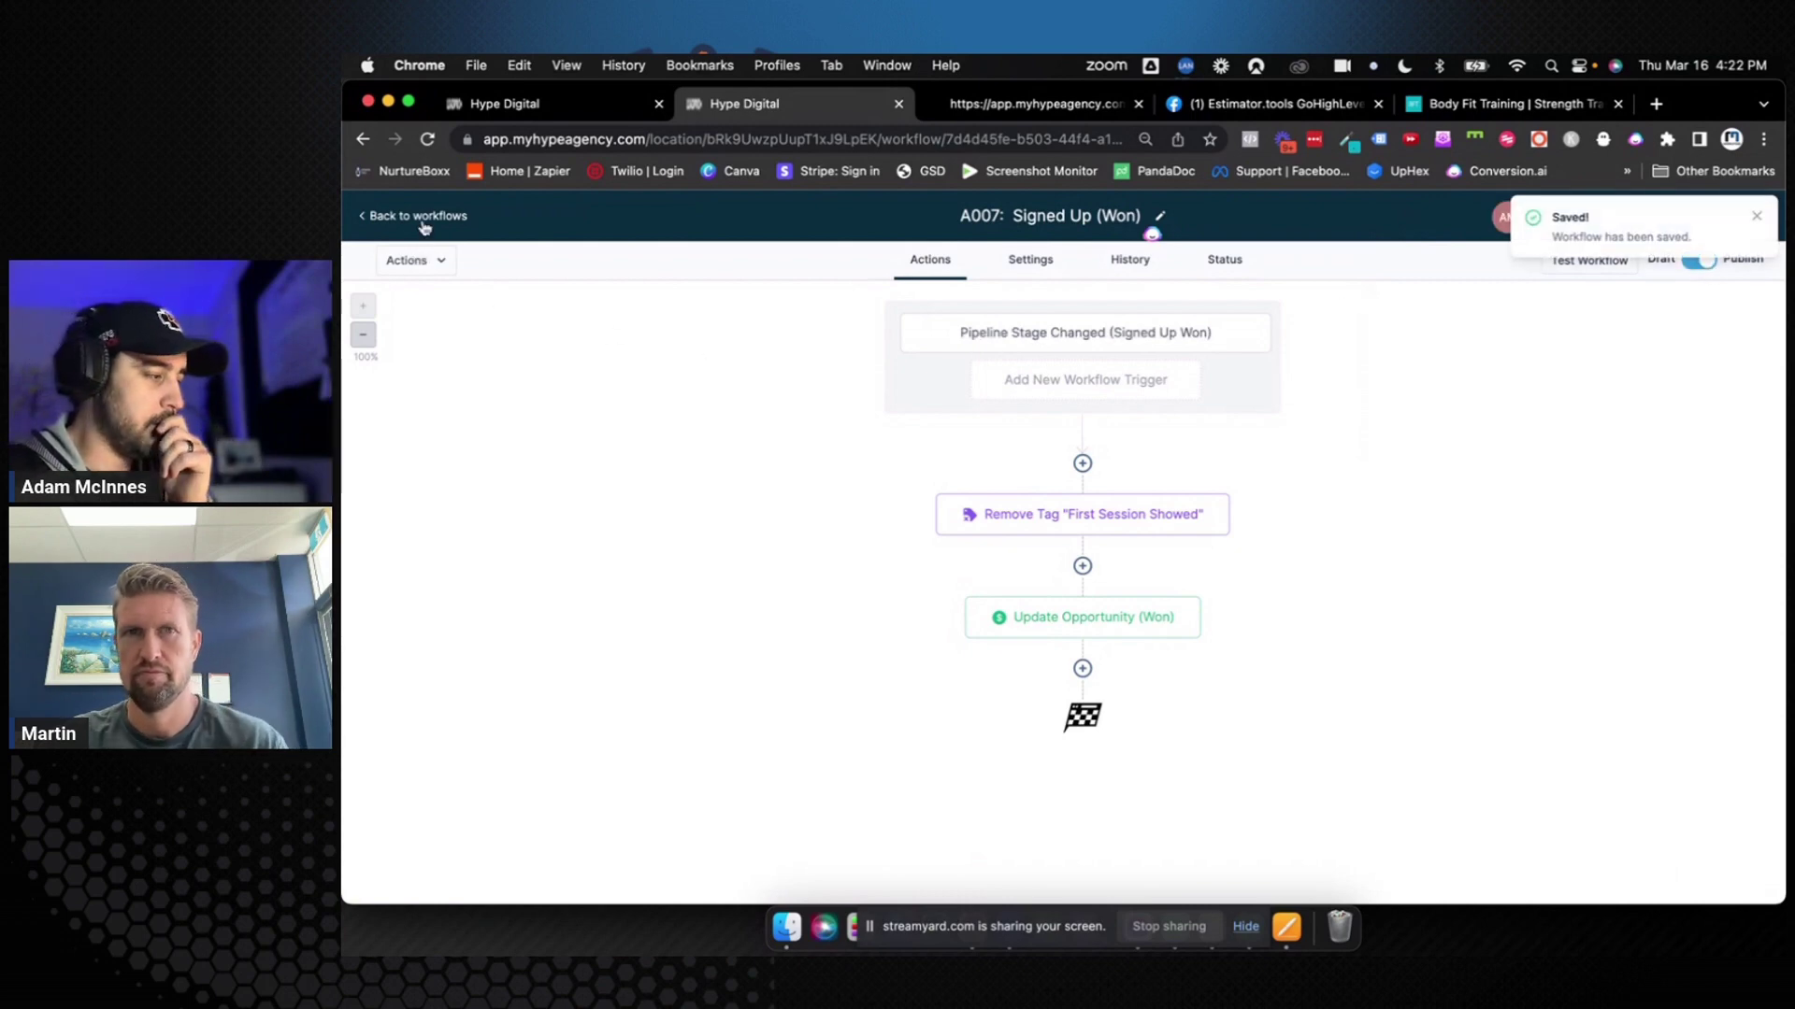
pyautogui.click(412, 215)
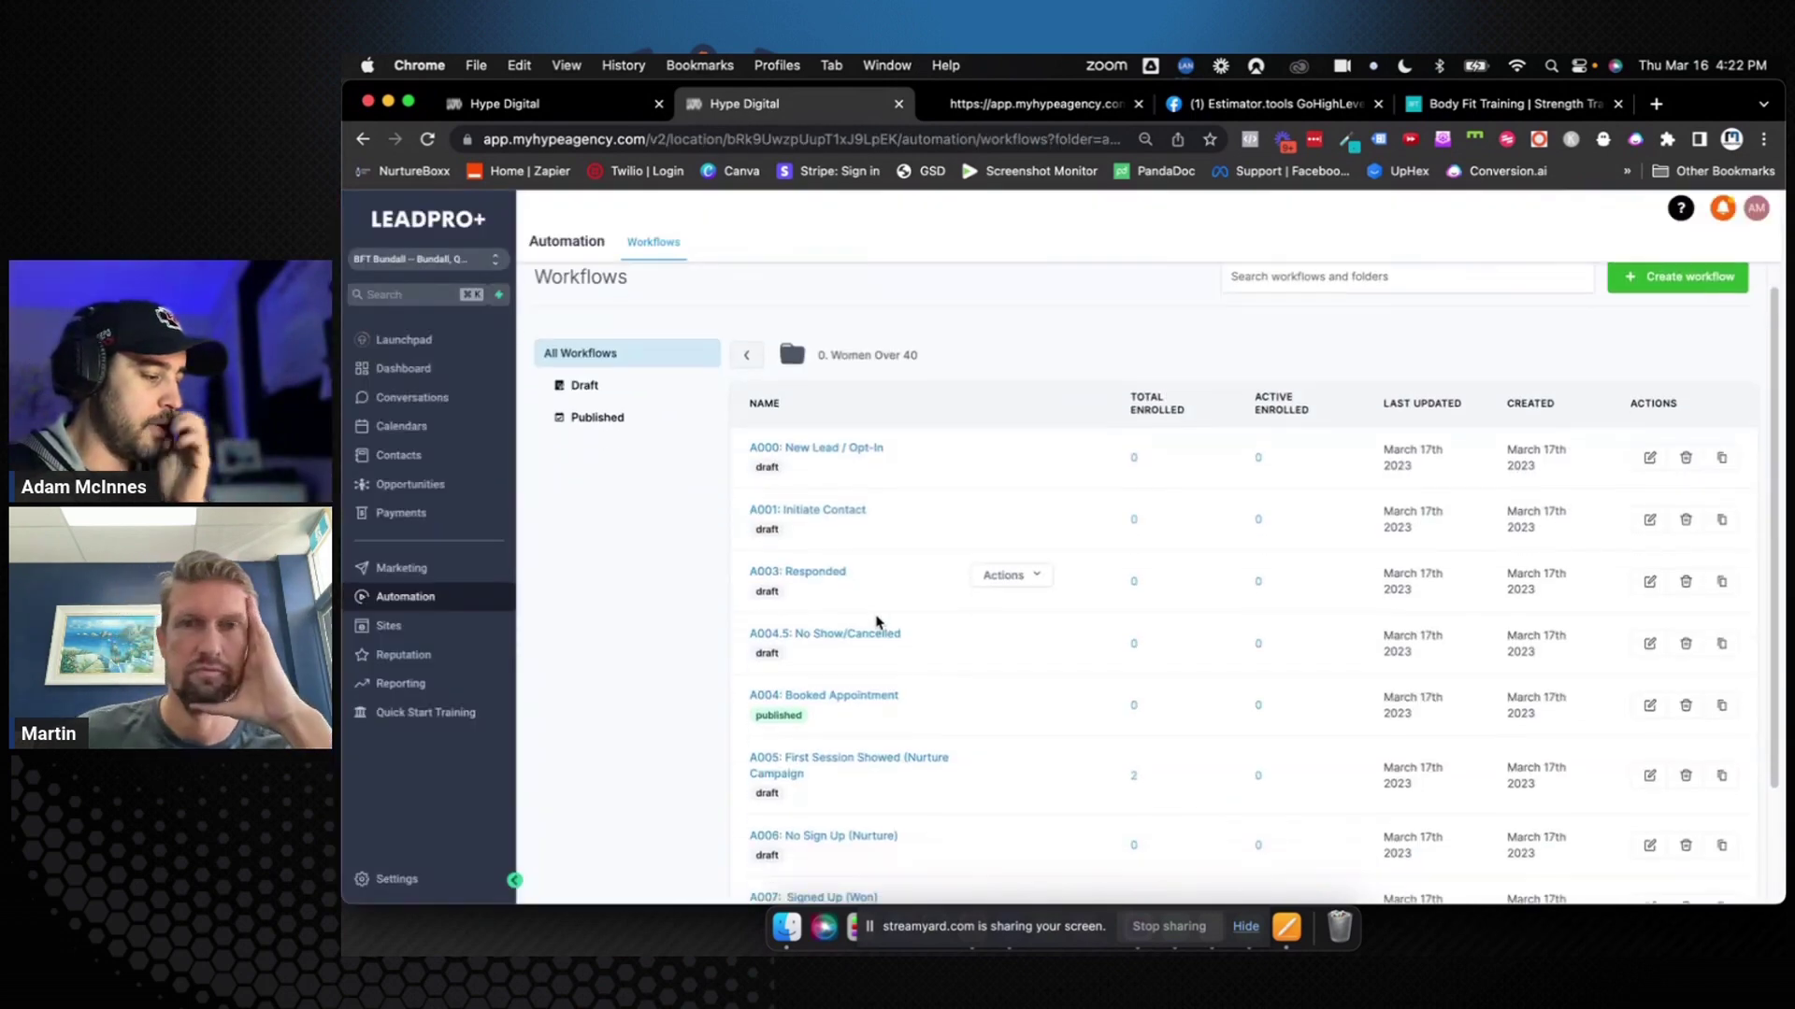
# Look into the A006: No Sign Up (Nurture) workflow and come back to the list
pyautogui.scroll(-3, 879, 636)
pyautogui.click(853, 706)
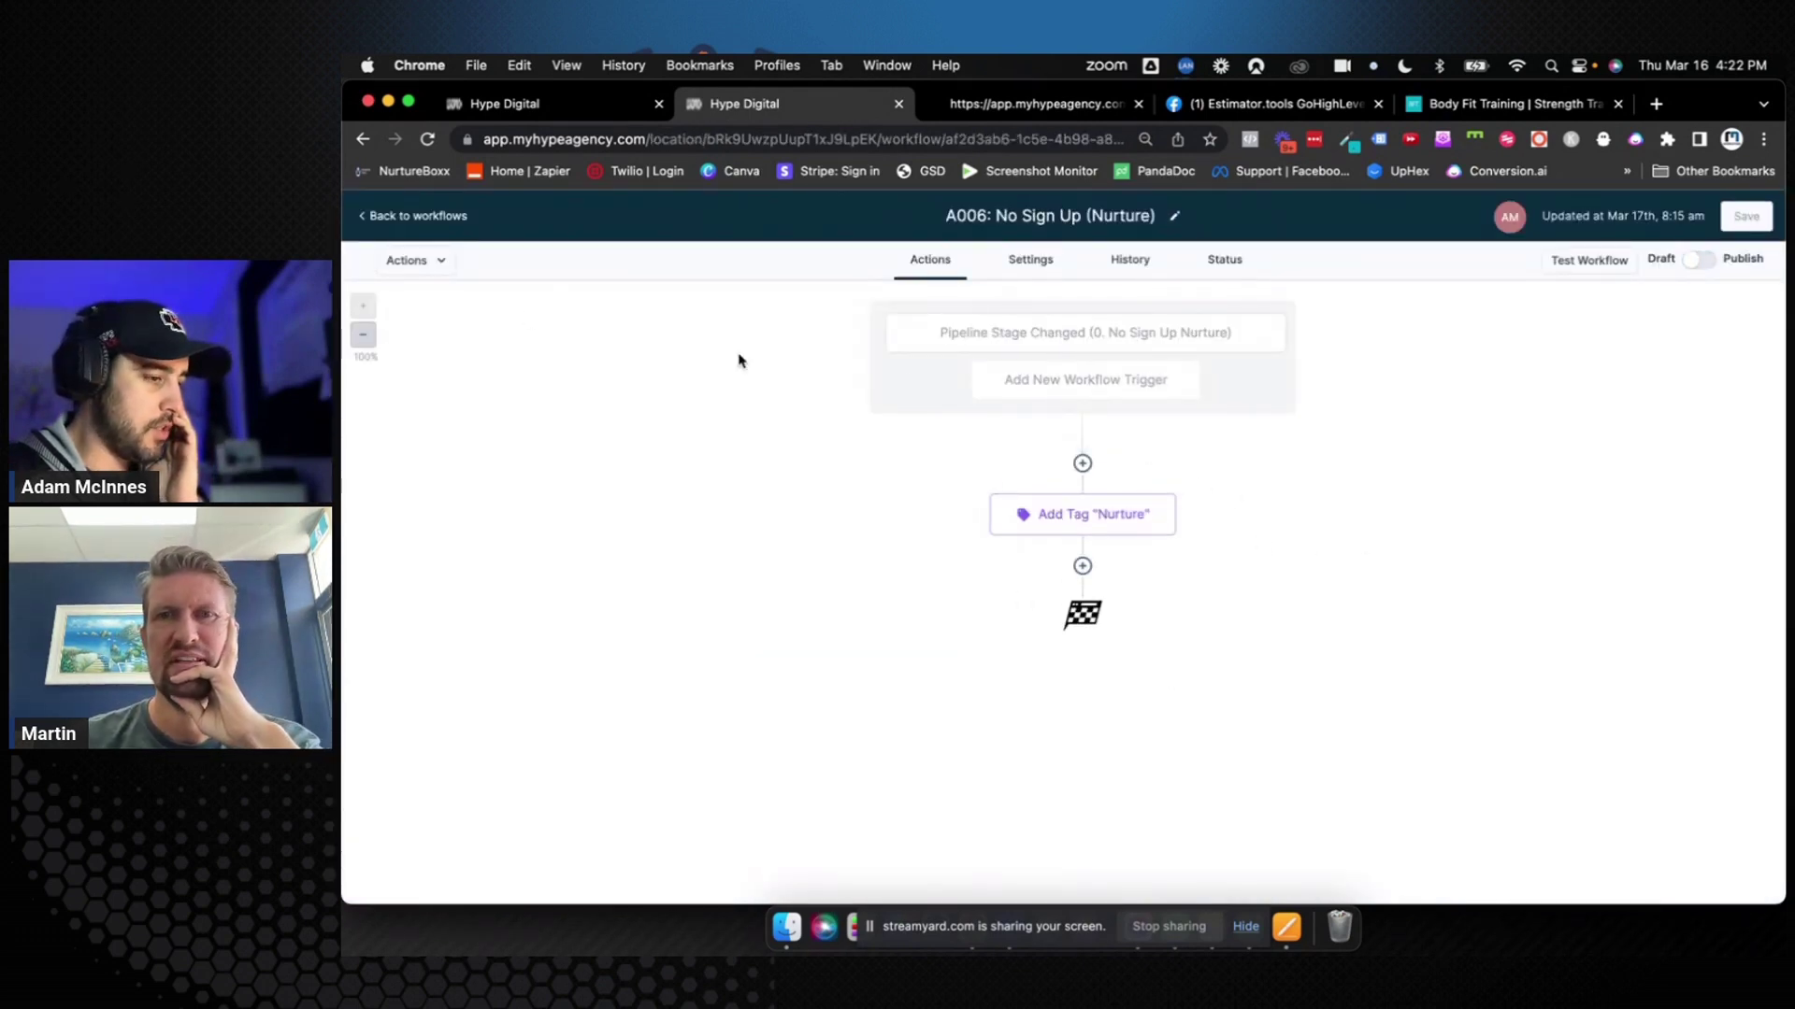
pyautogui.click(397, 224)
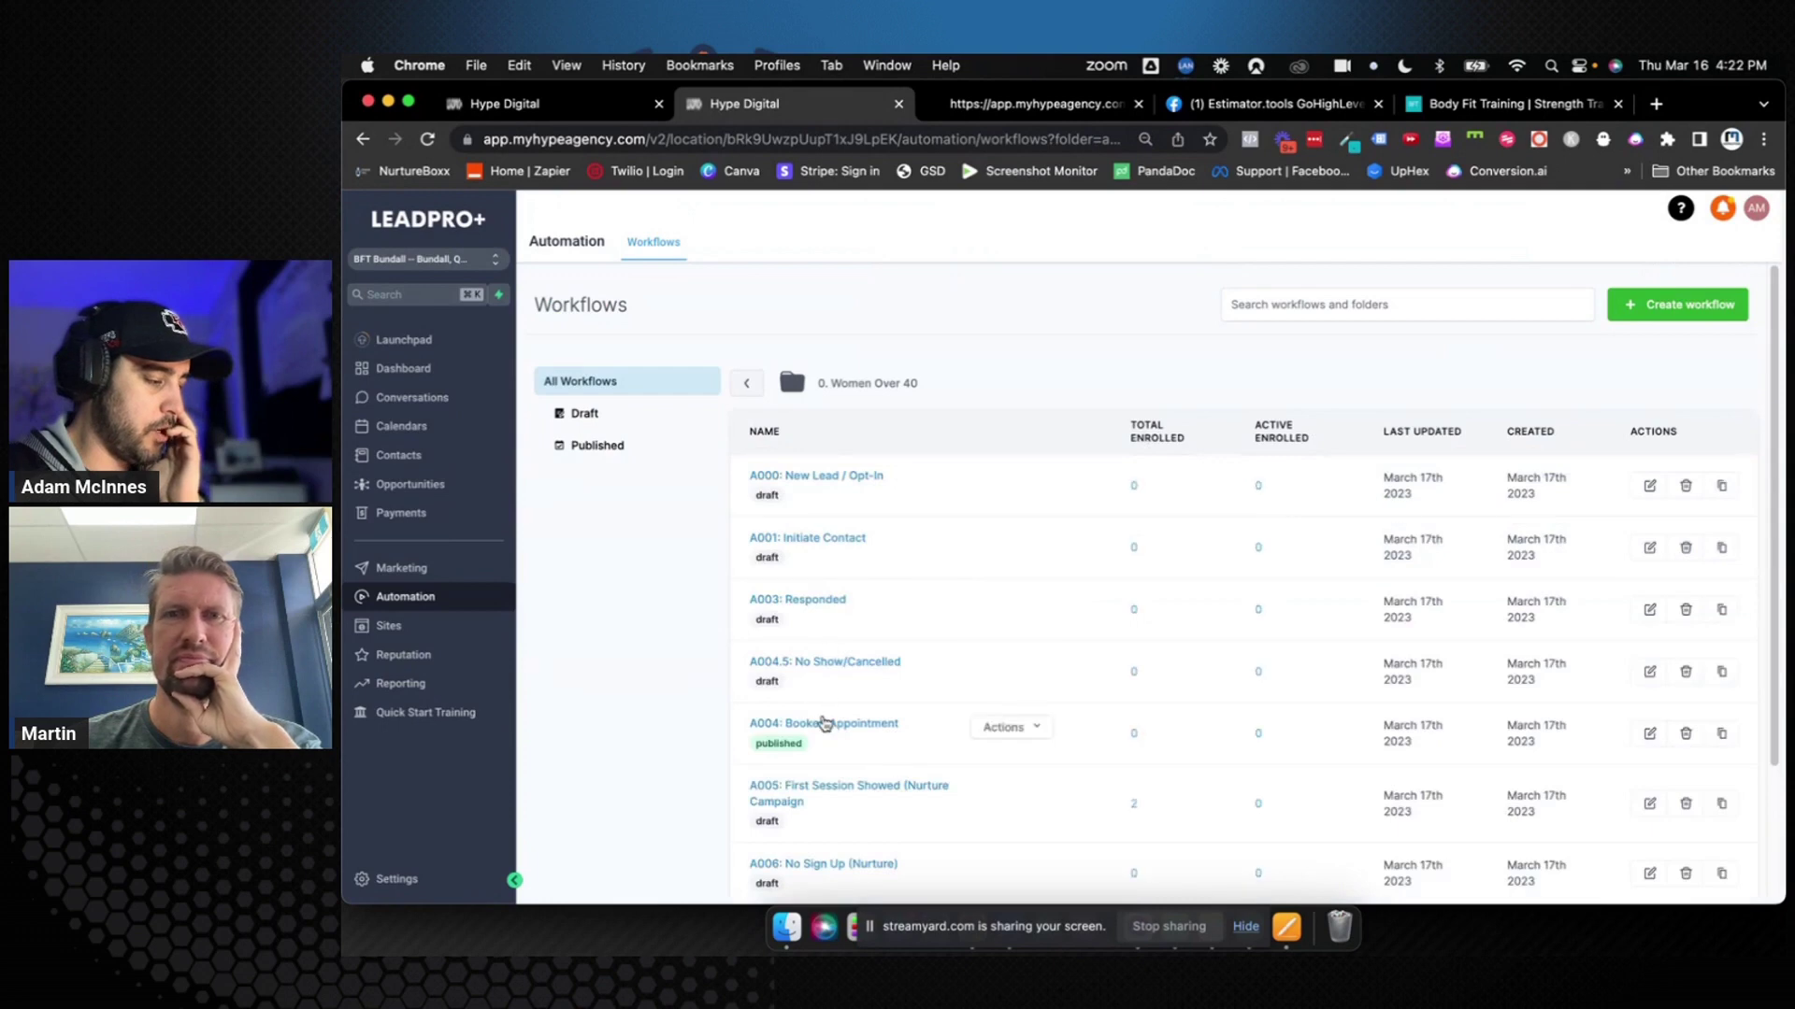
# Switch the A005 First Session Showed workflow to Publish and go back to the workflows list
pyautogui.scroll(-3, 824, 723)
pyautogui.click(849, 669)
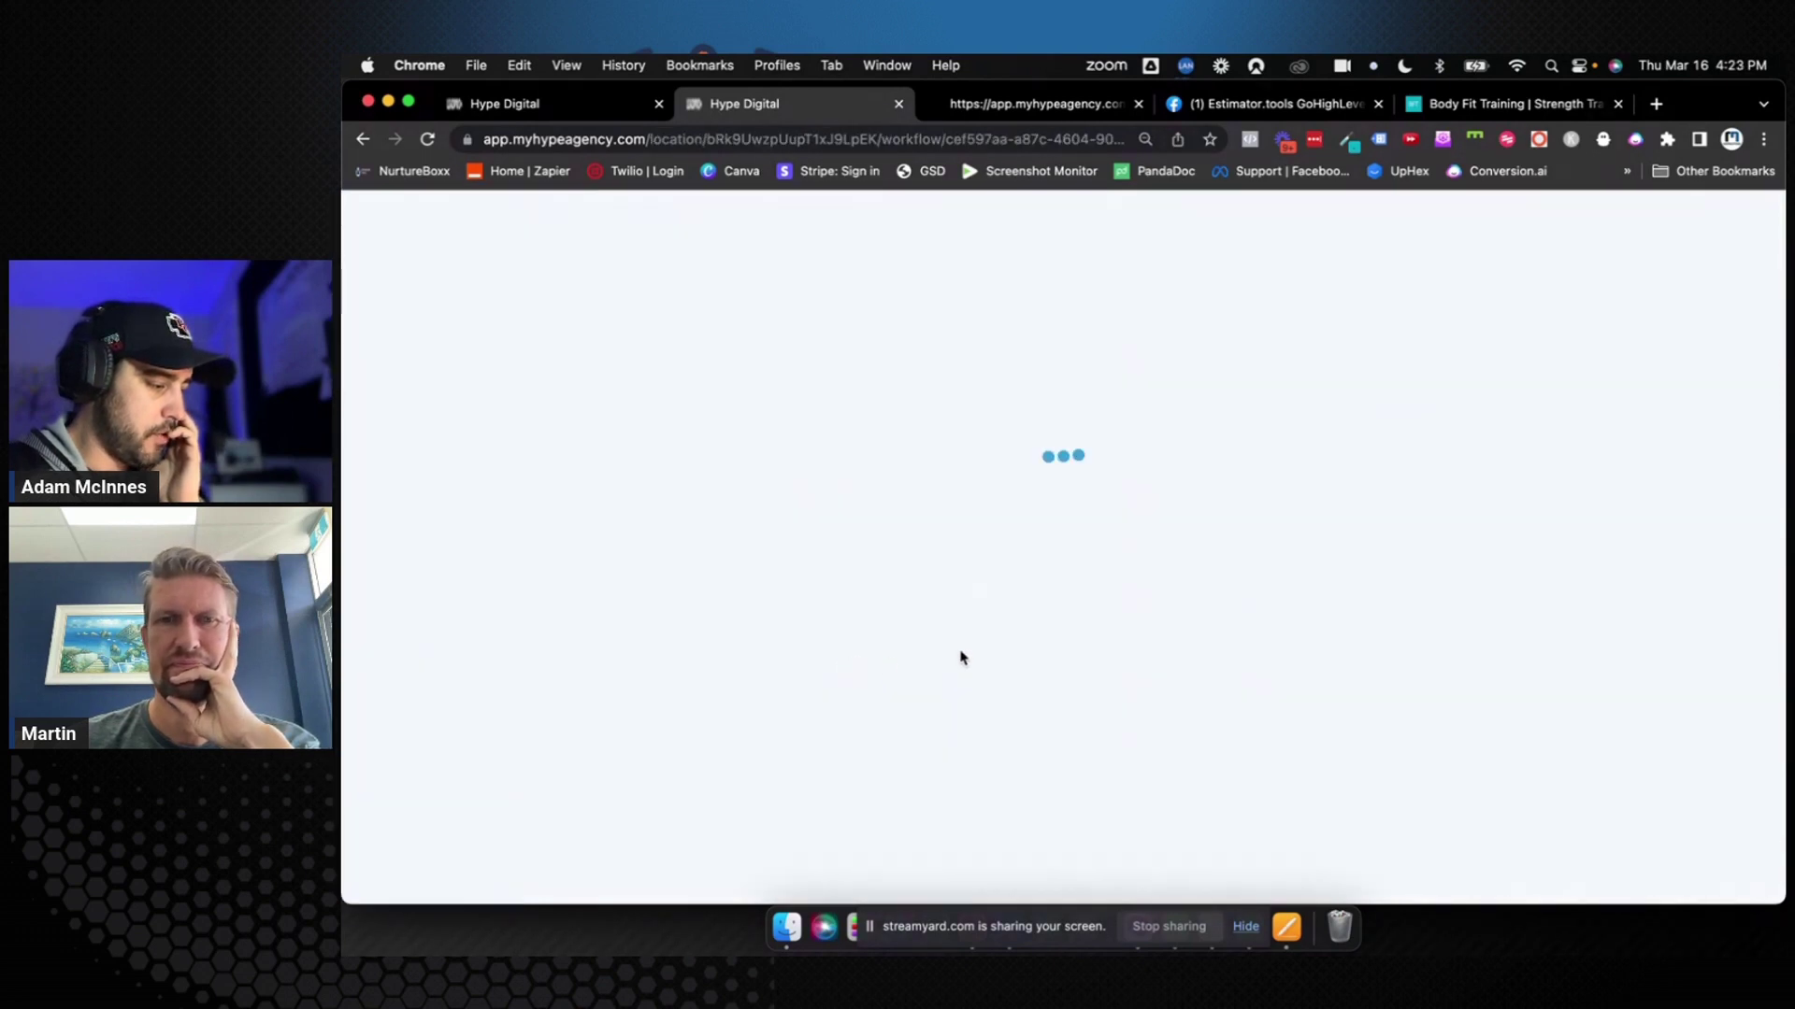
pyautogui.scroll(-3, 1242, 565)
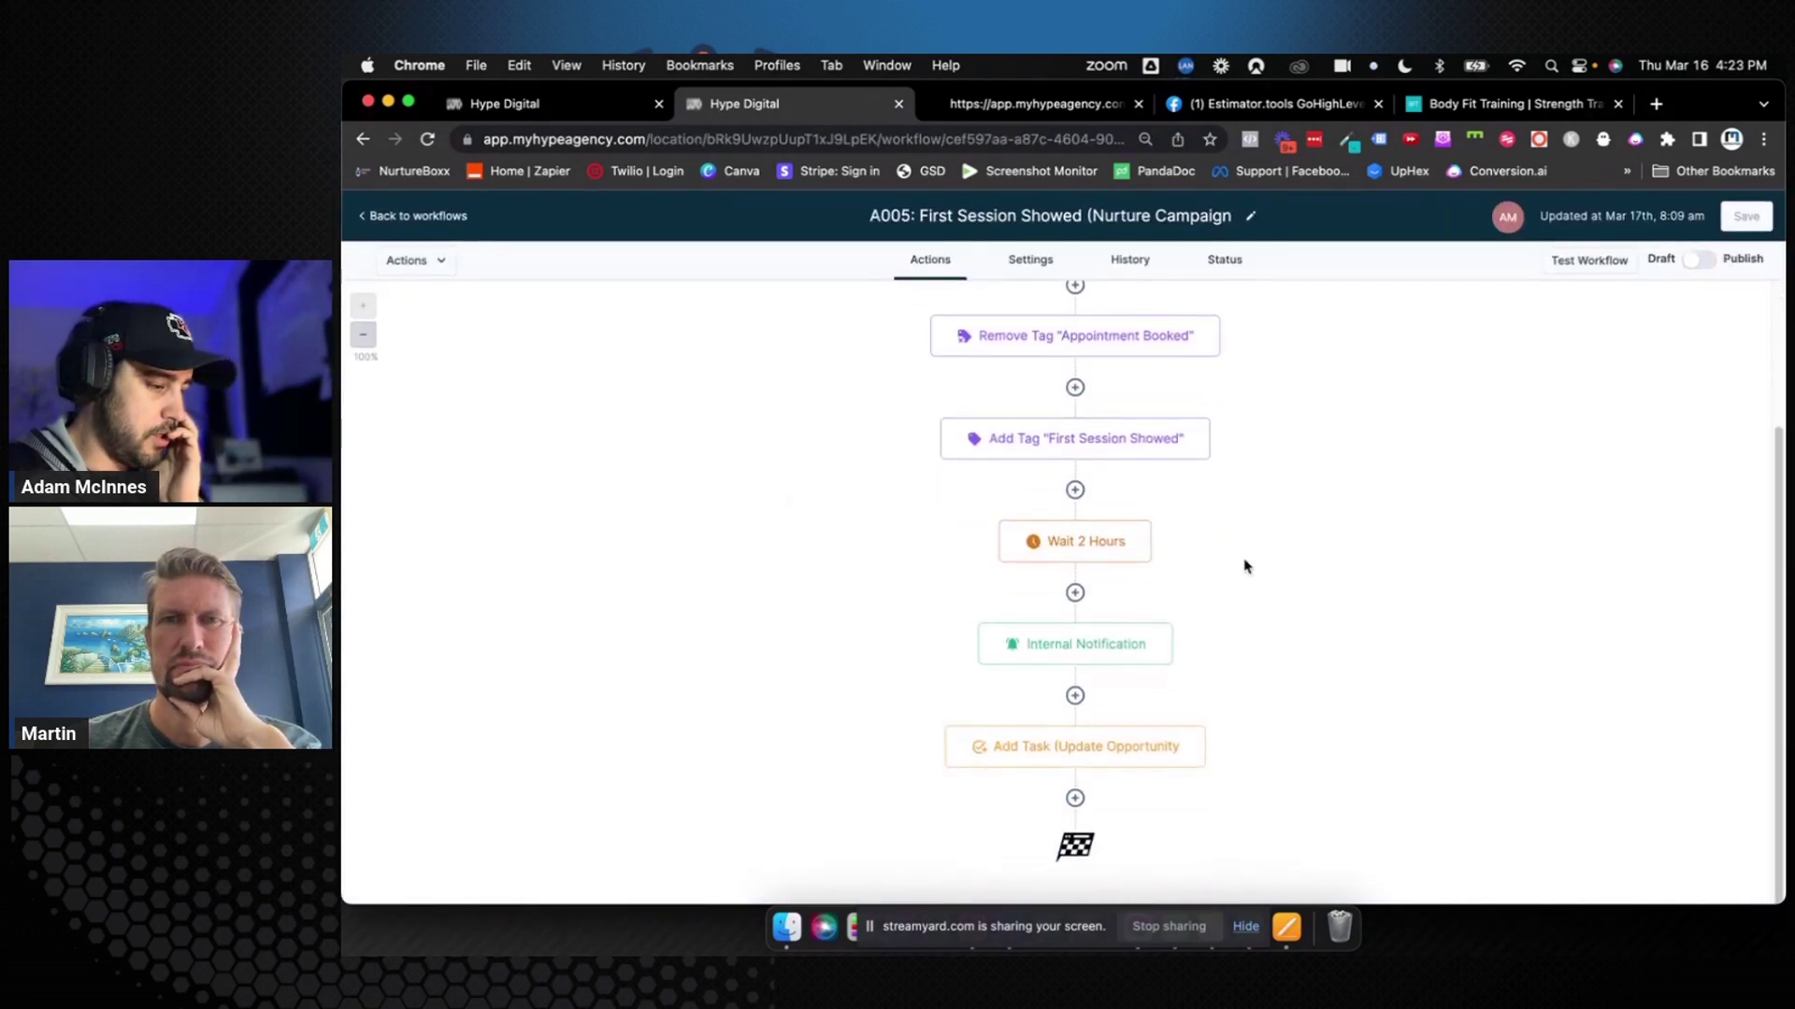
pyautogui.click(1700, 260)
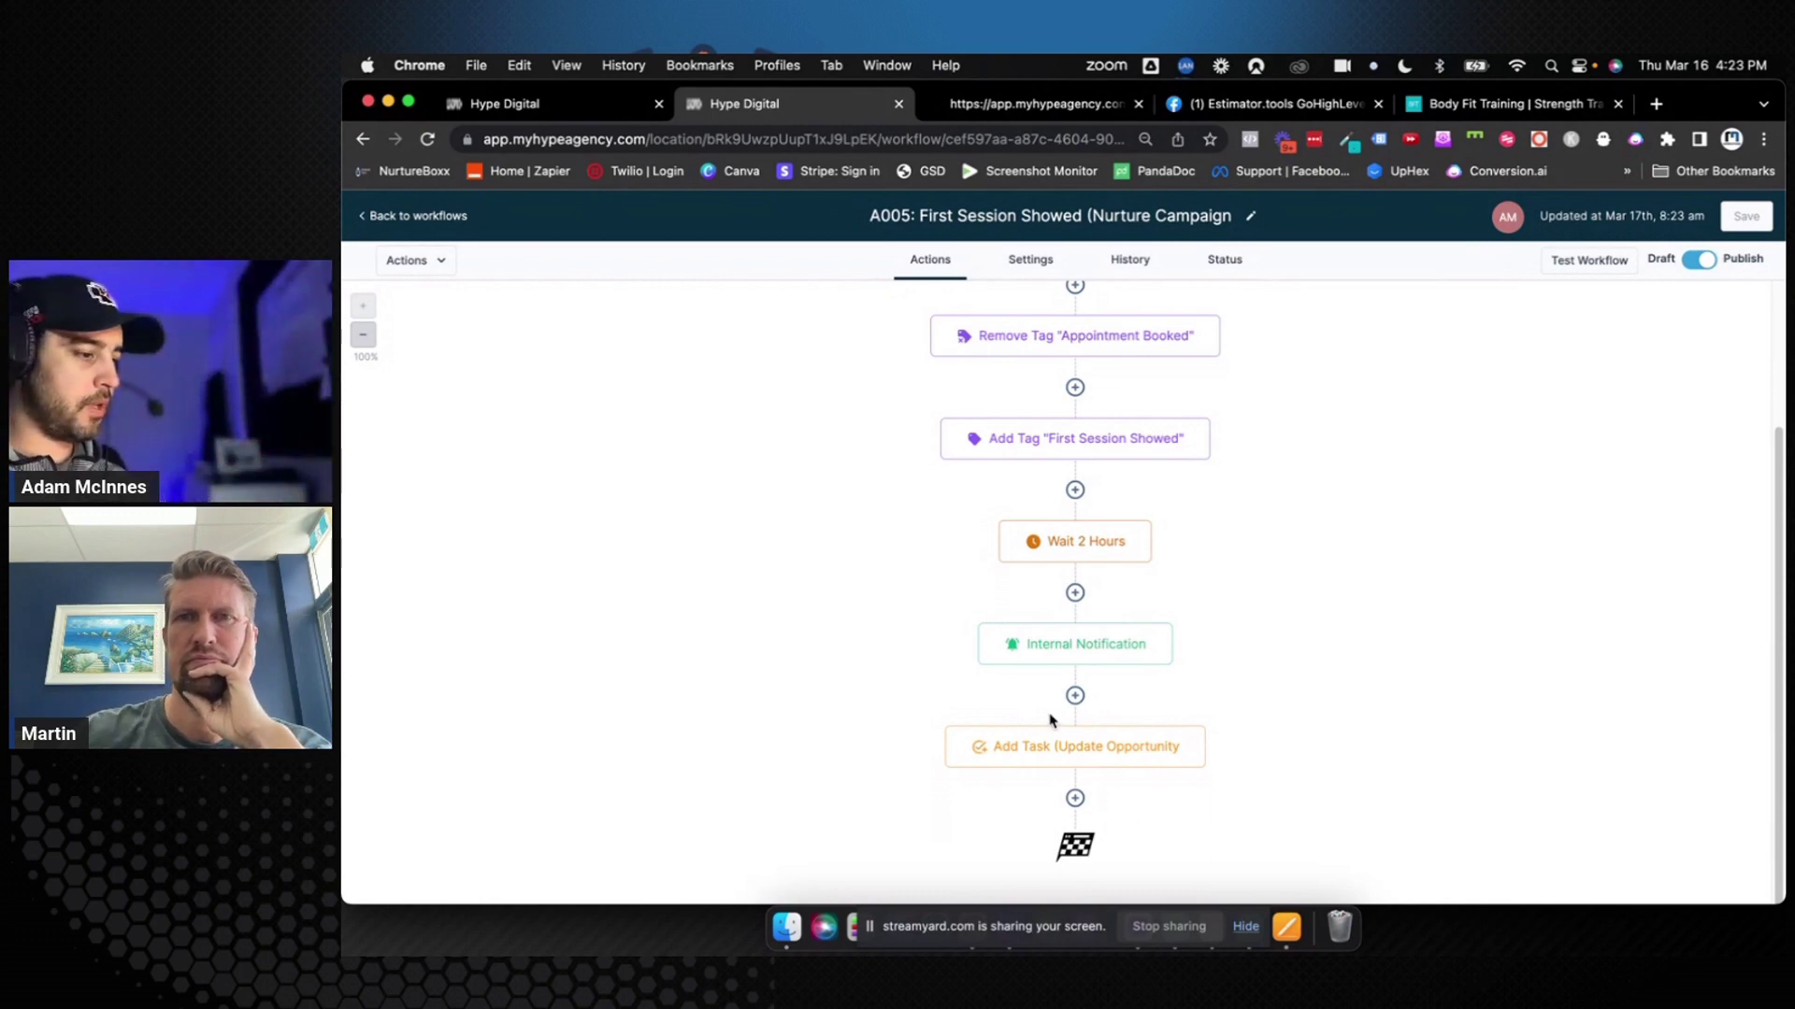
pyautogui.click(447, 214)
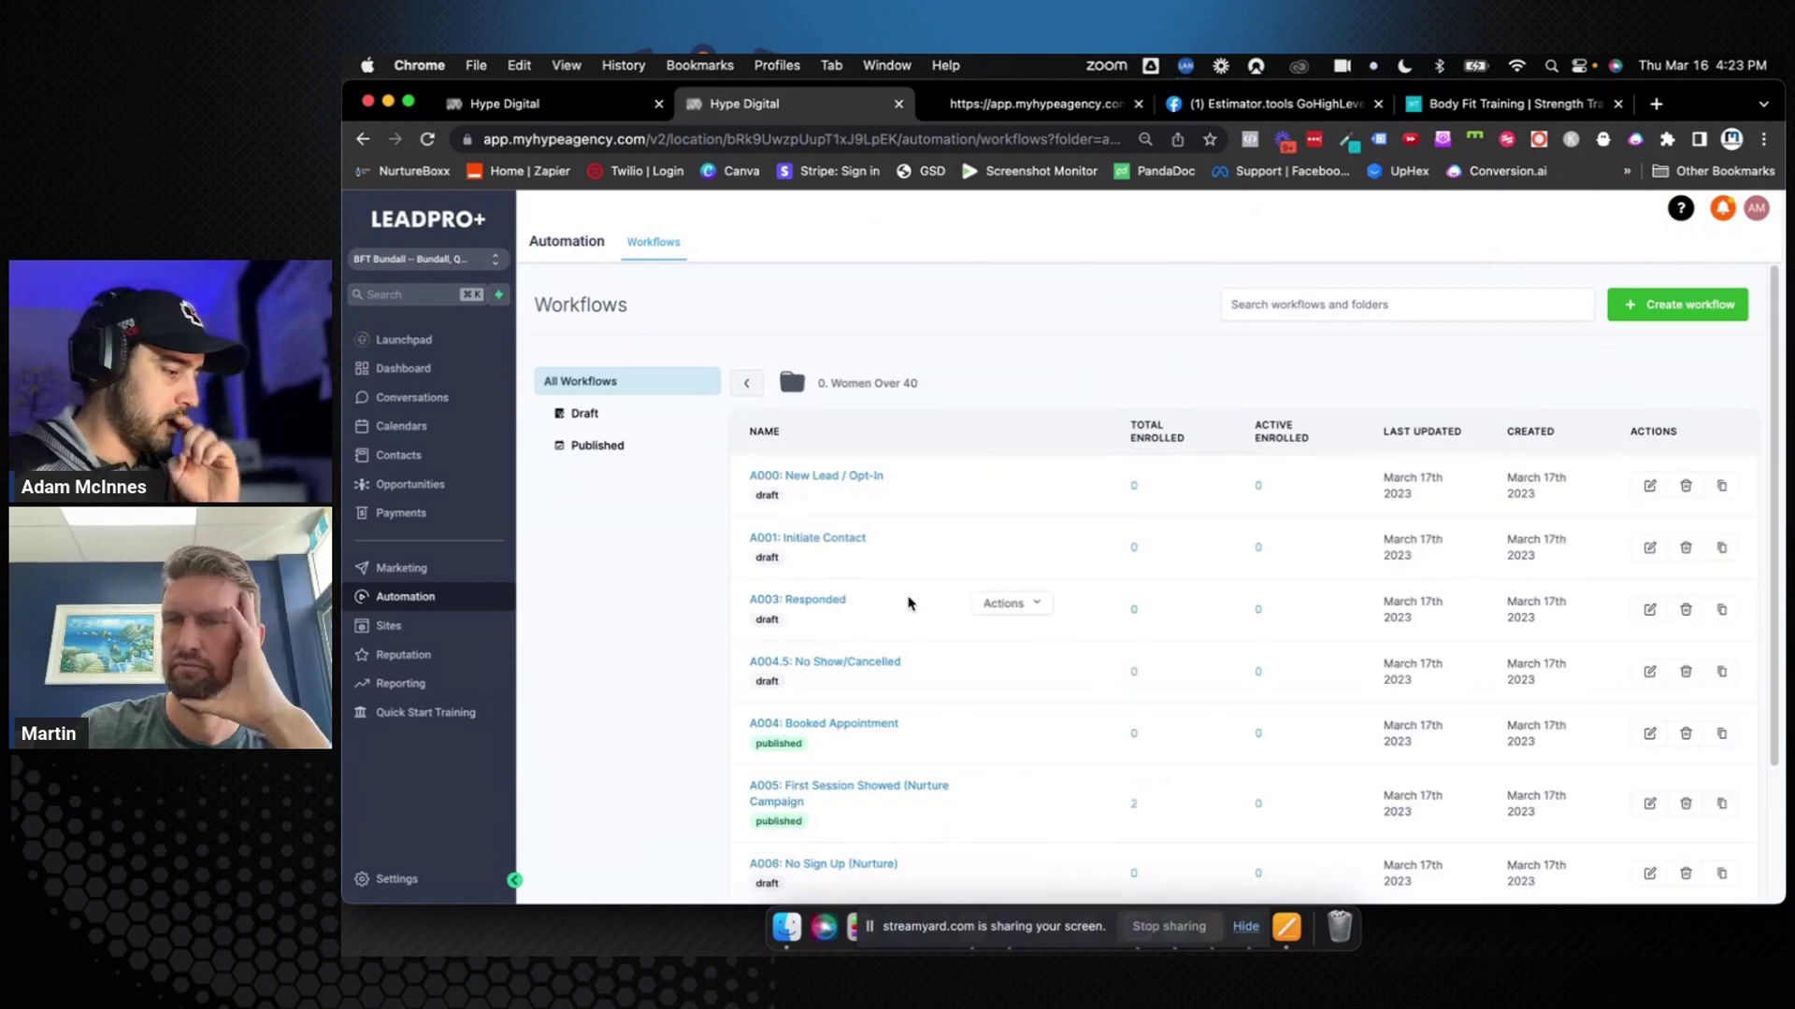
# In A006, insert a Remove From Workflow action before Add Tag, targeting the A005 workflow
pyautogui.scroll(-3, 878, 654)
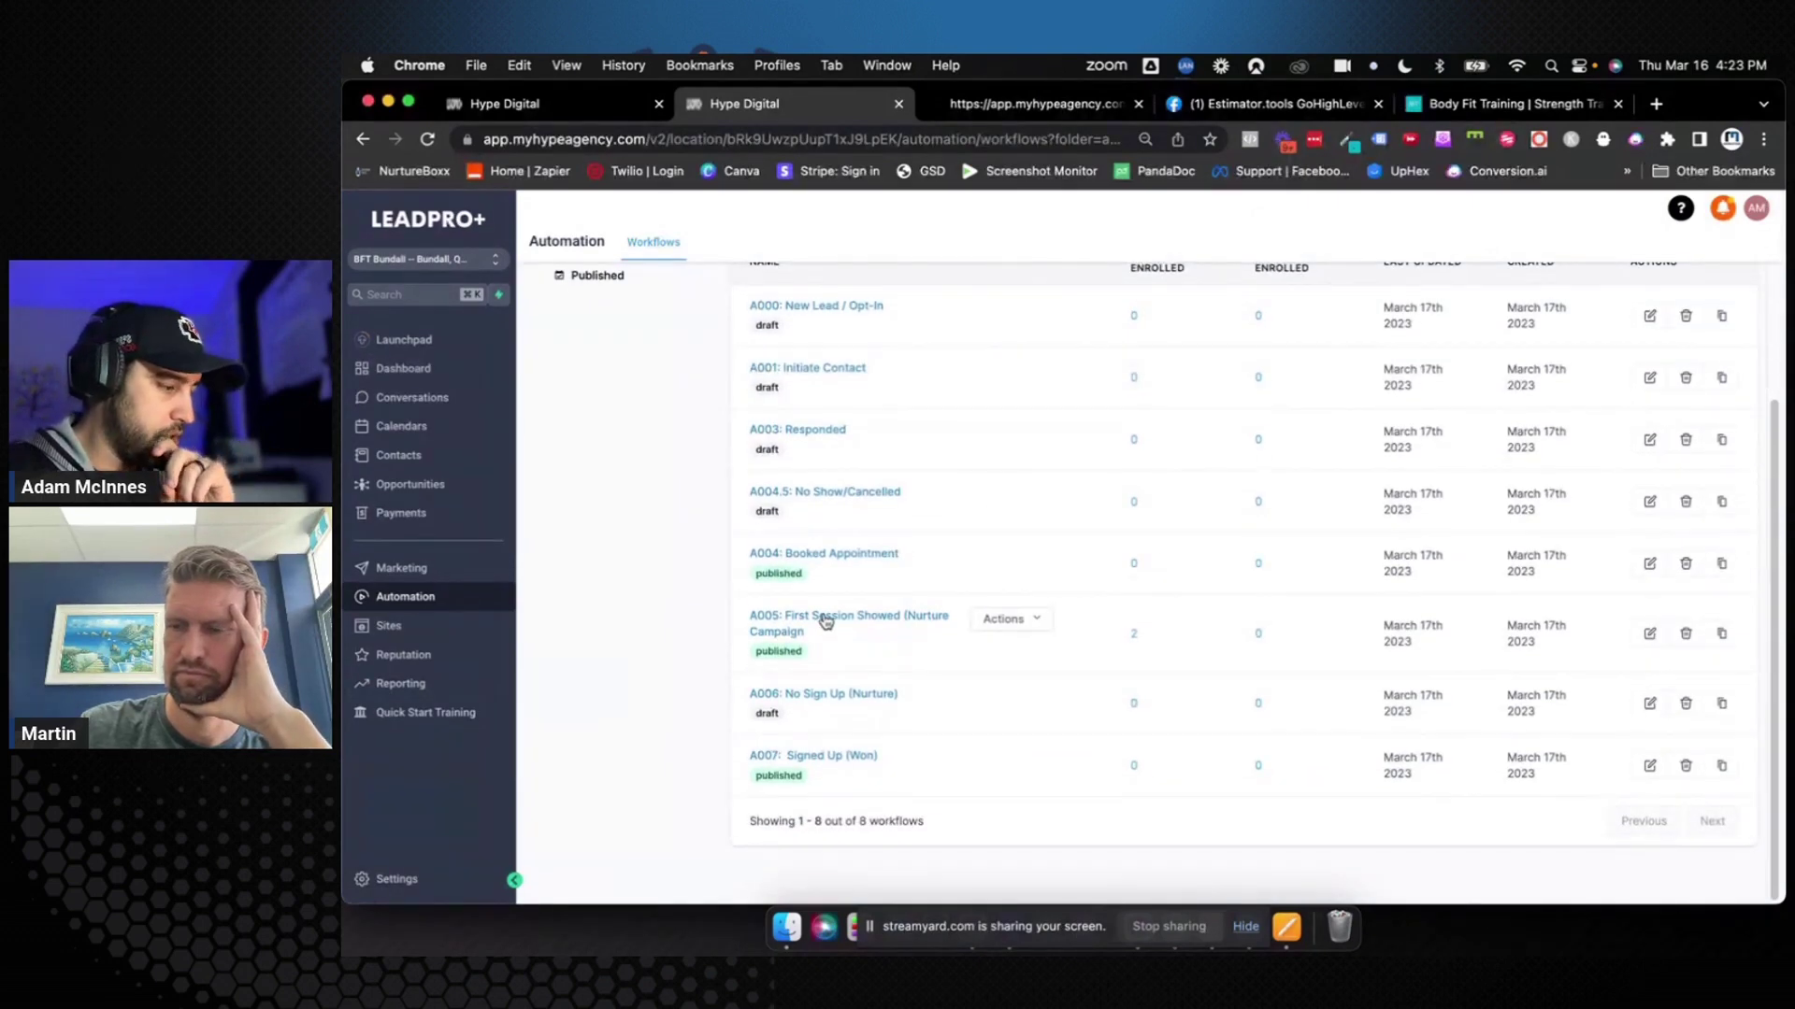
pyautogui.click(813, 693)
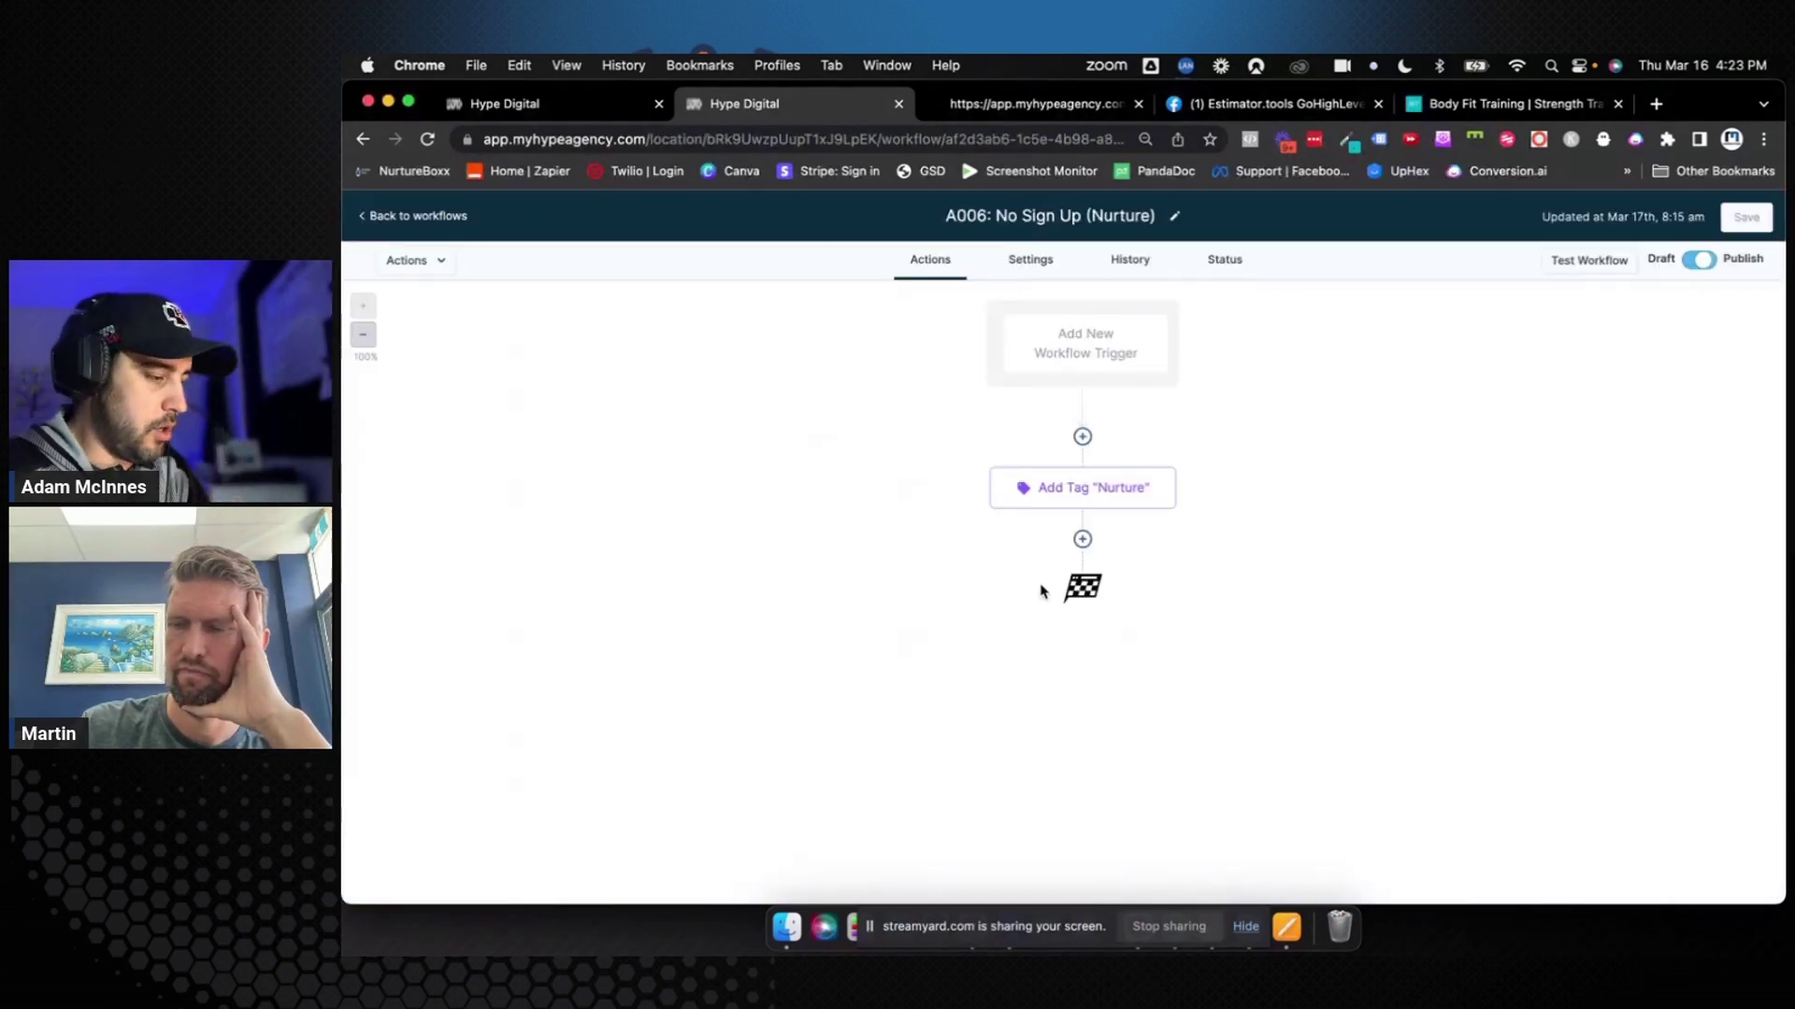
pyautogui.click(1083, 463)
pyautogui.write('remove')
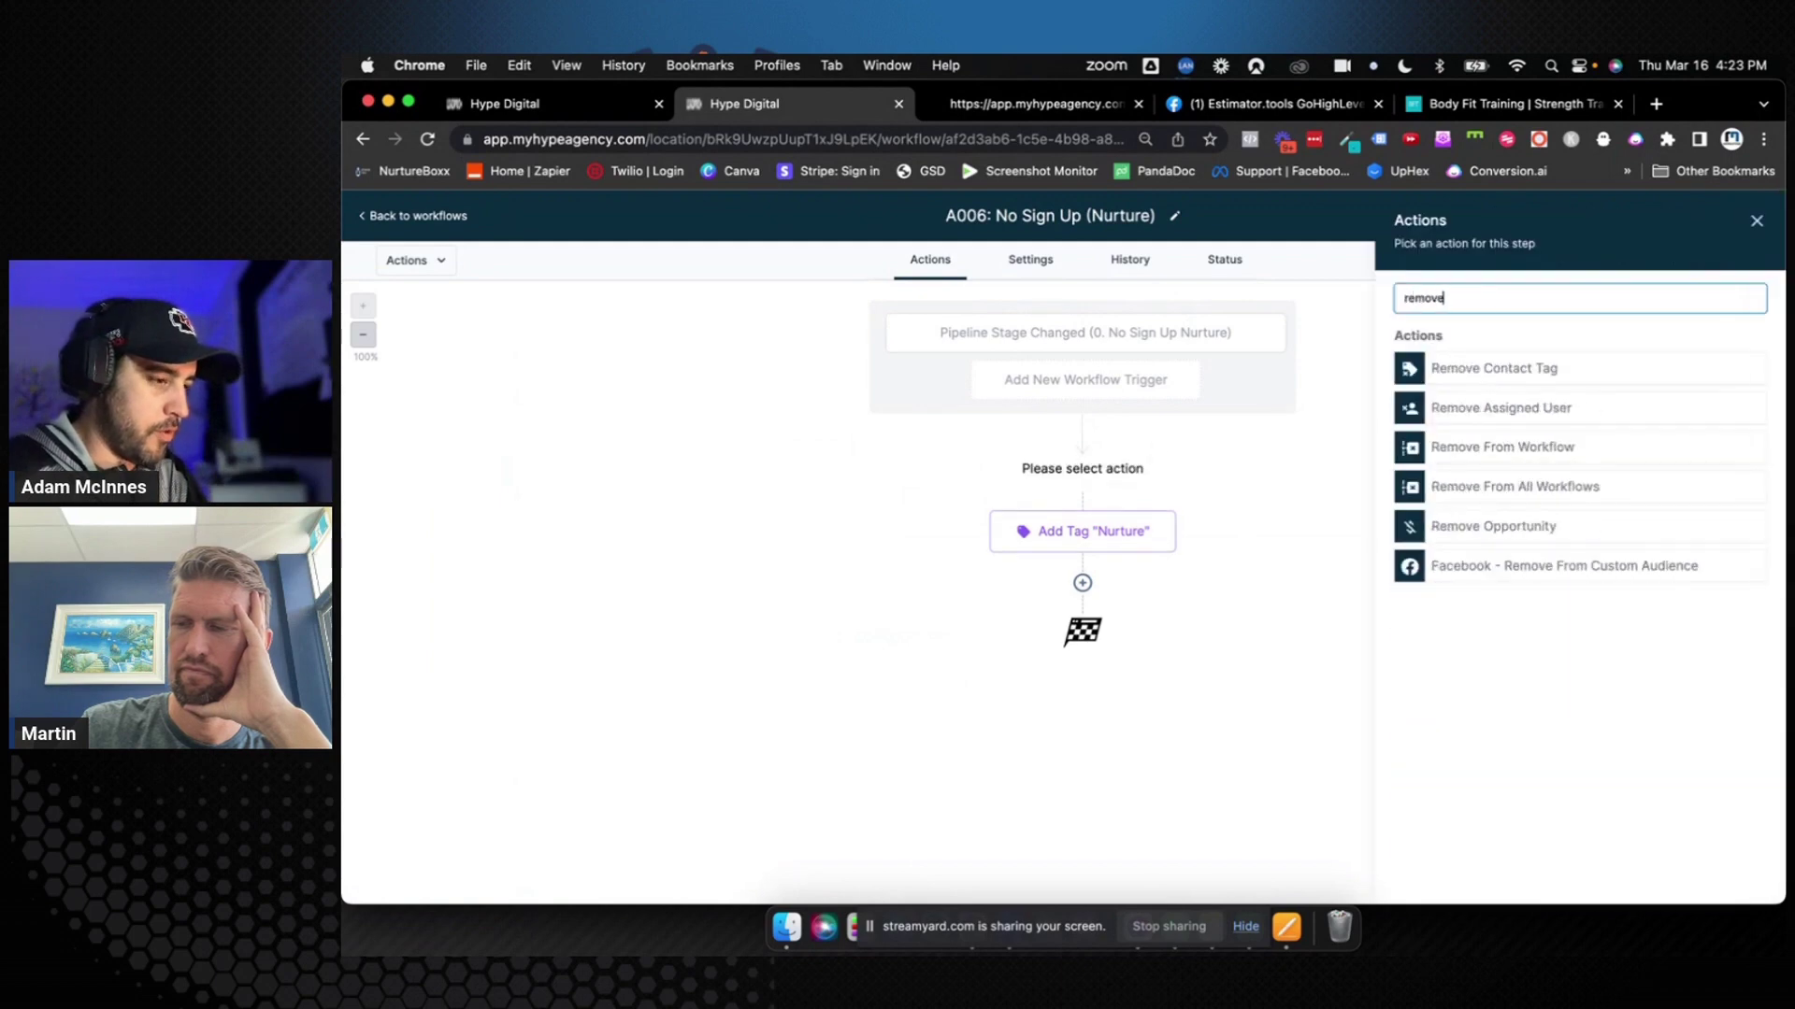
pyautogui.click(1493, 449)
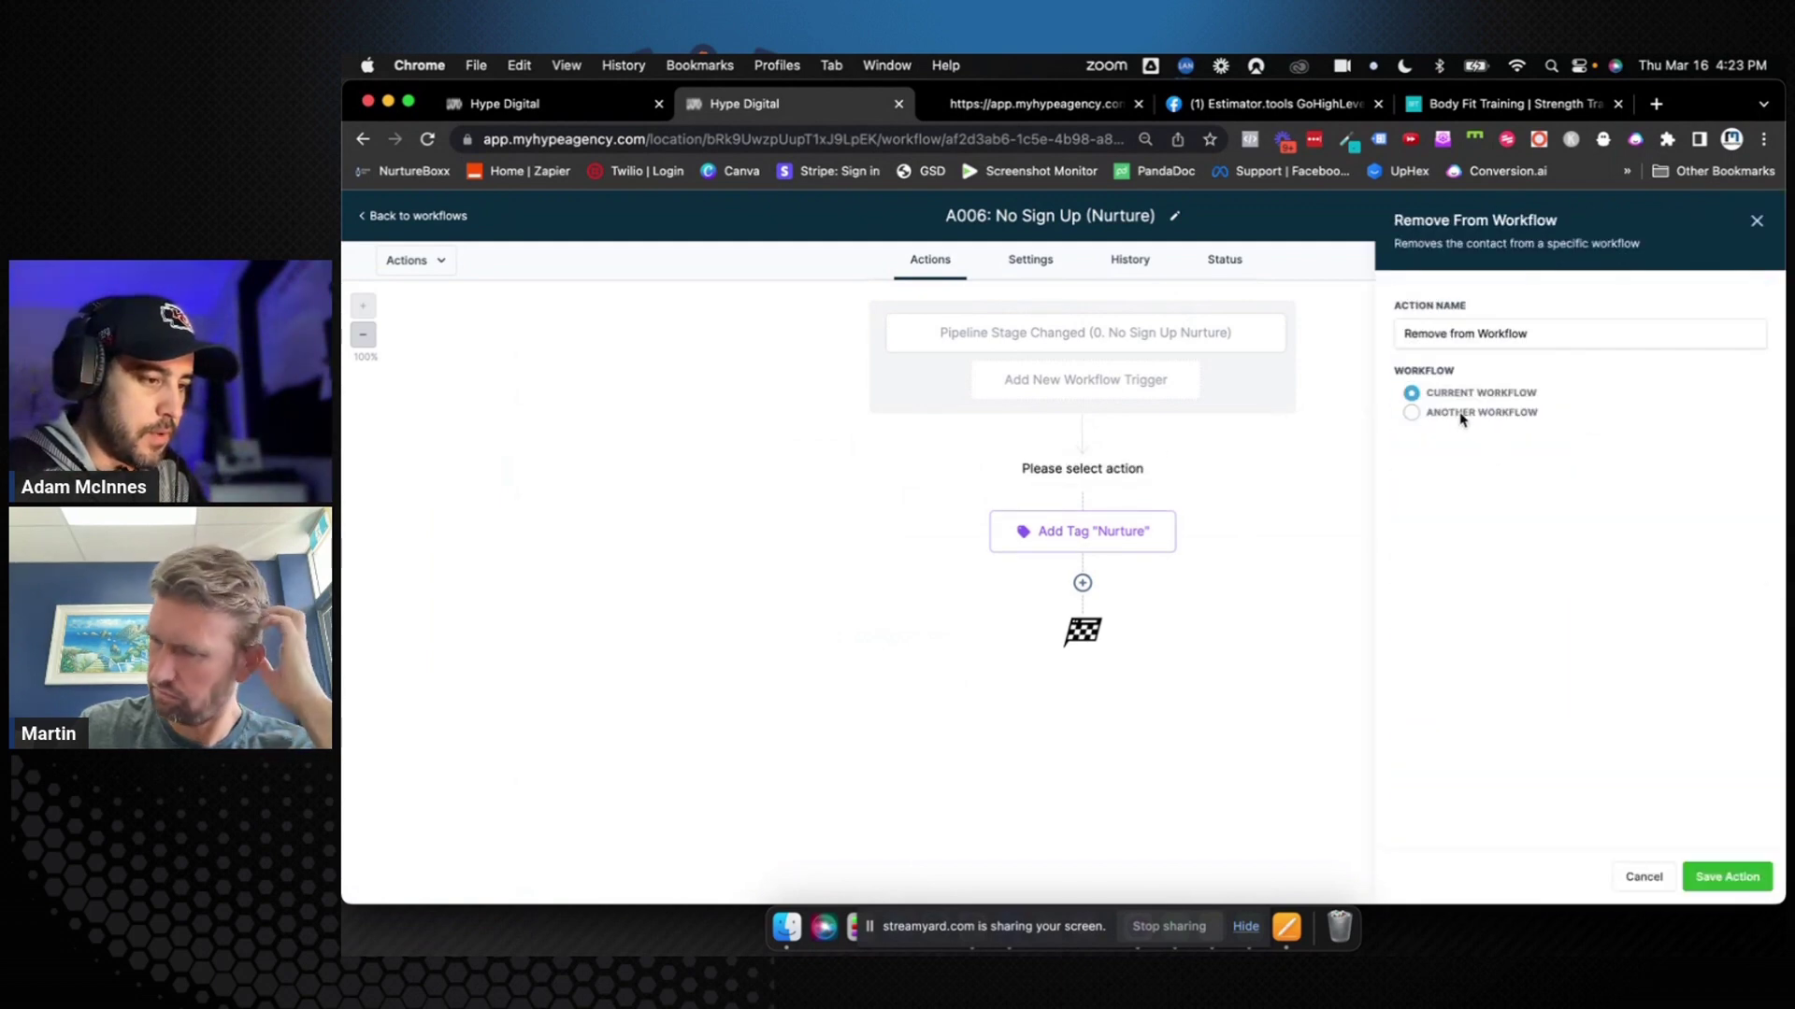
pyautogui.click(1412, 414)
pyautogui.click(1571, 452)
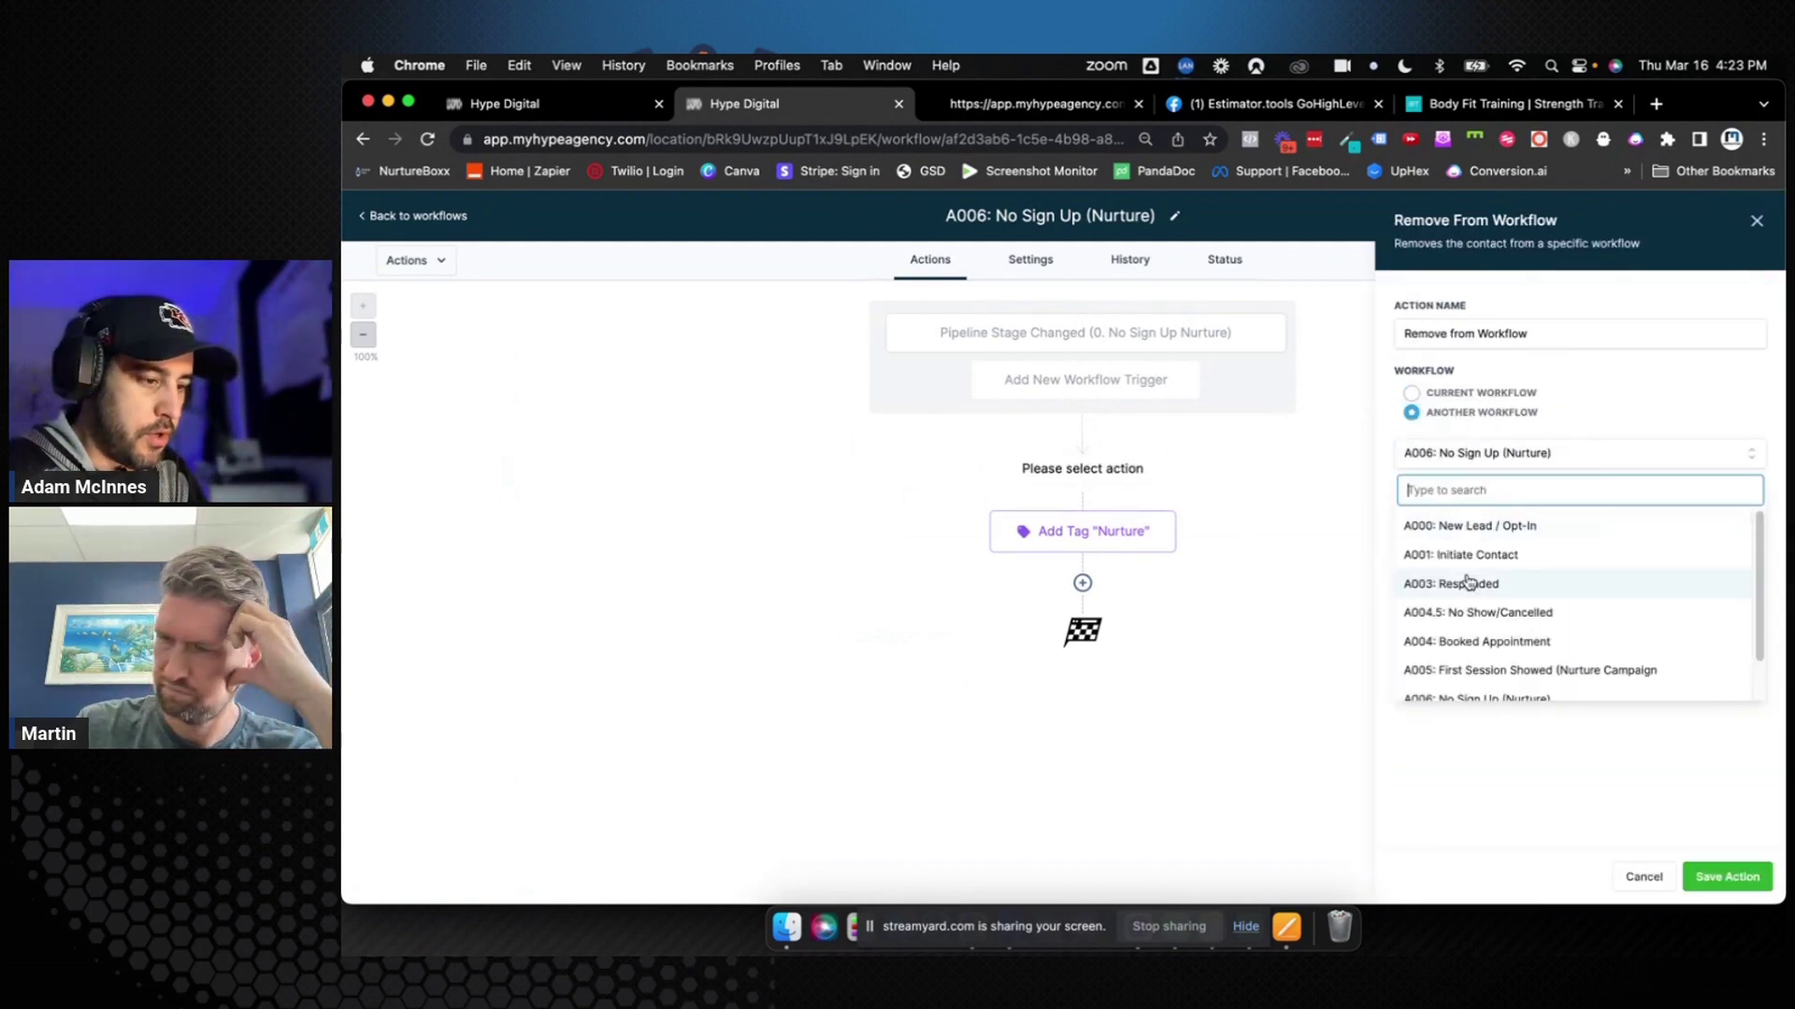
pyautogui.scroll(-2, 1475, 581)
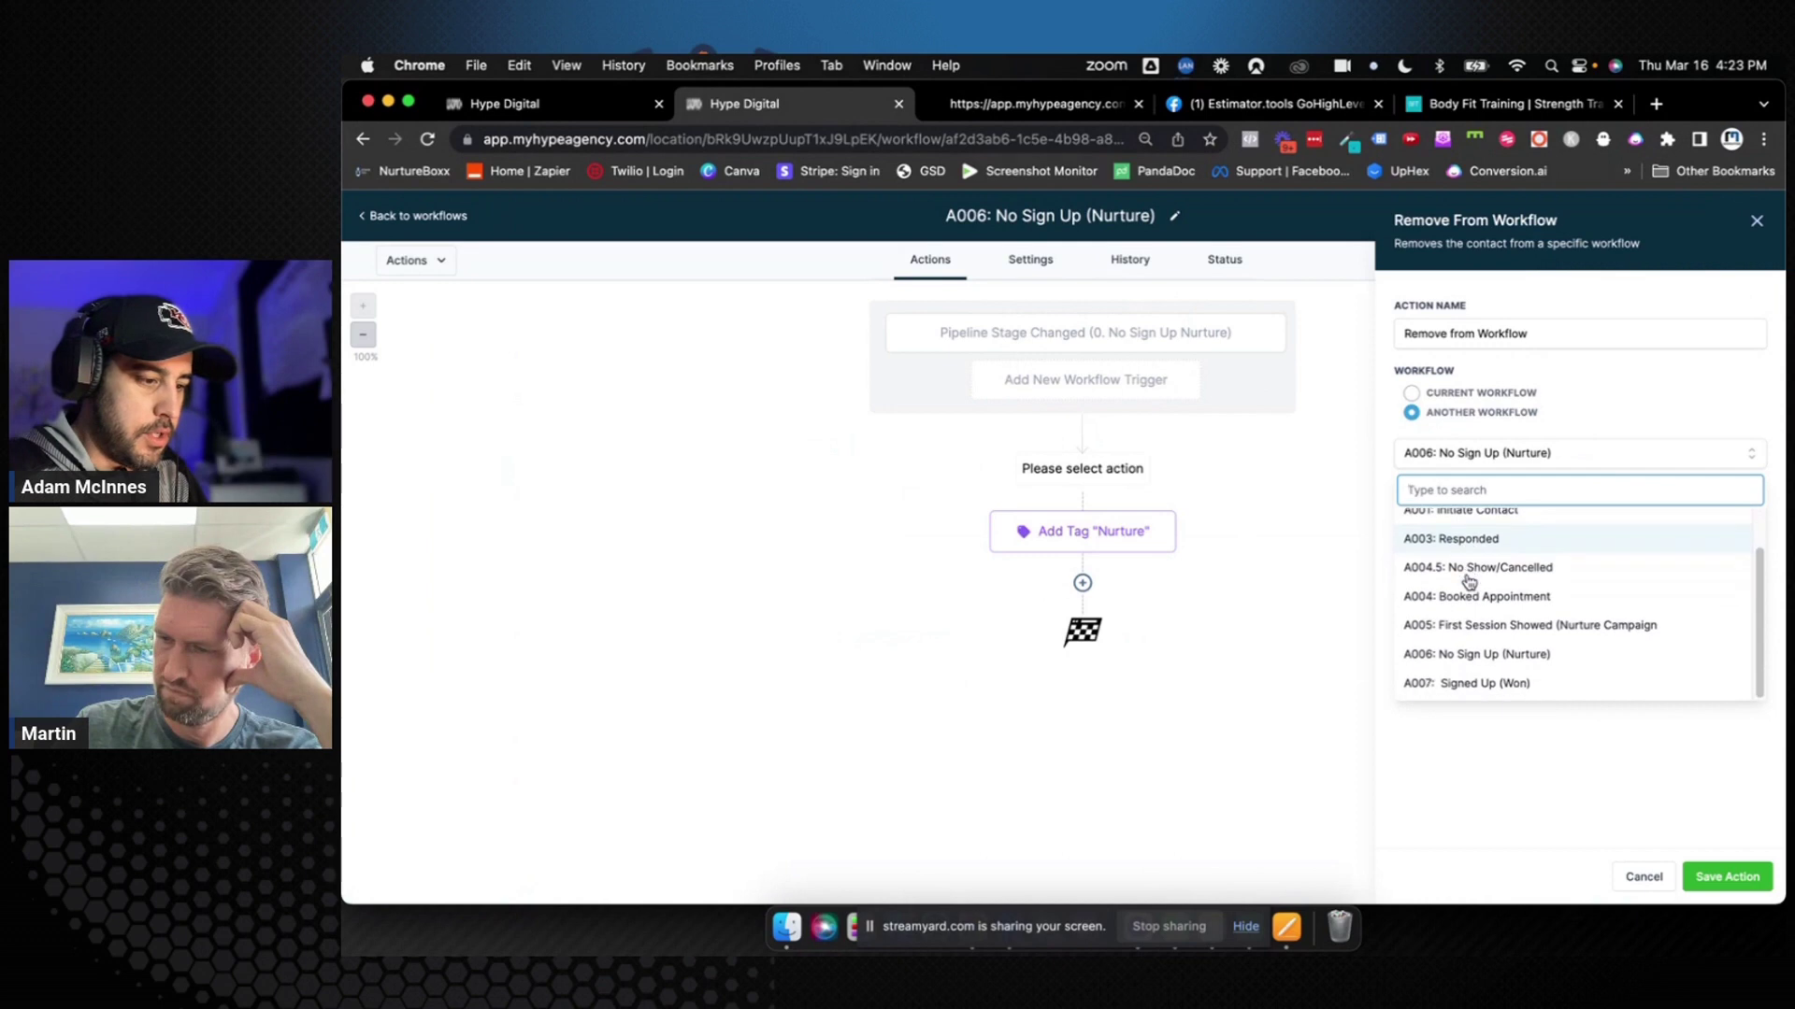
pyautogui.click(1470, 628)
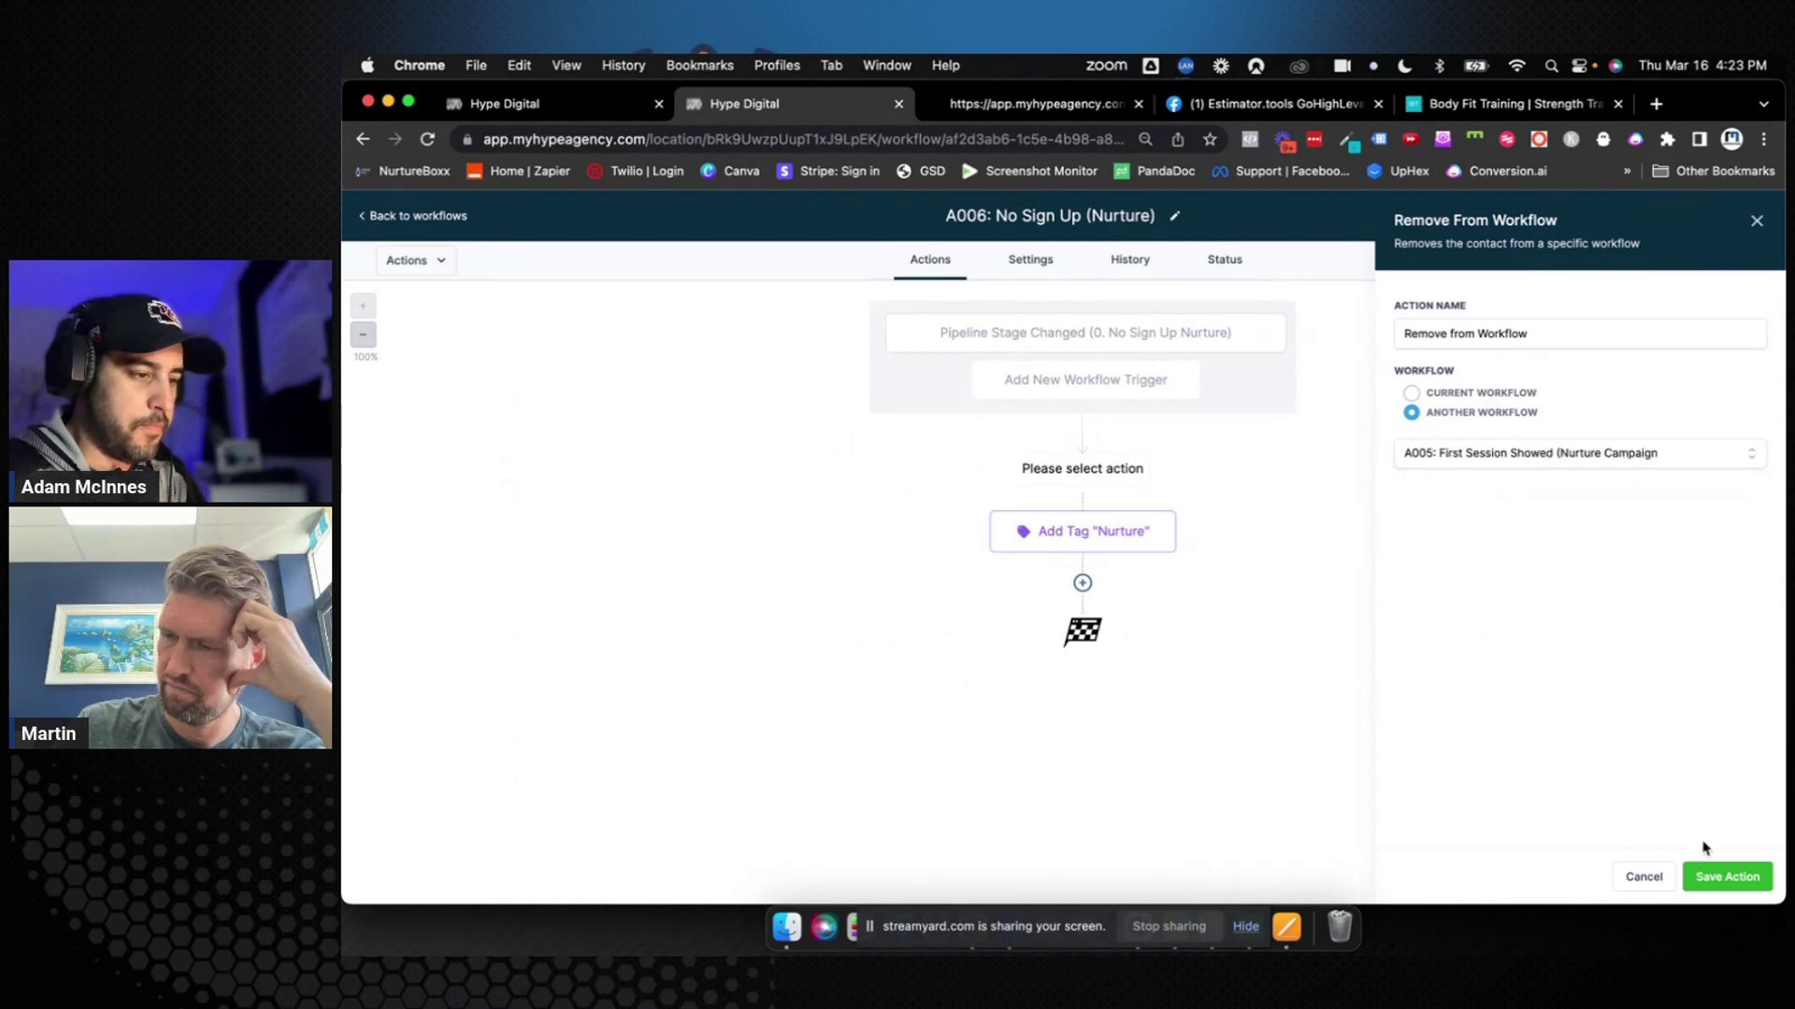
# Name the action Remove From Workflow (A005), add it, and save the A006 workflow
pyautogui.click(1533, 335)
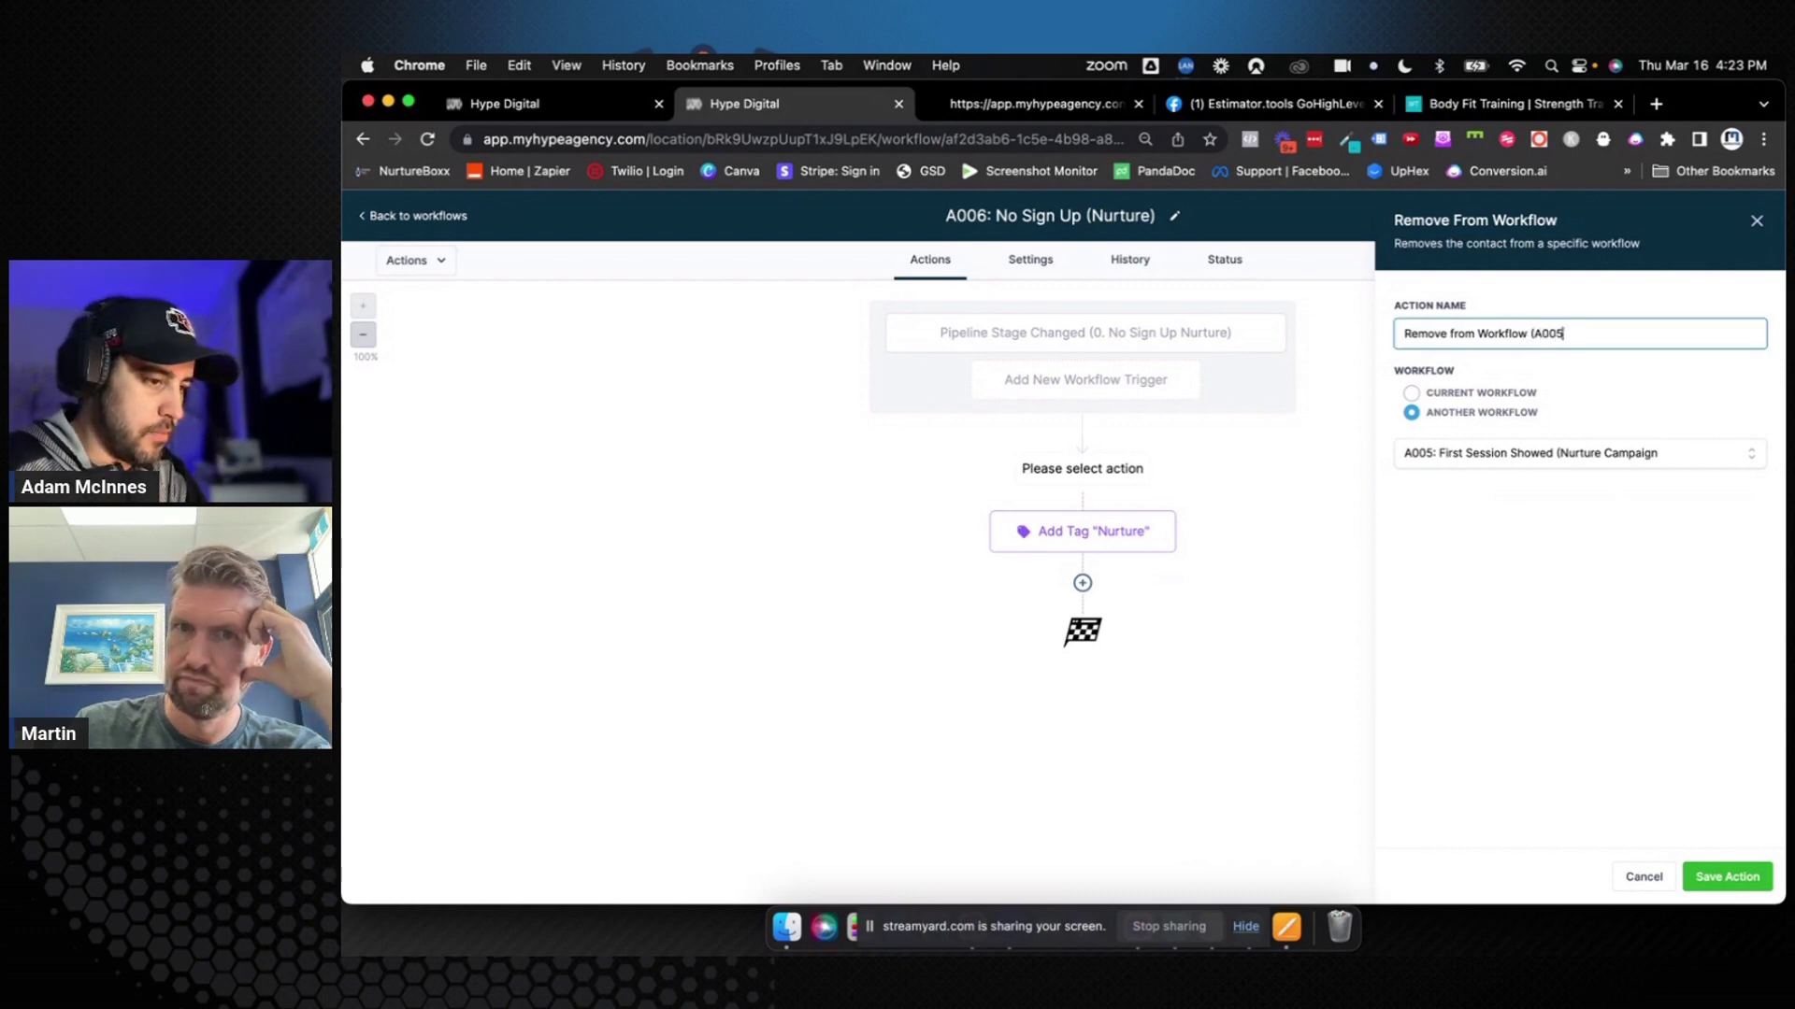
pyautogui.write('(A005)')
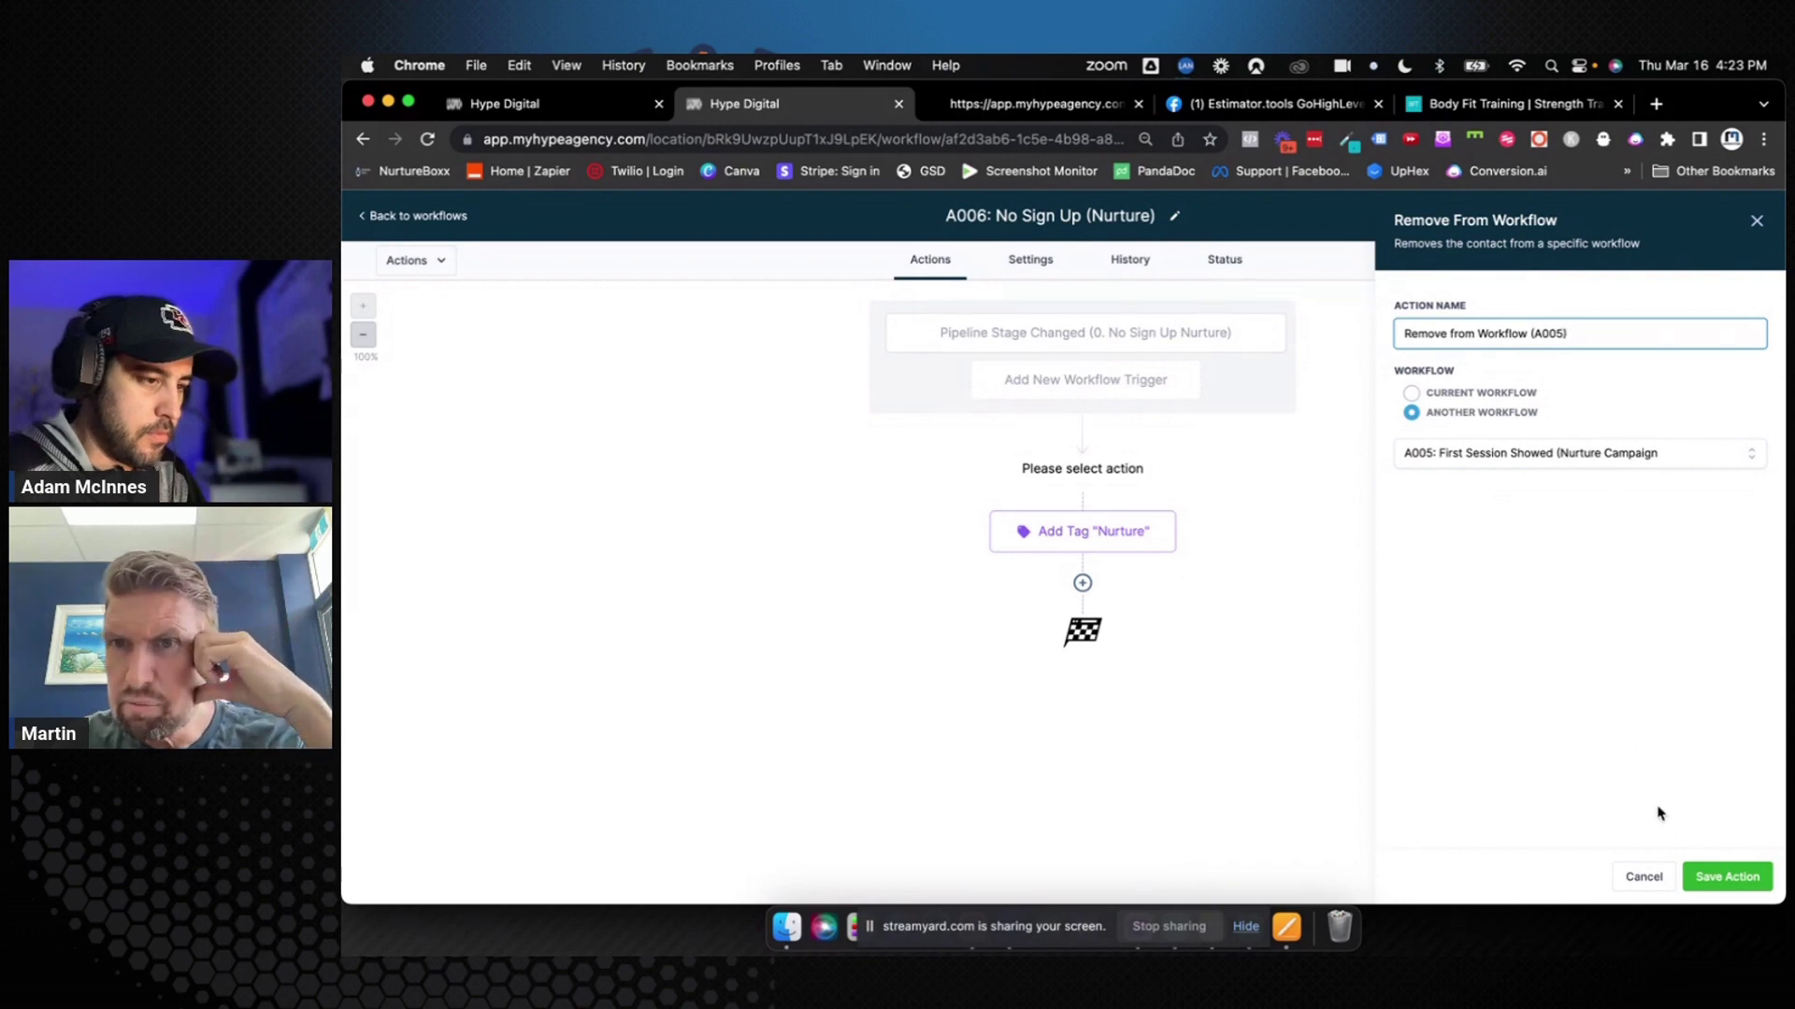
pyautogui.click(1727, 877)
pyautogui.click(1746, 216)
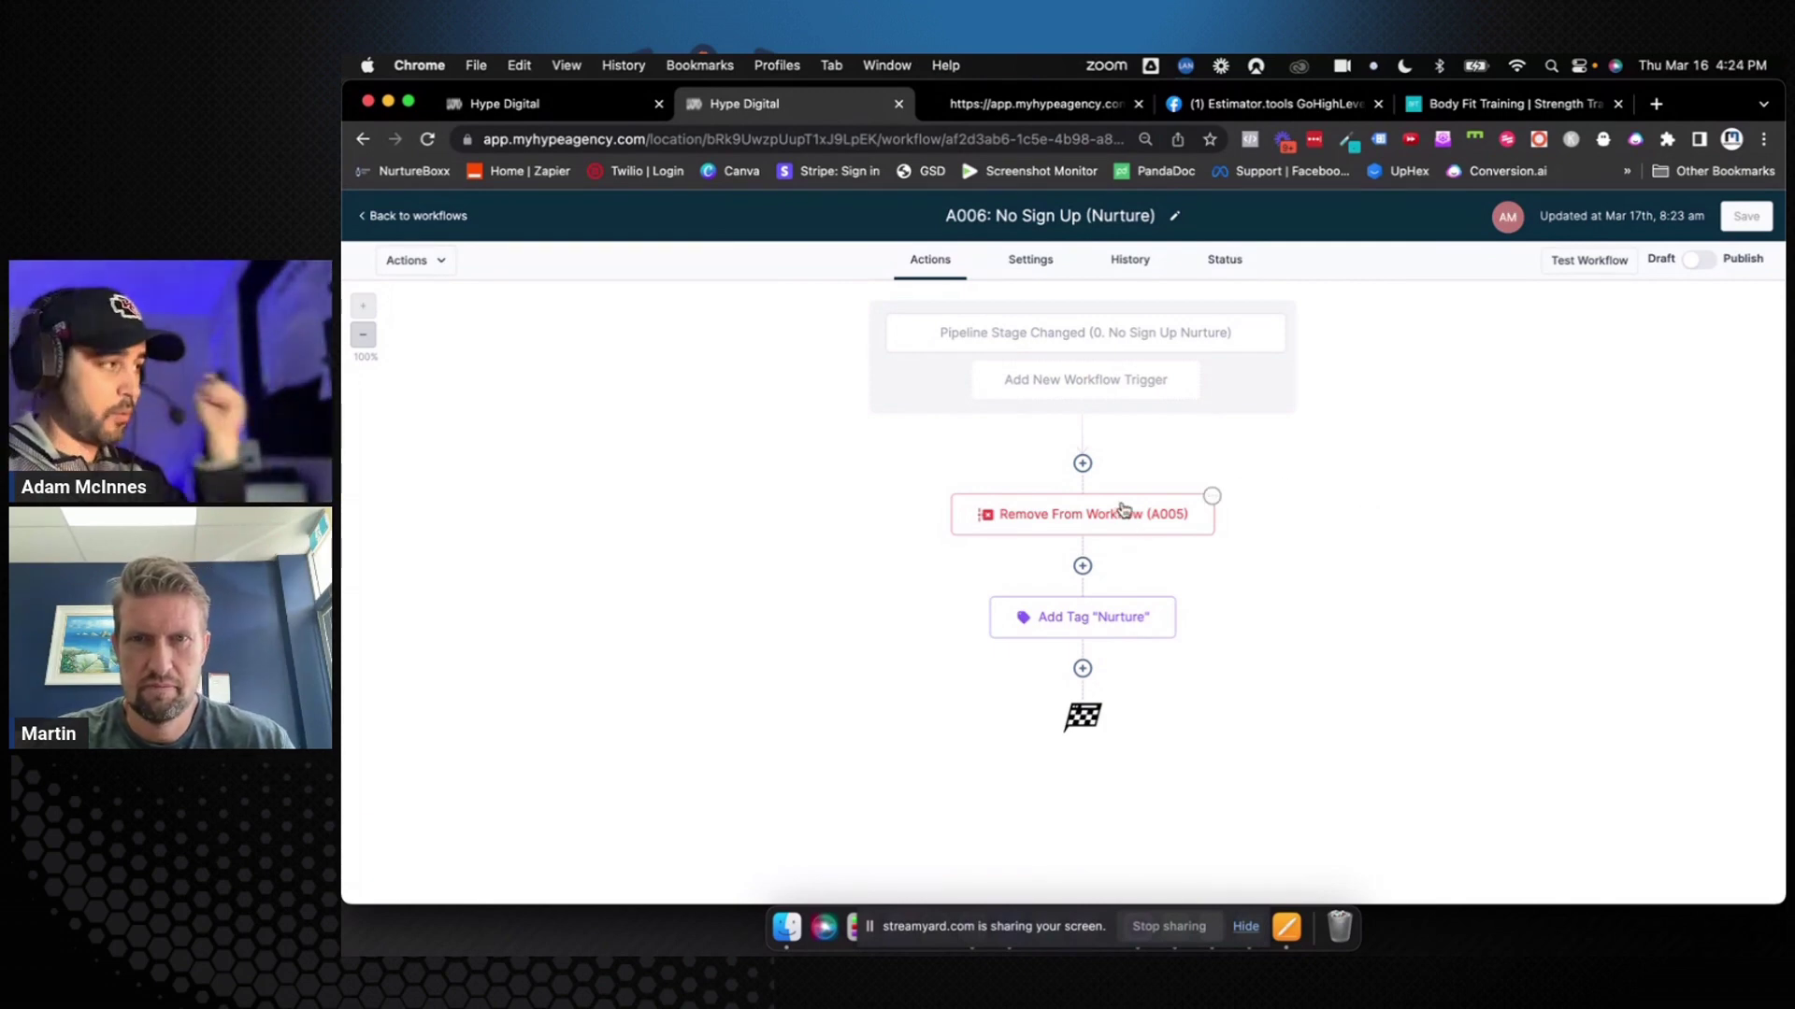
# In A007, add a Remove From Workflow step below the trigger targeting the A005 workflow
pyautogui.click(458, 217)
pyautogui.scroll(-5, 944, 718)
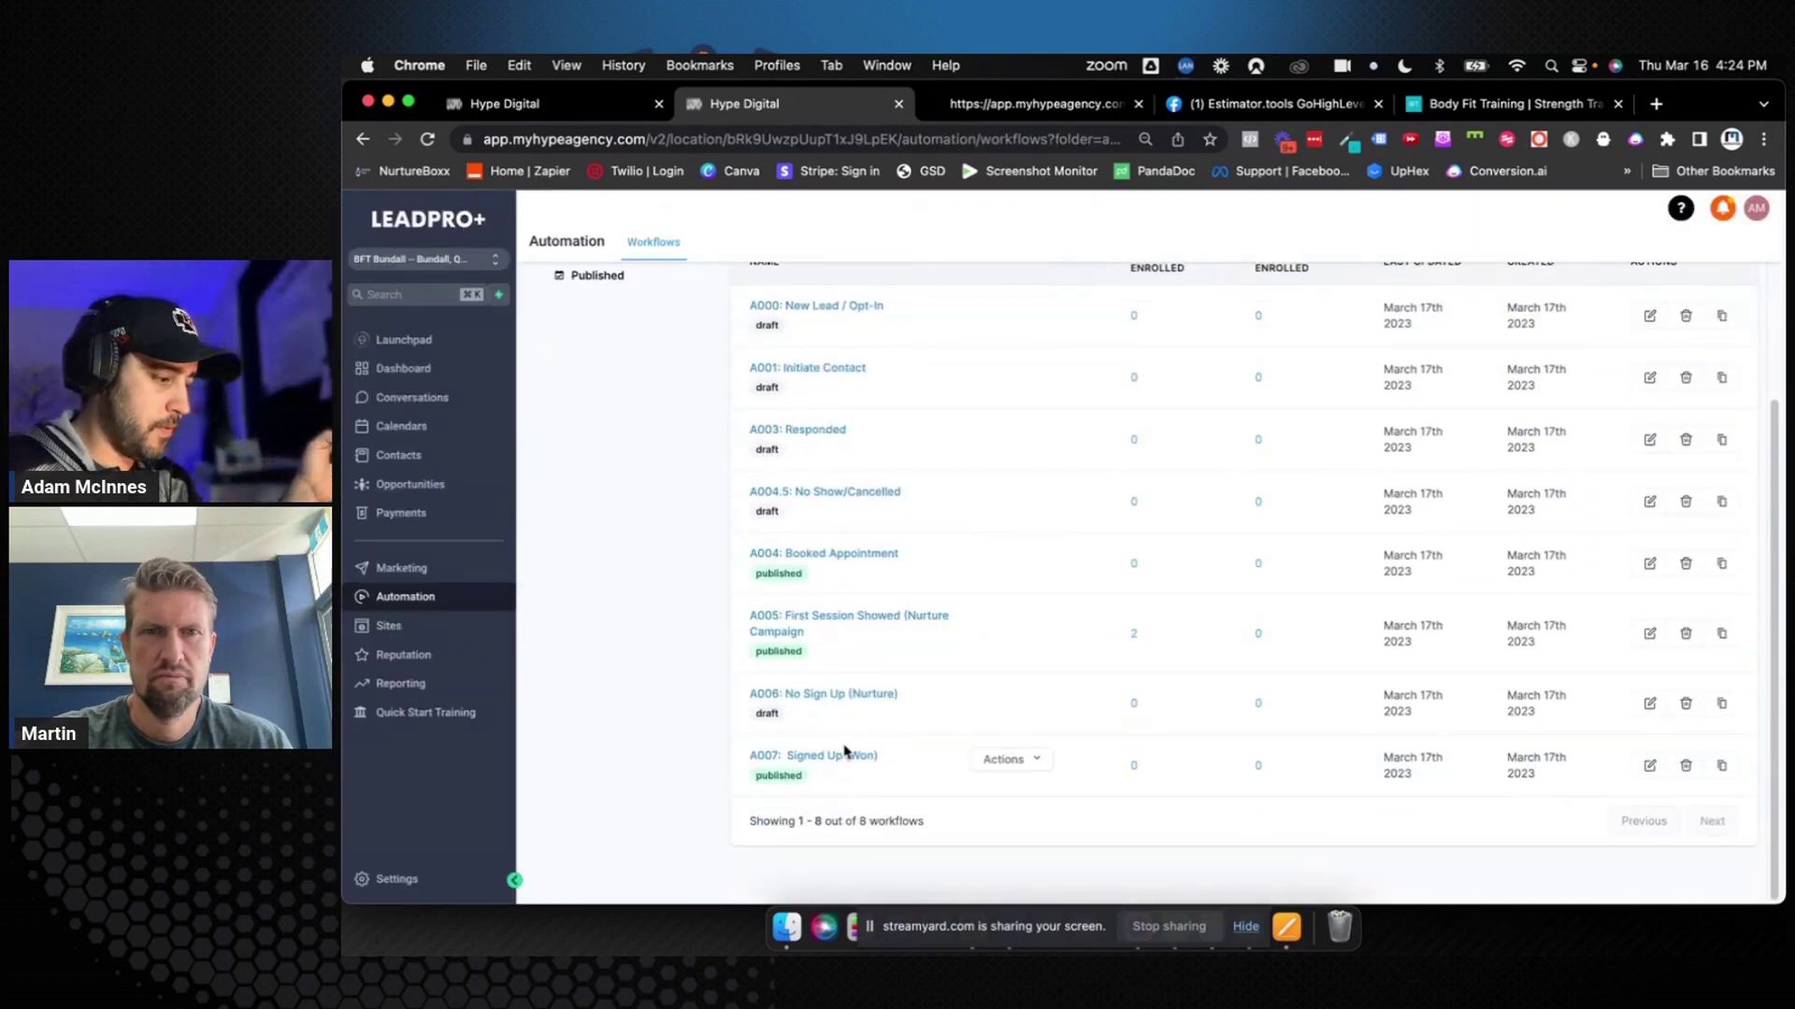
pyautogui.click(842, 756)
pyautogui.click(1079, 461)
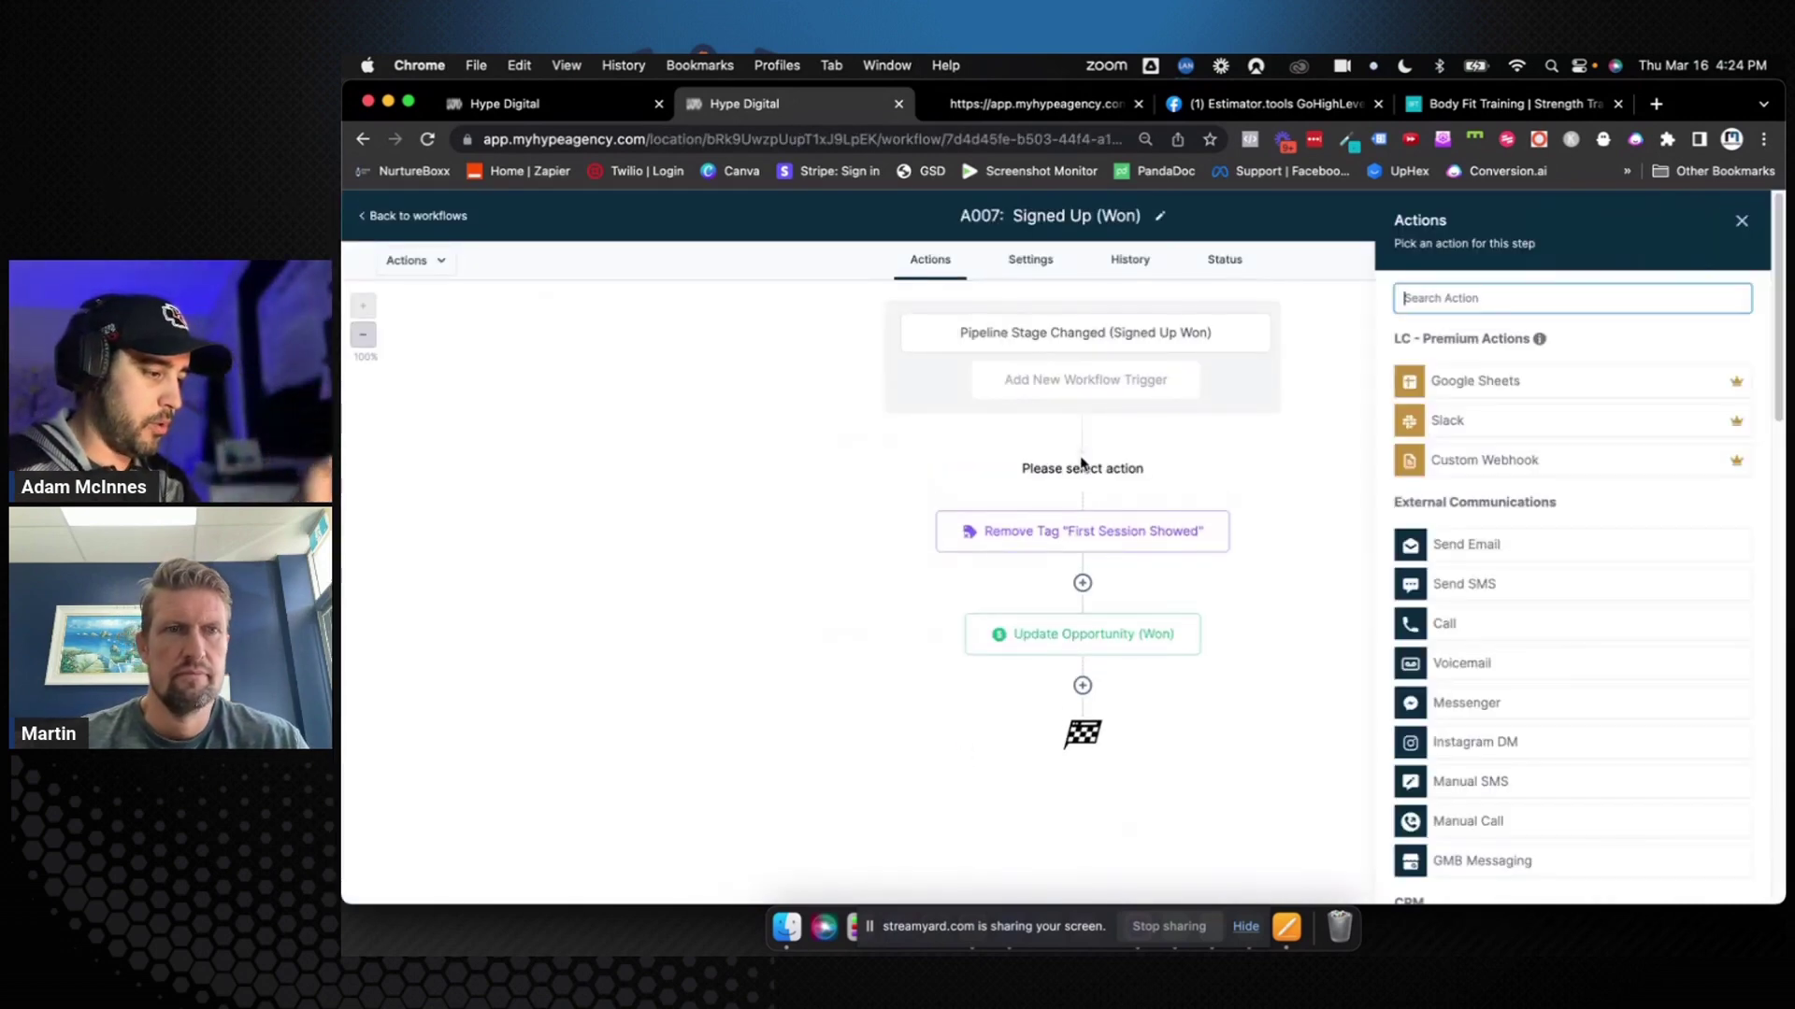
pyautogui.write('remove')
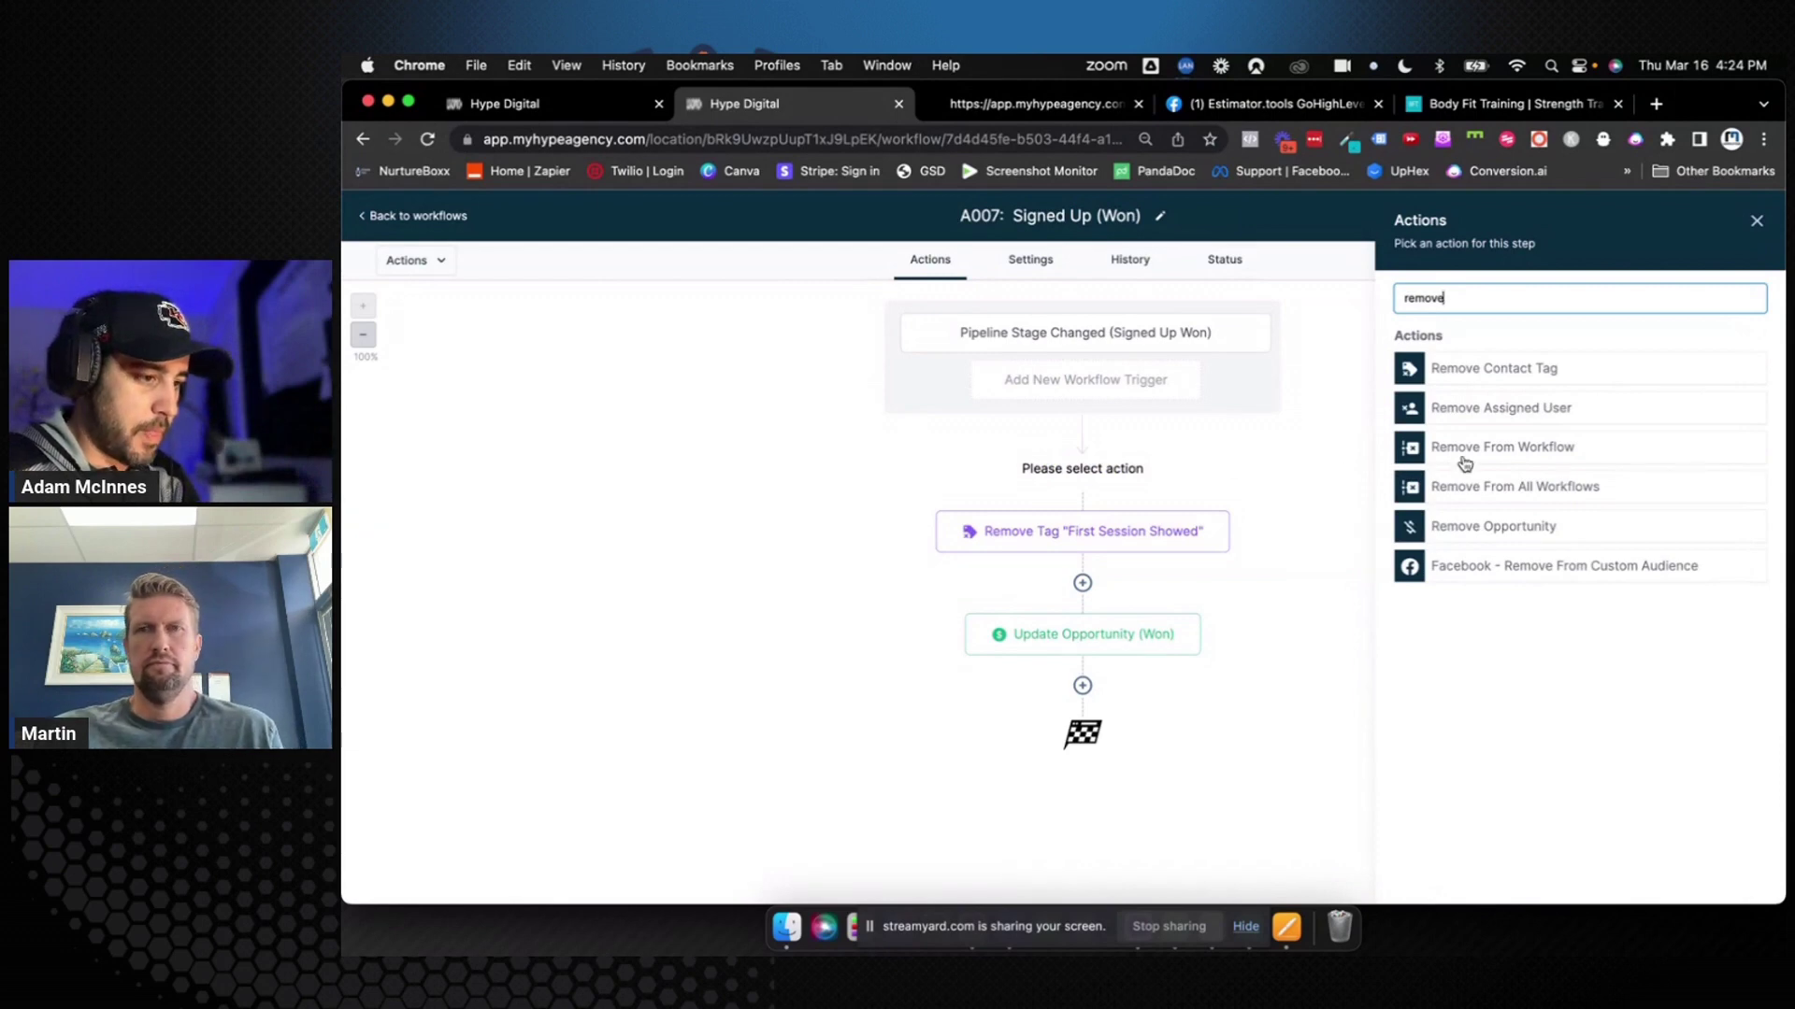
pyautogui.click(1477, 455)
pyautogui.click(1413, 413)
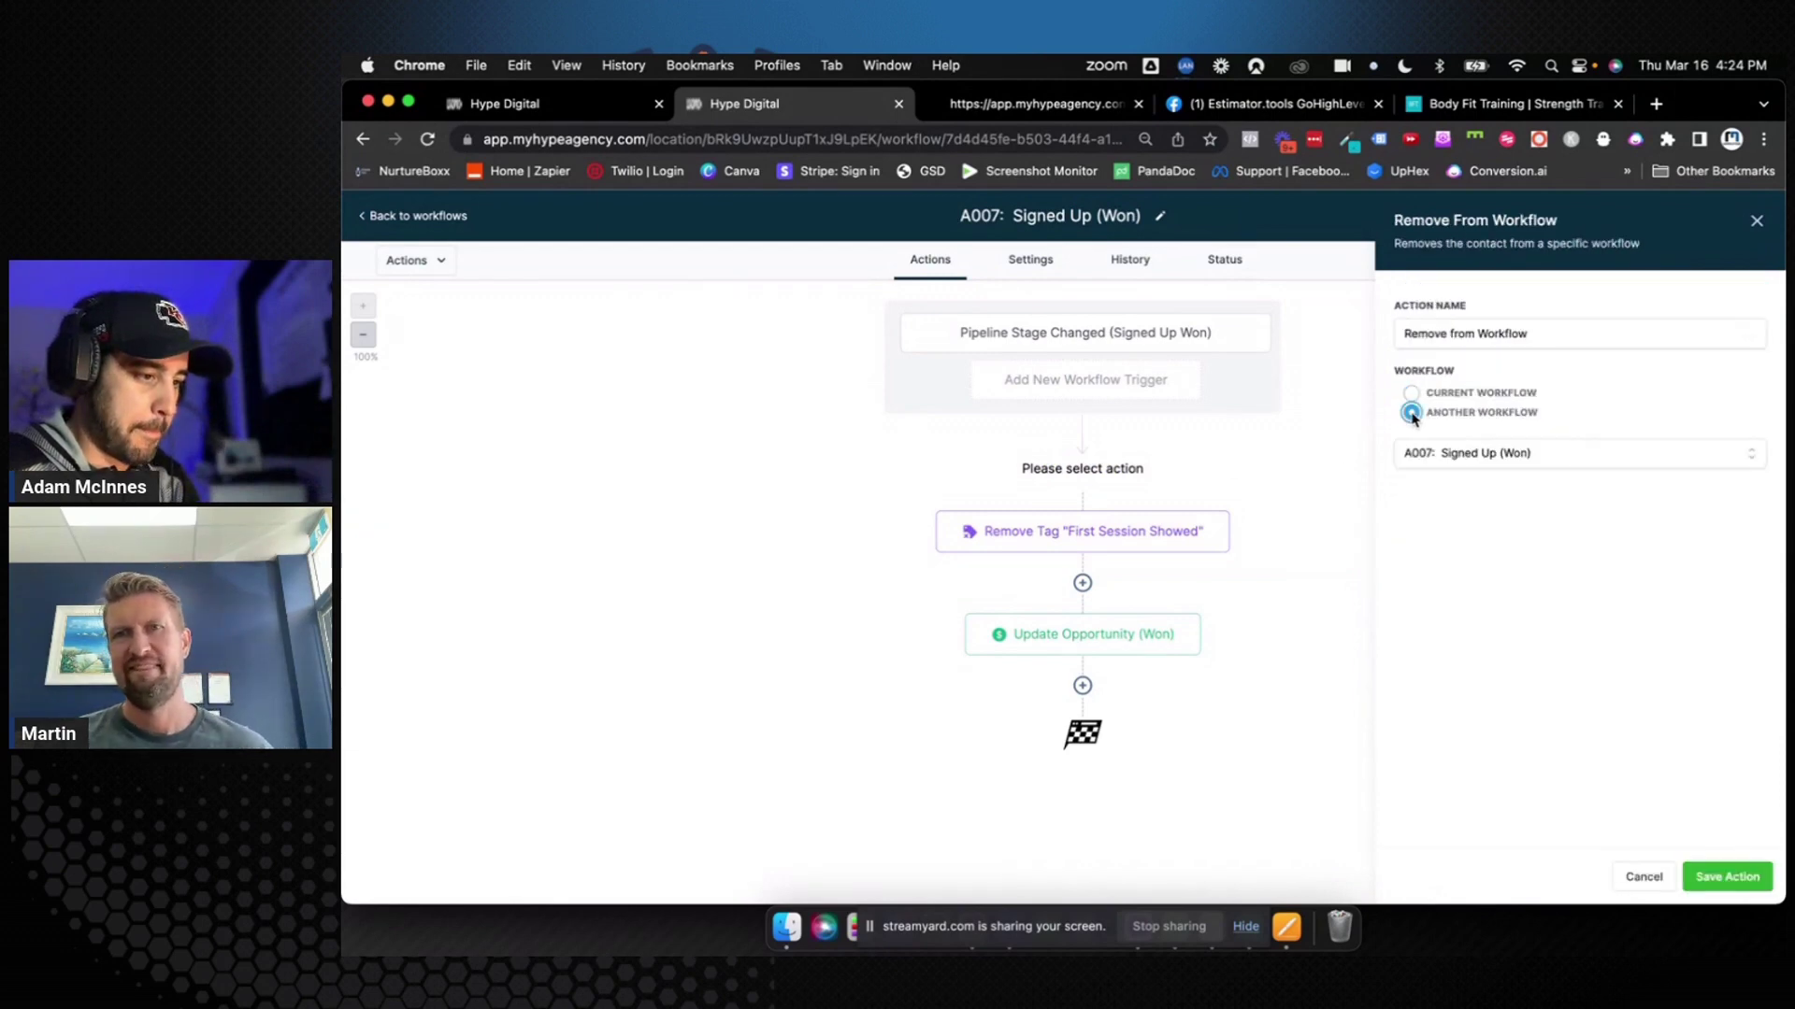
pyautogui.click(1455, 463)
pyautogui.scroll(-1, 1467, 613)
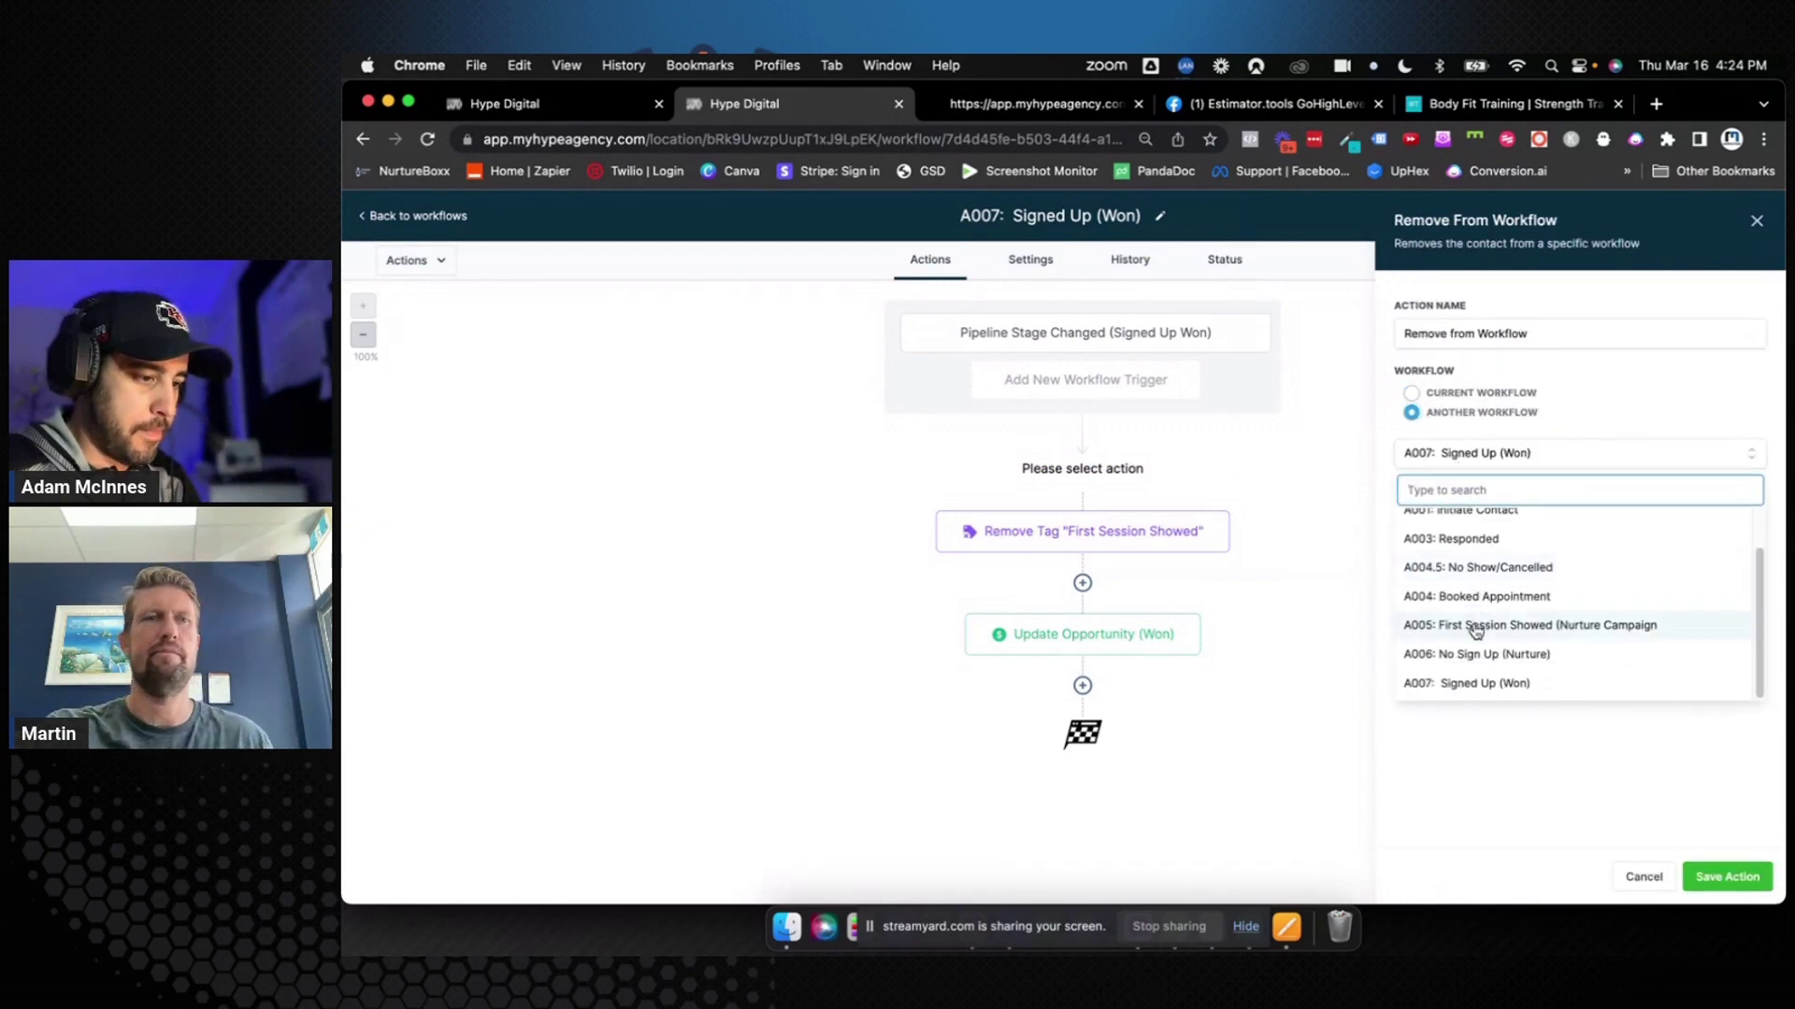
pyautogui.click(1470, 626)
pyautogui.click(1728, 877)
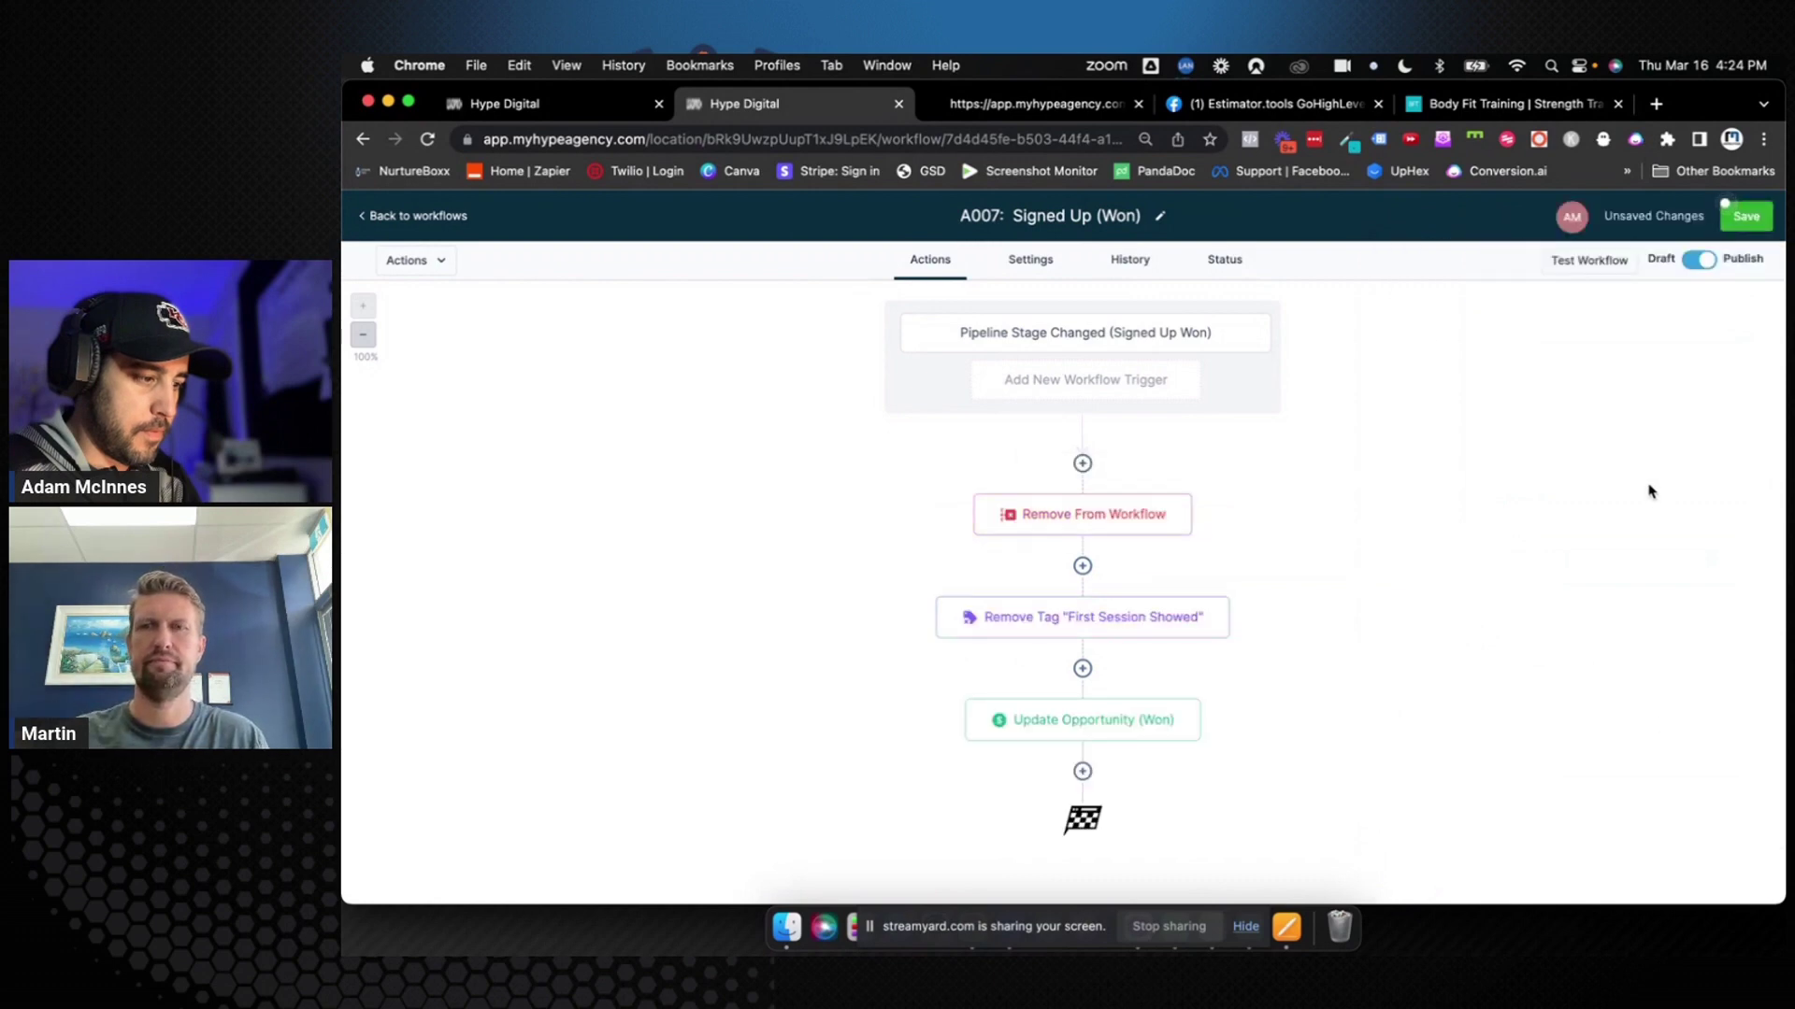
# Rename the step to Remove From Workflow (A005), save the workflow, and return to the list
pyautogui.click(1160, 519)
pyautogui.click(1542, 342)
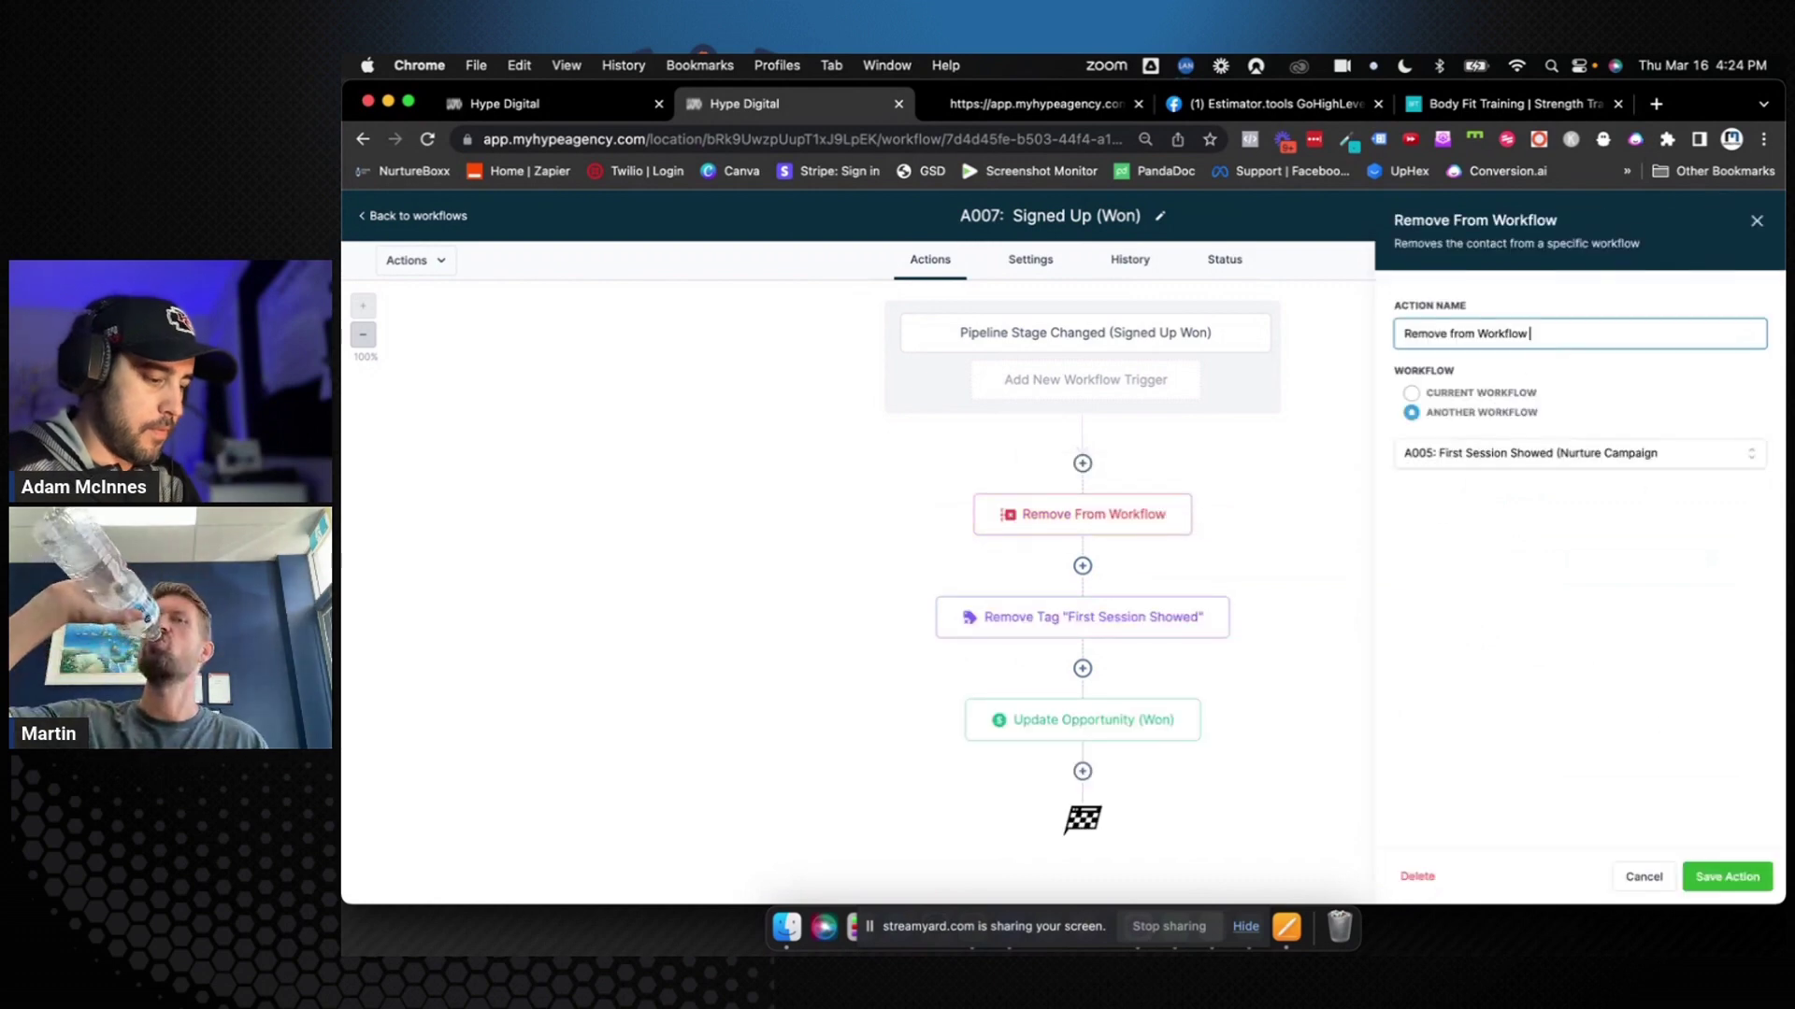
pyautogui.write('(A')
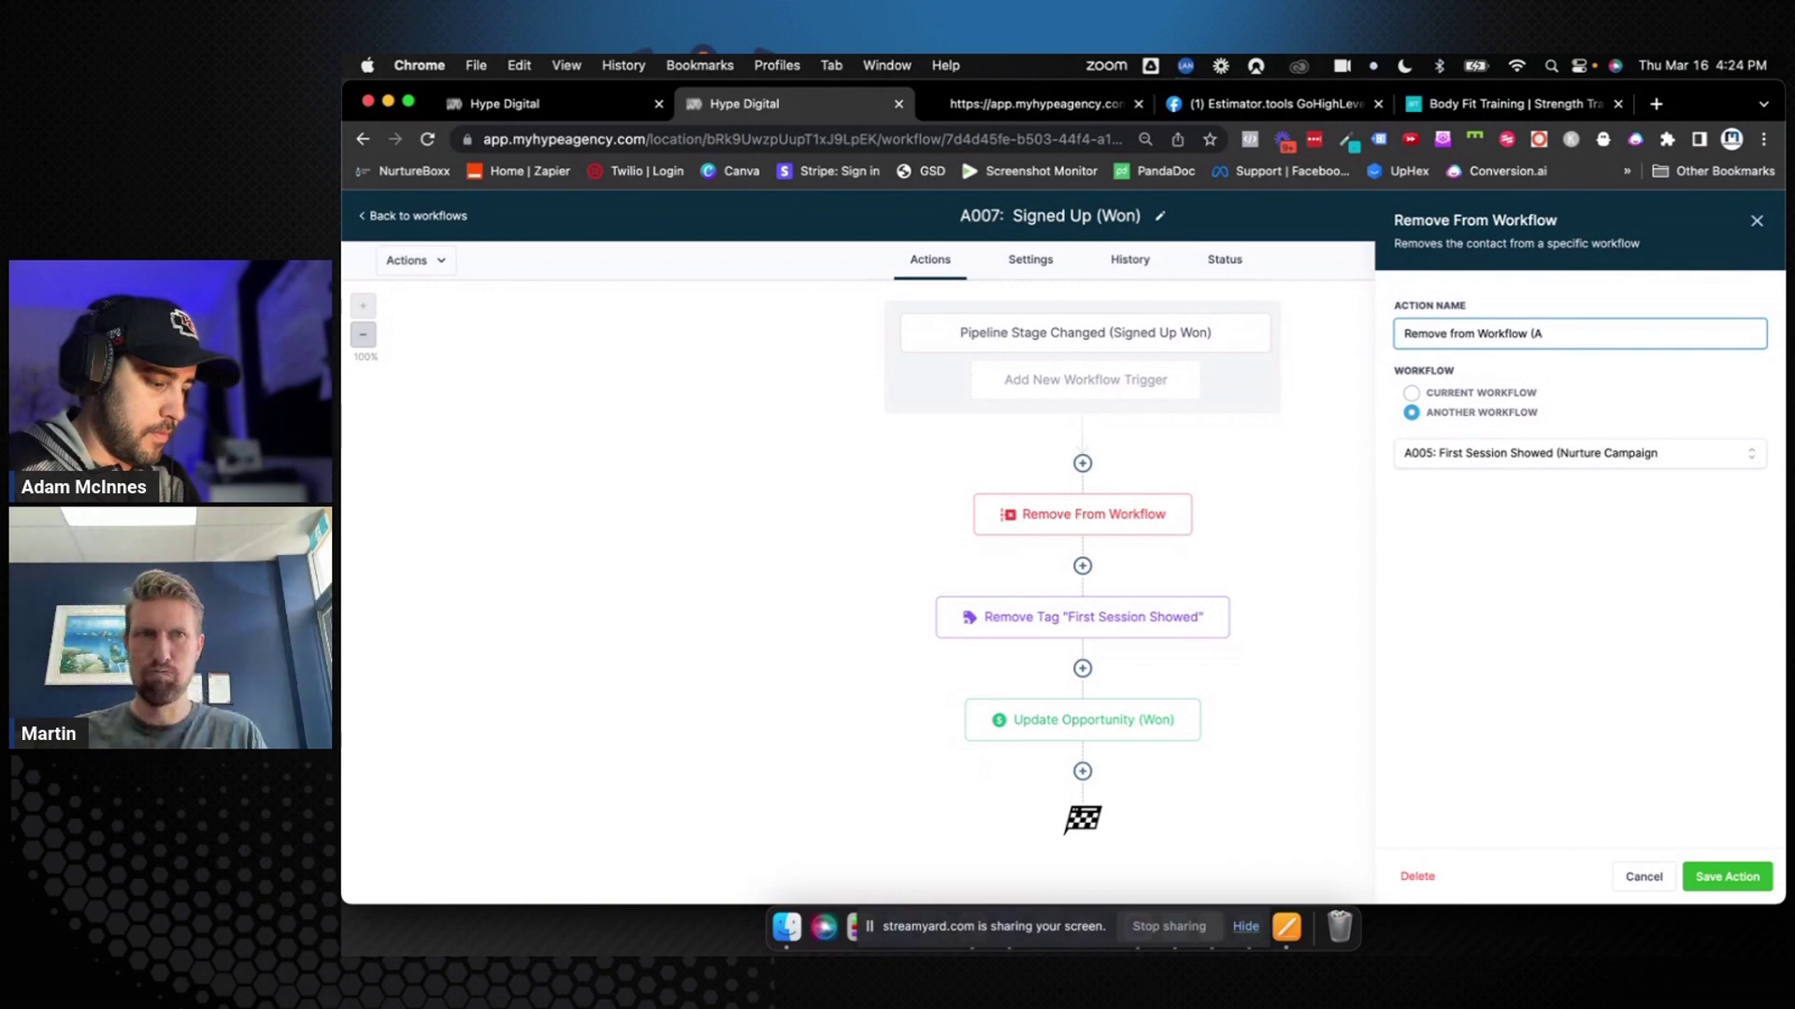
pyautogui.write('005)')
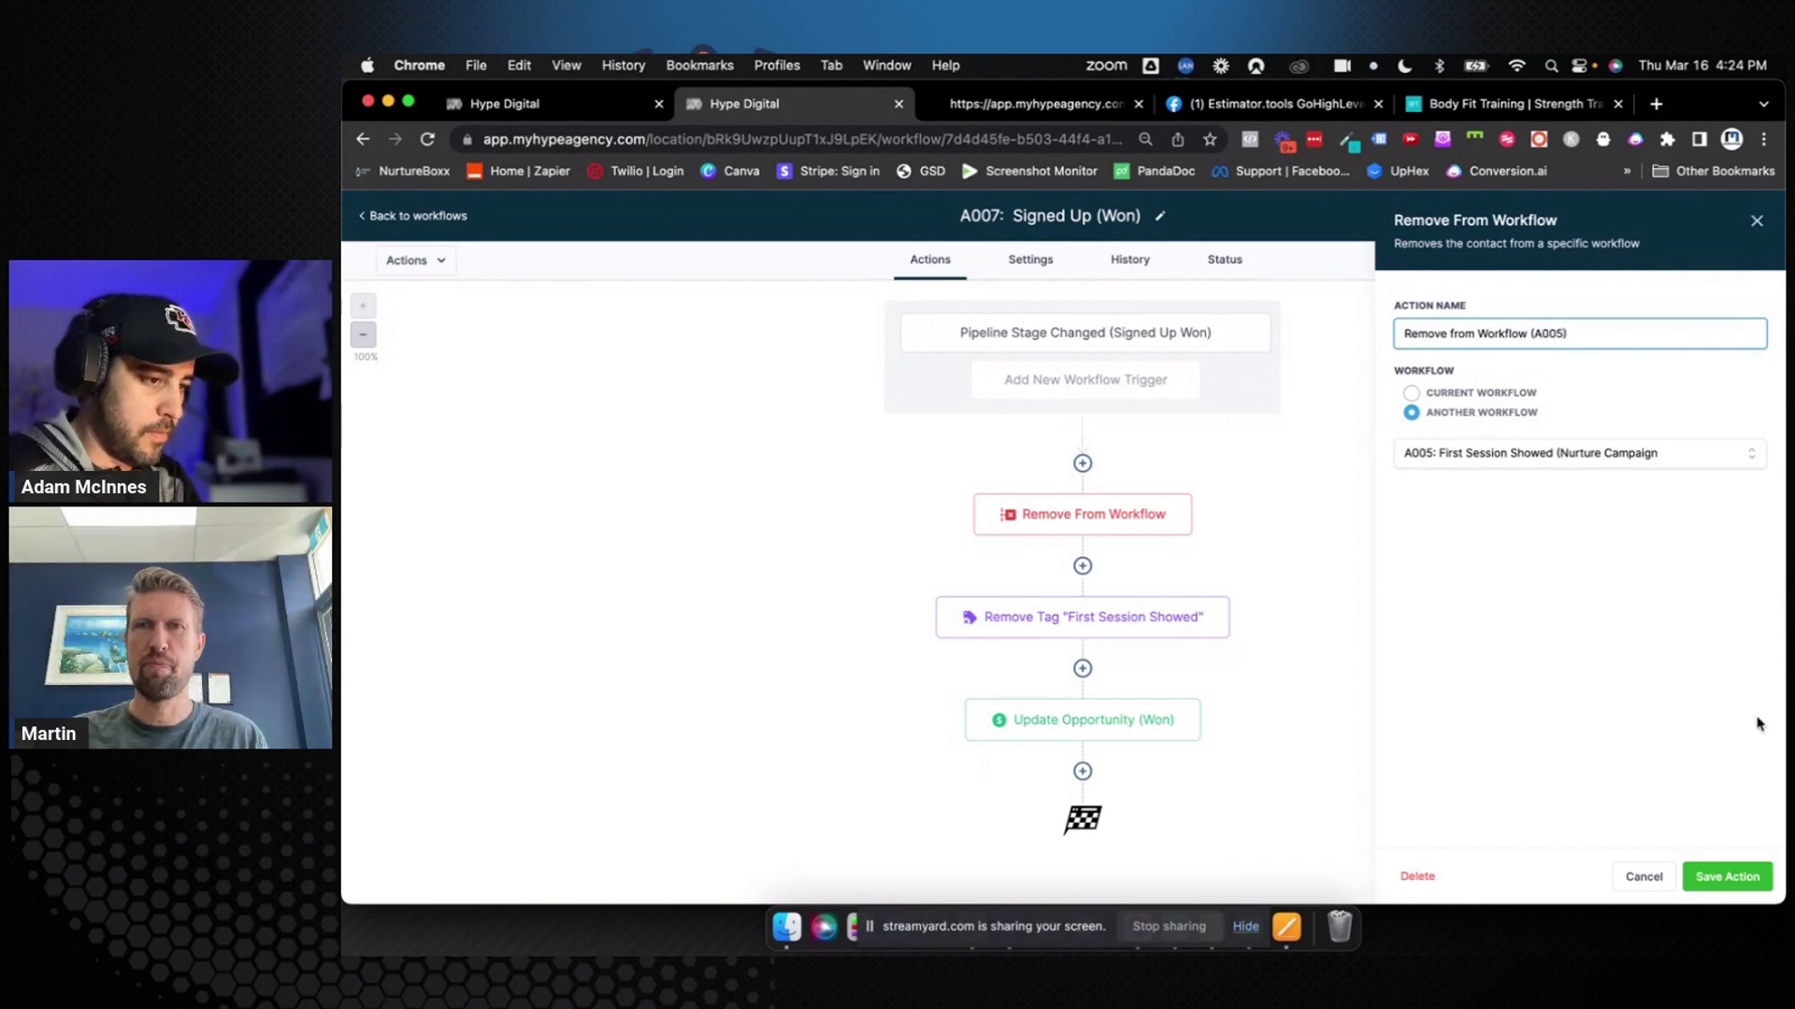
pyautogui.click(1727, 877)
pyautogui.click(1748, 222)
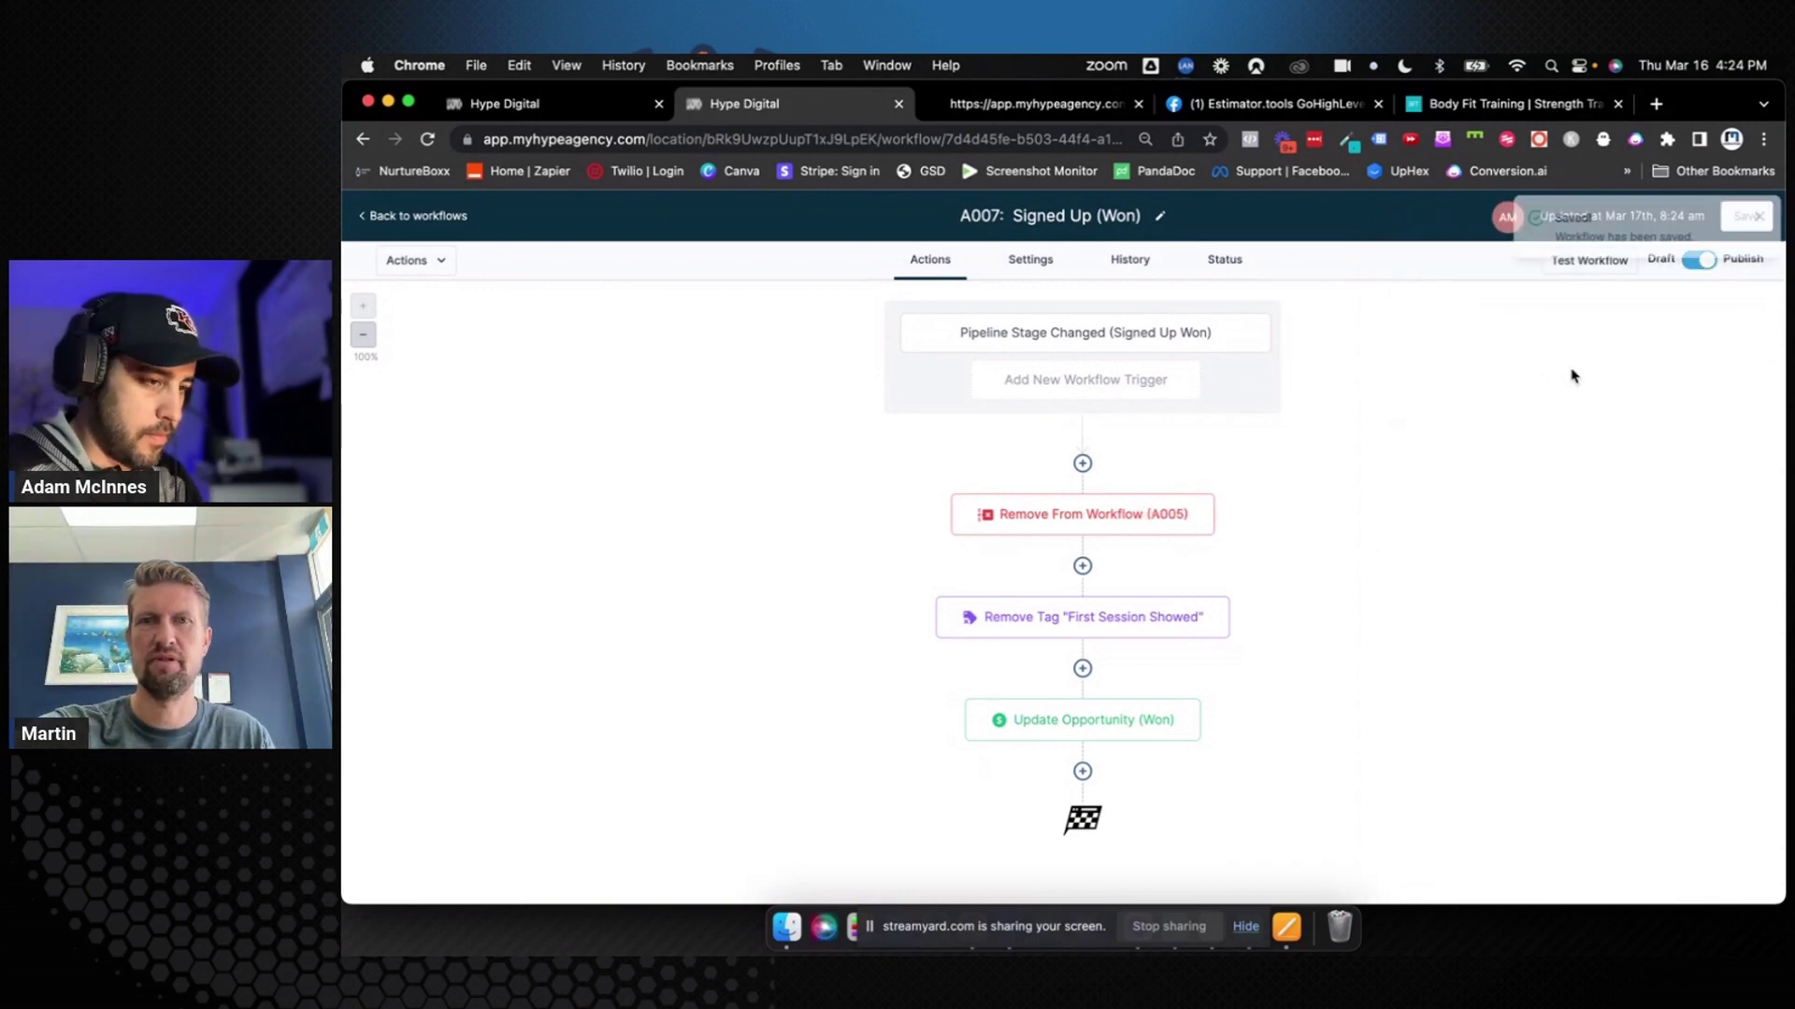
pyautogui.click(461, 218)
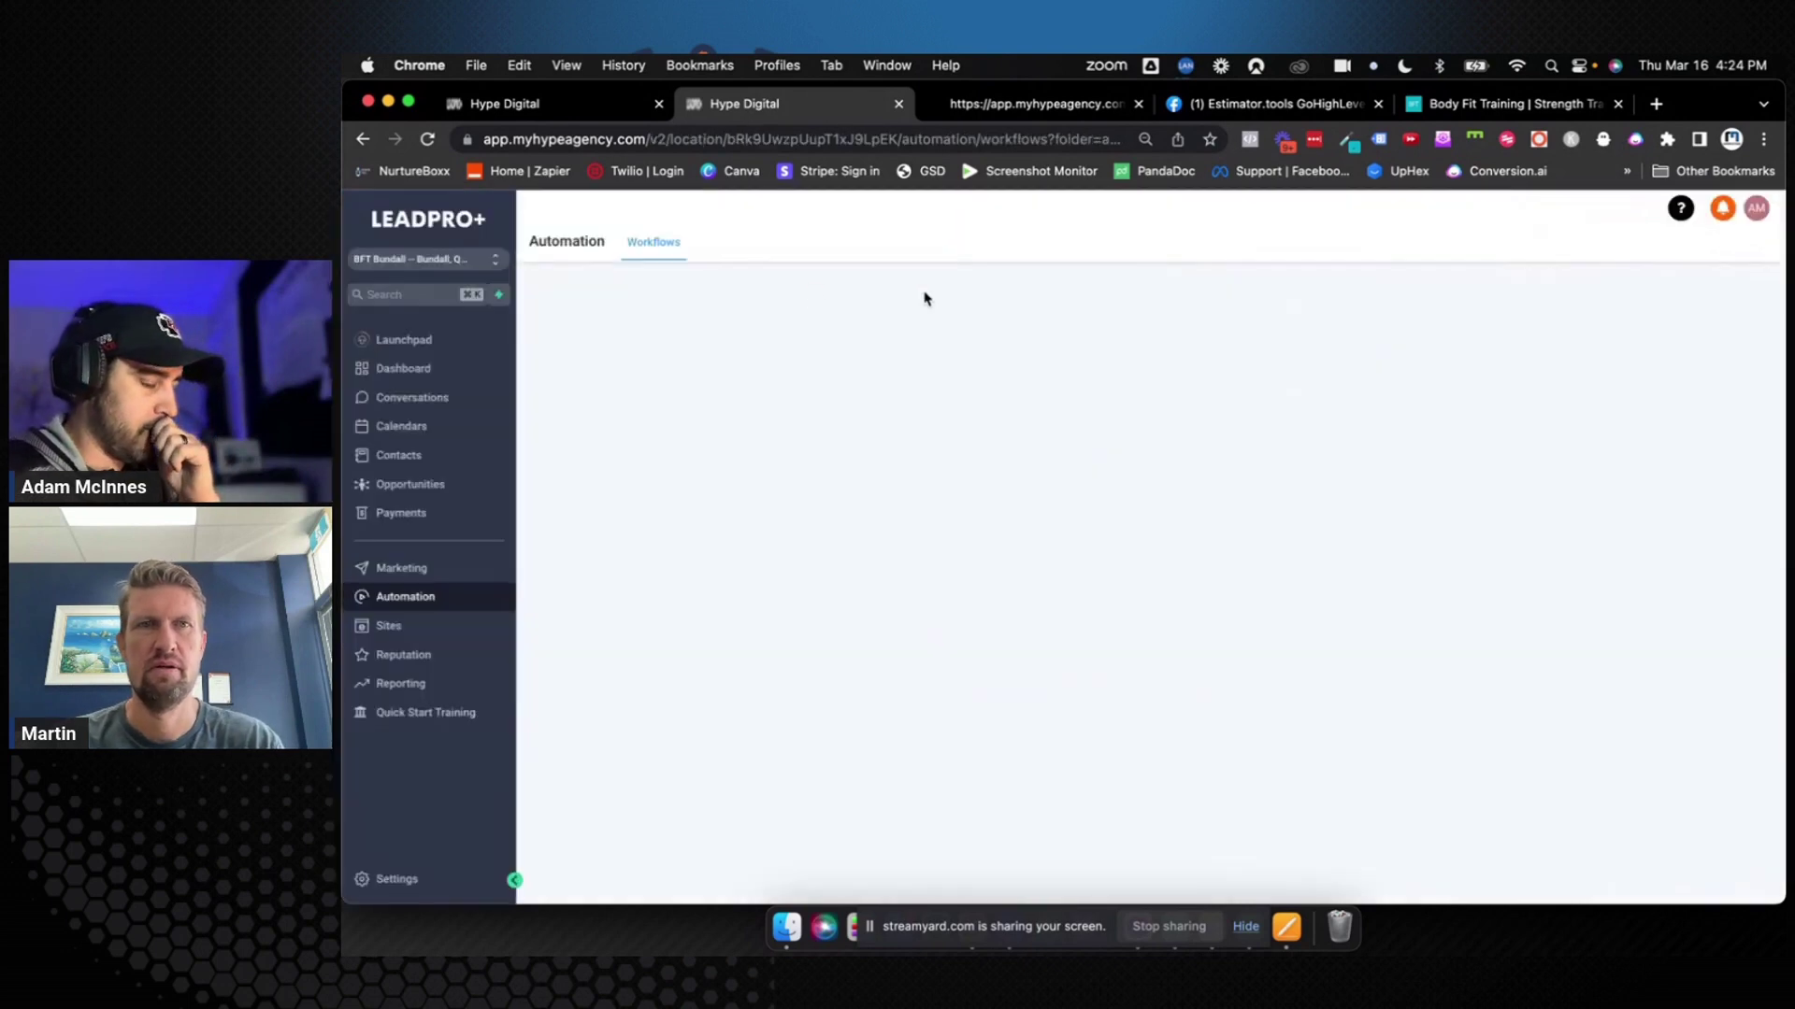
pyautogui.scroll(-2, 1117, 442)
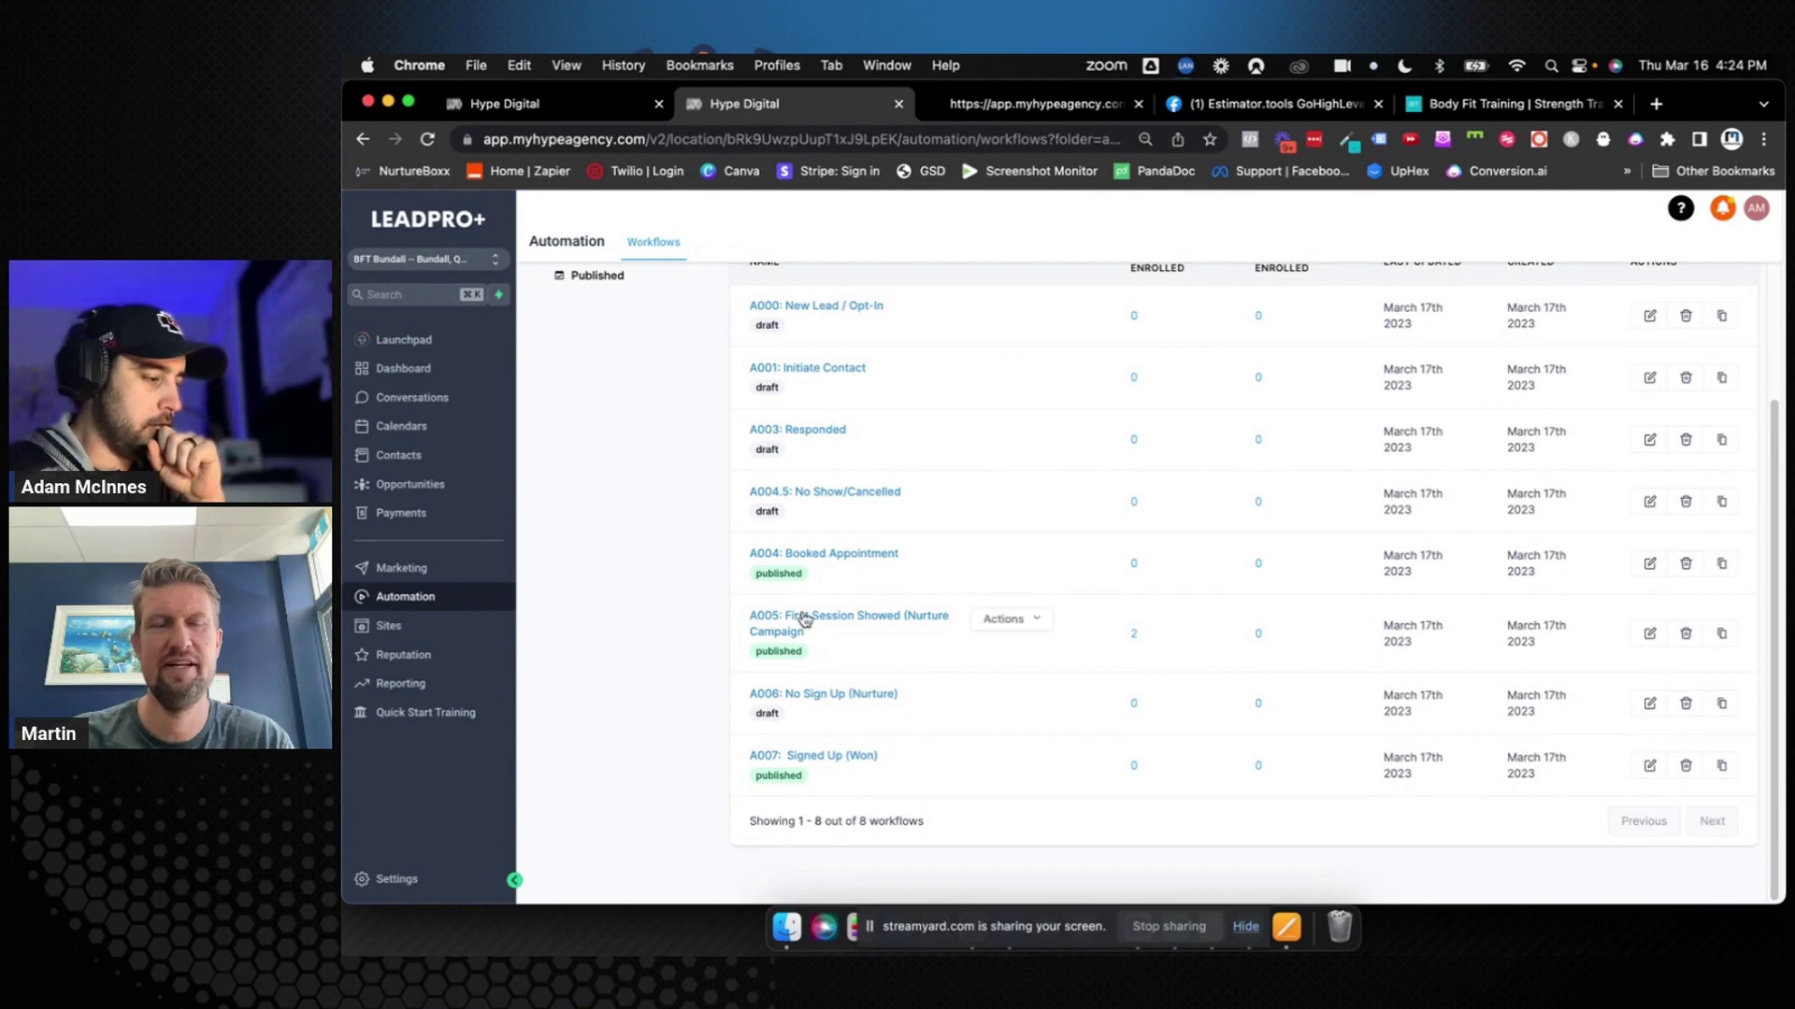
pyautogui.click(452, 484)
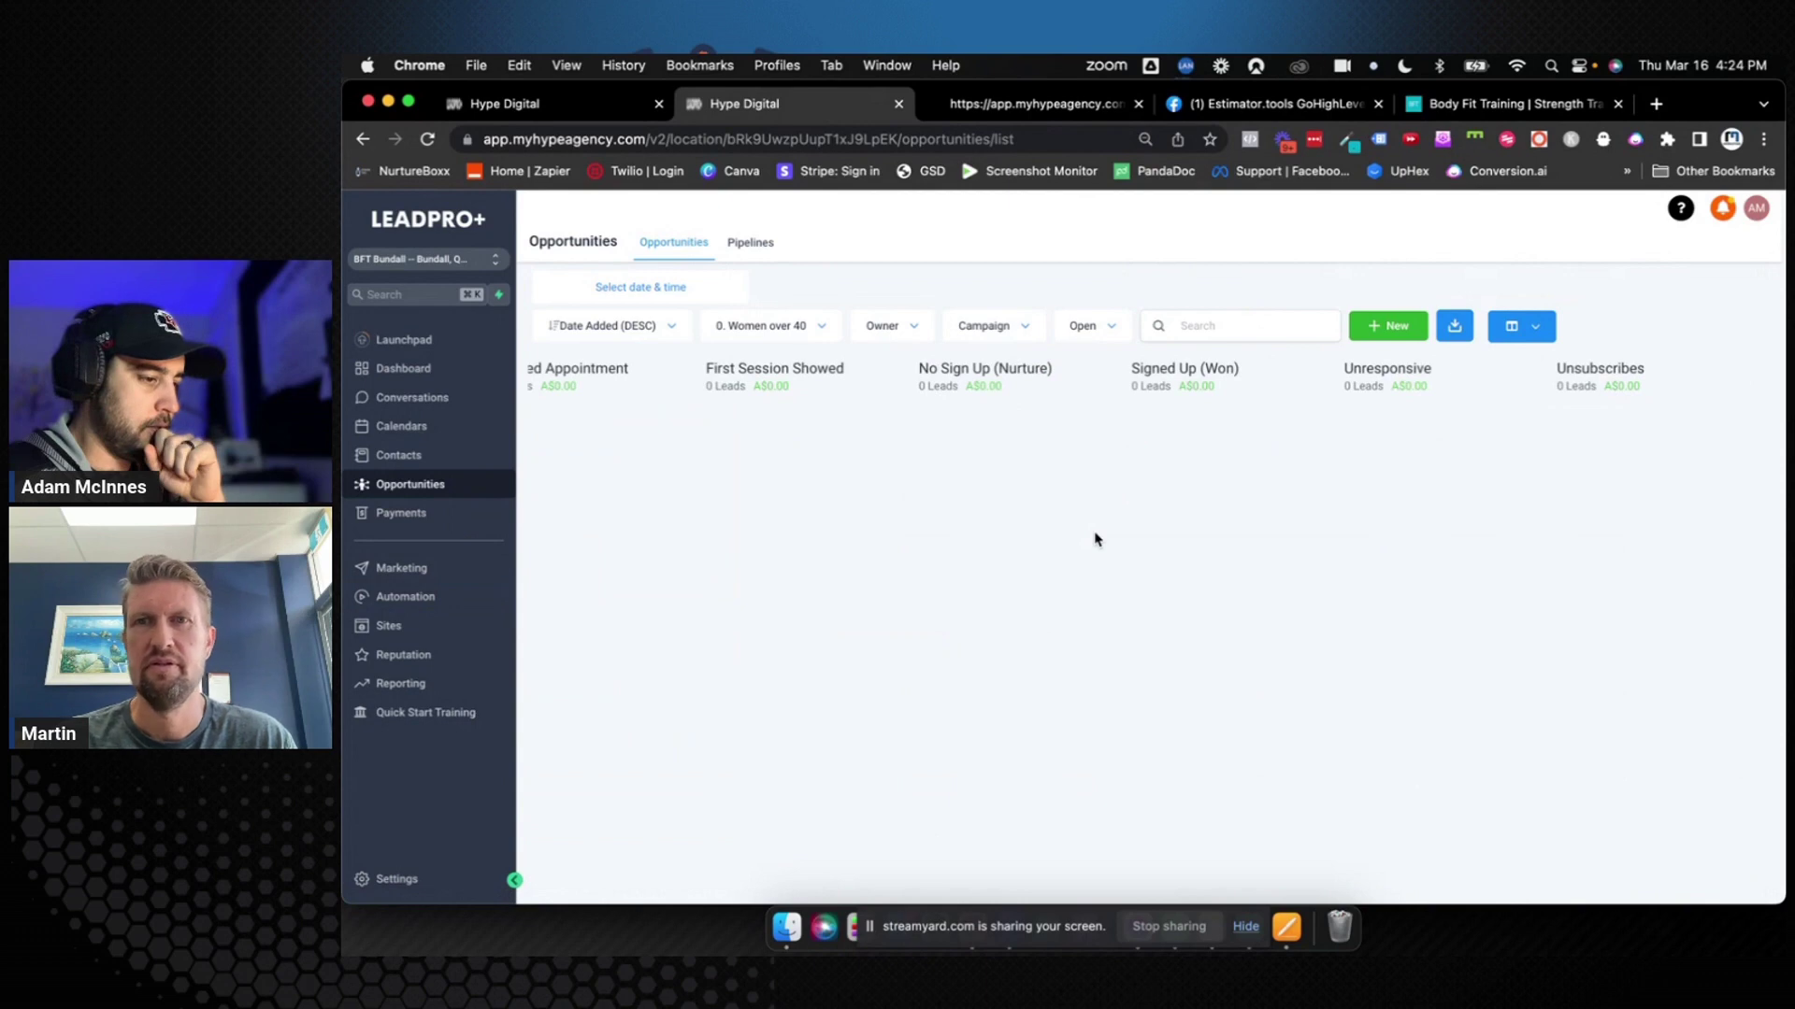
pyautogui.doubleClick(1402, 367)
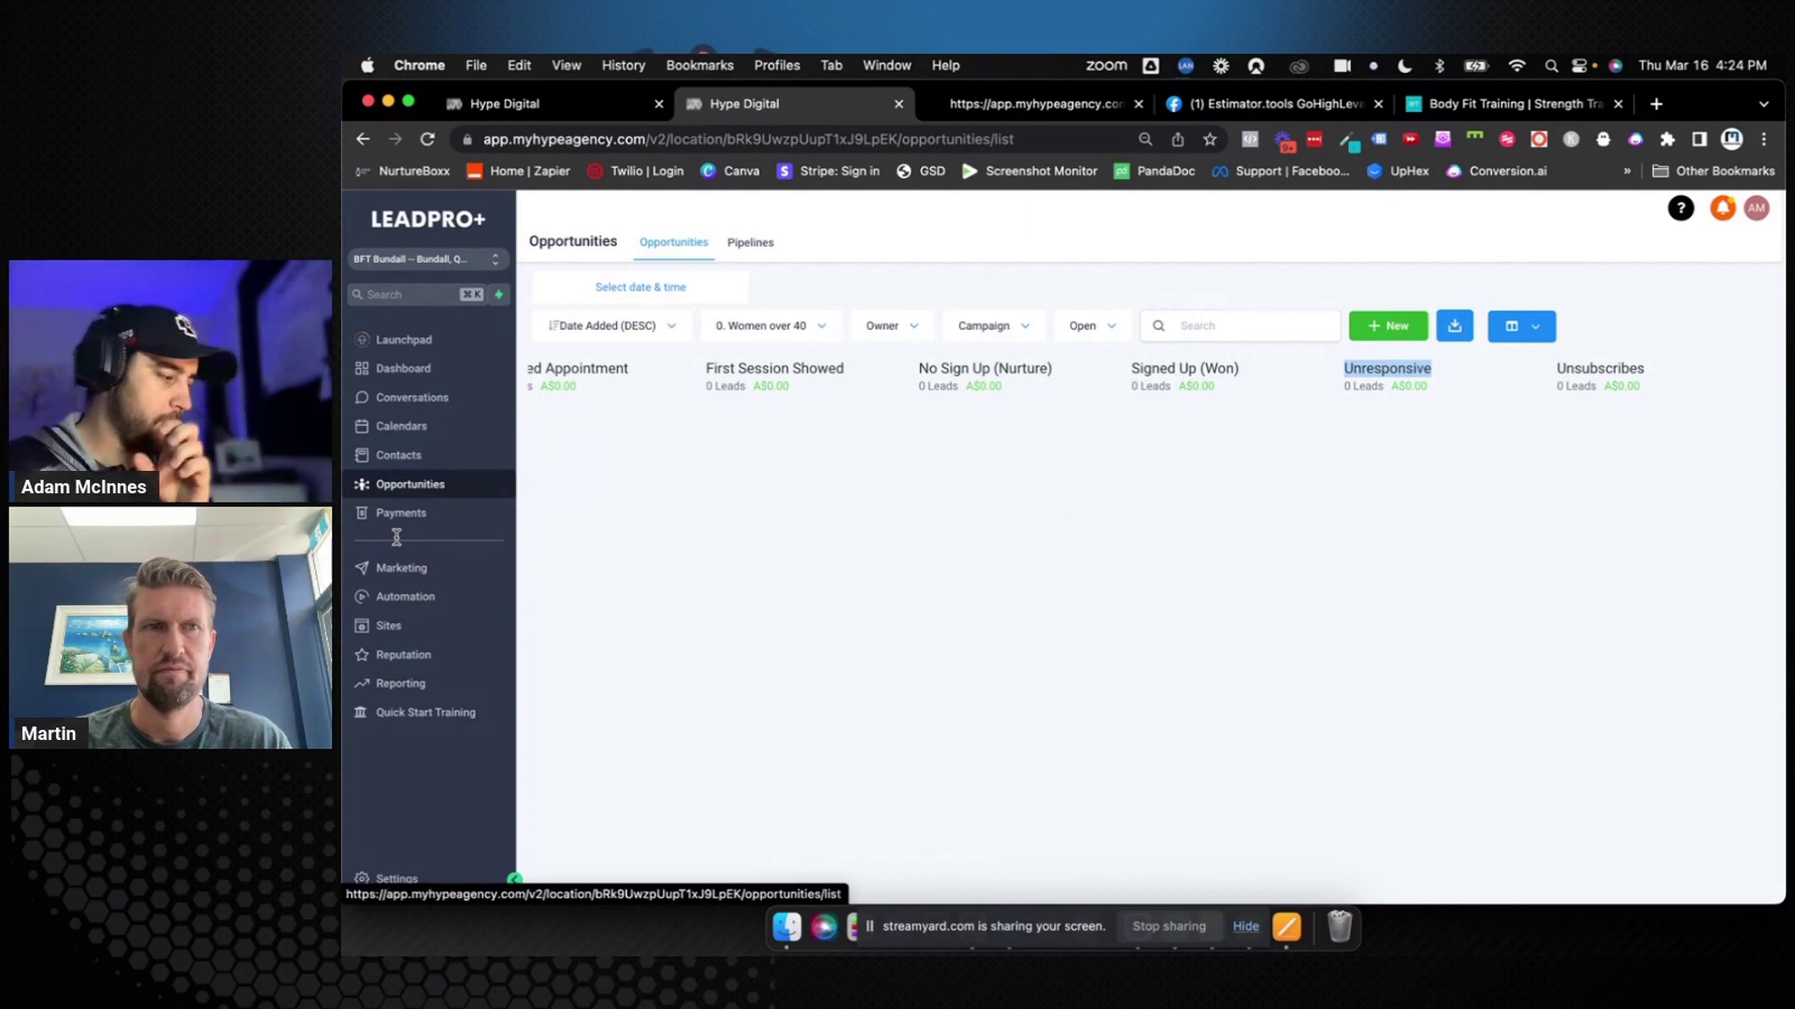
pyautogui.click(467, 597)
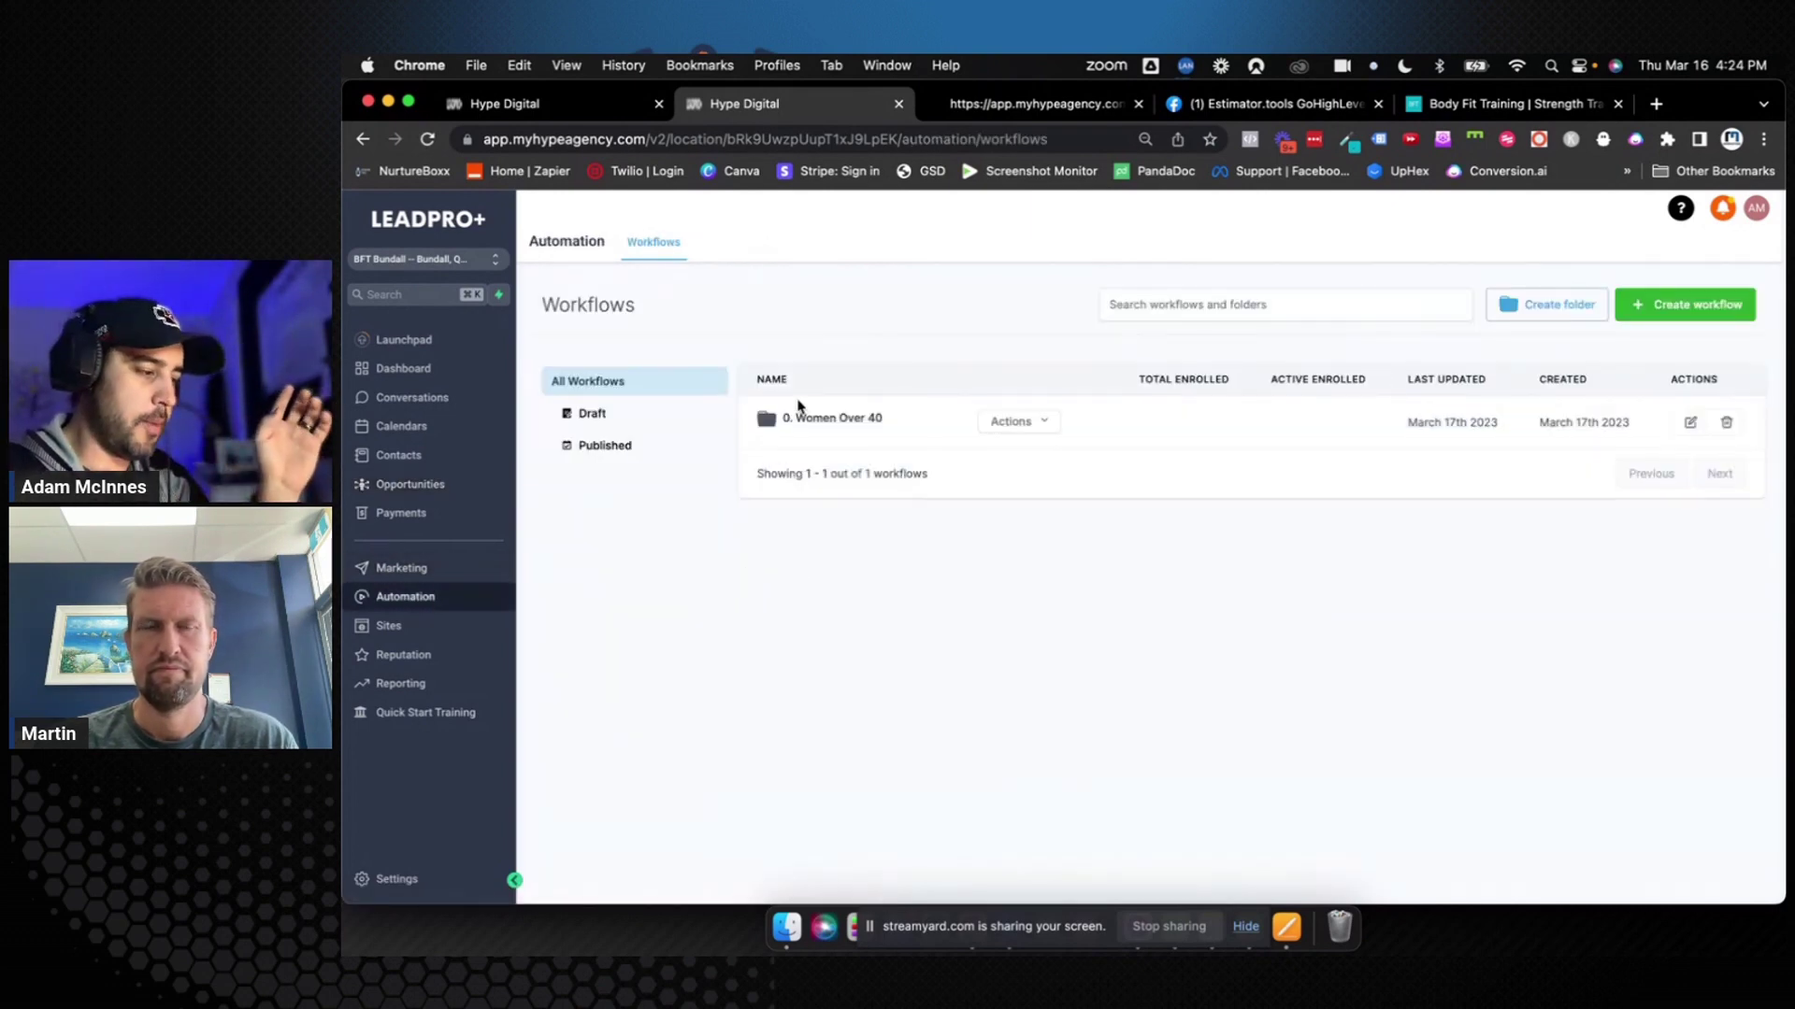
# Create a blank workflow from scratch inside the 0. Women Over 40 folder
pyautogui.click(804, 416)
pyautogui.scroll(-3, 931, 553)
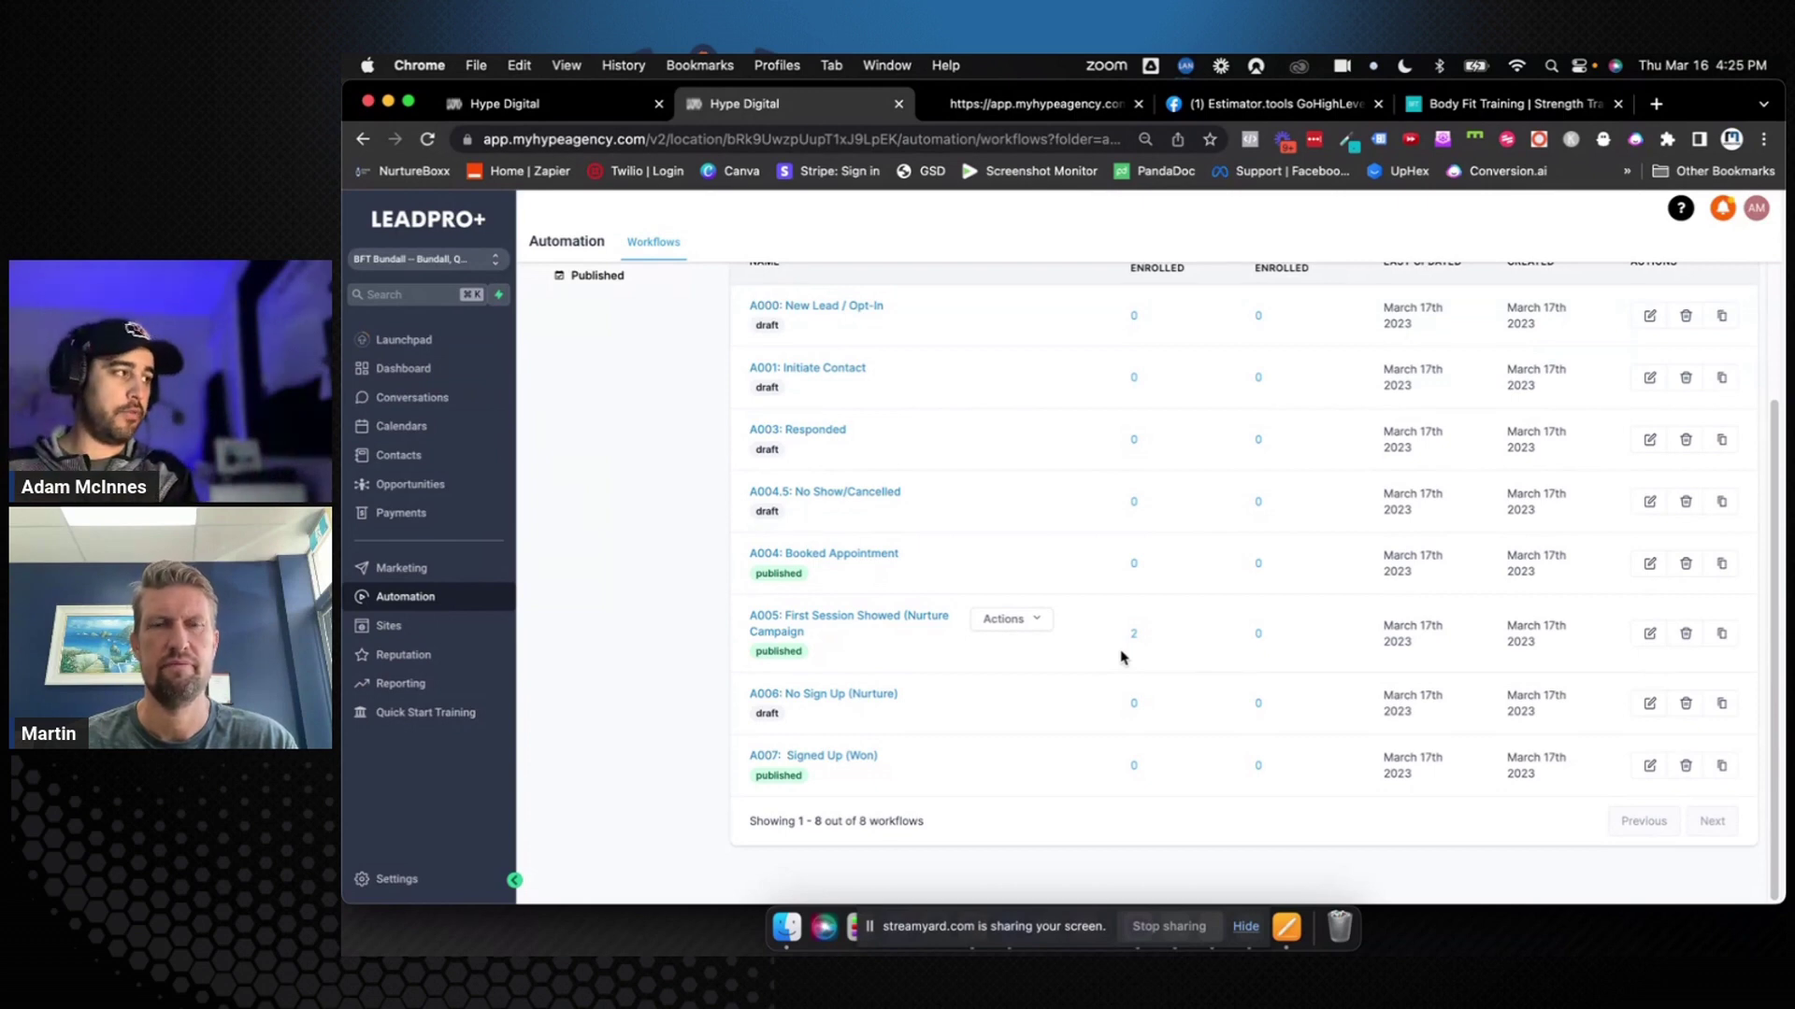
pyautogui.scroll(3, 1121, 657)
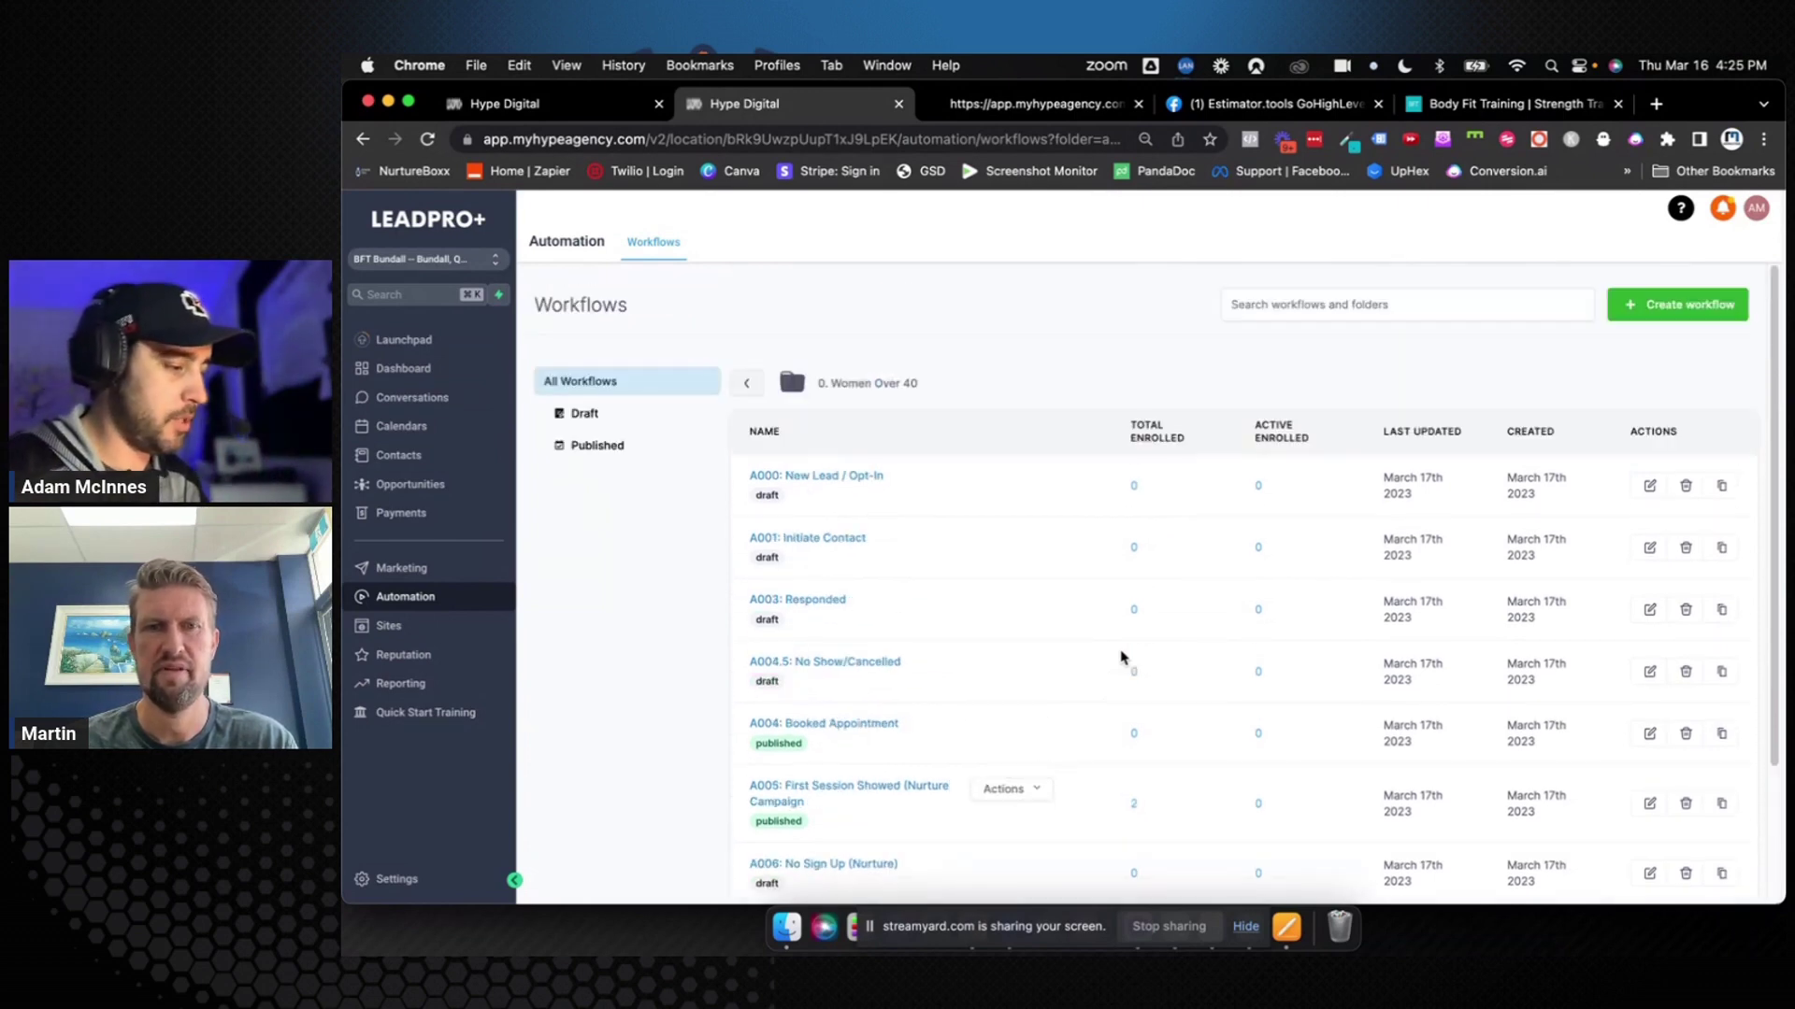
pyautogui.click(1645, 308)
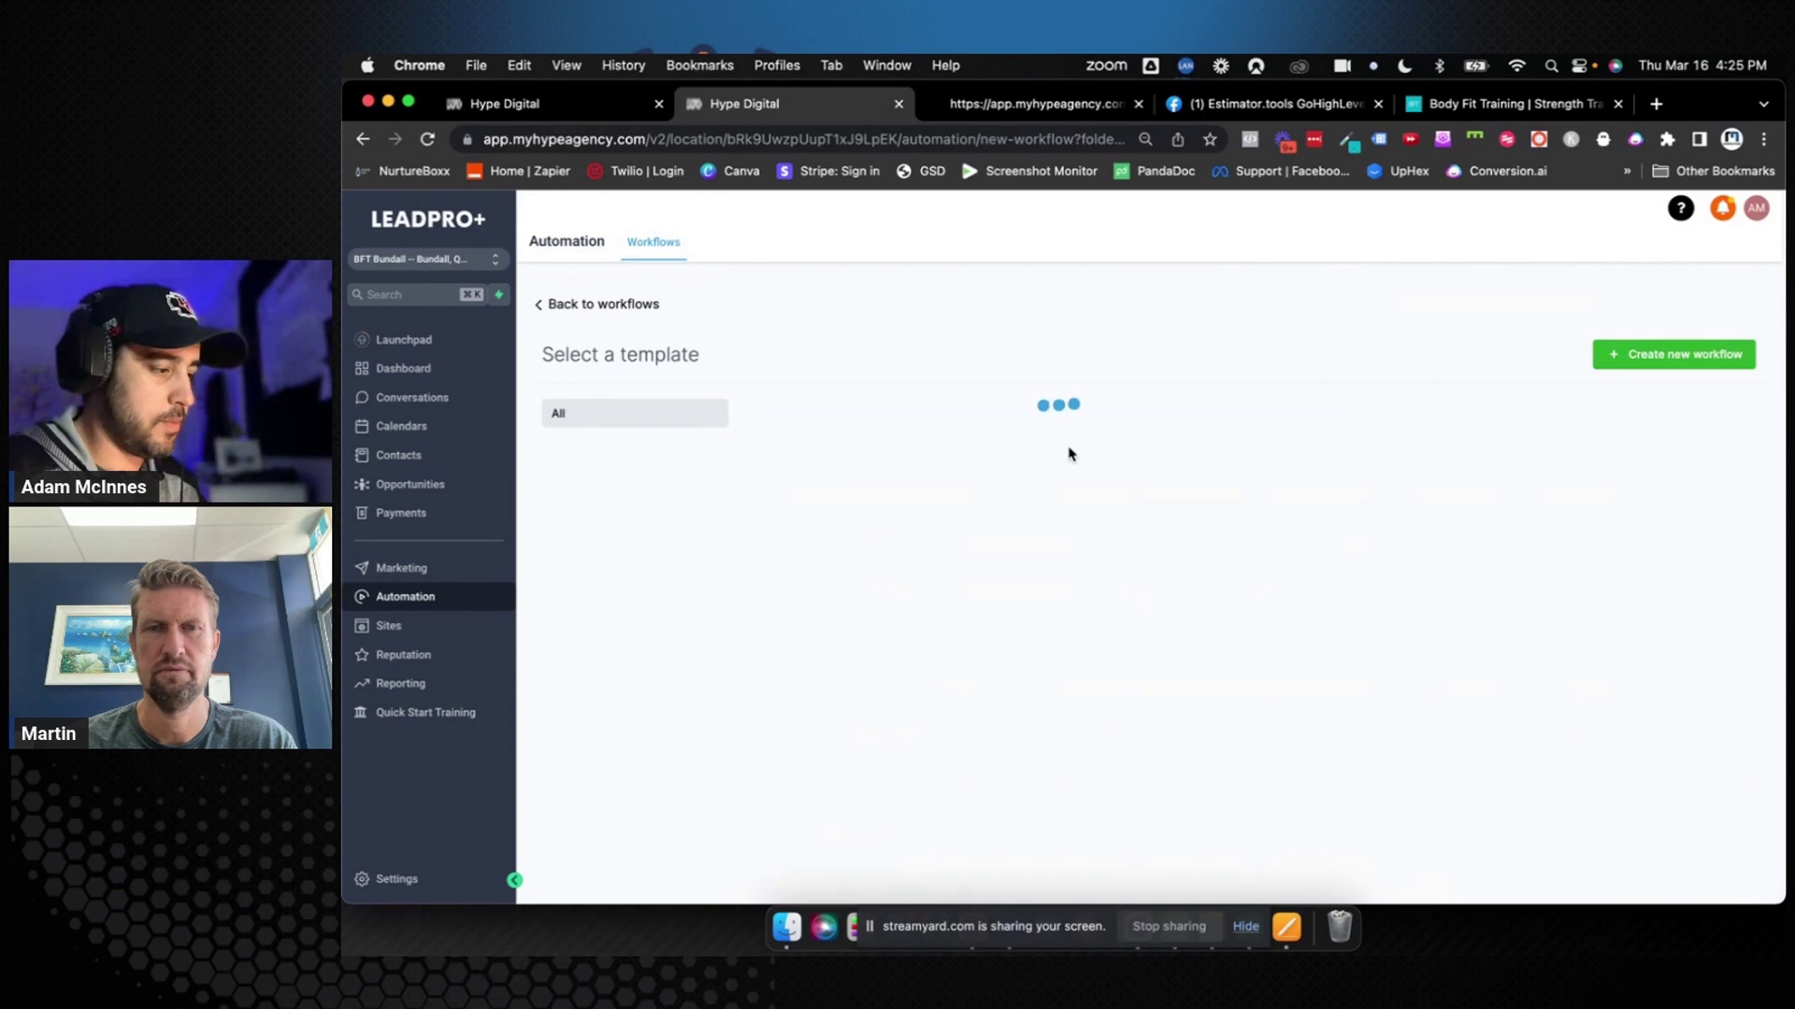
pyautogui.click(1600, 360)
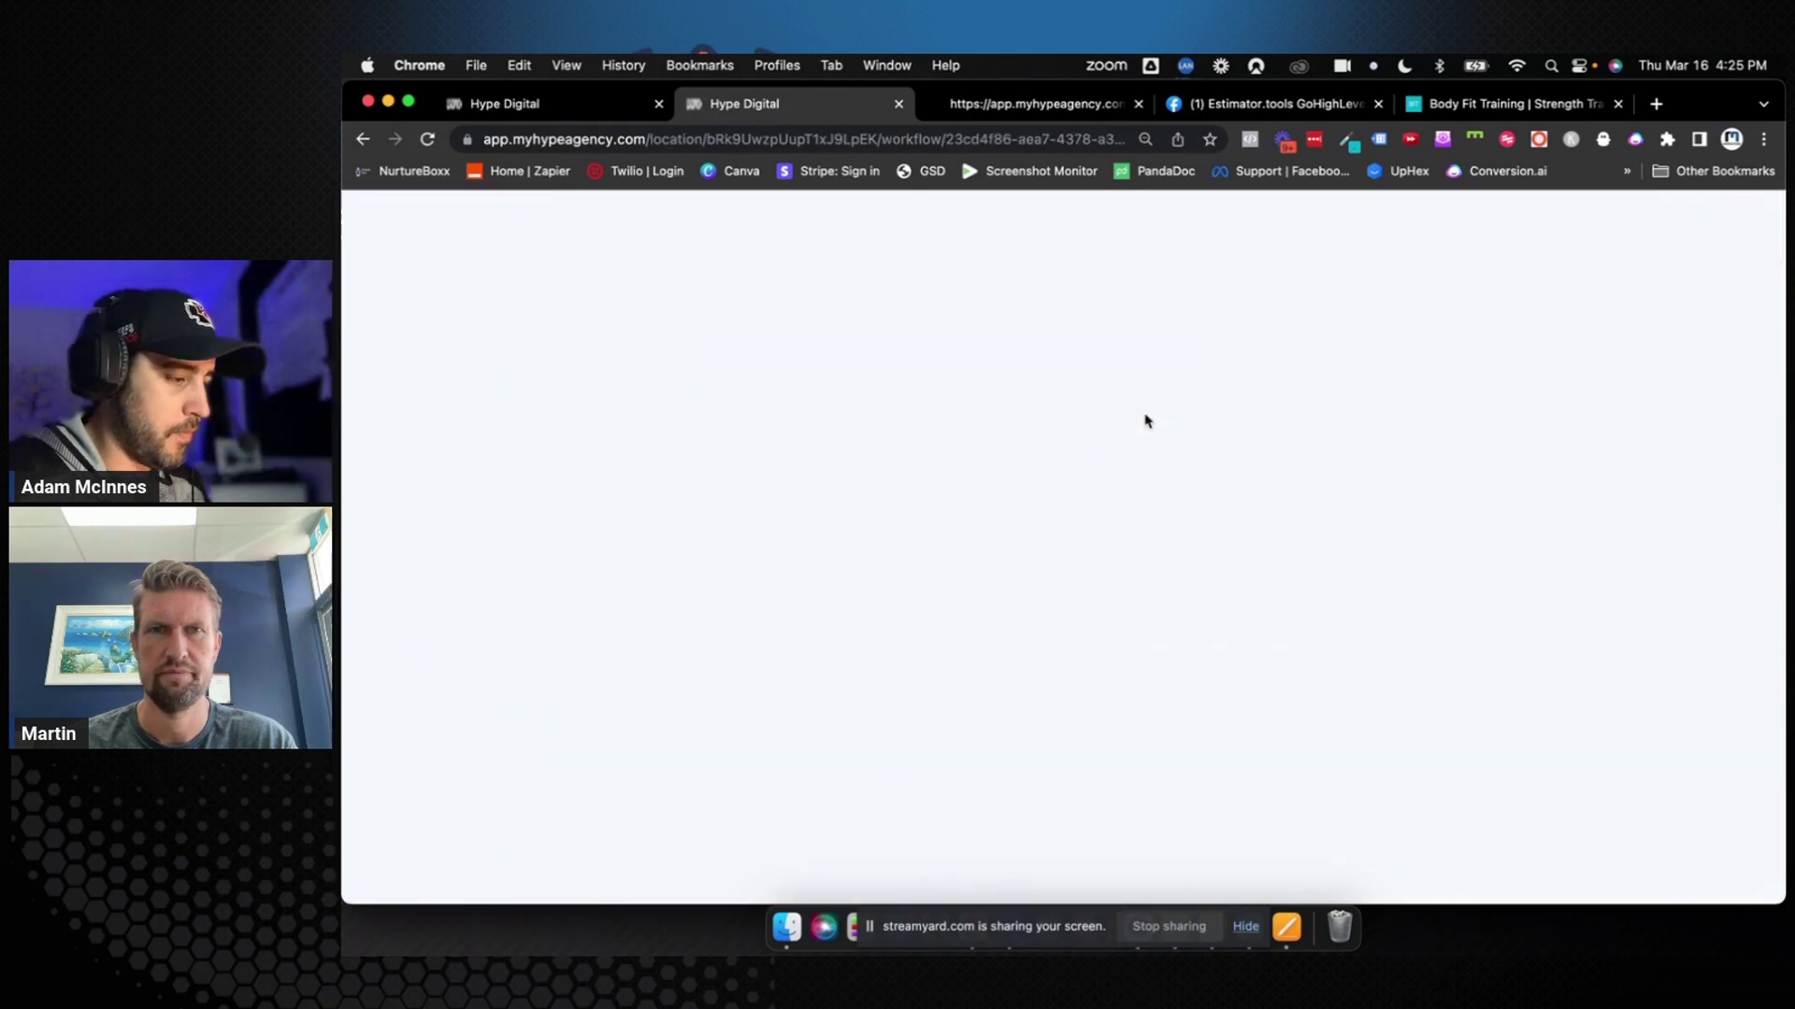
# Title the new workflow 'A098: Unresponsive' and bring up the trigger choices
pyautogui.tripleClick(1088, 222)
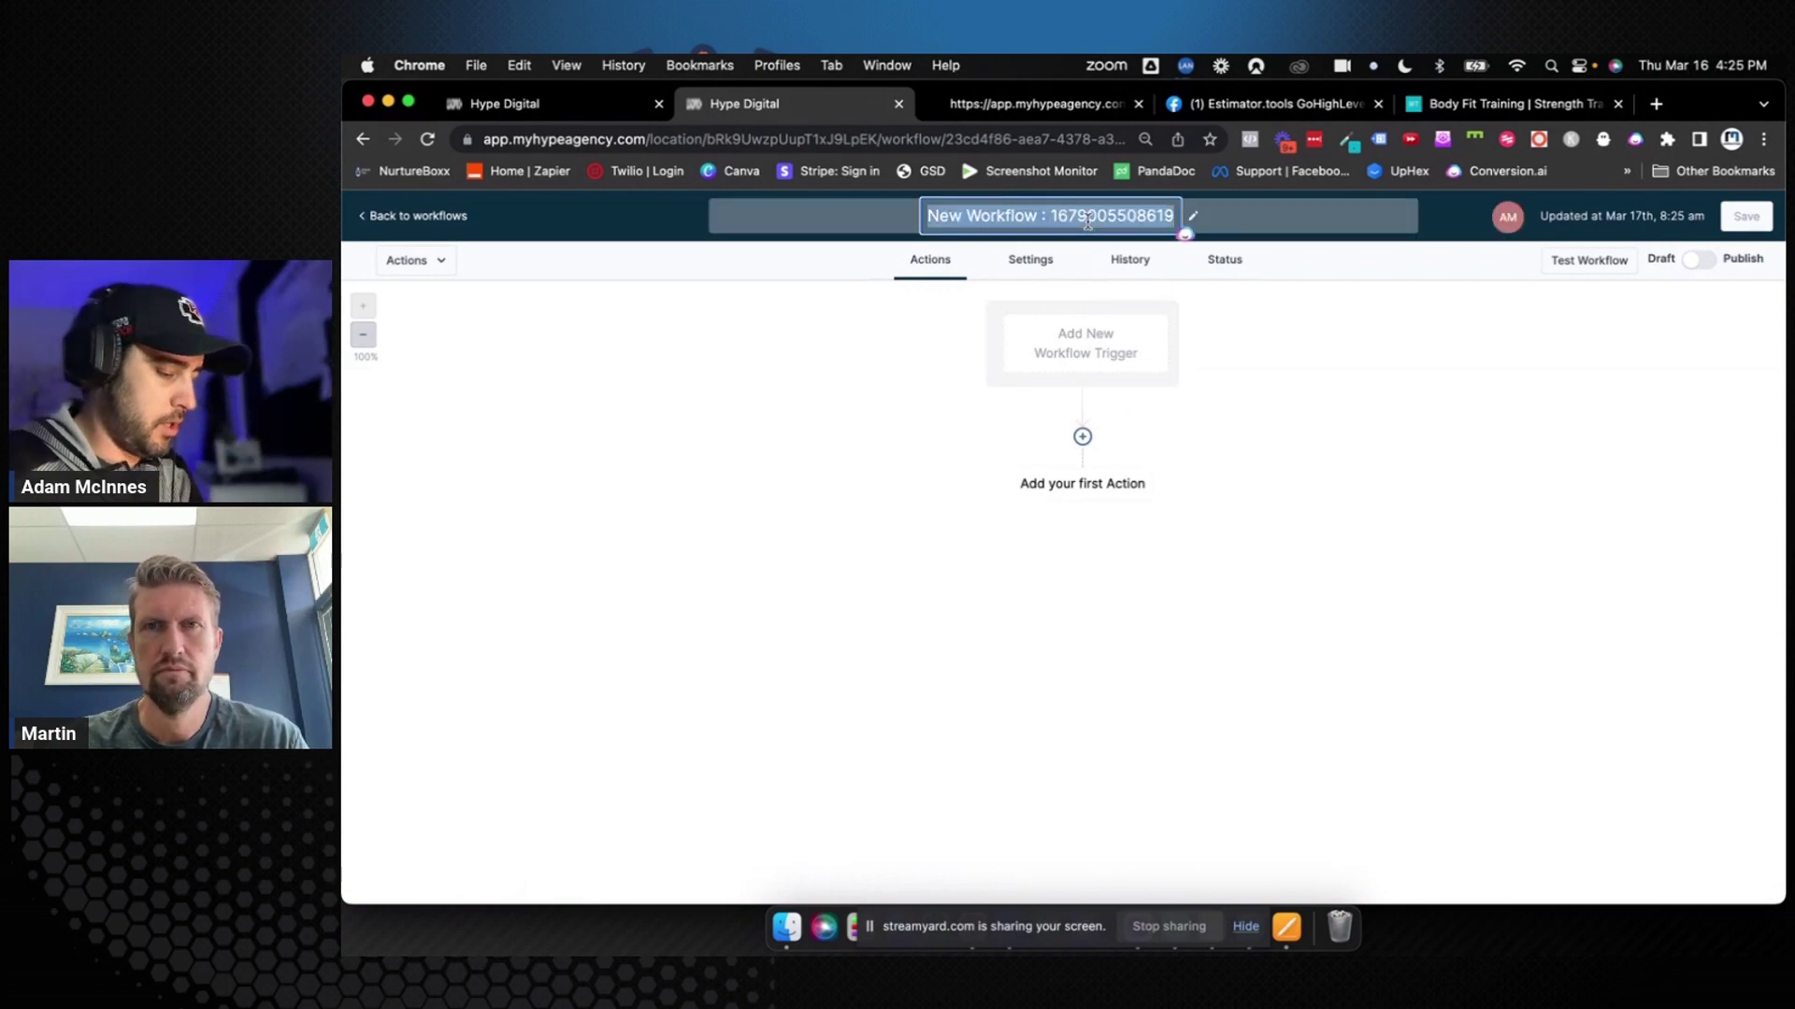
pyautogui.write('A098')
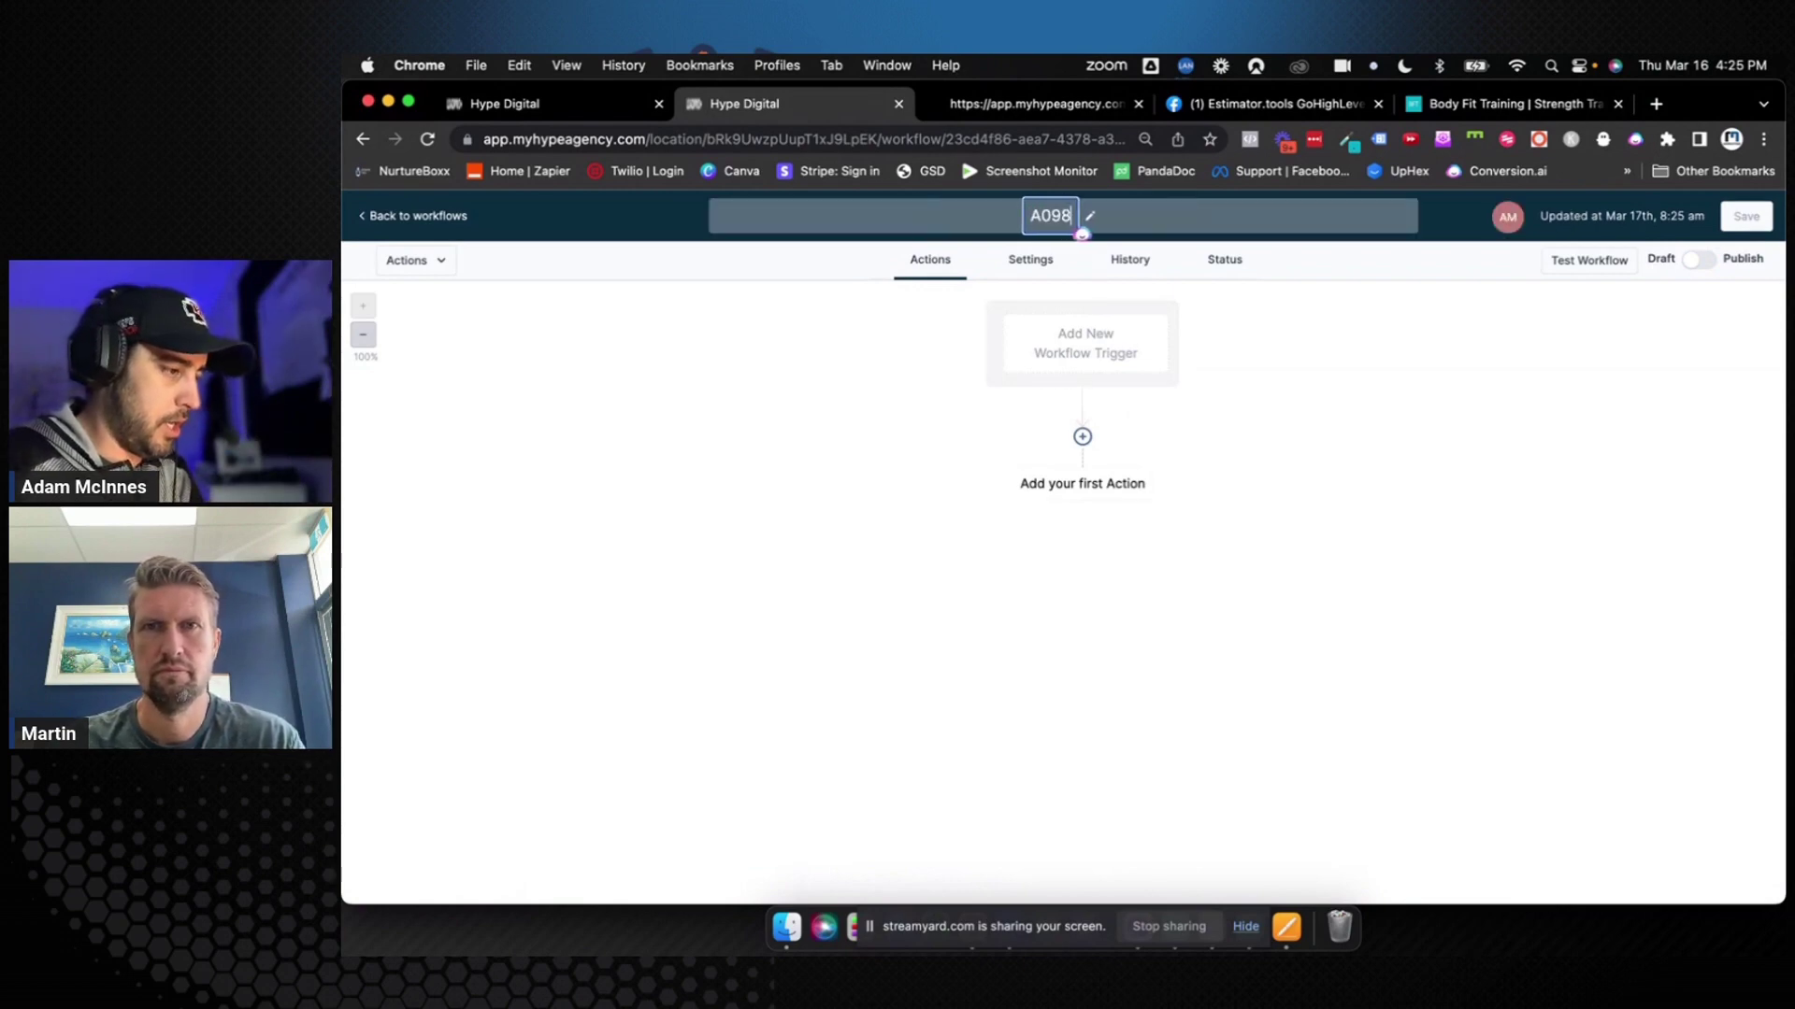
pyautogui.write(': U')
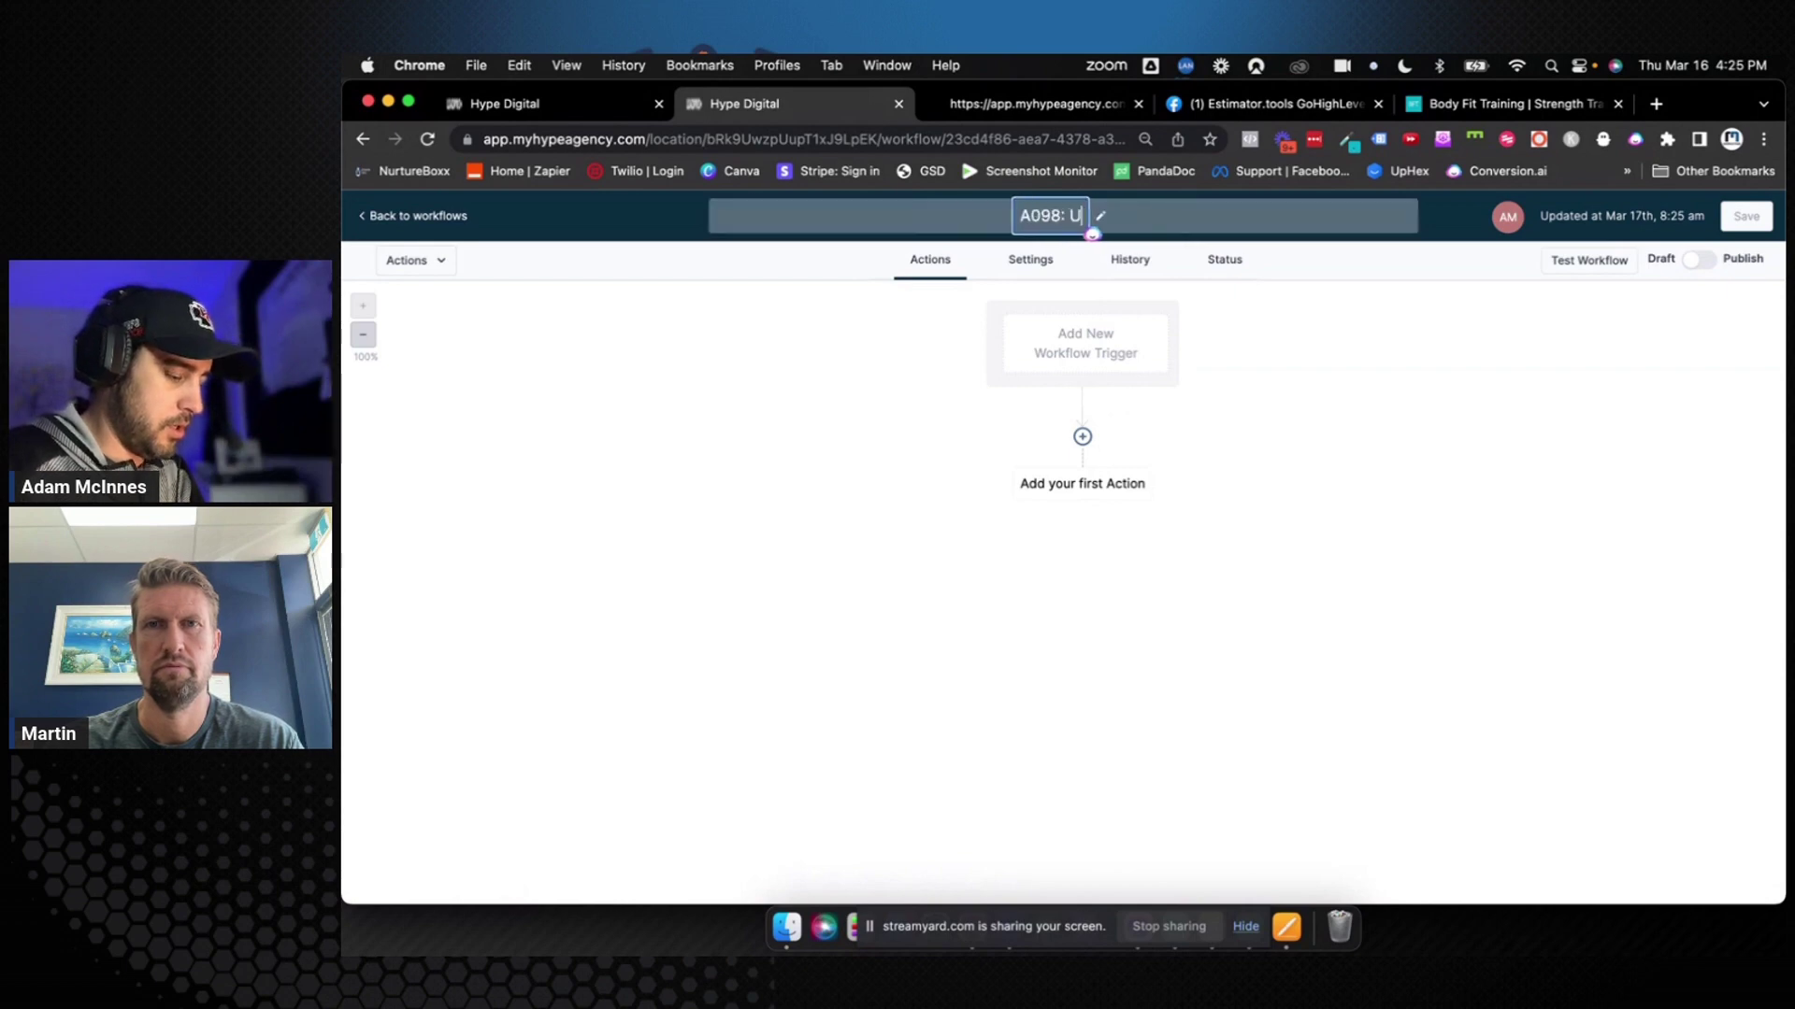
pyautogui.write('nresponsive')
pyautogui.press('Return')
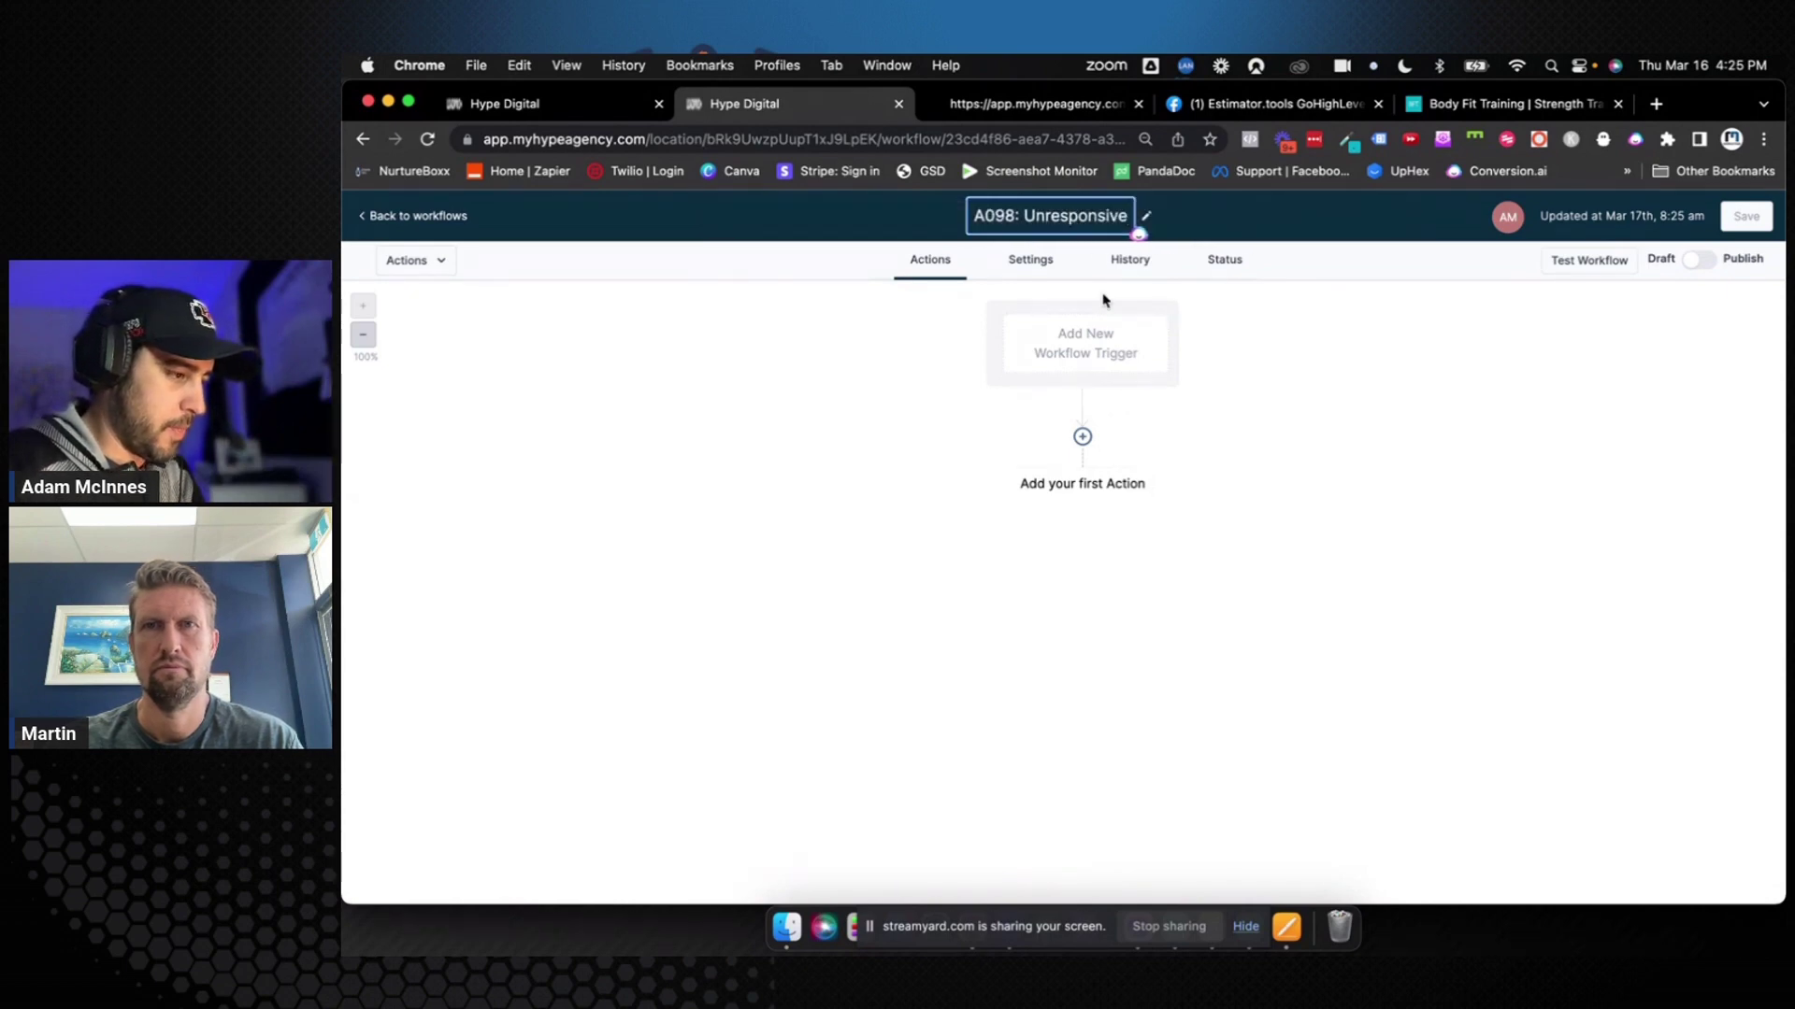
pyautogui.click(1098, 327)
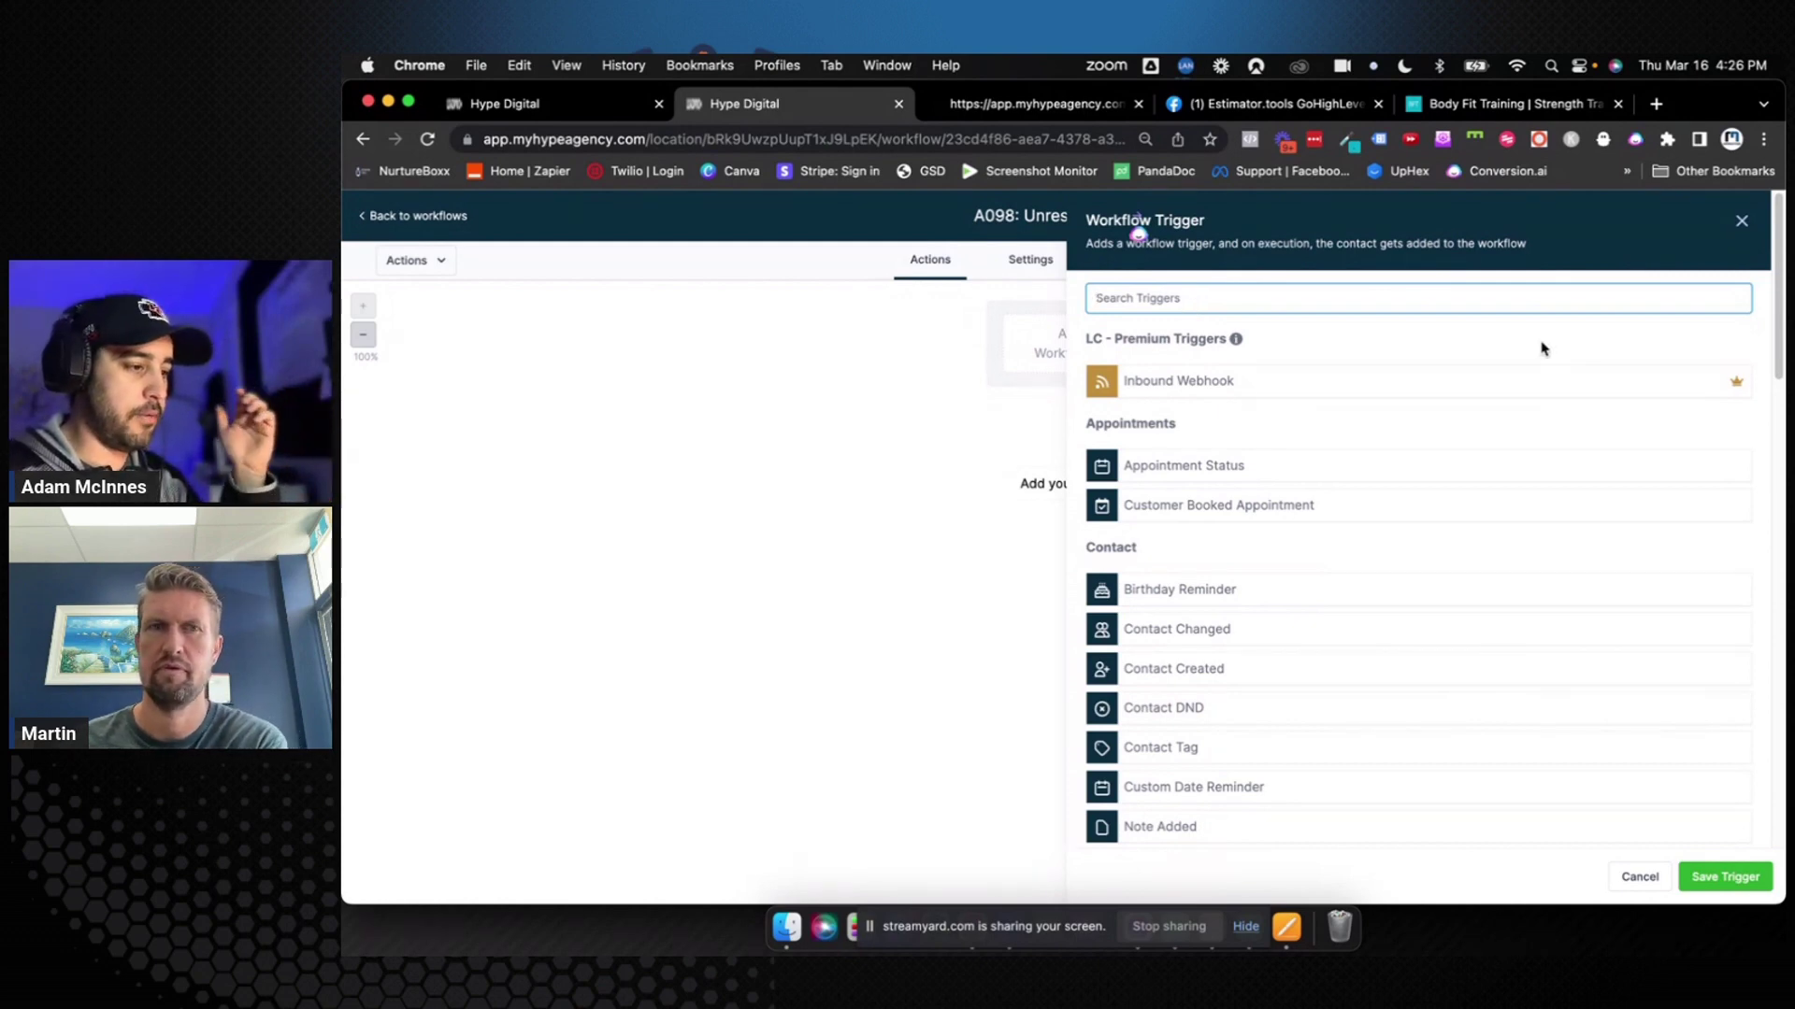
# Skip the trigger and add an Add Tag action with a new 'Unresponsive' tag
pyautogui.click(1741, 222)
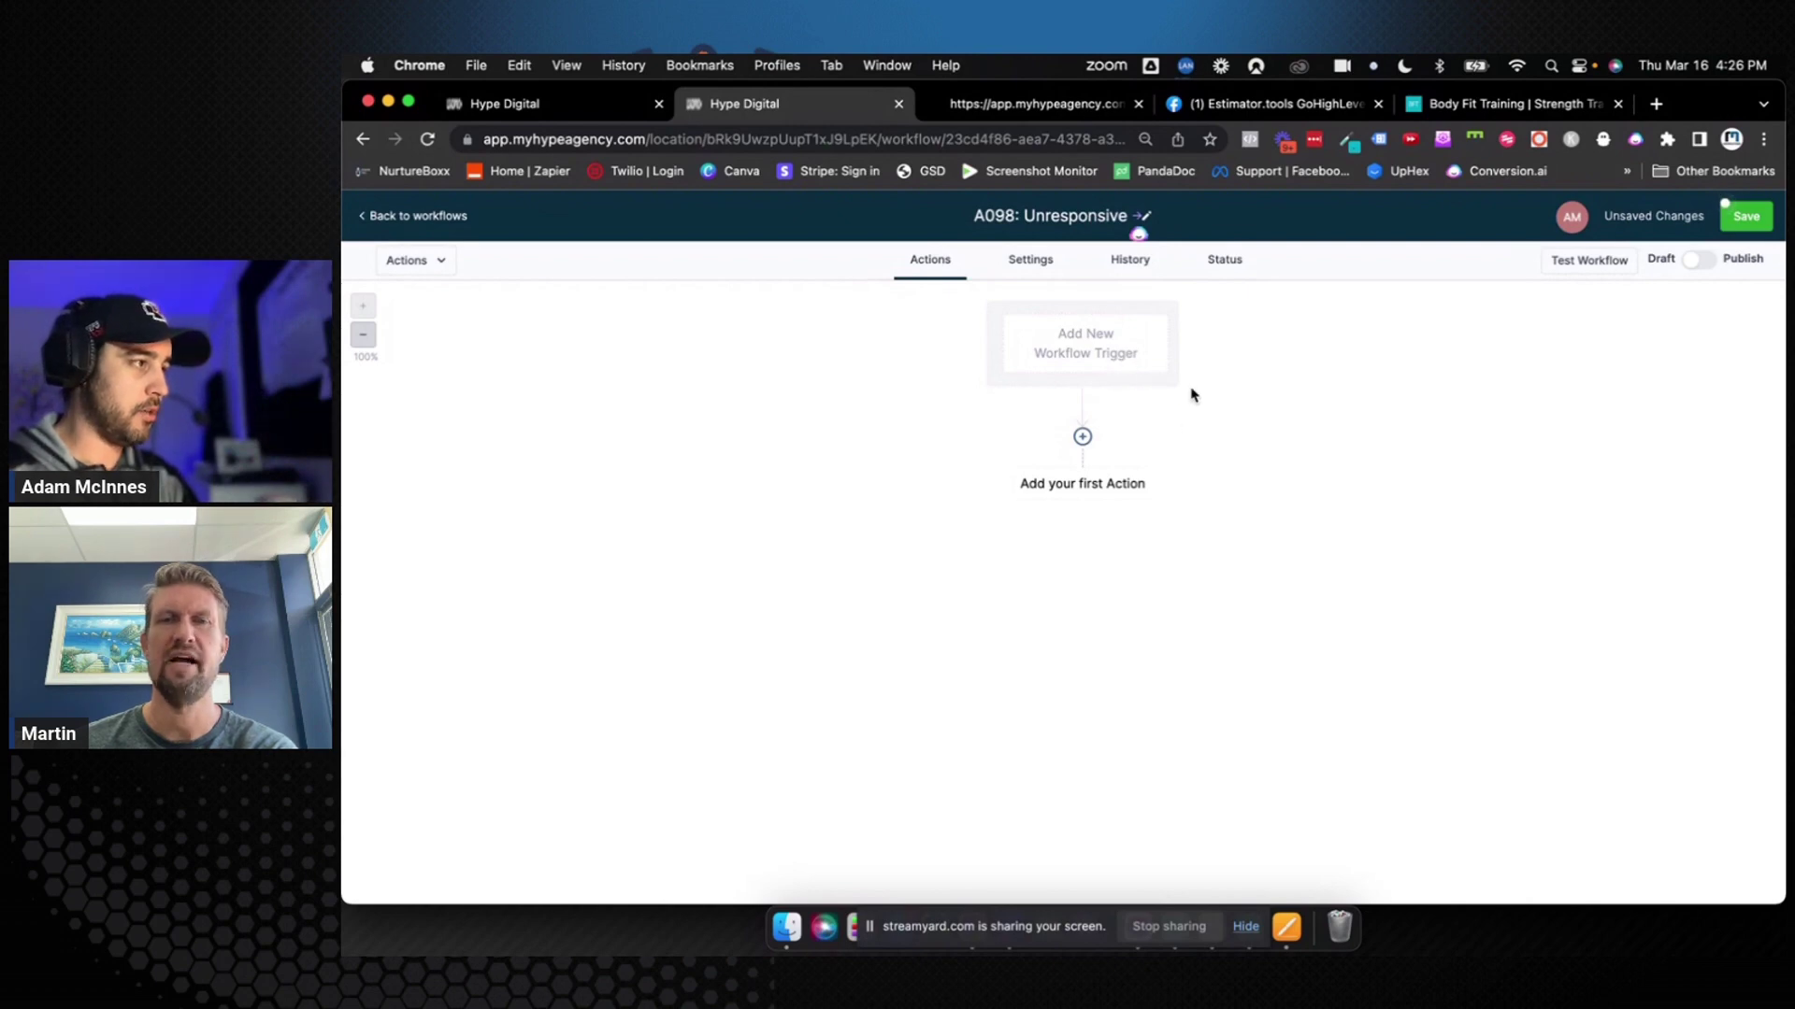
pyautogui.click(1100, 482)
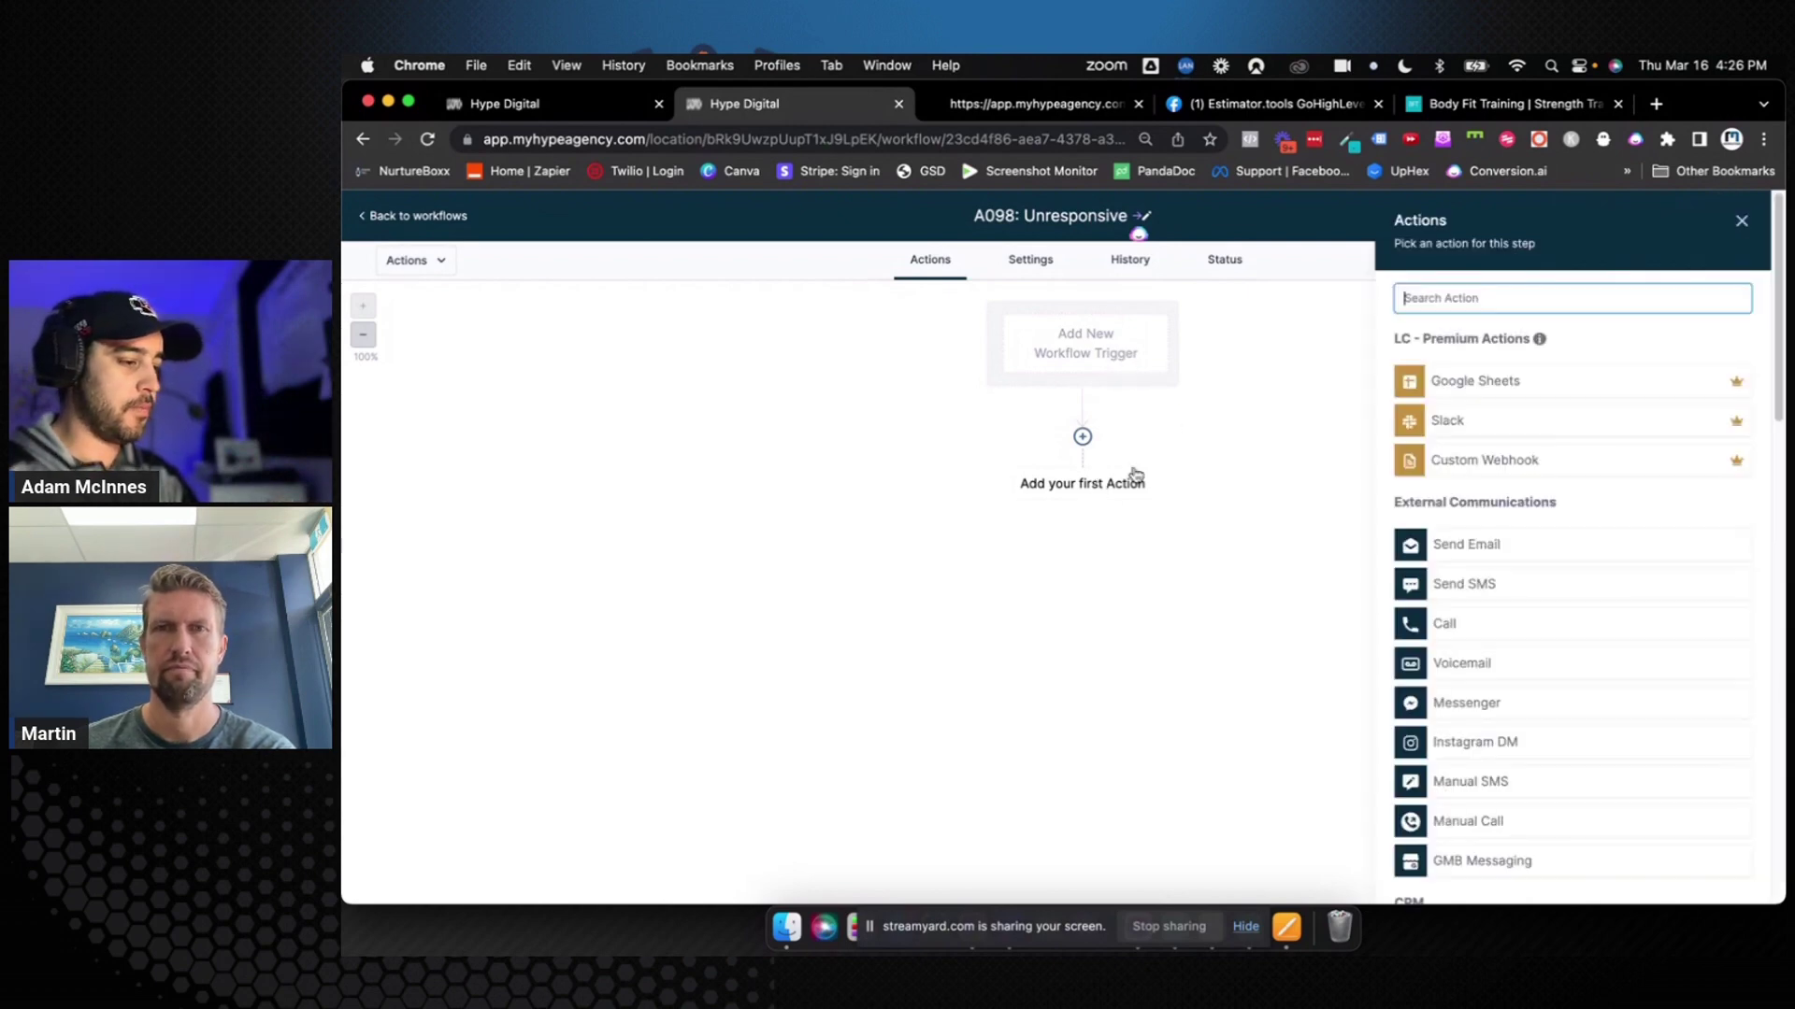
pyautogui.write('Tag')
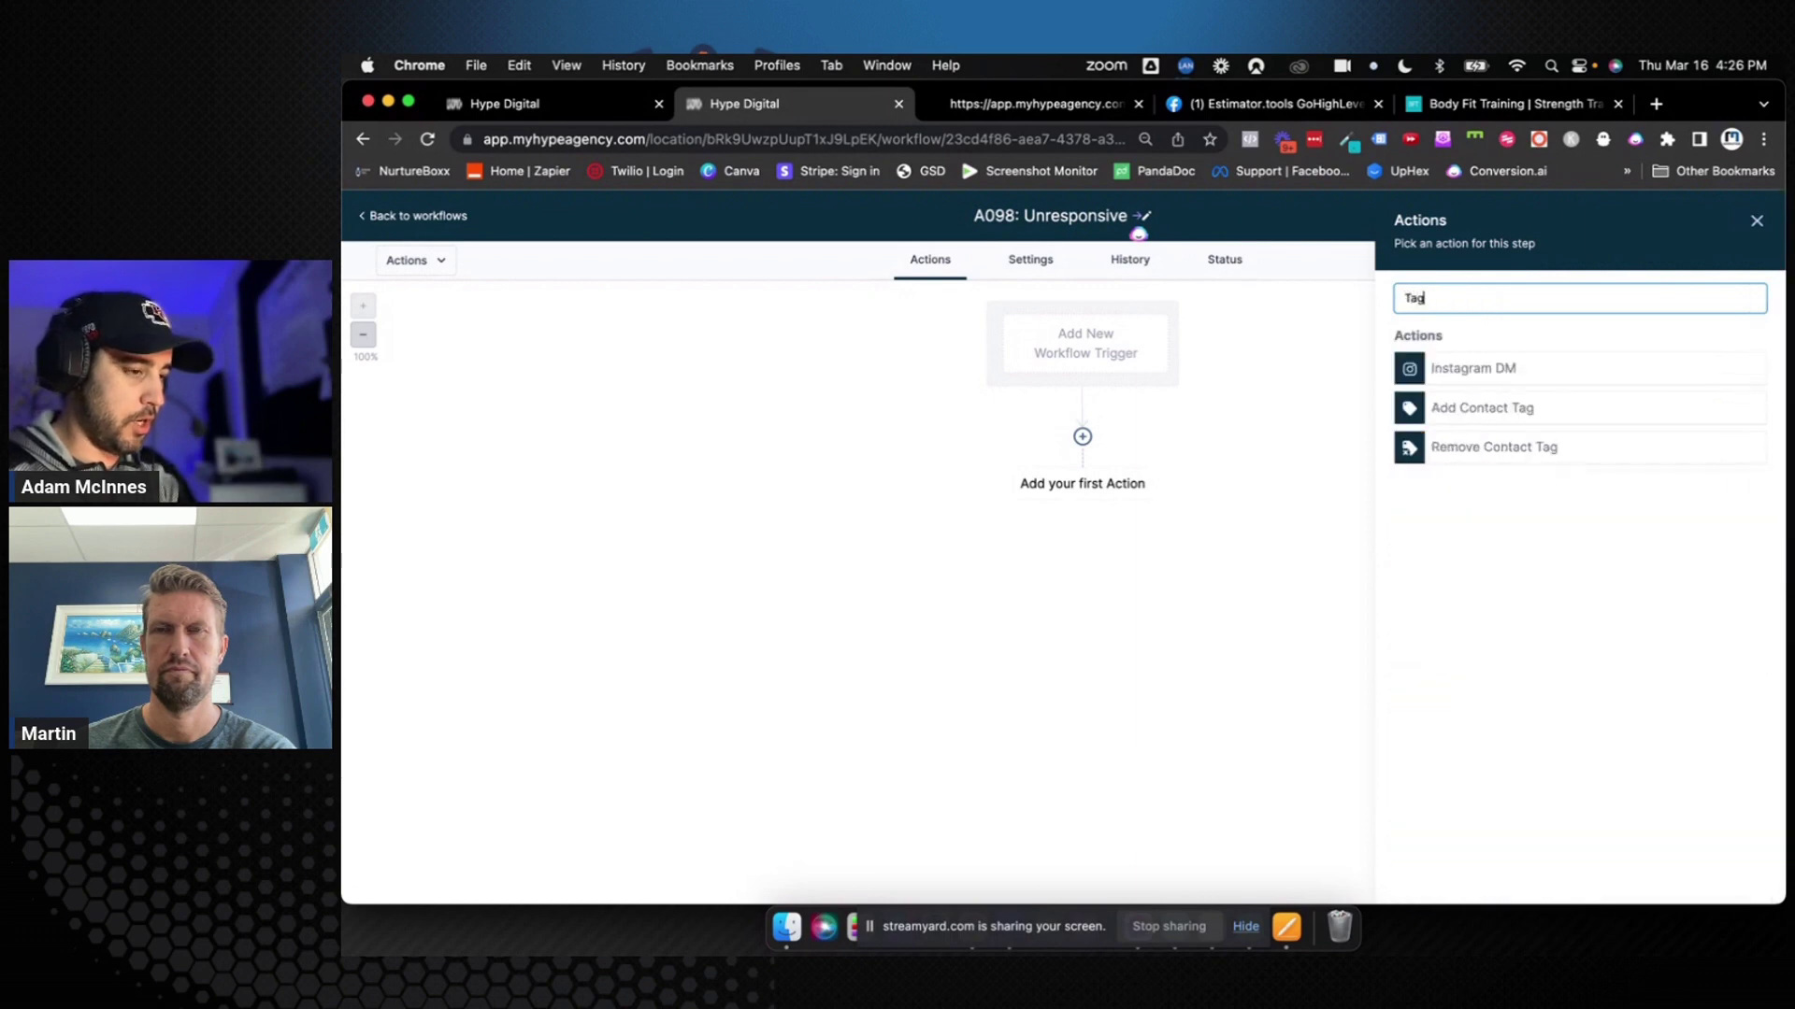
pyautogui.click(1460, 405)
pyautogui.click(1444, 410)
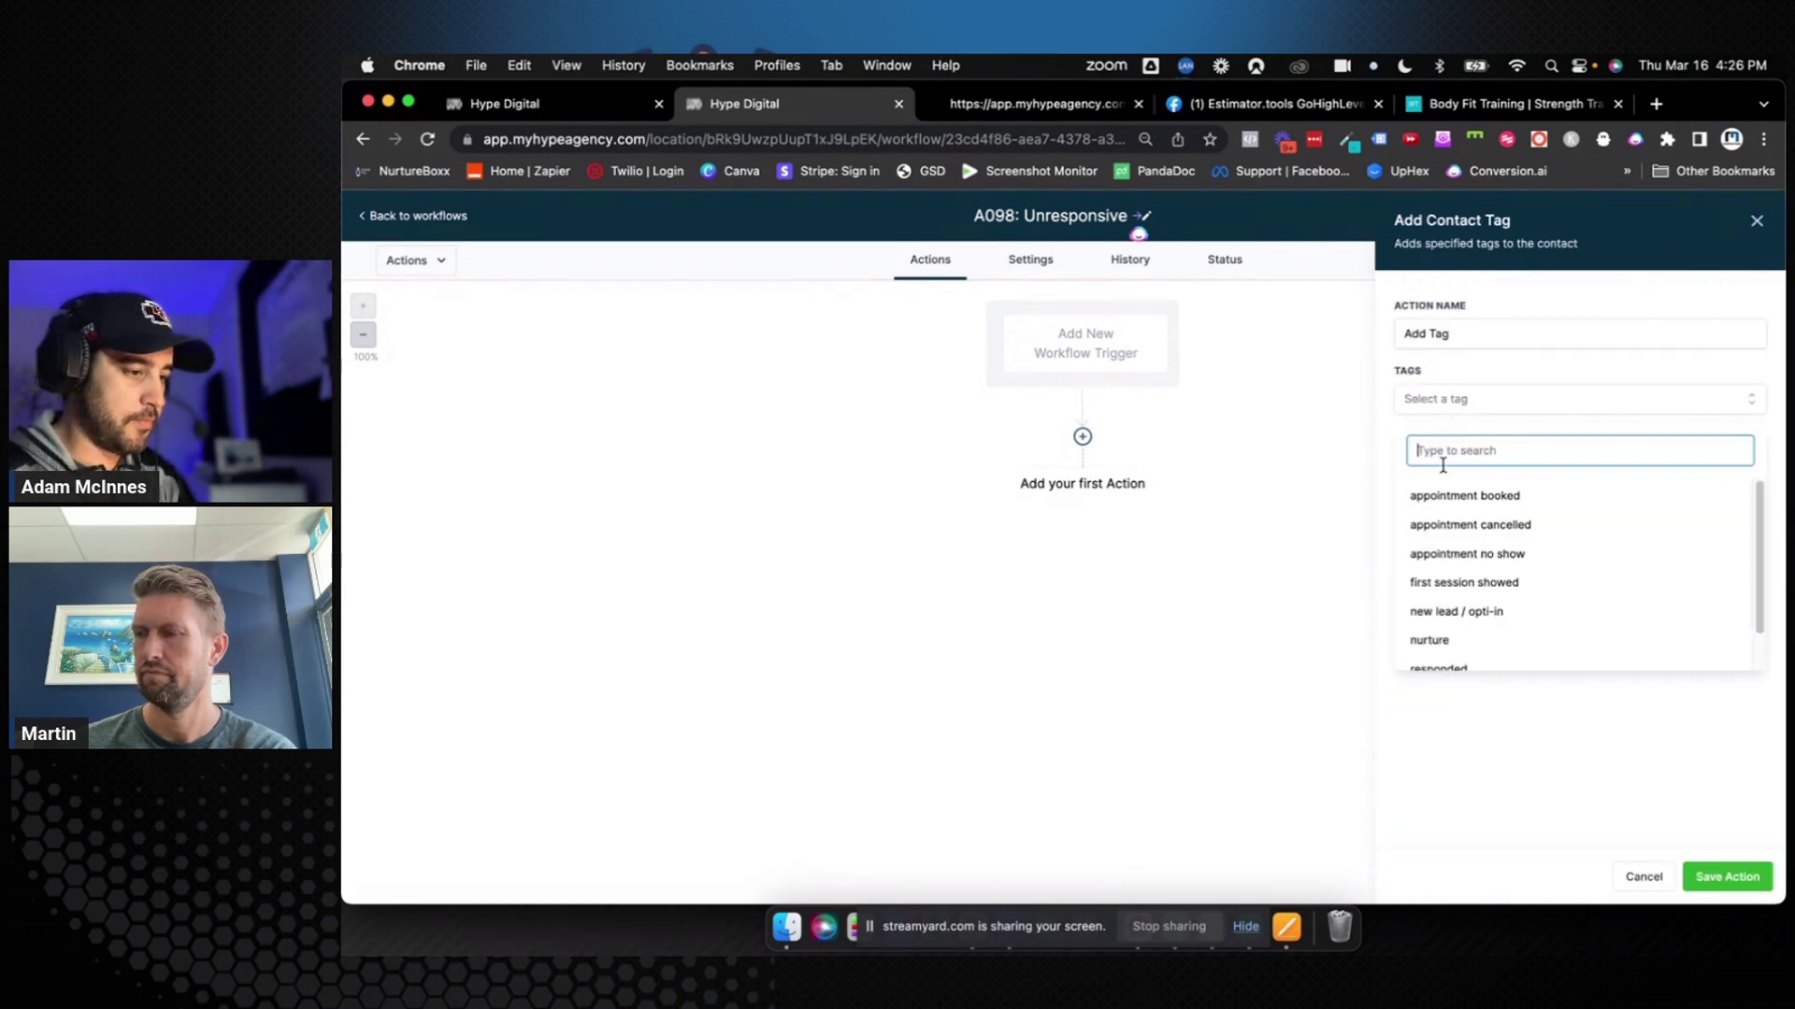
pyautogui.write('Un')
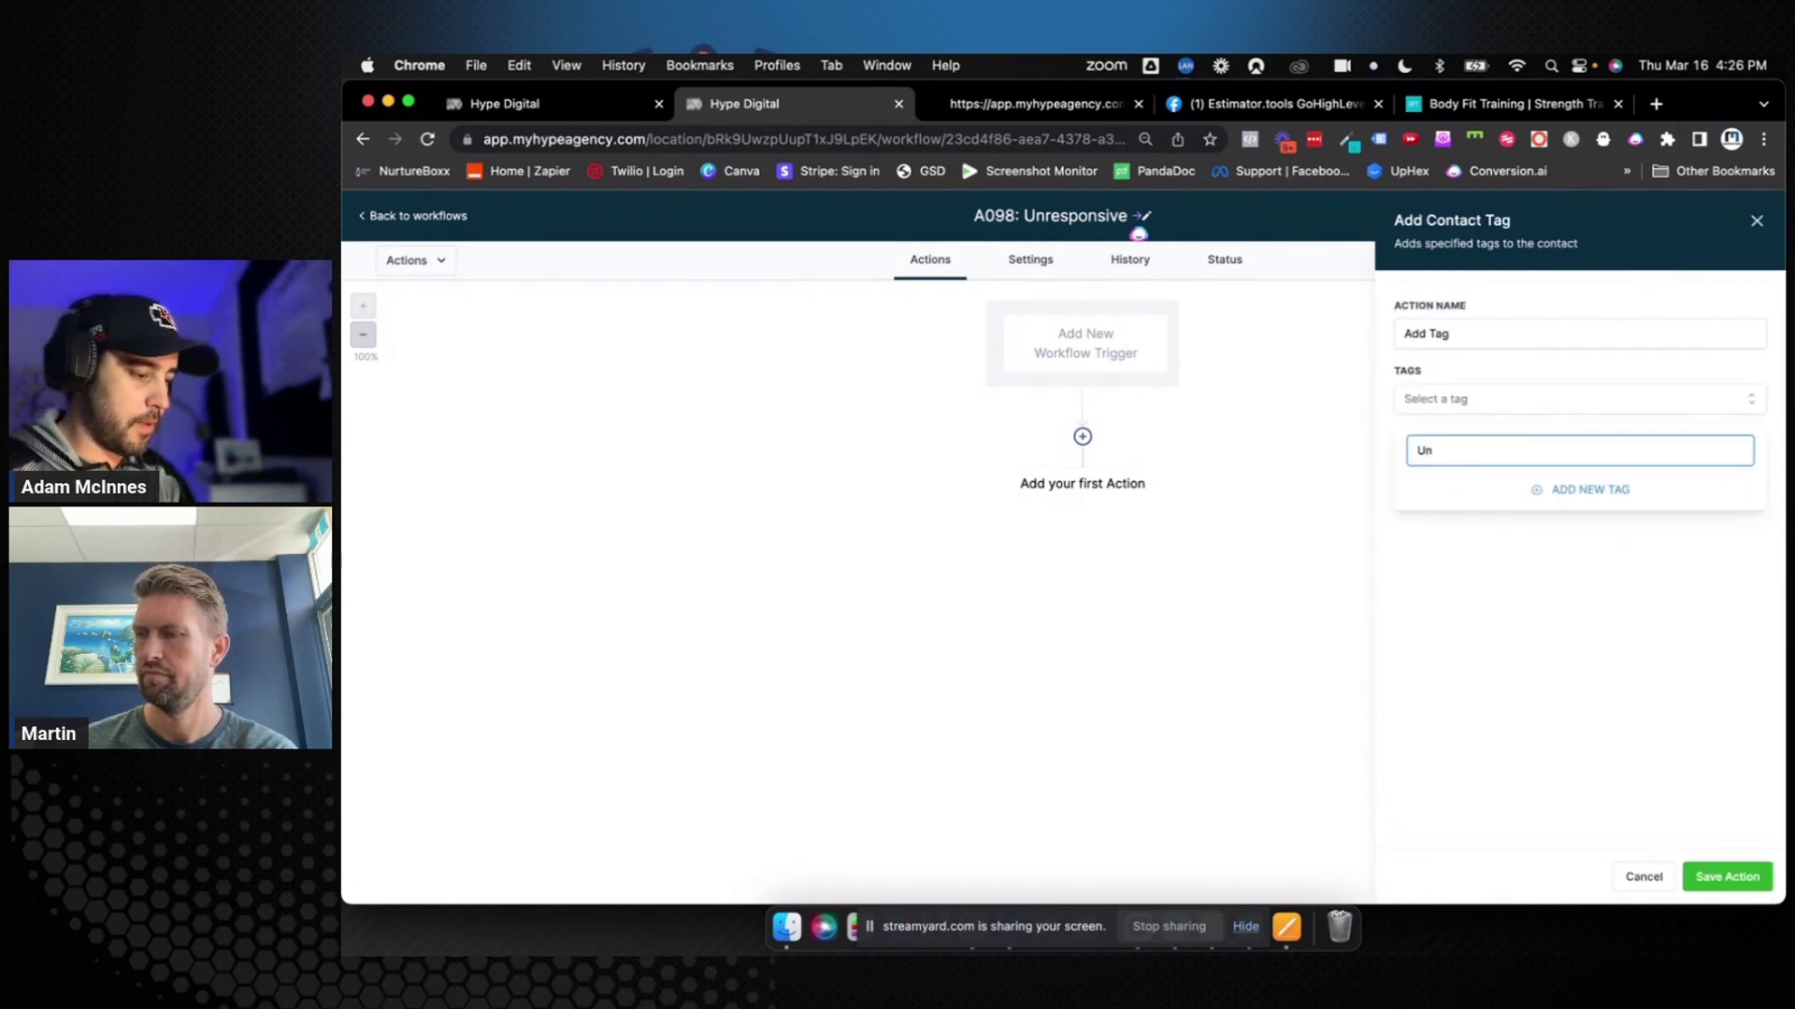
pyautogui.write('responsive')
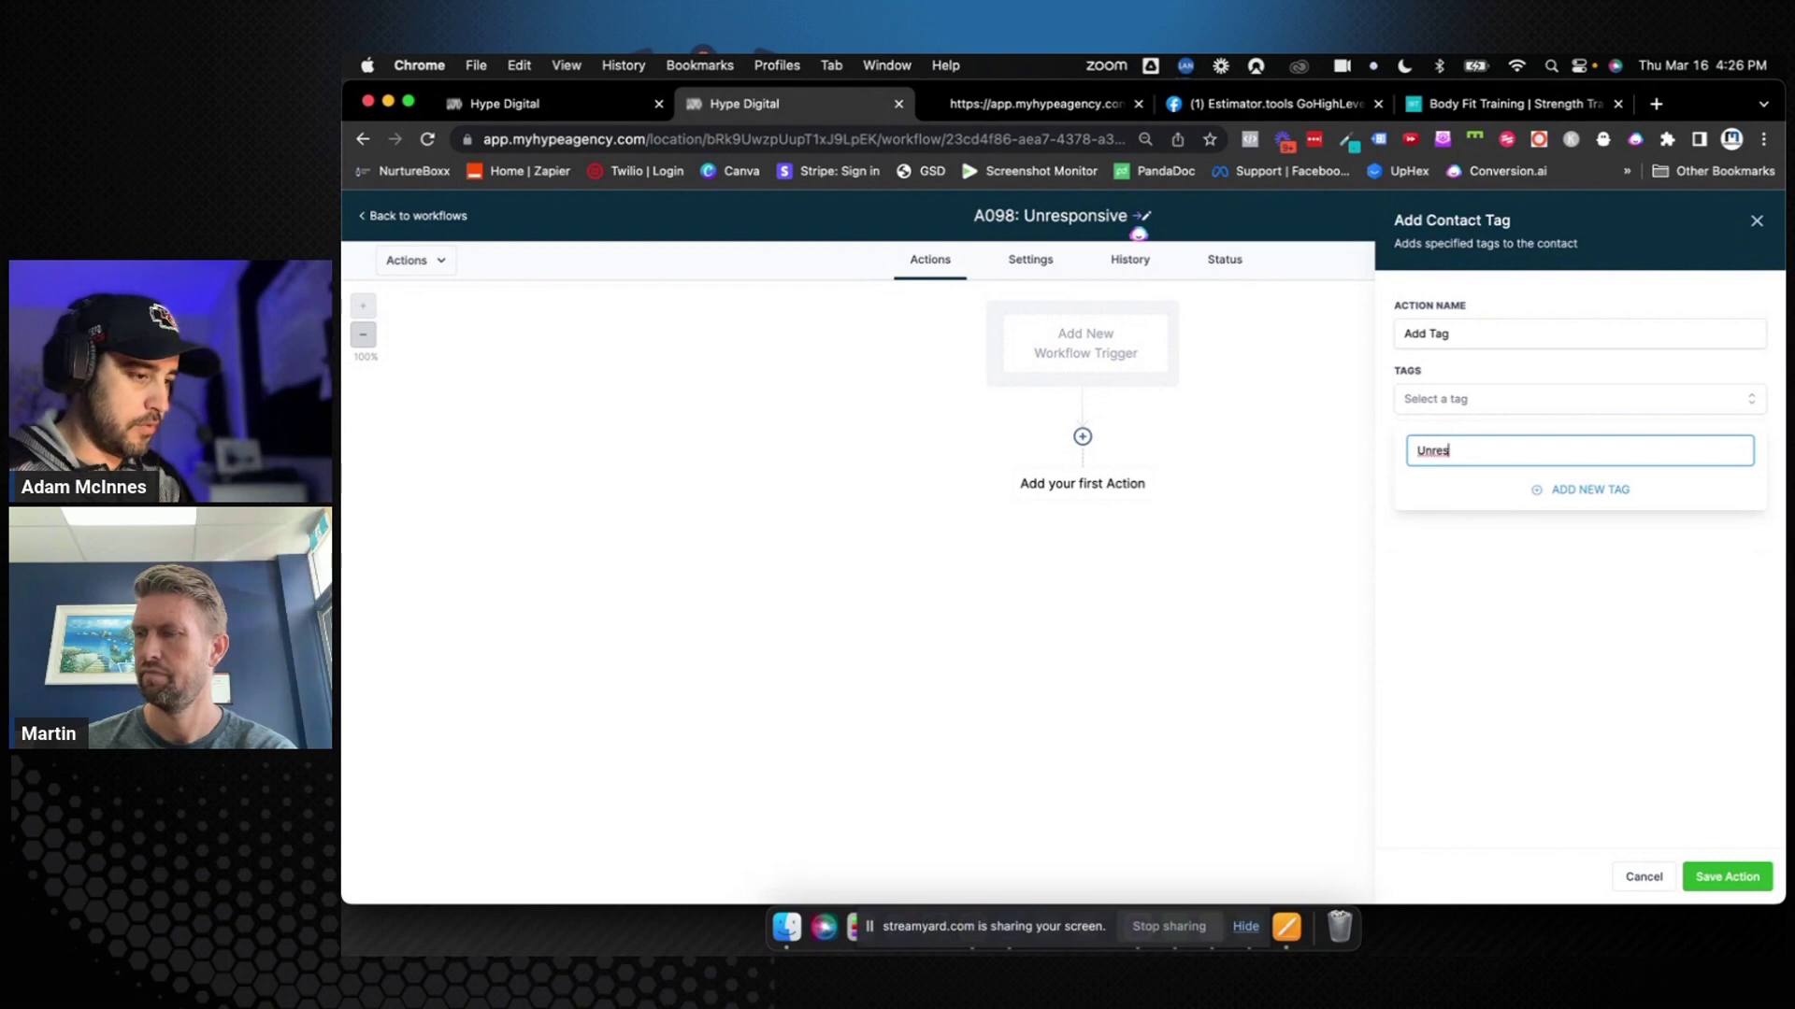
pyautogui.click(1563, 493)
# Name the action Add Tag "Unresponsive", save it, and save the A098 workflow
pyautogui.click(1491, 327)
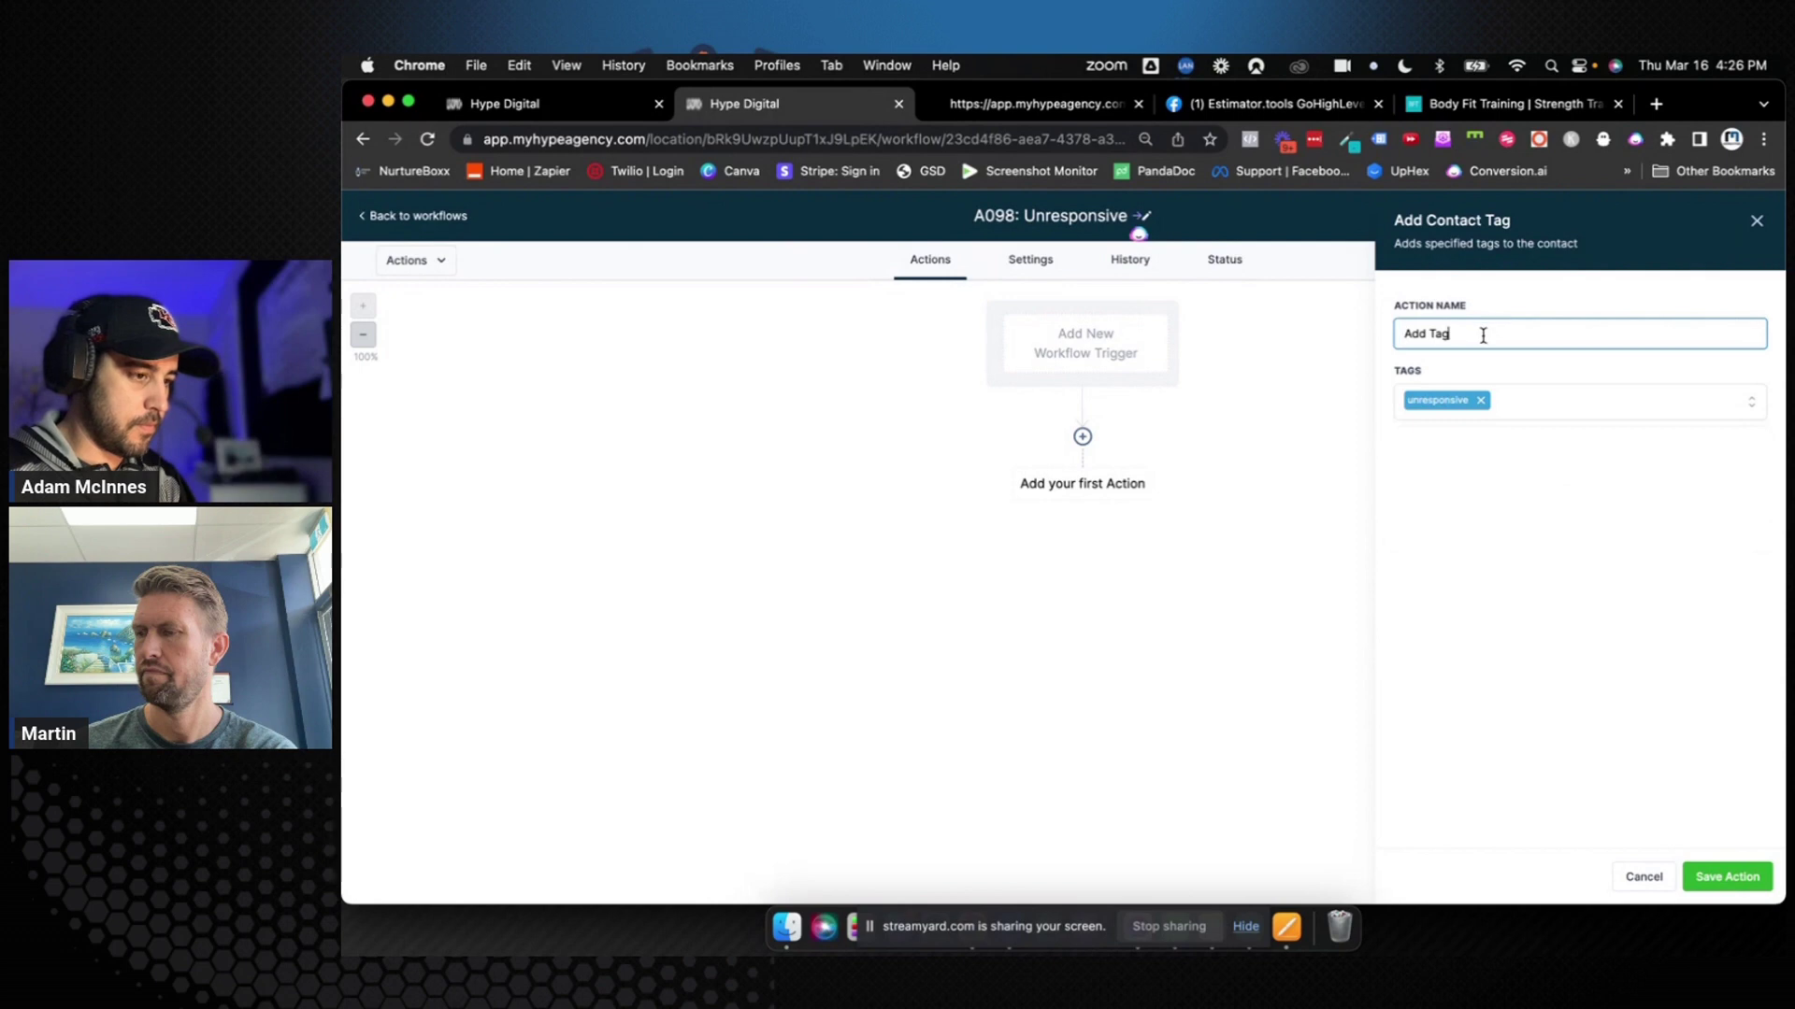
pyautogui.write('"Un')
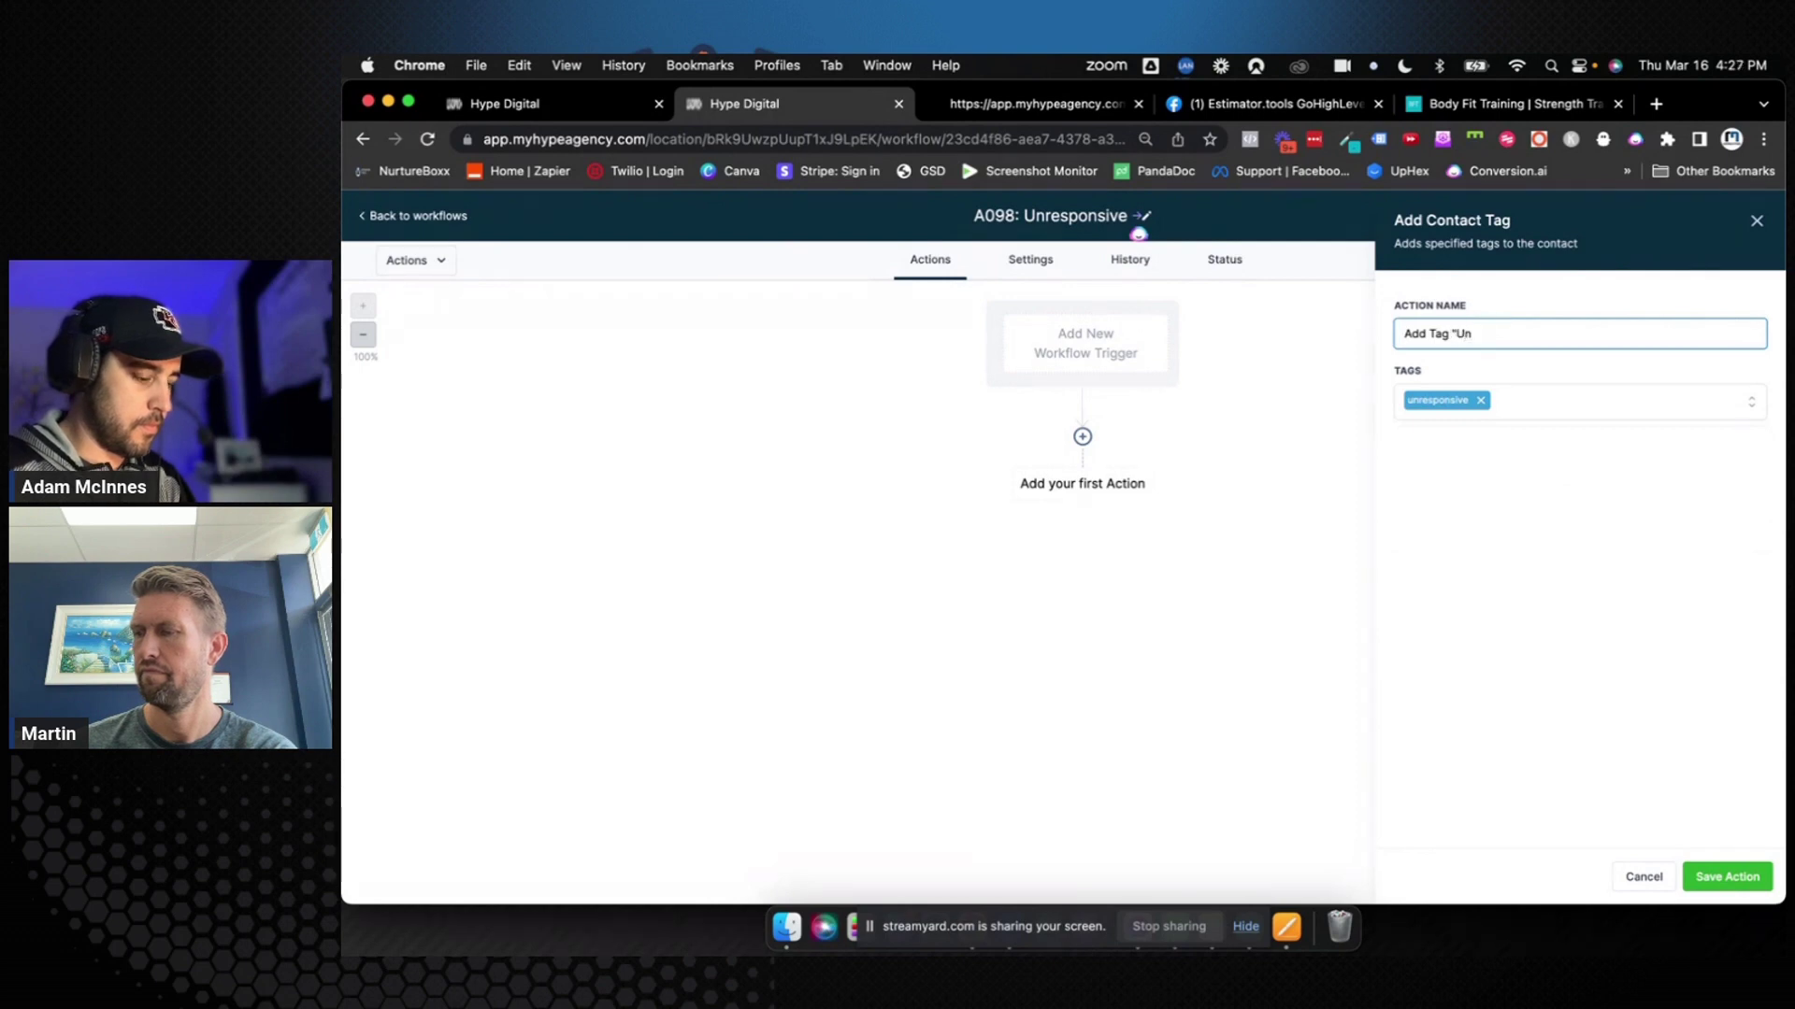
pyautogui.write('responsive')
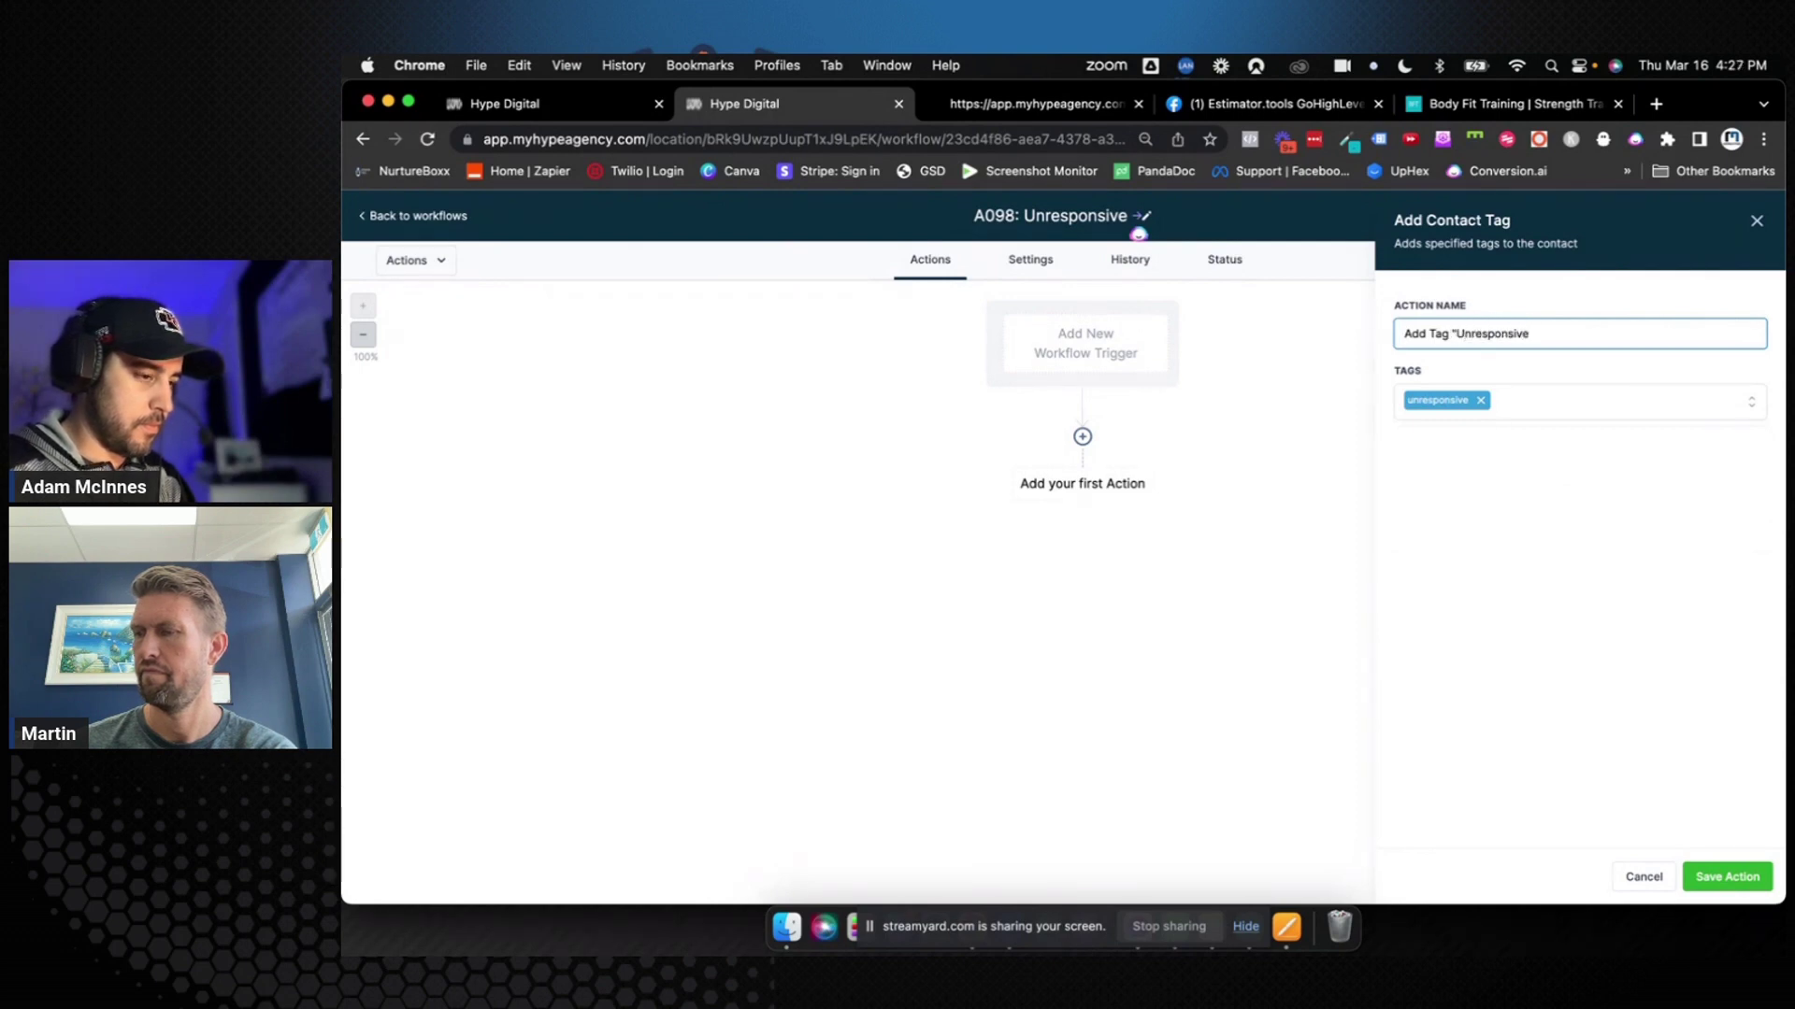
pyautogui.write('"')
pyautogui.click(1612, 595)
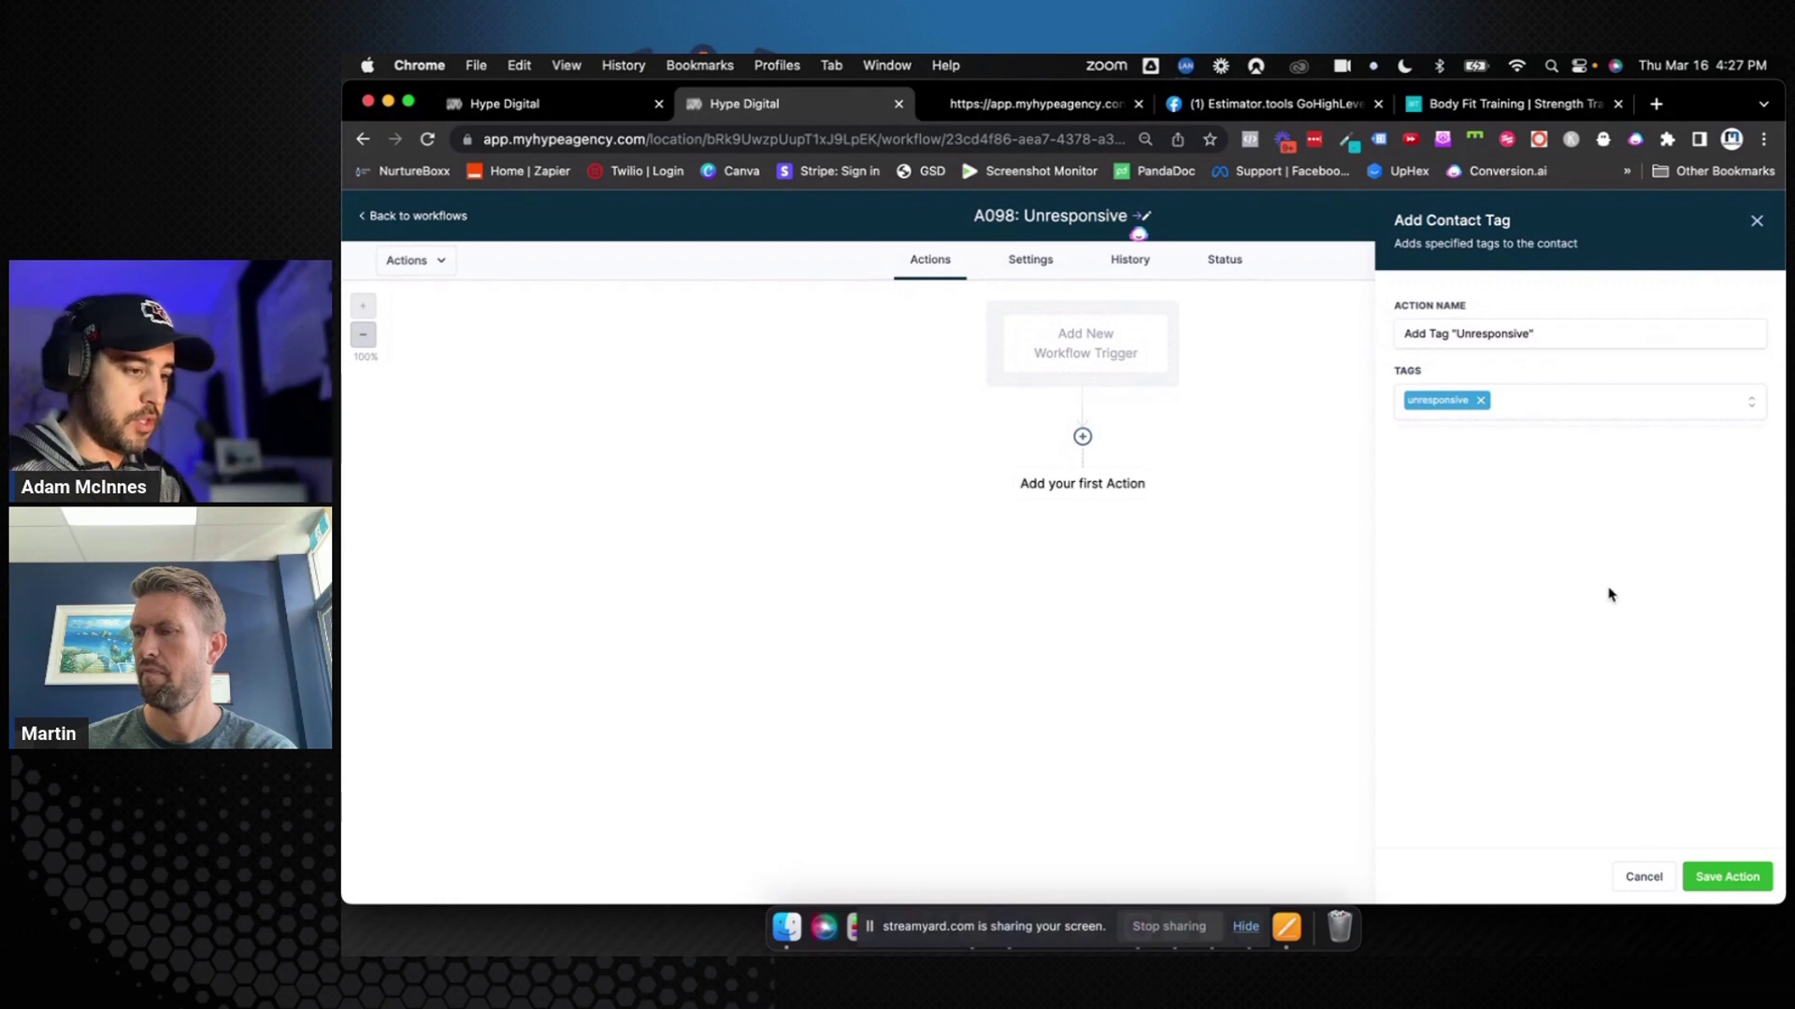
pyautogui.click(1721, 876)
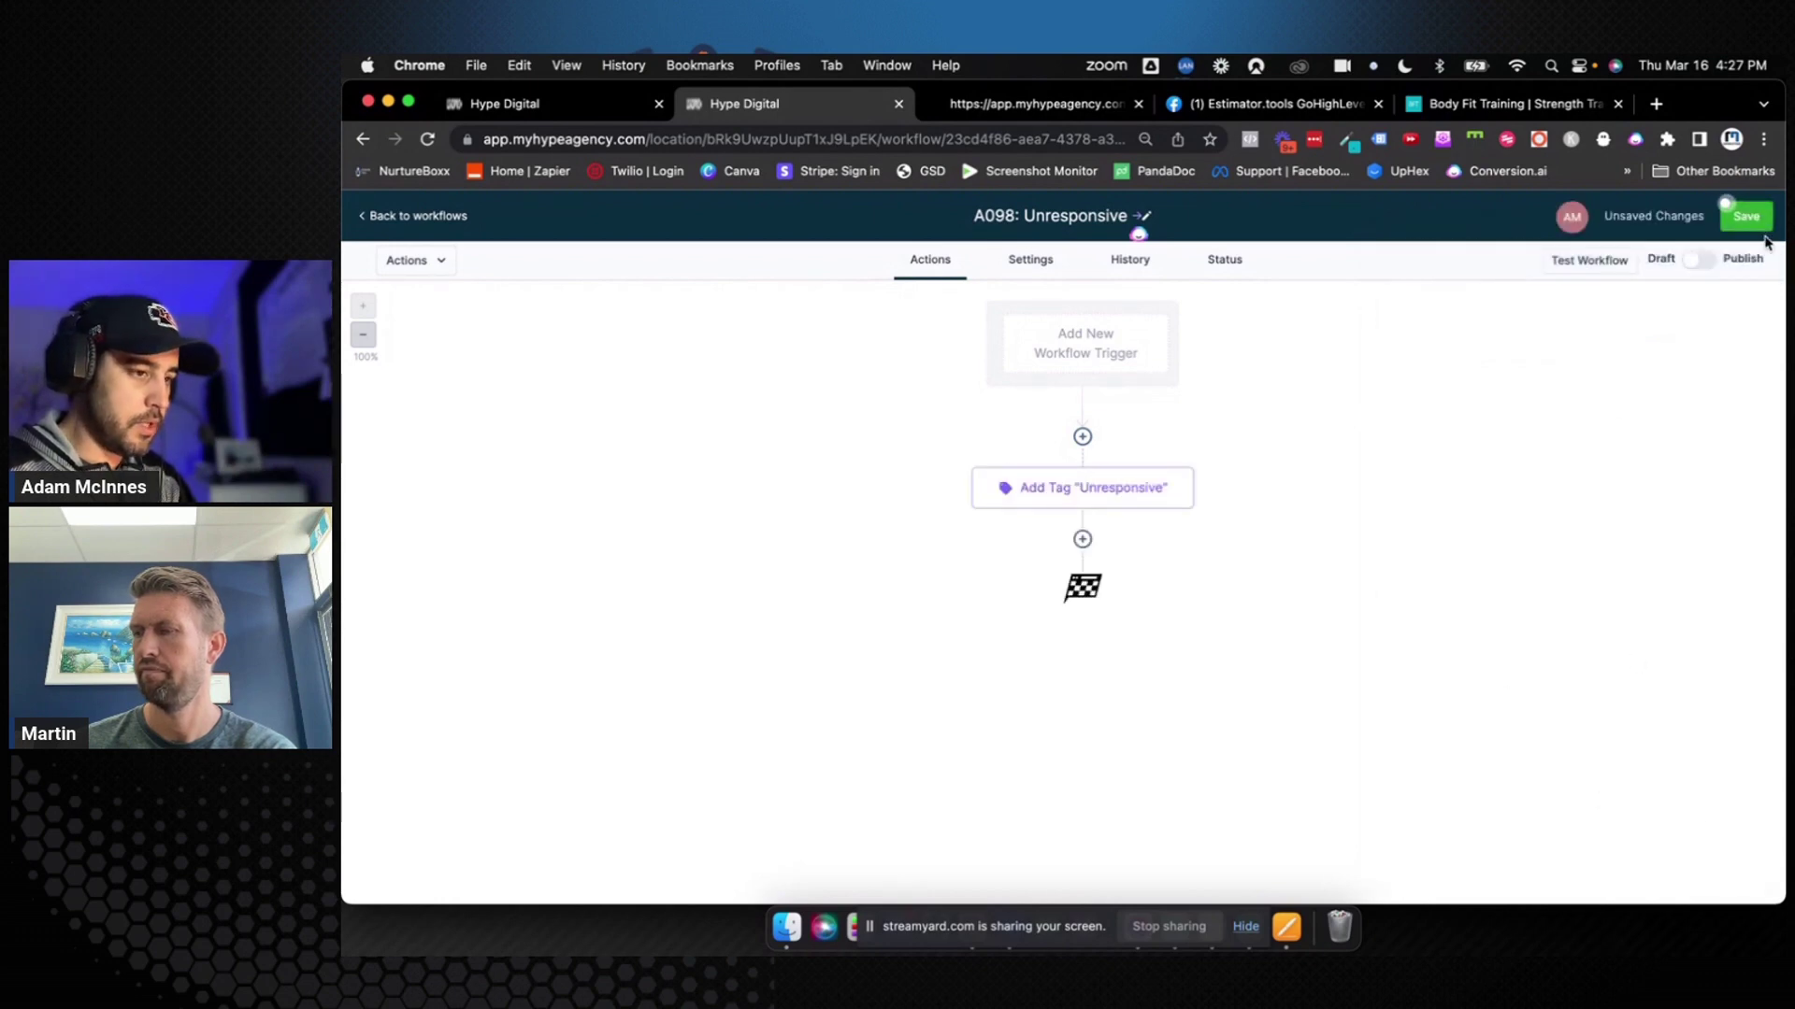
pyautogui.click(1762, 218)
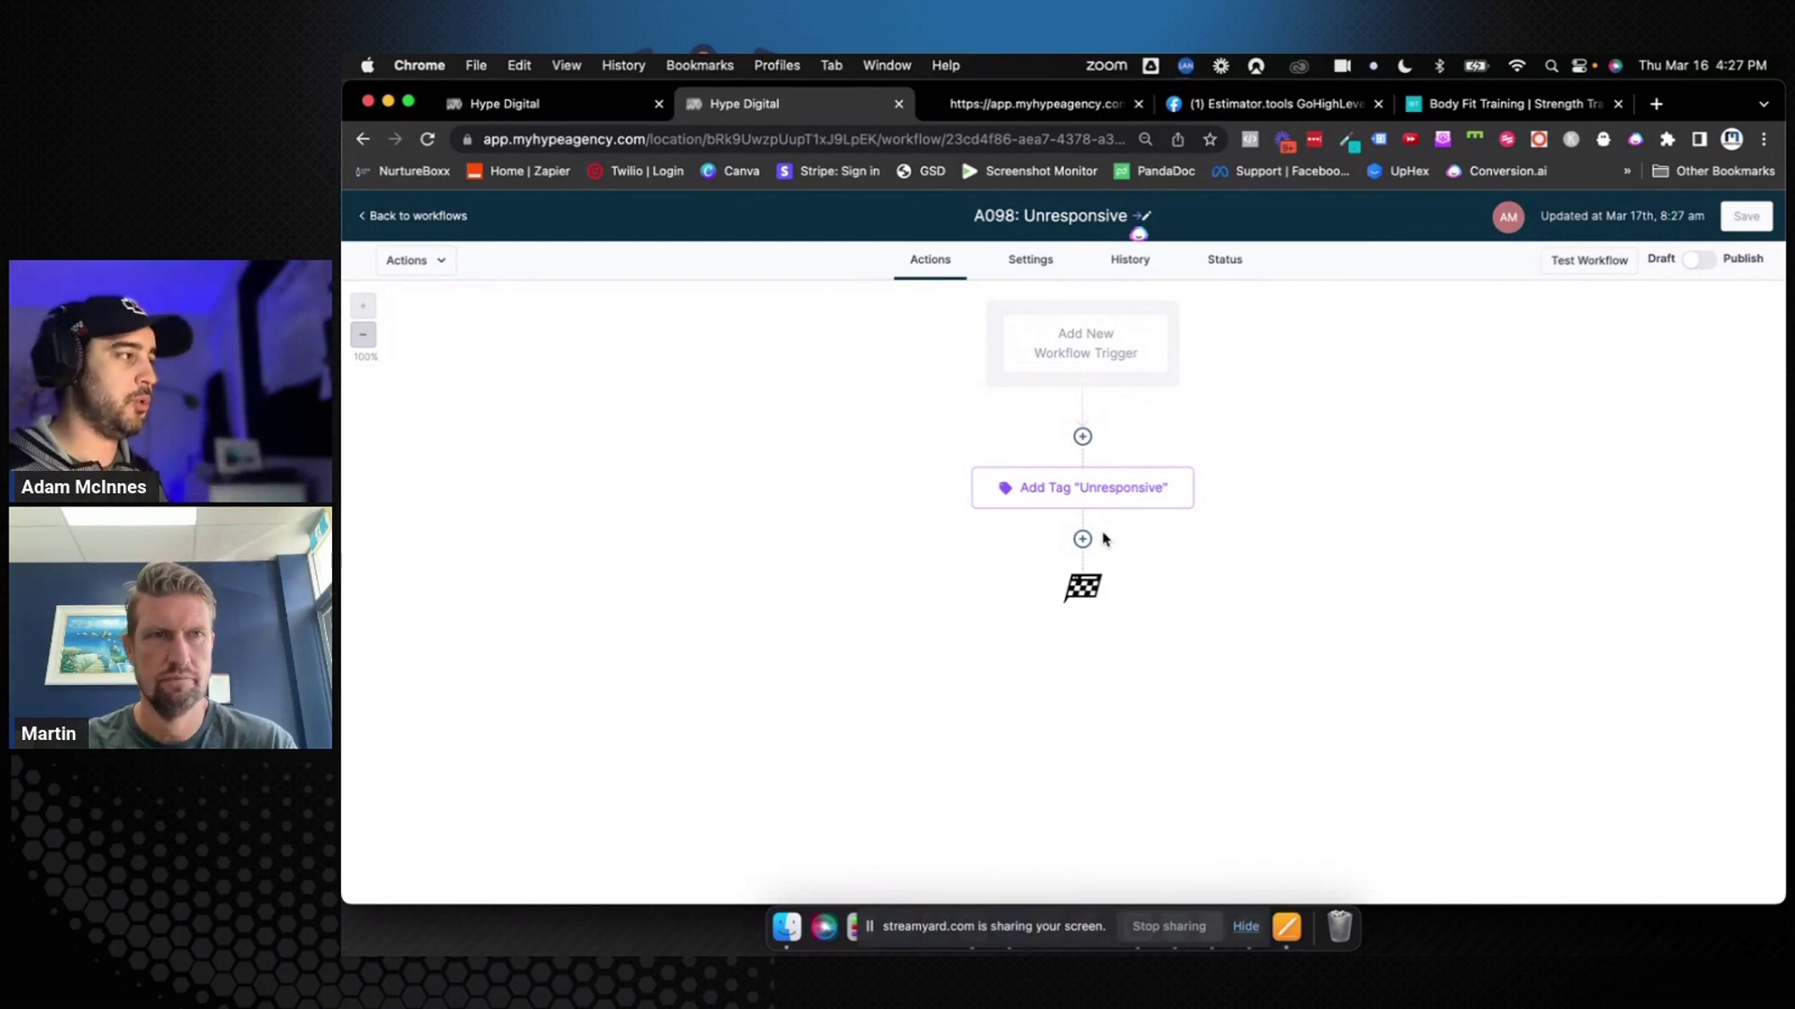
pyautogui.hotkey('ctrl', 'Right')
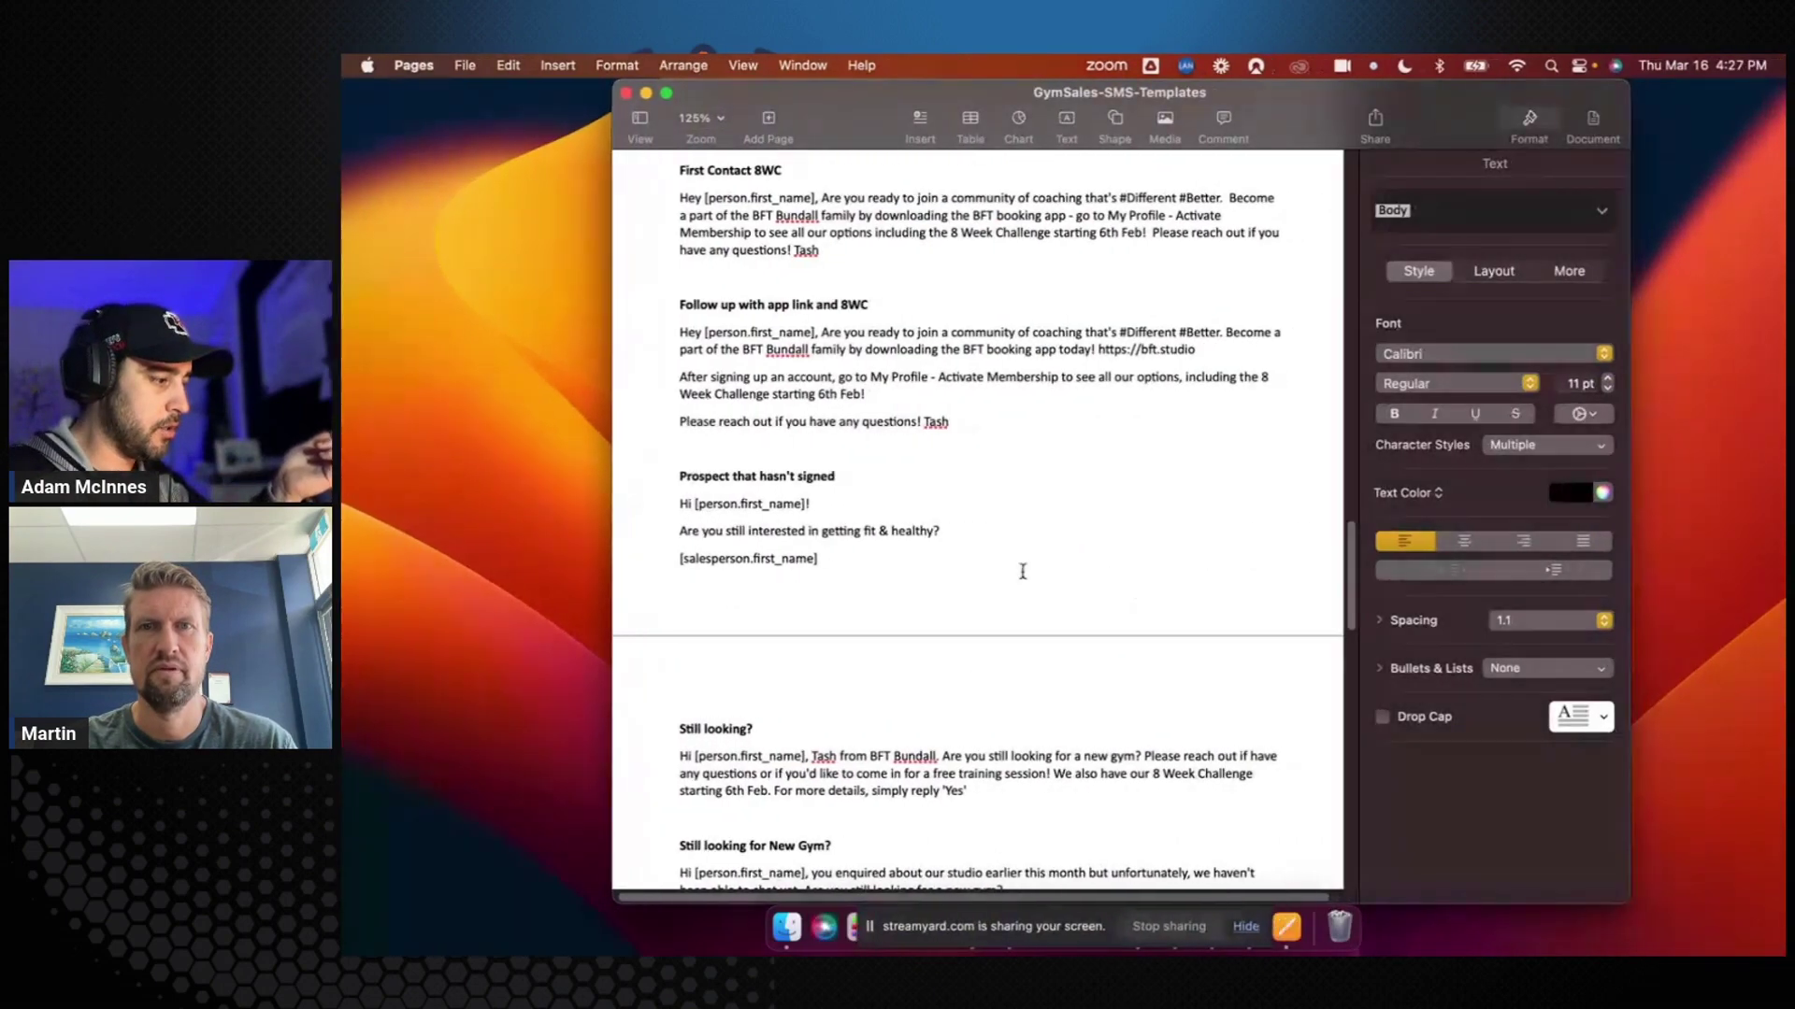
pyautogui.scroll(3, 1022, 570)
pyautogui.scroll(20, 1022, 570)
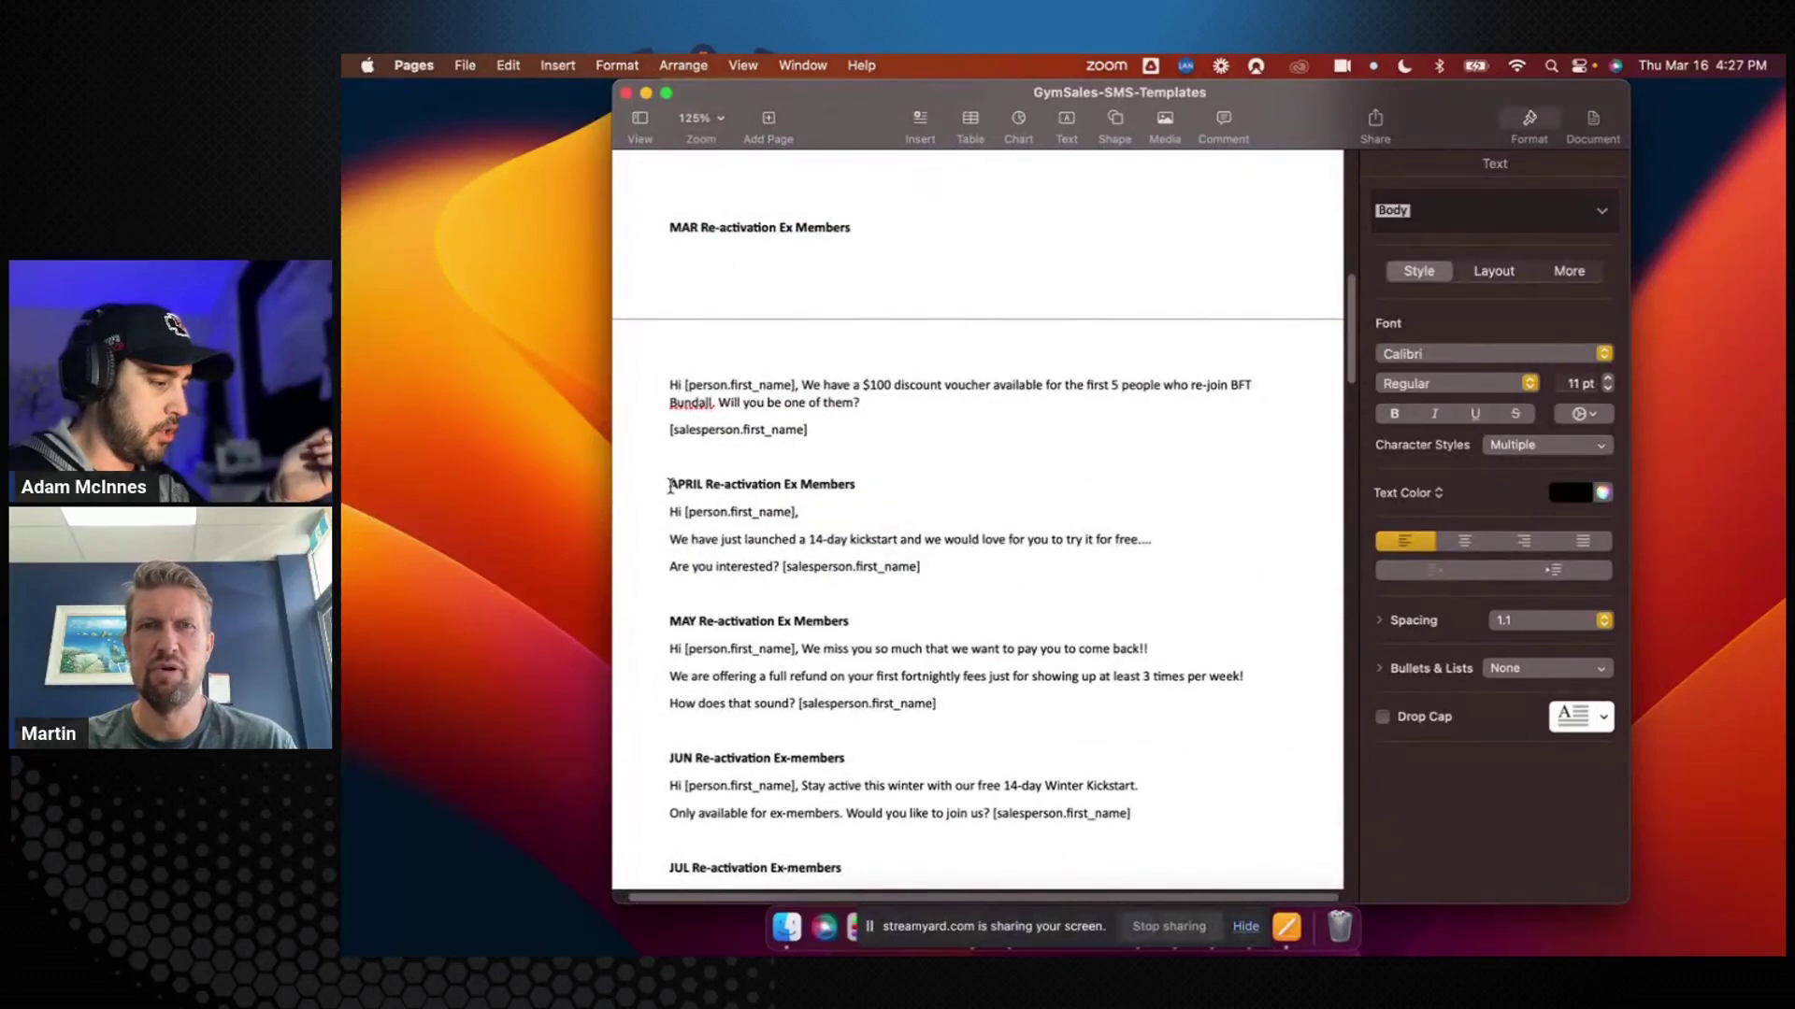
pyautogui.moveTo(669, 485); pyautogui.dragTo(988, 598)
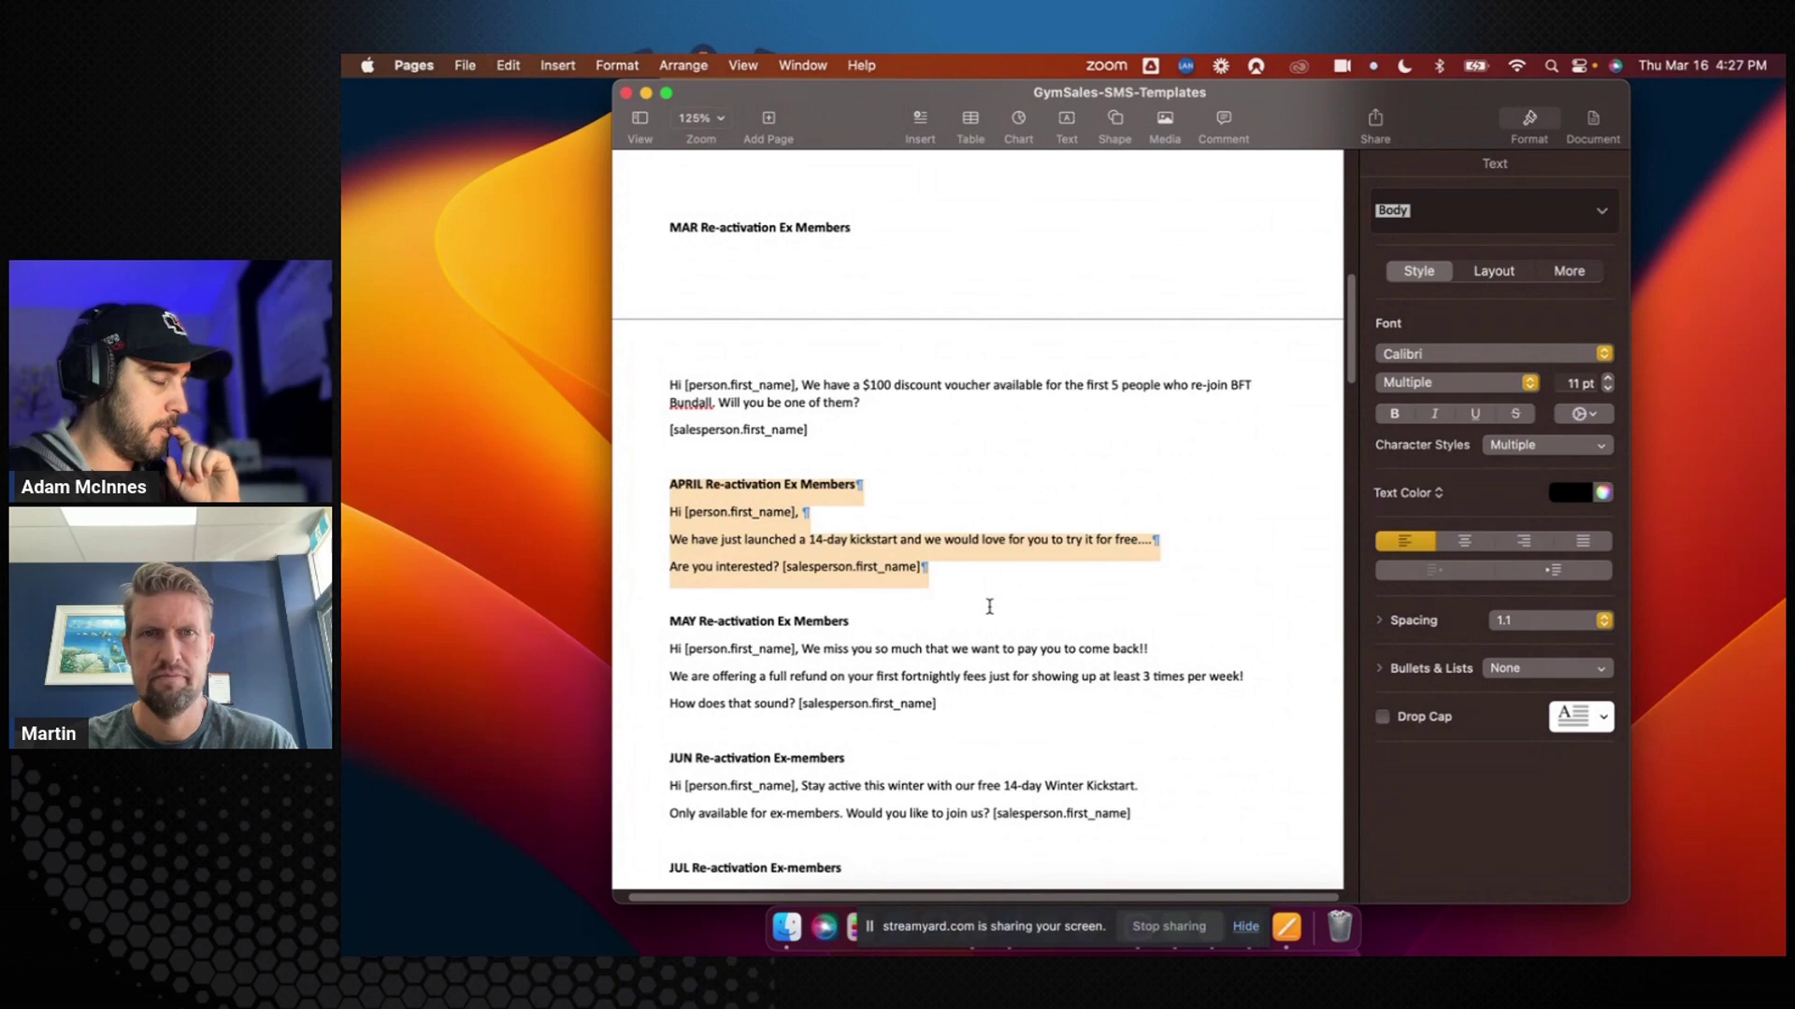
pyautogui.click(989, 607)
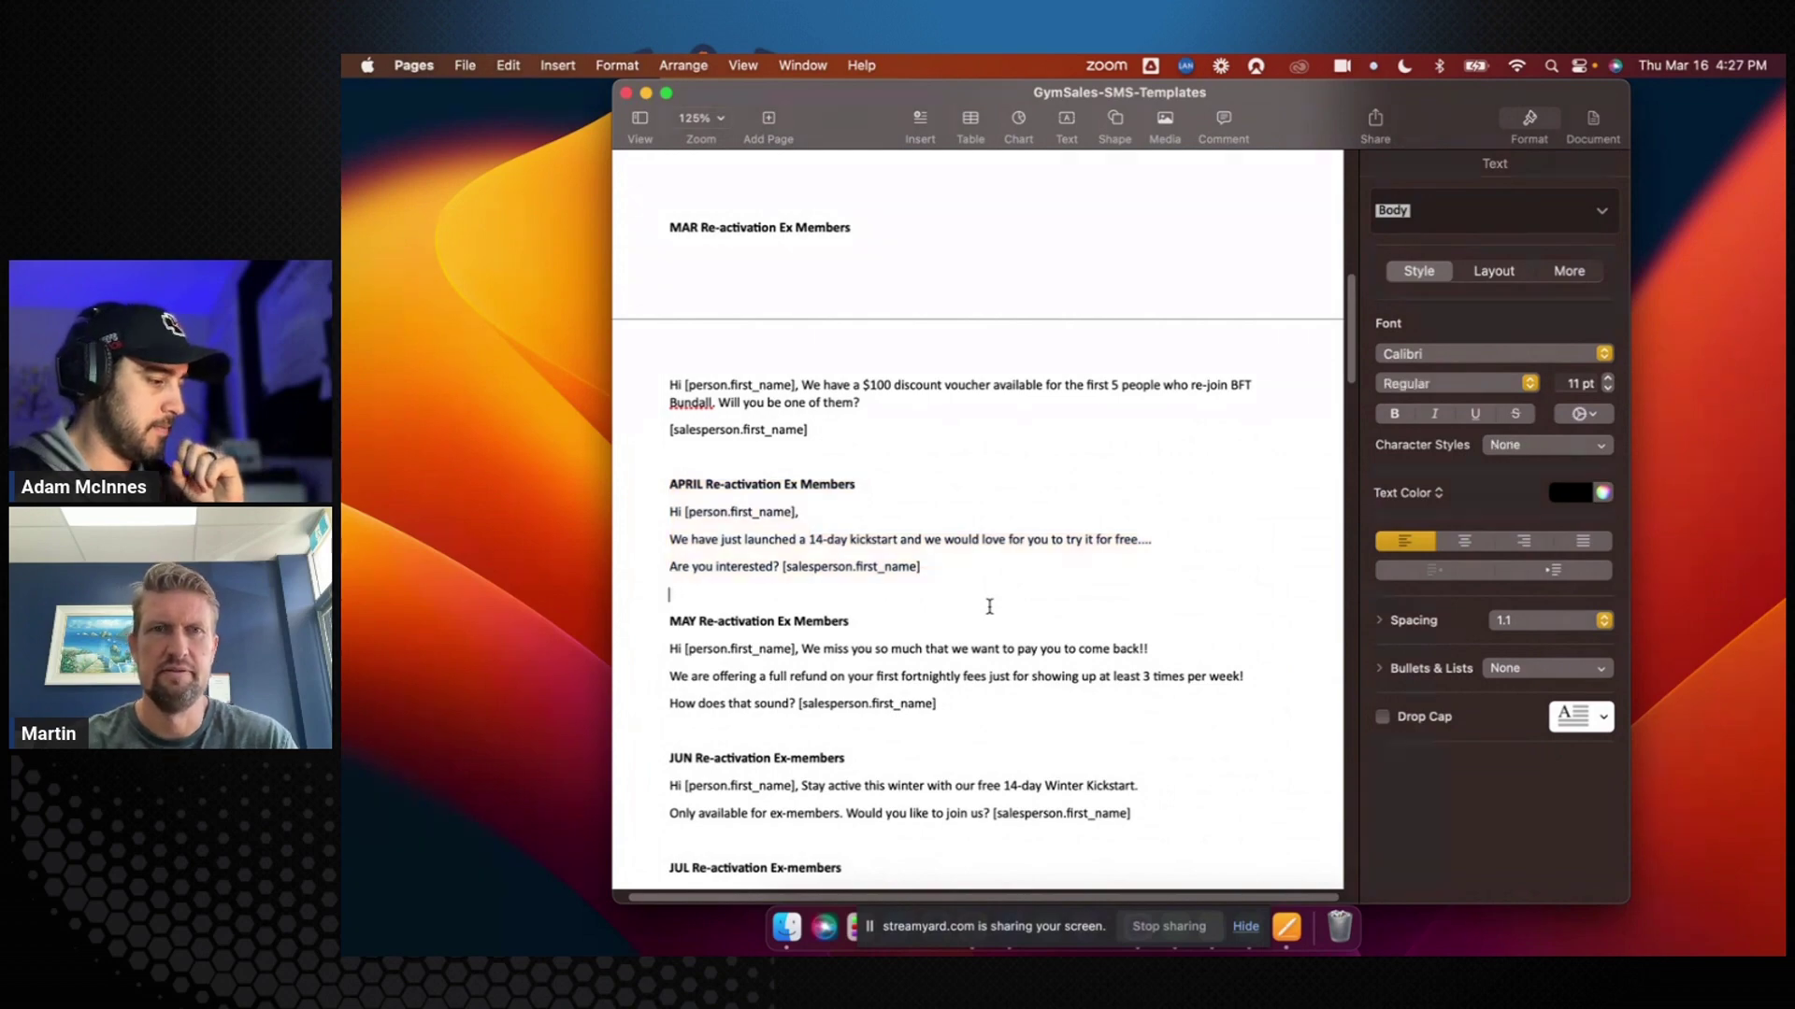
pyautogui.hotkey('ctrl', 'Left')
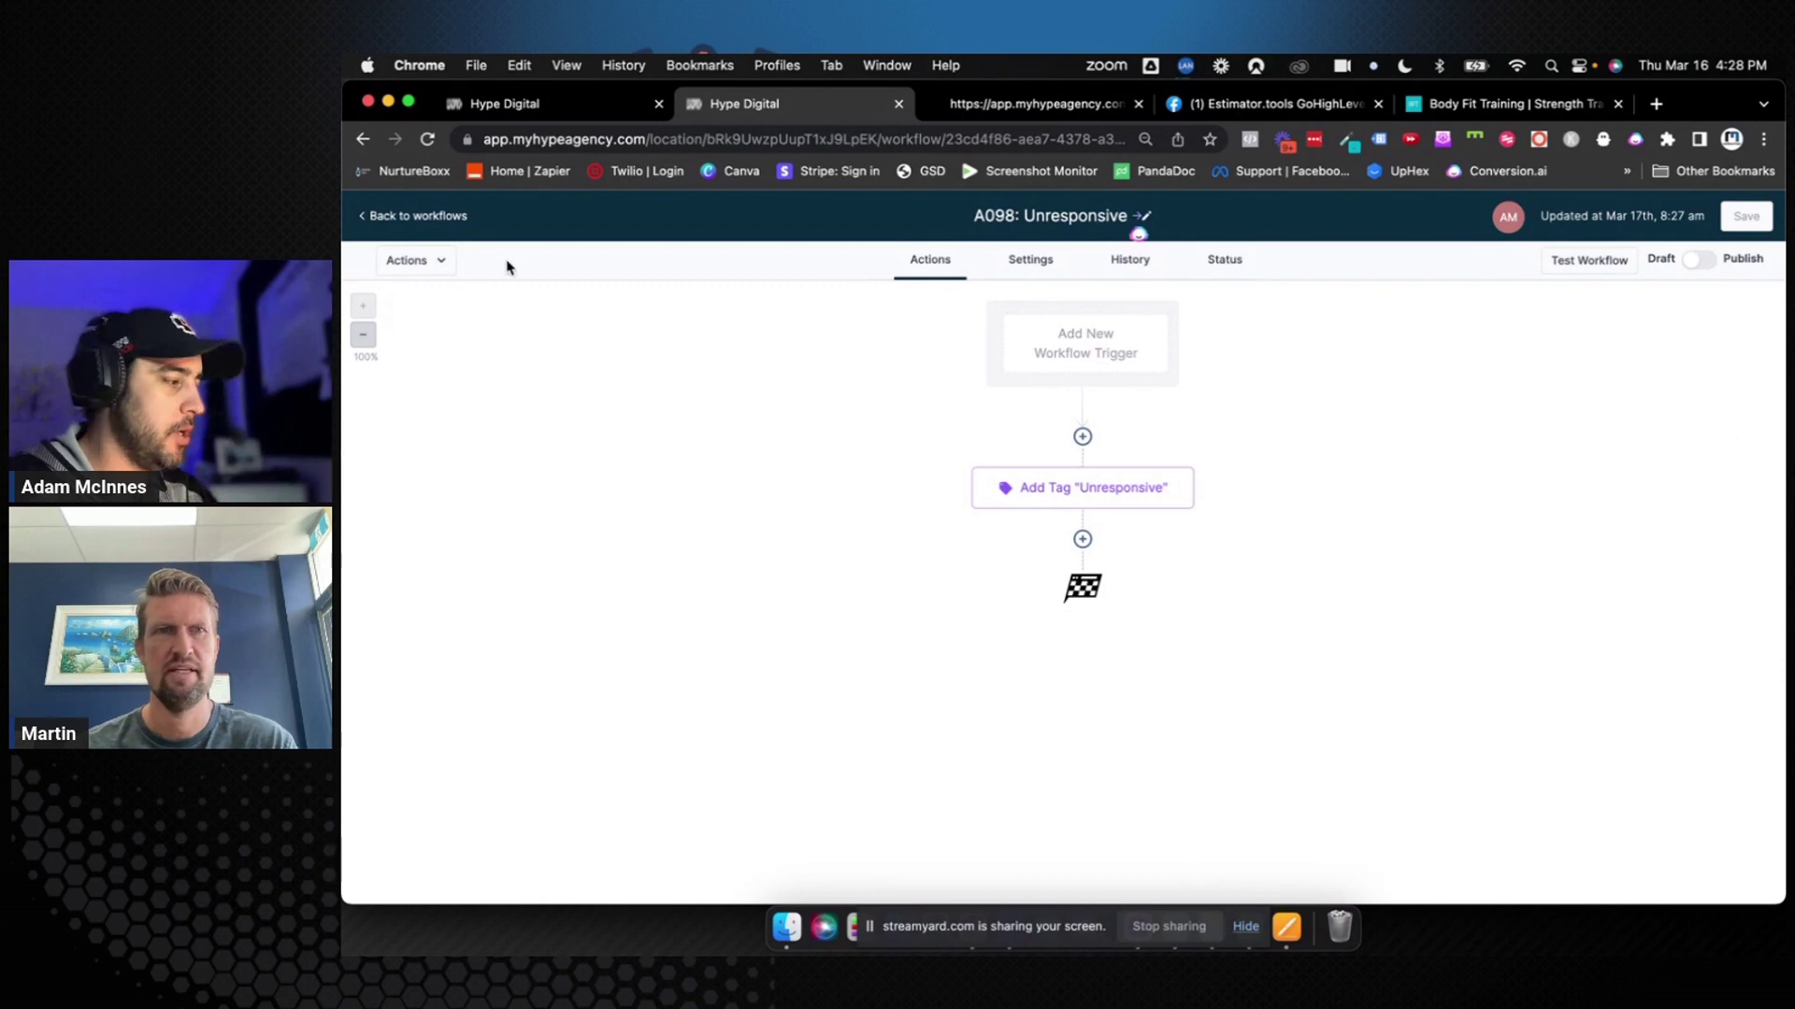
# Return to the workflows list and scroll through it, seeing A098: Unresponsive beside A000–A007
pyautogui.click(447, 220)
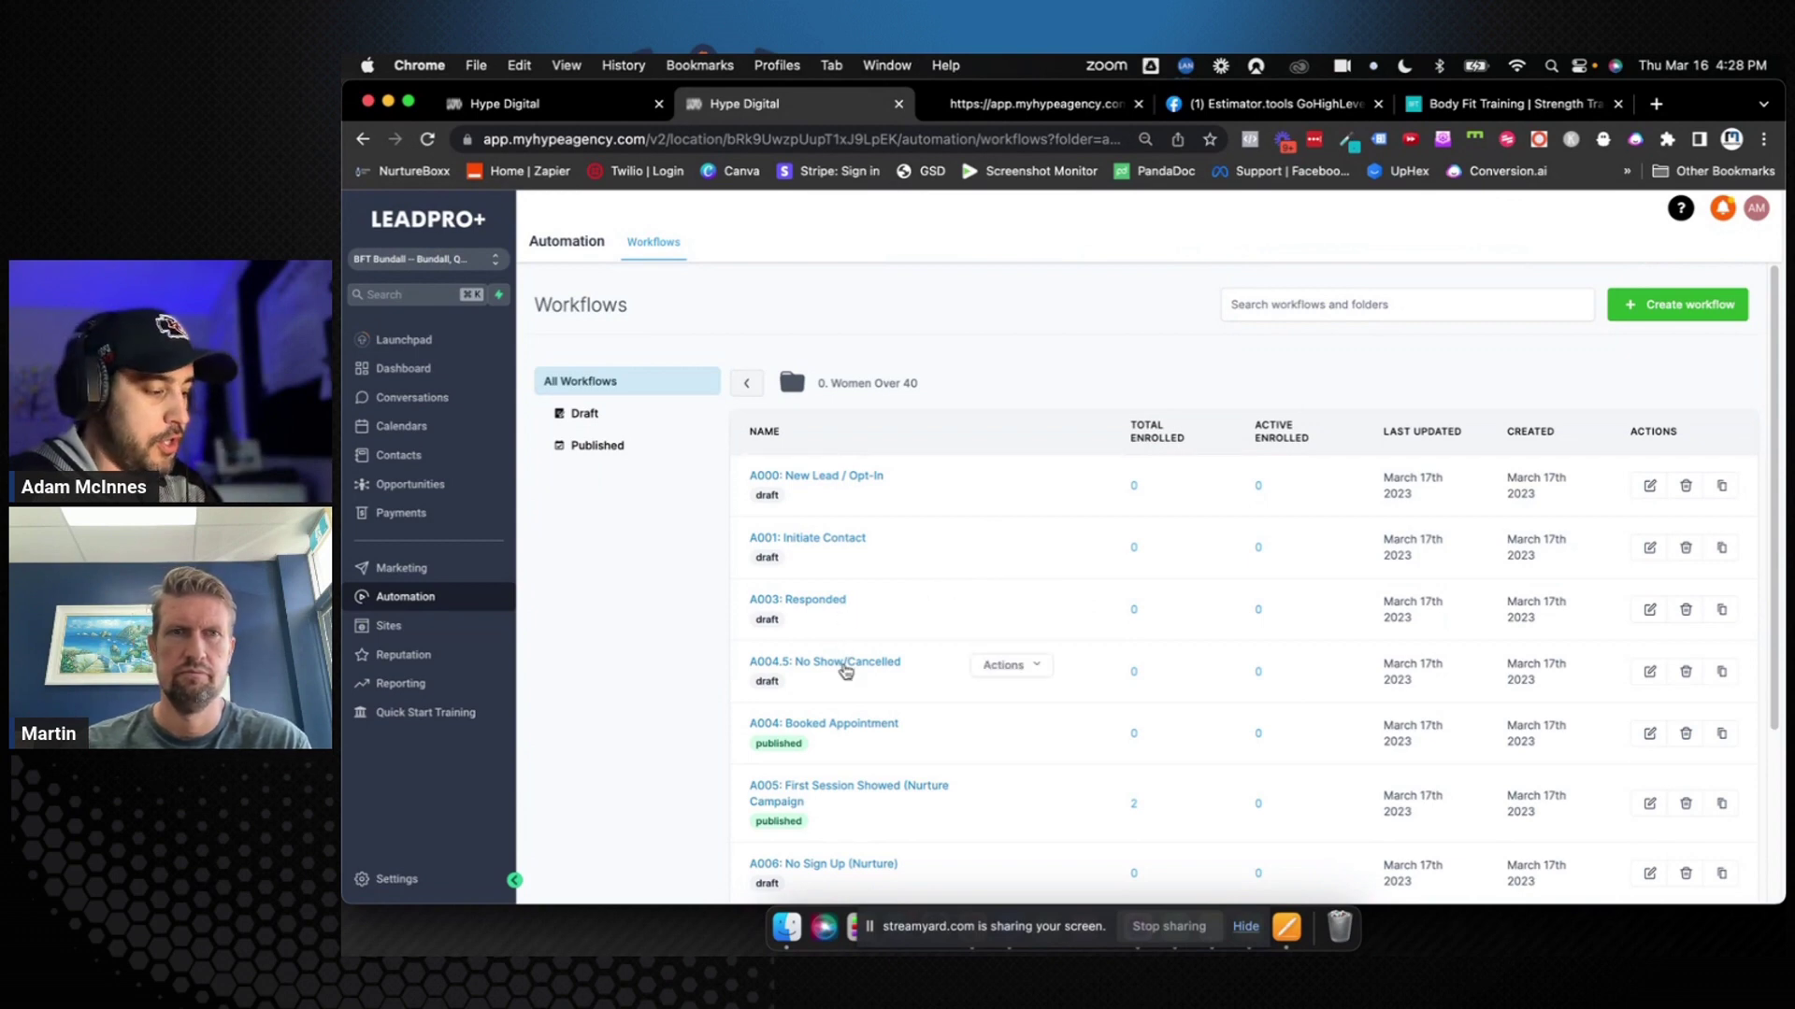
pyautogui.scroll(-1, 846, 671)
pyautogui.scroll(-5, 846, 672)
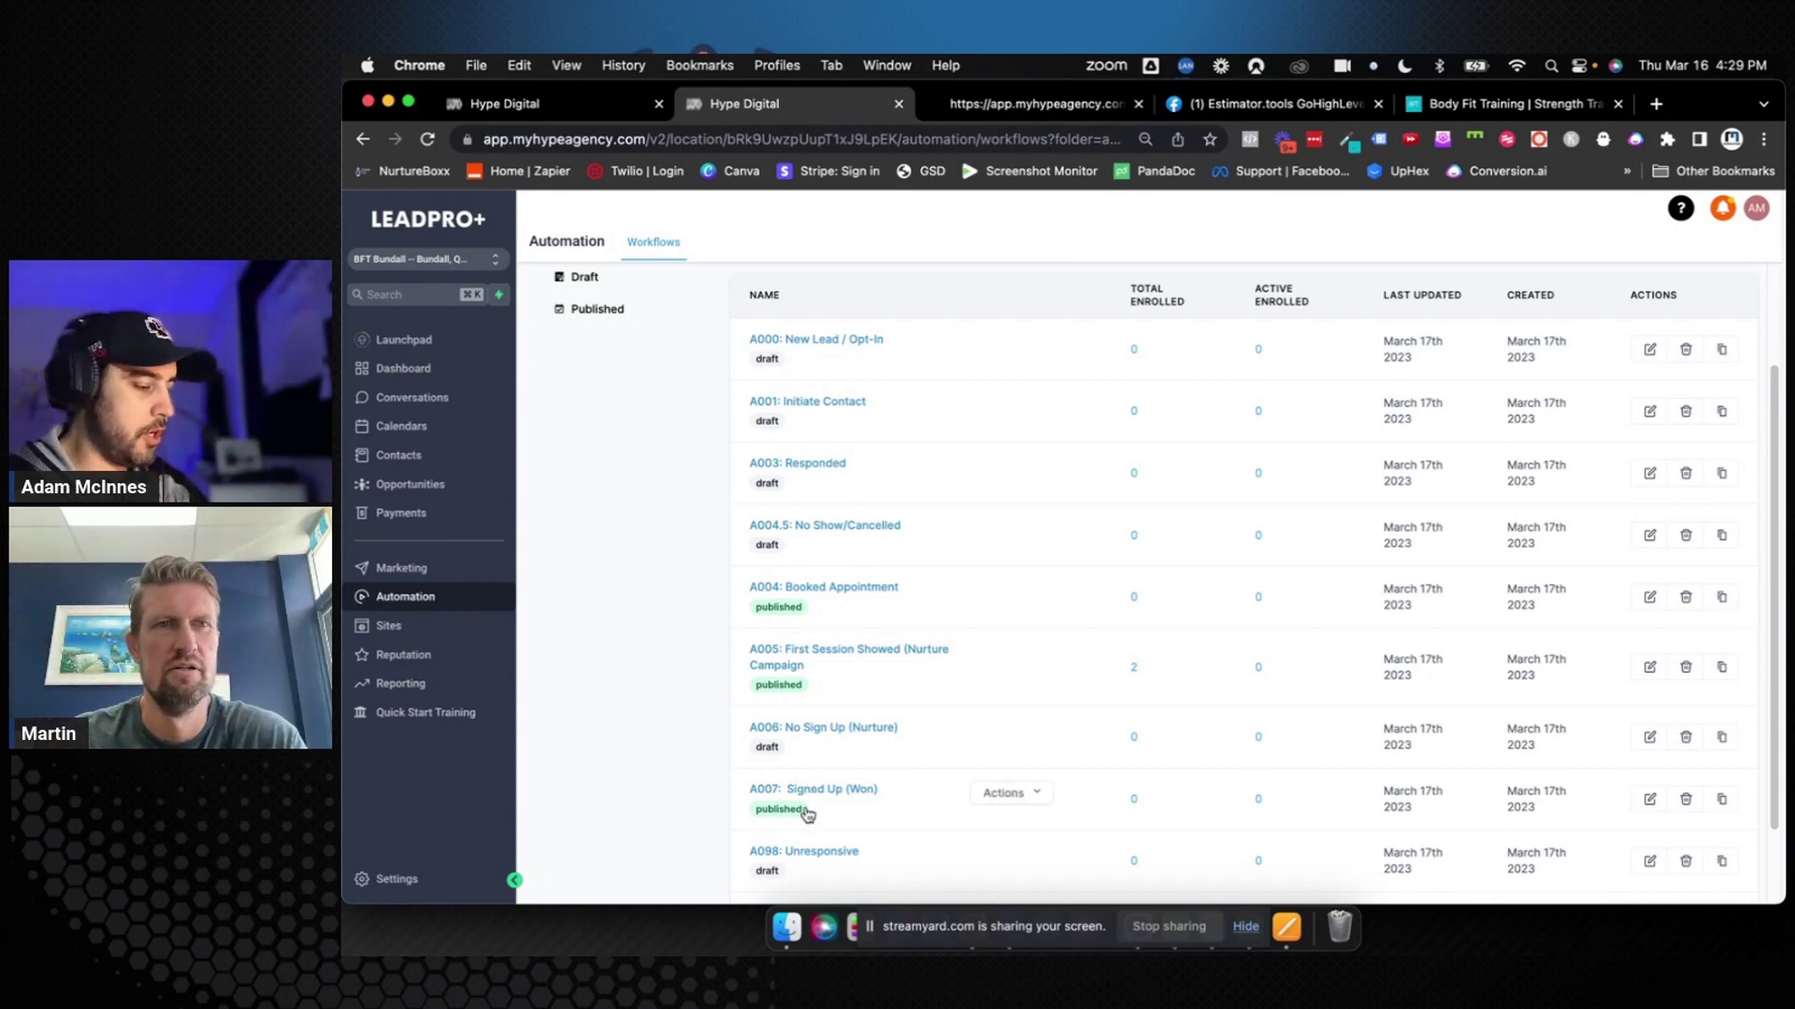
pyautogui.scroll(-2, 818, 789)
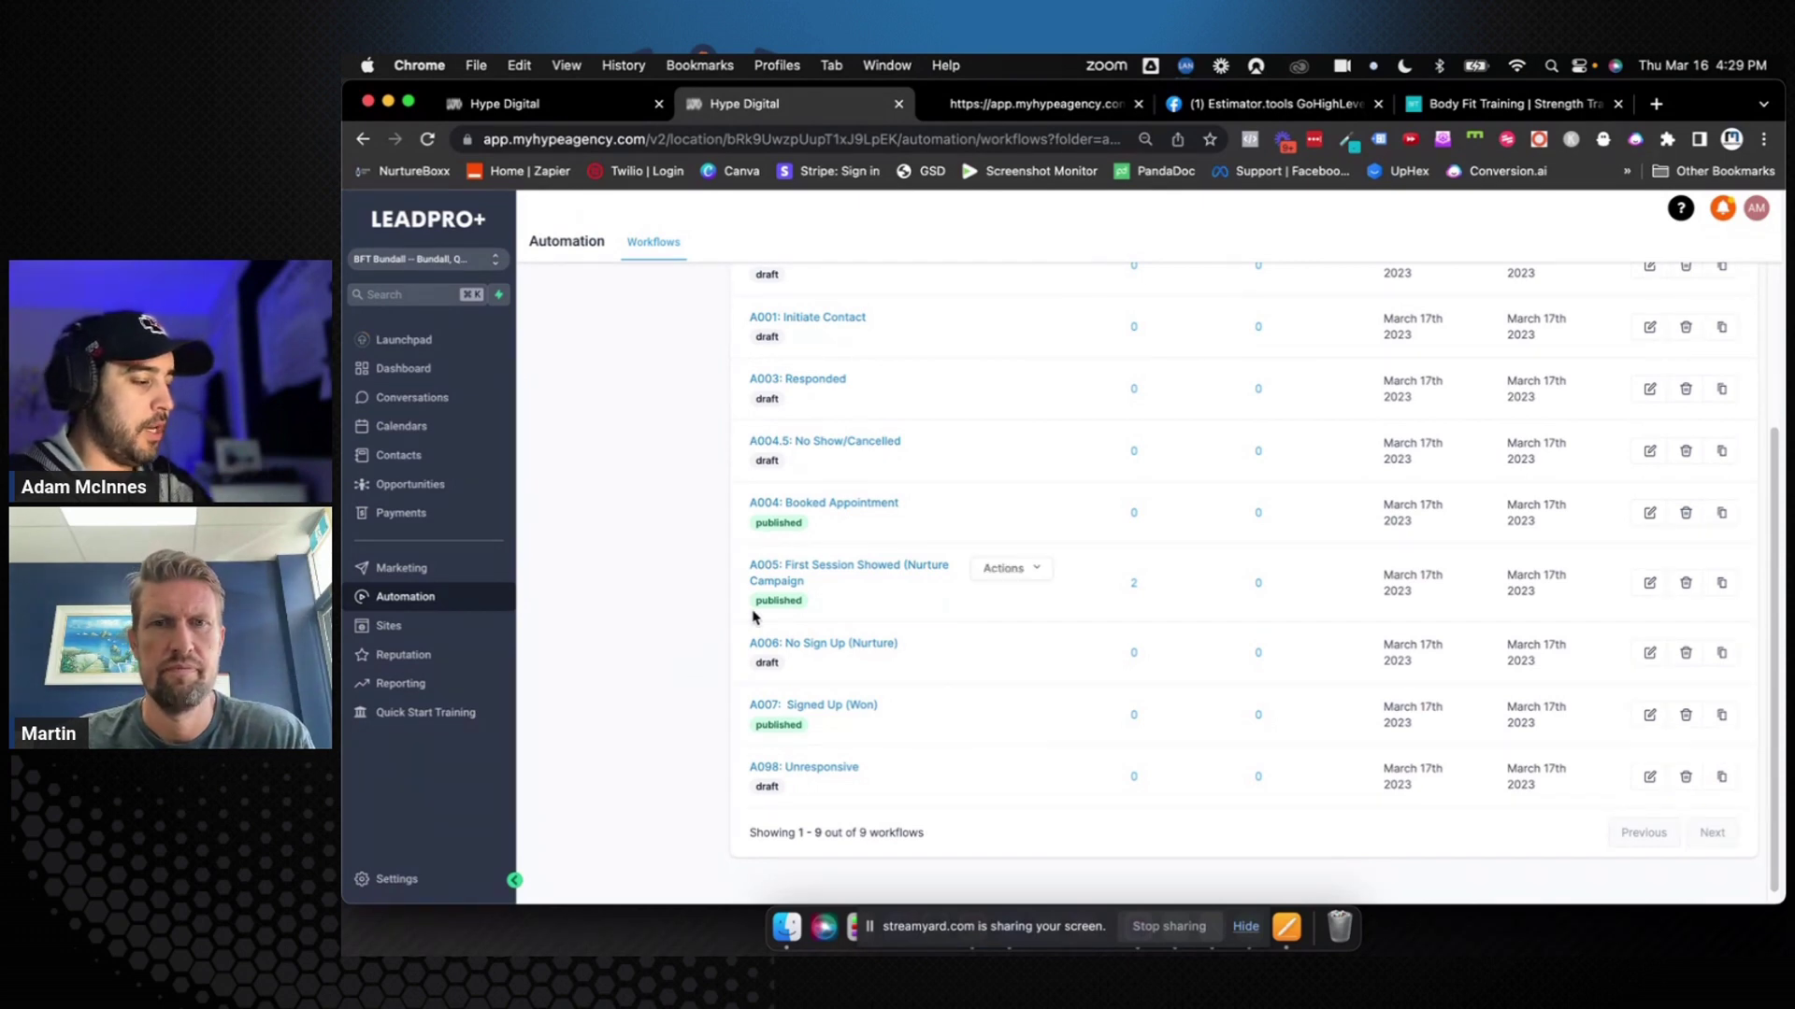
# In A006, add a Contact Tag trigger filtered on Tag Added: nurture
pyautogui.click(785, 643)
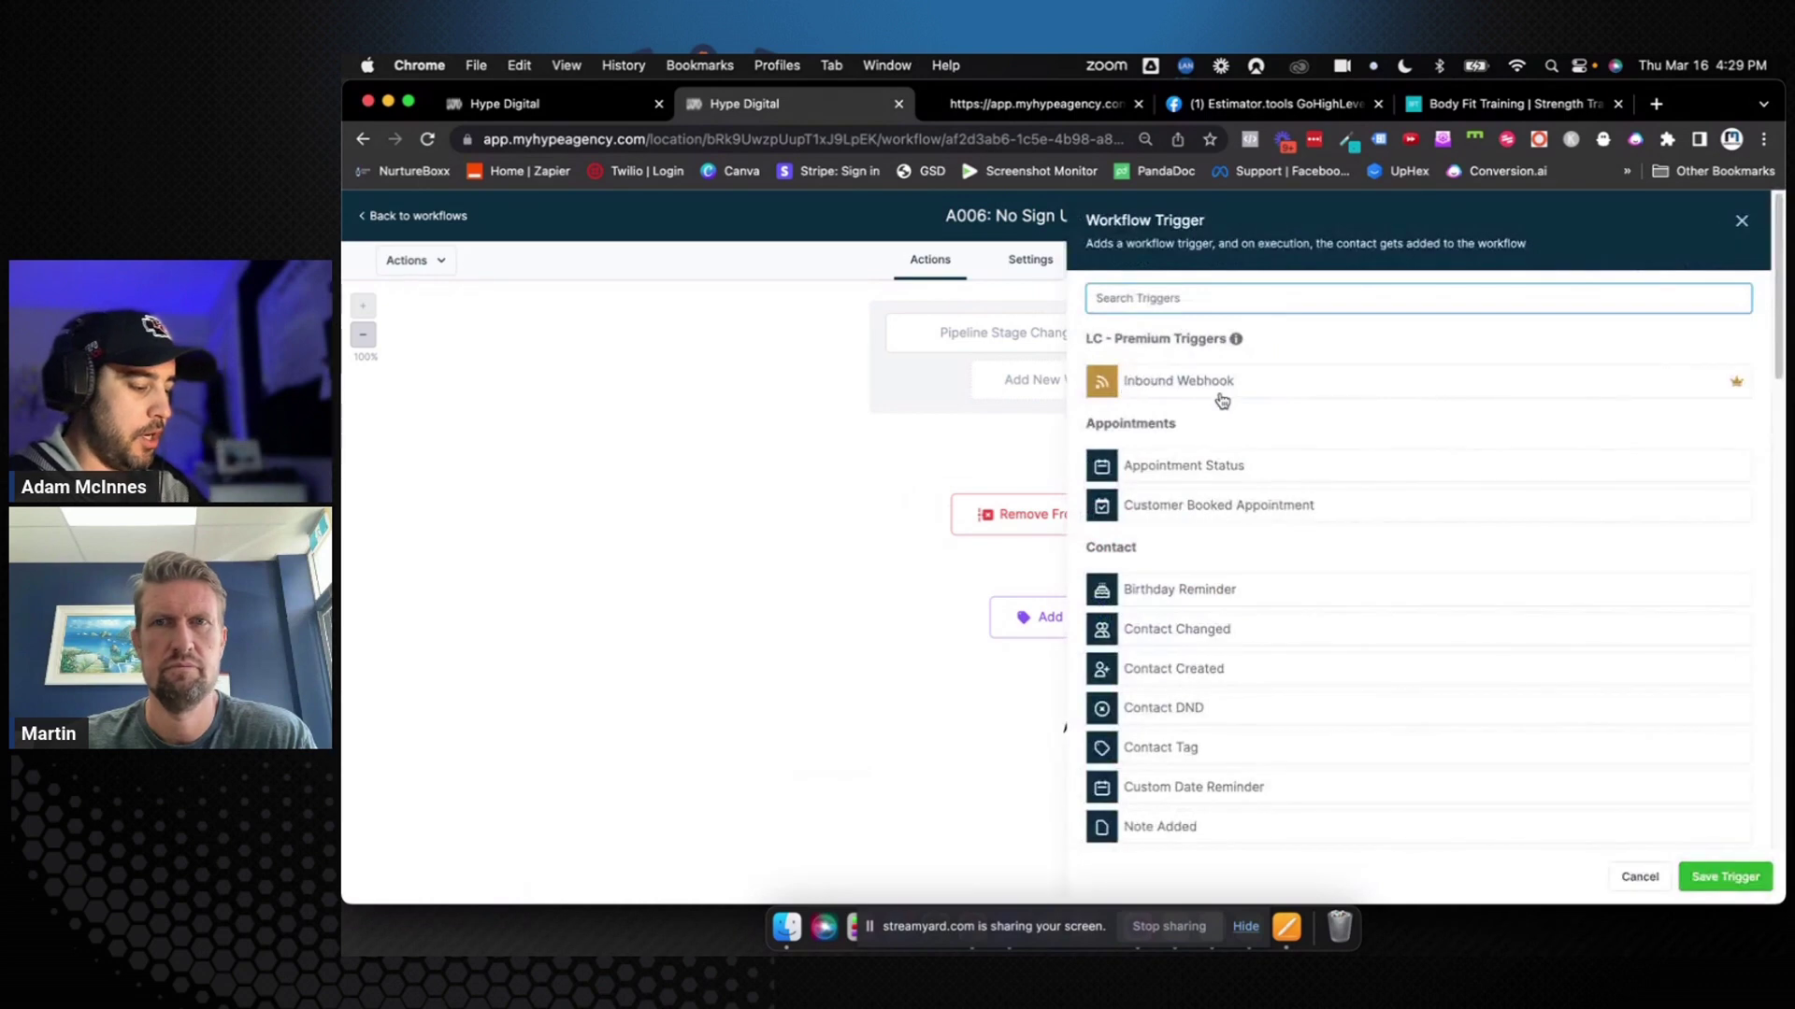
pyautogui.write('tag')
pyautogui.click(1235, 391)
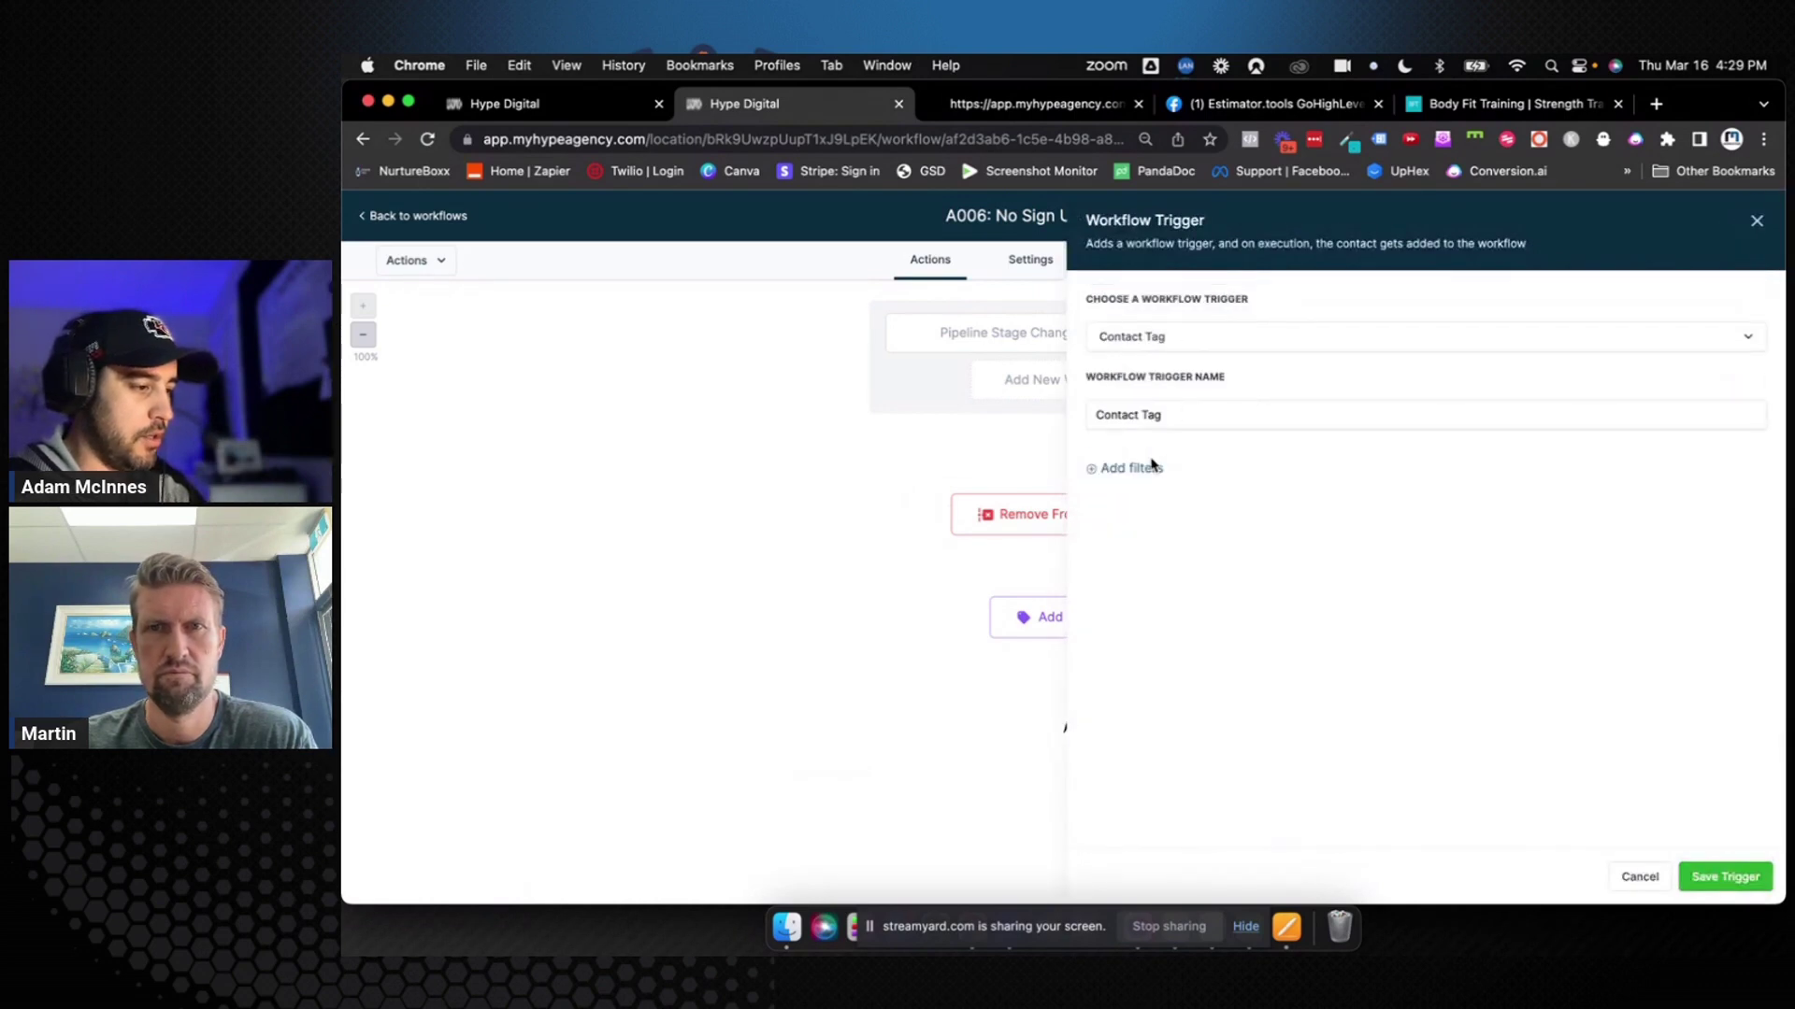
pyautogui.click(1148, 469)
pyautogui.click(1146, 486)
pyautogui.click(1162, 596)
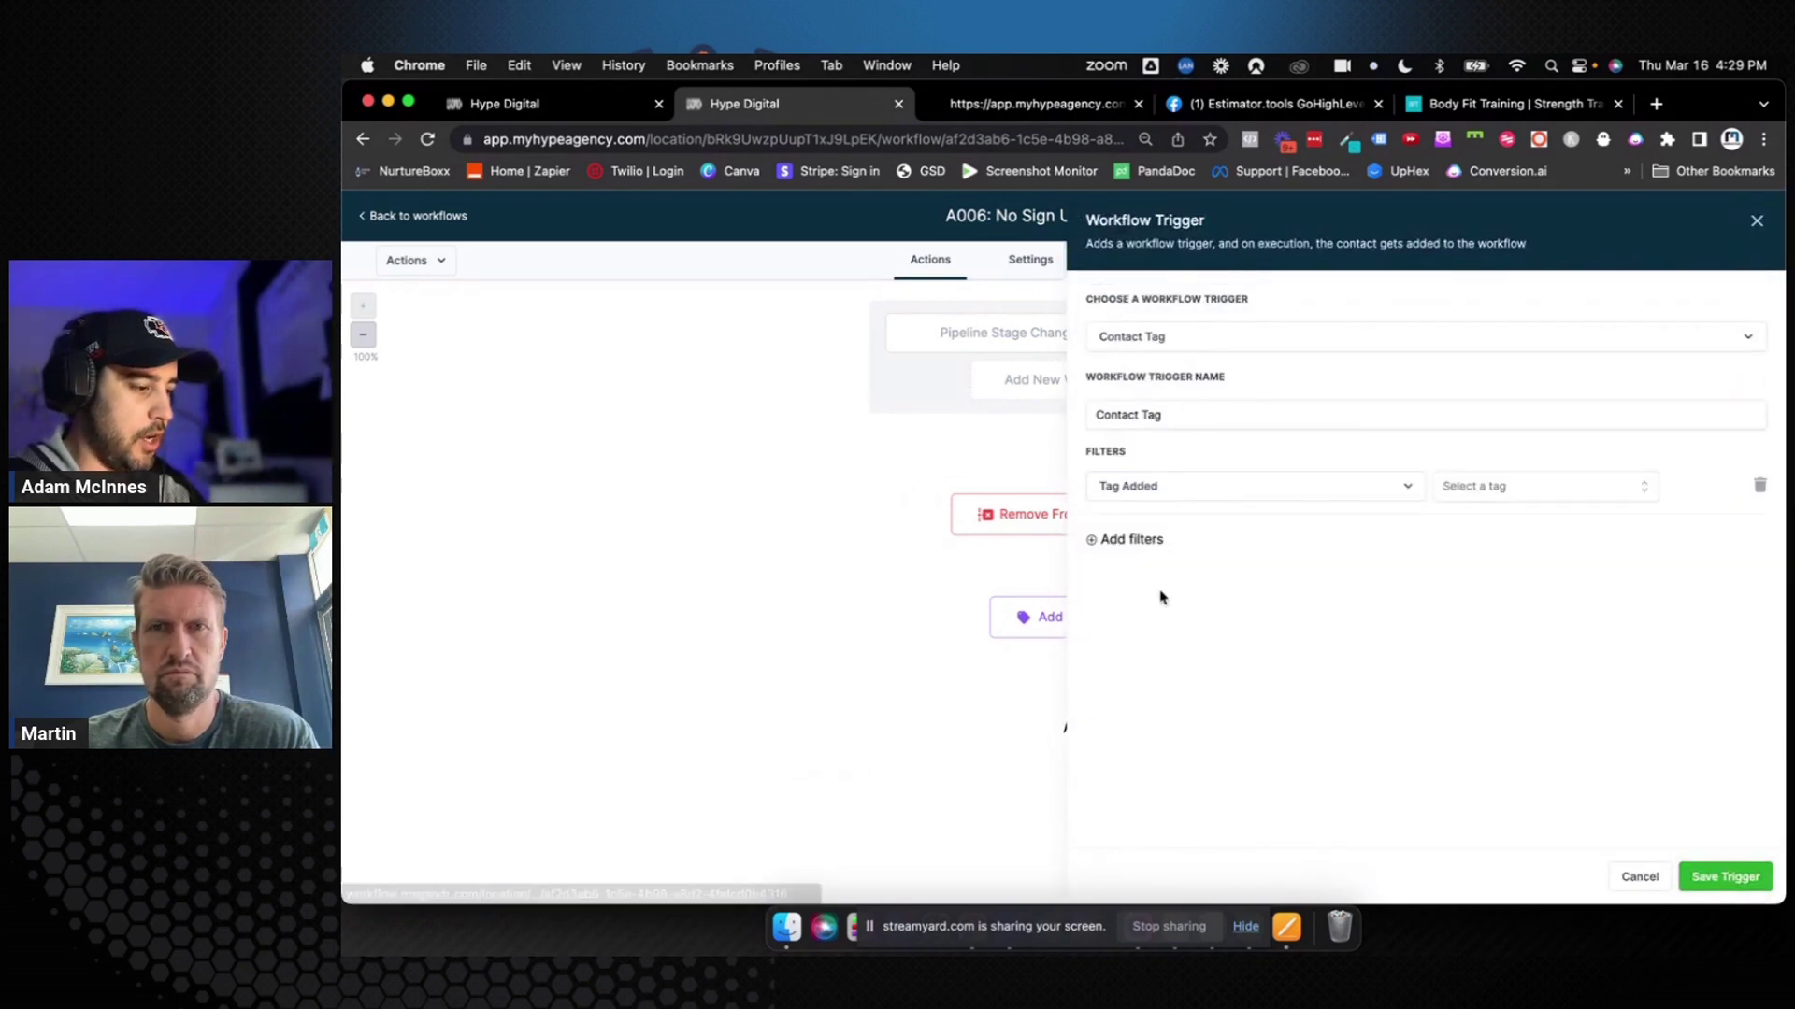
pyautogui.click(1551, 486)
pyautogui.scroll(-1, 1539, 632)
pyautogui.scroll(-2, 1537, 630)
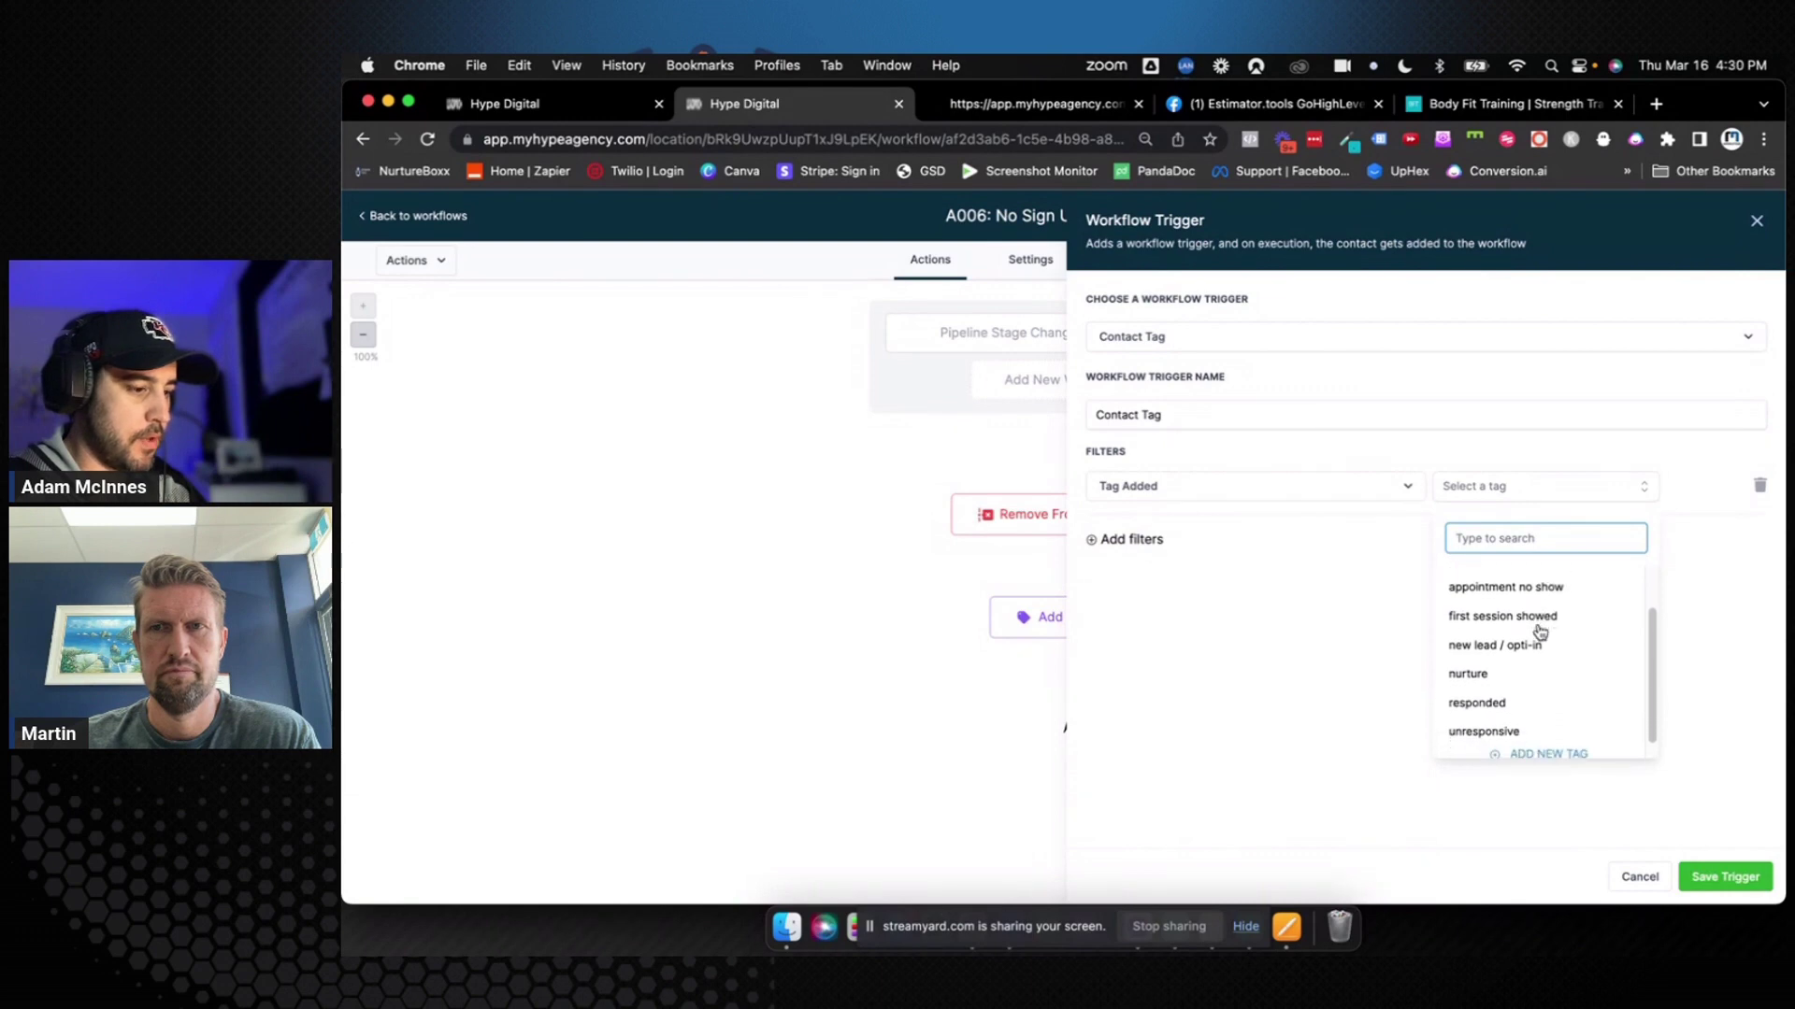
pyautogui.scroll(3, 1525, 677)
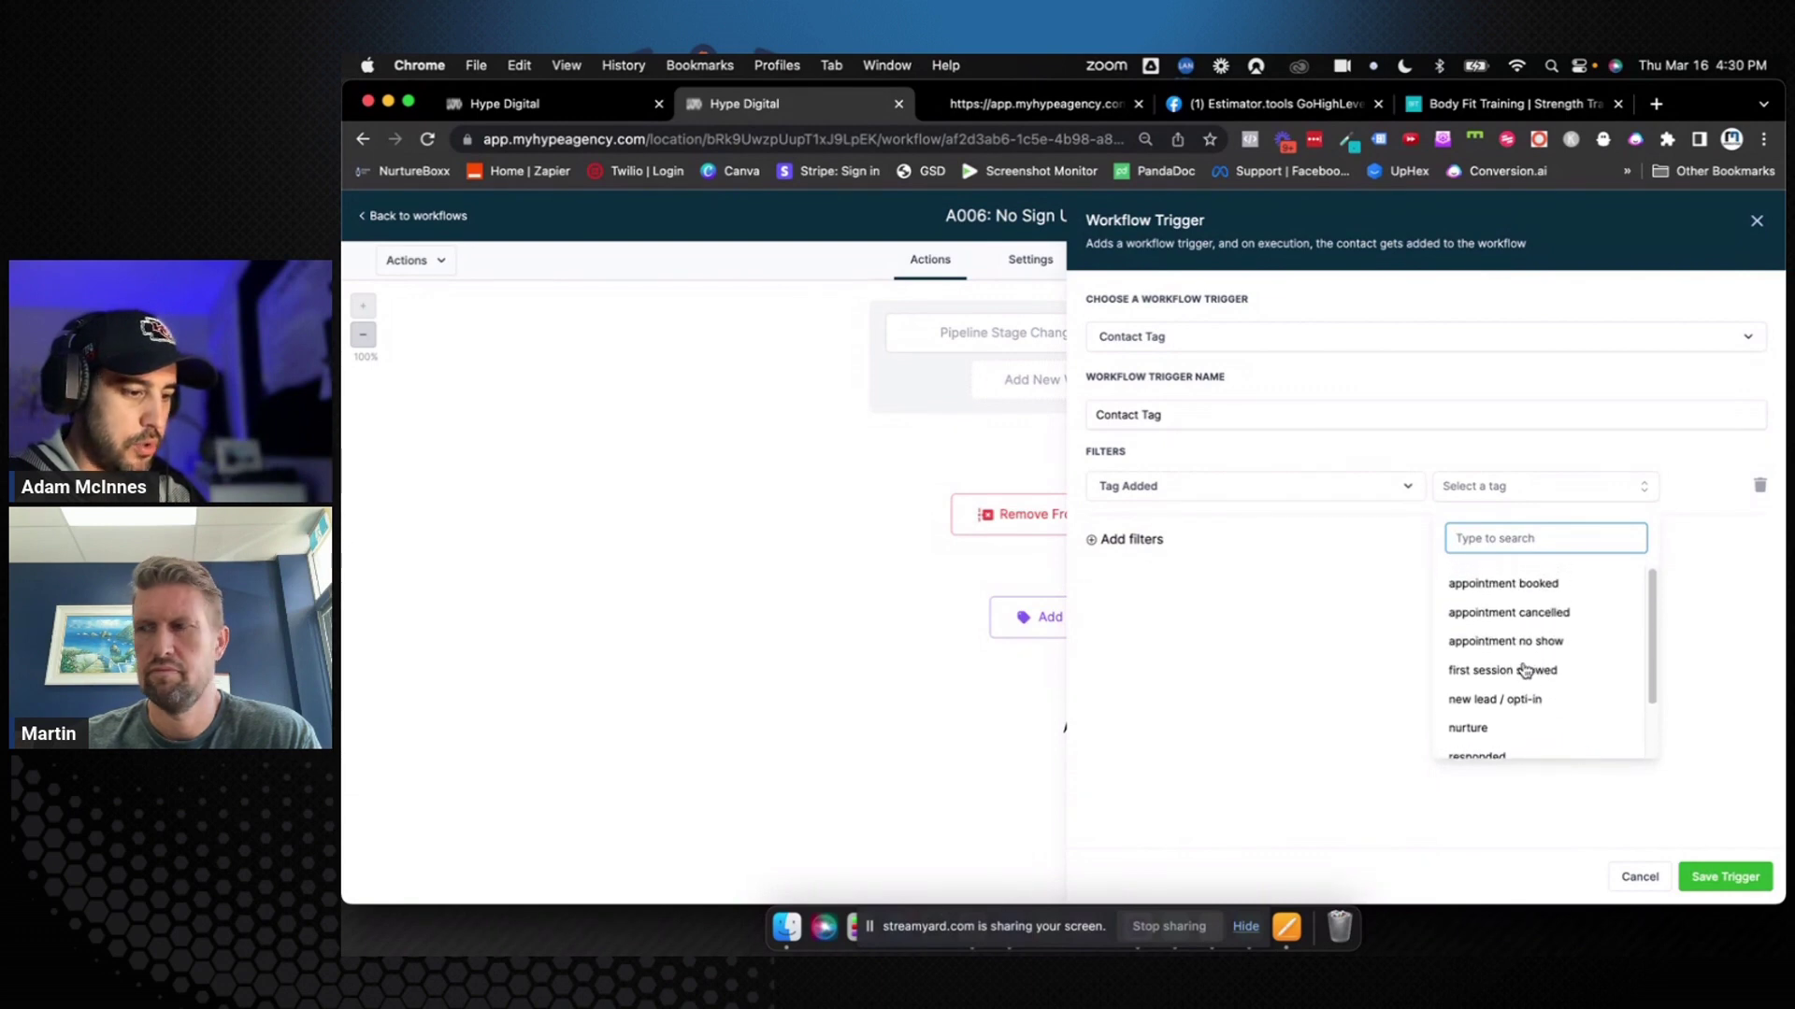
pyautogui.scroll(-2, 1524, 669)
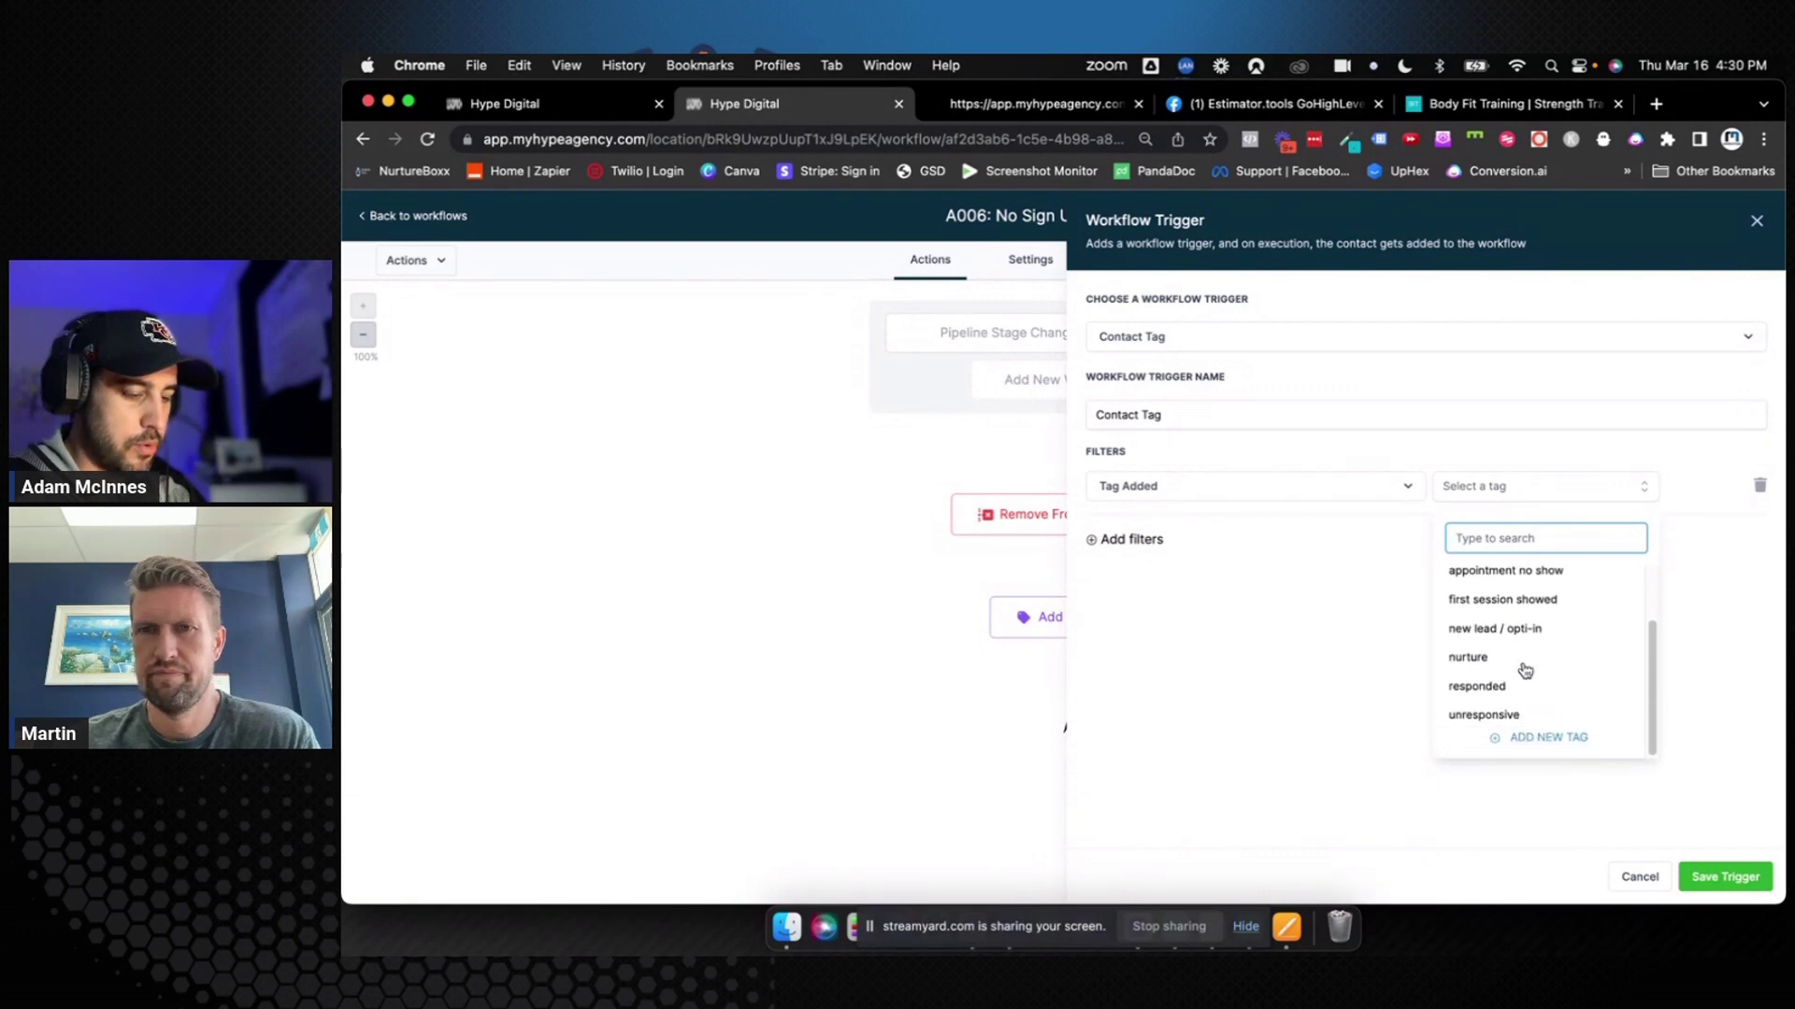
pyautogui.scroll(2, 1527, 706)
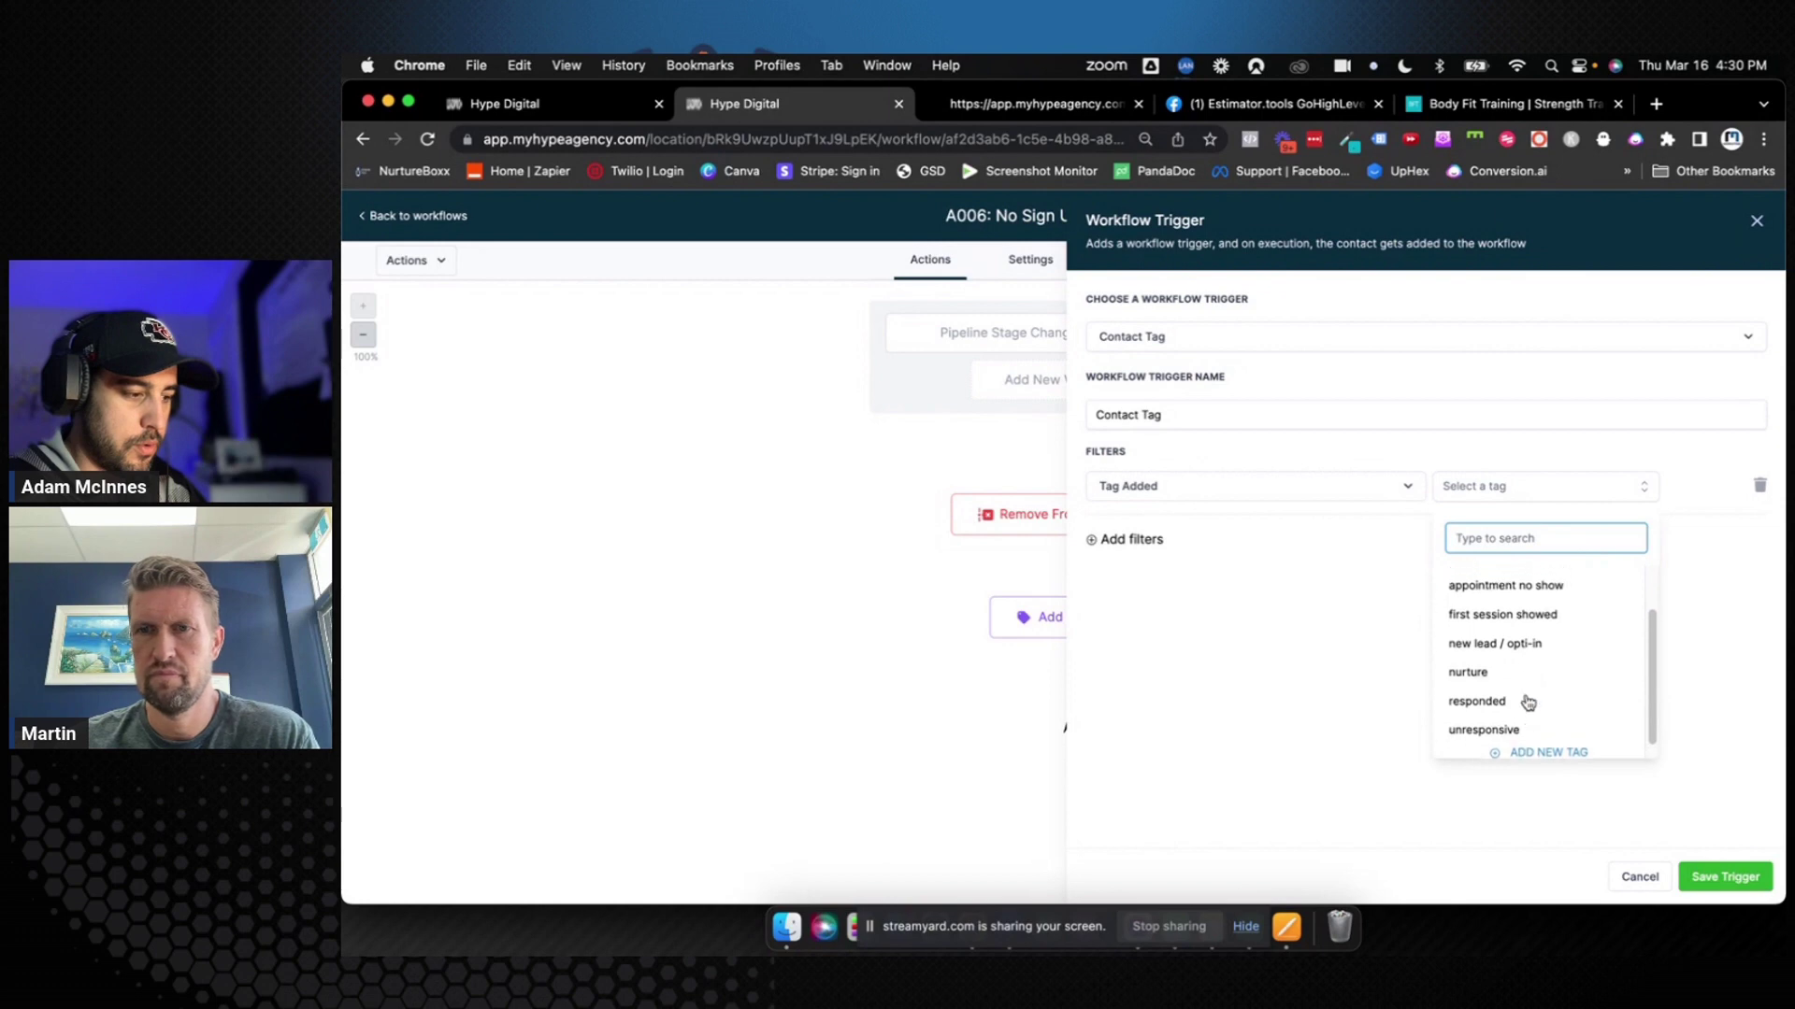
pyautogui.scroll(-1, 1527, 703)
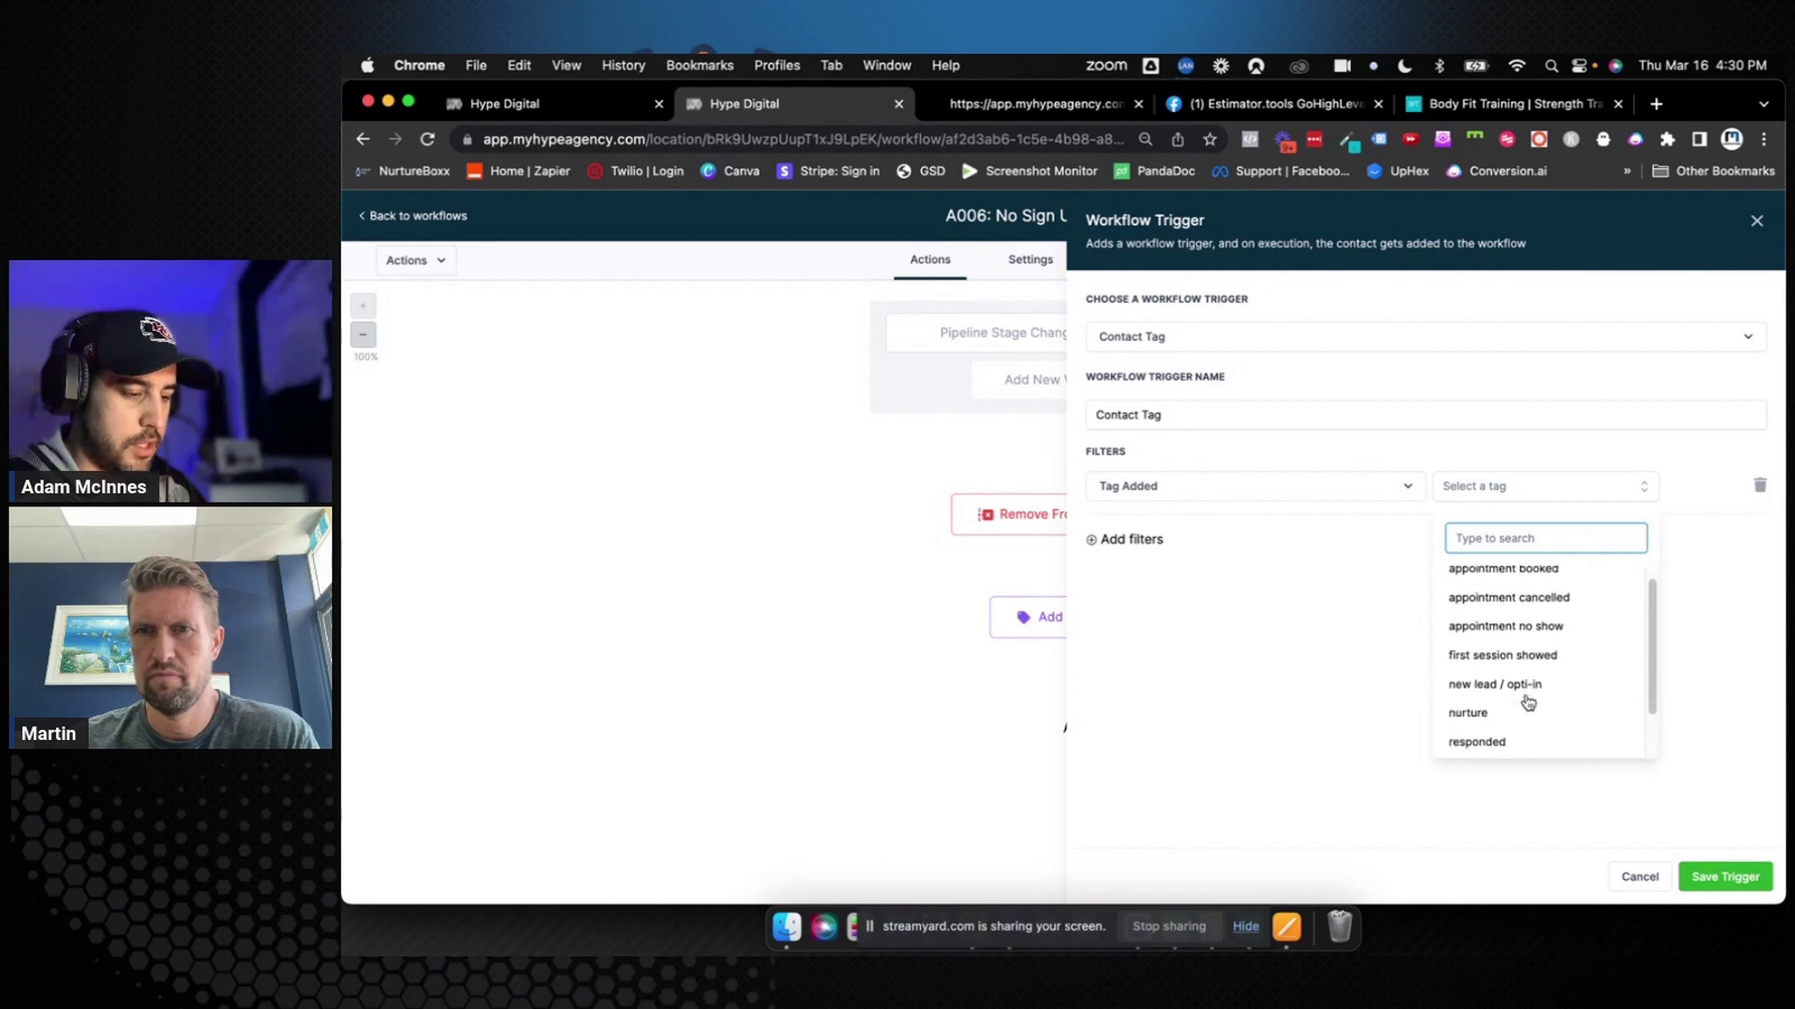
pyautogui.click(1501, 716)
pyautogui.click(1337, 715)
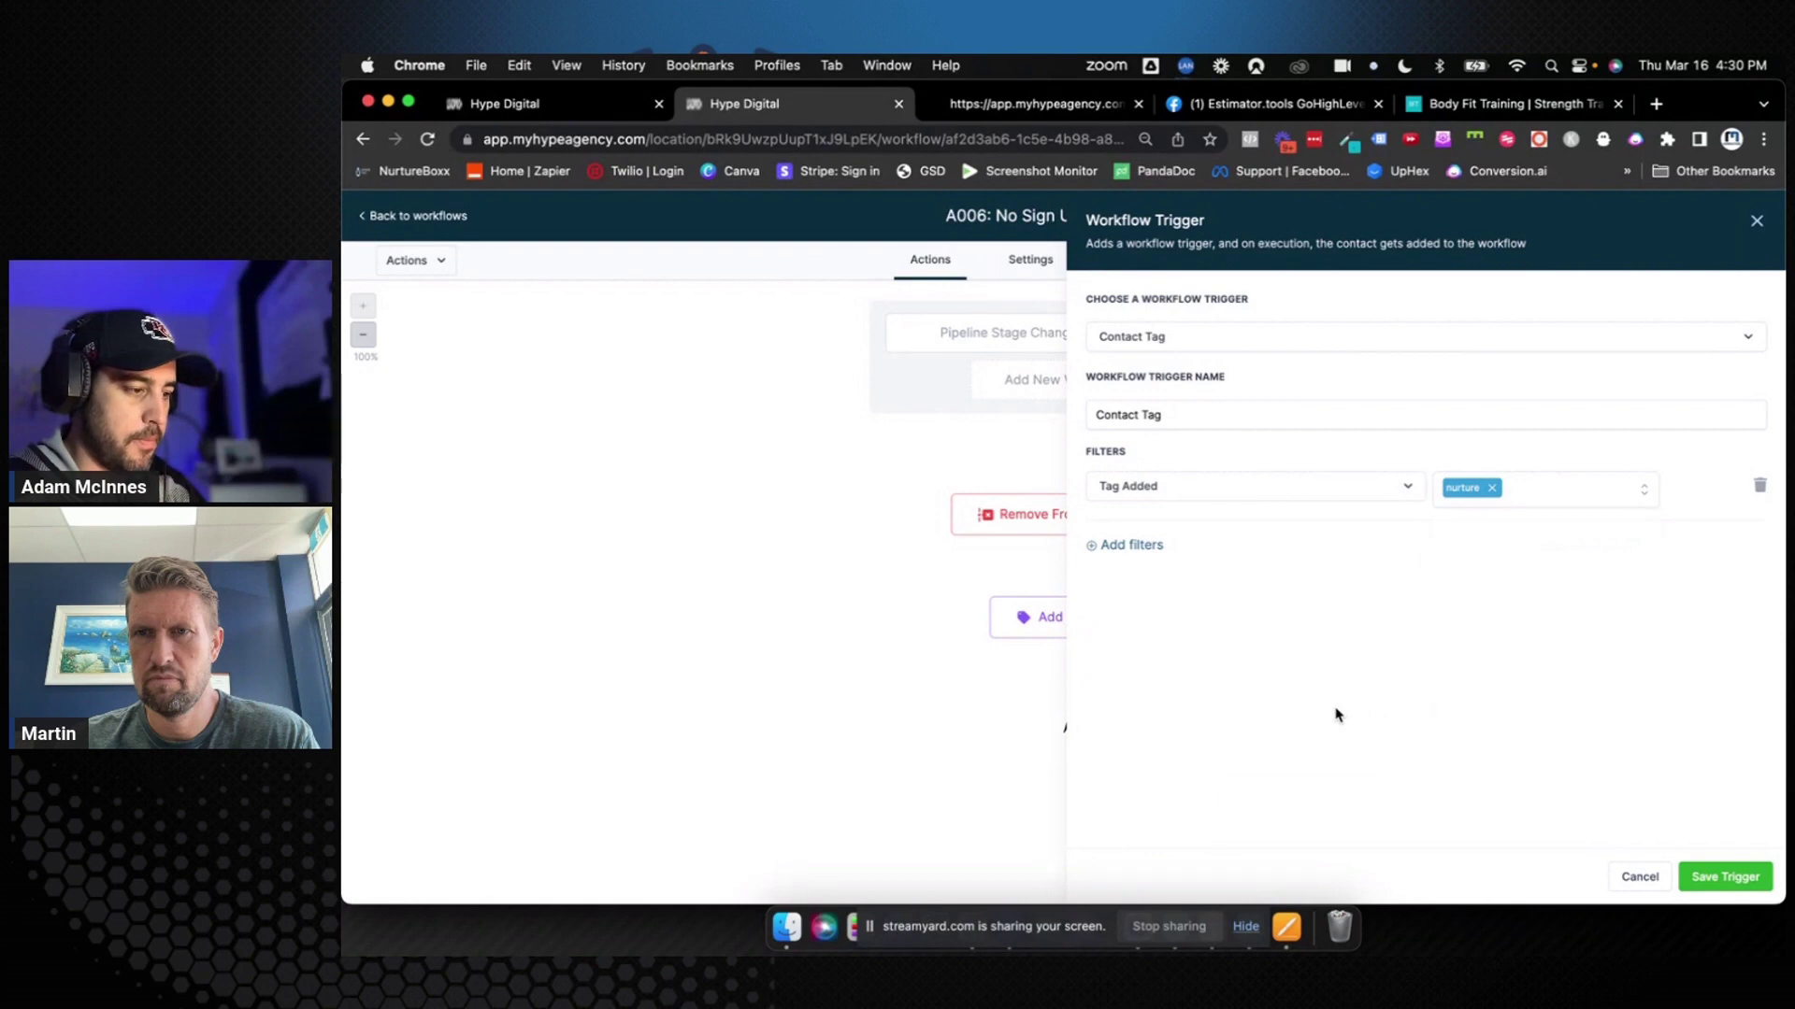
# Name the trigger Contact Tag "Nurture" and save it
pyautogui.click(1244, 342)
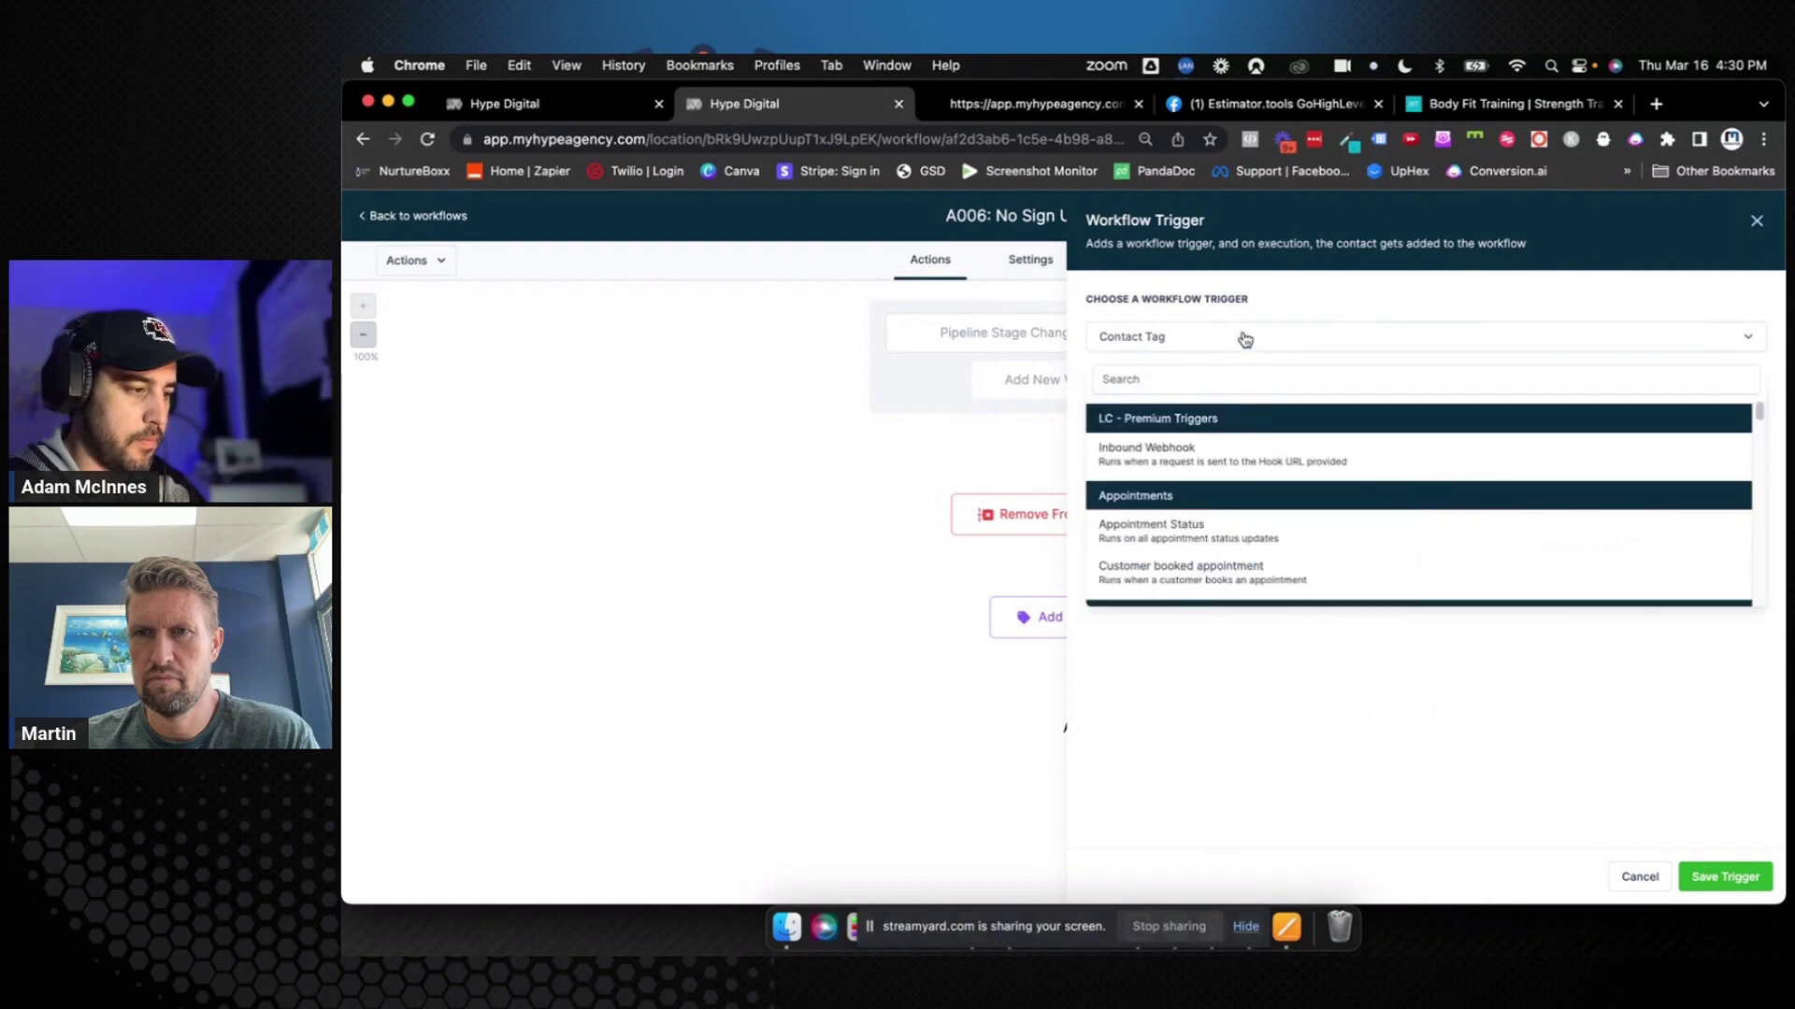
pyautogui.click(1241, 340)
pyautogui.click(1227, 415)
pyautogui.write('"Nu')
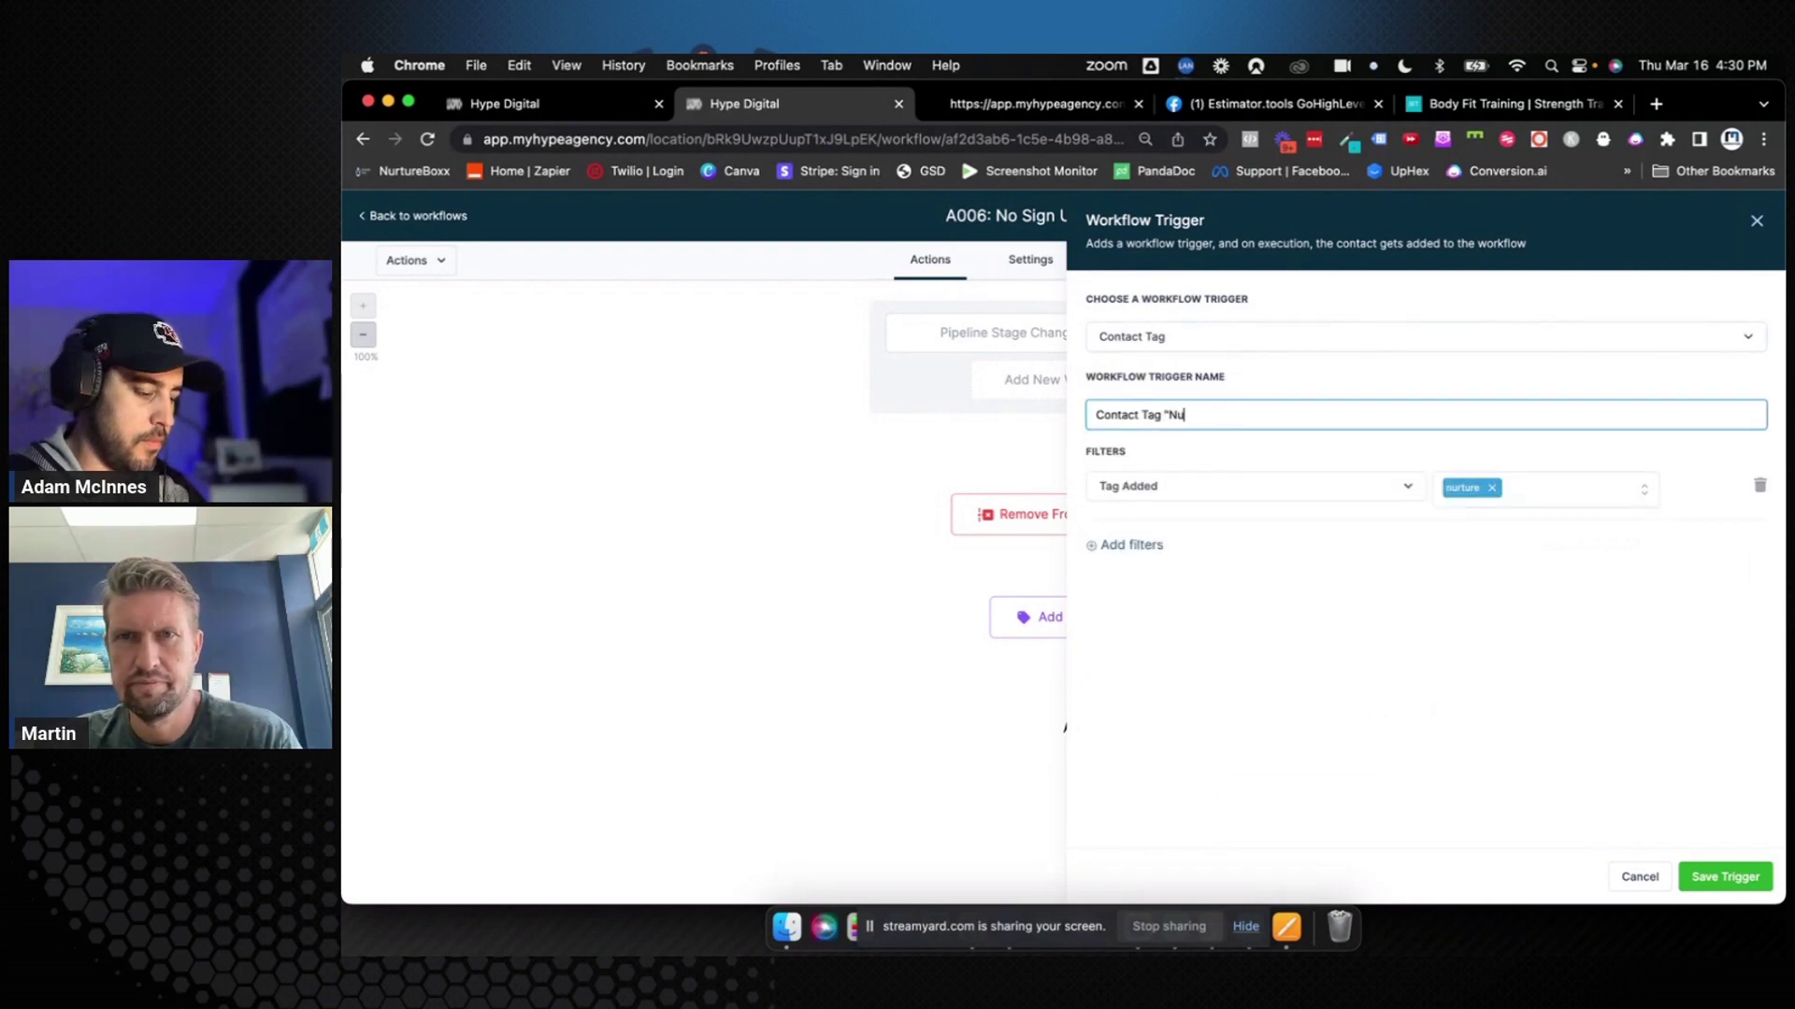
pyautogui.write('rture')
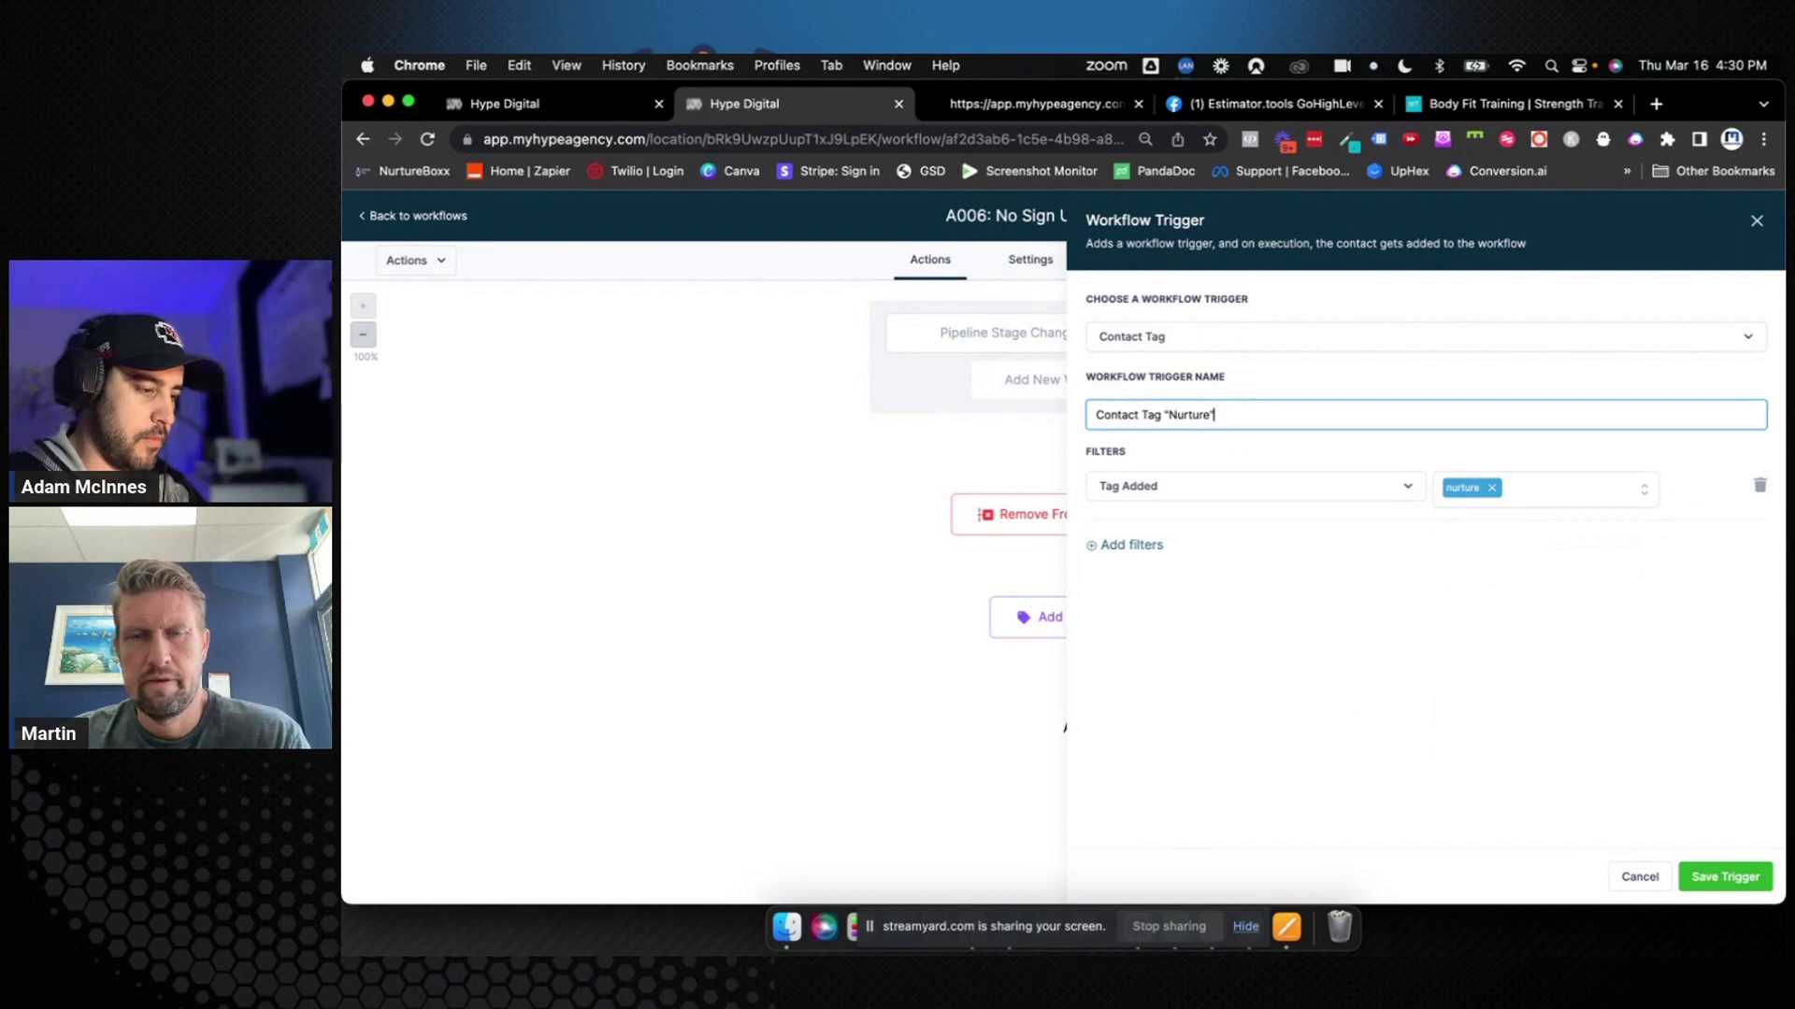
pyautogui.click(1723, 877)
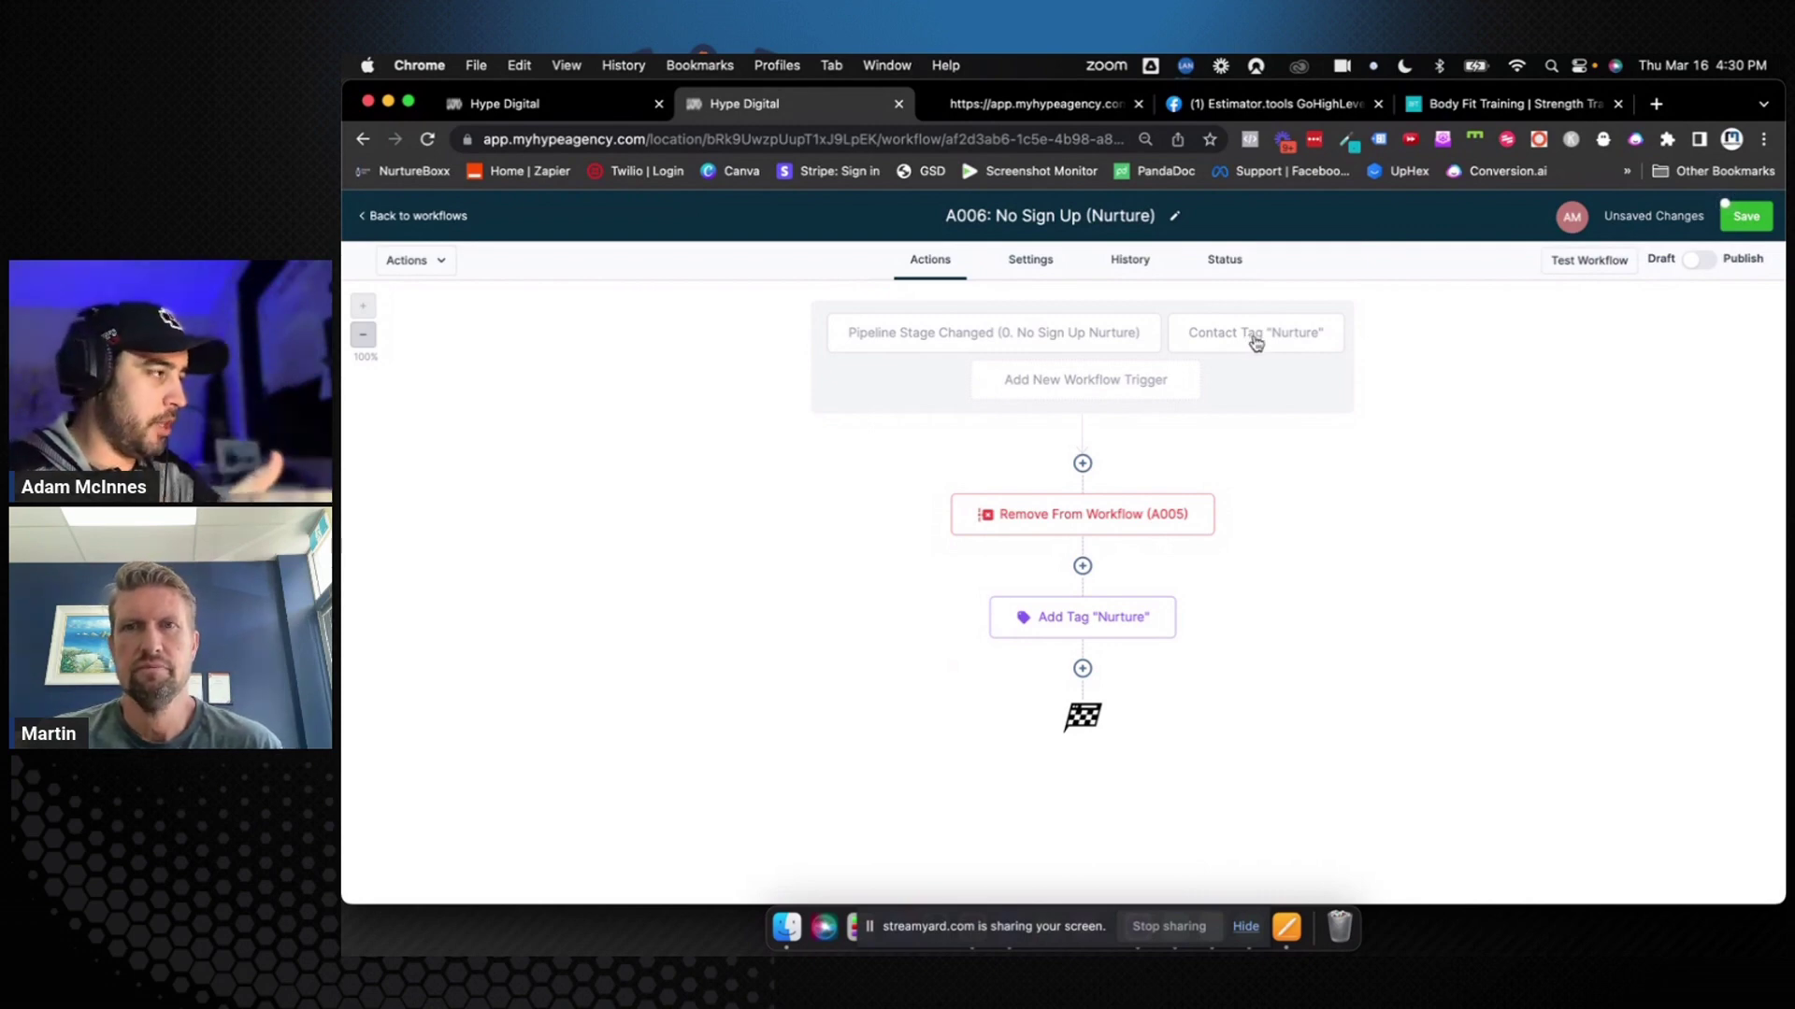
# Cancel an unneeded new action and save the A006 workflow with its Nurture tag trigger
pyautogui.click(1083, 465)
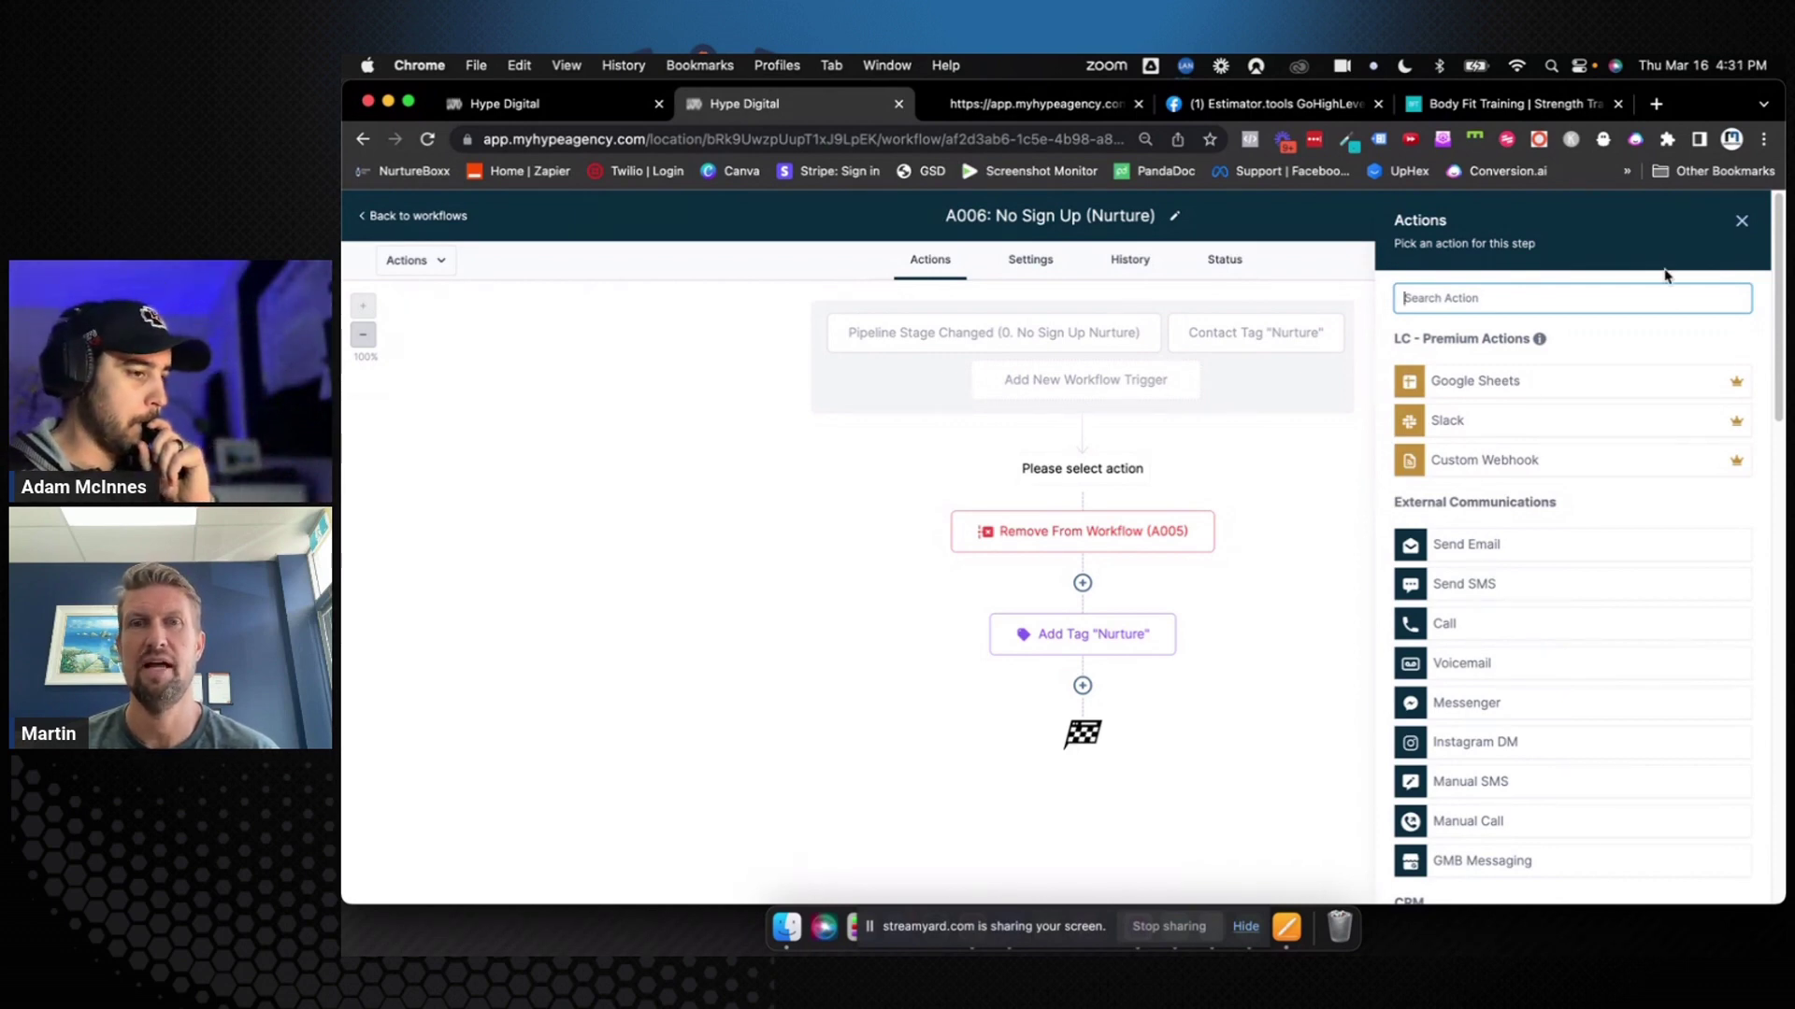
pyautogui.click(1740, 224)
pyautogui.click(1741, 220)
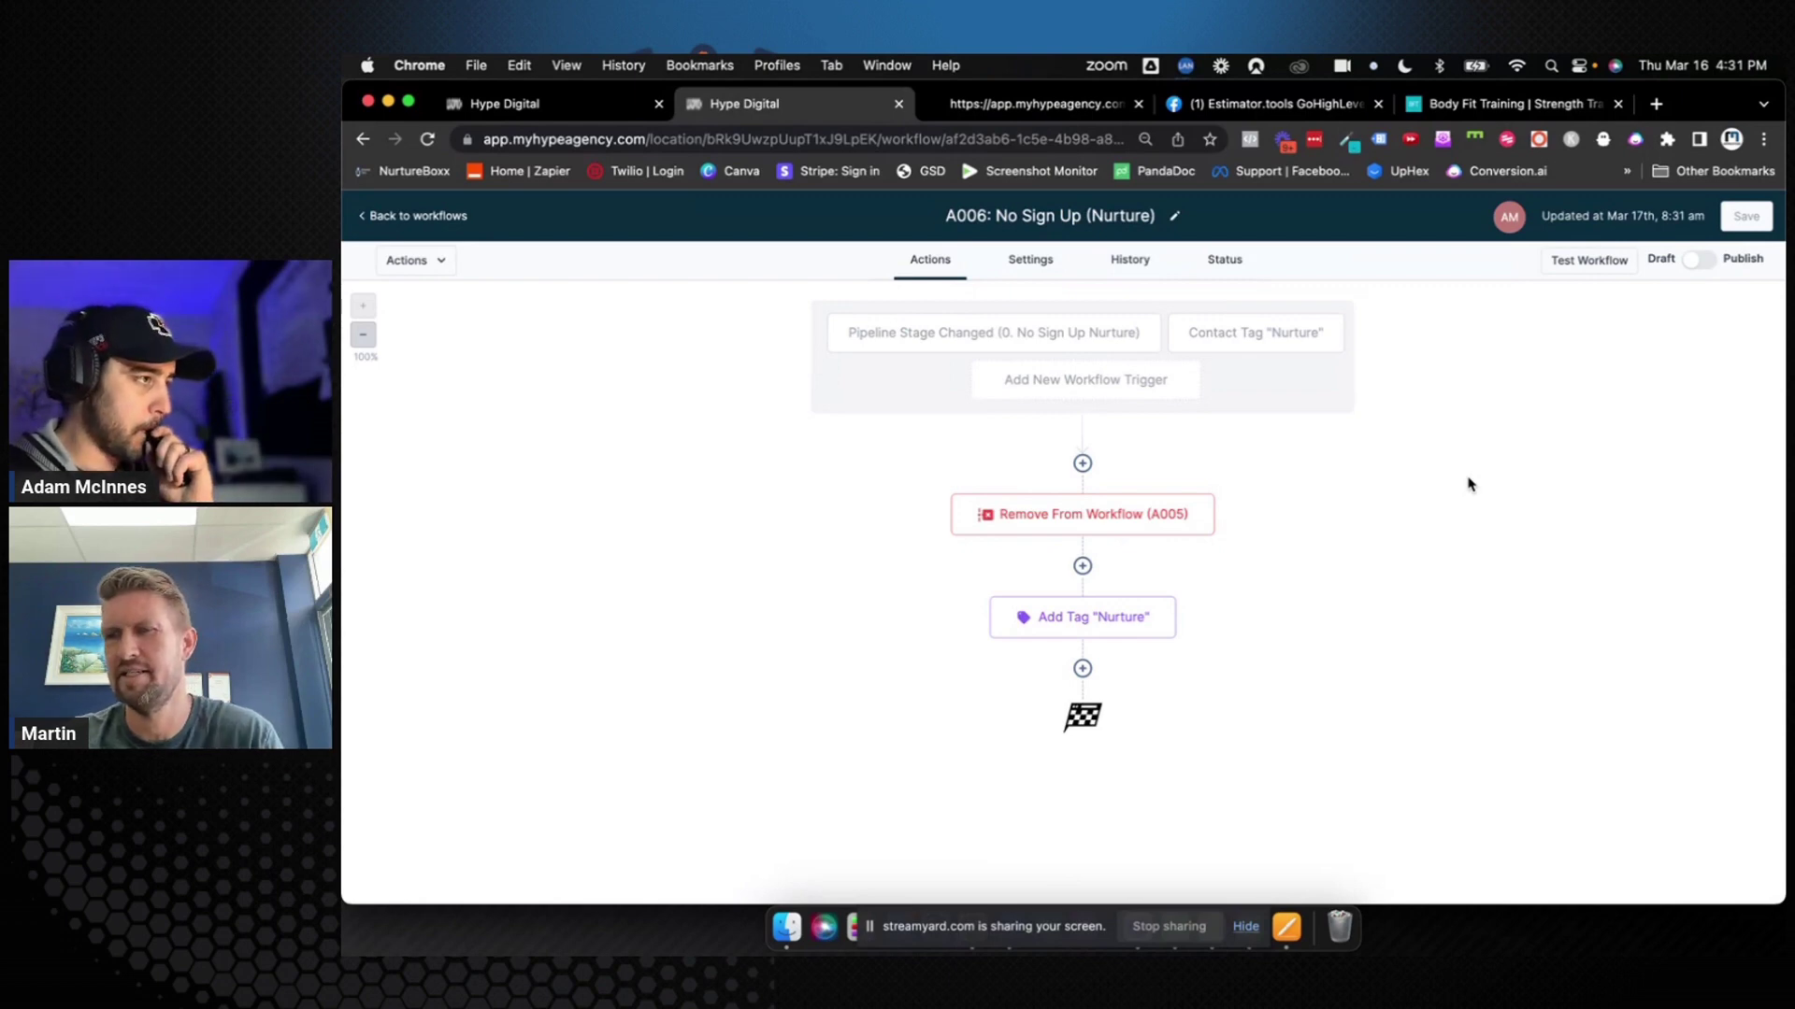
# Create a new blank workflow from the workflows list and name it 'A099: Unsubscribe'
pyautogui.click(429, 221)
pyautogui.scroll(-5, 916, 552)
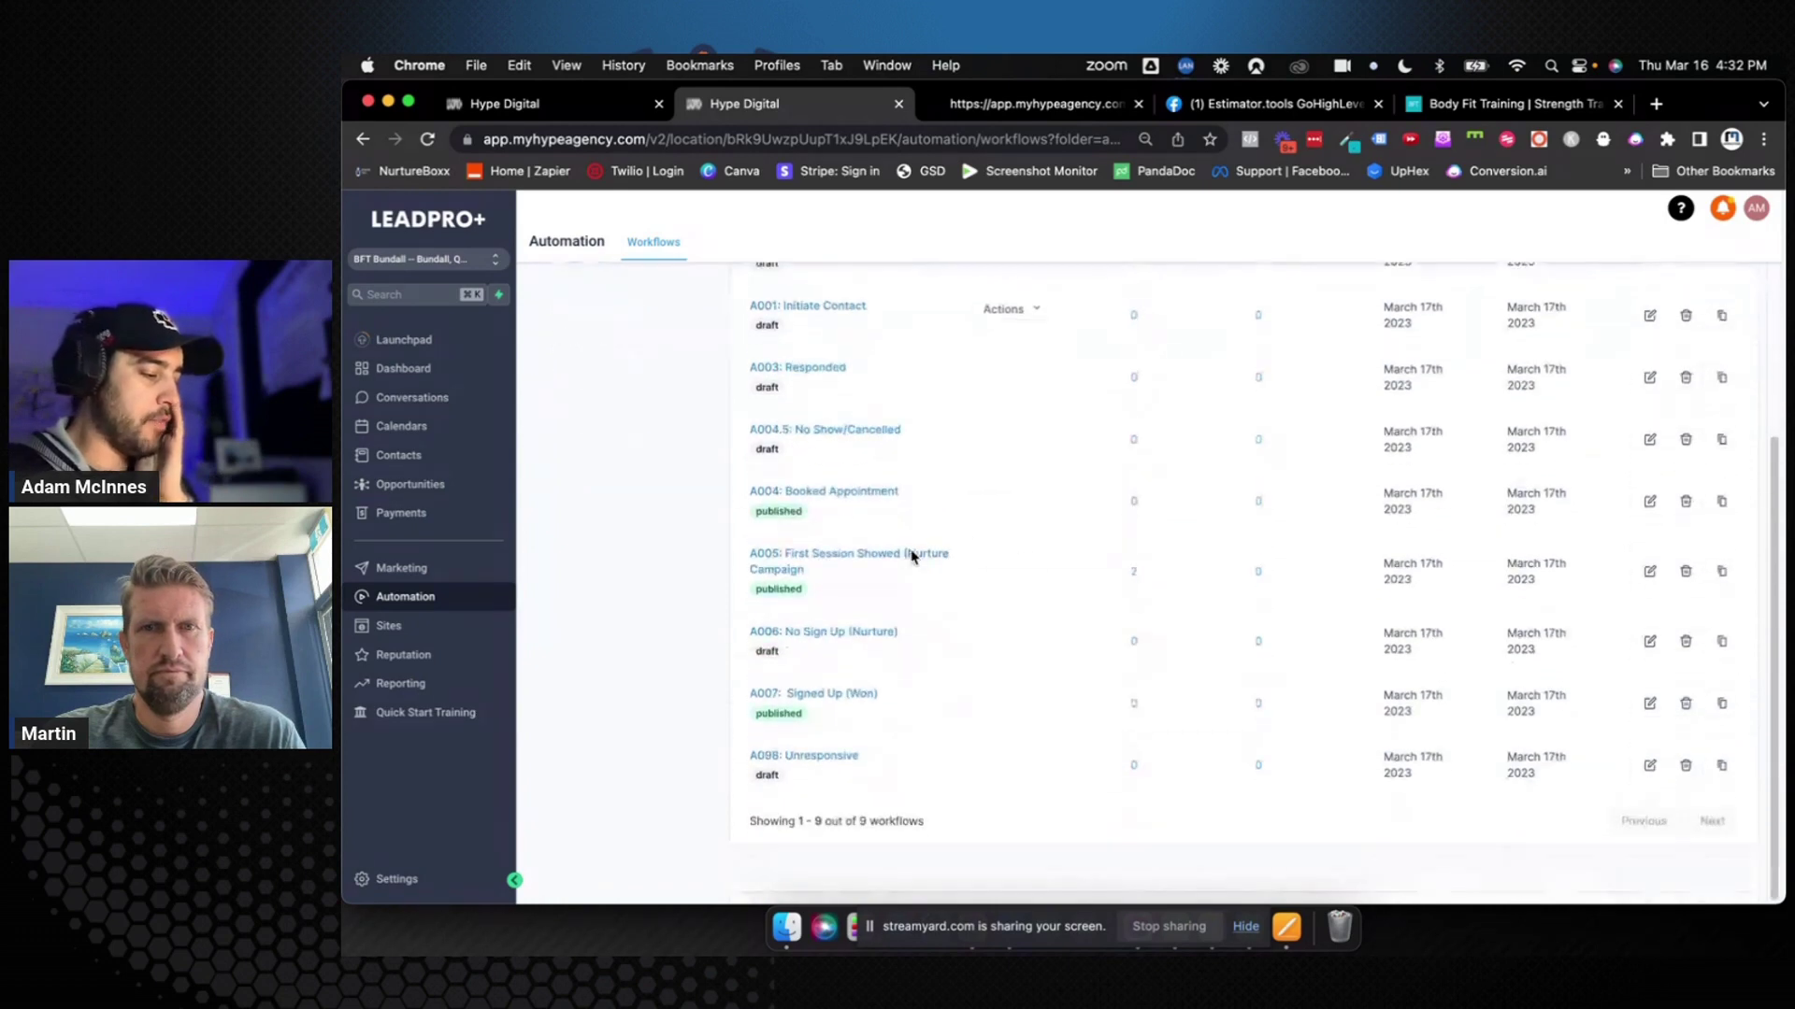
pyautogui.scroll(5, 1041, 745)
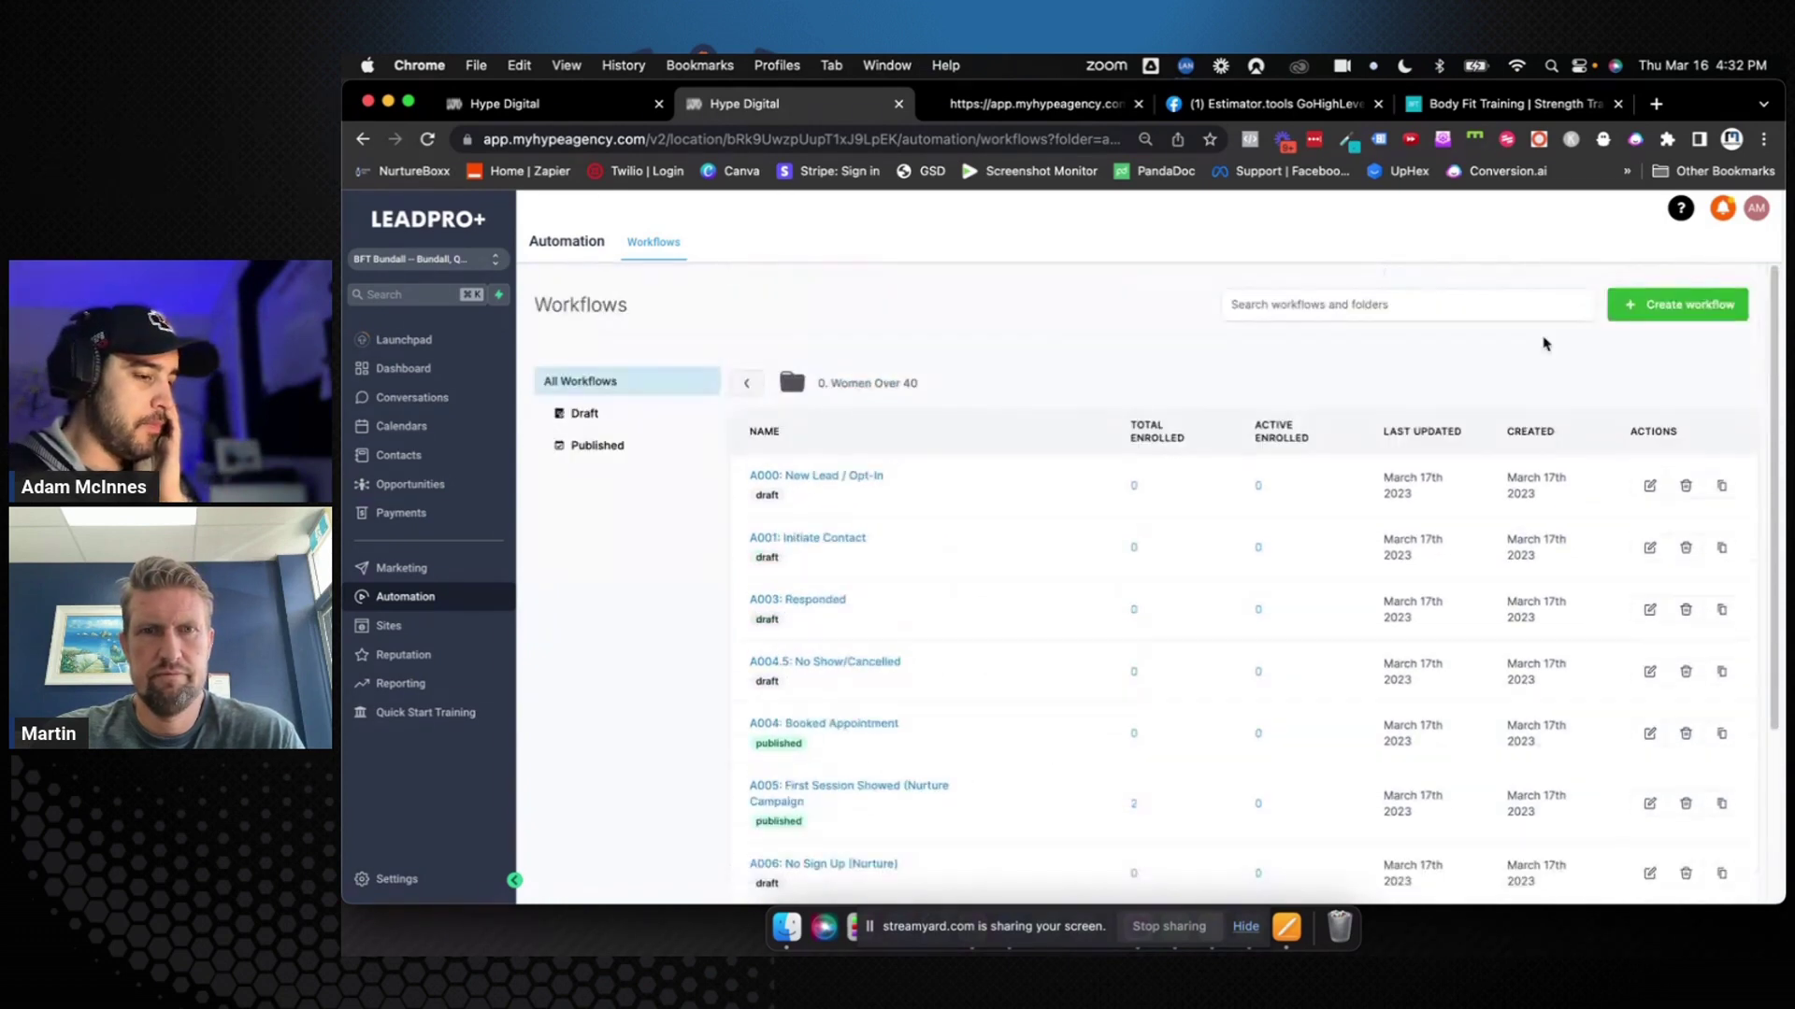
pyautogui.click(1674, 306)
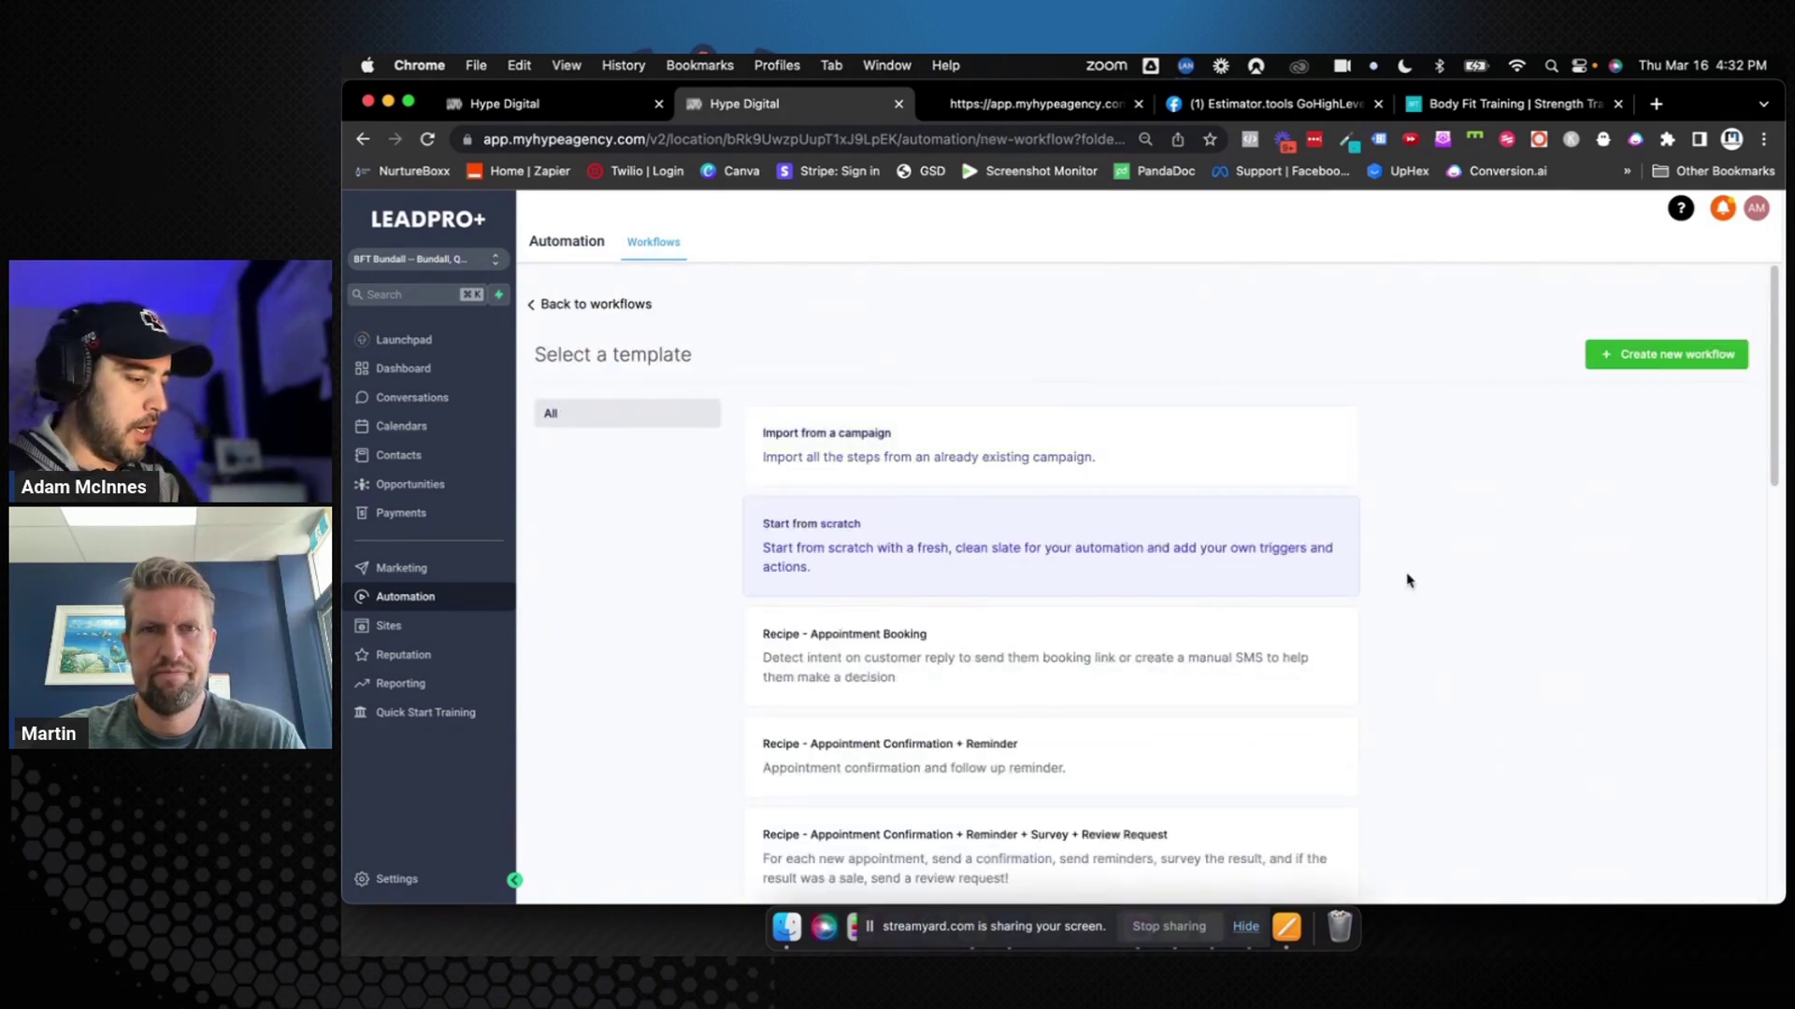
pyautogui.click(1607, 366)
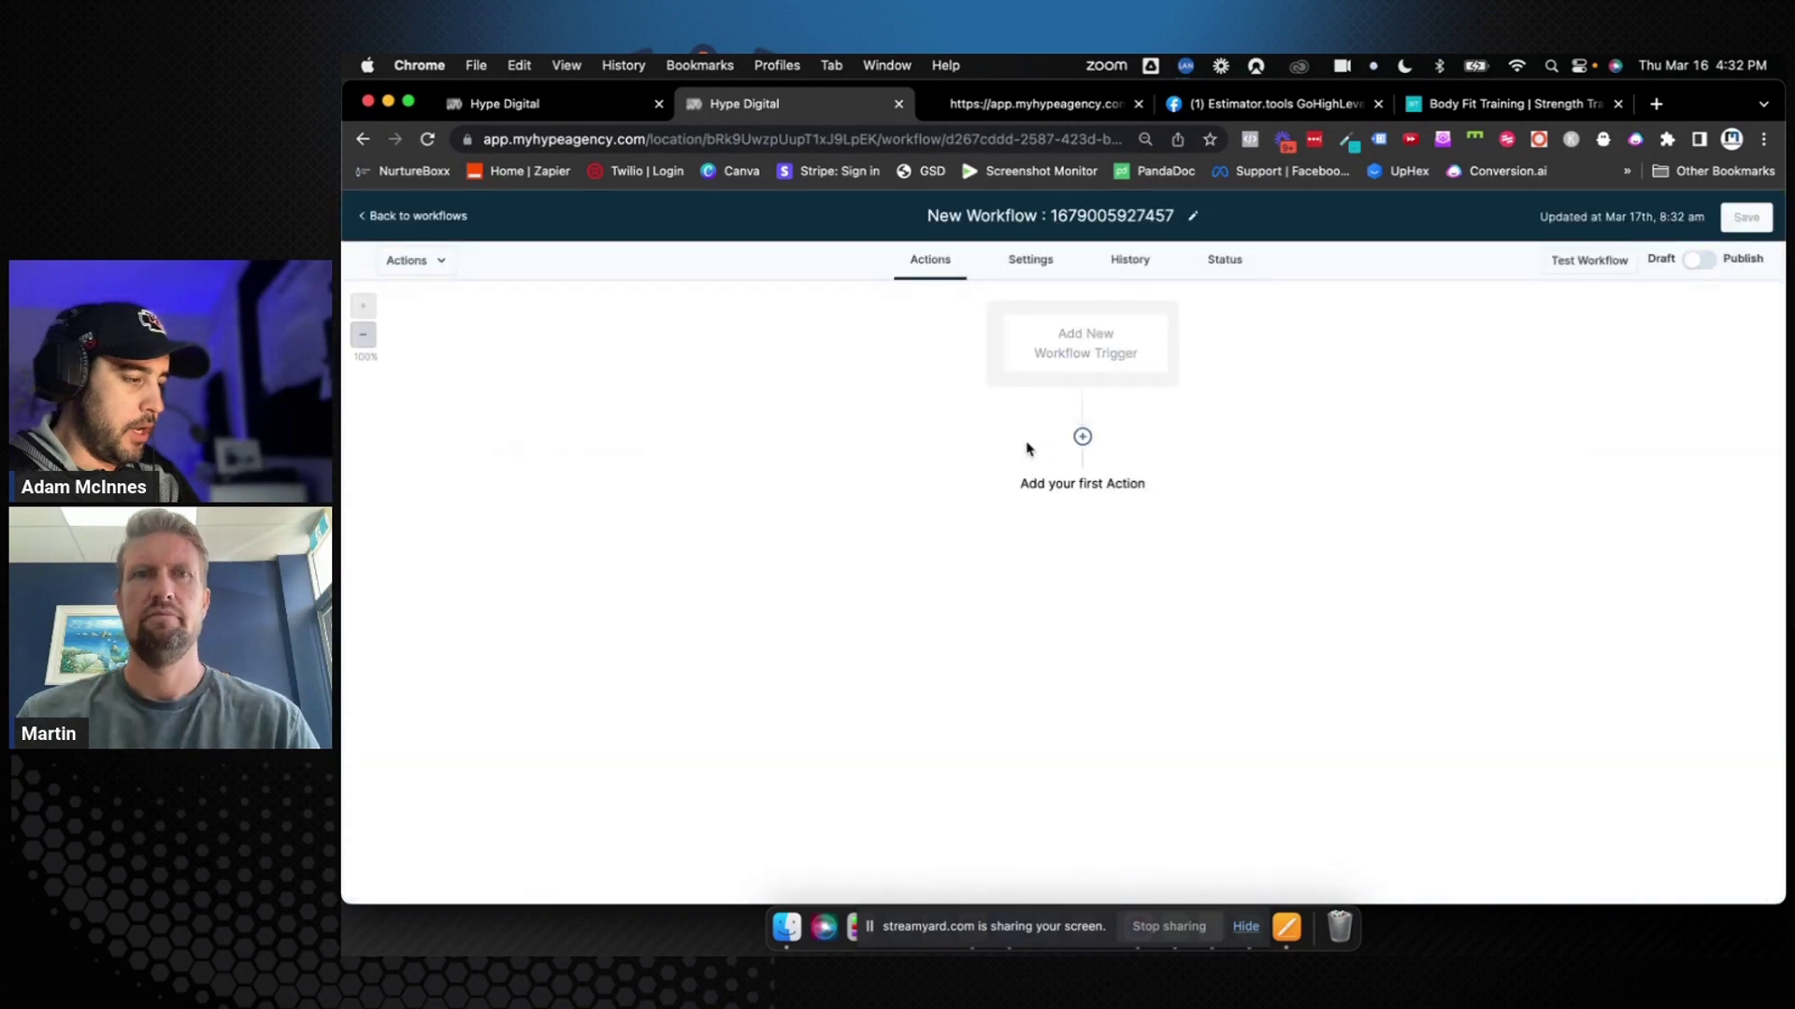
pyautogui.click(1040, 217)
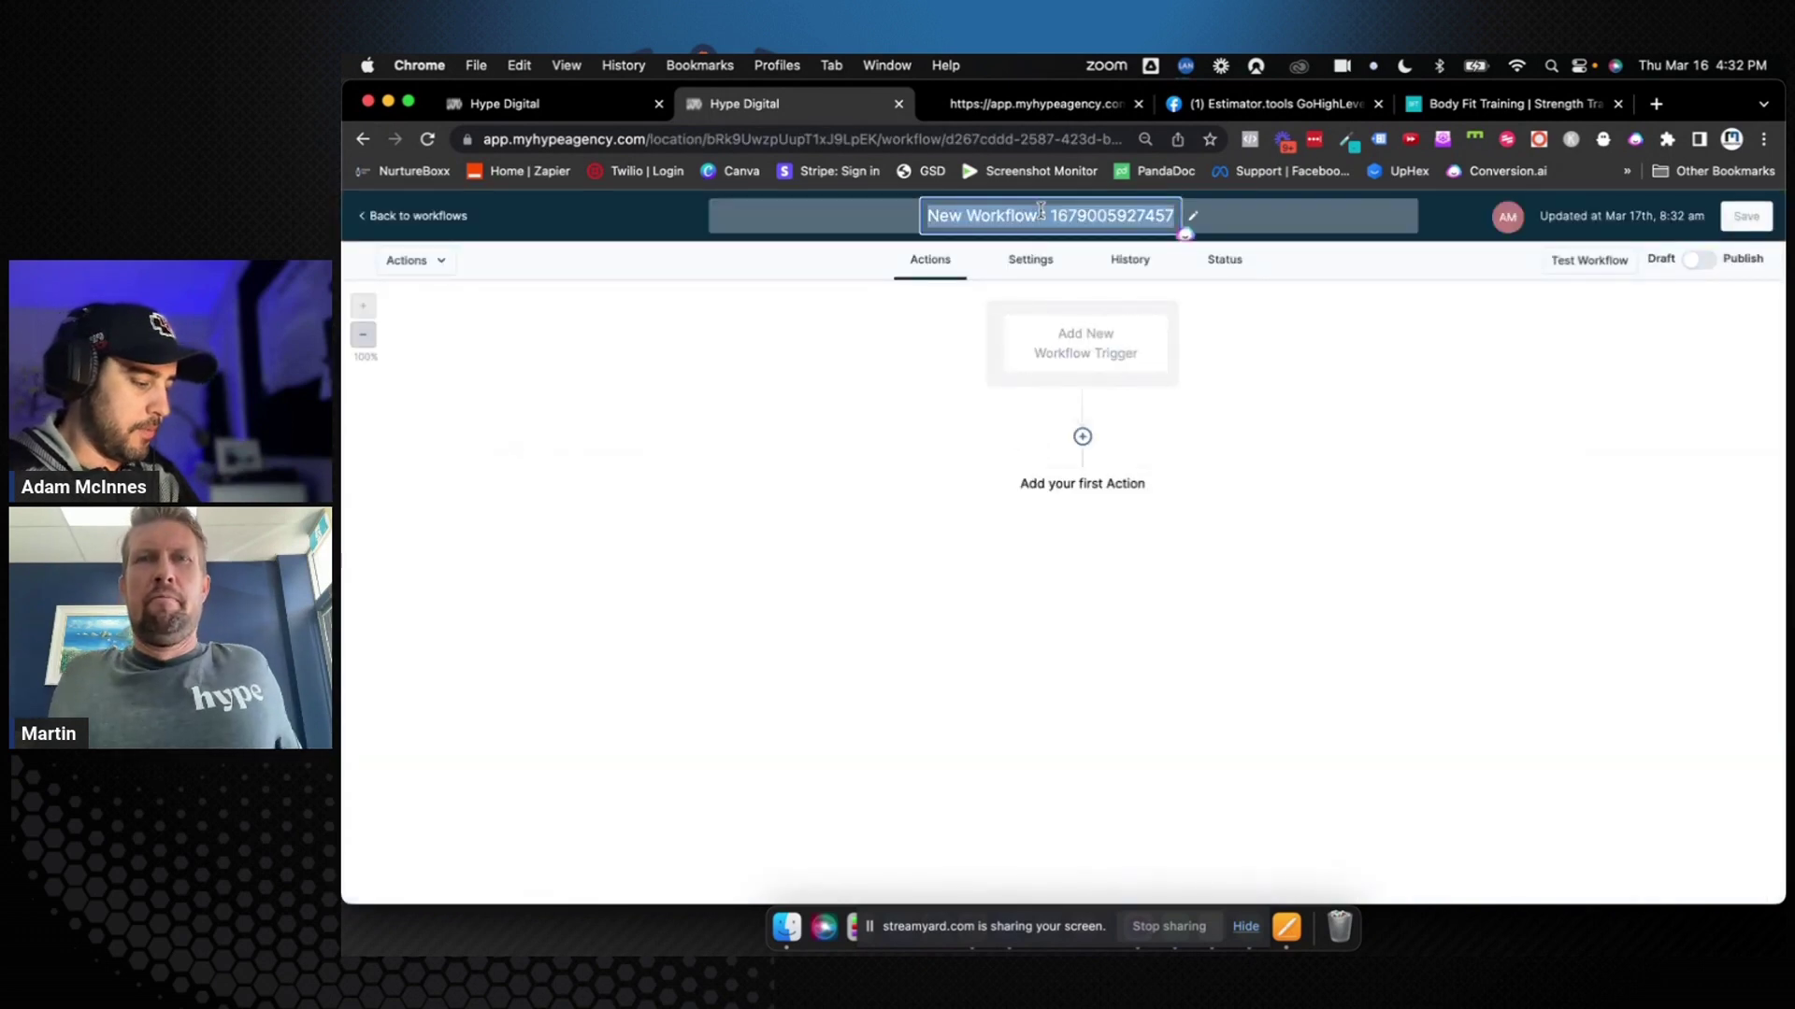
pyautogui.write('A099:')
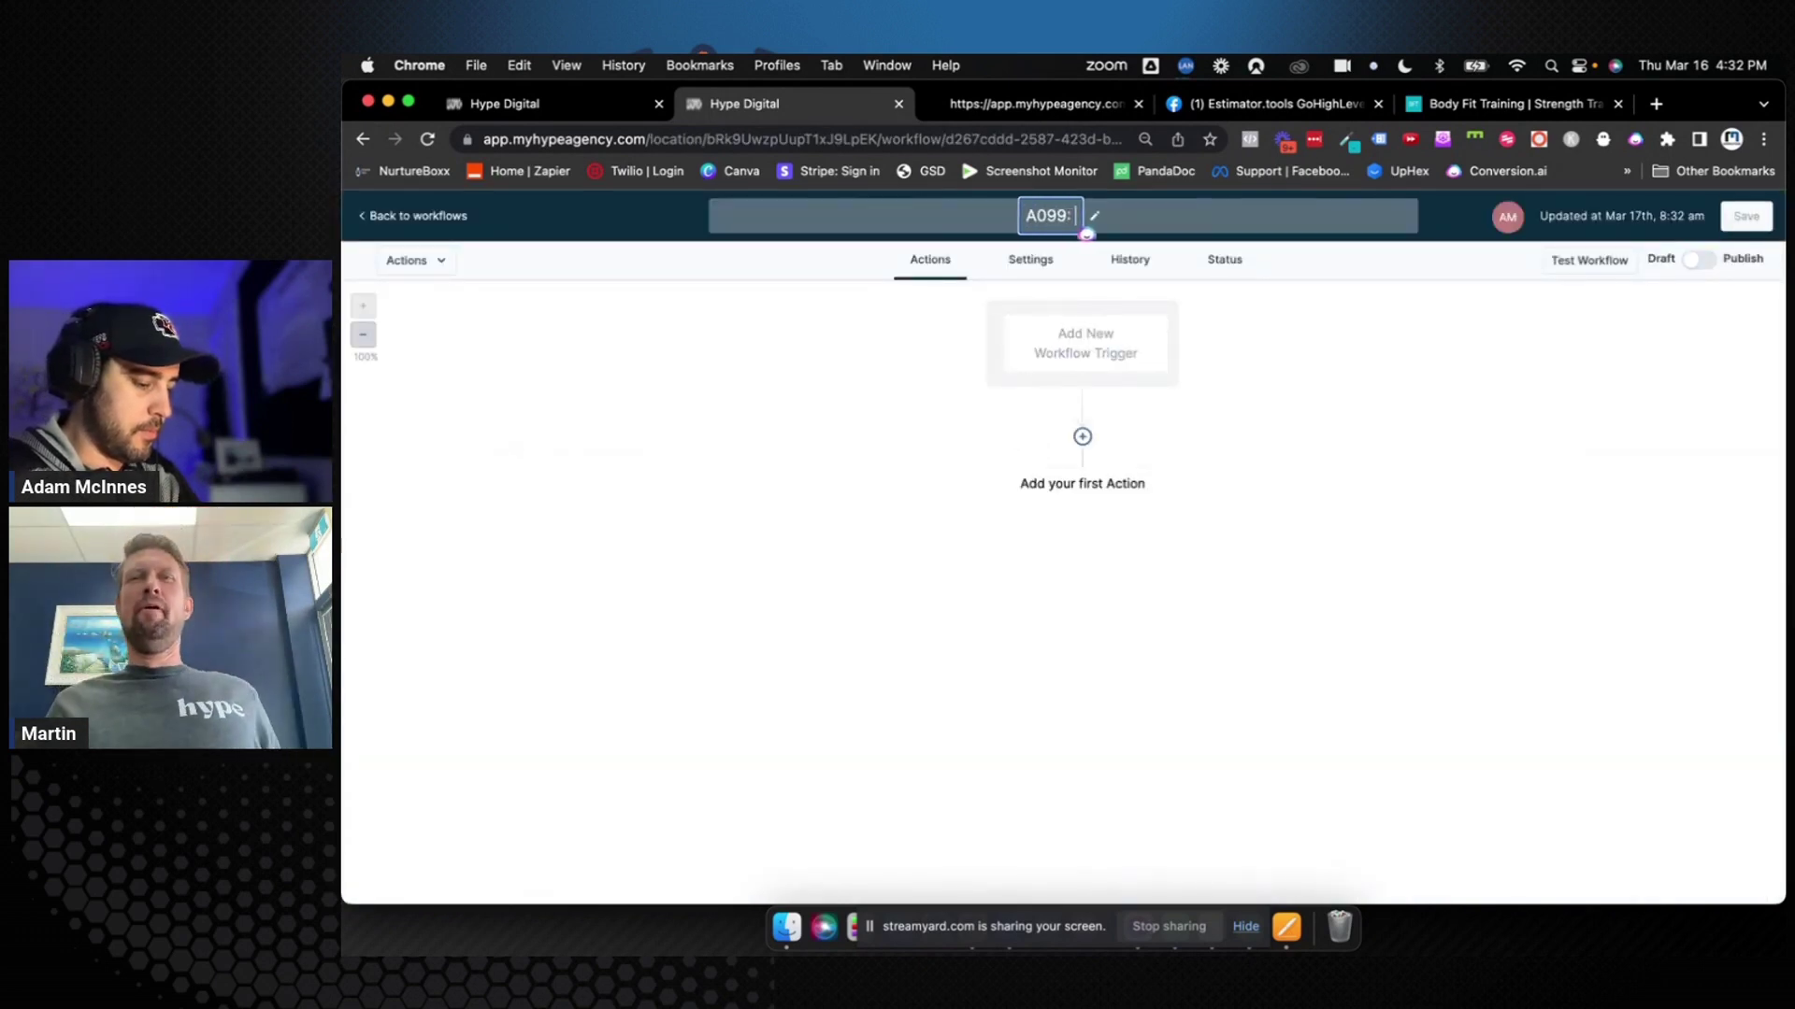
pyautogui.write(' Unsubscri')
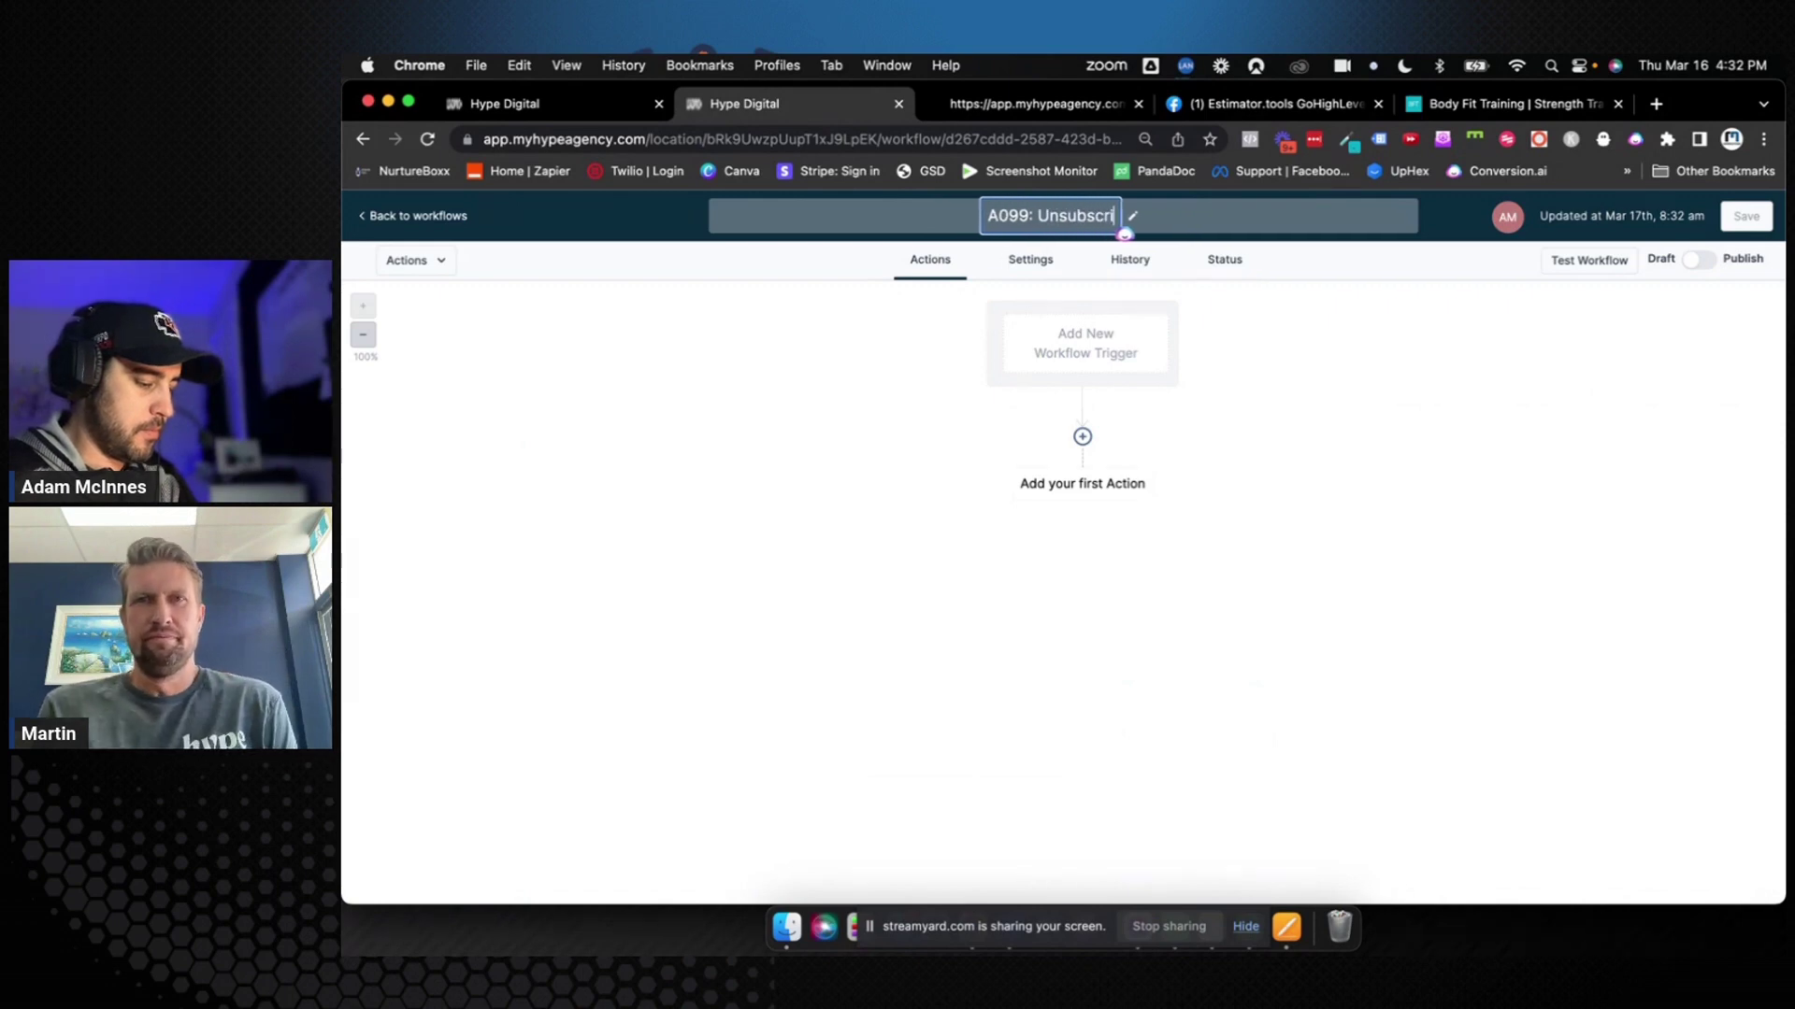
pyautogui.write('be')
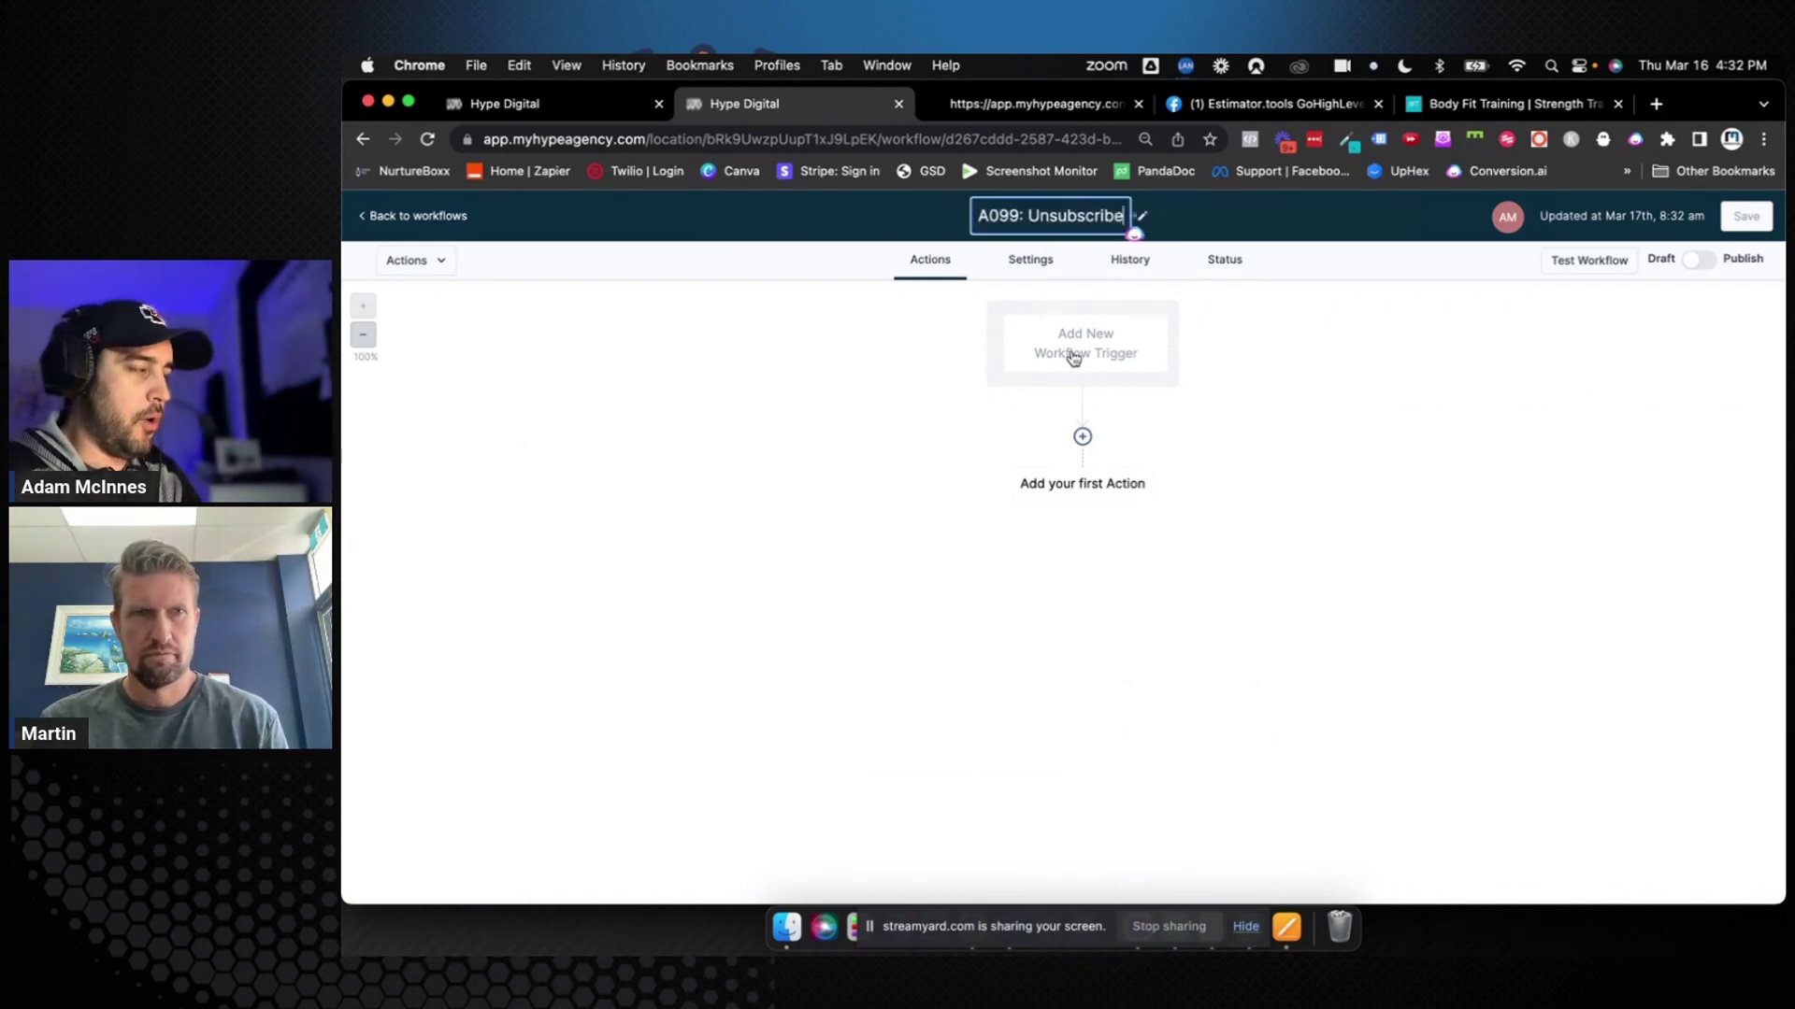
# Add a Contact DND trigger named 'All Channels', filtered on DND disabled for all channels
pyautogui.click(1073, 358)
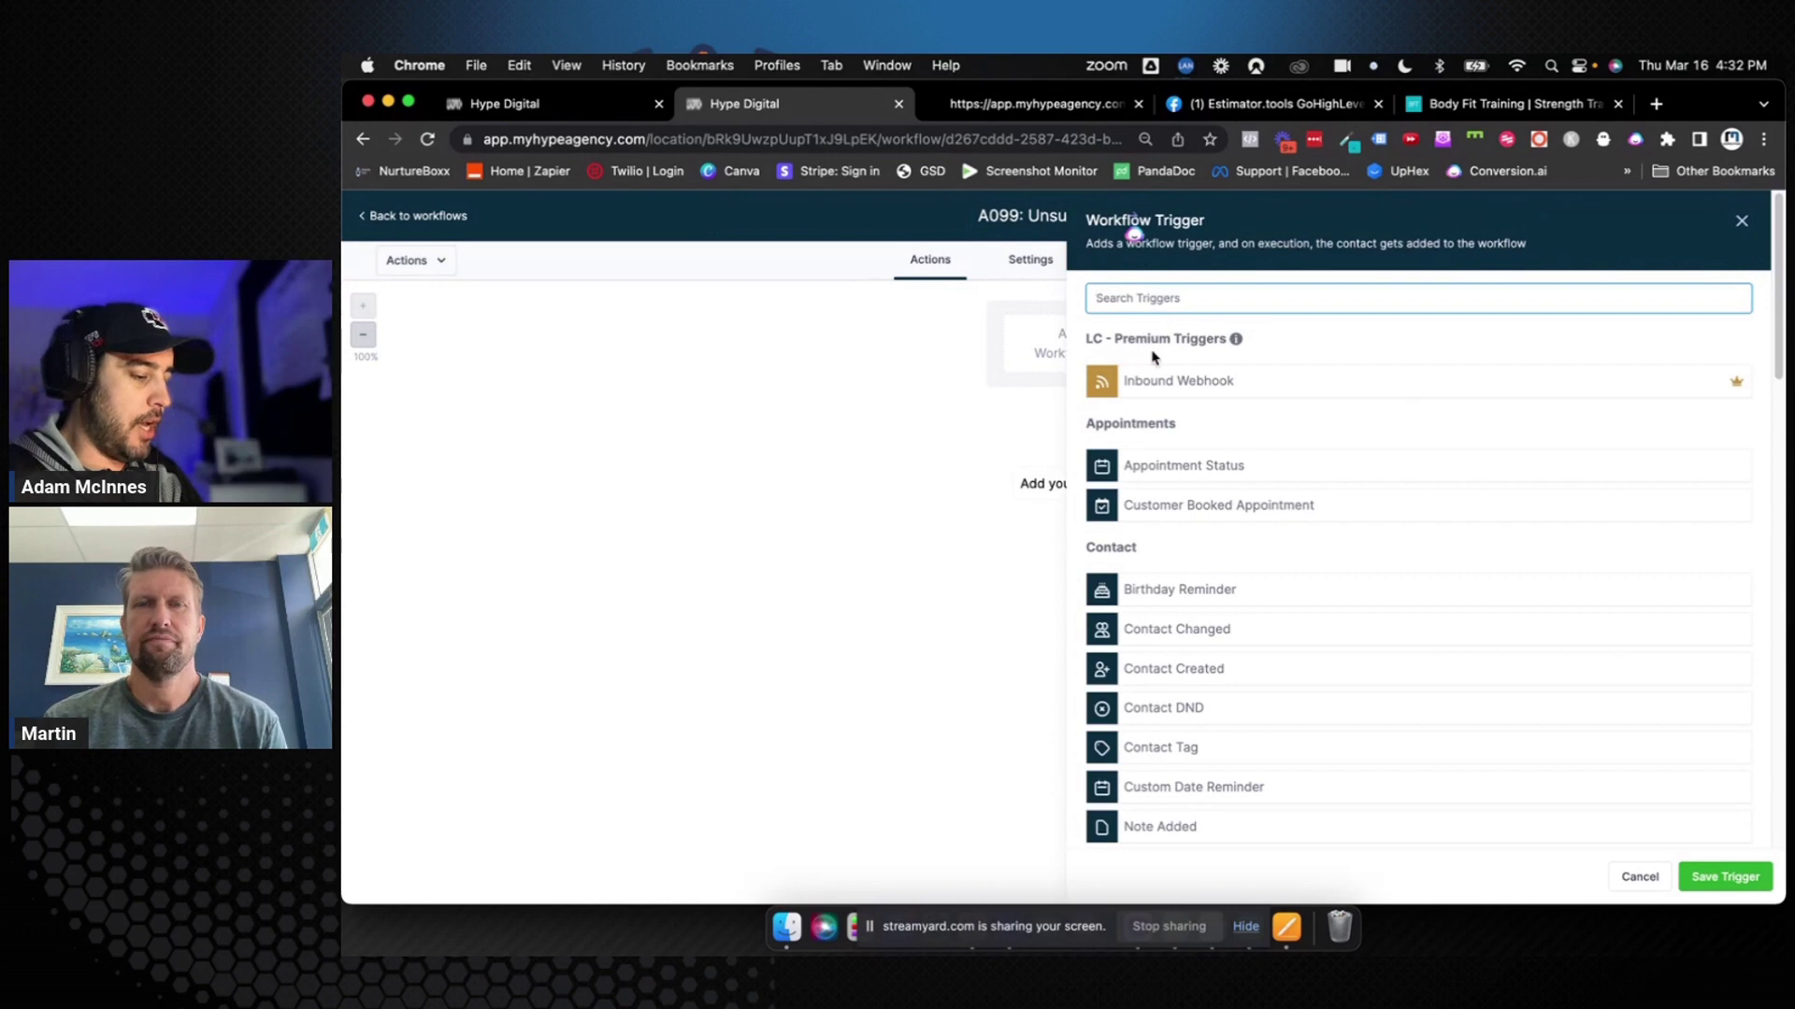
pyautogui.write('un')
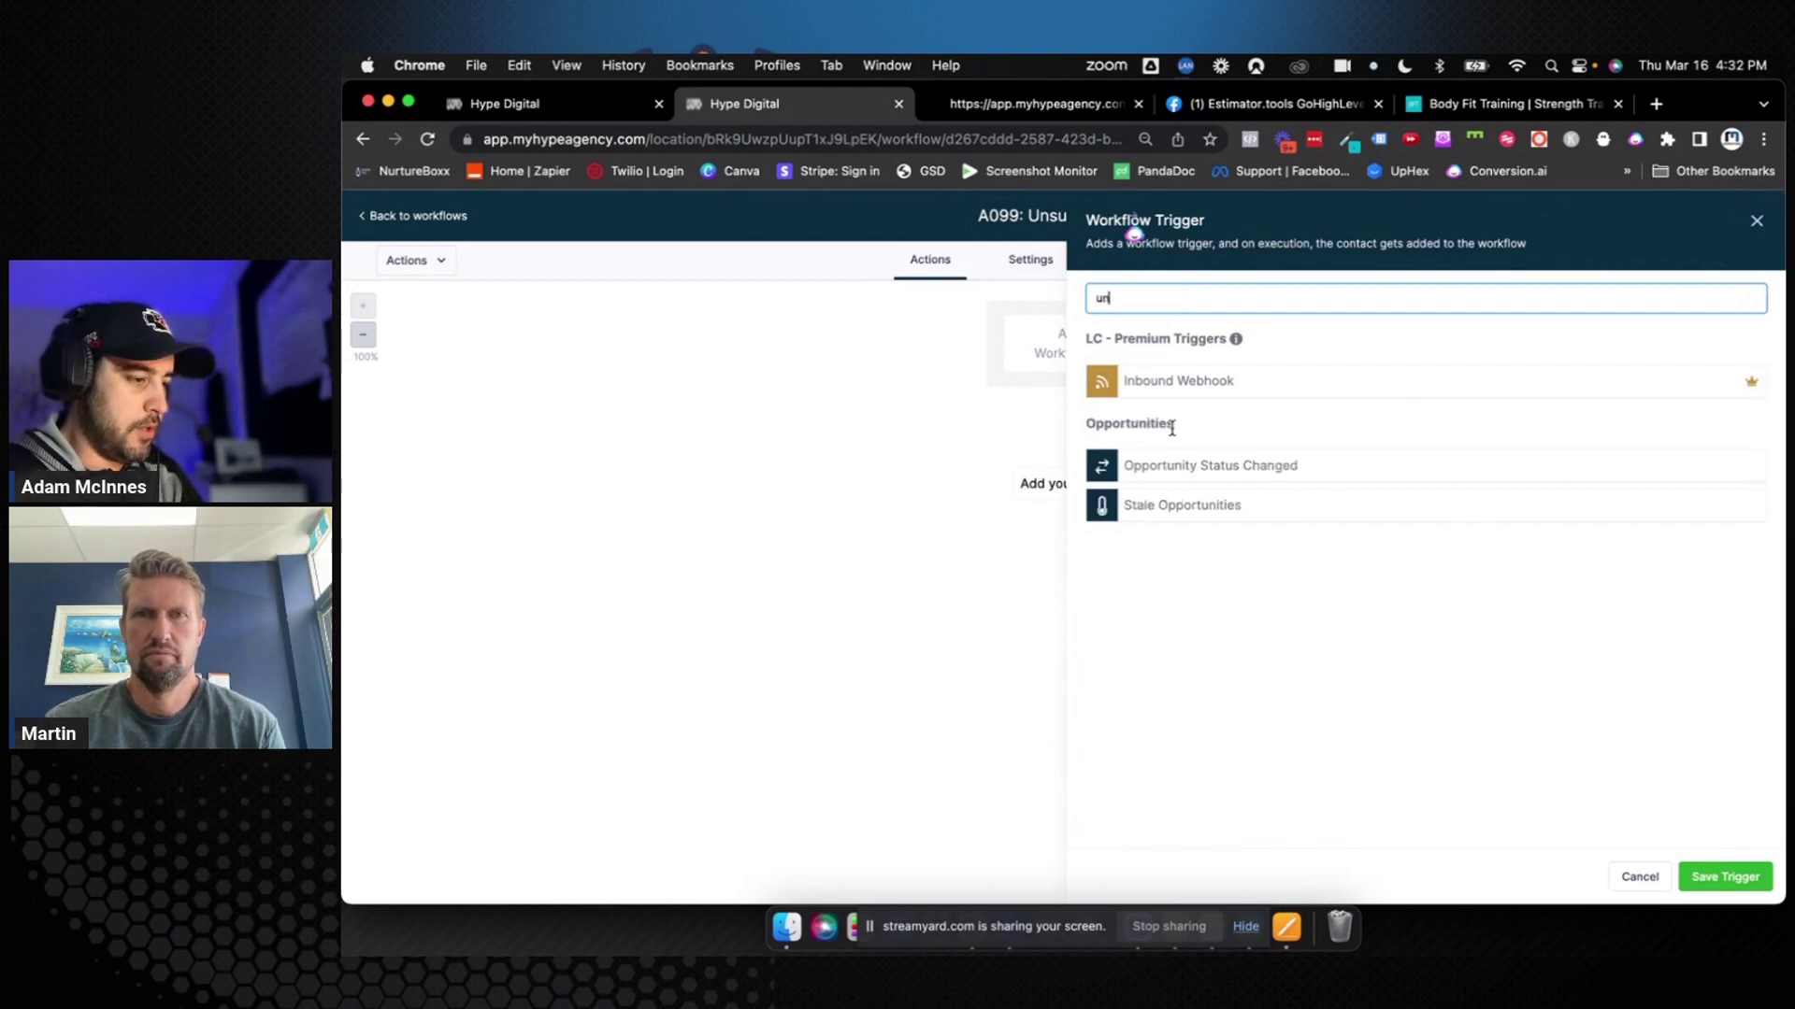
pyautogui.press('BackSpace')
pyautogui.press('BackSpace')
pyautogui.write('dnd')
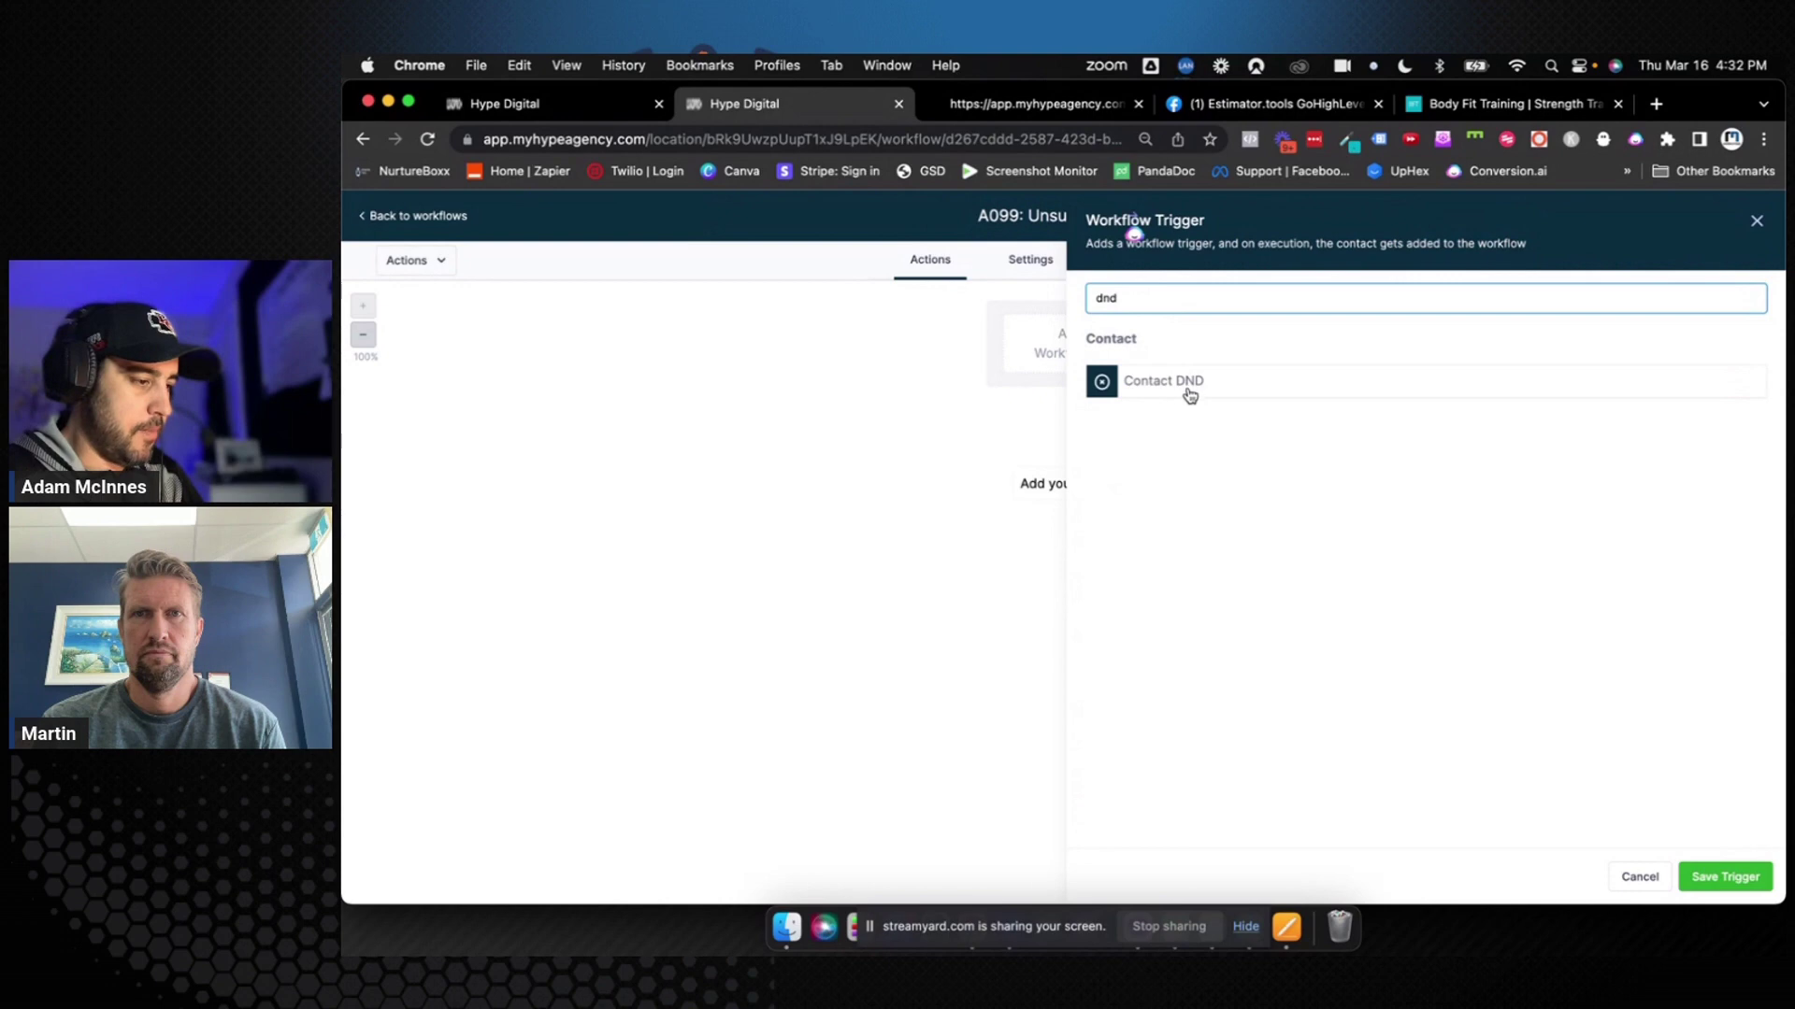
pyautogui.click(1190, 395)
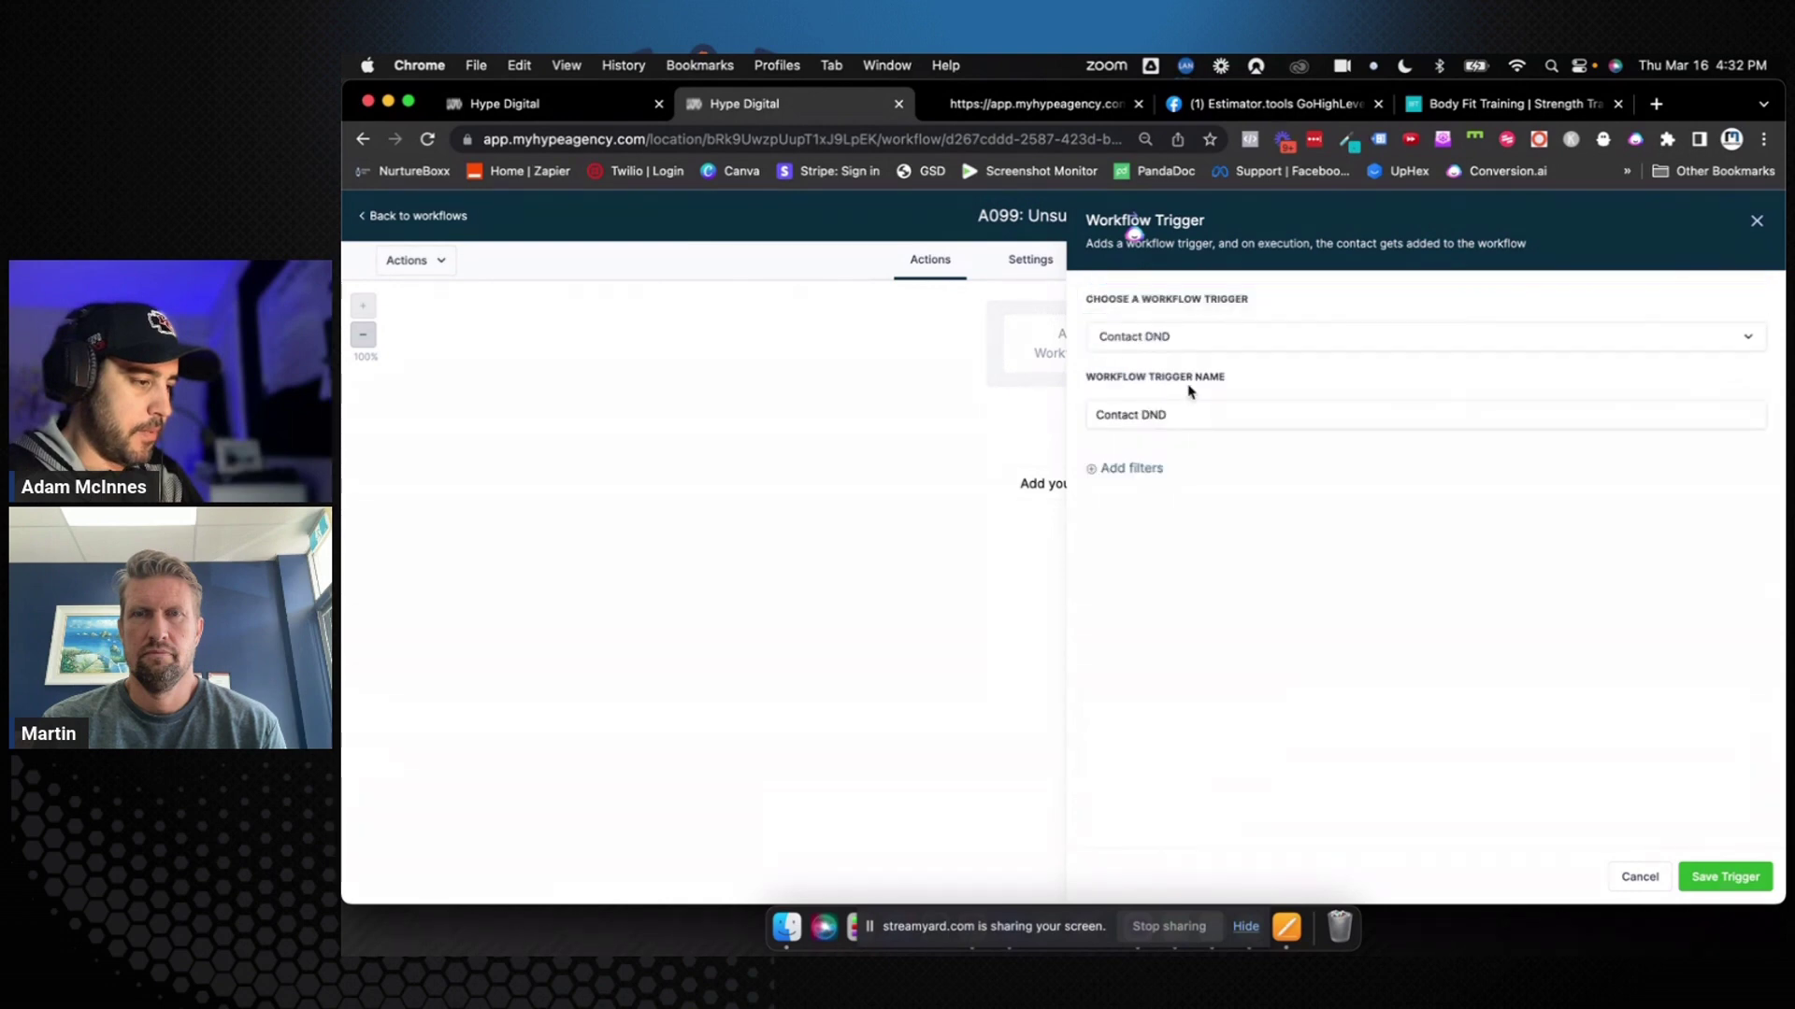
pyautogui.click(1142, 470)
pyautogui.click(1138, 483)
pyautogui.click(1151, 597)
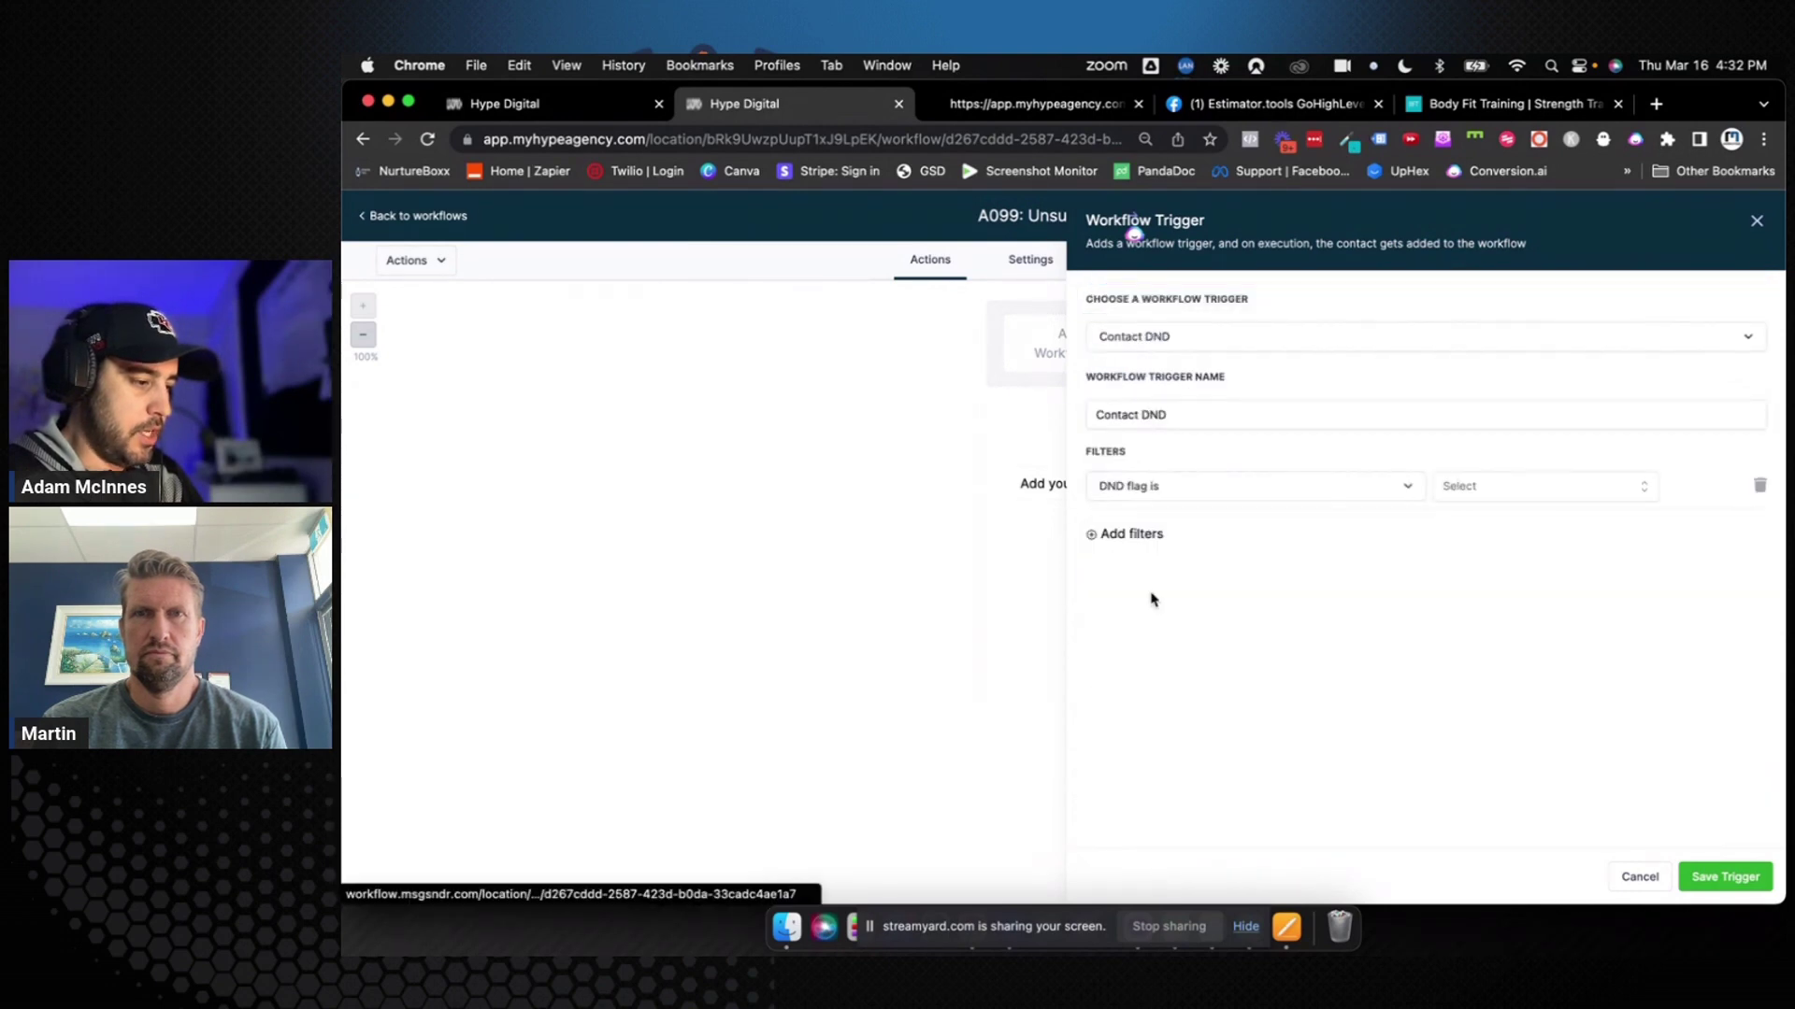
pyautogui.click(1481, 509)
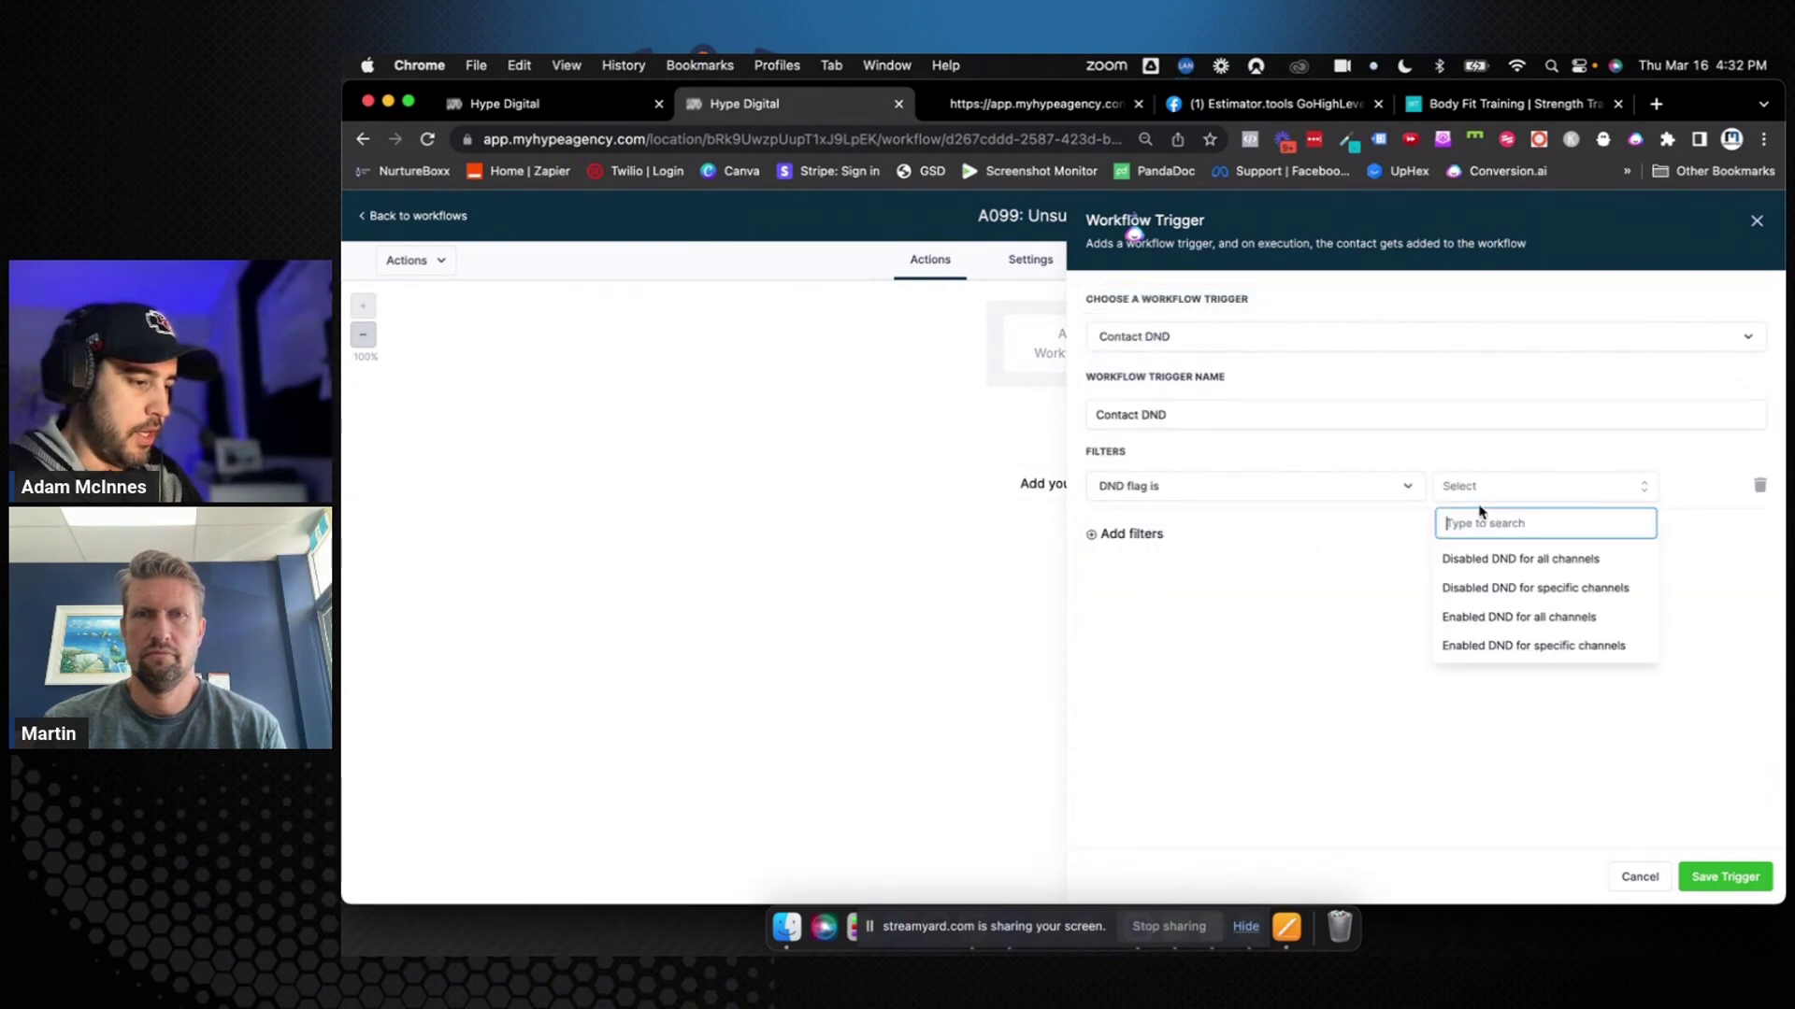
pyautogui.click(1490, 559)
pyautogui.click(1259, 412)
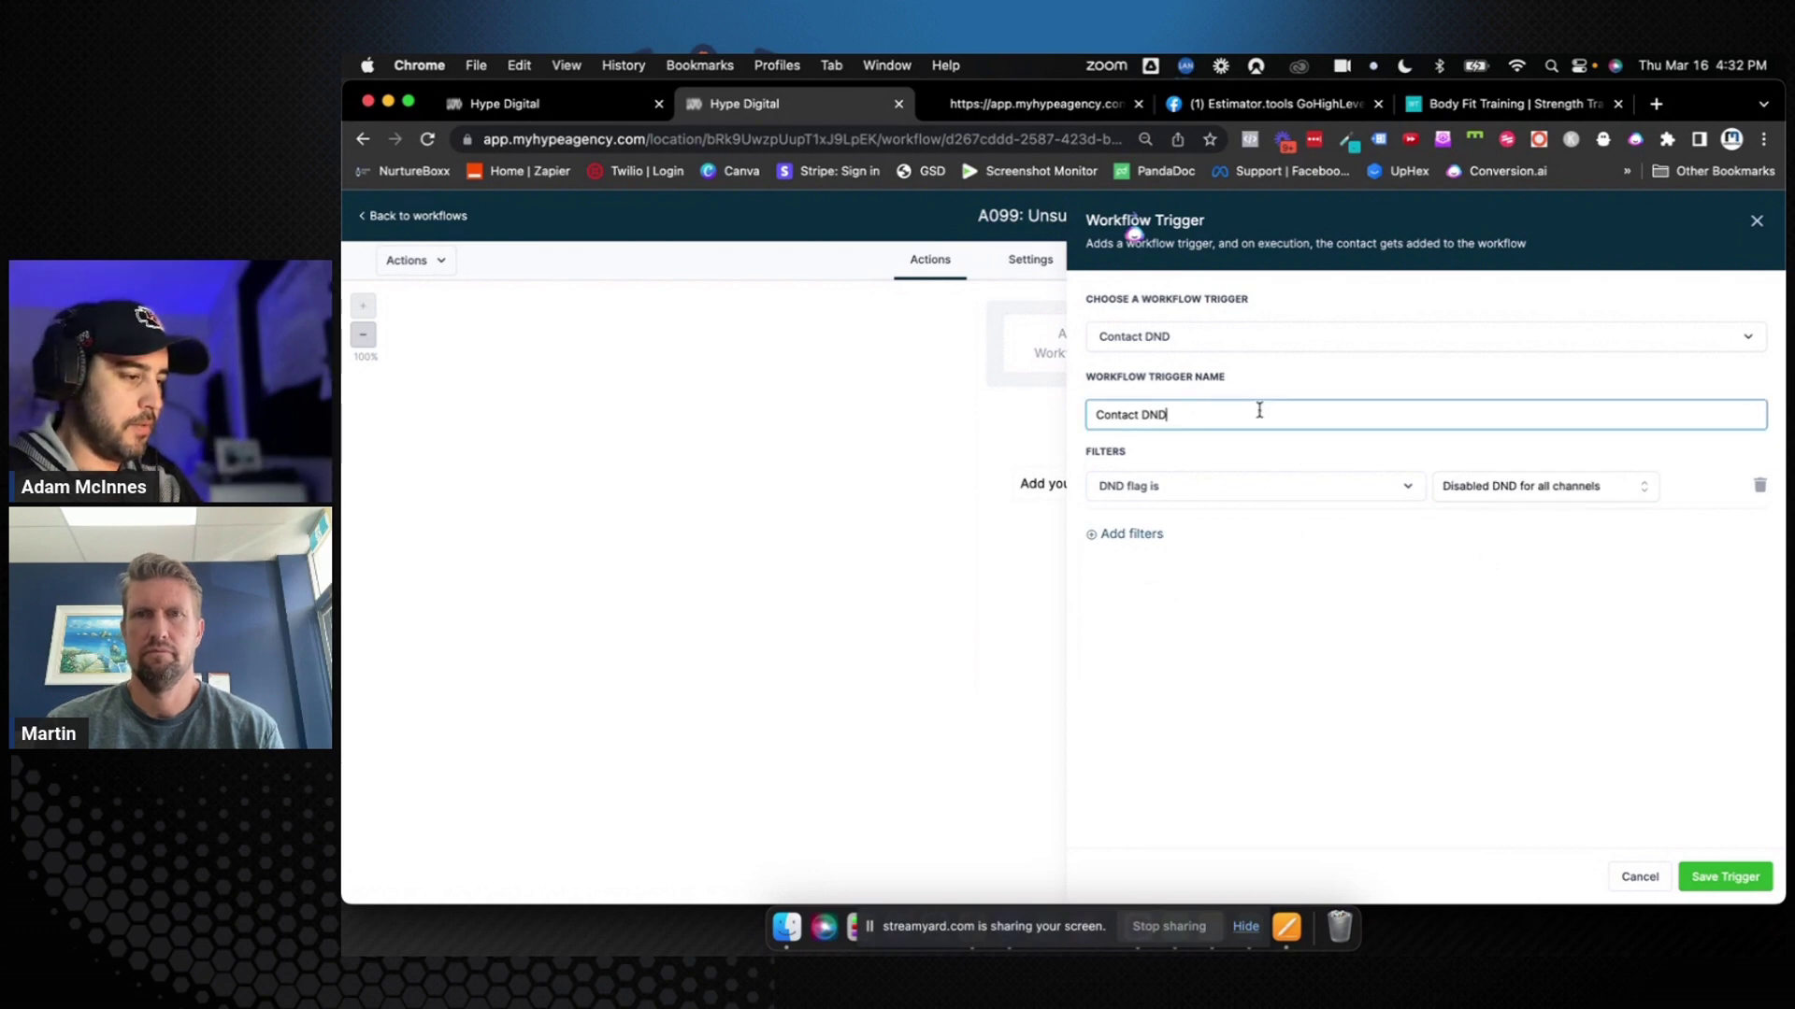
pyautogui.write('All Channels')
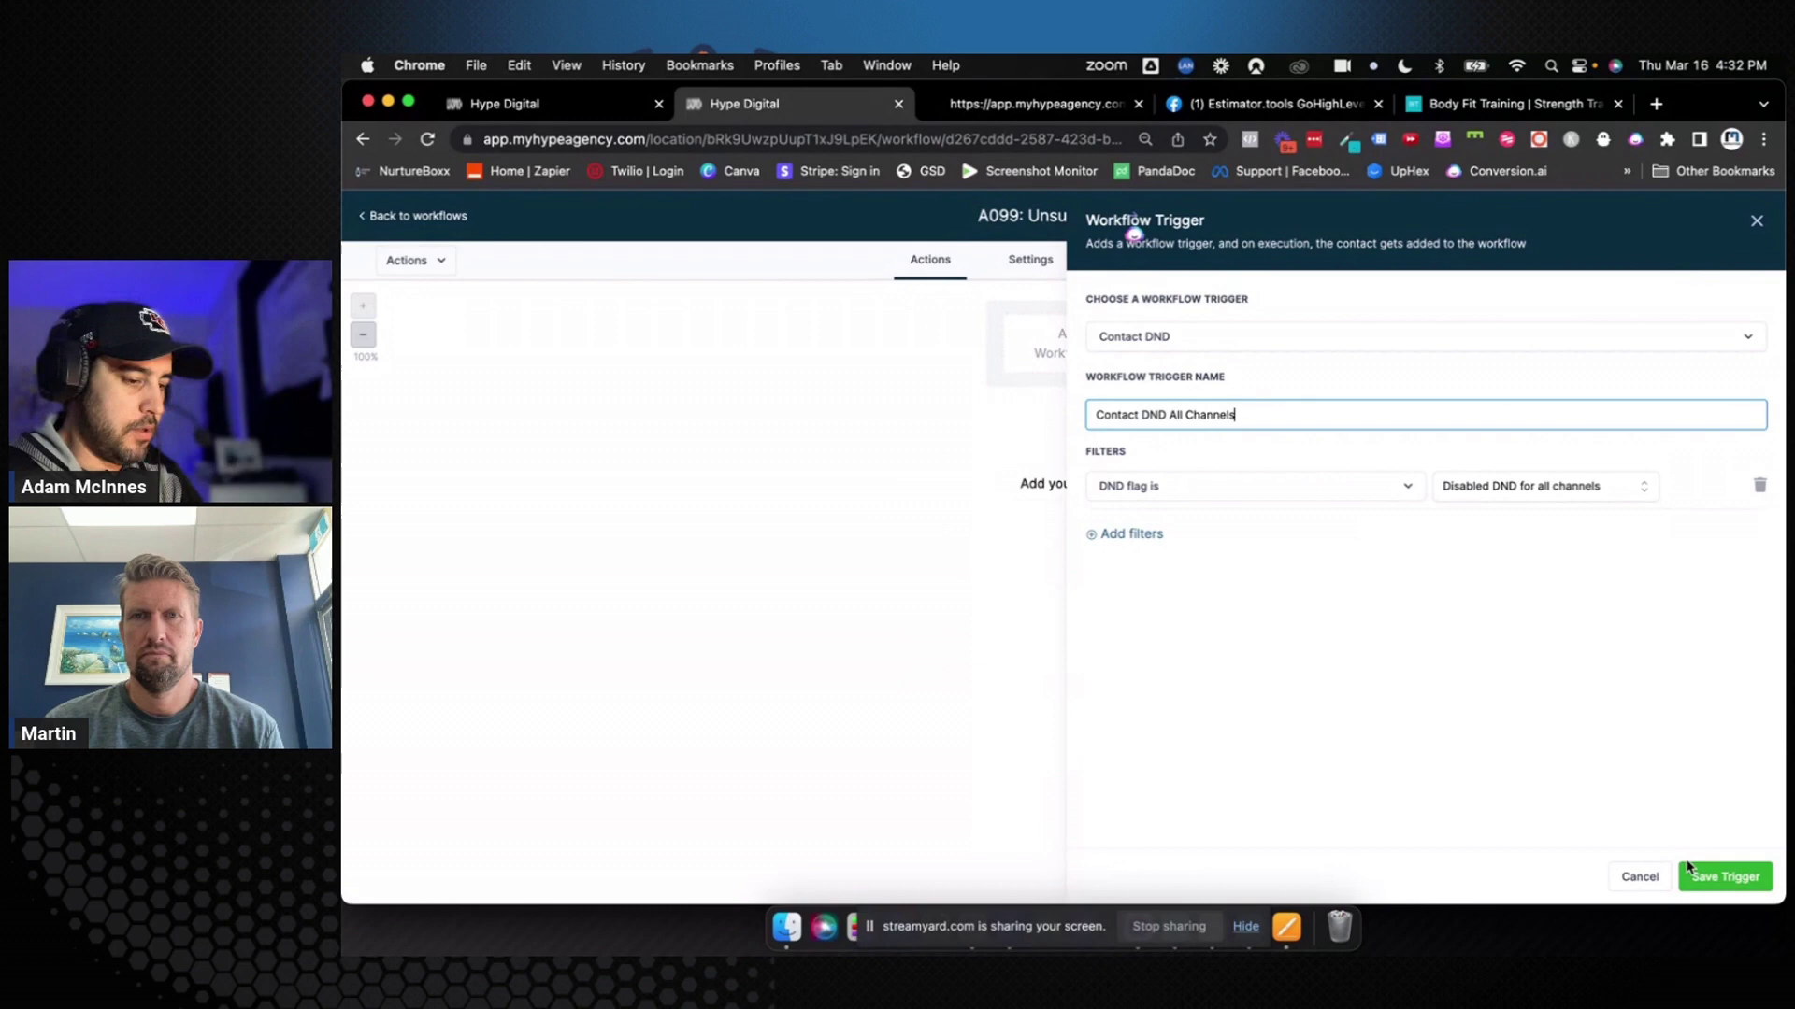
pyautogui.click(1688, 868)
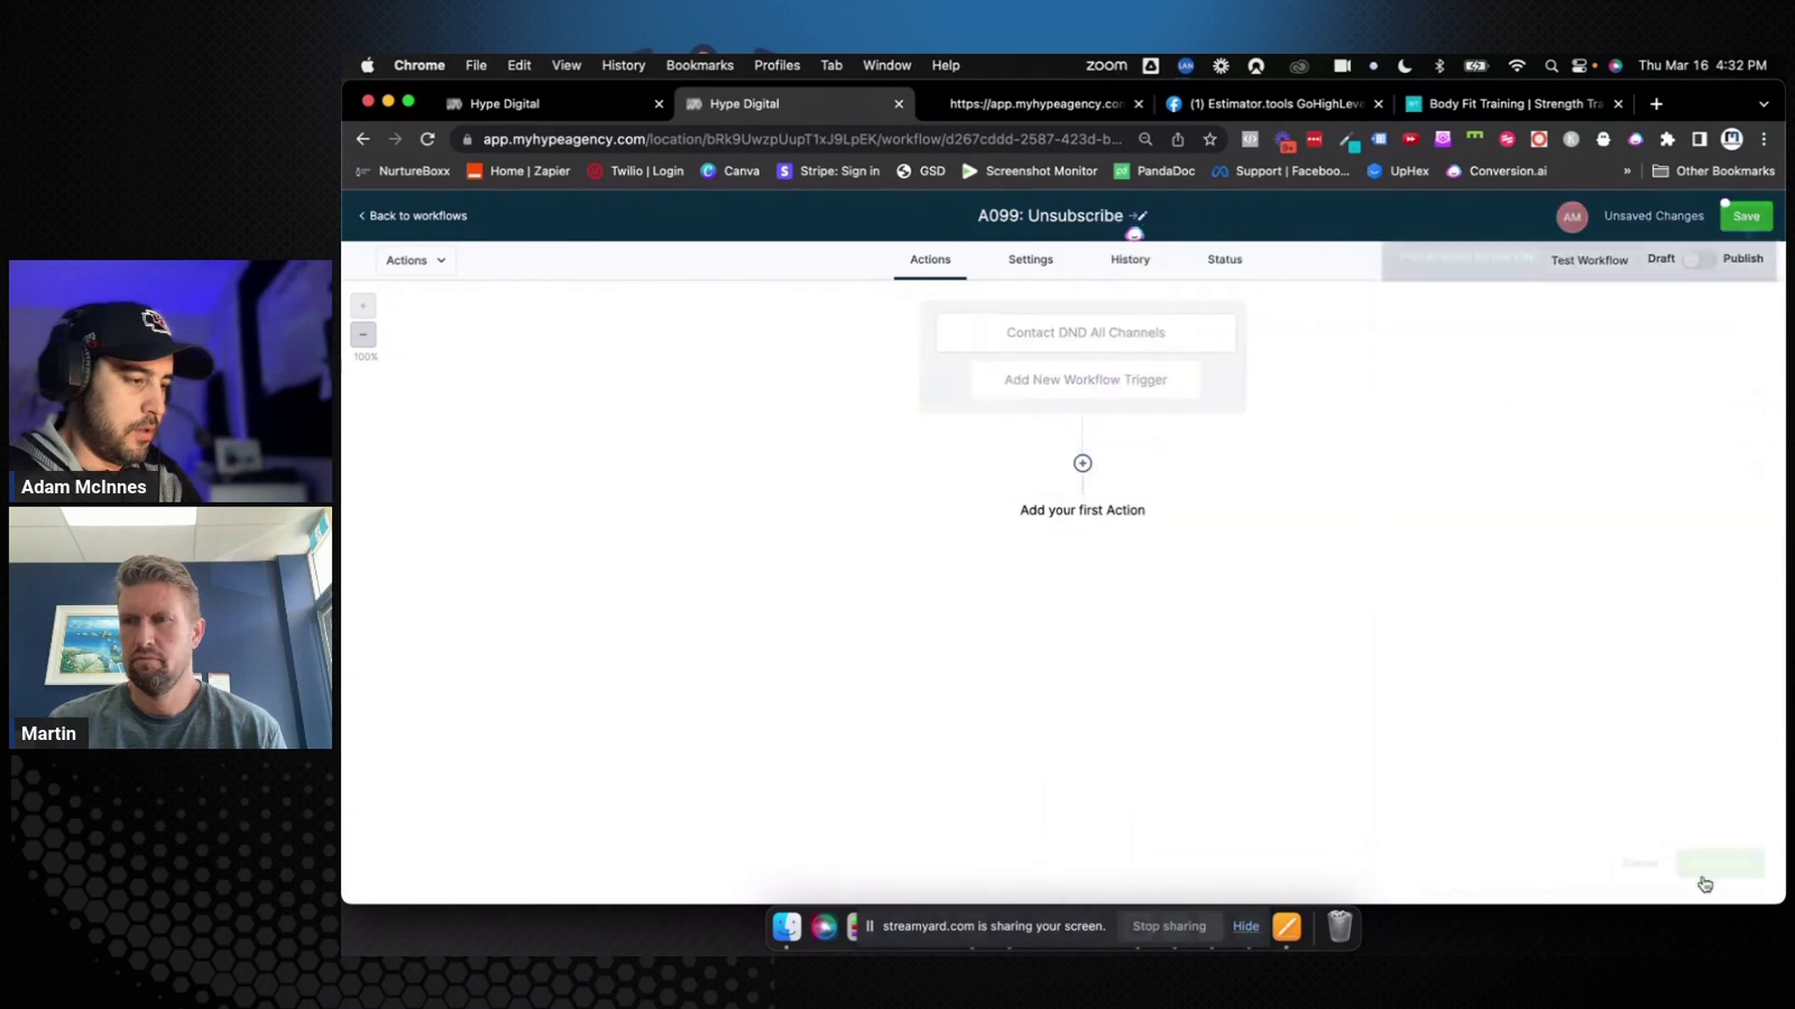
# Add a Contact DND SMS trigger filtered on DND flag enabled for specific channels
pyautogui.click(1136, 386)
pyautogui.write('dnd')
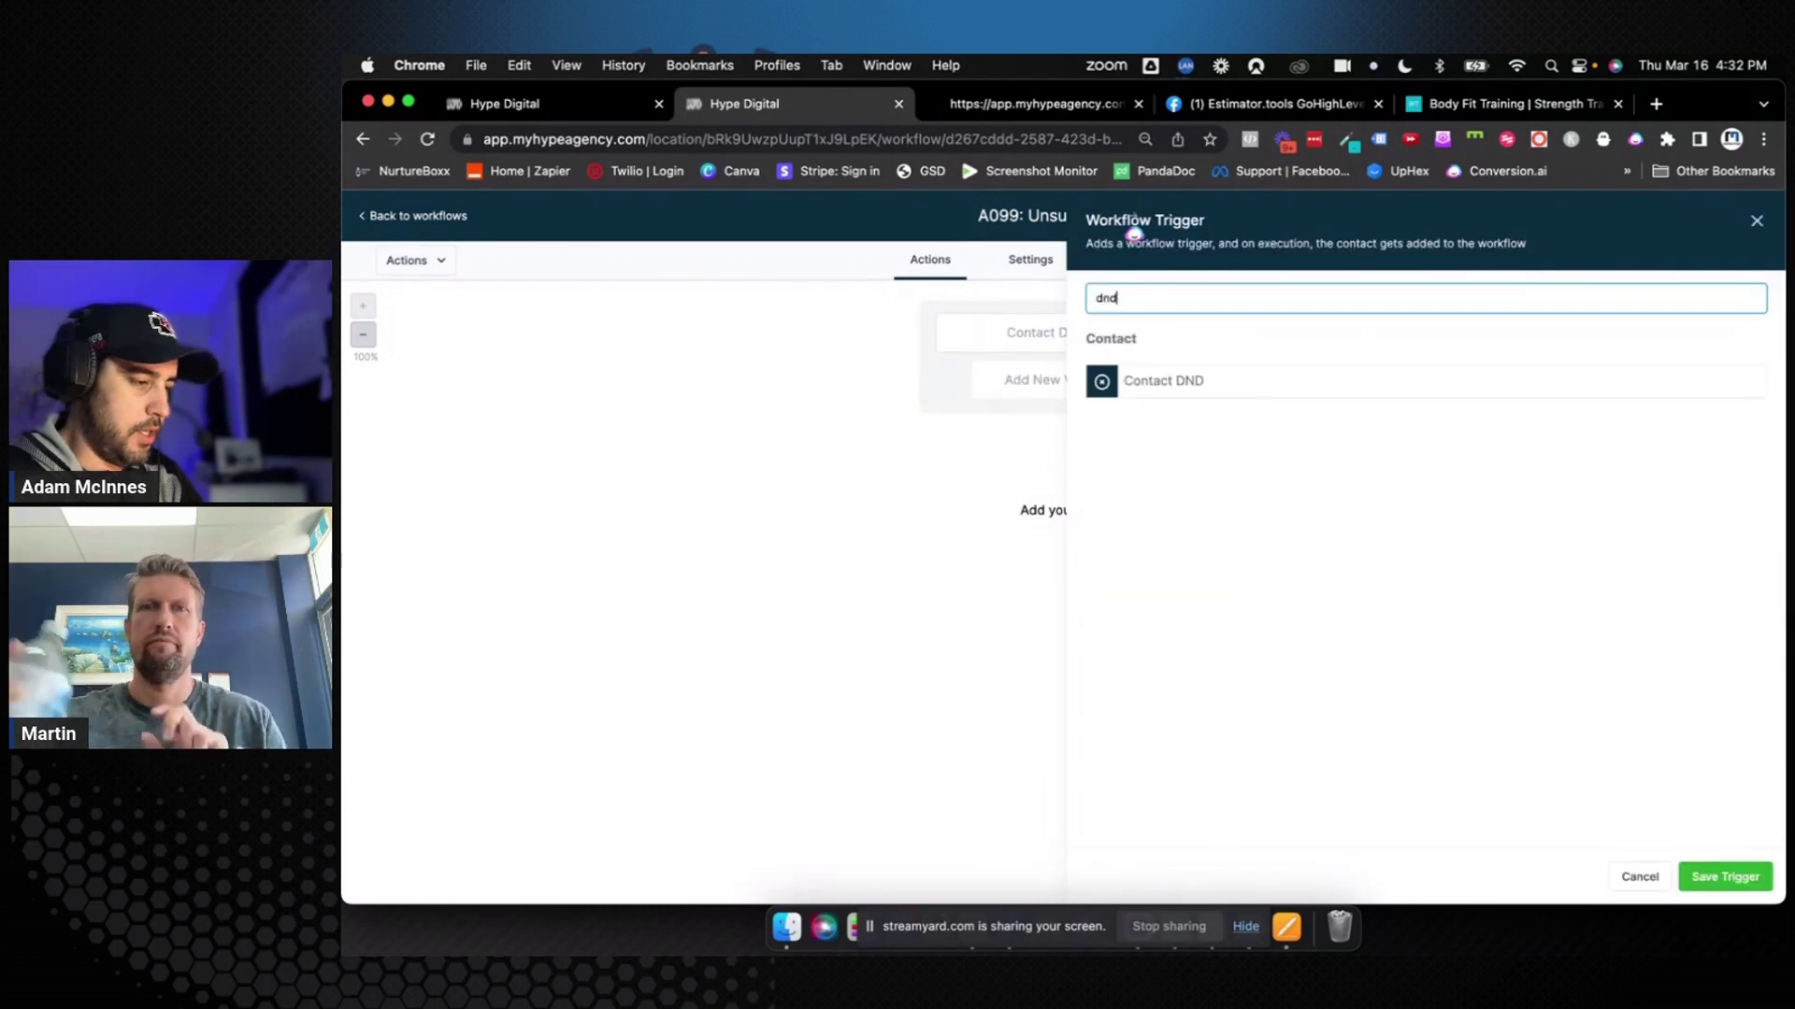
pyautogui.click(1220, 391)
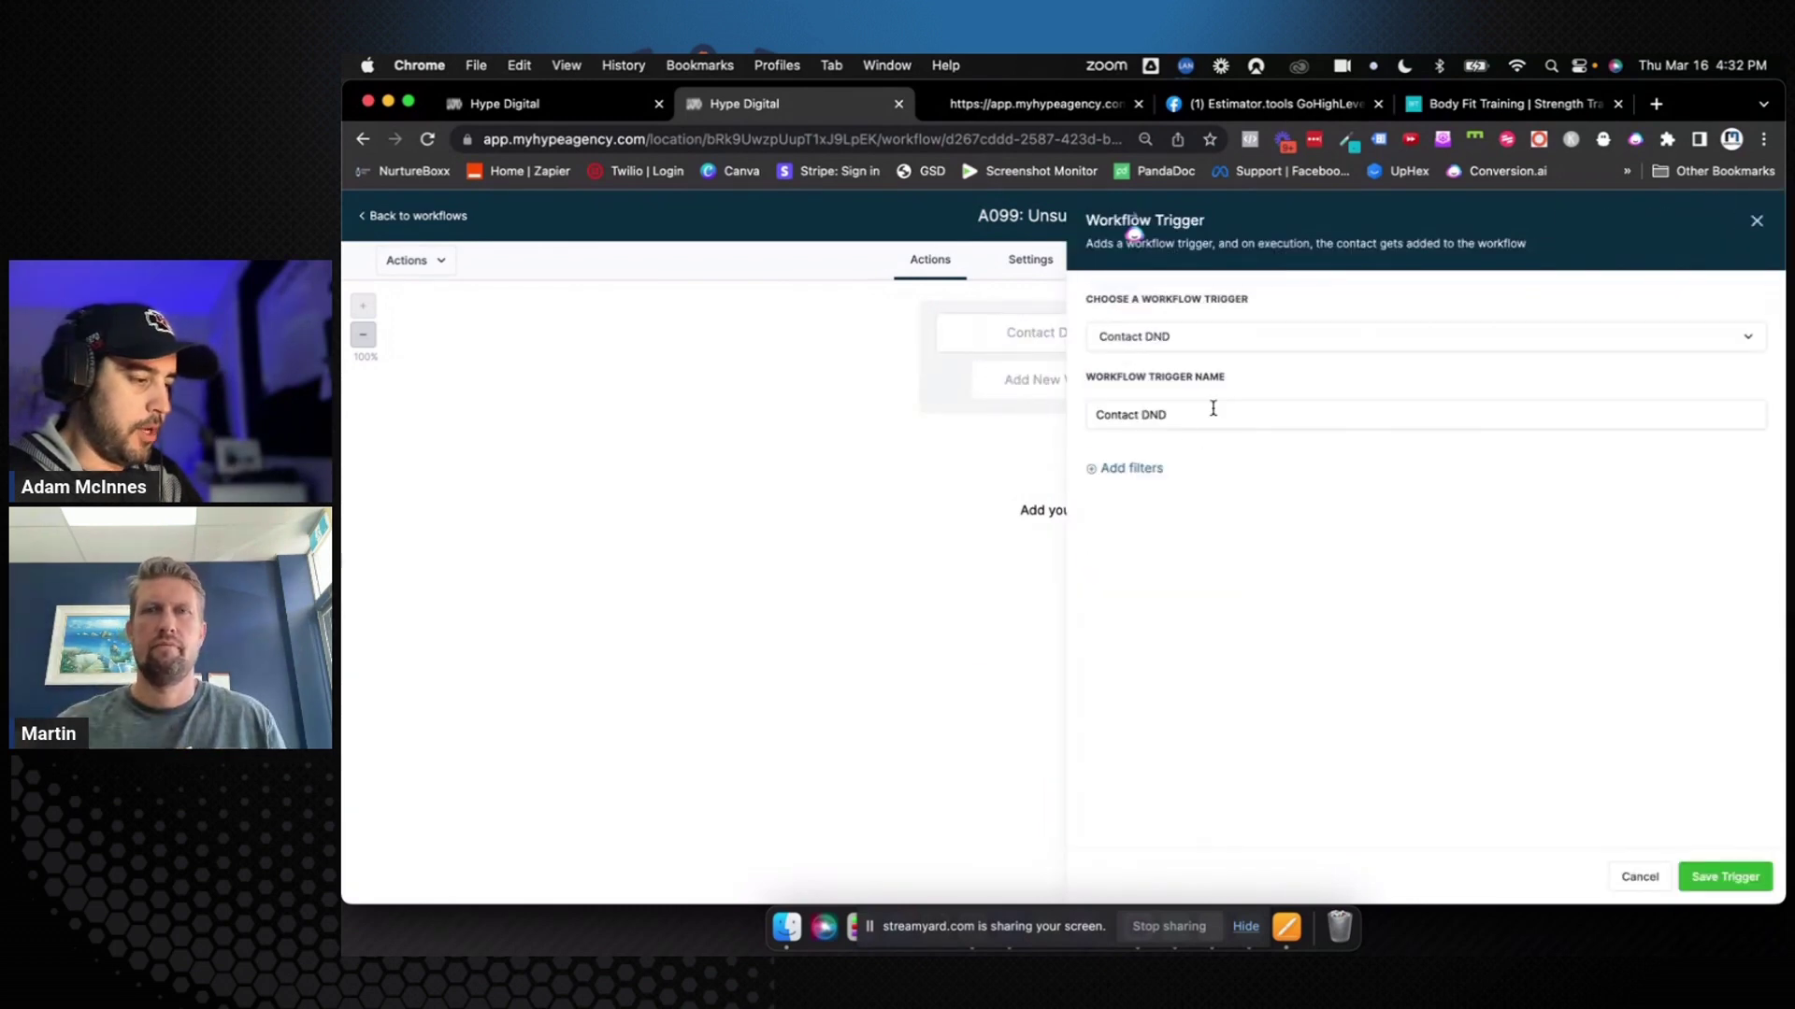
pyautogui.click(1139, 469)
pyautogui.click(1141, 487)
pyautogui.click(1170, 601)
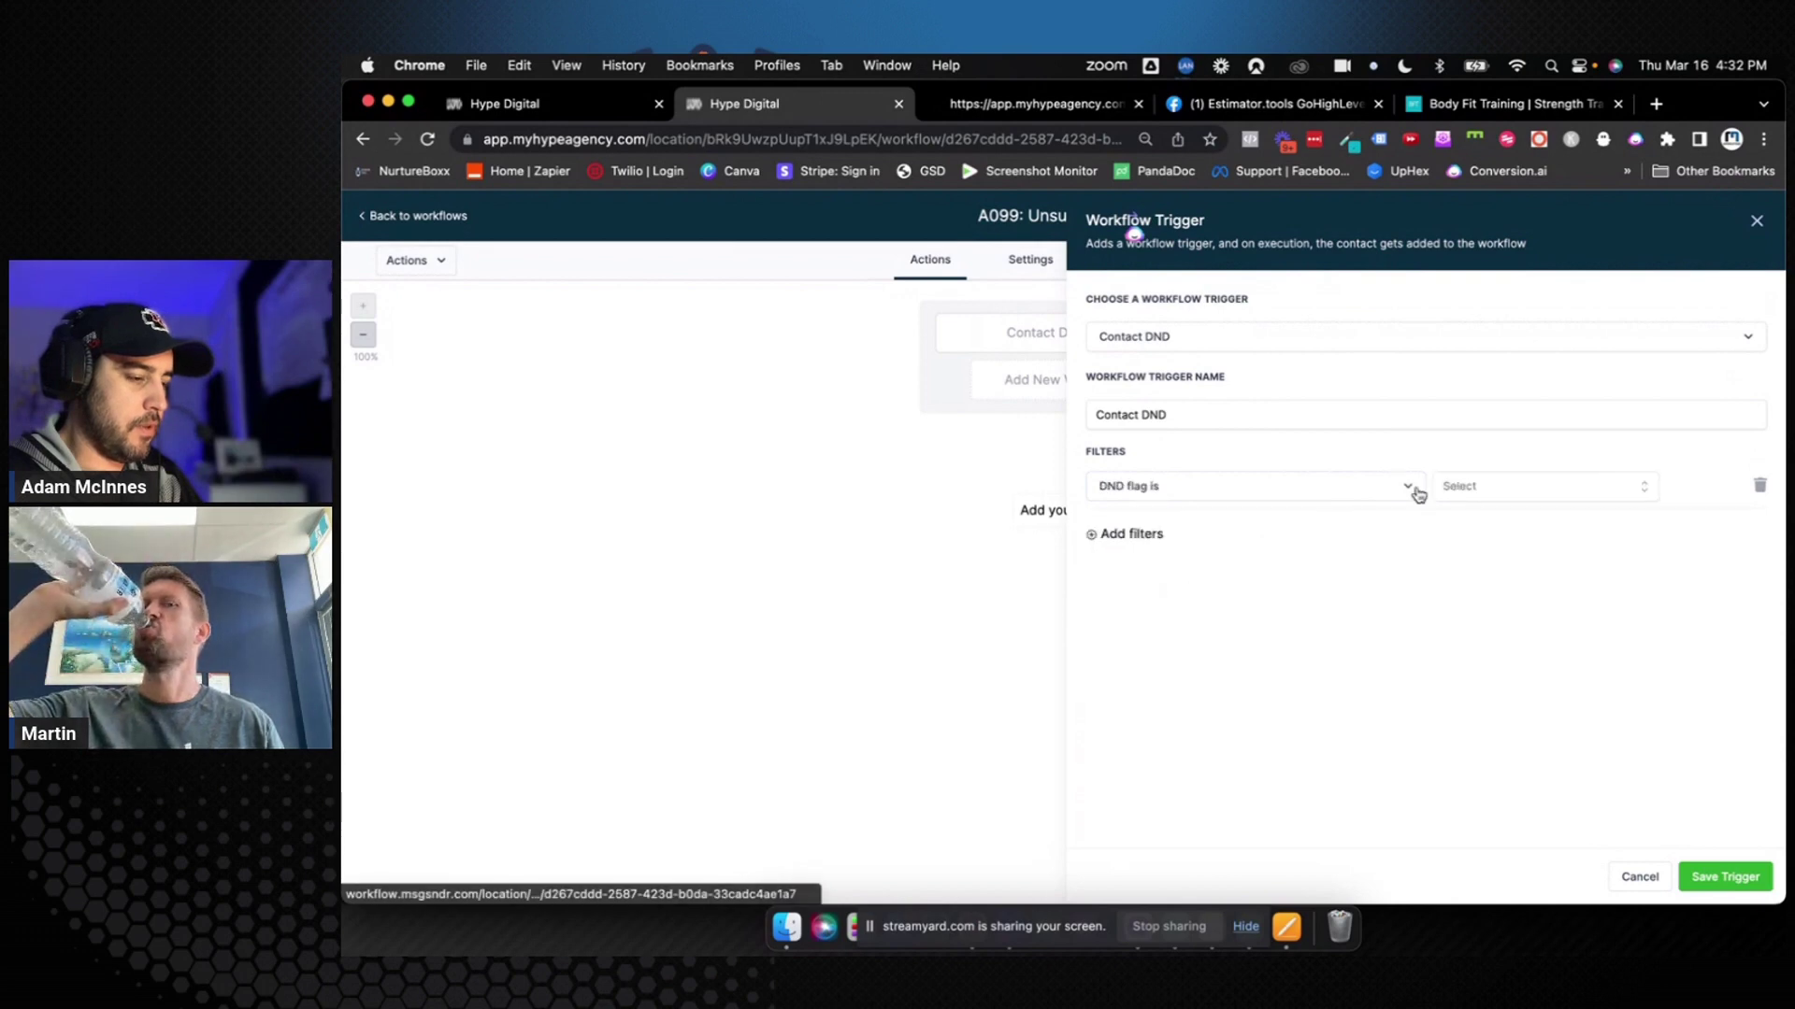
pyautogui.click(1477, 486)
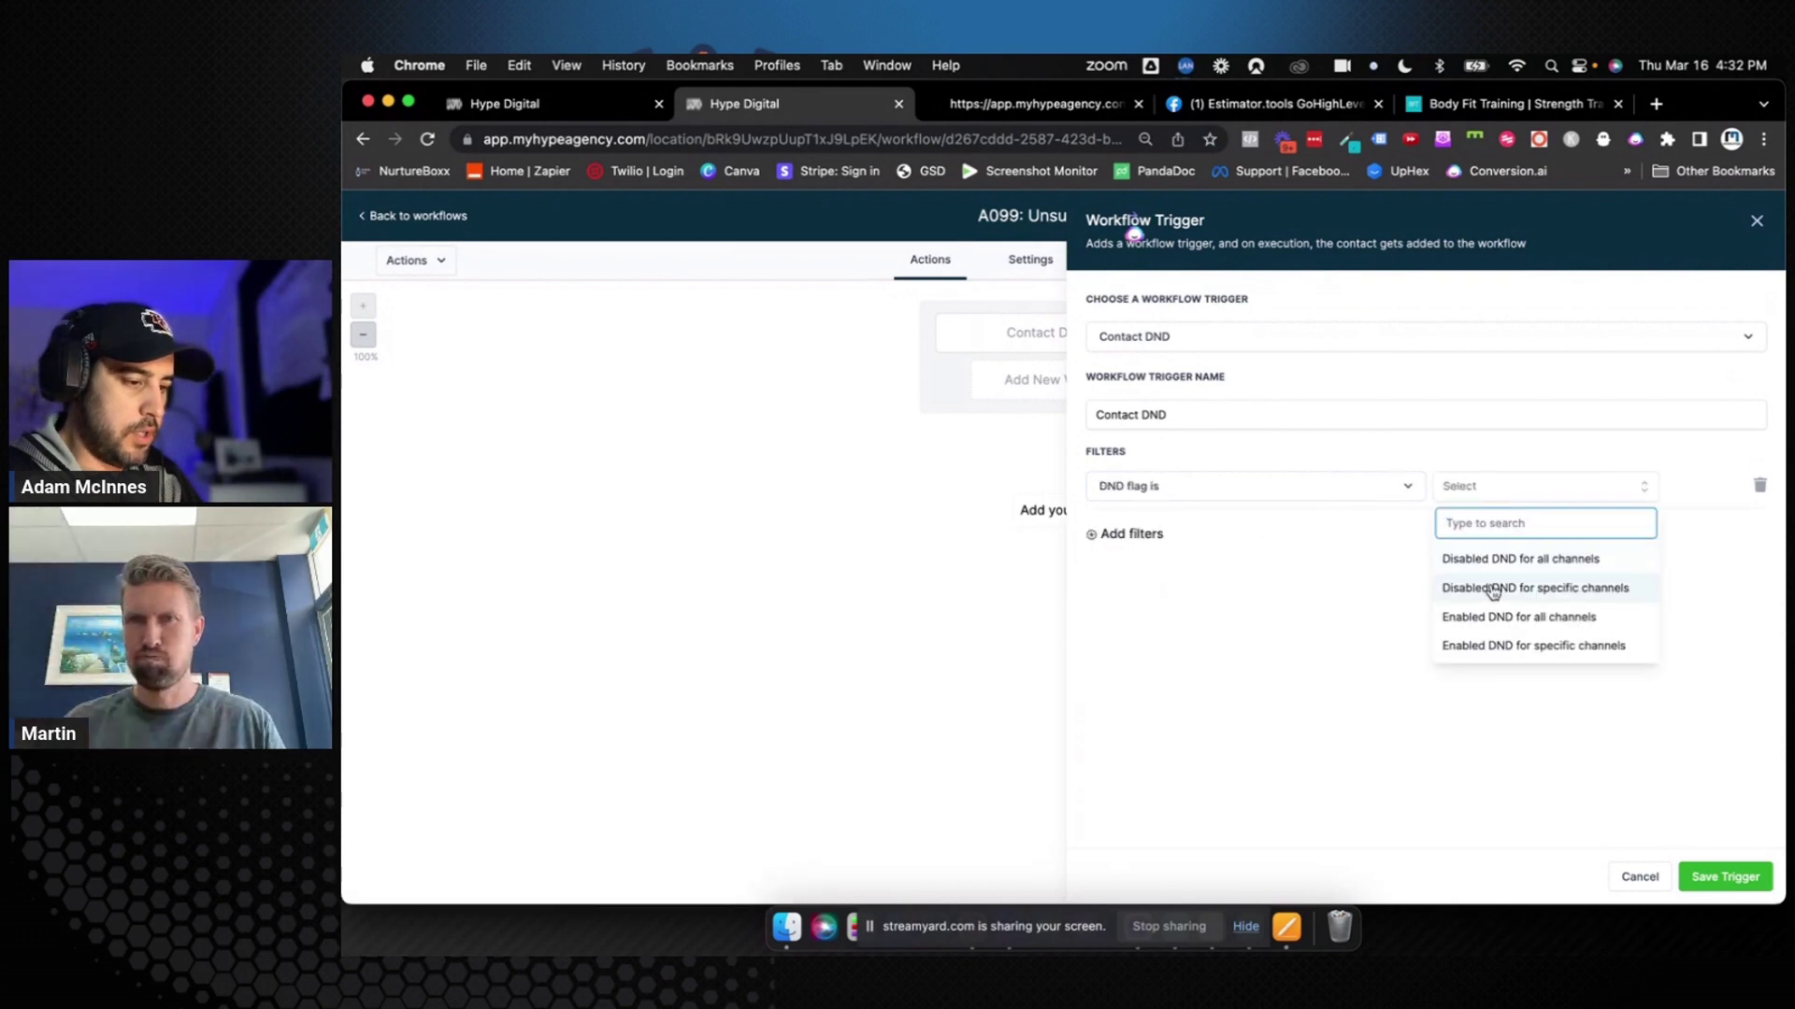
pyautogui.click(1505, 645)
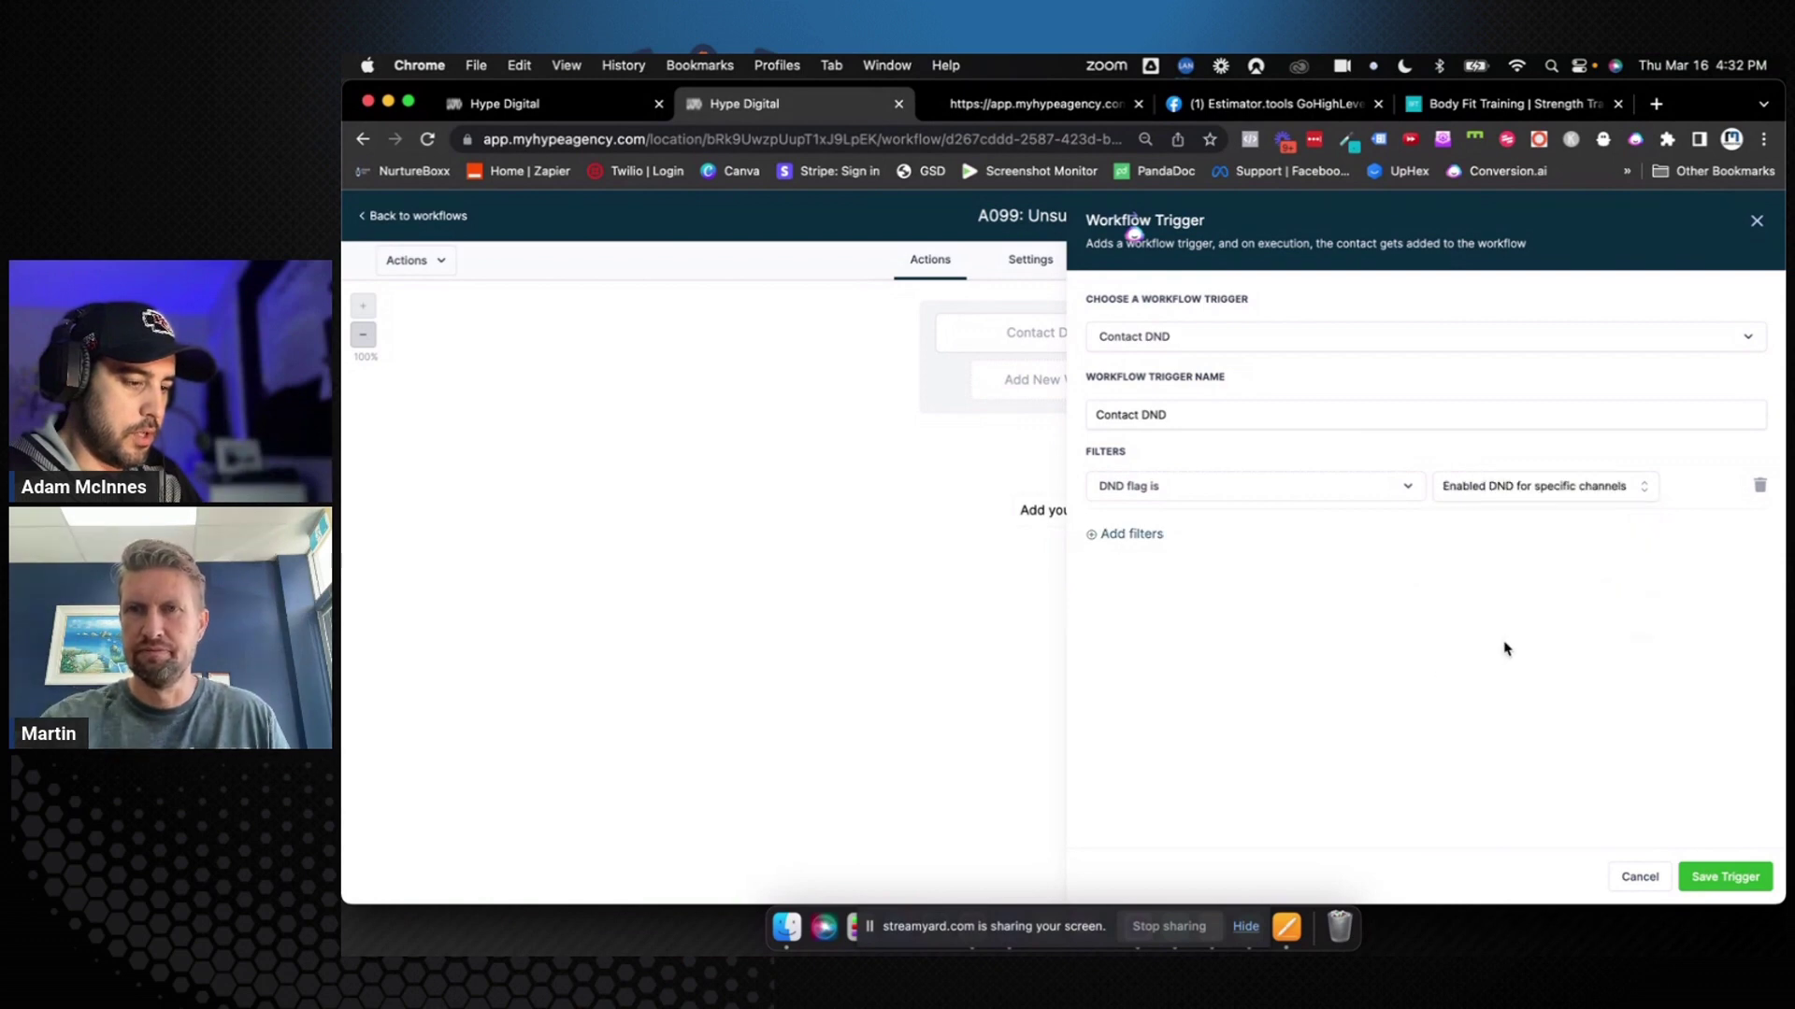
pyautogui.click(1259, 422)
pyautogui.write('SMS')
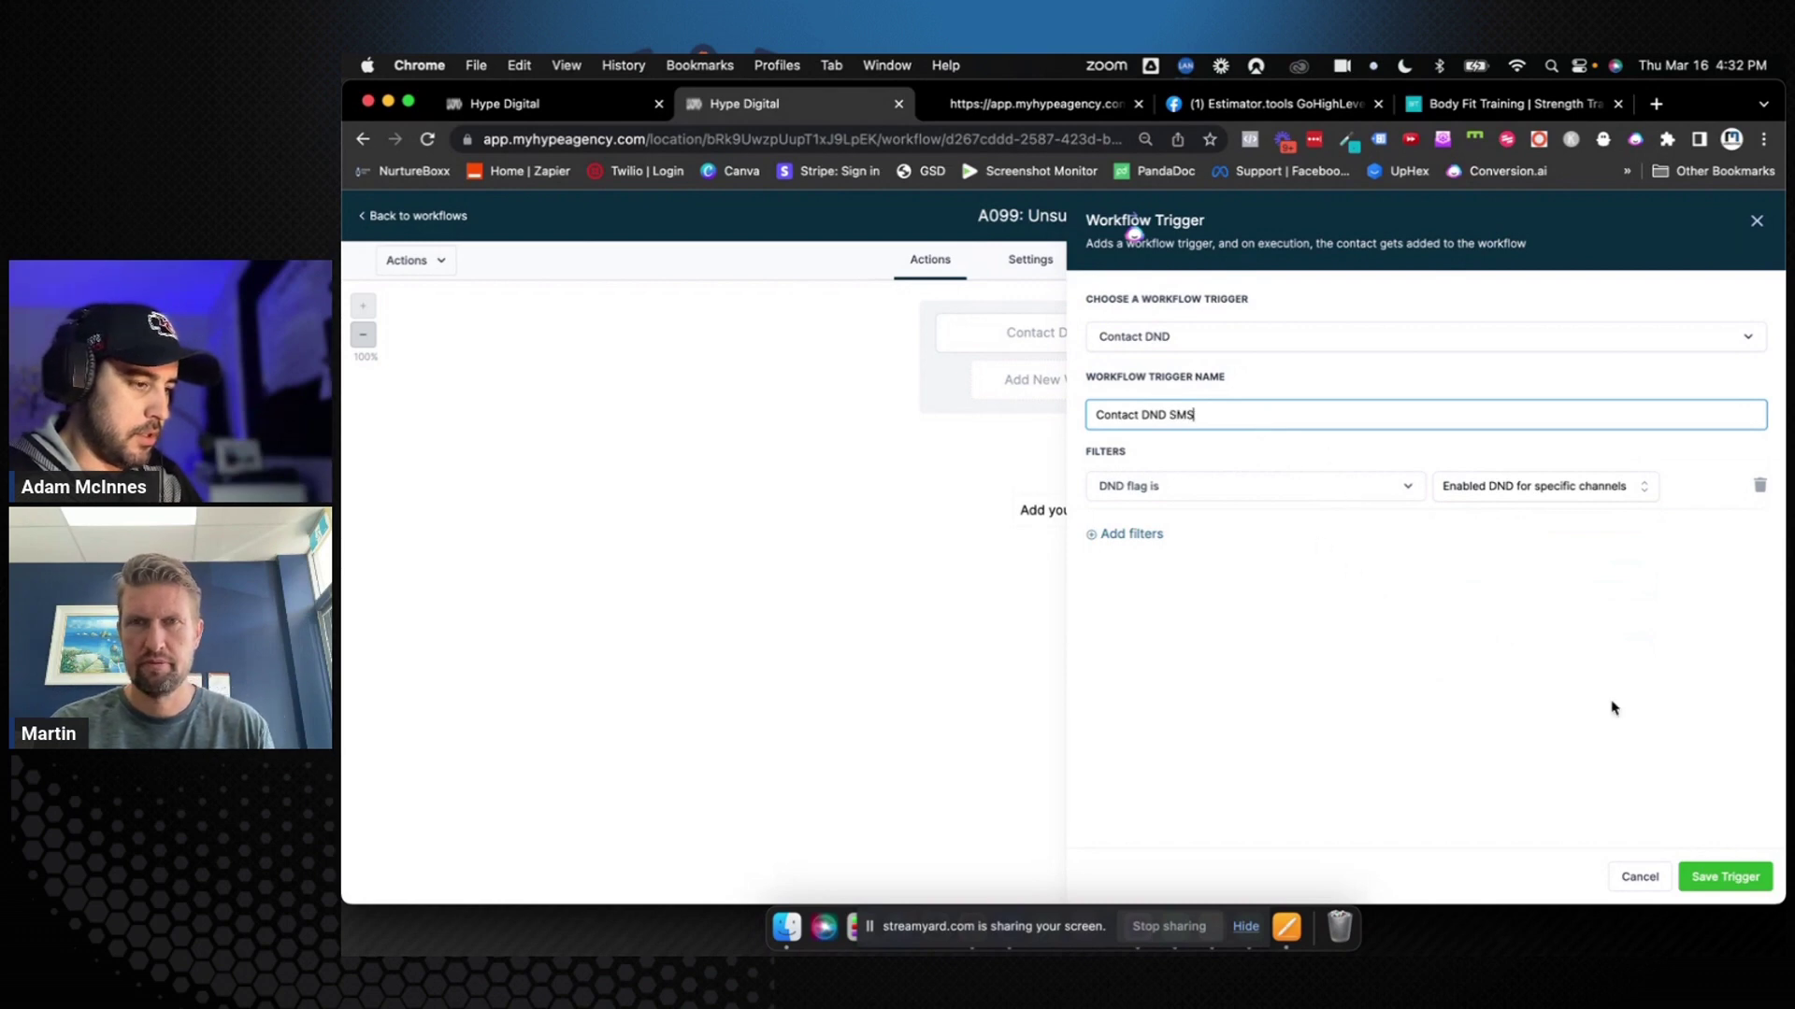
pyautogui.click(1718, 876)
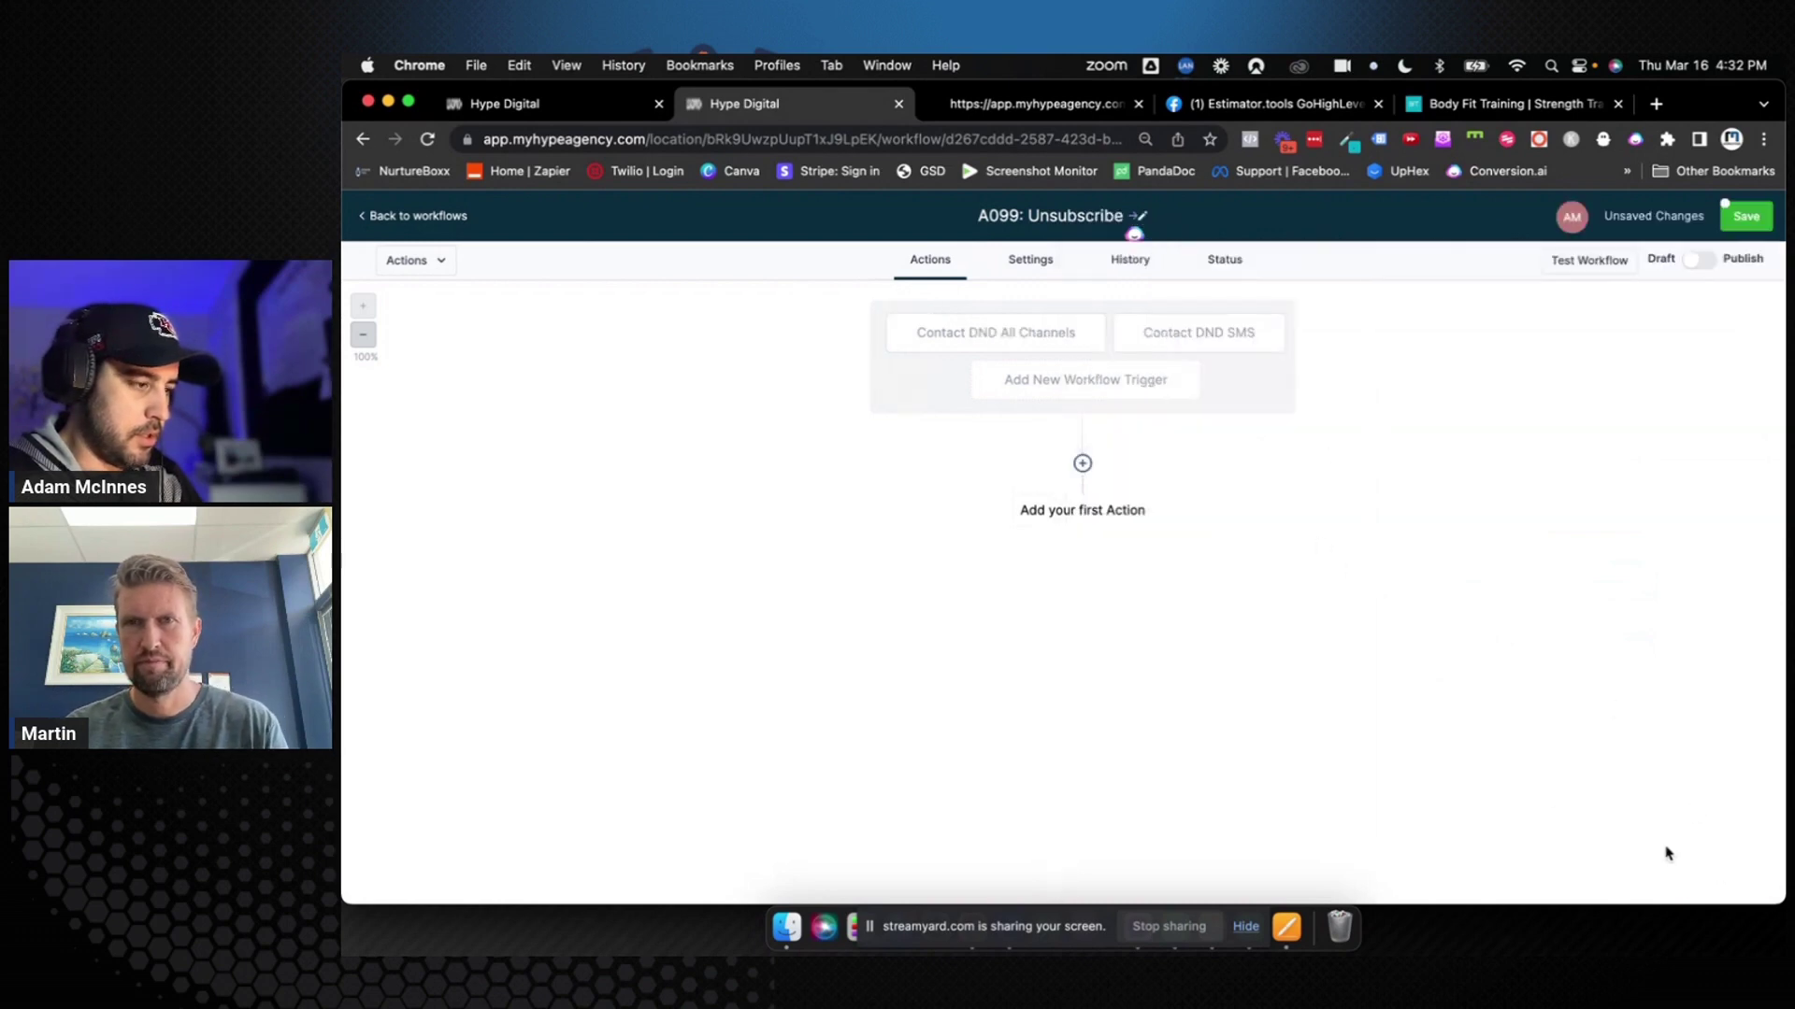
# Change the All Channels trigger's DND flag filter to enabled for all channels
pyautogui.click(1042, 350)
pyautogui.click(1475, 486)
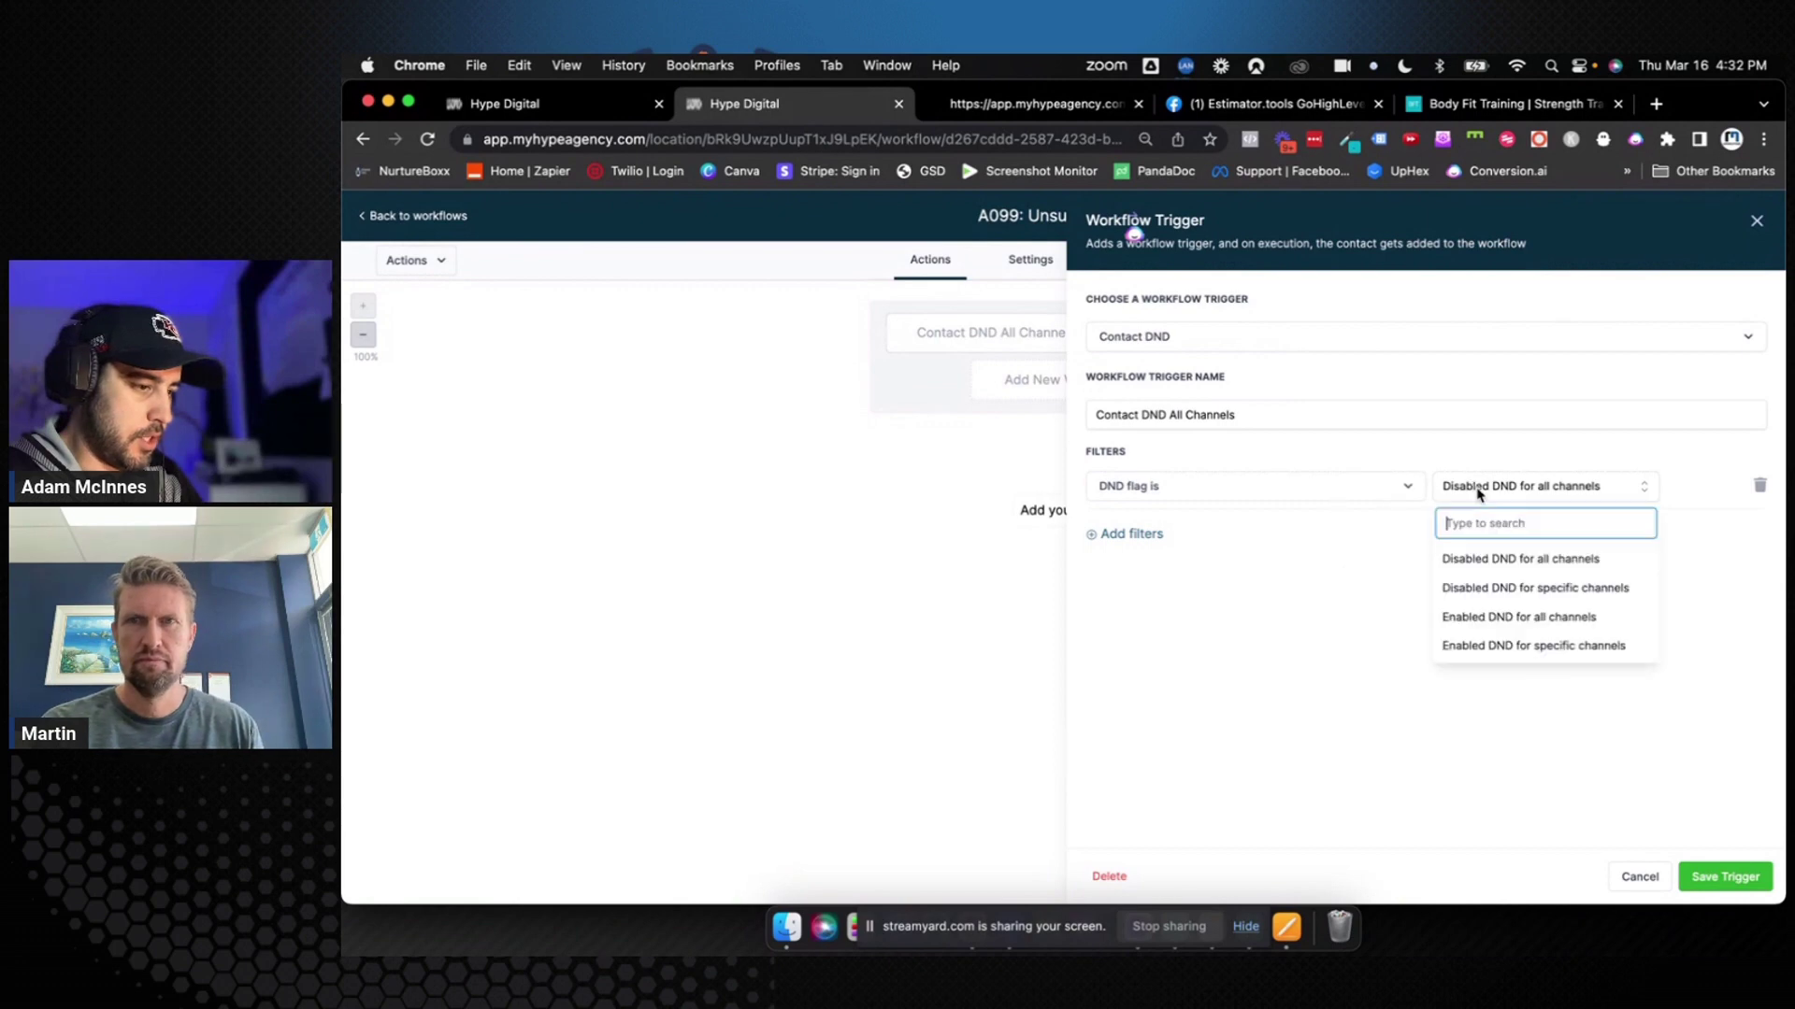
pyautogui.click(1491, 621)
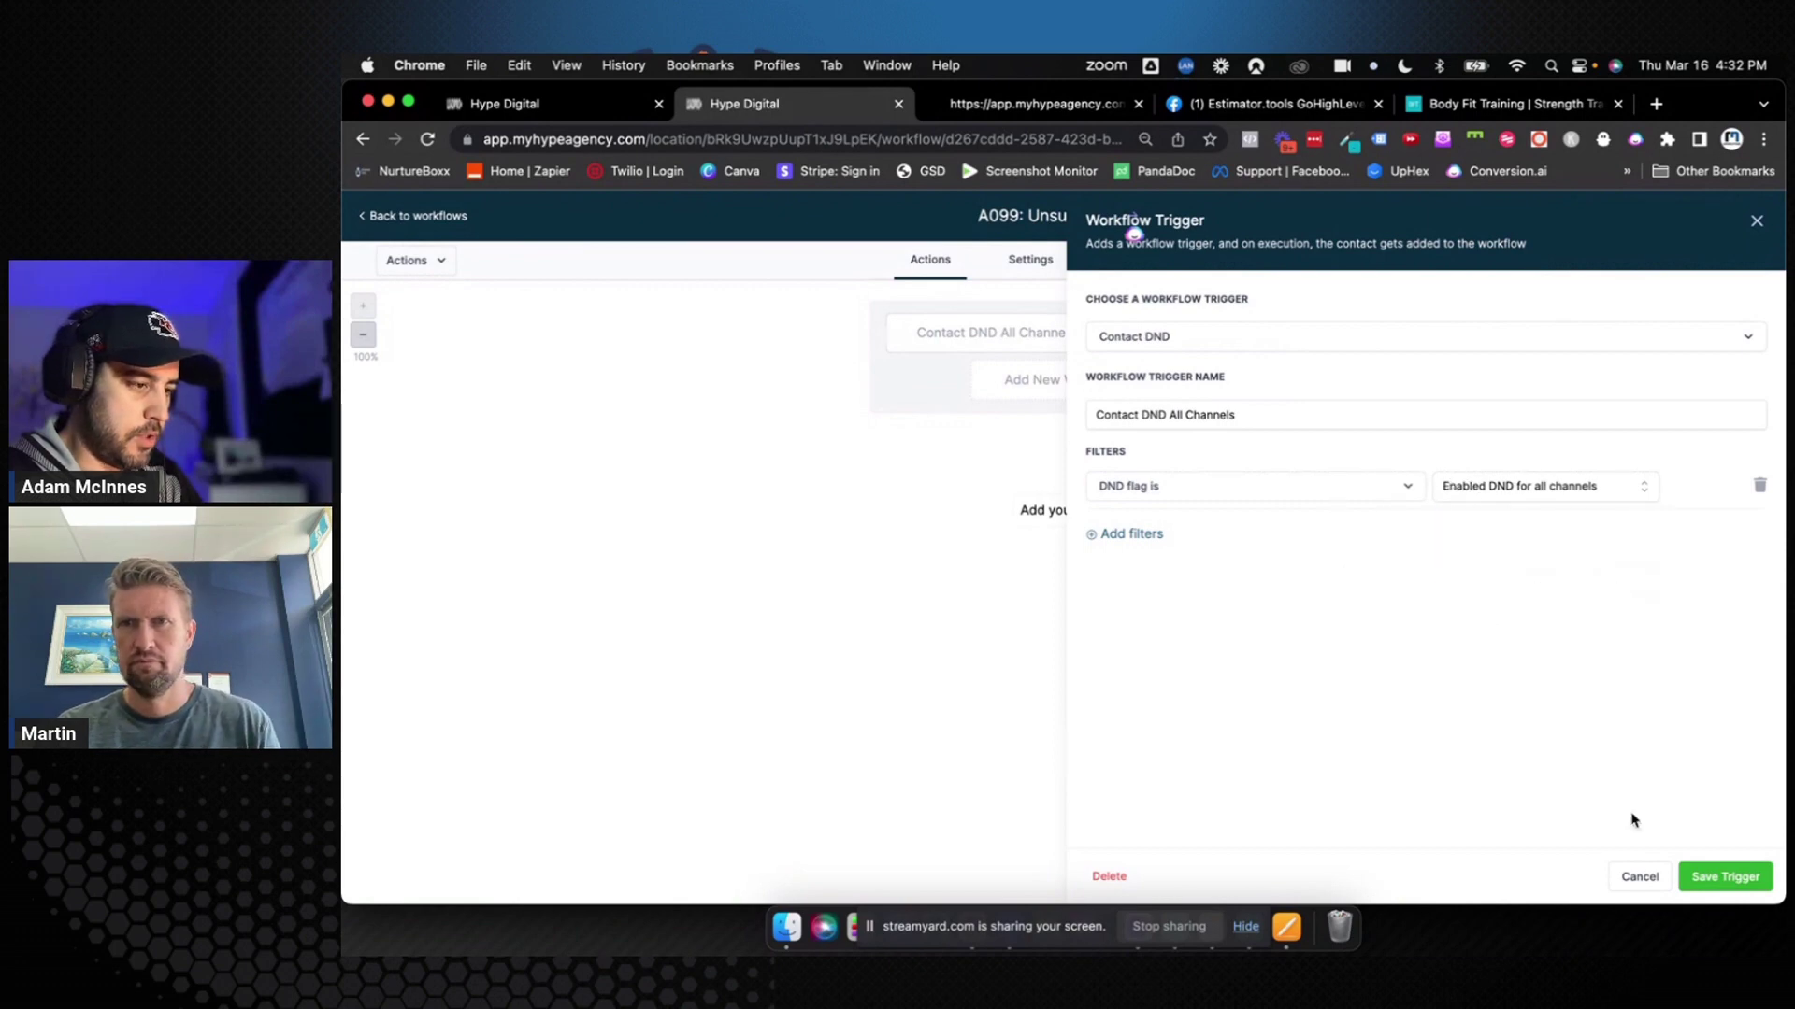
pyautogui.click(1722, 875)
pyautogui.click(1169, 401)
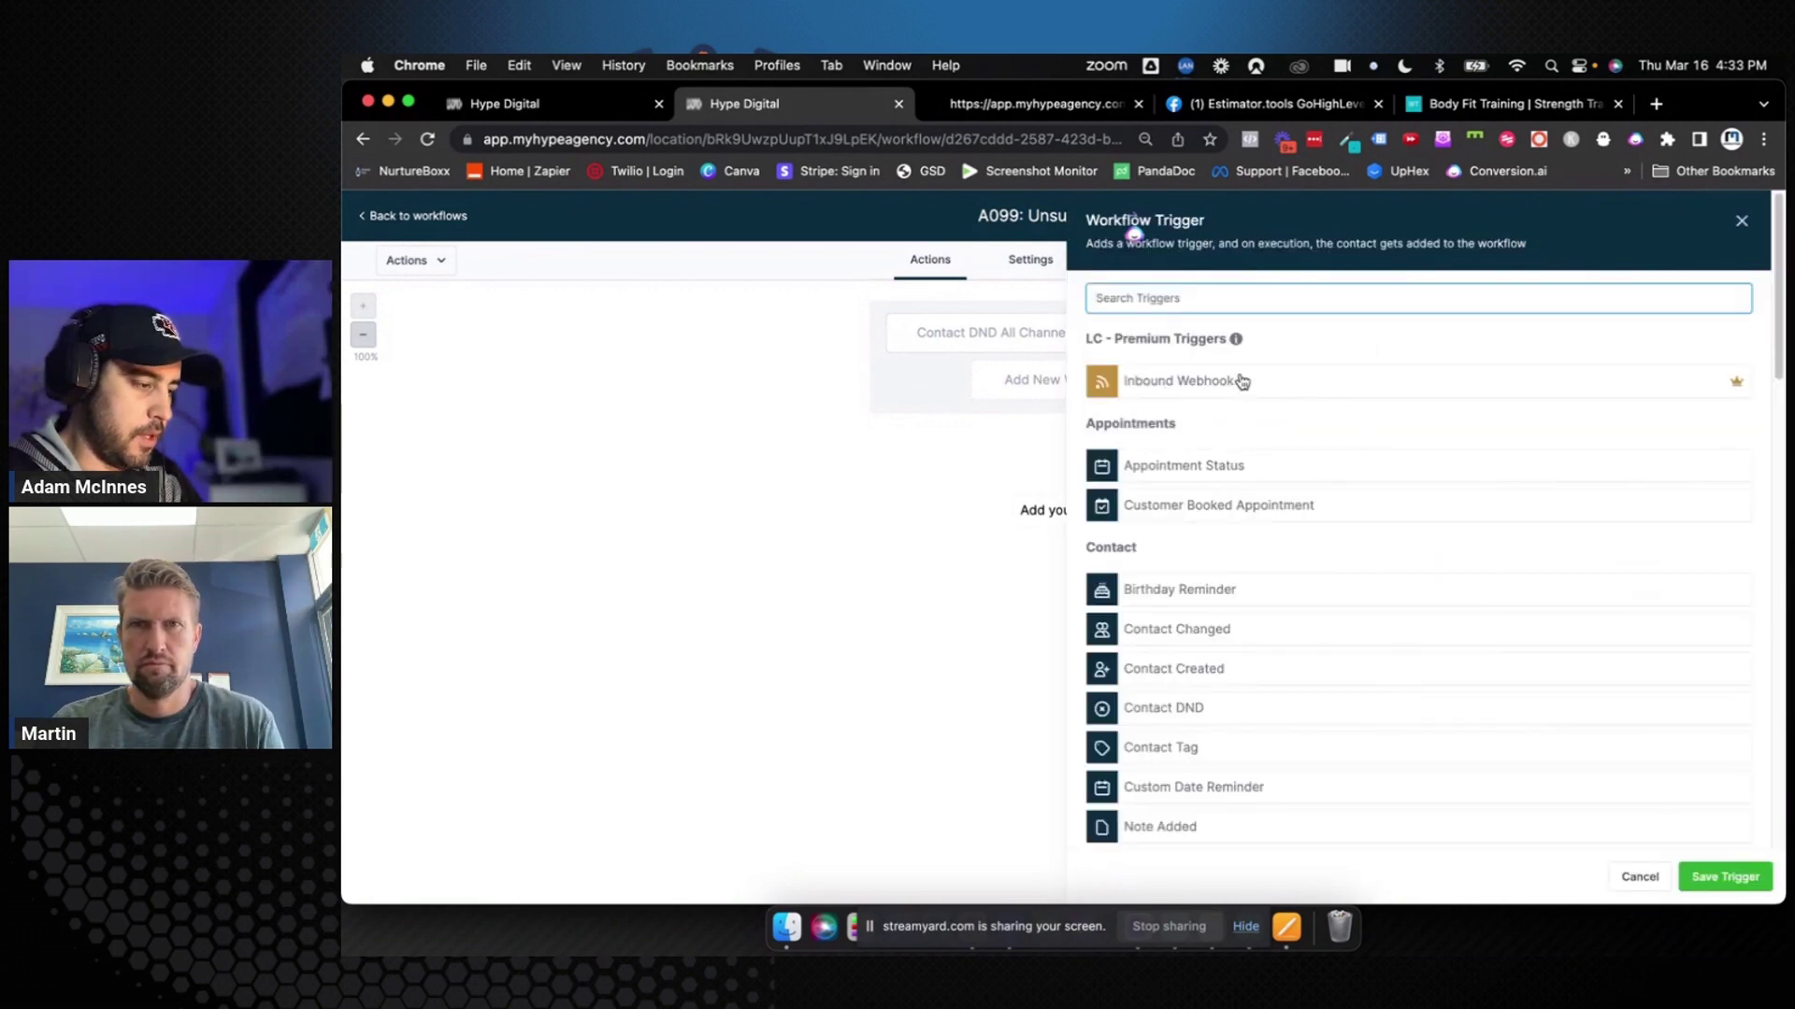
# Add a third Contact DND trigger: DND enabled for specific channels, DND Channel Email, and save
pyautogui.write('dnd')
pyautogui.click(1216, 383)
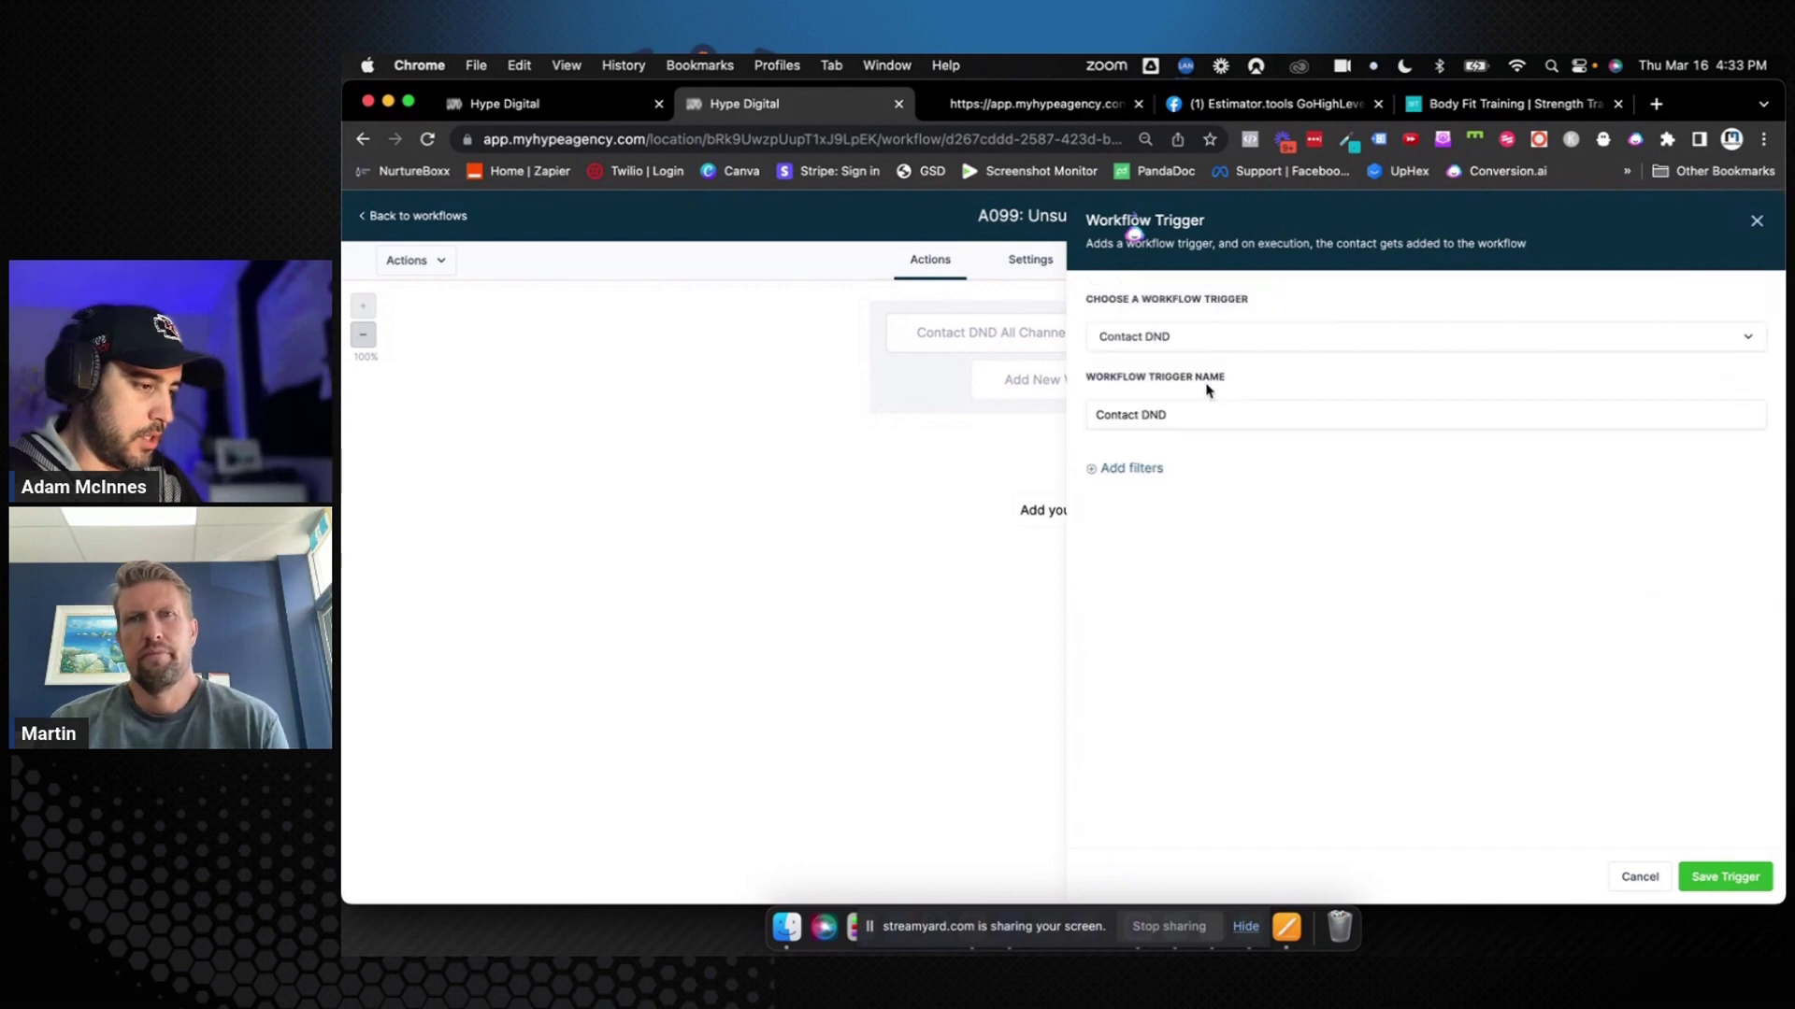
pyautogui.click(1142, 467)
pyautogui.click(1141, 486)
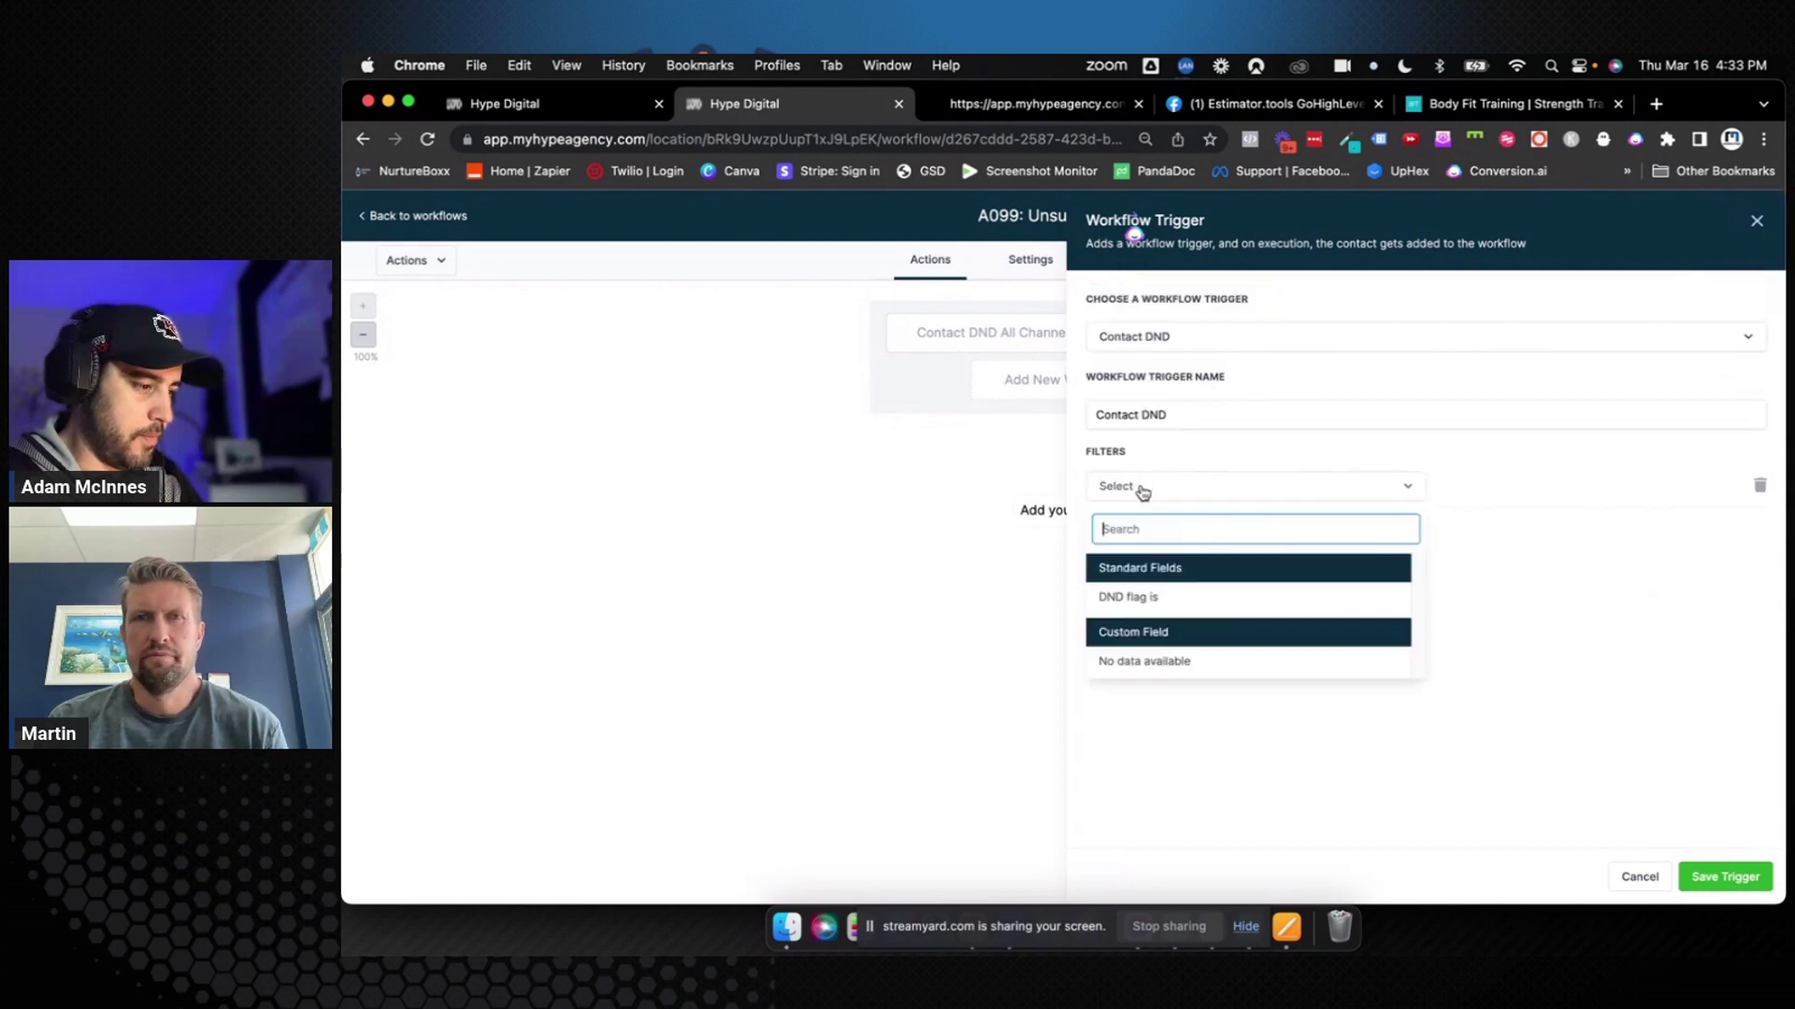
pyautogui.click(1152, 598)
pyautogui.click(1447, 490)
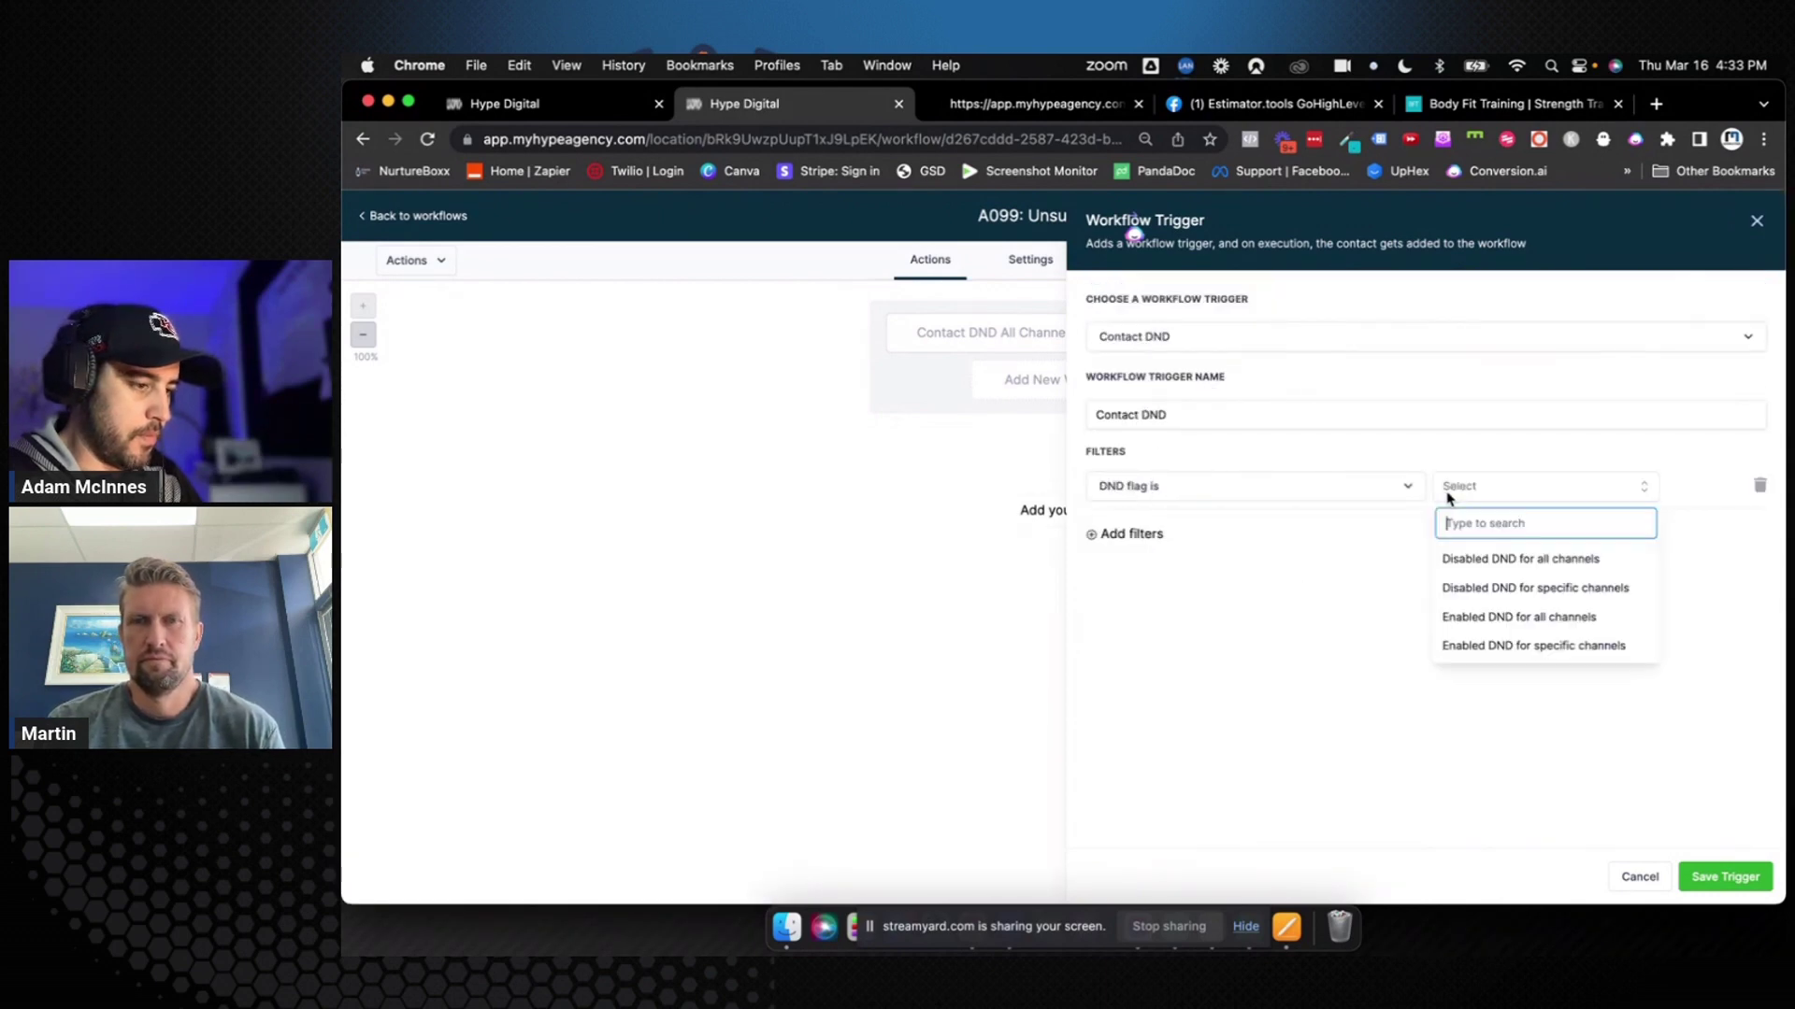
pyautogui.click(1468, 584)
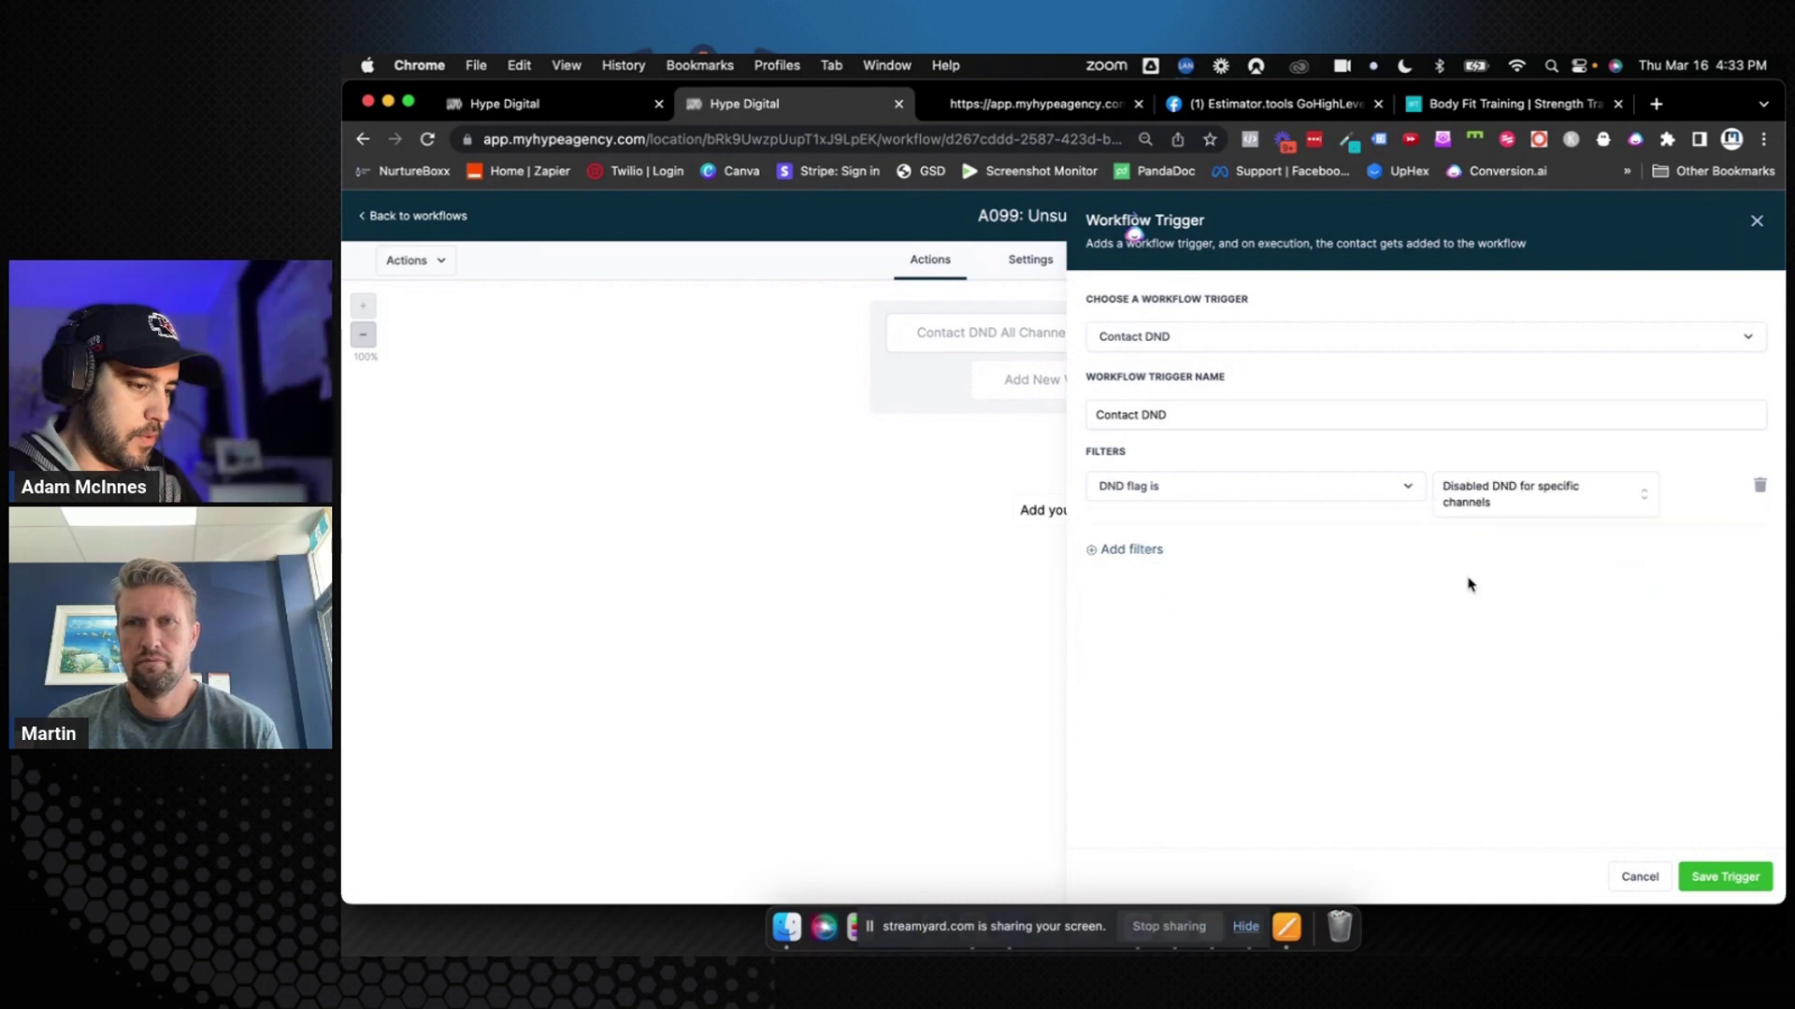
pyautogui.click(1471, 503)
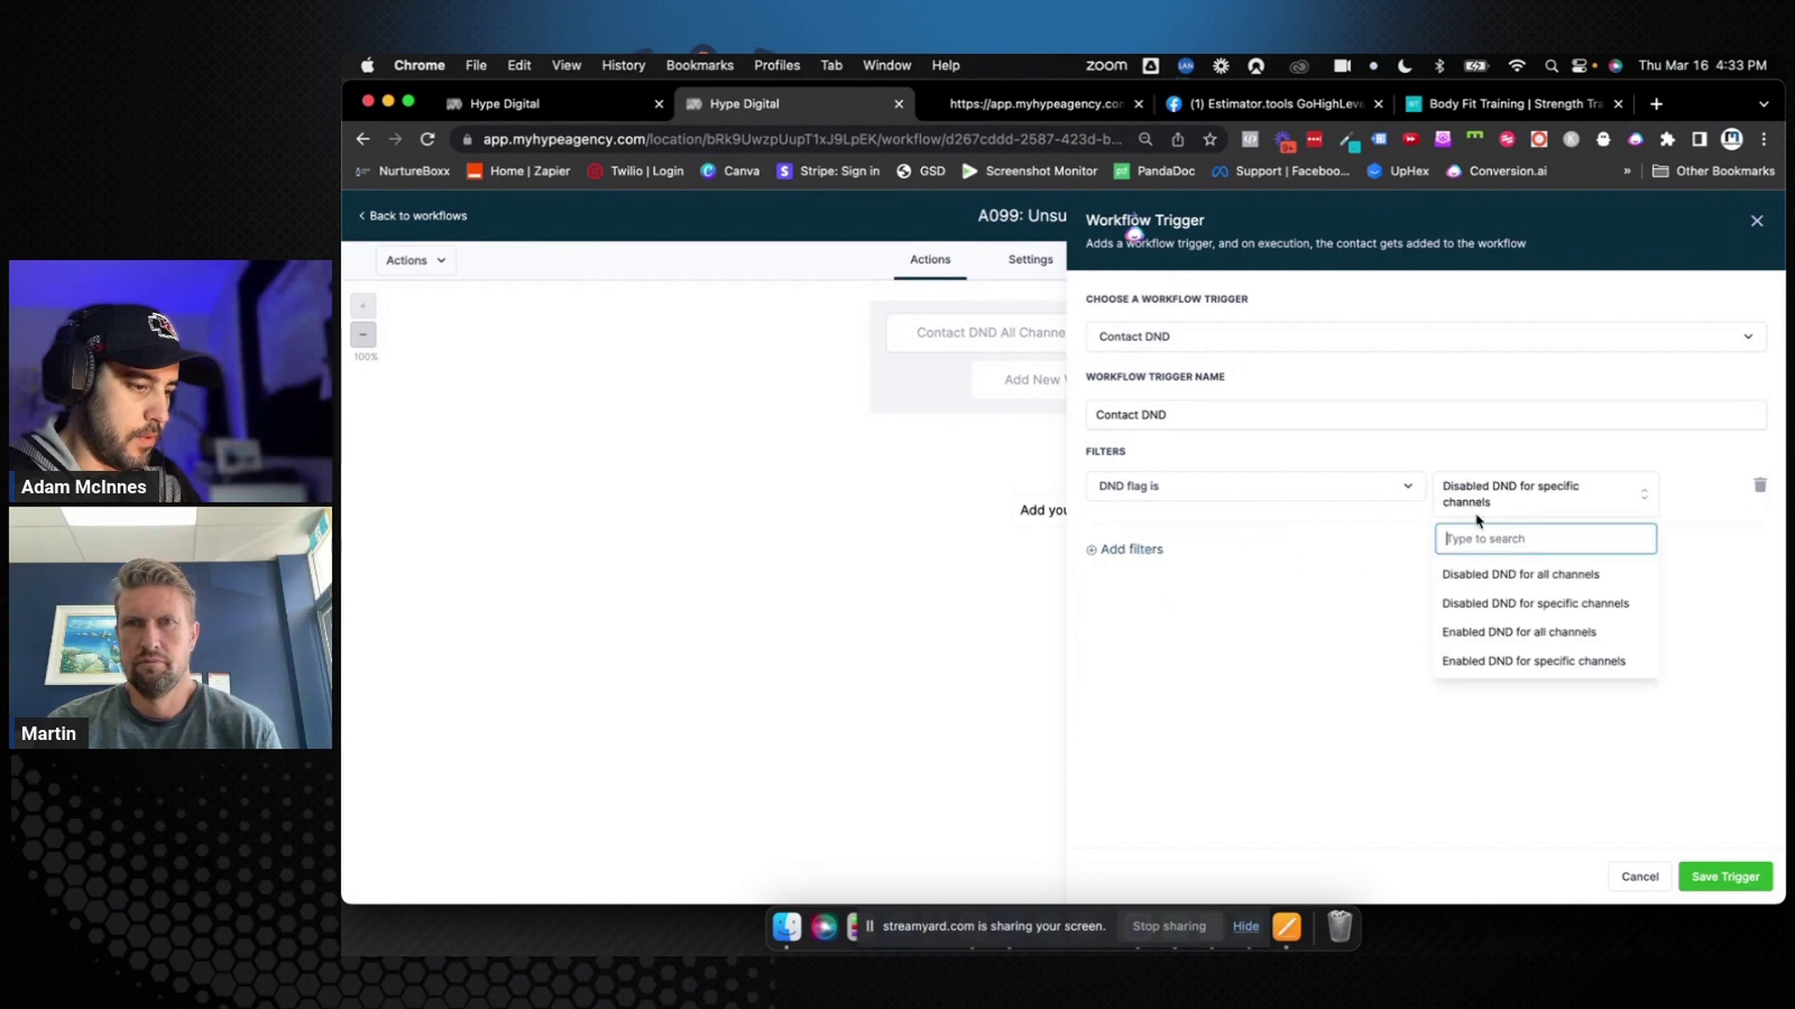
pyautogui.click(1491, 660)
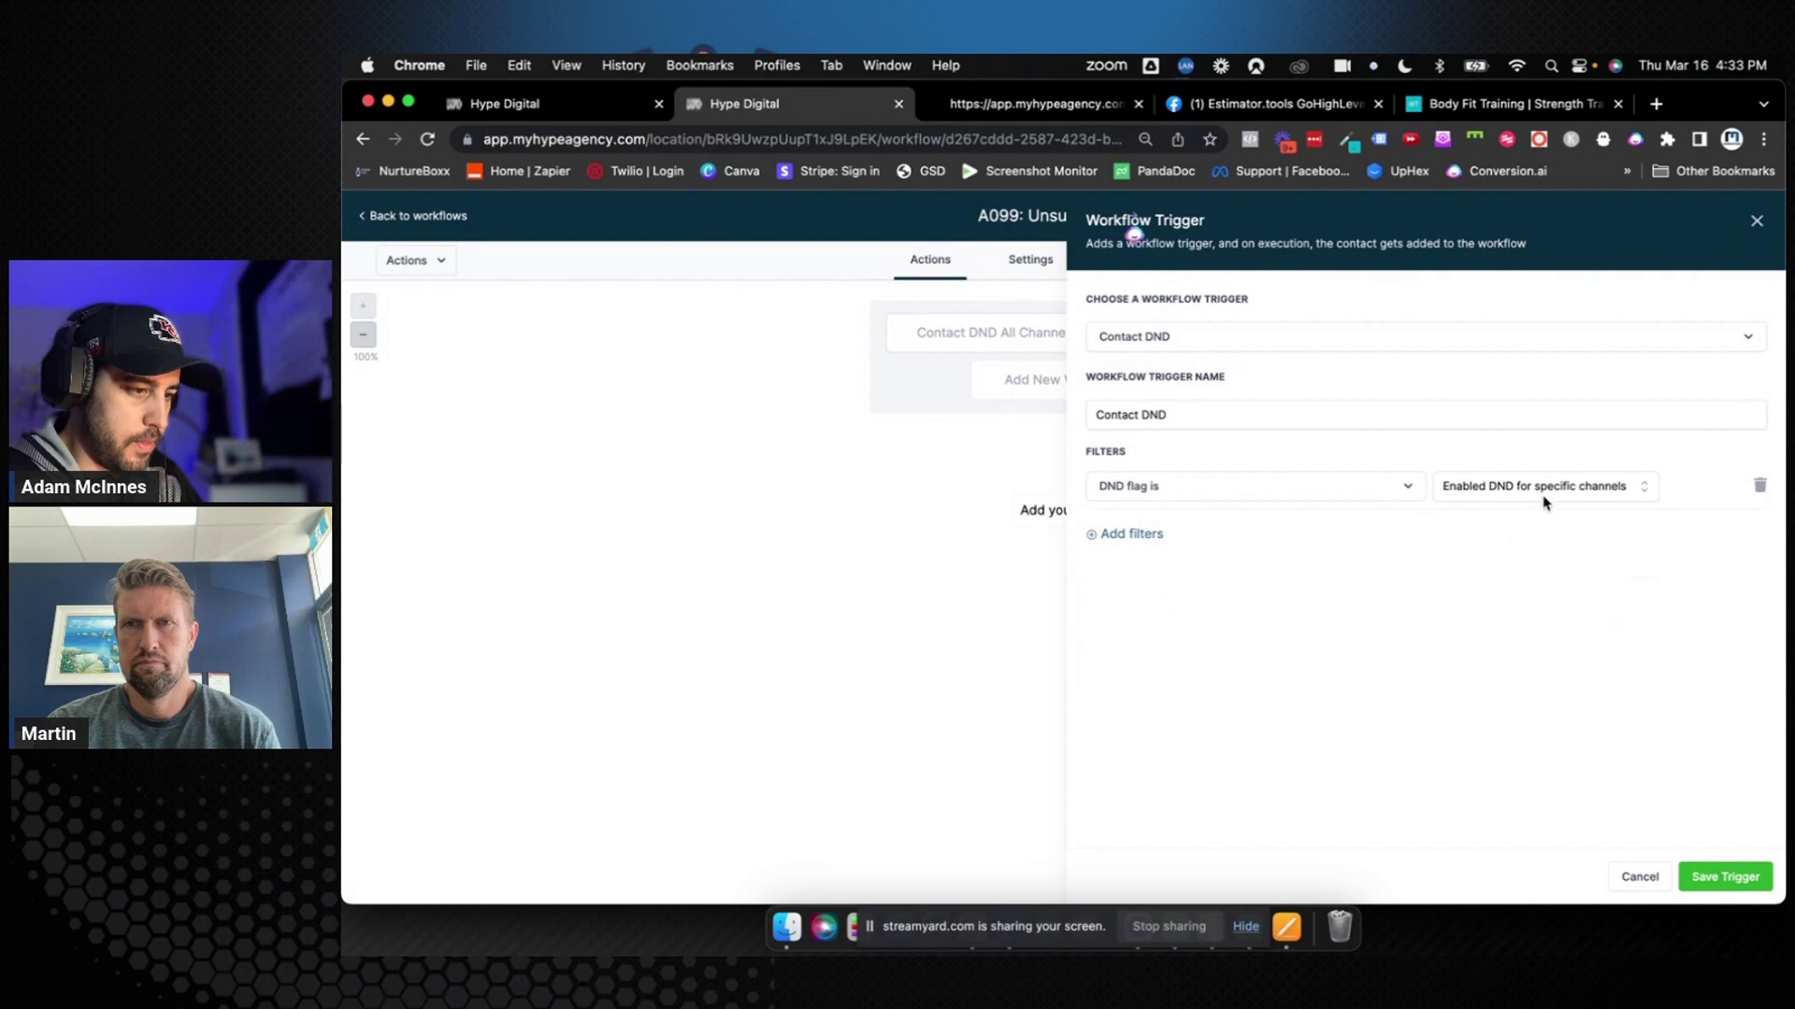
pyautogui.click(1157, 540)
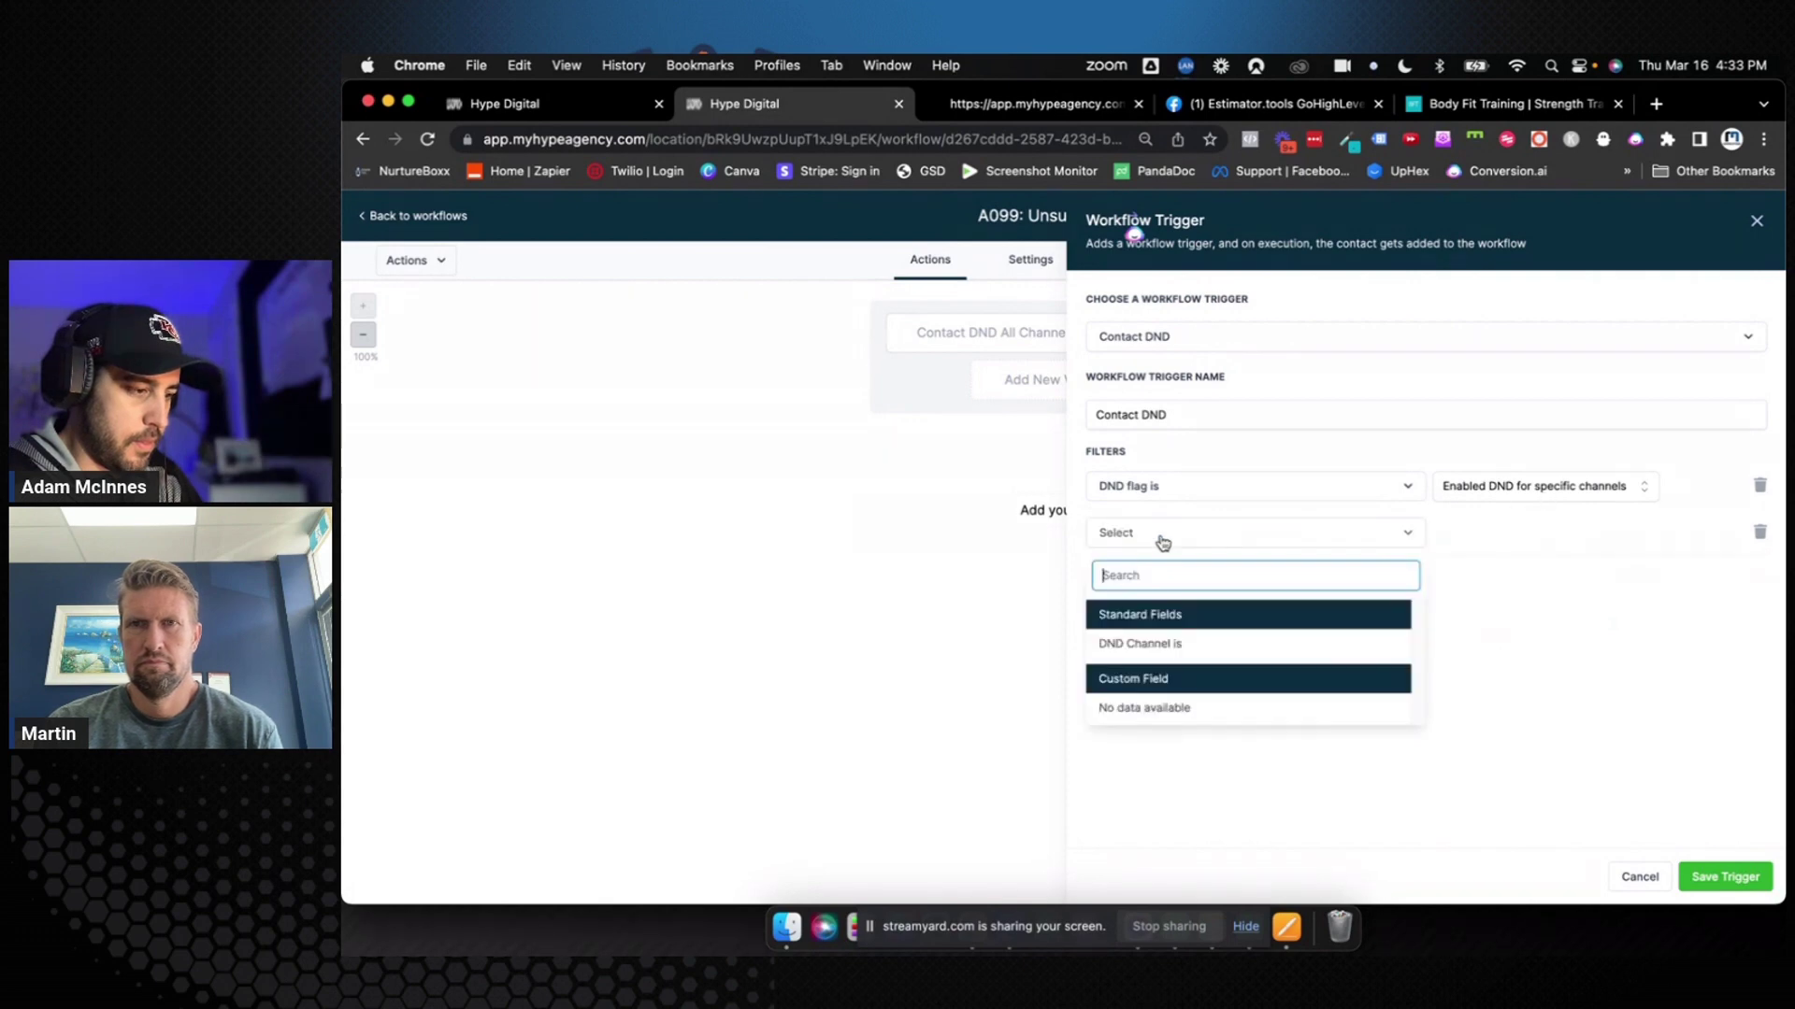
pyautogui.click(1178, 642)
pyautogui.click(1523, 537)
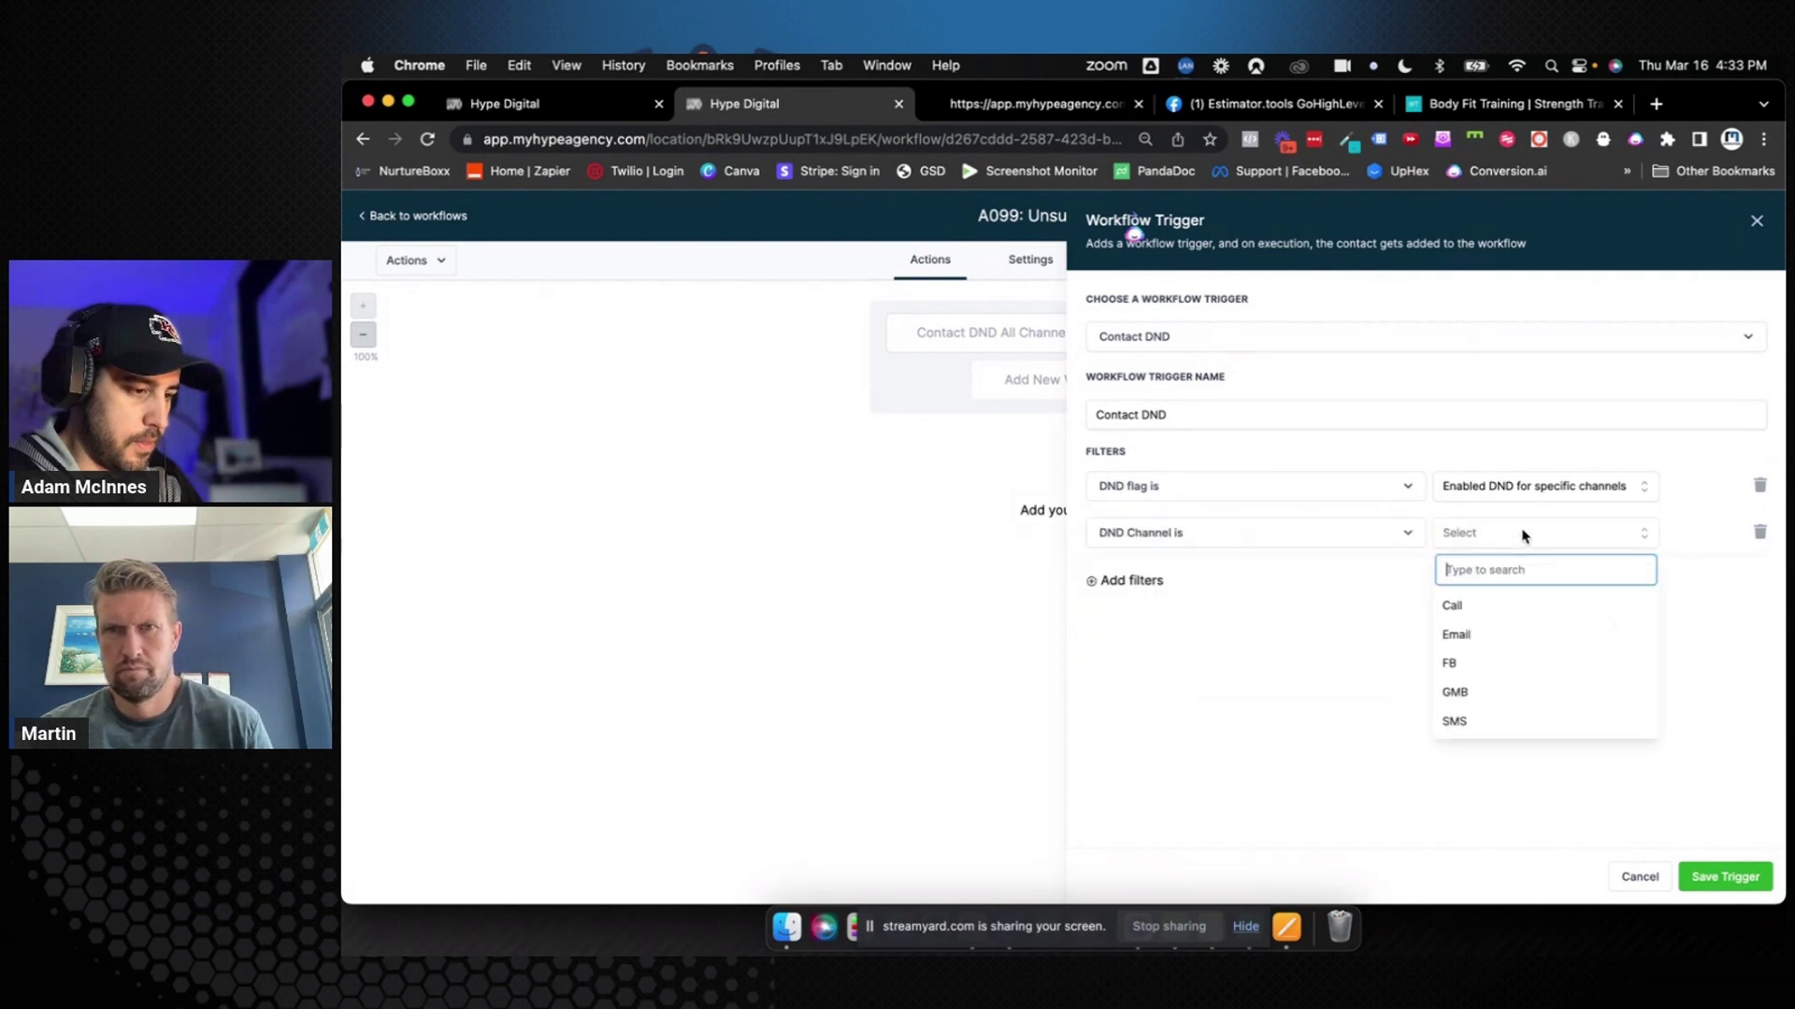
pyautogui.click(1503, 630)
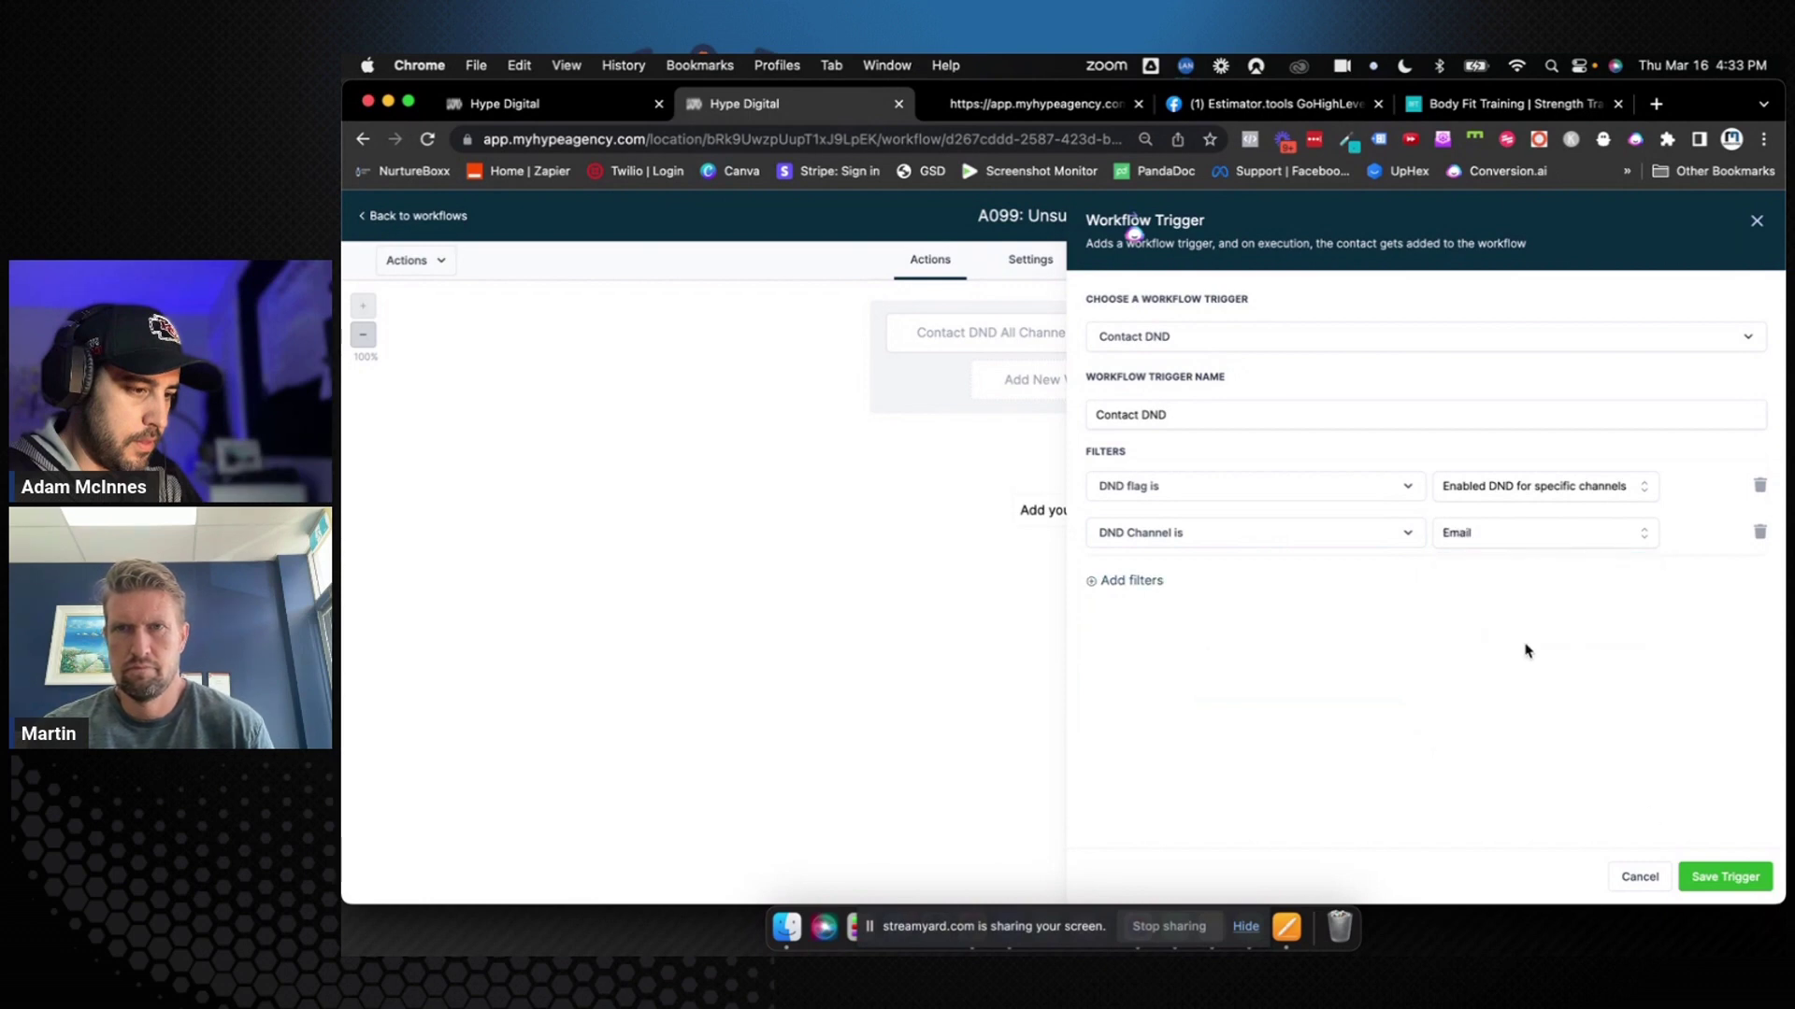
pyautogui.click(1724, 876)
pyautogui.click(1746, 218)
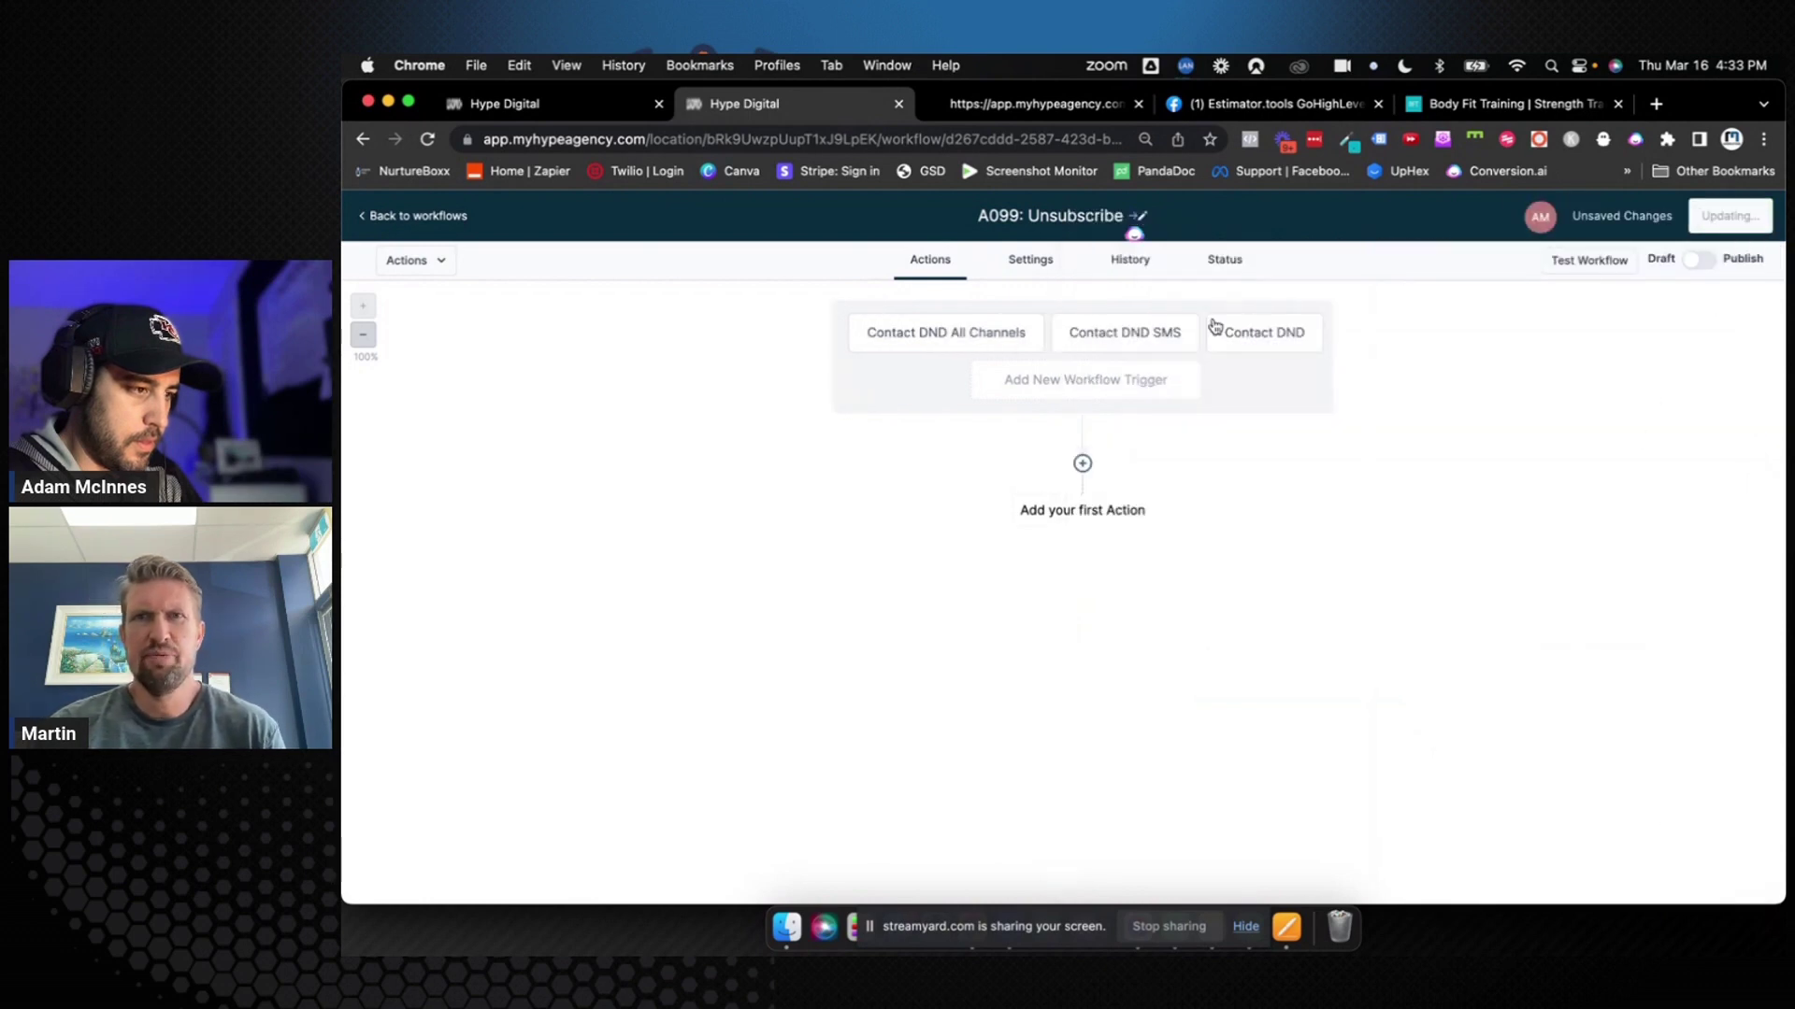
# Restrict the Contact DND SMS trigger with a DND Channel filter set to SMS
pyautogui.click(1157, 336)
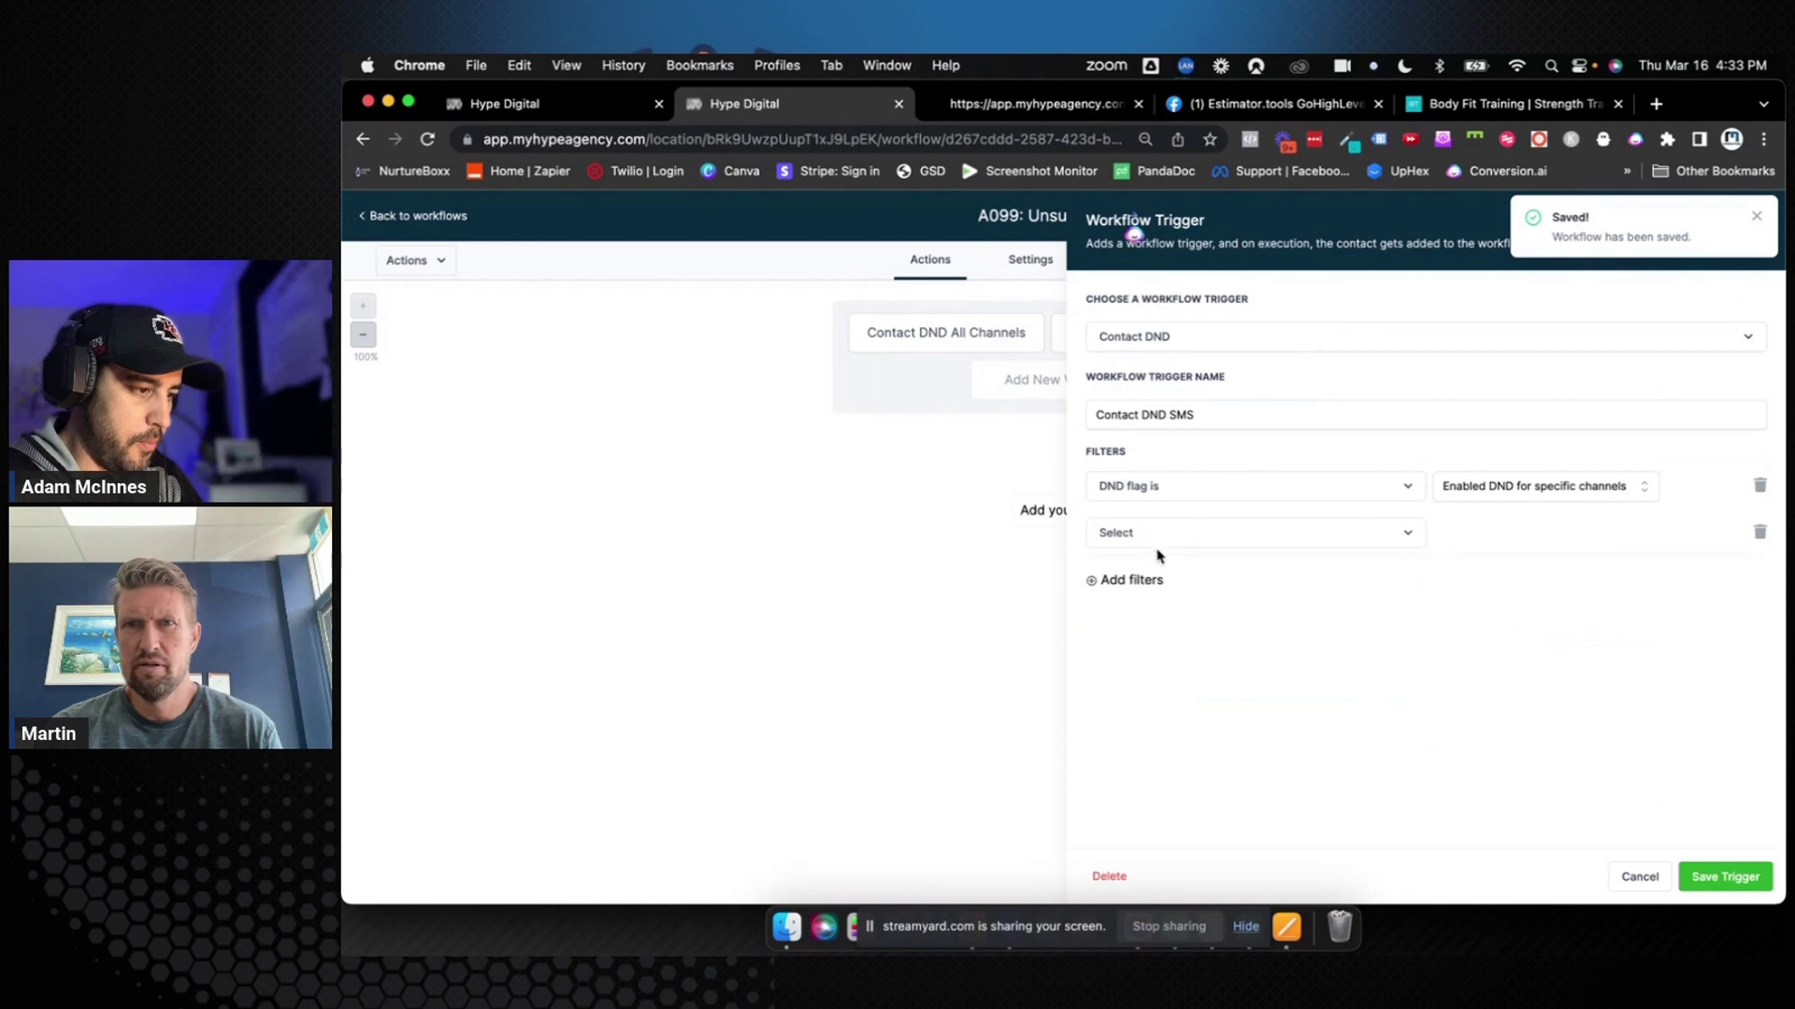
pyautogui.click(1164, 535)
pyautogui.click(1174, 642)
pyautogui.click(1505, 532)
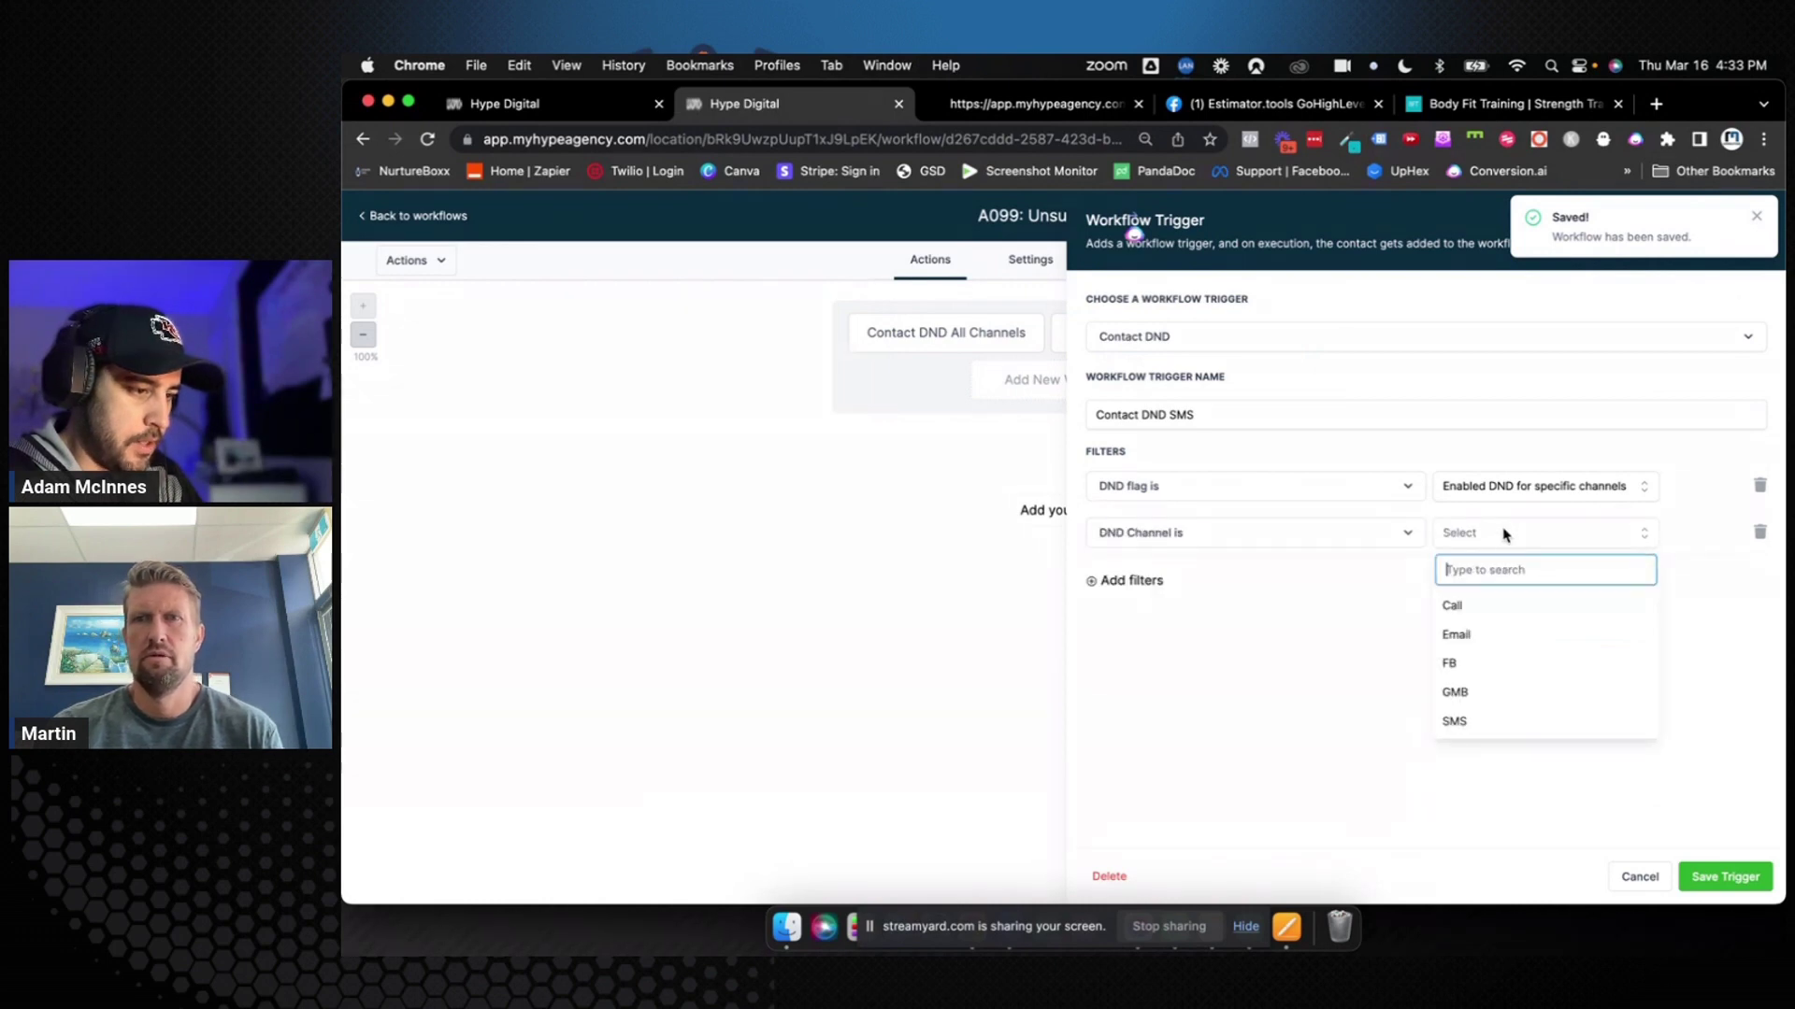
pyautogui.click(1474, 721)
pyautogui.click(1707, 875)
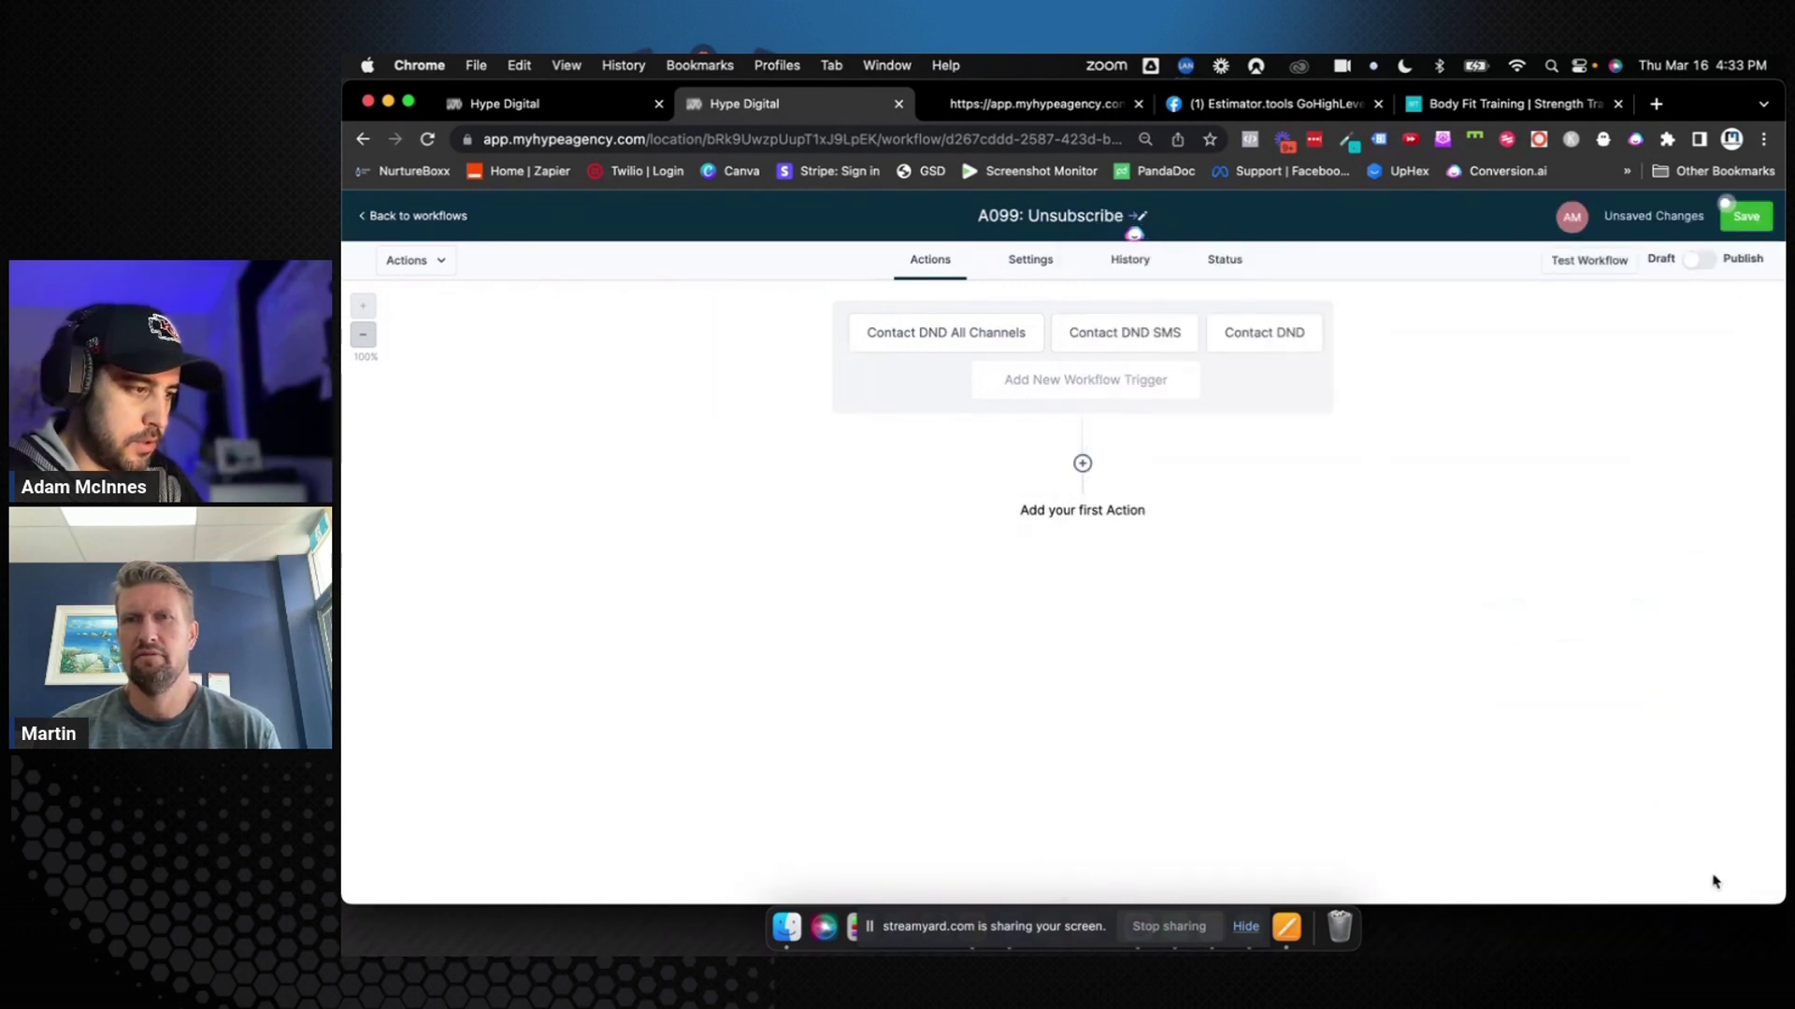
# Rename the third trigger to 'Contact DND Email'
pyautogui.click(1253, 330)
pyautogui.click(1270, 402)
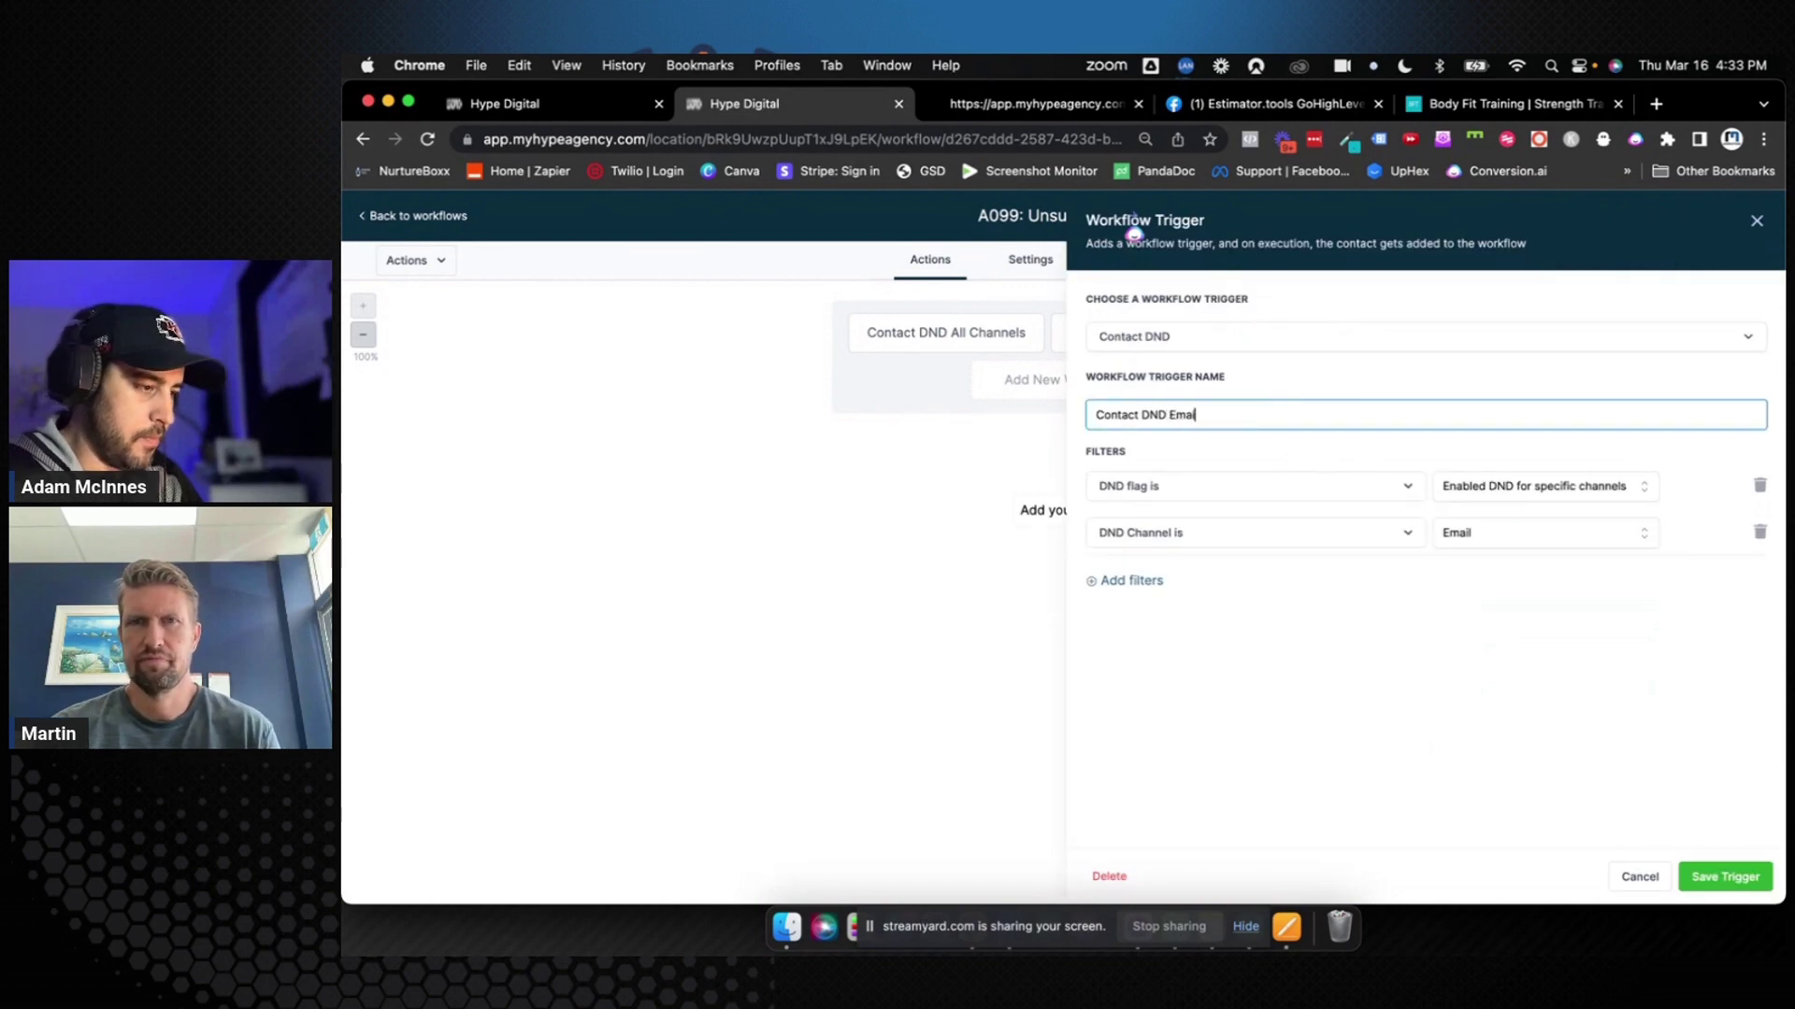
pyautogui.click(1715, 869)
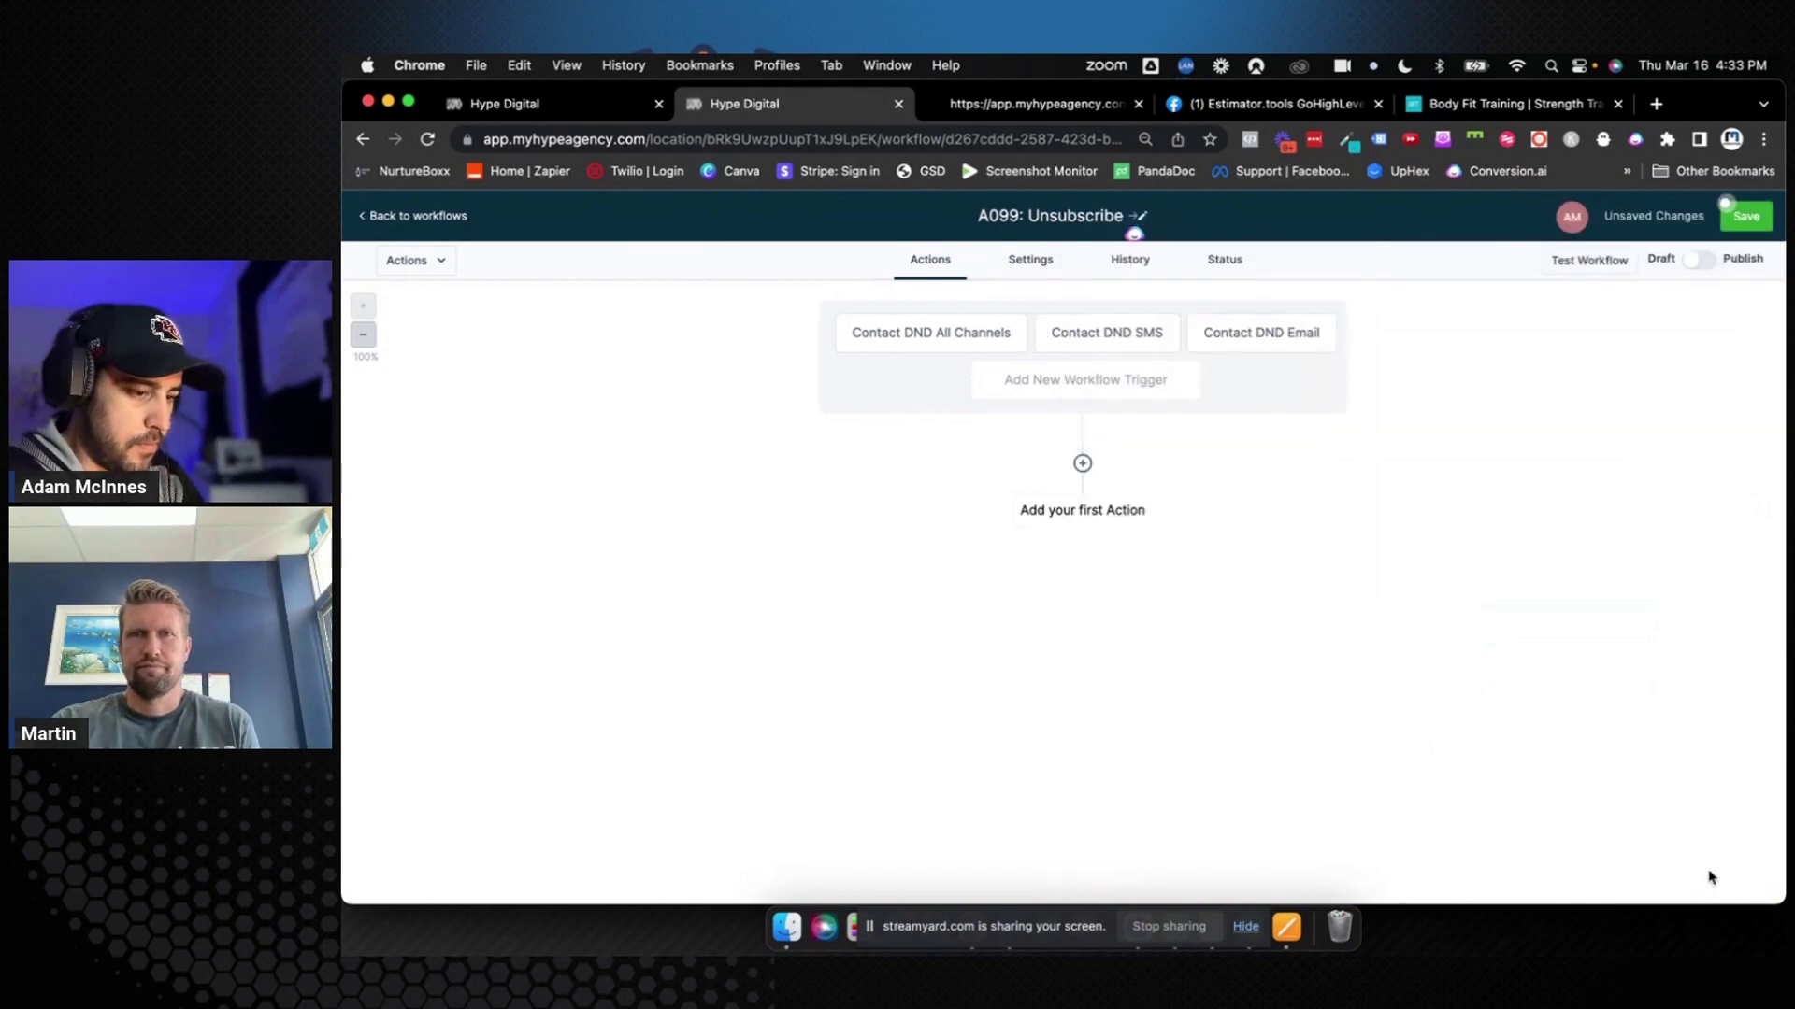
# Save the draft workflow holding the All Channels, SMS and Email DND triggers
pyautogui.click(1746, 216)
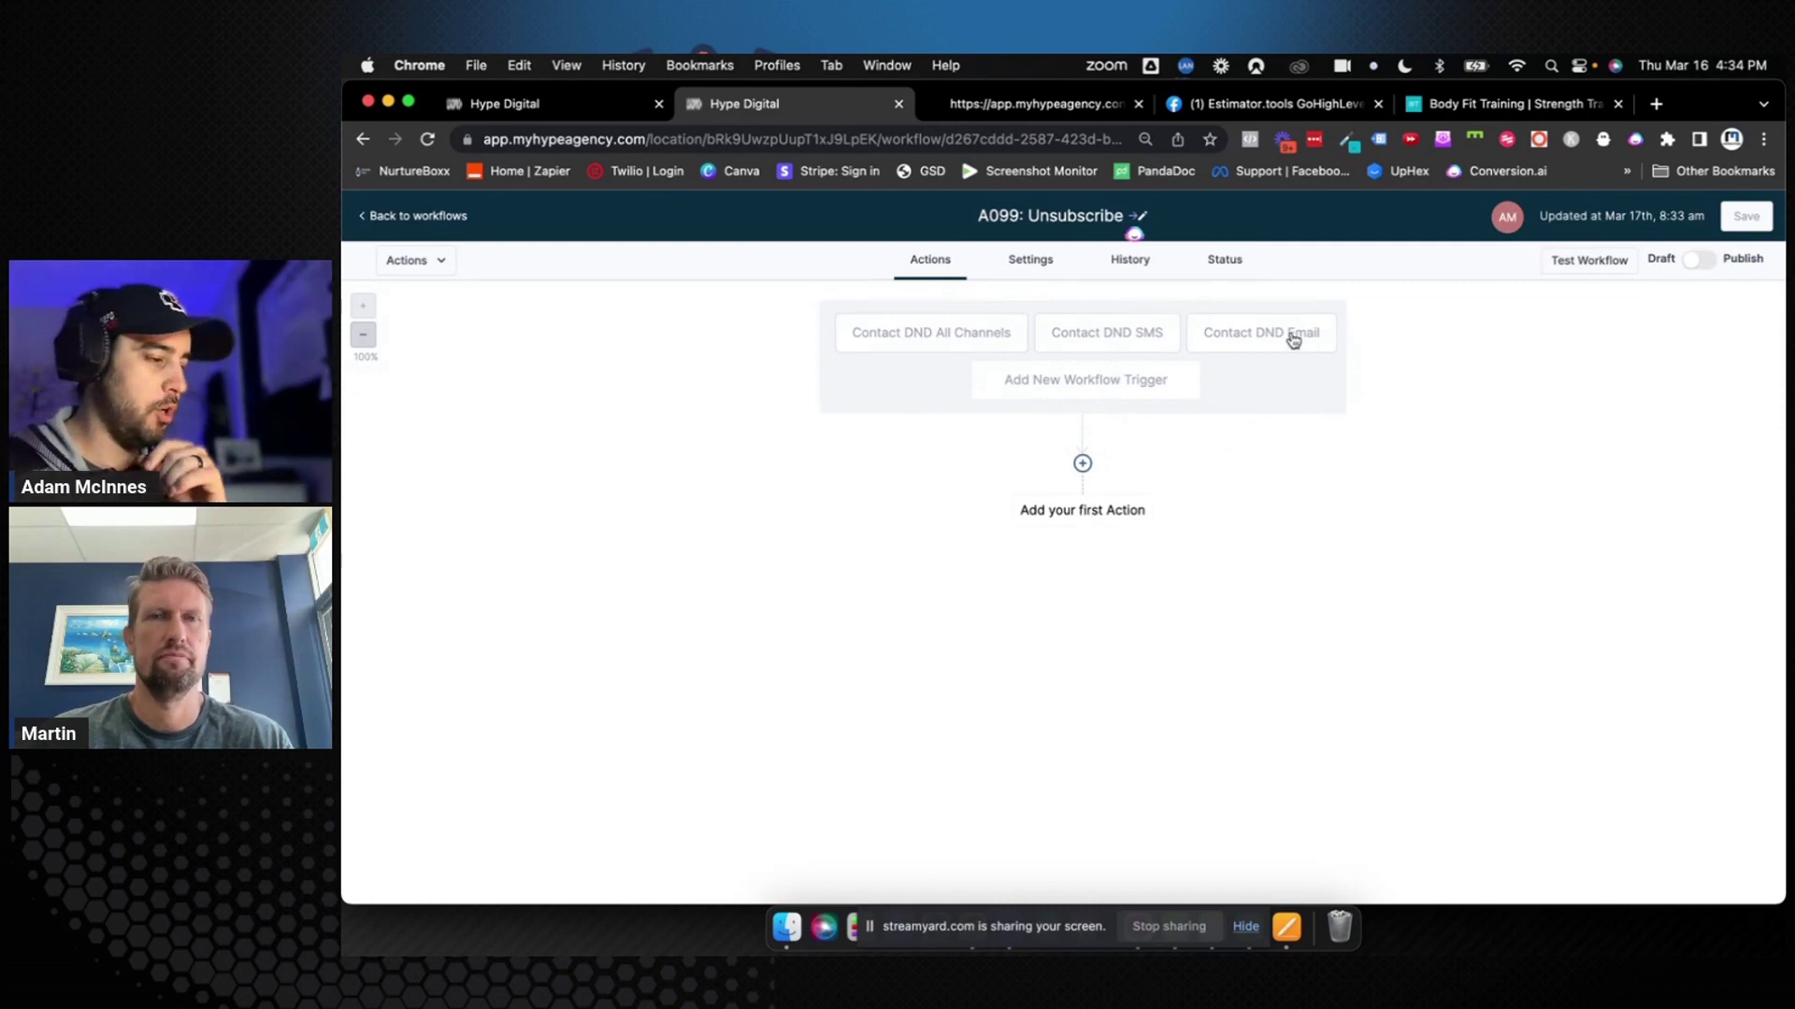
# Add a Create/Update Opportunity action: pipeline 0. Women over 40, stage Unsubscribes, status lost
pyautogui.click(1084, 514)
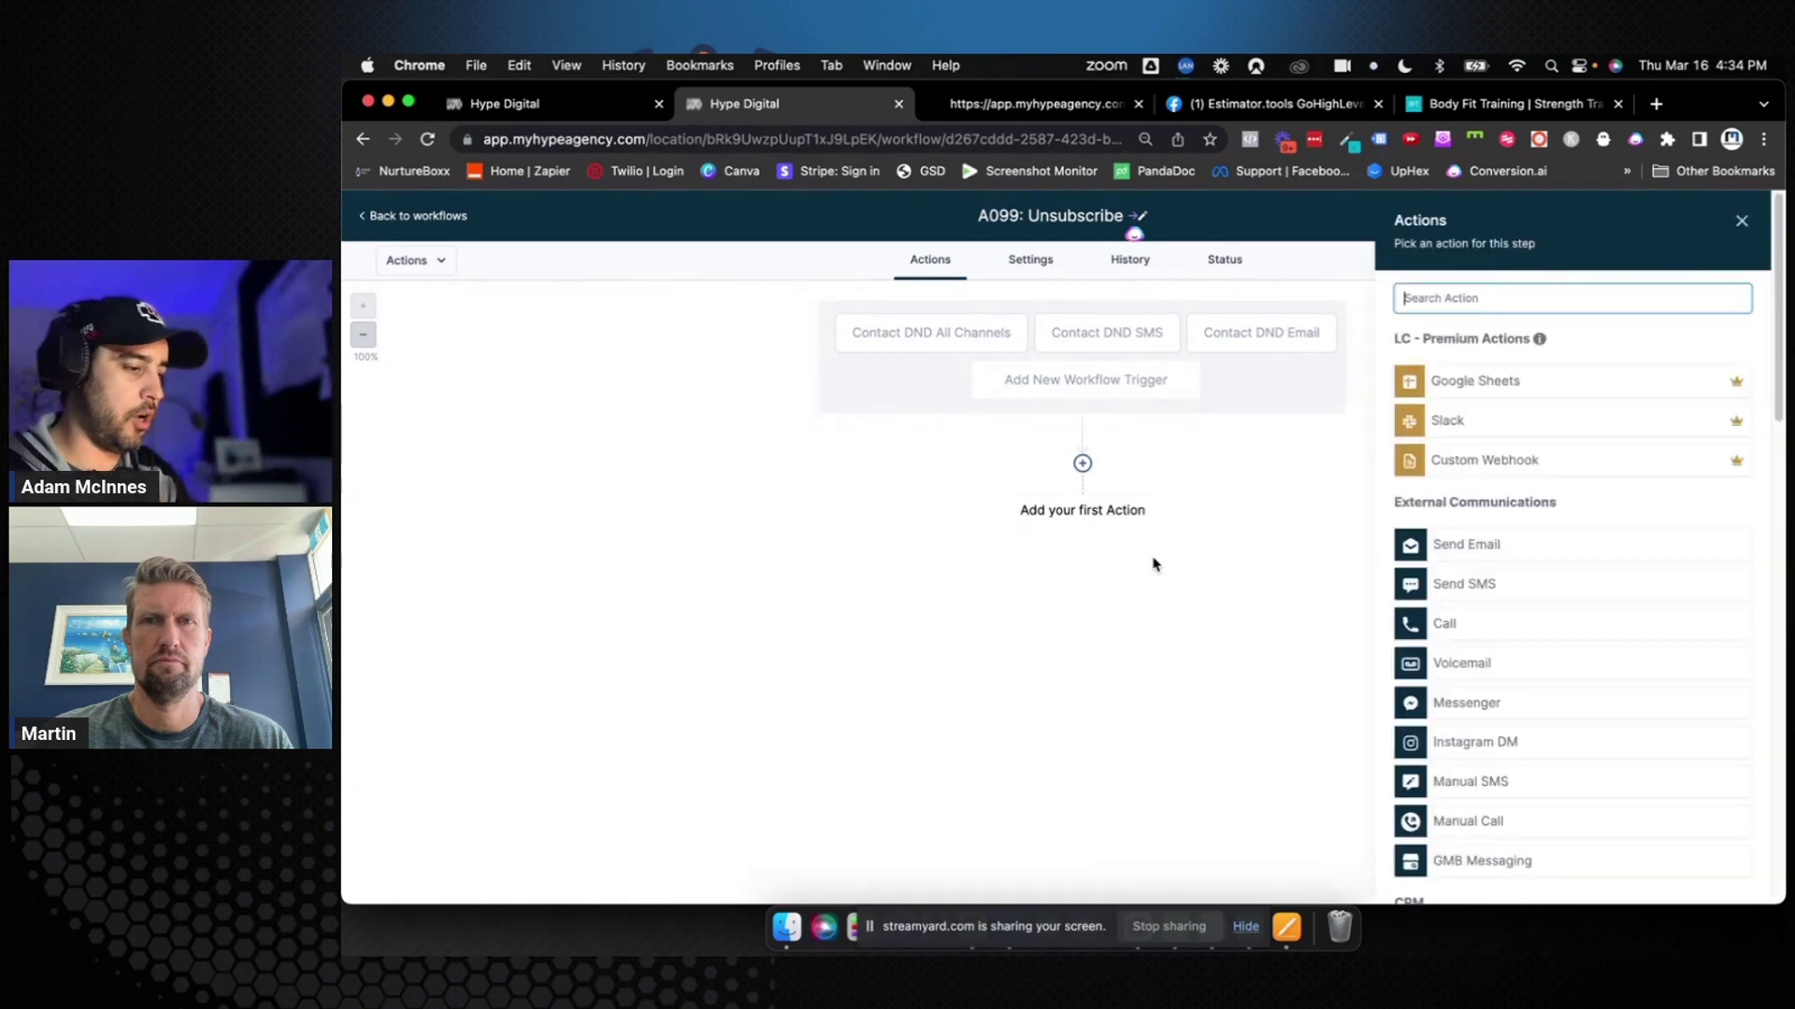
pyautogui.write('update')
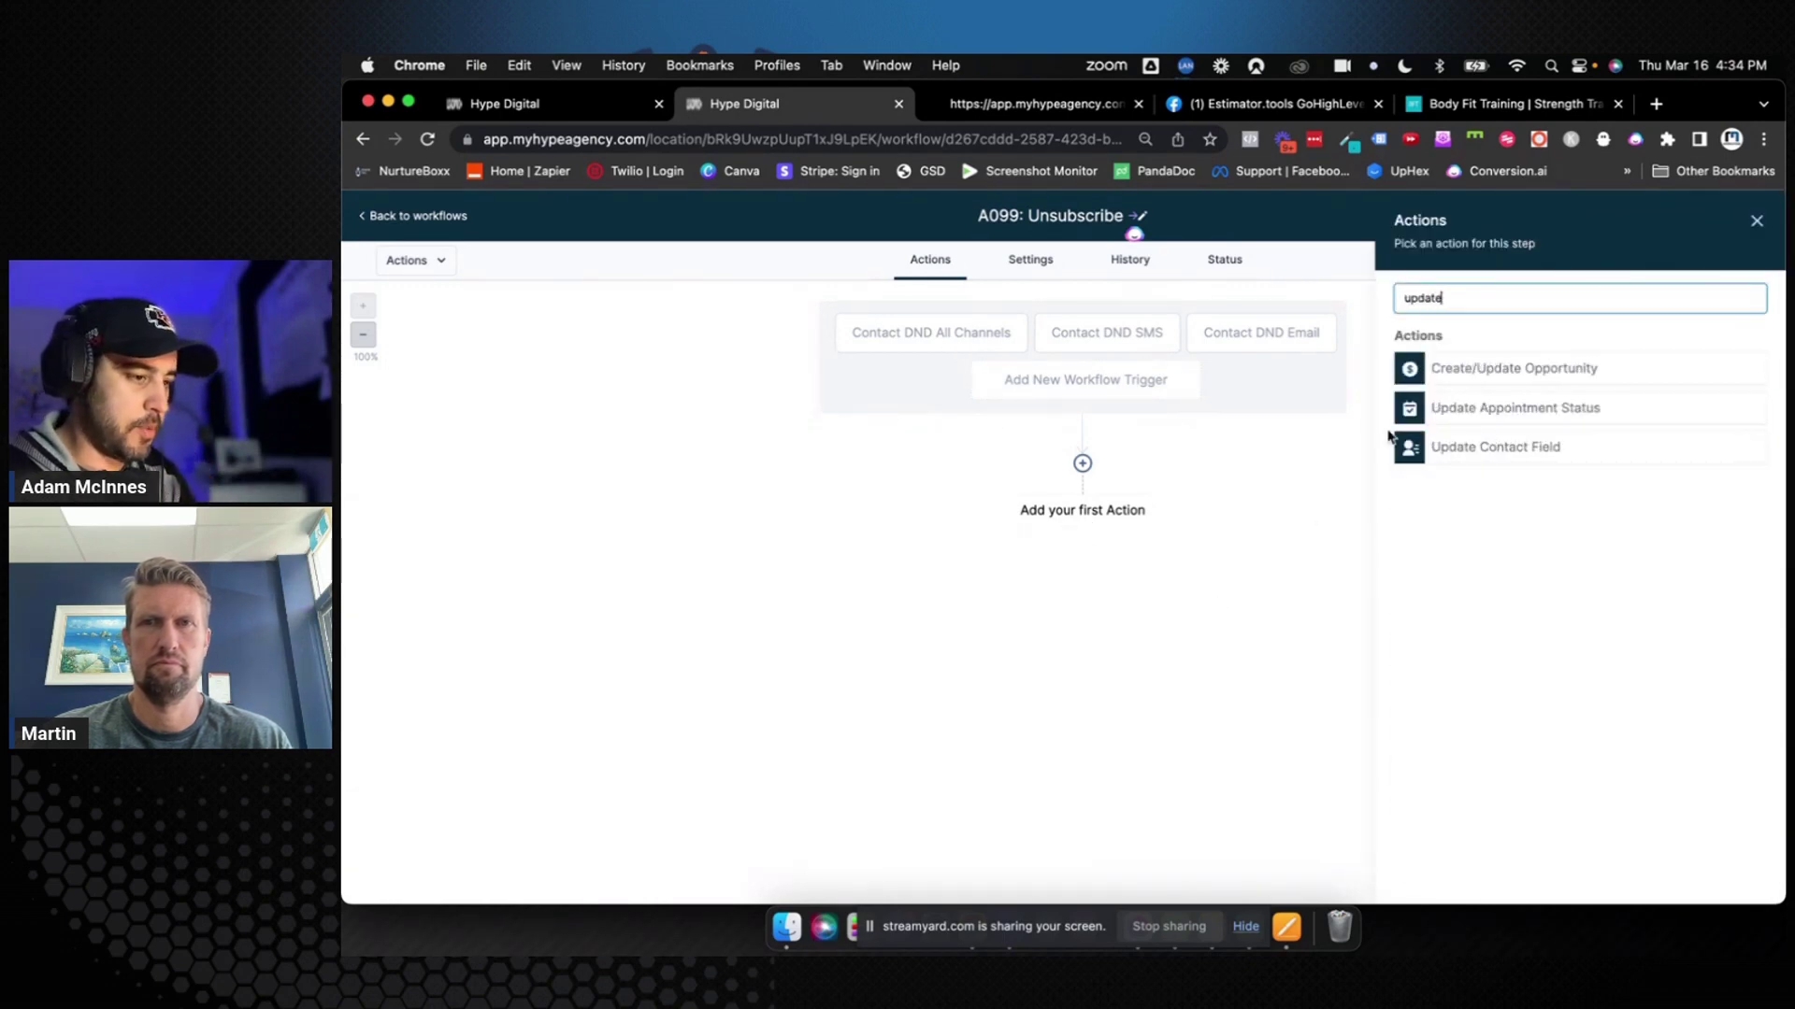
pyautogui.click(1514, 368)
pyautogui.click(1485, 401)
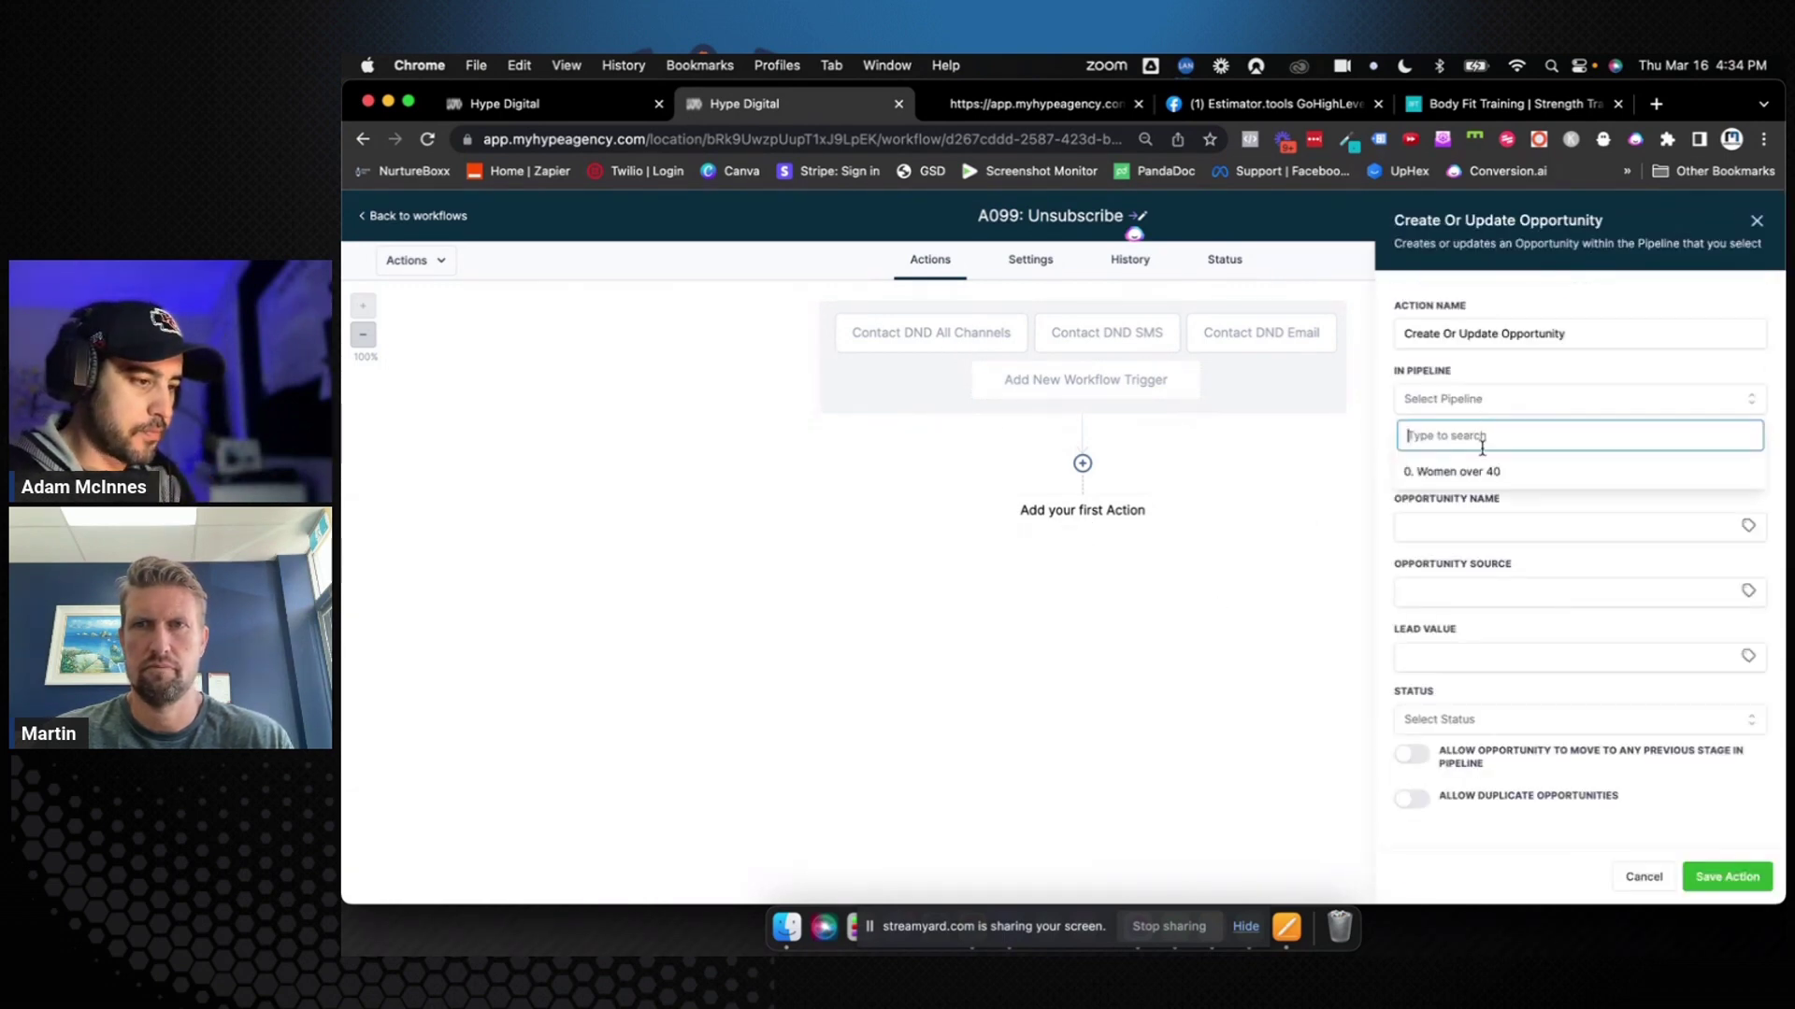
pyautogui.click(1482, 466)
pyautogui.click(1485, 462)
pyautogui.scroll(-2, 1484, 580)
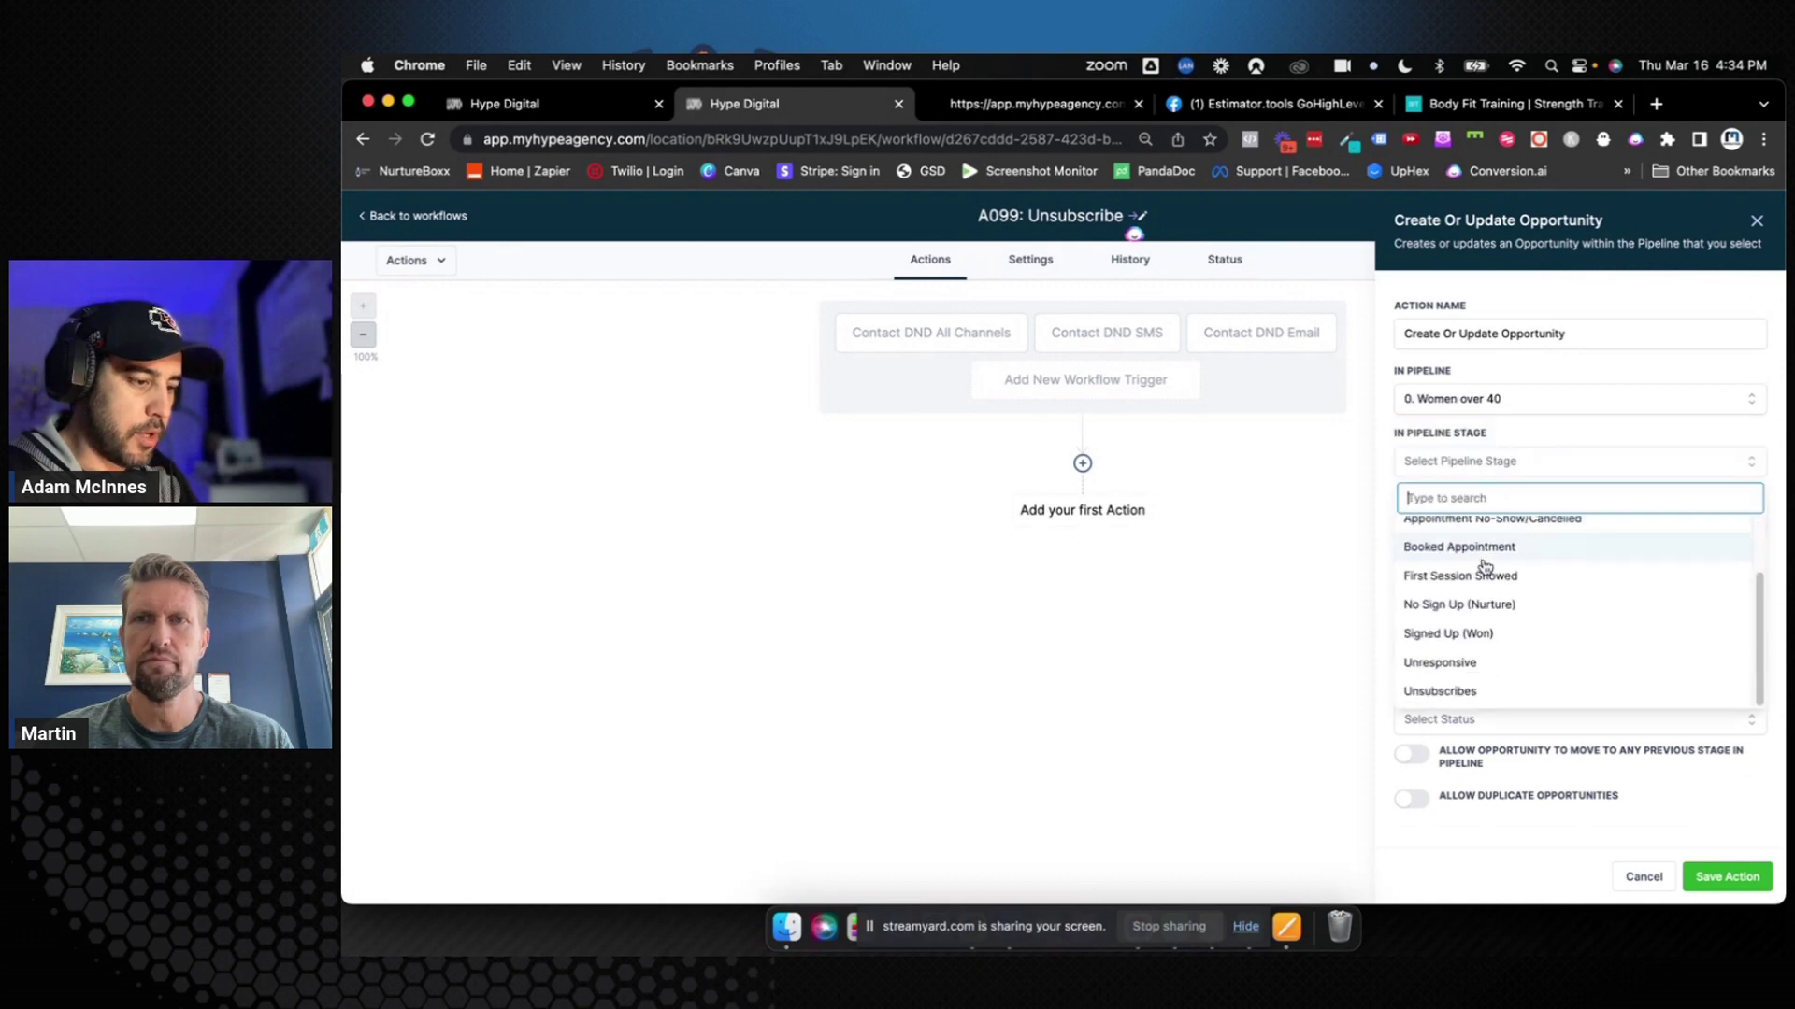
pyautogui.click(1441, 692)
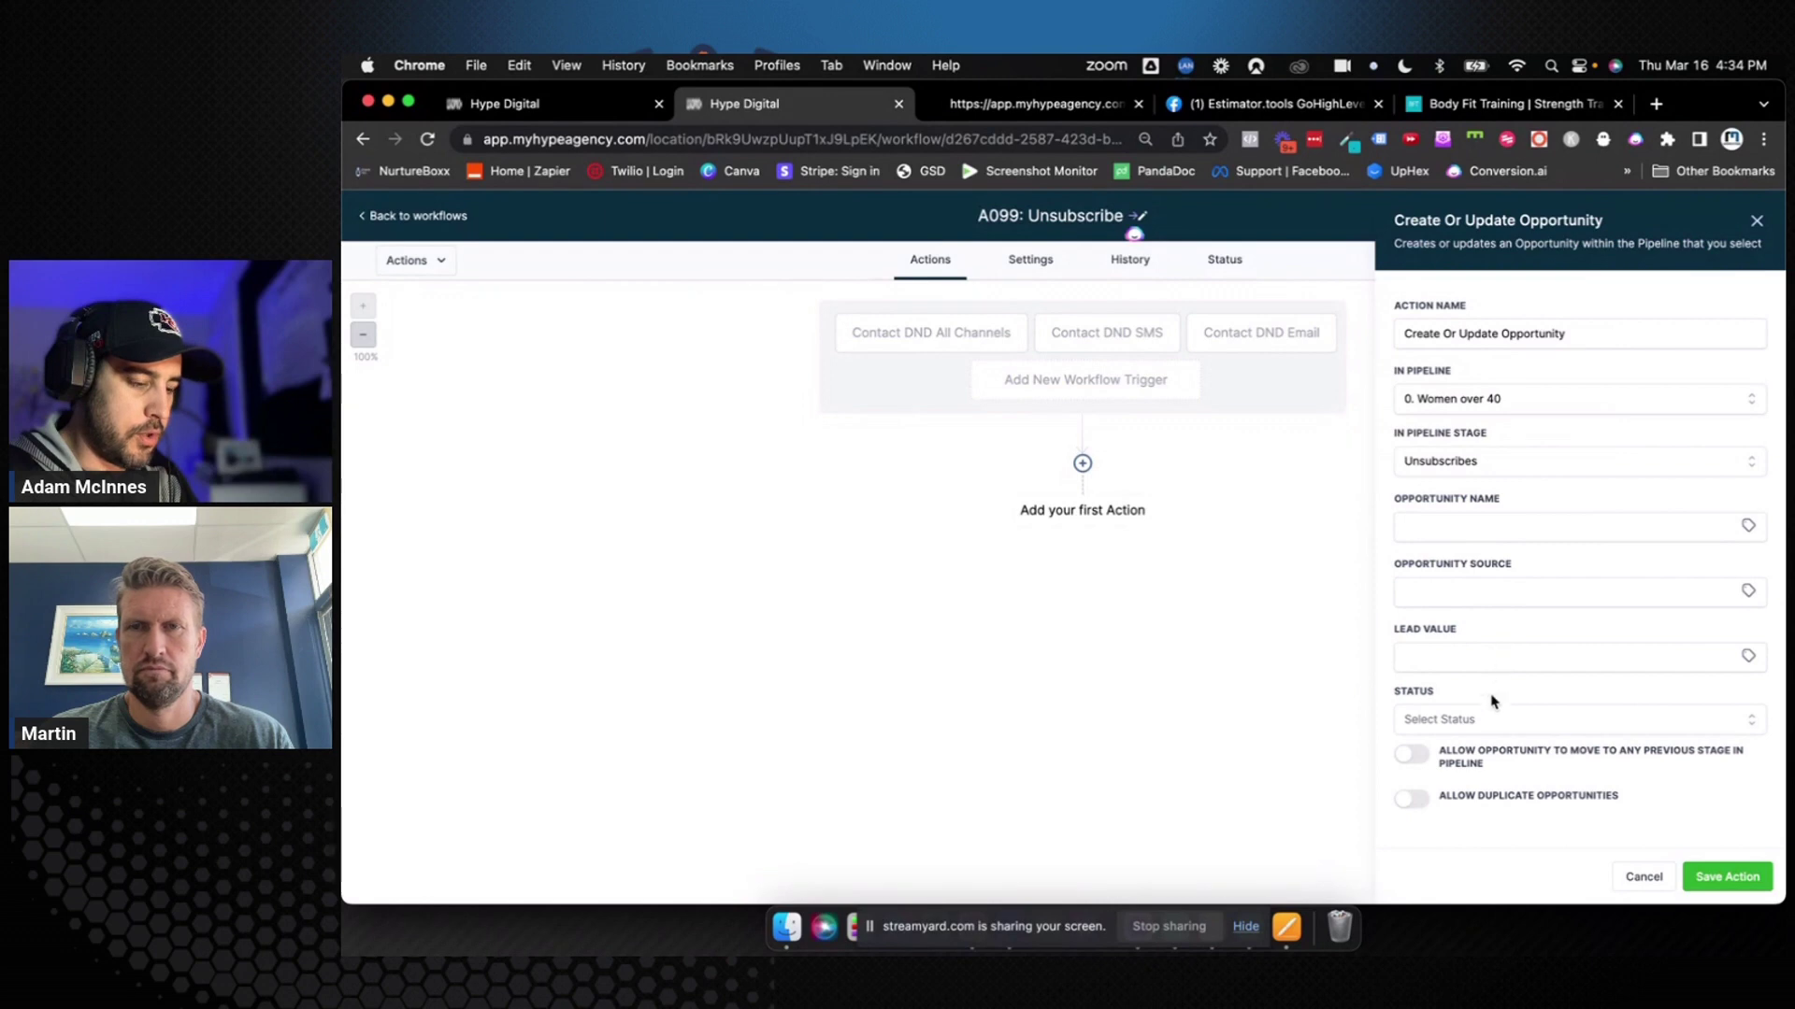
pyautogui.click(1485, 720)
pyautogui.scroll(-1, 1461, 787)
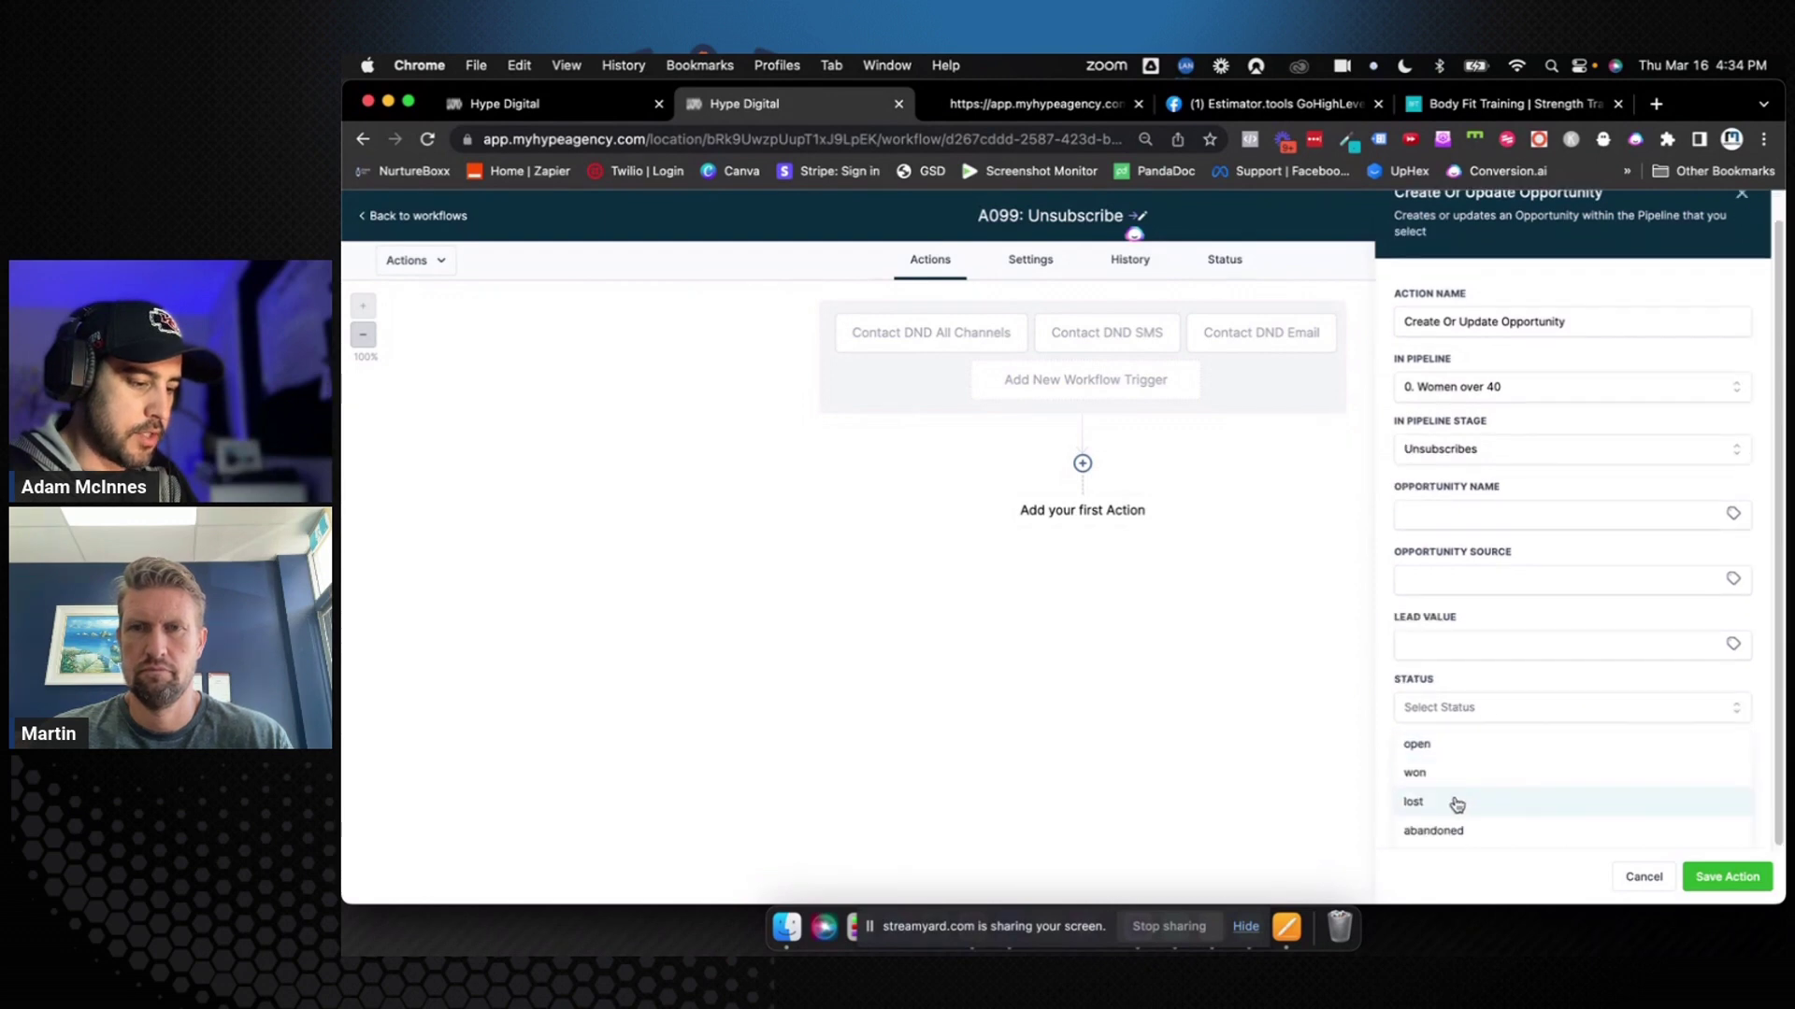
pyautogui.click(1456, 805)
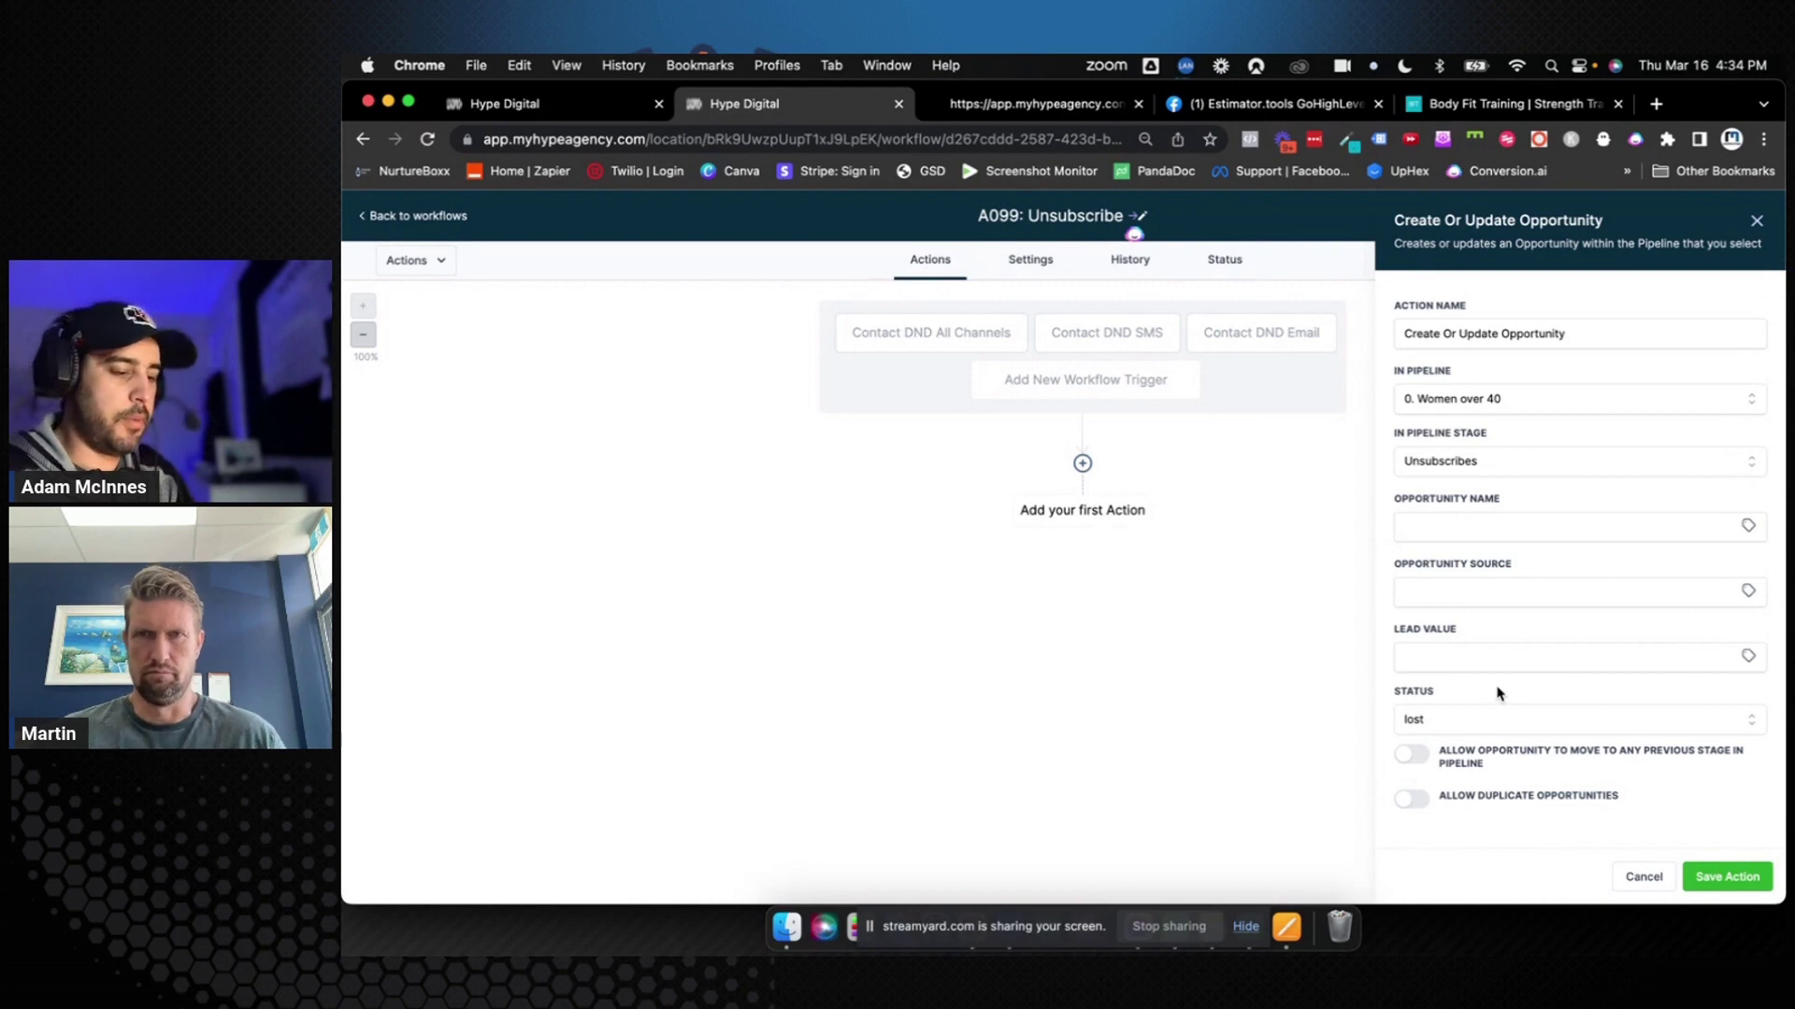
pyautogui.click(1723, 877)
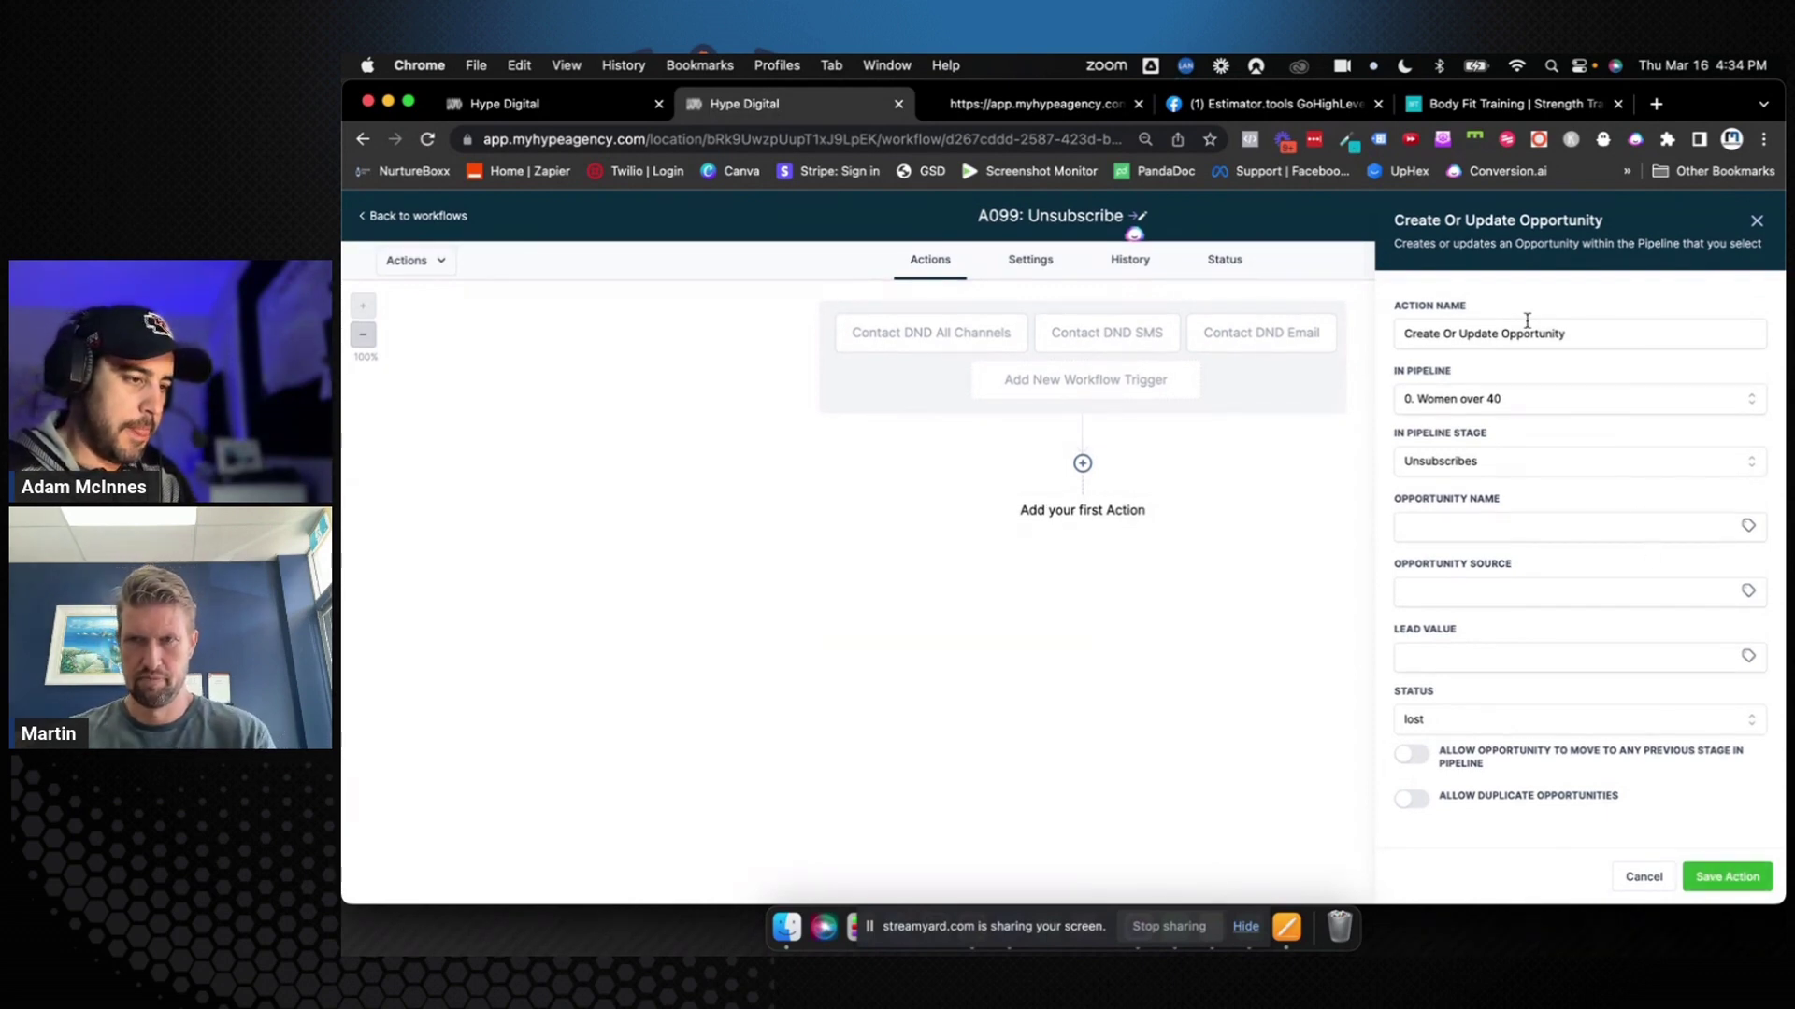
# Rename the action to 'Update Opportunity (0. Unsubscribe)' and save it
pyautogui.click(1463, 333)
pyautogui.press('super+shift+Left')
pyautogui.press('BackSpace')
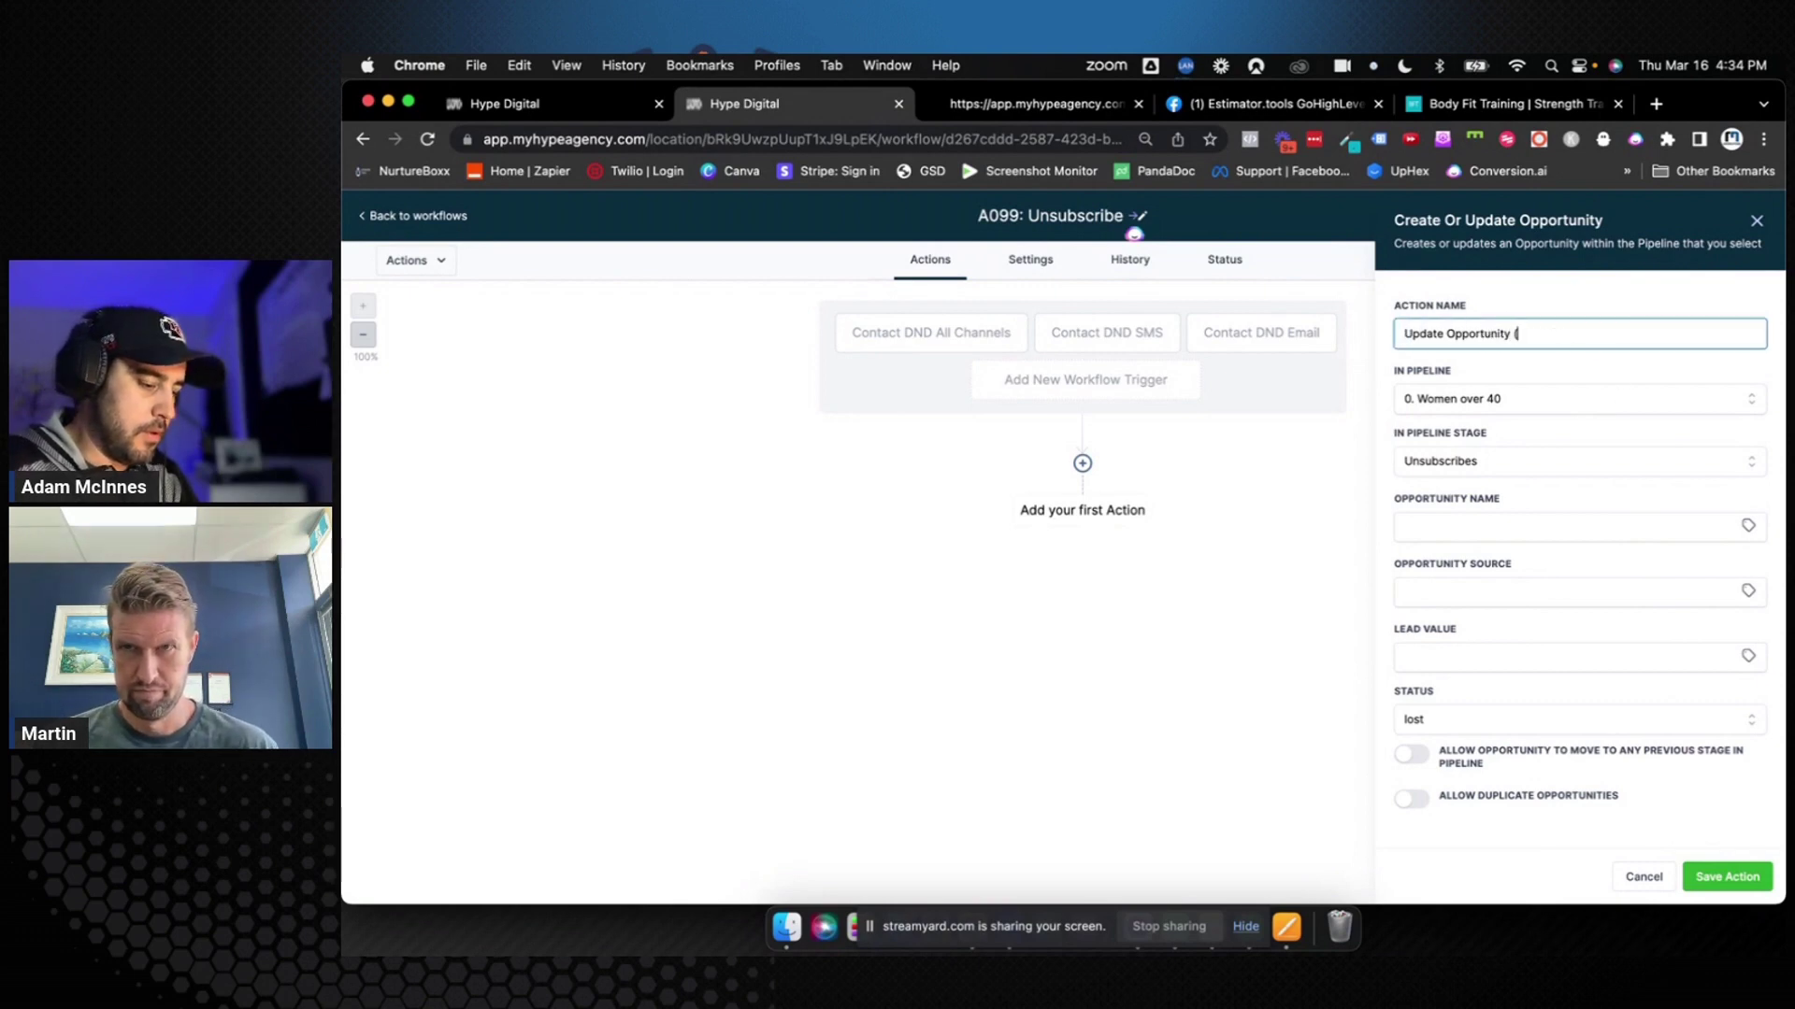
pyautogui.write('(0. Unsubscribe')
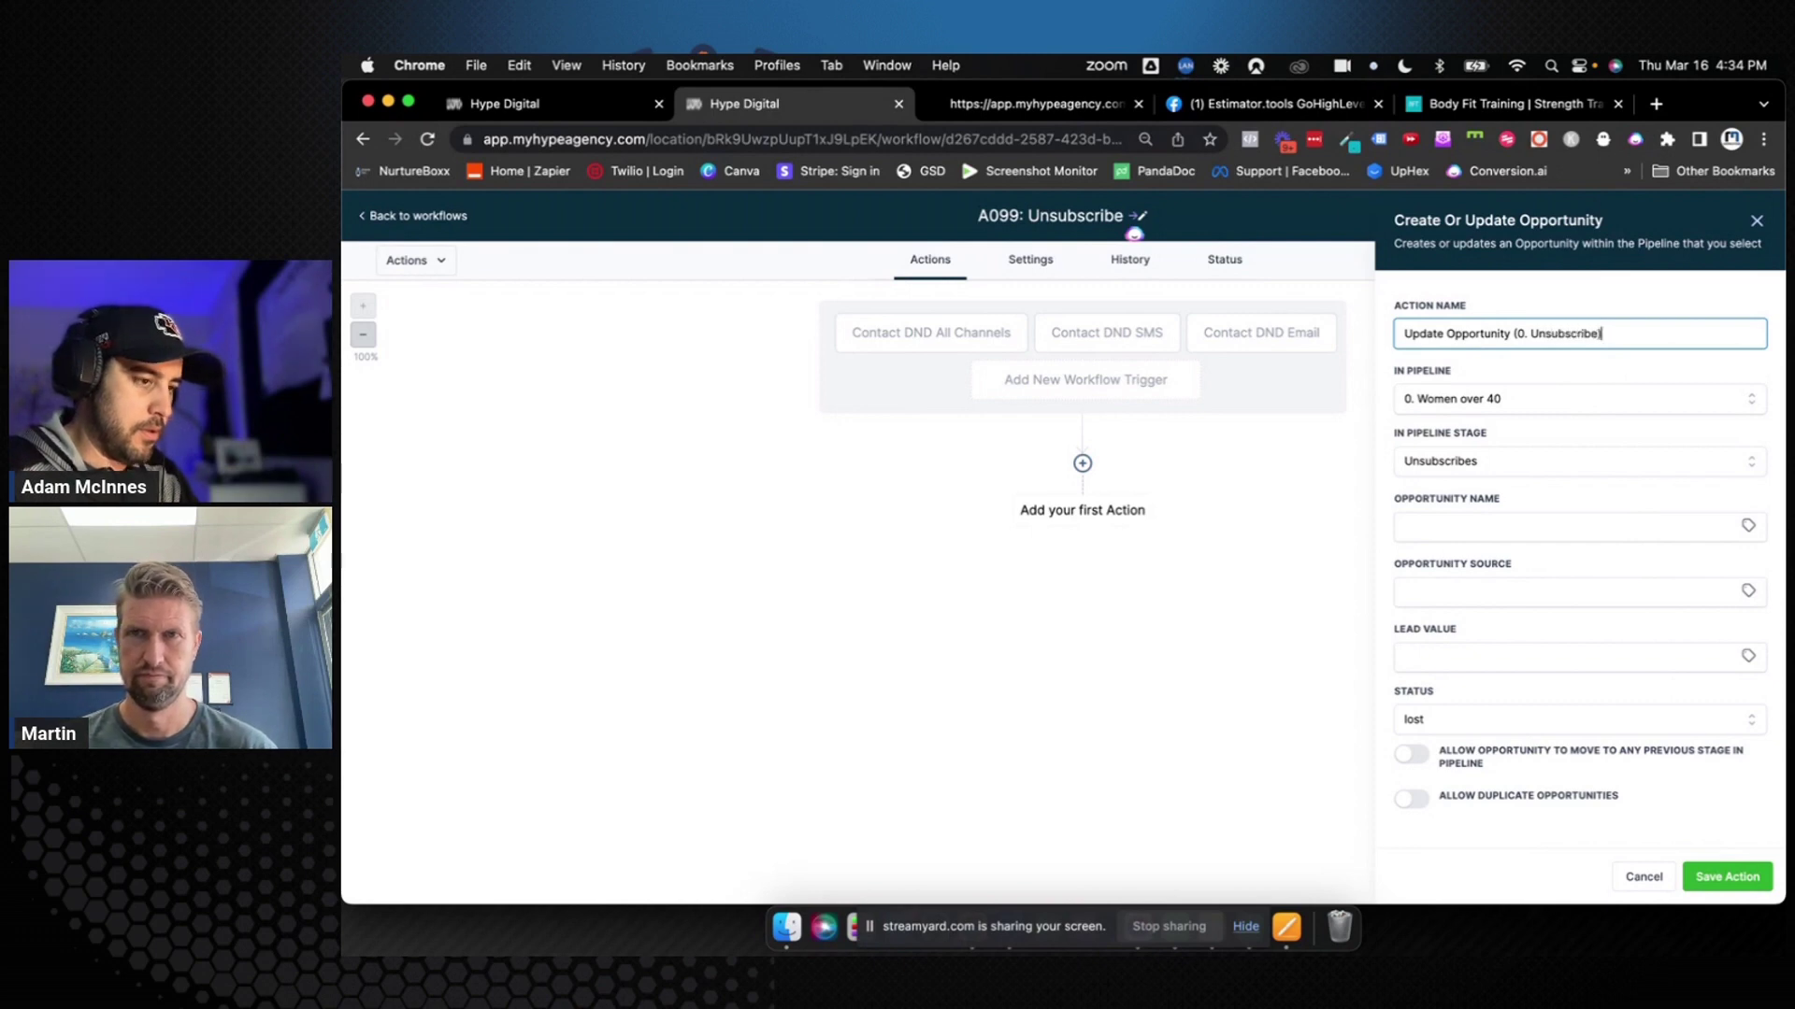
pyautogui.click(1727, 876)
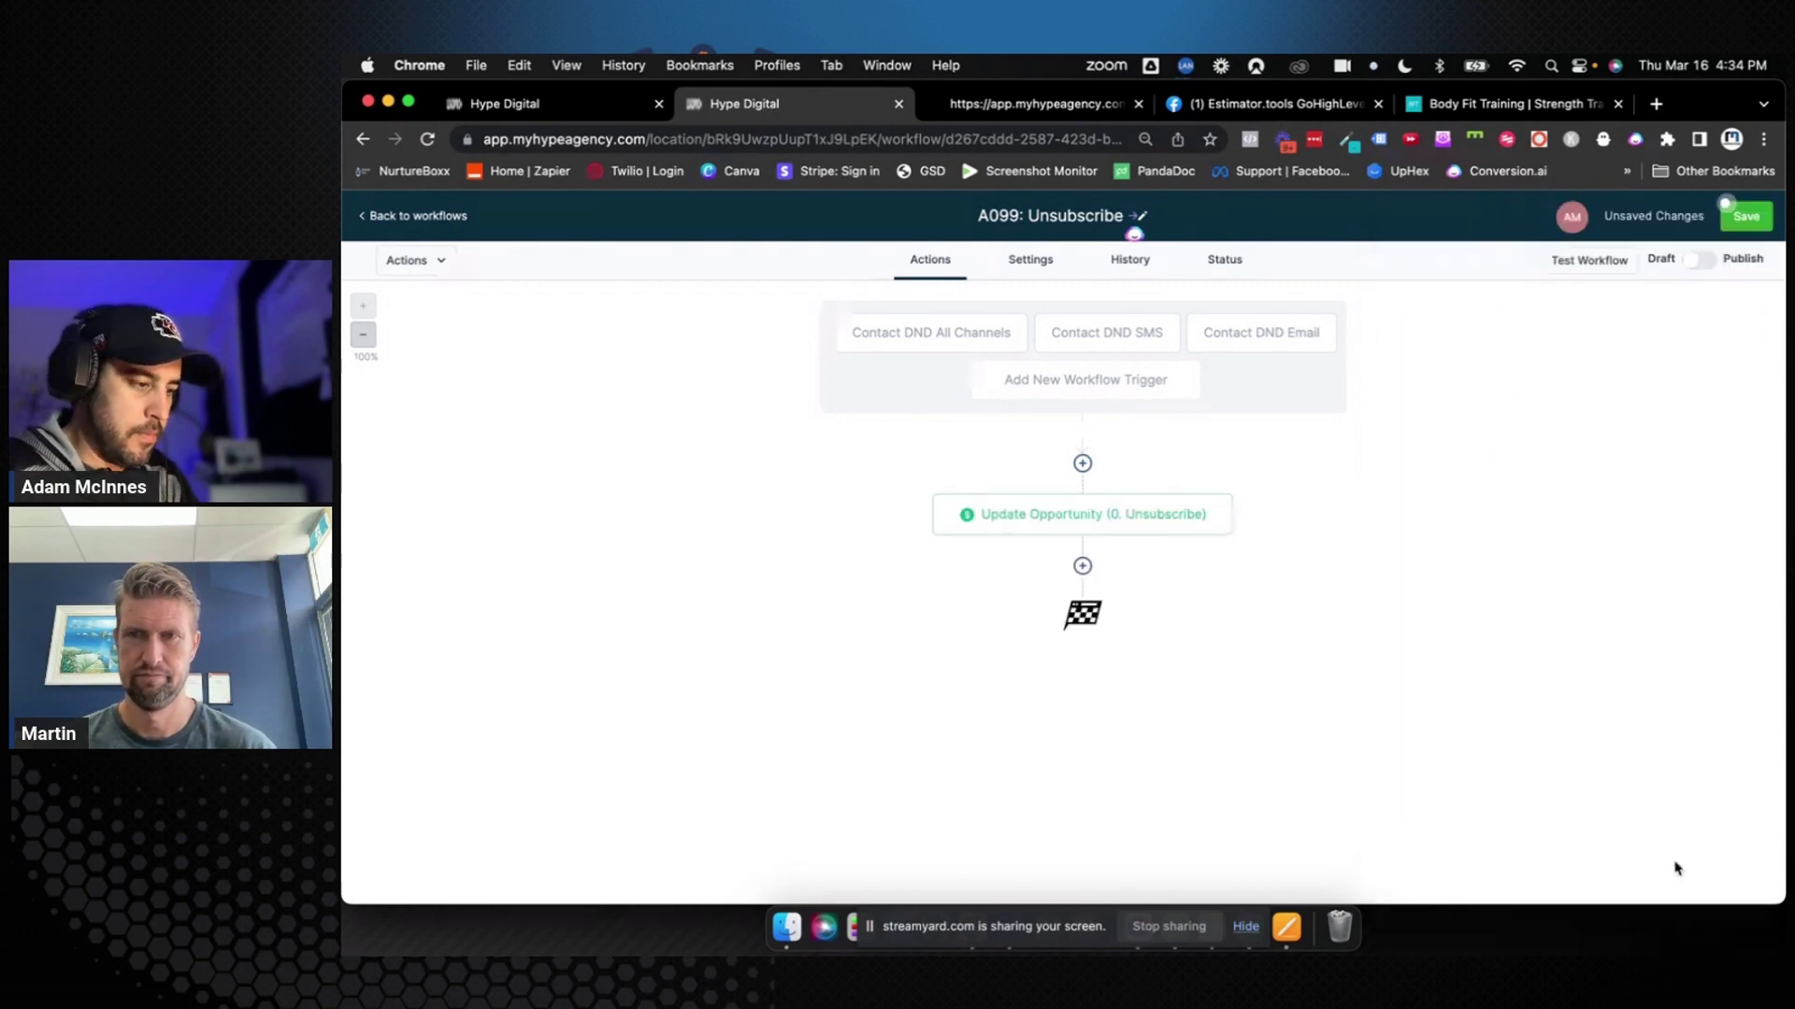
pyautogui.click(1083, 566)
# Add a Remove From All Workflows step that also includes the current workflow
pyautogui.write('remove')
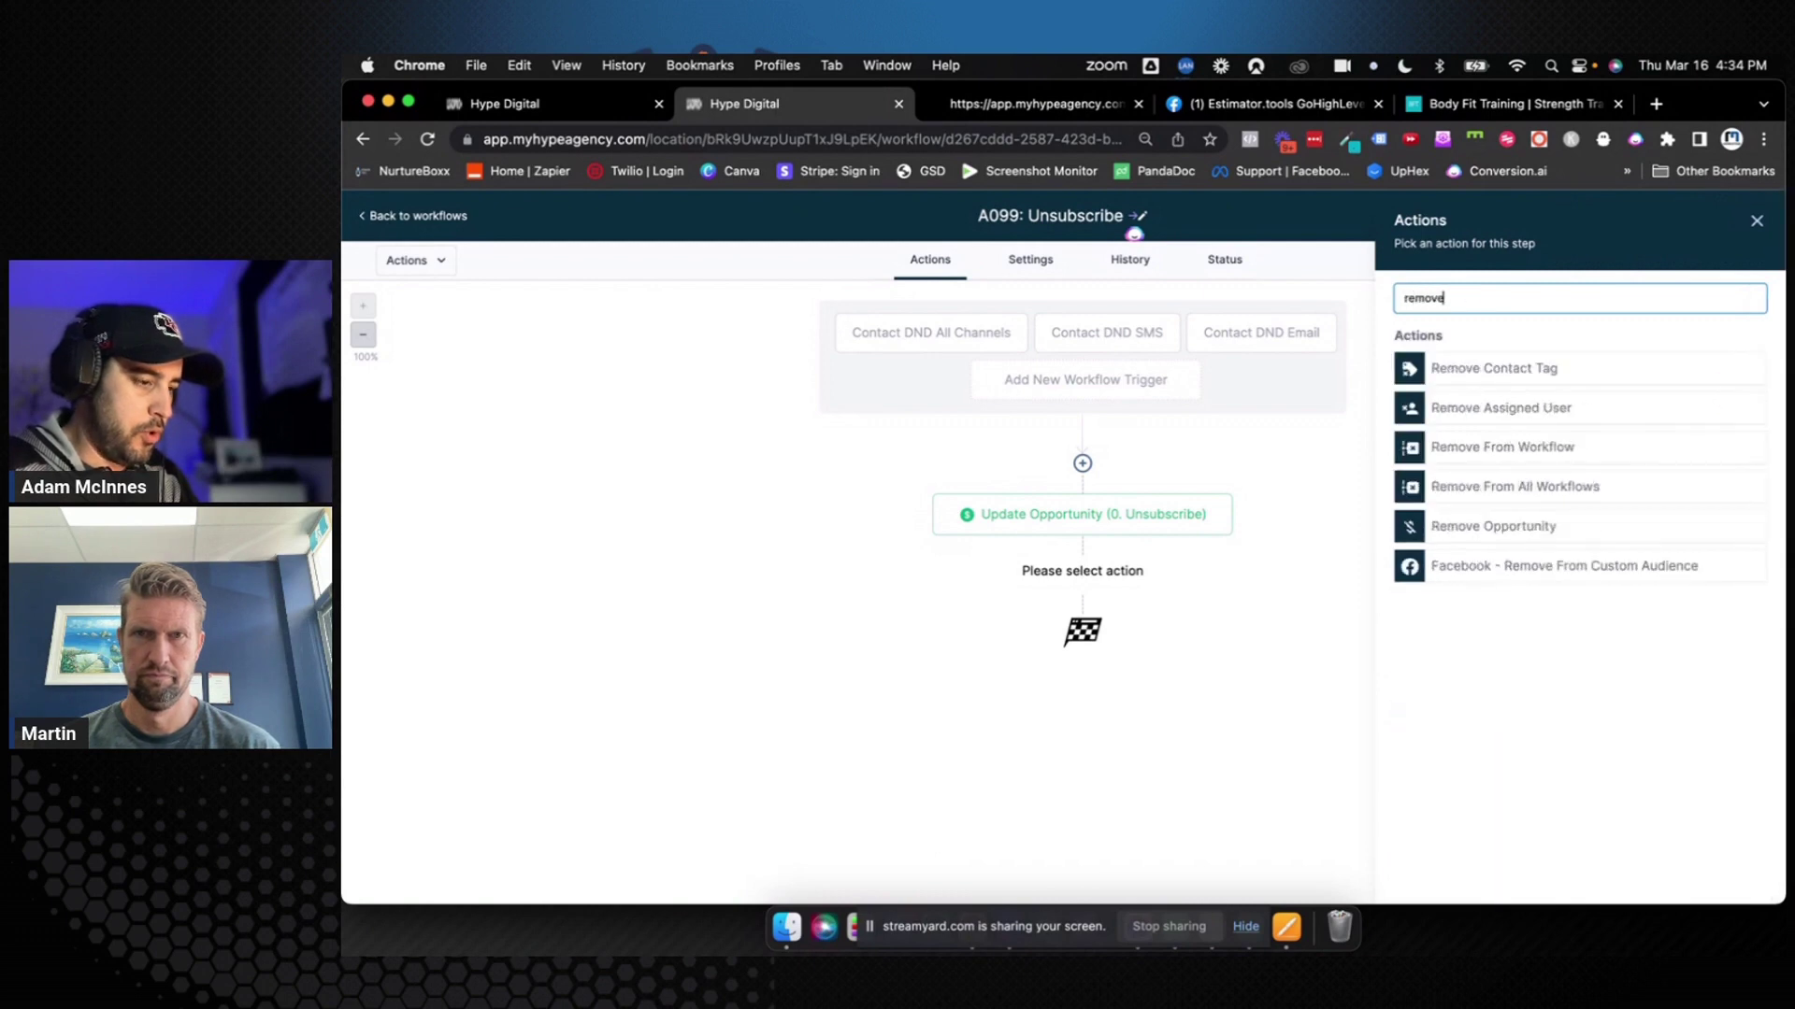
pyautogui.click(1471, 488)
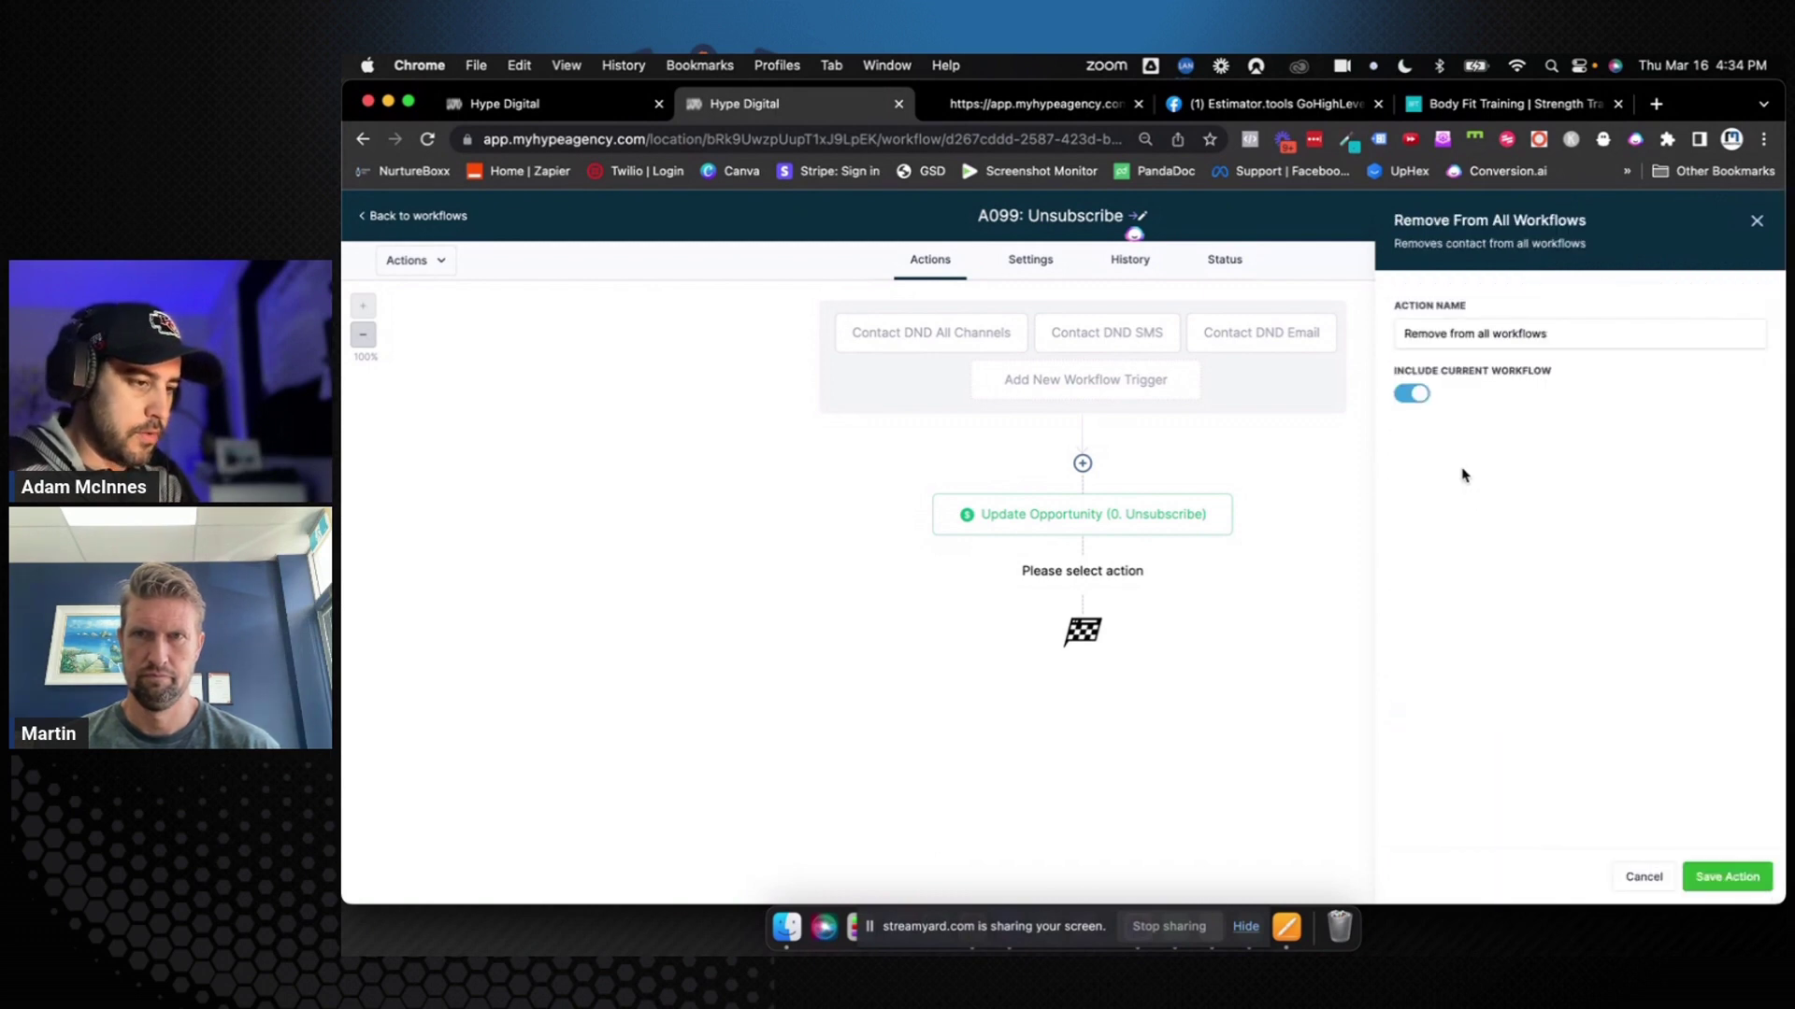
pyautogui.click(1416, 393)
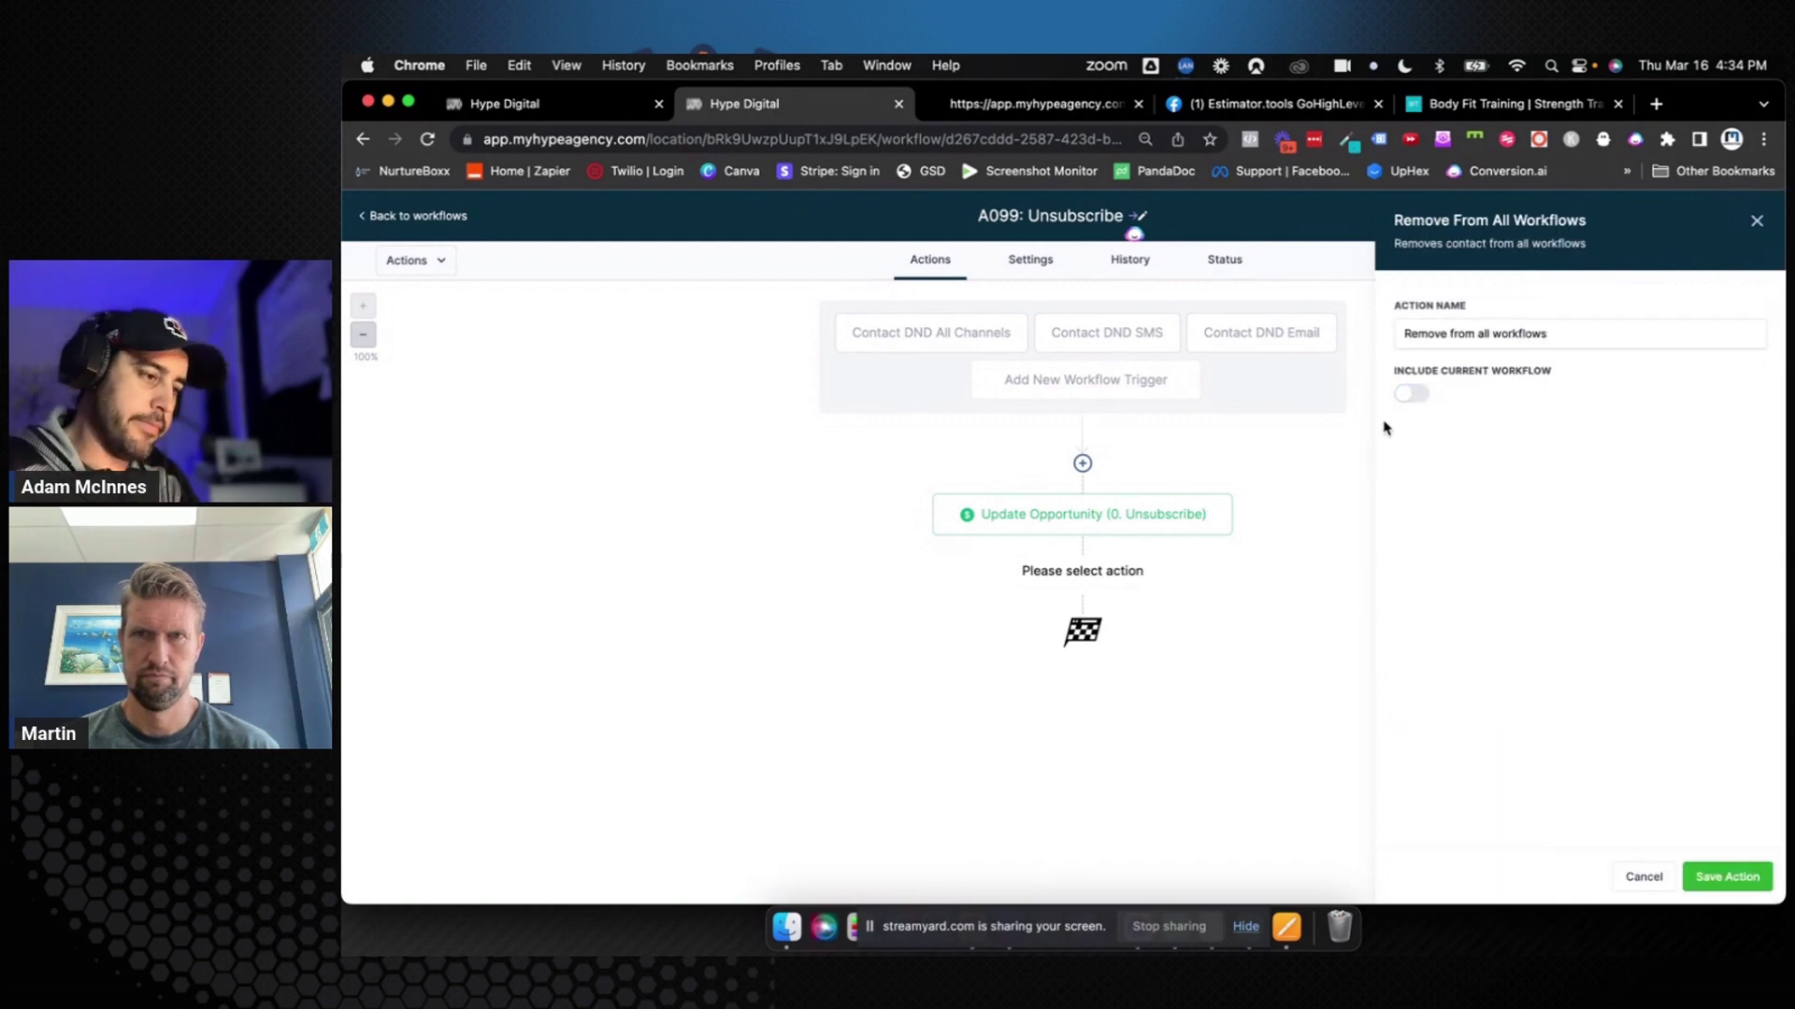
pyautogui.click(1413, 394)
pyautogui.click(1415, 398)
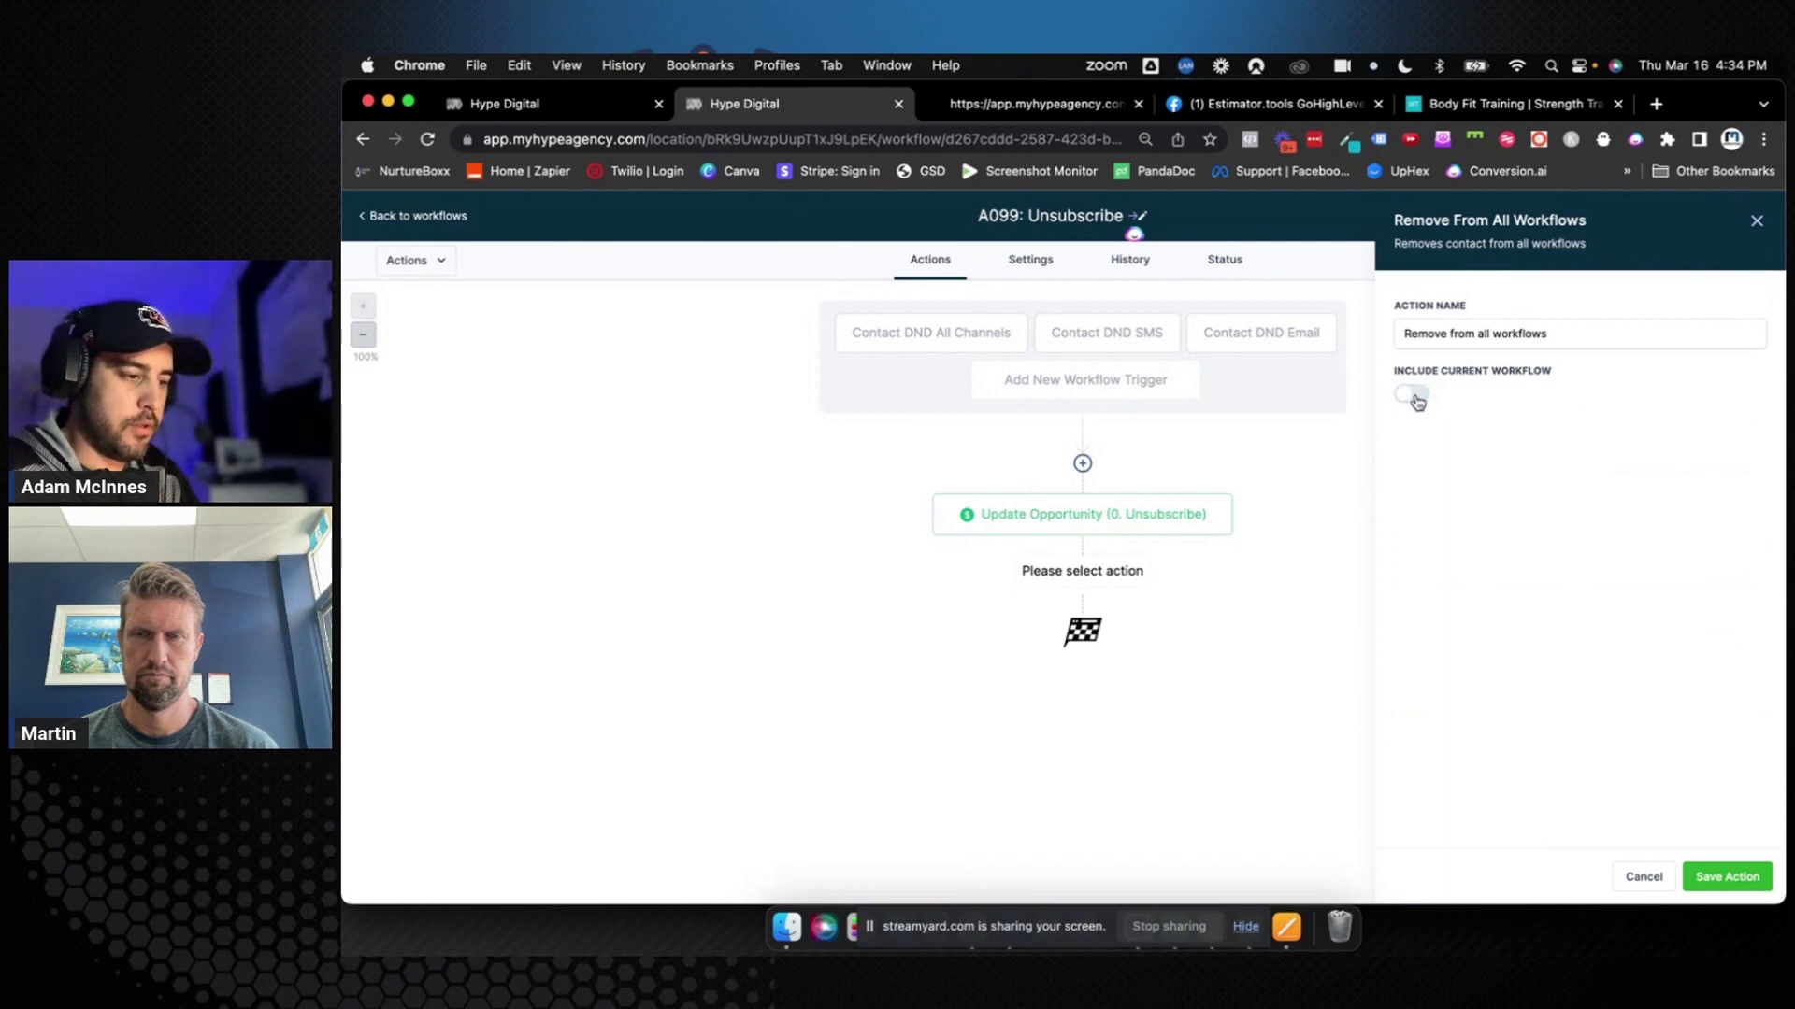
pyautogui.click(1416, 397)
pyautogui.click(1718, 876)
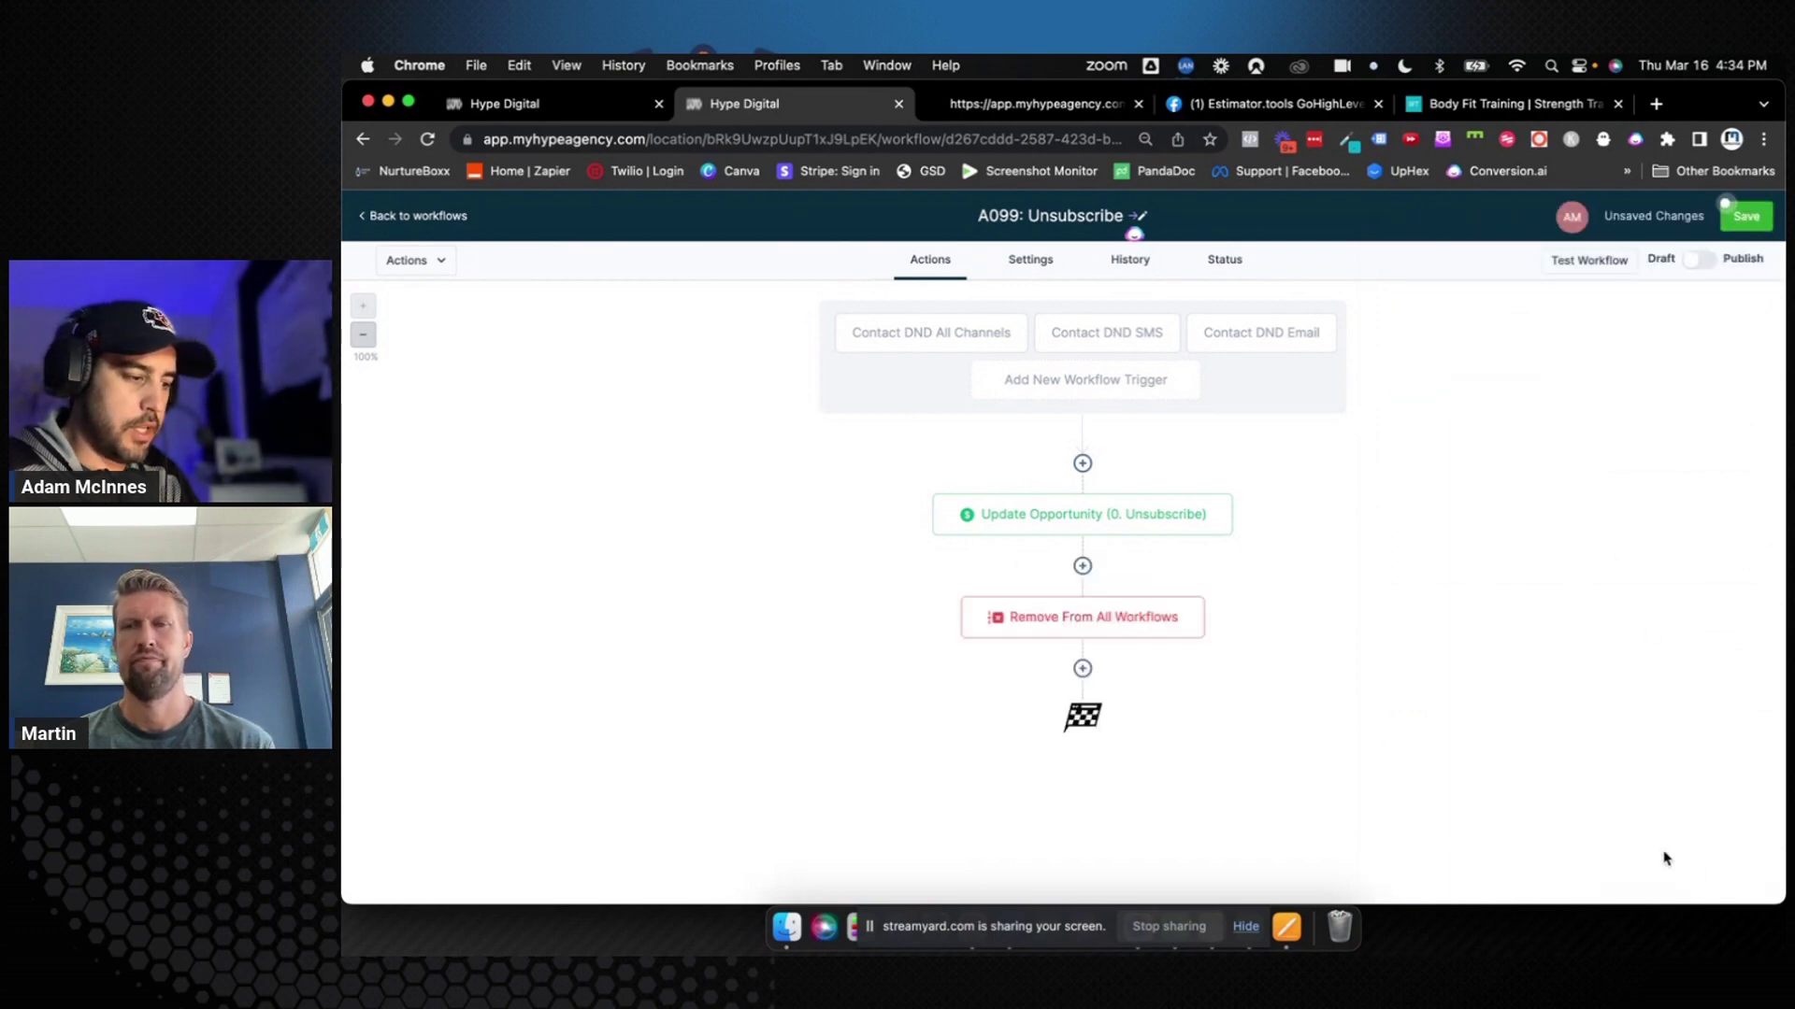
# Insert an Add Contact Tag step before the opportunity update with a new 'unsubscribed all' tag
pyautogui.click(1083, 464)
pyautogui.write('tag')
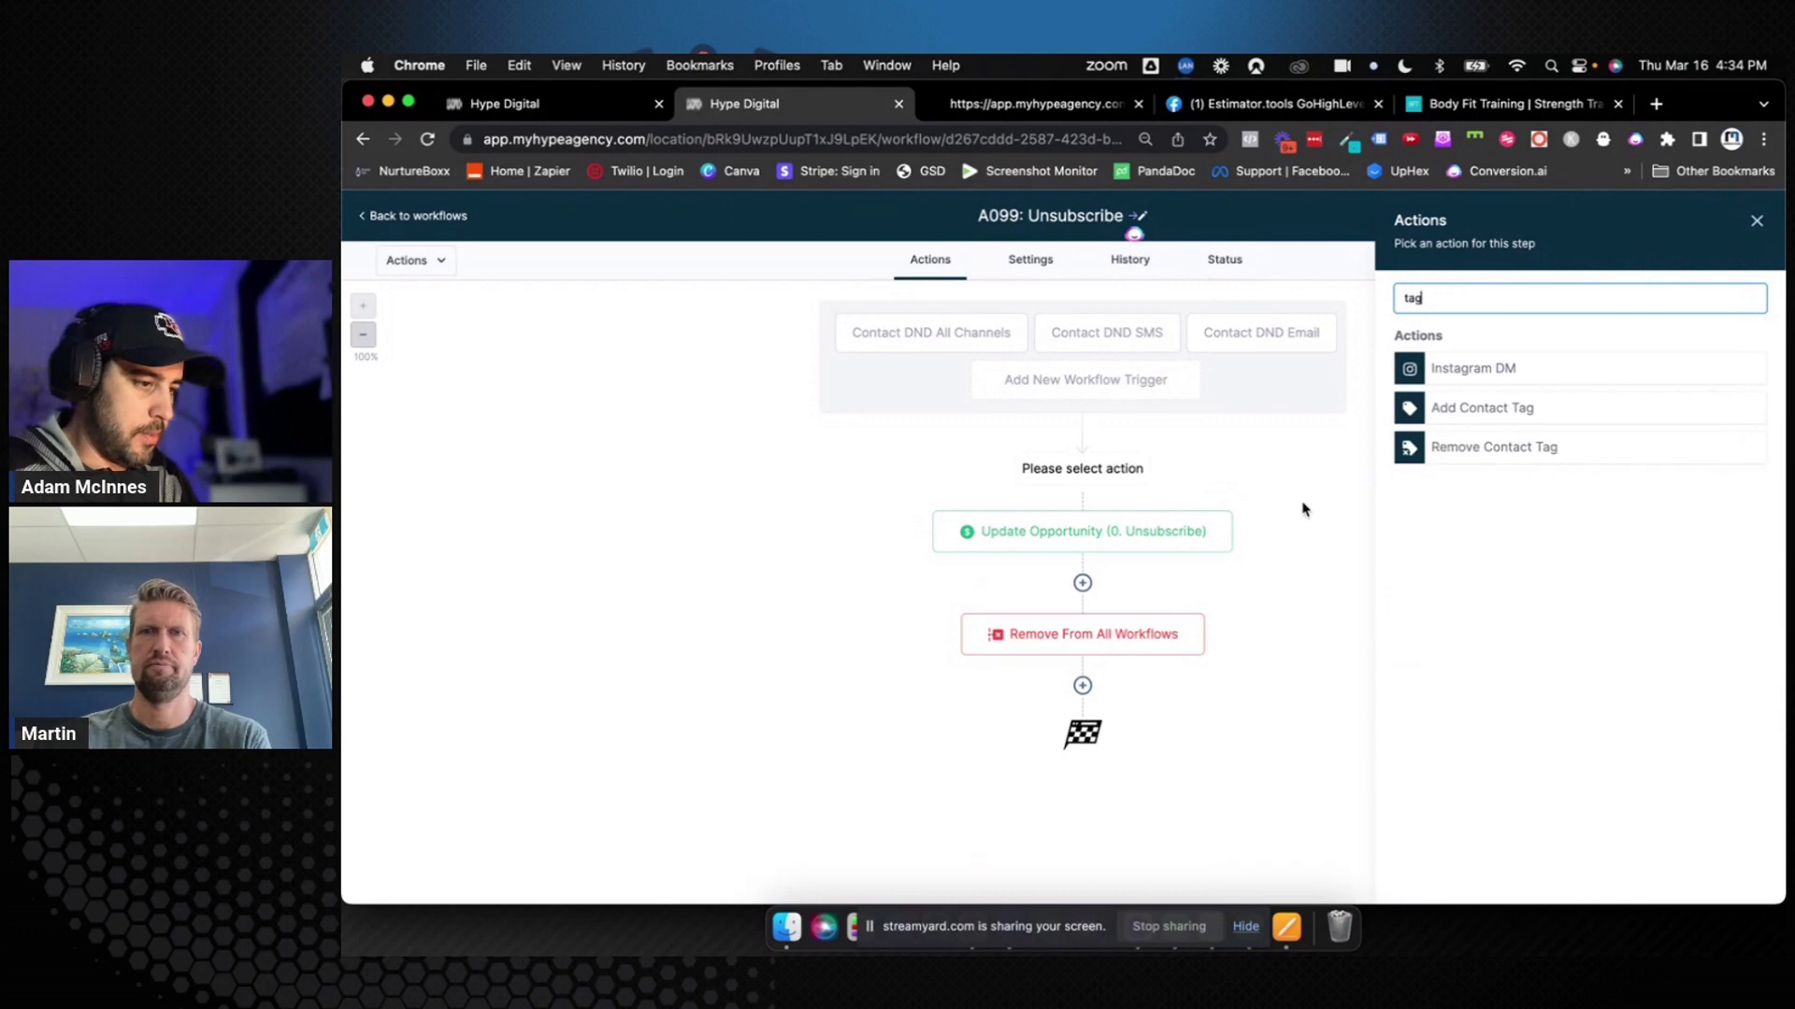
pyautogui.click(1453, 418)
pyautogui.click(1454, 409)
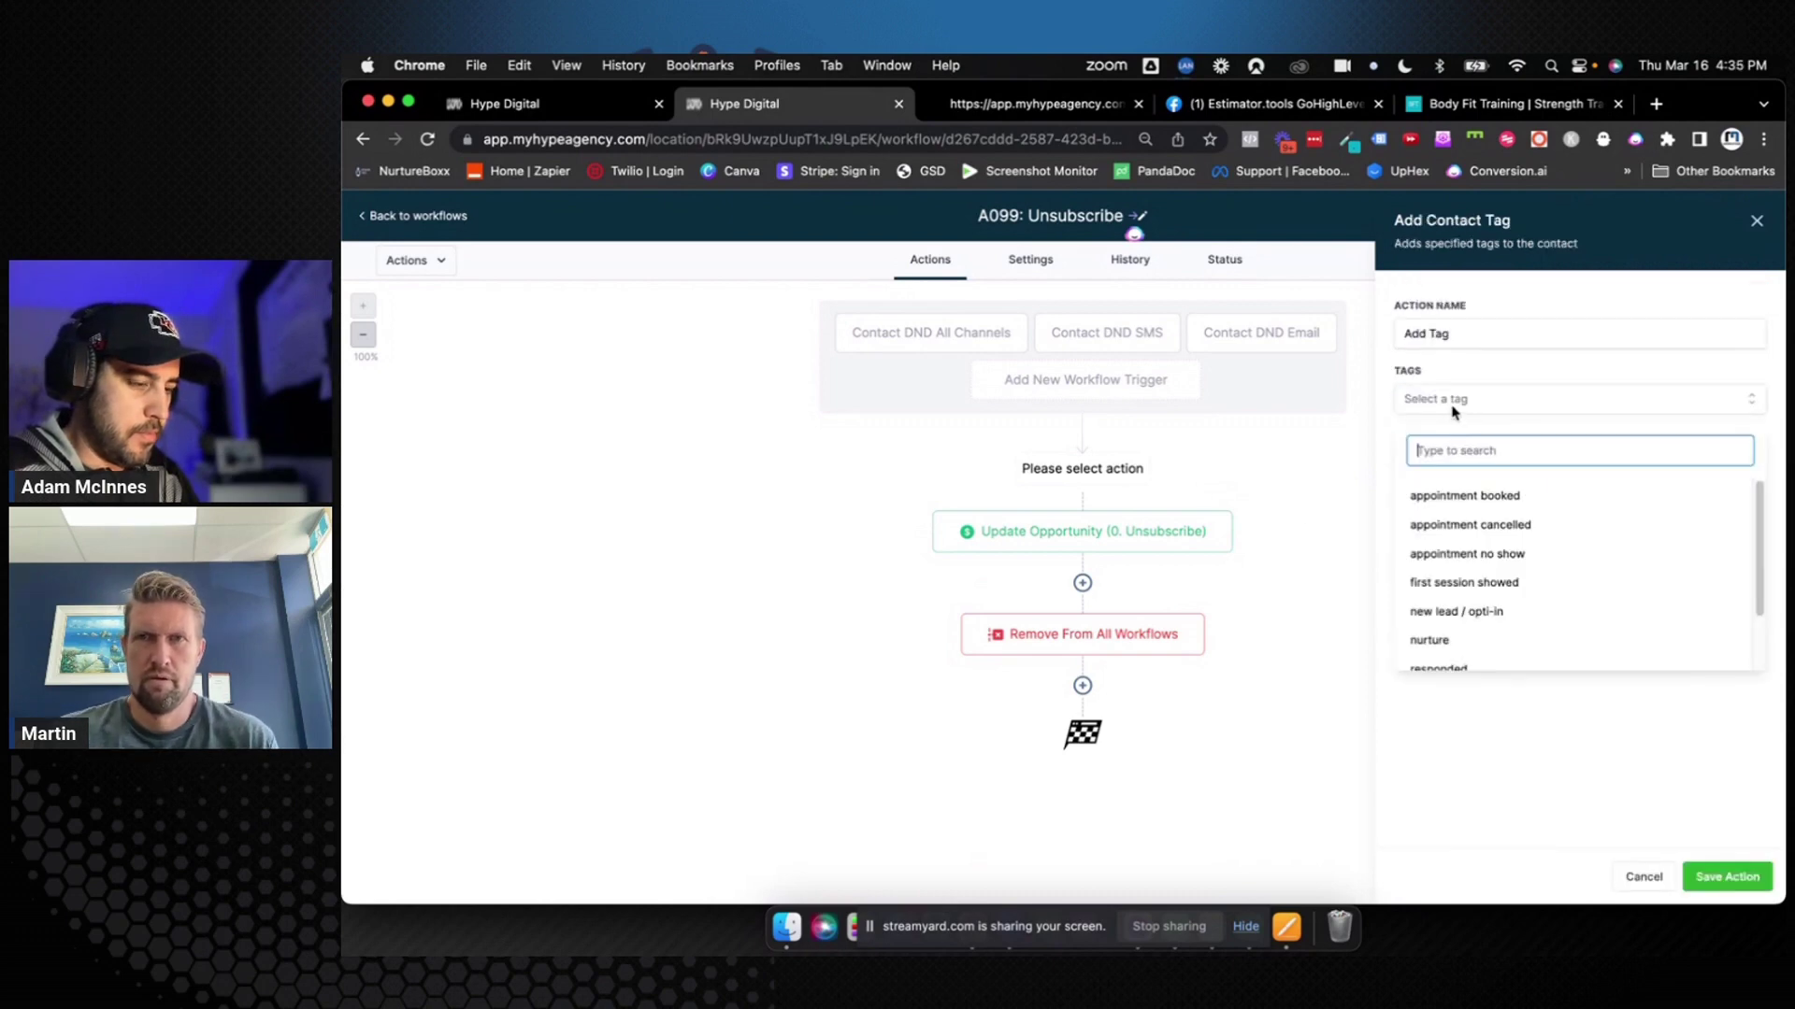
pyautogui.write('unsubs')
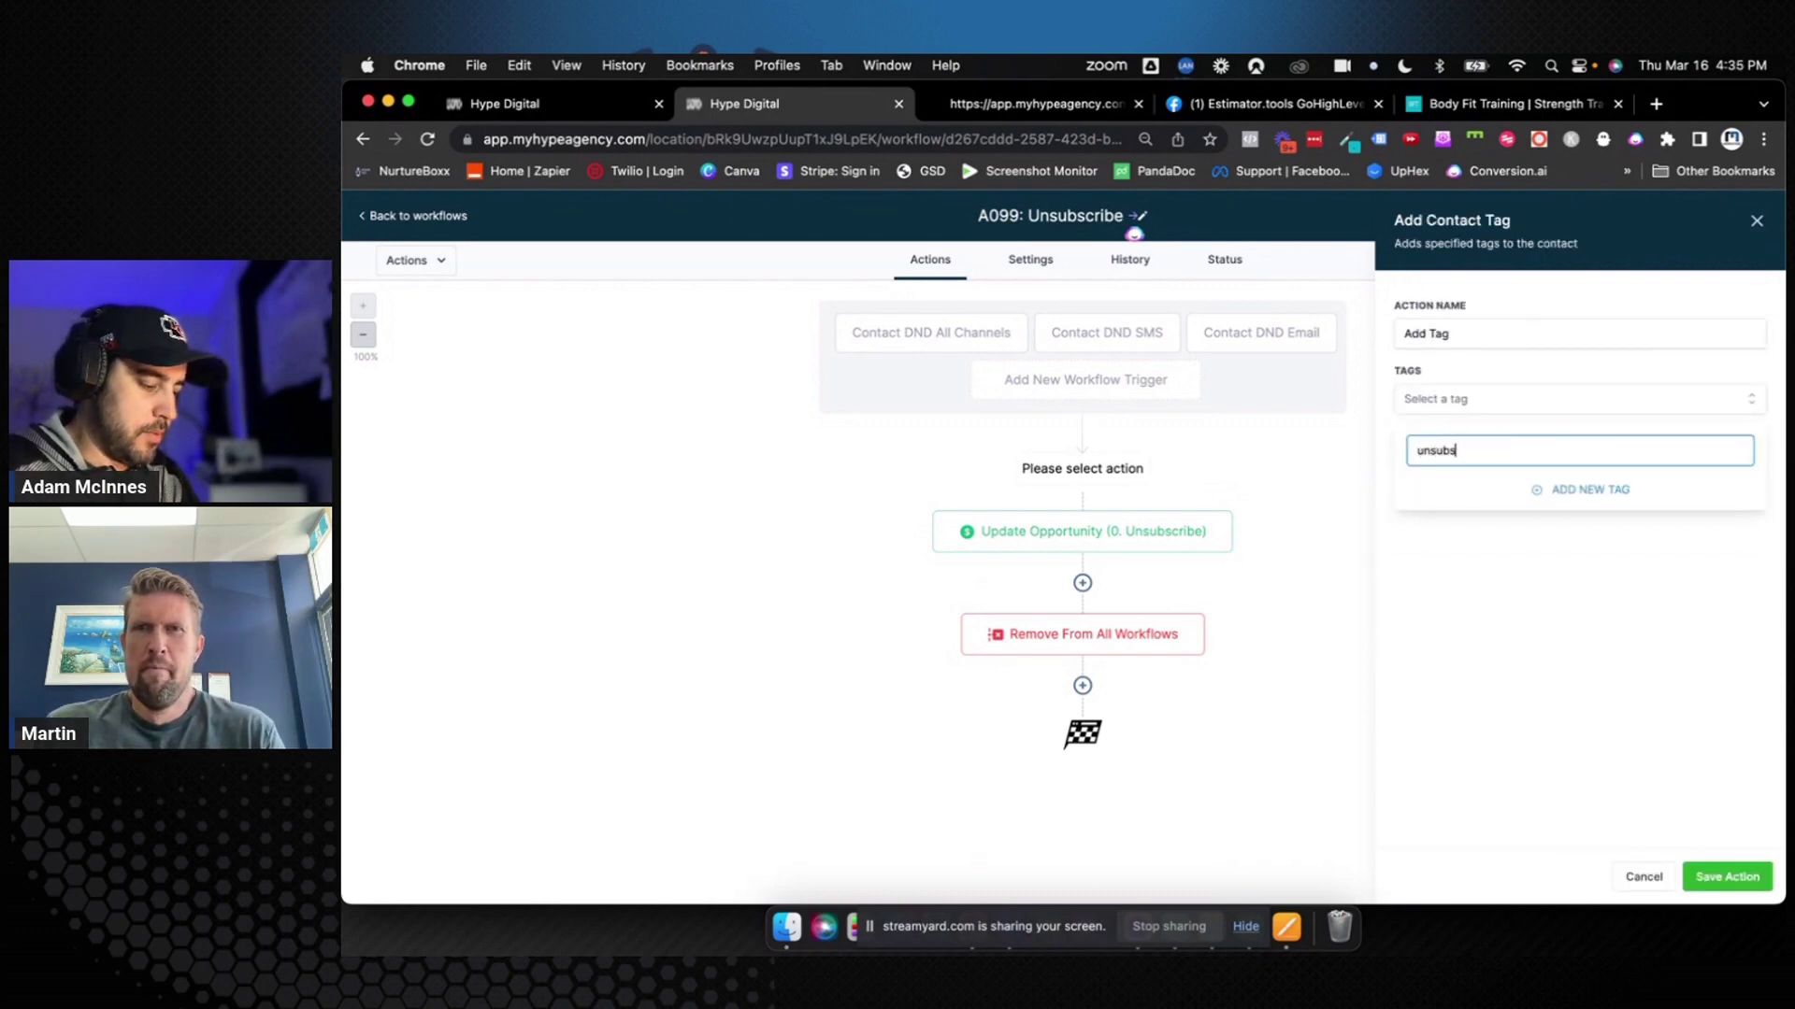
pyautogui.write('cribed All')
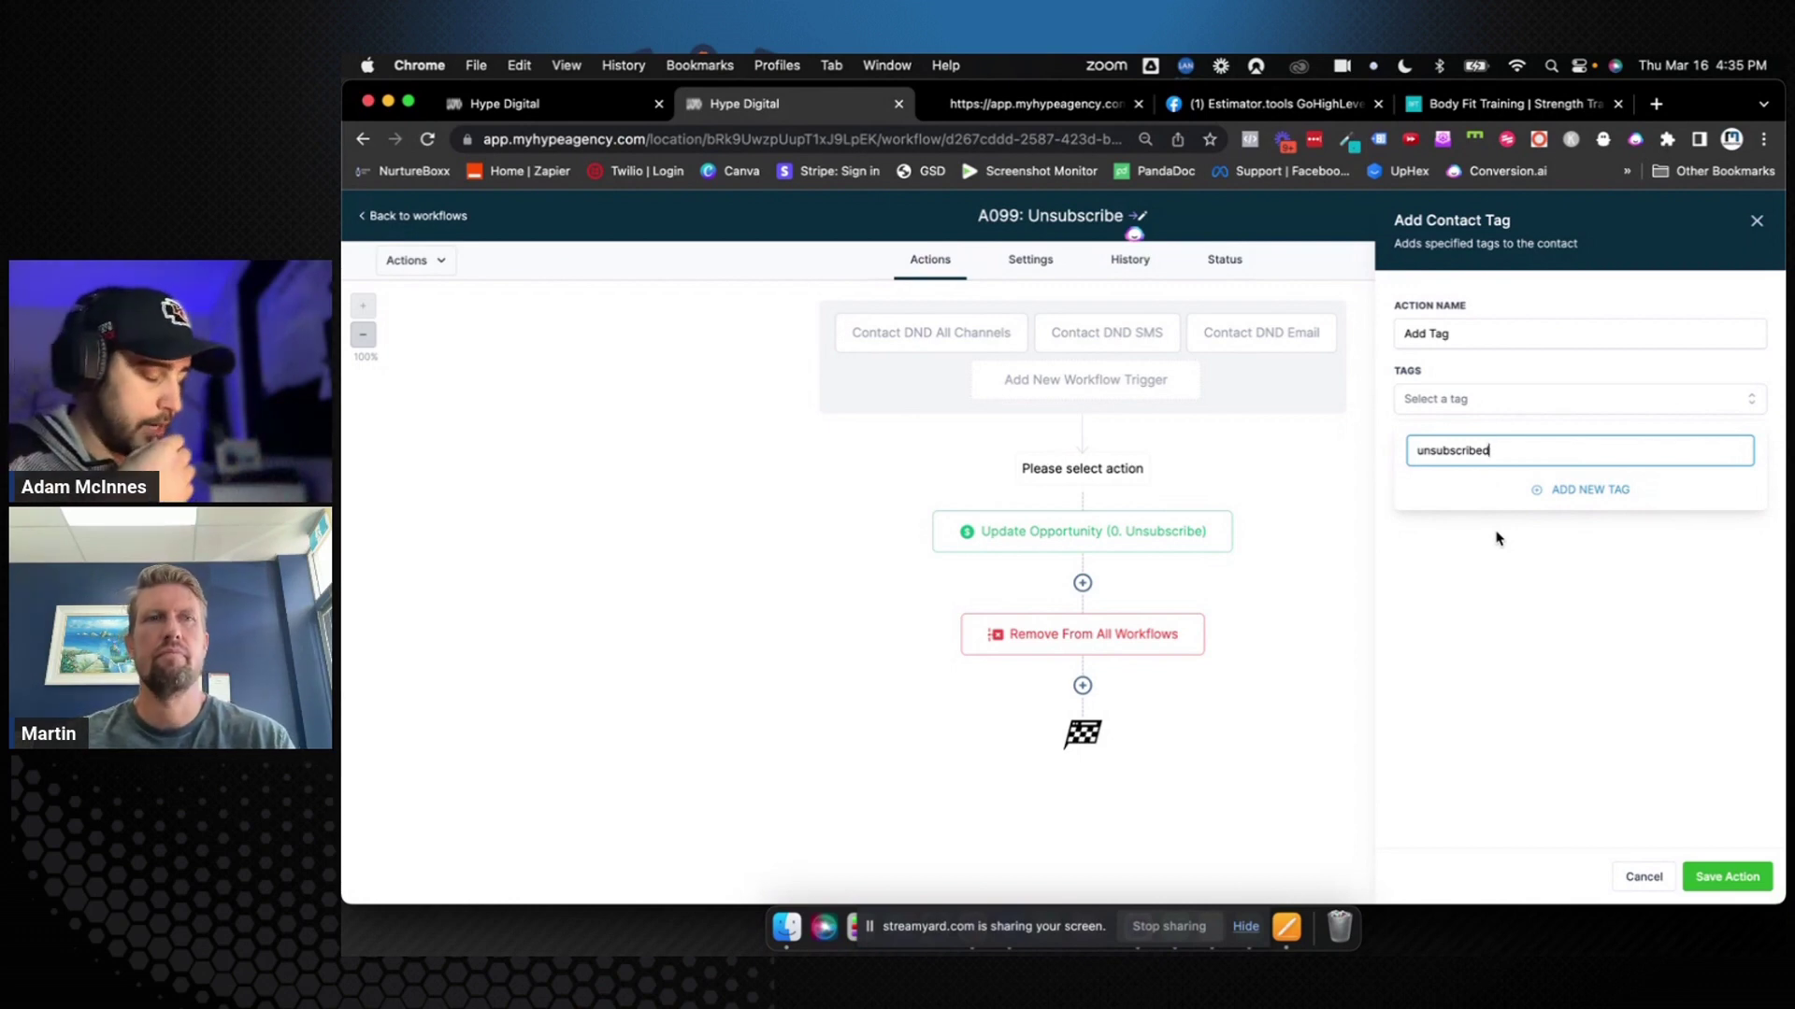
pyautogui.click(1569, 492)
pyautogui.click(1487, 333)
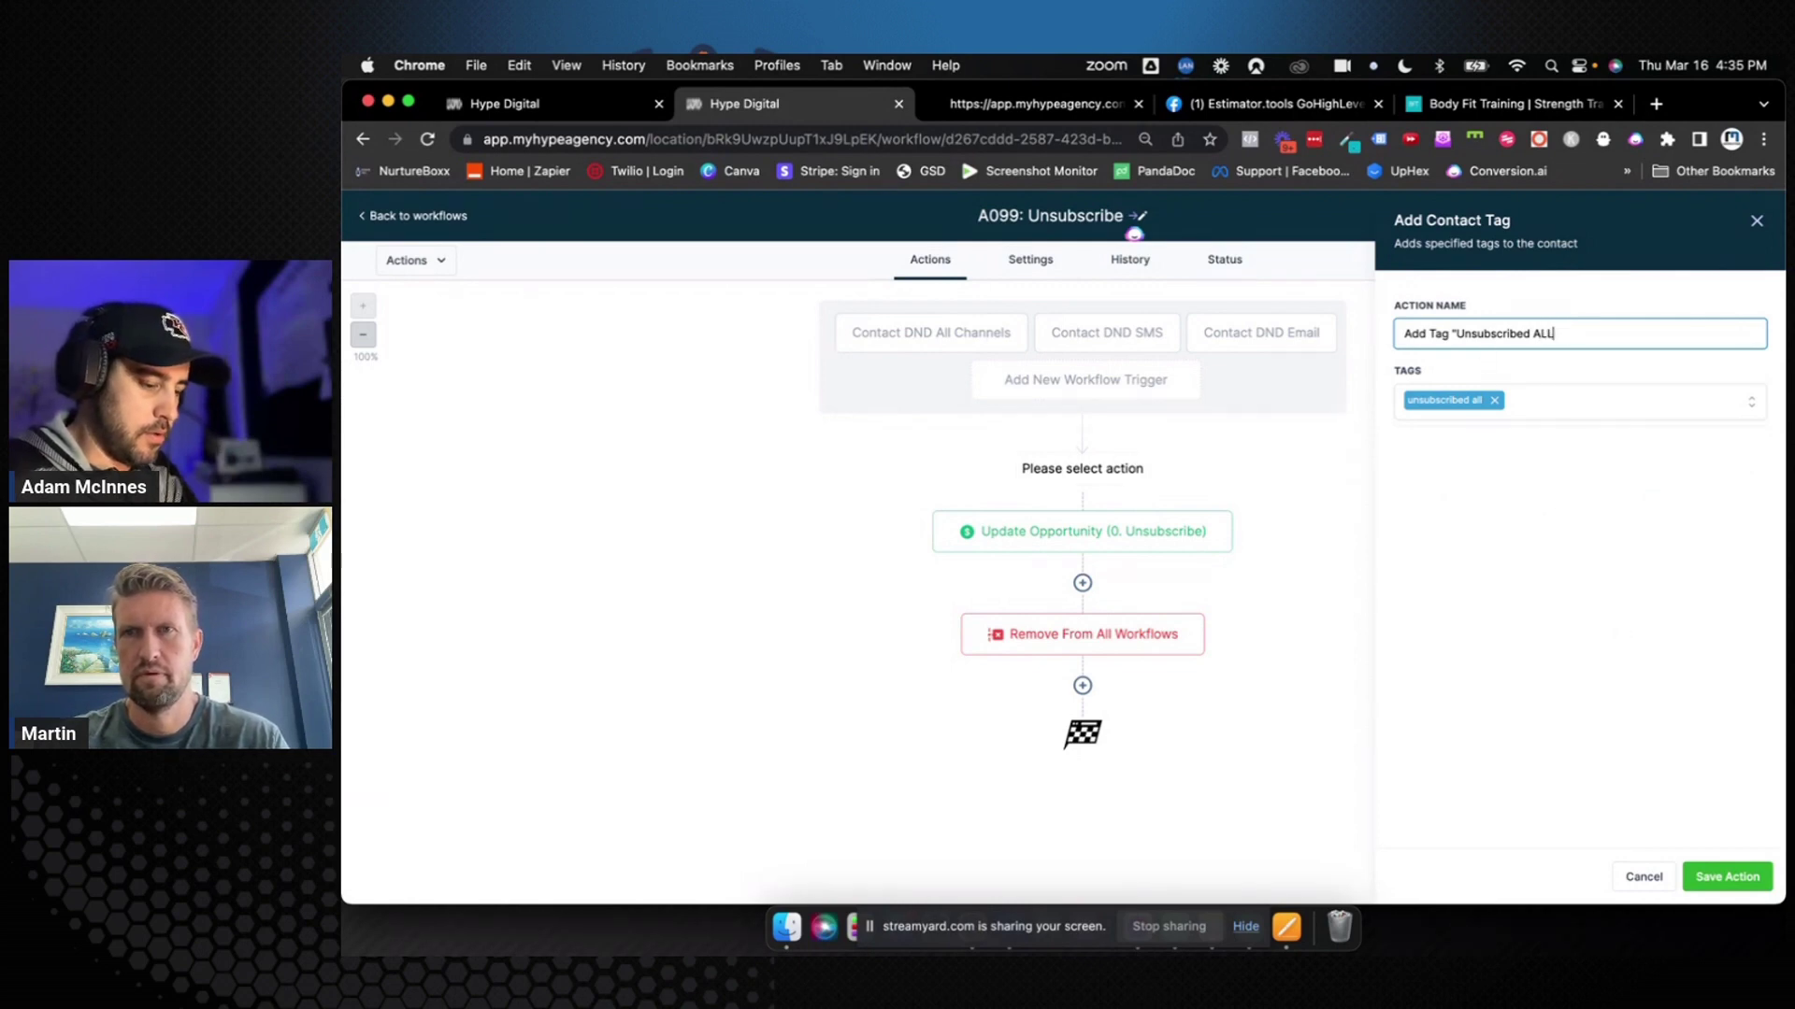
pyautogui.click(1722, 870)
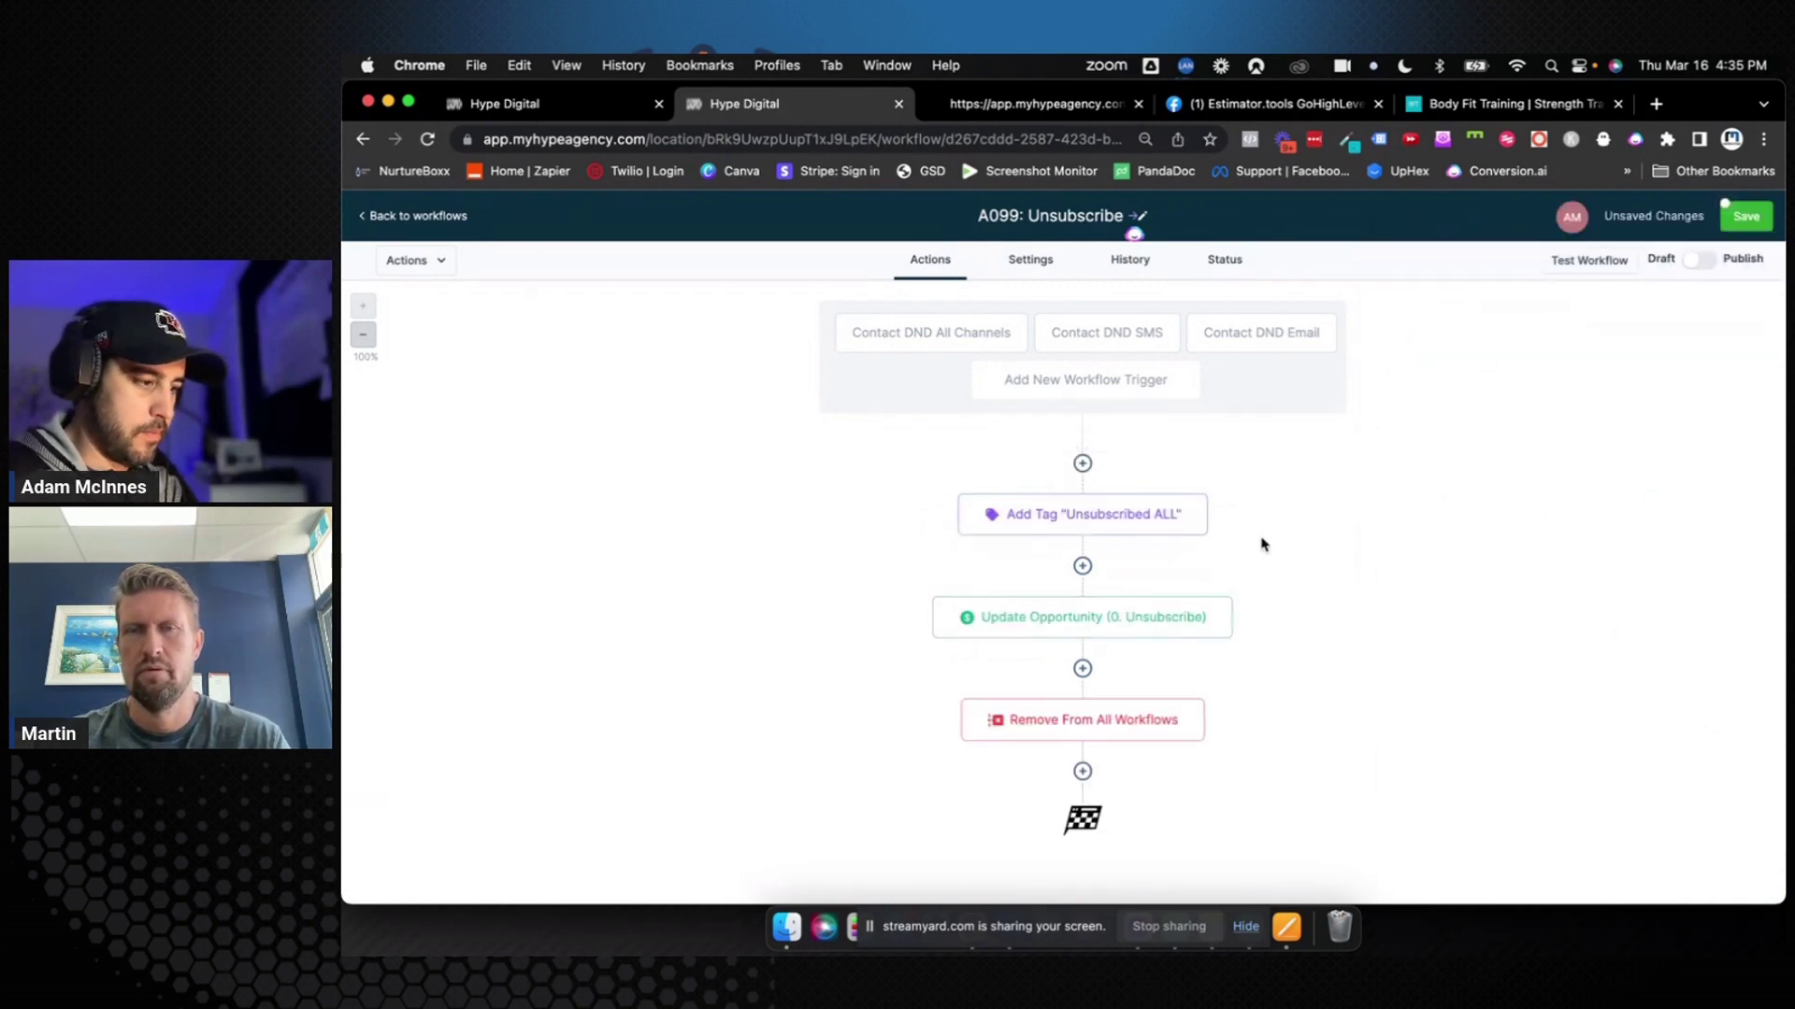
# Add an If/Else with an 'ALL Channels' branch where Workflow Trigger Is Contact DND All Channels
pyautogui.click(1082, 465)
pyautogui.write('if')
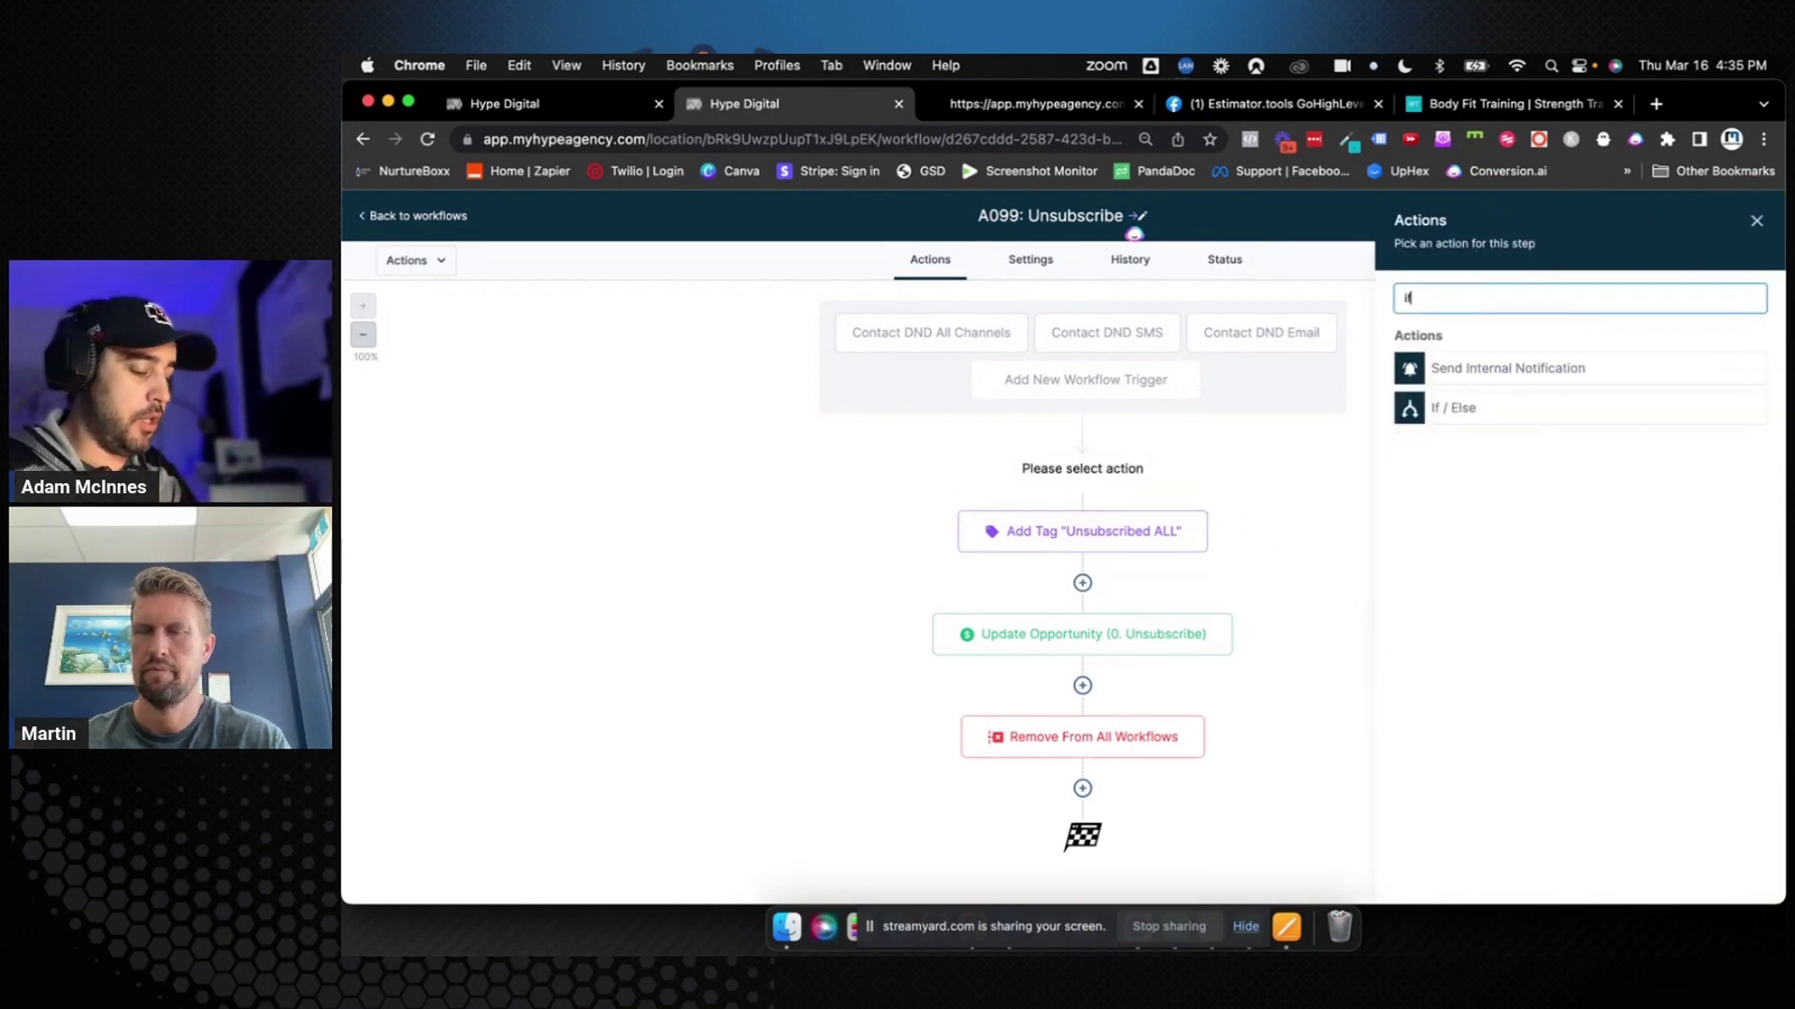
pyautogui.click(1460, 409)
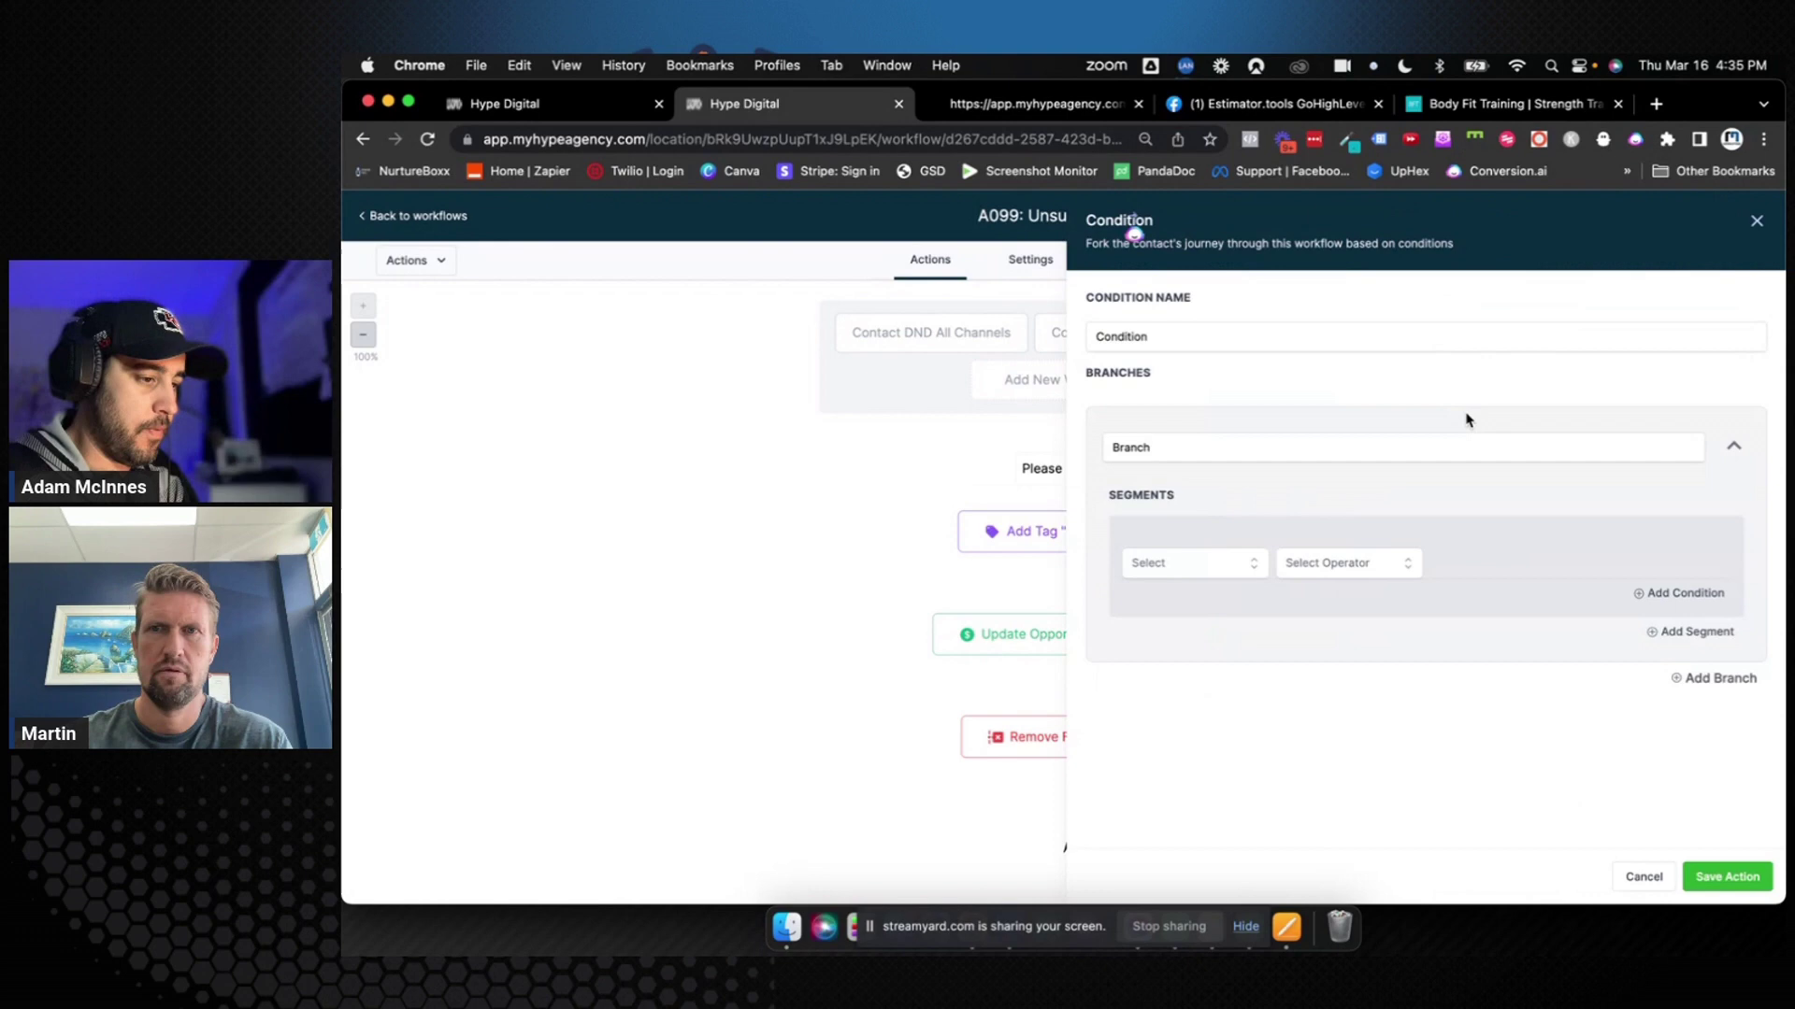
pyautogui.click(1218, 445)
pyautogui.doubleClick(1217, 446)
pyautogui.write('Un')
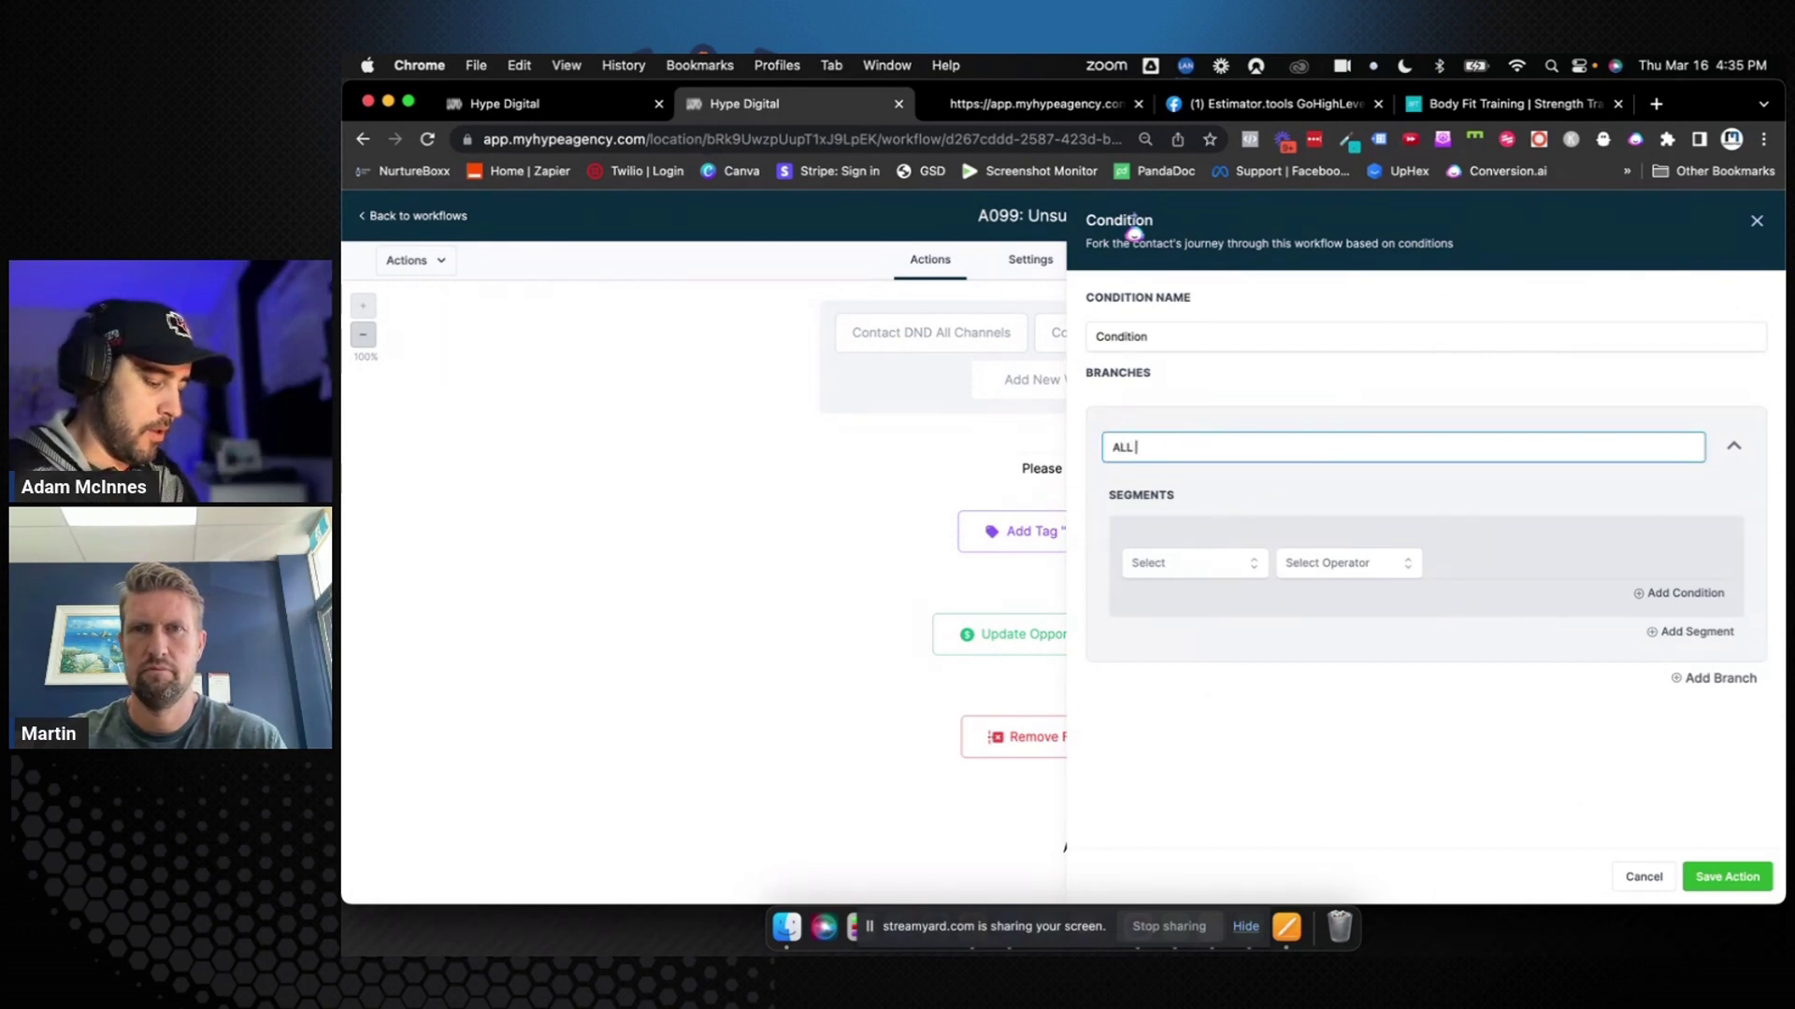
pyautogui.write('L Channels')
pyautogui.click(1188, 564)
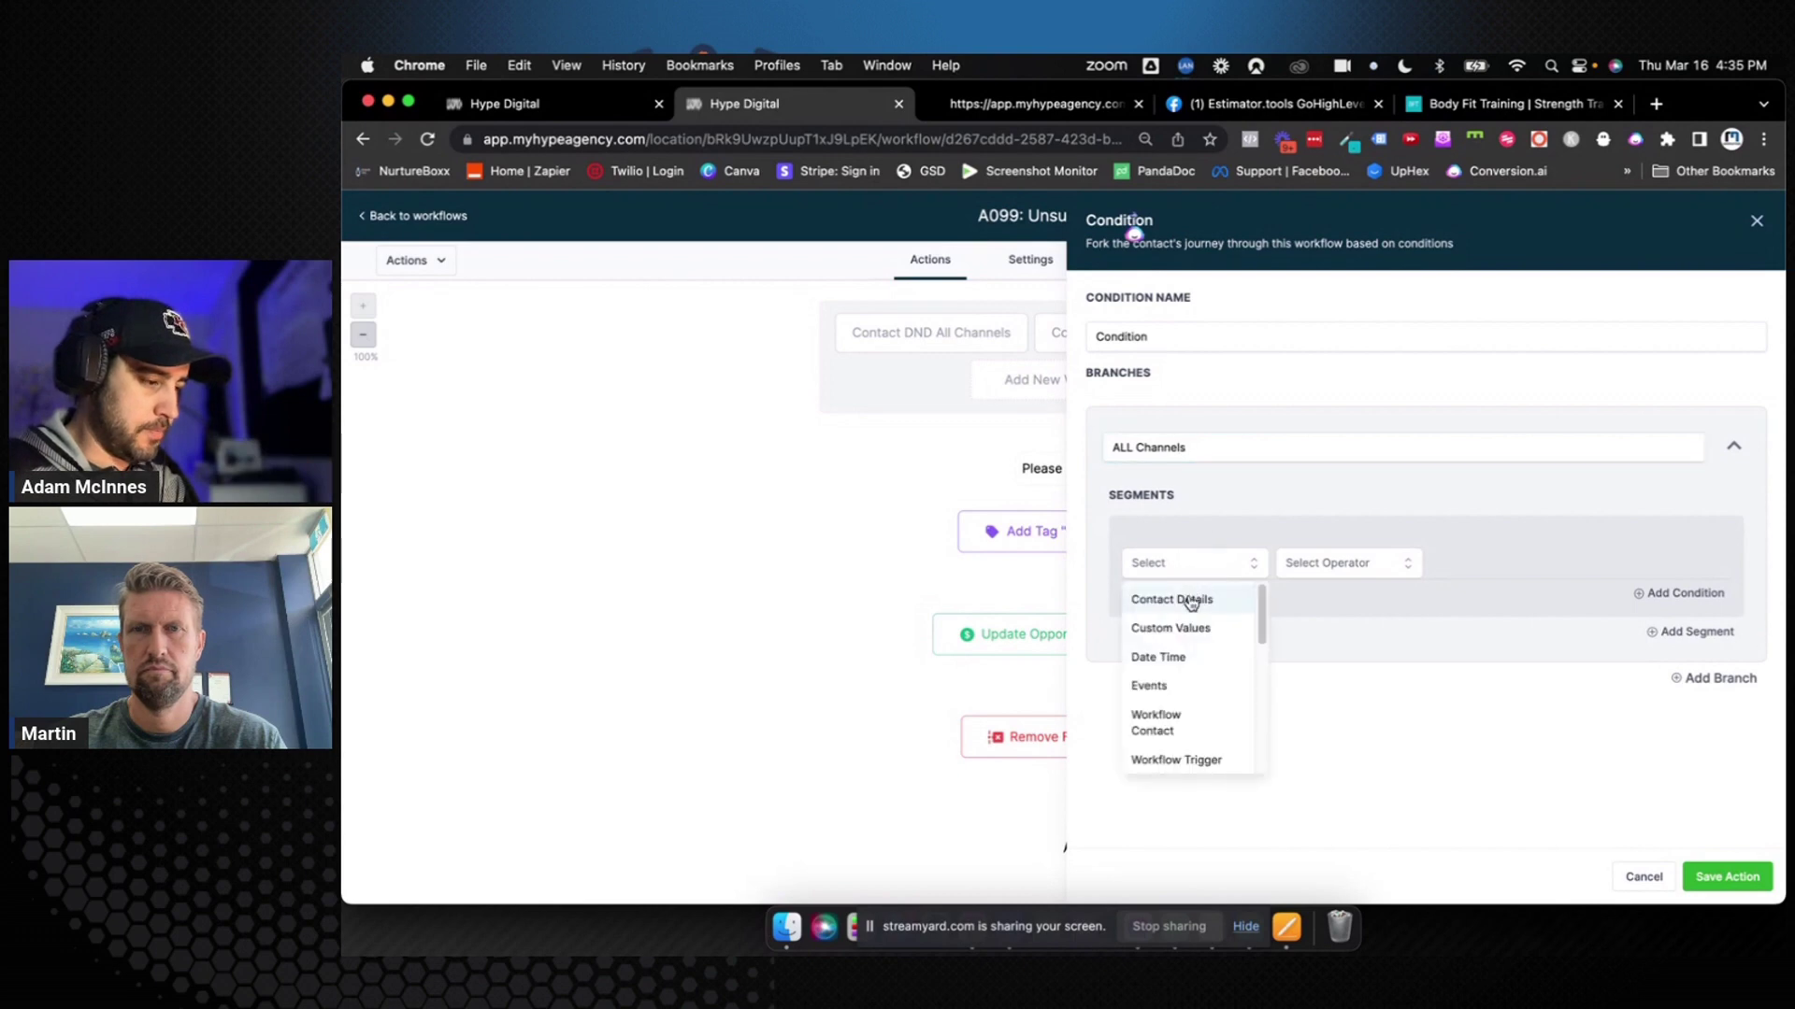
pyautogui.click(1193, 757)
pyautogui.click(1348, 566)
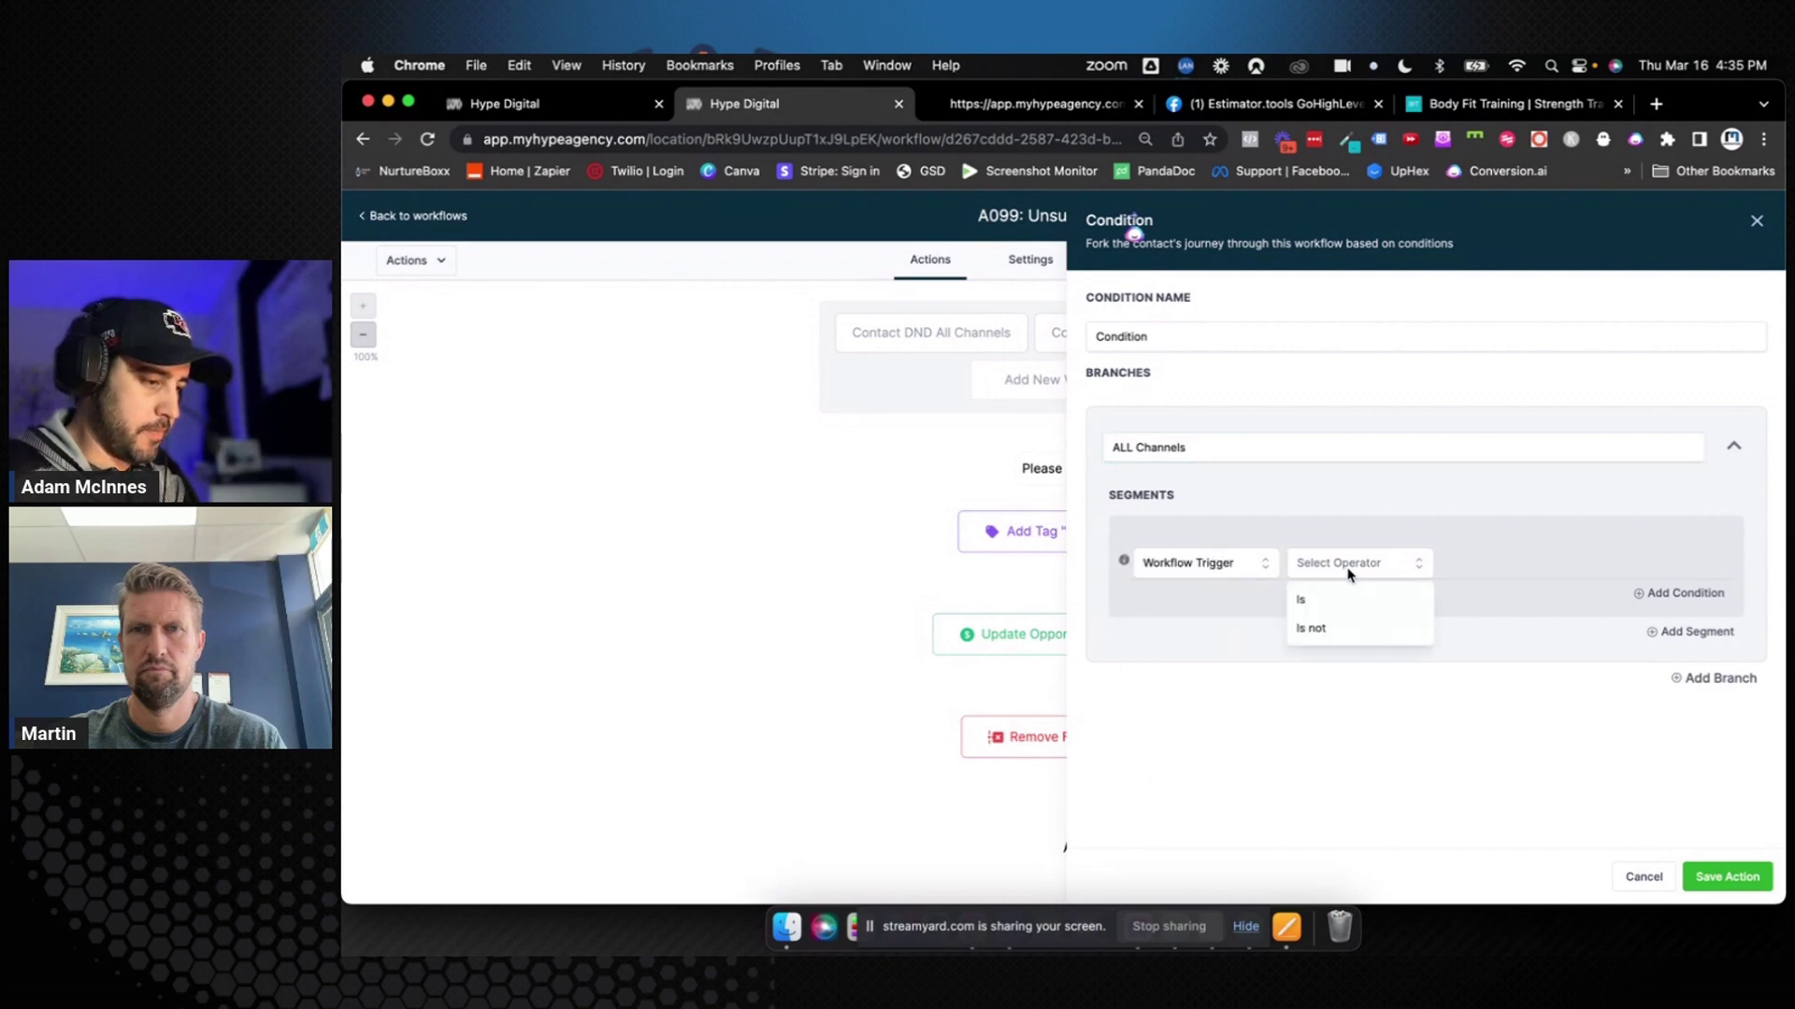
pyautogui.click(1346, 604)
pyautogui.click(1475, 563)
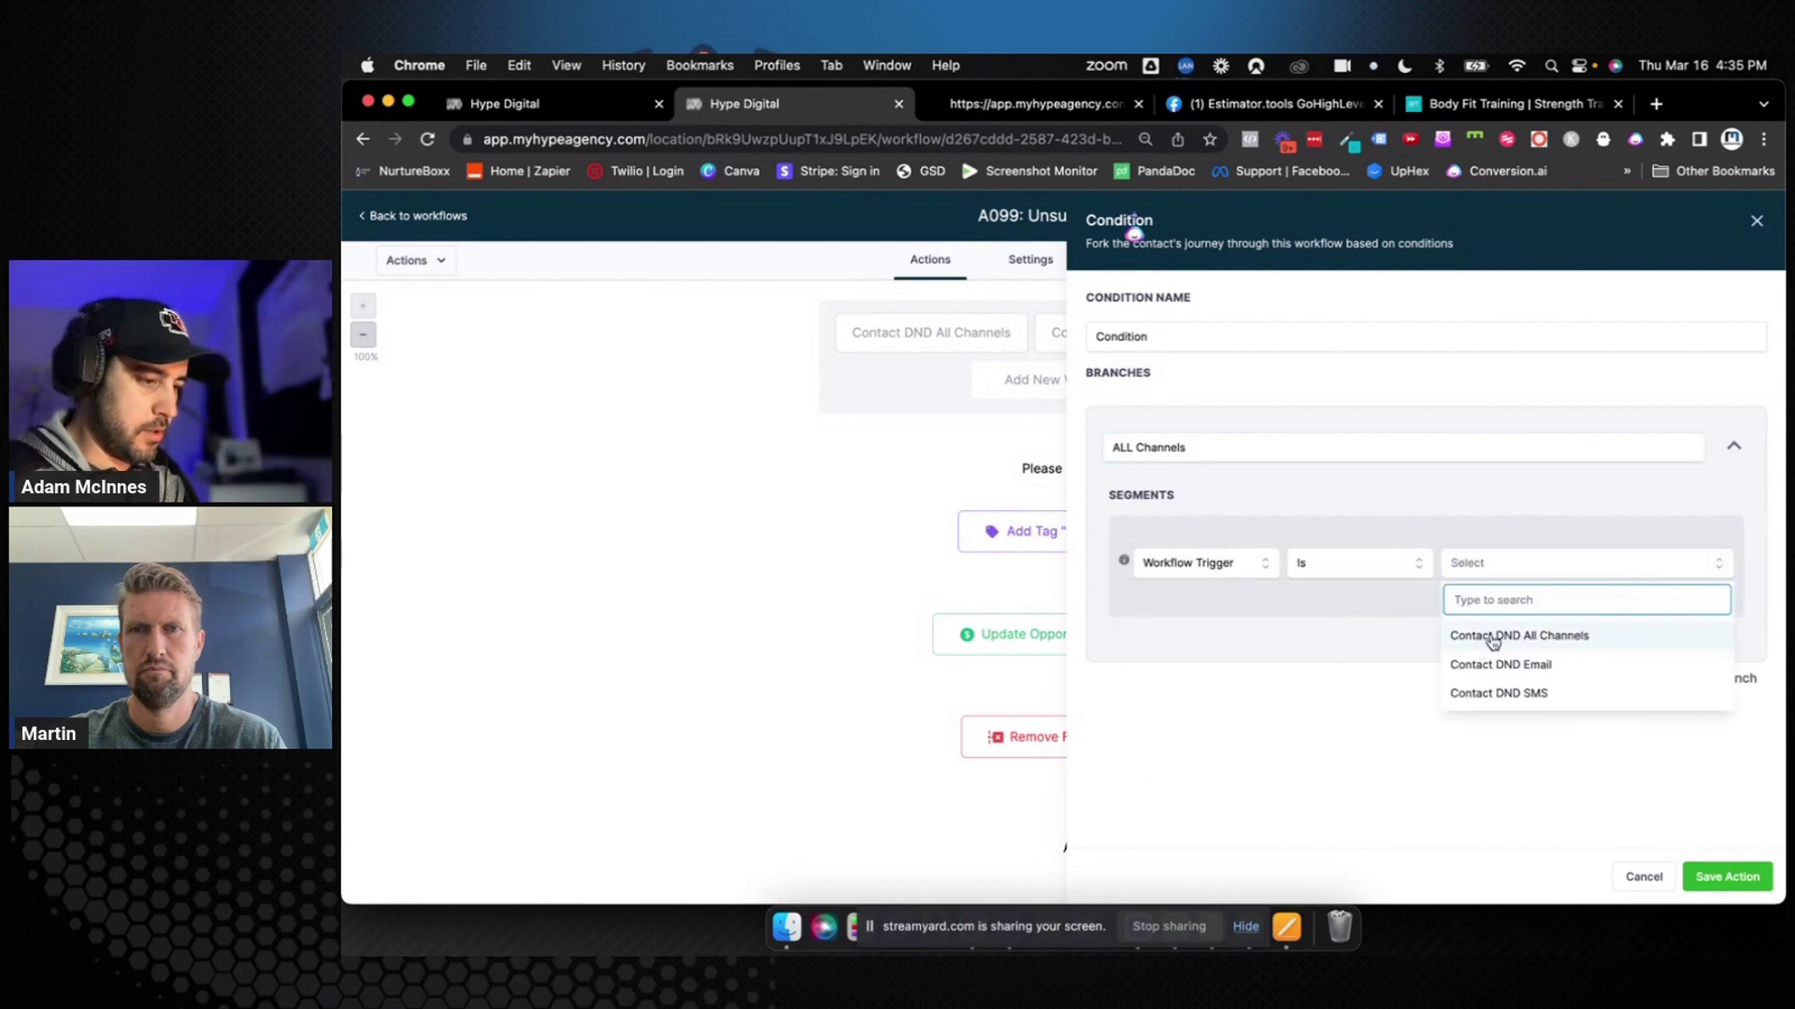
pyautogui.click(1496, 635)
# Add an 'SMS' branch where Workflow Trigger Is Contact DND SMS
pyautogui.click(1693, 680)
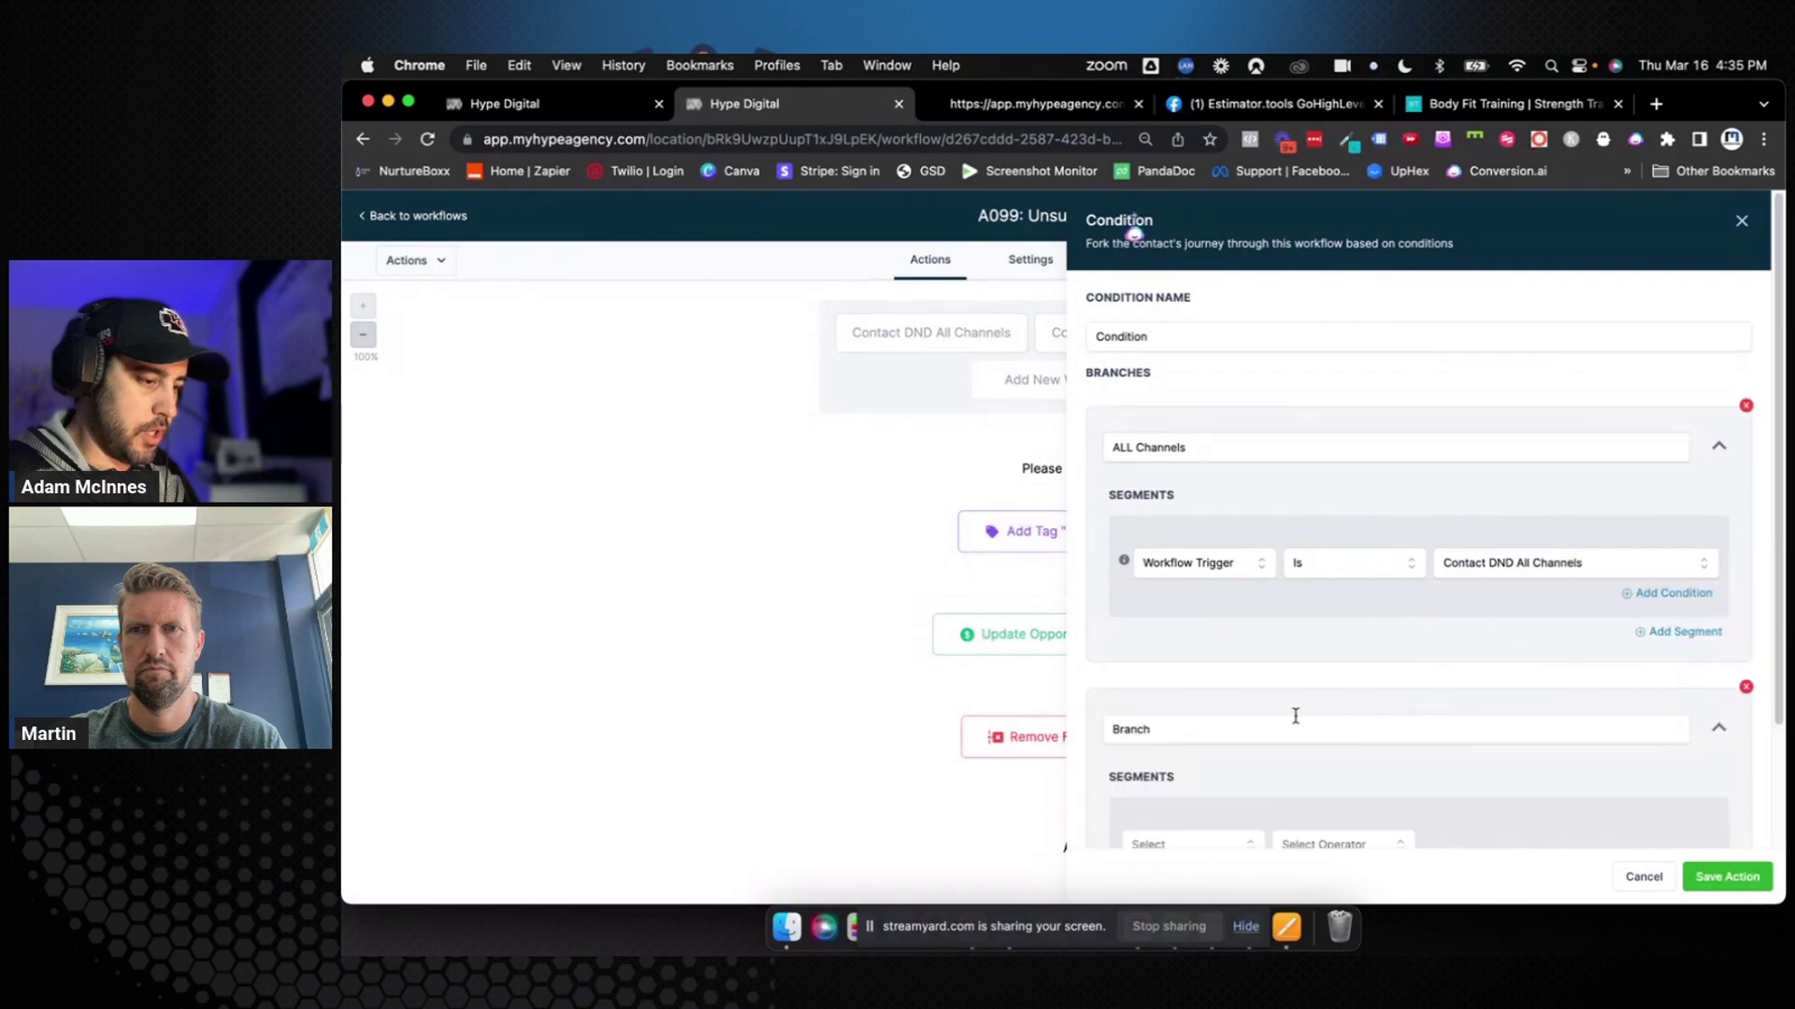
pyautogui.scroll(-3, 1294, 717)
pyautogui.click(1178, 581)
pyautogui.doubleClick(1177, 582)
pyautogui.write('SMS')
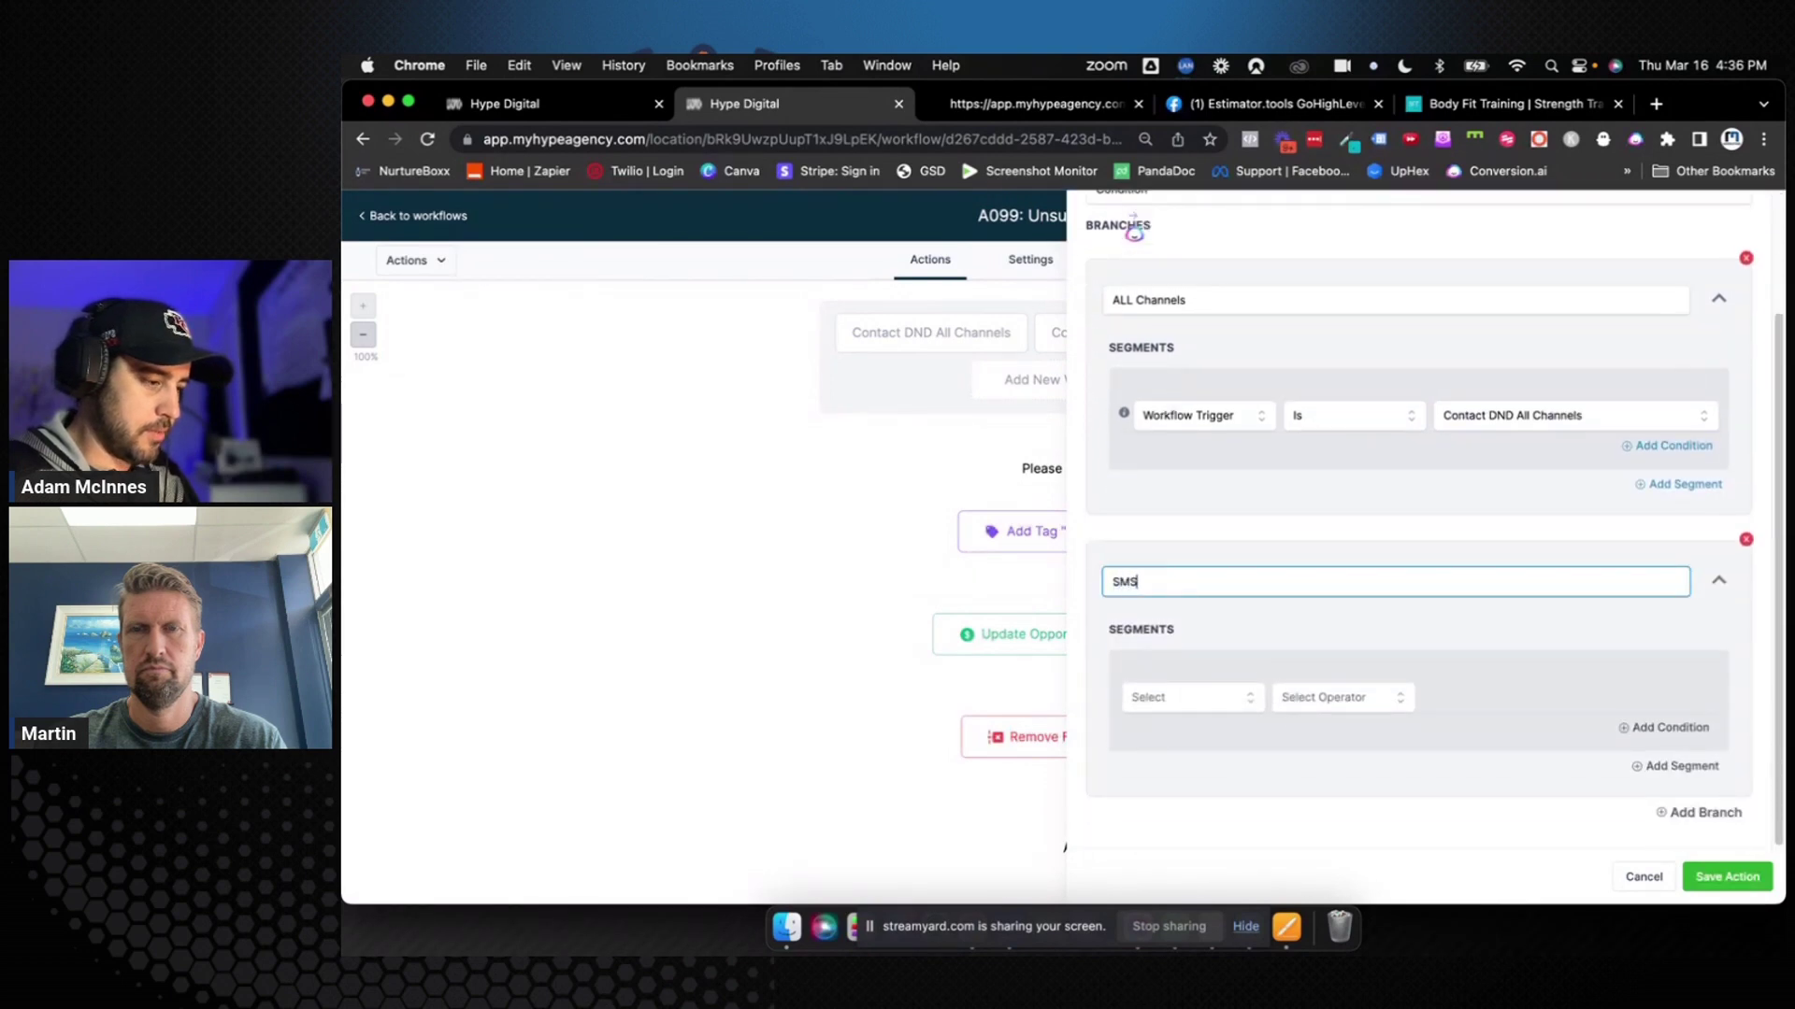
pyautogui.click(1179, 698)
pyautogui.scroll(-3, 1174, 748)
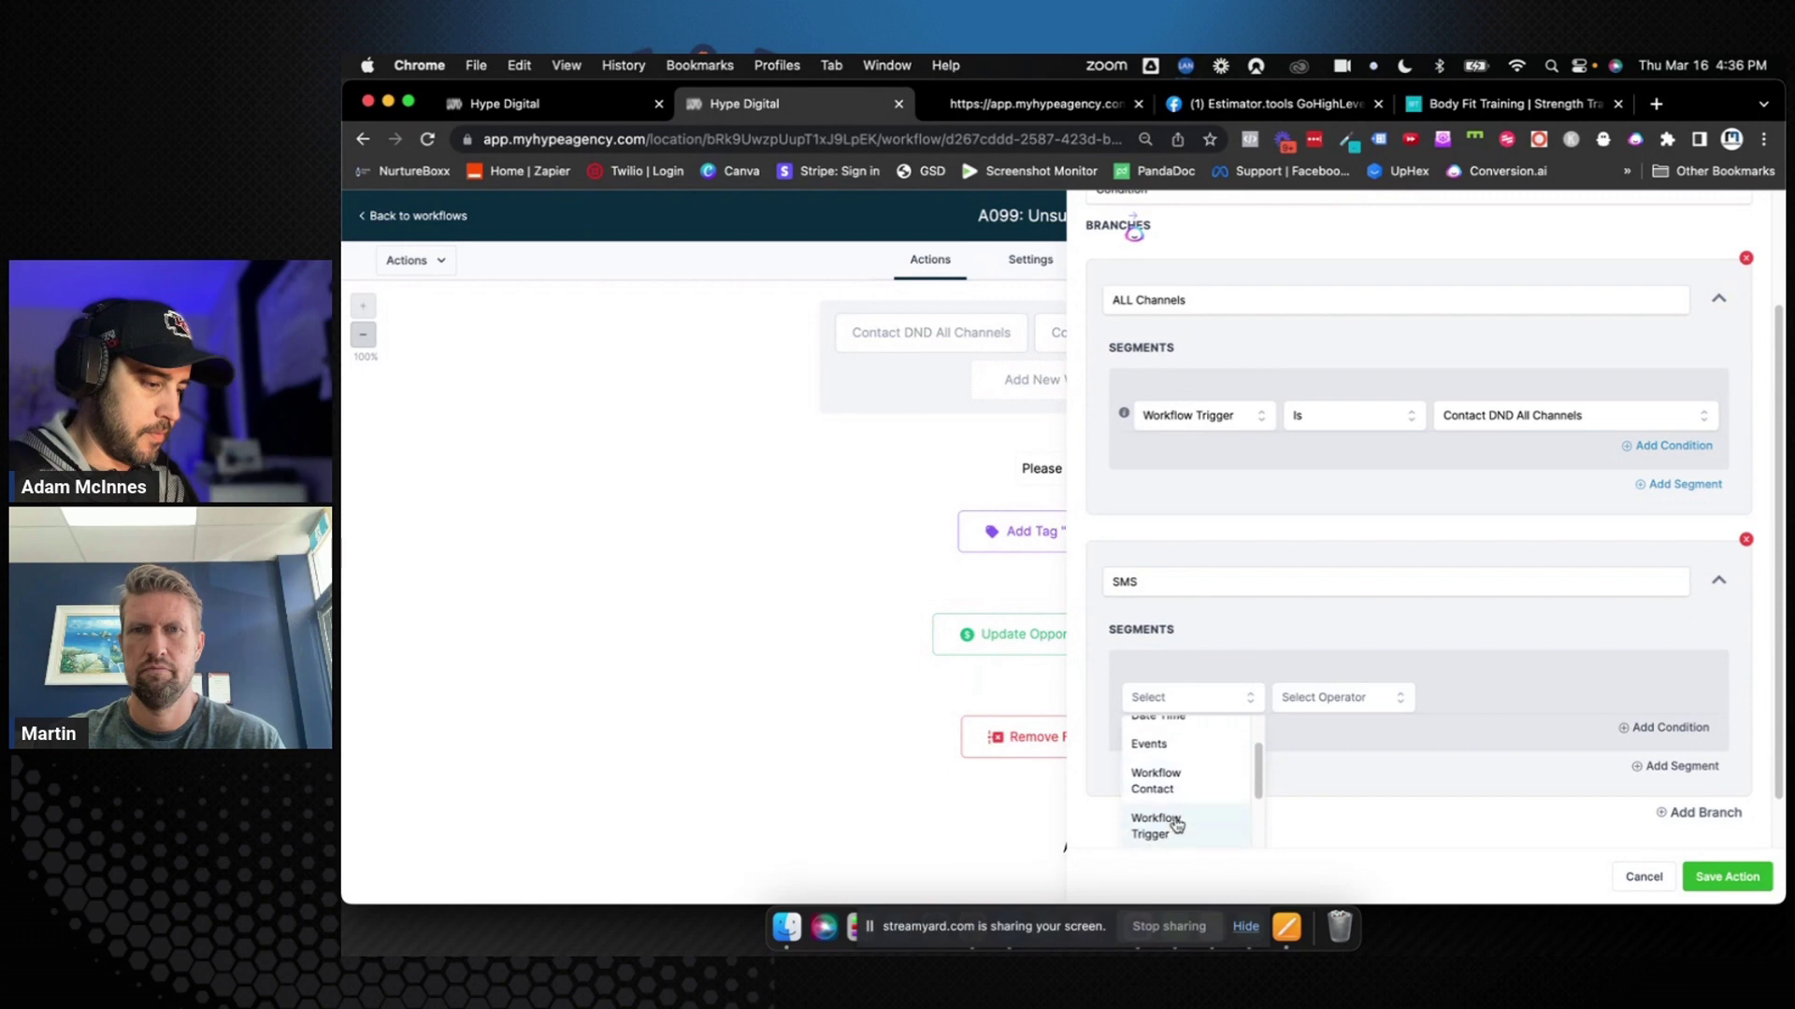
pyautogui.click(1174, 827)
pyautogui.click(1362, 701)
pyautogui.click(1362, 735)
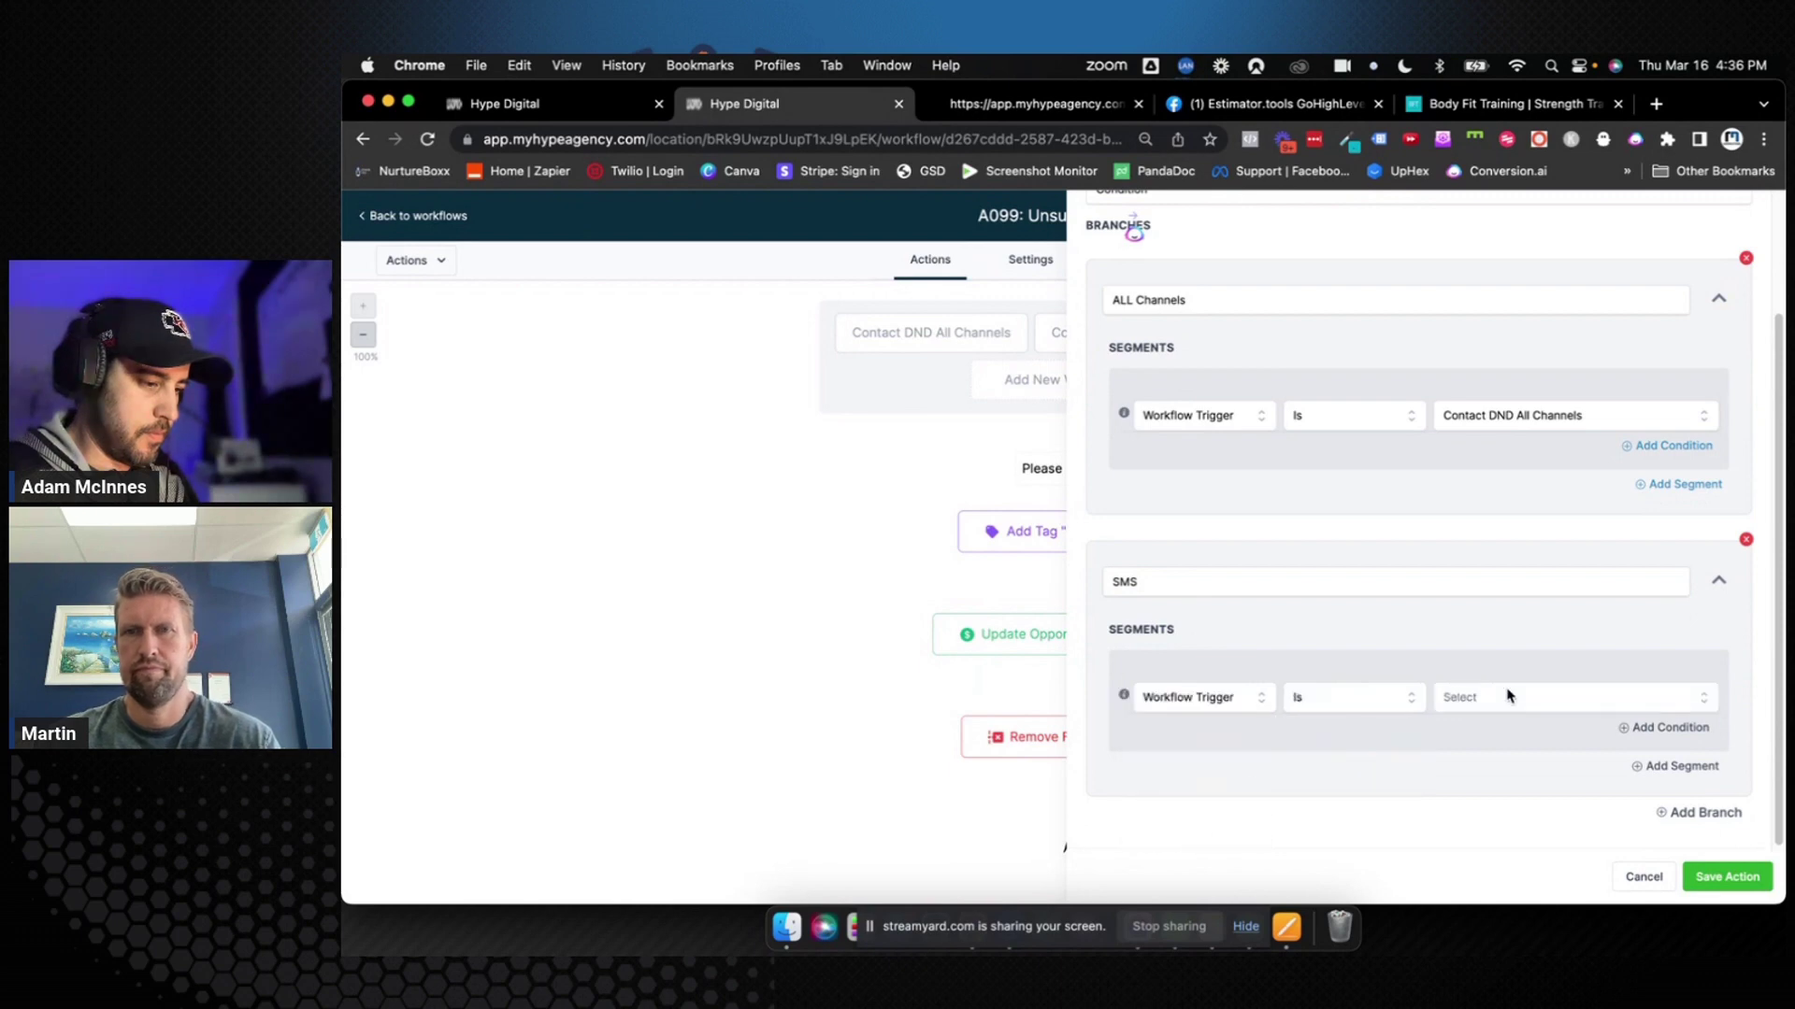
pyautogui.click(1506, 697)
pyautogui.click(1491, 827)
# Add an 'Email' branch where Workflow Trigger Is Contact DND Email, and save the condition
pyautogui.click(1702, 810)
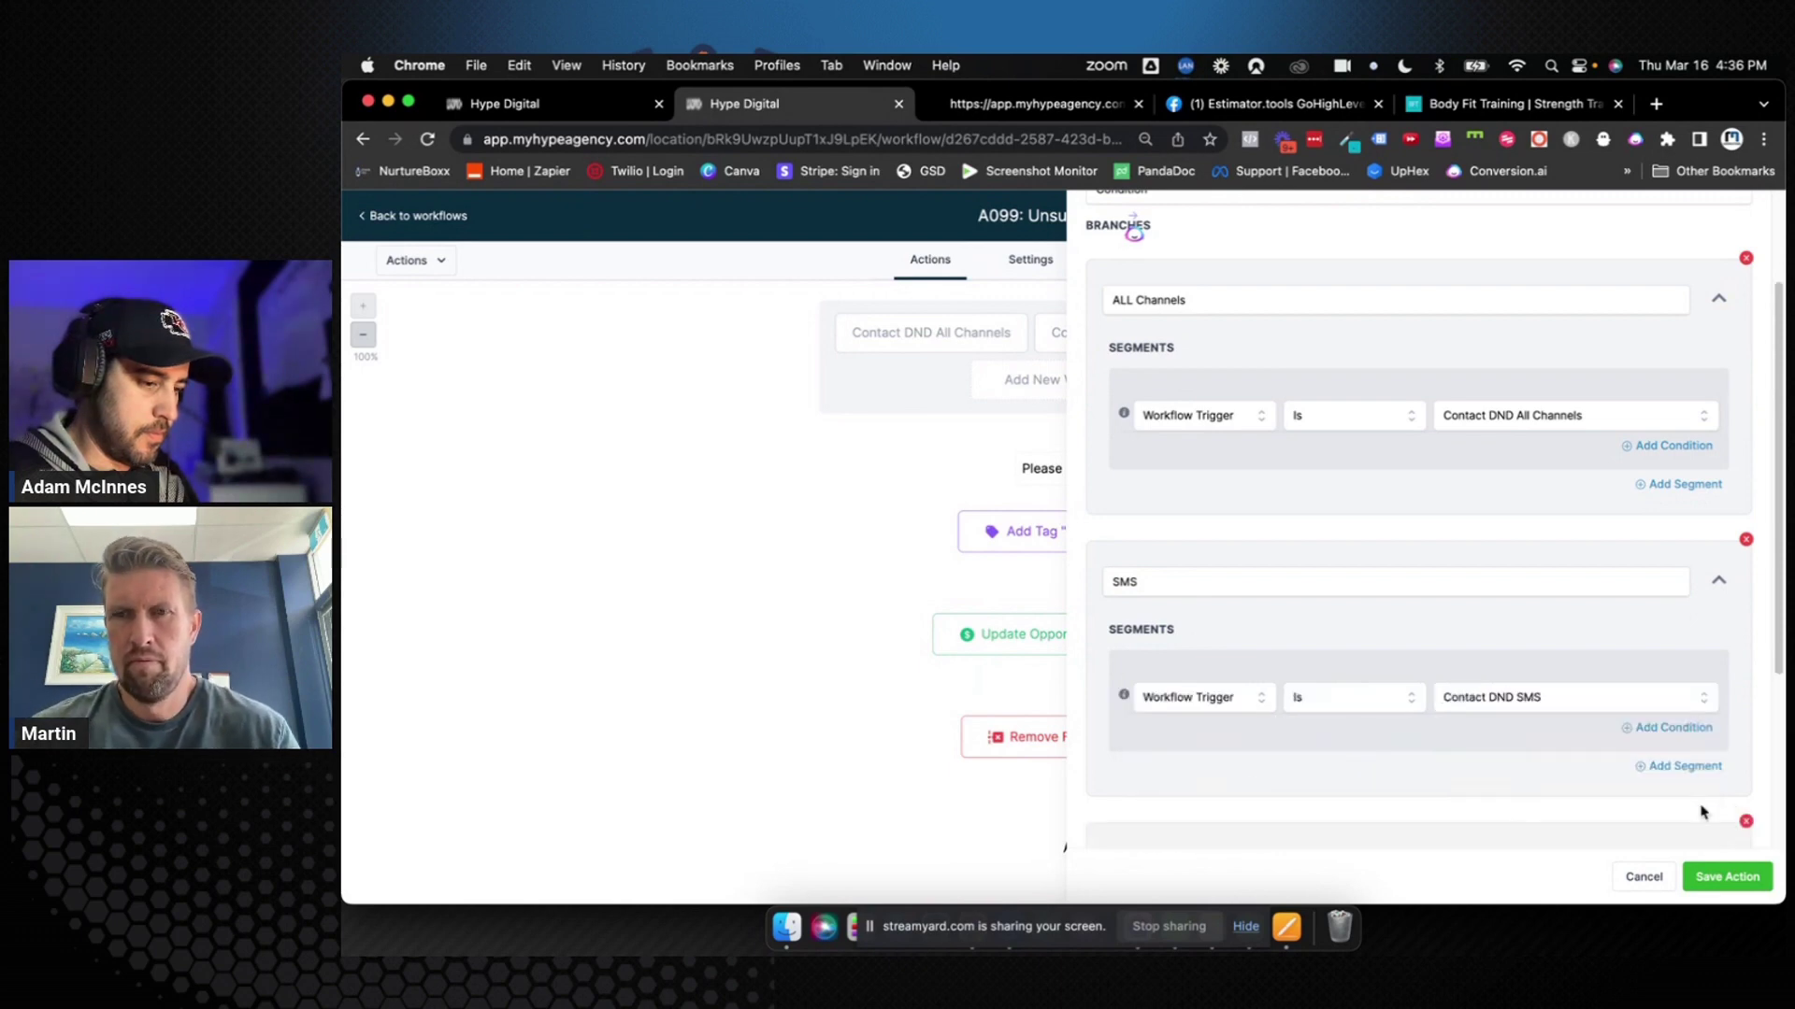
pyautogui.scroll(-2, 1428, 745)
pyautogui.scroll(-2, 1428, 745)
pyautogui.doubleClick(1190, 580)
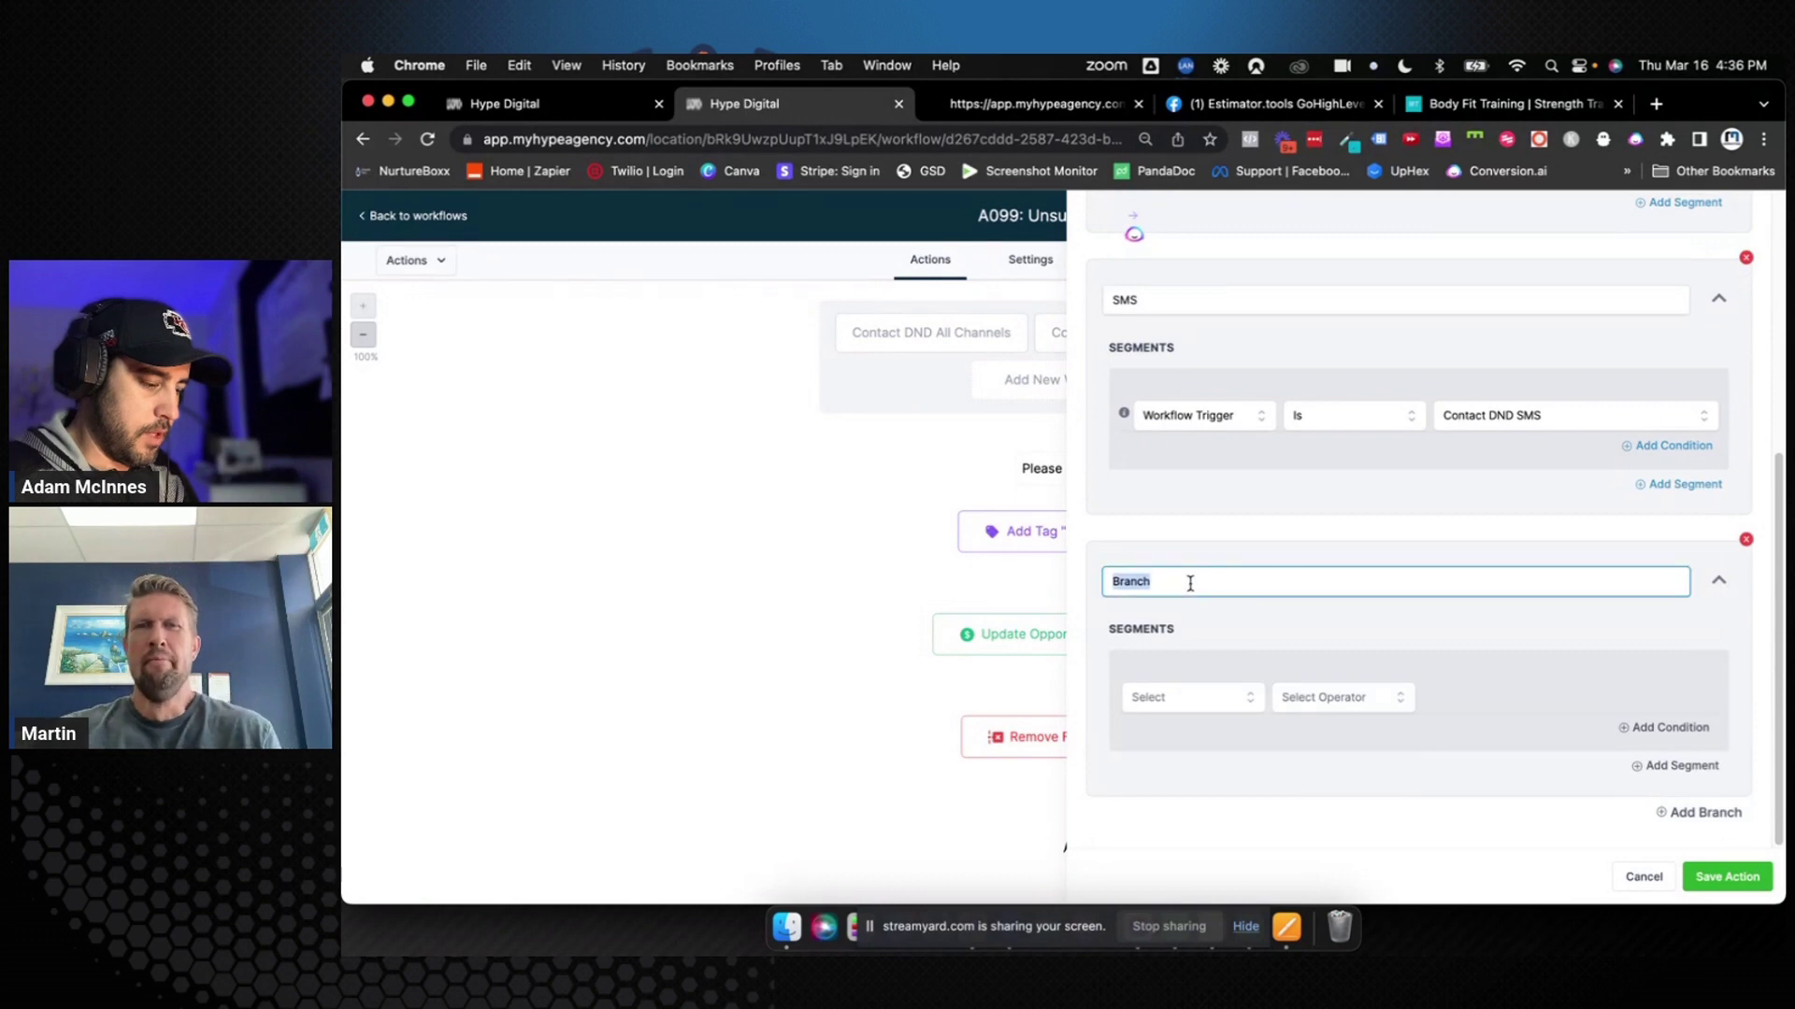
pyautogui.write('Email')
pyautogui.click(1169, 701)
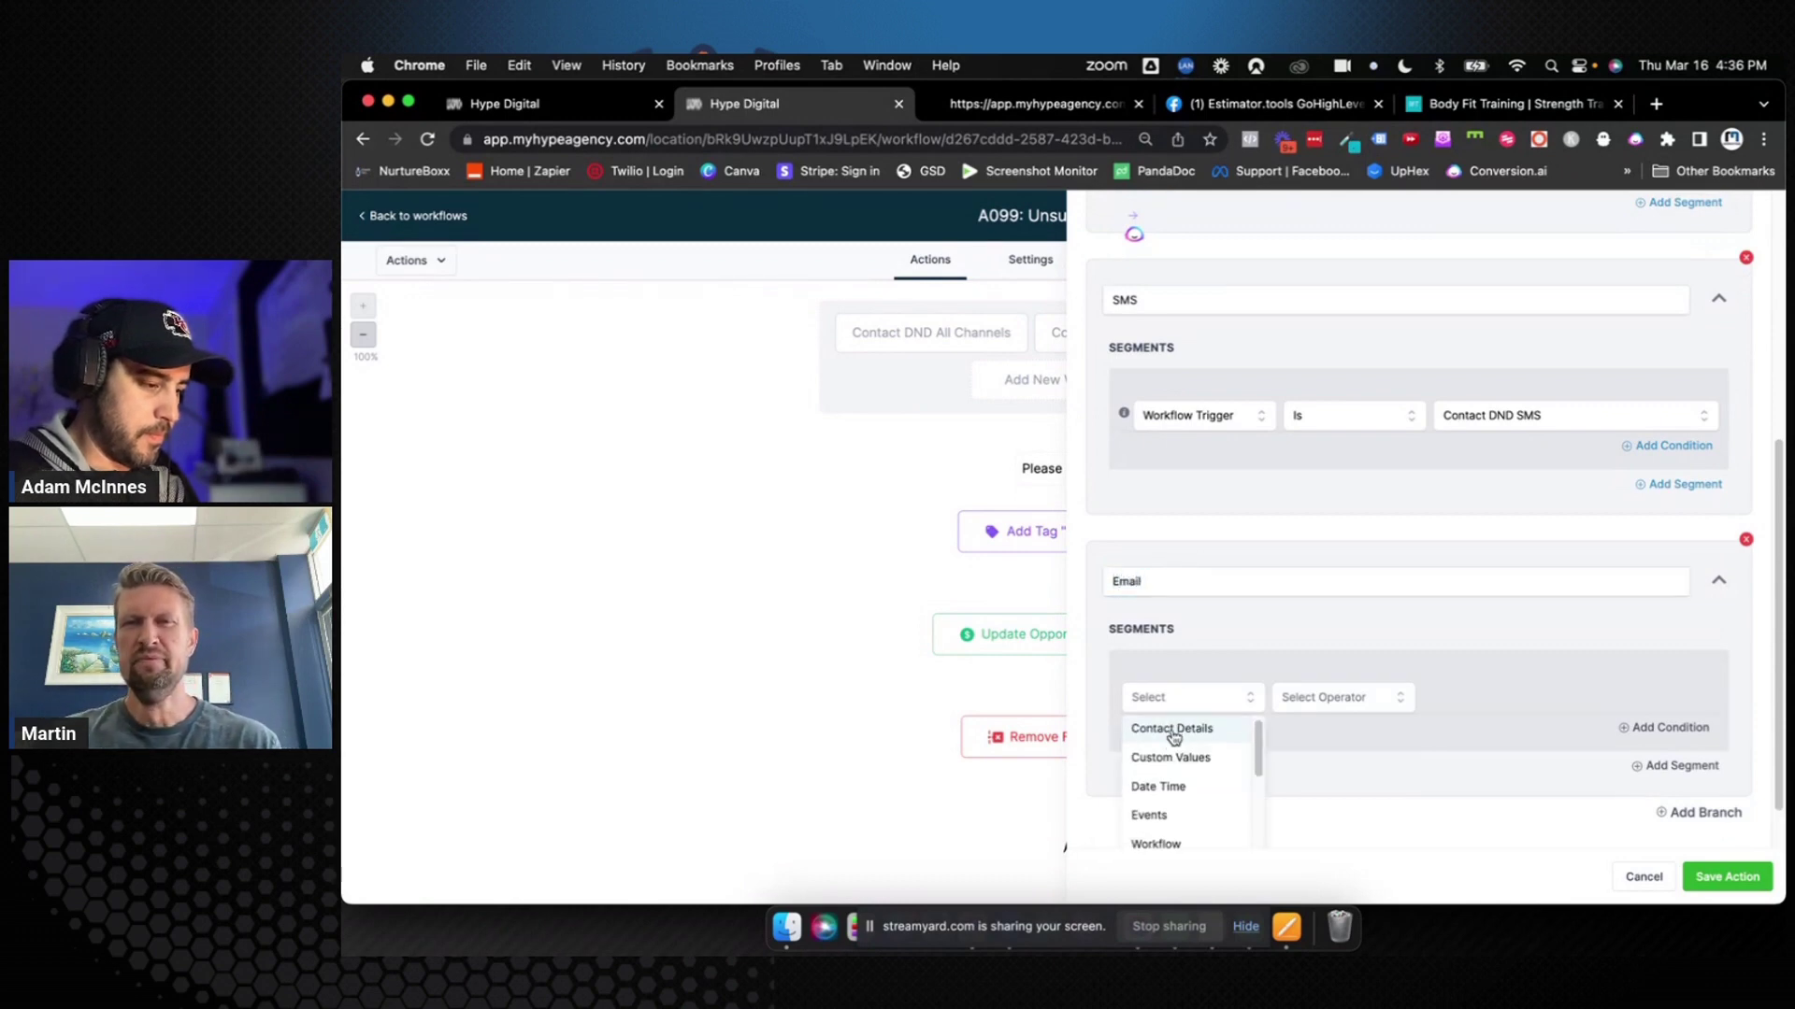
pyautogui.scroll(-1, 1173, 738)
pyautogui.click(1177, 834)
pyautogui.click(1361, 707)
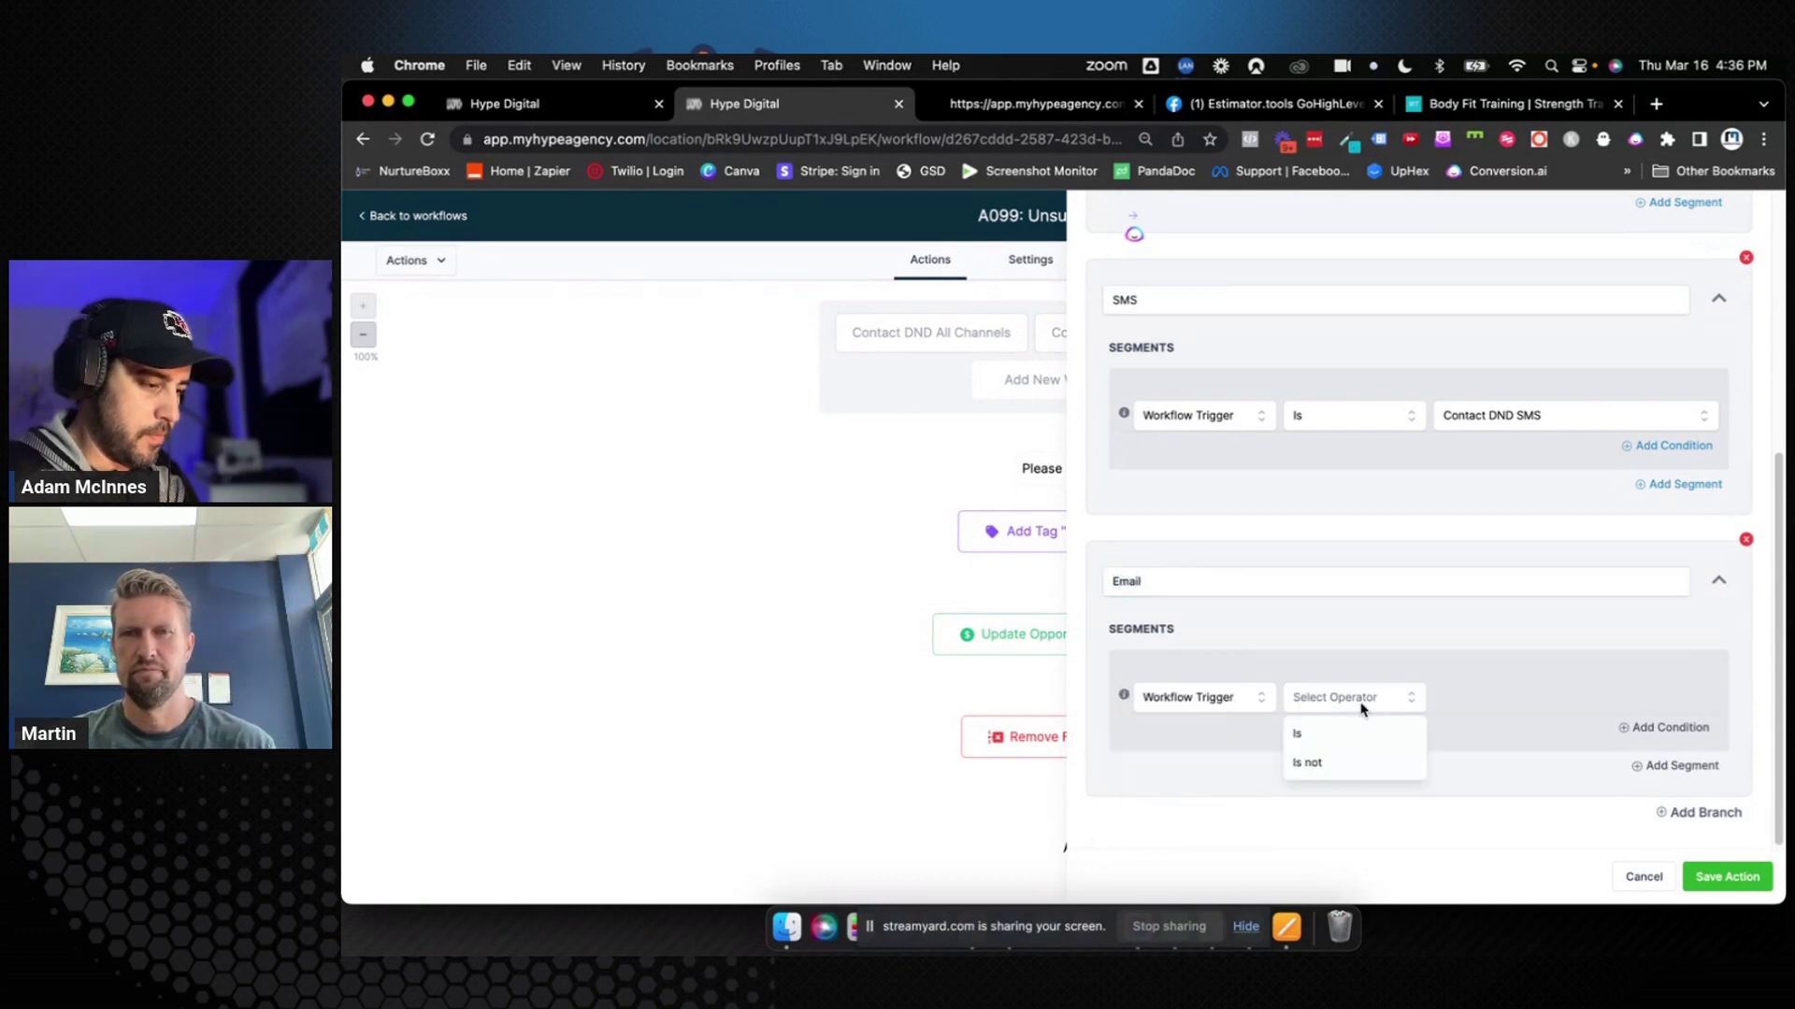
pyautogui.click(1354, 743)
pyautogui.click(1451, 701)
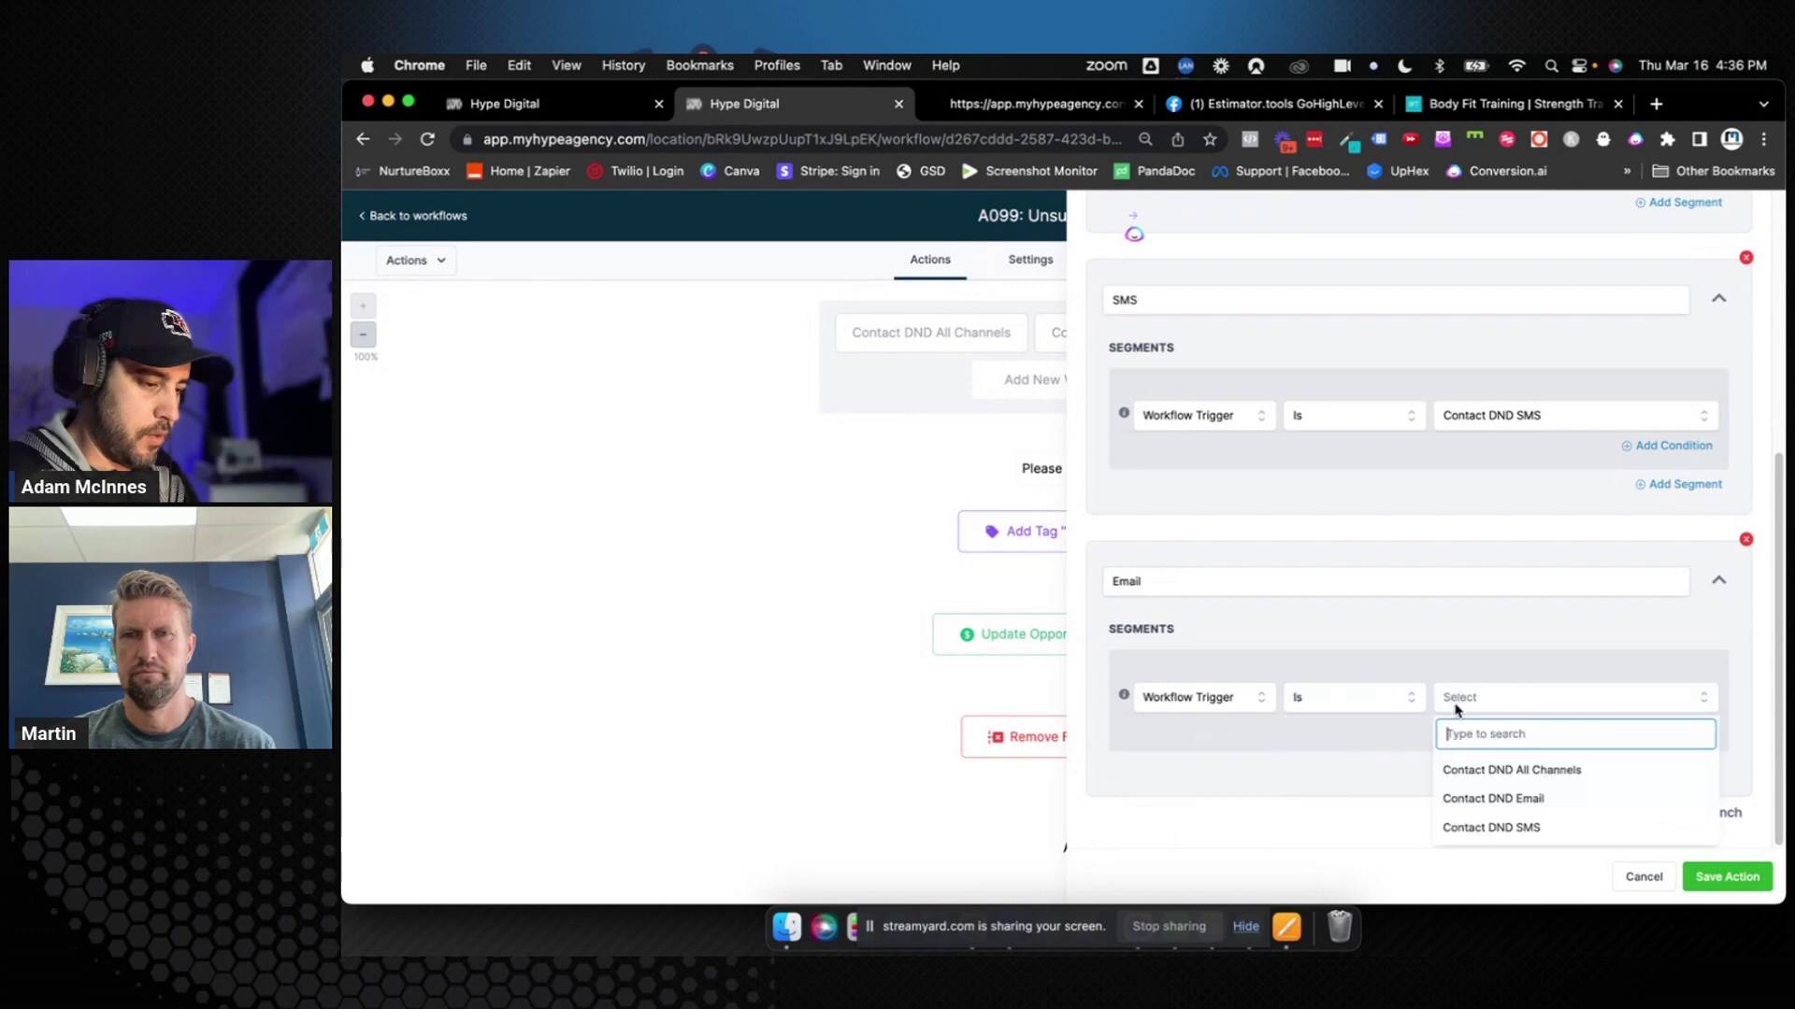
pyautogui.click(1480, 804)
pyautogui.click(1720, 878)
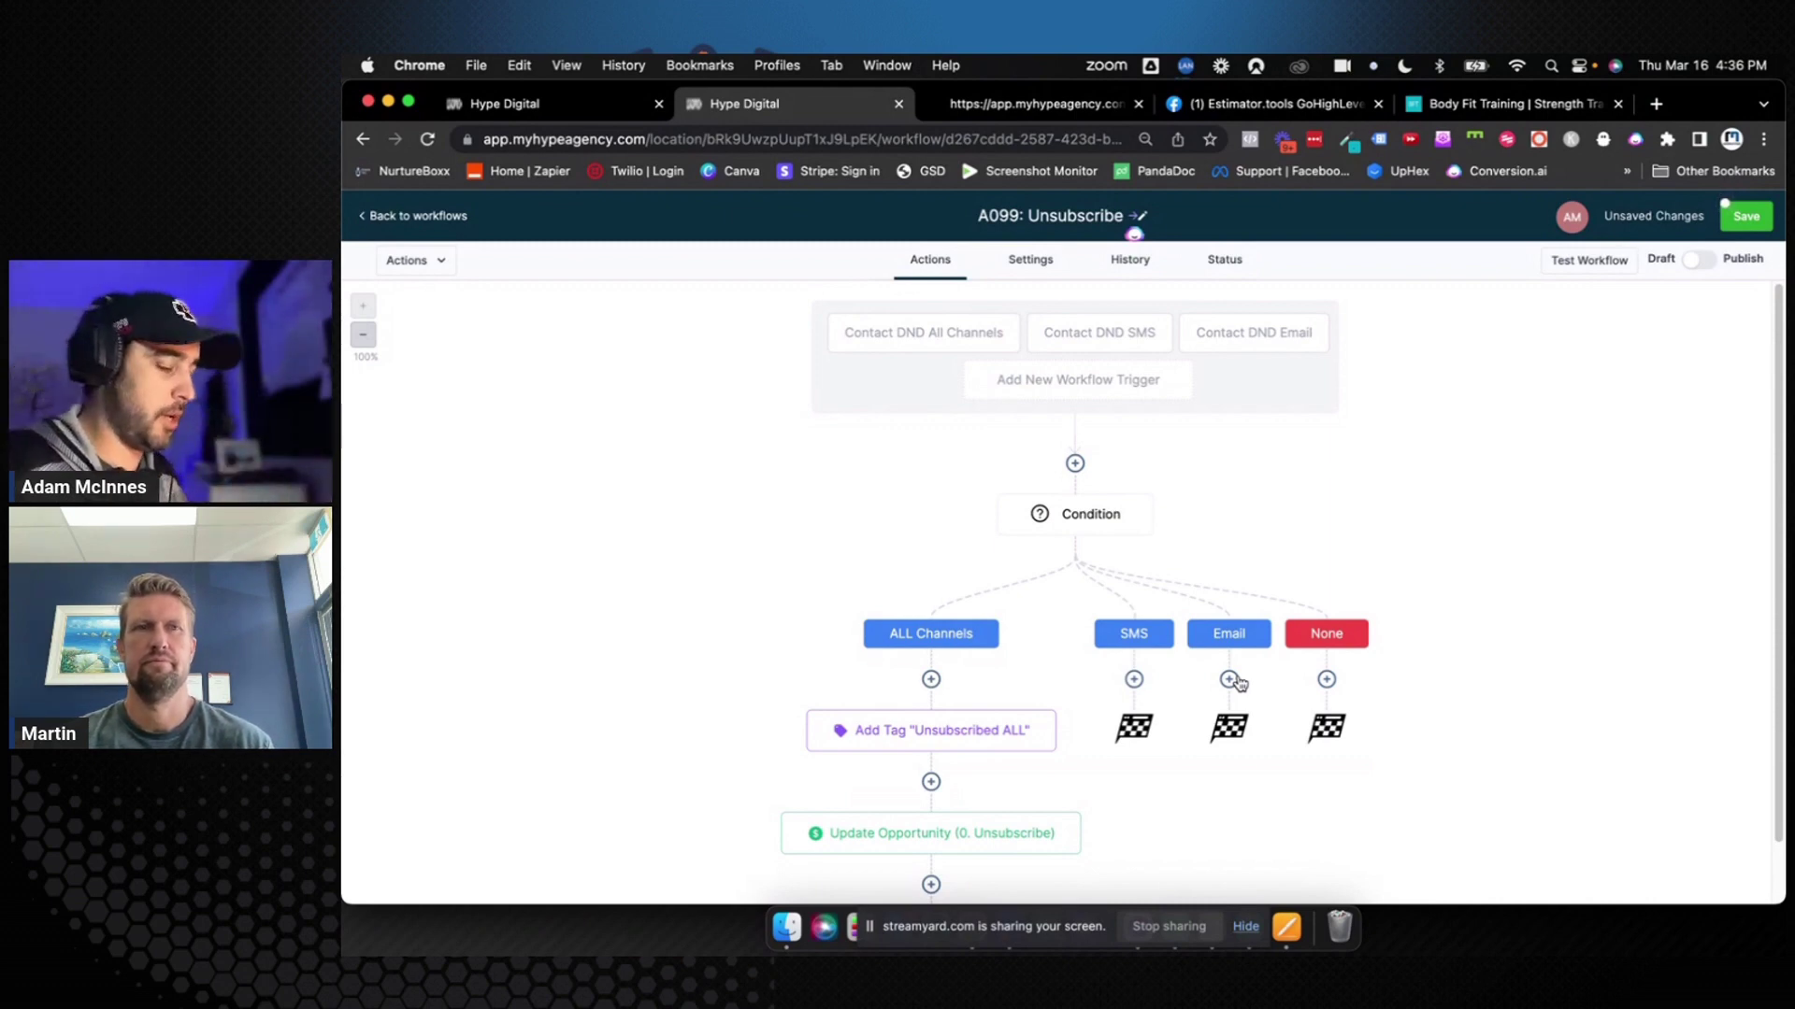
# Switch A099: Unsubscribe from Draft to Publish, save it, and return to the workflows list
pyautogui.scroll(-2, 1079, 731)
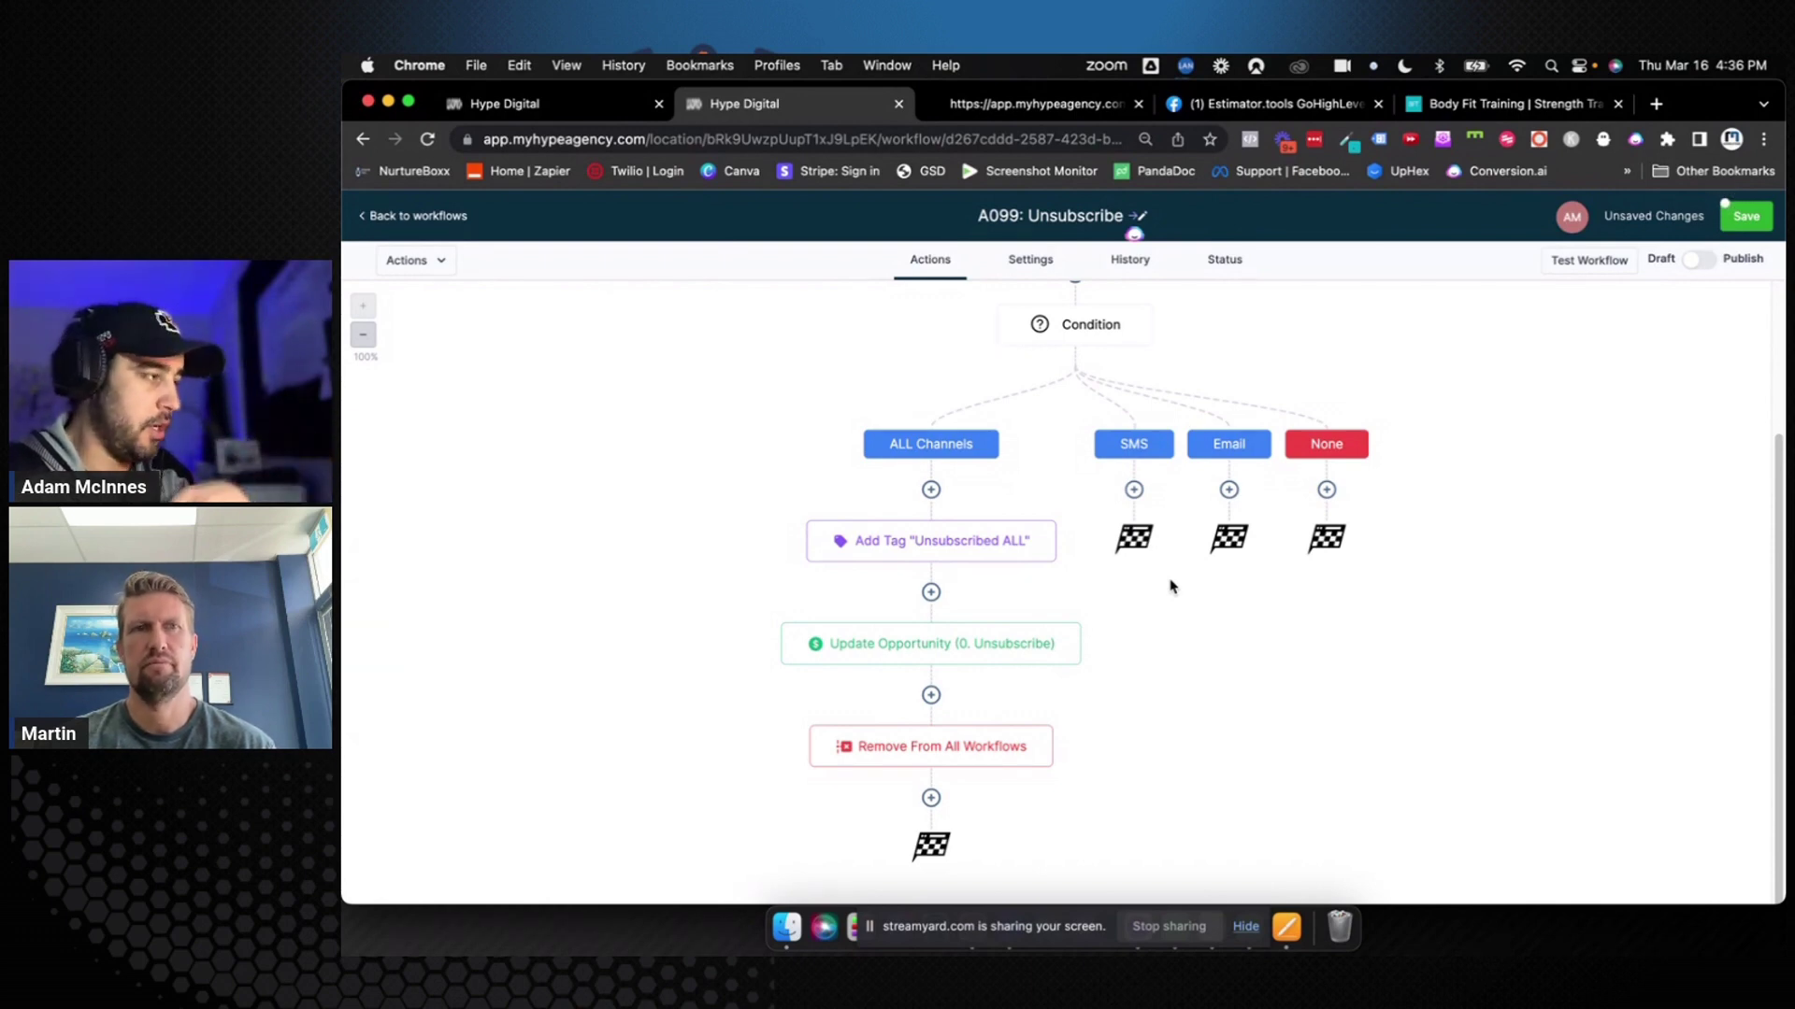
pyautogui.scroll(5, 1169, 587)
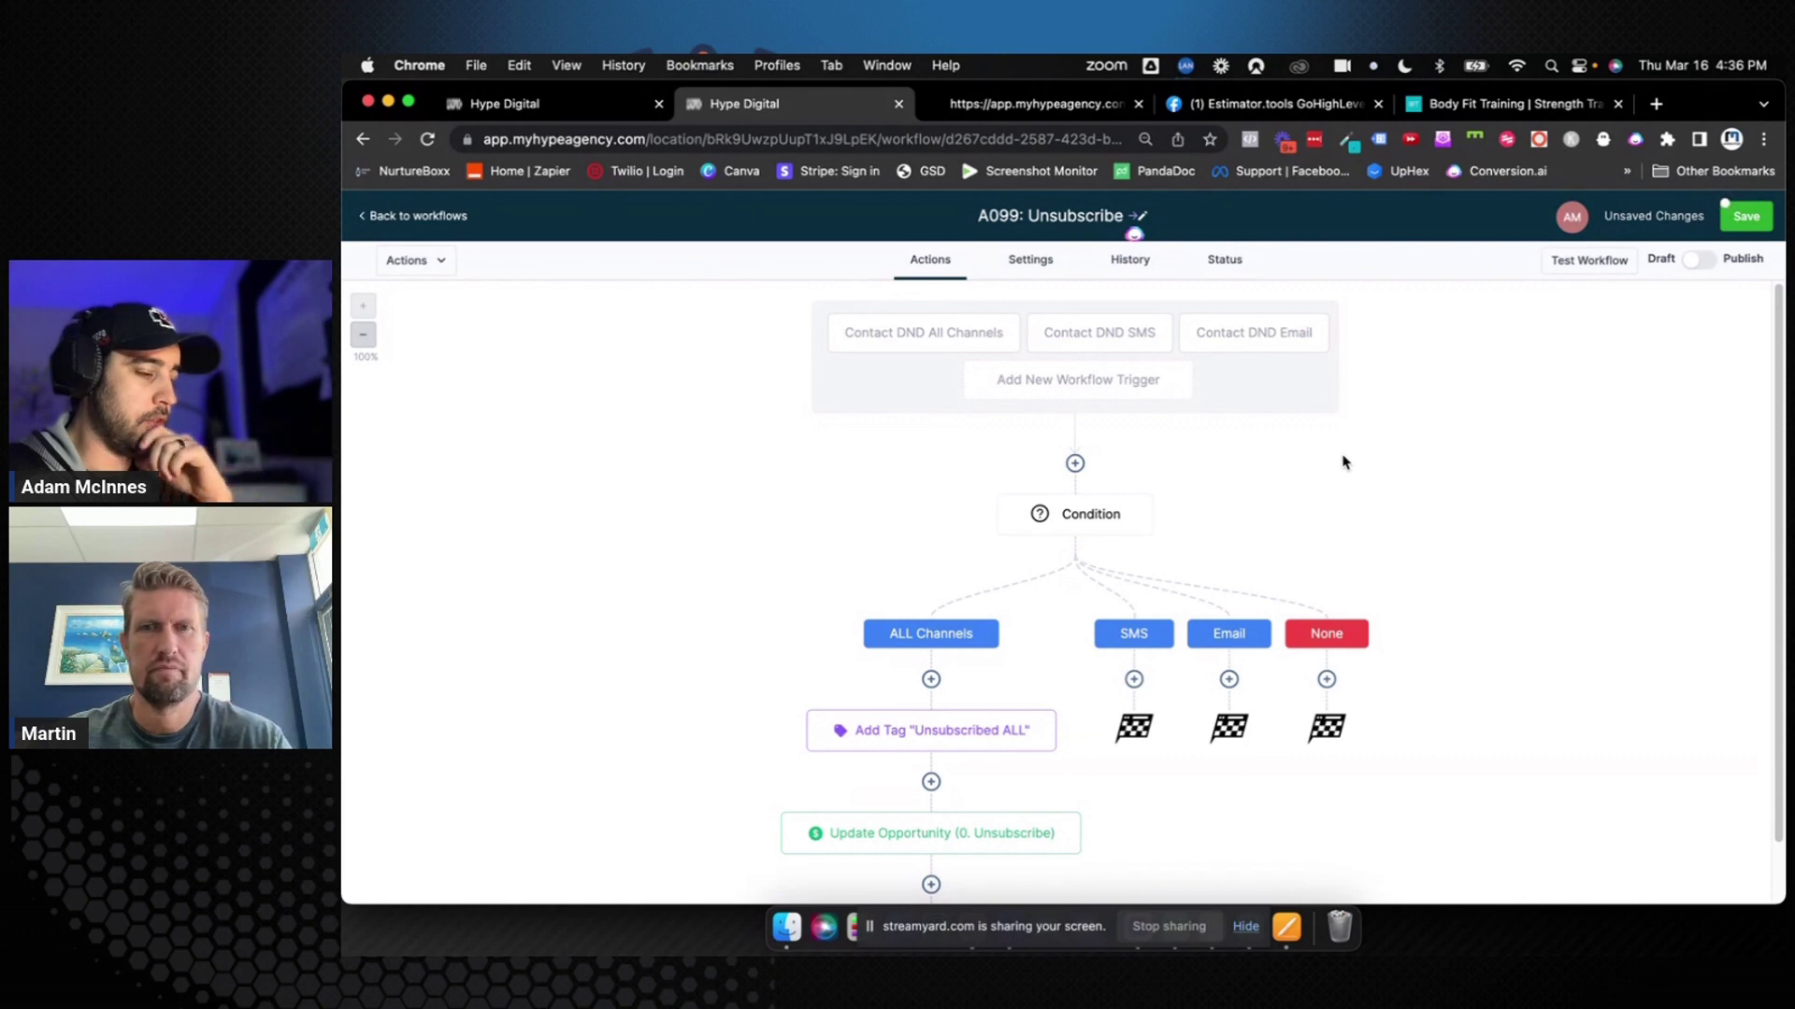
pyautogui.click(1698, 260)
pyautogui.click(1748, 229)
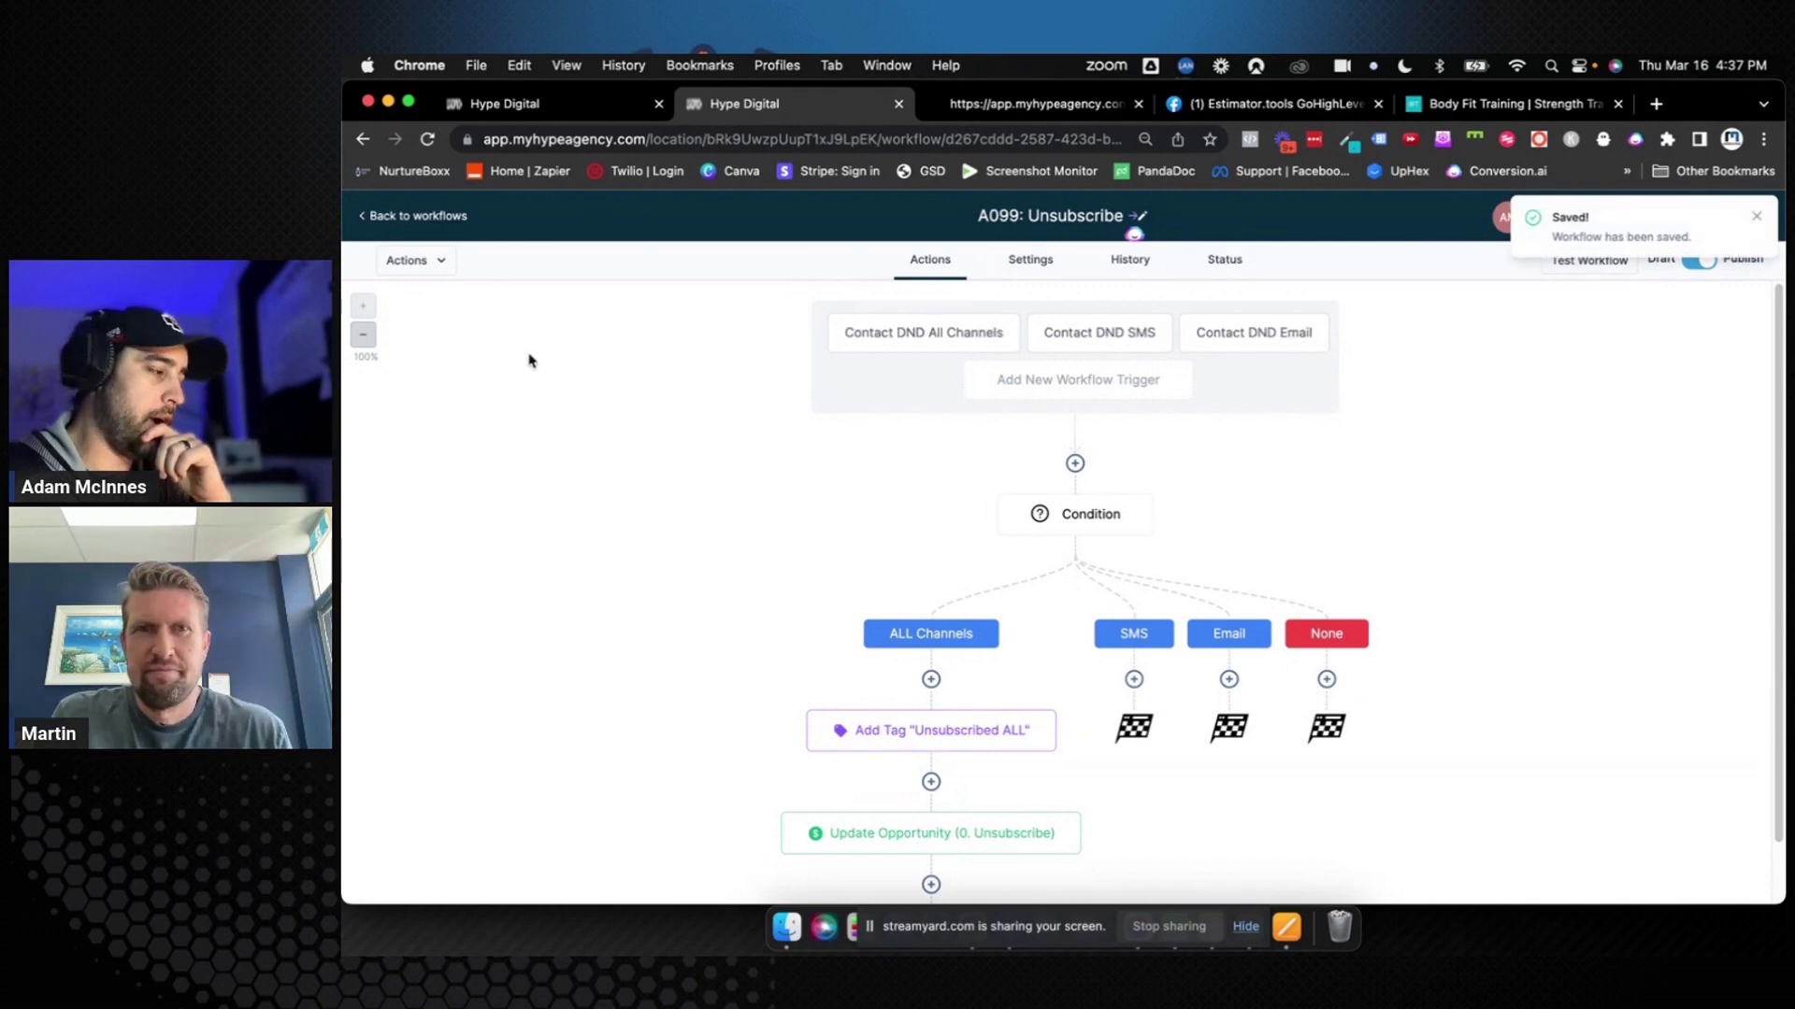
pyautogui.click(411, 216)
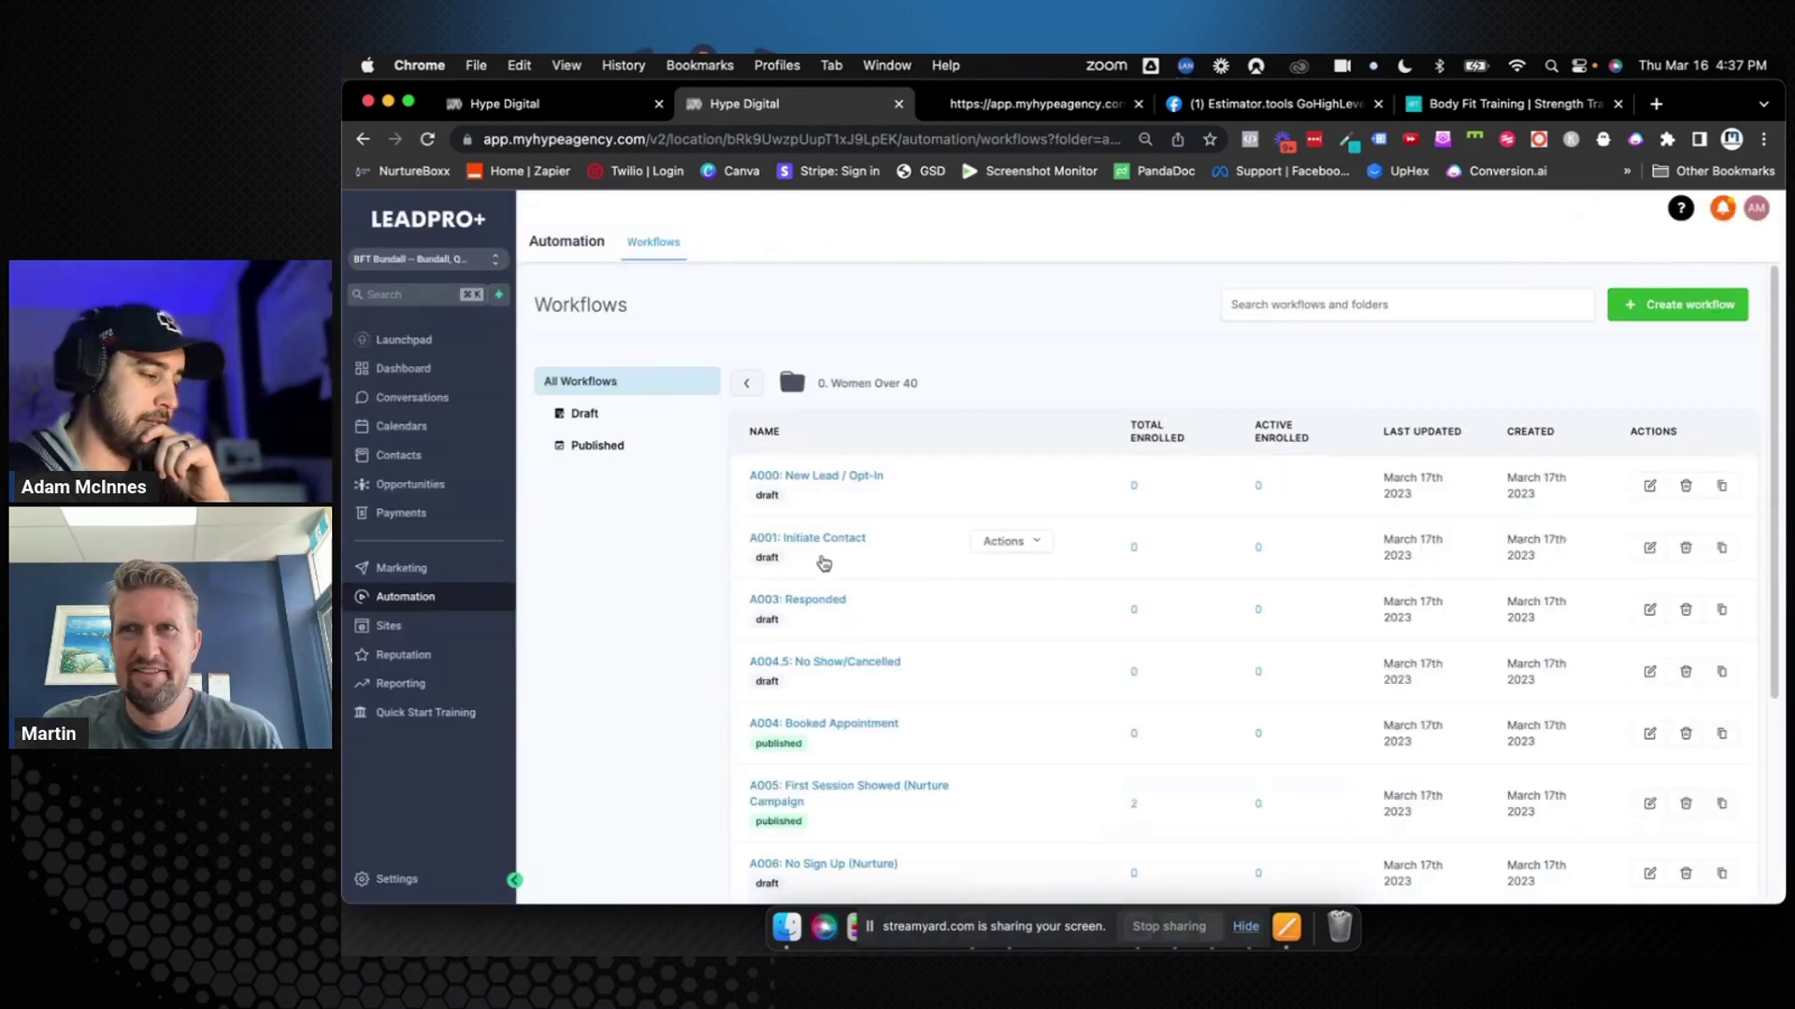
pyautogui.scroll(-5, 667, 555)
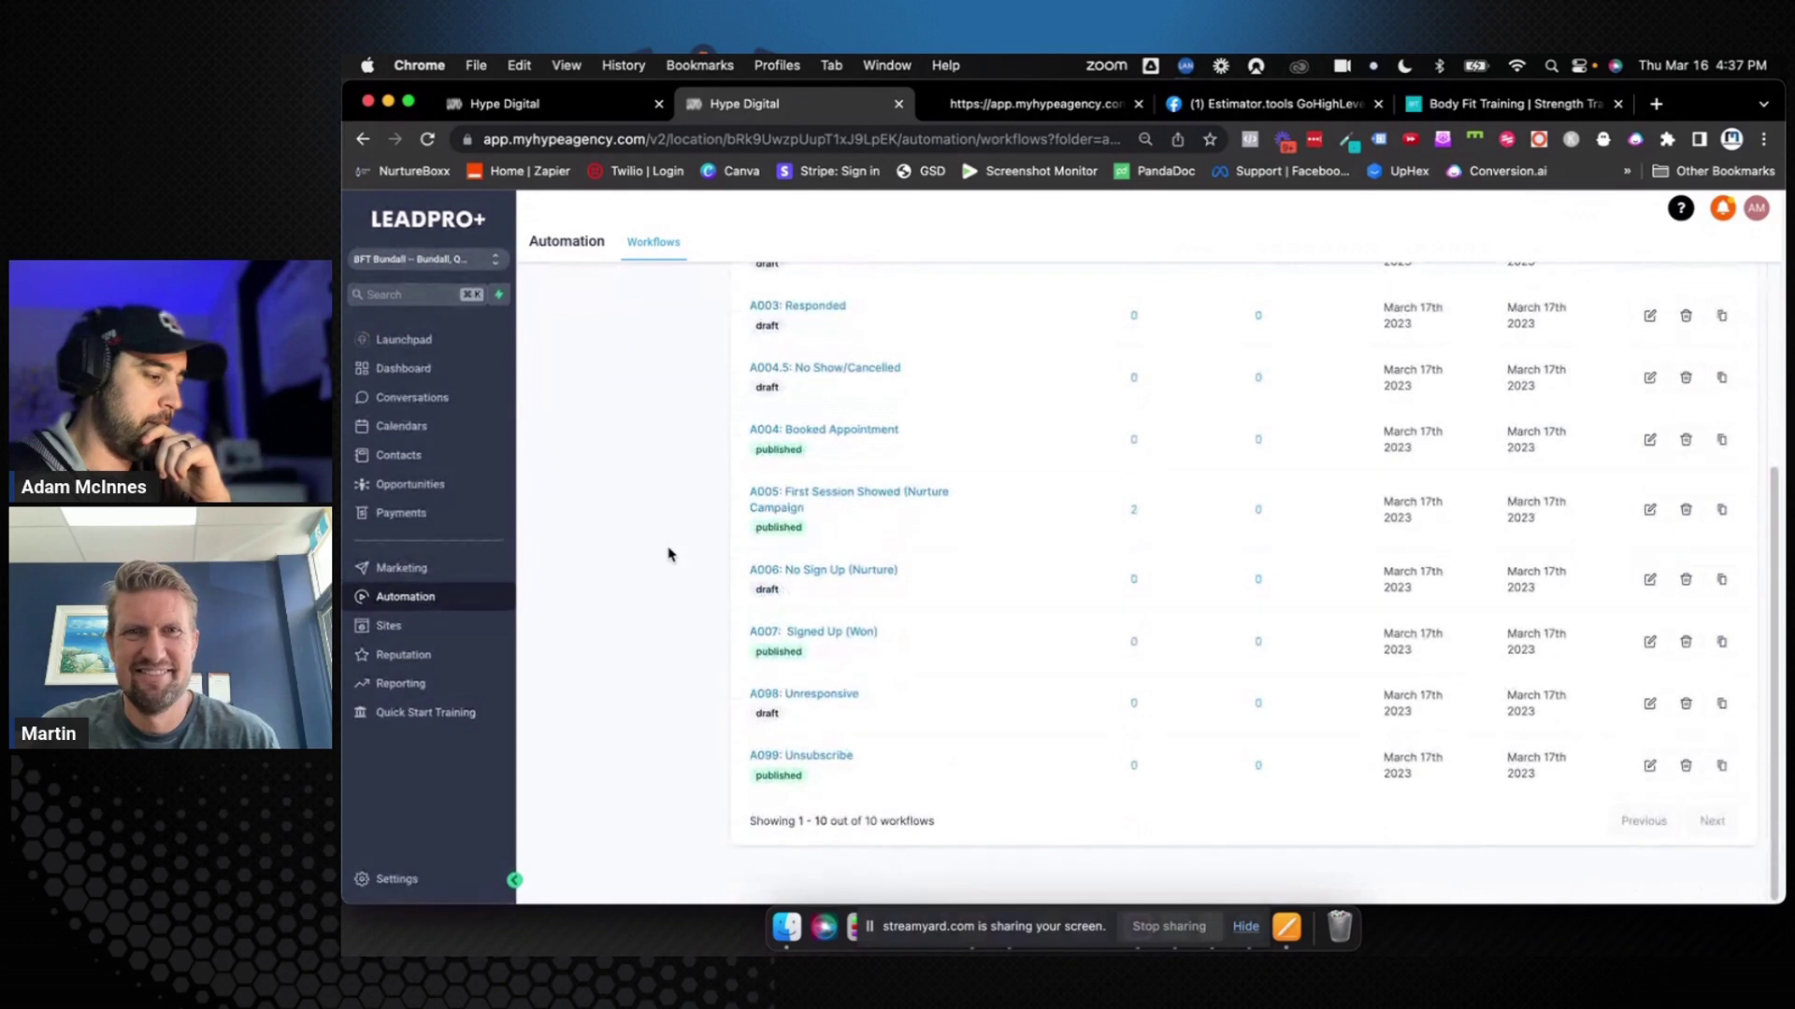
pyautogui.scroll(3, 668, 554)
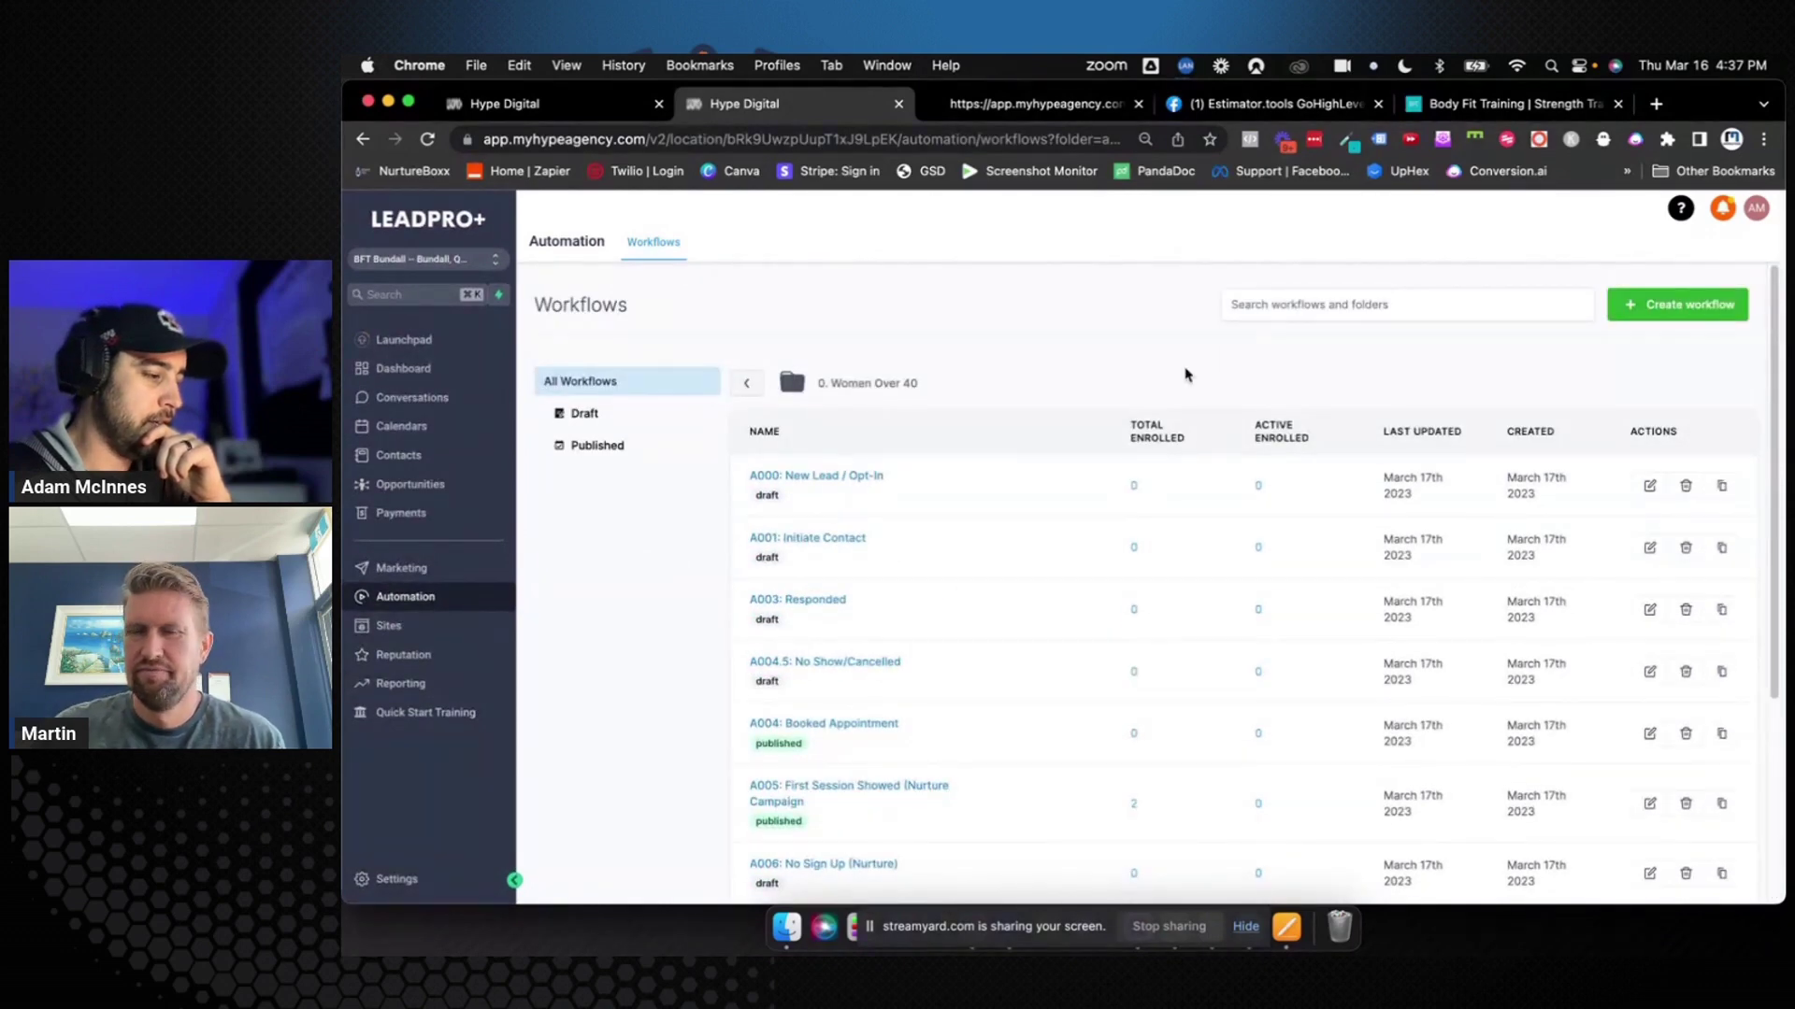